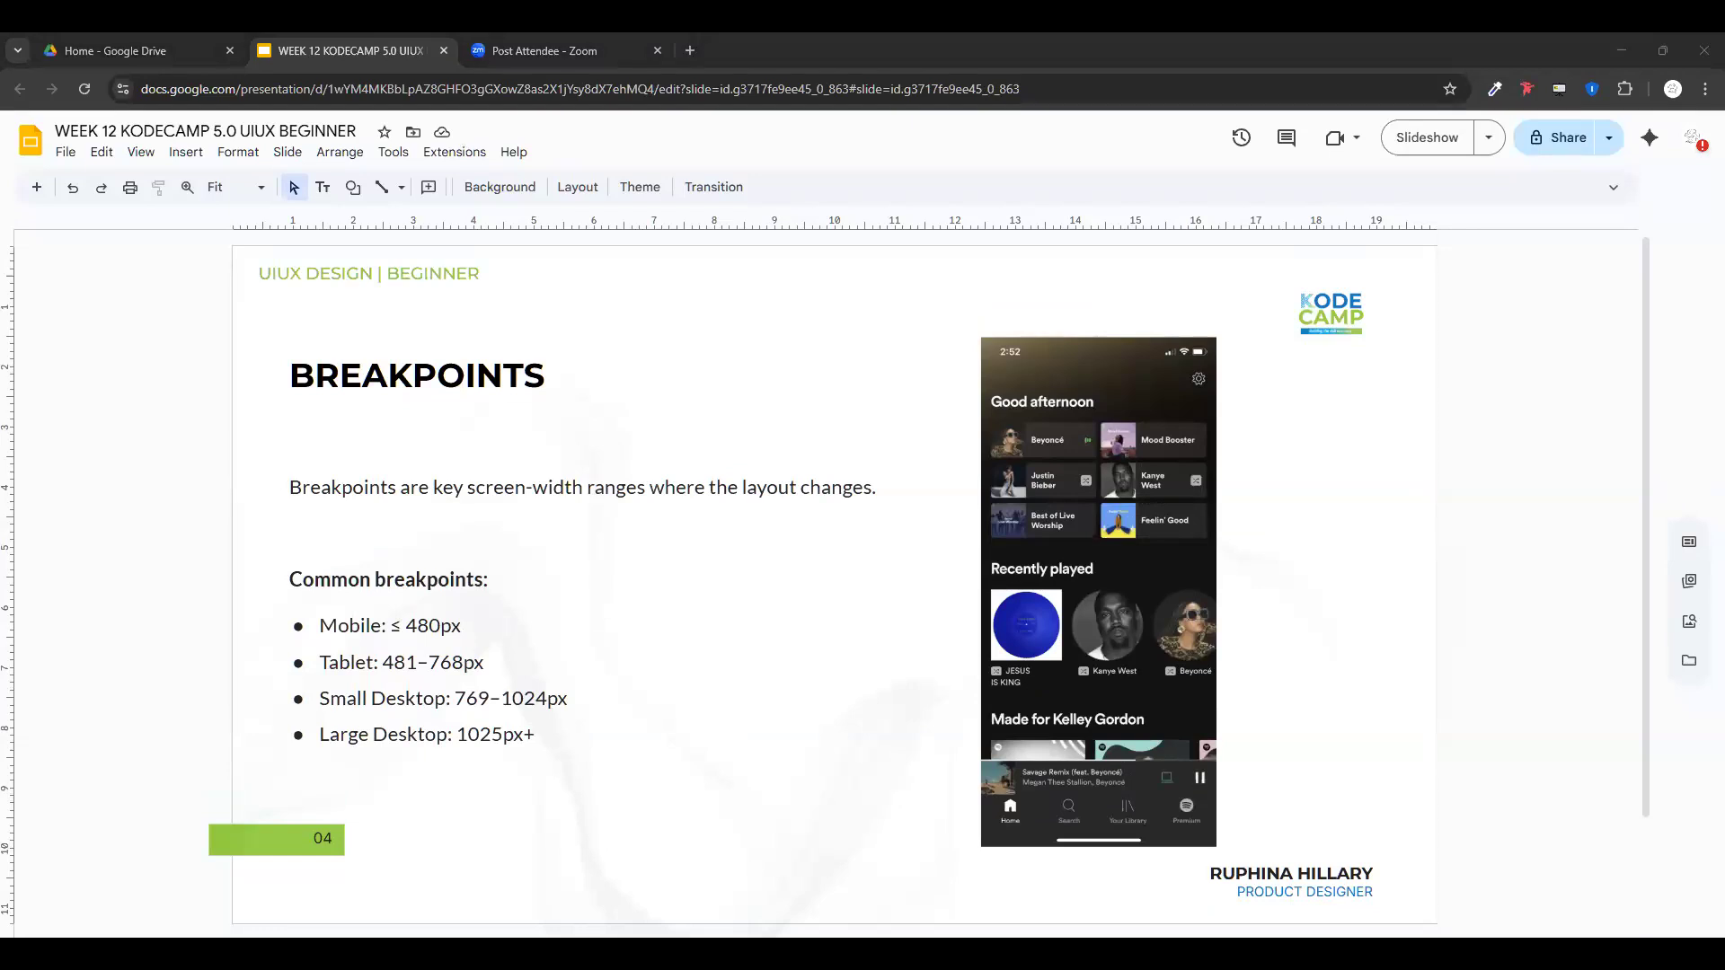
# - Switch to Figma and create a Desktop frame of 1440×1024 from the Frame tool's Desktop presets
pyautogui.hotkey('alt', 'Tab')
pyautogui.scroll(-1, 581, 546)
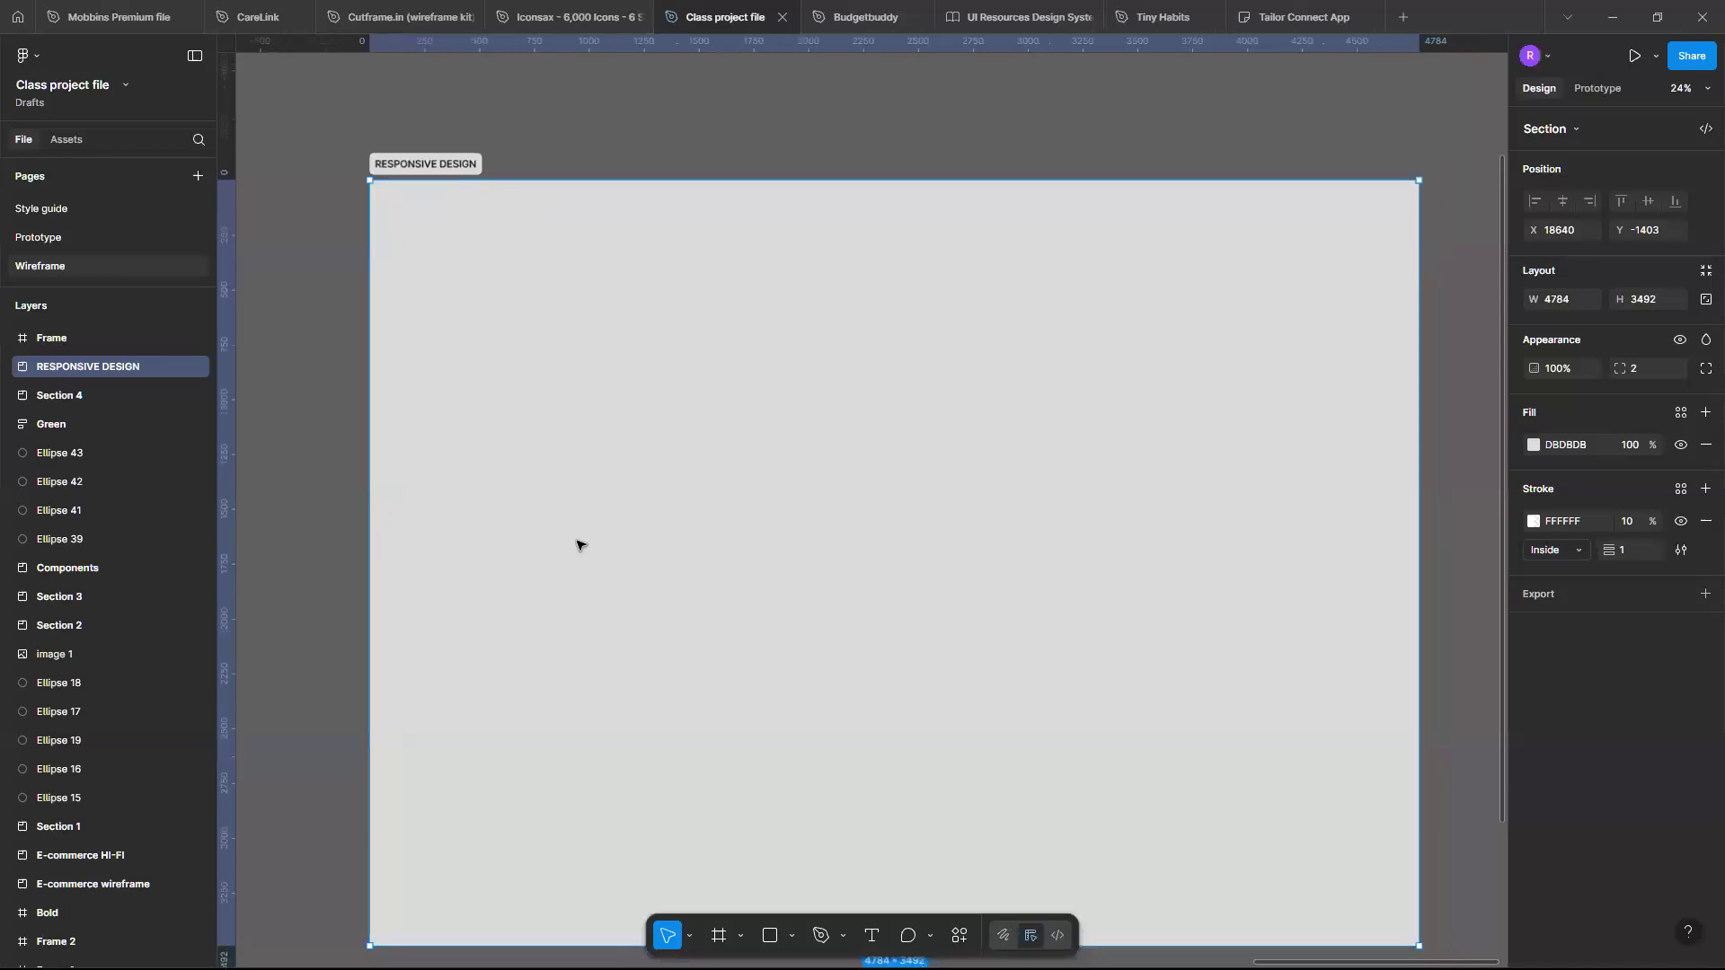
pyautogui.hscroll(1, 581, 546)
pyautogui.hscroll(-1, 581, 546)
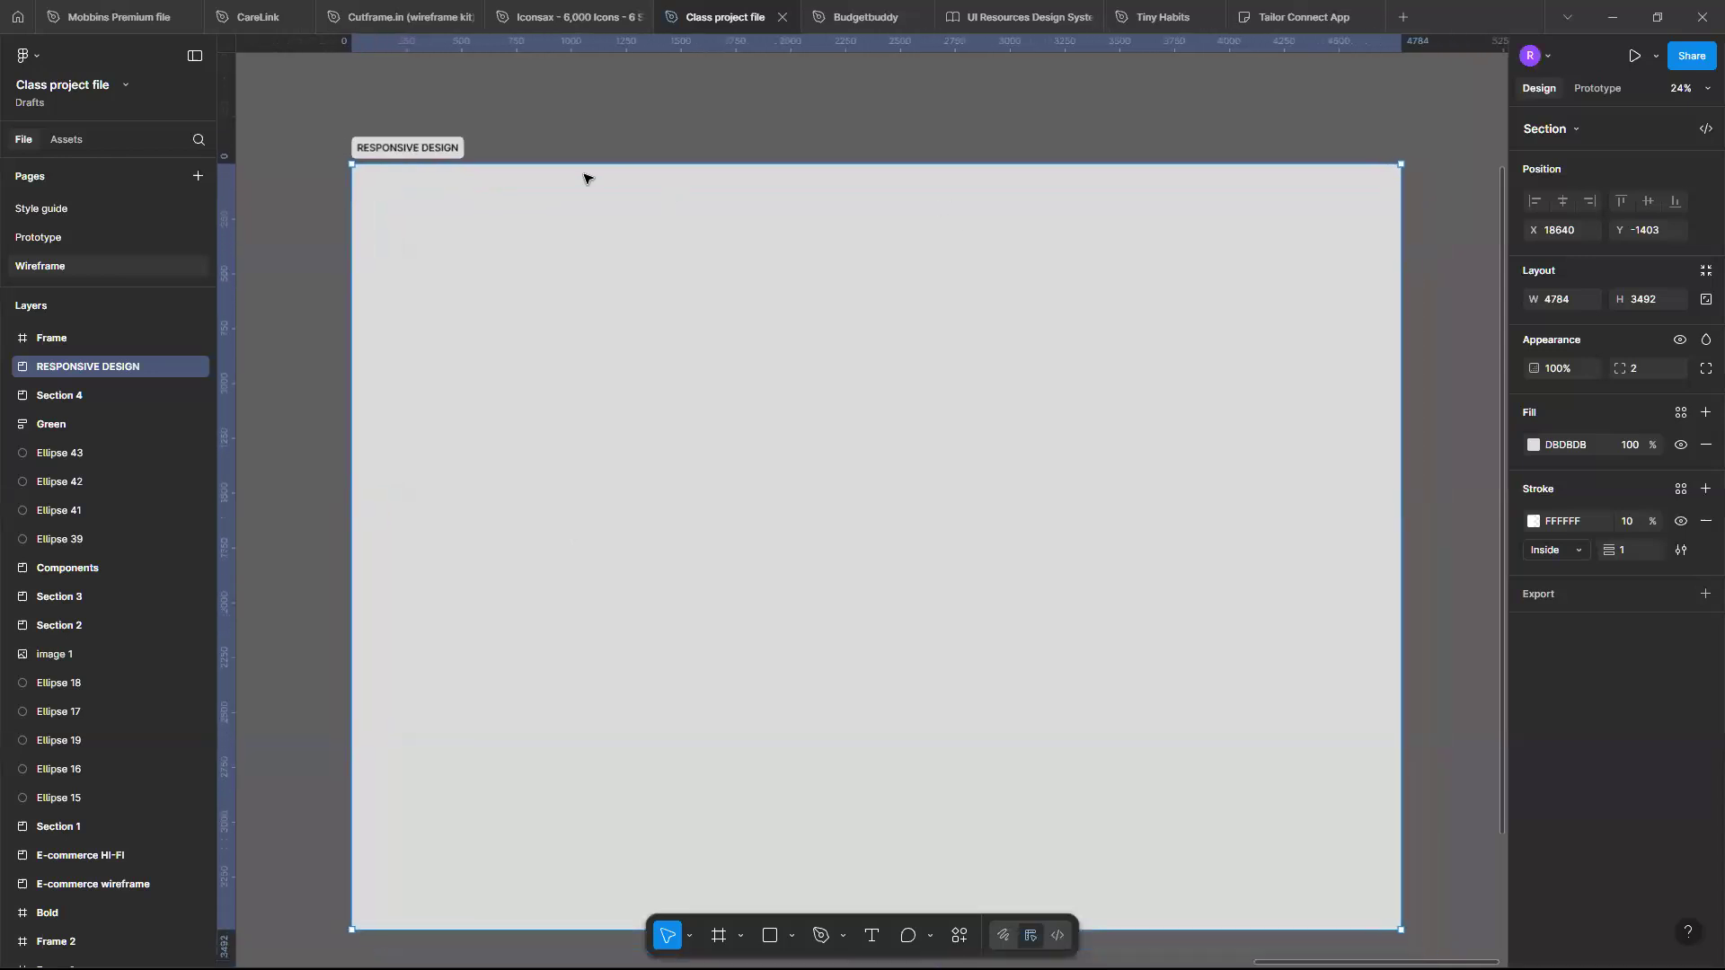
pyautogui.press('f')
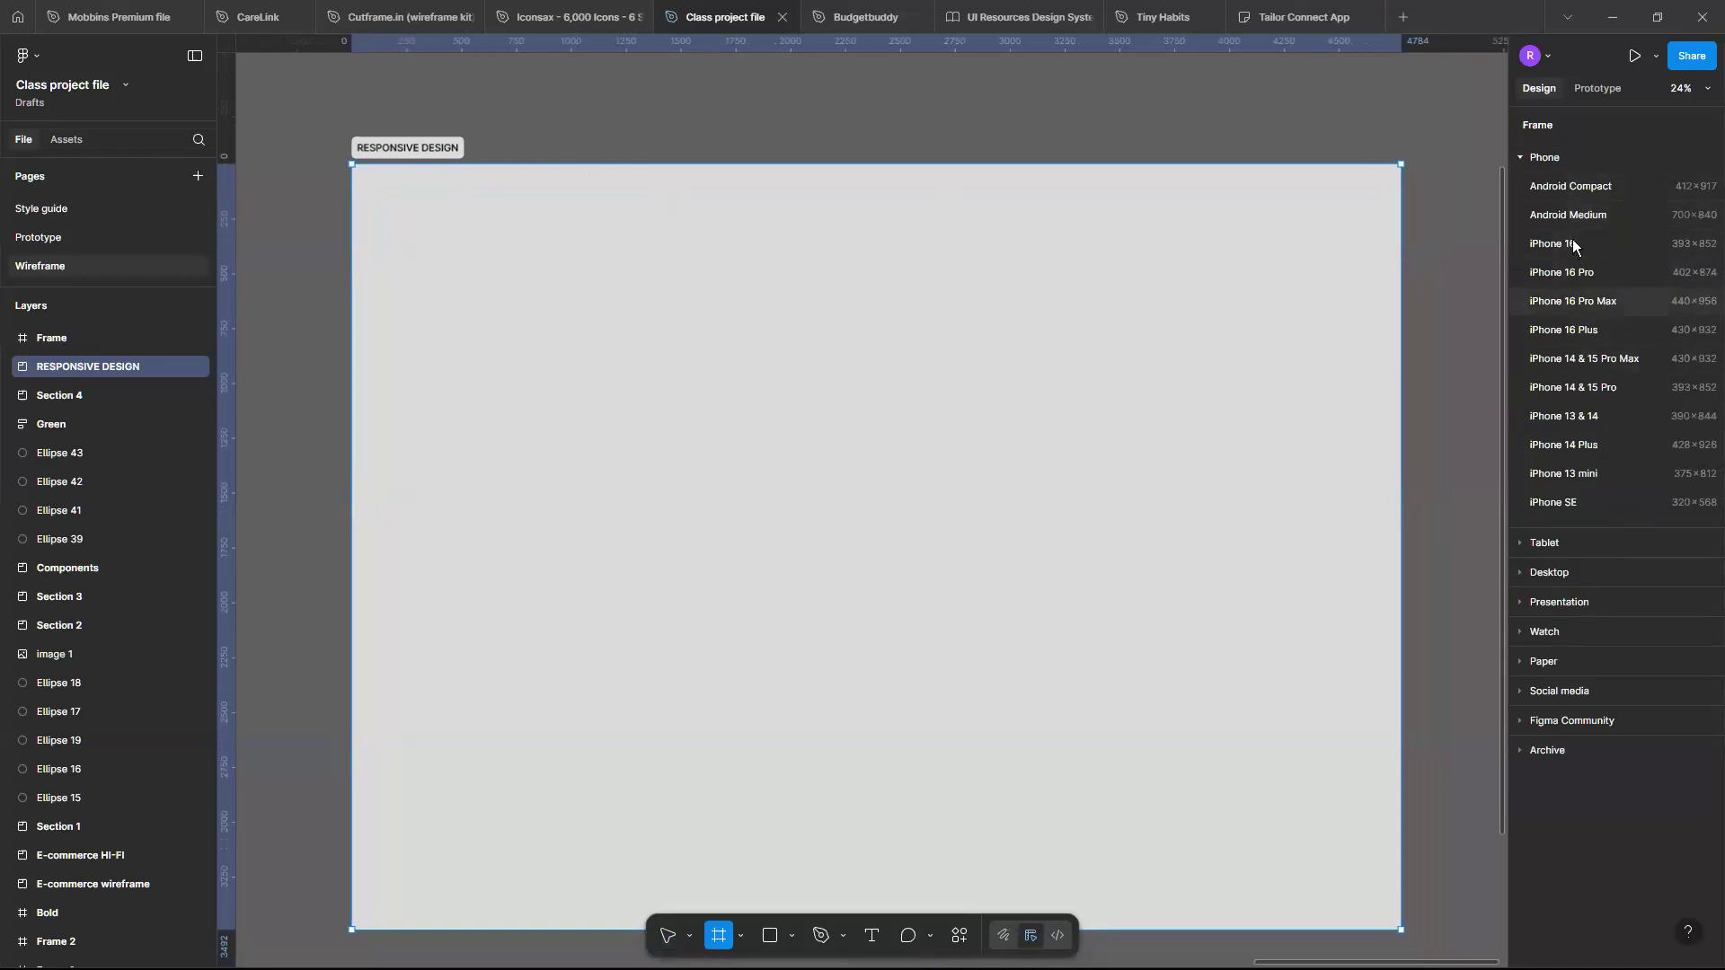
pyautogui.click(1545, 162)
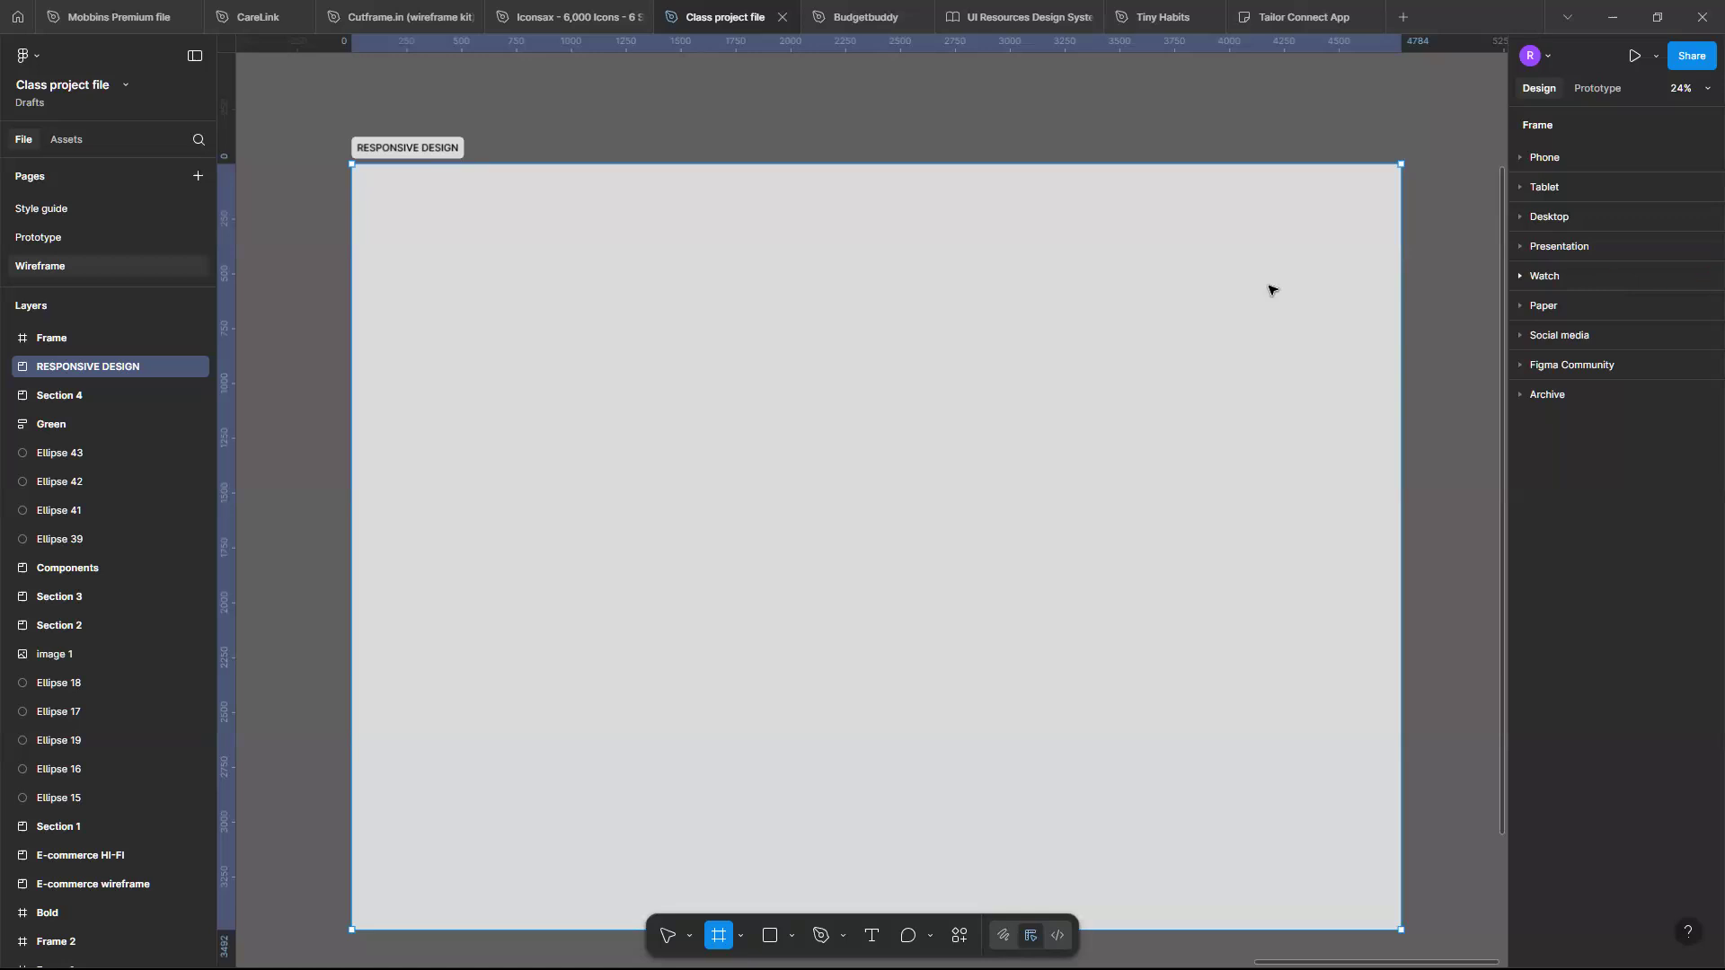
pyautogui.click(1530, 219)
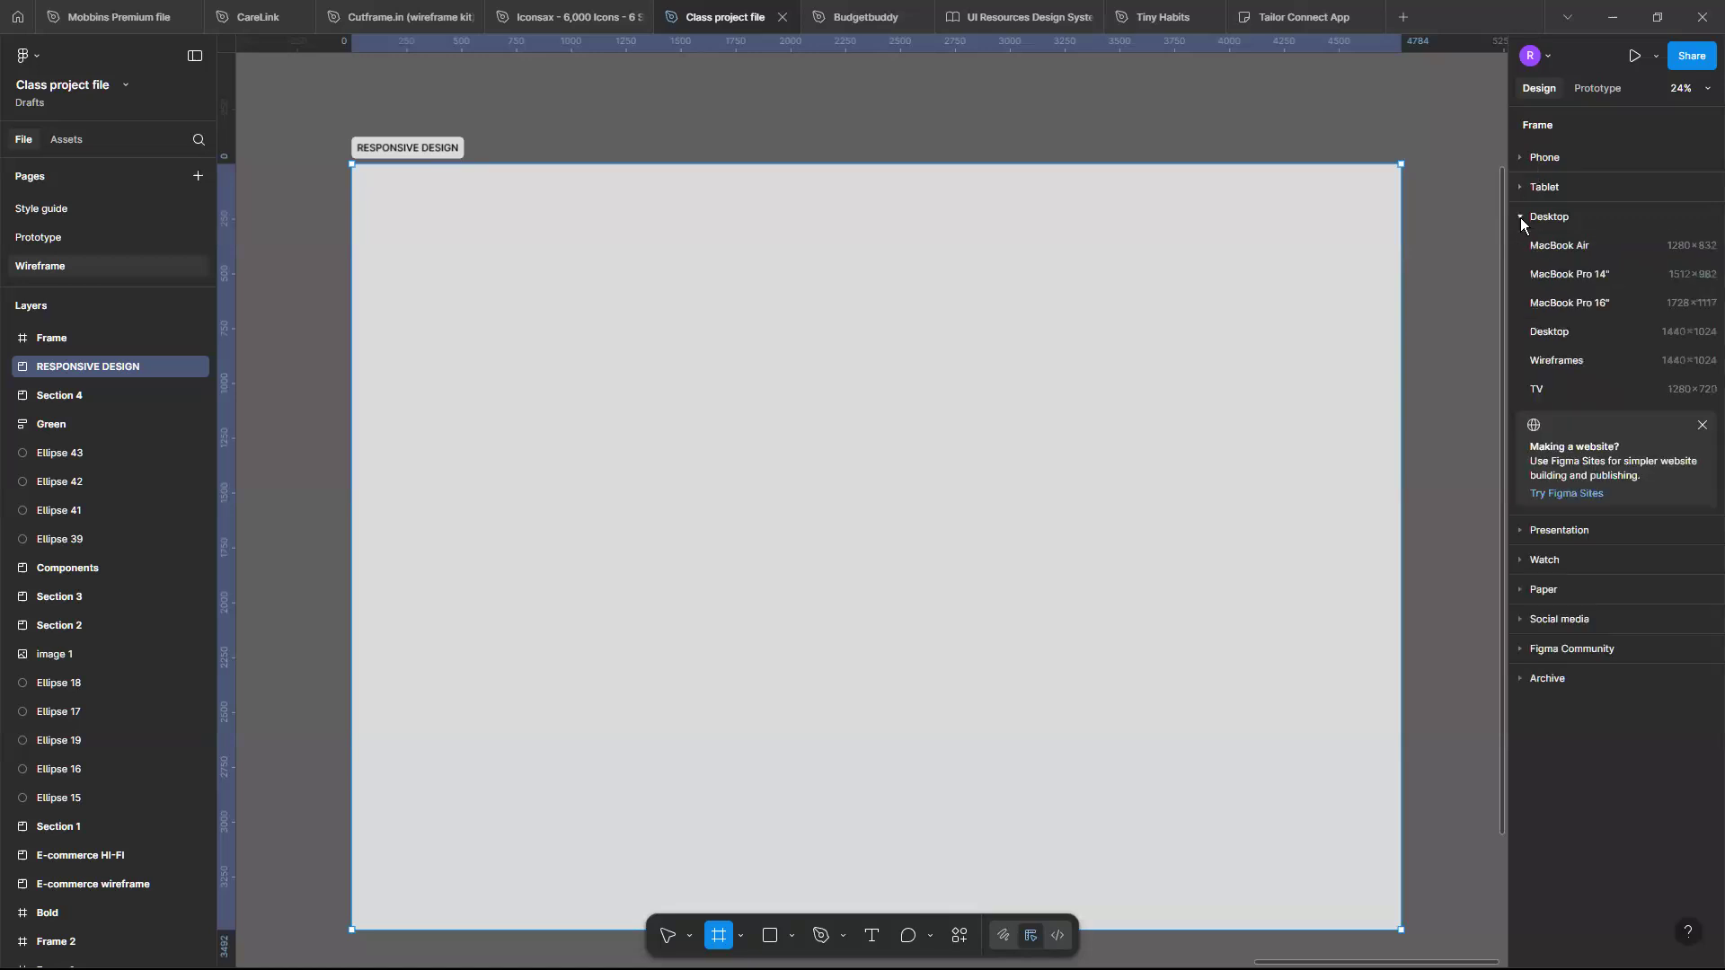
pyautogui.click(1571, 334)
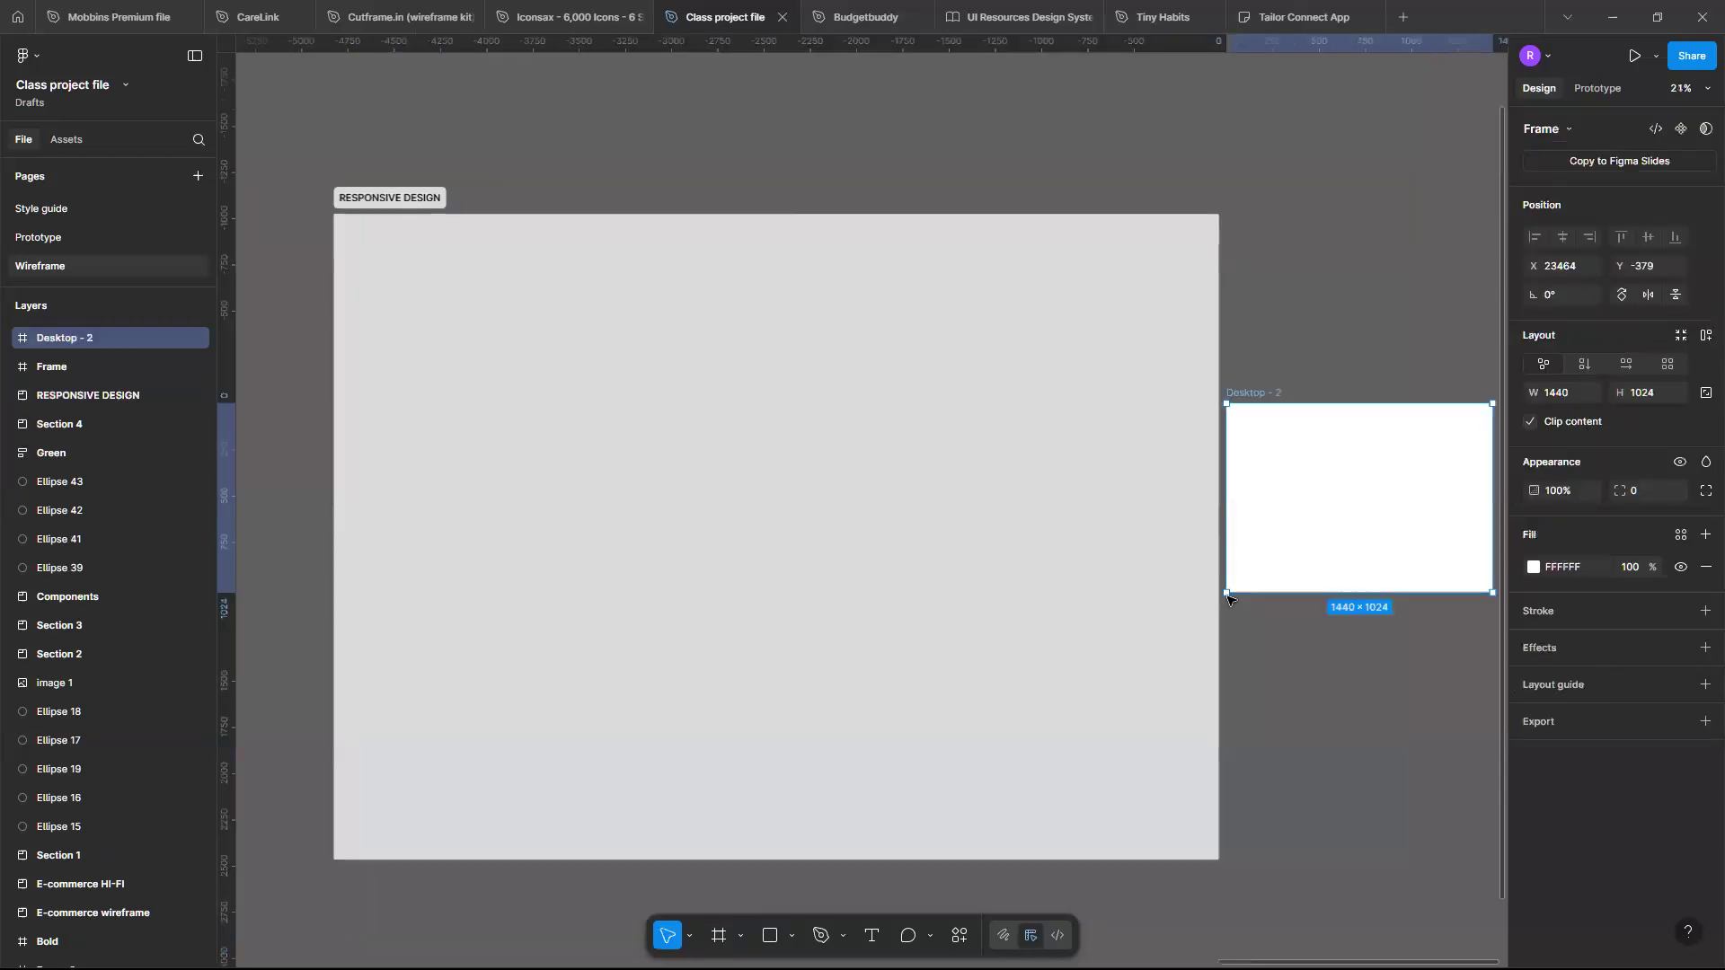
# - Move the new Desktop frame into the RESPONSIVE DESIGN section
pyautogui.moveTo(1338, 506); pyautogui.dragTo(483, 354)
pyautogui.scroll(4, 483, 354)
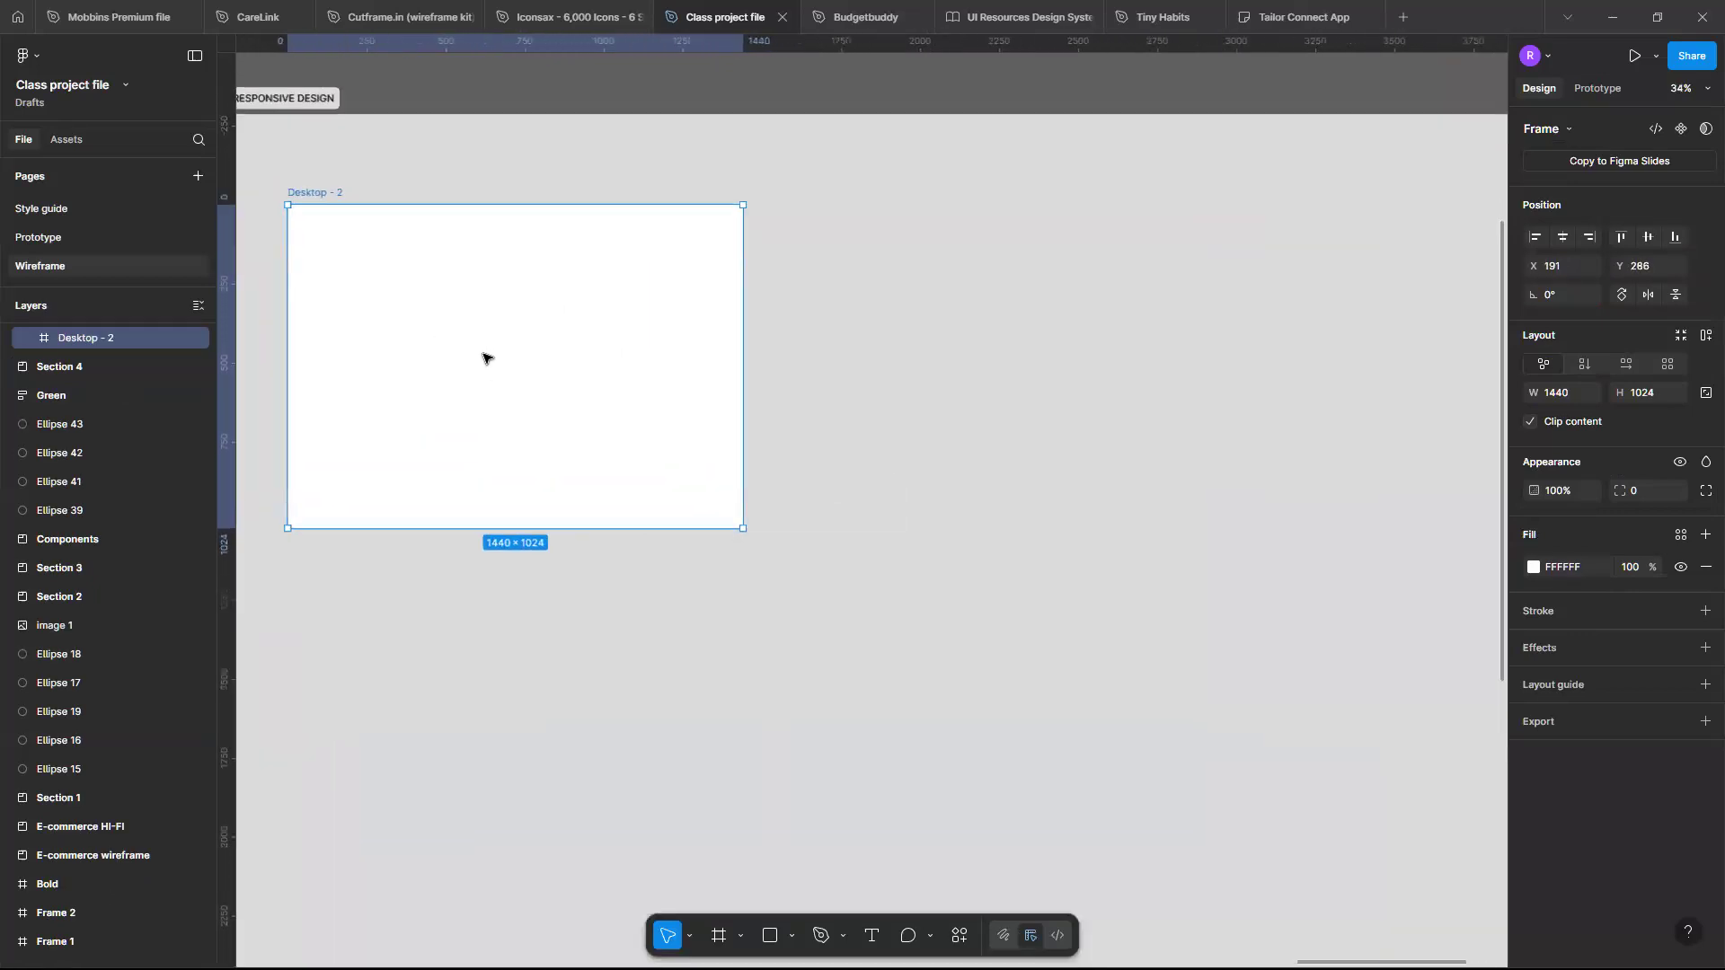
pyautogui.hscroll(-1, 484, 354)
pyautogui.scroll(-1, 483, 354)
pyautogui.scroll(-1, 483, 359)
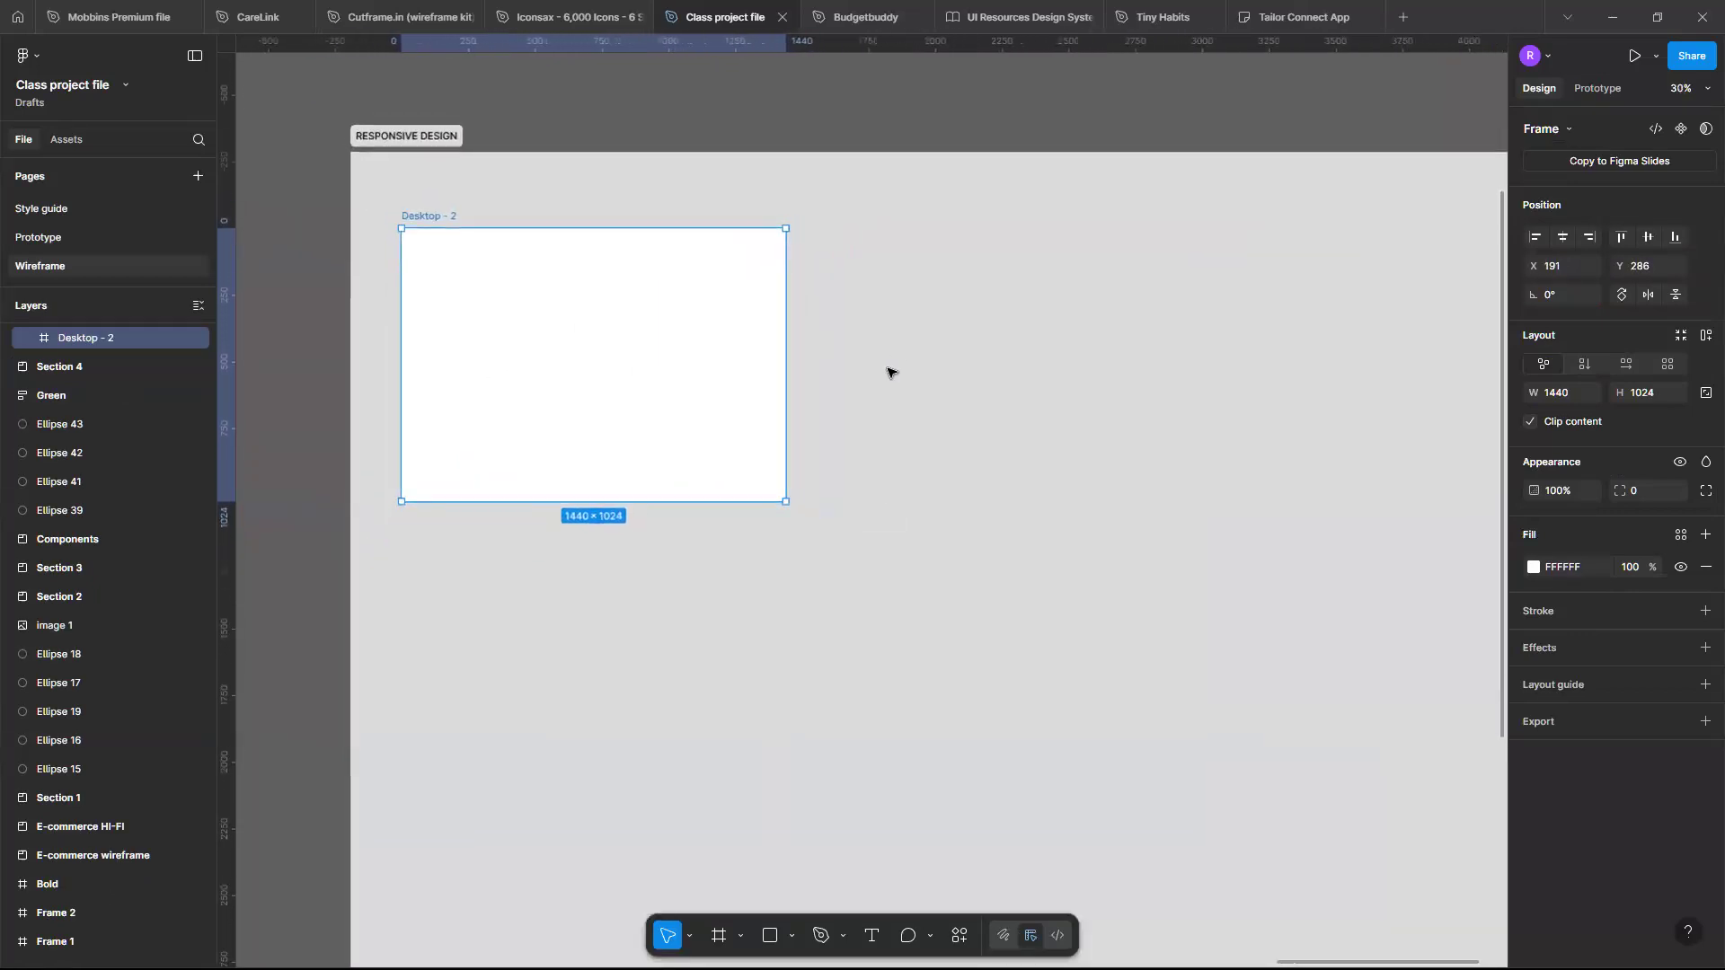
# - Add an iPad mini 8.3 frame (744×1133) and place it beside the Desktop frame inside the section
pyautogui.click(1487, 259)
pyautogui.press('f')
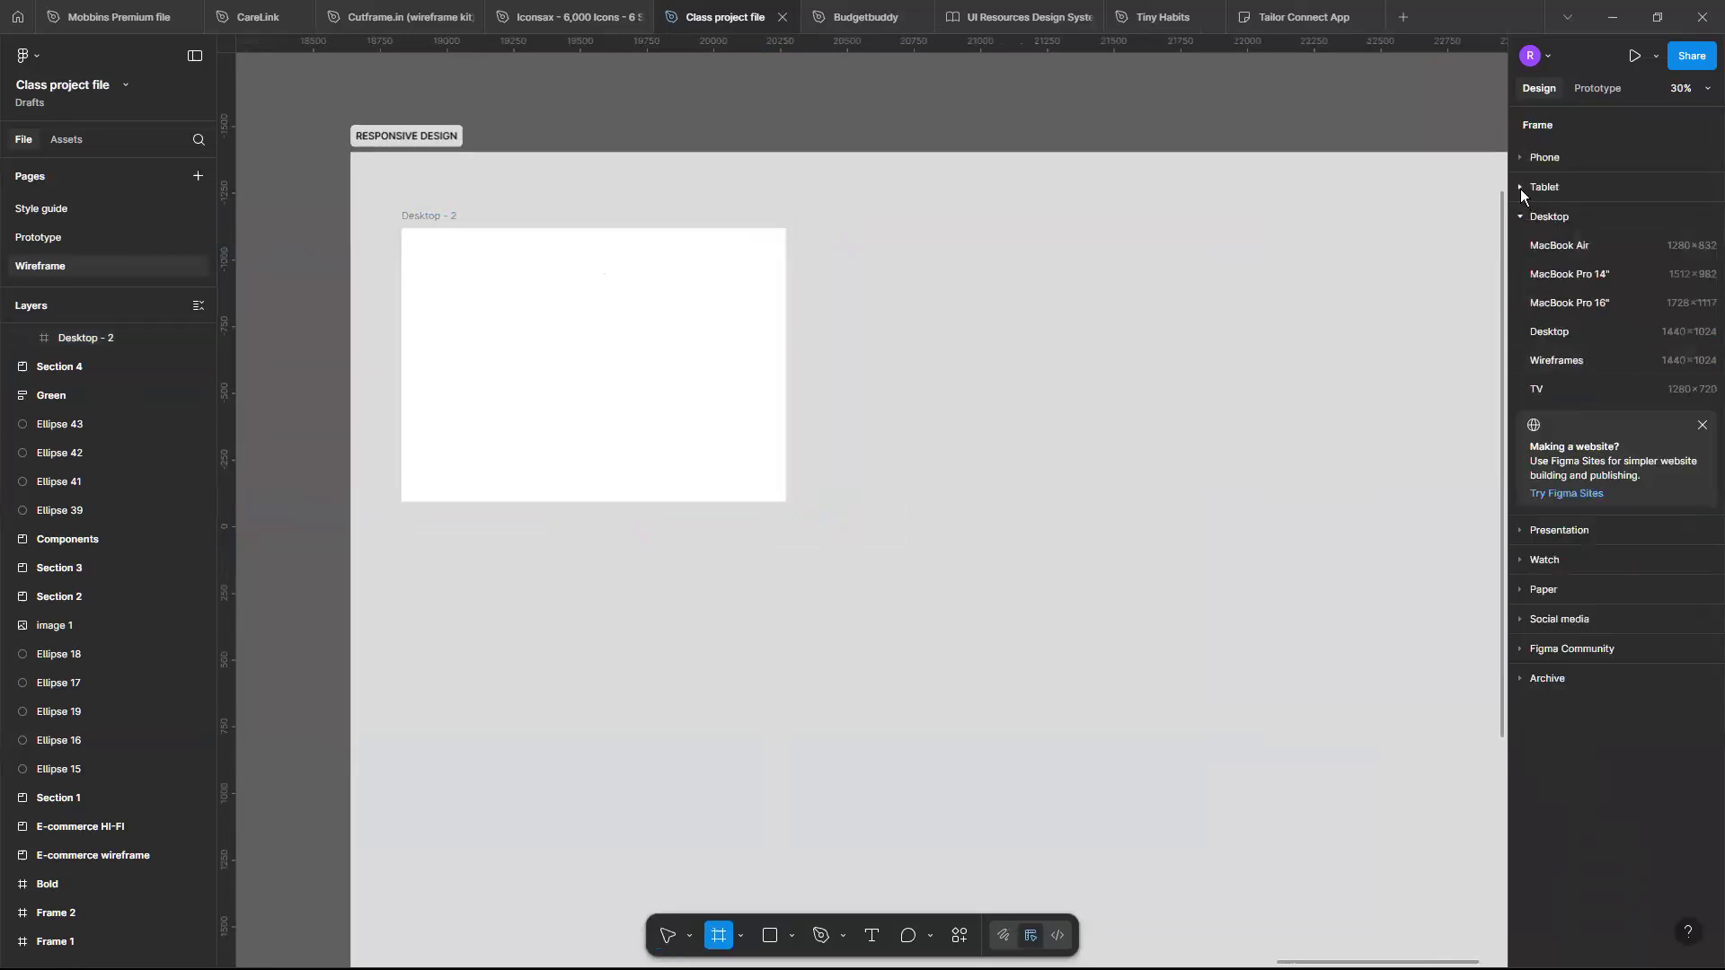
pyautogui.click(1520, 188)
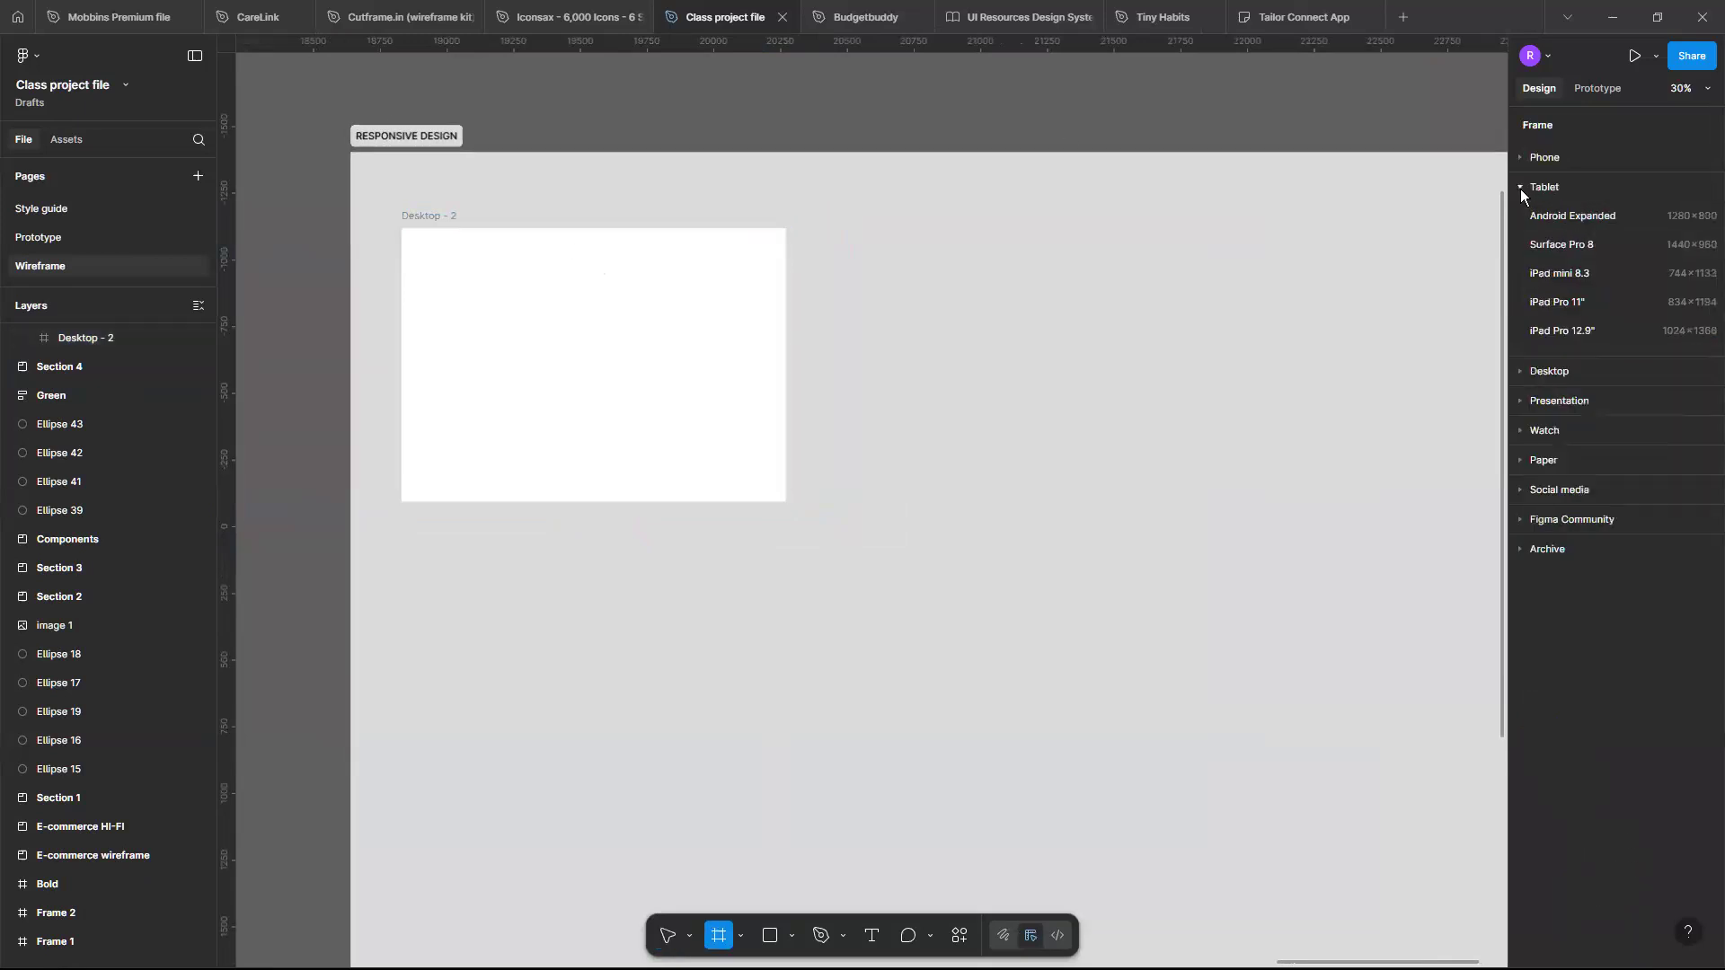
pyautogui.click(1621, 270)
pyautogui.moveTo(1416, 477); pyautogui.dragTo(769, 381)
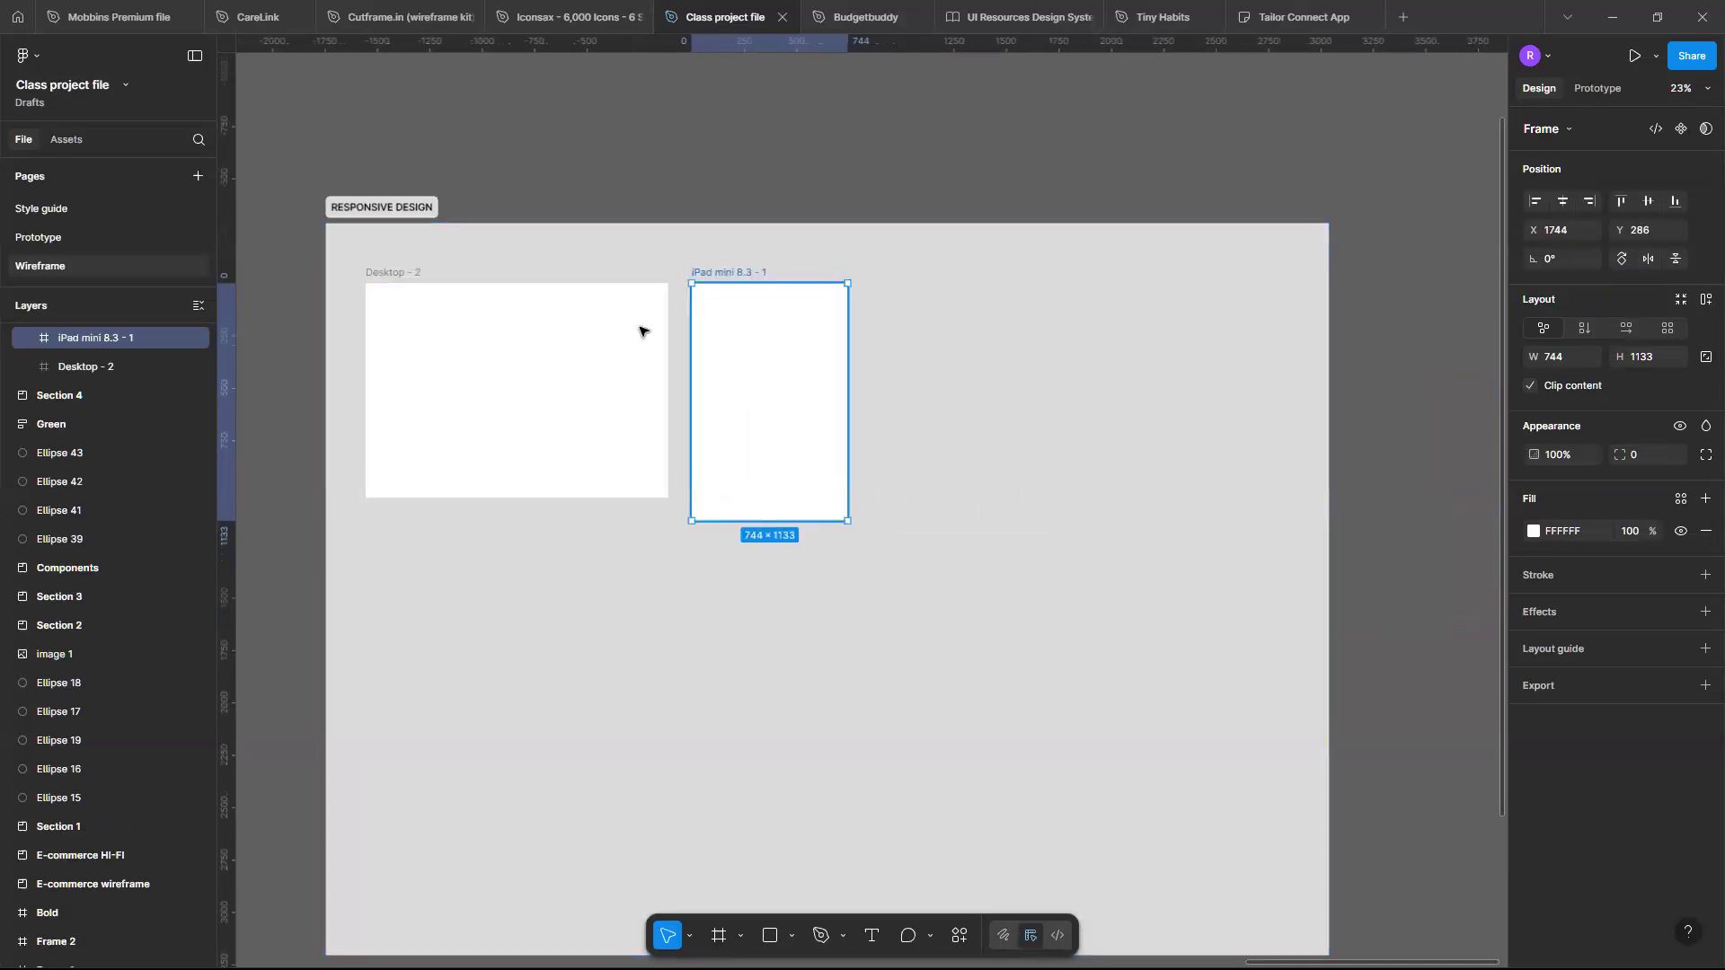
# - Add an iPhone 13 mini frame (375×812) to the RESPONSIVE DESIGN section next to the iPad frame
pyautogui.click(424, 212)
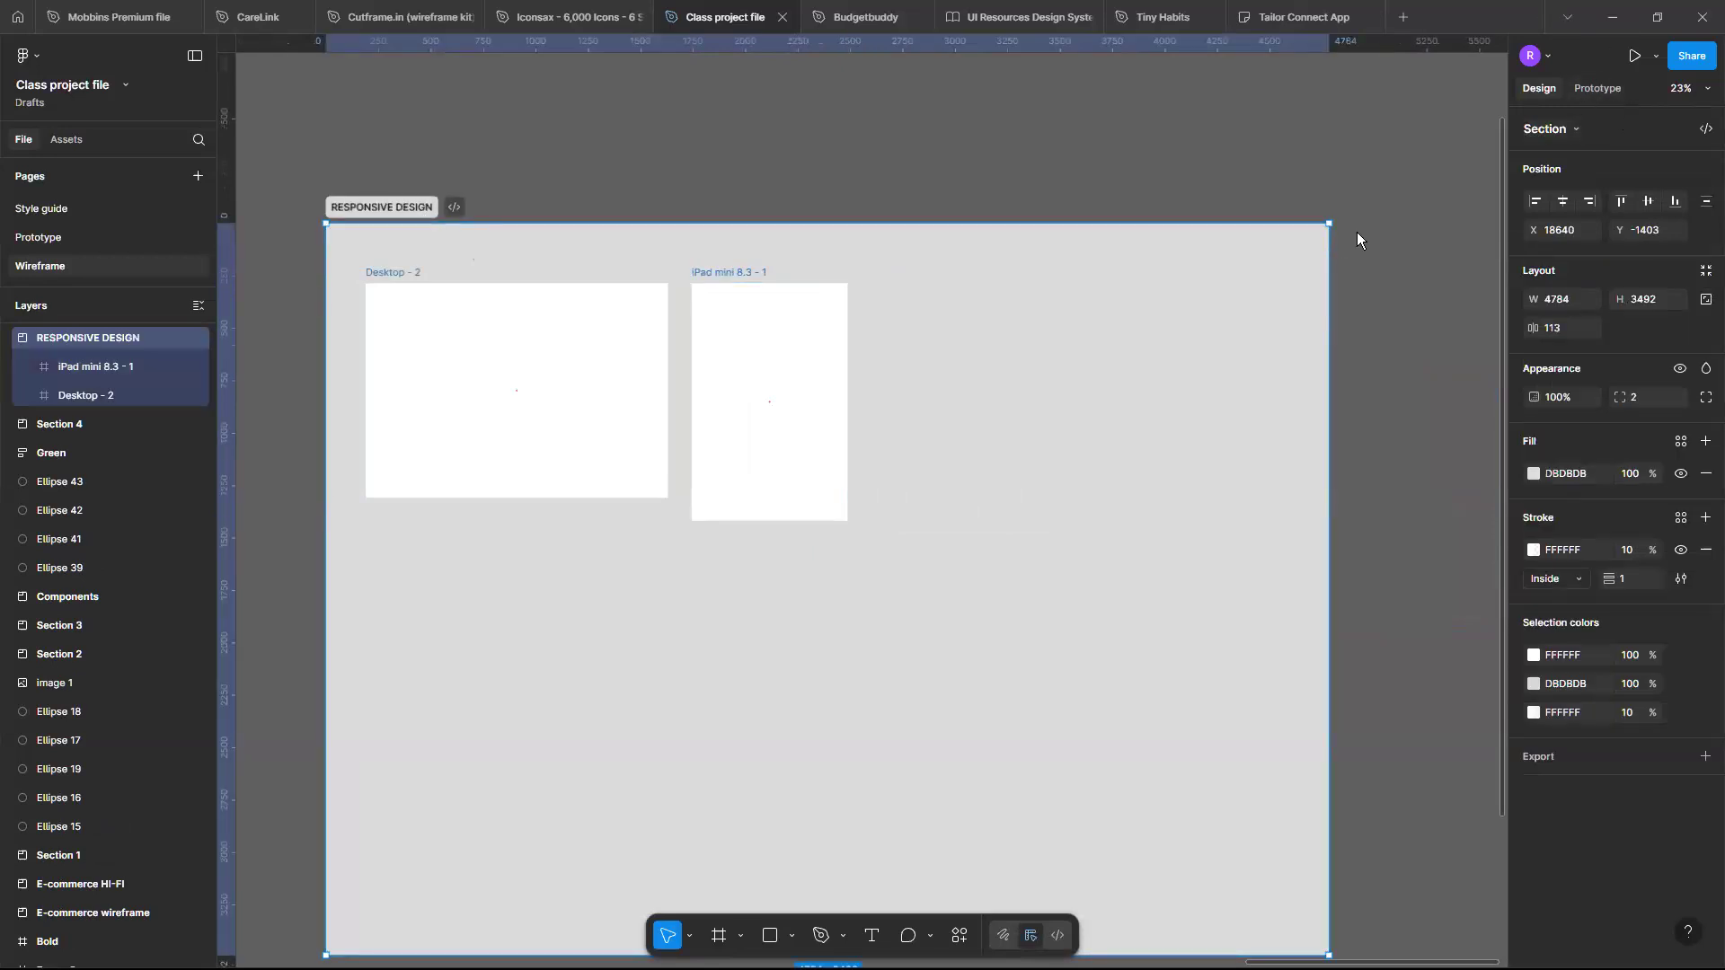
pyautogui.press('f')
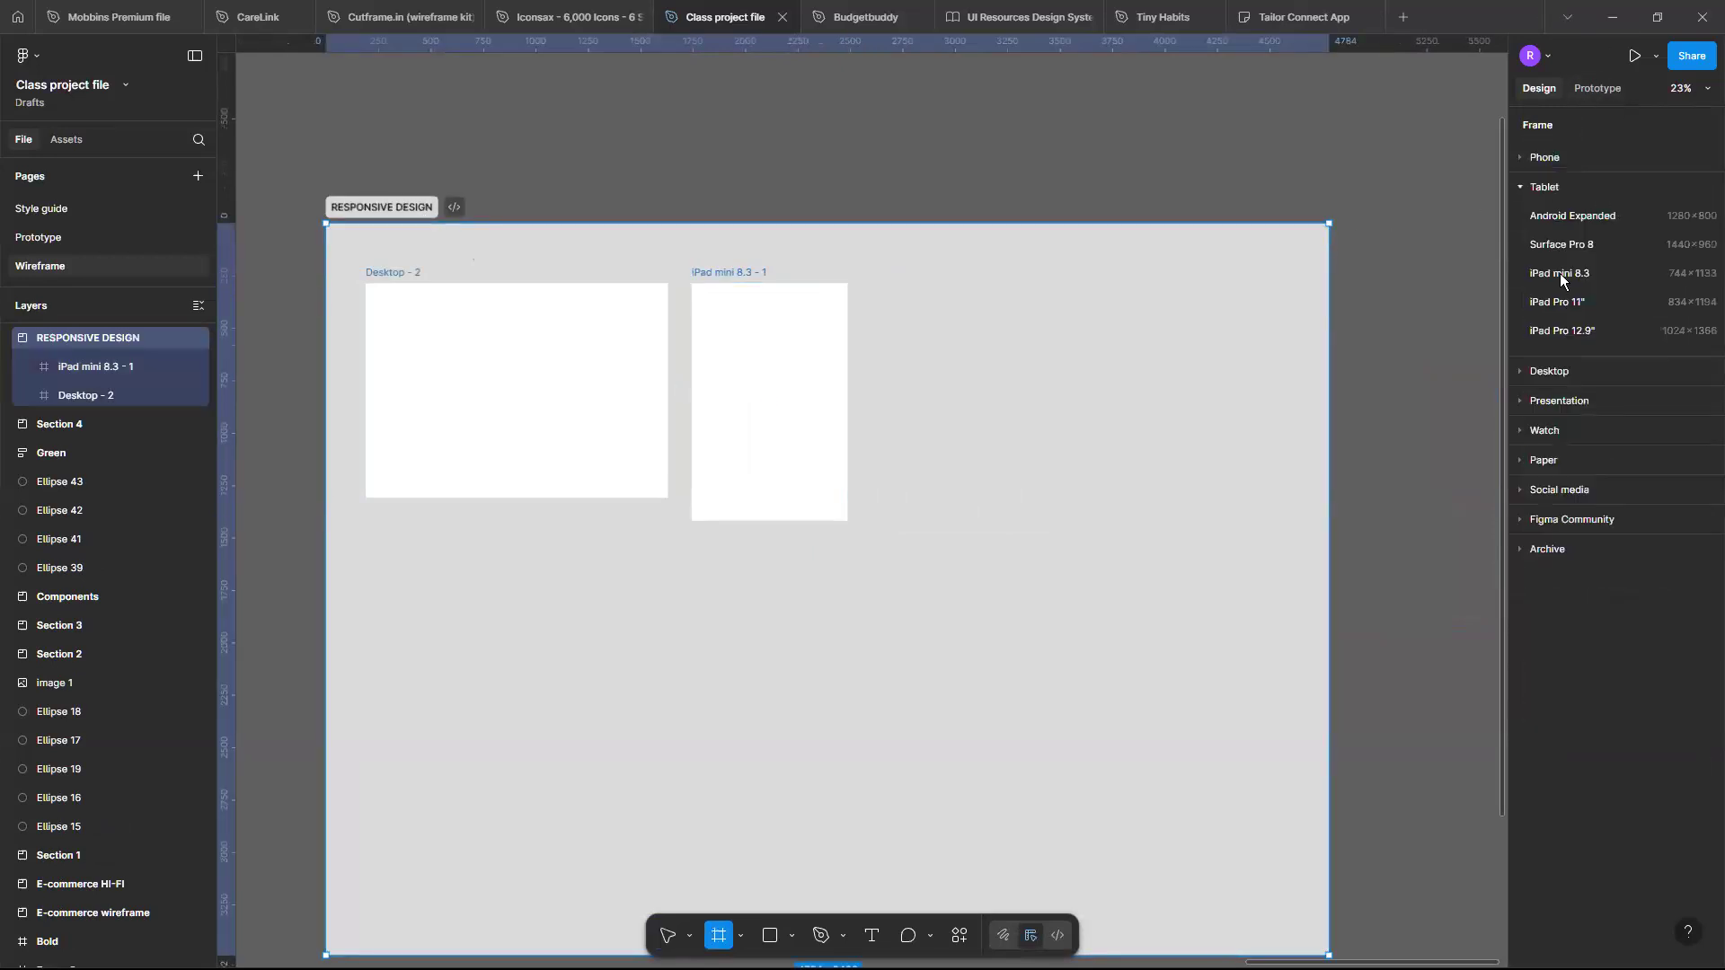
pyautogui.click(1518, 158)
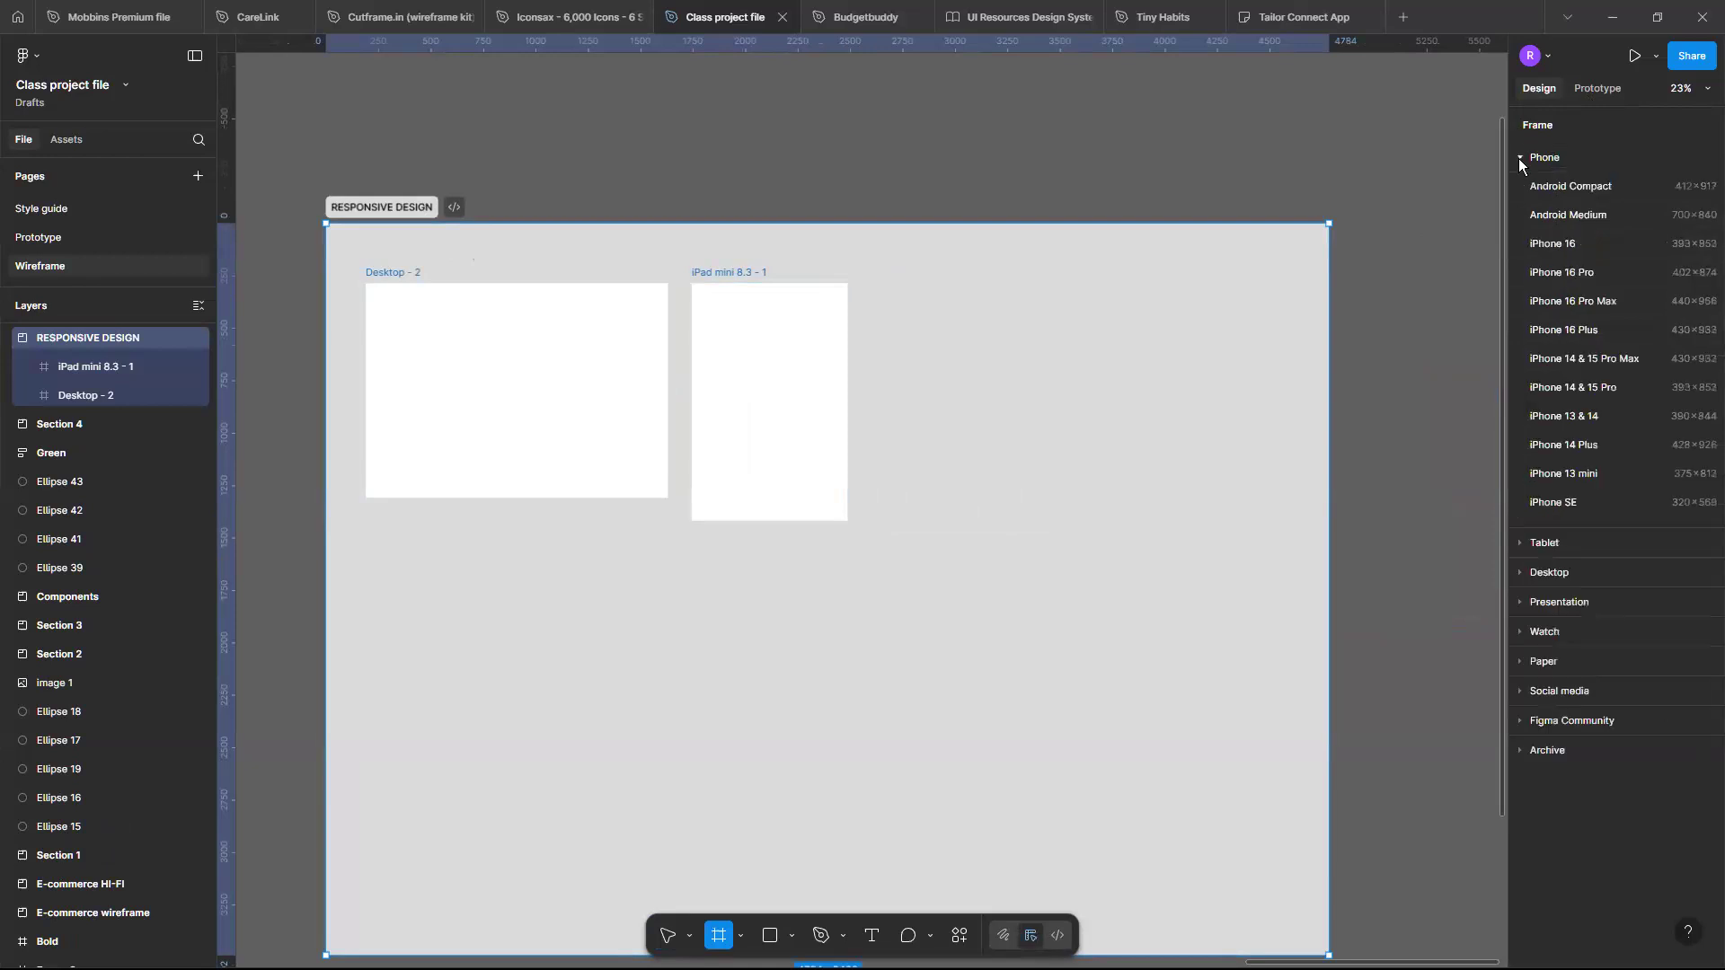
pyautogui.click(1576, 476)
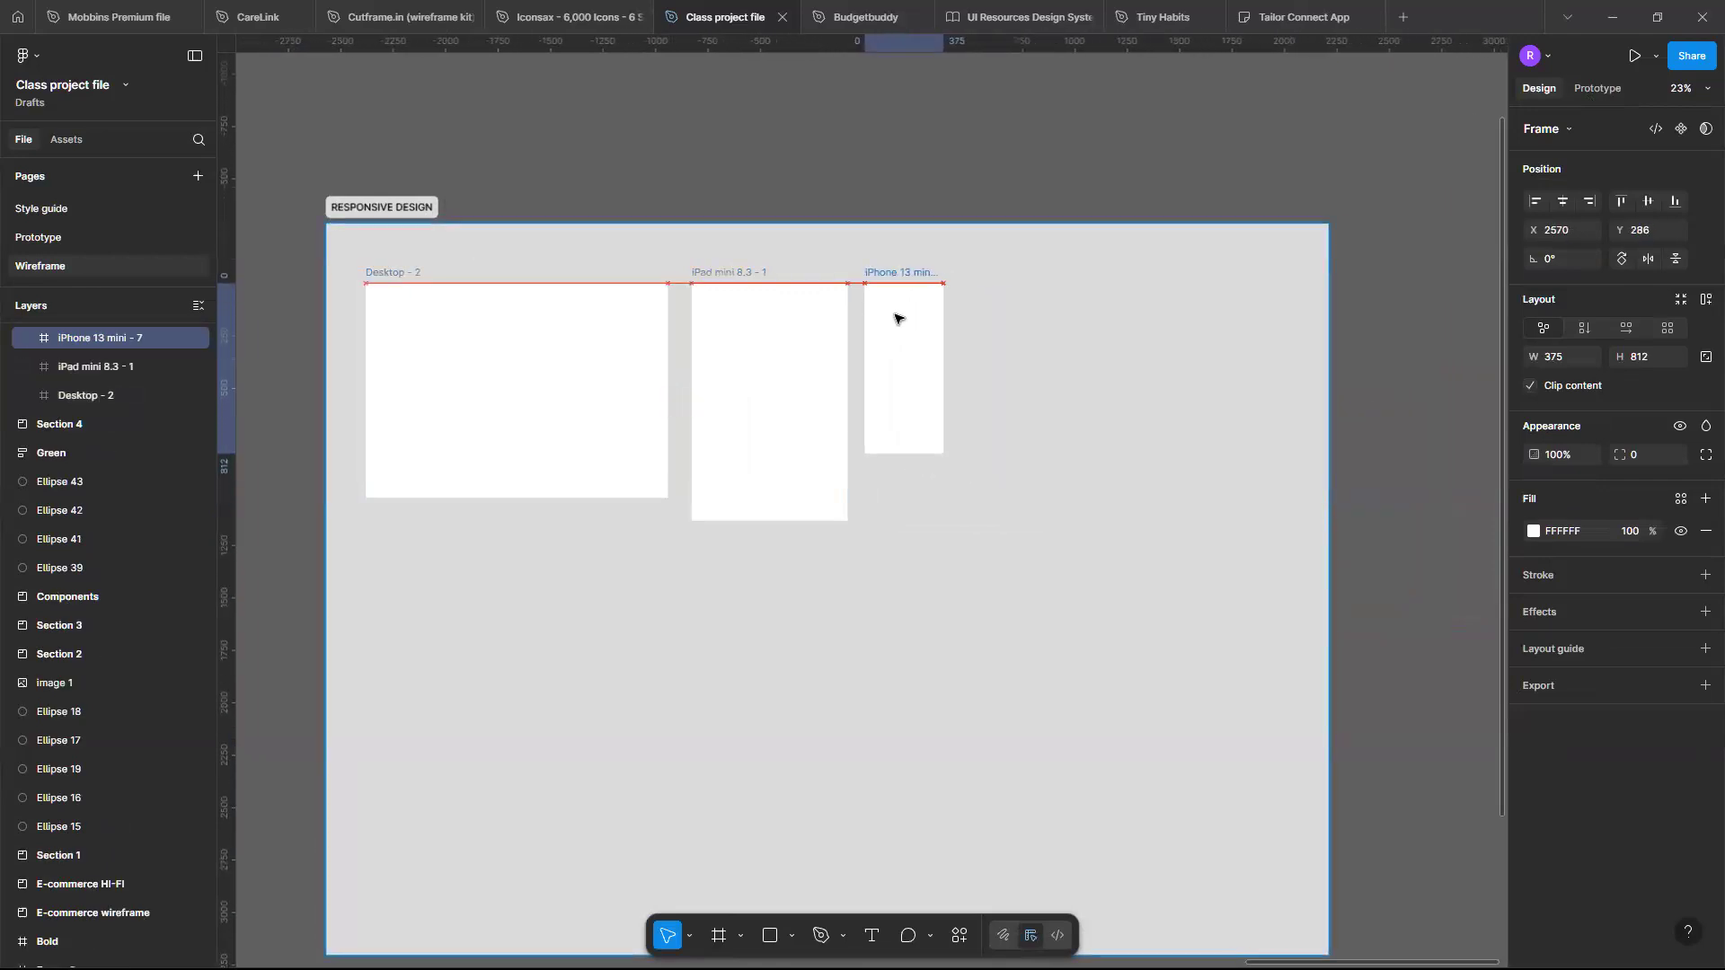
# - Examine the Desktop, iPad and iPhone frames side by side to compare their sizes
pyautogui.scroll(4, 898, 319)
pyautogui.hscroll(-3, 898, 319)
pyautogui.scroll(-4, 899, 319)
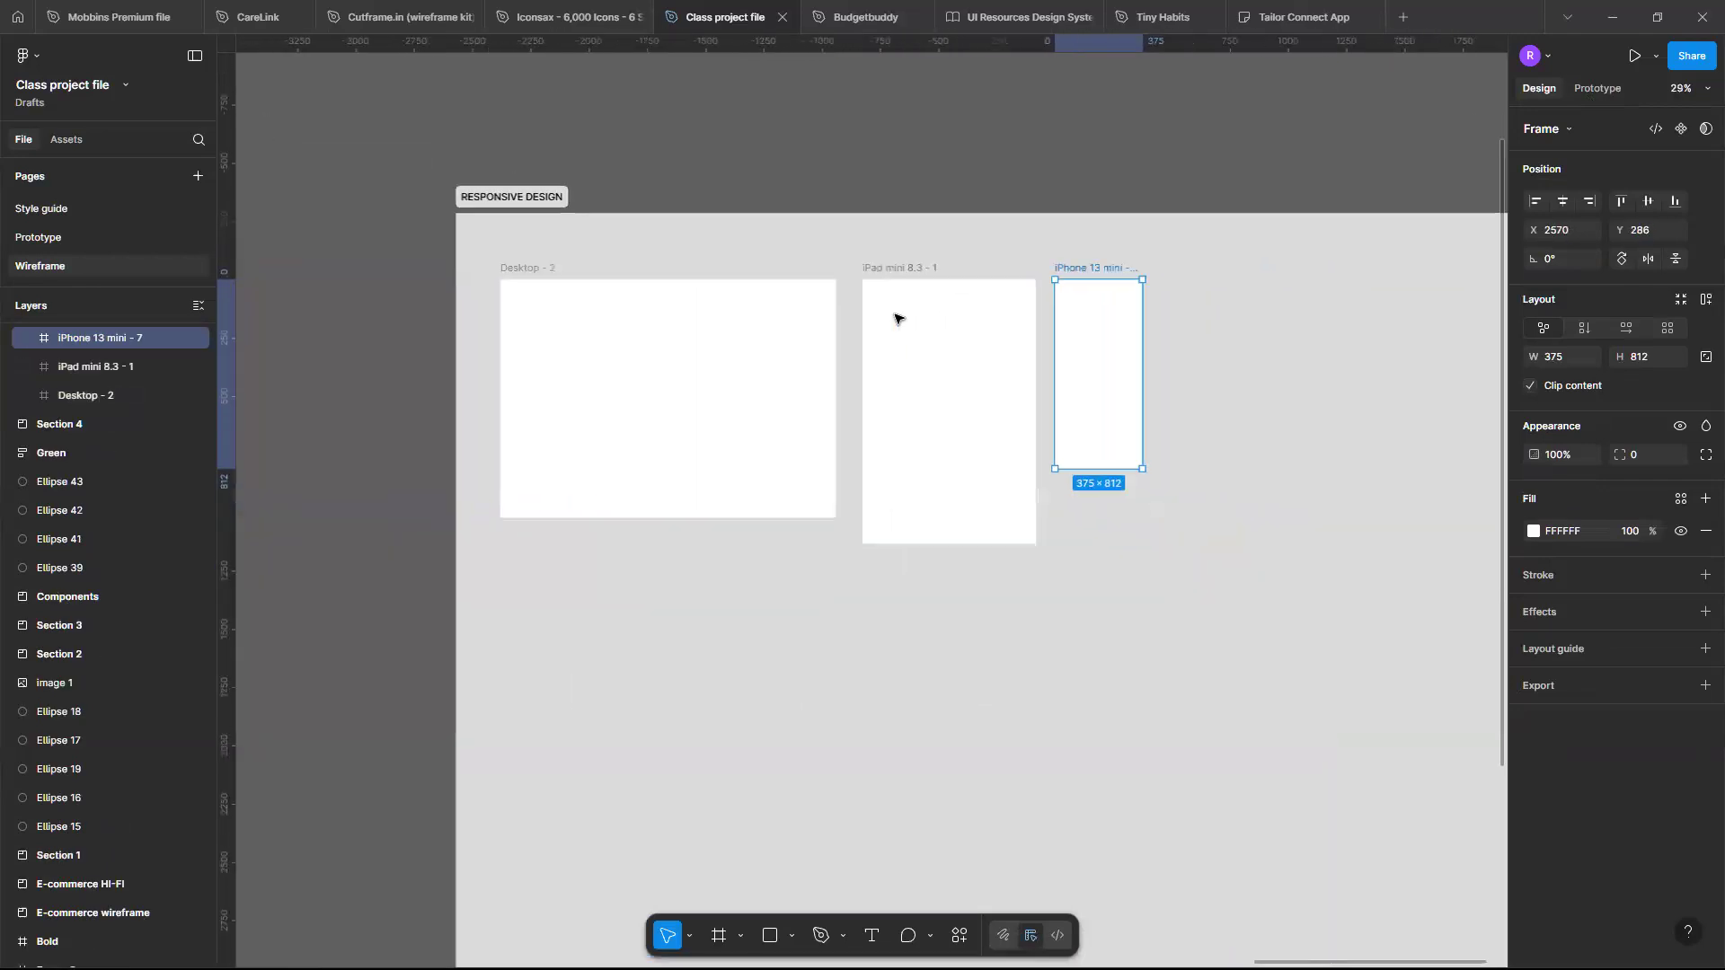
pyautogui.hscroll(-2, 898, 319)
pyautogui.scroll(3, 896, 319)
pyautogui.hscroll(3, 896, 319)
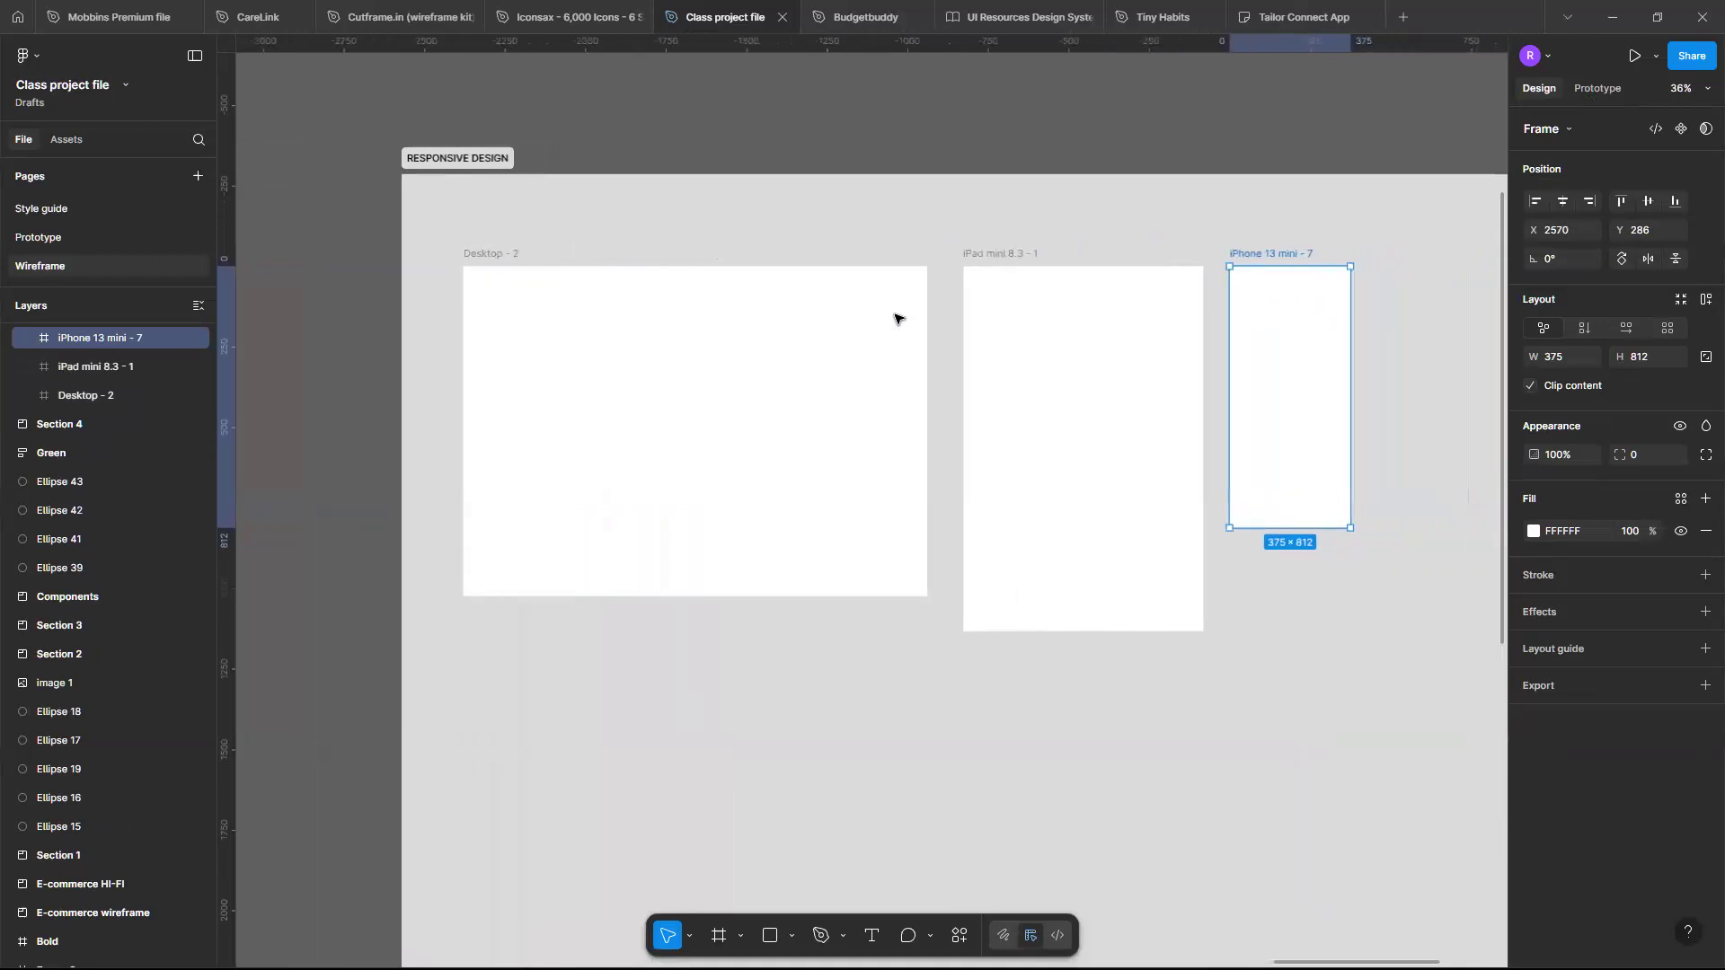
pyautogui.scroll(1, 895, 318)
pyautogui.hscroll(2, 550, 324)
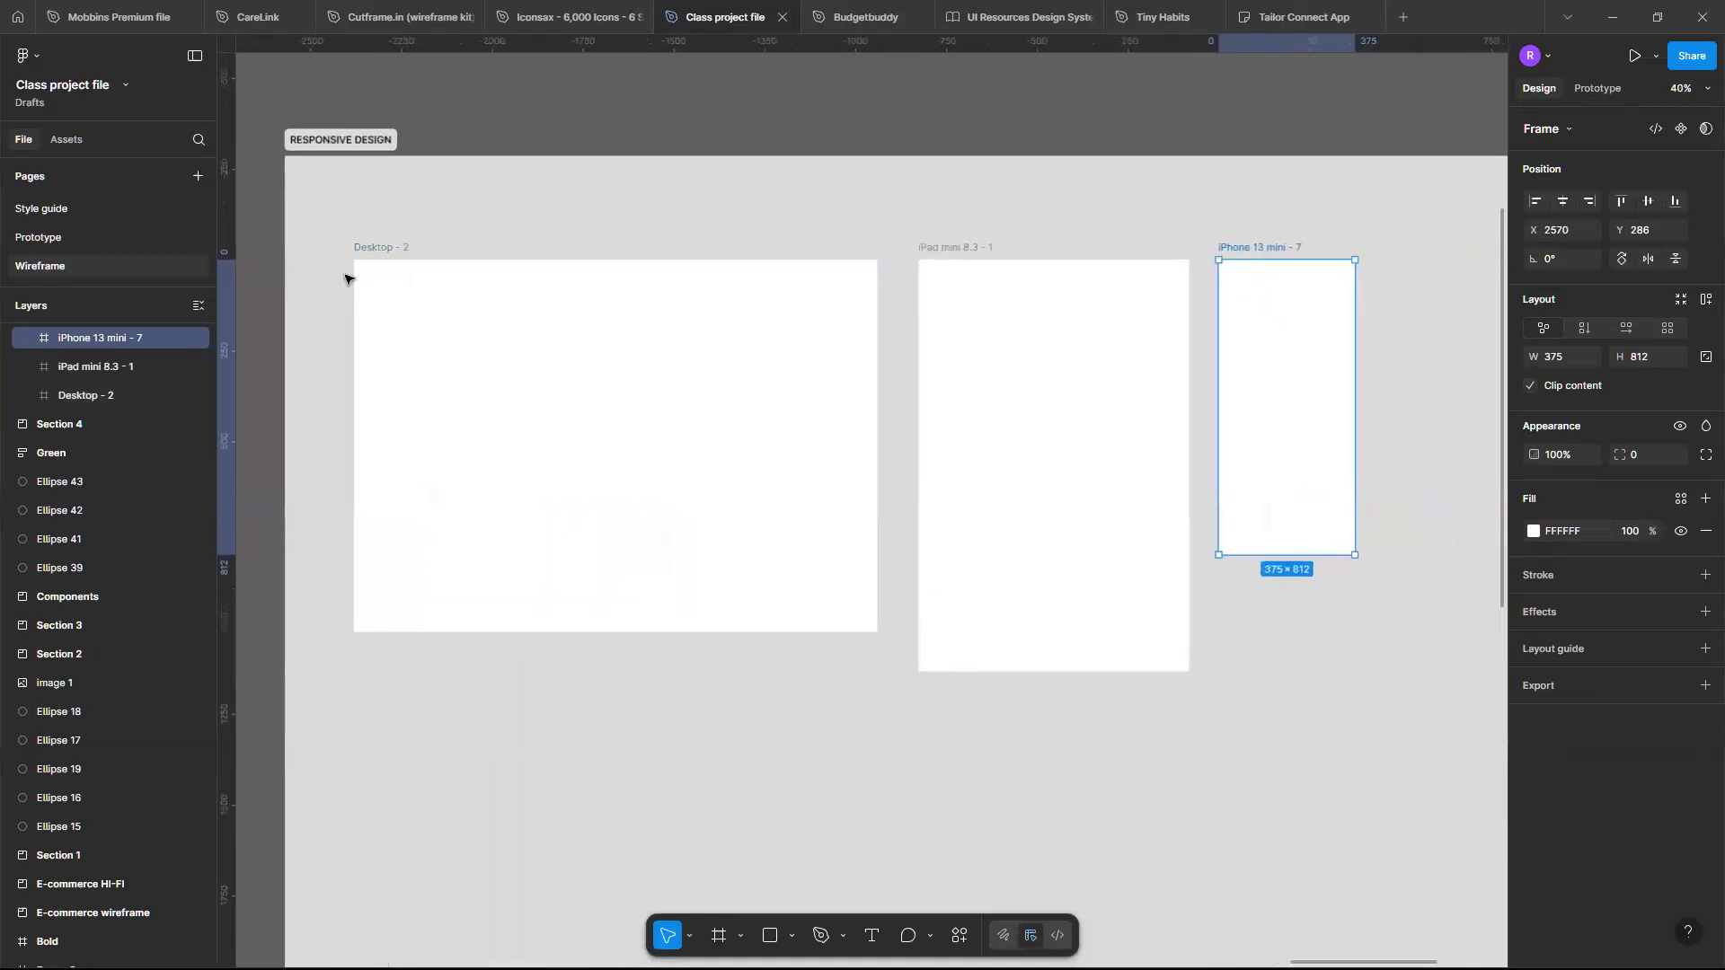
pyautogui.scroll(1, 347, 275)
pyautogui.scroll(1, 347, 275)
pyautogui.click(316, 262)
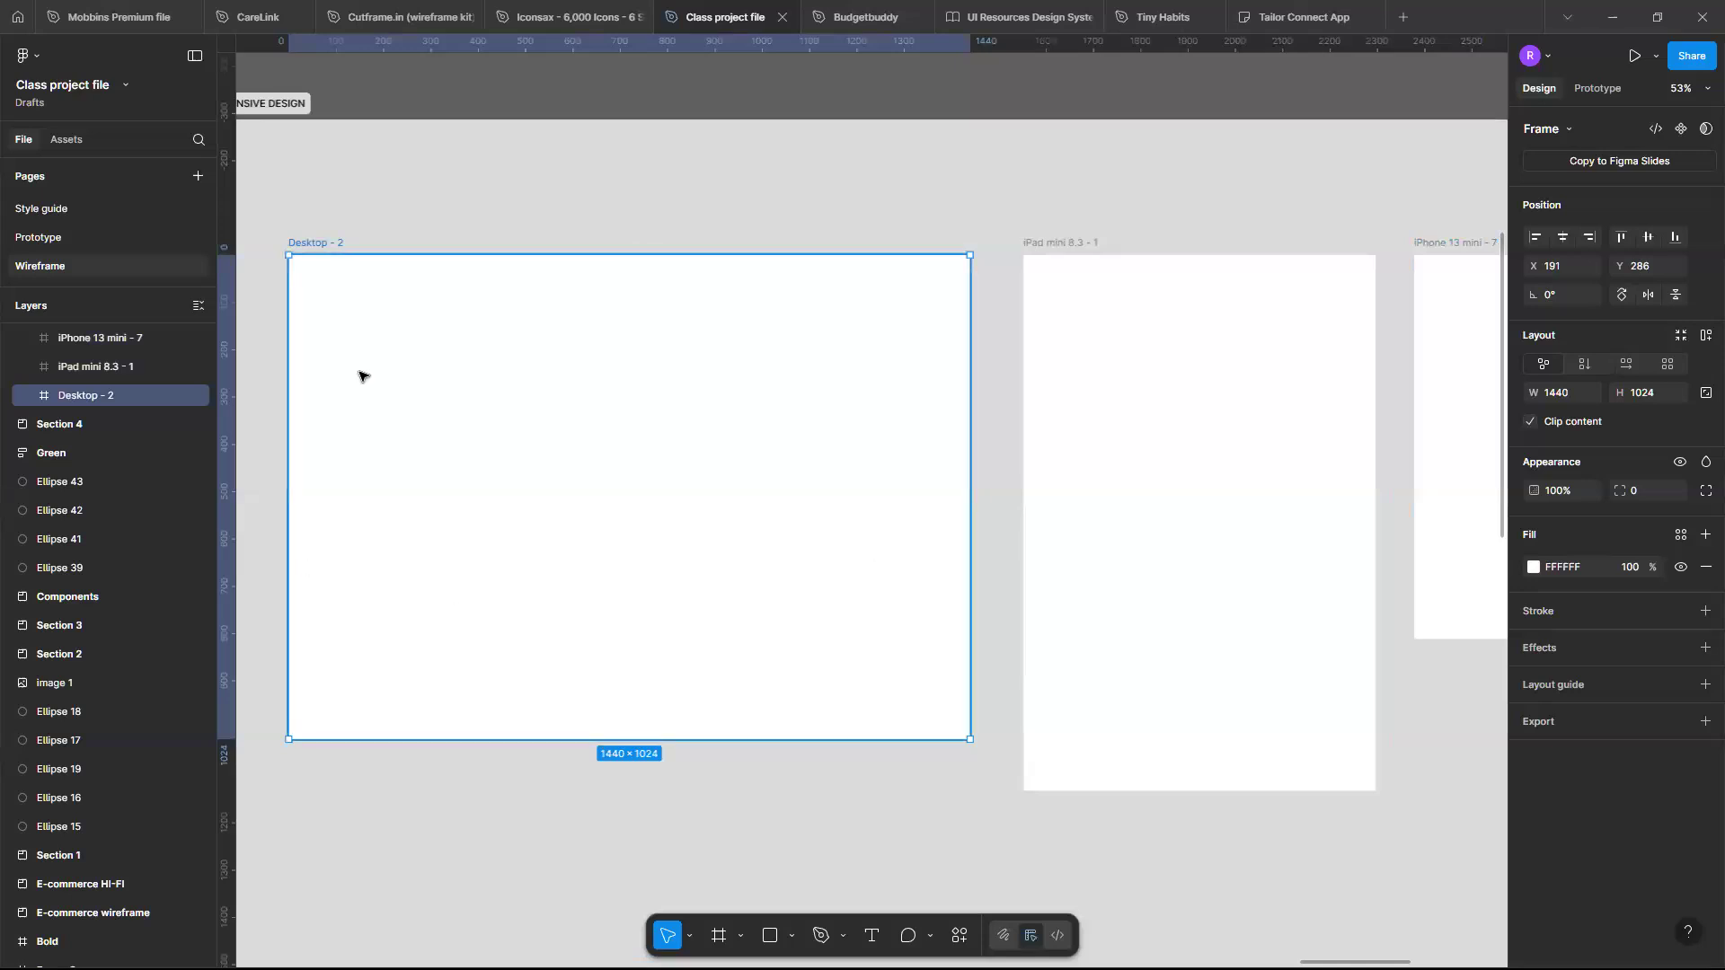
pyautogui.hscroll(4, 435, 233)
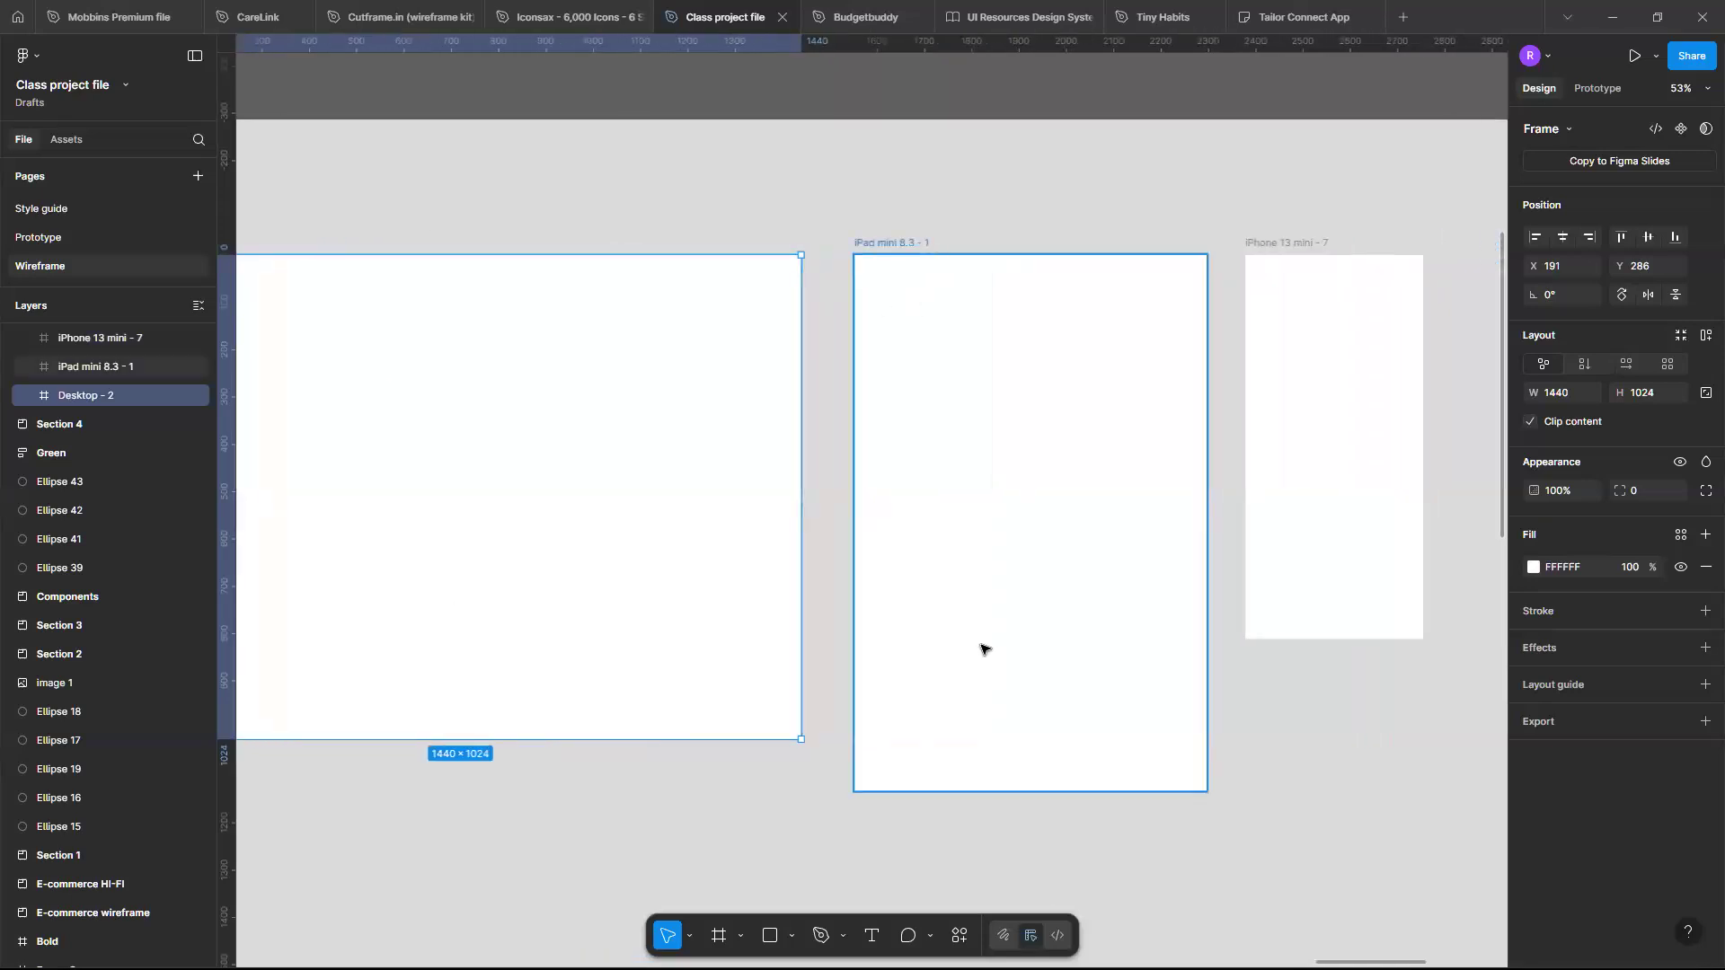
pyautogui.hscroll(3, 979, 651)
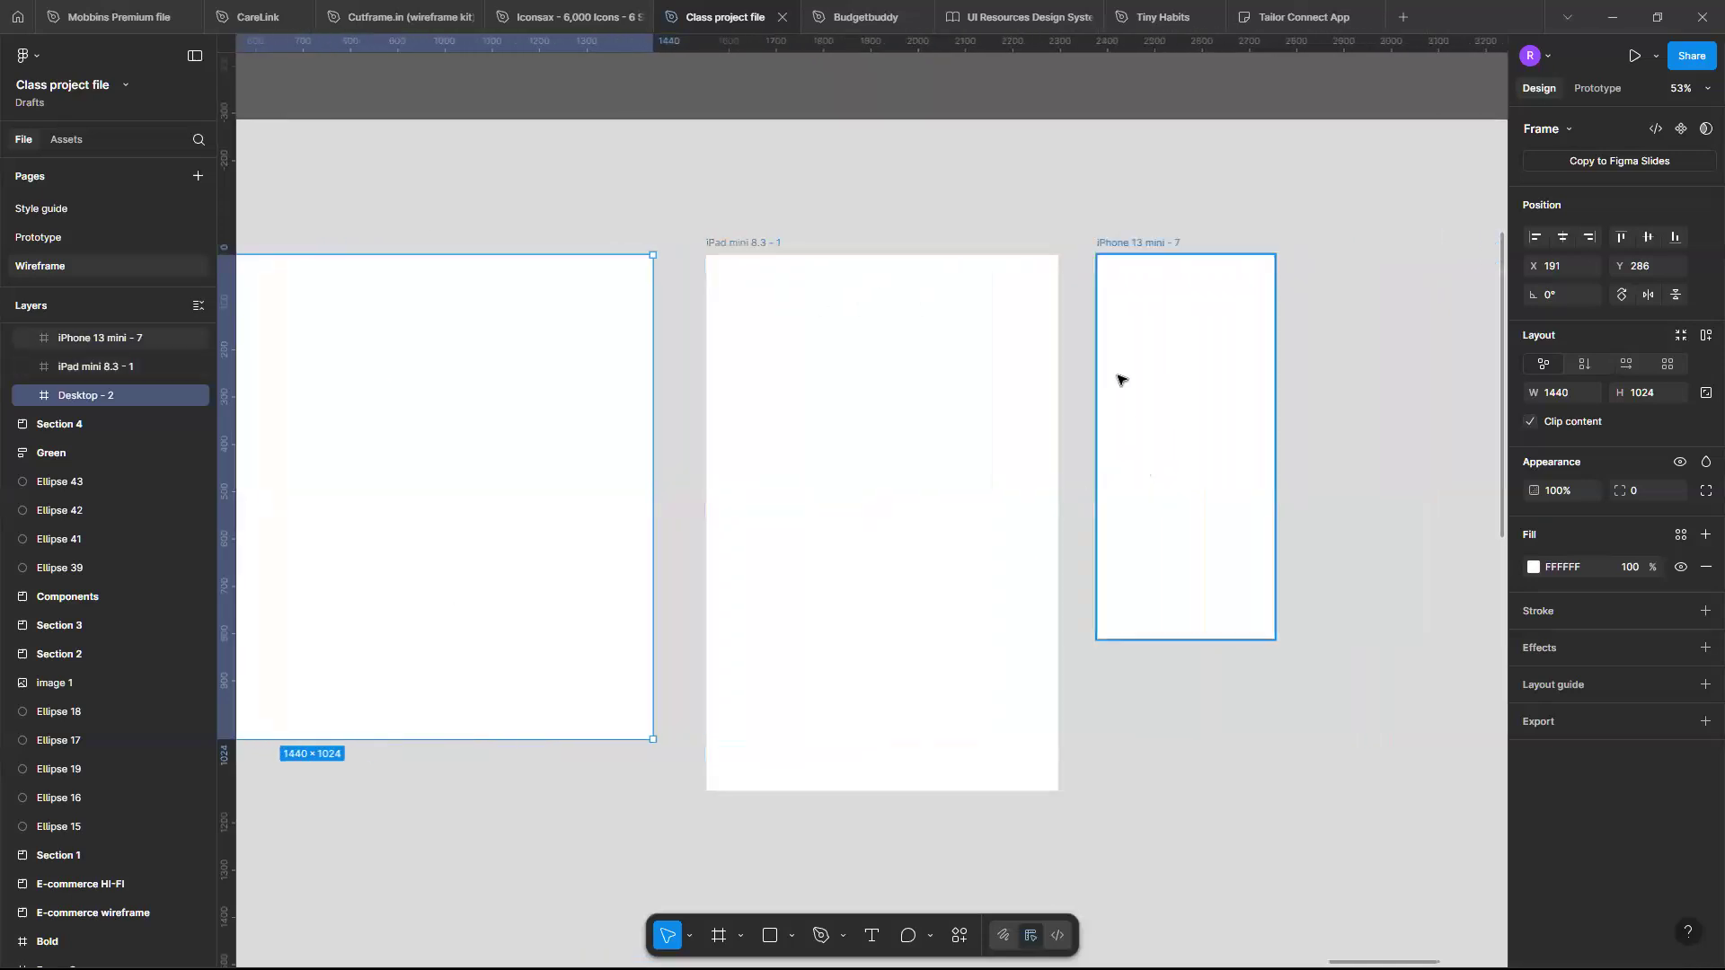
pyautogui.scroll(2, 1118, 379)
pyautogui.scroll(-5, 1118, 379)
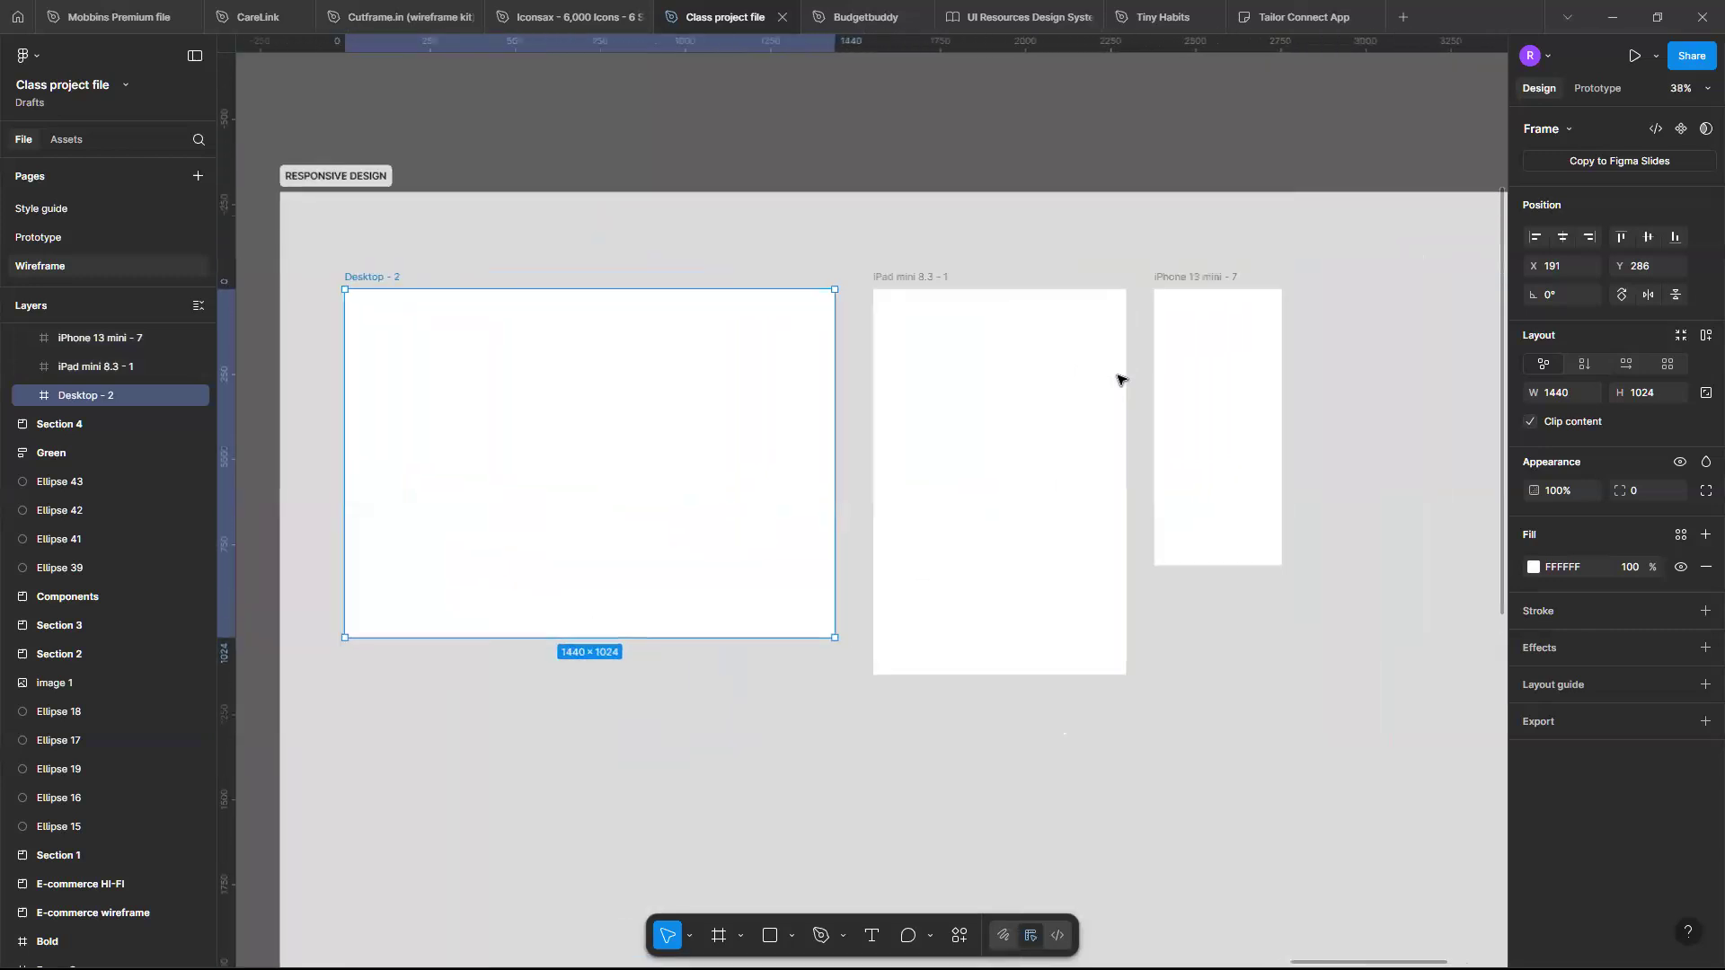
pyautogui.hscroll(-2, 801, 384)
pyautogui.scroll(2, 800, 387)
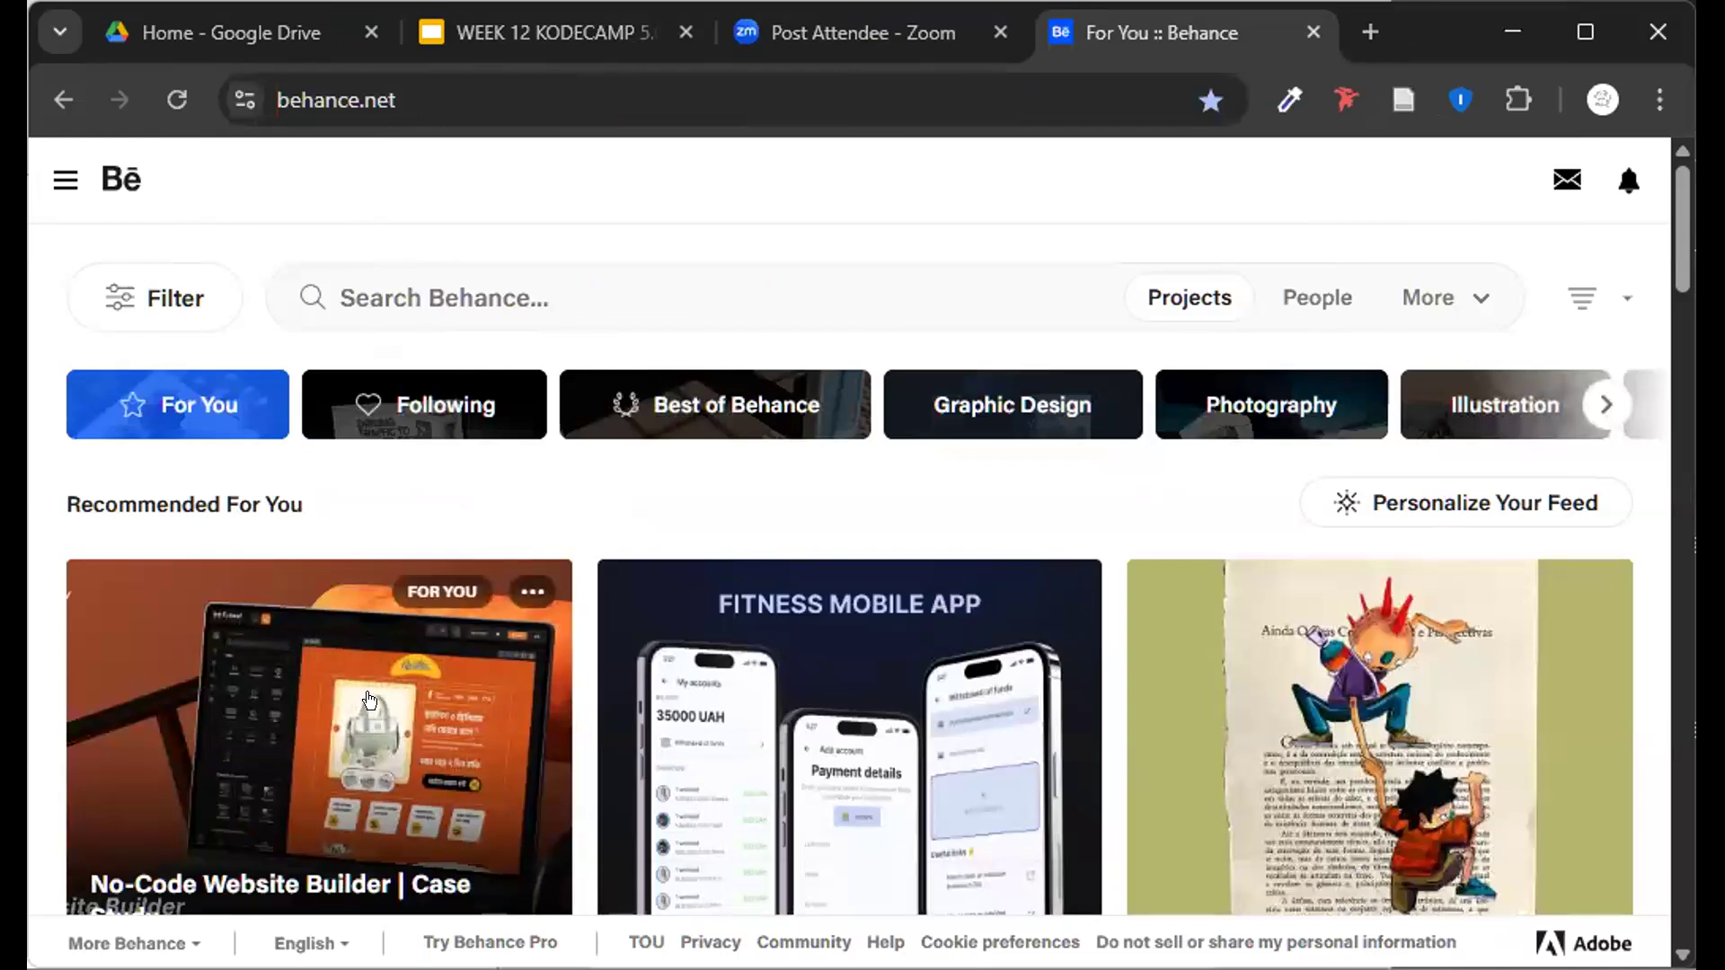
# - Switch to the Behance page in the browser and resize its window to examine how the layout adapts to narrower widths
pyautogui.scroll(-3, 371, 709)
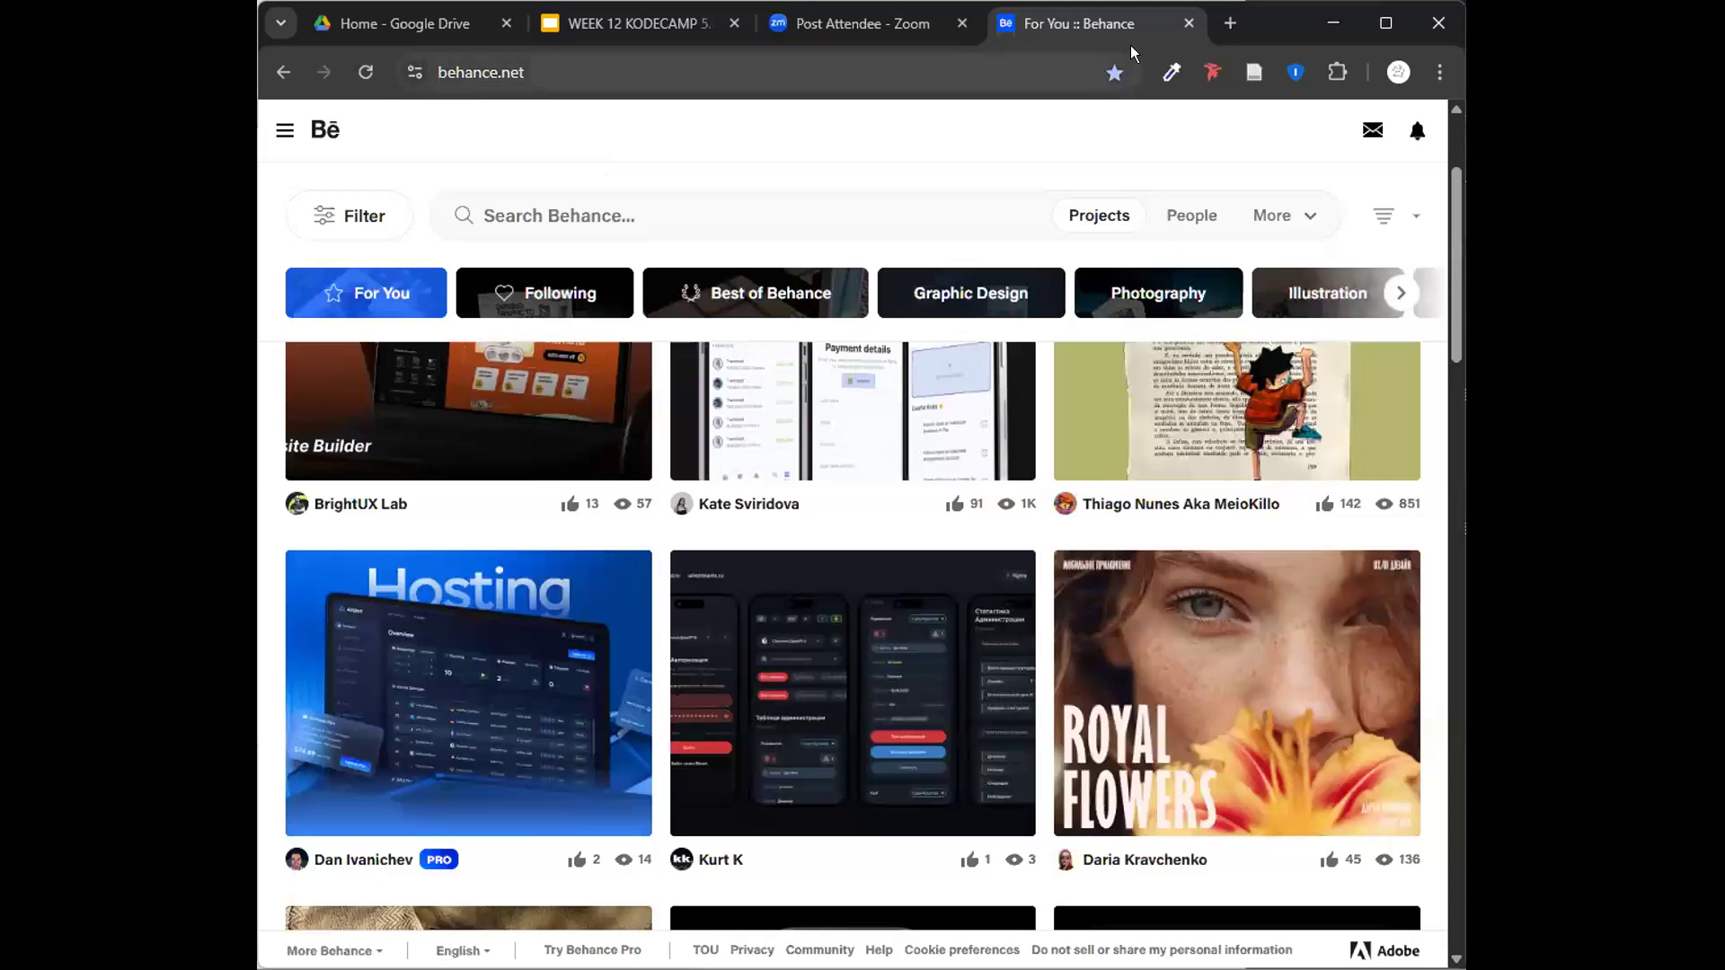
pyautogui.moveTo(1118, 18); pyautogui.dragTo(891, 9)
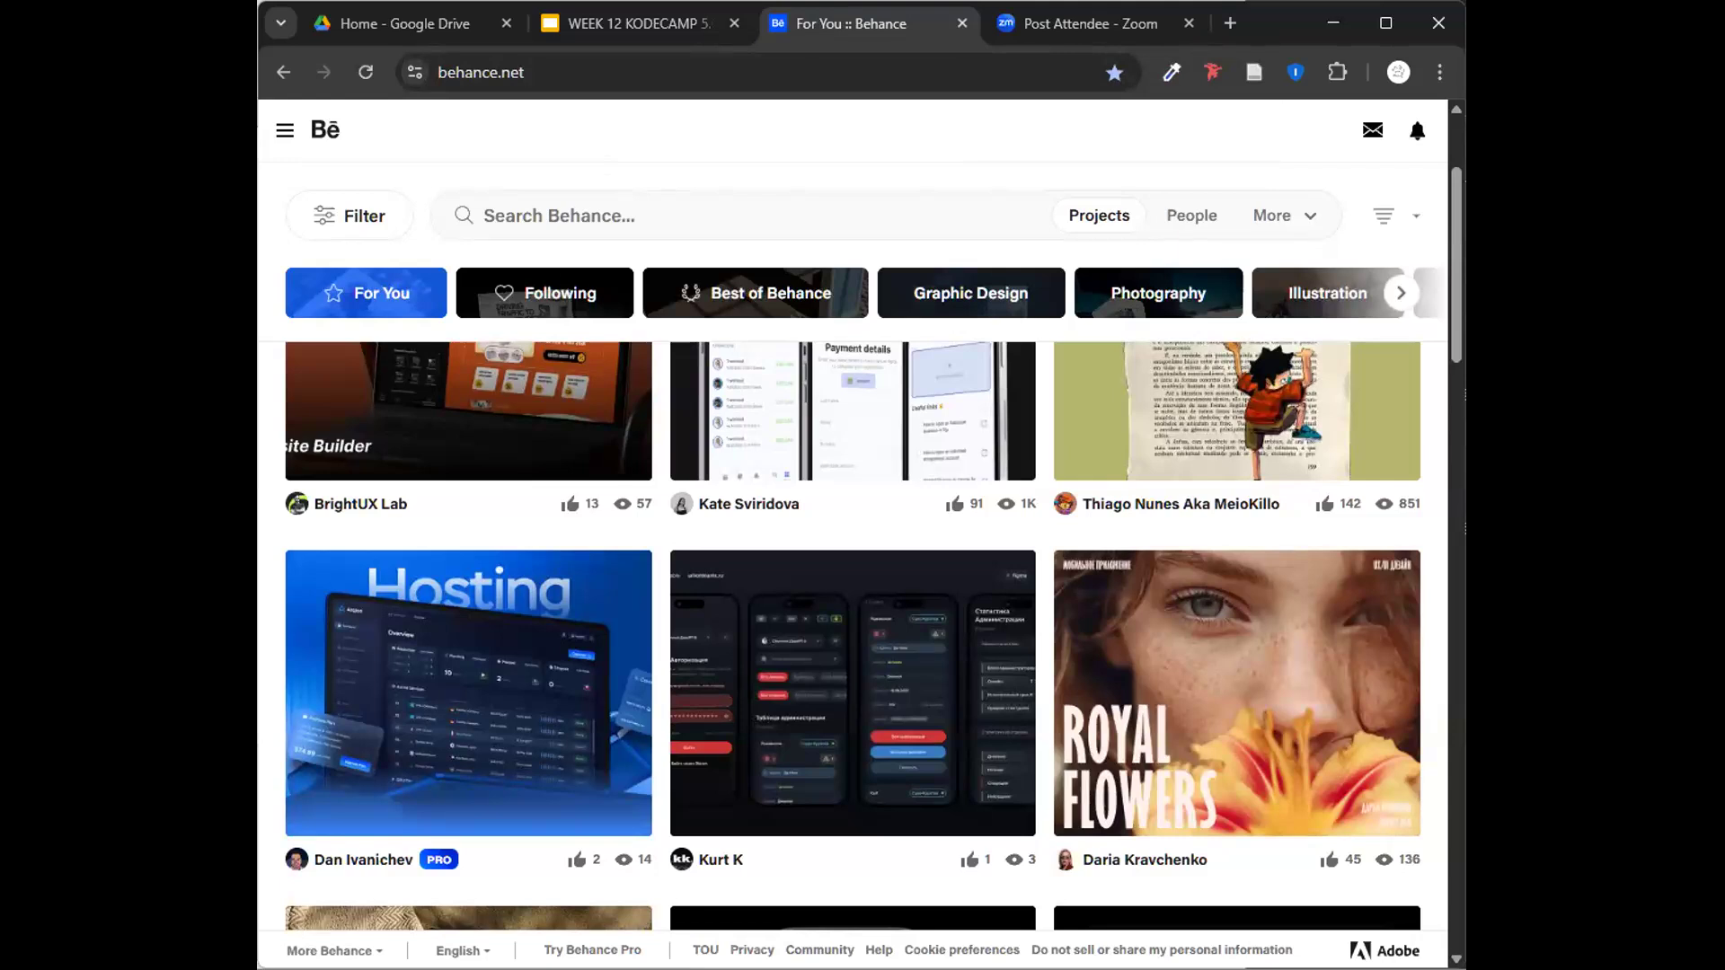
pyautogui.moveTo(259, 180); pyautogui.dragTo(0, 180)
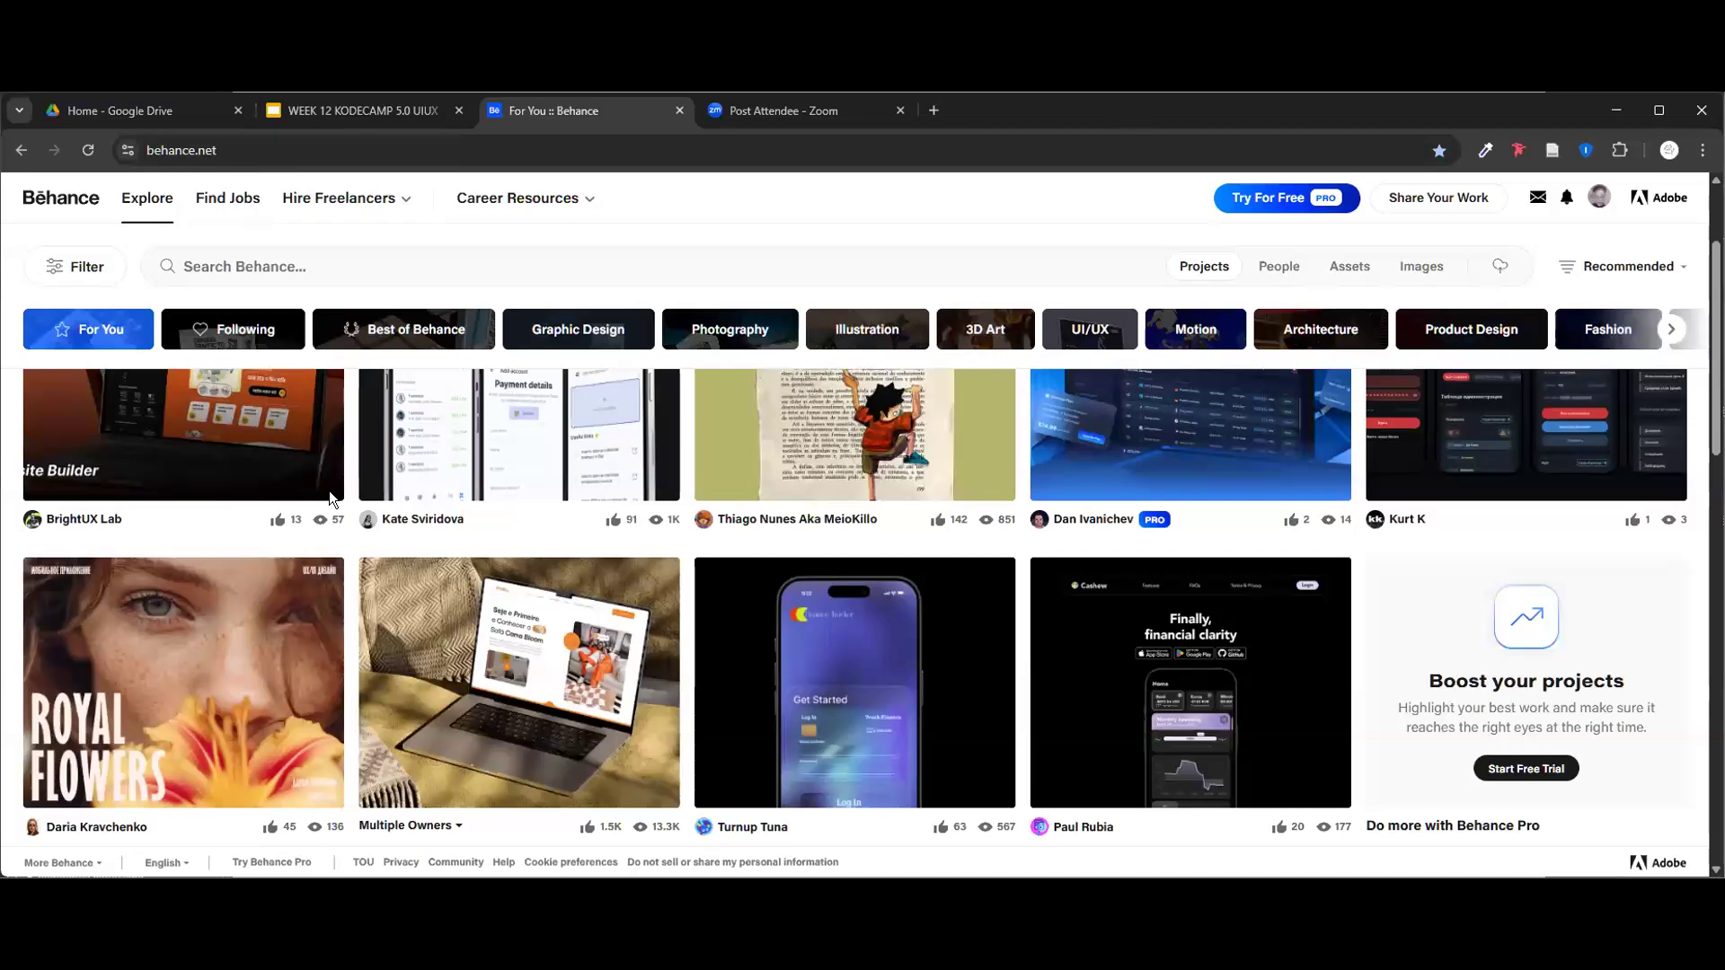
pyautogui.scroll(1, 302, 577)
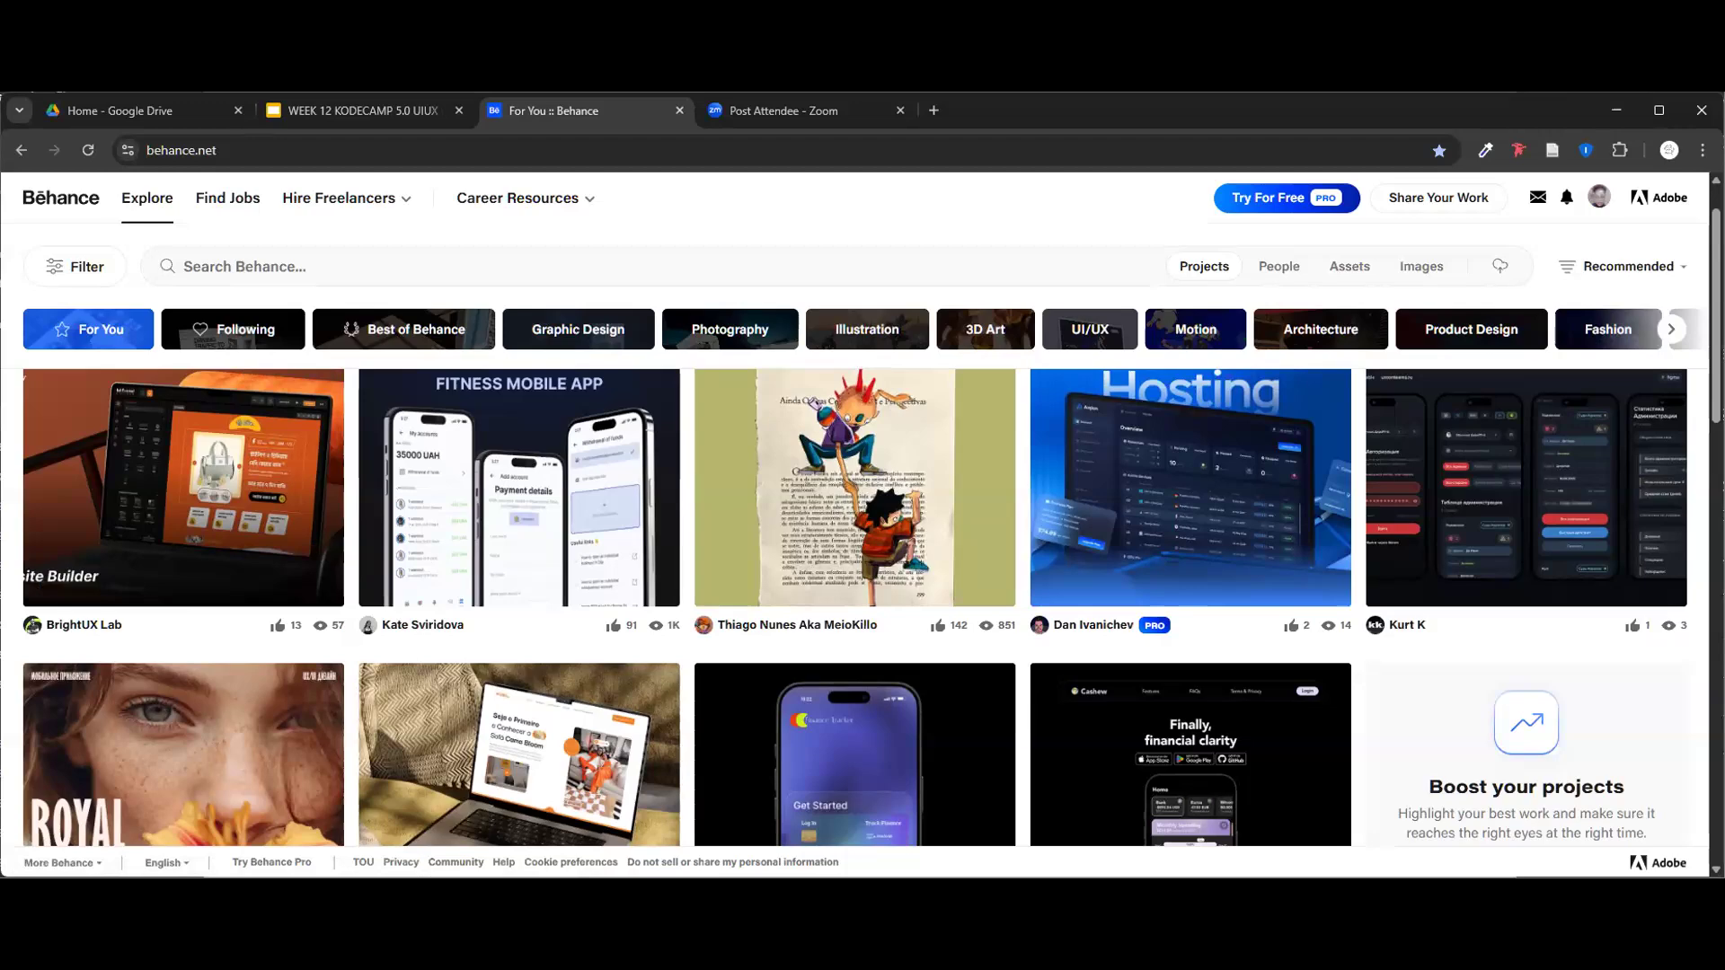
pyautogui.moveTo(1722, 503); pyautogui.dragTo(506, 503)
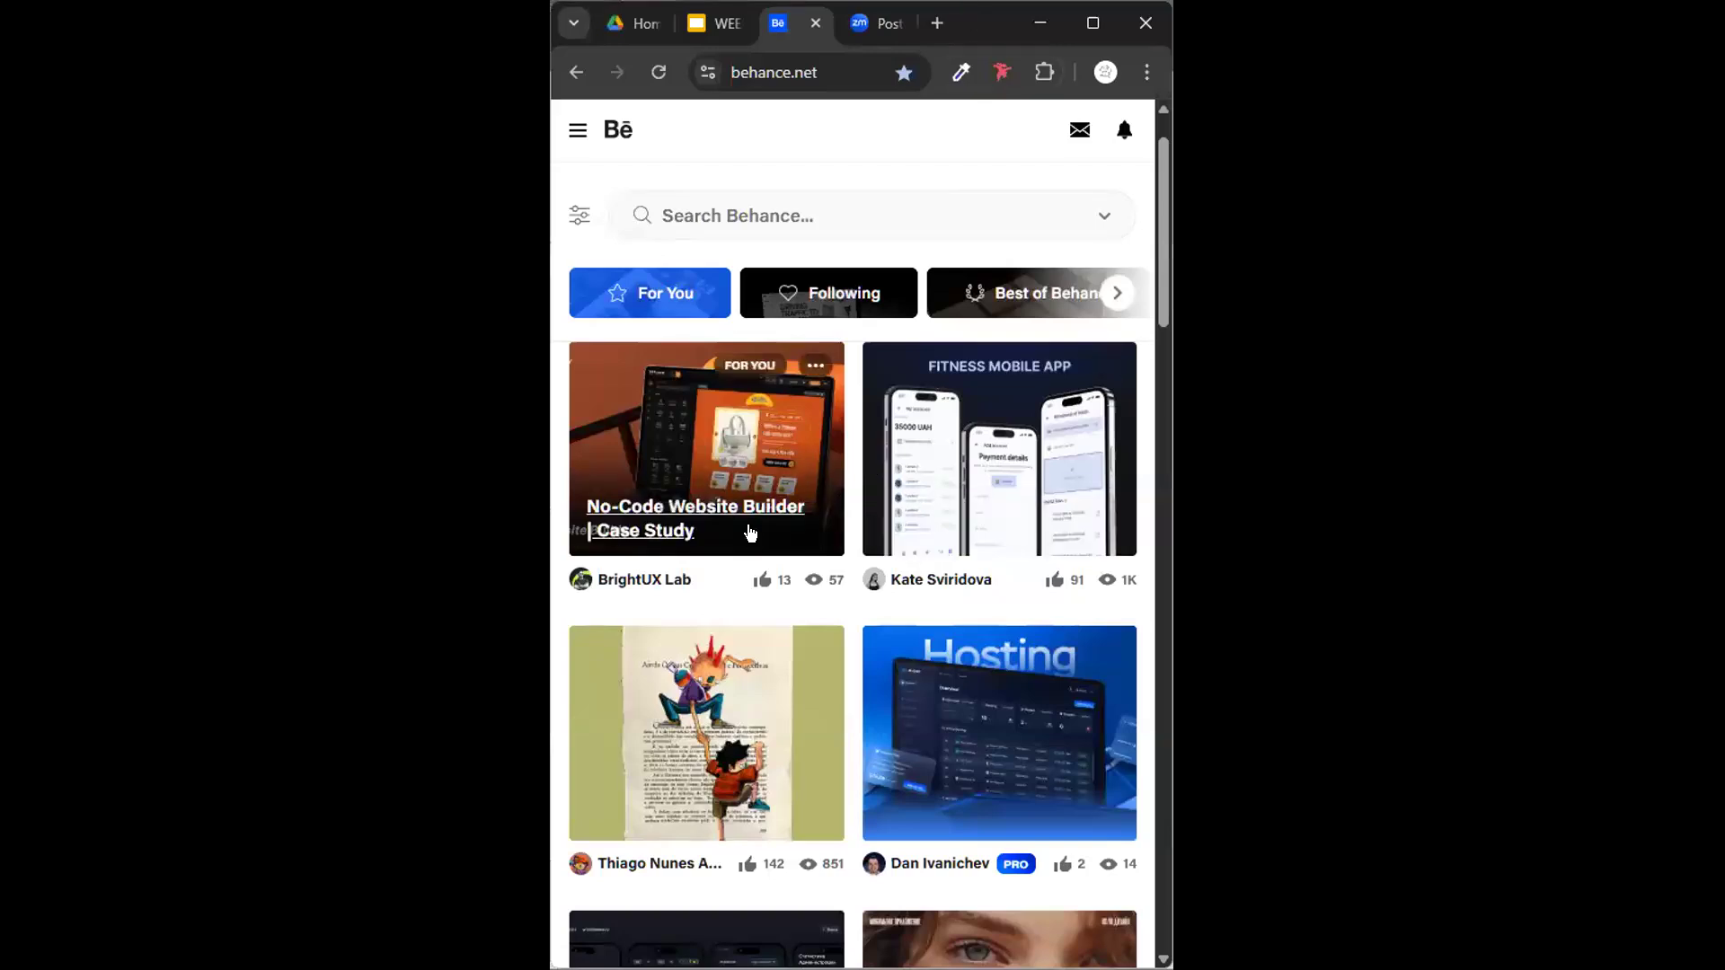
pyautogui.scroll(-15, 750, 531)
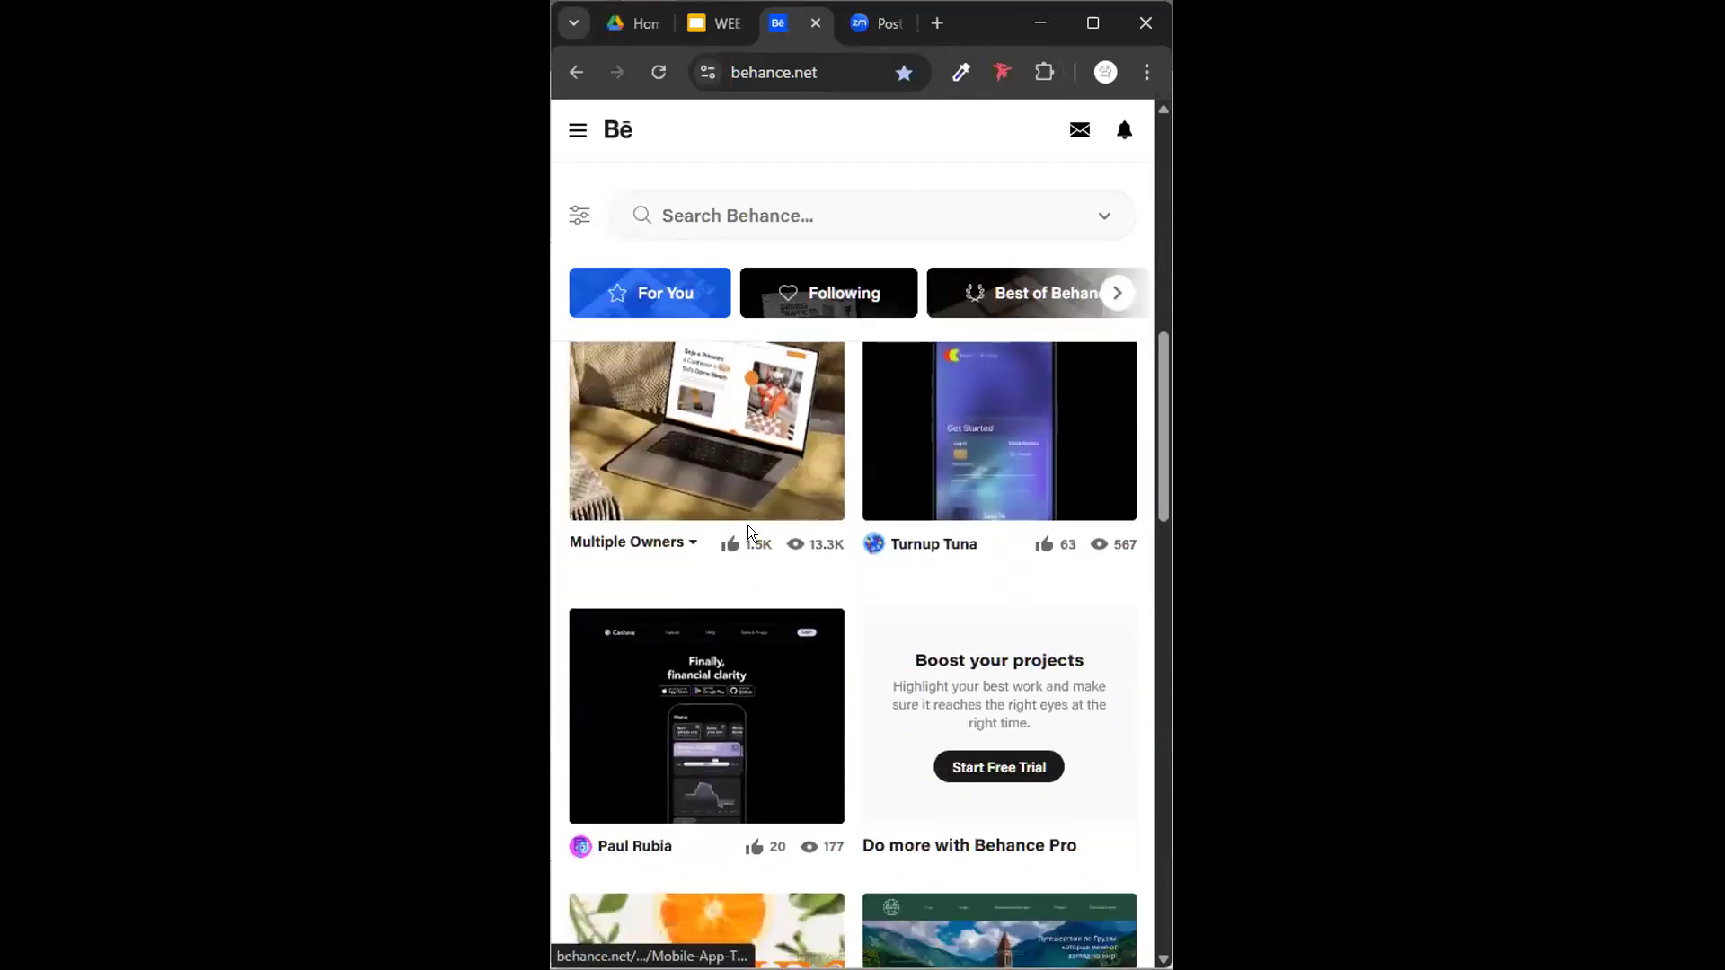
pyautogui.scroll(15, 750, 532)
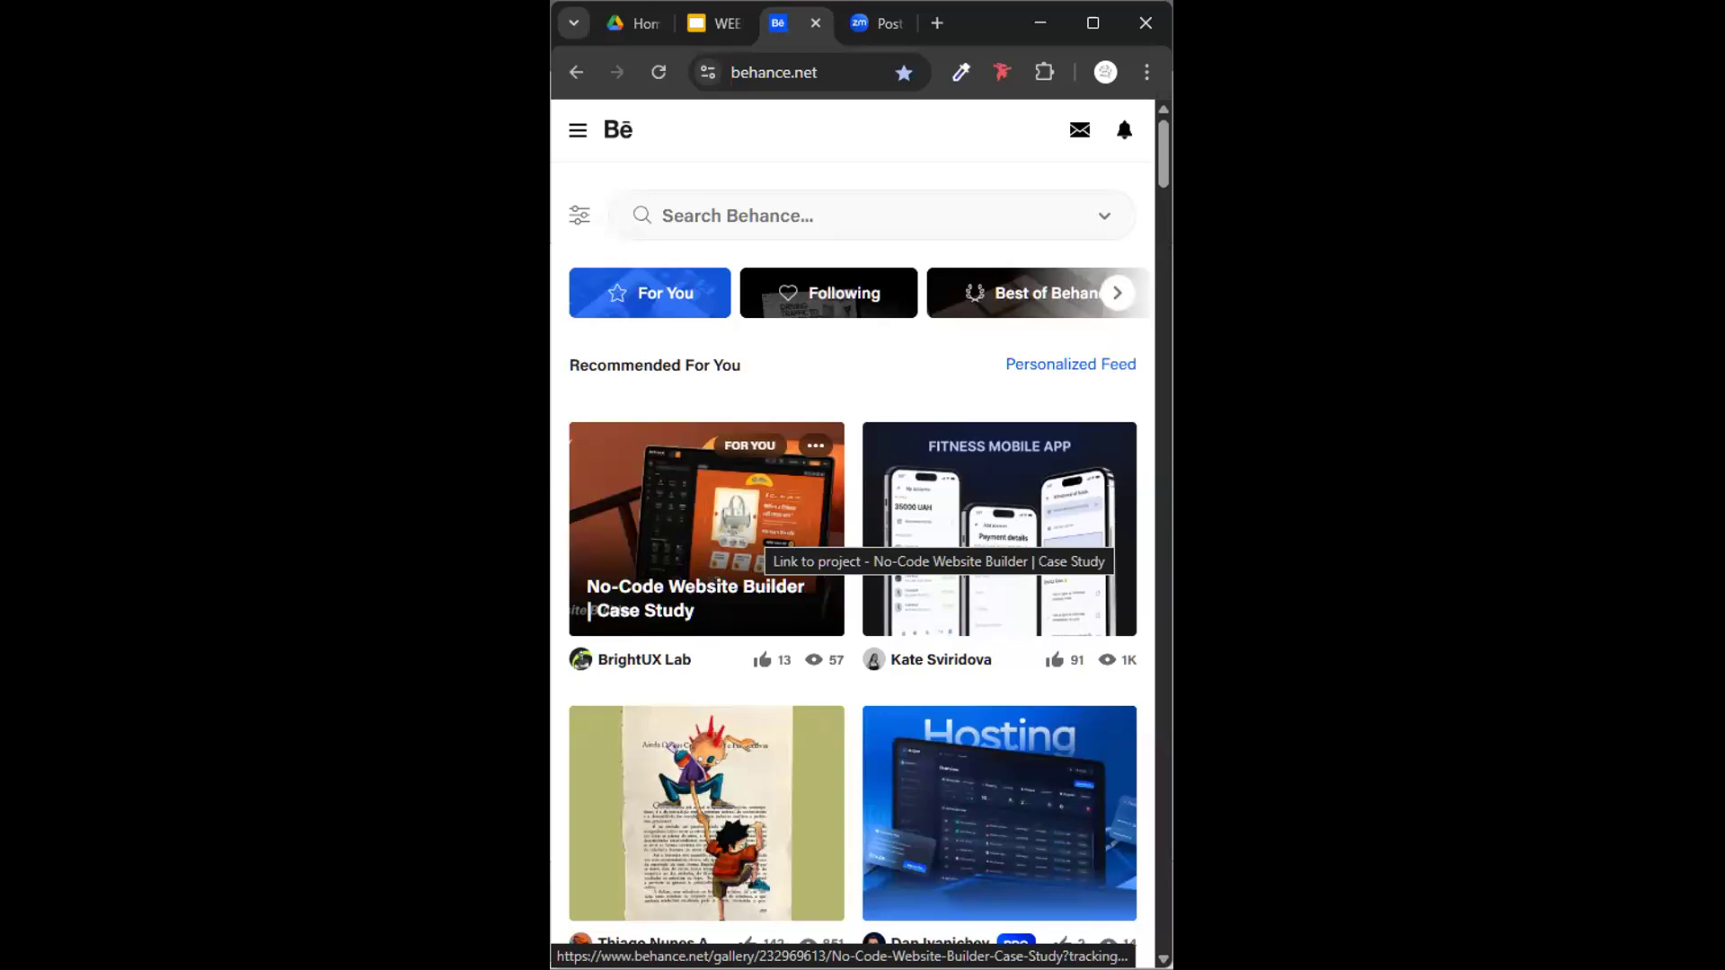
# - Switch back to Figma and add a layout grid guide to the Desktop frame
pyautogui.hotkey('alt', 'Tab')
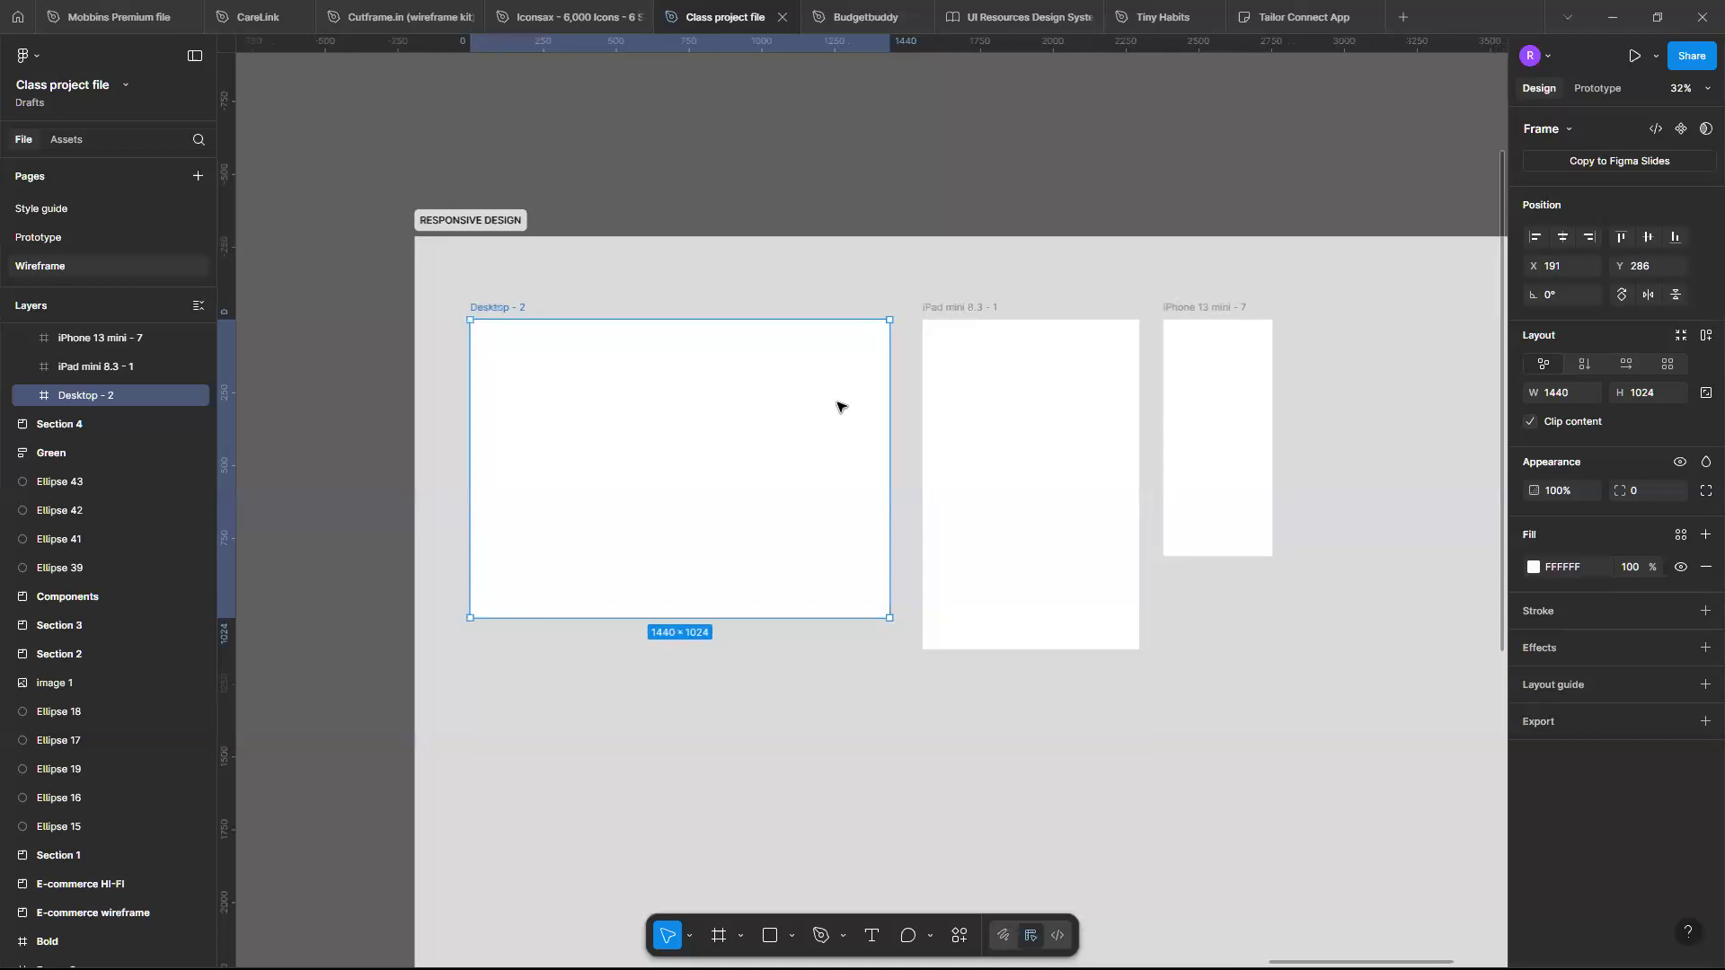
pyautogui.scroll(3, 840, 401)
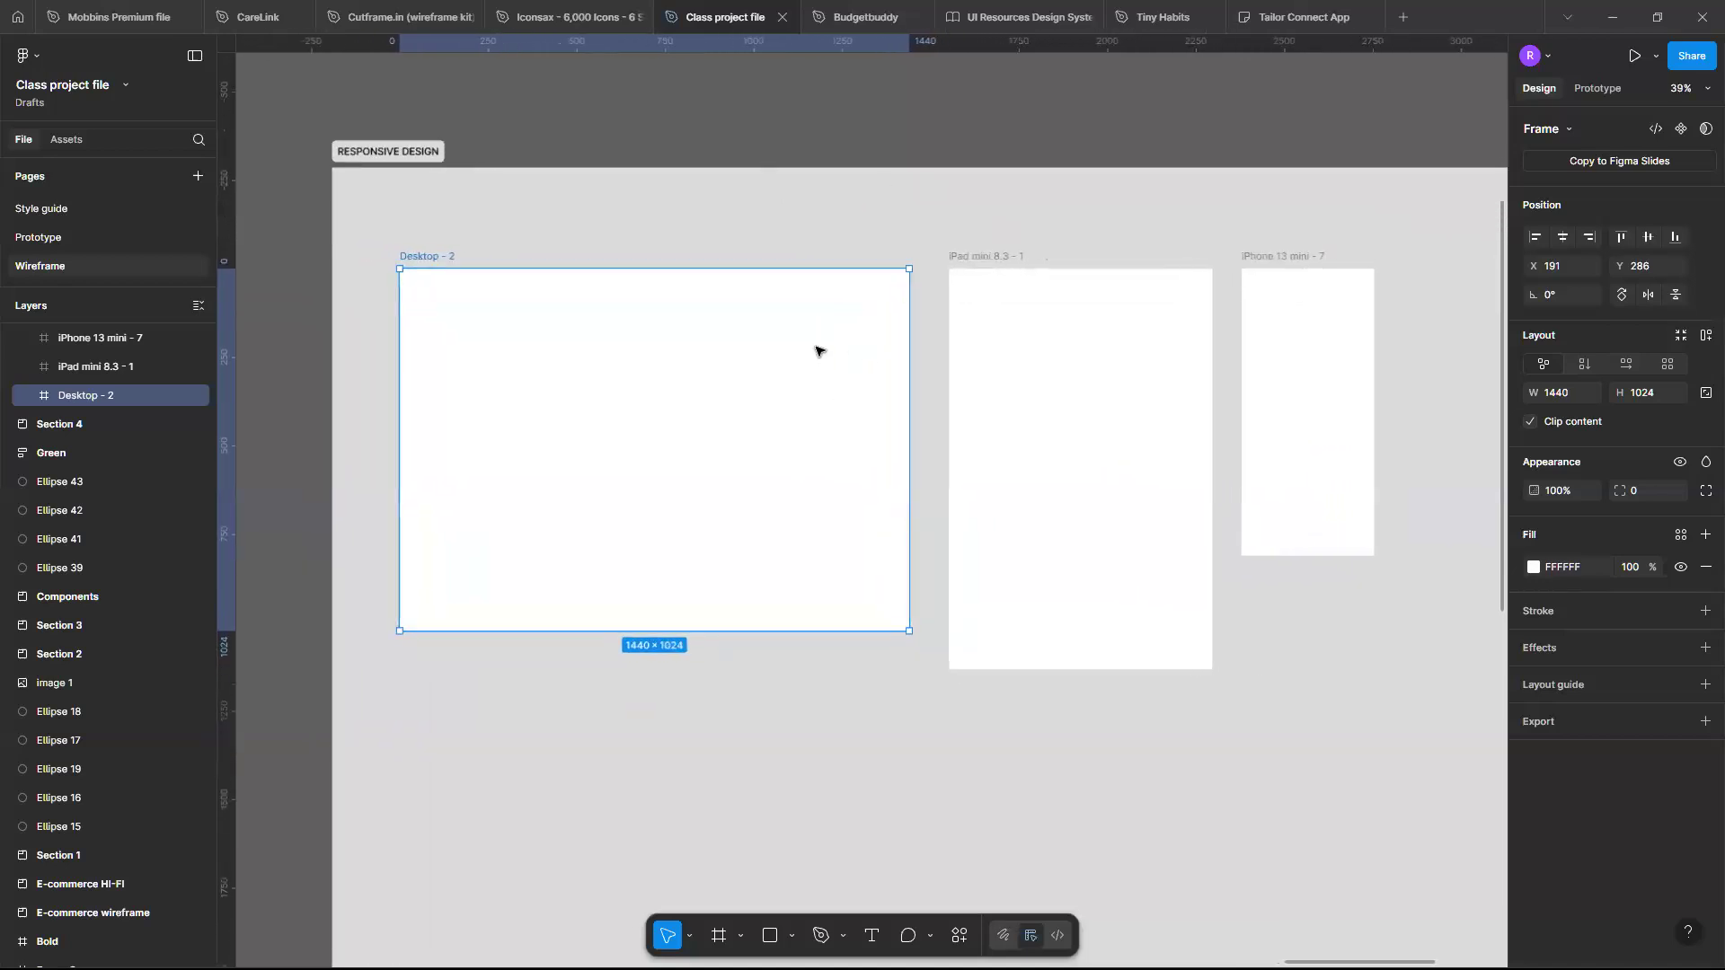
pyautogui.click(1007, 308)
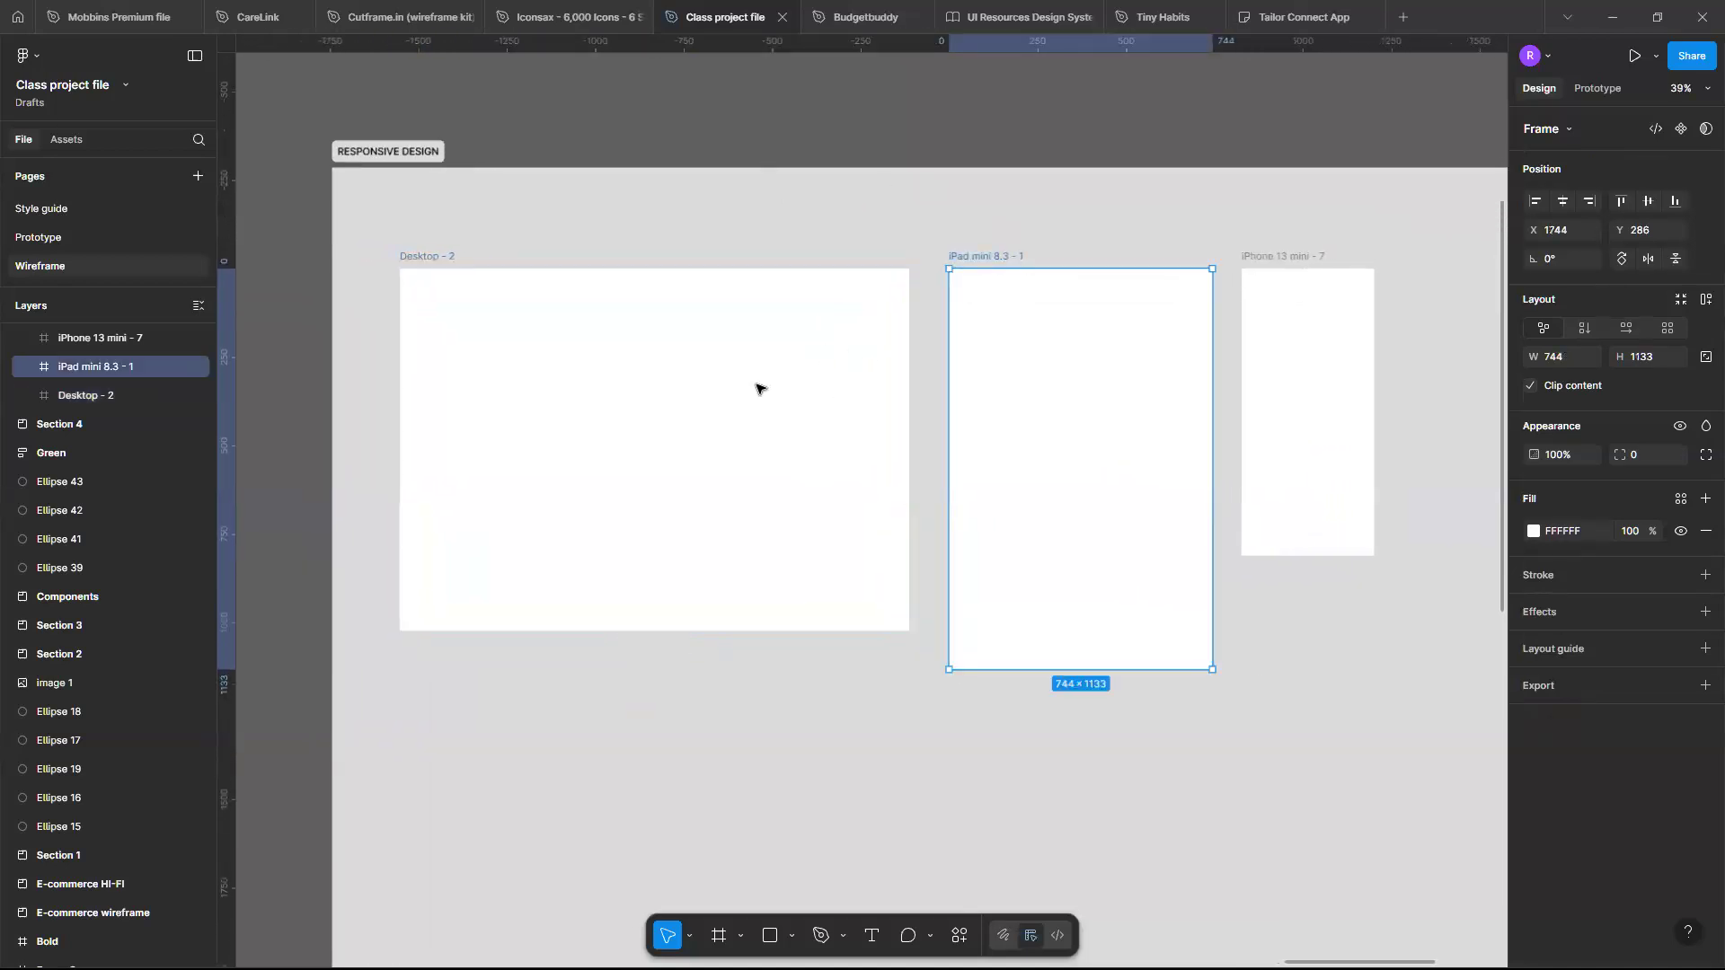
pyautogui.click(759, 384)
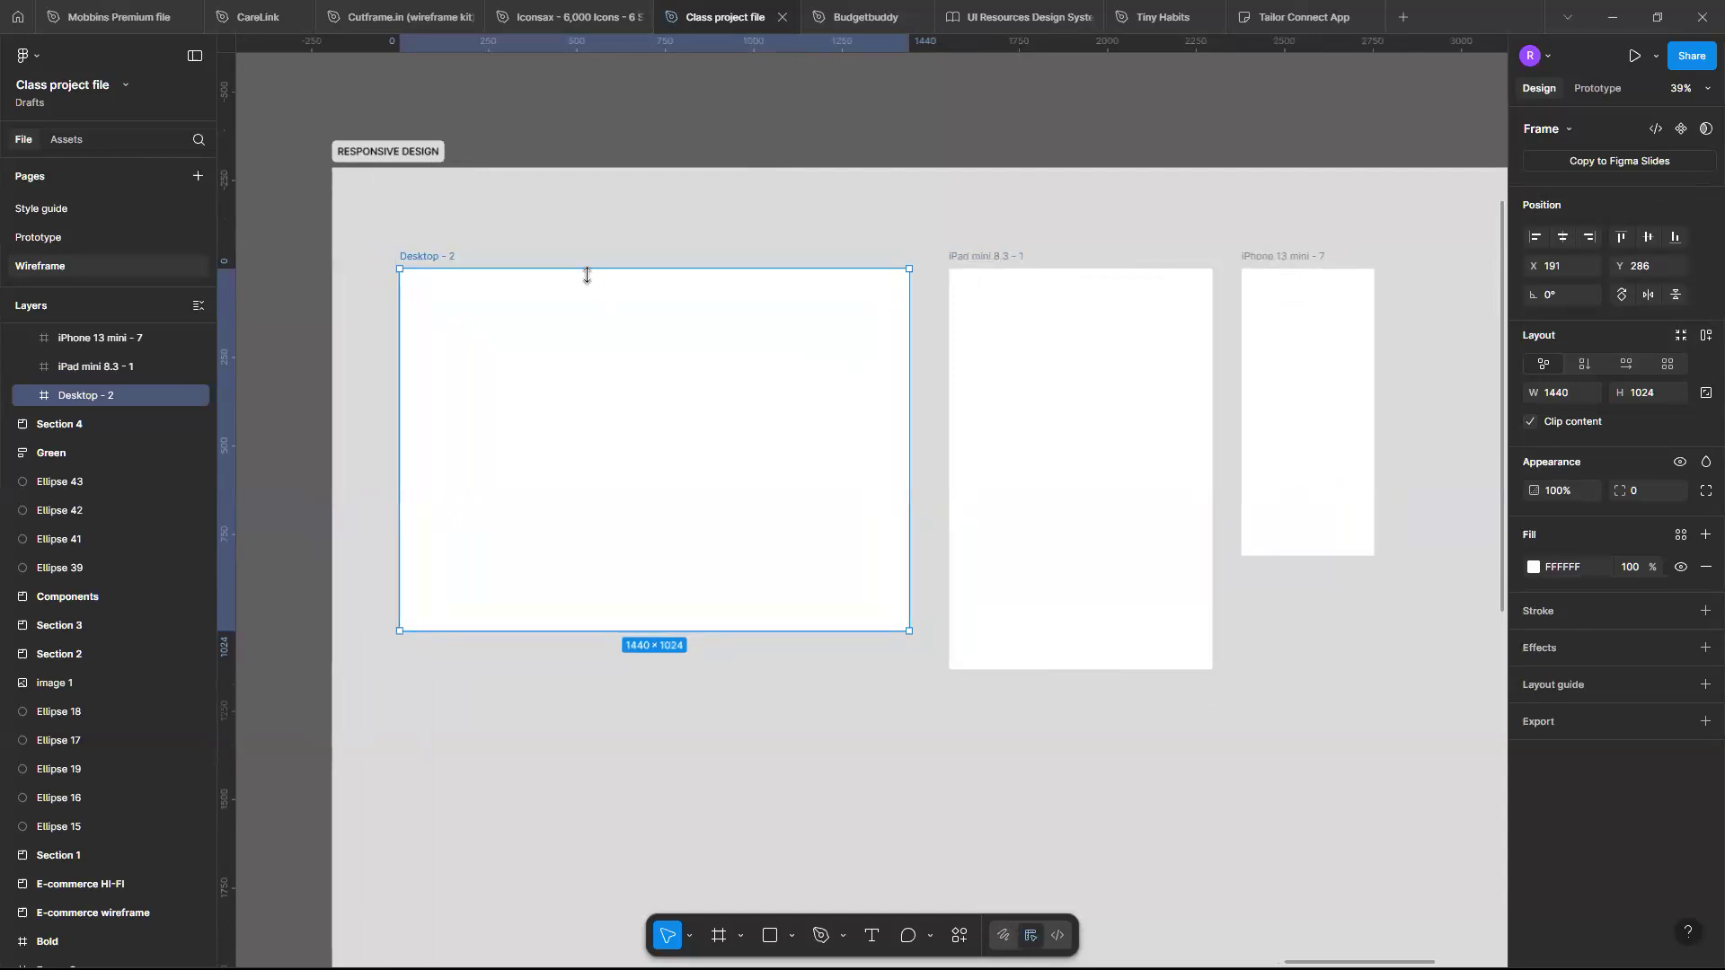
pyautogui.click(1009, 386)
pyautogui.click(1325, 319)
pyautogui.click(800, 391)
pyautogui.click(1707, 688)
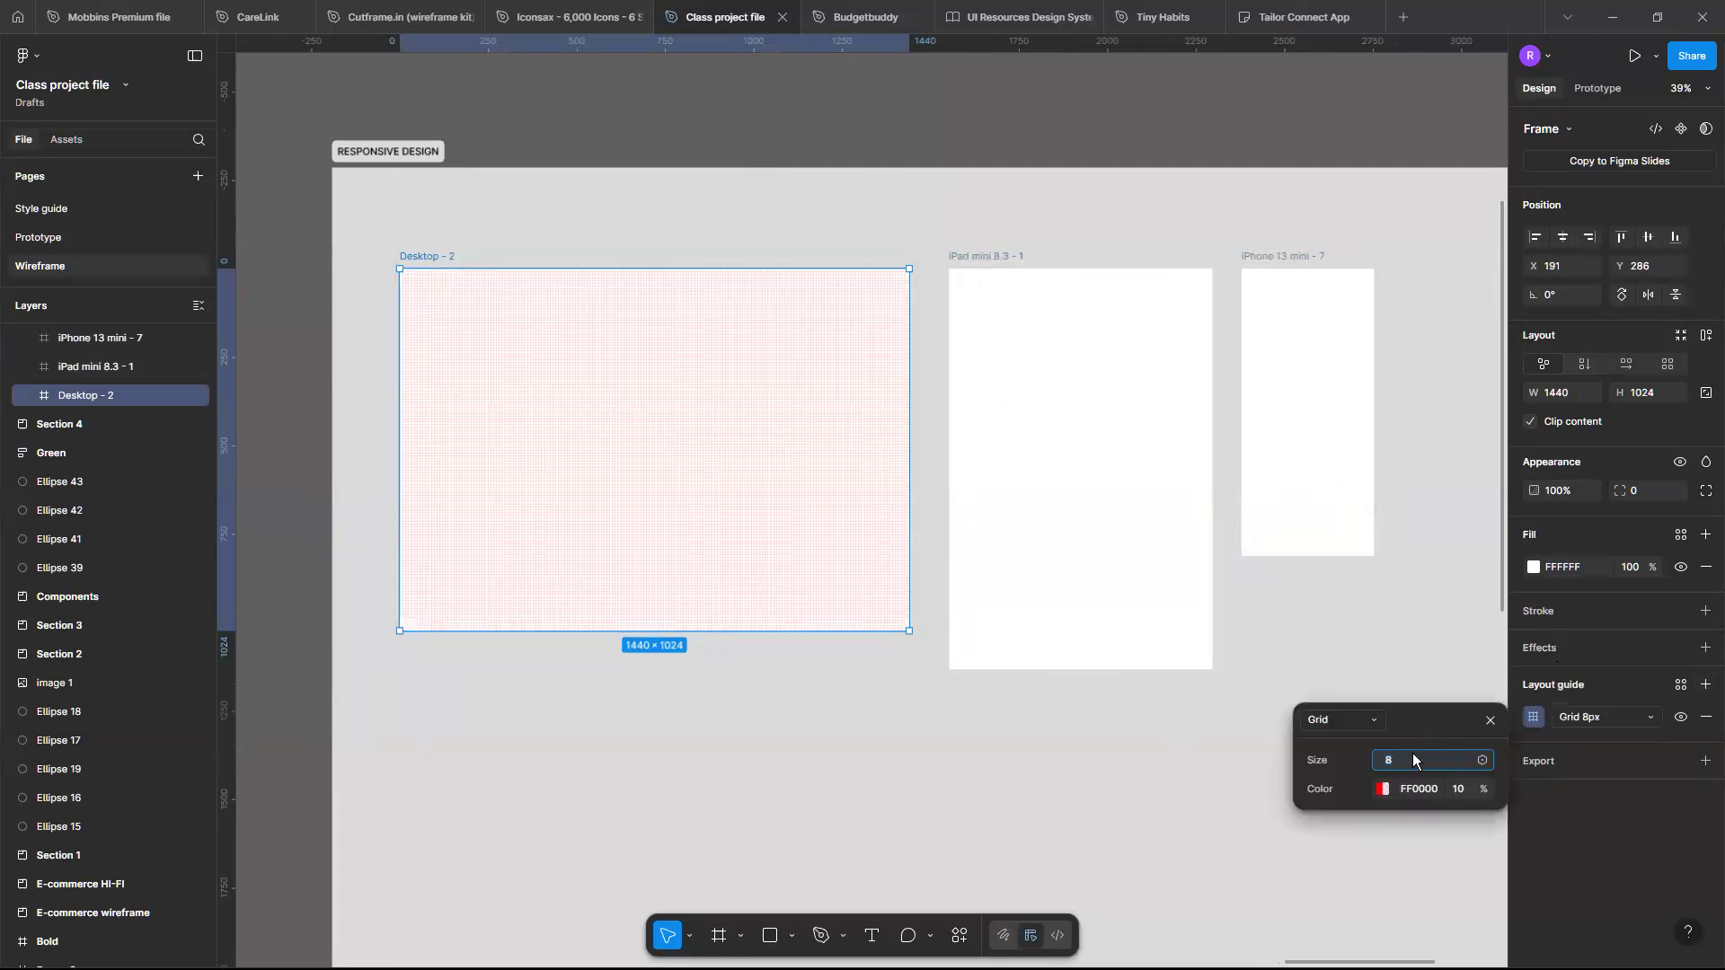
# - Change the Desktop frame's layout guide to columns, set the count to 12 and the margin to 64
pyautogui.click(1375, 725)
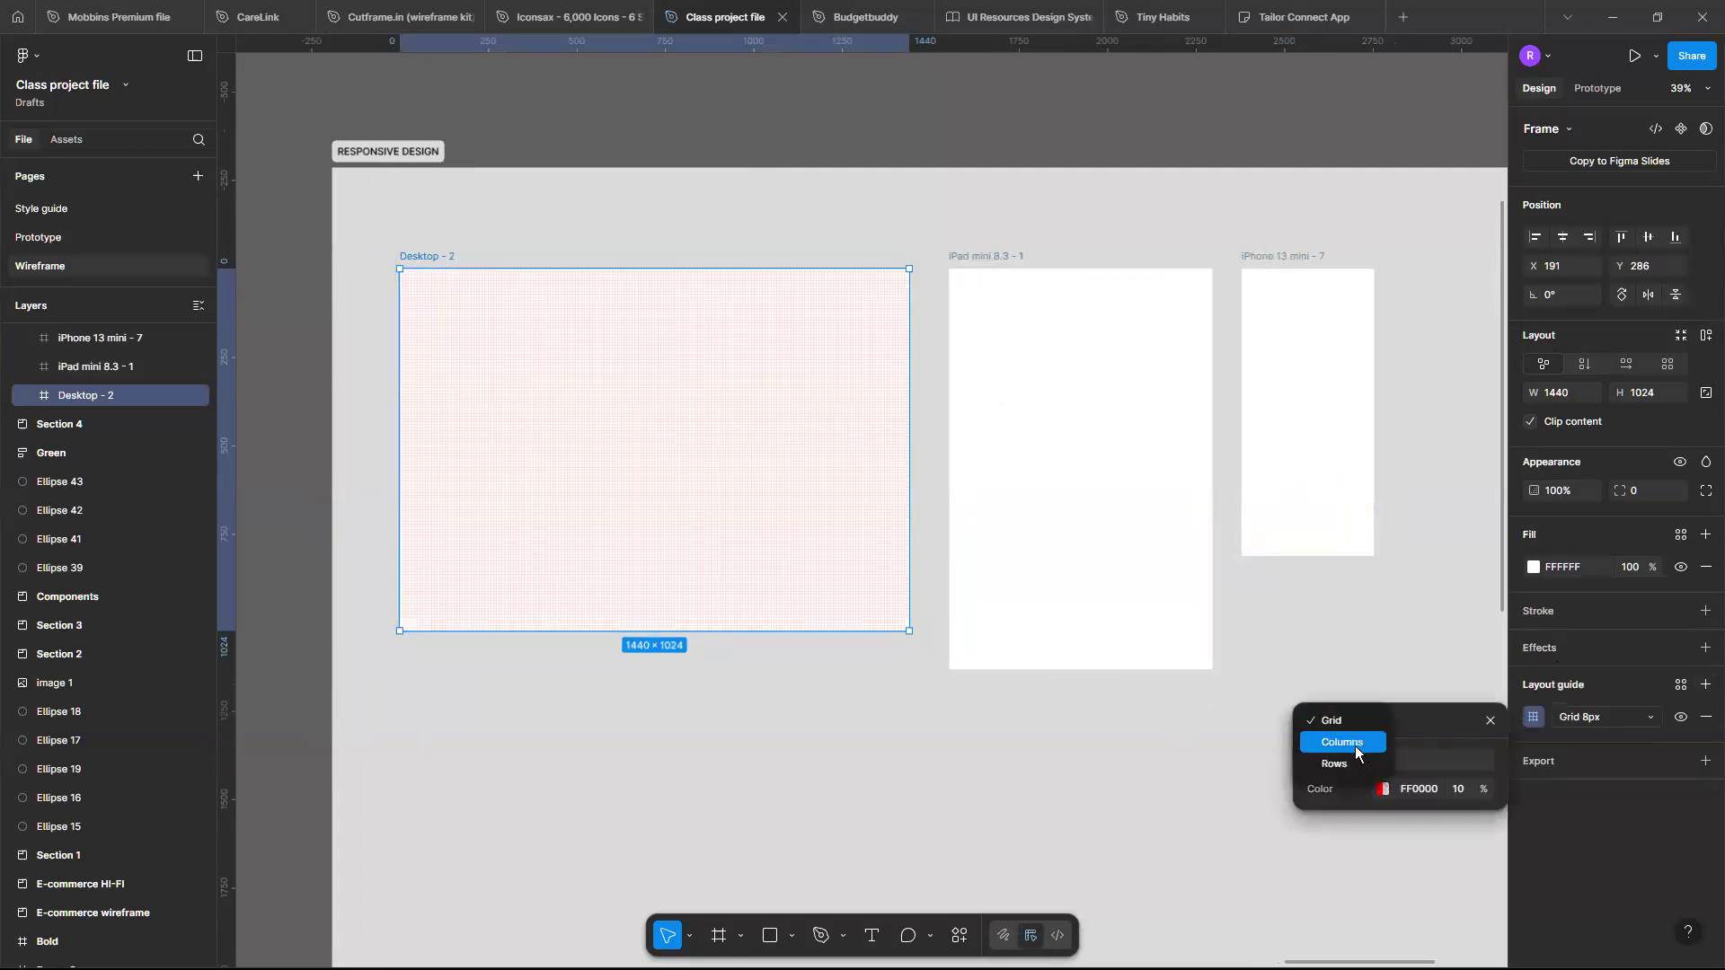
pyautogui.click(1354, 745)
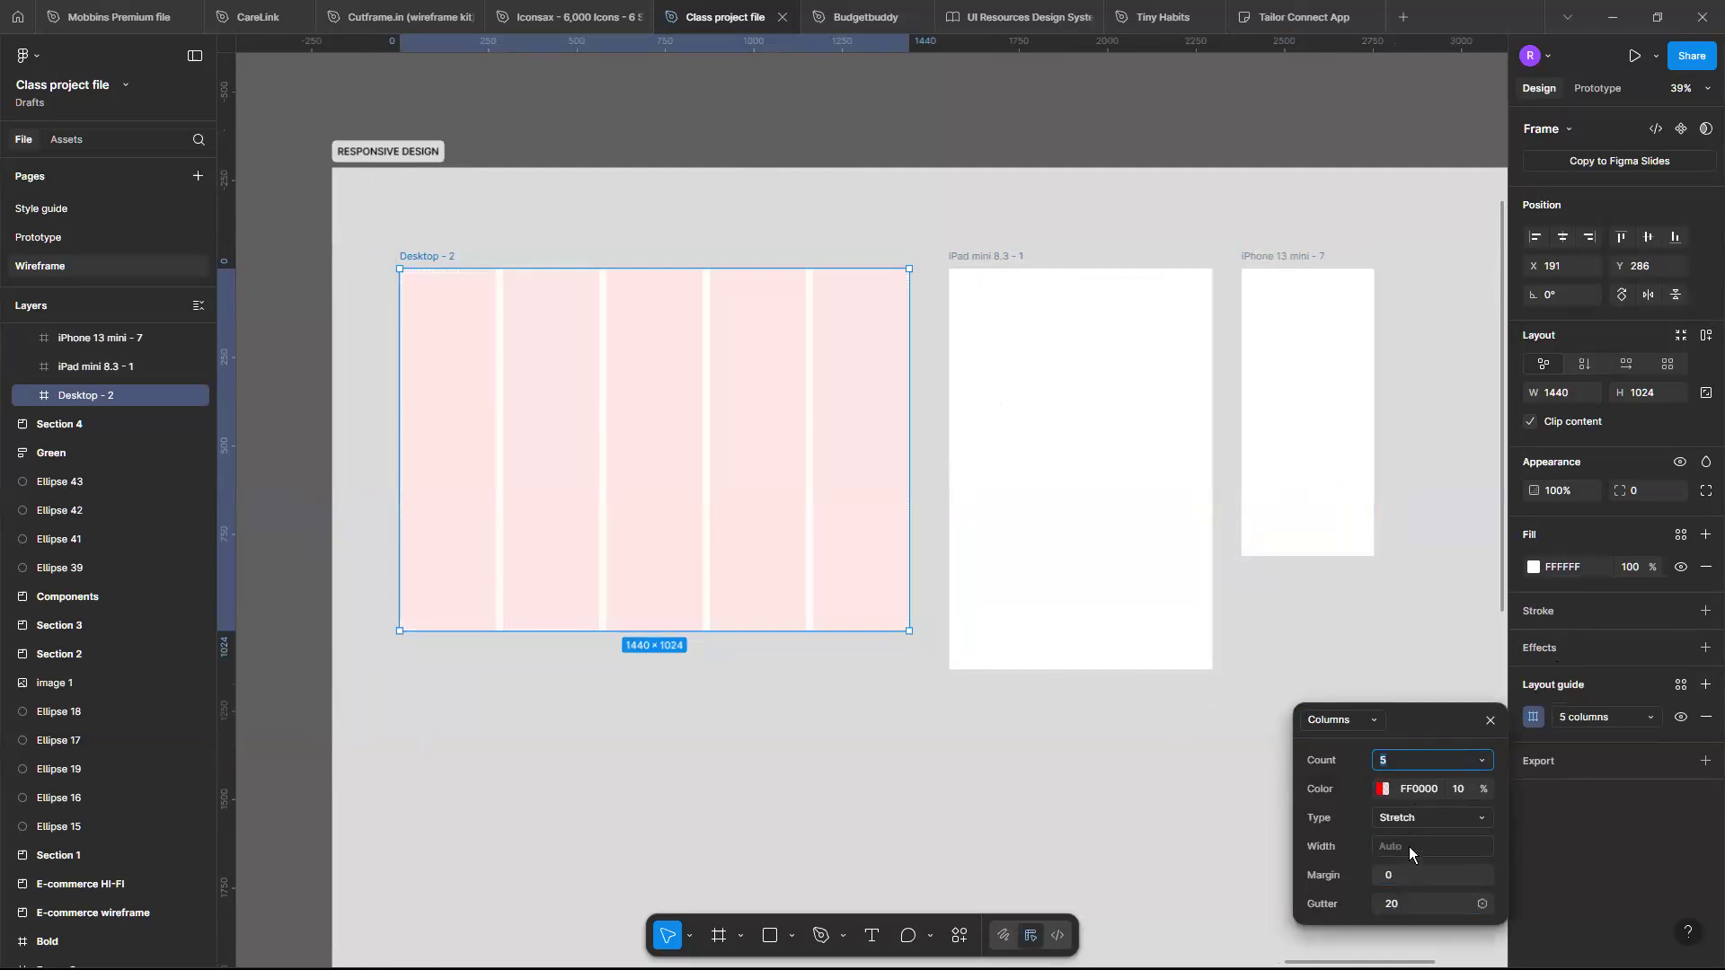
pyautogui.click(1403, 754)
pyautogui.write('12')
pyautogui.press('Return')
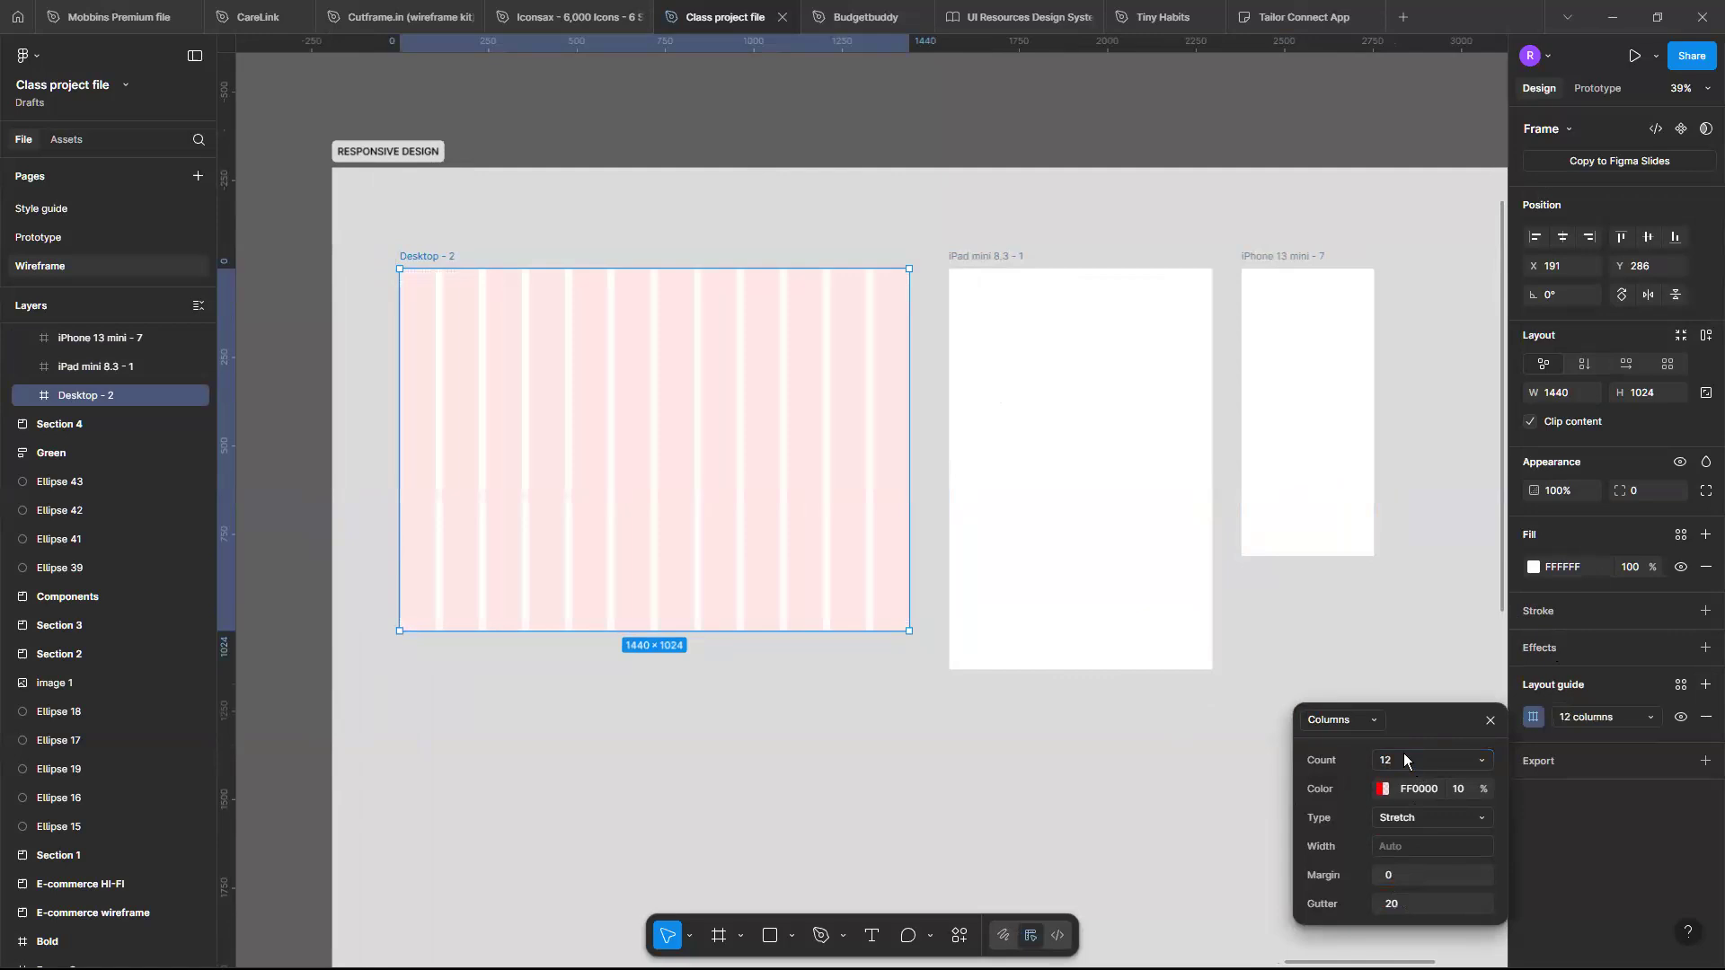
pyautogui.click(1407, 875)
pyautogui.write('64')
pyautogui.press('Return')
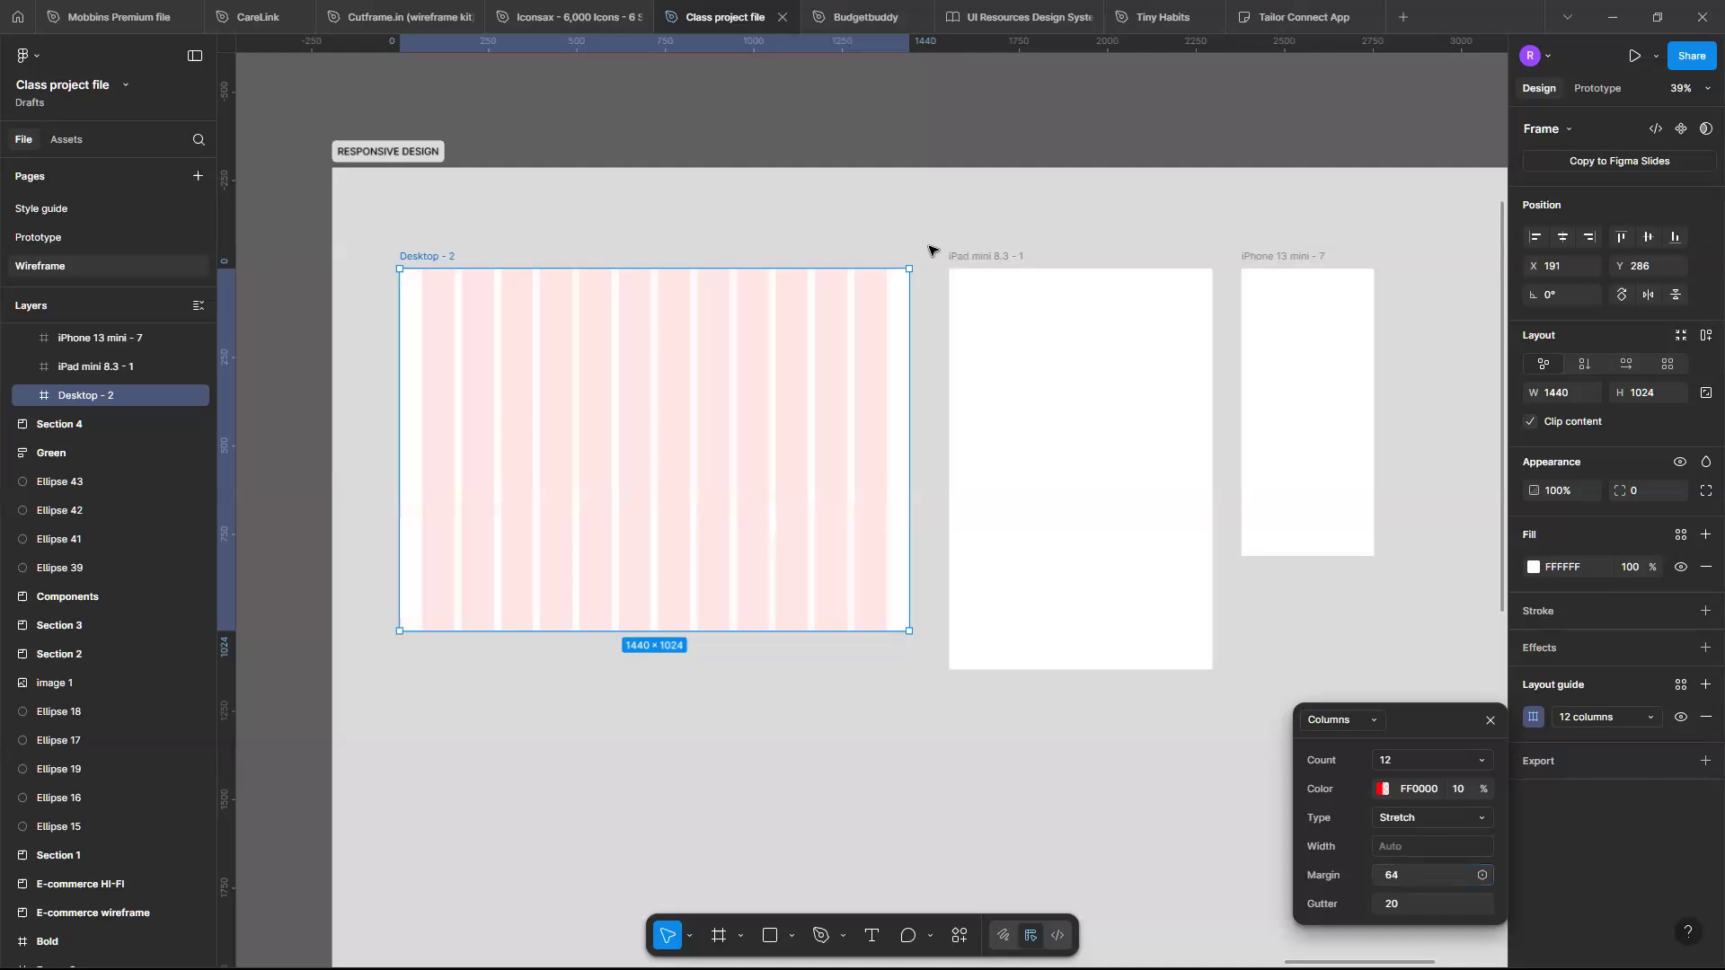
# - Examine the 12-column grid on the Desktop frame at different zoom levels
pyautogui.scroll(5, 871, 281)
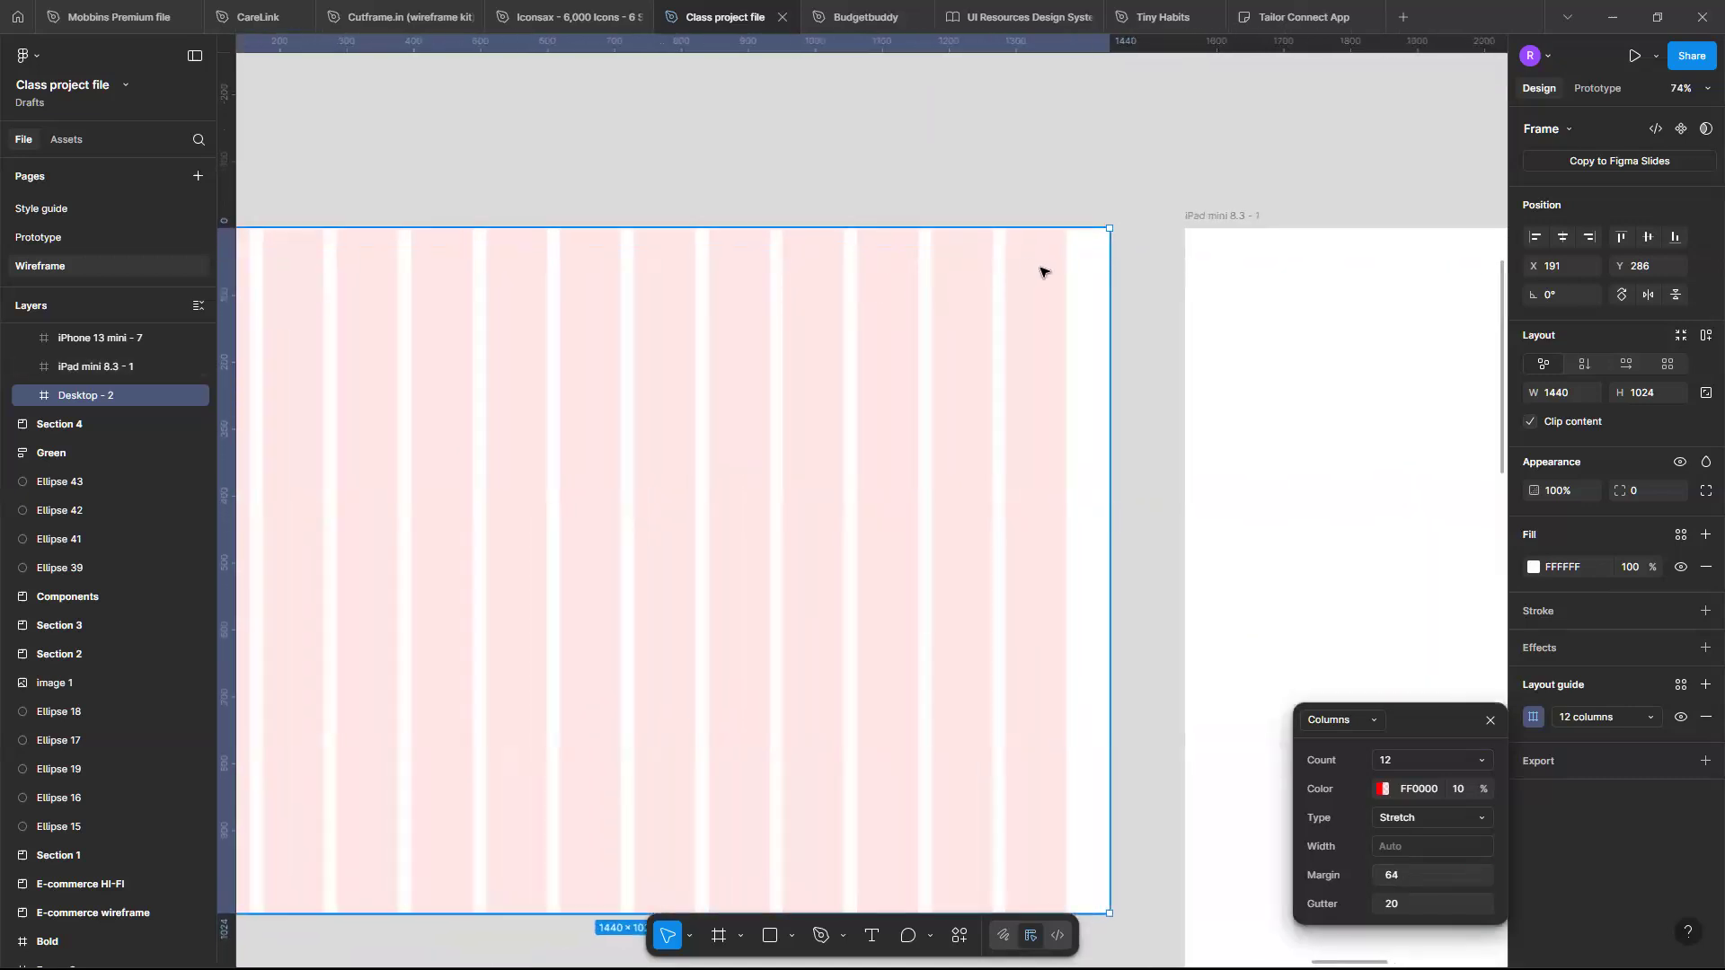
pyautogui.scroll(2, 1033, 296)
pyautogui.scroll(3, 1006, 301)
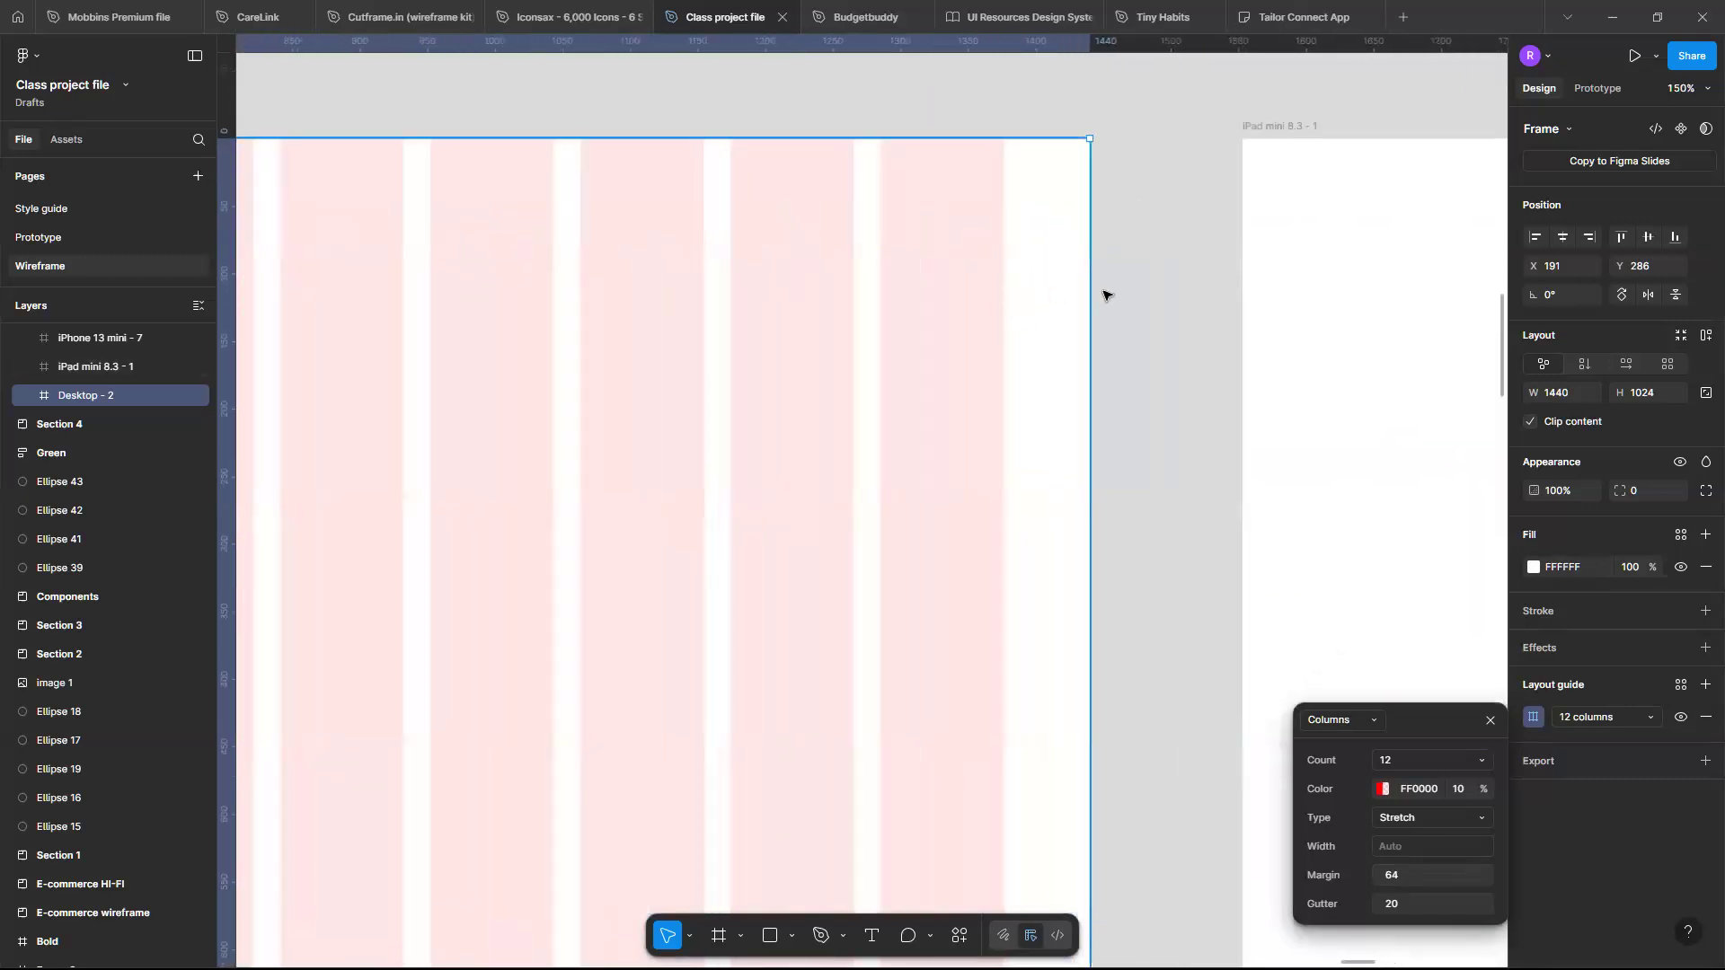
pyautogui.scroll(-10, 986, 440)
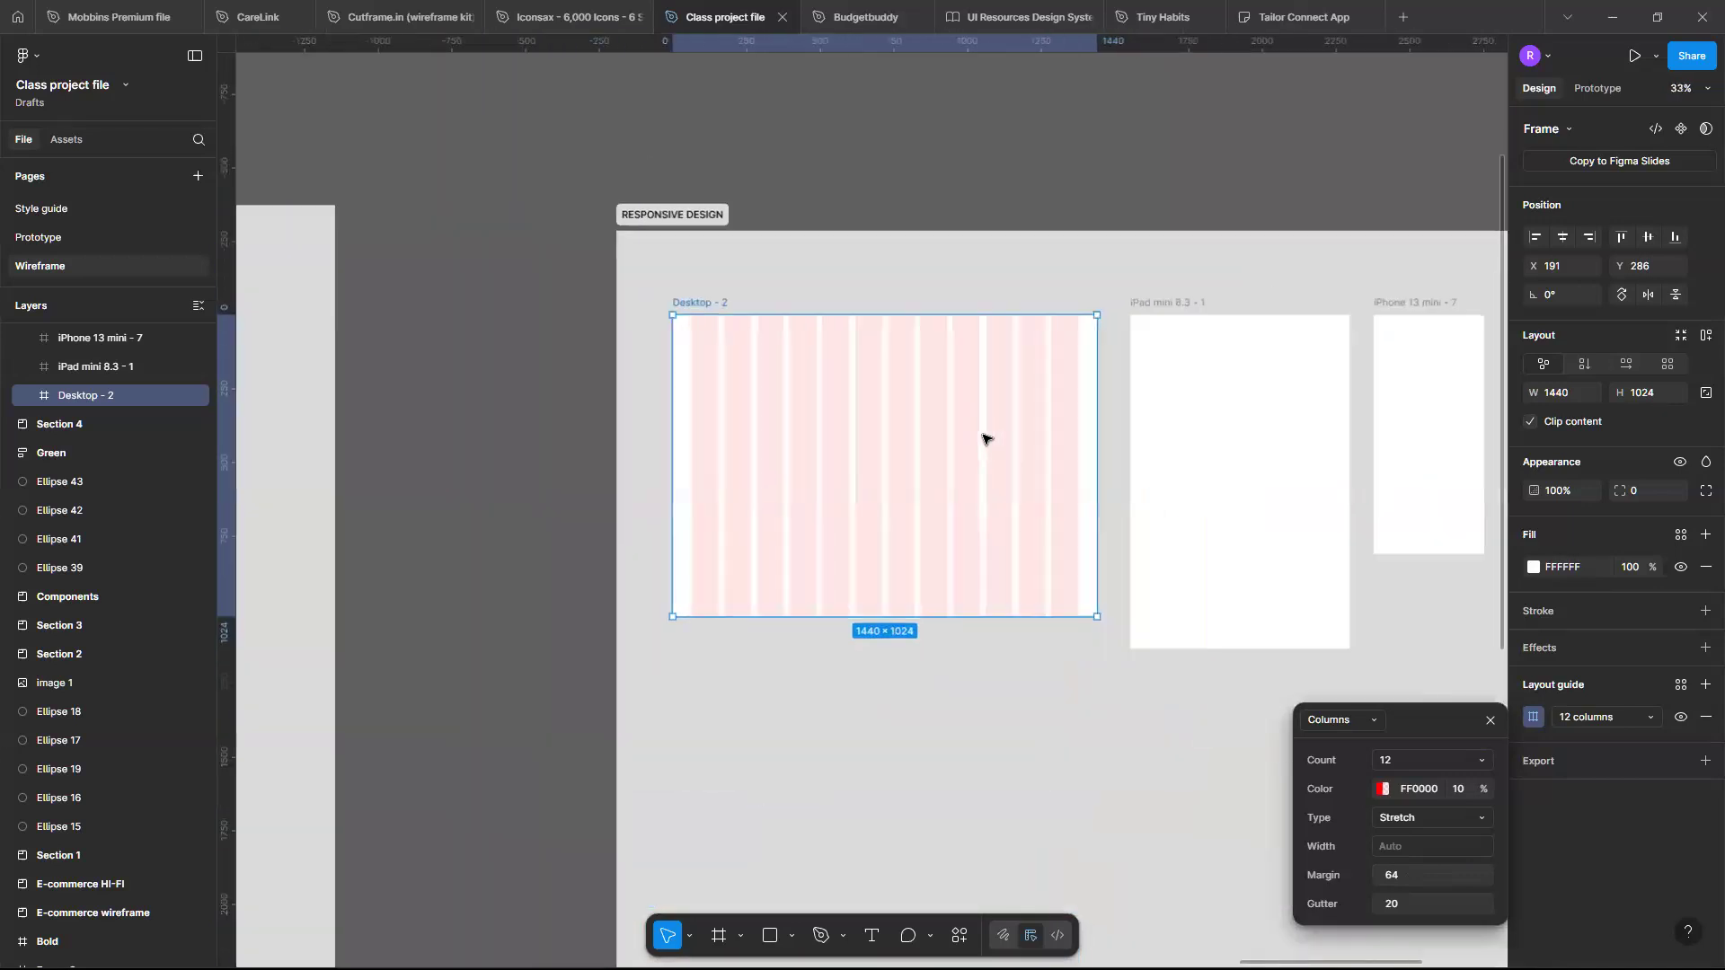
pyautogui.scroll(4, 987, 440)
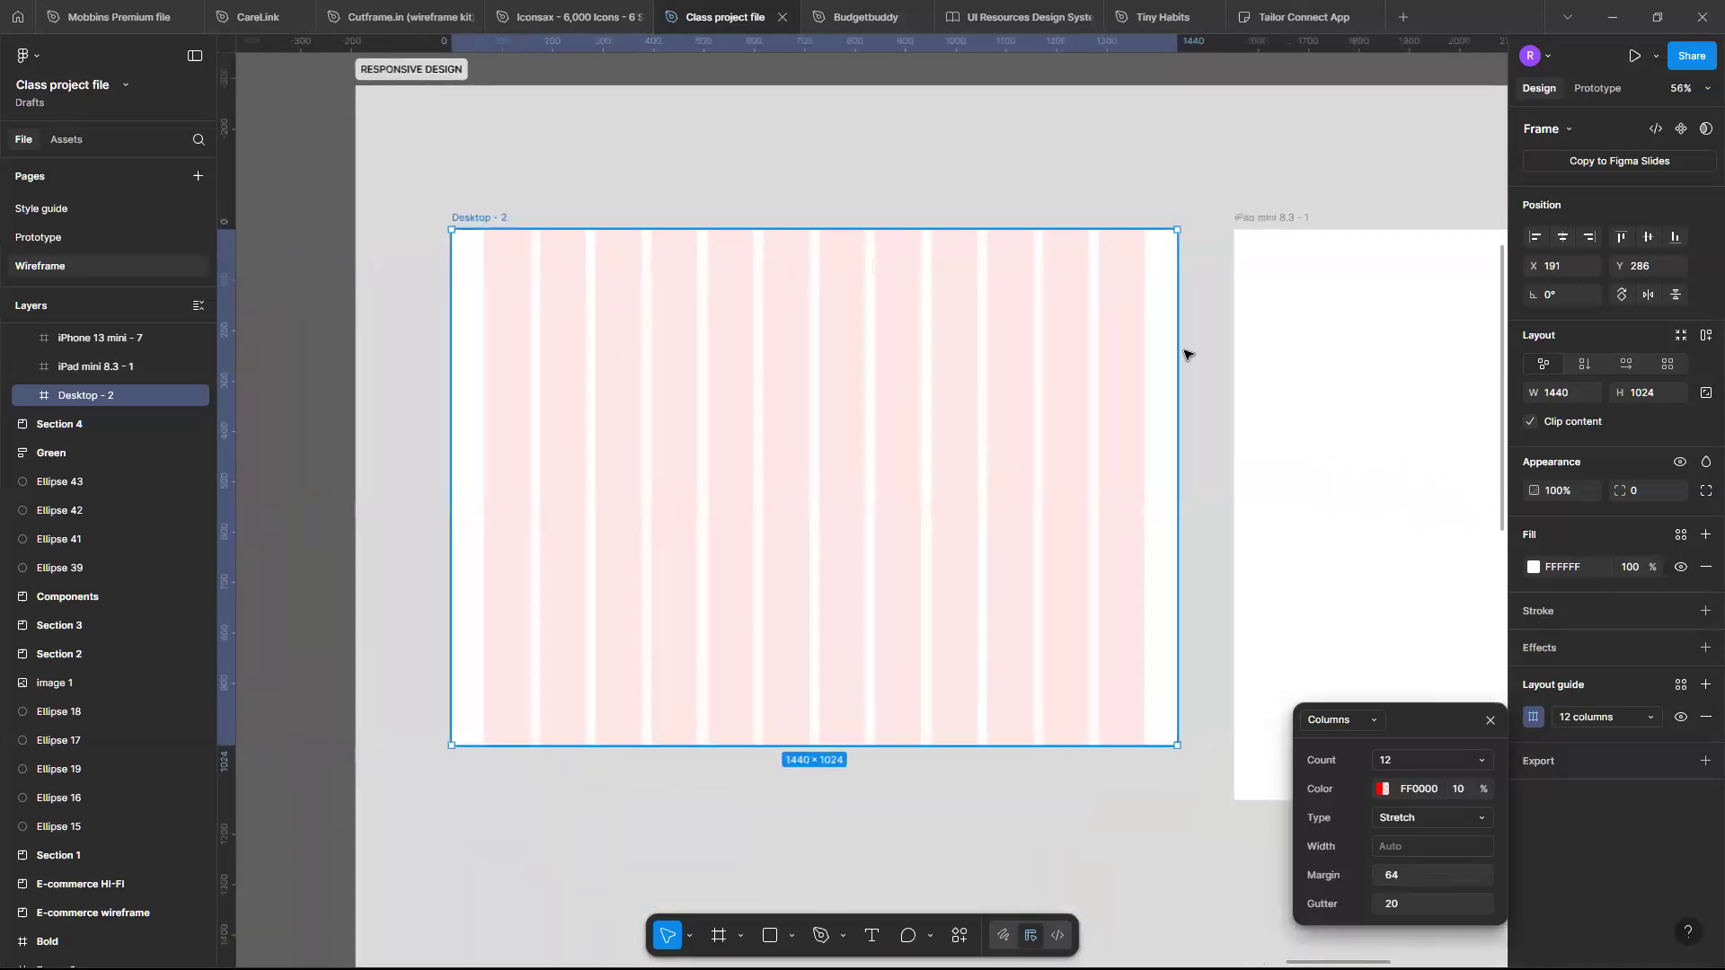
pyautogui.scroll(-1, 1201, 332)
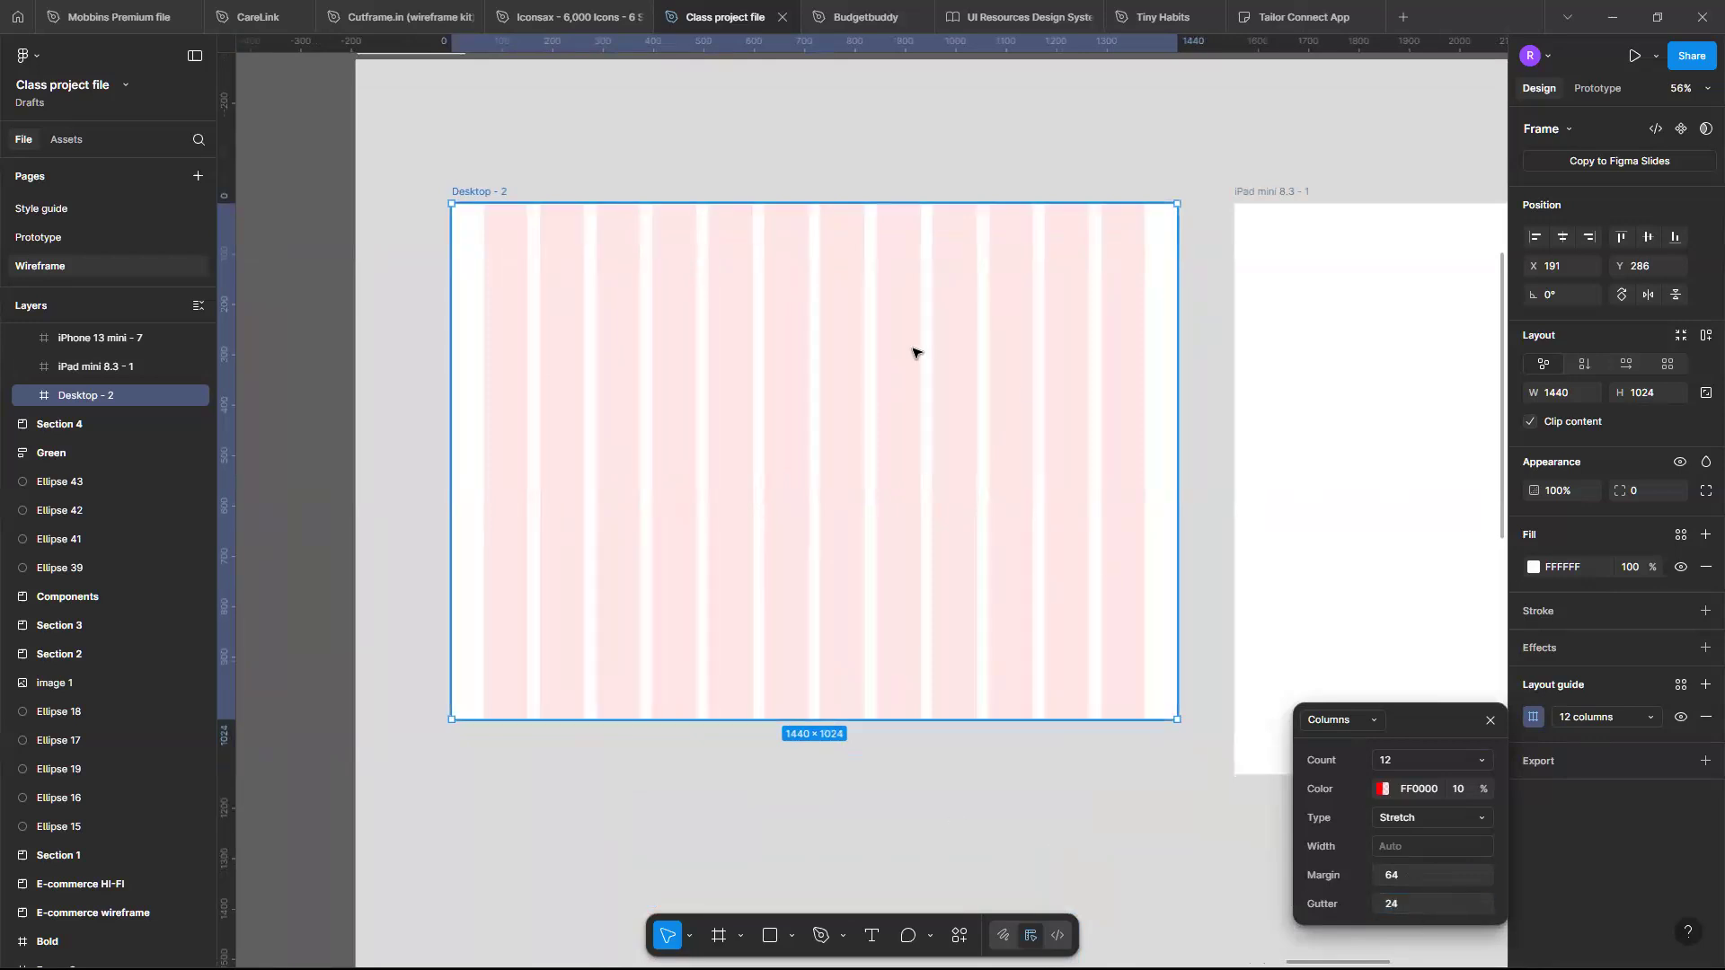
pyautogui.hscroll(2, 914, 353)
pyautogui.scroll(-1, 912, 350)
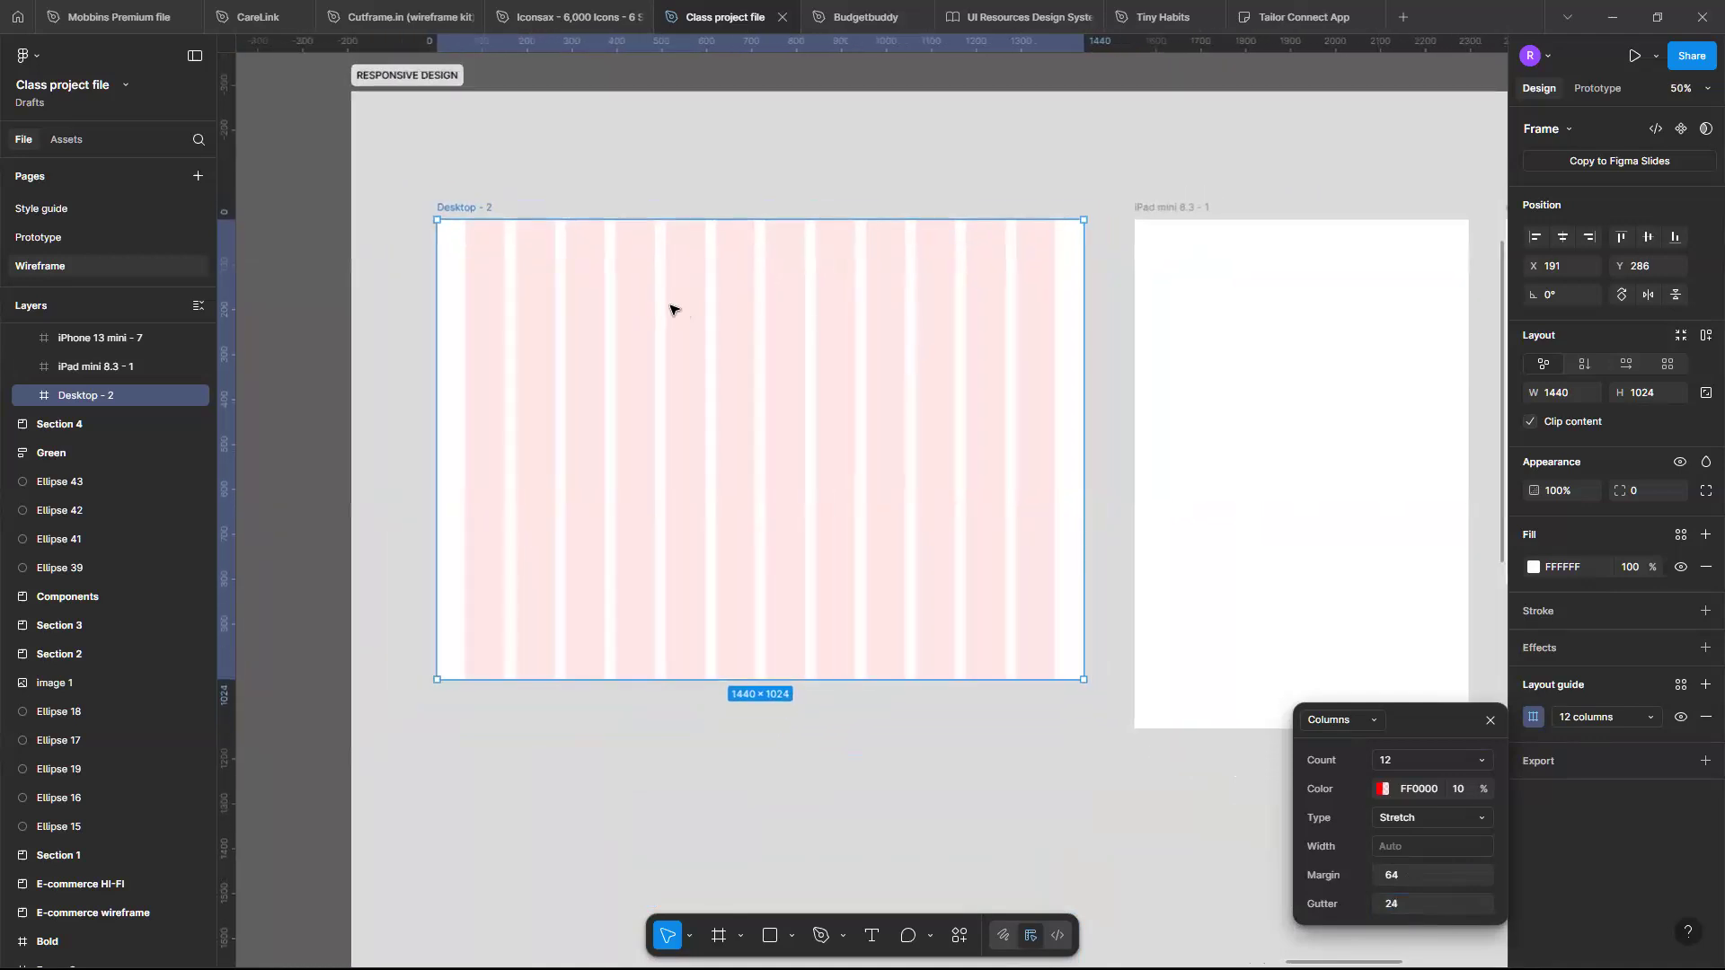
# - Draw a 534×500 rectangle over the first columns of the Desktop frame and duplicate it twice across the grid
pyautogui.press('r')
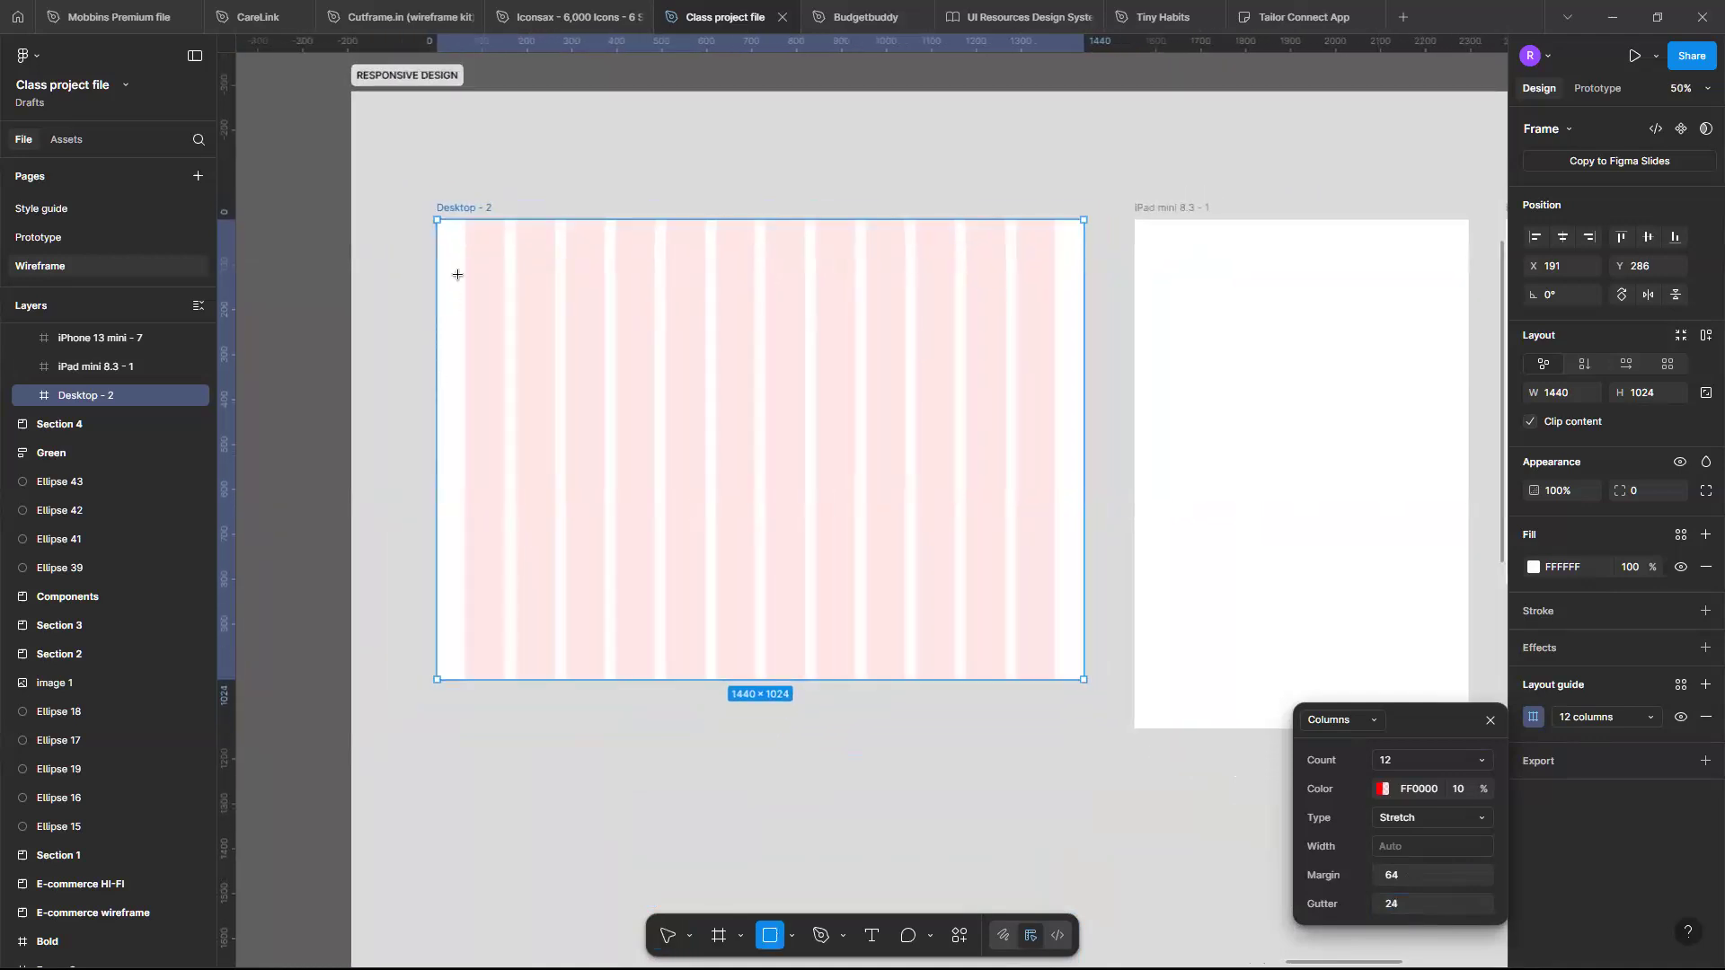
pyautogui.moveTo(464, 266); pyautogui.dragTo(633, 420)
pyautogui.moveTo(709, 474); pyautogui.dragTo(705, 491)
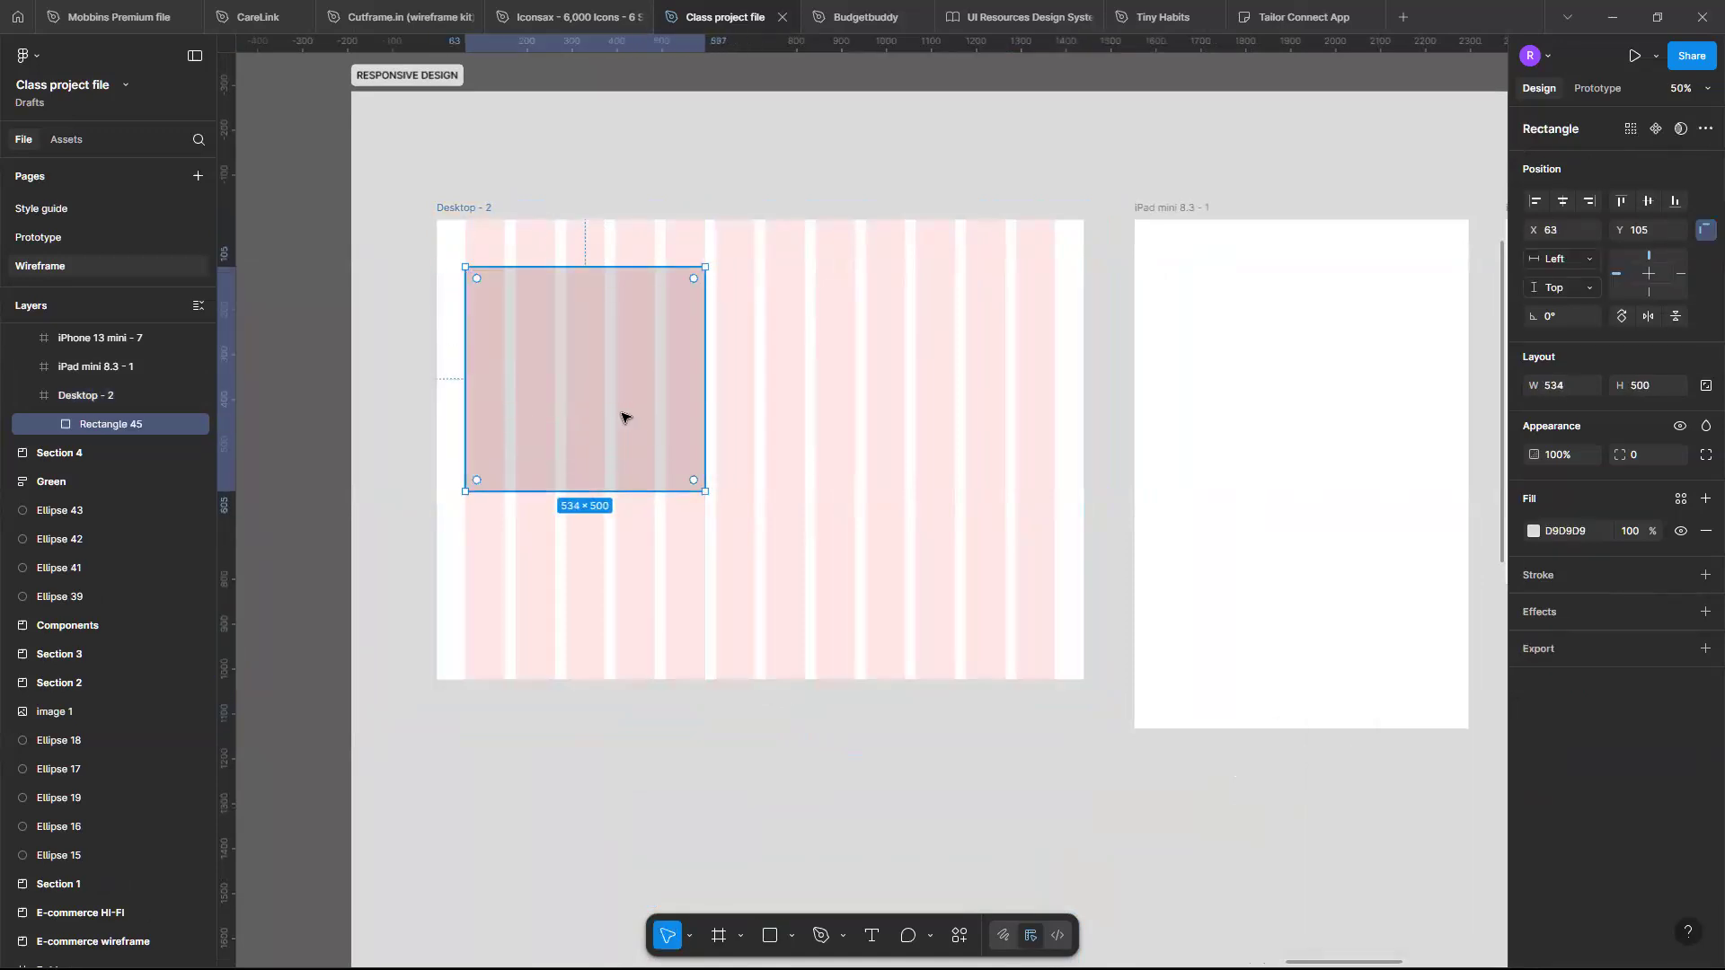
pyautogui.moveTo(626, 415); pyautogui.dragTo(936, 396)
pyautogui.moveTo(815, 396); pyautogui.dragTo(966, 396)
pyautogui.click(925, 621)
pyautogui.scroll(-2, 925, 621)
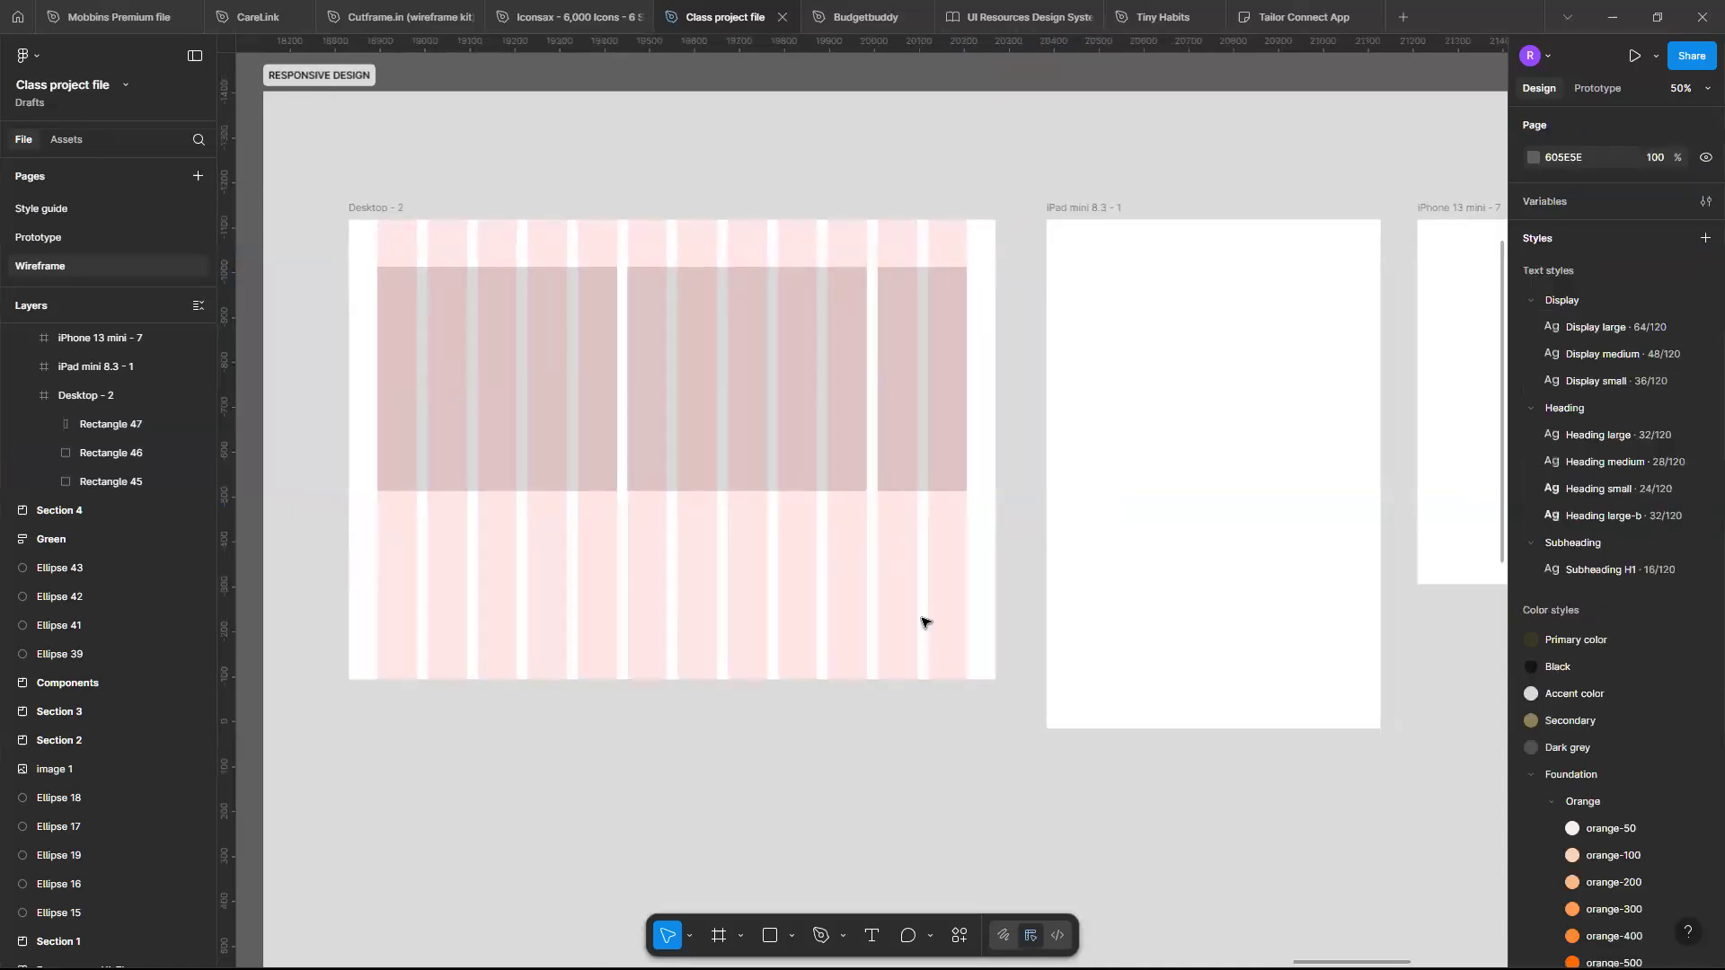
# - Add a DESKTOP text label below the Desktop frame and set its font size to 64
pyautogui.hscroll(2, 925, 622)
pyautogui.click(1078, 207)
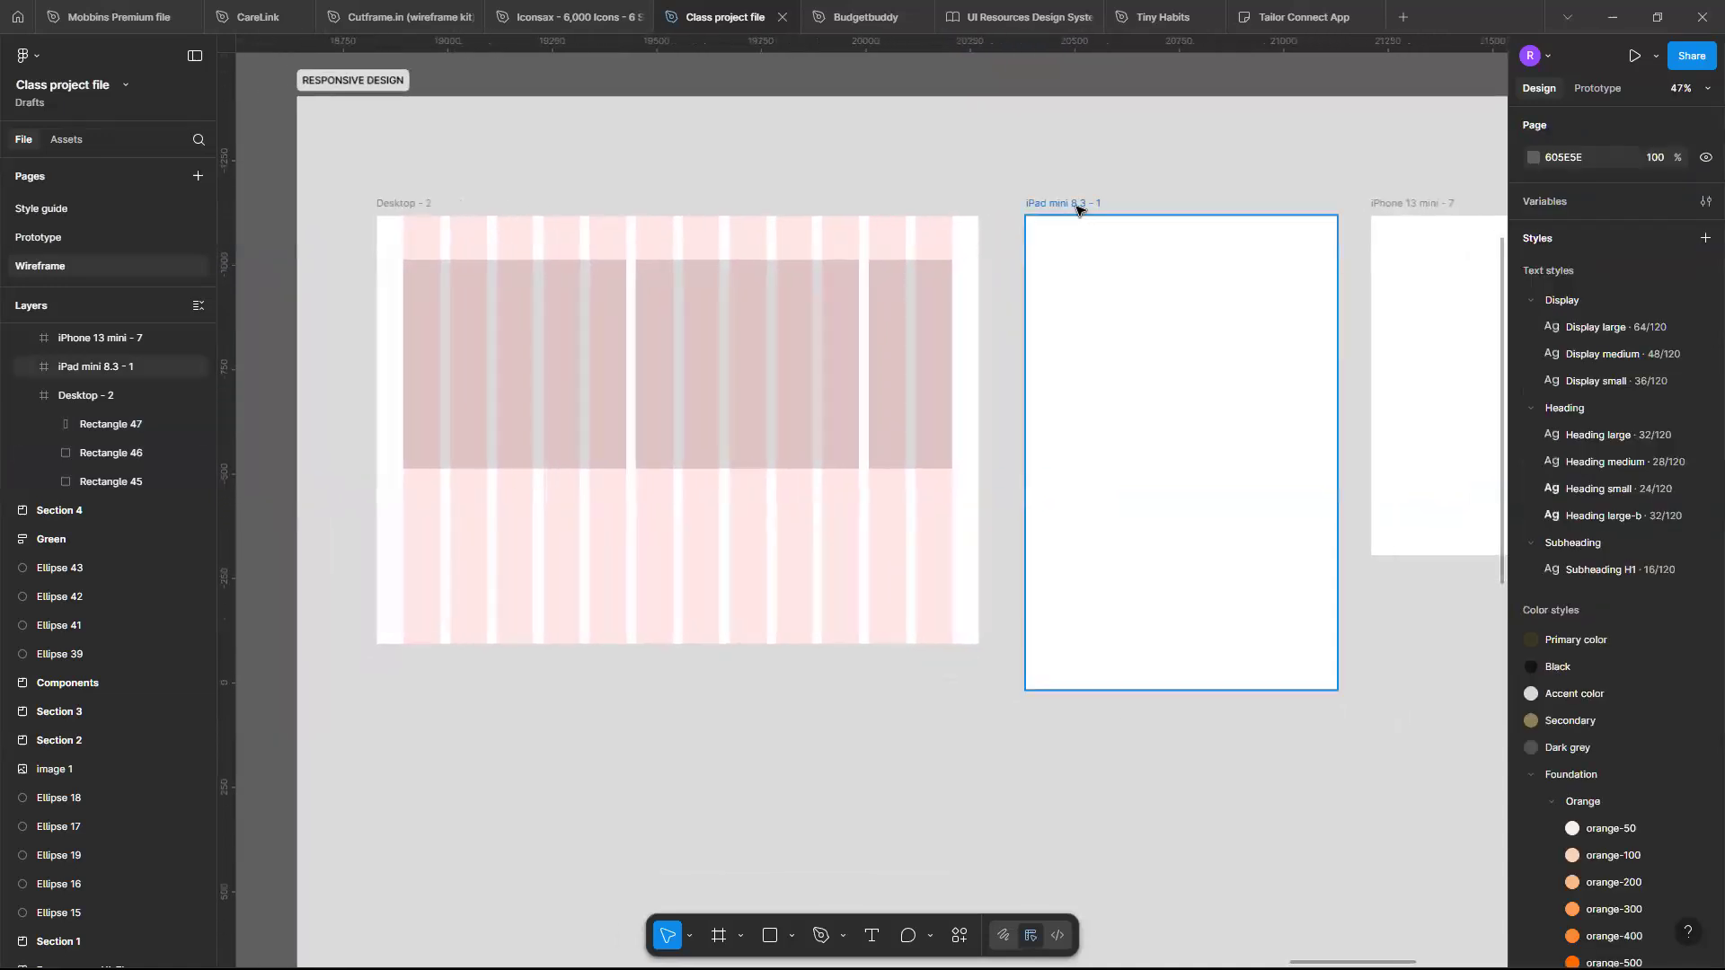
pyautogui.click(1078, 206)
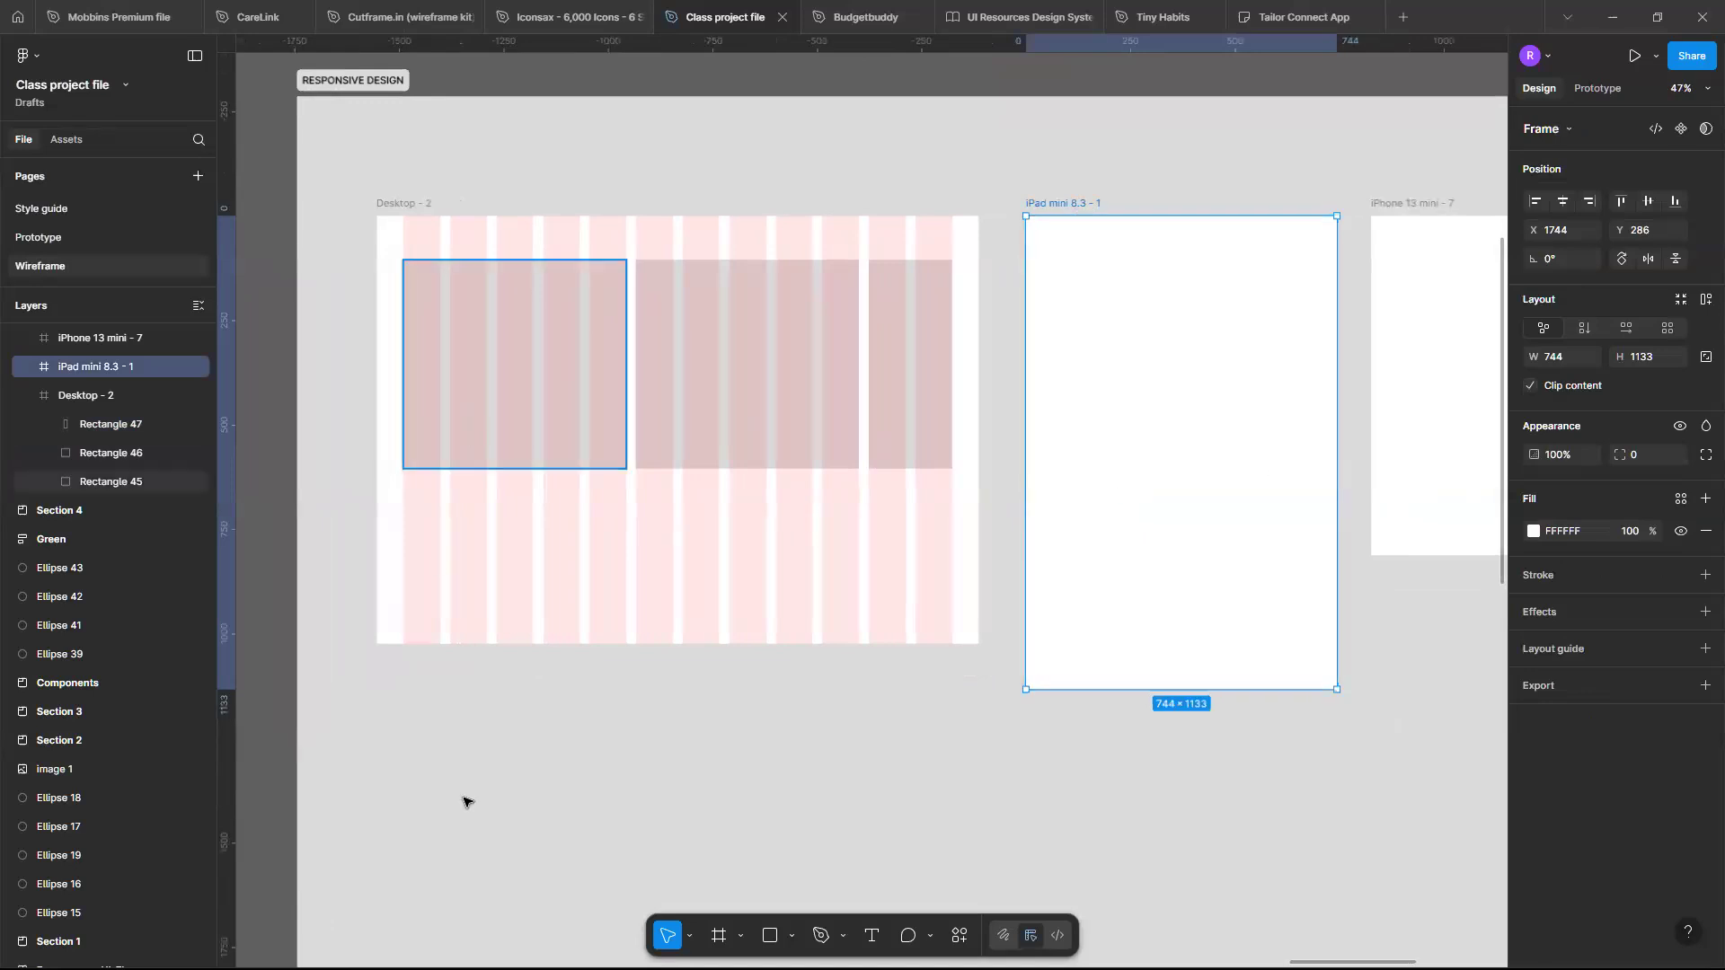
pyautogui.press('t')
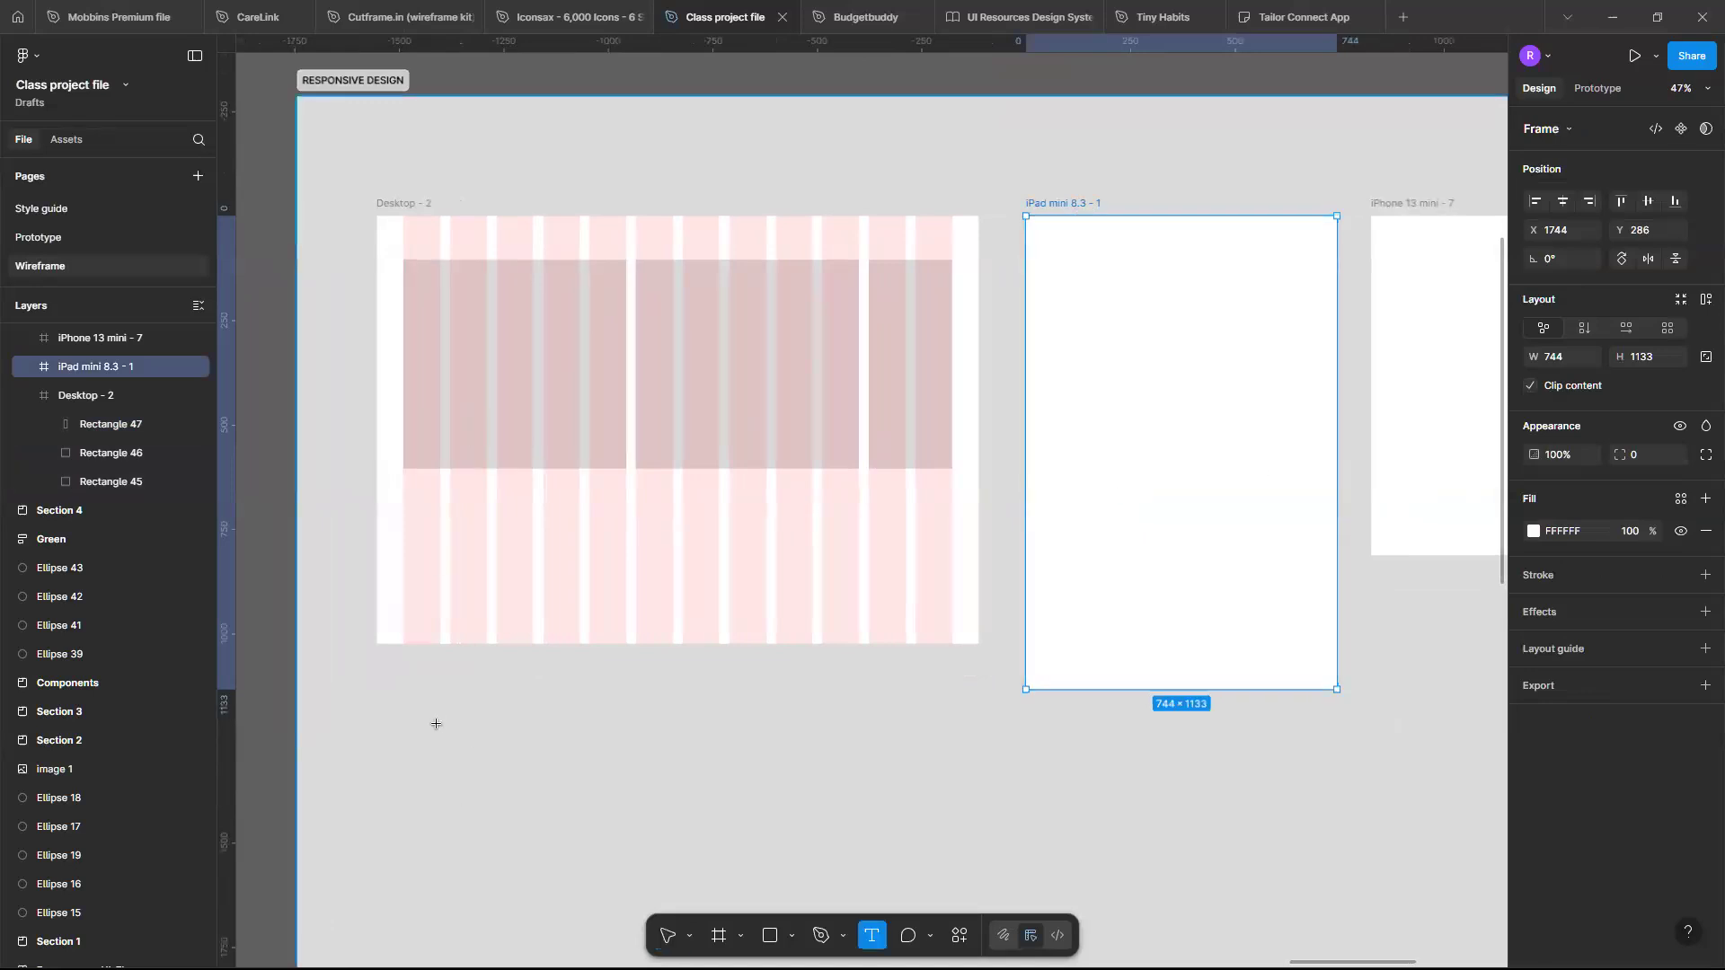
pyautogui.click(439, 724)
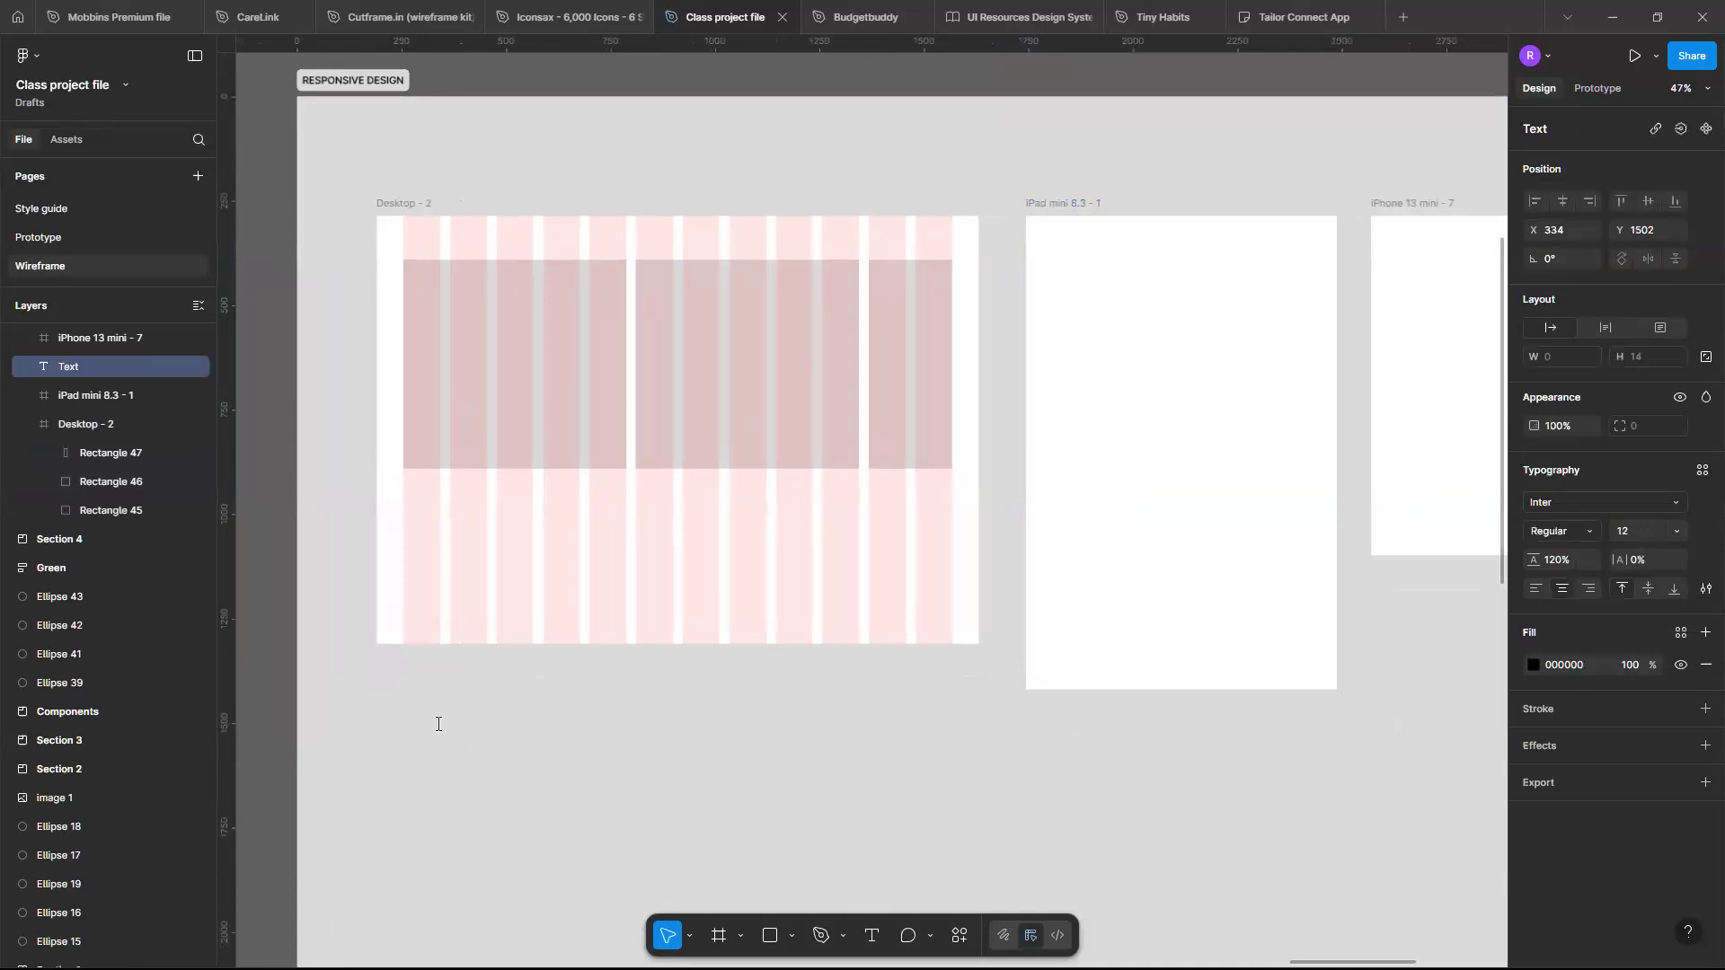
pyautogui.write('DESKTOP')
pyautogui.click(1333, 869)
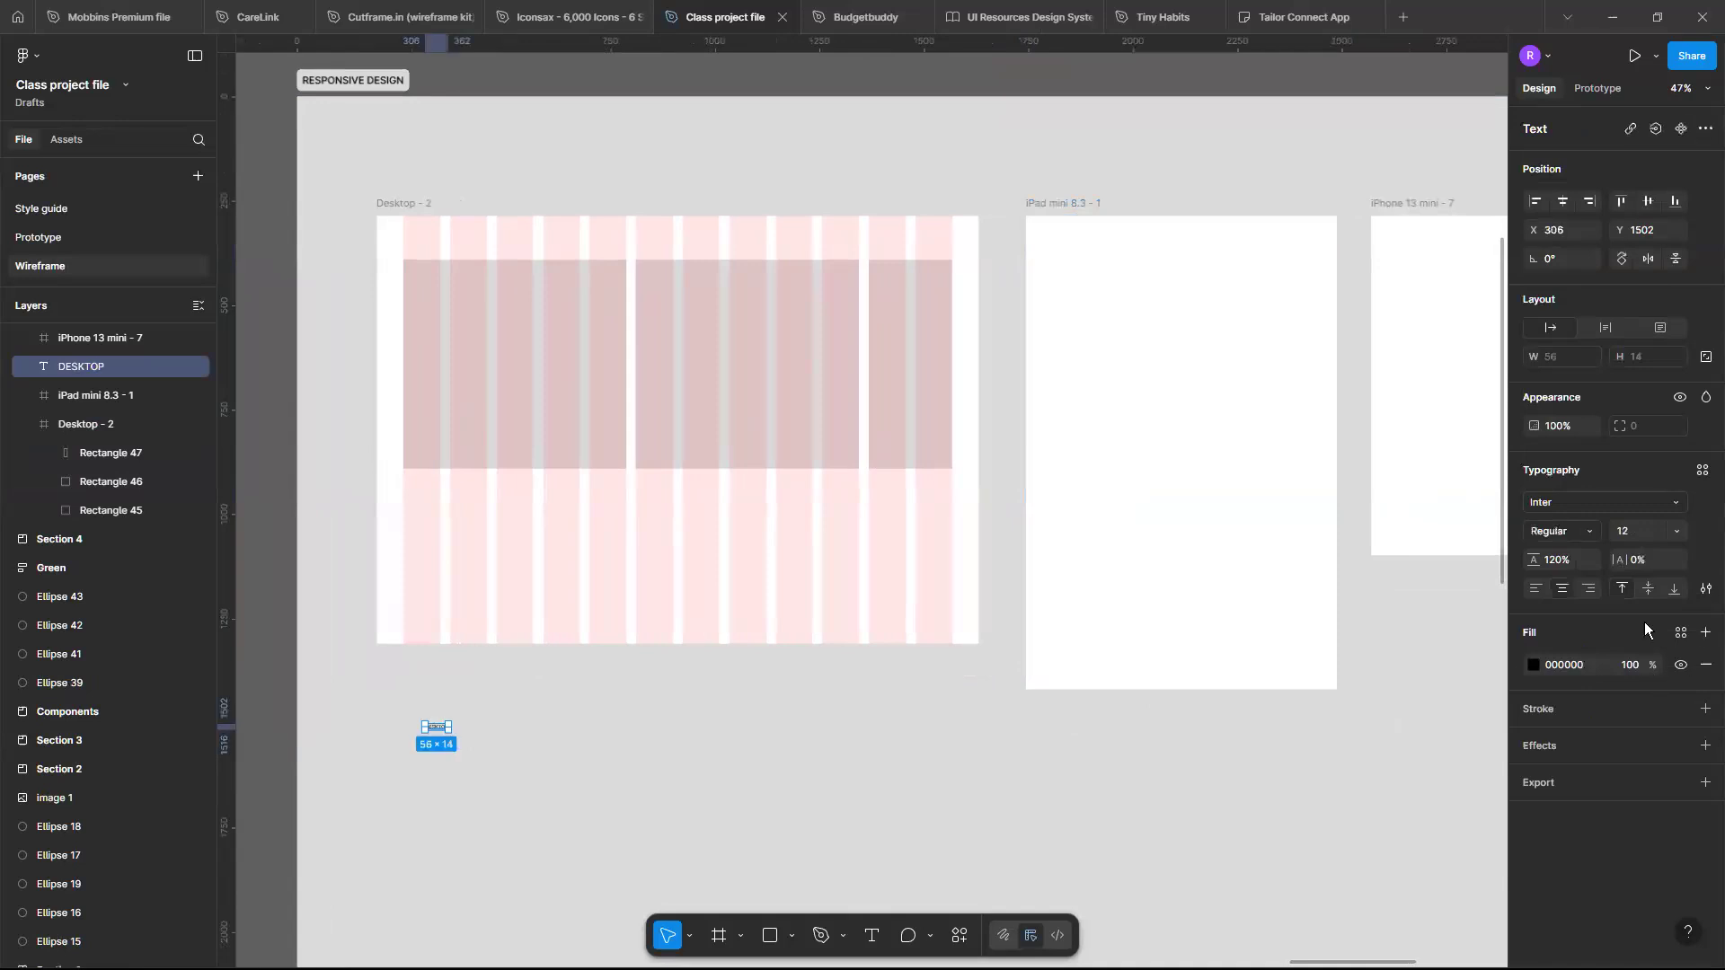
pyautogui.click(1683, 528)
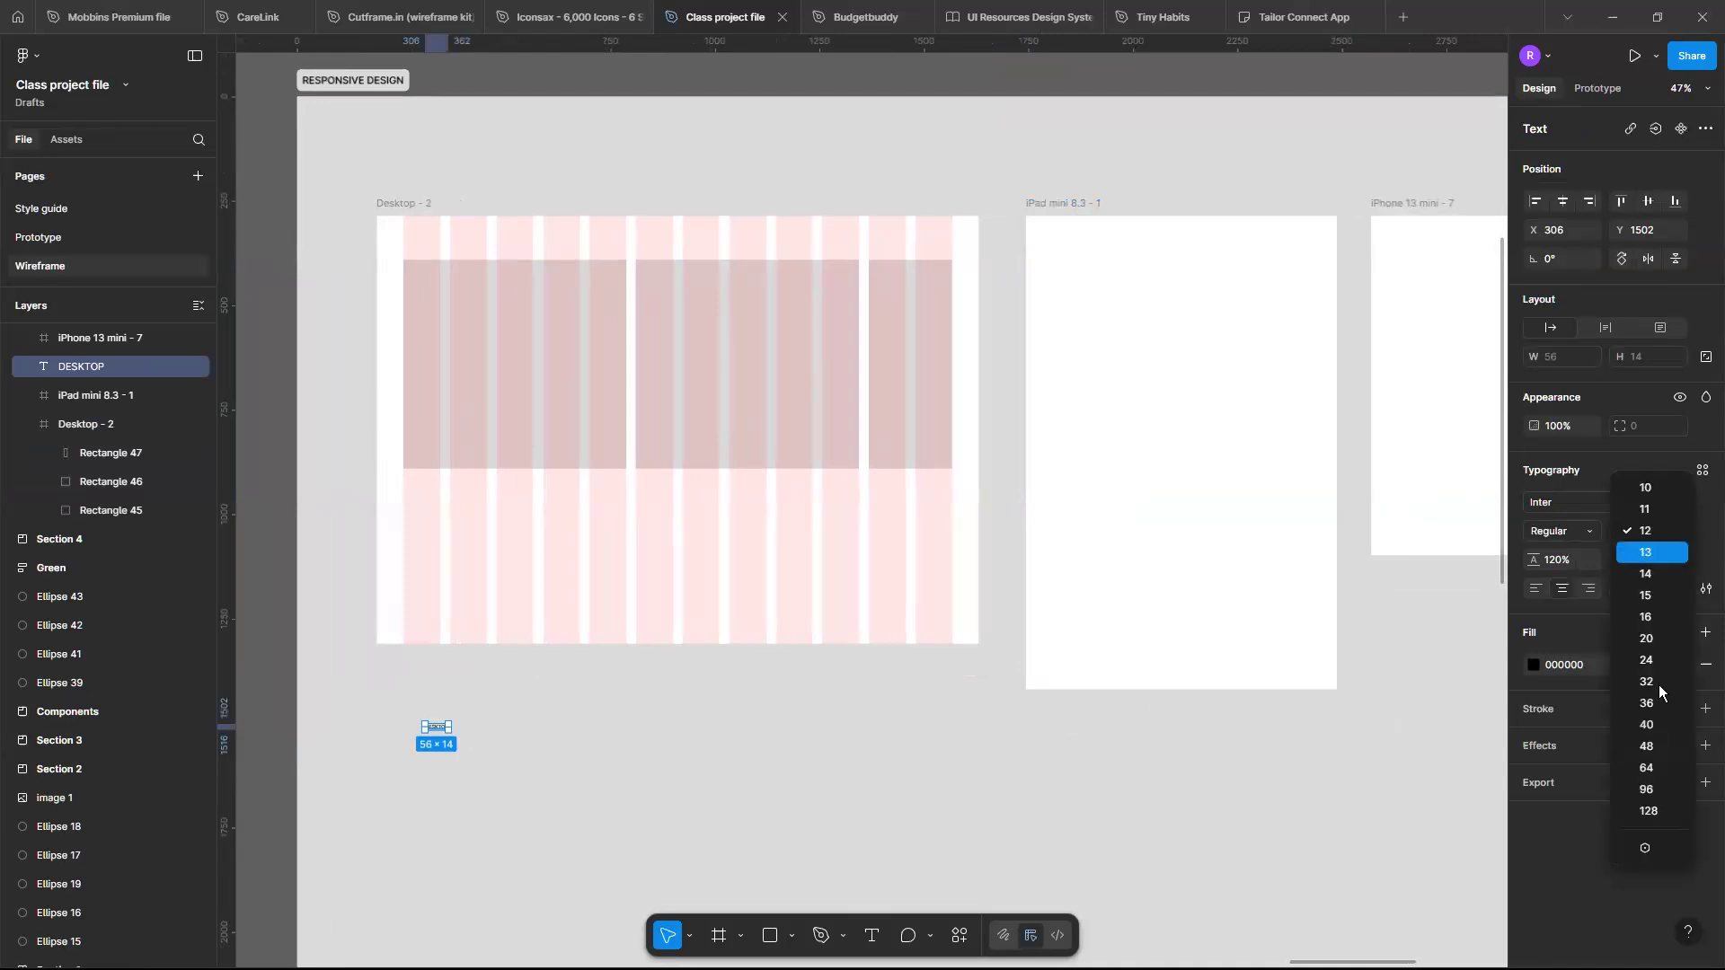
pyautogui.click(1651, 765)
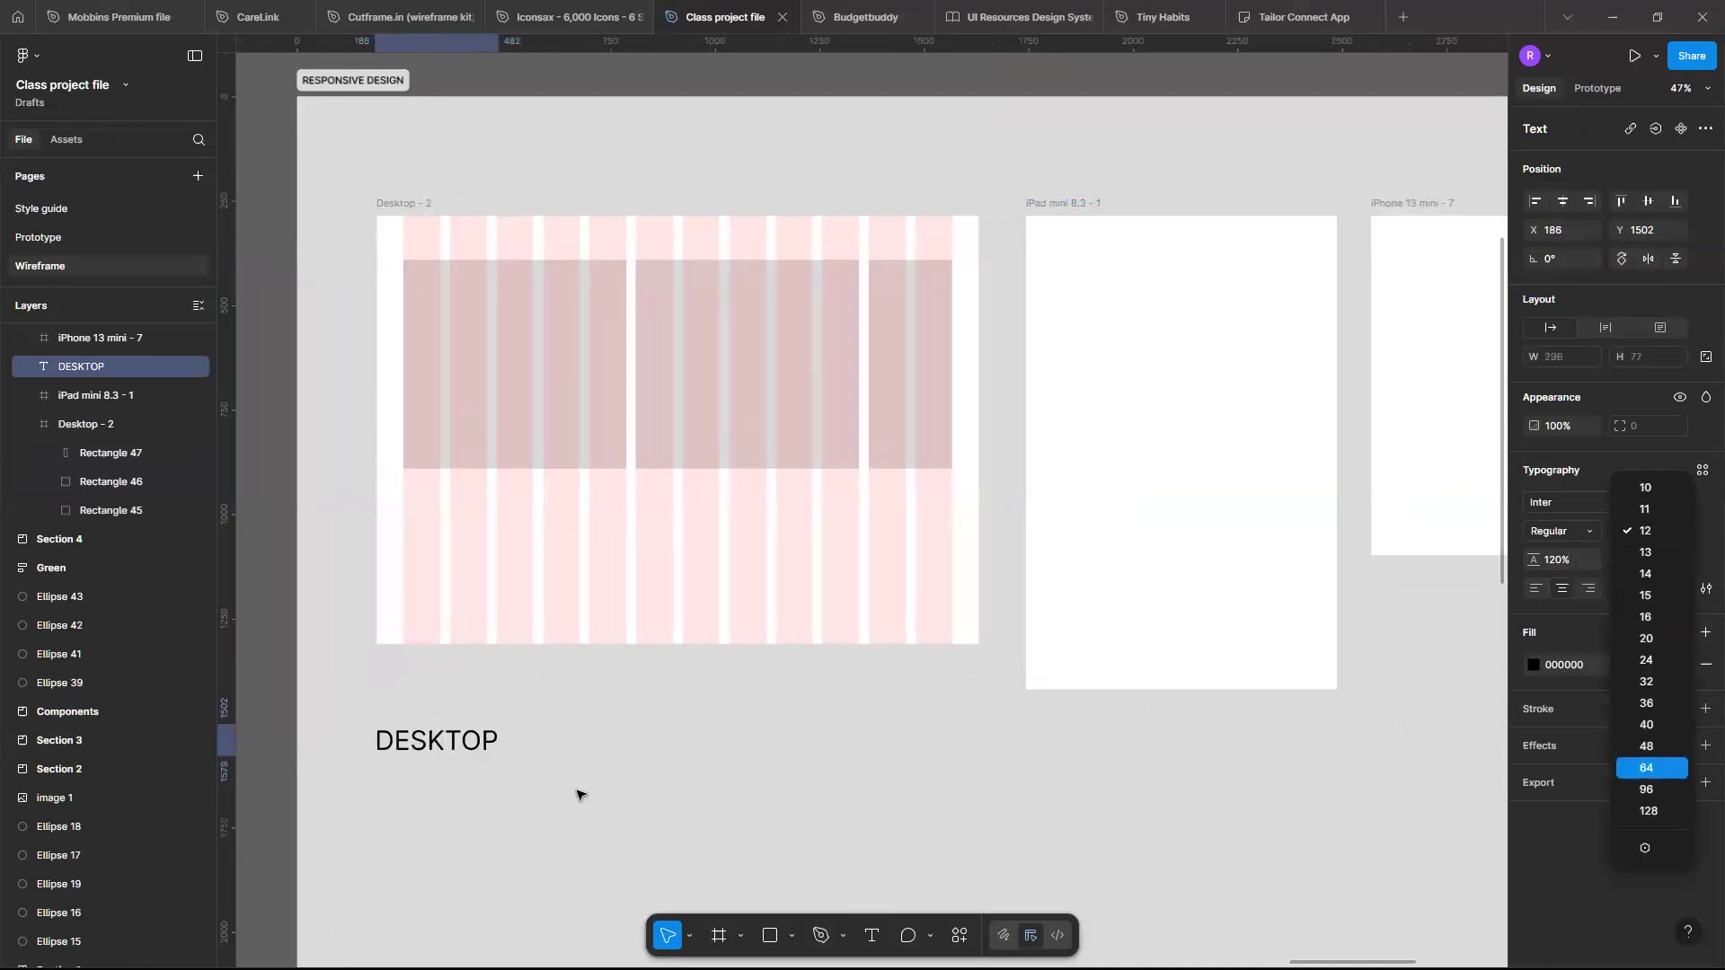
# - Edit the label to read "DESKTOP - 1025PX and above"
pyautogui.doubleClick(493, 742)
pyautogui.click(492, 742)
pyautogui.write('-')
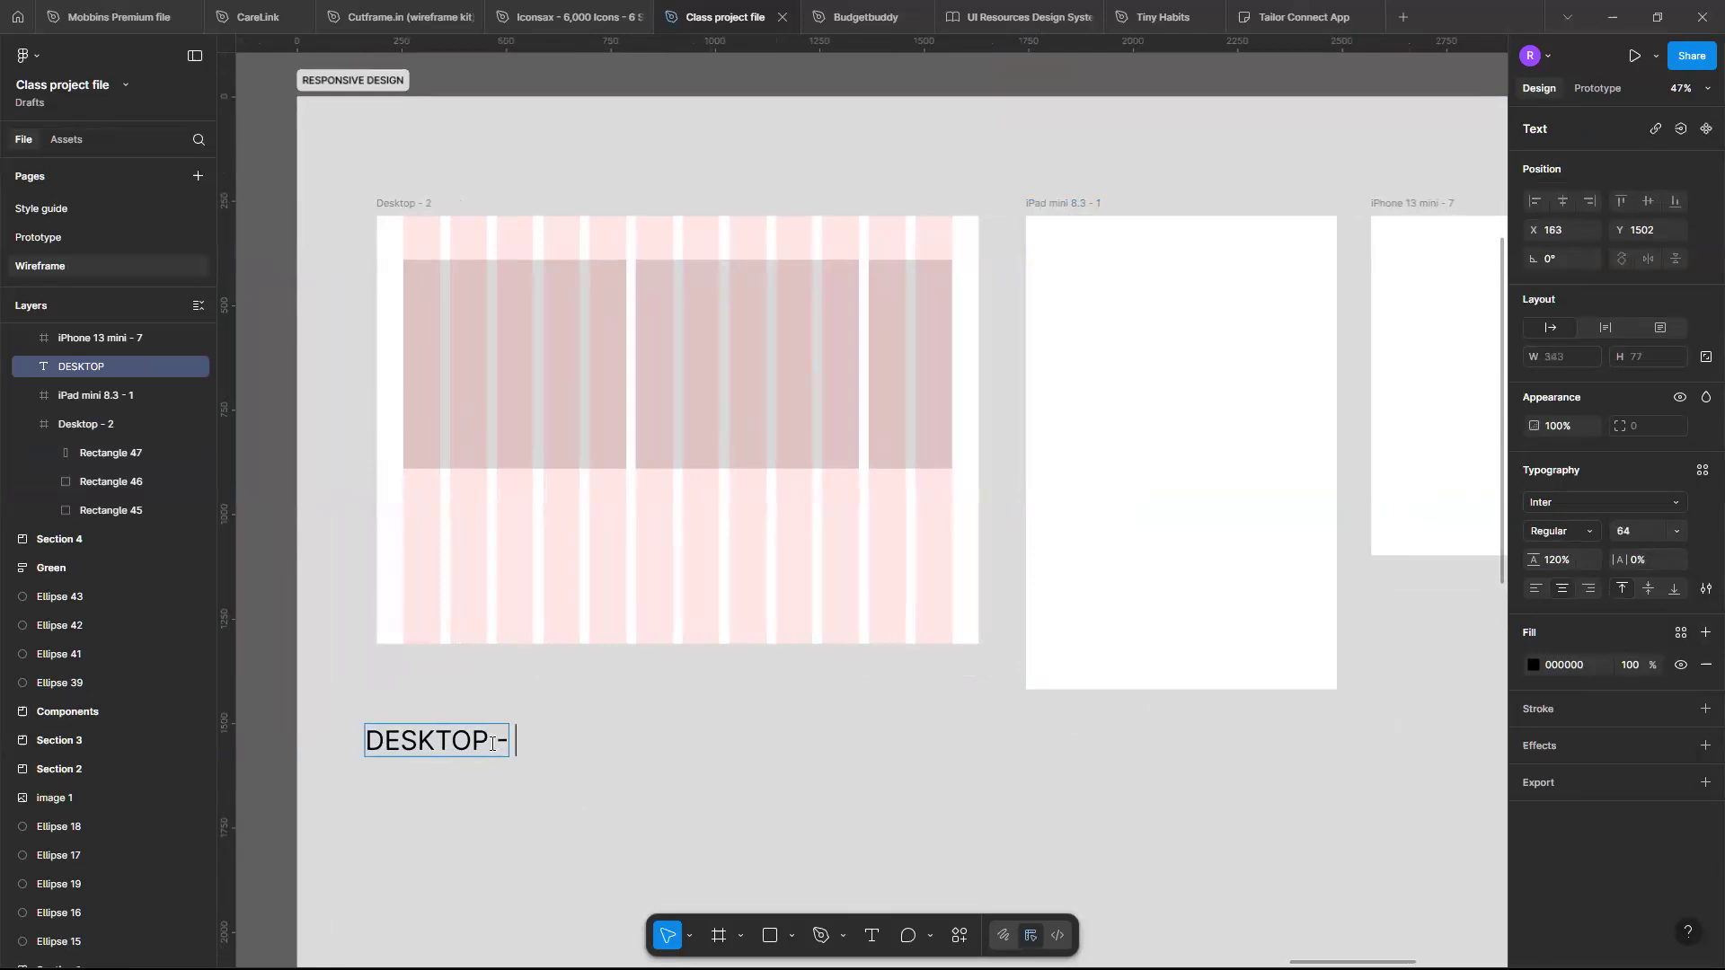
pyautogui.write(' 1025')
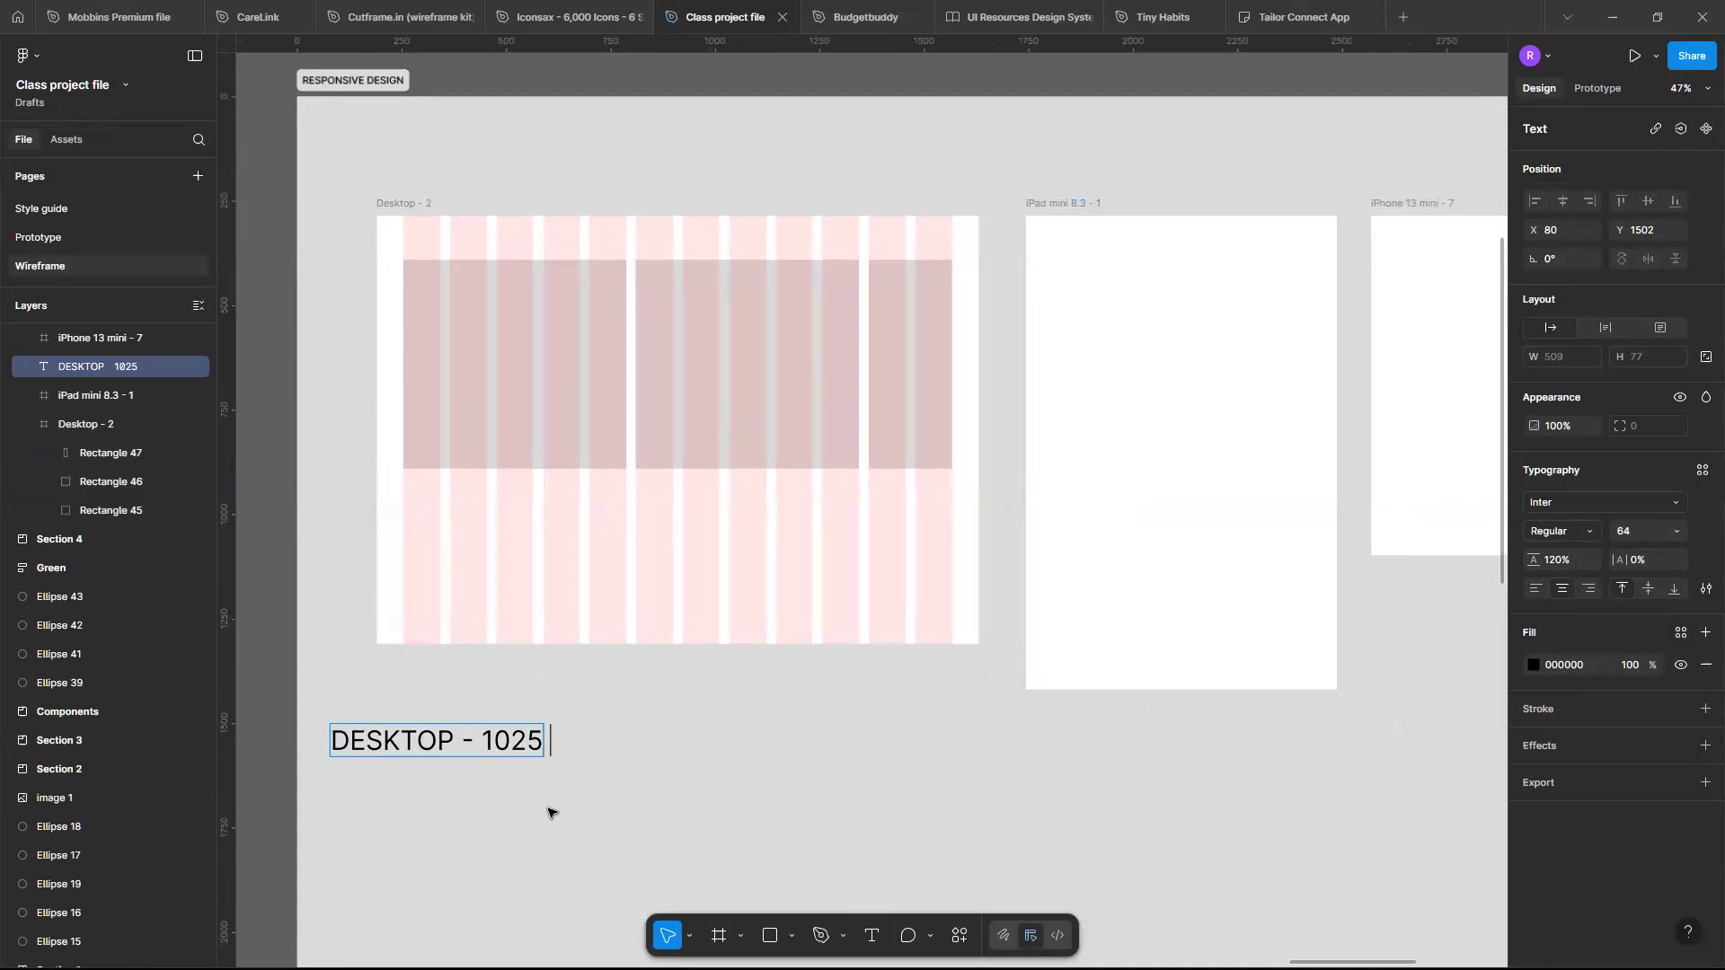
pyautogui.press('Escape')
pyautogui.moveTo(449, 755); pyautogui.dragTo(588, 759)
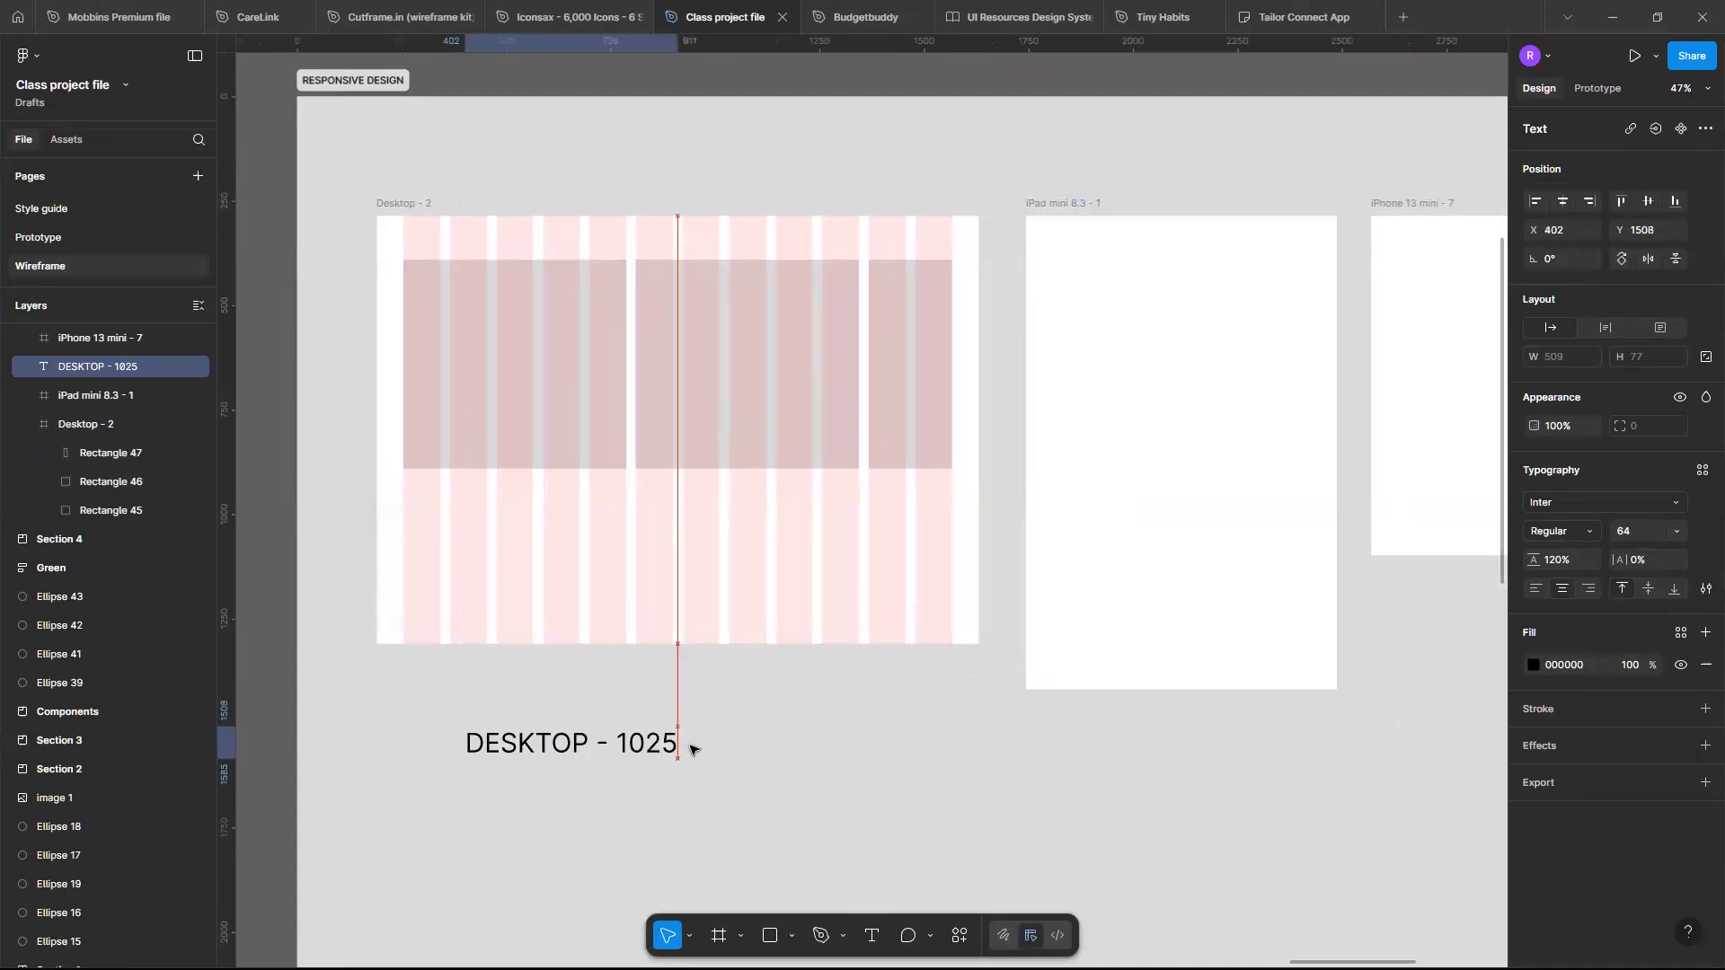
pyautogui.doubleClick(672, 747)
pyautogui.click(672, 748)
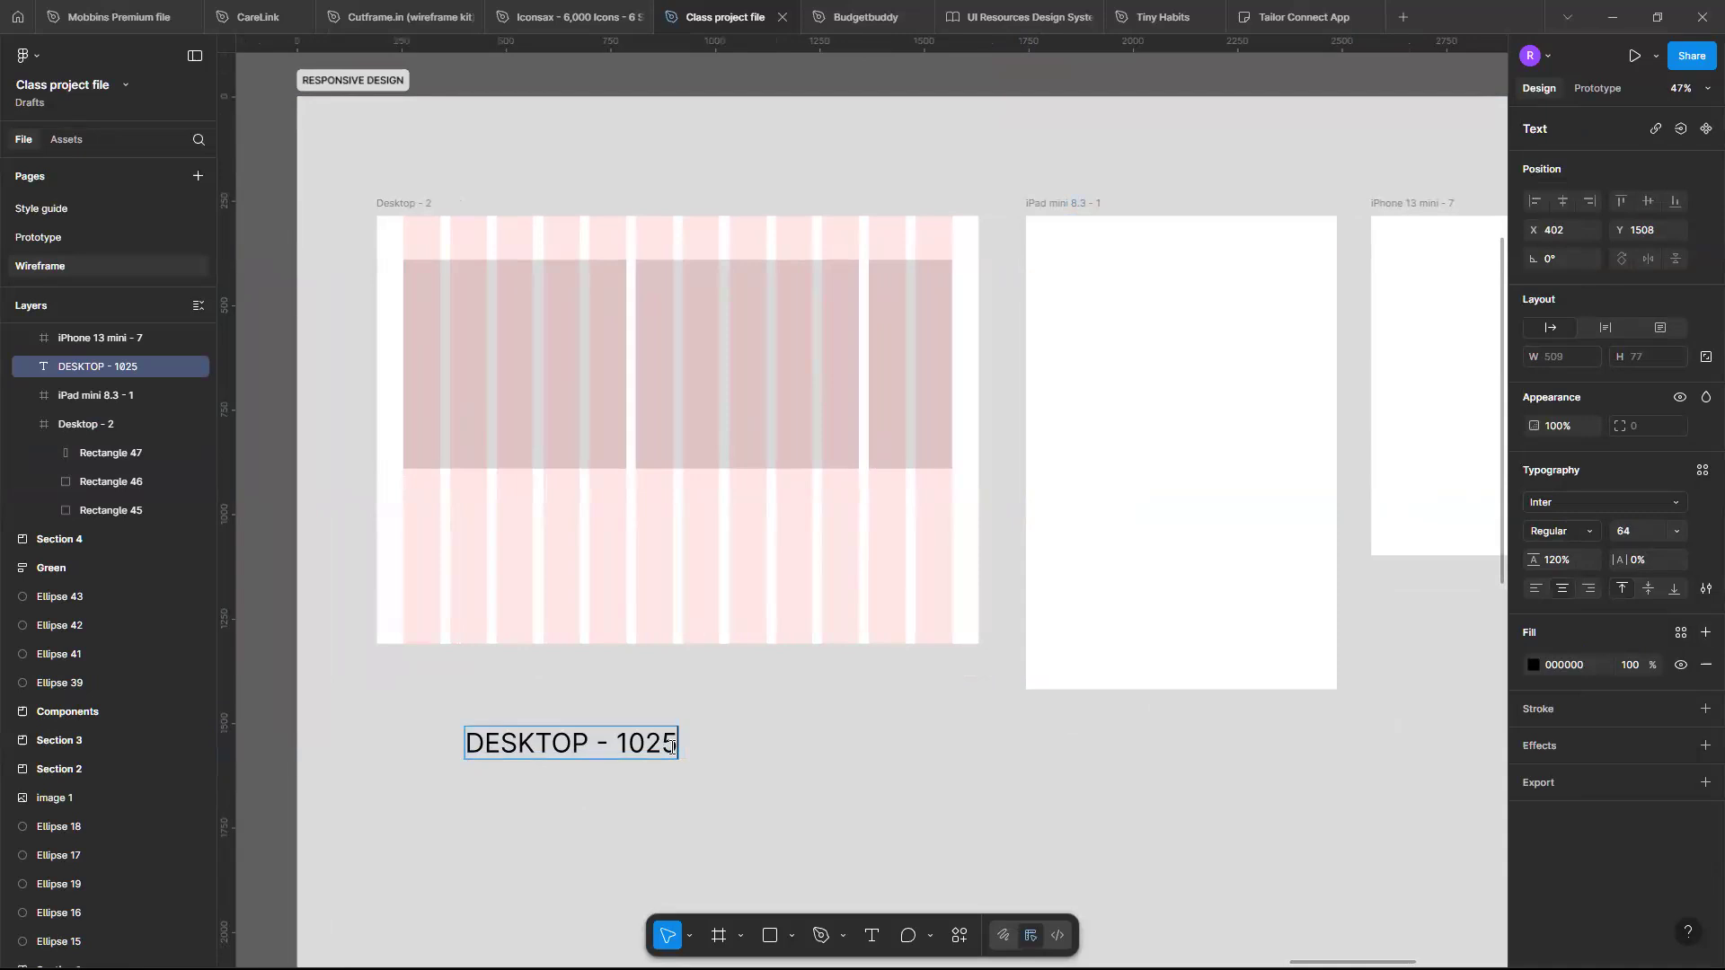
pyautogui.write('P')
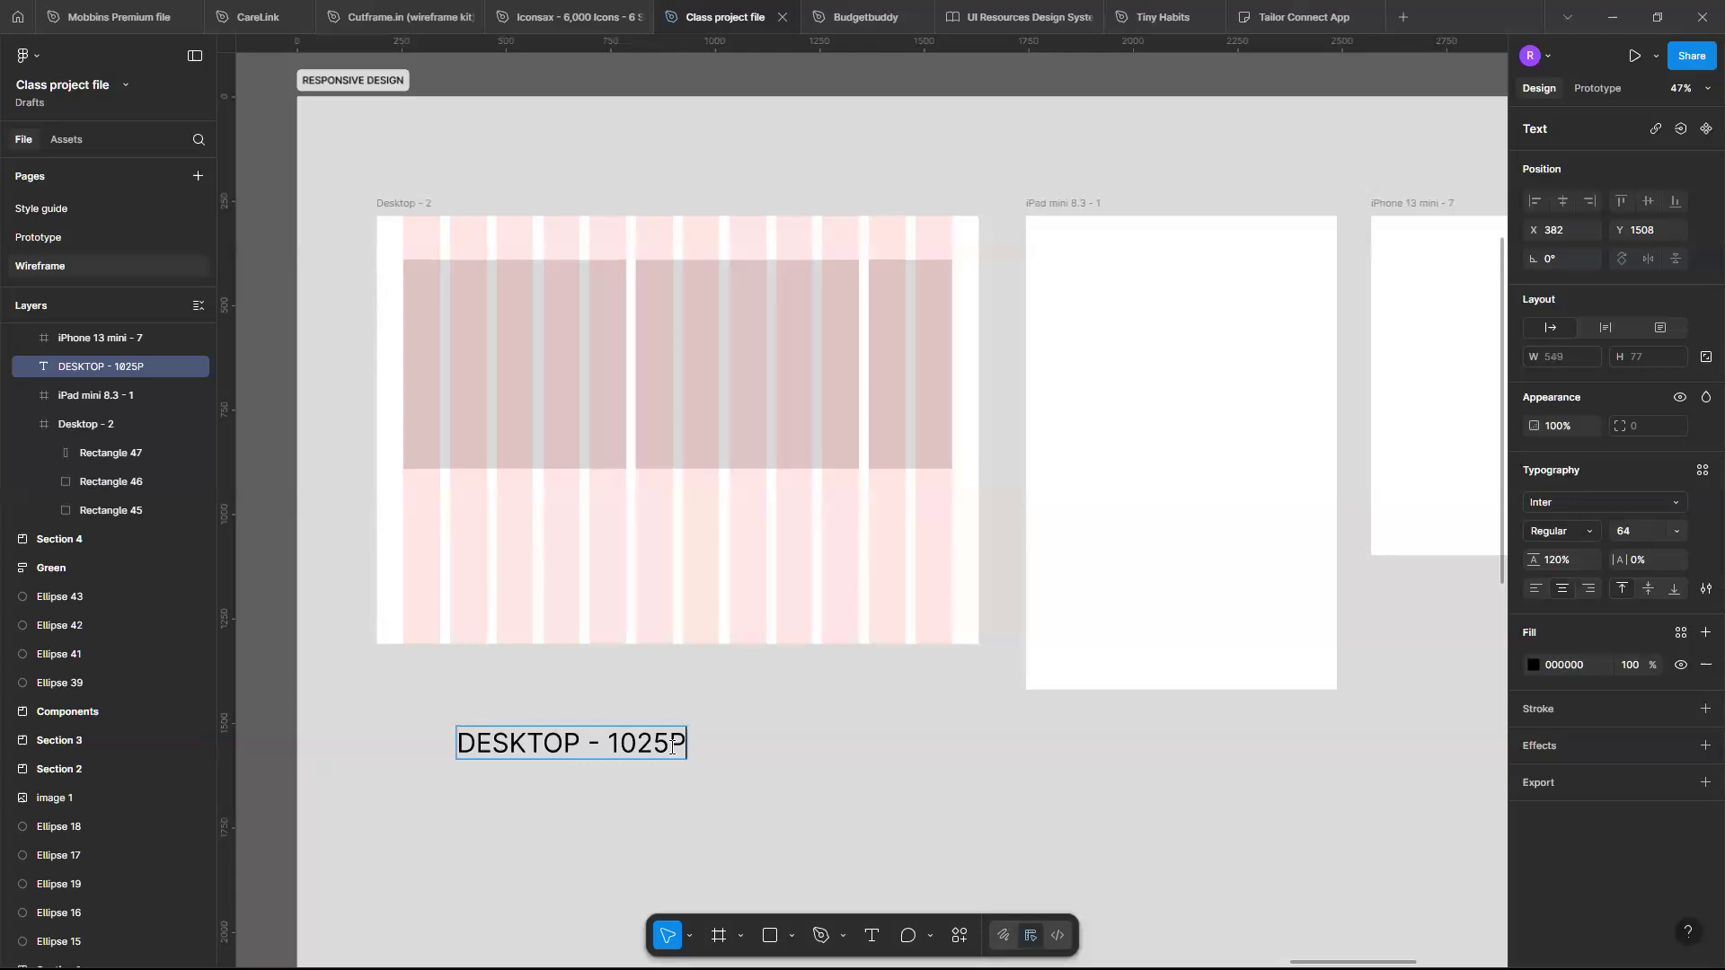
pyautogui.write('X ')
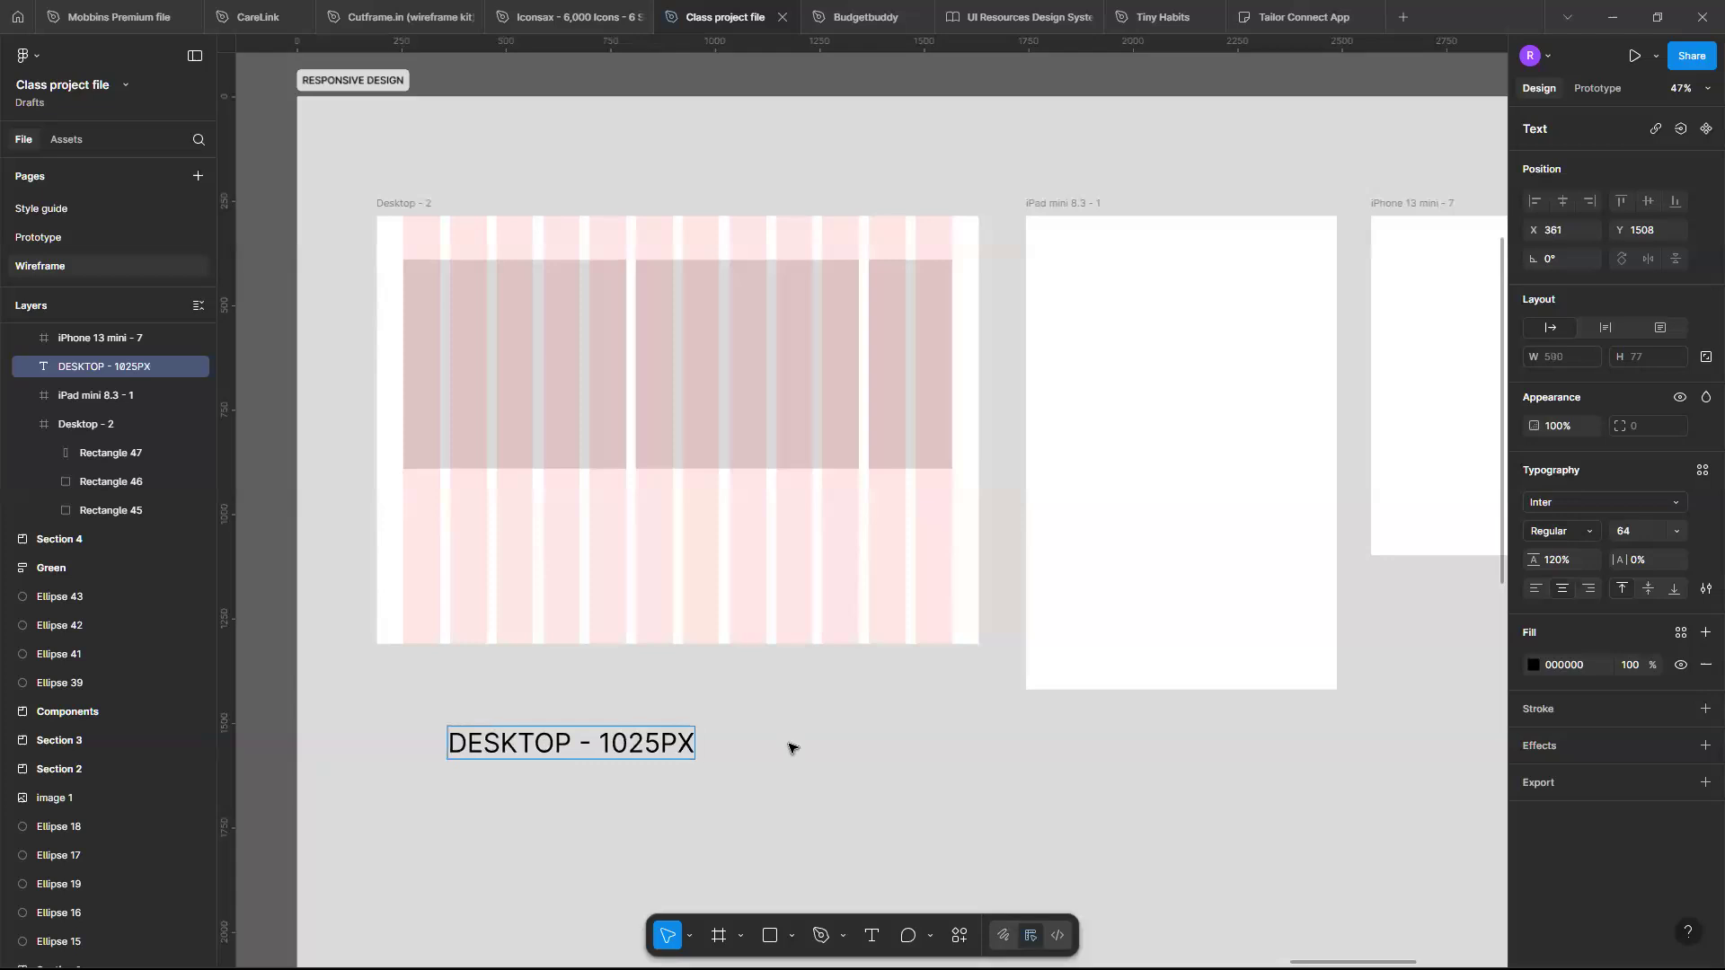
pyautogui.write('and a')
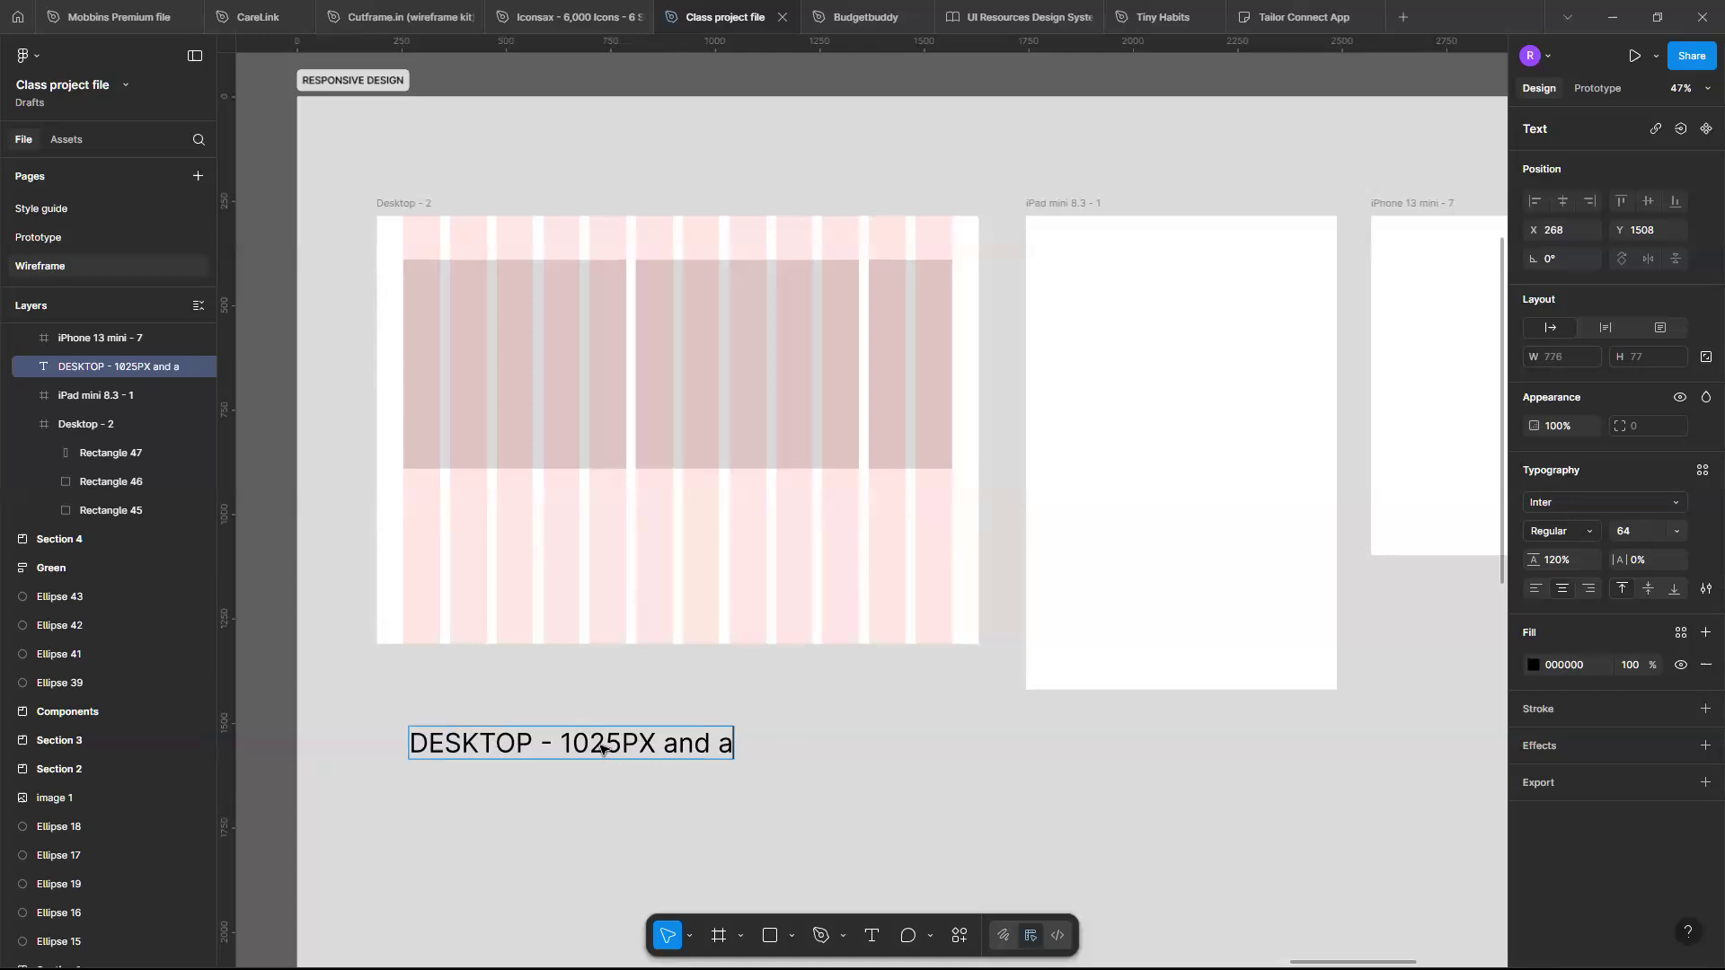
pyautogui.write('bove')
pyautogui.press('Escape')
# - Move the label above the Desktop frame and set its font weight to Semi Bold
pyautogui.moveTo(607, 723)
pyautogui.mouseDown()
pyautogui.moveTo(635, 704)
pyautogui.moveTo(607, 702)
pyautogui.mouseUp()
pyautogui.moveTo(541, 261); pyautogui.dragTo(590, 171)
pyautogui.scroll(5, 516, 167)
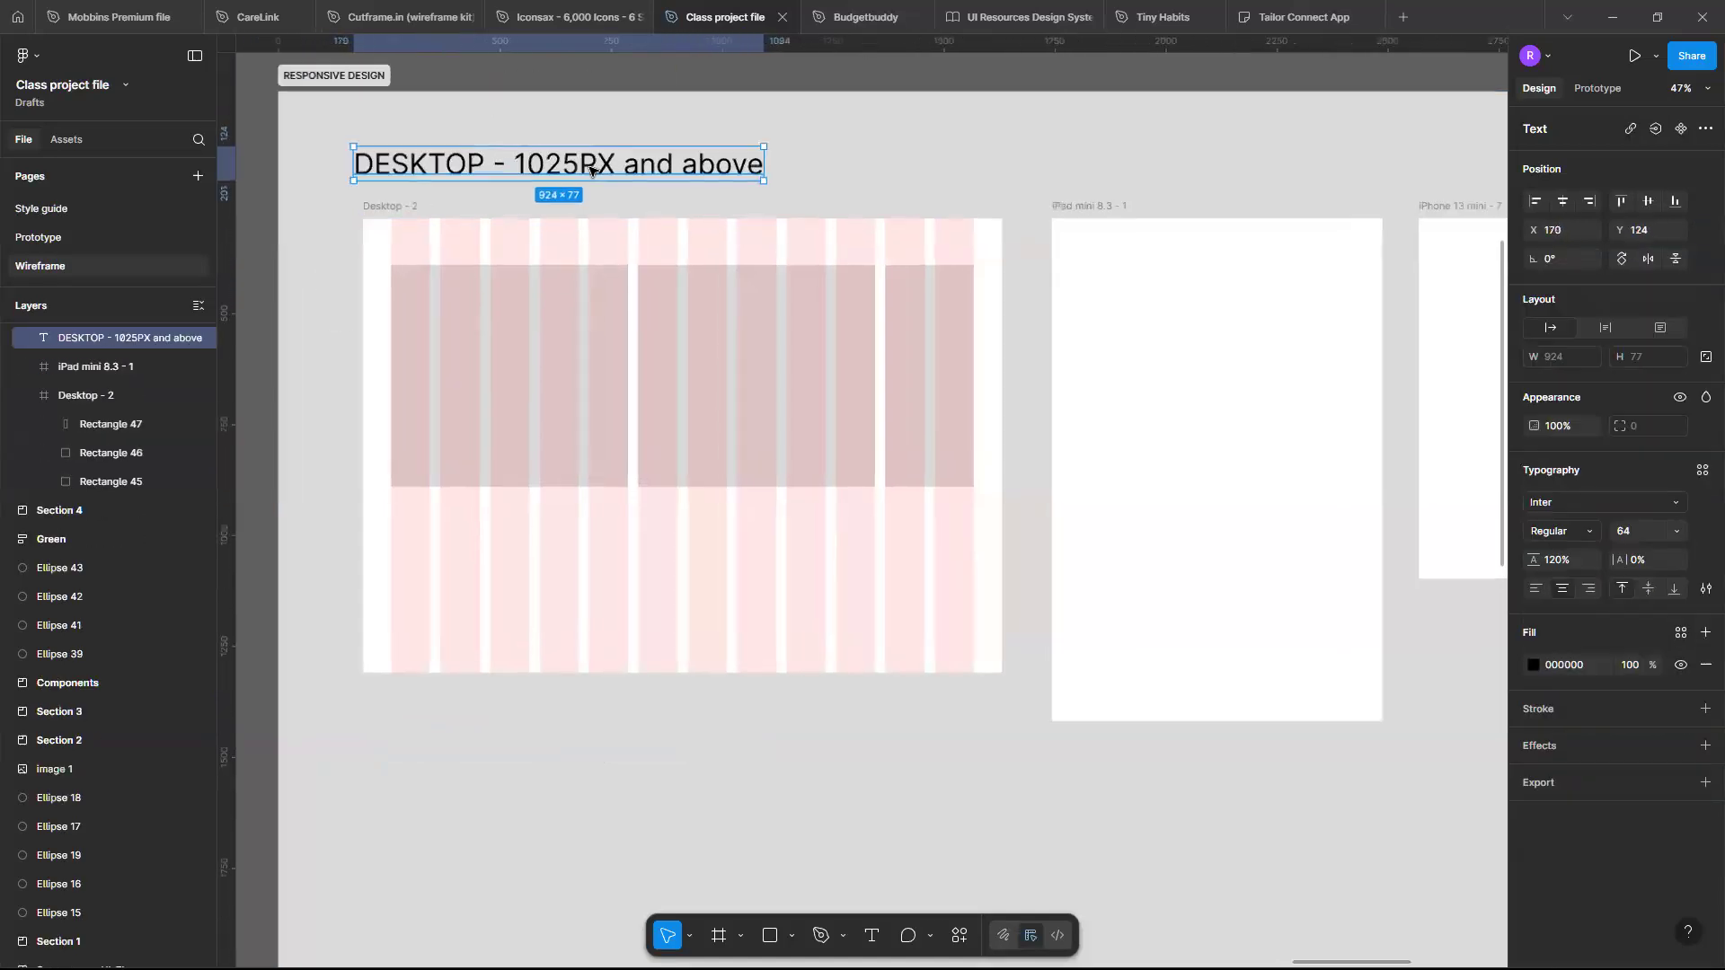
pyautogui.click(1563, 530)
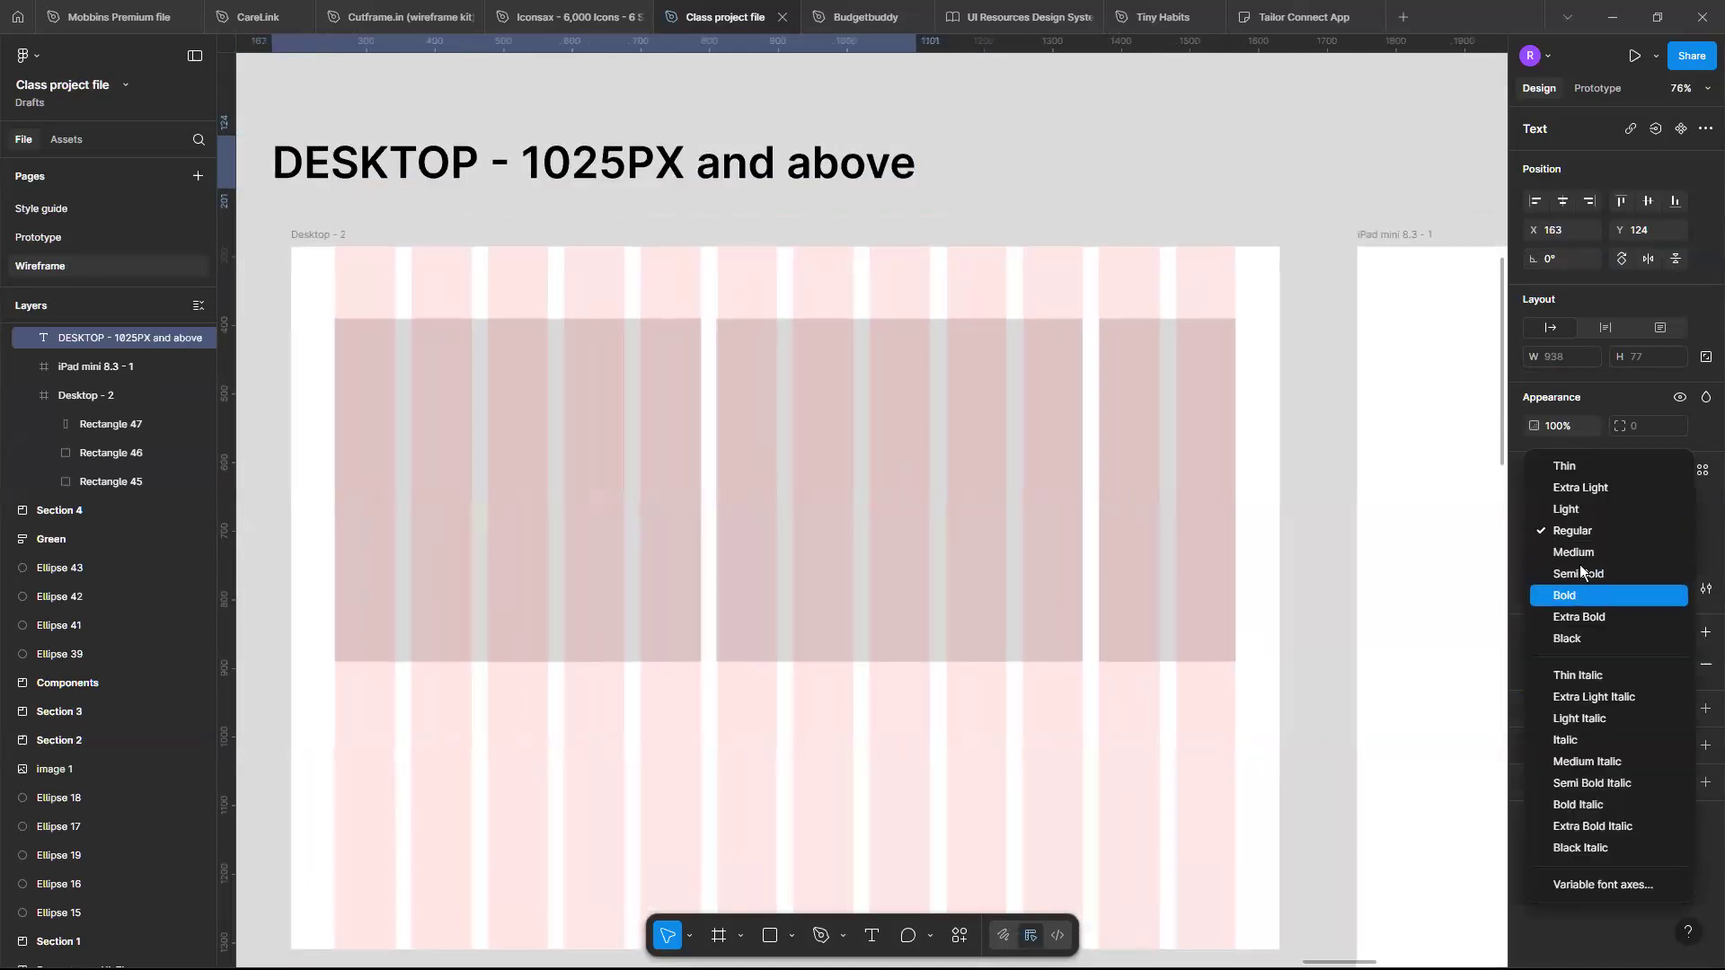
pyautogui.click(1219, 217)
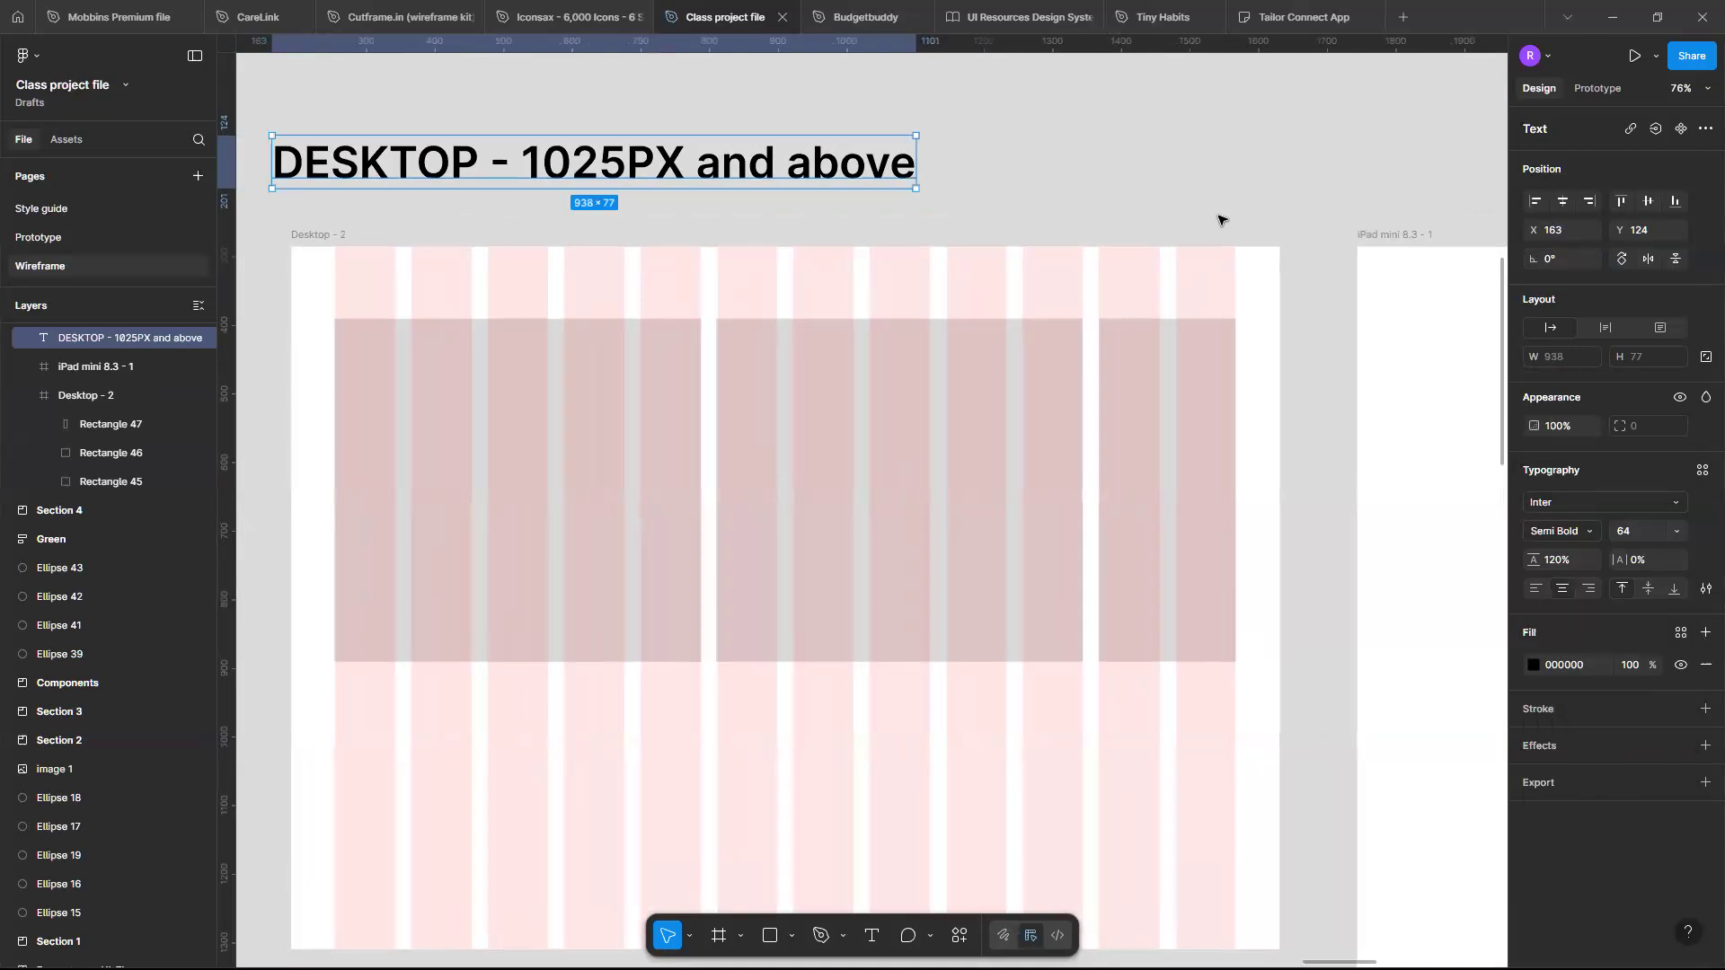
pyautogui.click(1219, 216)
# - Duplicate the label and place the copy above the iPad frame
pyautogui.scroll(-3, 1219, 216)
pyautogui.hscroll(2, 1219, 216)
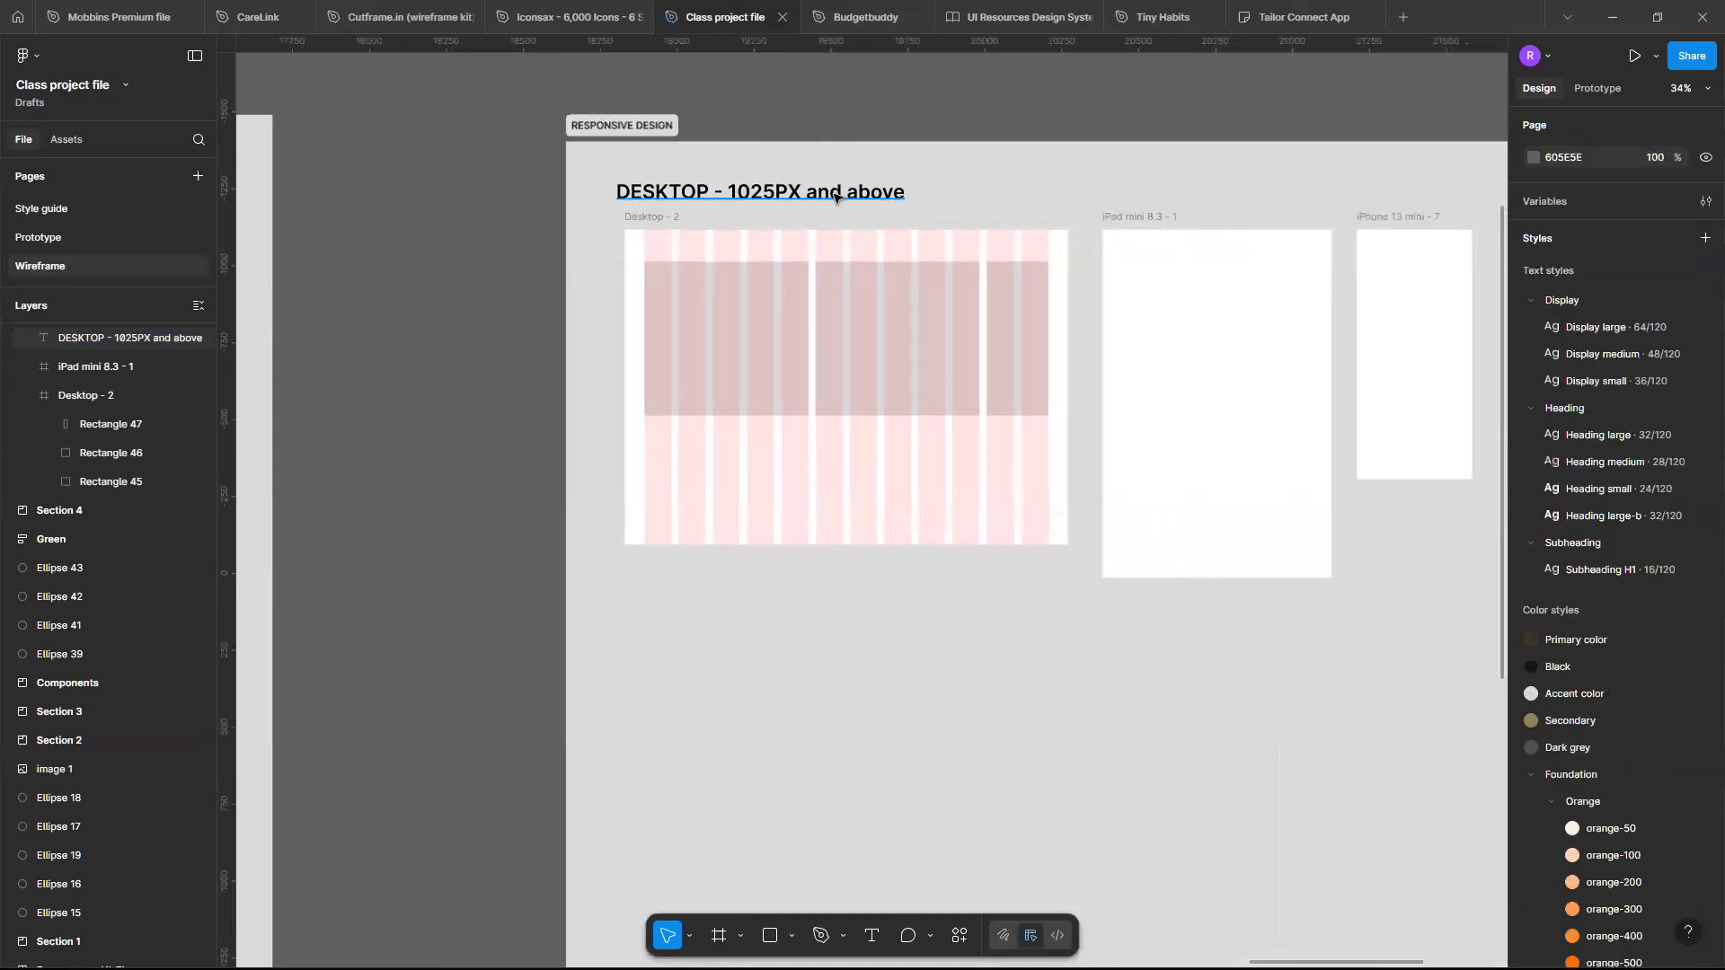
pyautogui.moveTo(837, 196); pyautogui.dragTo(1326, 189)
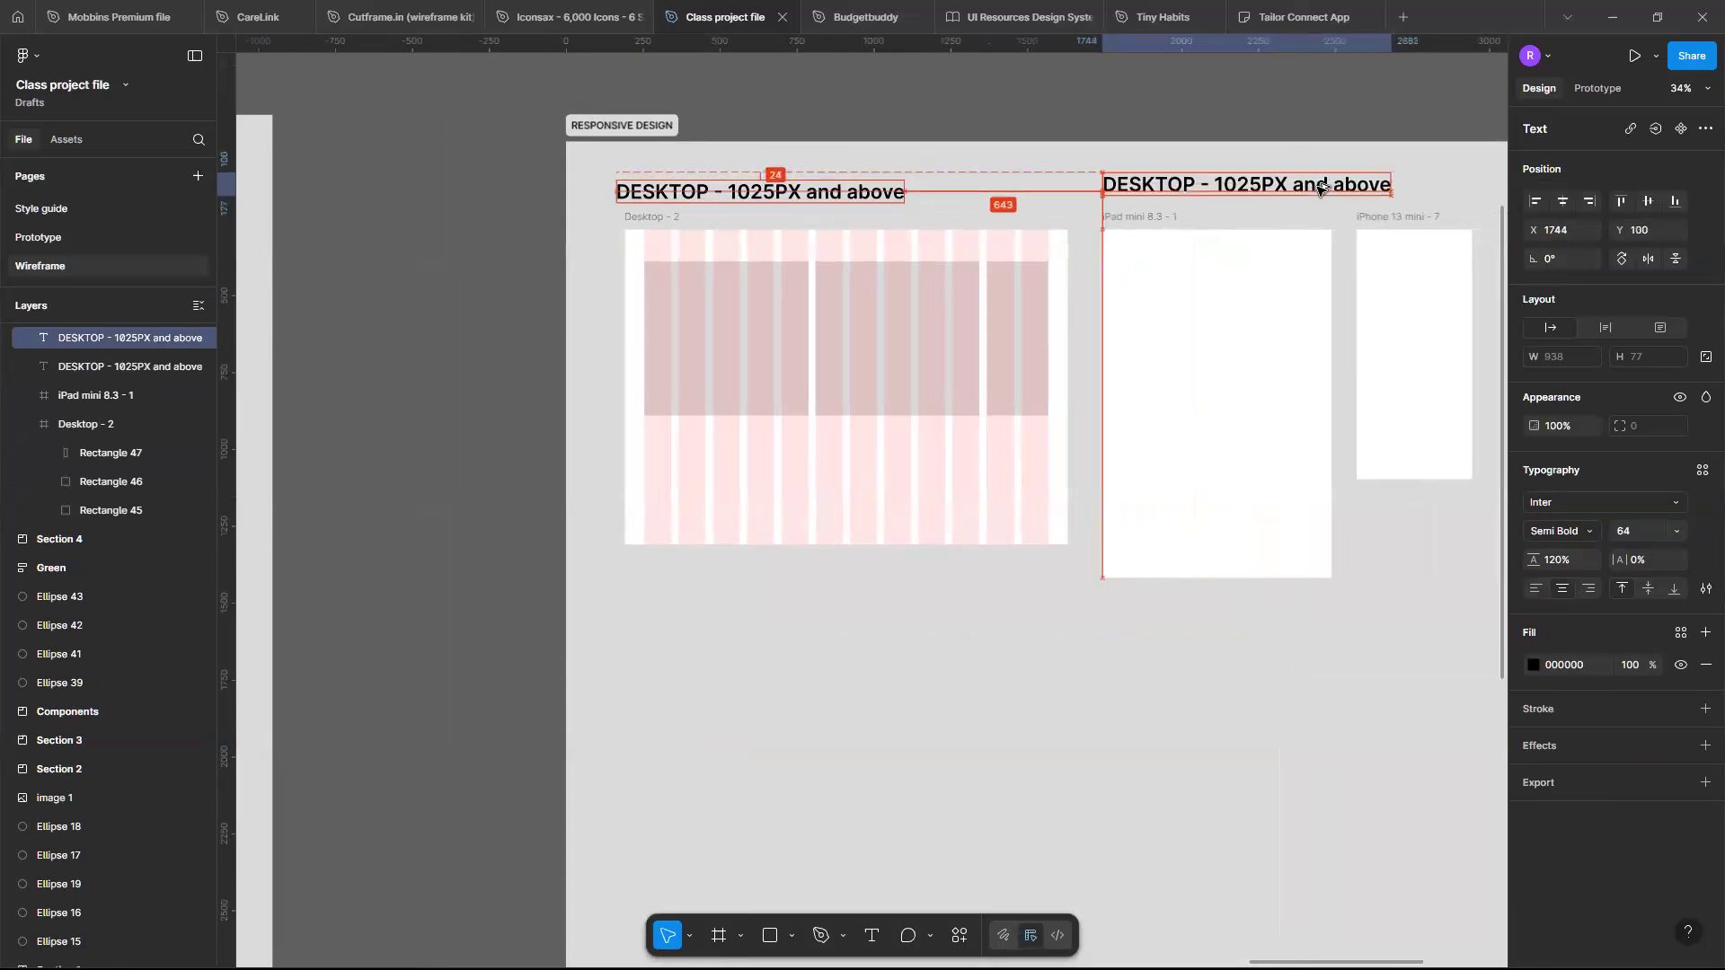
# - In the copied label, replace DESKTOP with TABLET and delete the old pixel value
pyautogui.doubleClick(1165, 187)
pyautogui.click(1209, 185)
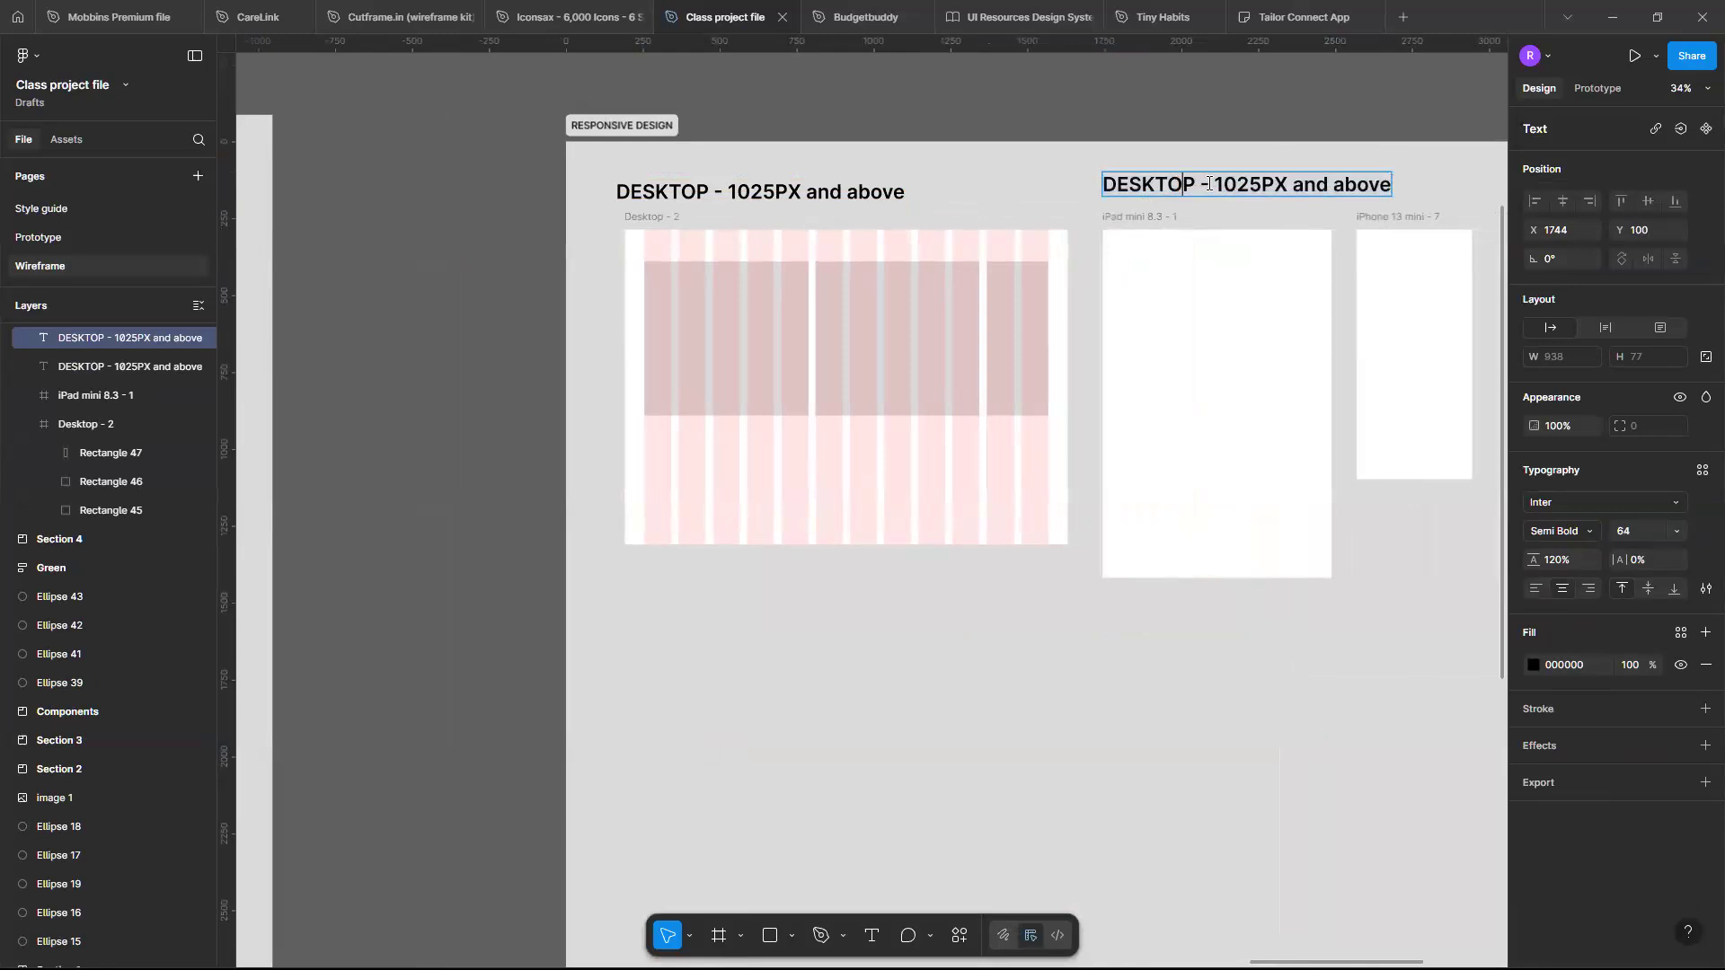
pyautogui.moveTo(1199, 184); pyautogui.dragTo(1022, 211)
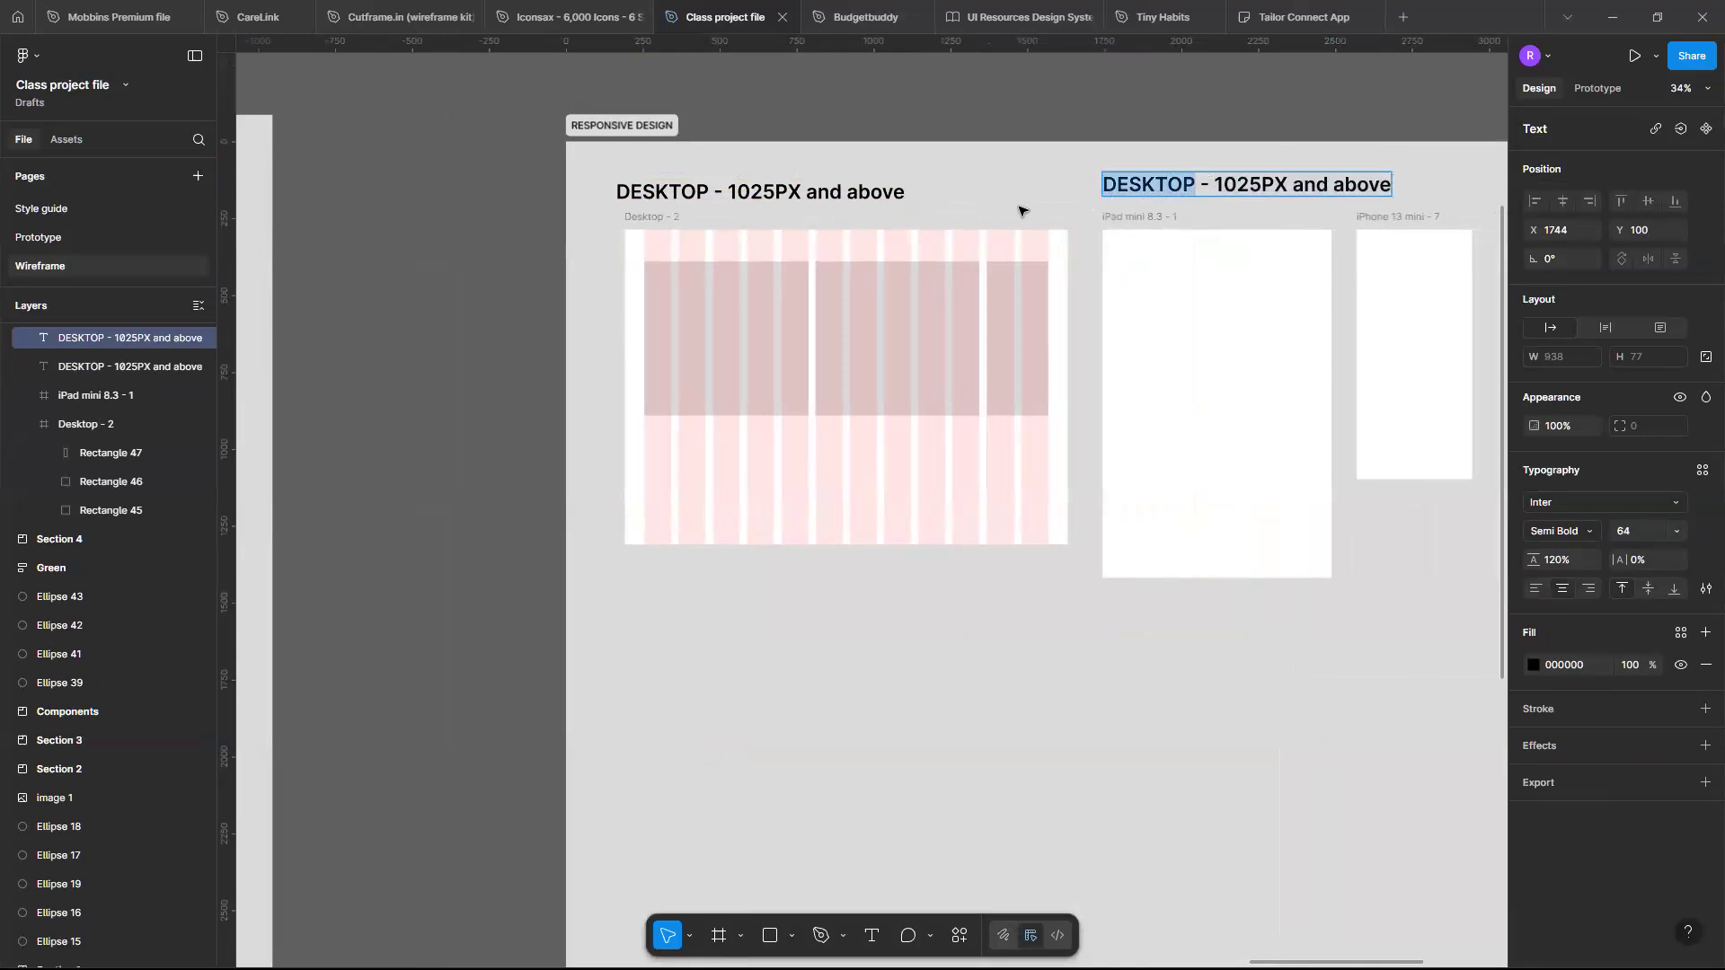
pyautogui.write('T')
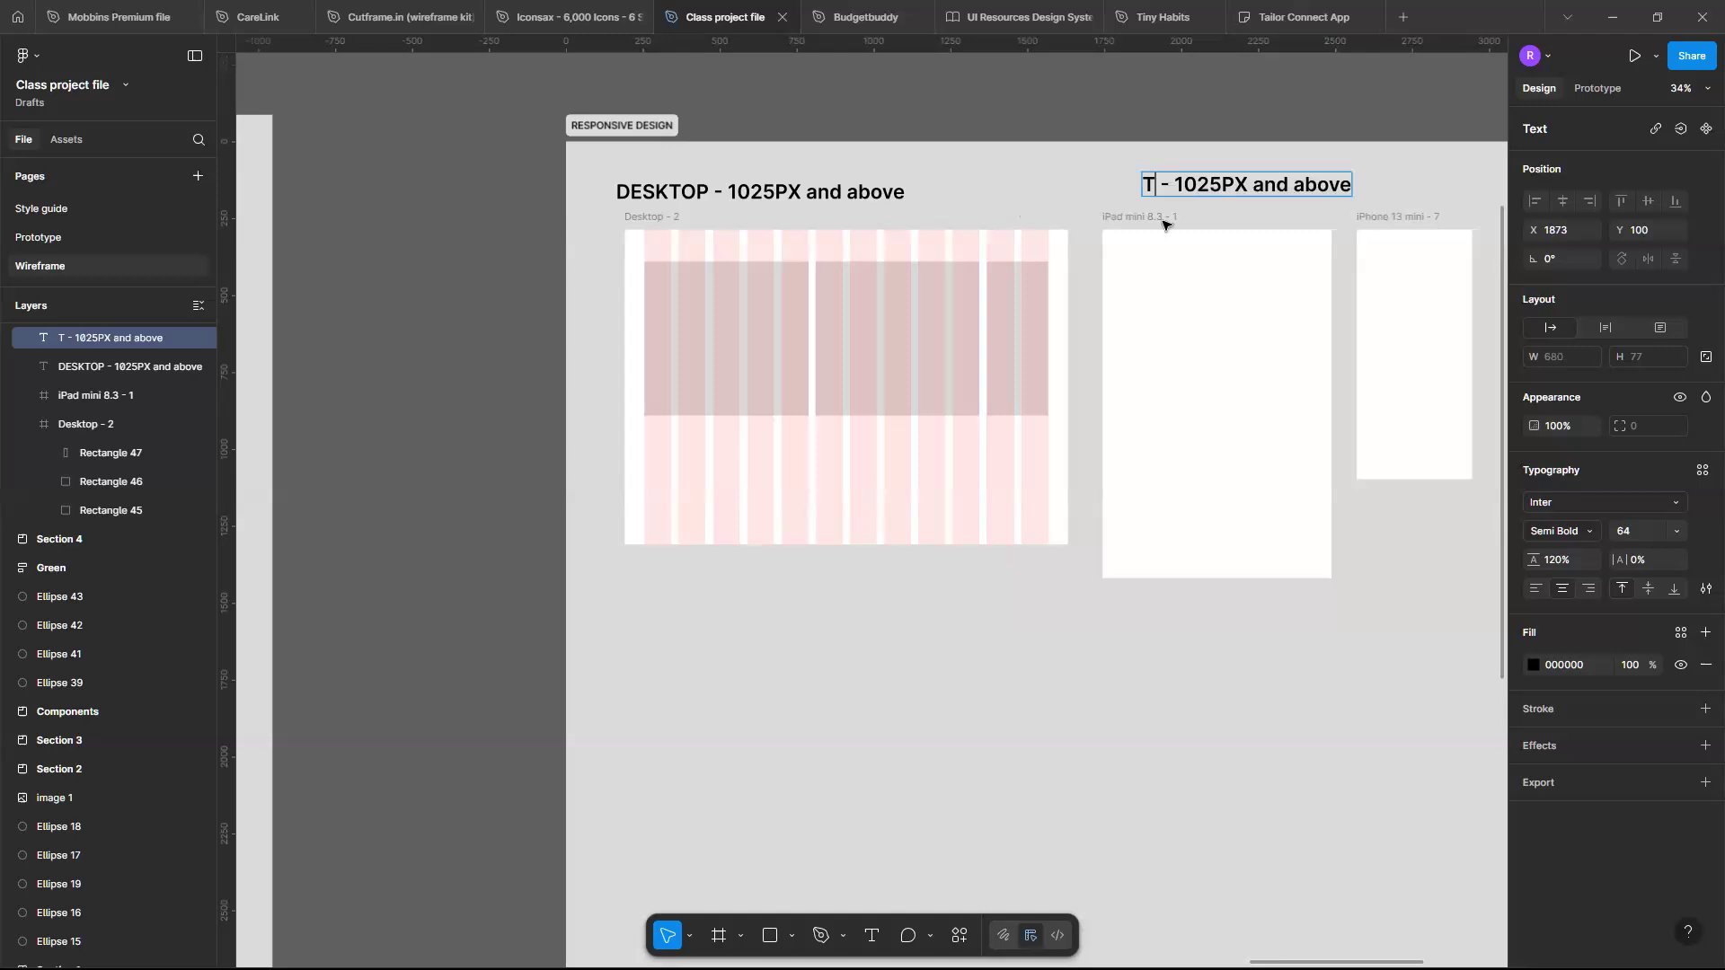
pyautogui.write('ABLET')
pyautogui.click(1256, 186)
pyautogui.press('BackSpace')
pyautogui.press('BackSpace')
pyautogui.press('BackSpace')
pyautogui.press('BackSpace')
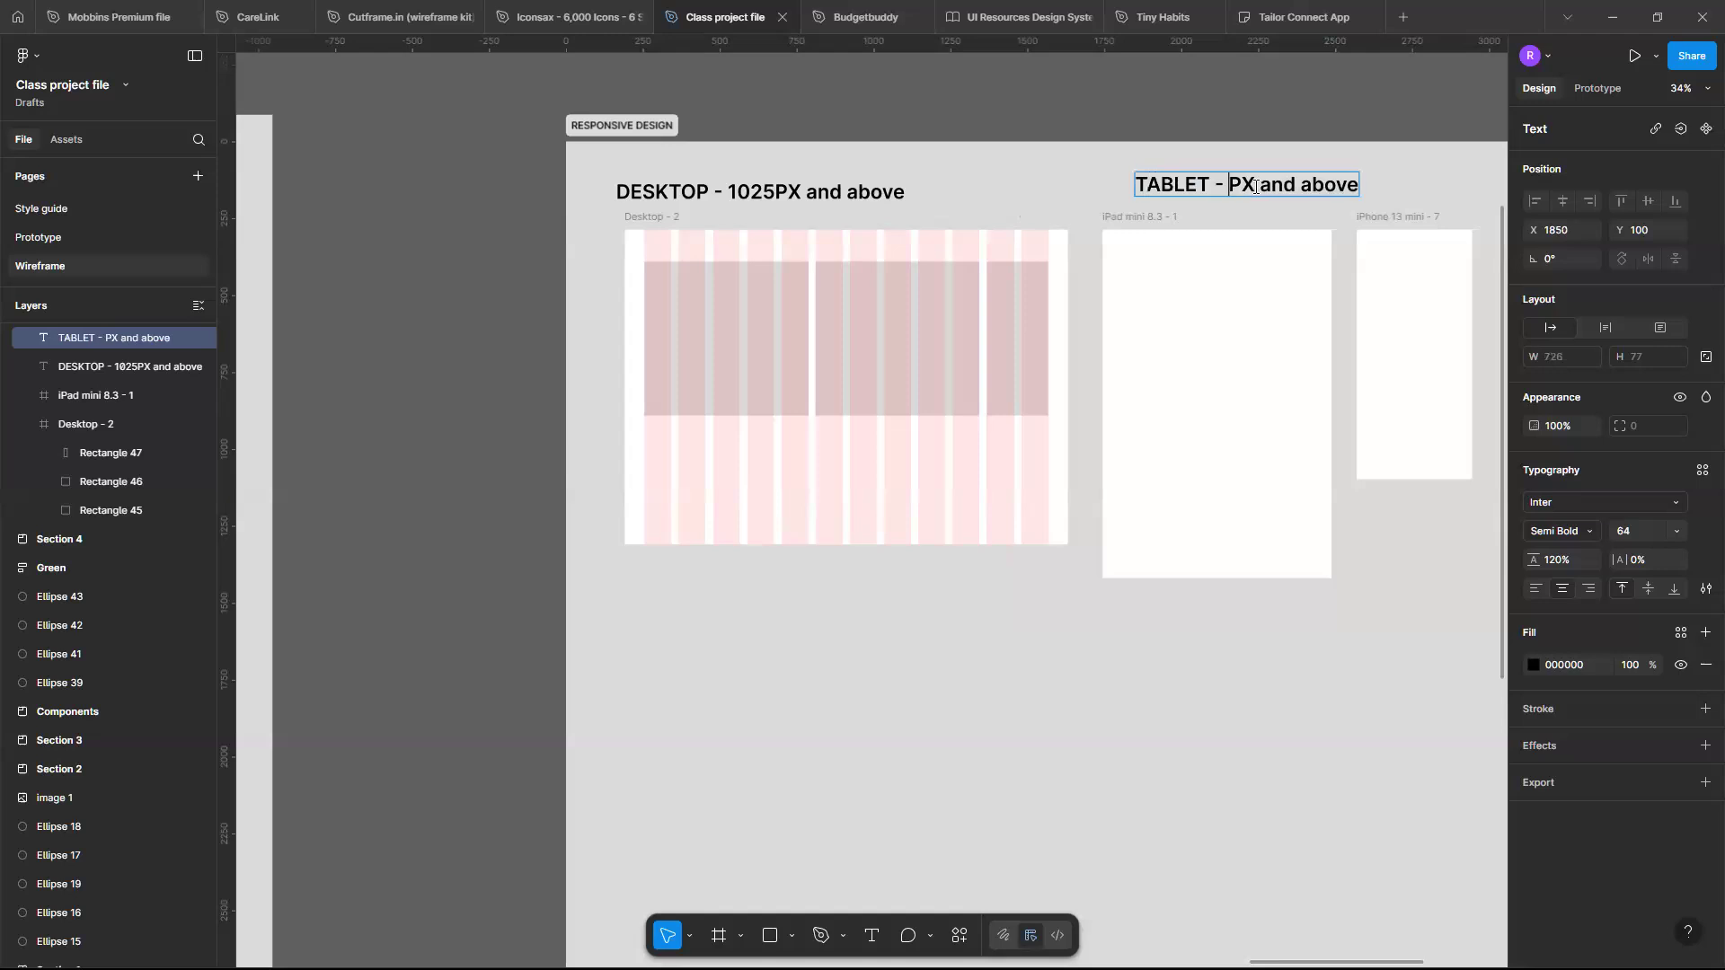
# - Edit the tablet label to read "TABLET - 640px - 1024px" and nudge it into place above the iPad frame
pyautogui.write('640')
pyautogui.hscroll(3, 1130, 186)
pyautogui.moveTo(1111, 186); pyautogui.dragTo(1213, 193)
pyautogui.press('BackSpace')
pyautogui.press('BackSpace')
pyautogui.press('BackSpace')
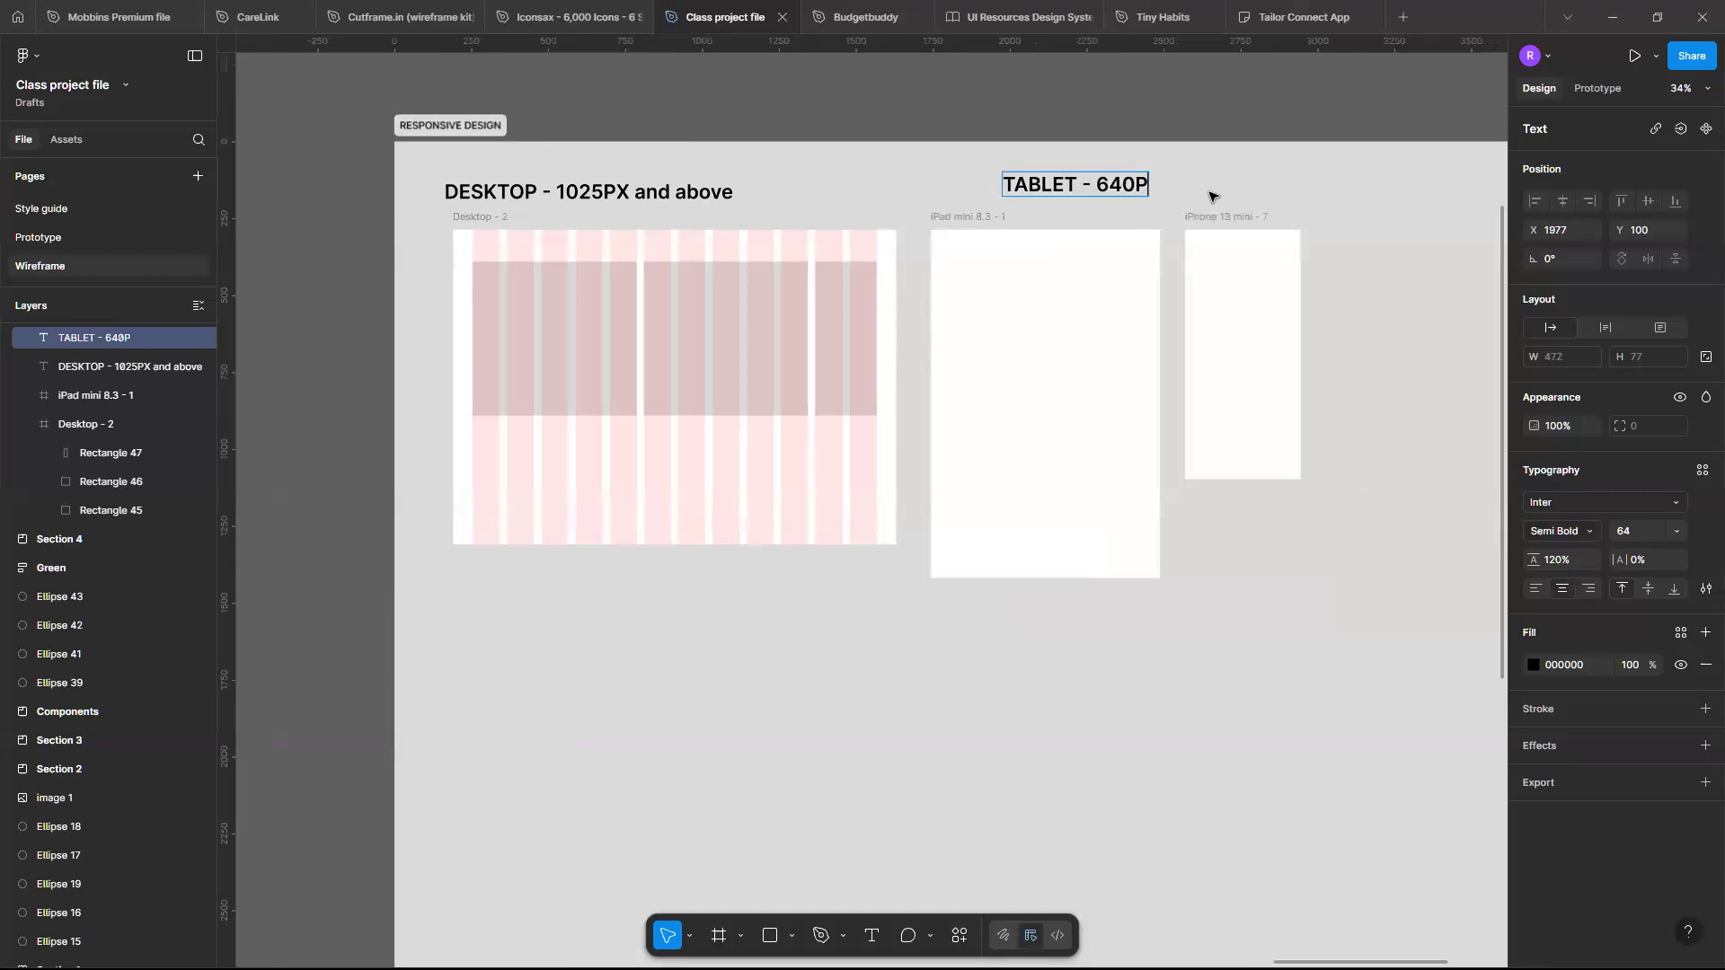
pyautogui.write('PC')
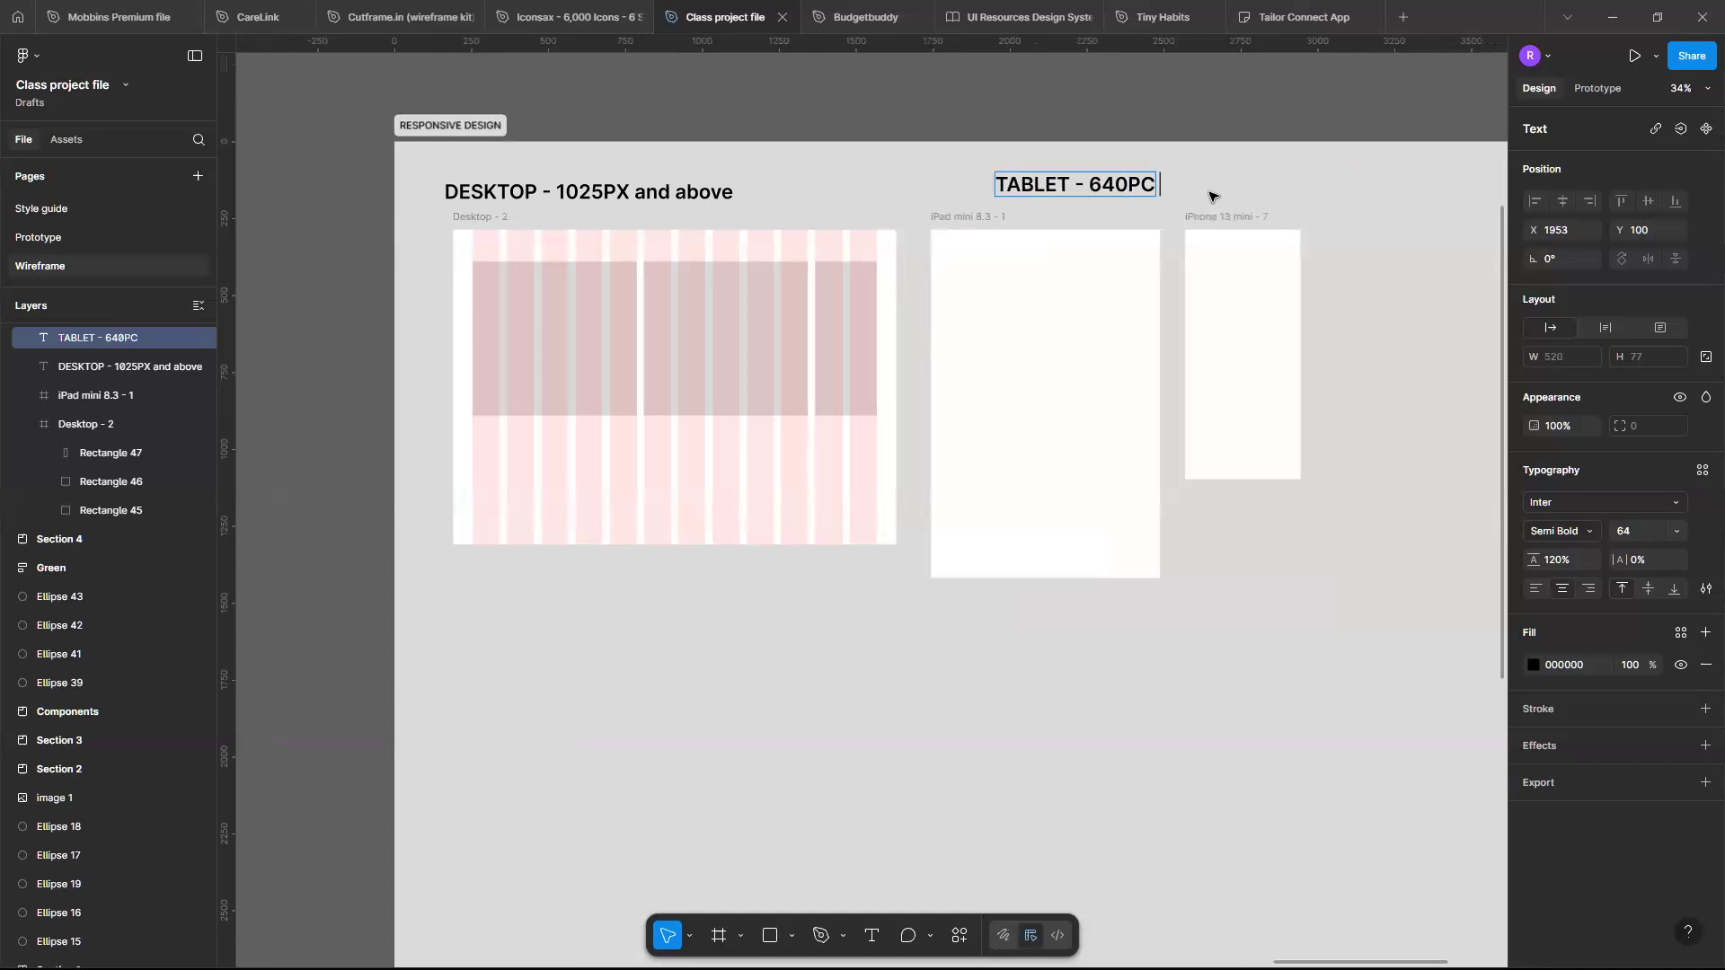
pyautogui.press('BackSpace')
pyautogui.press('BackSpace')
pyautogui.write('px - 1024px')
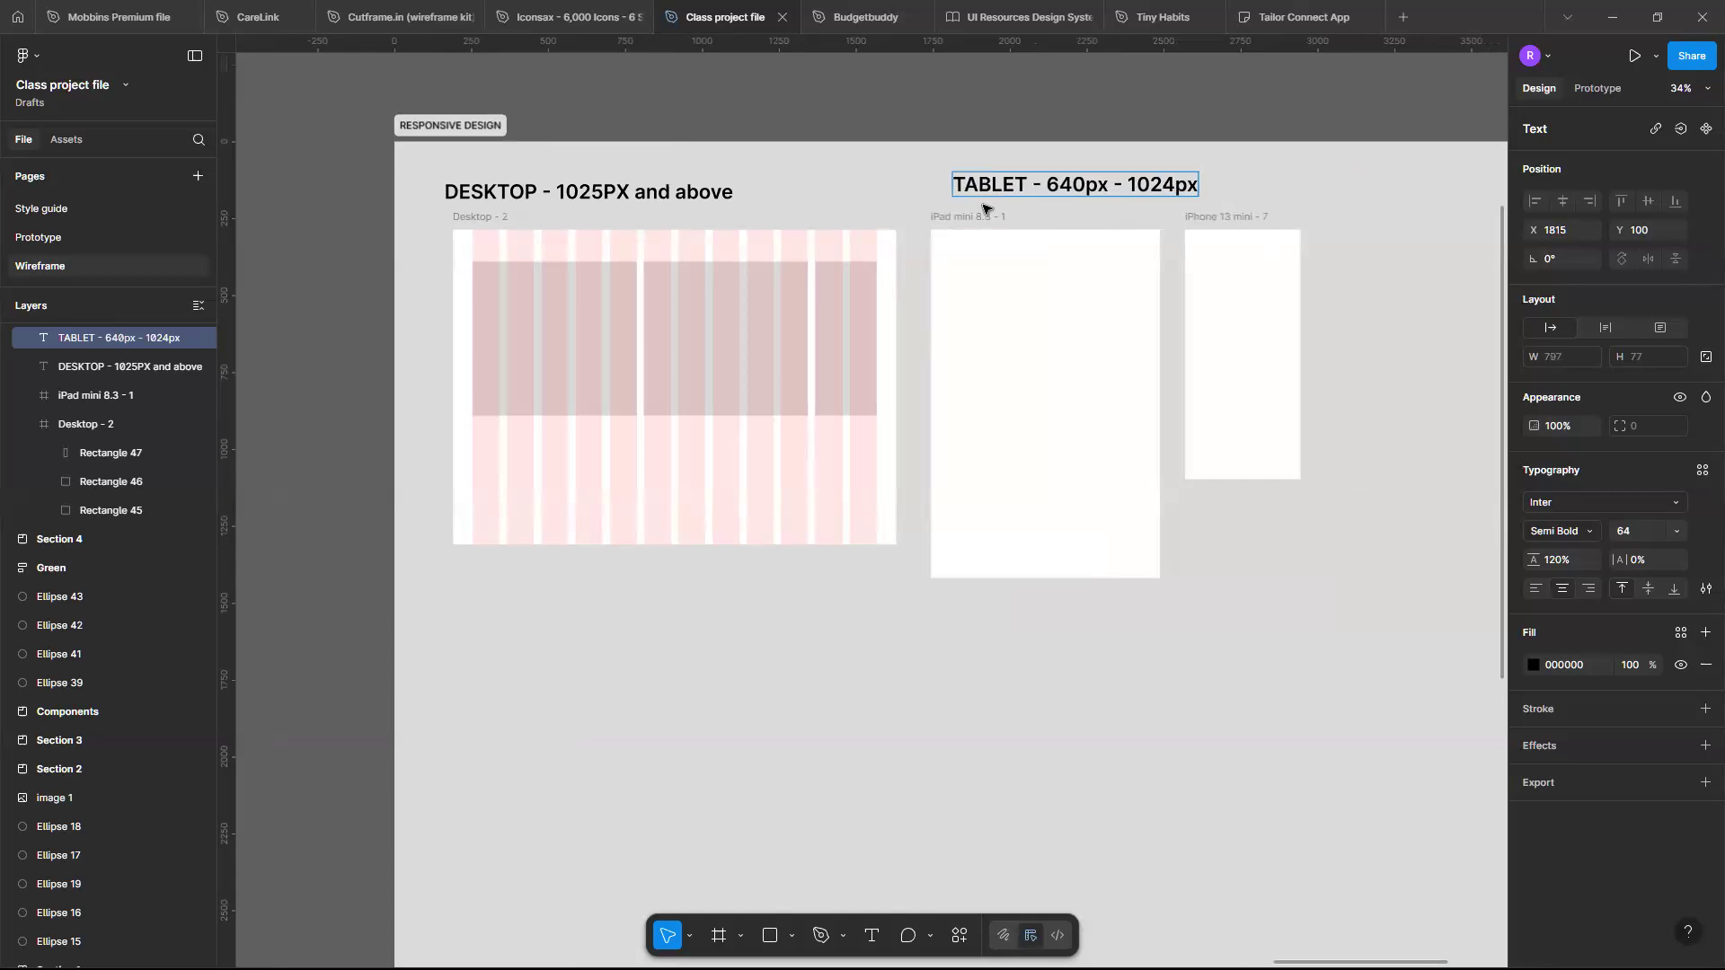
pyautogui.press('Escape')
pyautogui.moveTo(1050, 192); pyautogui.dragTo(1024, 190)
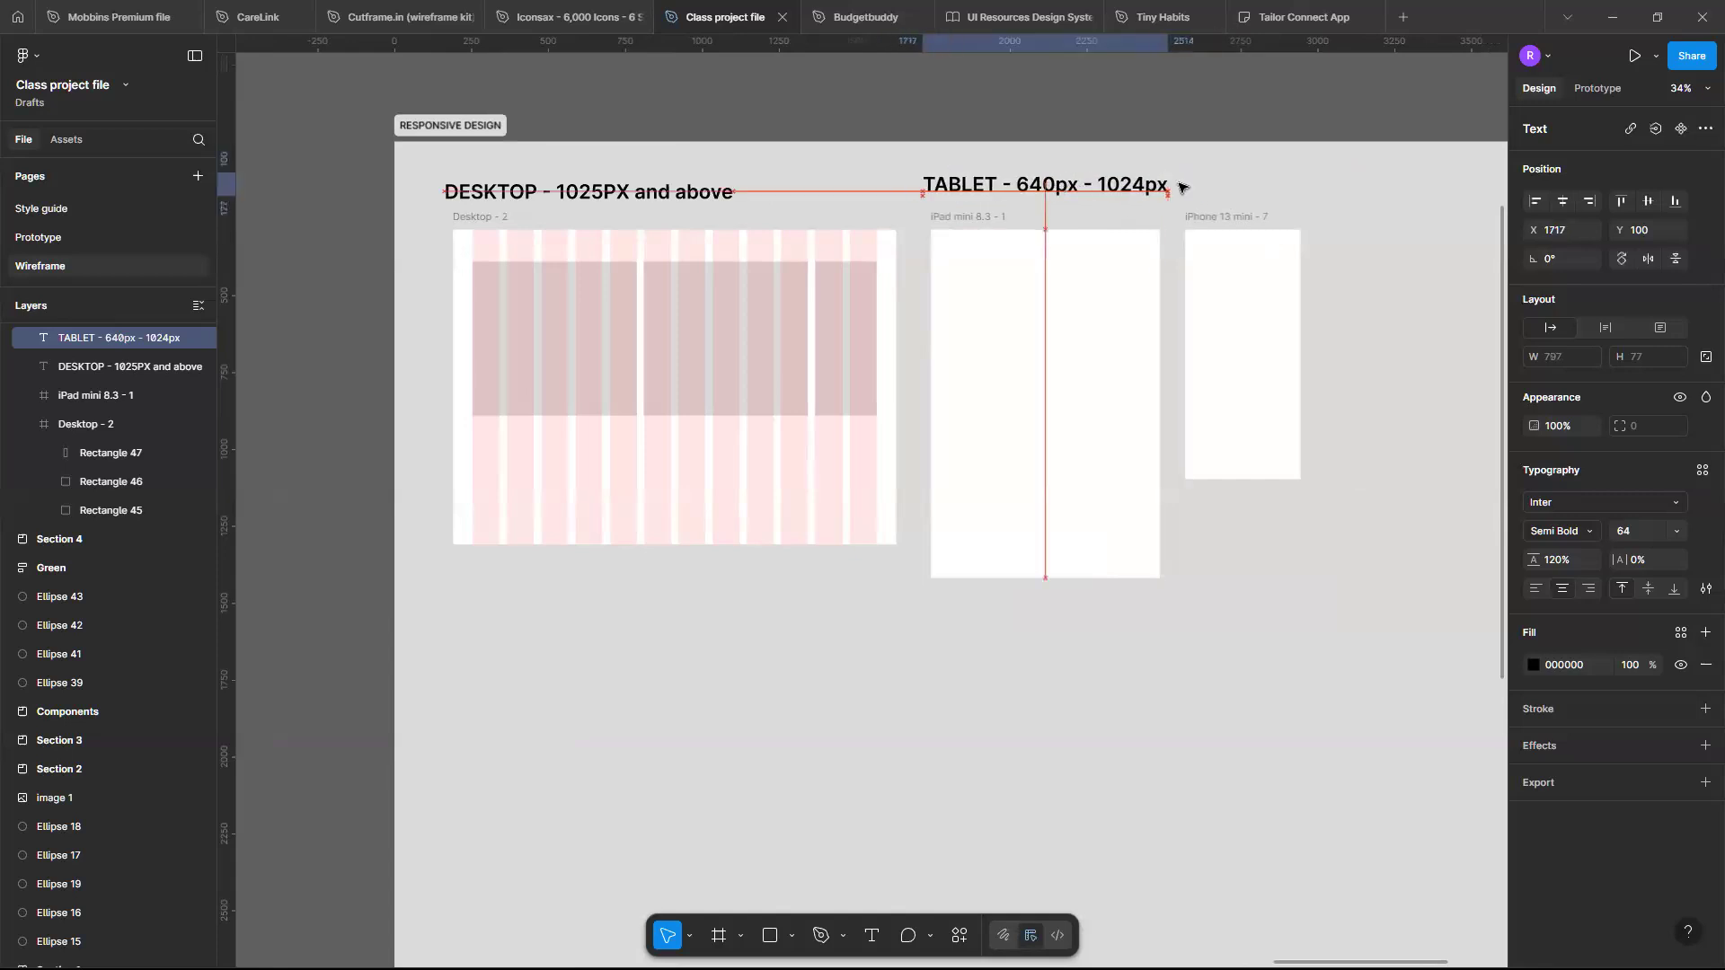
# - Move the iPhone frame further right and duplicate the tablet label above it
pyautogui.moveTo(1246, 260); pyautogui.dragTo(1367, 281)
pyautogui.click(1096, 186)
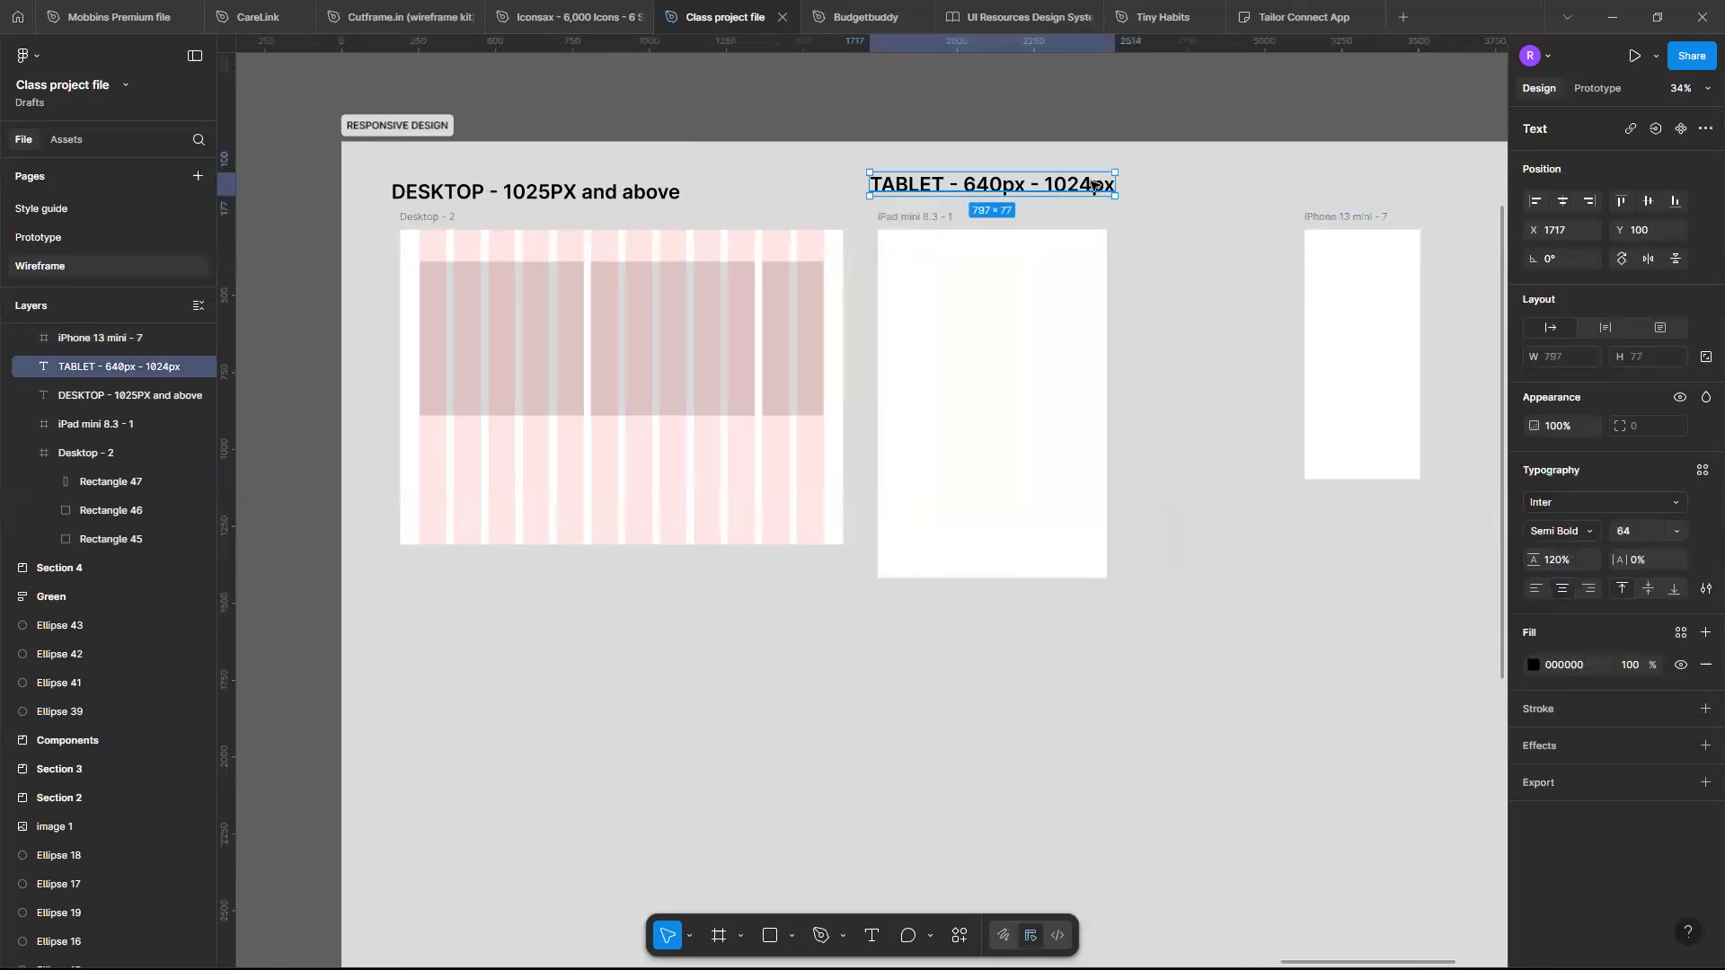
pyautogui.moveTo(873, 186); pyautogui.dragTo(975, 199)
# - Edit the duplicated label to read "Mobile - 0px - 640px"
pyautogui.doubleClick(1146, 182)
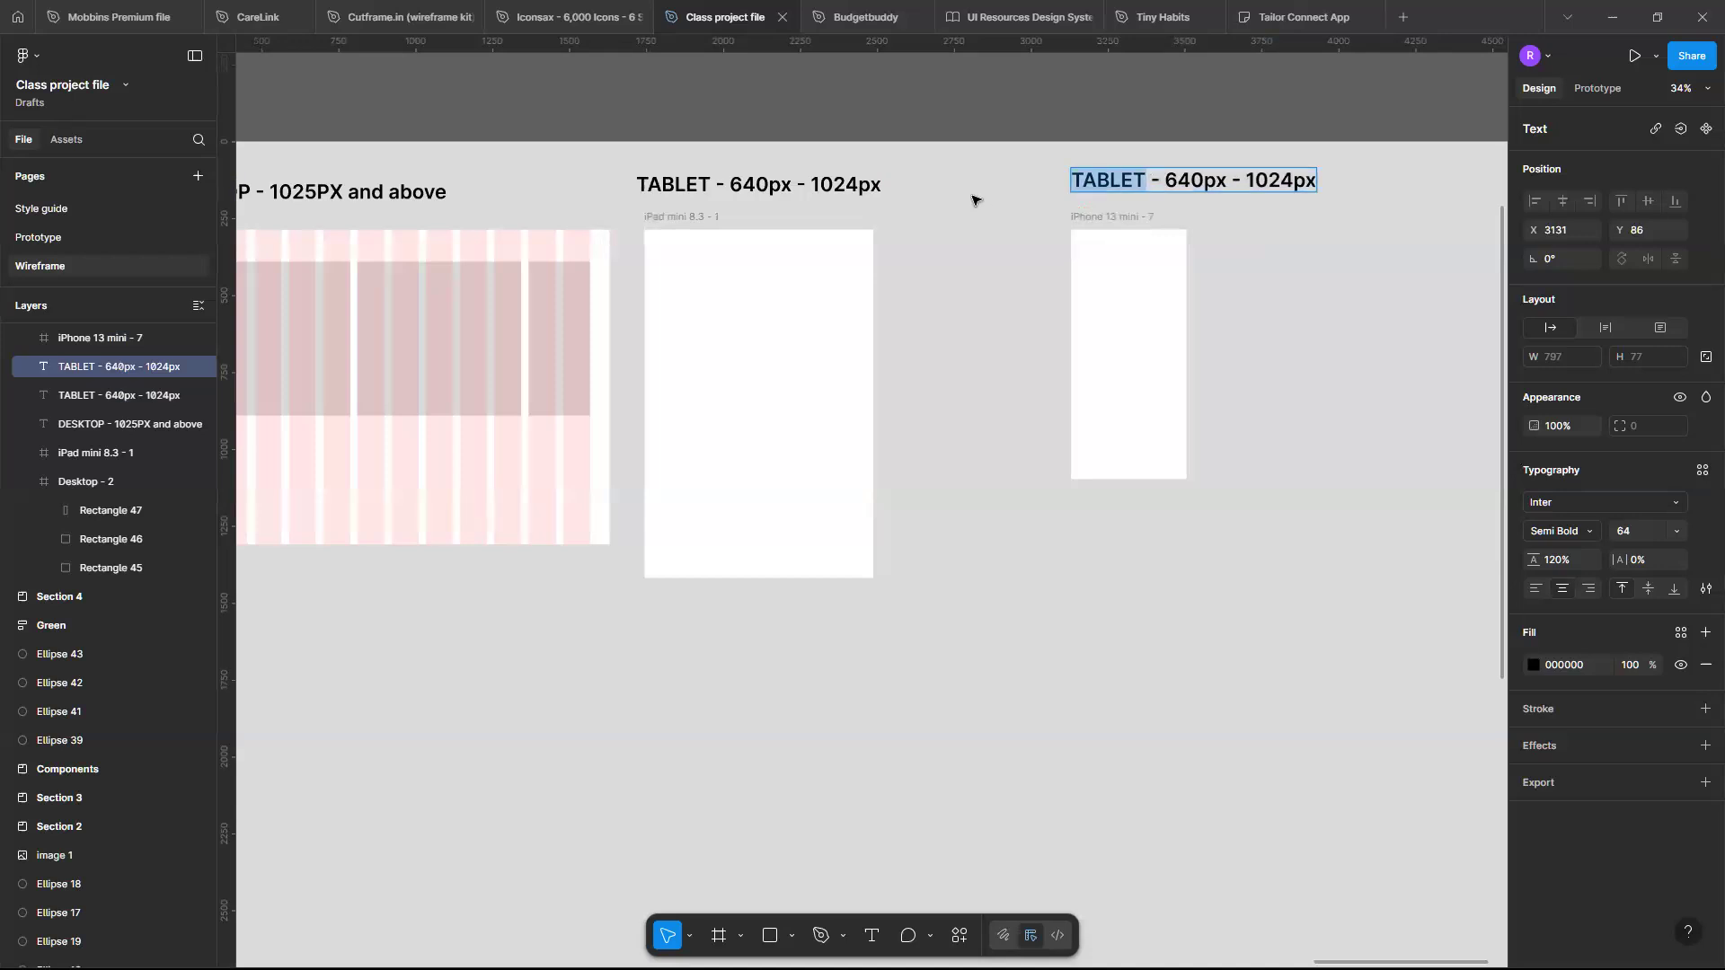
pyautogui.write('M')
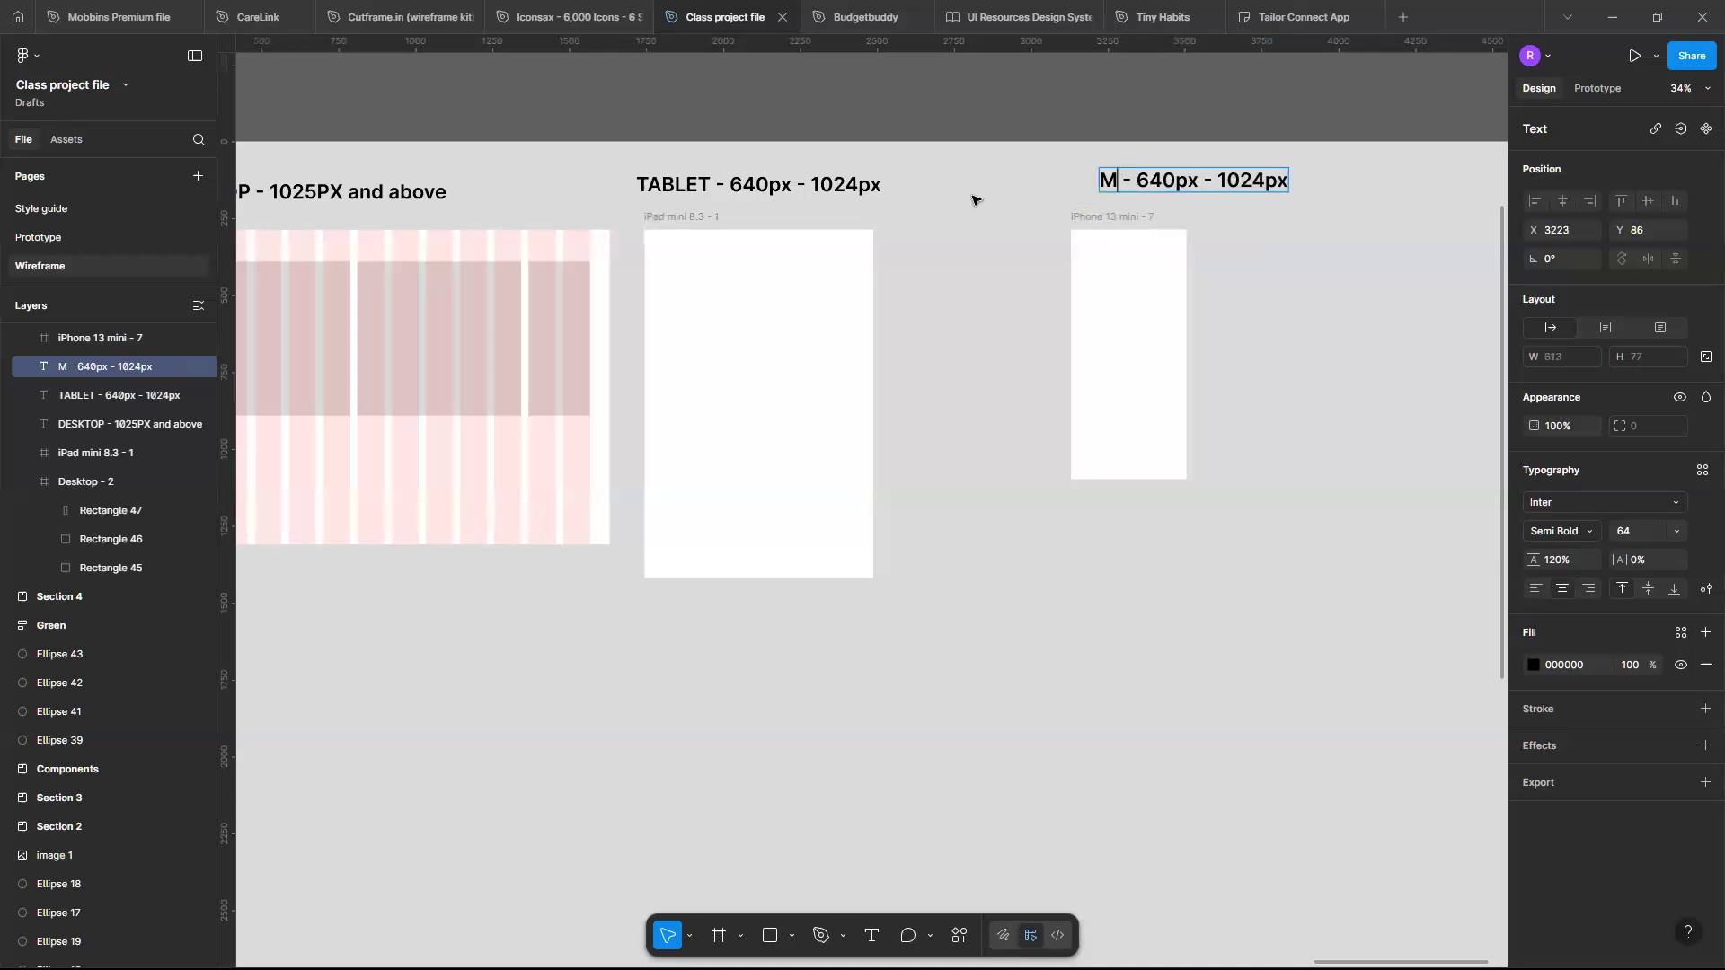
pyautogui.write('obile')
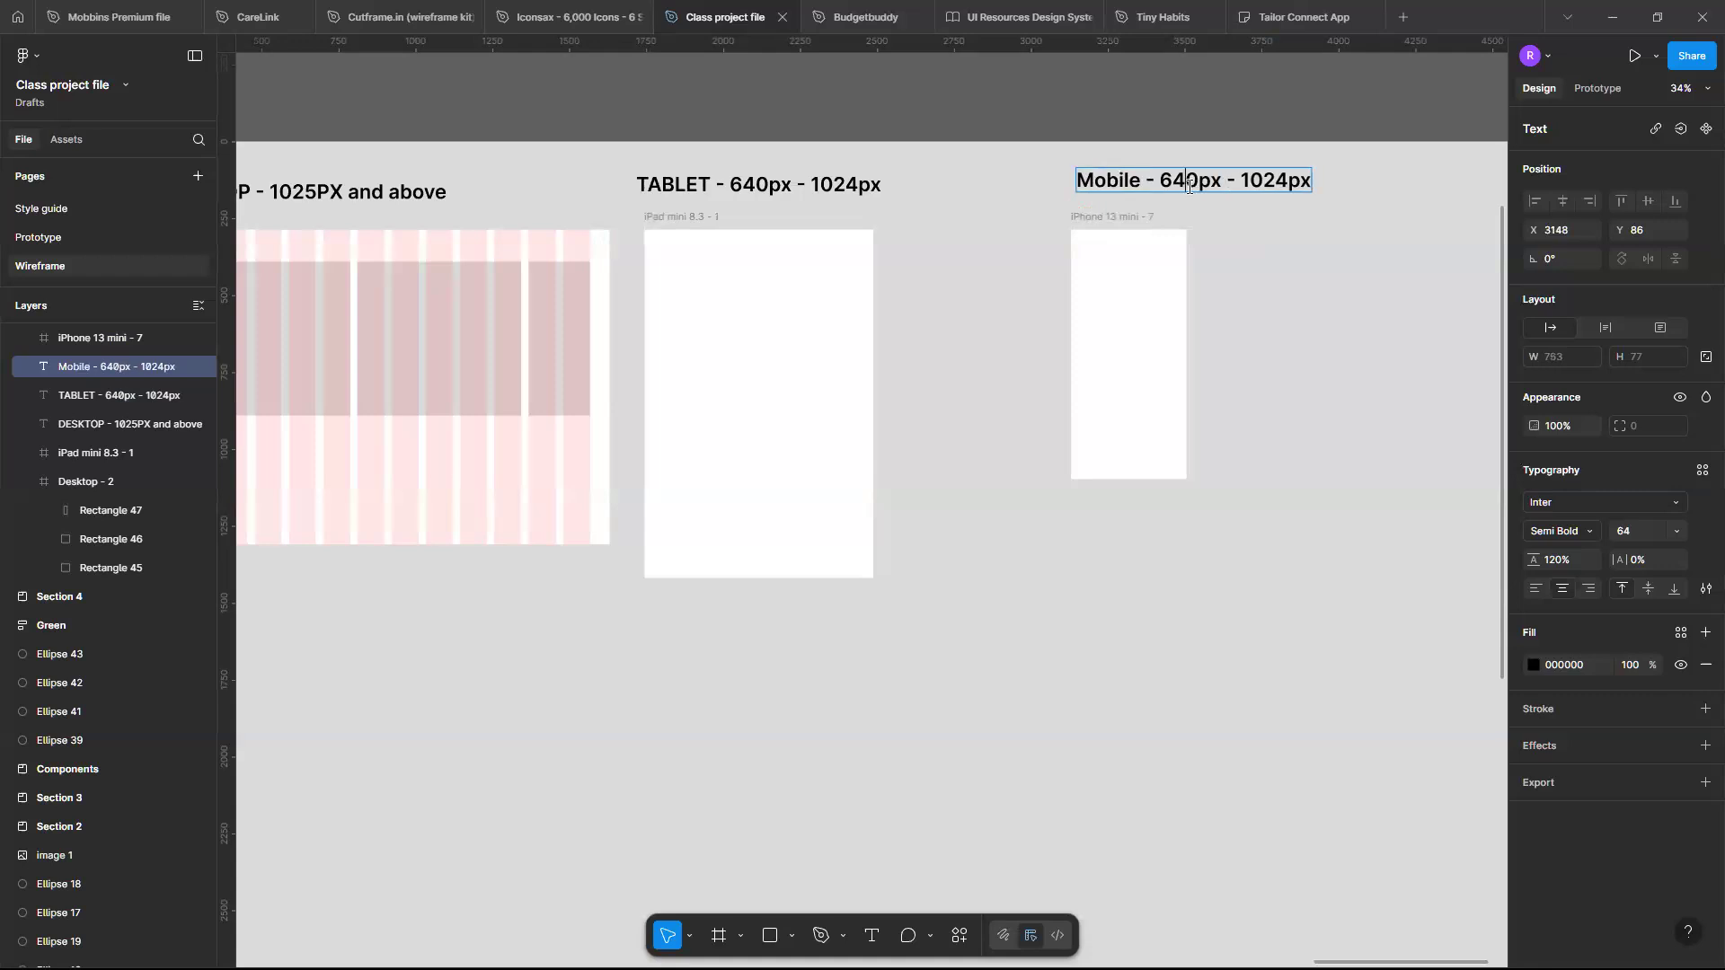
pyautogui.press('BackSpace')
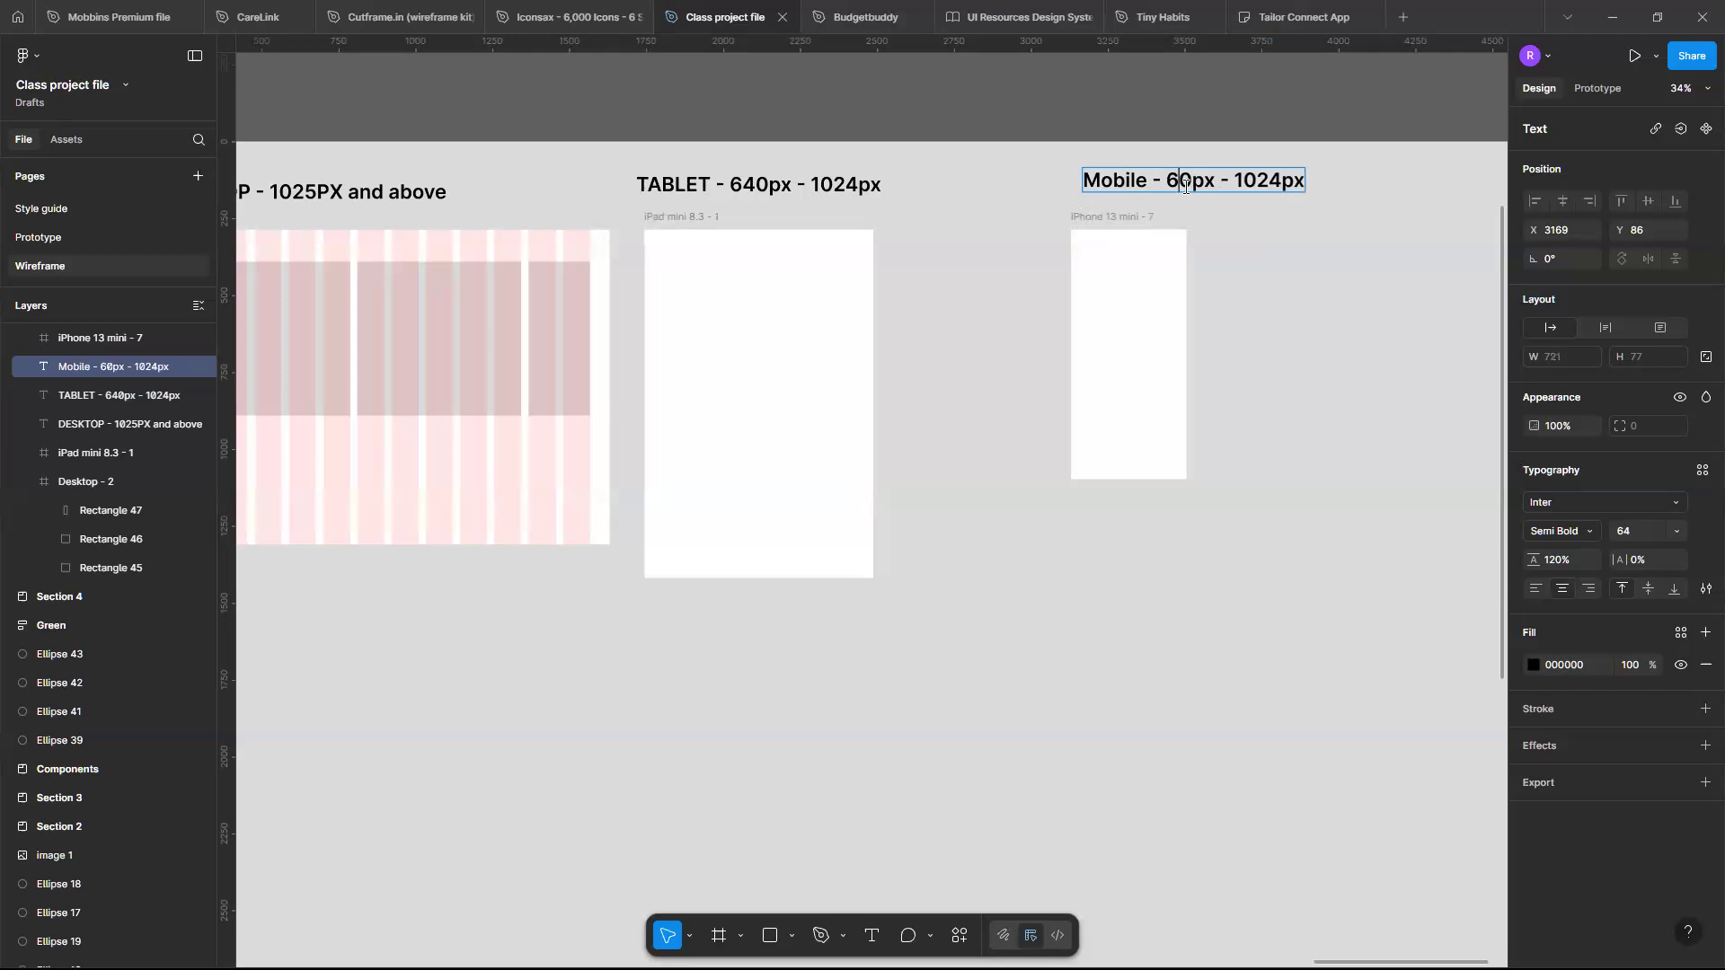
pyautogui.press('BackSpace')
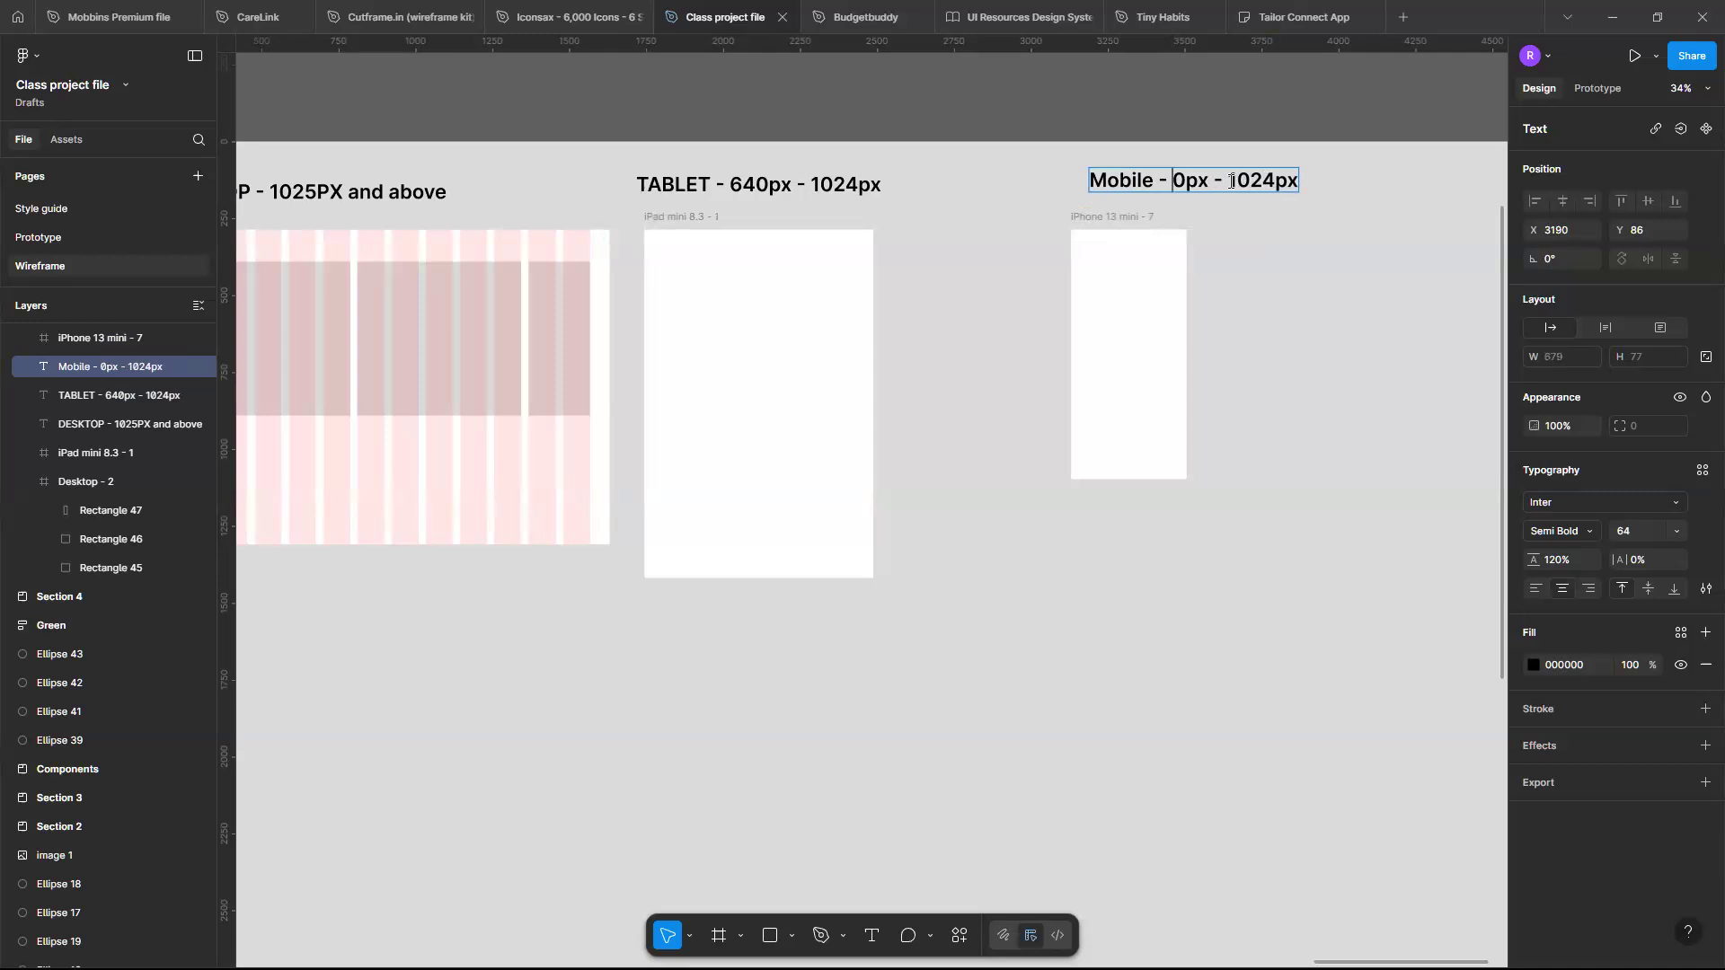
pyautogui.doubleClick(1231, 180)
pyautogui.write('640px')
pyautogui.press('Escape')
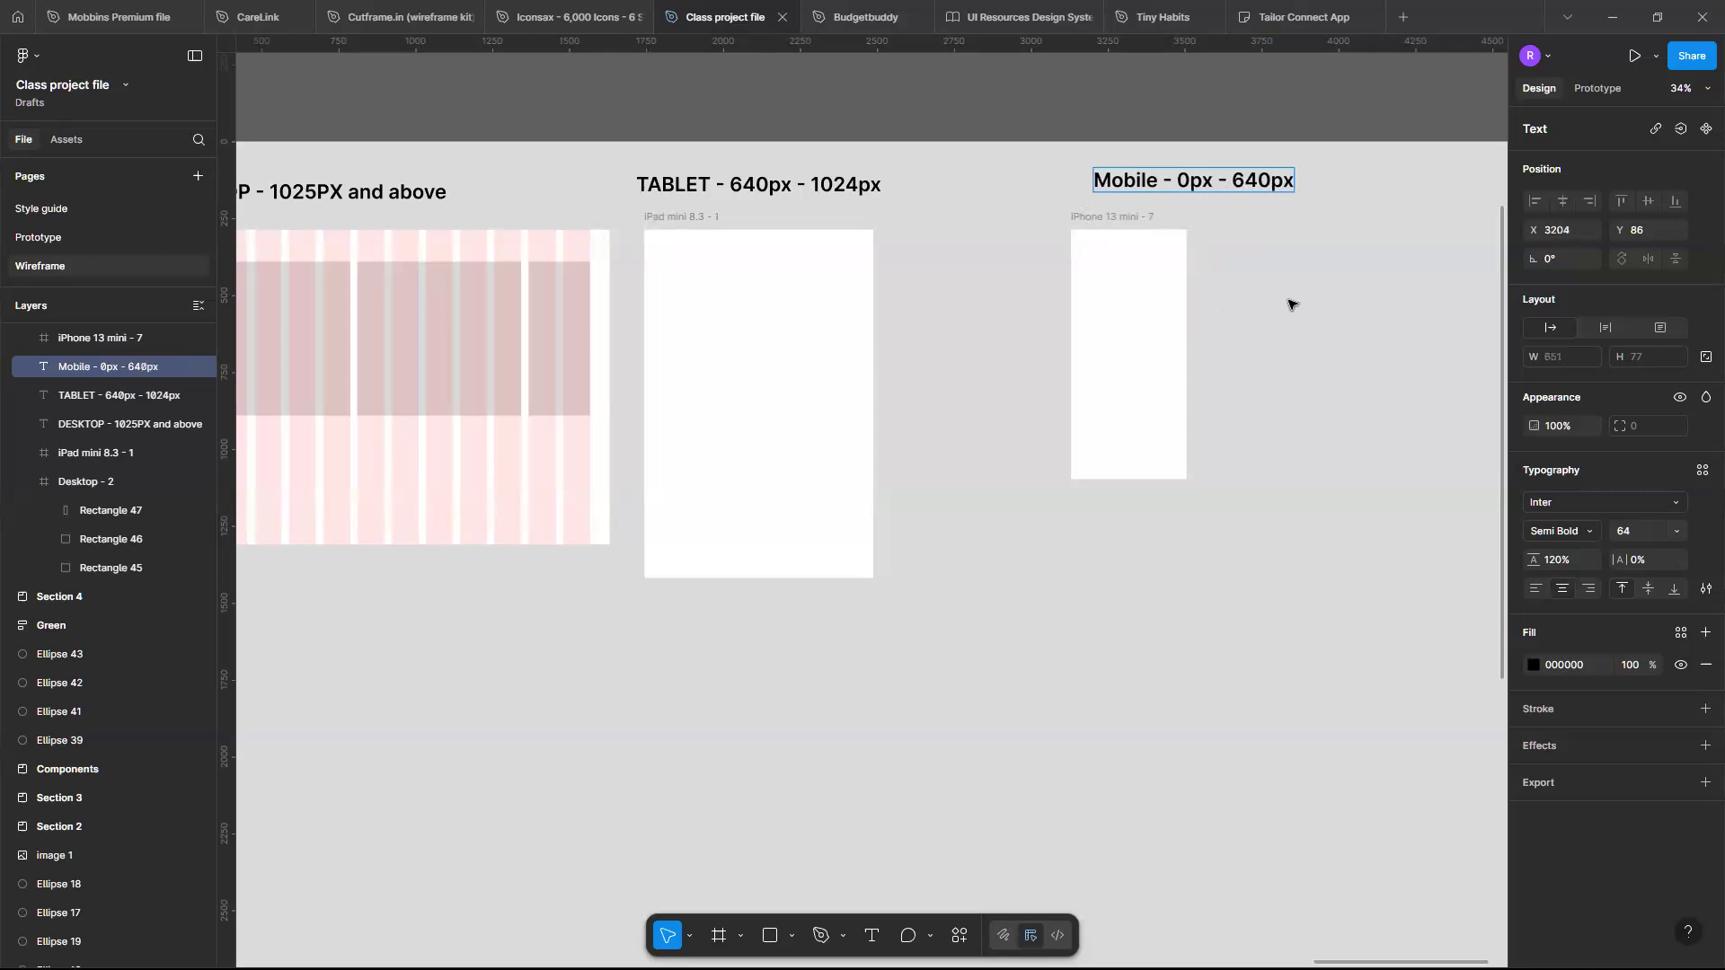
# - Align the Mobile label above the iPhone frame and shift the iPad frame and Tablet label to even the spacing
pyautogui.moveTo(1223, 182)
pyautogui.mouseDown()
pyautogui.moveTo(1190, 177)
pyautogui.moveTo(1207, 180)
pyautogui.mouseUp()
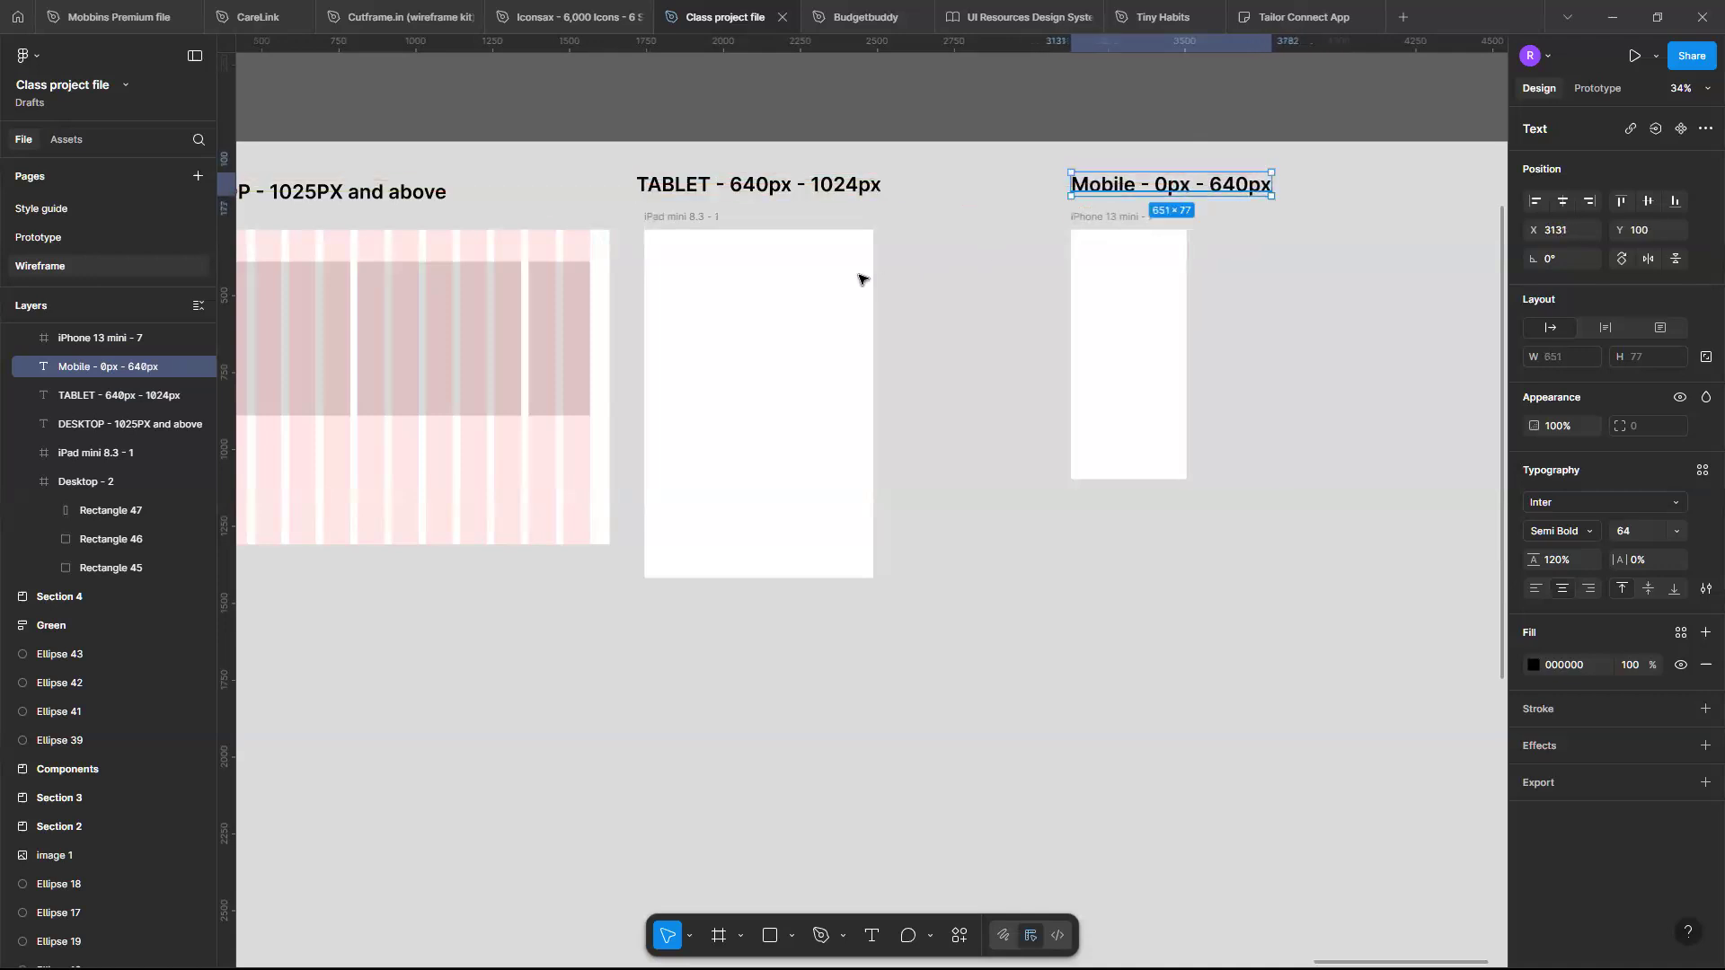
pyautogui.click(860, 273)
pyautogui.moveTo(969, 256)
pyautogui.mouseDown()
pyautogui.moveTo(920, 266)
pyautogui.moveTo(945, 270)
pyautogui.mouseUp()
pyautogui.click(843, 188)
pyautogui.moveTo(936, 194); pyautogui.dragTo(933, 197)
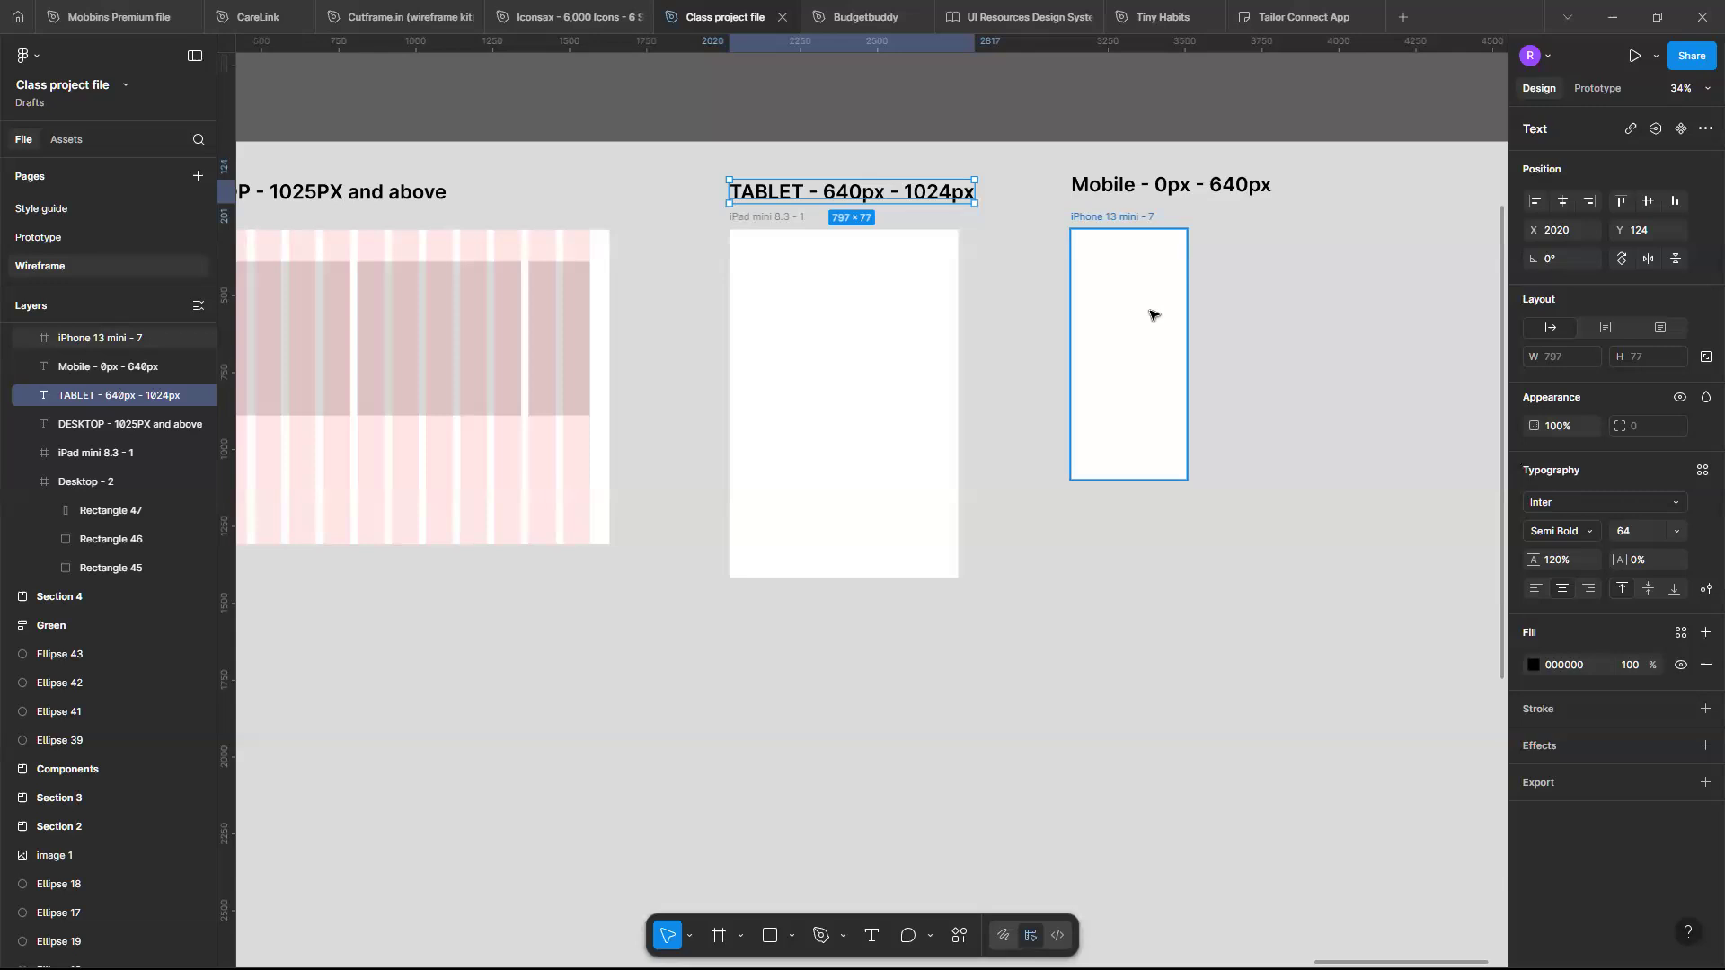
# - Change the desktop label's "PX" to lowercase so it reads "DESKTOP - 1025px and above"
pyautogui.hscroll(-5, 1153, 314)
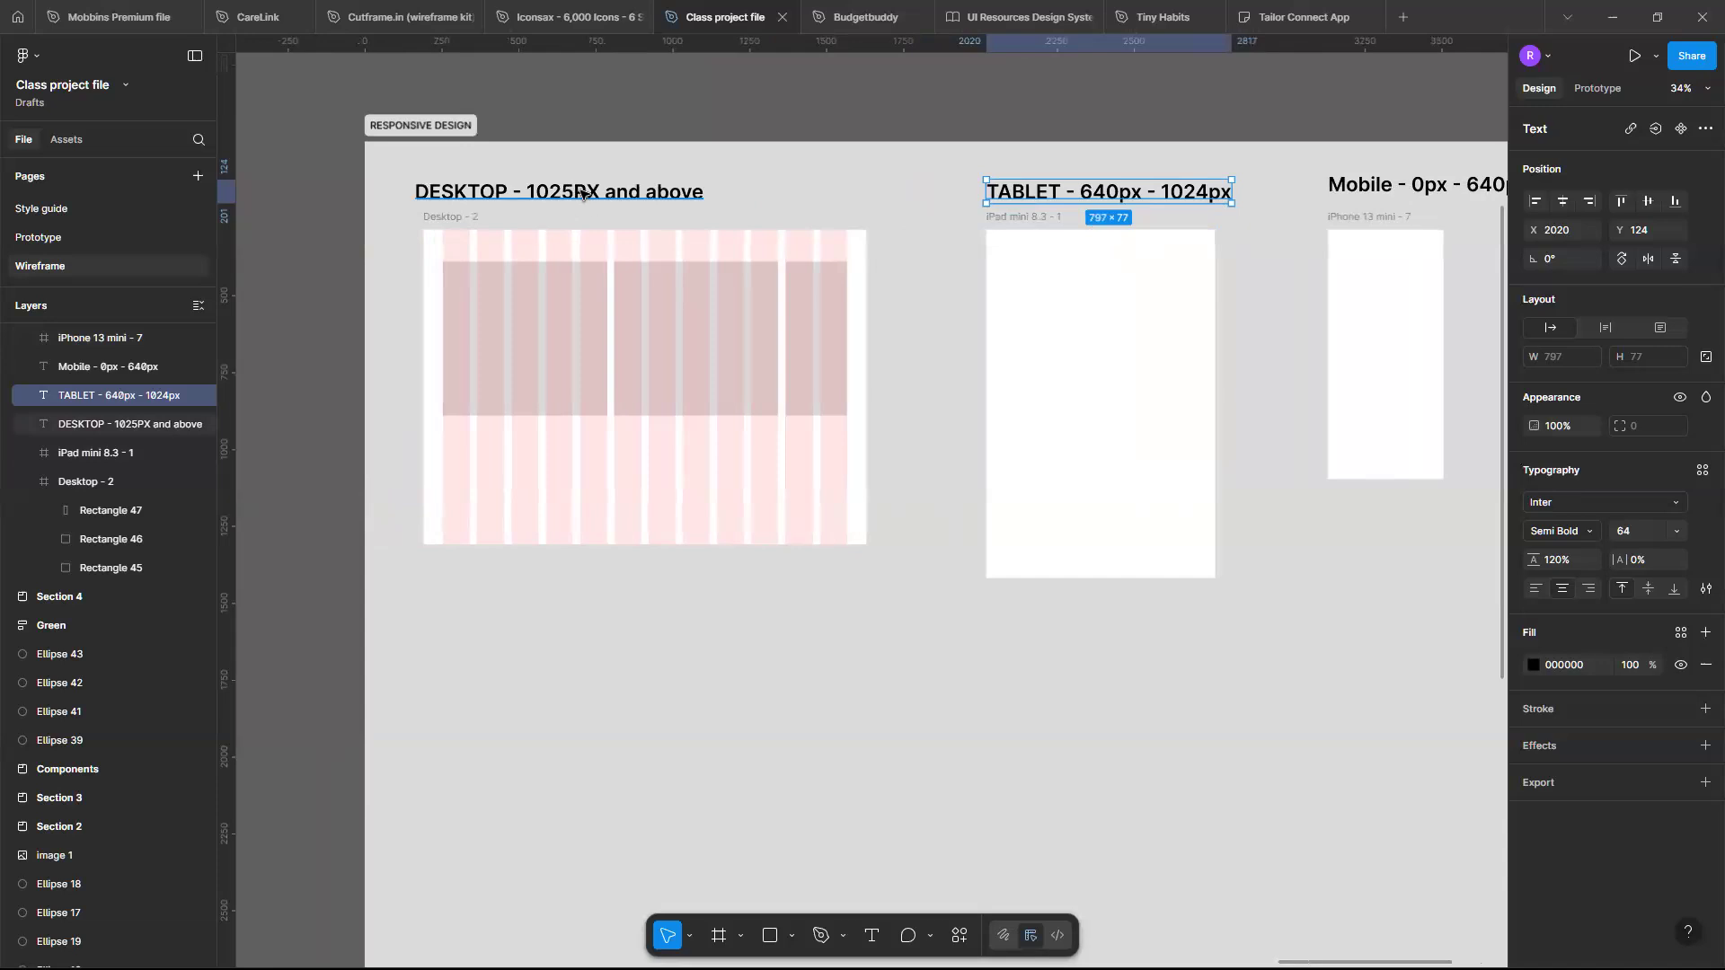
pyautogui.doubleClick(583, 193)
pyautogui.click(590, 191)
pyautogui.press('BackSpace')
pyautogui.press('Delete')
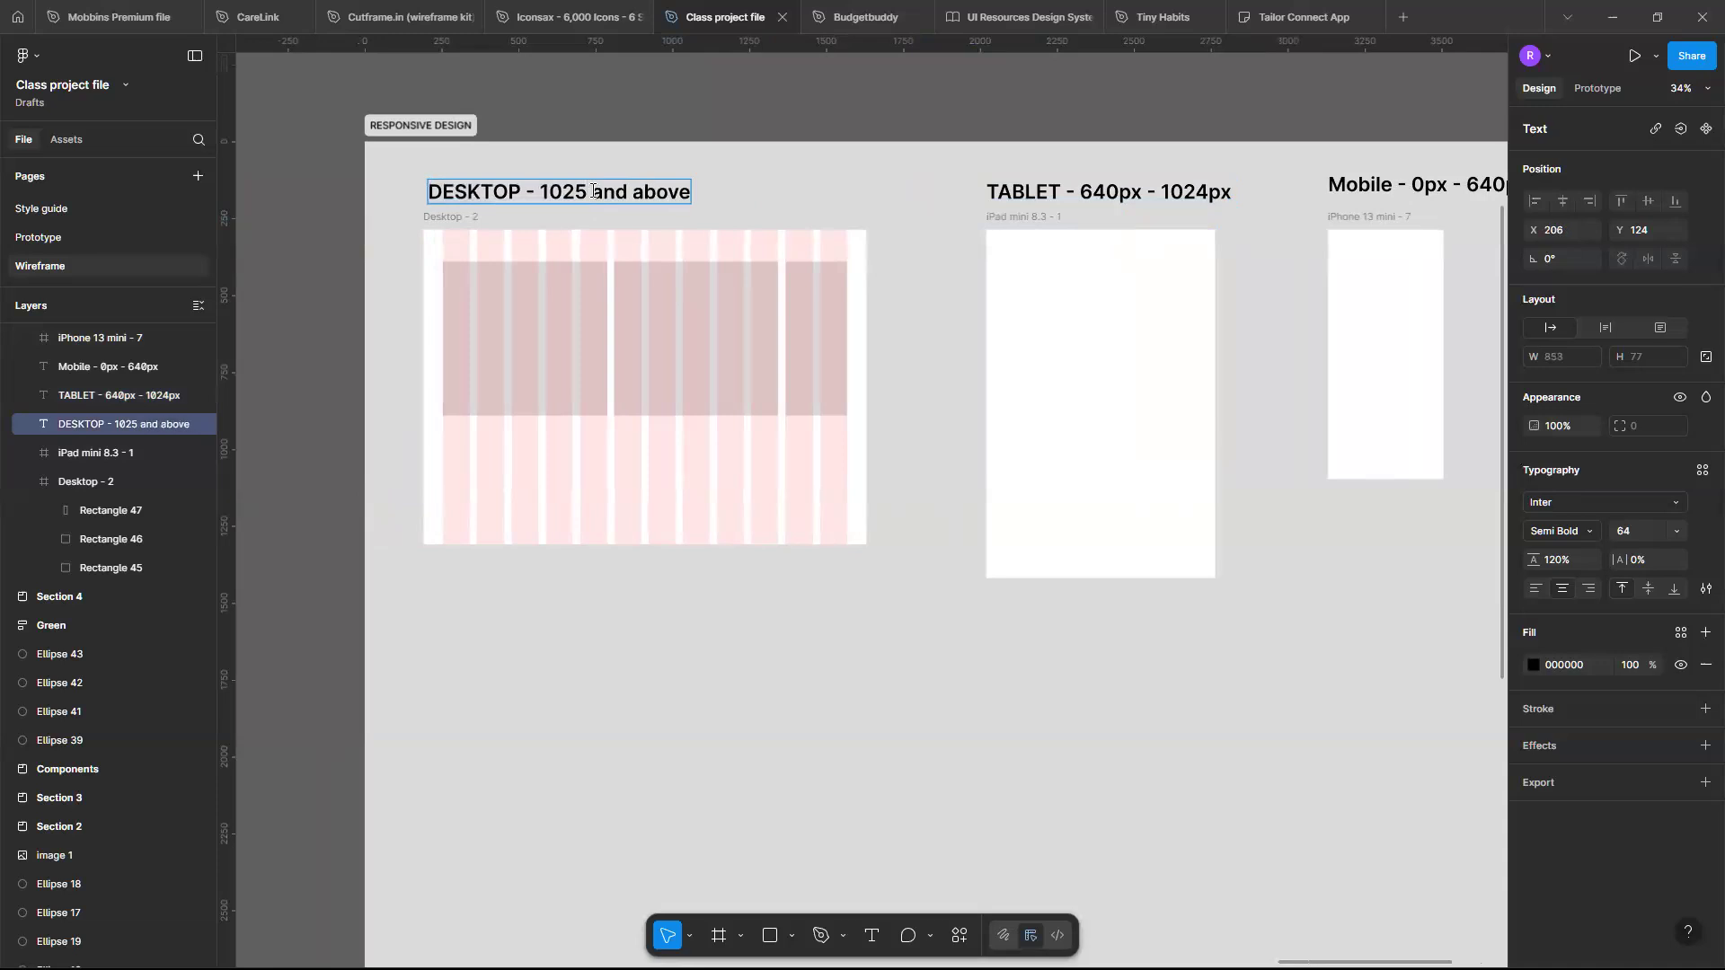
pyautogui.write('p')
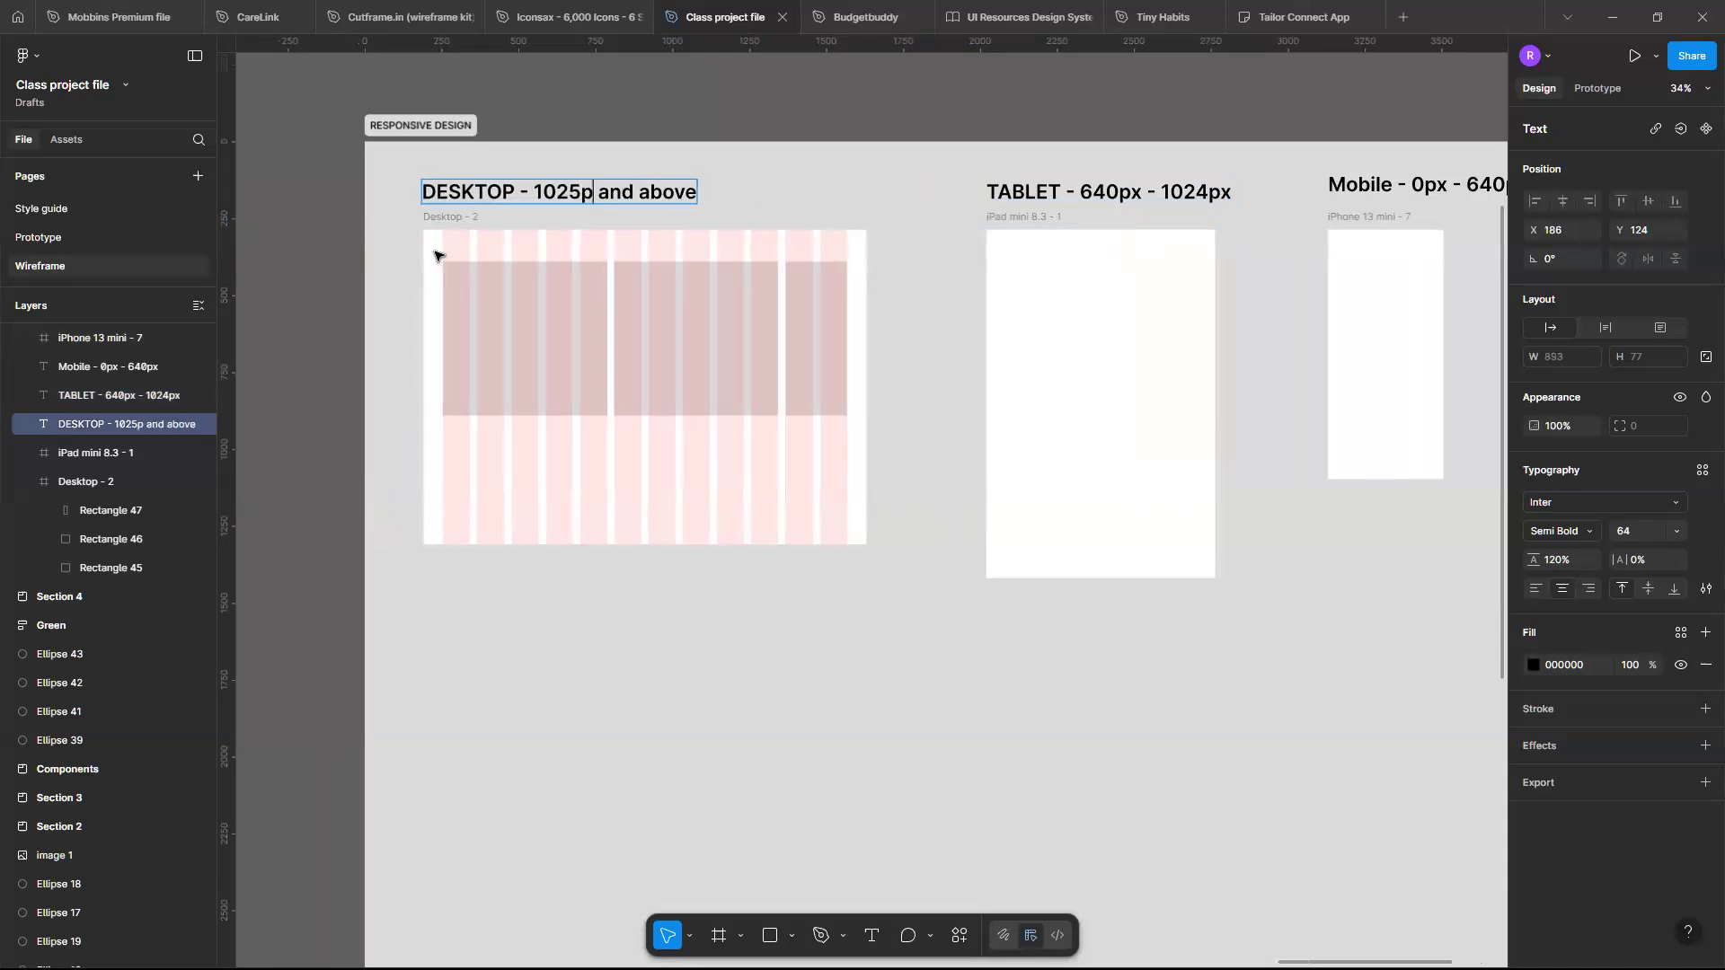
pyautogui.write('x')
pyautogui.press('Escape')
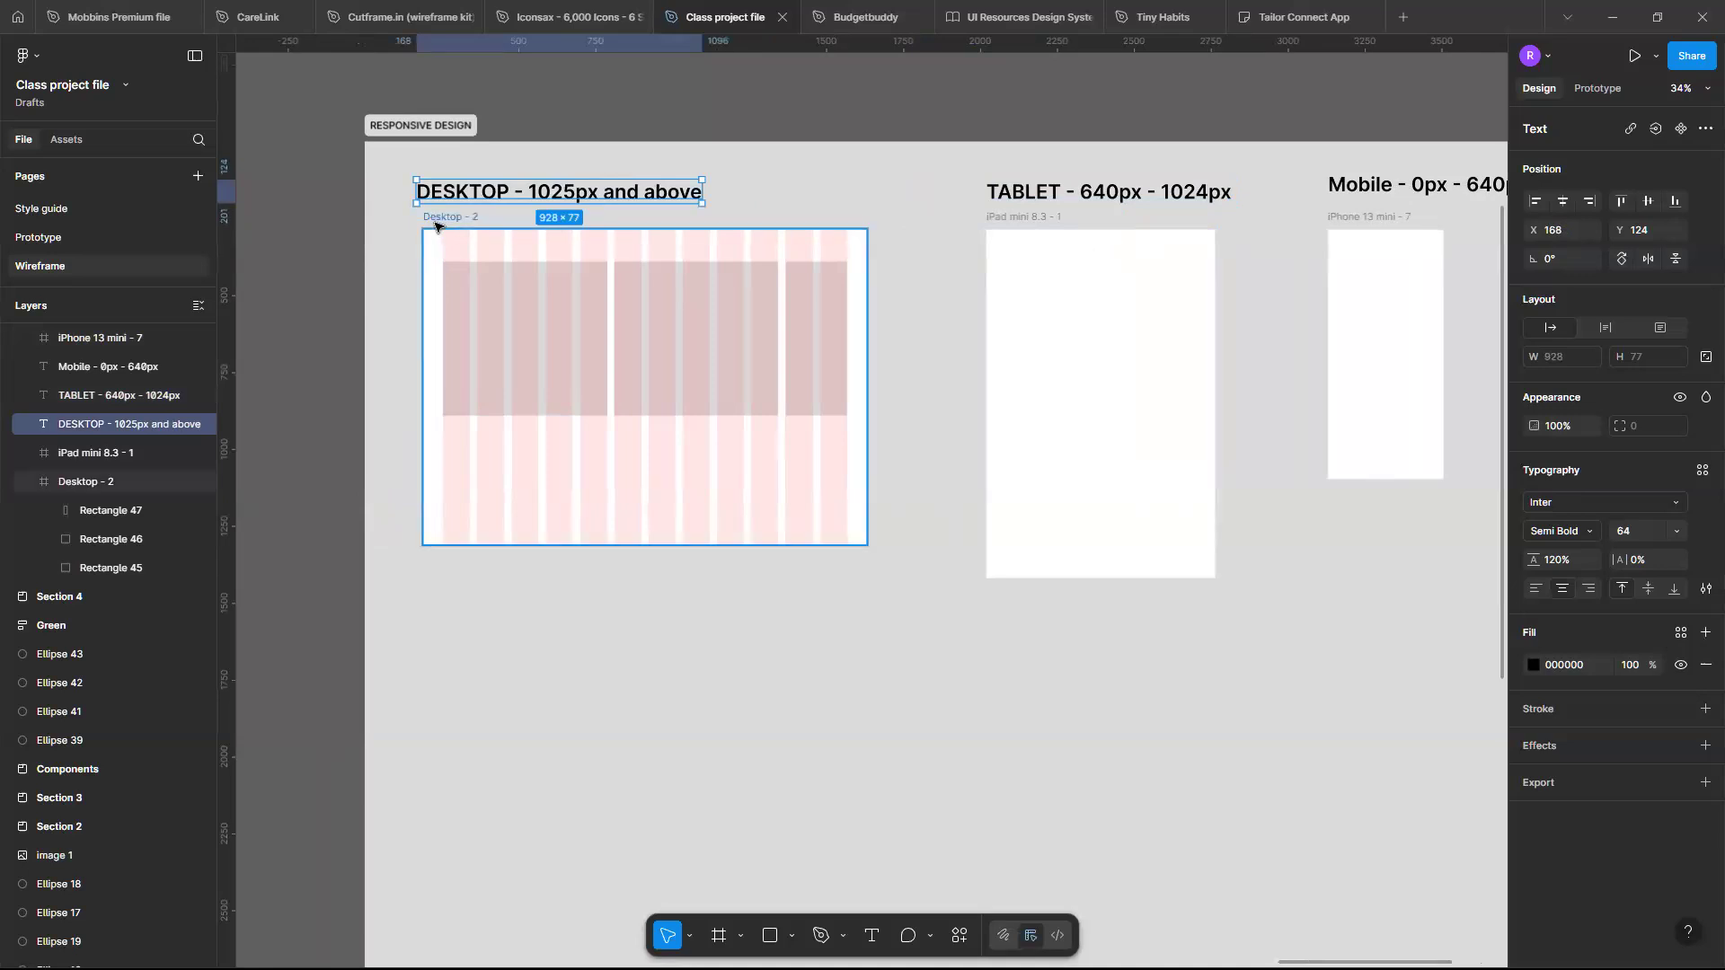
# - Inspect the Desktop, iPad and iPhone frames' dimensions one after another
pyautogui.click(435, 224)
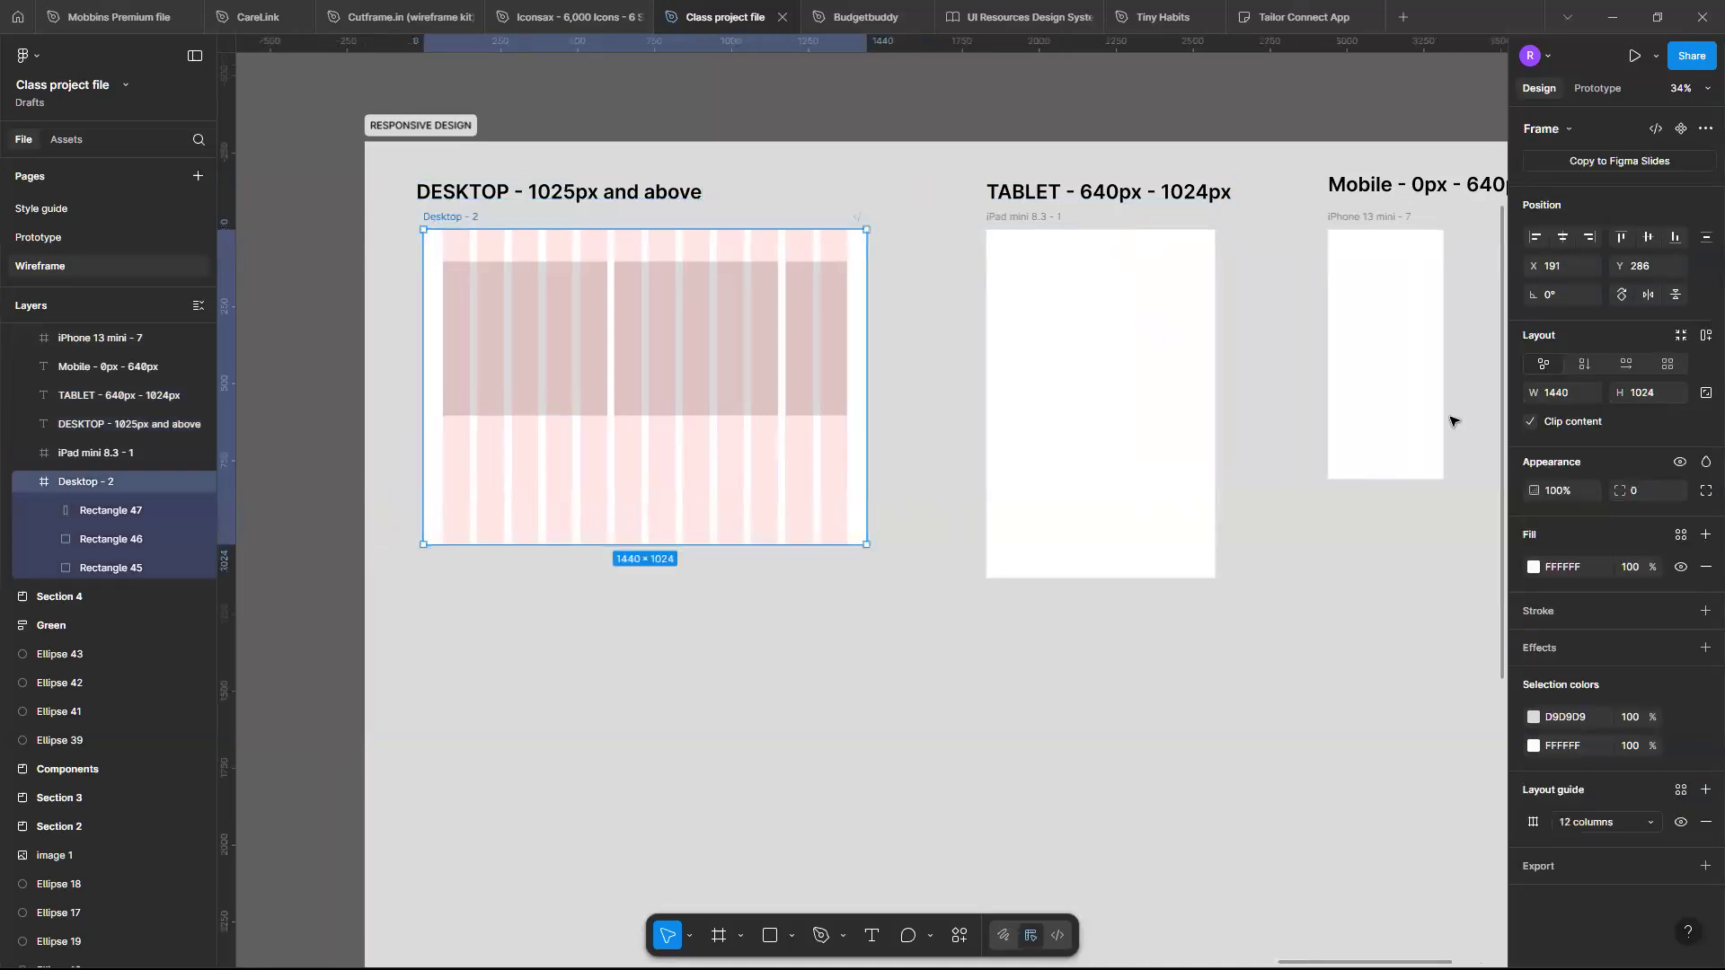
pyautogui.click(1037, 223)
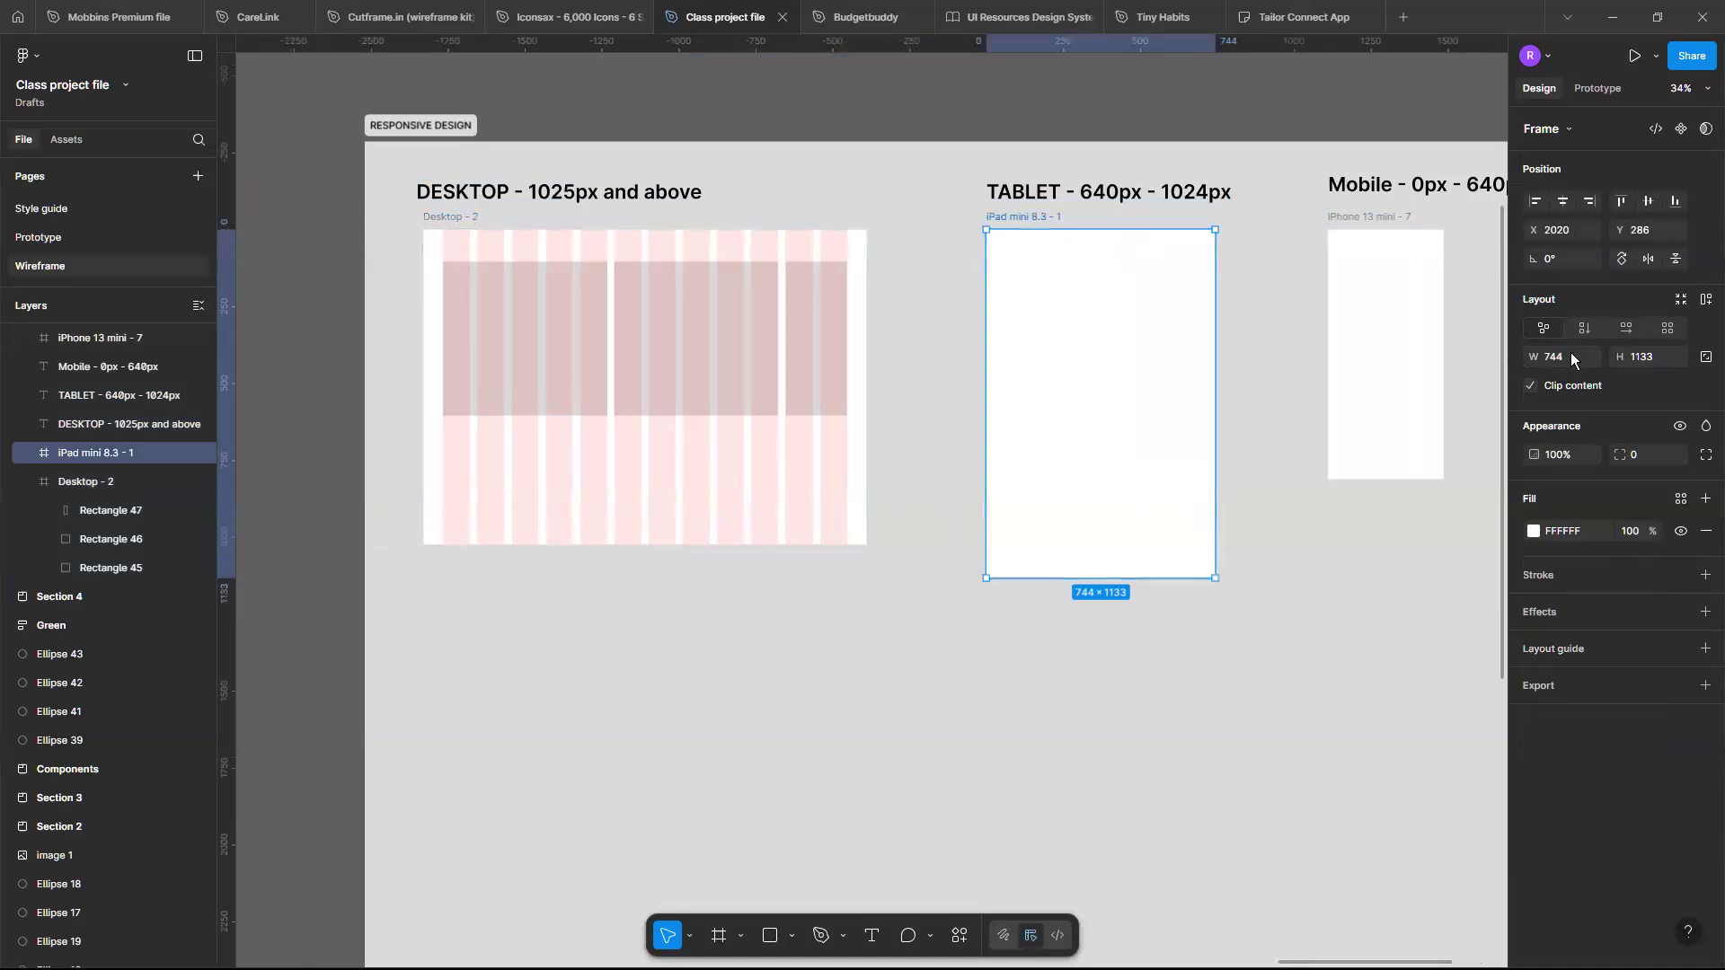
pyautogui.hscroll(3, 1069, 292)
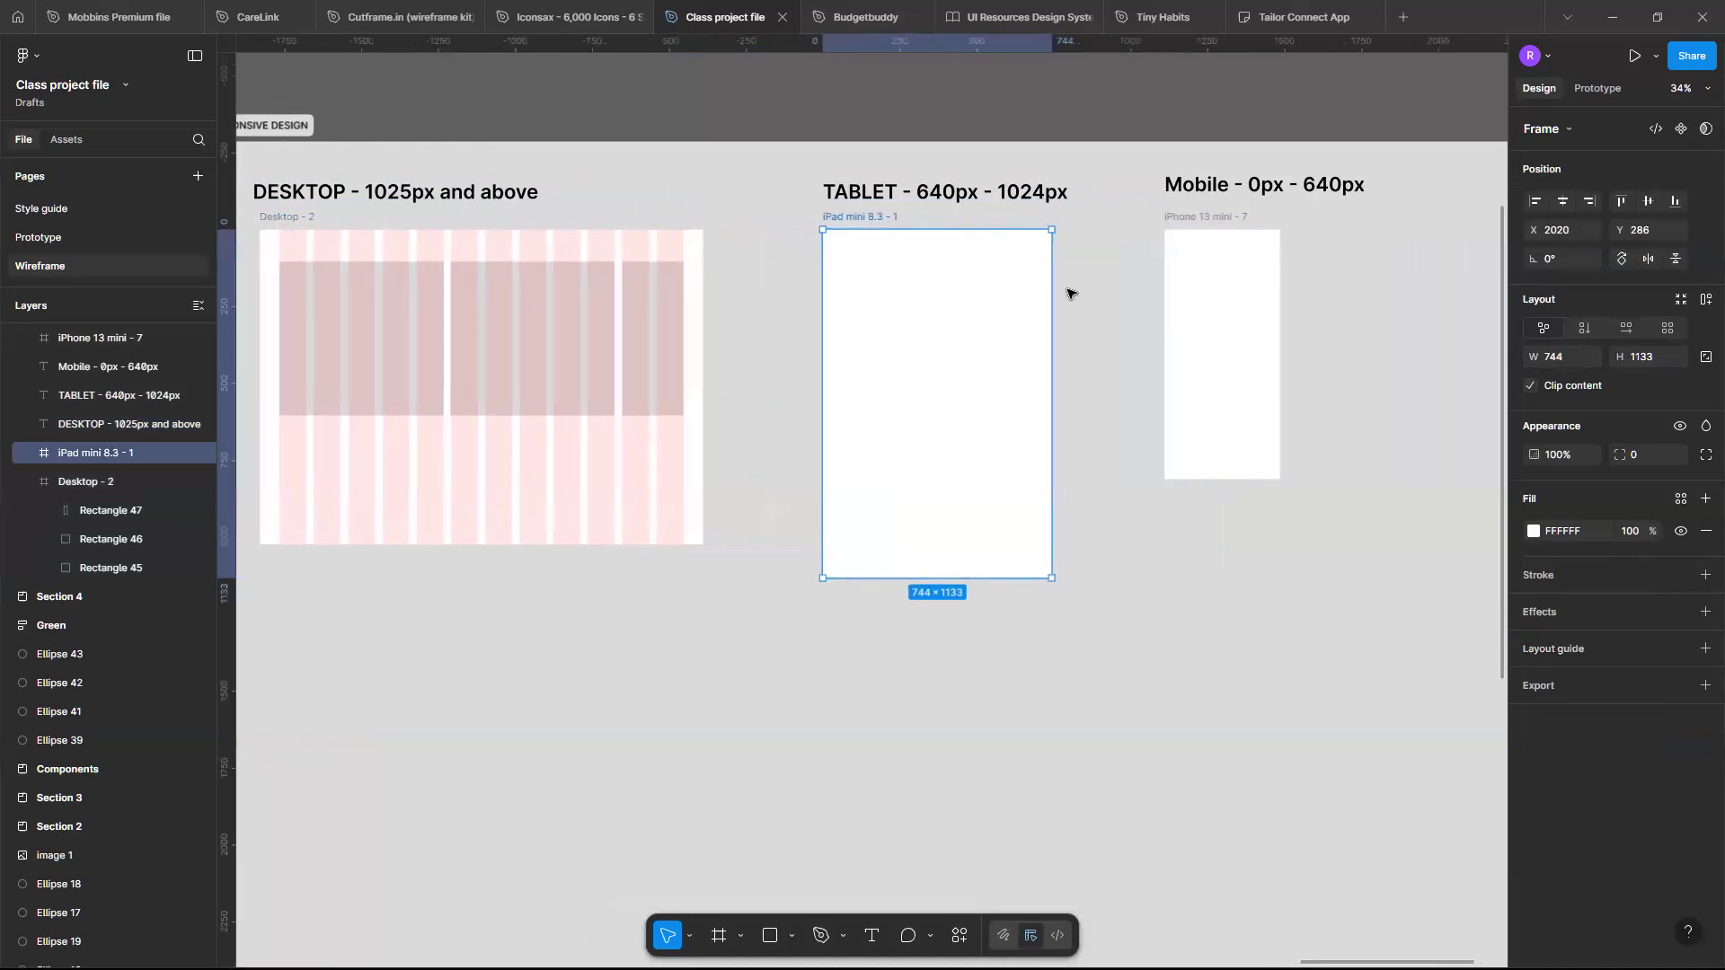
pyautogui.click(1186, 220)
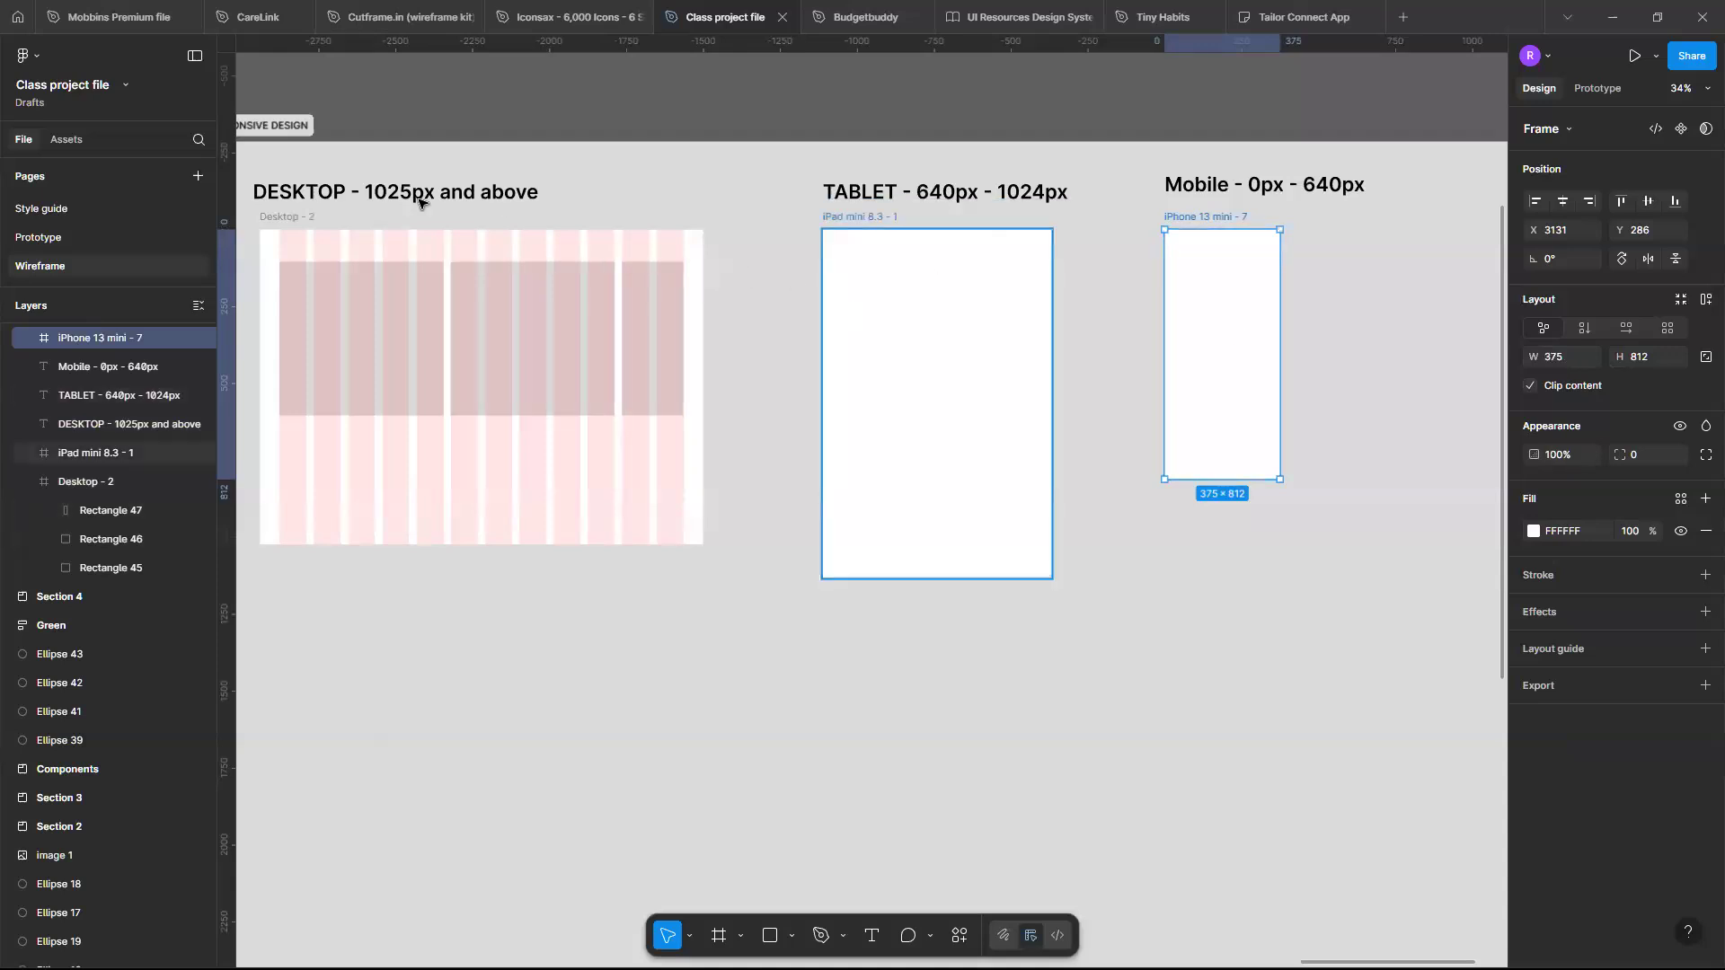
pyautogui.click(281, 222)
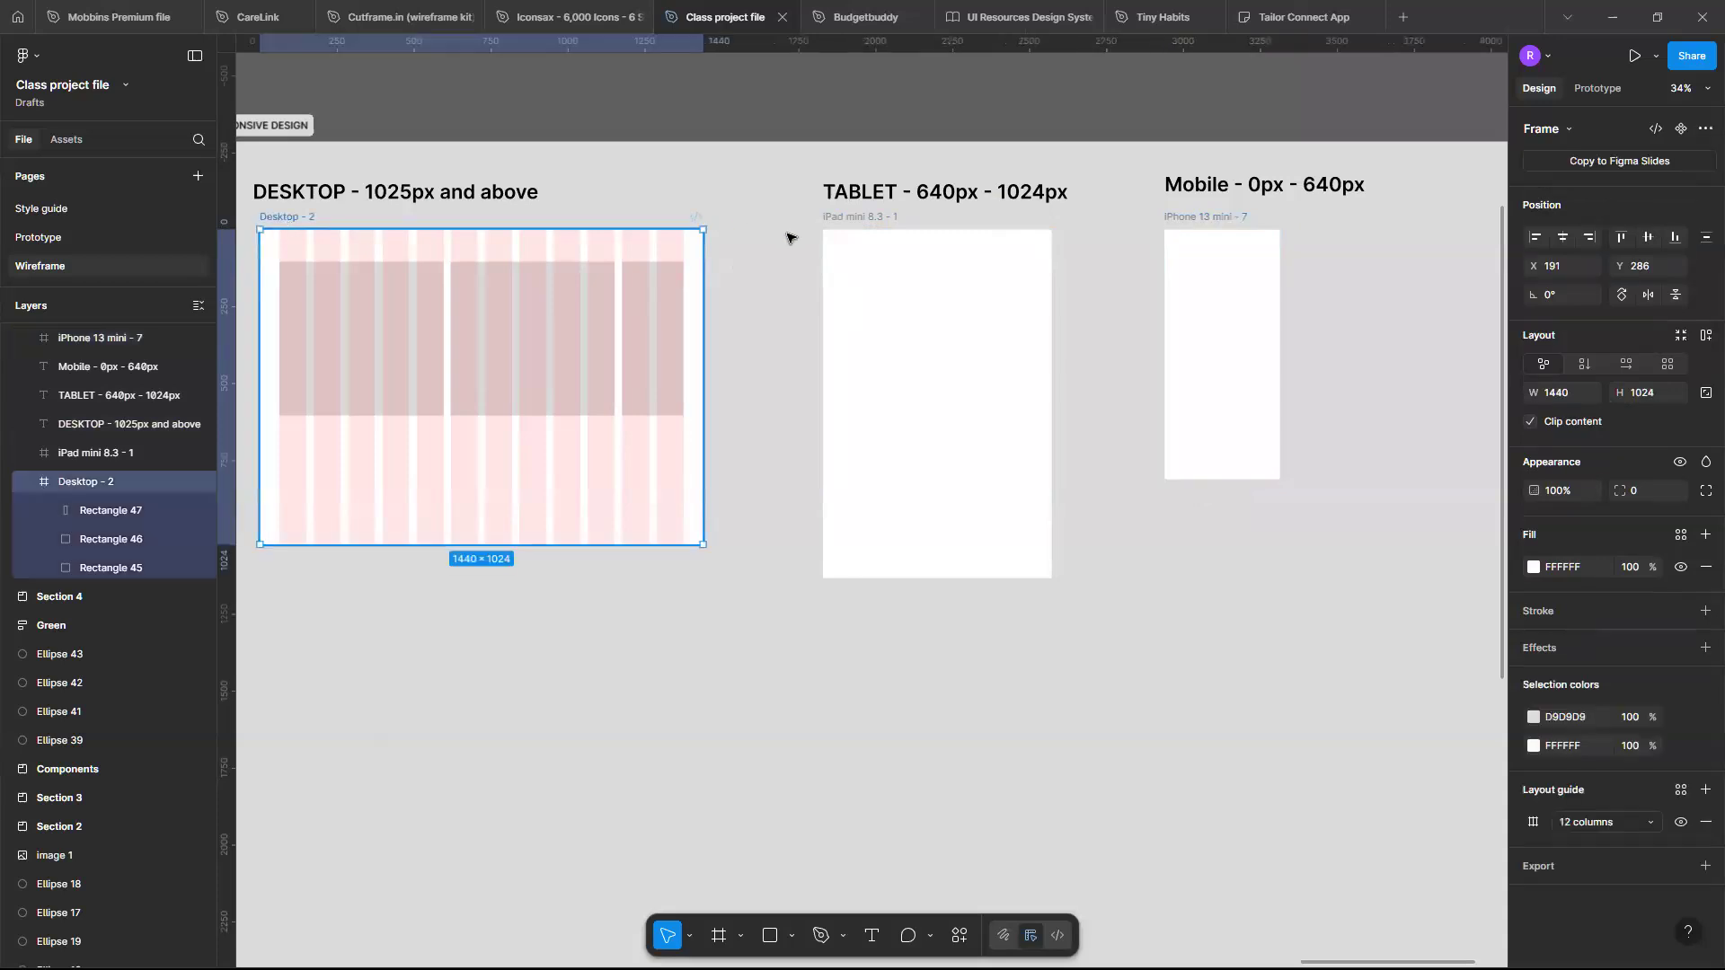
# - Add a column layout guide to the iPad frame with 8 columns, margin 32 and gutter 24
pyautogui.click(872, 220)
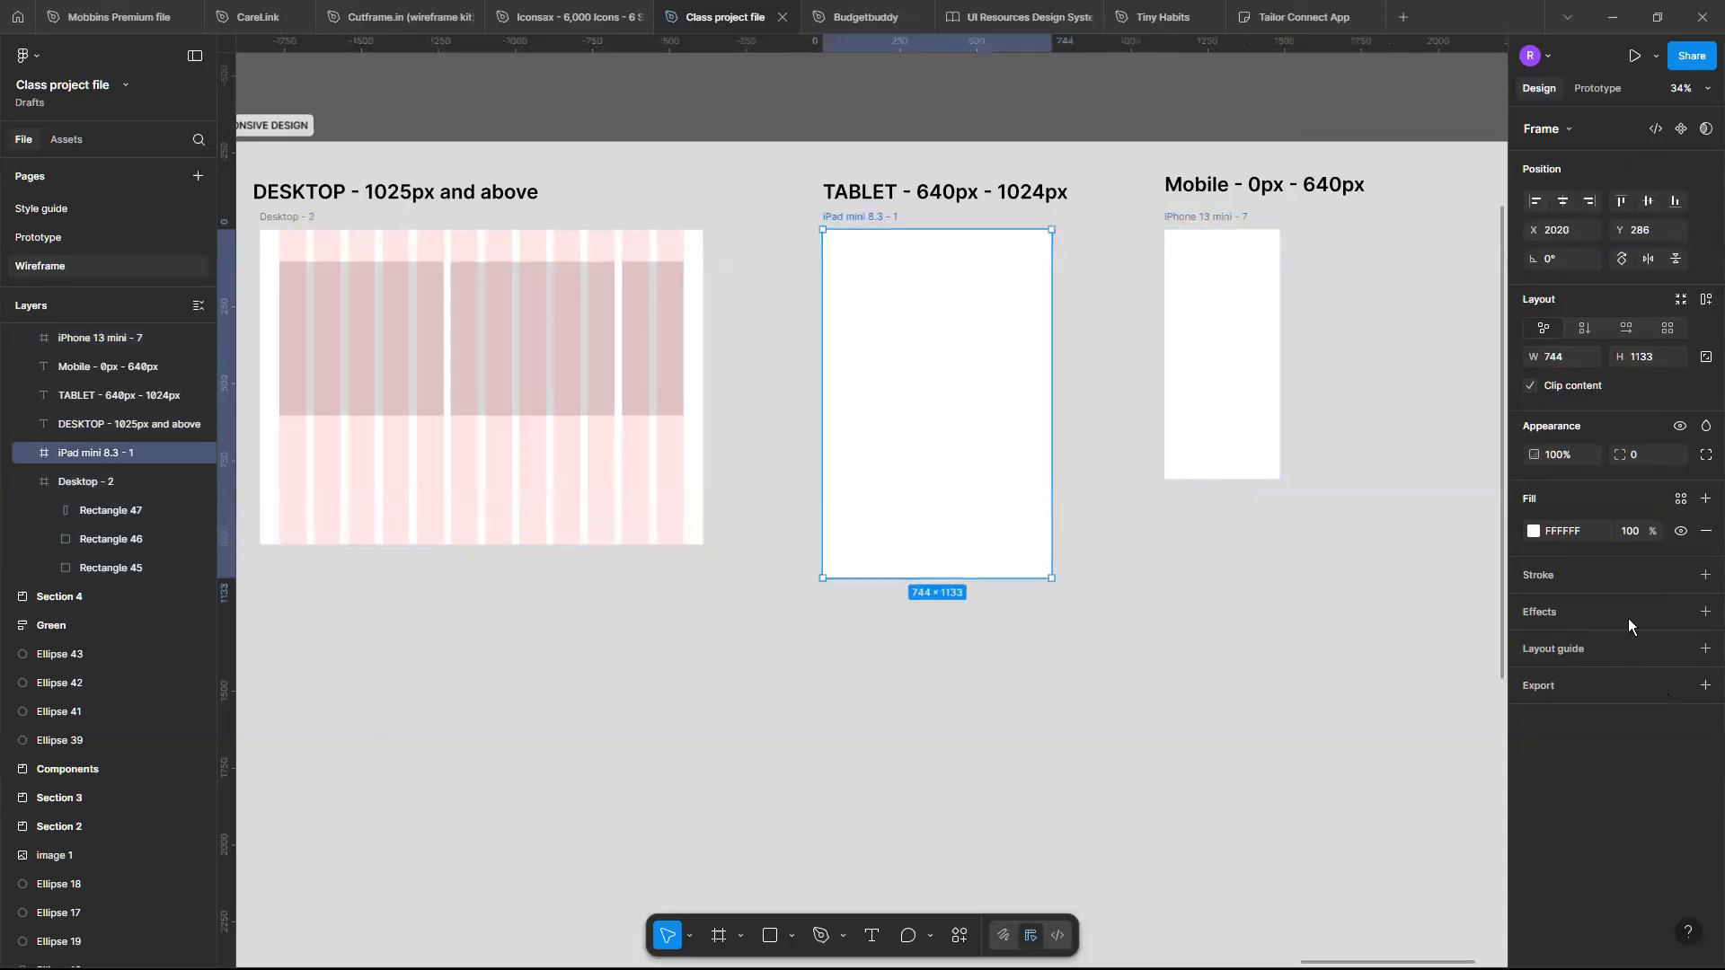
pyautogui.click(1705, 649)
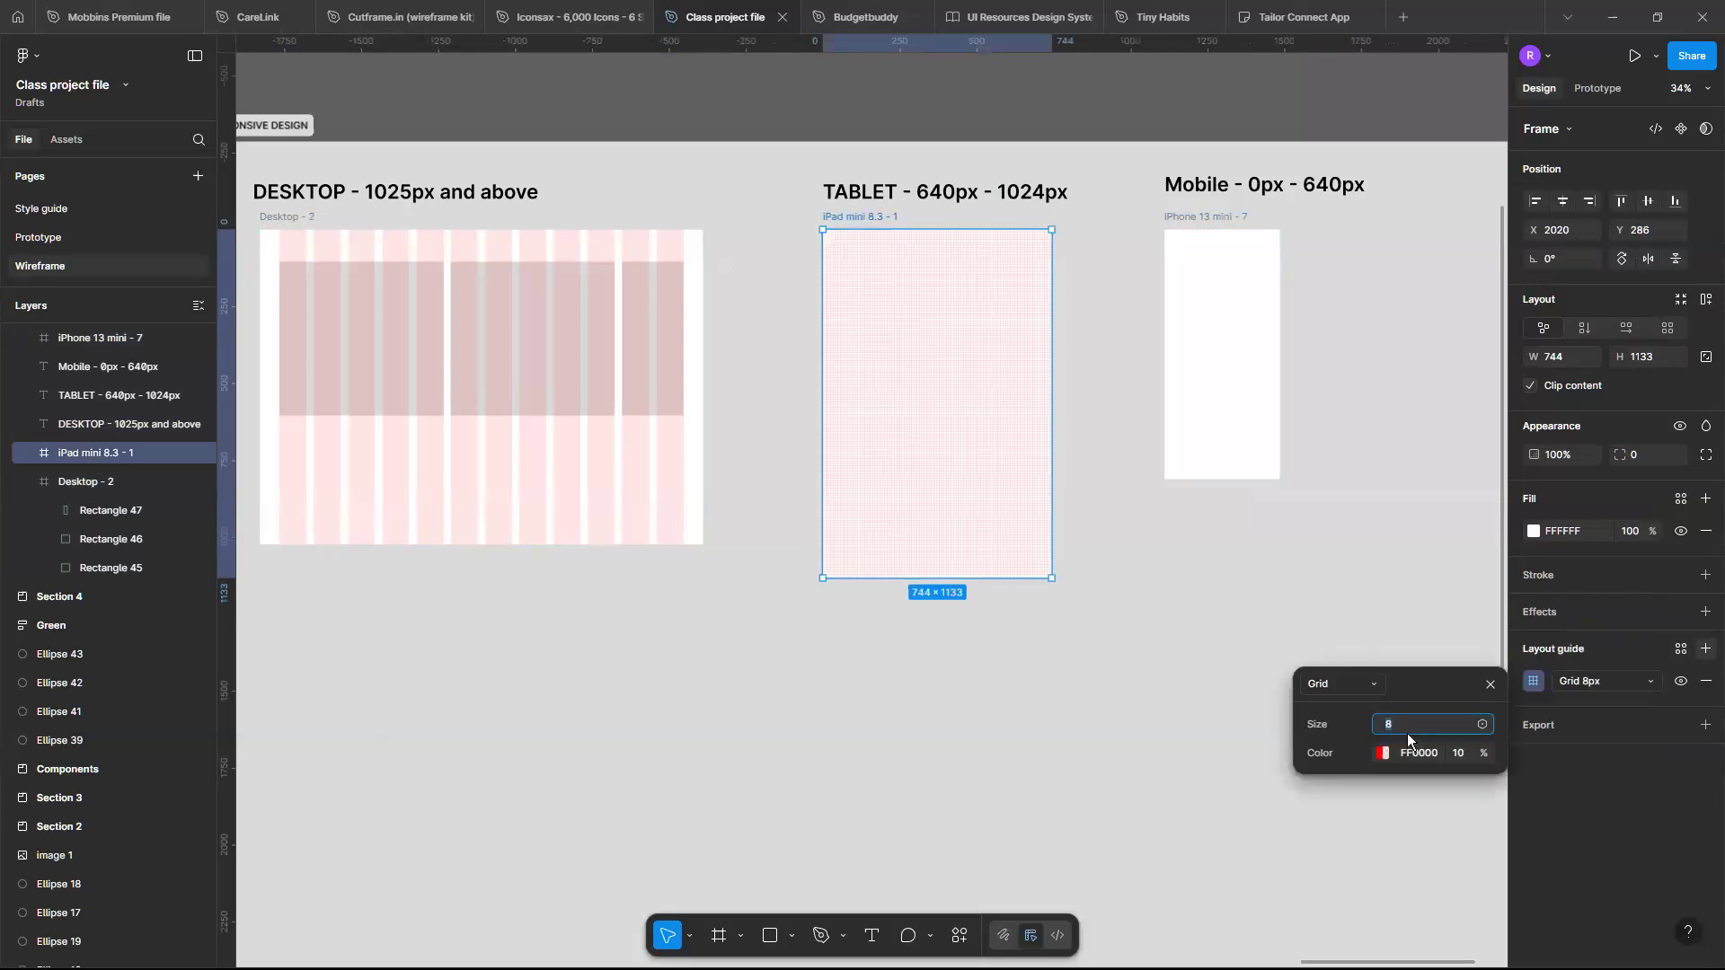
pyautogui.click(1374, 686)
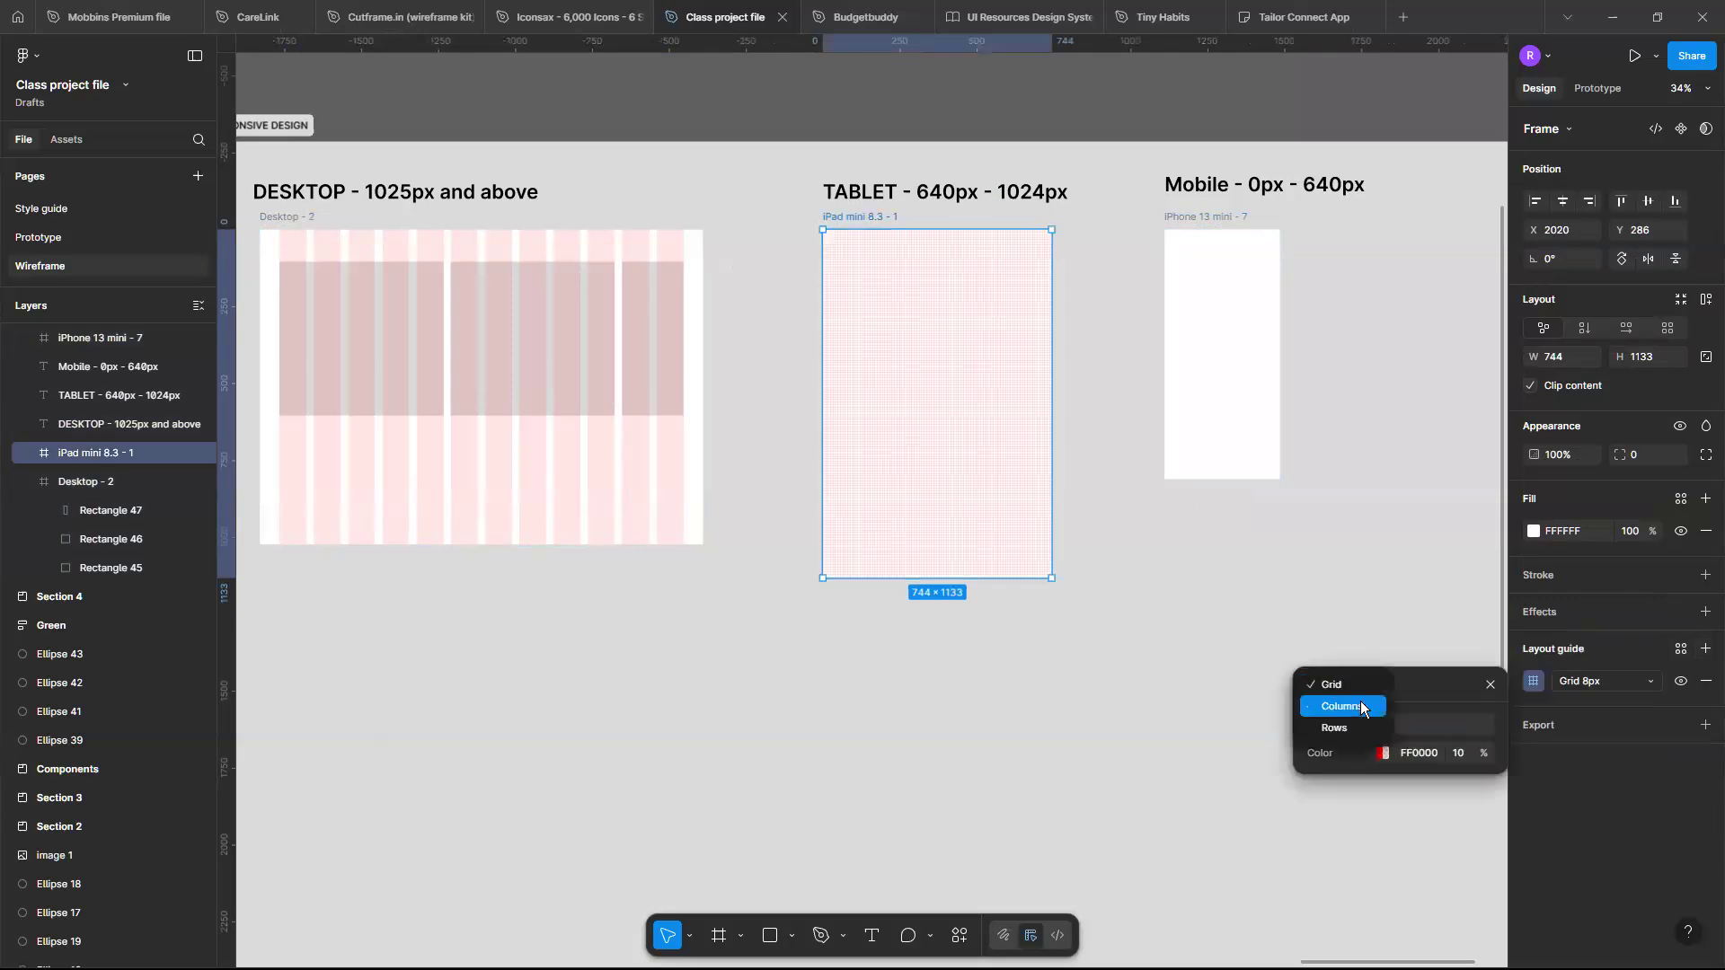
pyautogui.click(1342, 706)
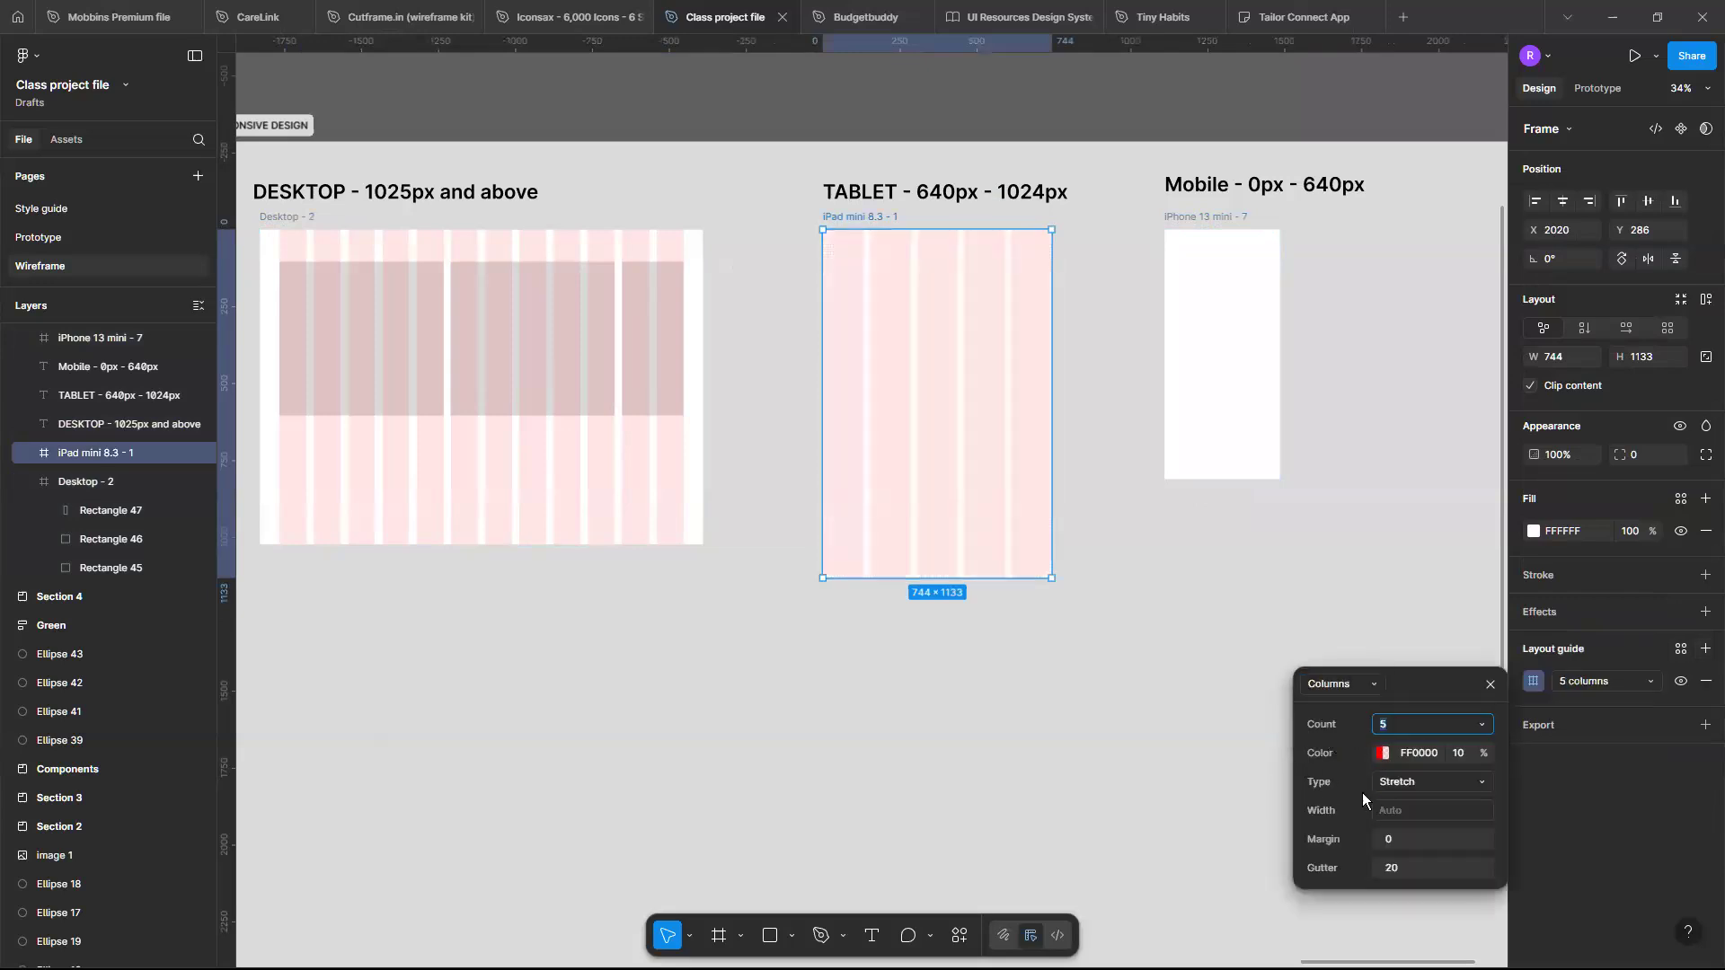
pyautogui.click(1403, 724)
pyautogui.write('8')
pyautogui.press('Return')
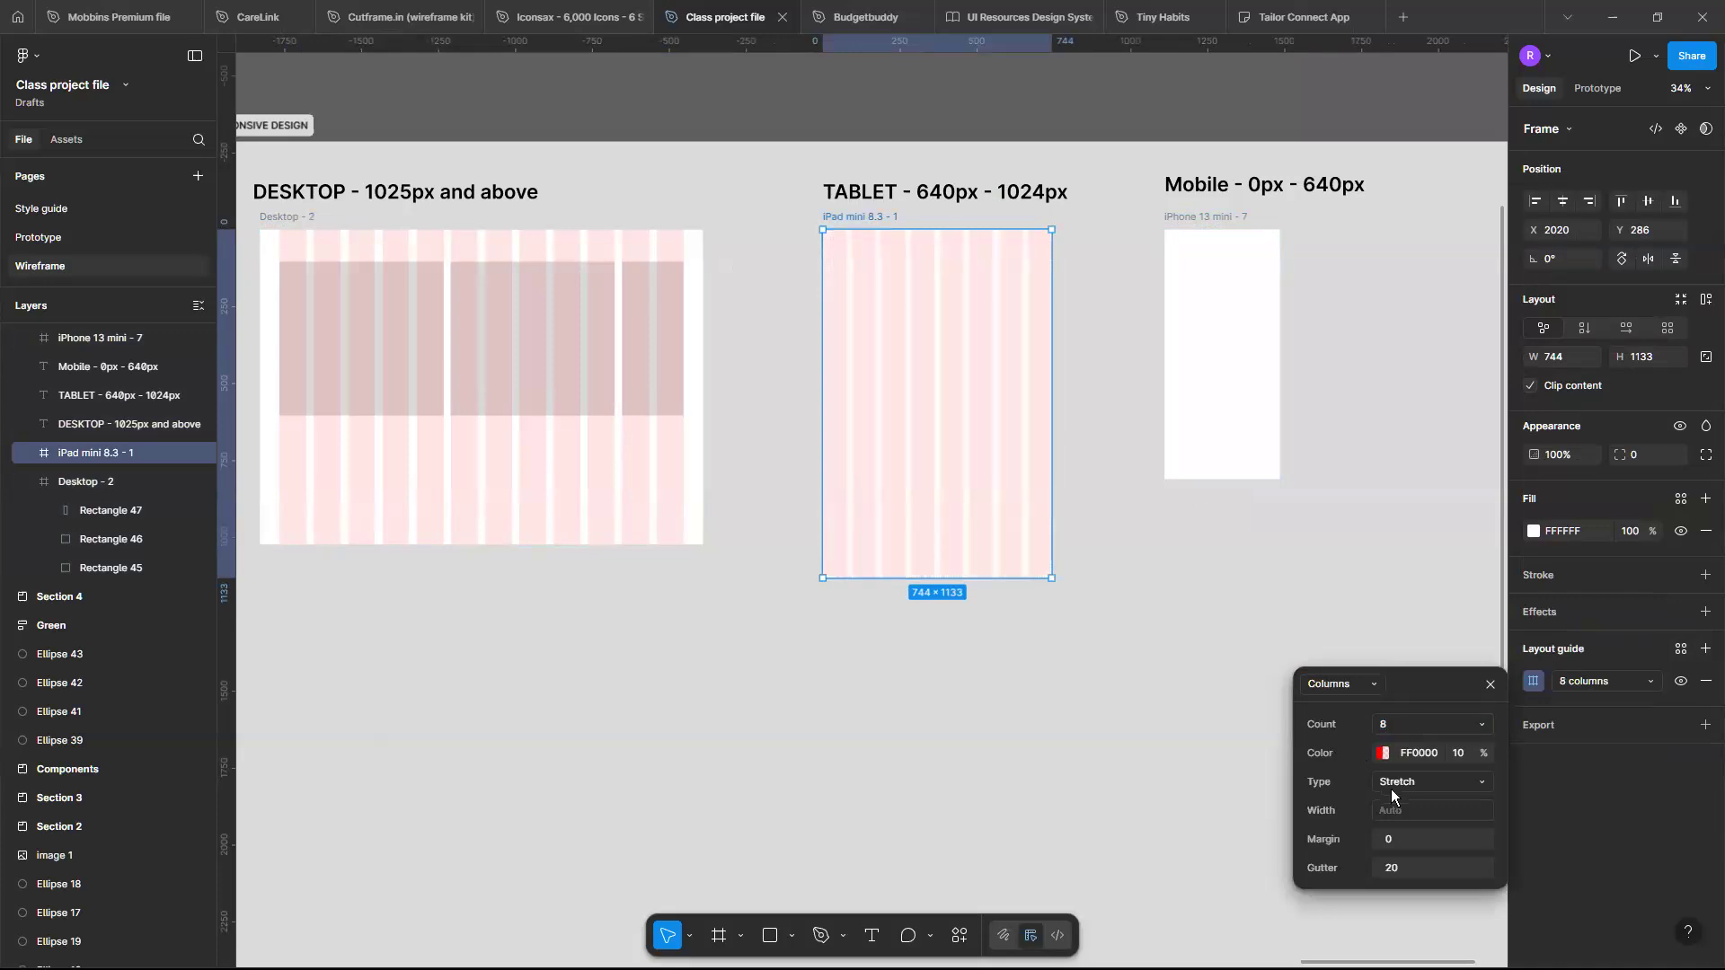
pyautogui.click(1401, 839)
pyautogui.press('Return')
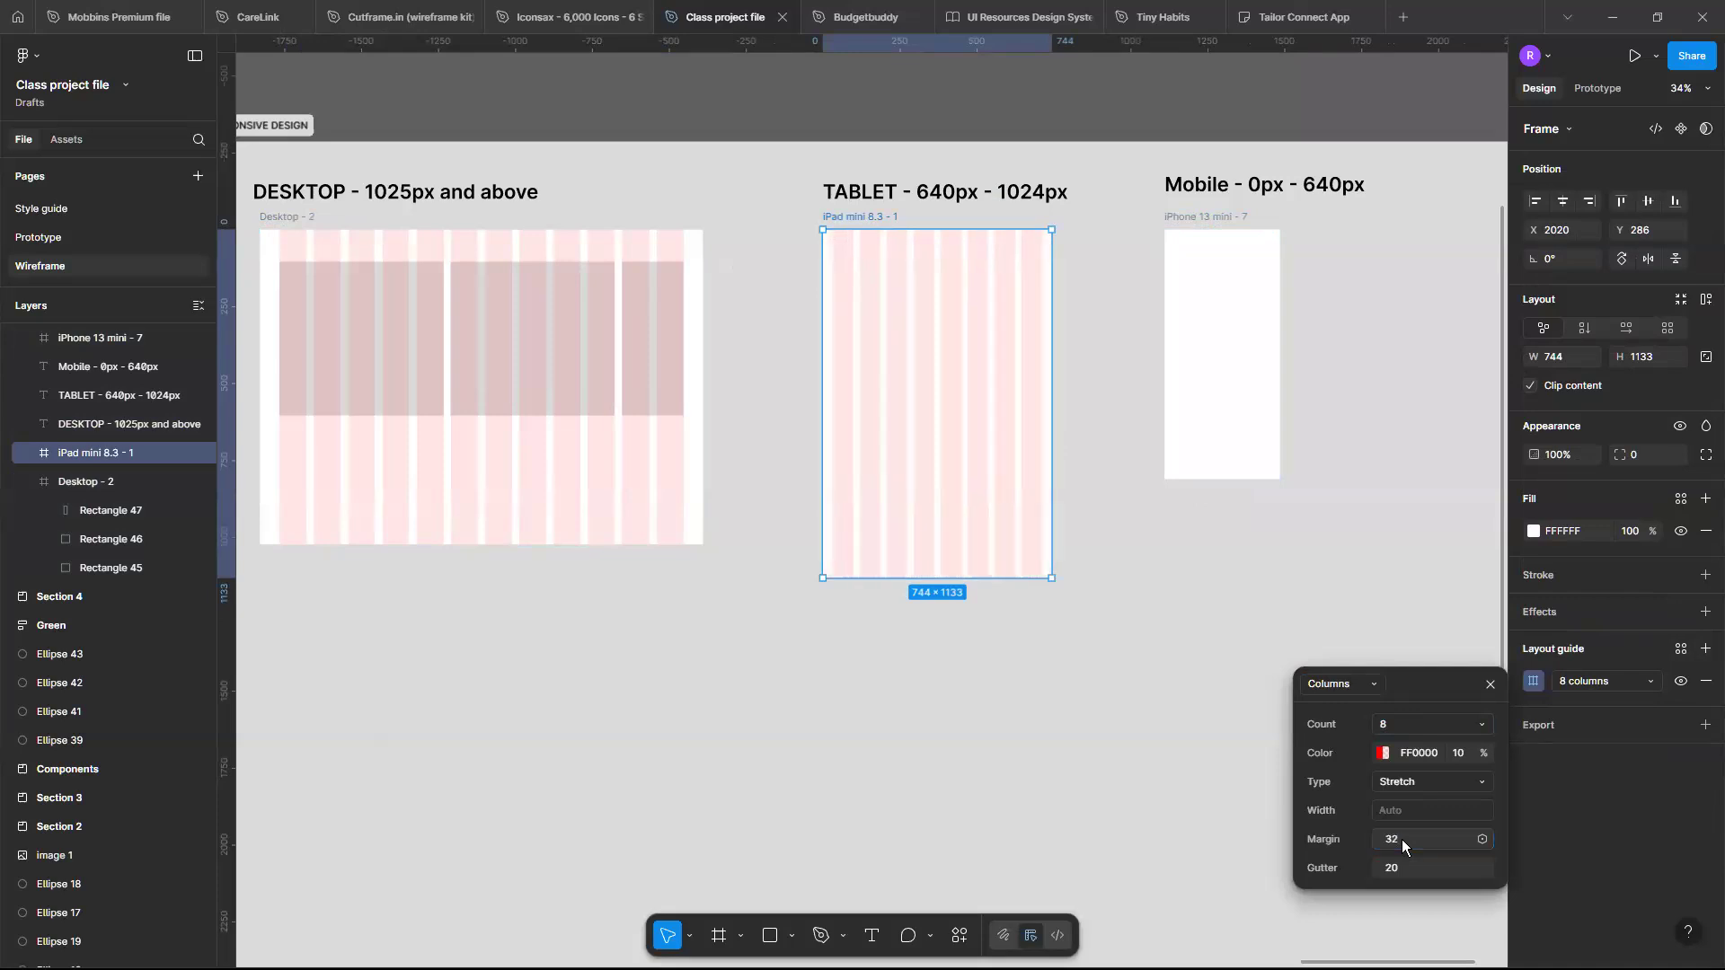
pyautogui.click(1407, 868)
pyautogui.write('24')
pyautogui.press('Return')
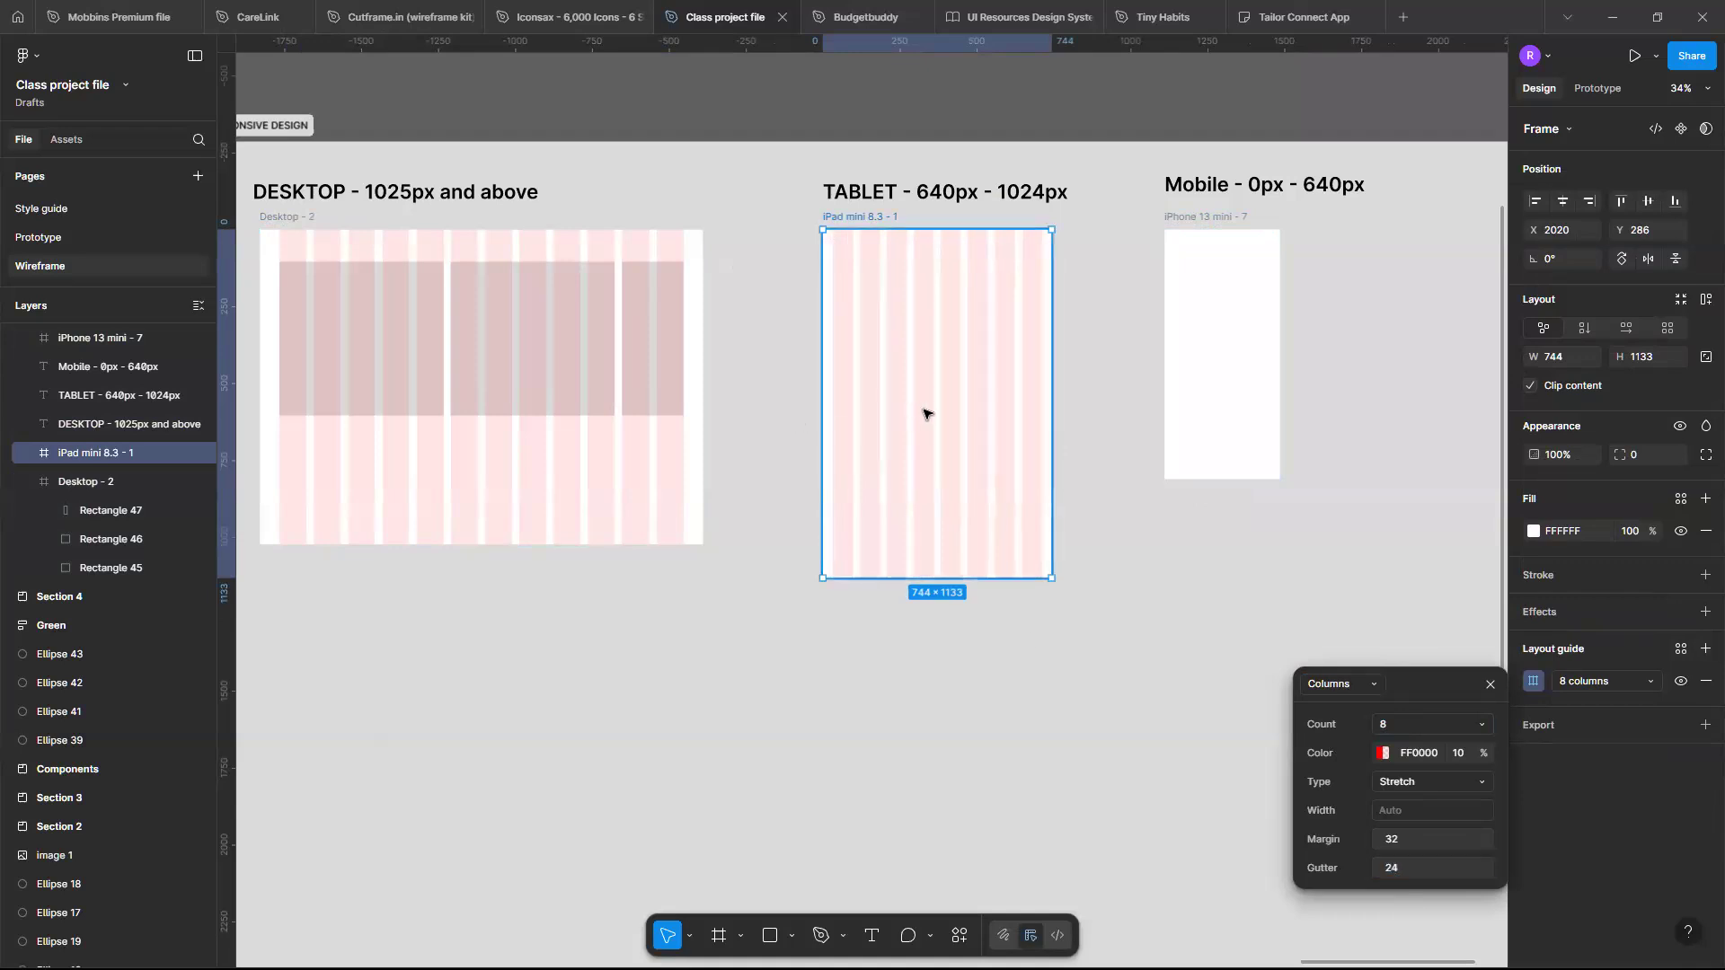
# - Add a column layout guide with 4 columns to the iPhone frame
pyautogui.scroll(3, 928, 414)
pyautogui.scroll(-3, 927, 414)
pyautogui.hscroll(2, 927, 414)
pyautogui.scroll(2, 927, 414)
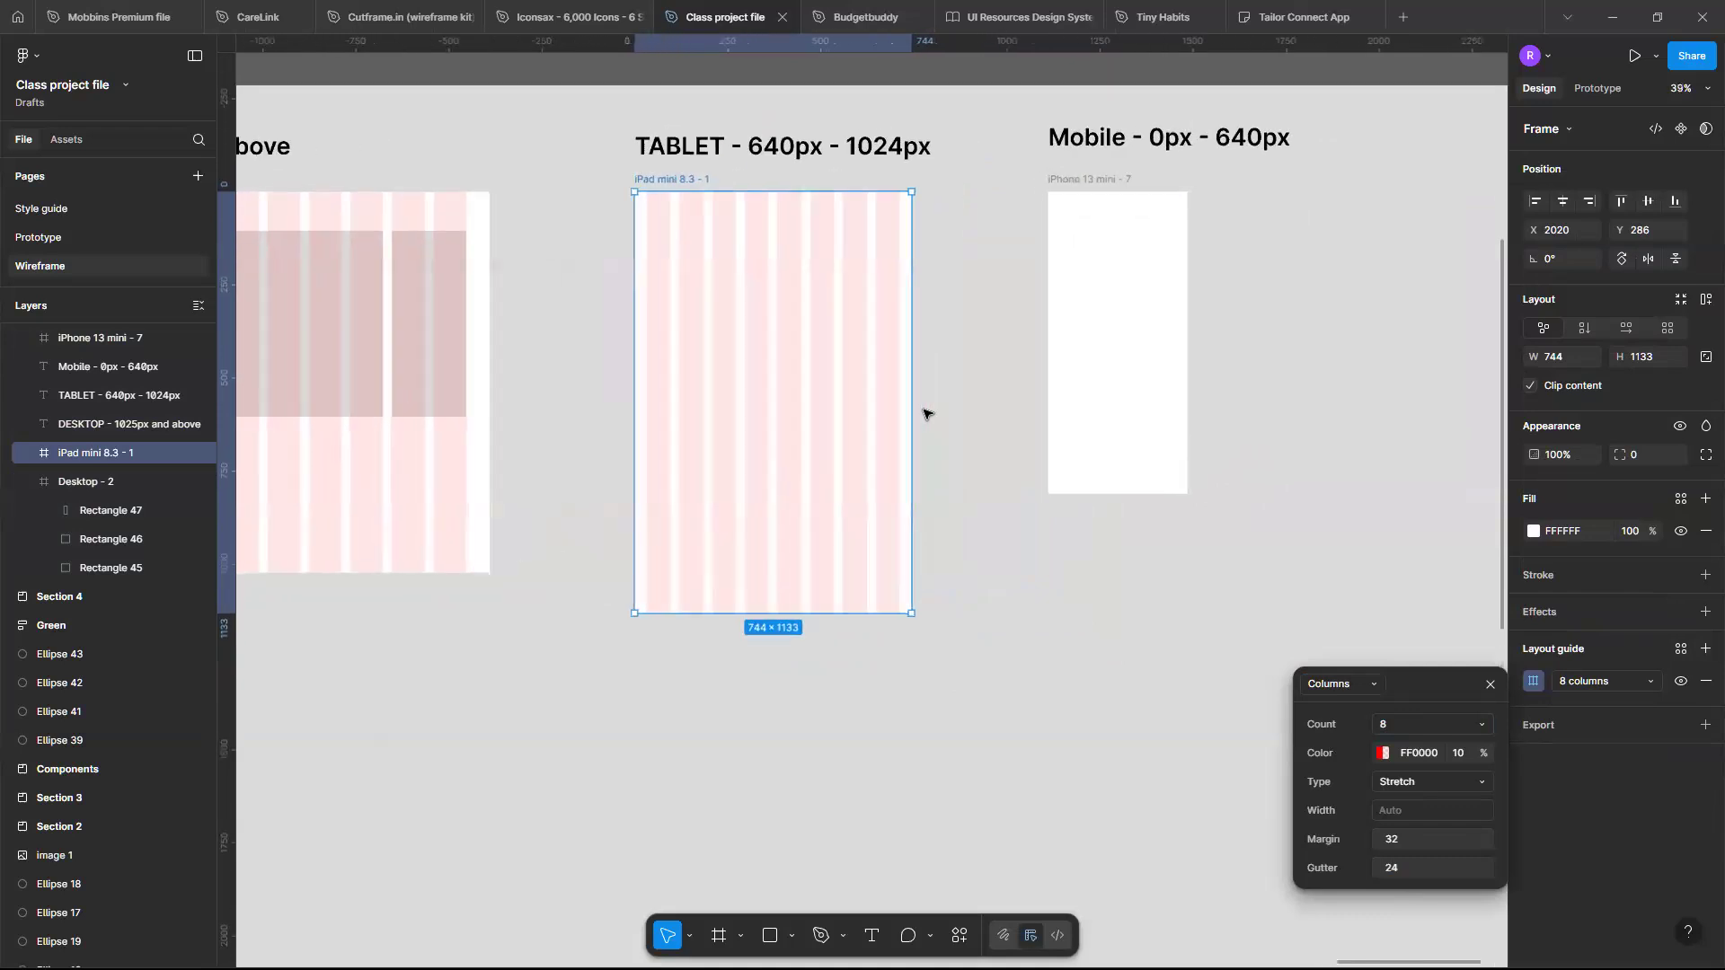
pyautogui.click(1110, 190)
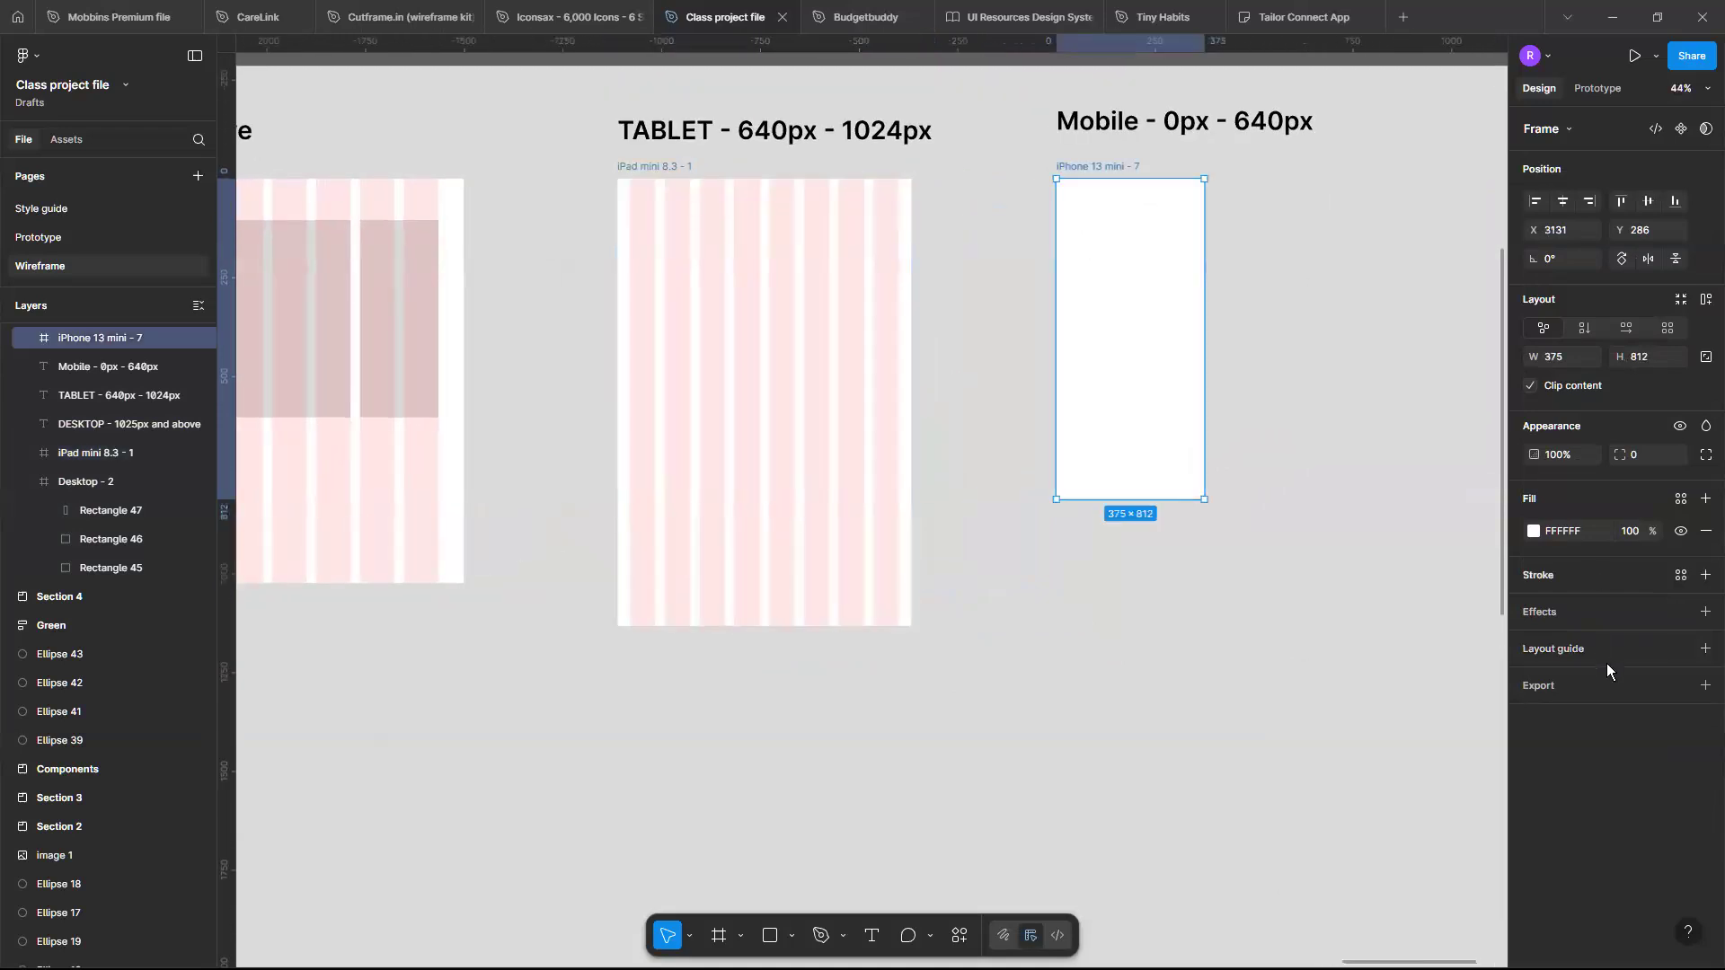
pyautogui.click(1705, 648)
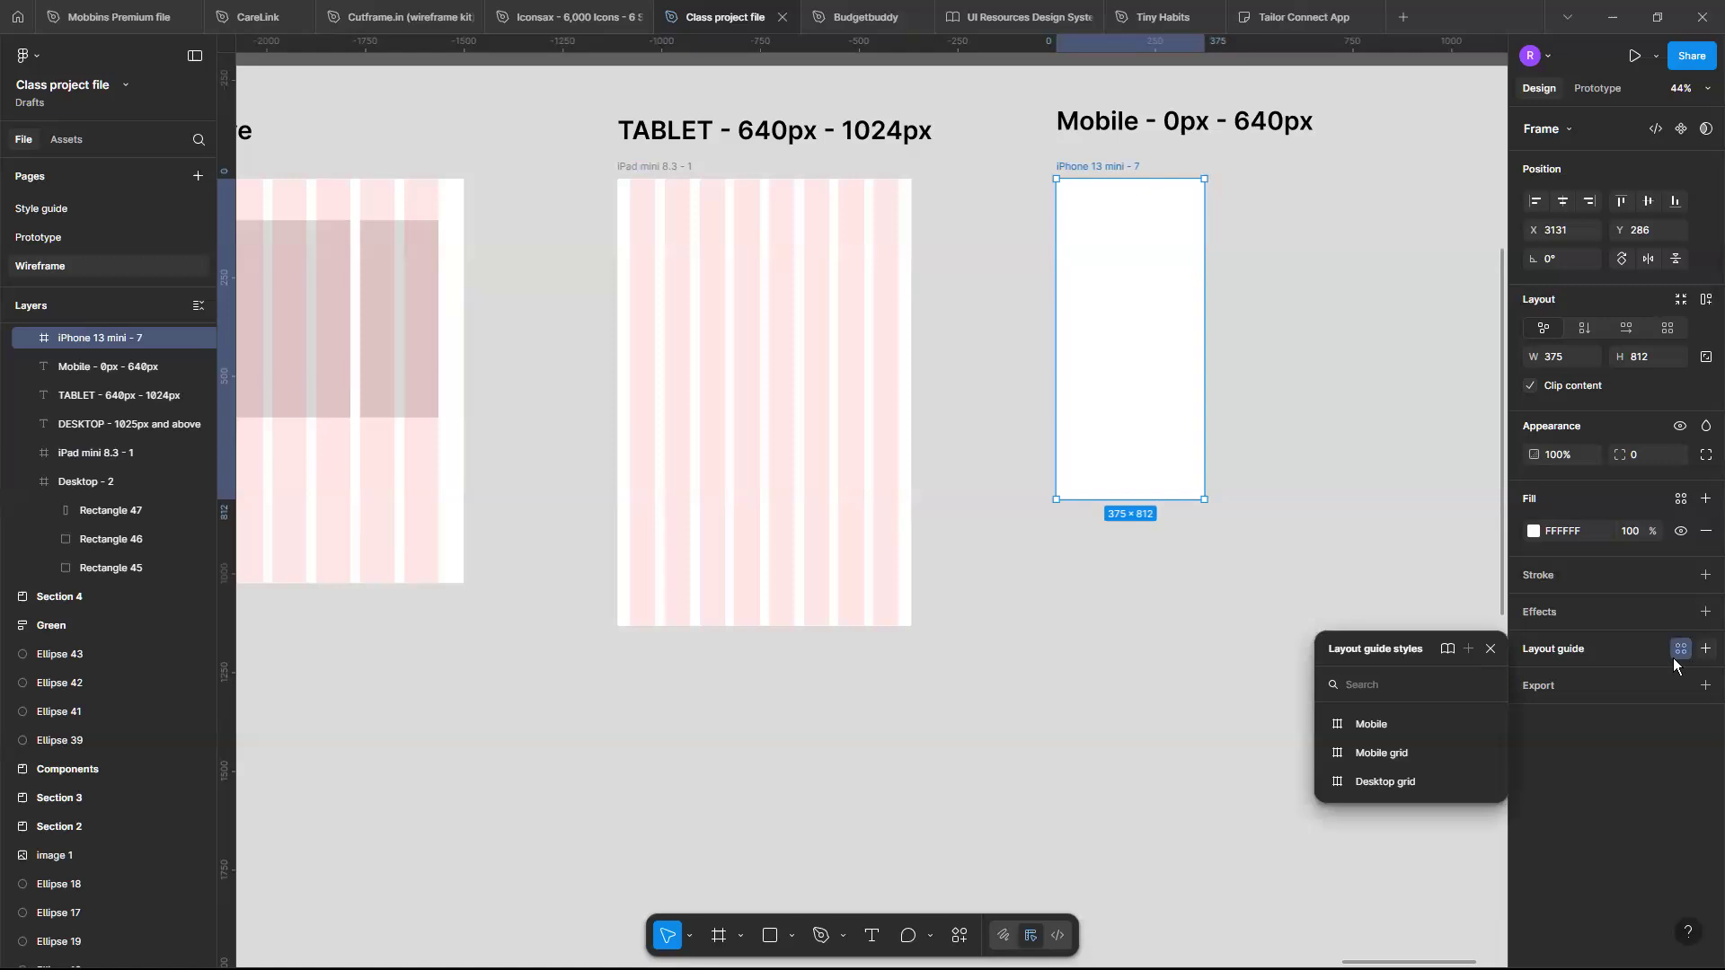
pyautogui.click(1705, 649)
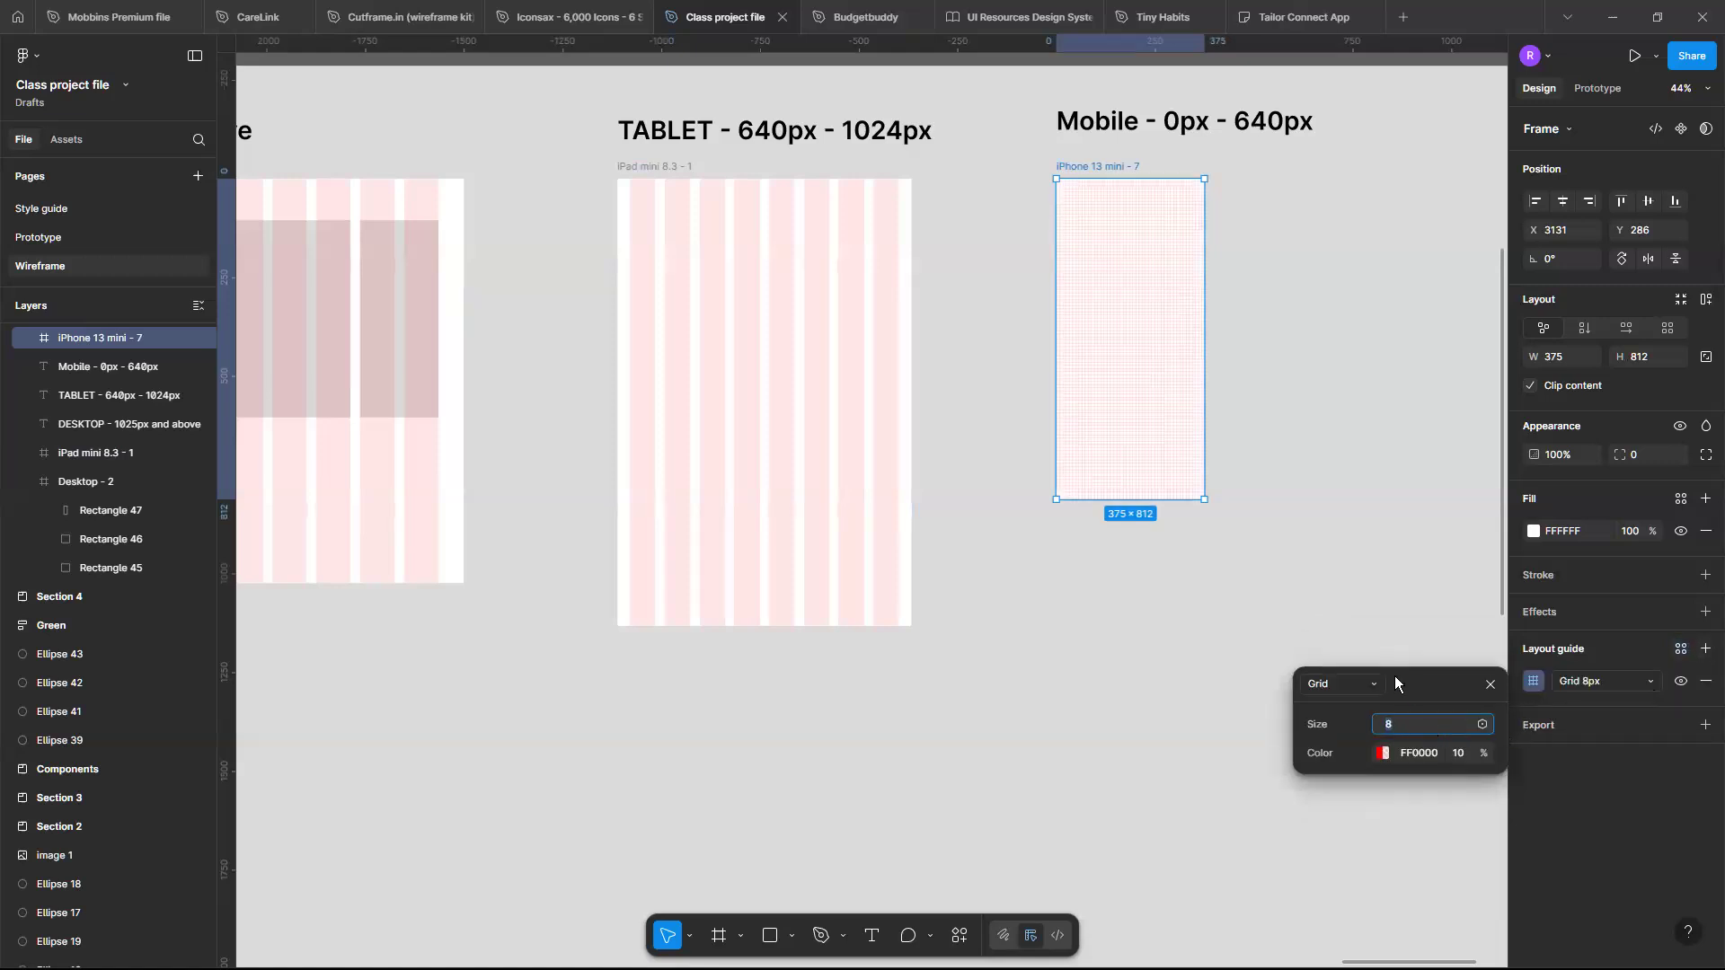
pyautogui.click(1370, 690)
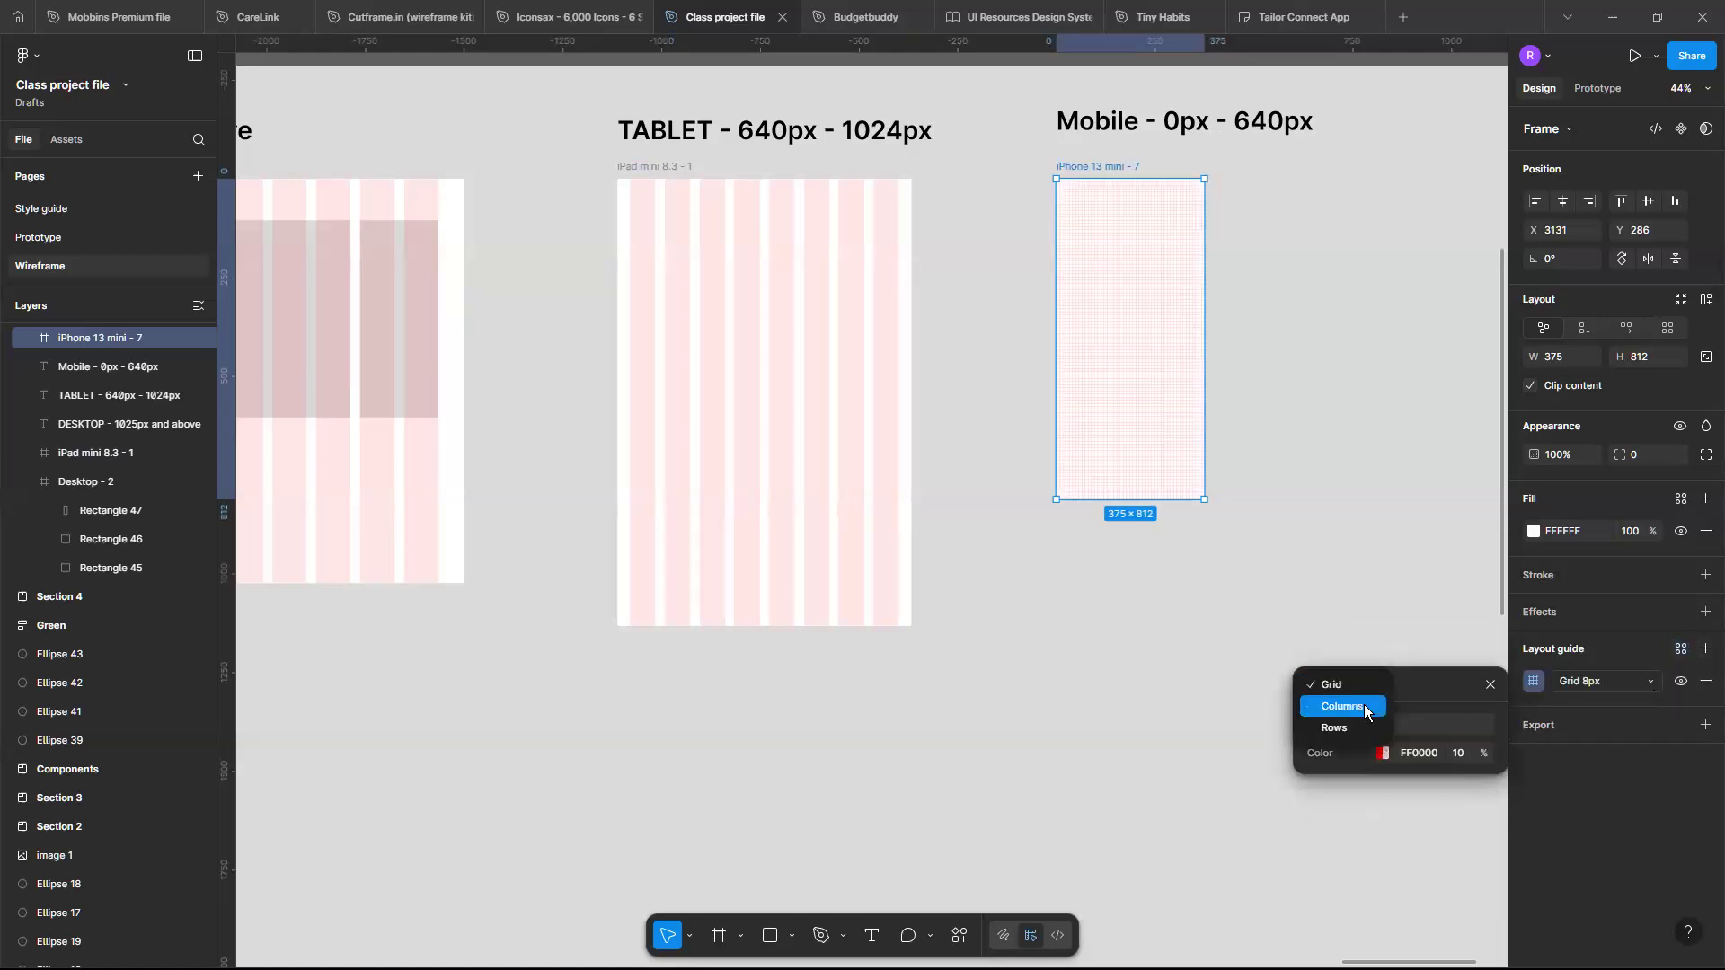
pyautogui.click(1365, 709)
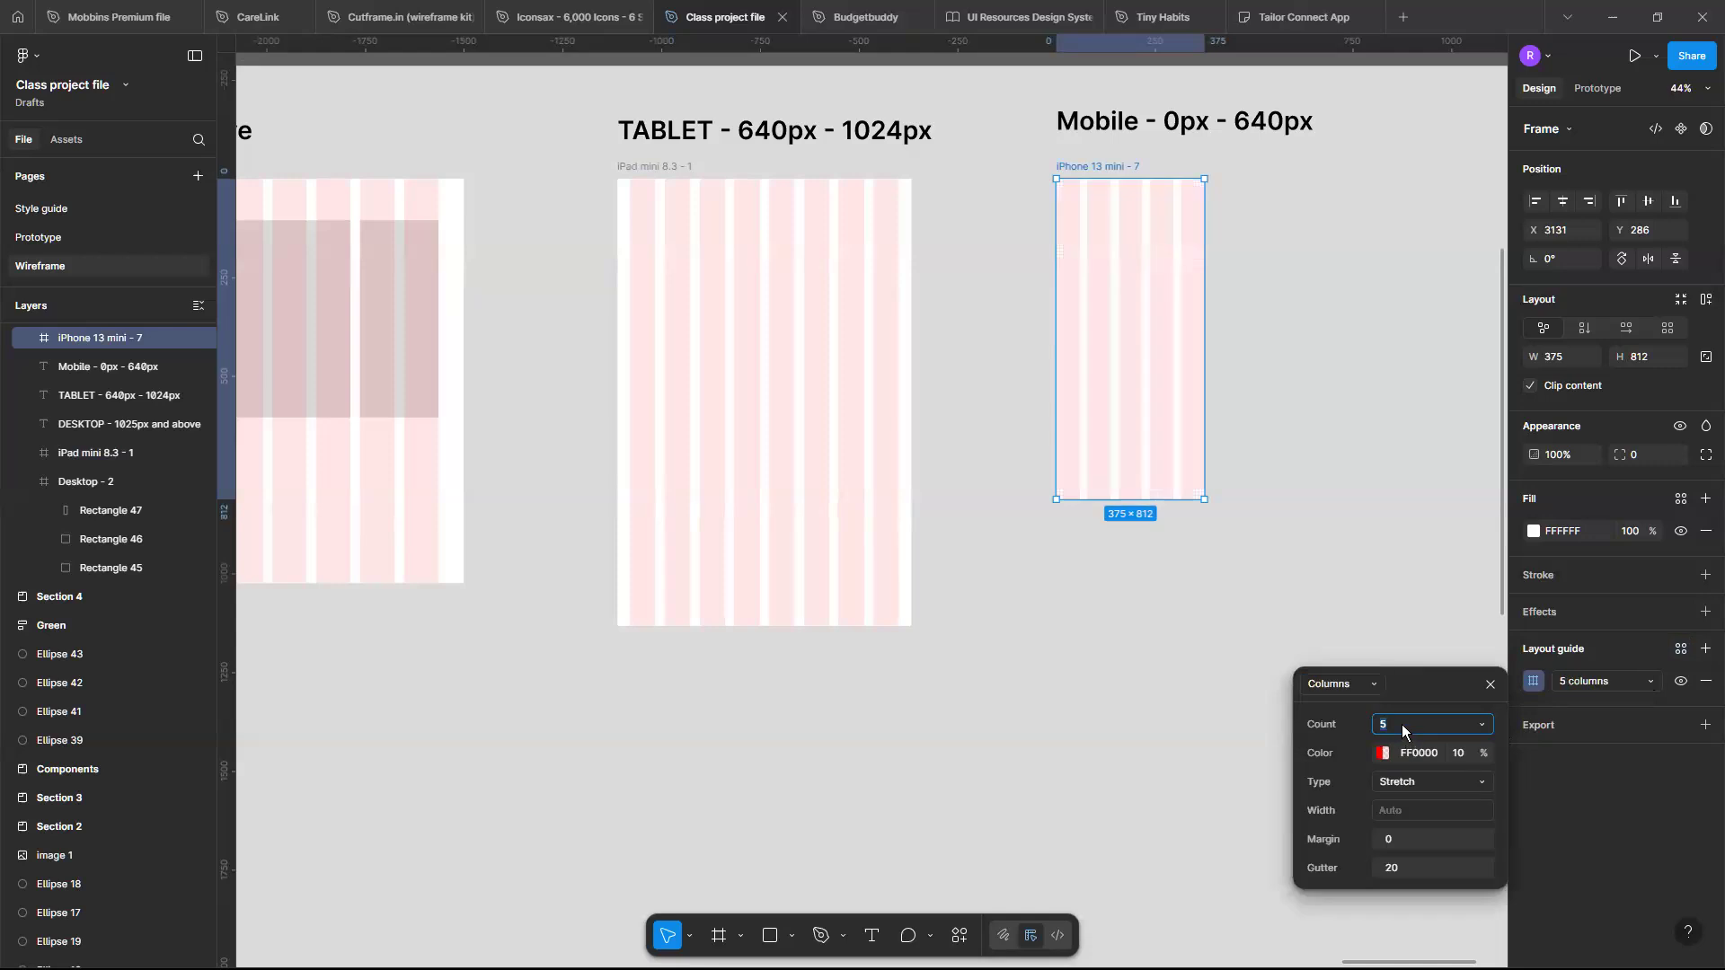
pyautogui.click(1401, 724)
pyautogui.write('4')
pyautogui.press('Return')
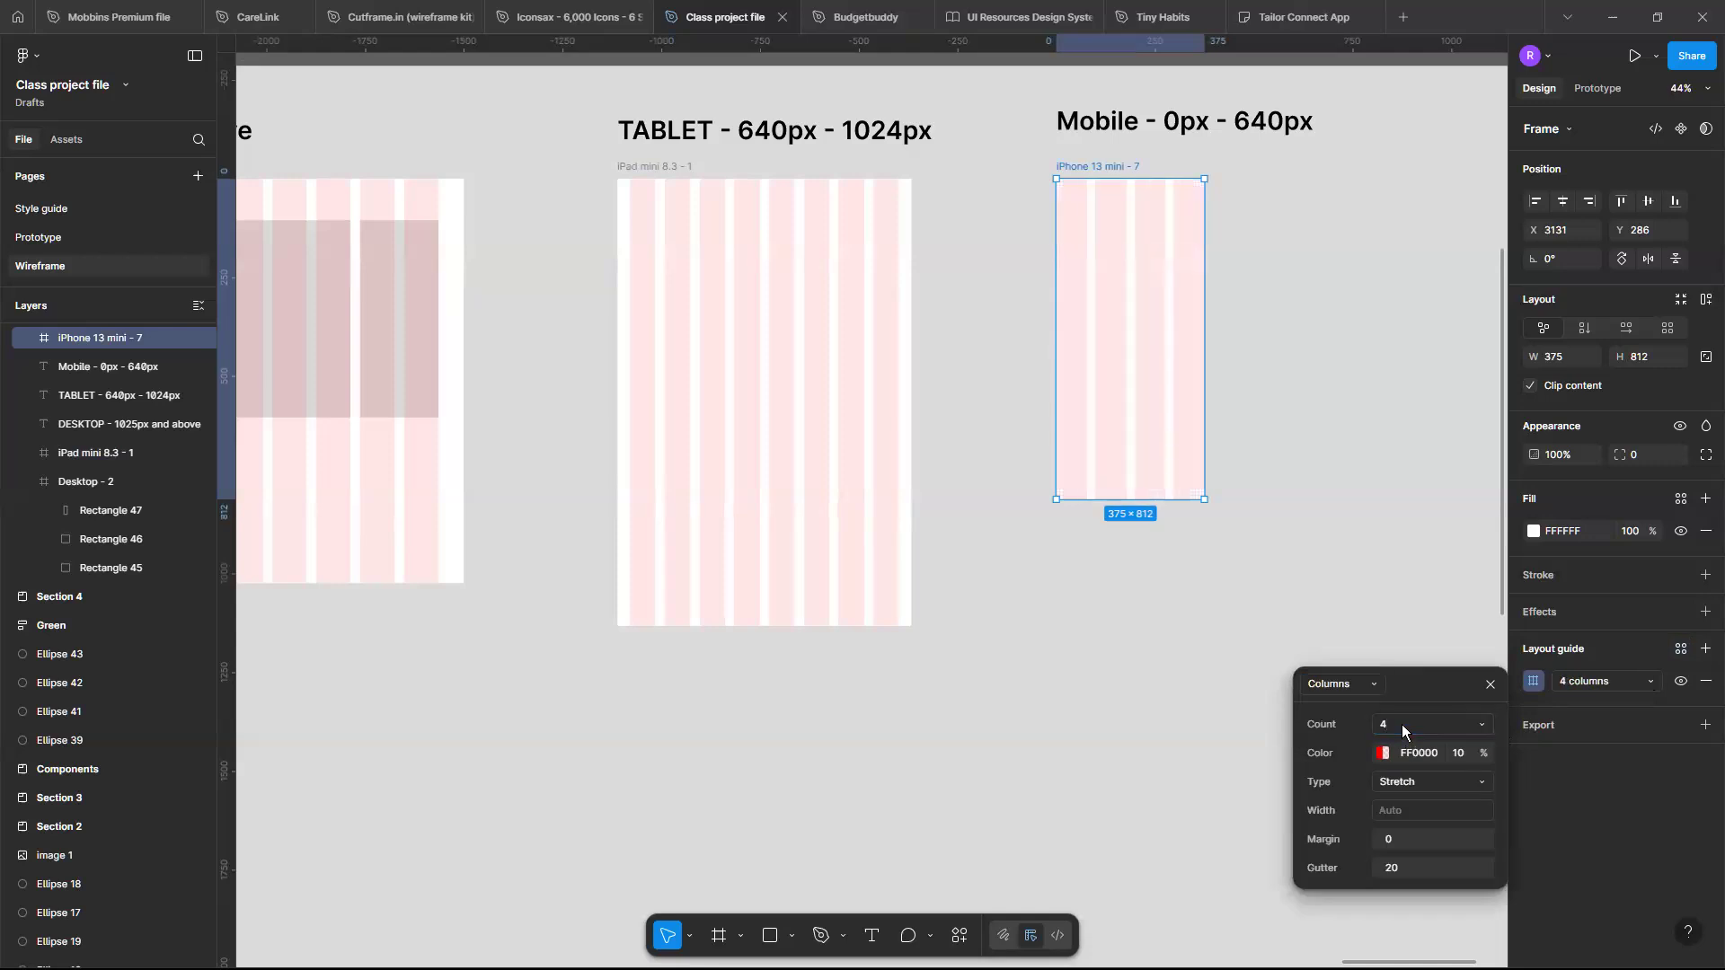
# - Set the iPhone column guide's margin to 16 and gutter to 16
pyautogui.click(1408, 843)
pyautogui.press('Return')
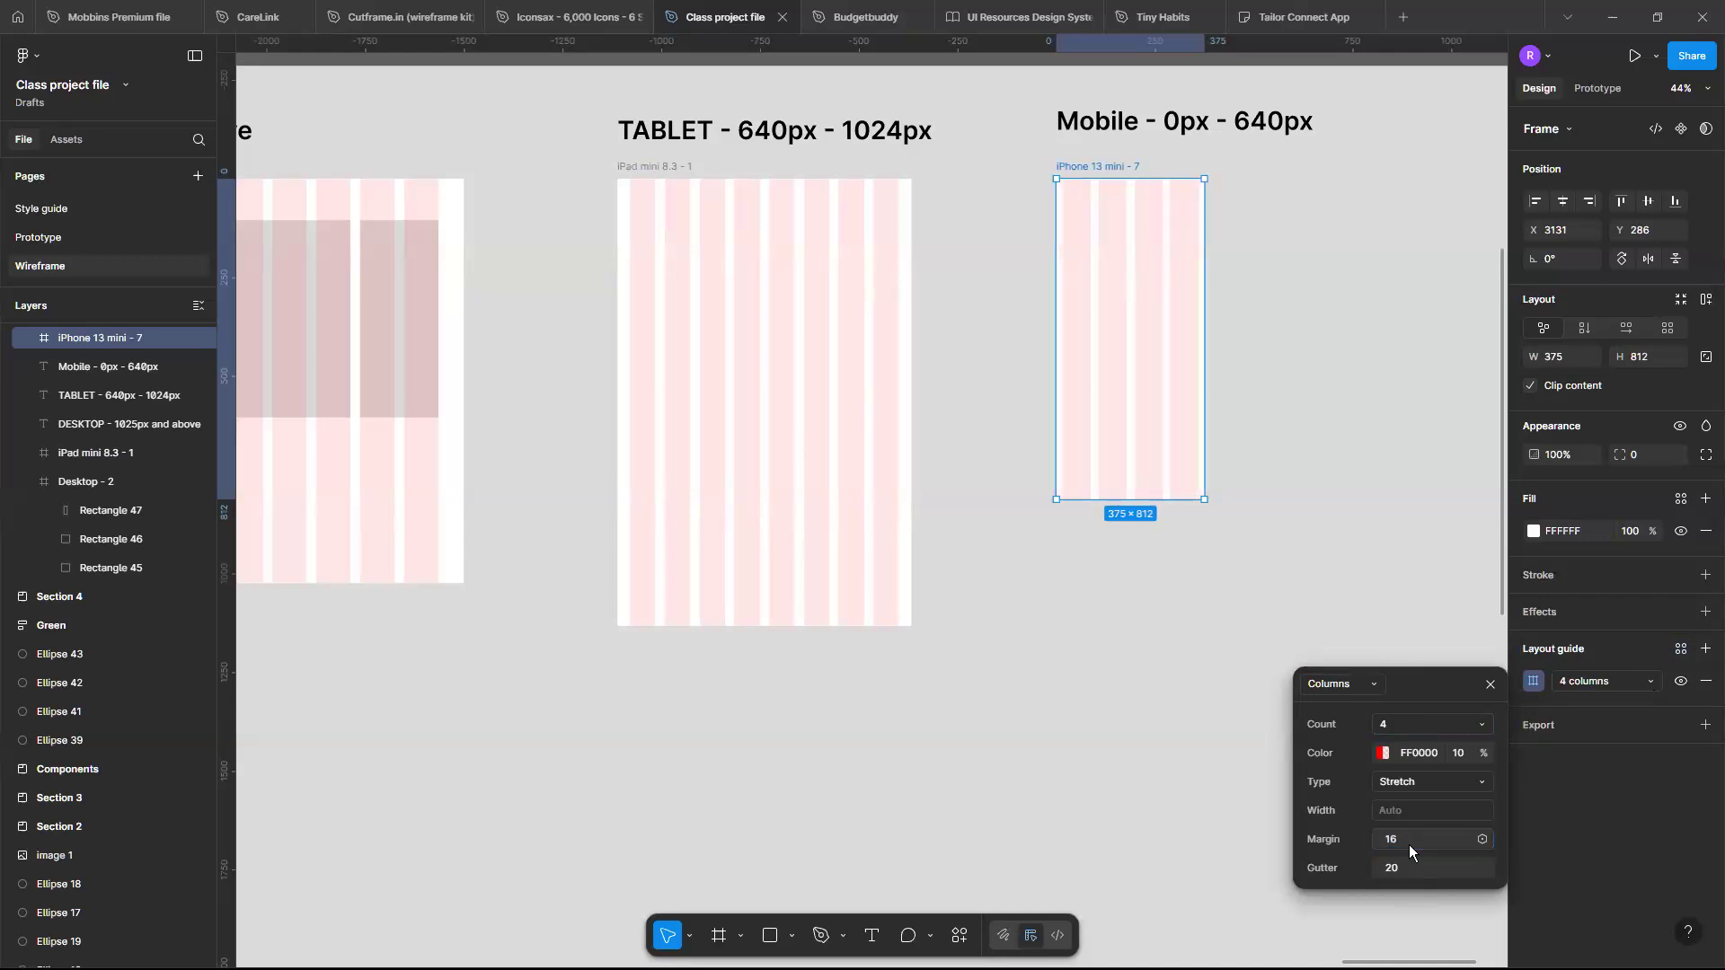
pyautogui.click(1556, 384)
pyautogui.click(1413, 868)
pyautogui.press('Return')
pyautogui.click(1400, 868)
pyautogui.write('16')
pyautogui.press('Return')
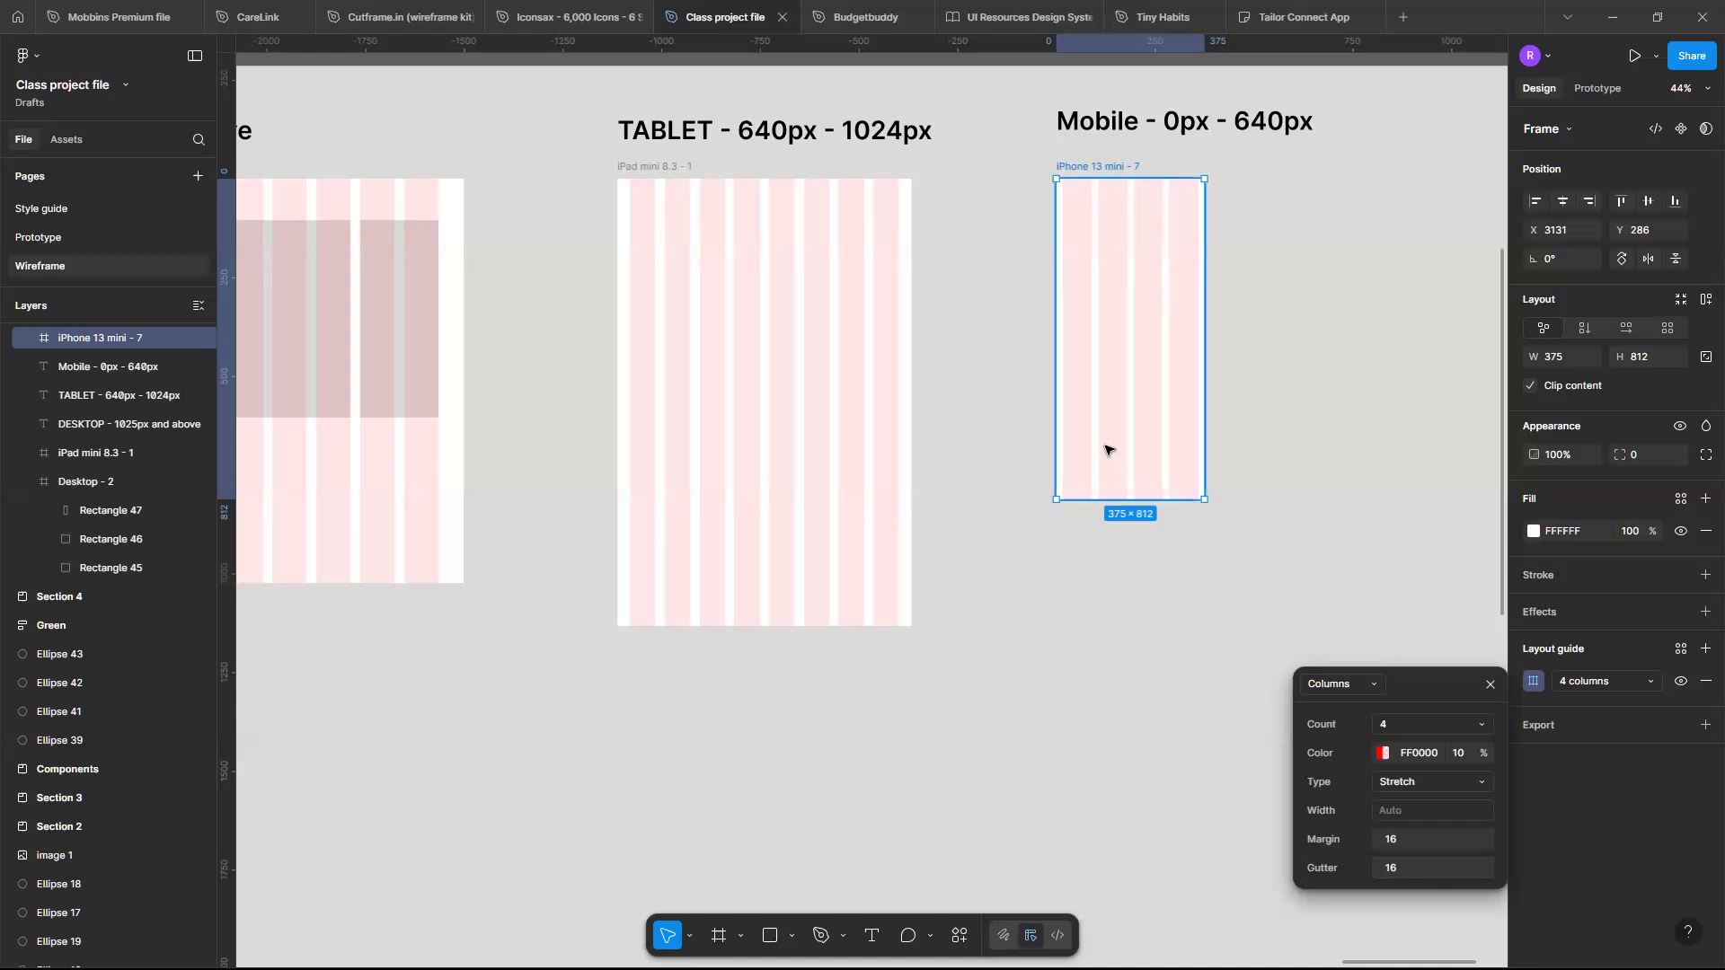
# - Delete the three placeholder rectangles inside the Desktop frame
pyautogui.scroll(-5, 1107, 450)
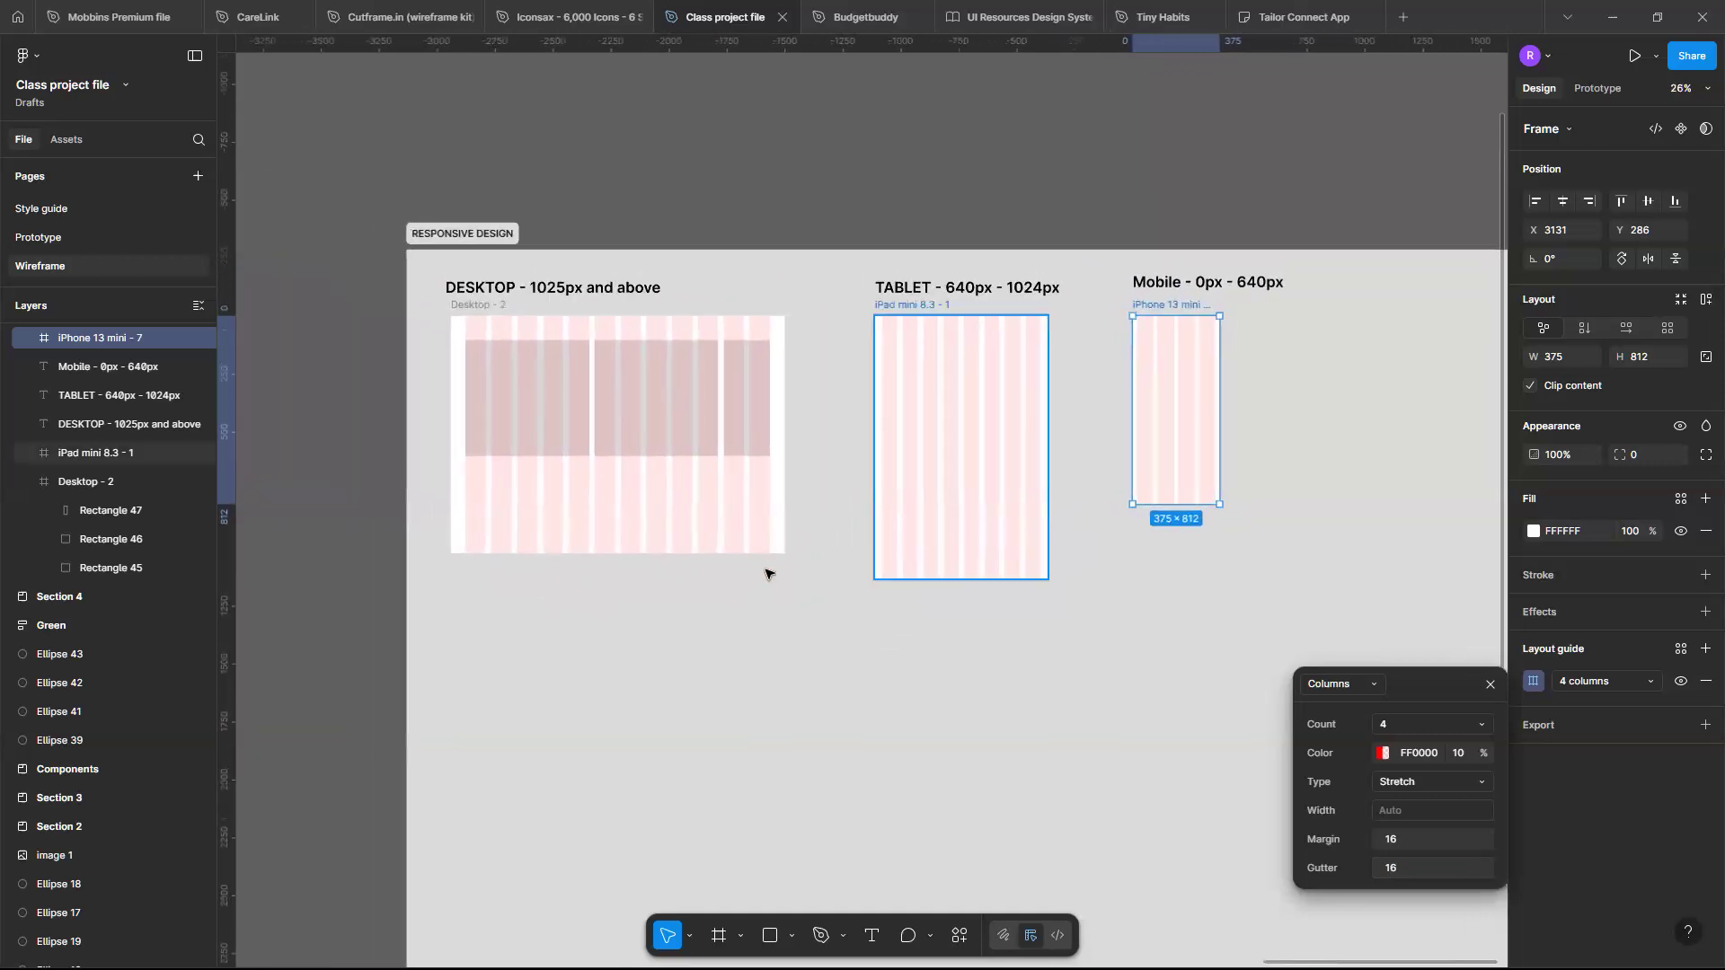
pyautogui.click(778, 547)
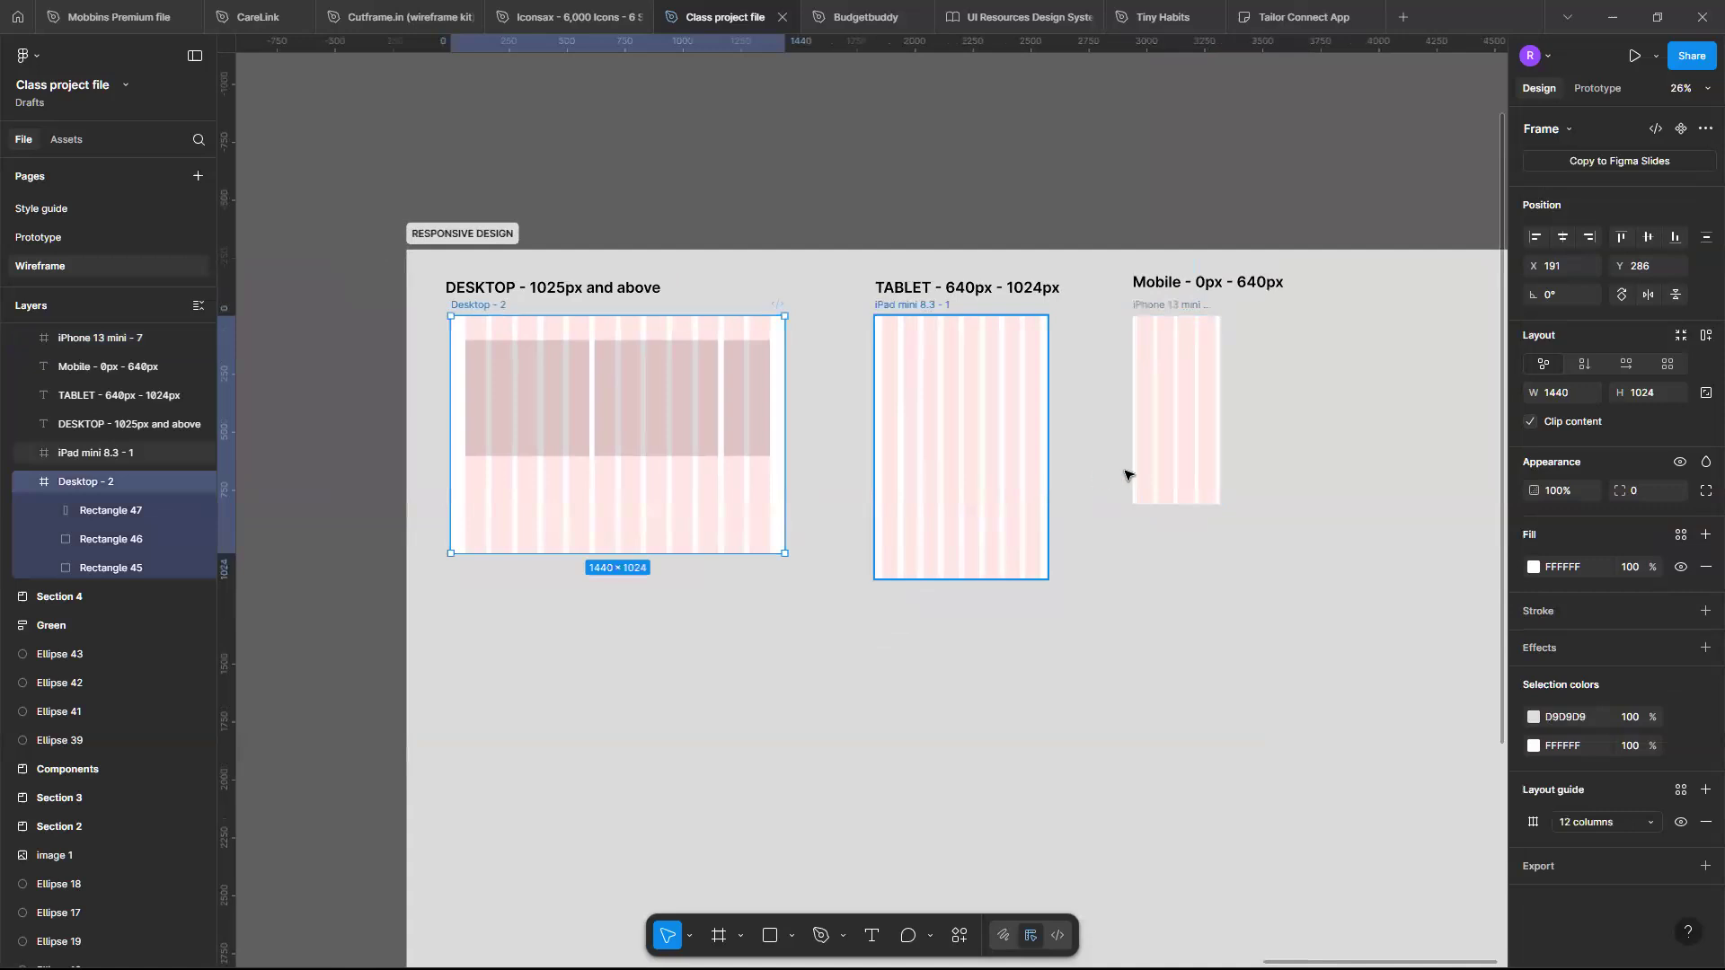
pyautogui.click(969, 493)
pyautogui.click(1195, 460)
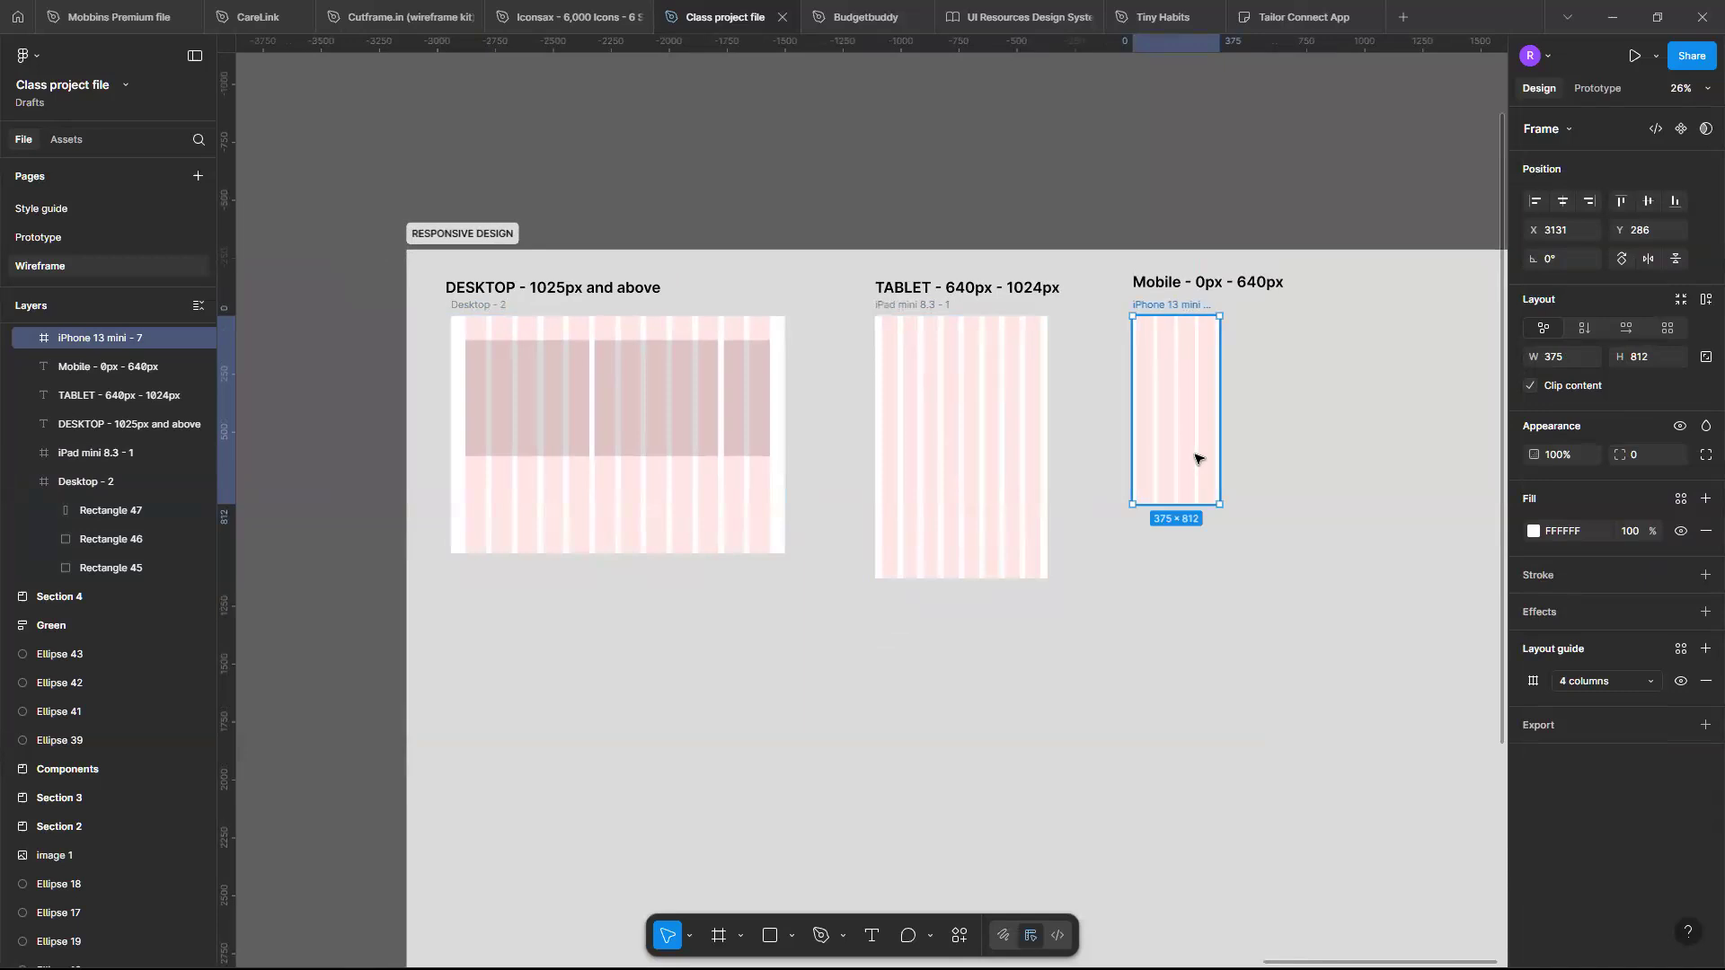
pyautogui.scroll(4, 531, 356)
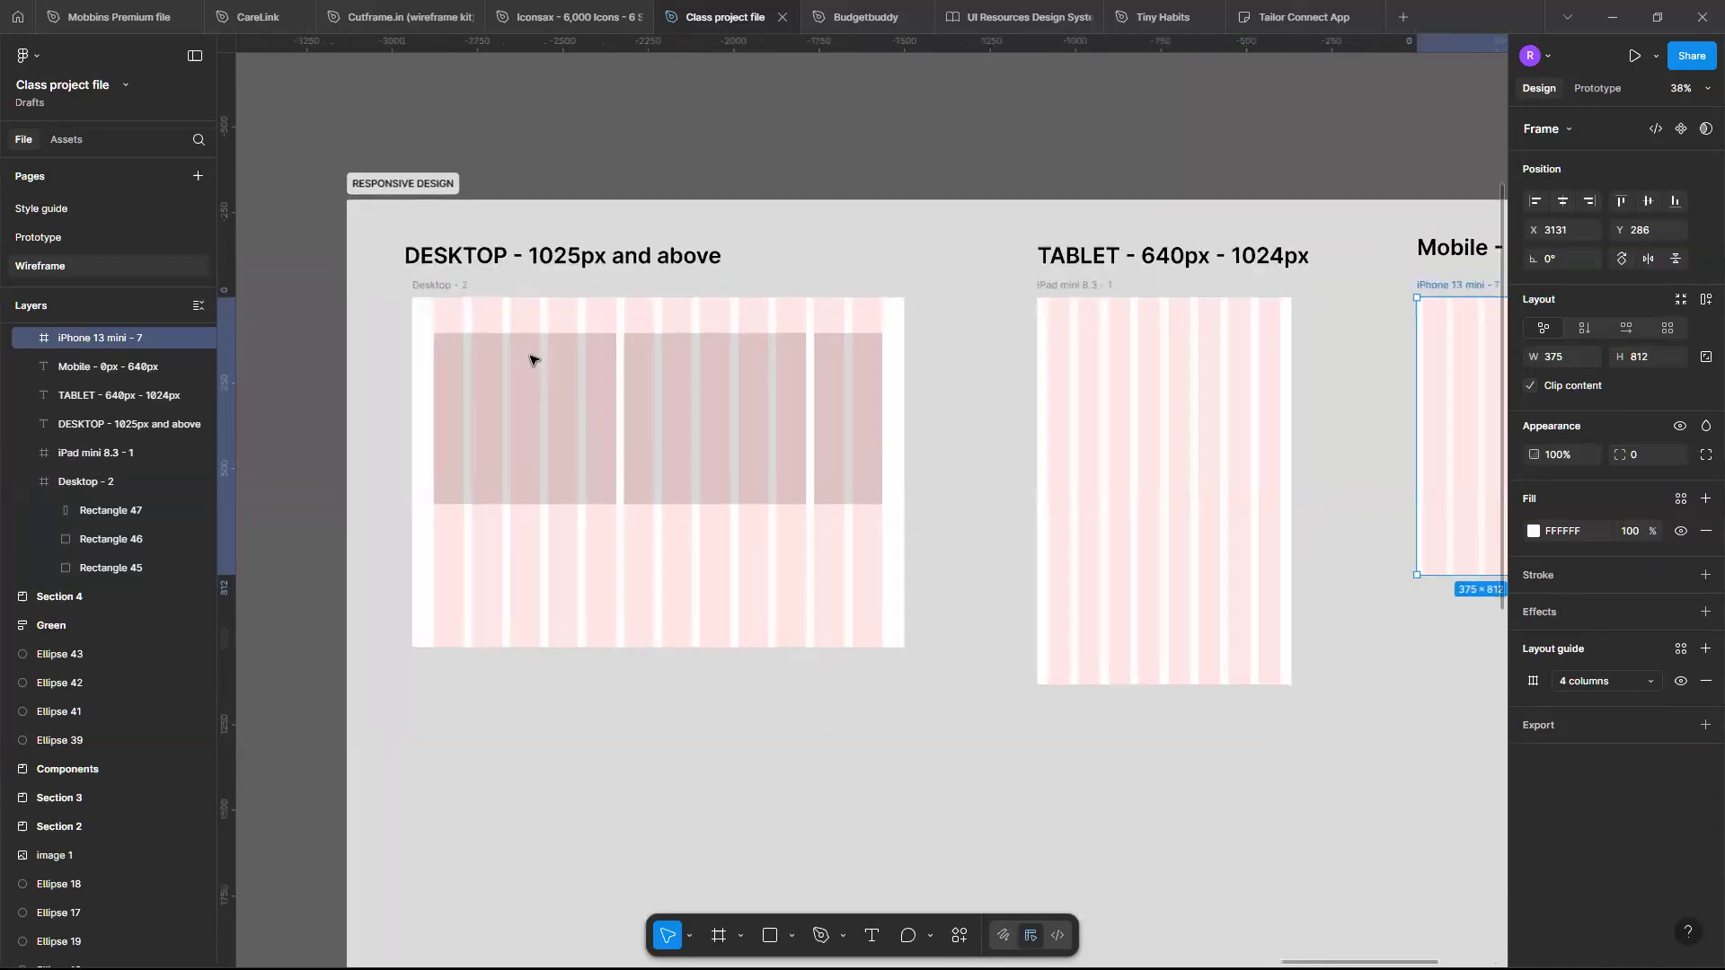
pyautogui.scroll(2, 531, 360)
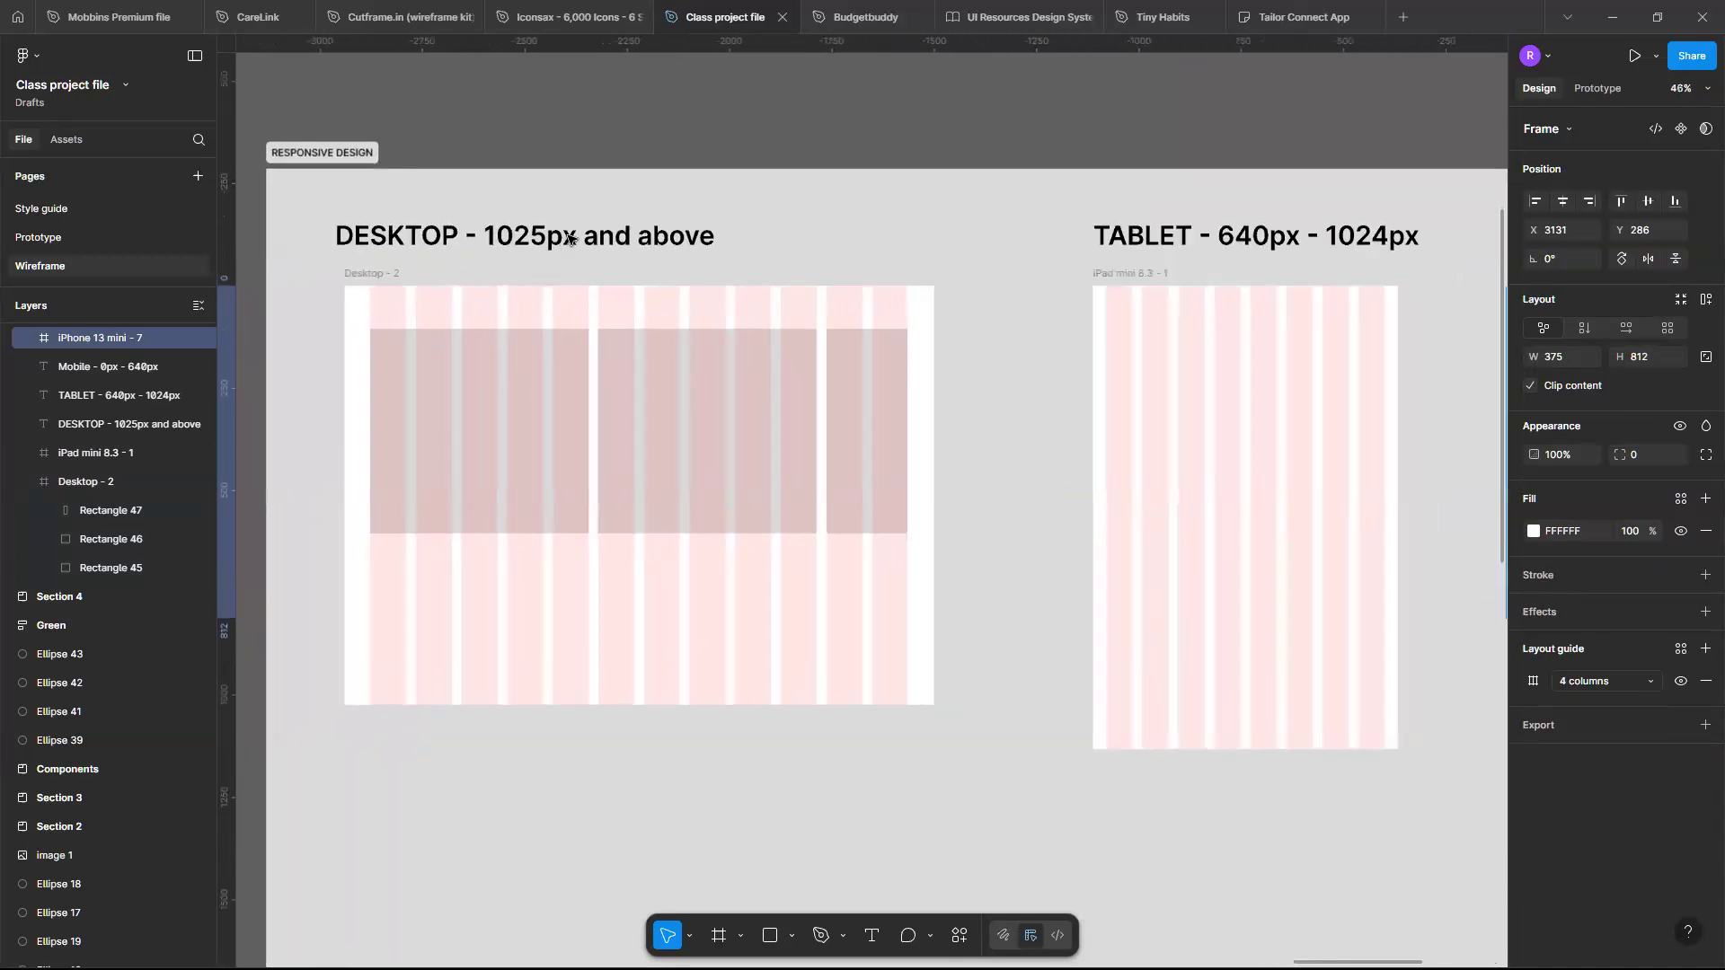
pyautogui.click(518, 440)
pyautogui.press('Delete')
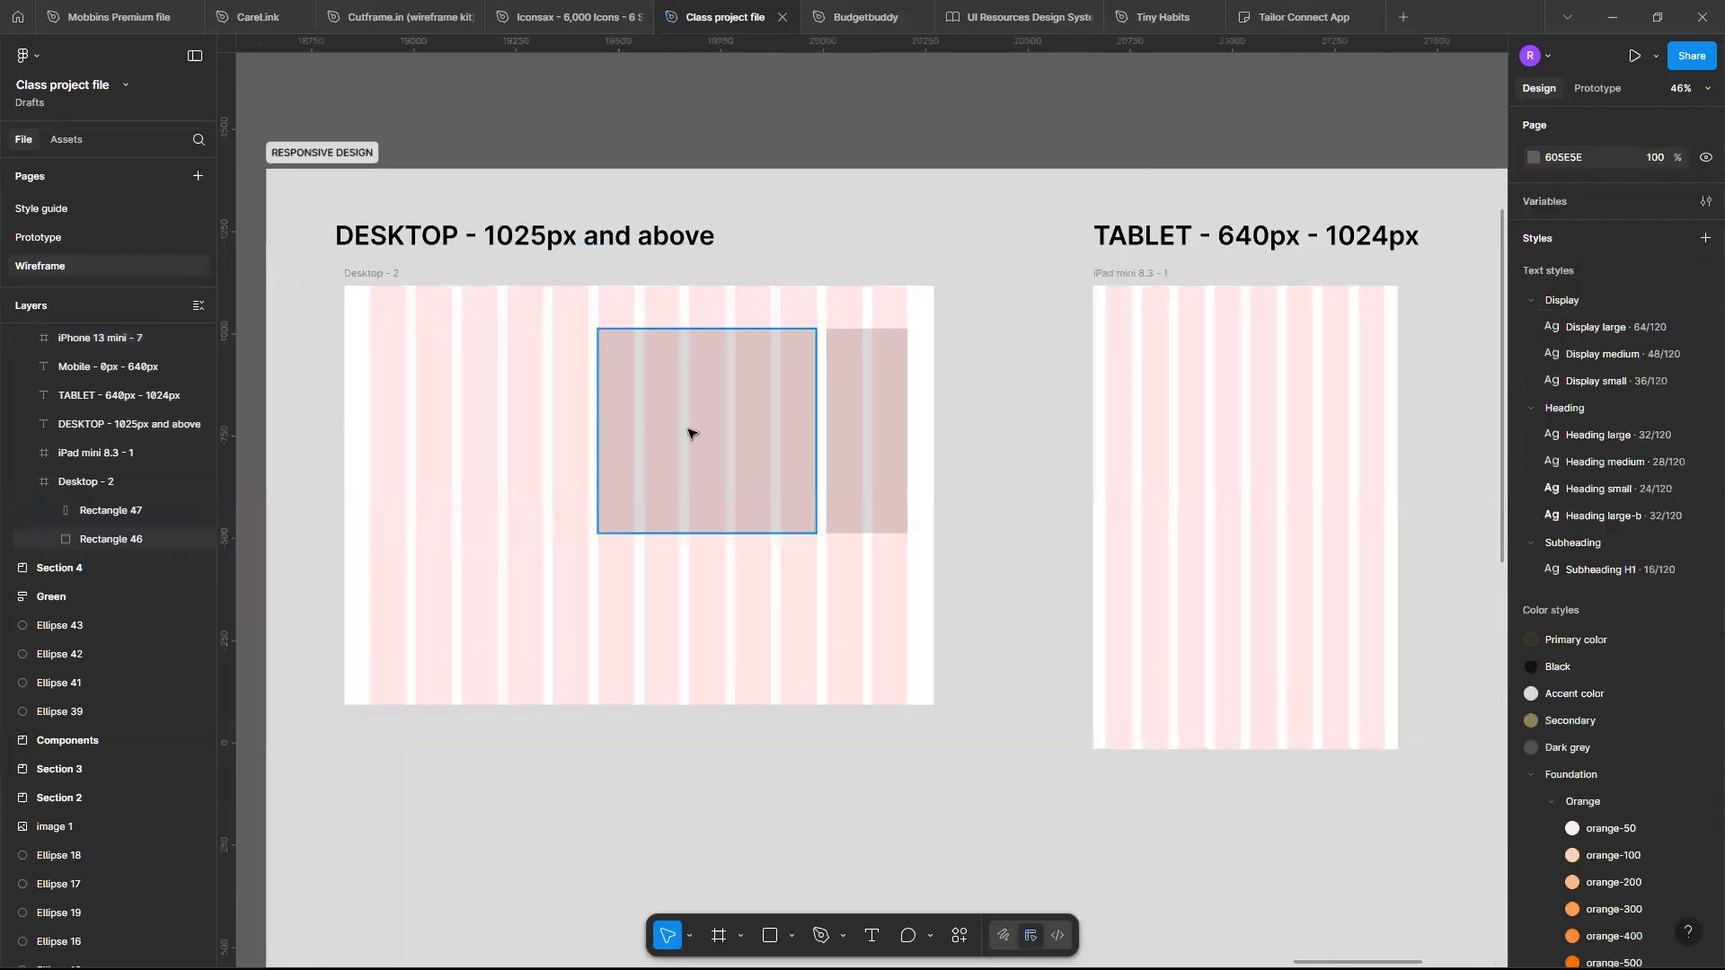
pyautogui.click(891, 421)
pyautogui.press('Delete')
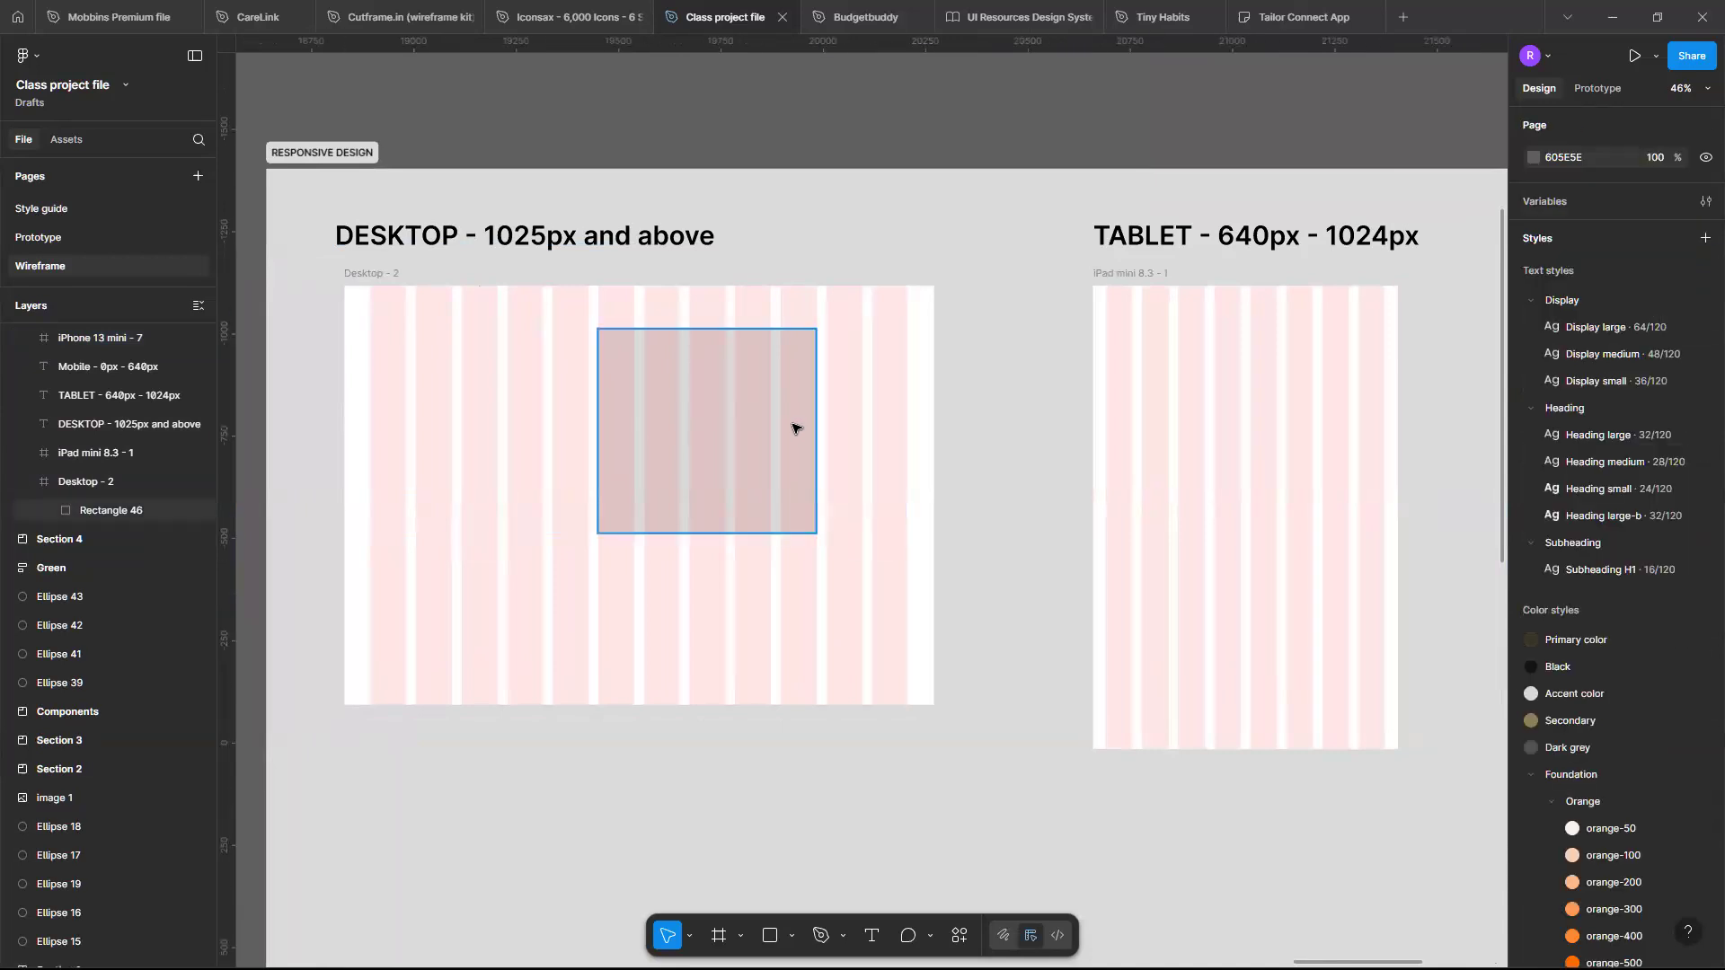
pyautogui.click(793, 428)
pyautogui.press('Delete')
# - Add a LOGOTYPE text label near the Desktop frame's top-left corner
pyautogui.scroll(-3, 792, 428)
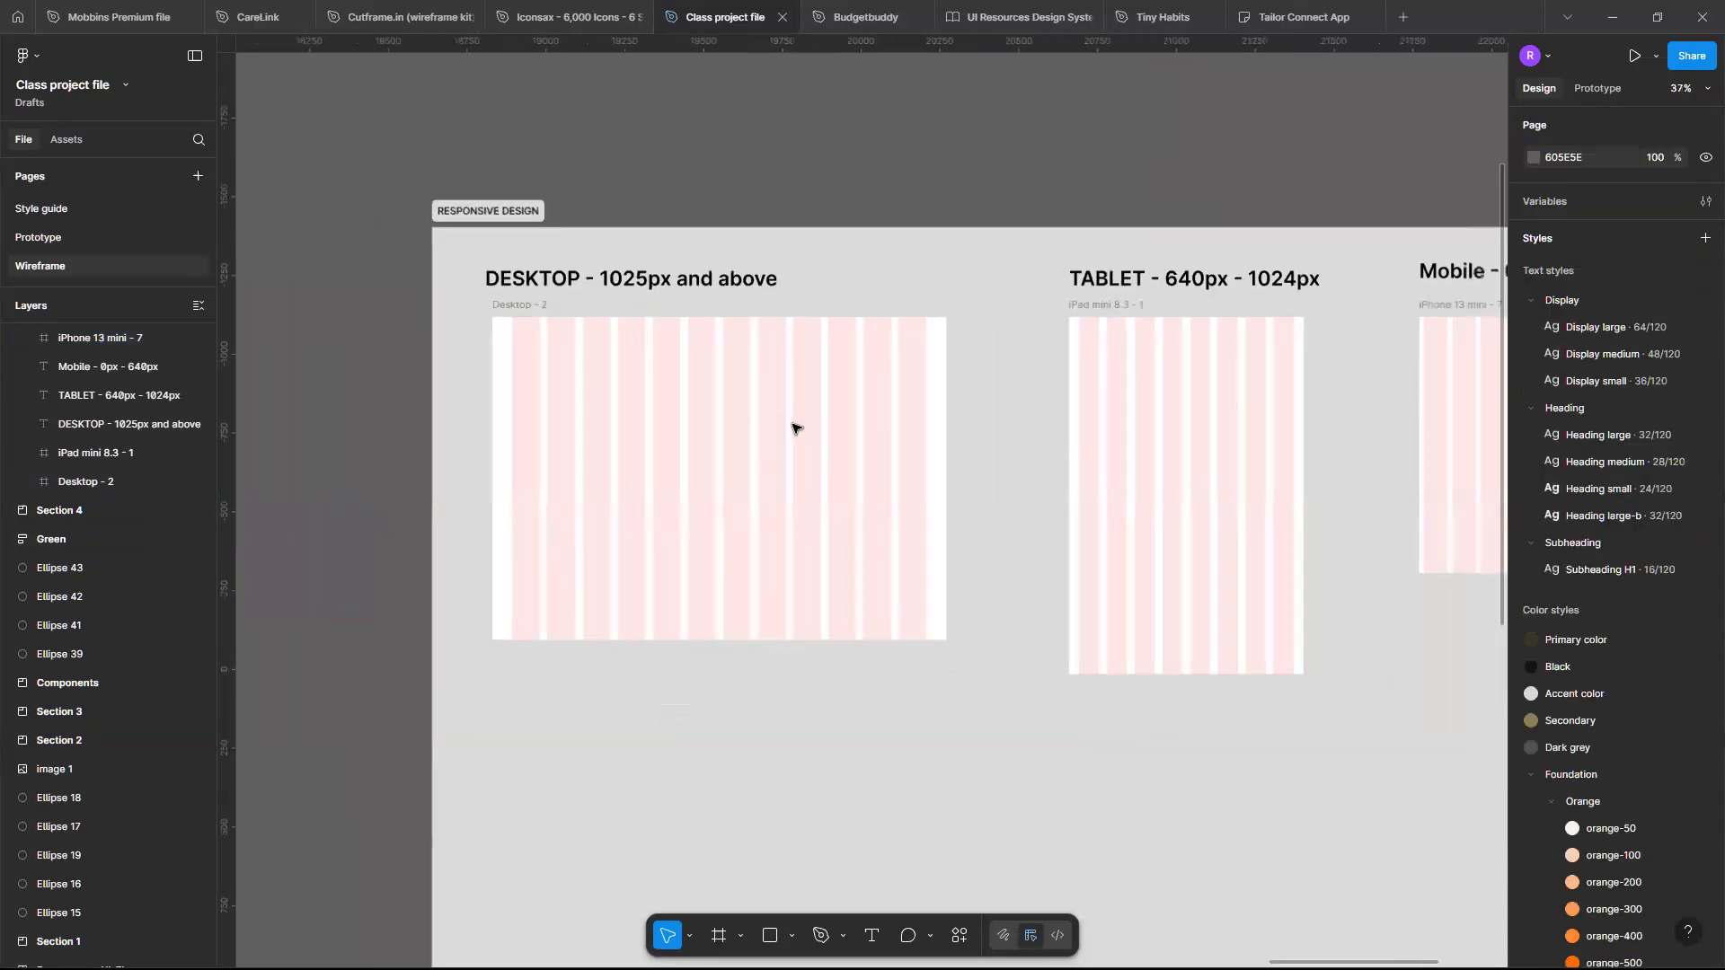
pyautogui.scroll(2, 793, 427)
pyautogui.hscroll(-2, 792, 427)
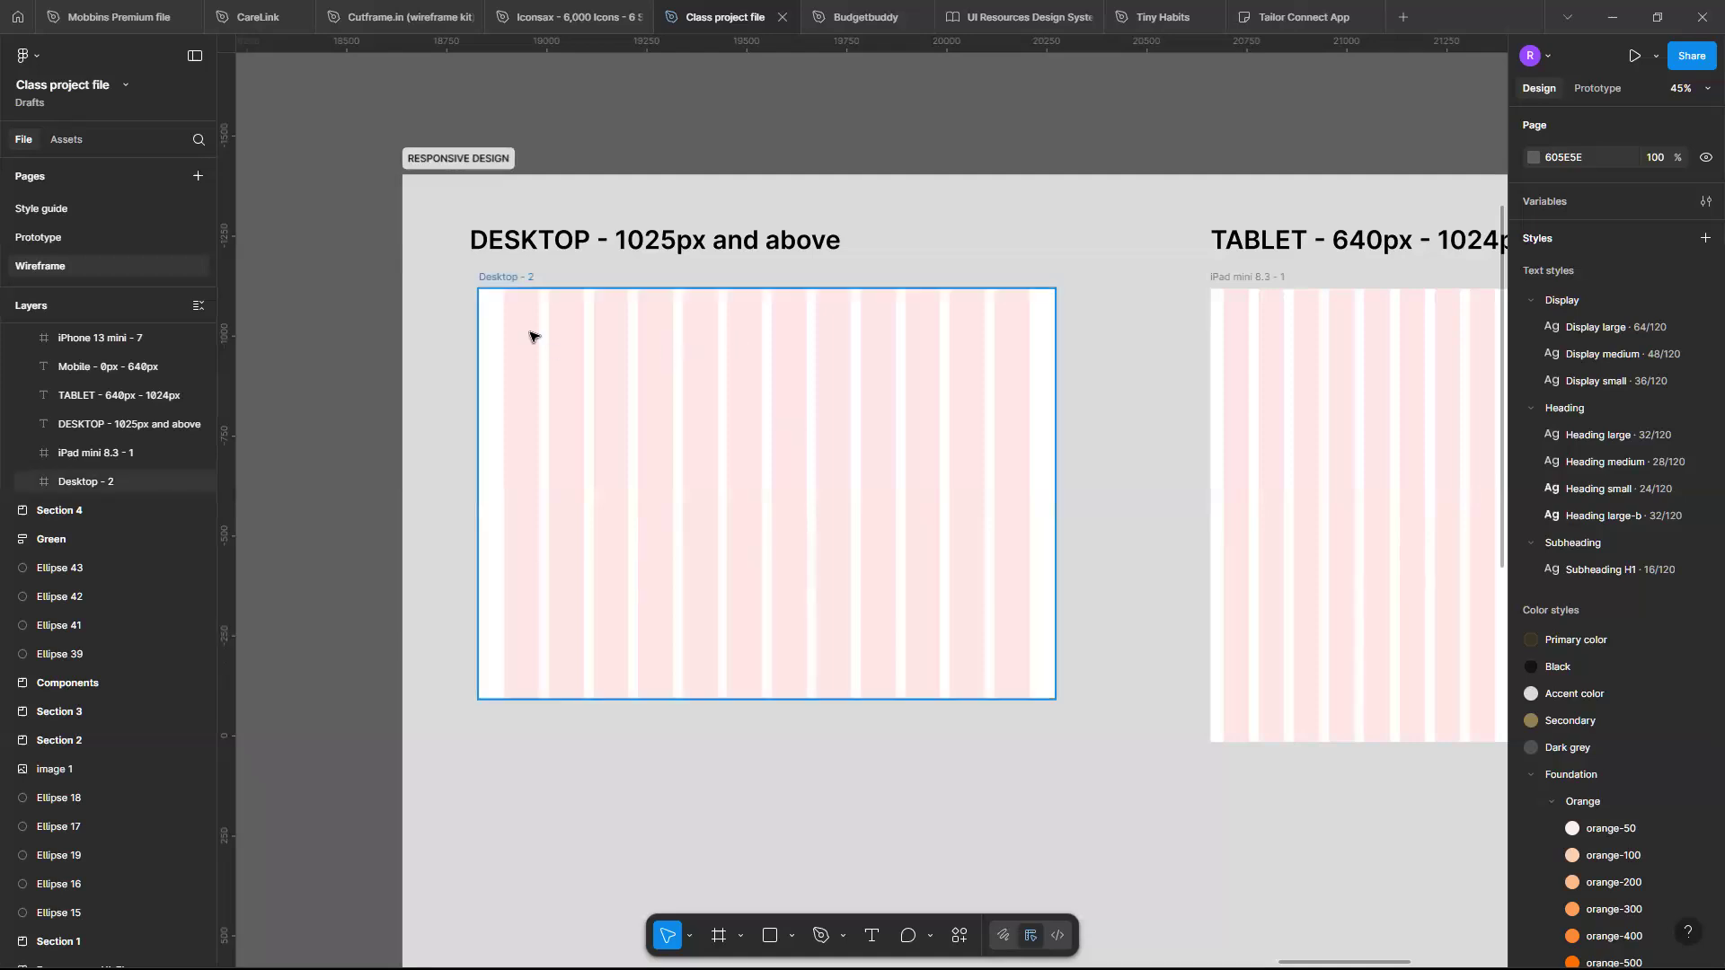
pyautogui.scroll(3, 531, 336)
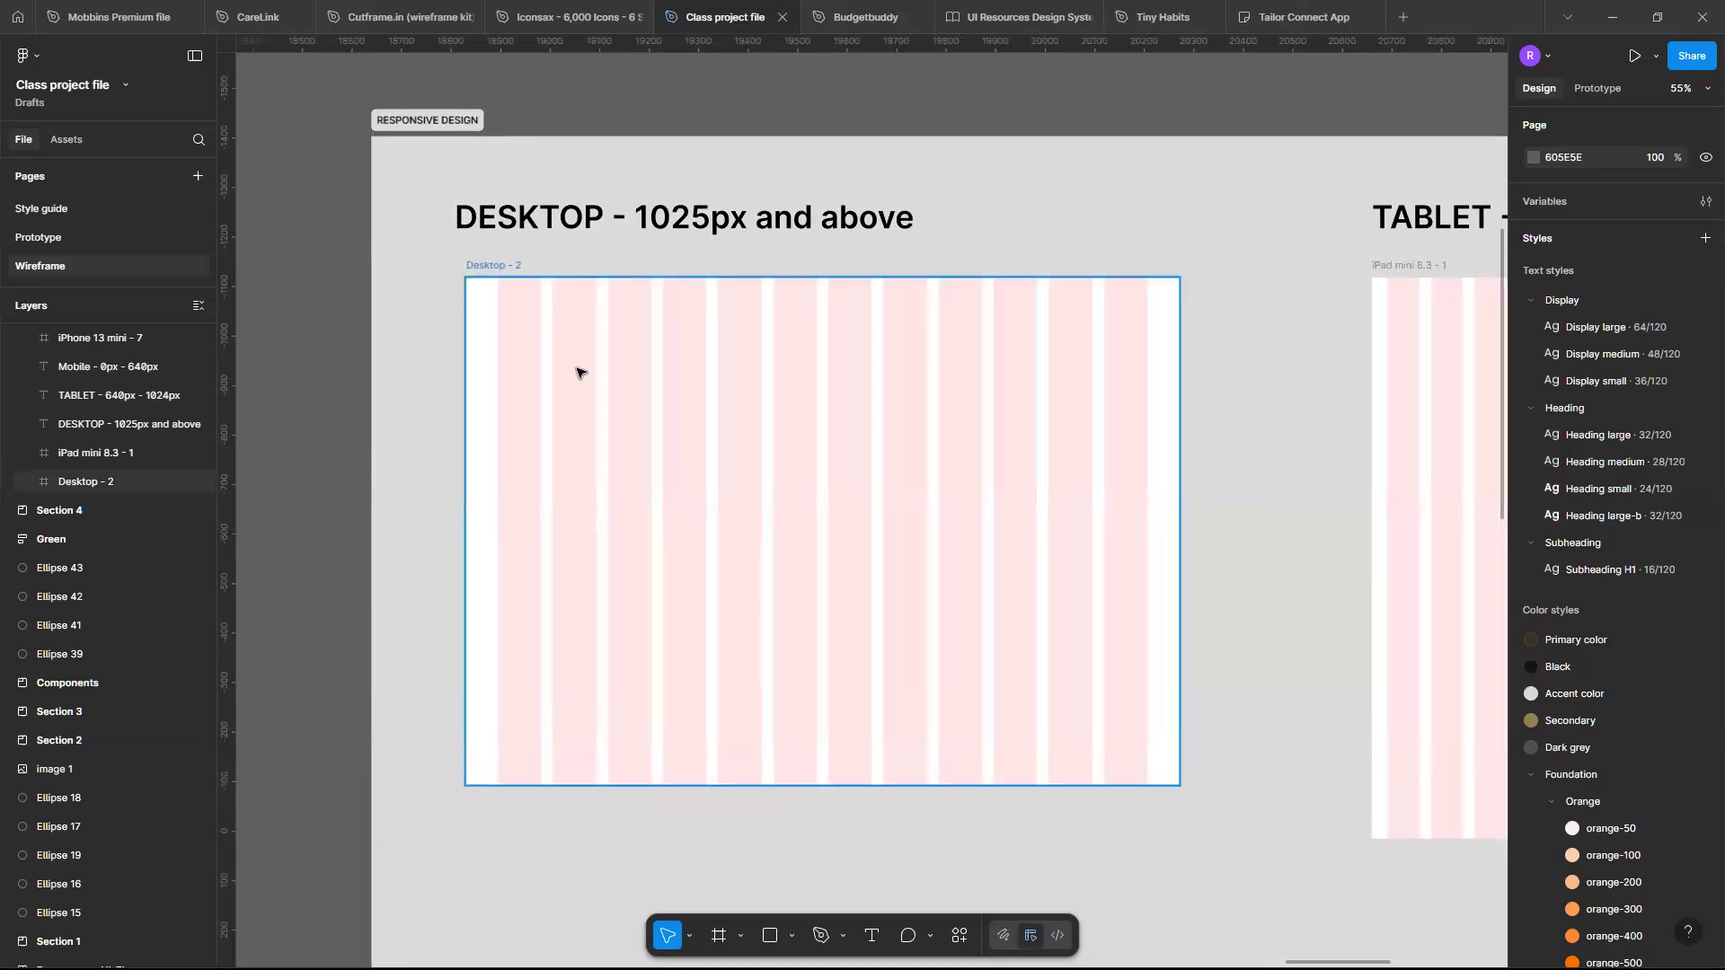
pyautogui.press('t')
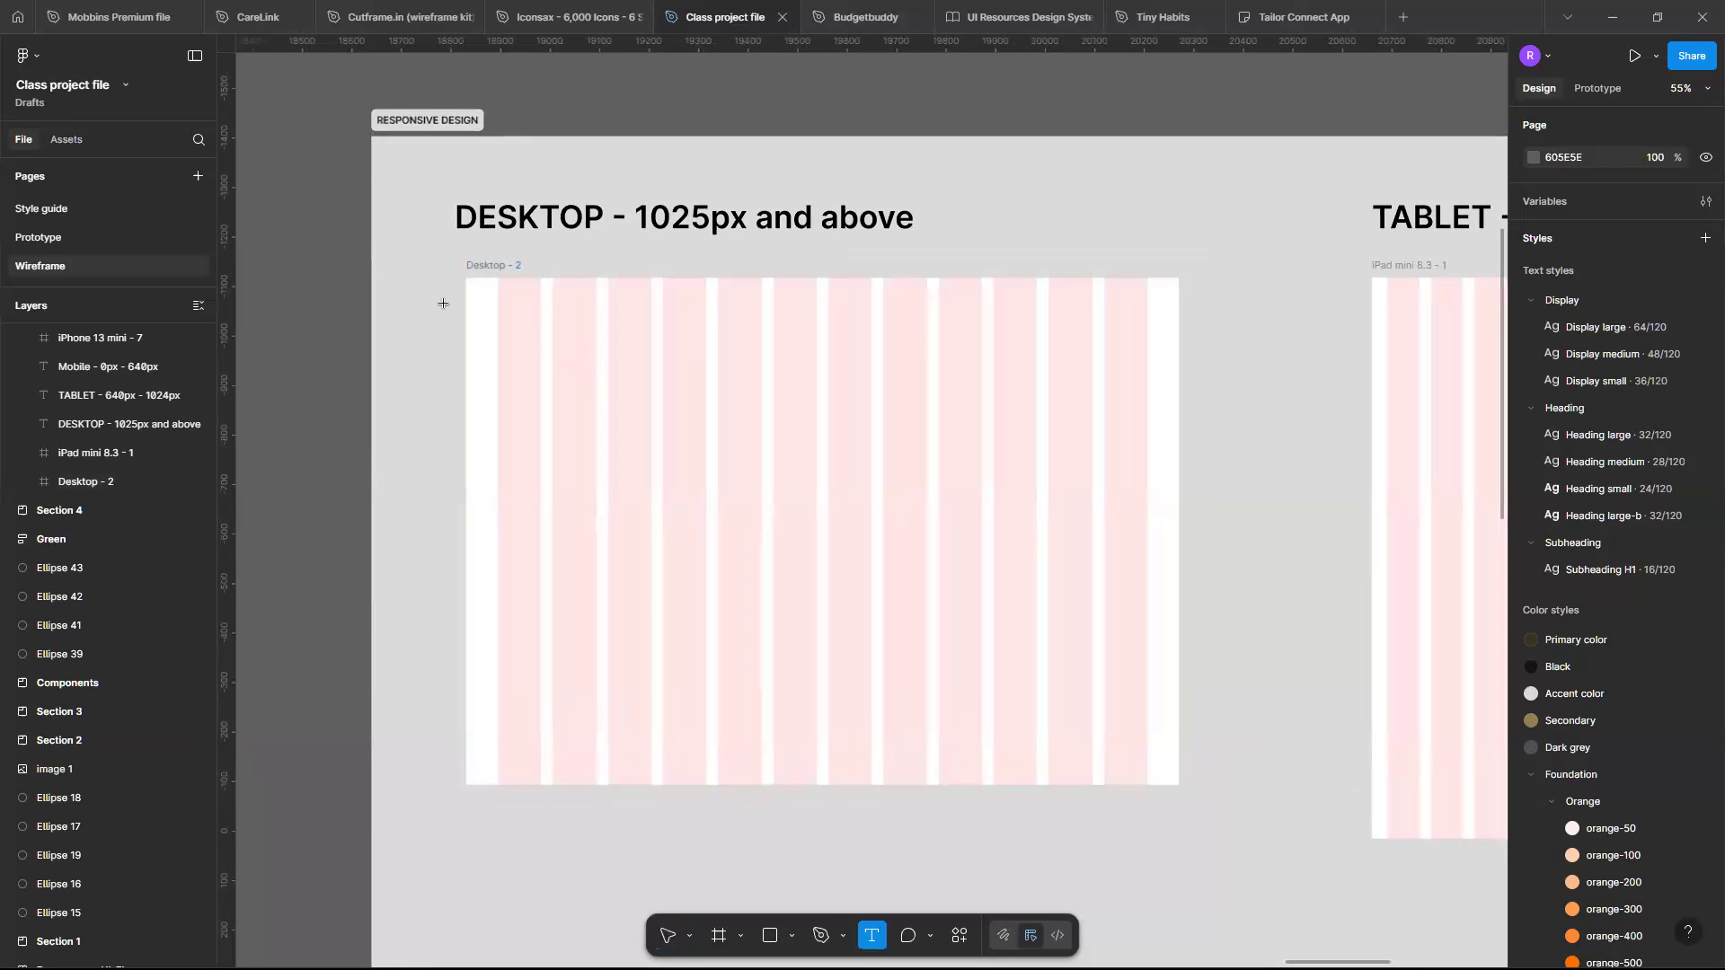
pyautogui.click(506, 309)
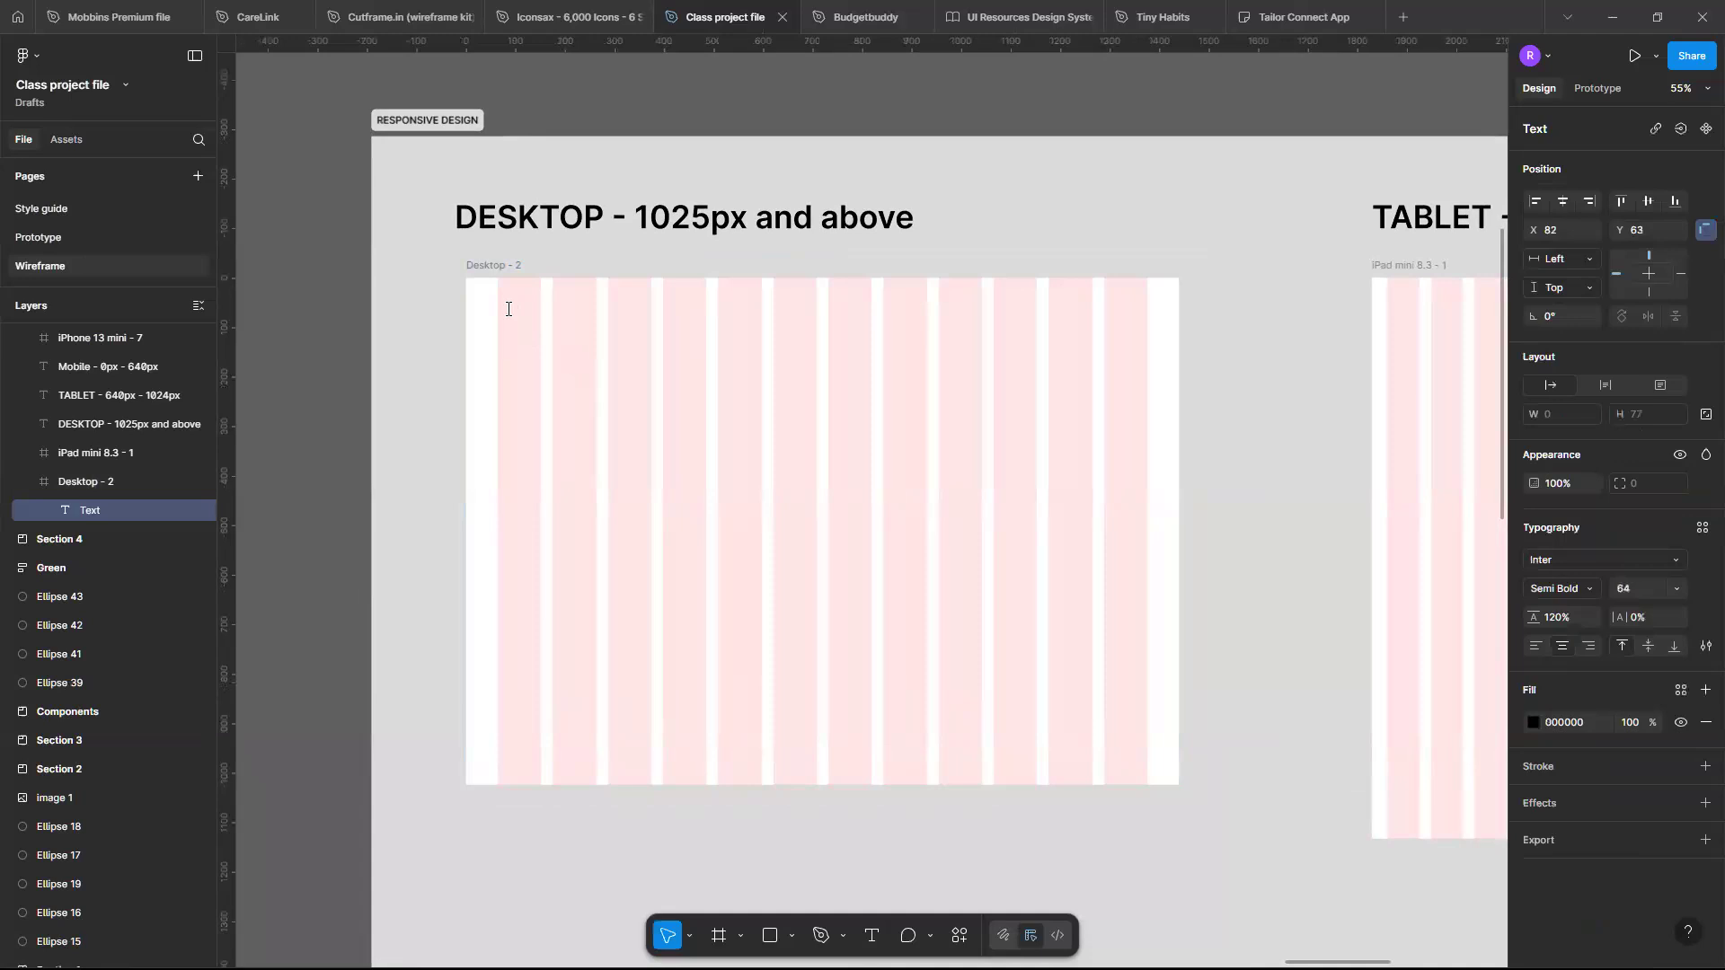
pyautogui.write('I')
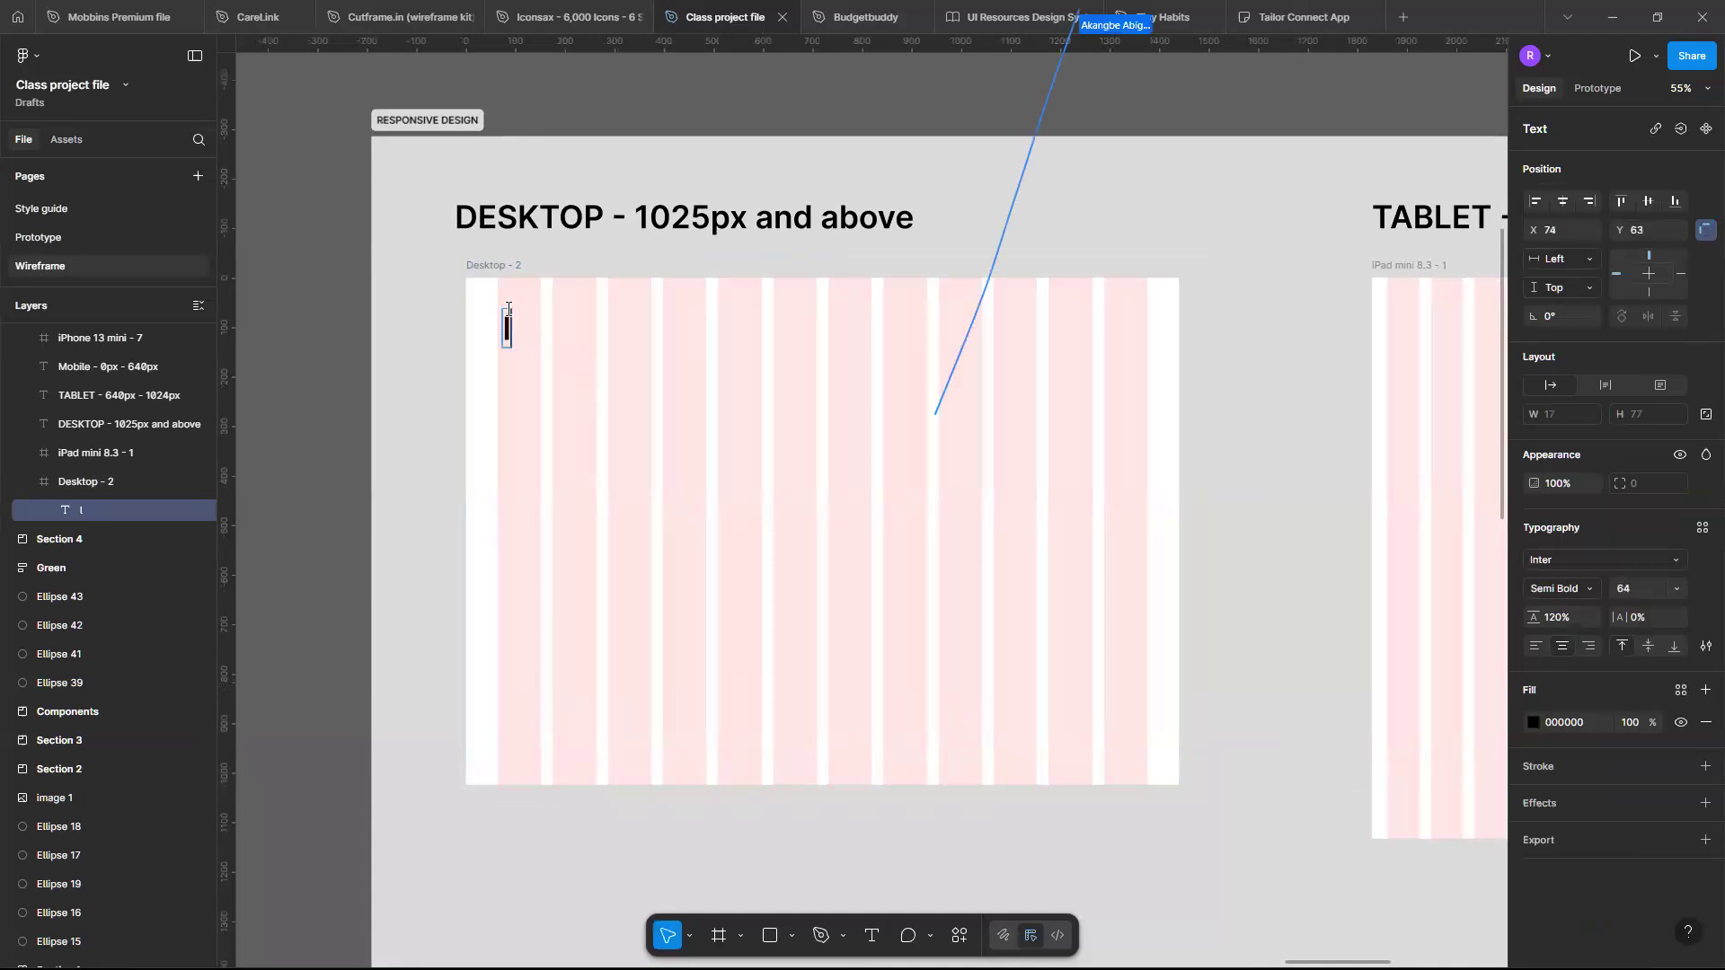
pyautogui.press('BackSpace')
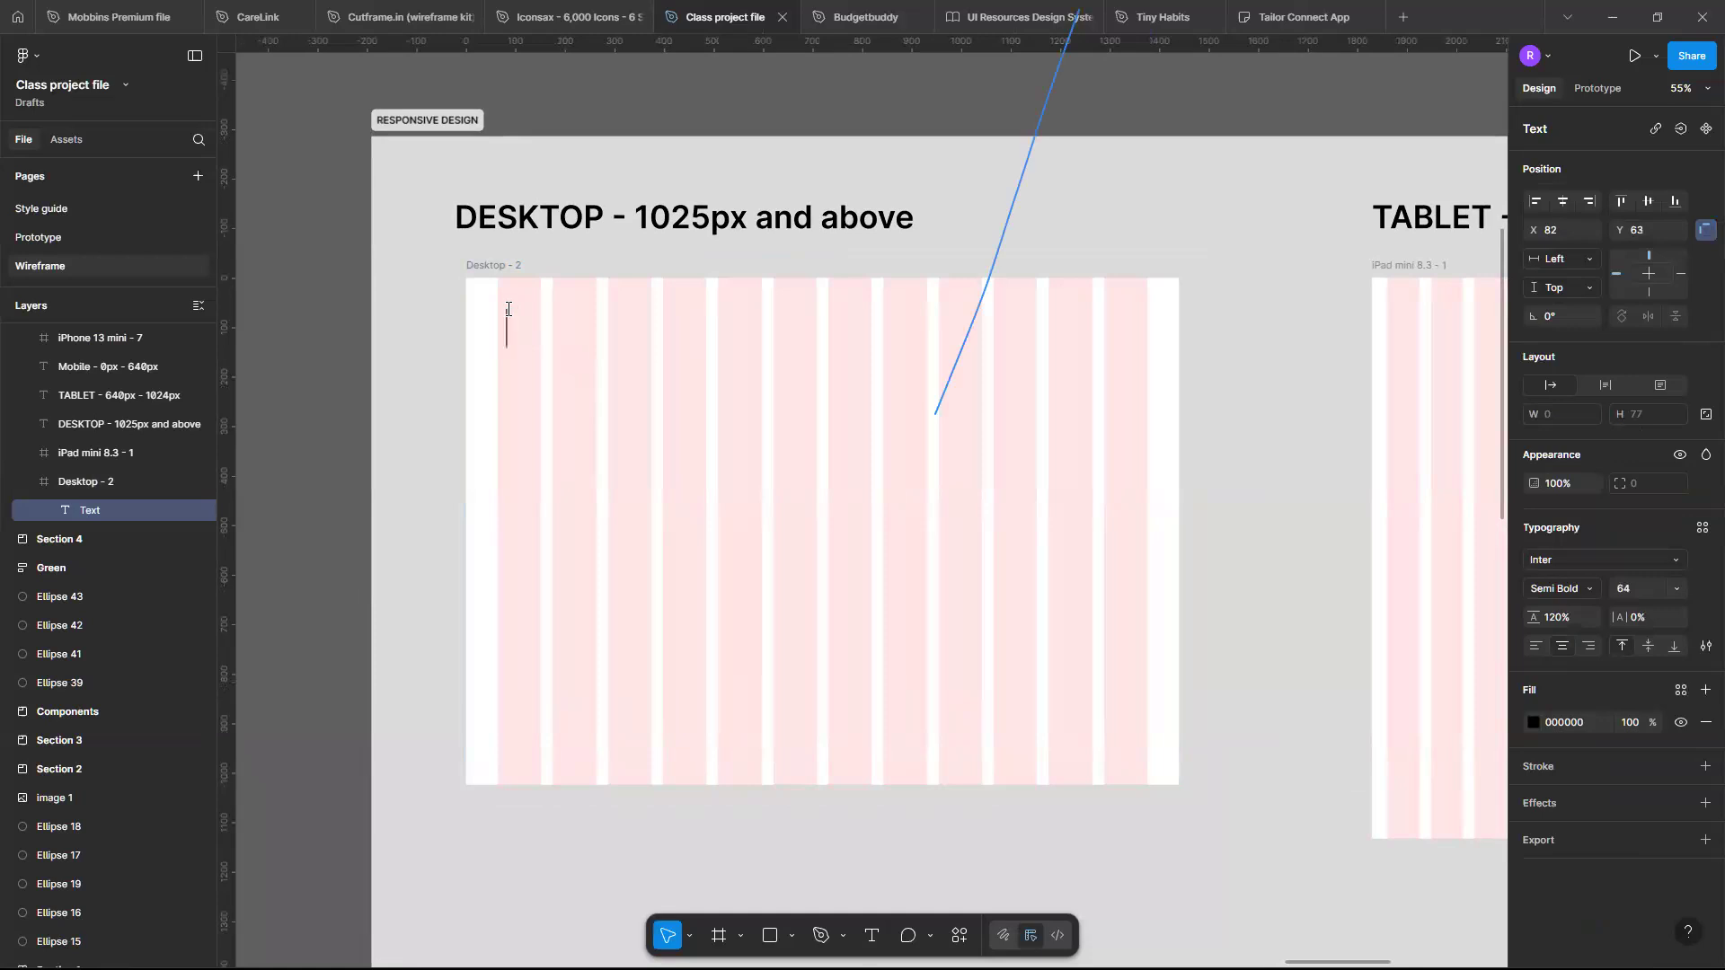
pyautogui.write('LOGOTYPE')
pyautogui.press('Escape')
# - Style the LOGOTYPE text in Bebas Neue at size 48, nudging it into place
pyautogui.moveTo(645, 335)
pyautogui.mouseDown()
pyautogui.moveTo(685, 340)
pyautogui.moveTo(641, 324)
pyautogui.mouseUp()
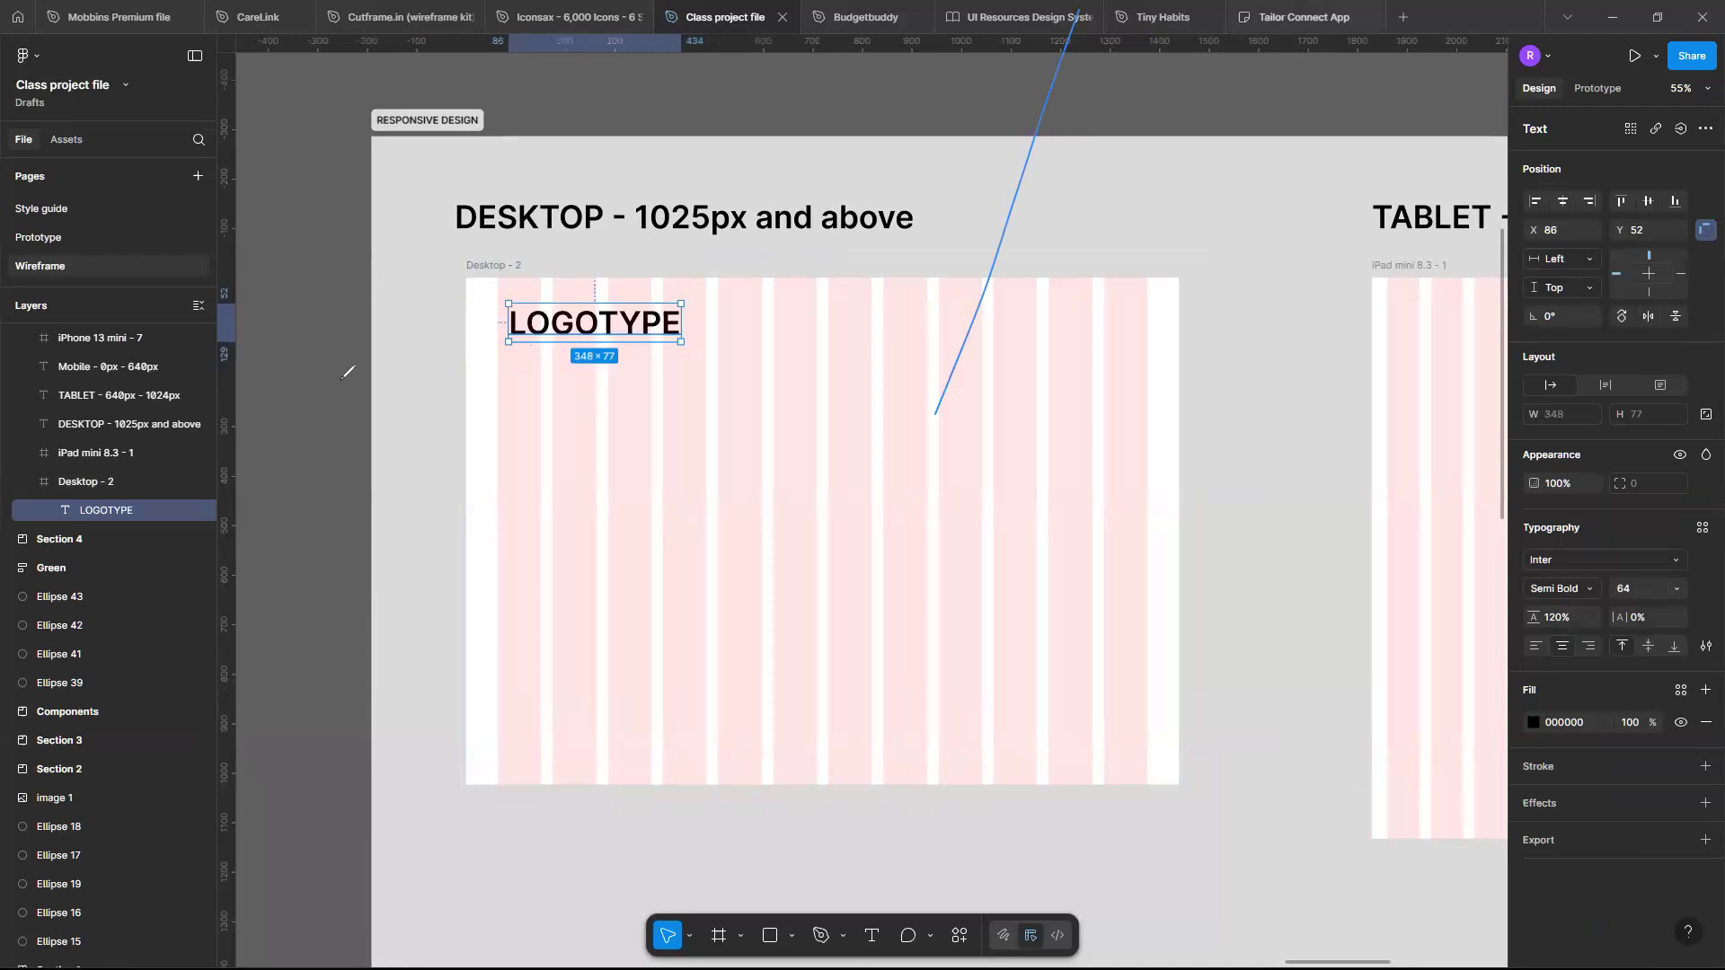
pyautogui.click(1019, 186)
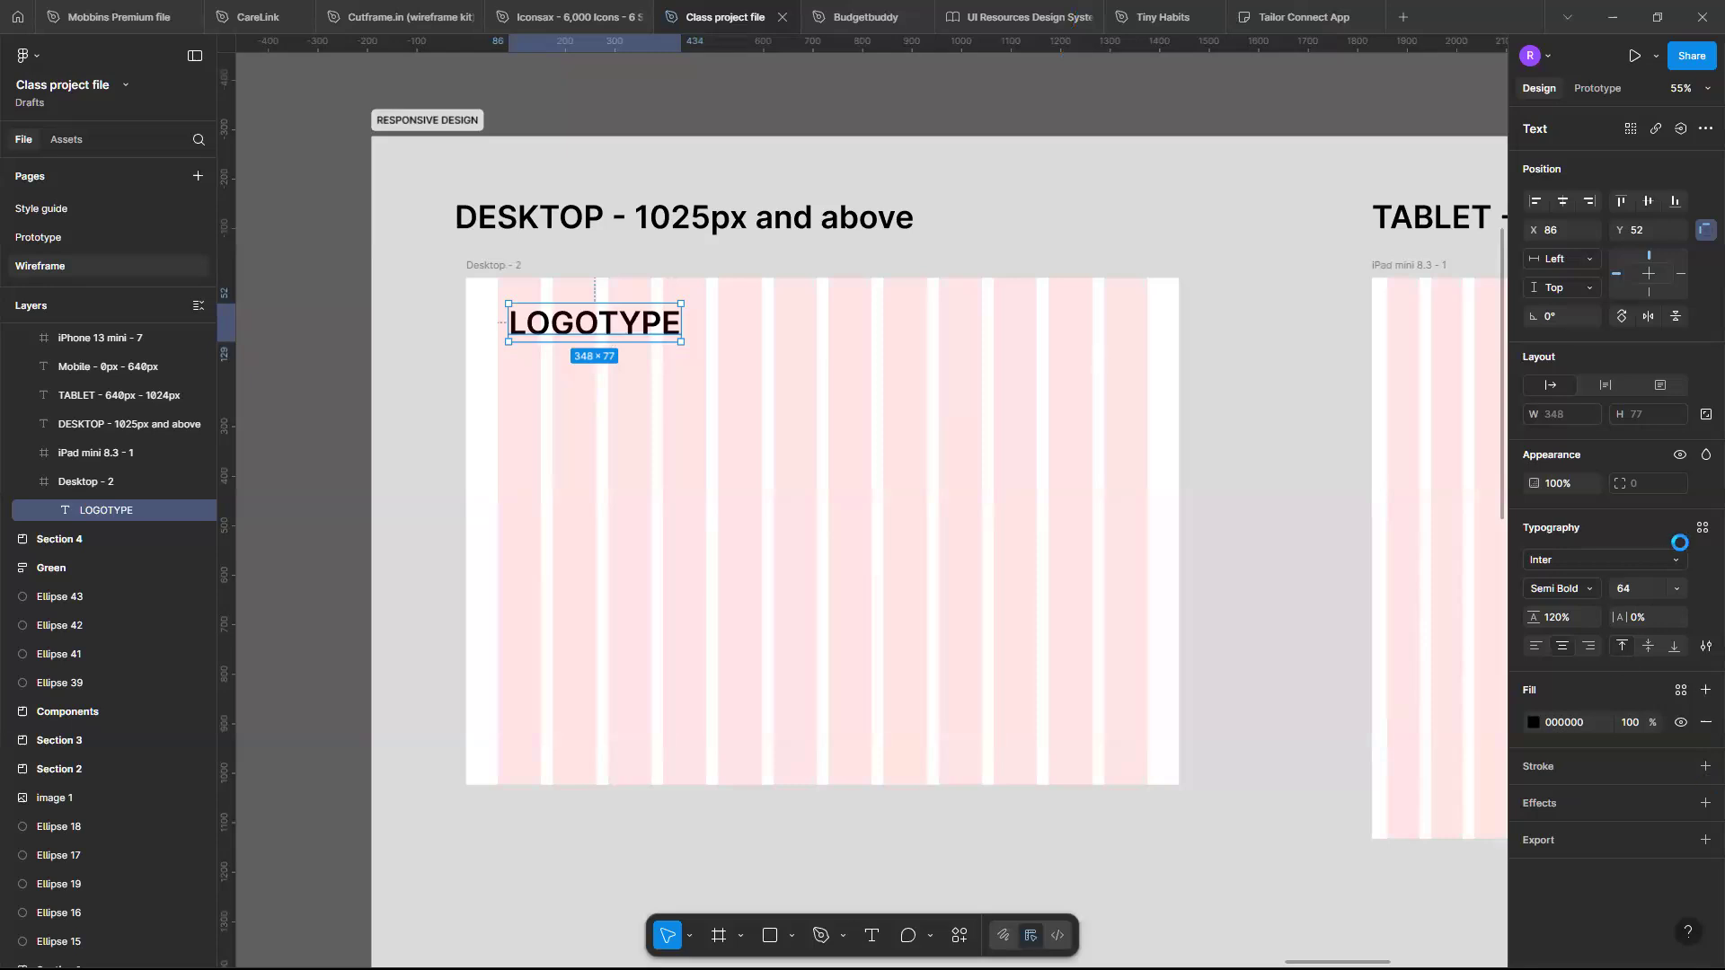
pyautogui.click(1674, 585)
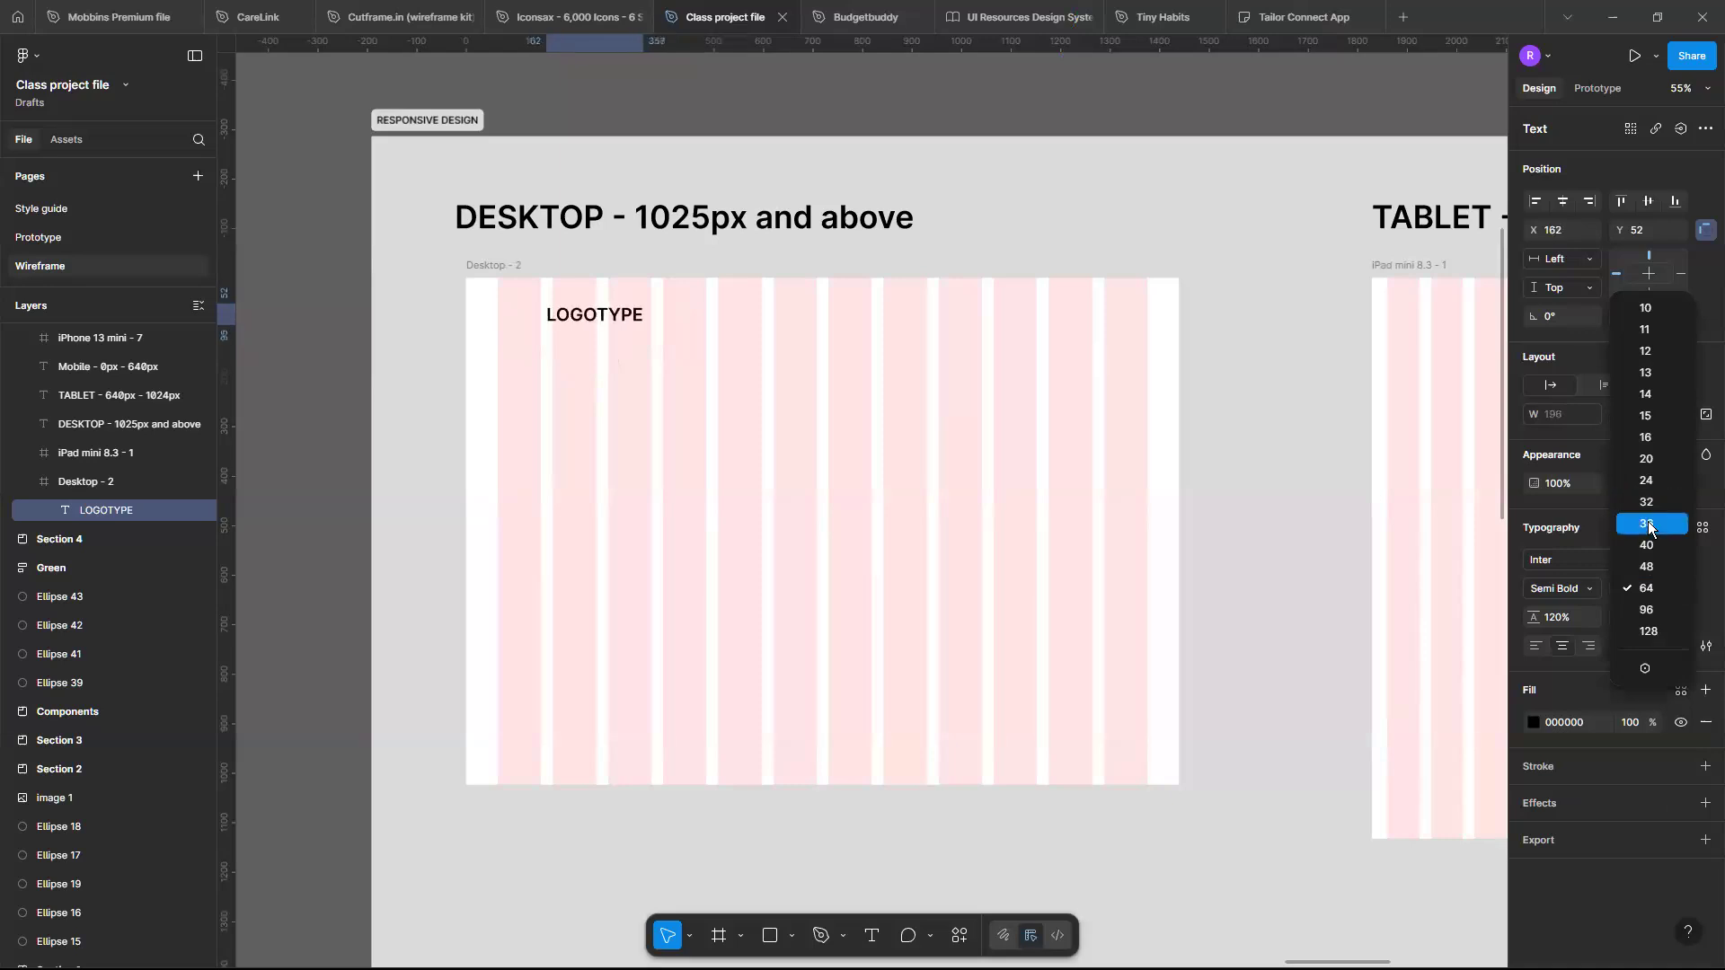
pyautogui.click(1648, 525)
pyautogui.click(1643, 562)
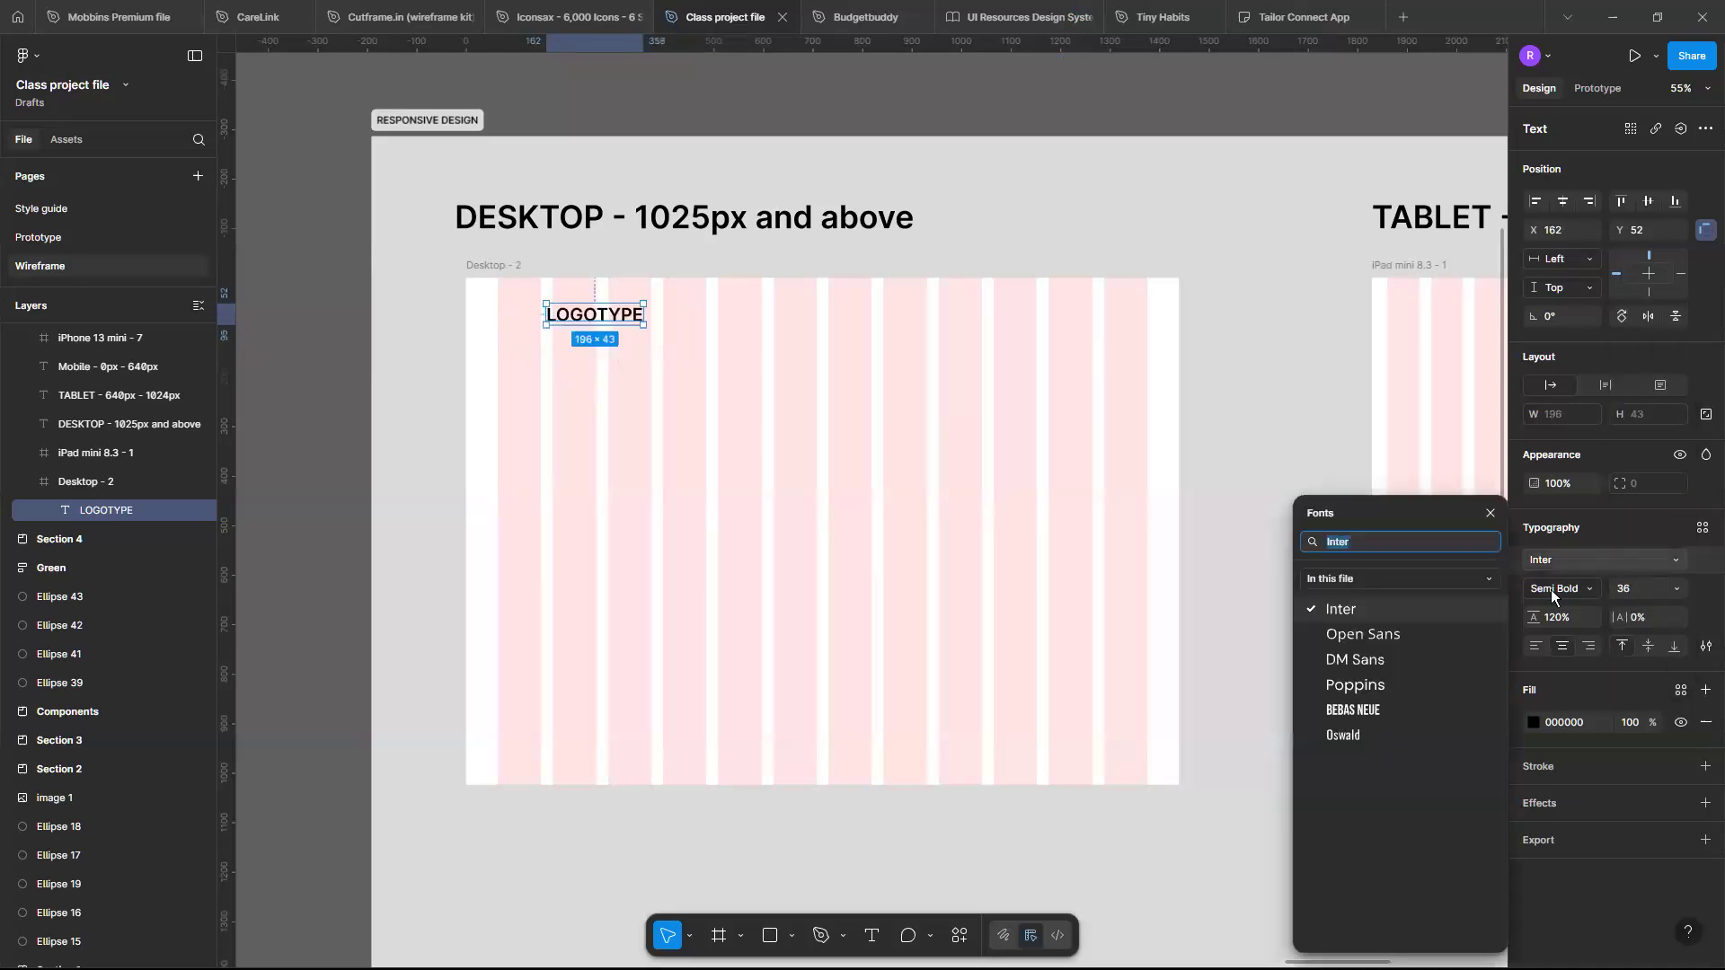
pyautogui.click(1372, 711)
pyautogui.scroll(2, 705, 295)
pyautogui.hscroll(-2, 705, 295)
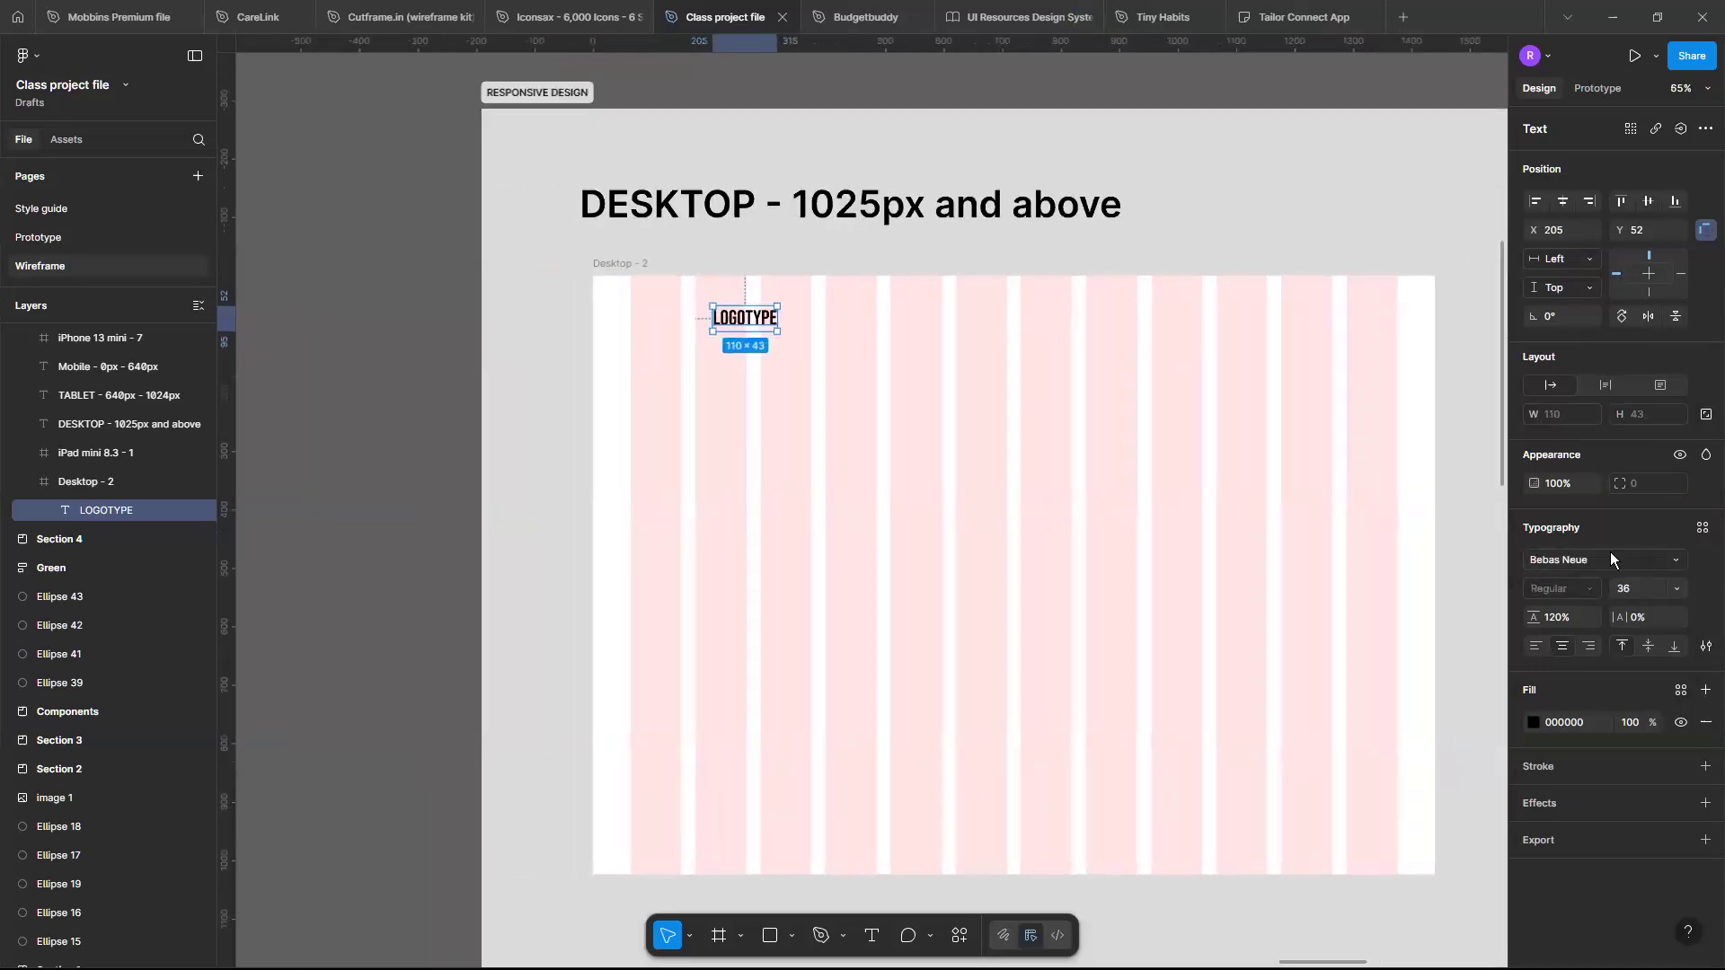
pyautogui.click(1677, 590)
pyautogui.click(1652, 631)
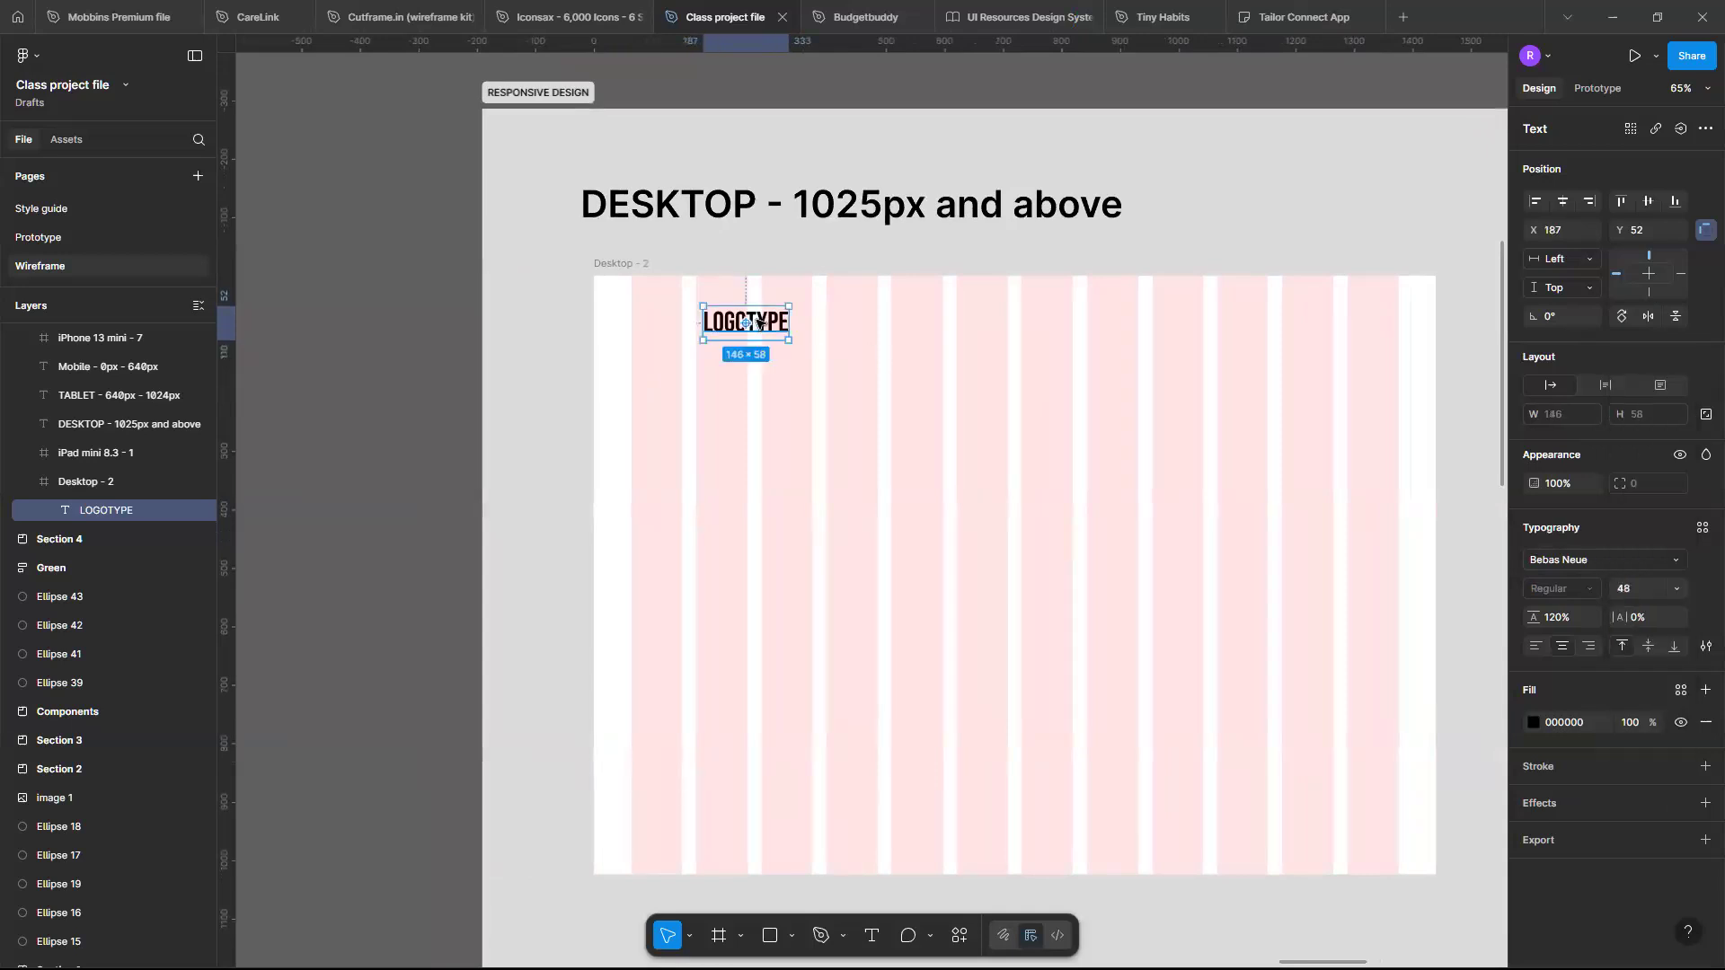
# - Duplicate the logotype to the frame's upper right and change the copy's text to BUTTON
pyautogui.moveTo(759, 324); pyautogui.dragTo(1164, 323)
pyautogui.scroll(-1, 682, 316)
pyautogui.doubleClick(1163, 324)
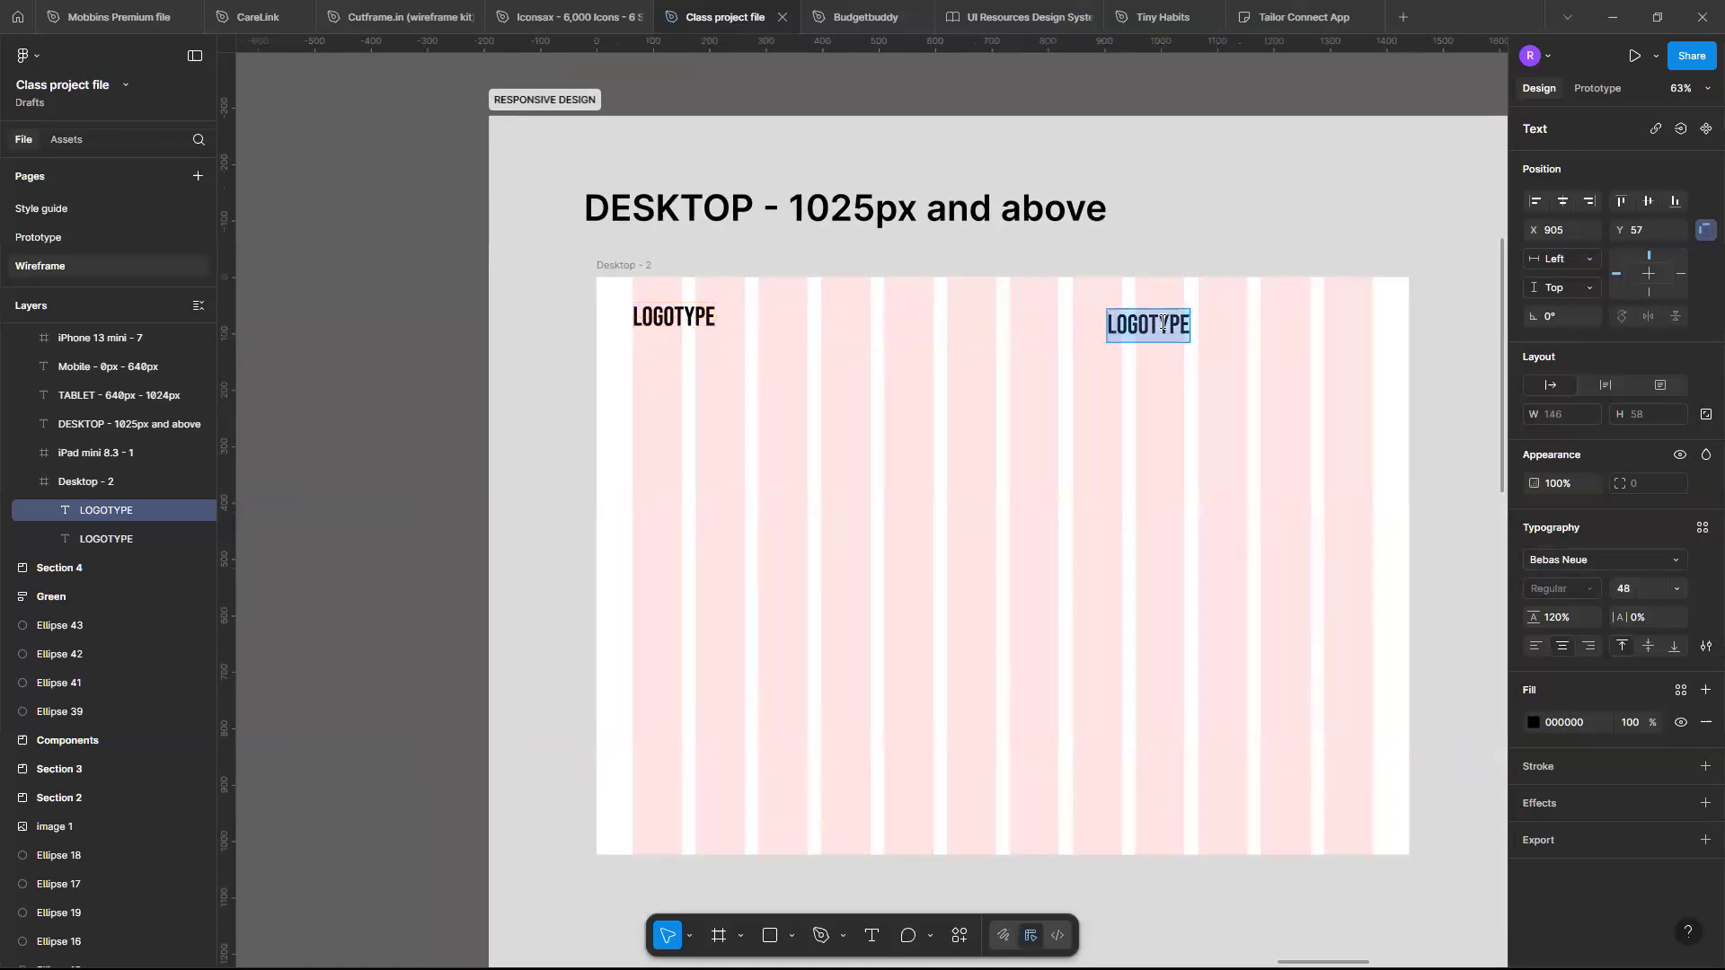
pyautogui.write('B')
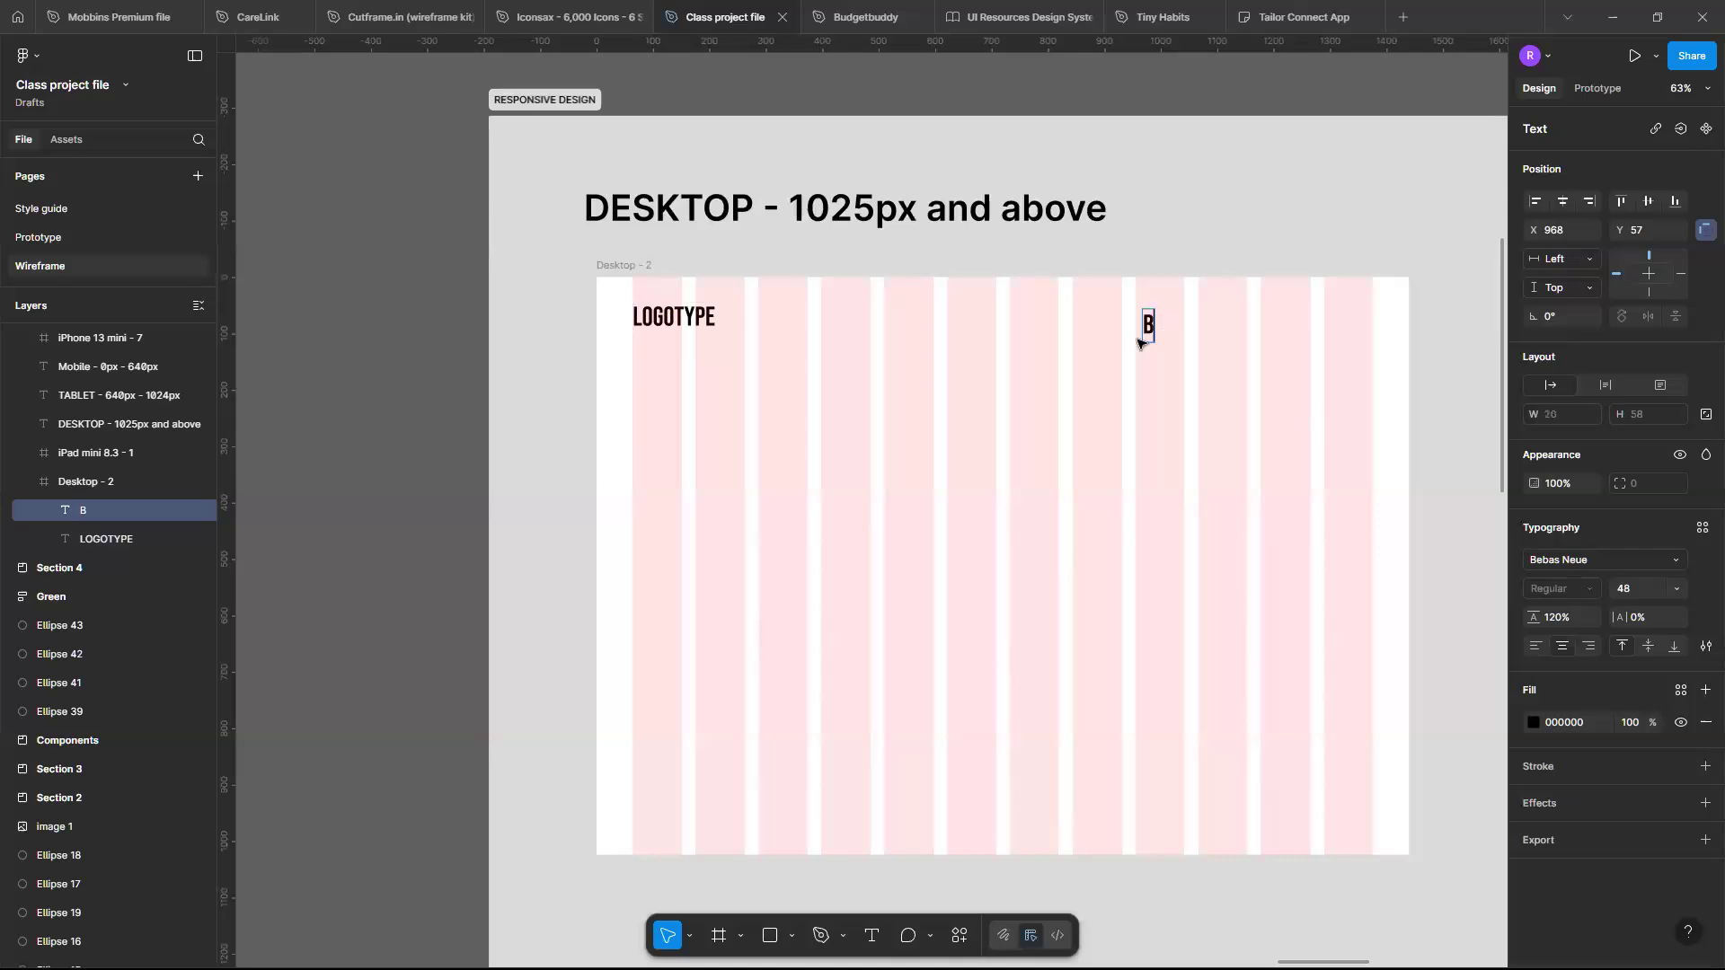
pyautogui.write('UTTON')
pyautogui.press('Escape')
# - Duplicate the BUTTON text twice so three BUTTON labels sit in a row across the header
pyautogui.moveTo(1149, 328); pyautogui.dragTo(1235, 326)
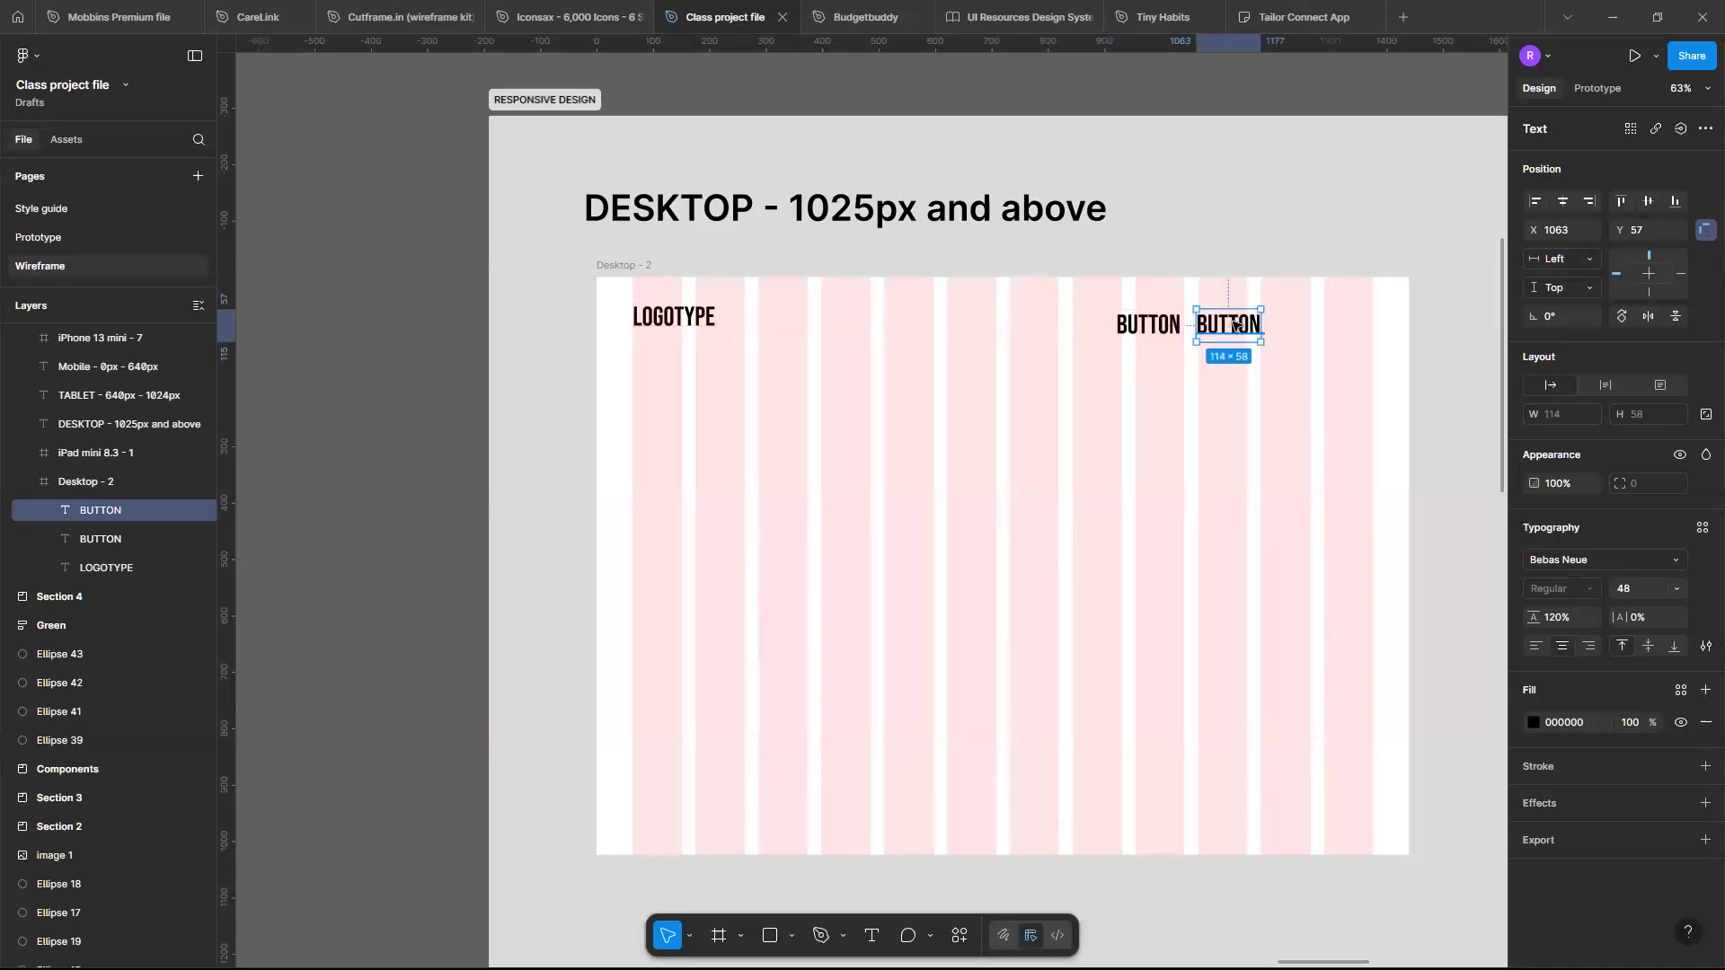
pyautogui.doubleClick(1250, 325)
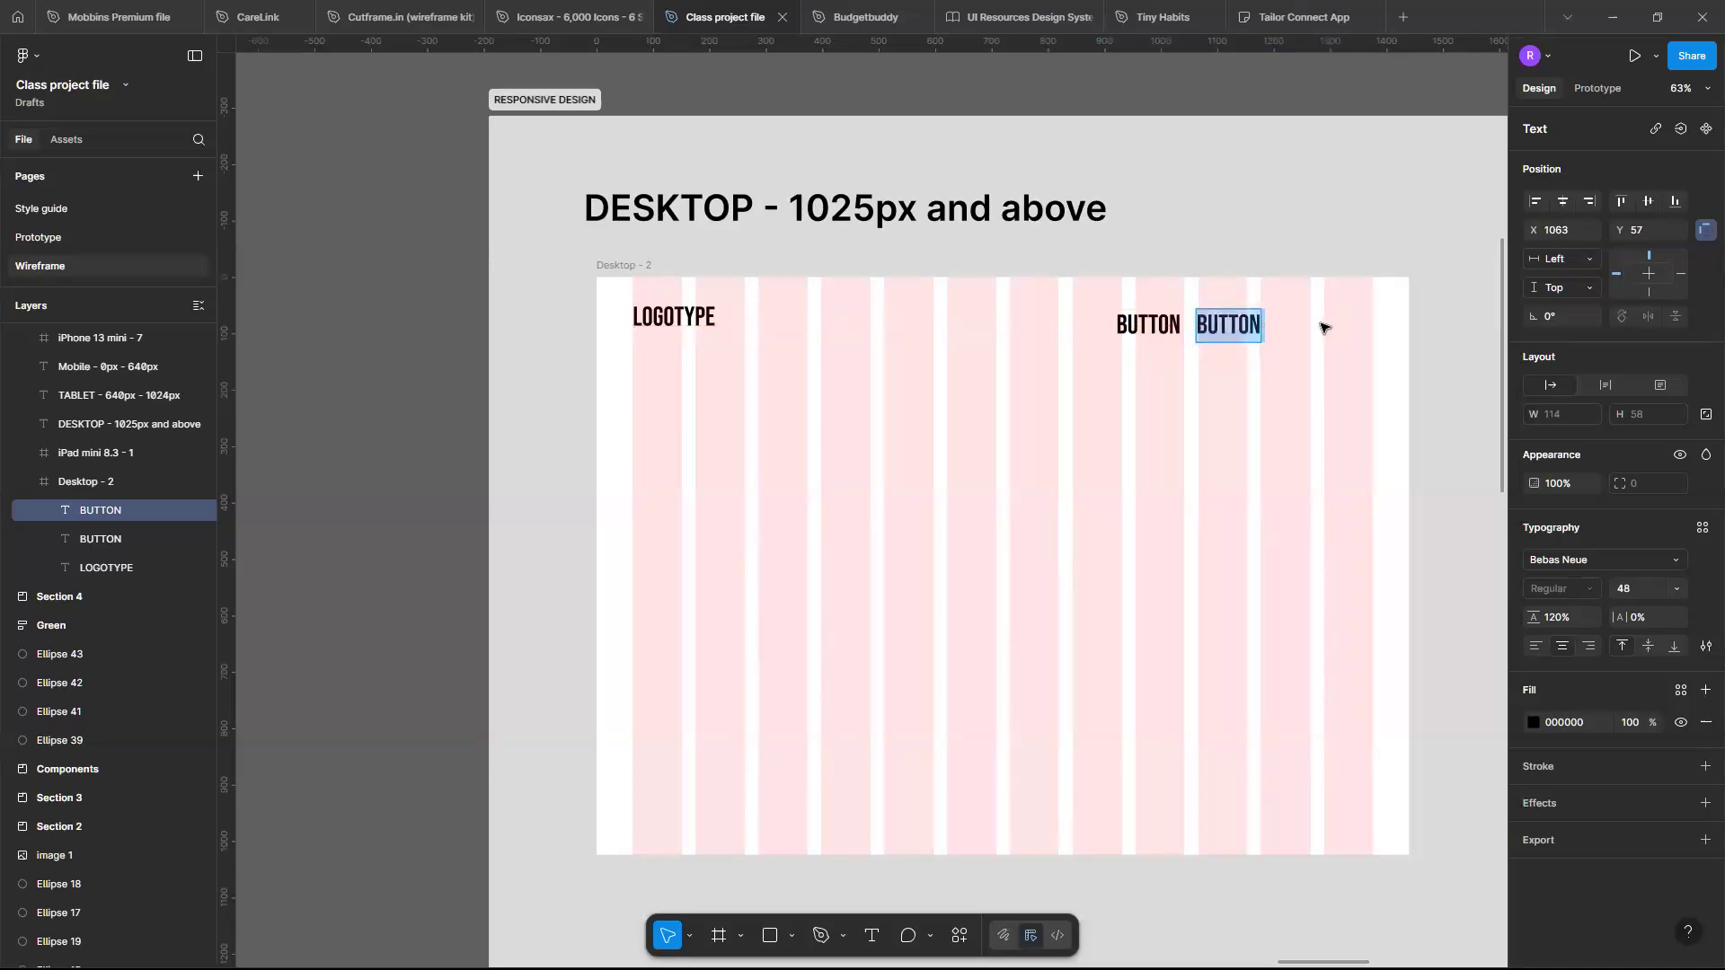
pyautogui.press('Escape')
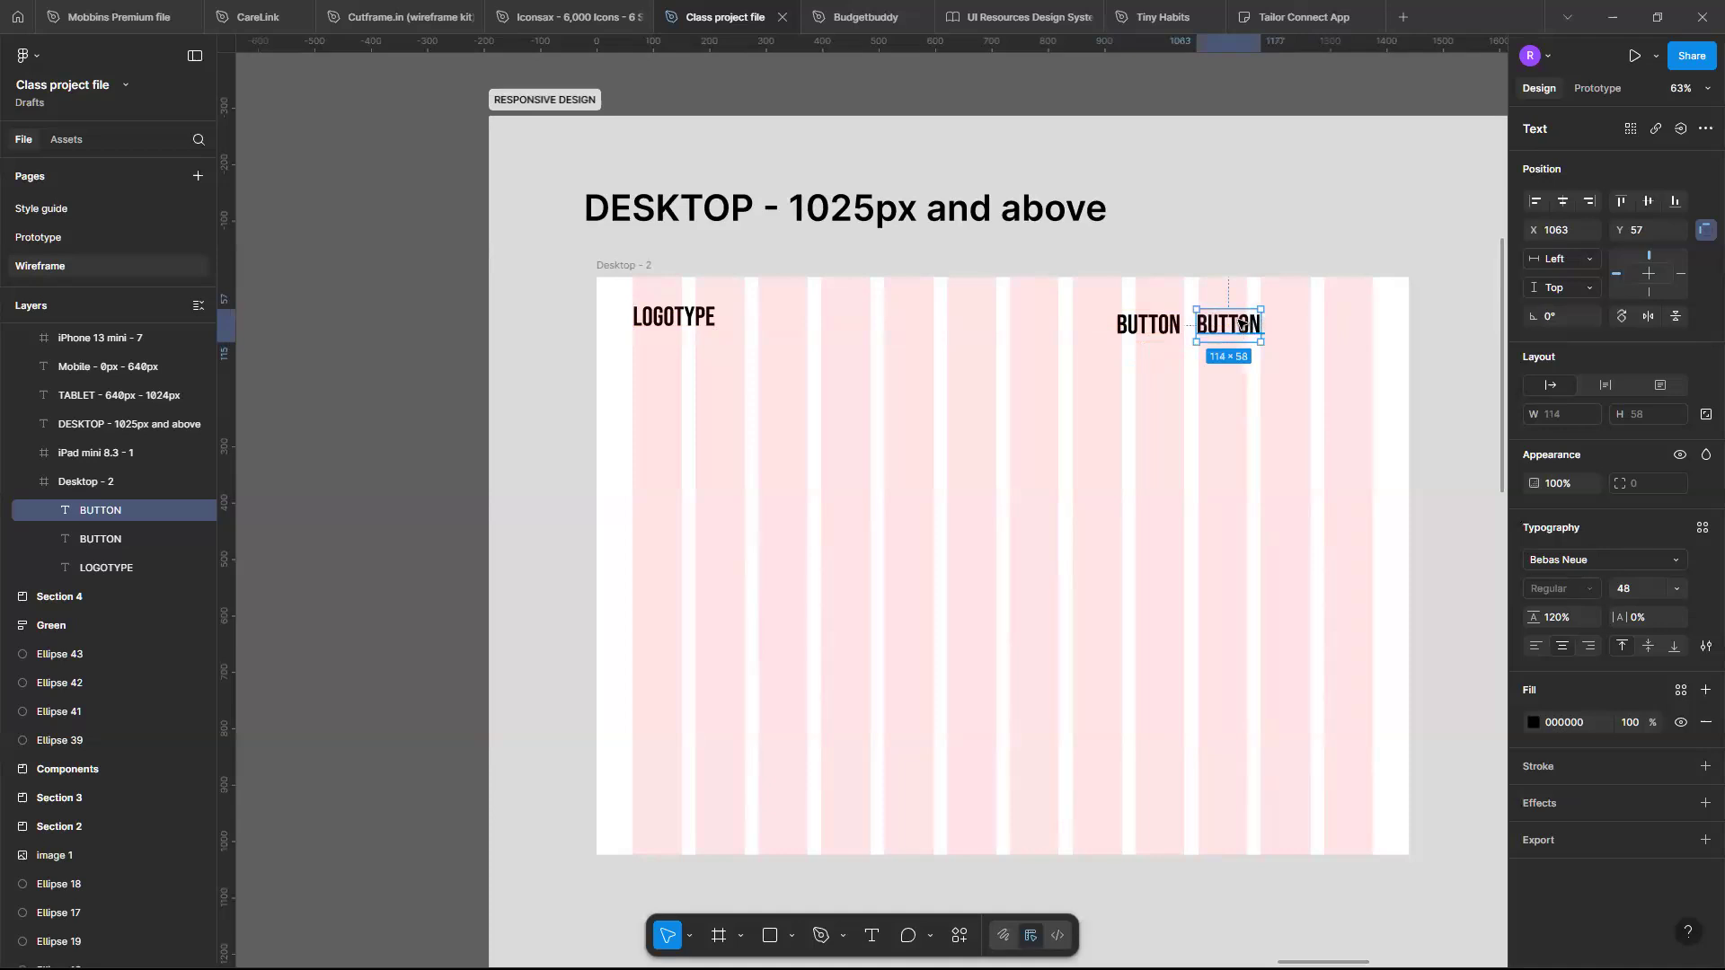
pyautogui.hotkey('ctrl', 'd')
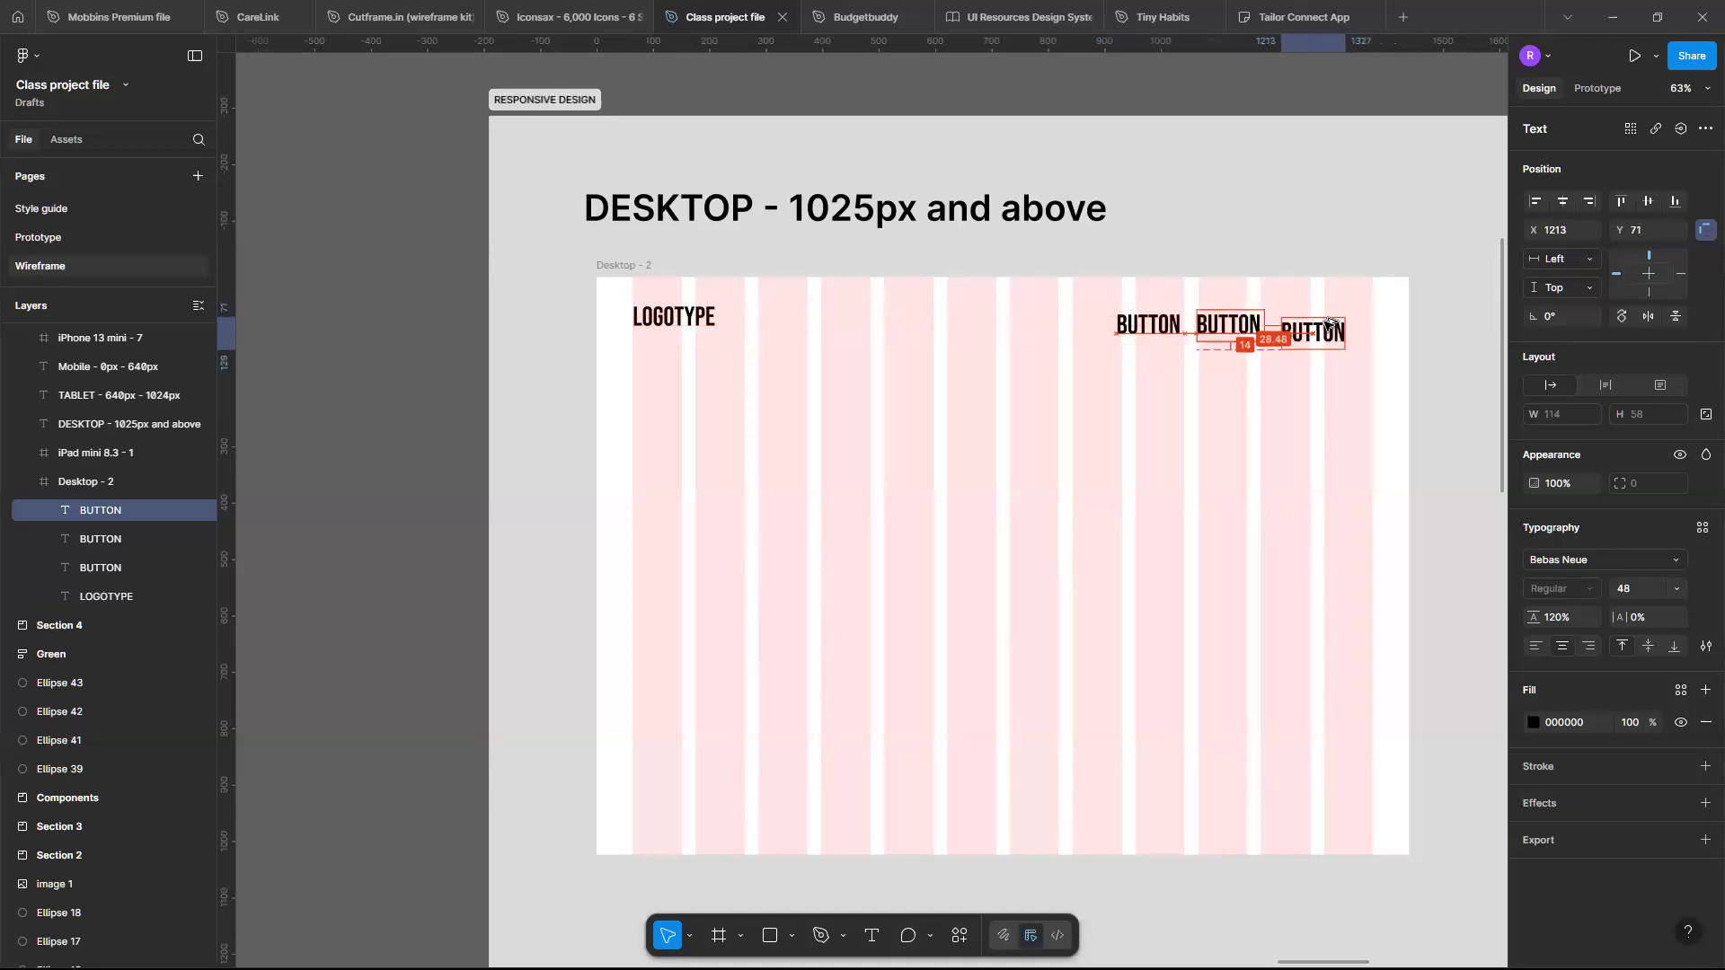
pyautogui.press('Up')
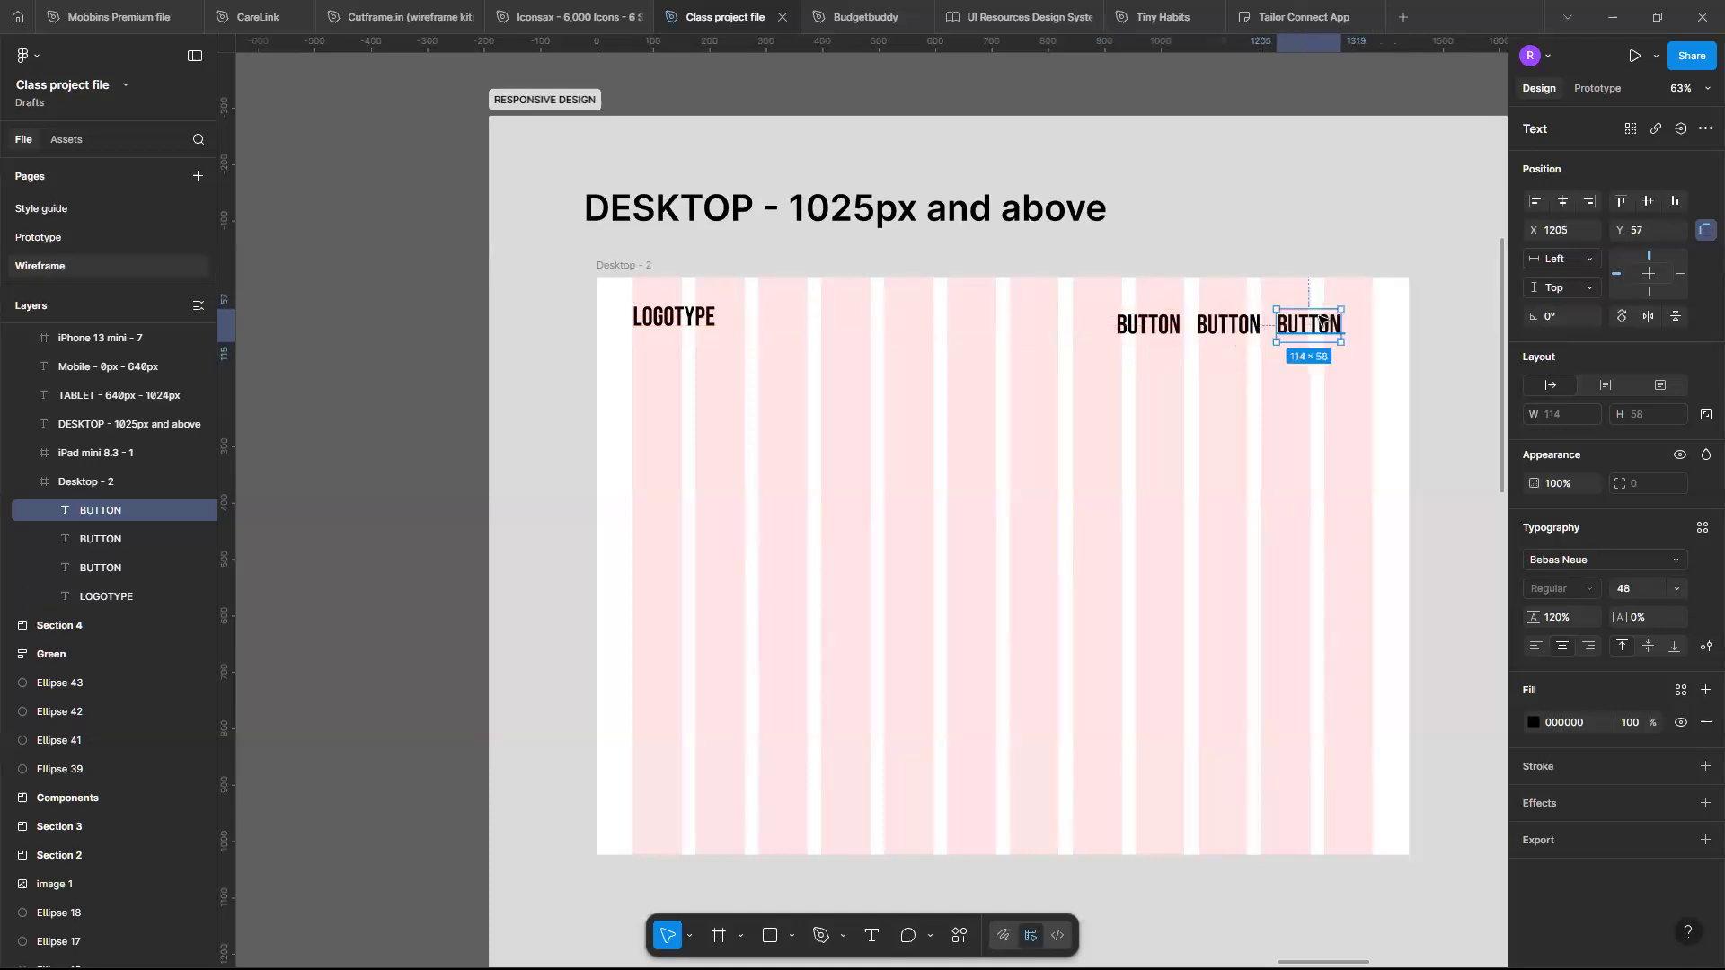
# - Wrap the rightmost BUTTON in an auto layout frame and give the frame a black 000000 fill
pyautogui.scroll(1, 1324, 316)
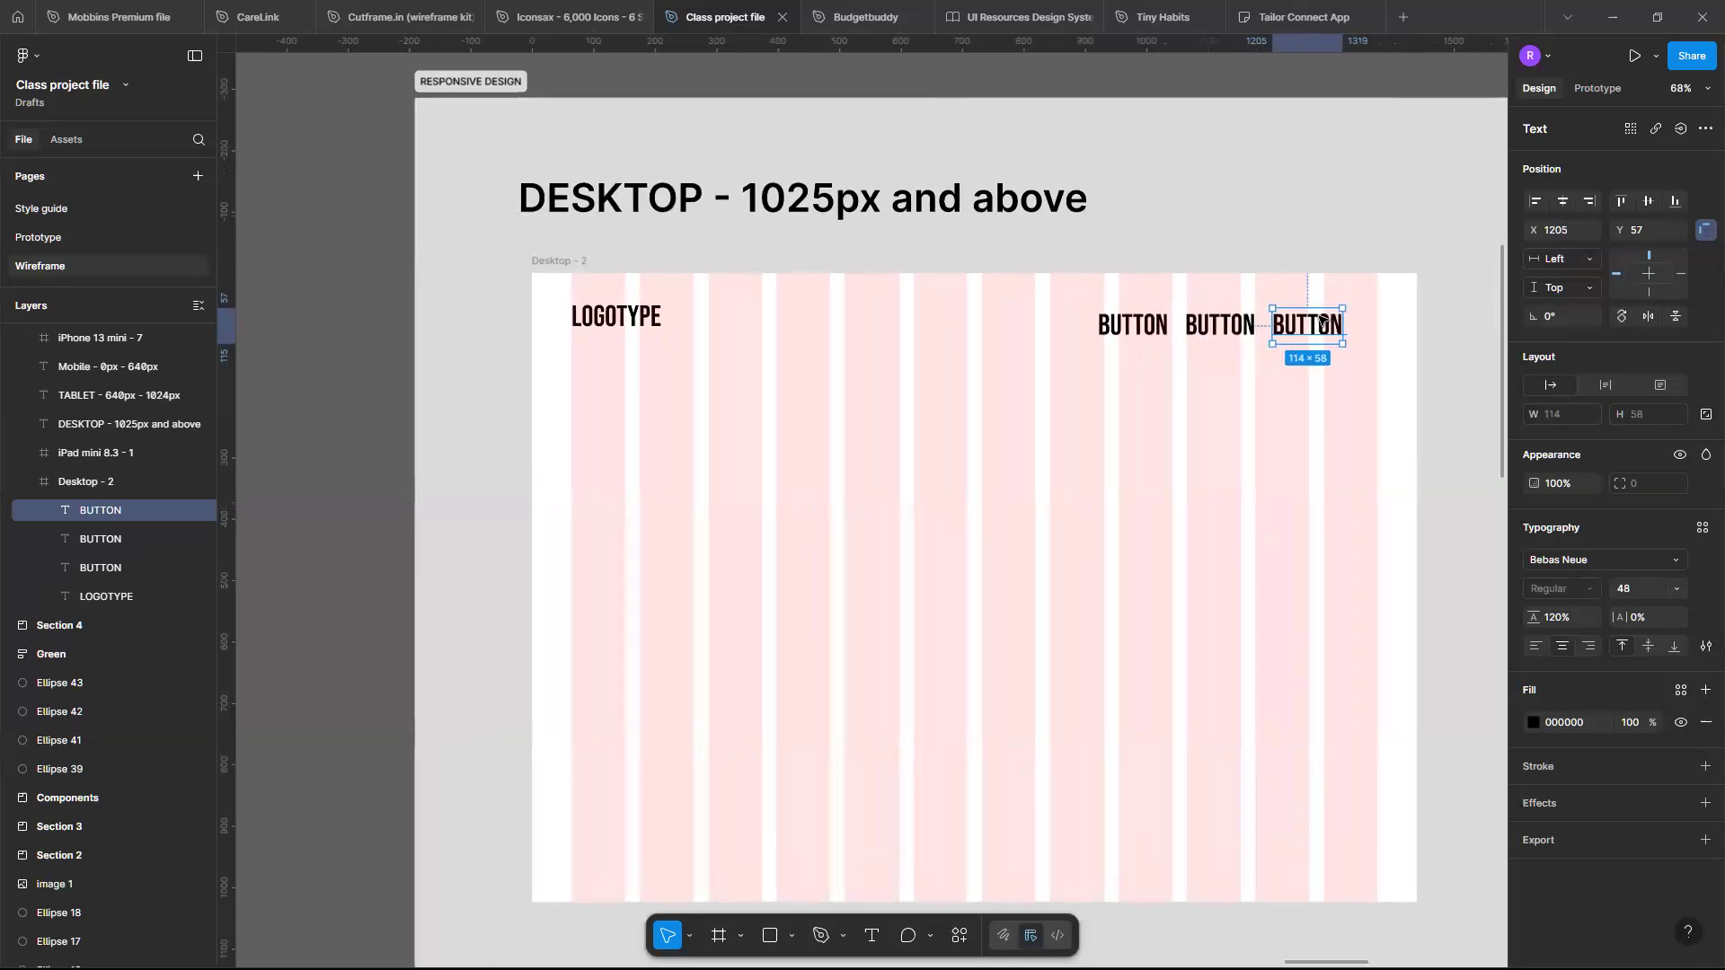
pyautogui.hotkey('shift', 'a')
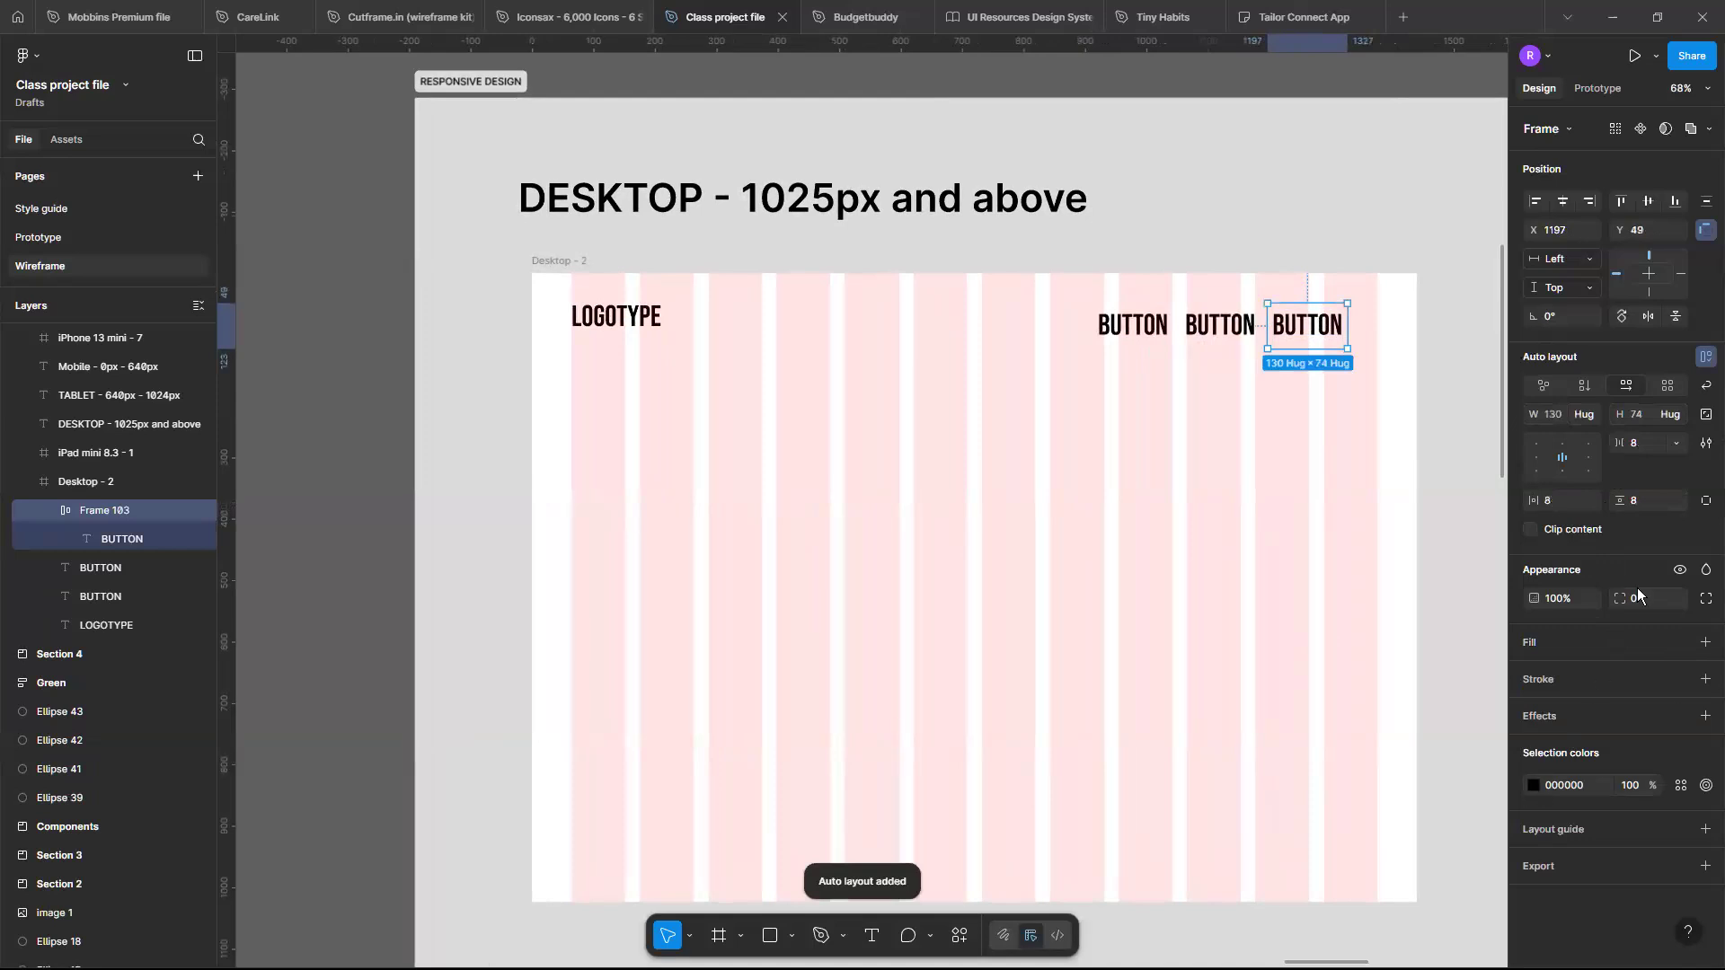
pyautogui.click(1705, 642)
pyautogui.moveTo(1408, 623); pyautogui.dragTo(1307, 813)
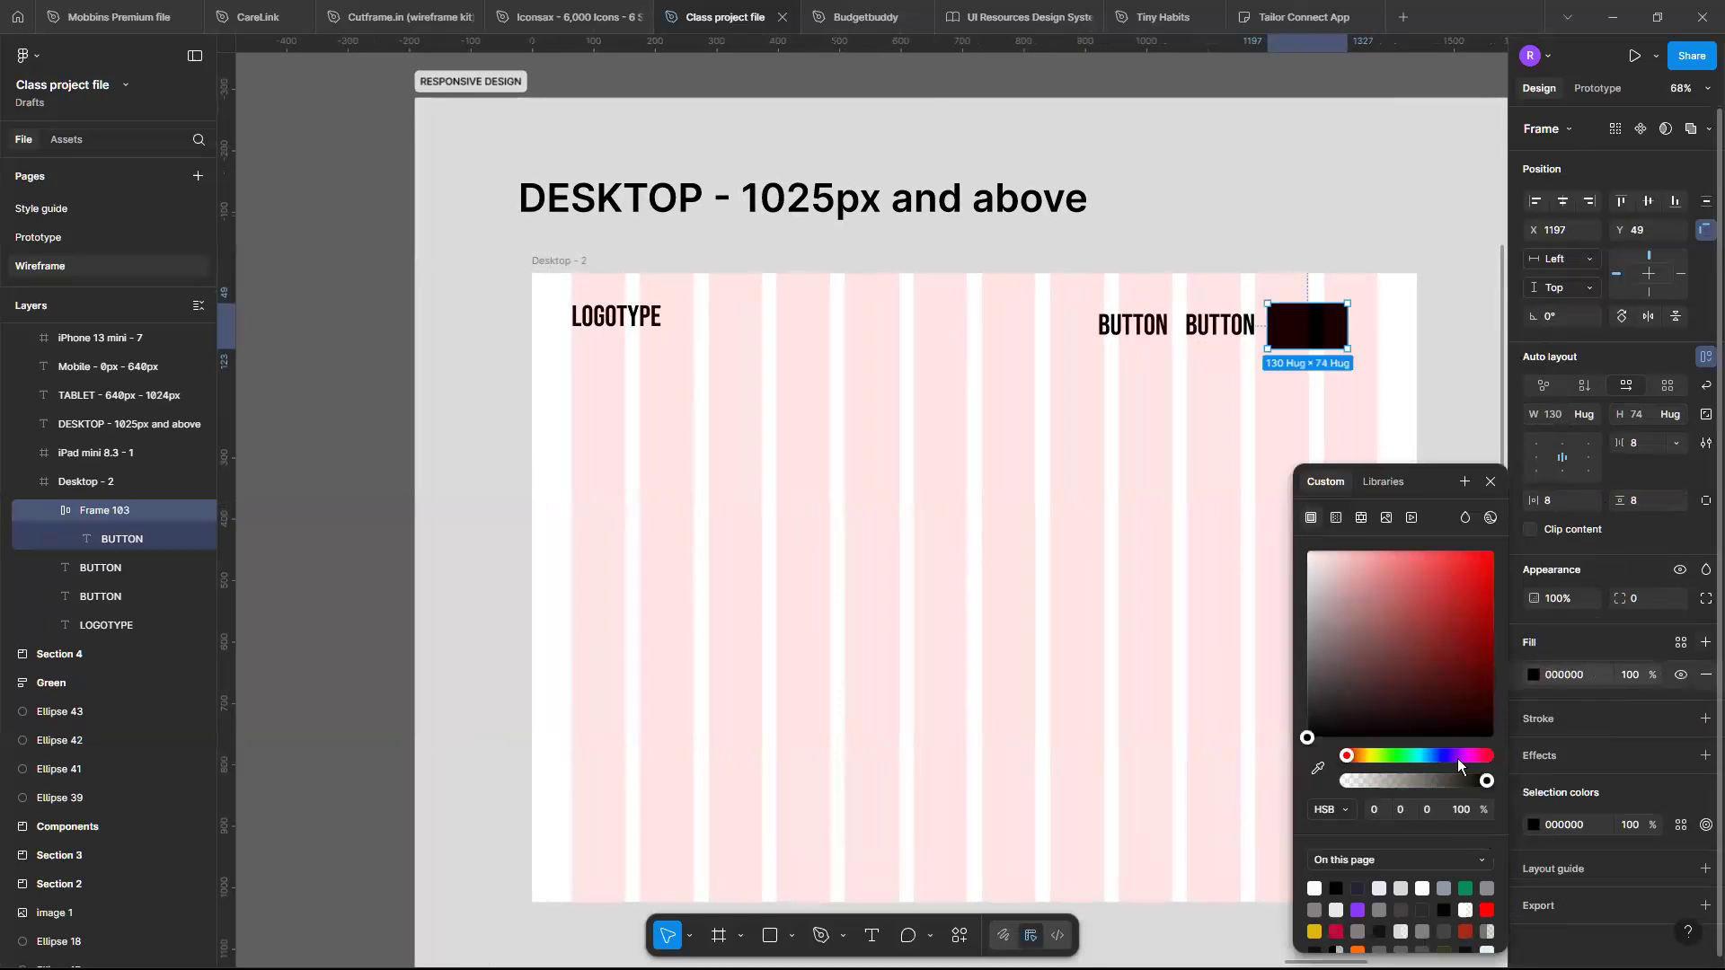
pyautogui.hotkey('ctrl', 'z')
pyautogui.hotkey('ctrl', 'z')
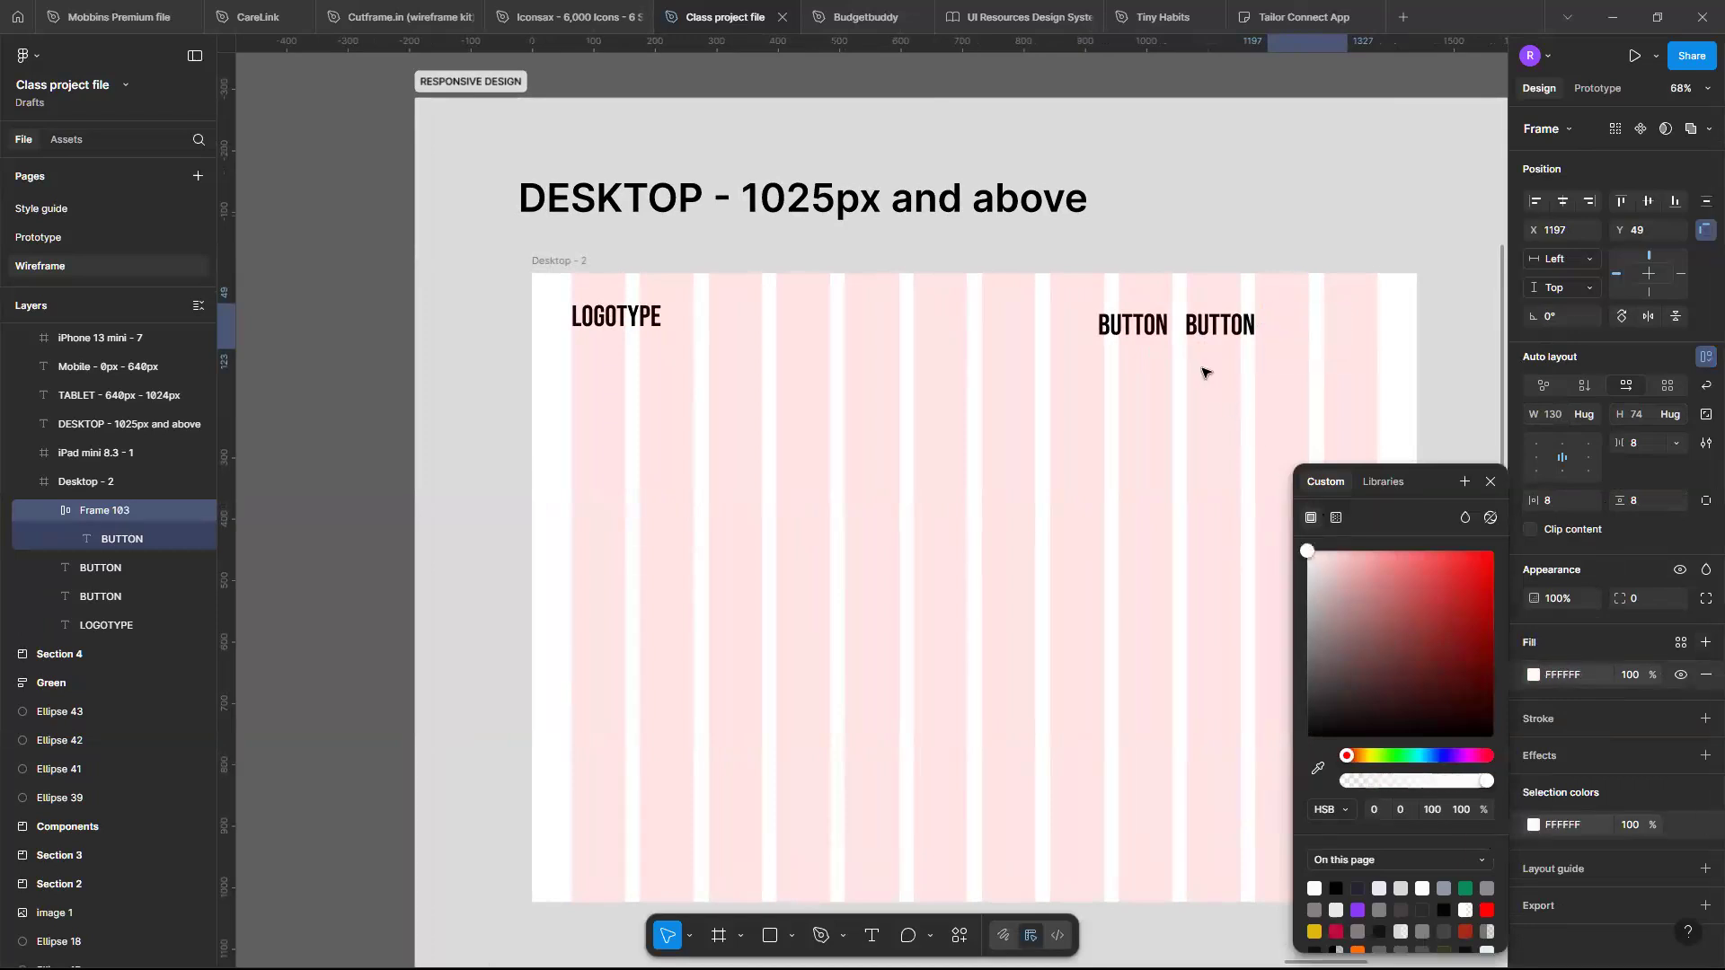
pyautogui.hotkey('ctrl', 'shift', 'z')
pyautogui.hotkey('ctrl', 'shift', 'z')
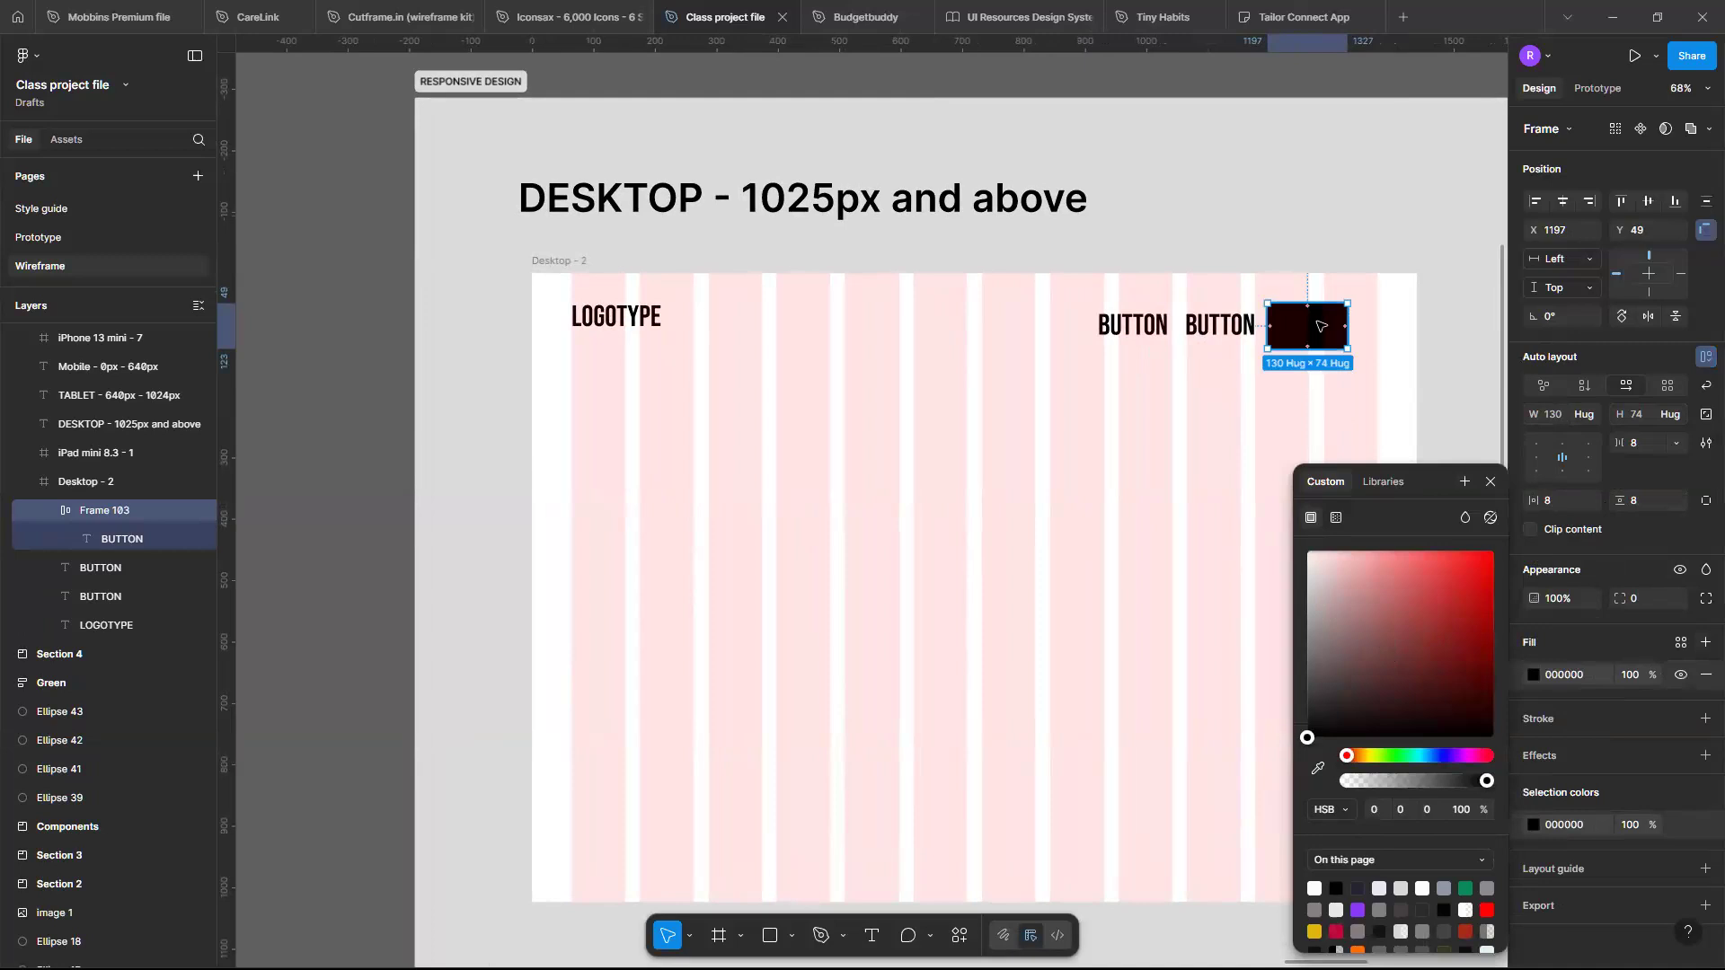
# - Change the rightmost BUTTON text colour to white FFFFFF
pyautogui.doubleClick(1319, 326)
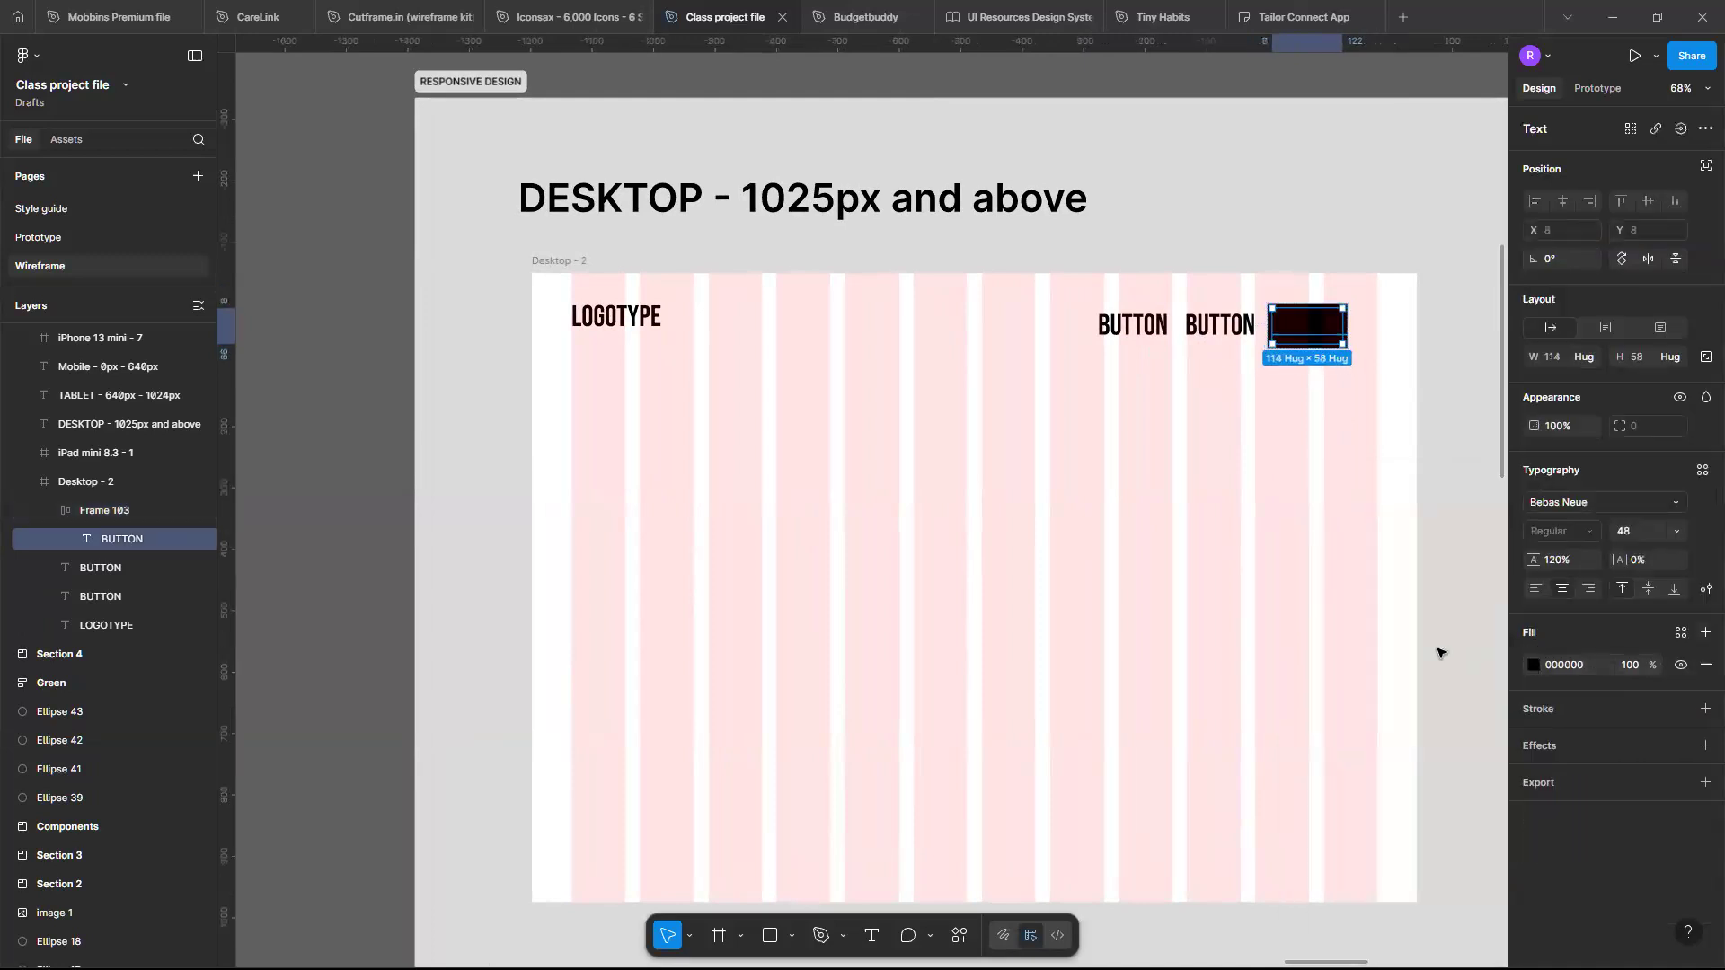
pyautogui.click(1534, 665)
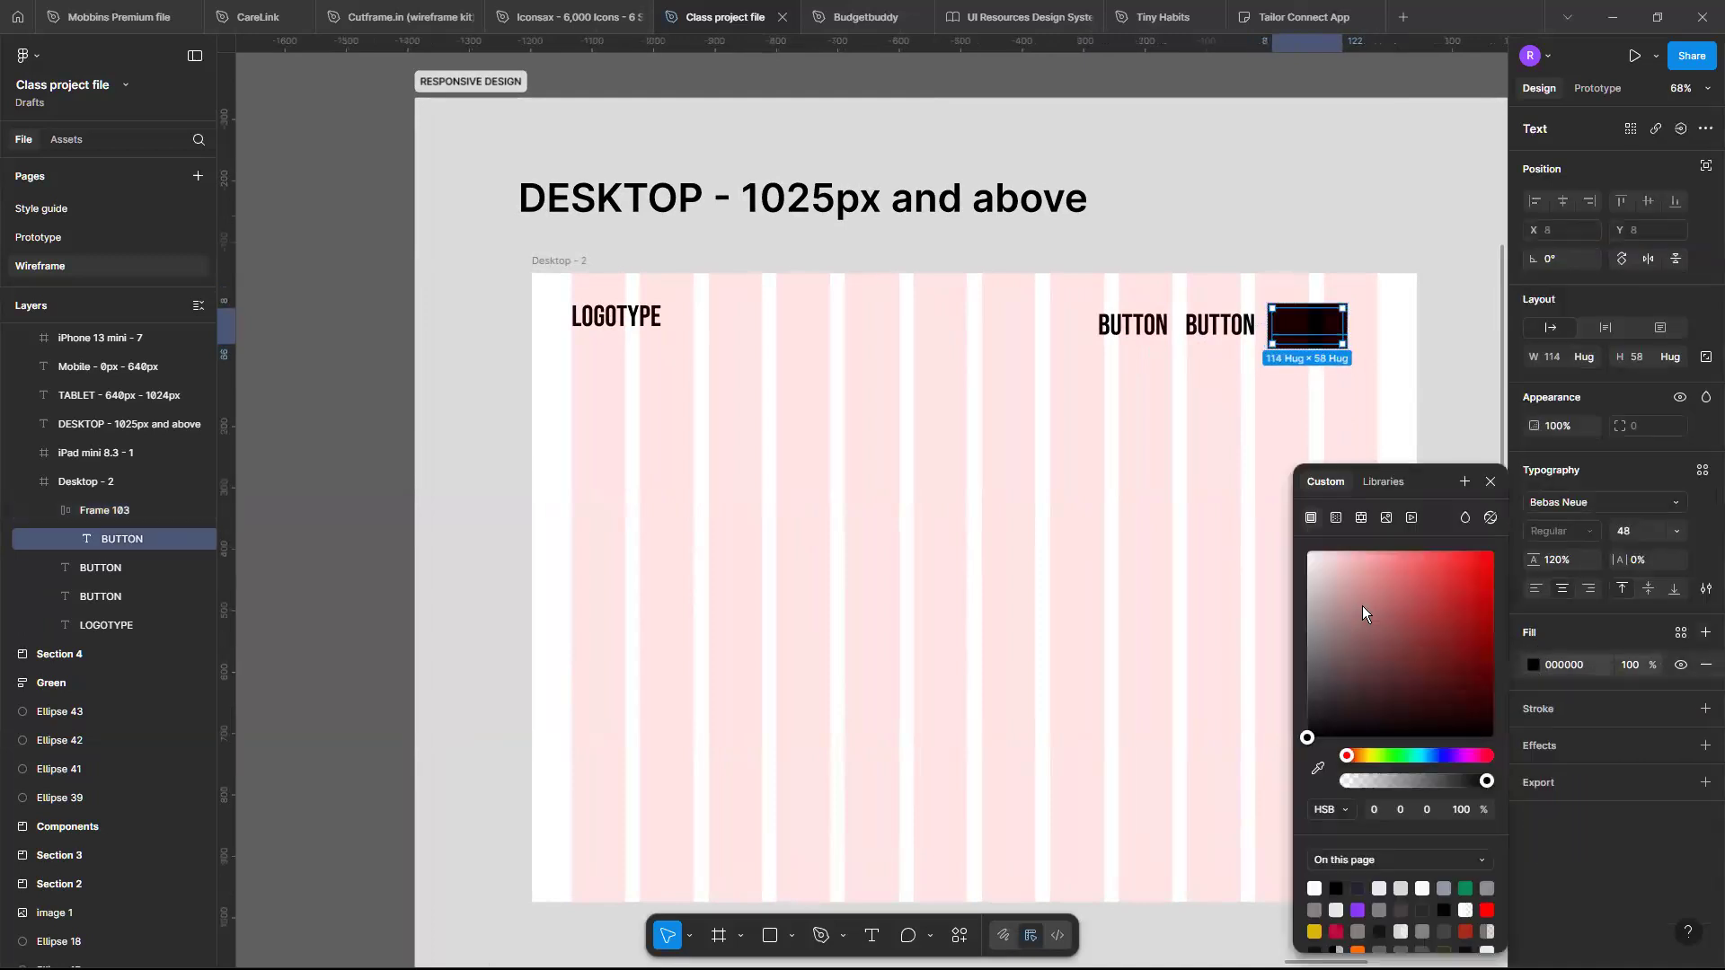
pyautogui.moveTo(1359, 597); pyautogui.dragTo(1161, 368)
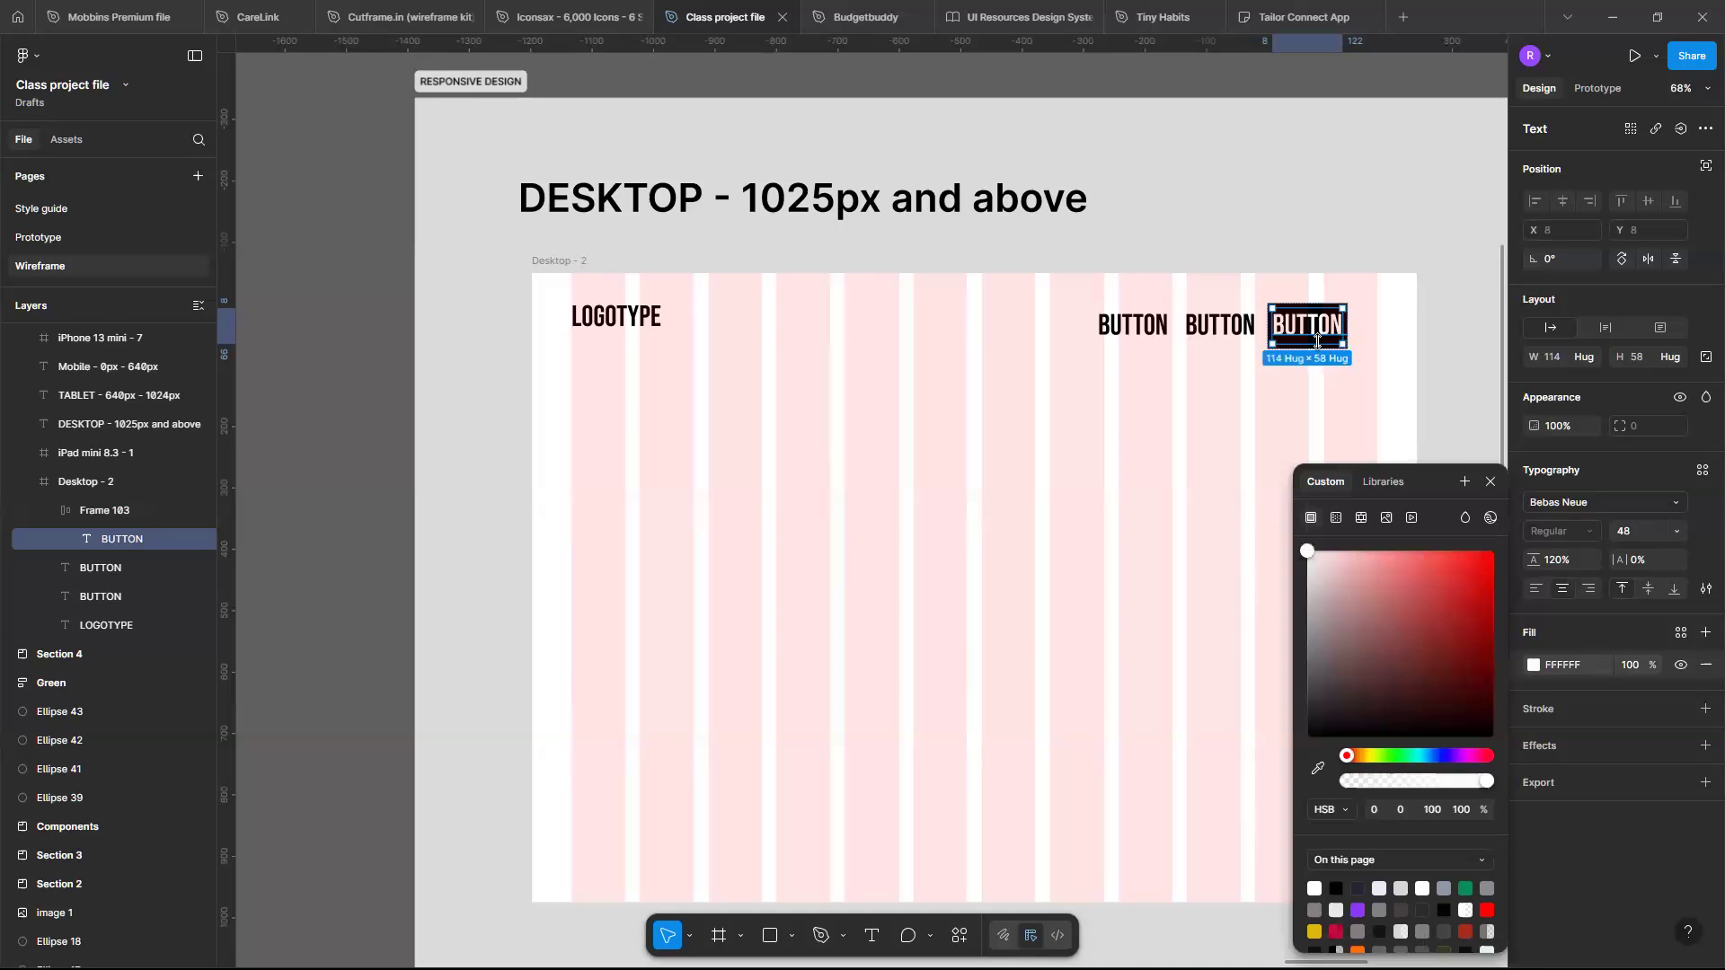
pyautogui.scroll(3, 1317, 342)
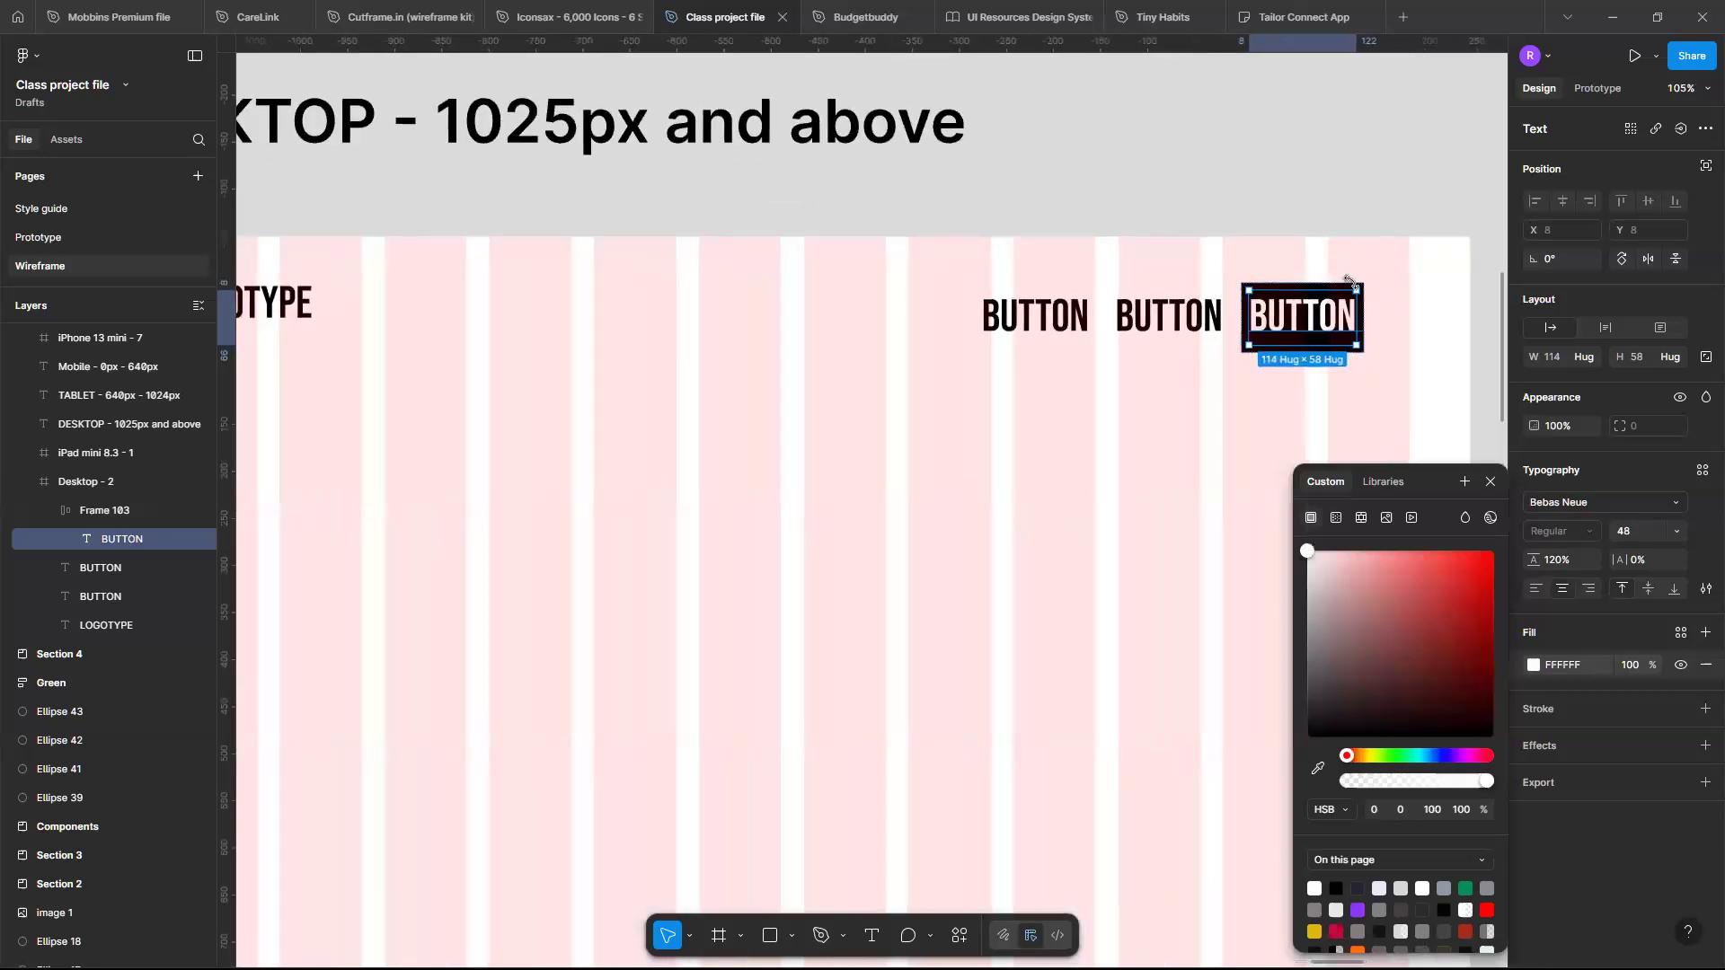
pyautogui.click(1390, 296)
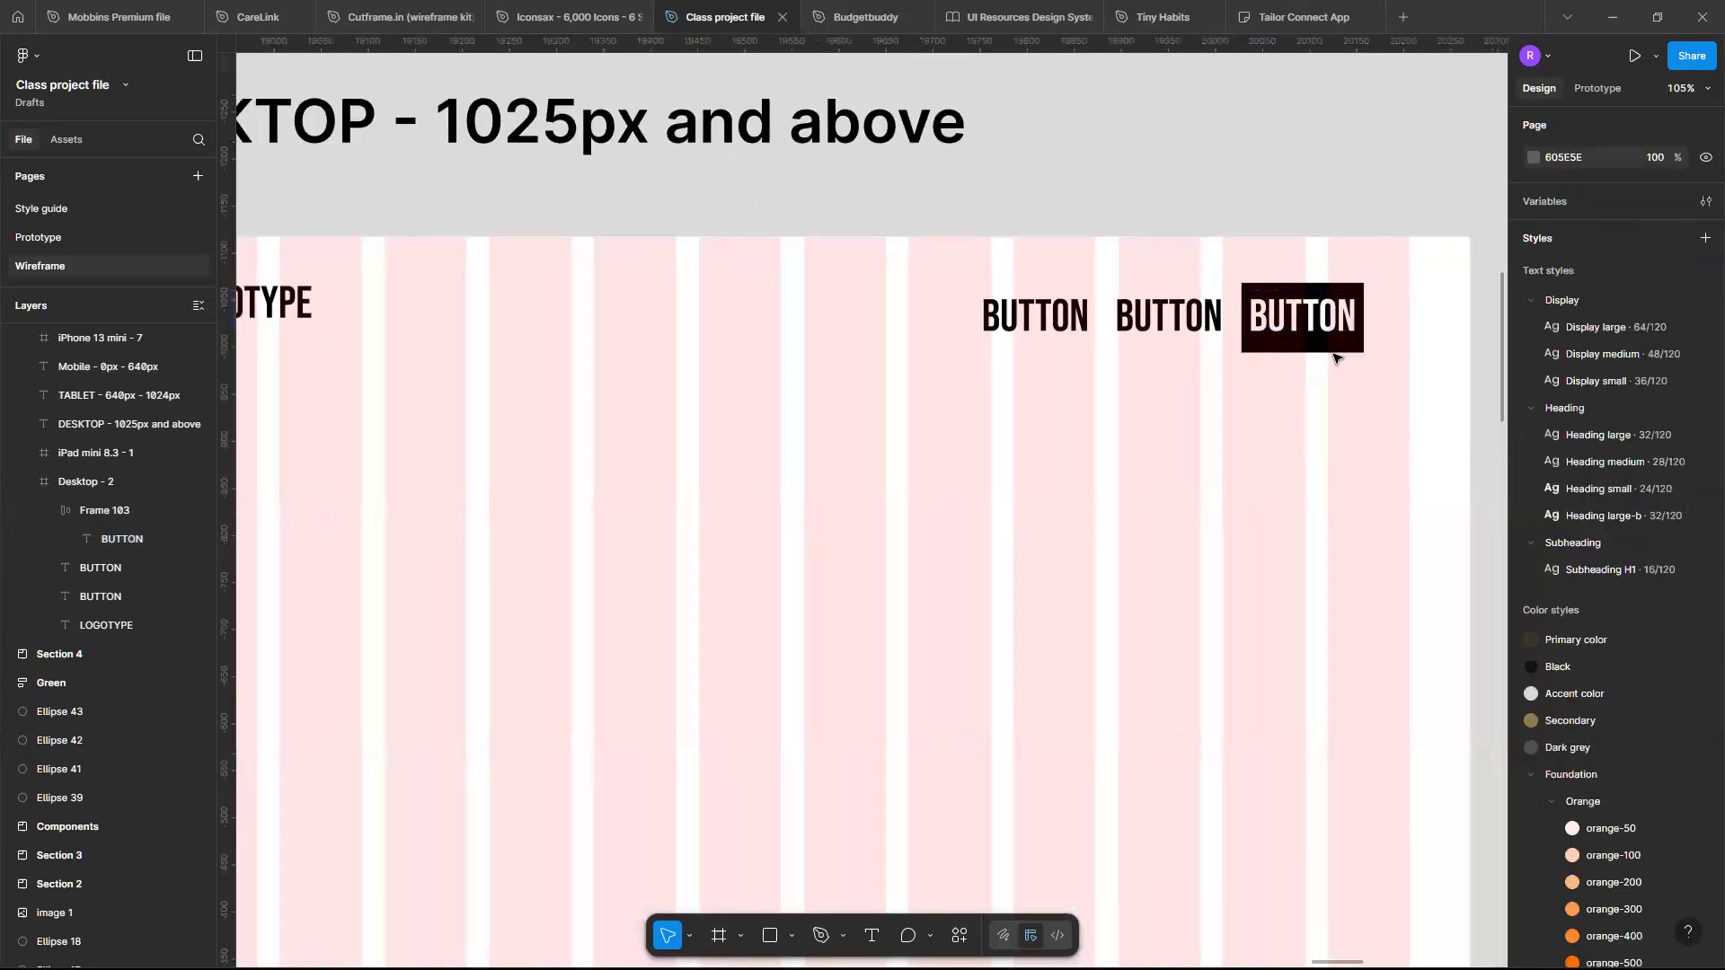
# - Give the button frame a corner radius of 8 and horizontal padding of 16
pyautogui.click(1334, 350)
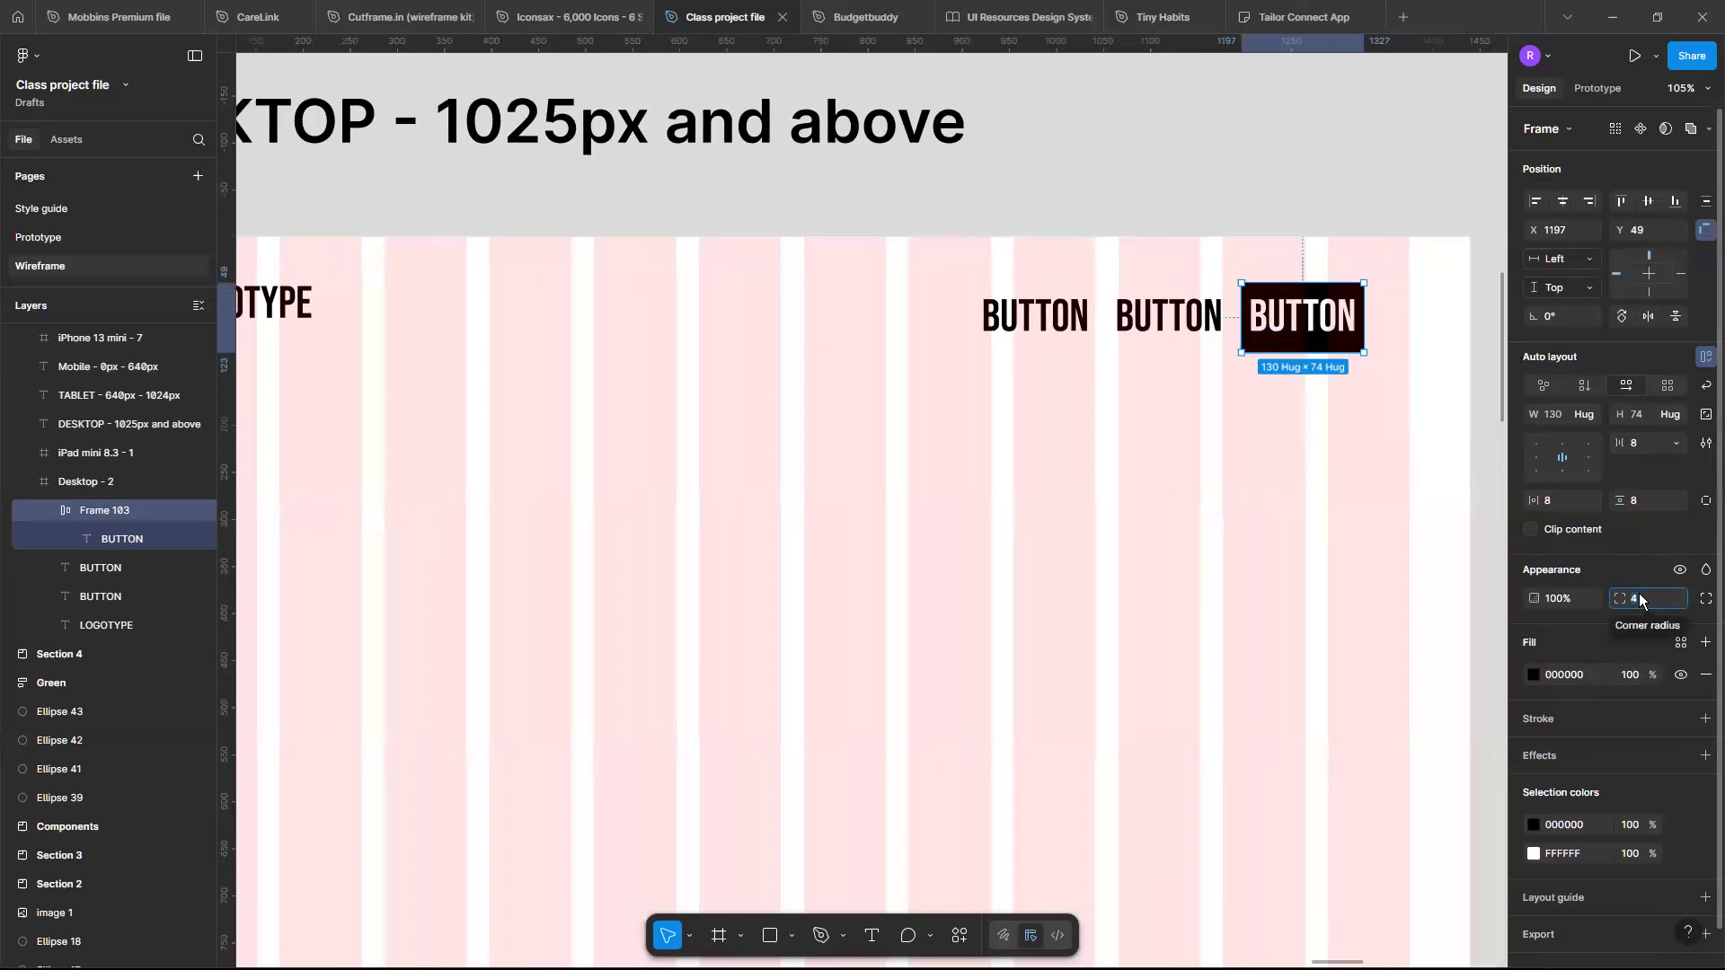
pyautogui.press('Return')
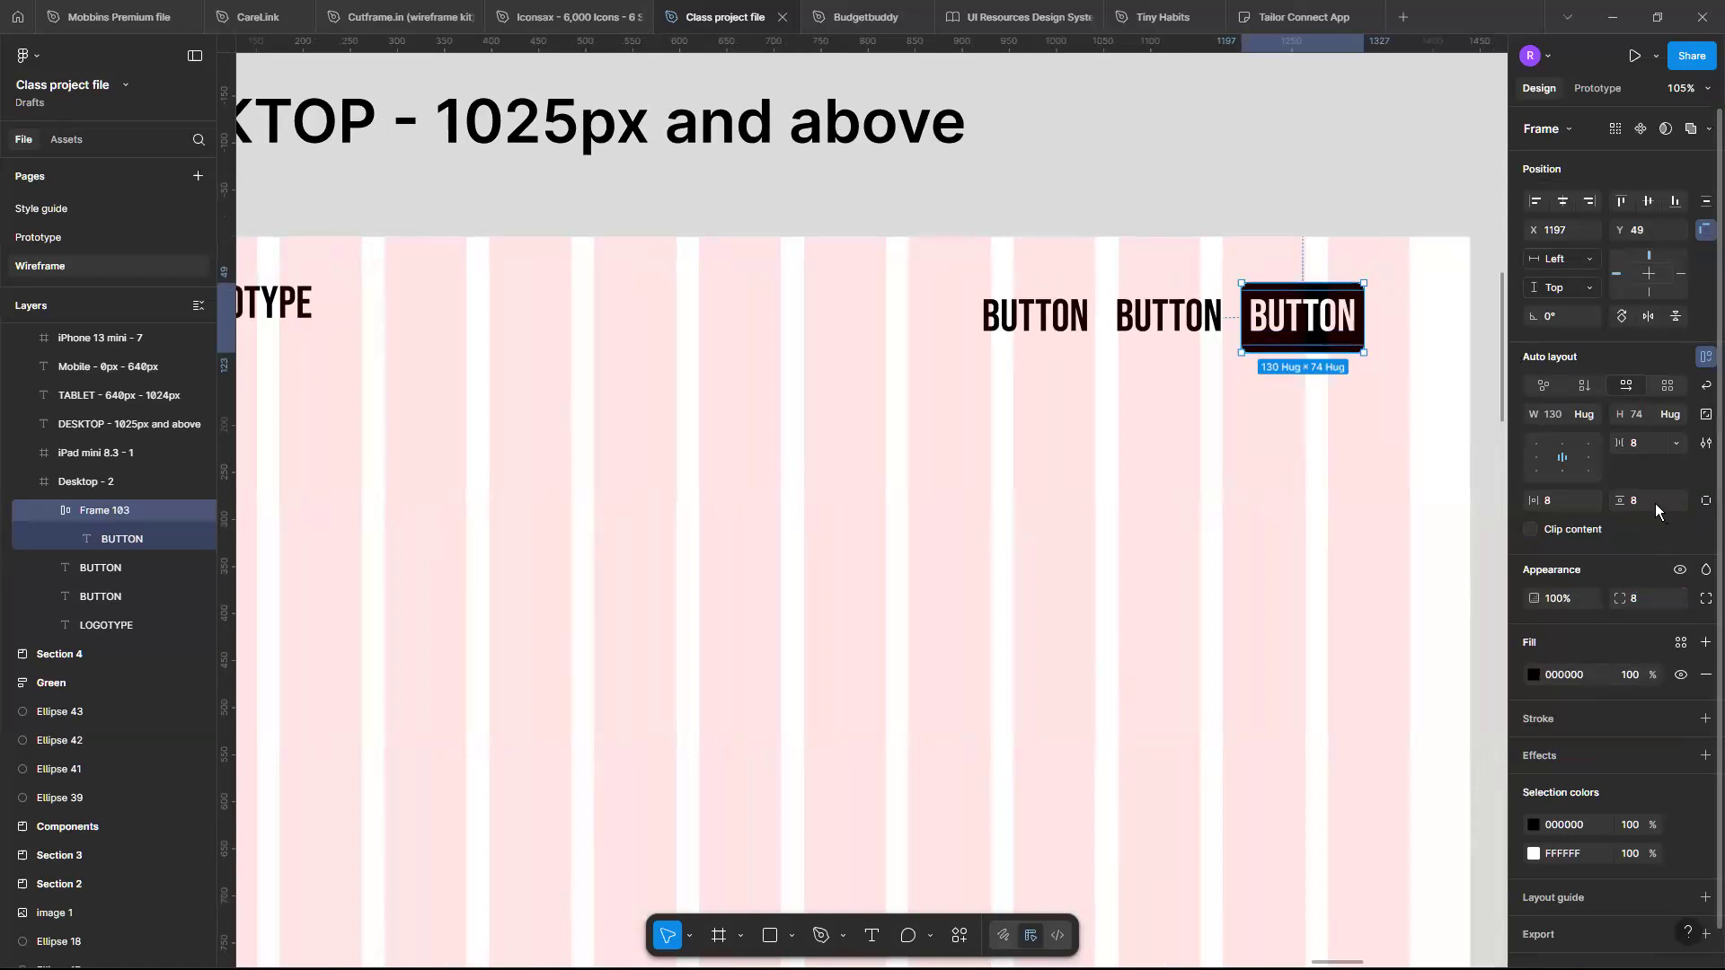
pyautogui.click(1654, 503)
pyautogui.write('16')
pyautogui.press('Return')
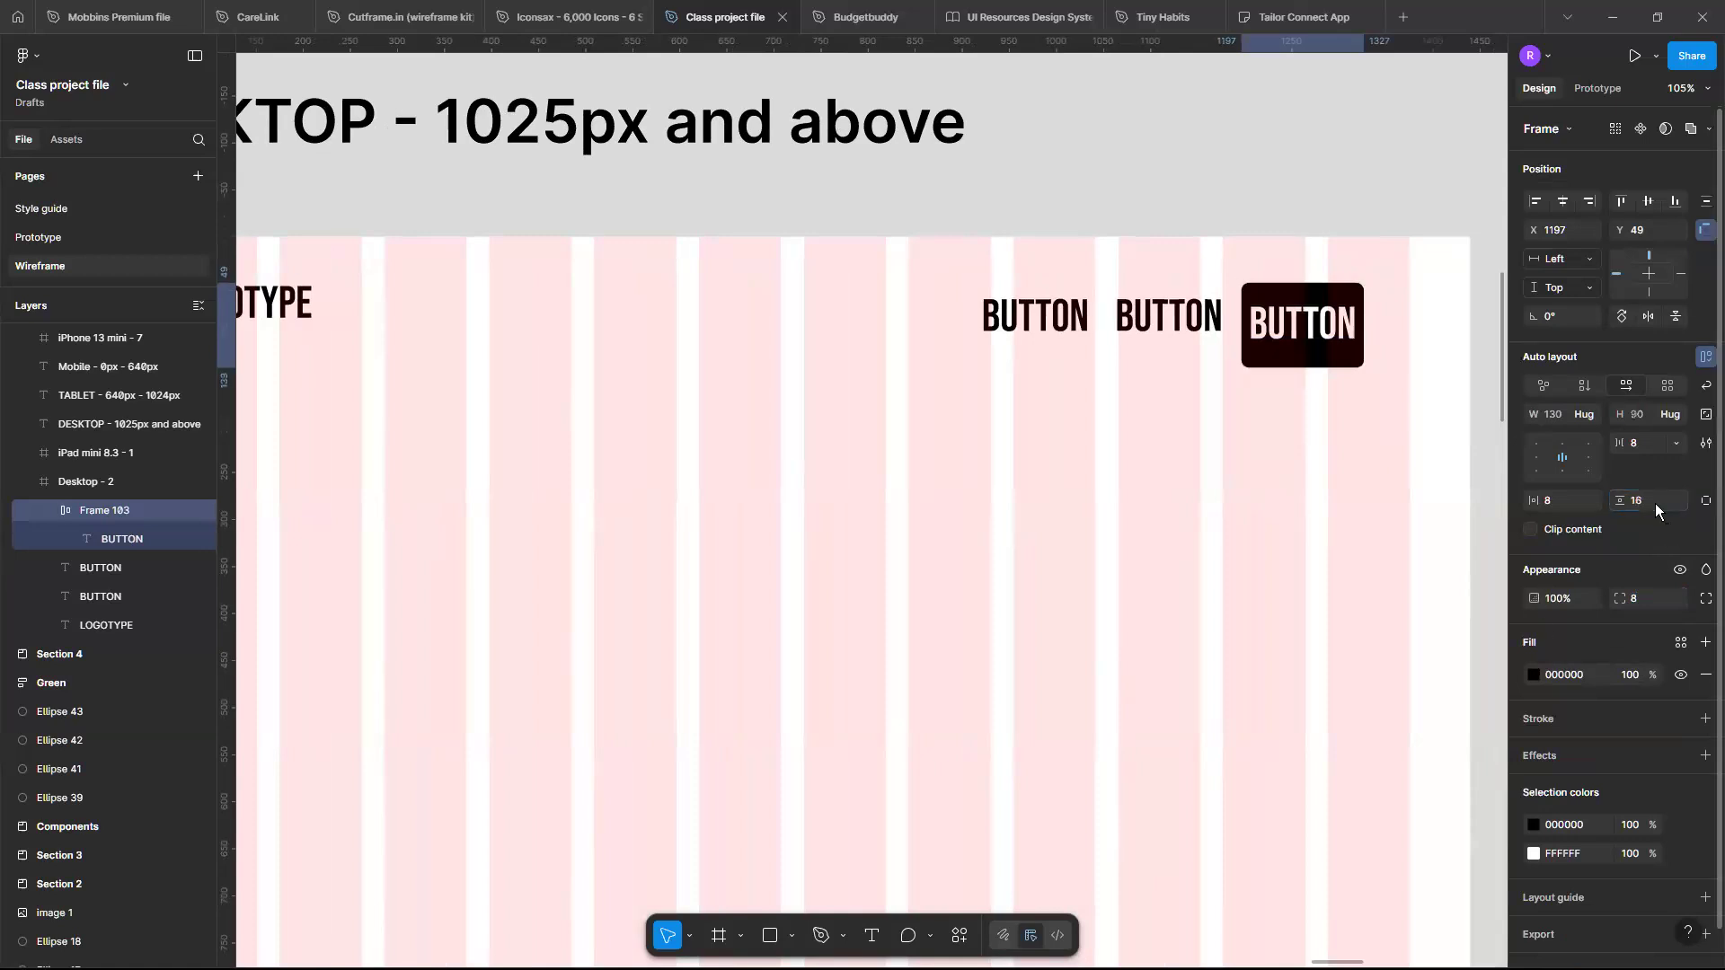
pyautogui.hotkey('ctrl', 'z')
pyautogui.click(1574, 492)
pyautogui.press('Return')
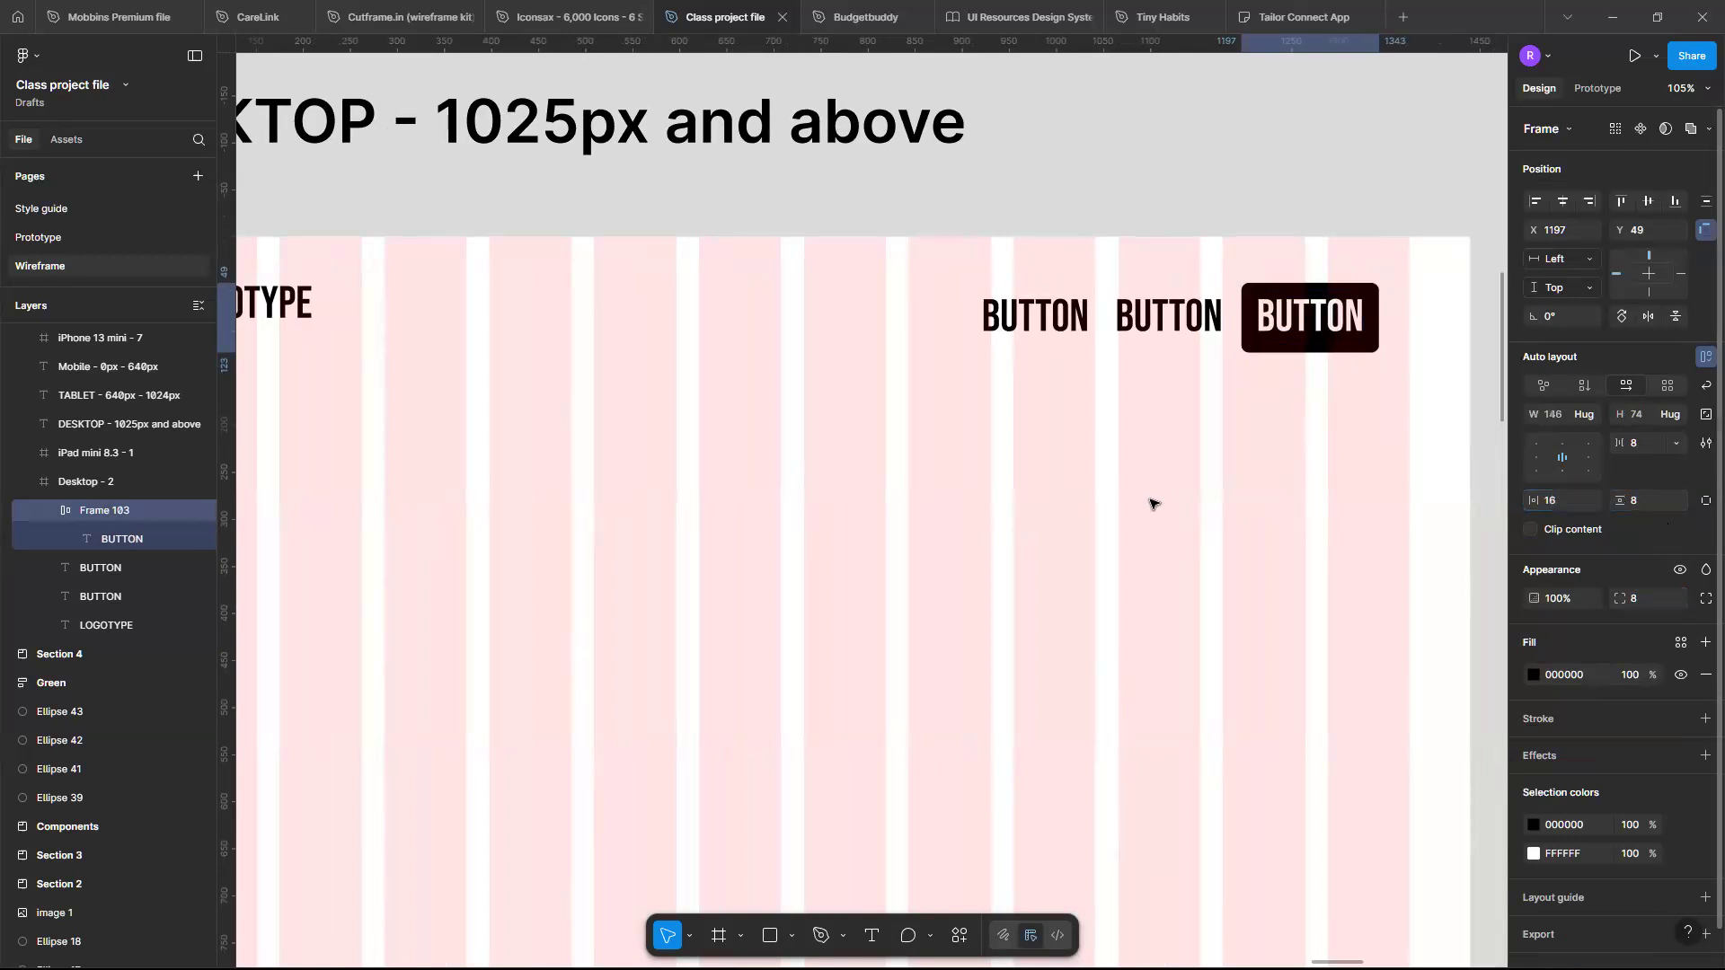
# - Draw a rectangle about 668 × 790 in the Desktop frame's right half and set its corner radius to 32
pyautogui.scroll(-2, 1151, 500)
pyautogui.hscroll(-2, 1147, 339)
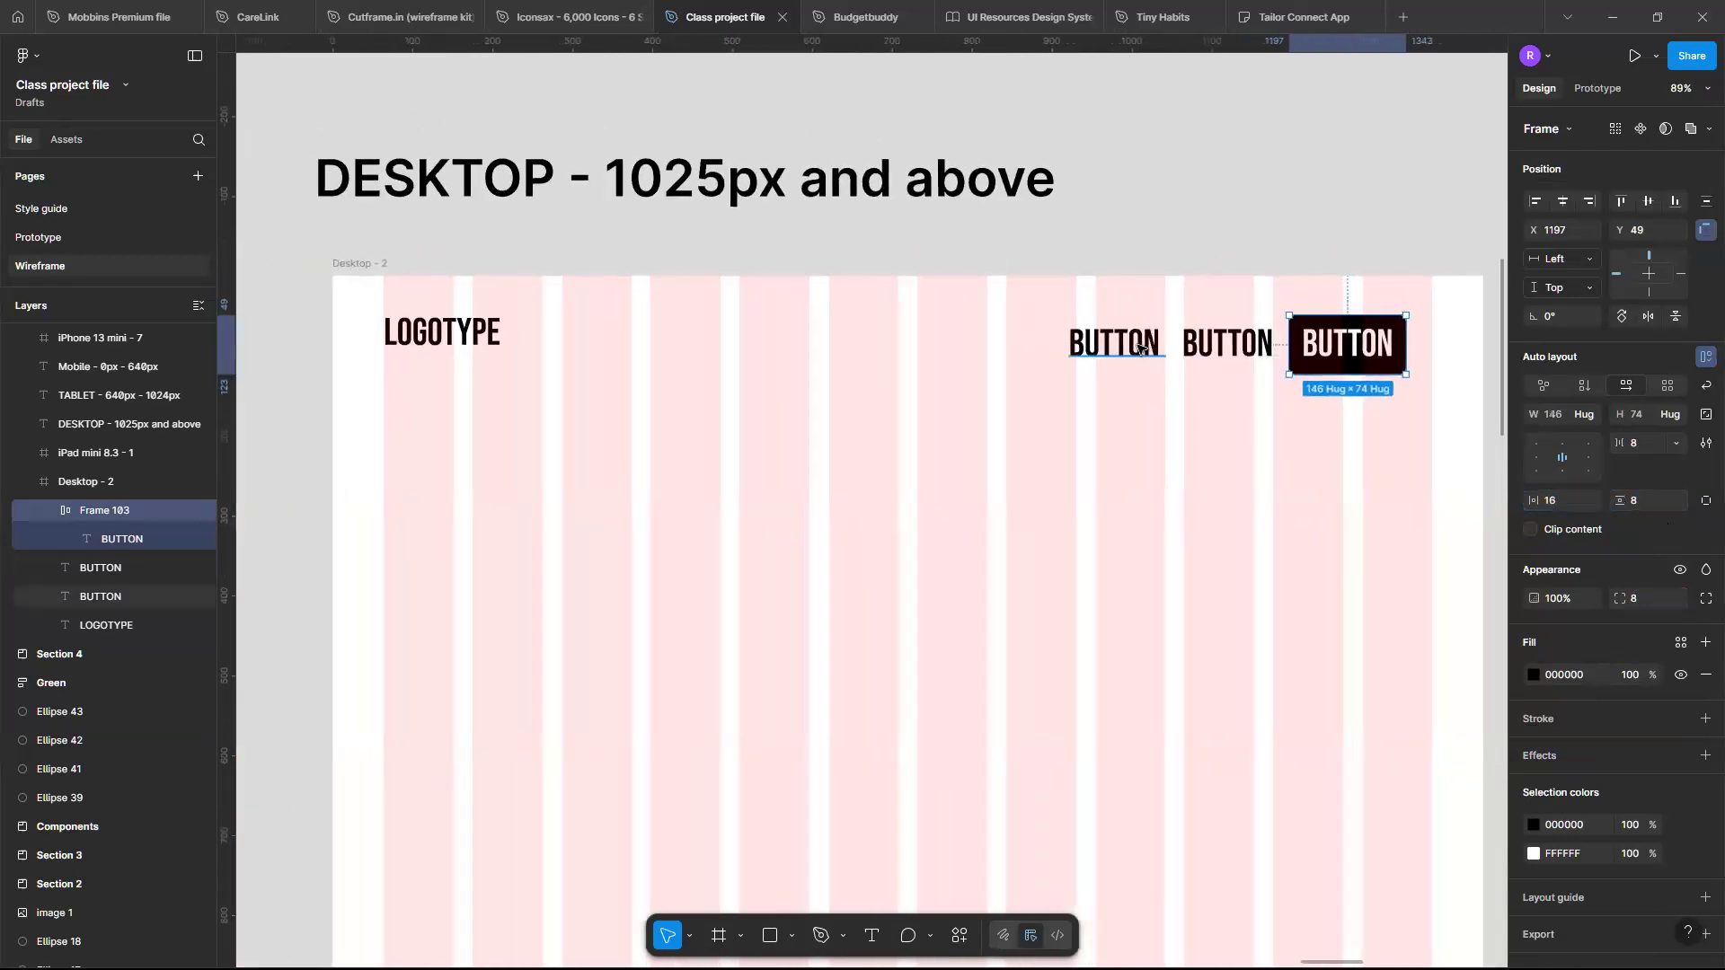
pyautogui.scroll(-2, 1150, 353)
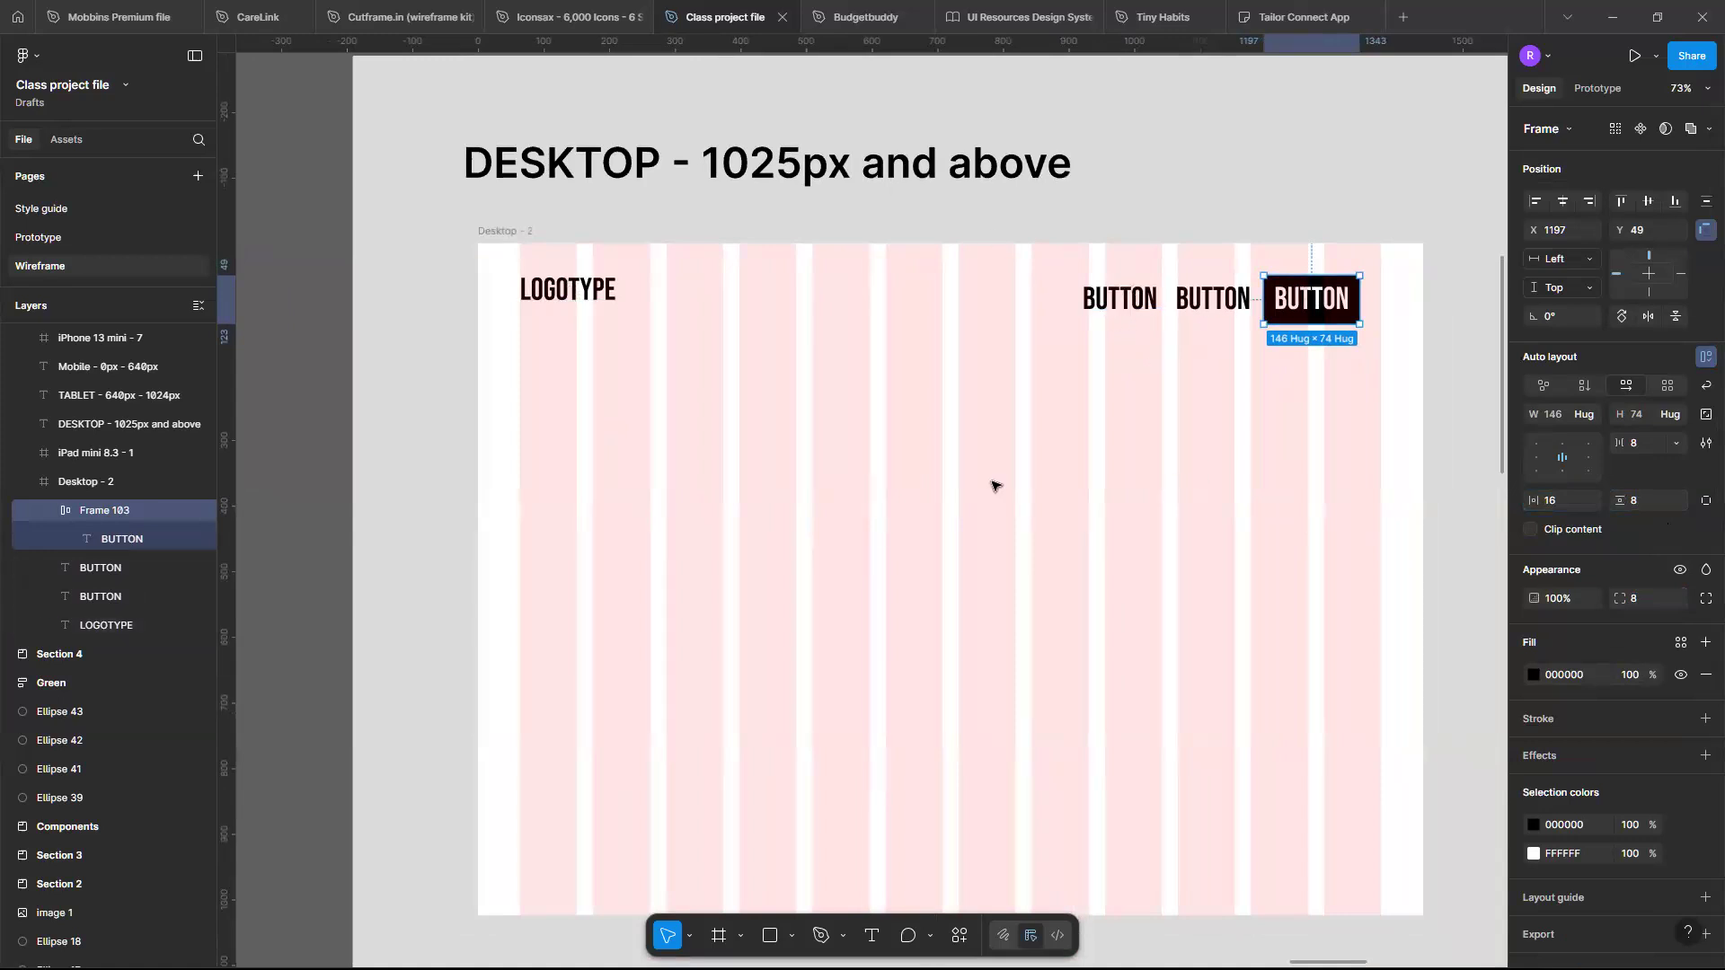
pyautogui.press('r')
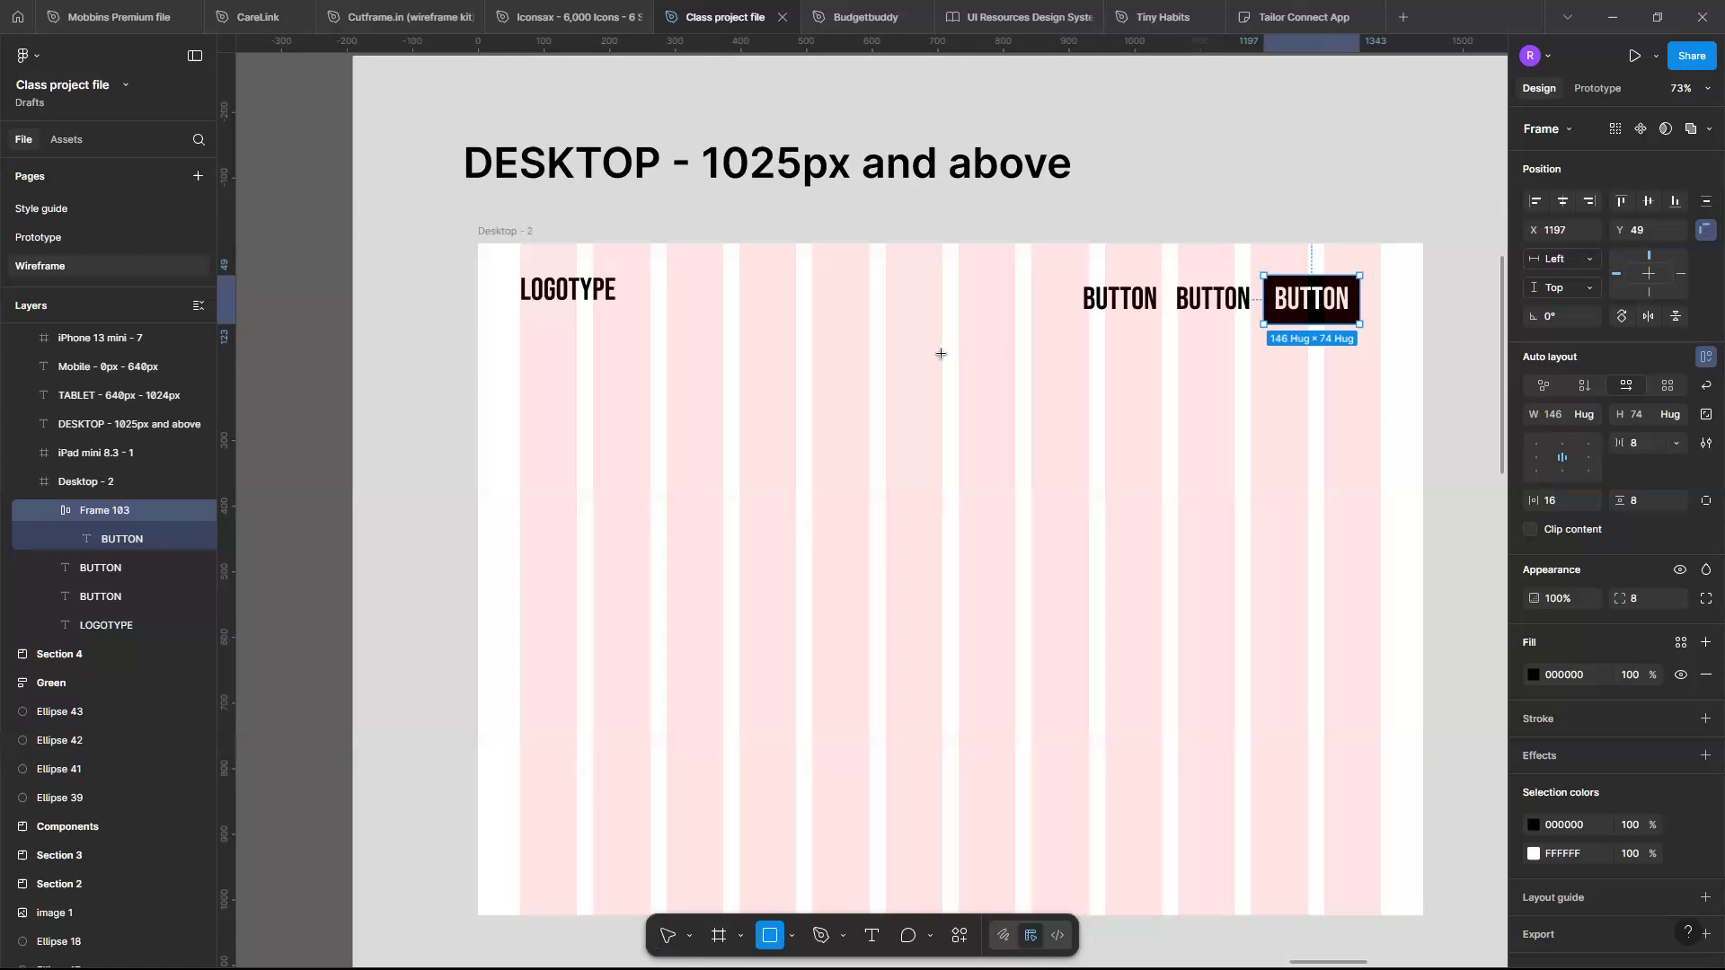
pyautogui.moveTo(942, 355)
pyautogui.mouseDown()
pyautogui.moveTo(1375, 762)
pyautogui.moveTo(1388, 882)
pyautogui.mouseUp()
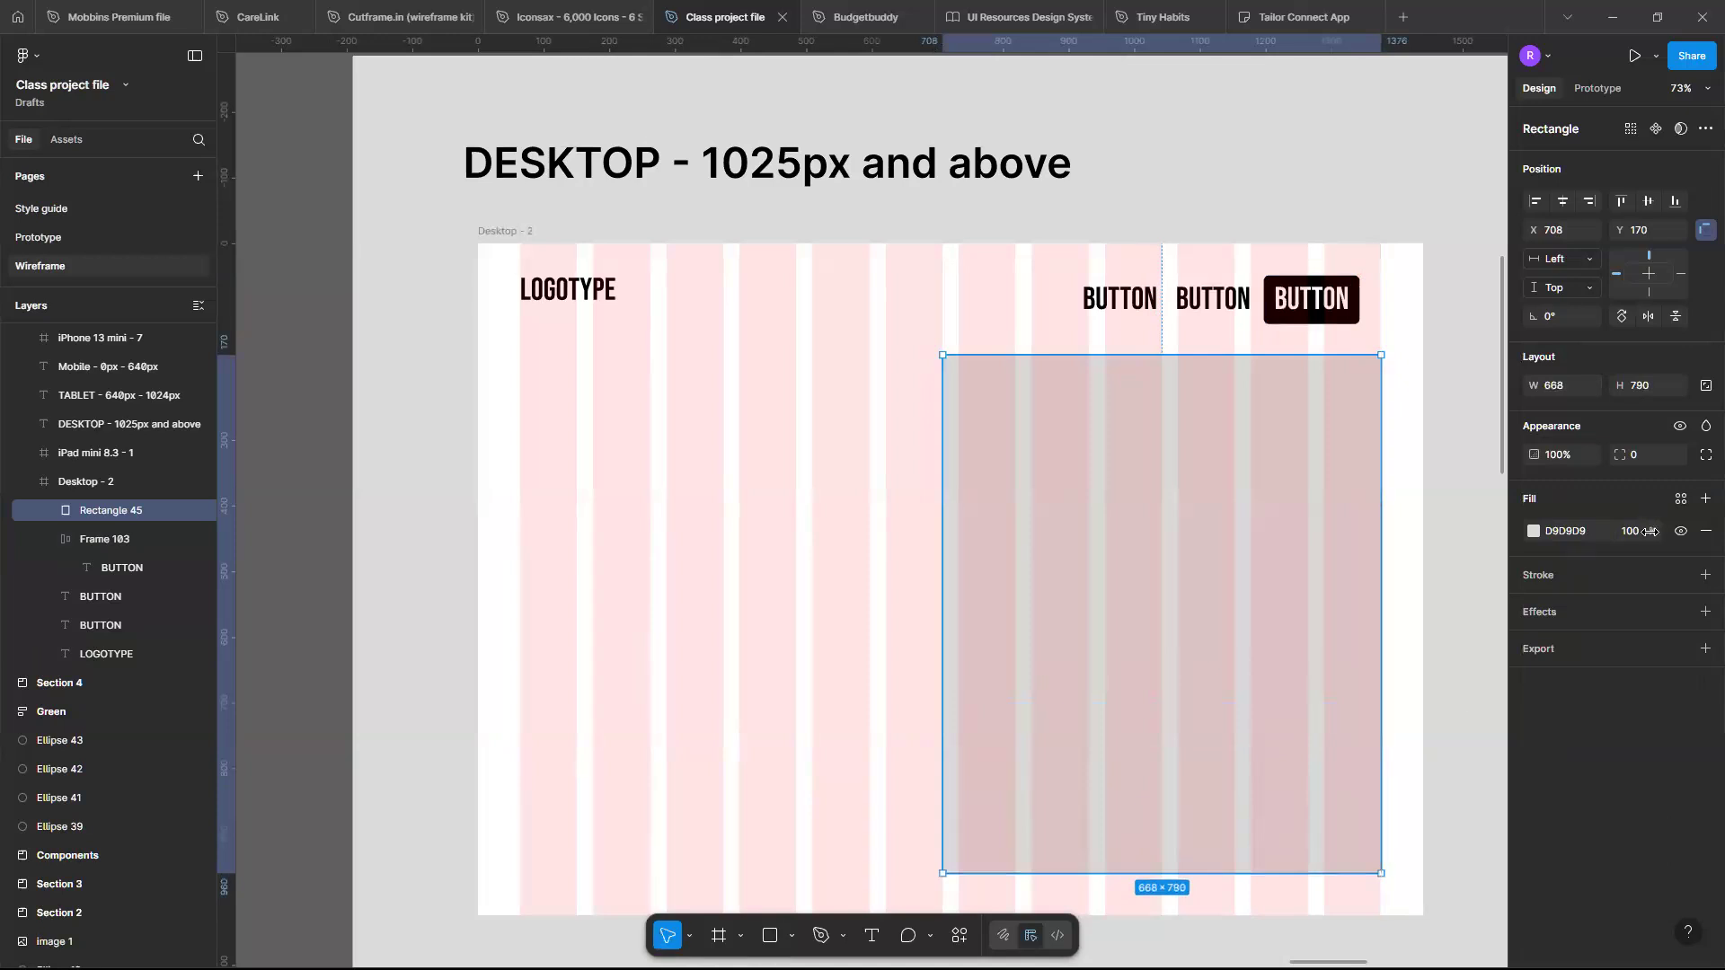
pyautogui.click(1646, 454)
pyautogui.write('32')
pyautogui.press('Return')
# - Duplicate the LOGOTYPE text down to the left side of the frame beside the rectangle
pyautogui.click(568, 309)
pyautogui.moveTo(589, 498); pyautogui.dragTo(573, 561)
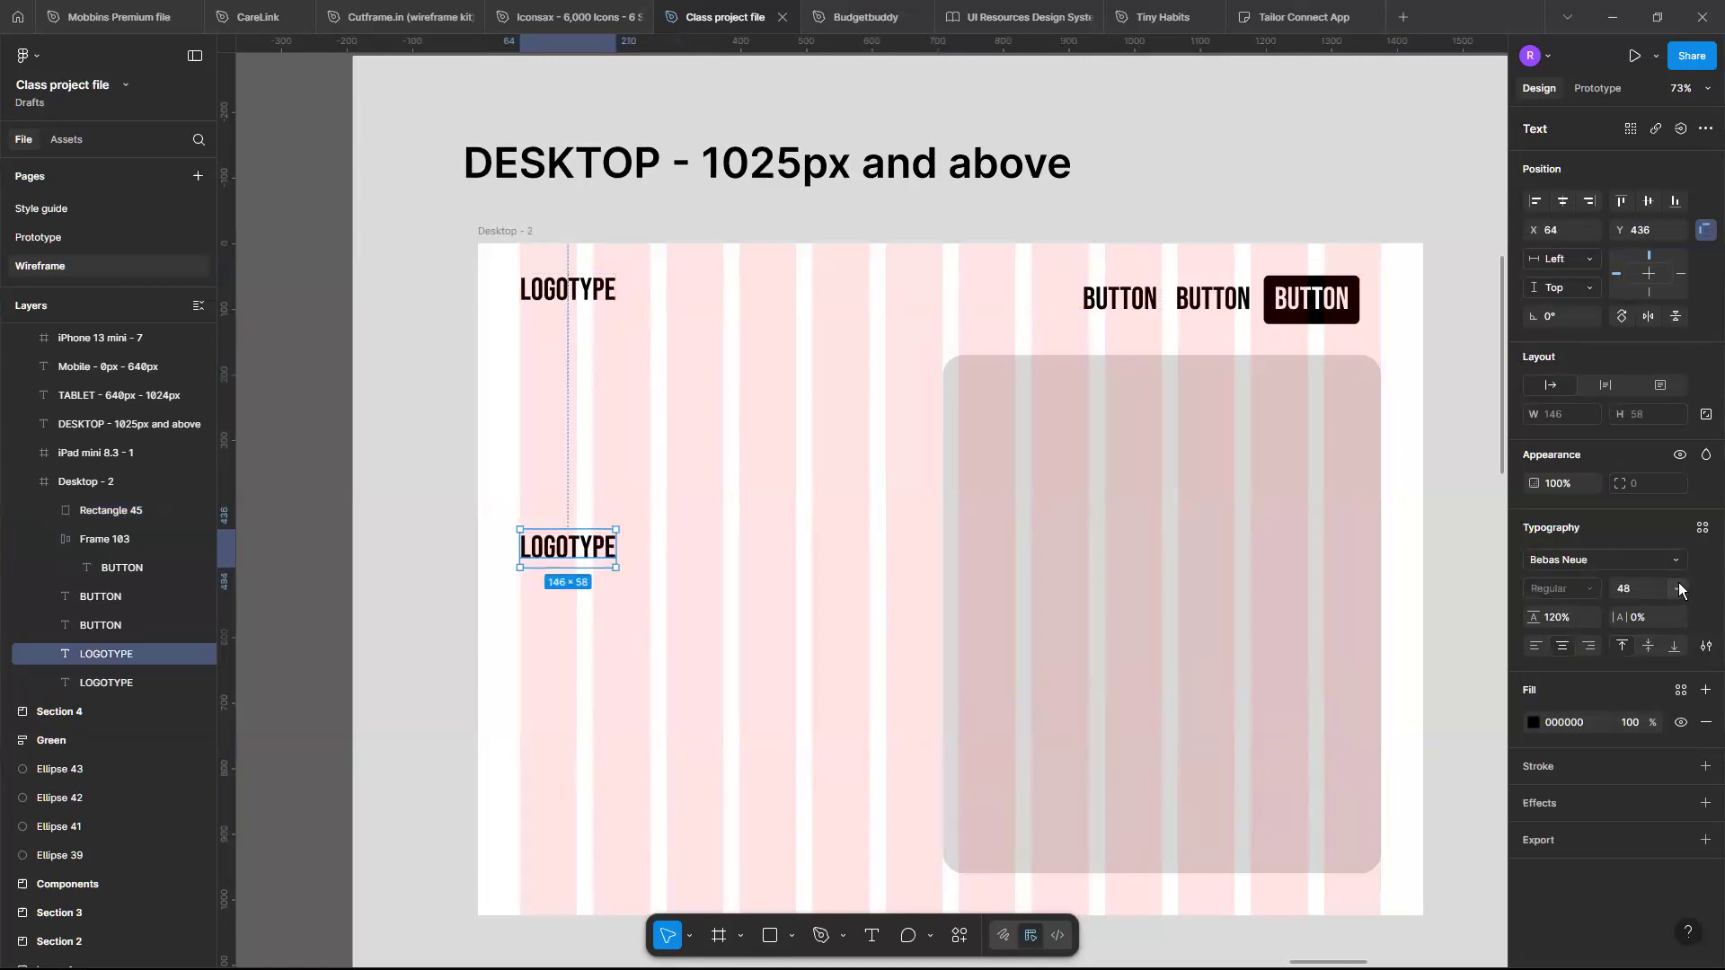
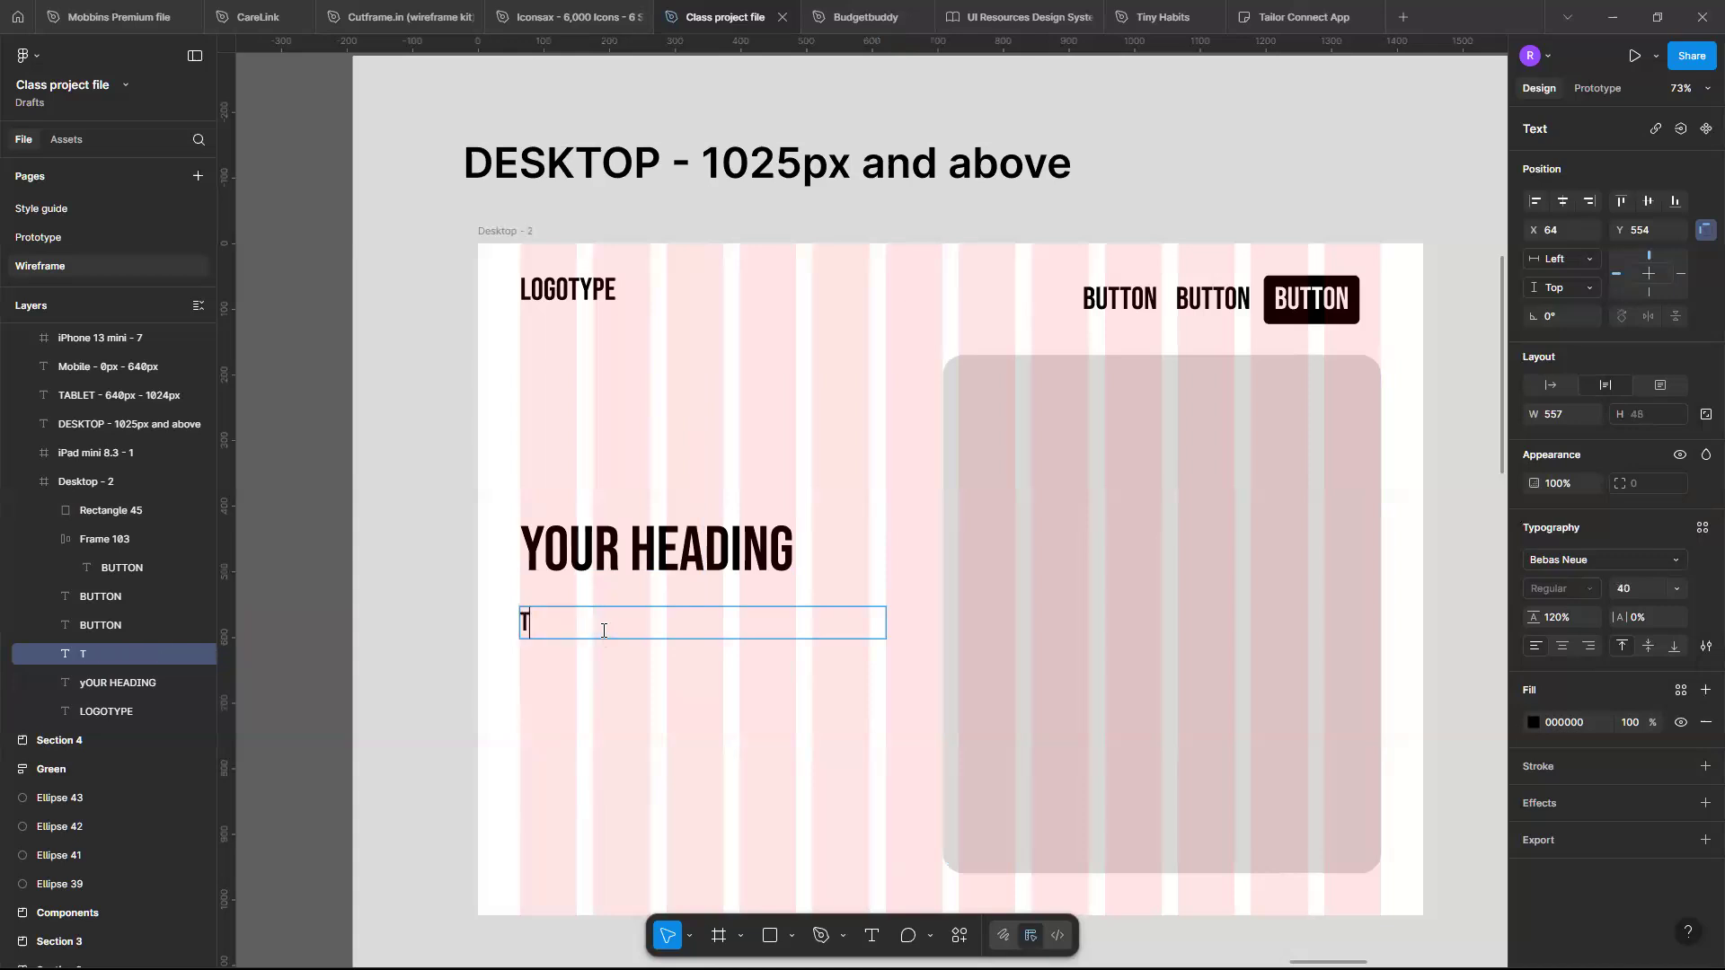
# - Replace the duplicated text with the subheading "YOUR SUBHEADING SHOWING VALUE PROPOSITION" under the heading
pyautogui.press('BackSpace')
pyautogui.write('YOUR SUBHEADING SHOWING VALUE PROPOSITION AND')
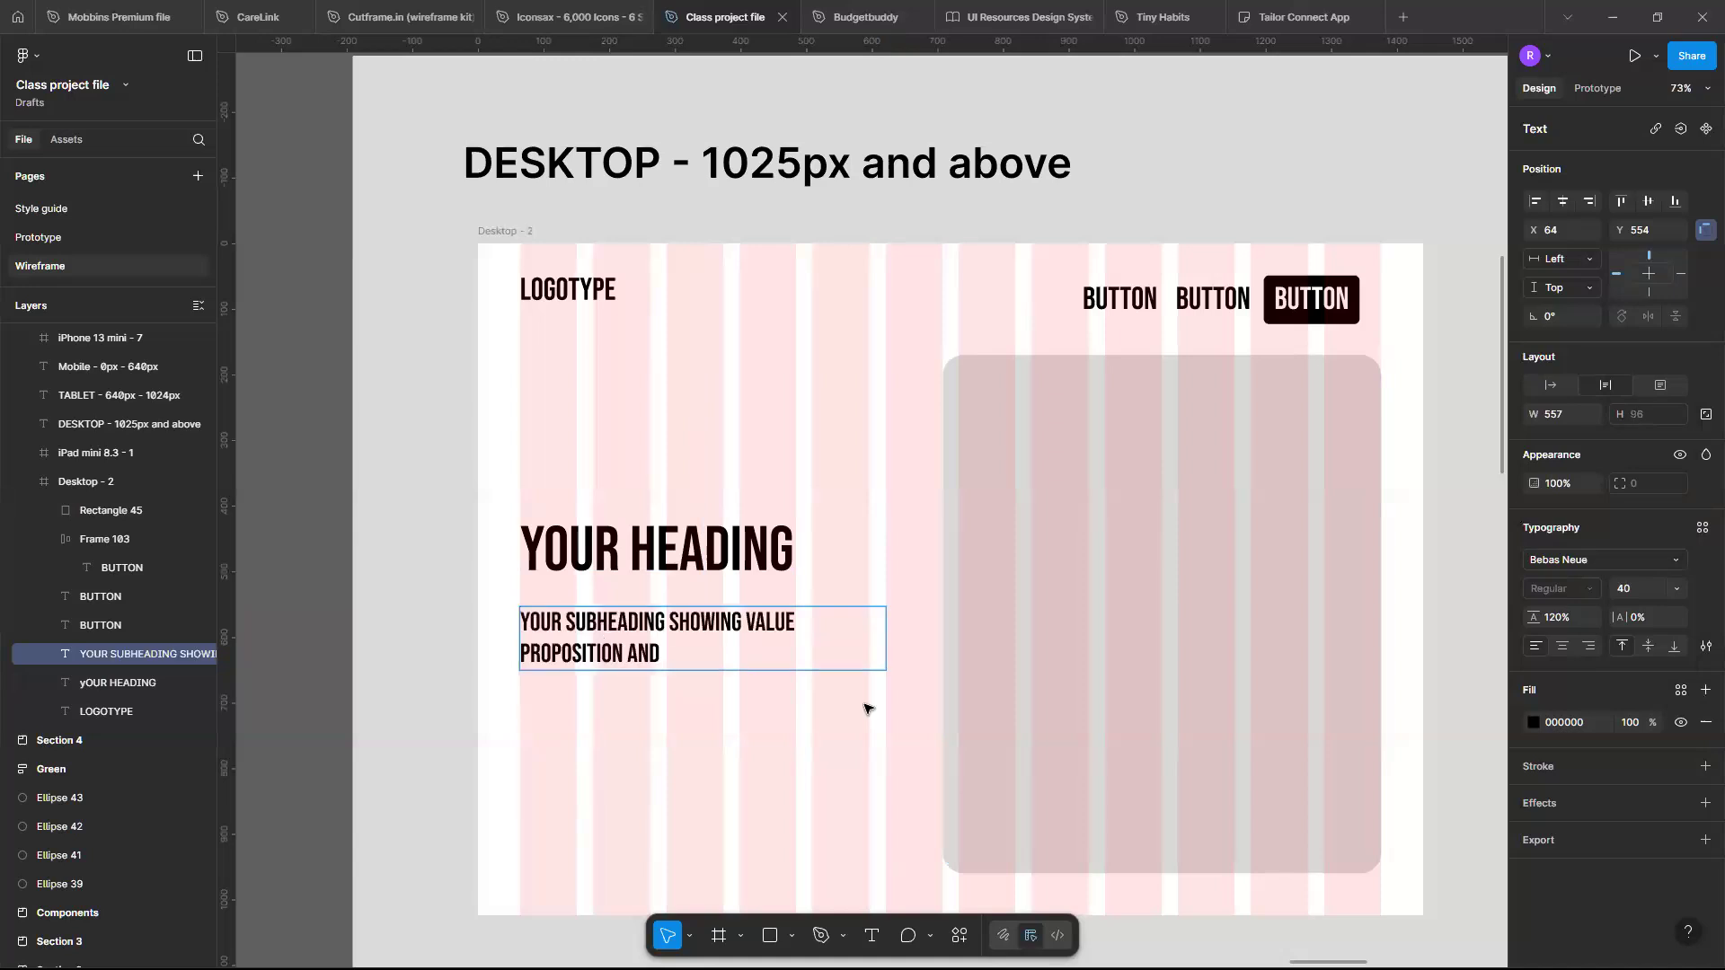
pyautogui.press('BackSpace')
pyautogui.press('BackSpace')
pyautogui.press('BackSpace')
pyautogui.press('Escape')
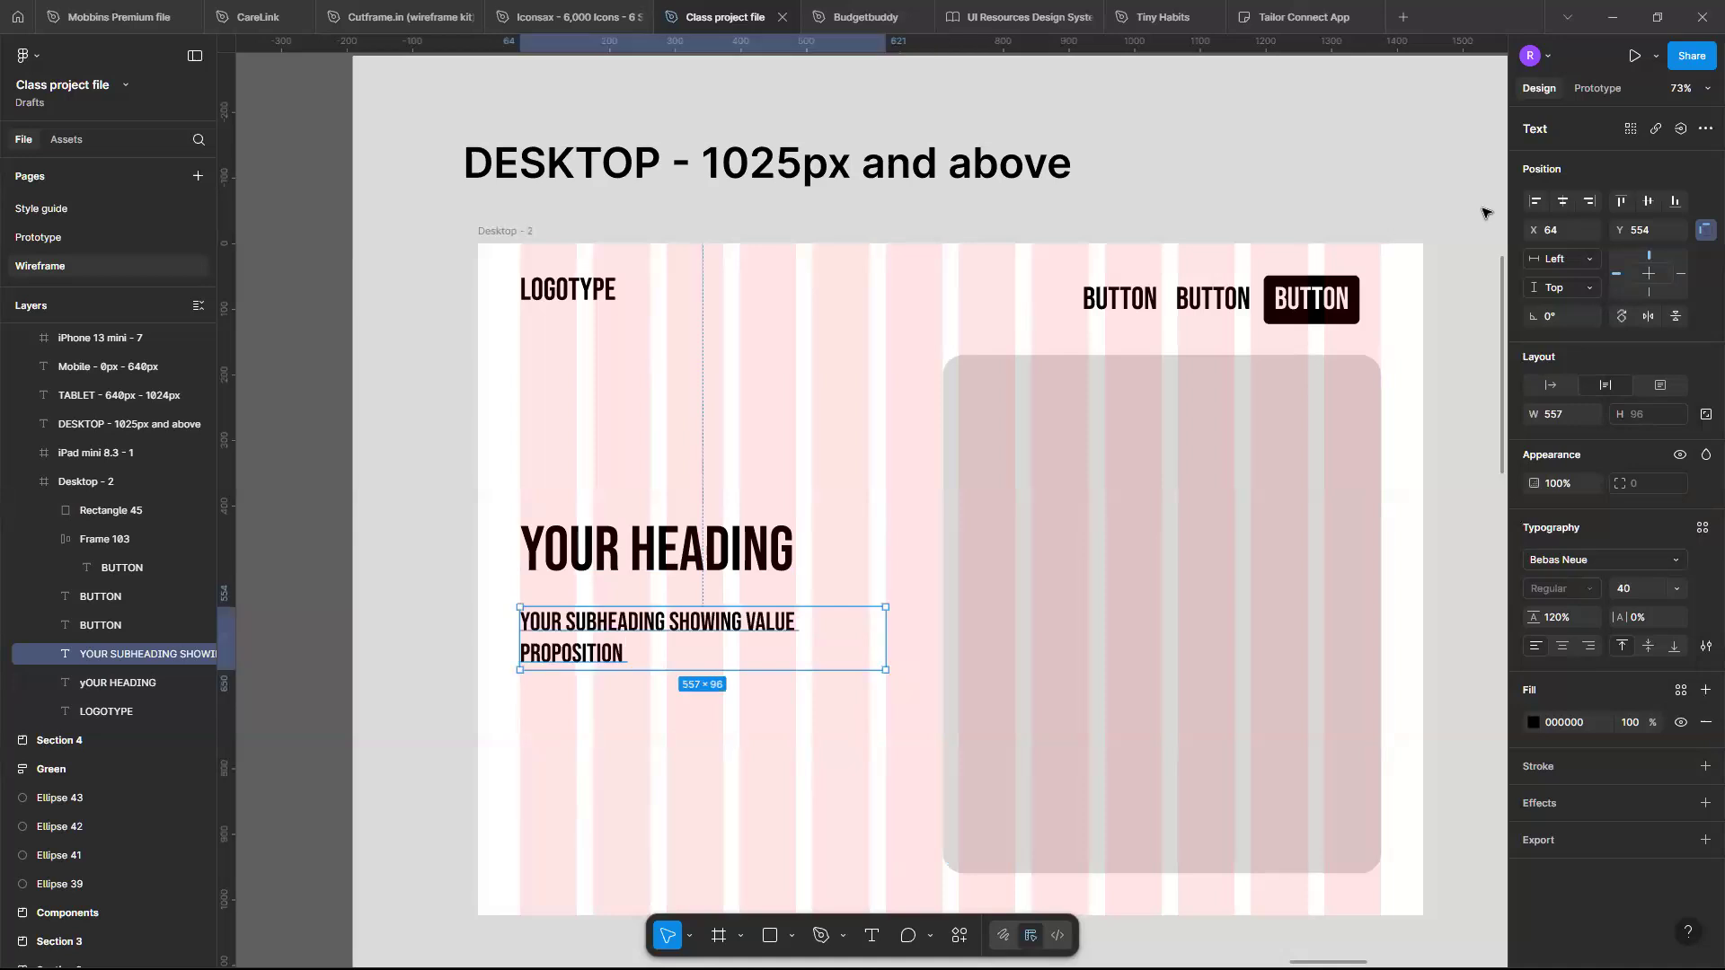
# - Duplicate the black button frame down below the subheading
pyautogui.click(1350, 314)
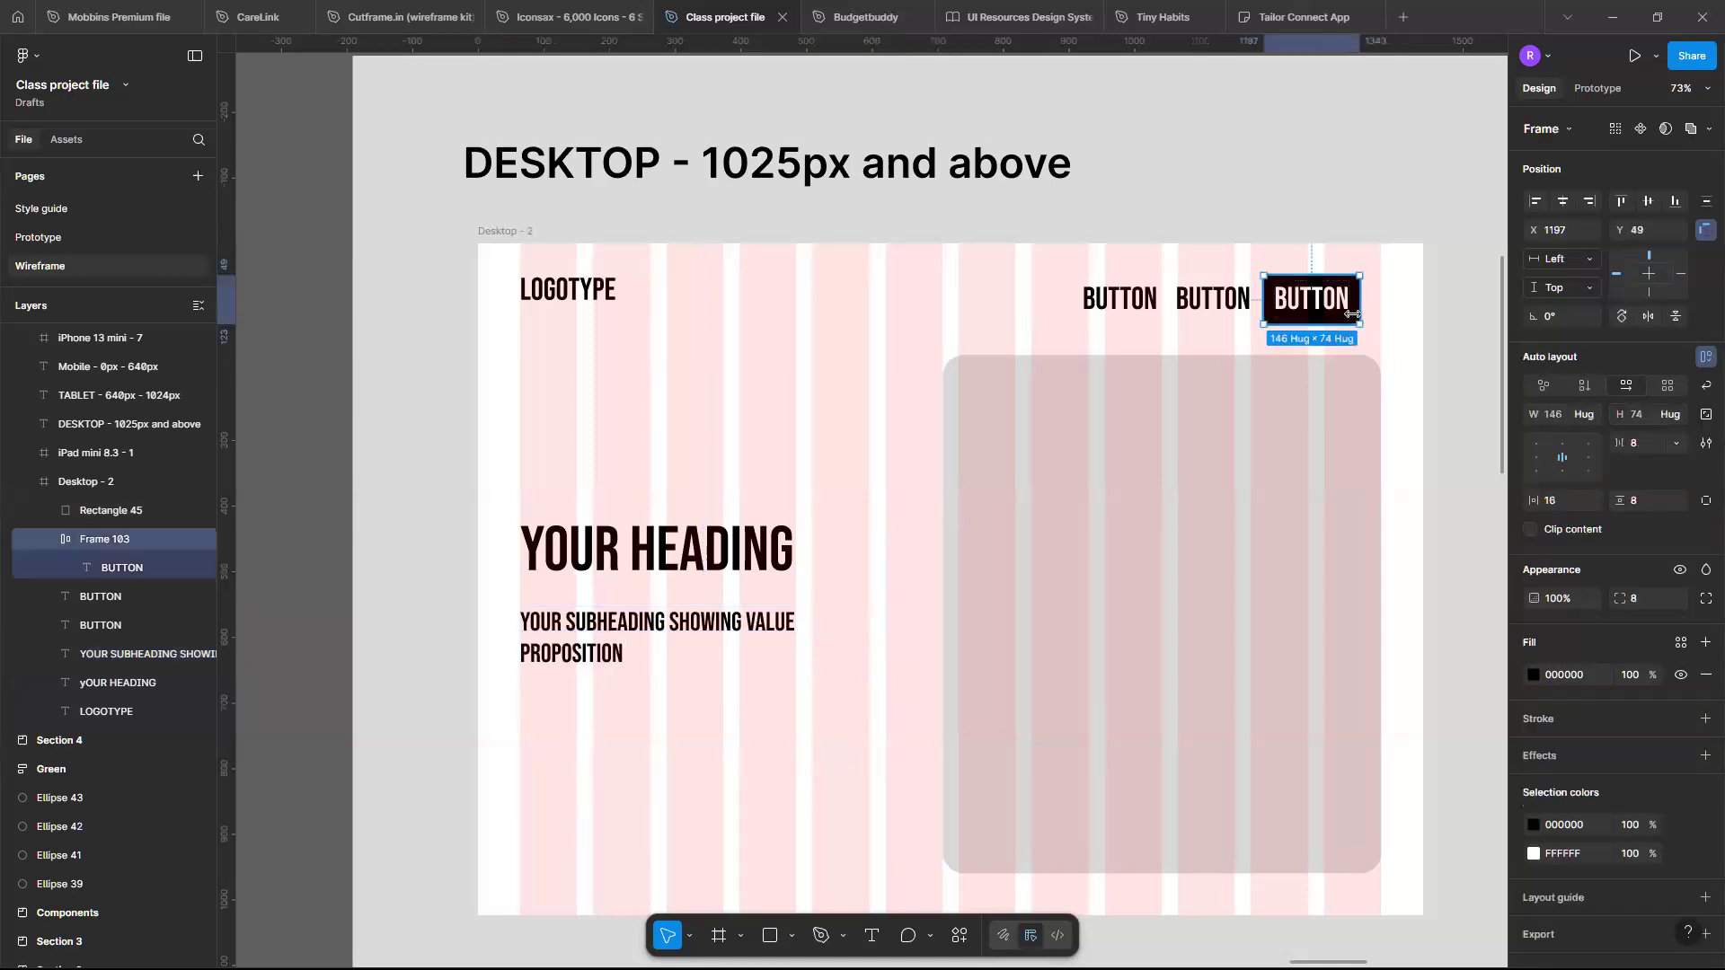
pyautogui.hotkey('ctrl', 'z')
pyautogui.hotkey('ctrl', 'z')
pyautogui.moveTo(958, 651); pyautogui.dragTo(562, 744)
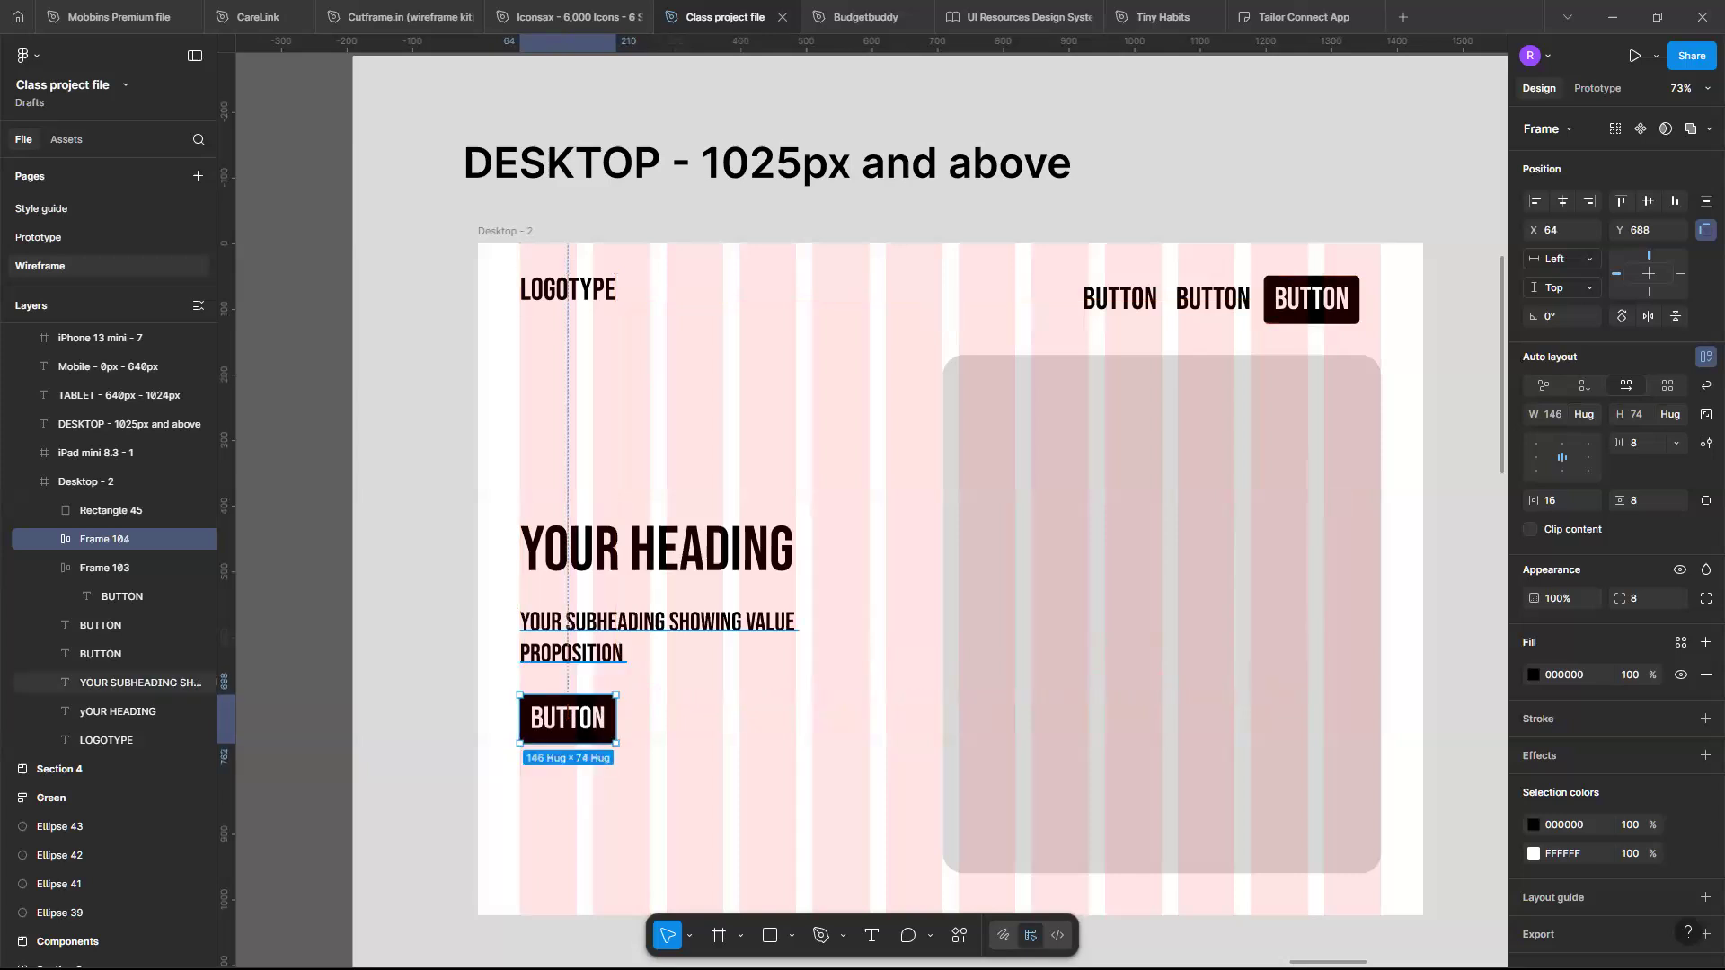
# - Hide the Desktop frame's 12-column layout grid
pyautogui.click(626, 649)
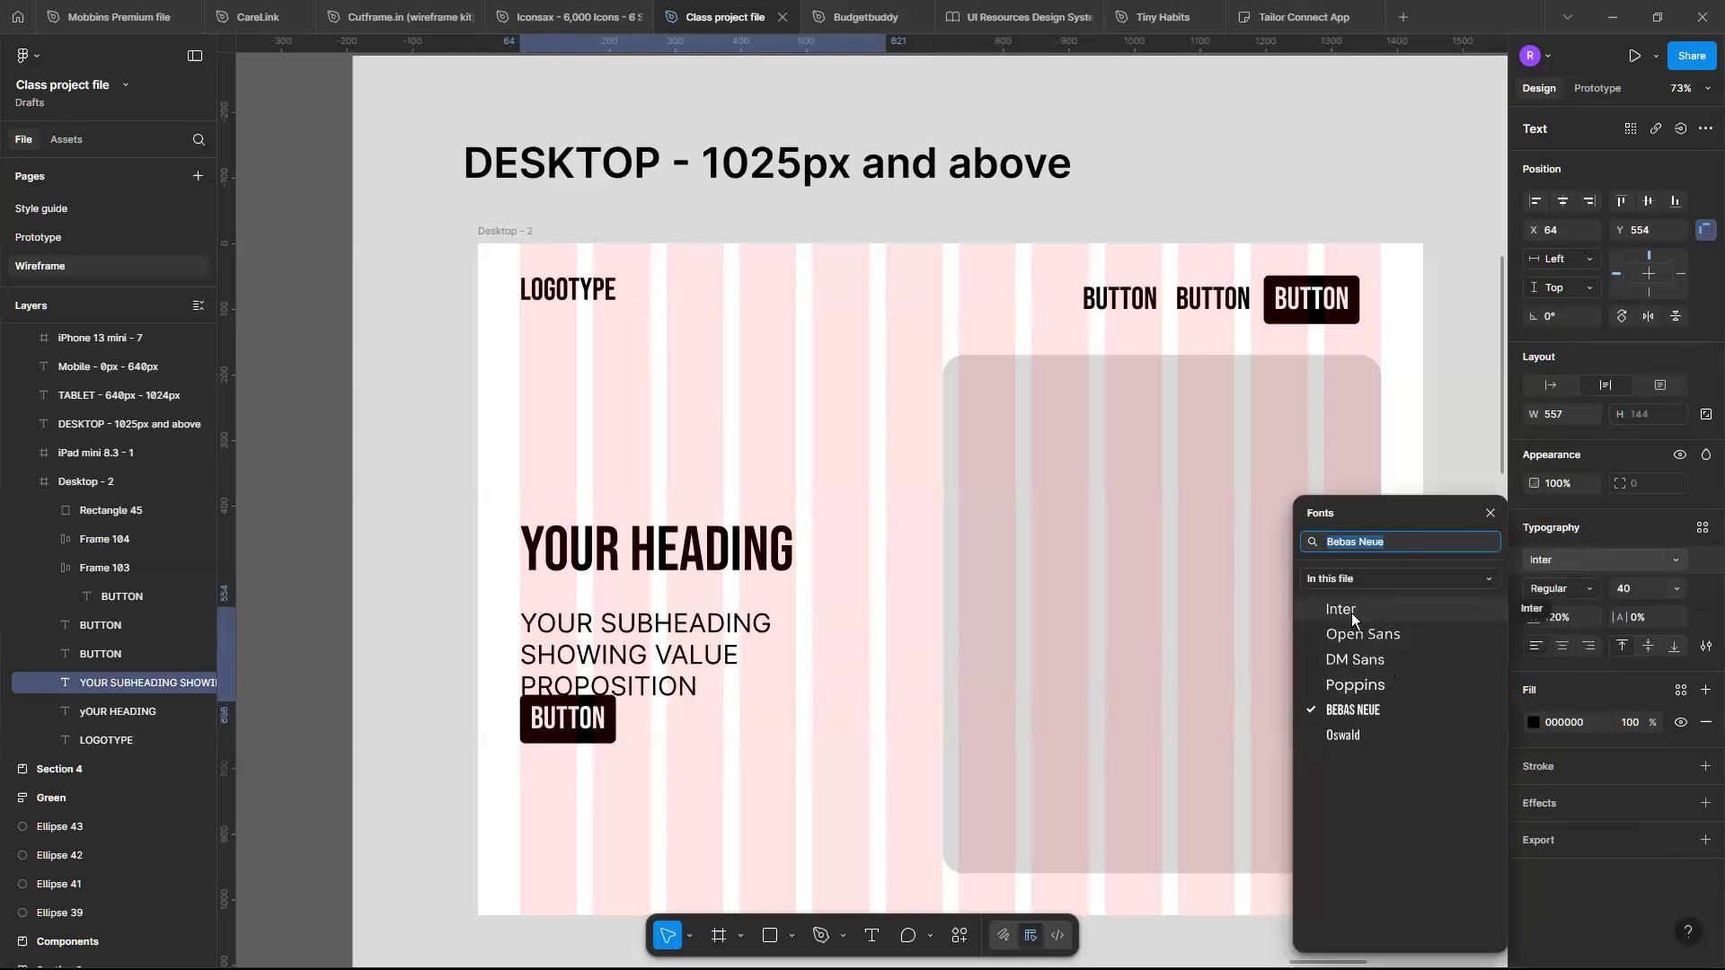
pyautogui.click(841, 802)
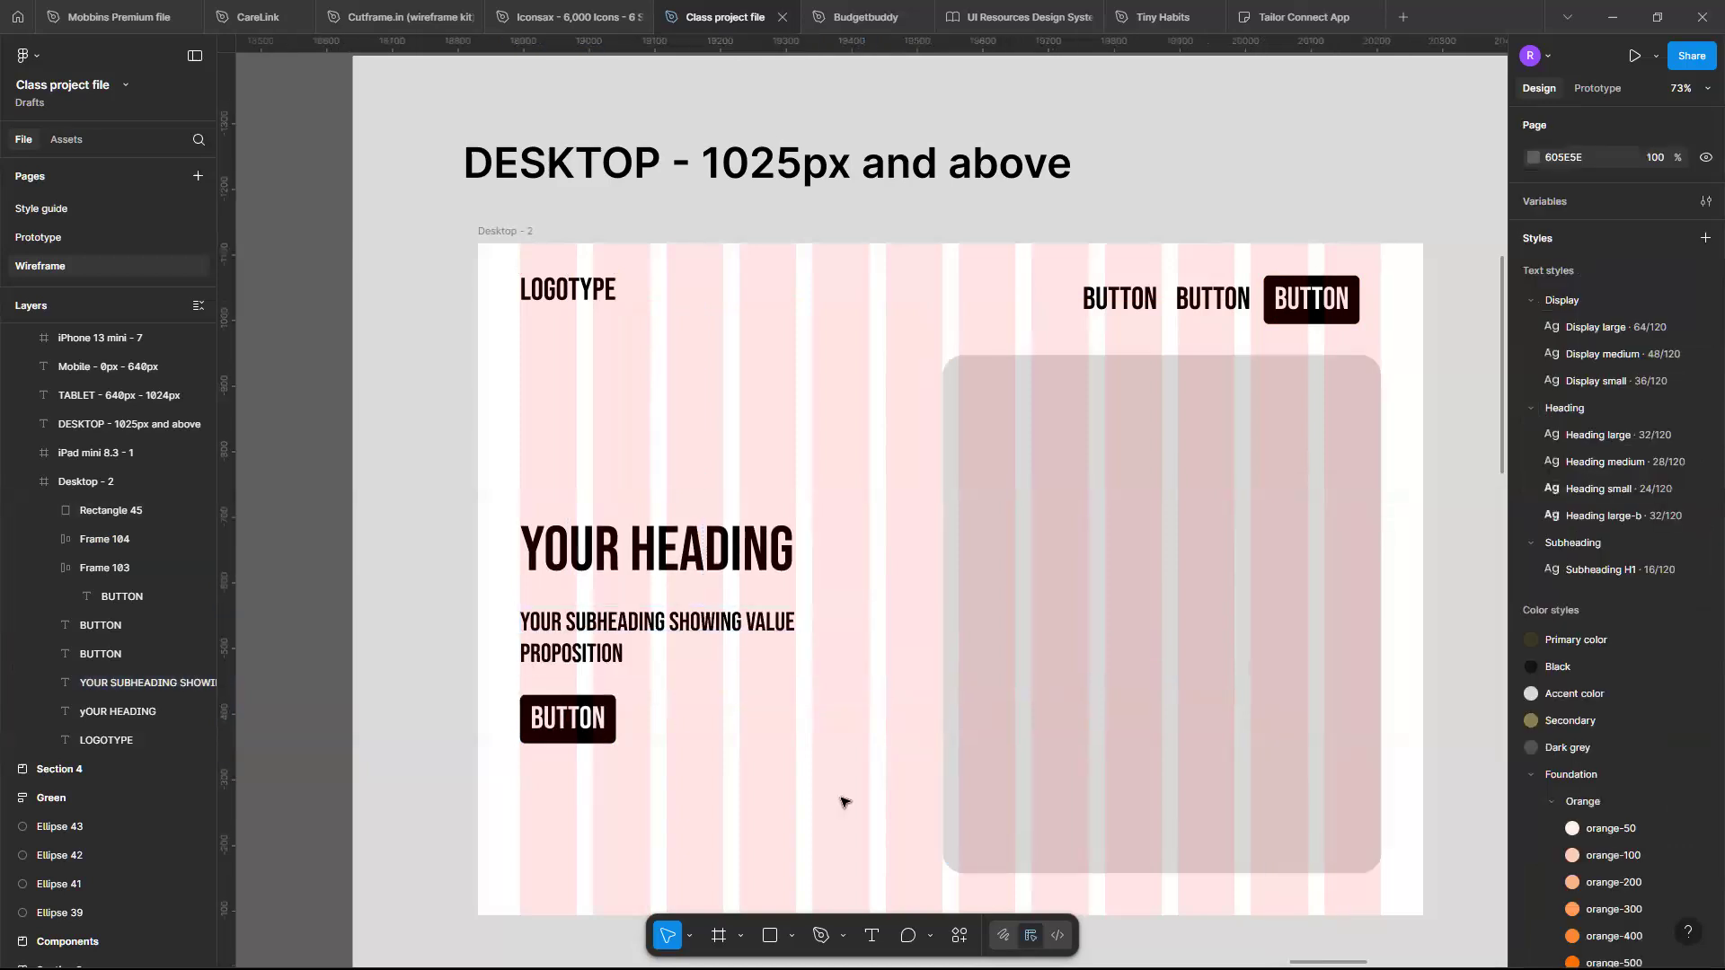
pyautogui.scroll(-3, 840, 800)
pyautogui.scroll(-2, 1048, 570)
pyautogui.scroll(1, 1114, 525)
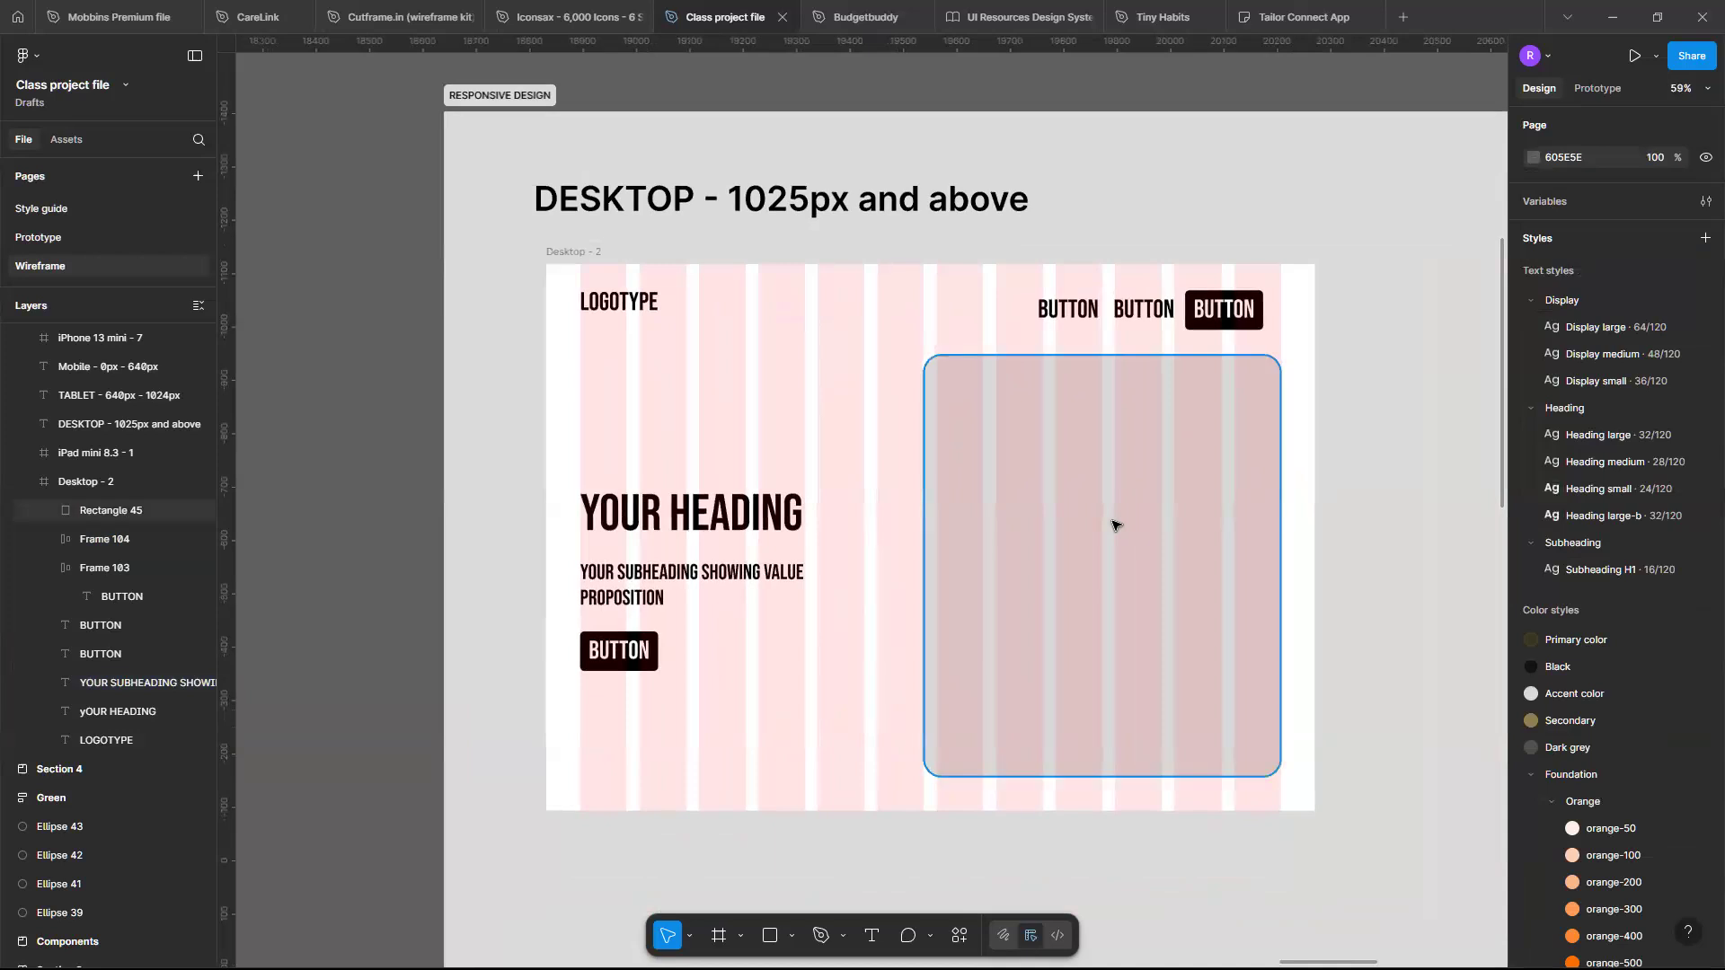
pyautogui.click(1024, 553)
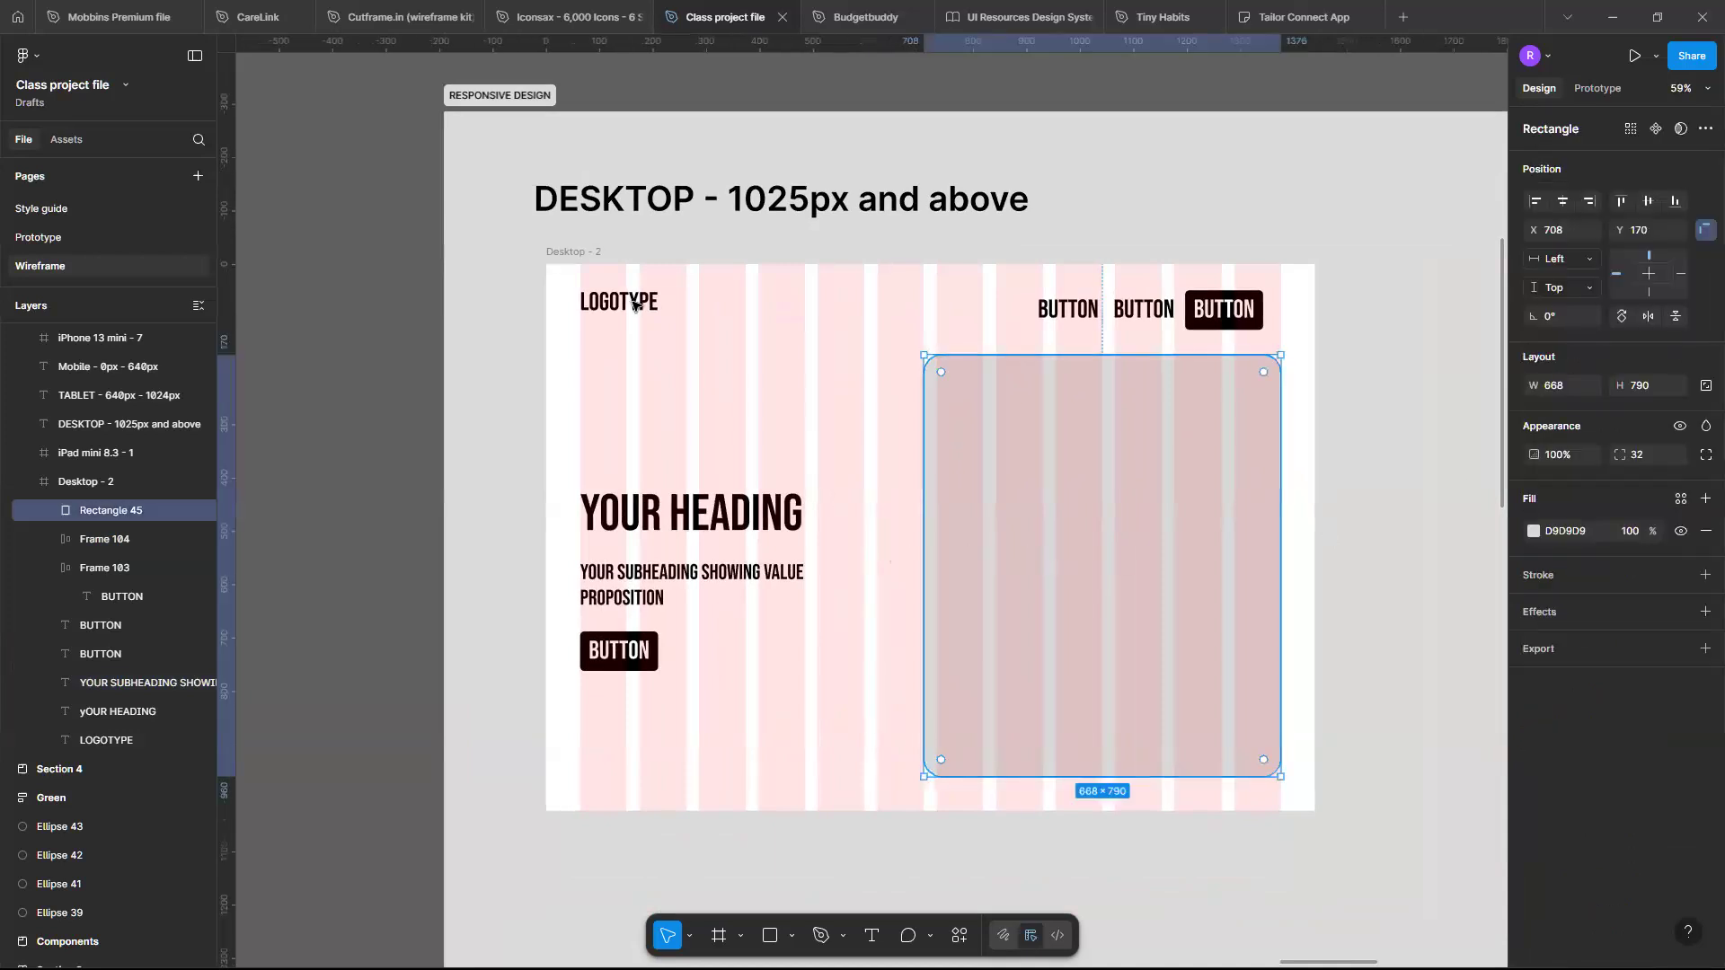
pyautogui.click(585, 254)
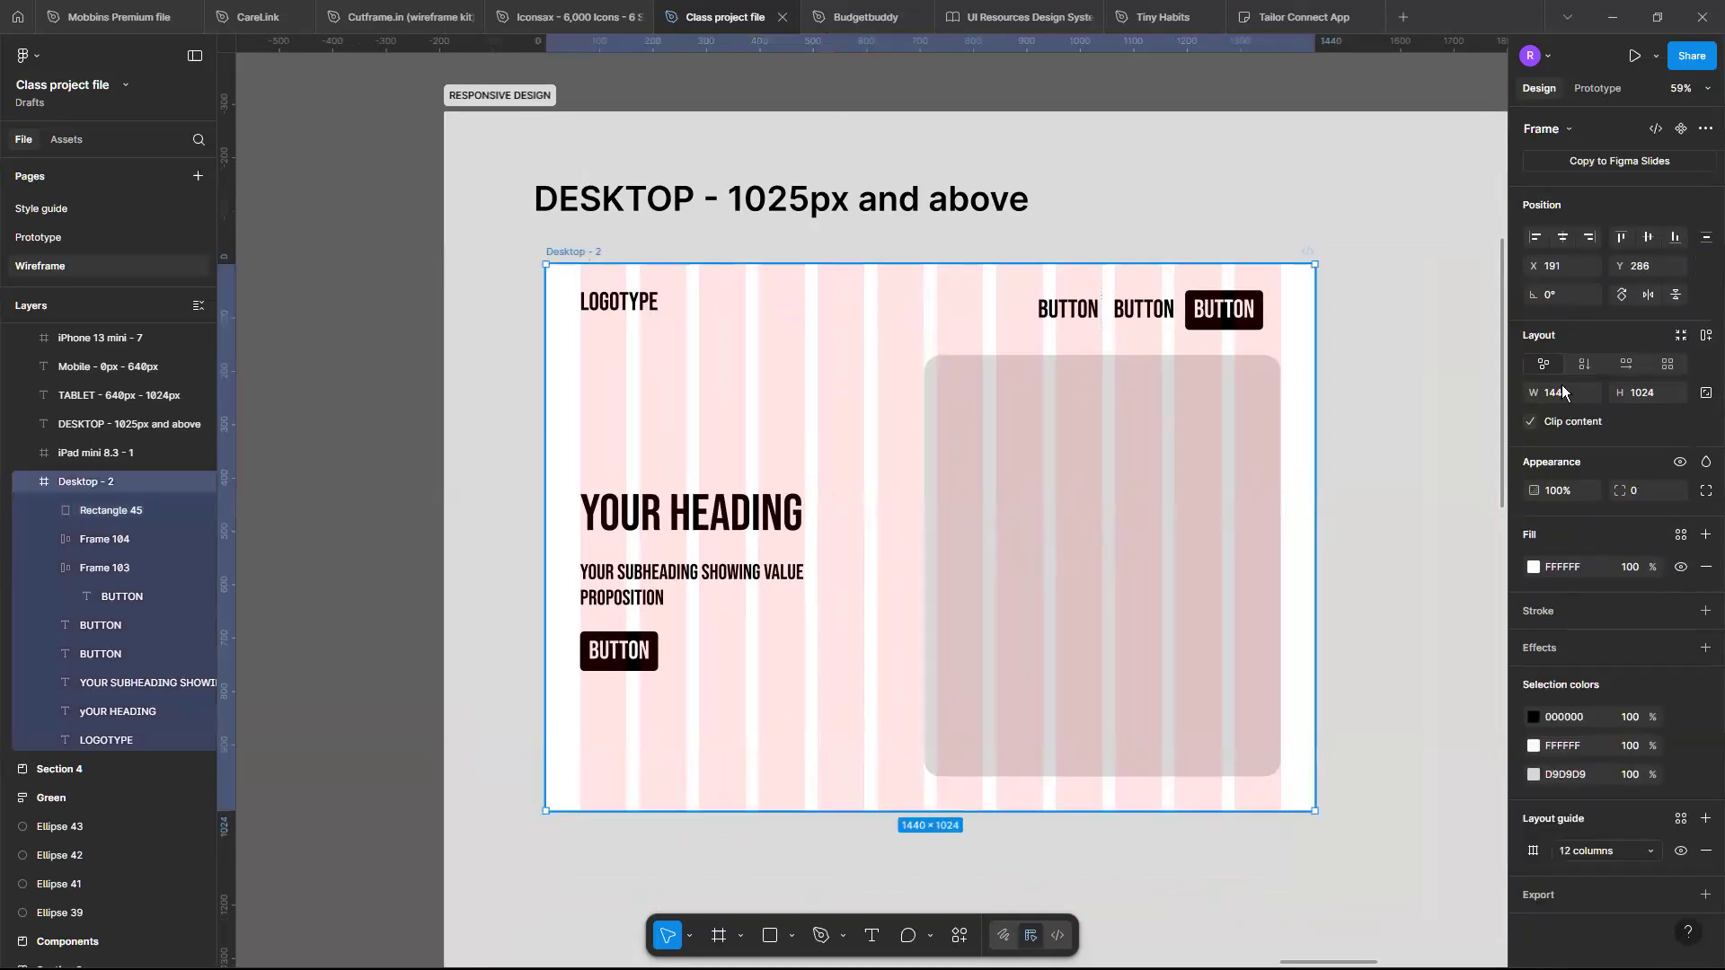
pyautogui.click(1678, 855)
pyautogui.scroll(1, 1095, 539)
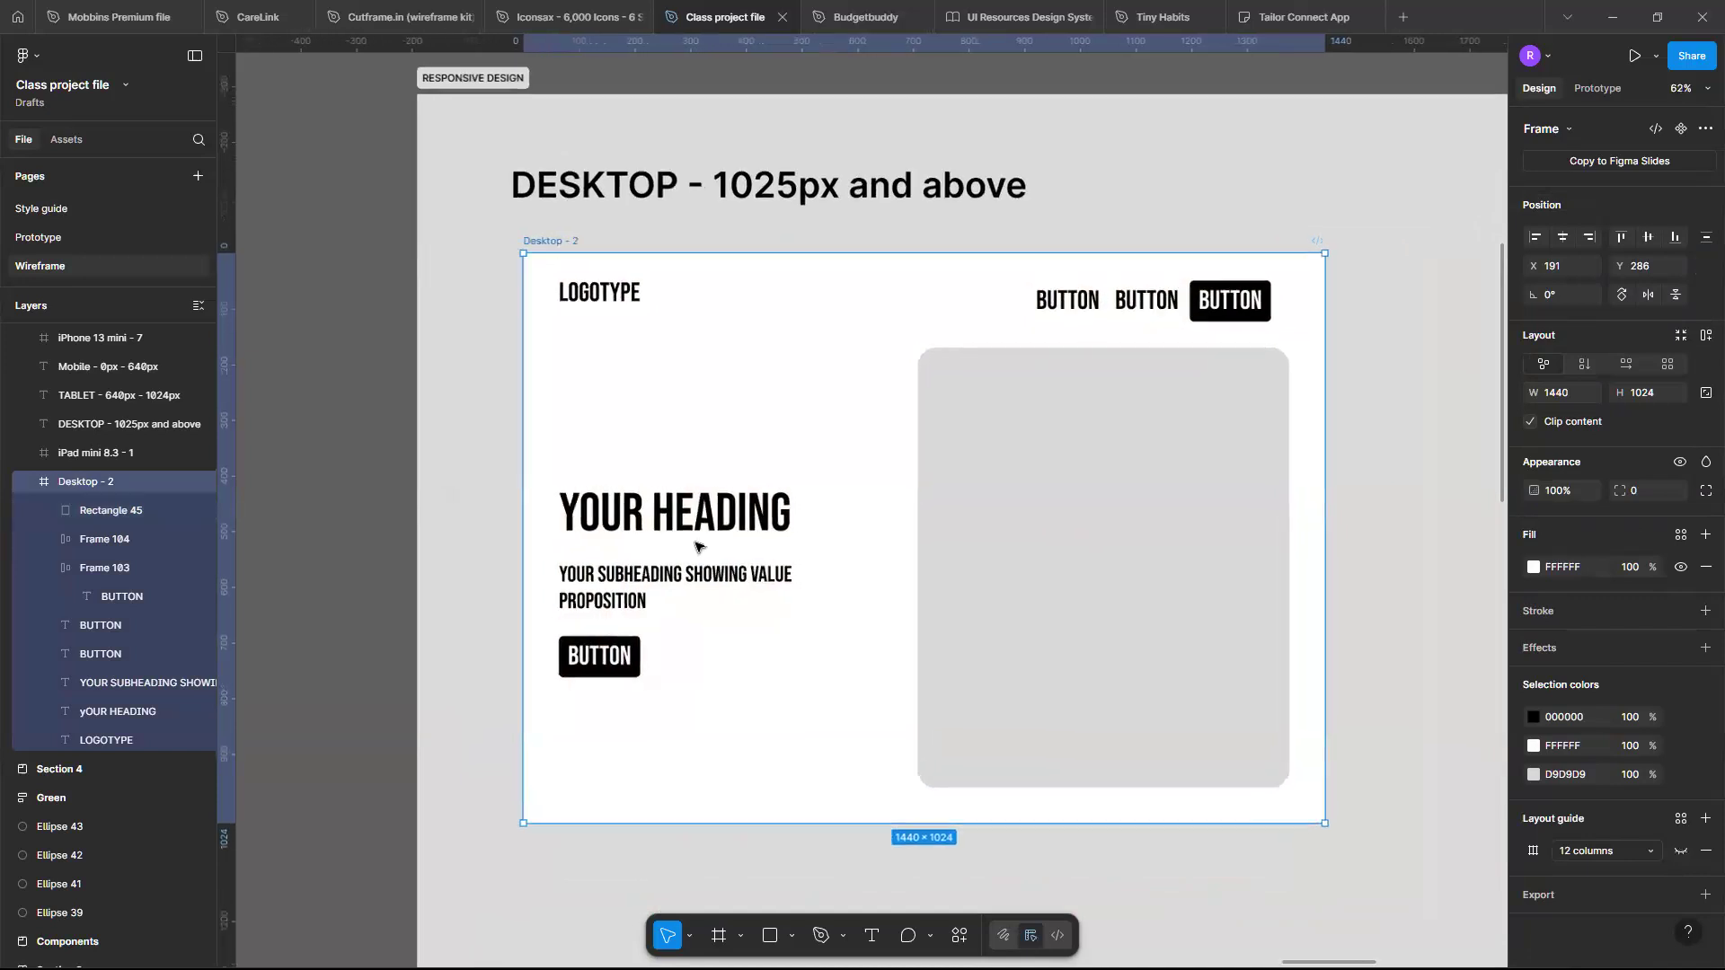
# - Wrap the heading and subheading in an auto layout frame and set its gap to 24
pyautogui.click(659, 530)
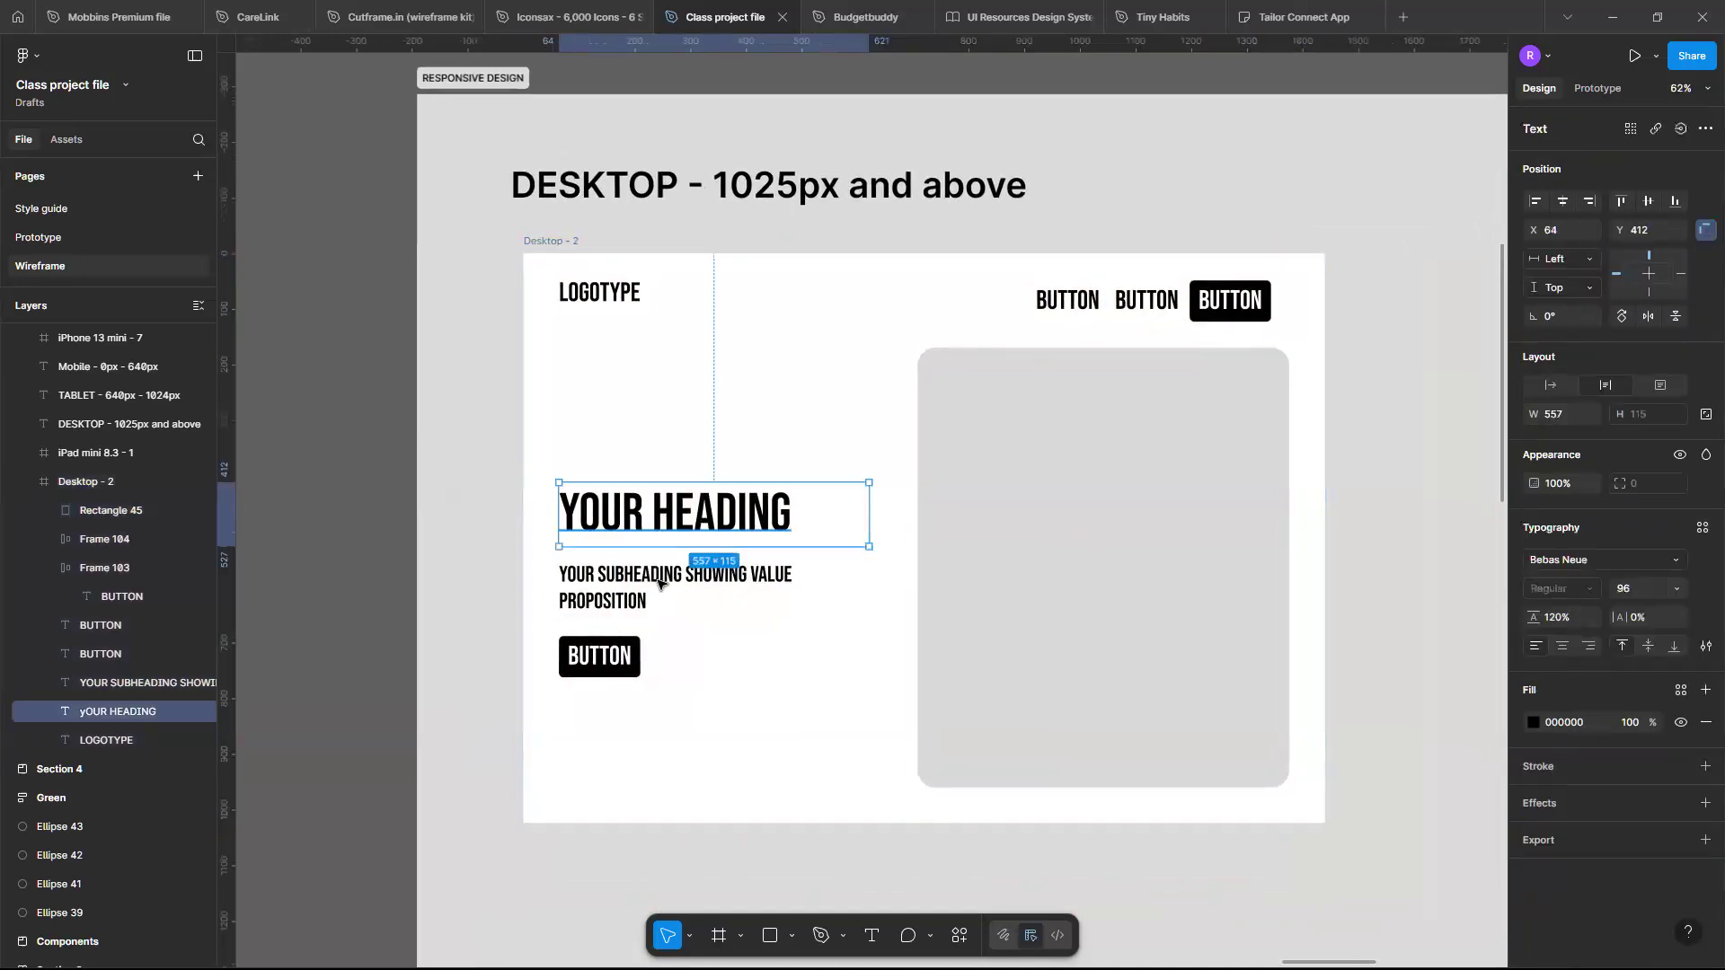
pyautogui.keyDown('shift'); pyautogui.click(657, 604); pyautogui.keyUp('shift')
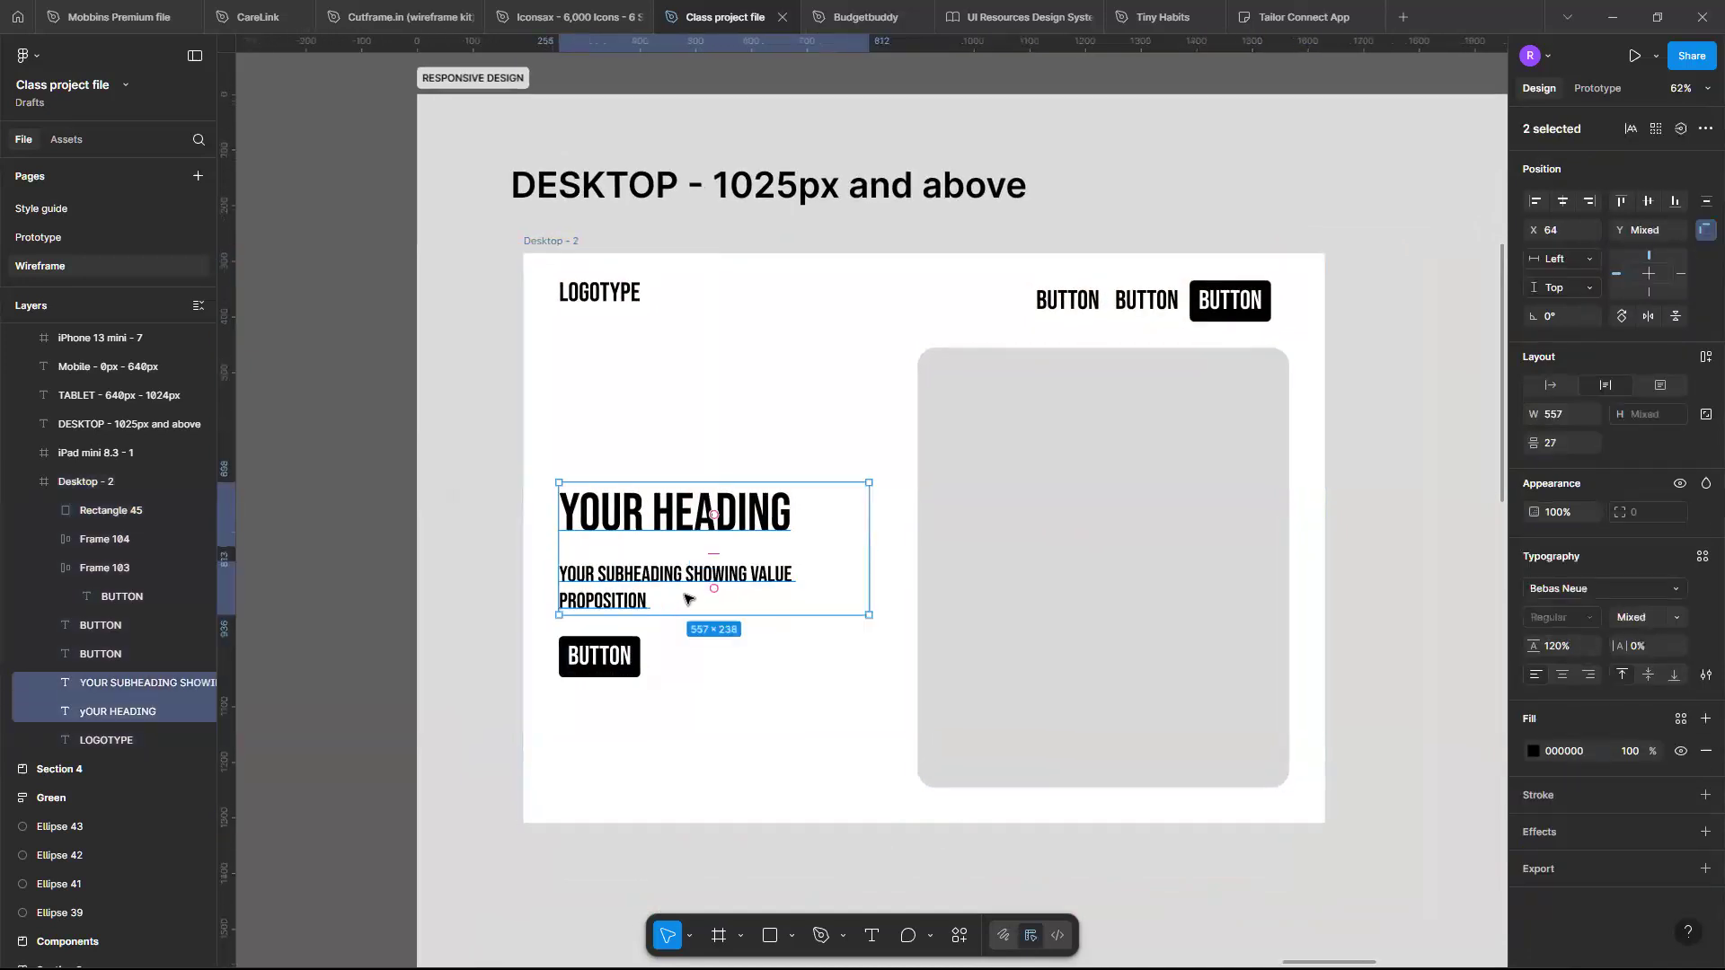
pyautogui.hotkey('shift', 'a')
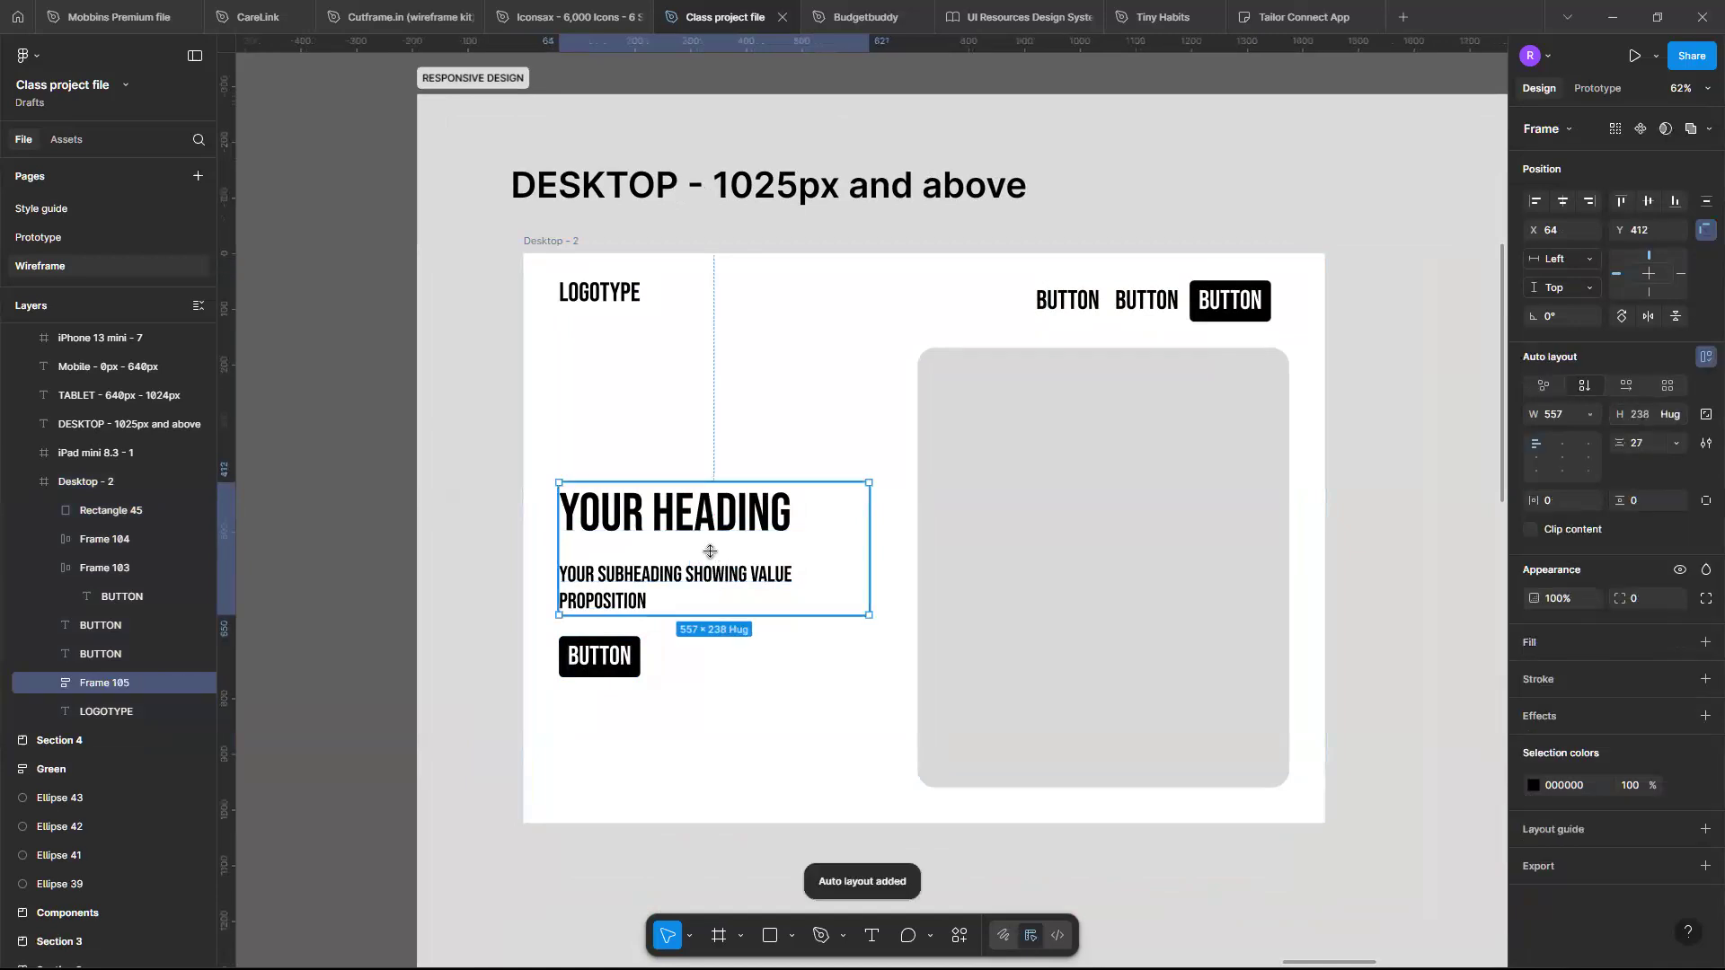
pyautogui.click(709, 551)
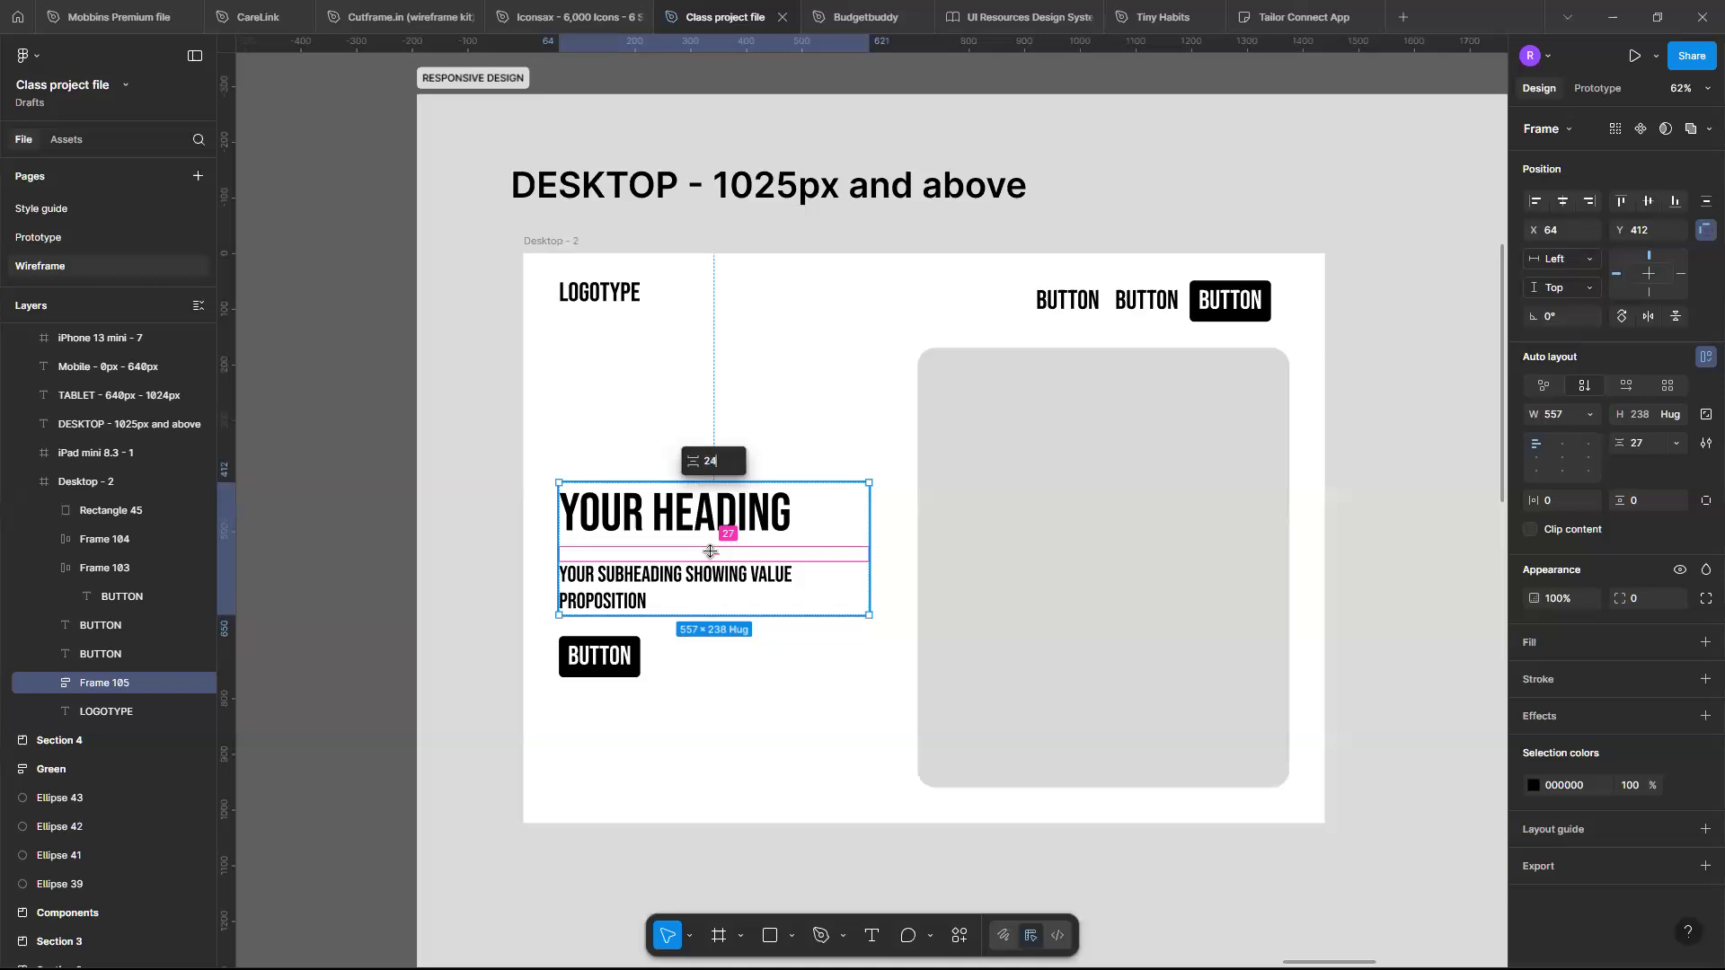
pyautogui.write('24')
pyautogui.press('Return')
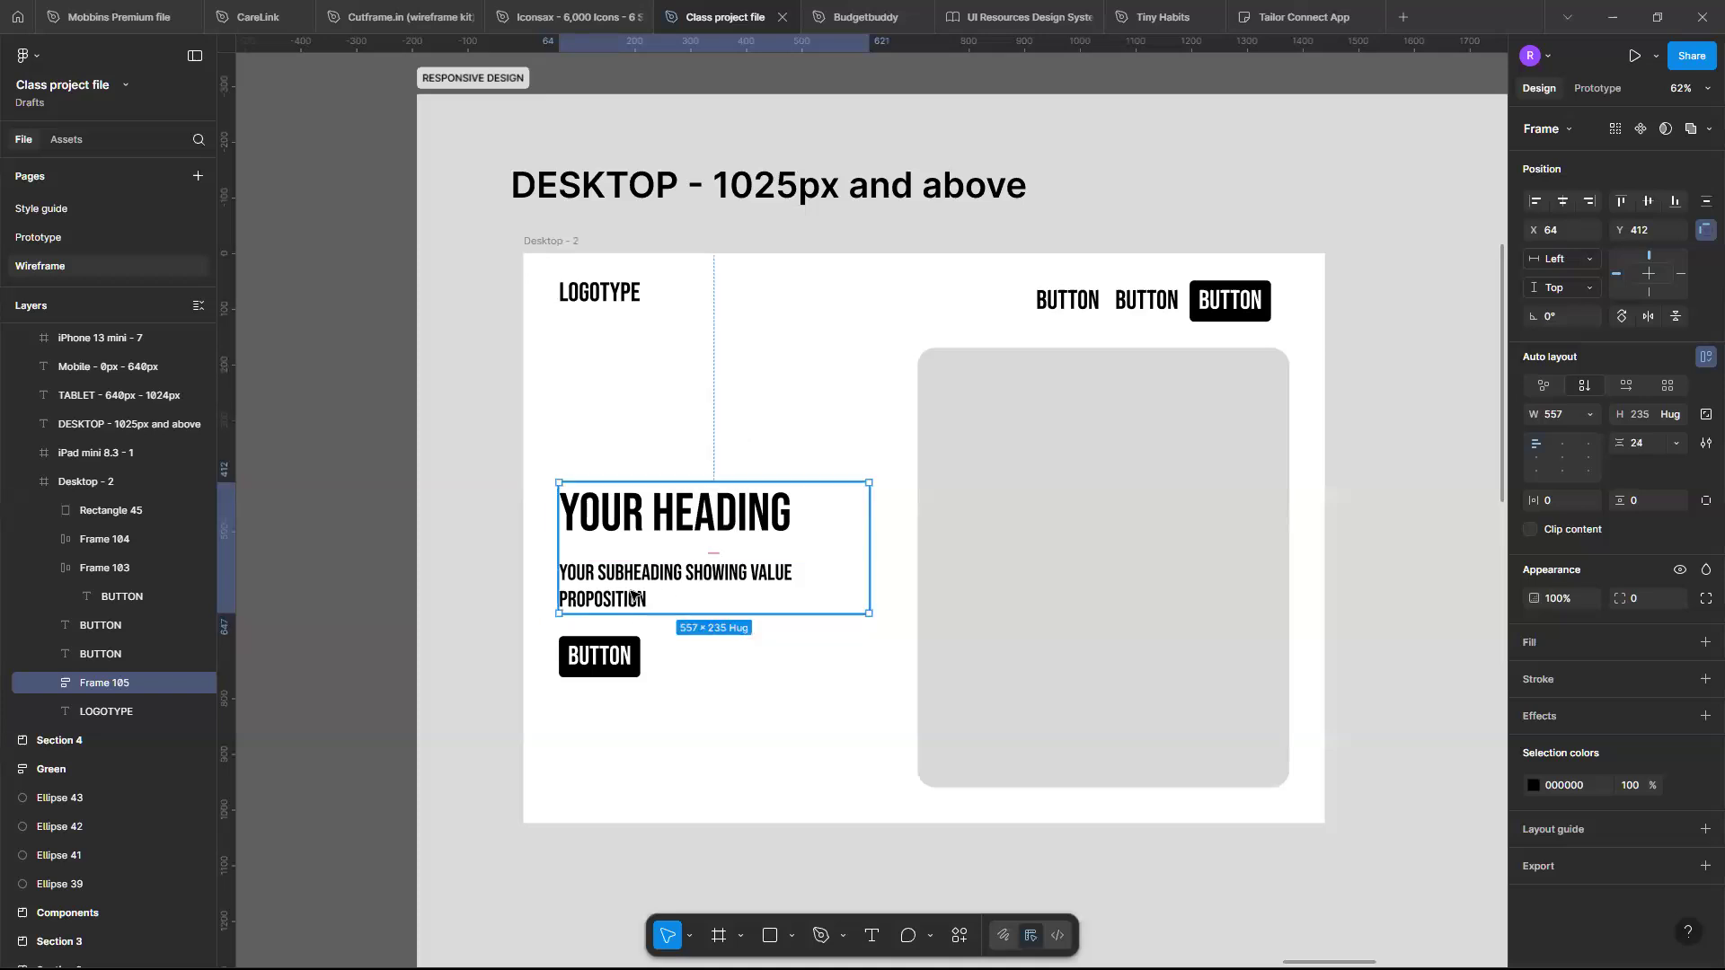
# - Wrap the heading frame and the button in a vertical auto layout frame with a 40 gap
pyautogui.keyDown('shift'); pyautogui.click(627, 658); pyautogui.keyUp('shift')
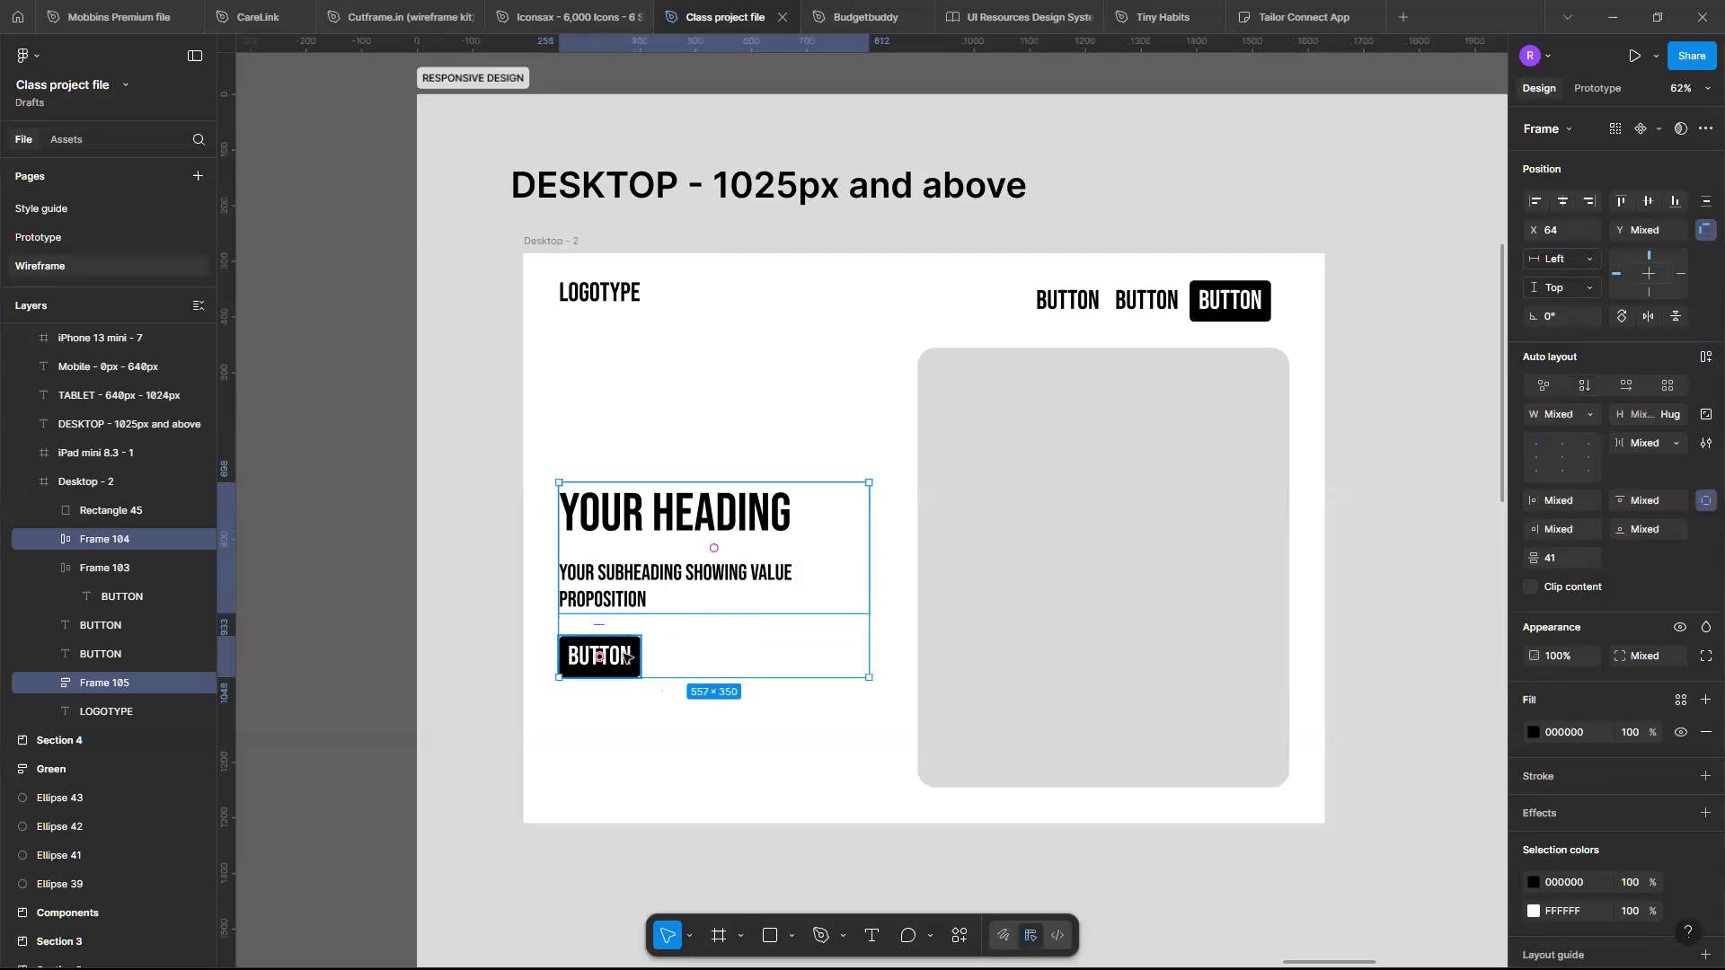
pyautogui.hotkey('shift', 'a')
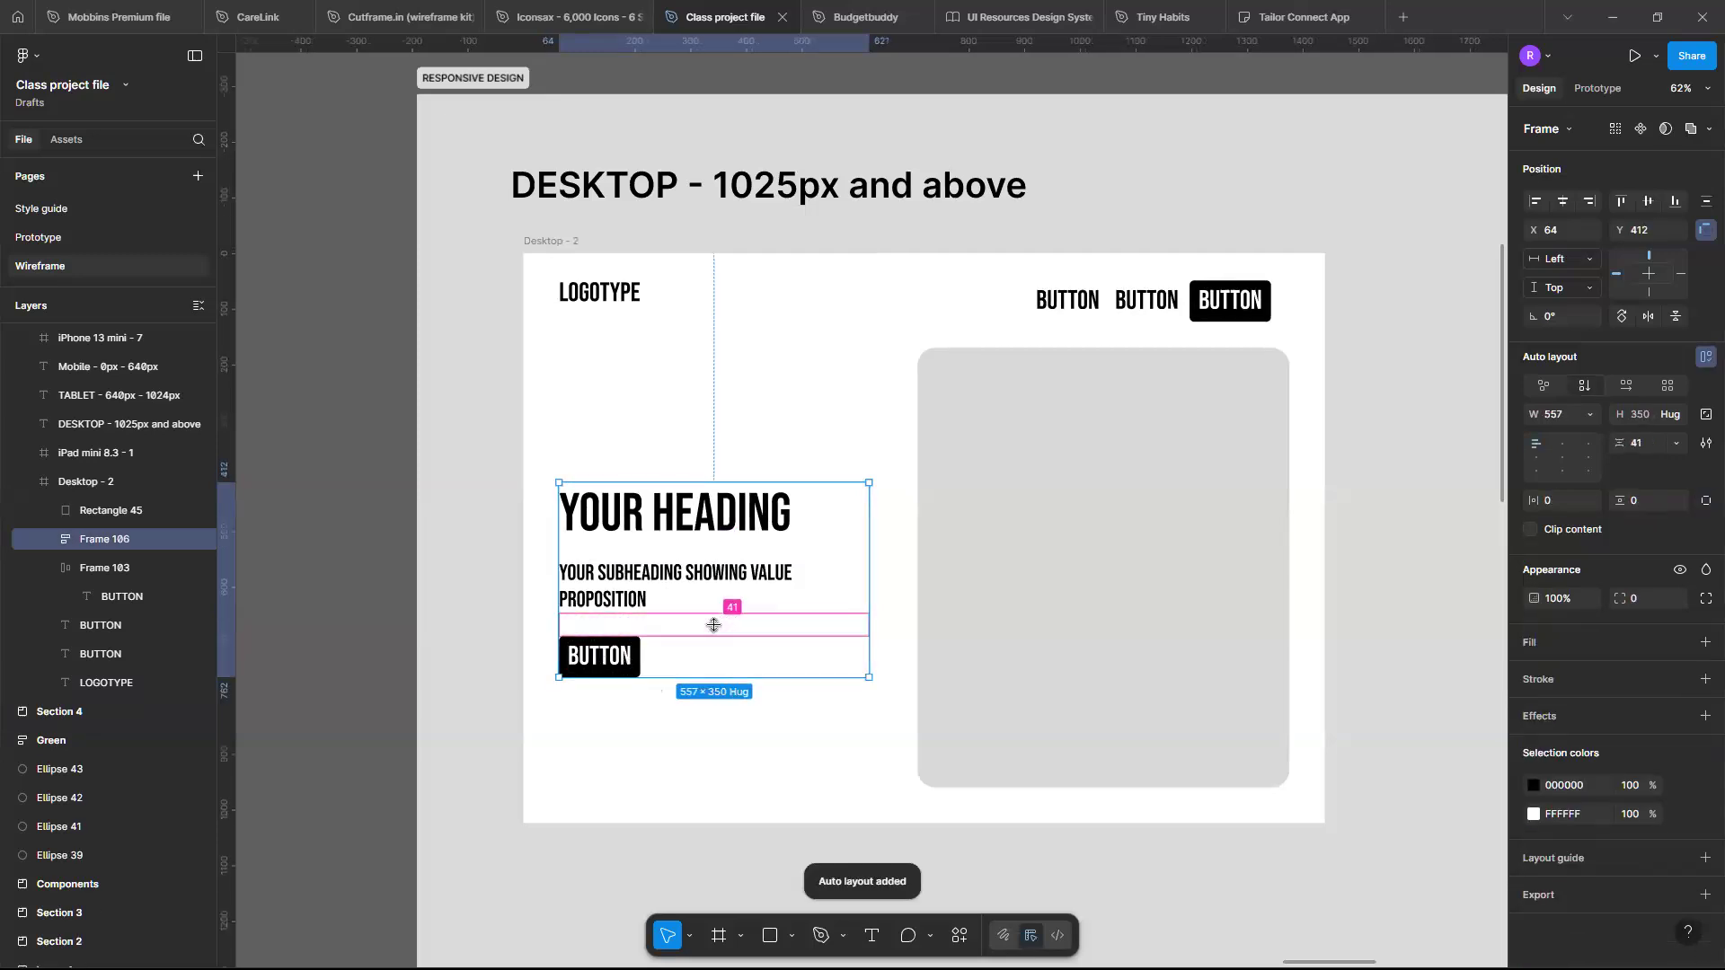
pyautogui.click(714, 624)
pyautogui.write('4')
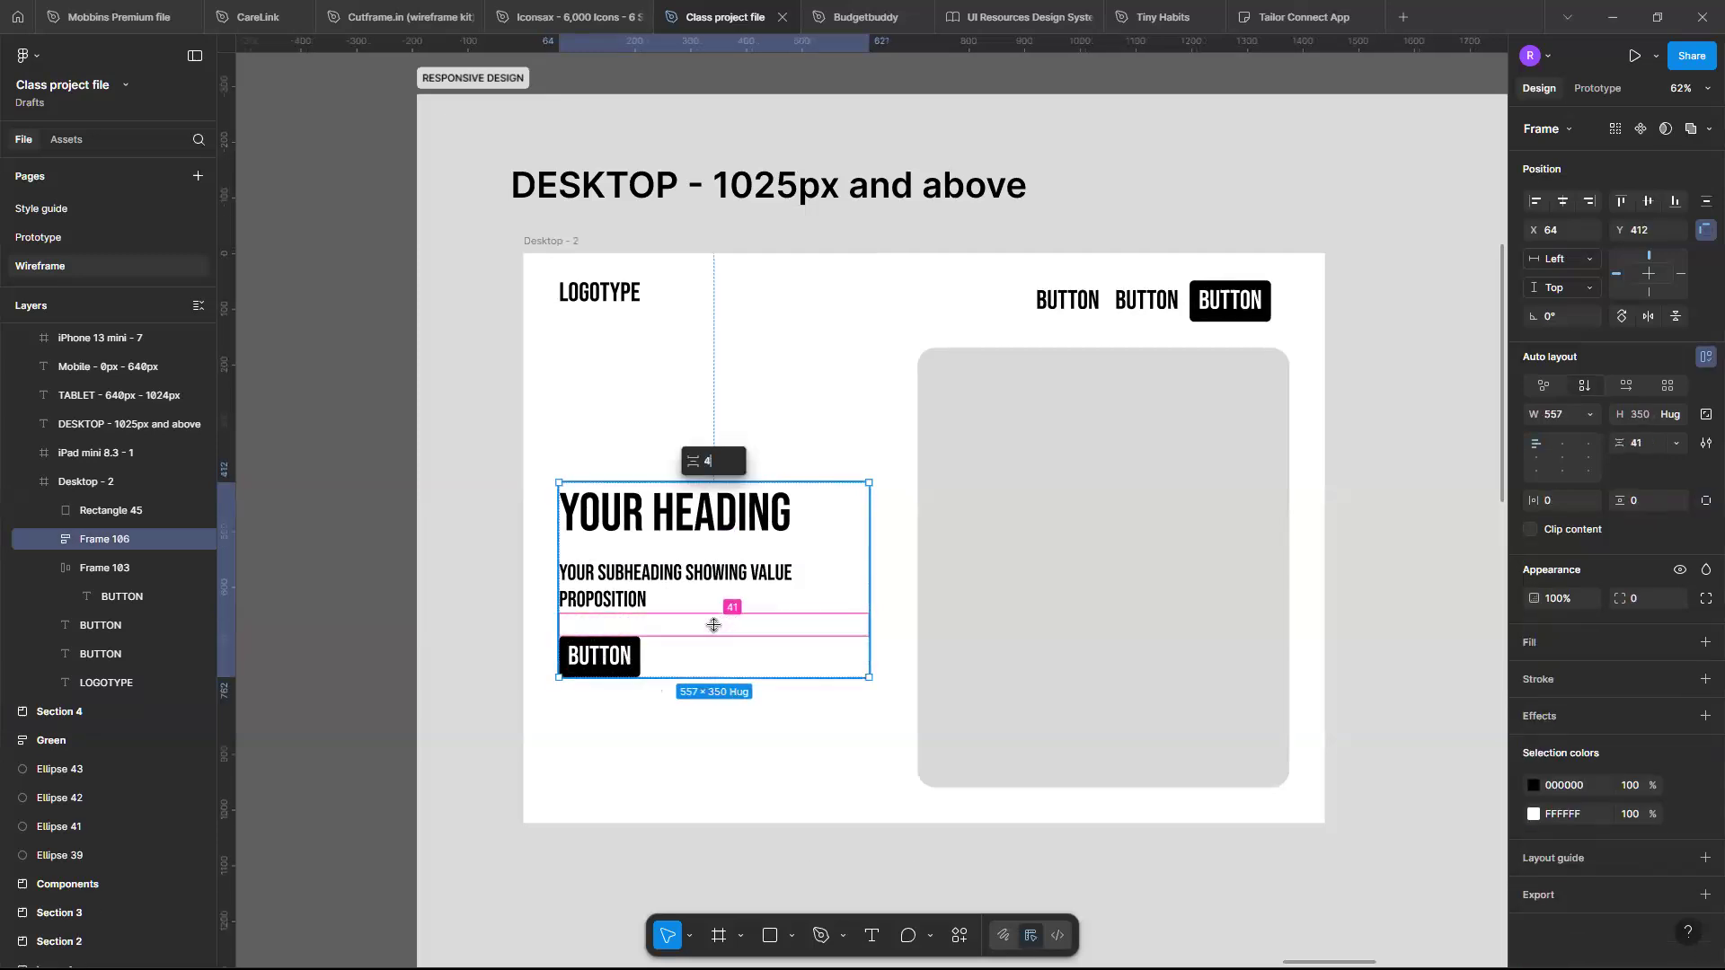
pyautogui.write('0')
pyautogui.press('Return')
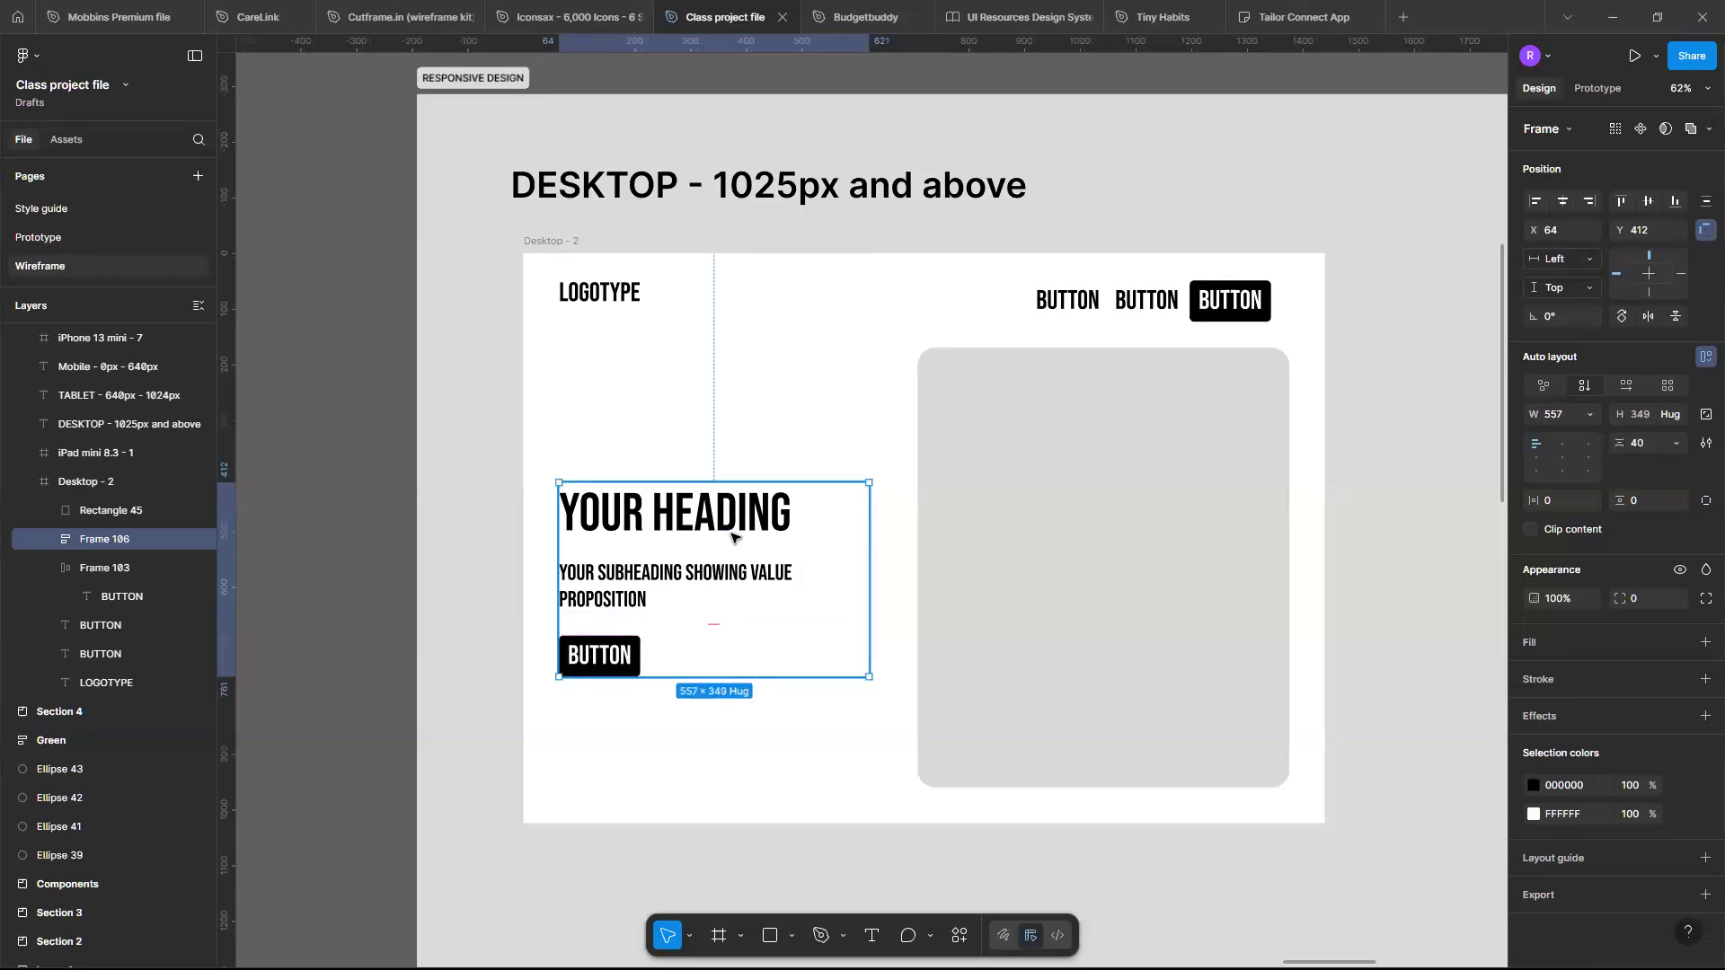
# - Replace the text of both plain header buttons with LINK
pyautogui.click(1072, 305)
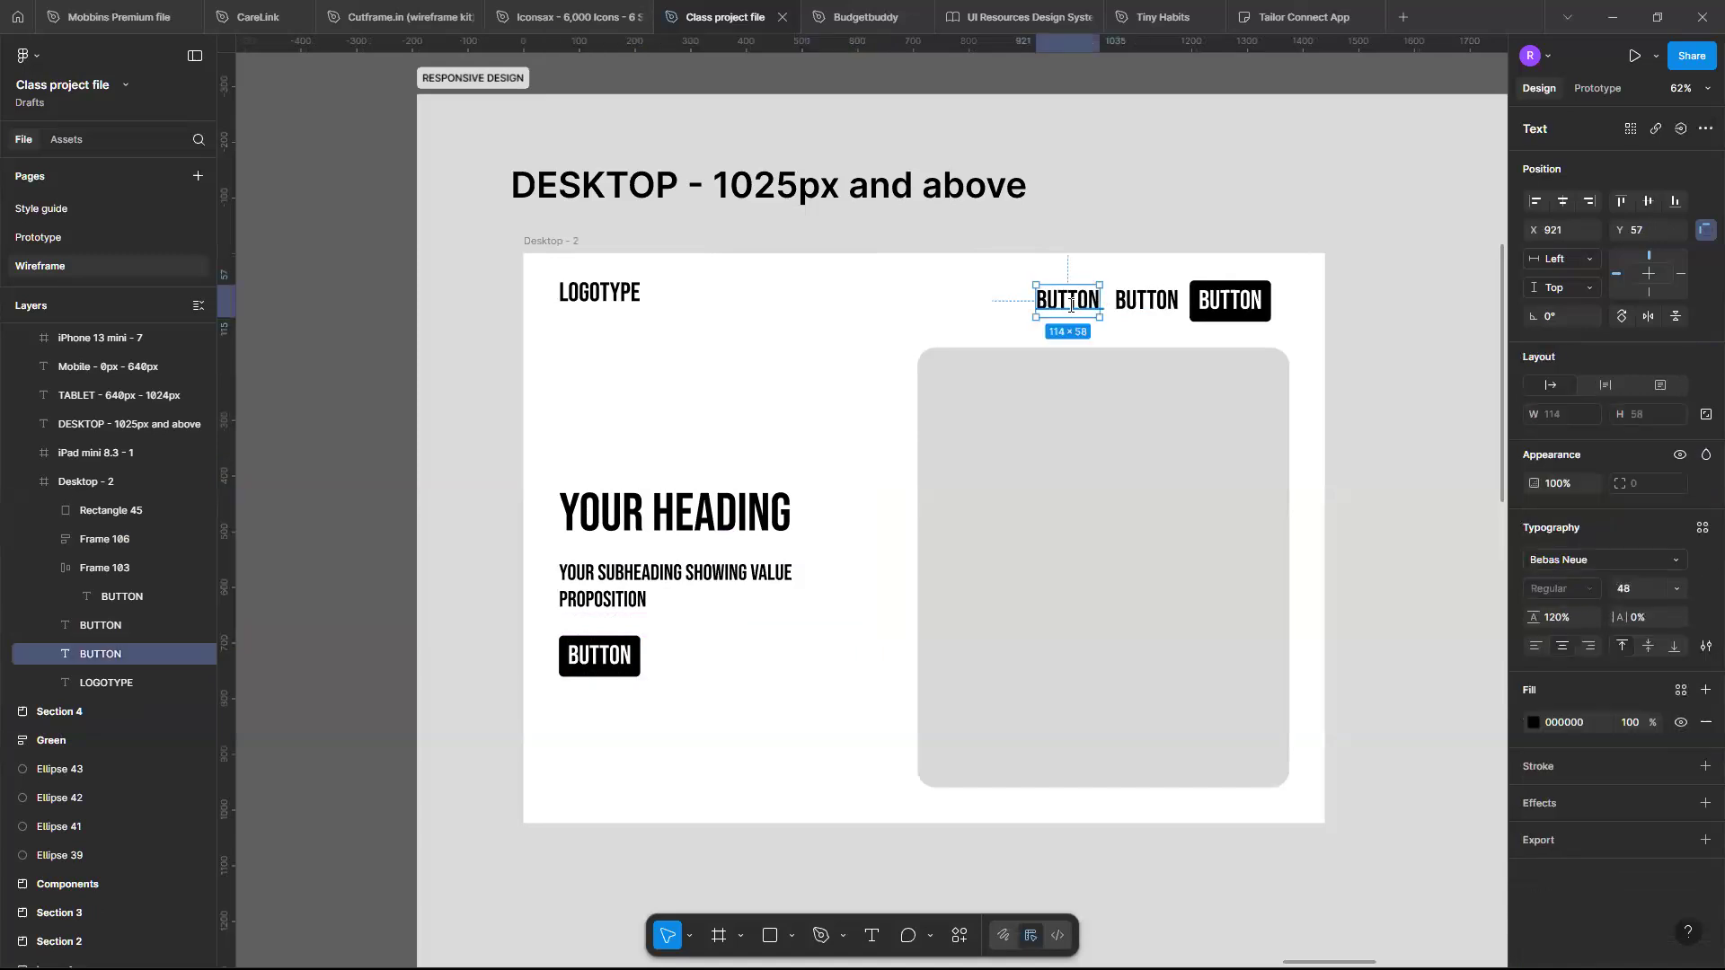
pyautogui.doubleClick(1072, 306)
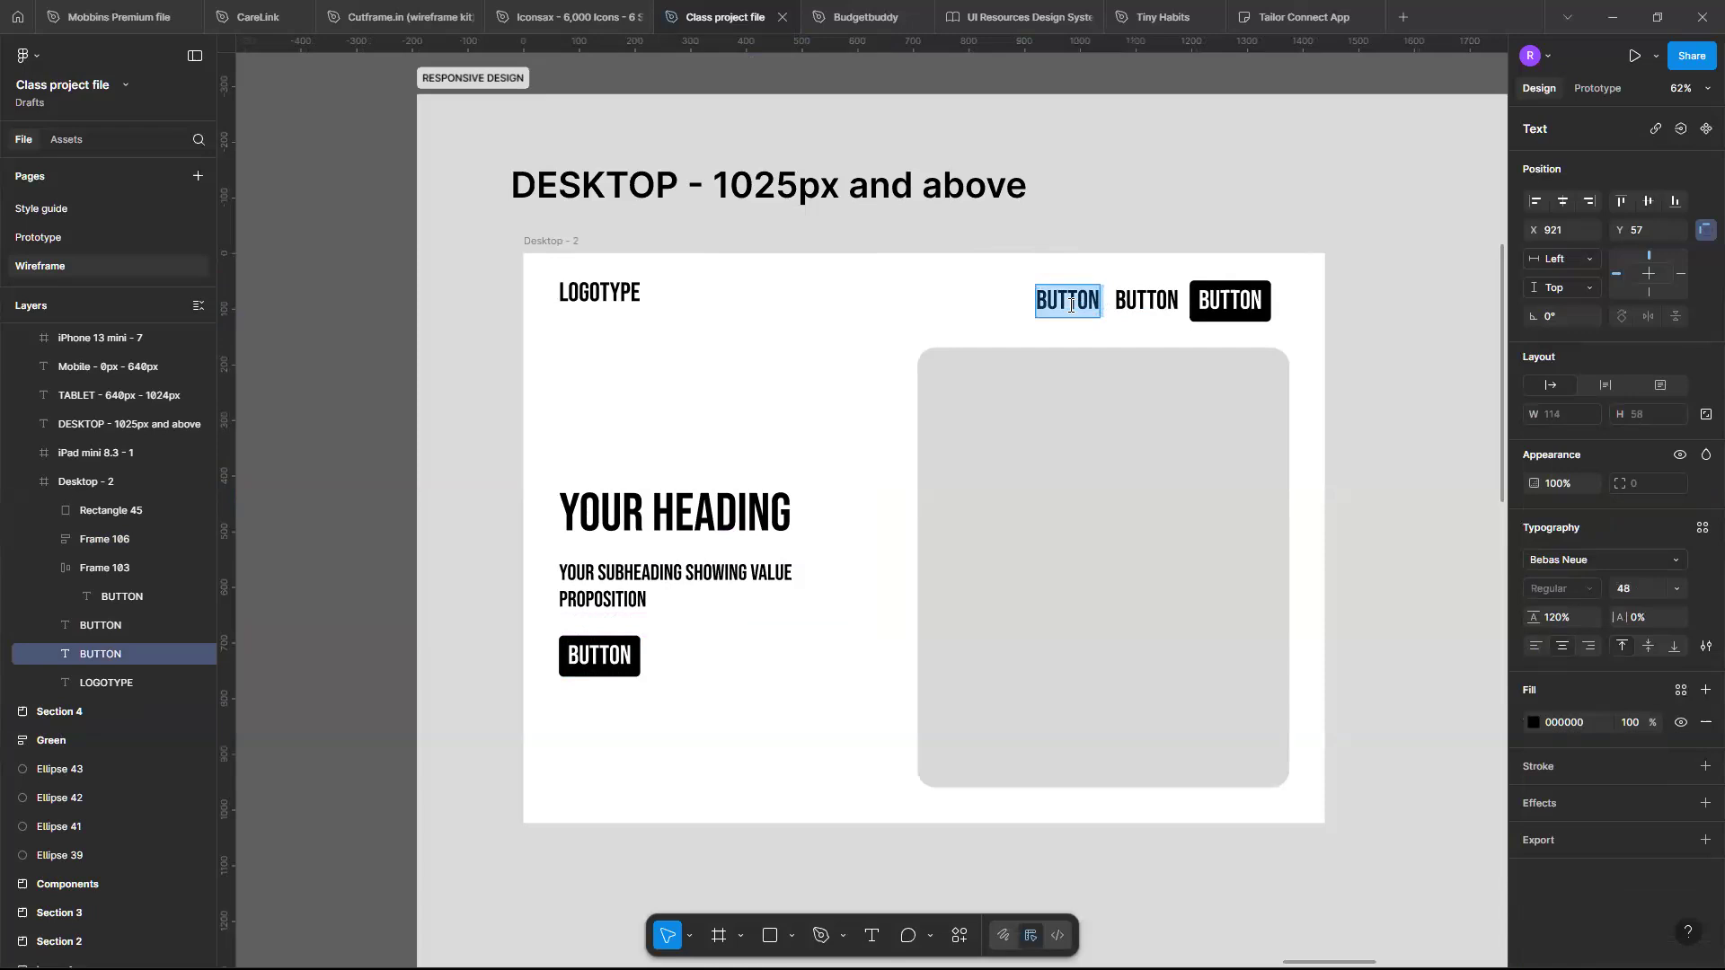
pyautogui.write('LINK')
pyautogui.doubleClick(1131, 303)
pyautogui.write('L')
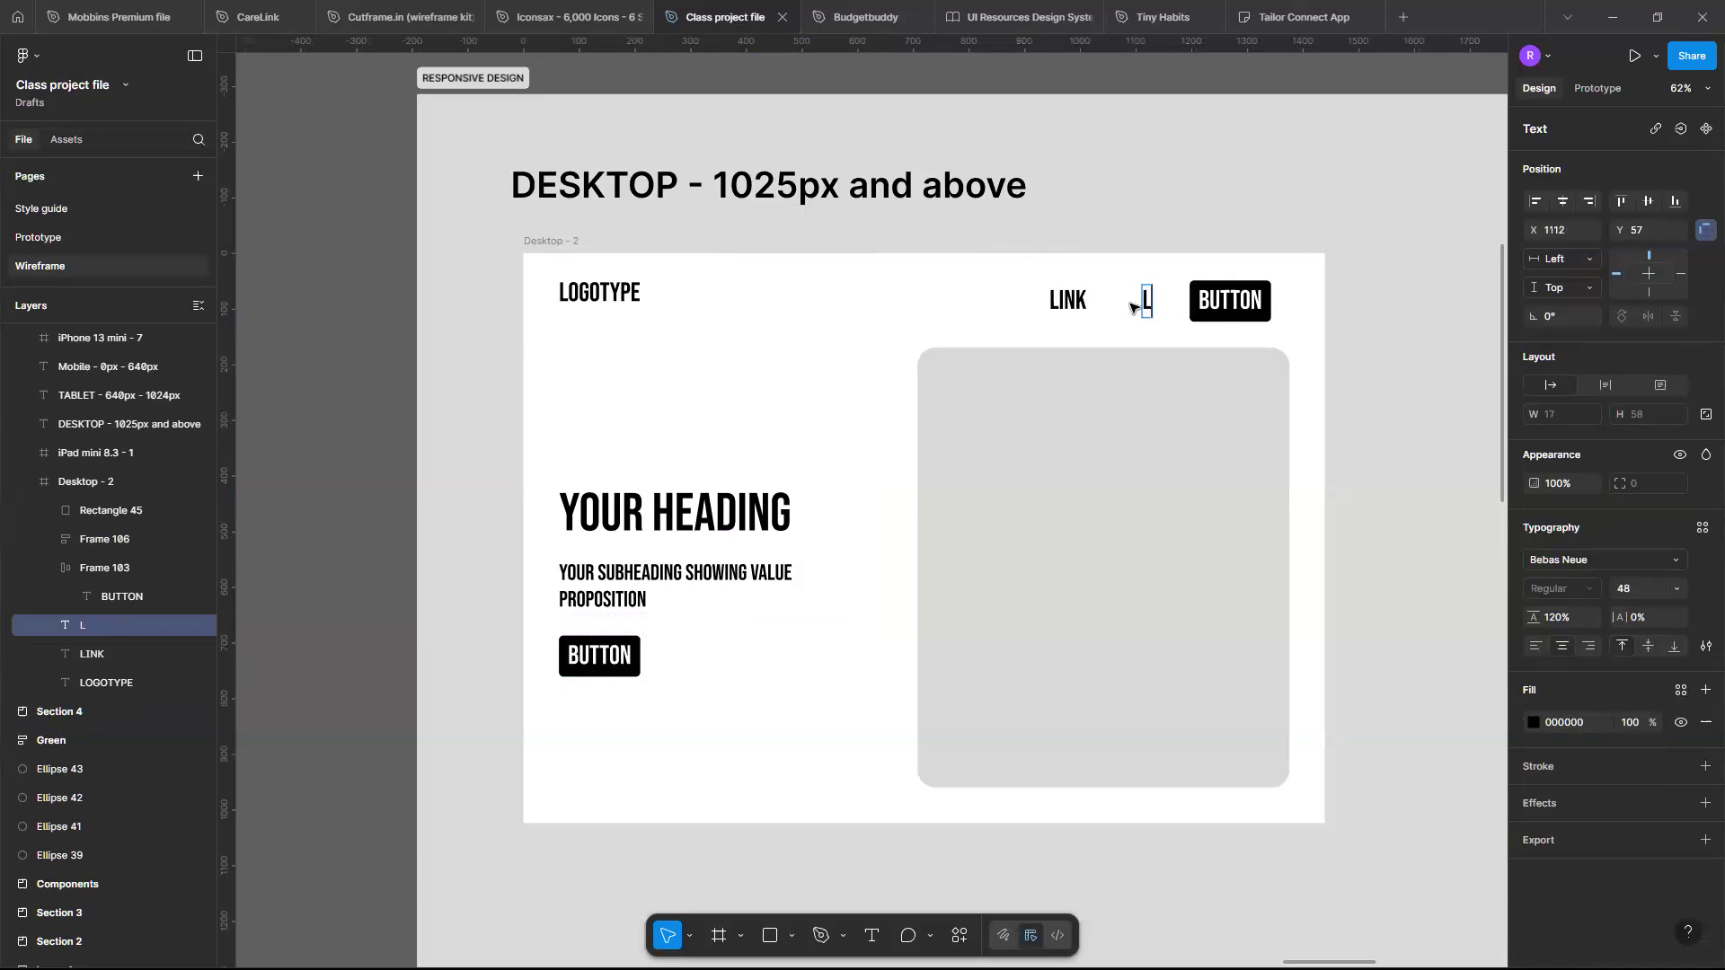
pyautogui.write('INK')
# - Number the header links as LINK 1 and LINK 2
pyautogui.click(1069, 302)
pyautogui.doubleClick(1070, 301)
pyautogui.click(1070, 301)
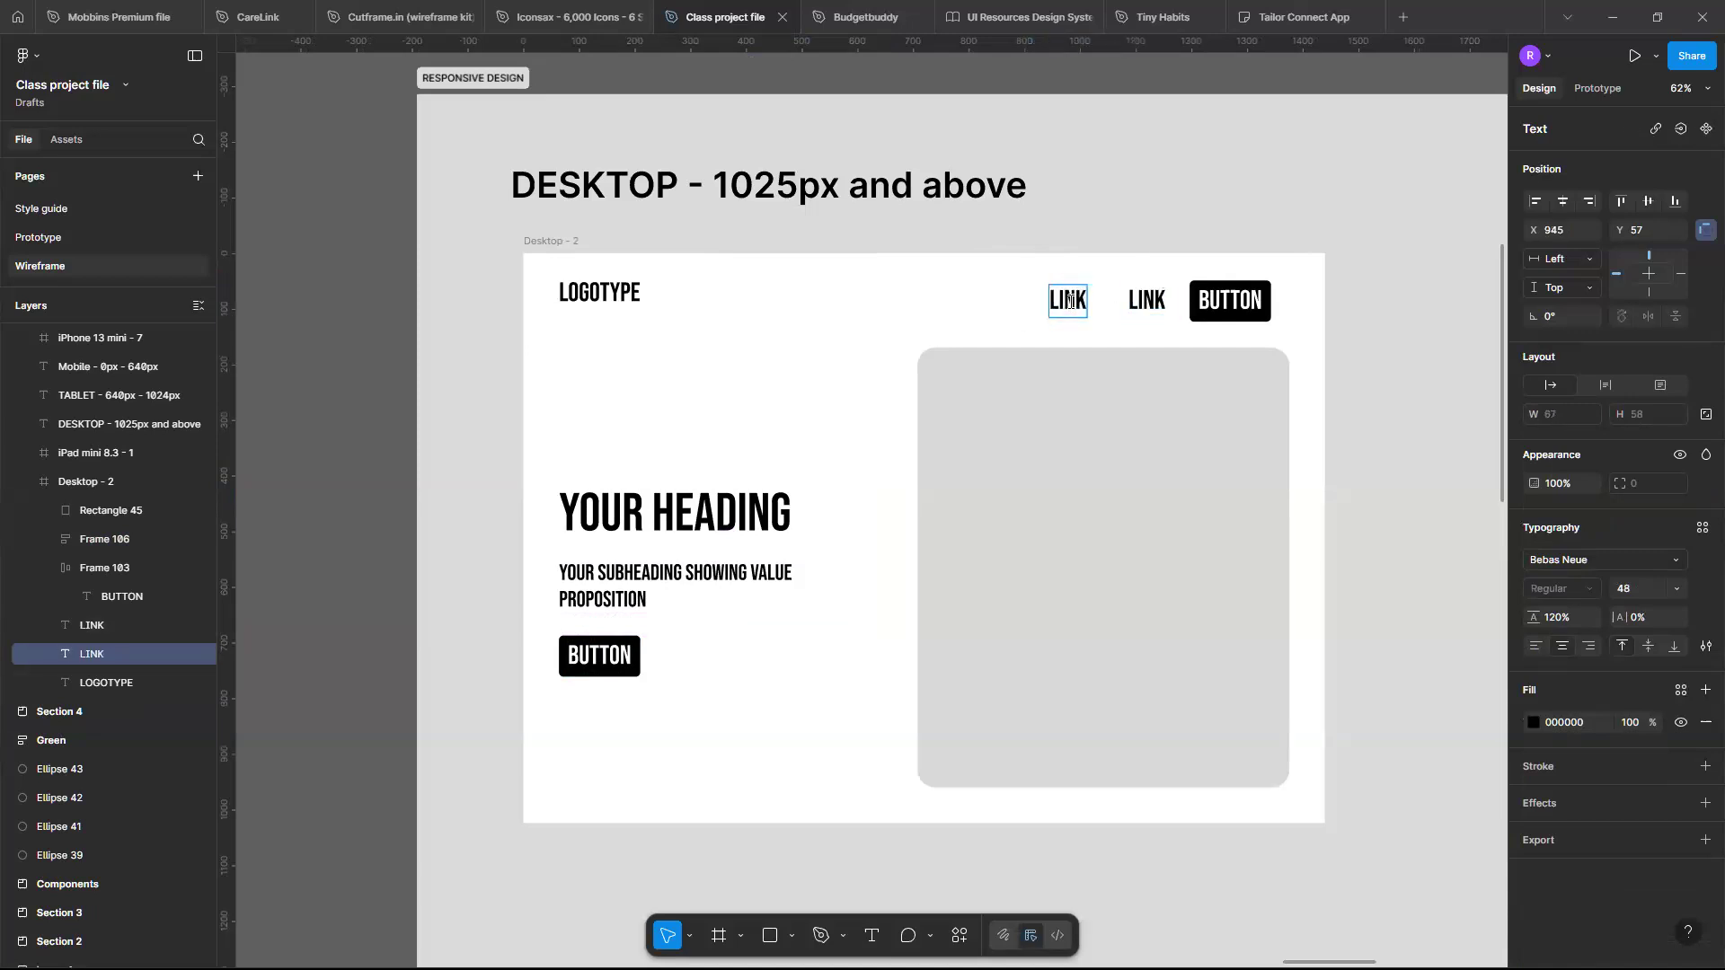
pyautogui.write('1')
pyautogui.click(1158, 300)
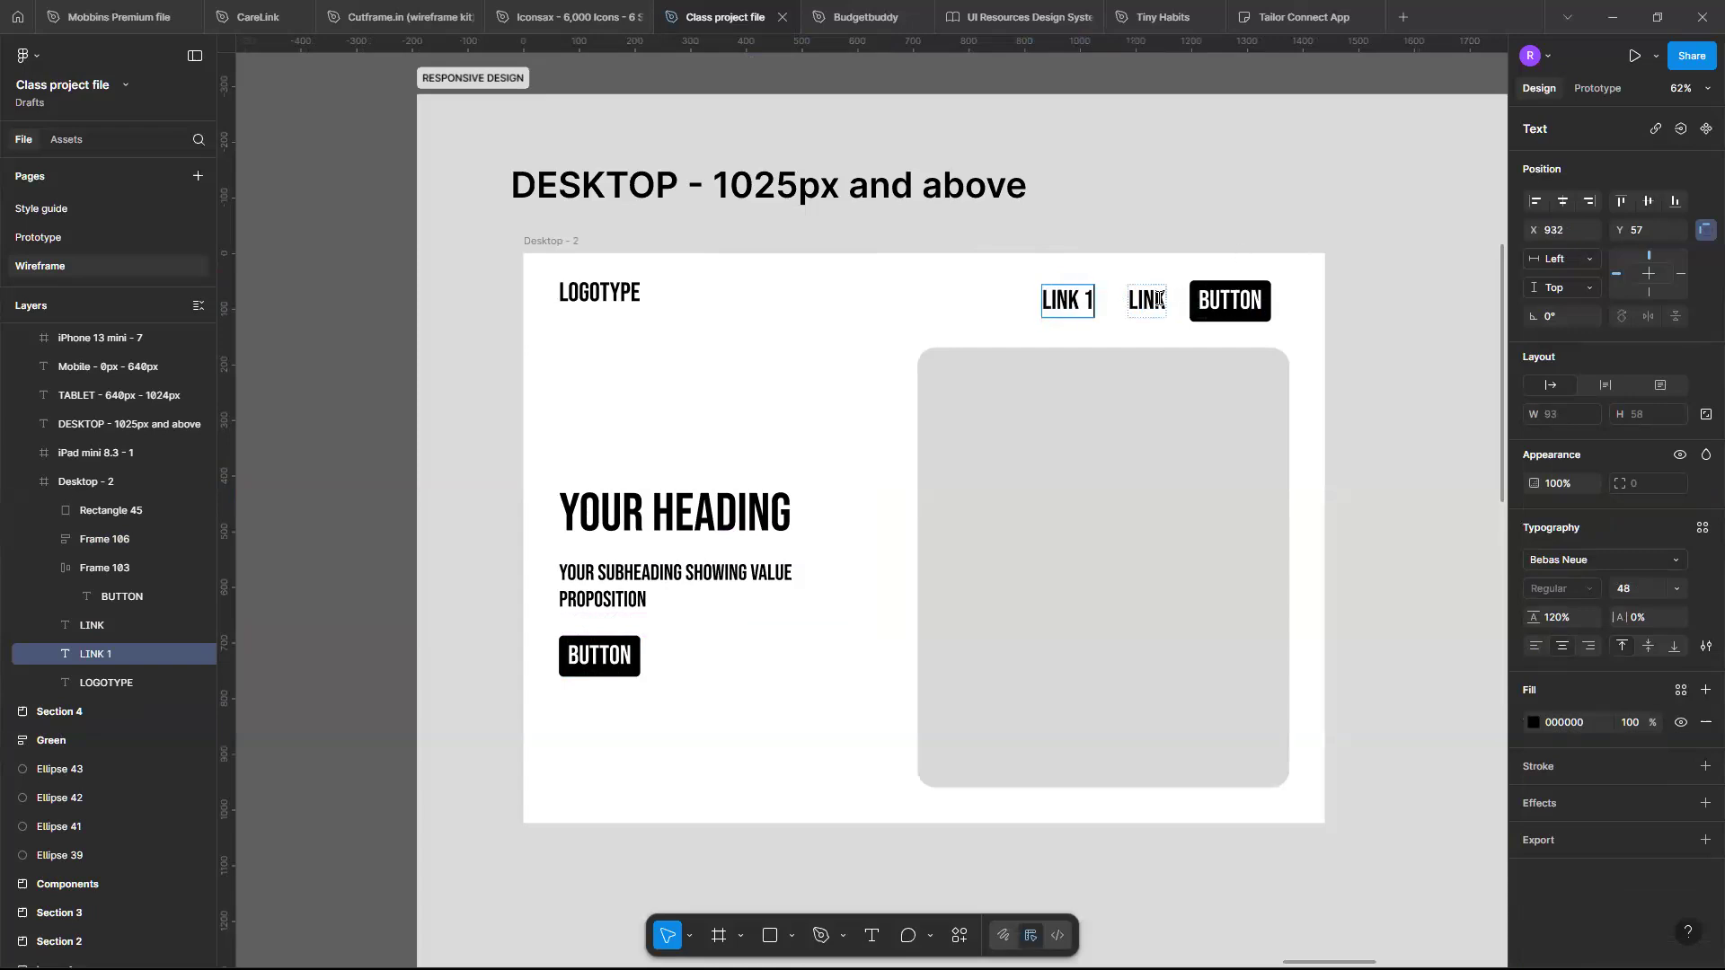
pyautogui.write('2')
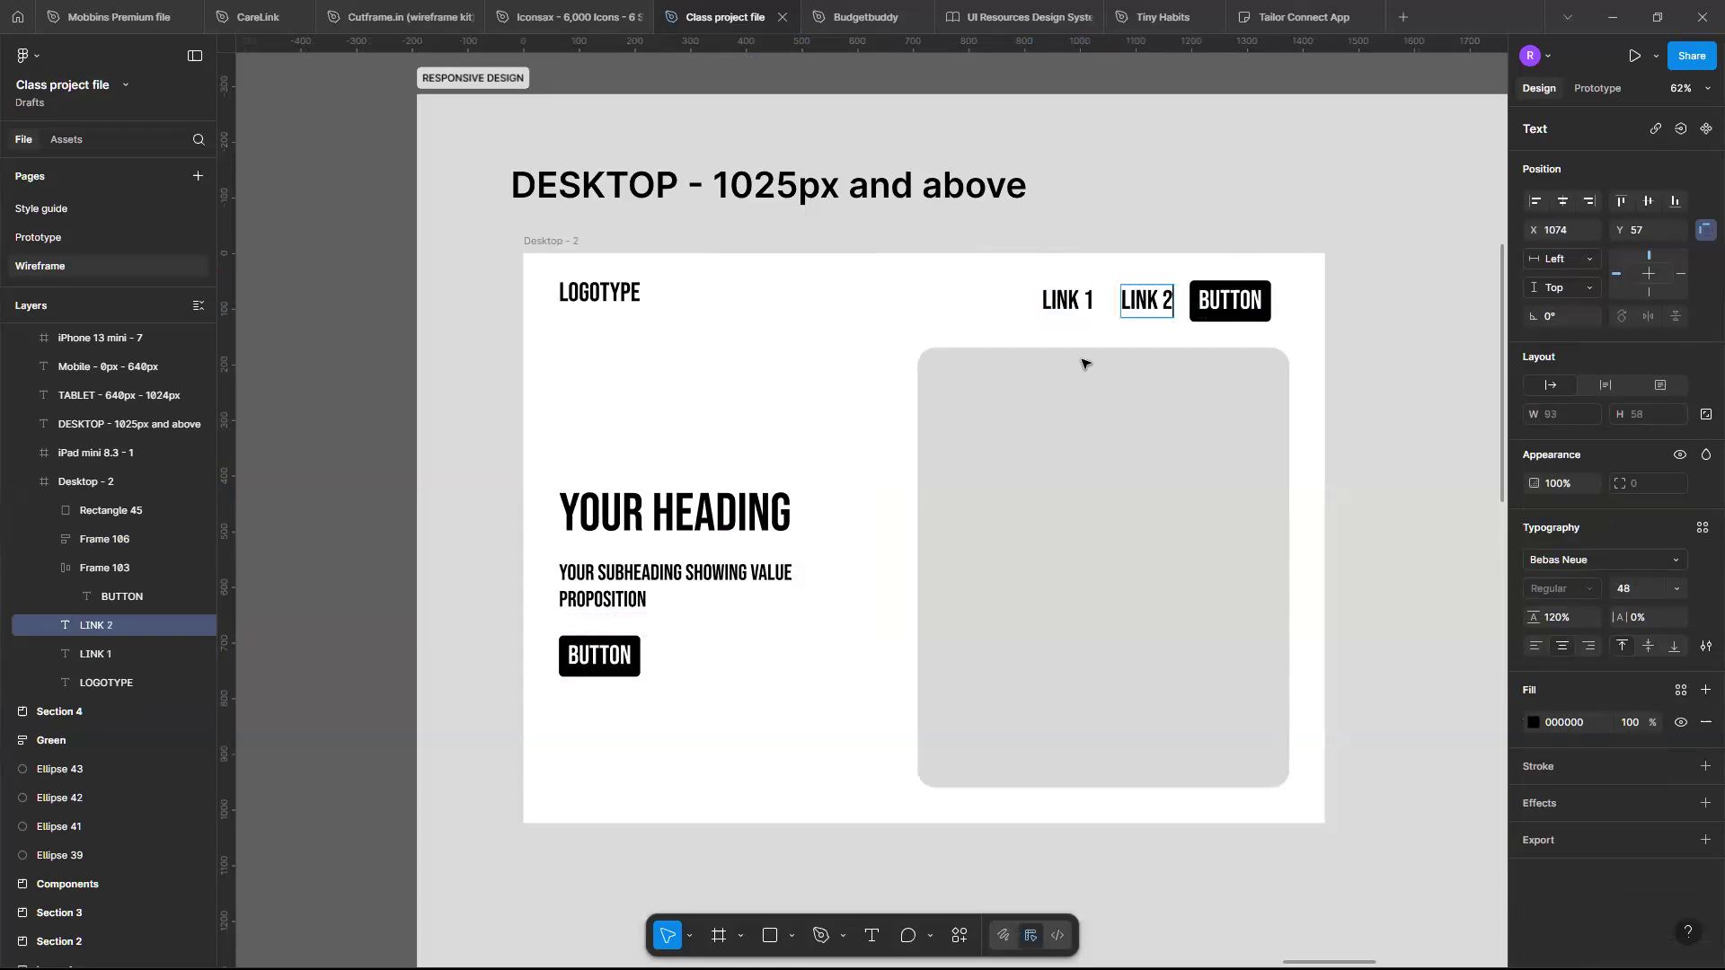
pyautogui.press('Escape')
# - Wrap LINK 1, LINK 2 and the black button in a horizontal auto layout frame
pyautogui.click(1068, 304)
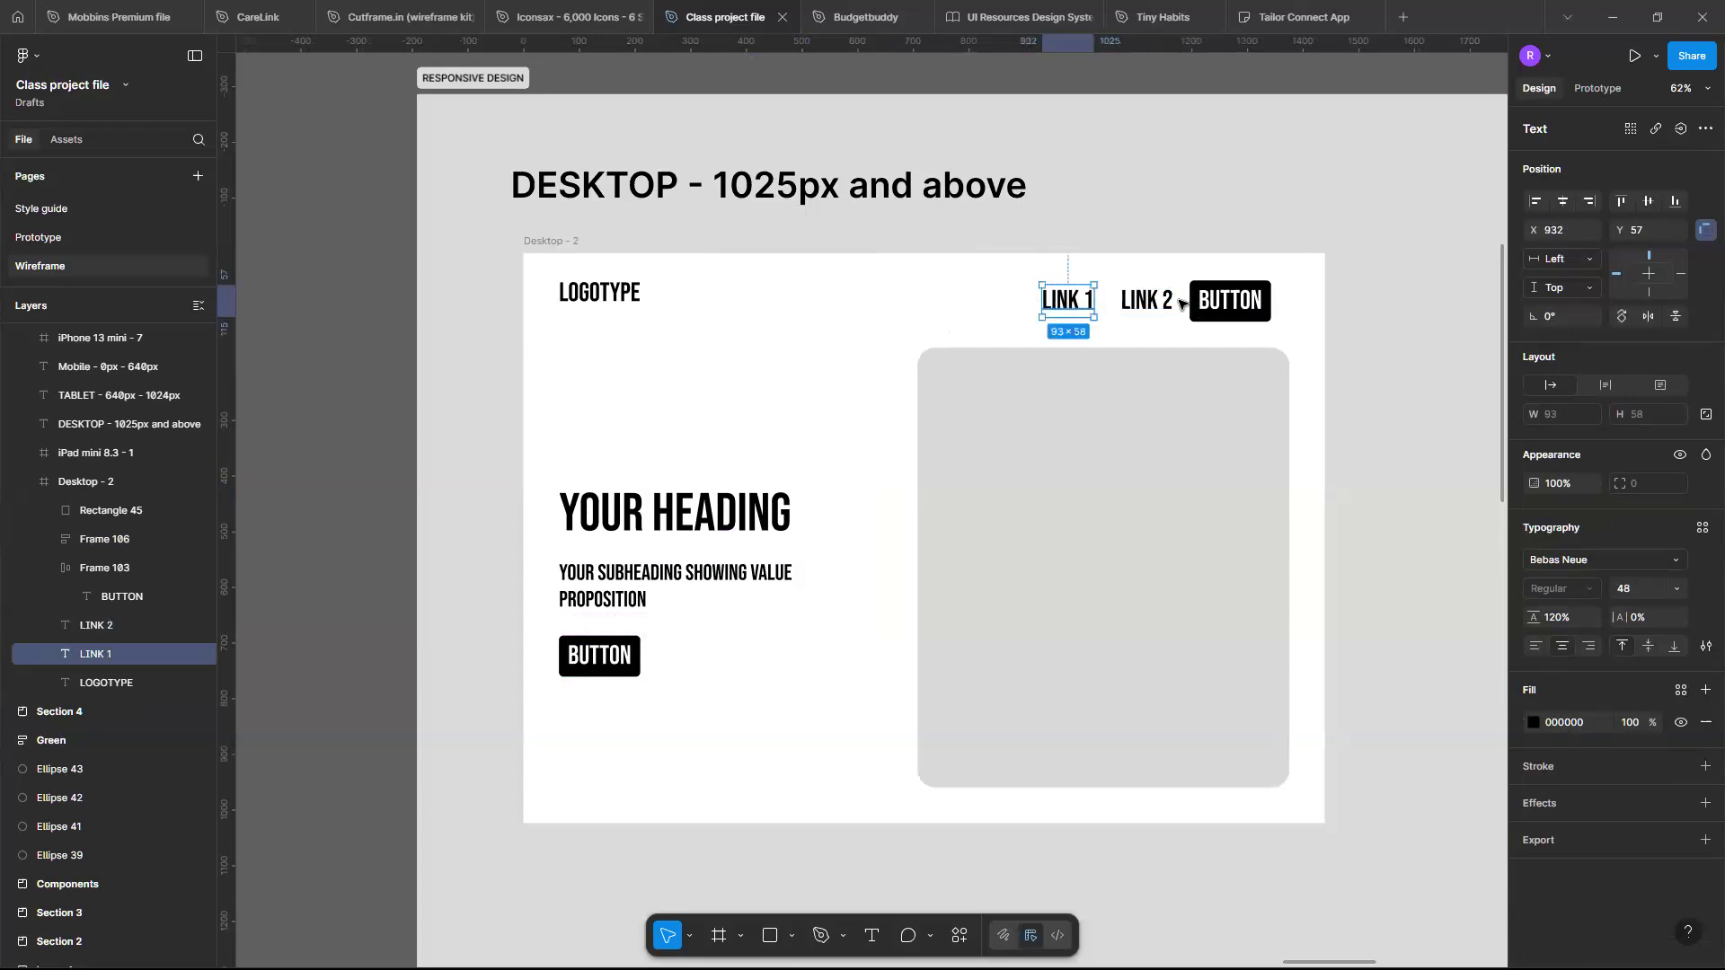
pyautogui.keyDown('shift'); pyautogui.click(1169, 302); pyautogui.keyUp('shift')
pyautogui.keyDown('shift'); pyautogui.click(1227, 300); pyautogui.keyUp('shift')
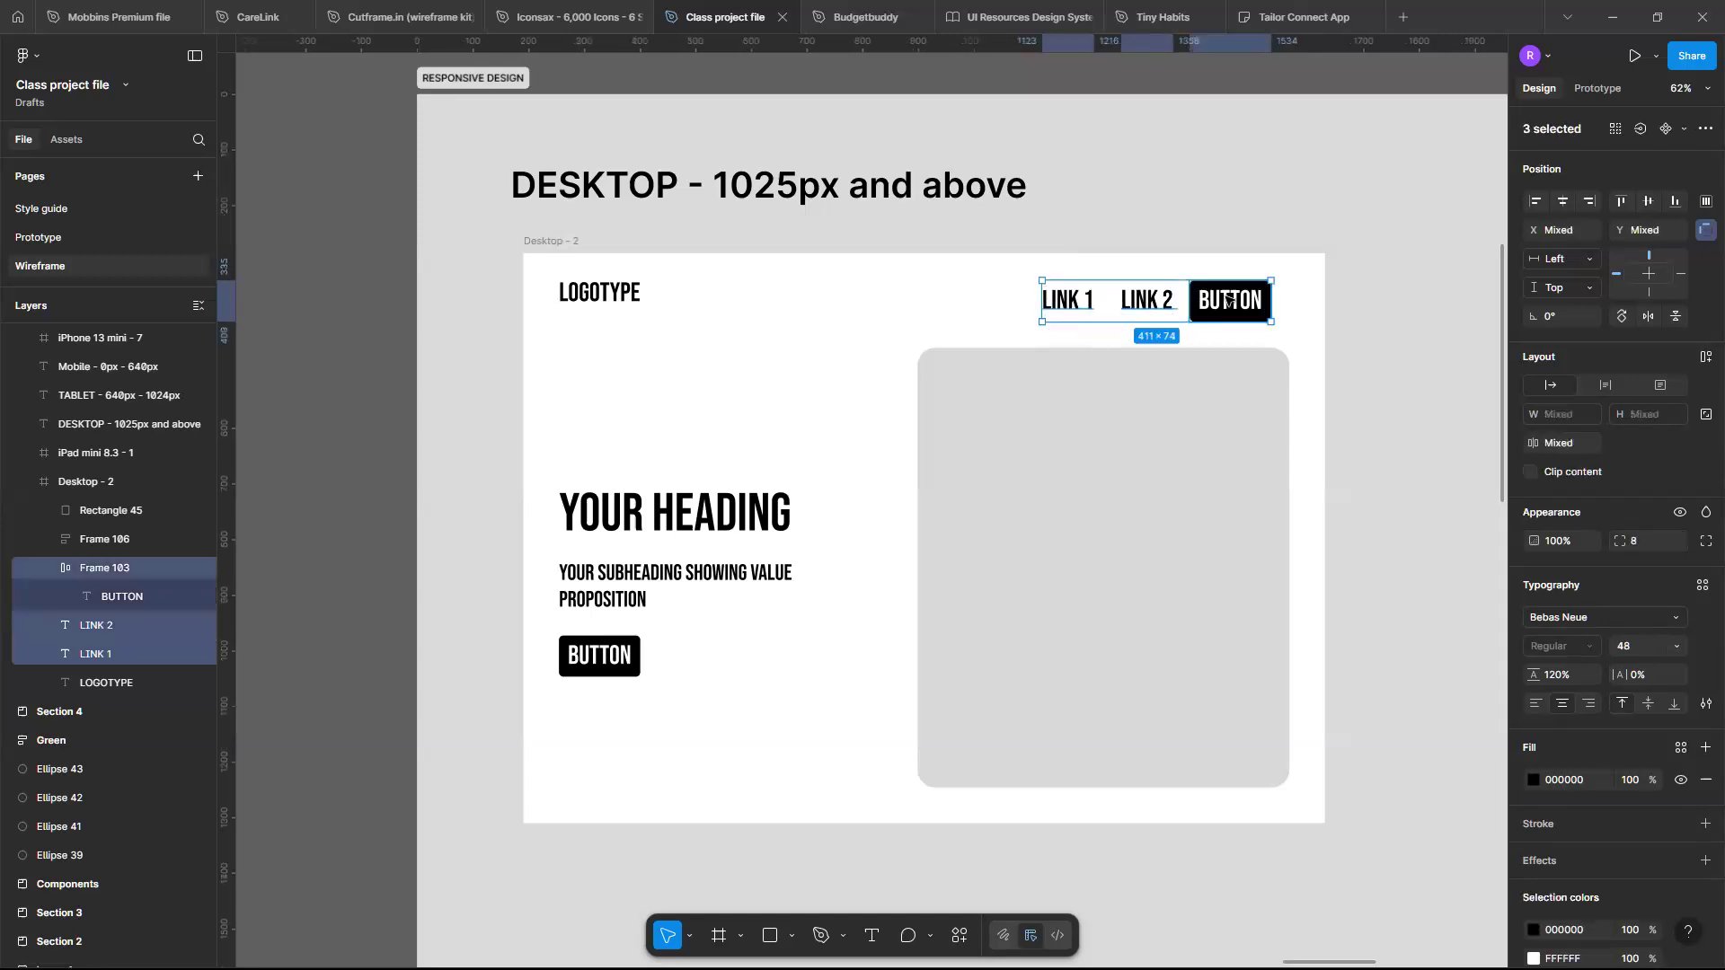
pyautogui.hotkey('shift', 'a')
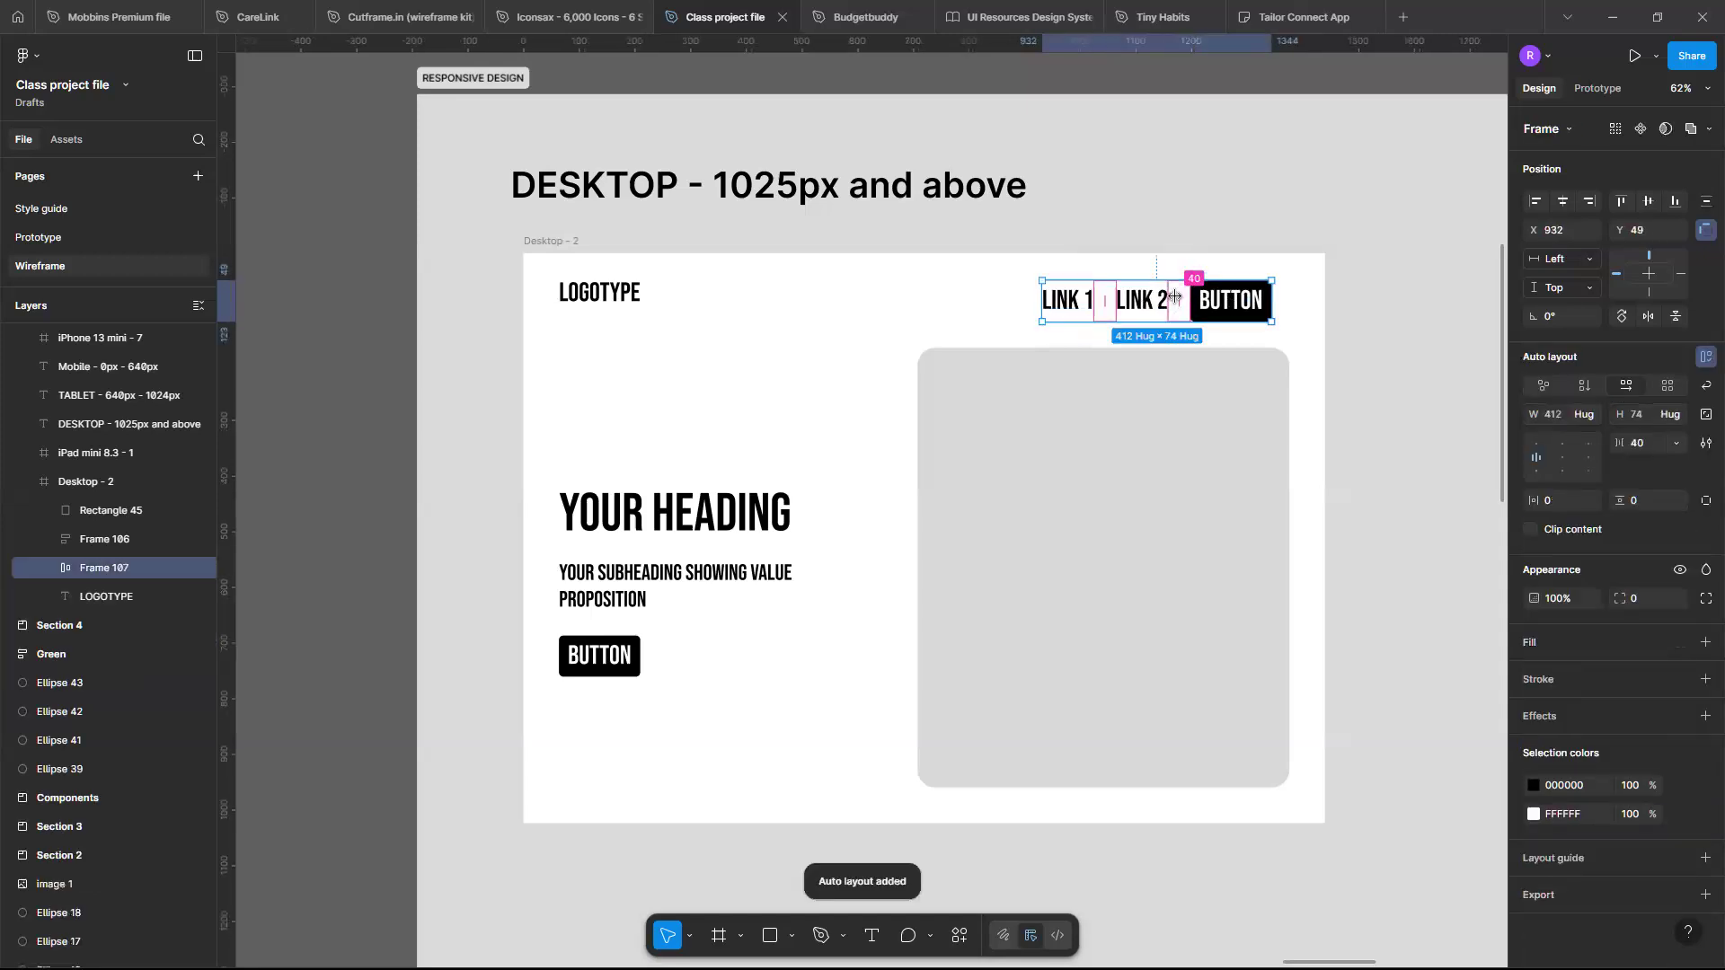
pyautogui.click(1174, 296)
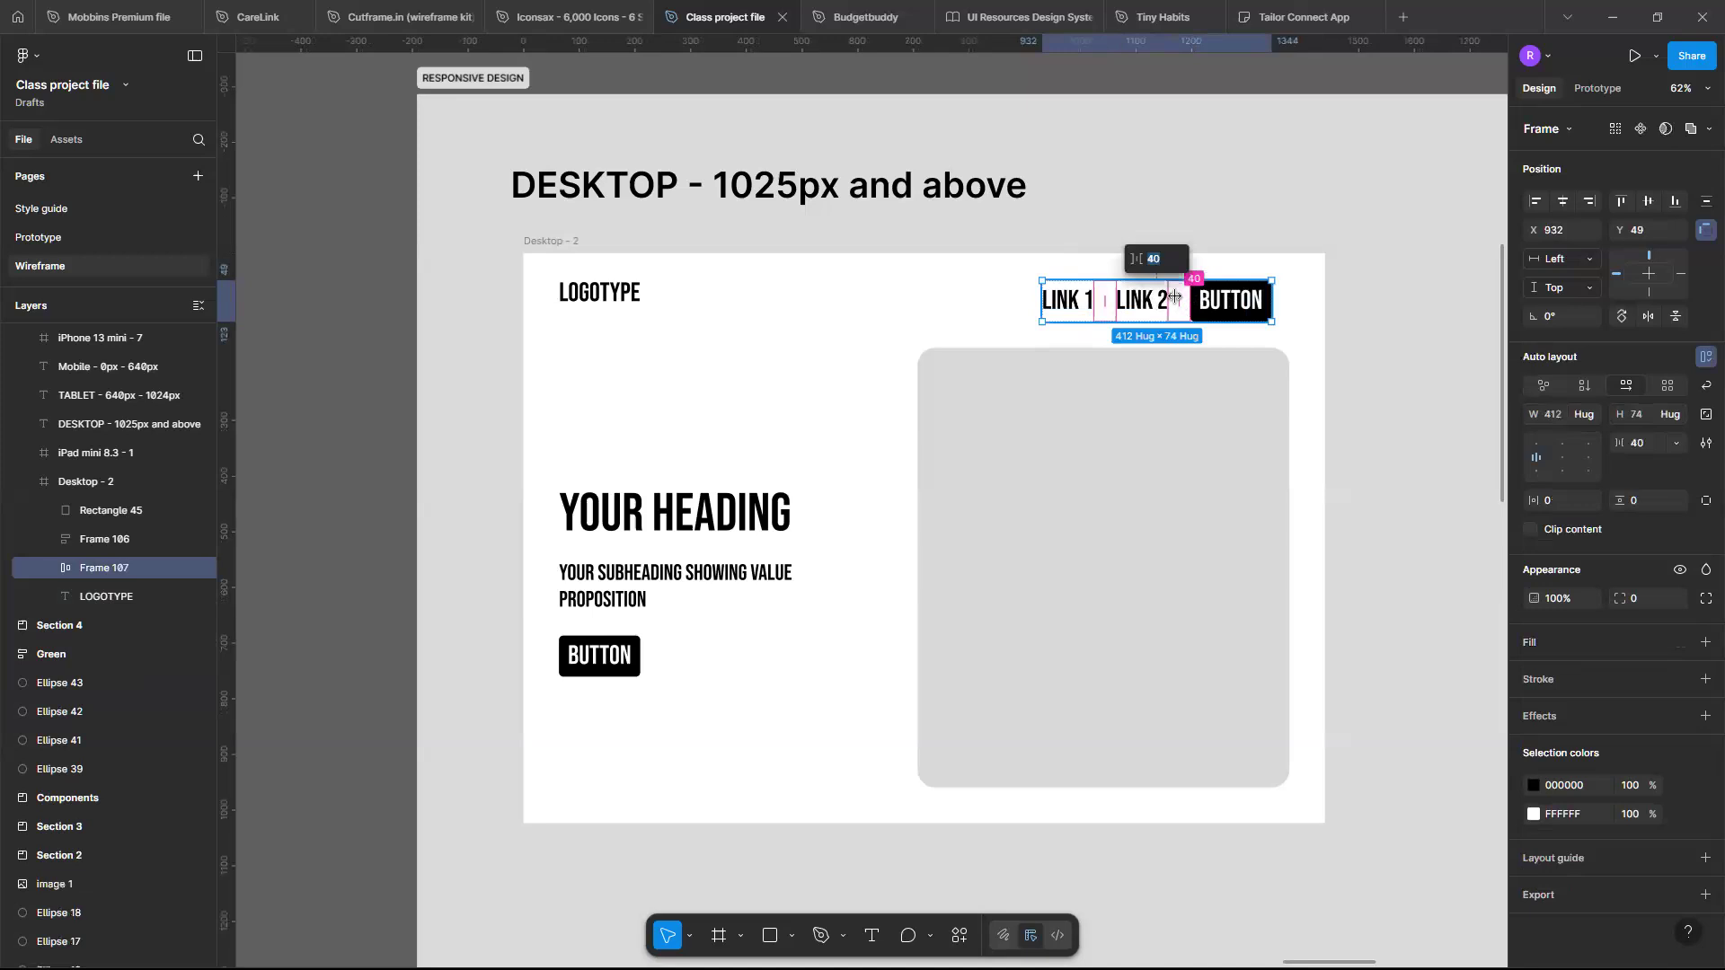
# - Wrap the logotype and the navigation frame in a horizontal auto layout header with auto spacing
pyautogui.click(615, 290)
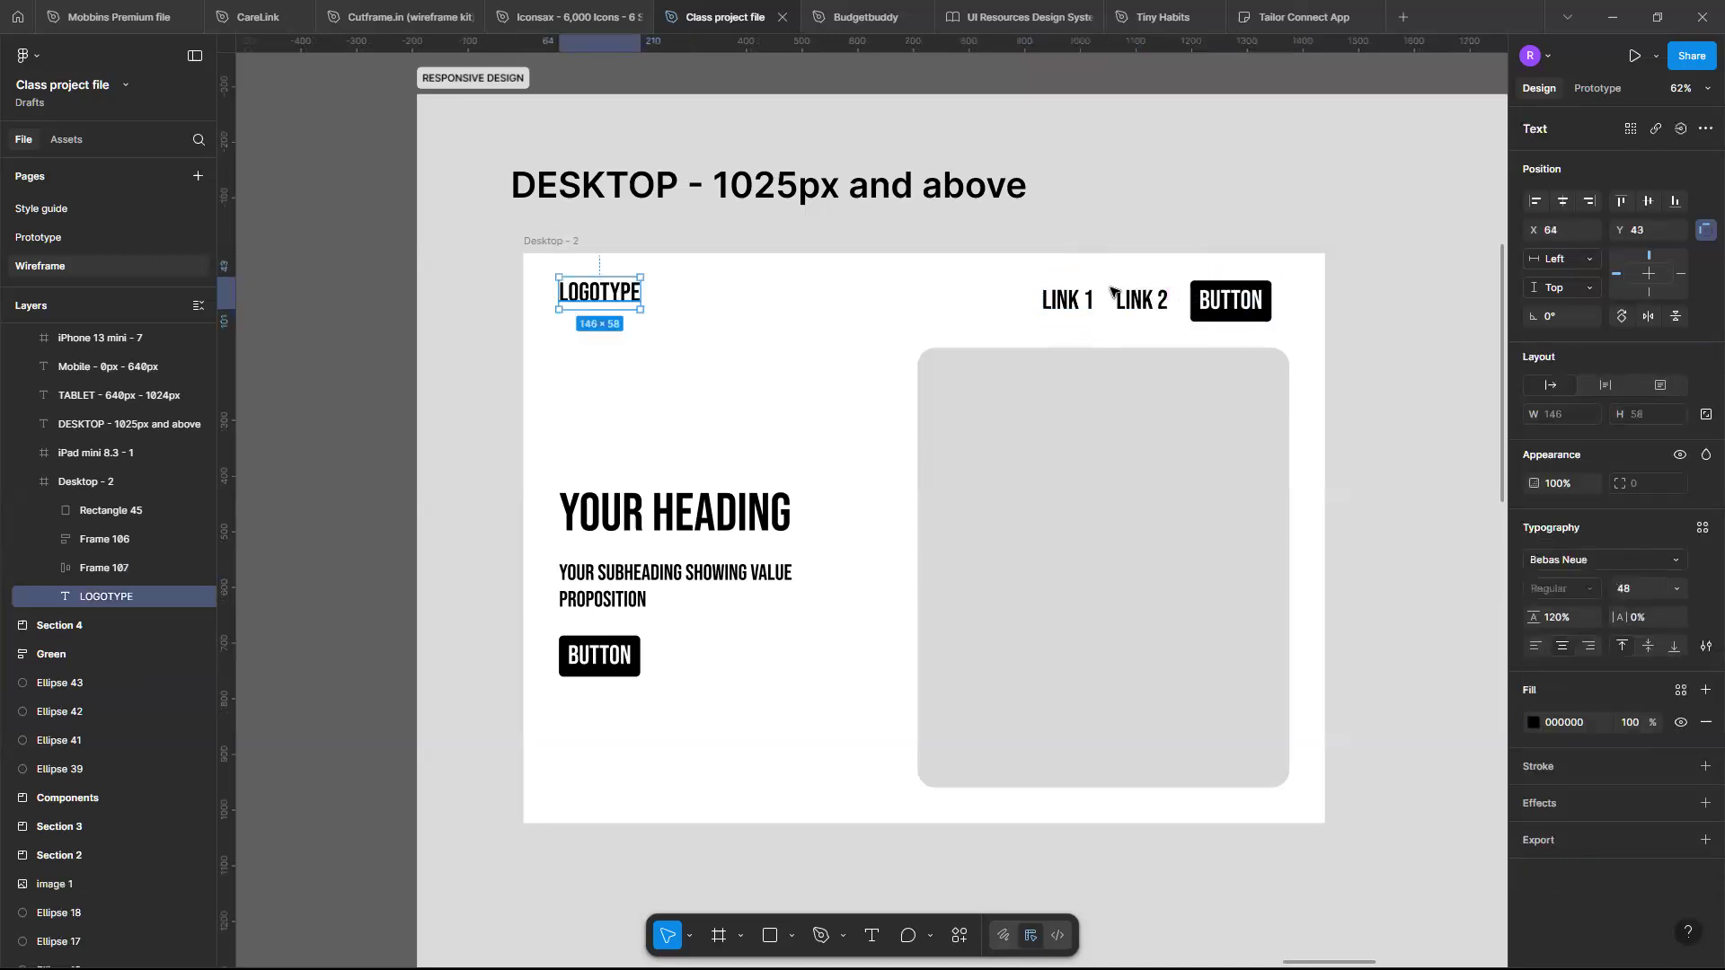
pyautogui.keyDown('shift'); pyautogui.click(1146, 297); pyautogui.keyUp('shift')
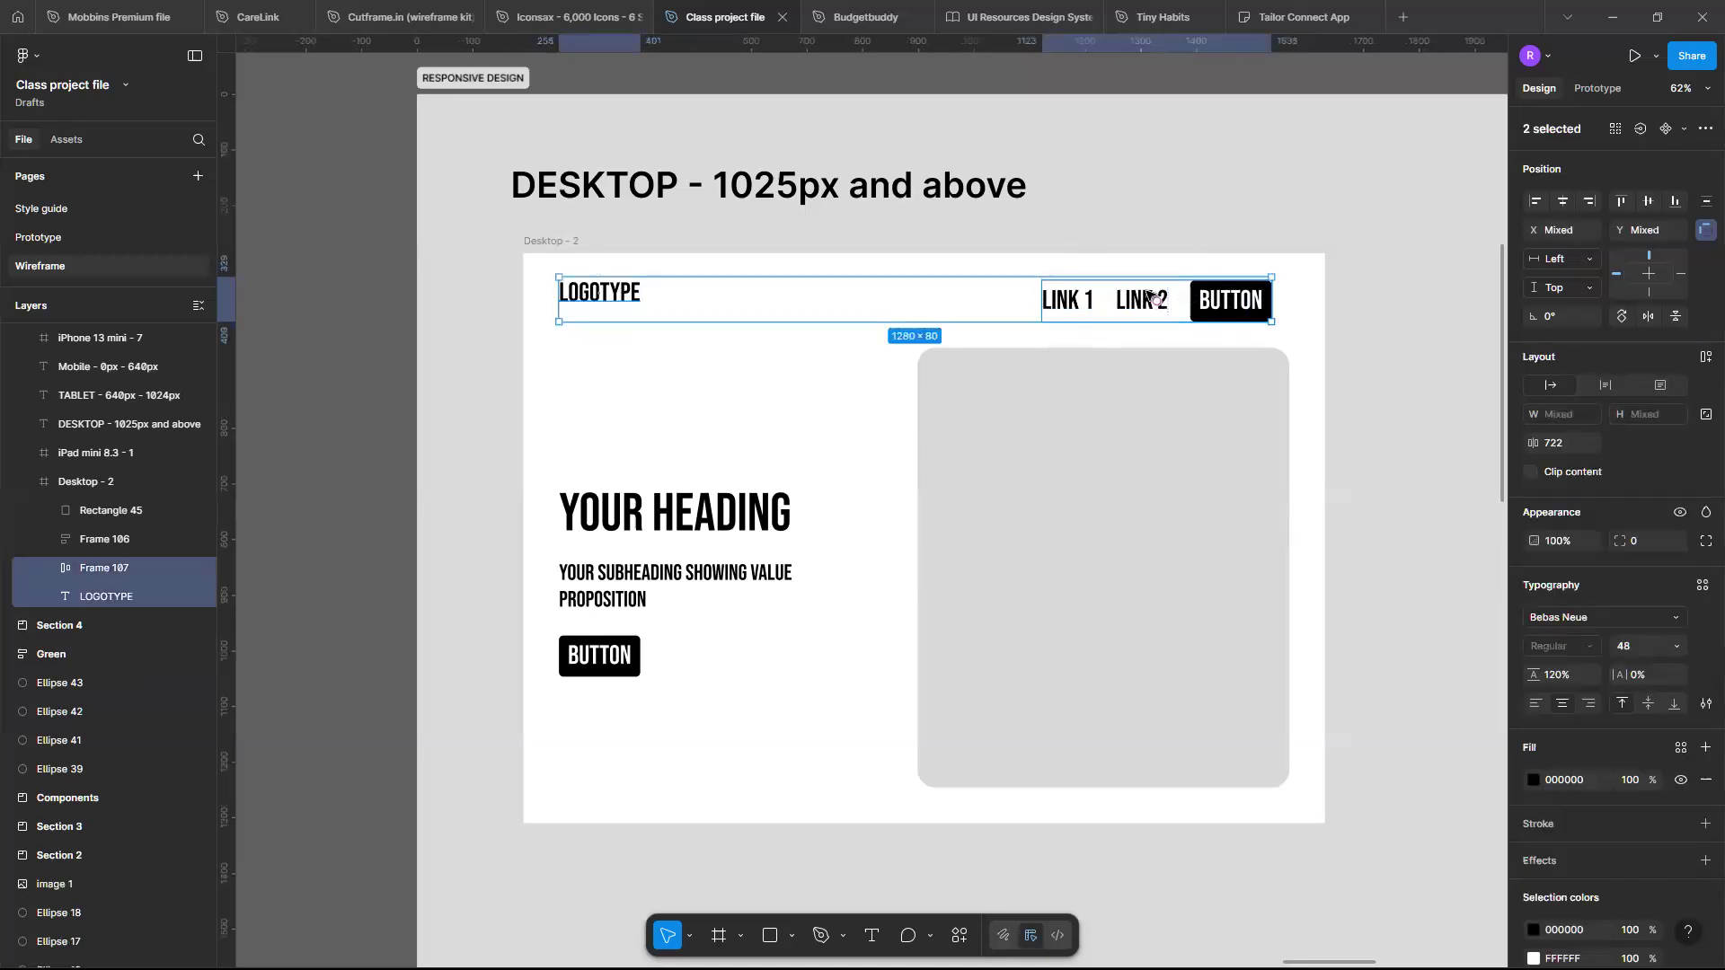
pyautogui.hotkey('shift', 'a')
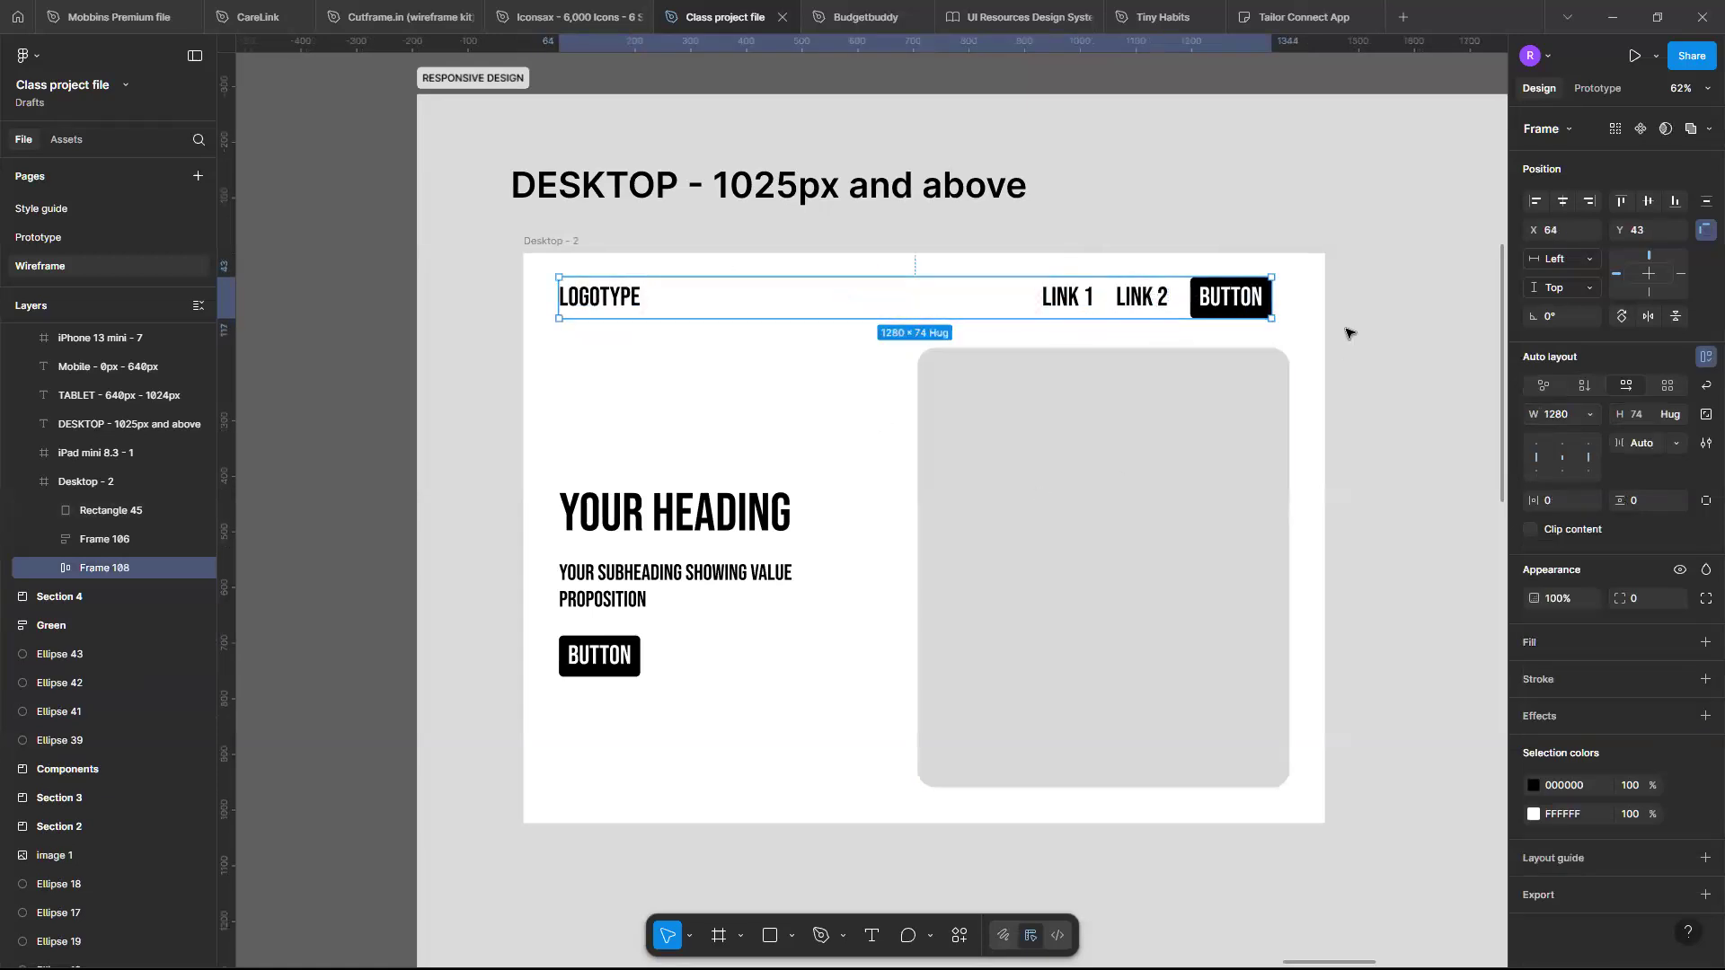
# - Show the Desktop frame's layout grid again and select the header frame
pyautogui.click(533, 241)
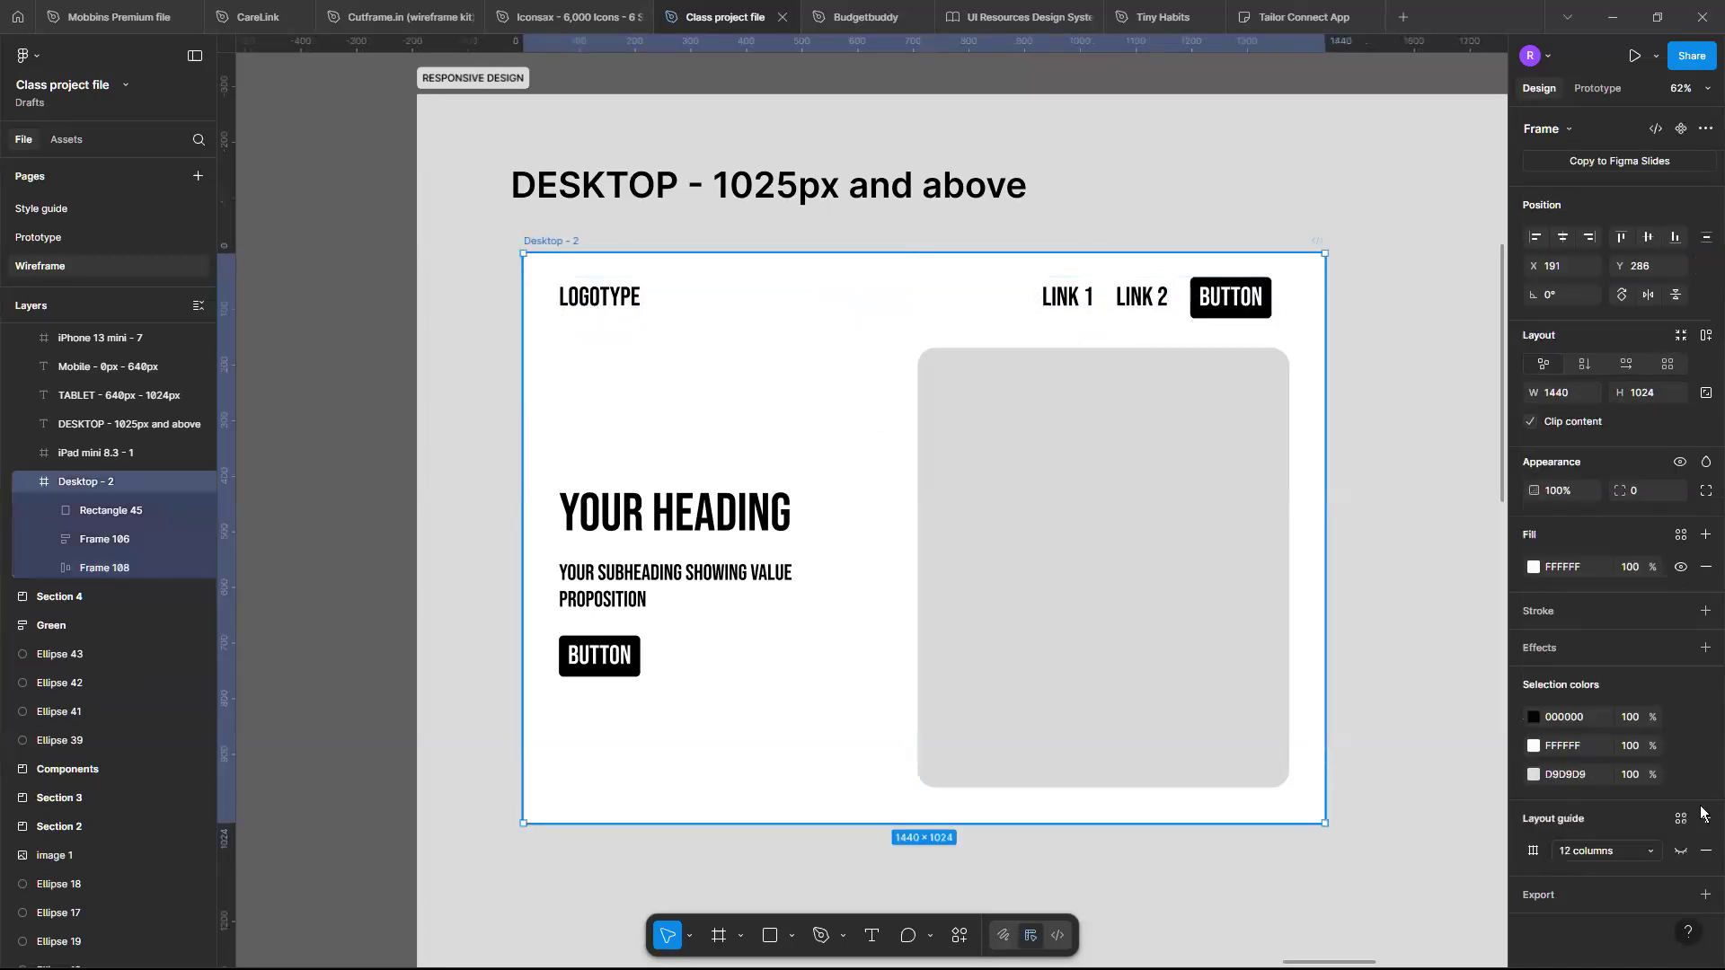
pyautogui.click(1680, 851)
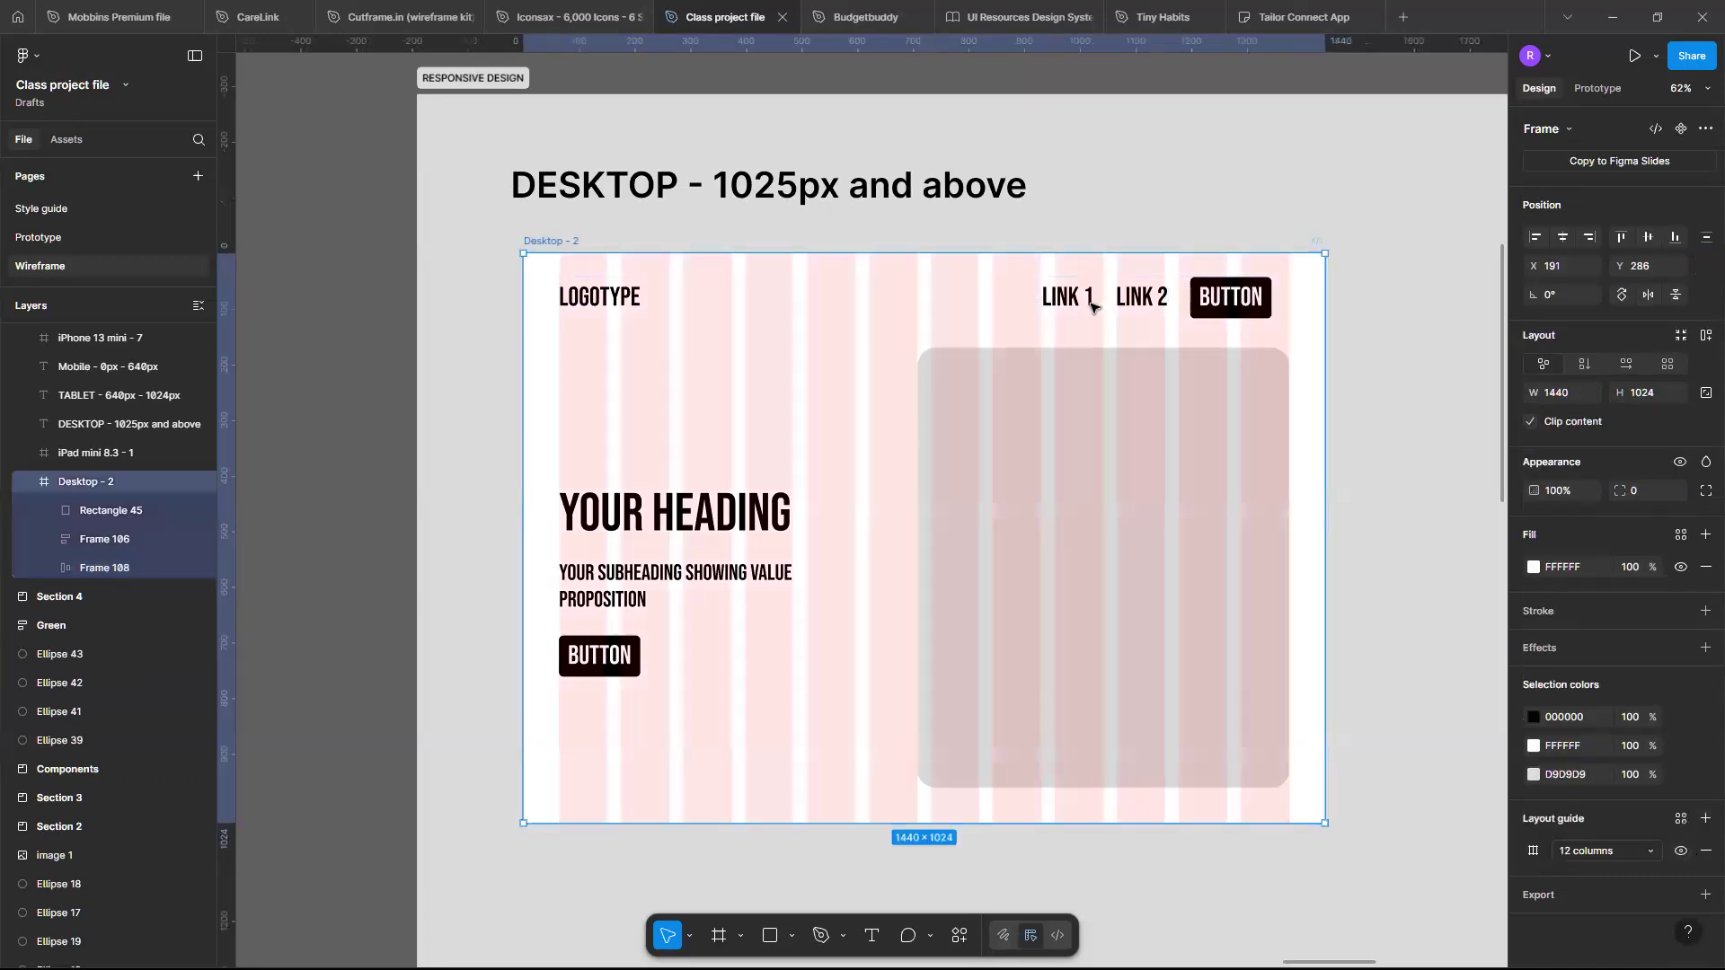
pyautogui.click(1263, 304)
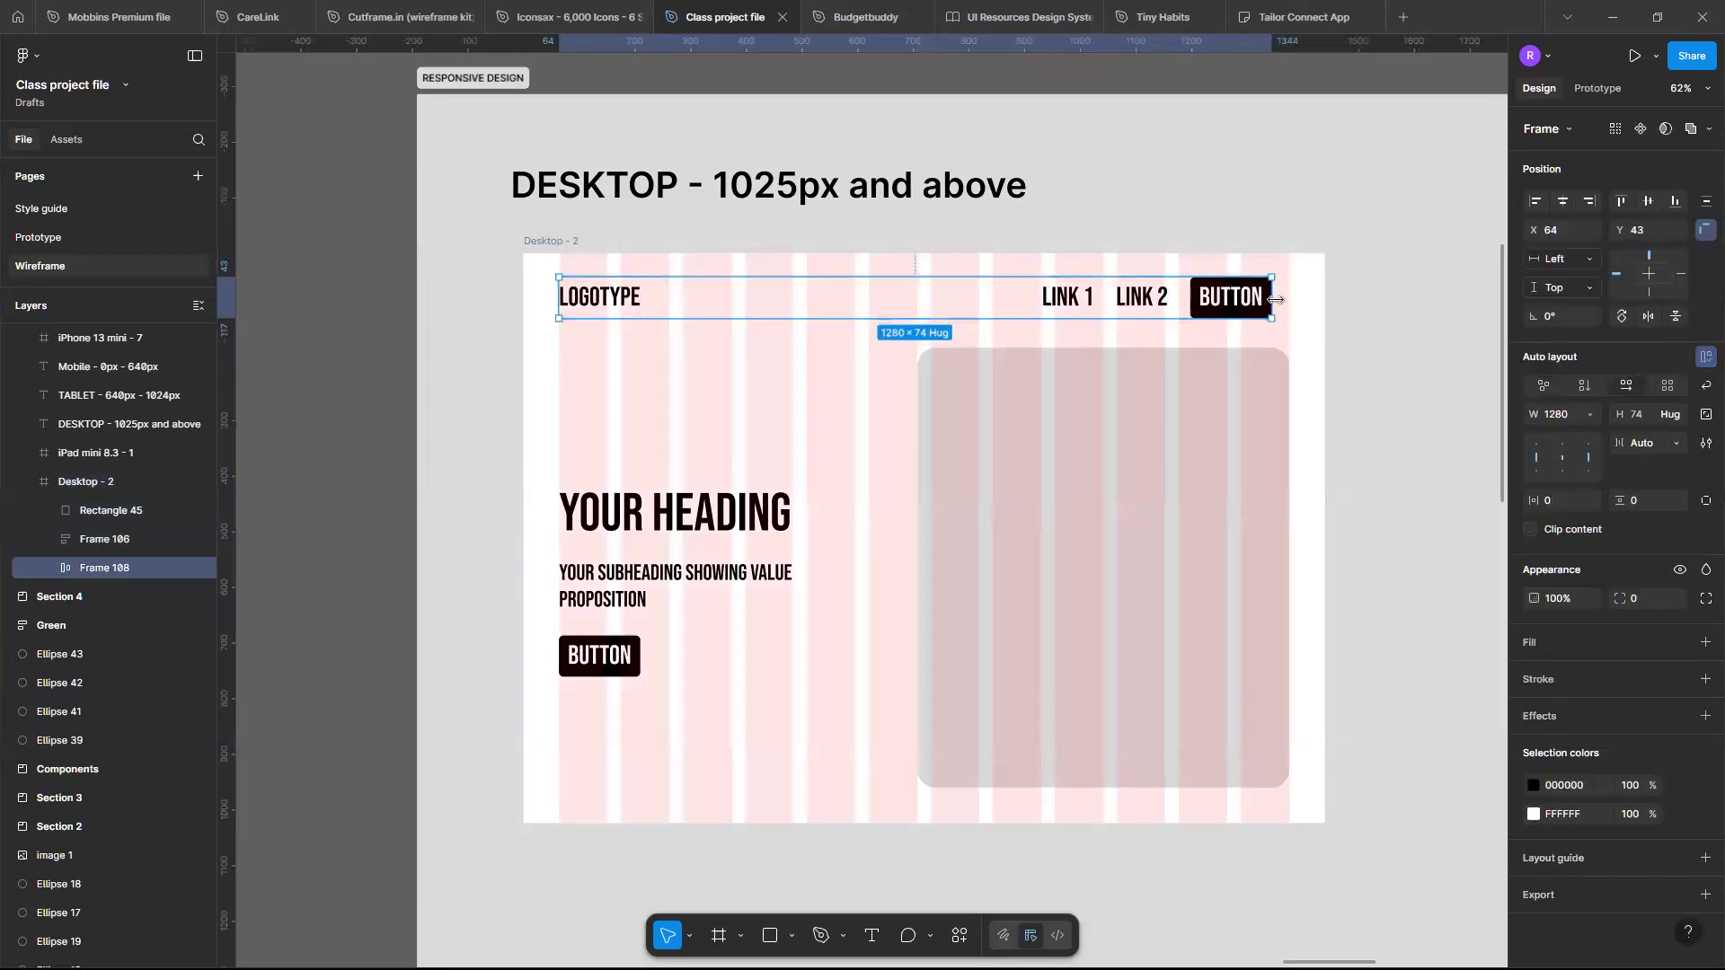
# - Widen the header frame to 1312 px so it spans the grid margins
pyautogui.moveTo(1275, 300); pyautogui.dragTo(1286, 297)
pyautogui.scroll(10, 566, 299)
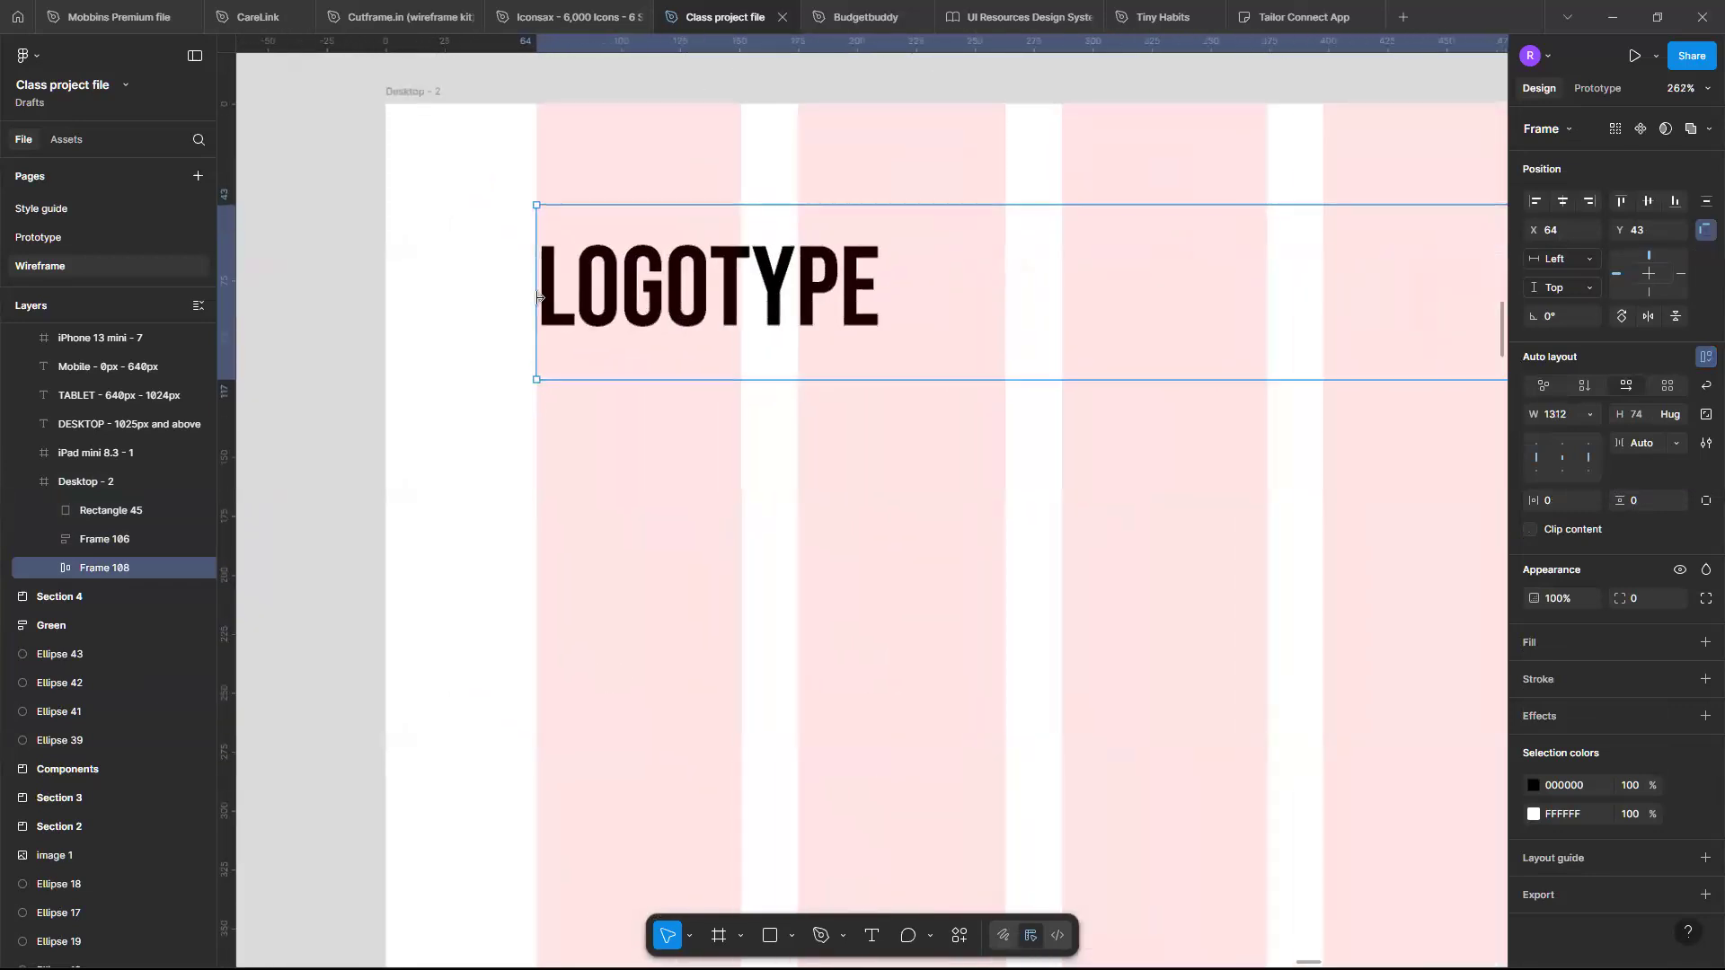
pyautogui.scroll(5, 526, 302)
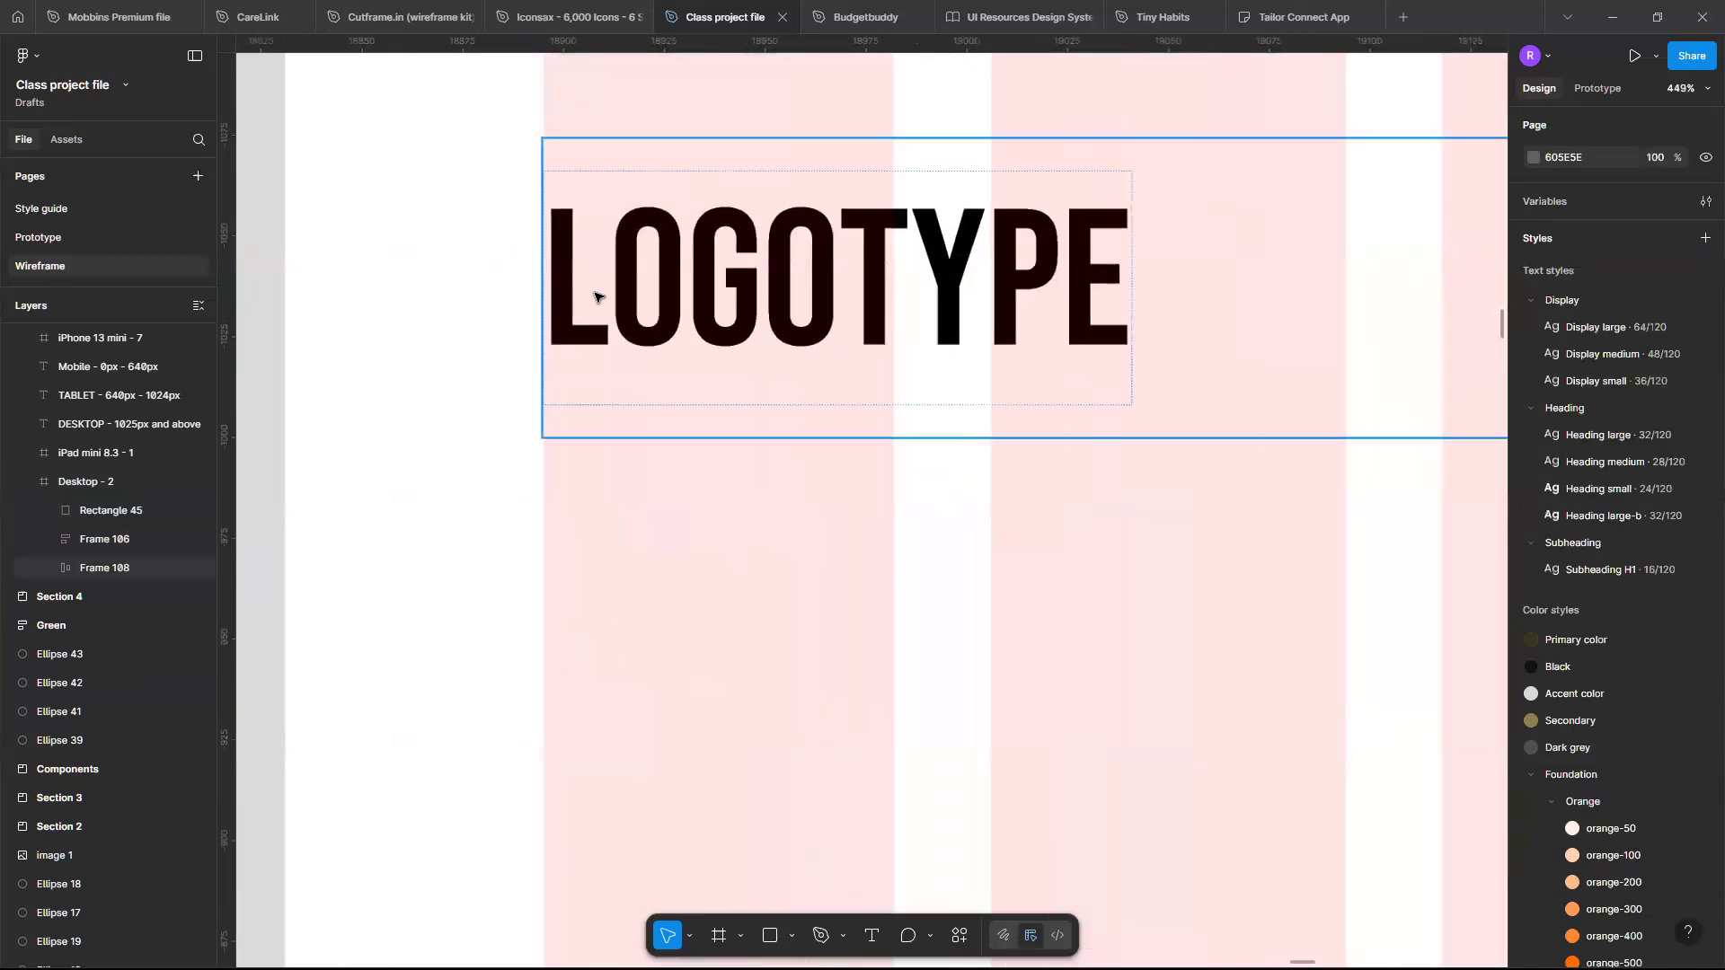
pyautogui.moveTo(541, 287)
pyautogui.mouseDown()
pyautogui.moveTo(563, 285)
pyautogui.moveTo(544, 284)
pyautogui.mouseUp()
pyautogui.scroll(-12, 544, 283)
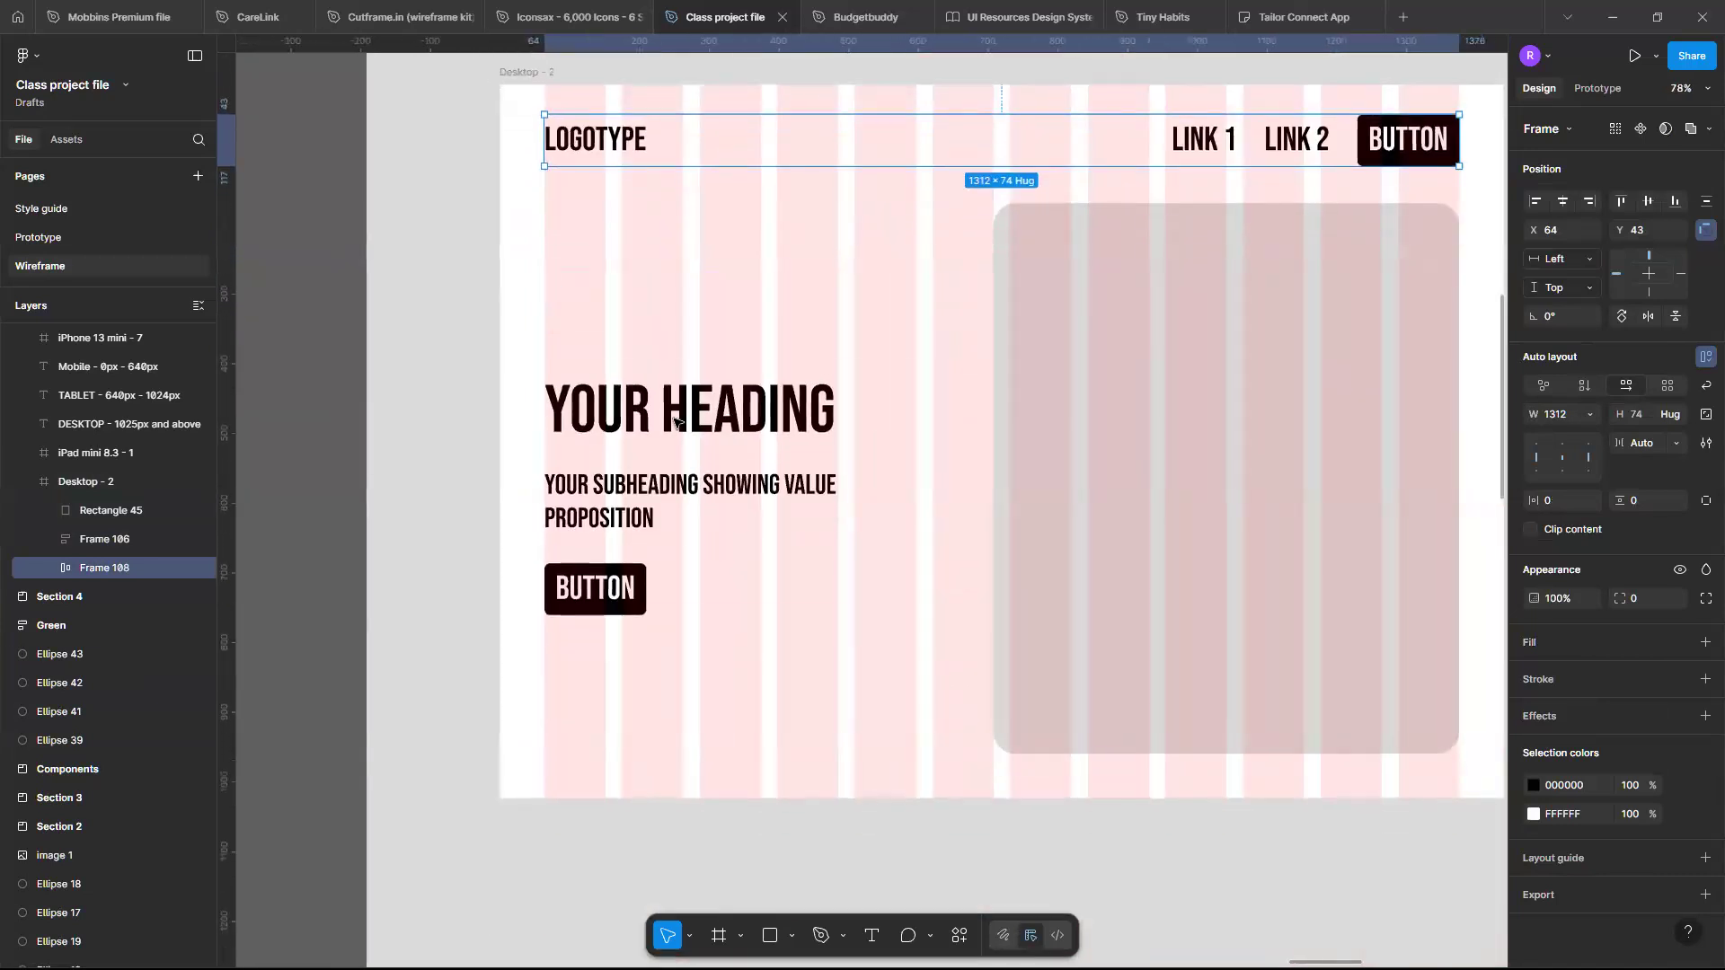
# - Wrap the hero text frame and the image placeholder rectangle in a horizontal auto layout frame with auto spacing
pyautogui.click(674, 413)
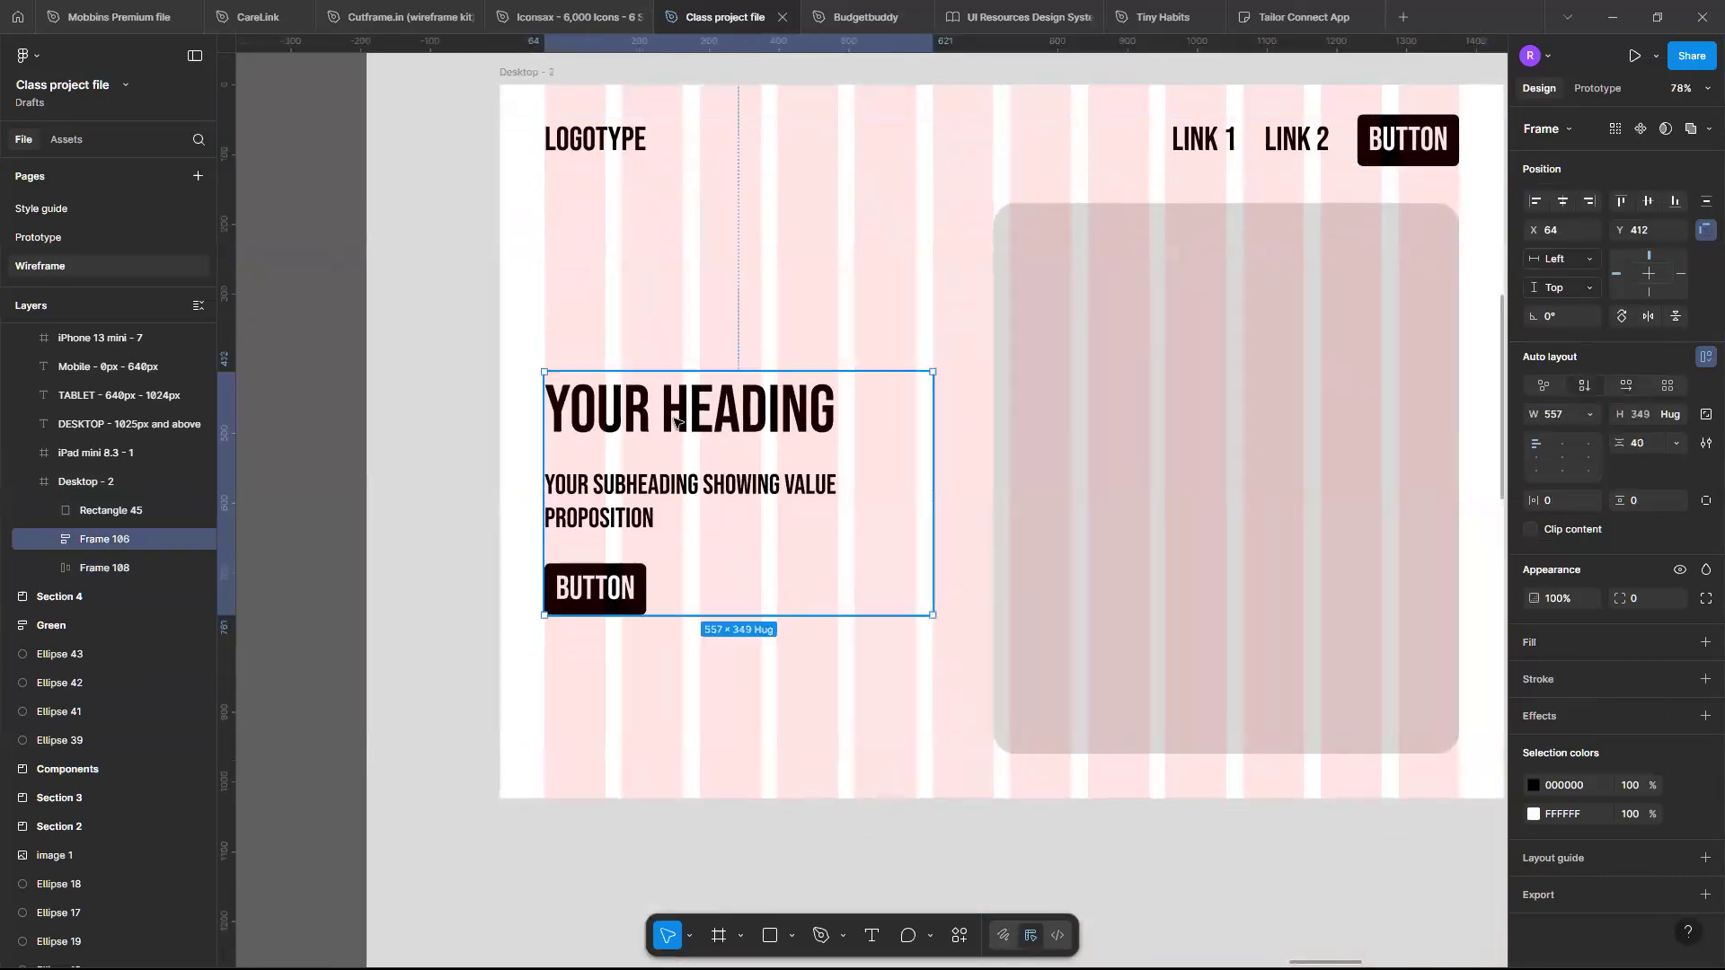
pyautogui.keyDown('shift'); pyautogui.click(1112, 338); pyautogui.keyUp('shift')
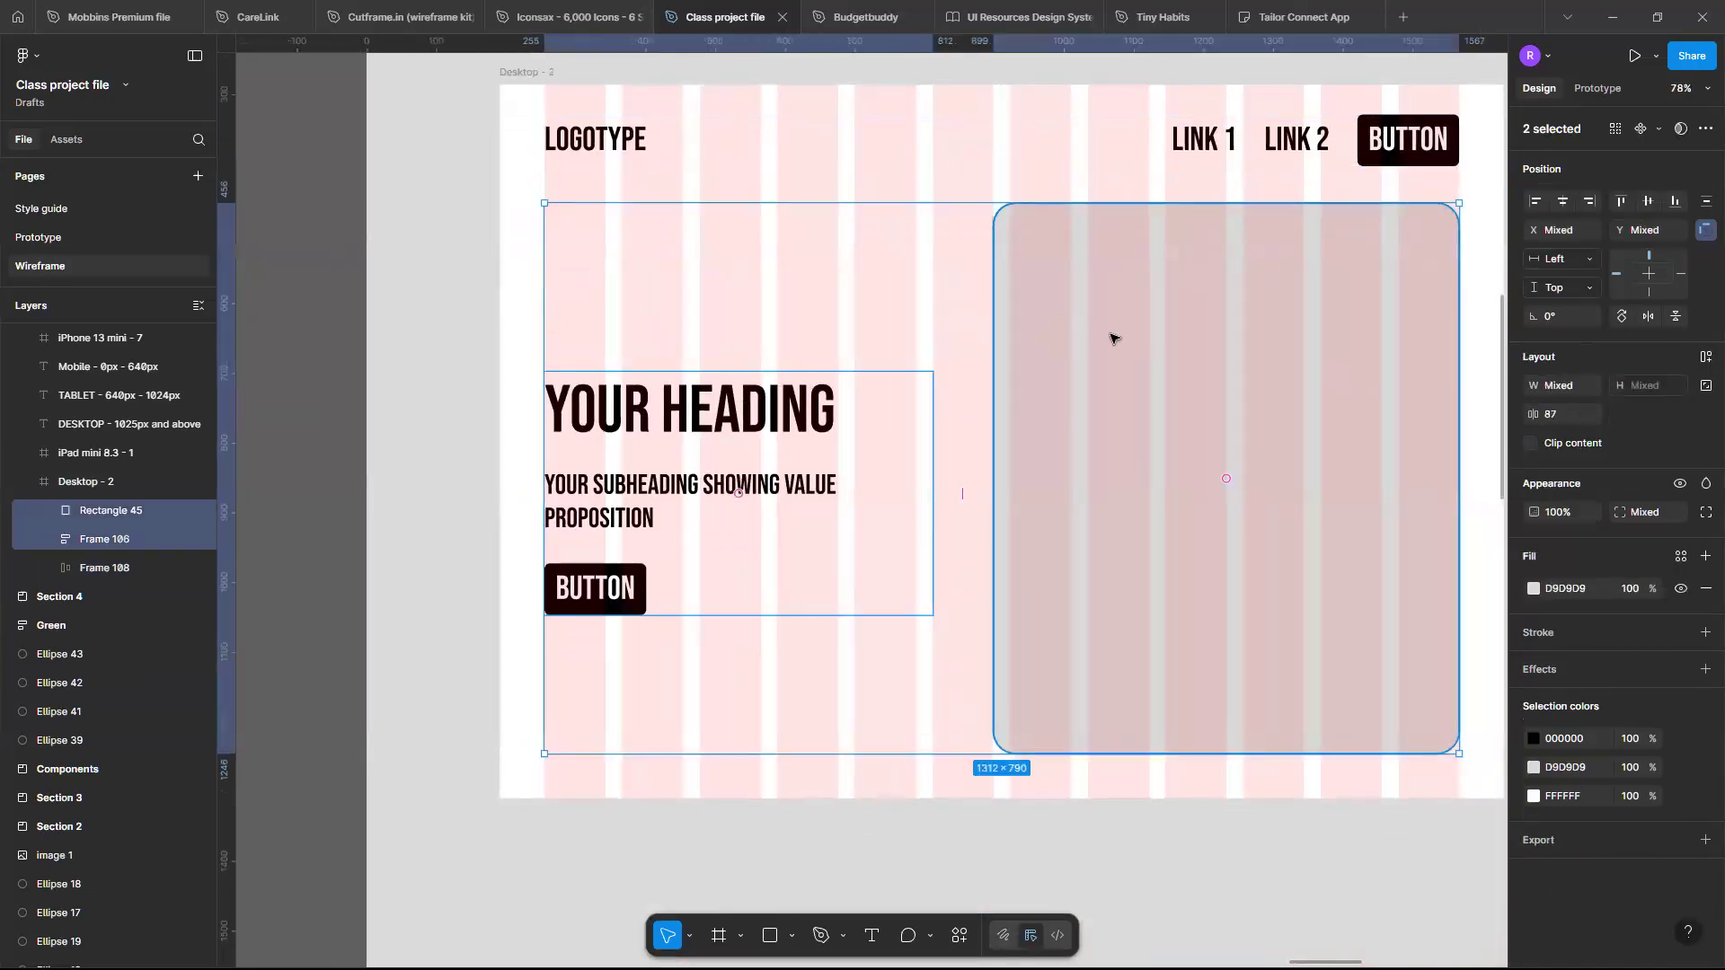
pyautogui.hotkey('shift', 'a')
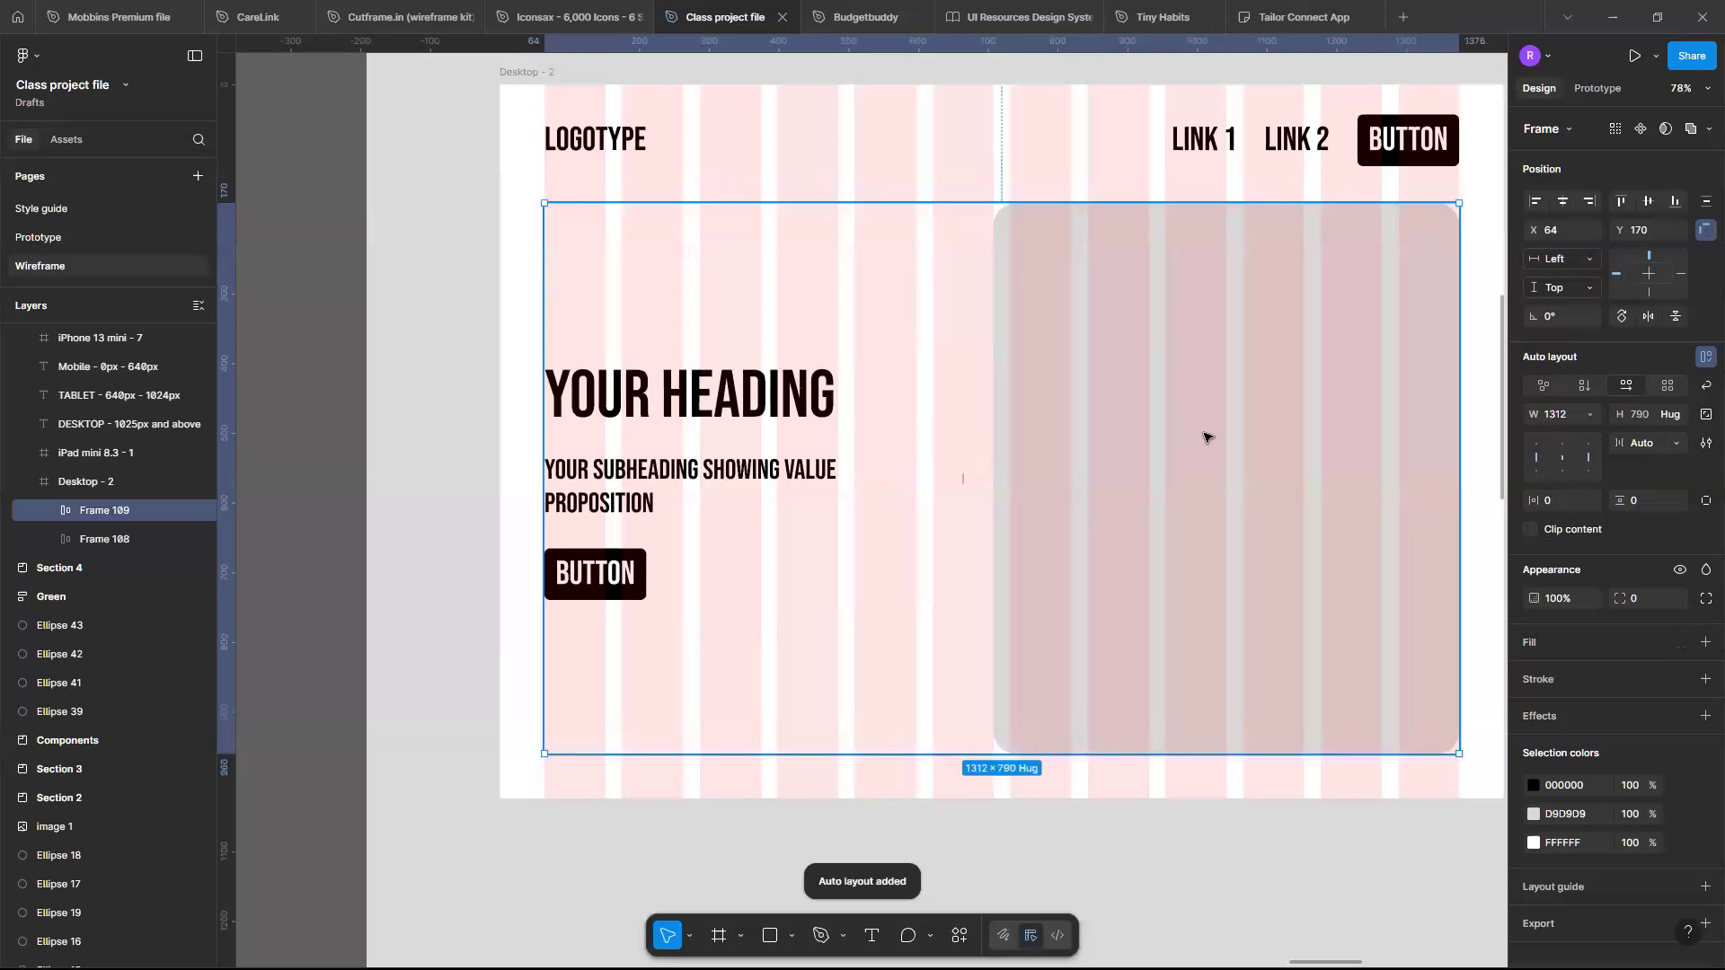
# - Zoom in to inspect the hero frame's left edge against the grid columns
pyautogui.scroll(10, 532, 387)
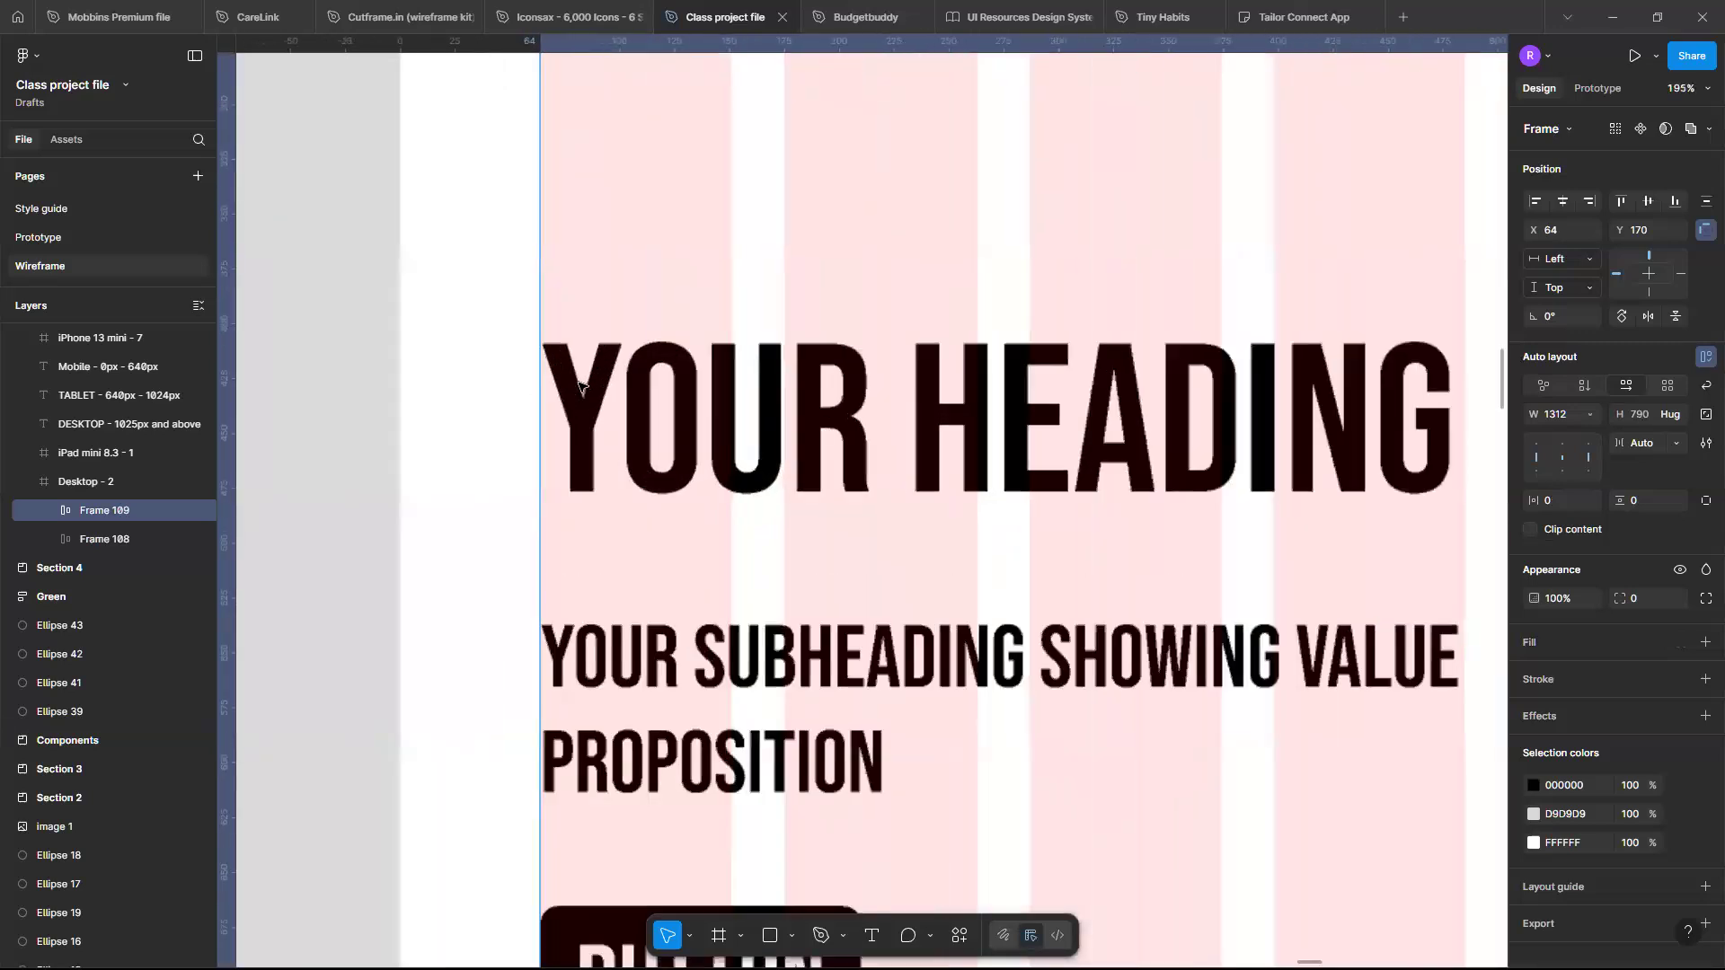
pyautogui.scroll(7, 579, 385)
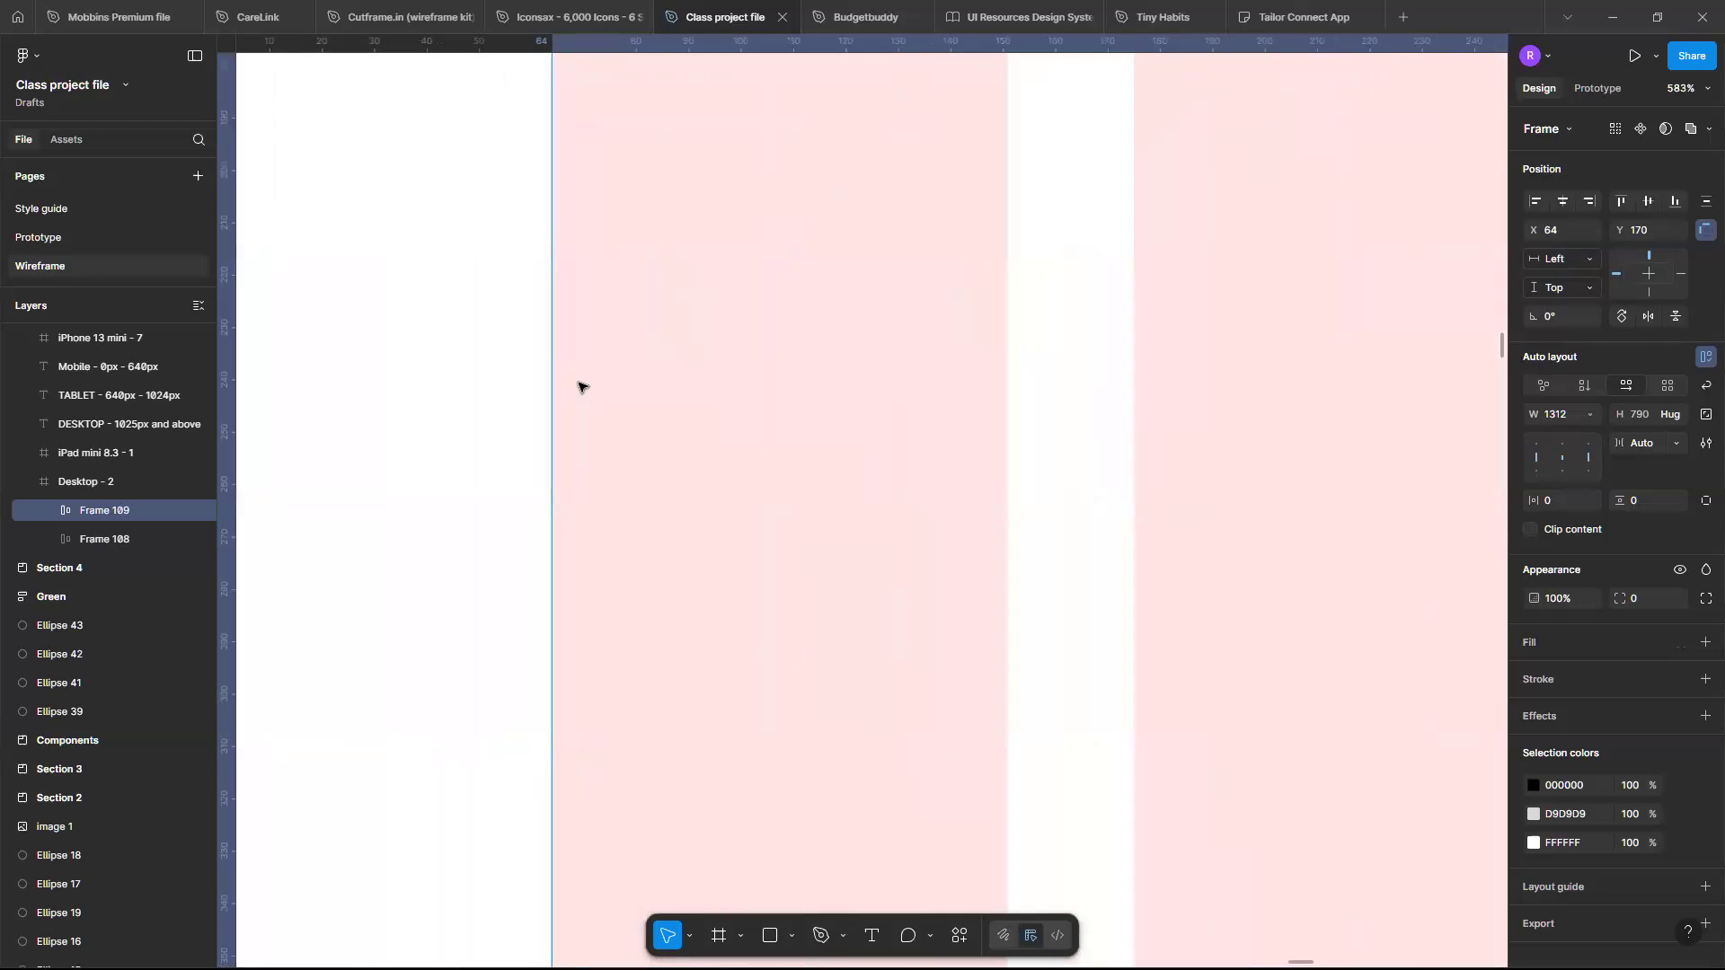
pyautogui.scroll(5, 579, 386)
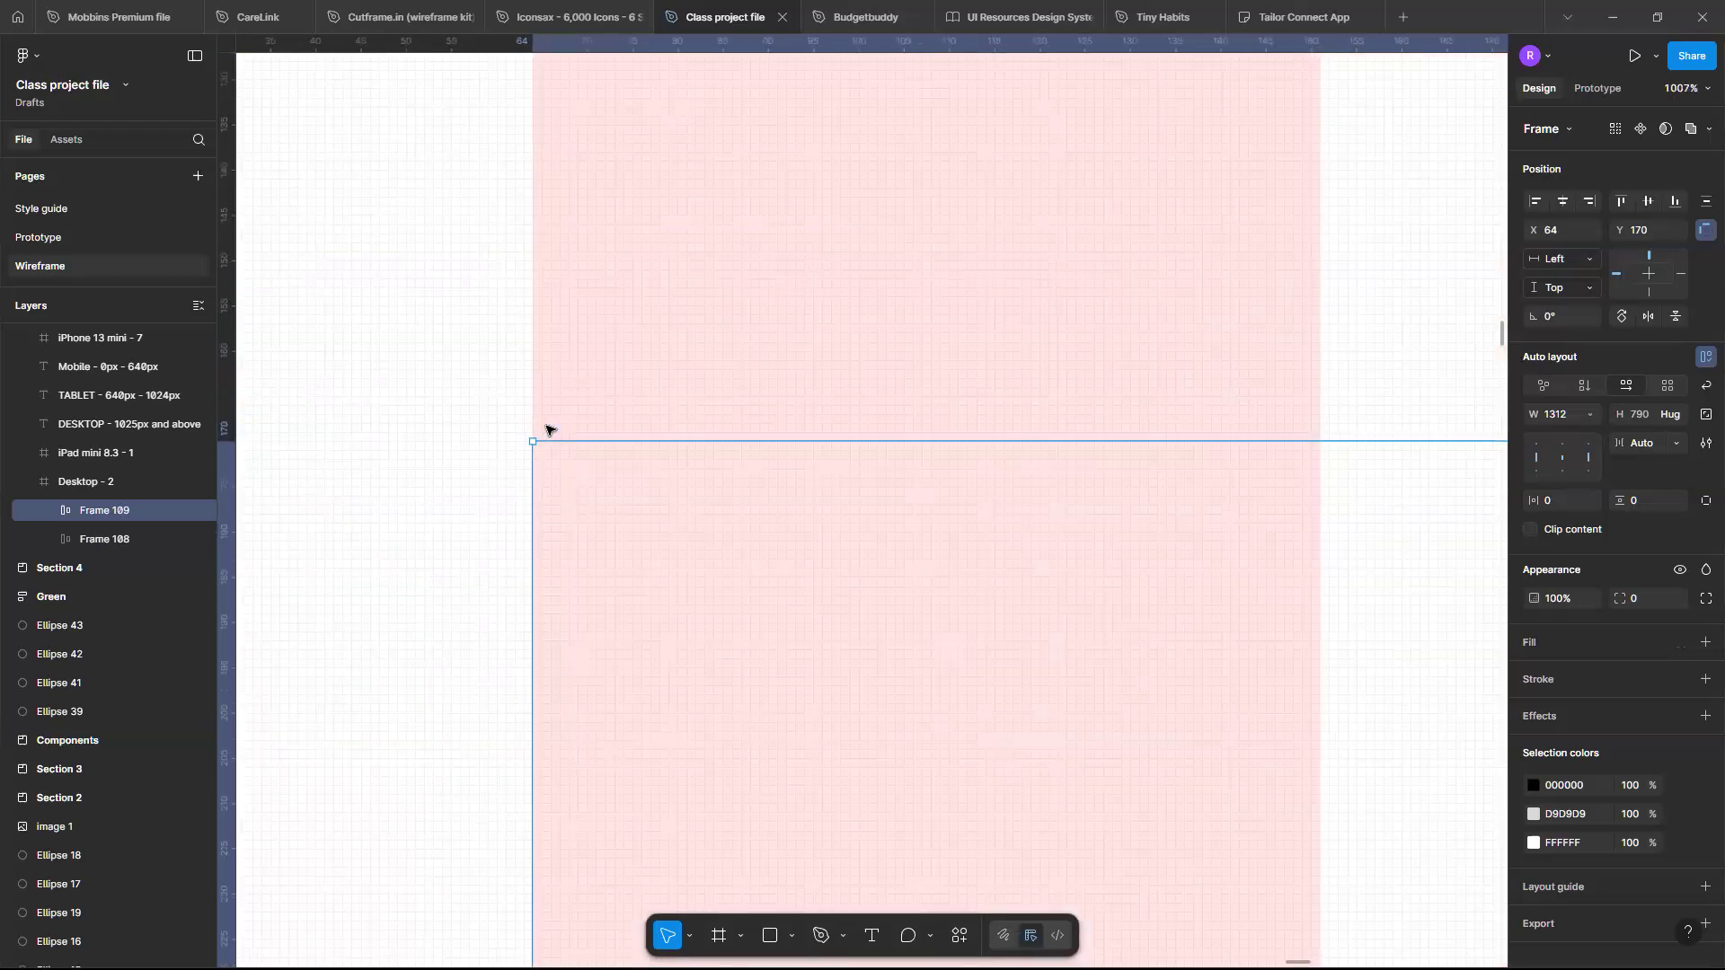
pyautogui.scroll(15, 550, 429)
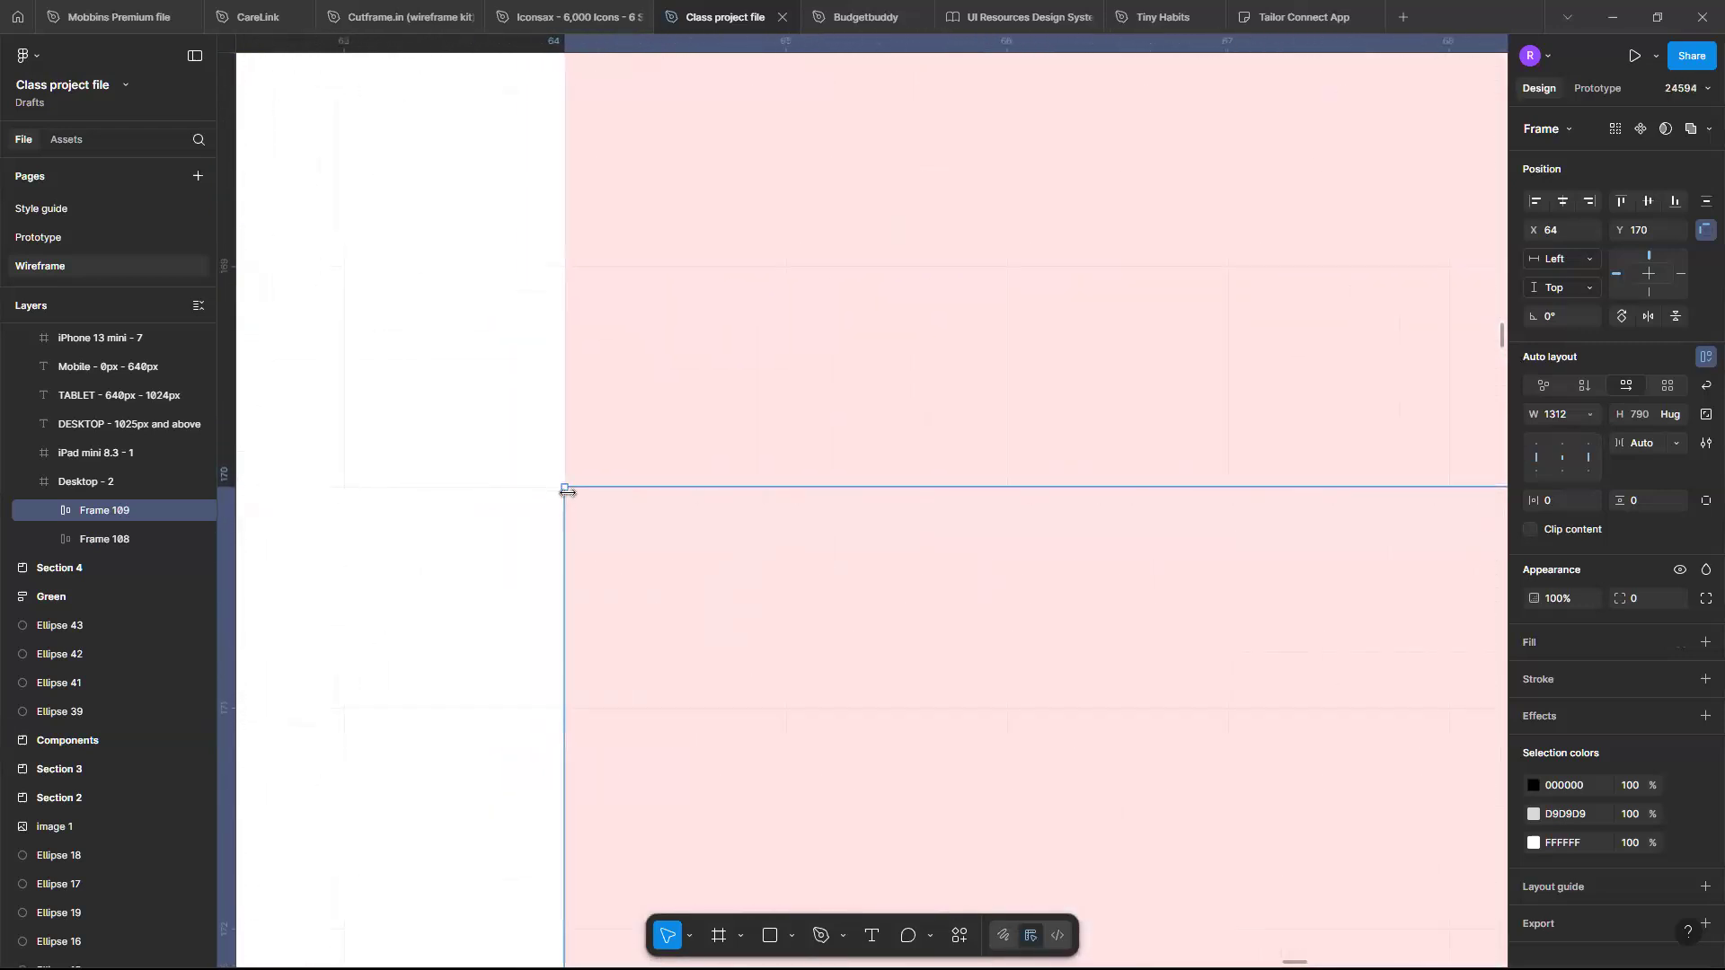
pyautogui.scroll(-10, 567, 489)
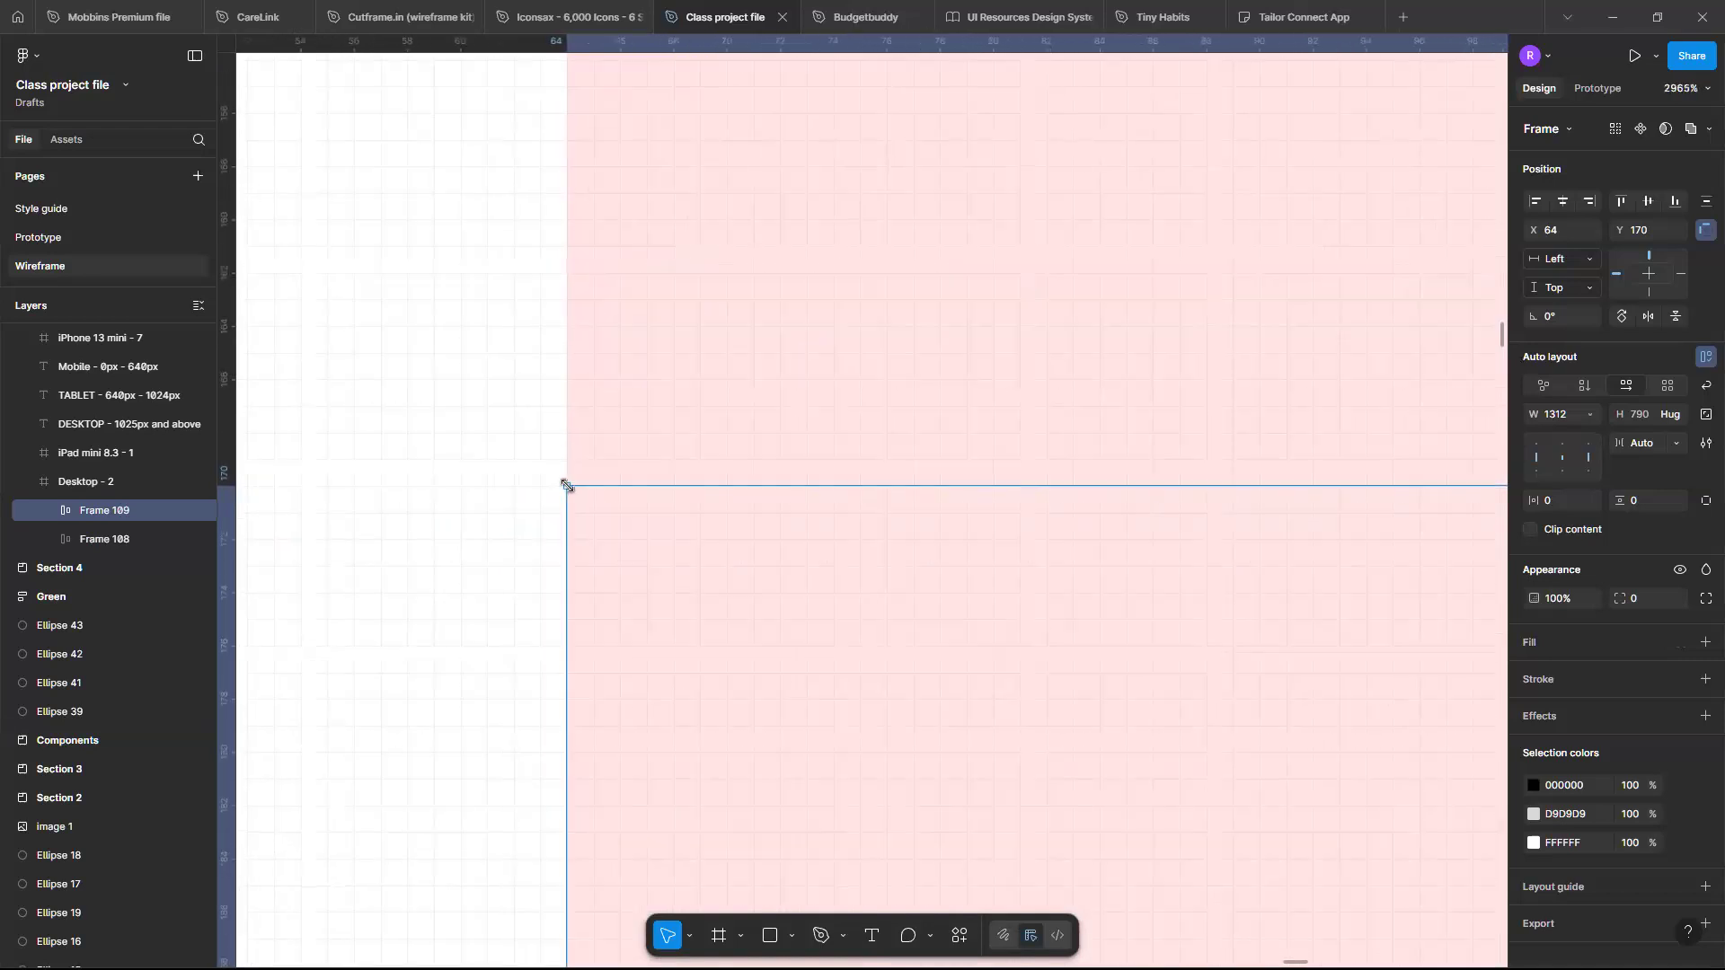
pyautogui.scroll(-15, 567, 486)
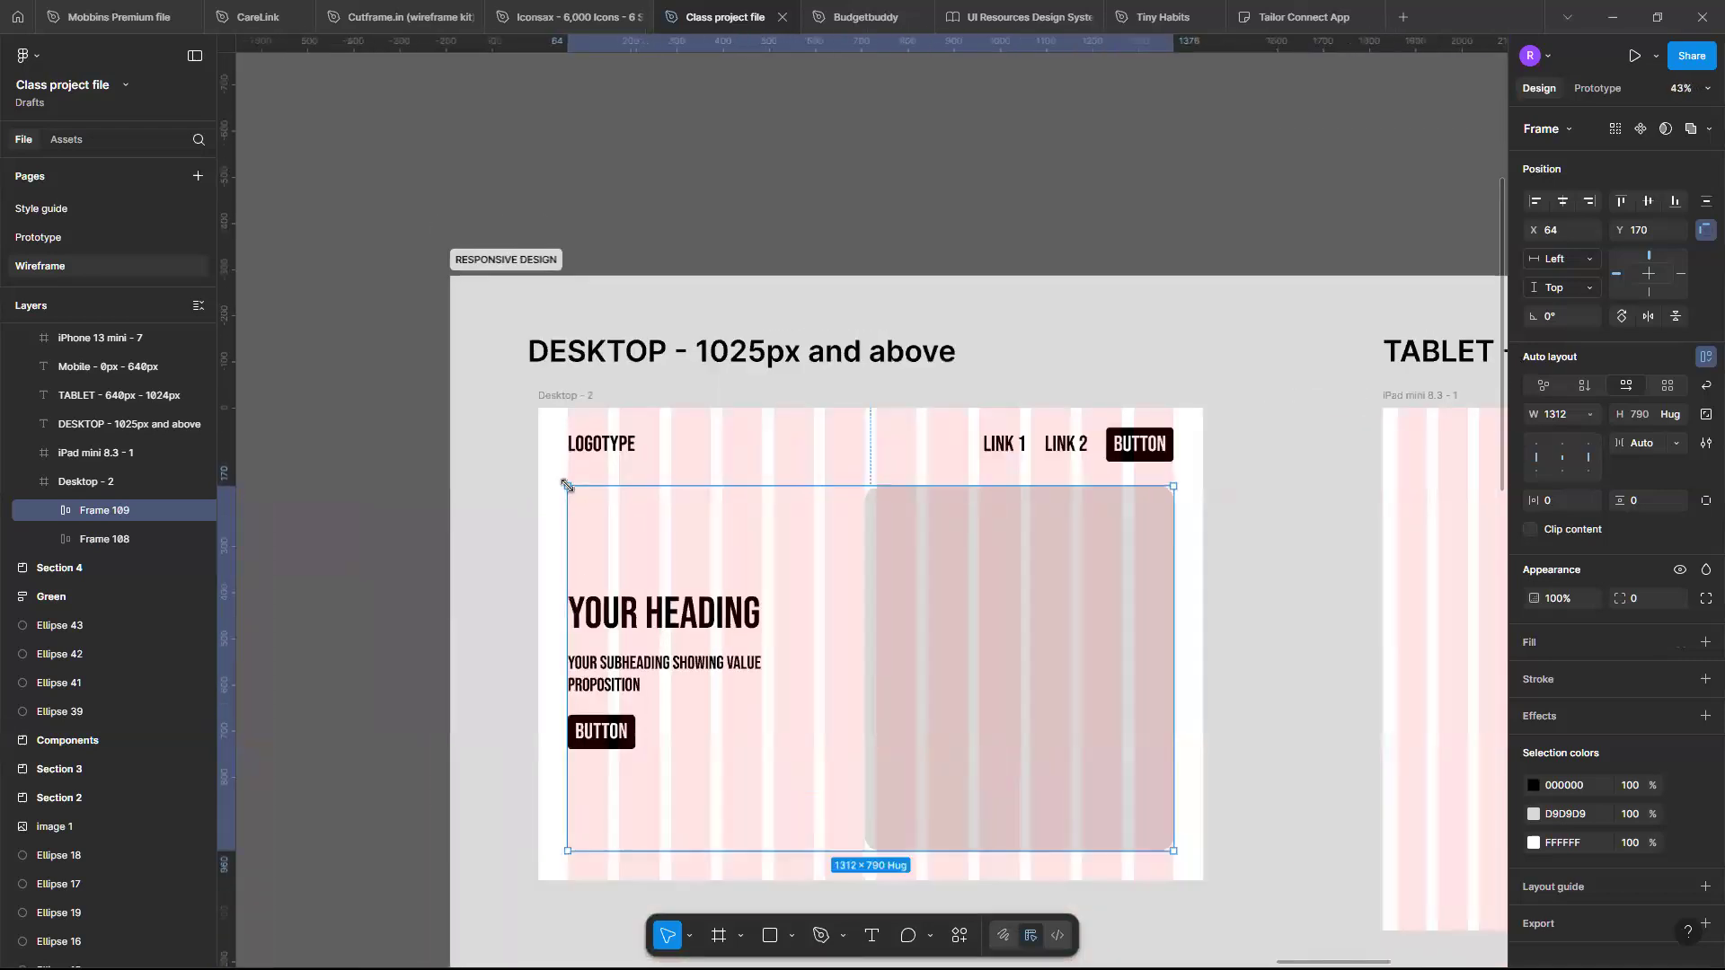
pyautogui.scroll(1, 567, 486)
pyautogui.hscroll(1, 570, 489)
pyautogui.hscroll(-1, 569, 489)
pyautogui.scroll(-3, 816, 551)
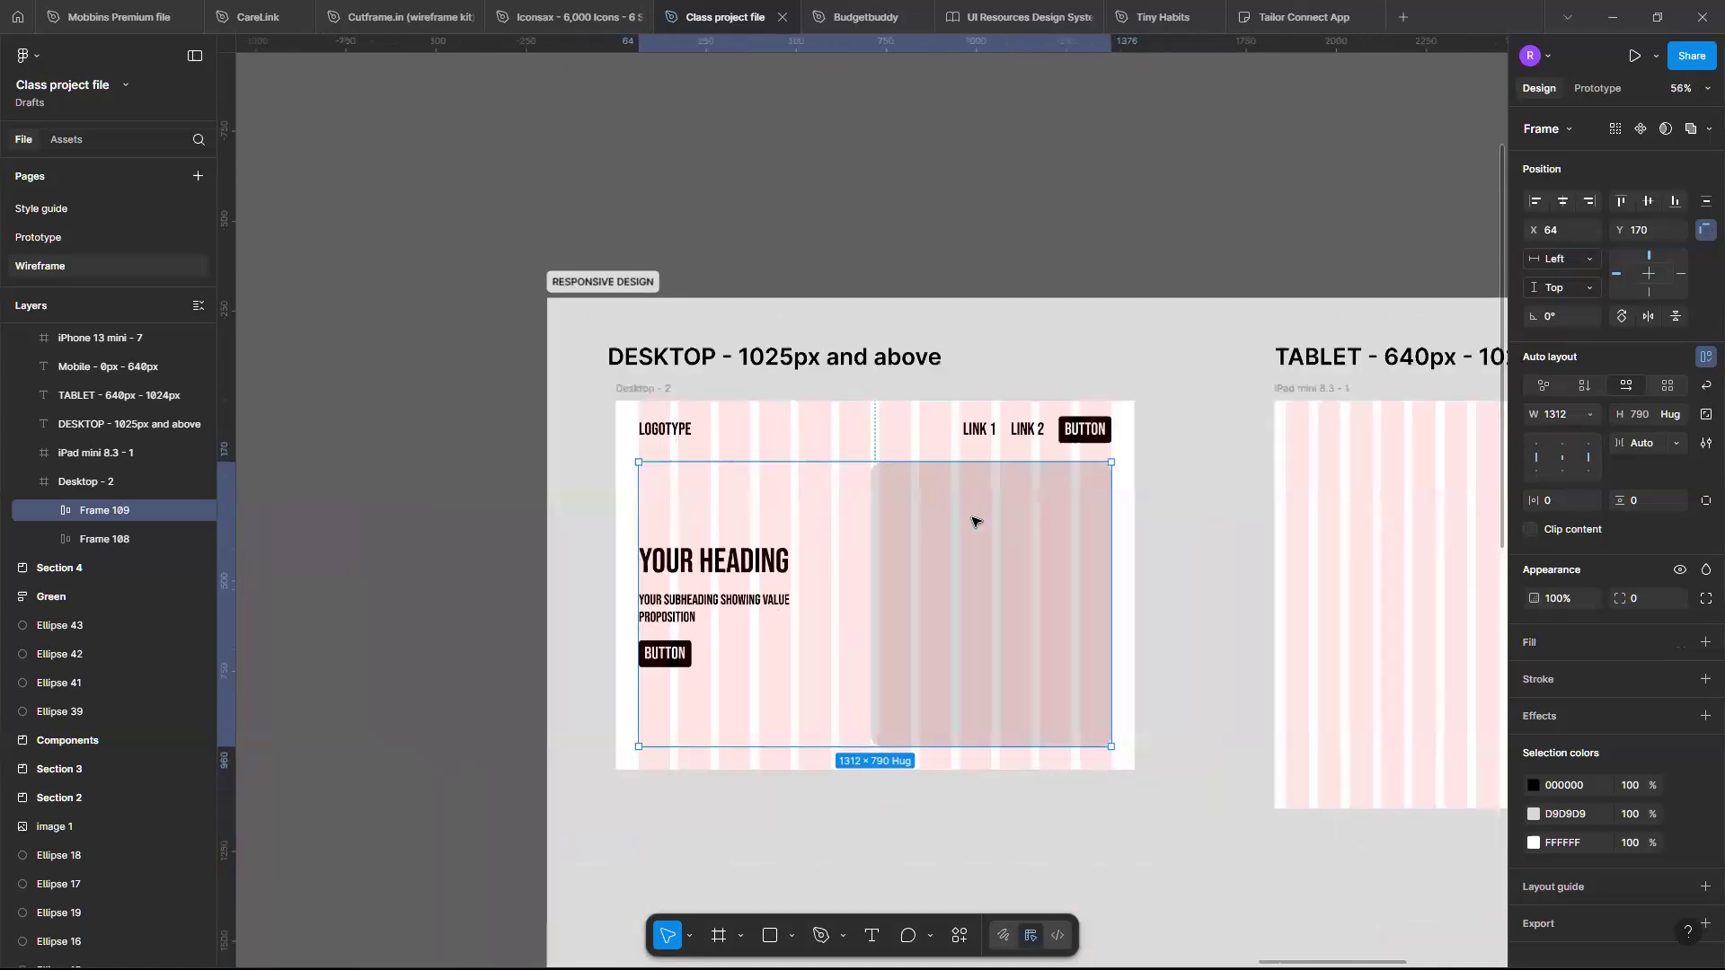
# - Select the hero image placeholder rectangle and run the Unsplash plugin
pyautogui.click(973, 521)
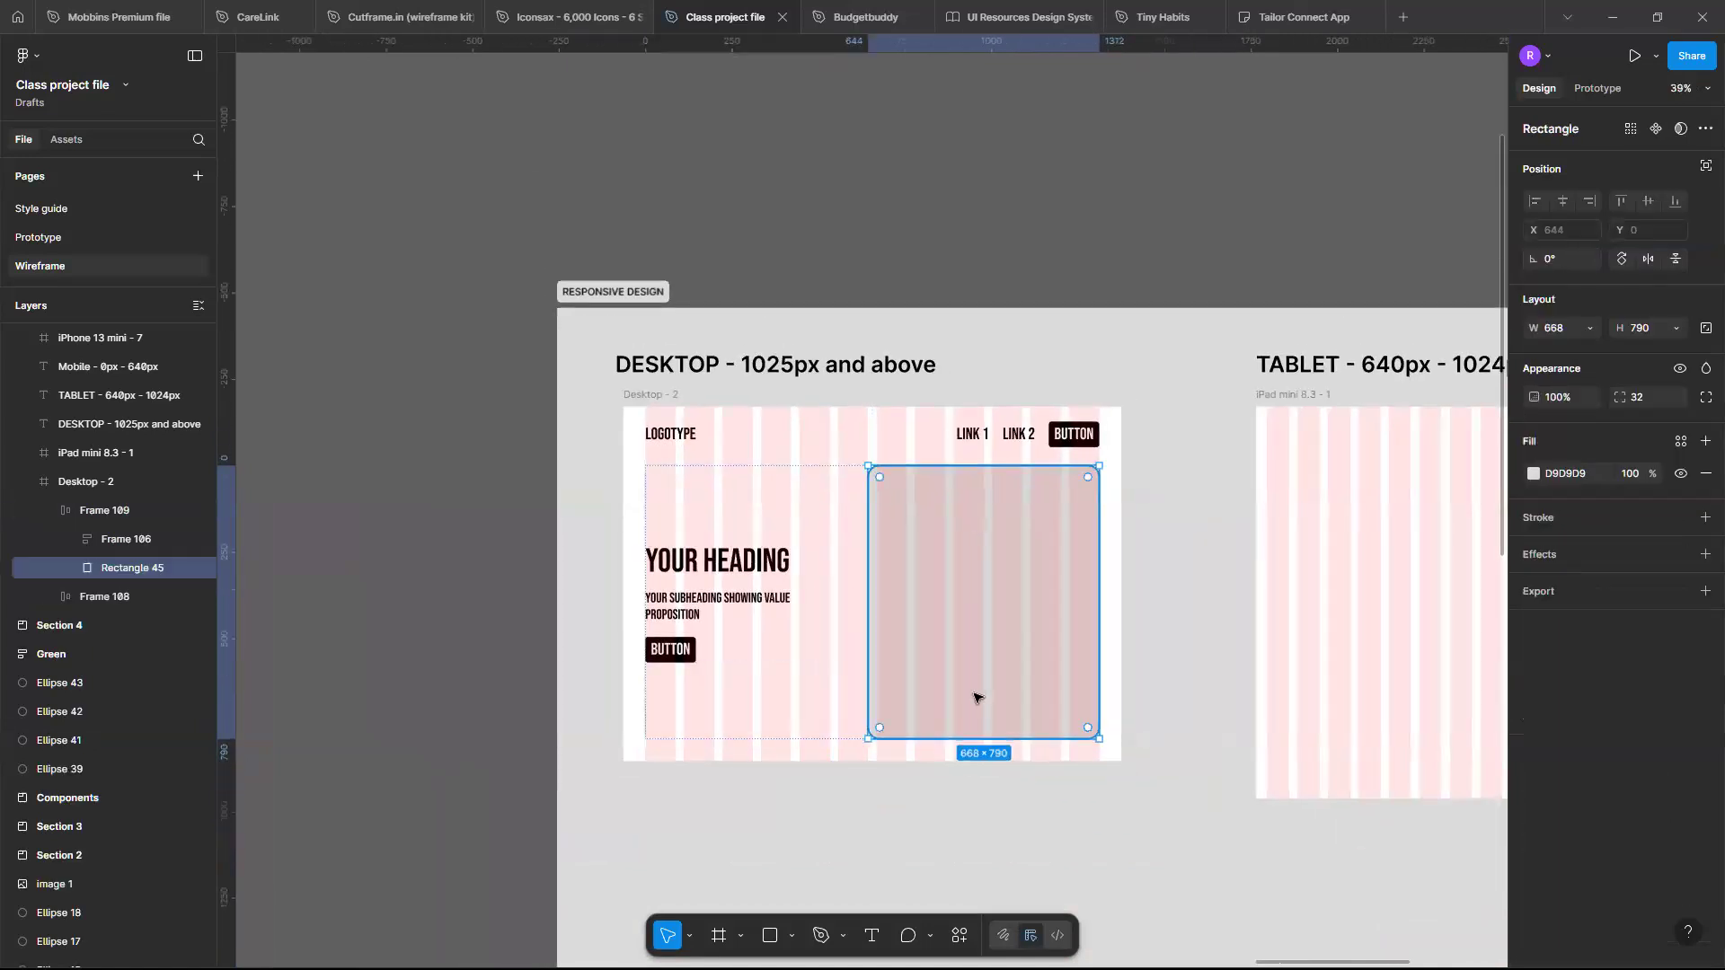
pyautogui.click(957, 935)
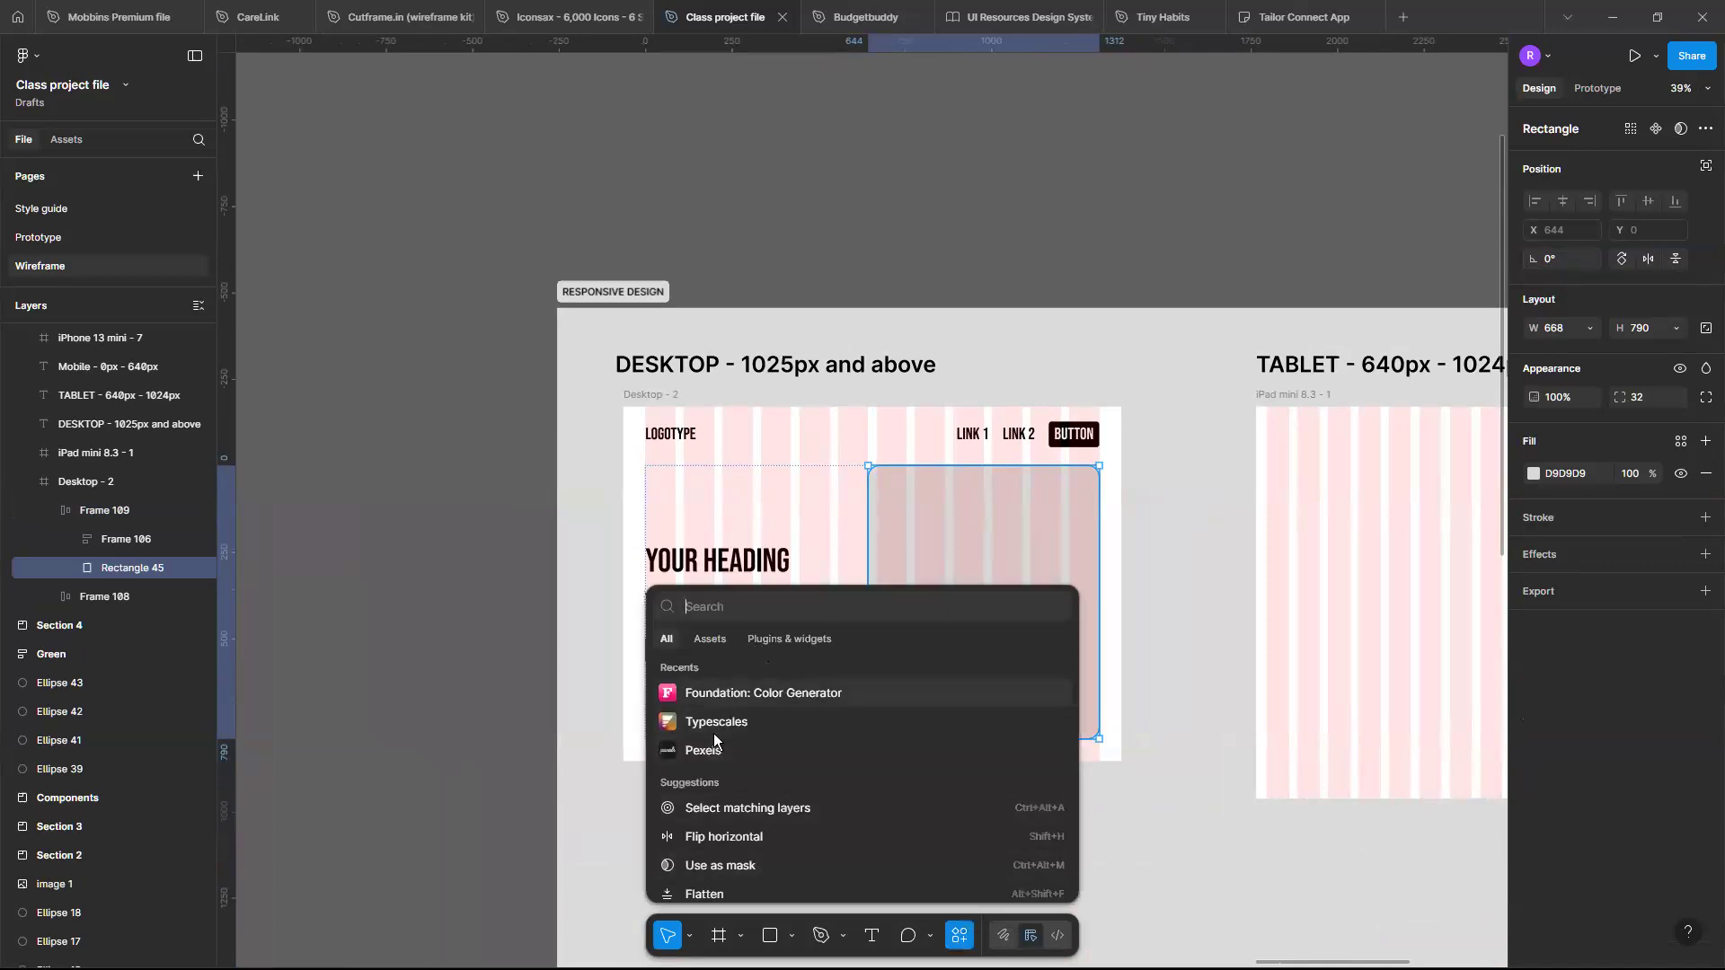
pyautogui.write('UNSP')
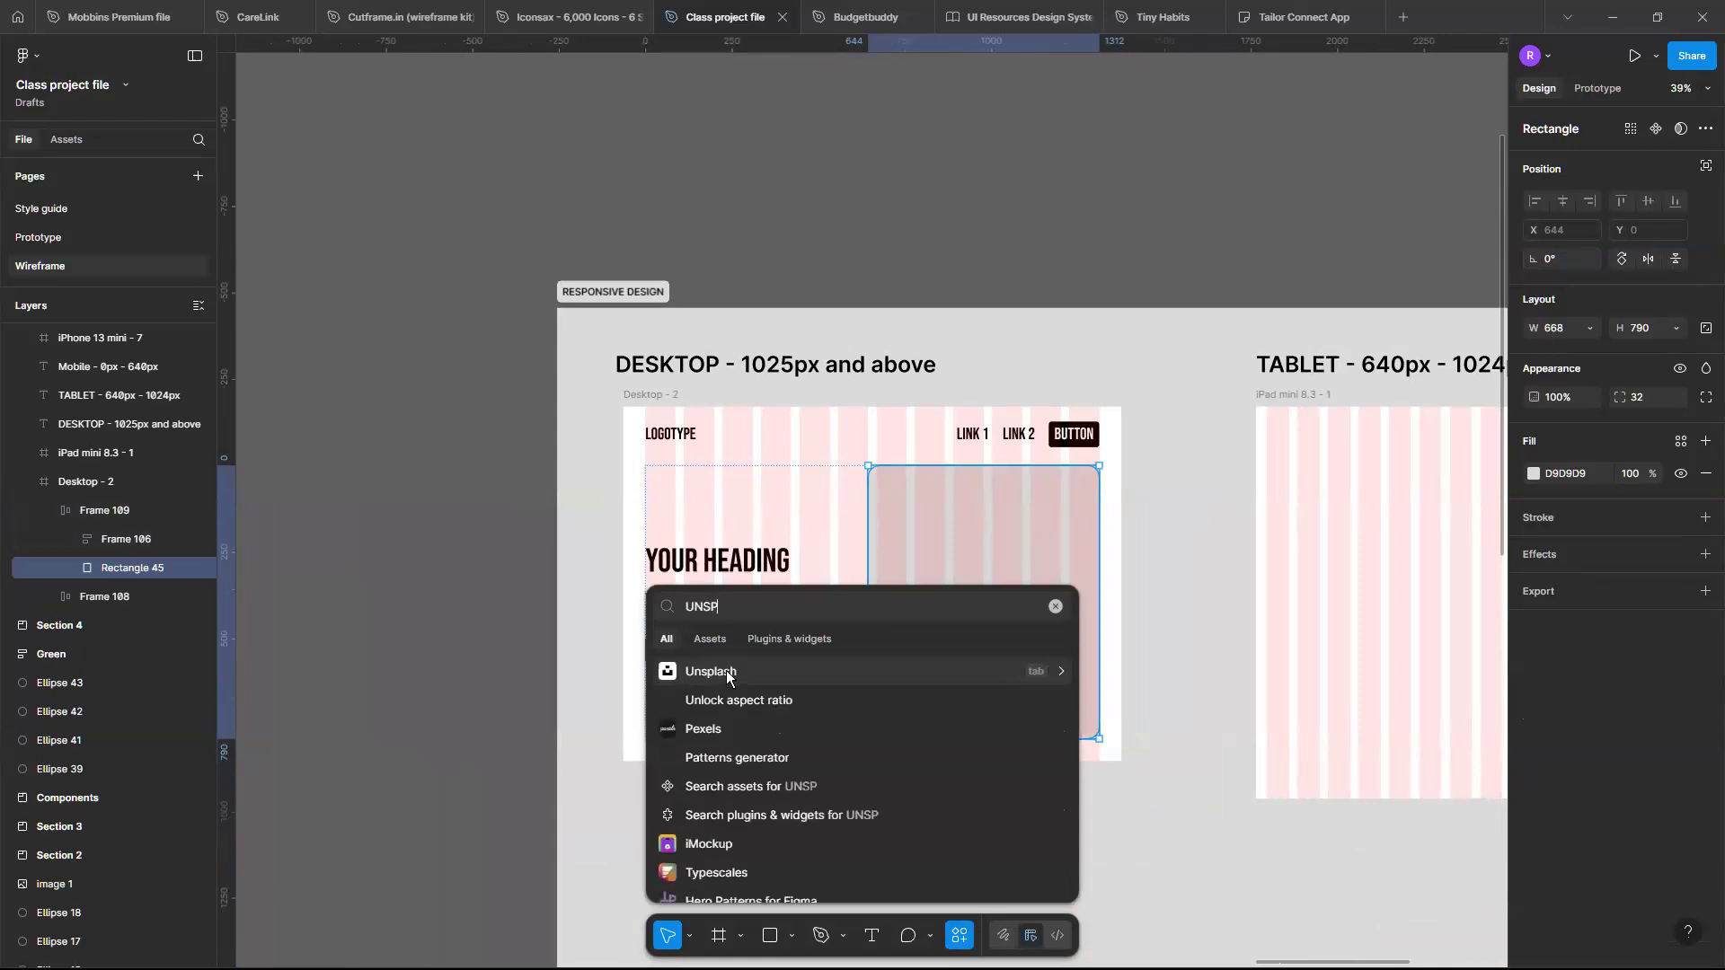
pyautogui.click(728, 672)
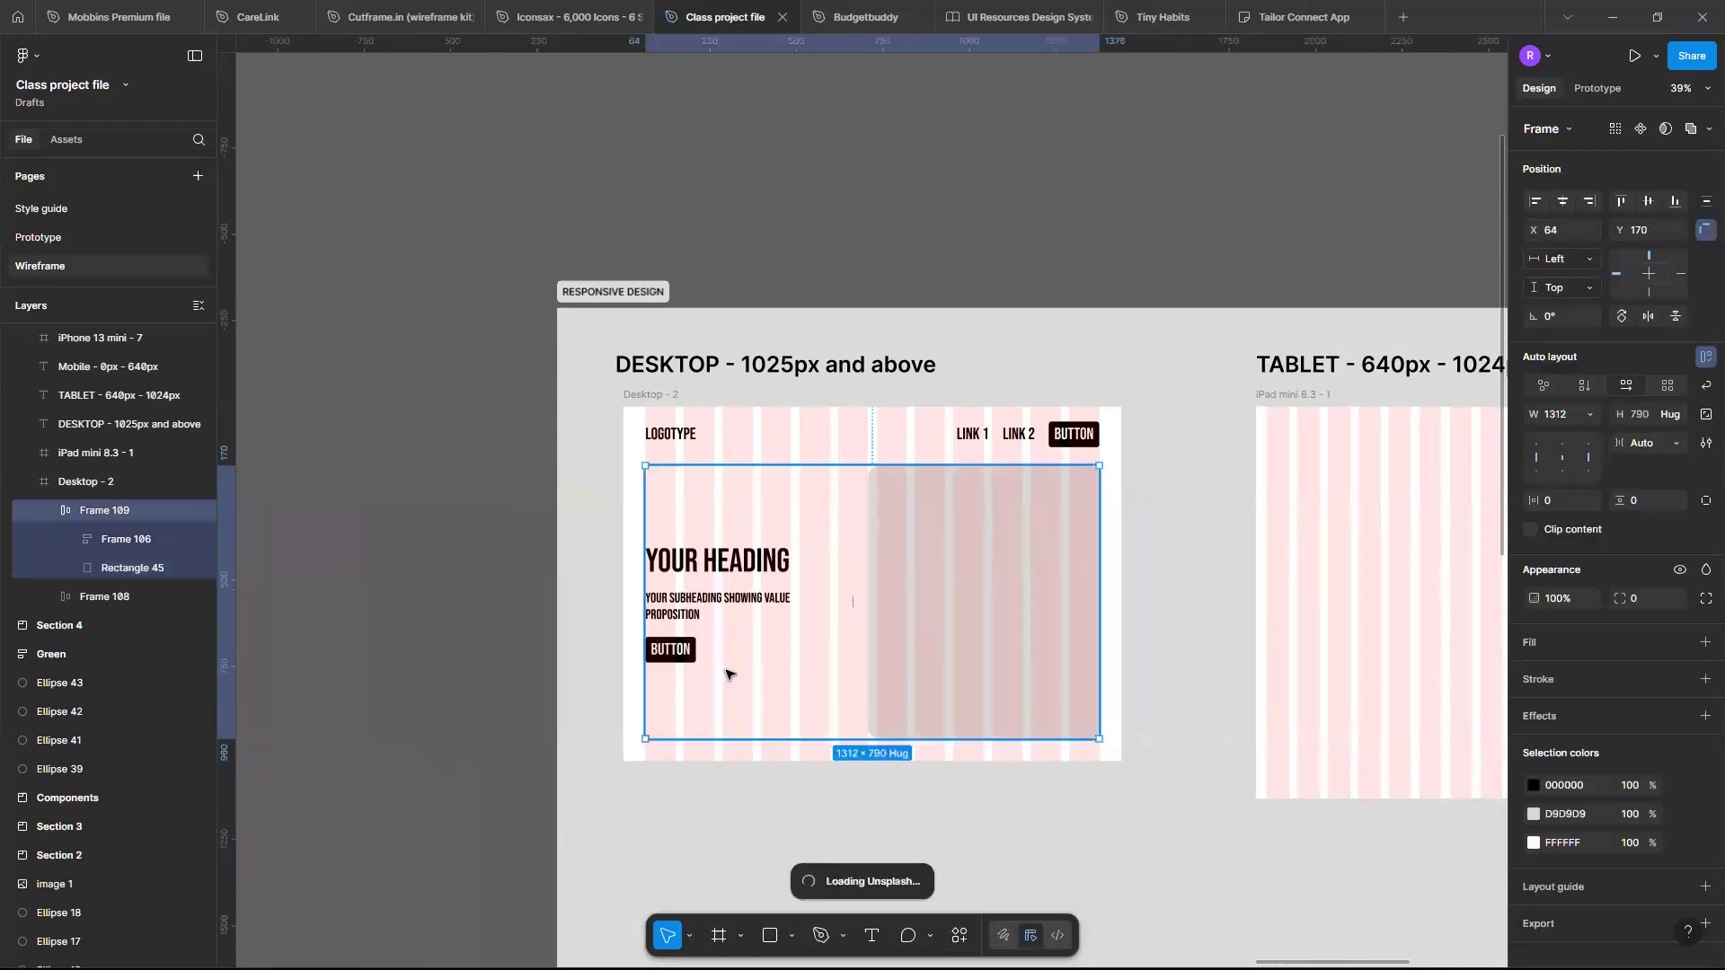
pyautogui.scroll(-5, 807, 611)
pyautogui.scroll(3, 807, 613)
pyautogui.scroll(5, 807, 614)
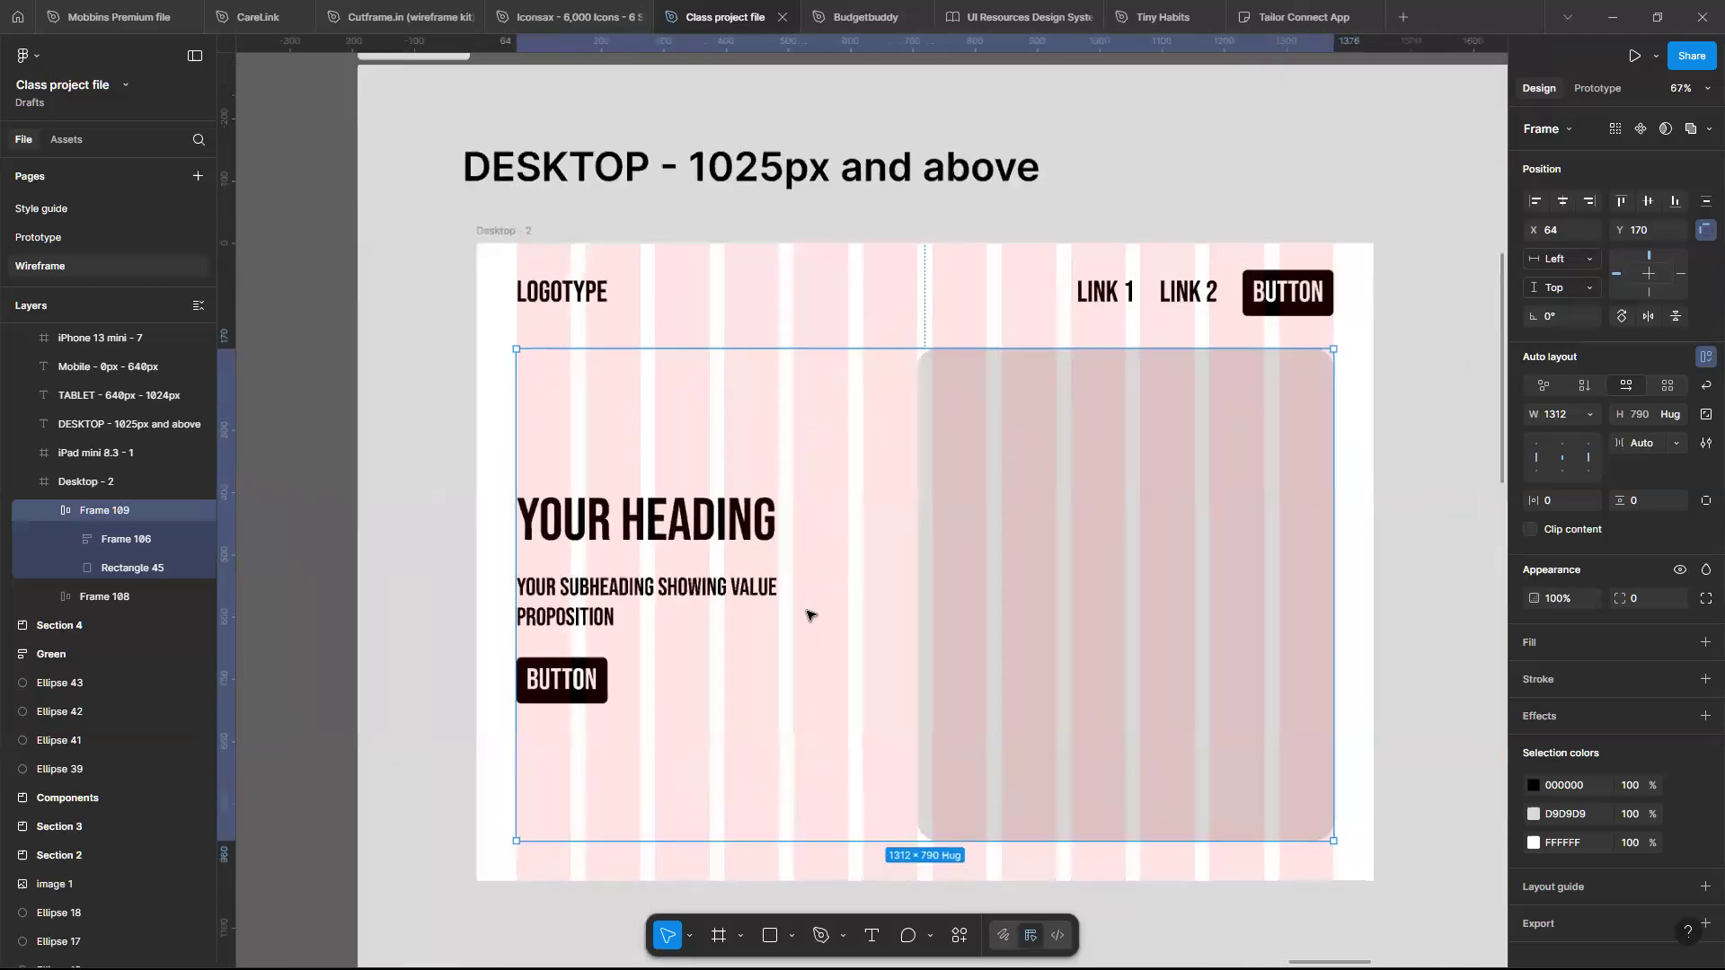
pyautogui.scroll(-3, 889, 704)
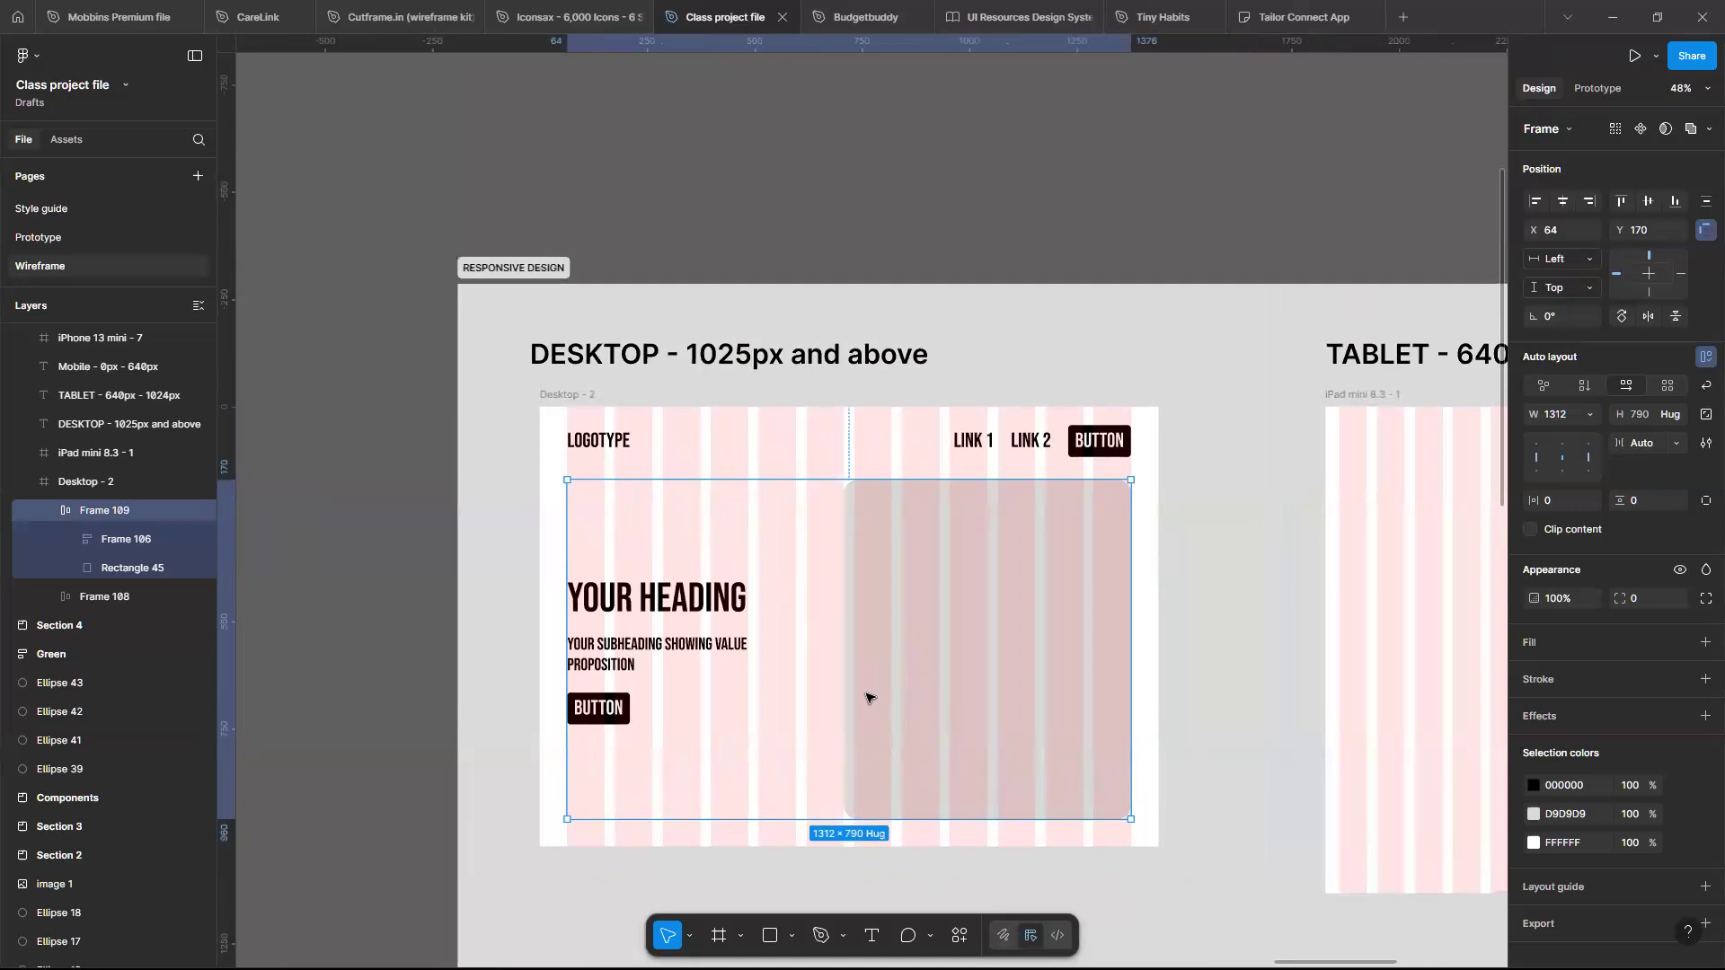
pyautogui.scroll(-2, 866, 697)
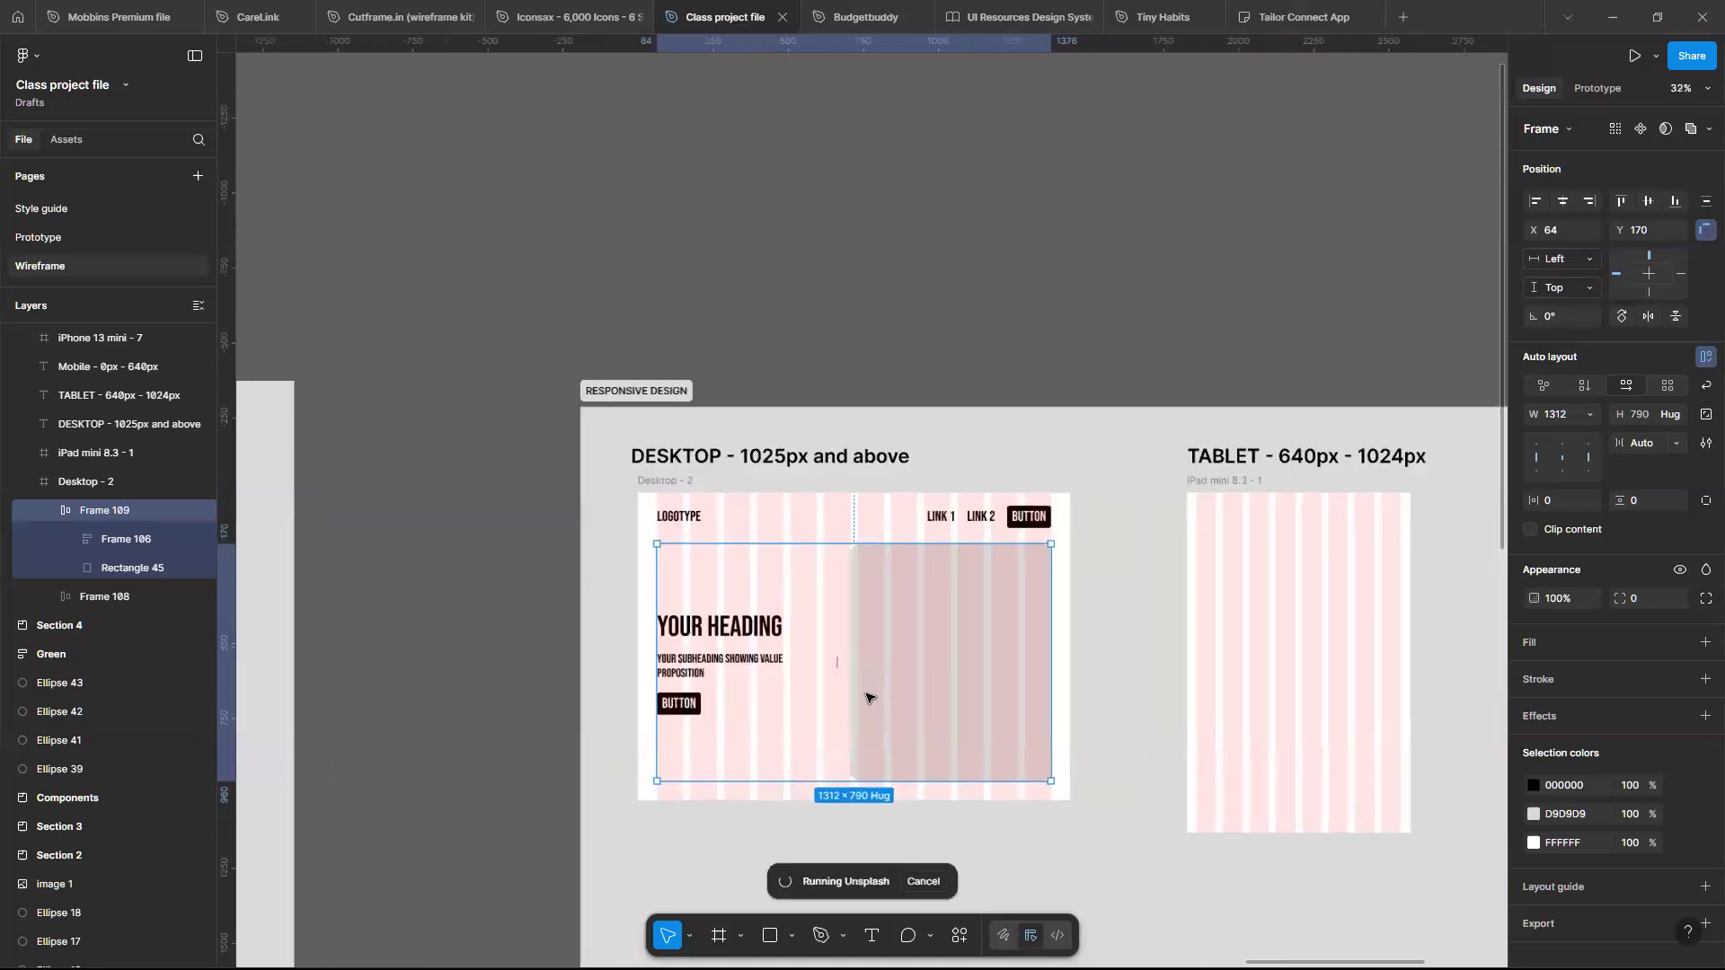
pyautogui.scroll(2, 867, 697)
pyautogui.scroll(2, 831, 656)
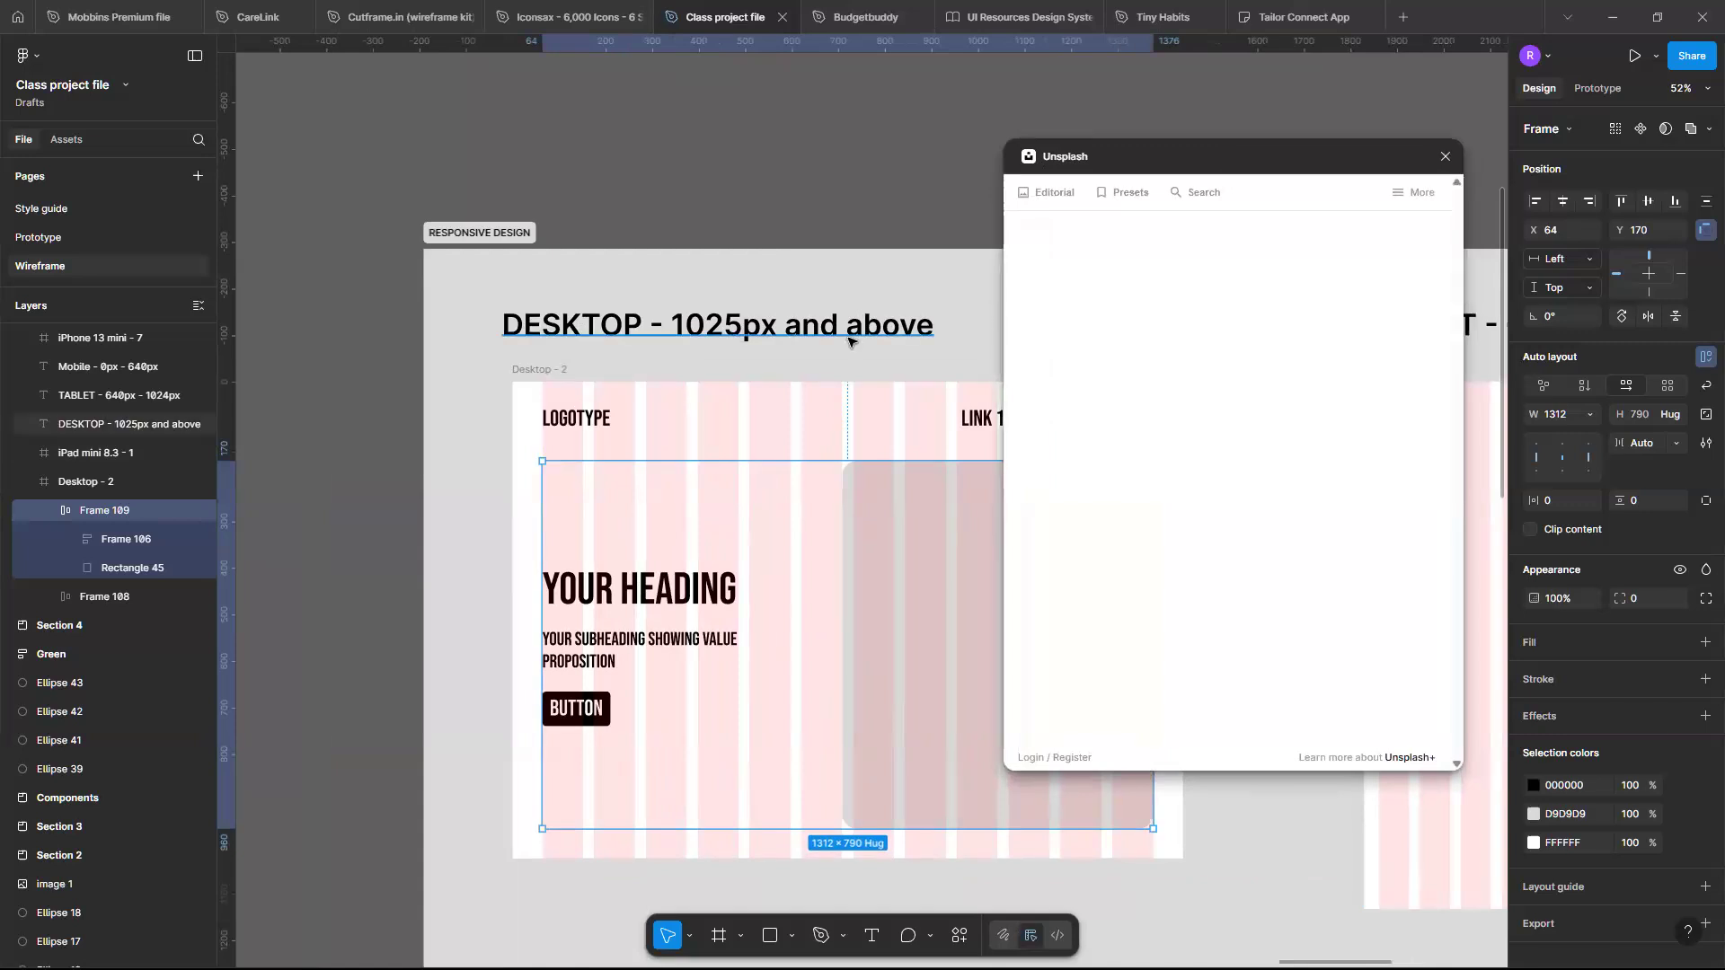
pyautogui.scroll(-3, 849, 340)
pyautogui.scroll(2, 849, 340)
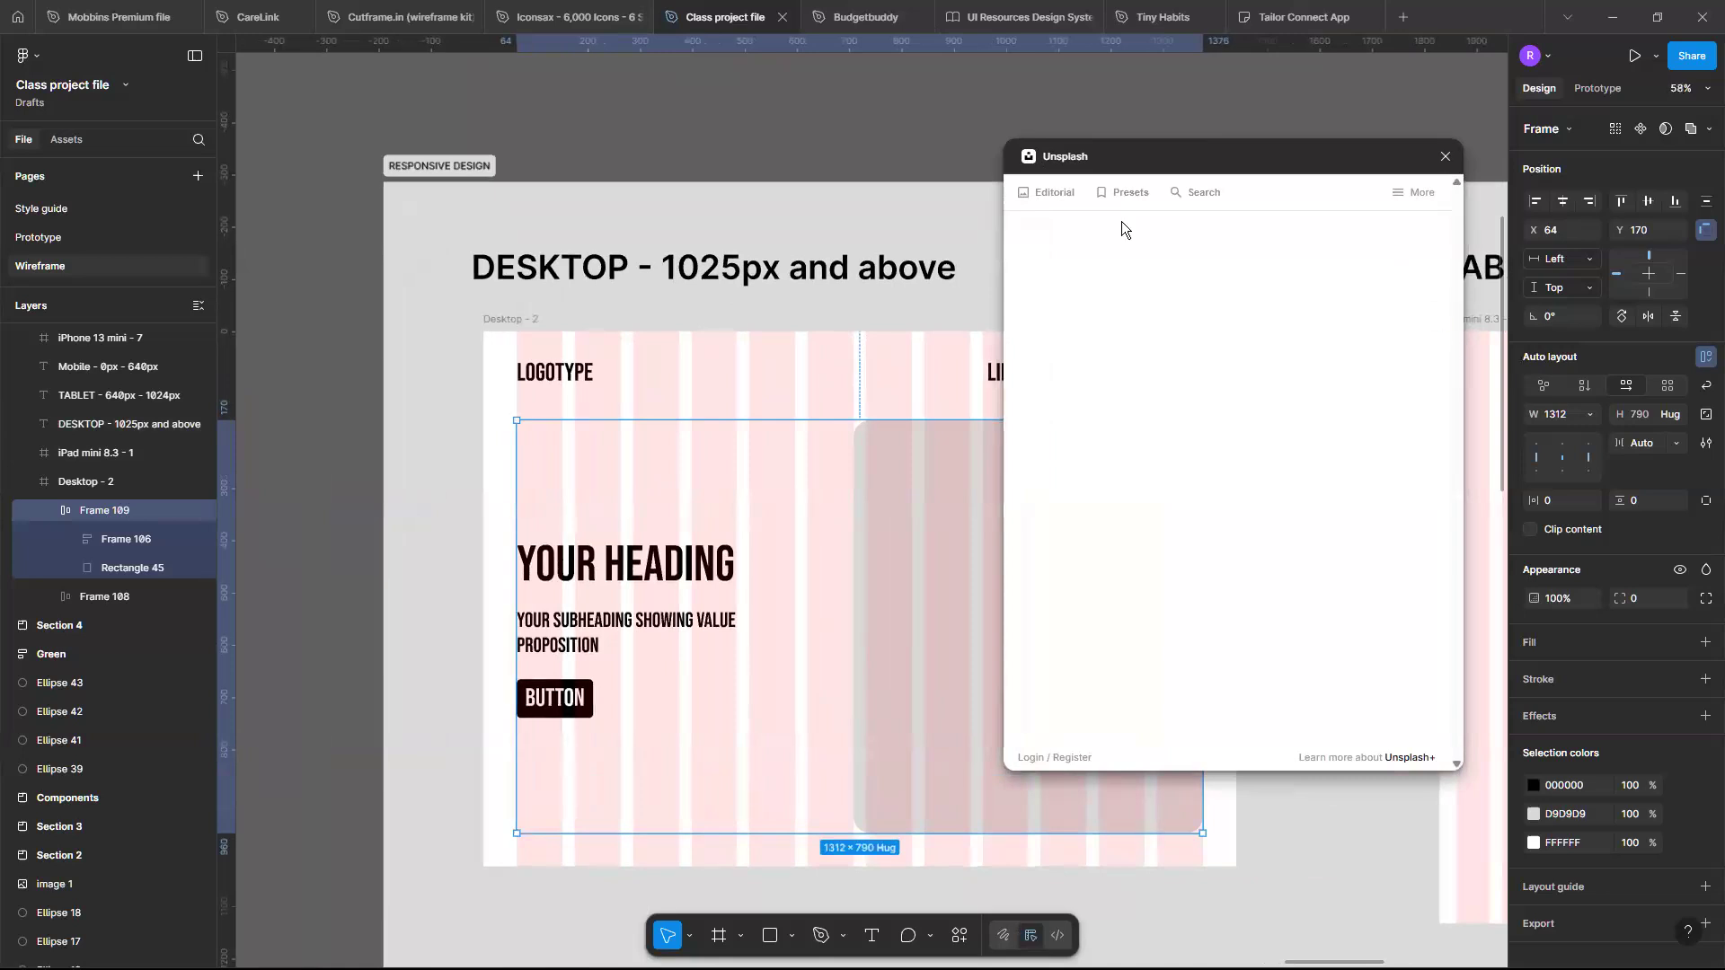
# - Search Unsplash for technology and insert the first photo into the hero placeholder rectangle, then close the plugin
pyautogui.click(1195, 194)
pyautogui.click(1143, 248)
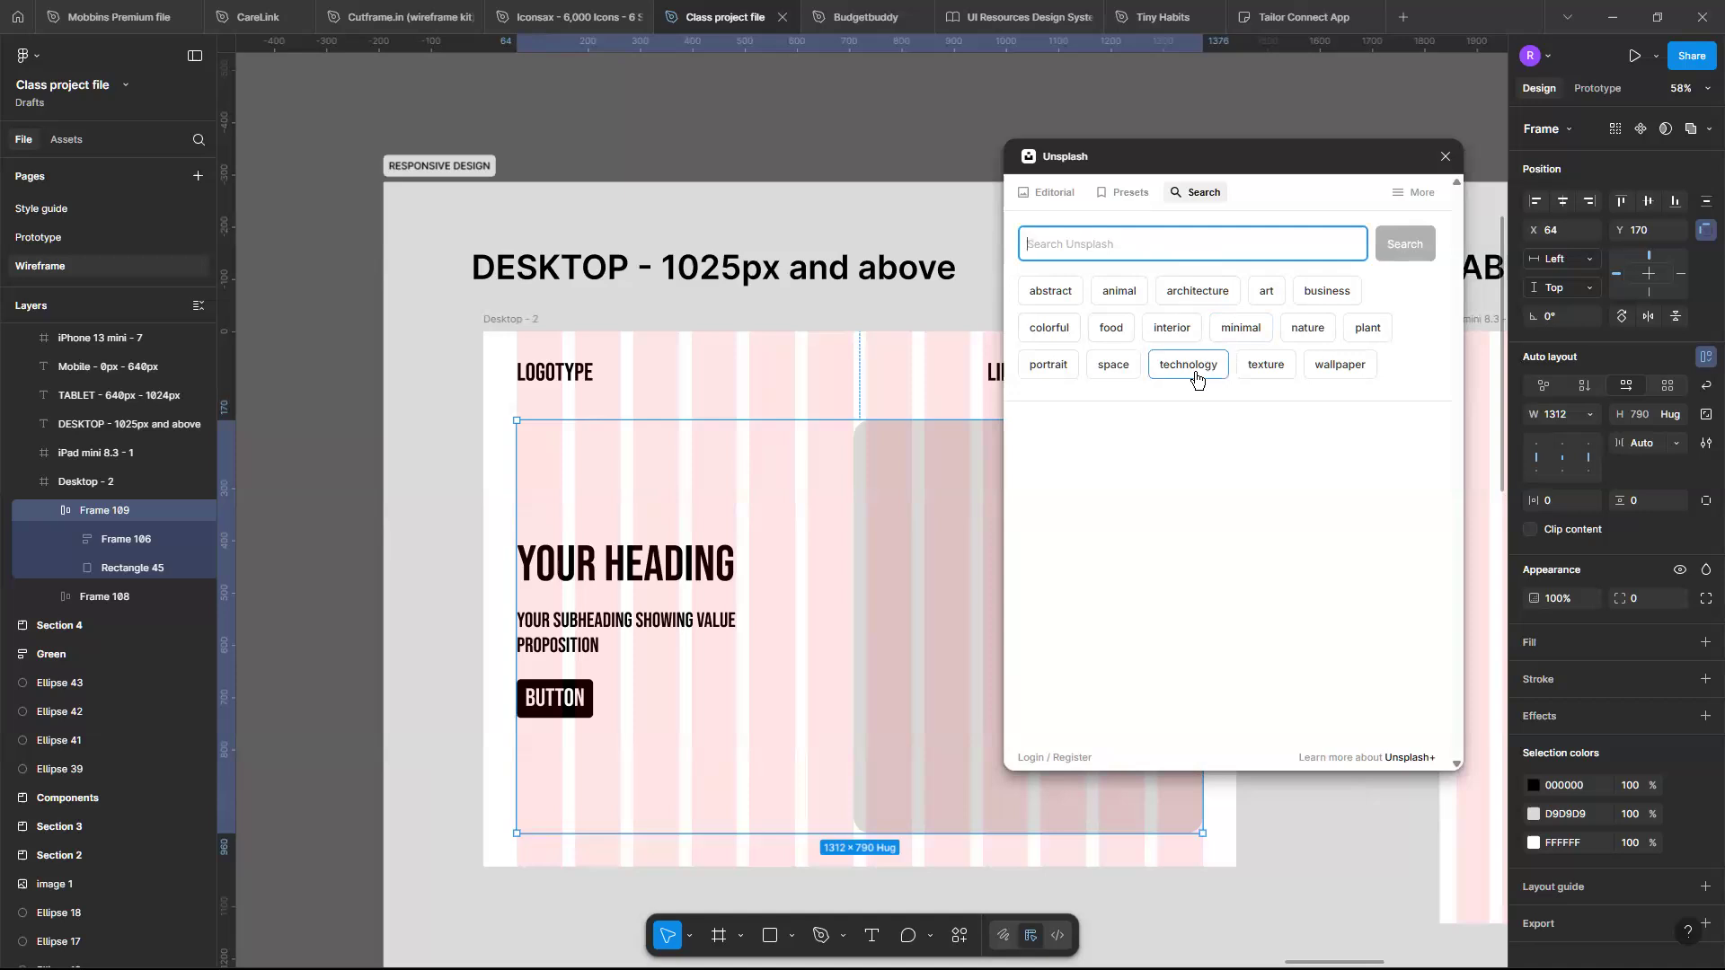
pyautogui.click(1196, 379)
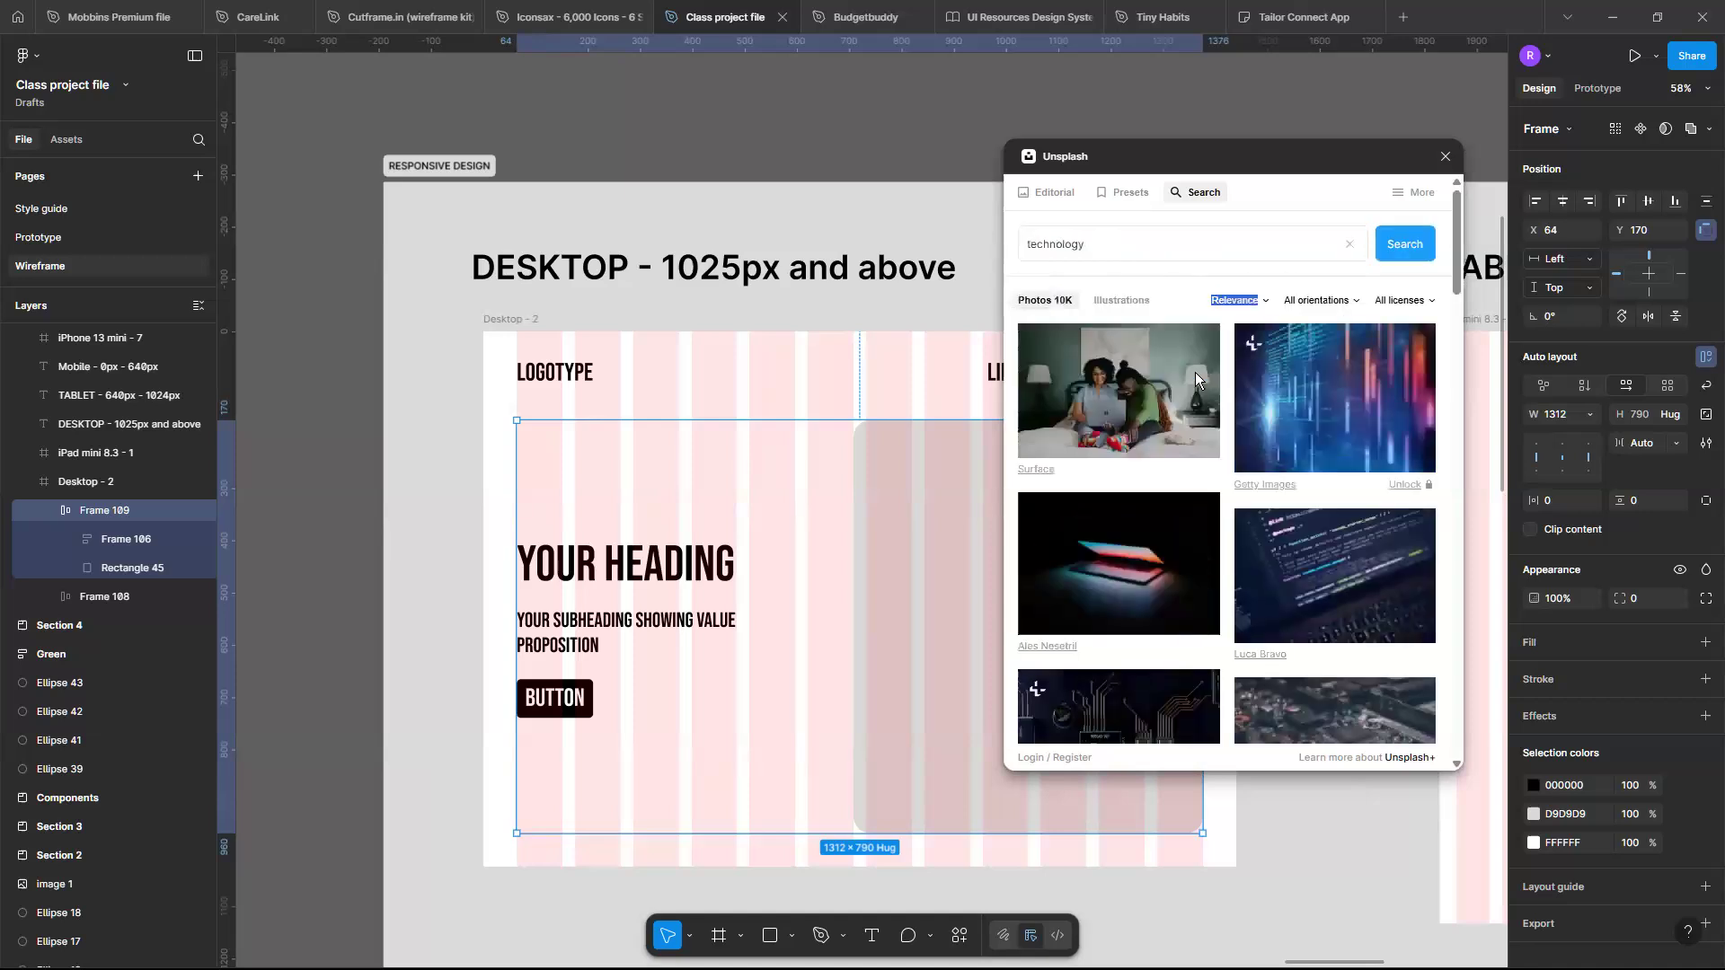
pyautogui.click(1108, 388)
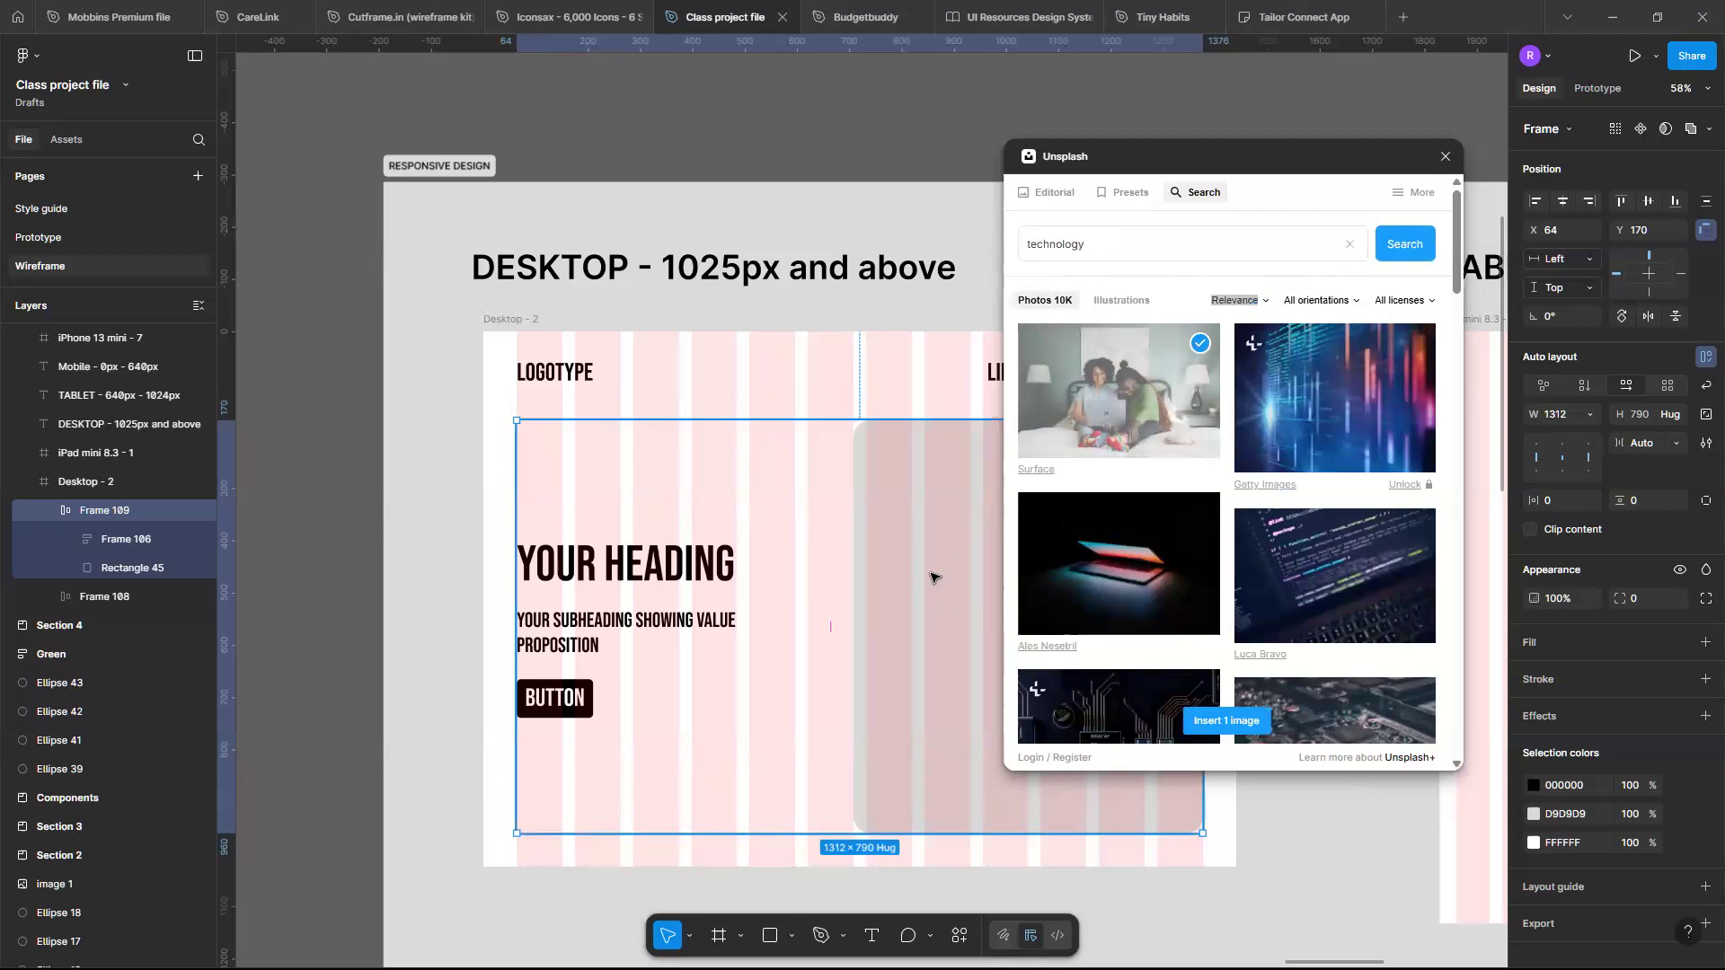
pyautogui.hscroll(5, 931, 577)
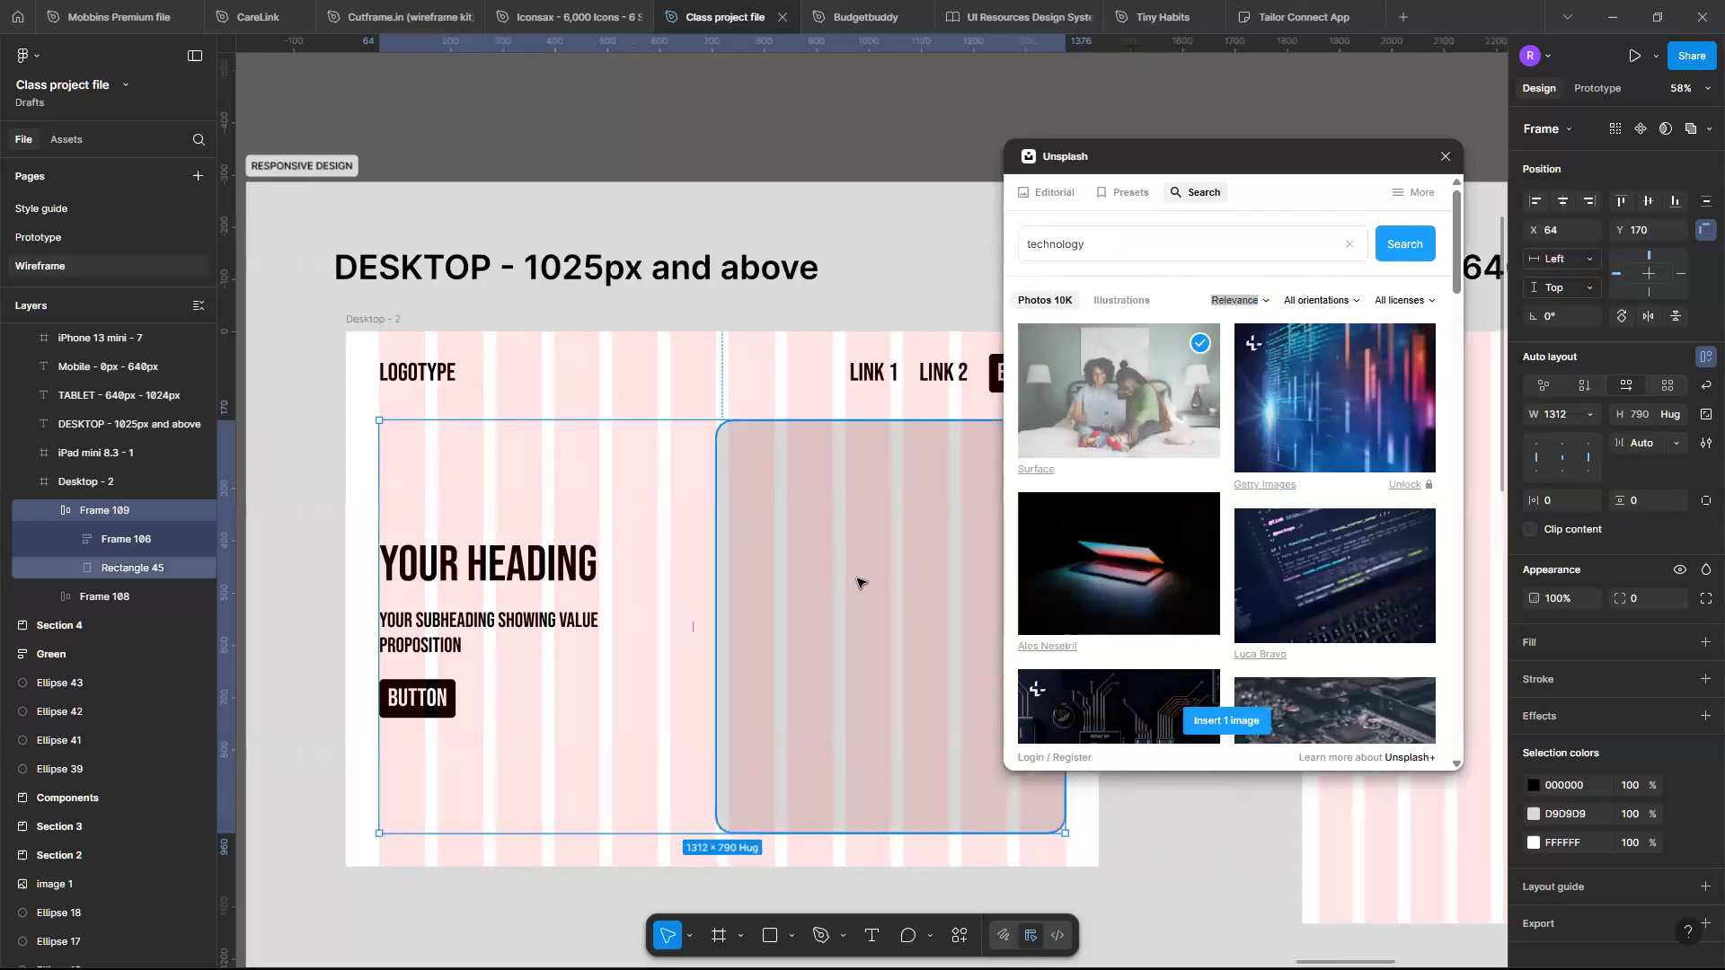
pyautogui.click(858, 582)
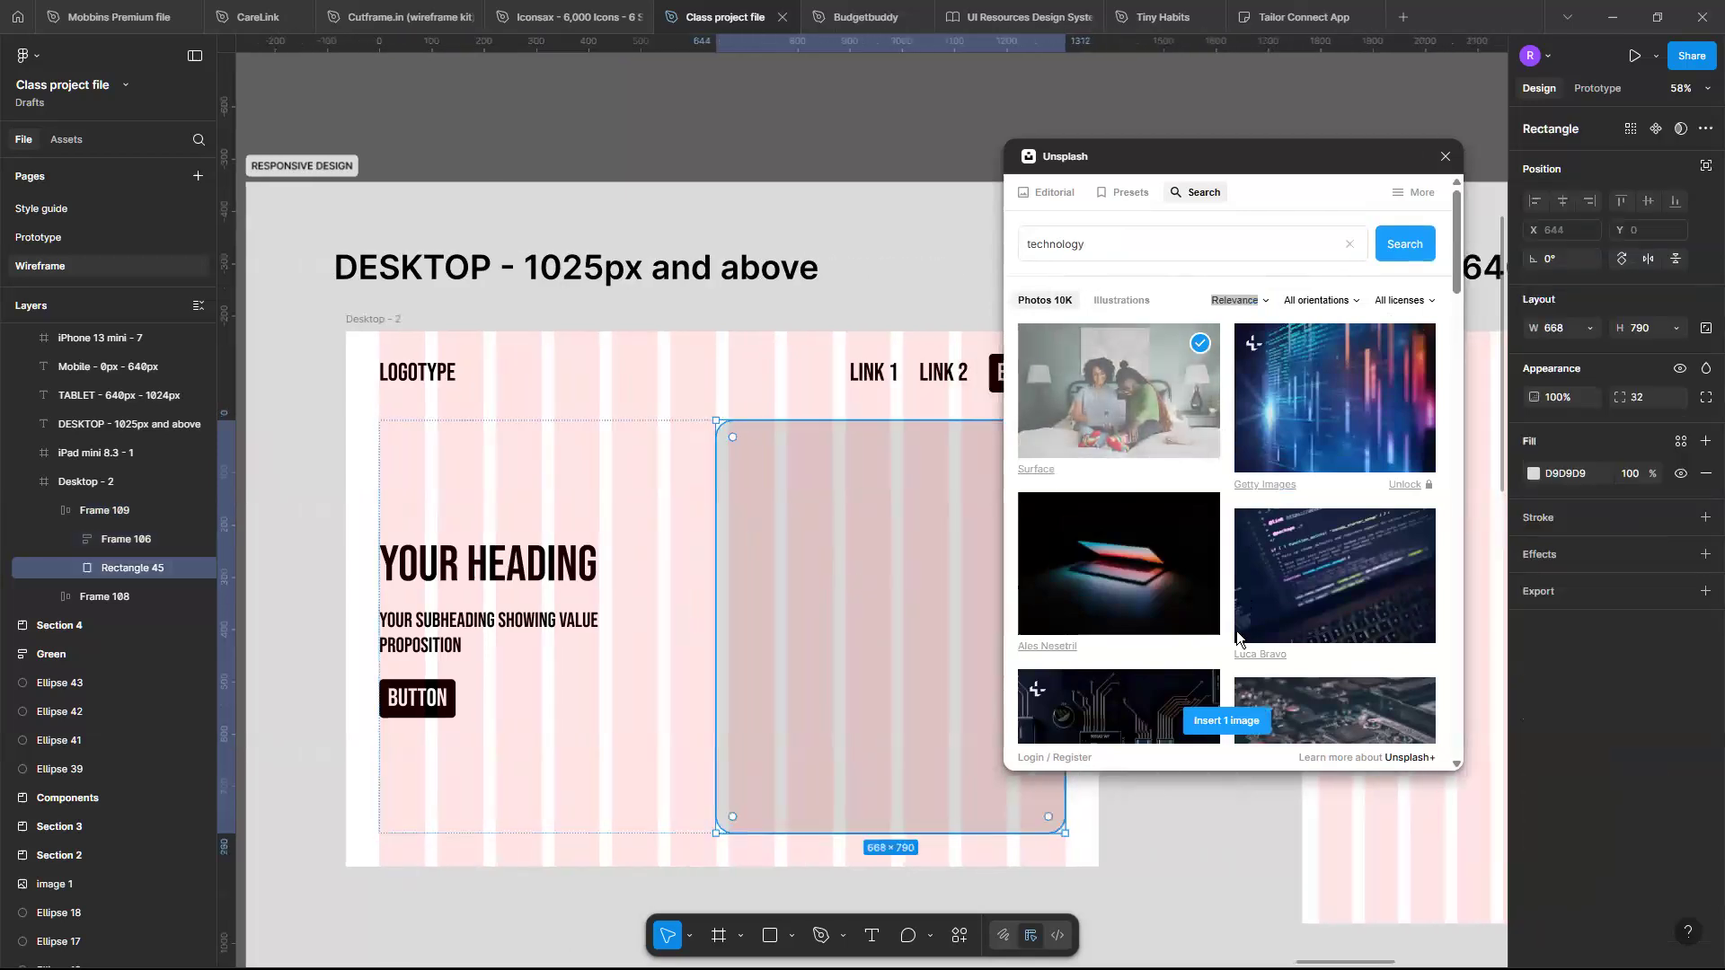
pyautogui.click(1223, 723)
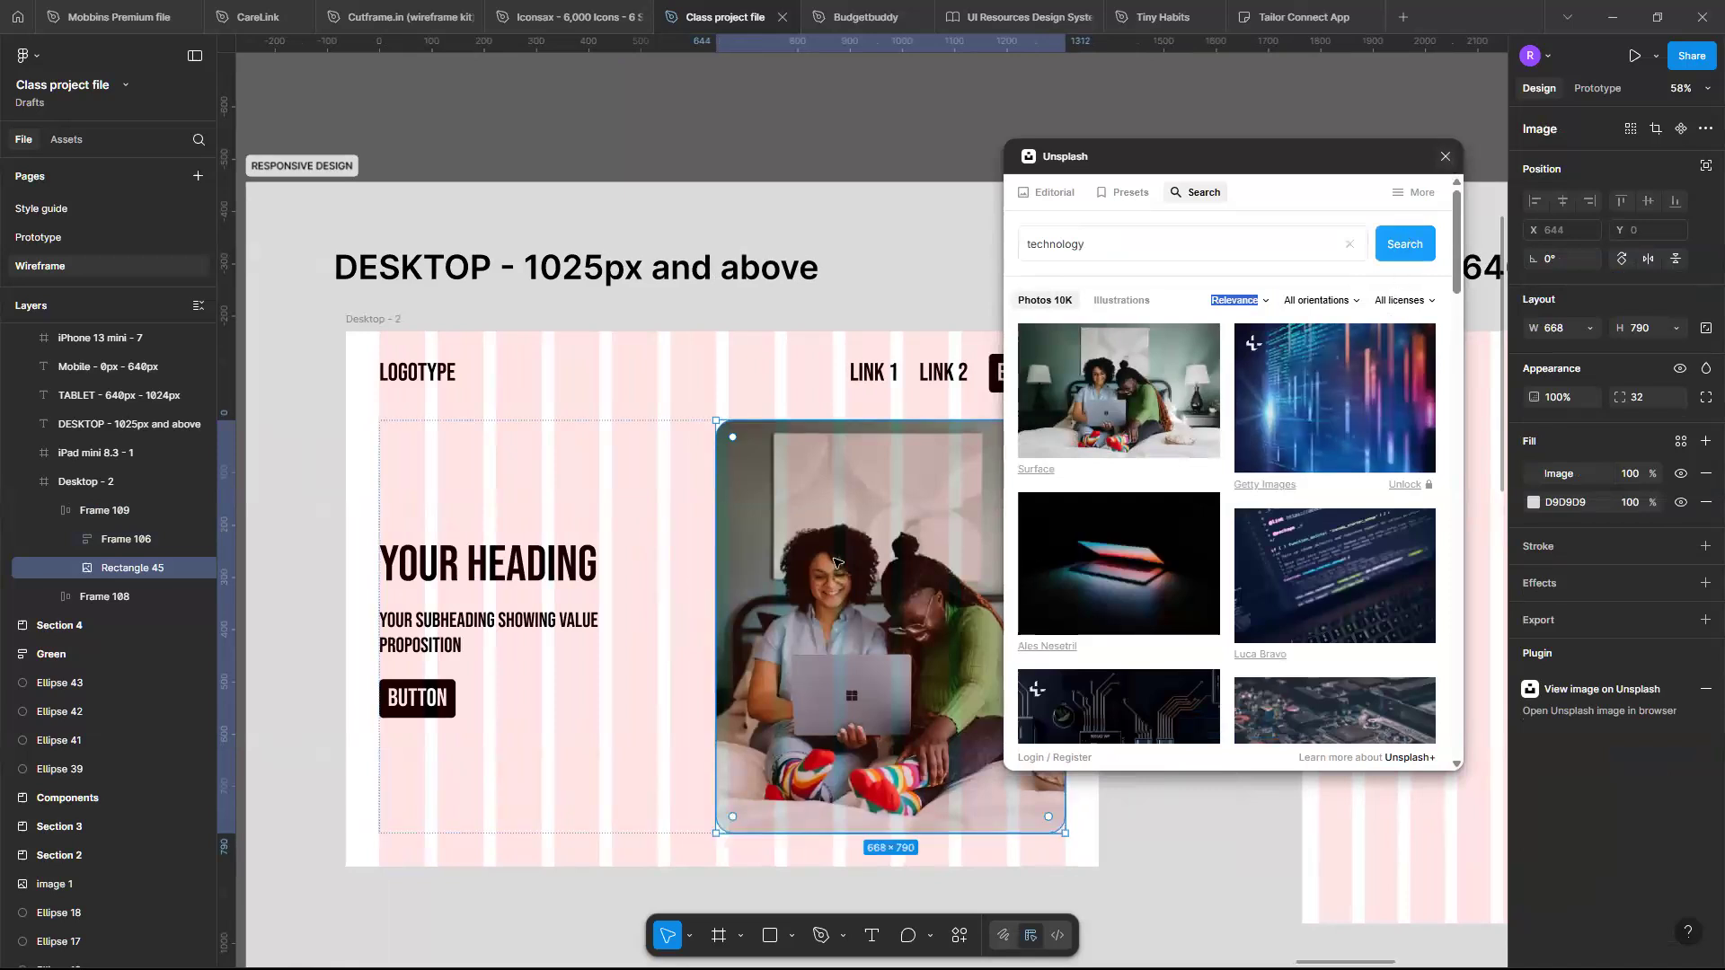
pyautogui.click(1446, 159)
# - Hide the Desktop frame's 12-column layout grid
pyautogui.hscroll(-2, 889, 664)
pyautogui.scroll(-1, 889, 665)
pyautogui.keyDown('ctrl'); pyautogui.scroll(1, 889, 665); pyautogui.keyUp('ctrl')
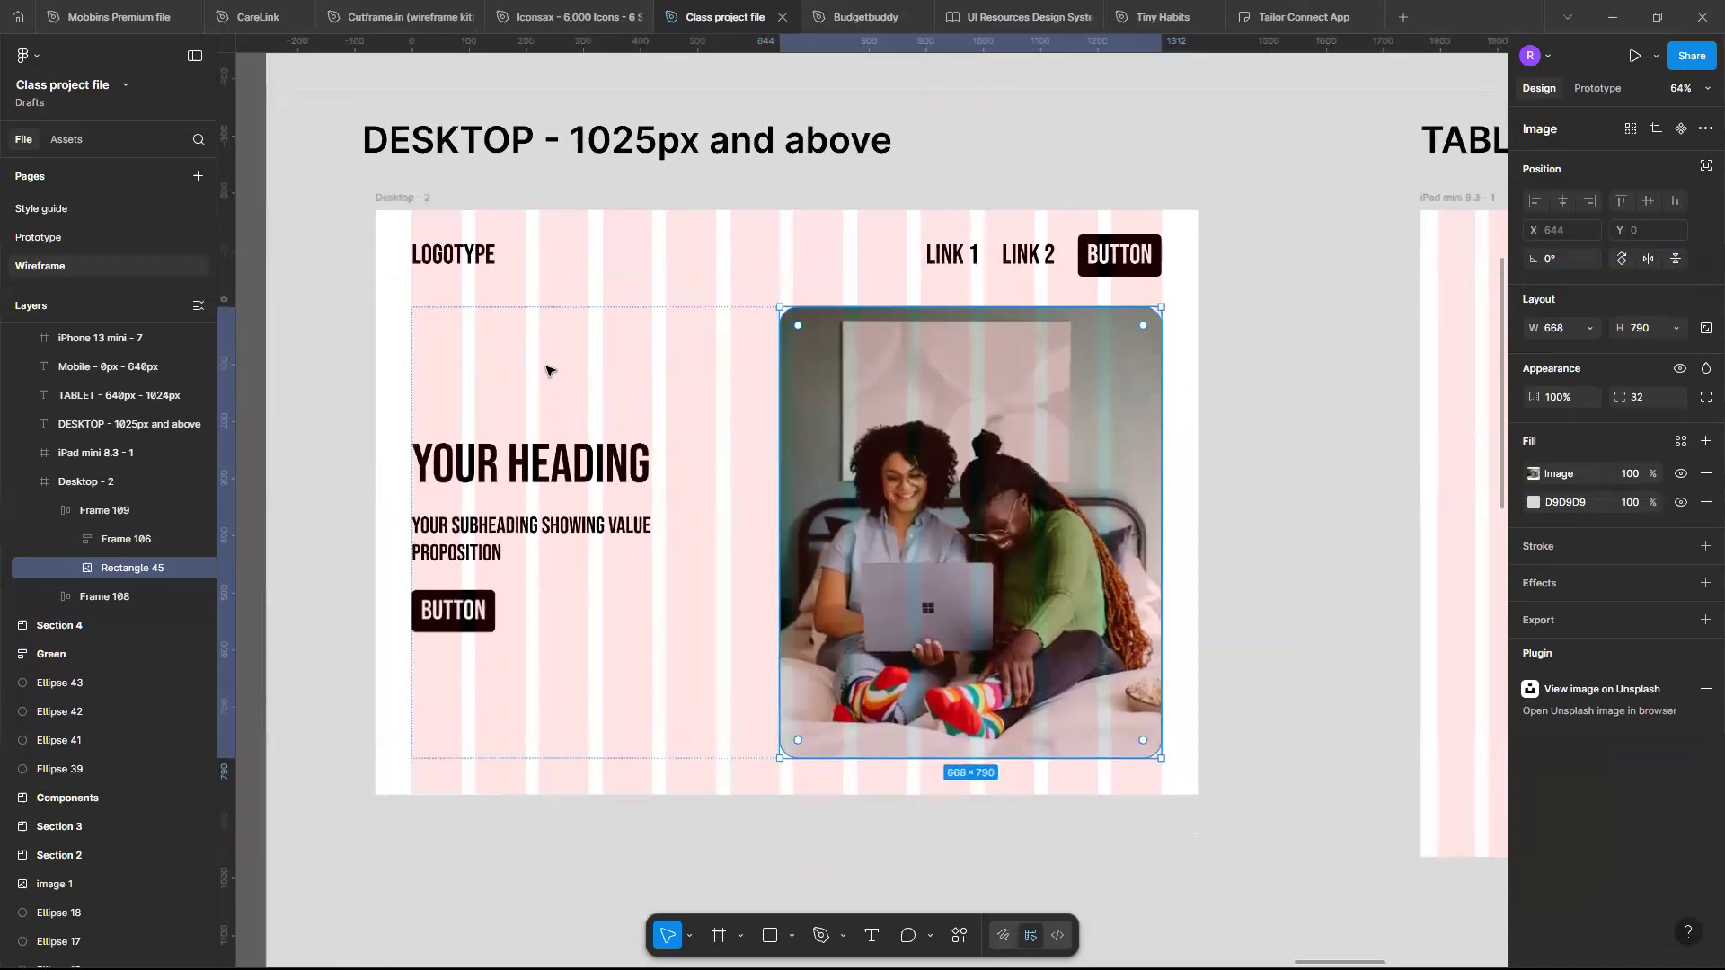
pyautogui.click(425, 199)
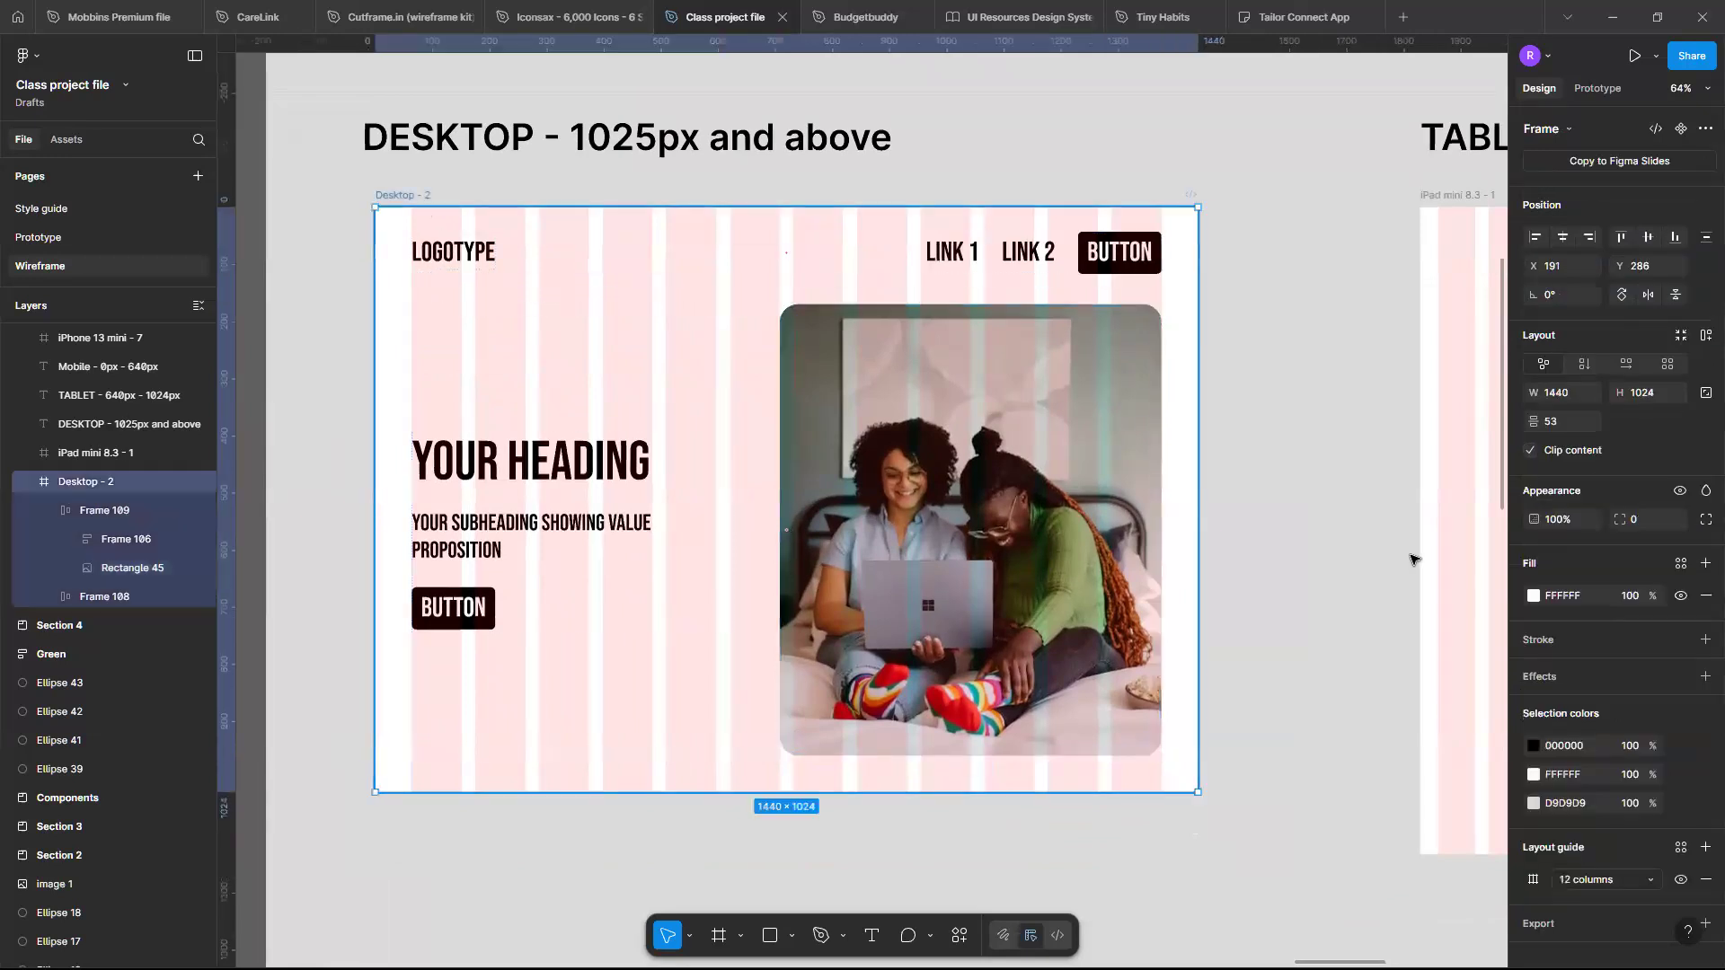
pyautogui.click(1681, 880)
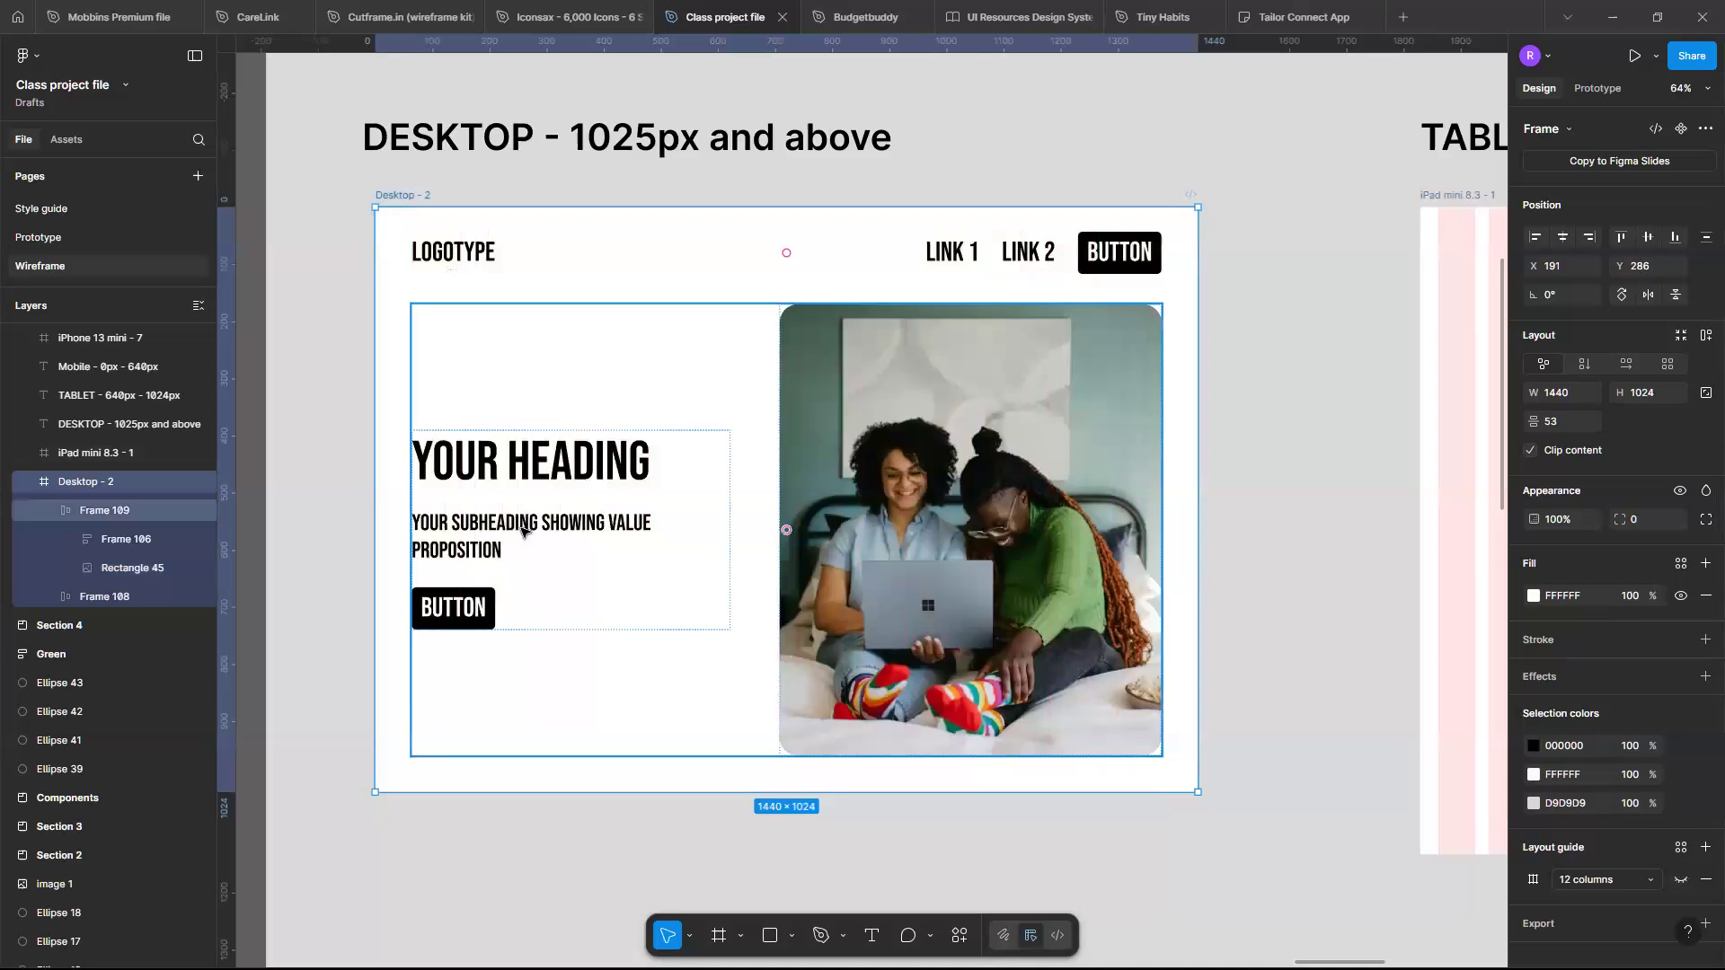
# - Widen the heading group and the hero text frame to 588 px so the subheading fits on one line
pyautogui.click(522, 531)
pyautogui.click(630, 515)
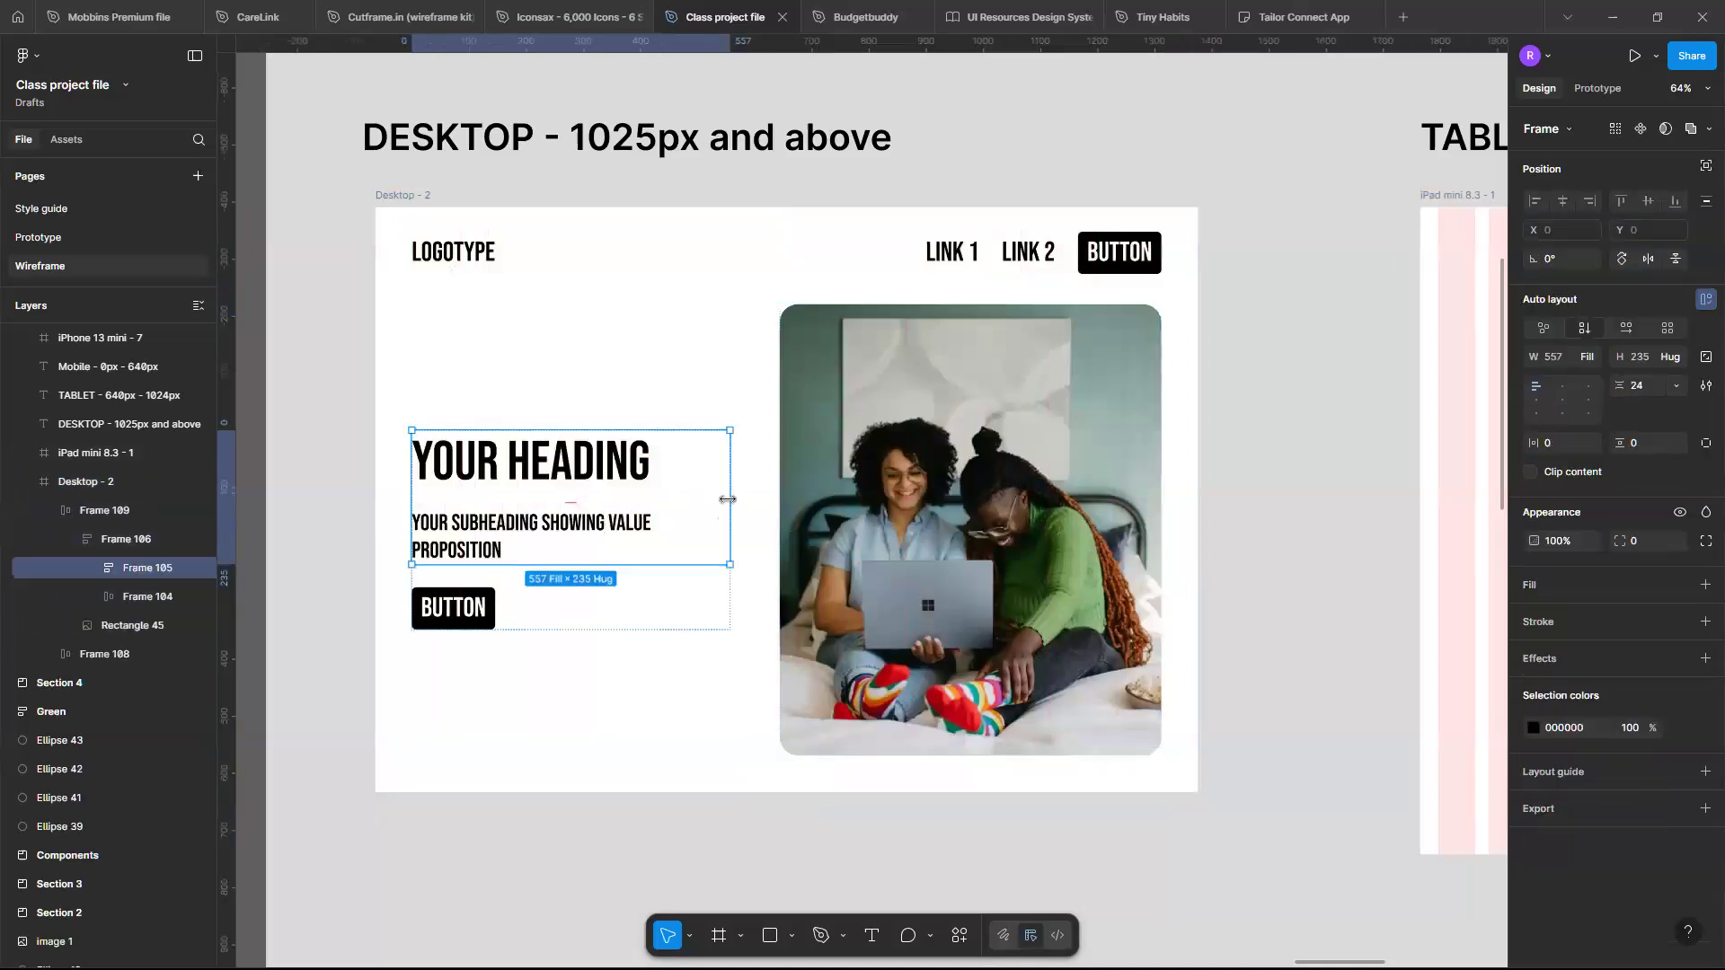
pyautogui.moveTo(729, 497); pyautogui.dragTo(747, 497)
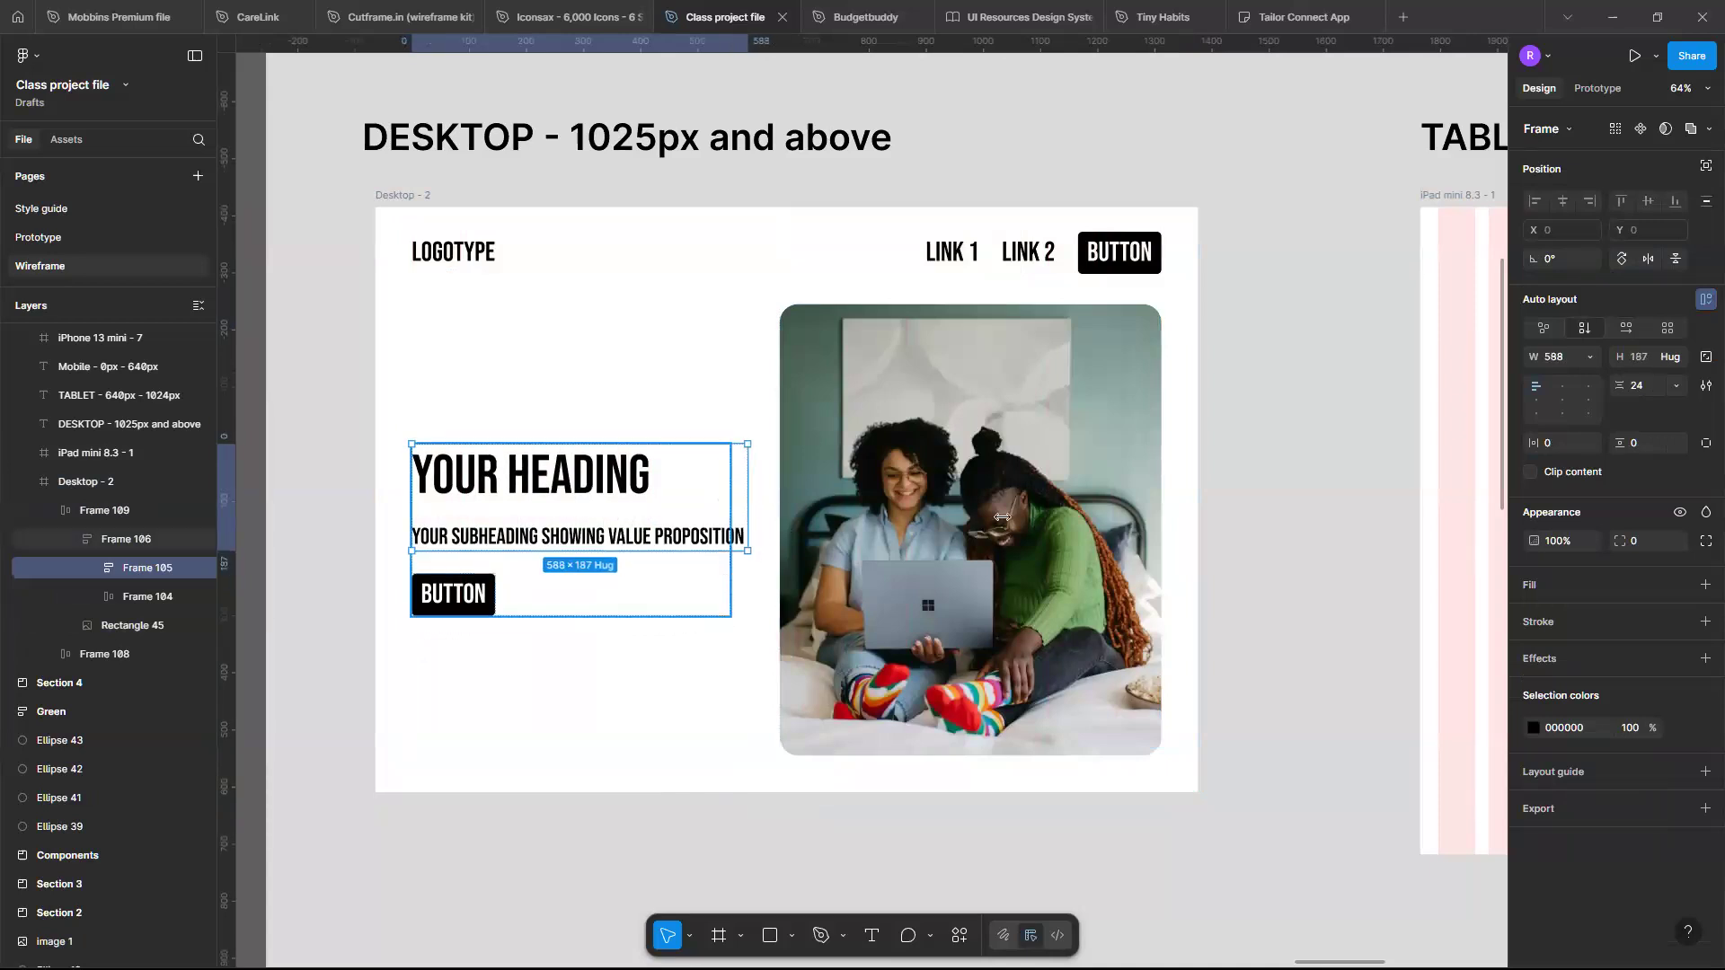
pyautogui.click(727, 570)
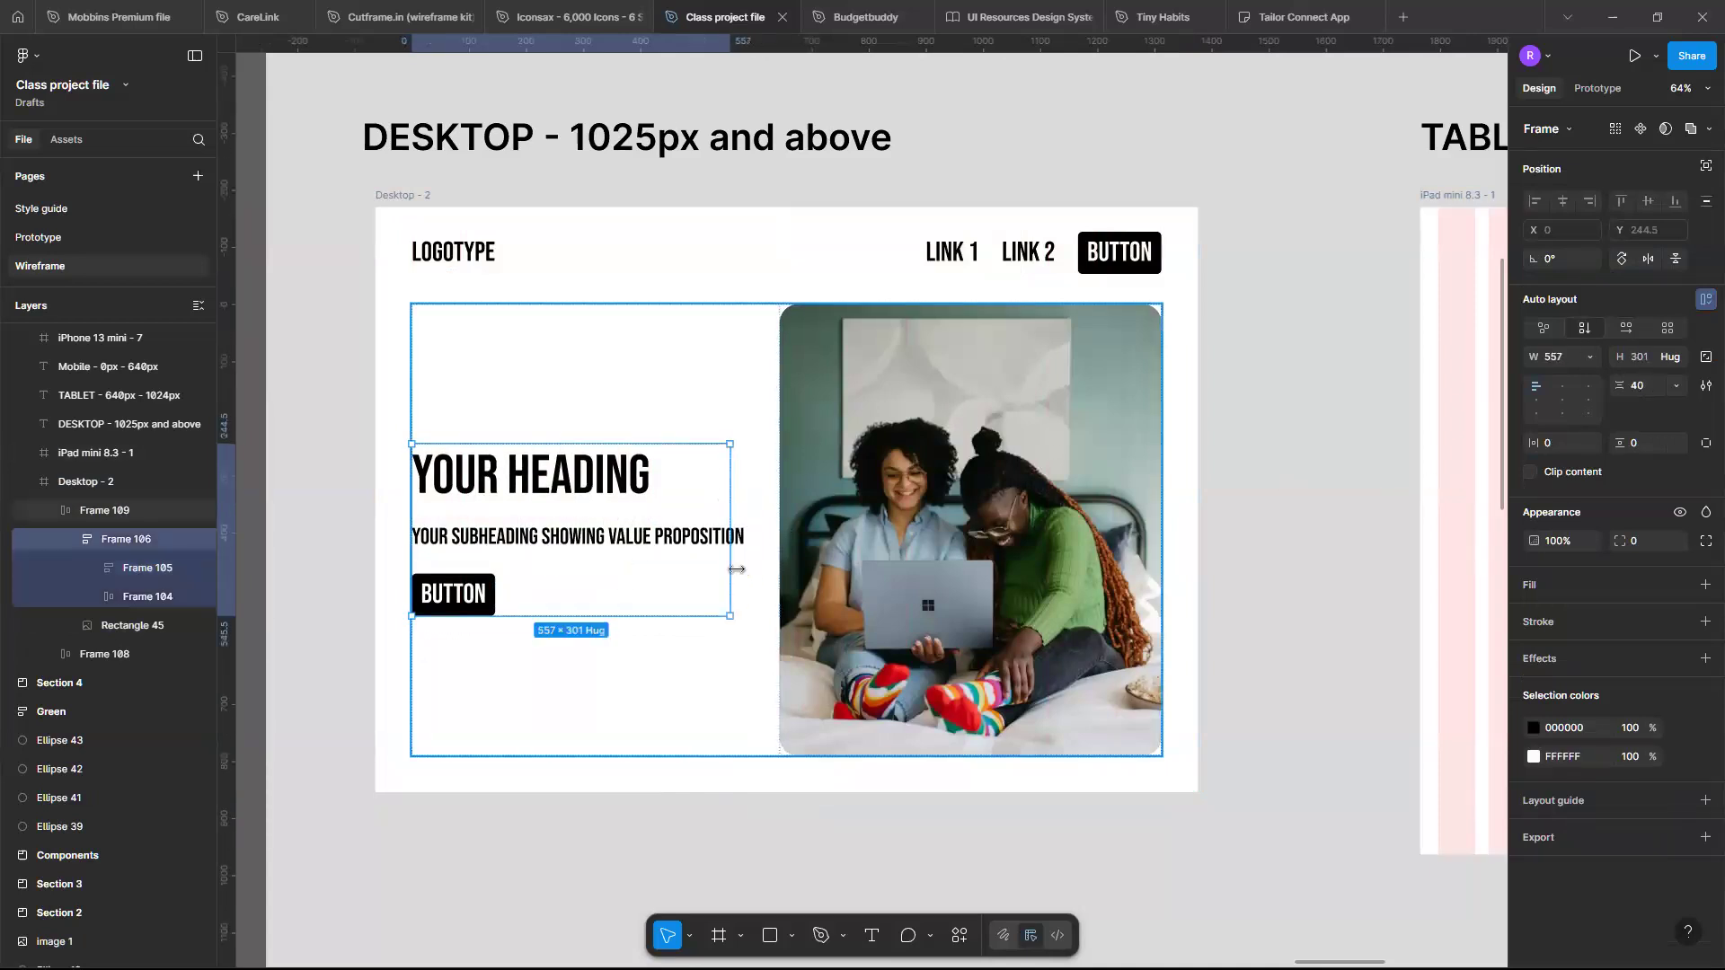
pyautogui.moveTo(735, 570); pyautogui.dragTo(748, 555)
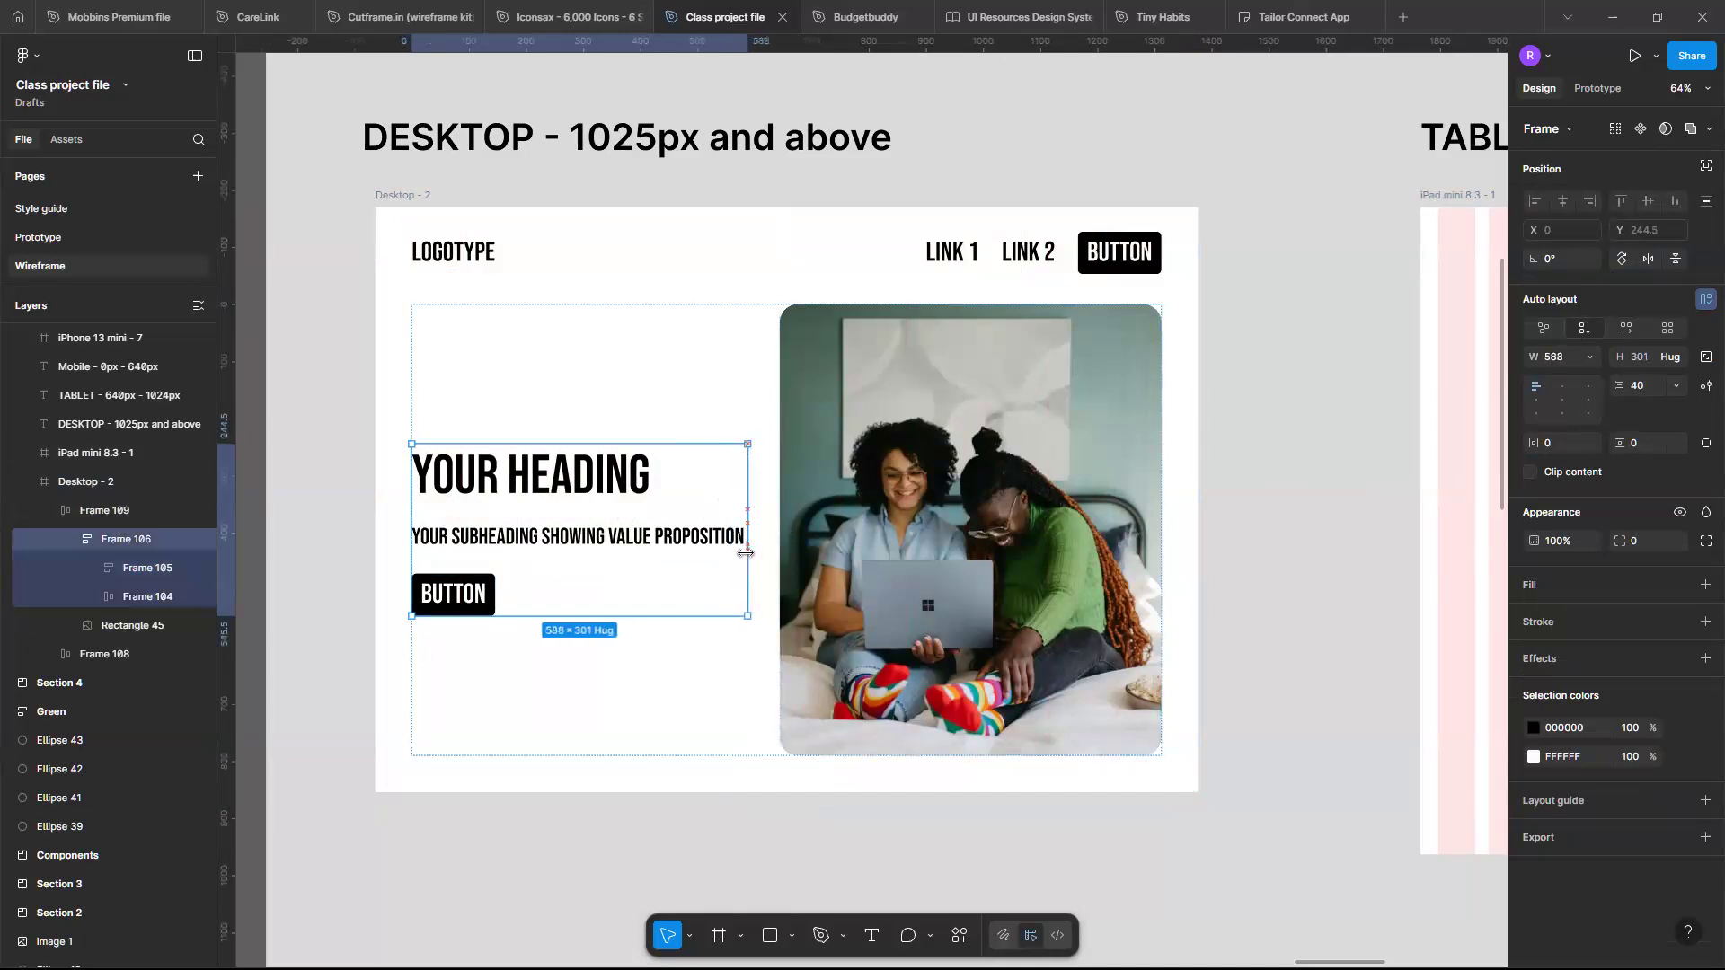
# - Stretch the Desktop frame wider to test resizing, then restore its width to 1440
pyautogui.click(798, 864)
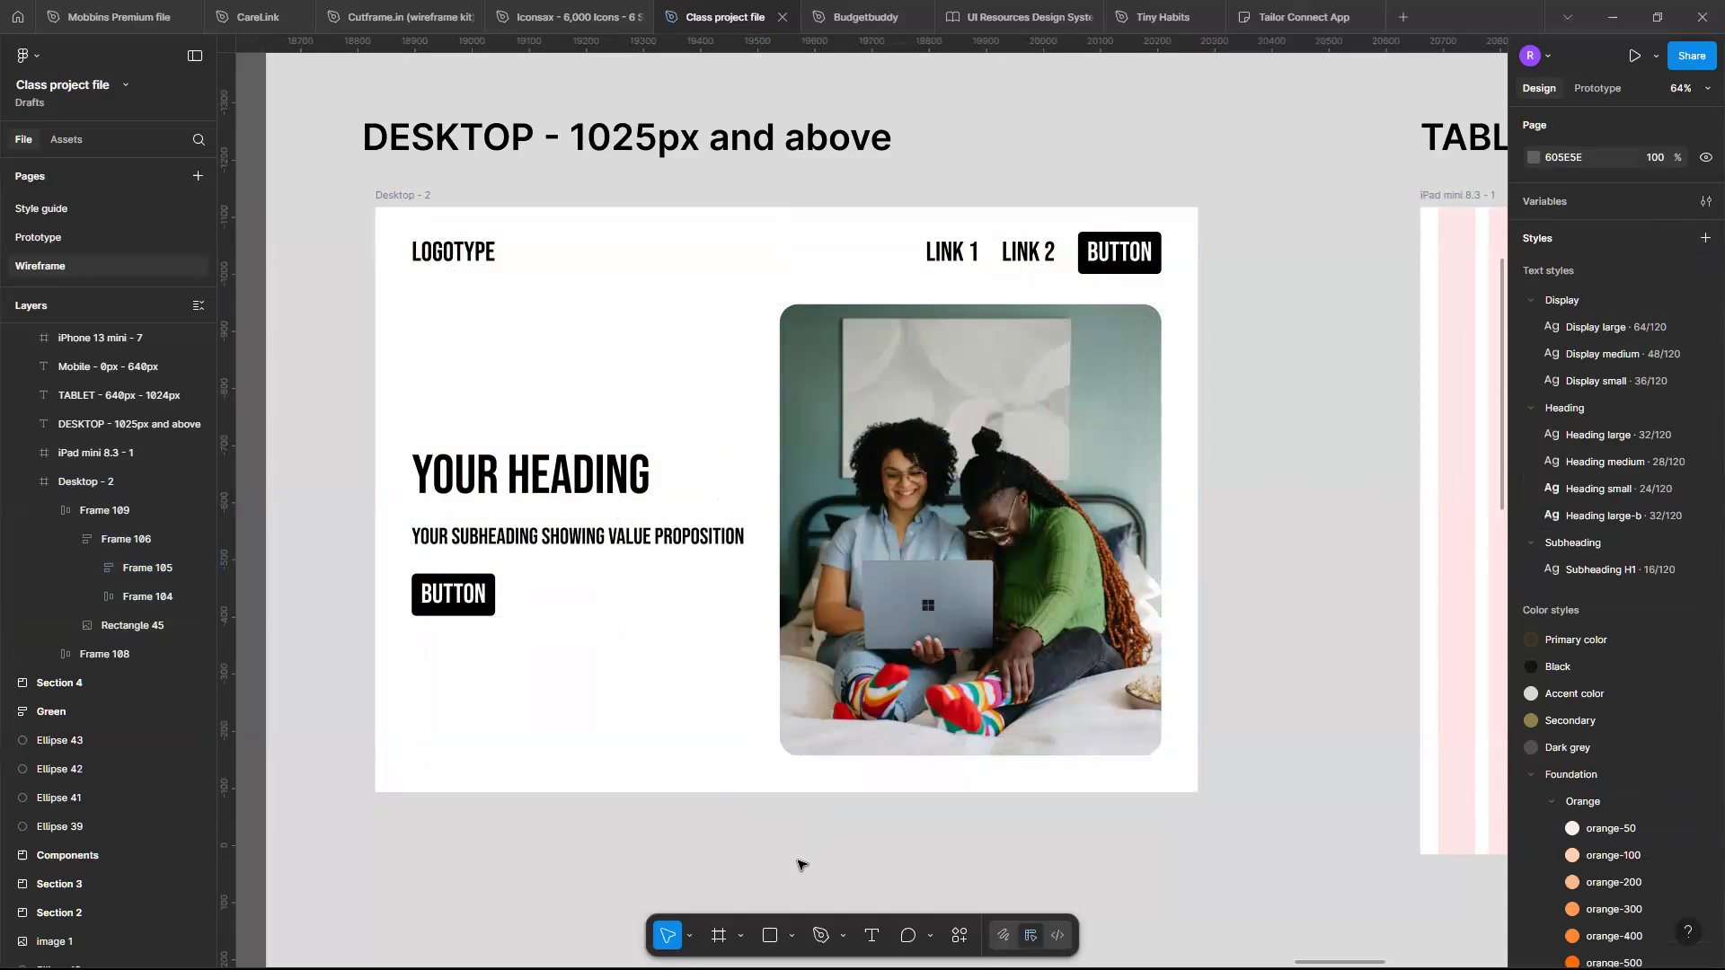
pyautogui.scroll(-2, 800, 863)
pyautogui.scroll(2, 800, 863)
pyautogui.hscroll(2, 800, 862)
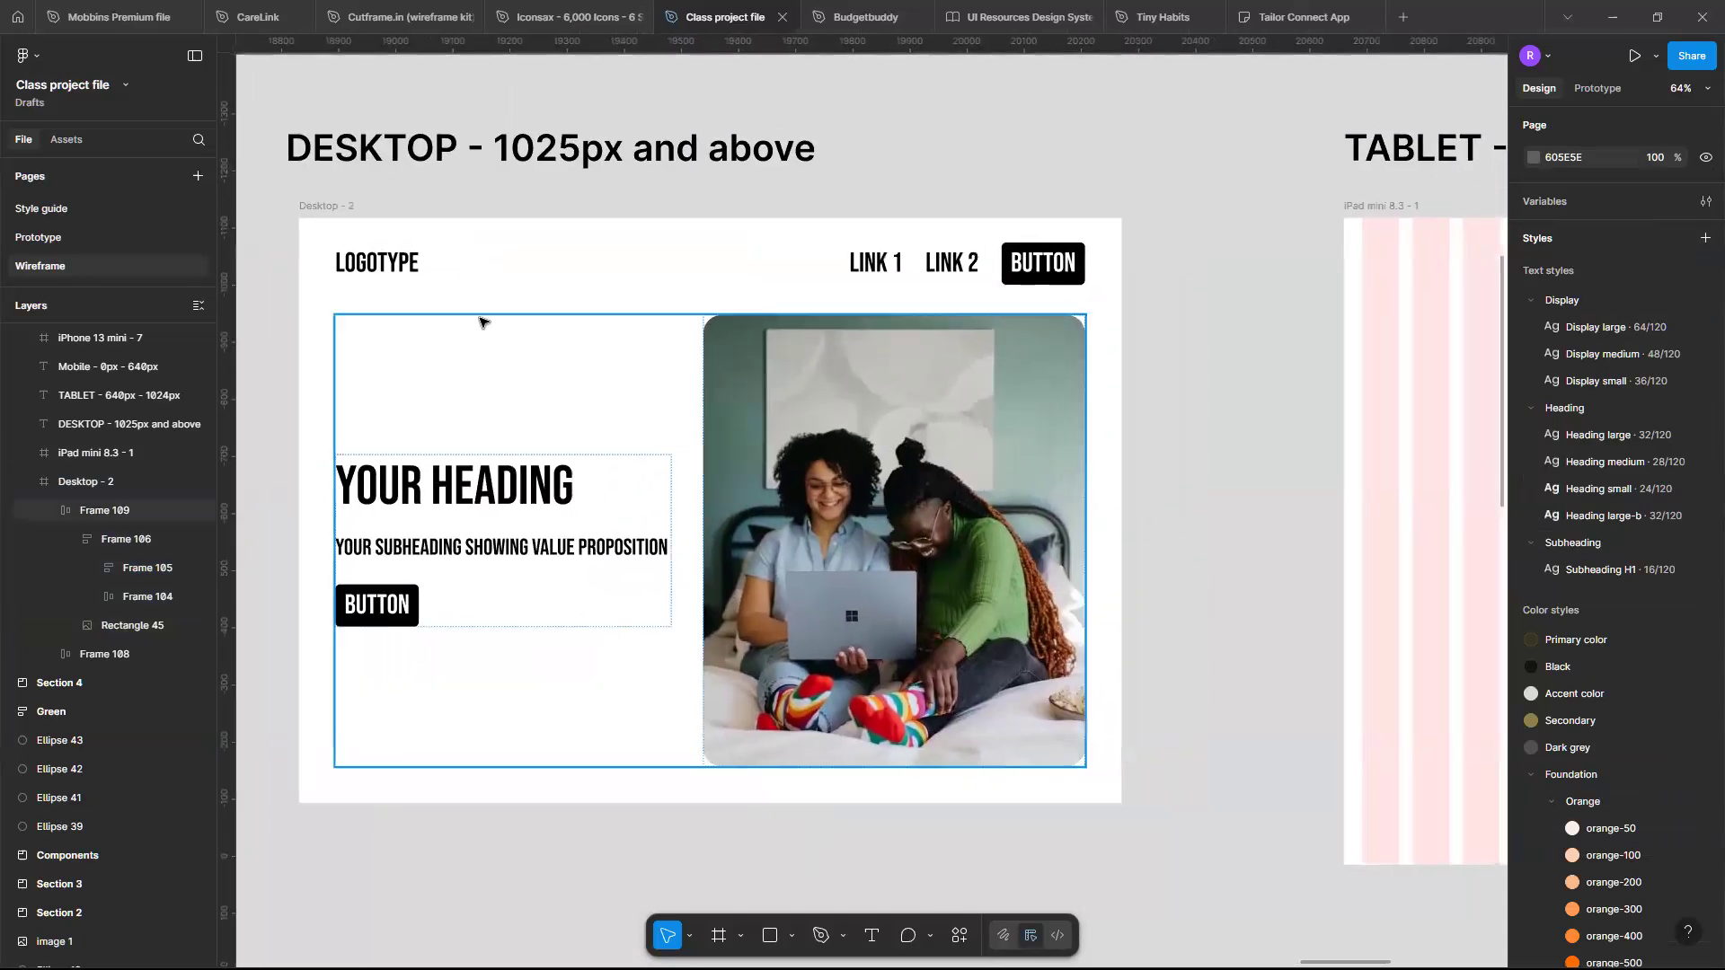
pyautogui.click(329, 208)
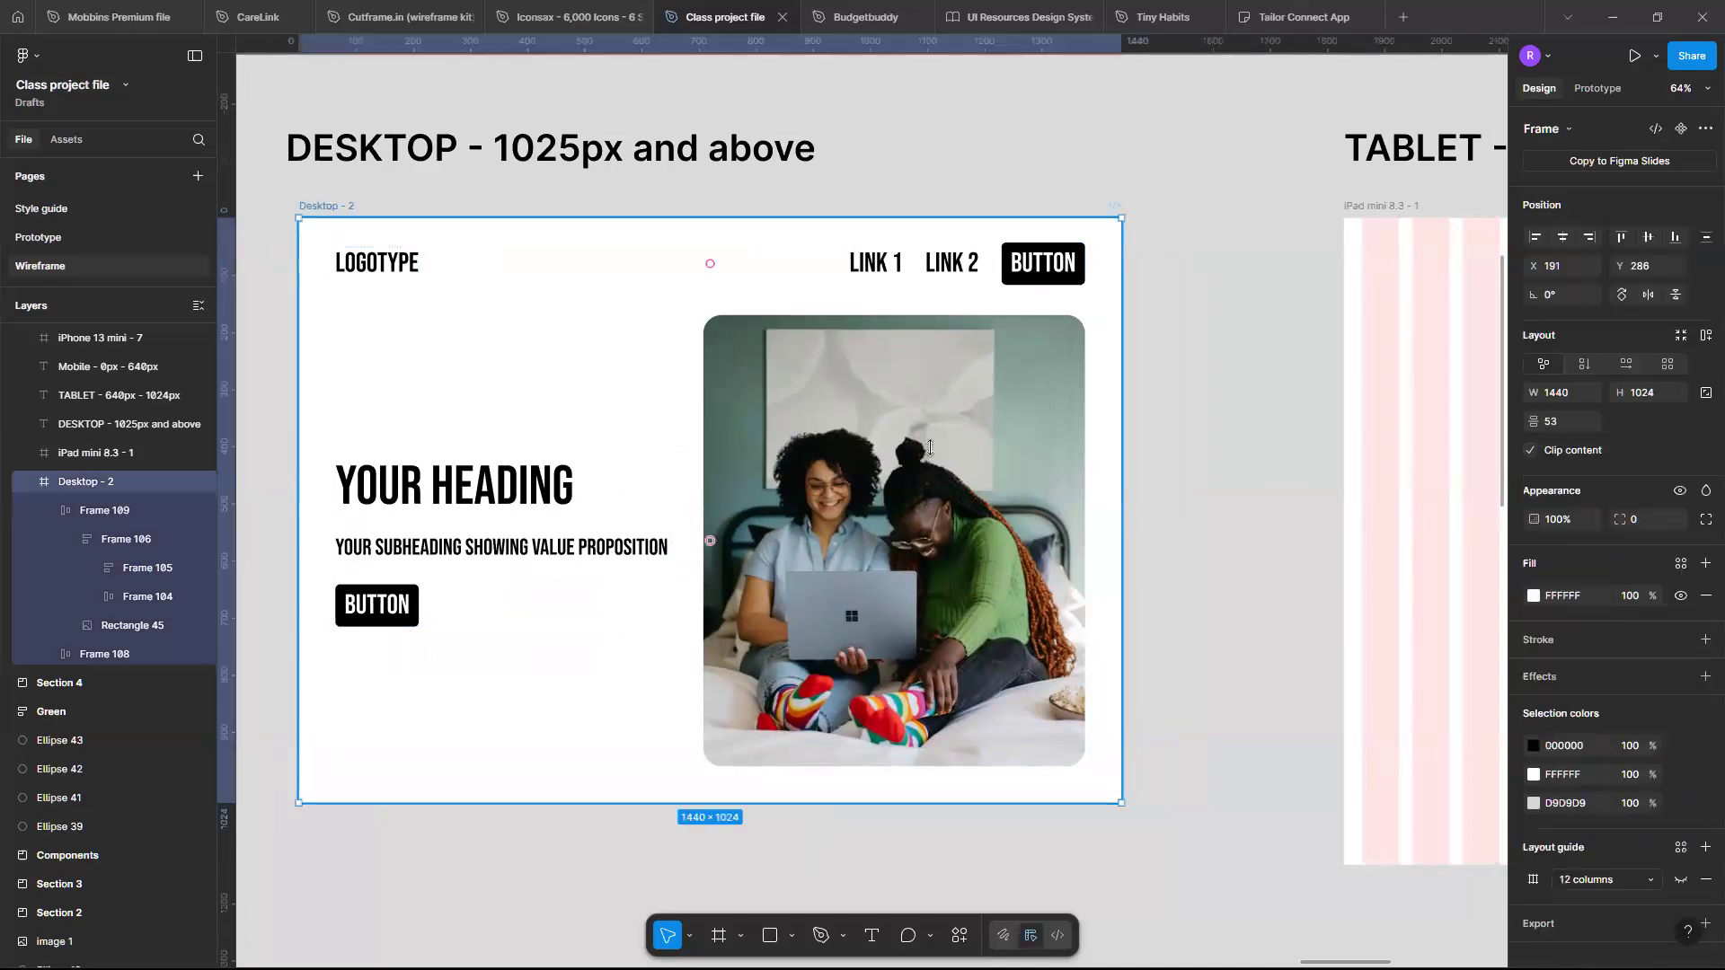
pyautogui.moveTo(1085, 471); pyautogui.dragTo(1140, 505)
pyautogui.click(1584, 361)
pyautogui.write('144')
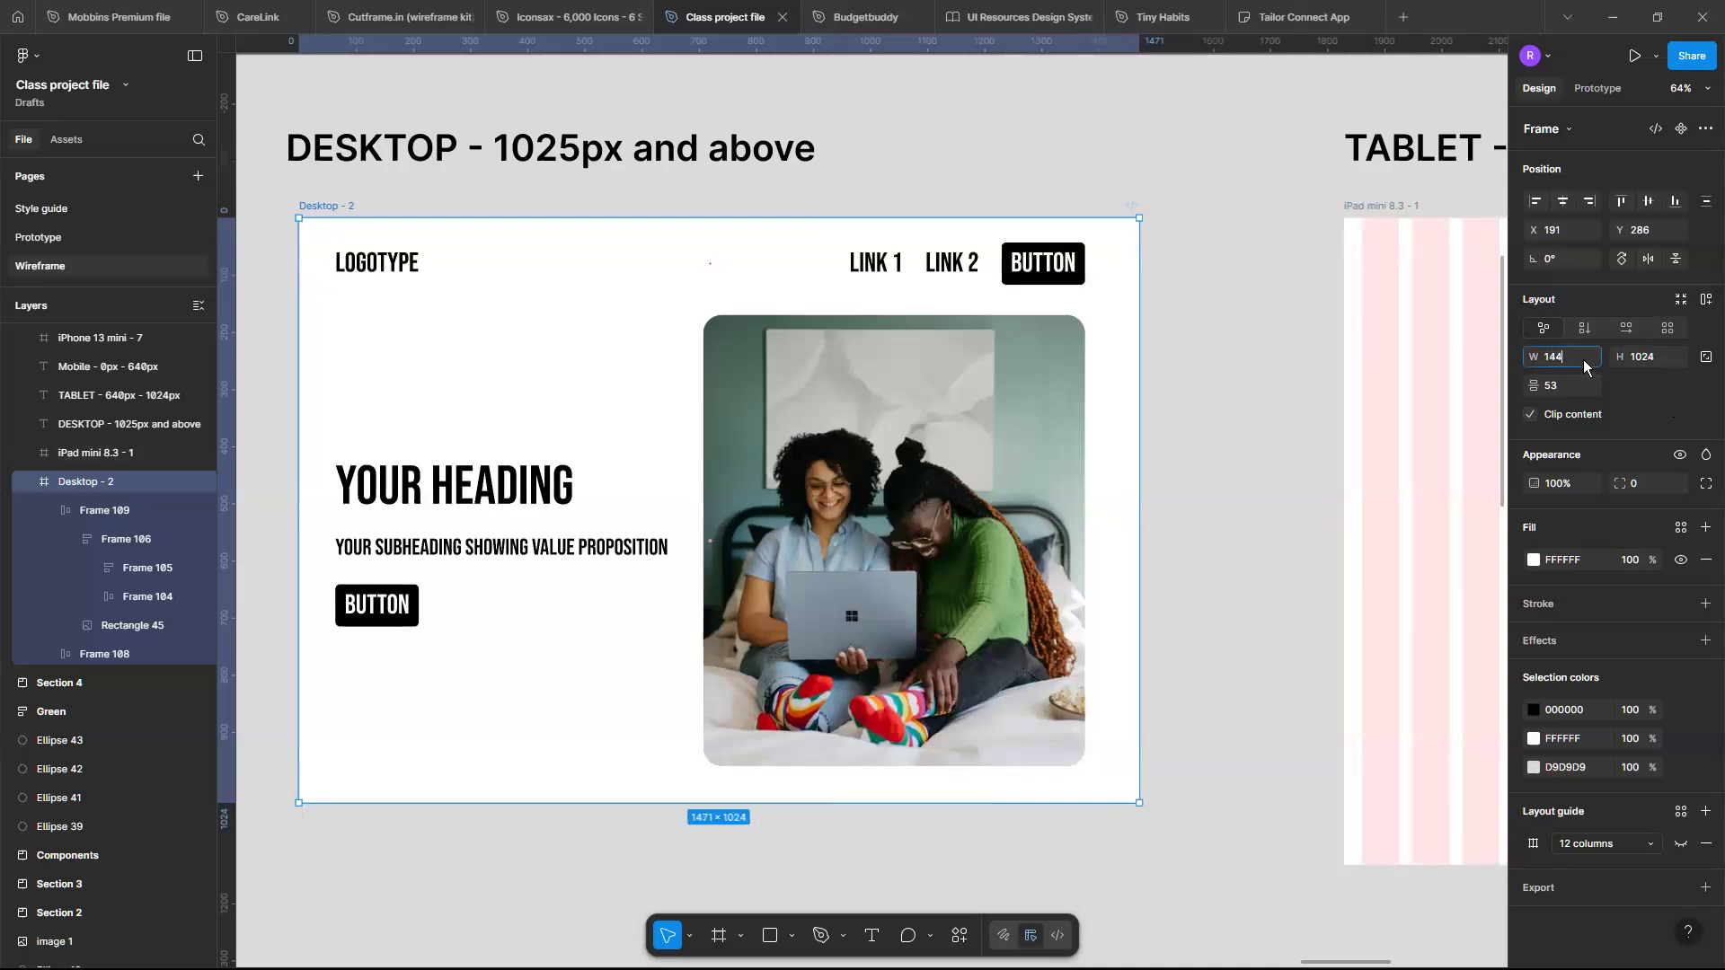
pyautogui.write('0')
pyautogui.press('Return')
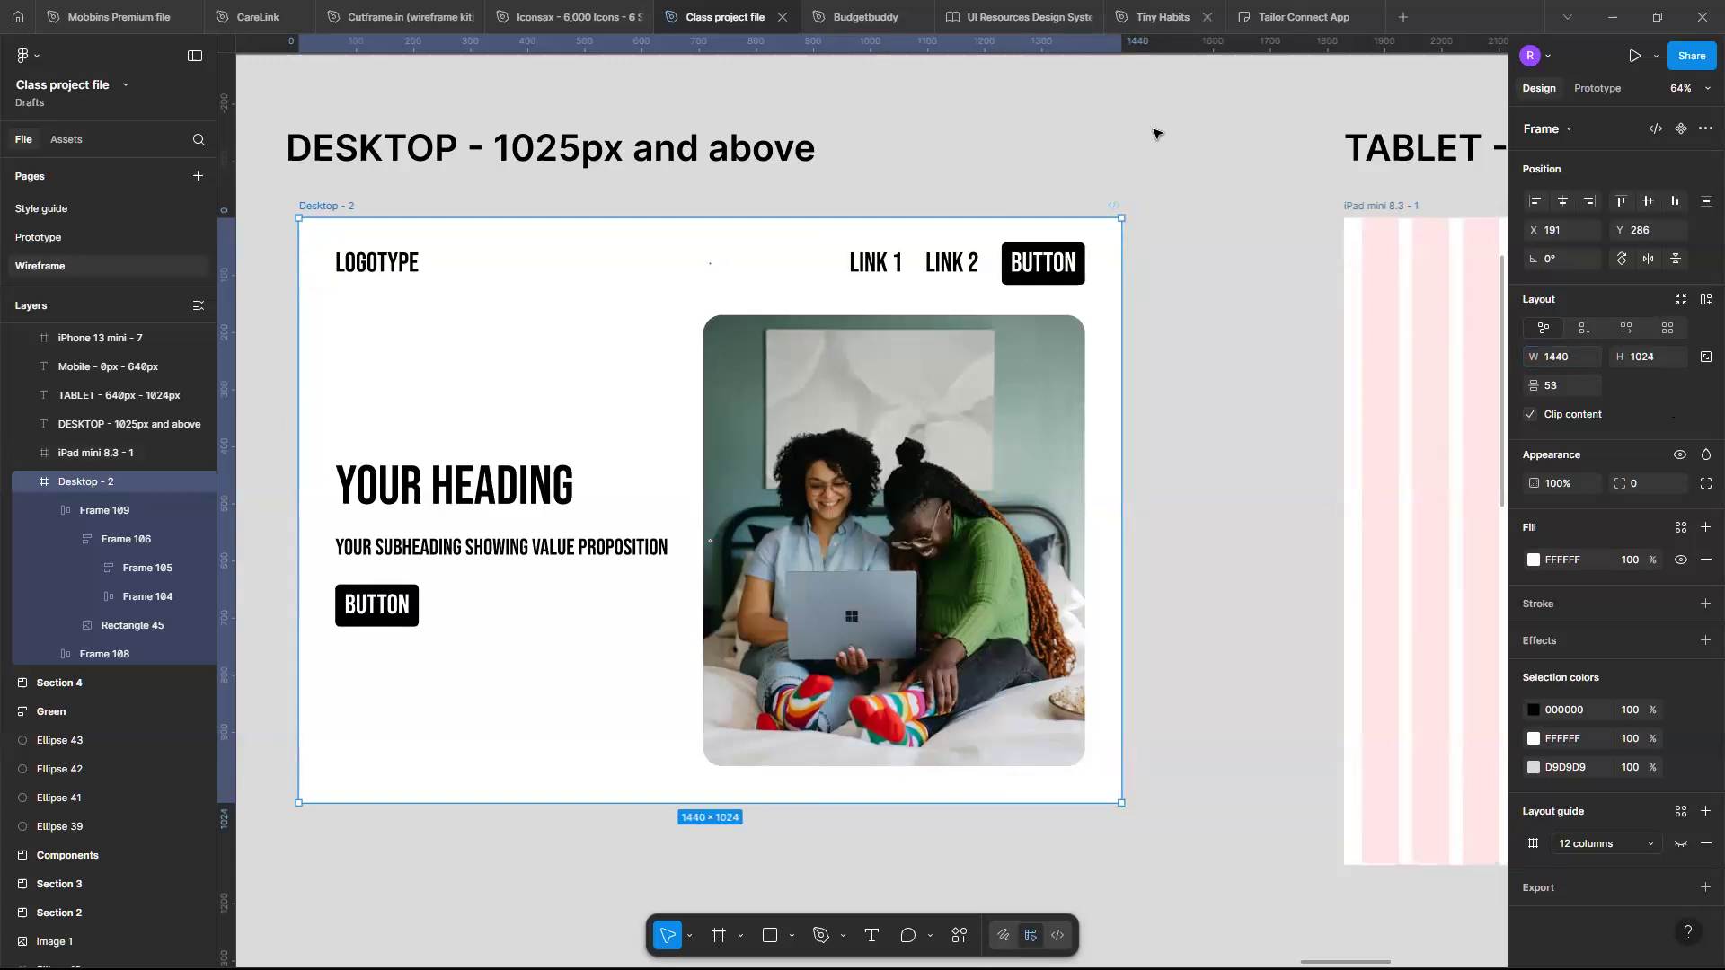
# - Show the Desktop frame's 12-column layout grid again
pyautogui.click(1676, 845)
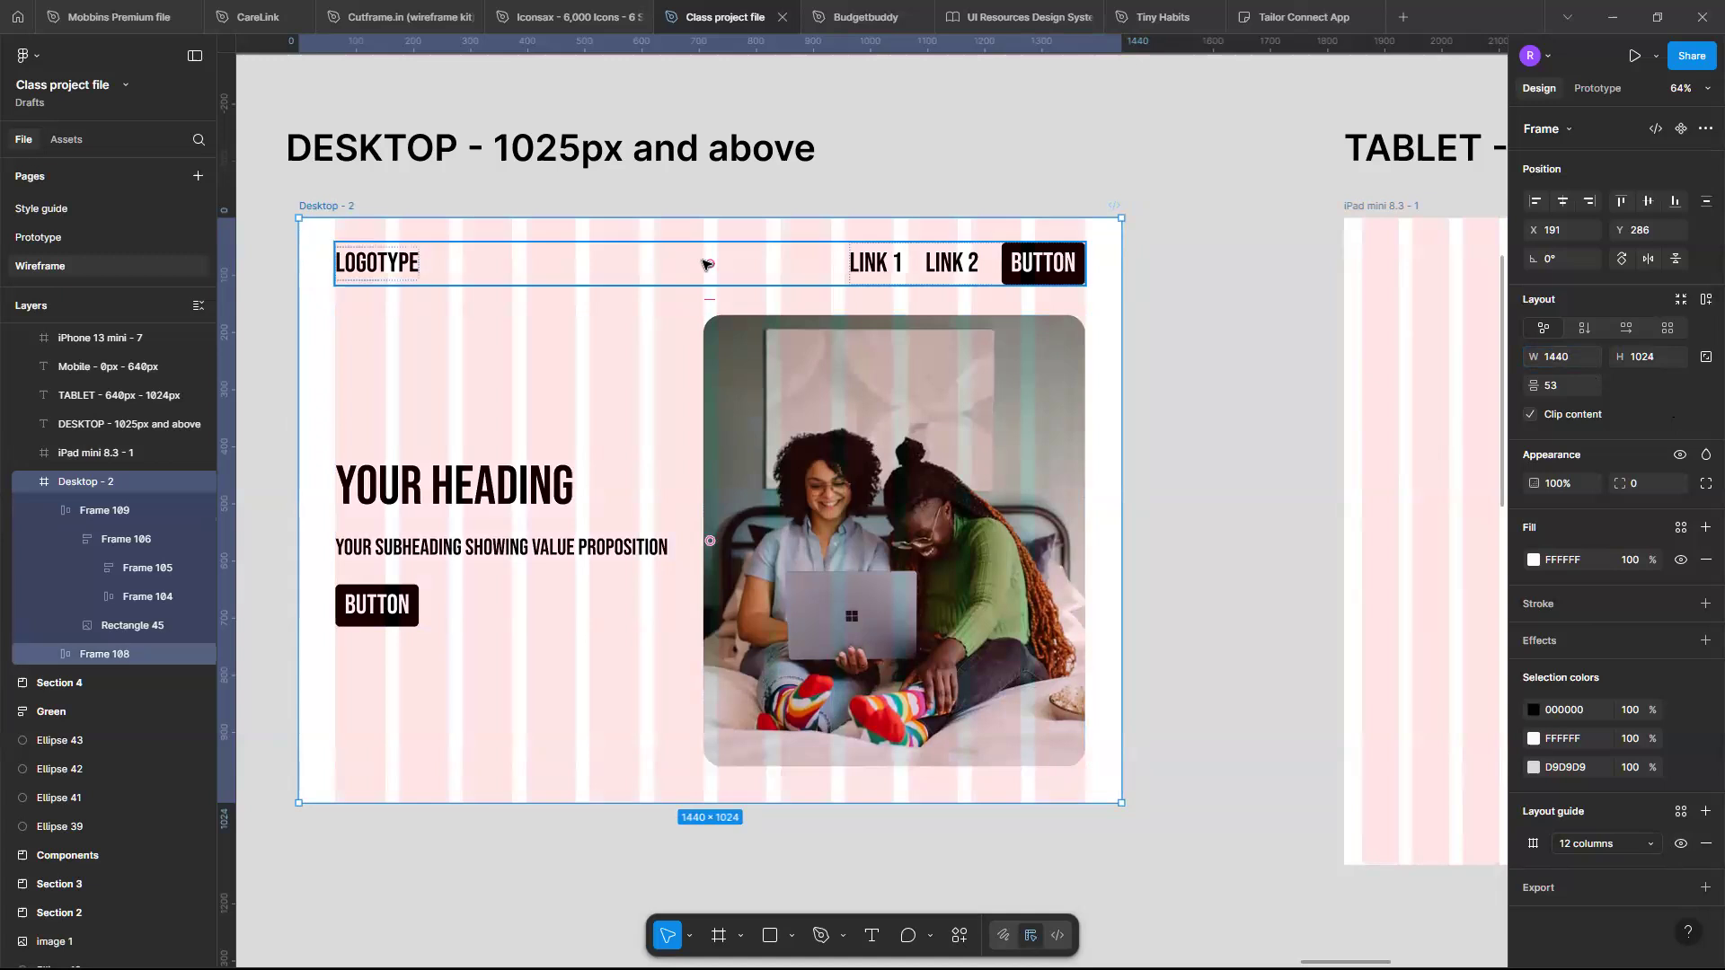
pyautogui.click(705, 264)
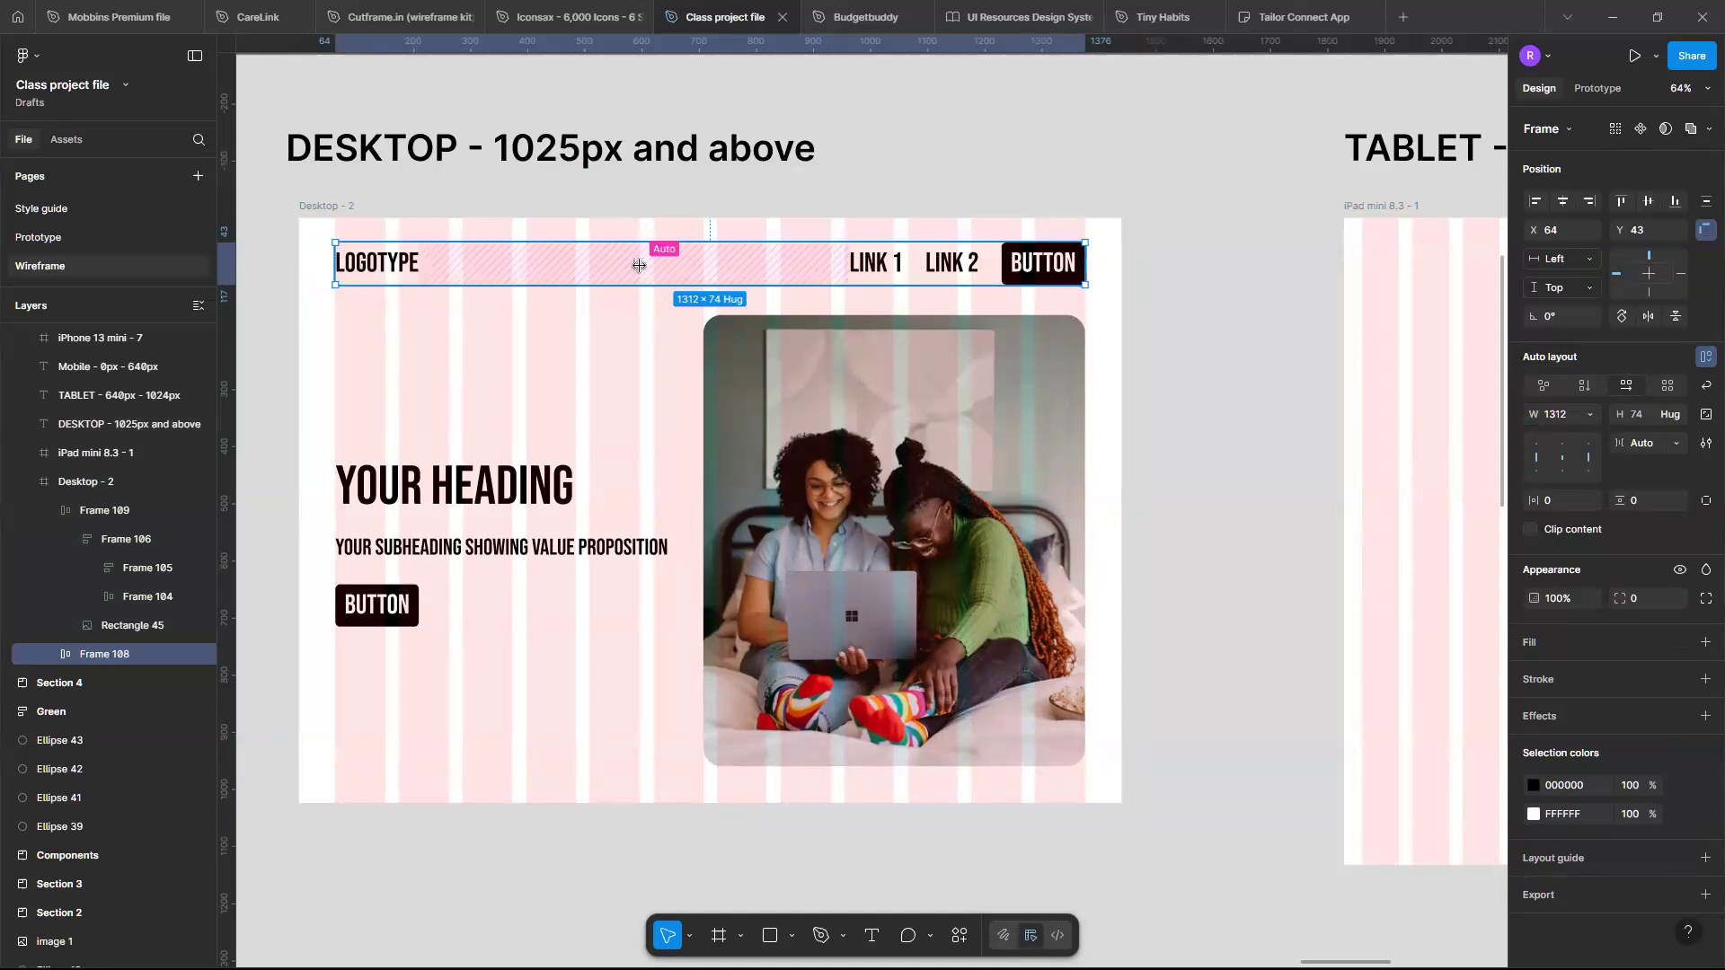
pyautogui.scroll(1, 640, 270)
pyautogui.scroll(-3, 643, 271)
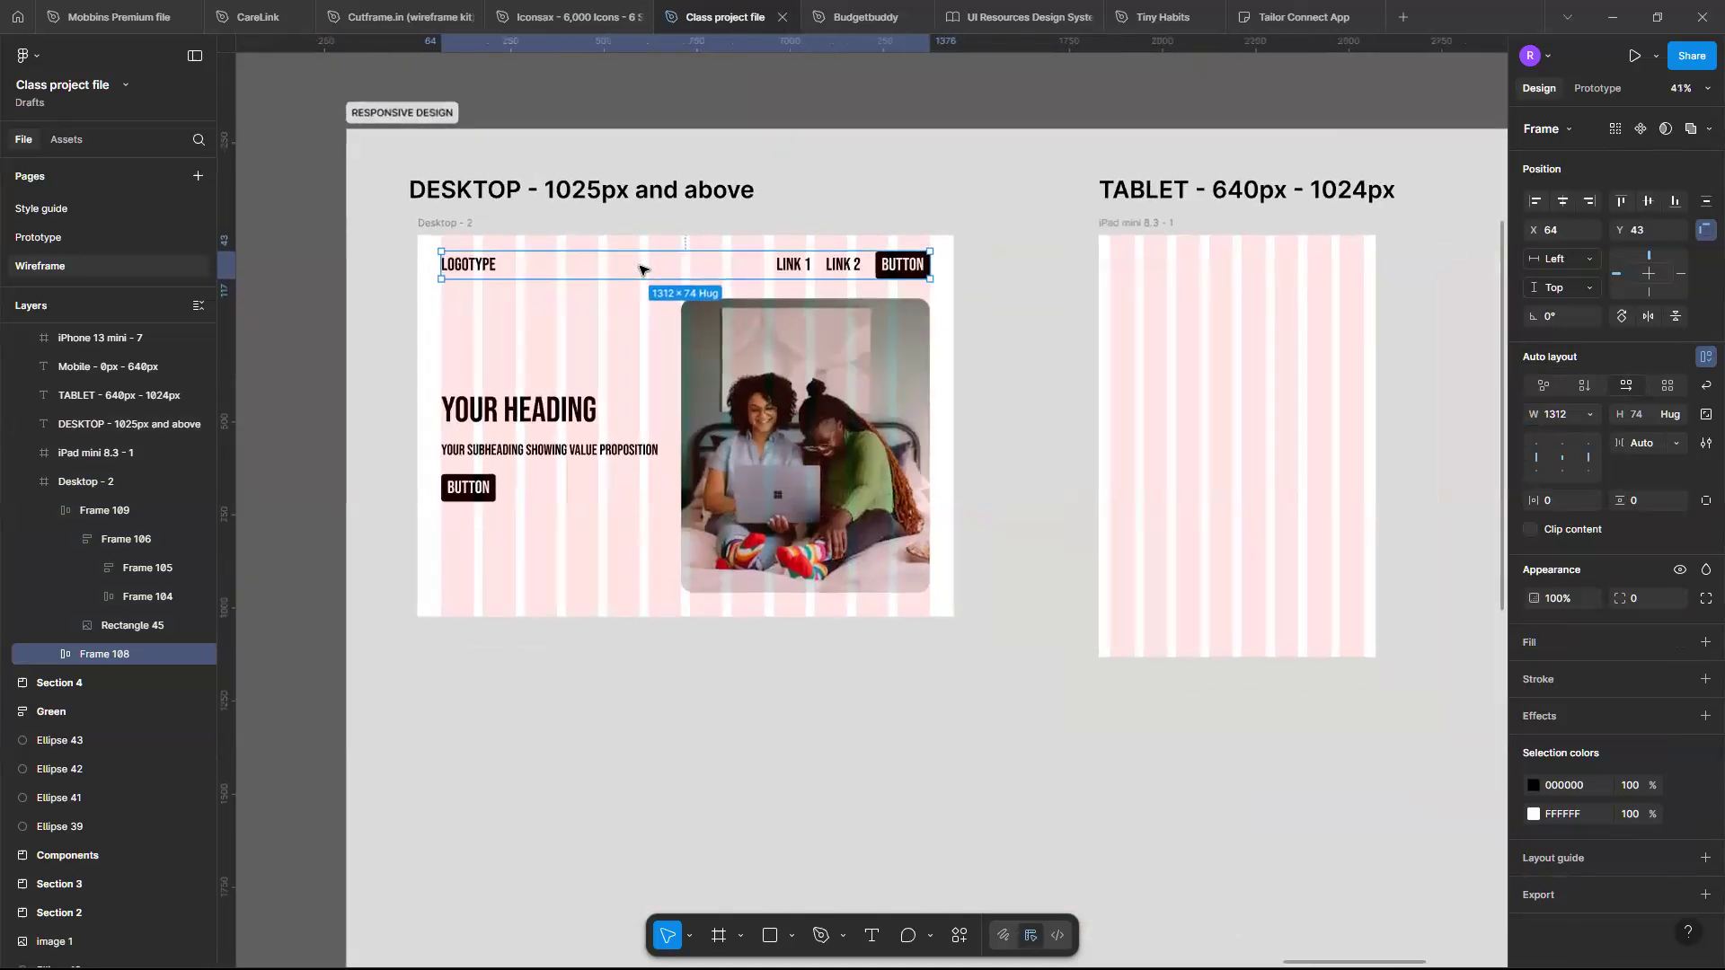
pyautogui.click(1590, 417)
pyautogui.click(1590, 417)
pyautogui.scroll(2, 826, 315)
pyautogui.scroll(3, 827, 315)
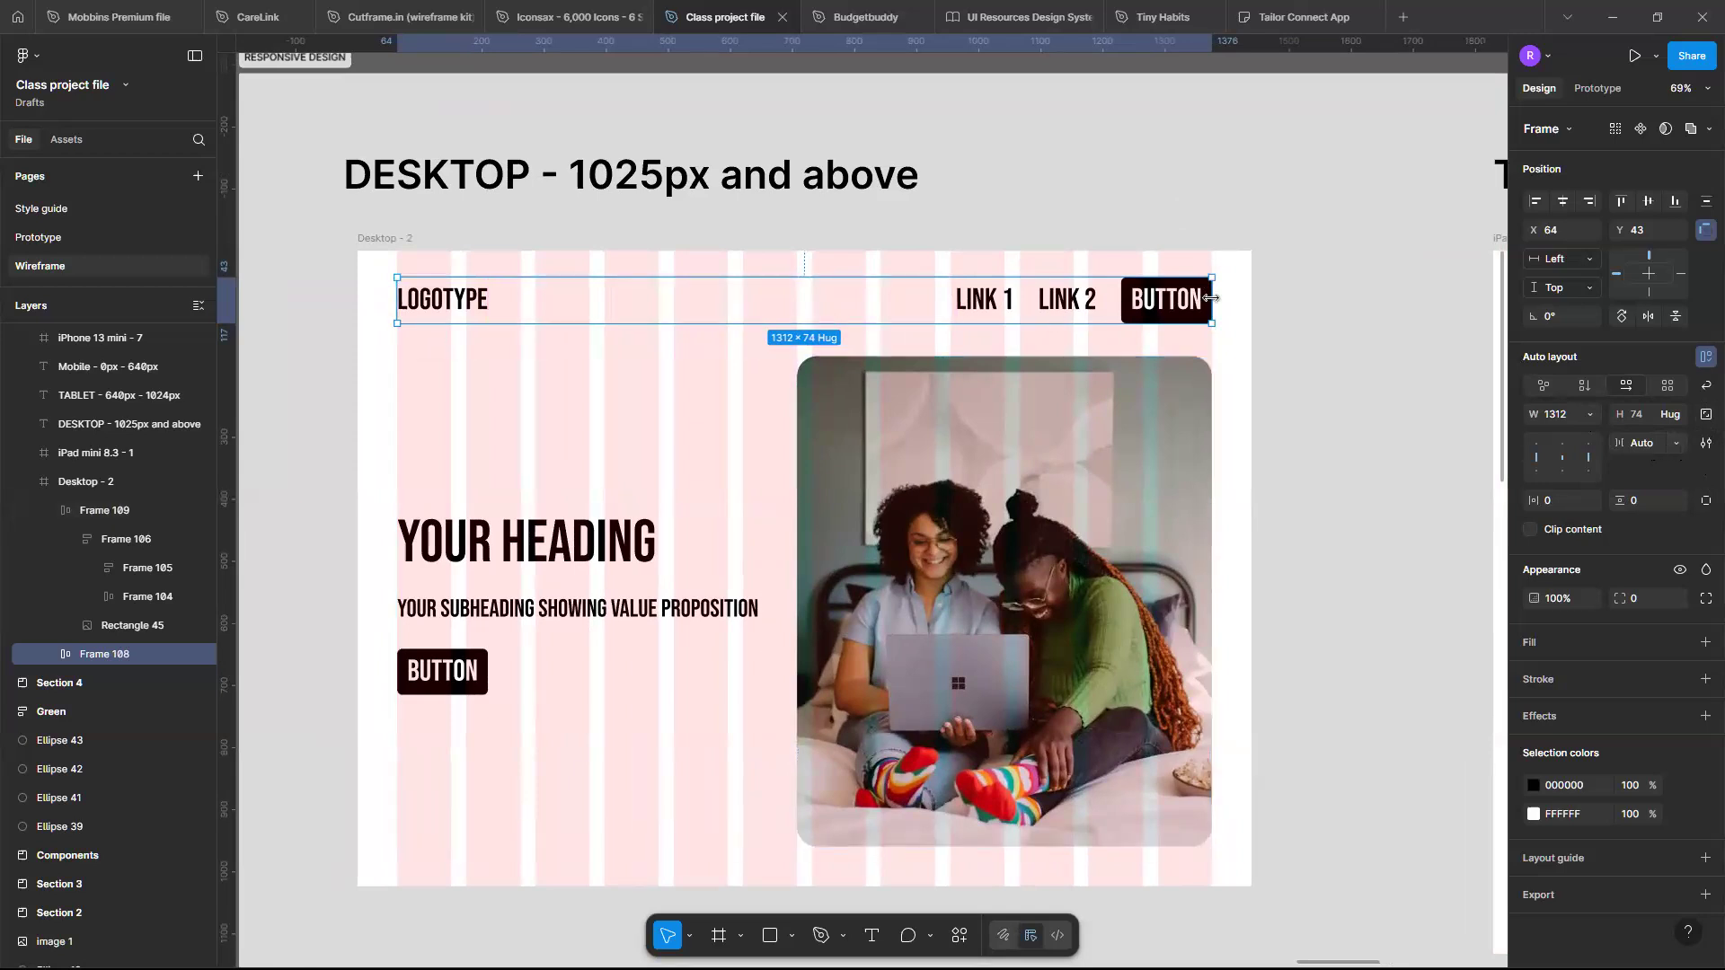
# - Try stretching the Desktop frame wider, then undo the resize
pyautogui.click(364, 236)
pyautogui.moveTo(1254, 541)
pyautogui.mouseDown()
pyautogui.moveTo(1079, 541)
pyautogui.moveTo(1272, 545)
pyautogui.mouseUp()
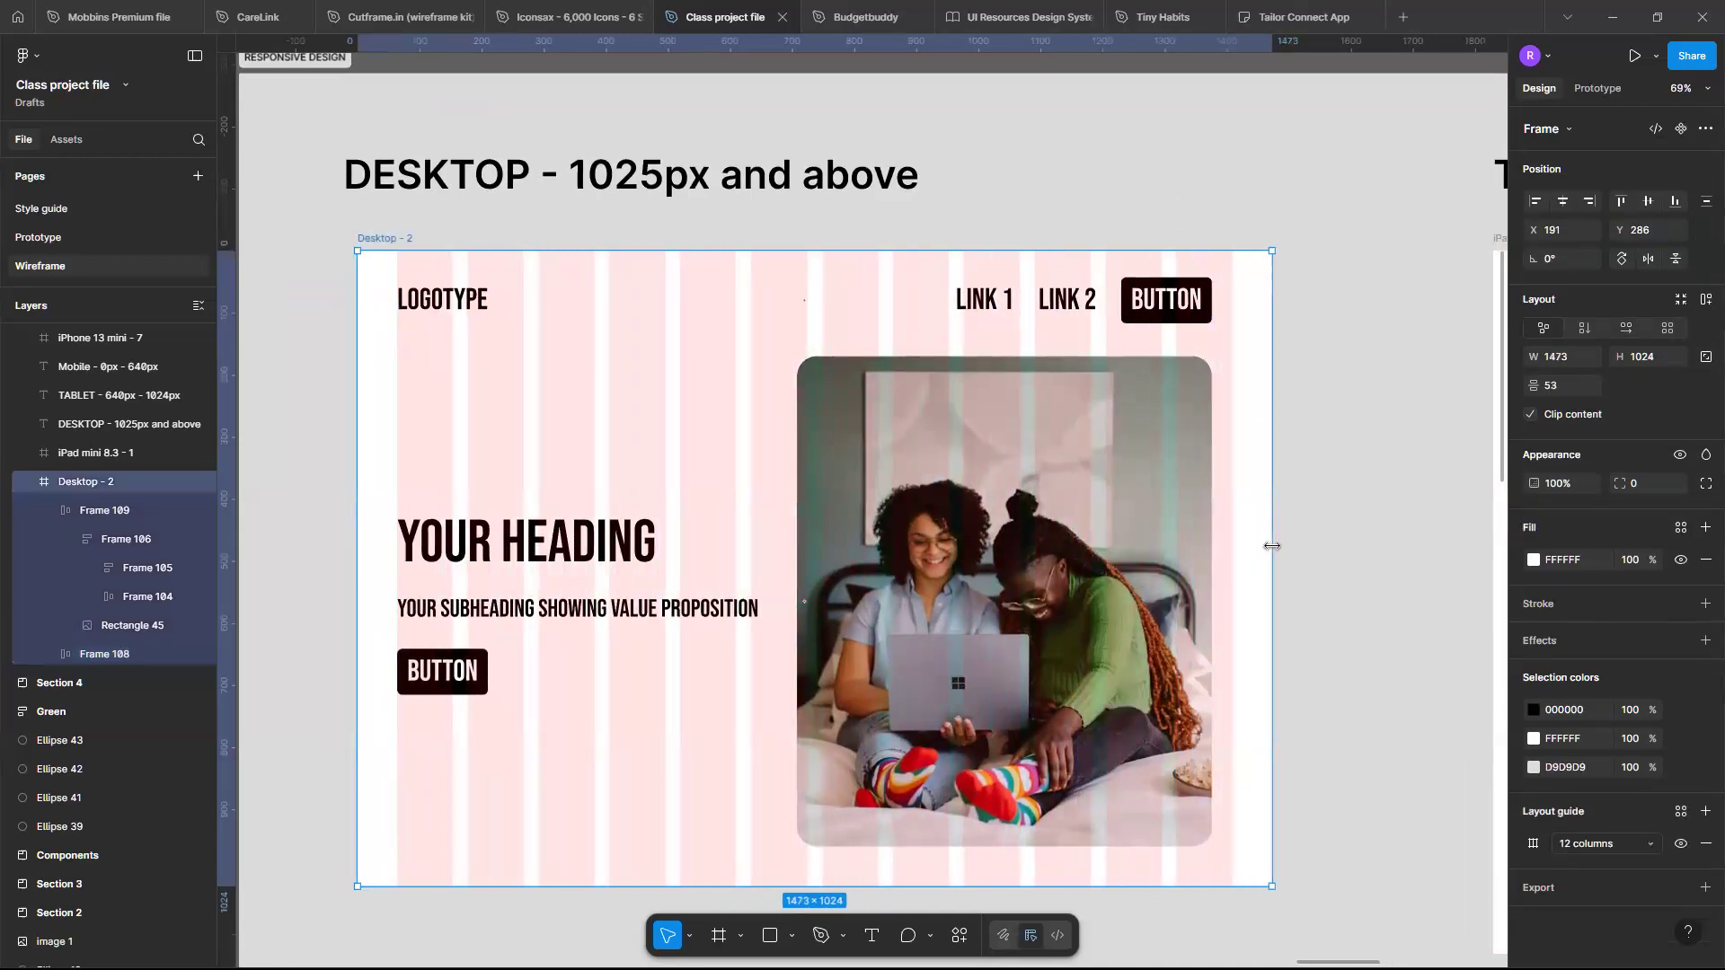
pyautogui.hotkey('ctrl', 'z')
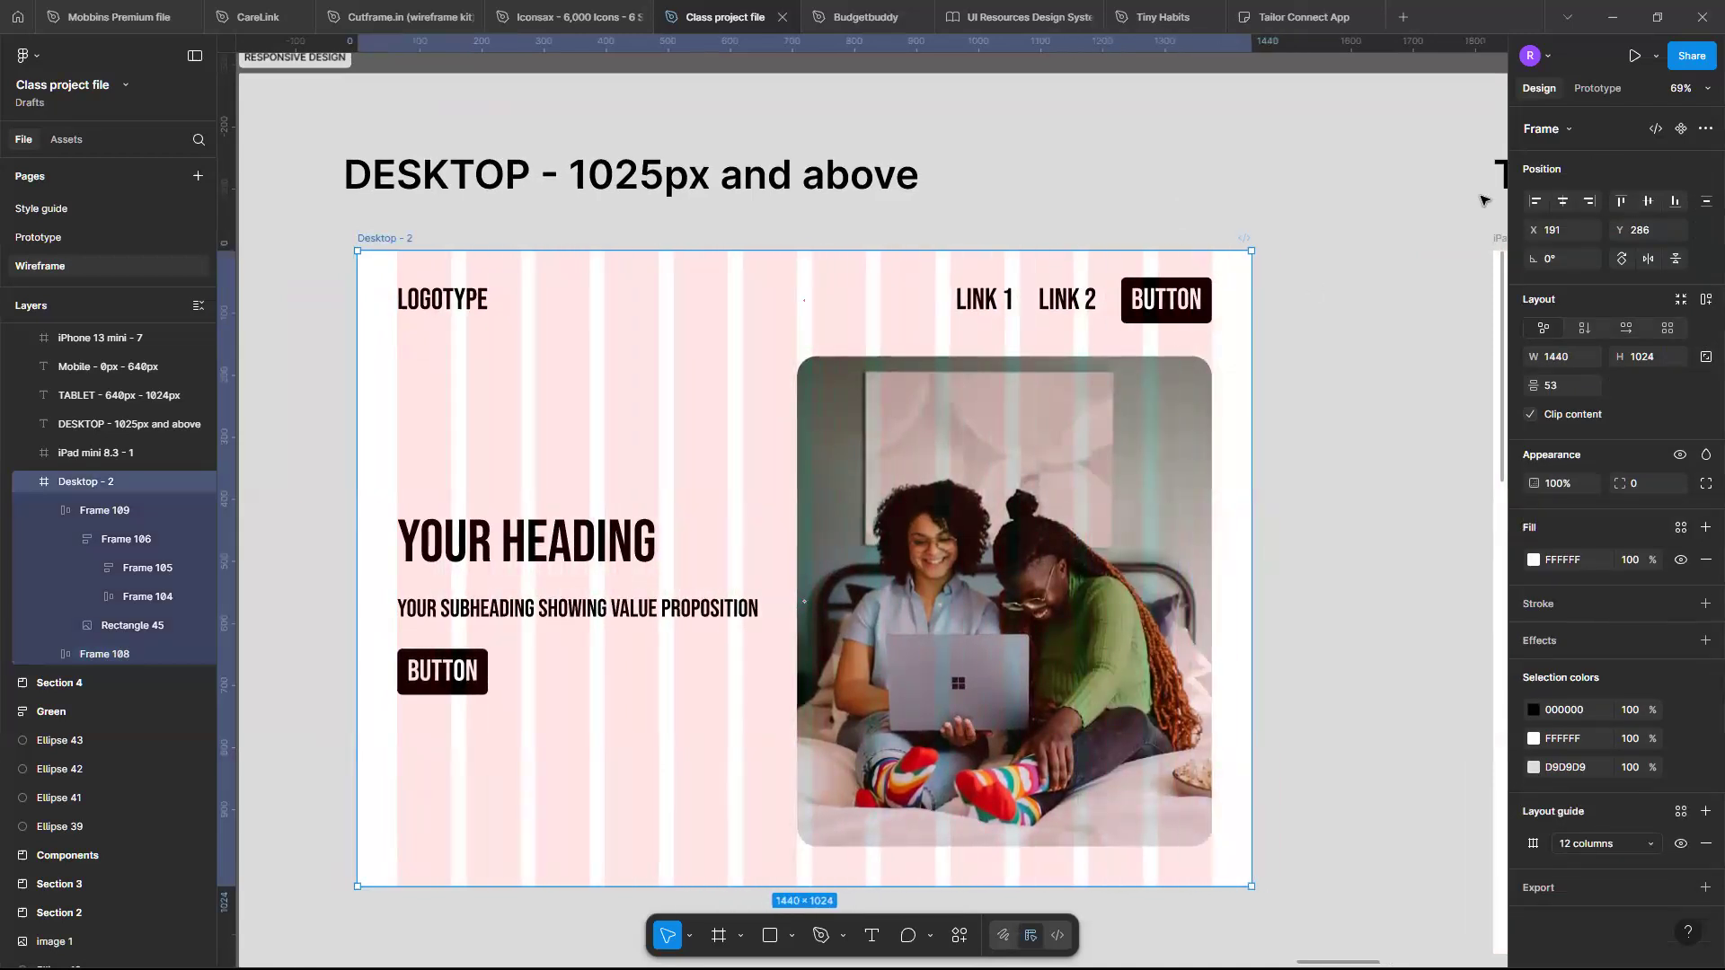
# - Set the header frame's horizontal constraint to Left + Right
pyautogui.click(1083, 302)
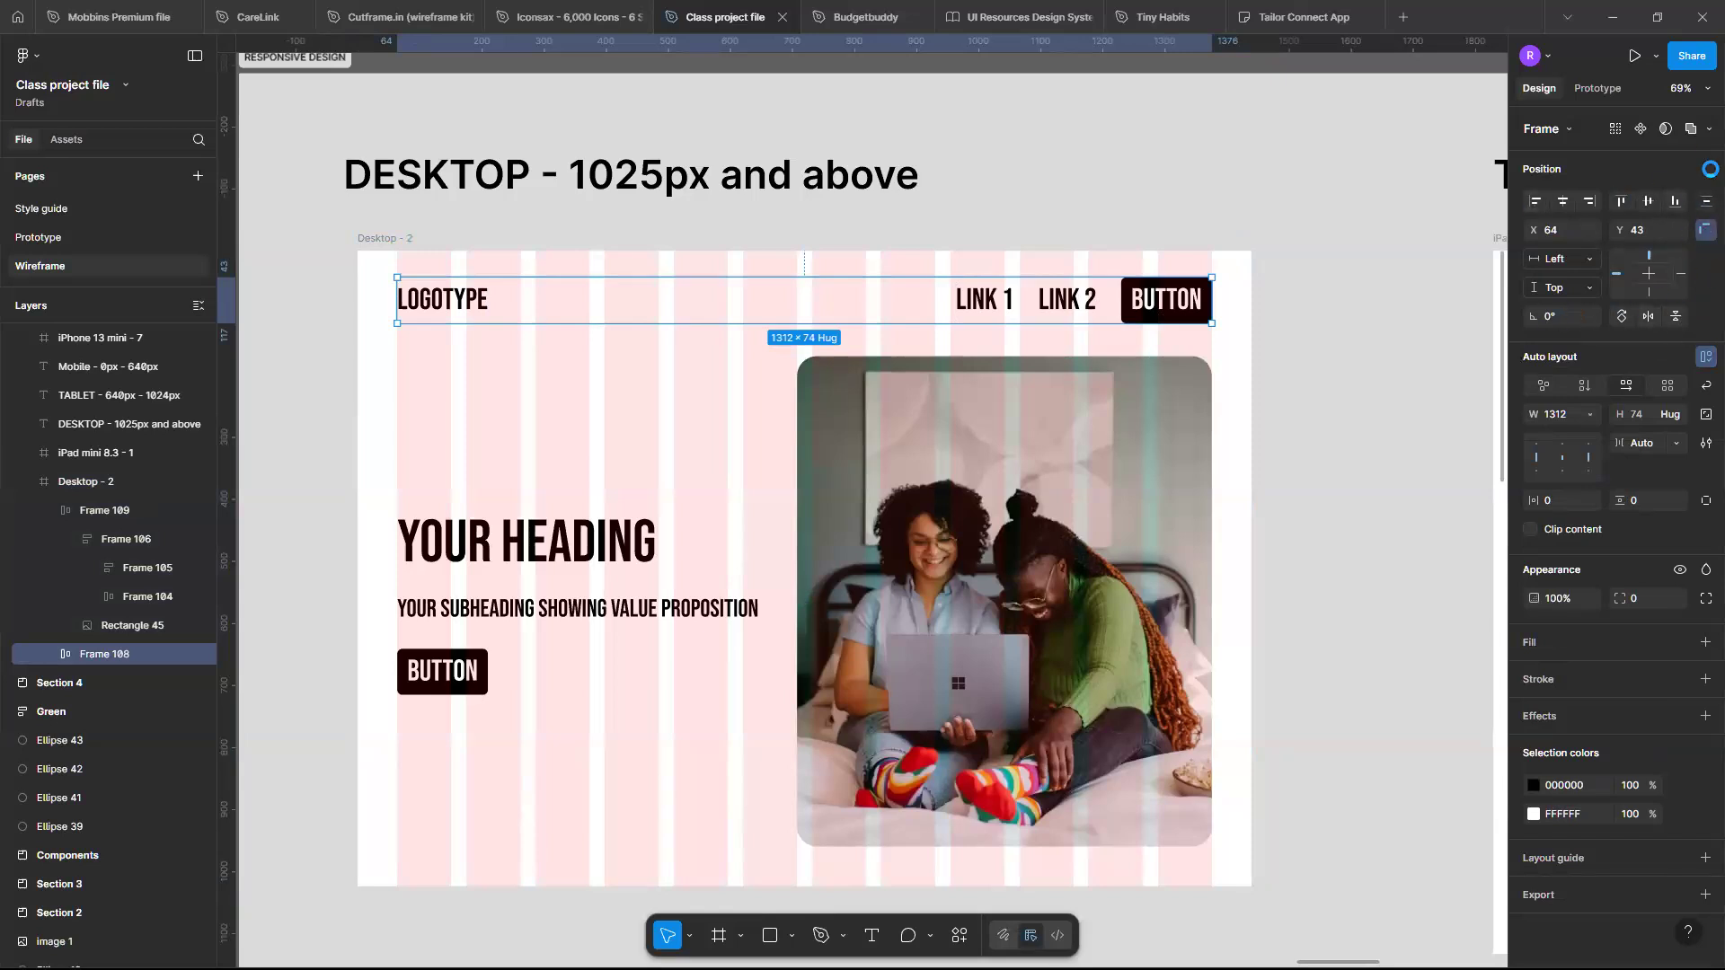
pyautogui.click(1587, 260)
pyautogui.click(1588, 262)
pyautogui.click(1587, 289)
pyautogui.click(1586, 291)
pyautogui.click(1581, 260)
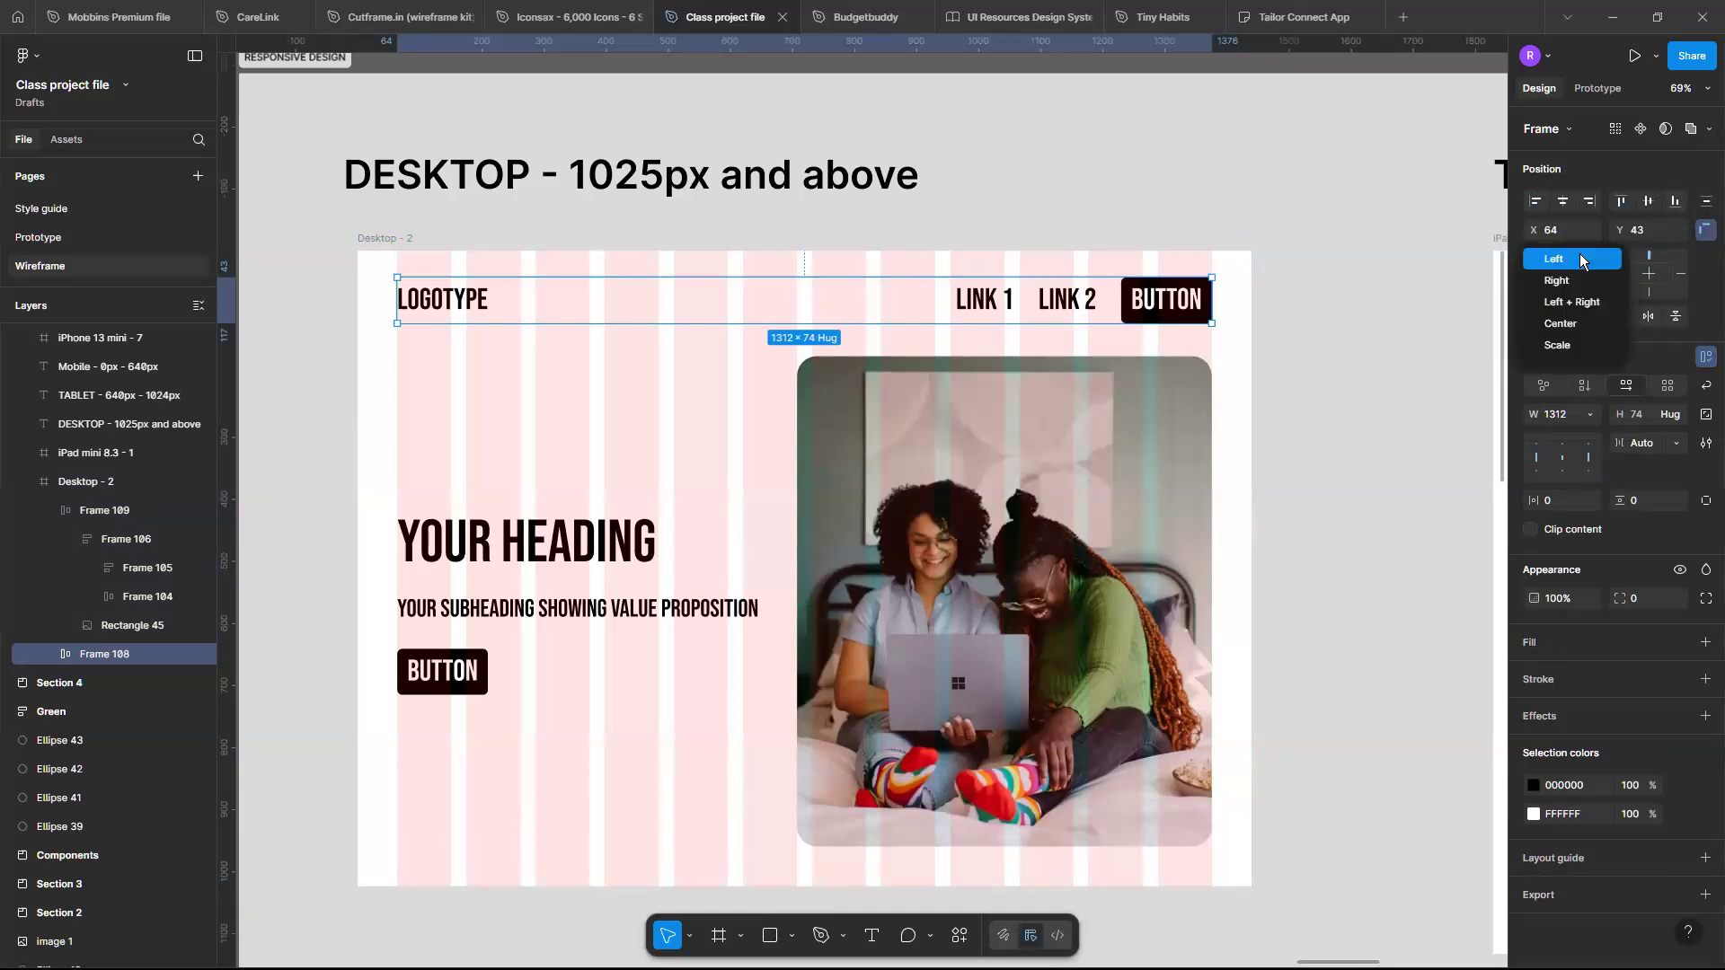
pyautogui.click(1581, 260)
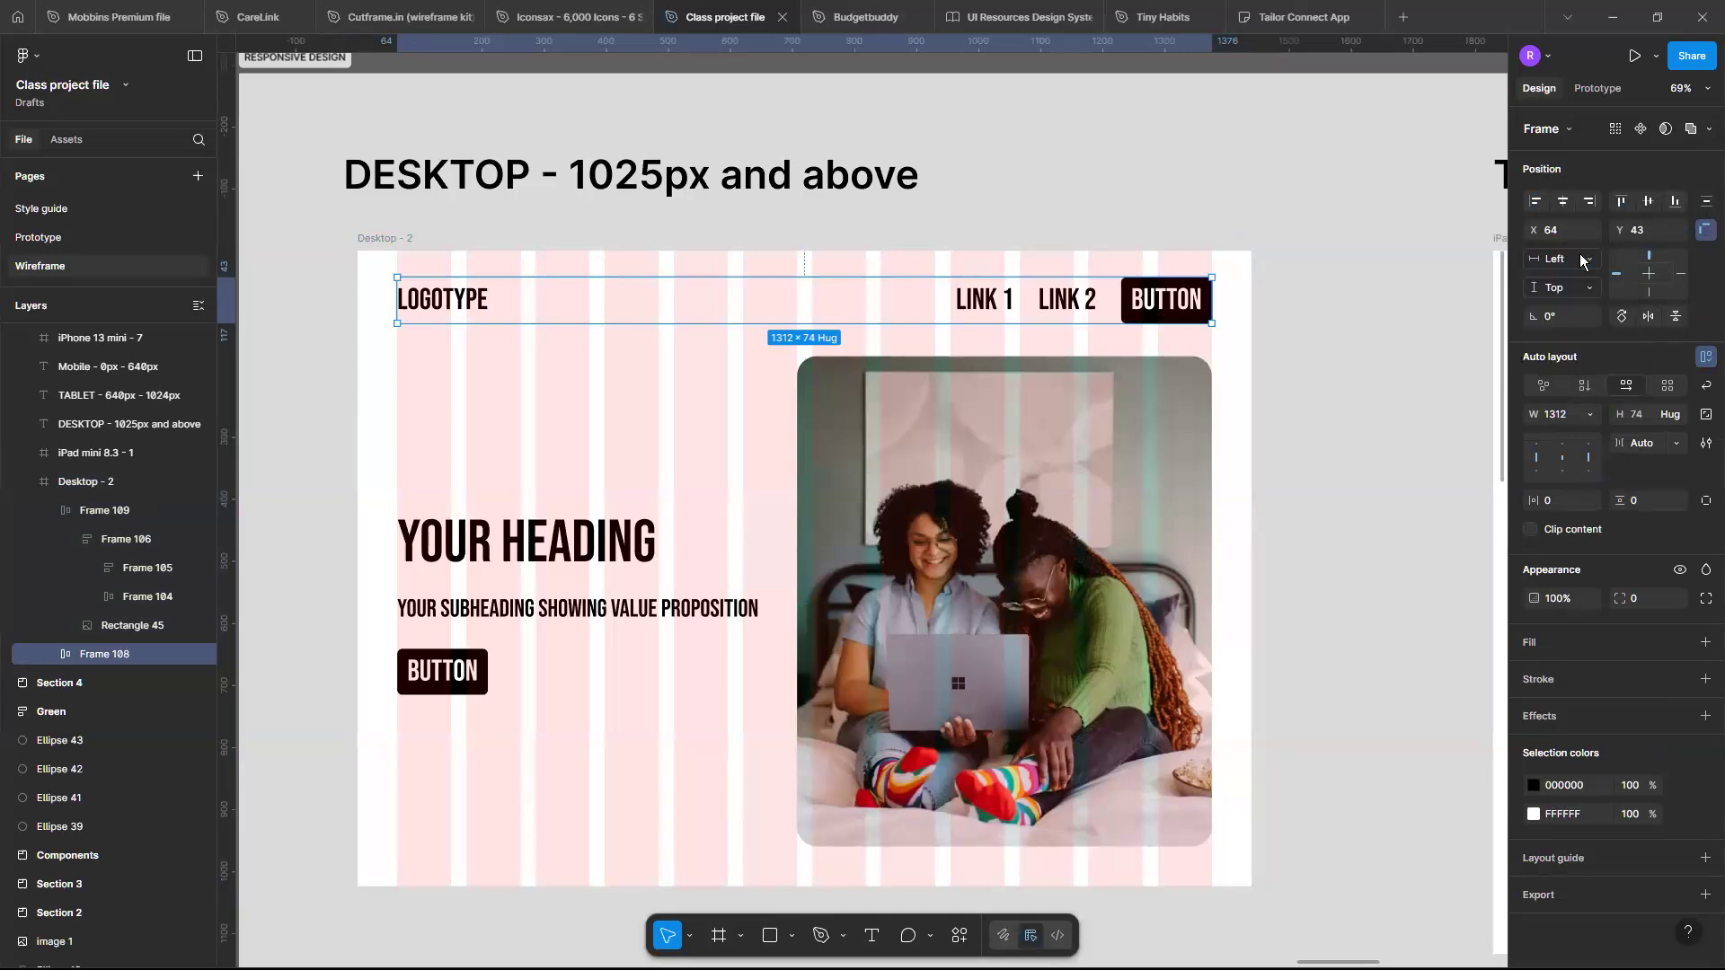
pyautogui.click(1582, 260)
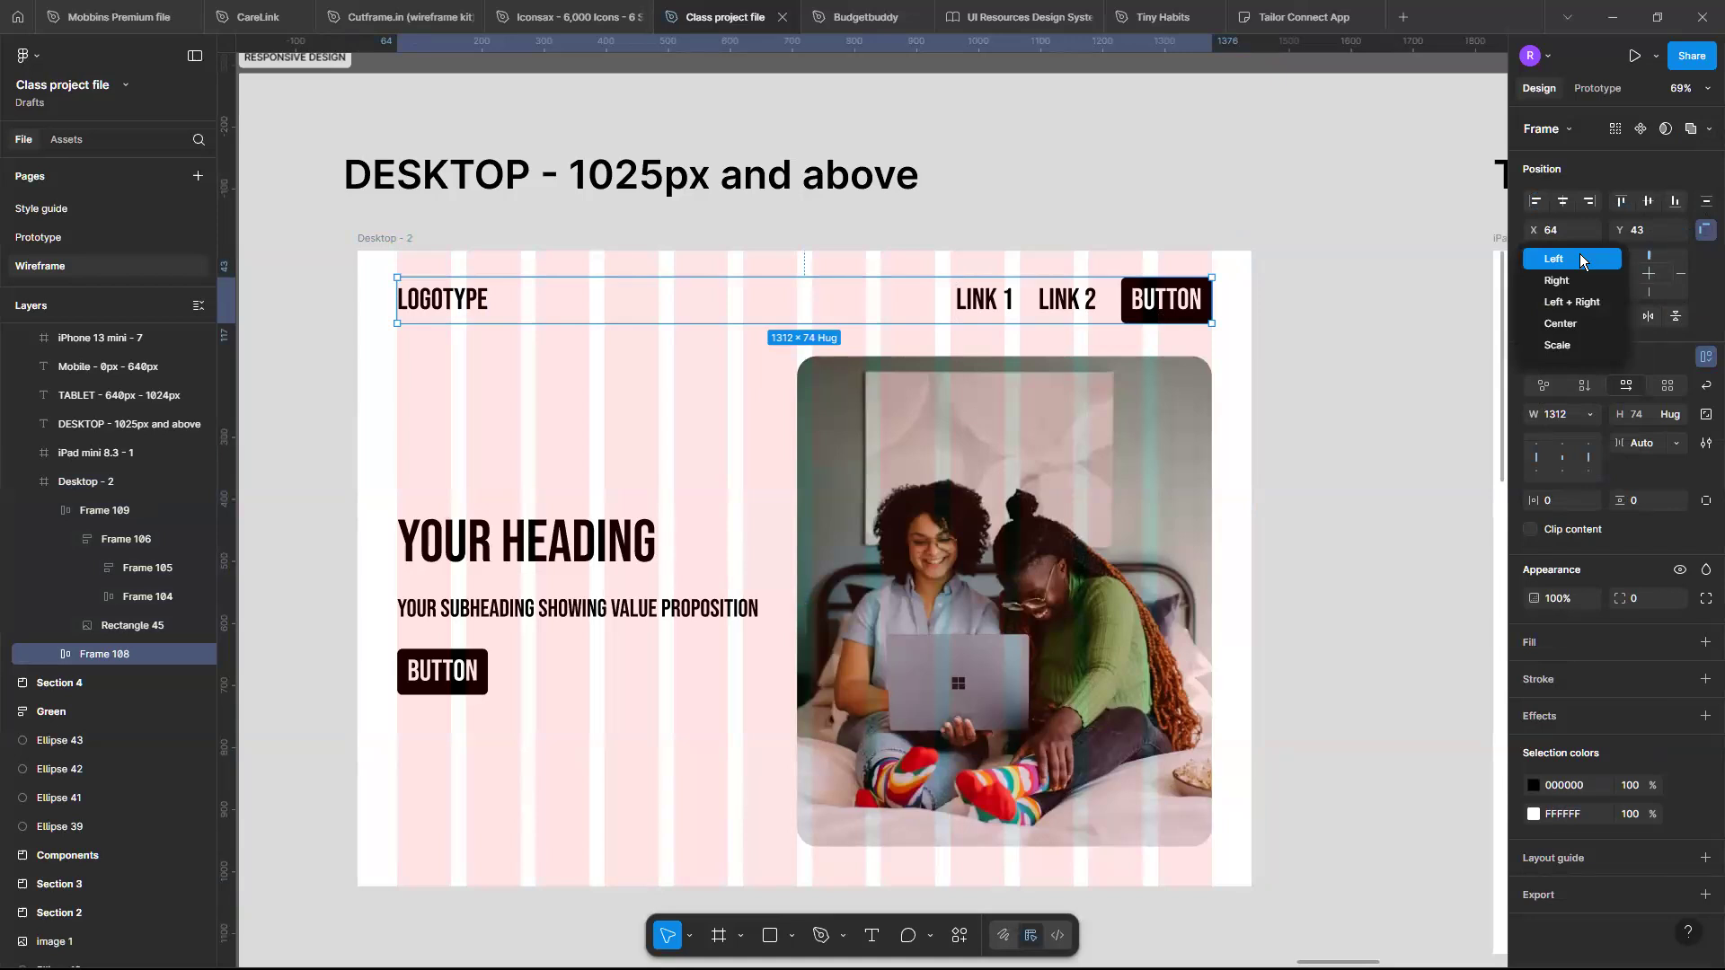
pyautogui.click(1673, 350)
pyautogui.click(1590, 290)
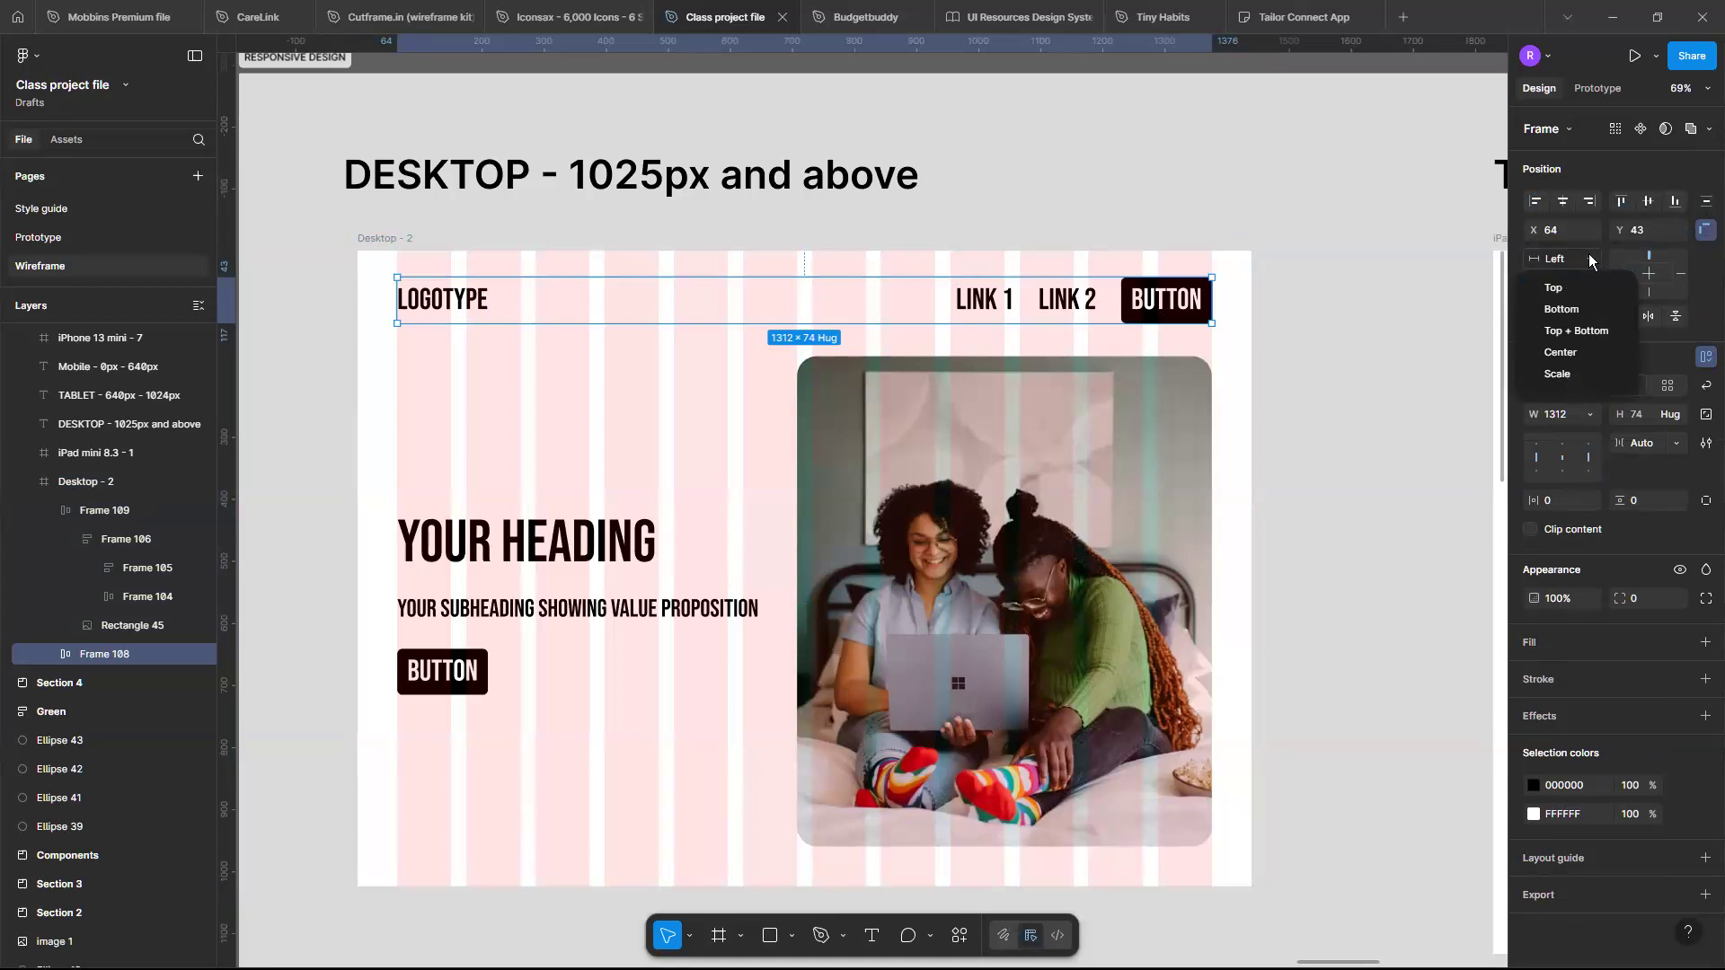
pyautogui.click(1588, 254)
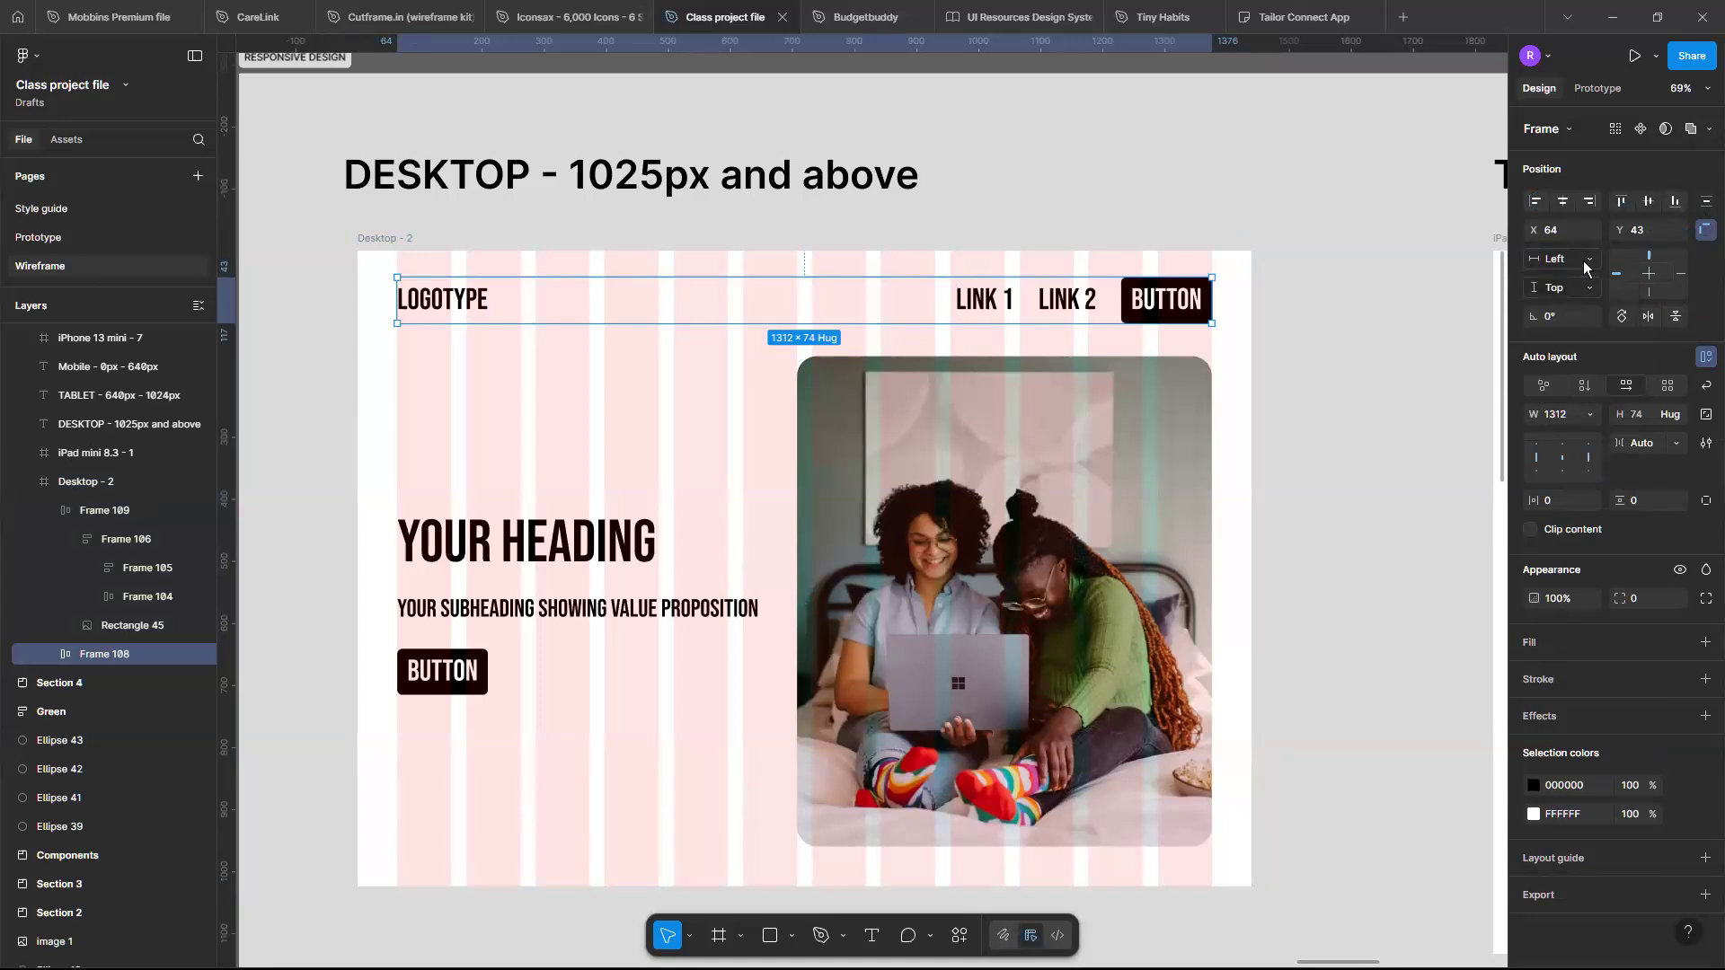
pyautogui.click(1588, 262)
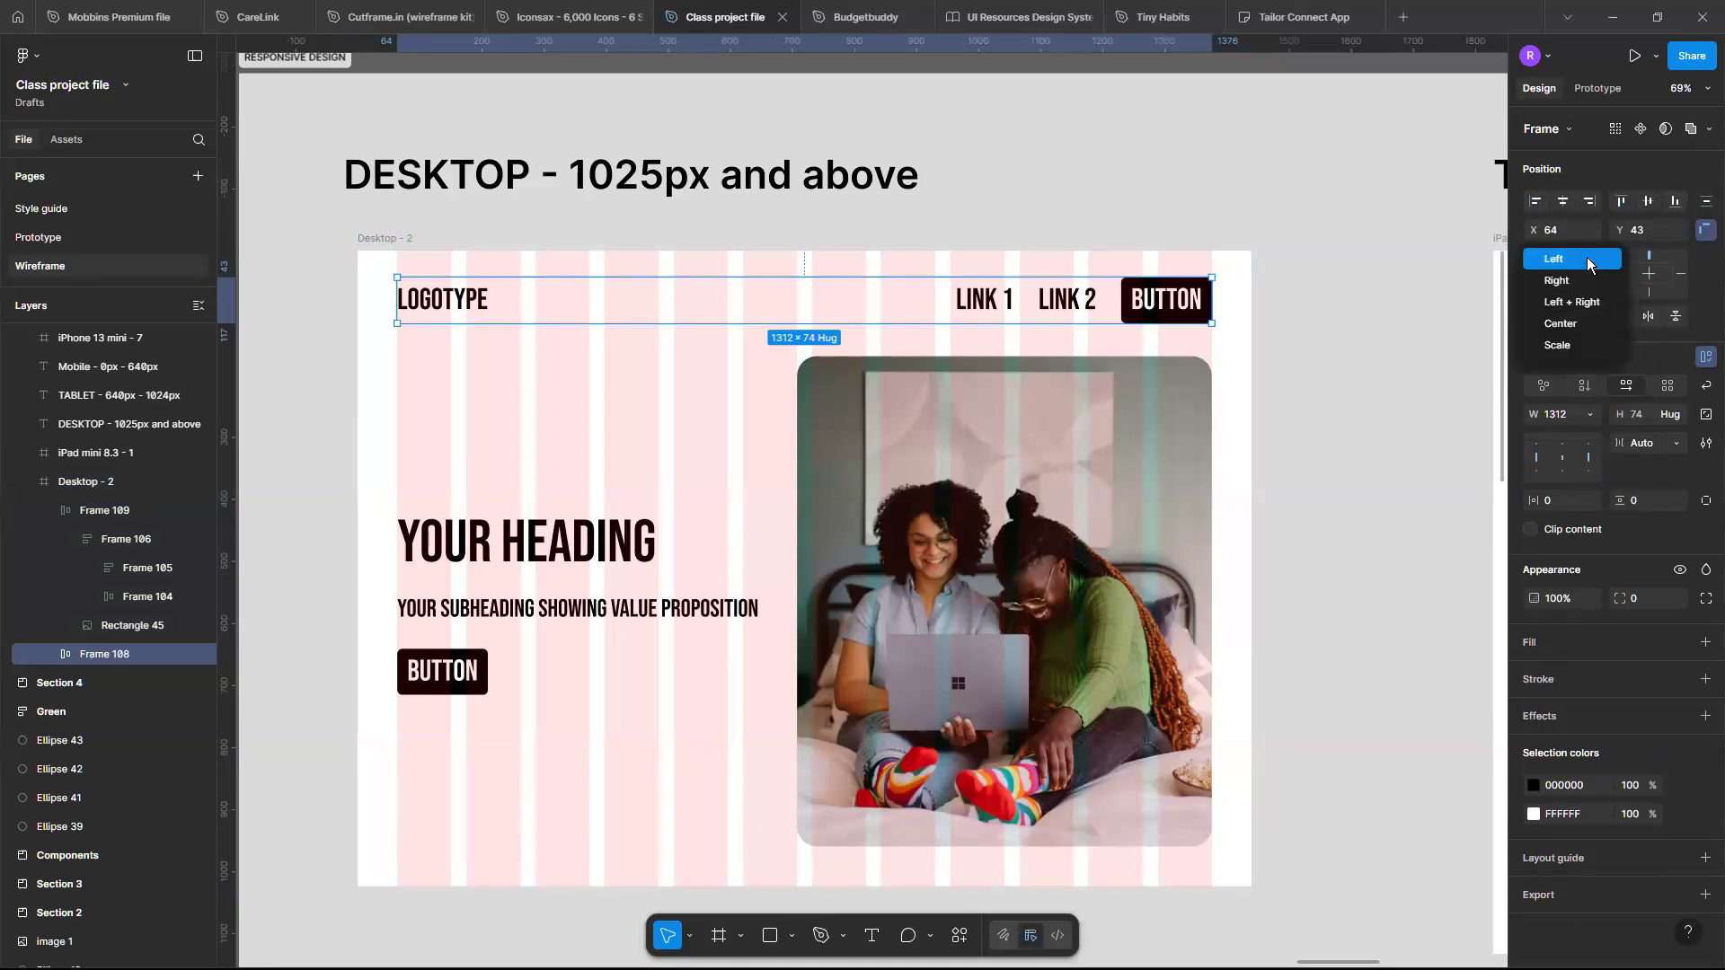
pyautogui.click(1590, 300)
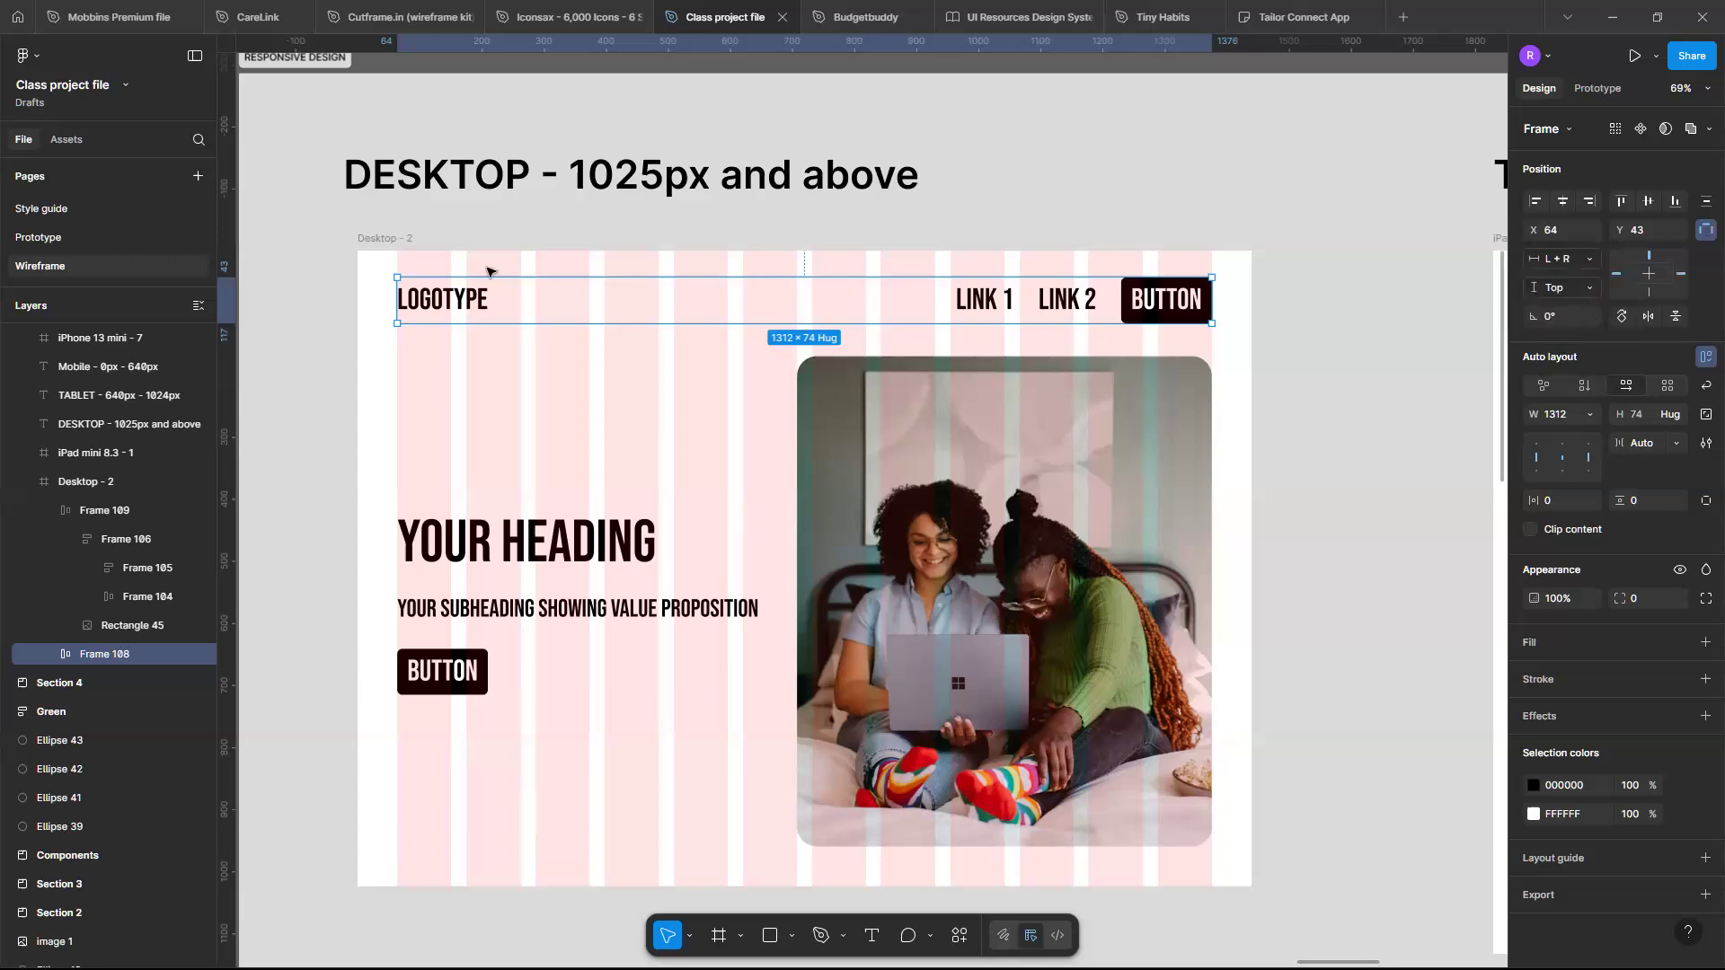
# - Resize the Desktop frame narrower and wider to test the header, then set its width back to 1440
pyautogui.click(373, 245)
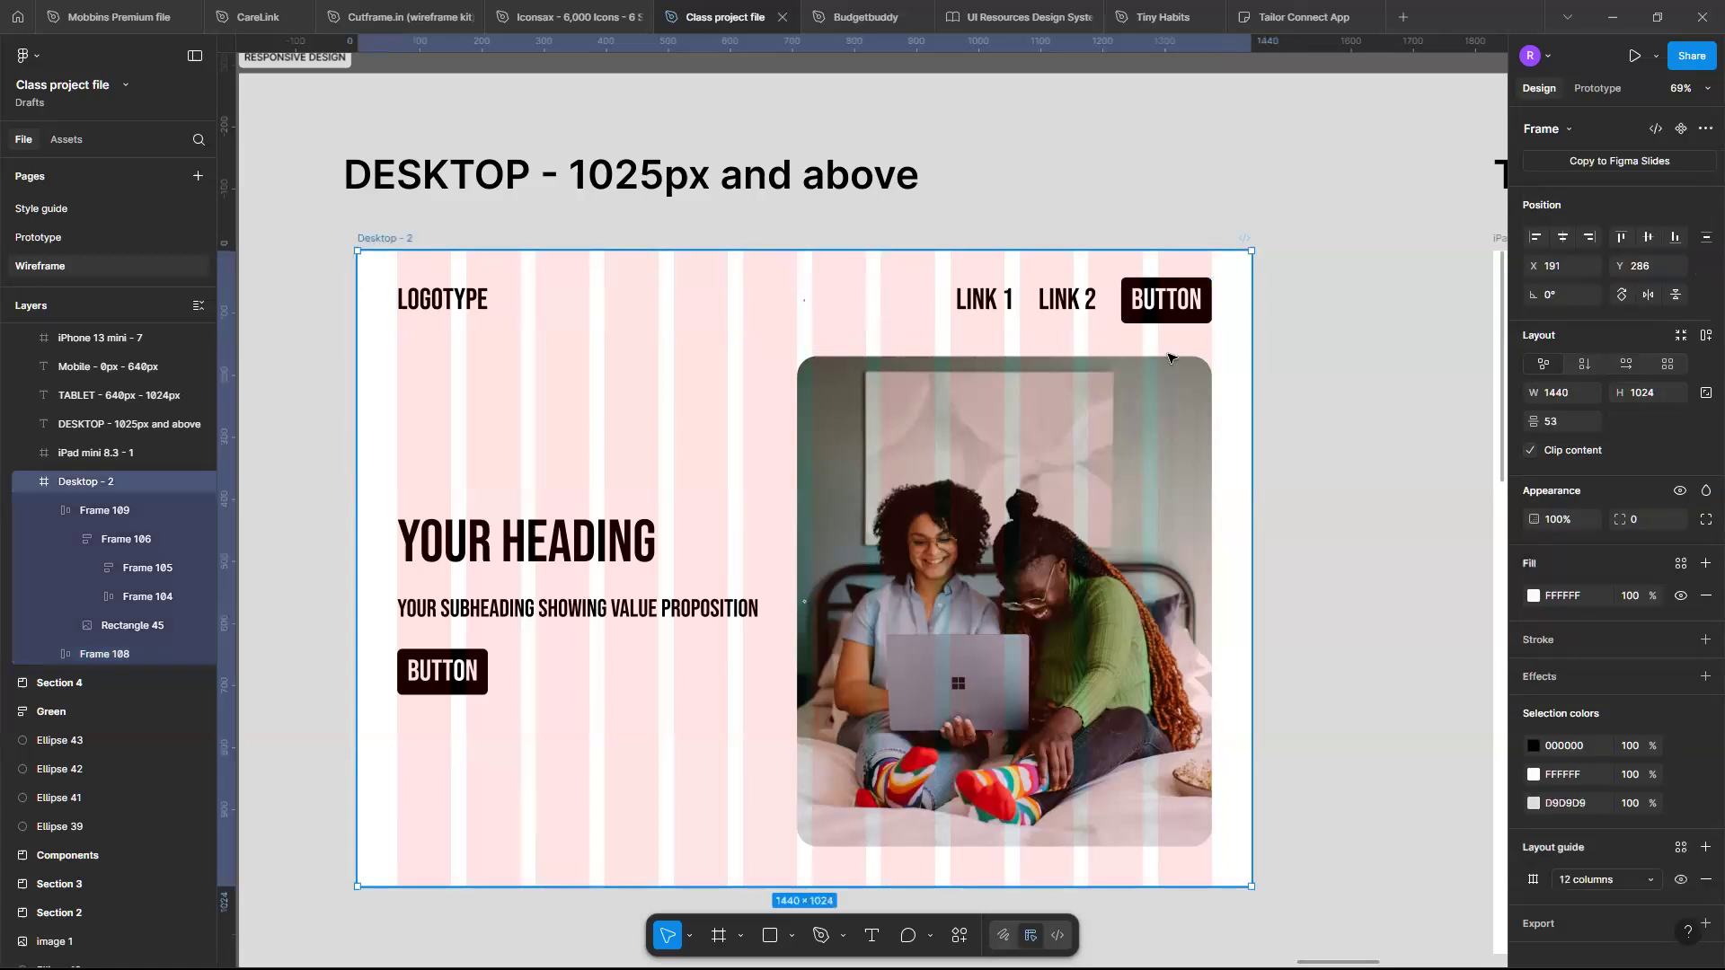
pyautogui.moveTo(1252, 413); pyautogui.dragTo(962, 417)
pyautogui.moveTo(1074, 420); pyautogui.dragTo(1246, 417)
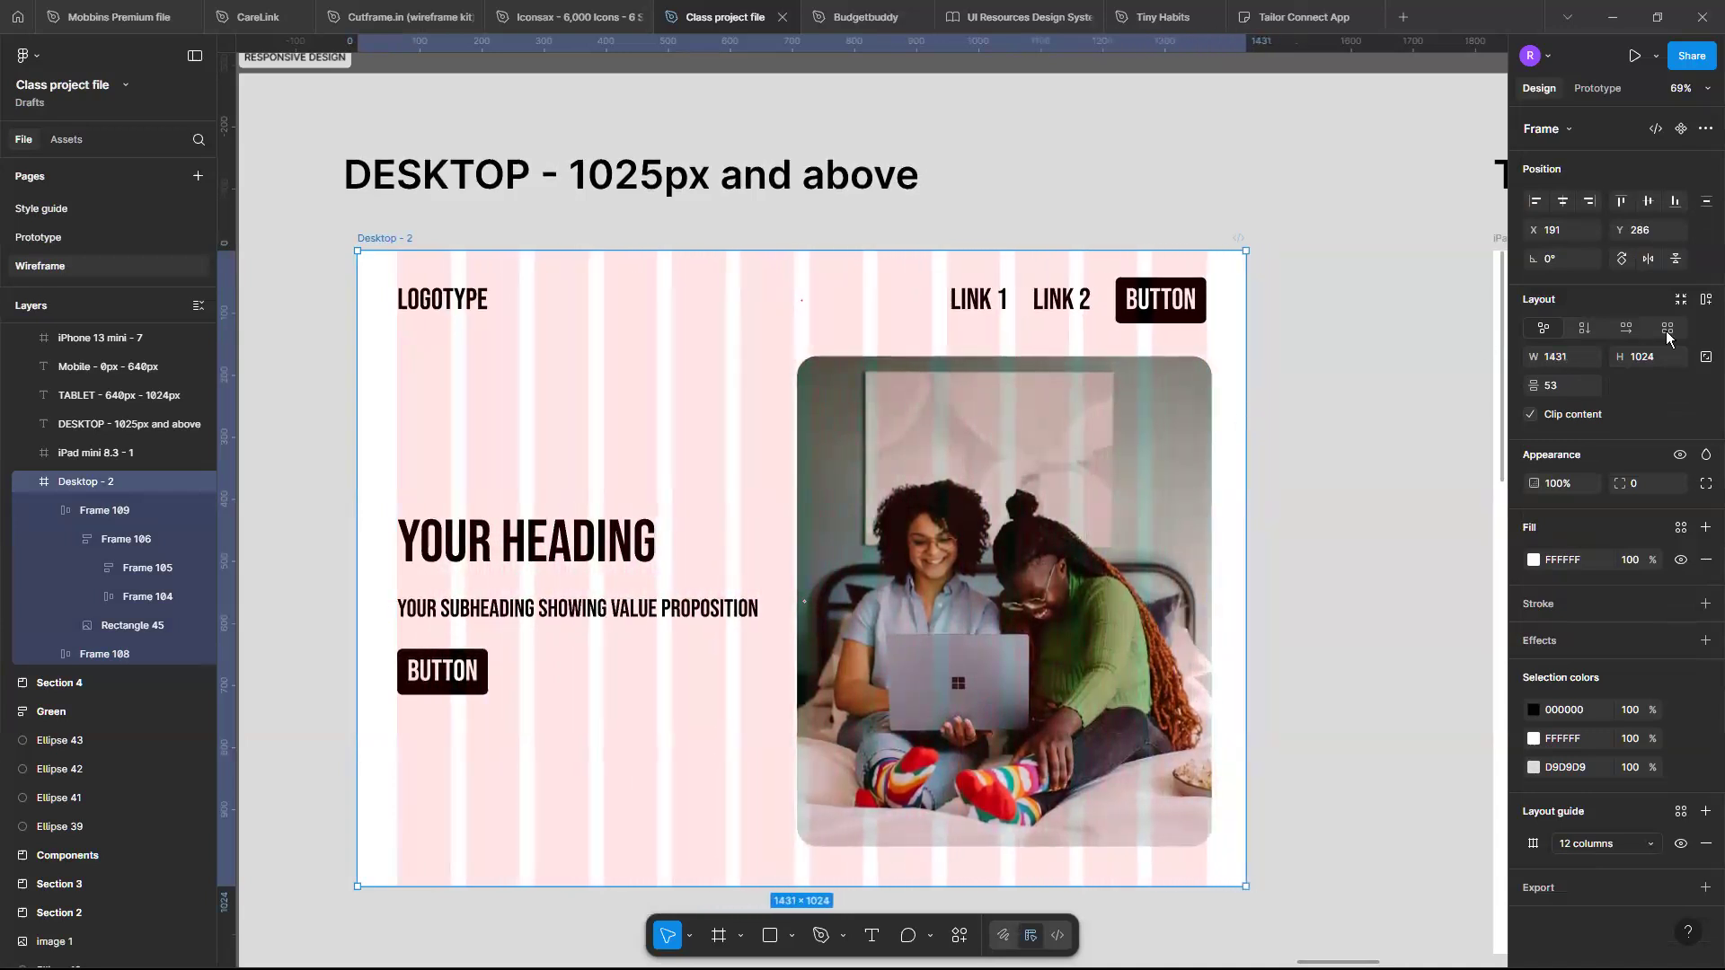
pyautogui.click(1584, 362)
pyautogui.write('1440')
pyautogui.press('Return')
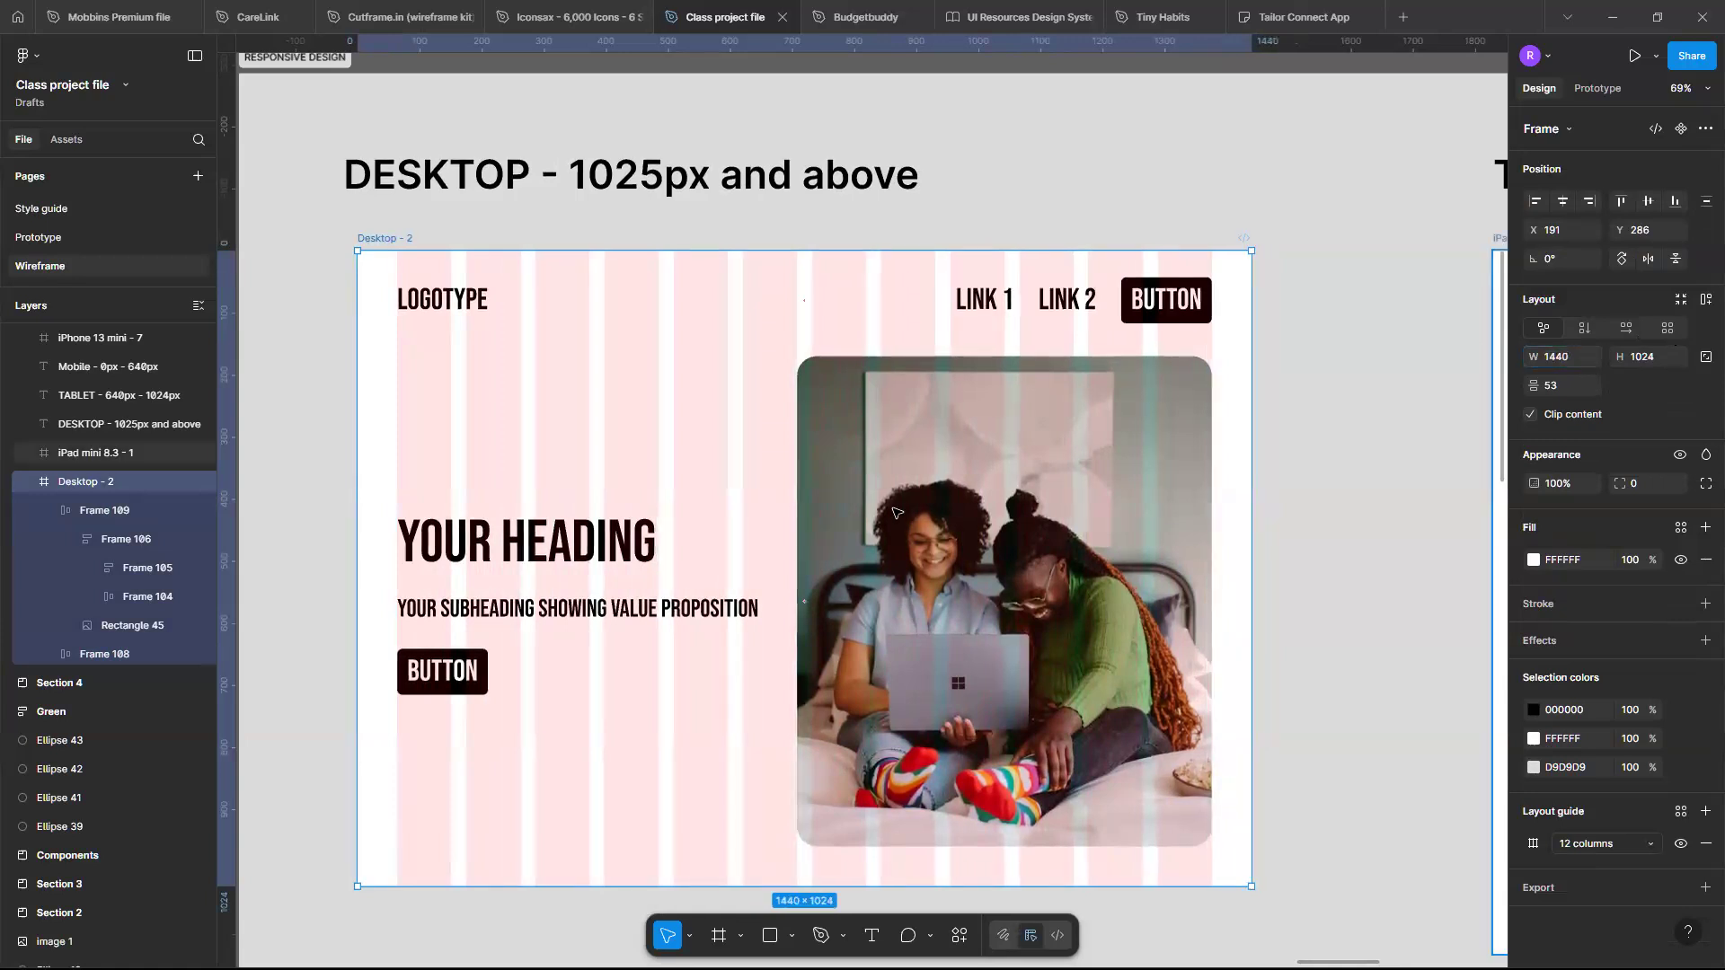
# - Set the hero section frame's horizontal constraint to Left + Right
pyautogui.click(810, 536)
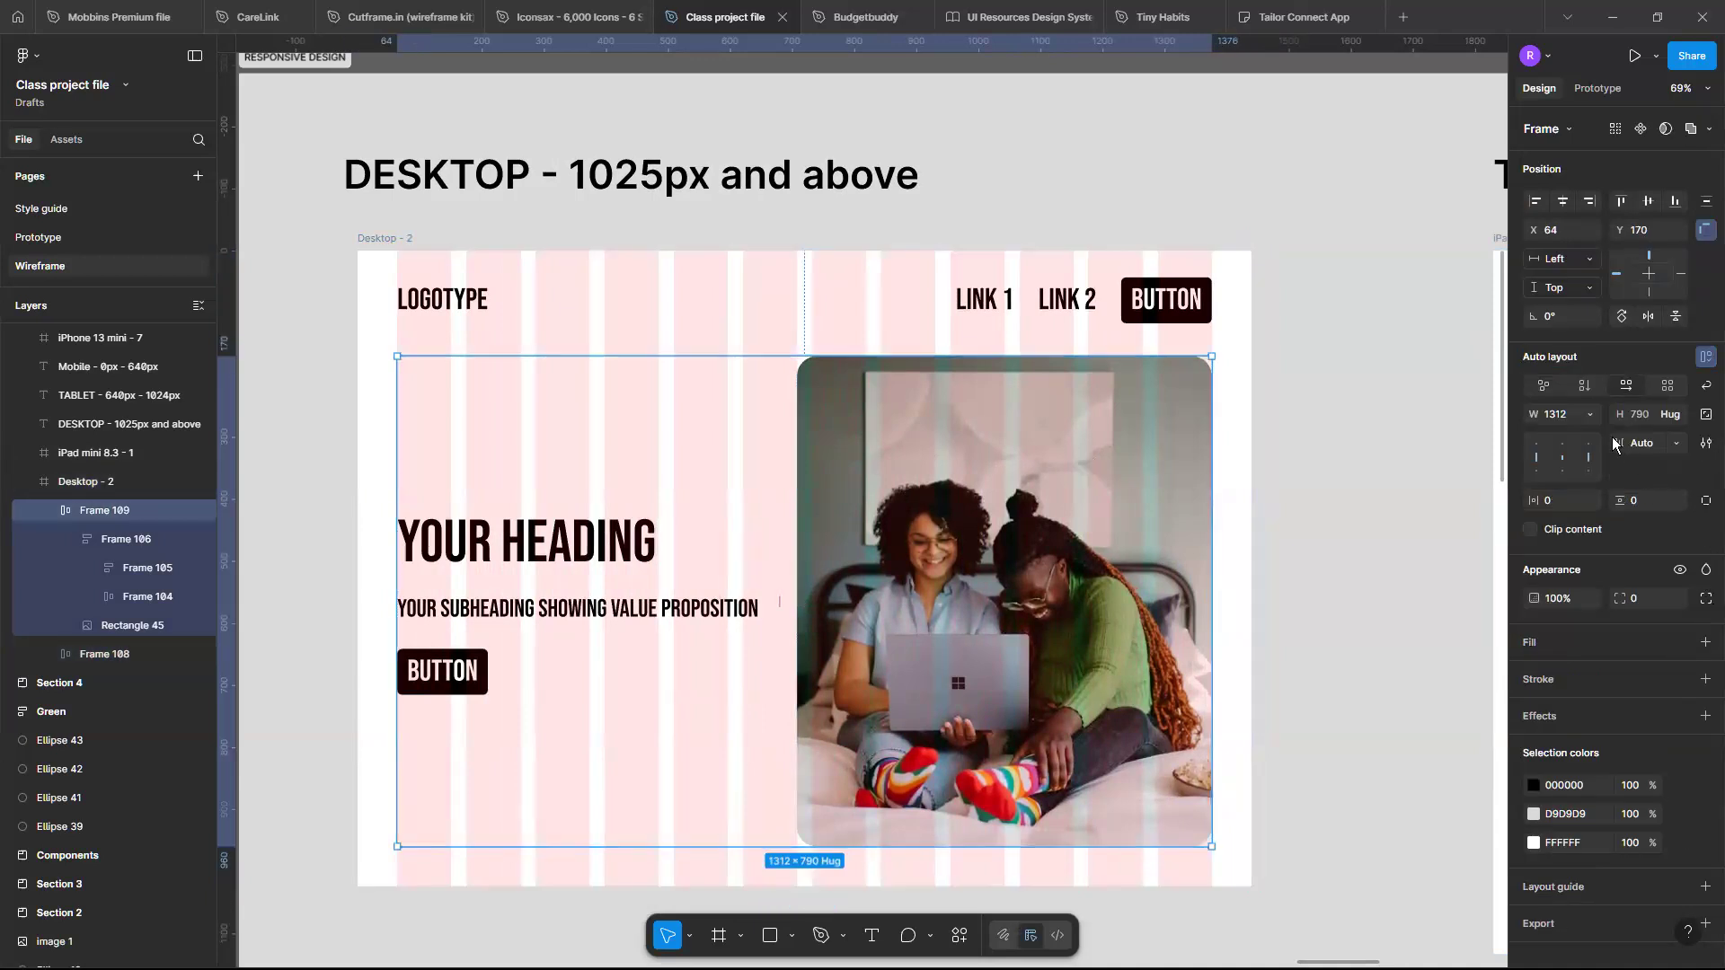
pyautogui.click(1589, 417)
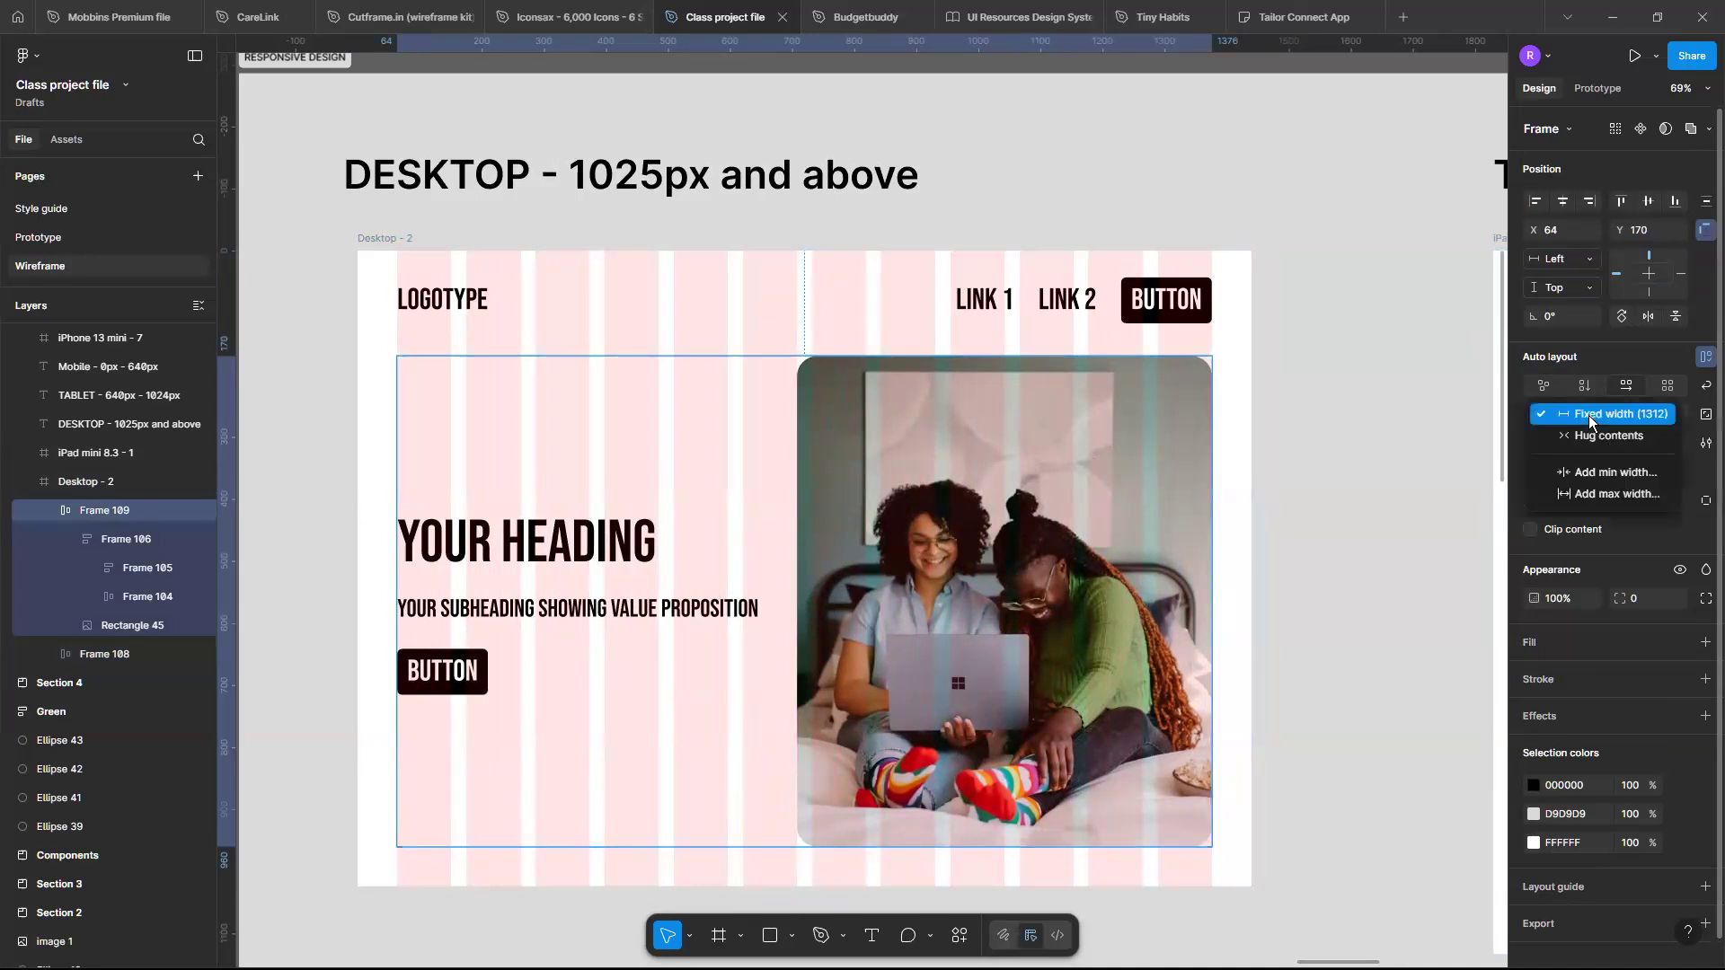
pyautogui.click(1588, 257)
pyautogui.click(1588, 259)
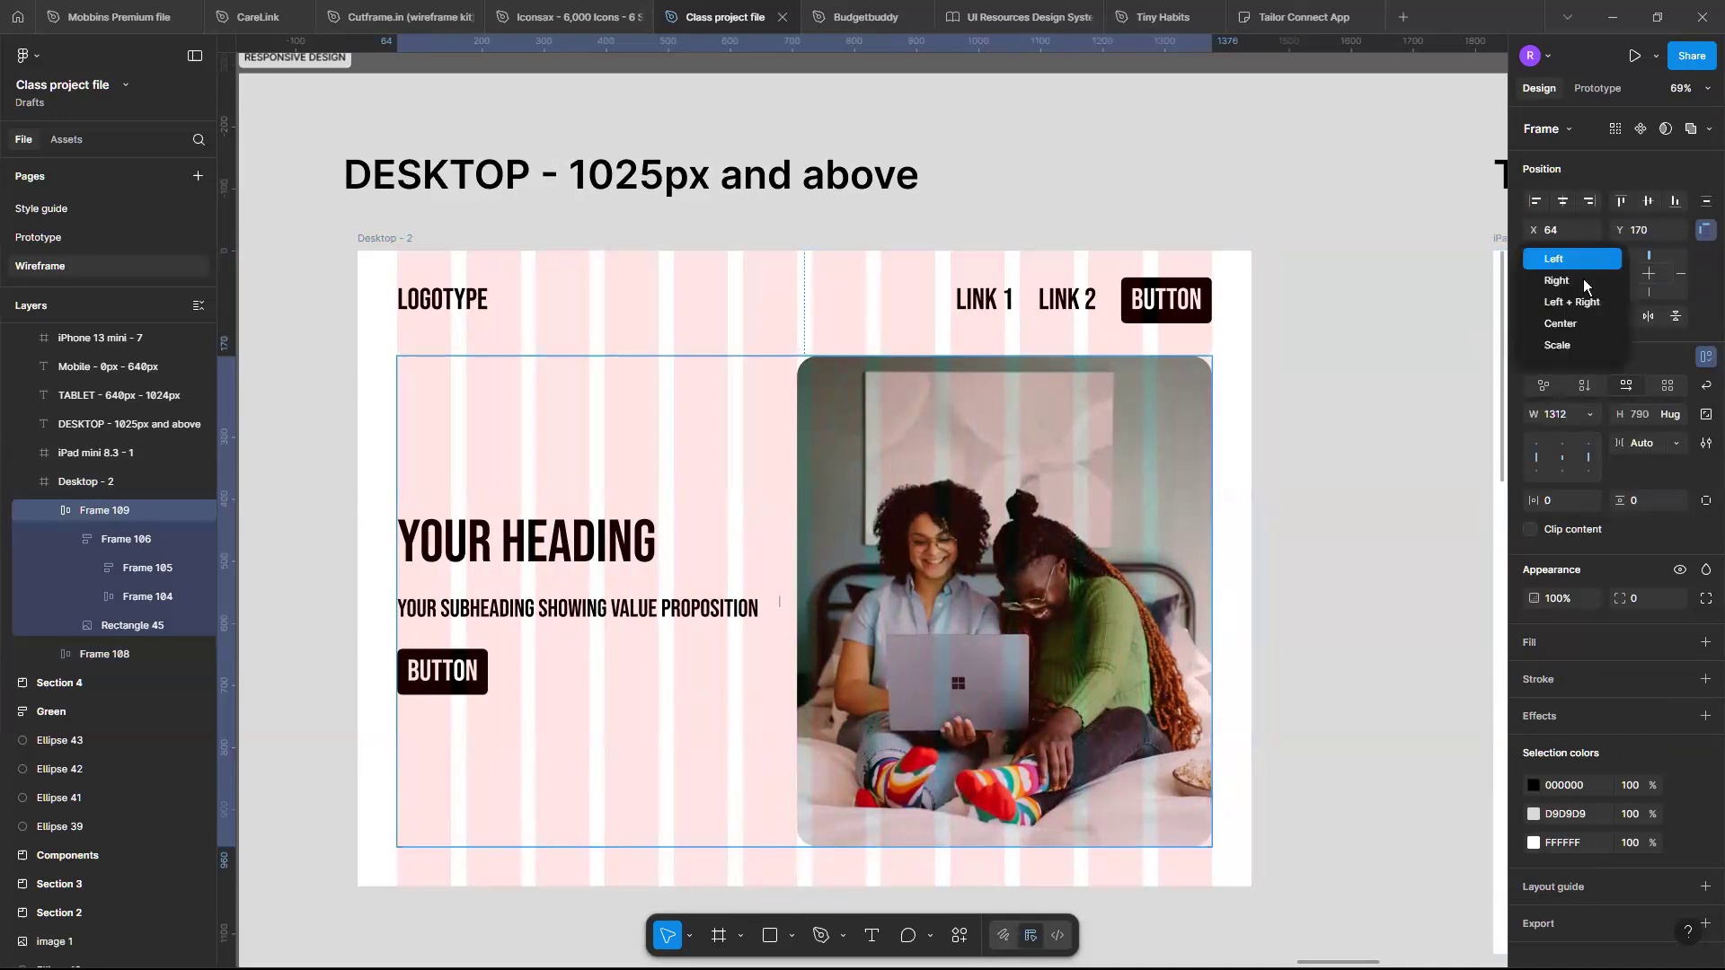
pyautogui.click(1585, 299)
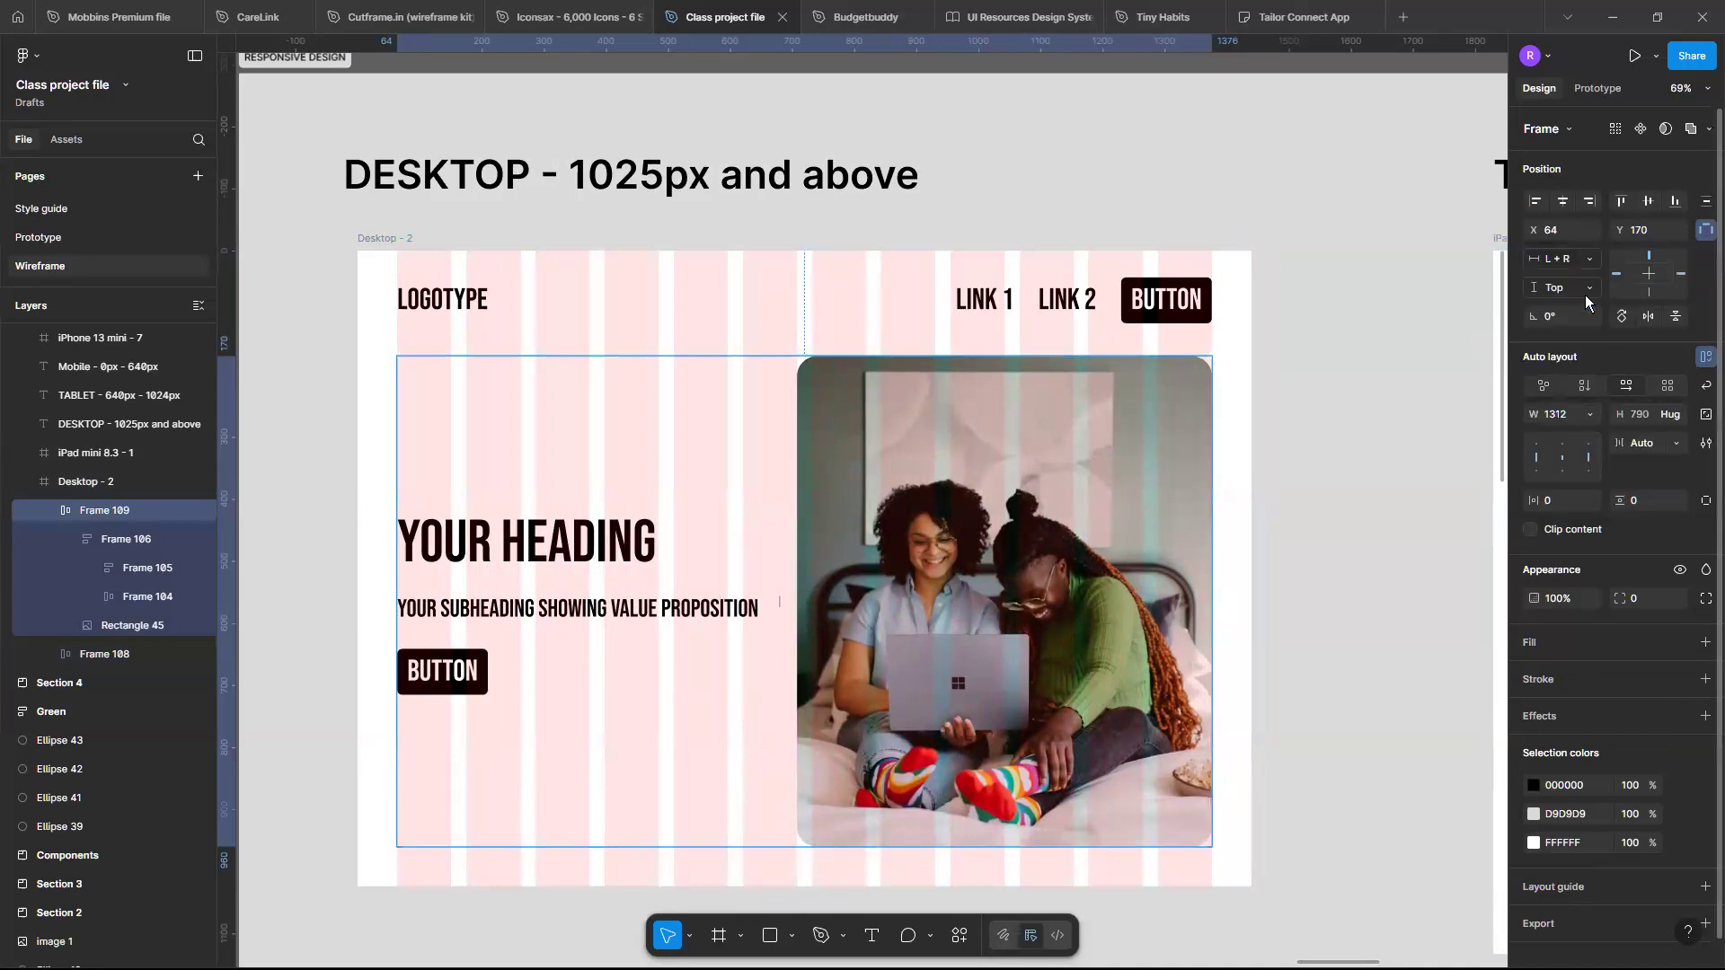
# - Stretch the Desktop frame to test the hero section, then undo the resize
pyautogui.click(402, 239)
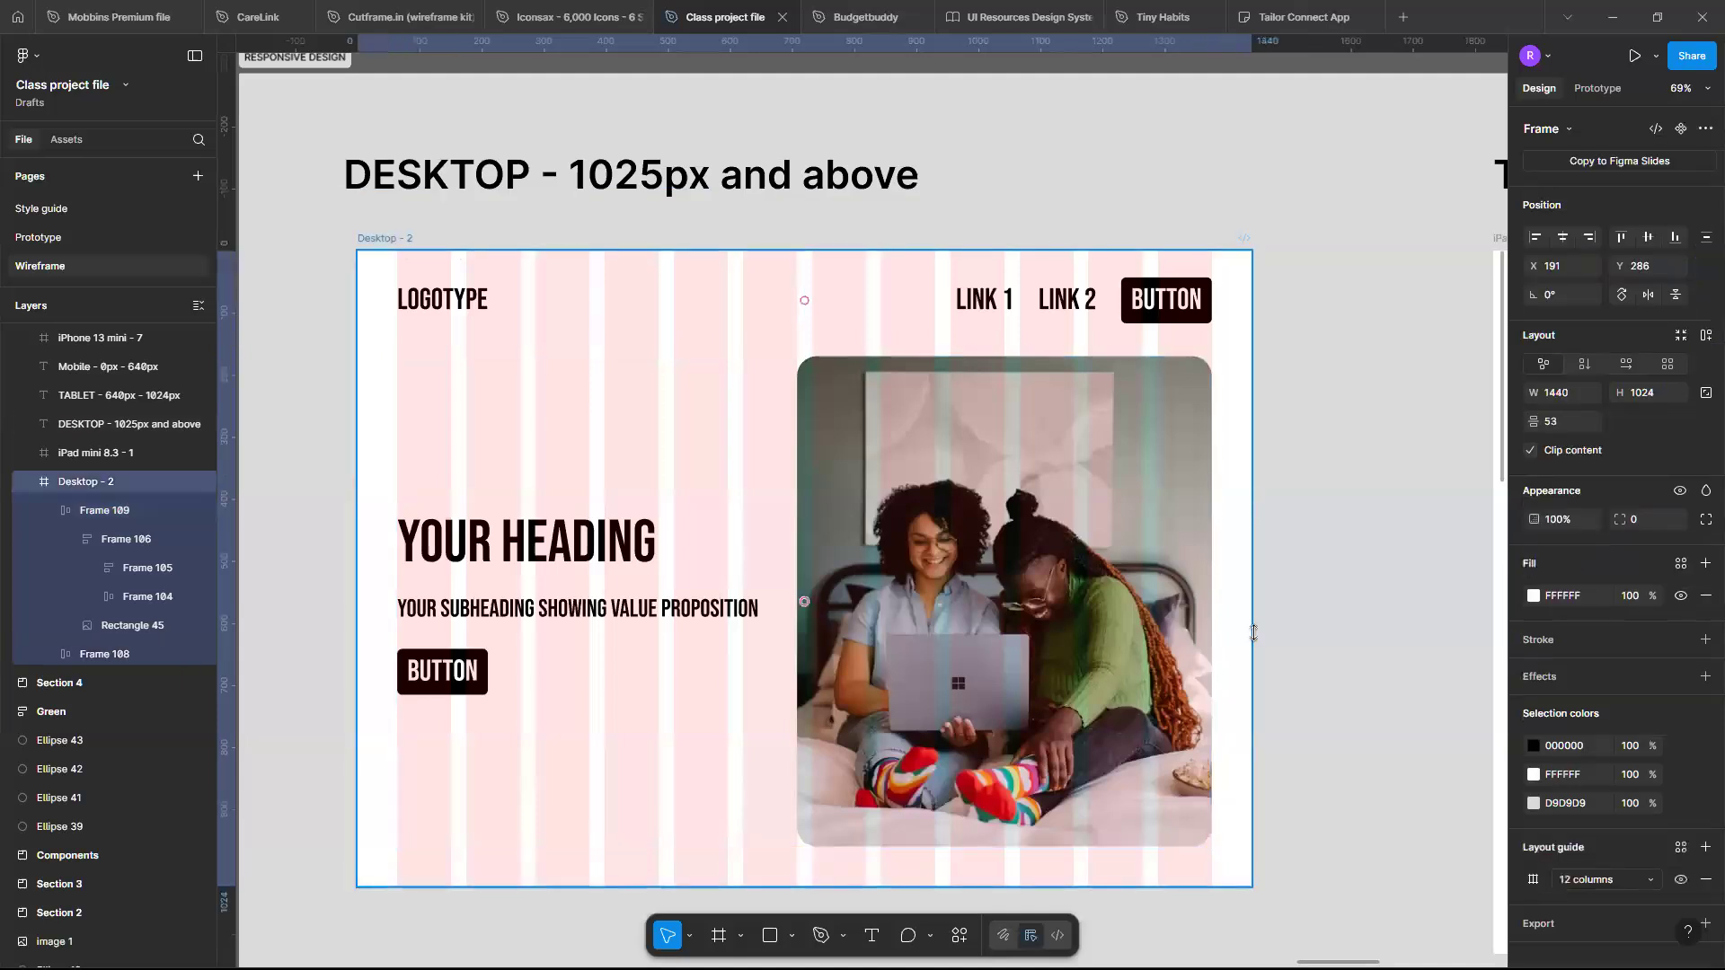
pyautogui.moveTo(1247, 627)
pyautogui.mouseDown()
pyautogui.moveTo(1087, 630)
pyautogui.moveTo(1239, 659)
pyautogui.moveTo(1217, 666)
pyautogui.moveTo(905, 652)
pyautogui.moveTo(1278, 662)
pyautogui.moveTo(1243, 670)
pyautogui.moveTo(1108, 643)
pyautogui.moveTo(1276, 643)
pyautogui.mouseUp()
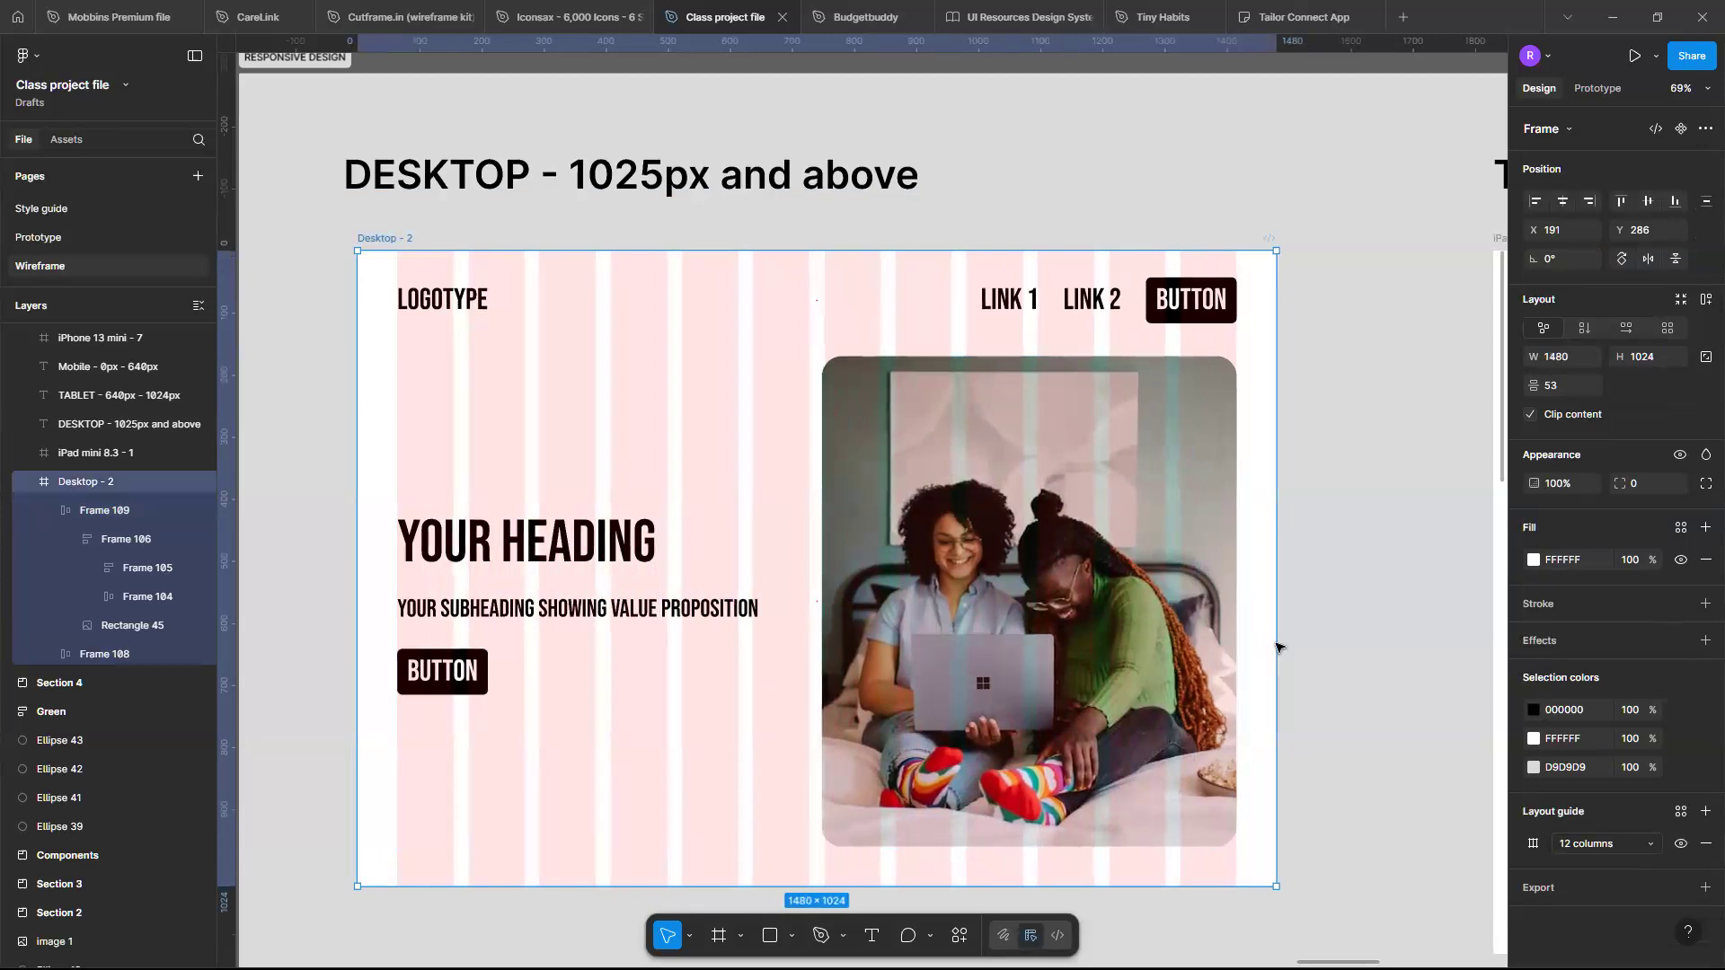
pyautogui.hotkey('ctrl', 'z')
pyautogui.scroll(-1, 573, 605)
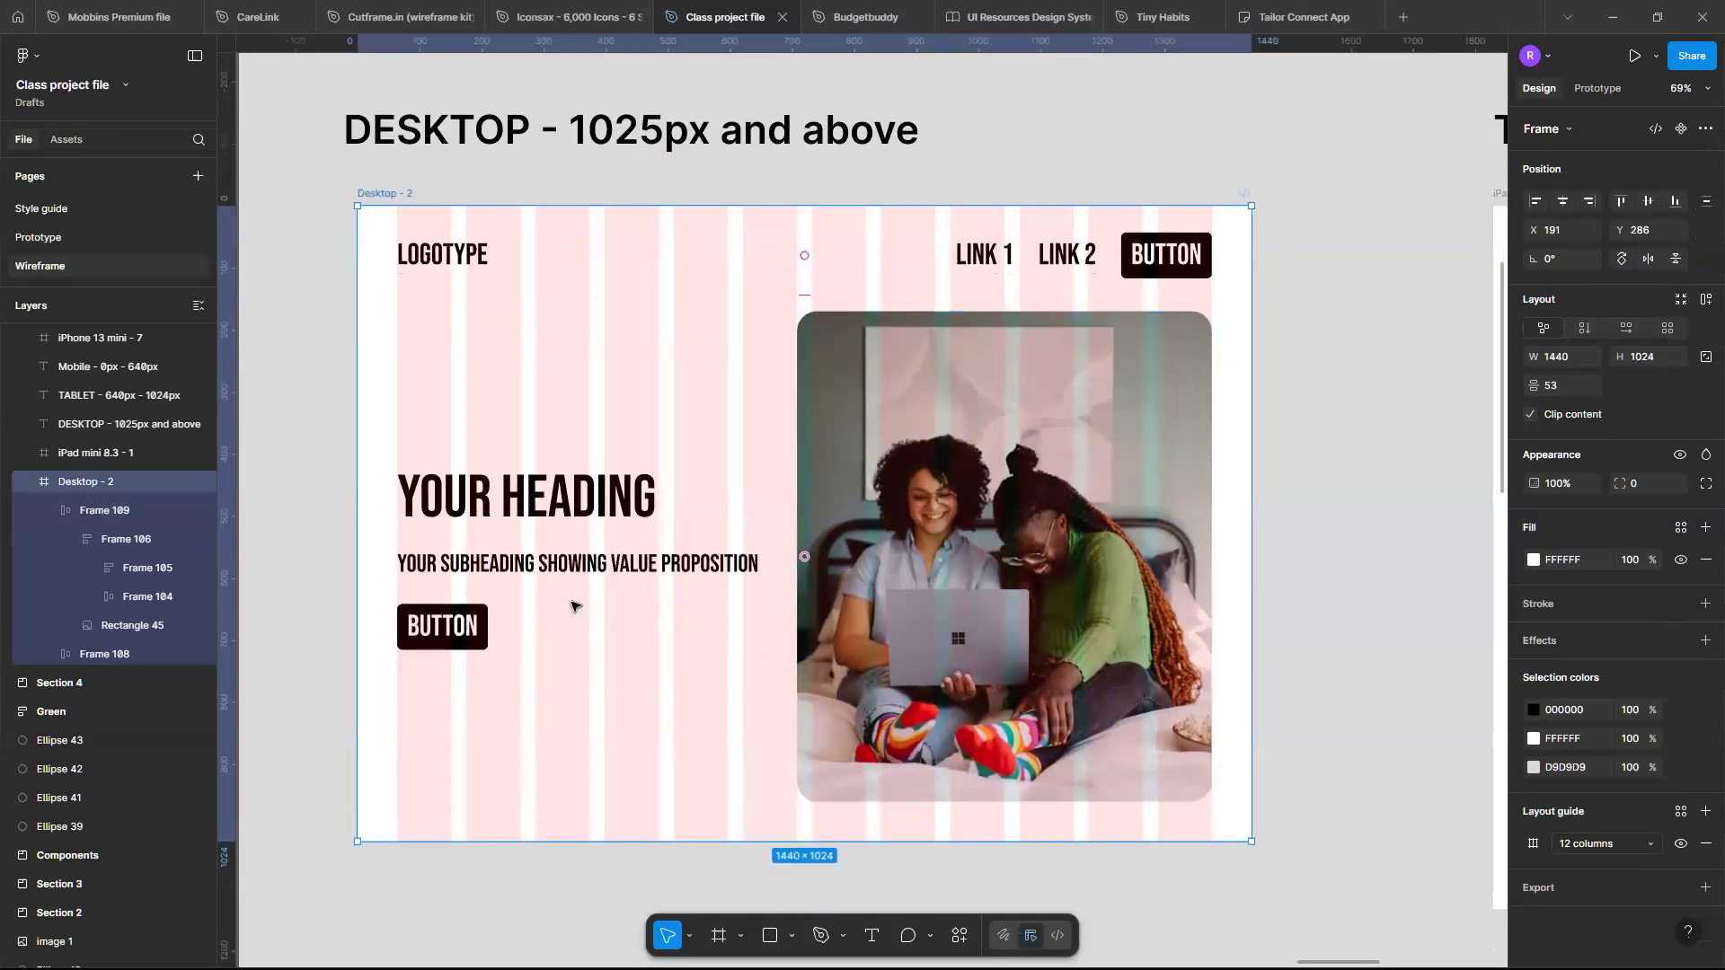
pyautogui.scroll(3, 573, 605)
pyautogui.hscroll(1, 566, 539)
pyautogui.scroll(-2, 555, 467)
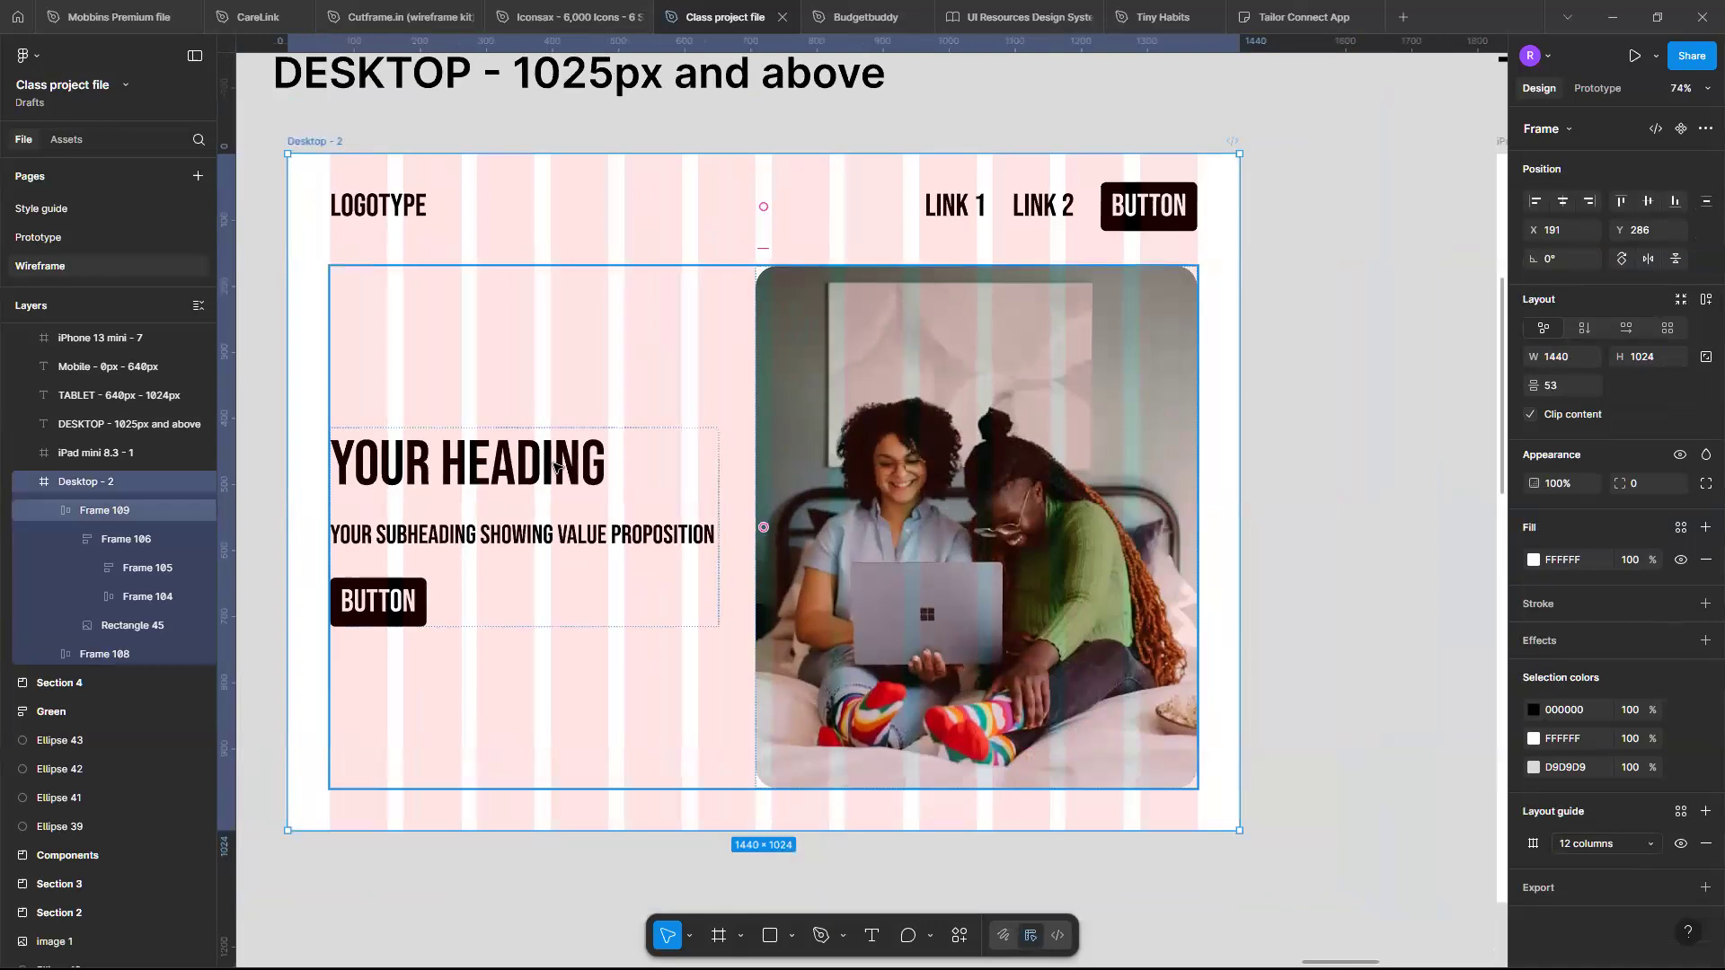
# - Change the hero heading text's width sizing from Fill container to Hug contents
pyautogui.doubleClick(557, 467)
pyautogui.doubleClick(557, 468)
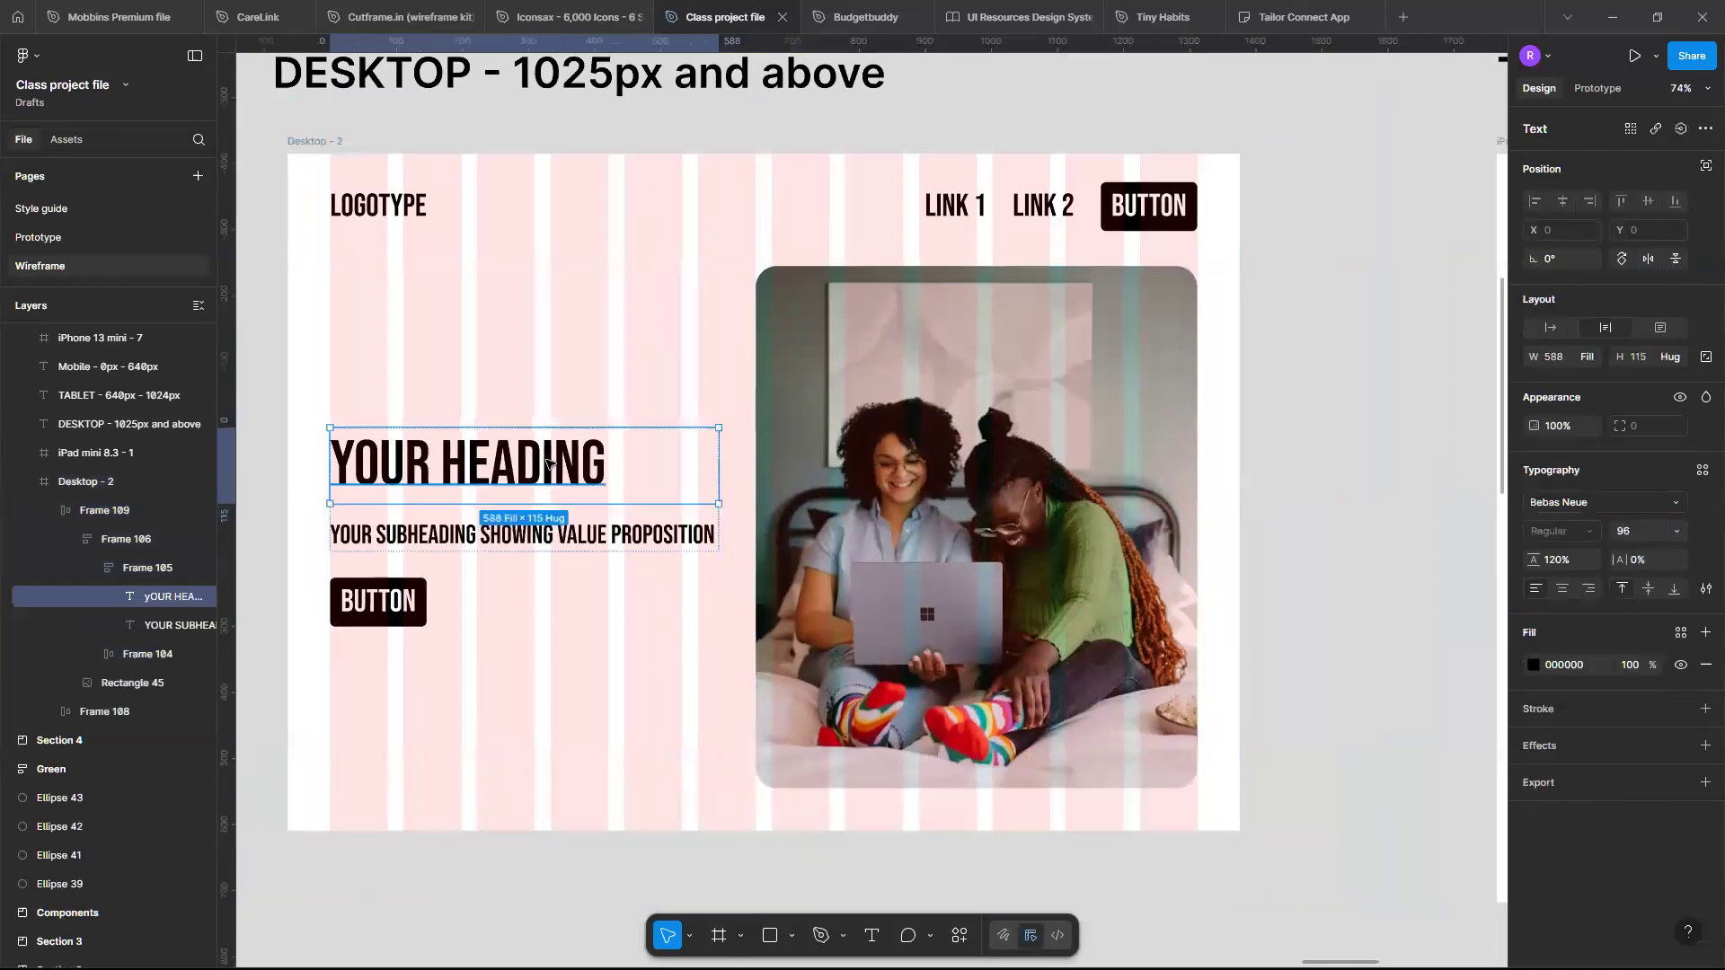
pyautogui.click(1596, 357)
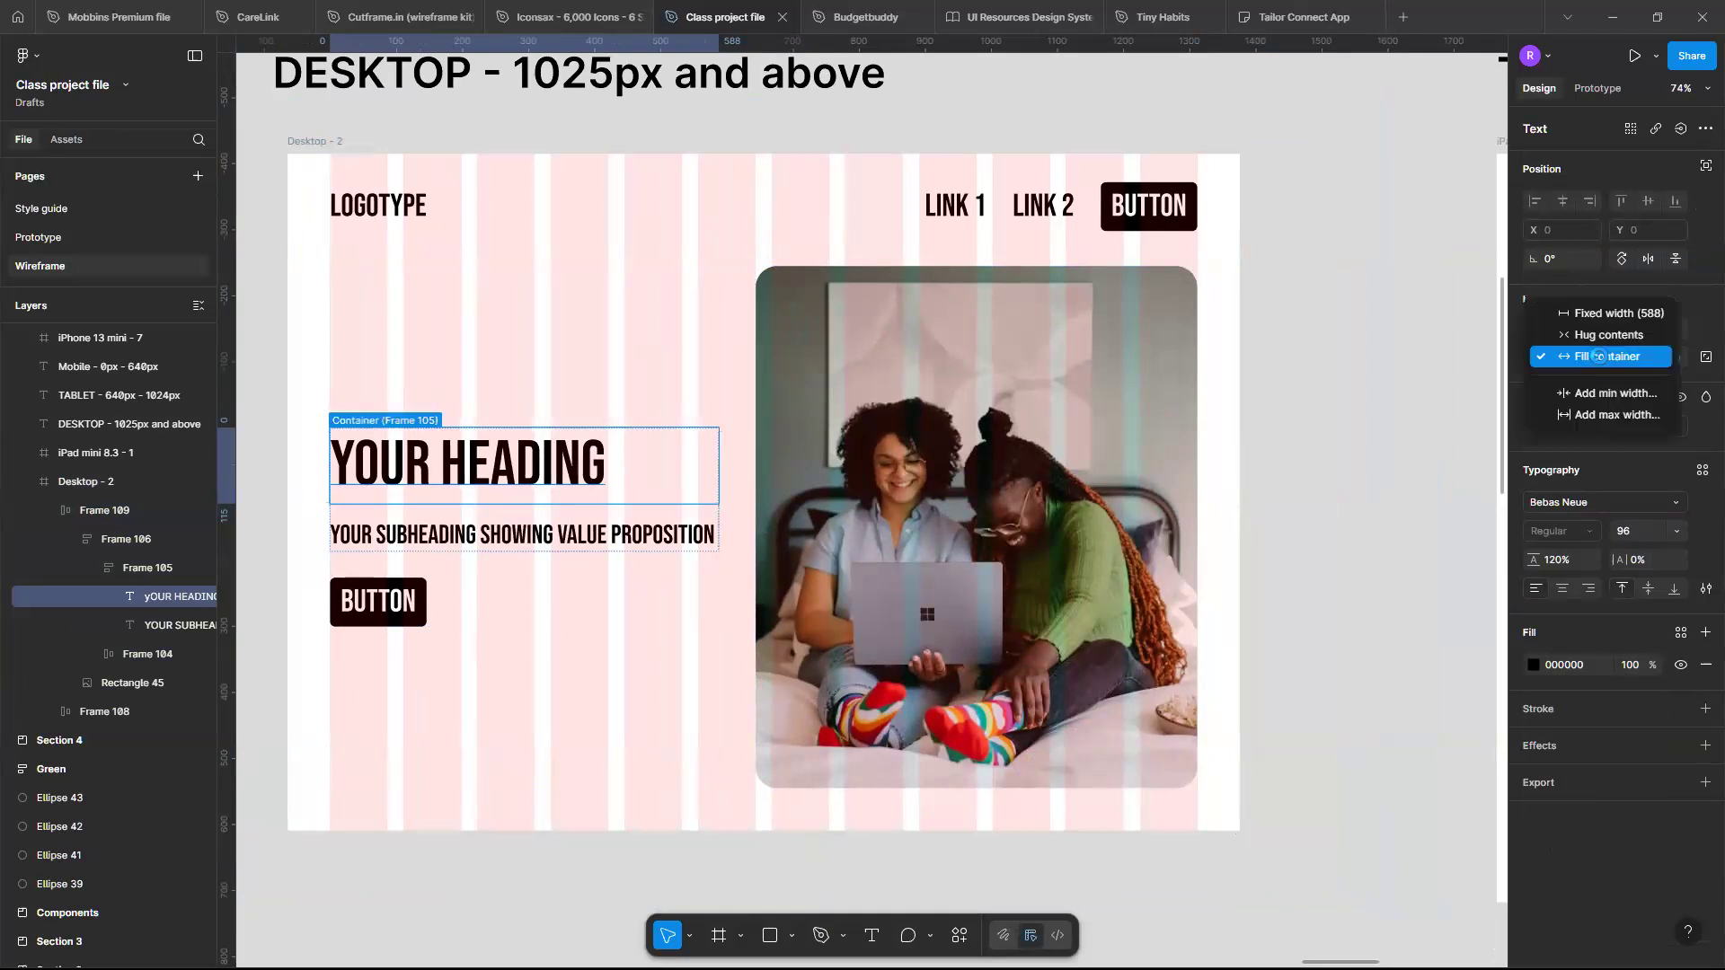
pyautogui.click(1598, 357)
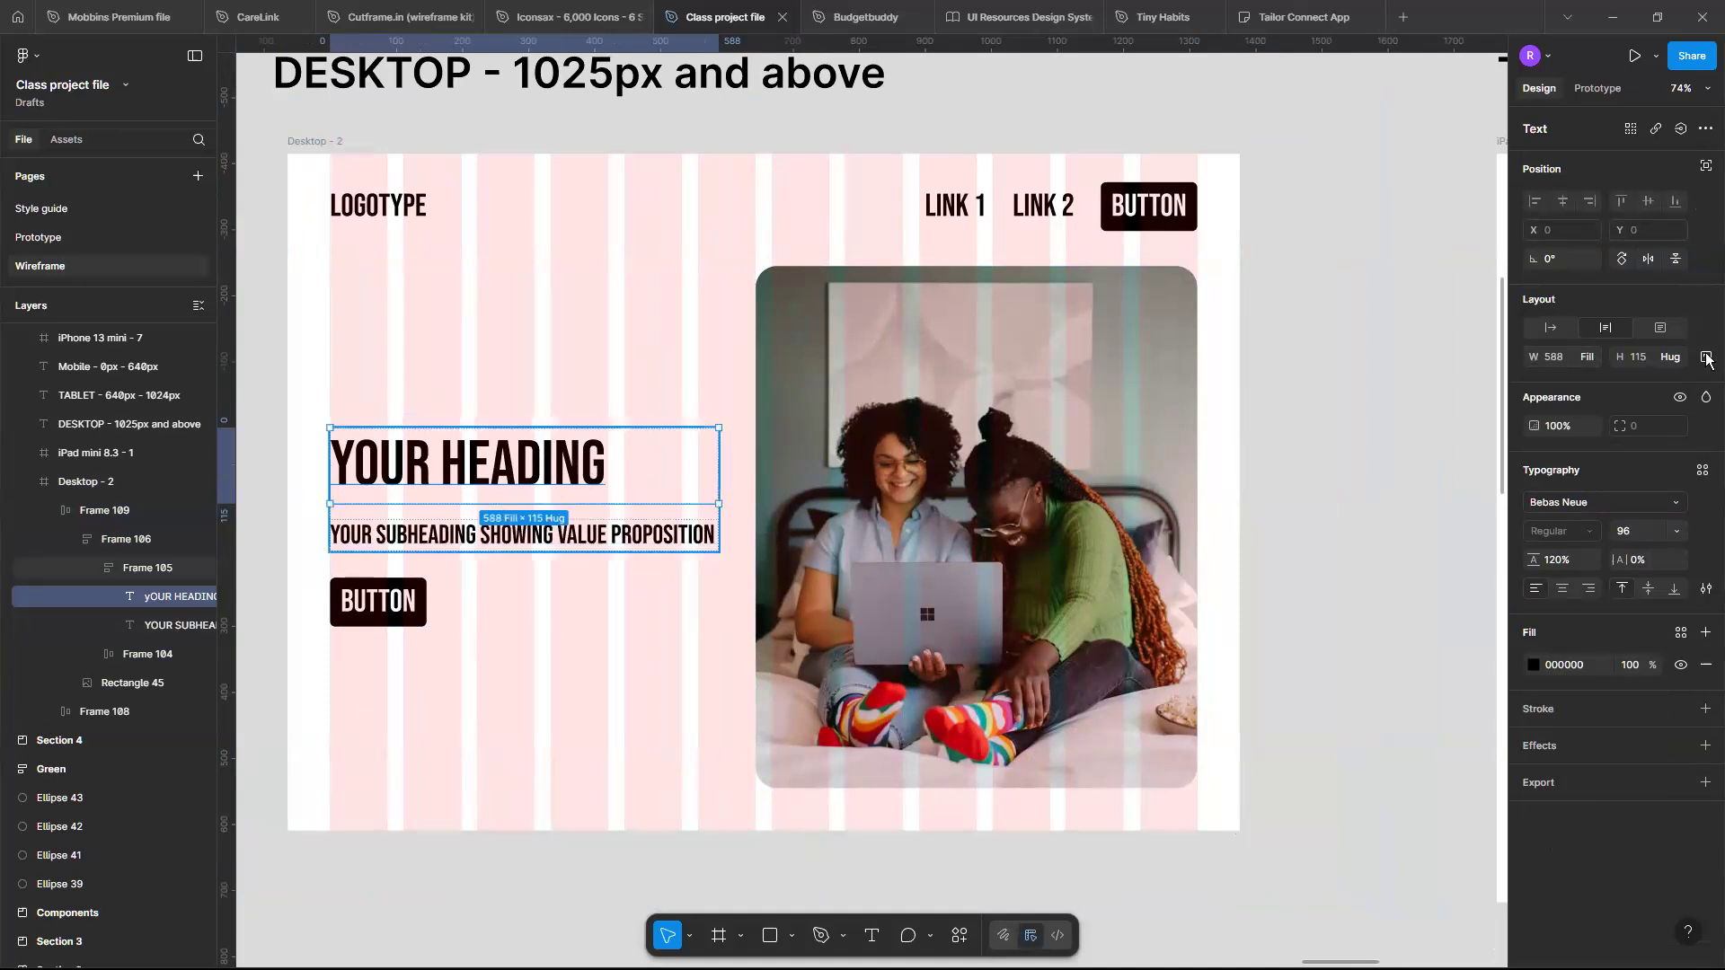
pyautogui.click(1587, 357)
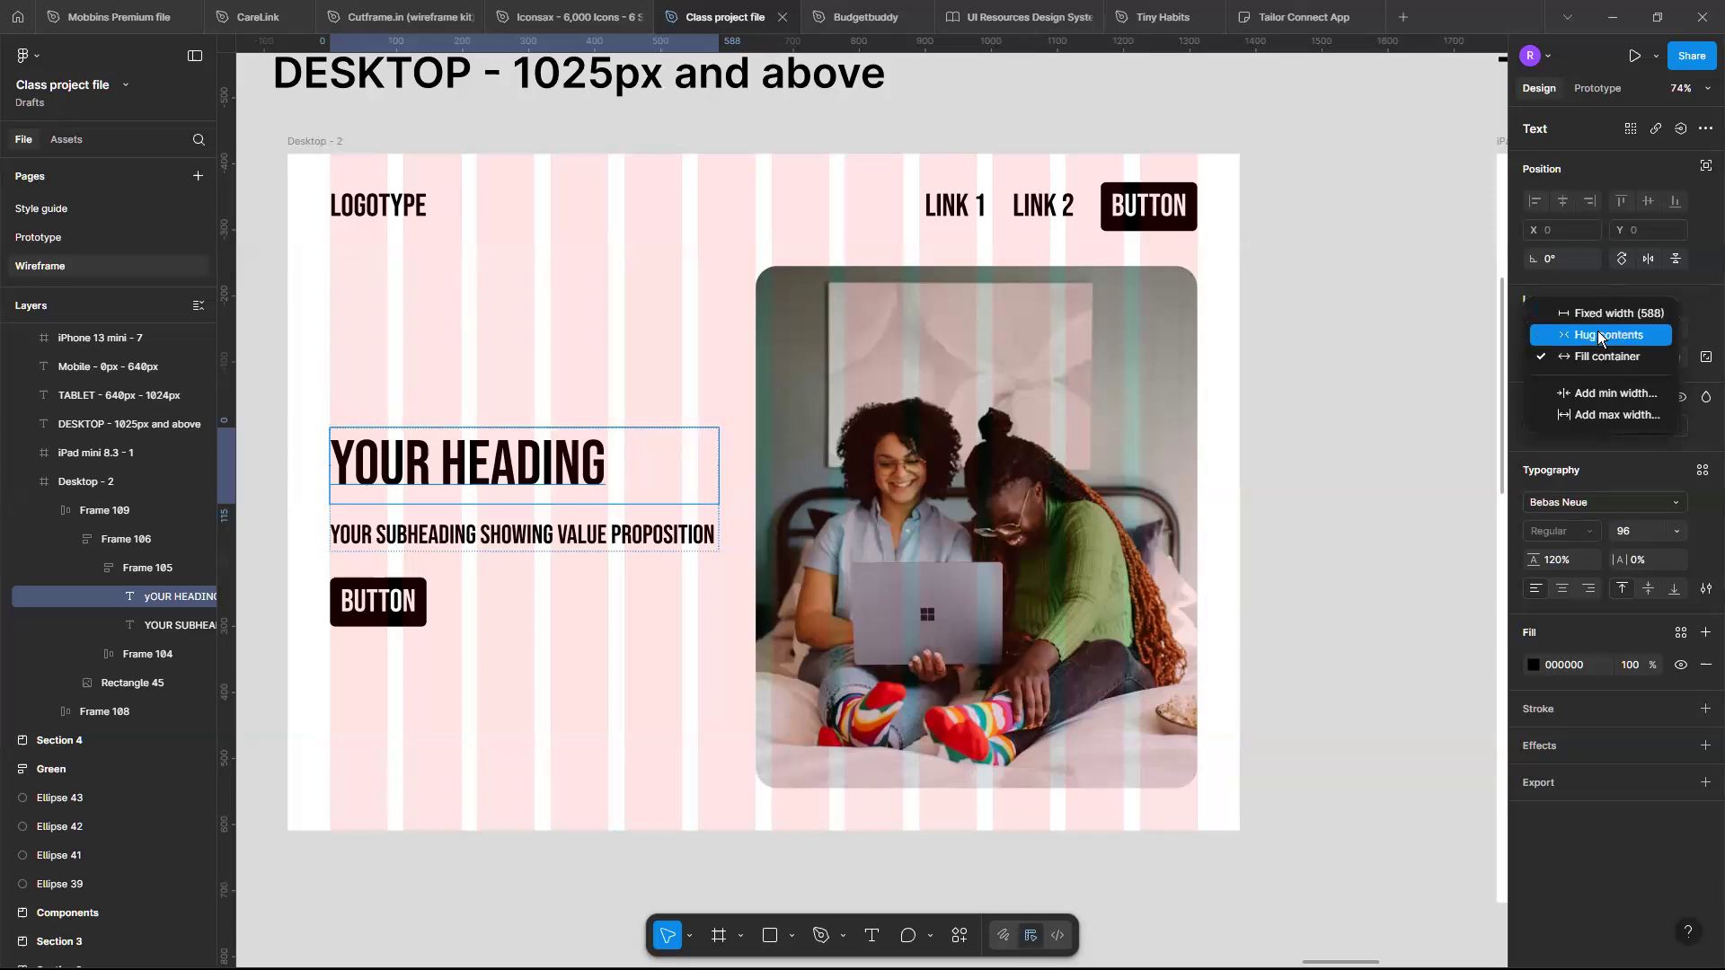
pyautogui.click(1599, 335)
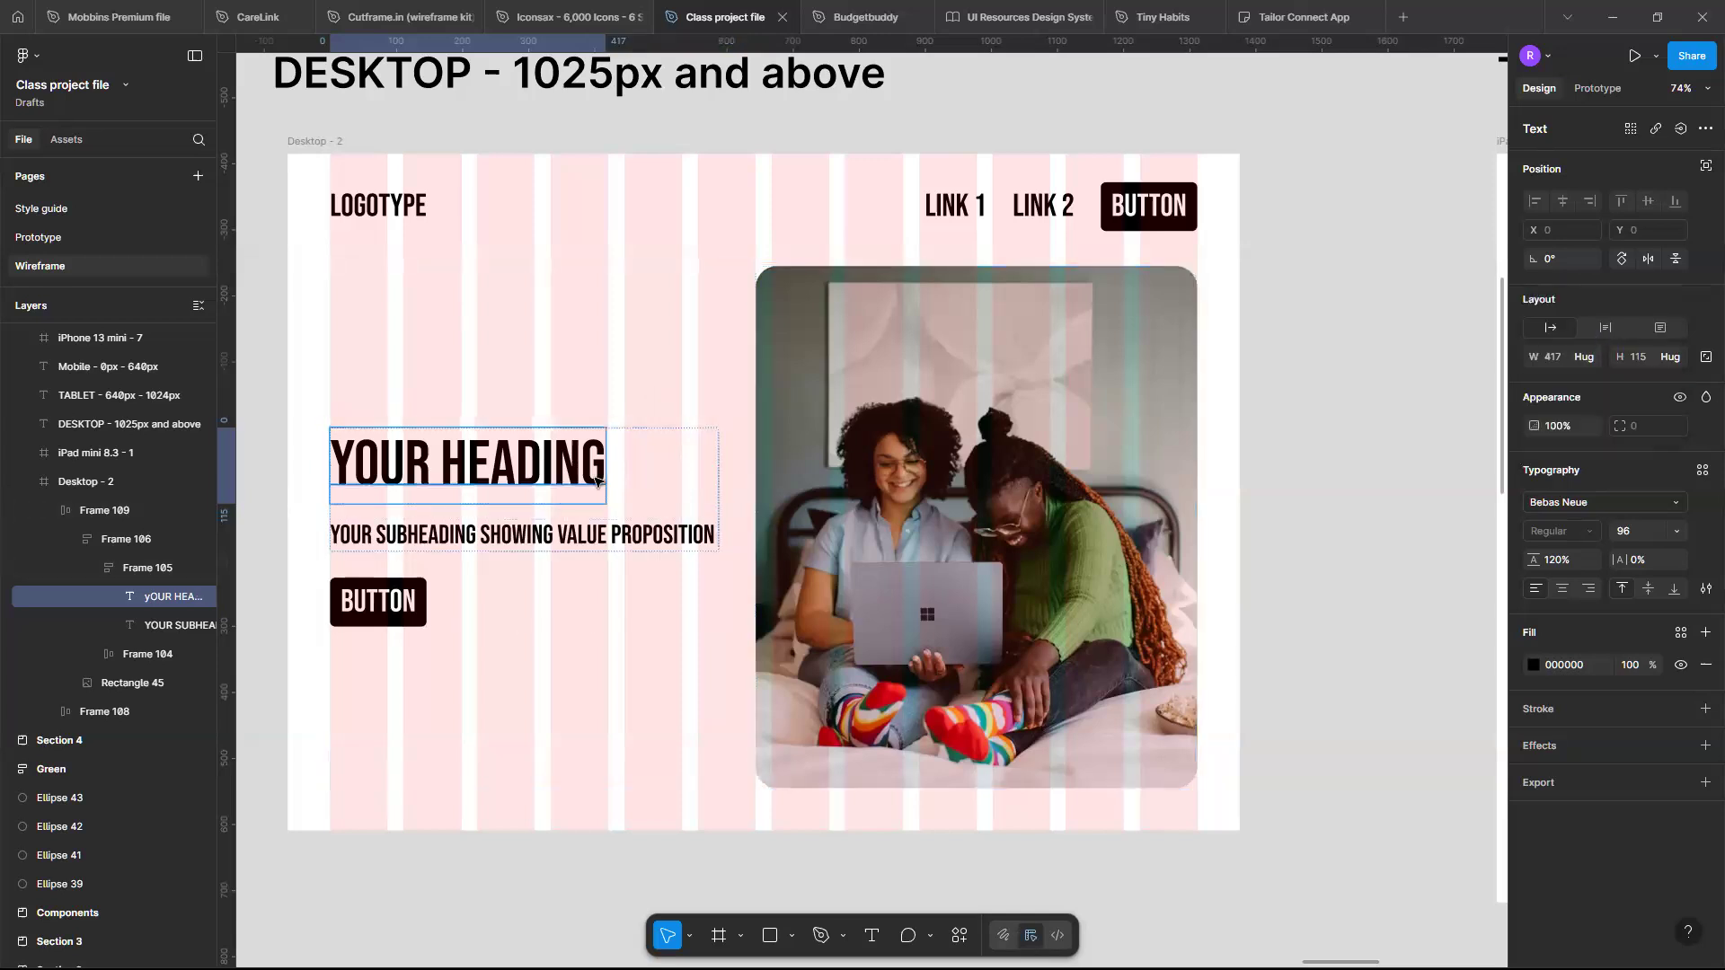
# - Set the hero heading text's width sizing back to Fill container
pyautogui.scroll(5, 597, 481)
pyautogui.hscroll(-5, 598, 480)
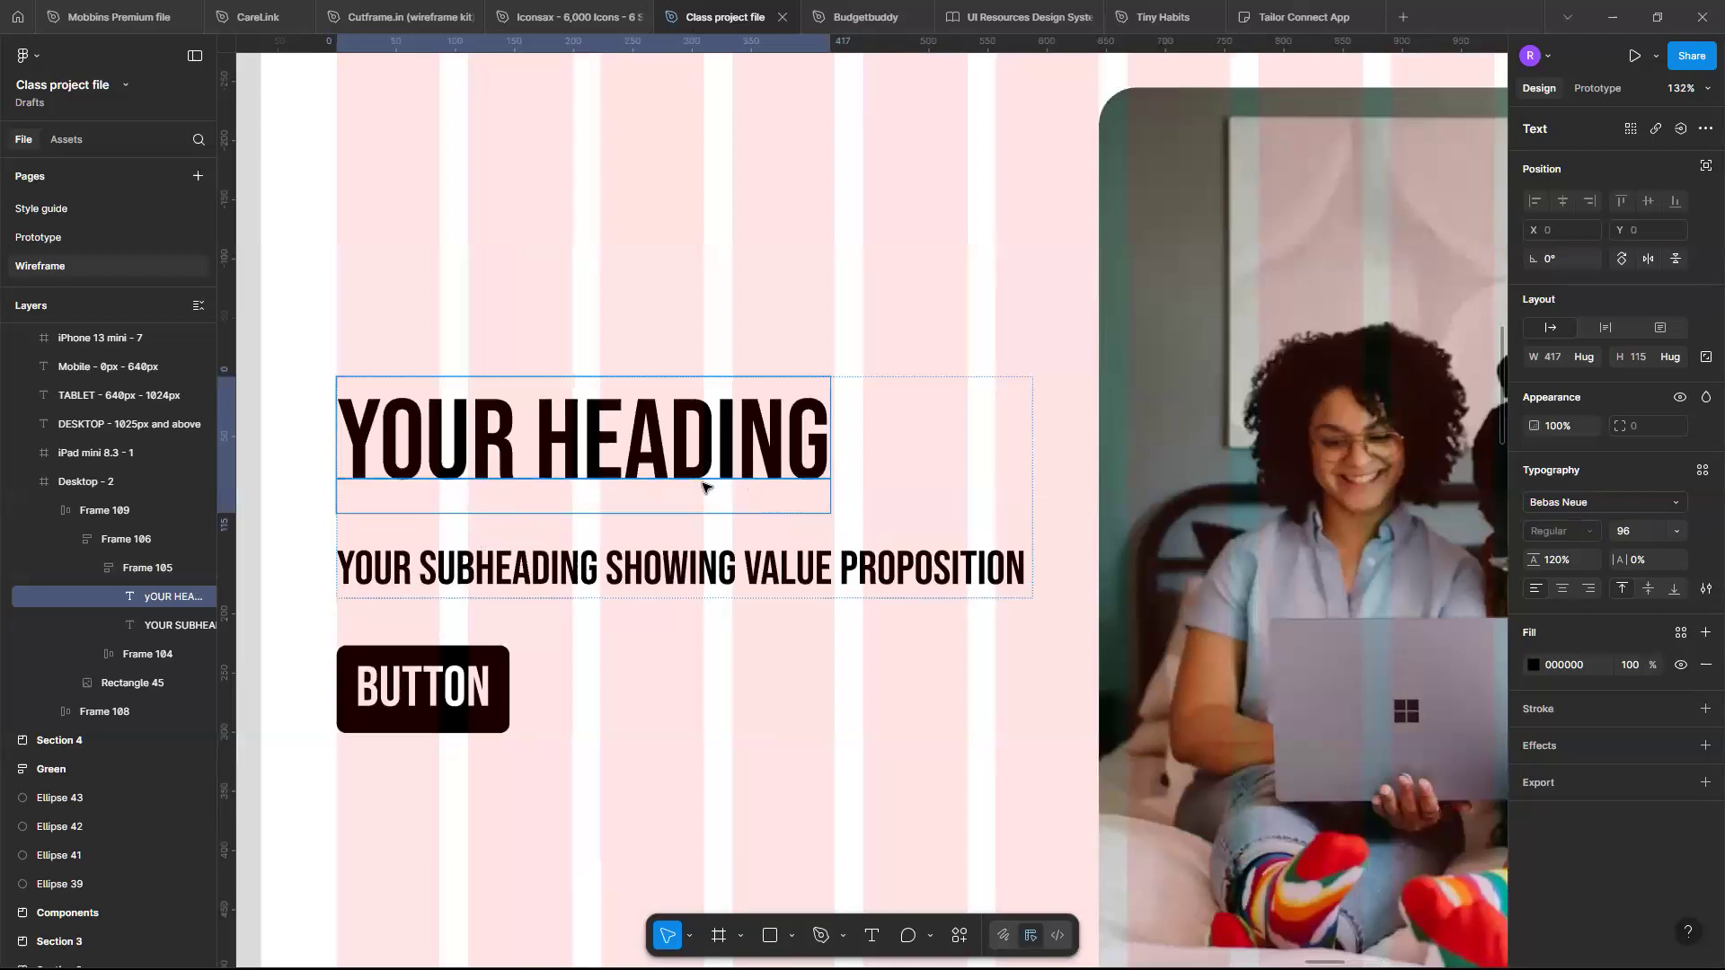
pyautogui.click(925, 387)
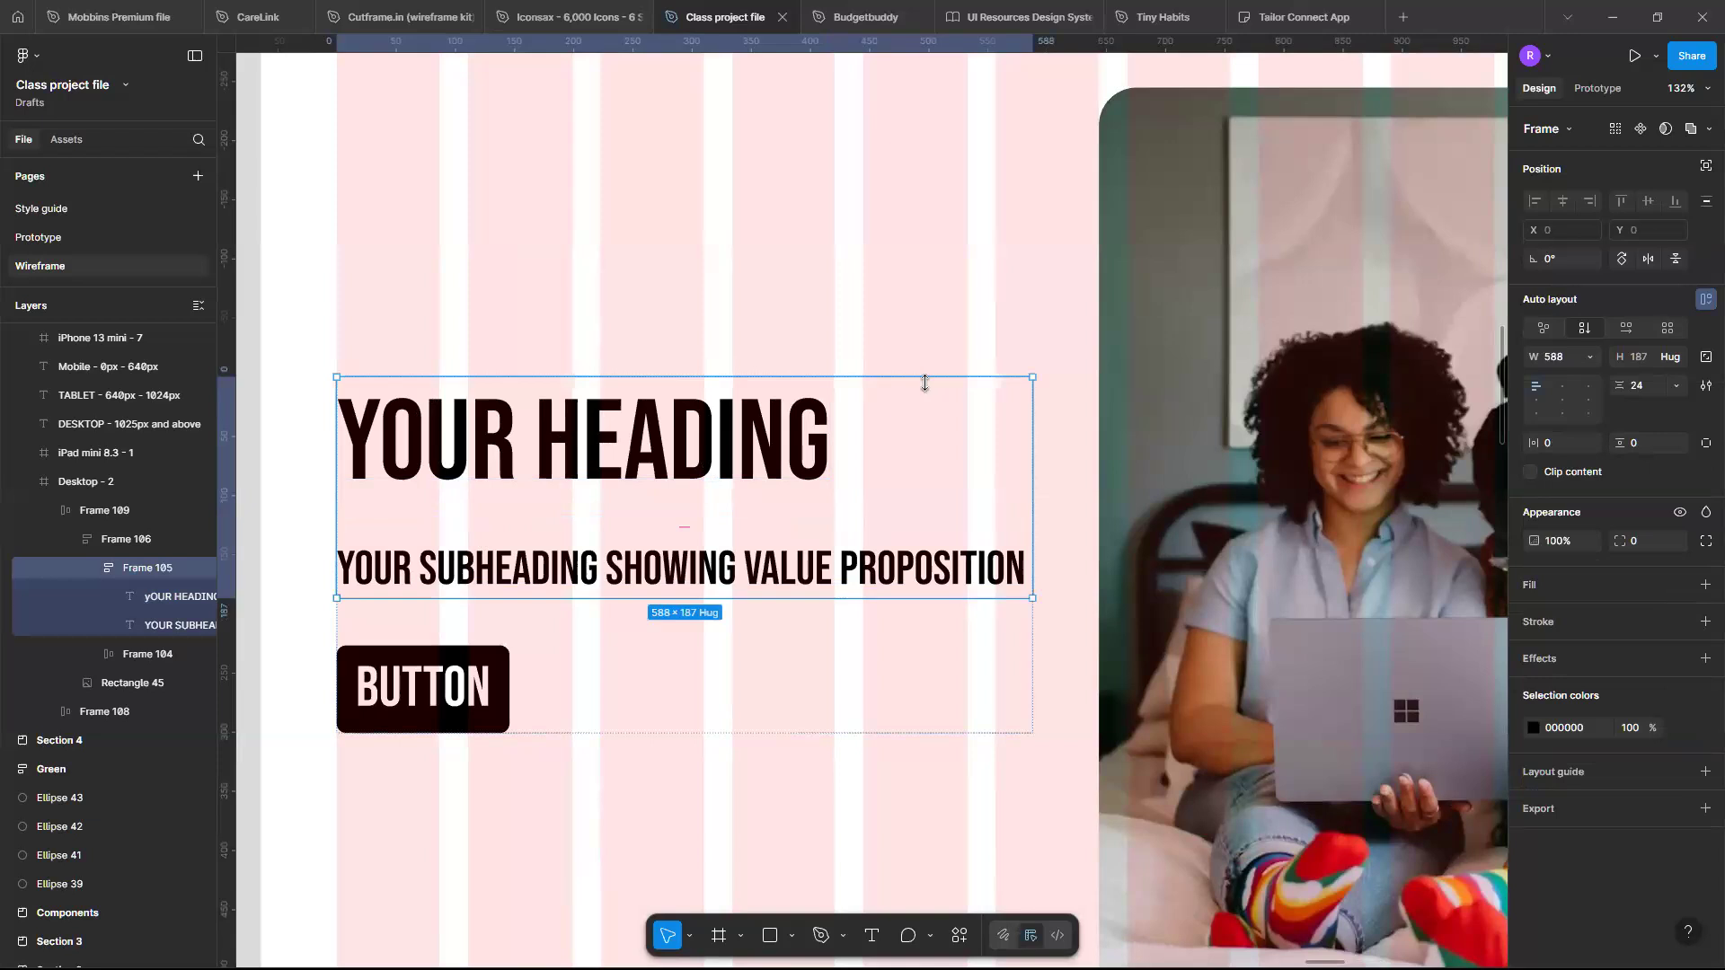
pyautogui.click(709, 442)
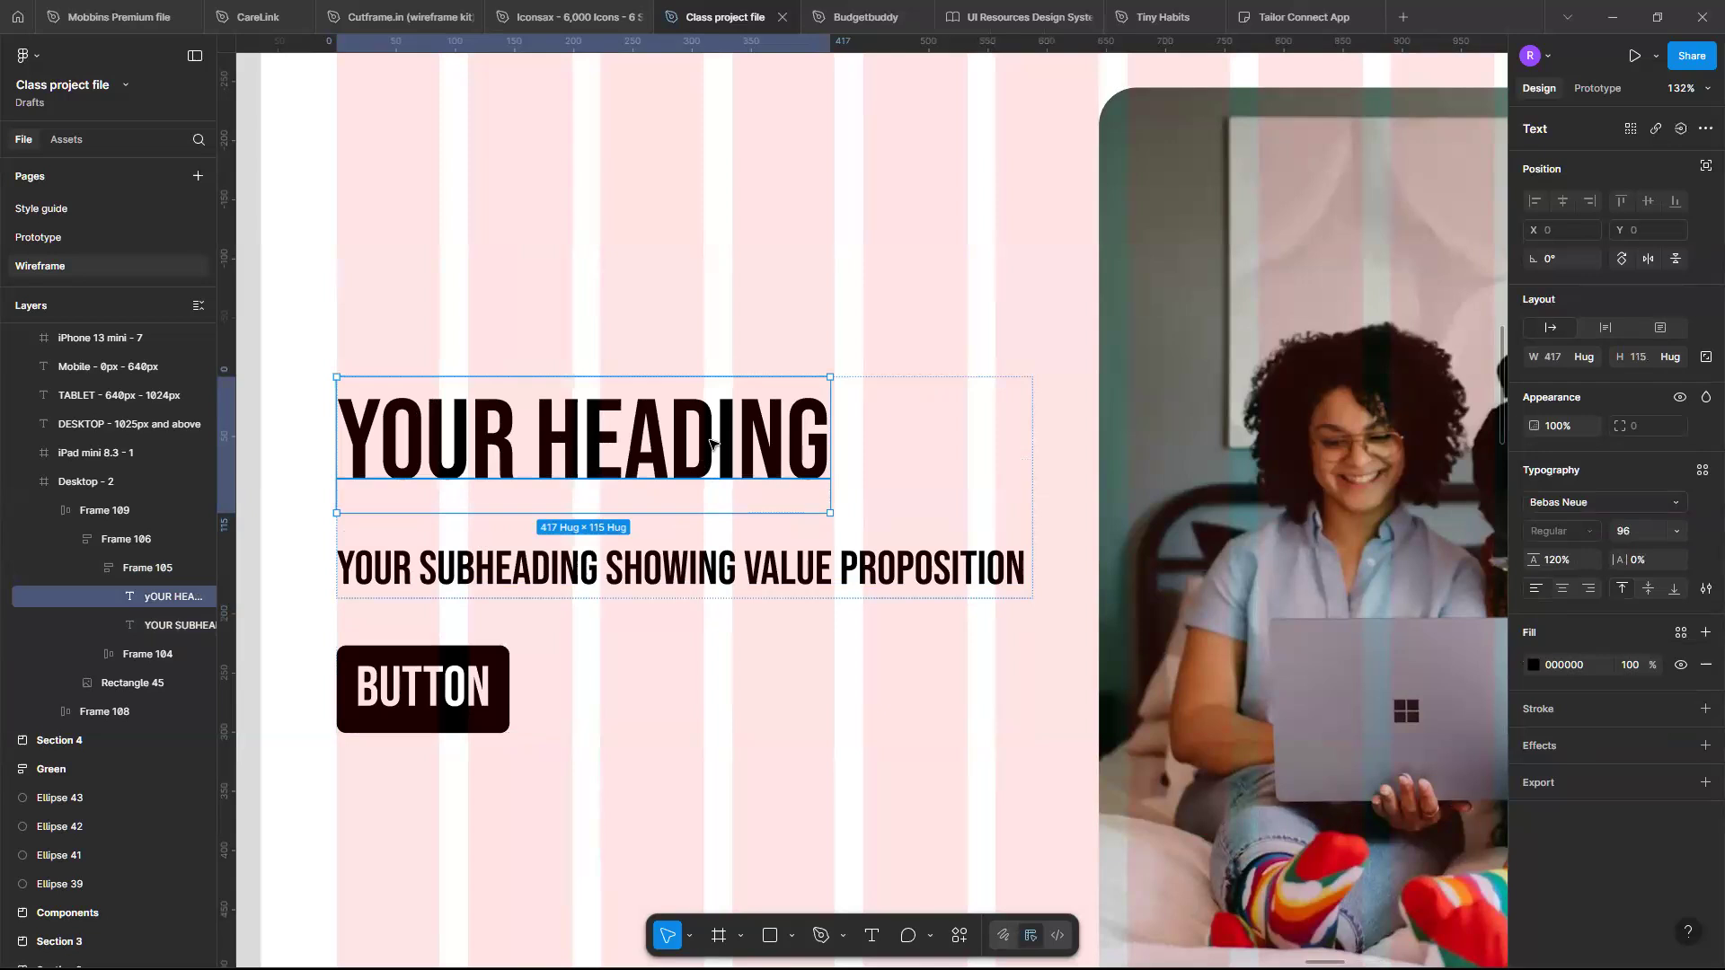
pyautogui.click(1587, 363)
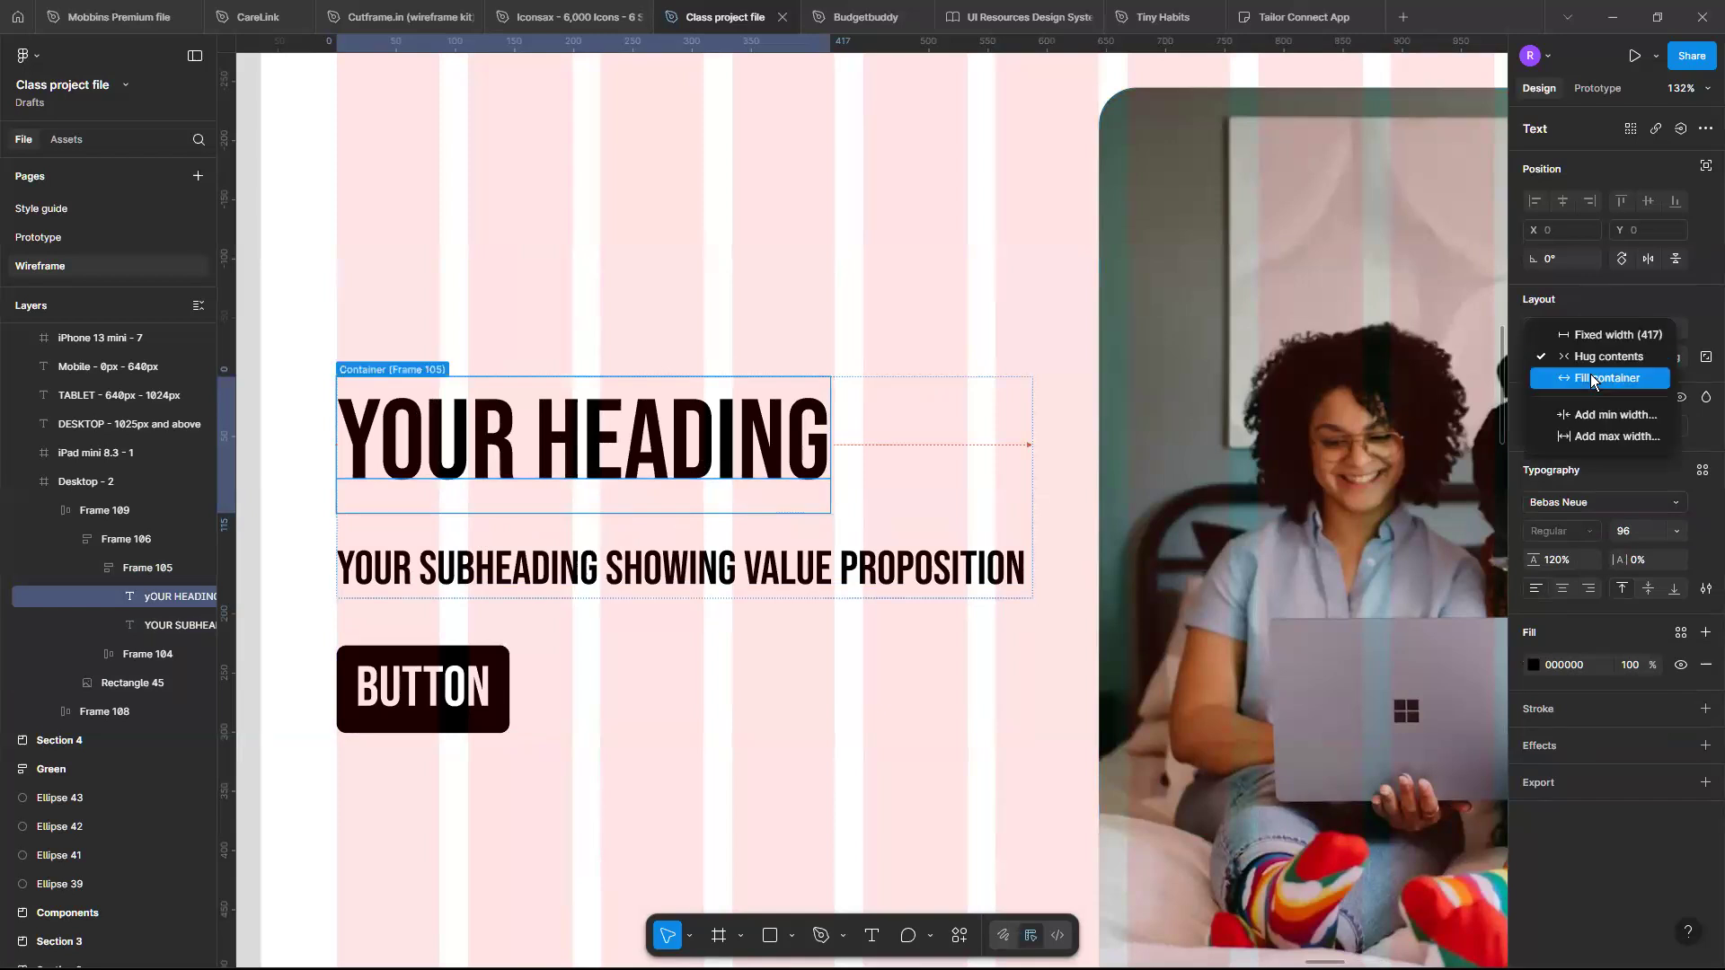
pyautogui.click(1591, 378)
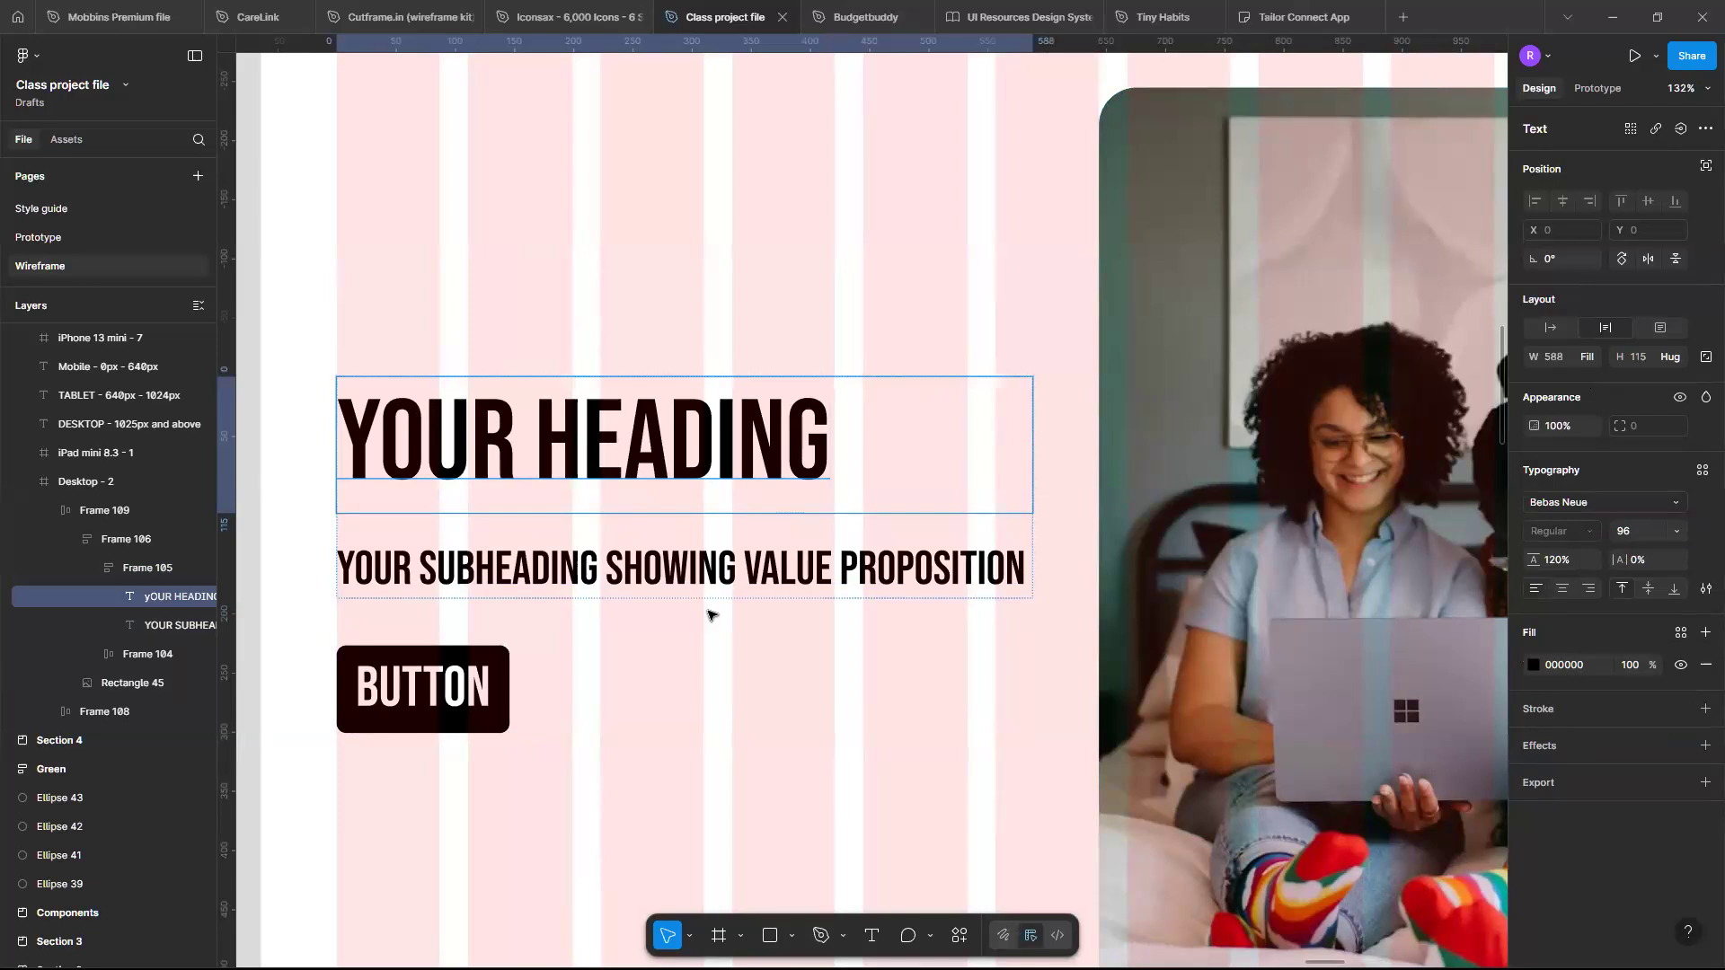
# - Try Fill container and fixed width sizing on the hero button, then undo both changes
pyautogui.click(729, 569)
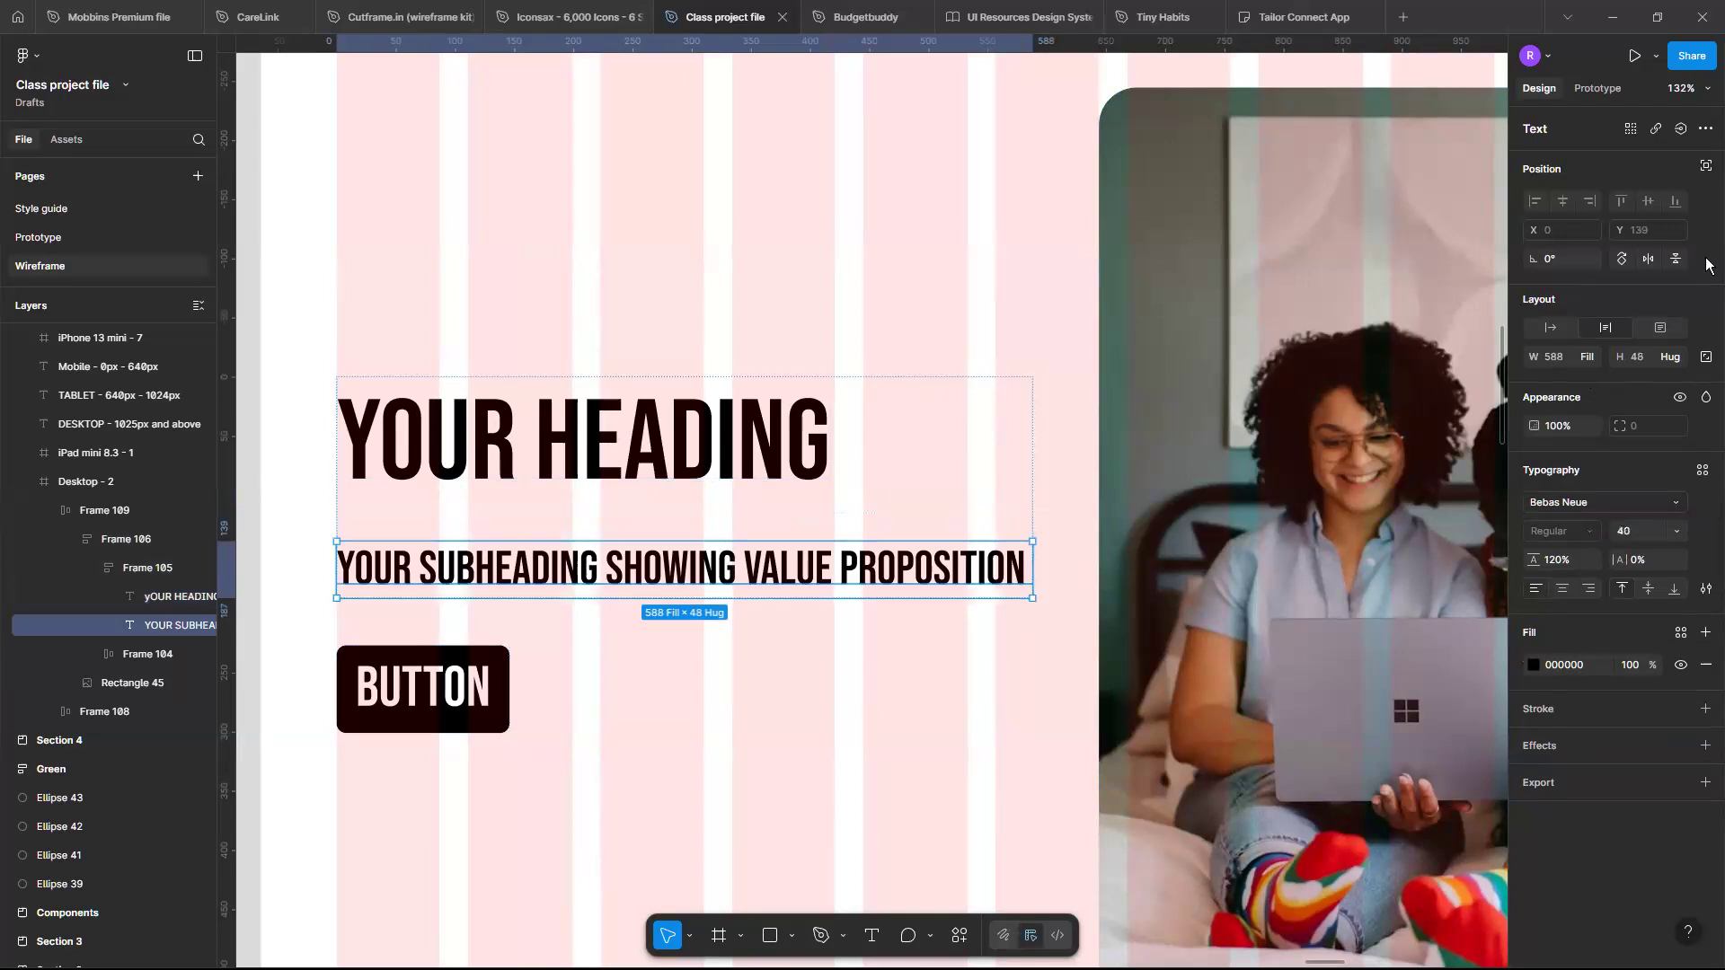
pyautogui.hotkey('shift', 'Return')
pyautogui.press('Tab')
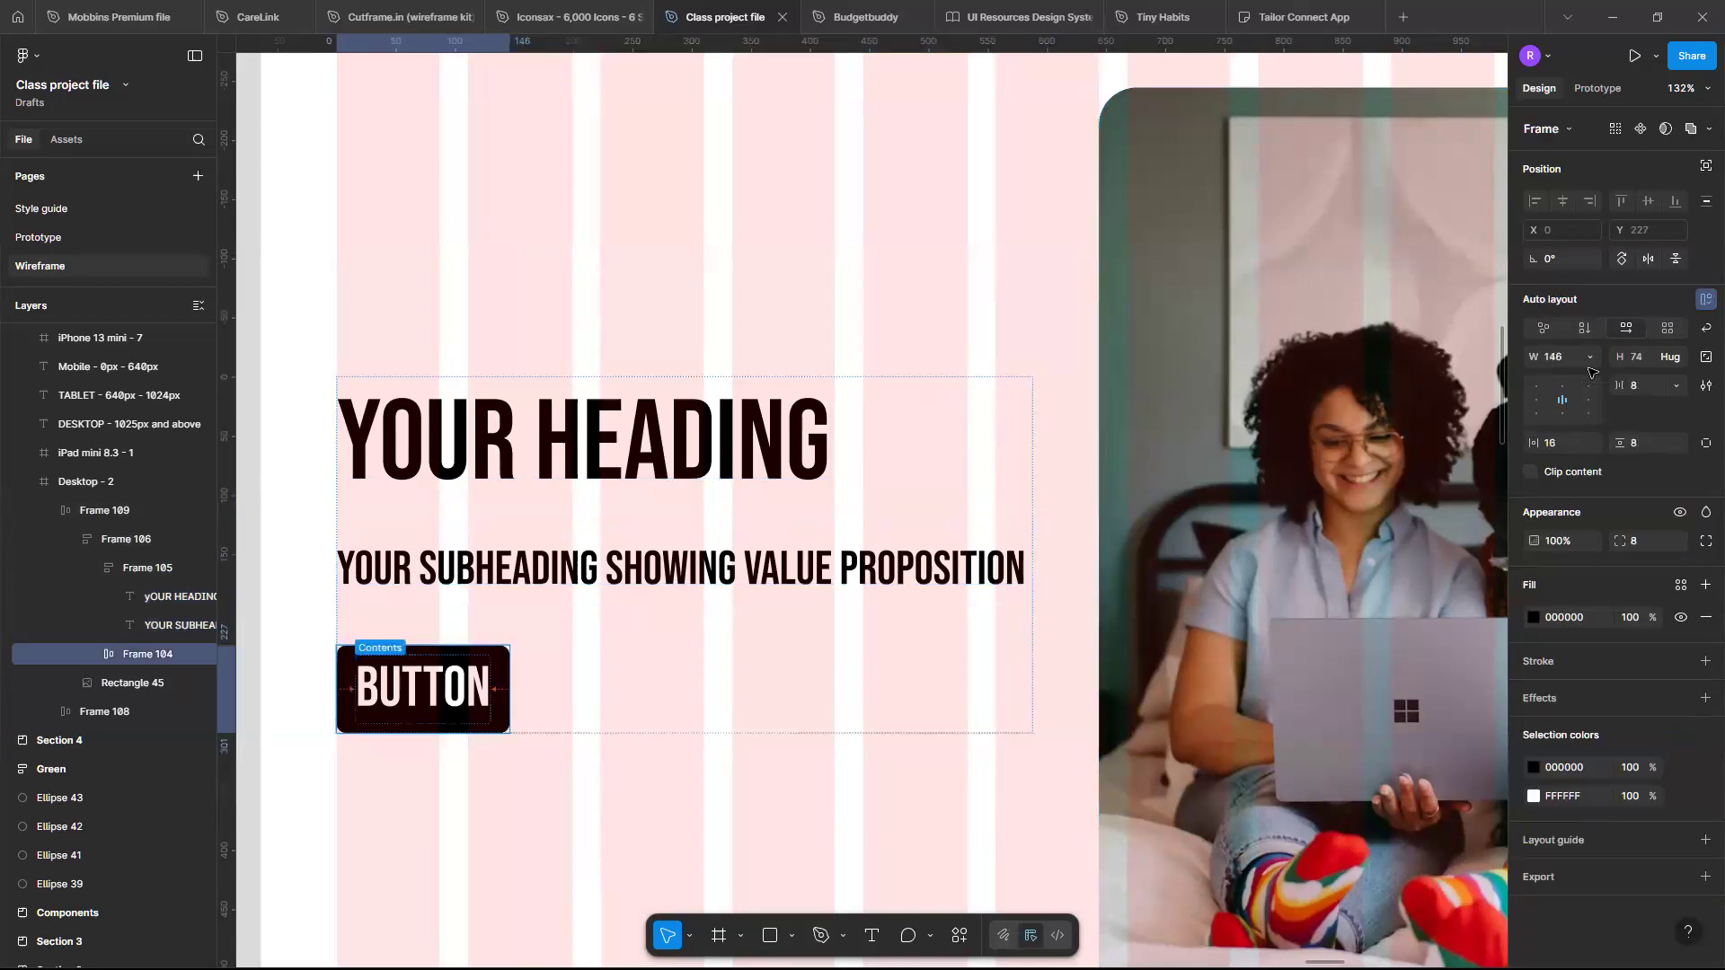
pyautogui.click(1589, 359)
pyautogui.press('Down')
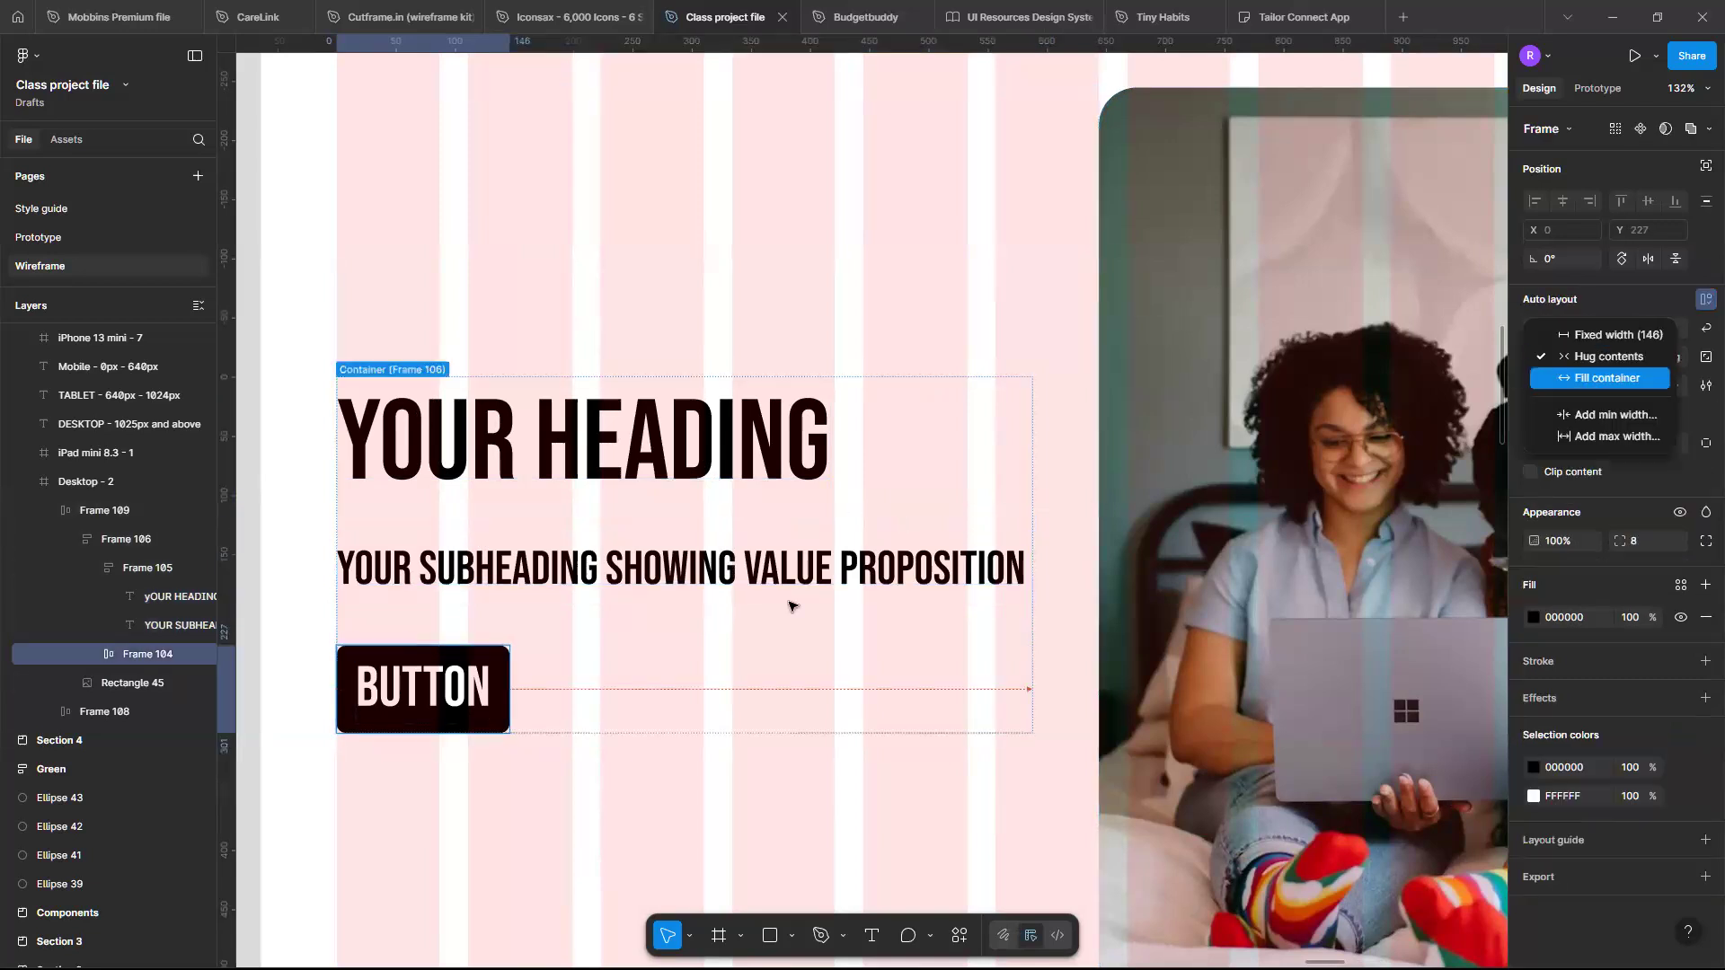
pyautogui.press('Return')
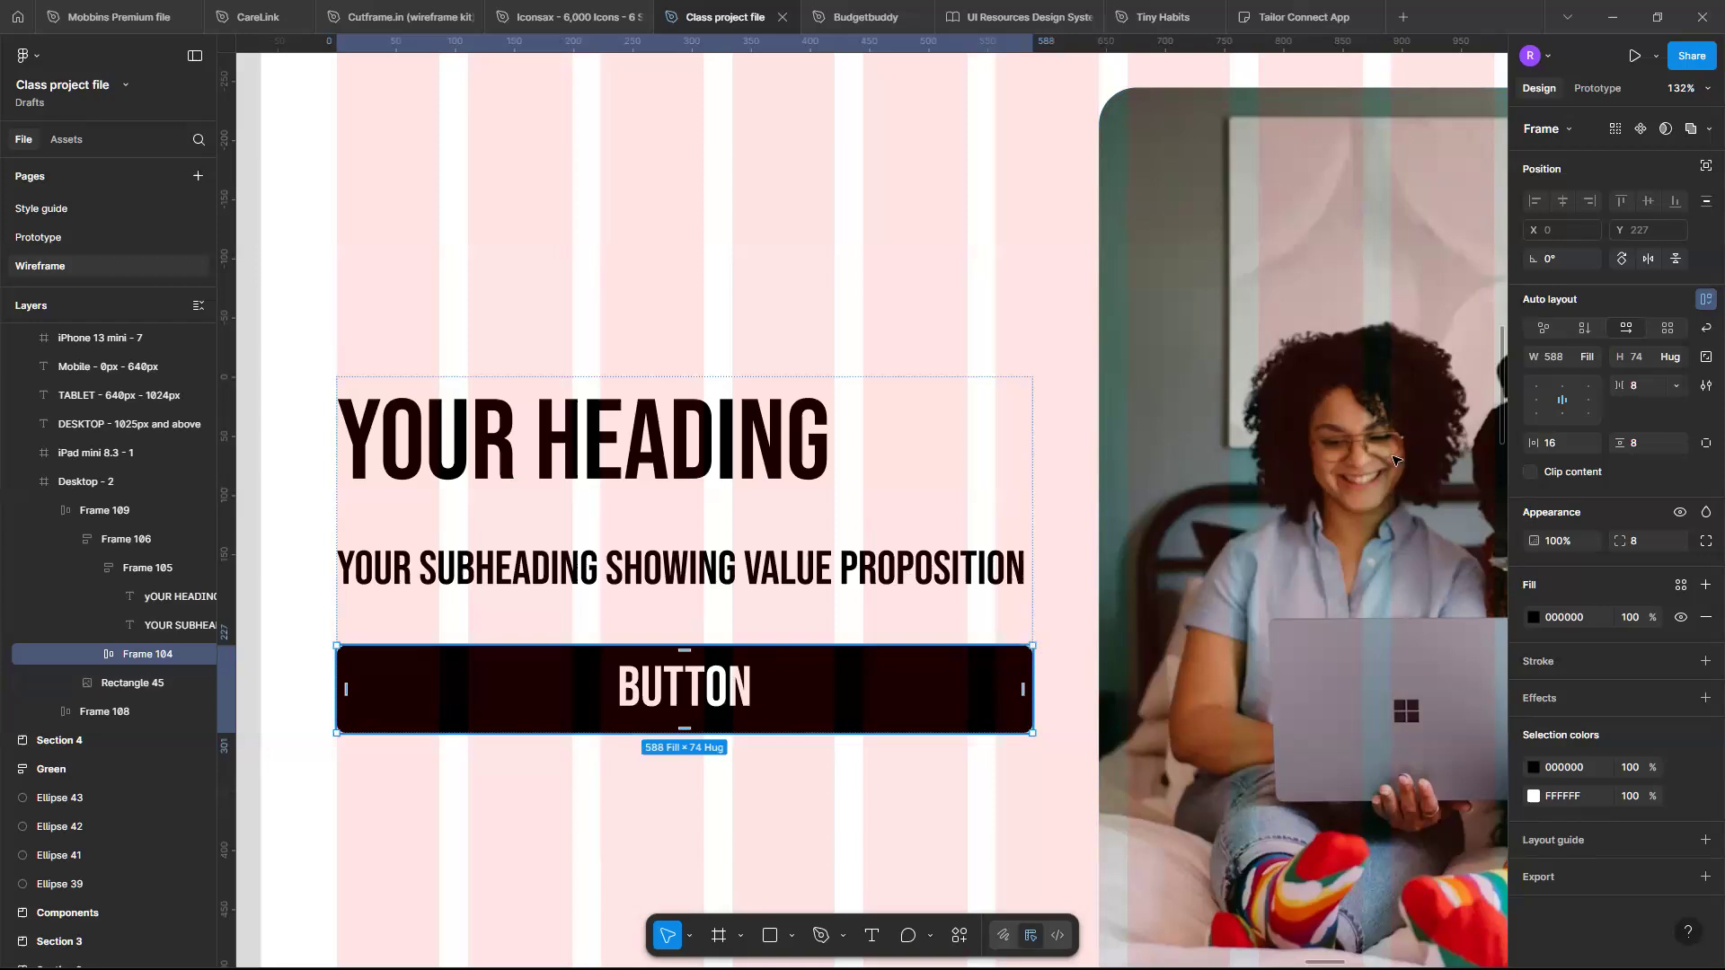
pyautogui.click(1588, 354)
pyautogui.click(1601, 311)
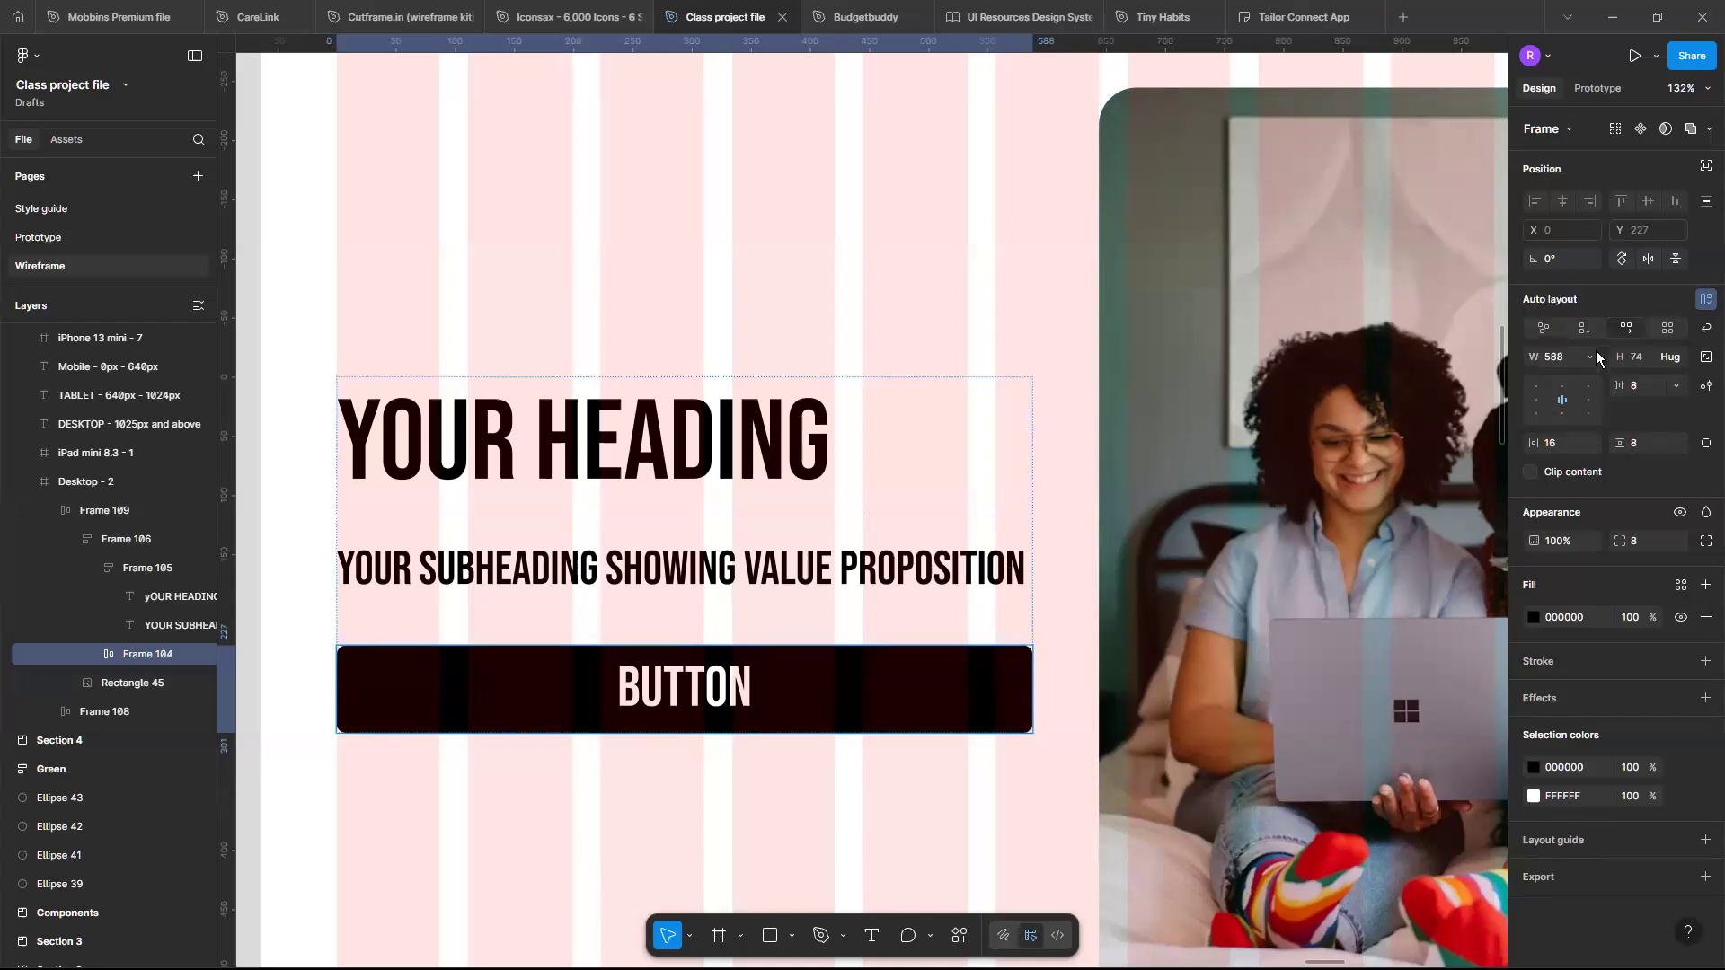
pyautogui.hotkey('ctrl', 'z')
pyautogui.hotkey('ctrl', 'z')
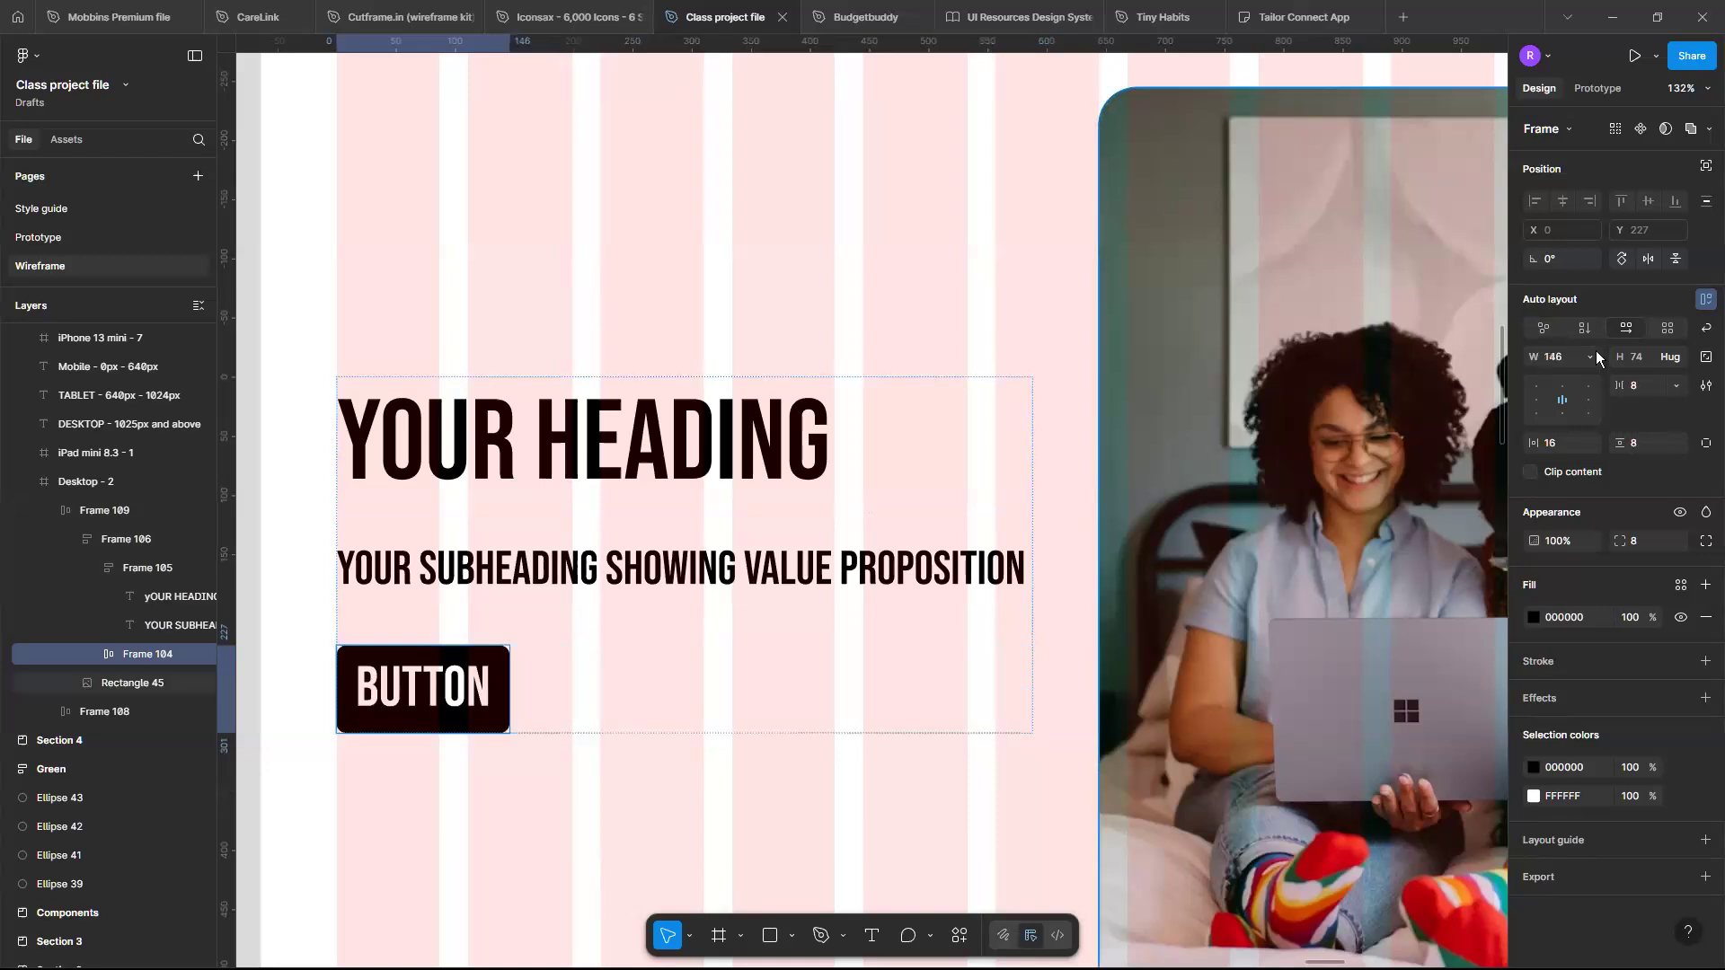
# - Set the hero text column frame's width sizing to Fill container
pyautogui.click(953, 676)
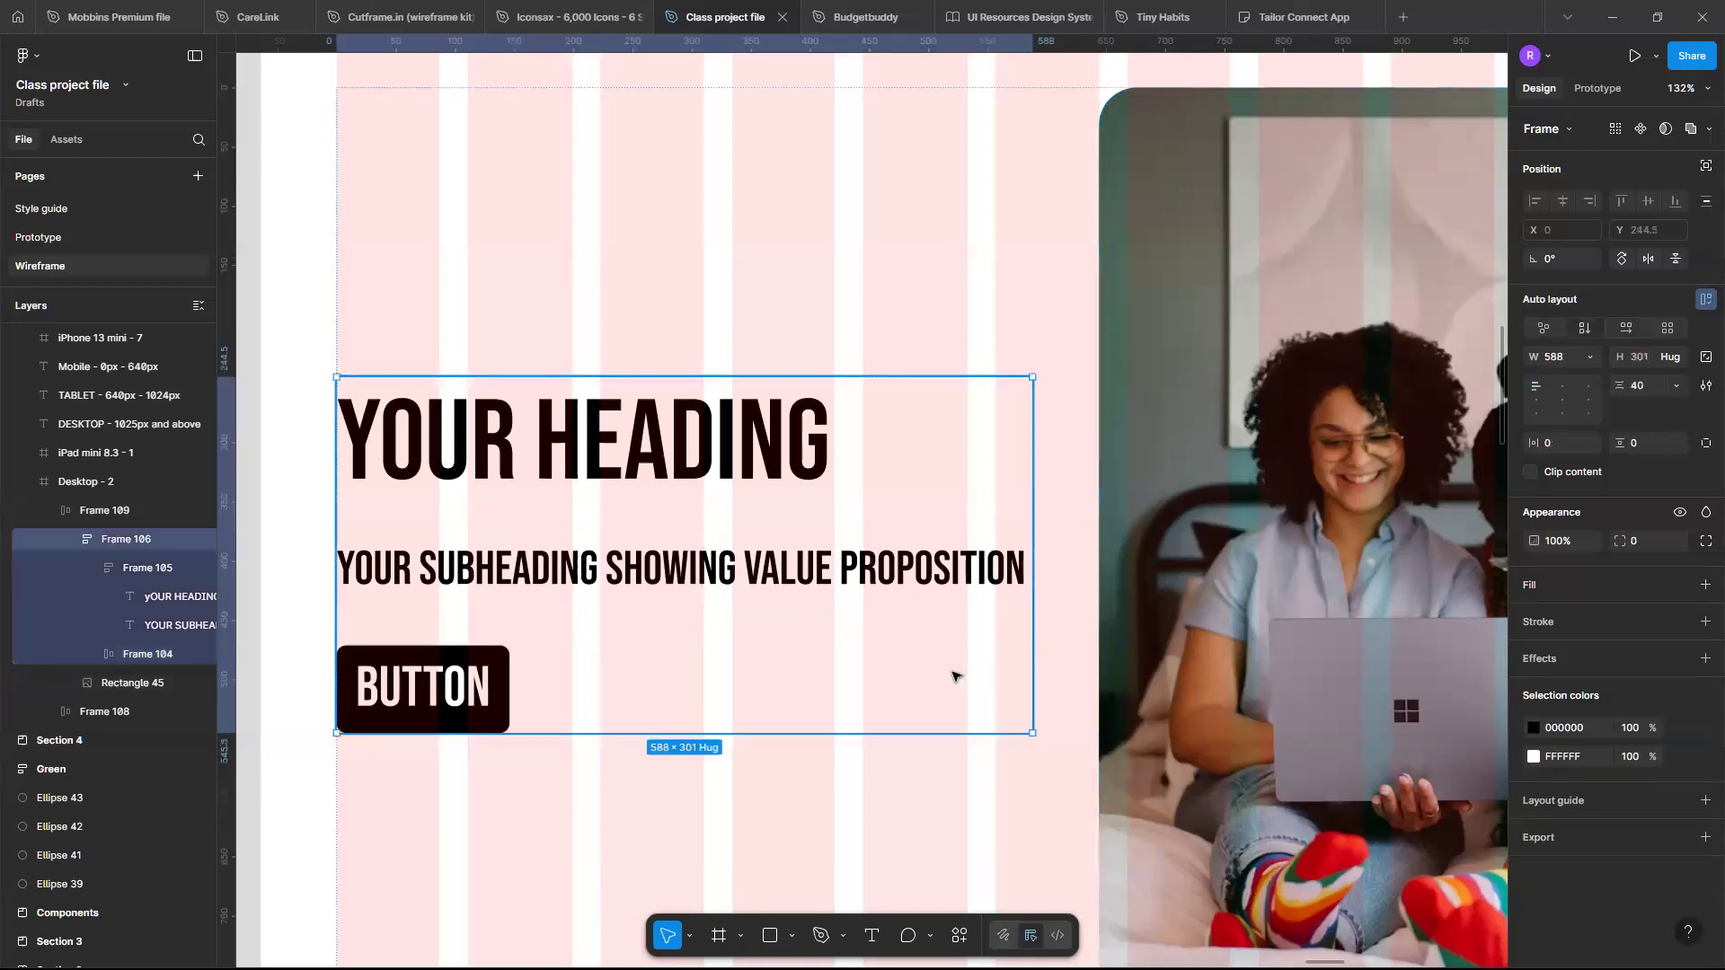
pyautogui.scroll(-5, 953, 676)
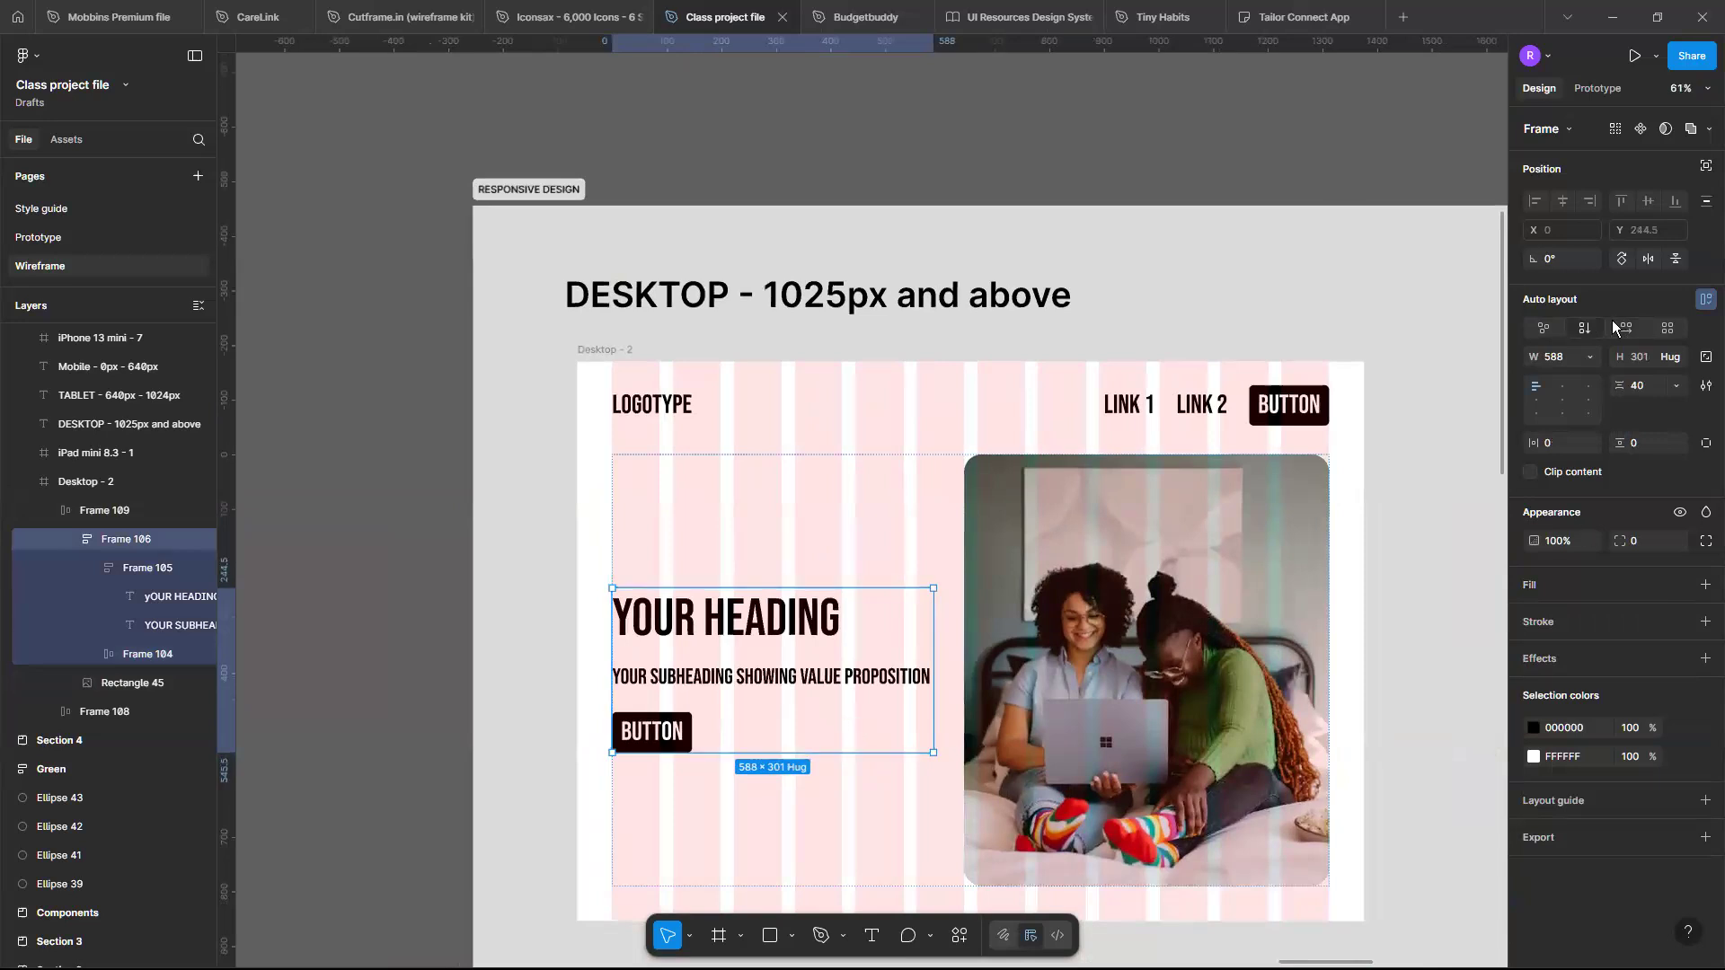
pyautogui.click(1587, 357)
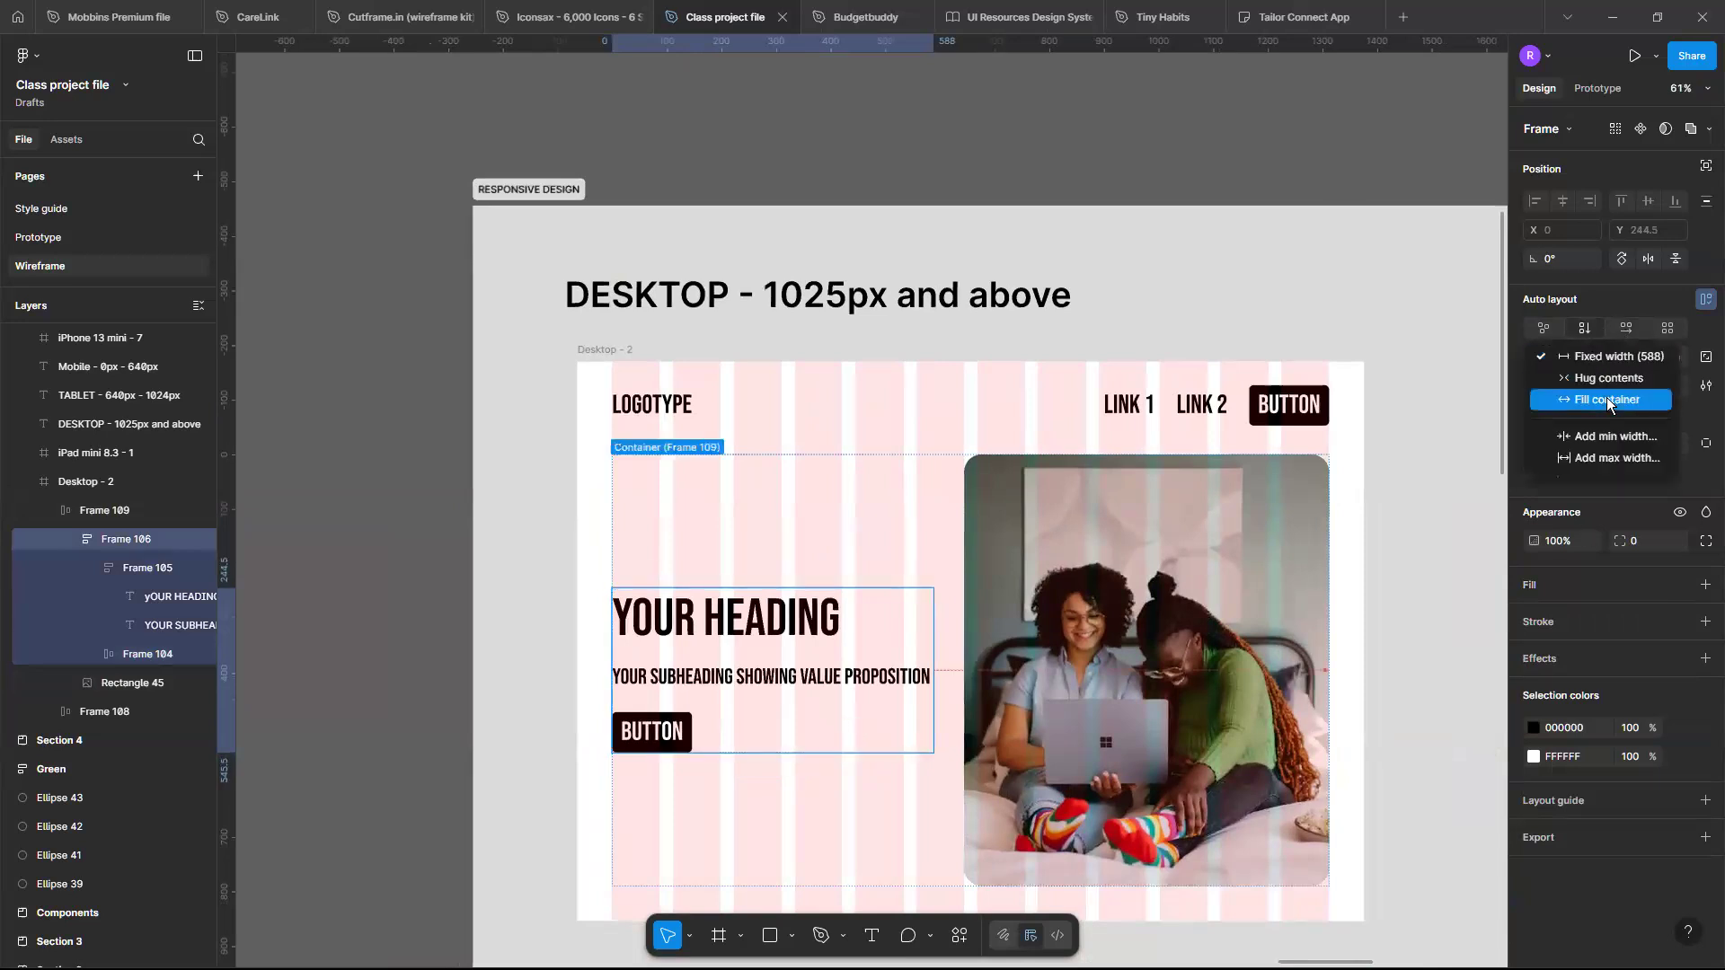
pyautogui.click(1606, 399)
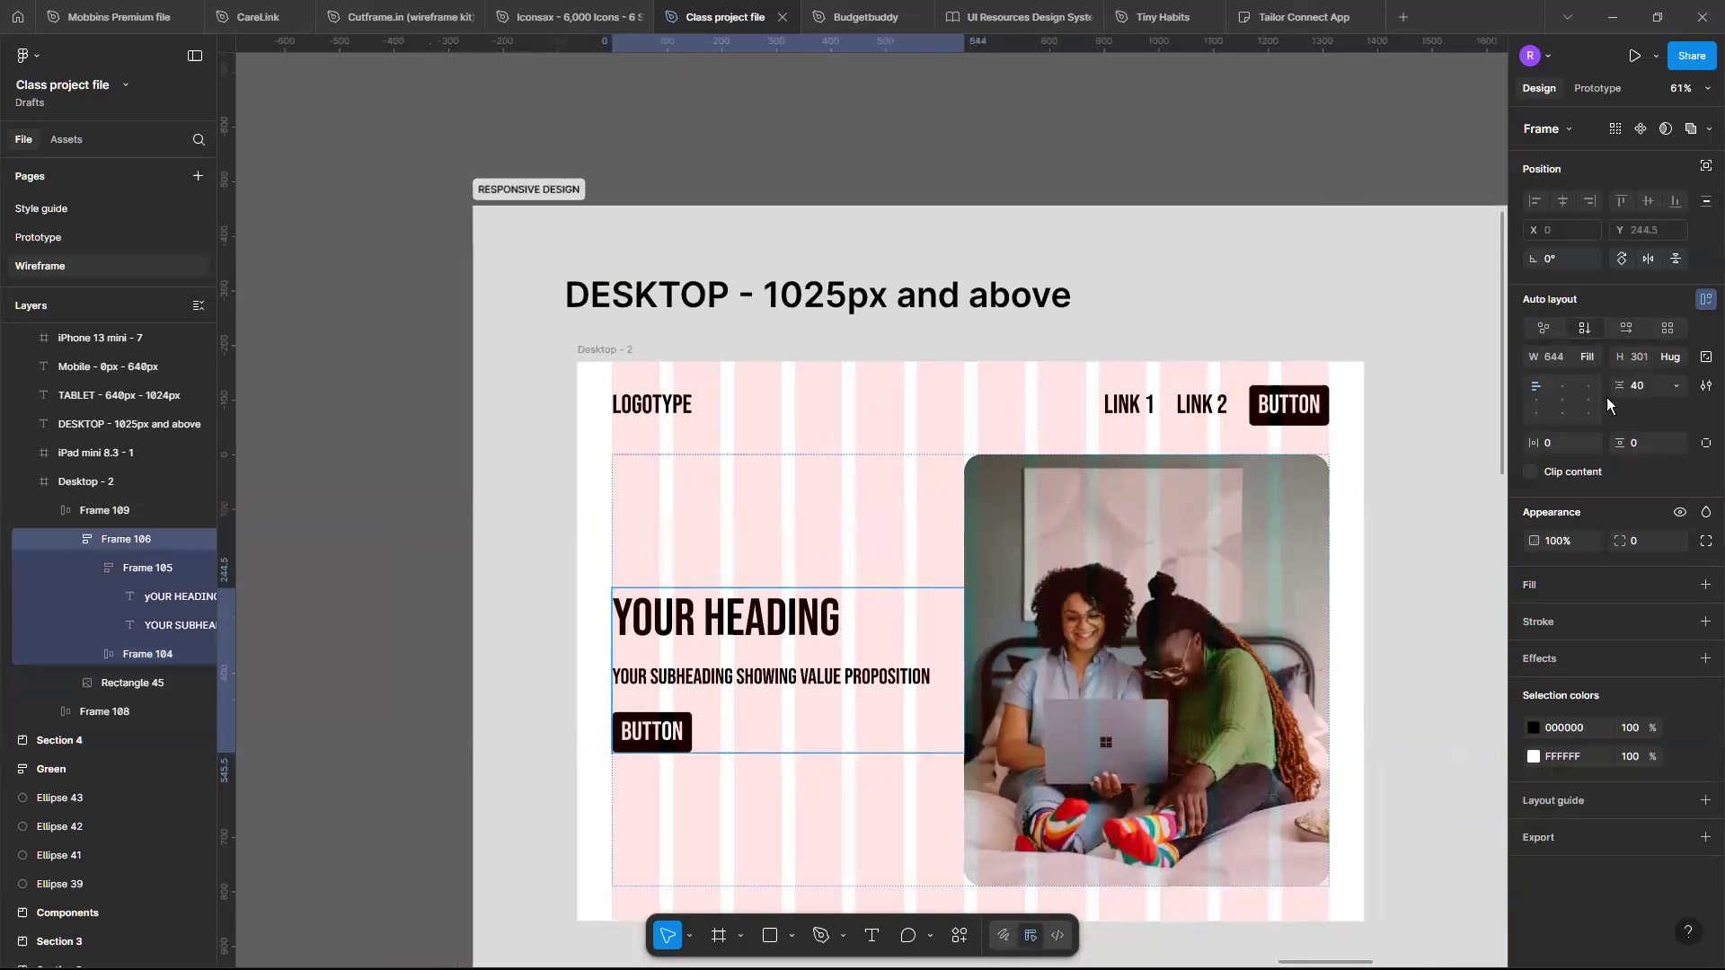
# - Set the hero image's width sizing to Fill container
pyautogui.click(1114, 523)
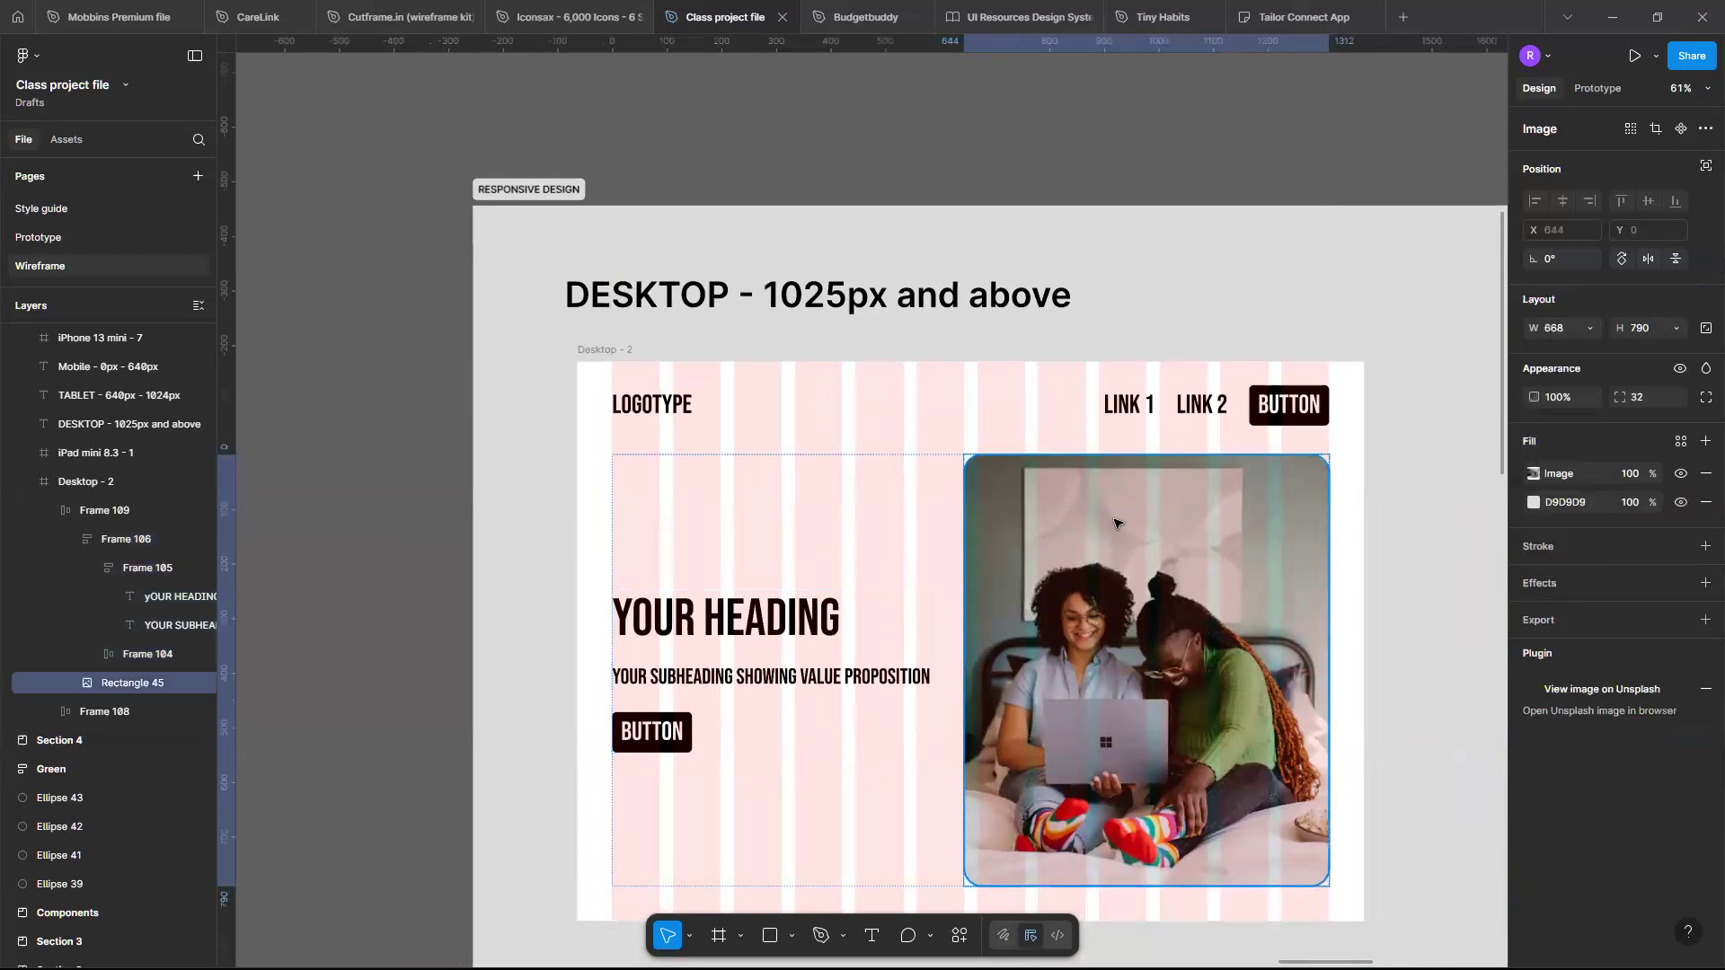
pyautogui.click(1591, 332)
pyautogui.click(1593, 350)
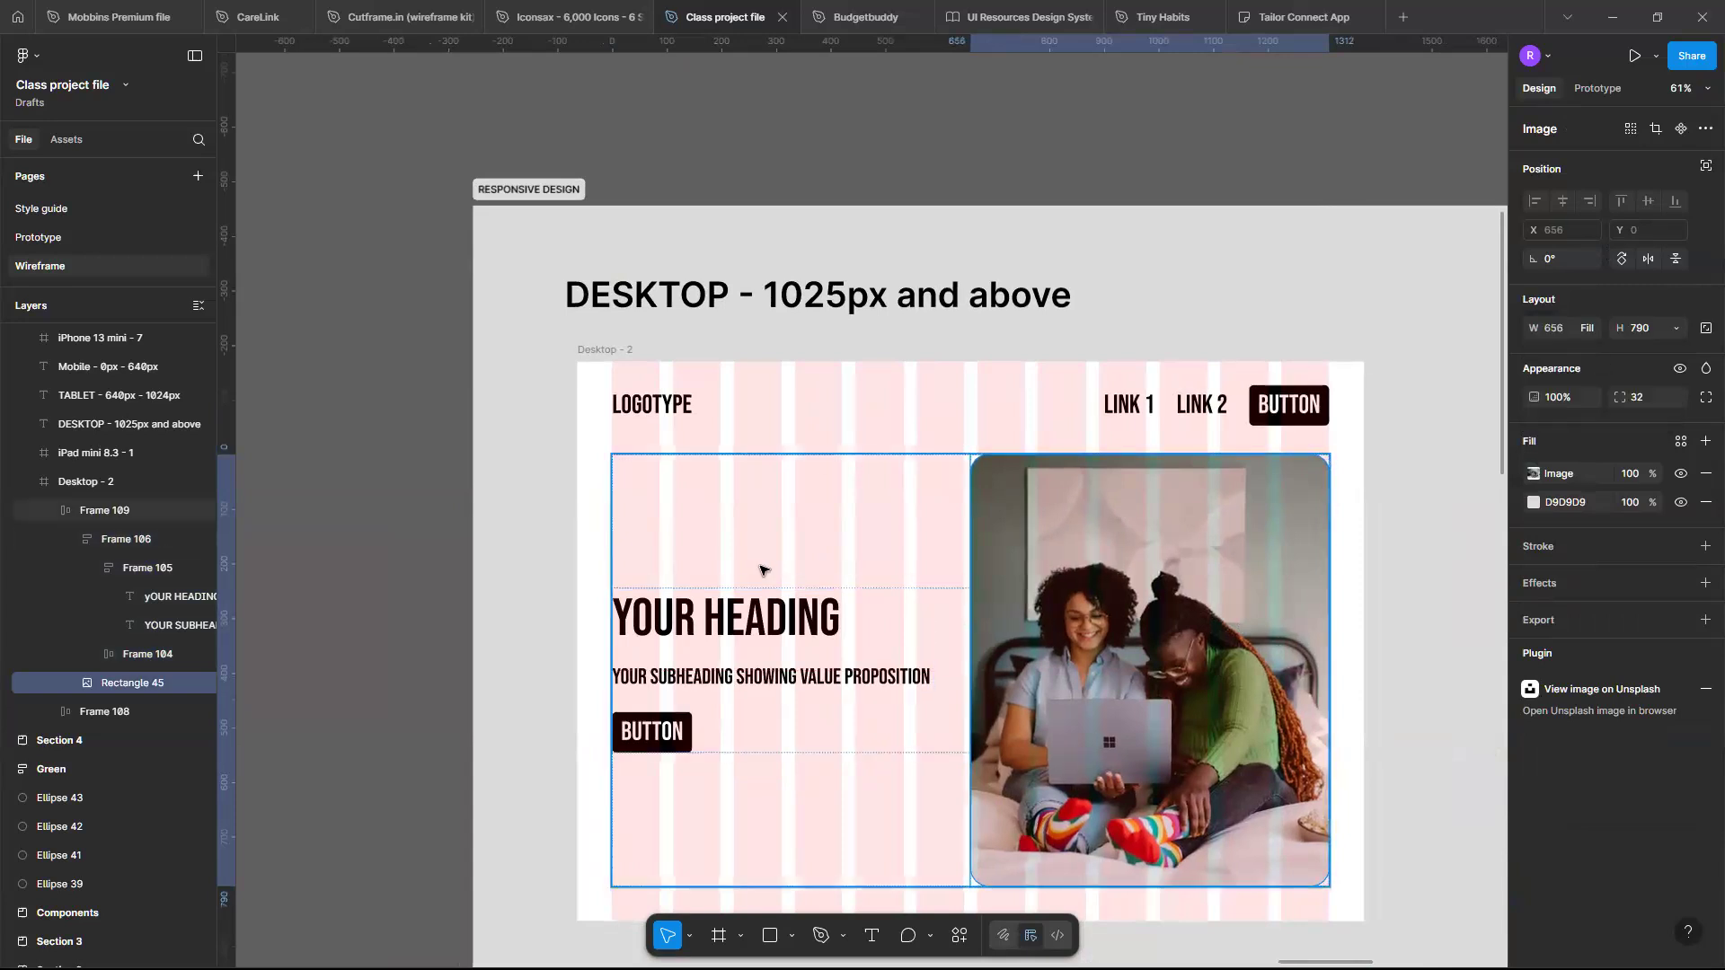
# - Widen the Desktop frame to about 1495 px to test how the hero section adapts
pyautogui.click(791, 532)
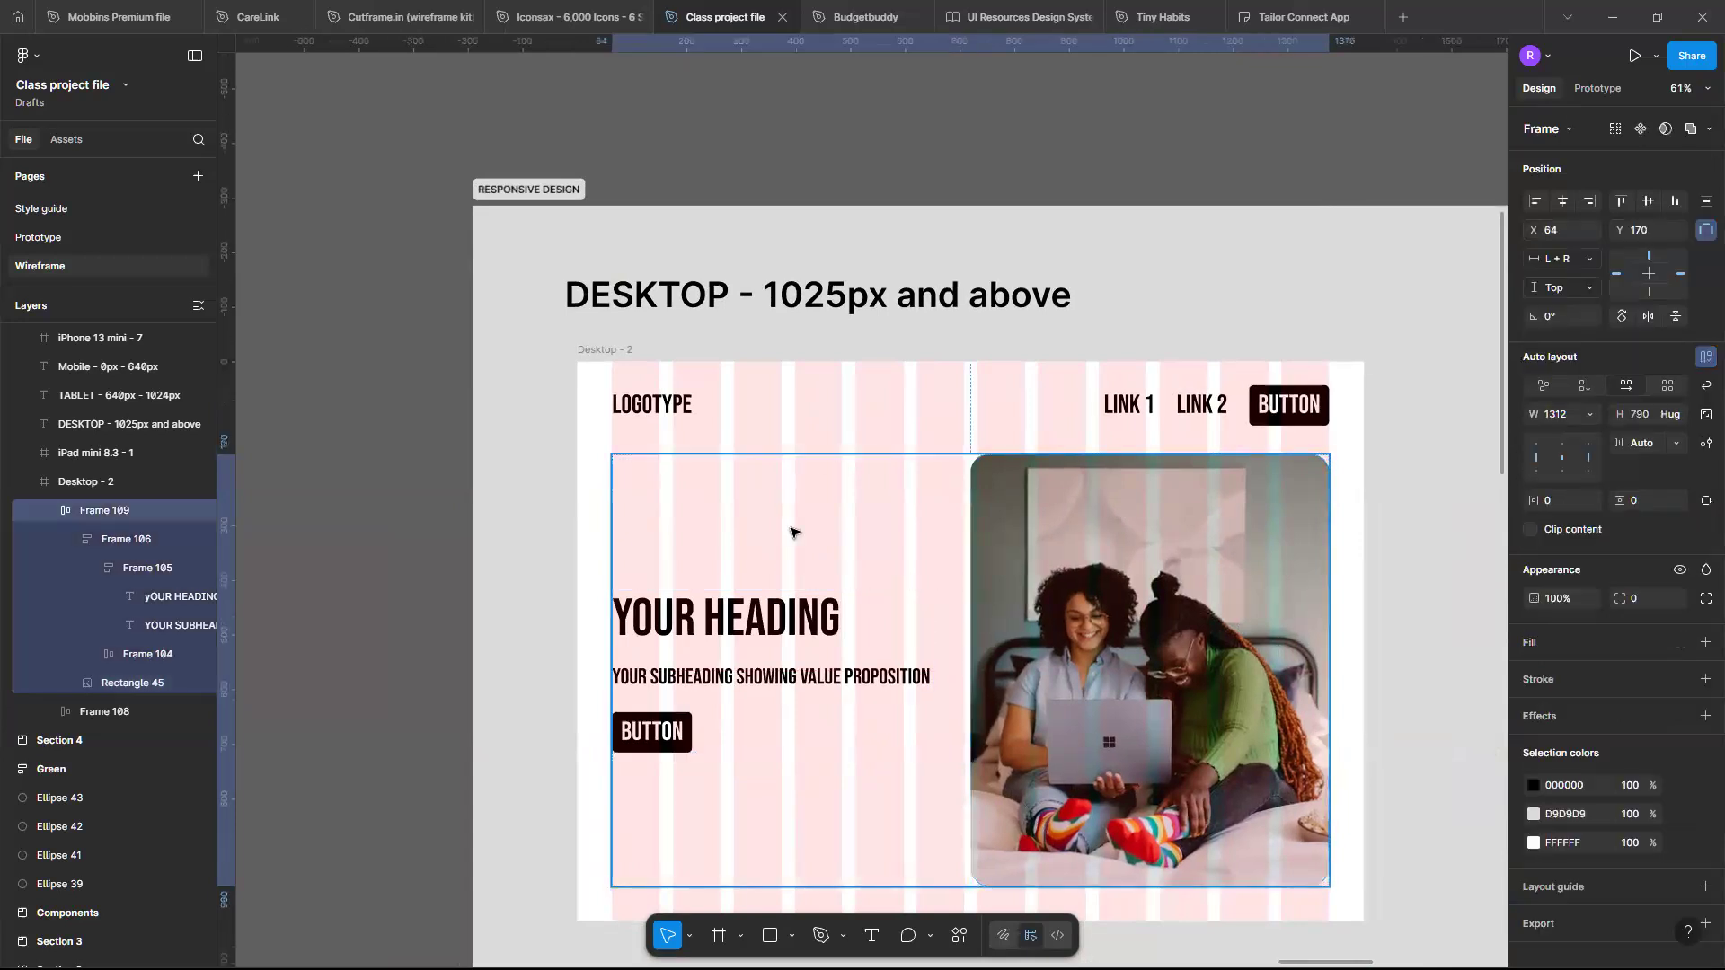
pyautogui.hscroll(2, 791, 535)
pyautogui.scroll(-1, 780, 551)
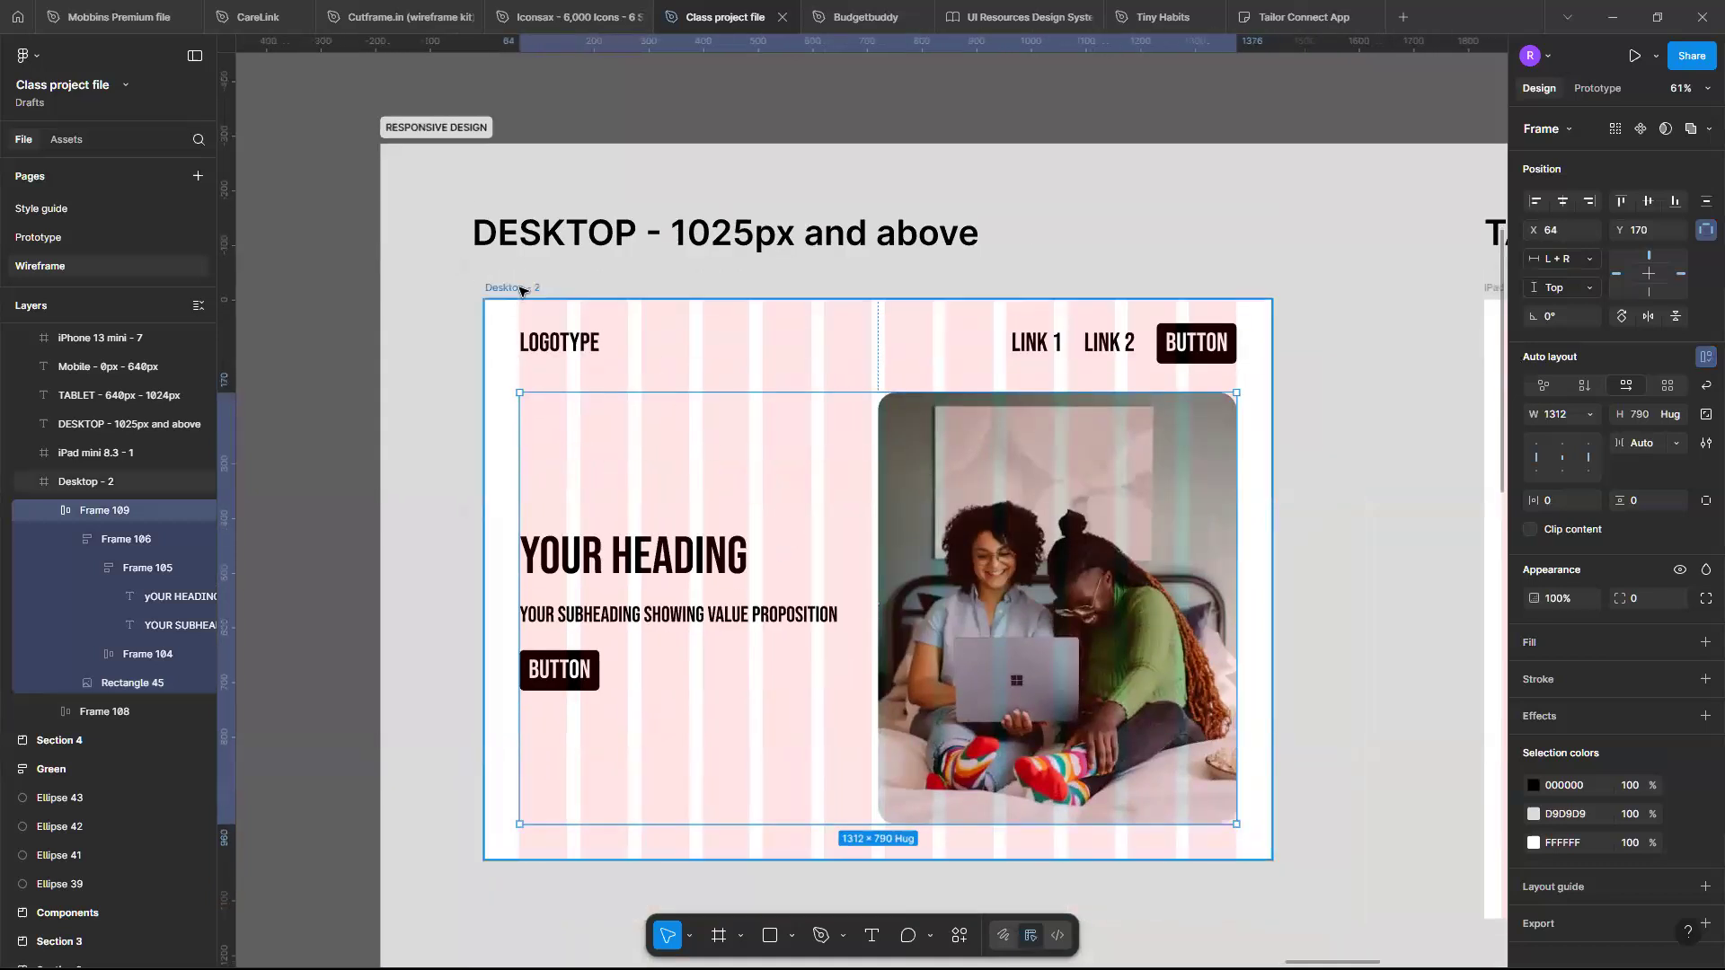
pyautogui.click(519, 290)
pyautogui.moveTo(1231, 530); pyautogui.dragTo(1302, 530)
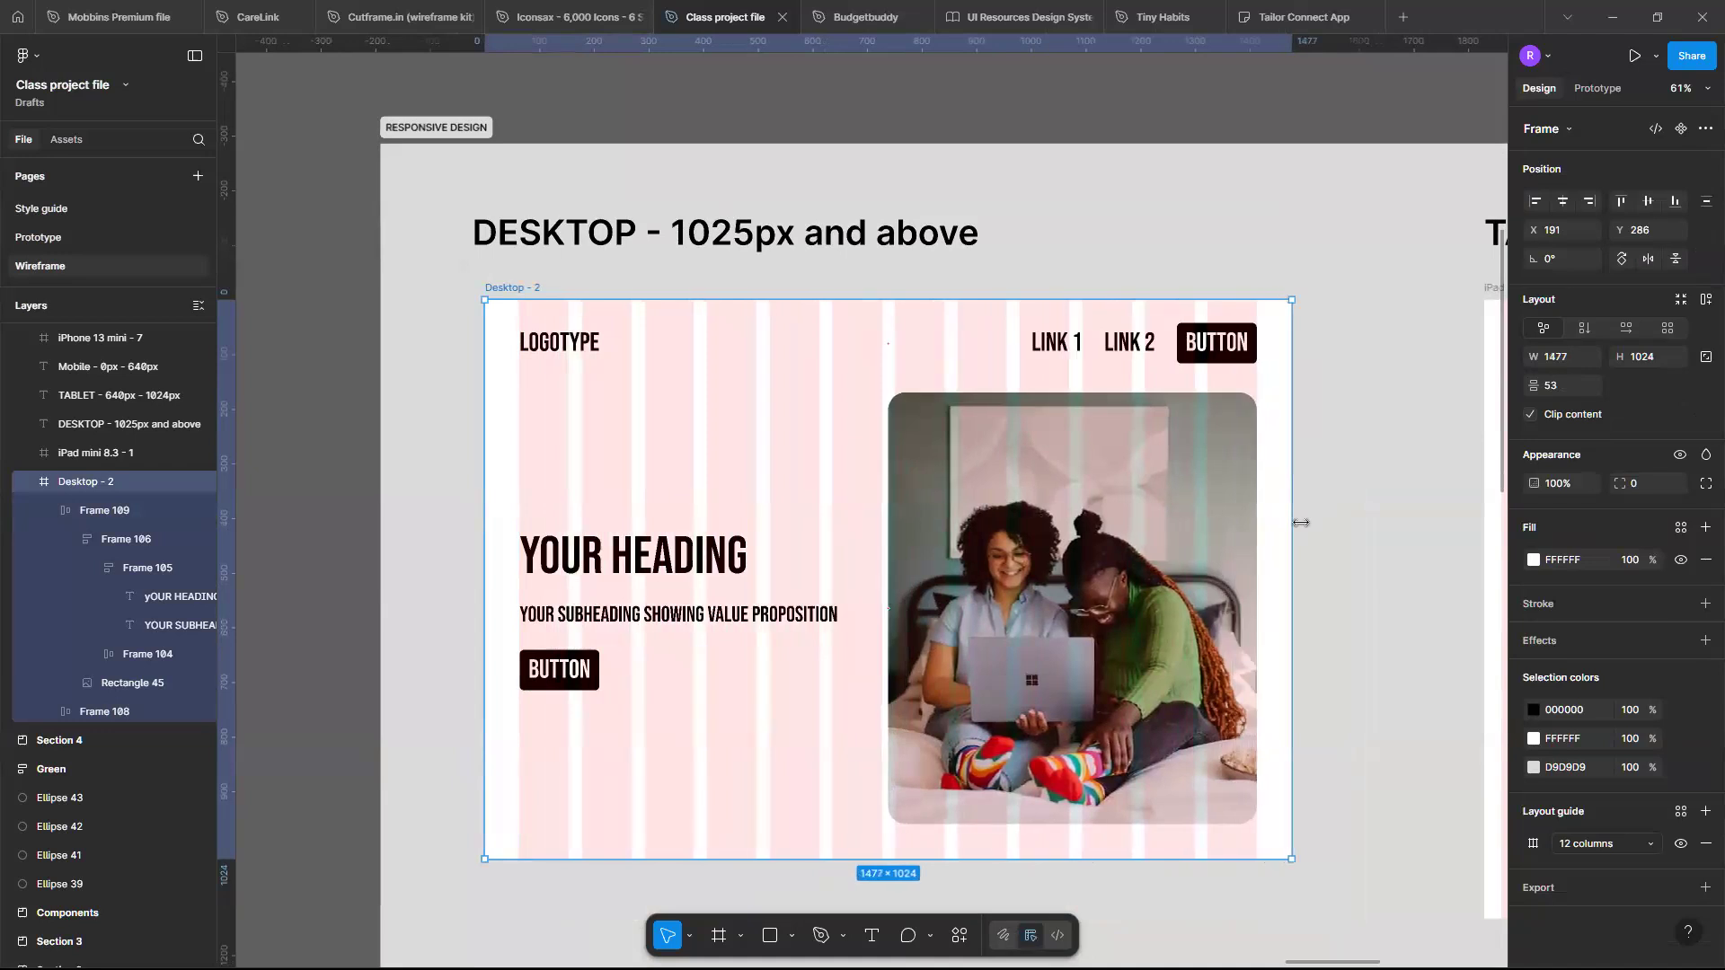
# - Inspect the hero's nested frames, text group and button to review their sizing and spacing settings
pyautogui.click(1179, 530)
pyautogui.click(629, 563)
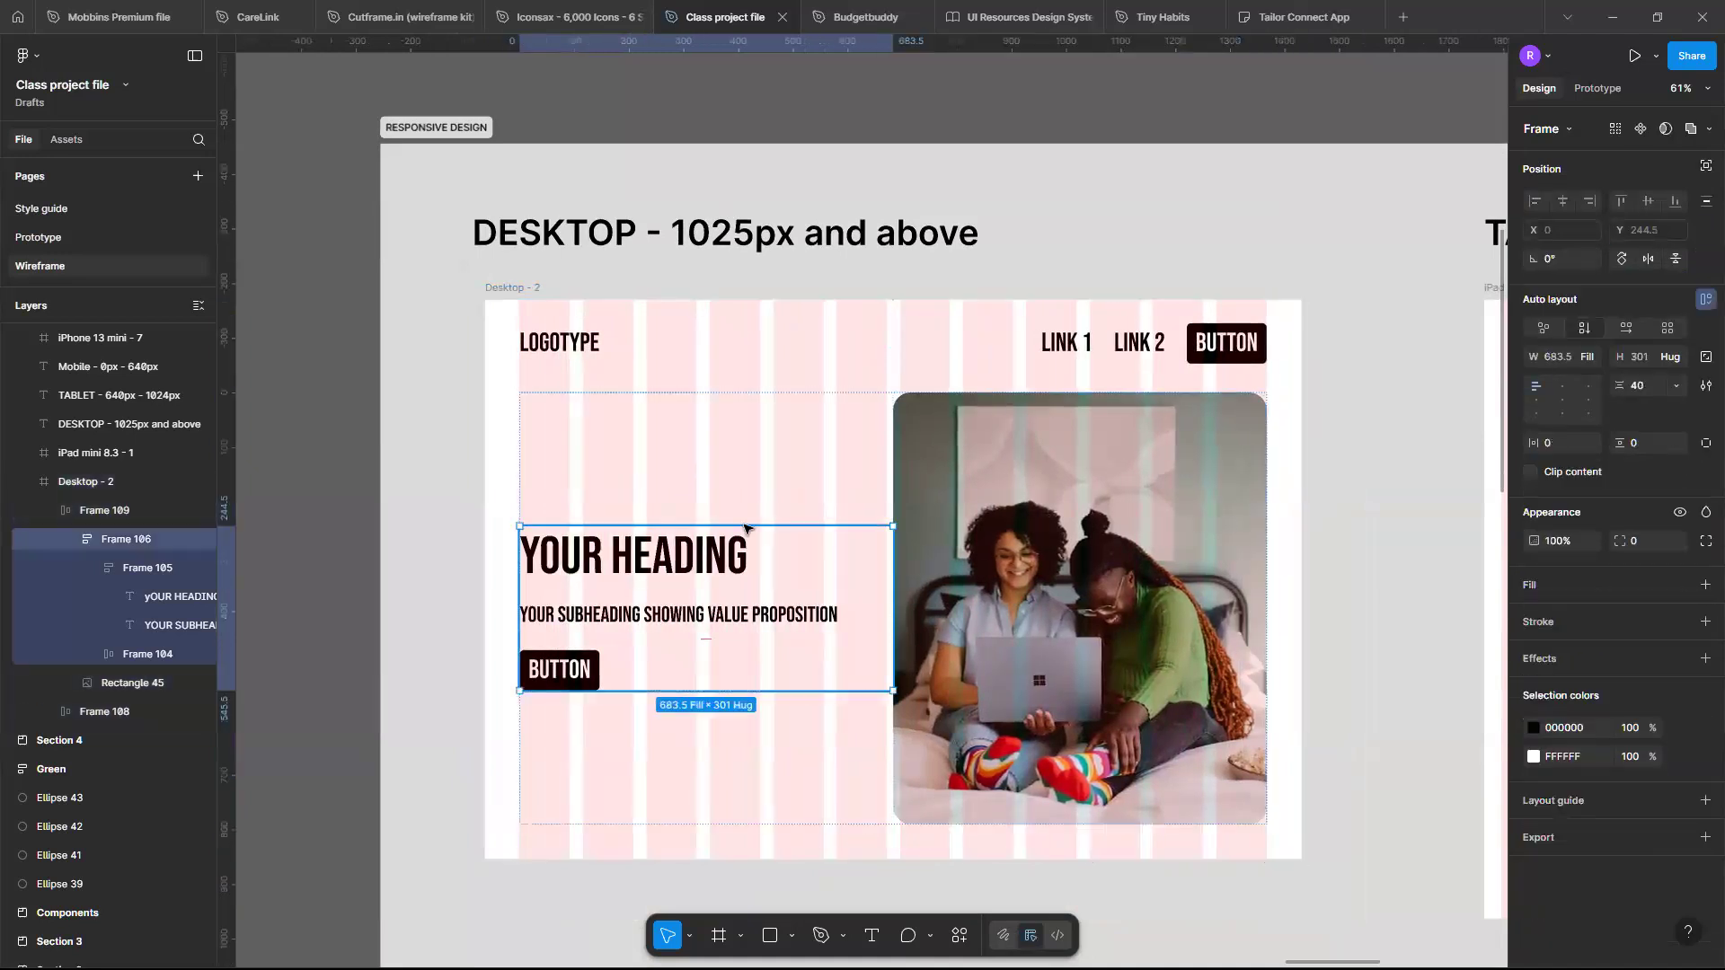
pyautogui.click(888, 479)
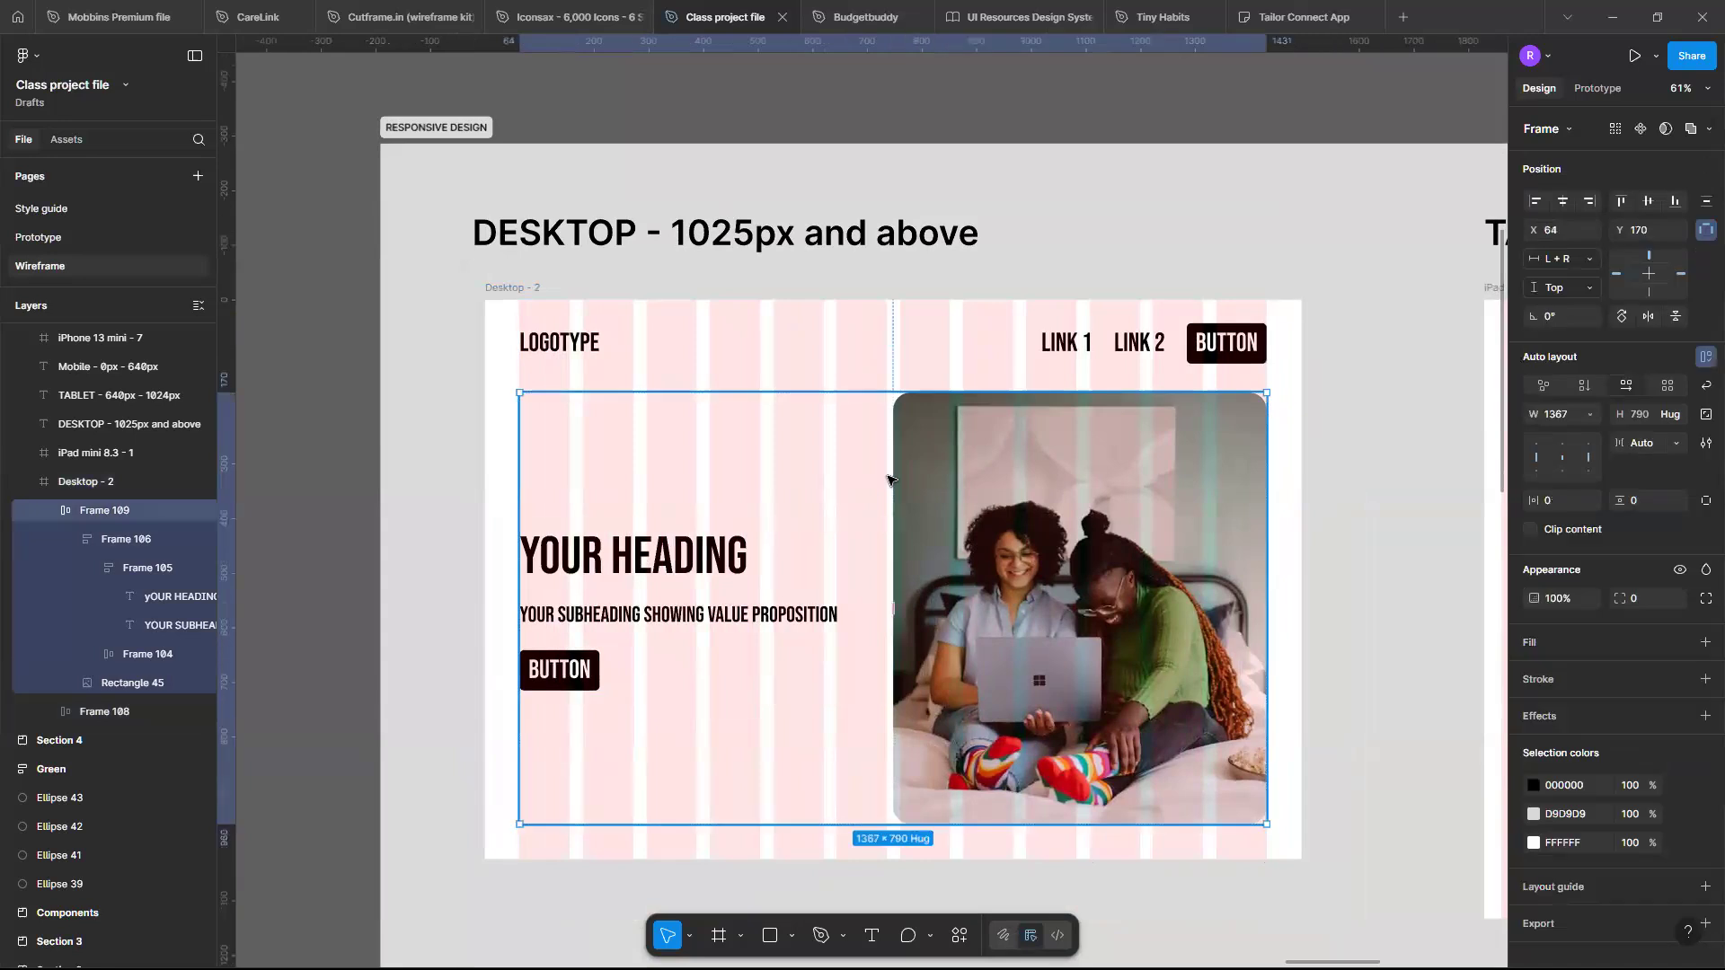
pyautogui.click(773, 582)
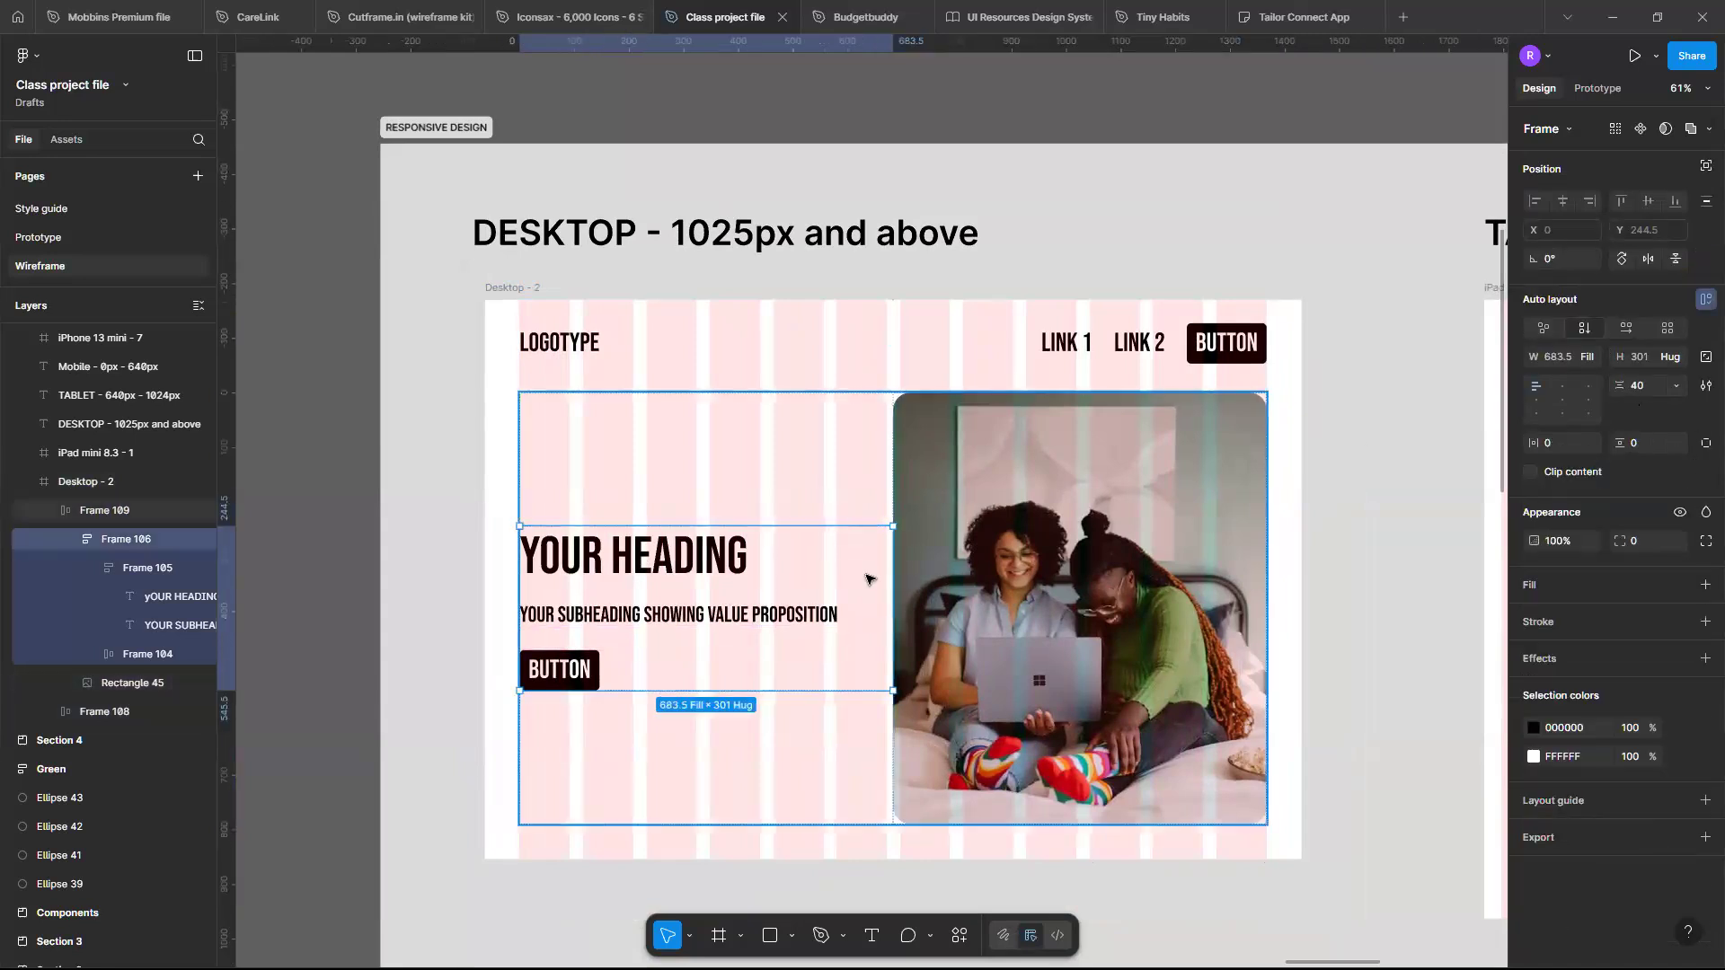
pyautogui.scroll(1, 868, 578)
pyautogui.hscroll(-1, 868, 579)
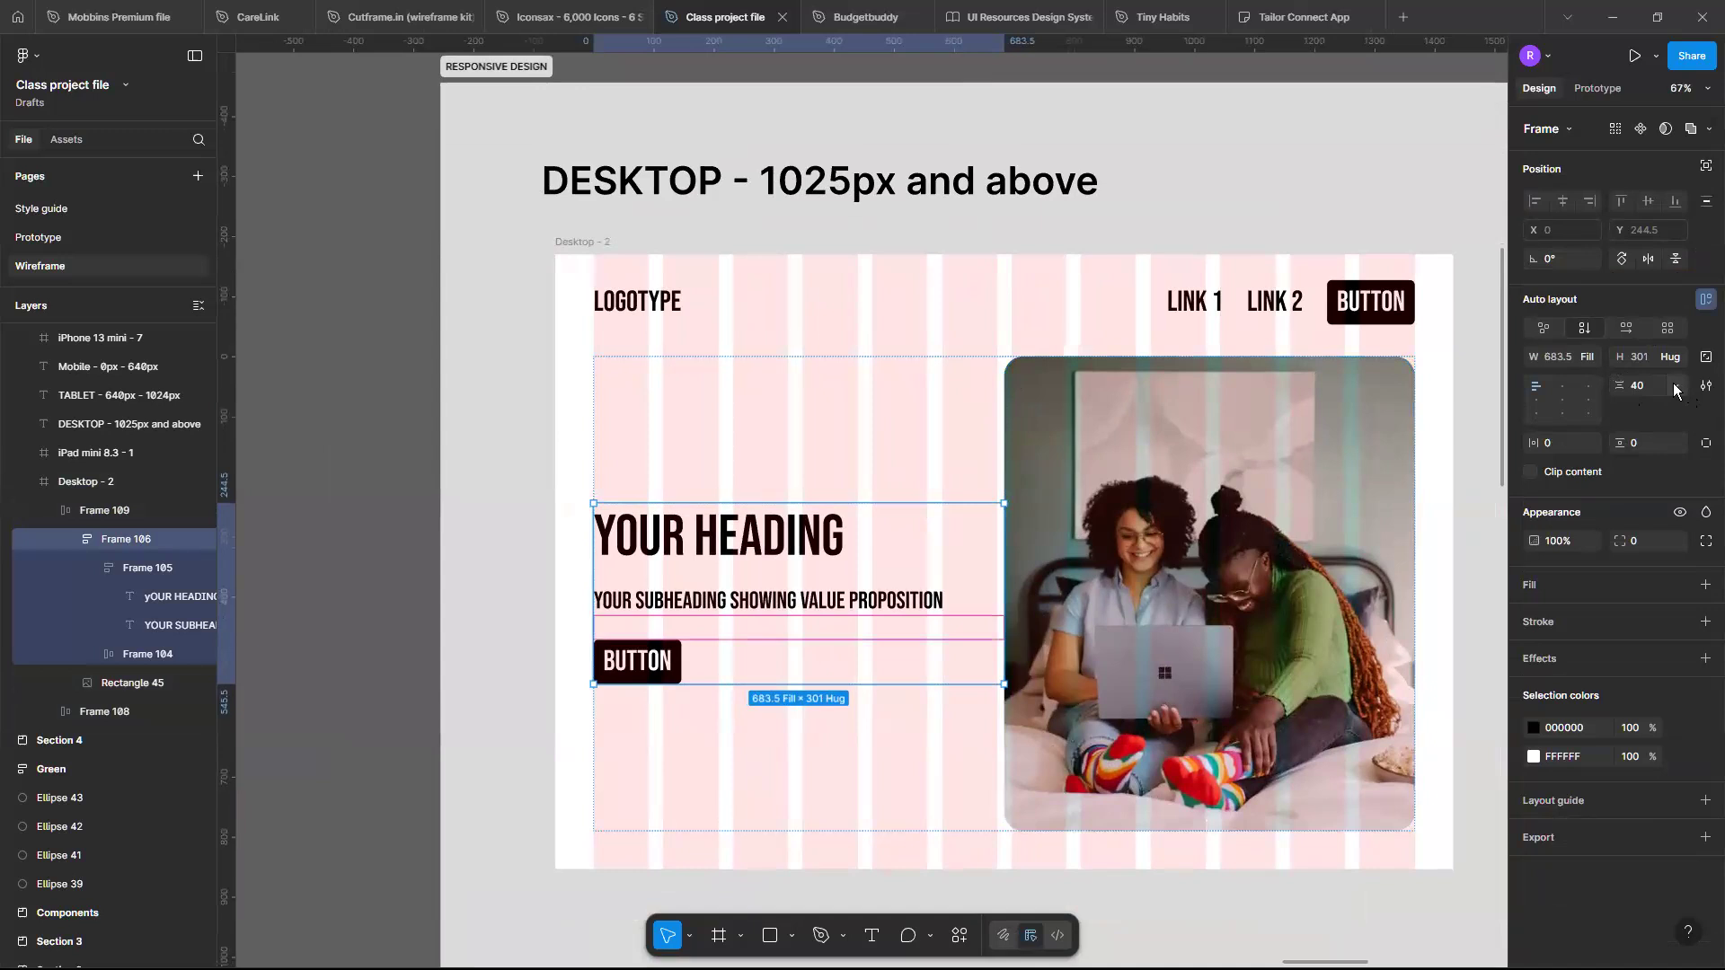
pyautogui.click(1674, 390)
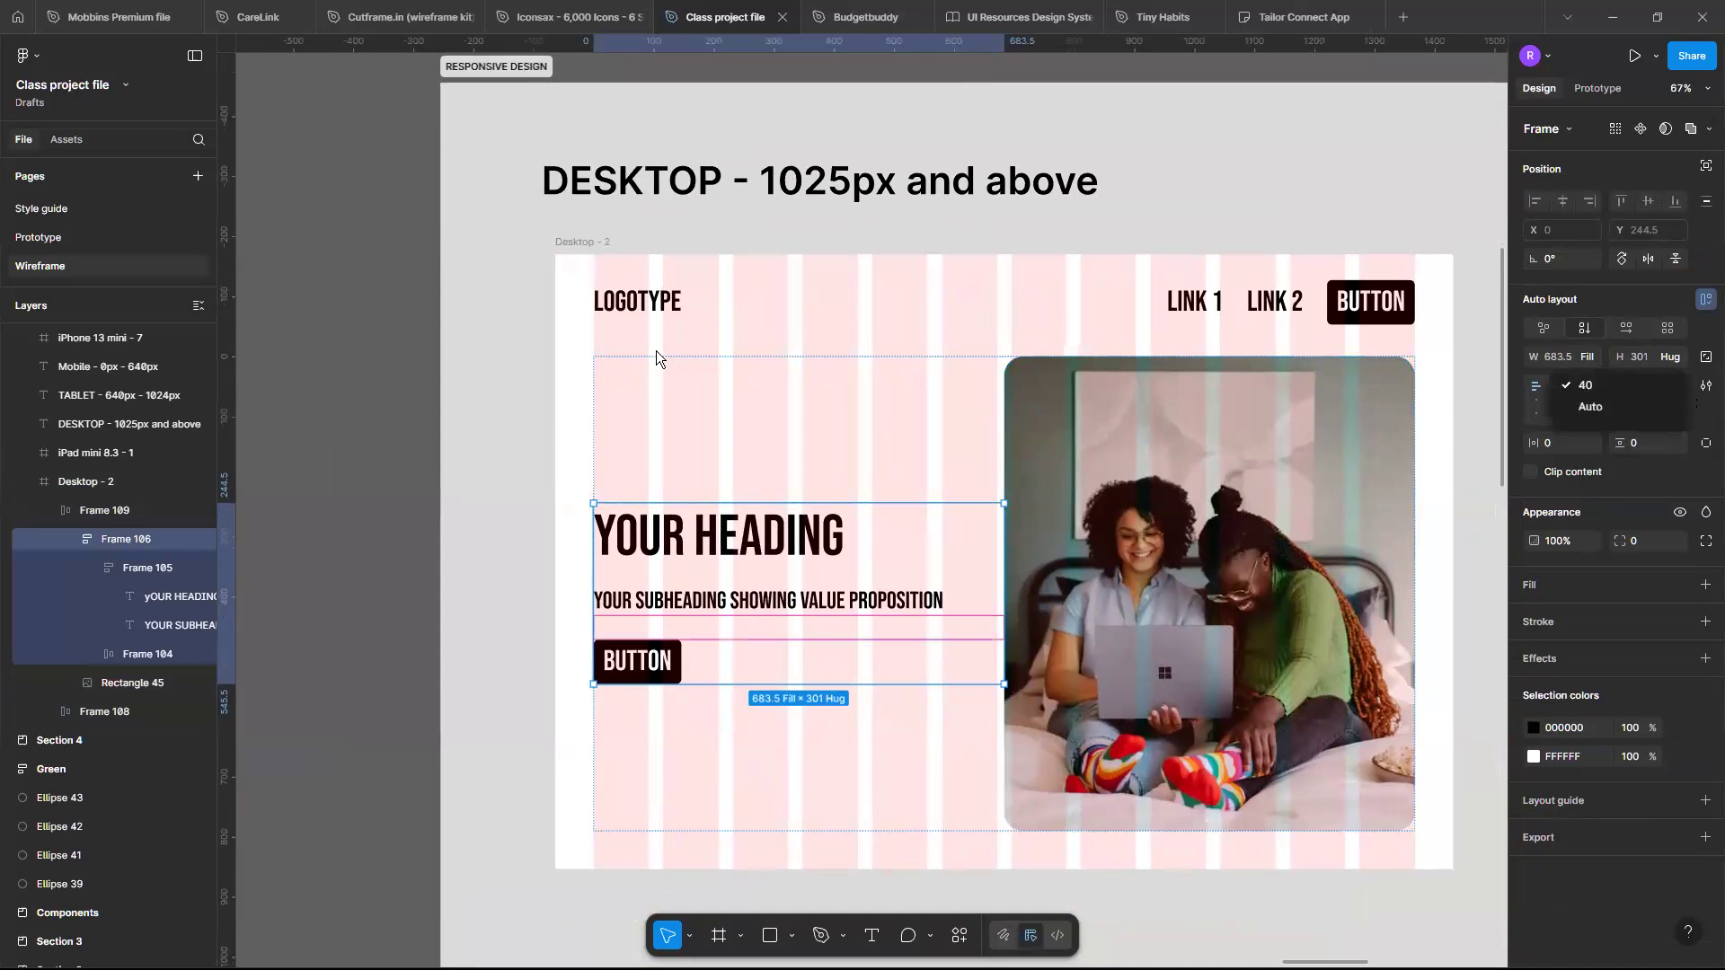
pyautogui.click(959, 366)
pyautogui.click(958, 366)
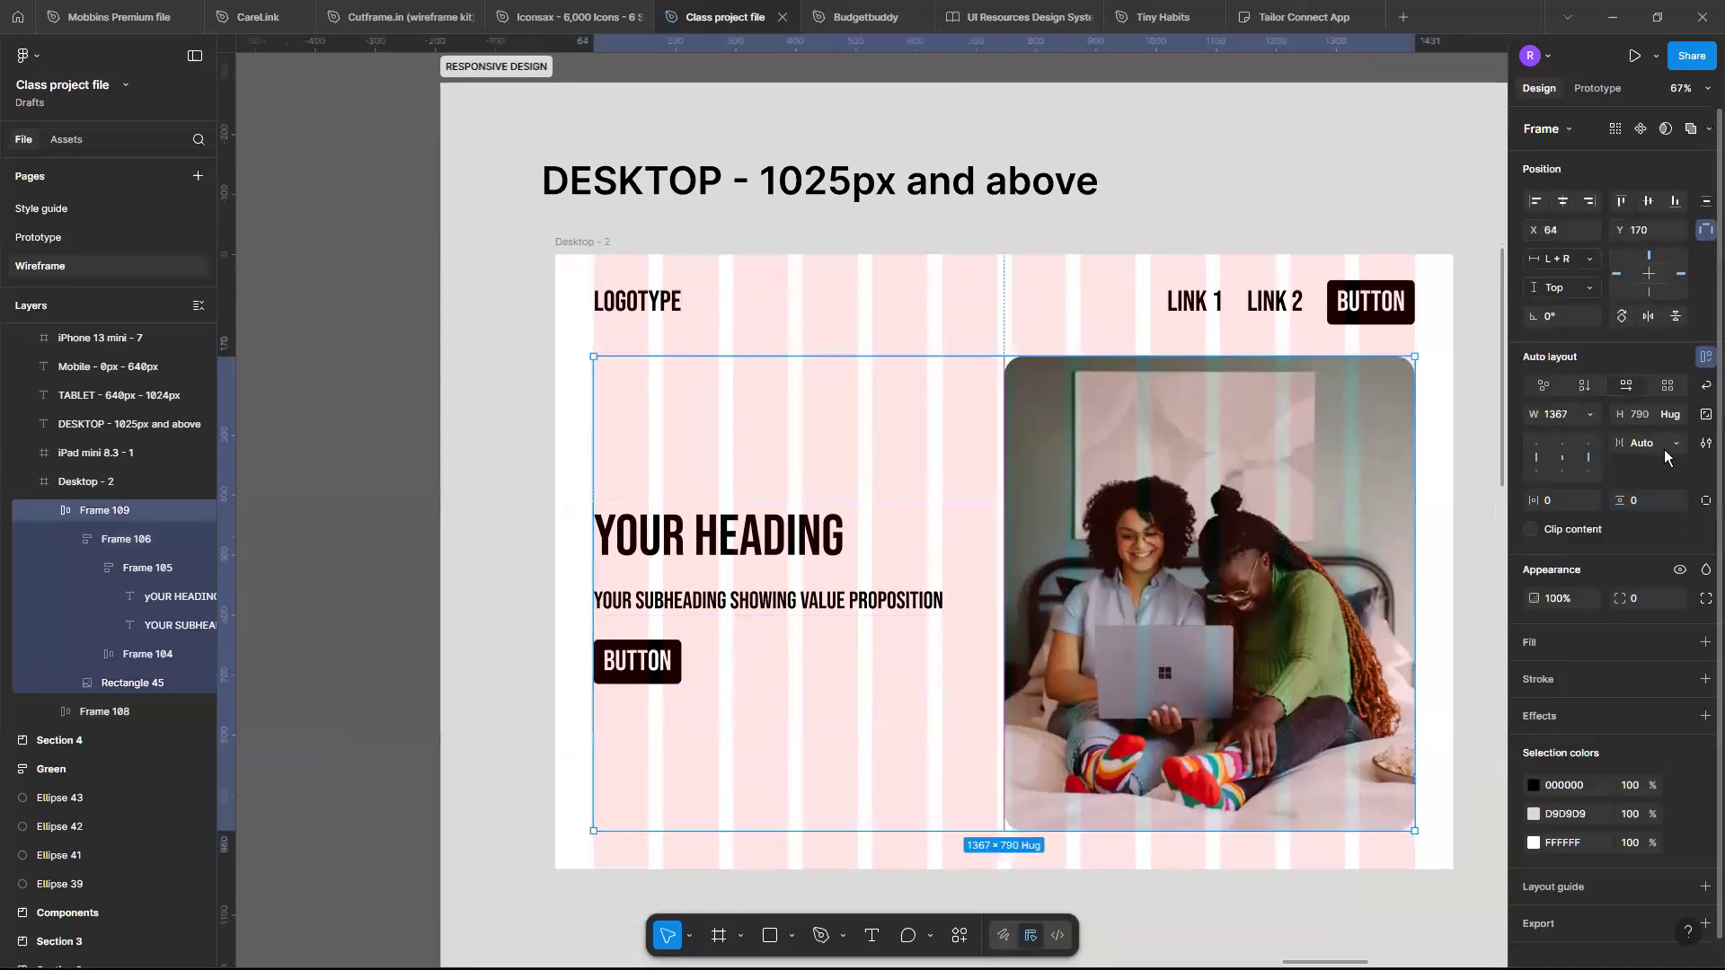
pyautogui.click(868, 561)
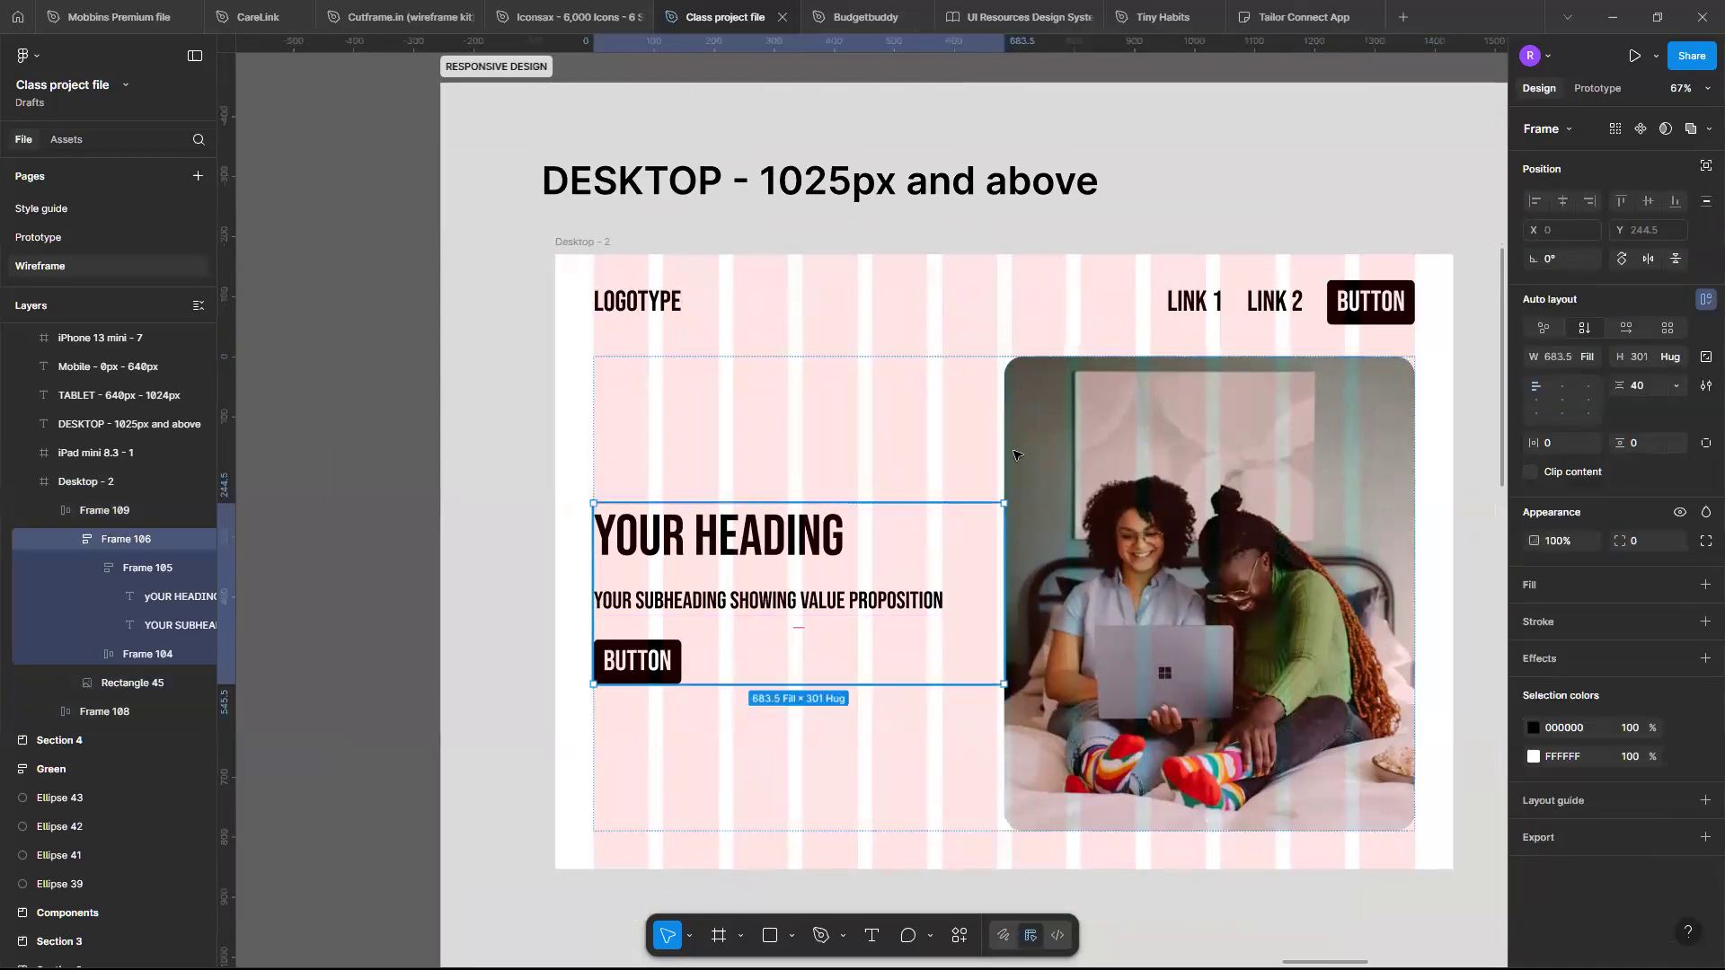
pyautogui.click(986, 367)
pyautogui.click(805, 538)
pyautogui.click(885, 595)
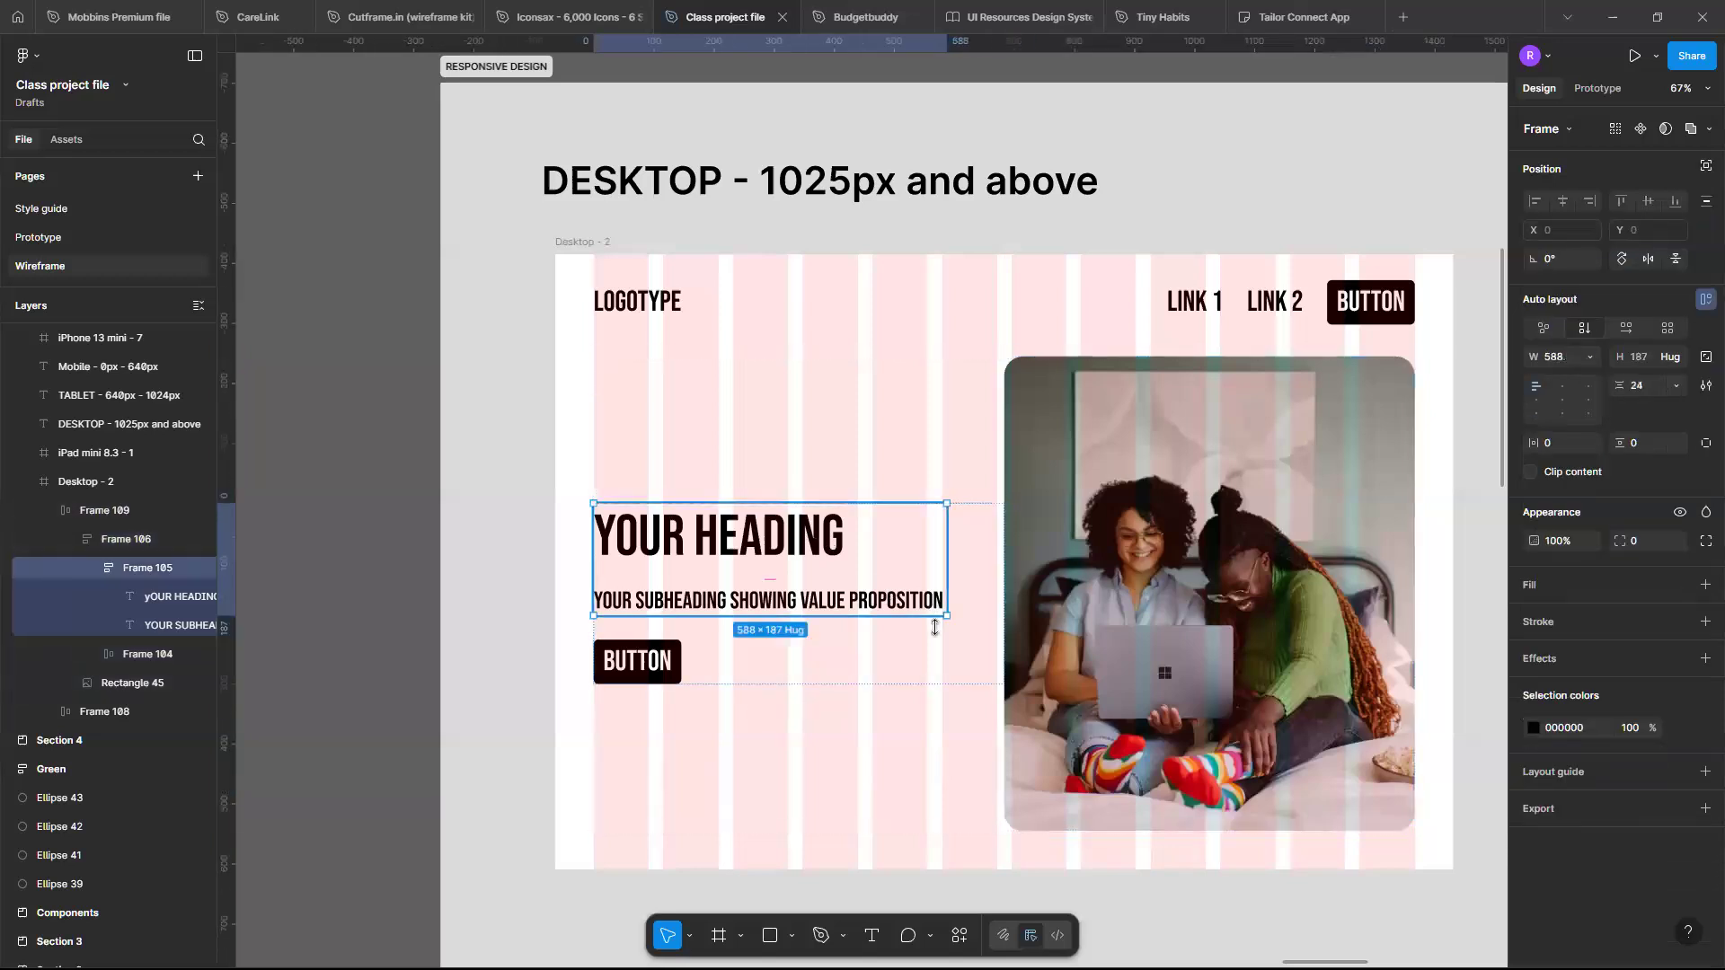
pyautogui.click(658, 659)
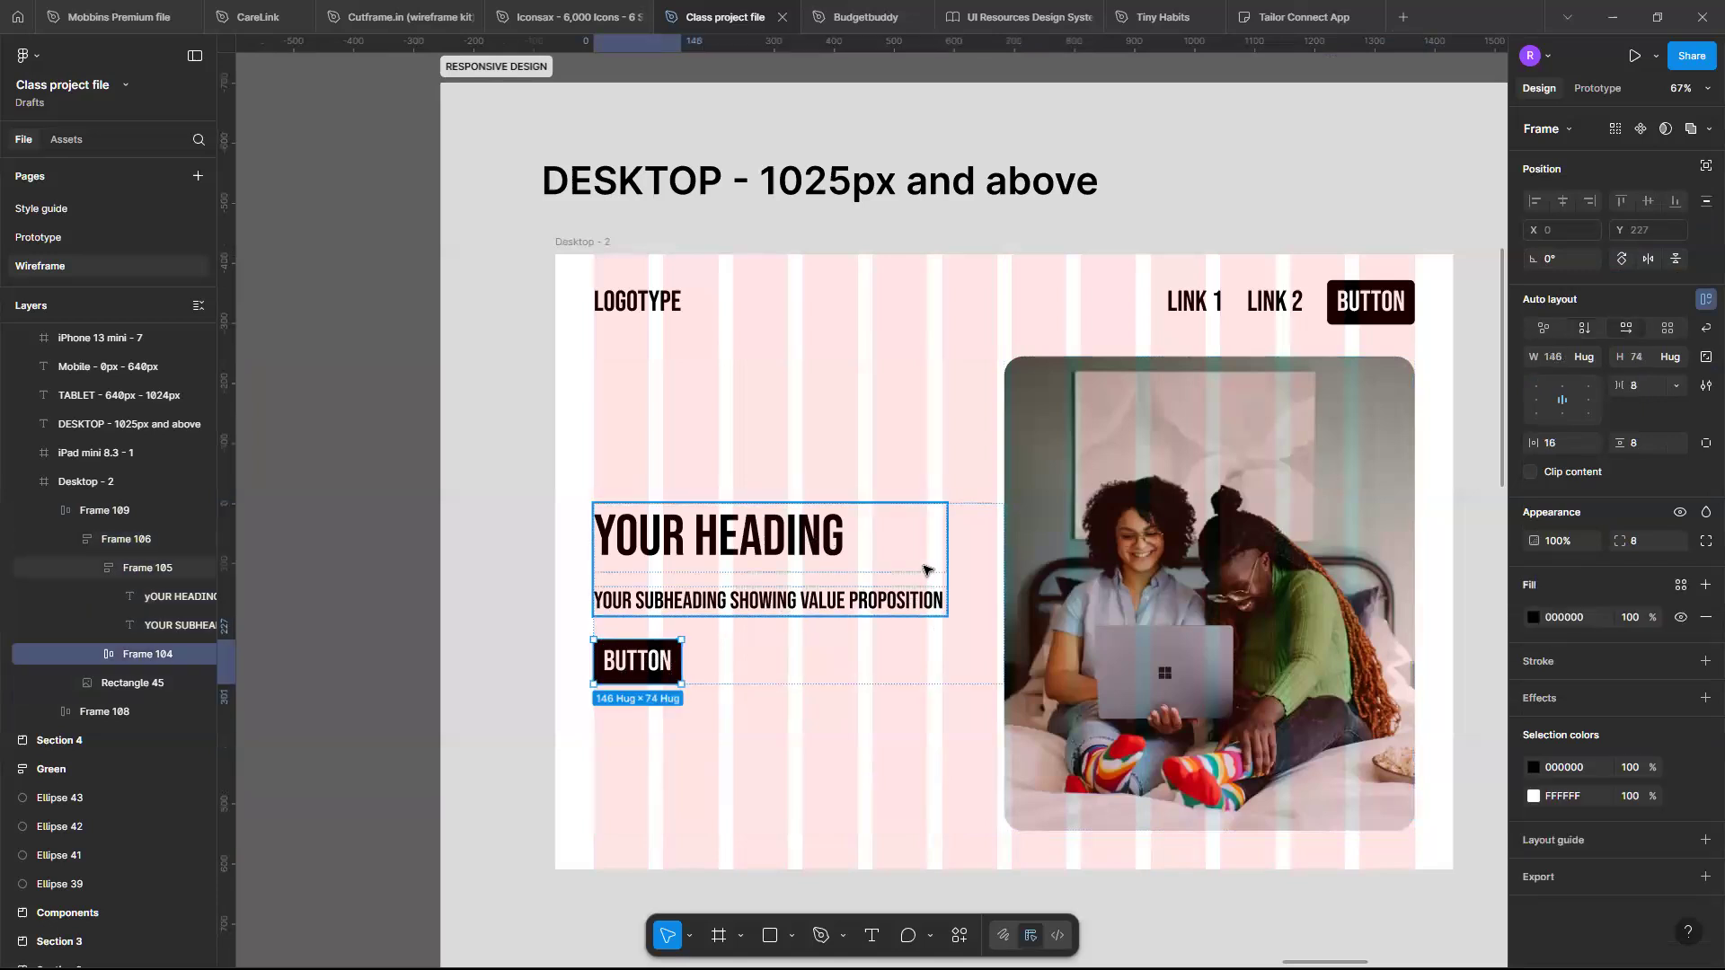
# - Set the hero text column frame's width sizing to Hug contents
pyautogui.click(997, 510)
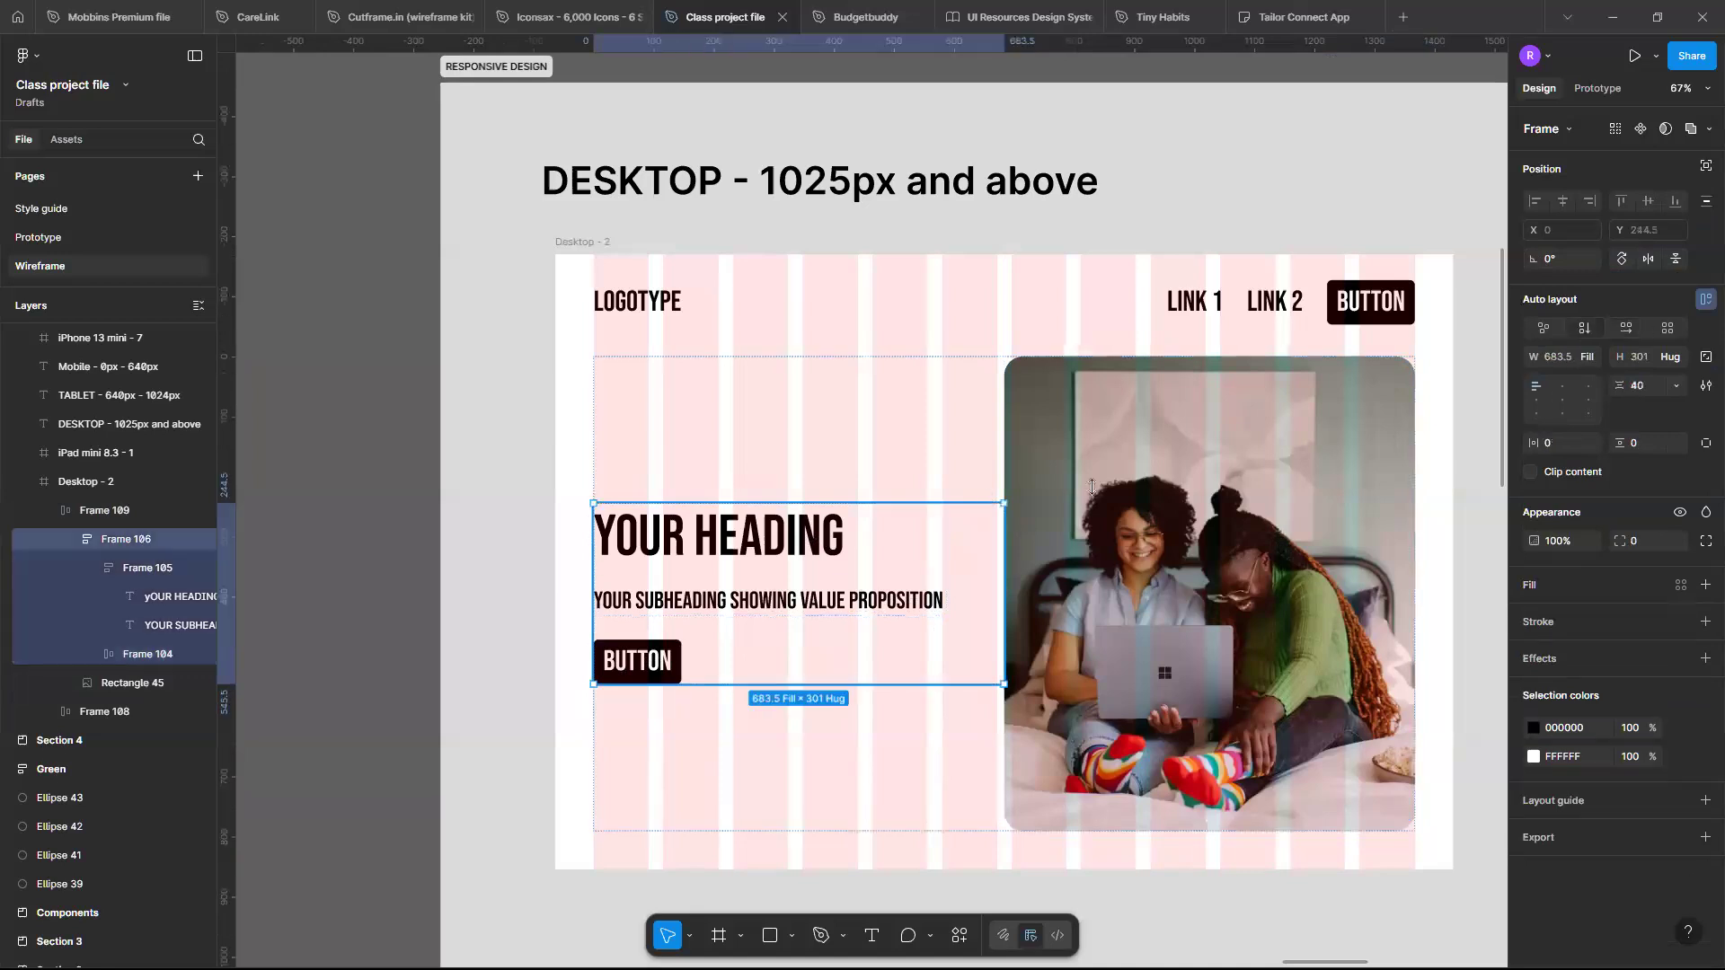
pyautogui.click(1587, 357)
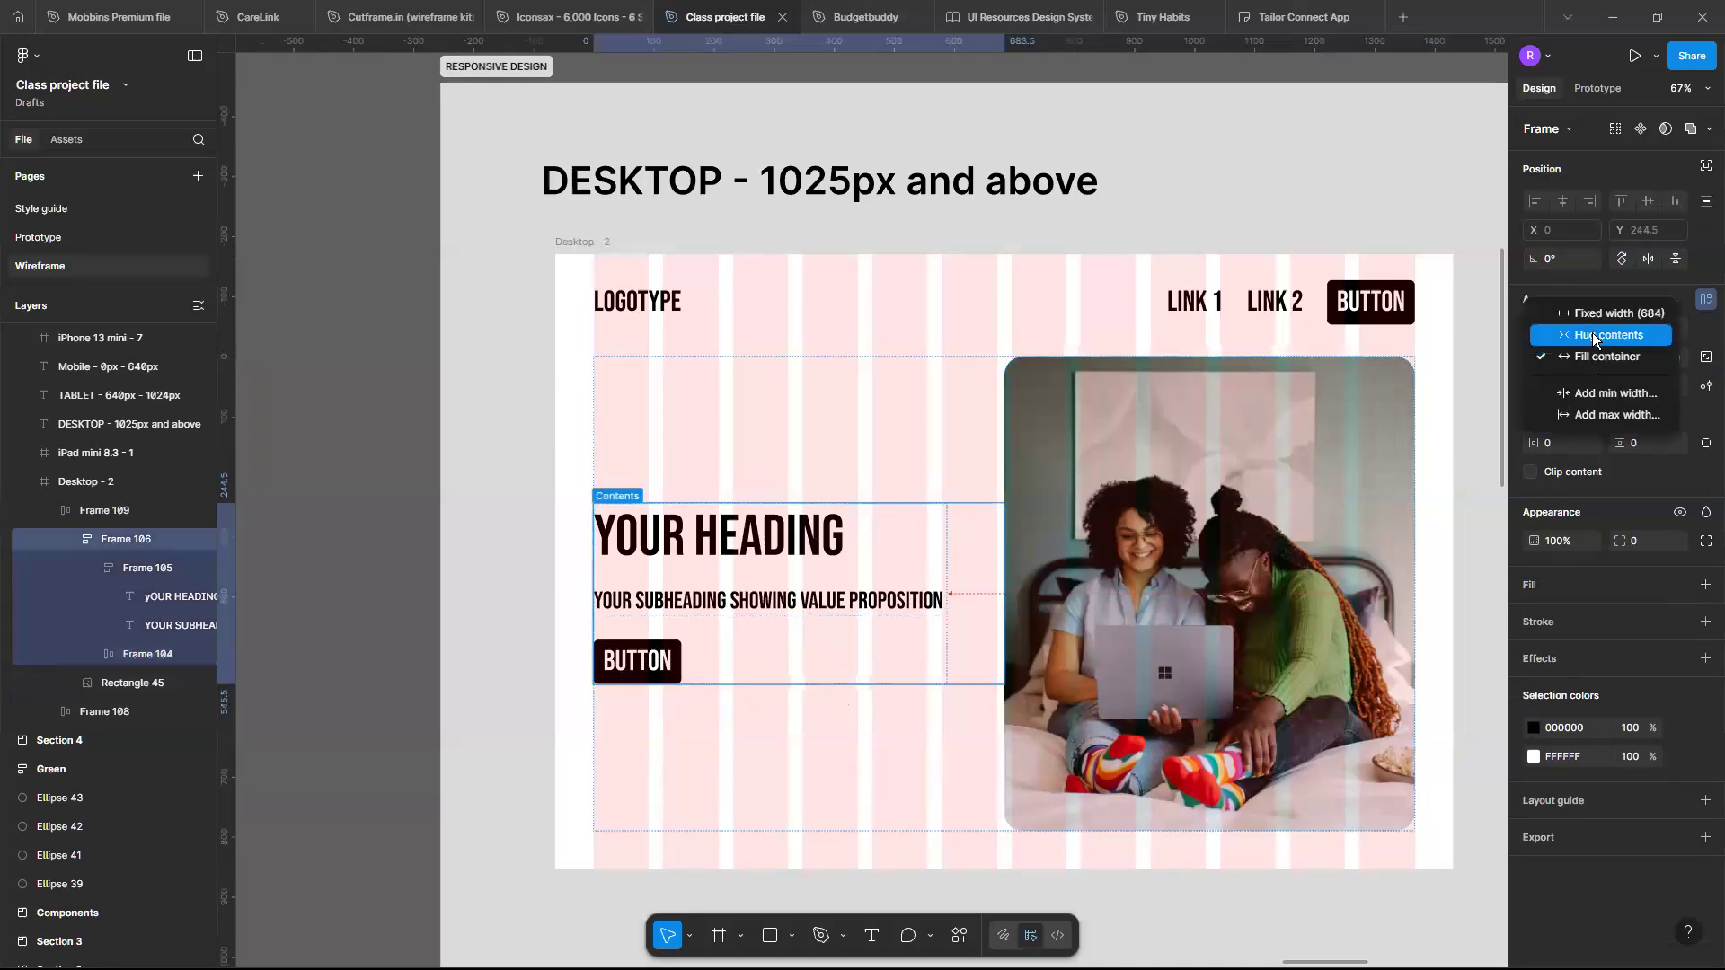
pyautogui.click(1593, 337)
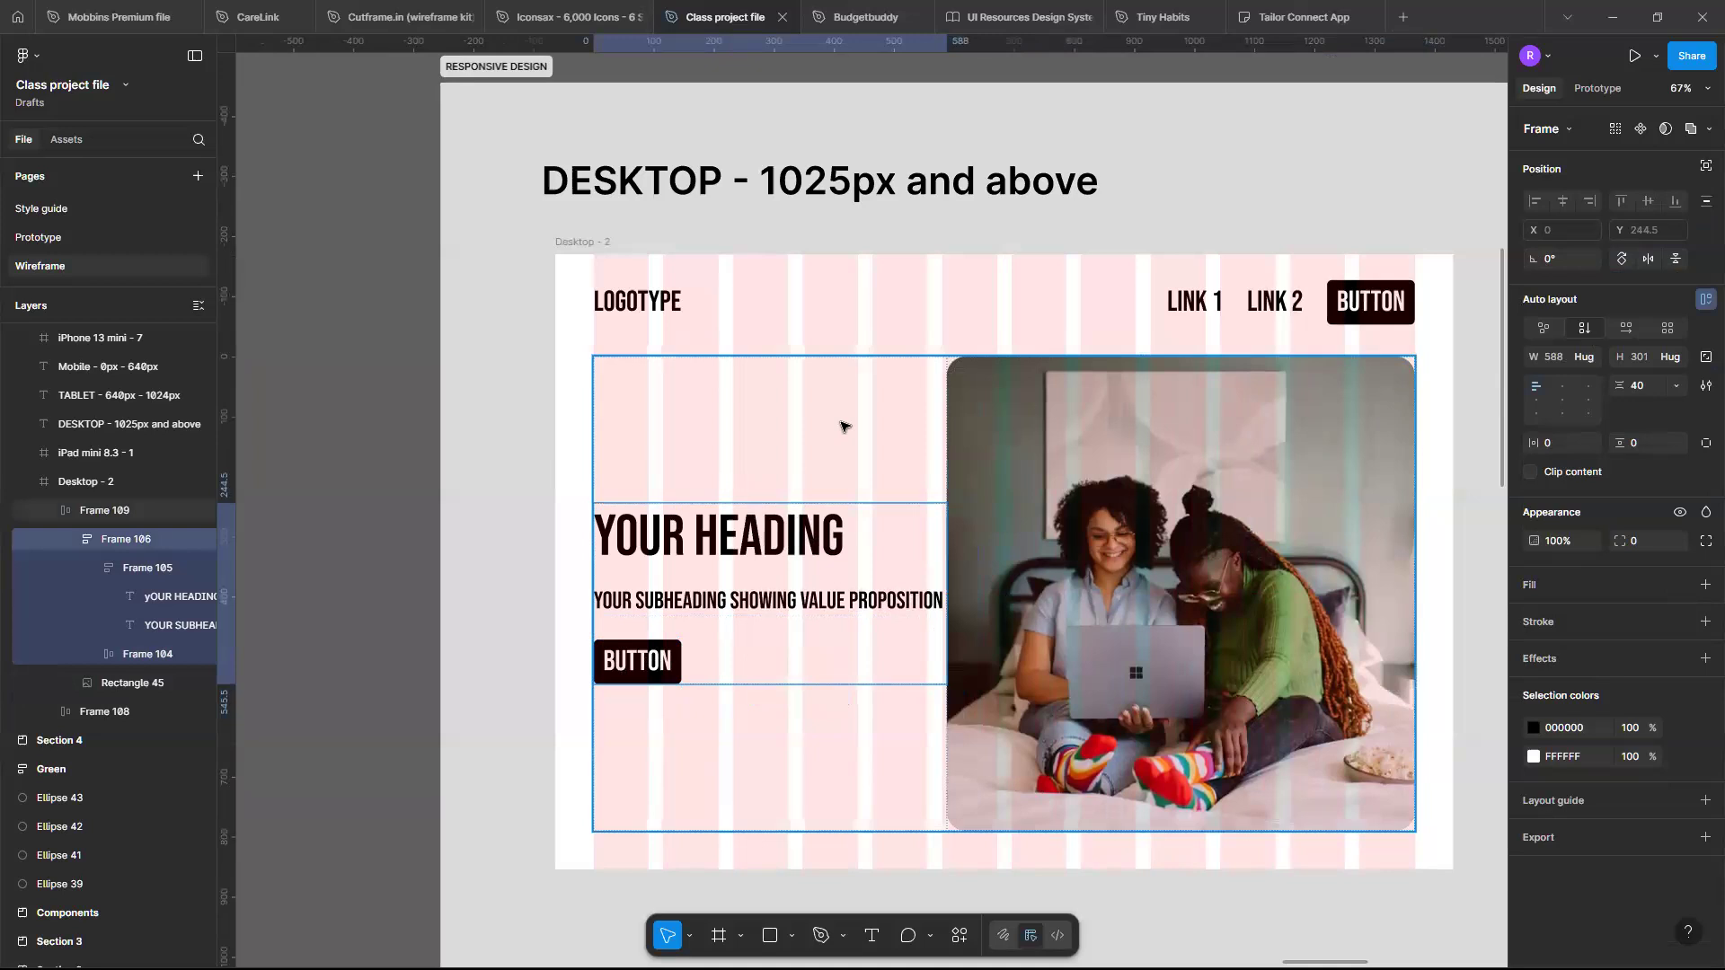
# - Set the gap between the hero's text column and image to 64 px
pyautogui.press('Escape')
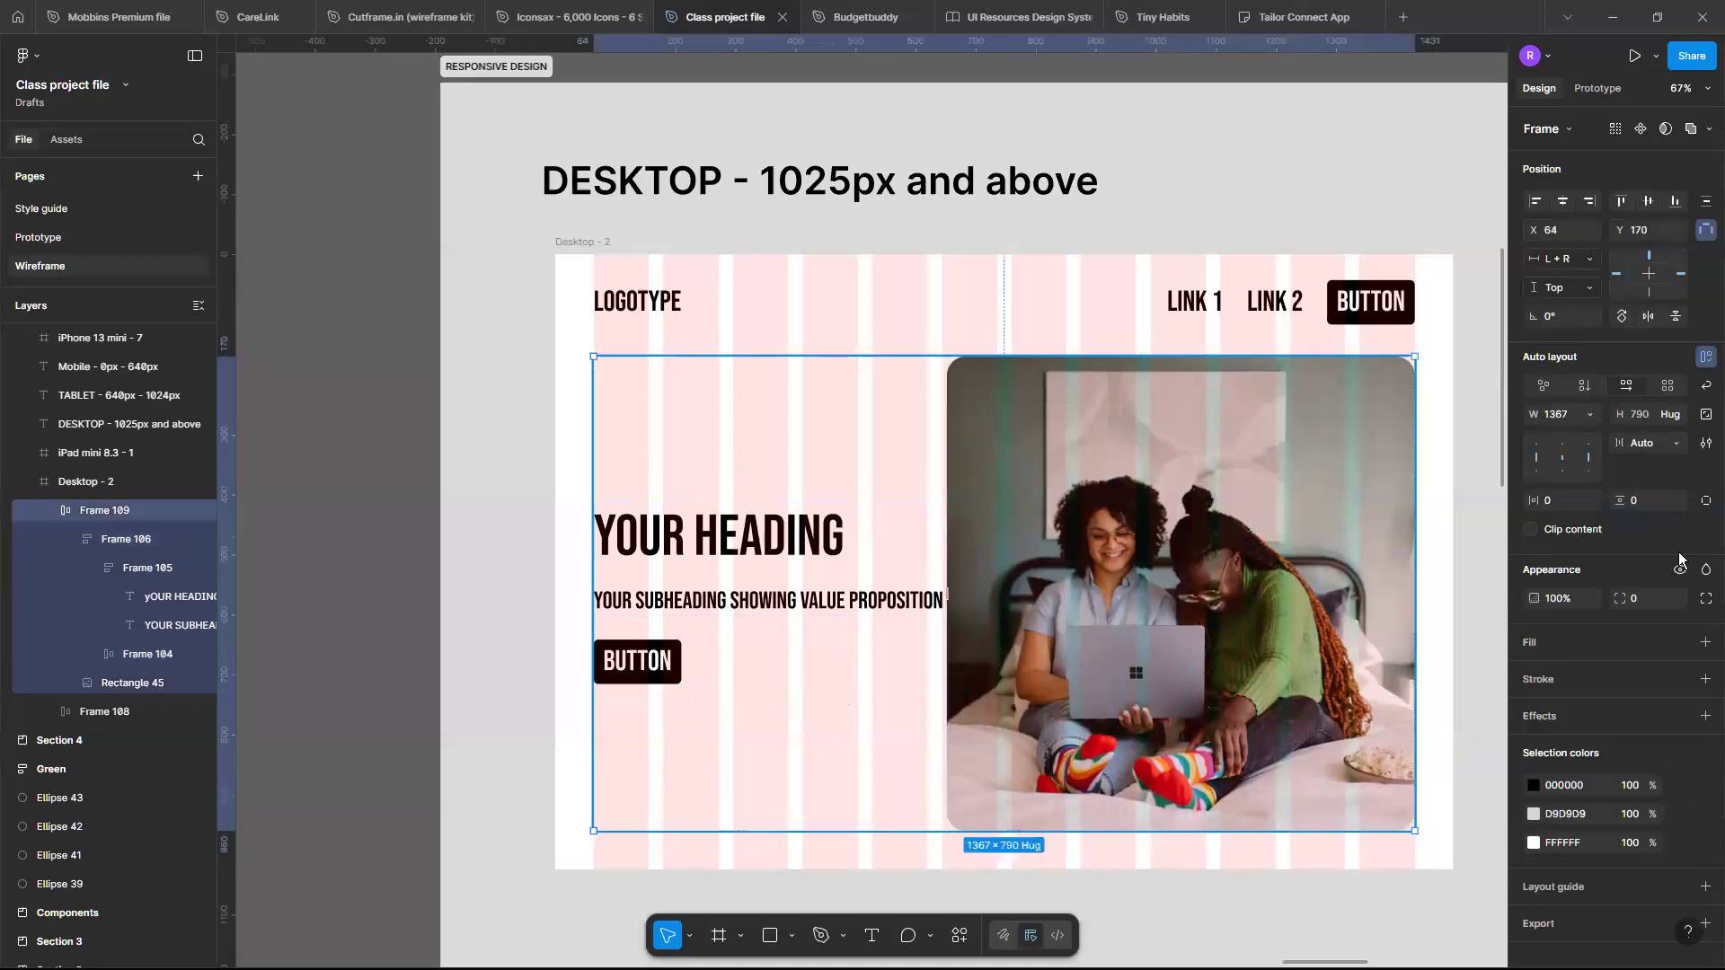
pyautogui.click(1676, 443)
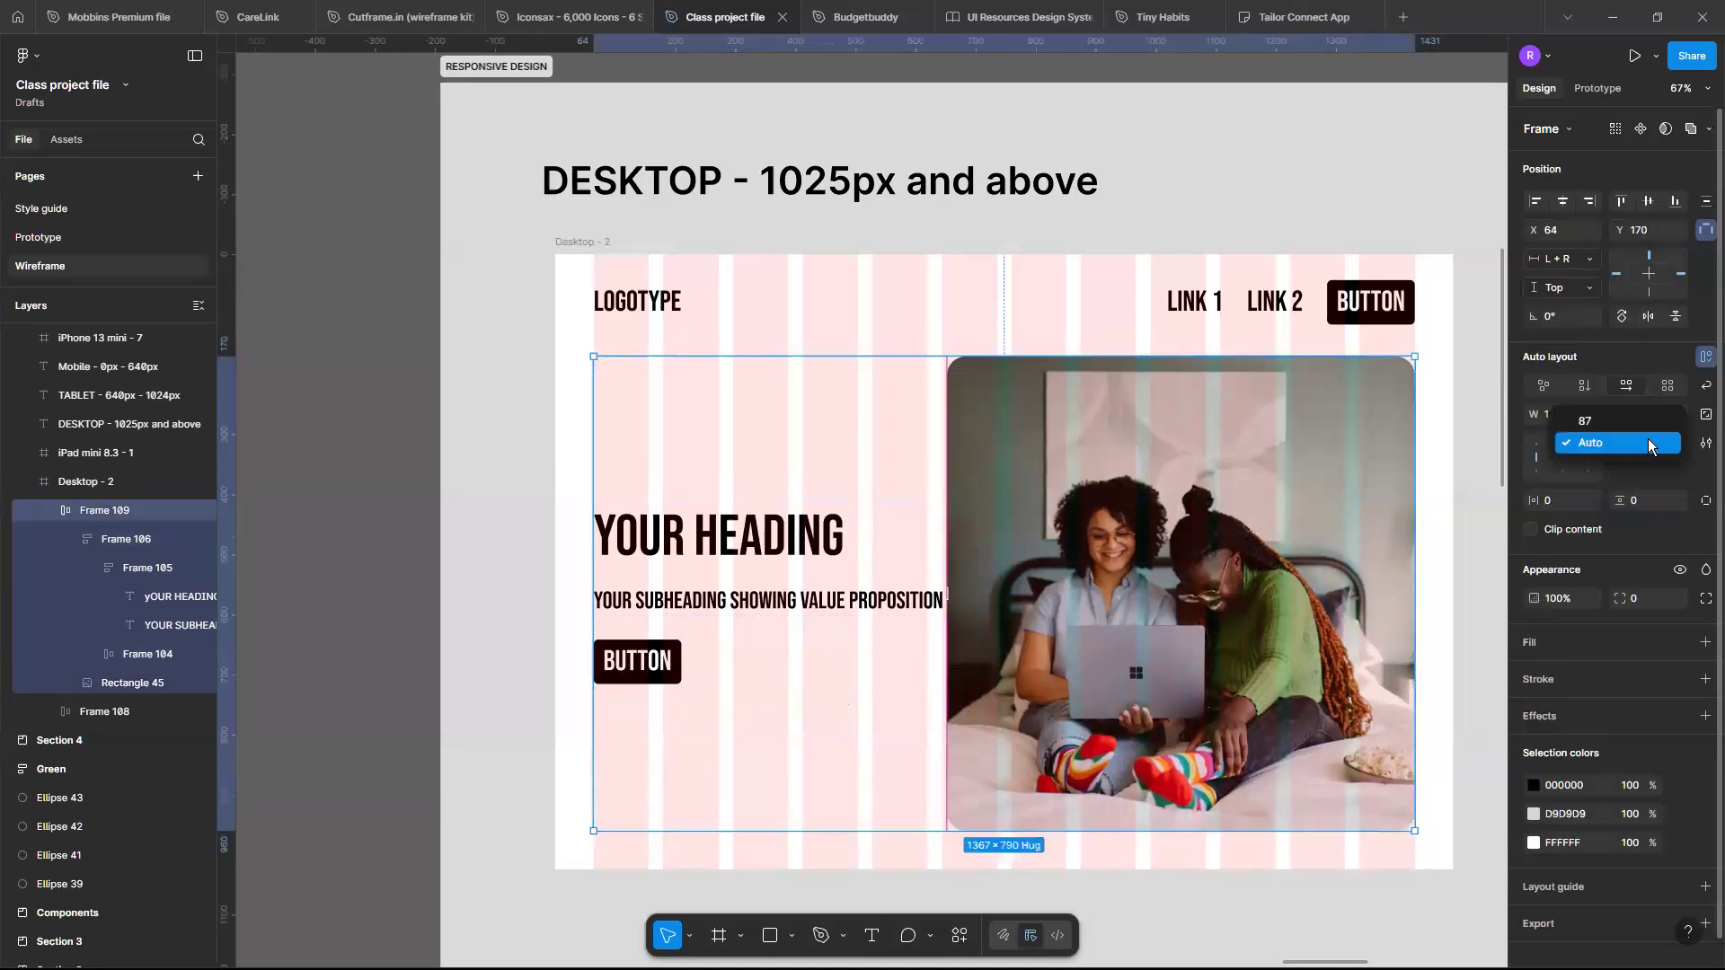
pyautogui.click(1649, 444)
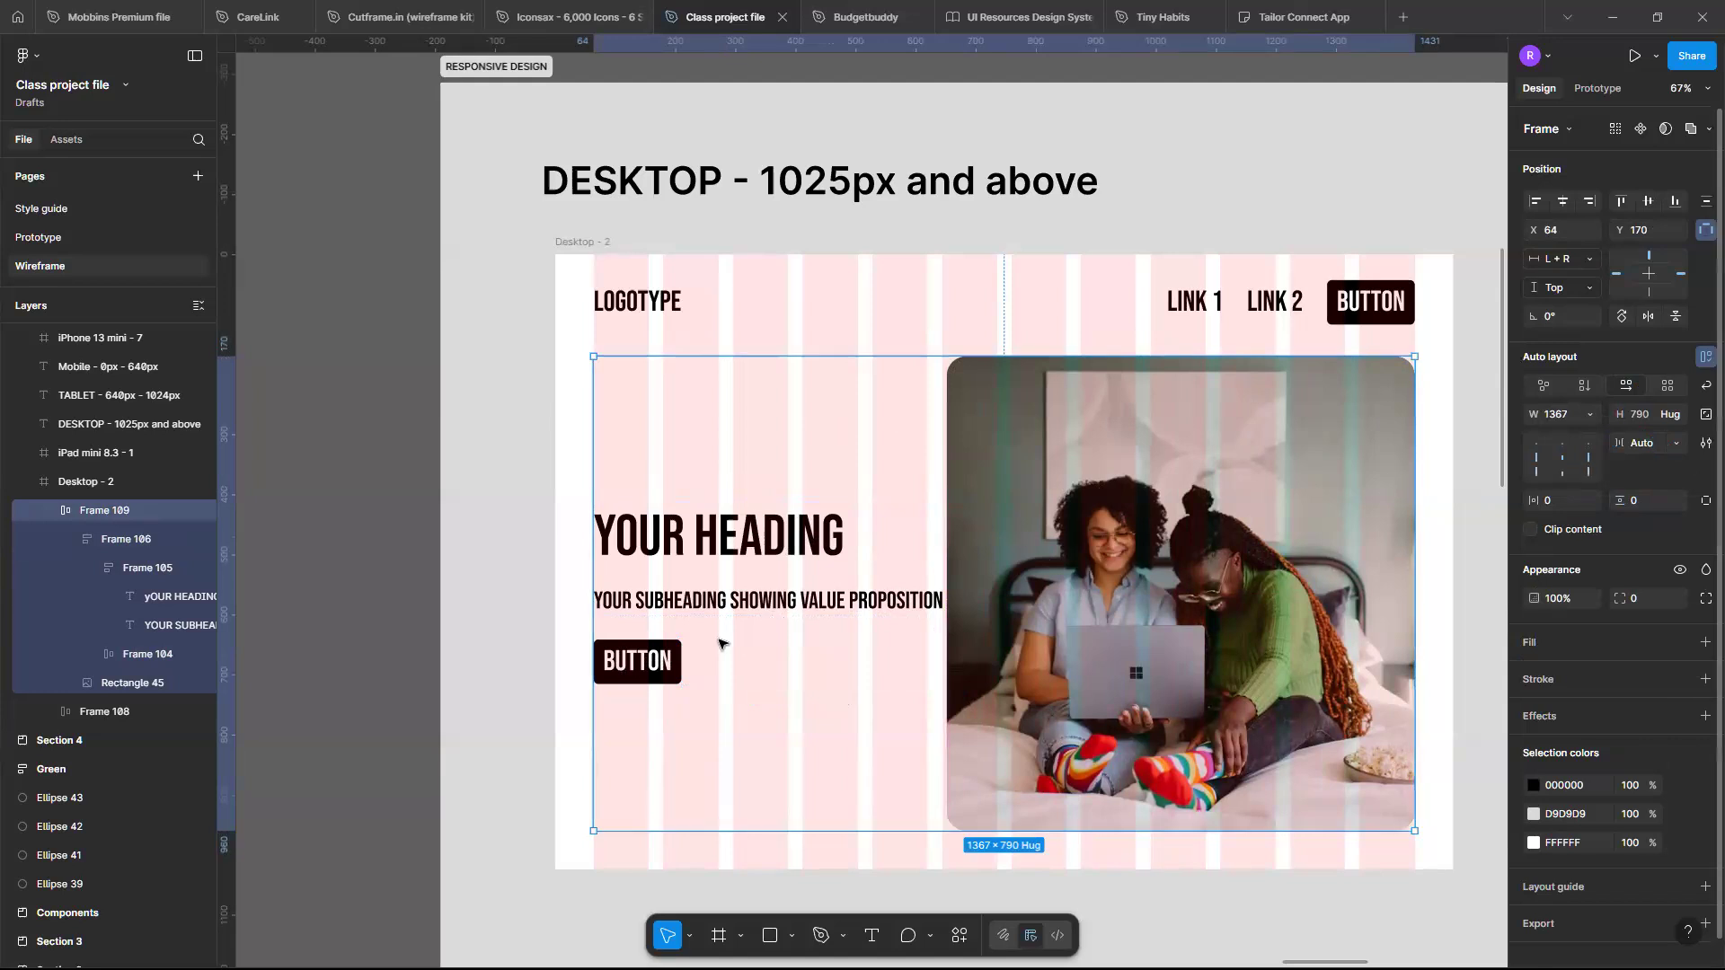
pyautogui.click(948, 595)
pyautogui.write('64')
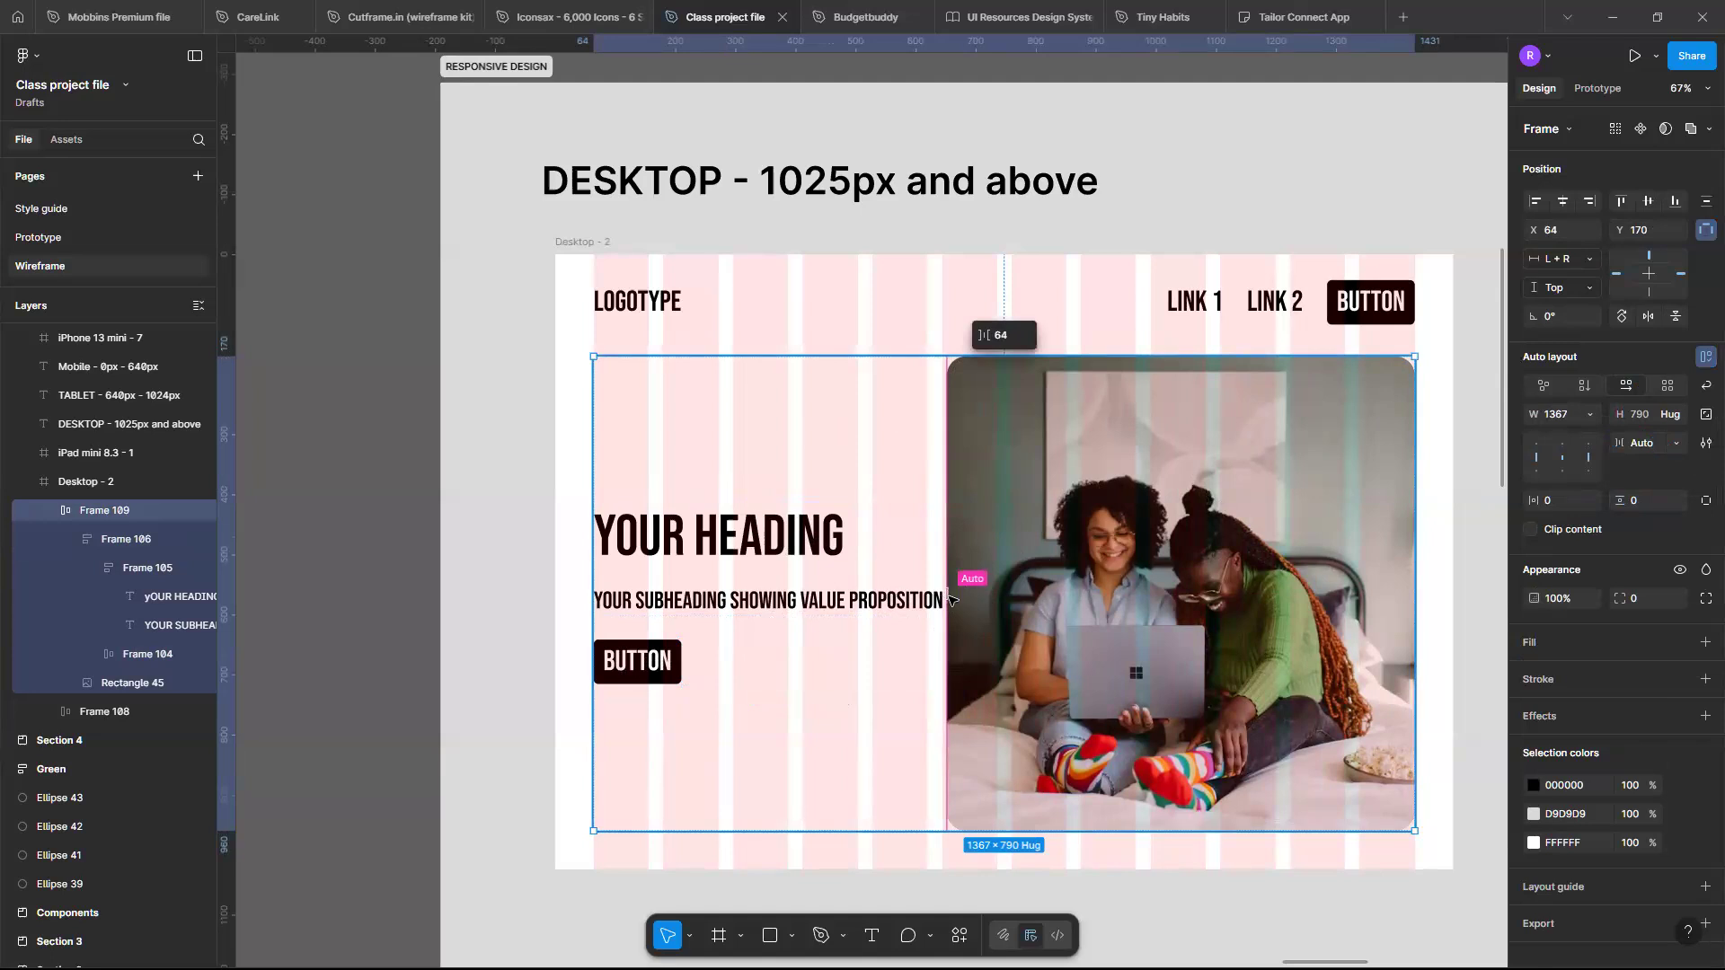
pyautogui.press('Return')
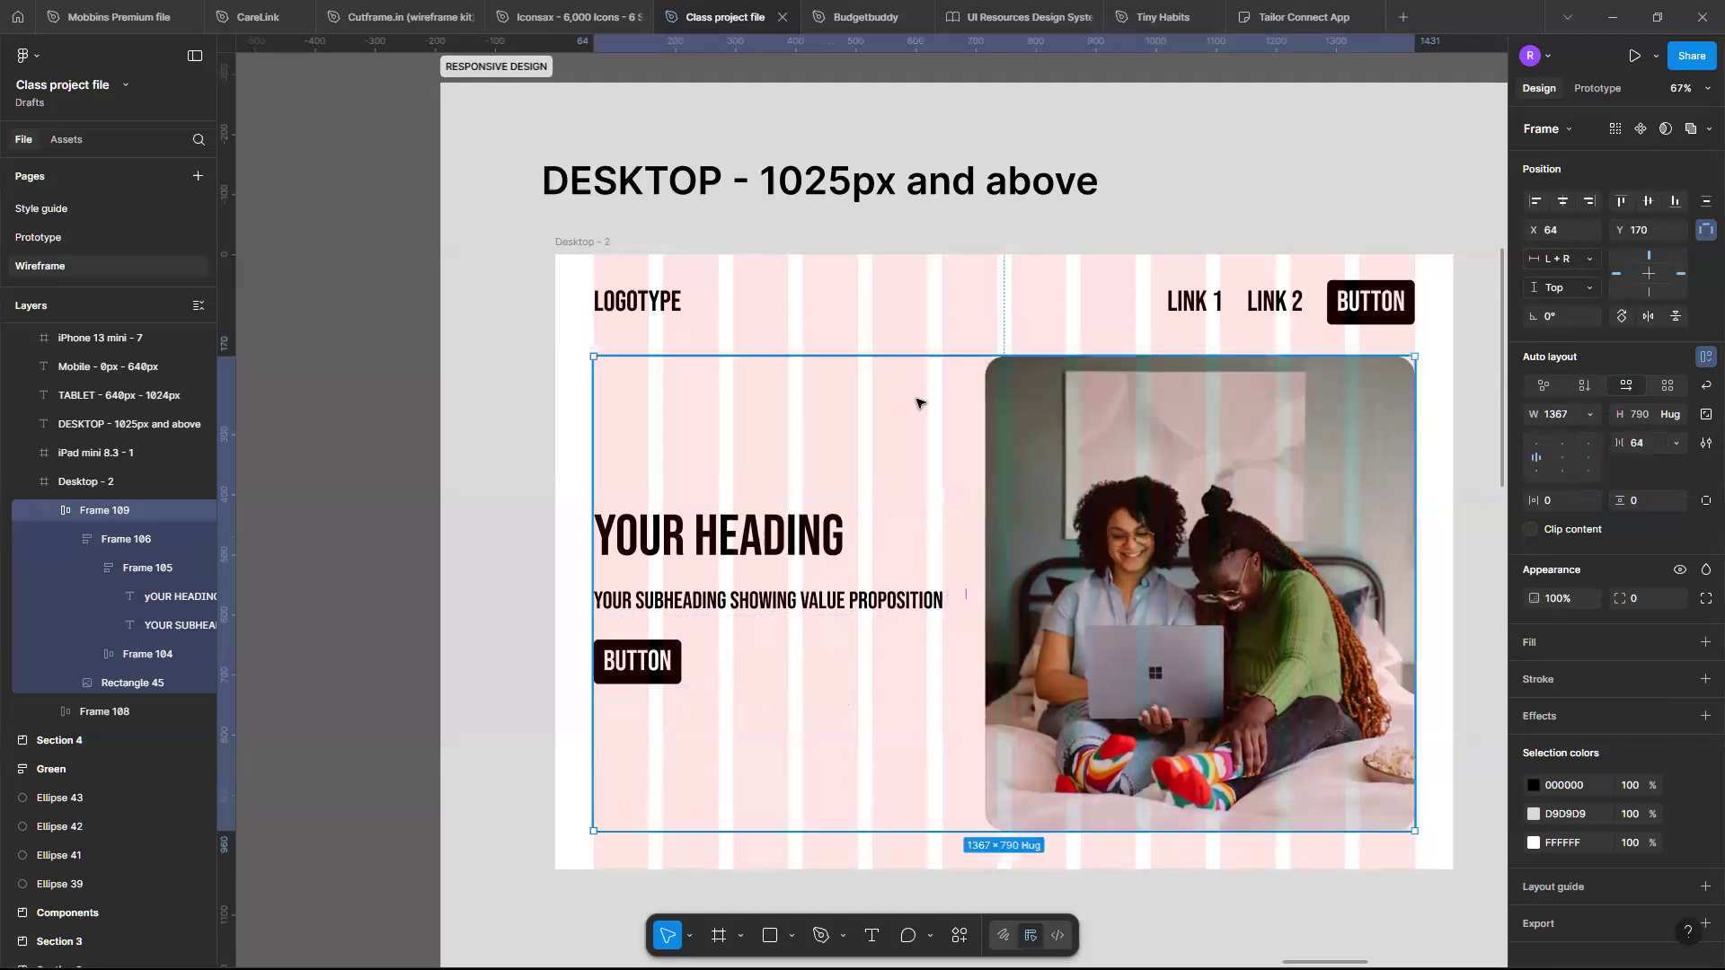
# - Resize the Desktop frame to about 1450 px wide to test how the hero adapts
pyautogui.hscroll(1, 923, 436)
pyautogui.scroll(-1, 923, 435)
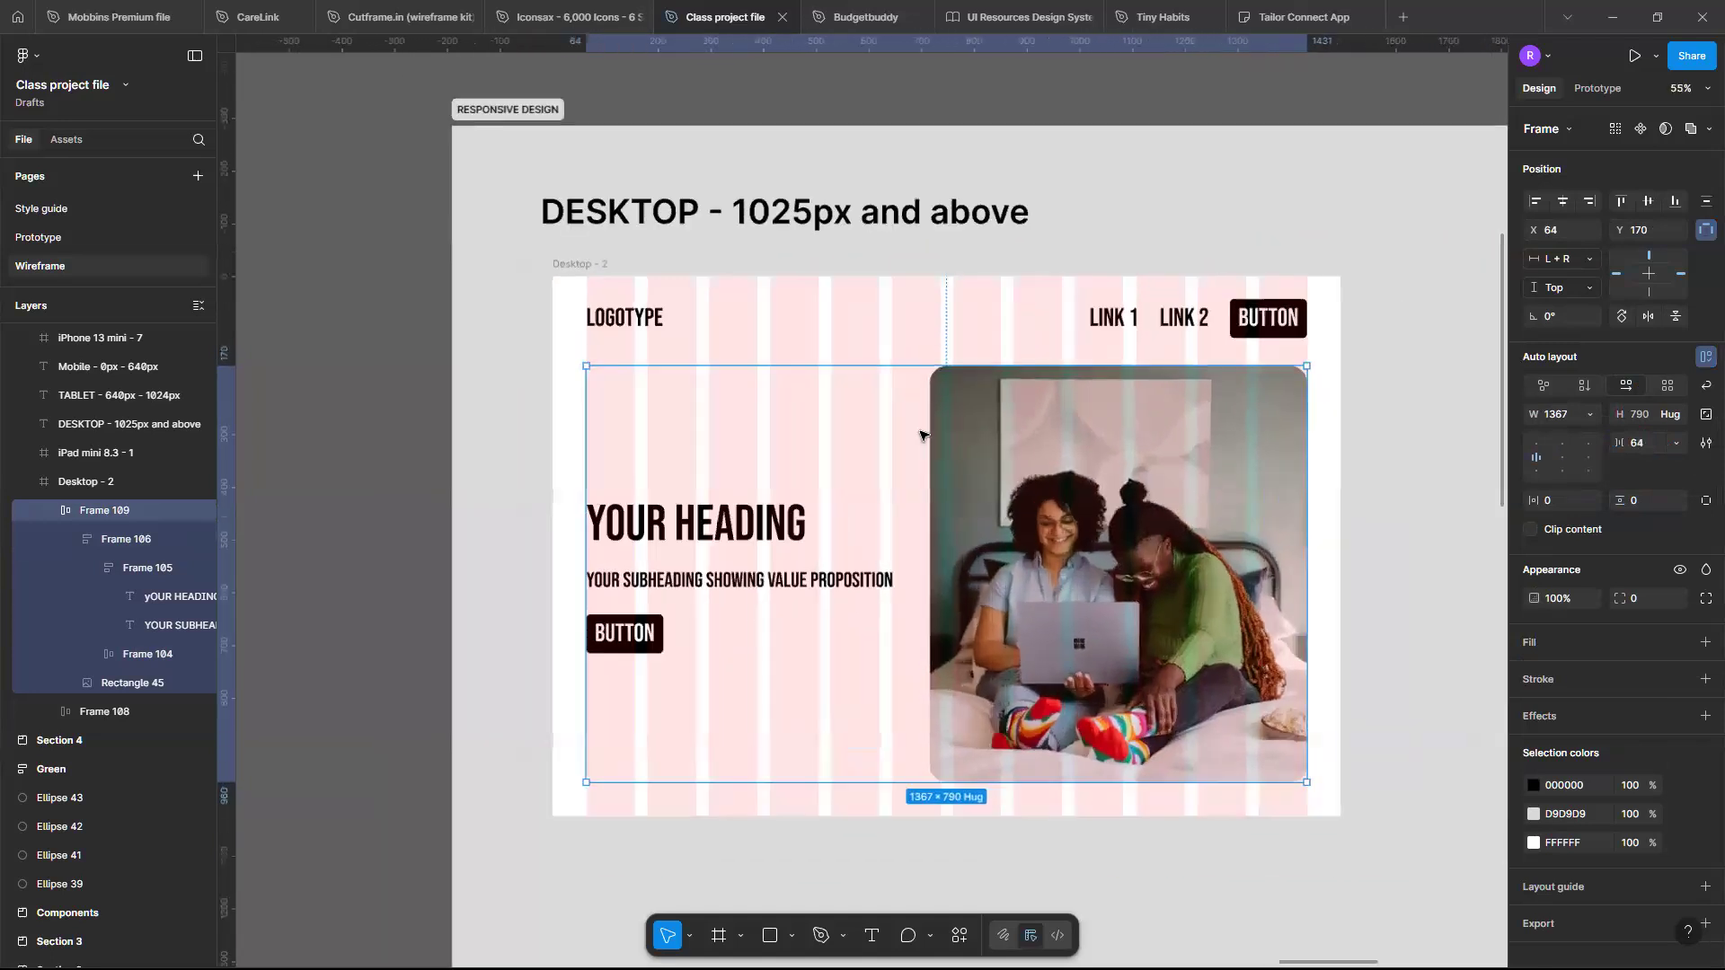
pyautogui.scroll(2, 924, 435)
pyautogui.hscroll(1, 924, 435)
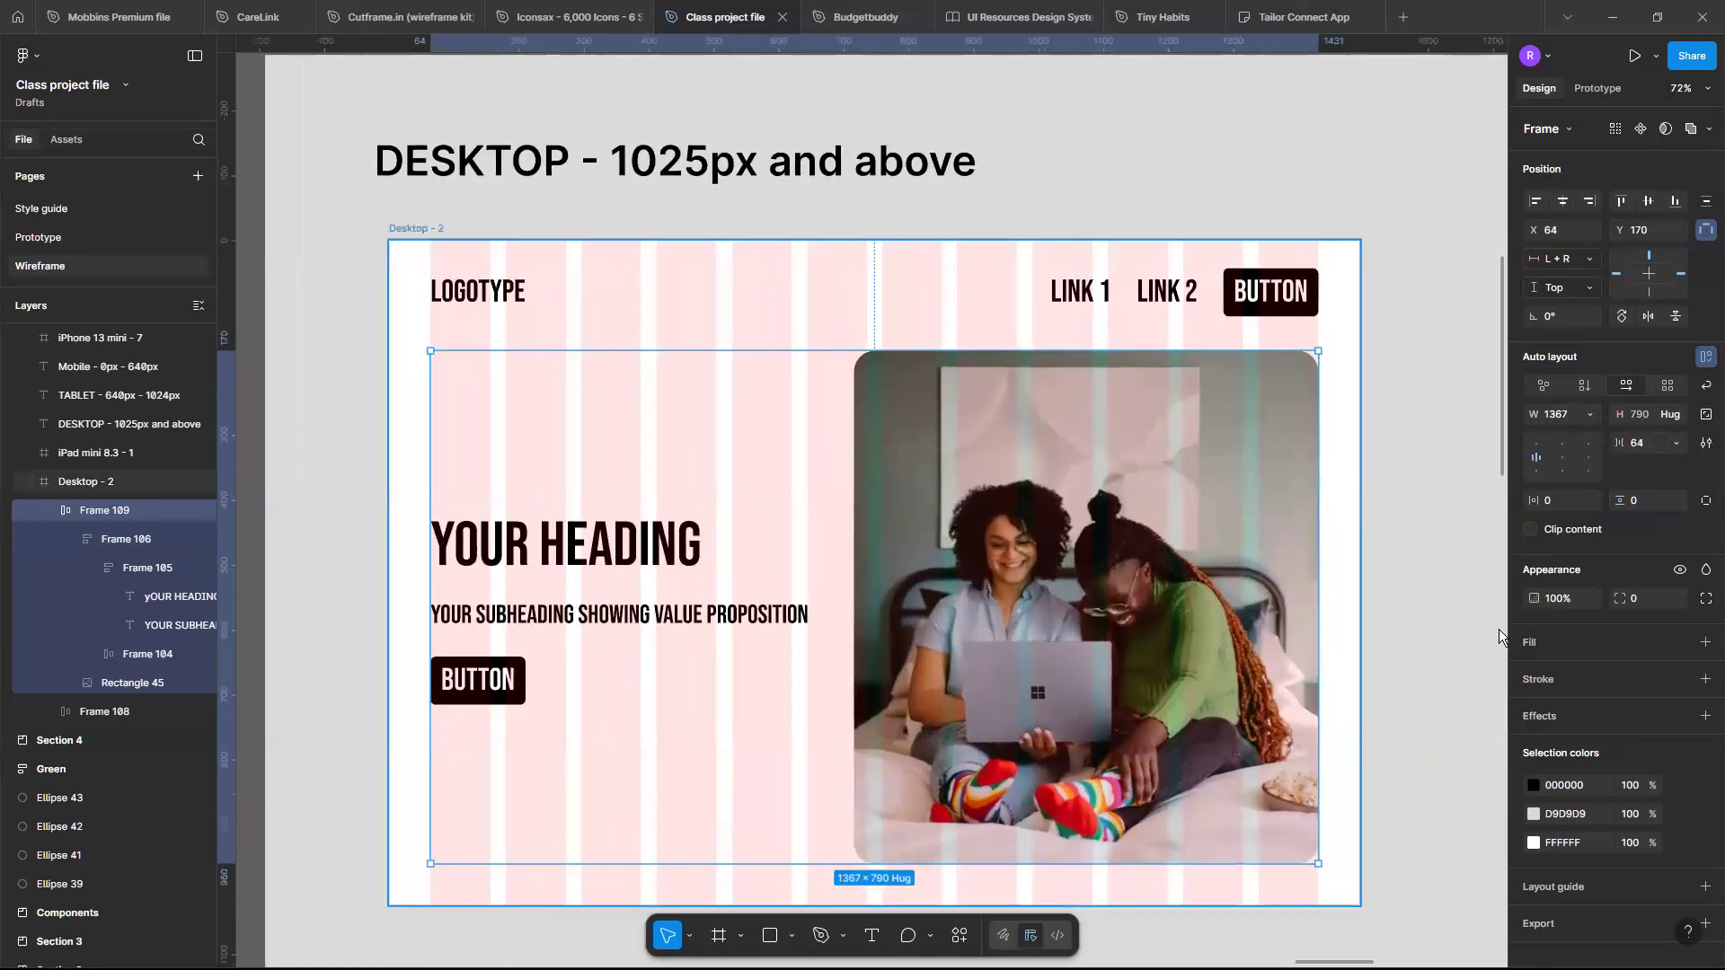
pyautogui.click(1362, 586)
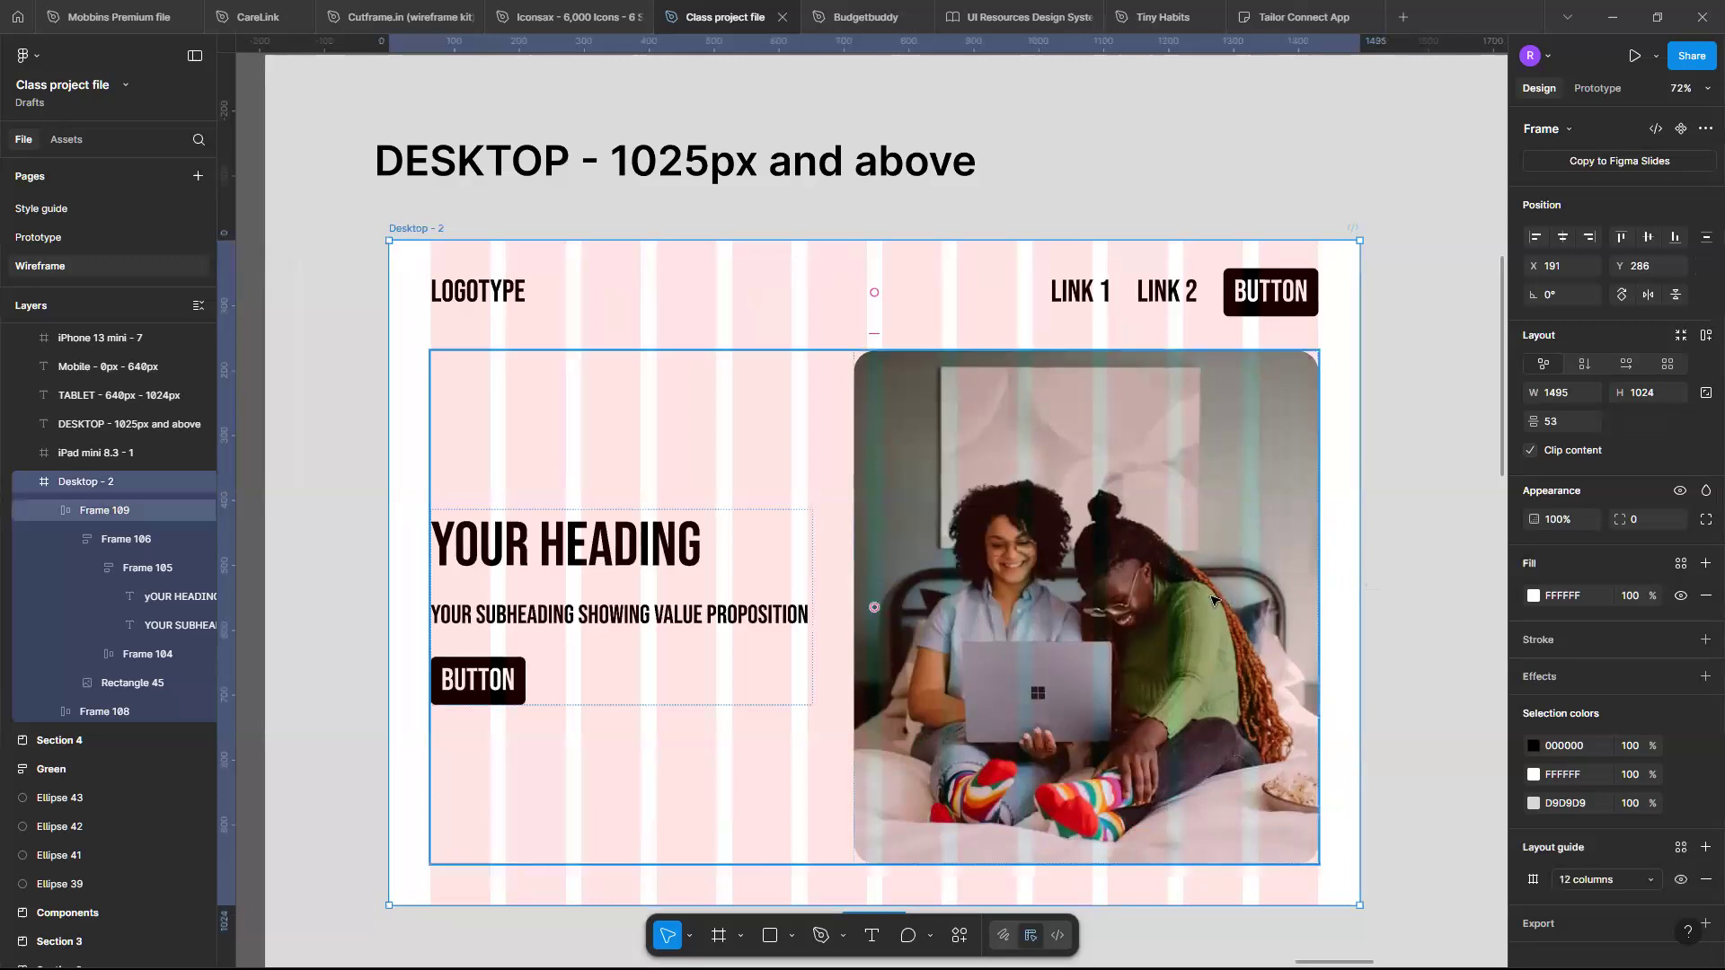
pyautogui.moveTo(1359, 579)
pyautogui.mouseDown()
pyautogui.moveTo(1123, 579)
pyautogui.moveTo(1330, 583)
pyautogui.mouseUp()
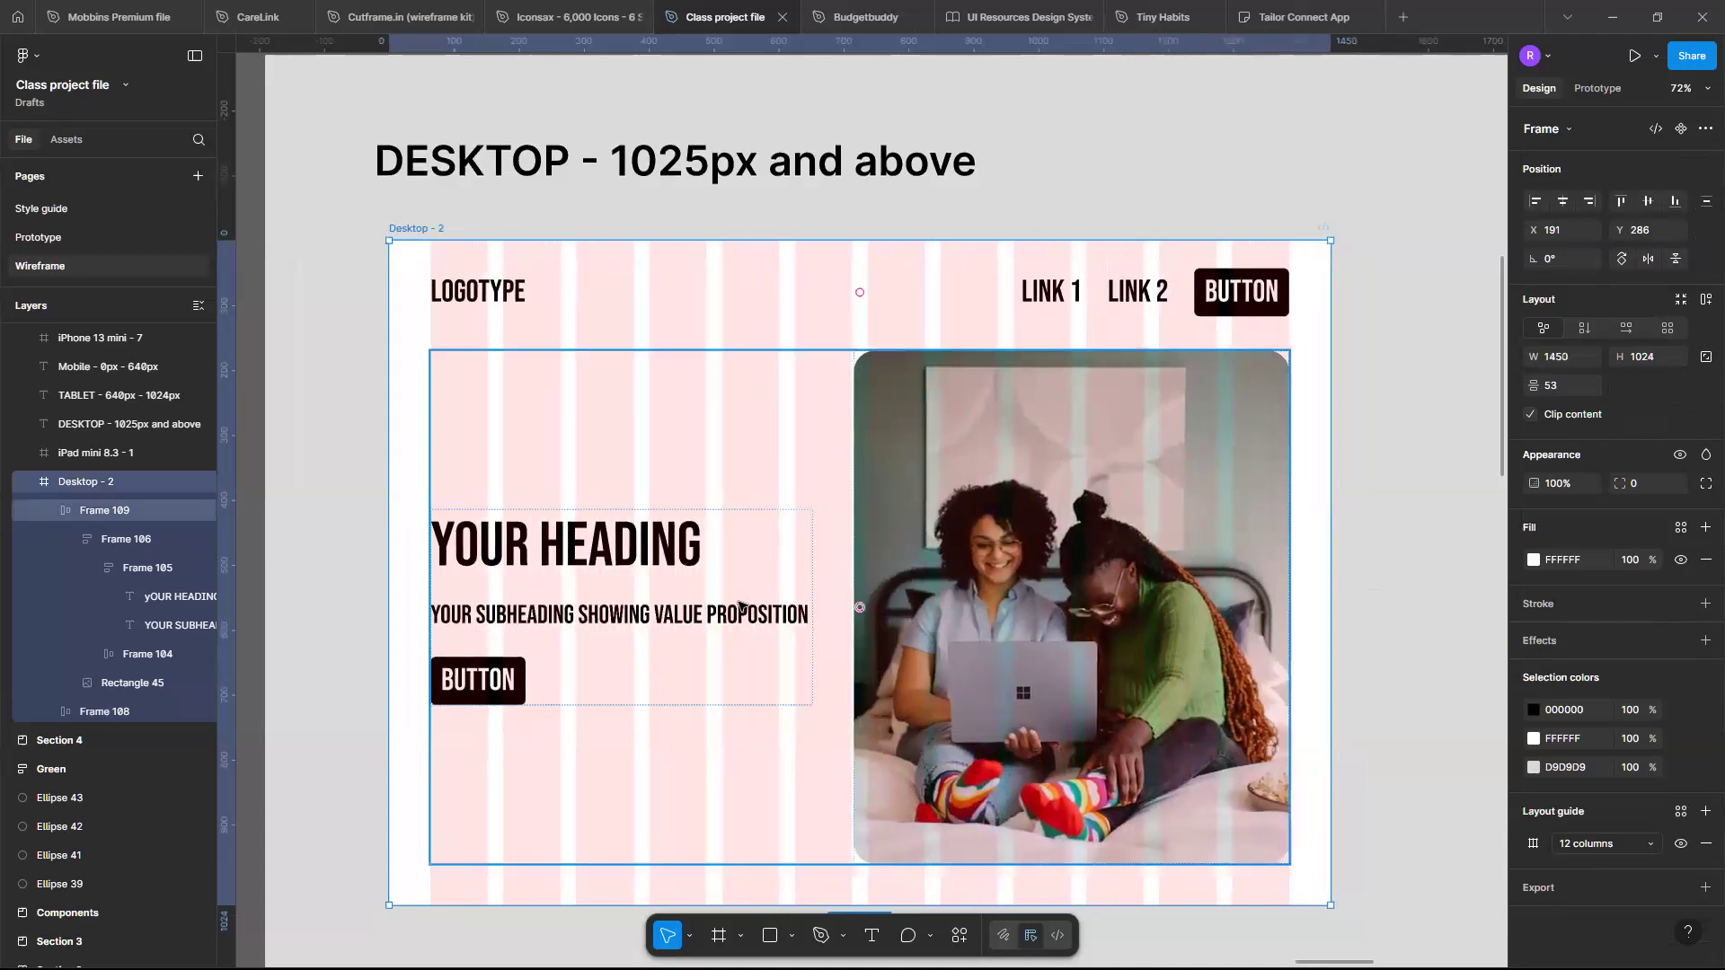
# - Set the hero text column frame's width sizing to Fill container
pyautogui.doubleClick(739, 607)
pyautogui.doubleClick(739, 608)
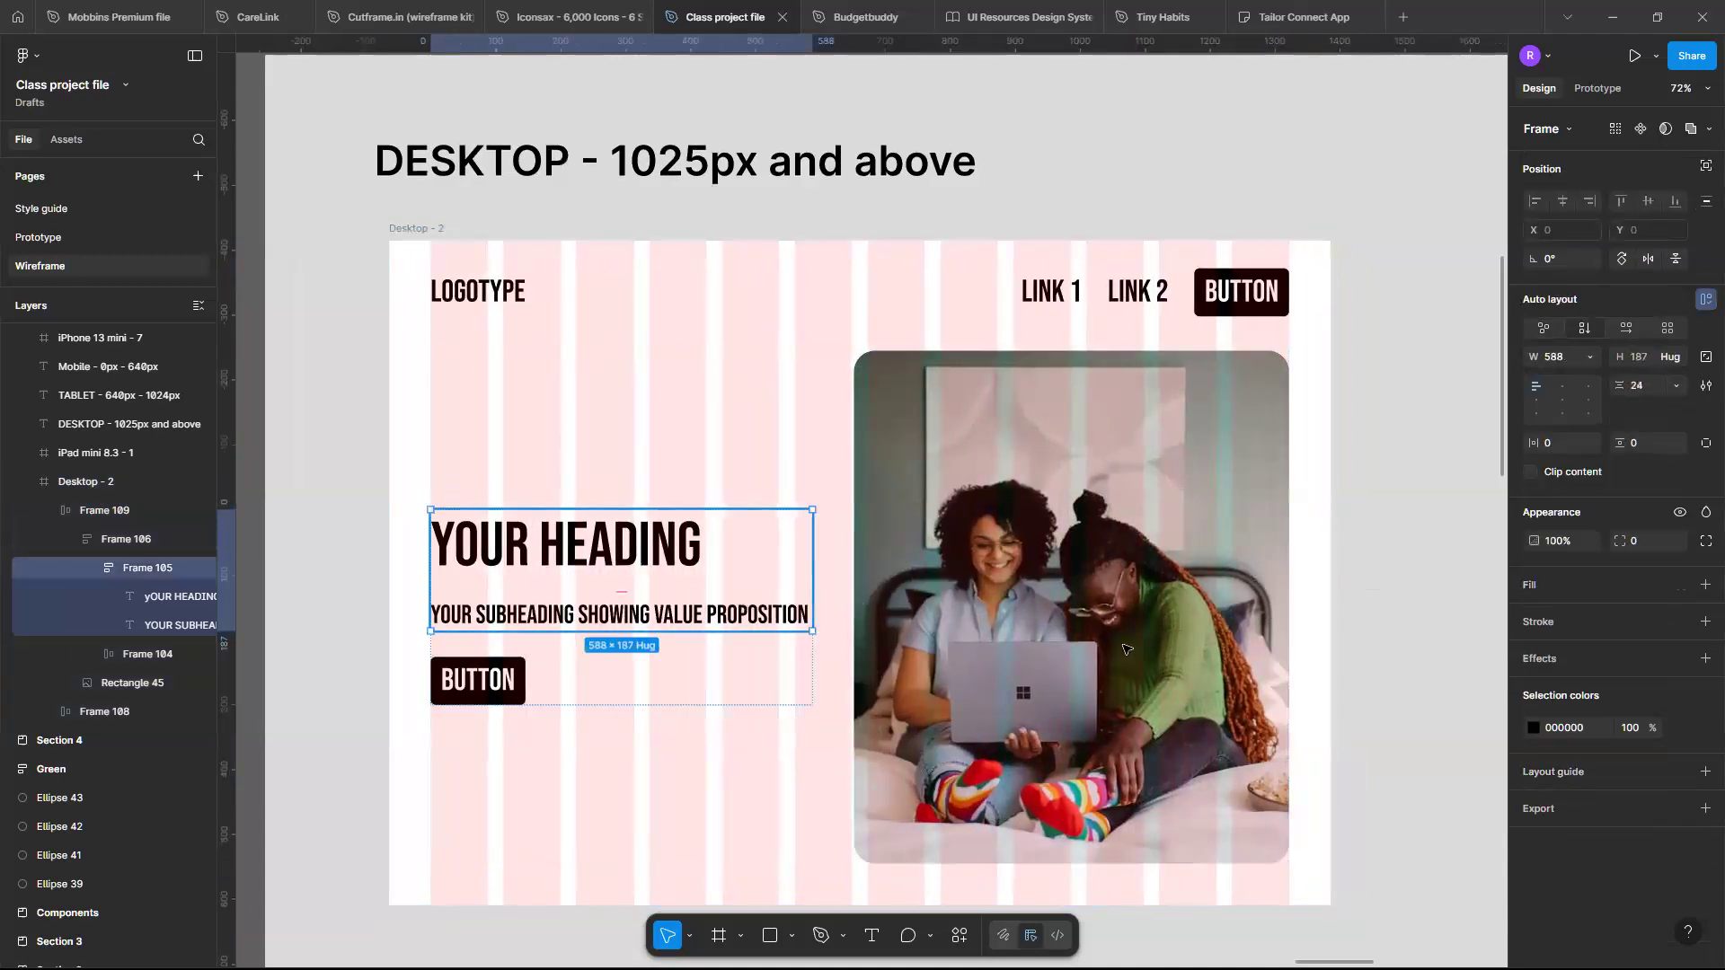
pyautogui.click(721, 662)
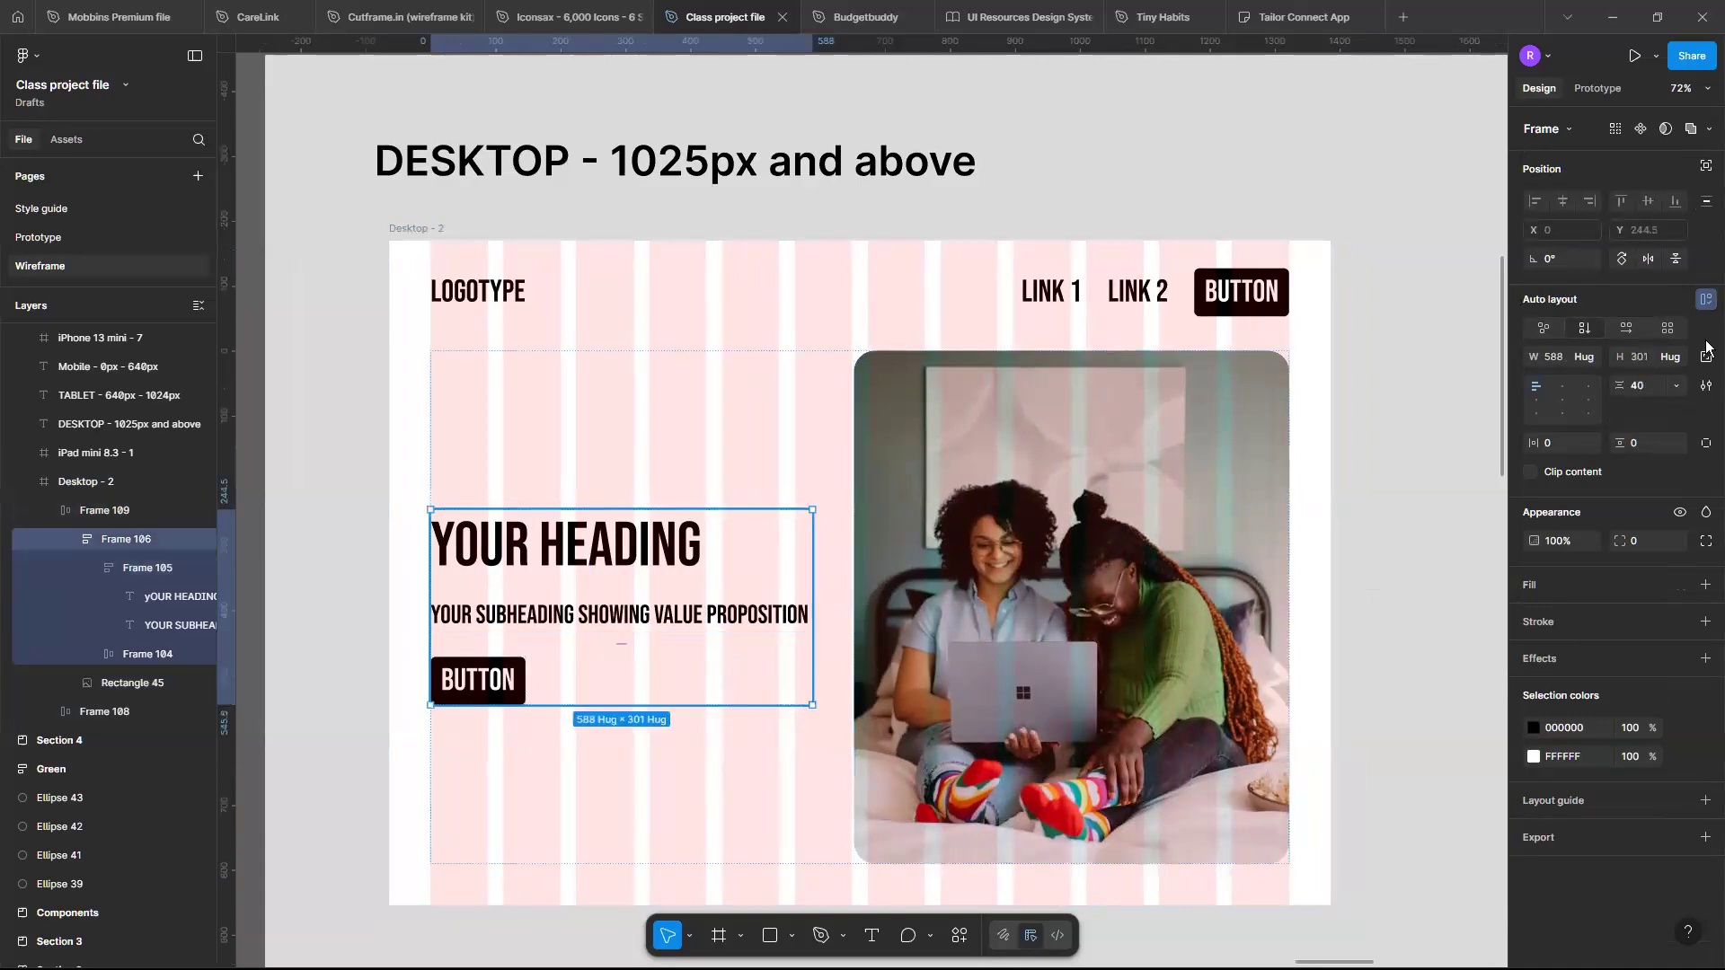
pyautogui.click(1591, 359)
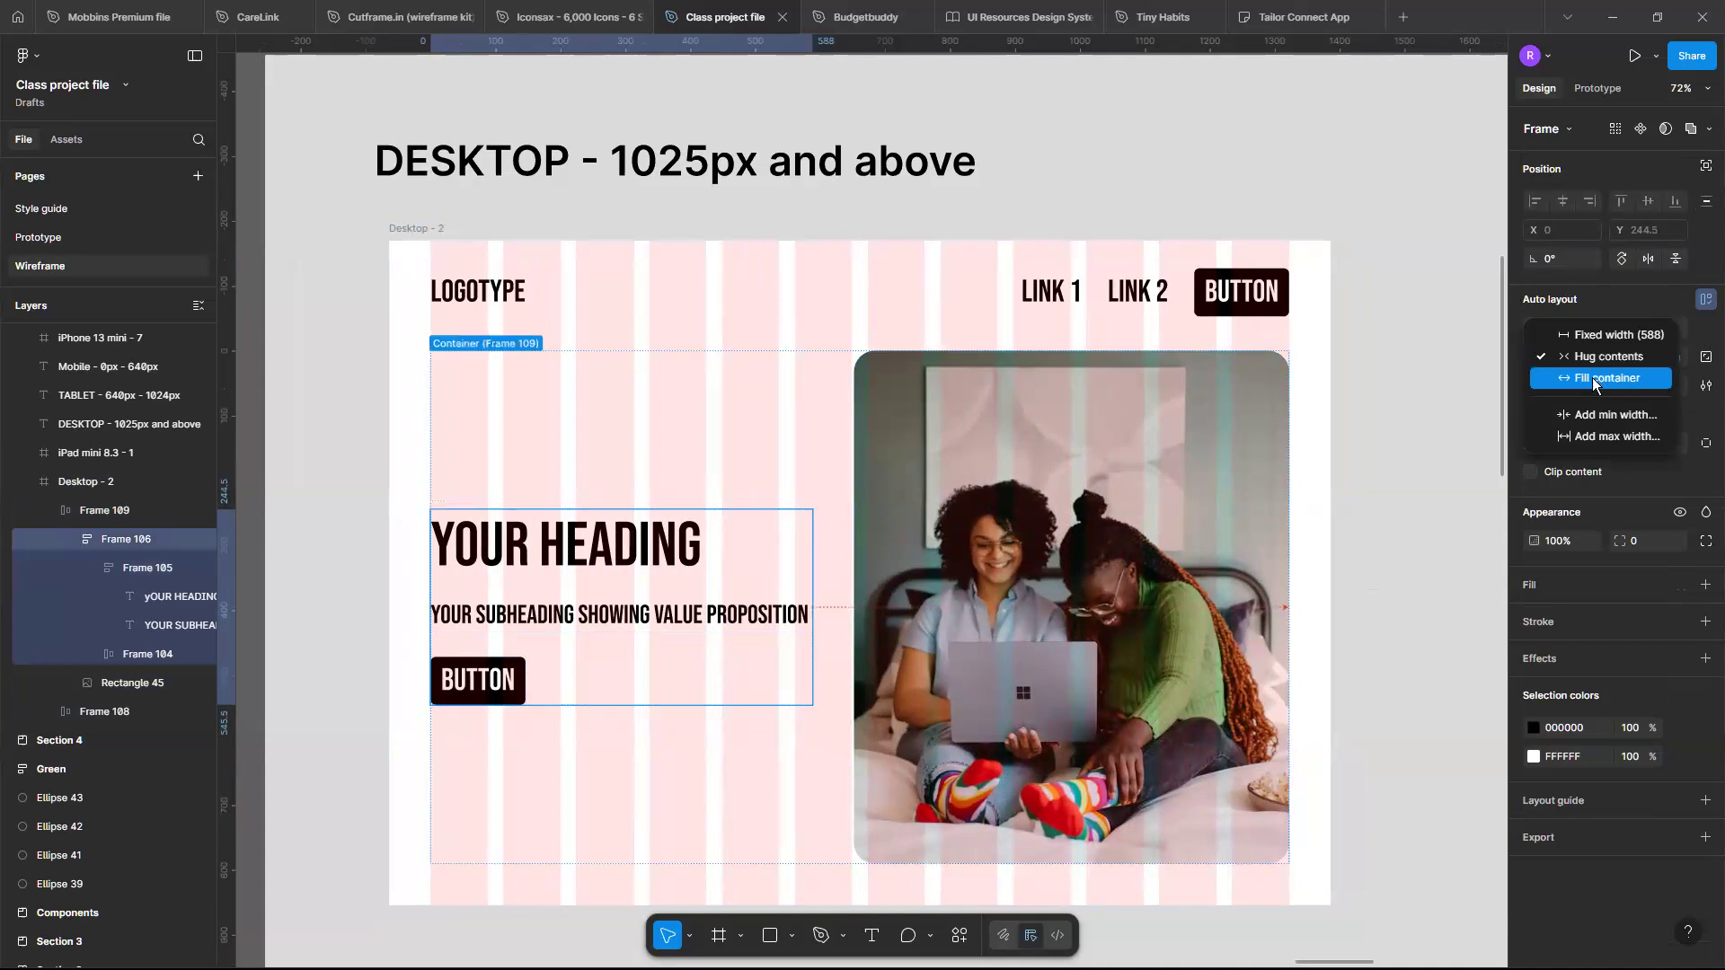
pyautogui.click(1593, 380)
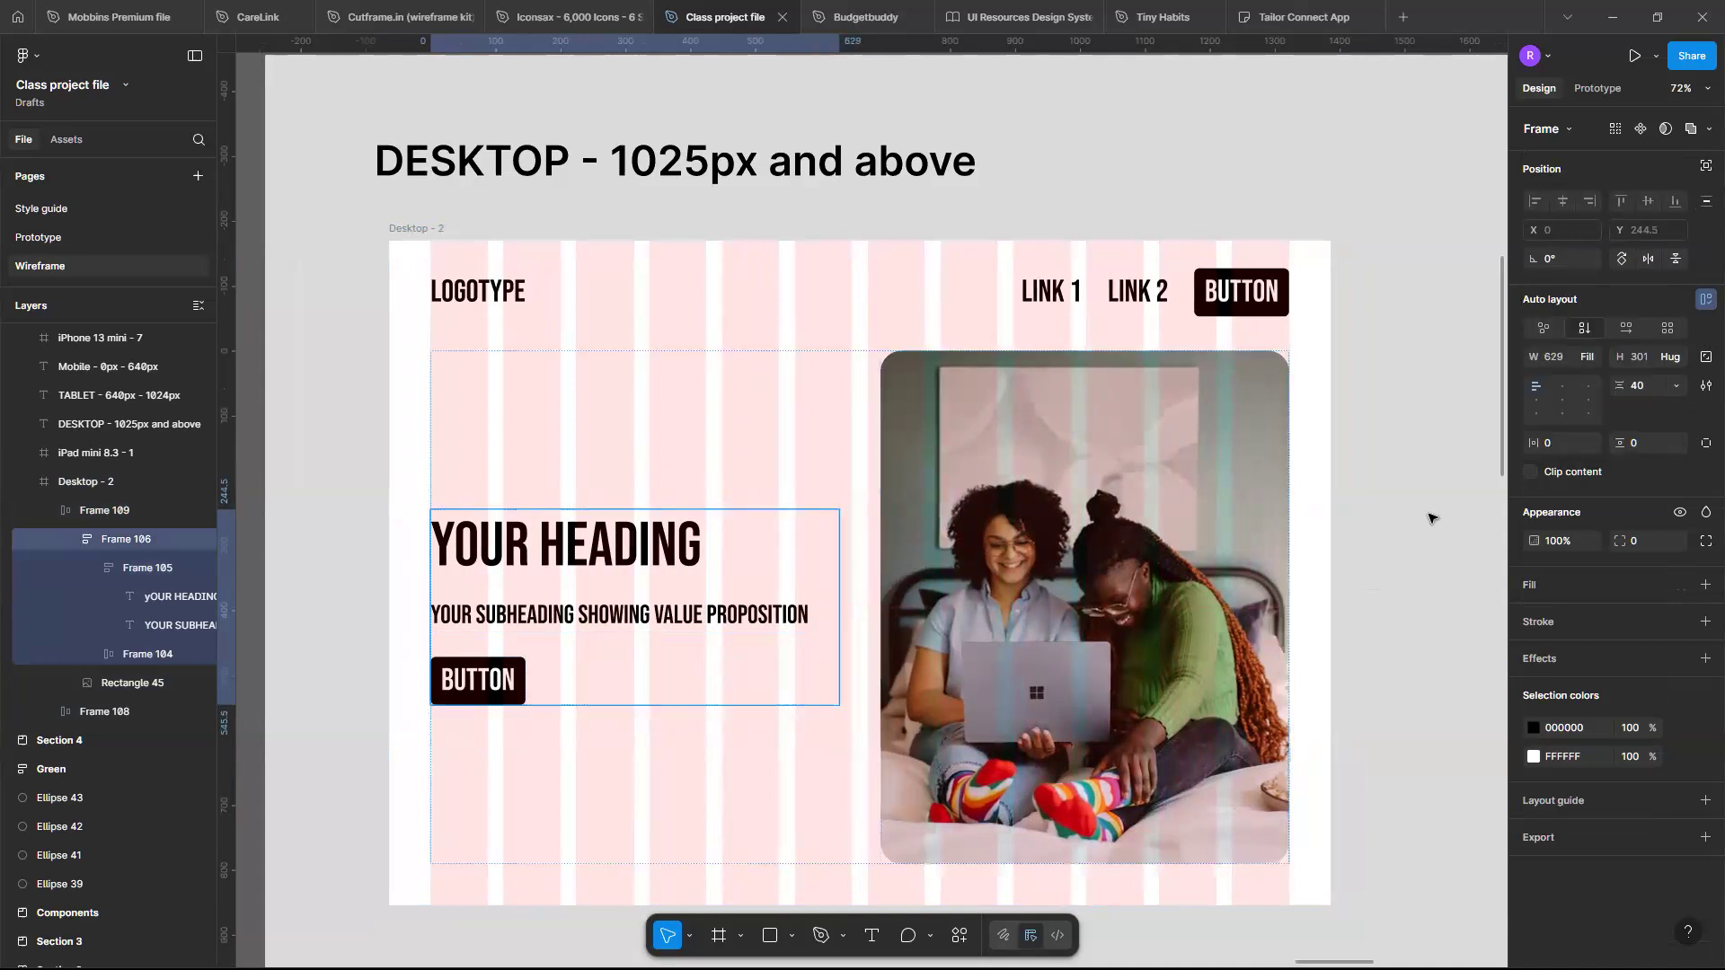
# - Set the heading and subheading group frame's width sizing to Fill container
pyautogui.doubleClick(663, 540)
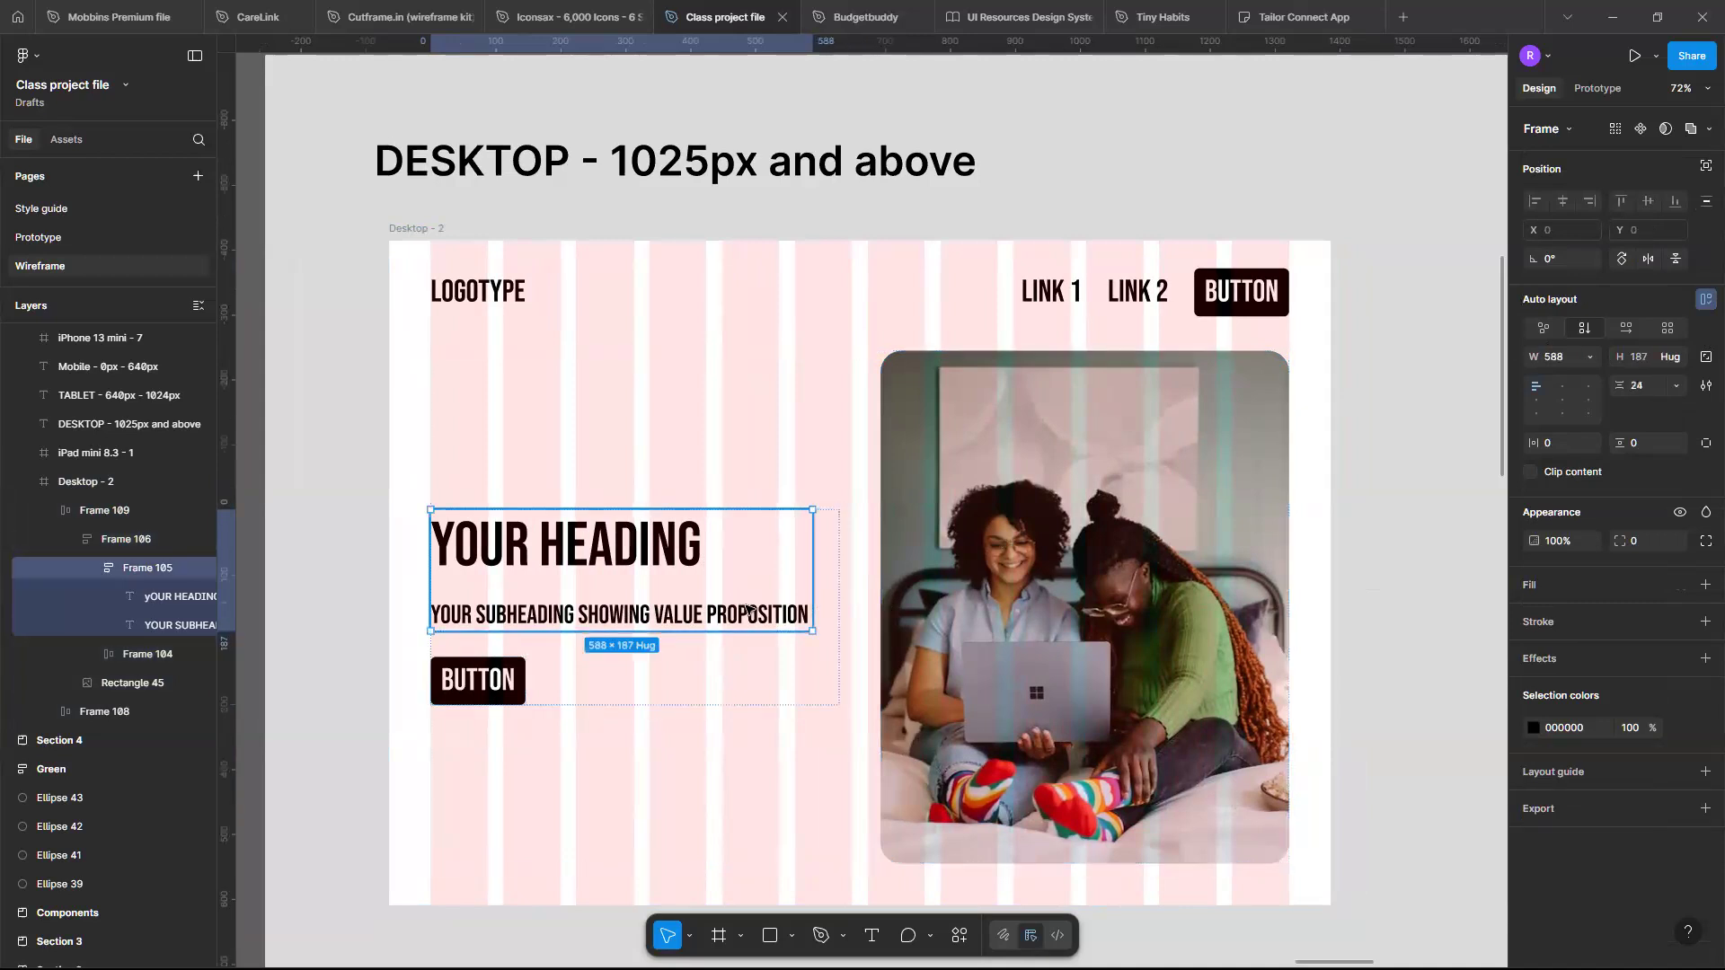
pyautogui.click(1593, 361)
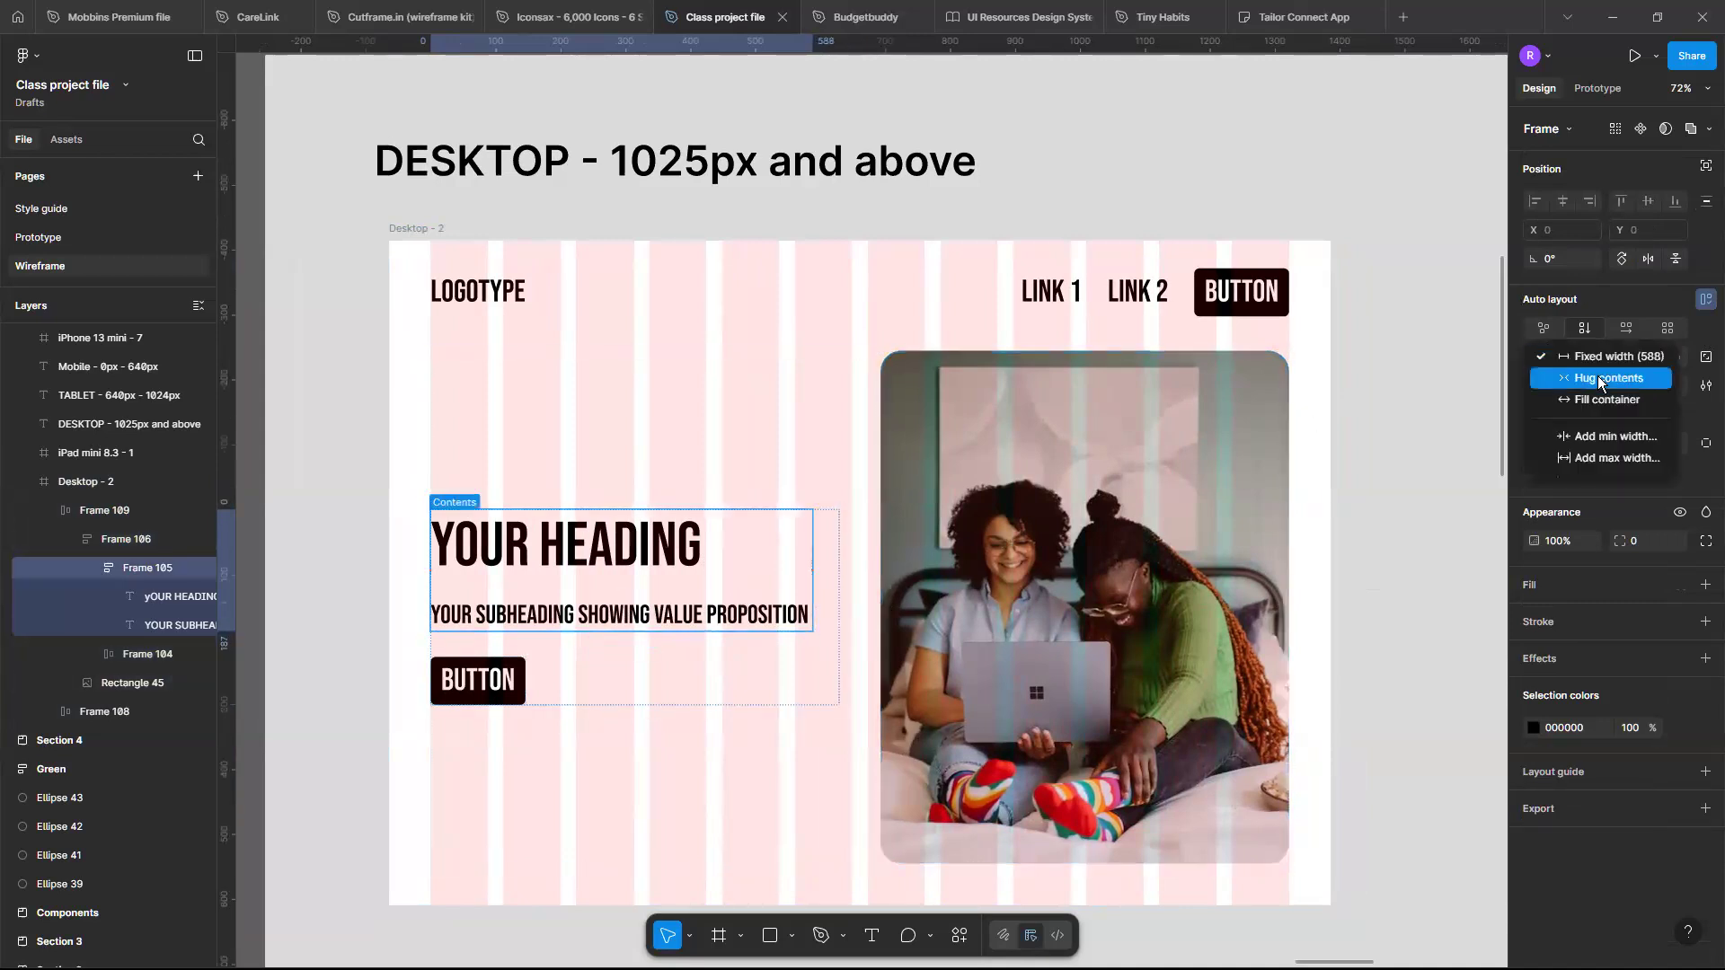
pyautogui.click(1600, 401)
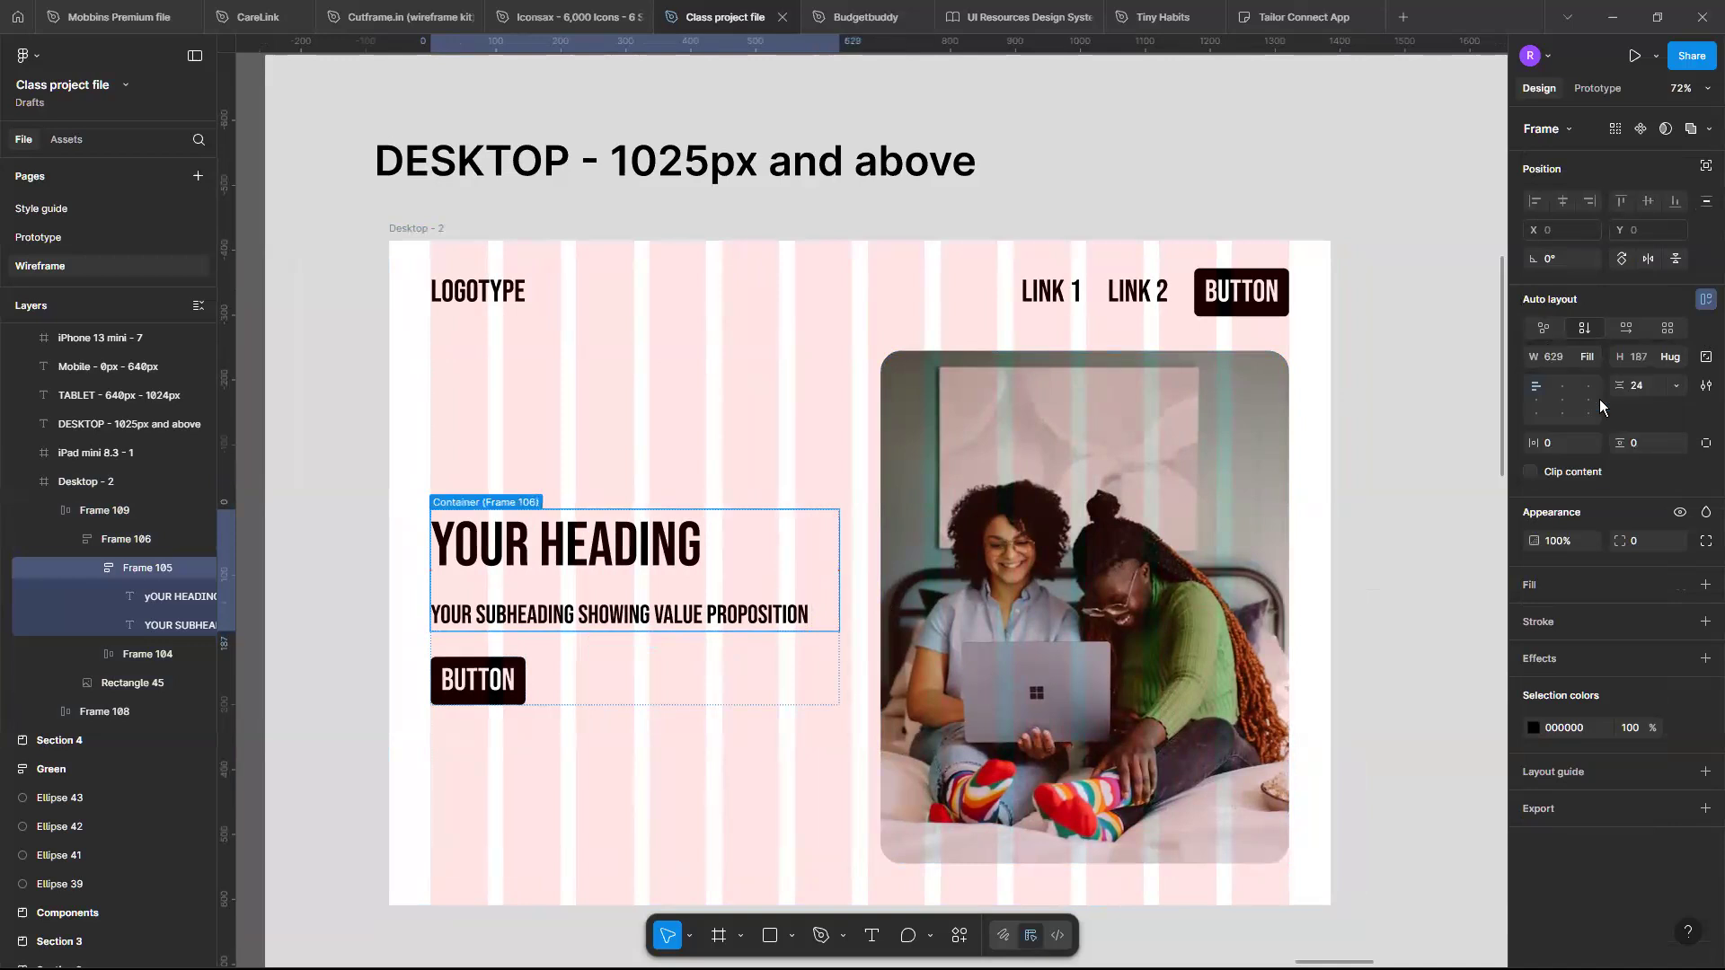
# - Resize the hero text column frame narrower and undo the resize
pyautogui.click(670, 561)
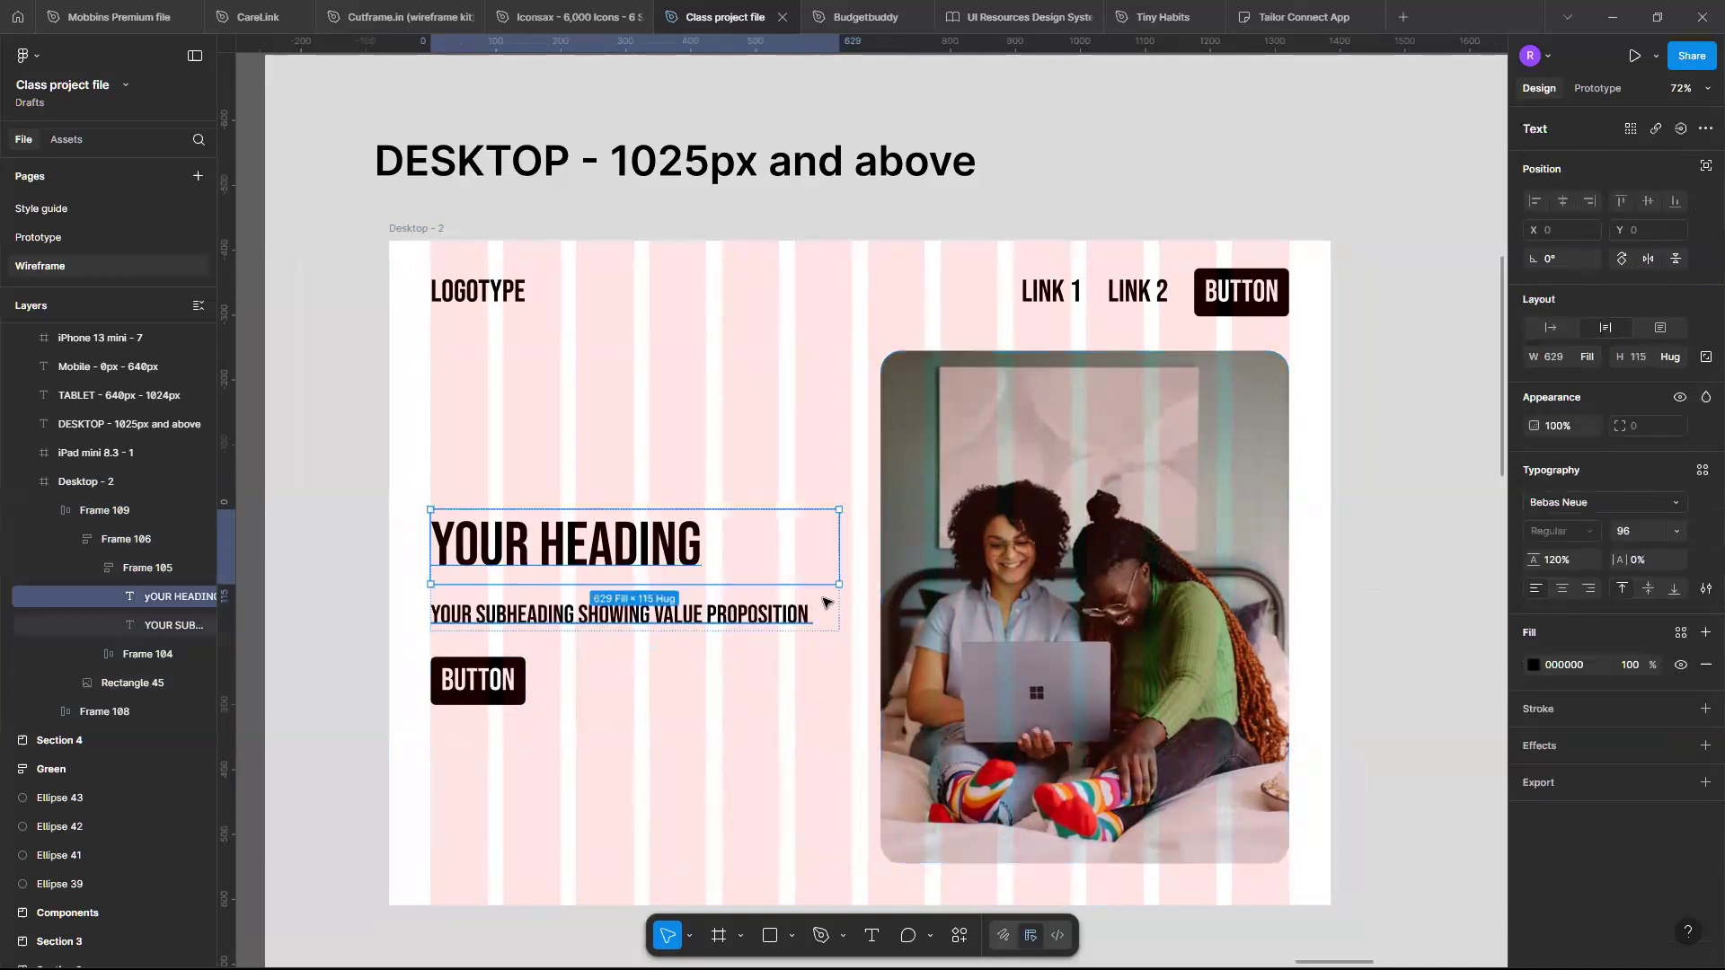
pyautogui.click(808, 649)
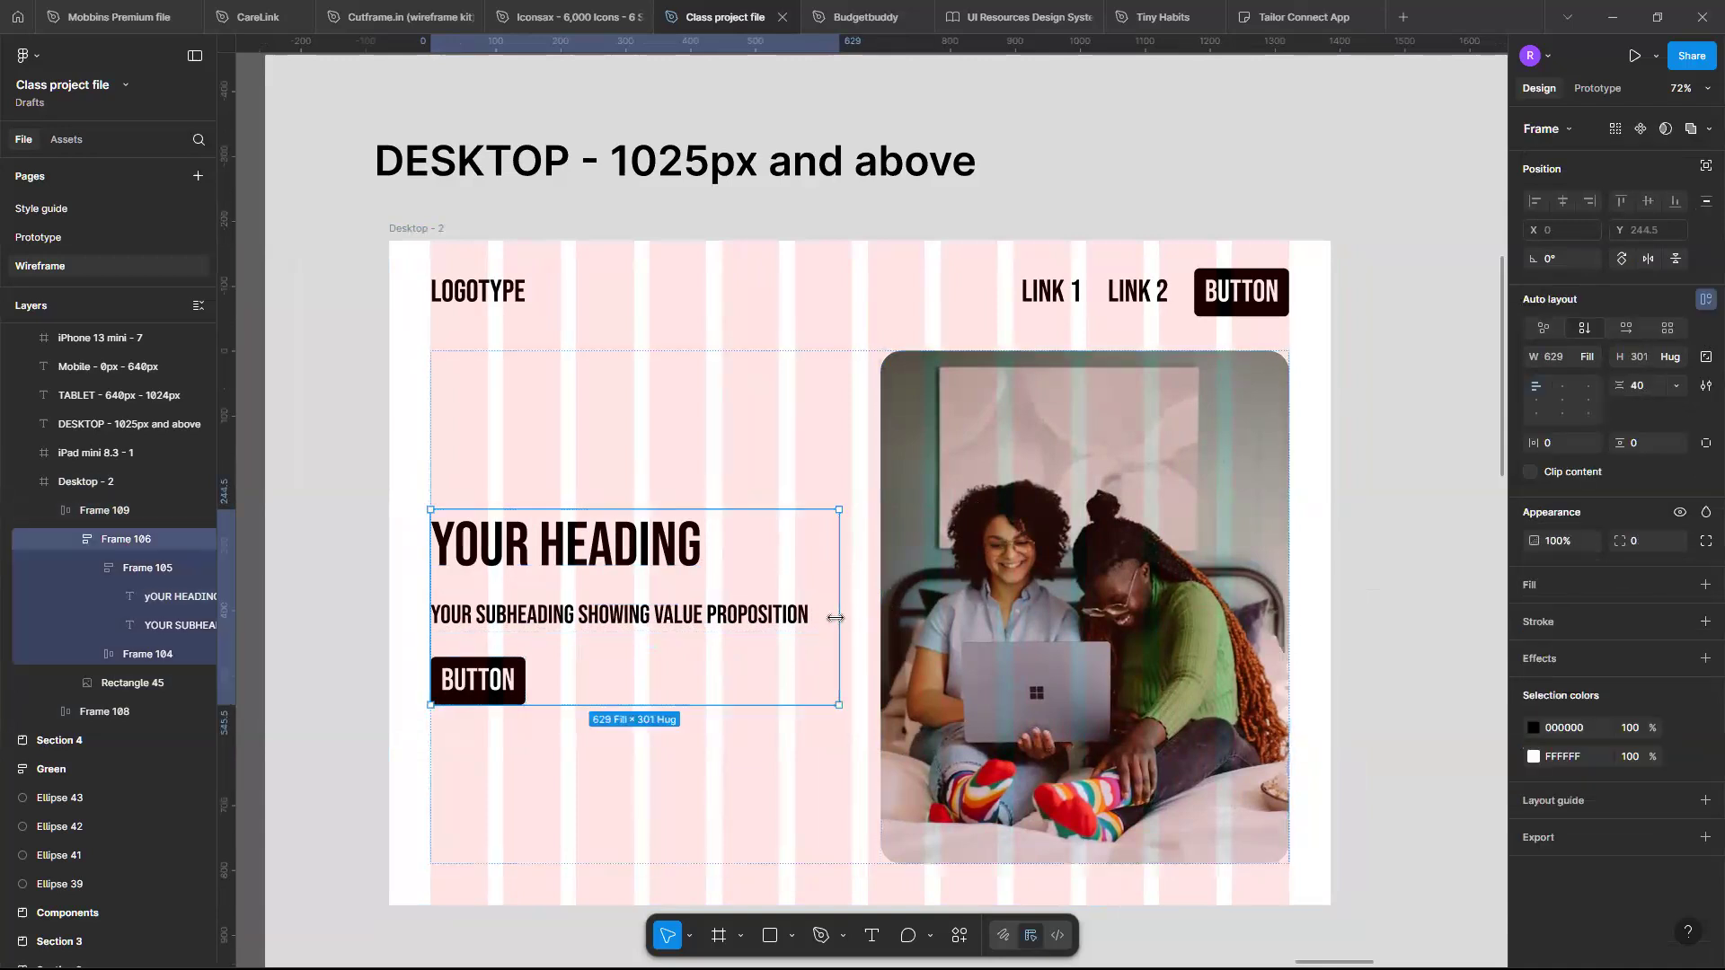
pyautogui.moveTo(726, 612); pyautogui.dragTo(719, 611)
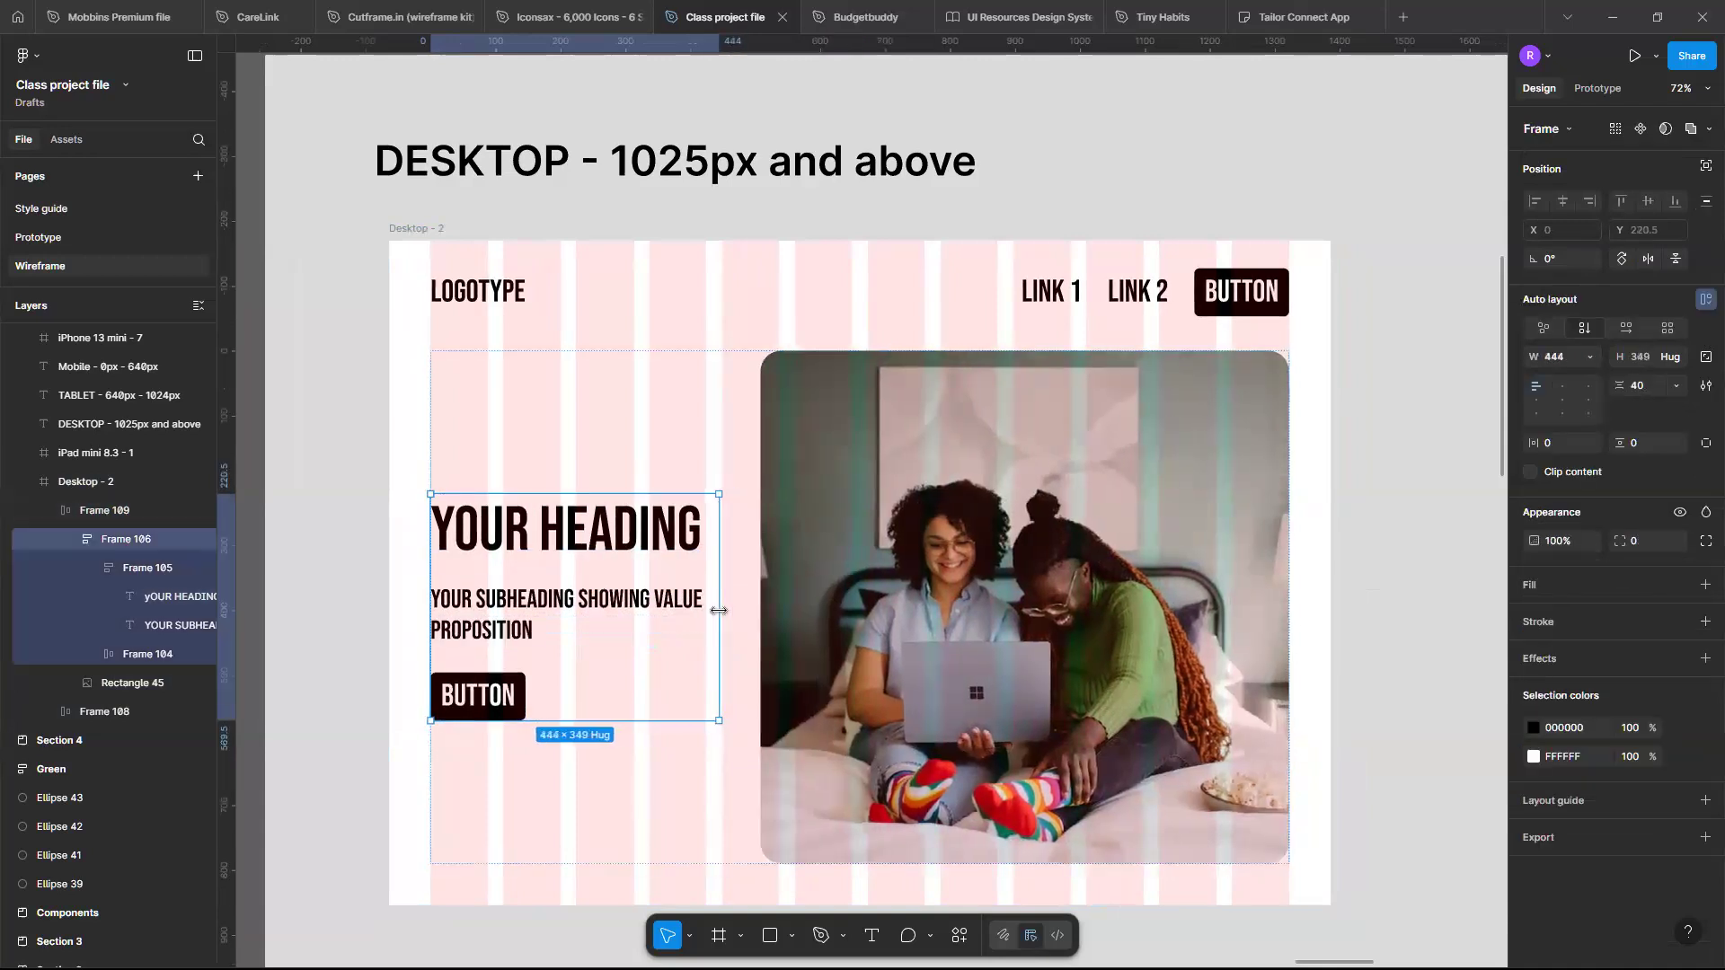
pyautogui.hotkey('ctrl', 'z')
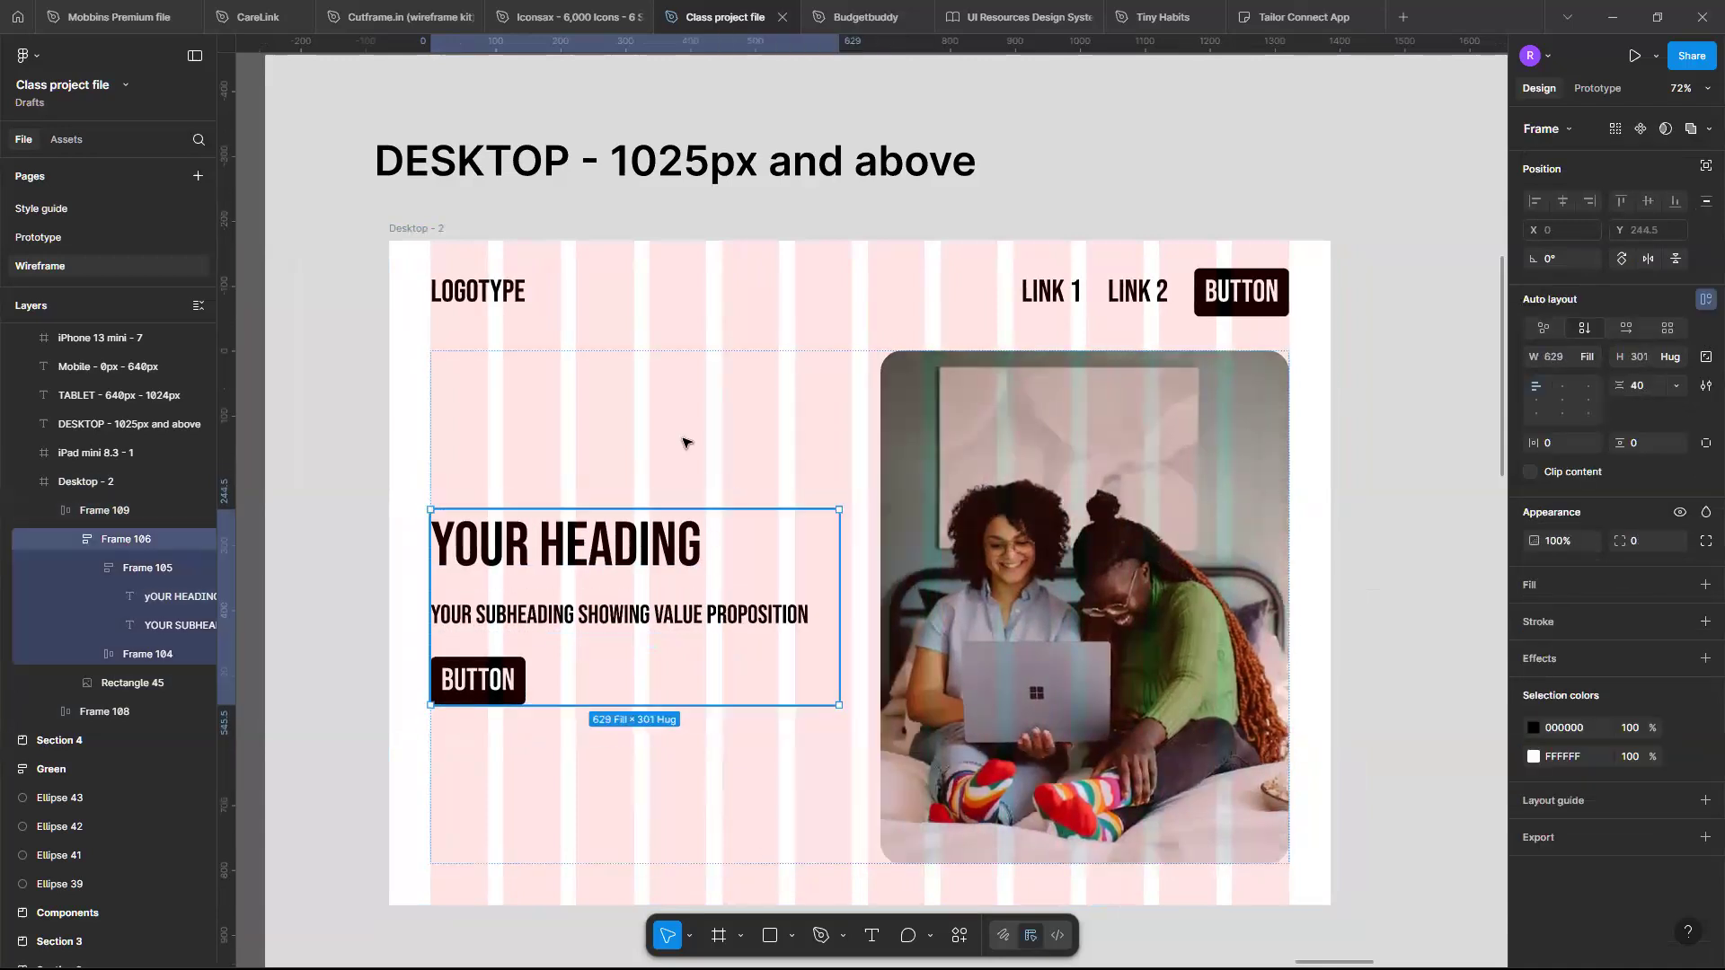
# - Narrow the Desktop frame to about 1291 px wide to test the hero layout
pyautogui.click(410, 243)
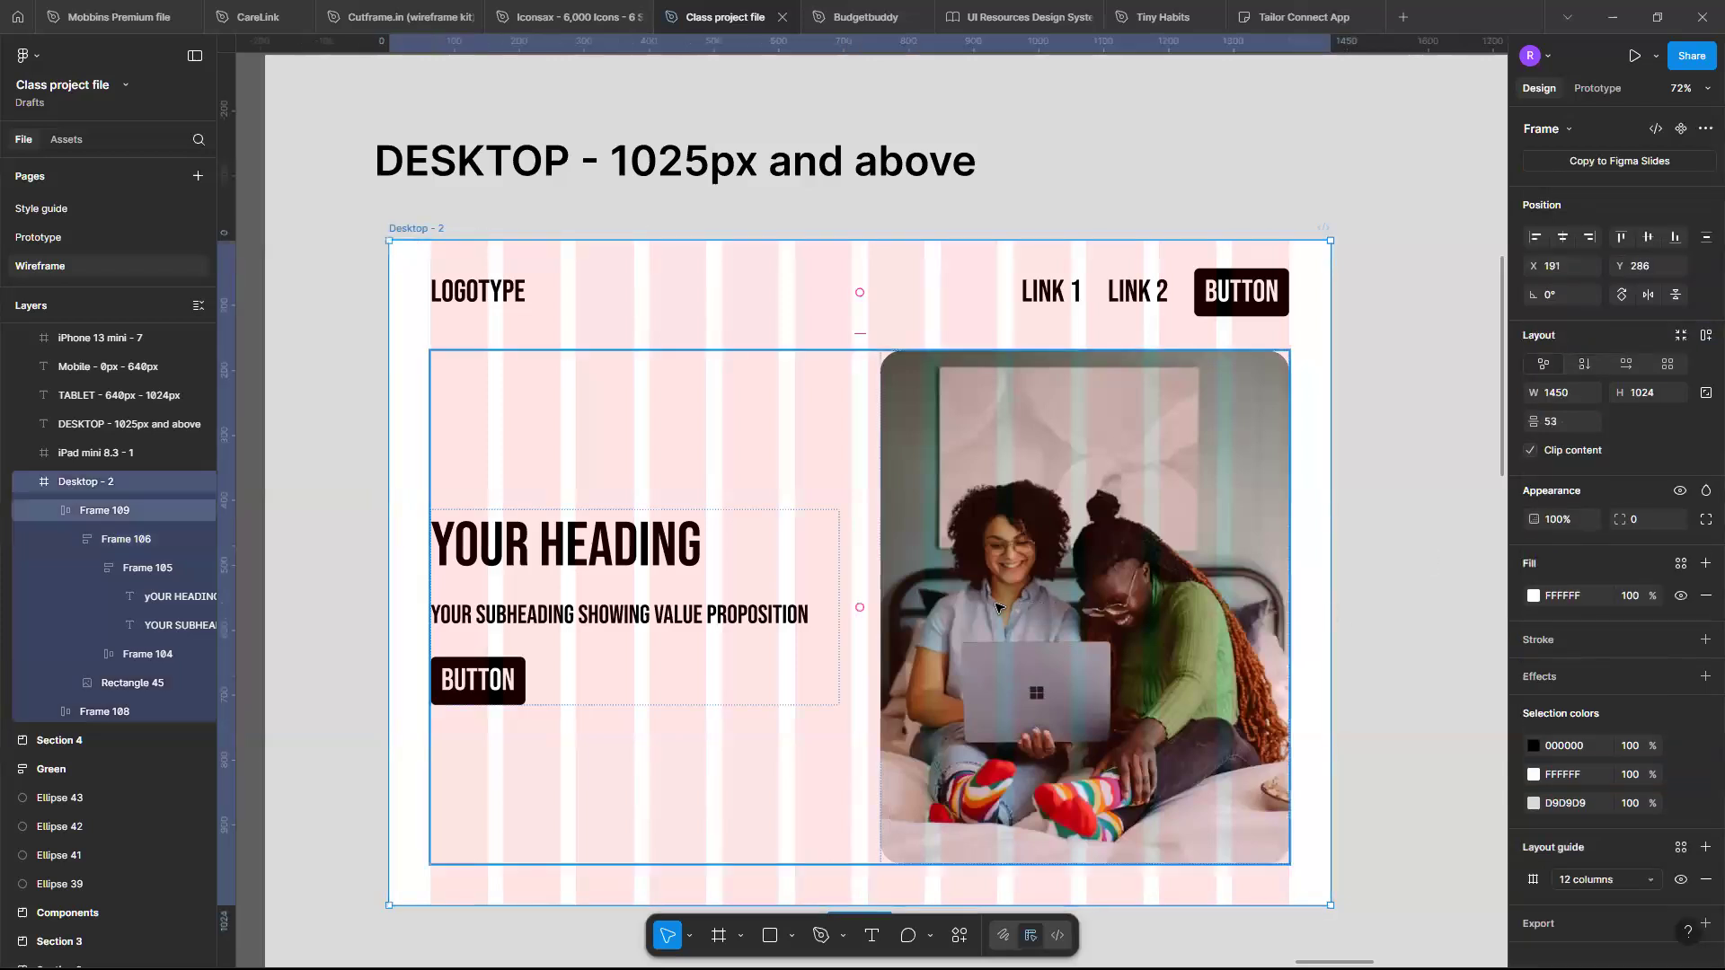
pyautogui.moveTo(1328, 584); pyautogui.dragTo(1230, 597)
pyautogui.scroll(-5, 1230, 597)
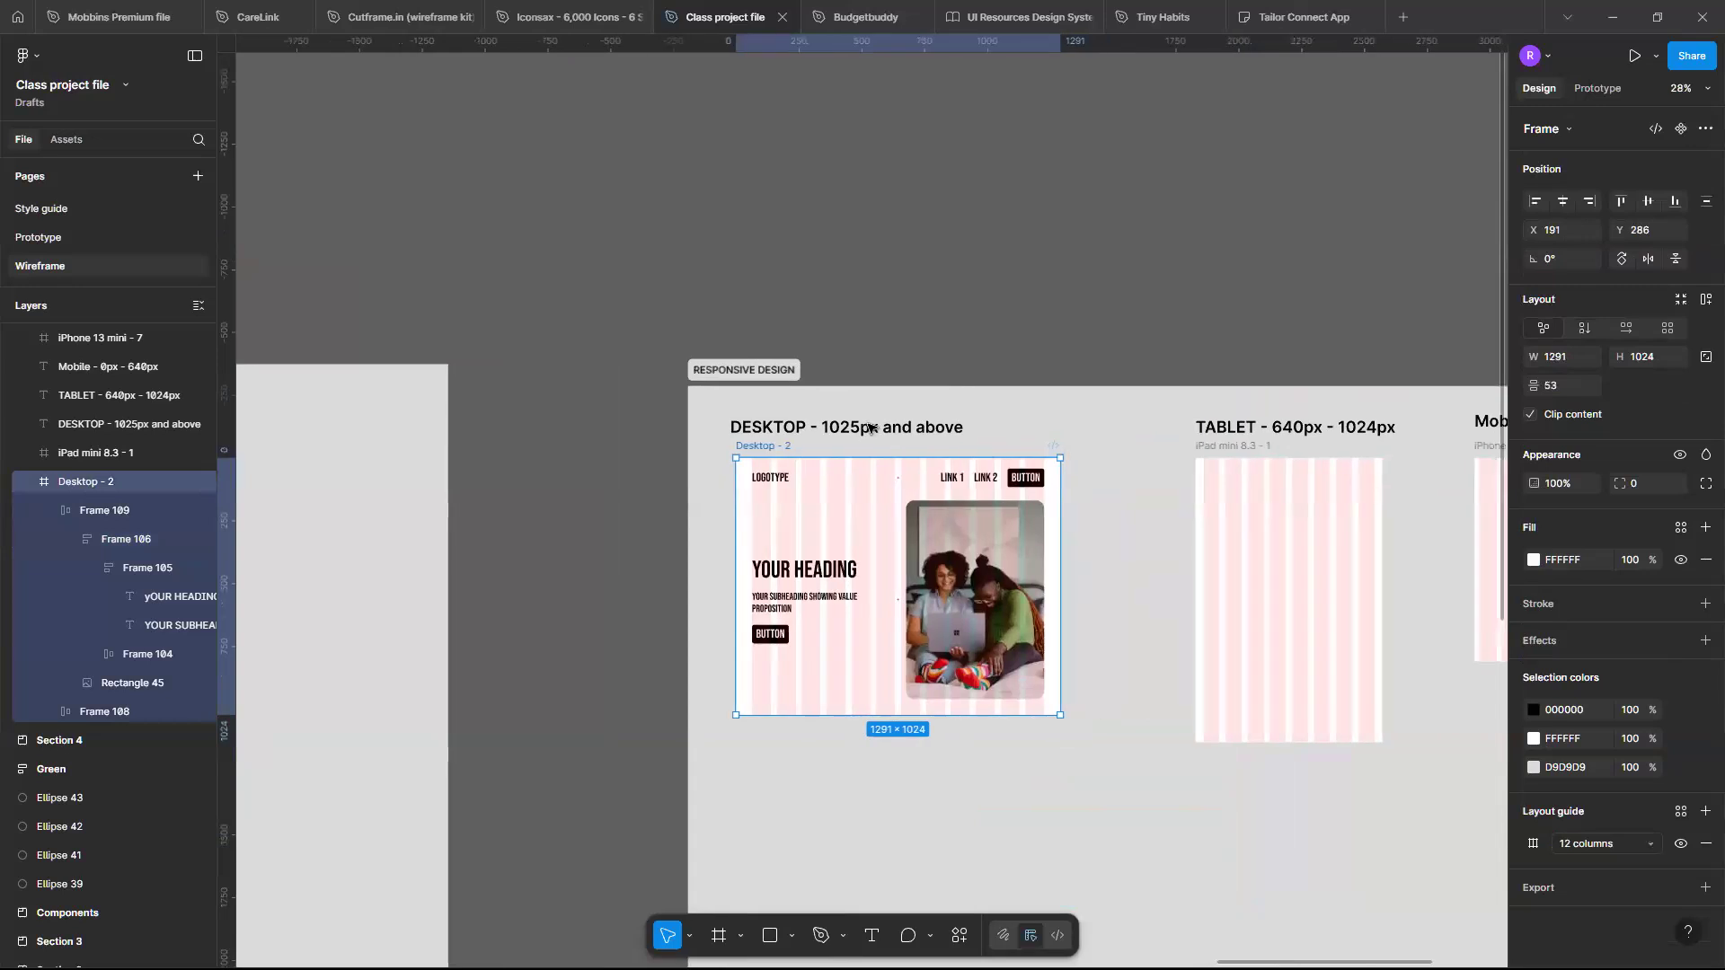
pyautogui.scroll(3, 808, 435)
pyautogui.hscroll(1, 765, 449)
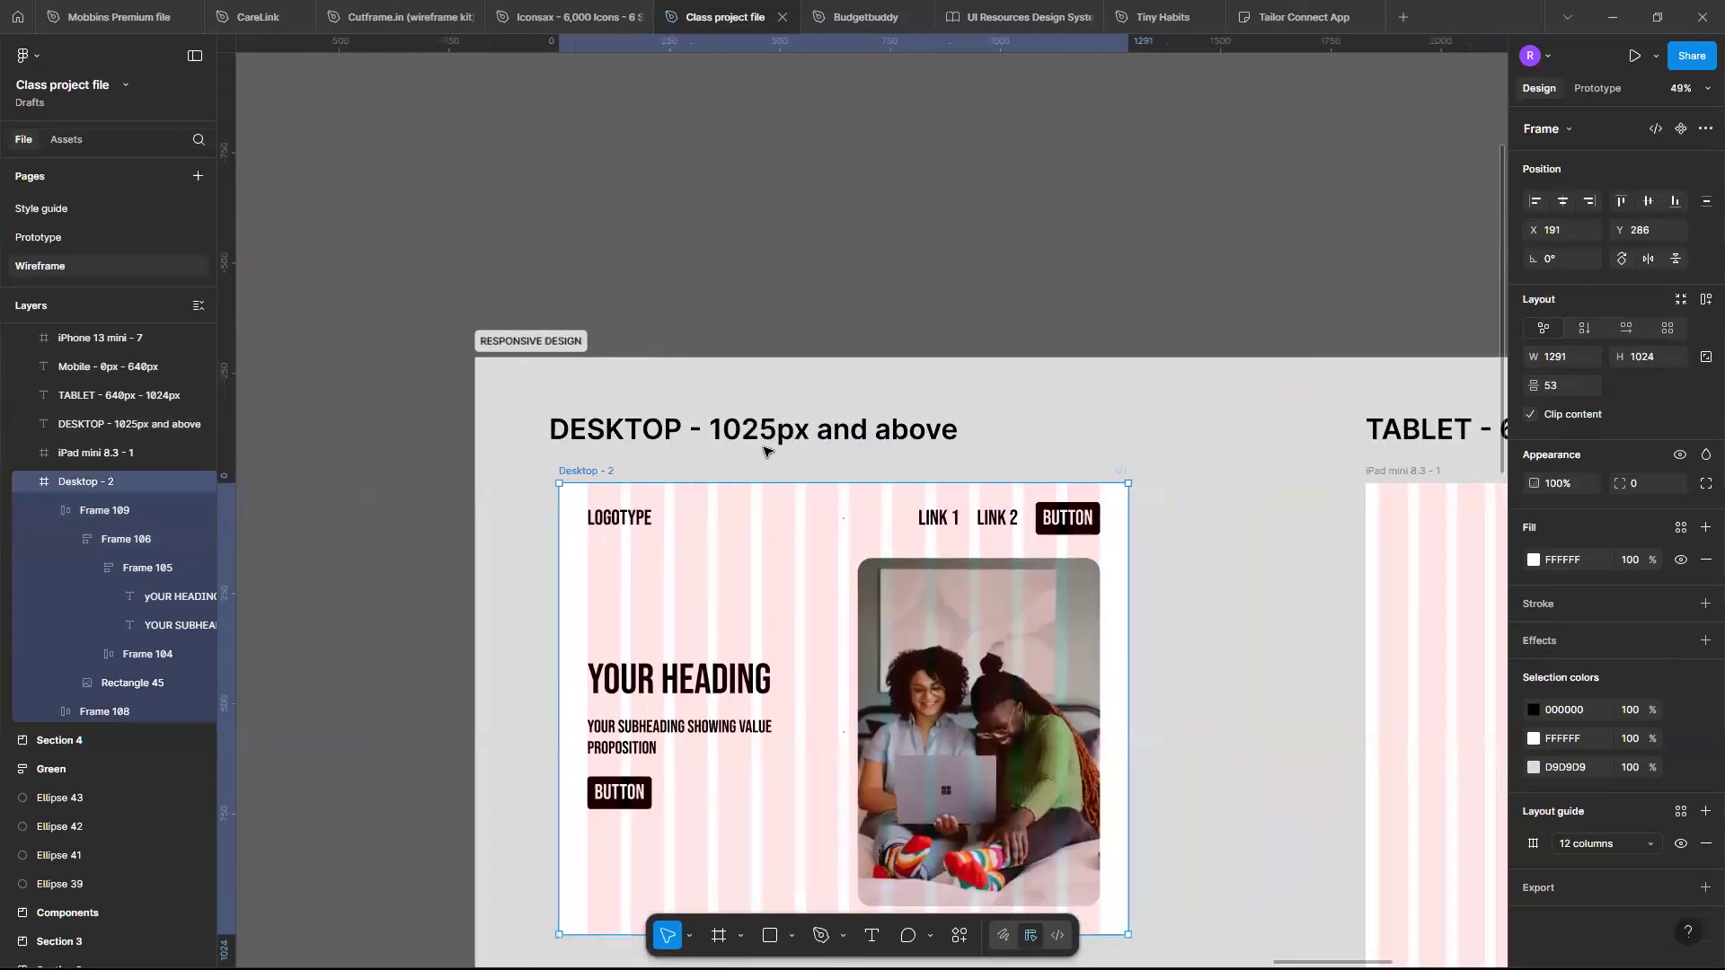
# - Pan across the responsive frames to compare the desktop, tablet and mobile layouts
pyautogui.scroll(-2, 764, 448)
pyautogui.hscroll(2, 763, 448)
pyautogui.hscroll(4, 1204, 433)
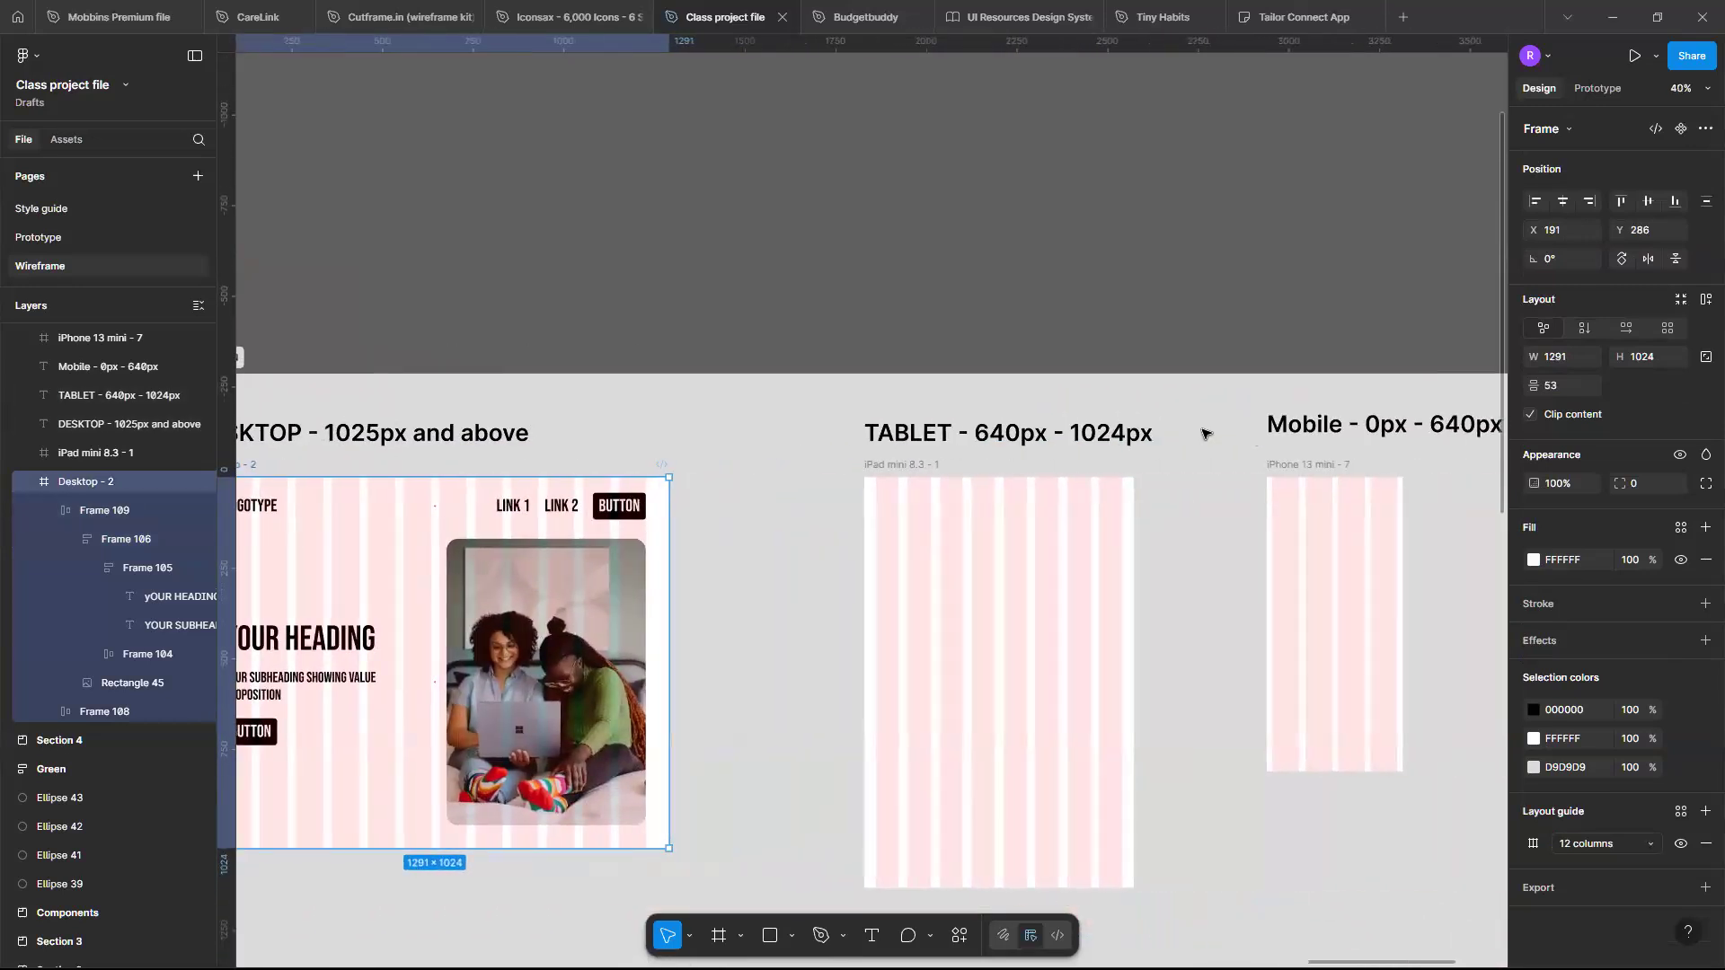
pyautogui.scroll(-2, 1203, 430)
pyautogui.scroll(3, 1217, 431)
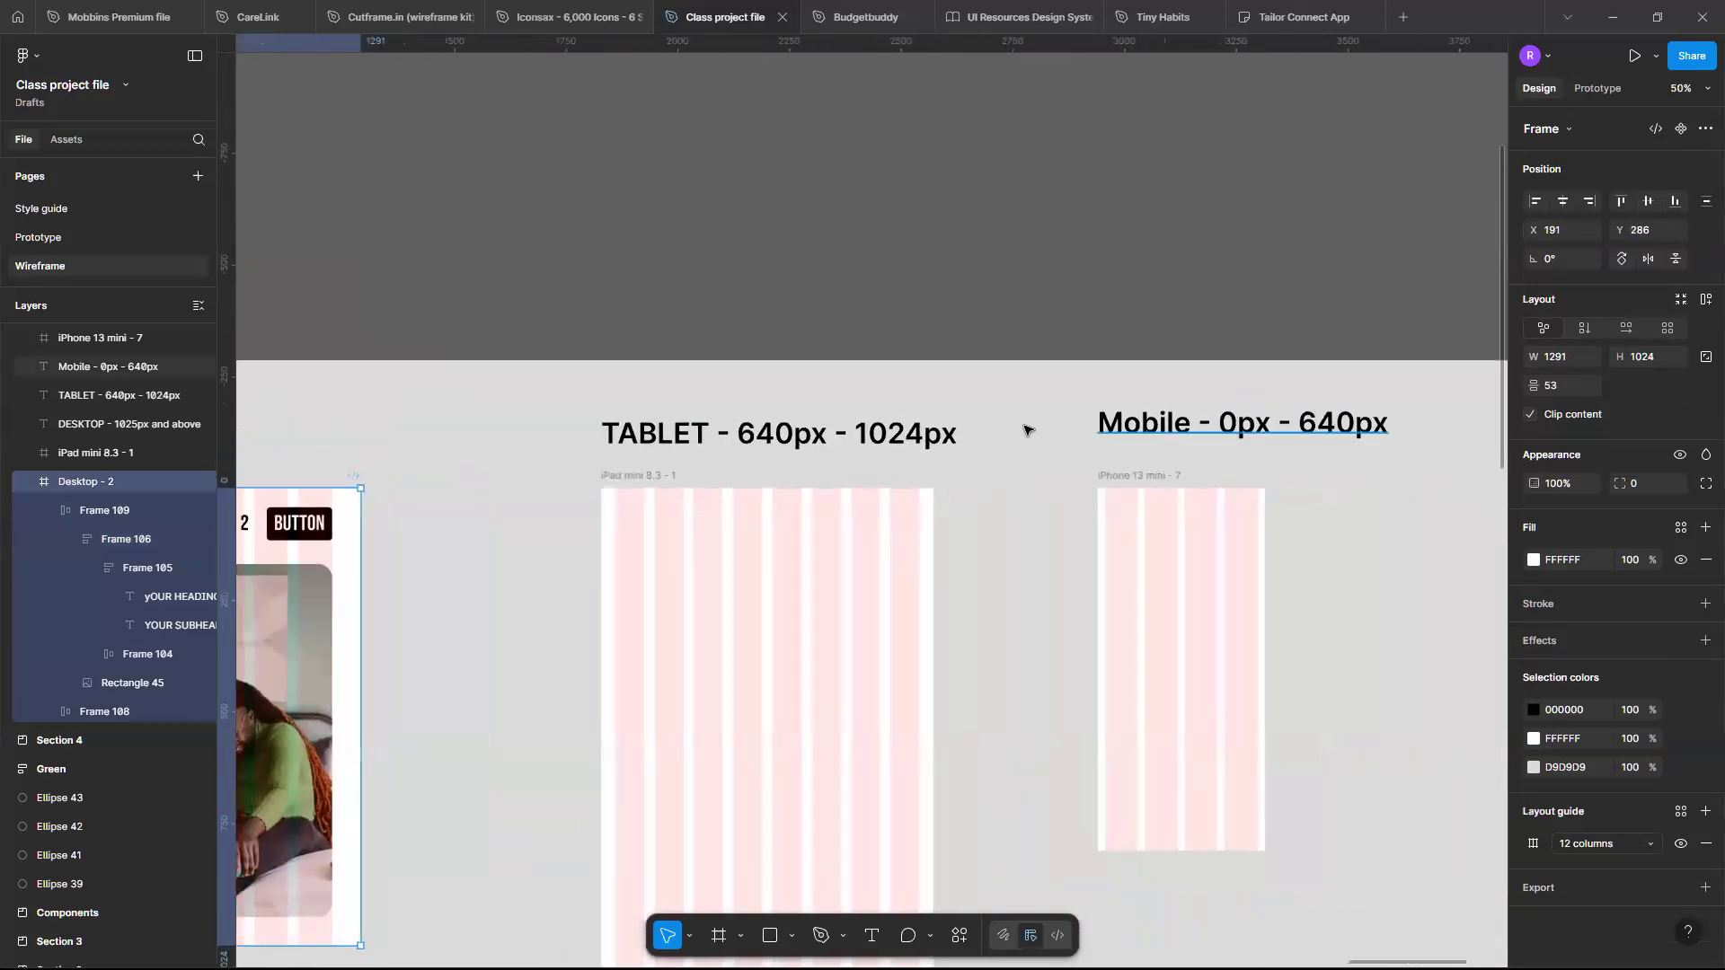
pyautogui.hscroll(-5, 1027, 432)
pyautogui.hscroll(1, 1027, 431)
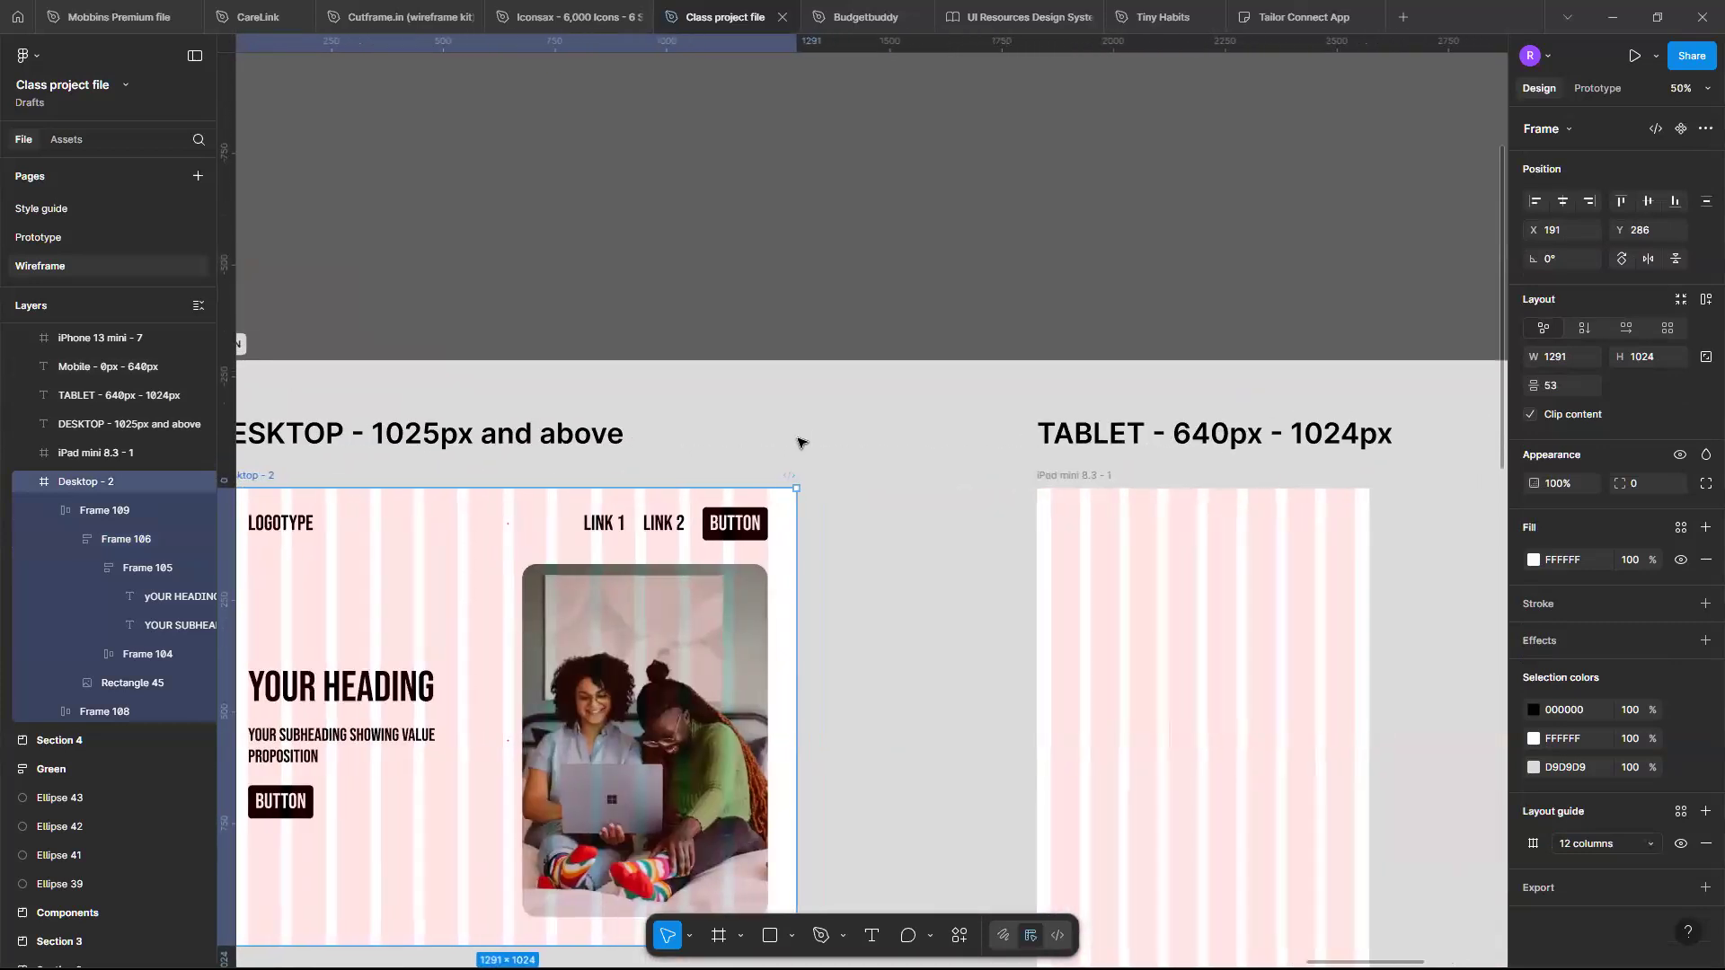
pyautogui.hscroll(4, 1204, 477)
pyautogui.scroll(-4, 1204, 483)
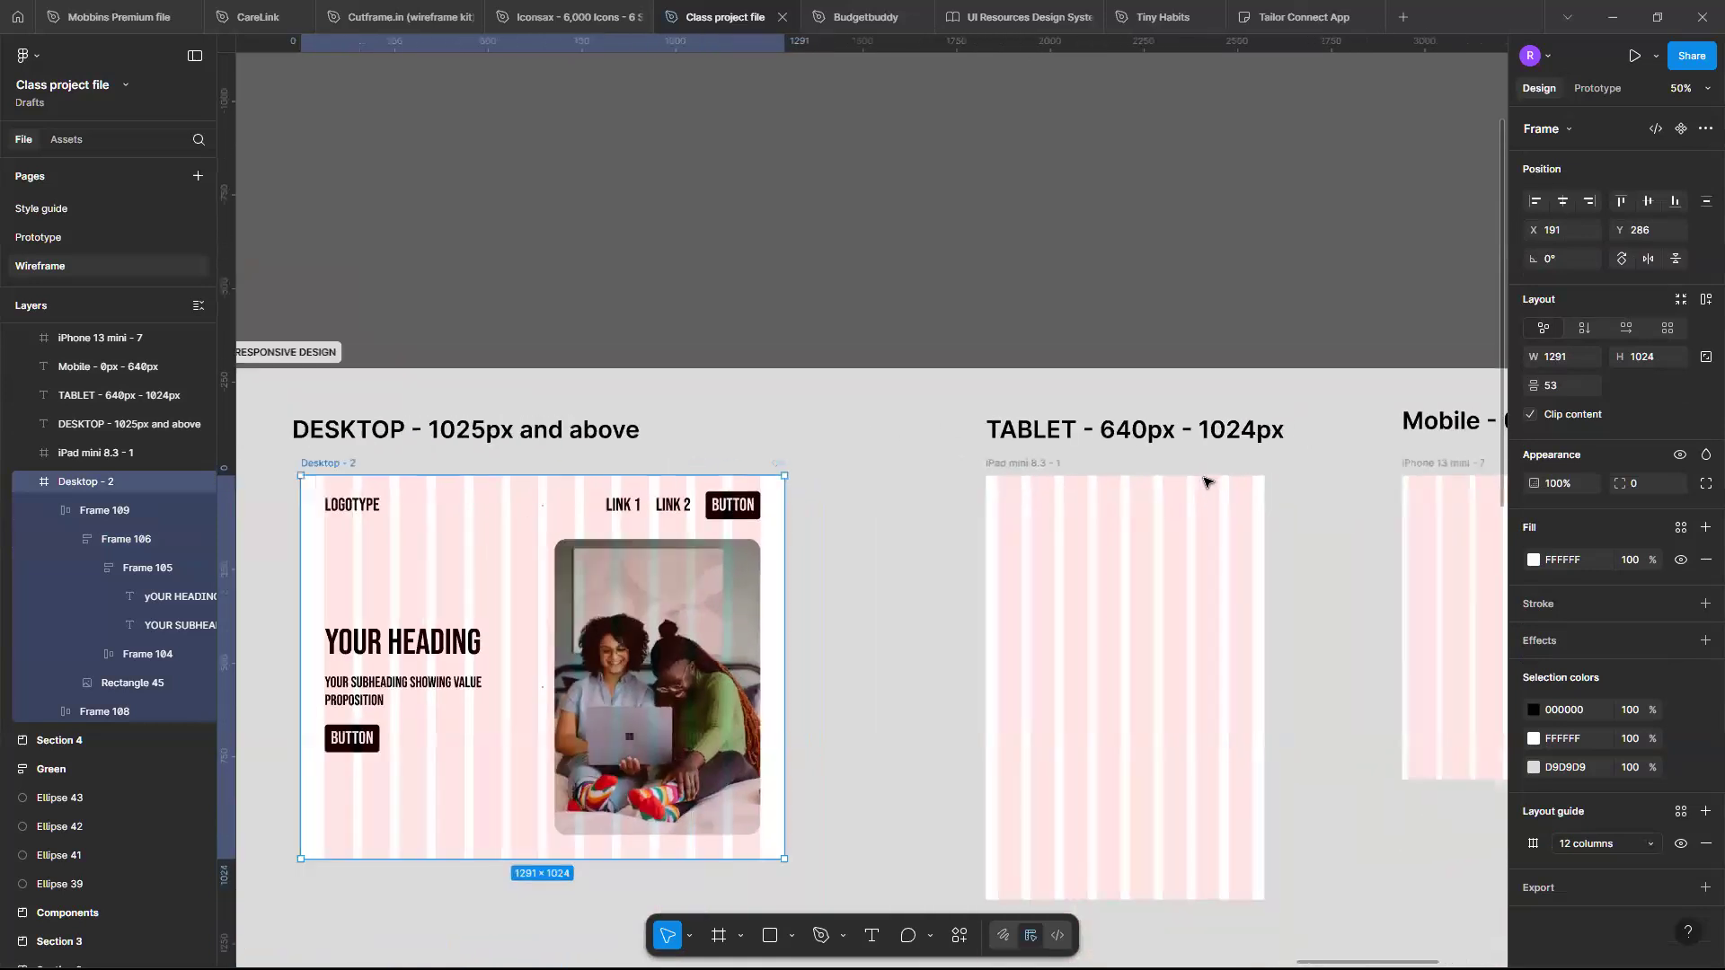
pyautogui.scroll(3, 1204, 482)
pyautogui.scroll(-1, 1204, 482)
pyautogui.hscroll(3, 1204, 483)
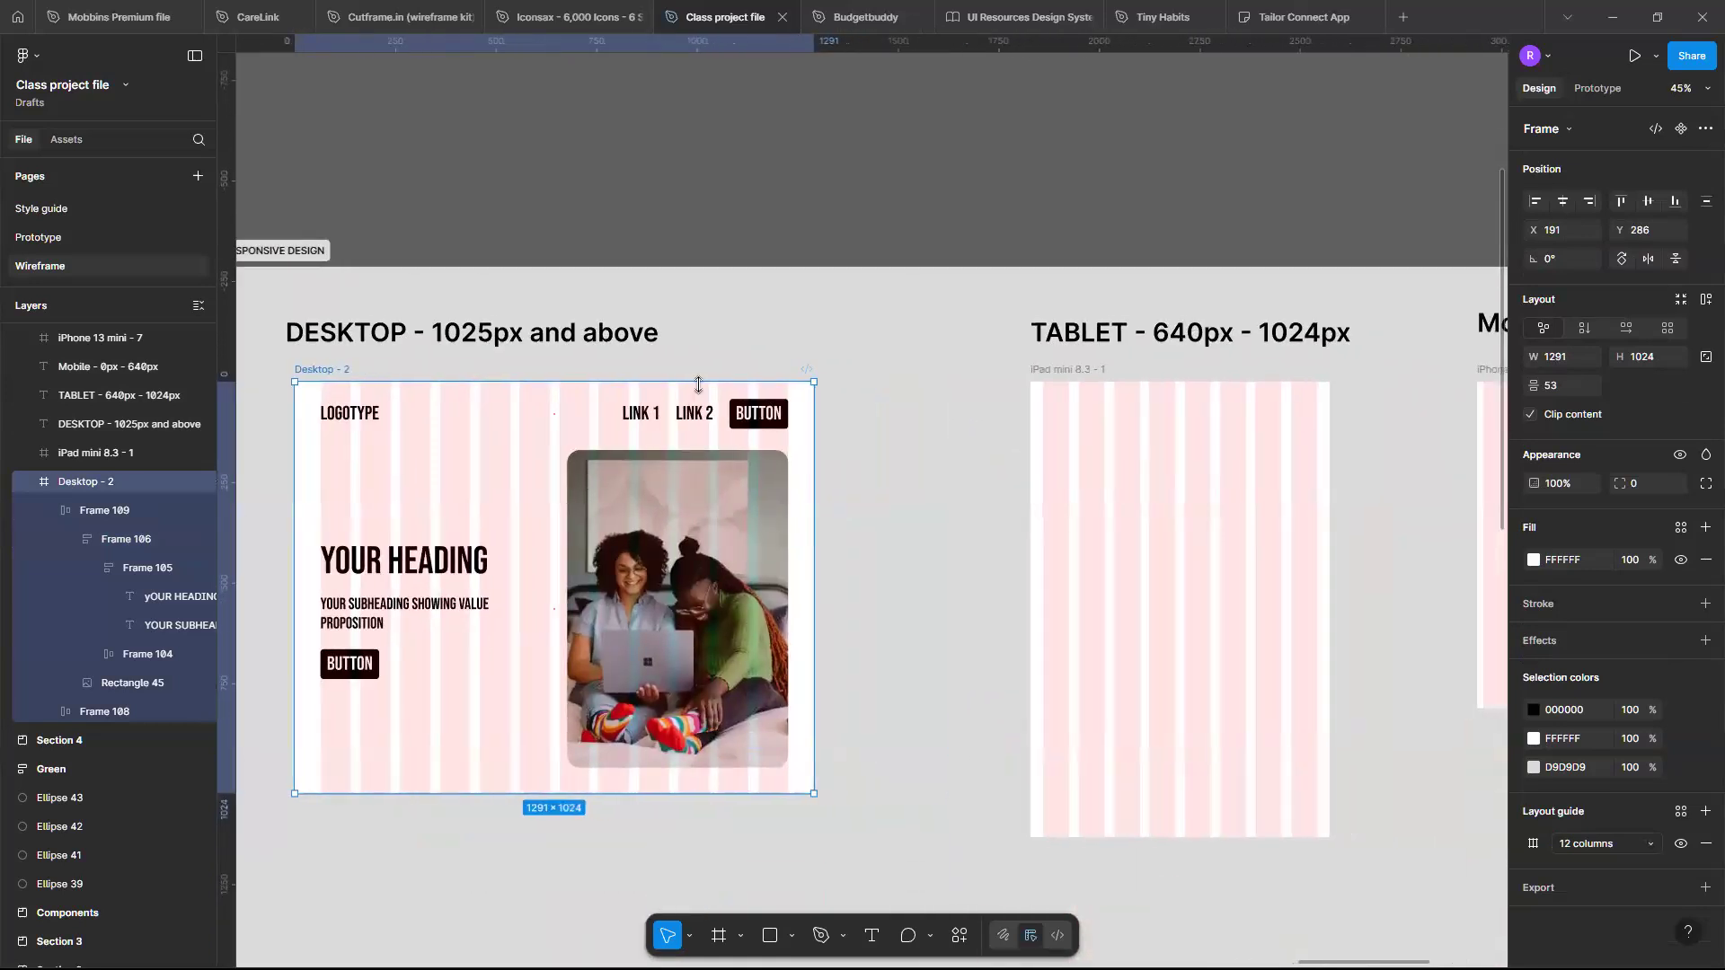
# - Set the Desktop frame's width to 1440
pyautogui.click(1578, 359)
pyautogui.write('1440')
pyautogui.press('Return')
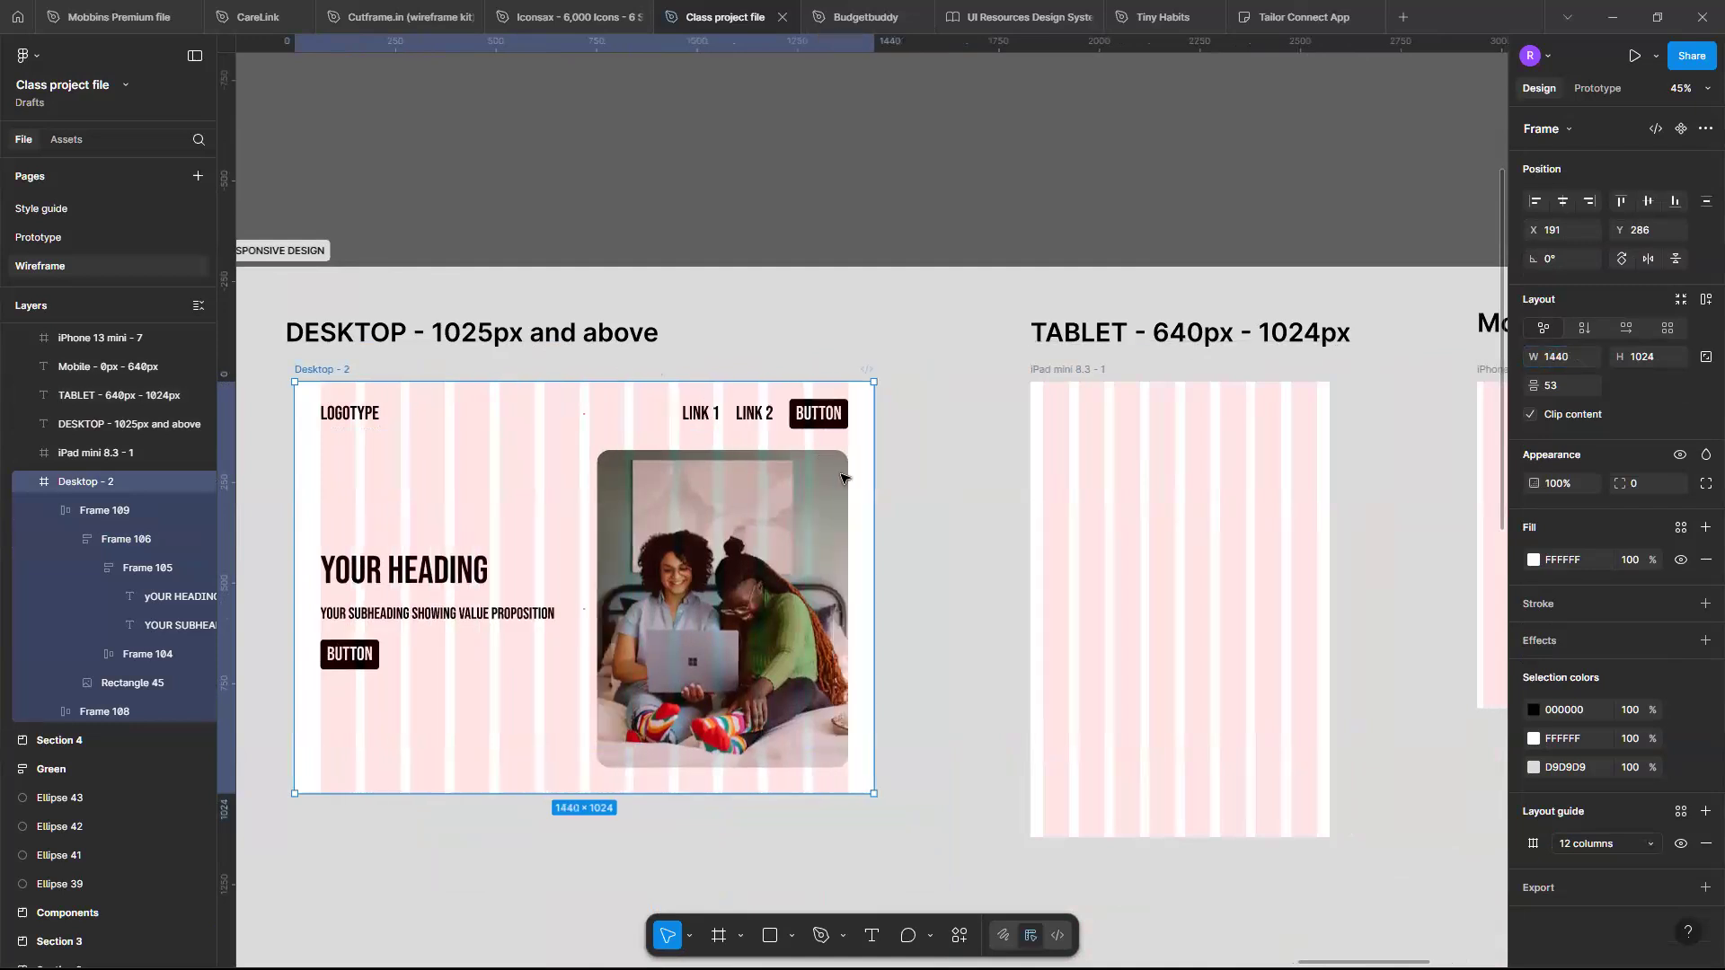
# - Duplicate the Desktop frame and place the copy below the tablet frame
pyautogui.hscroll(3, 528, 333)
pyautogui.hscroll(-5, 528, 333)
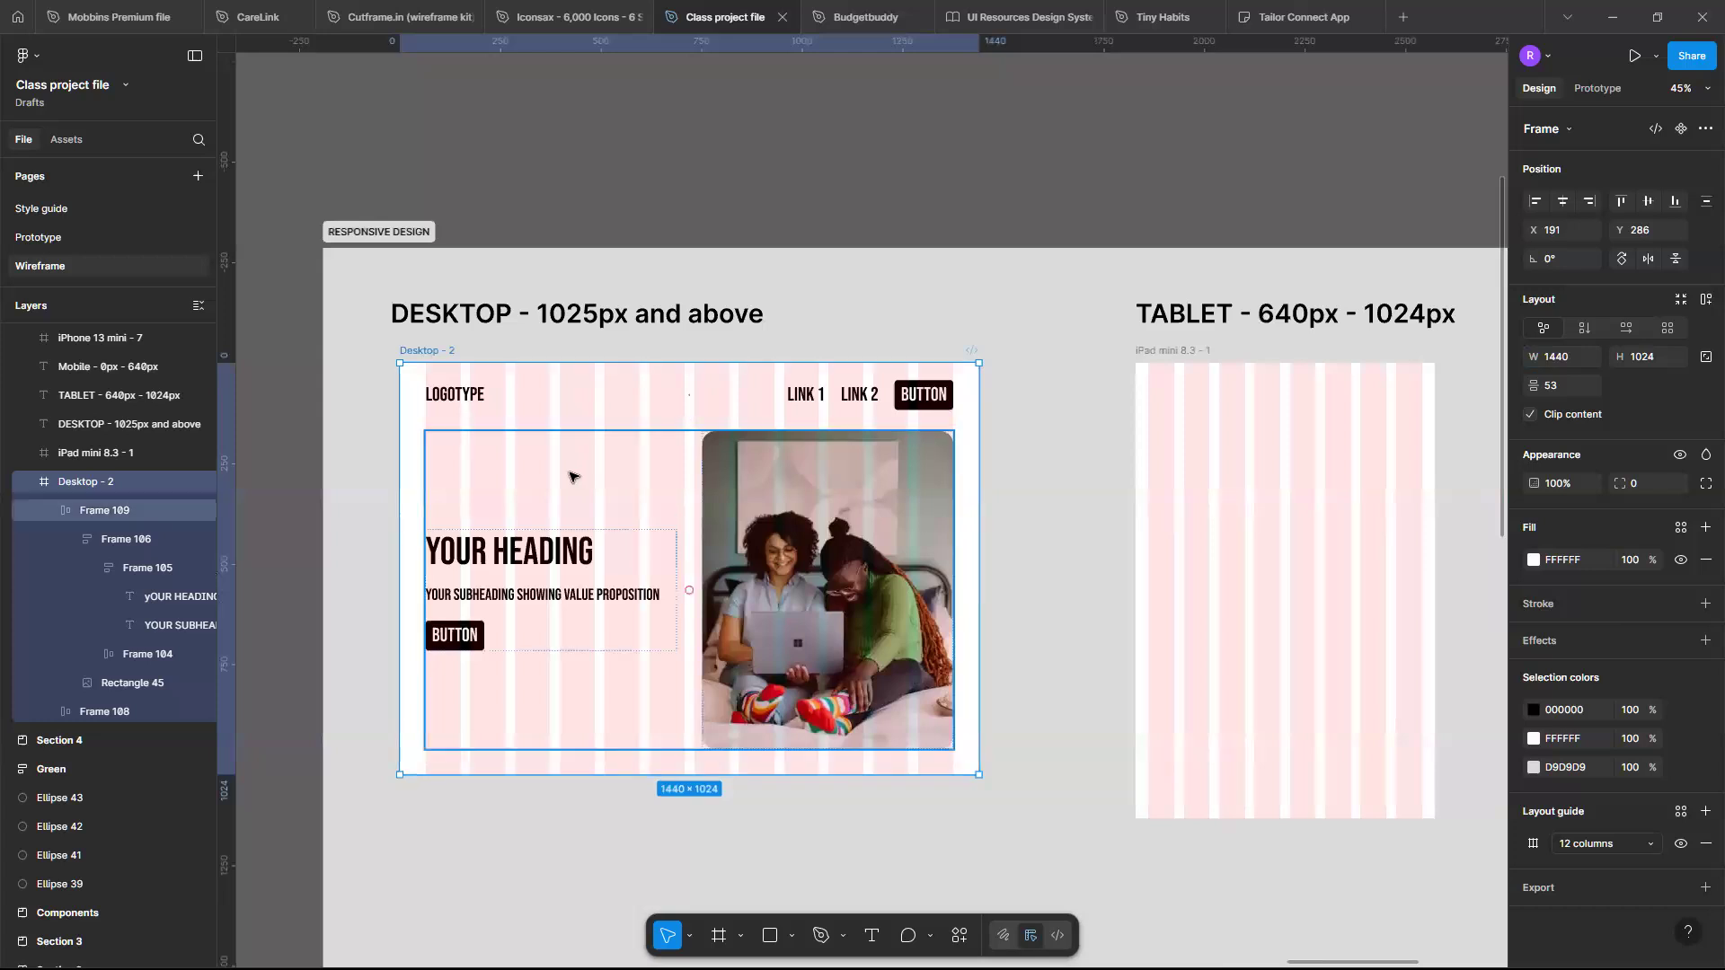
pyautogui.keyDown('alt'); pyautogui.moveTo(699, 481); pyautogui.dragTo(856, 942); pyautogui.keyUp('alt')
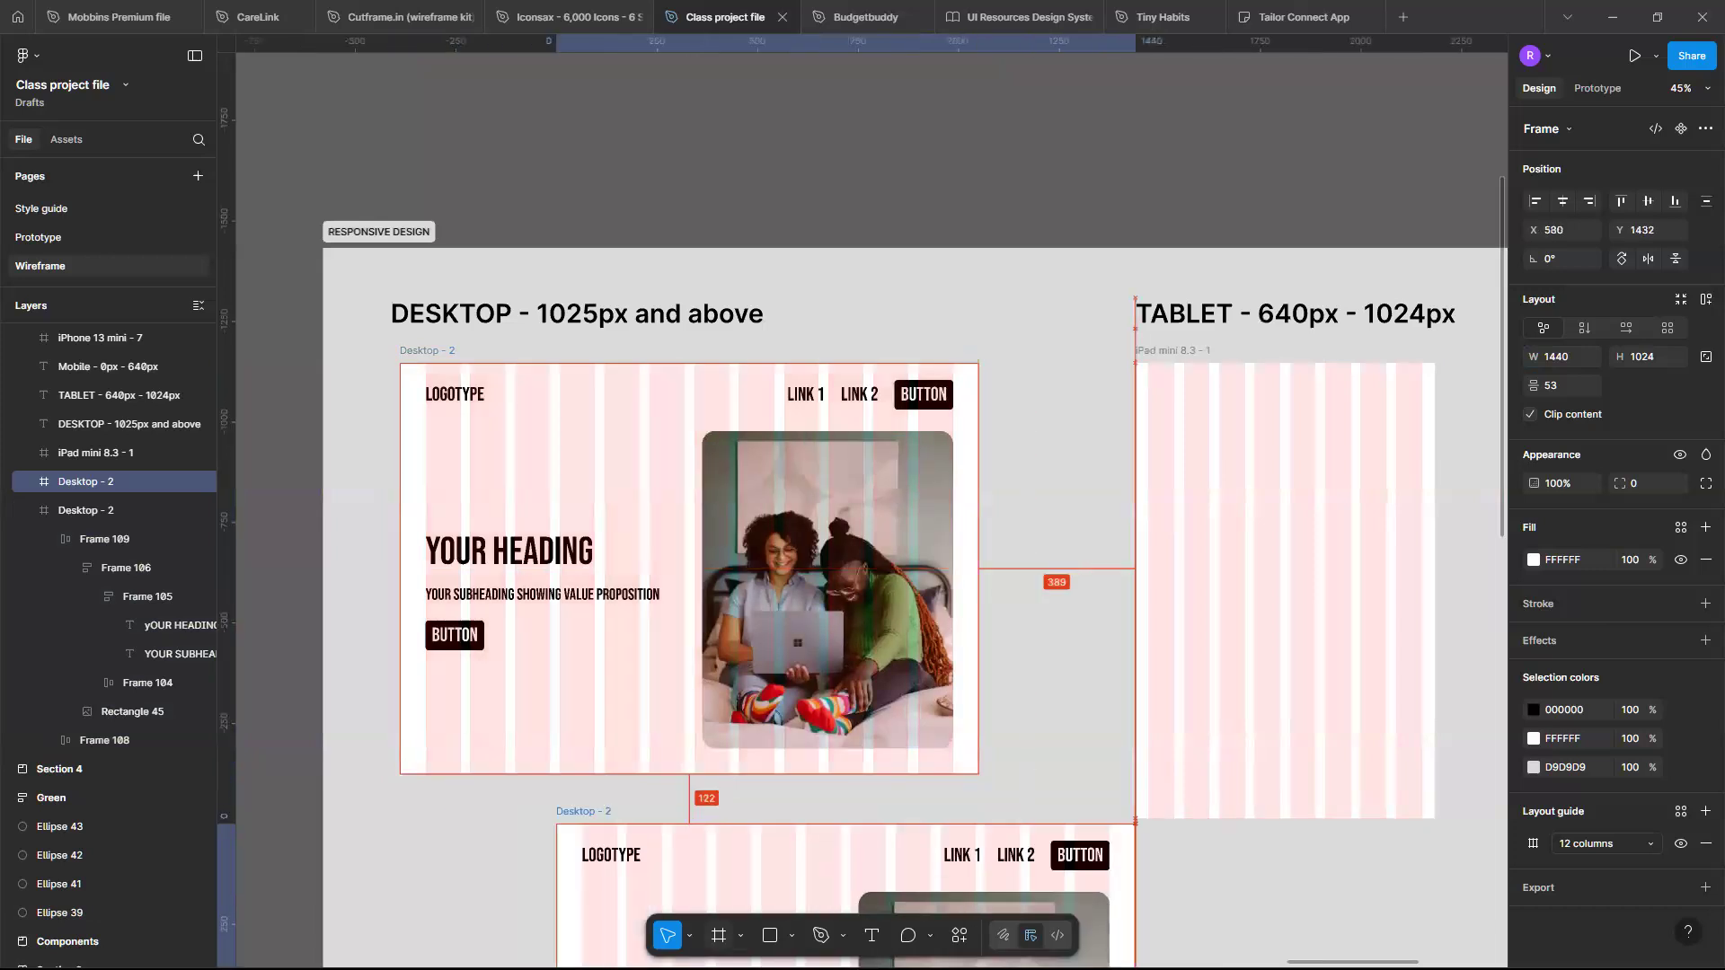
pyautogui.moveTo(855, 942); pyautogui.dragTo(1259, 966)
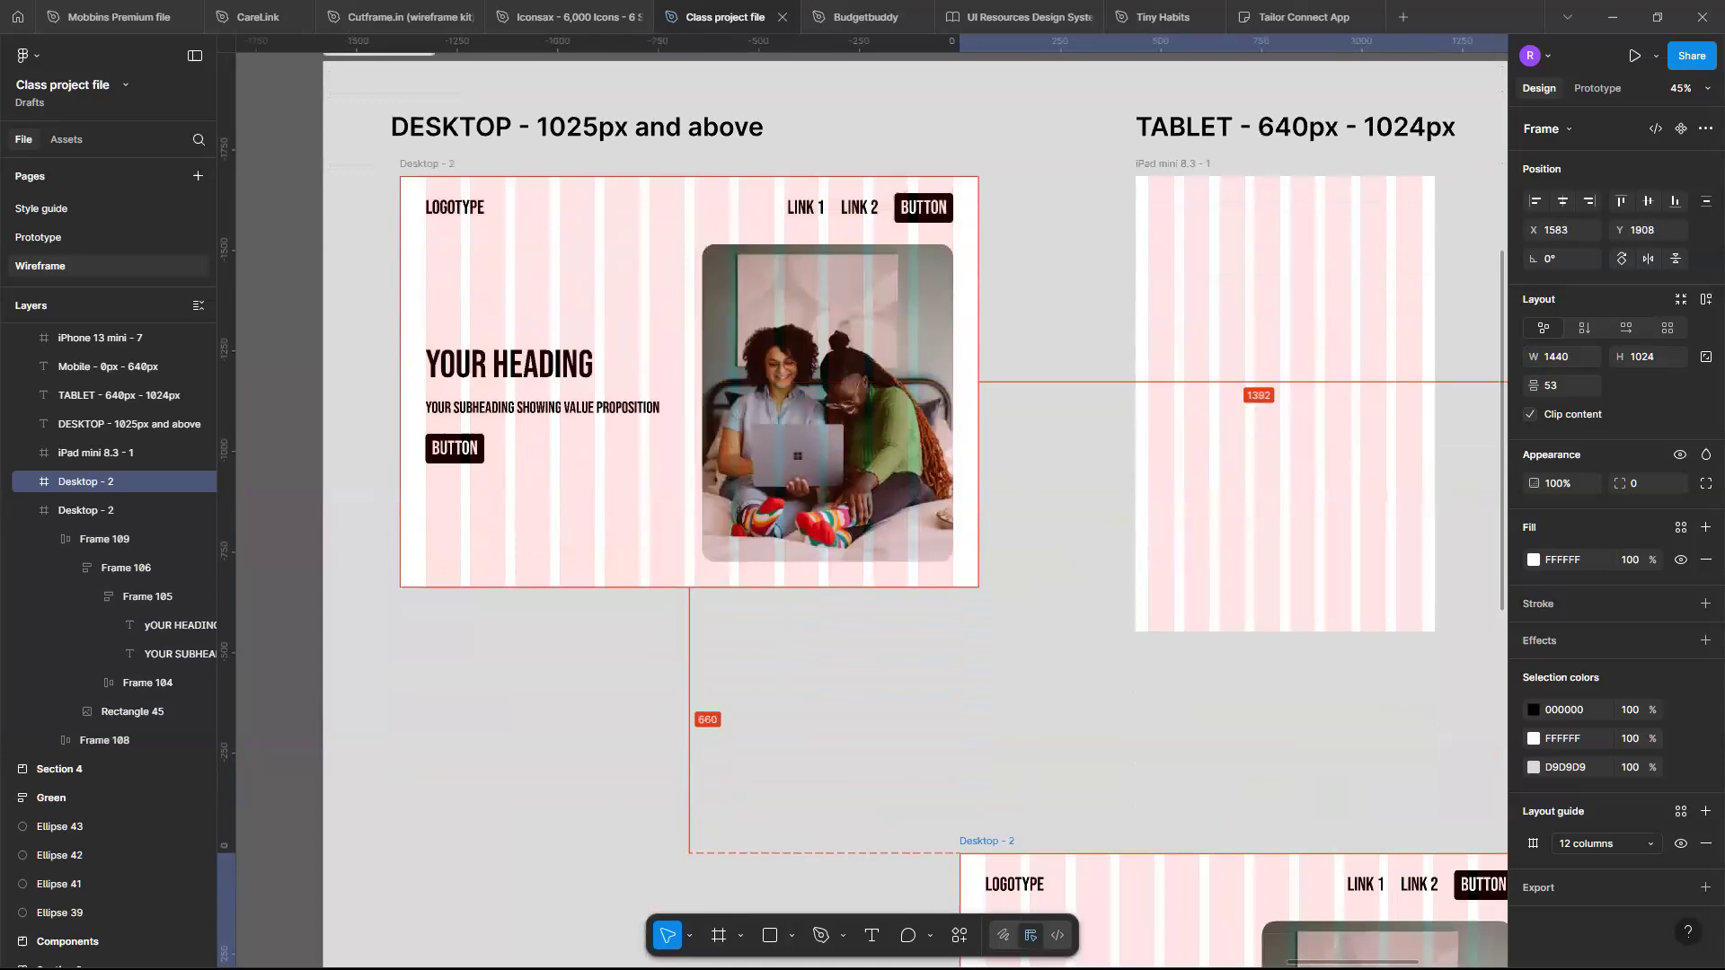
pyautogui.moveTo(1259, 966); pyautogui.dragTo(1445, 798)
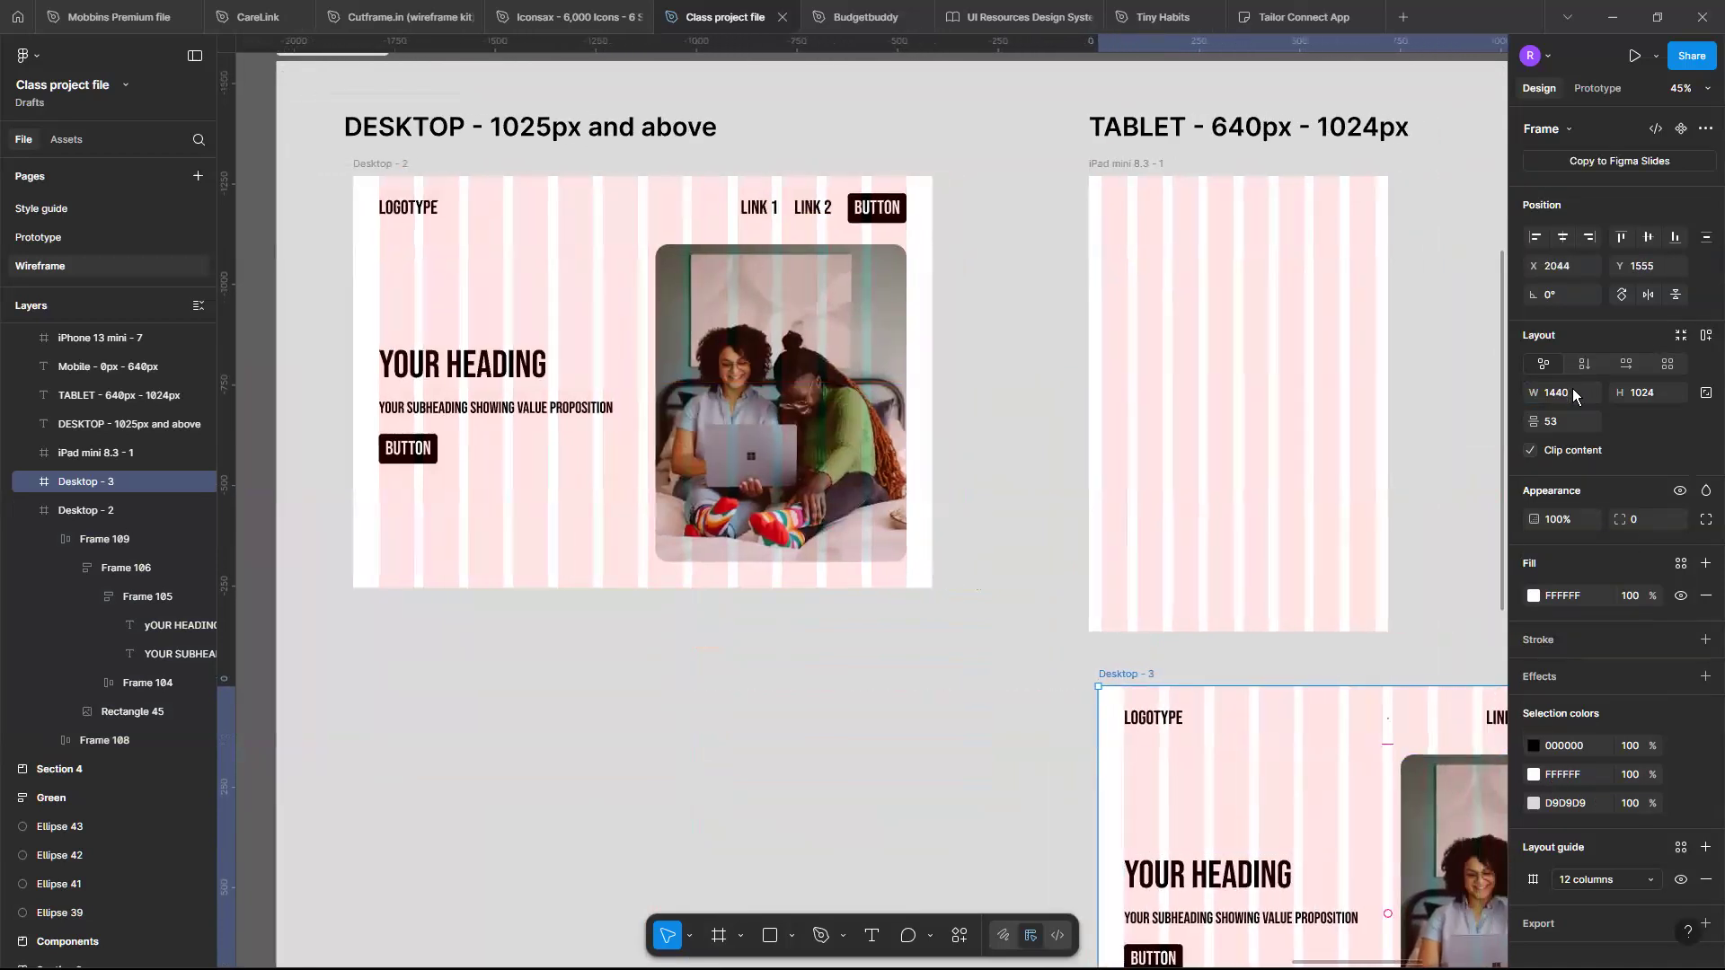
pyautogui.hscroll(4, 1572, 398)
pyautogui.scroll(-1, 1572, 397)
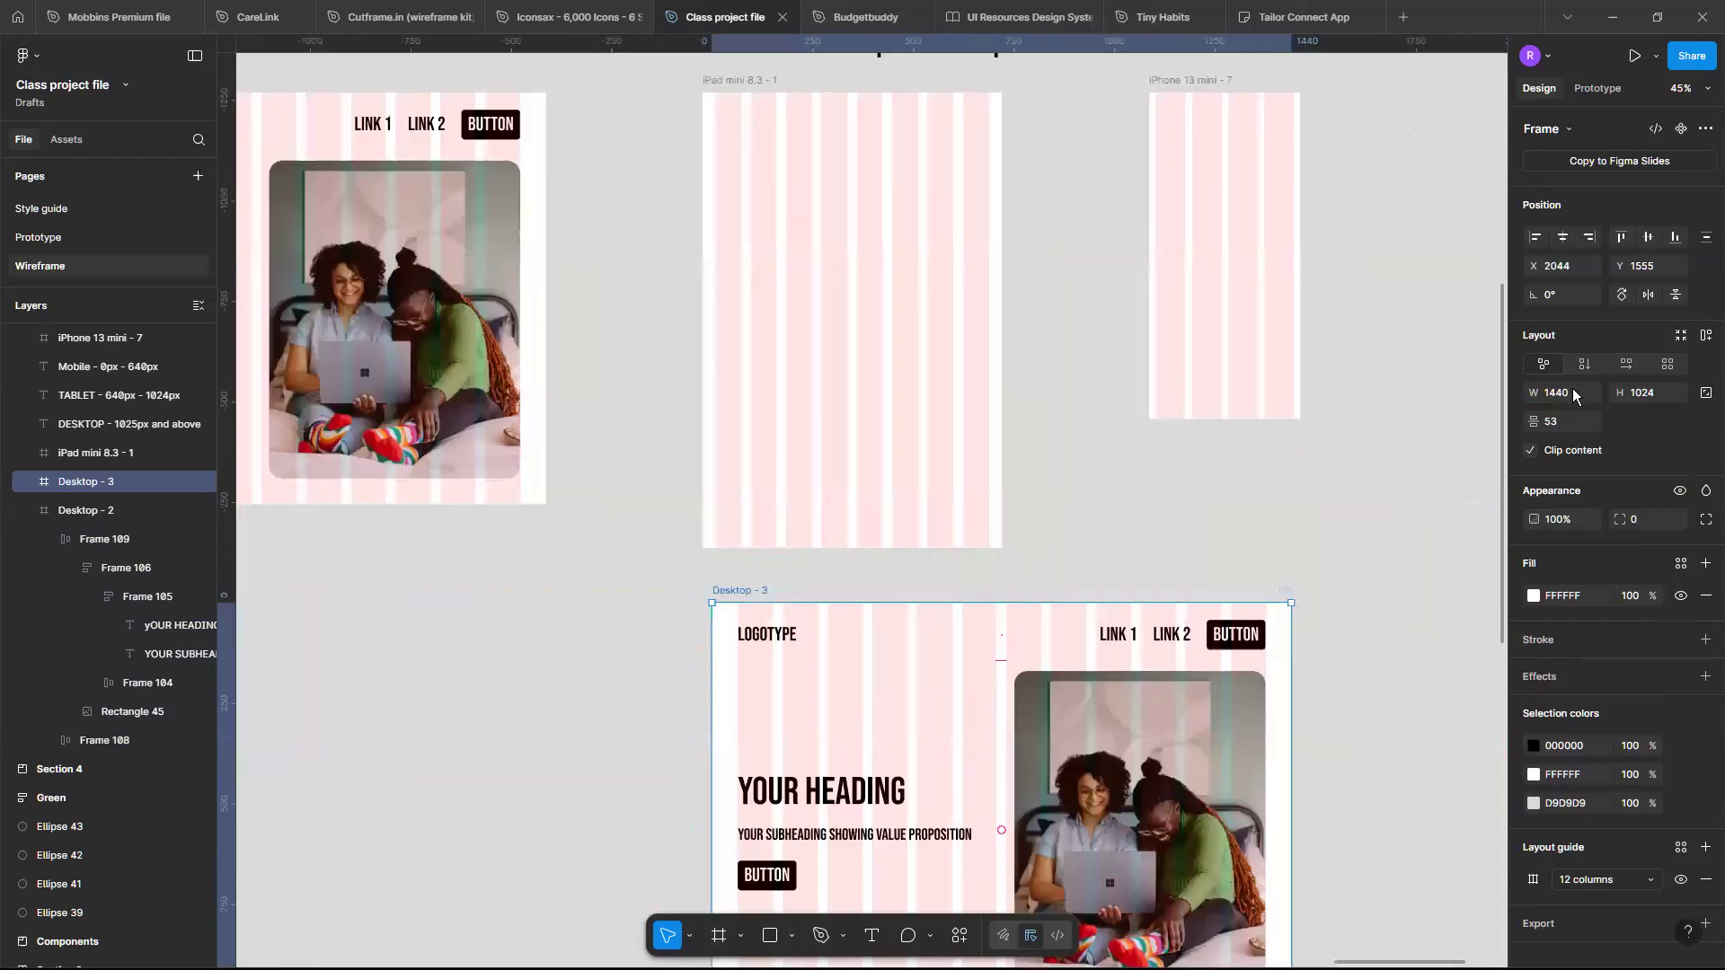
pyautogui.scroll(-1, 1572, 397)
pyautogui.scroll(1, 1572, 398)
pyautogui.scroll(-1, 1572, 398)
pyautogui.scroll(1, 1572, 397)
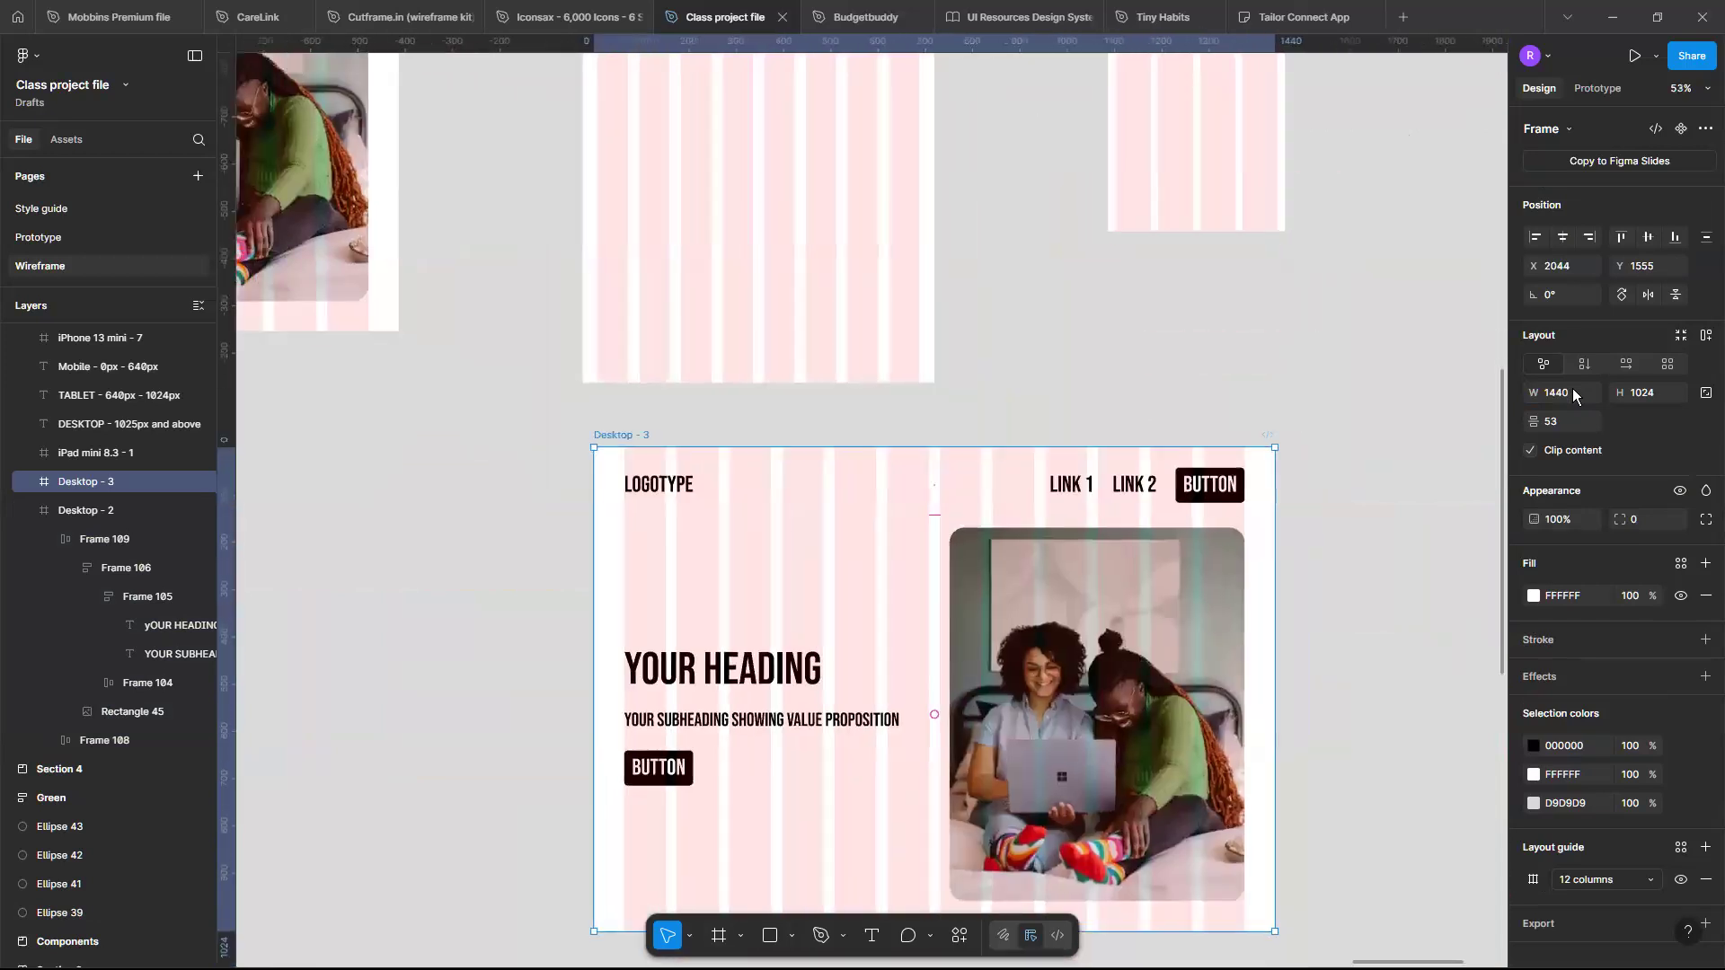
# - Try setting the copied Desktop frame's width to 640, then undo the change
pyautogui.scroll(1, 914, 566)
pyautogui.scroll(-3, 914, 566)
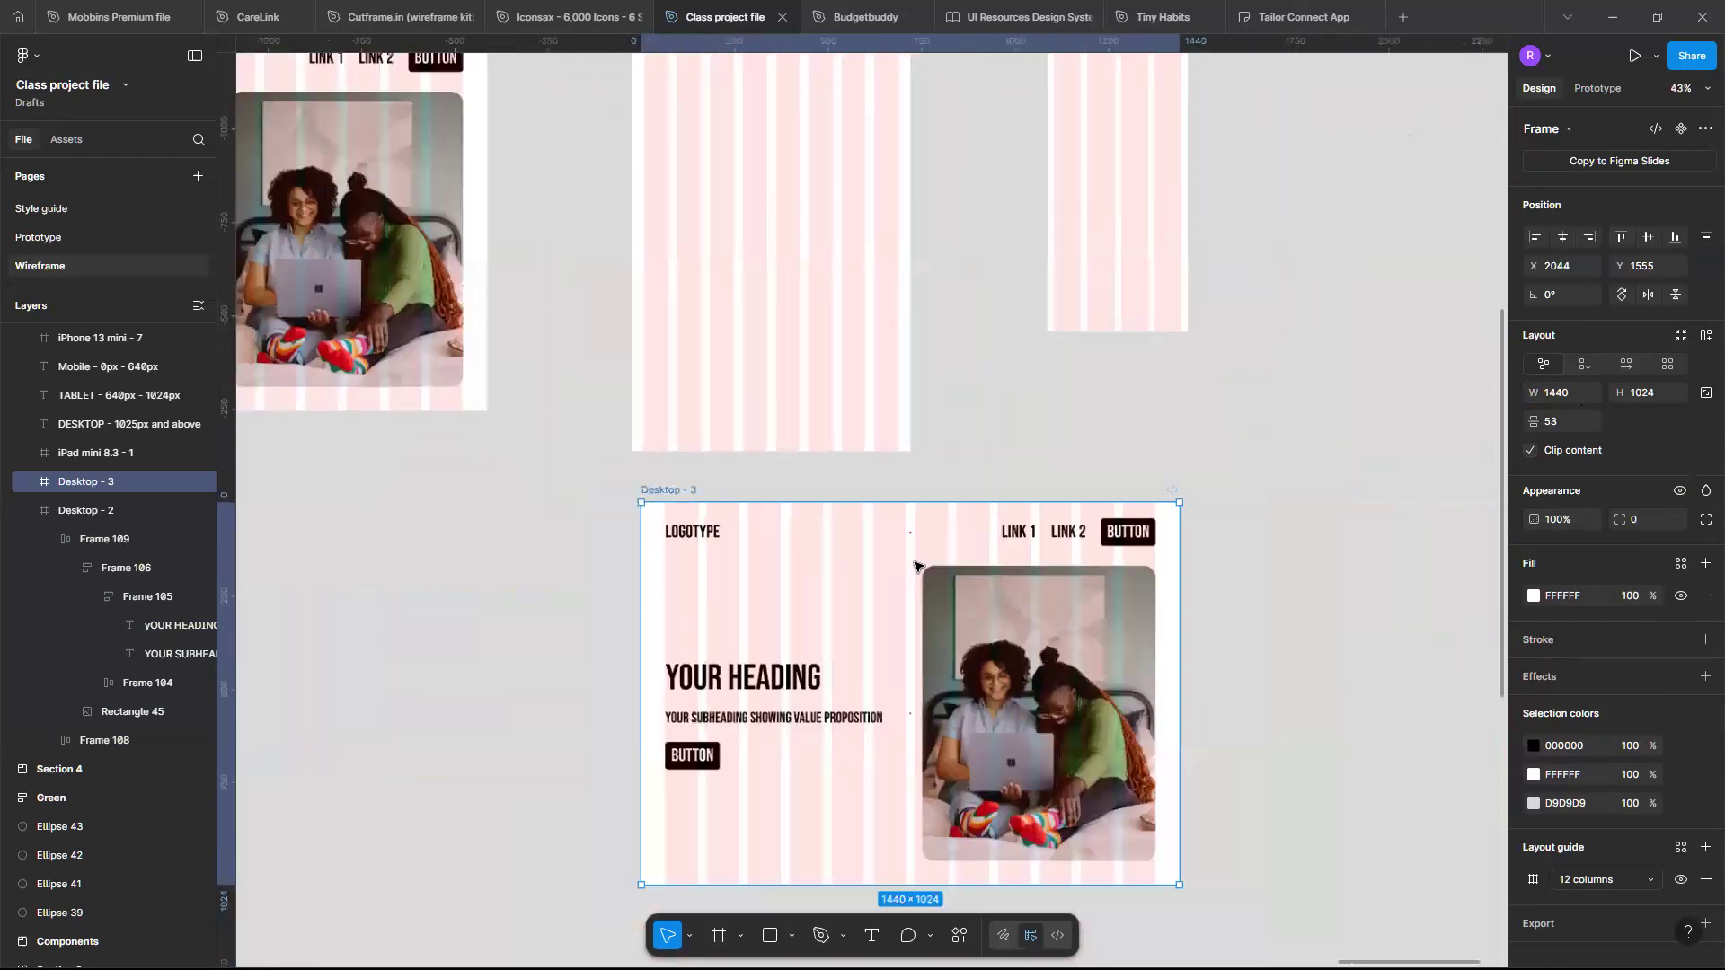
pyautogui.scroll(1, 917, 567)
pyautogui.scroll(-1, 917, 566)
pyautogui.scroll(1, 905, 540)
pyautogui.scroll(-2, 905, 540)
pyautogui.scroll(1, 906, 540)
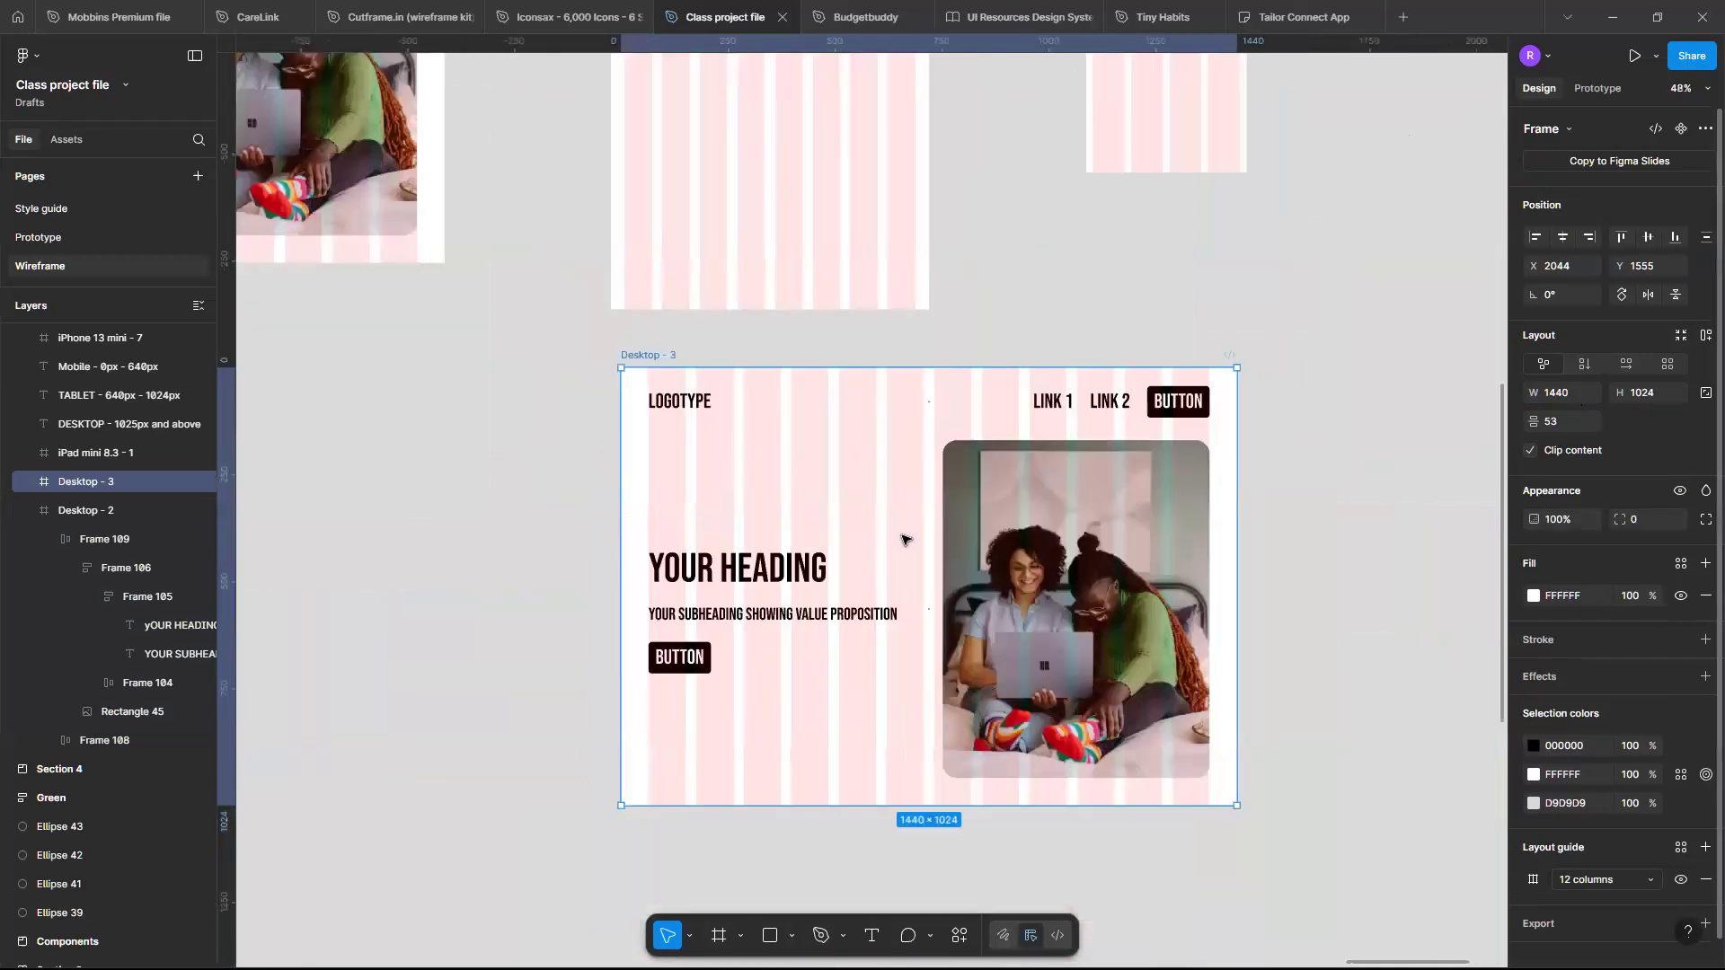
pyautogui.scroll(-3, 905, 540)
pyautogui.scroll(1, 906, 539)
pyautogui.write('640')
pyautogui.press('Return')
pyautogui.scroll(5, 906, 540)
pyautogui.scroll(-2, 903, 539)
pyautogui.scroll(-2, 922, 410)
pyautogui.scroll(2, 925, 410)
pyautogui.scroll(-2, 926, 411)
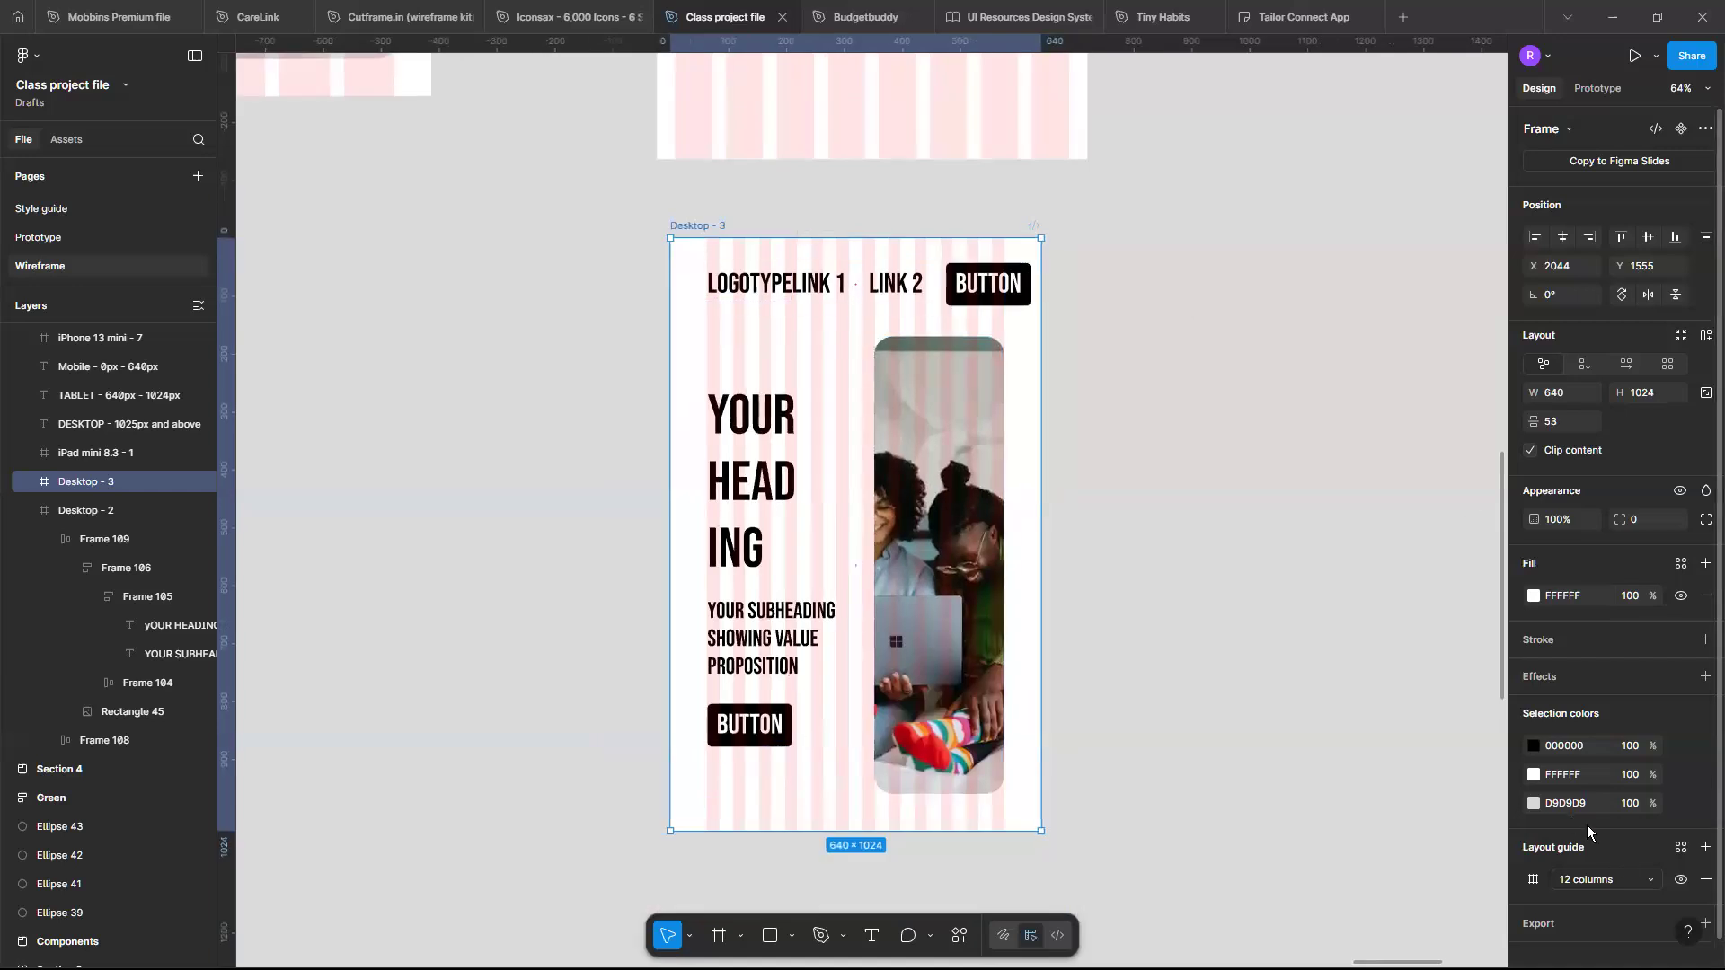
pyautogui.scroll(-1, 1587, 825)
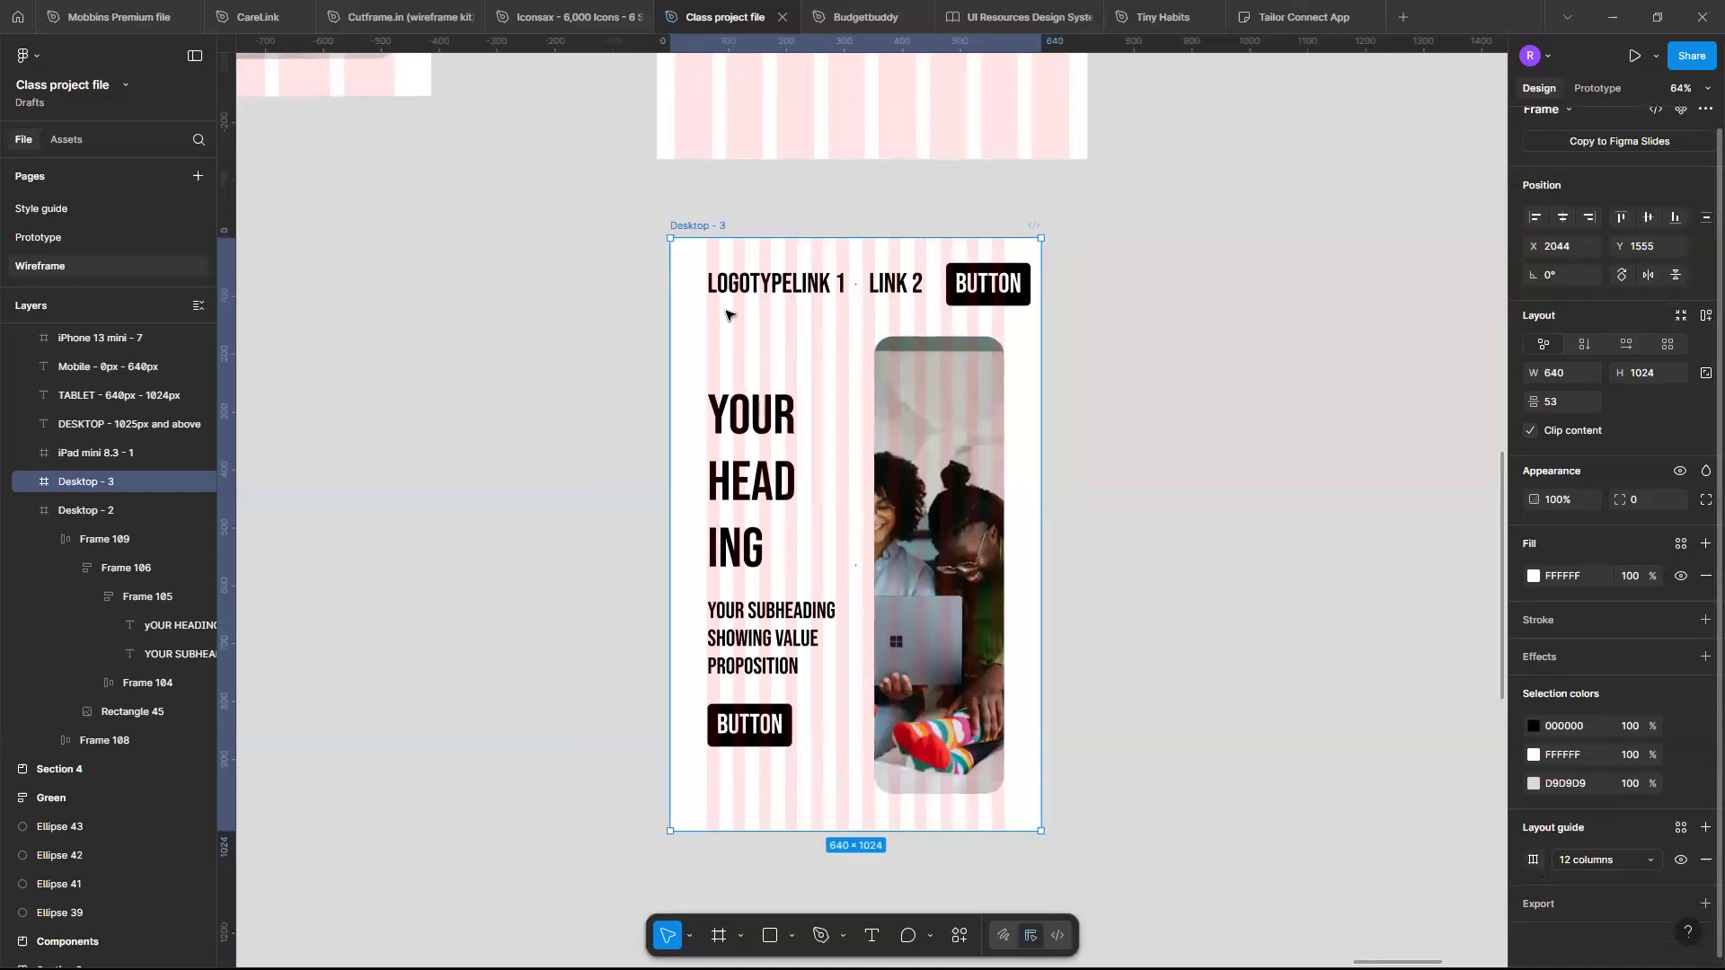
pyautogui.hotkey('ctrl', 'z')
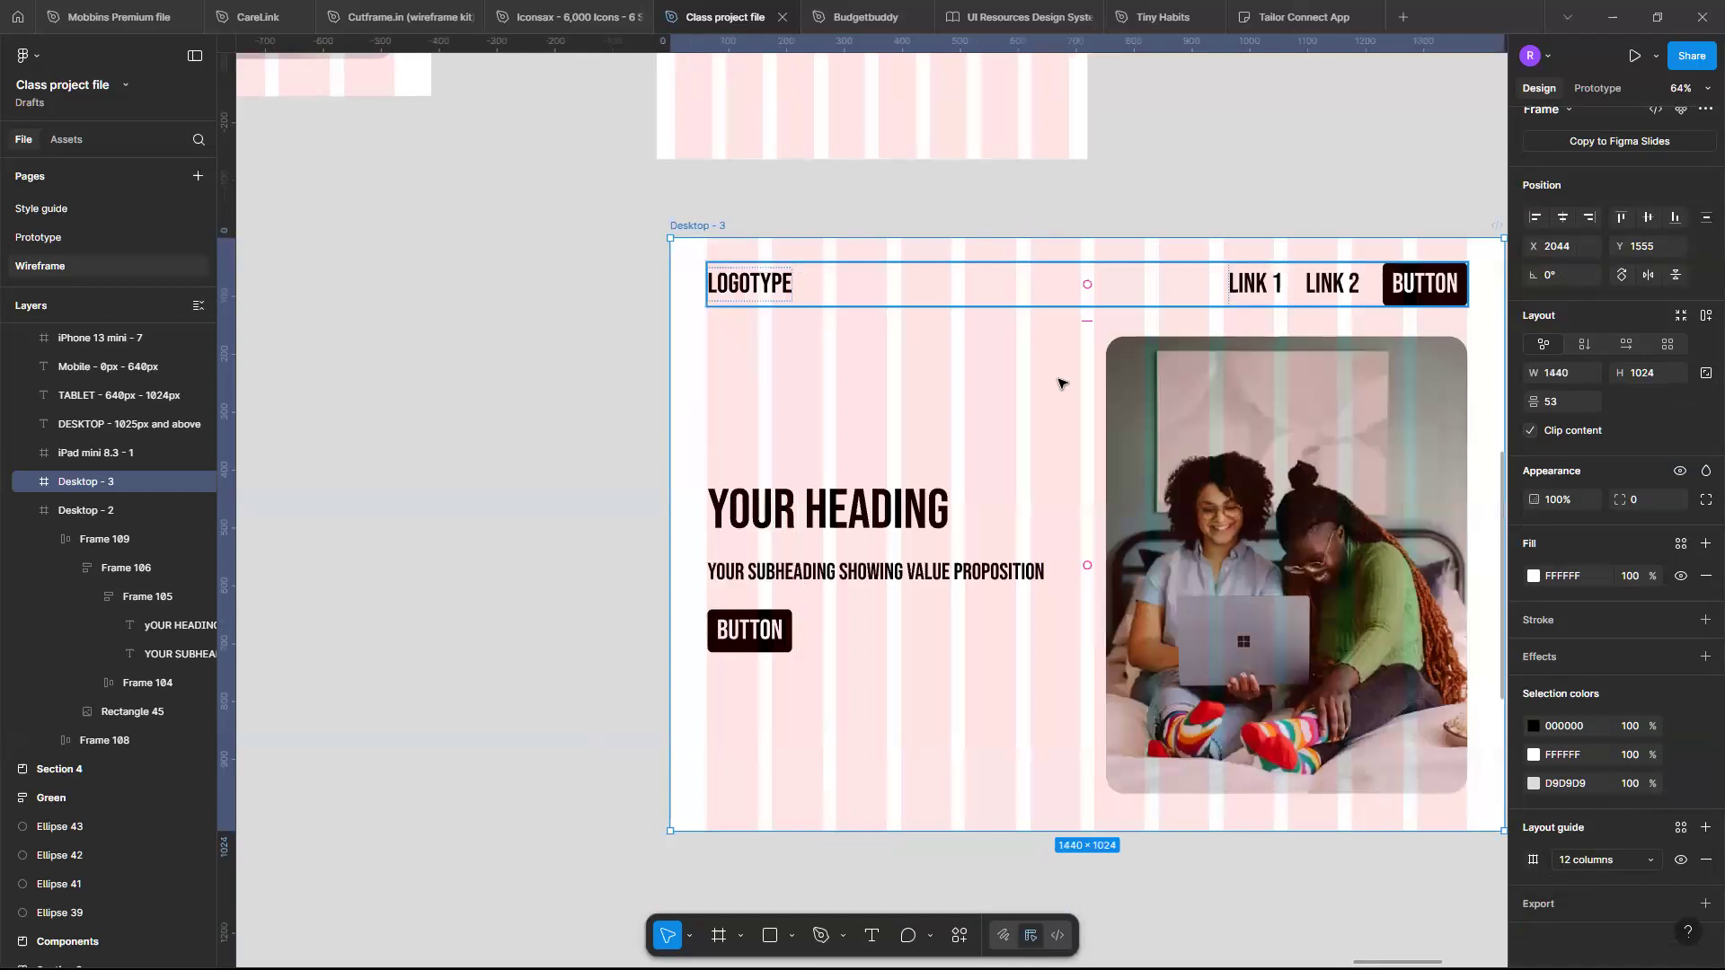
# - Change the copied frame's column layout grid to 8 columns
pyautogui.hscroll(2, 1333, 350)
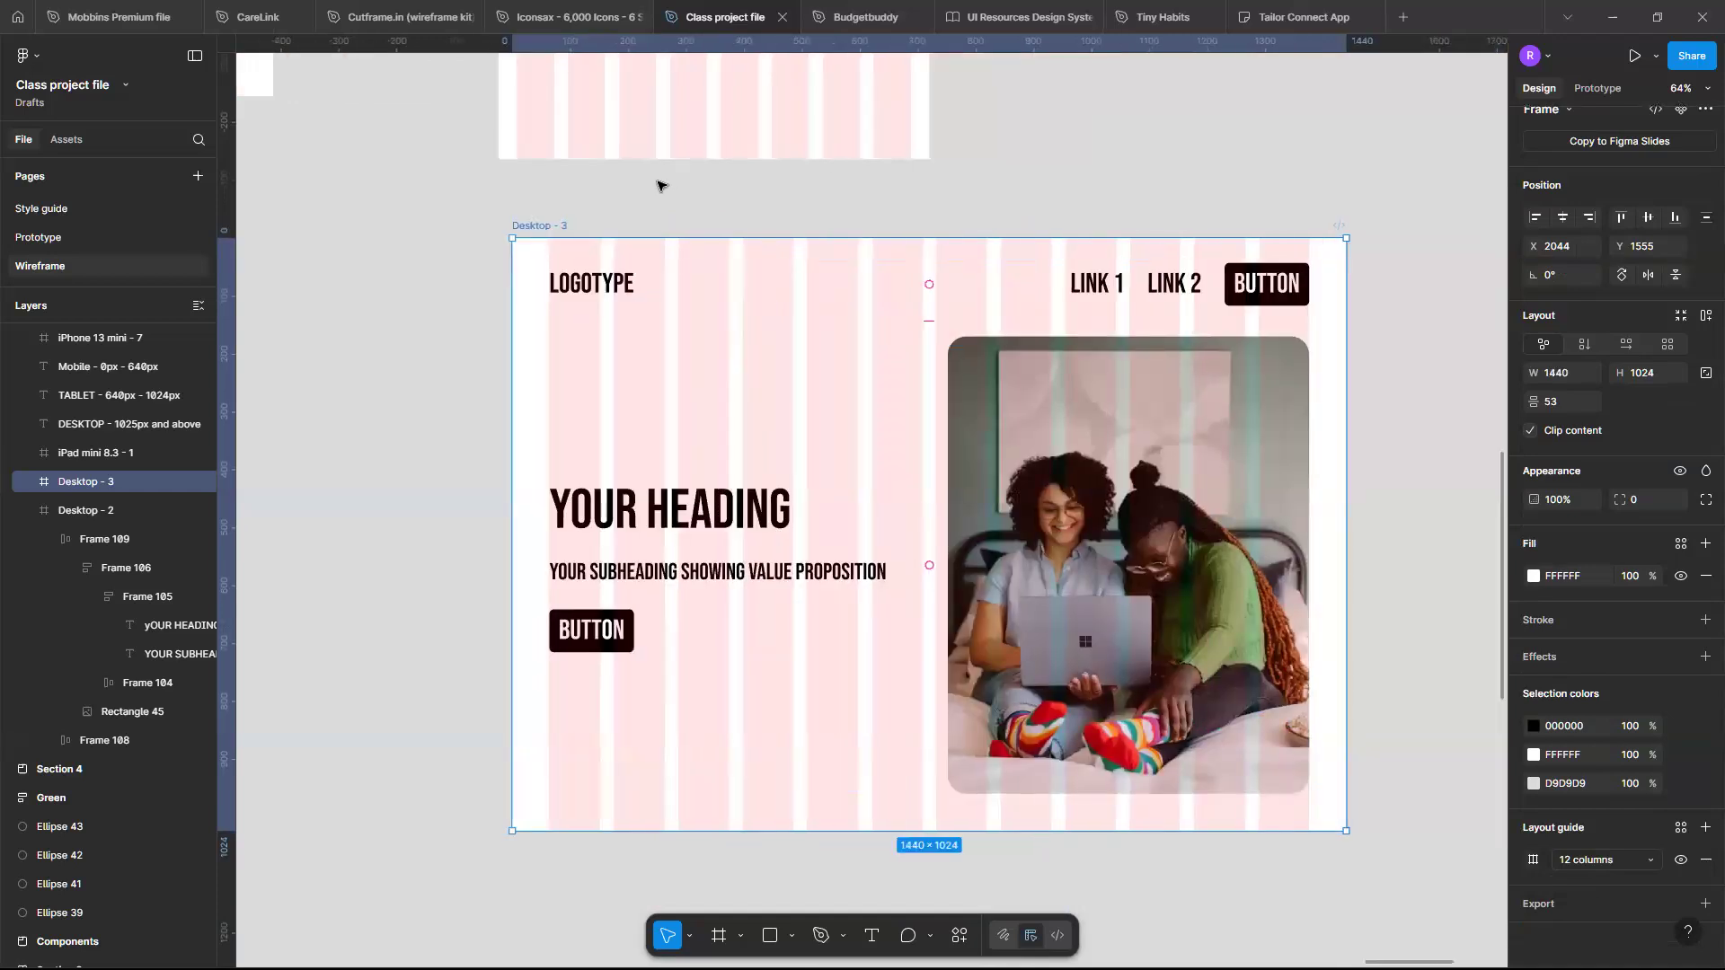
pyautogui.click(1536, 860)
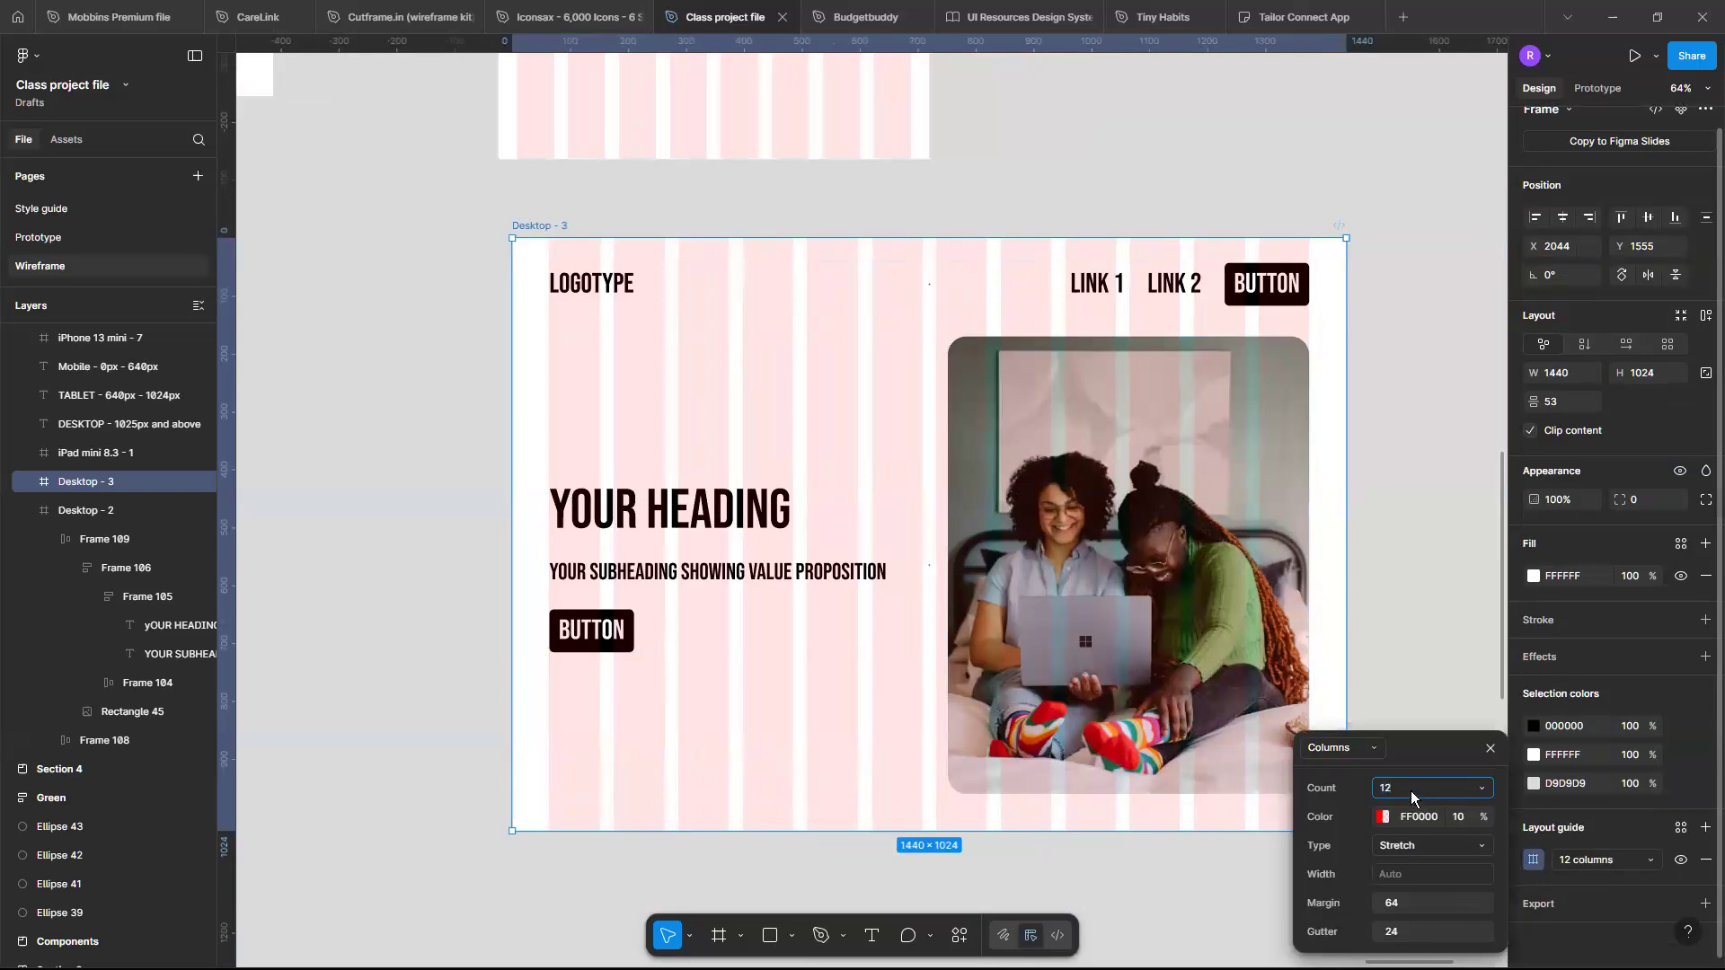
pyautogui.press('Return')
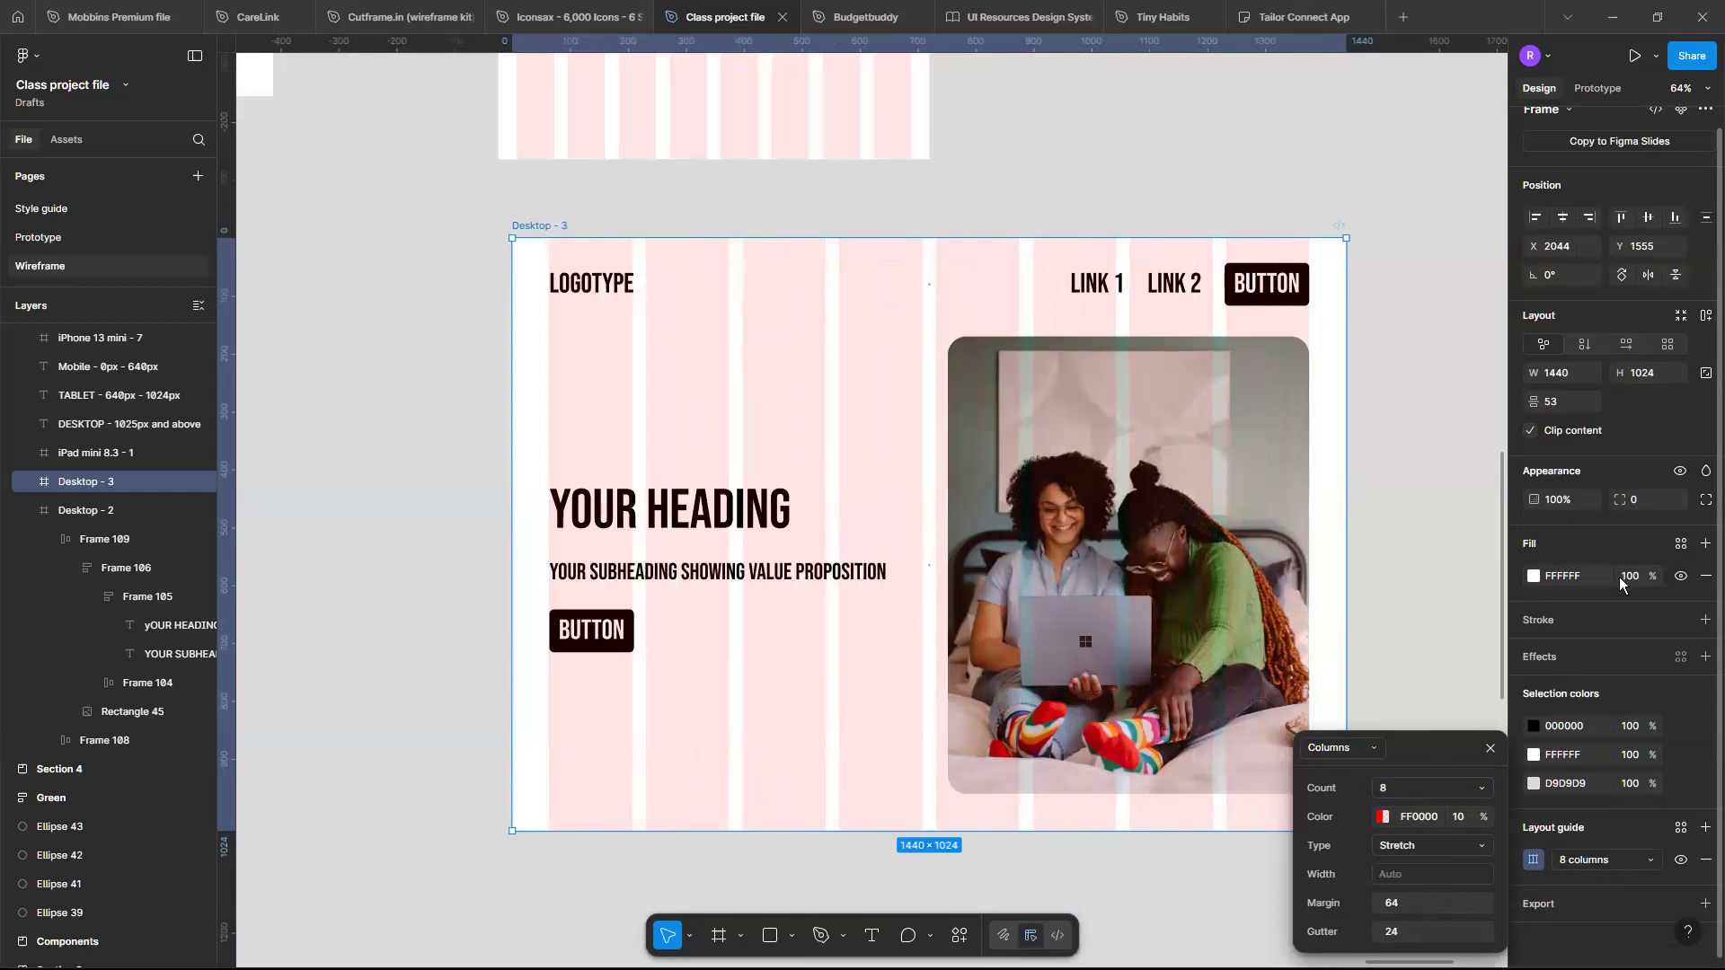
# - Set the copied frame's width to 640
pyautogui.scroll(1, 1582, 382)
pyautogui.click(1574, 393)
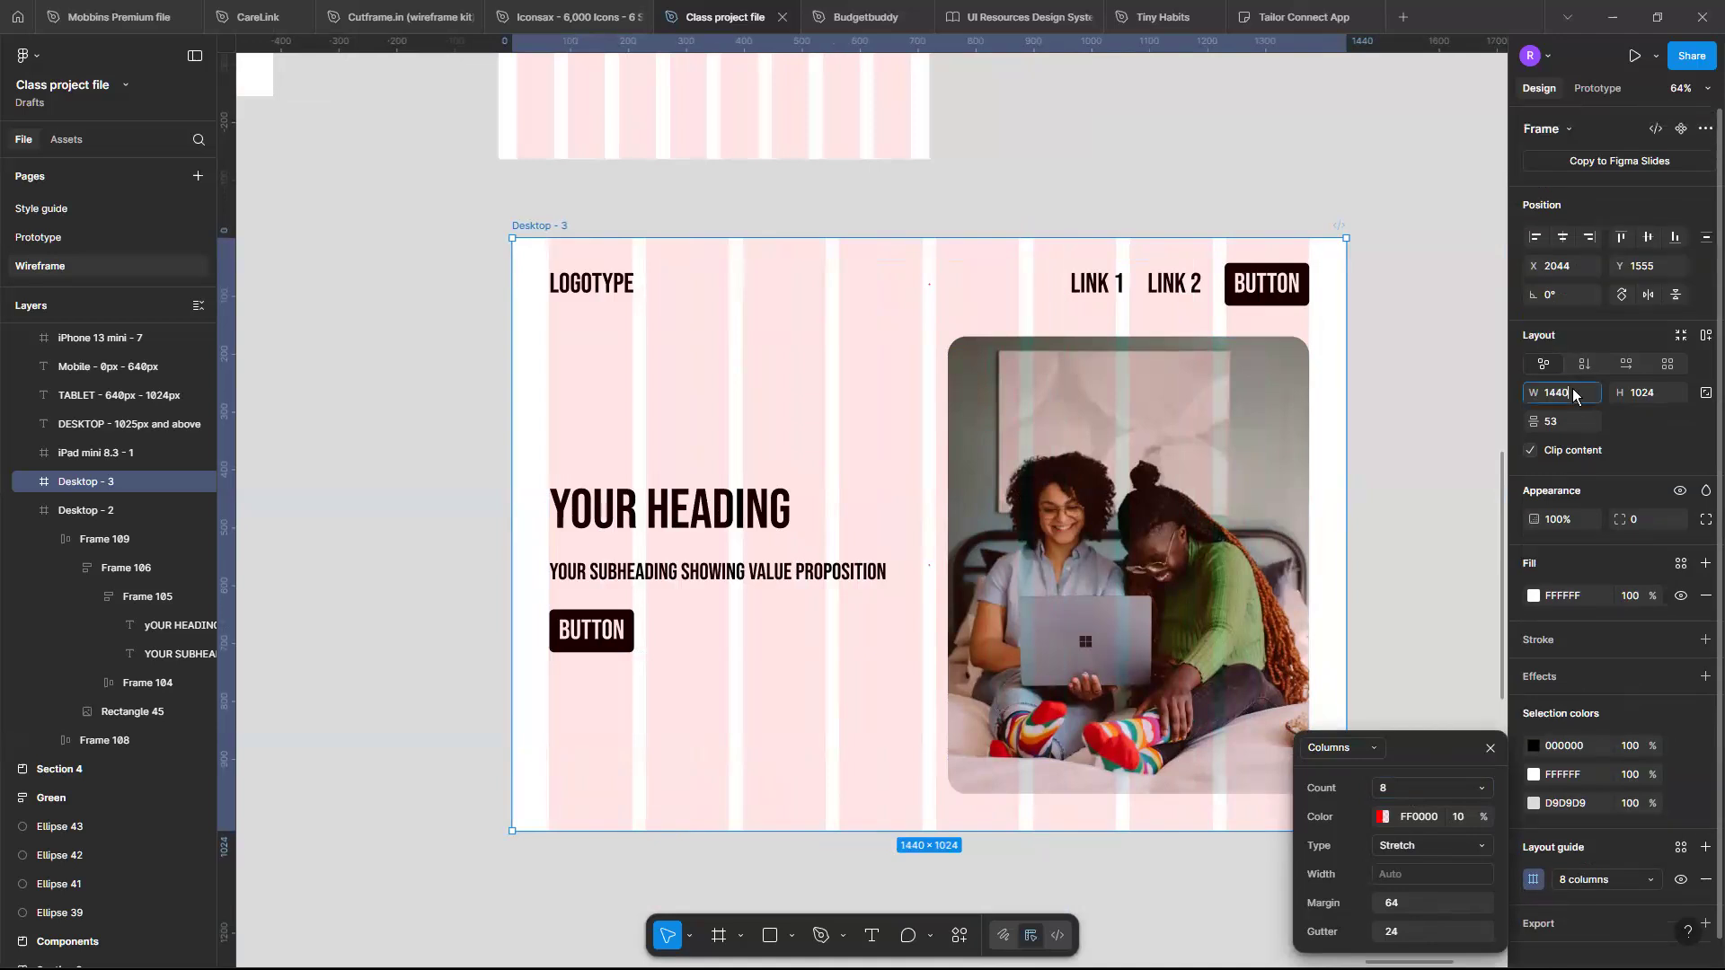
pyautogui.write('640')
pyautogui.press('Return')
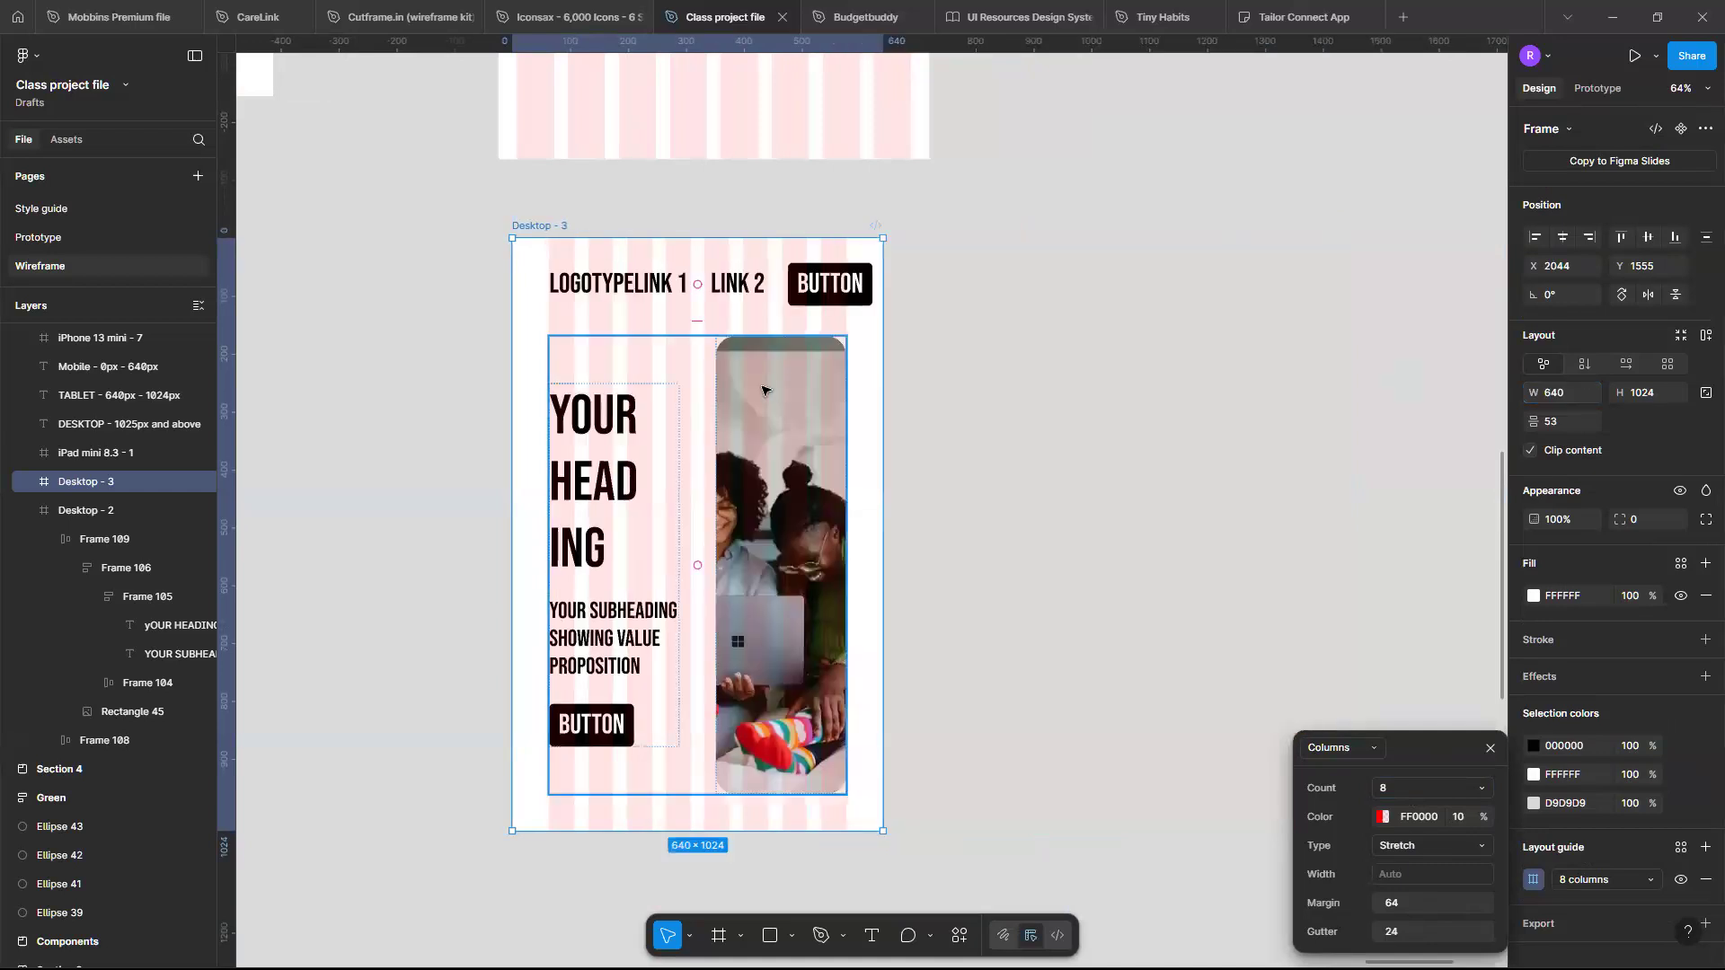
# - Inspect the header in the narrowed frame and compare it with the desktop and tablet frames
pyautogui.scroll(1, 910, 257)
pyautogui.hscroll(-2, 910, 257)
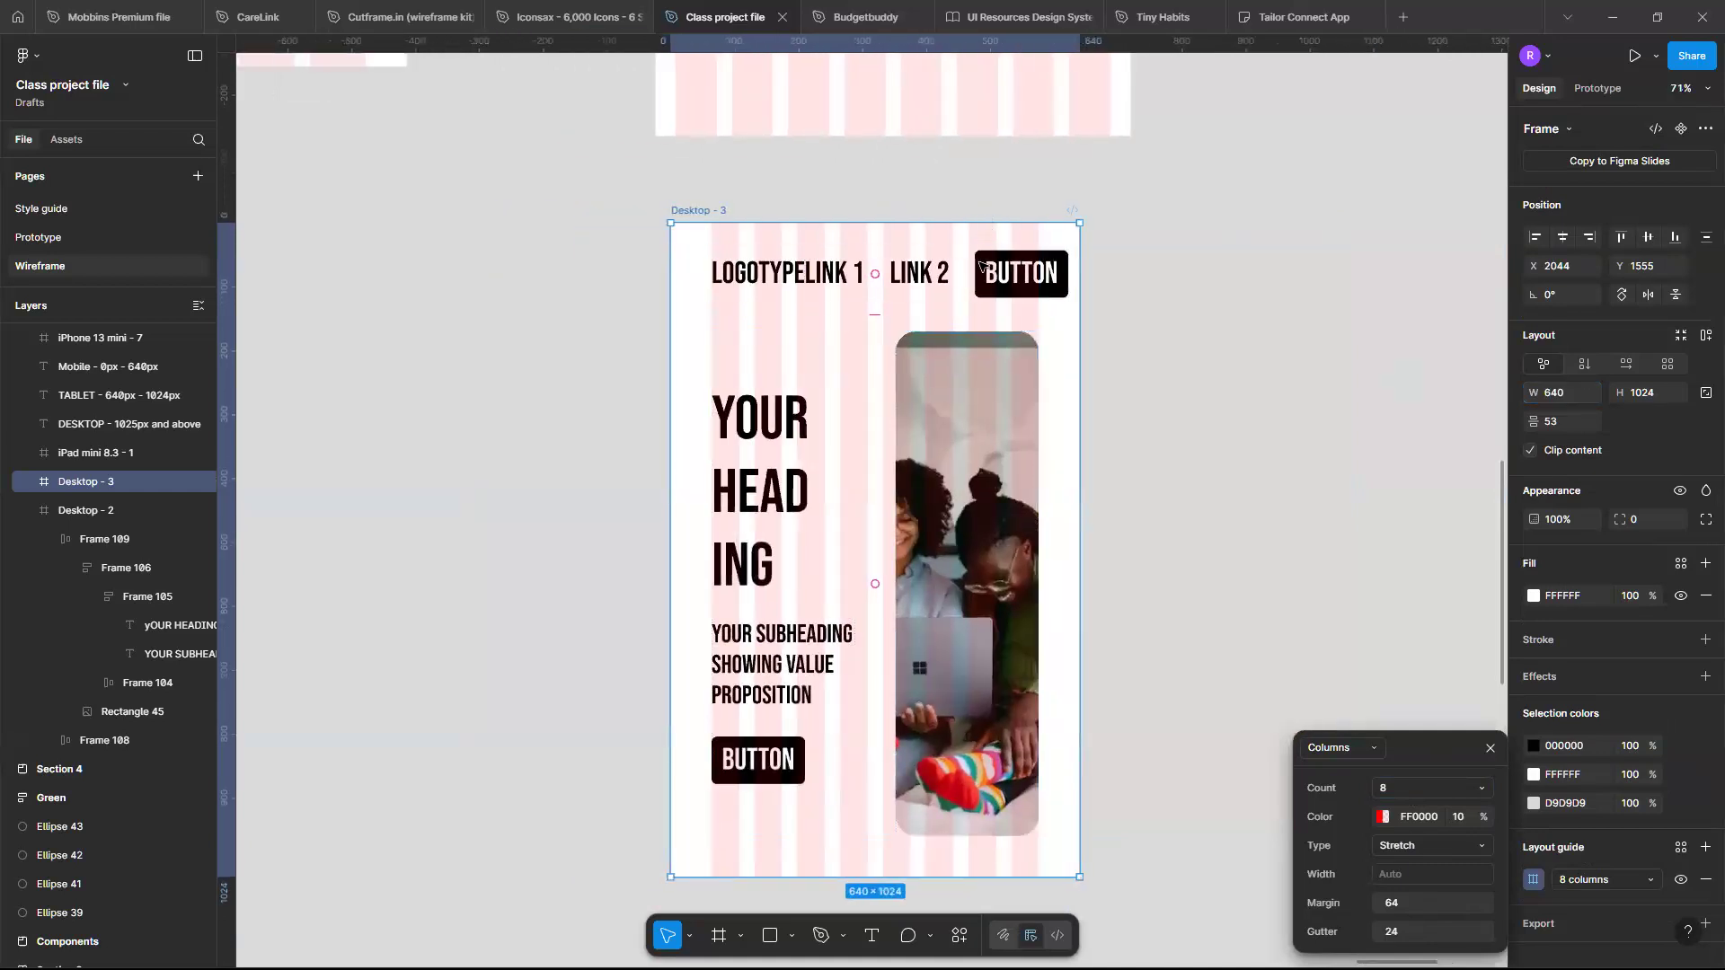
pyautogui.click(1056, 274)
pyautogui.scroll(2, 1038, 262)
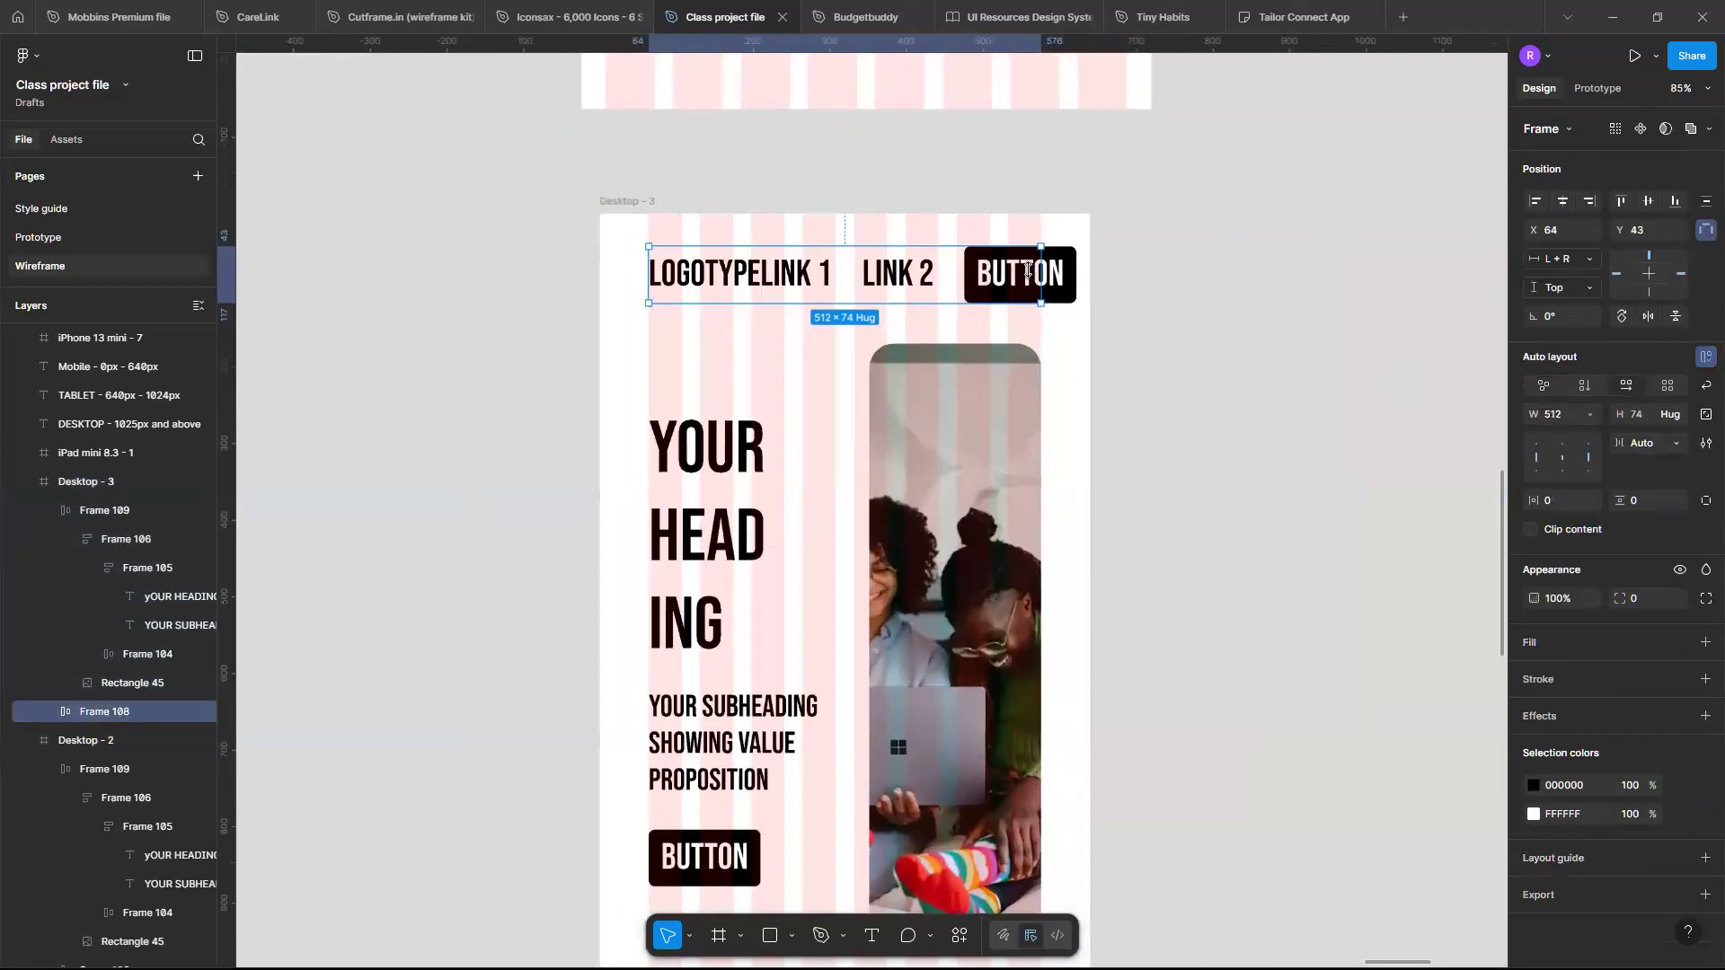
pyautogui.scroll(-3, 1023, 257)
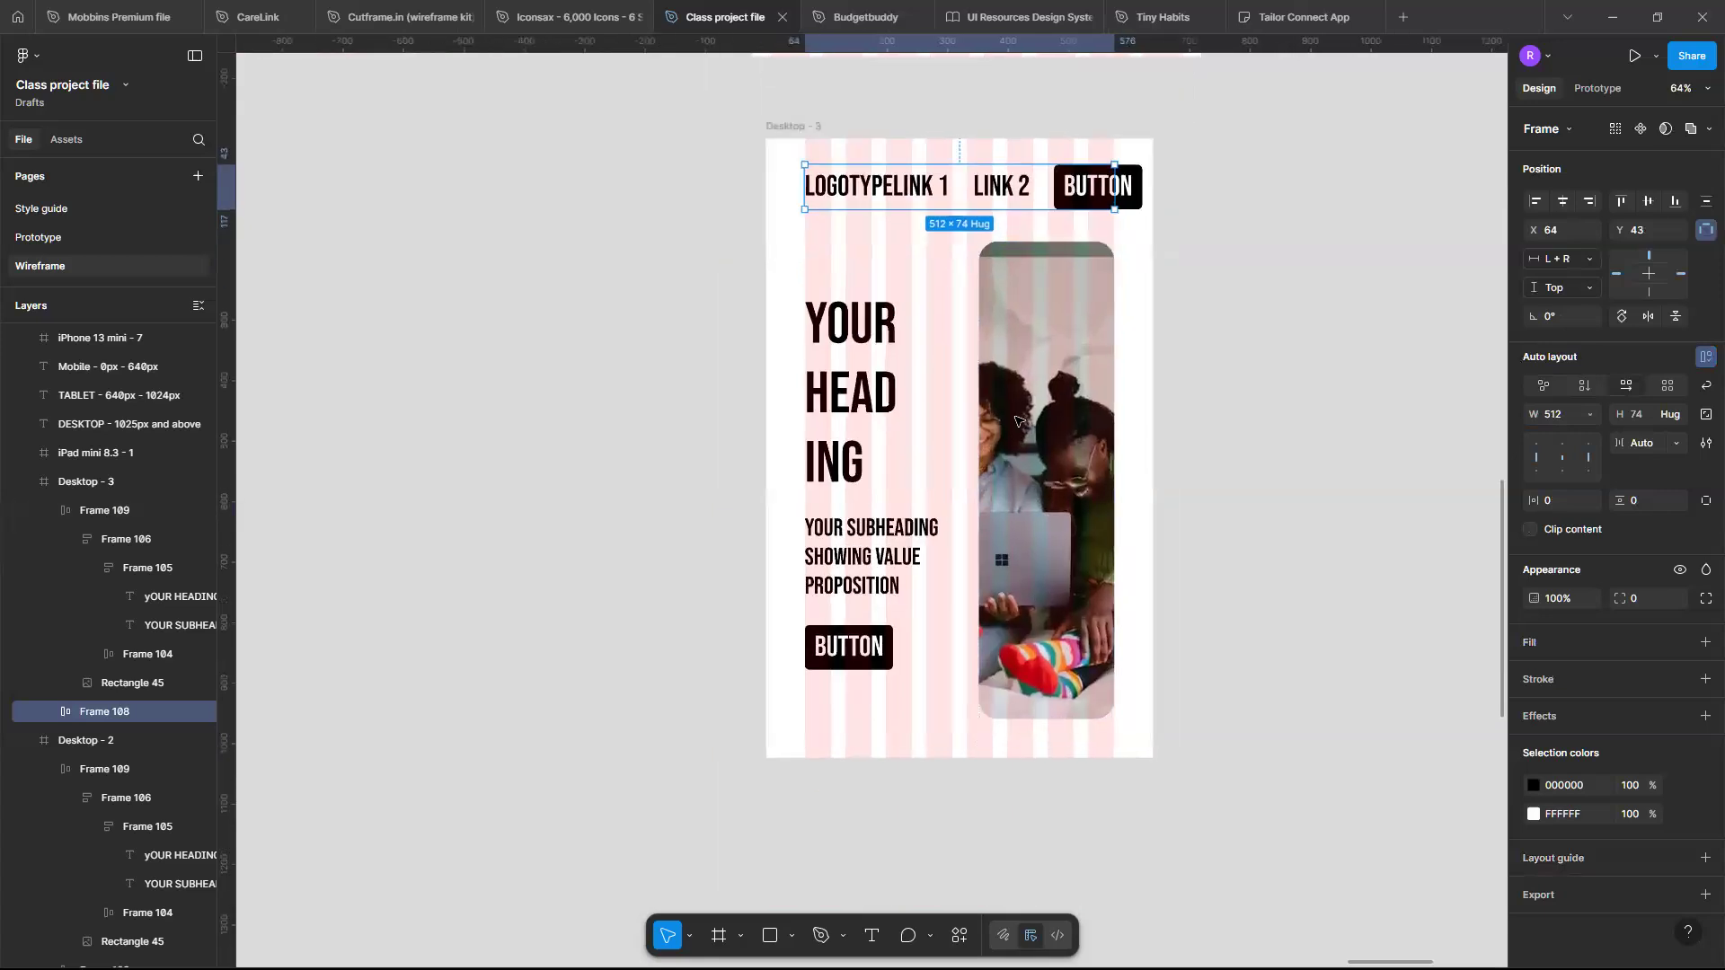
pyautogui.scroll(-4, 1015, 421)
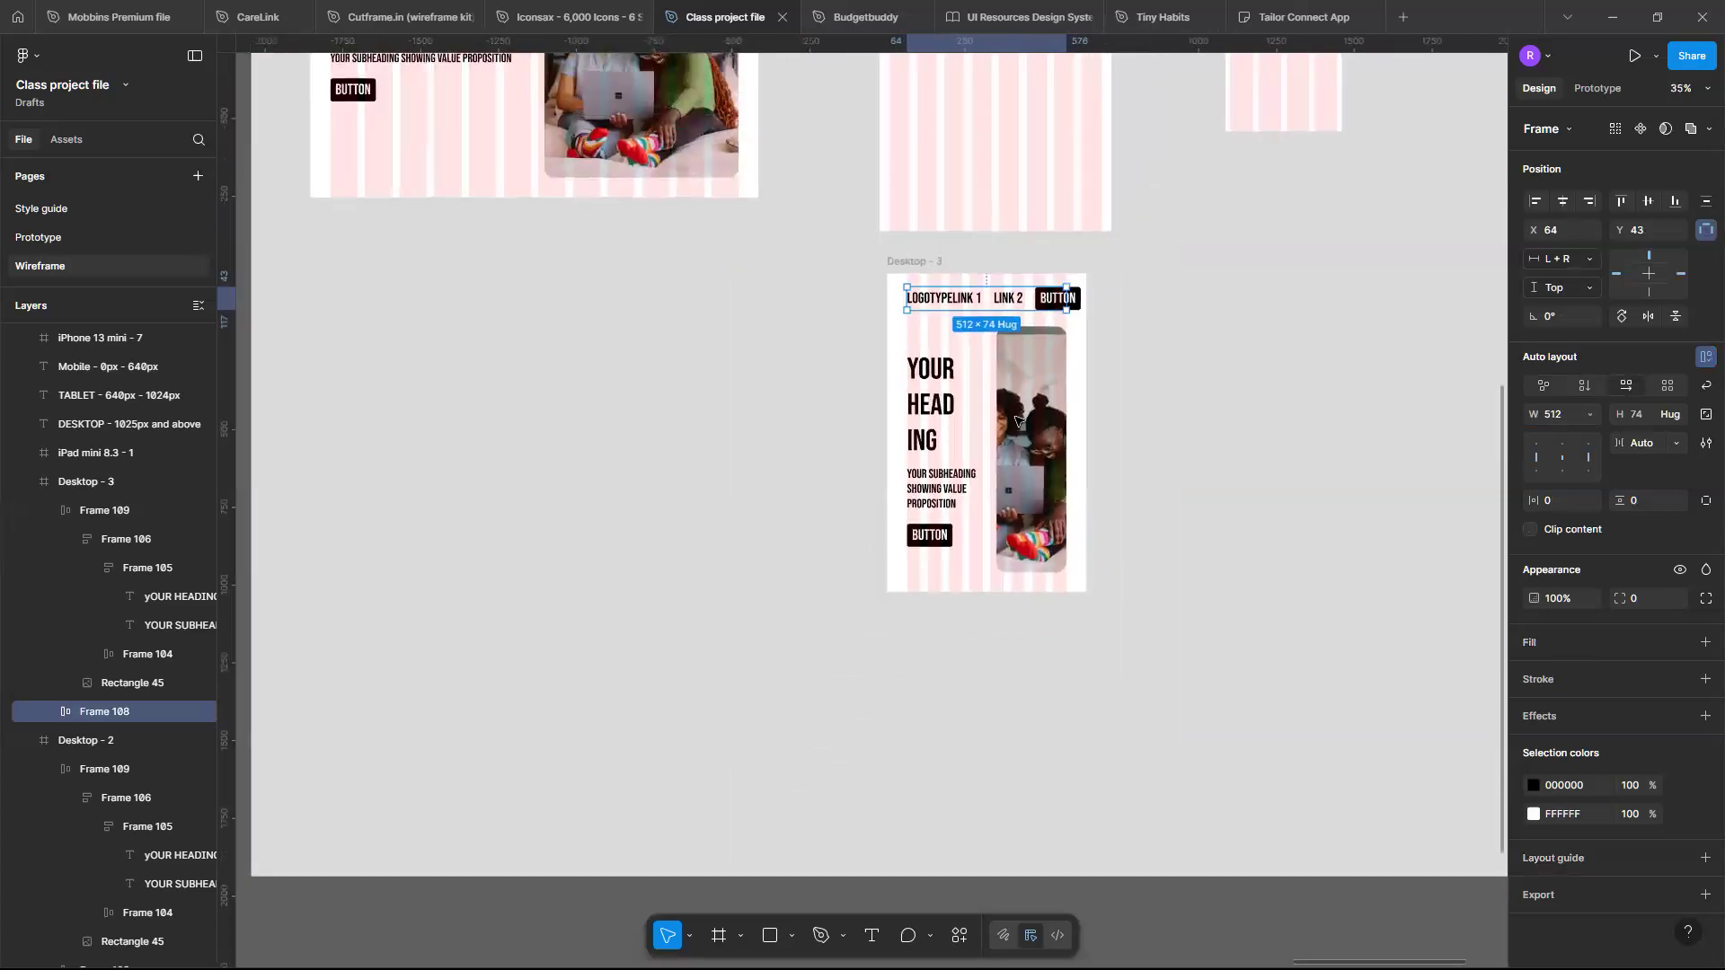
pyautogui.scroll(-3, 892, 392)
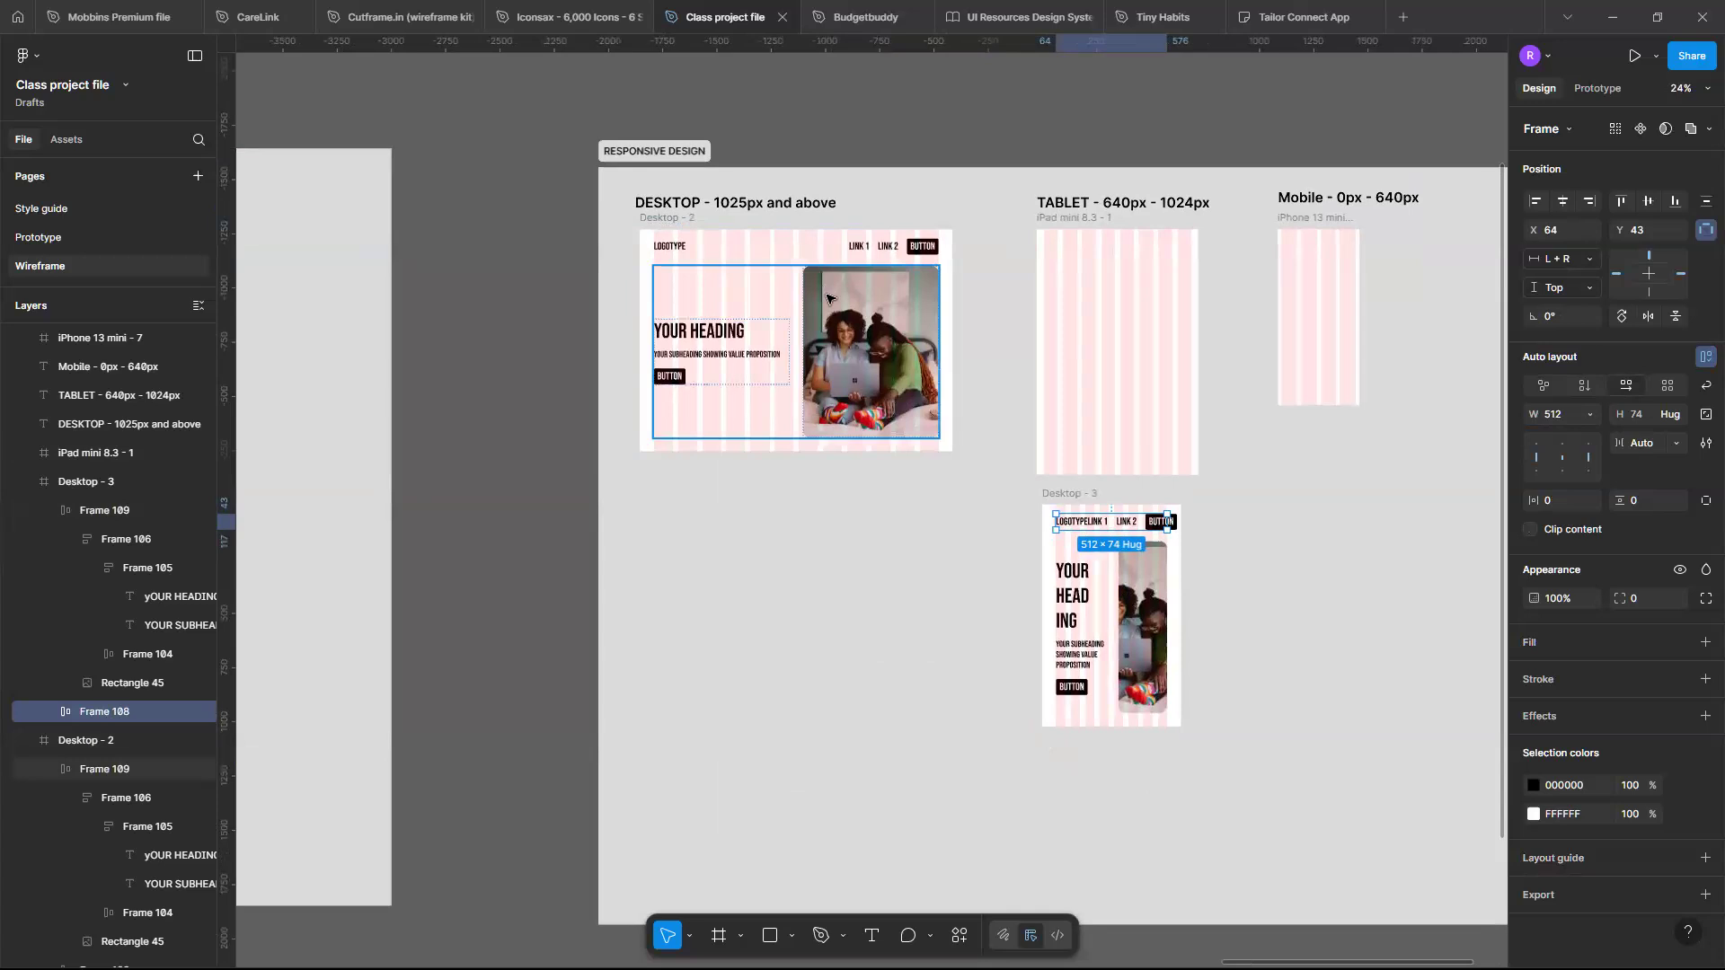
pyautogui.scroll(2, 827, 298)
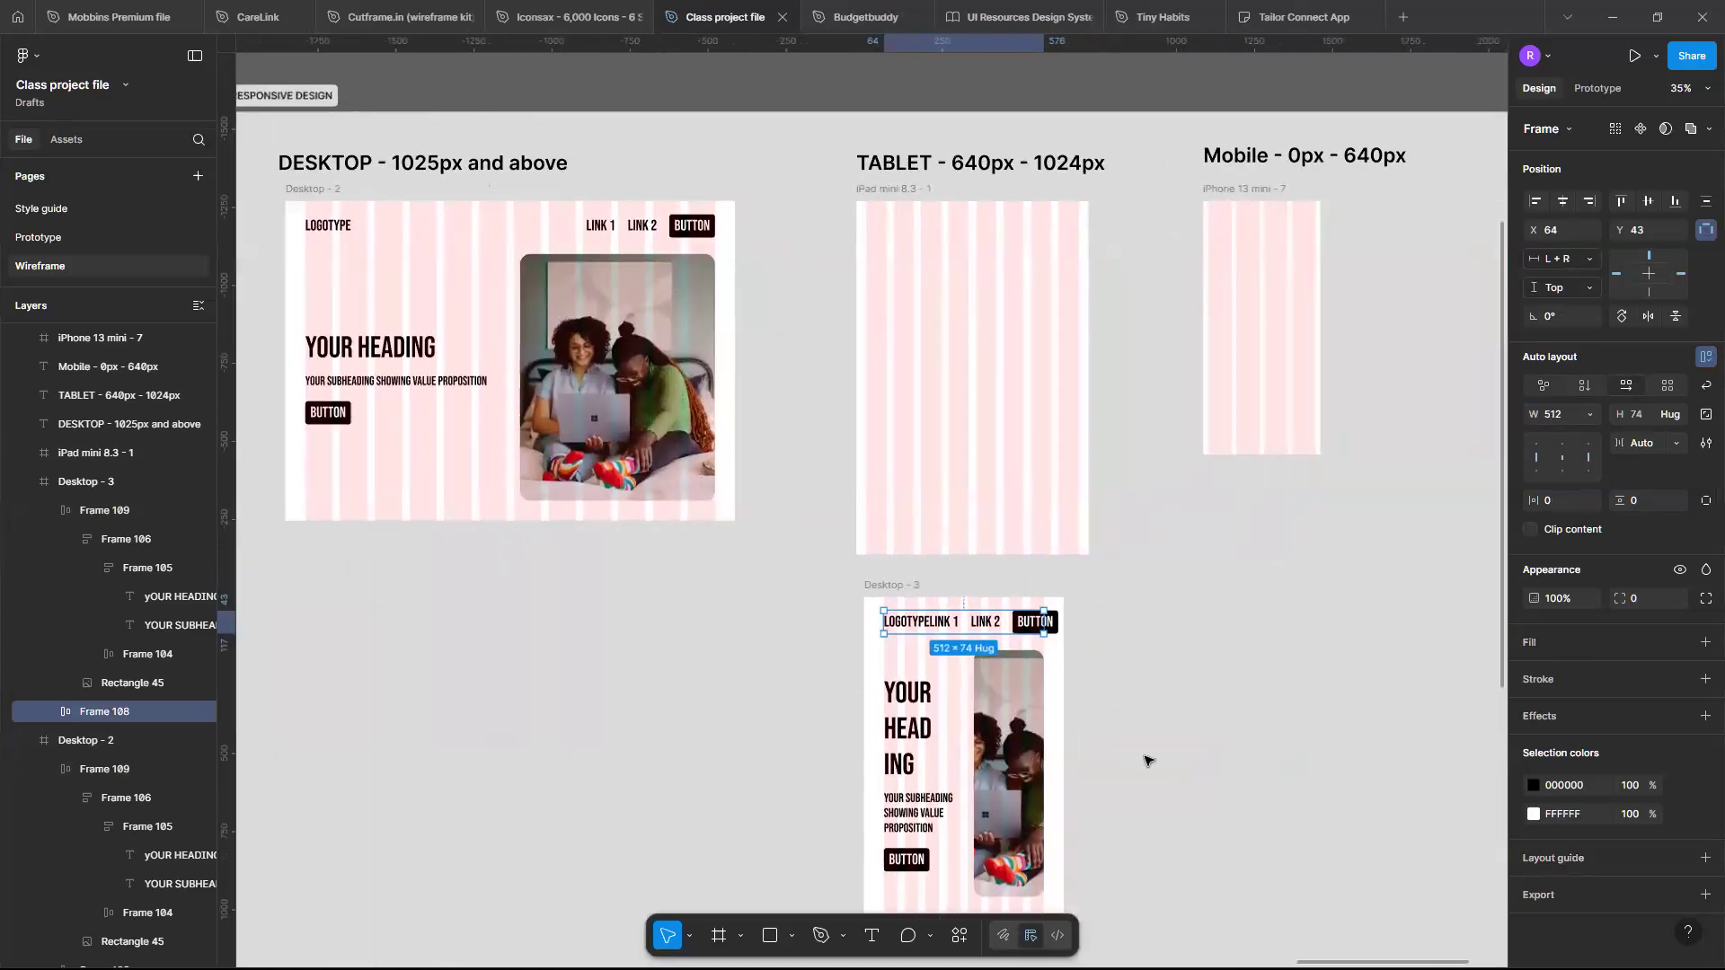
pyautogui.hscroll(-5, 1146, 761)
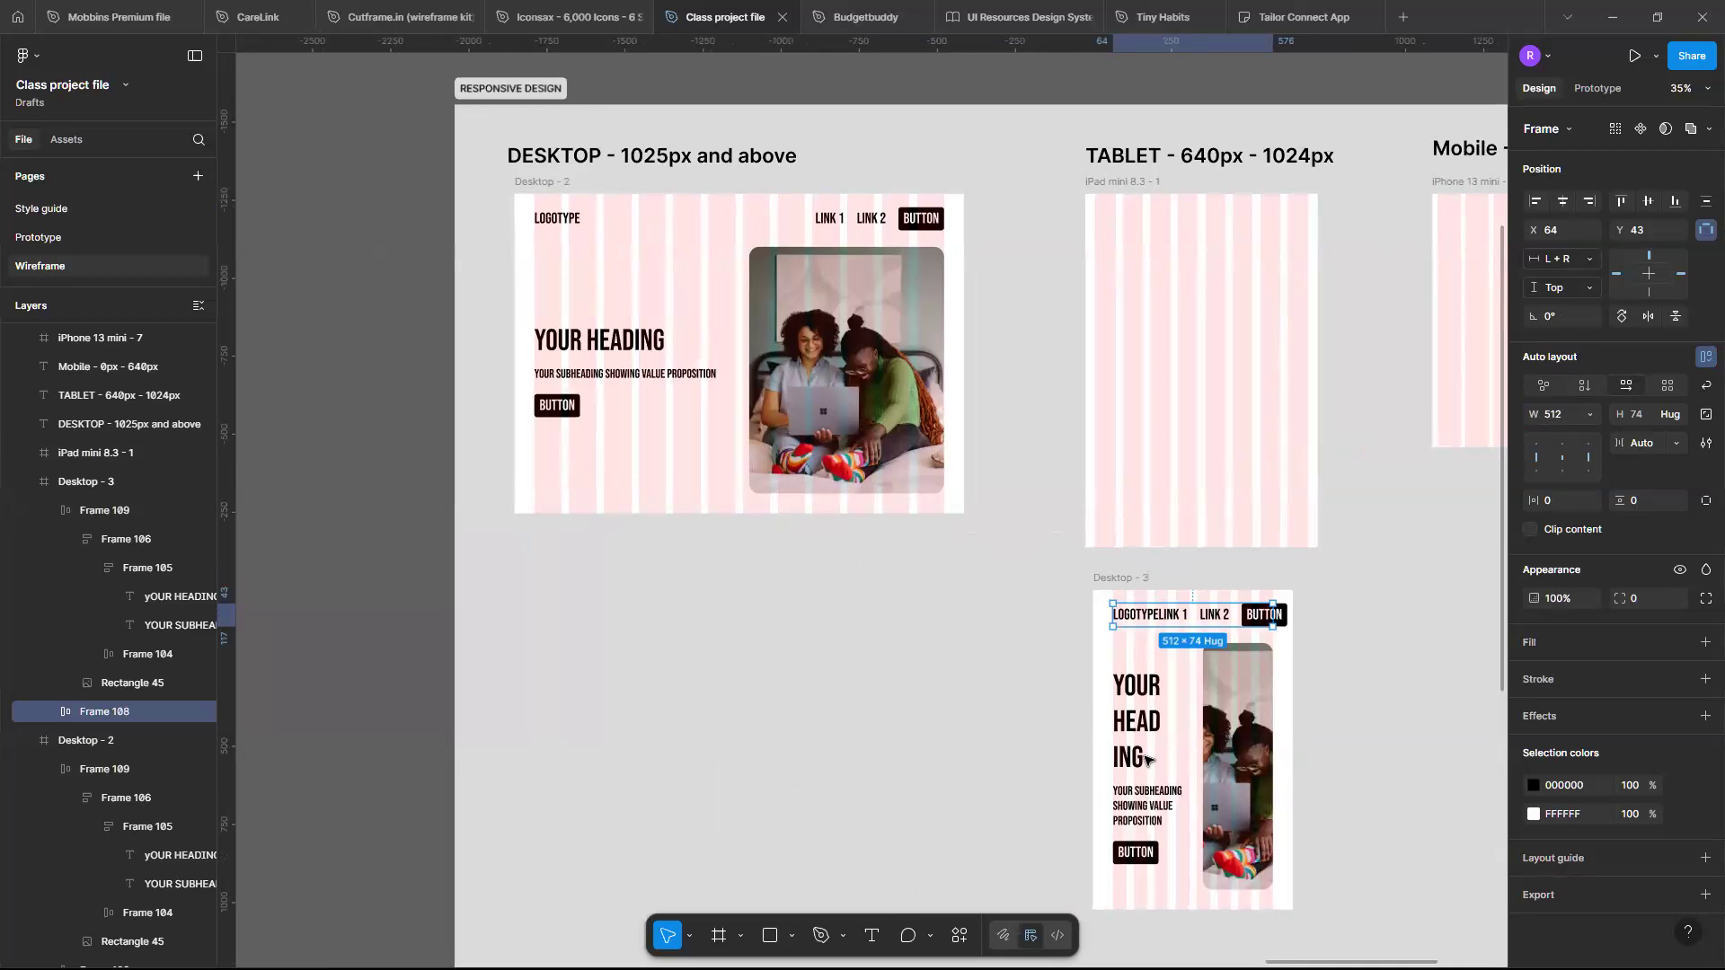
pyautogui.scroll(5, 1146, 760)
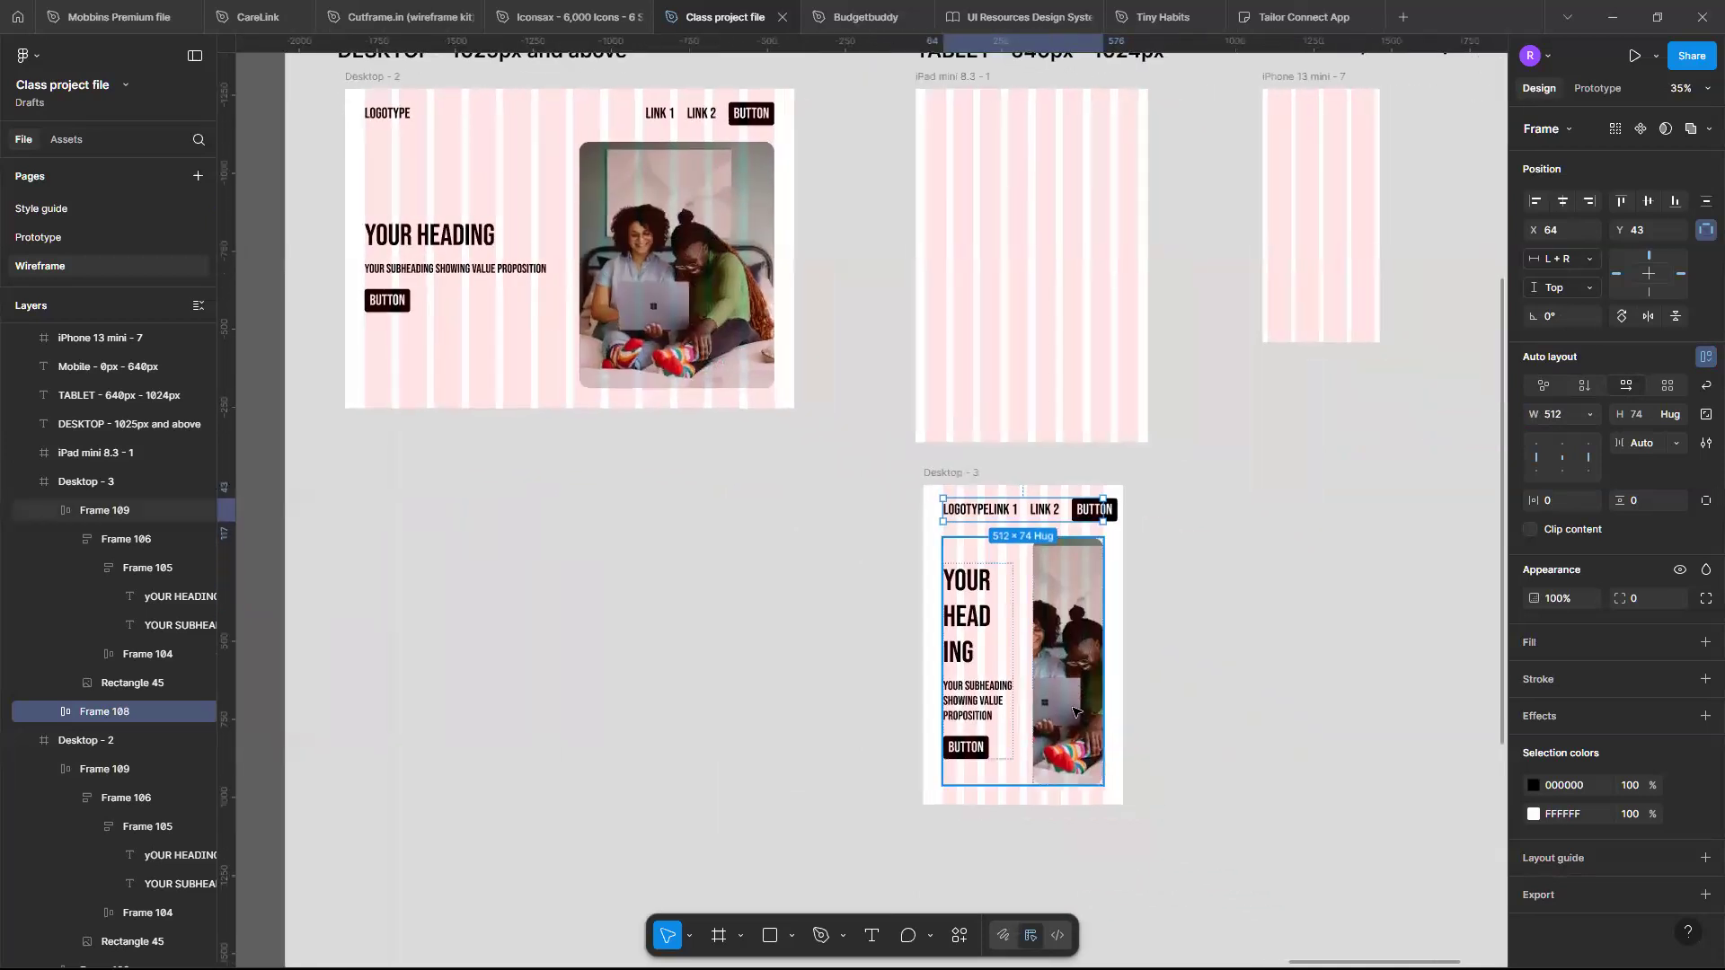
# - Switch the hero section frame's auto layout direction to vertical
pyautogui.click(1061, 625)
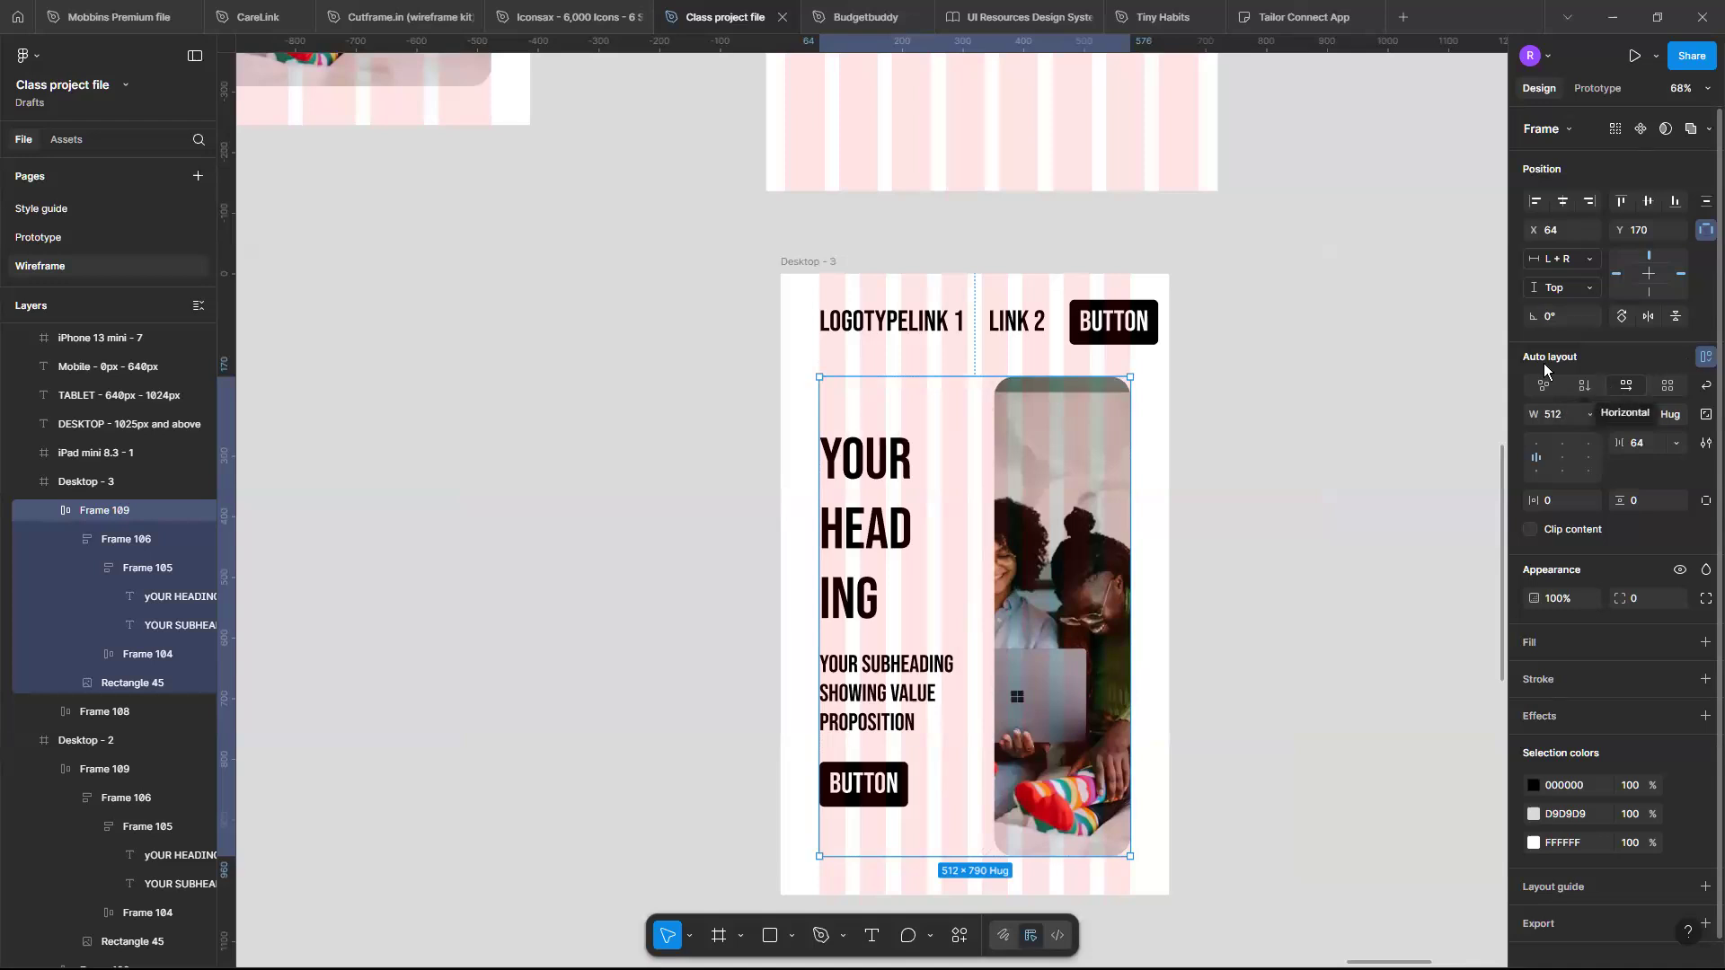
pyautogui.click(1588, 384)
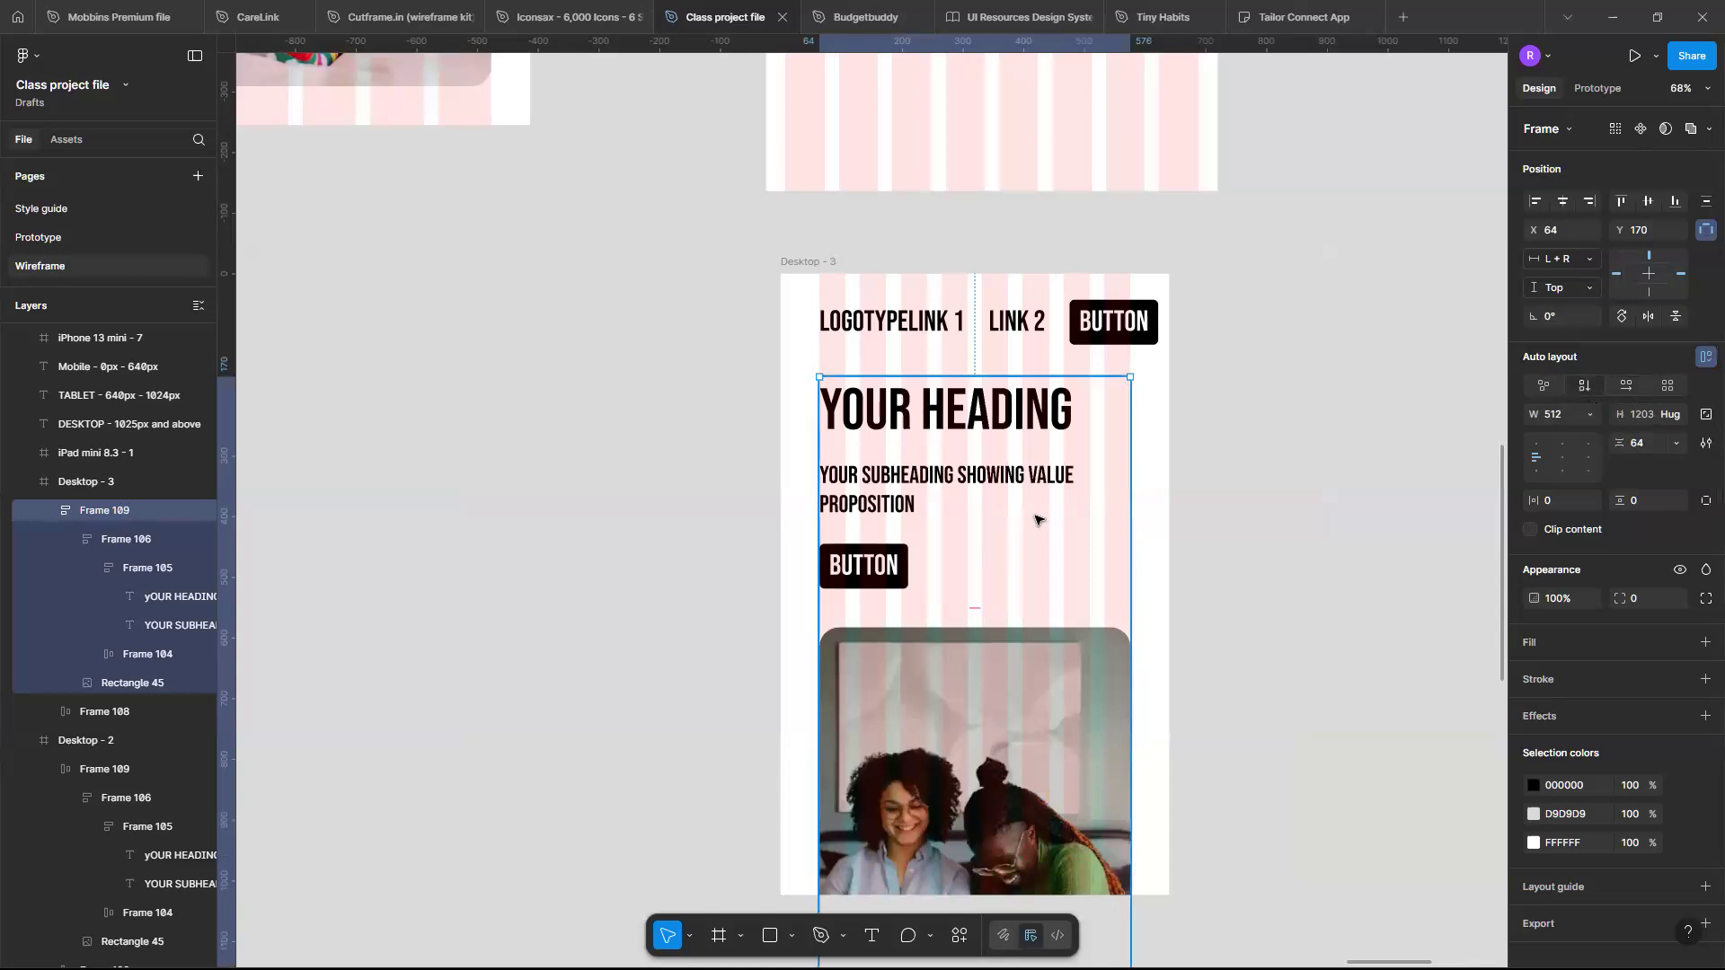
pyautogui.scroll(-1, 1036, 519)
pyautogui.scroll(-2, 1036, 519)
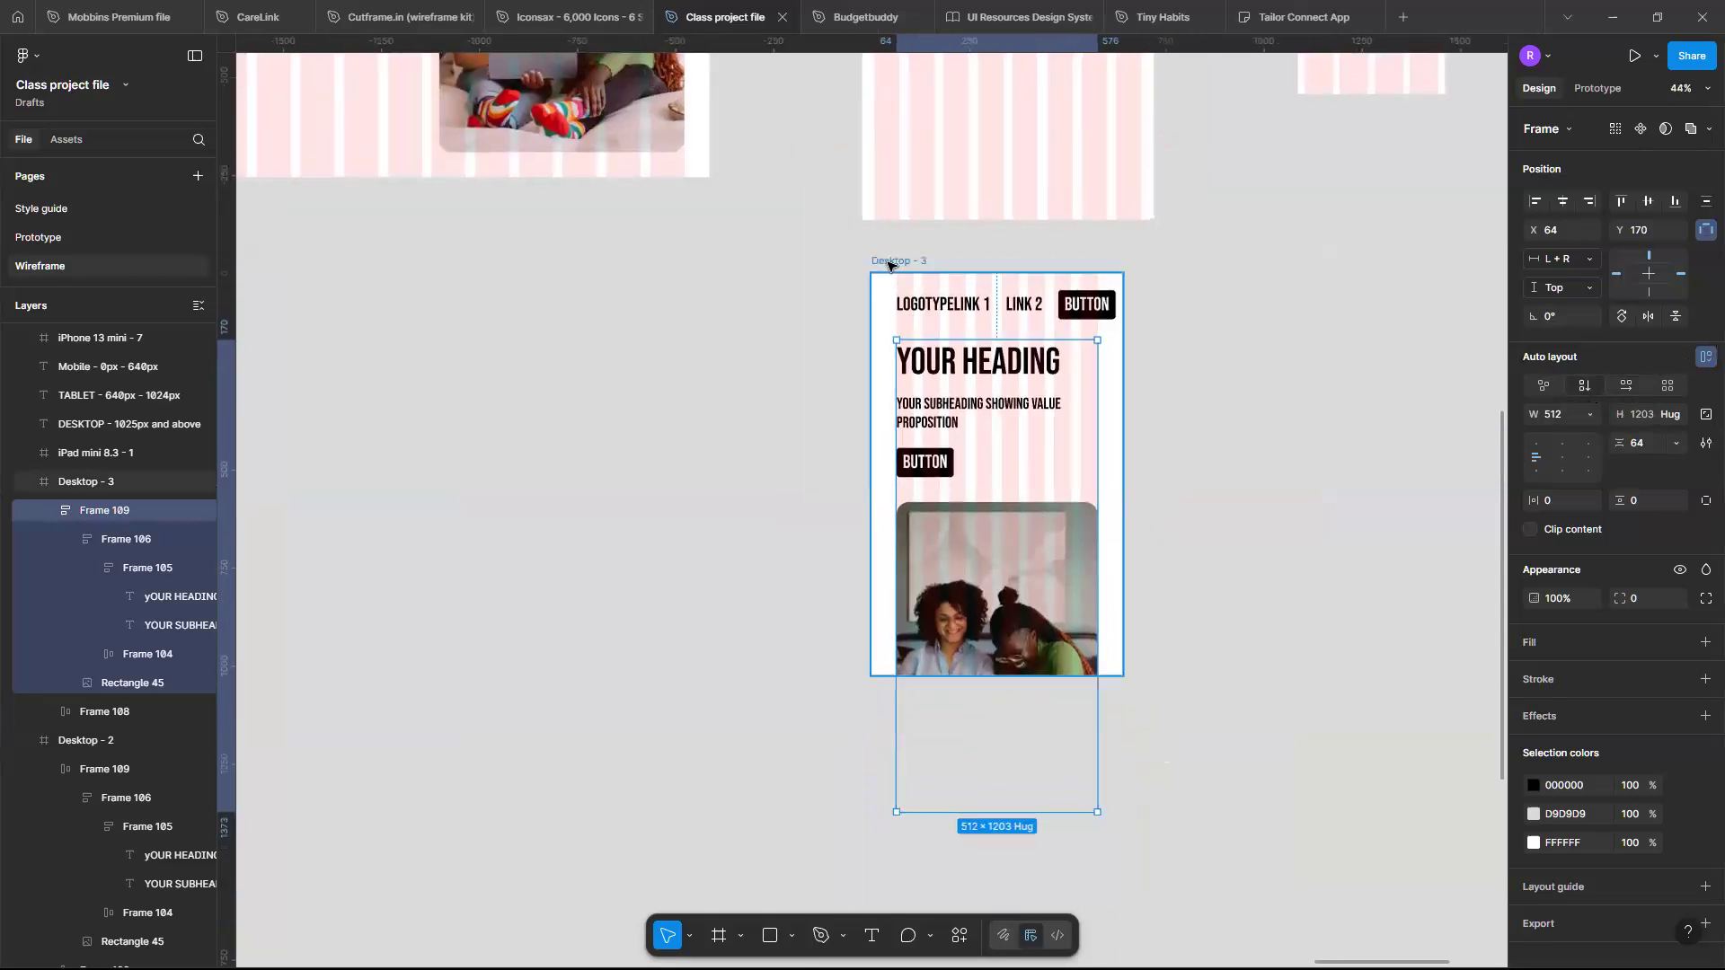
# - Extend the narrowed frame's height to about 1442 px so the stacked hero fits
pyautogui.press('Escape')
pyautogui.moveTo(1028, 673); pyautogui.dragTo(1016, 838)
pyautogui.scroll(3, 1018, 838)
pyautogui.scroll(1, 1018, 837)
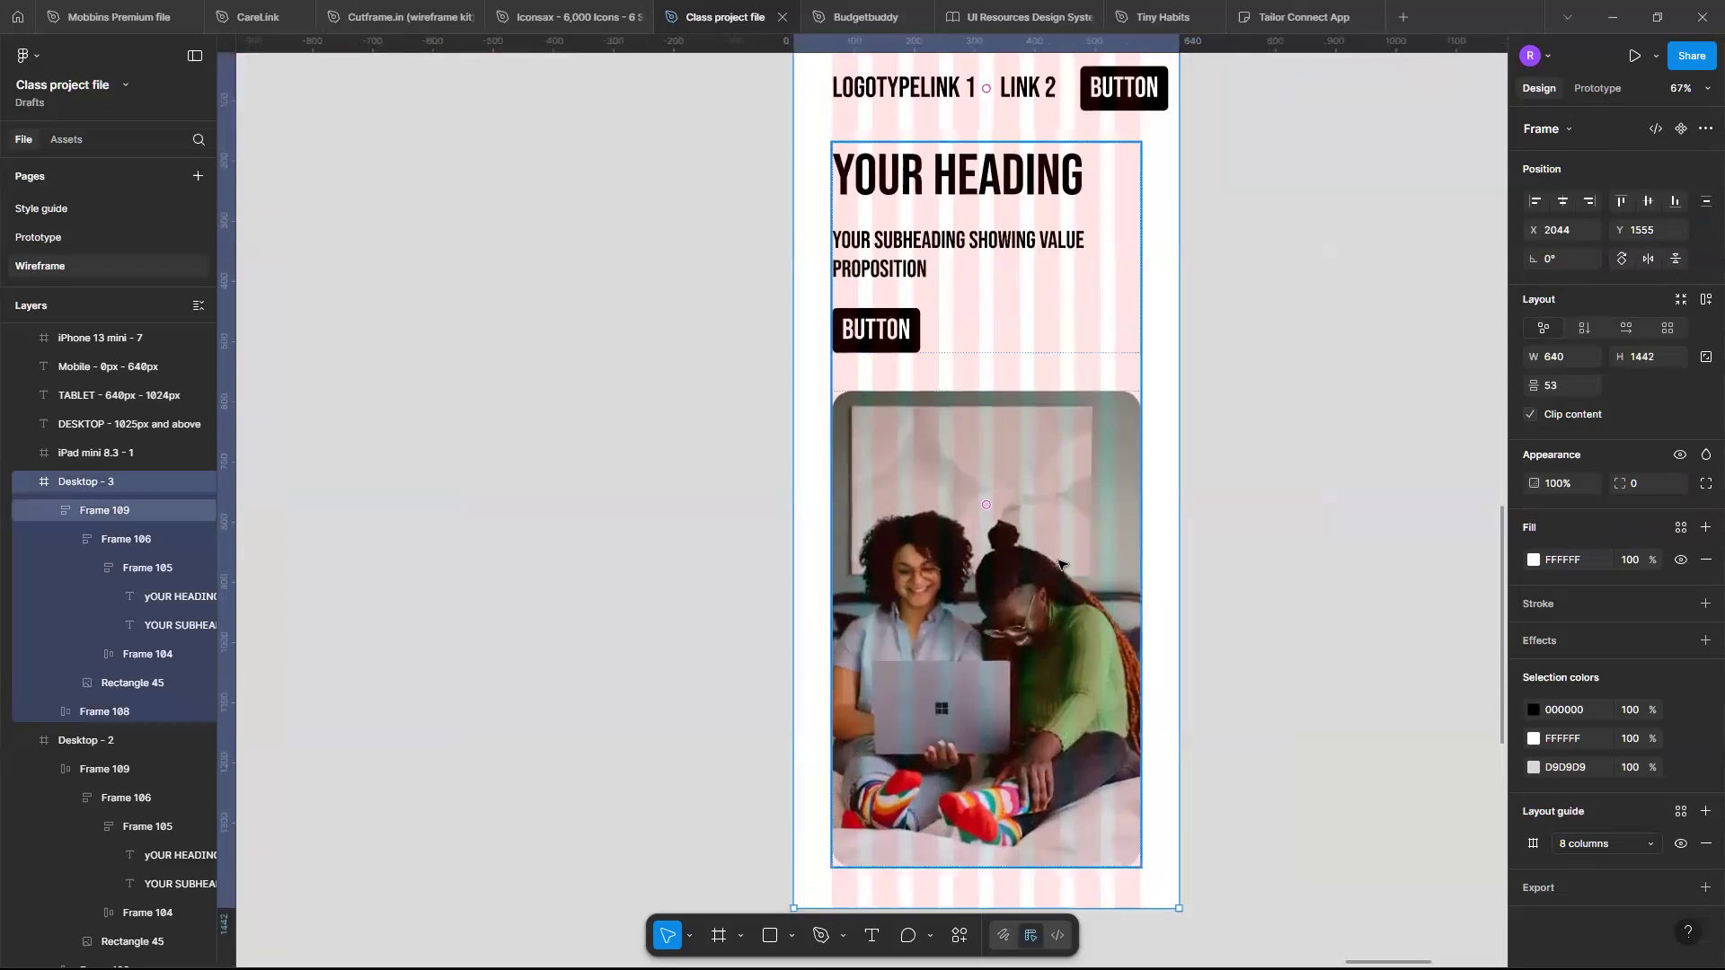
# - Move the hero image above the heading text group within the vertical hero layout
pyautogui.click(1058, 564)
pyautogui.press('Up')
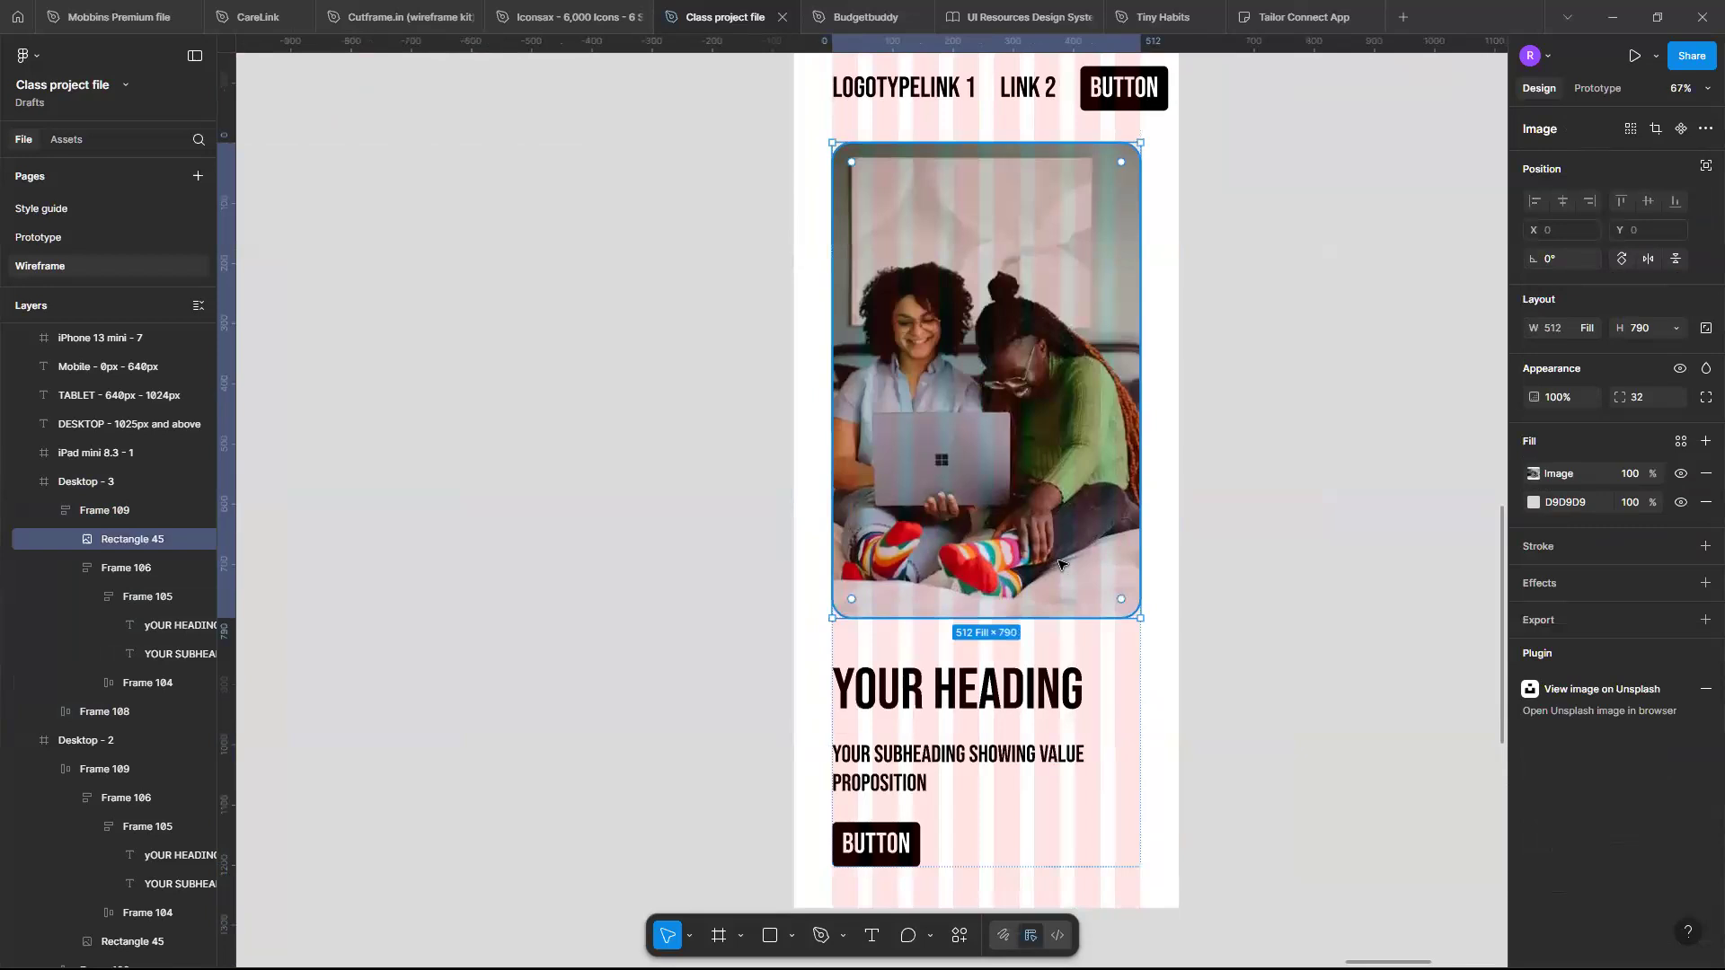
pyautogui.scroll(1, 1168, 537)
pyautogui.click(1168, 536)
# - Hide the layout grid on the narrowed frame
pyautogui.scroll(-2, 1166, 536)
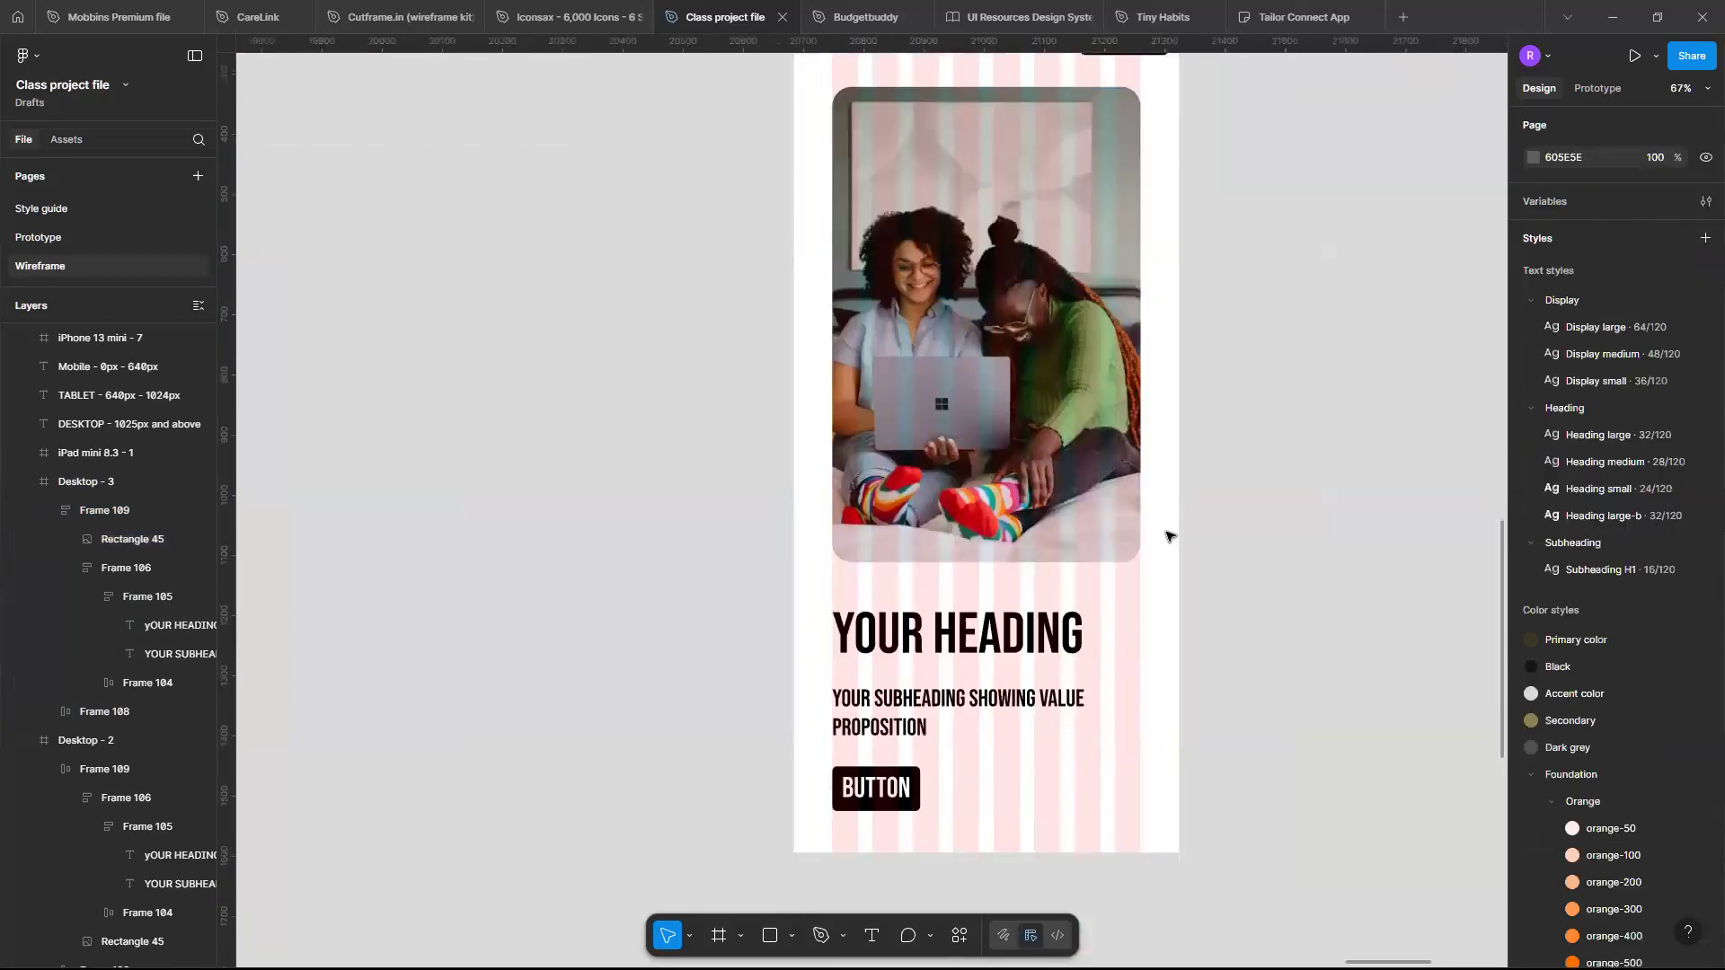
pyautogui.scroll(4, 1167, 536)
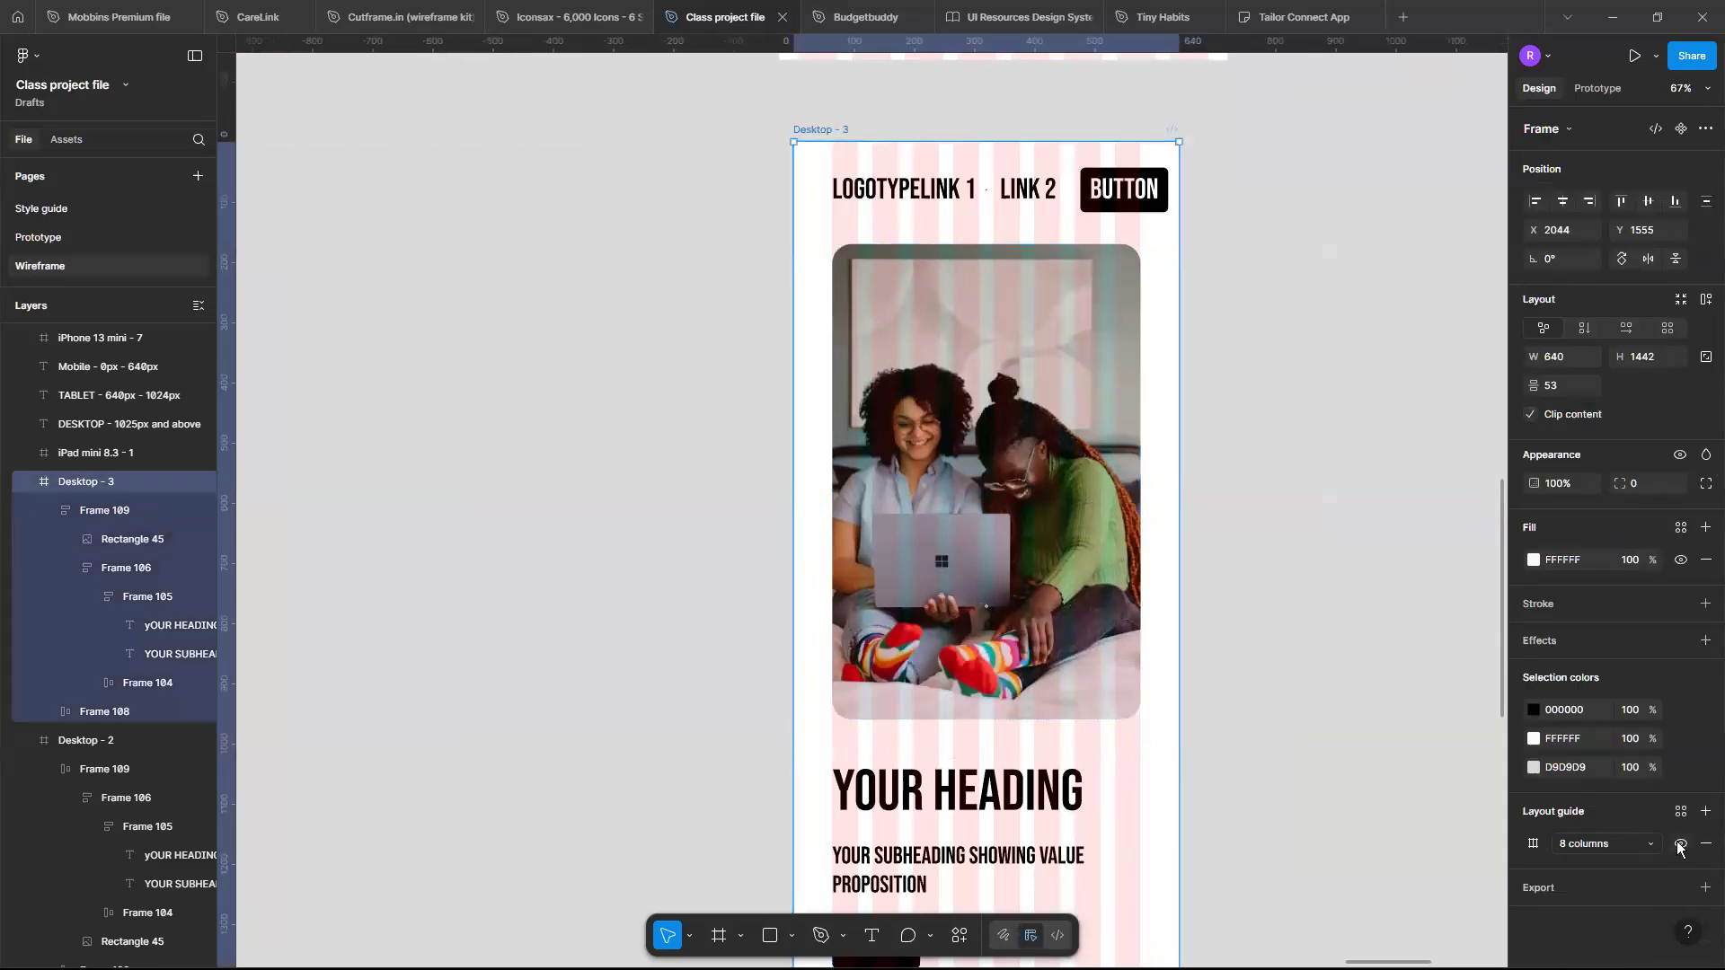
pyautogui.click(1679, 846)
# - Rename the narrowed frame to Tablet
pyautogui.scroll(-5, 1109, 735)
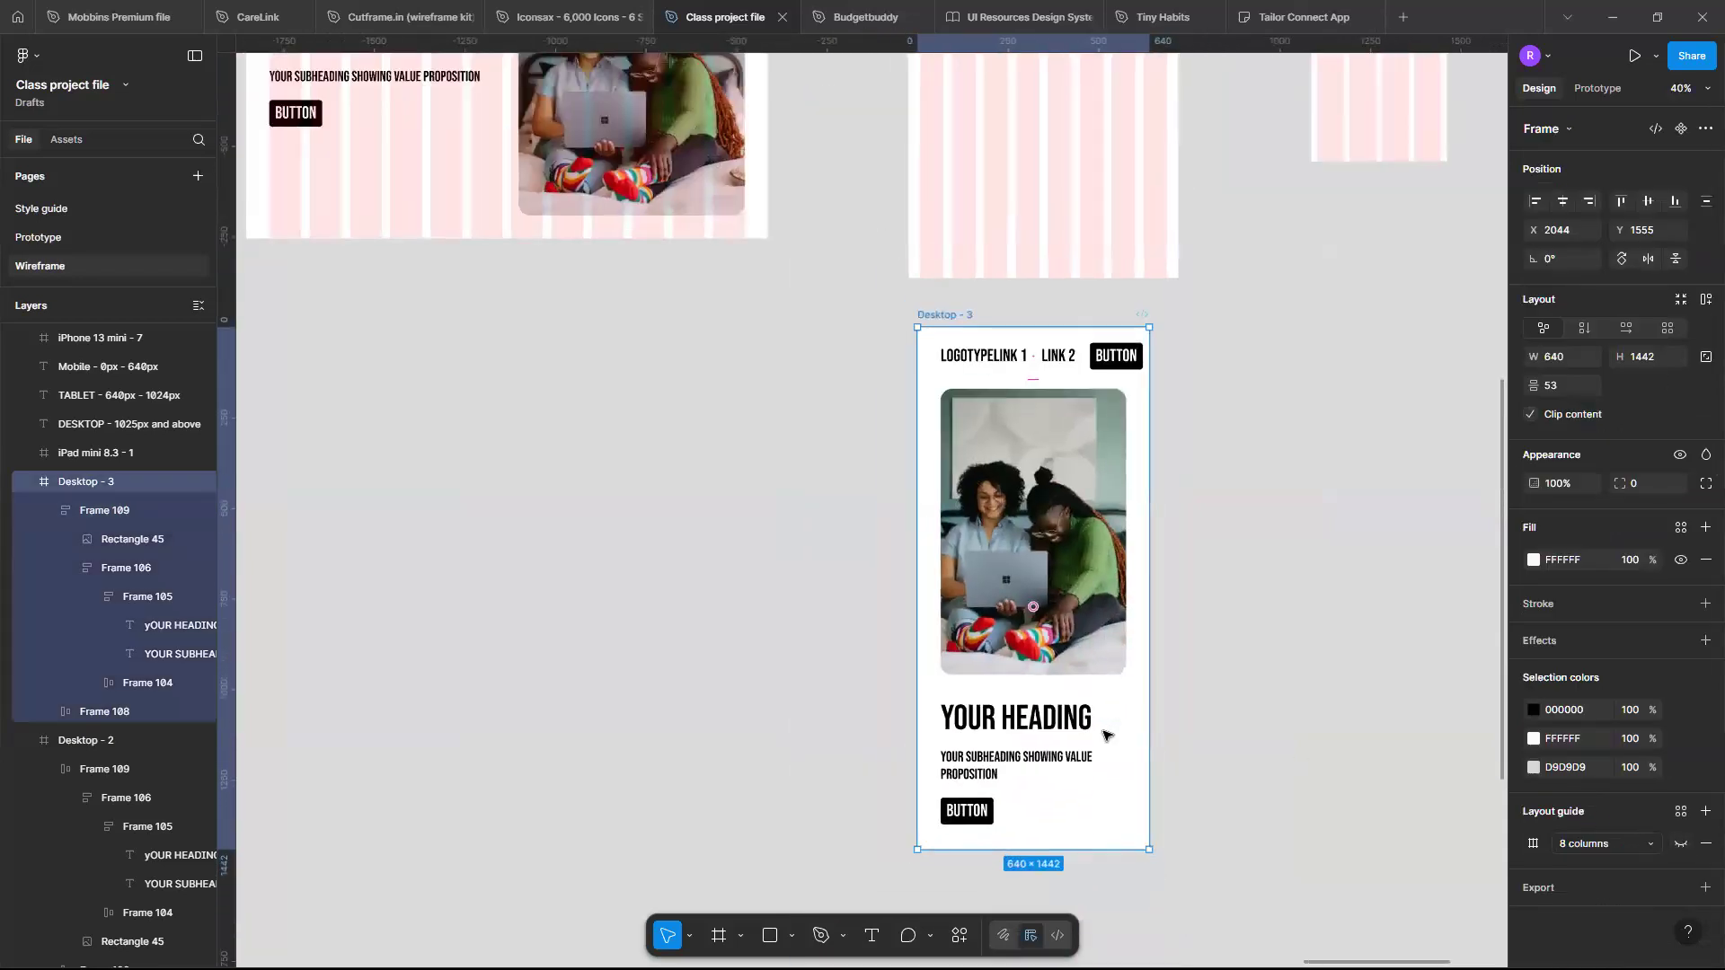
pyautogui.scroll(-5, 1107, 736)
pyautogui.hscroll(2, 1106, 737)
pyautogui.scroll(3, 663, 555)
pyautogui.scroll(-1, 663, 284)
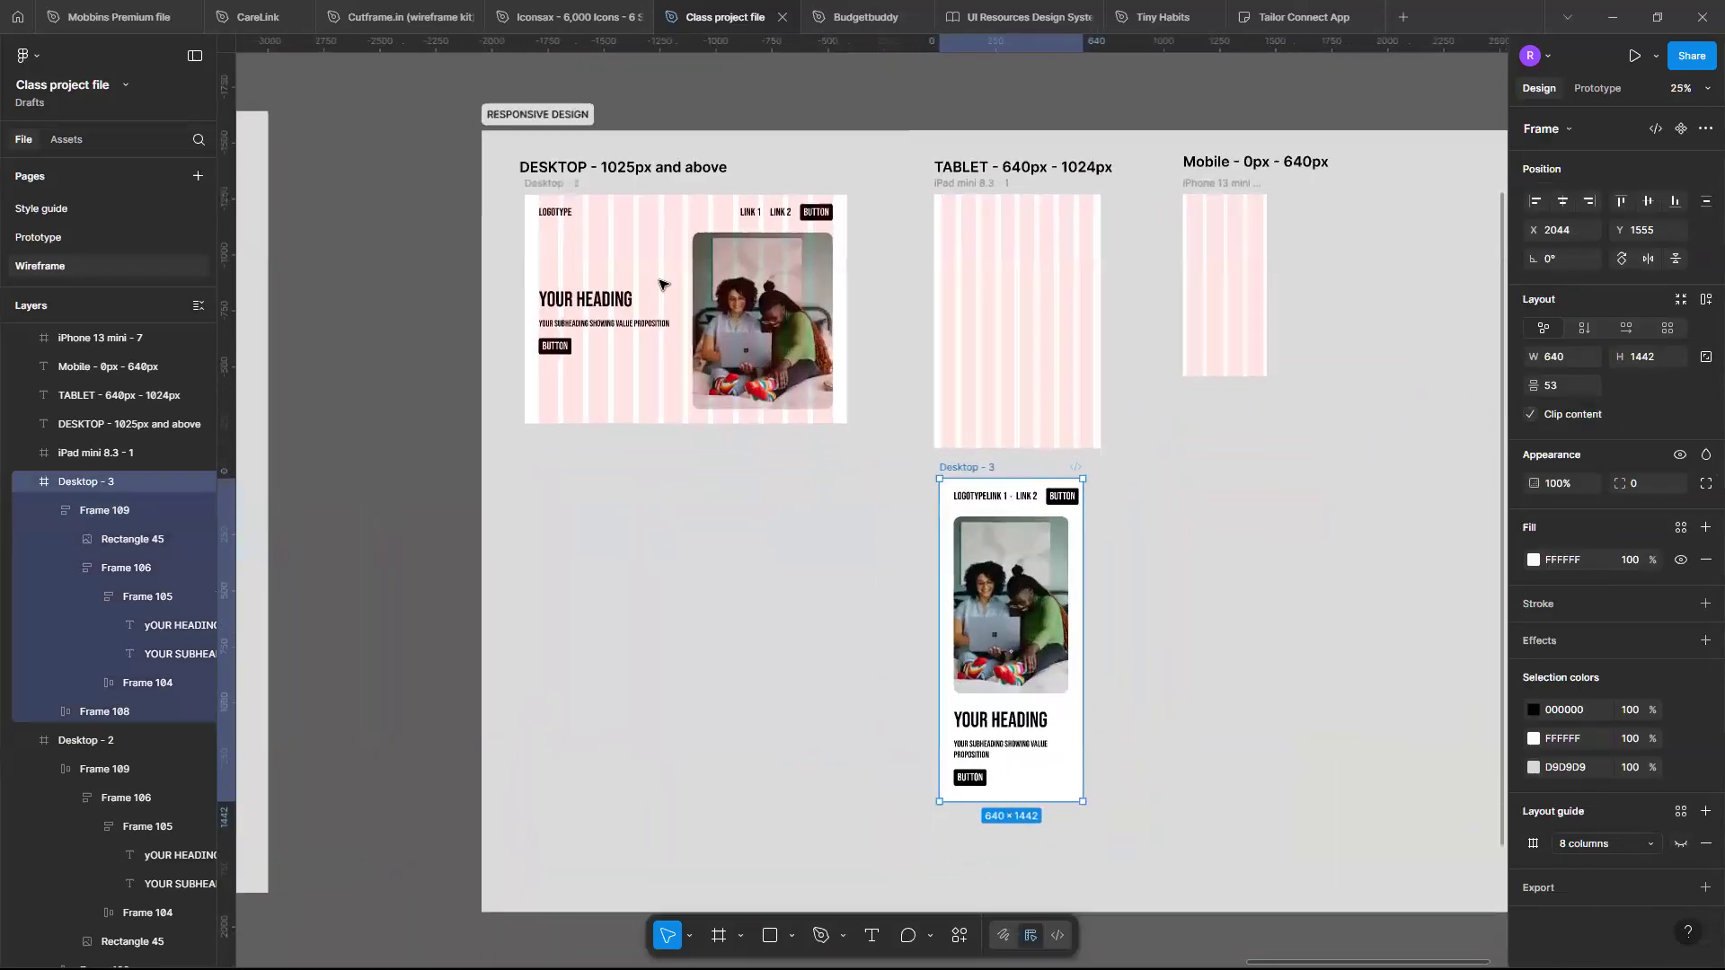
pyautogui.scroll(3, 1038, 693)
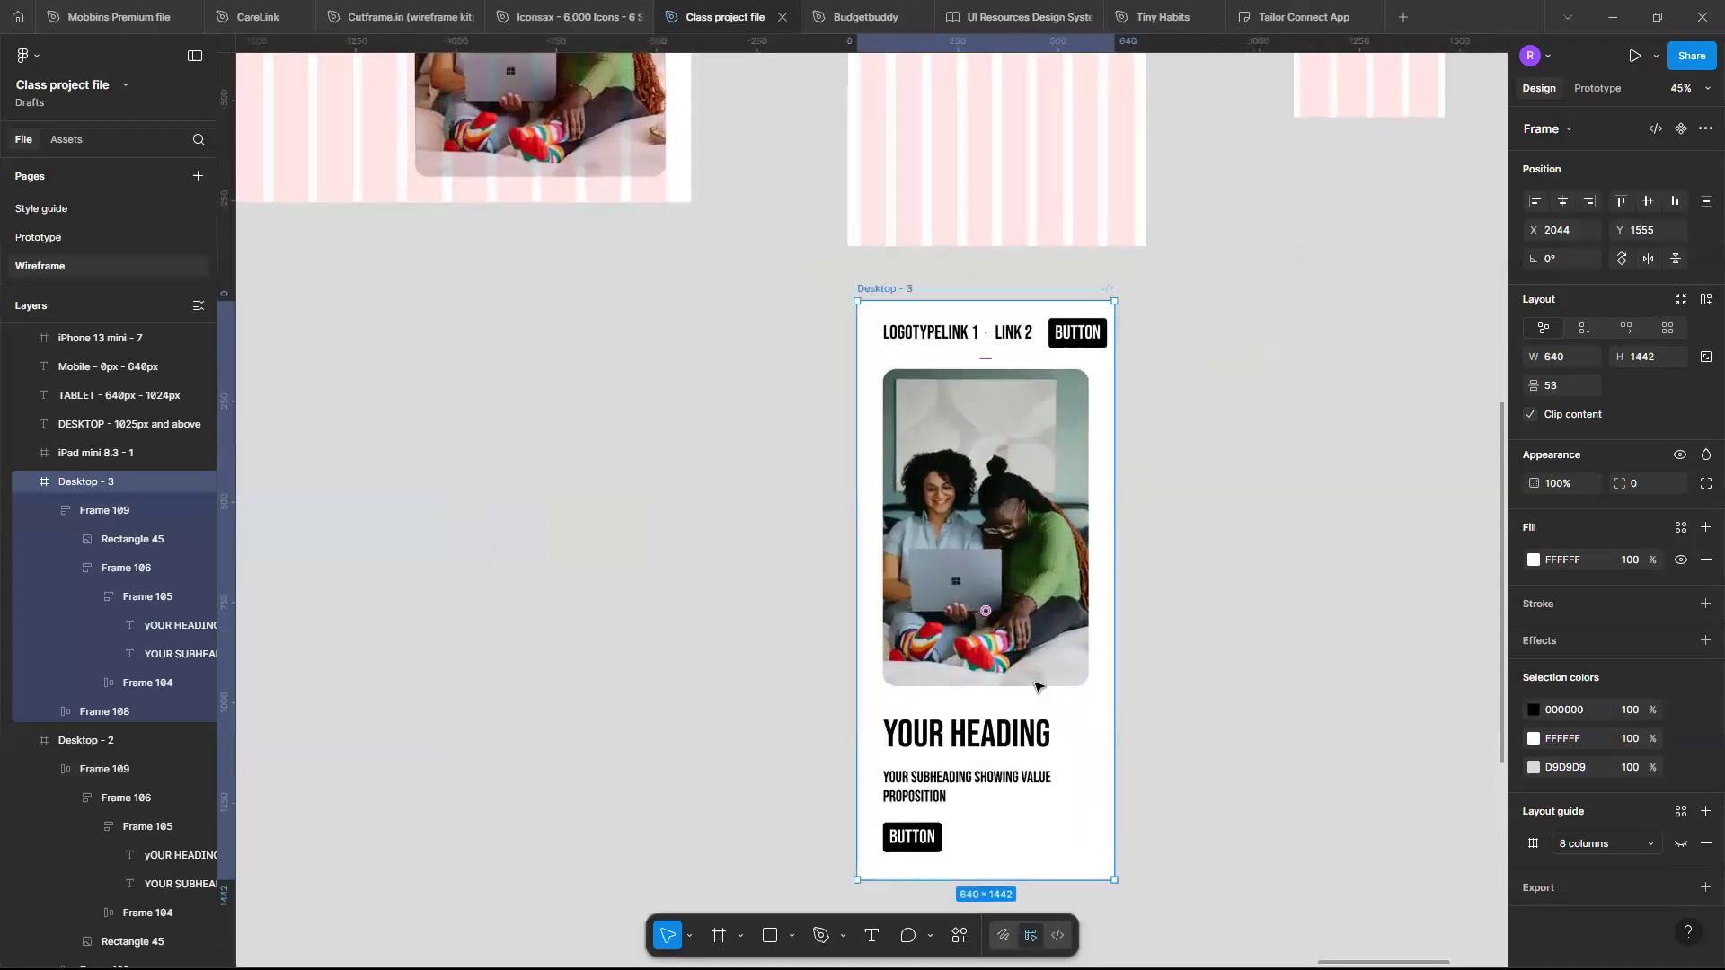
pyautogui.scroll(3, 1038, 687)
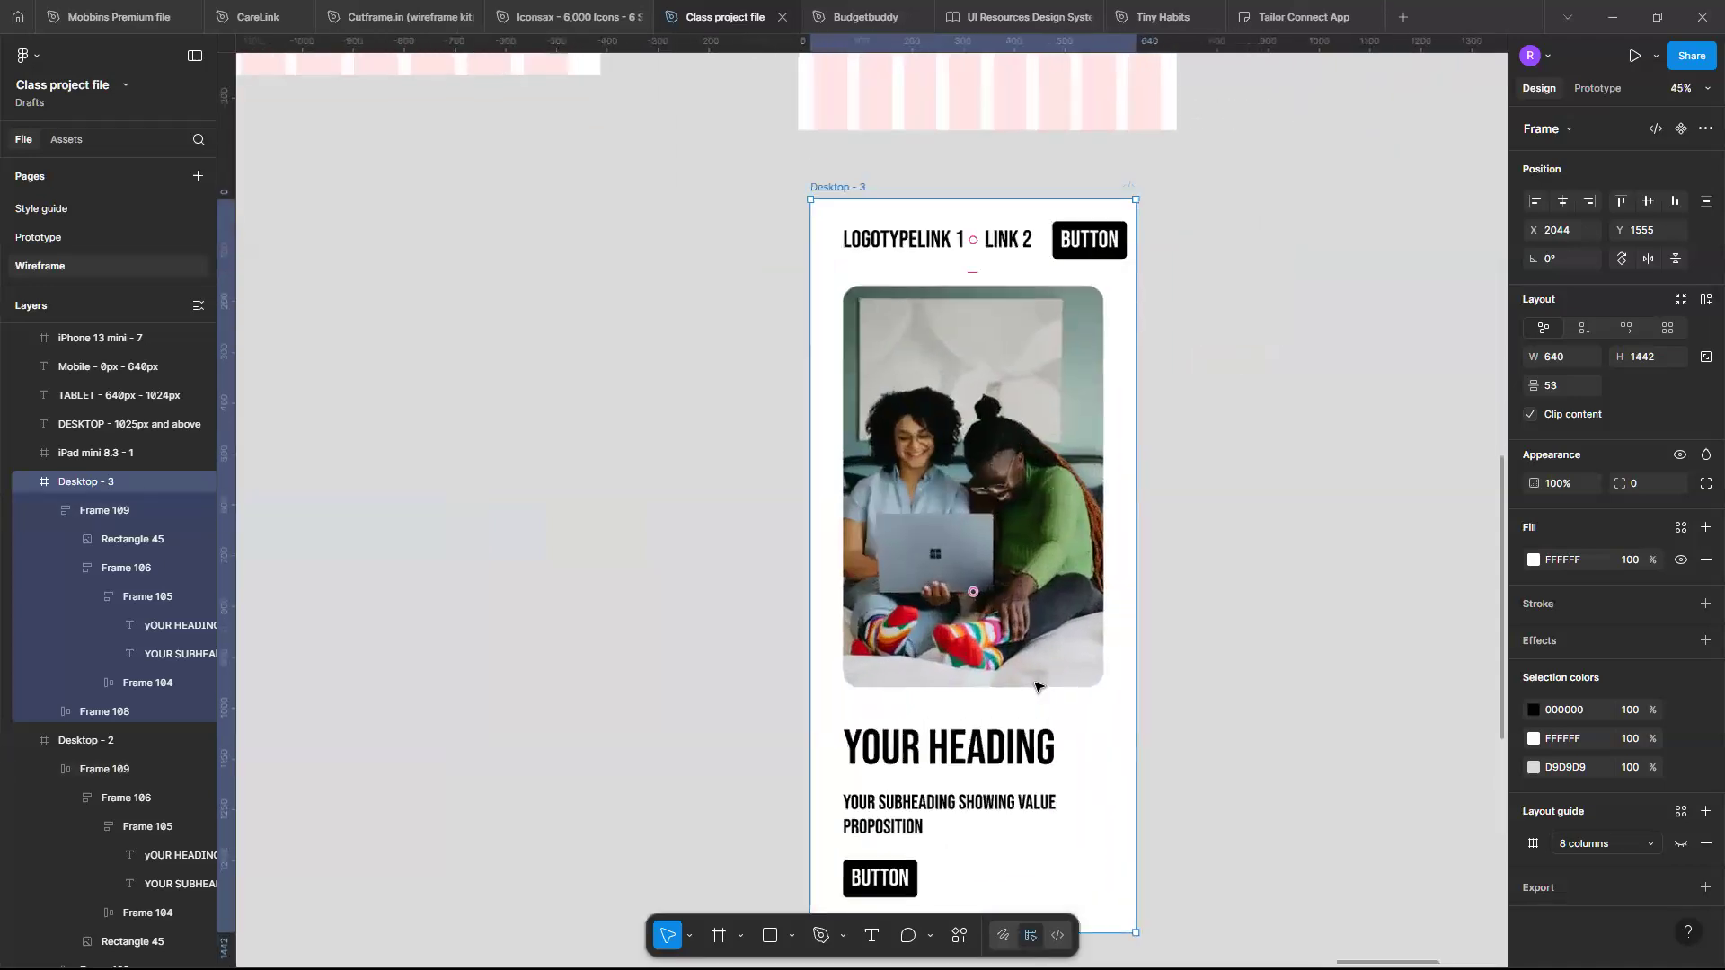
pyautogui.scroll(-2, 1036, 685)
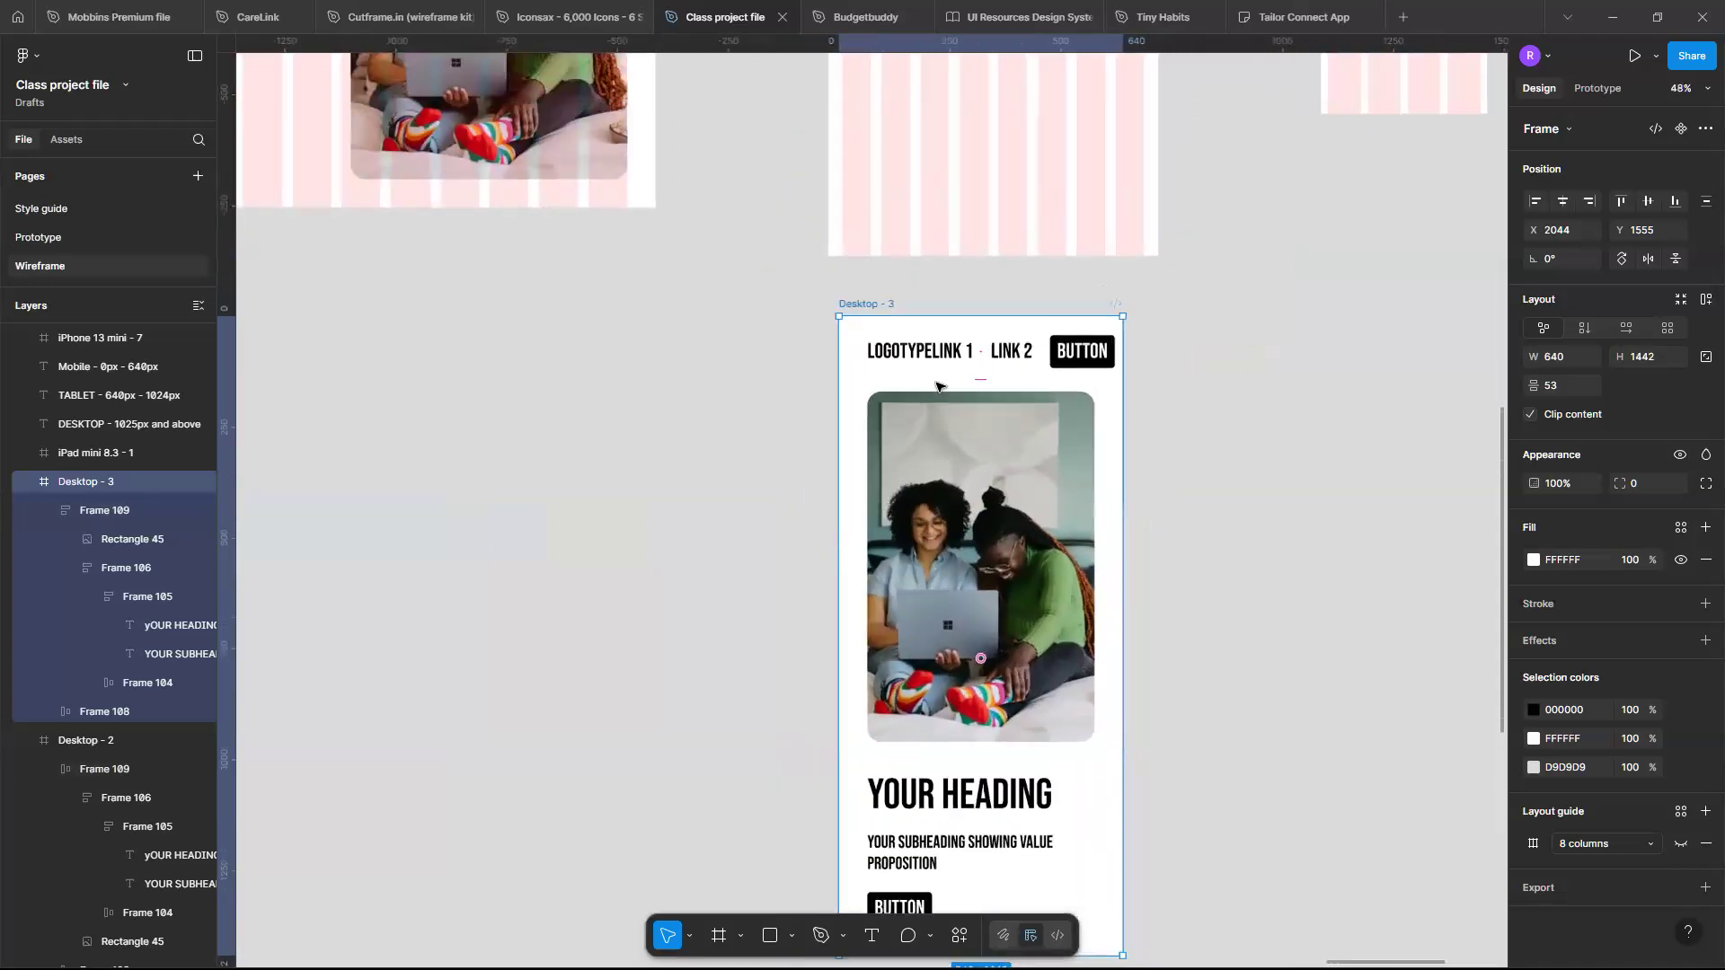
pyautogui.doubleClick(882, 305)
pyautogui.write('Tab')
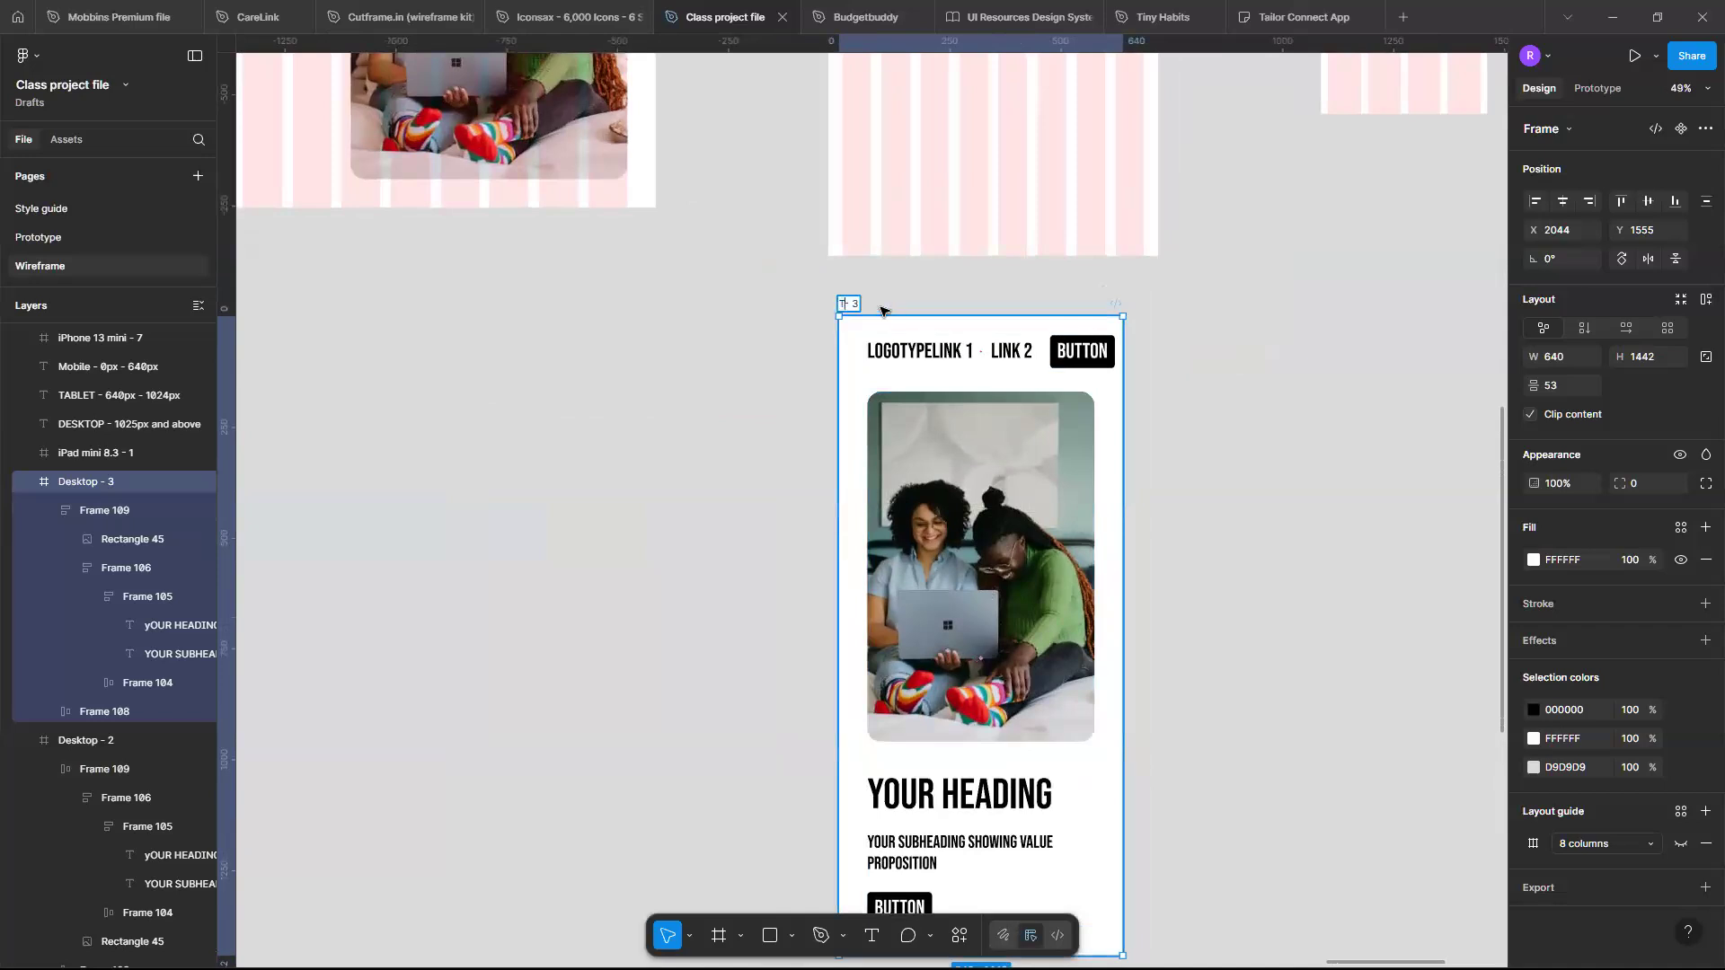
pyautogui.write('let')
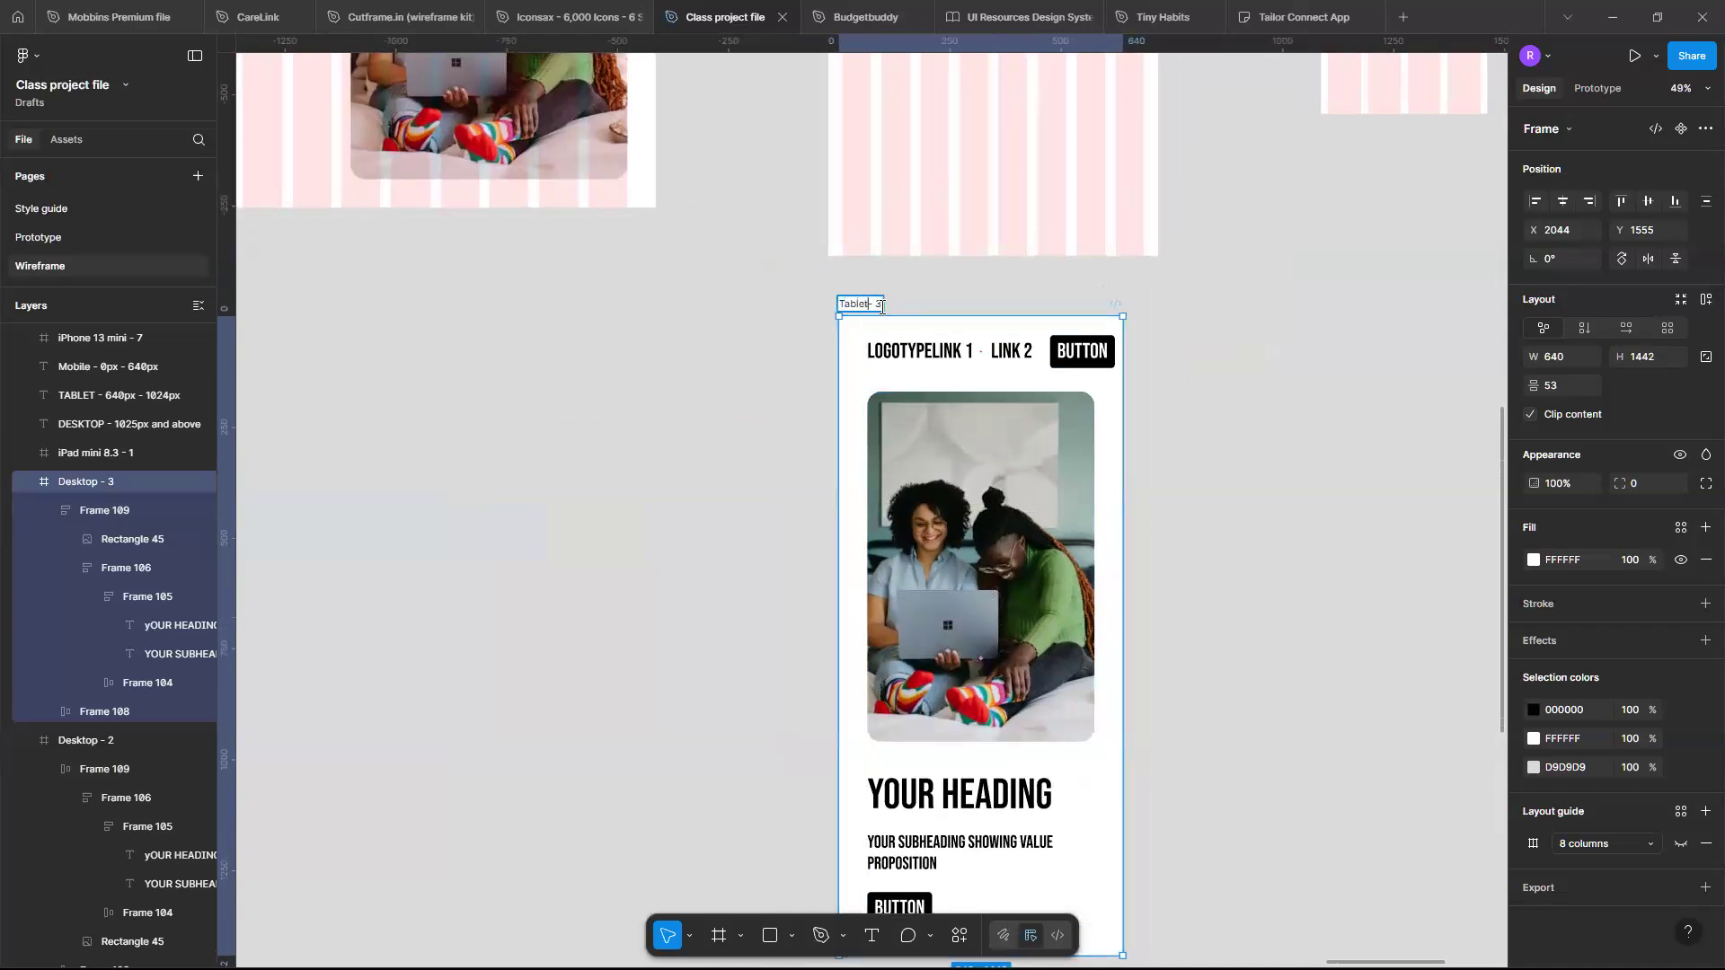
pyautogui.press('Return')
# - Review the Tablet frame's layout next to the tablet and mobile grid frames
pyautogui.scroll(-3, 959, 570)
pyautogui.scroll(1, 960, 571)
pyautogui.hscroll(1, 960, 571)
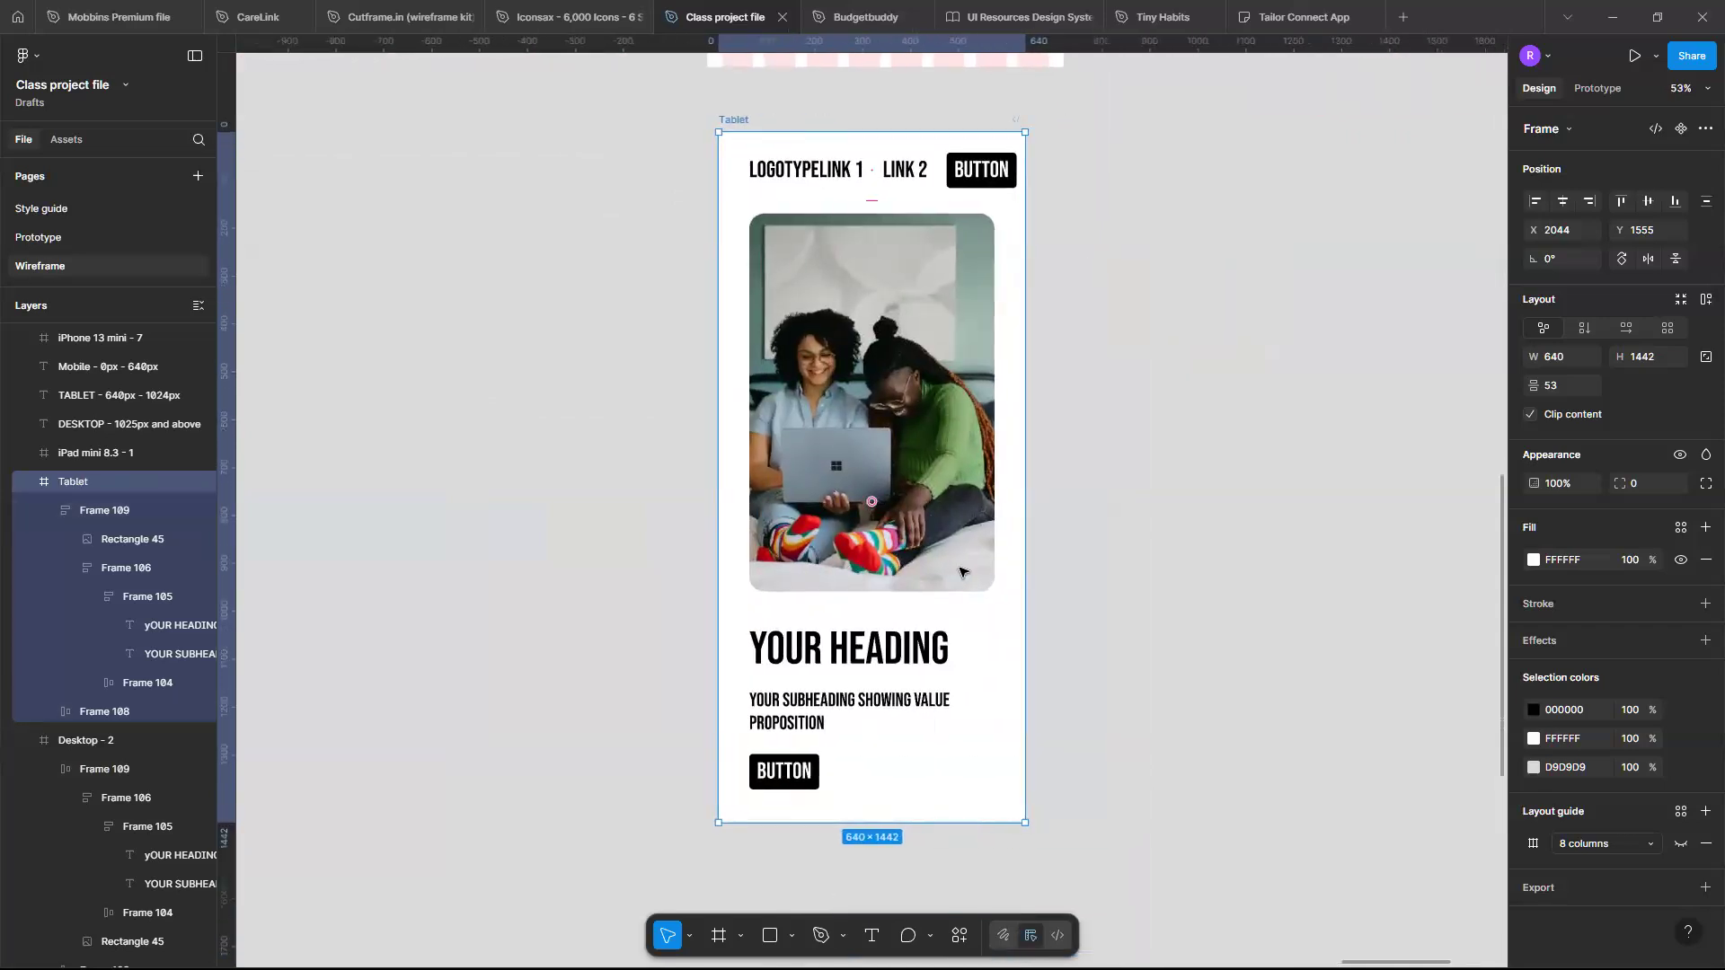
pyautogui.scroll(1, 866, 601)
pyautogui.scroll(1, 867, 603)
pyautogui.scroll(2, 865, 601)
pyautogui.scroll(4, 865, 602)
pyautogui.scroll(-2, 865, 603)
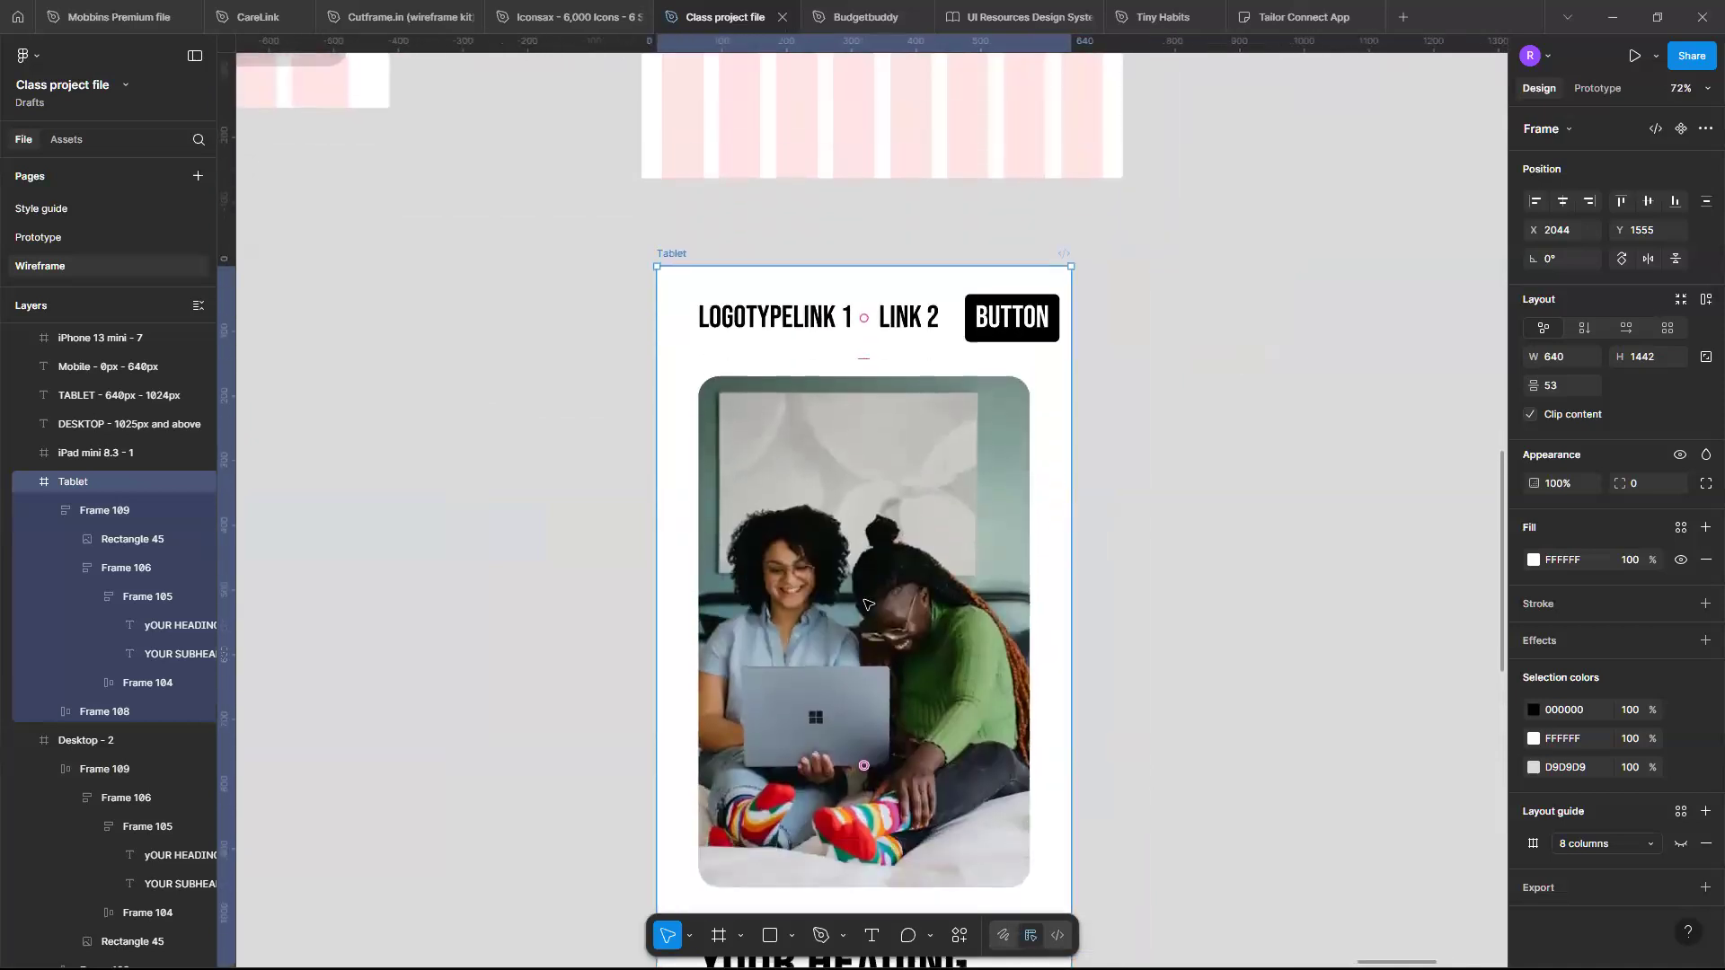
pyautogui.scroll(12, 866, 603)
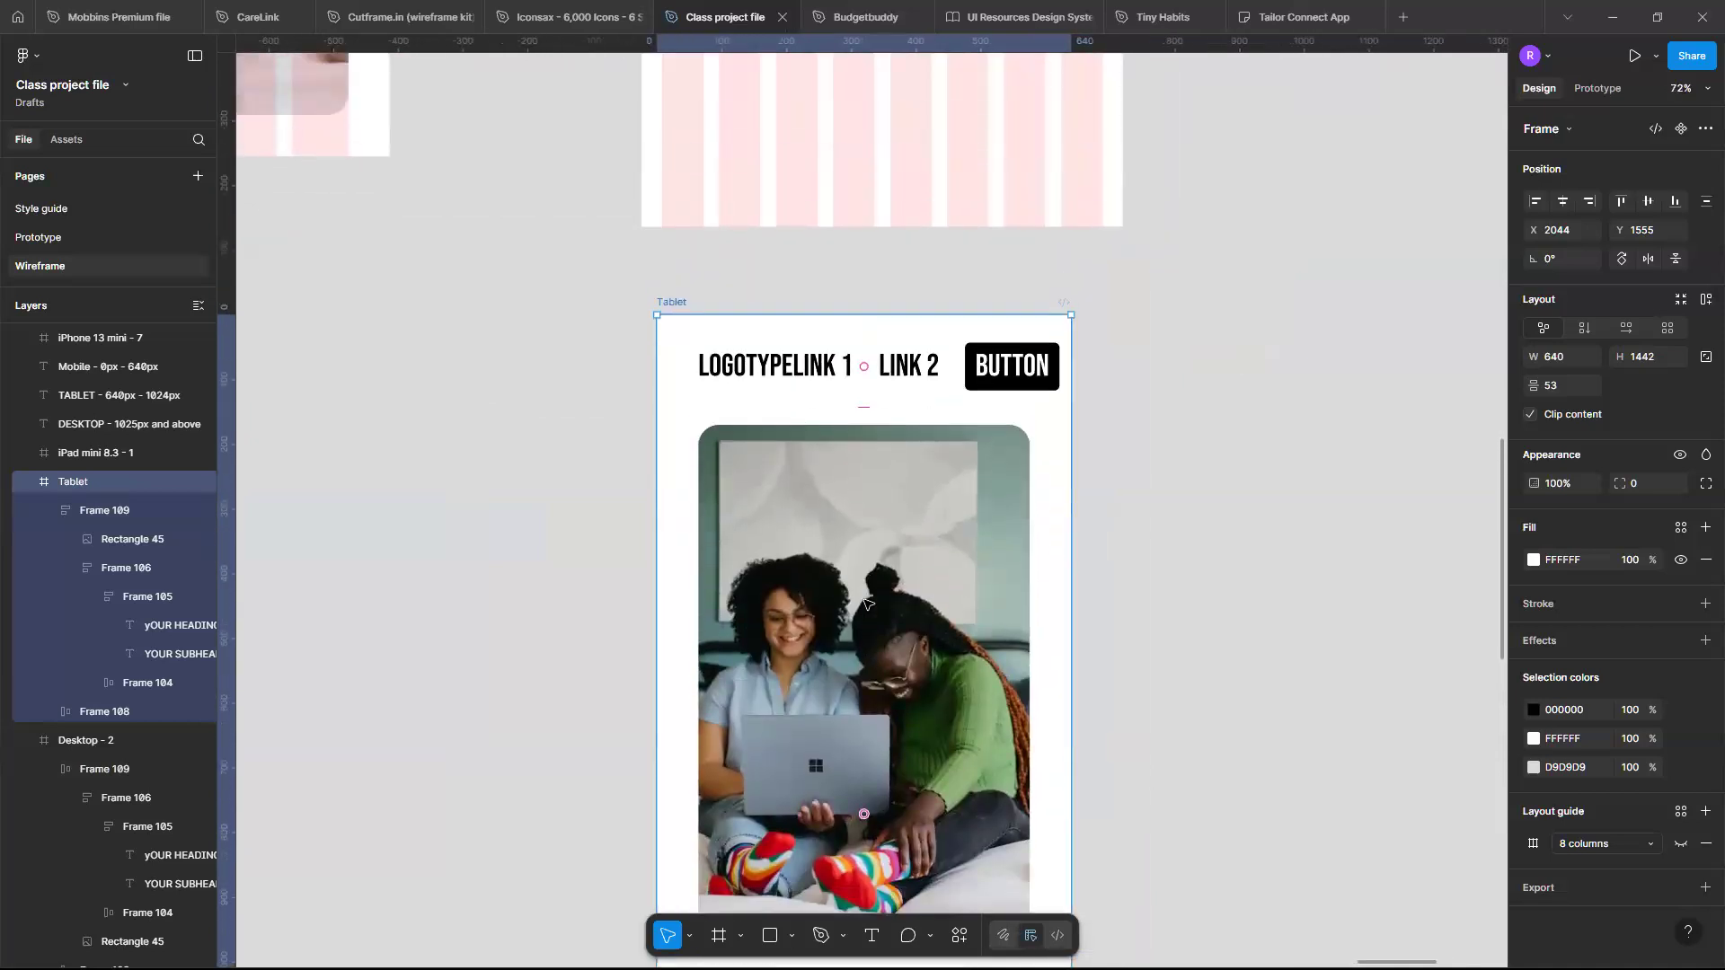
pyautogui.scroll(-3, 865, 603)
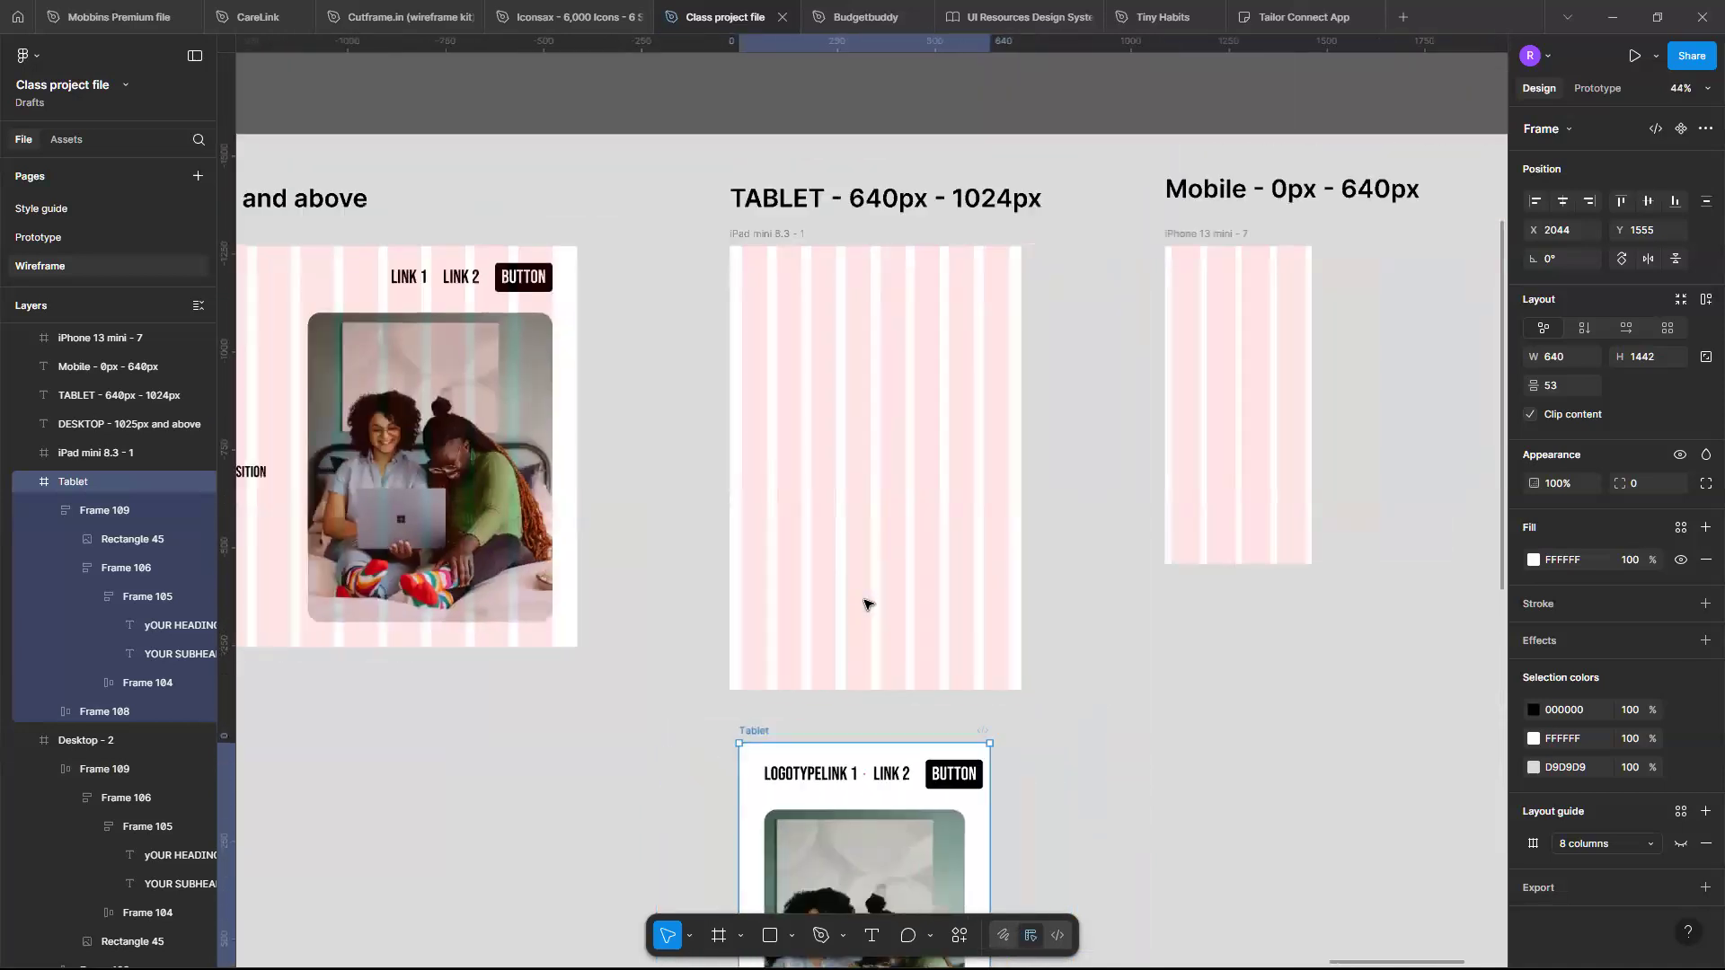
# - Compare the Tablet frame's navigation bar and hero content with the desktop frame's navigation bar
pyautogui.scroll(-2, 865, 604)
pyautogui.scroll(-2, 865, 603)
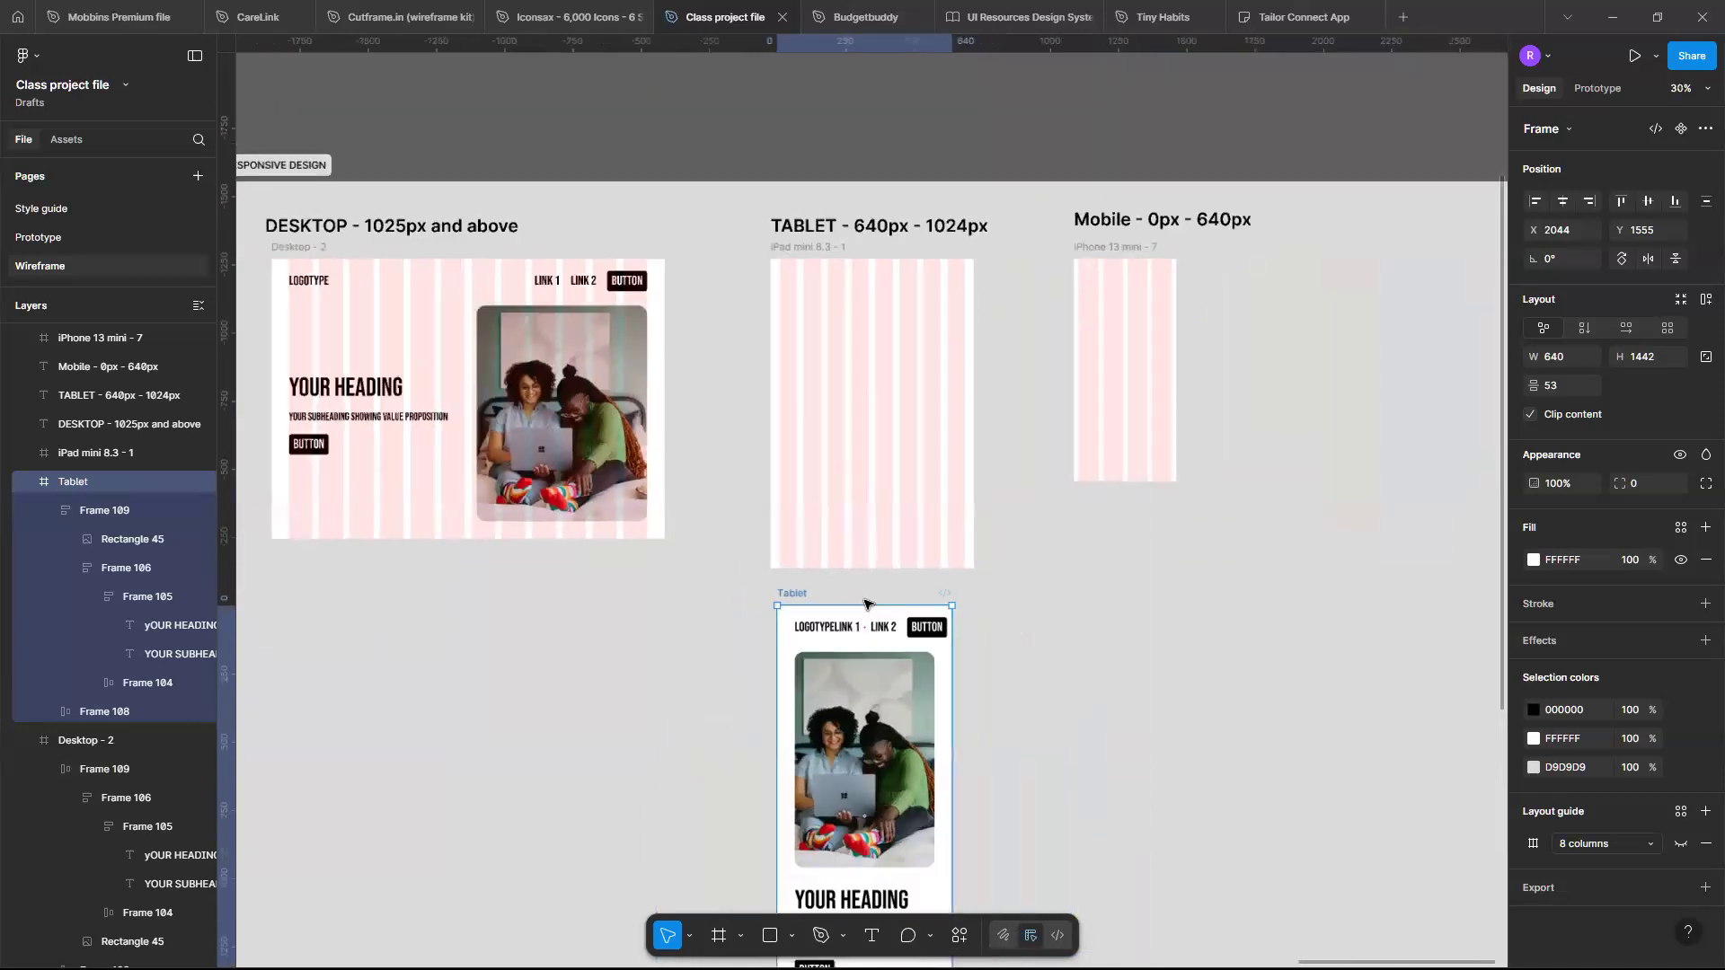
pyautogui.scroll(3, 866, 604)
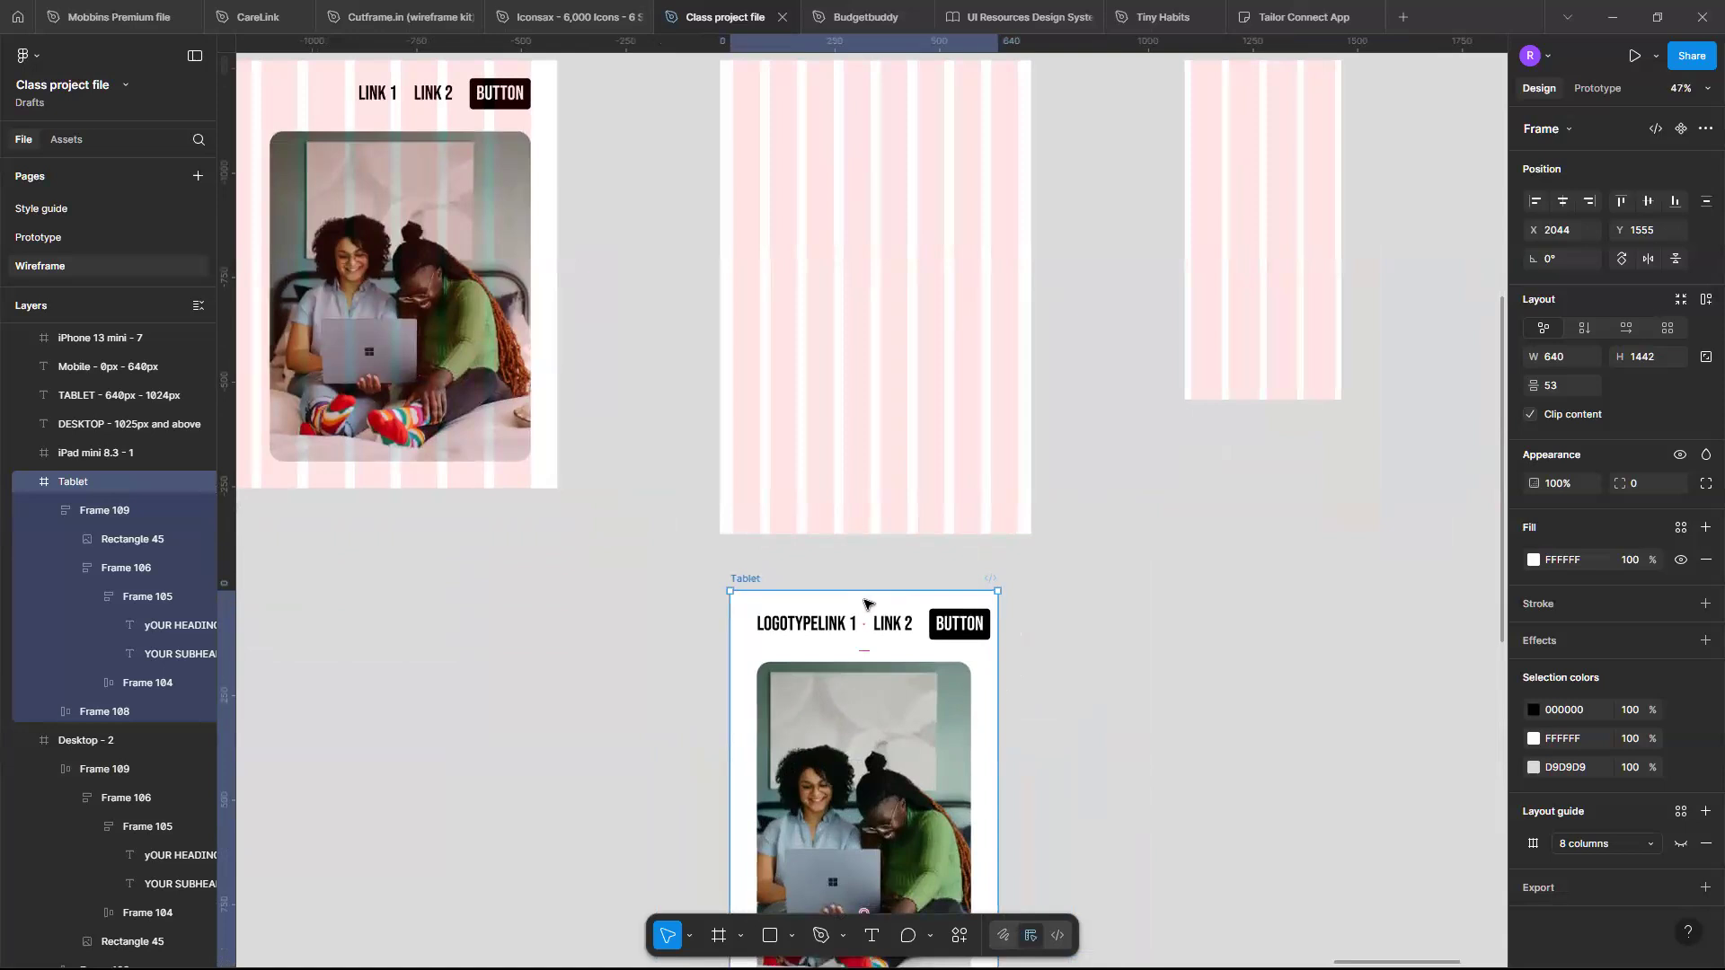
pyautogui.scroll(-3, 865, 604)
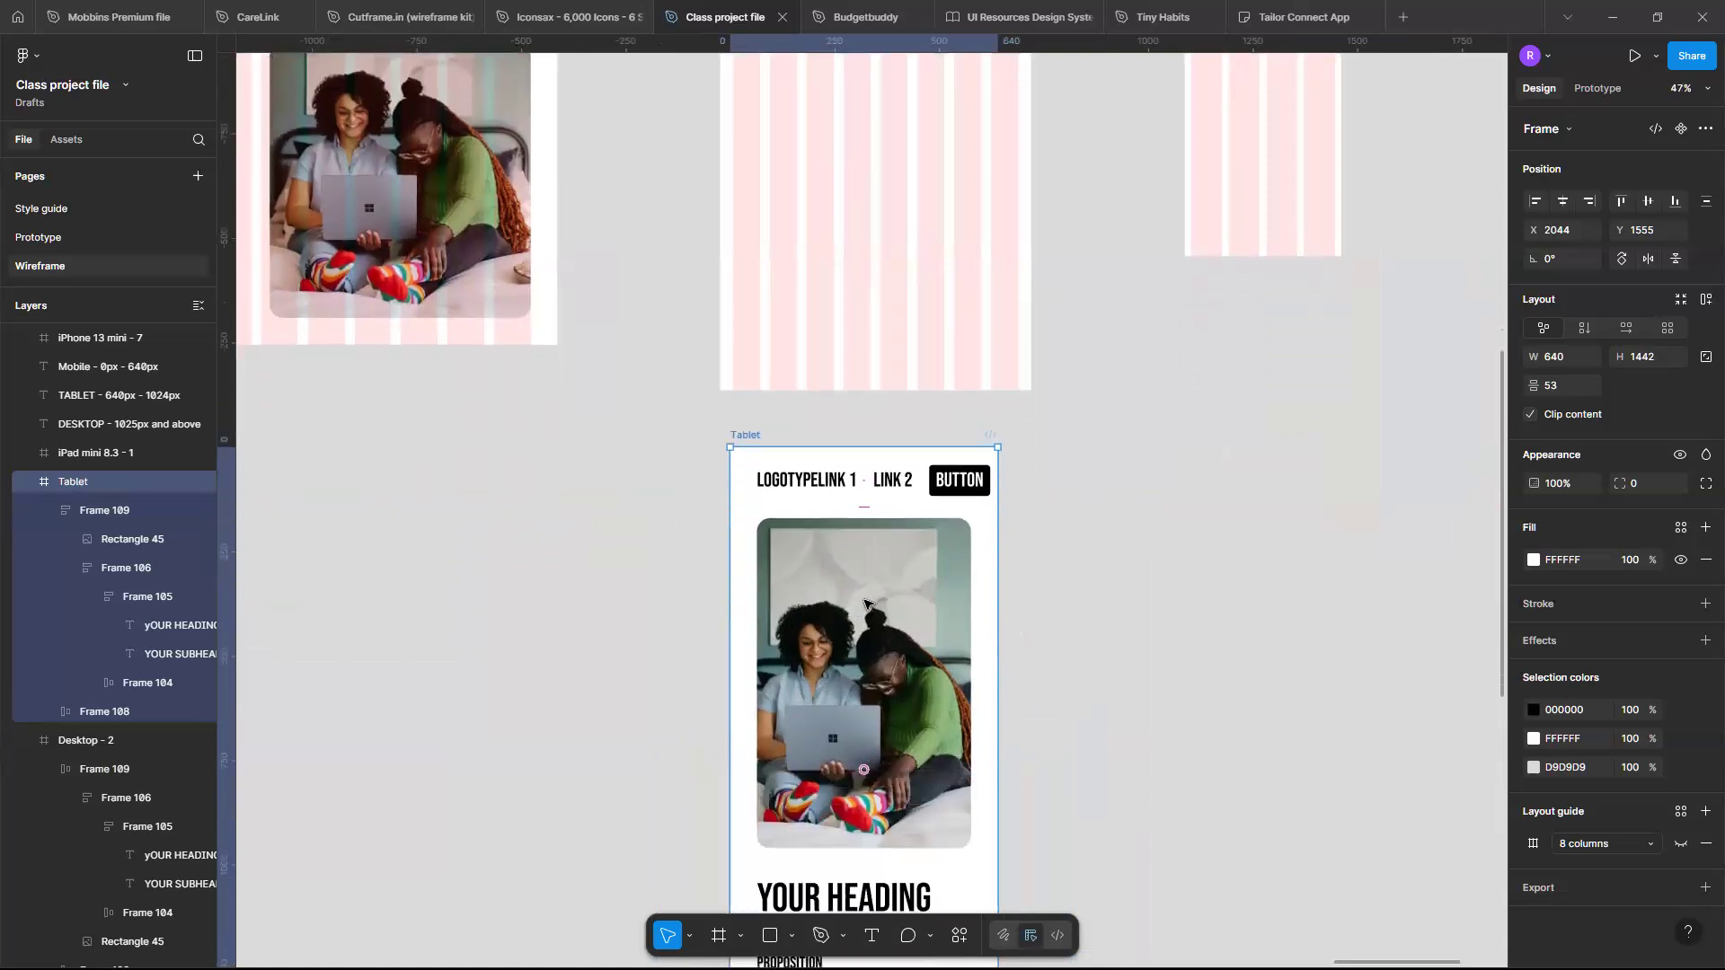
pyautogui.scroll(-3, 865, 603)
pyautogui.scroll(5, 865, 604)
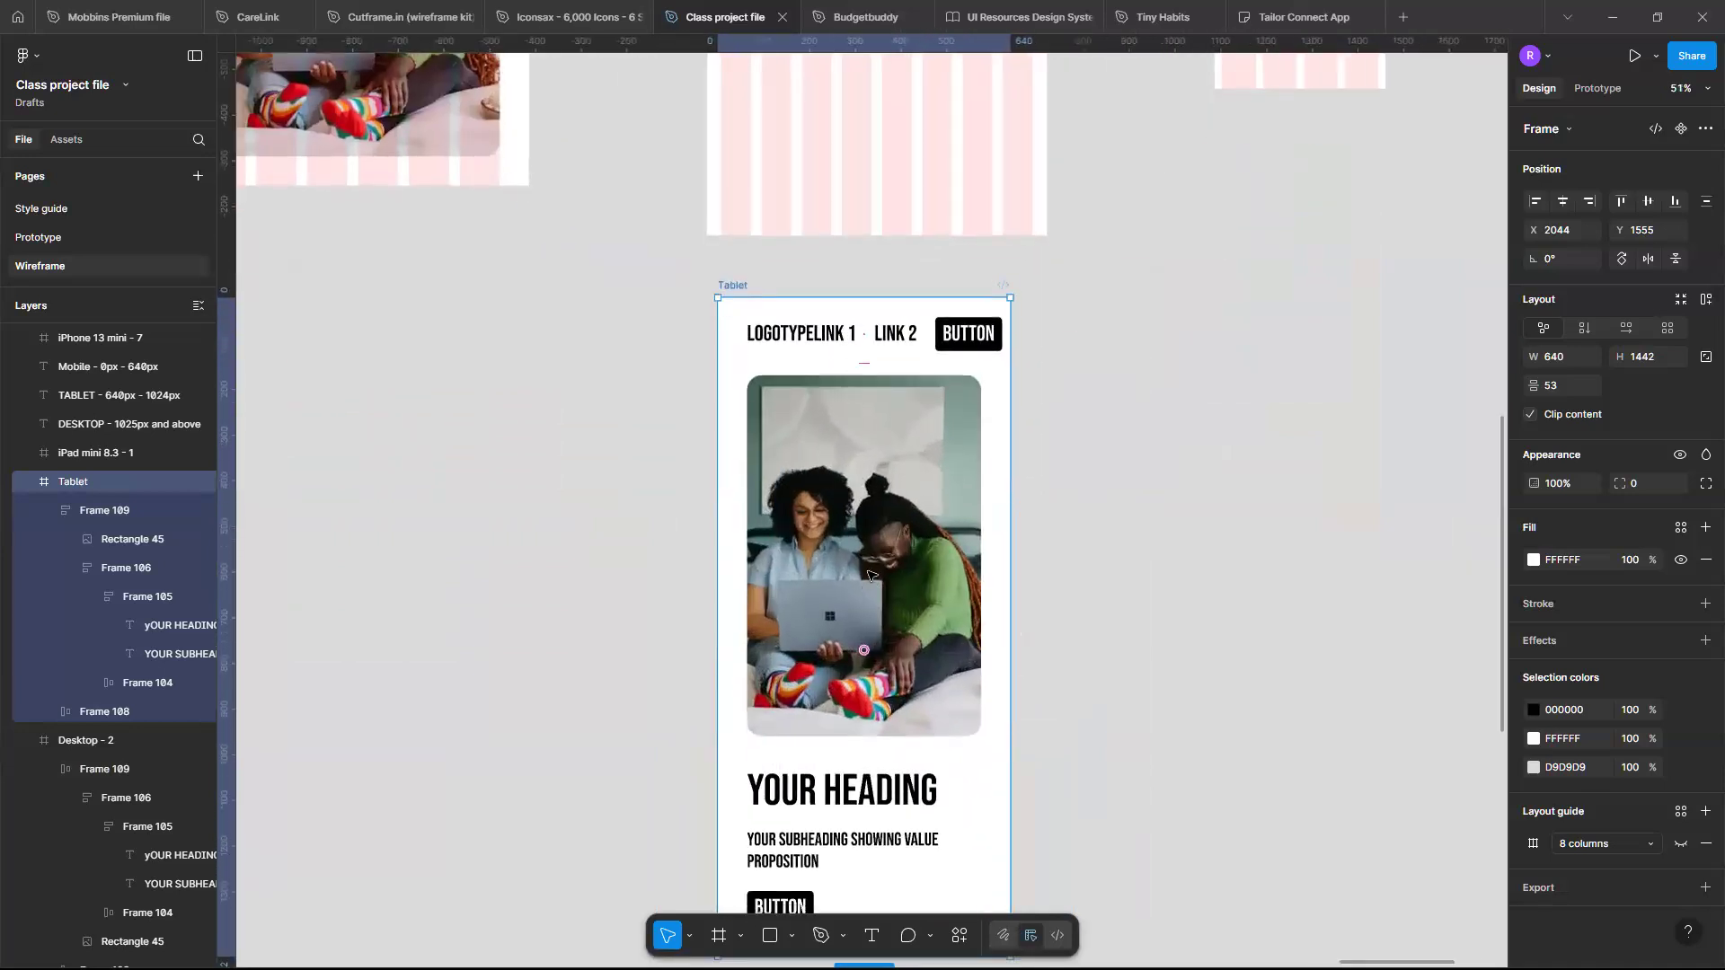
pyautogui.scroll(-1, 885, 749)
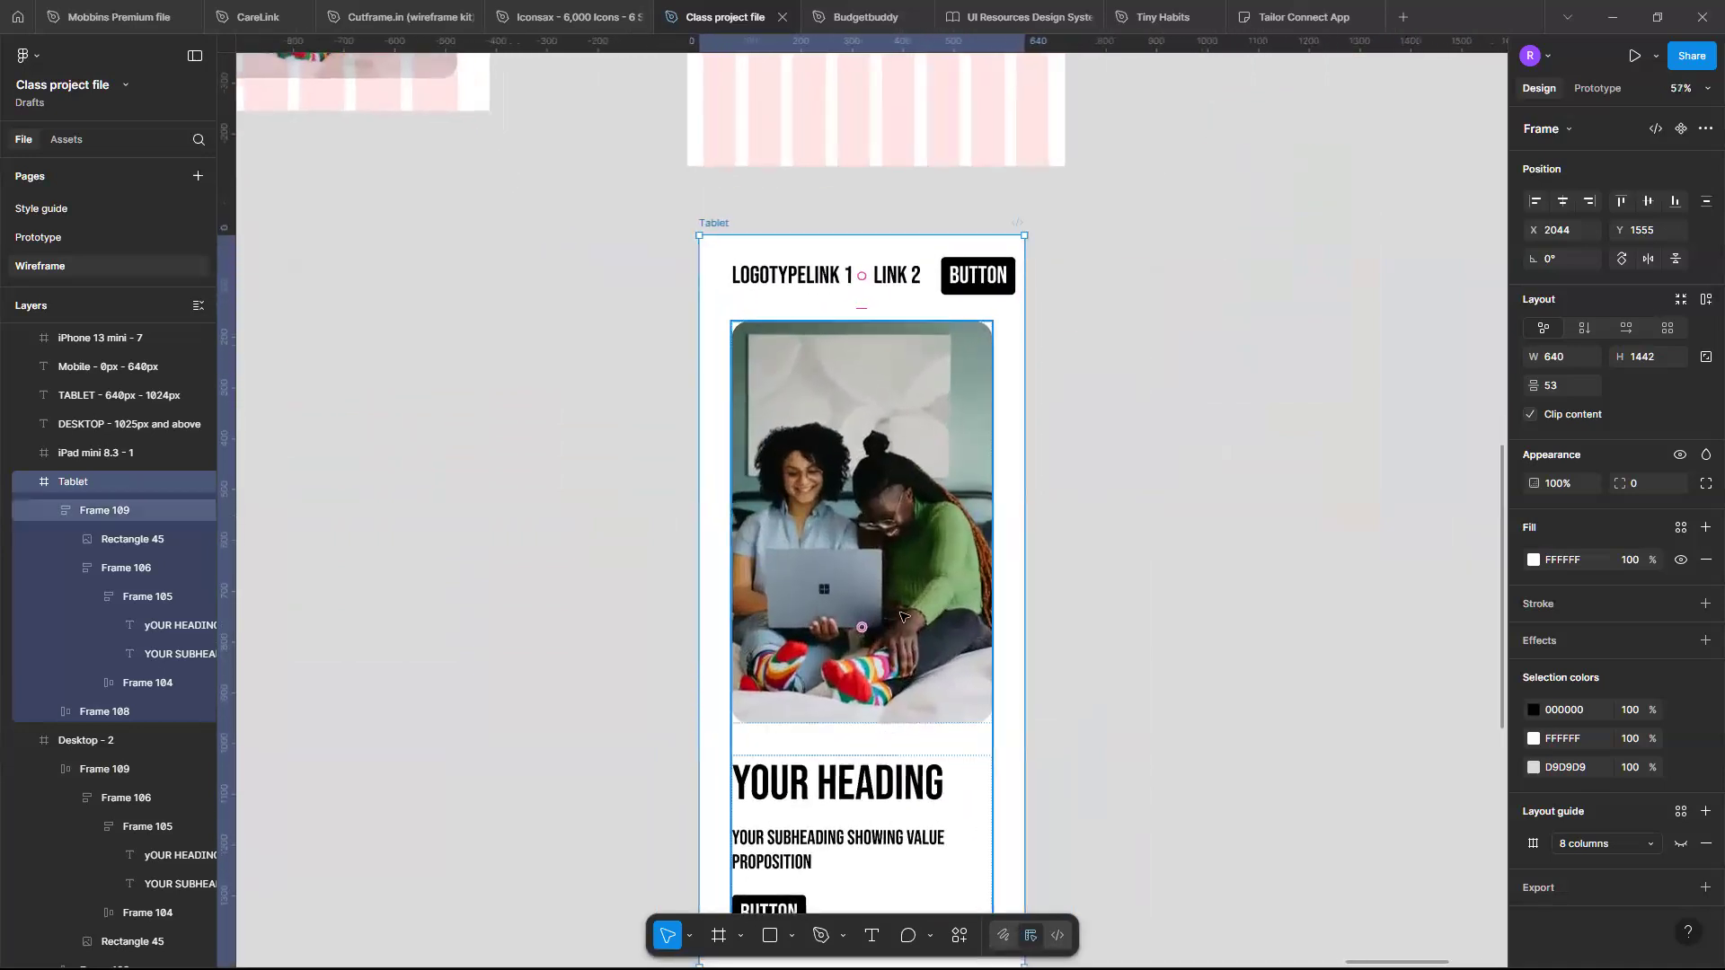
pyautogui.scroll(3, 885, 748)
pyautogui.scroll(-5, 843, 505)
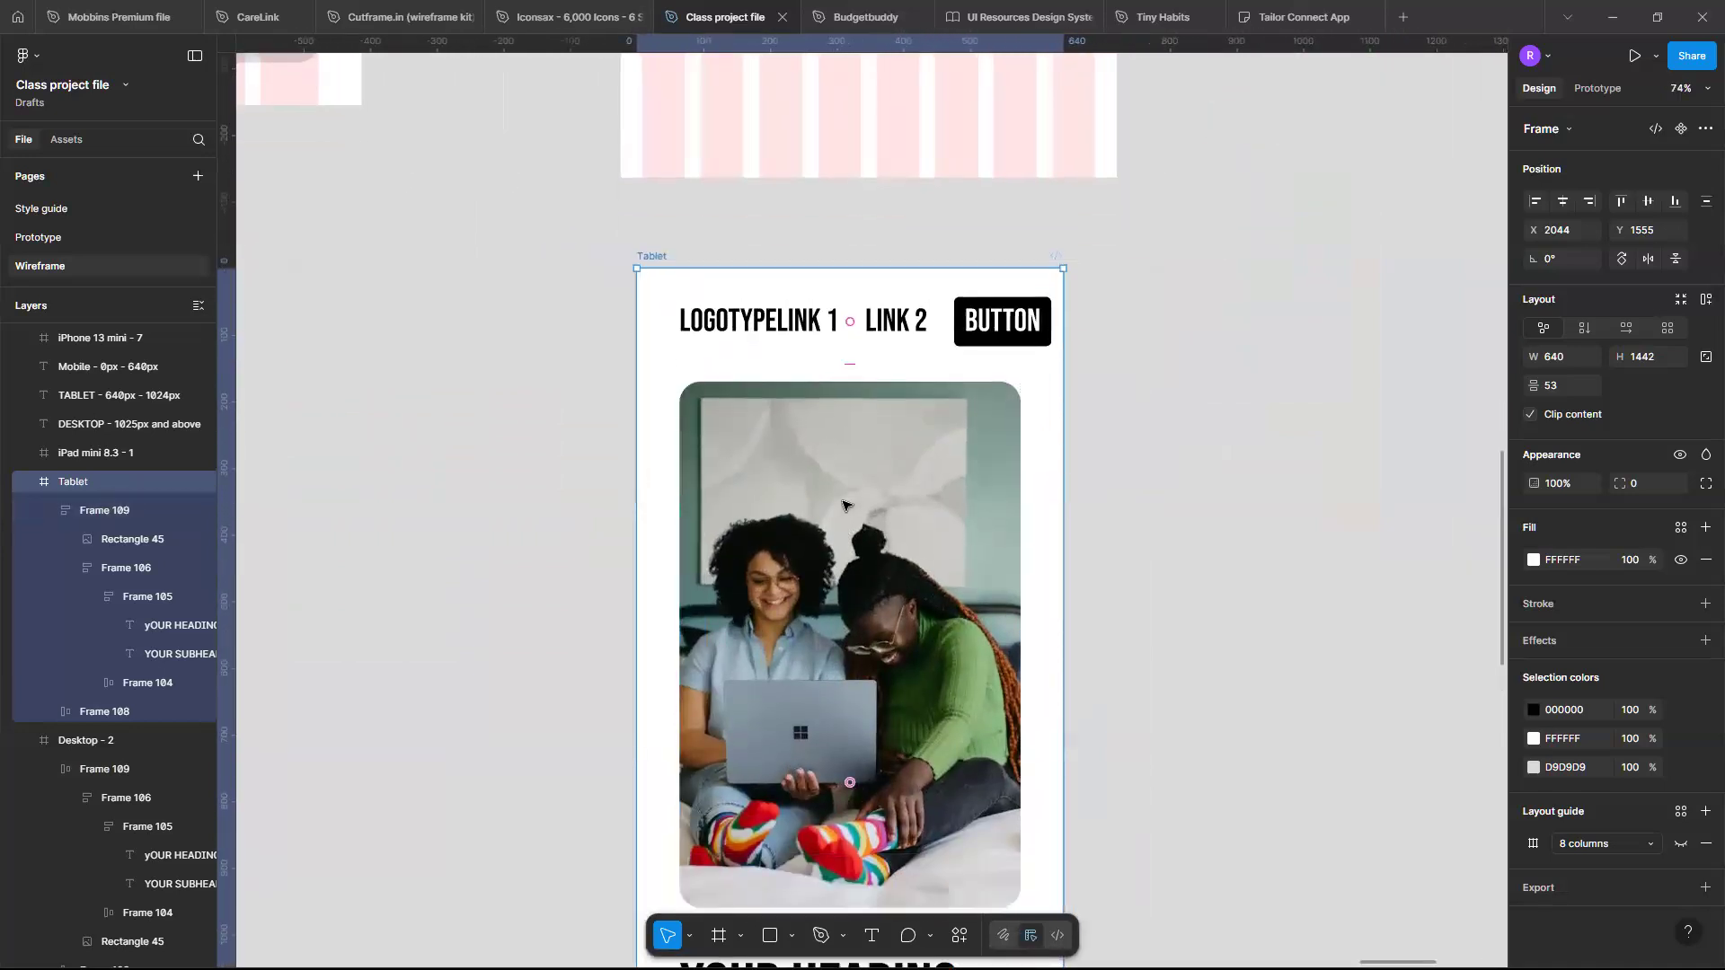
pyautogui.scroll(9, 842, 505)
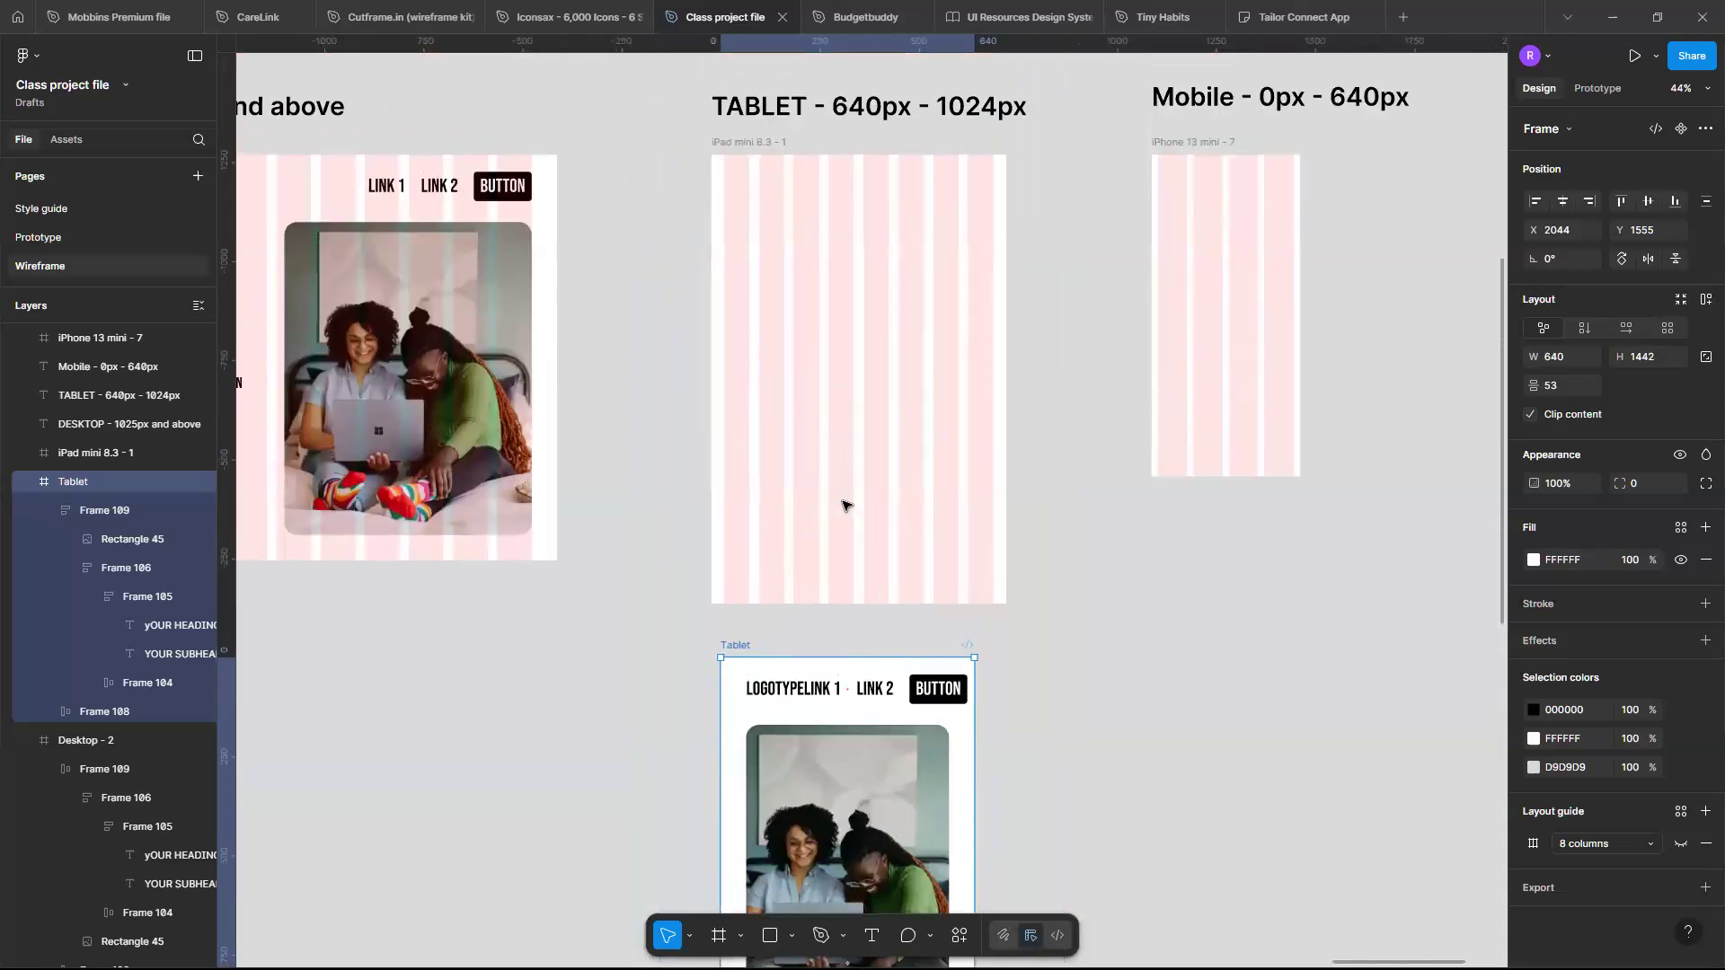
pyautogui.hscroll(-2, 843, 505)
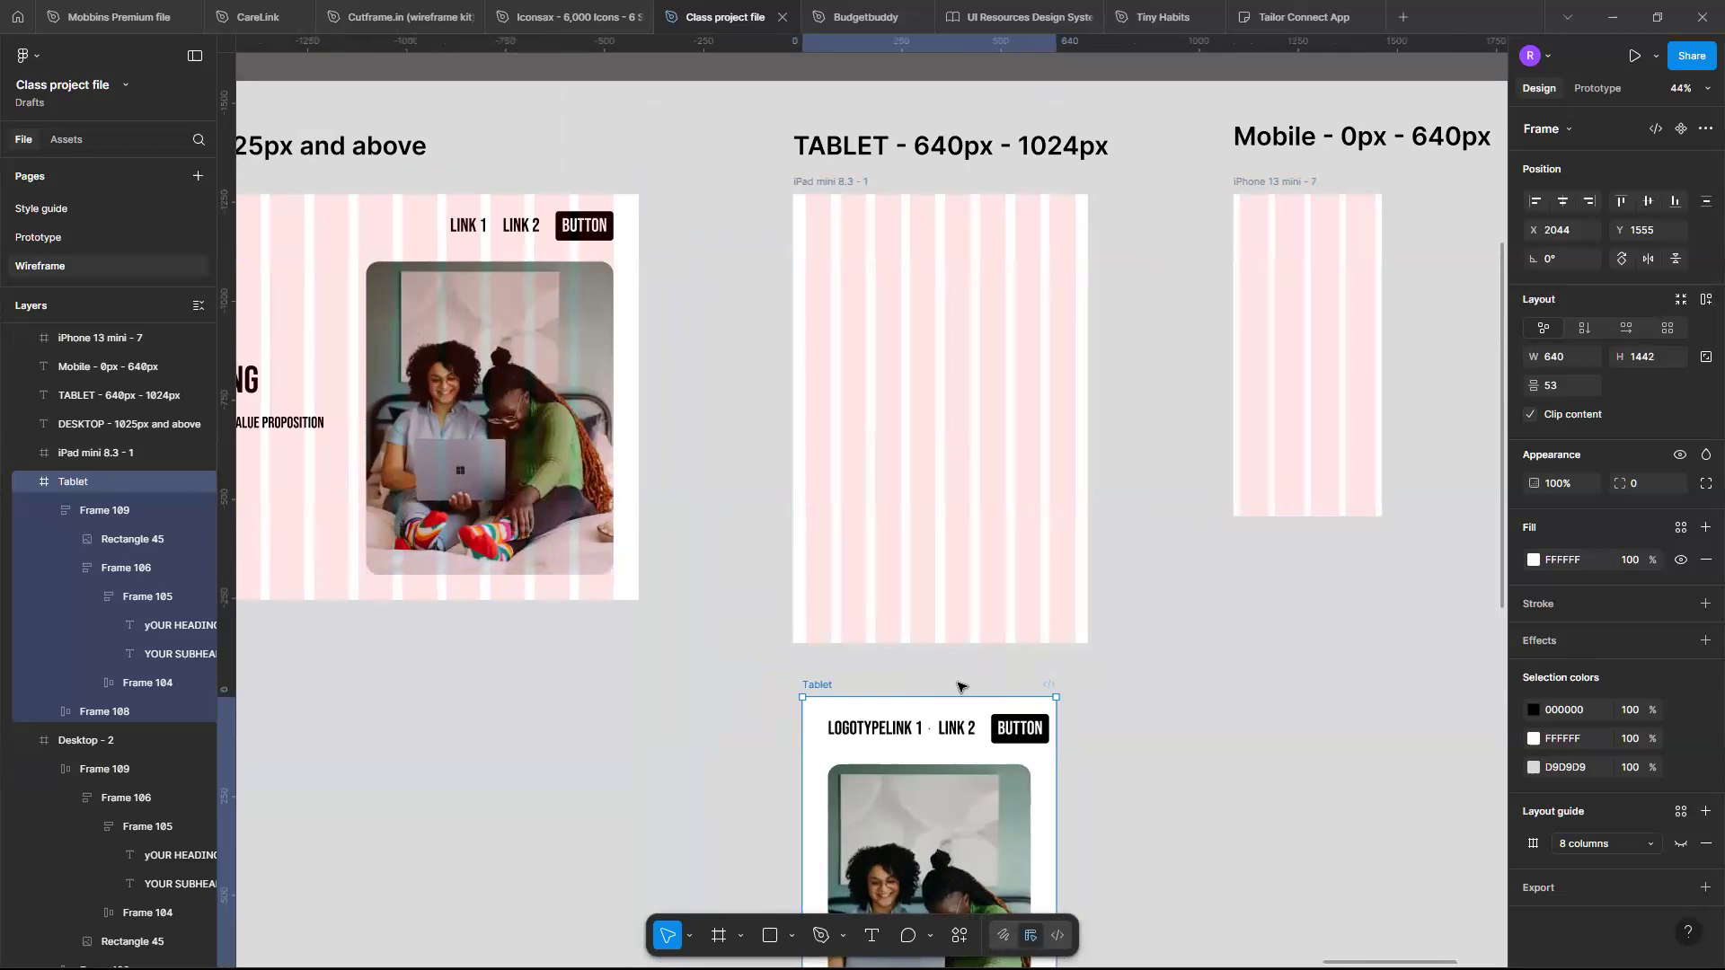
pyautogui.scroll(2, 958, 687)
pyautogui.scroll(-3, 944, 647)
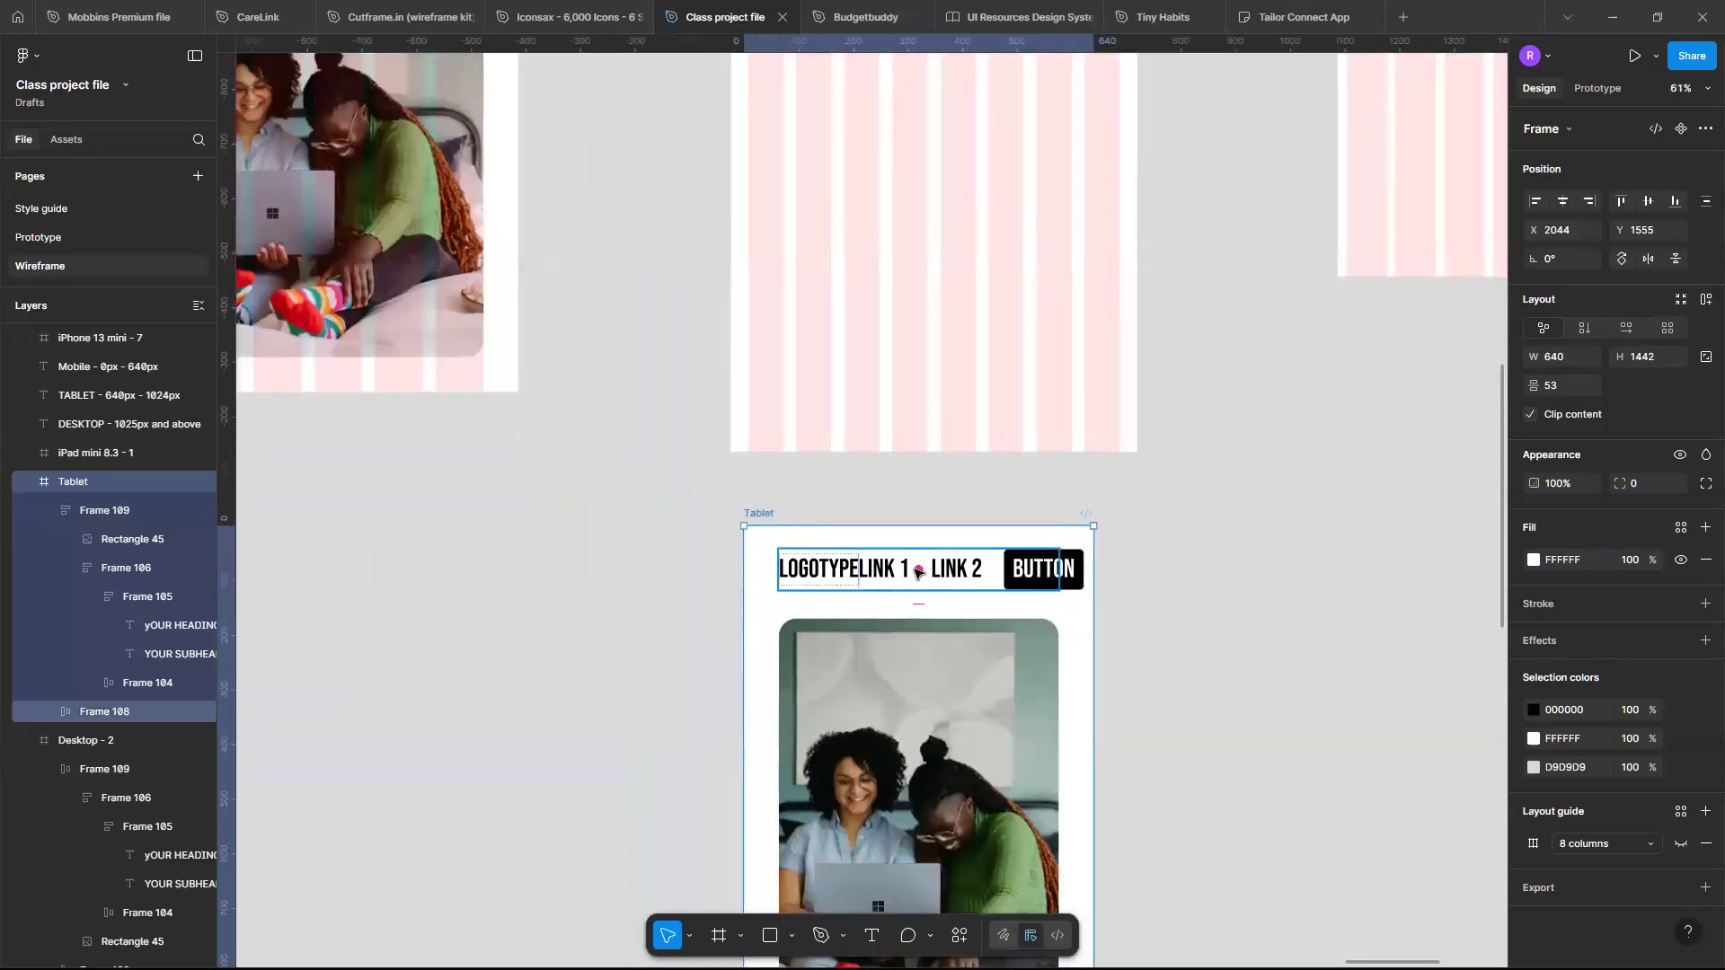
pyautogui.scroll(2, 916, 571)
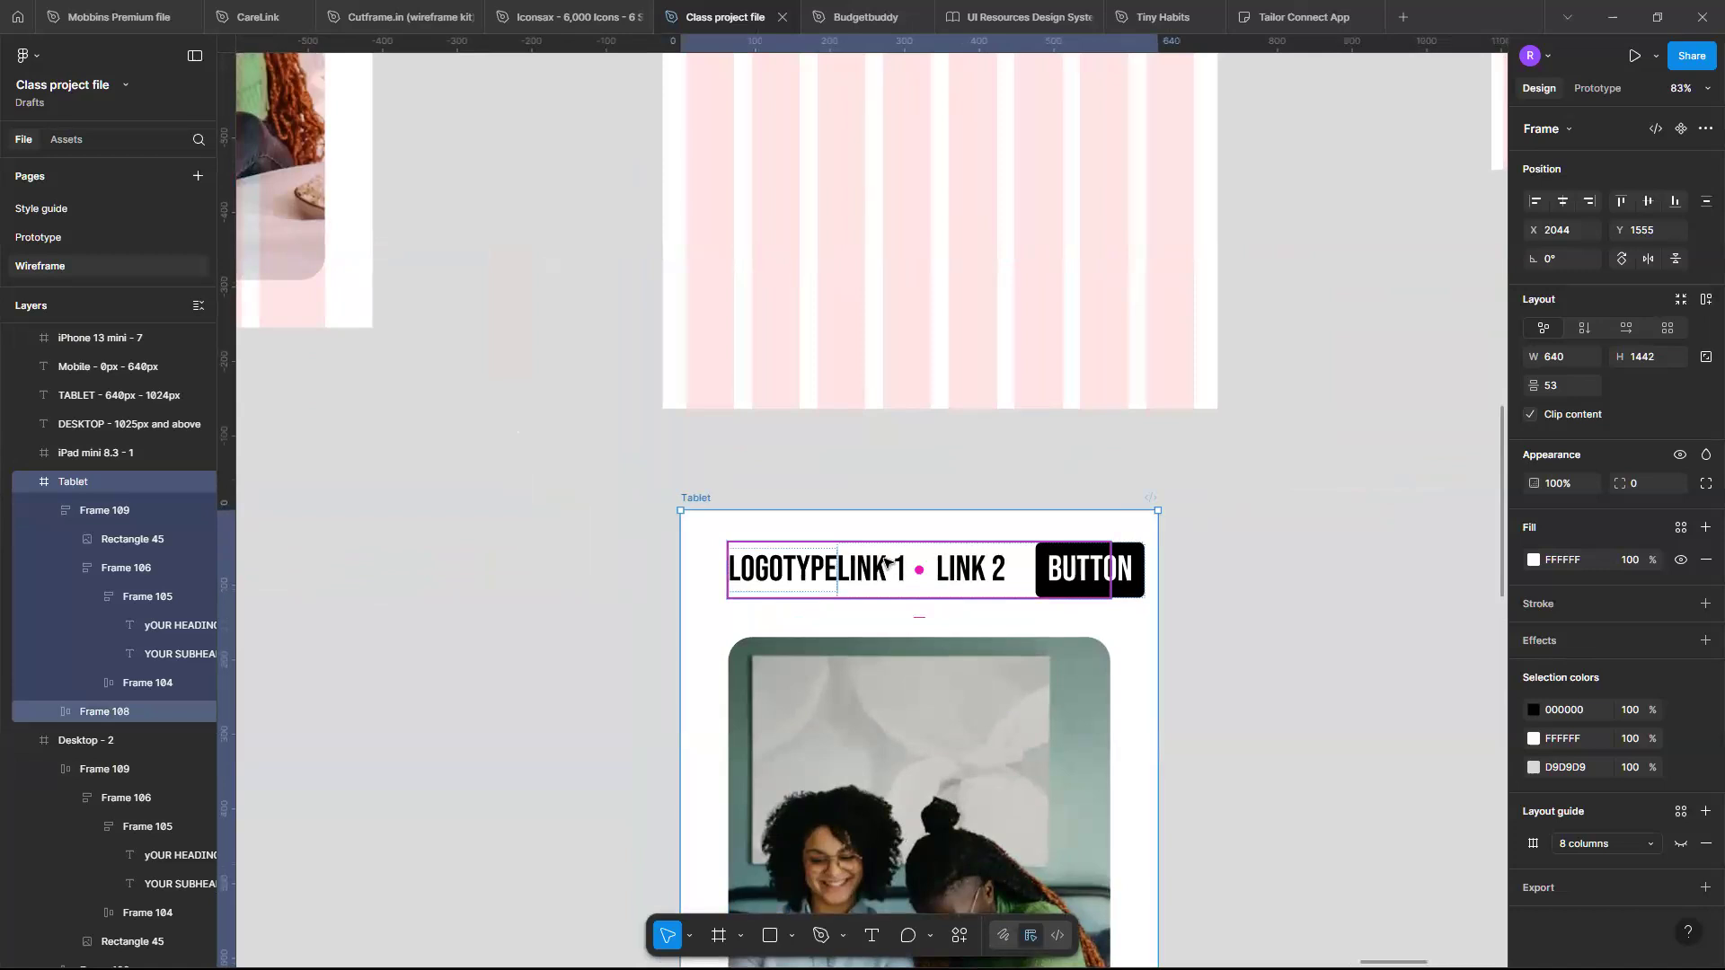
pyautogui.scroll(-5, 884, 562)
pyautogui.hscroll(-5, 649, 128)
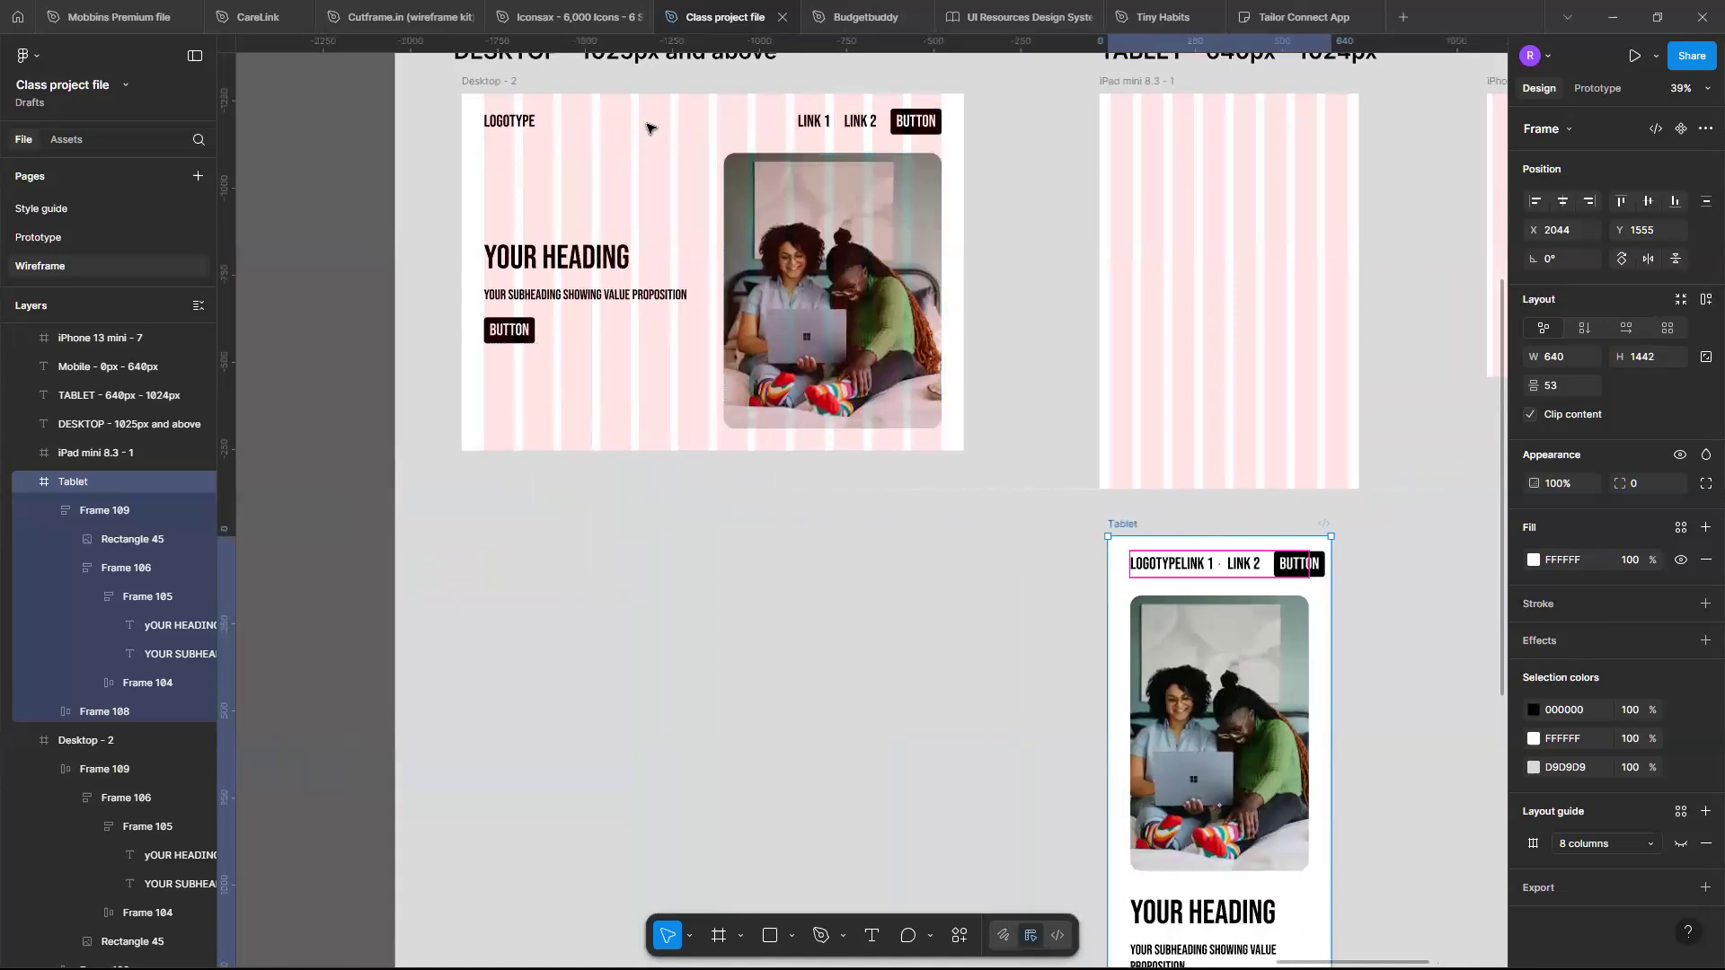
pyautogui.click(649, 127)
pyautogui.hscroll(1, 678, 127)
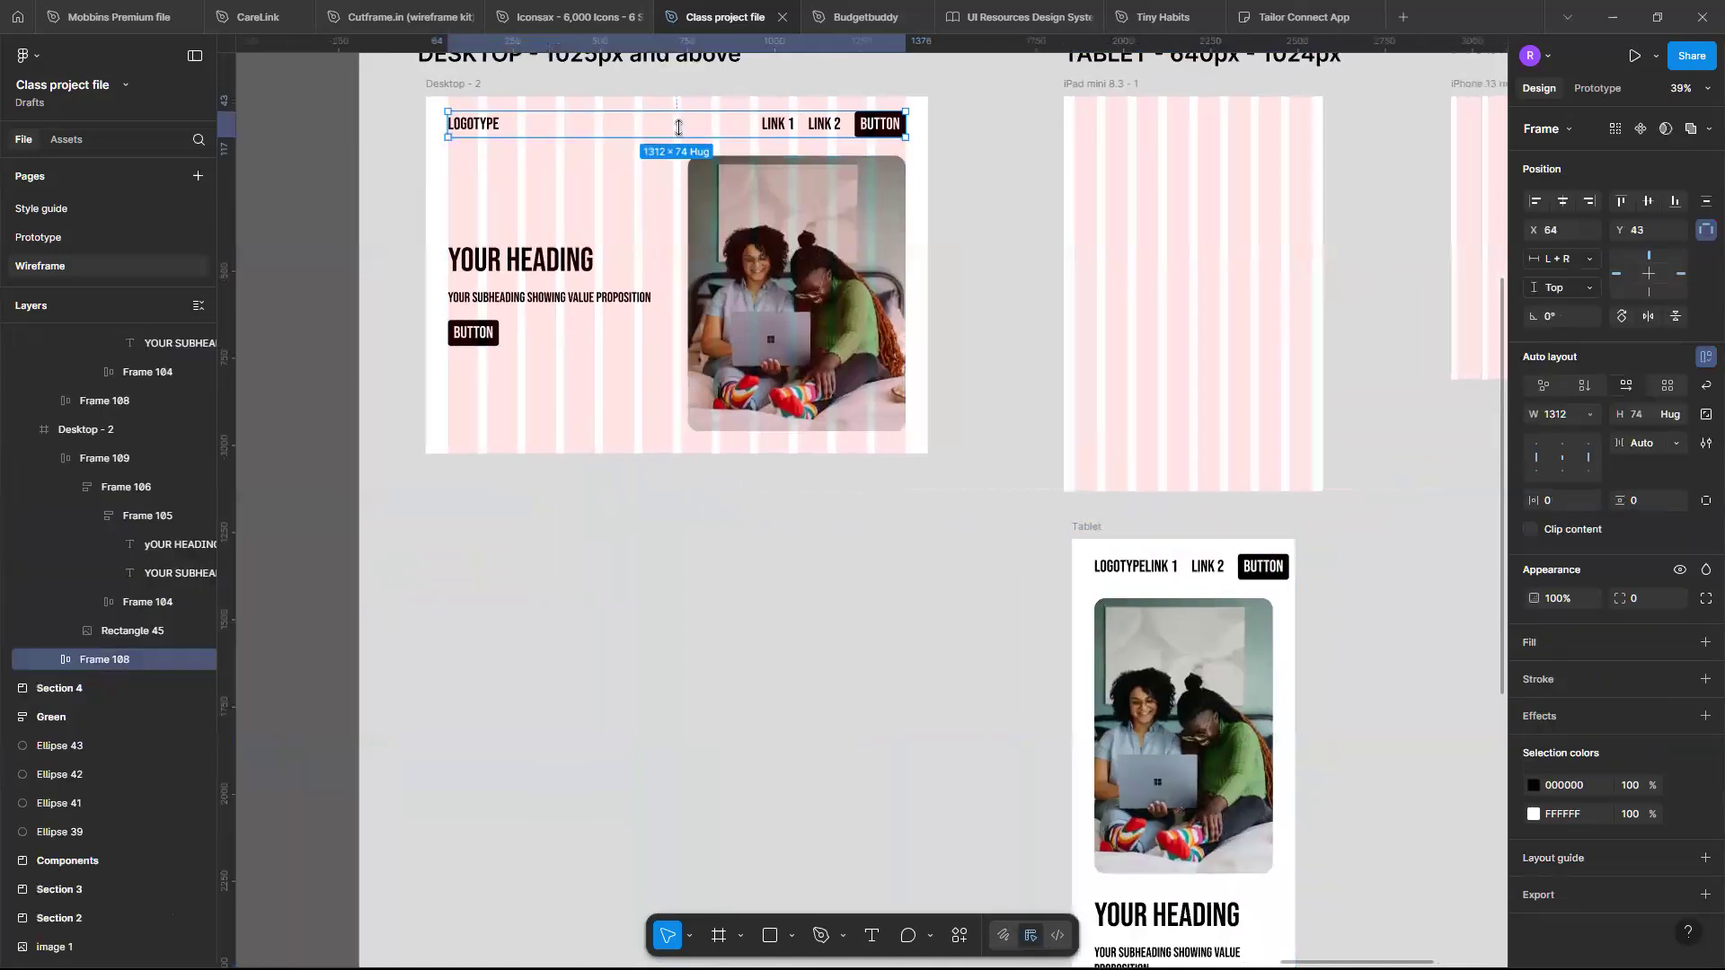
pyautogui.hscroll(1, 679, 128)
pyautogui.scroll(4, 1129, 655)
pyautogui.hscroll(1, 1128, 655)
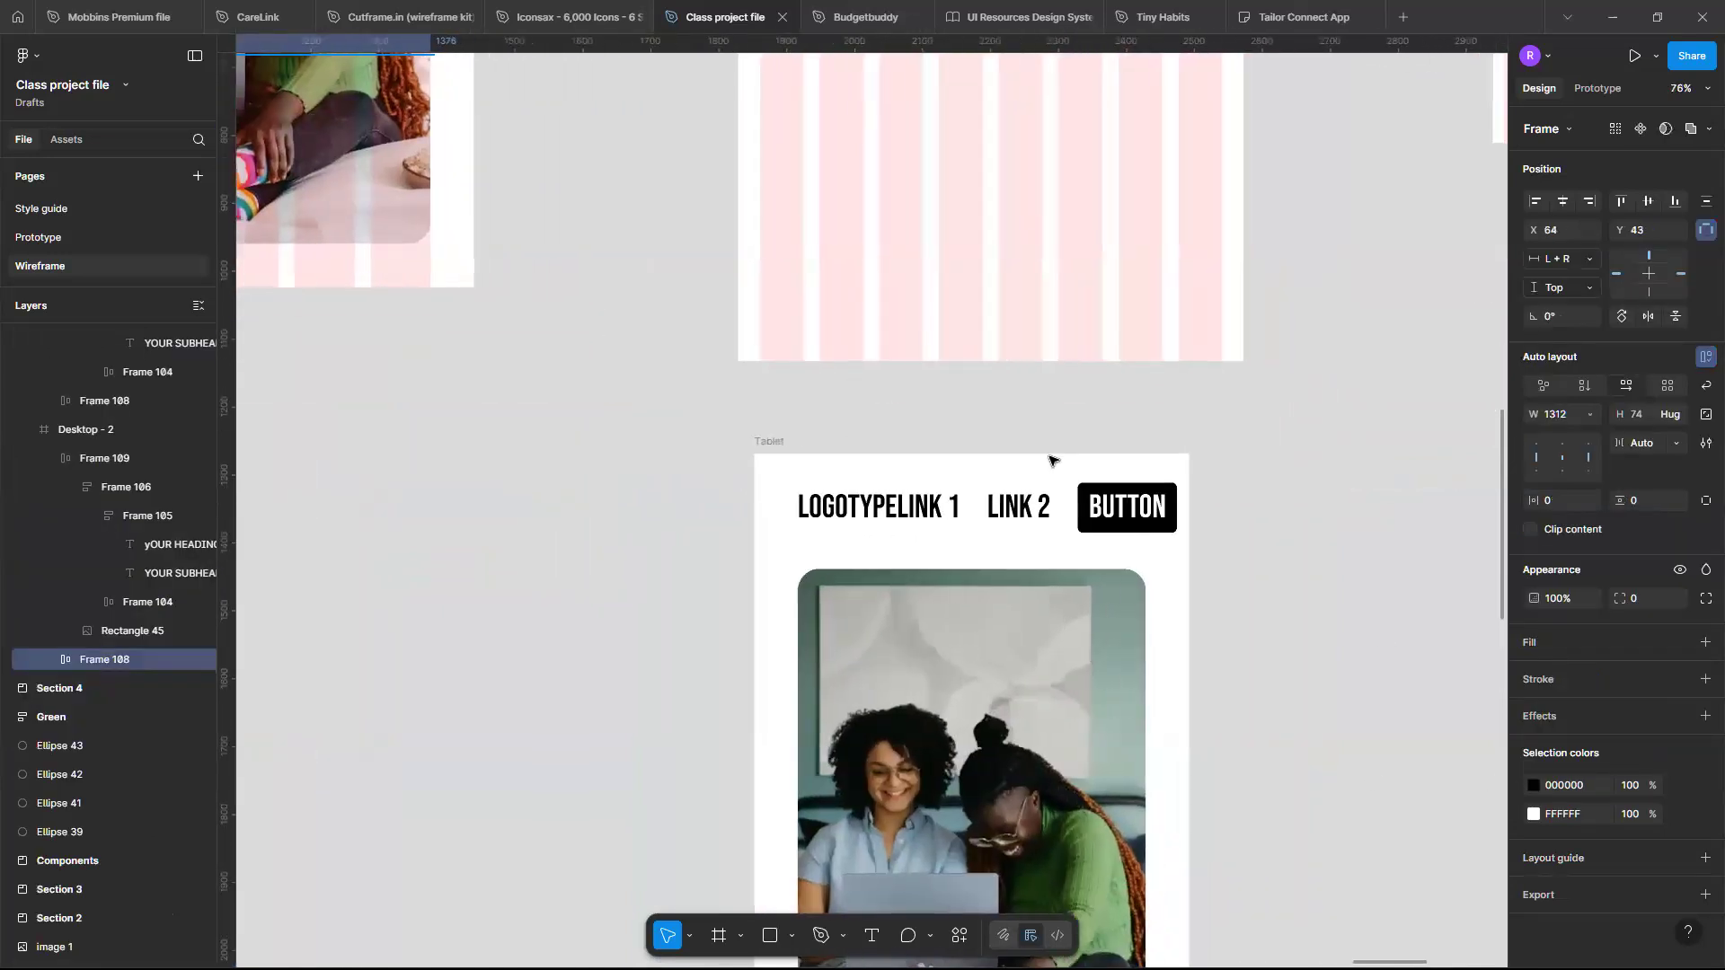
# - Delete the LINK 1 and LINK 2 texts from the Tablet frame's navigation bar
pyautogui.click(976, 521)
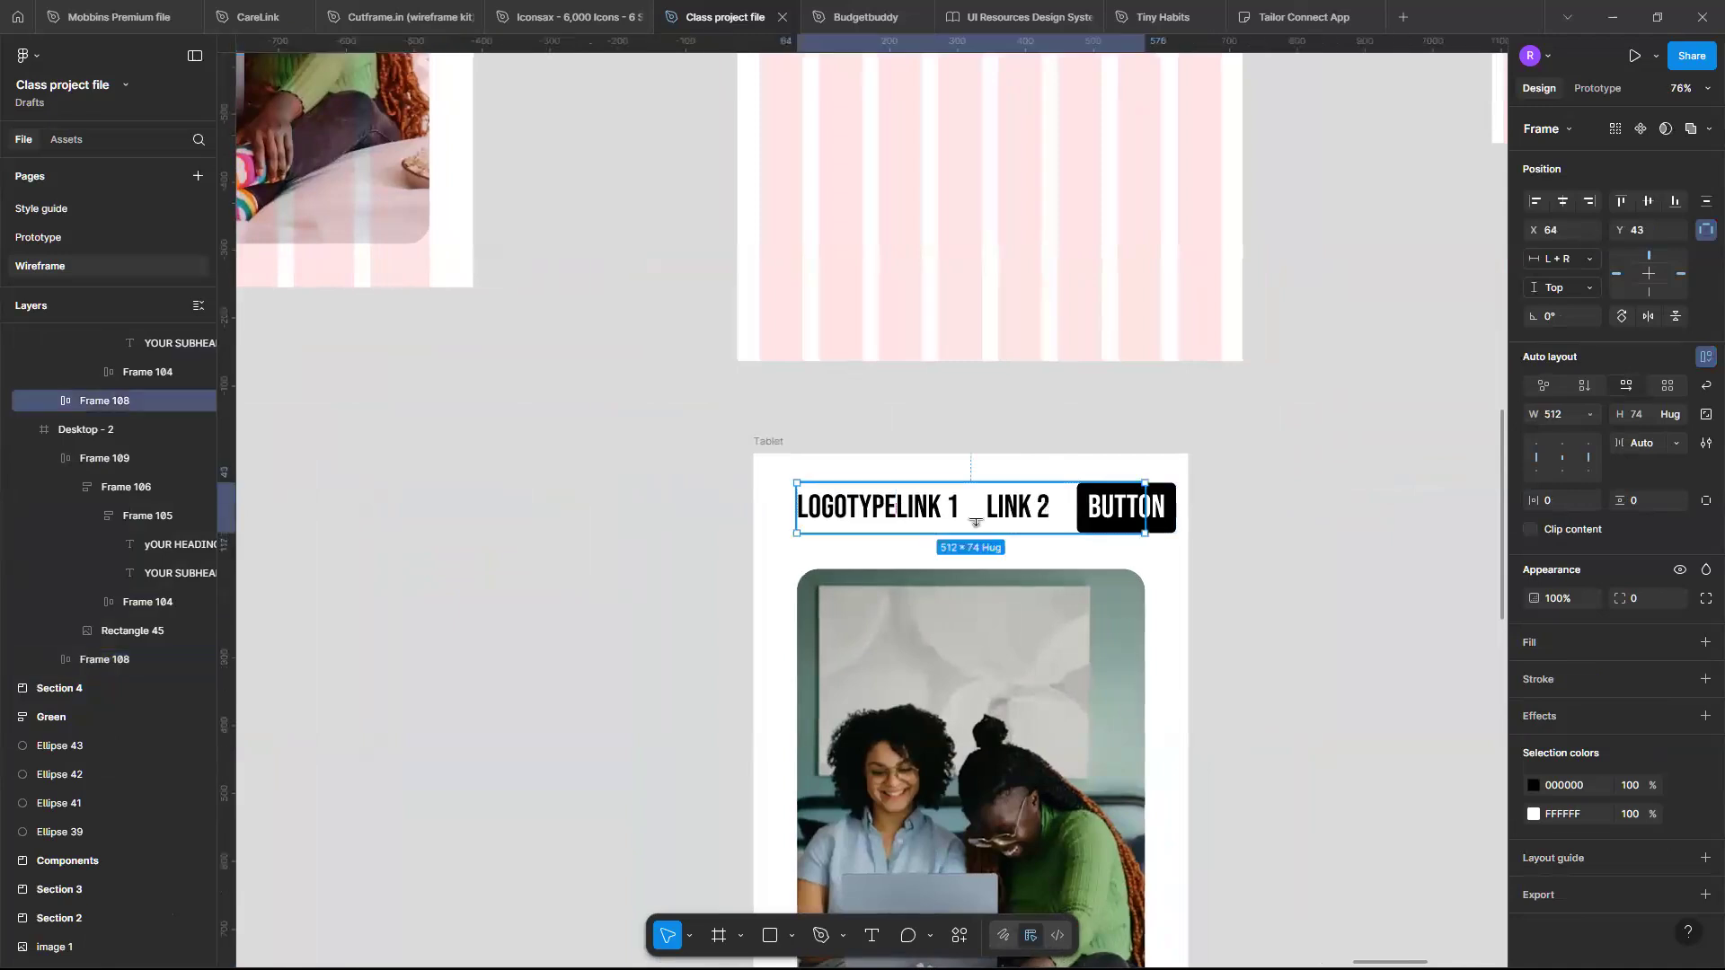
pyautogui.moveTo(975, 519); pyautogui.dragTo(963, 654)
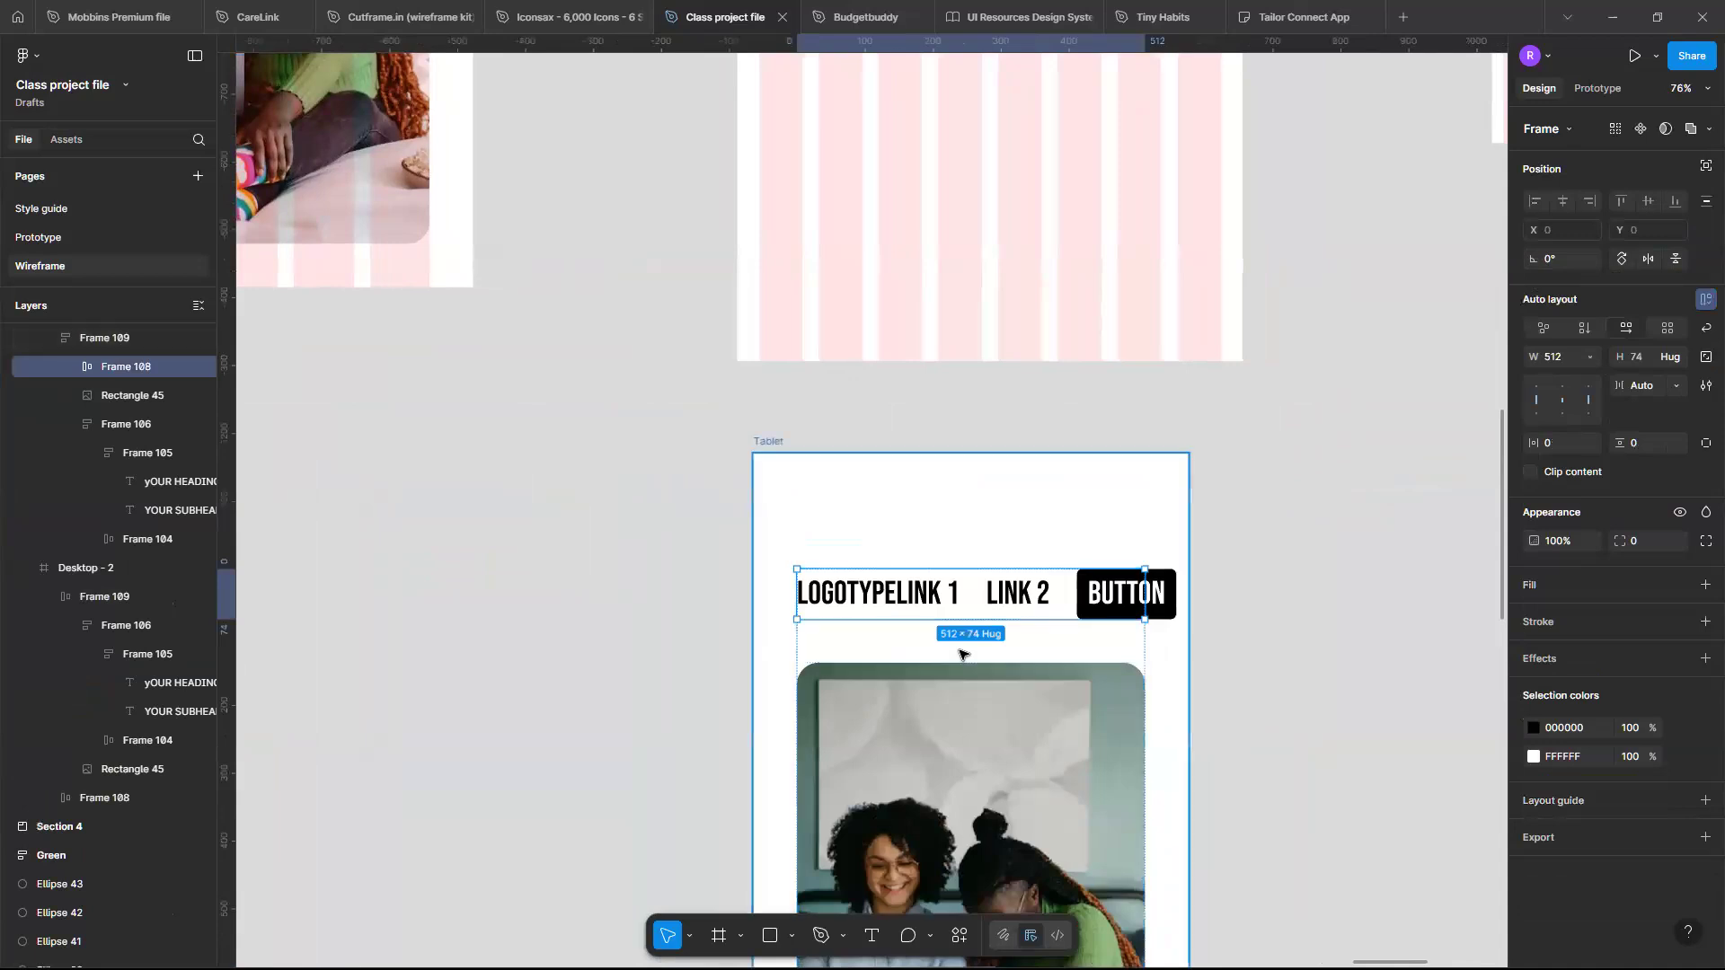
pyautogui.hotkey('ctrl', 'z')
pyautogui.doubleClick(886, 503)
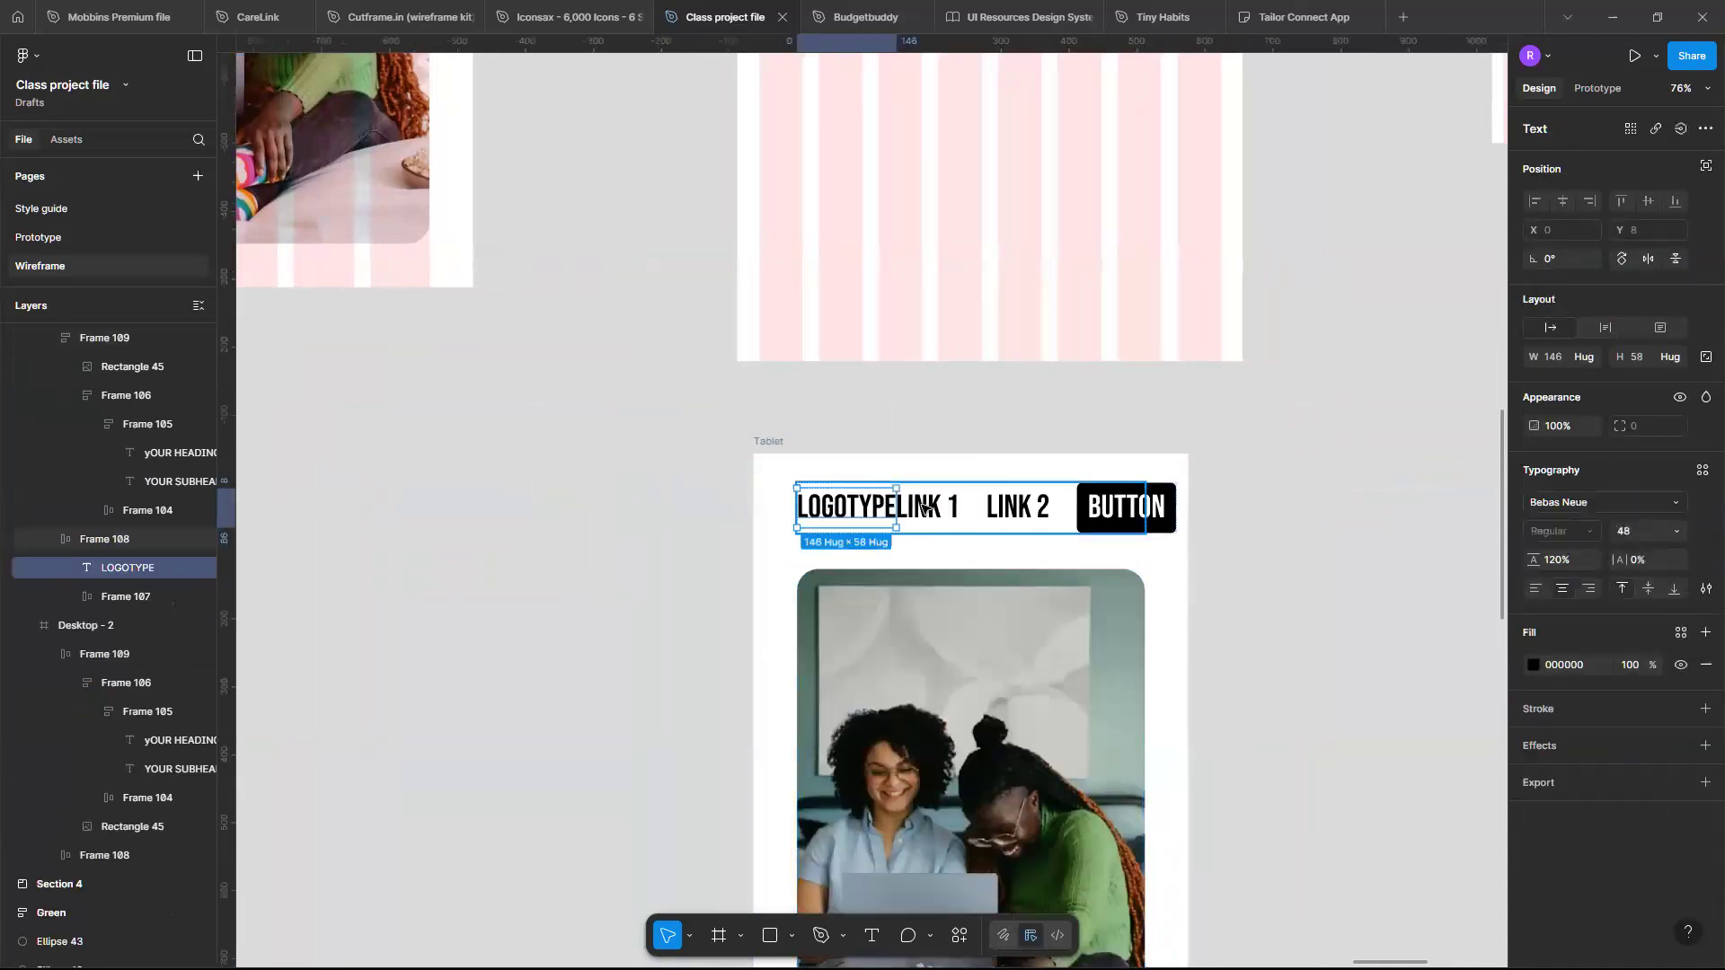
pyautogui.click(925, 505)
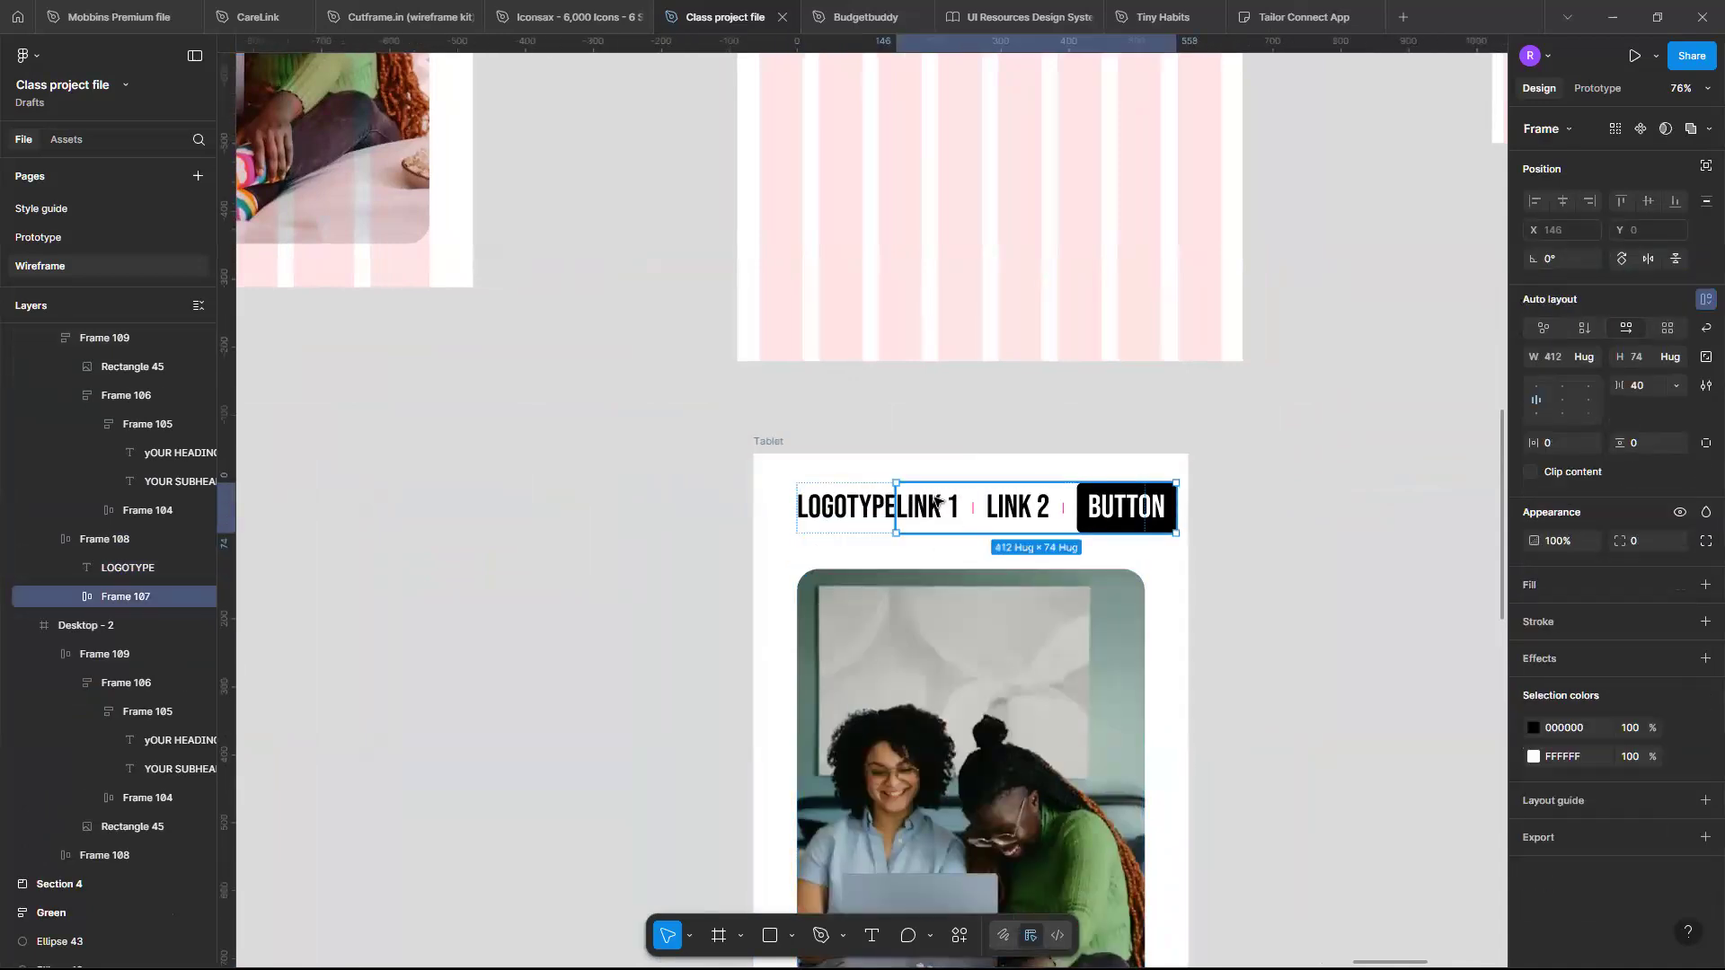
pyautogui.click(912, 509)
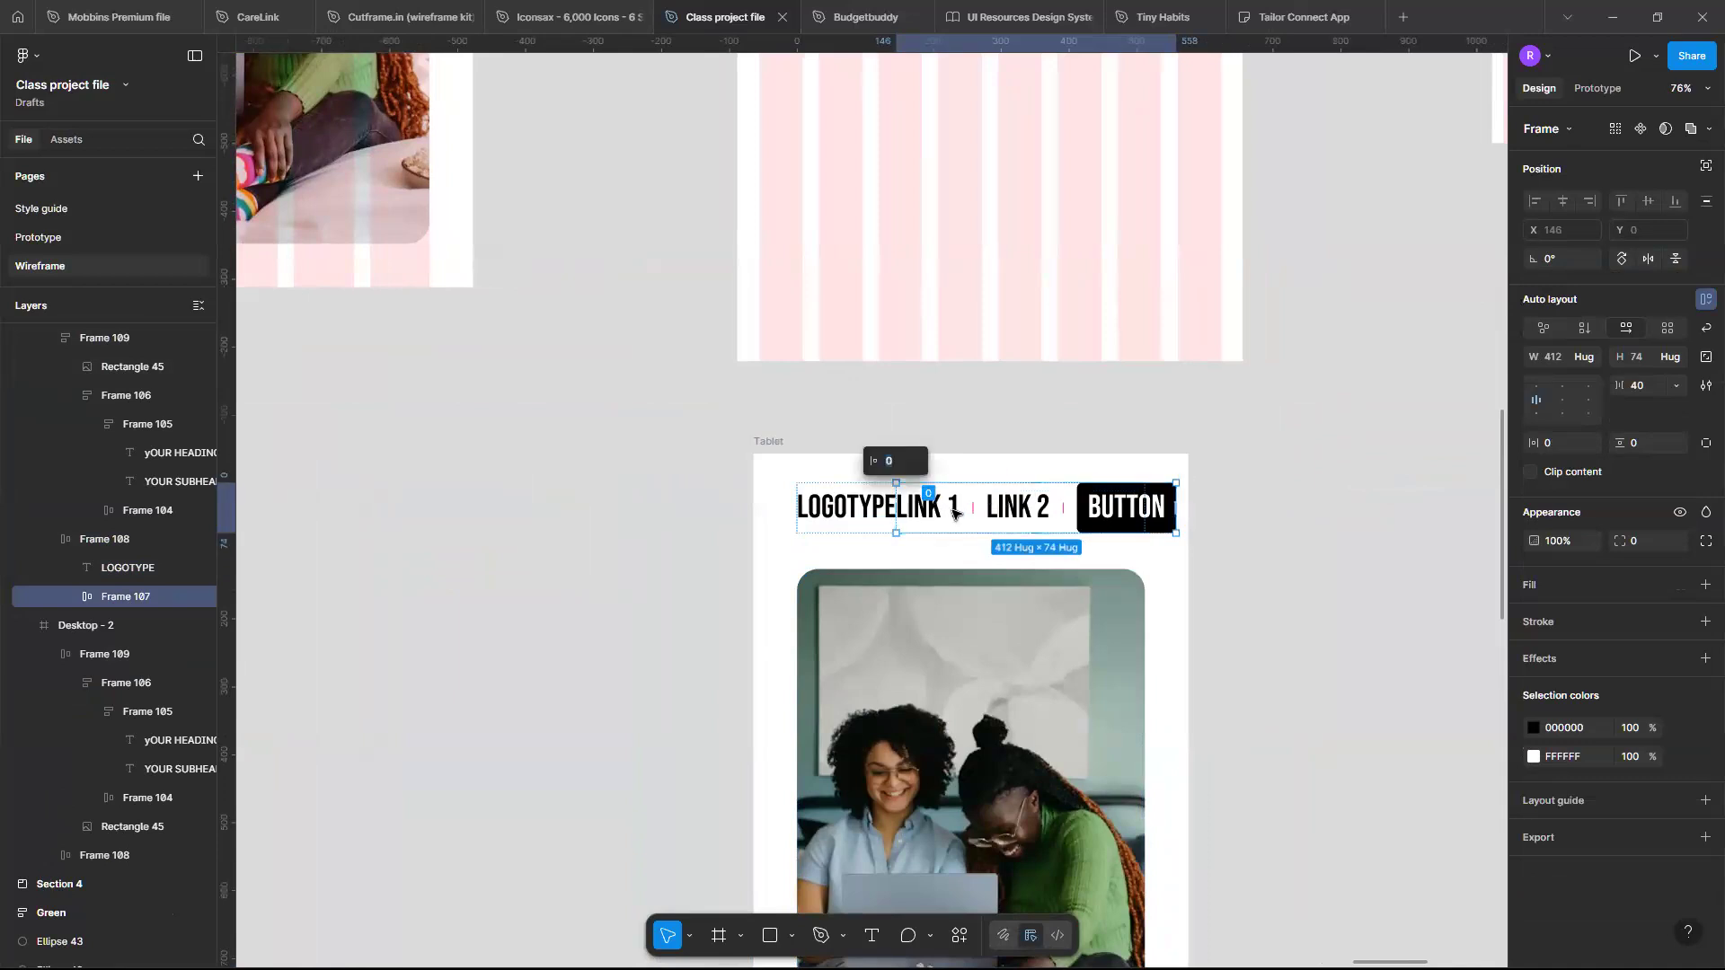
pyautogui.doubleClick(948, 509)
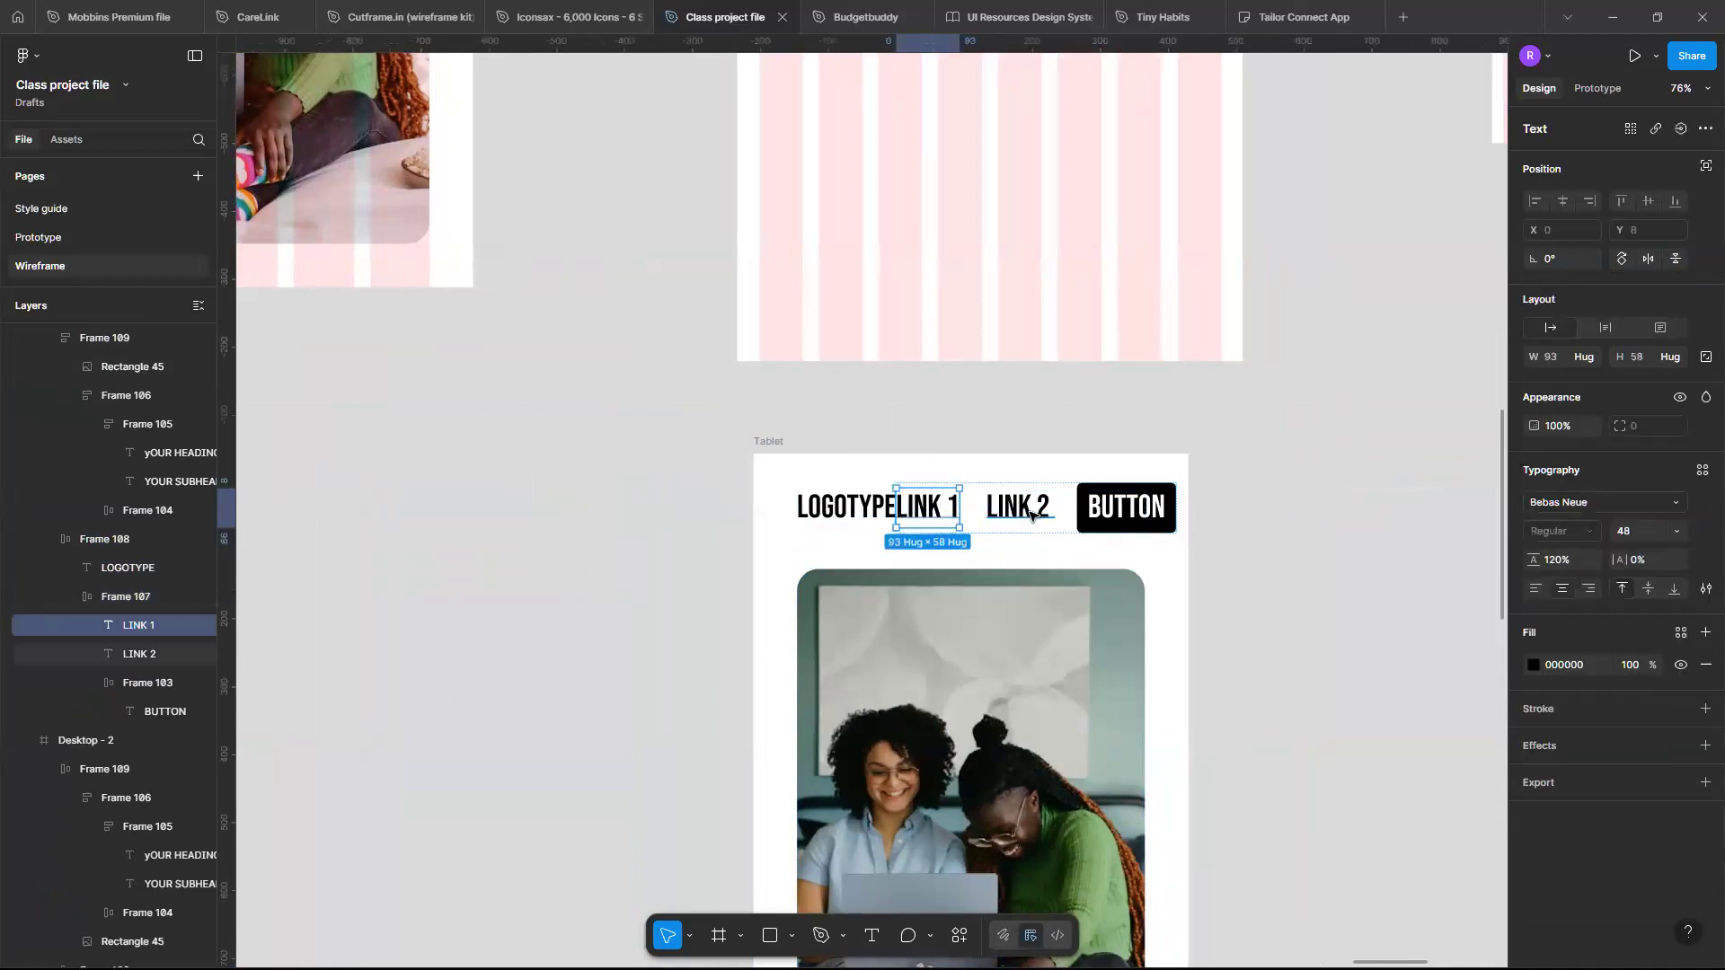
pyautogui.keyDown('shift'); pyautogui.click(1042, 516); pyautogui.keyUp('shift')
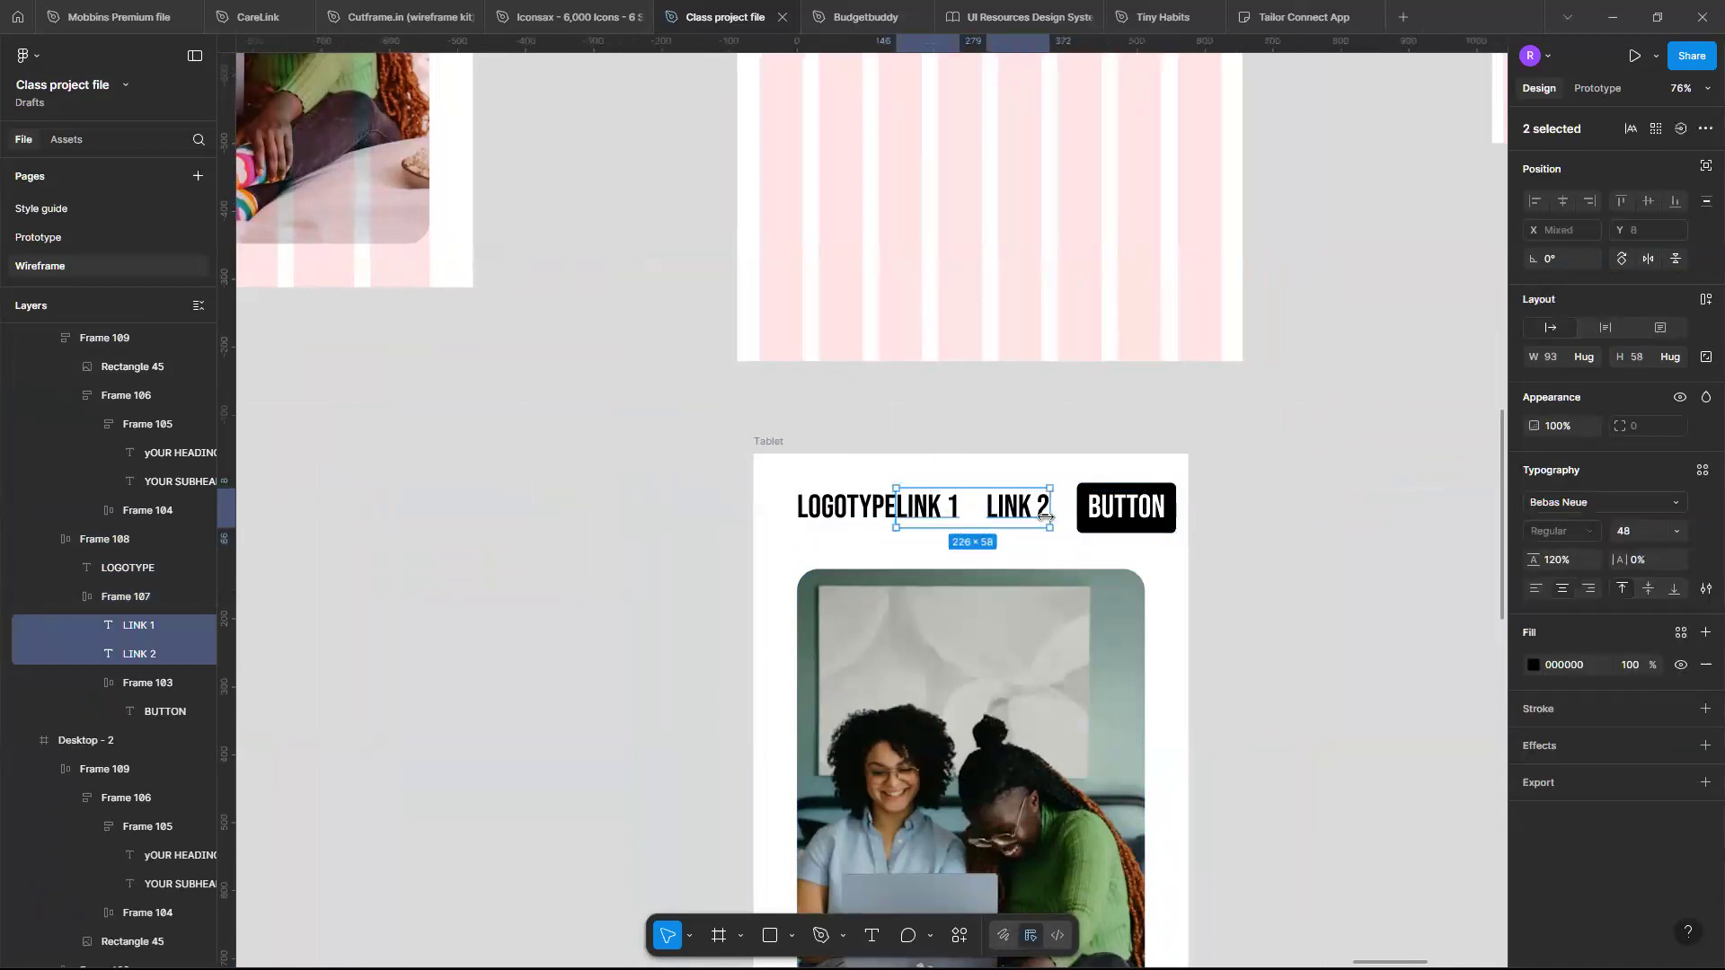
pyautogui.press('Delete')
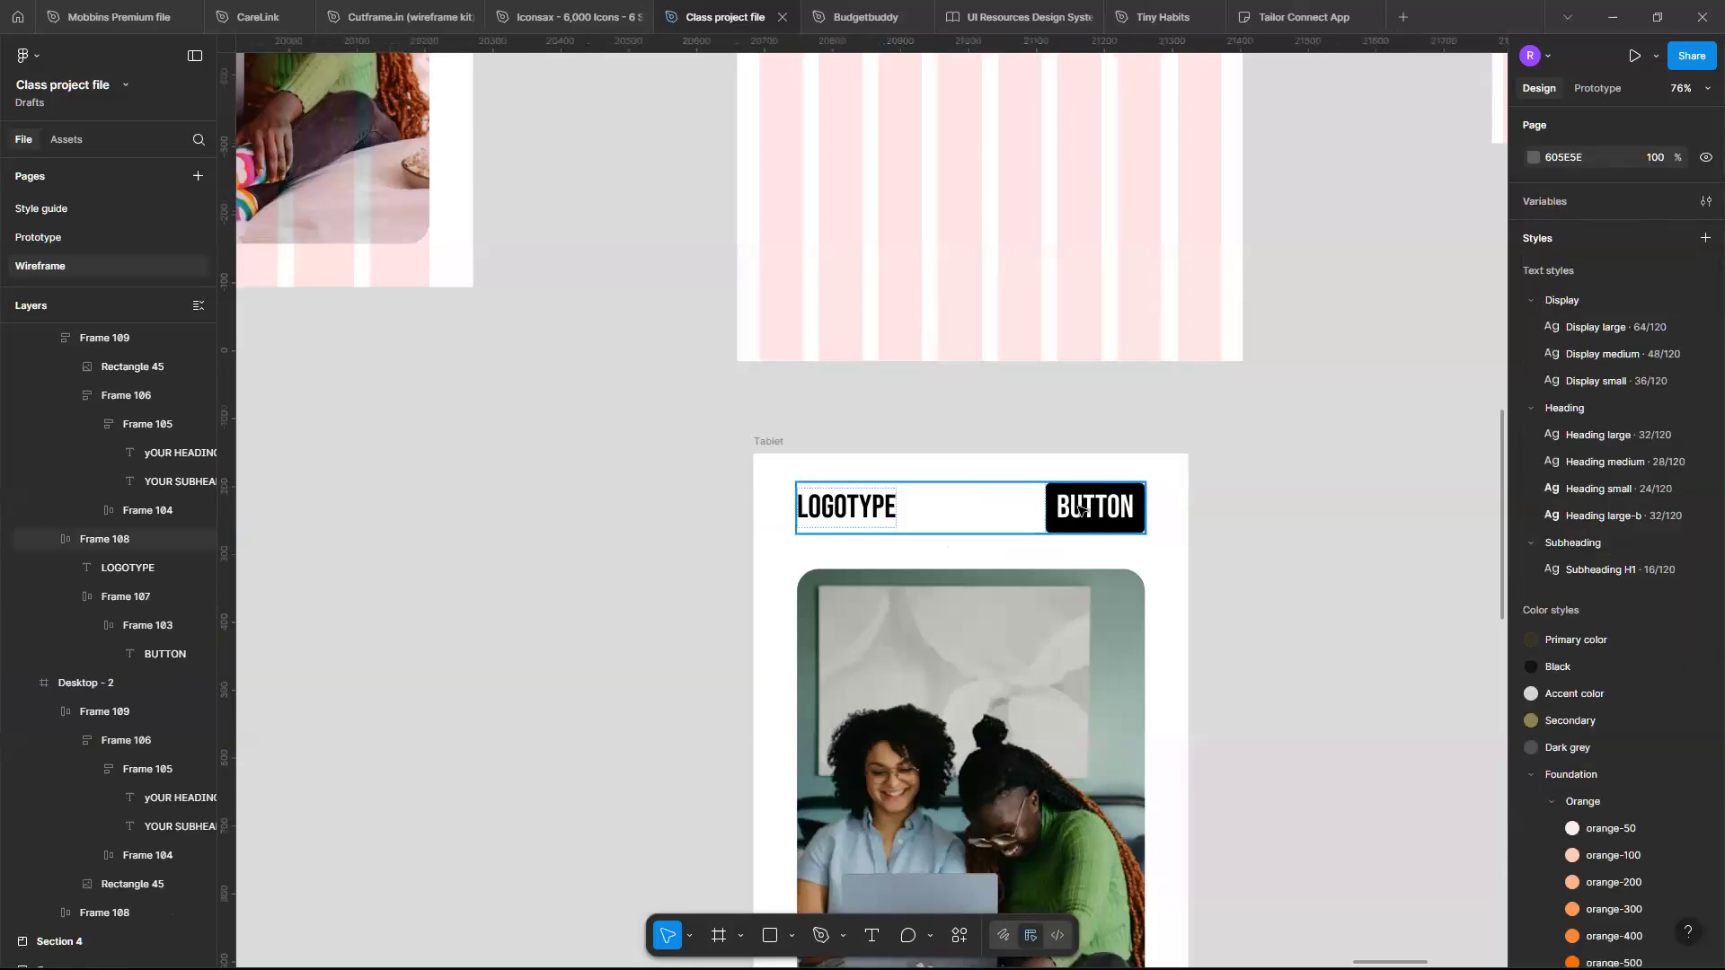
# - Draw a rectangle about 55 × 11 on the canvas above the Tablet frame
pyautogui.click(1081, 508)
pyautogui.doubleClick(1080, 509)
pyautogui.scroll(-5, 1080, 509)
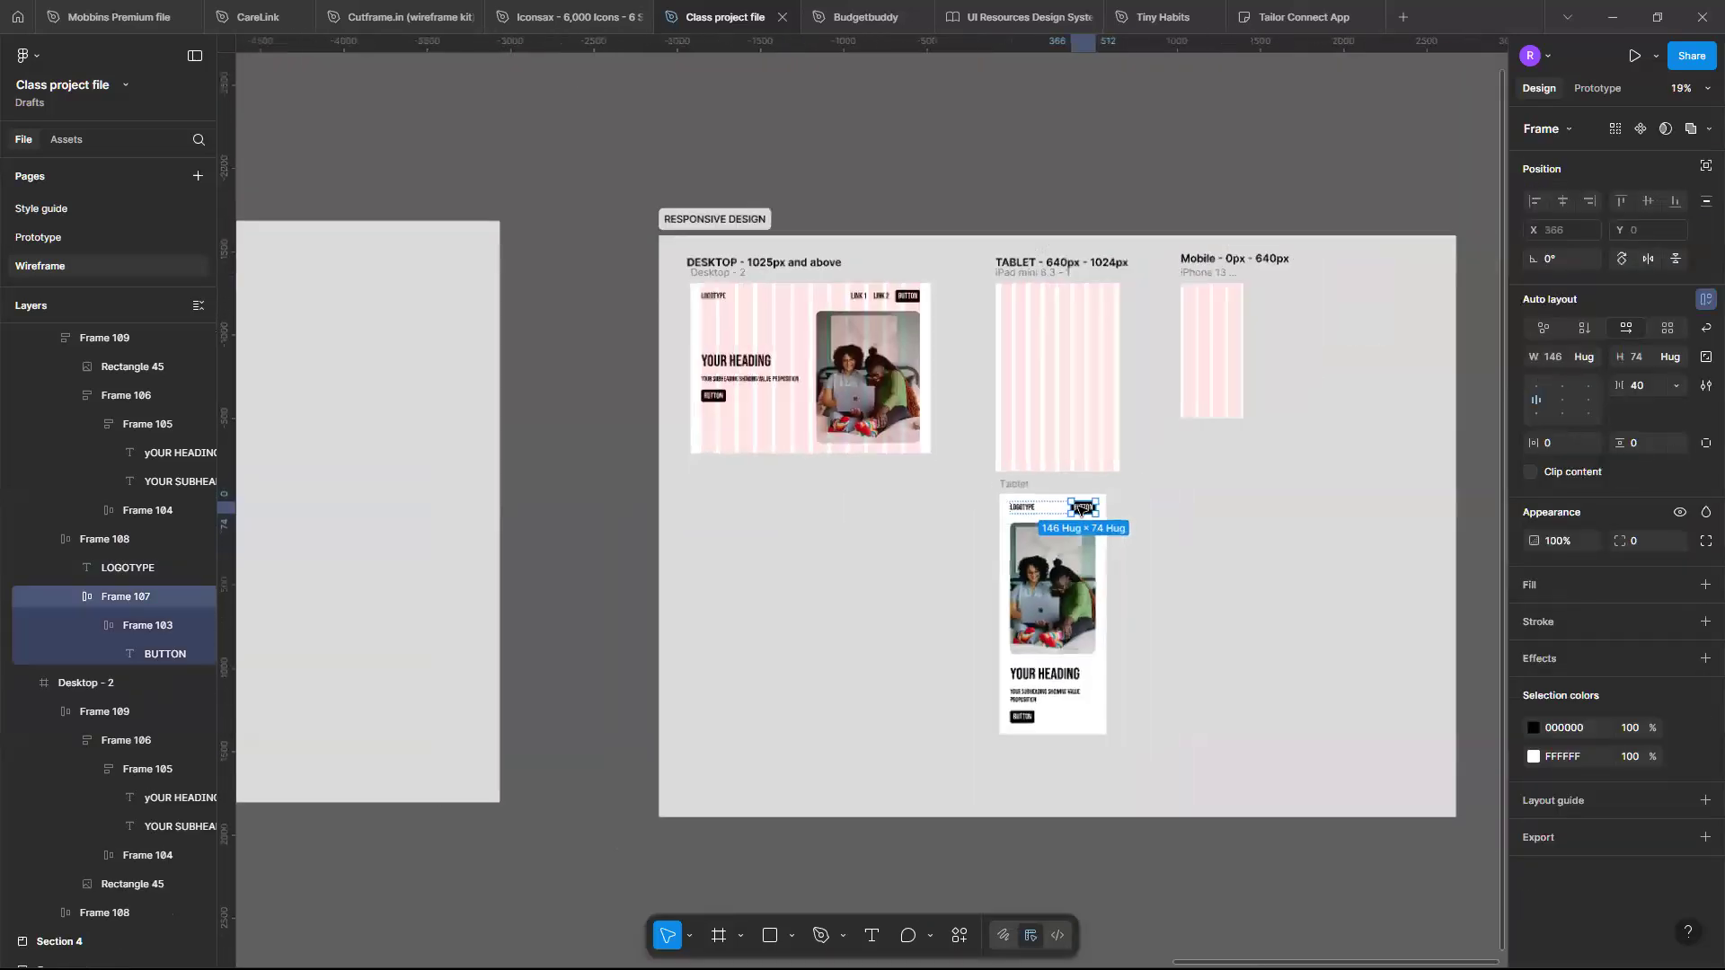
pyautogui.scroll(4, 1080, 508)
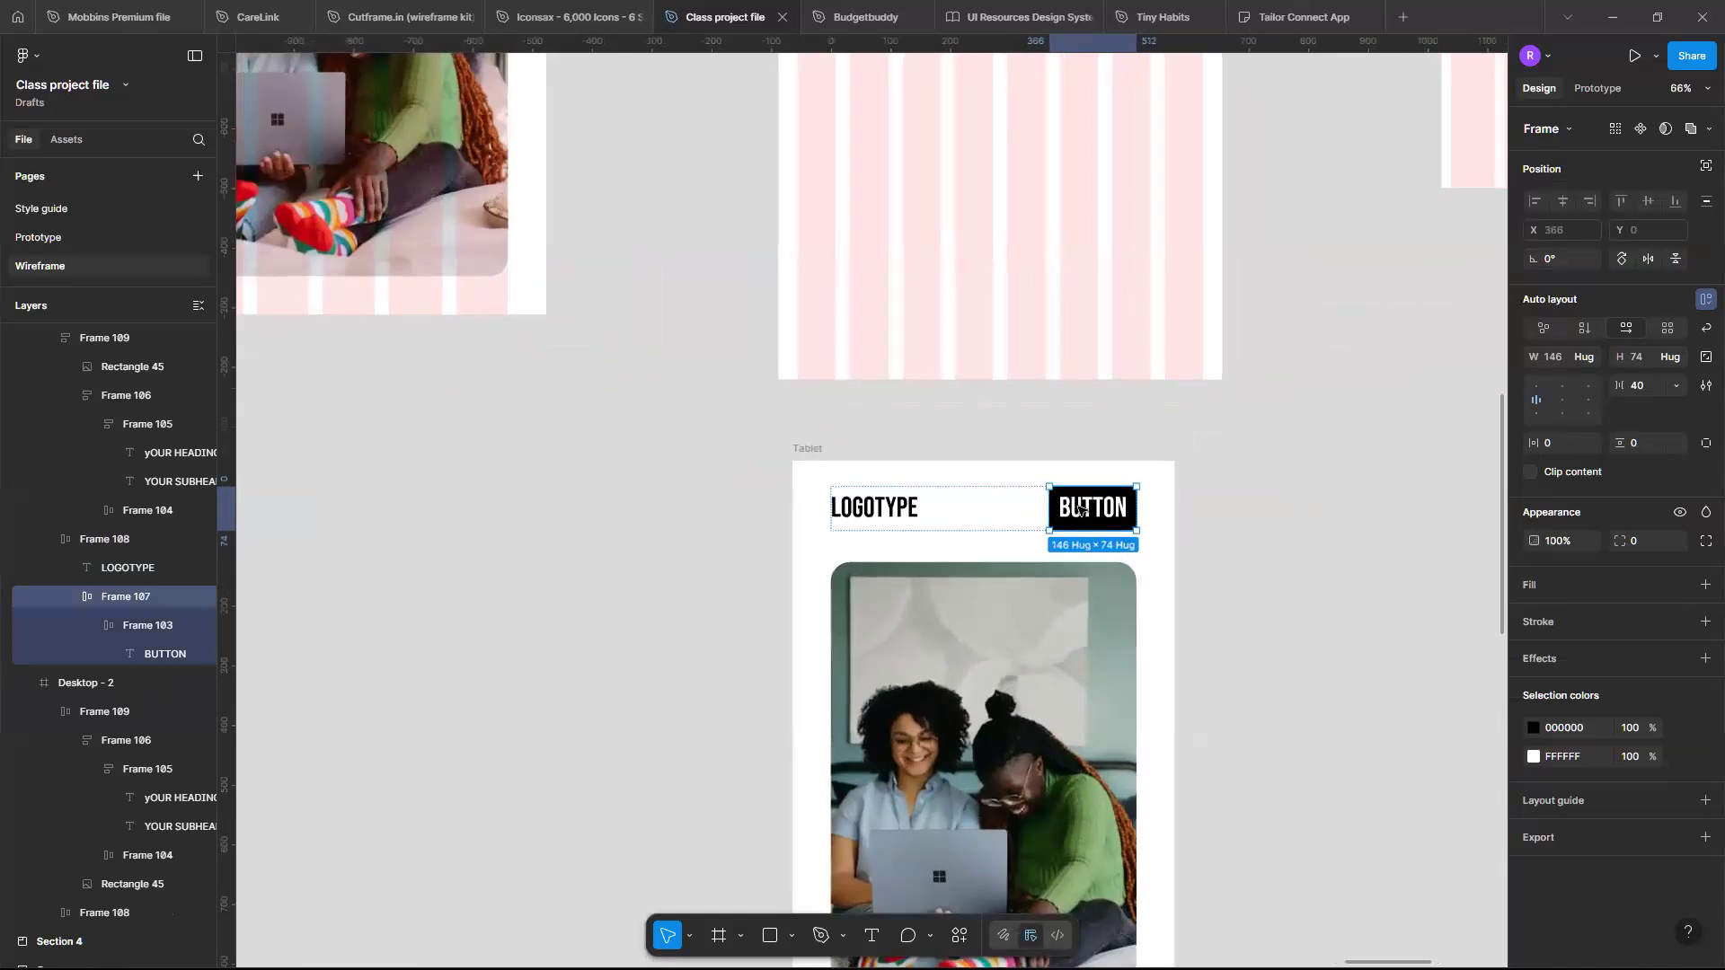
pyautogui.press('r')
pyautogui.scroll(4, 1081, 509)
pyautogui.scroll(2, 854, 562)
pyautogui.moveTo(858, 370)
pyautogui.mouseDown()
pyautogui.moveTo(989, 393)
pyautogui.moveTo(969, 391)
pyautogui.mouseUp()
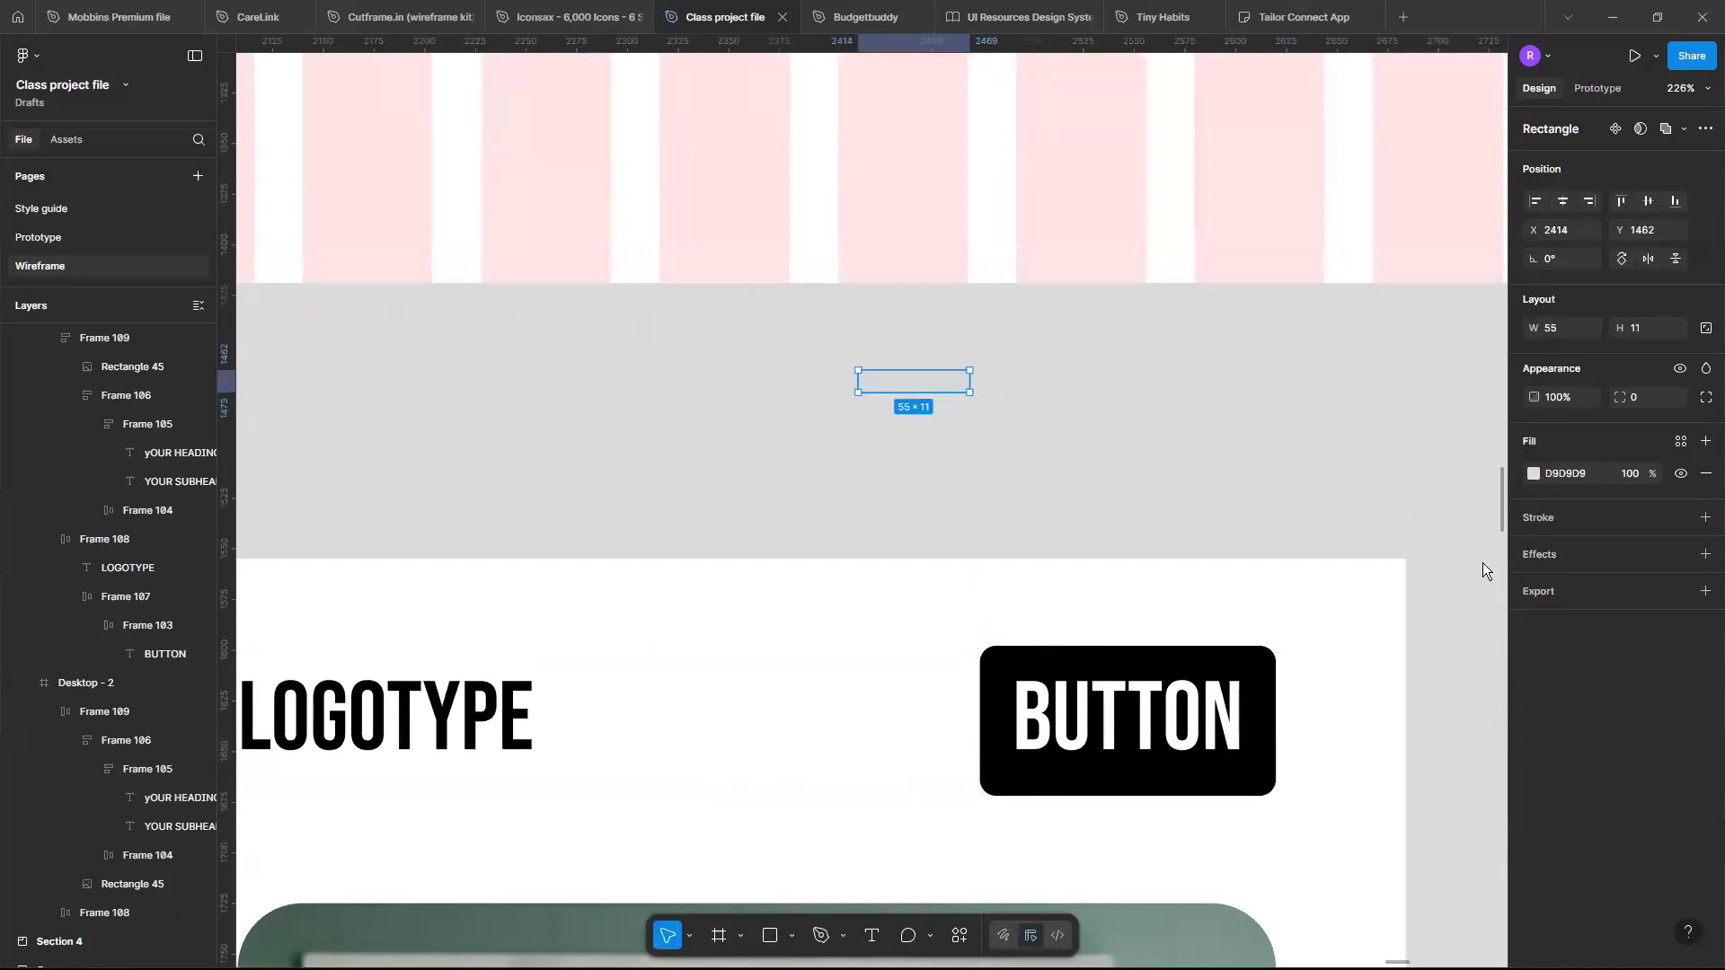
# - Fill the rectangle black and set its corner radius to 32
pyautogui.click(1532, 473)
pyautogui.moveTo(1356, 613); pyautogui.dragTo(1213, 802)
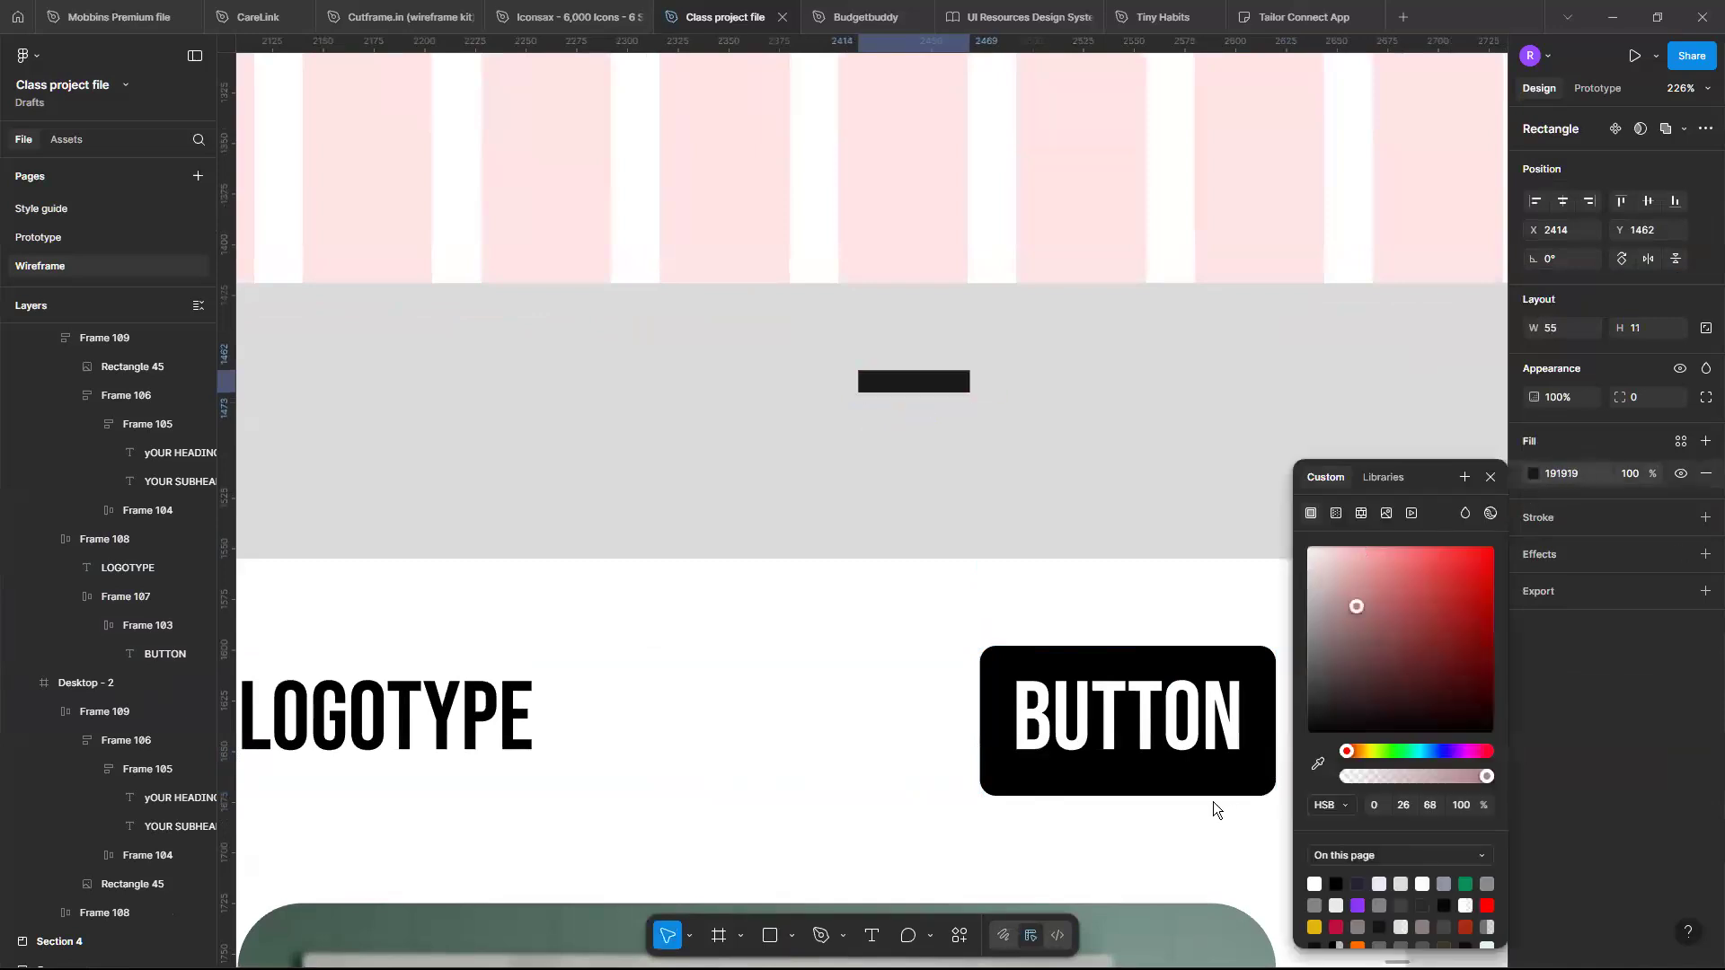
pyautogui.click(1651, 394)
pyautogui.write('32')
pyautogui.press('Return')
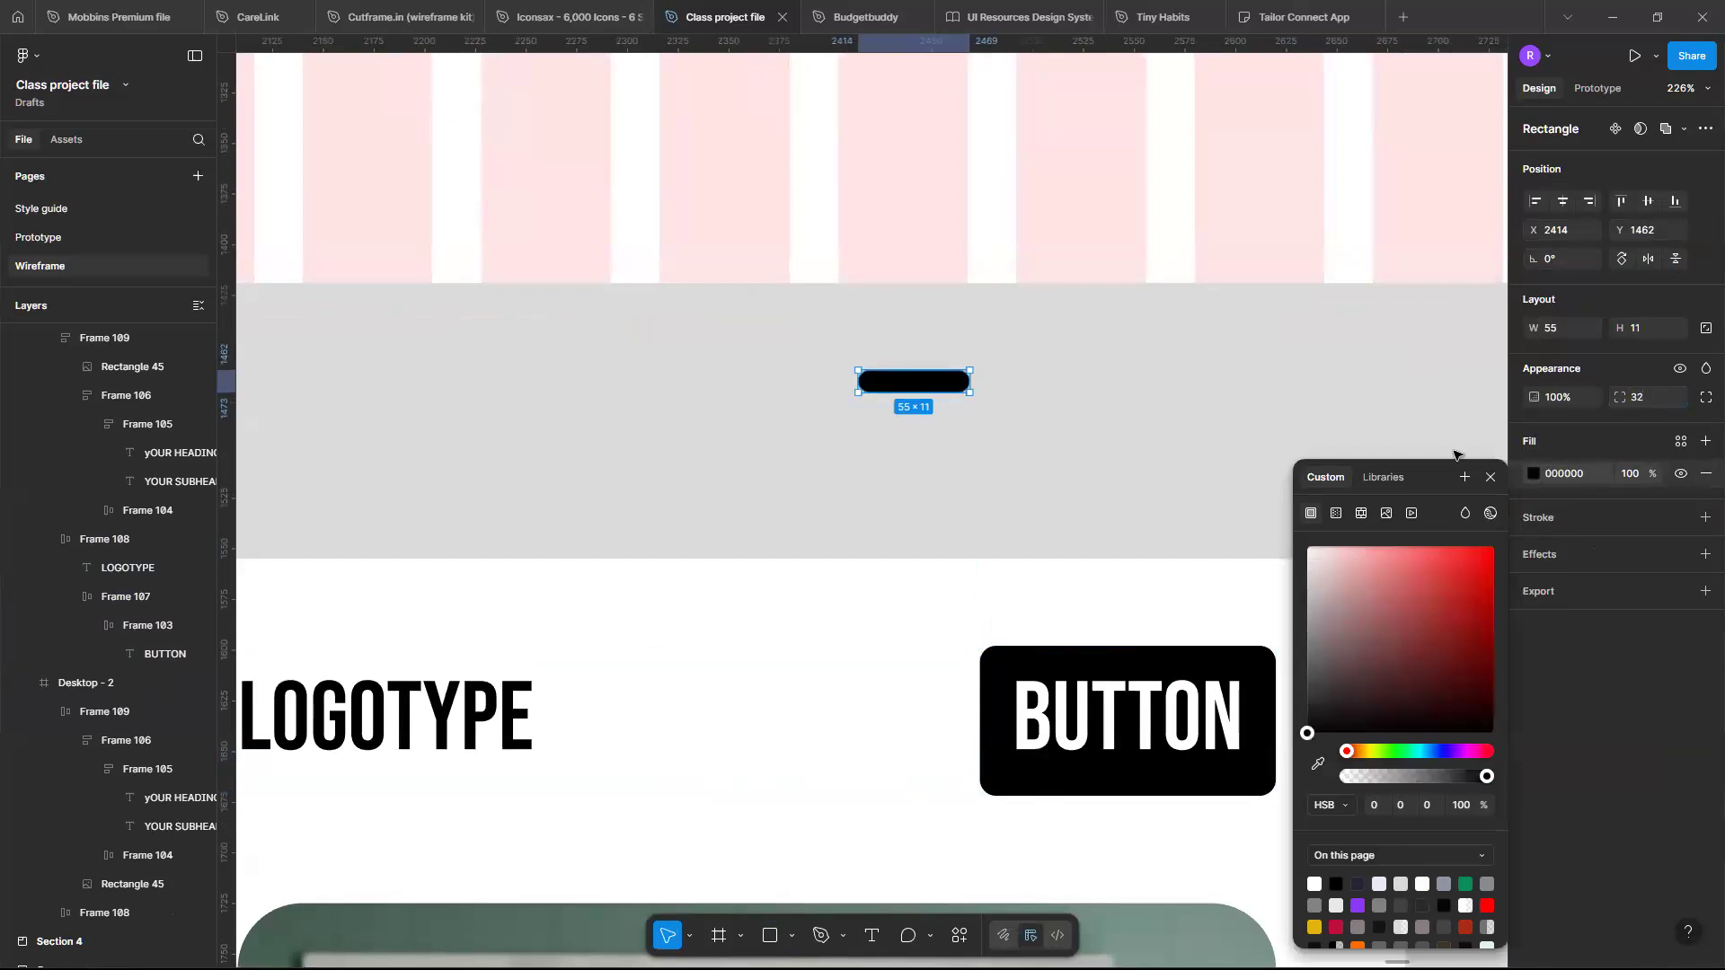
# - Resize the rounded rectangle to about 38 × 6 to form a thin bar
pyautogui.scroll(5, 911, 398)
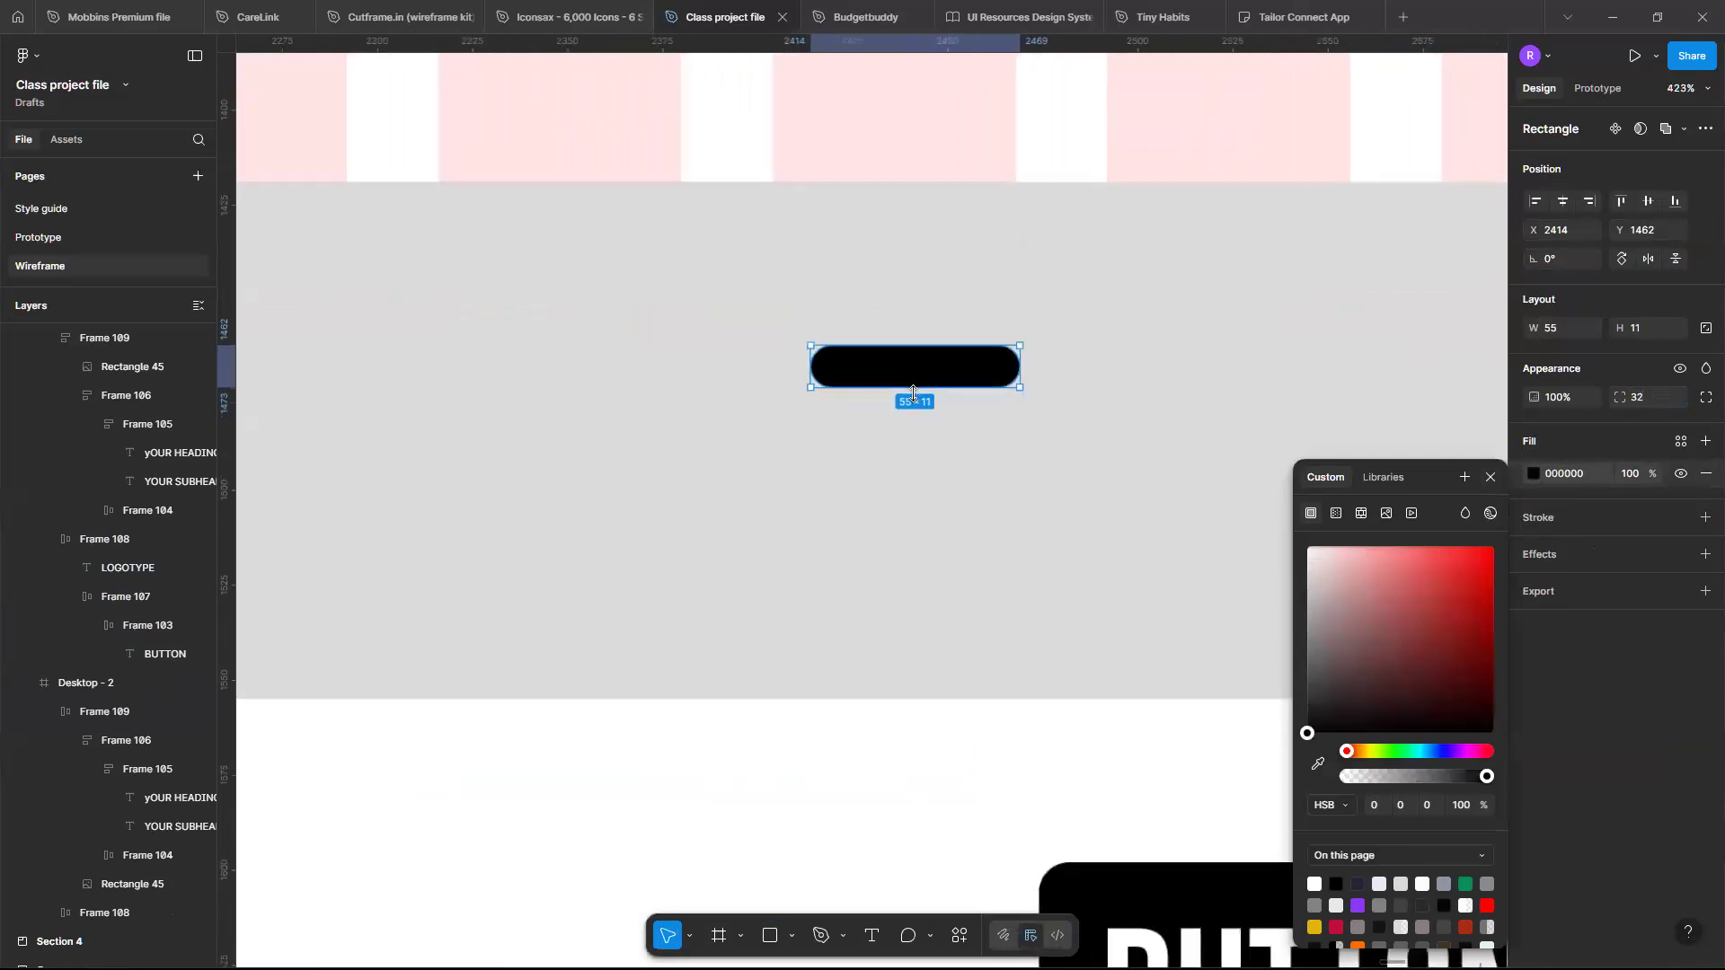
pyautogui.moveTo(913, 366); pyautogui.dragTo(913, 364)
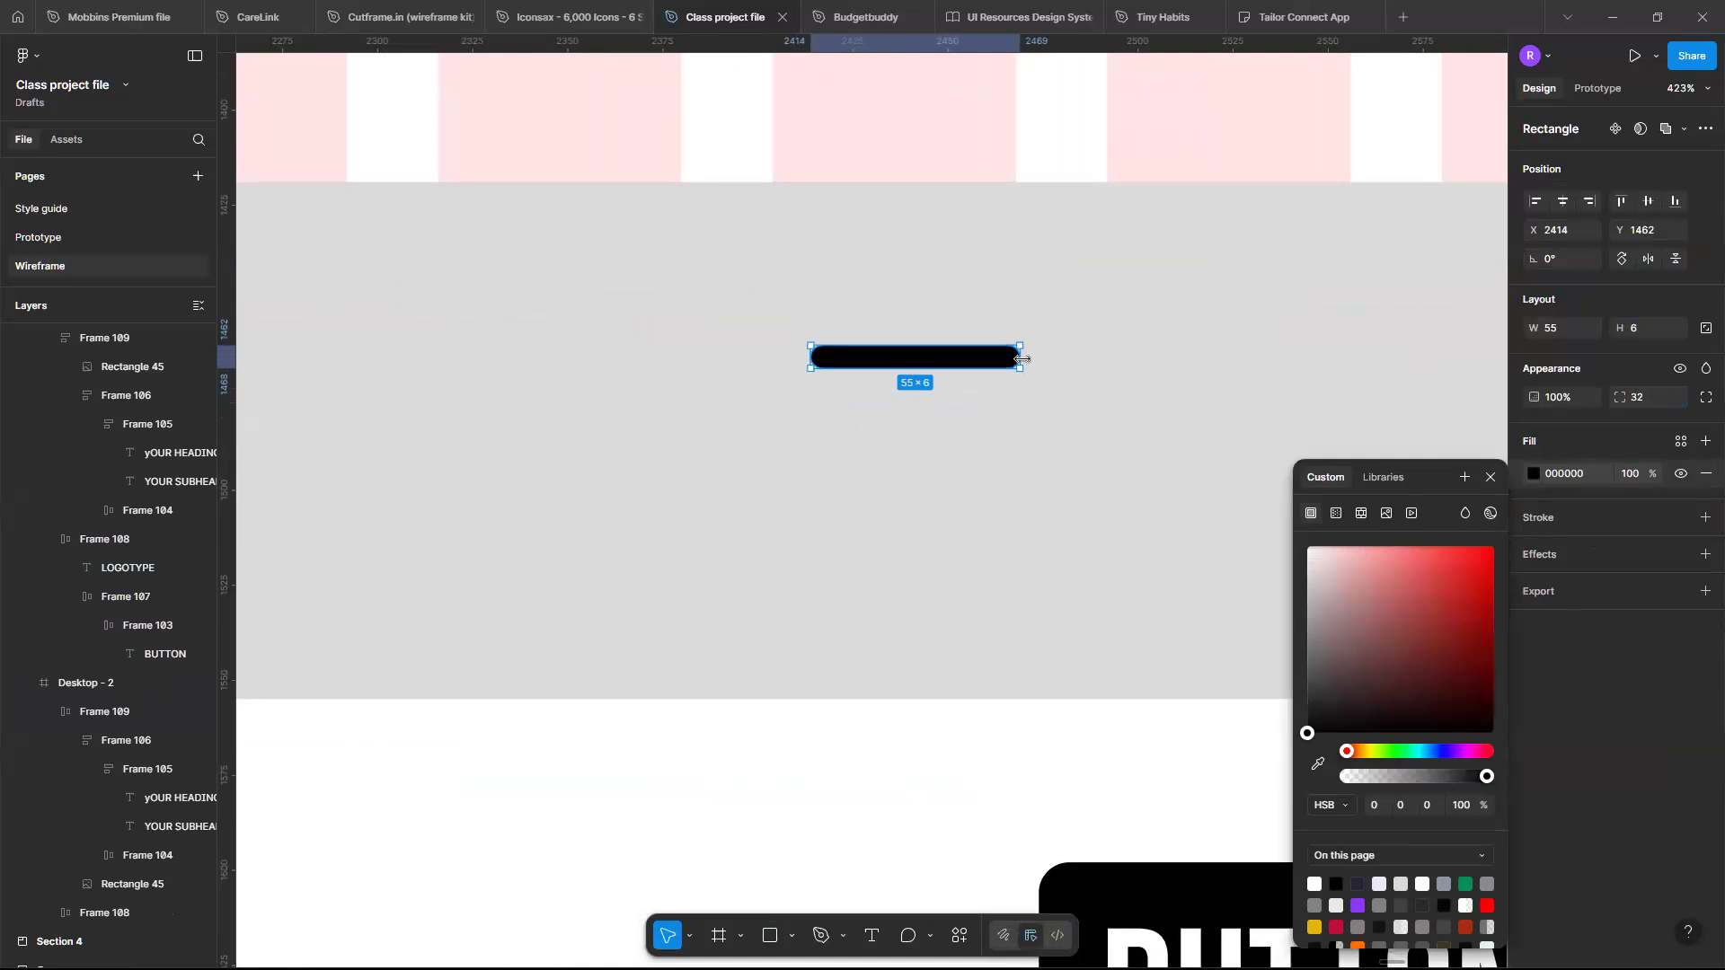
pyautogui.moveTo(1022, 360); pyautogui.dragTo(954, 362)
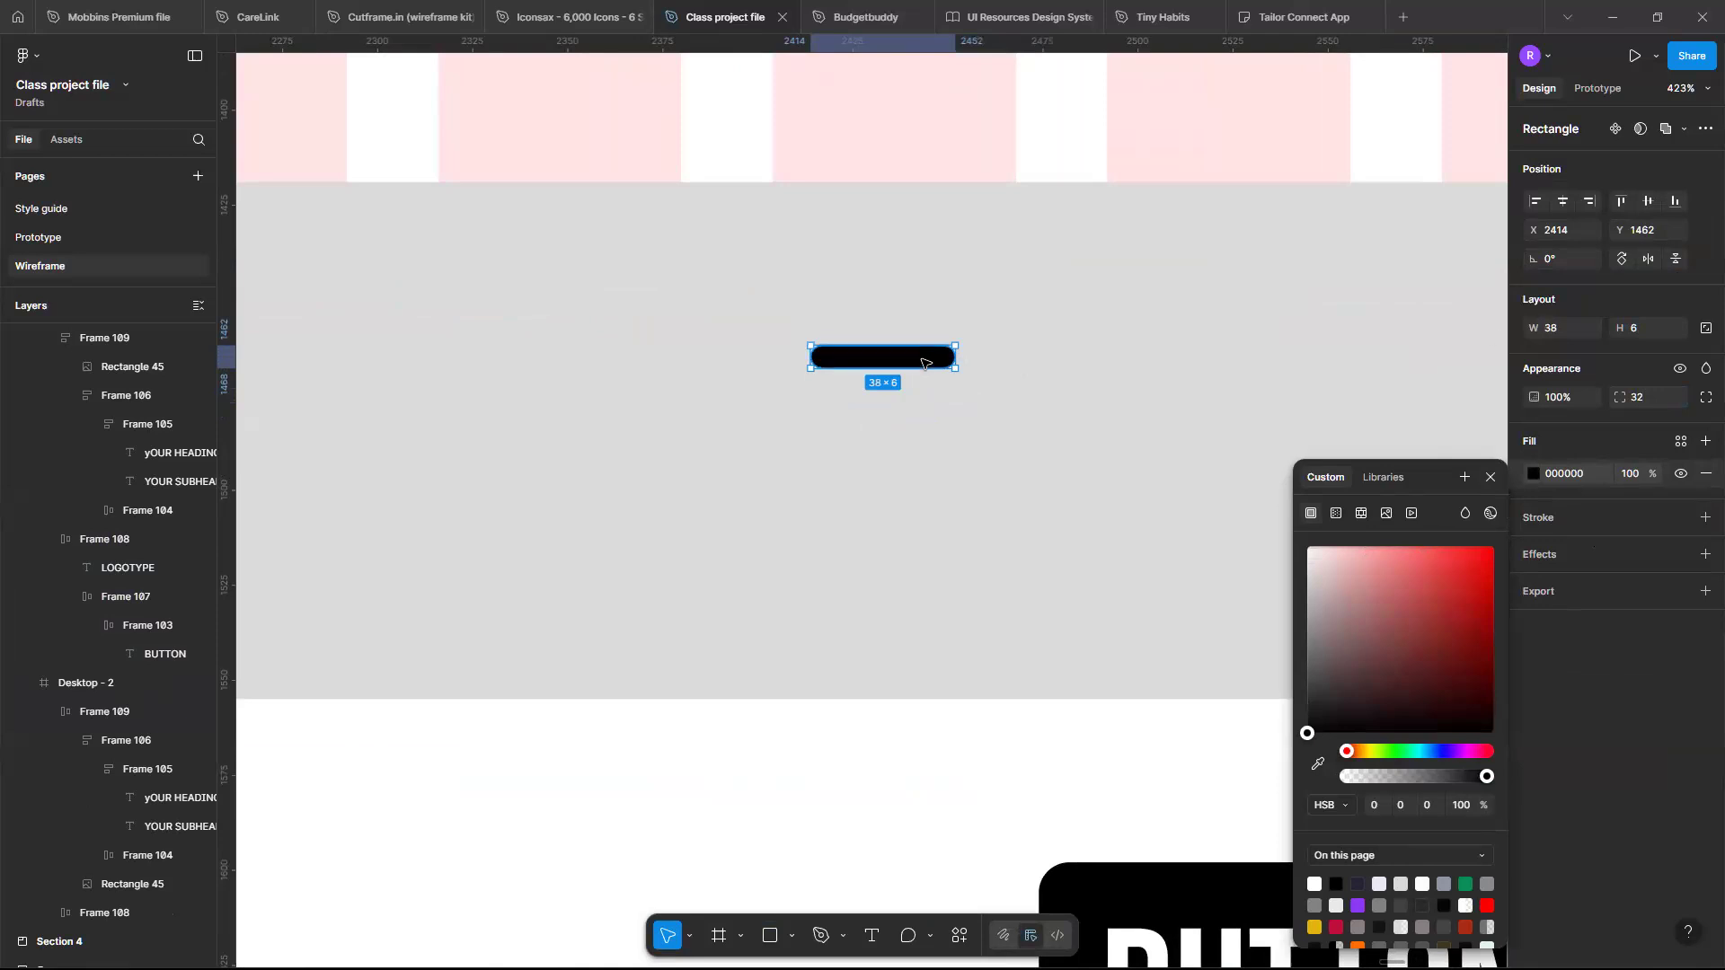
# - Duplicate the bar twice, stacking three evenly spaced bars vertically
pyautogui.hotkey('ctrl', 'd')
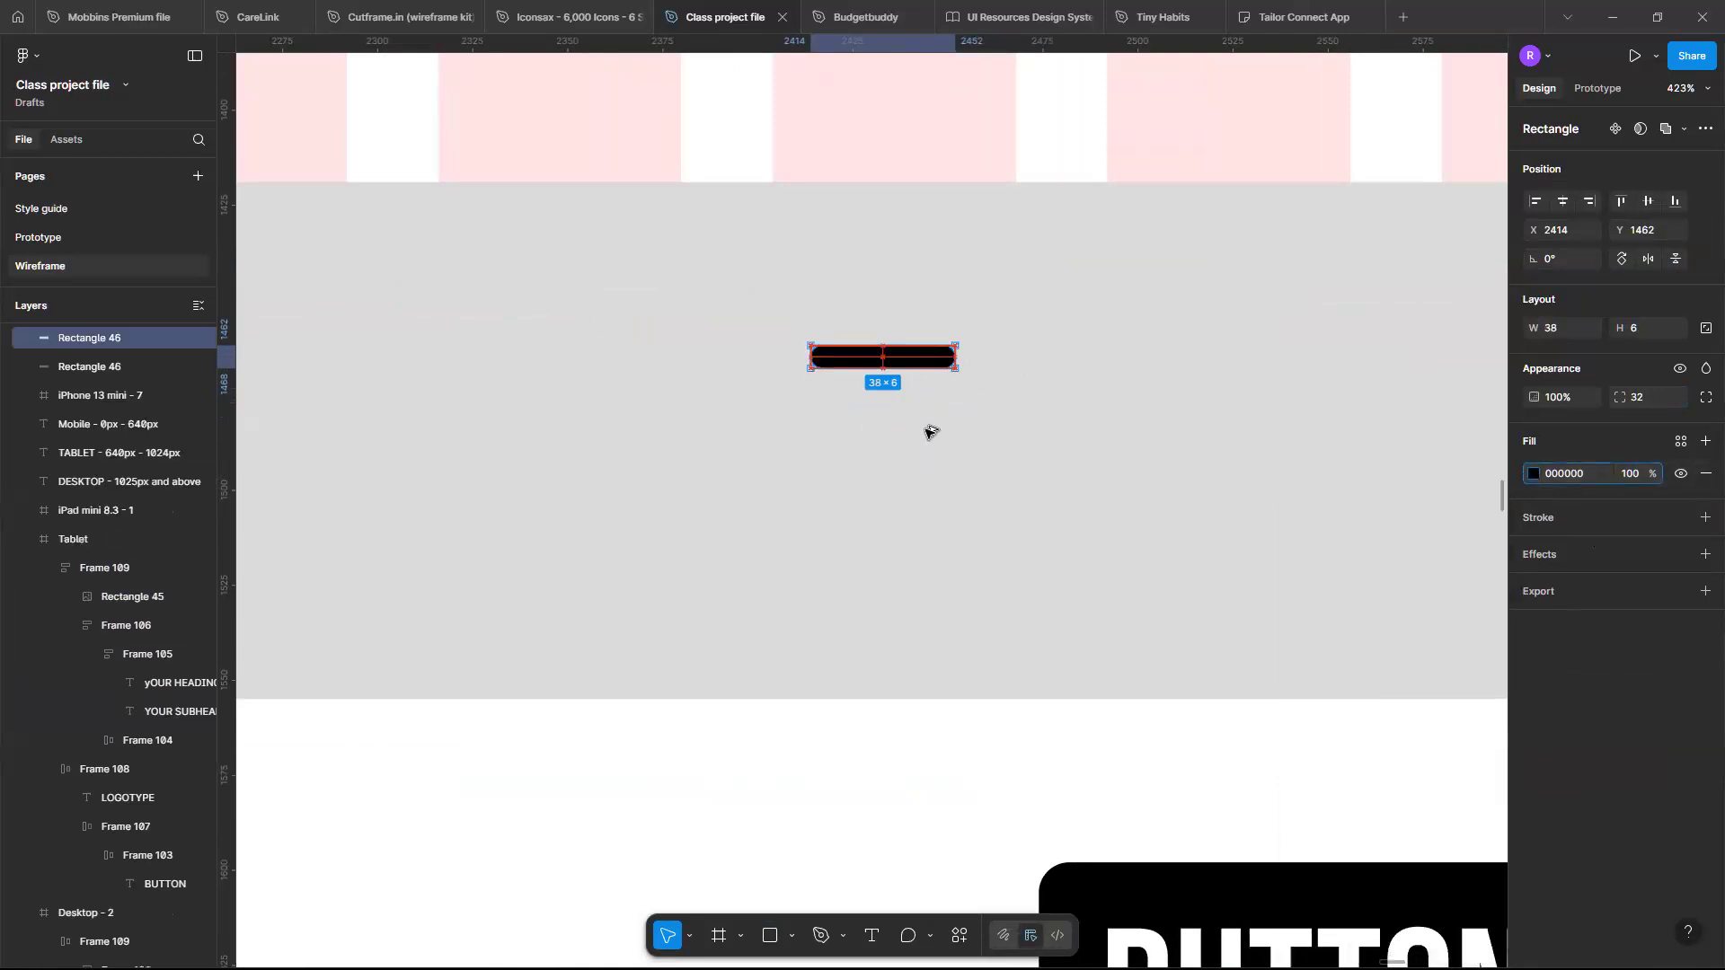
pyautogui.click(929, 363)
pyautogui.moveTo(917, 364); pyautogui.dragTo(917, 408)
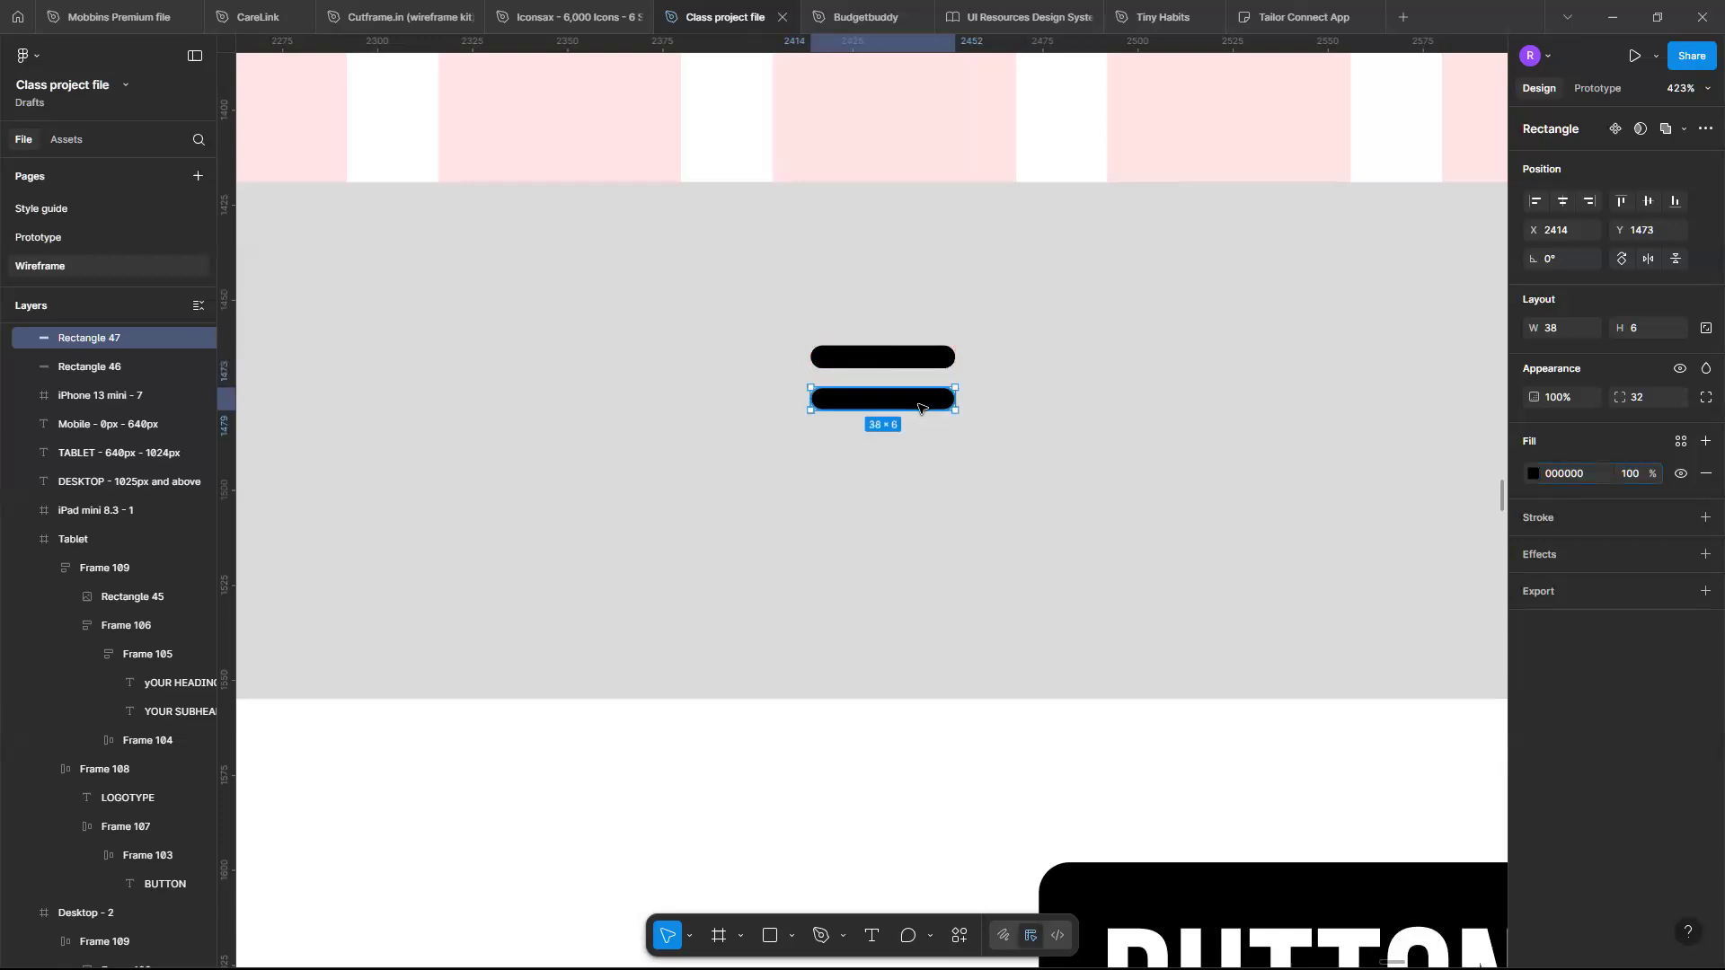
pyautogui.hotkey('ctrl', 'd')
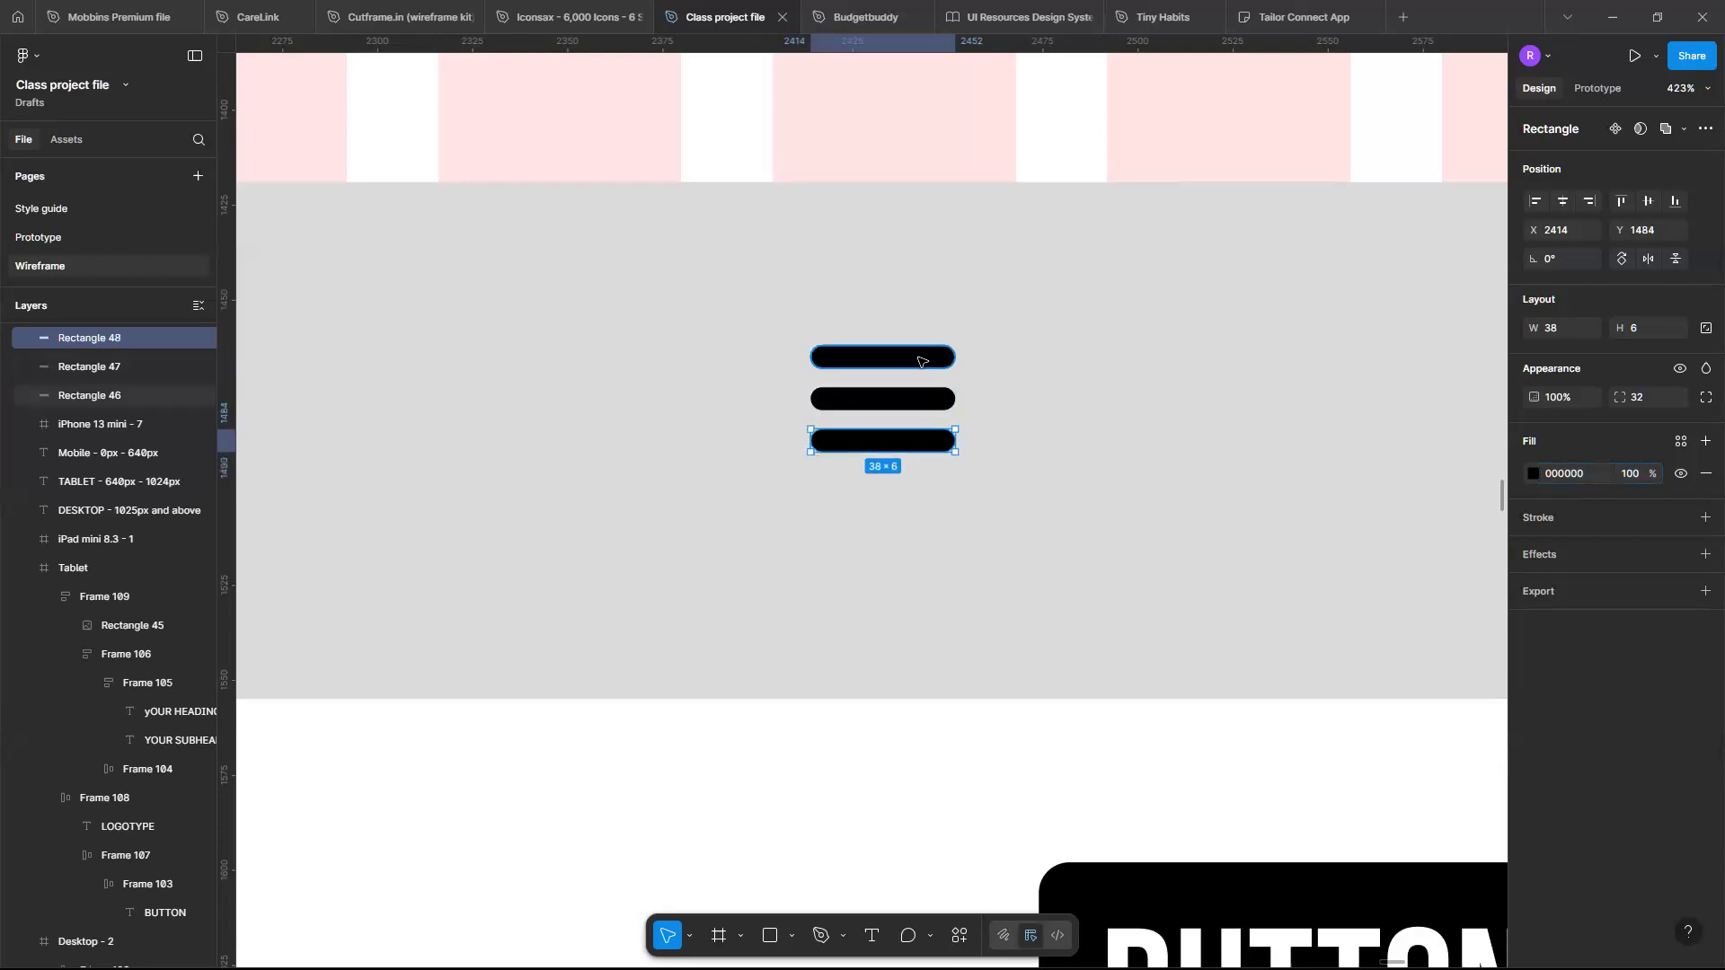
# - Select the three bars and wrap them in a vertical auto layout frame with a gap of 4
pyautogui.click(916, 357)
pyautogui.keyDown('shift'); pyautogui.click(912, 406); pyautogui.keyUp('shift')
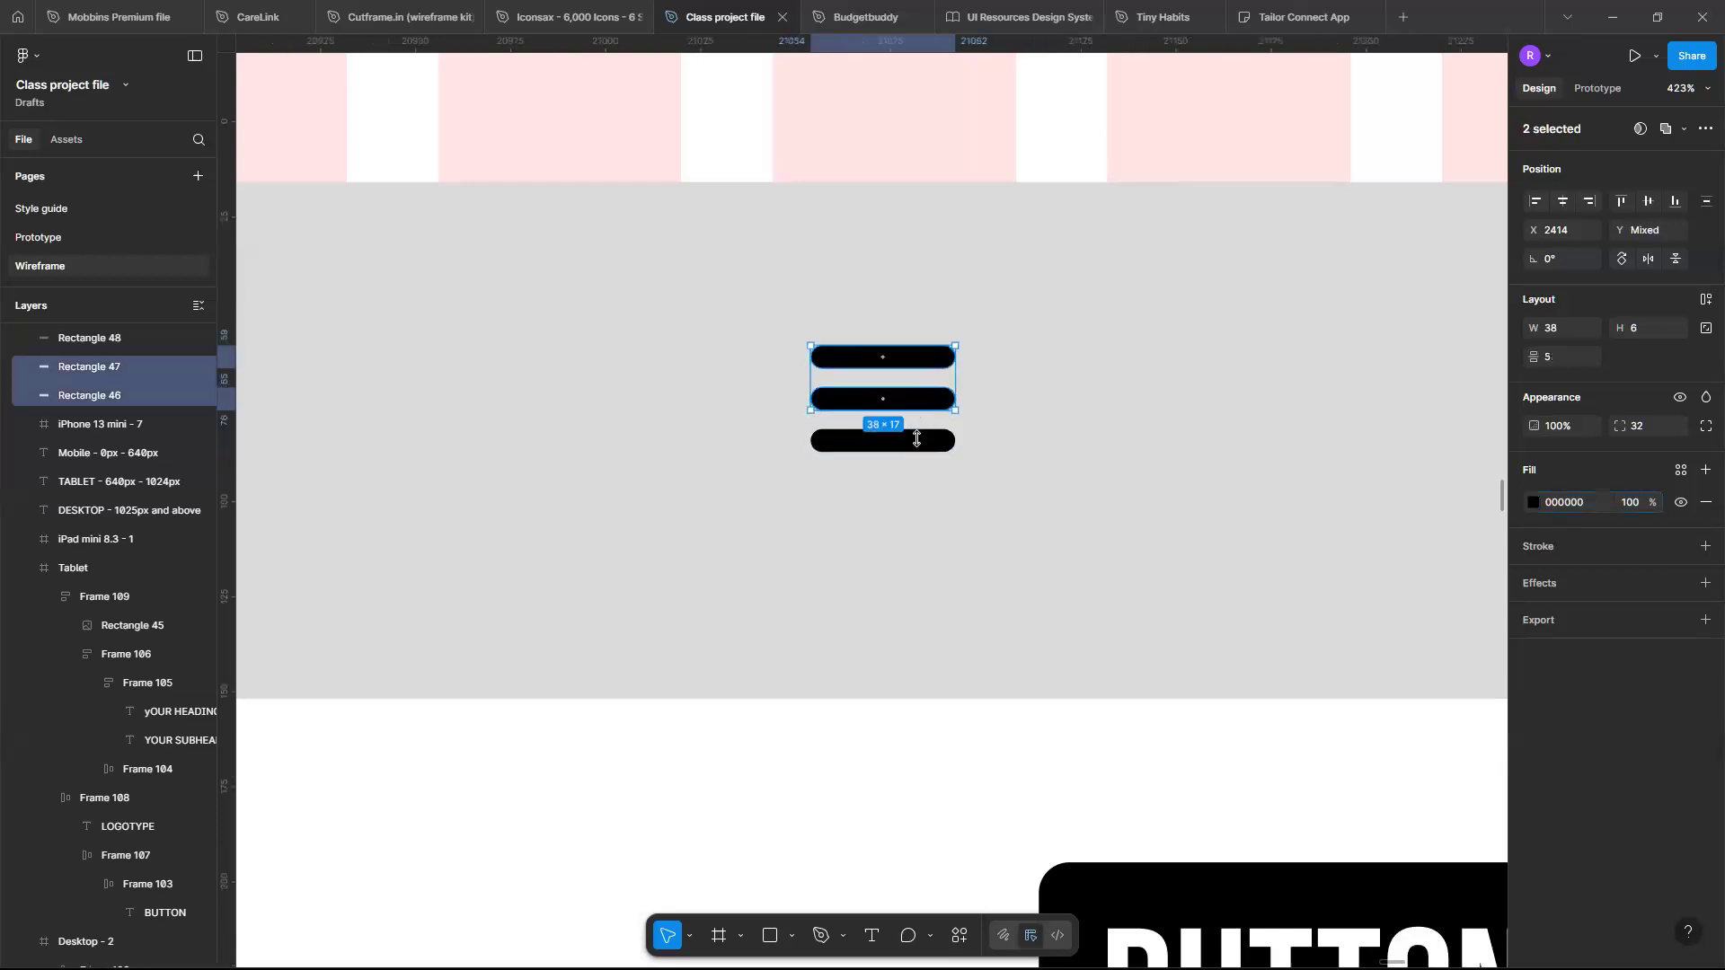
pyautogui.keyDown('shift'); pyautogui.click(914, 439); pyautogui.keyUp('shift')
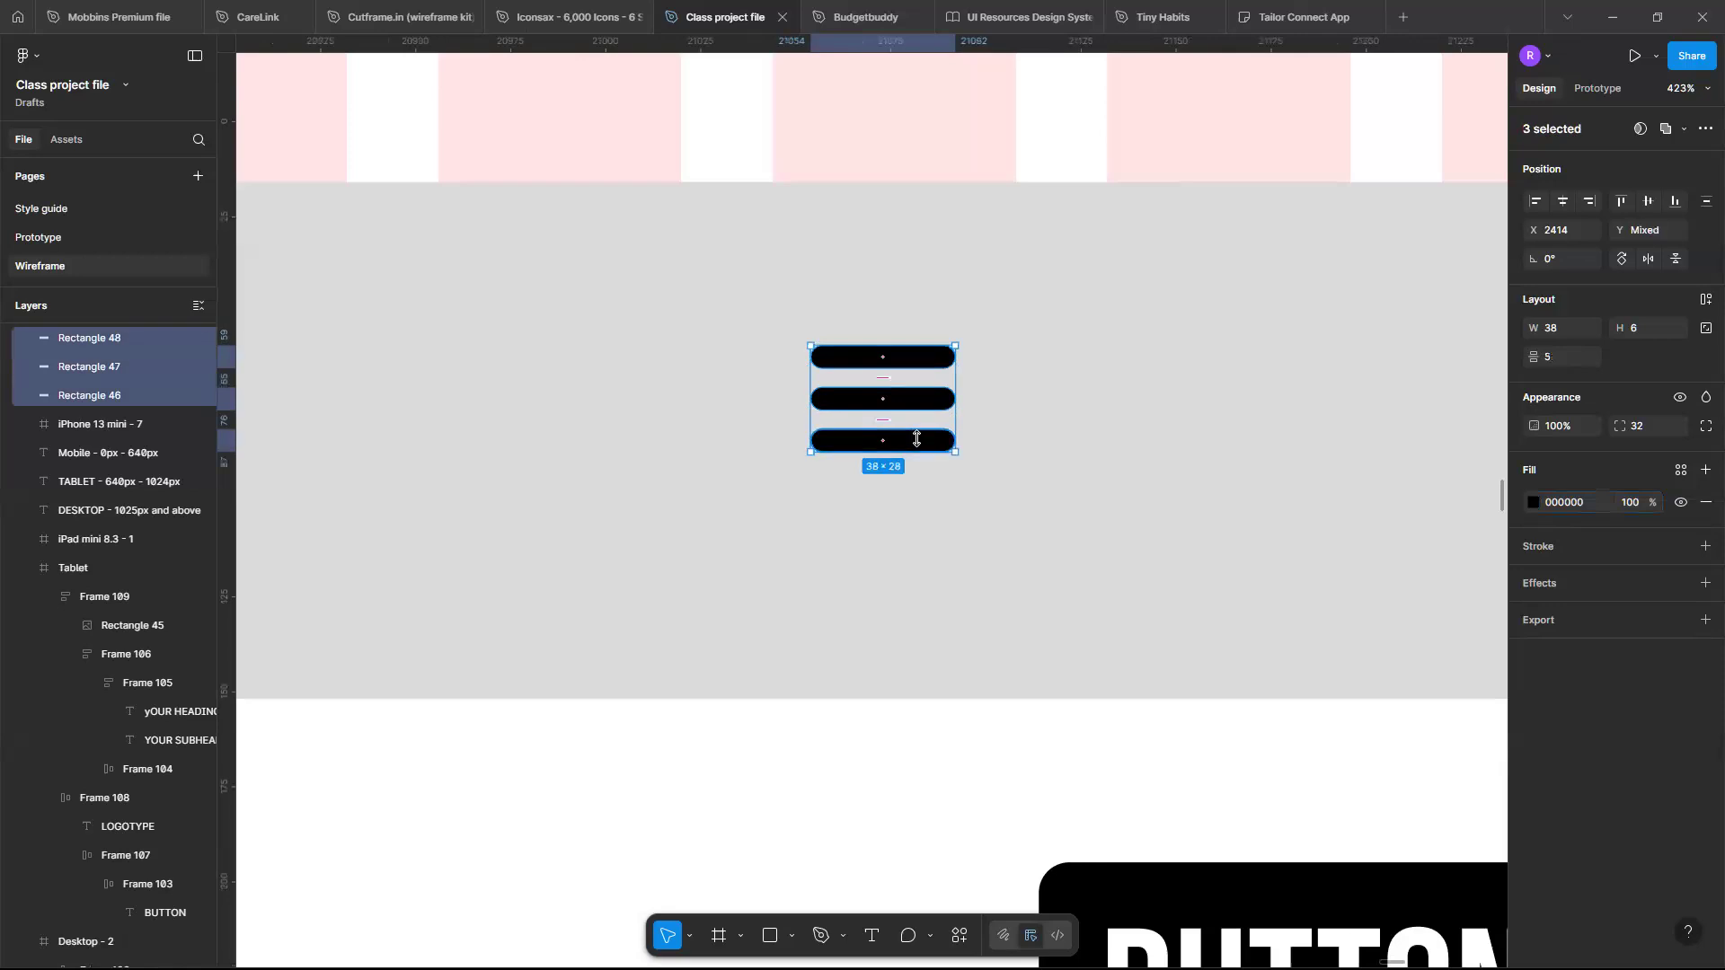
pyautogui.hotkey('shift', 'a')
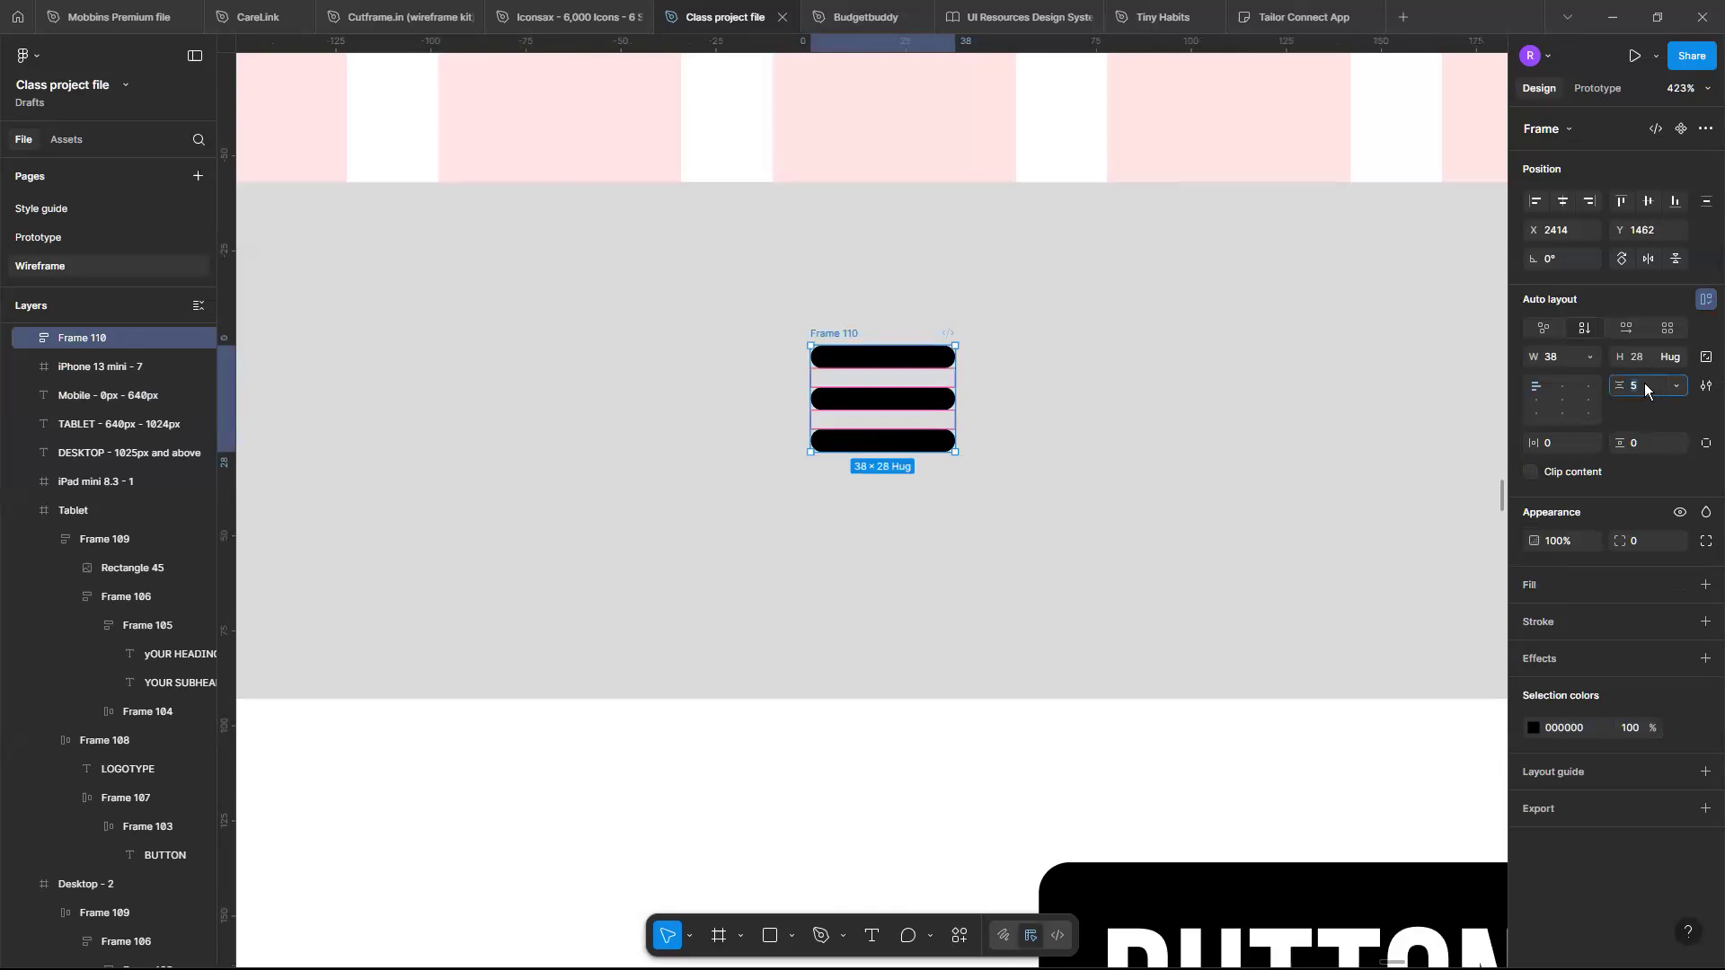
pyautogui.press('Return')
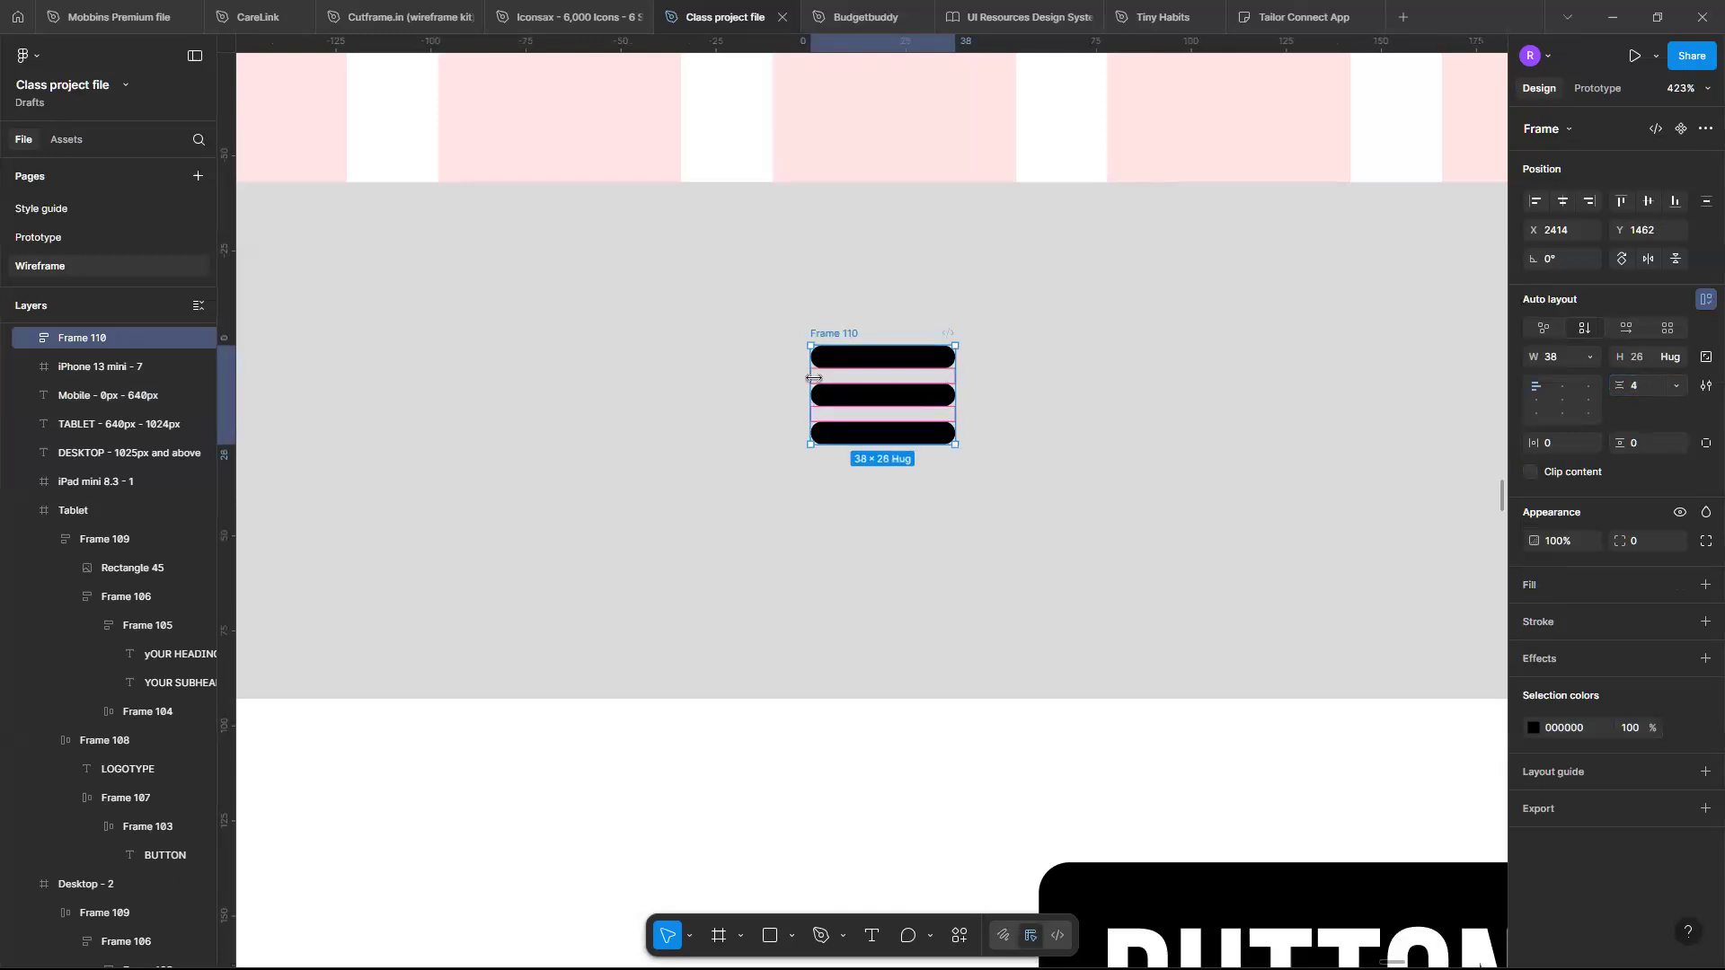
# - Scale the hamburger icon proportionally to a width of 32 with the Scale tool
pyautogui.press('k')
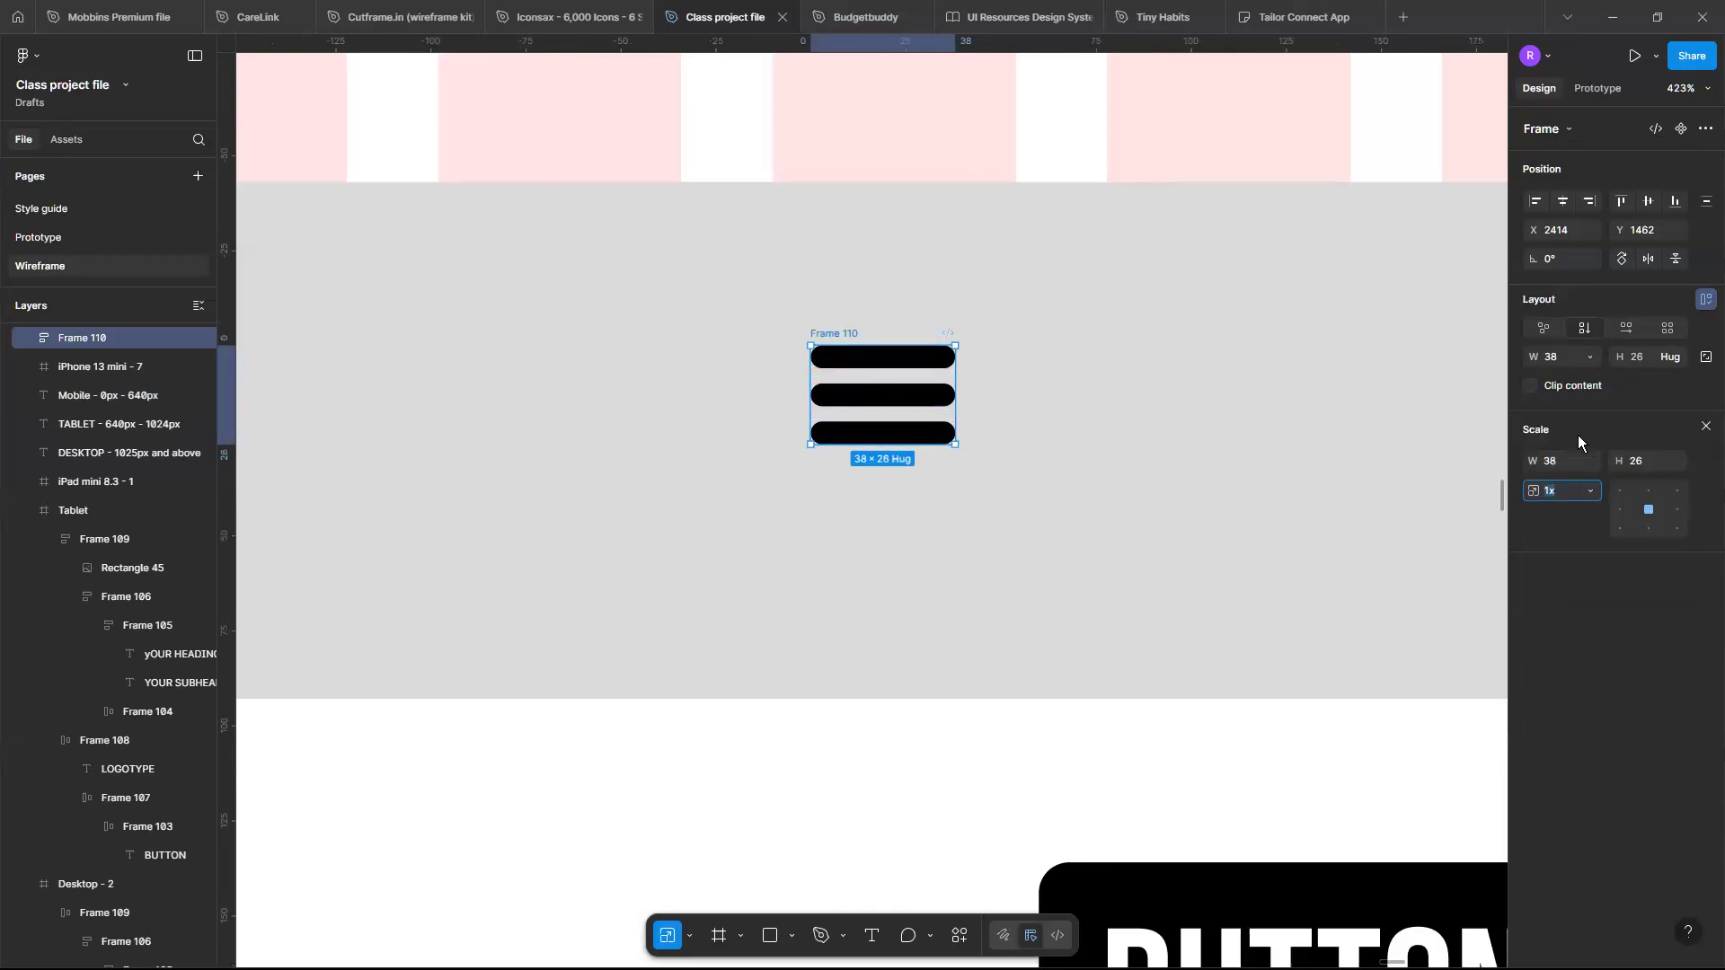
pyautogui.click(1575, 460)
pyautogui.write('24')
pyautogui.press('Return')
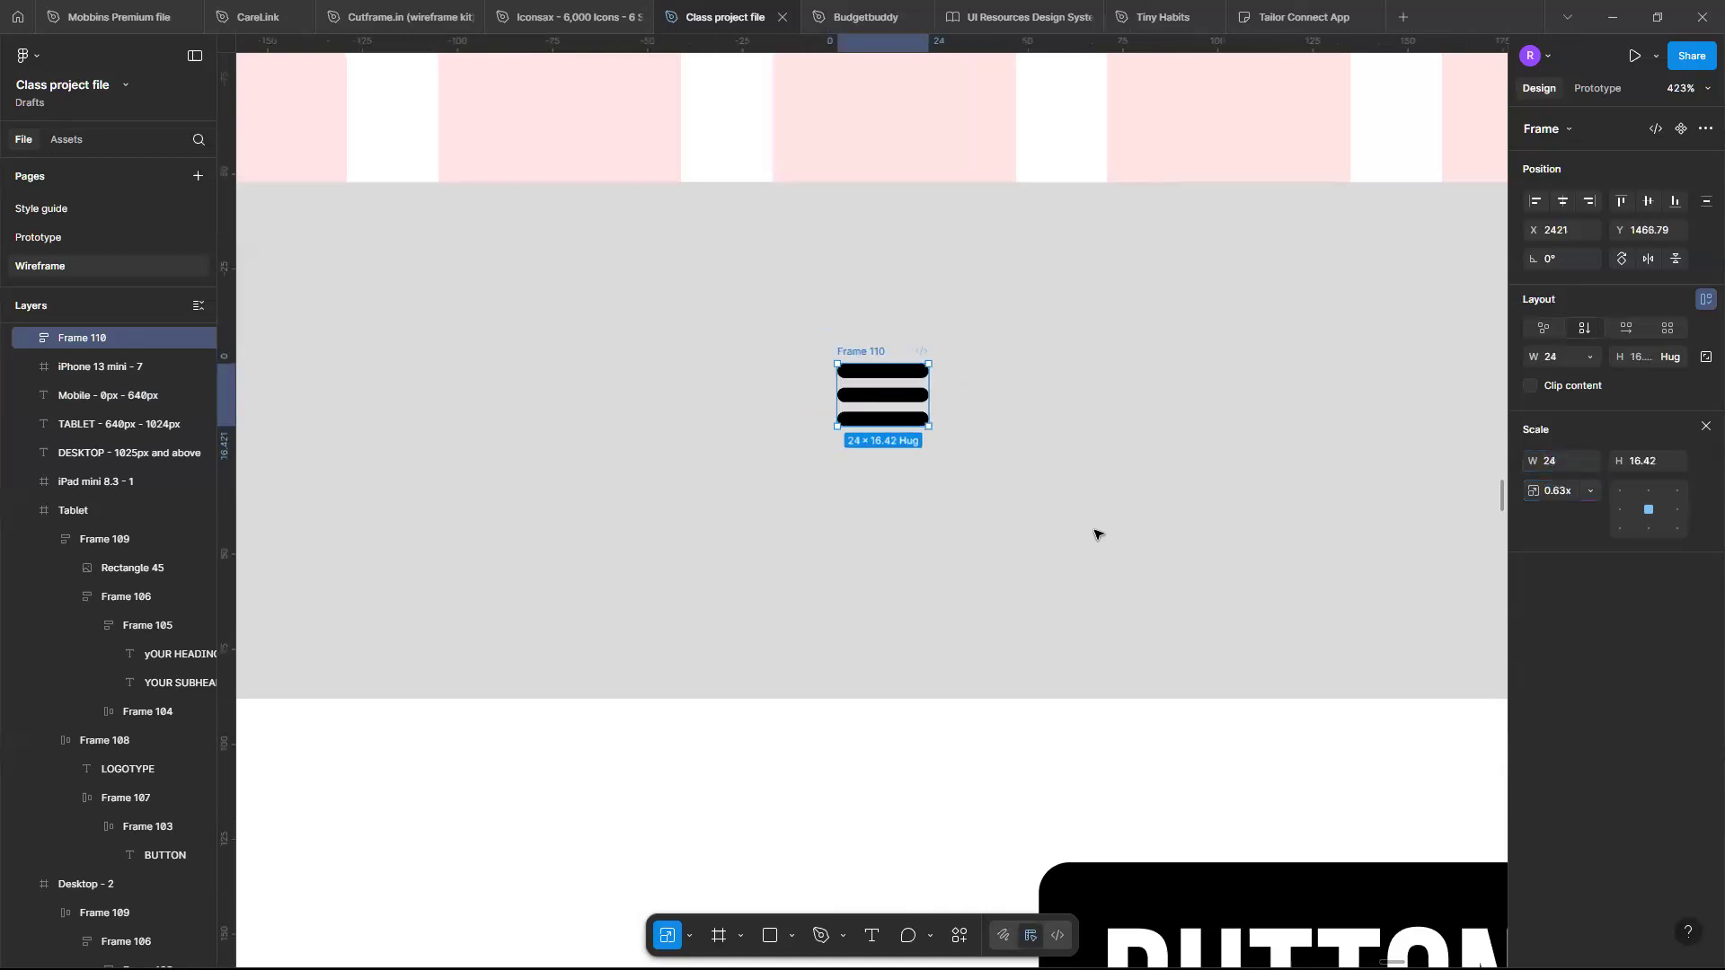
pyautogui.click(1576, 471)
pyautogui.write('32')
pyautogui.press('Return')
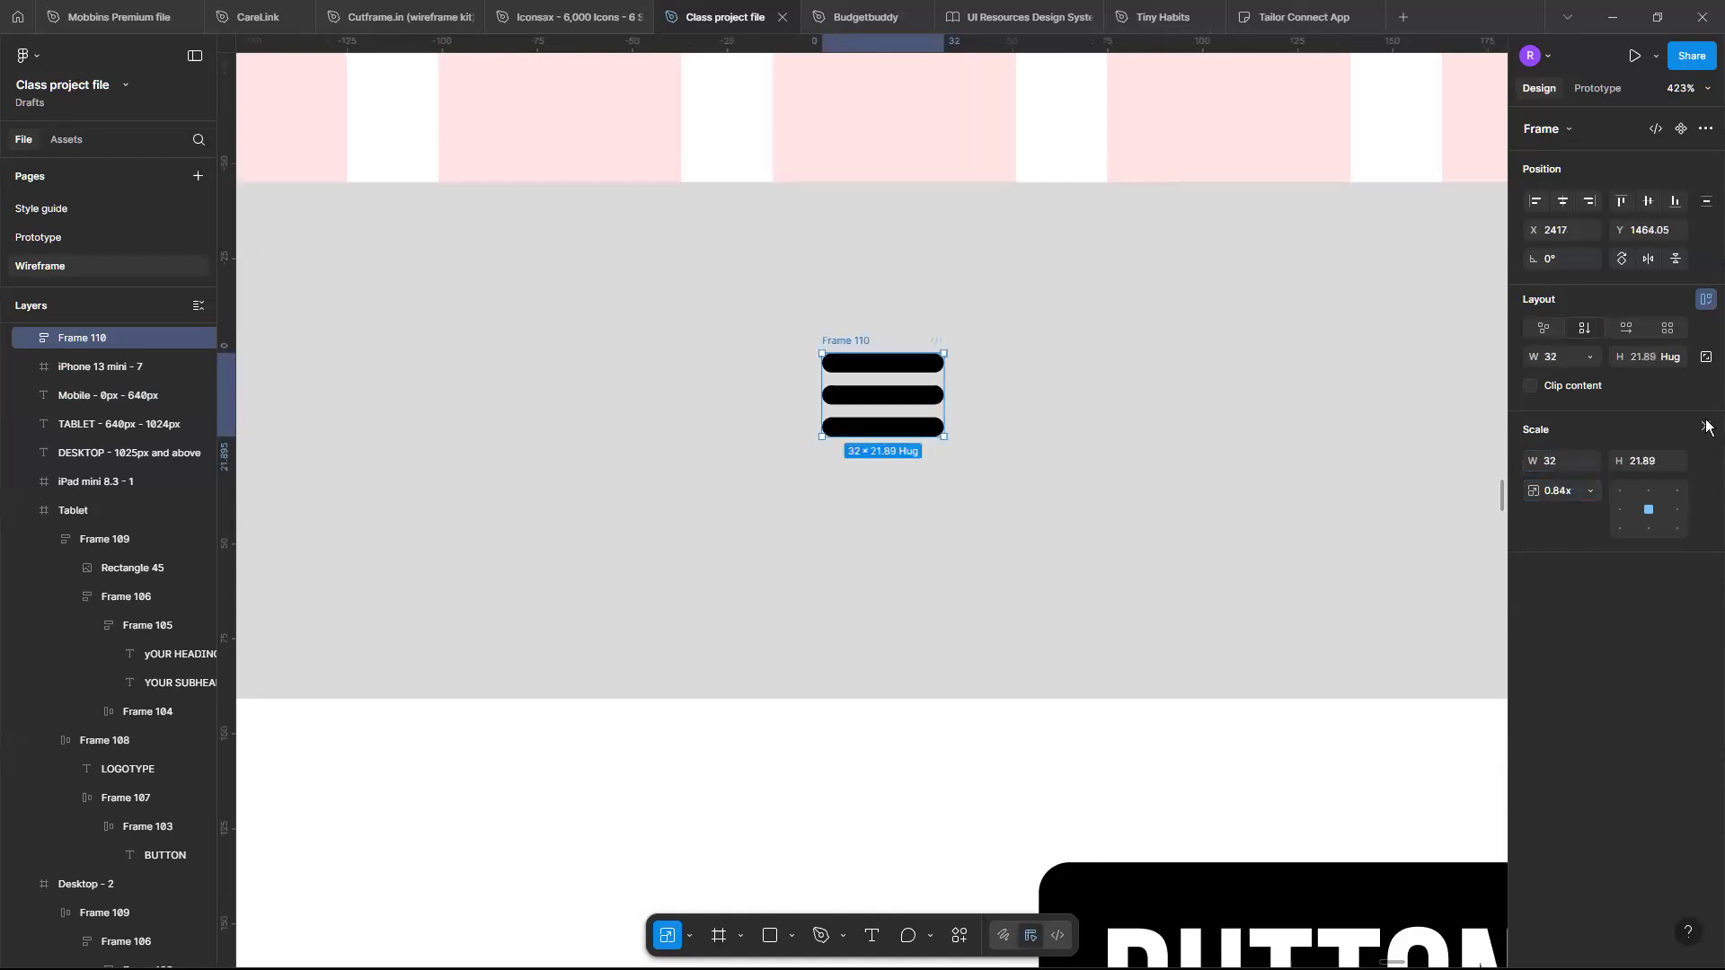
pyautogui.click(1706, 427)
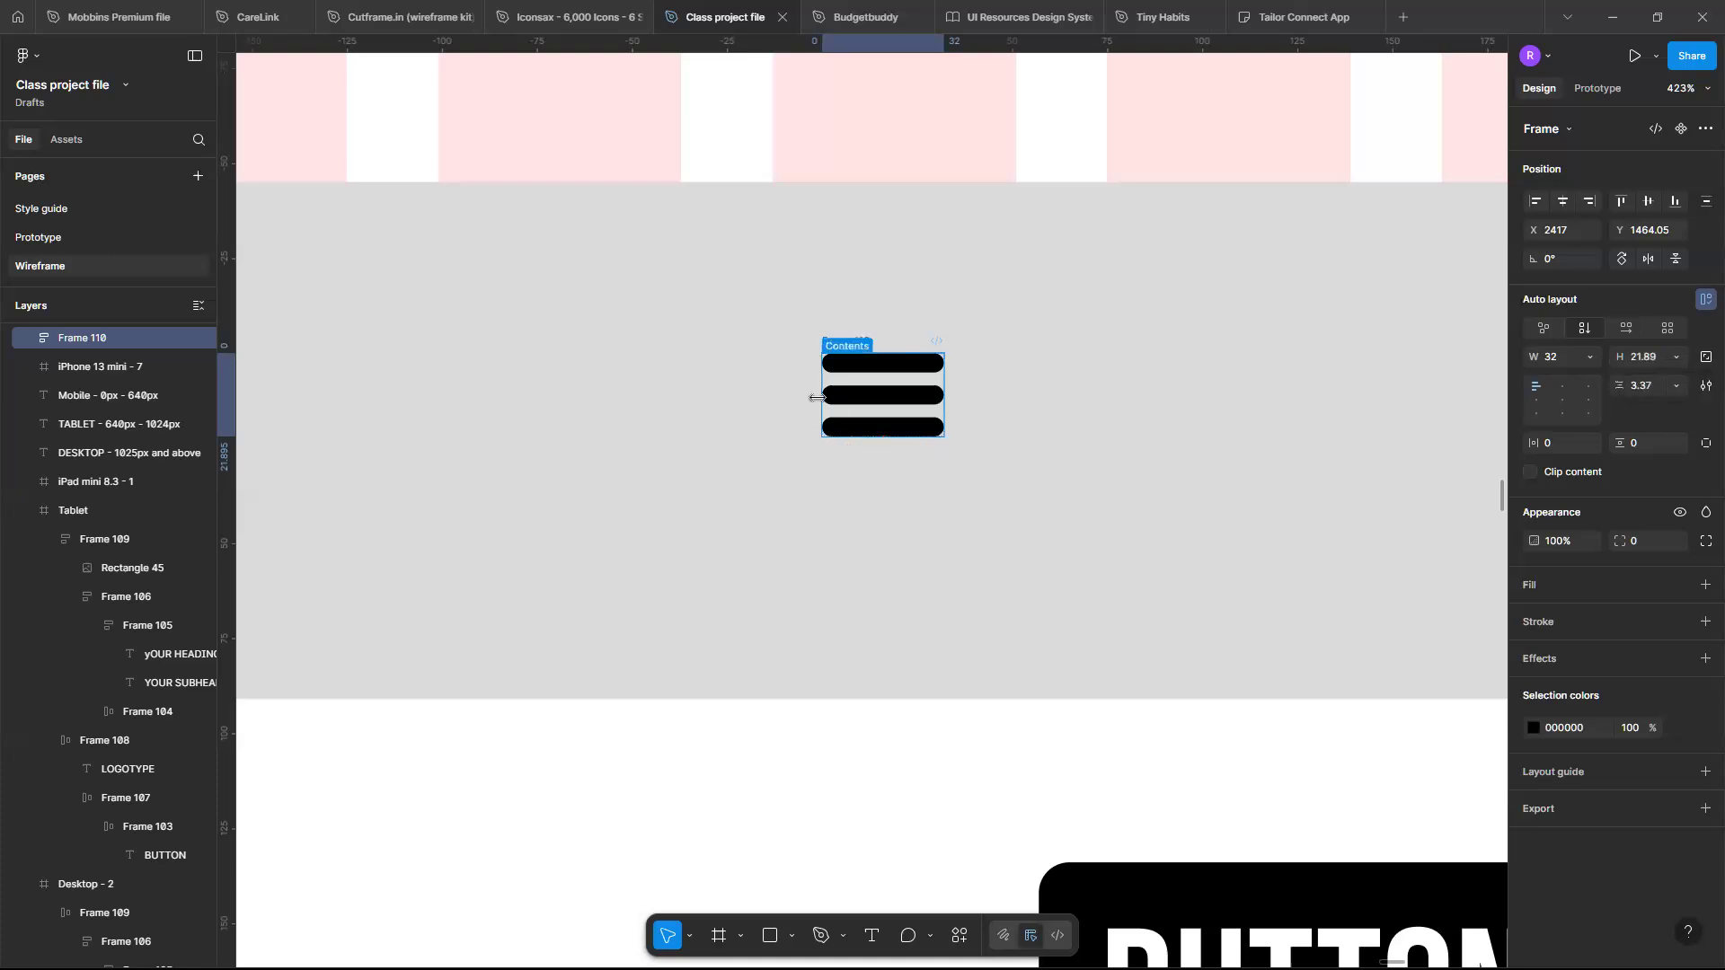
# - Replace the button in the tablet header with the hamburger icon
pyautogui.scroll(-5, 817, 398)
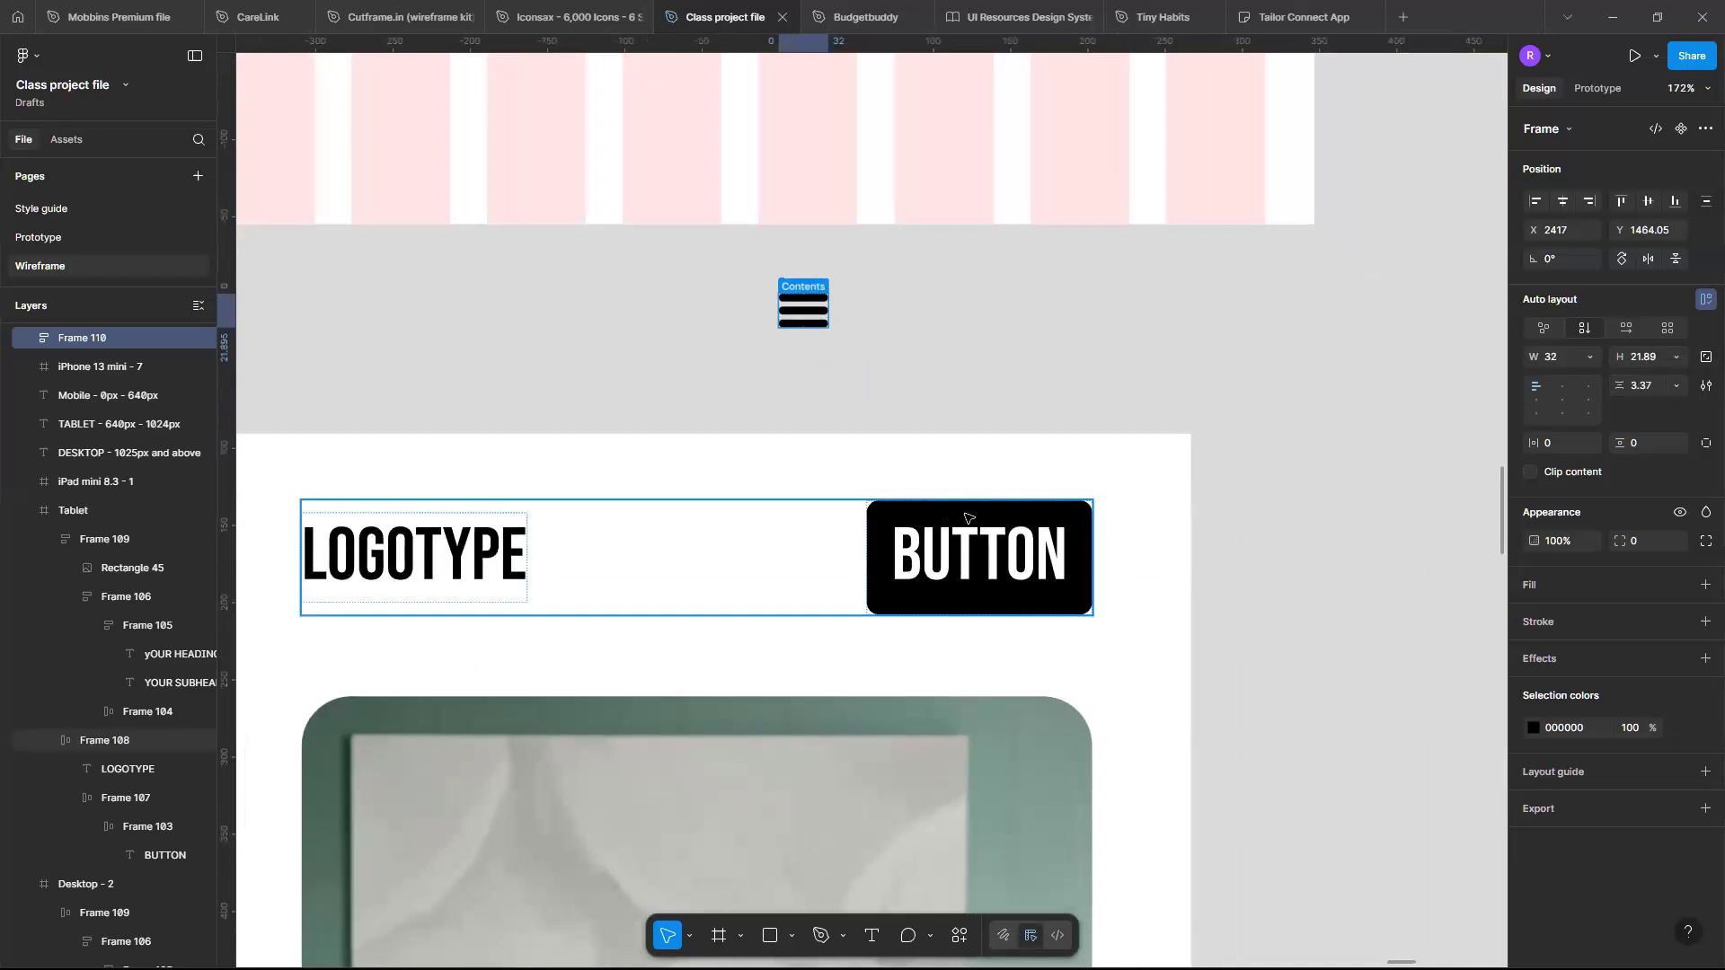
pyautogui.click(966, 519)
pyautogui.click(965, 519)
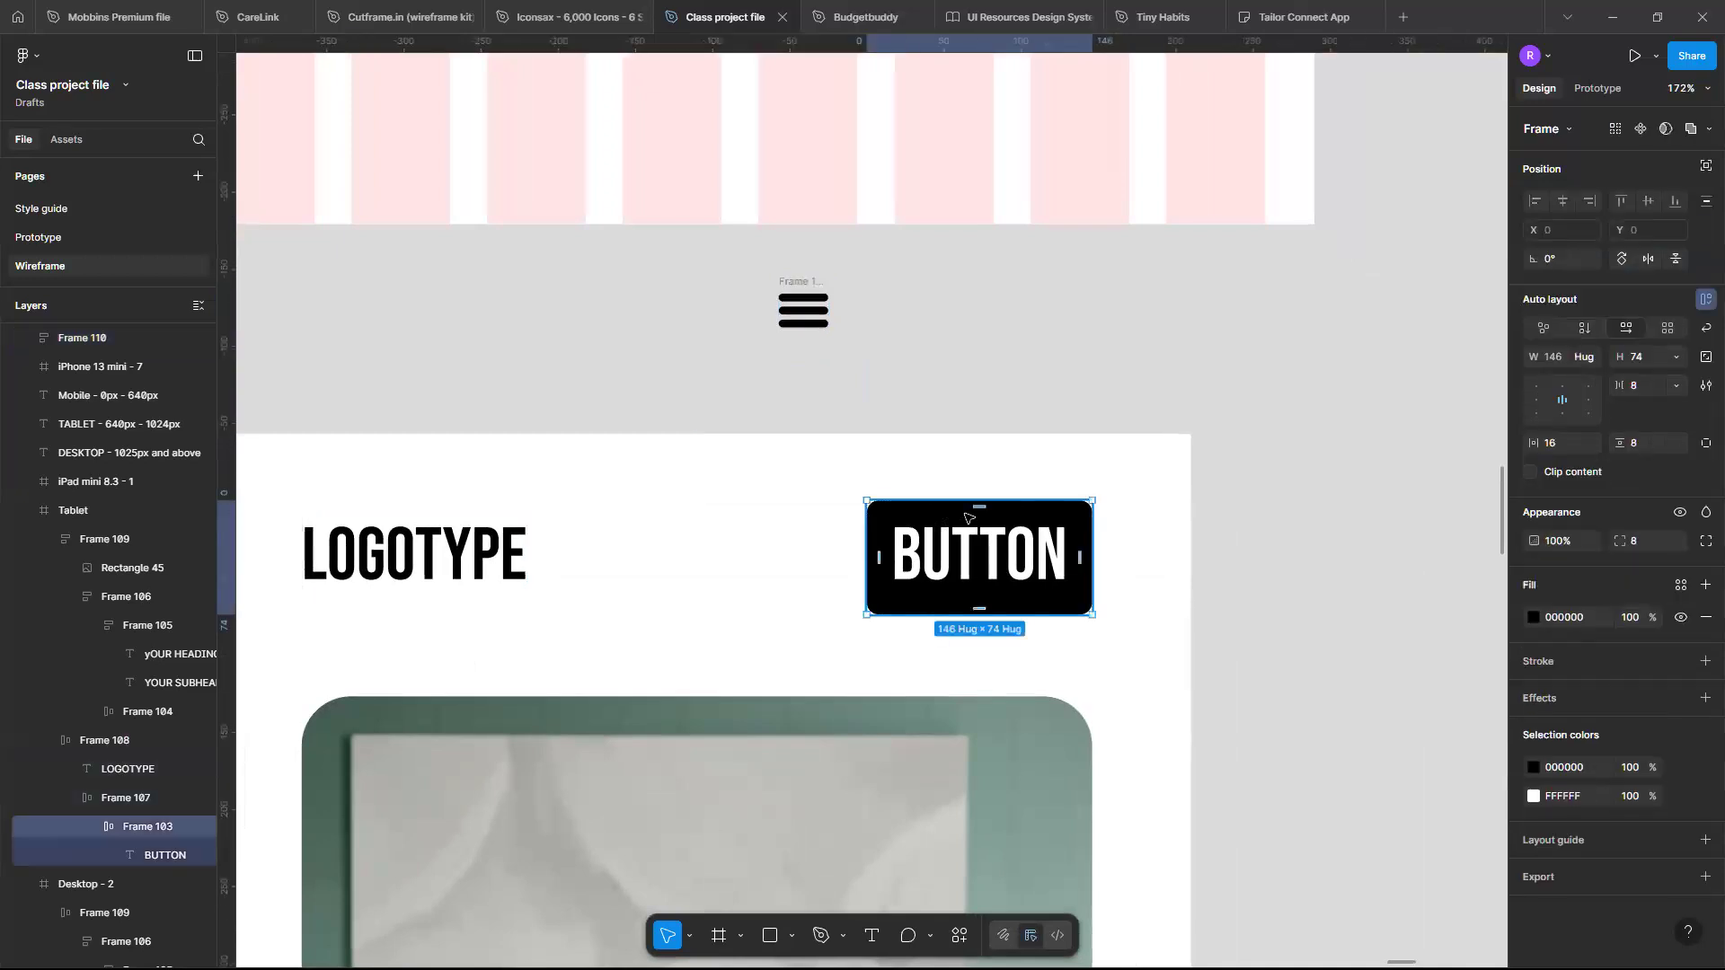
pyautogui.hotkey('ctrl', 'shift', 'r')
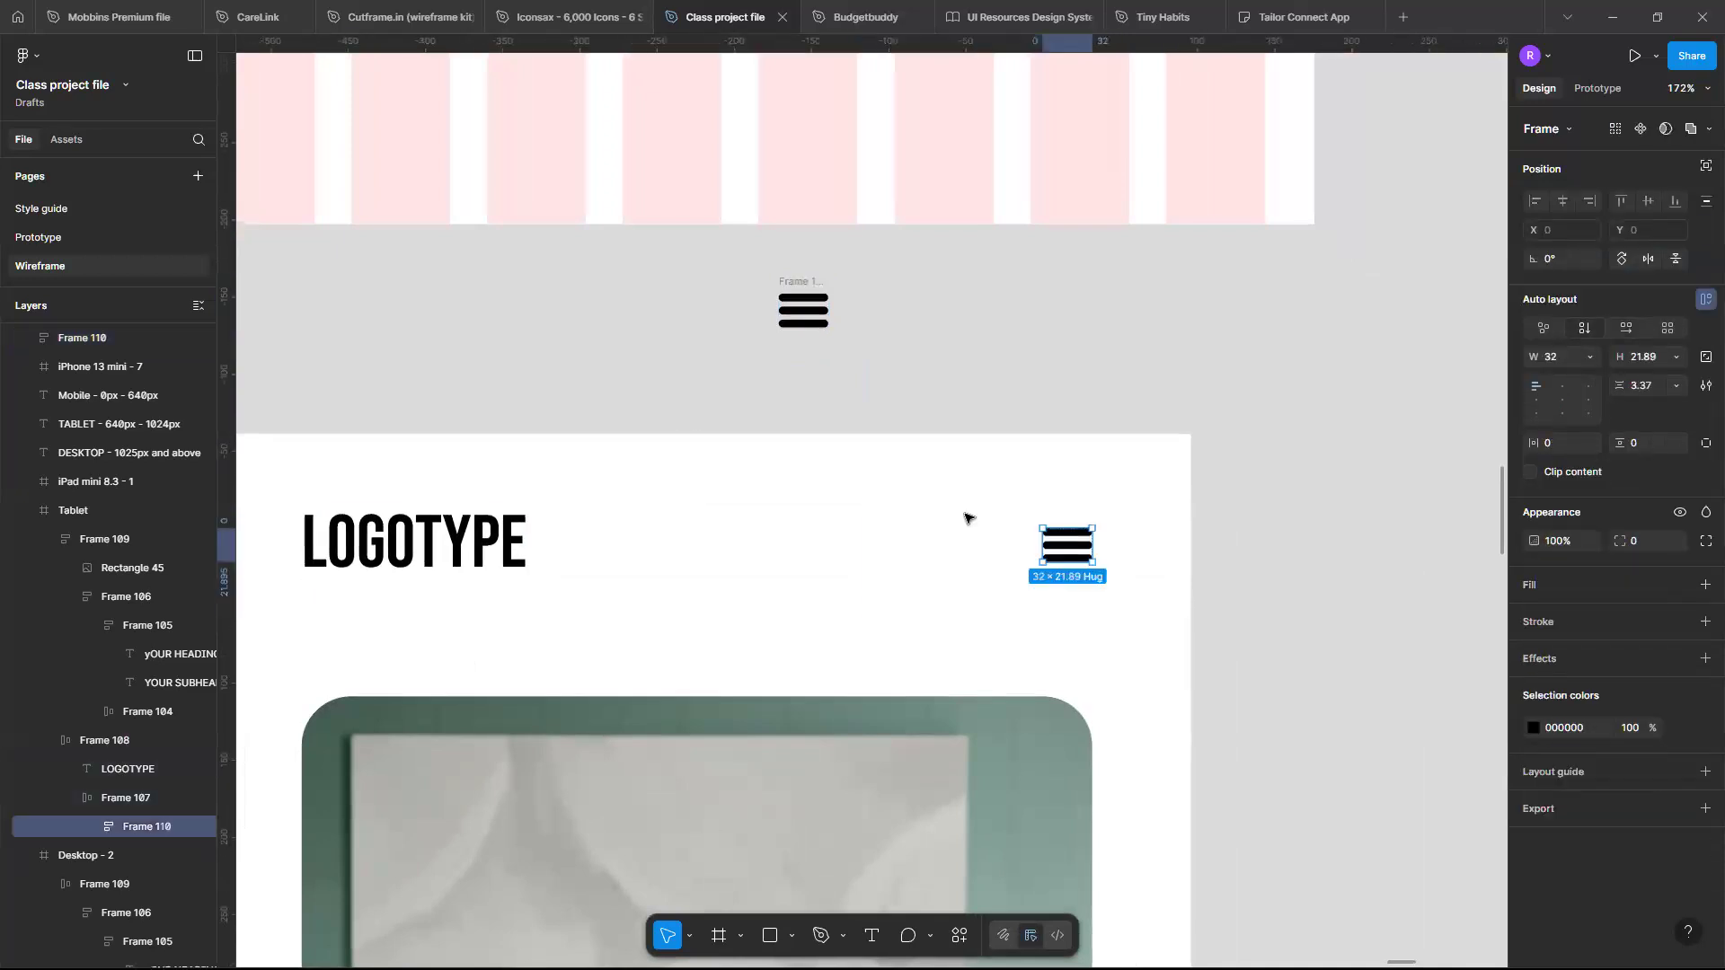
pyautogui.click(1173, 552)
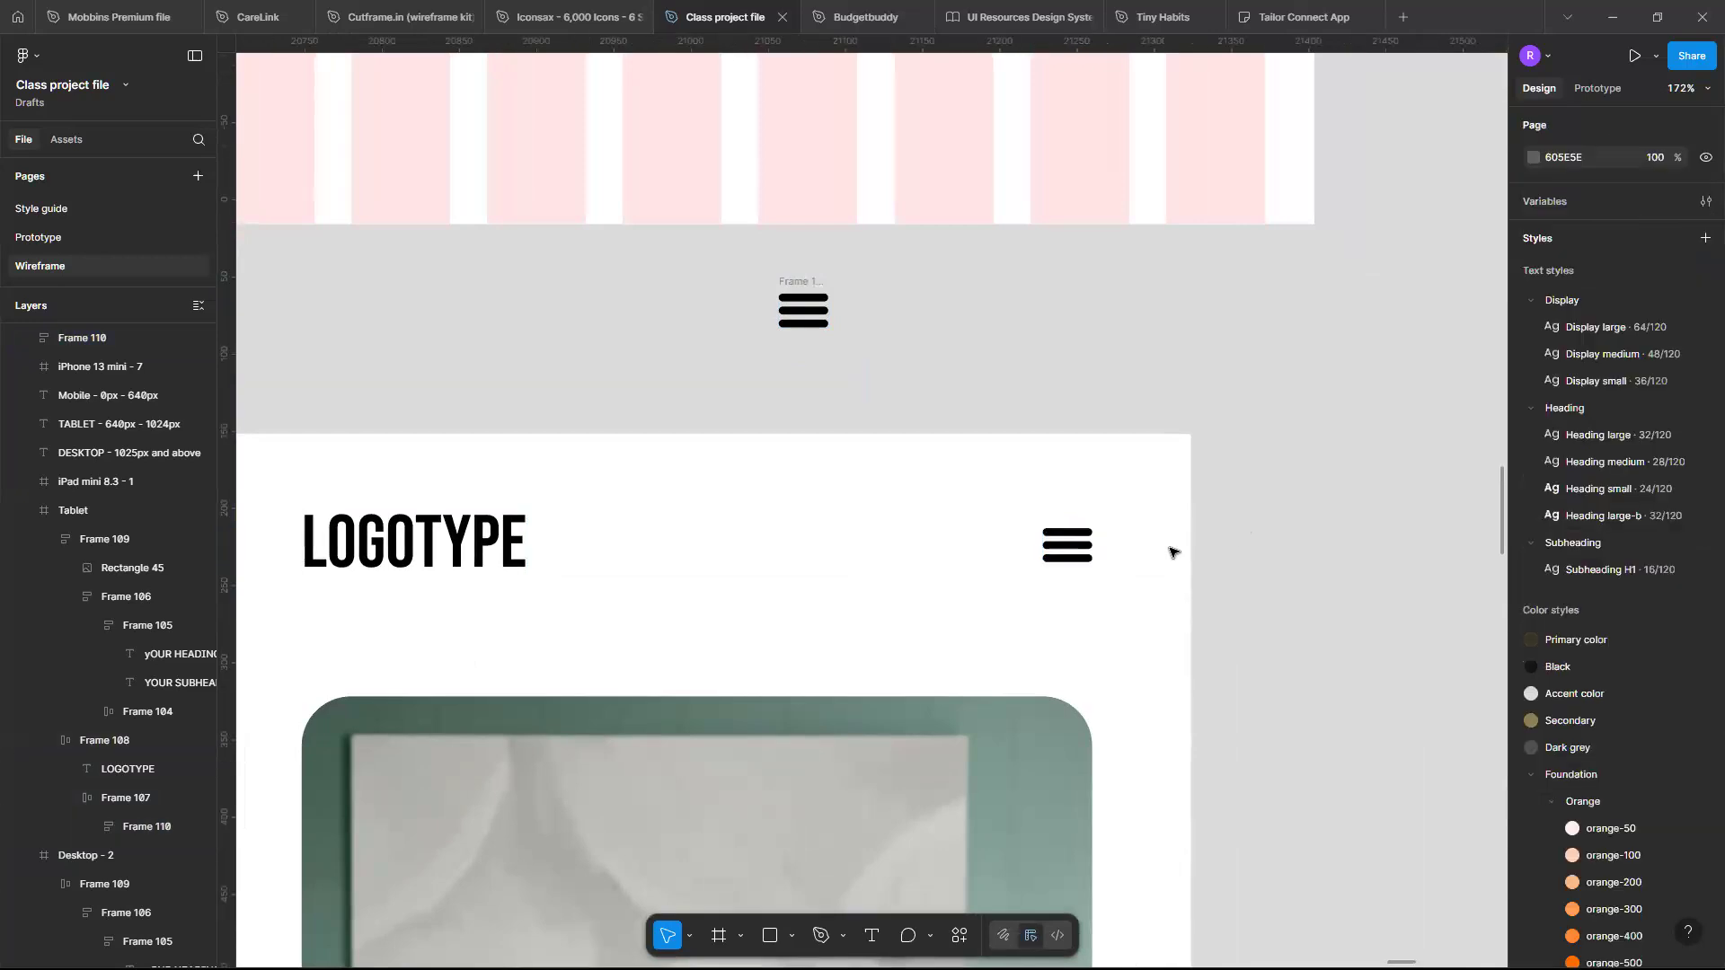
# - Review the tablet layout's hero section and compare it with the other responsive frames
pyautogui.scroll(-2, 1173, 553)
pyautogui.scroll(-3, 1174, 553)
pyautogui.scroll(-2, 1173, 553)
pyautogui.scroll(-1, 1174, 553)
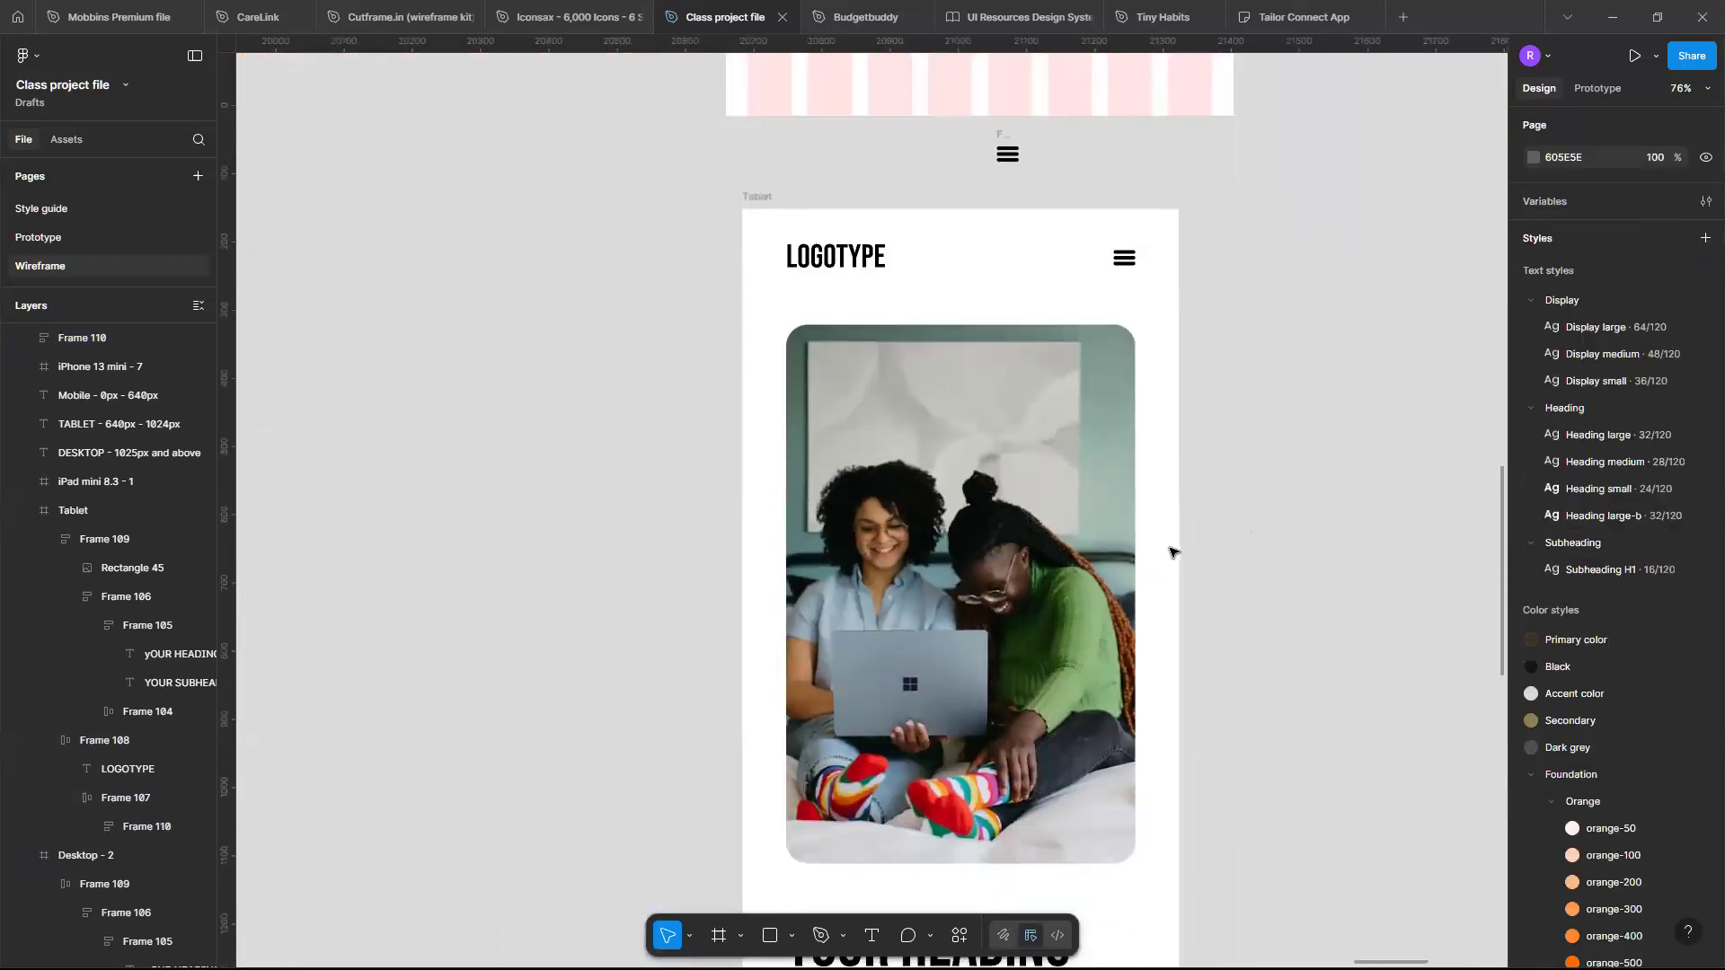
pyautogui.scroll(-4, 1173, 552)
pyautogui.scroll(-2, 1174, 552)
pyautogui.scroll(1, 1173, 553)
pyautogui.scroll(-1, 1174, 552)
pyautogui.scroll(1, 1173, 552)
pyautogui.scroll(-1, 1173, 553)
pyautogui.scroll(-1, 1022, 654)
pyautogui.click(1022, 654)
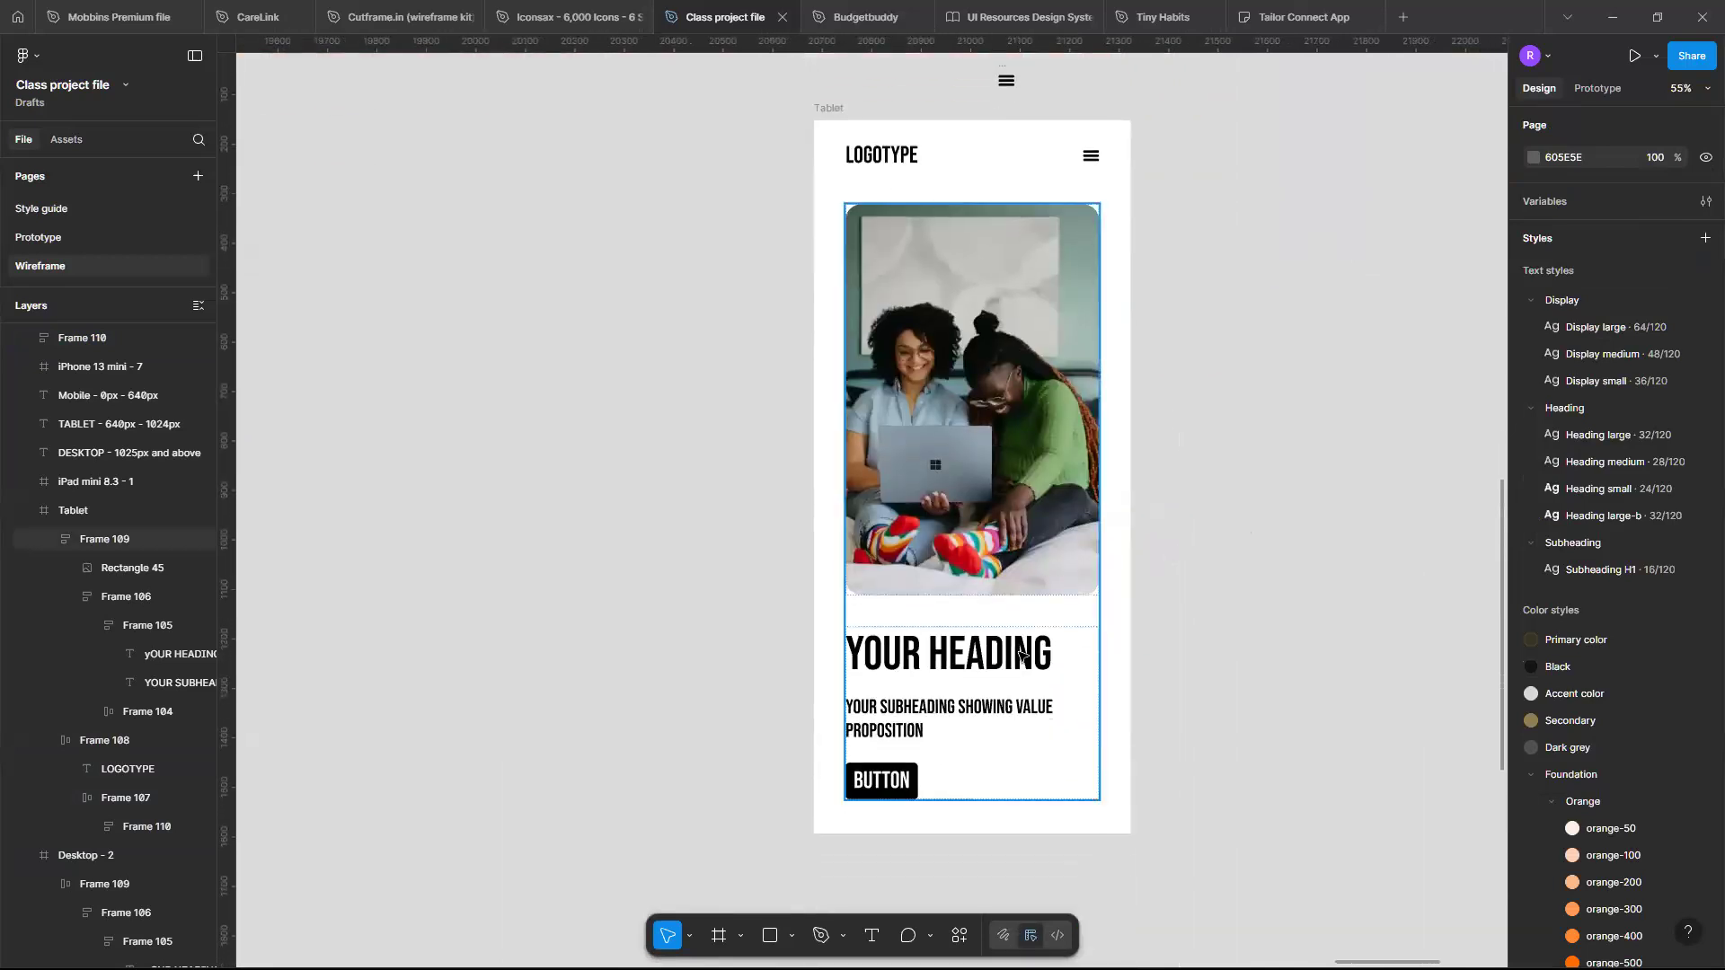
pyautogui.click(1022, 654)
pyautogui.click(1021, 654)
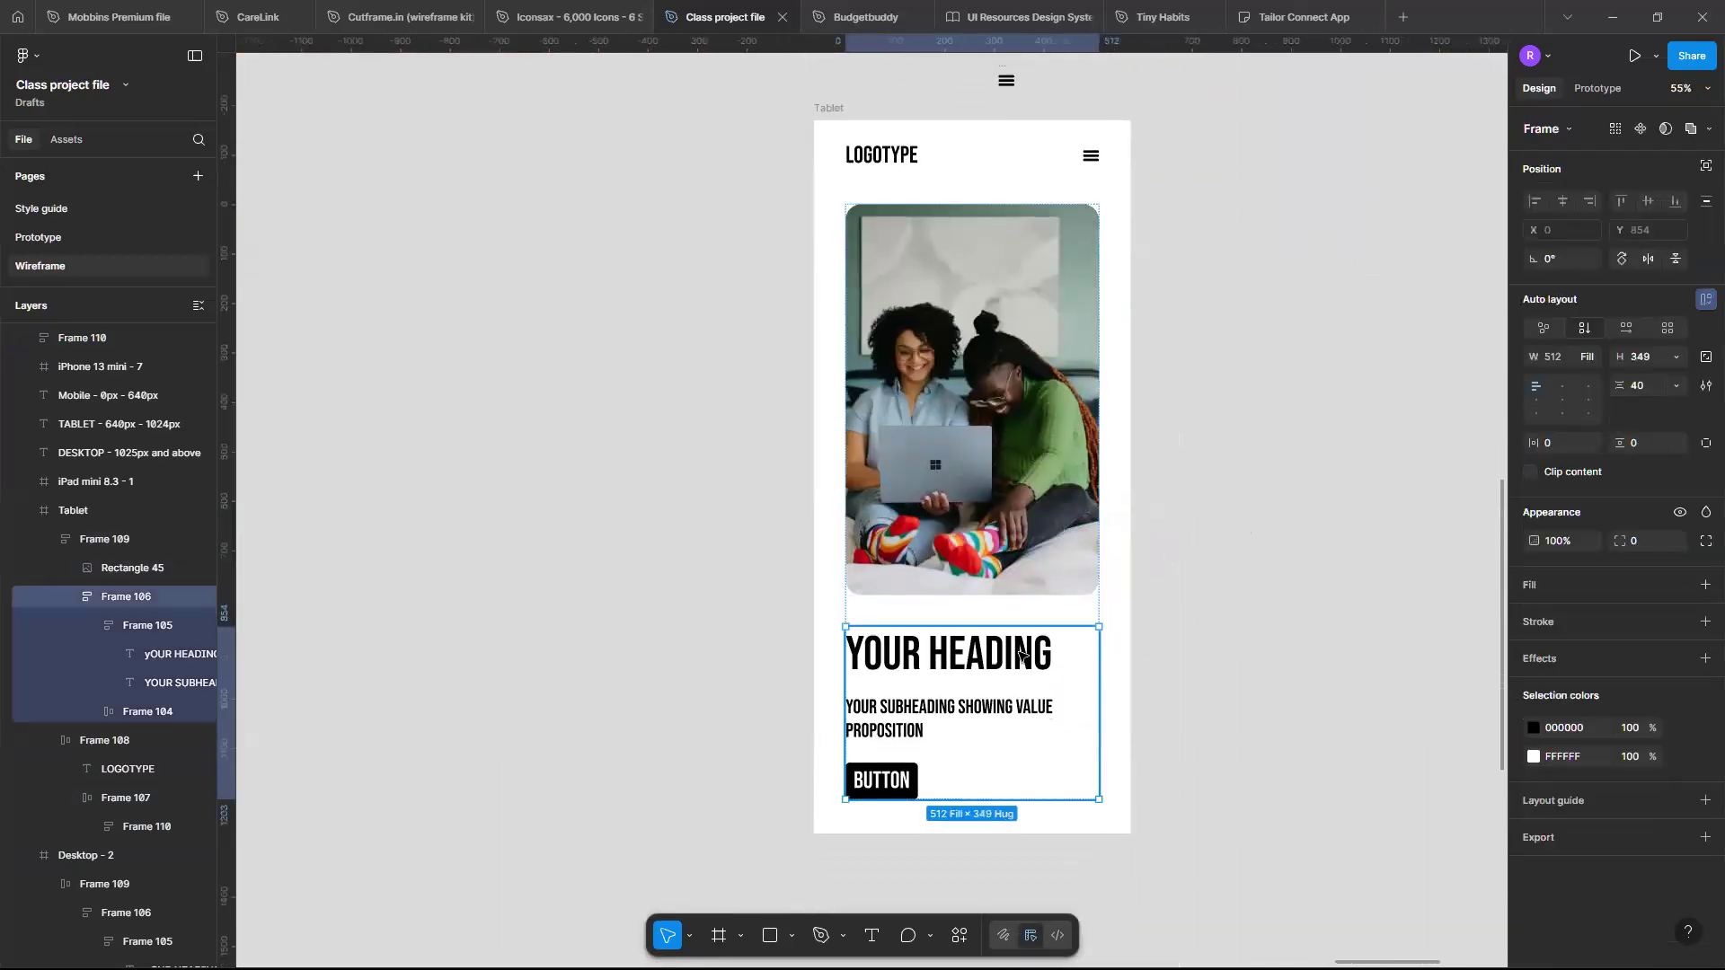
pyautogui.scroll(-1, 1021, 654)
pyautogui.scroll(-4, 1022, 655)
pyautogui.scroll(-1, 970, 646)
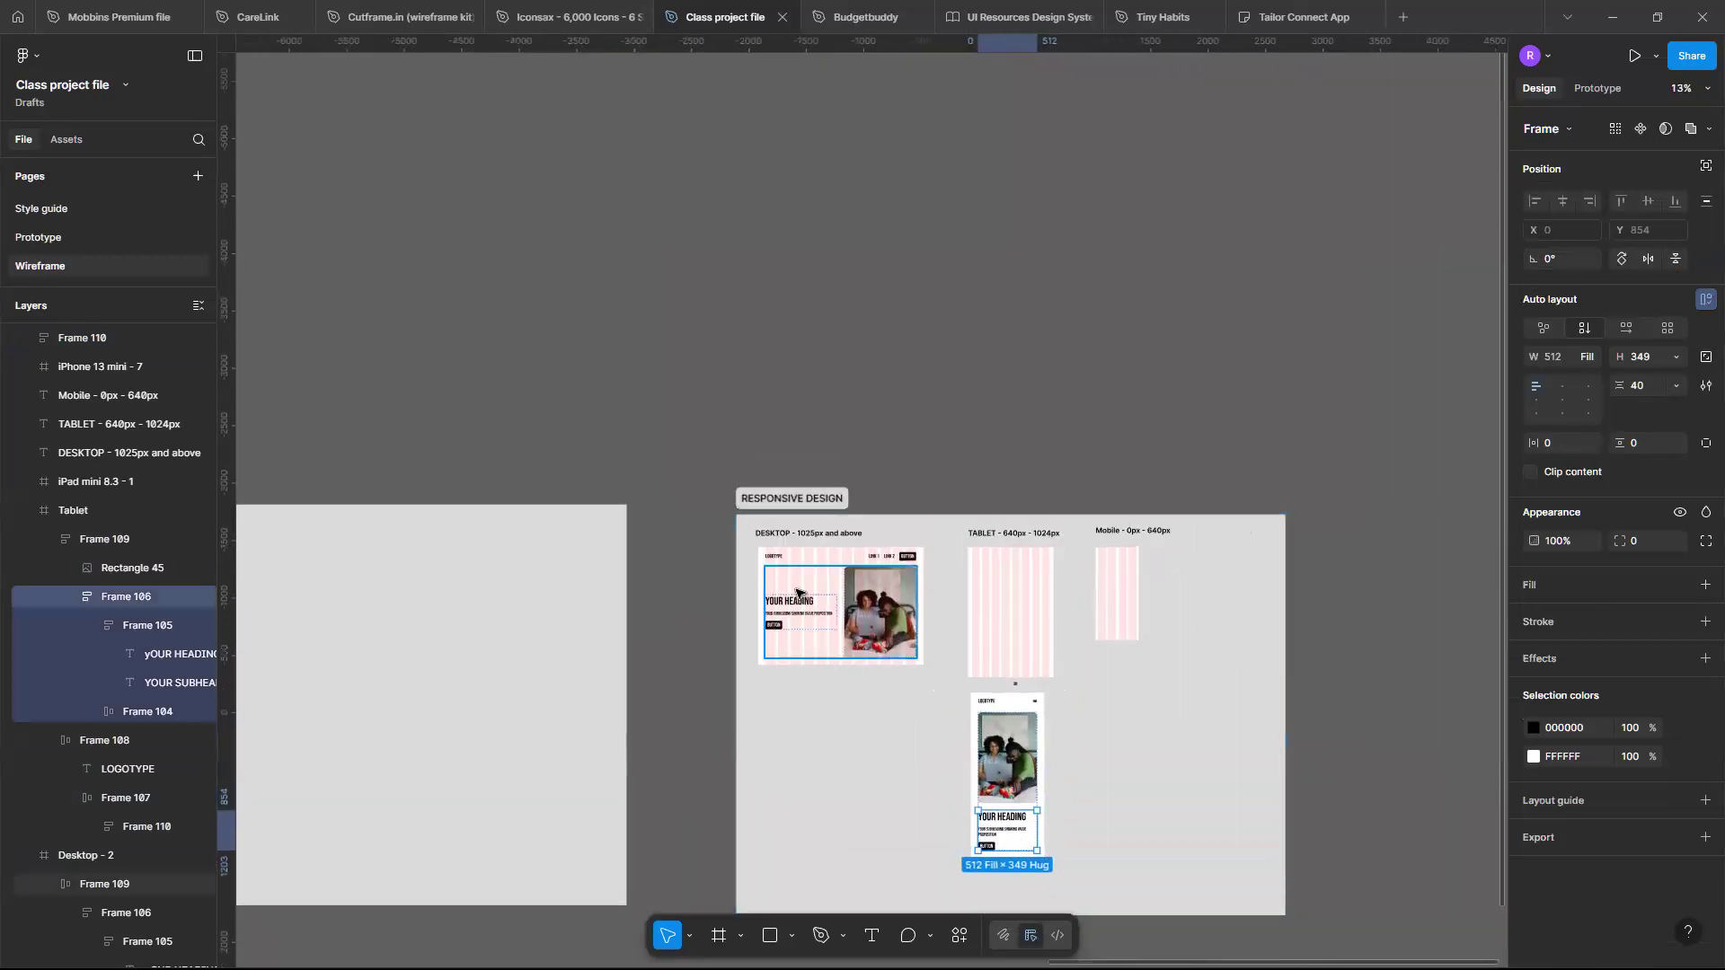
pyautogui.scroll(5, 797, 593)
pyautogui.scroll(1, 800, 594)
pyautogui.scroll(-2, 800, 594)
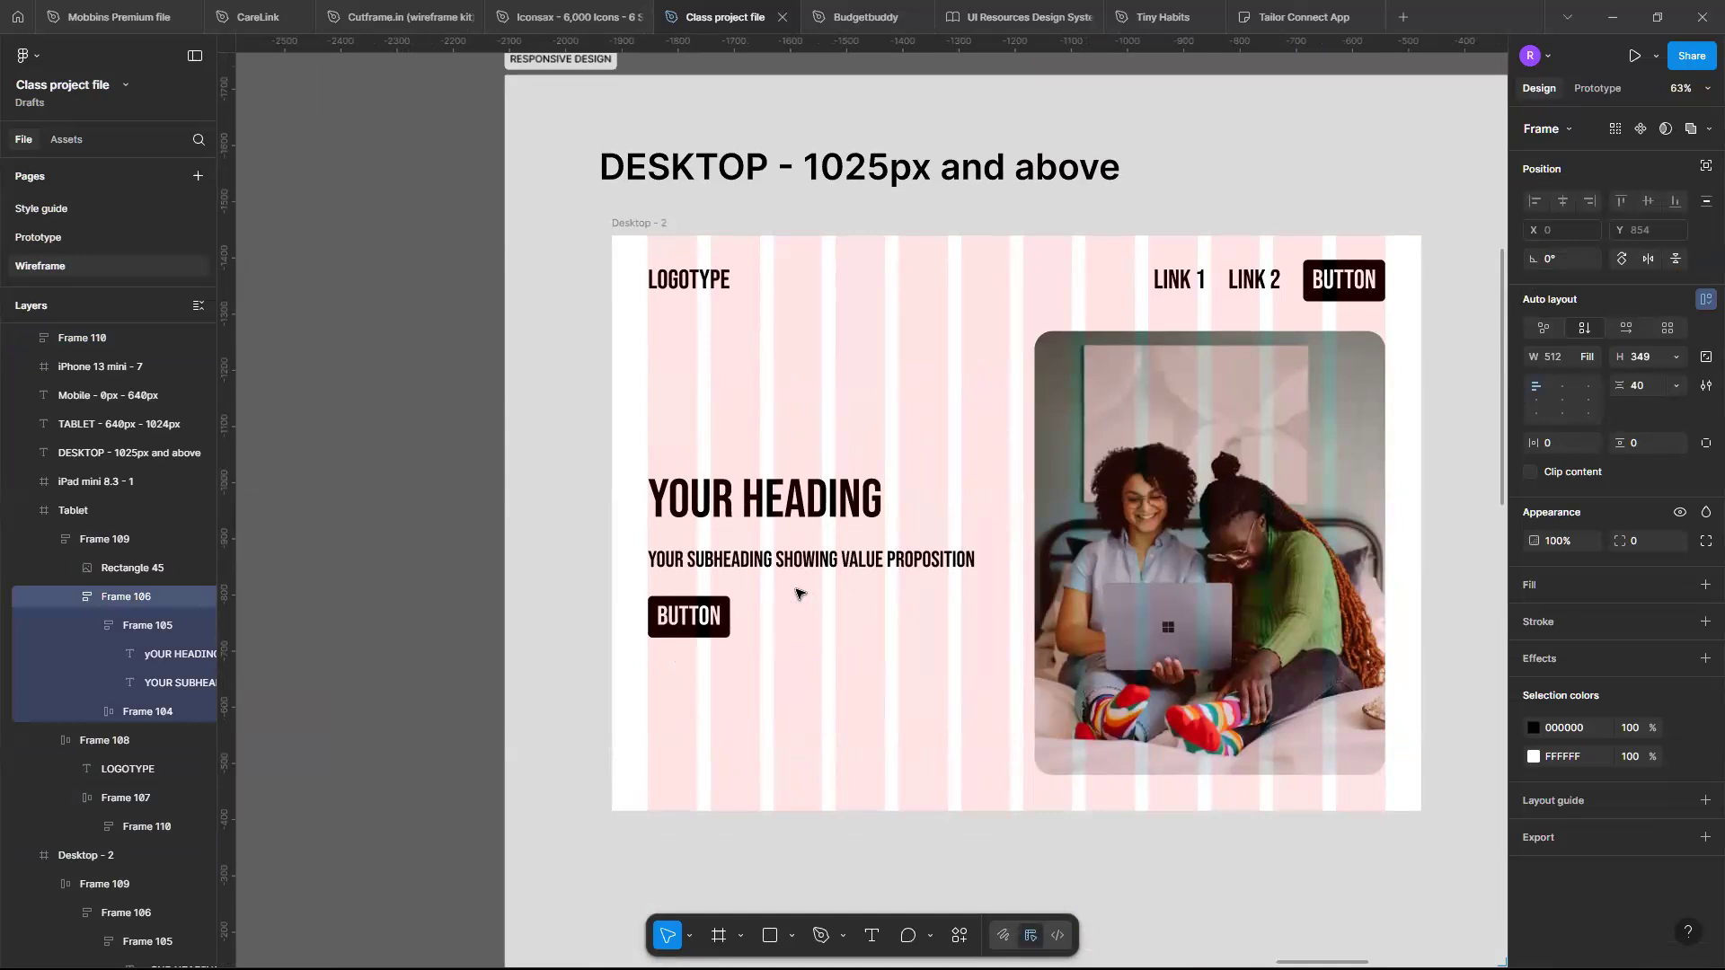
# - Center-align the heading and subheading text in the tablet hero section
pyautogui.scroll(-5, 797, 593)
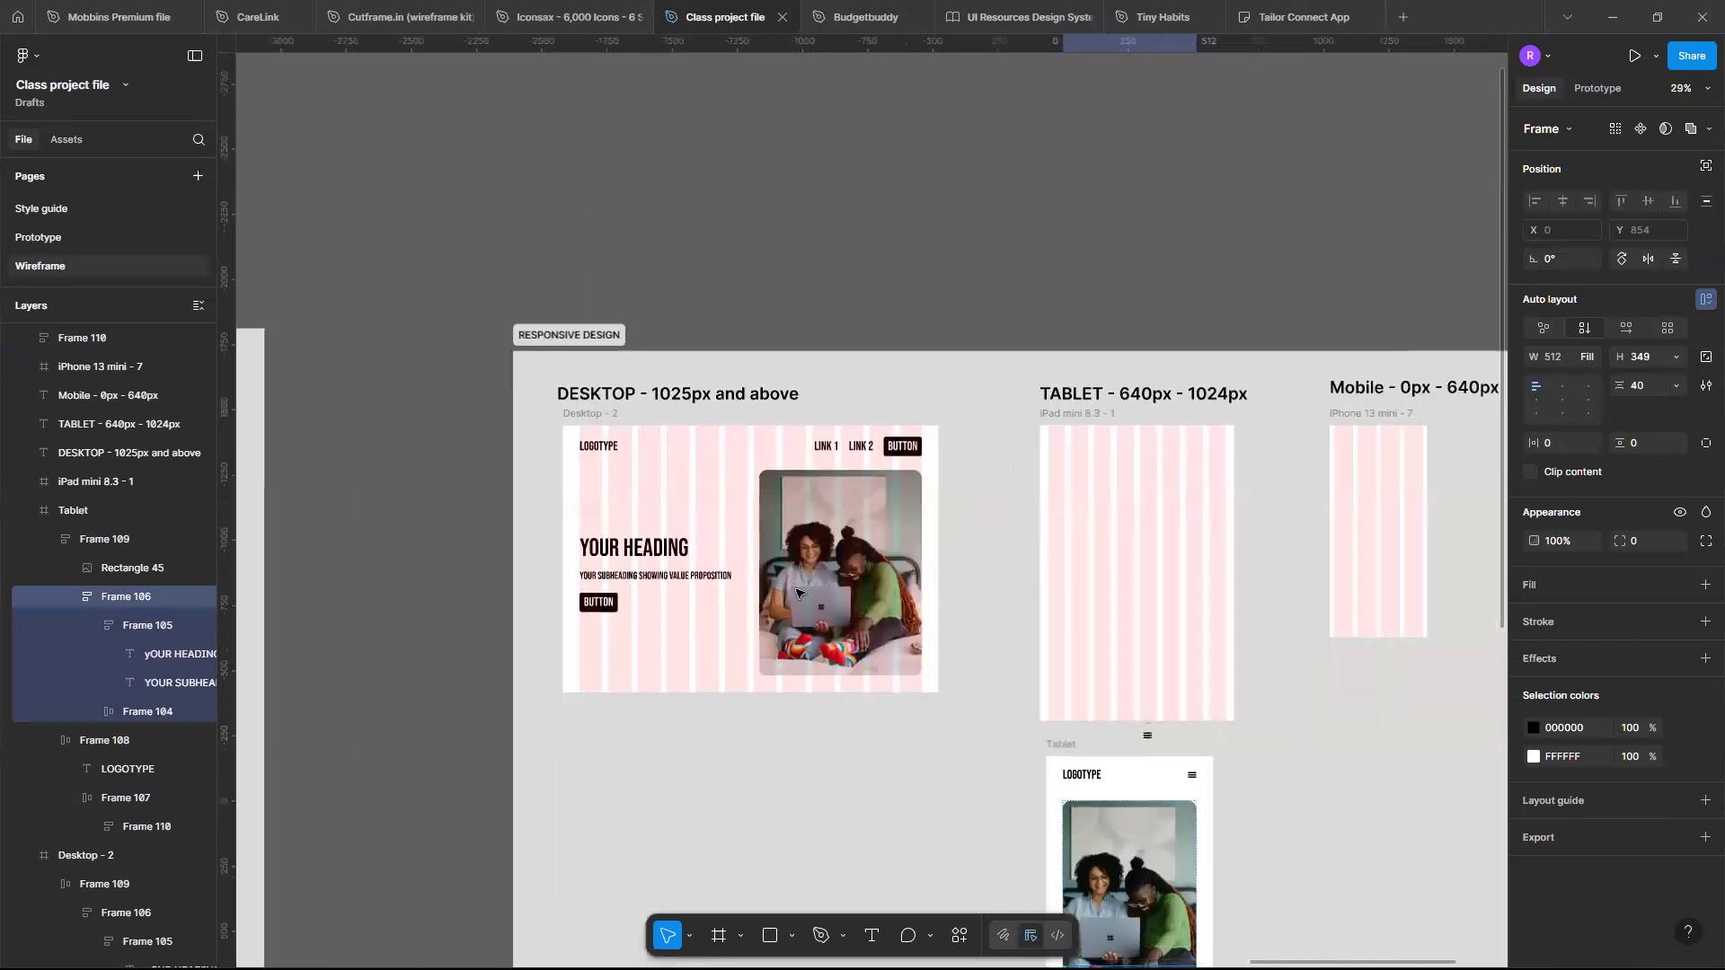
pyautogui.scroll(3, 1025, 748)
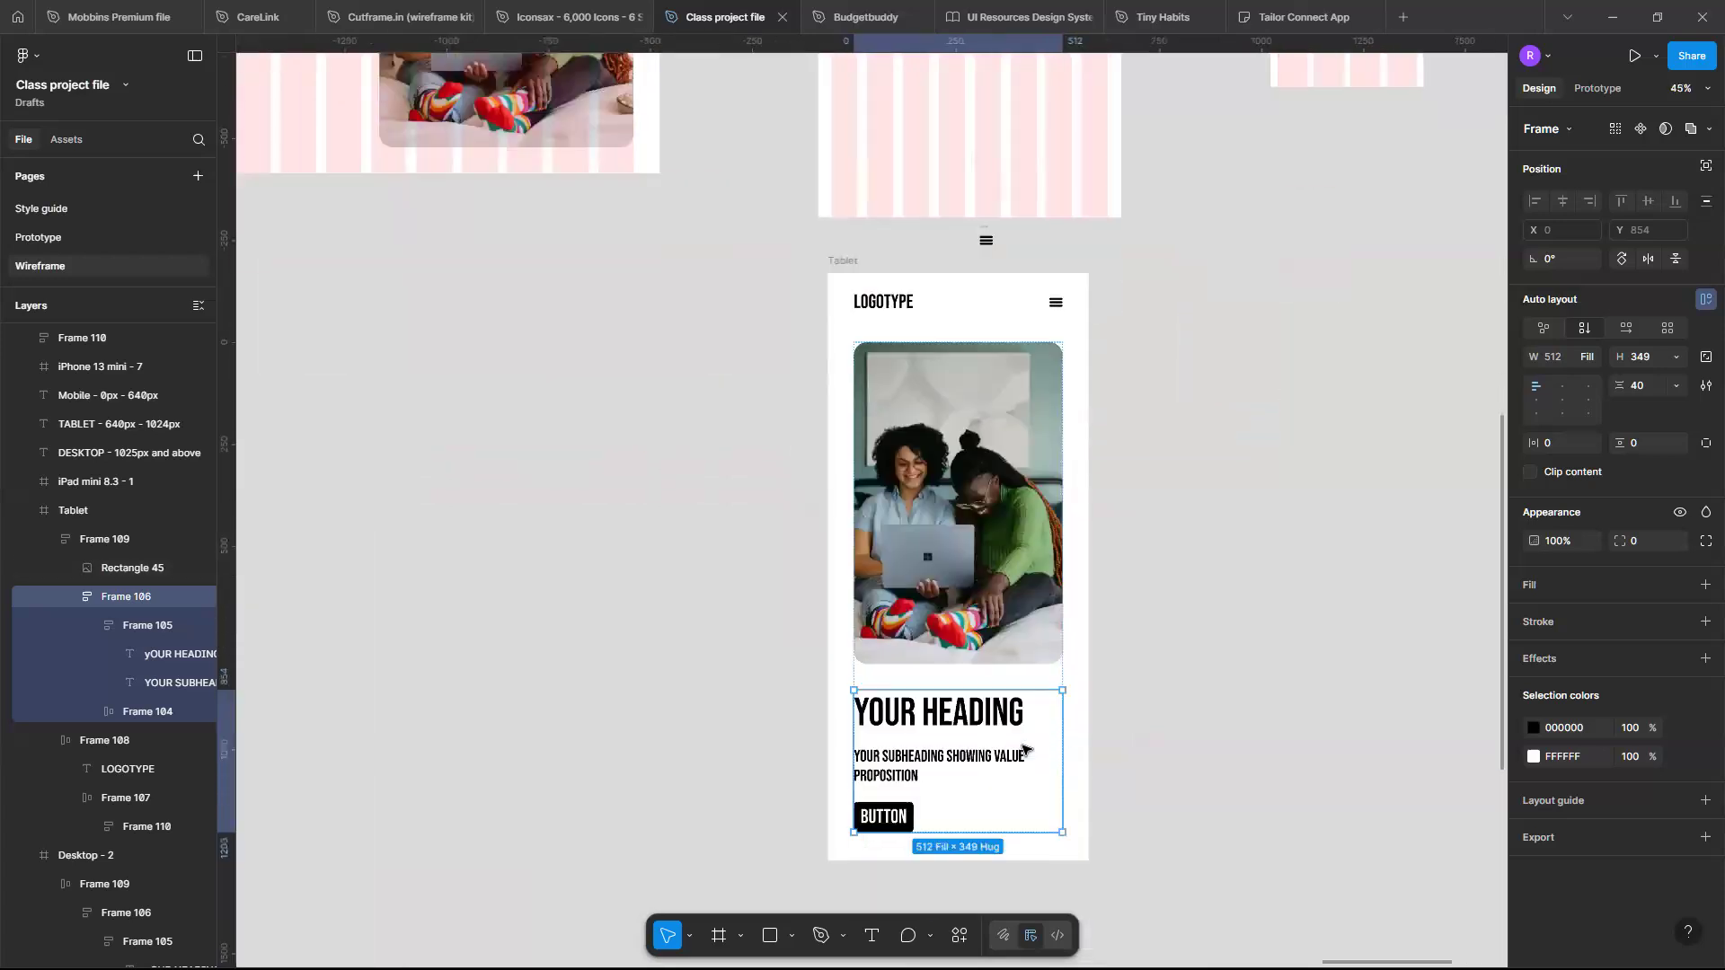
pyautogui.scroll(5, 1024, 748)
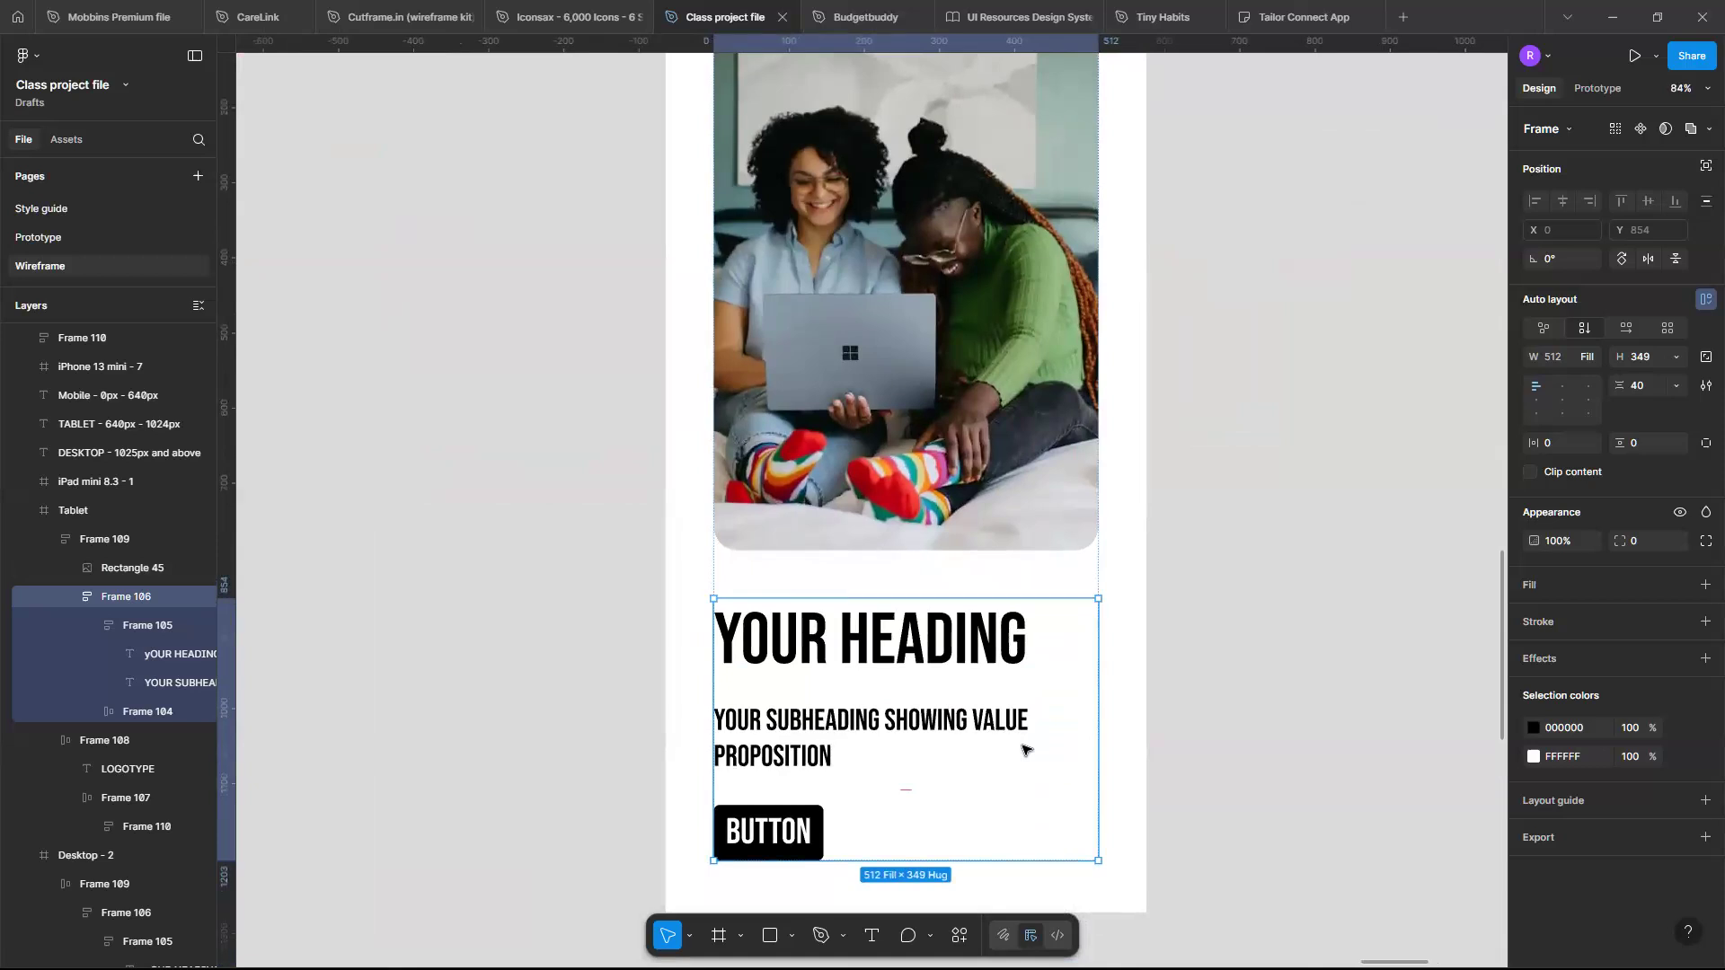
pyautogui.doubleClick(939, 721)
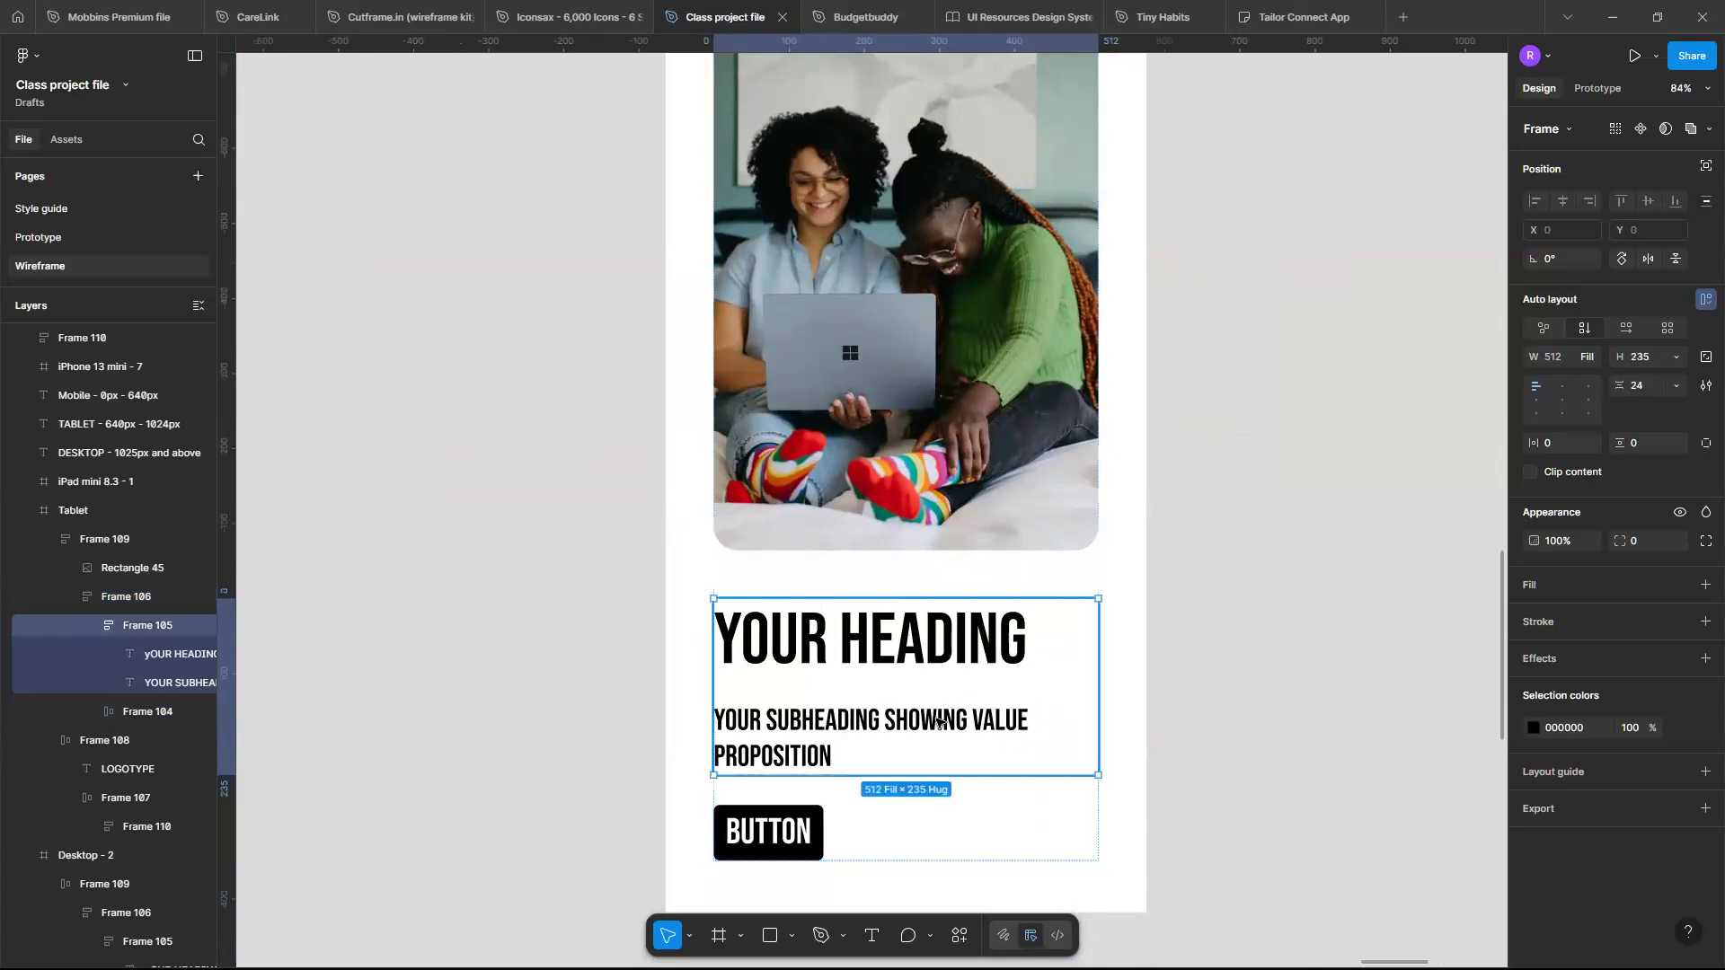
pyautogui.click(925, 637)
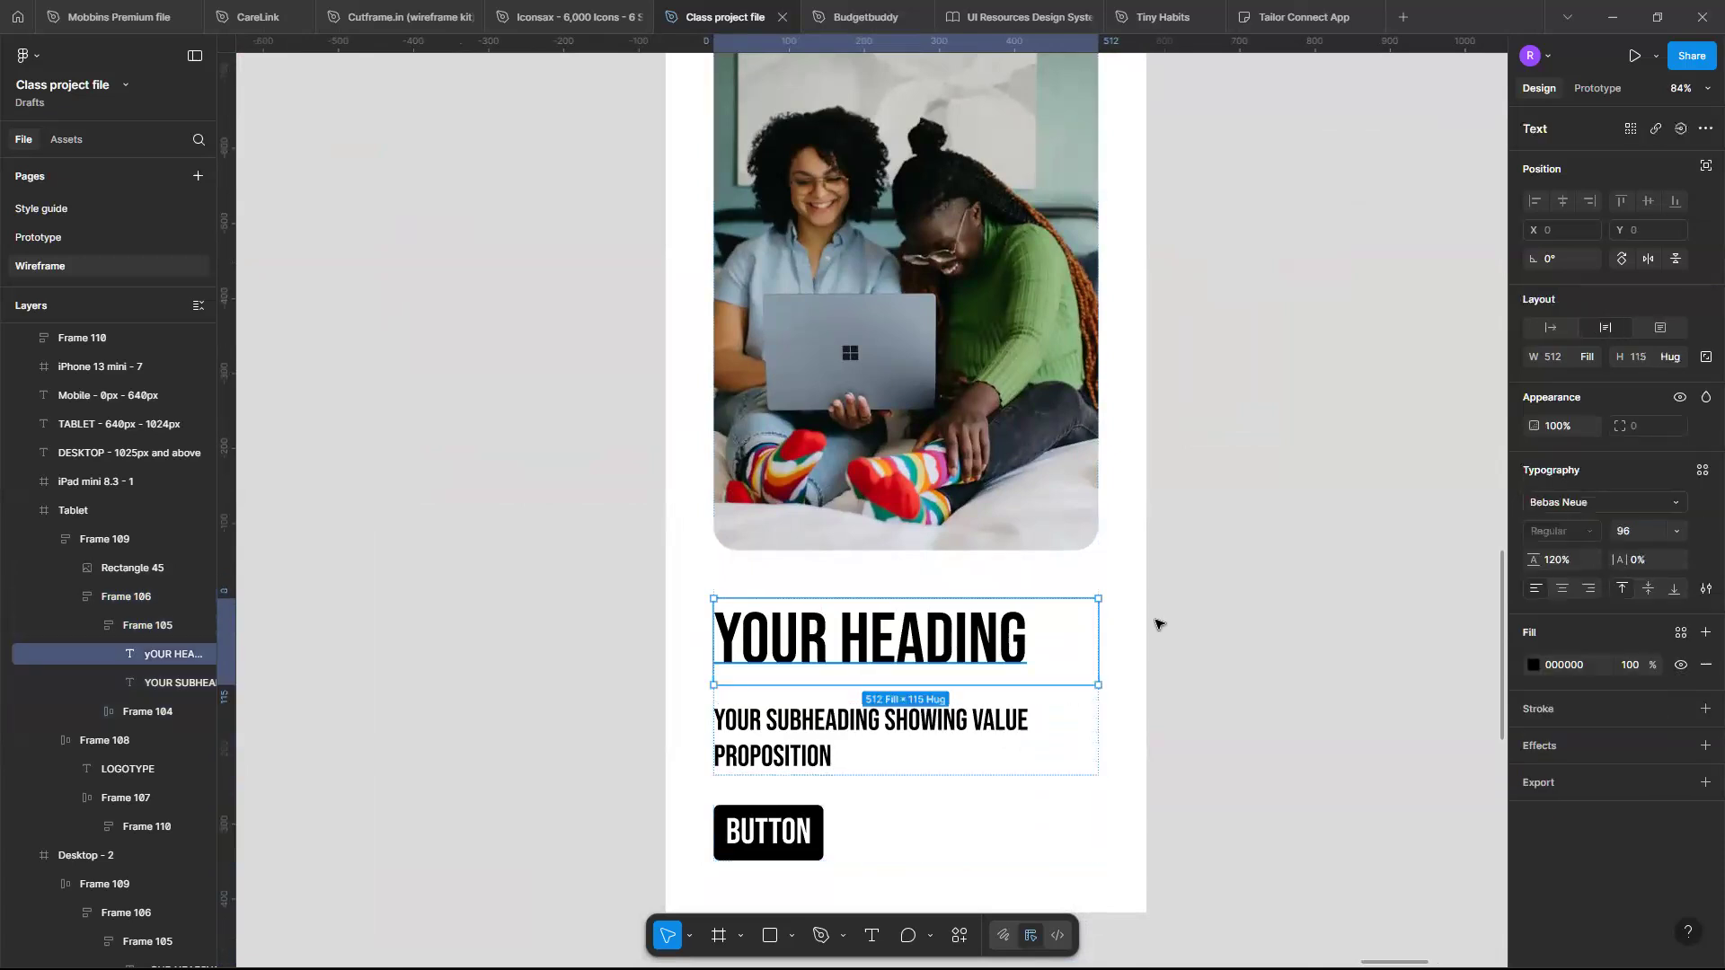
pyautogui.click(1563, 589)
pyautogui.click(867, 723)
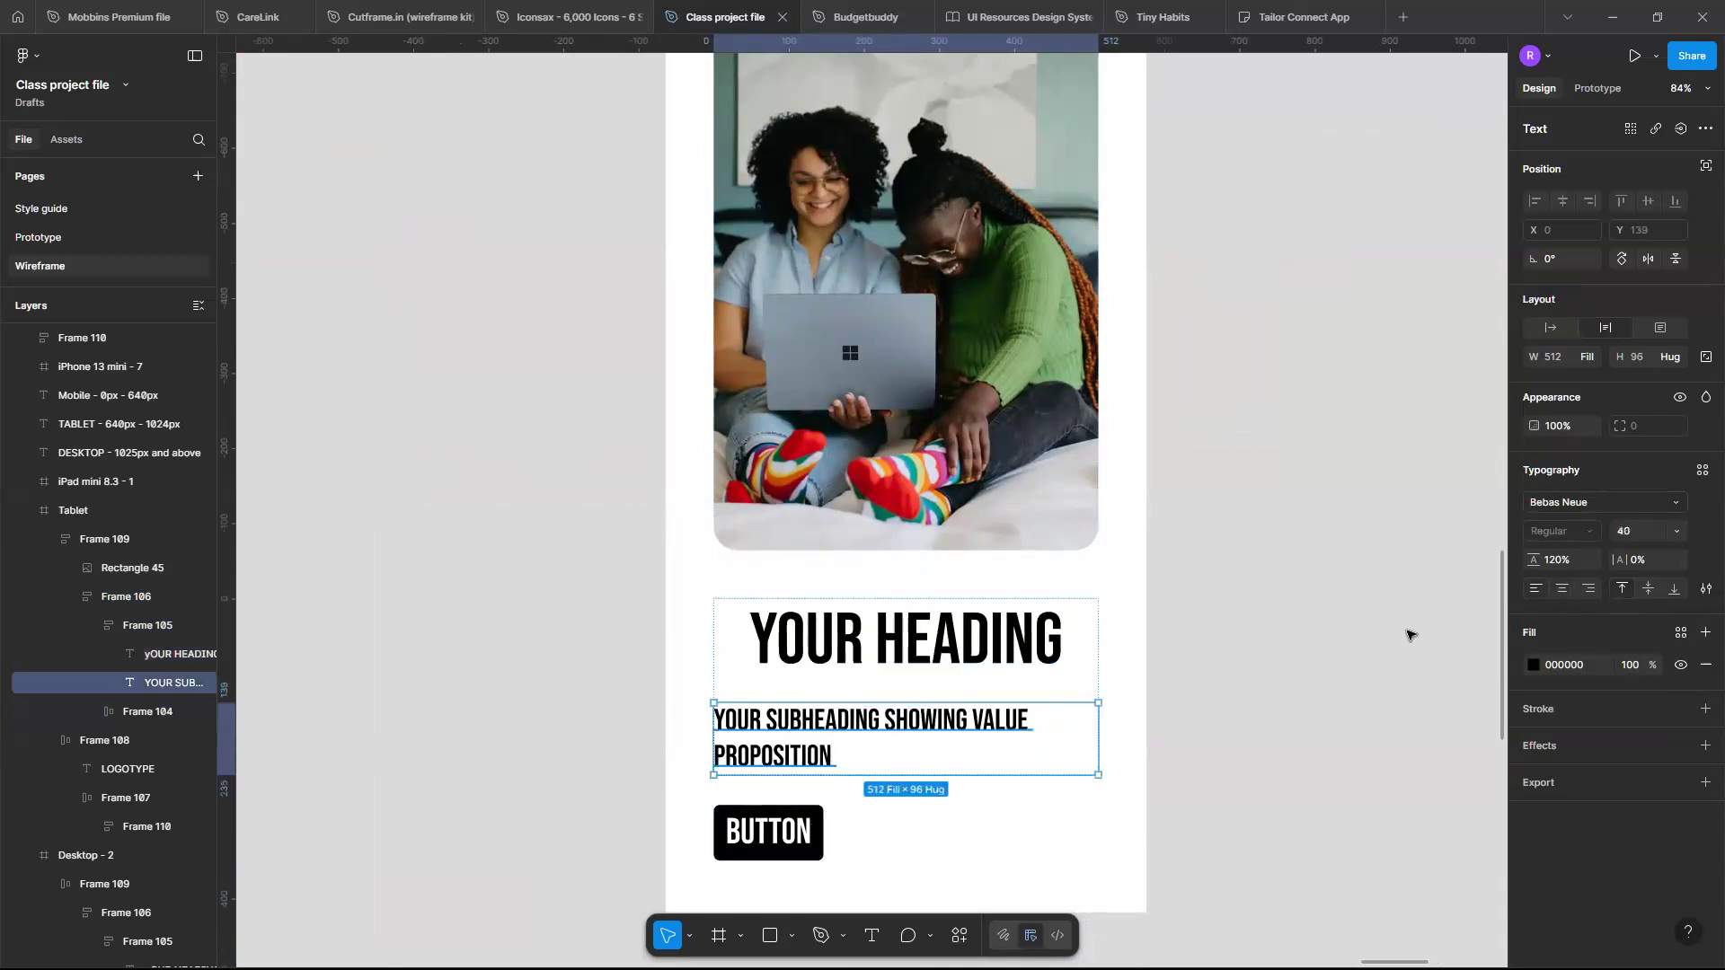
pyautogui.click(1562, 588)
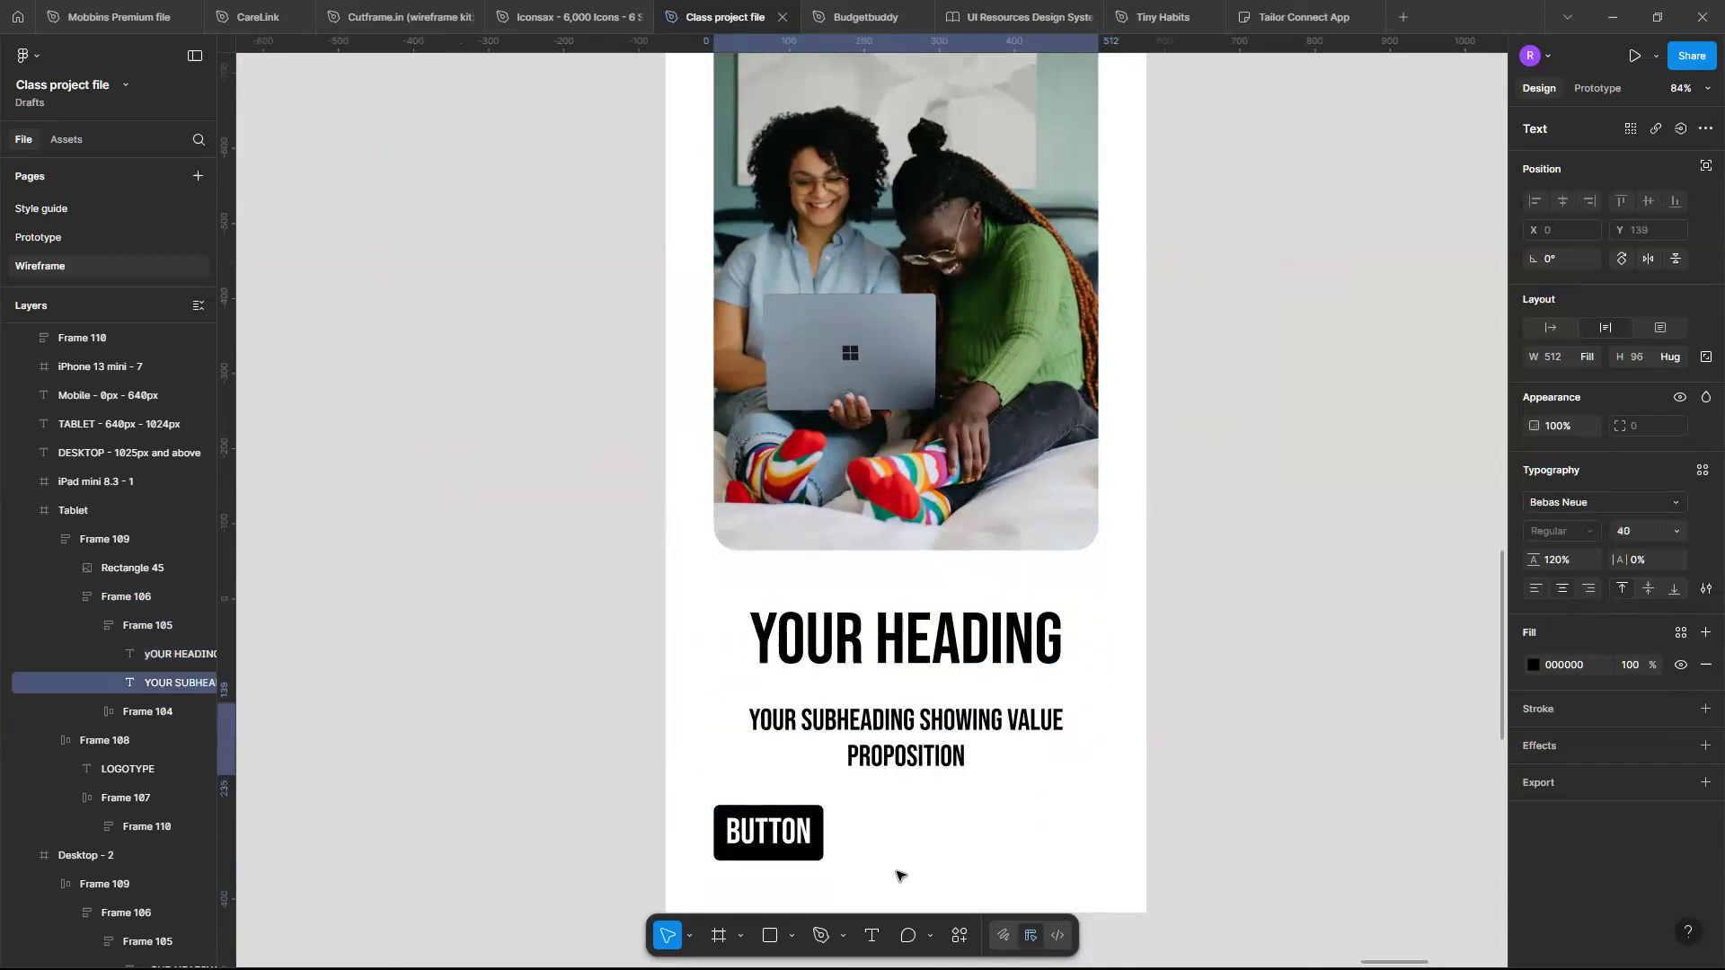
# - Center the items inside the tablet hero's content auto layout frame so the button sits centred
pyautogui.click(810, 834)
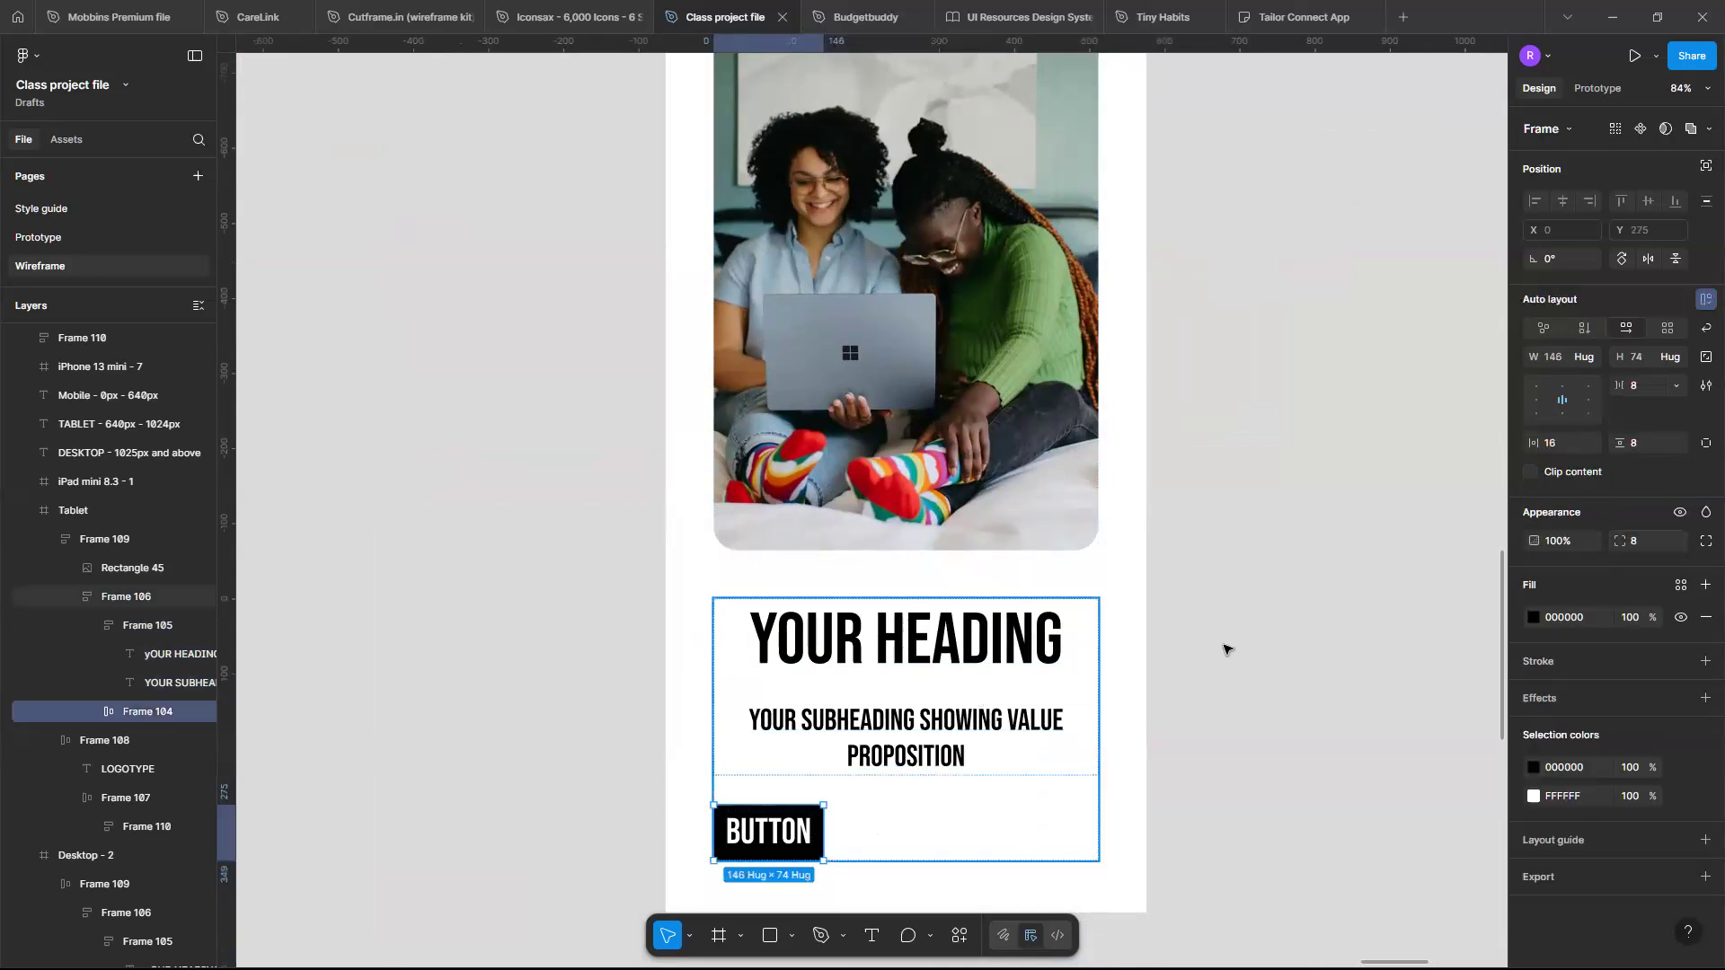
pyautogui.hotkey('shift', 'Return')
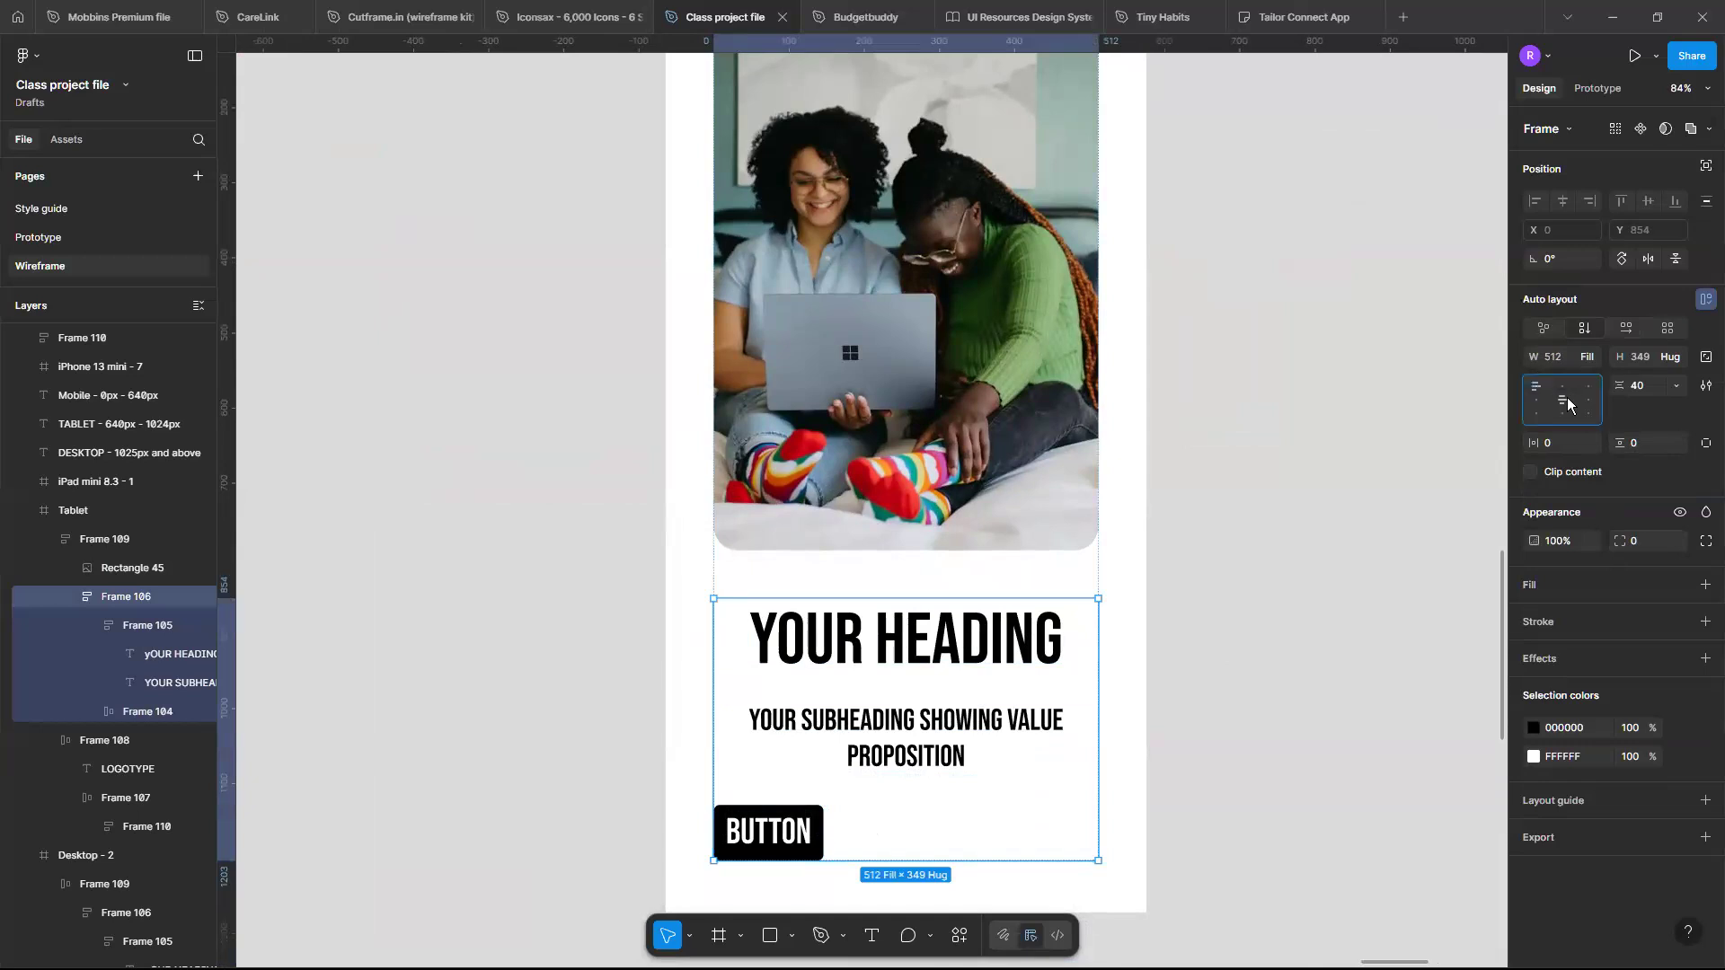
pyautogui.click(1567, 401)
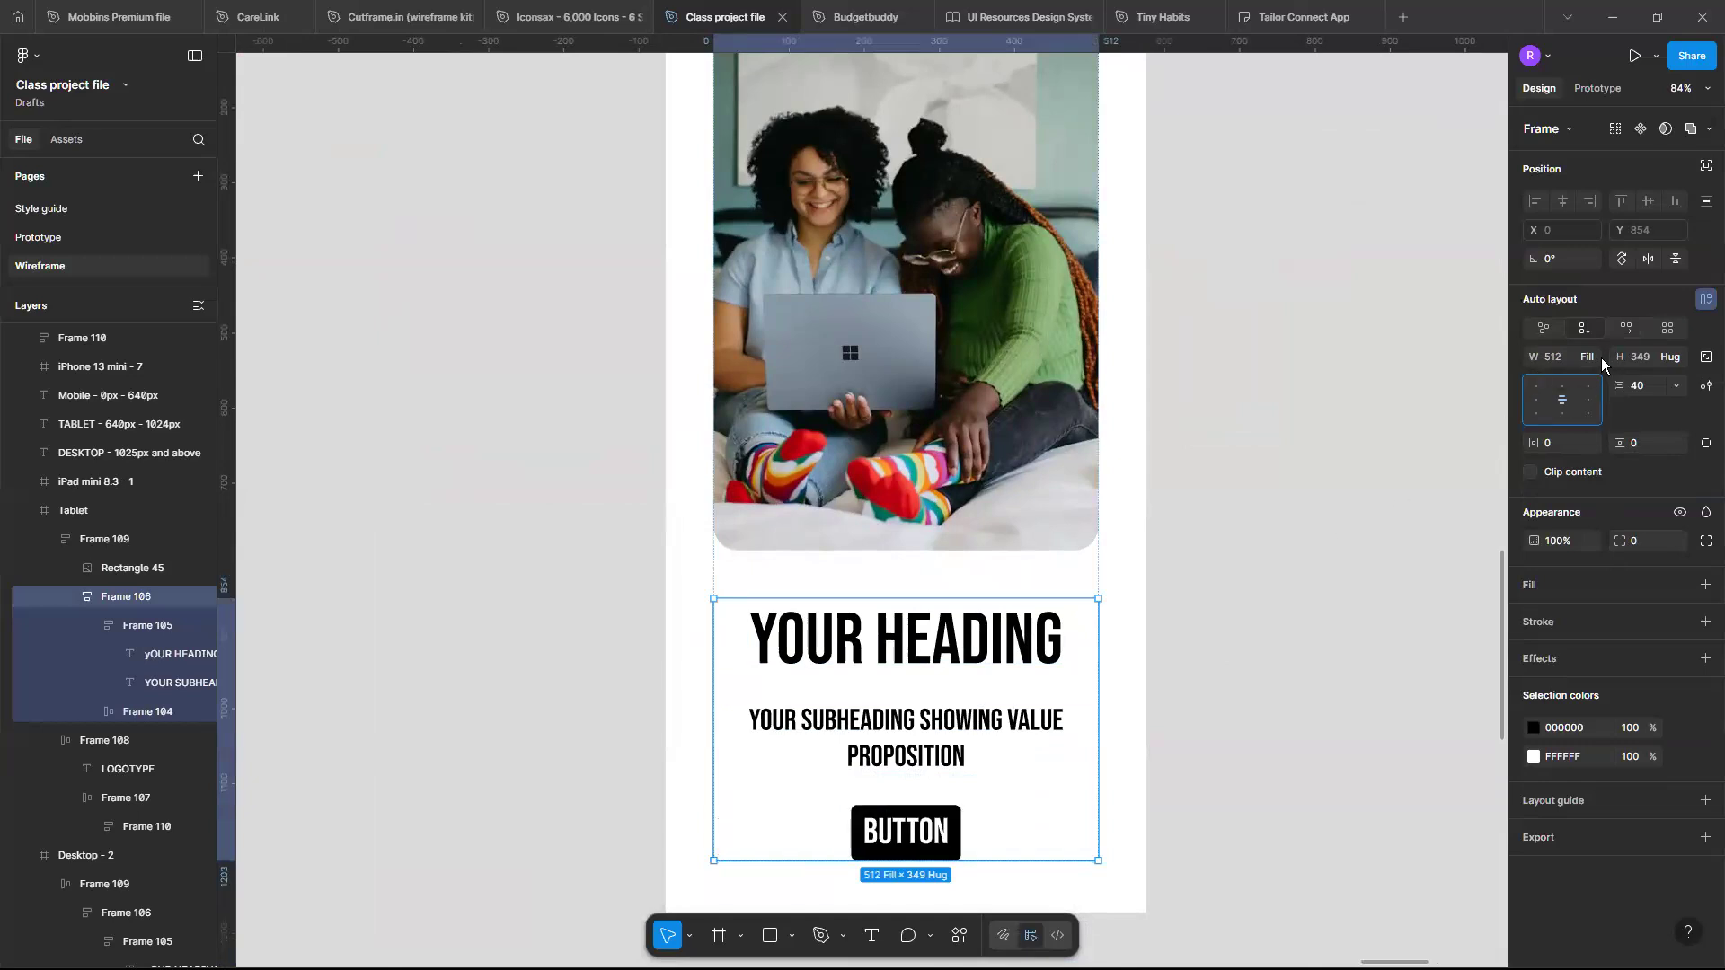
# - Set the tablet hero button's width to fill its container
pyautogui.click(948, 825)
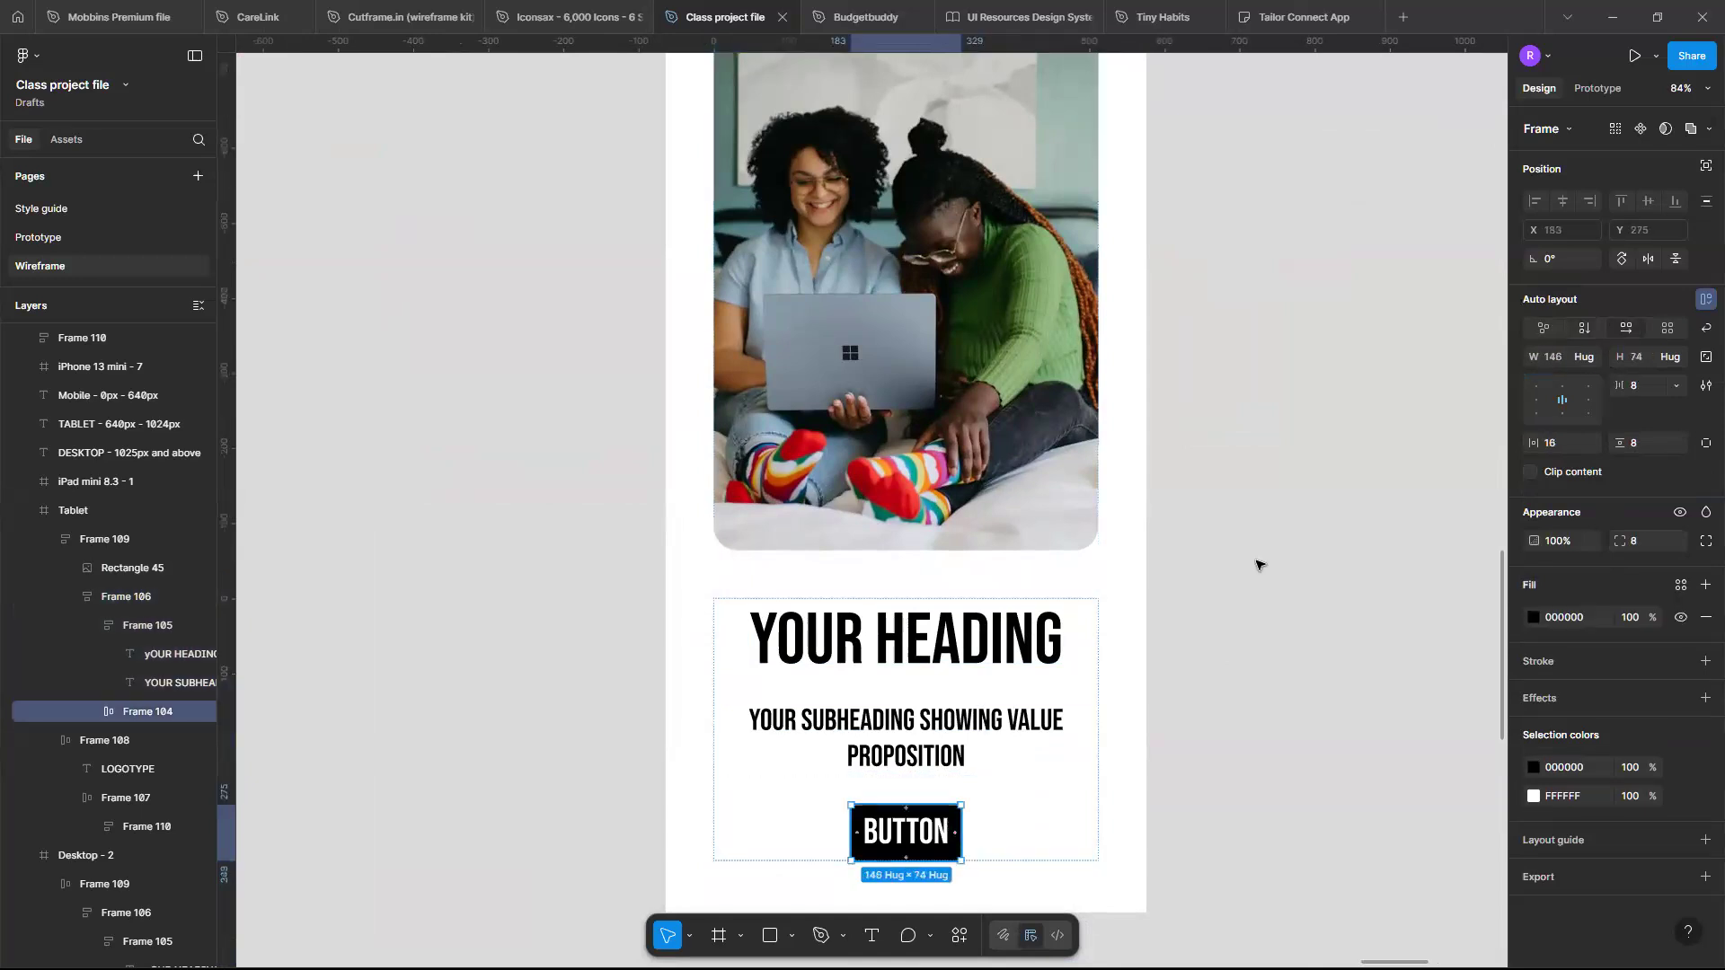
pyautogui.click(1586, 359)
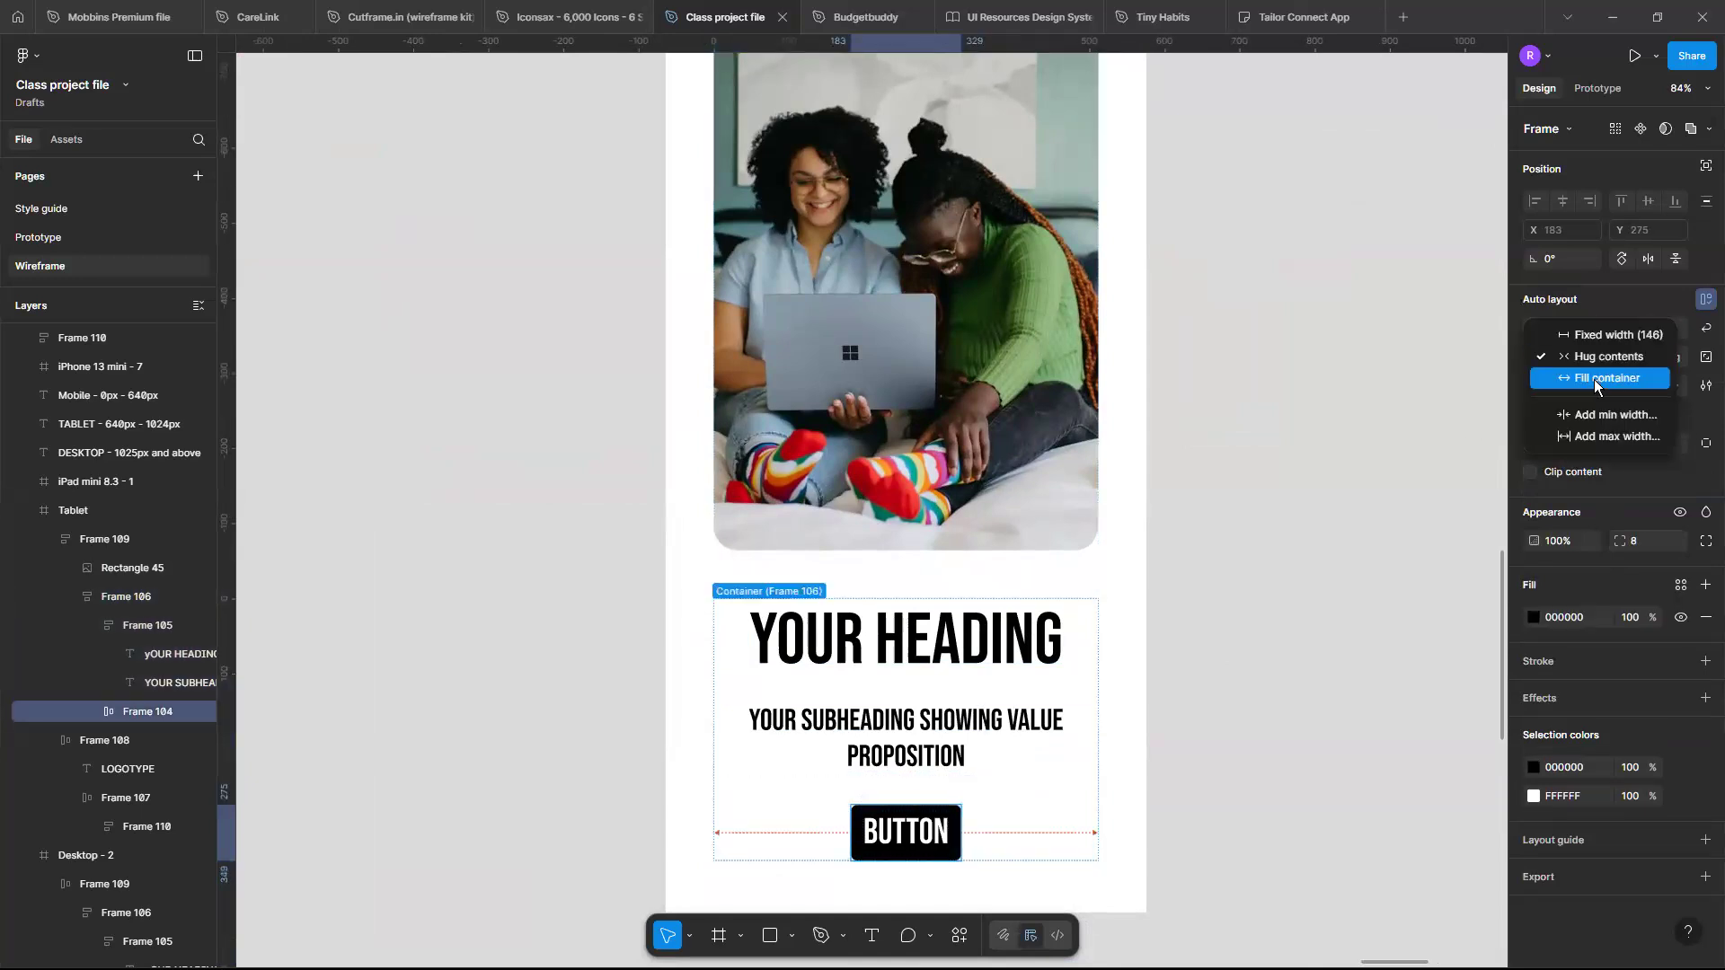
pyautogui.click(1594, 380)
pyautogui.click(1137, 510)
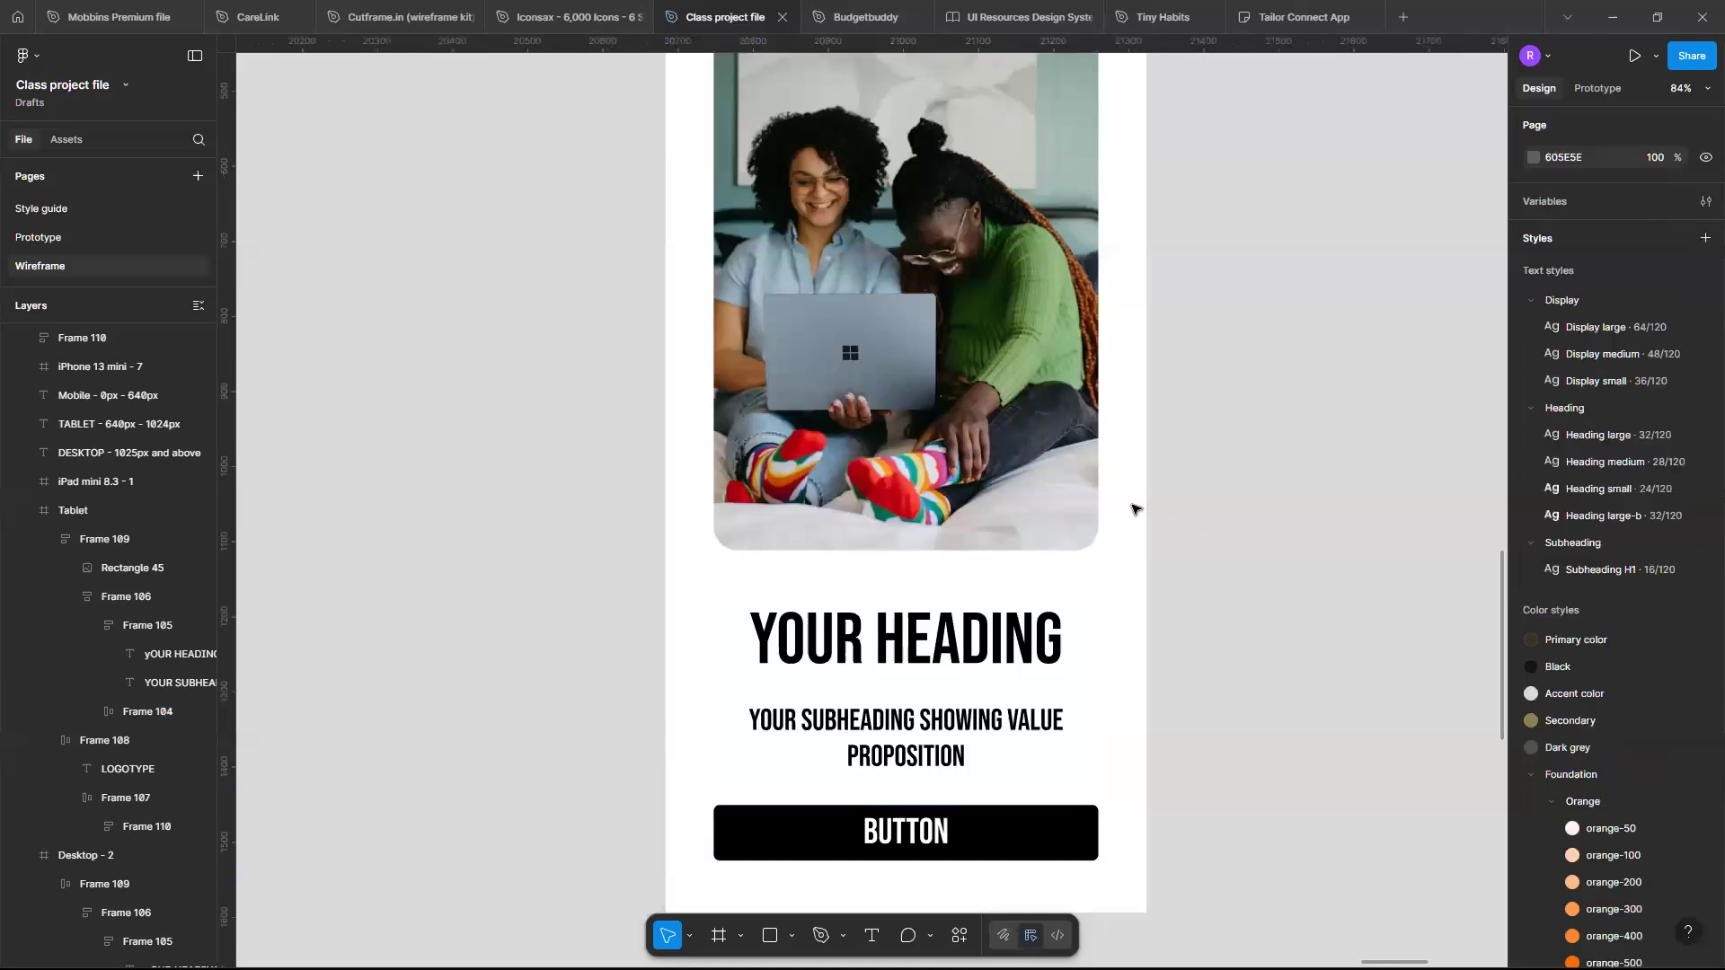
# - Duplicate the desktop frame below the original and hide the copy's layout grid
pyautogui.scroll(-3, 1137, 509)
pyautogui.scroll(4, 1137, 509)
pyautogui.scroll(-5, 1136, 509)
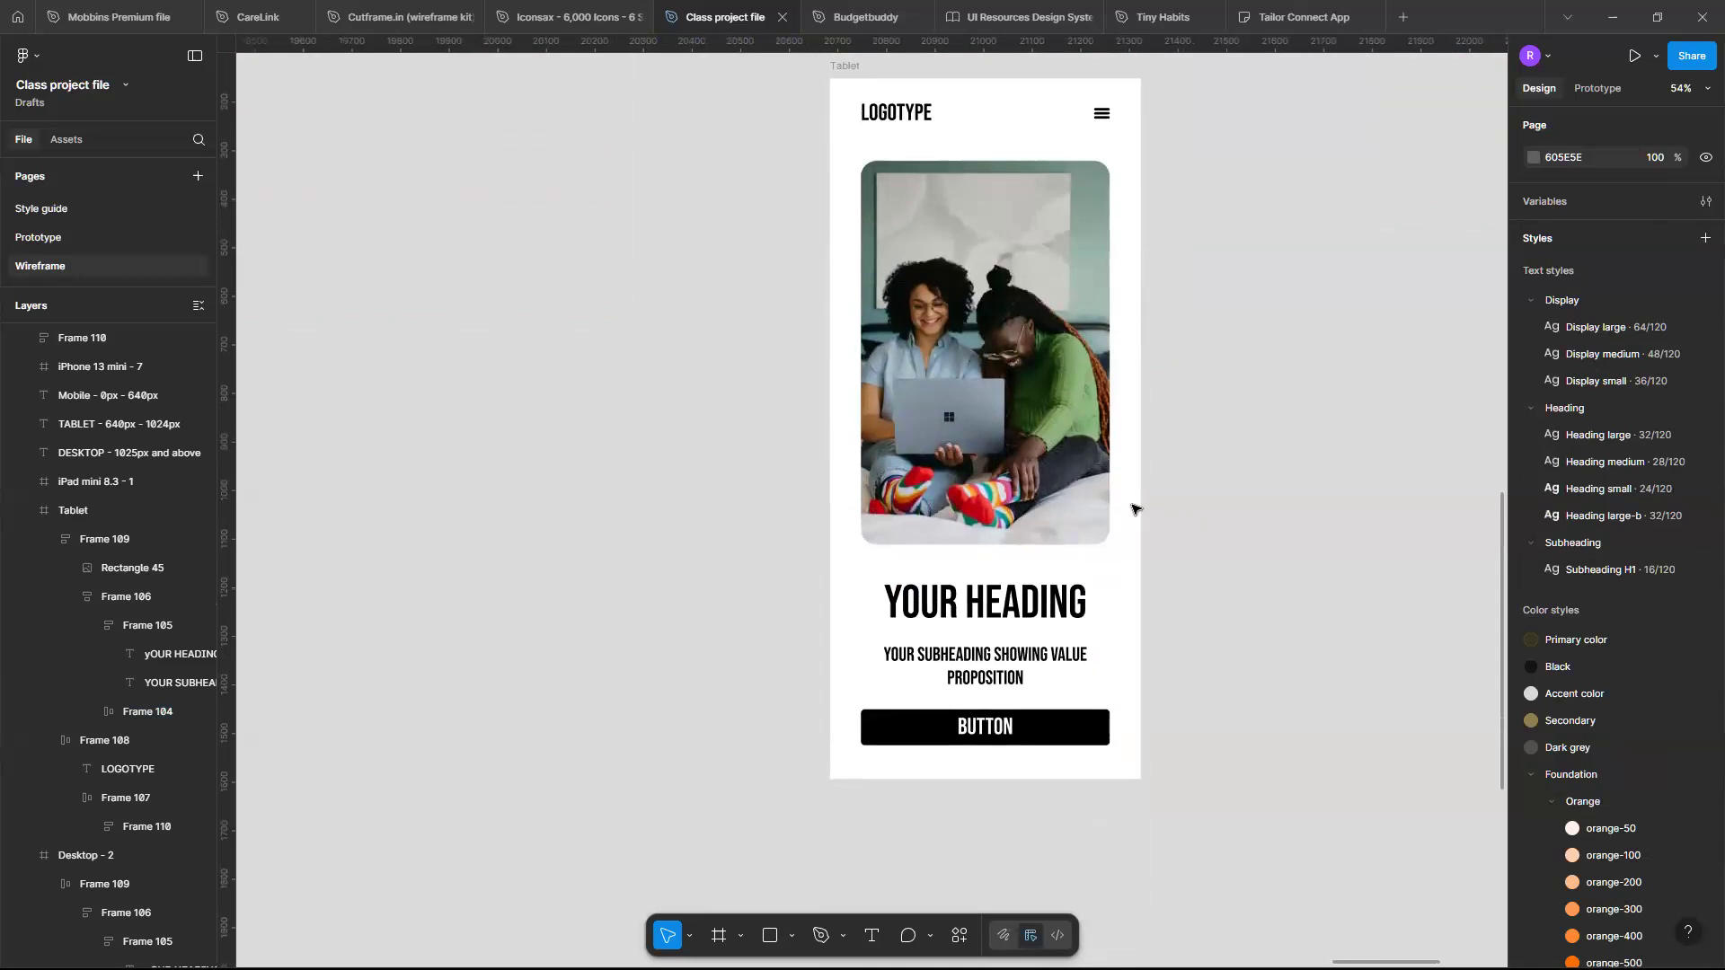
pyautogui.scroll(-6, 1134, 509)
pyautogui.scroll(1, 1134, 505)
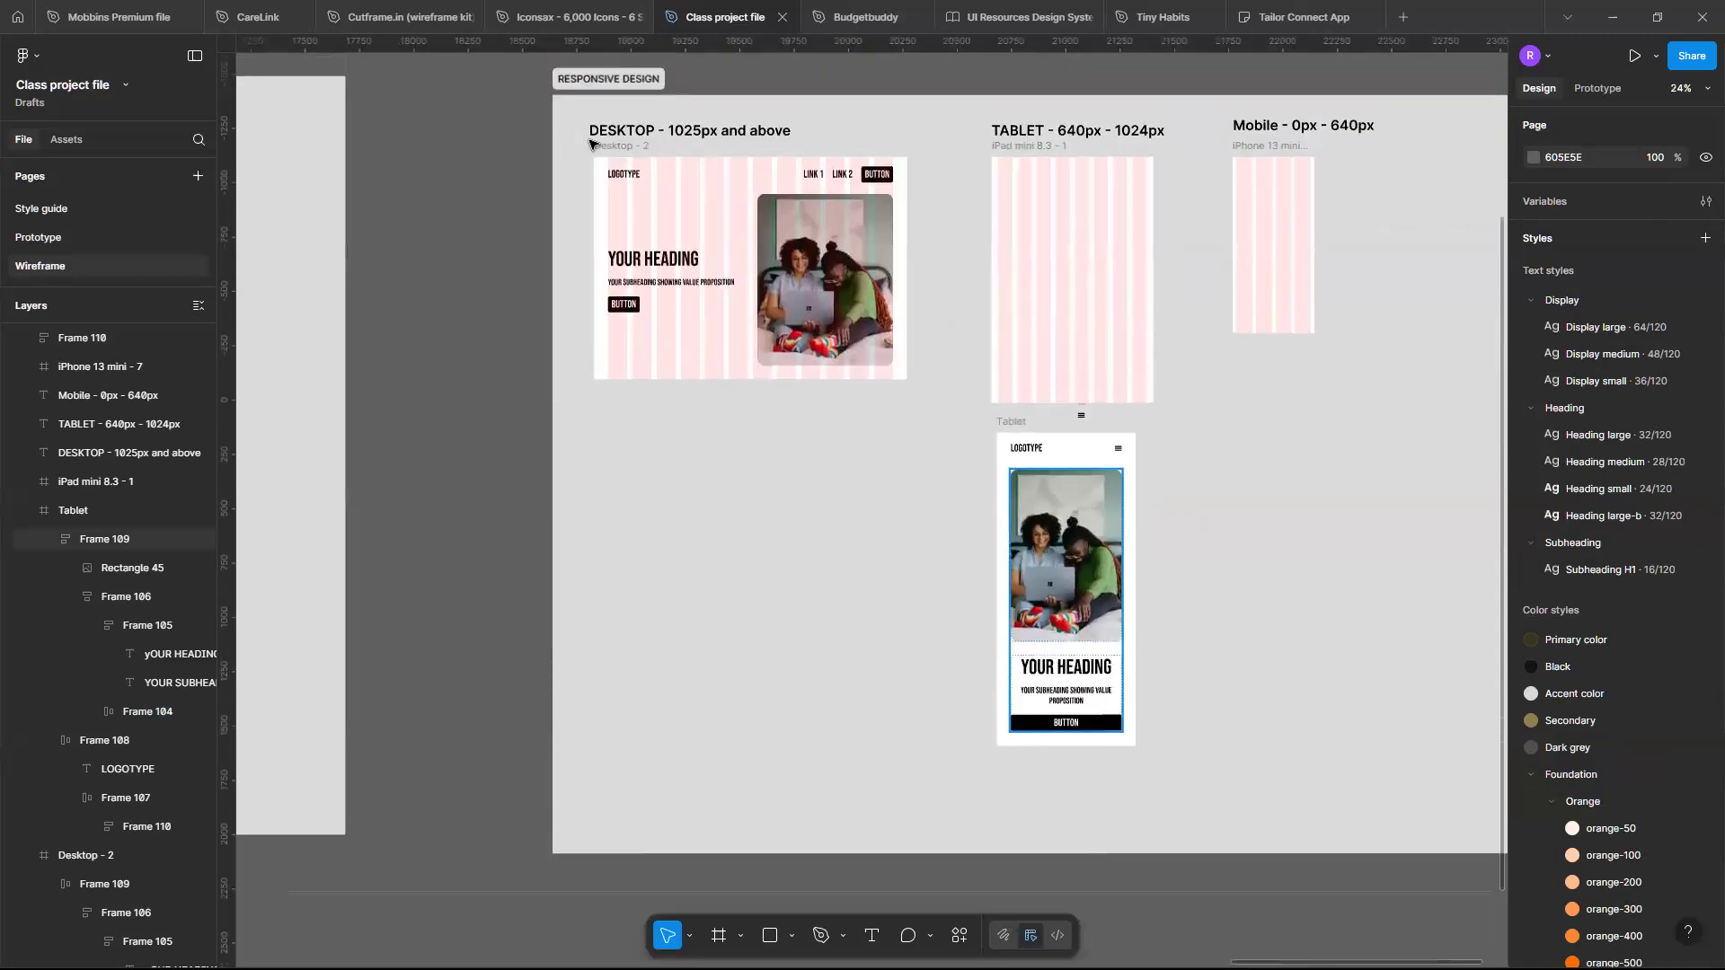
pyautogui.click(601, 149)
pyautogui.moveTo(711, 220); pyautogui.dragTo(770, 497)
pyautogui.click(1681, 881)
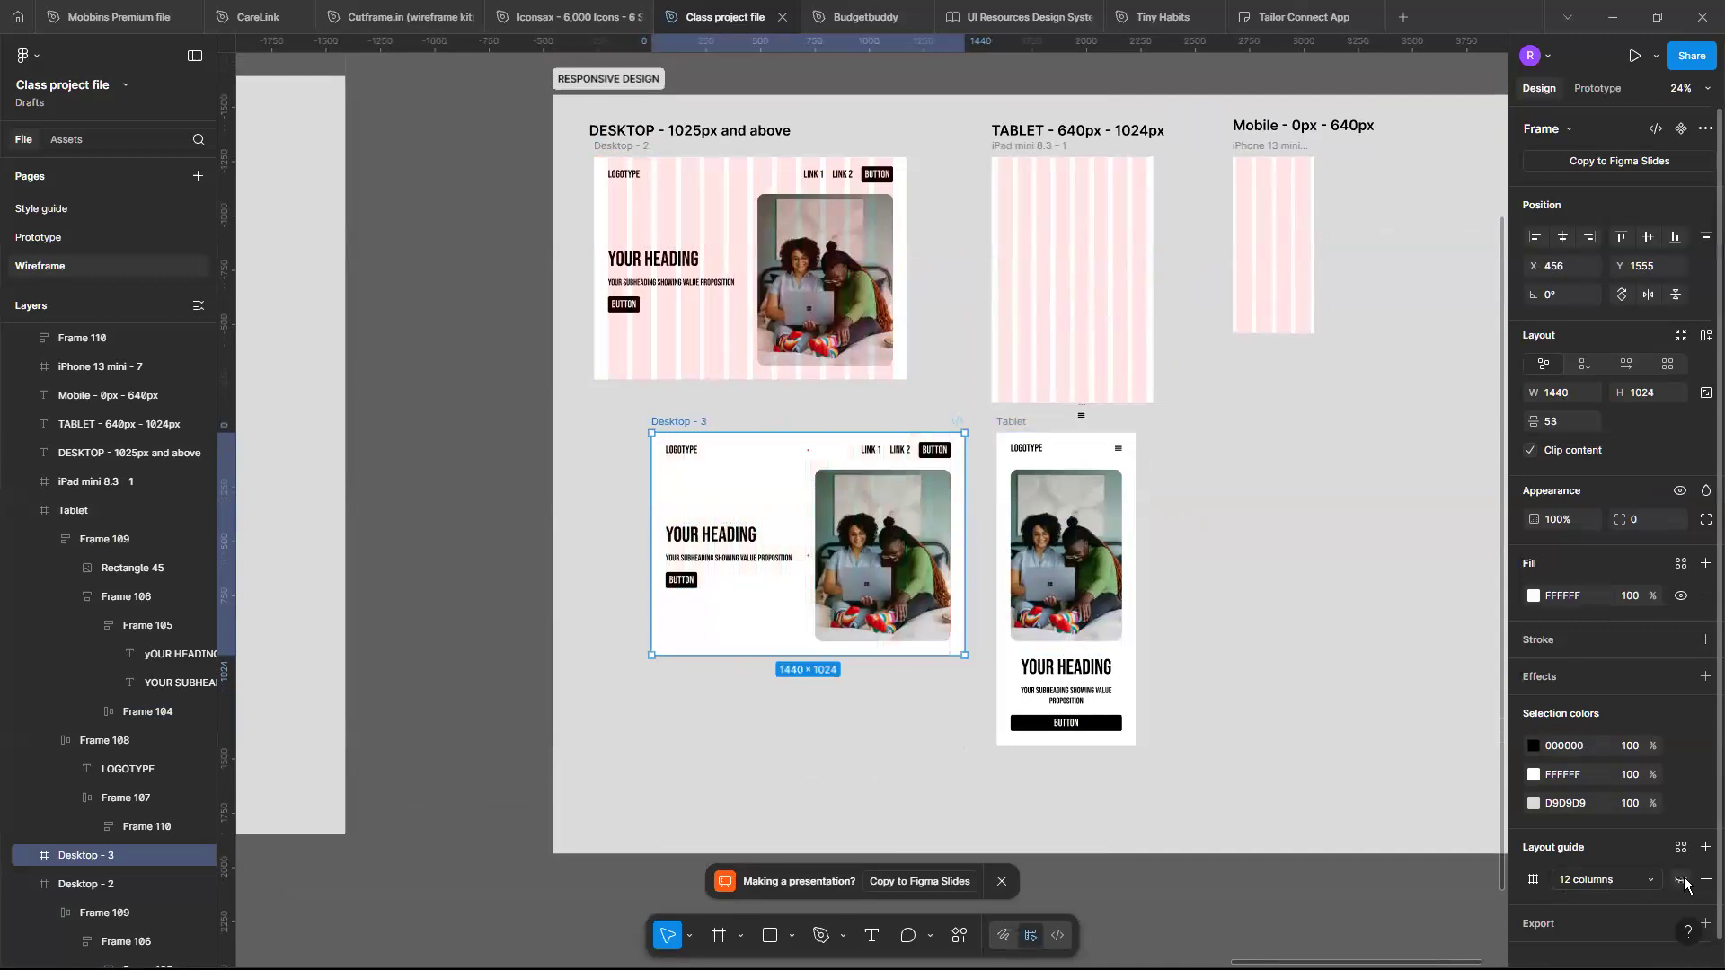
# - Duplicate the tablet frame and place the copy beside the original
pyautogui.scroll(3, 882, 662)
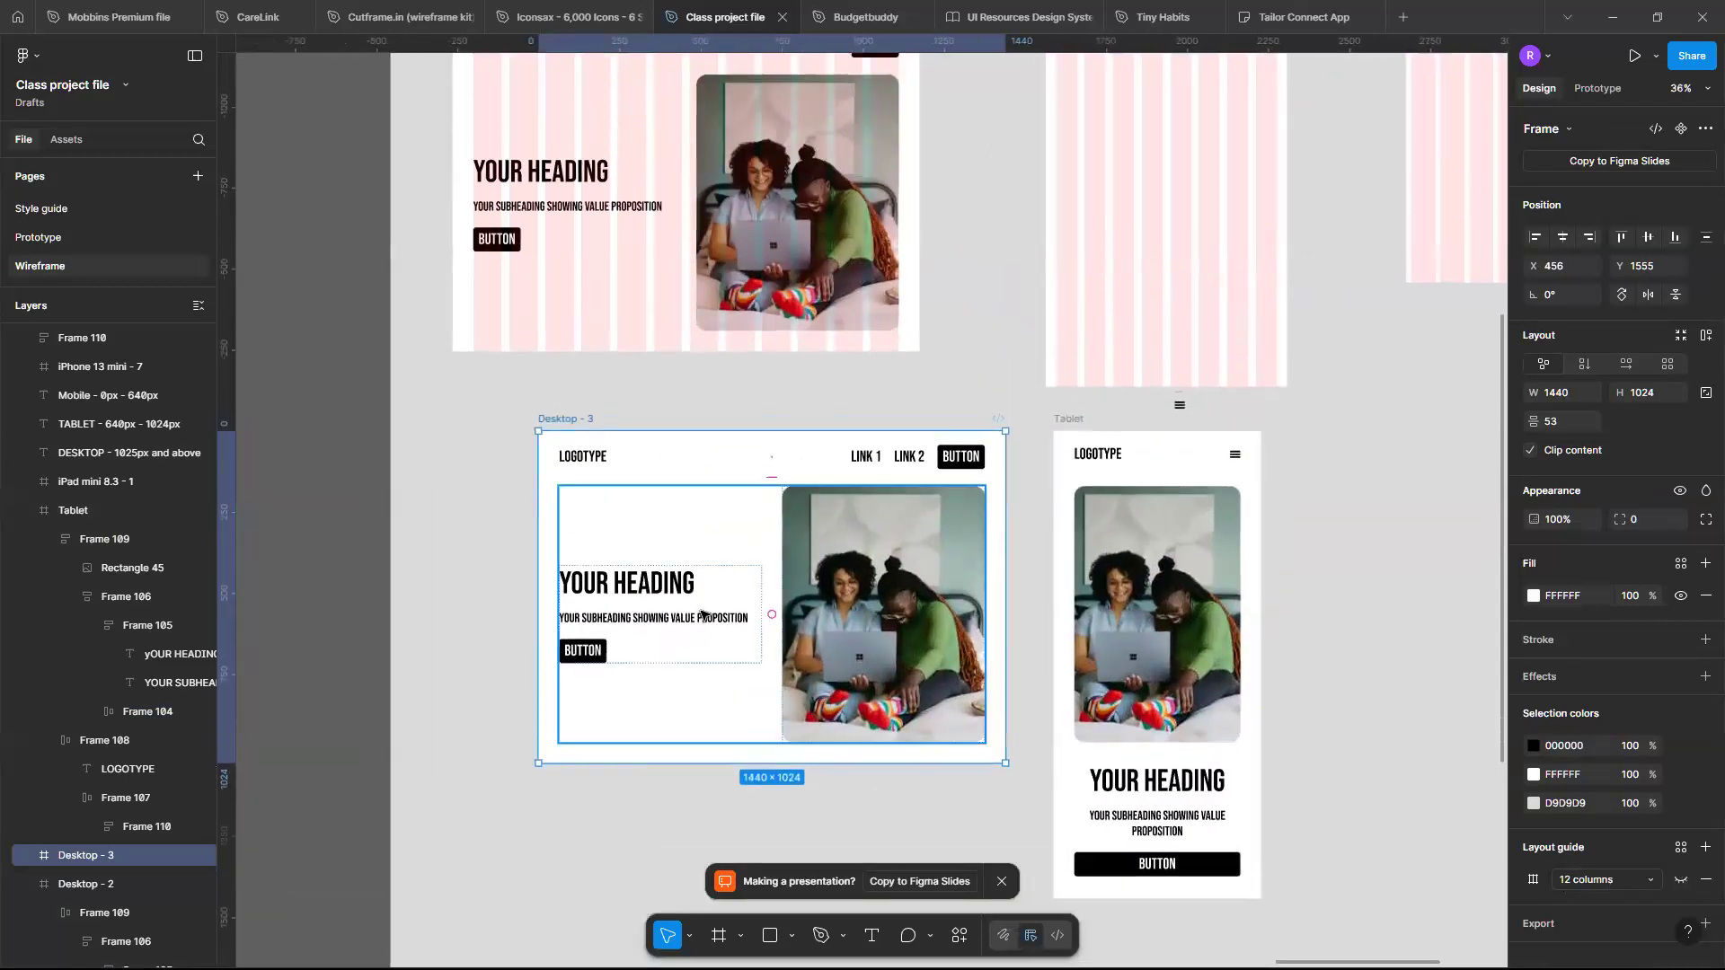
pyautogui.scroll(3, 702, 614)
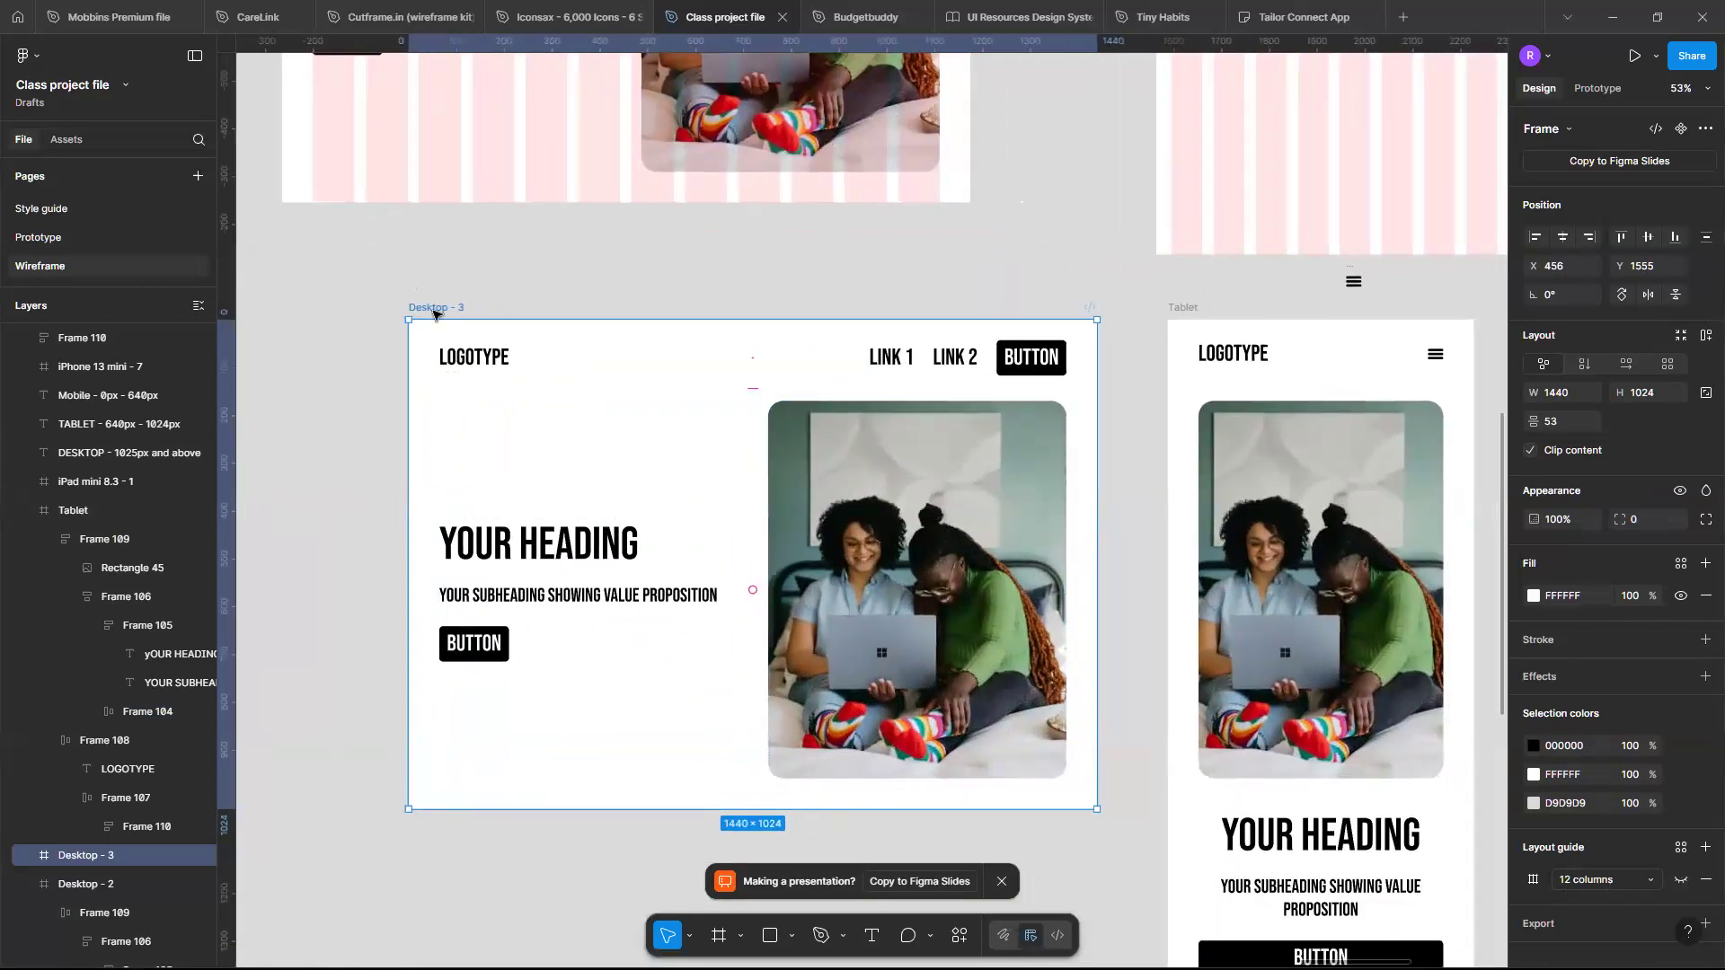
pyautogui.hscroll(5, 1159, 456)
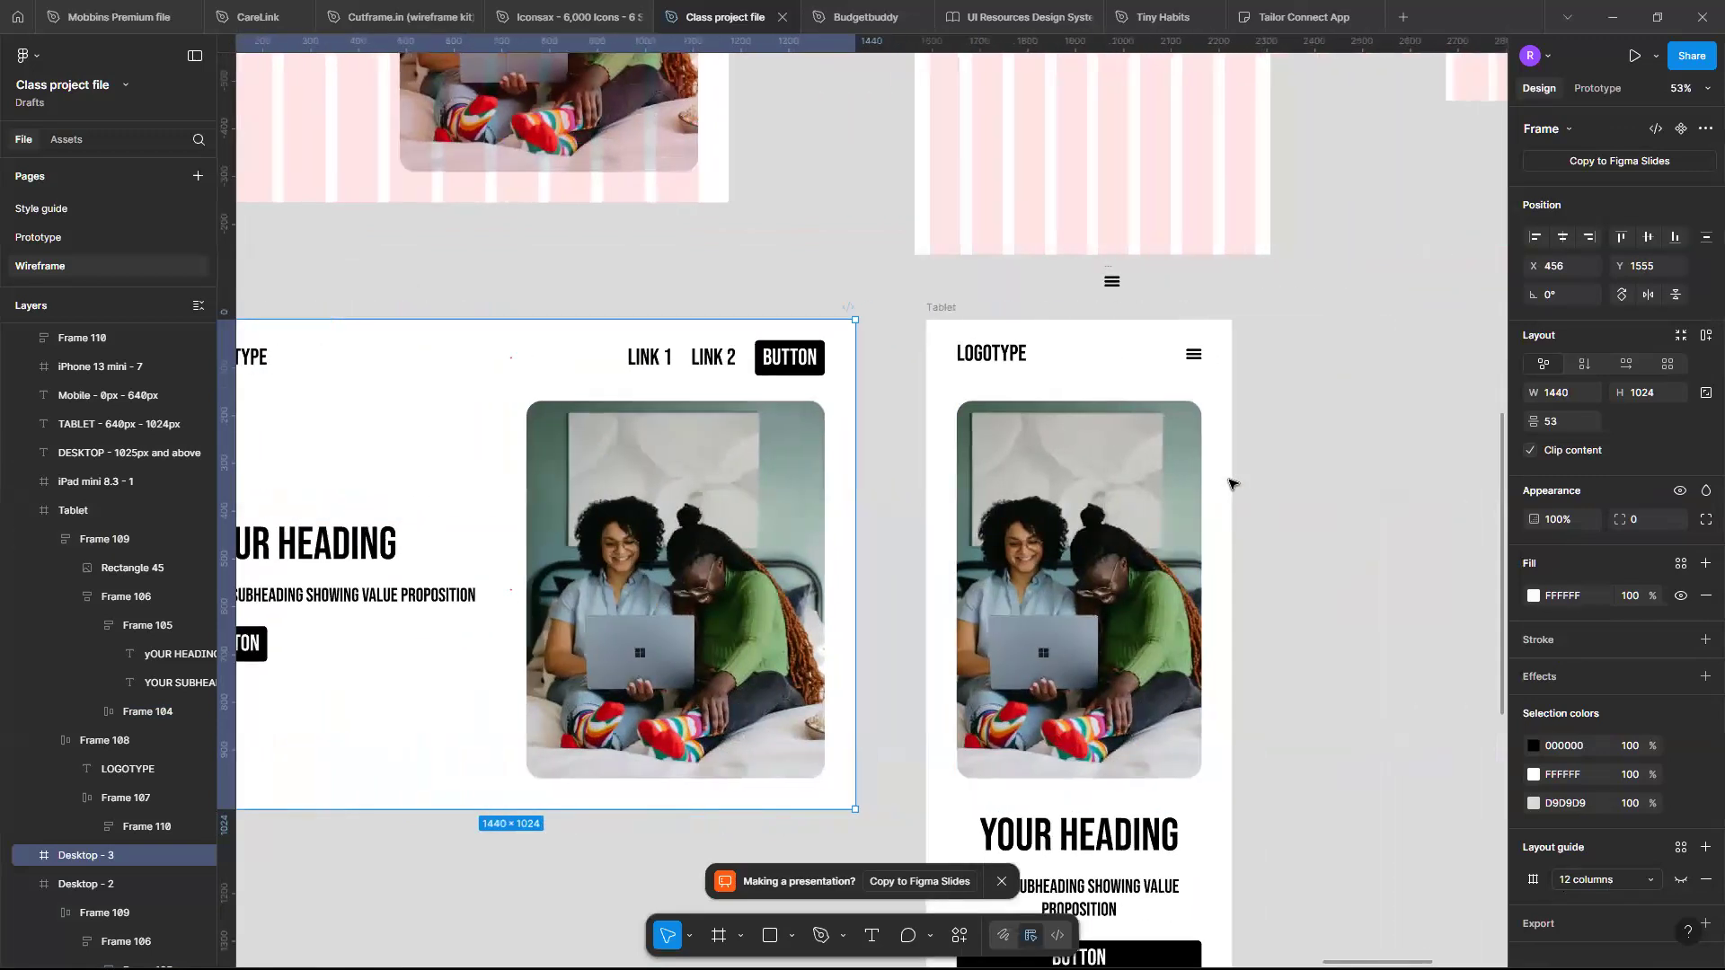
pyautogui.scroll(-2, 1229, 485)
pyautogui.hscroll(2, 868, 219)
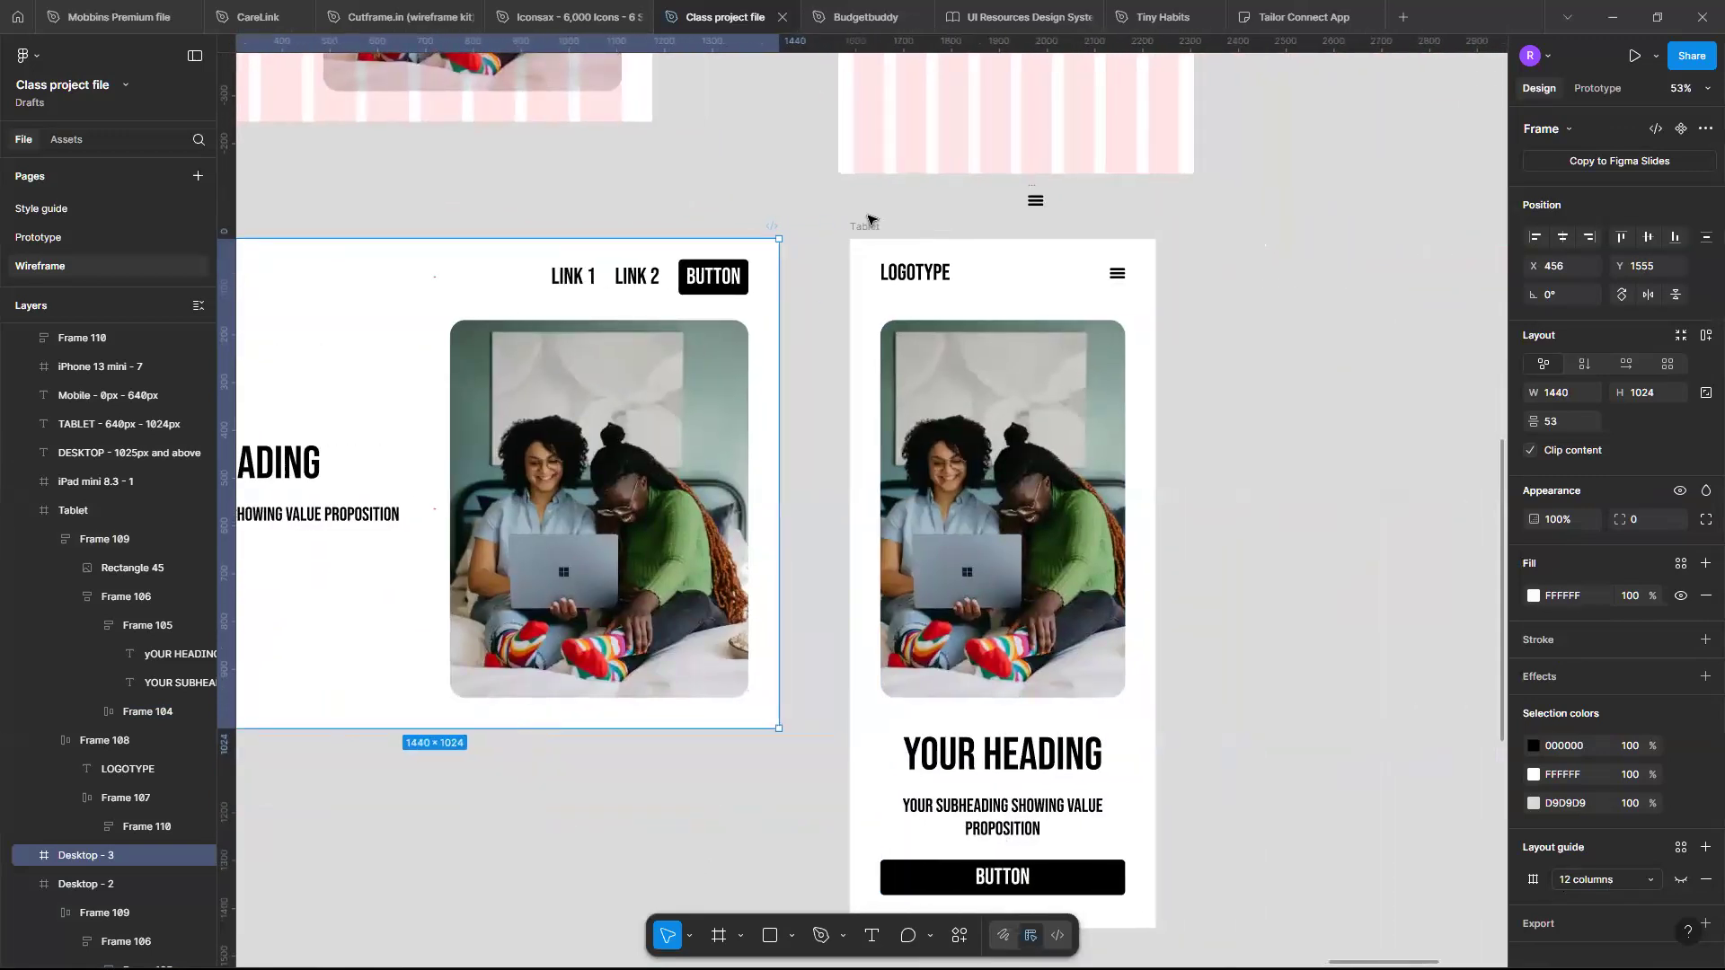
pyautogui.hscroll(4, 868, 219)
pyautogui.scroll(2, 868, 219)
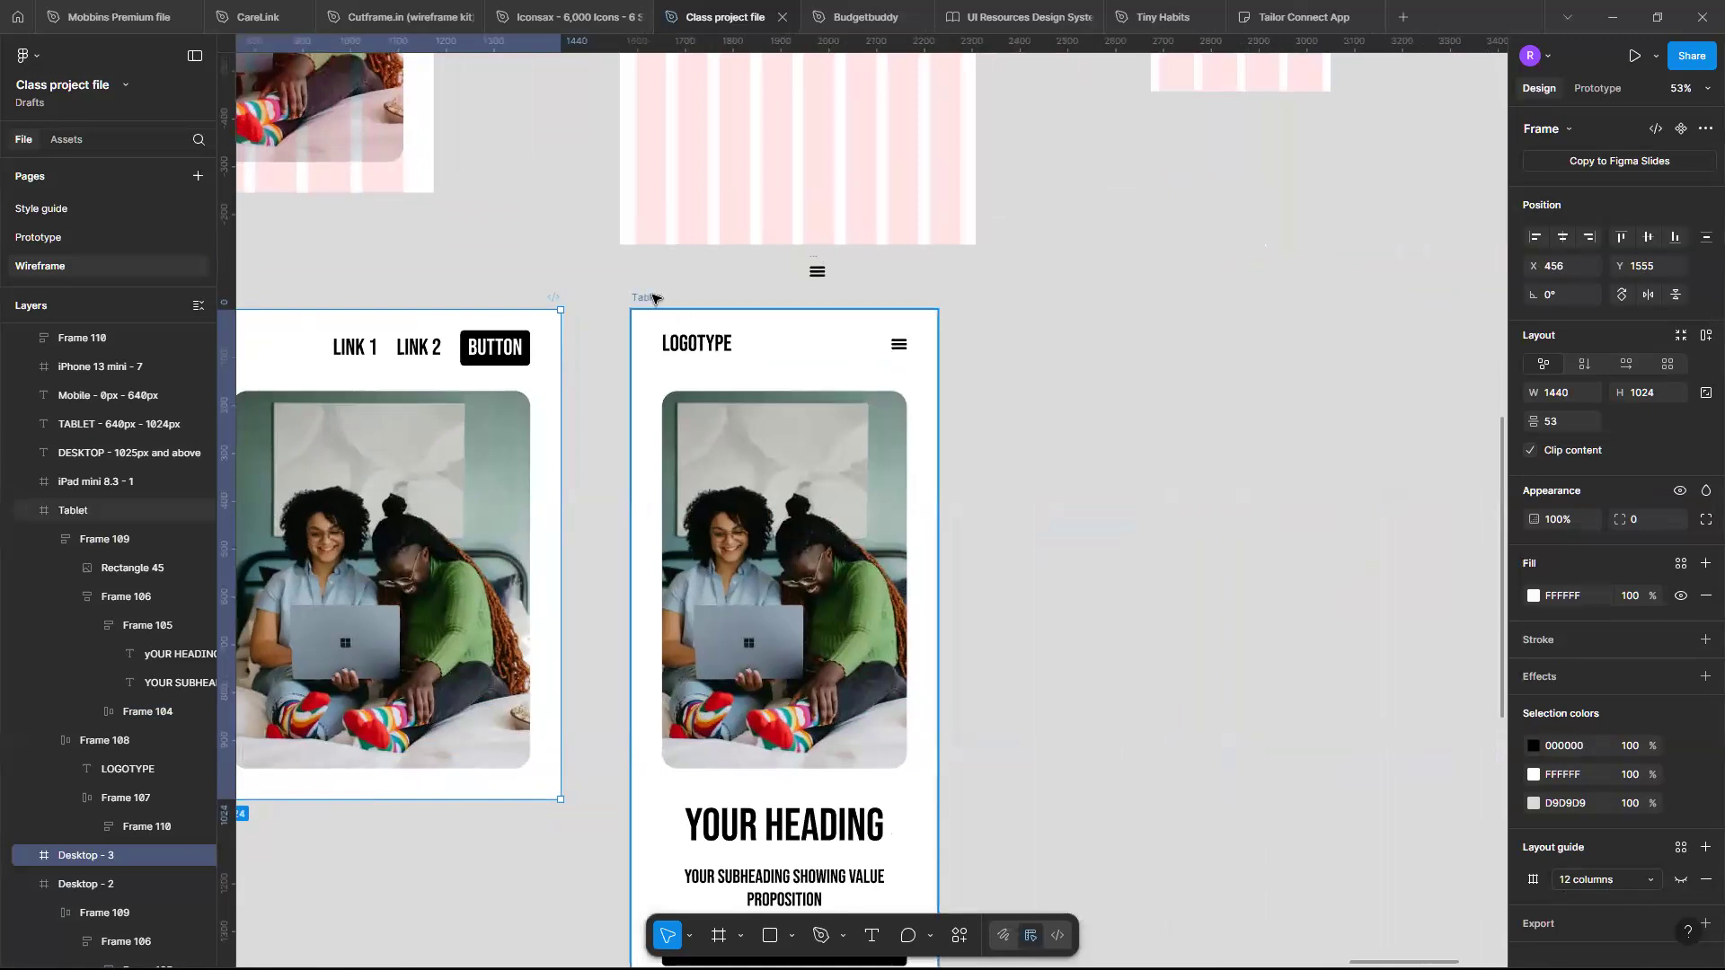
pyautogui.click(793, 336)
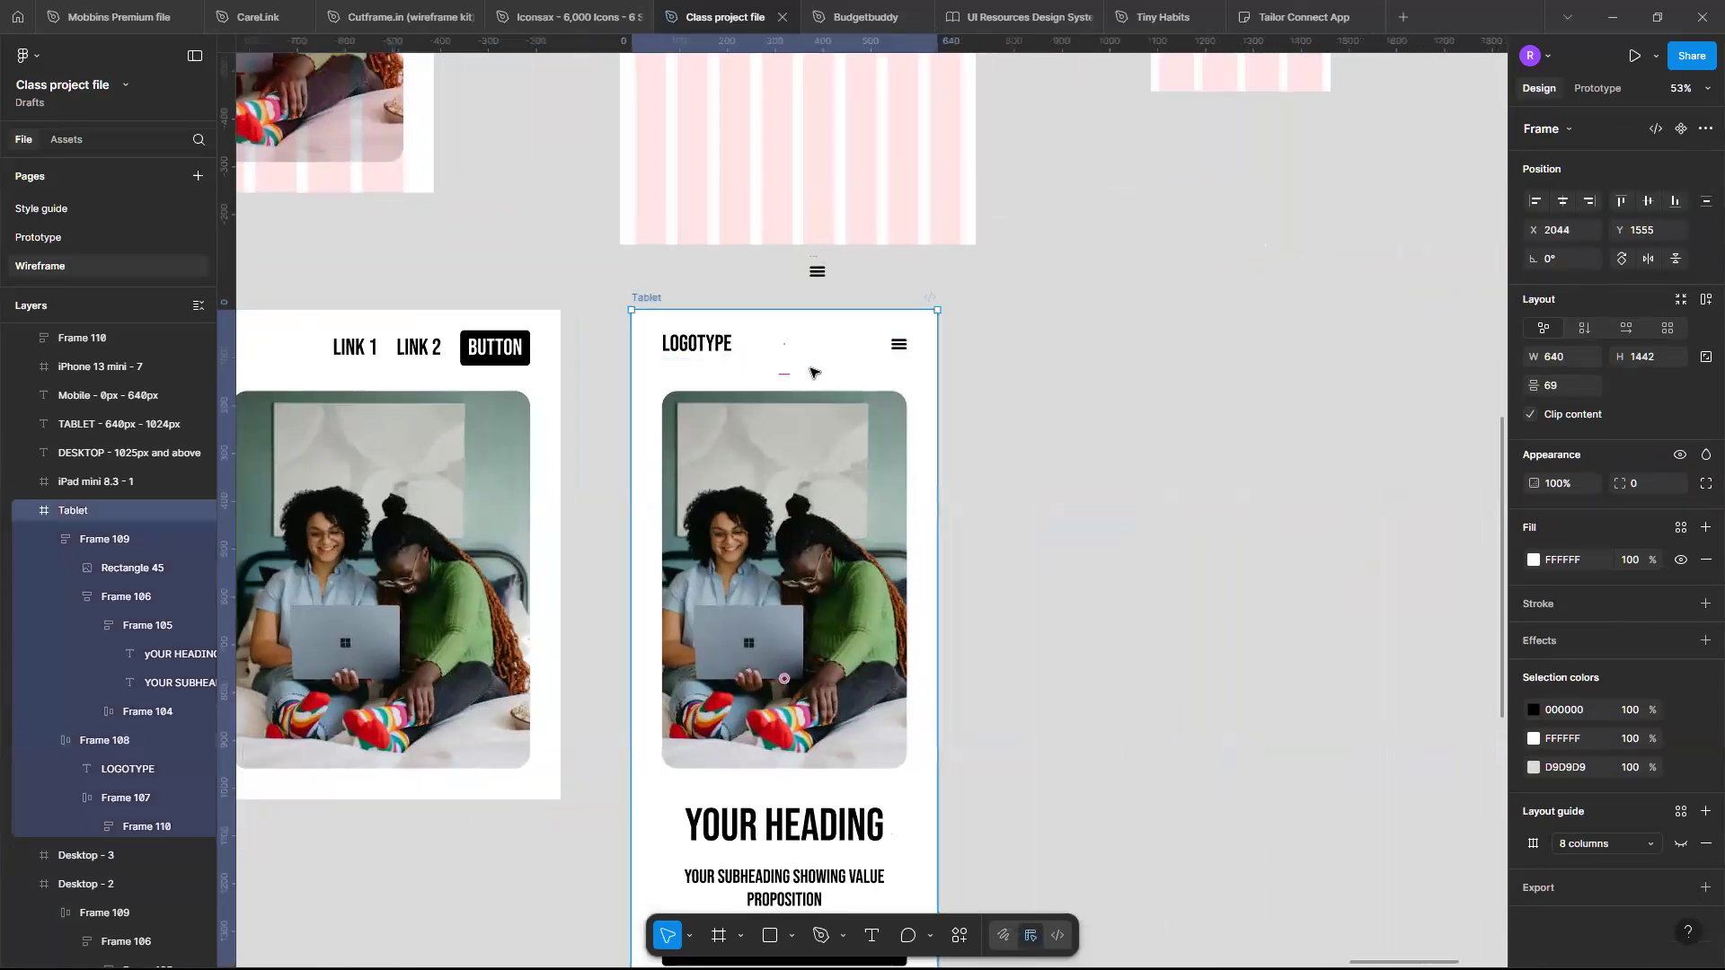
pyautogui.hotkey('ctrl', 'd')
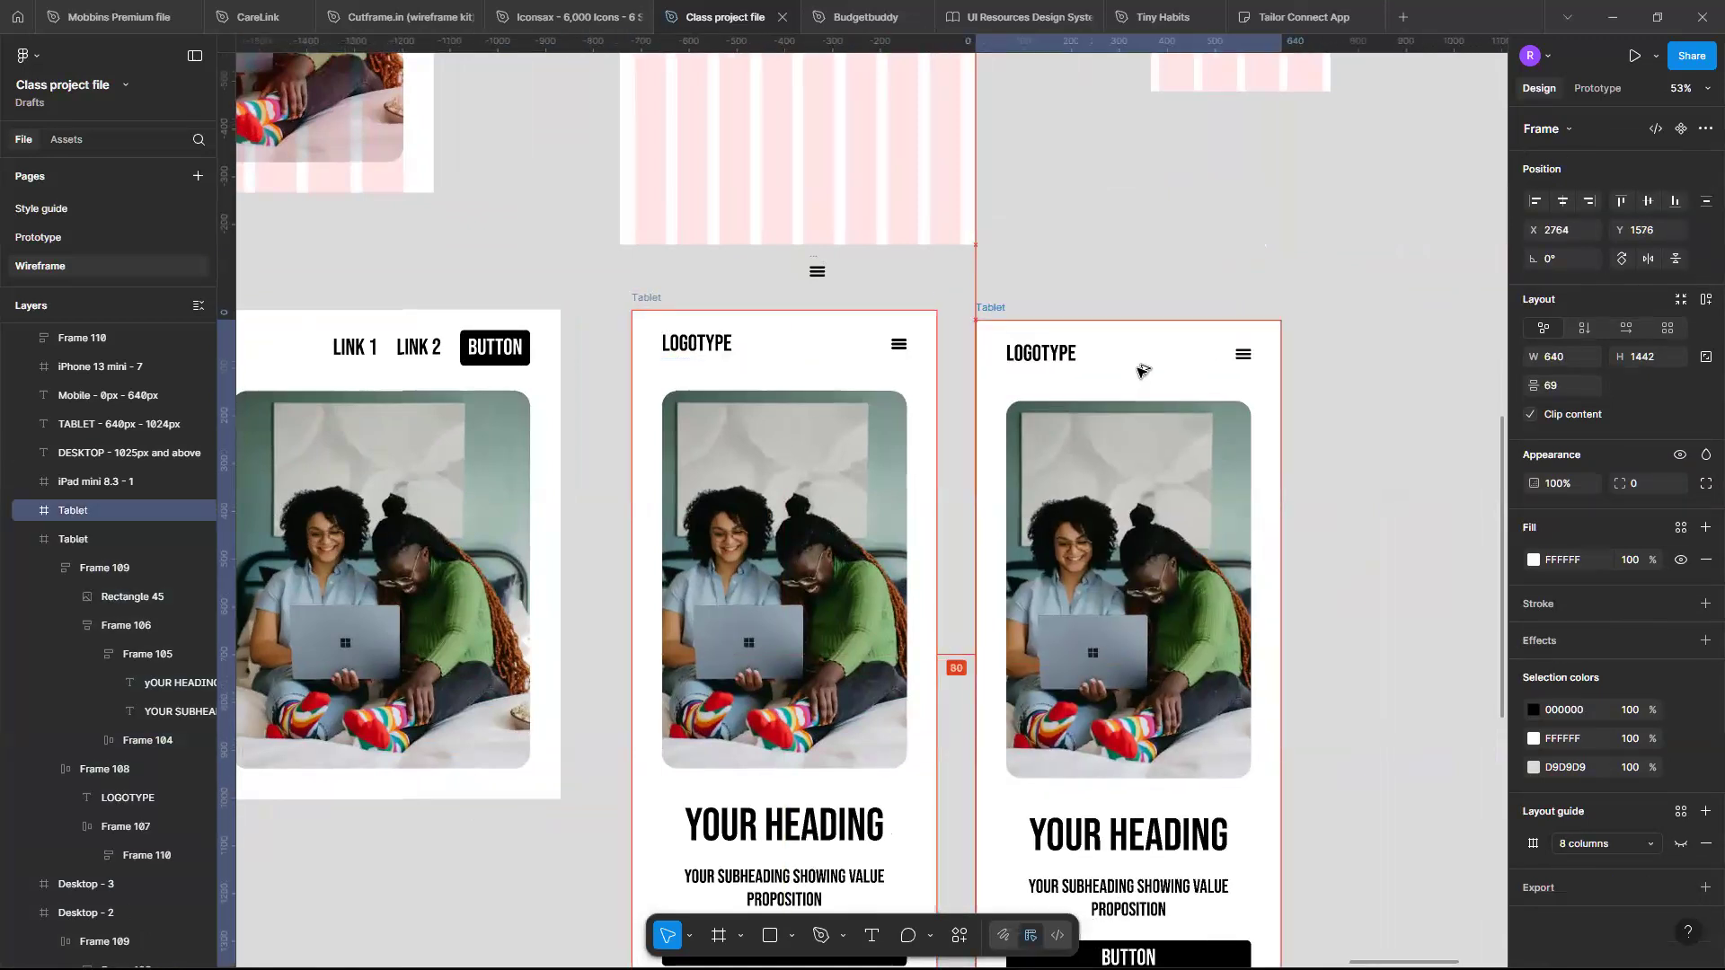
pyautogui.moveTo(1141, 370); pyautogui.dragTo(1129, 360)
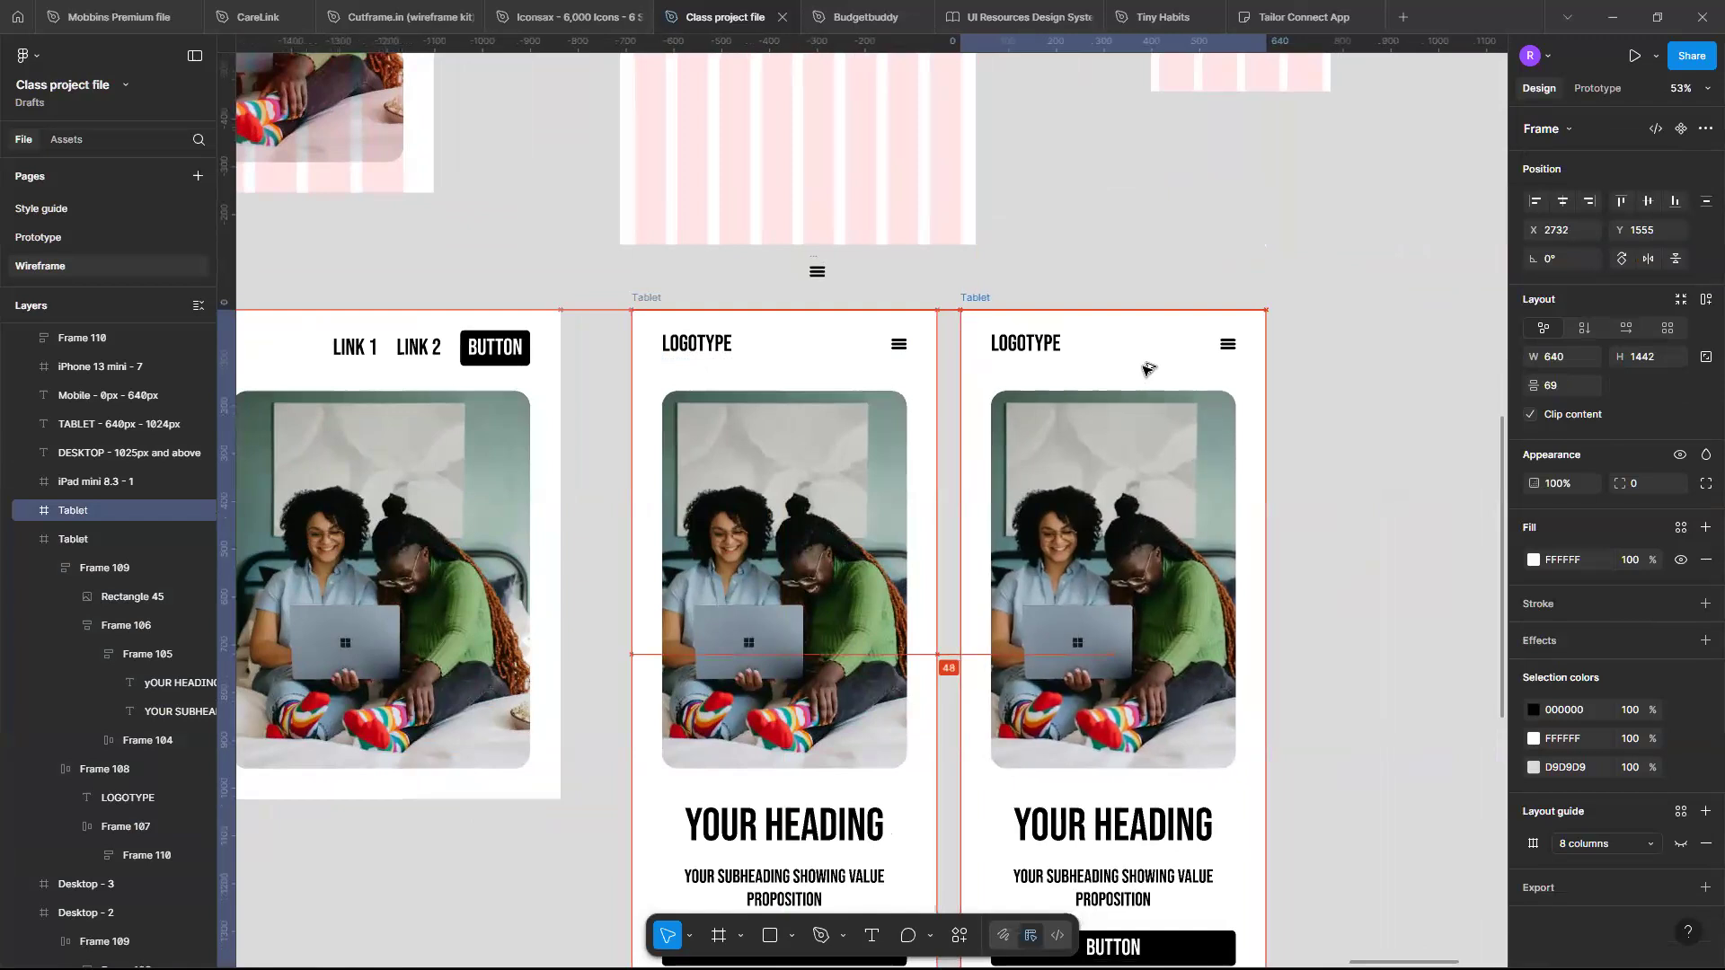
# - Try resizing the duplicated tablet frame to a width of 375, then undo the resize
pyautogui.click(1571, 356)
pyautogui.write('375')
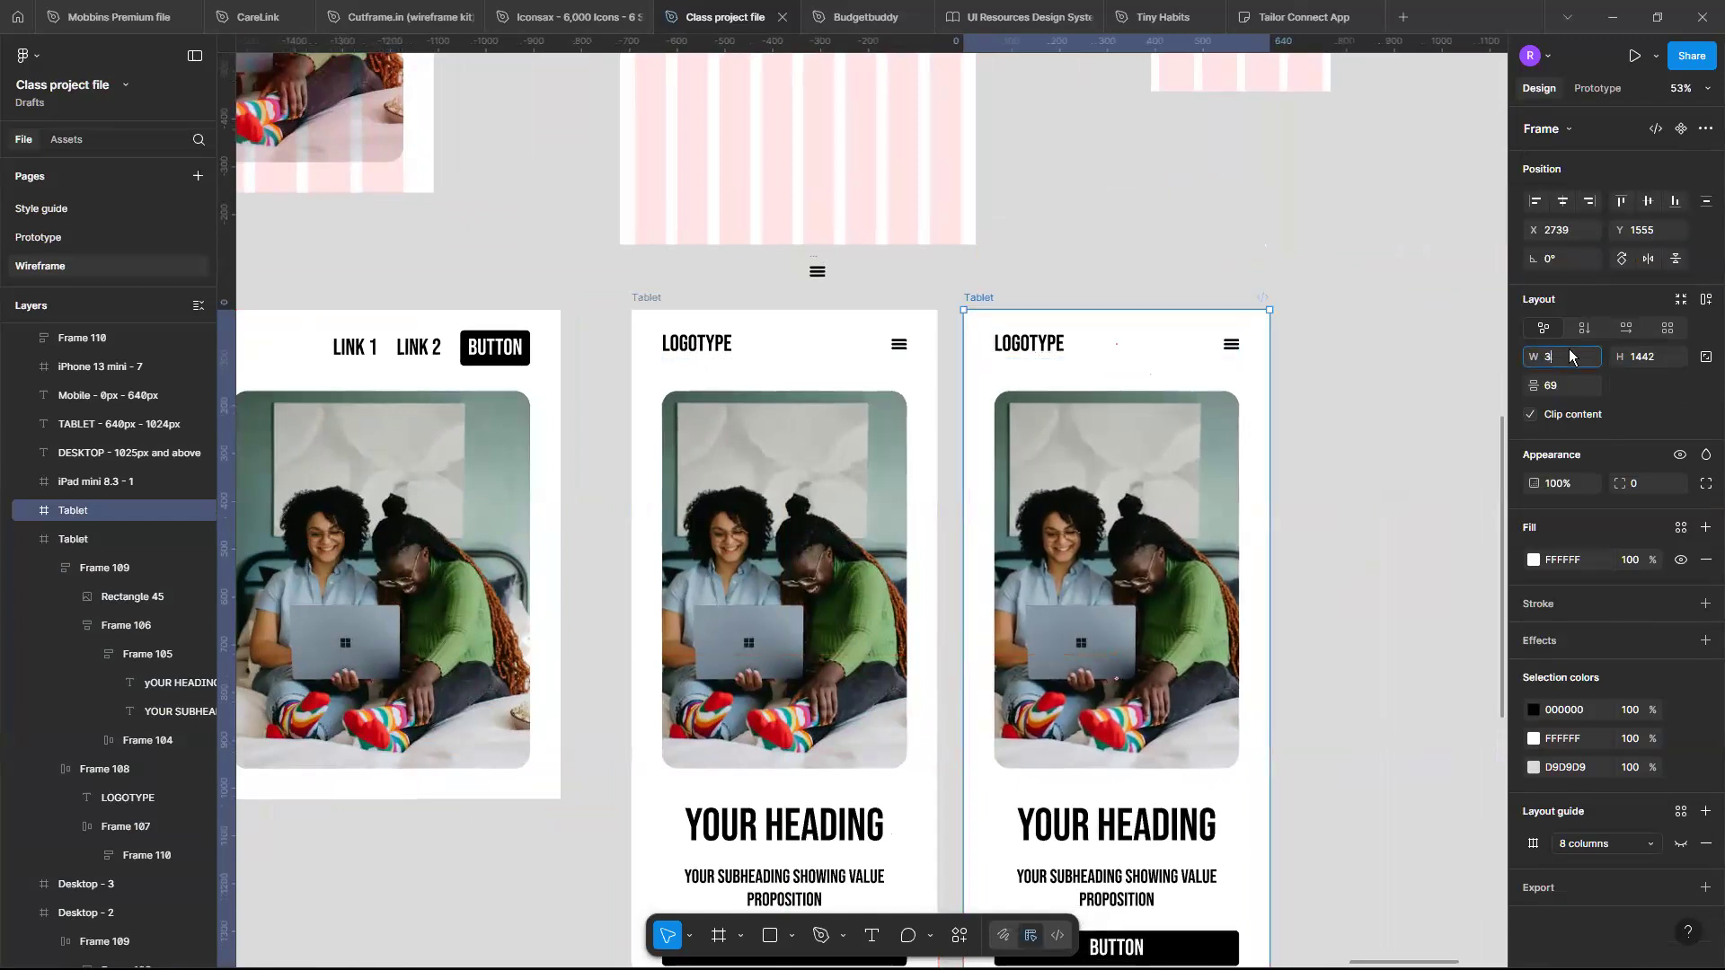
pyautogui.press('Return')
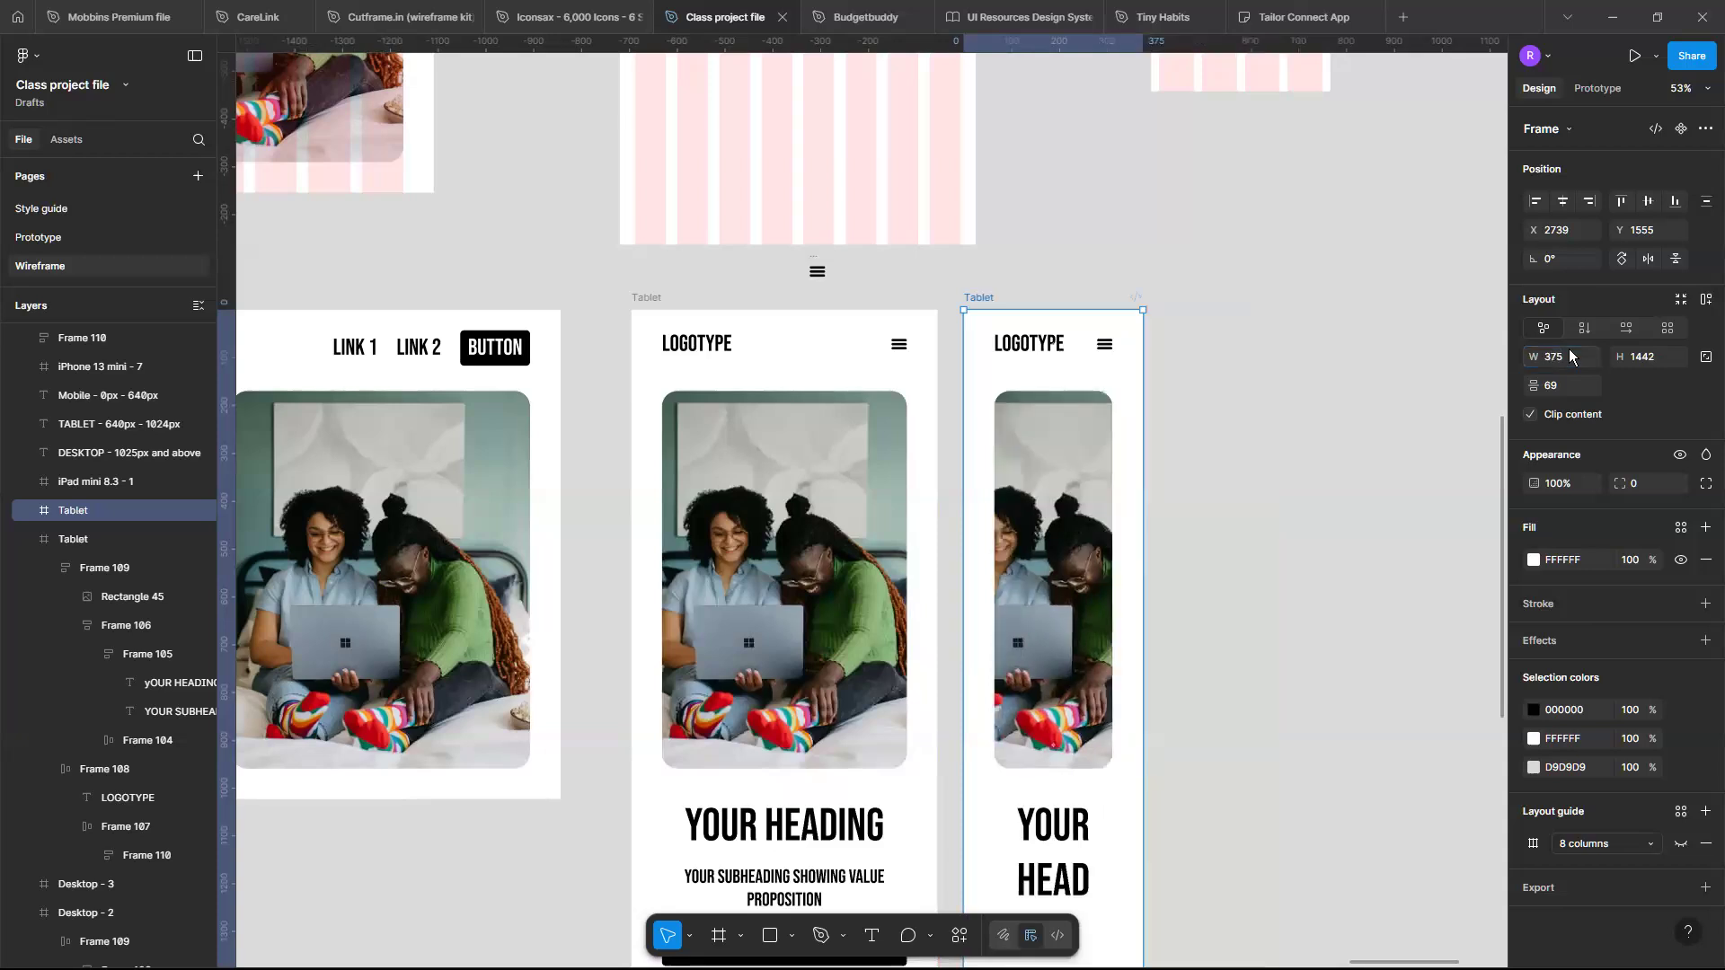
pyautogui.scroll(-3, 1129, 528)
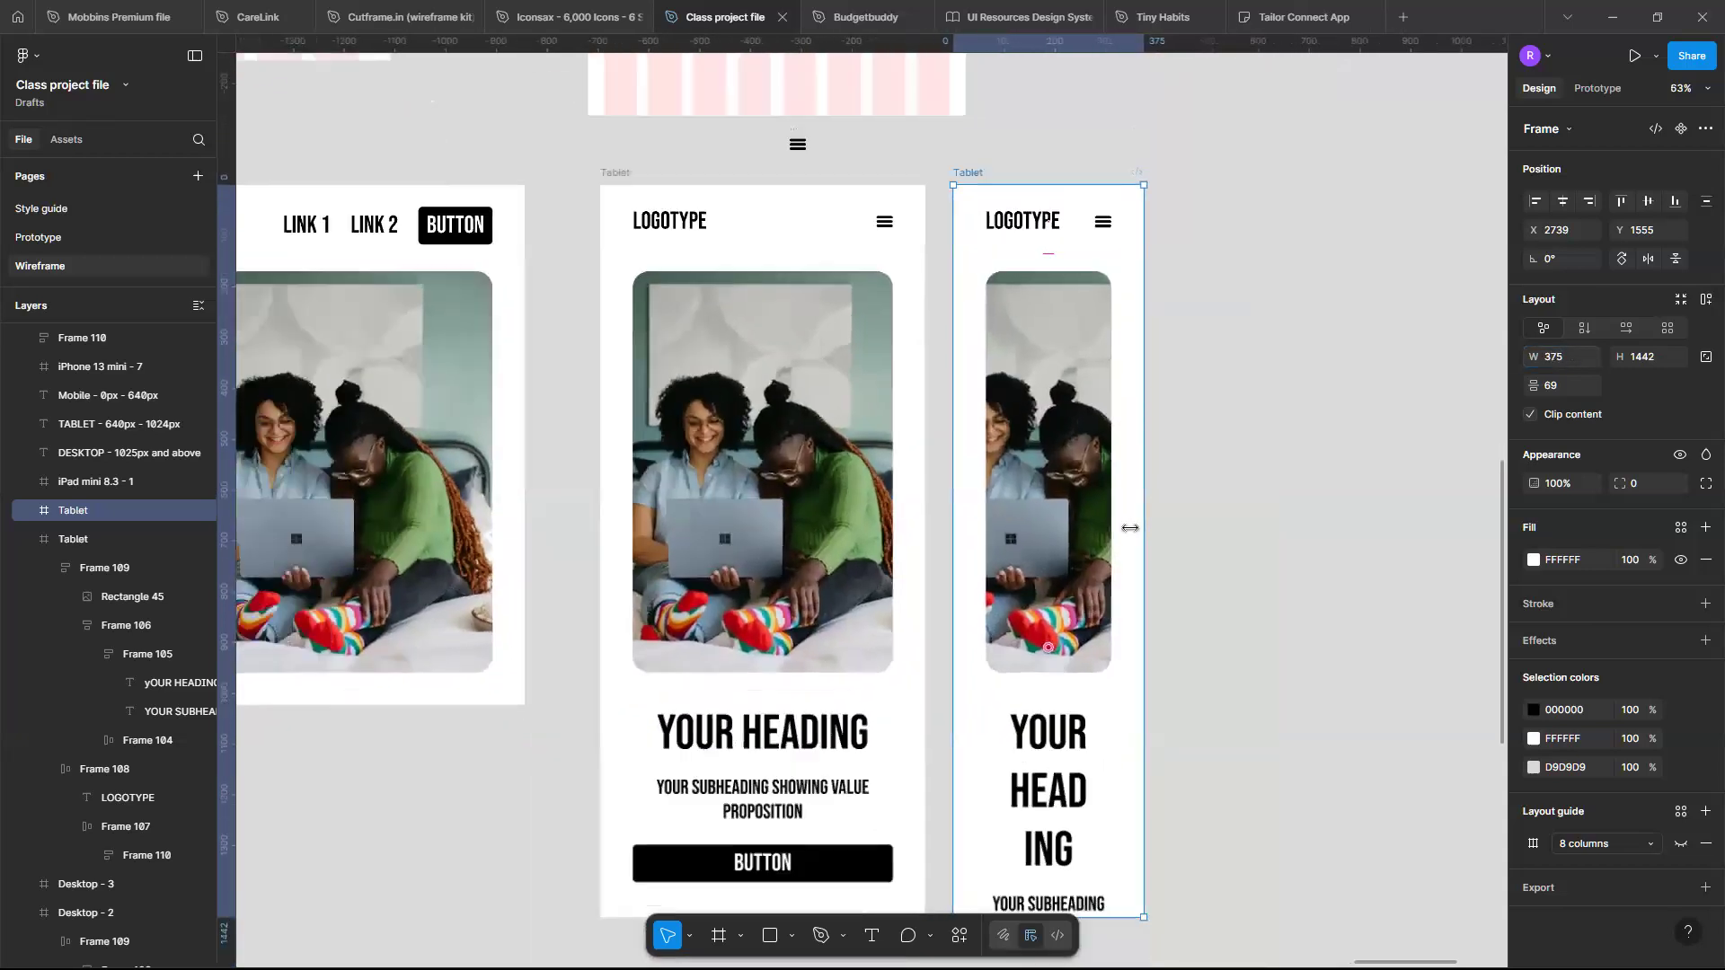
pyautogui.scroll(-2, 1129, 528)
pyautogui.scroll(5, 1079, 813)
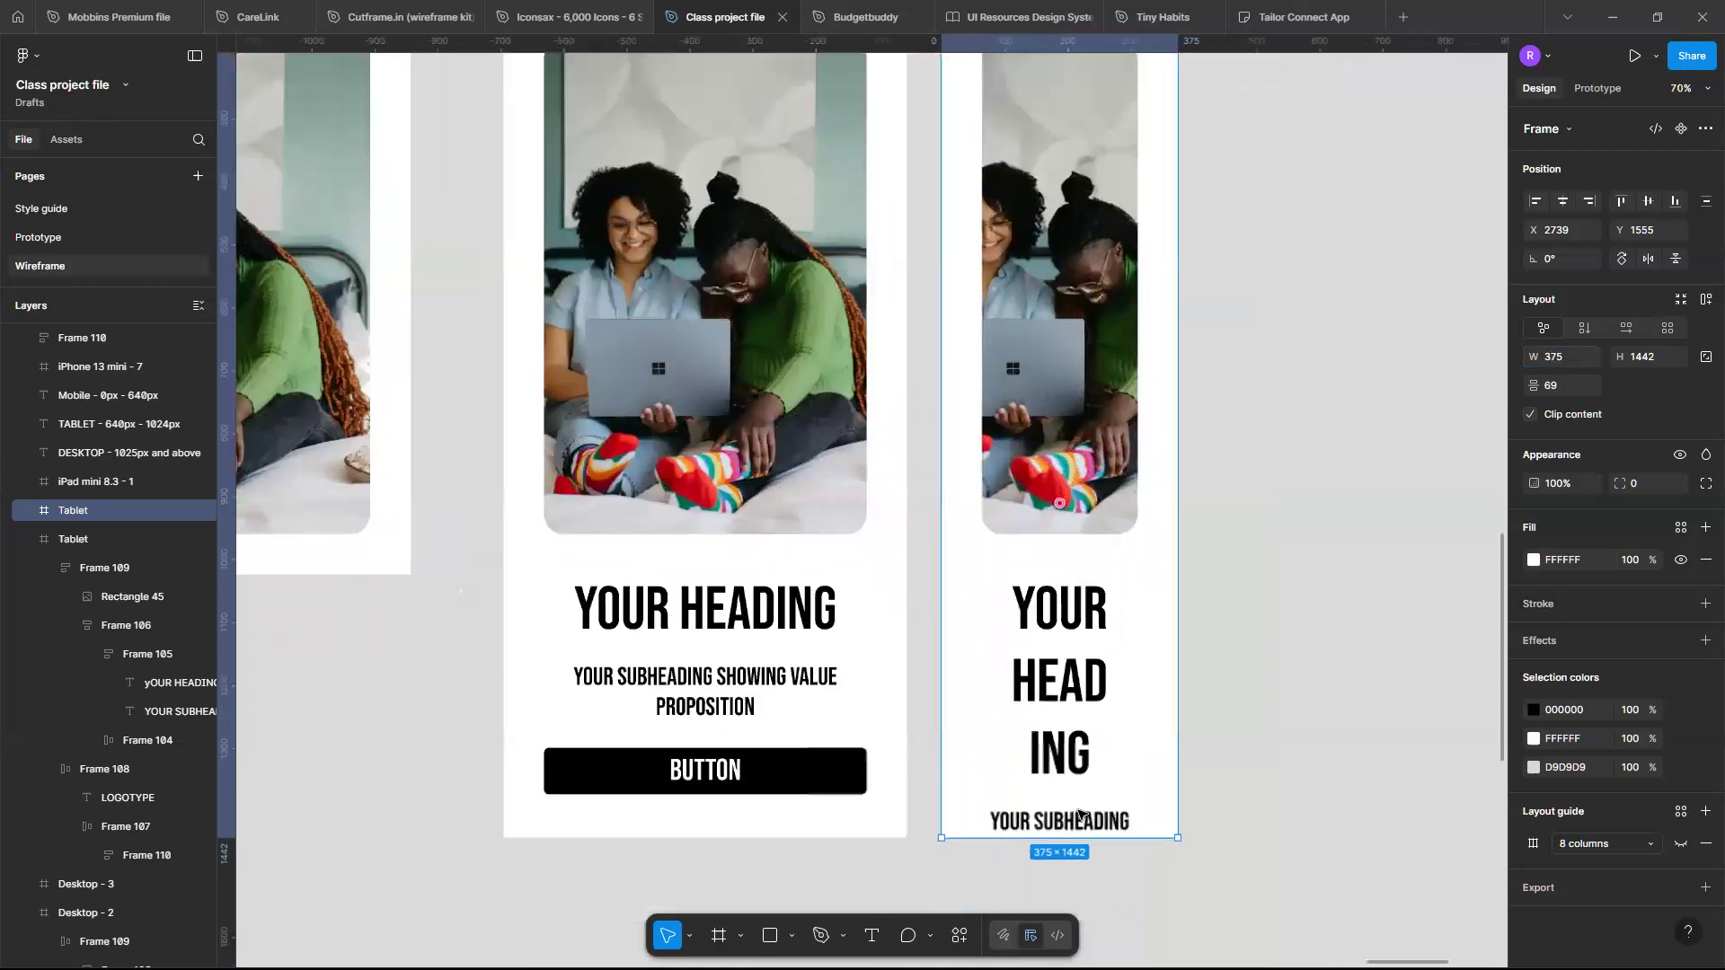
pyautogui.scroll(3, 1101, 492)
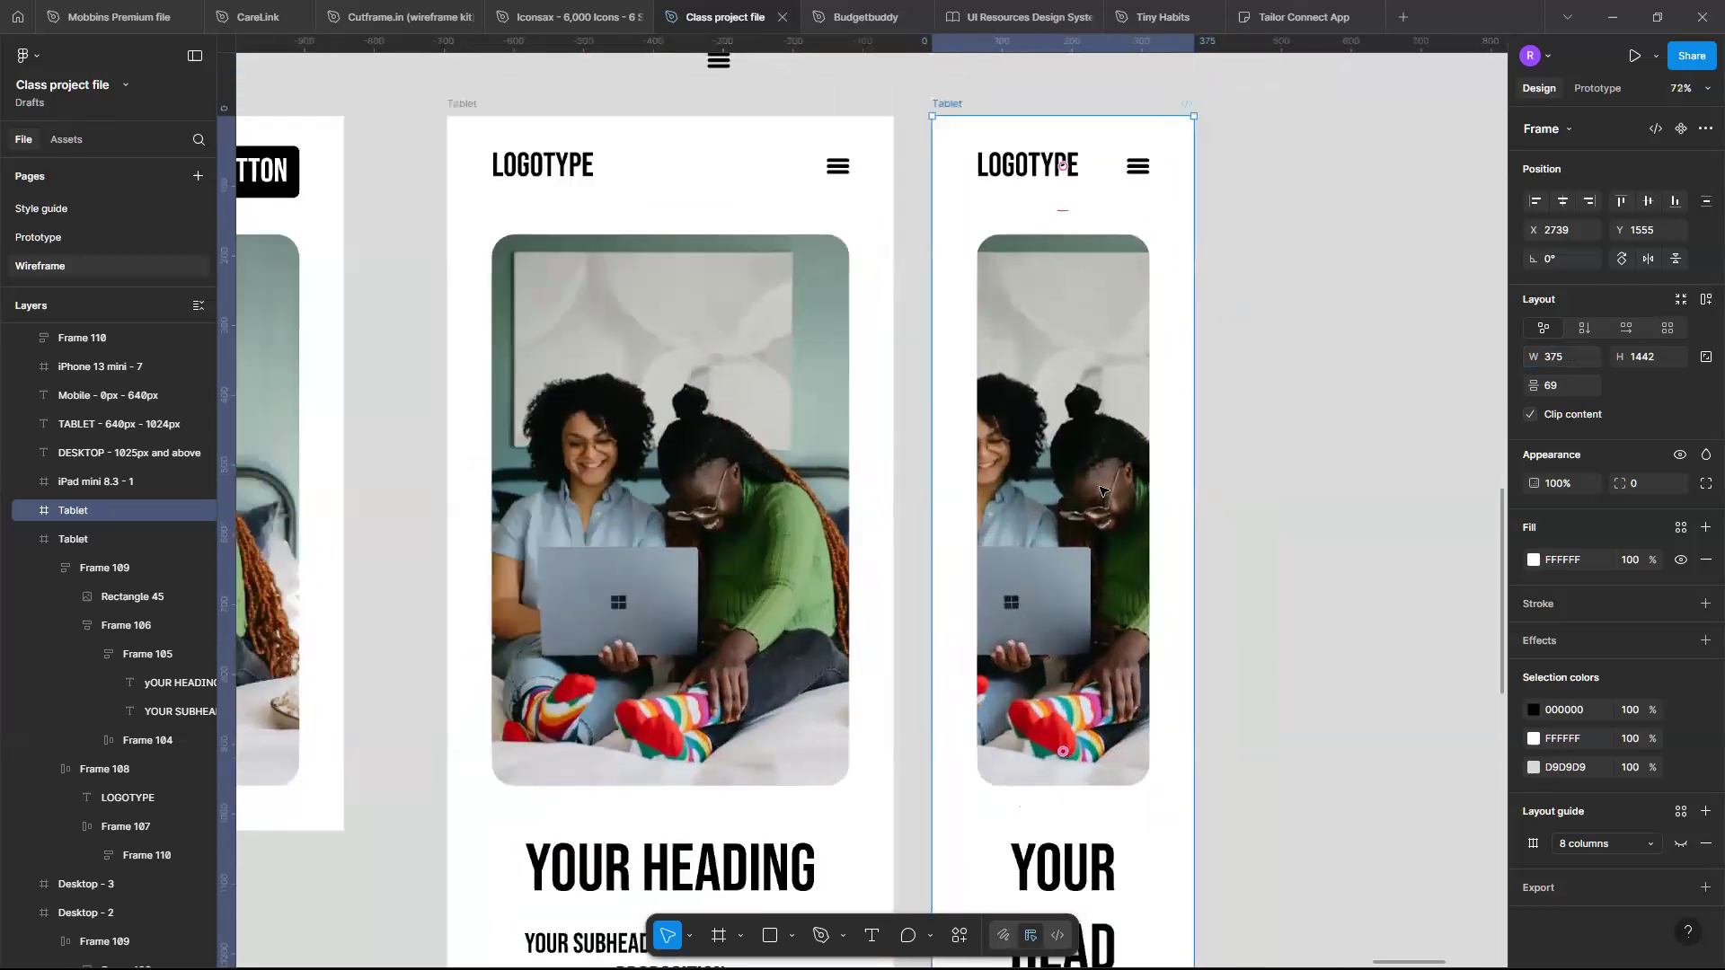
pyautogui.scroll(3, 1074, 284)
pyautogui.scroll(-1, 1072, 284)
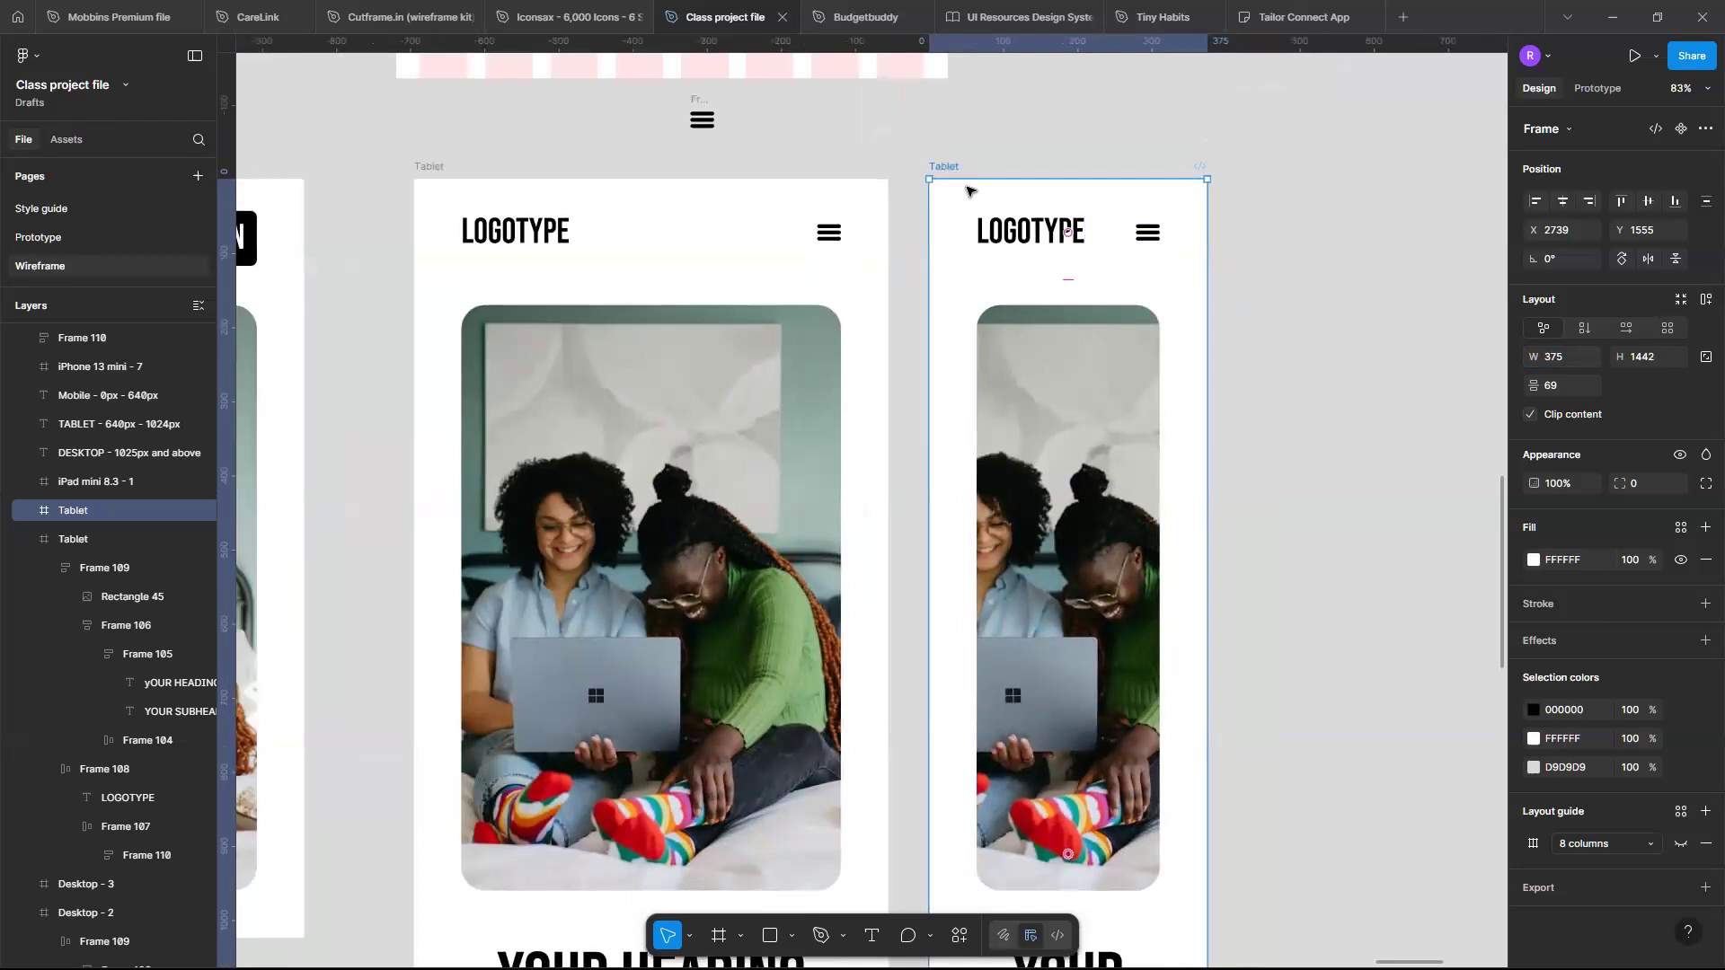
pyautogui.hotkey('ctrl', 'z')
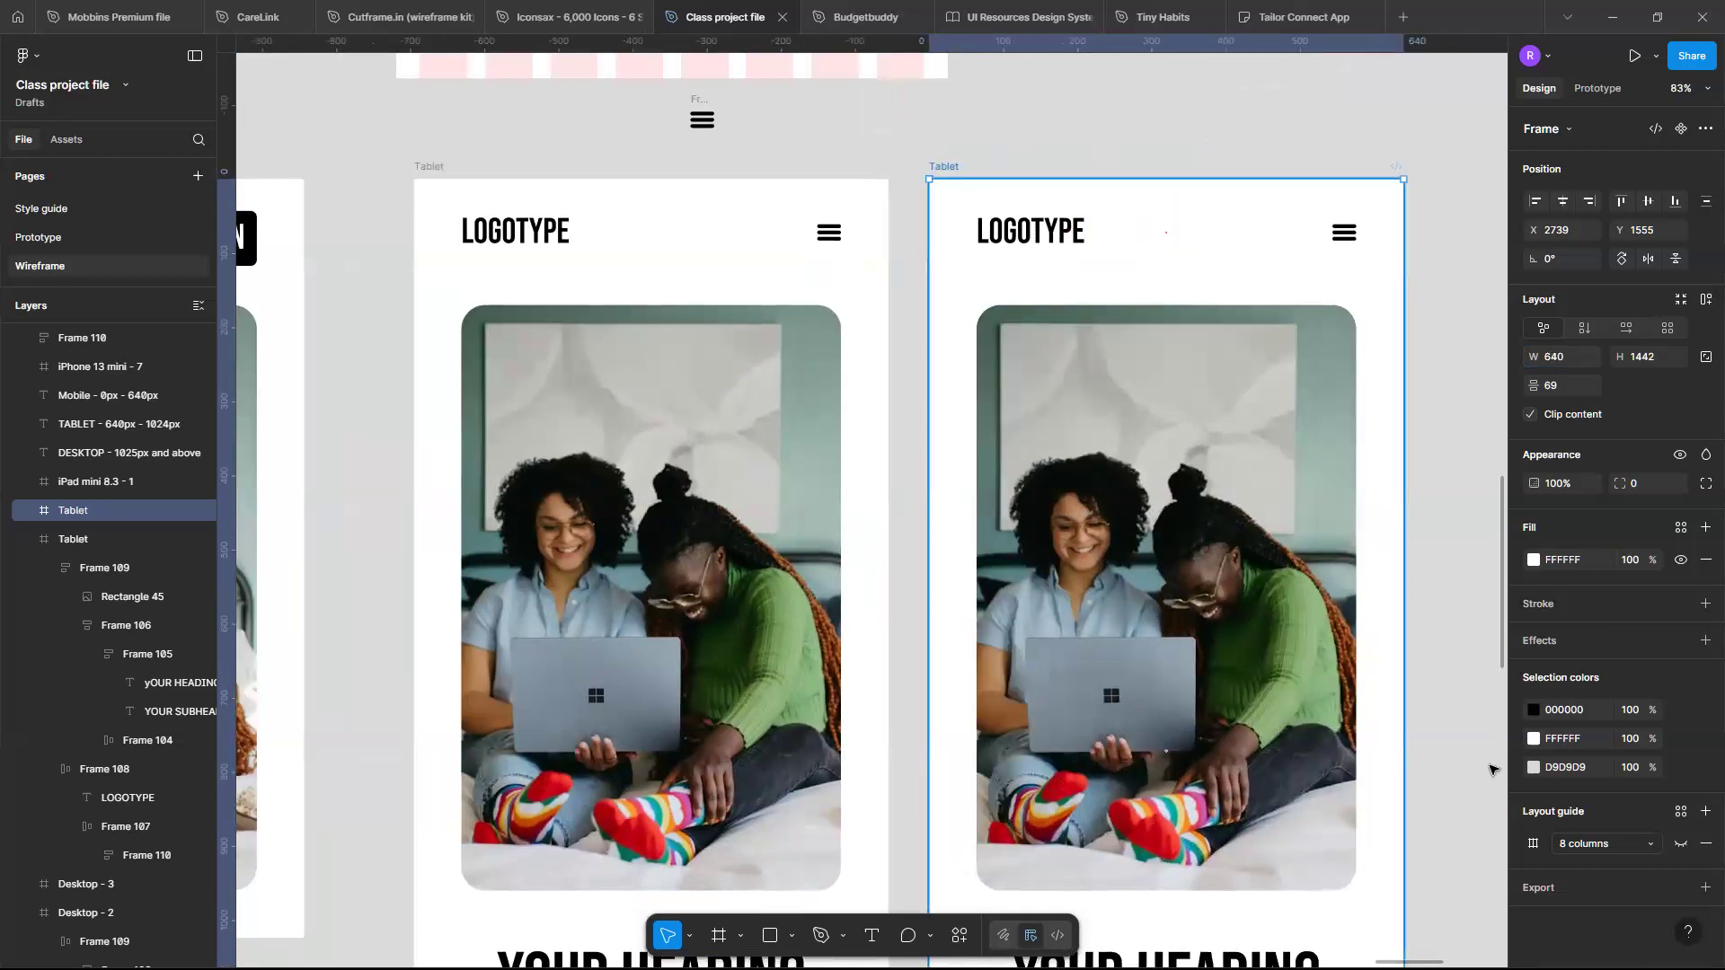
# - Show the duplicate's layout grid with 4 columns and set its margin to 16
pyautogui.click(1533, 845)
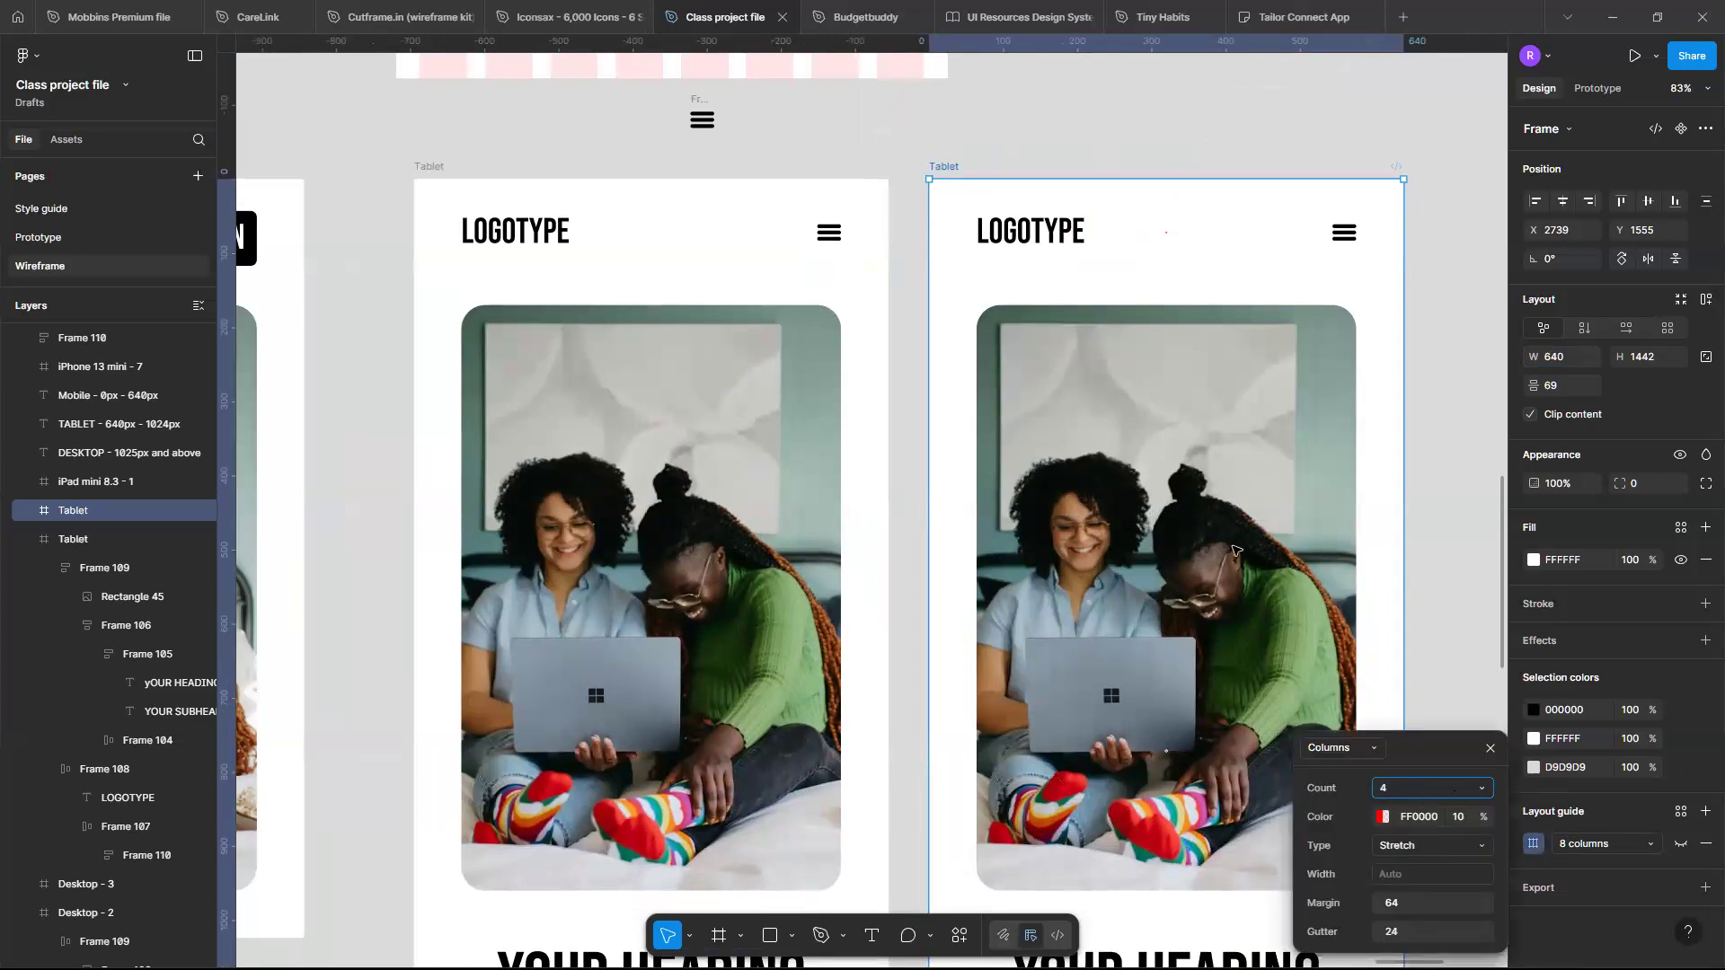
pyautogui.click(1680, 845)
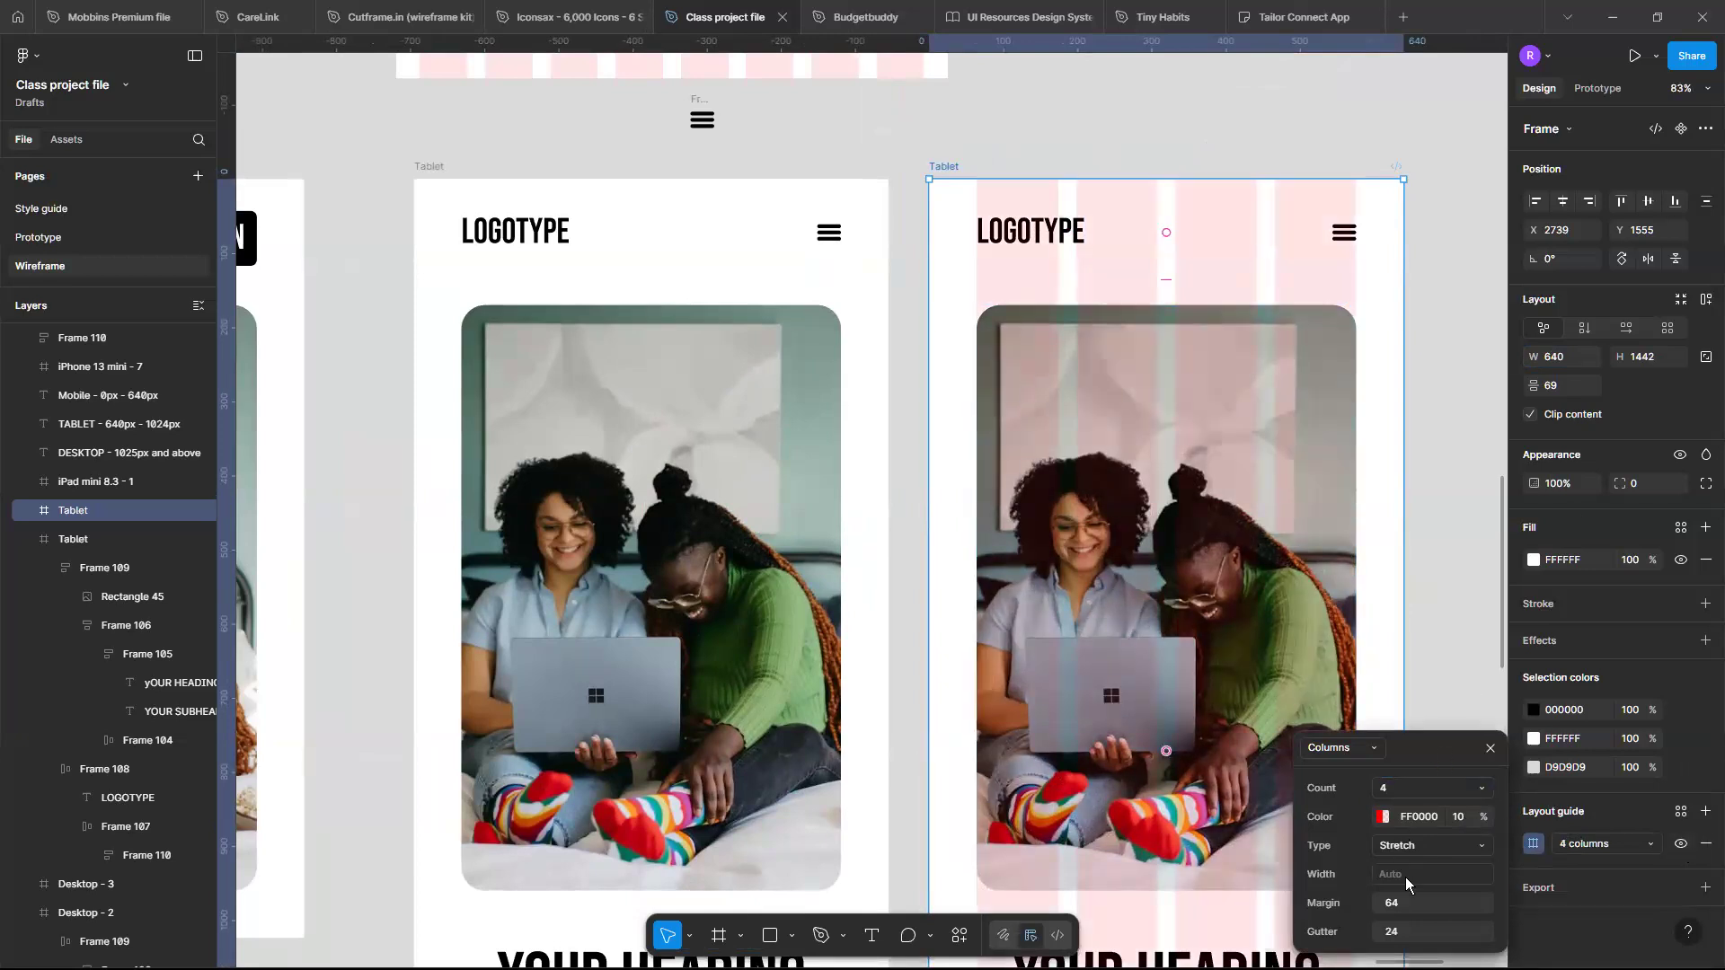
pyautogui.click(1412, 902)
pyautogui.press('Return')
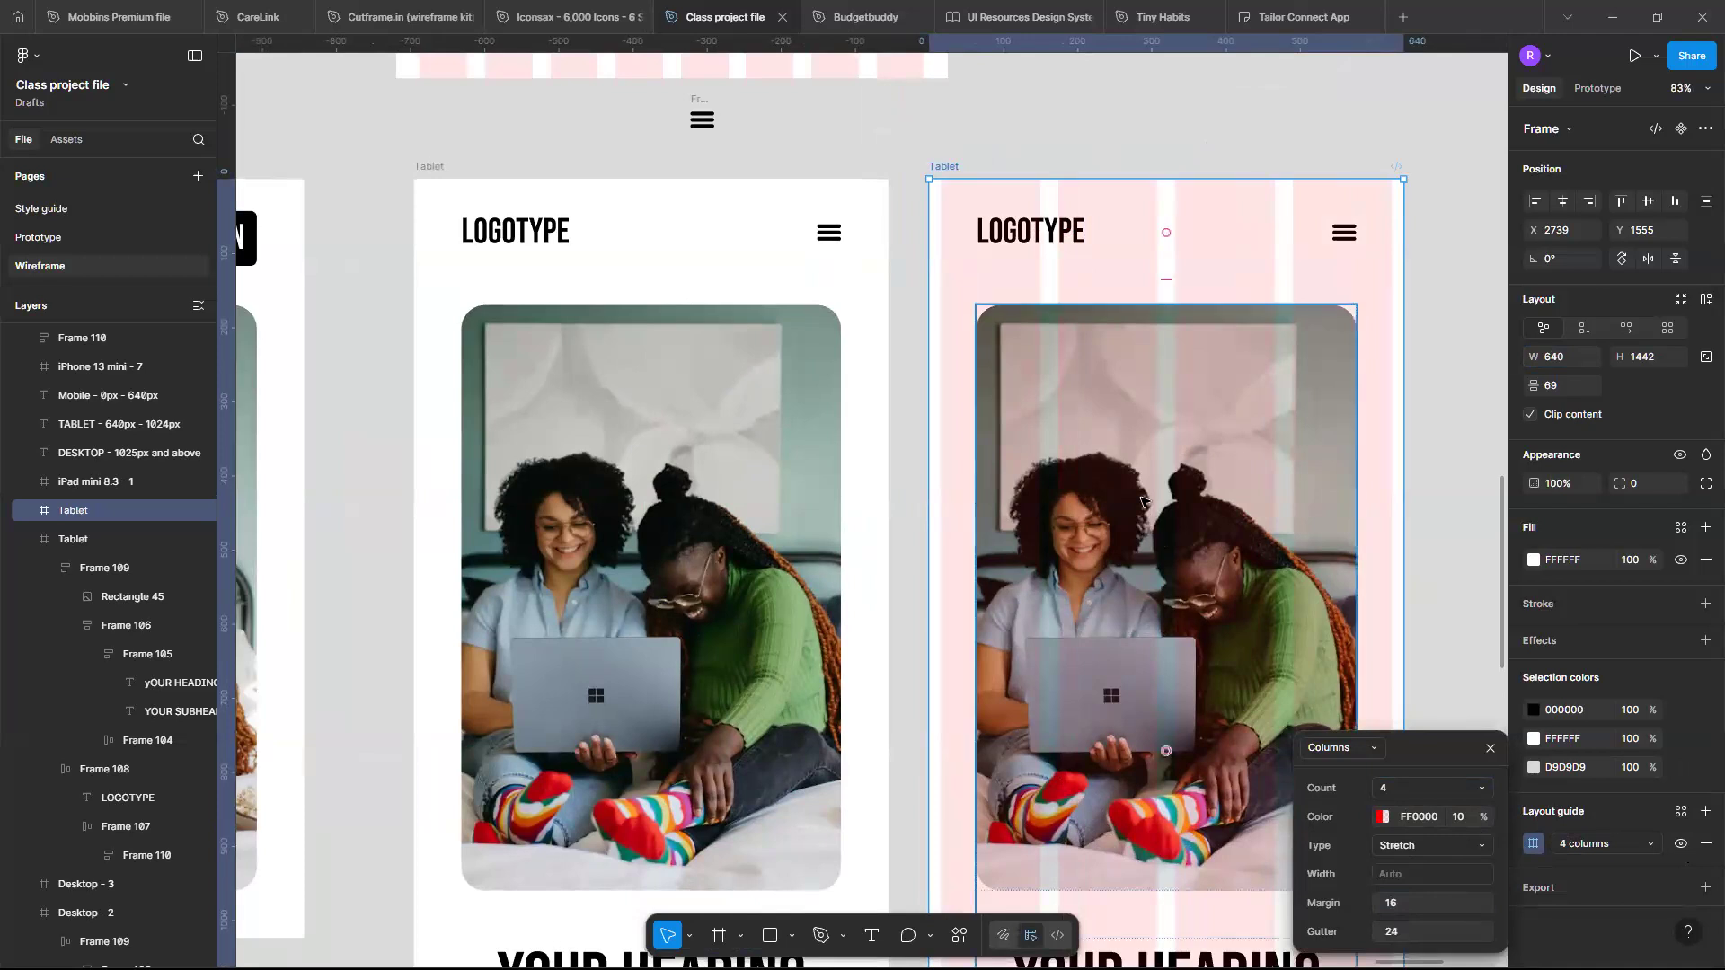
# - Stretch the duplicate frame's hero content frame to 608 wide so it spans between the 16 px margins
pyautogui.hscroll(2, 1141, 501)
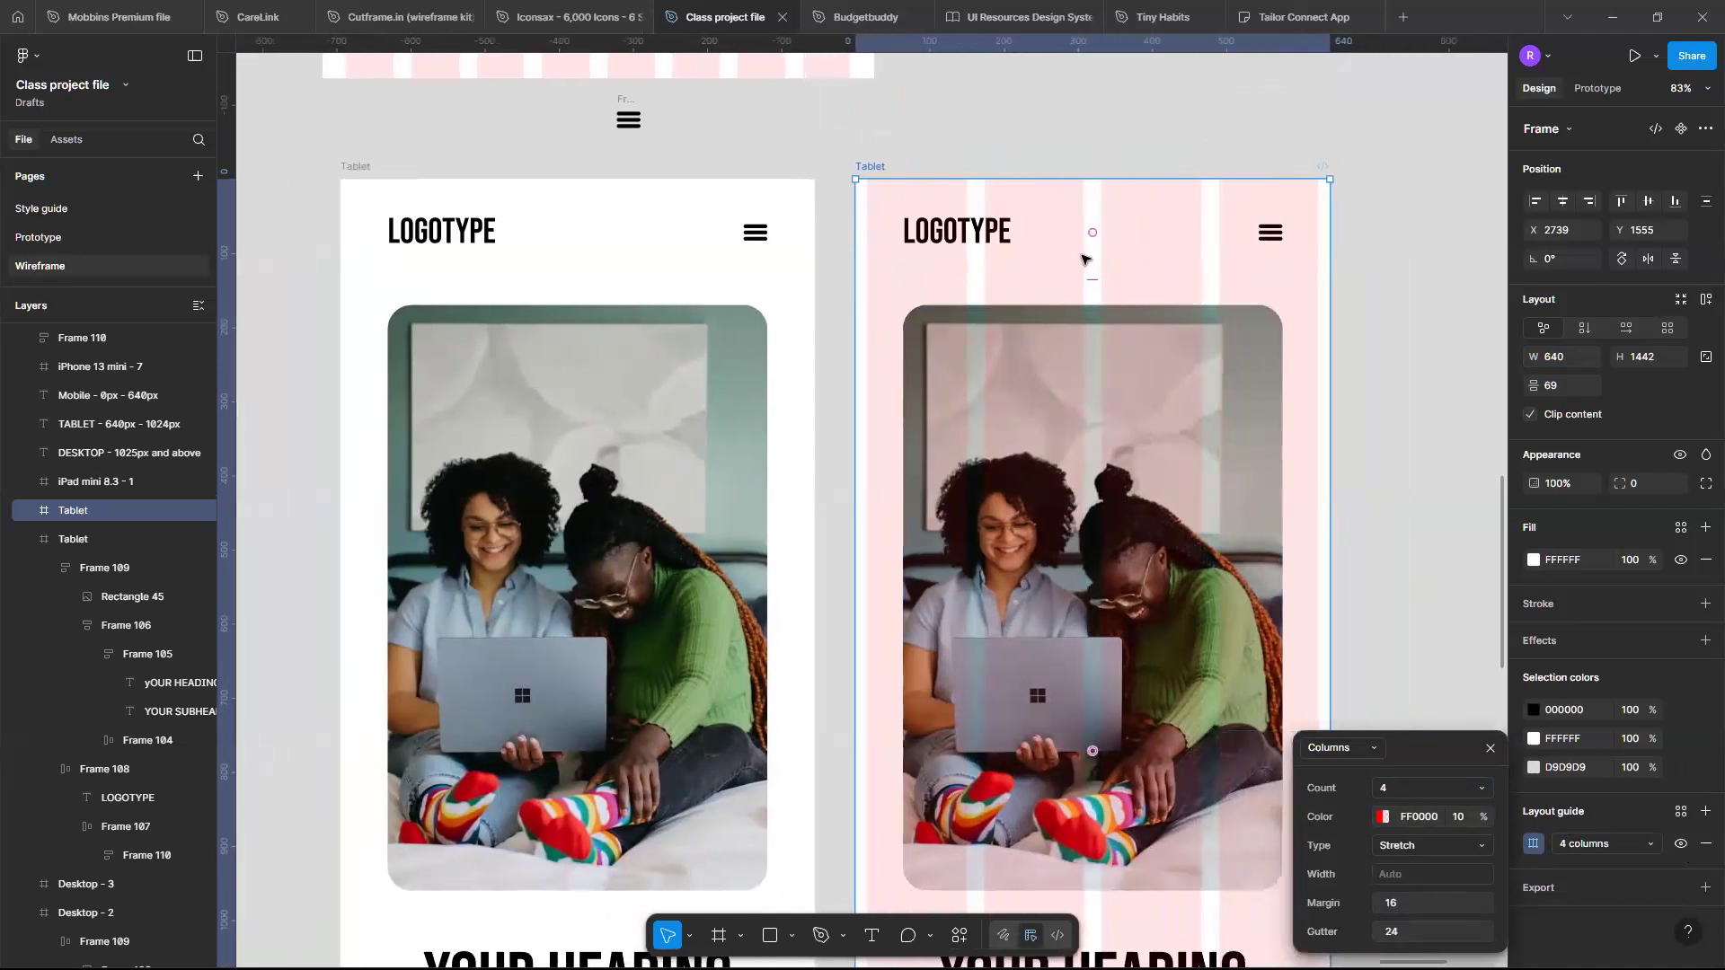
pyautogui.click(1117, 374)
pyautogui.scroll(-1, 1294, 584)
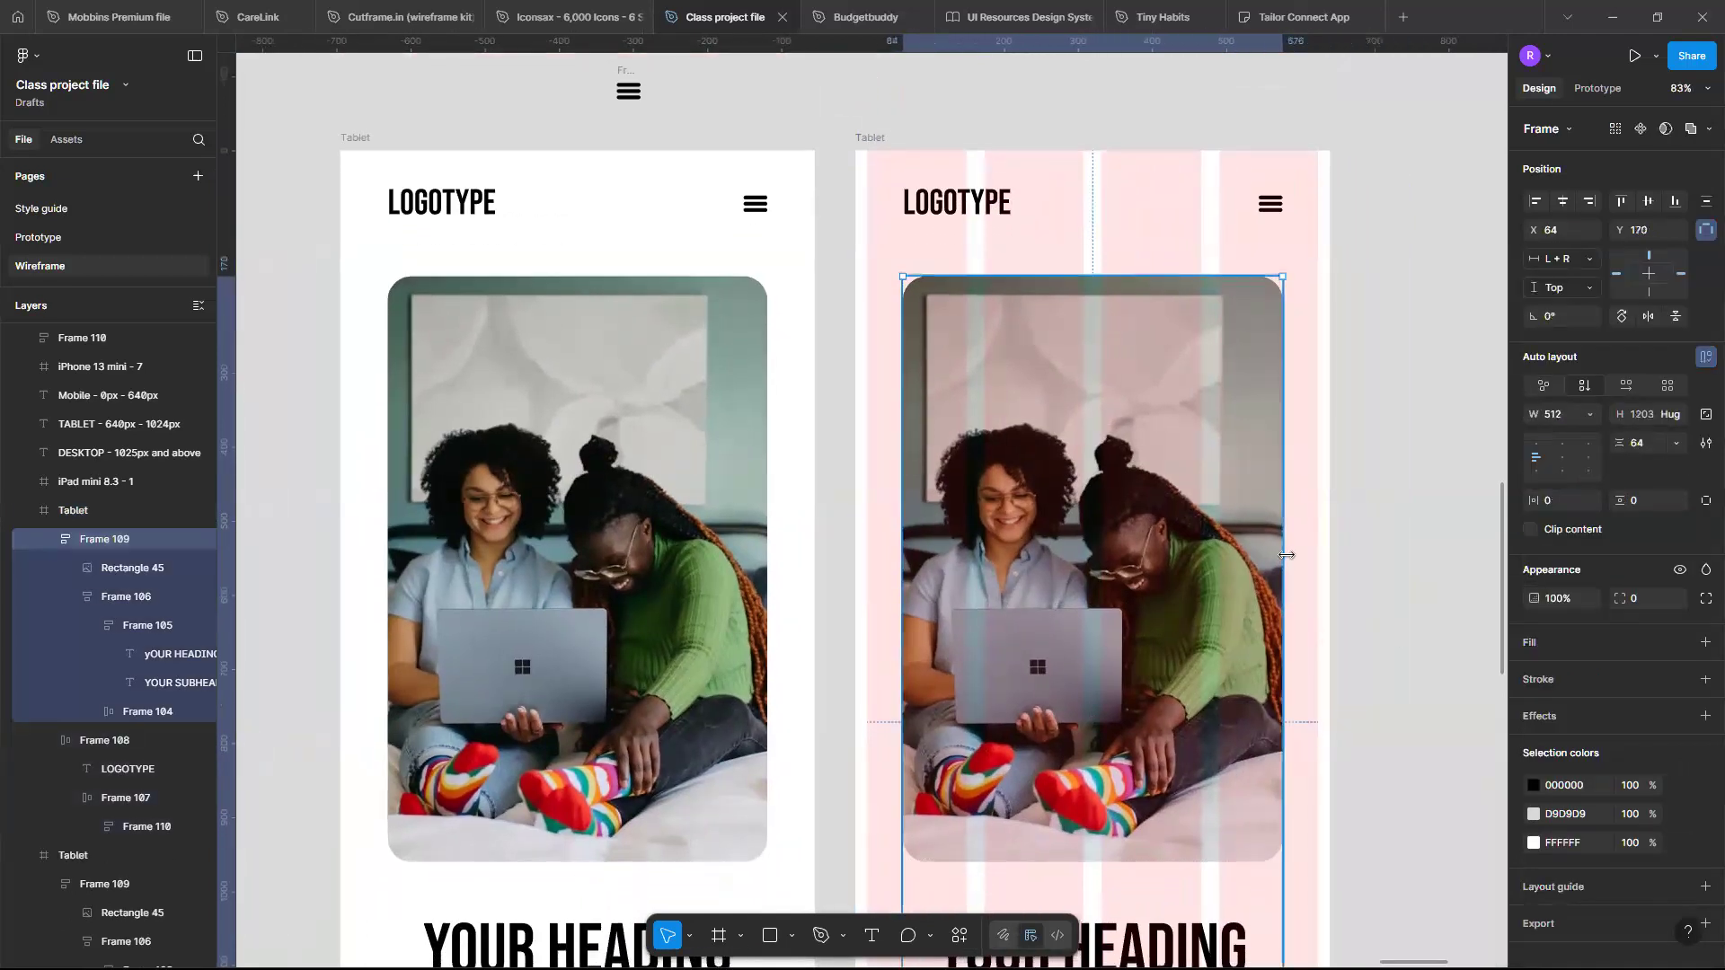
pyautogui.moveTo(1287, 555)
pyautogui.mouseDown()
pyautogui.moveTo(1339, 548)
pyautogui.moveTo(1317, 547)
pyautogui.mouseUp()
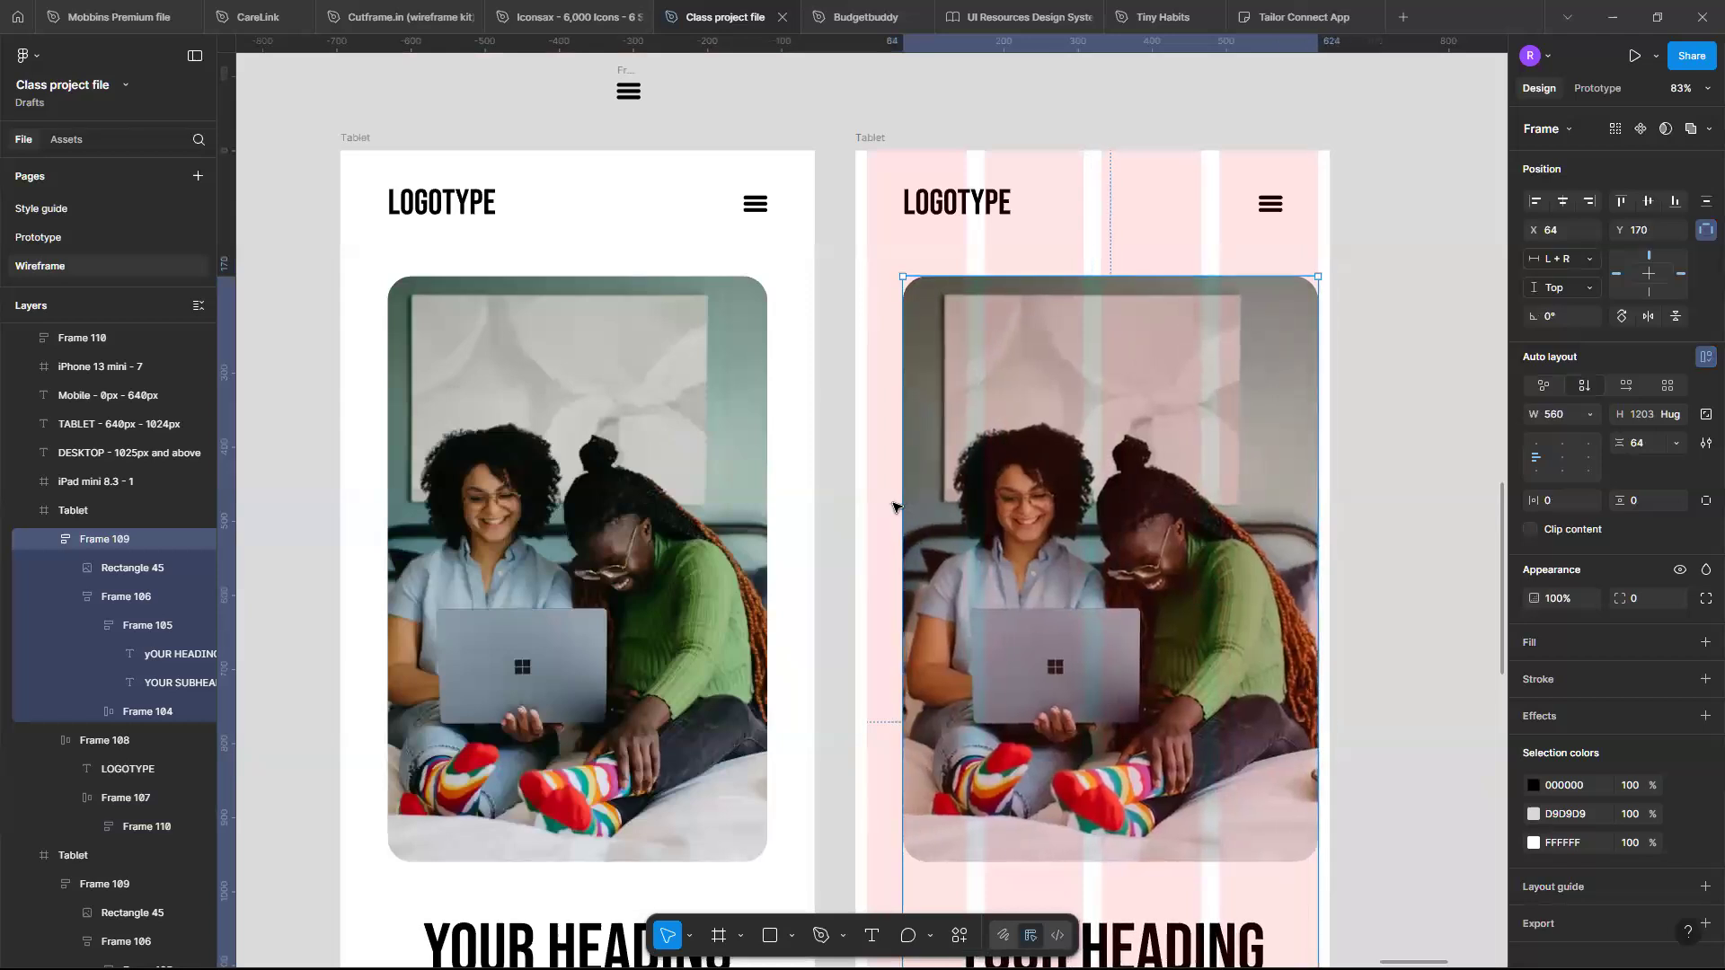
pyautogui.moveTo(896, 506); pyautogui.dragTo(869, 506)
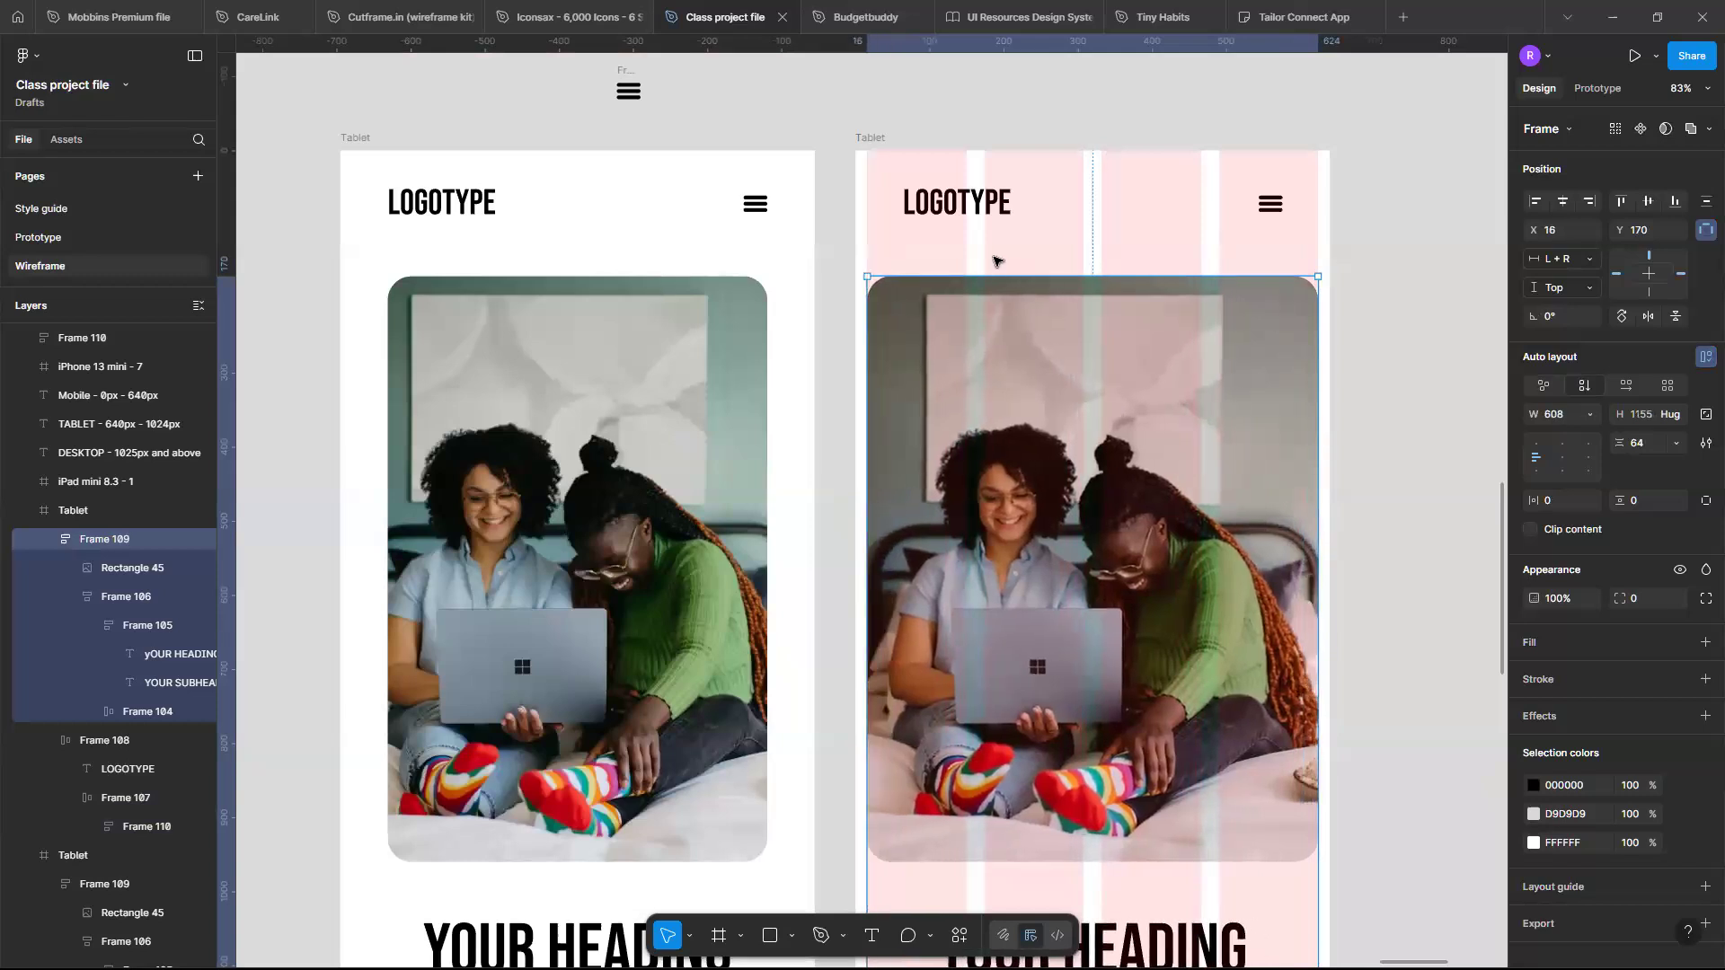
# - Widen the duplicate's header frame to 608 so the logotype and menu icon sit on the 16 px margins
pyautogui.click(993, 211)
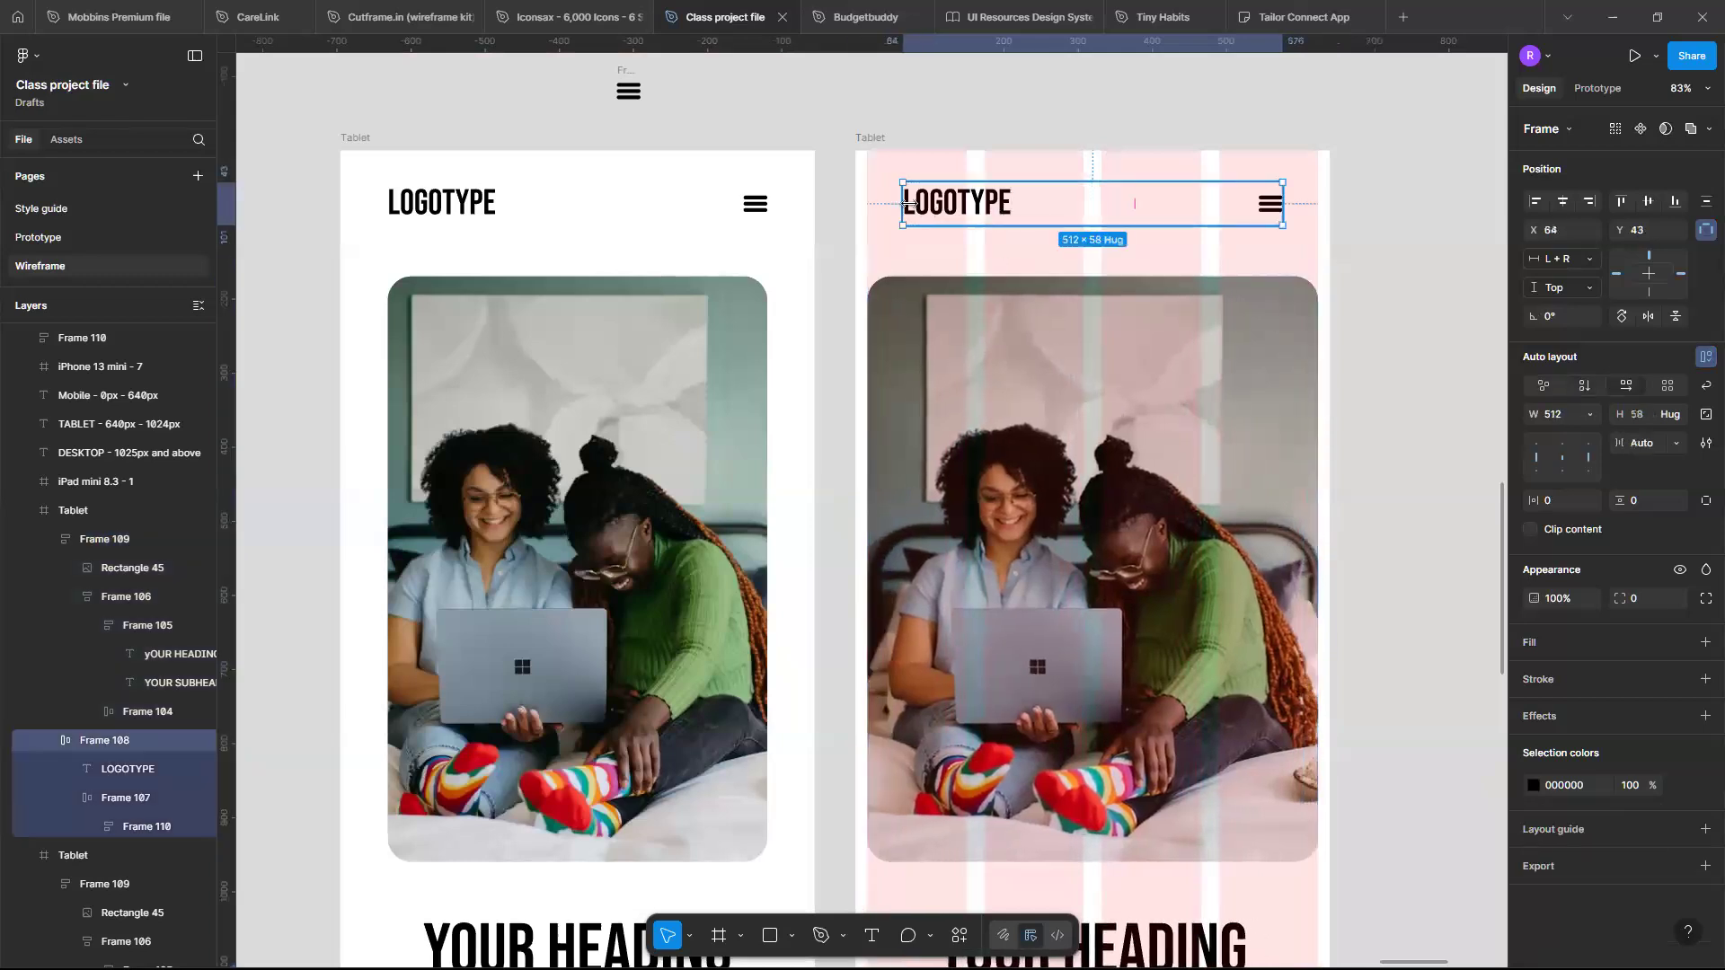
pyautogui.moveTo(897, 205); pyautogui.dragTo(867, 205)
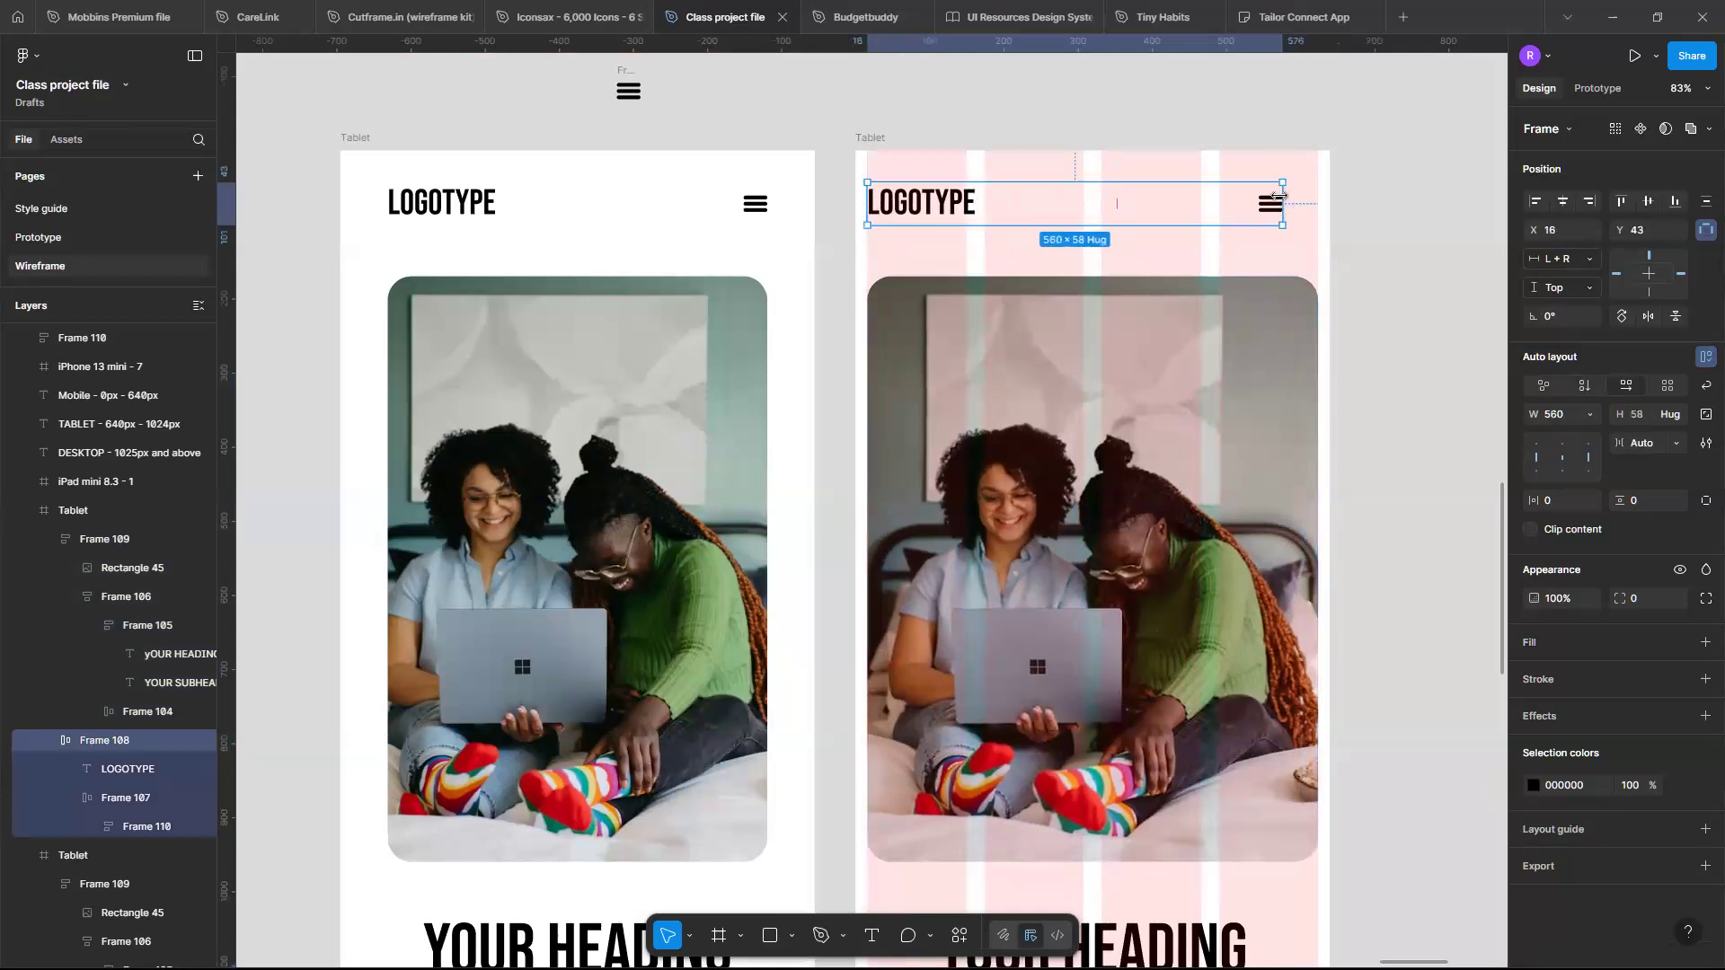
pyautogui.moveTo(1279, 195); pyautogui.dragTo(1315, 193)
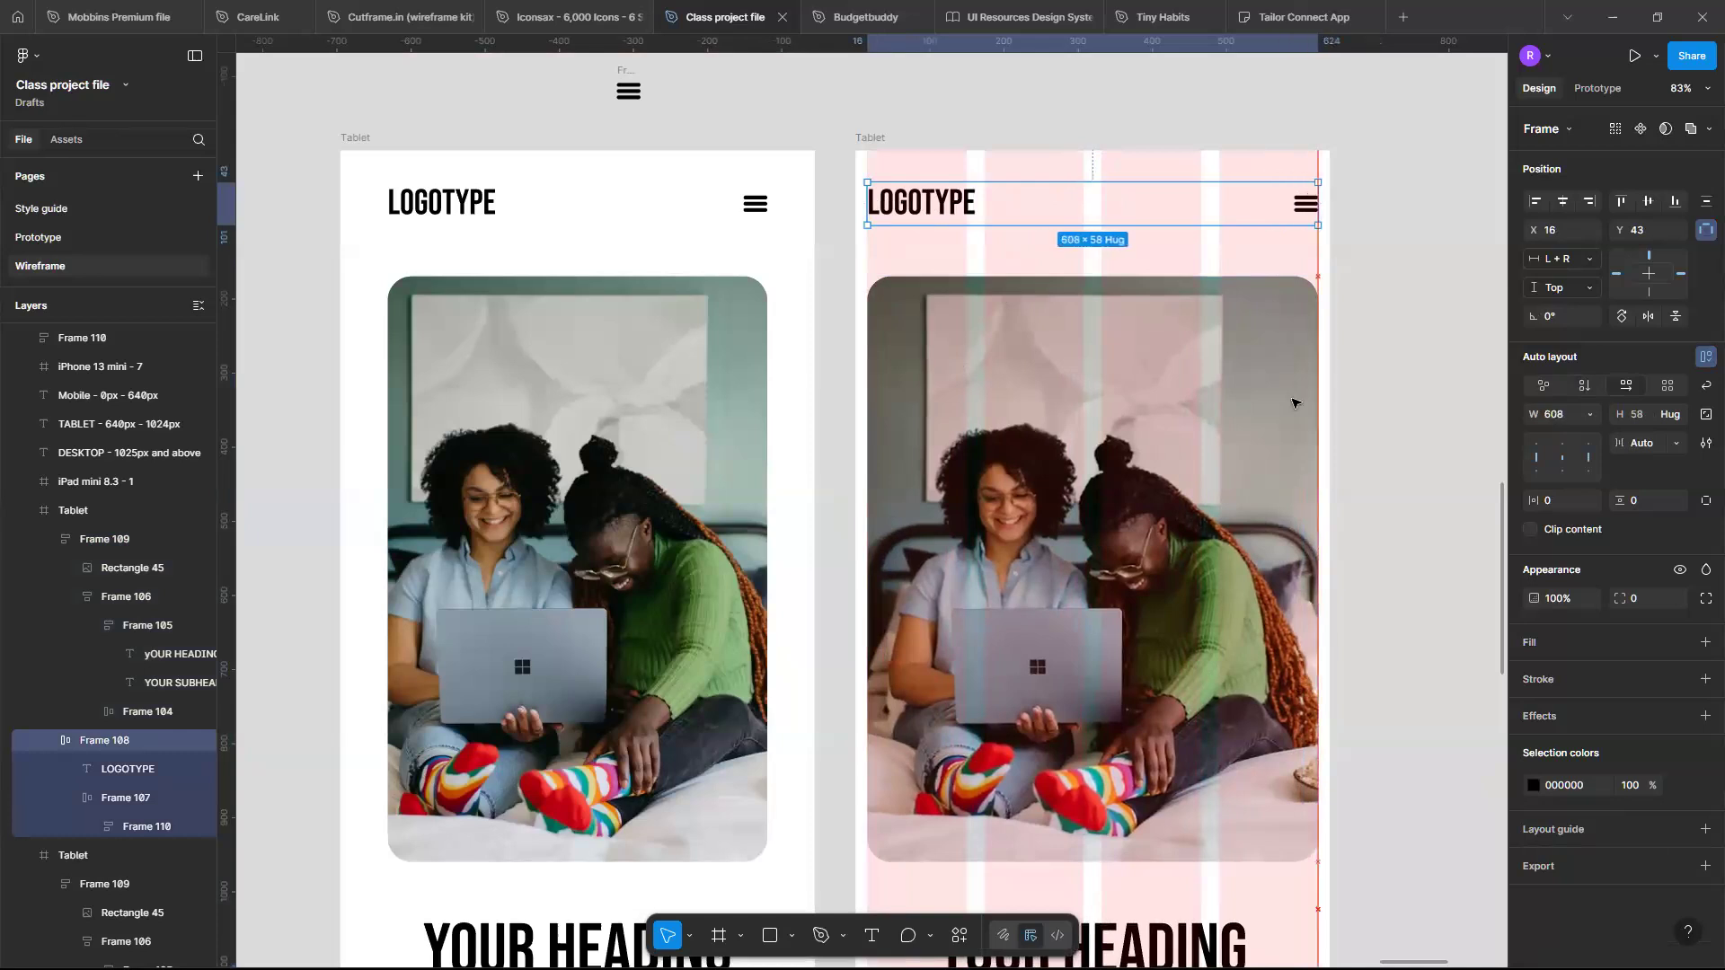
# - Rename the duplicated frame to Mobile
pyautogui.scroll(-4, 1295, 402)
pyautogui.scroll(-3, 1292, 413)
pyautogui.scroll(1, 1251, 674)
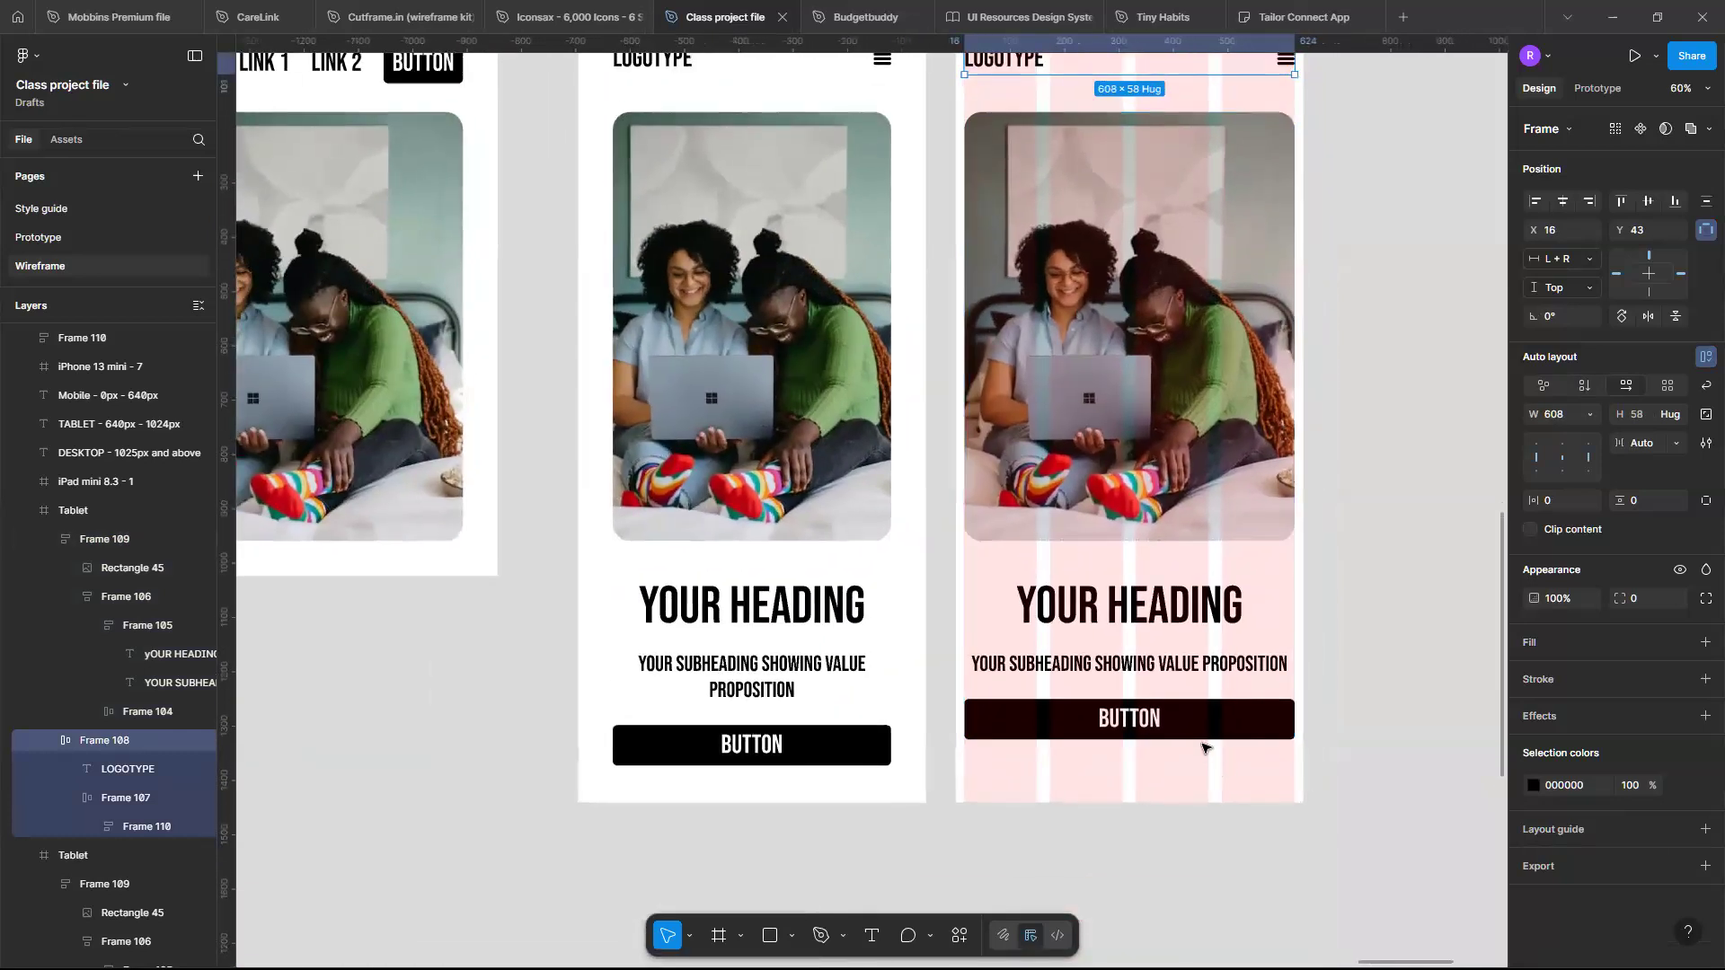
pyautogui.click(1211, 659)
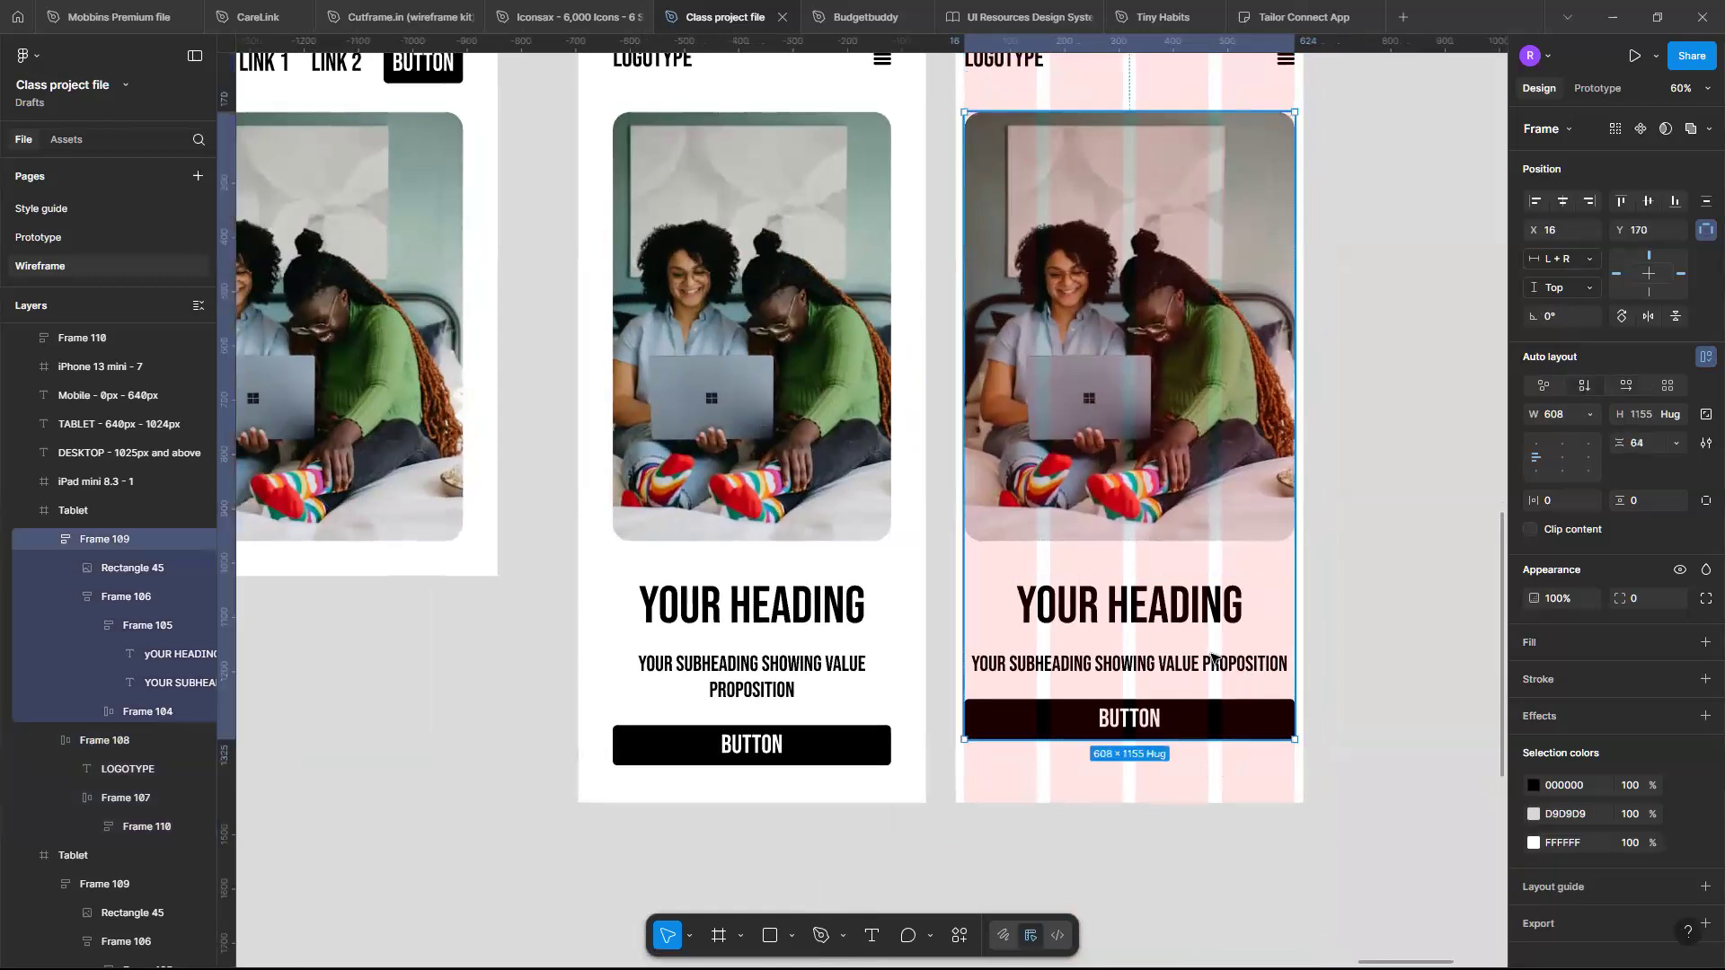
pyautogui.scroll(2, 1211, 658)
pyautogui.scroll(-1, 1212, 659)
pyautogui.scroll(2, 1211, 658)
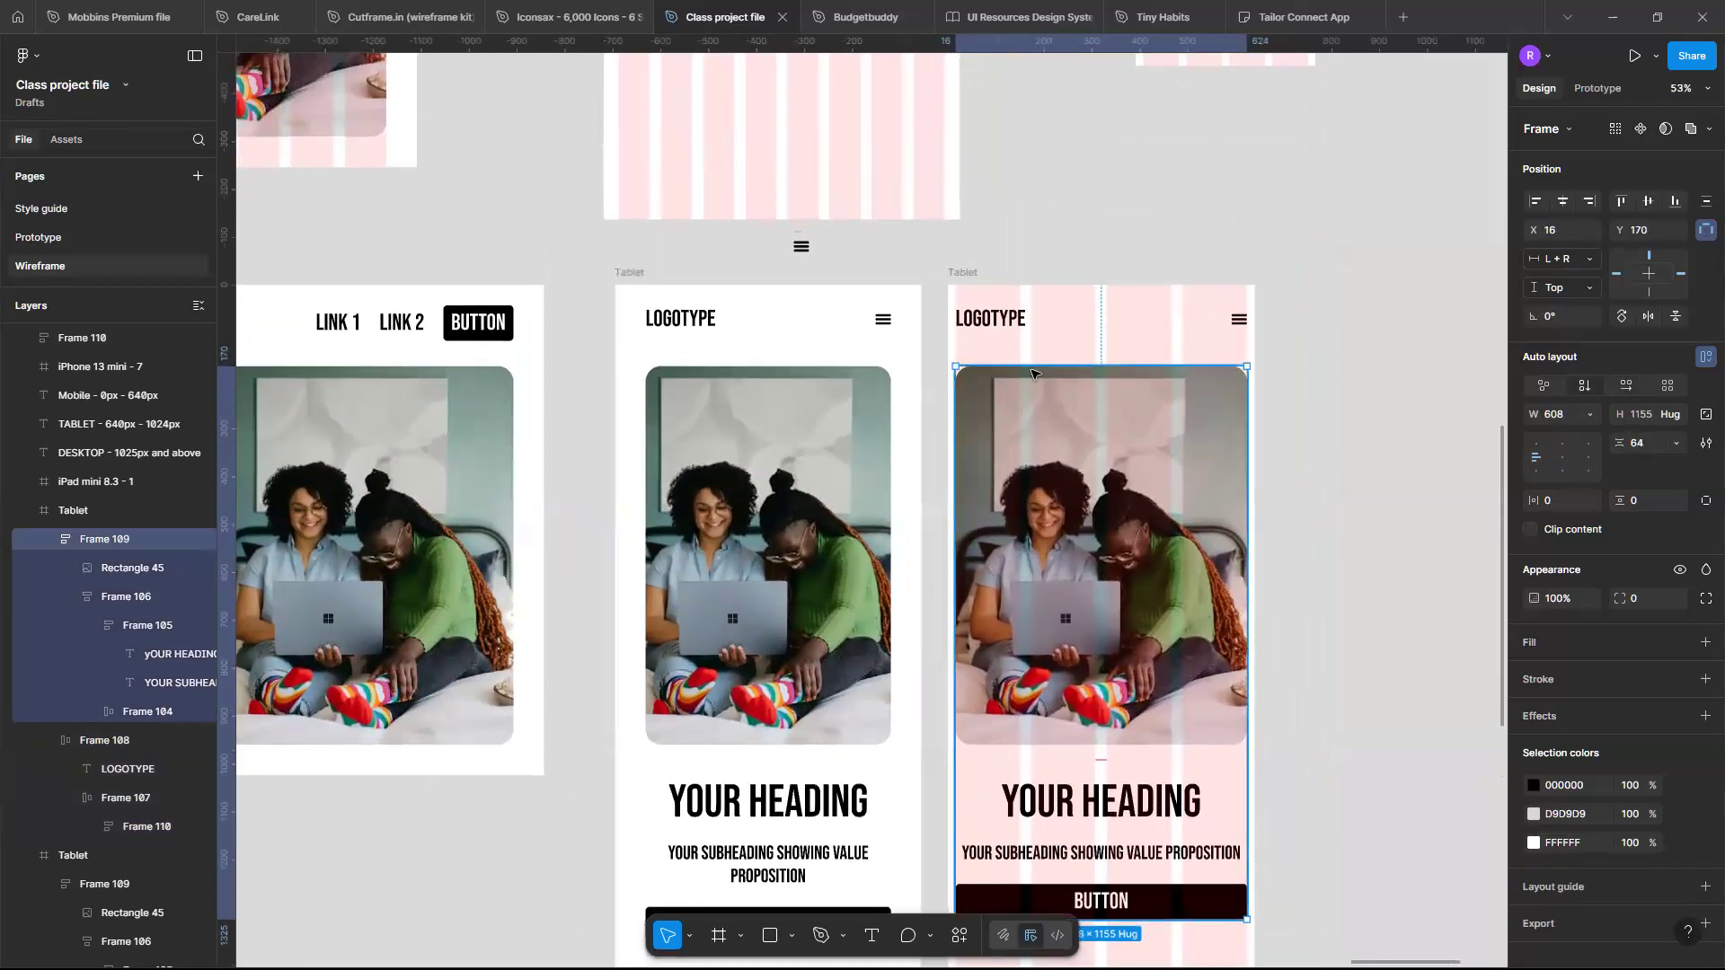
pyautogui.doubleClick(963, 272)
pyautogui.write('Mobi')
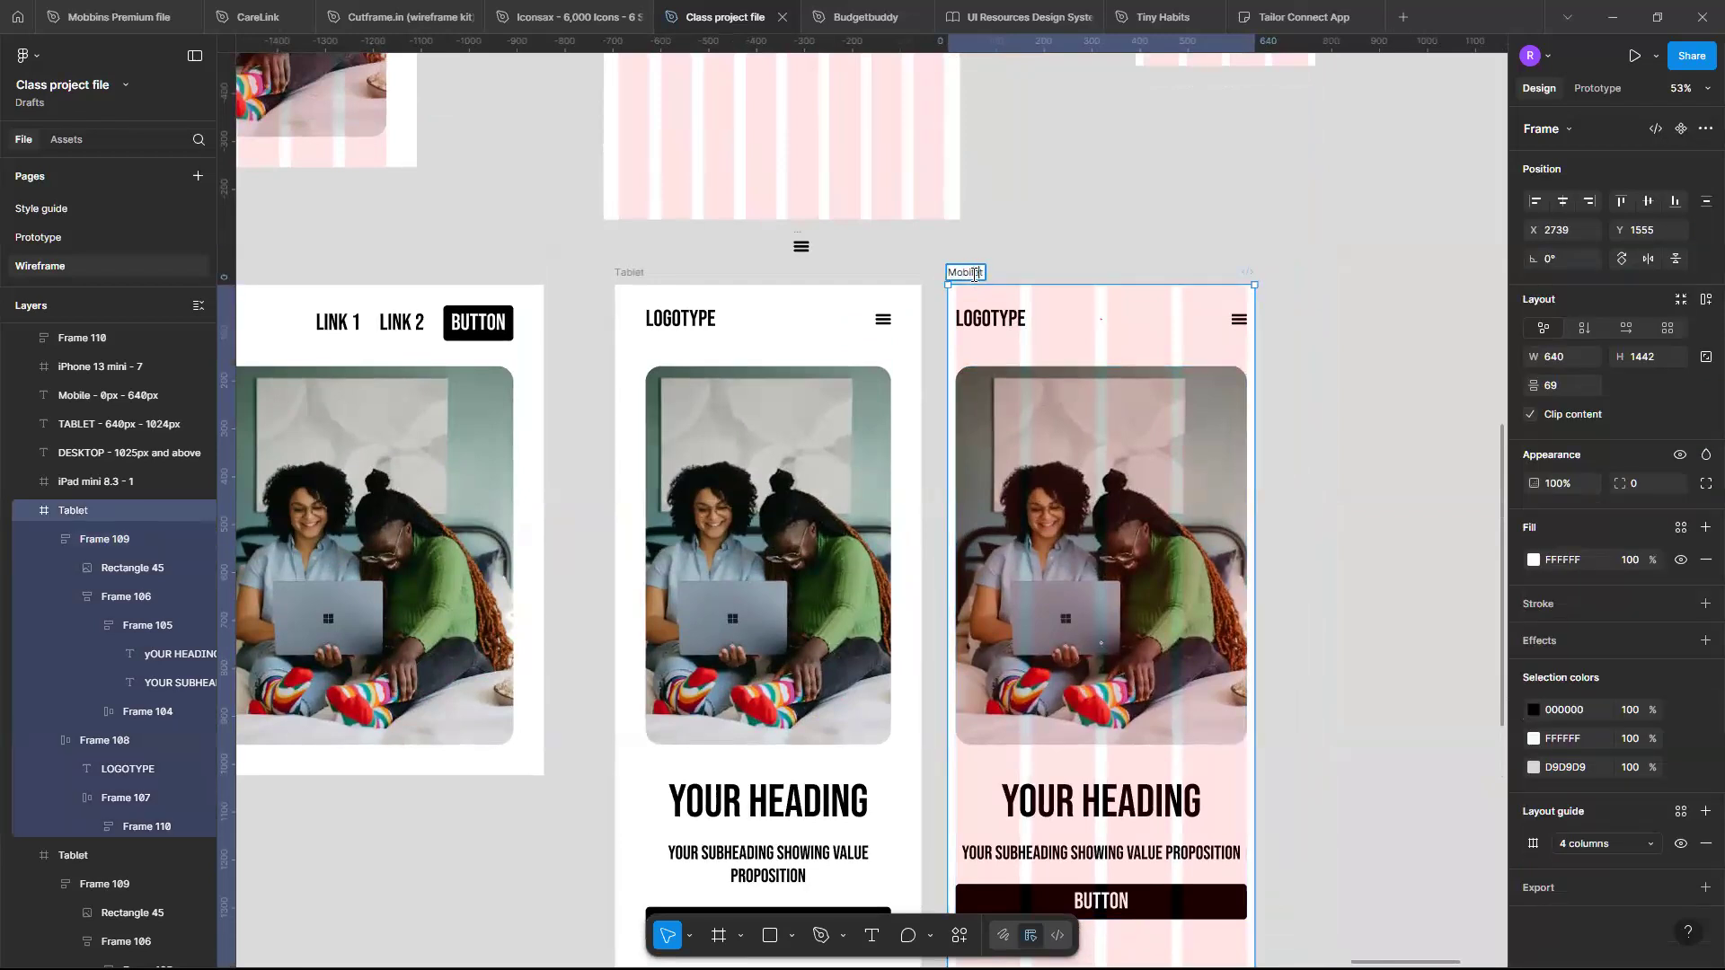
pyautogui.press('Return')
# - Resize the Mobile frame's width to 375
pyautogui.scroll(-2, 1094, 645)
pyautogui.scroll(2, 1095, 644)
pyautogui.scroll(-1, 1094, 644)
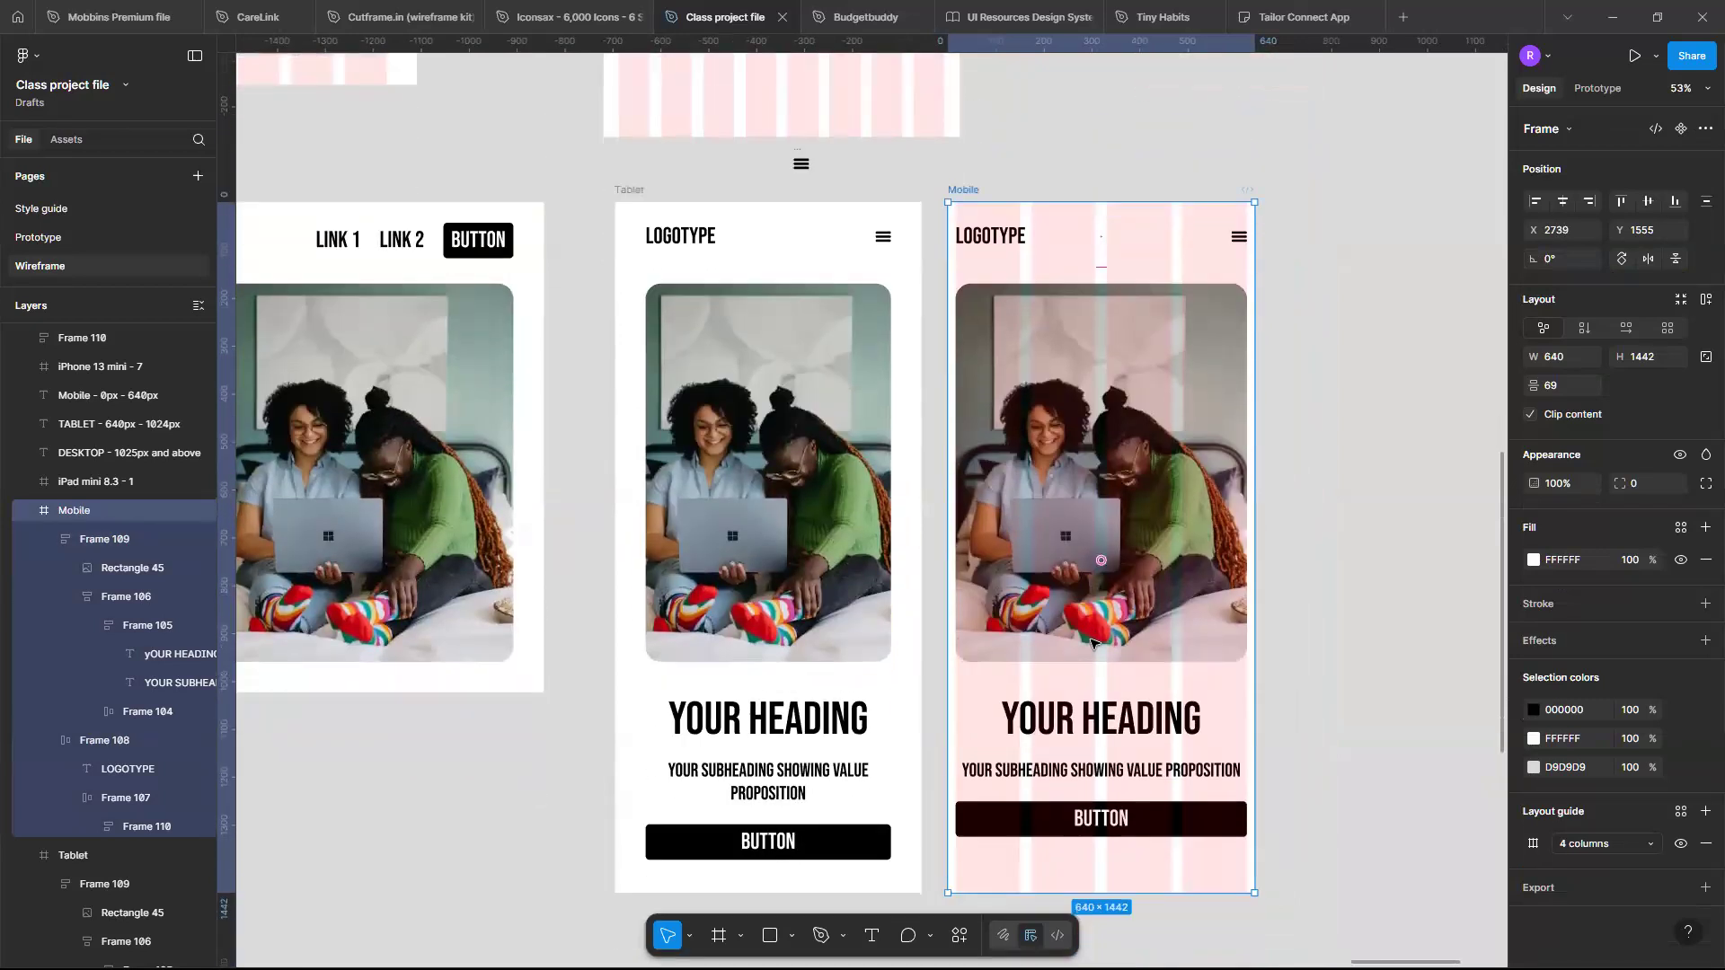
pyautogui.scroll(1, 1094, 644)
pyautogui.scroll(-2, 1095, 644)
pyautogui.scroll(2, 1092, 642)
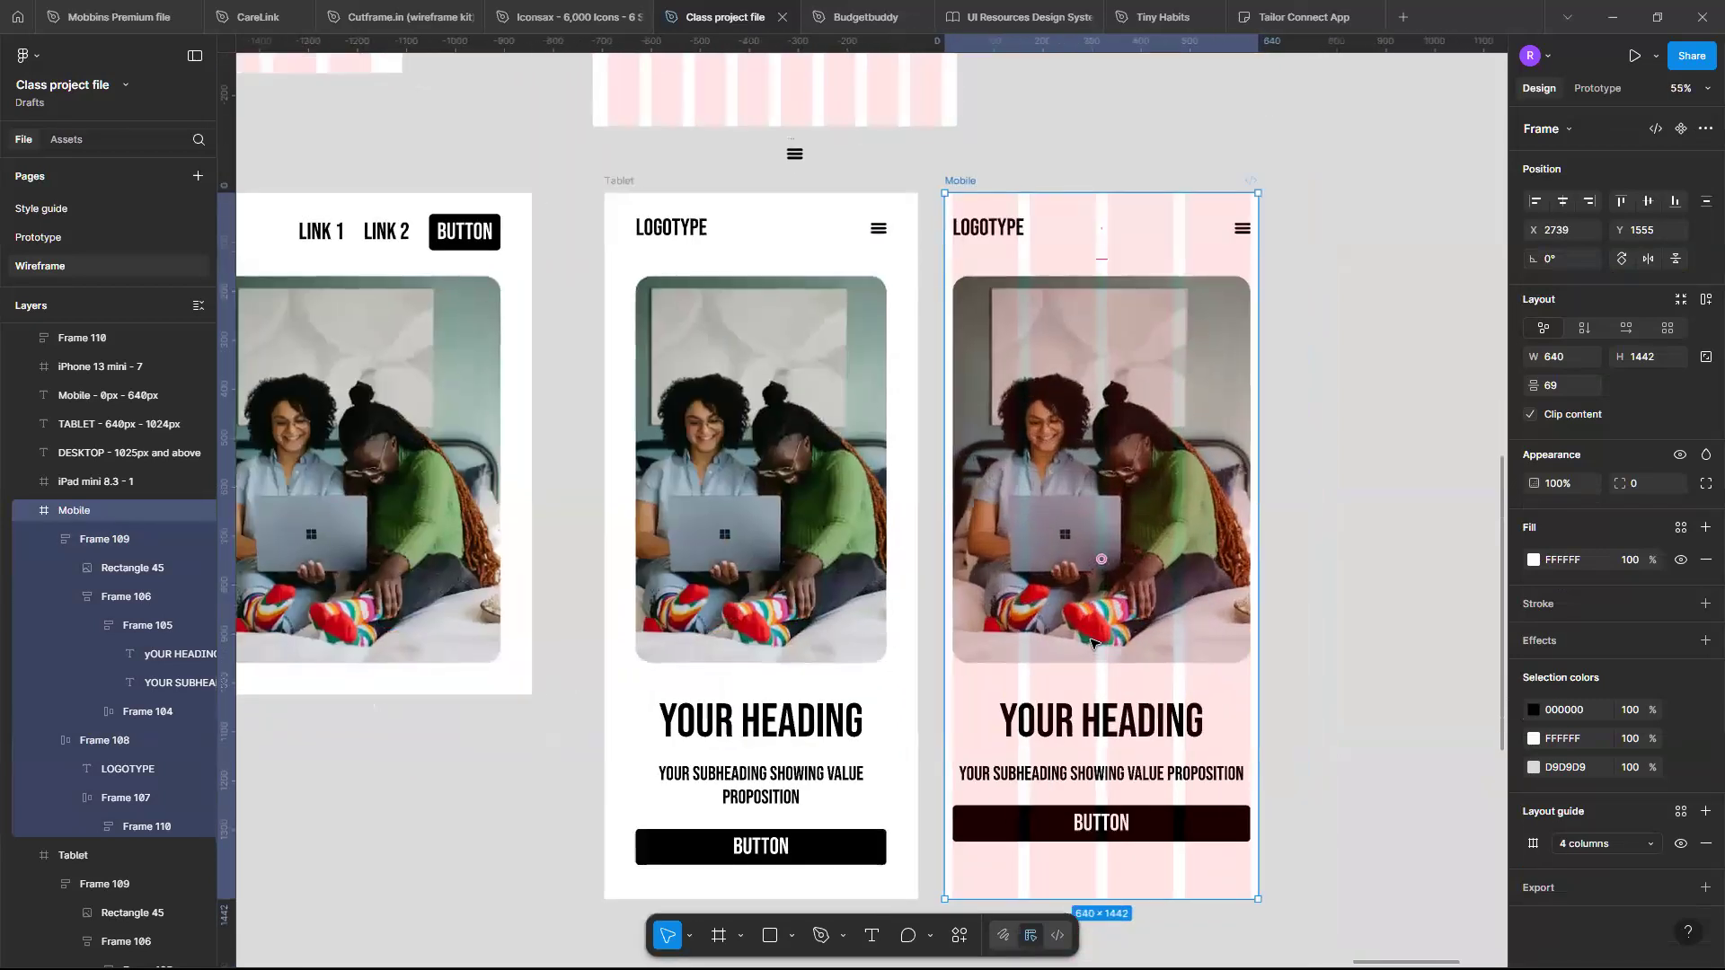
pyautogui.hscroll(-3, 1092, 644)
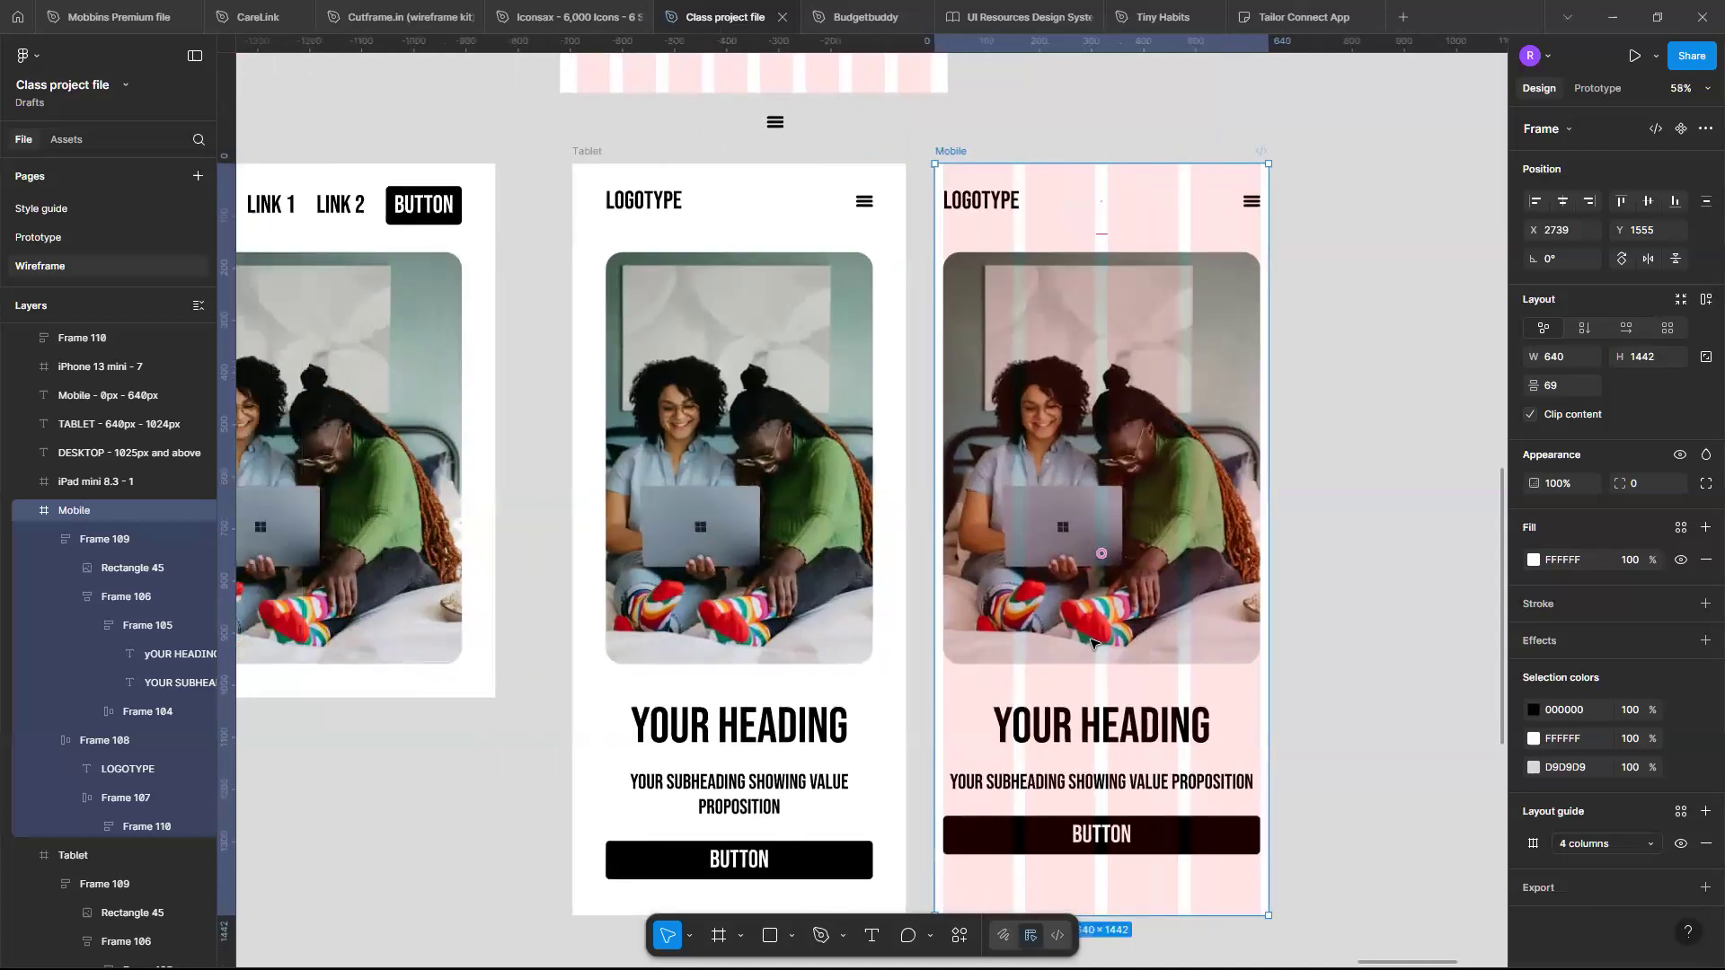
pyautogui.scroll(2, 1069, 359)
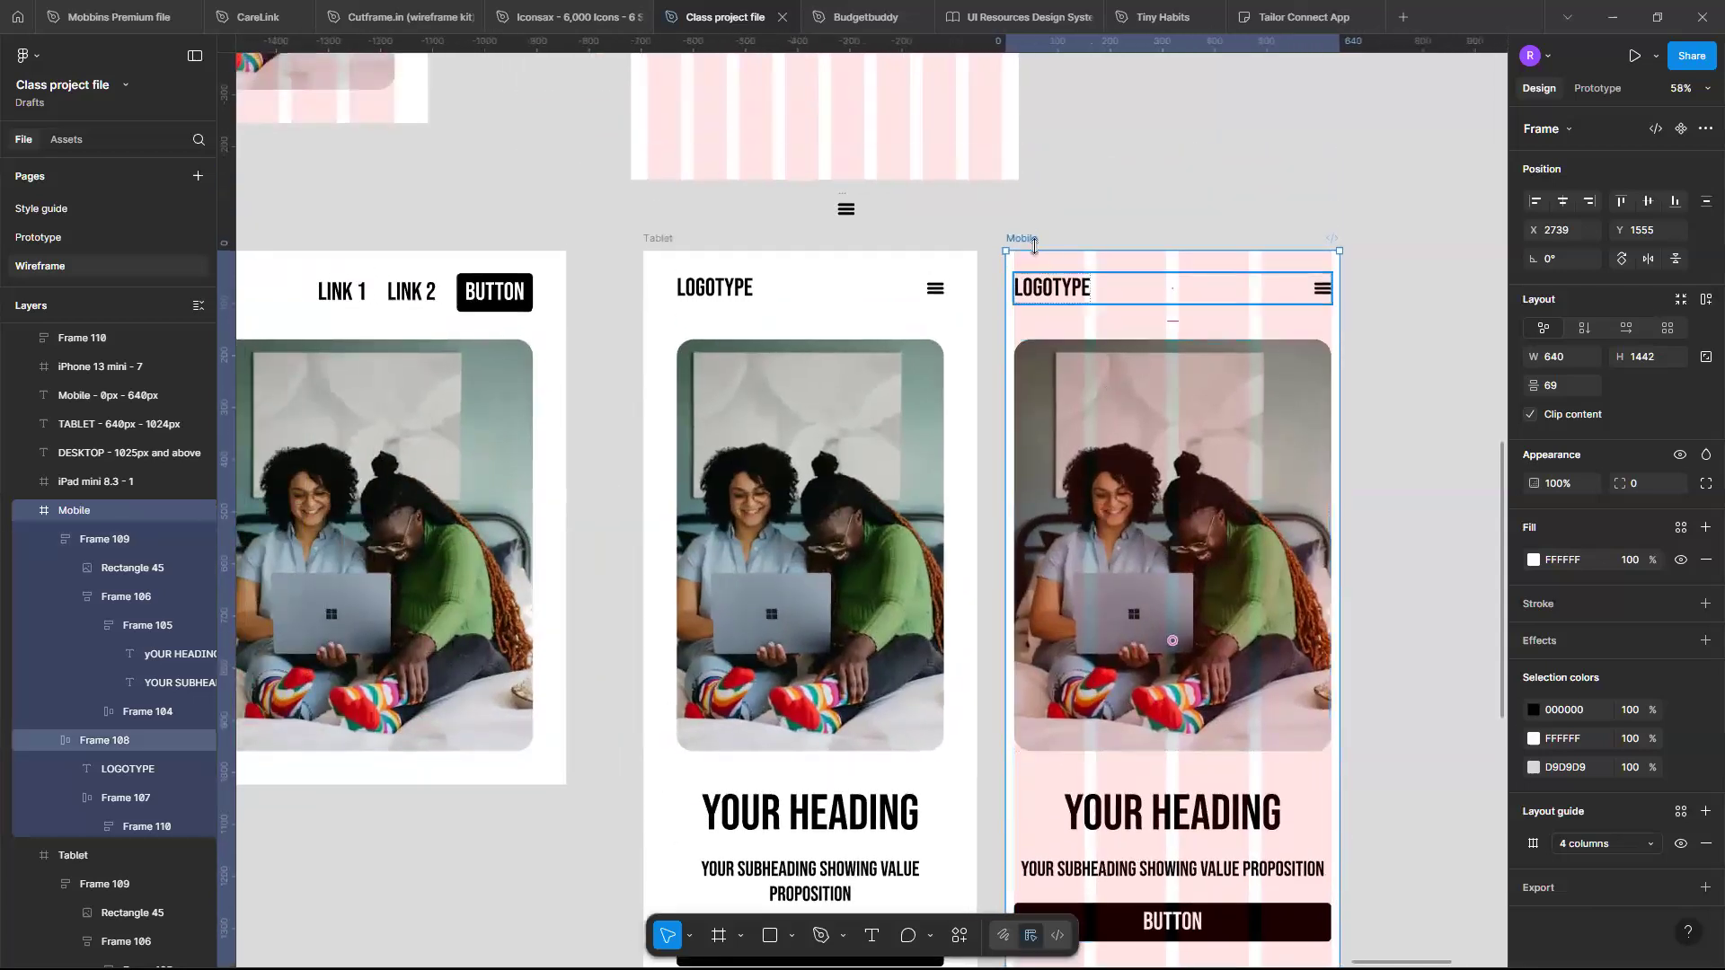
pyautogui.click(1572, 358)
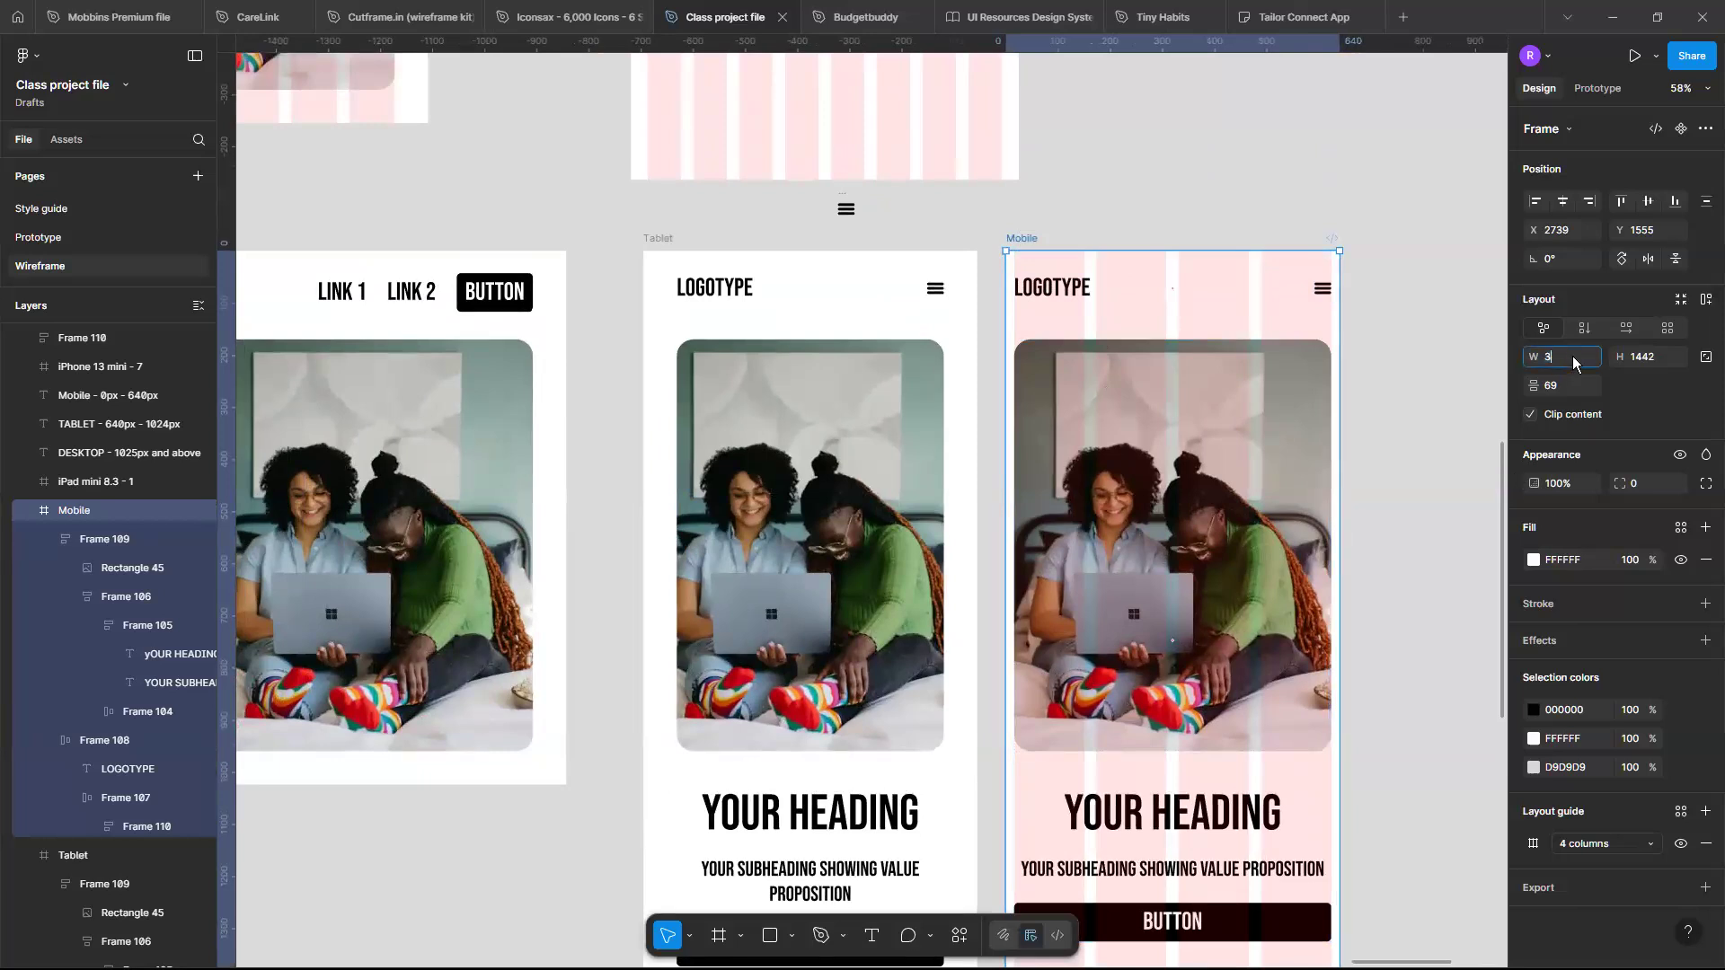
pyautogui.press('Return')
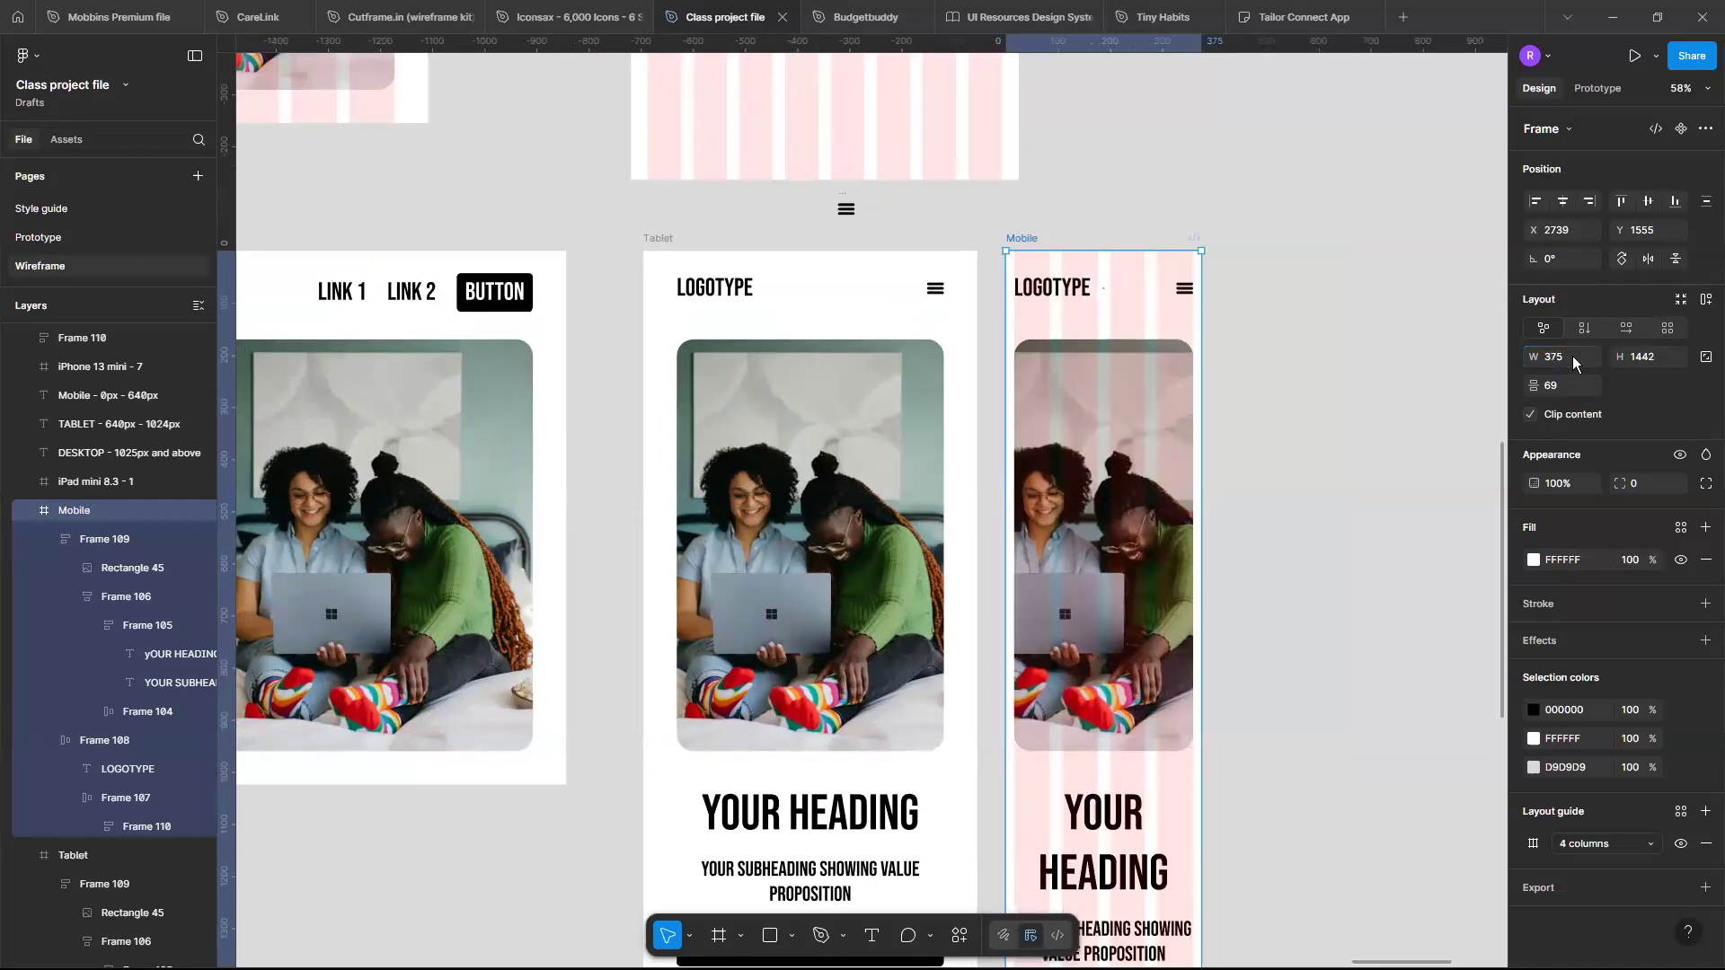
# - Shorten the hero image in the Mobile frame to a height of about 439
pyautogui.scroll(3, 1190, 387)
pyautogui.scroll(-1, 1191, 386)
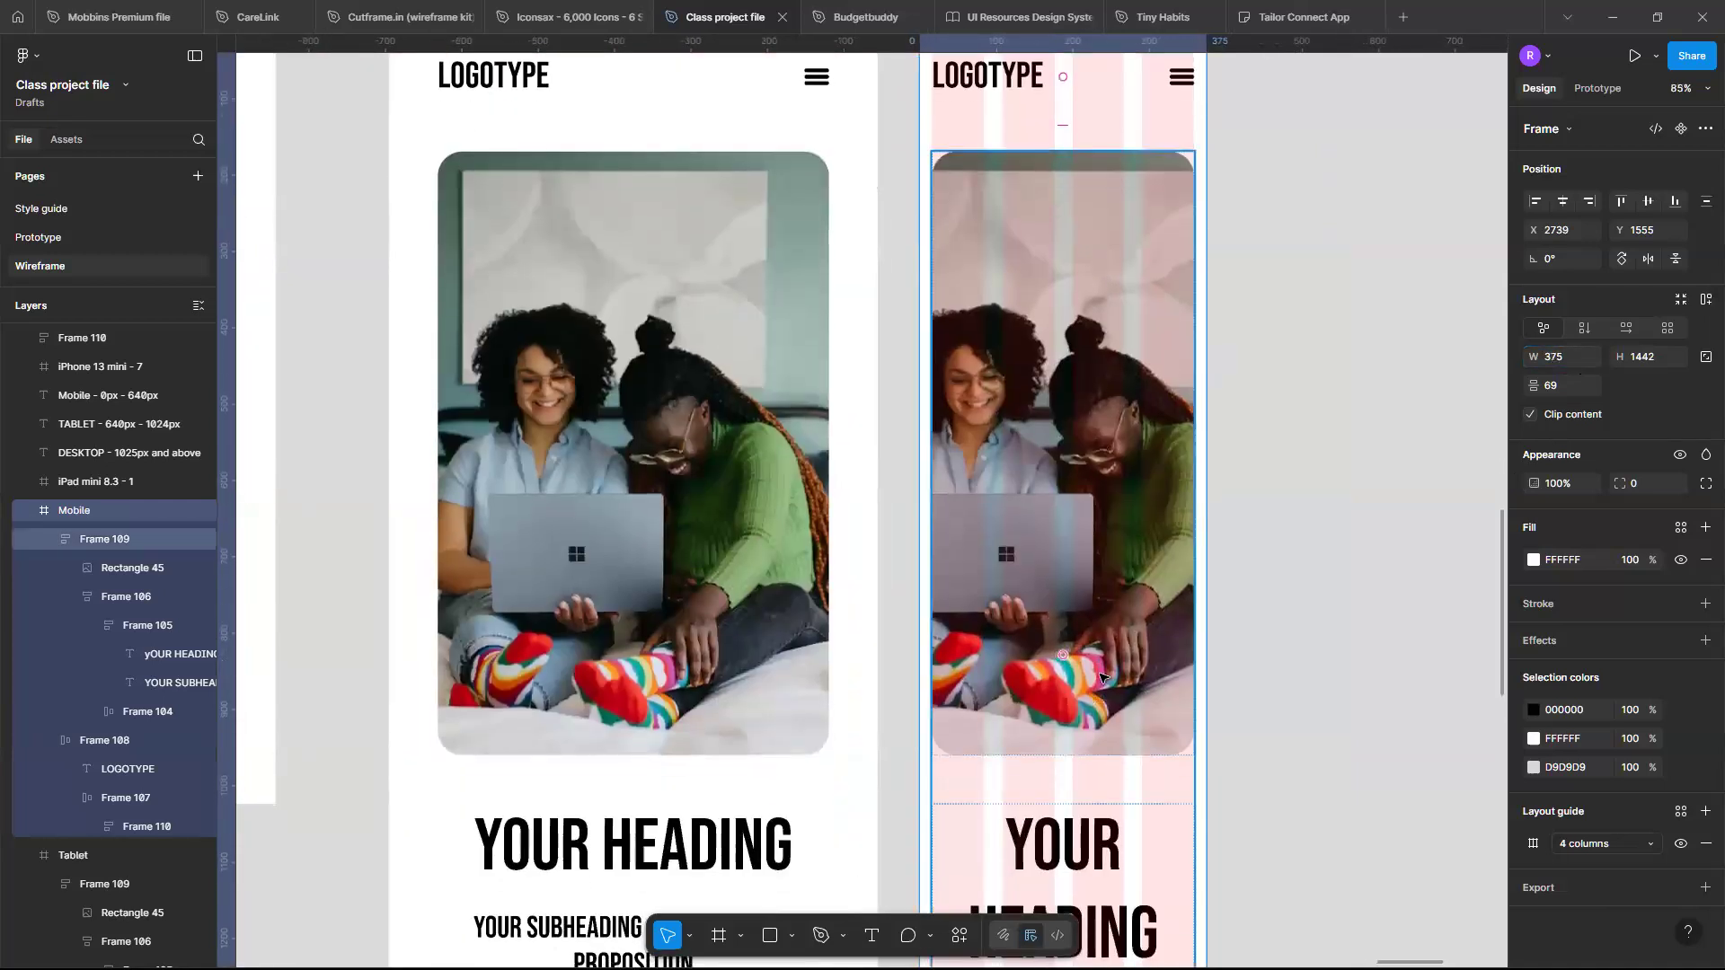
pyautogui.doubleClick(1100, 678)
pyautogui.scroll(3, 1105, 719)
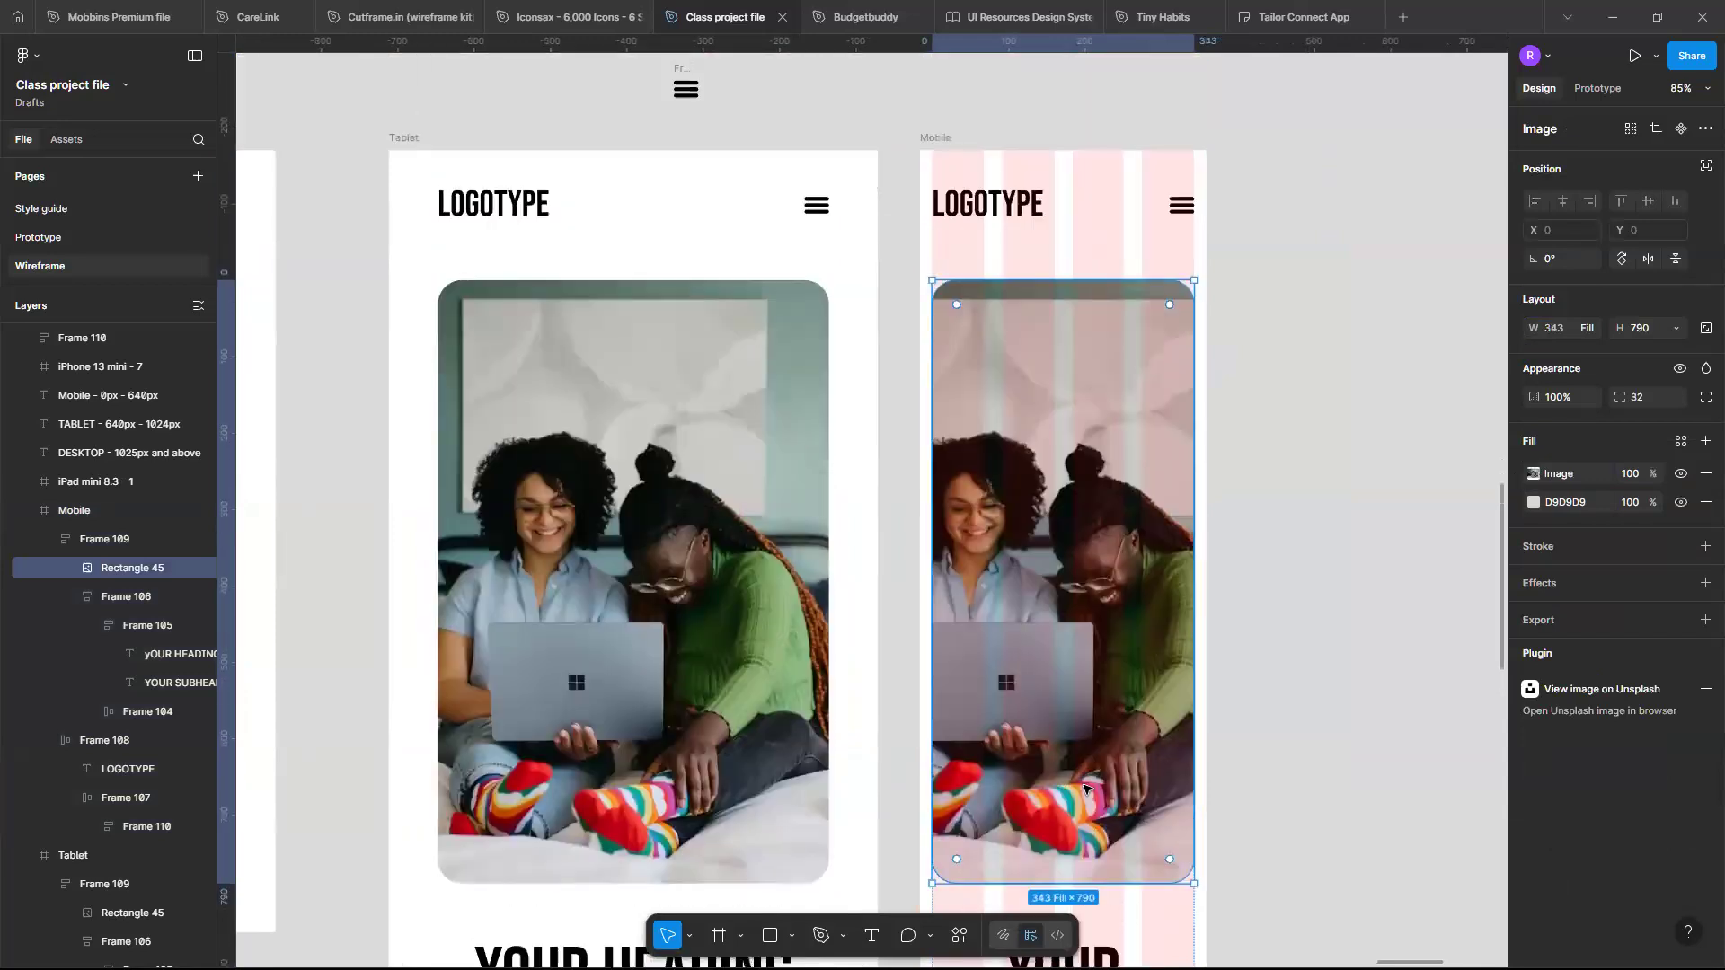
pyautogui.moveTo(1120, 886); pyautogui.dragTo(1091, 616)
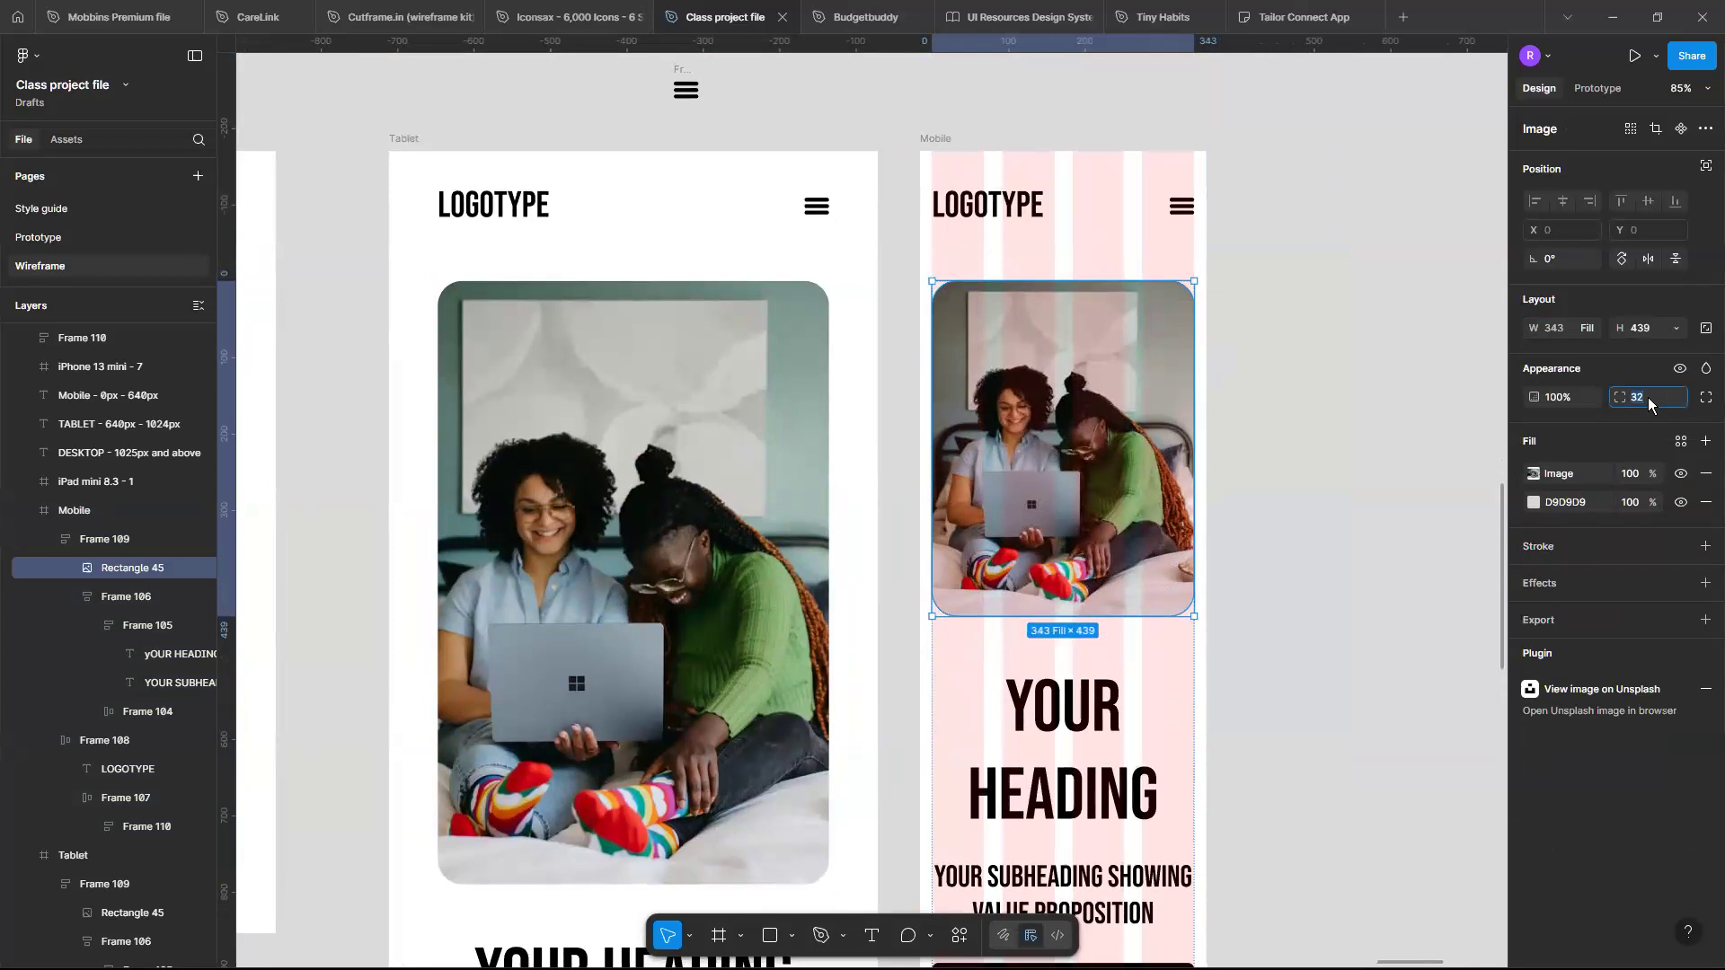
pyautogui.press('Return')
# - Compare the hero text frames across the desktop, tablet and mobile layouts
pyautogui.click(1121, 768)
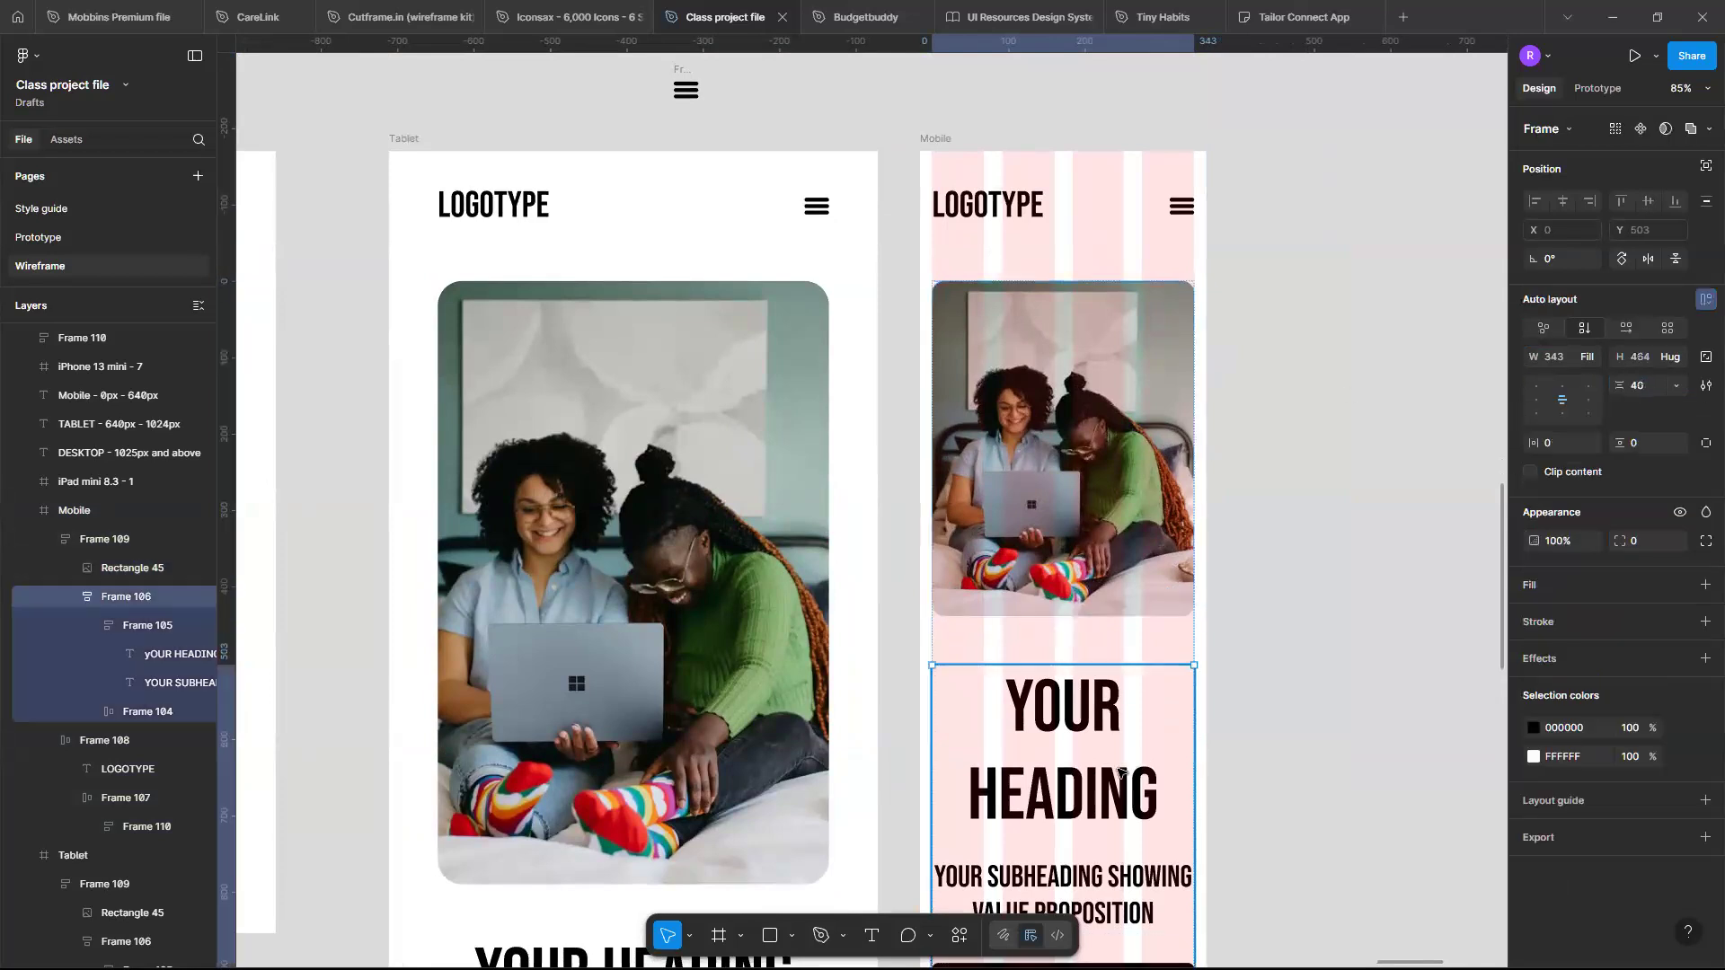
pyautogui.scroll(-1, 1121, 768)
pyautogui.scroll(-6, 1121, 768)
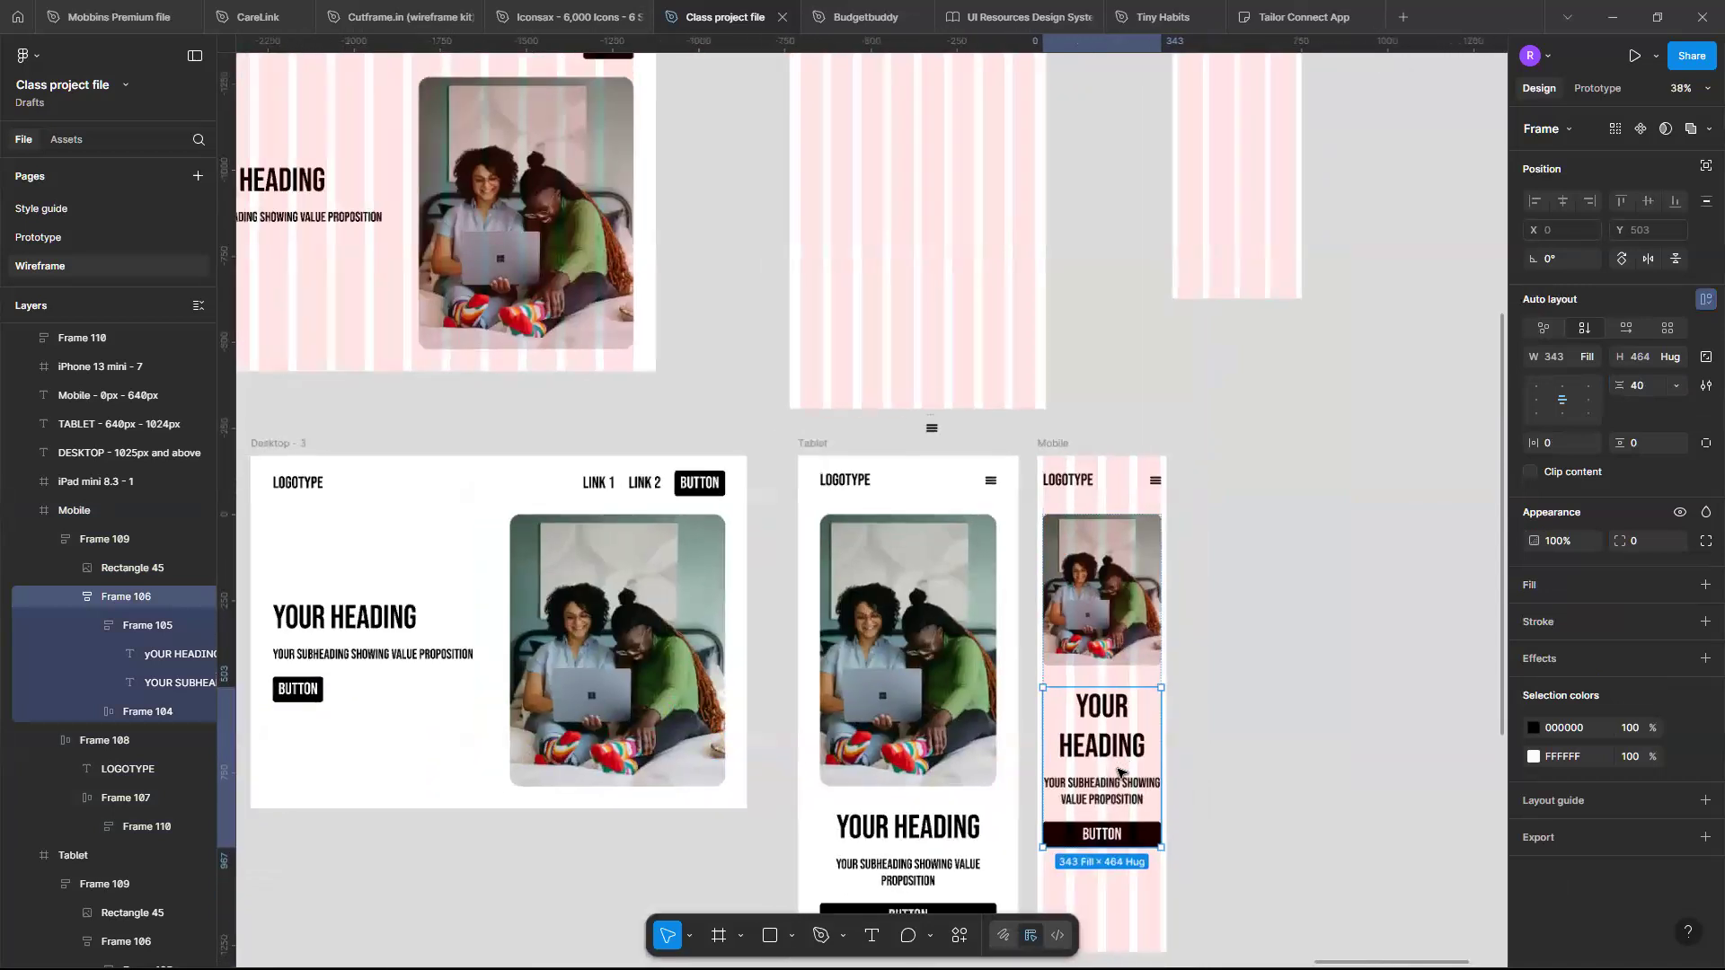
pyautogui.hscroll(-3, 1121, 768)
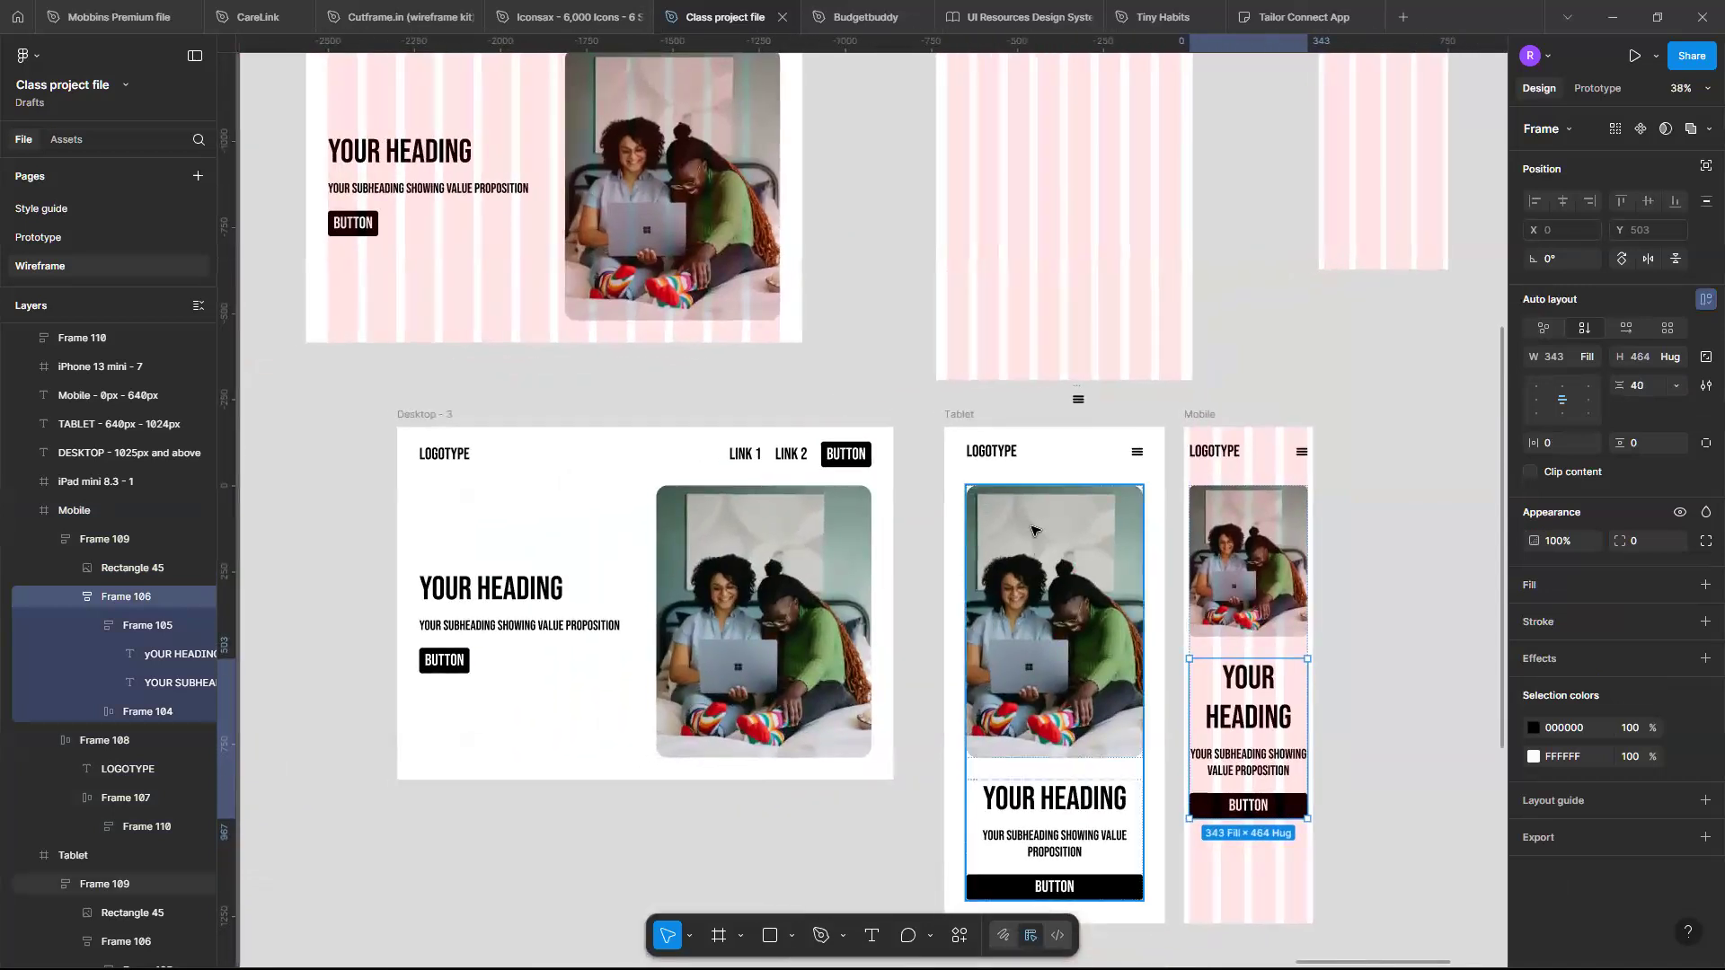
pyautogui.scroll(1, 1034, 530)
pyautogui.scroll(-1, 1033, 530)
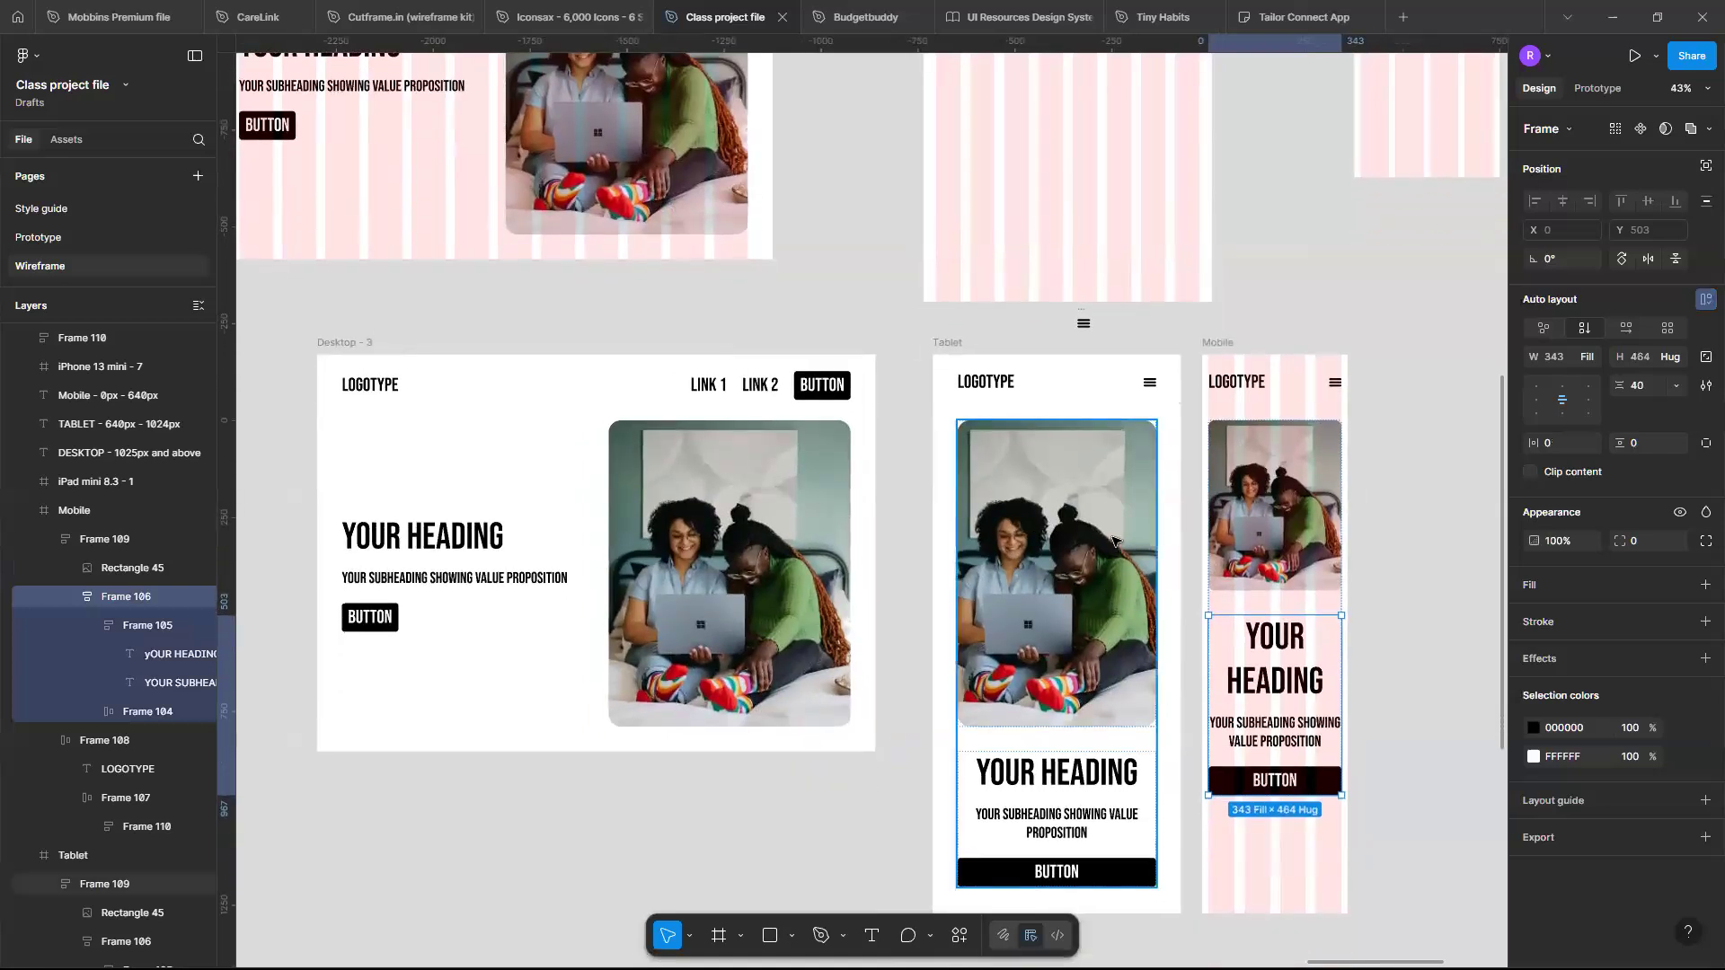
pyautogui.scroll(-1, 1114, 741)
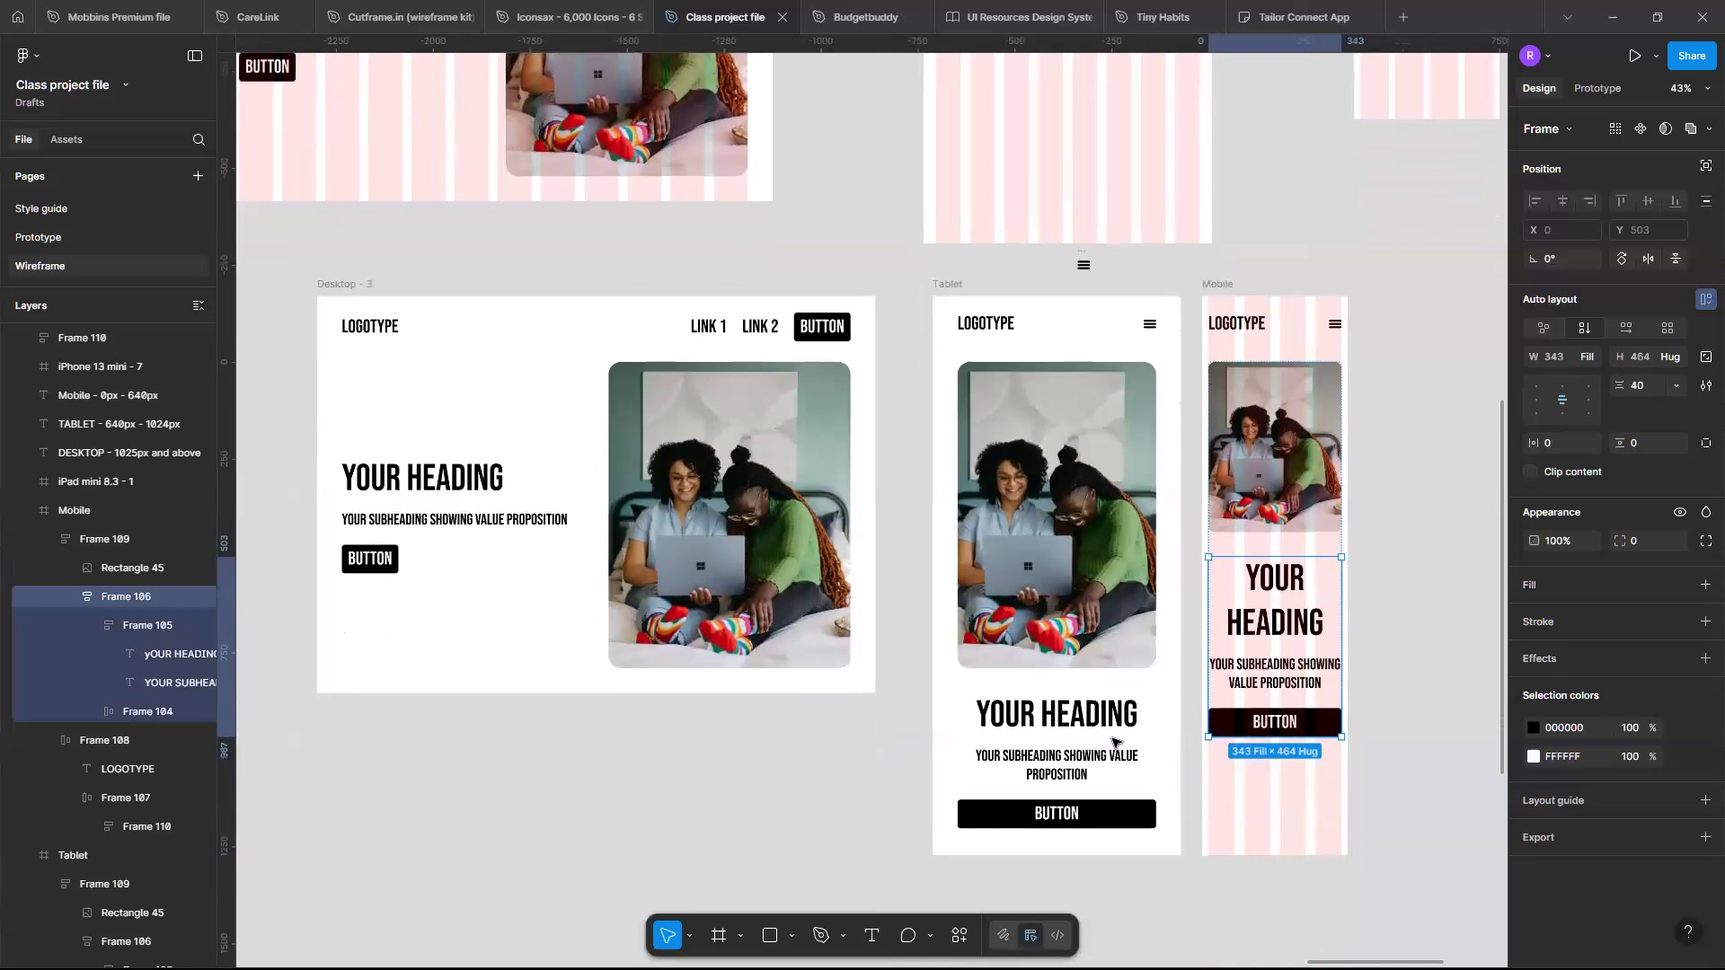
pyautogui.doubleClick(448, 486)
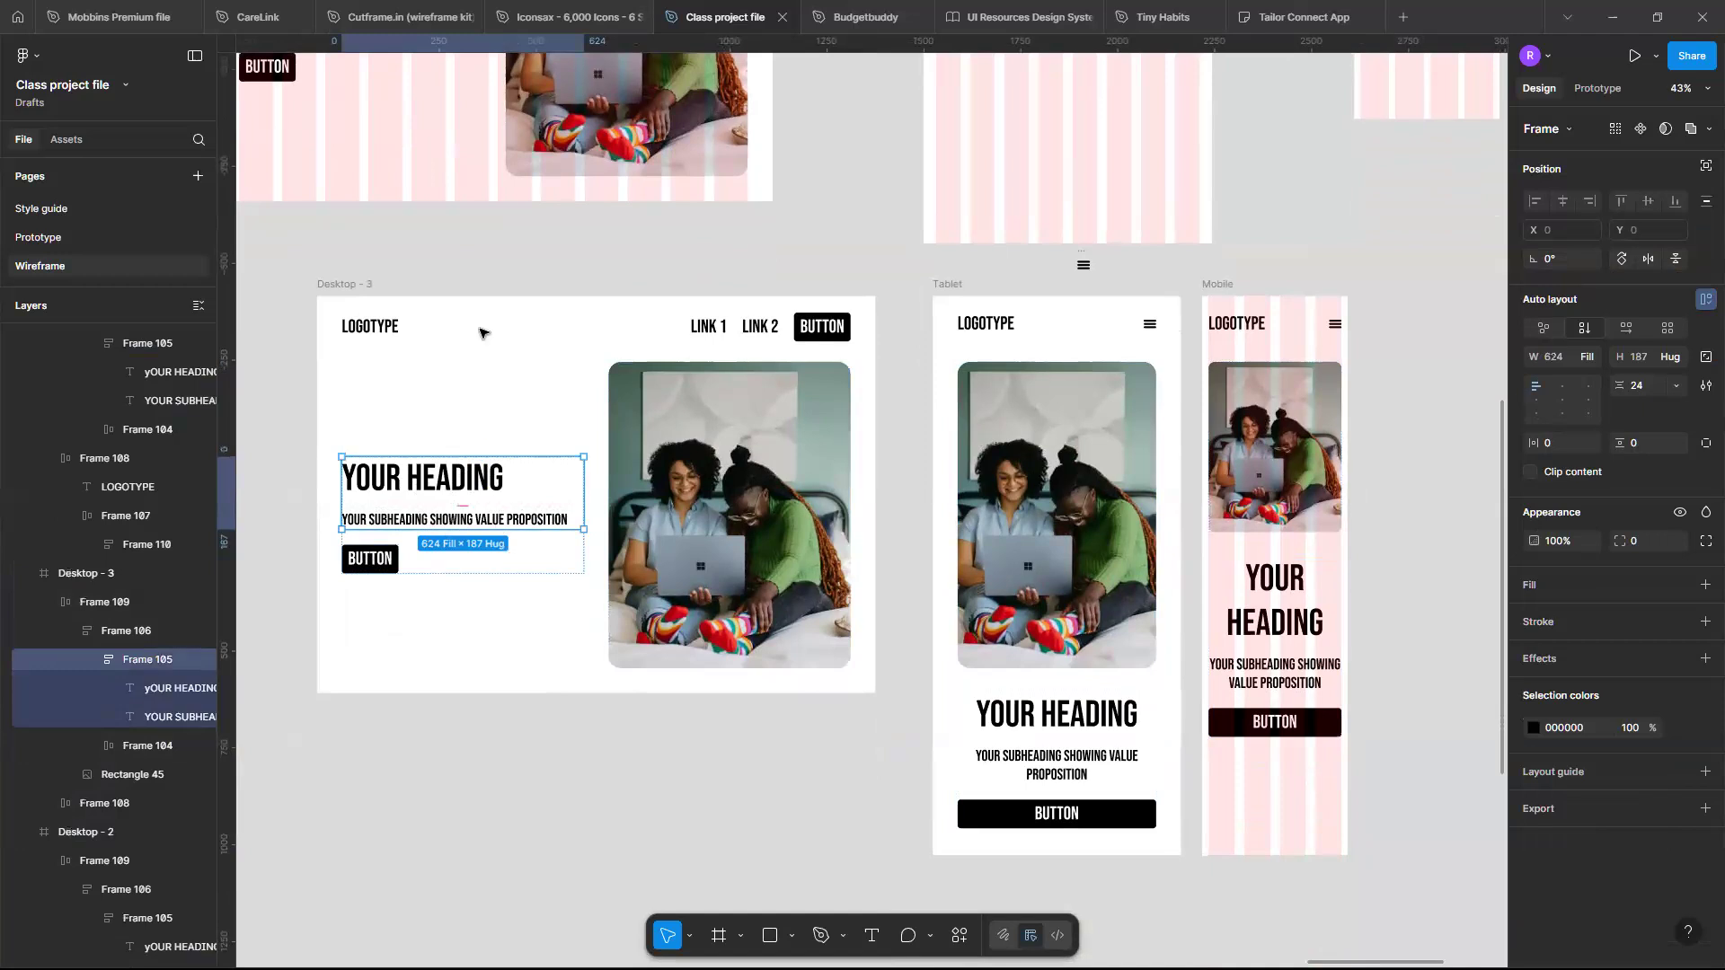
pyautogui.keyDown('ctrl'); pyautogui.scroll(5, 1061, 705); pyautogui.keyUp('ctrl')
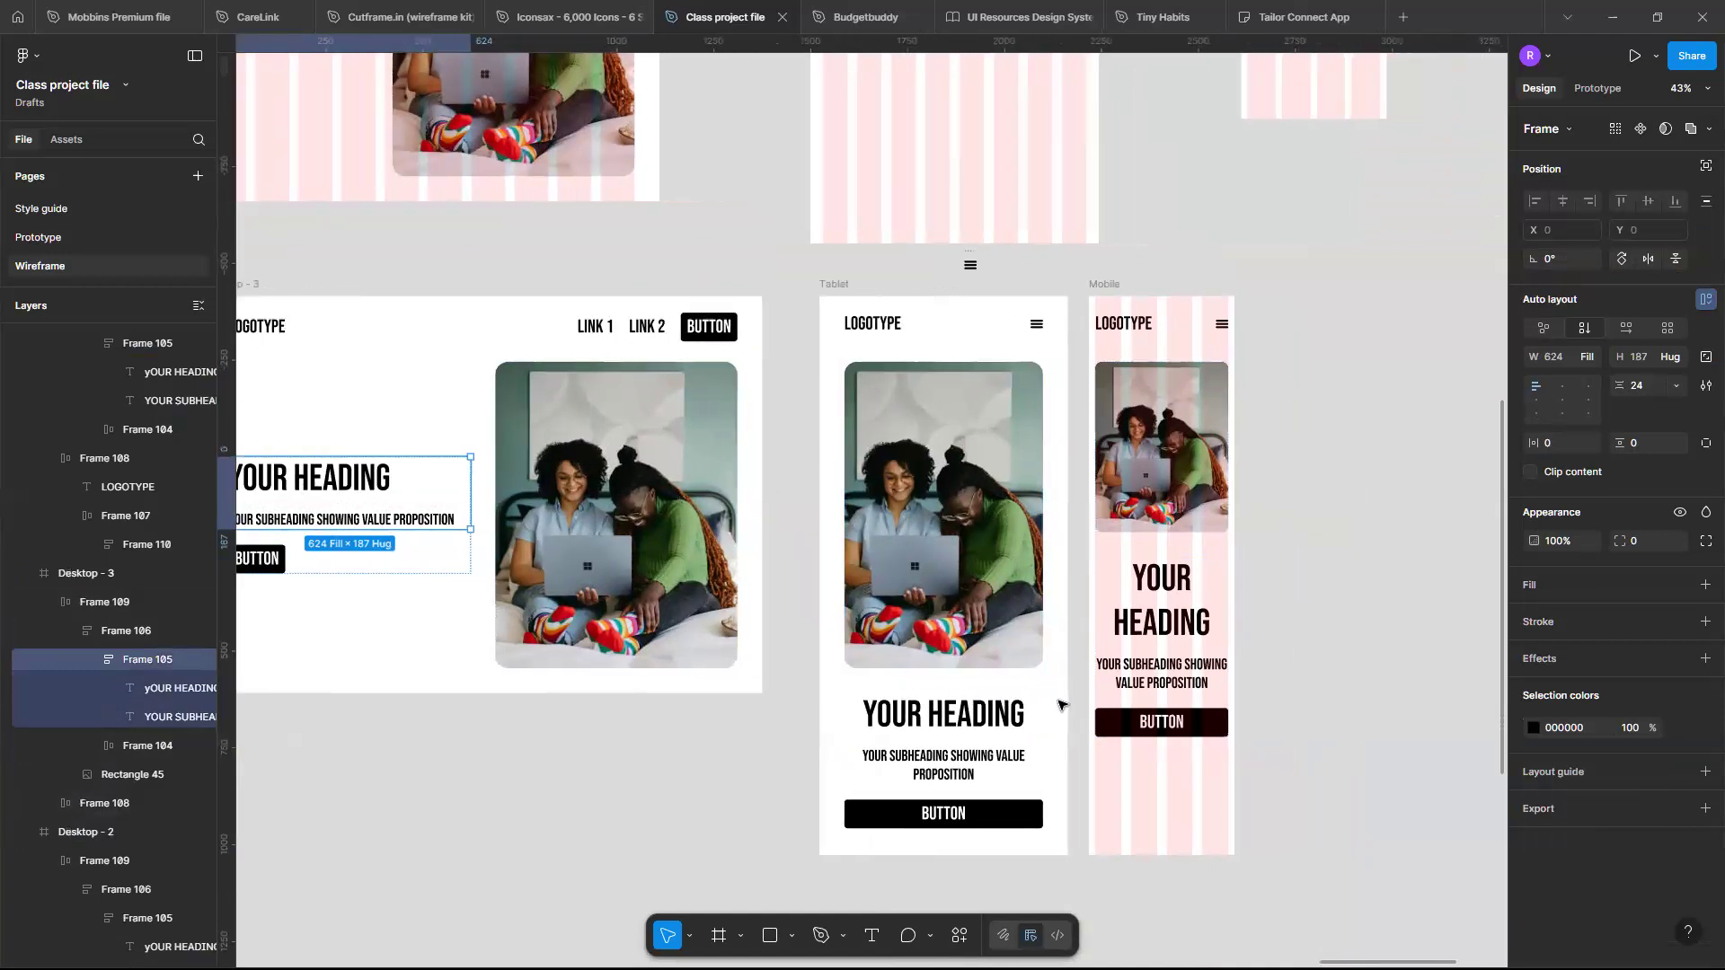
# - Set the tablet heading's font size to 72
pyautogui.click(916, 730)
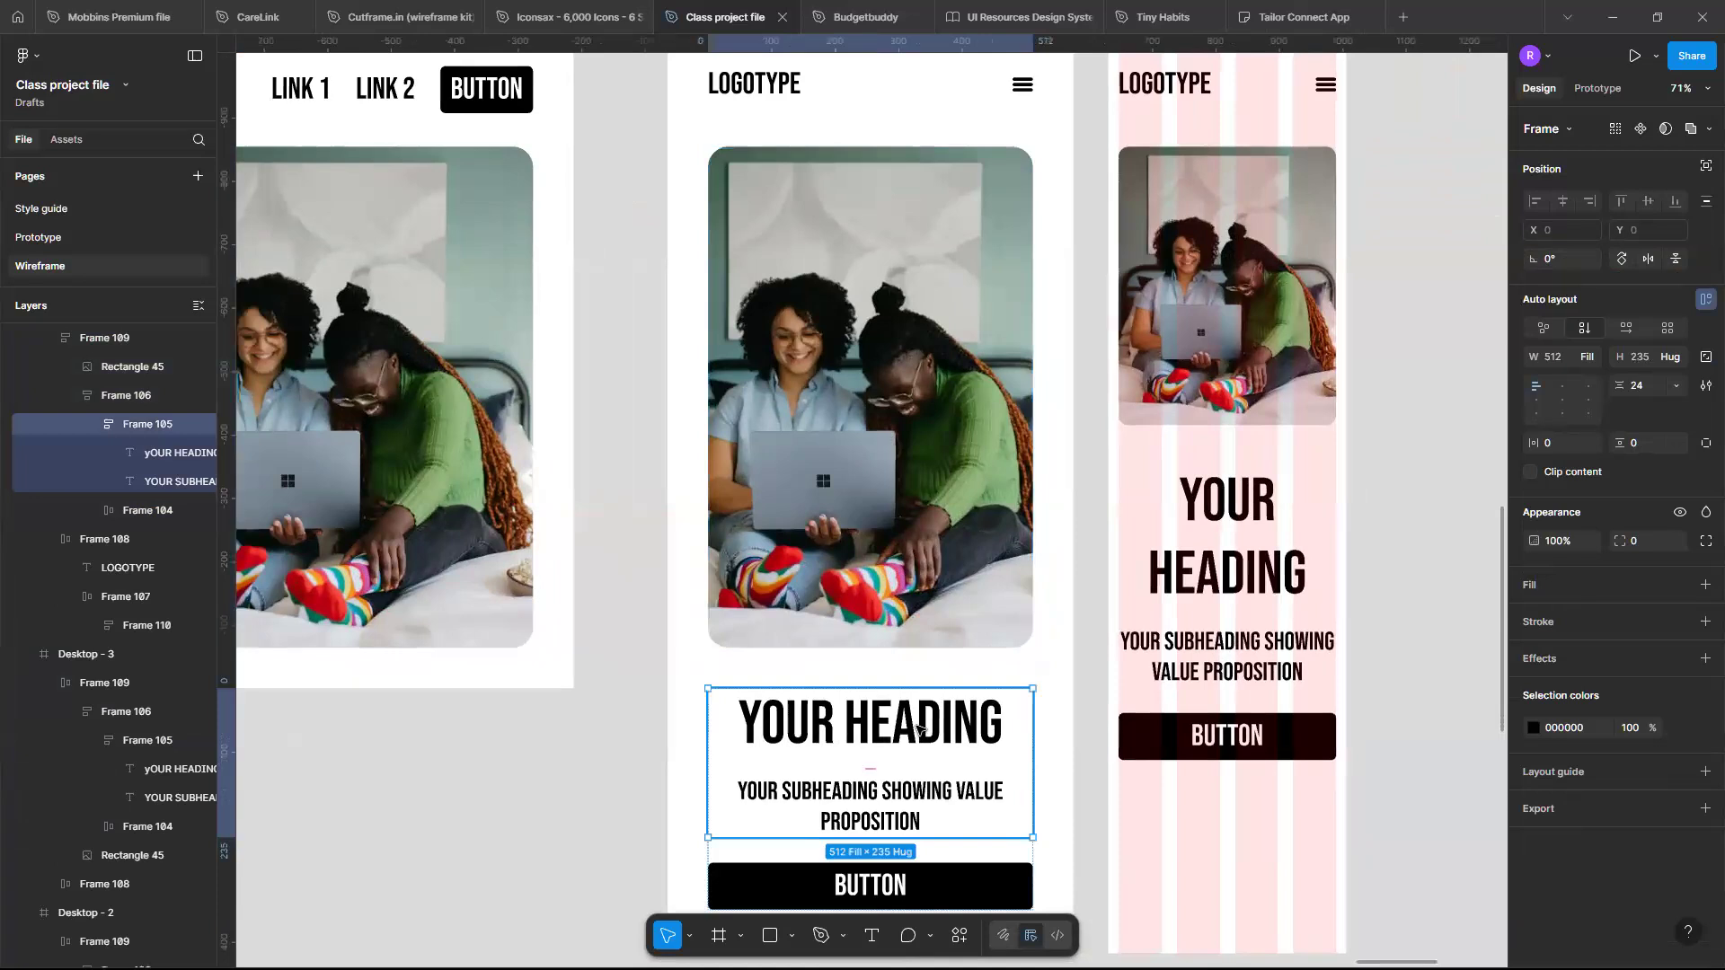
pyautogui.click(917, 730)
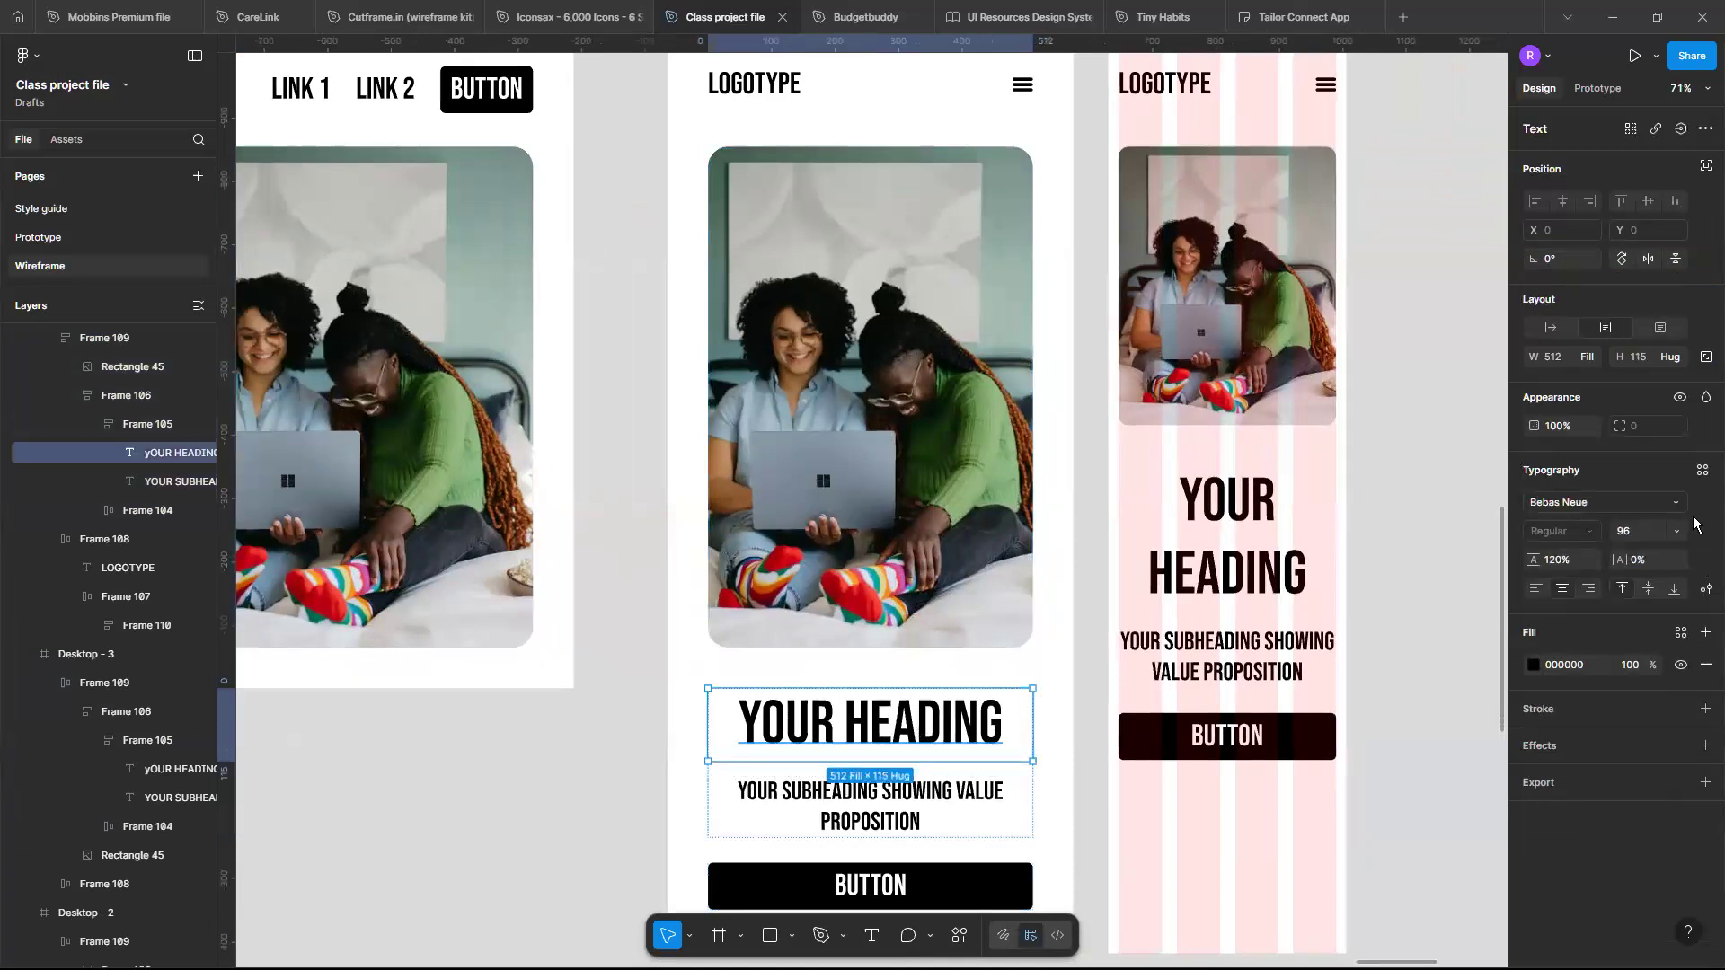
pyautogui.click(1677, 533)
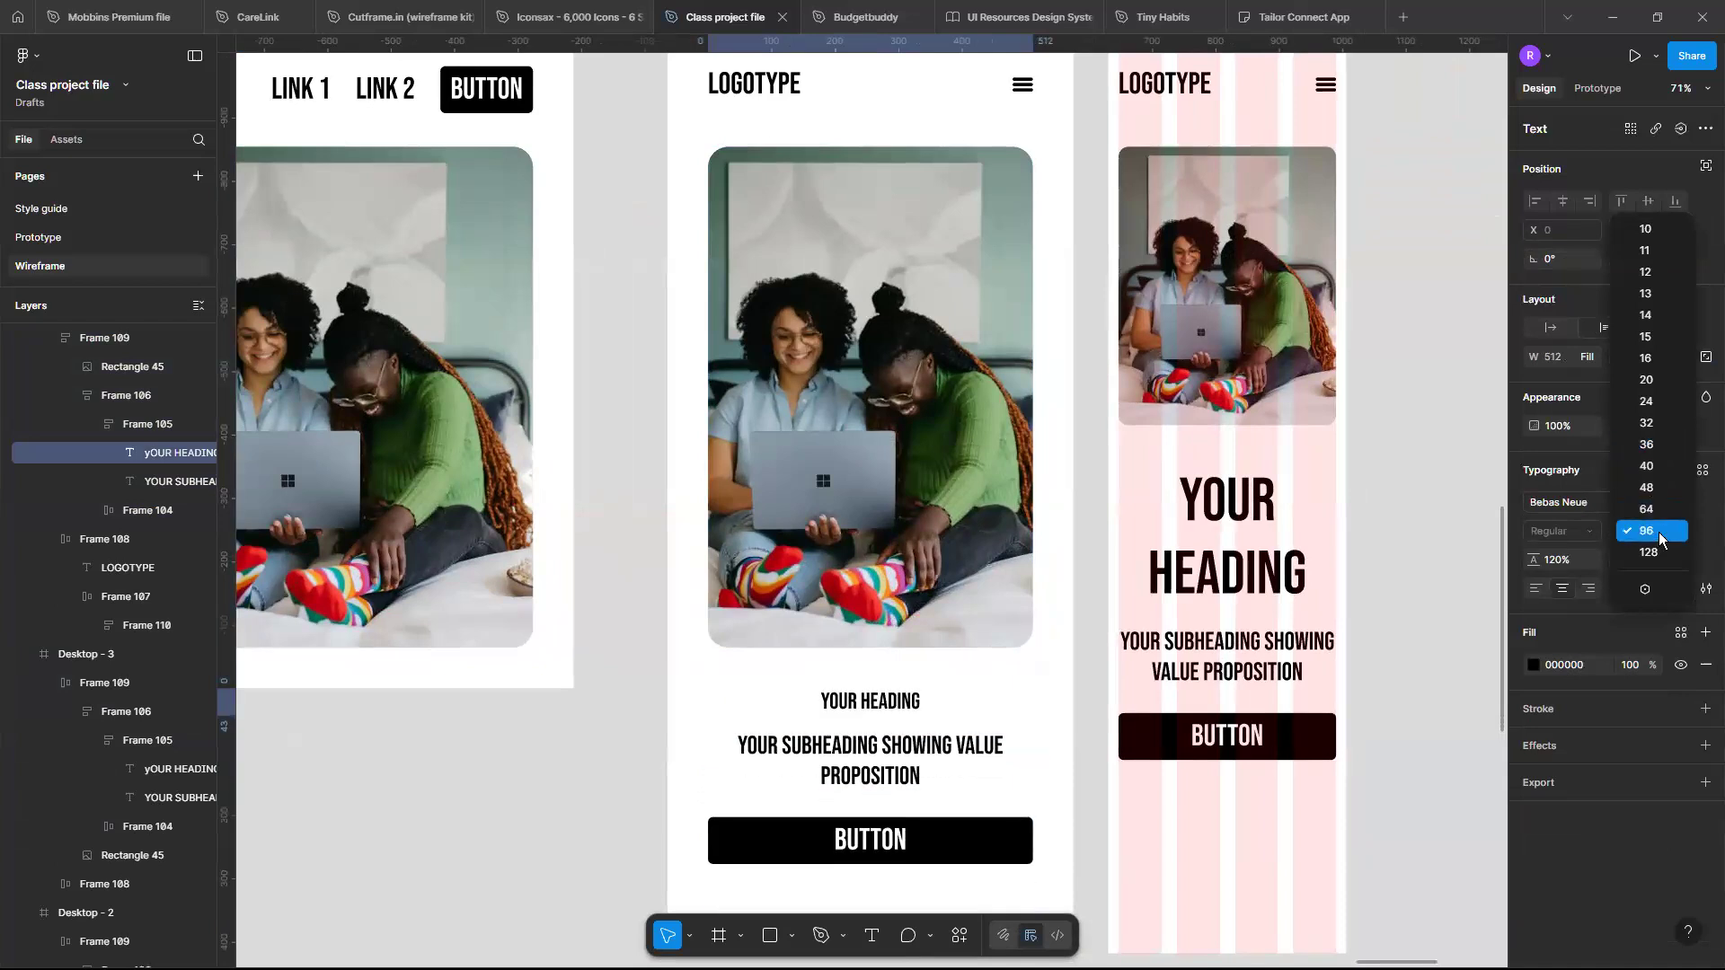
pyautogui.click(1659, 530)
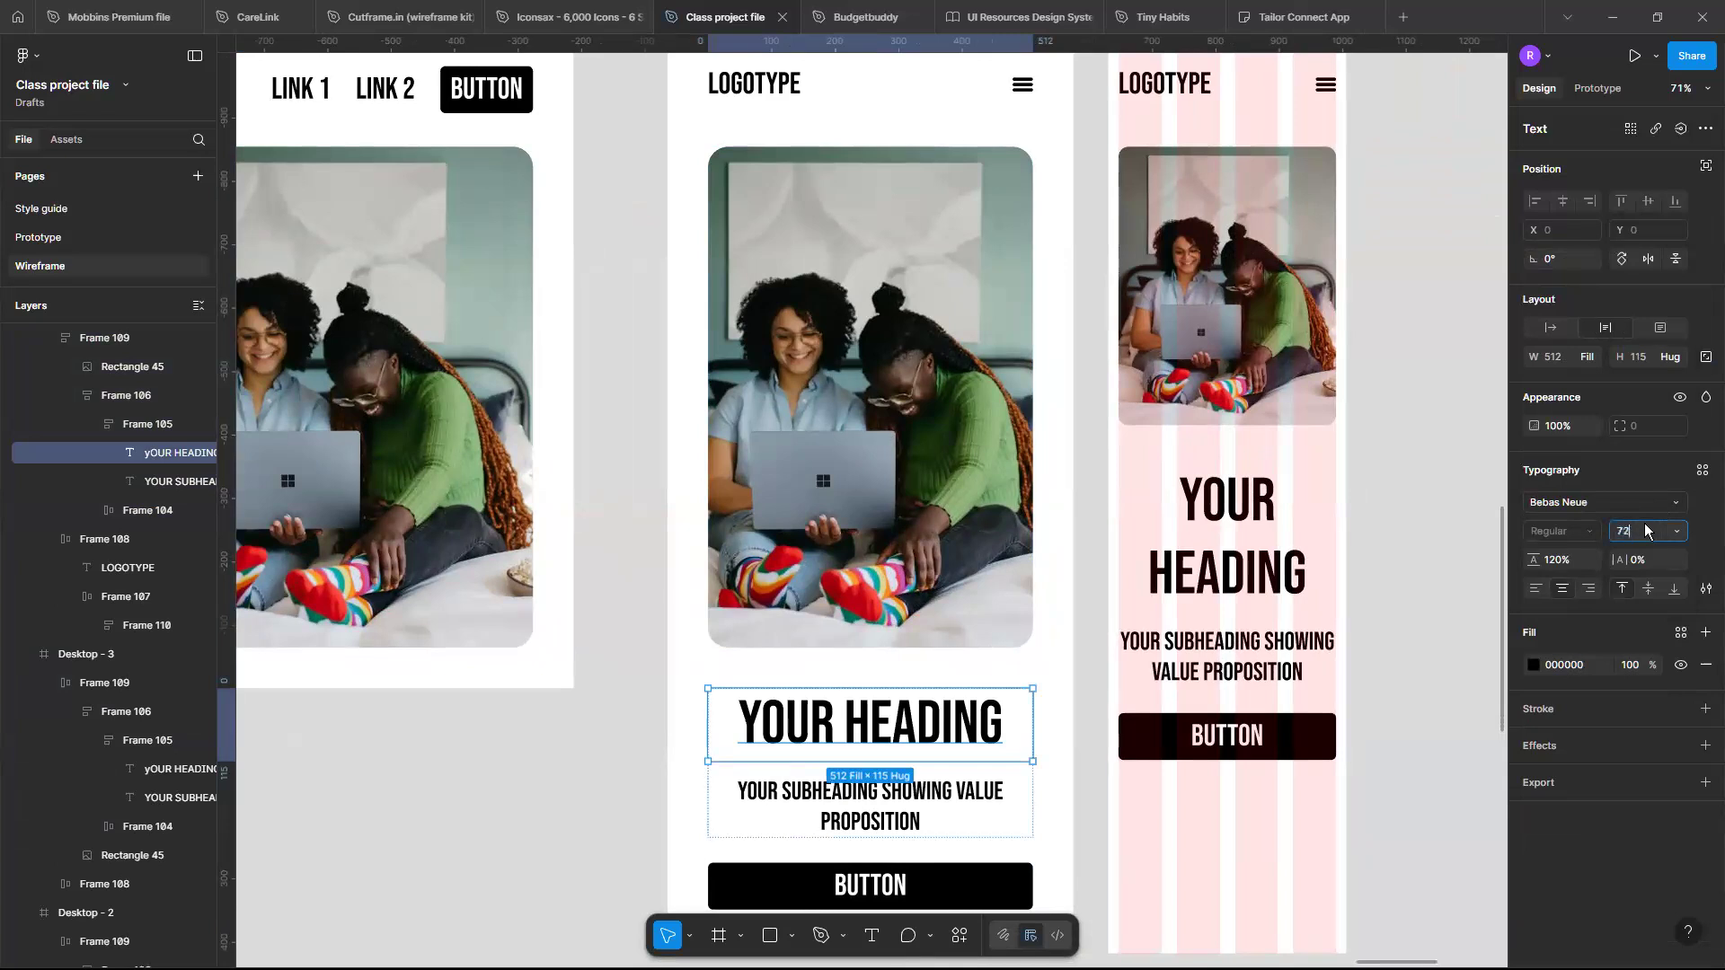
pyautogui.press('Return')
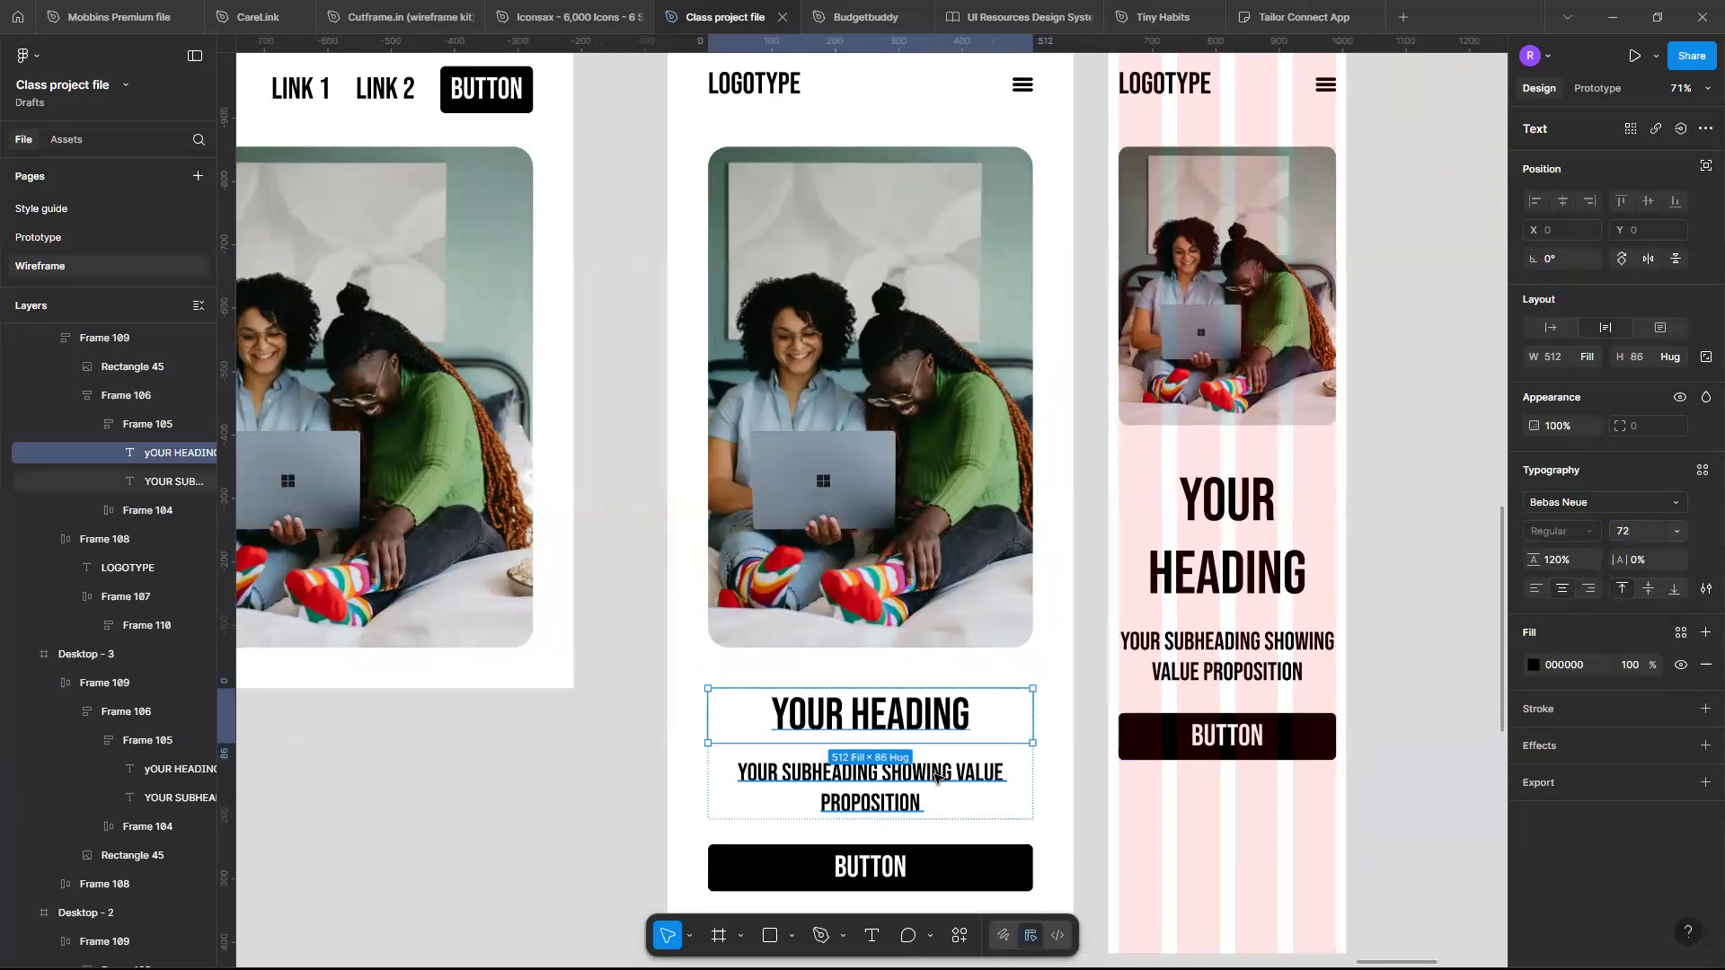
# - Set the tablet subheading's font size to 32
pyautogui.press('Tab')
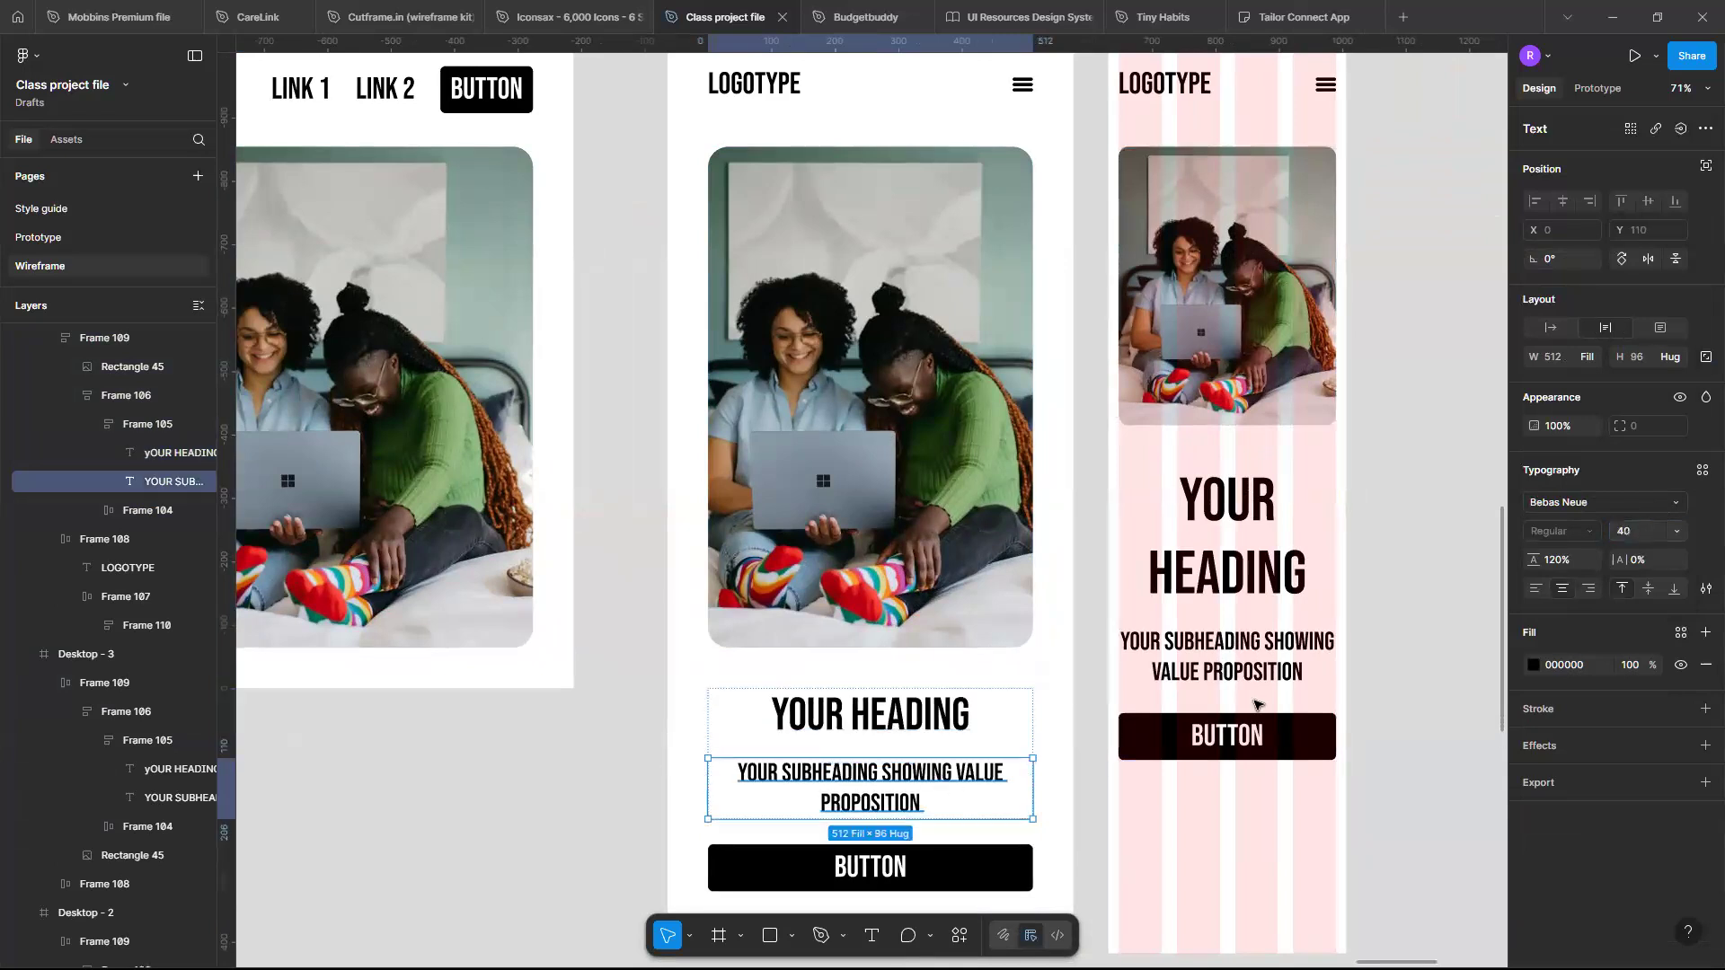
pyautogui.click(1676, 533)
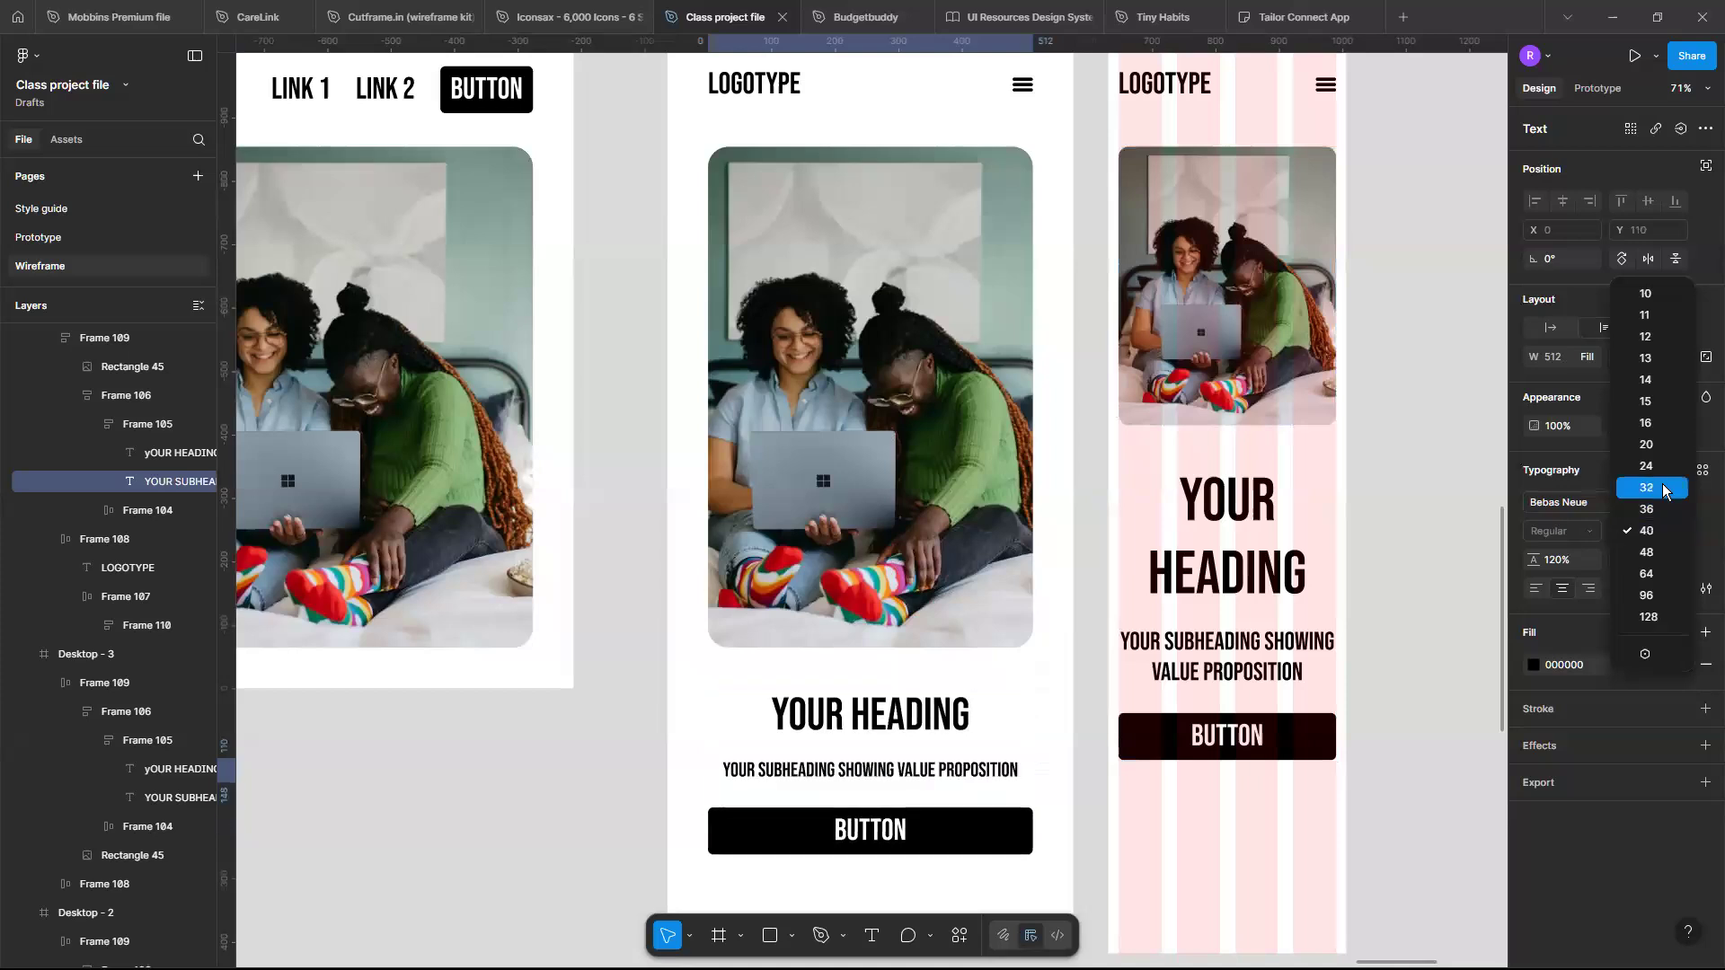
pyautogui.click(1662, 488)
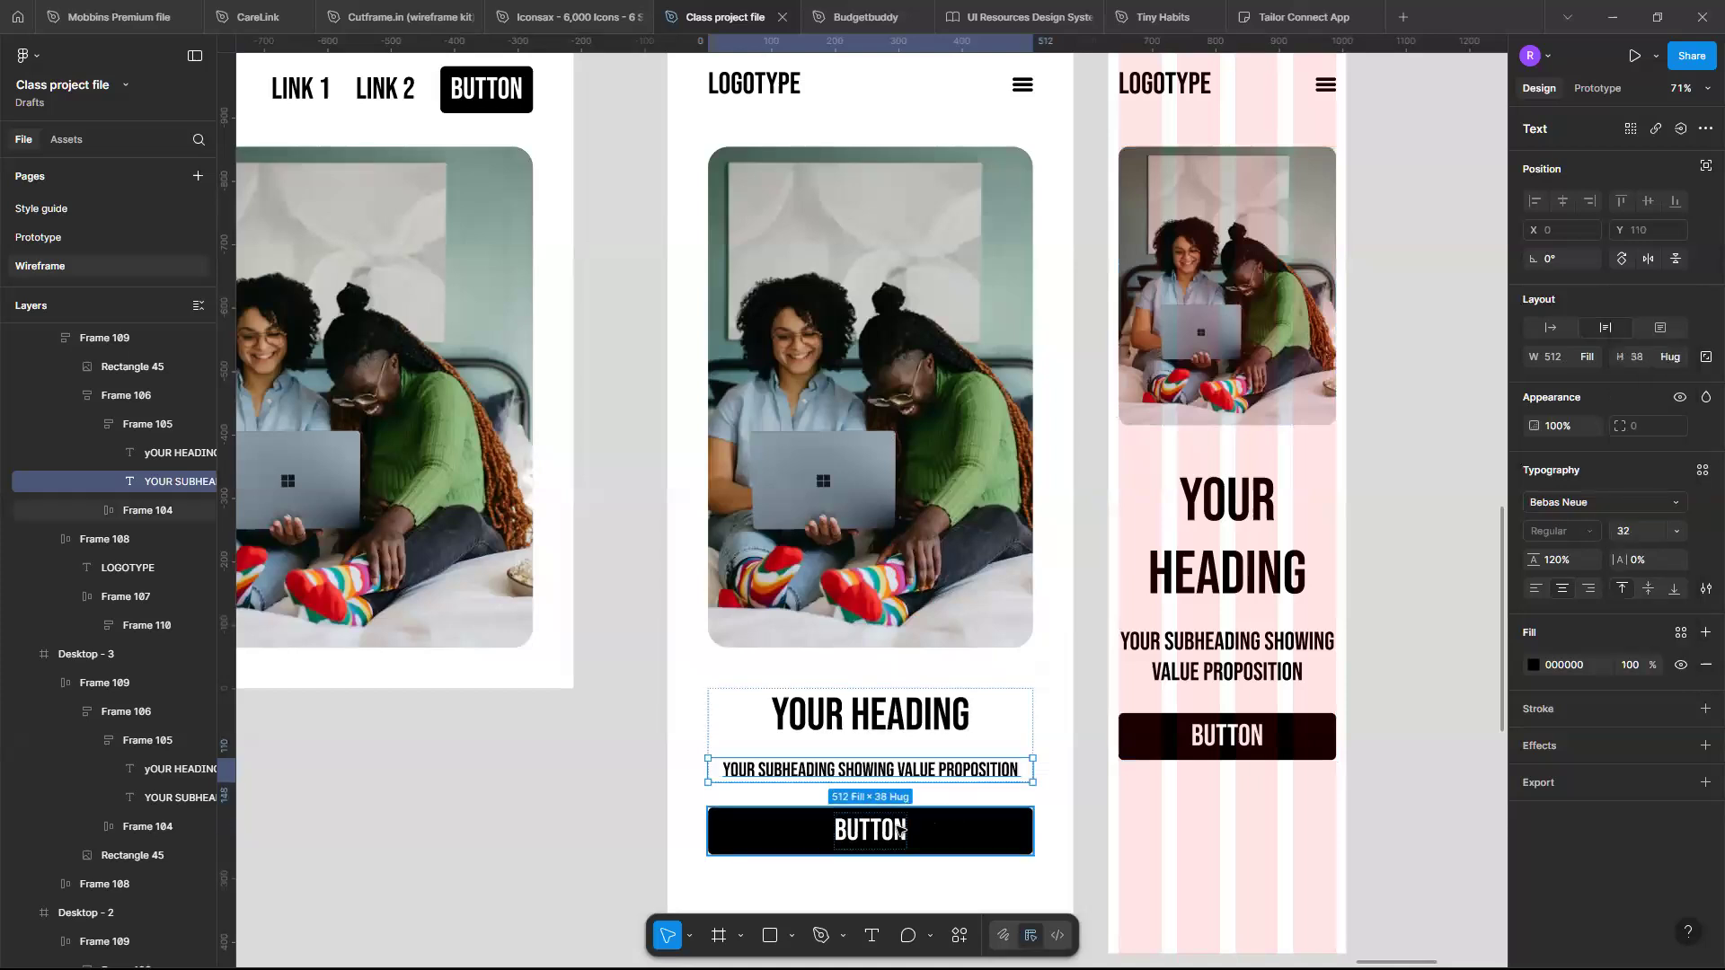
# - Set the mobile heading's font size to 48
pyautogui.click(899, 831)
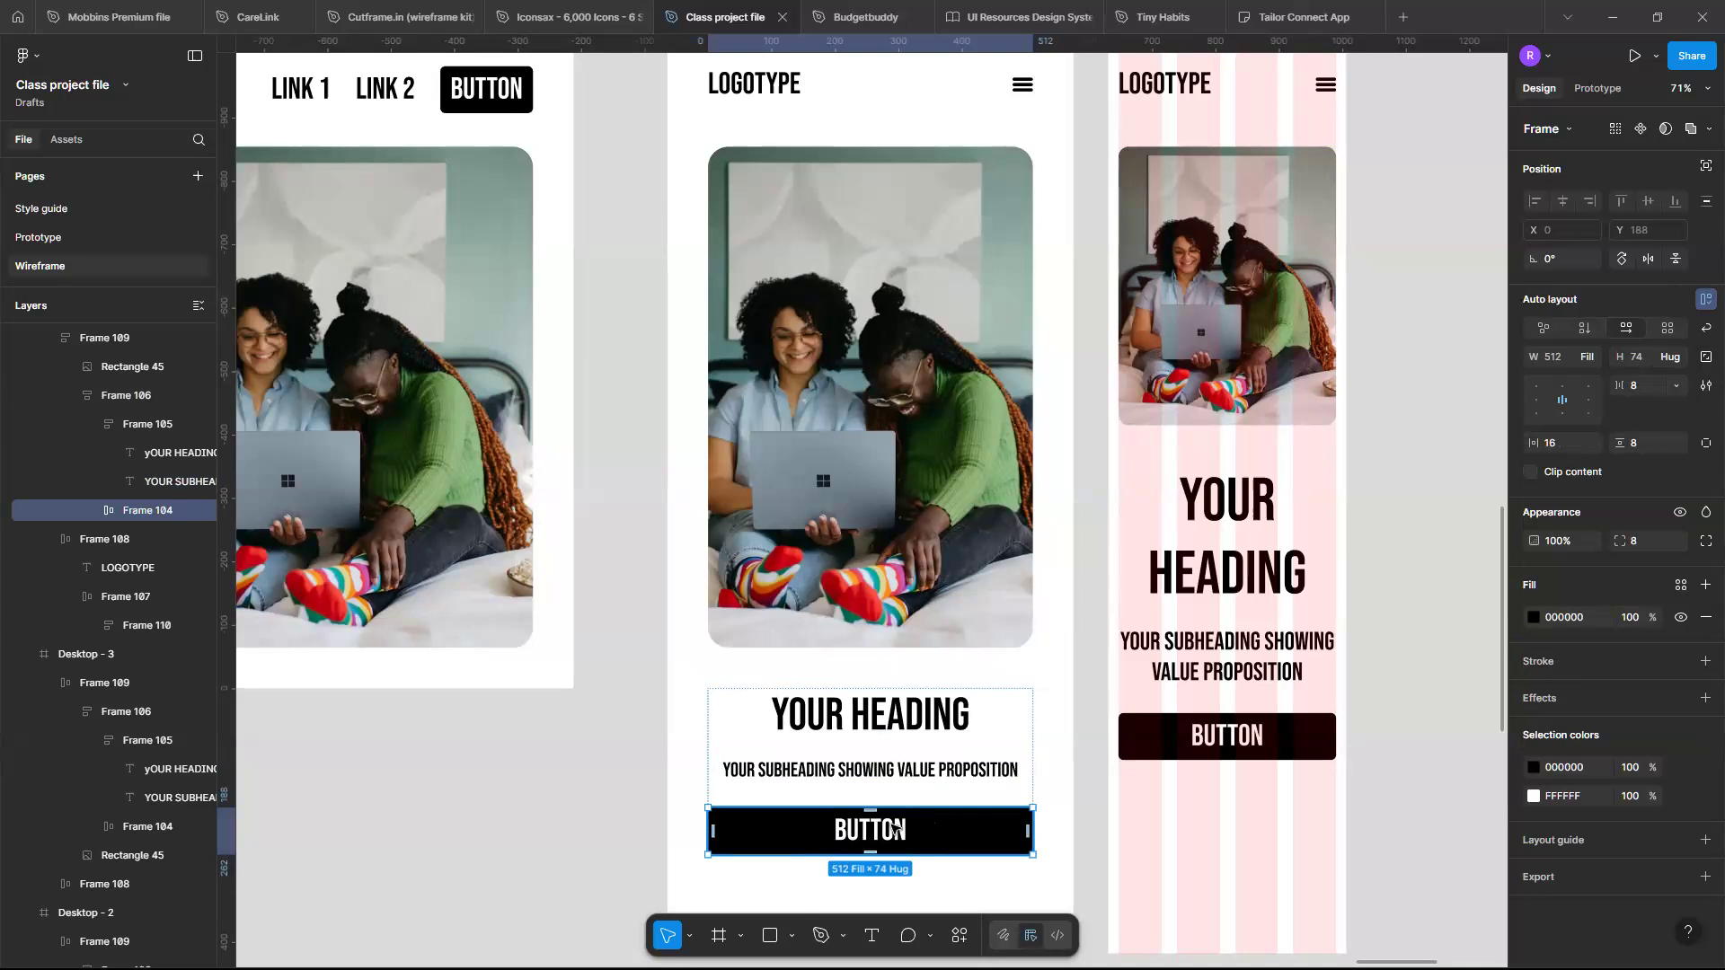
pyautogui.hscroll(4, 894, 829)
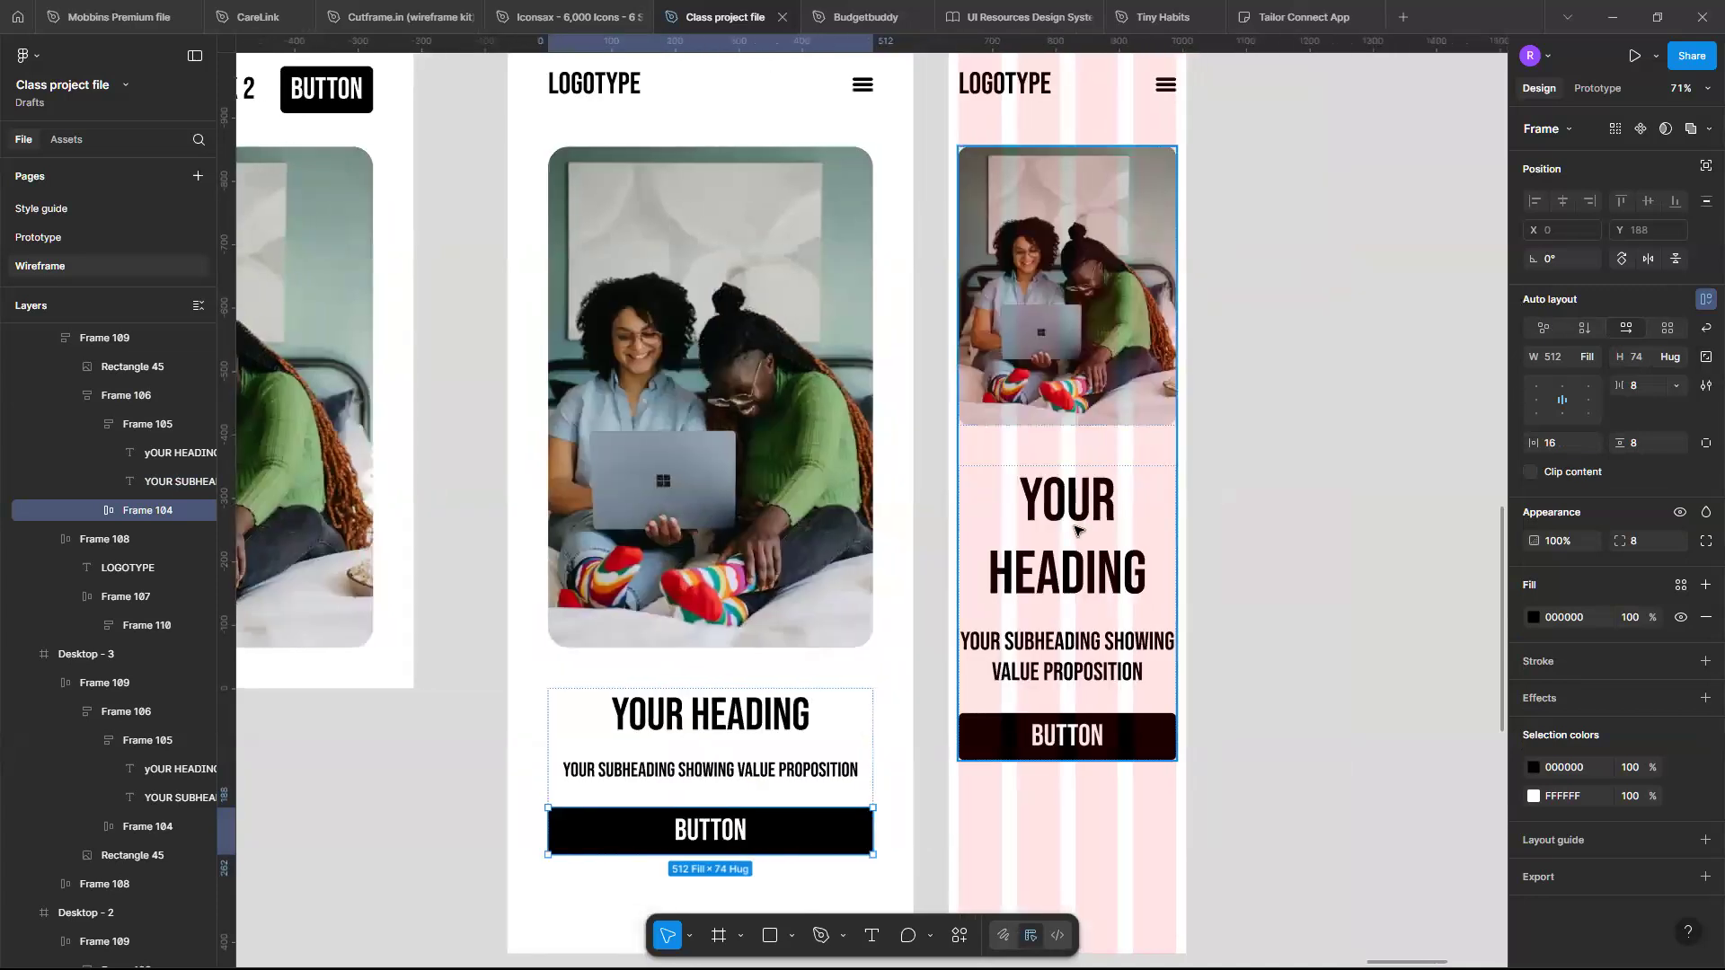
pyautogui.click(1076, 530)
pyautogui.click(1092, 494)
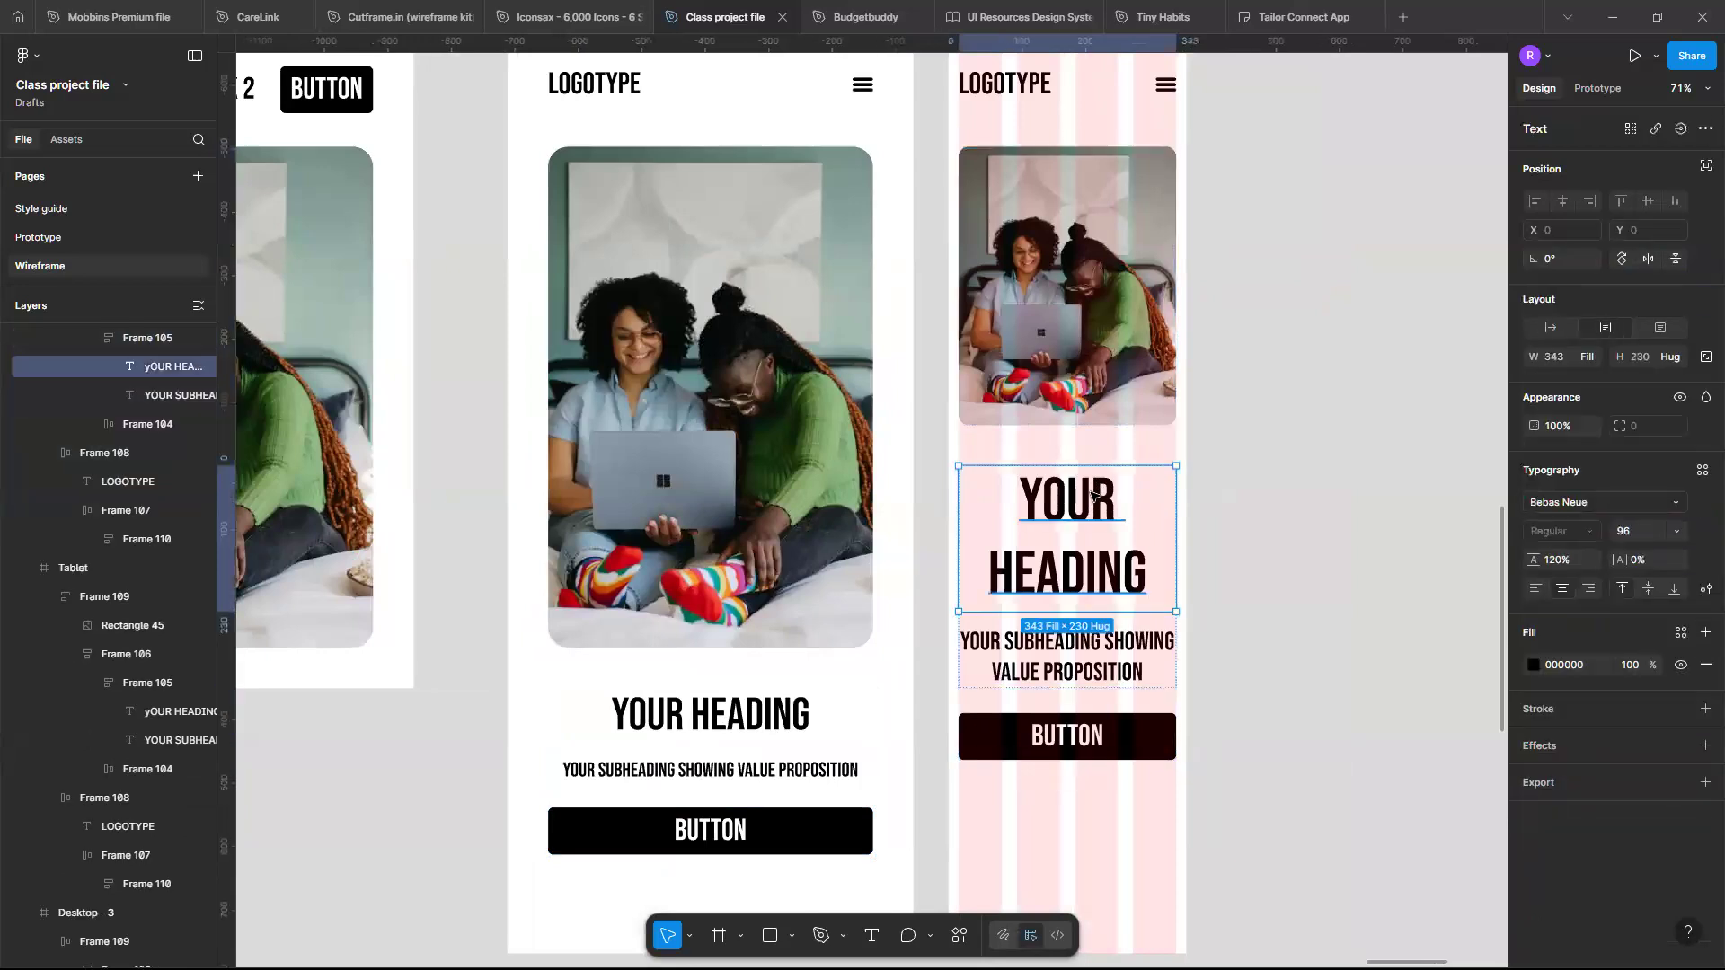
pyautogui.click(1673, 531)
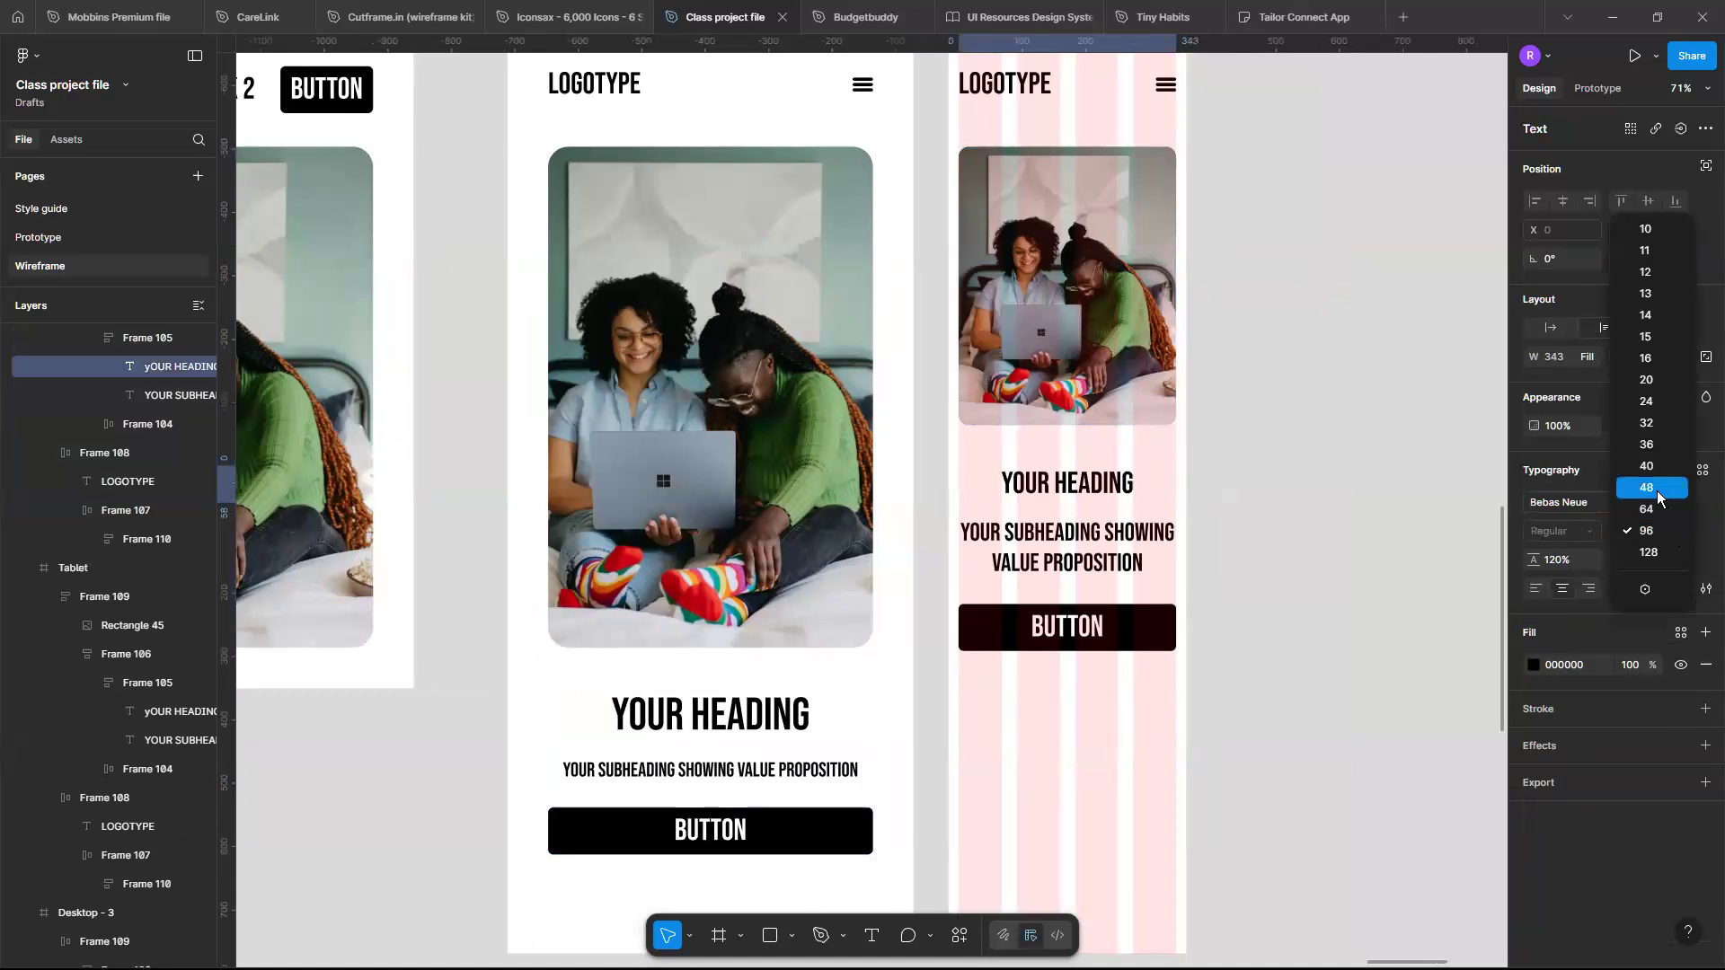
pyautogui.click(1656, 490)
# - Set the mobile subheading's font size to 16
pyautogui.click(1134, 545)
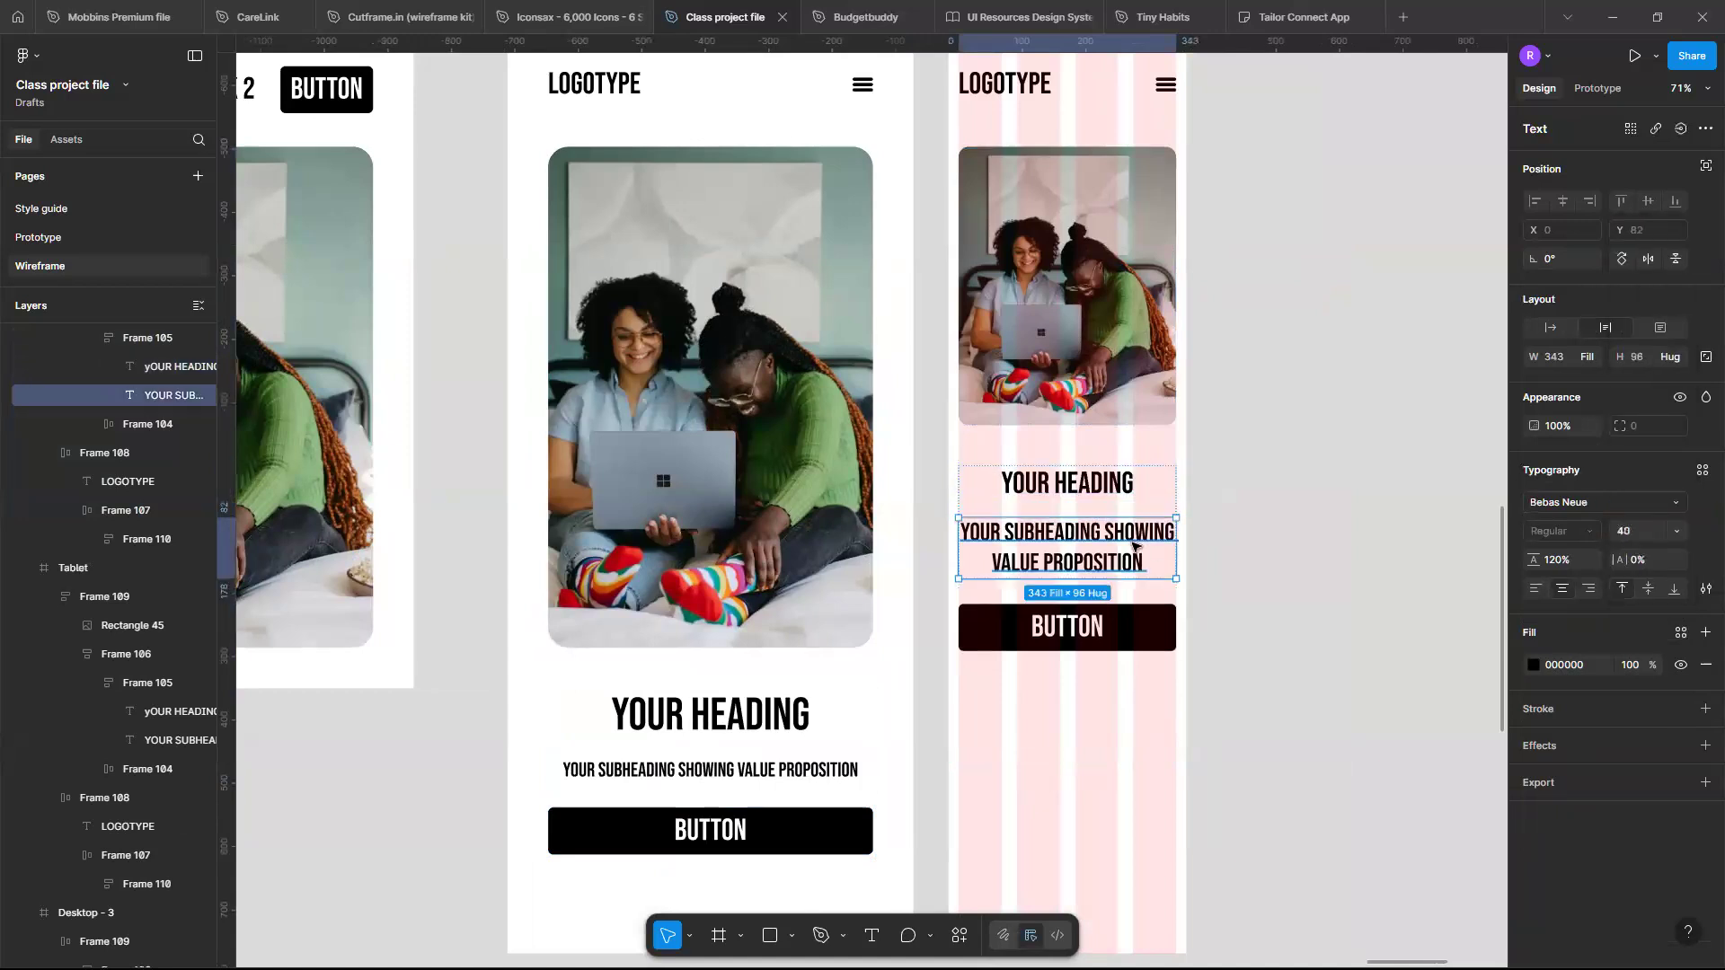
pyautogui.click(1673, 531)
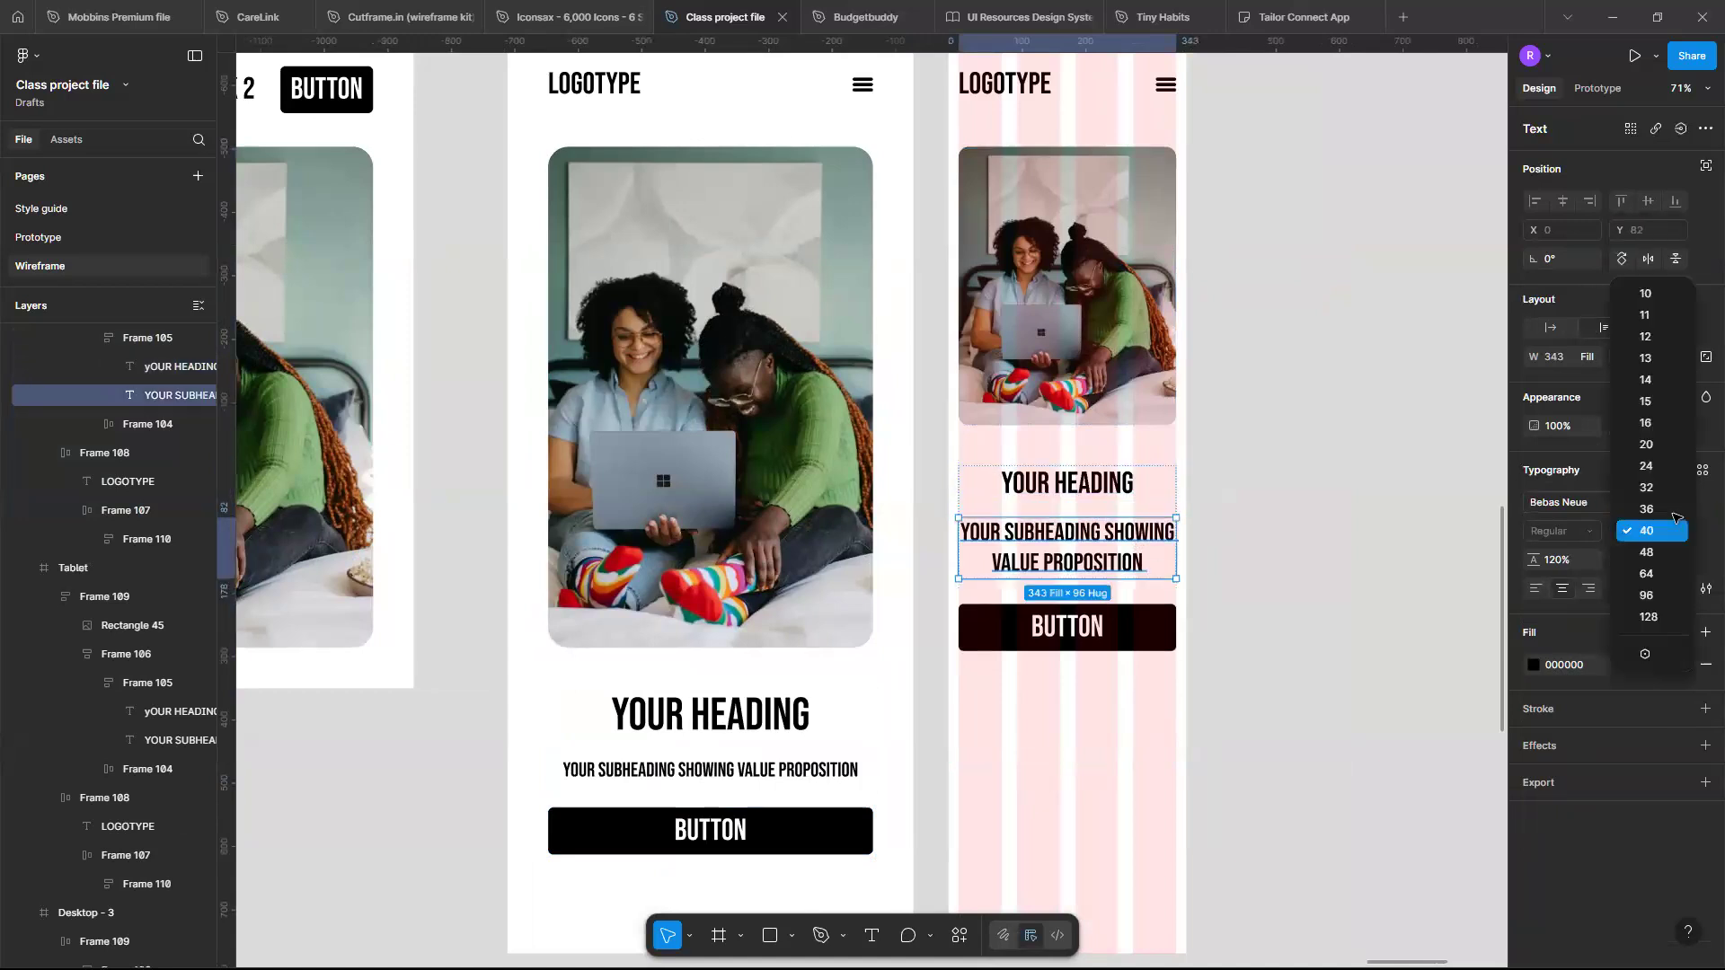
pyautogui.click(1648, 424)
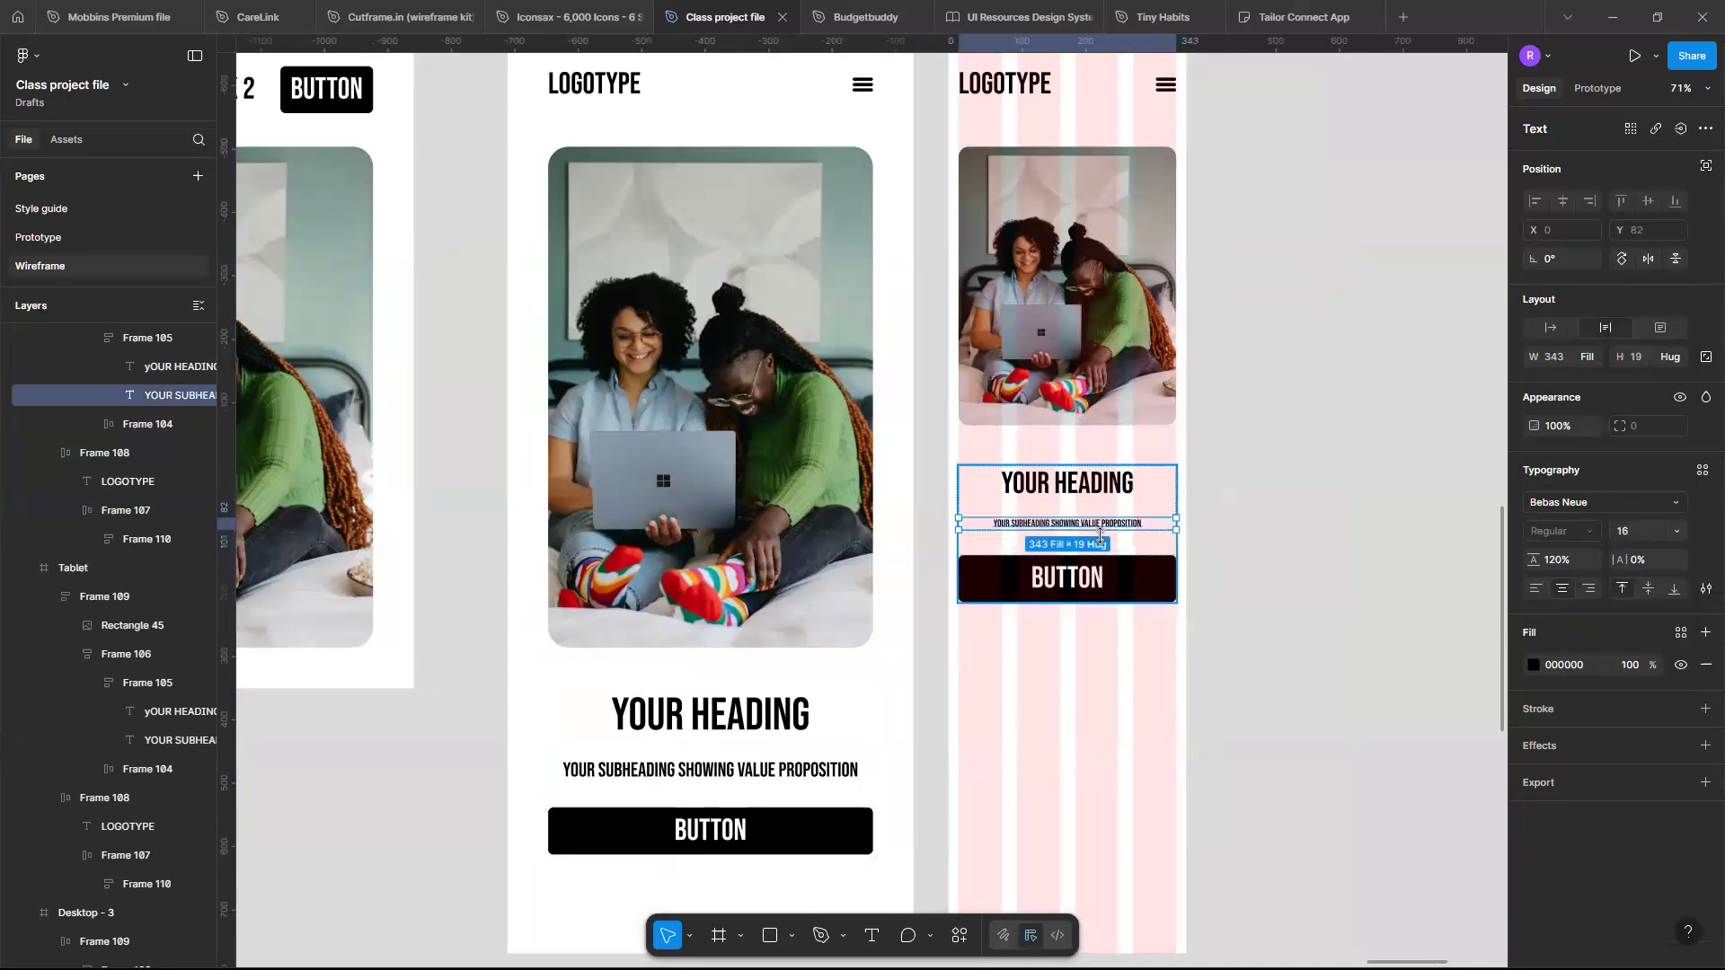
# - Set the mobile button label's font size to 24
pyautogui.click(1123, 572)
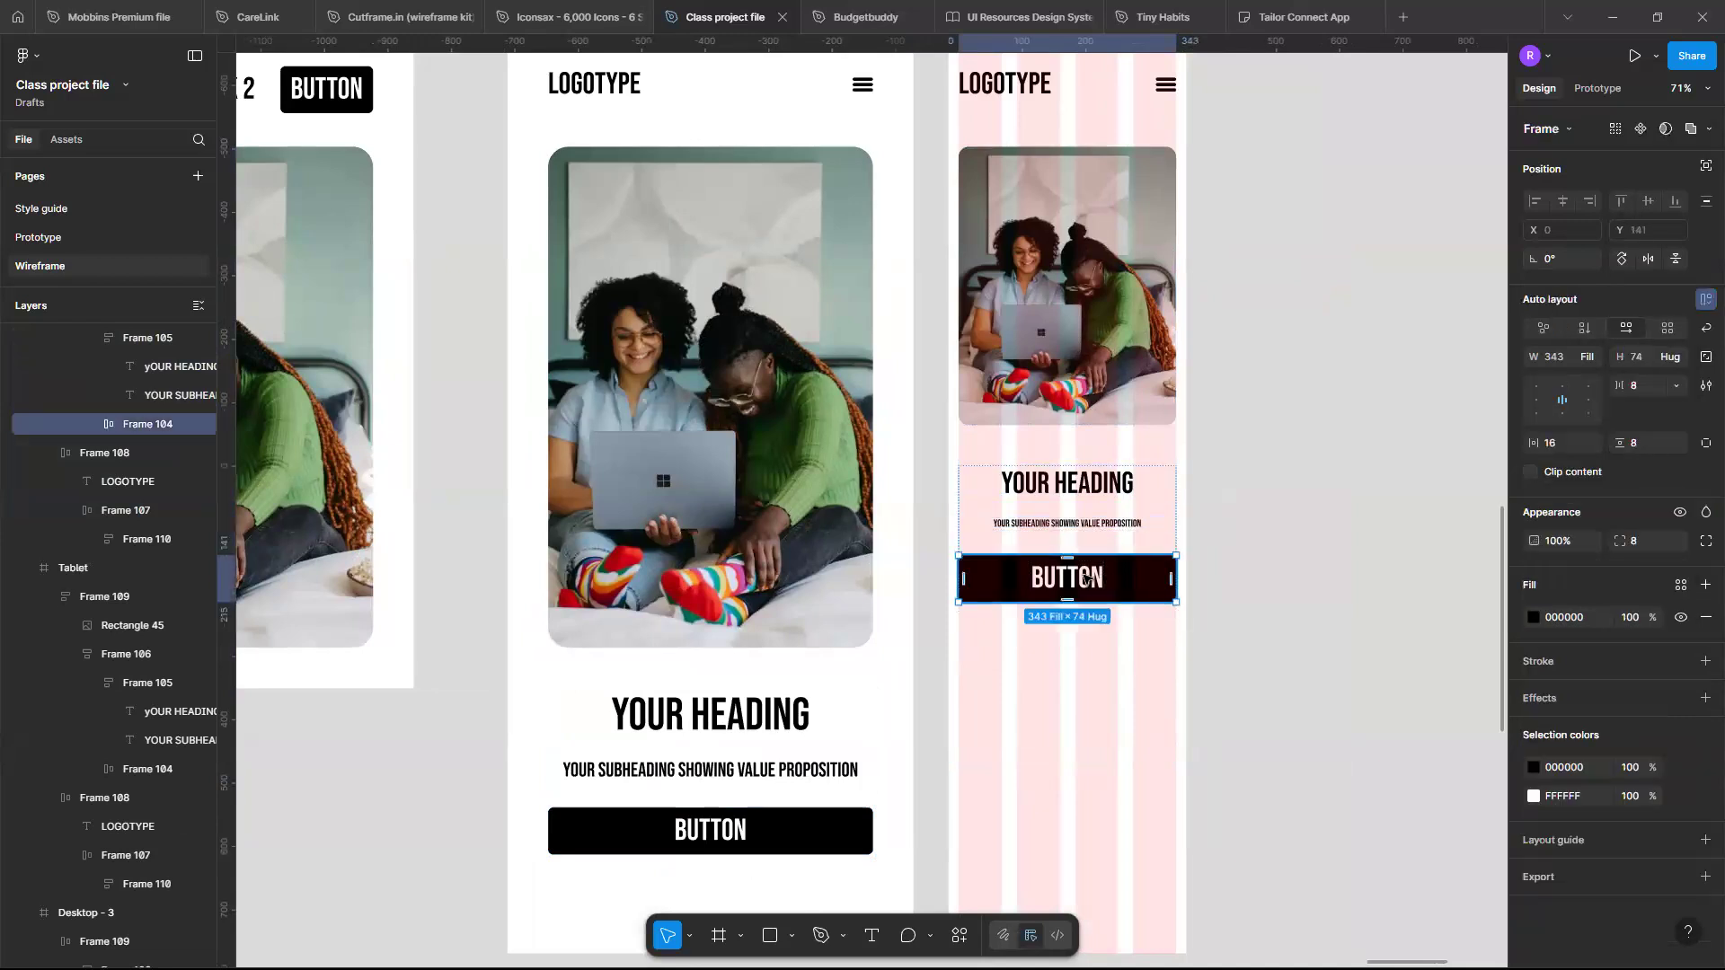
pyautogui.click(1085, 580)
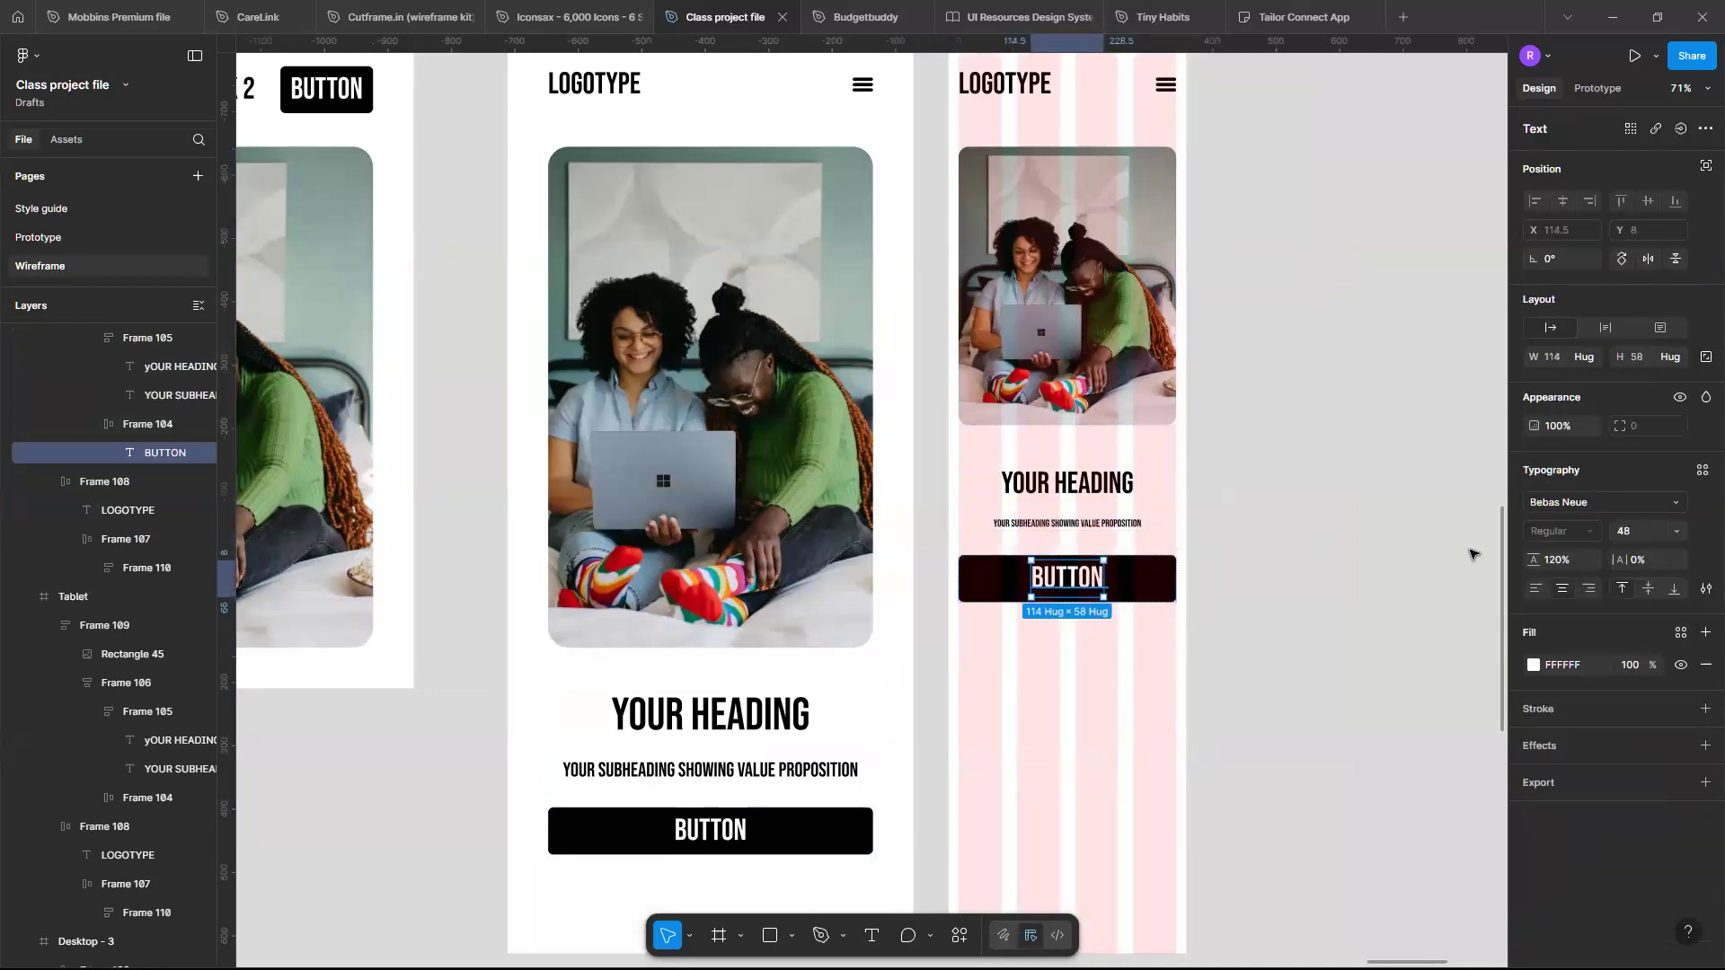
pyautogui.click(1674, 536)
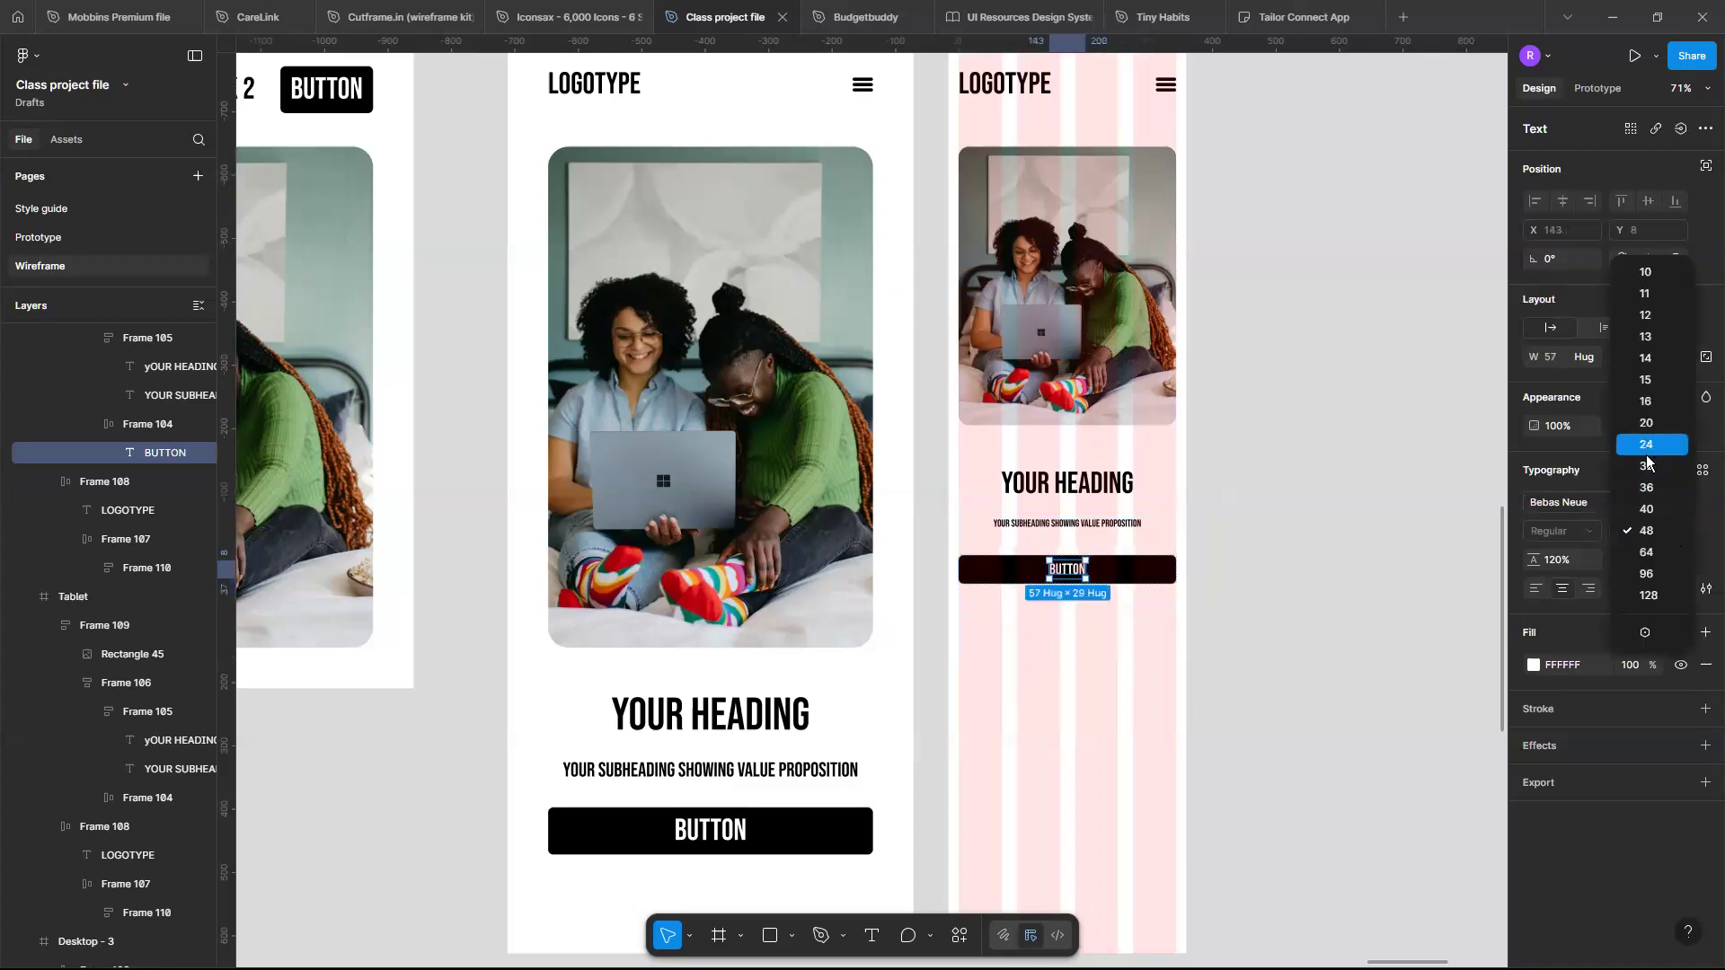
pyautogui.click(1648, 446)
pyautogui.scroll(-3, 999, 539)
pyautogui.scroll(2, 989, 422)
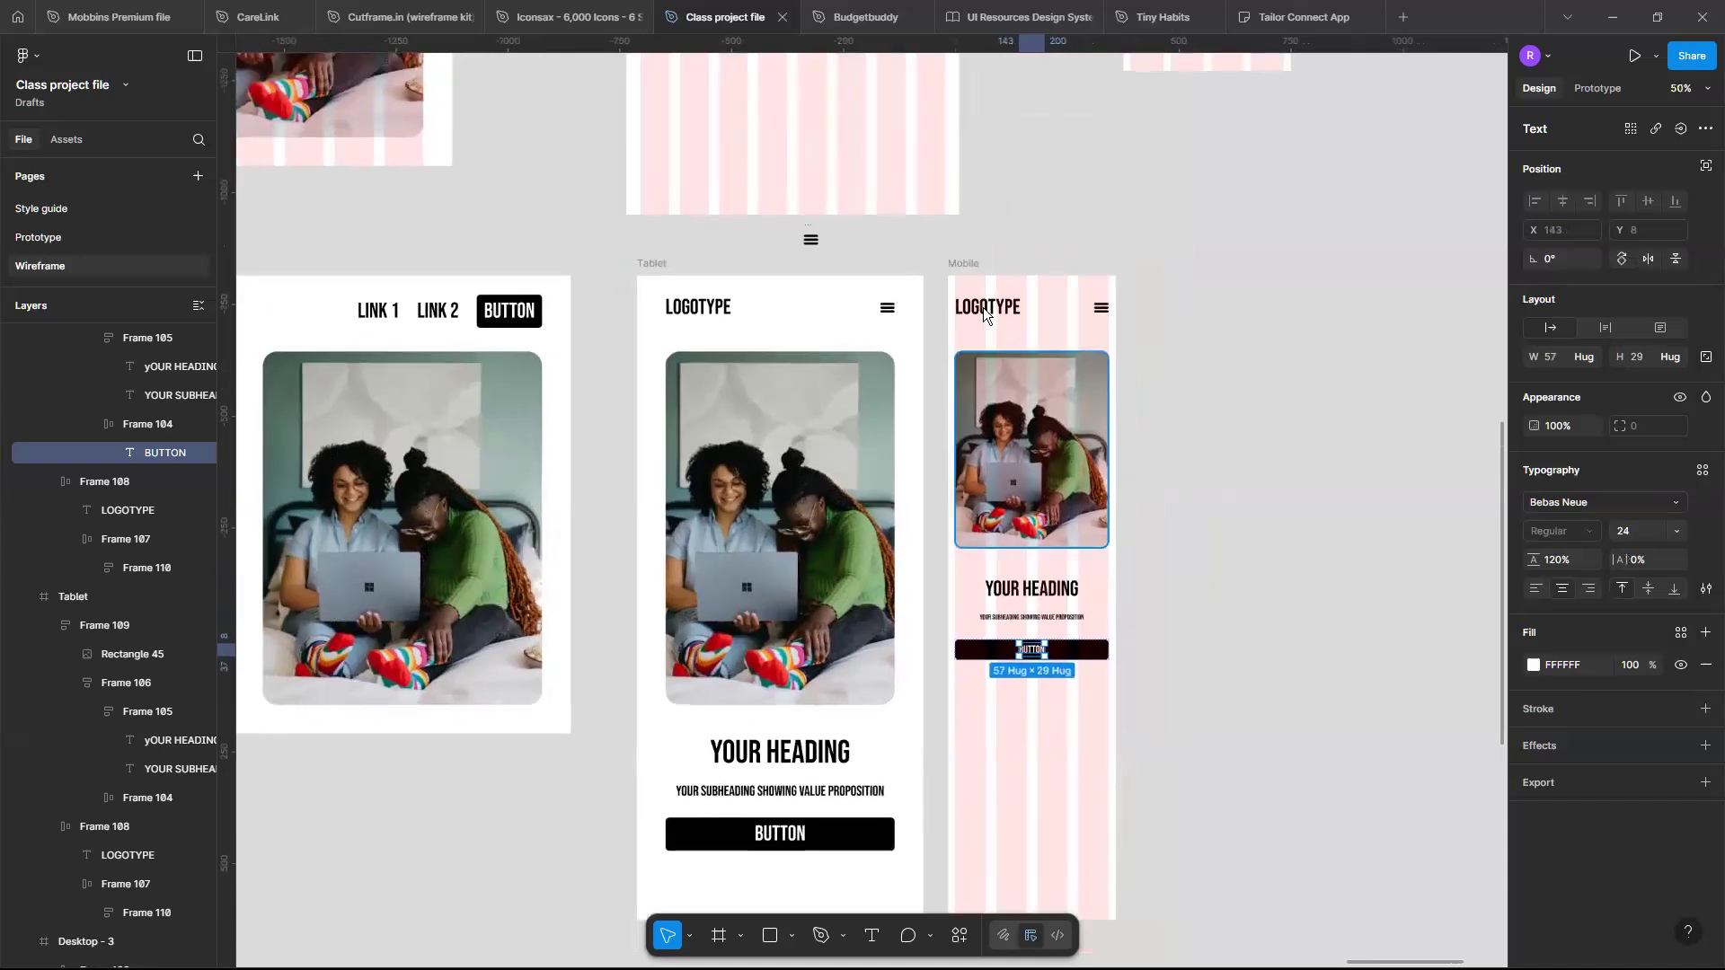
# - Shorten the Mobile frame to a height of 902
pyautogui.click(1086, 818)
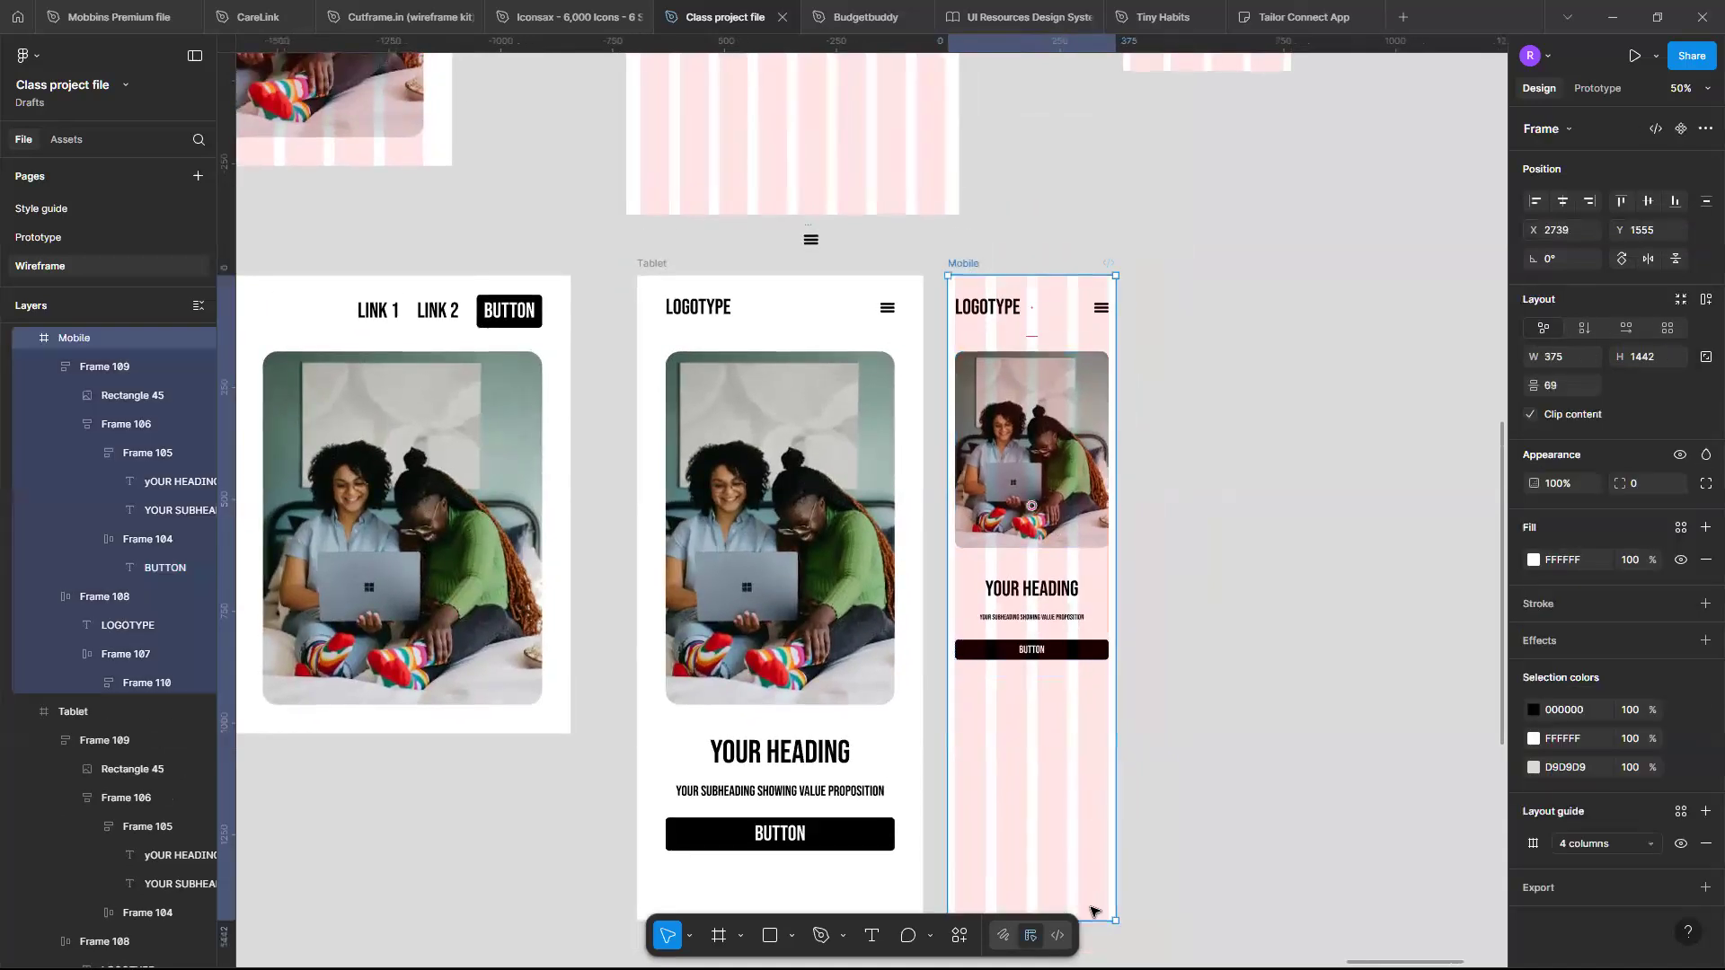
pyautogui.moveTo(1091, 919); pyautogui.dragTo(1078, 679)
pyautogui.scroll(10, 1078, 679)
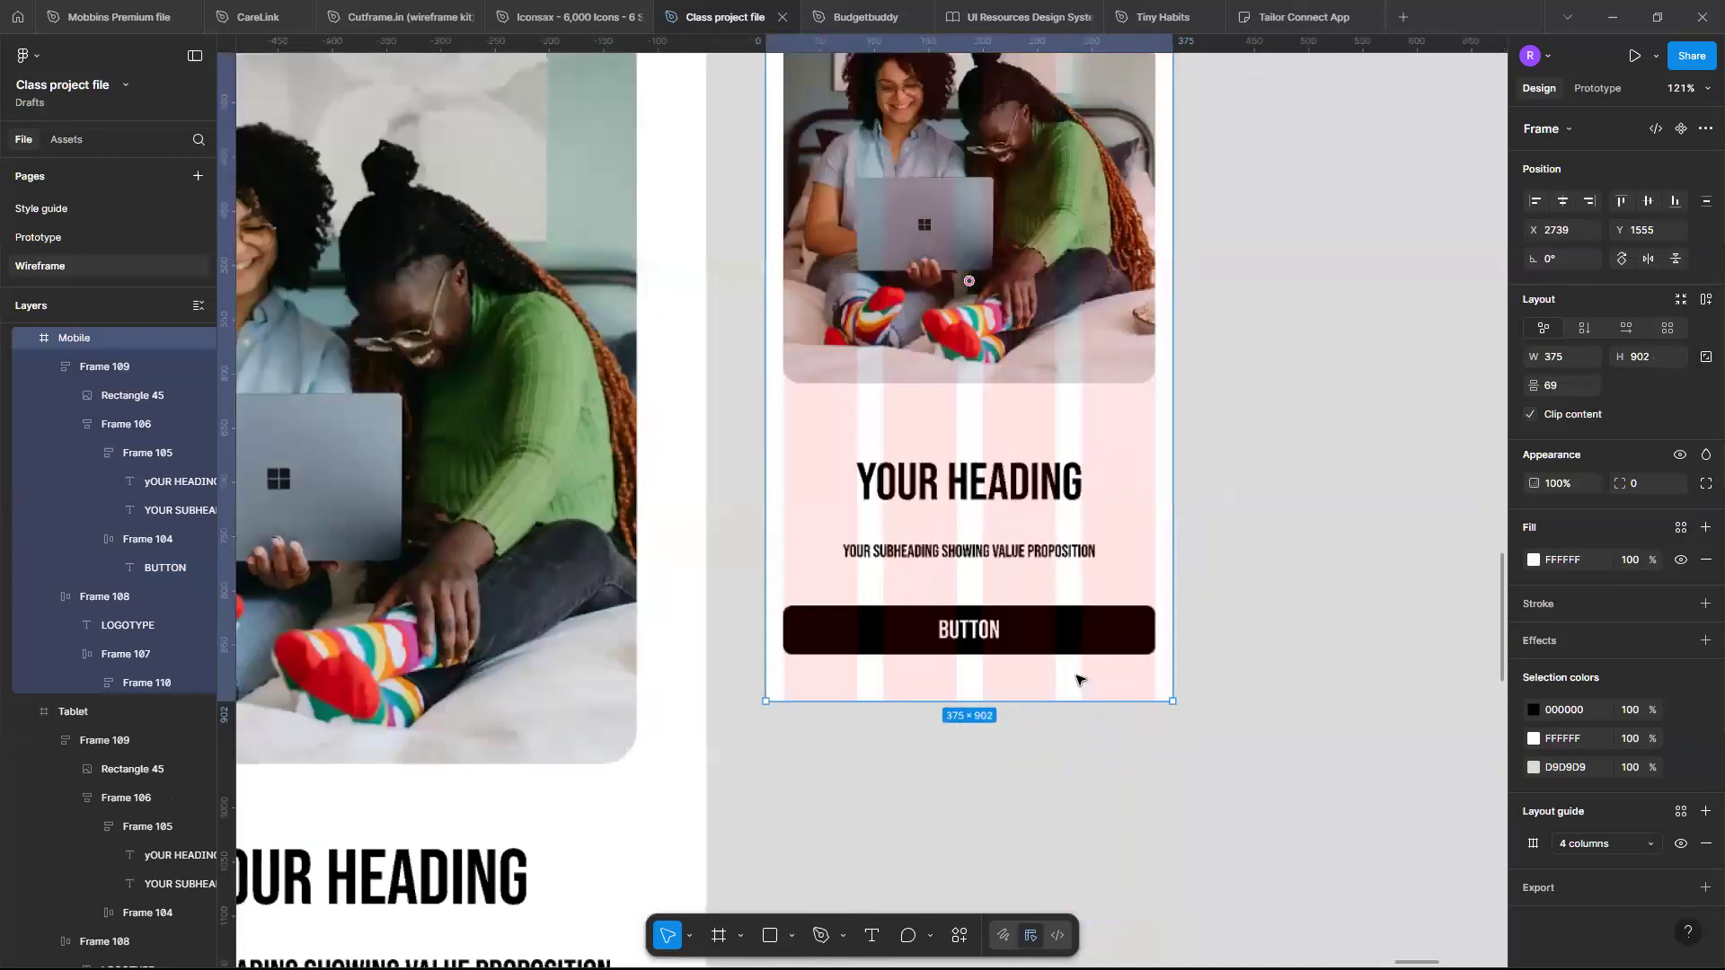
# - Set the gap between the mobile hero image and text block to 32
pyautogui.scroll(-4, 1079, 679)
pyautogui.scroll(2, 1078, 682)
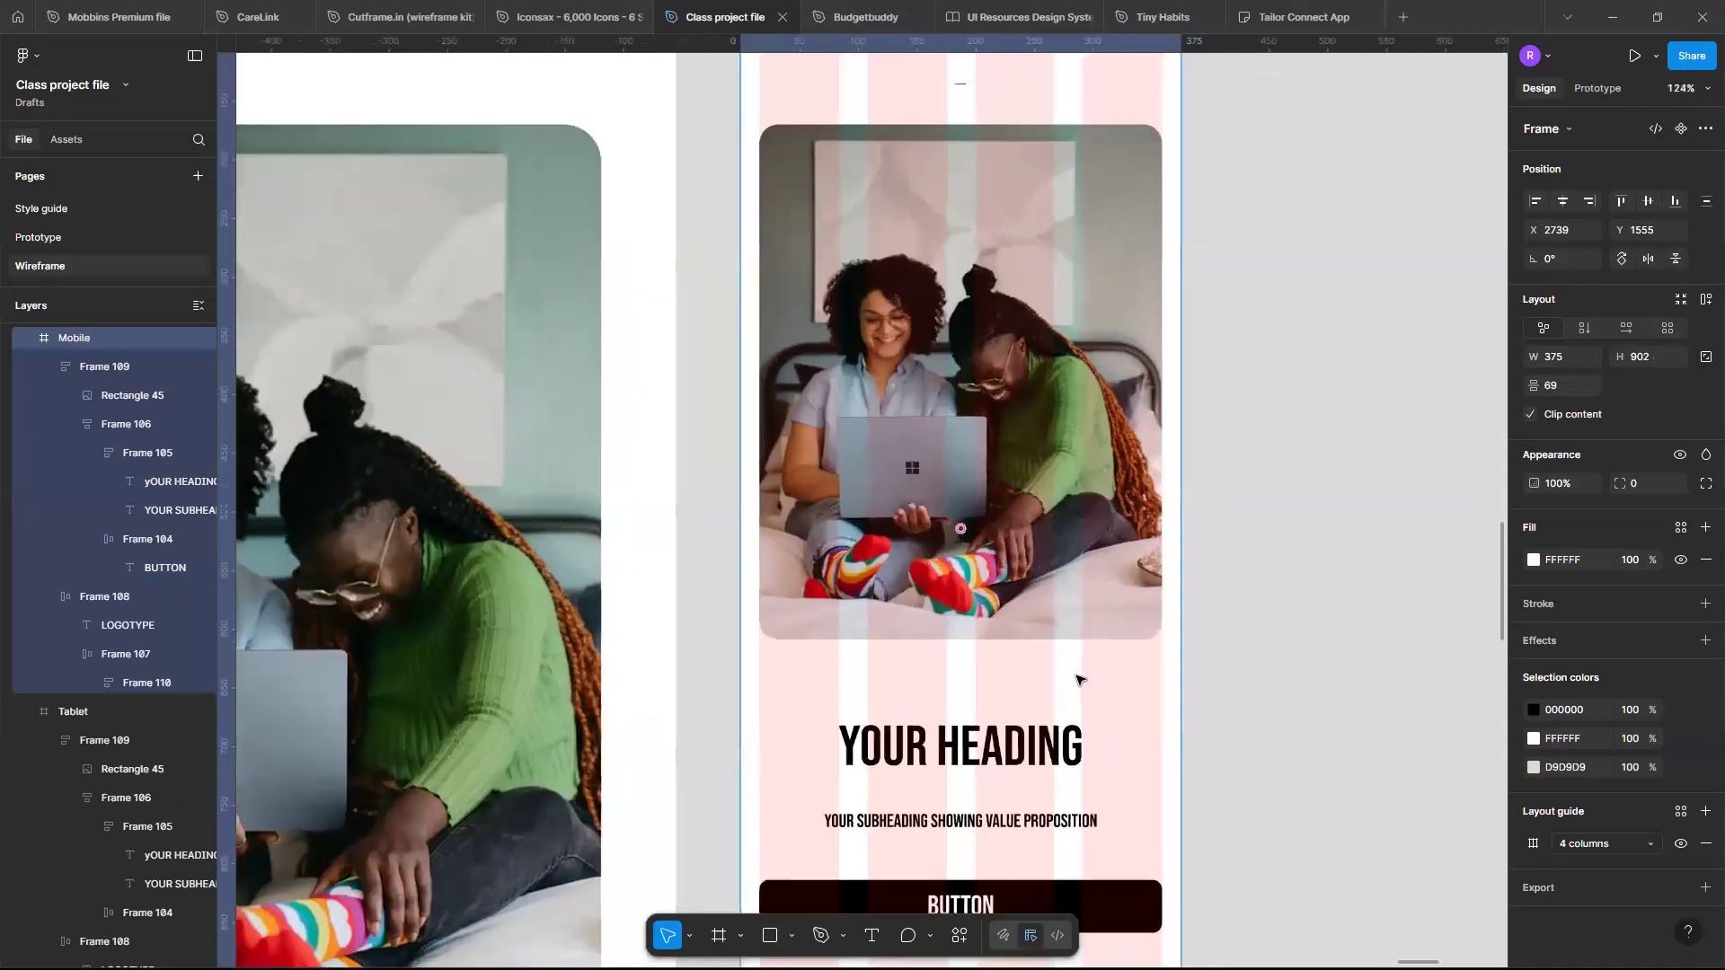
pyautogui.click(1009, 666)
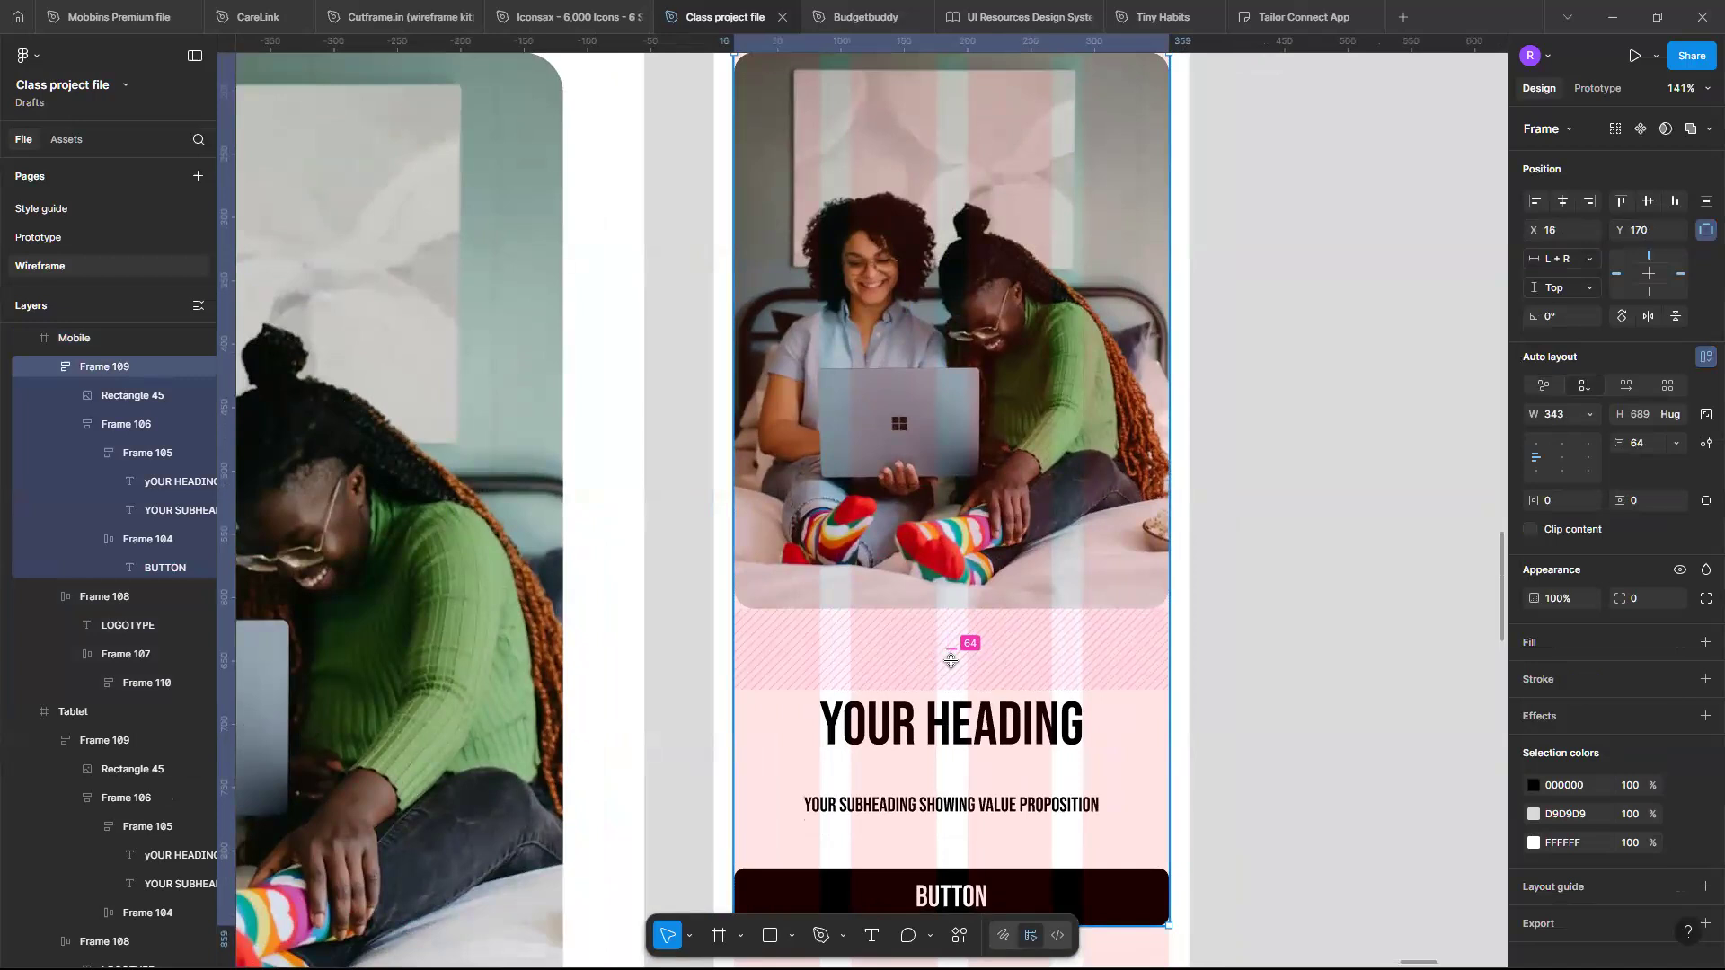
pyautogui.click(951, 661)
pyautogui.write('32')
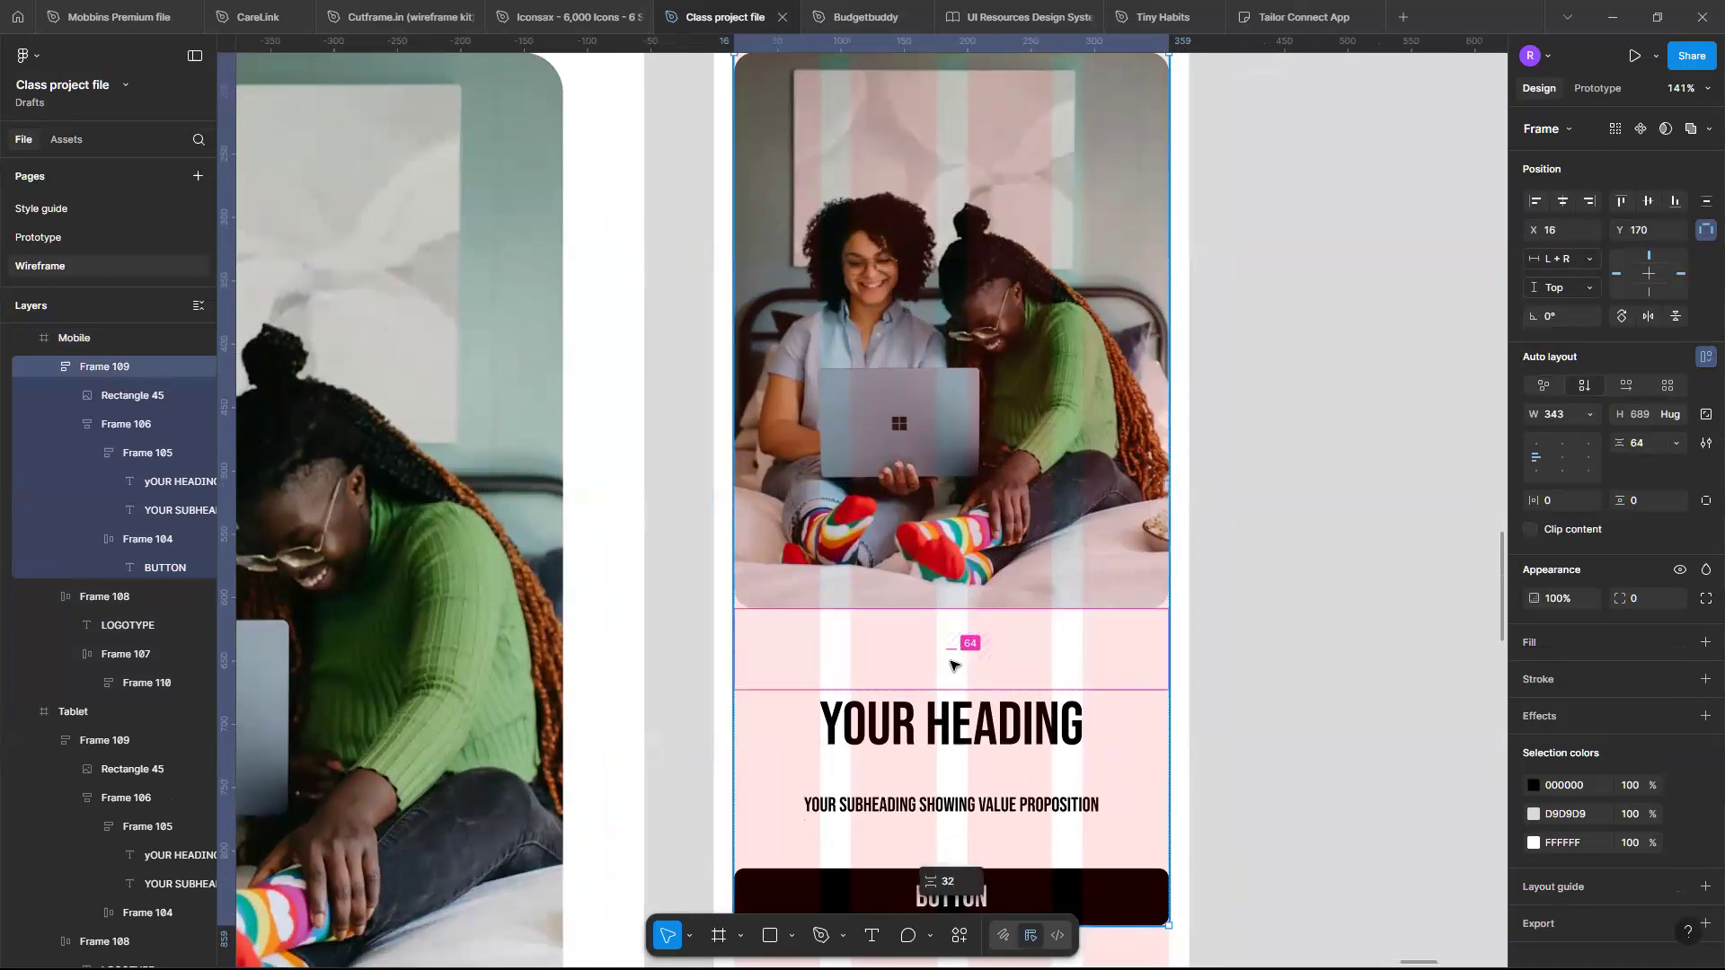
pyautogui.press('Return')
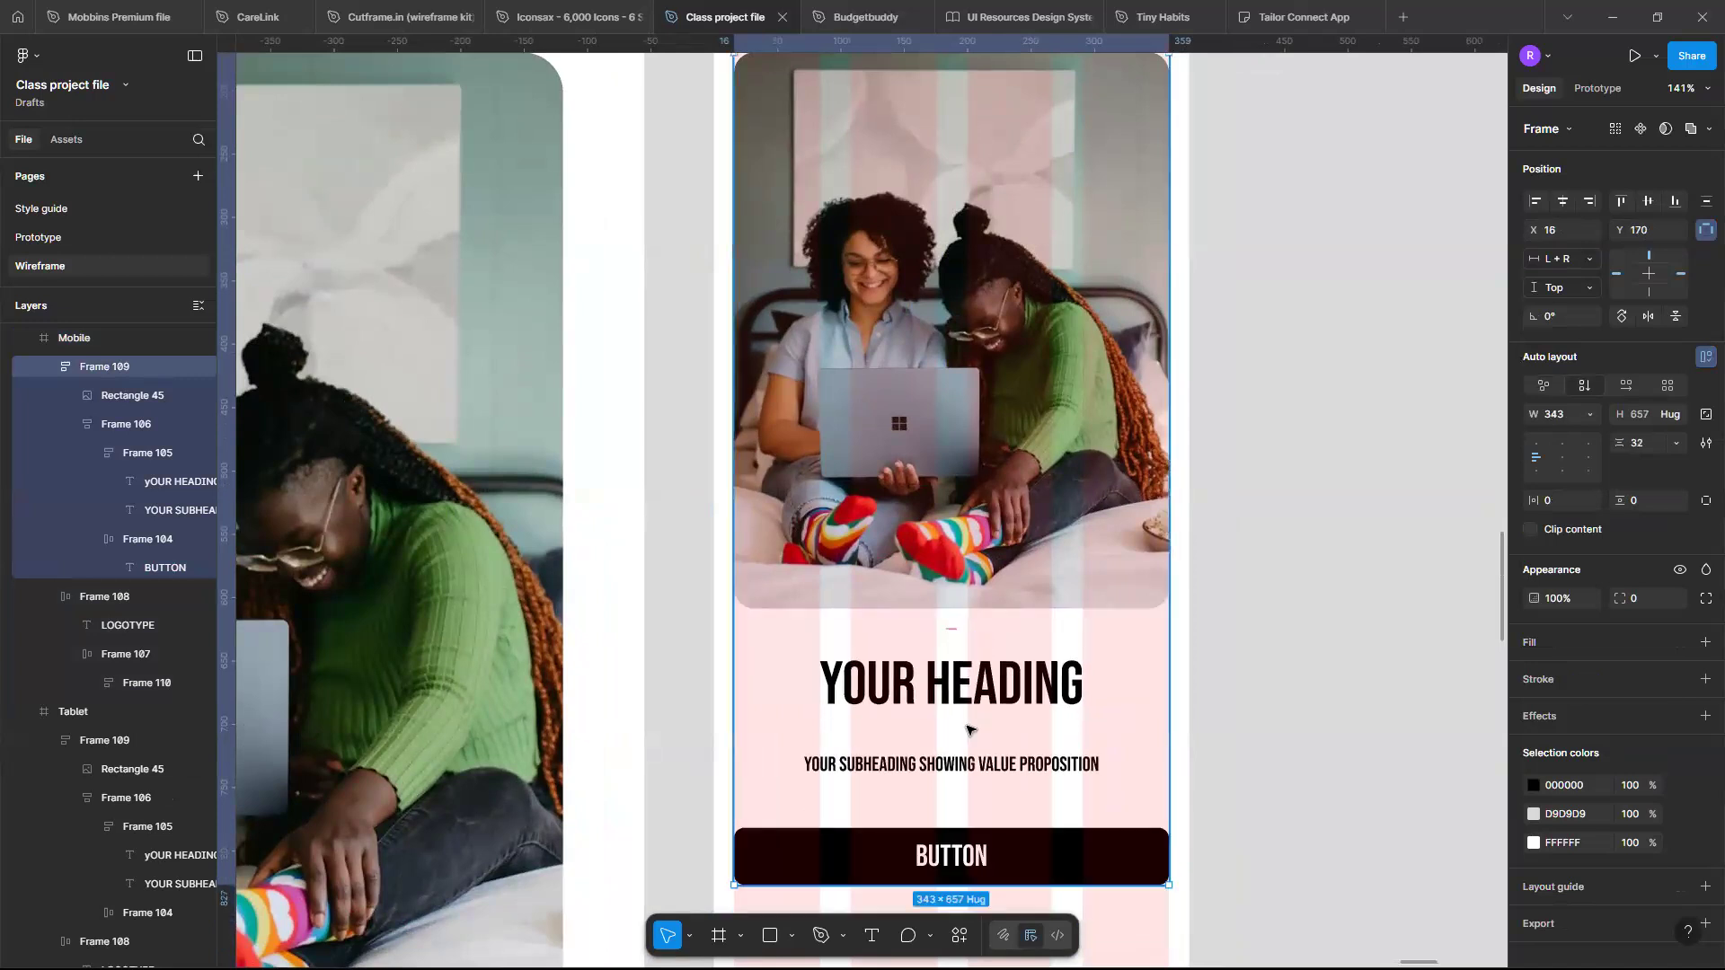
# - Set the gap between the mobile heading and subheading to 8
pyautogui.doubleClick(967, 719)
pyautogui.doubleClick(967, 719)
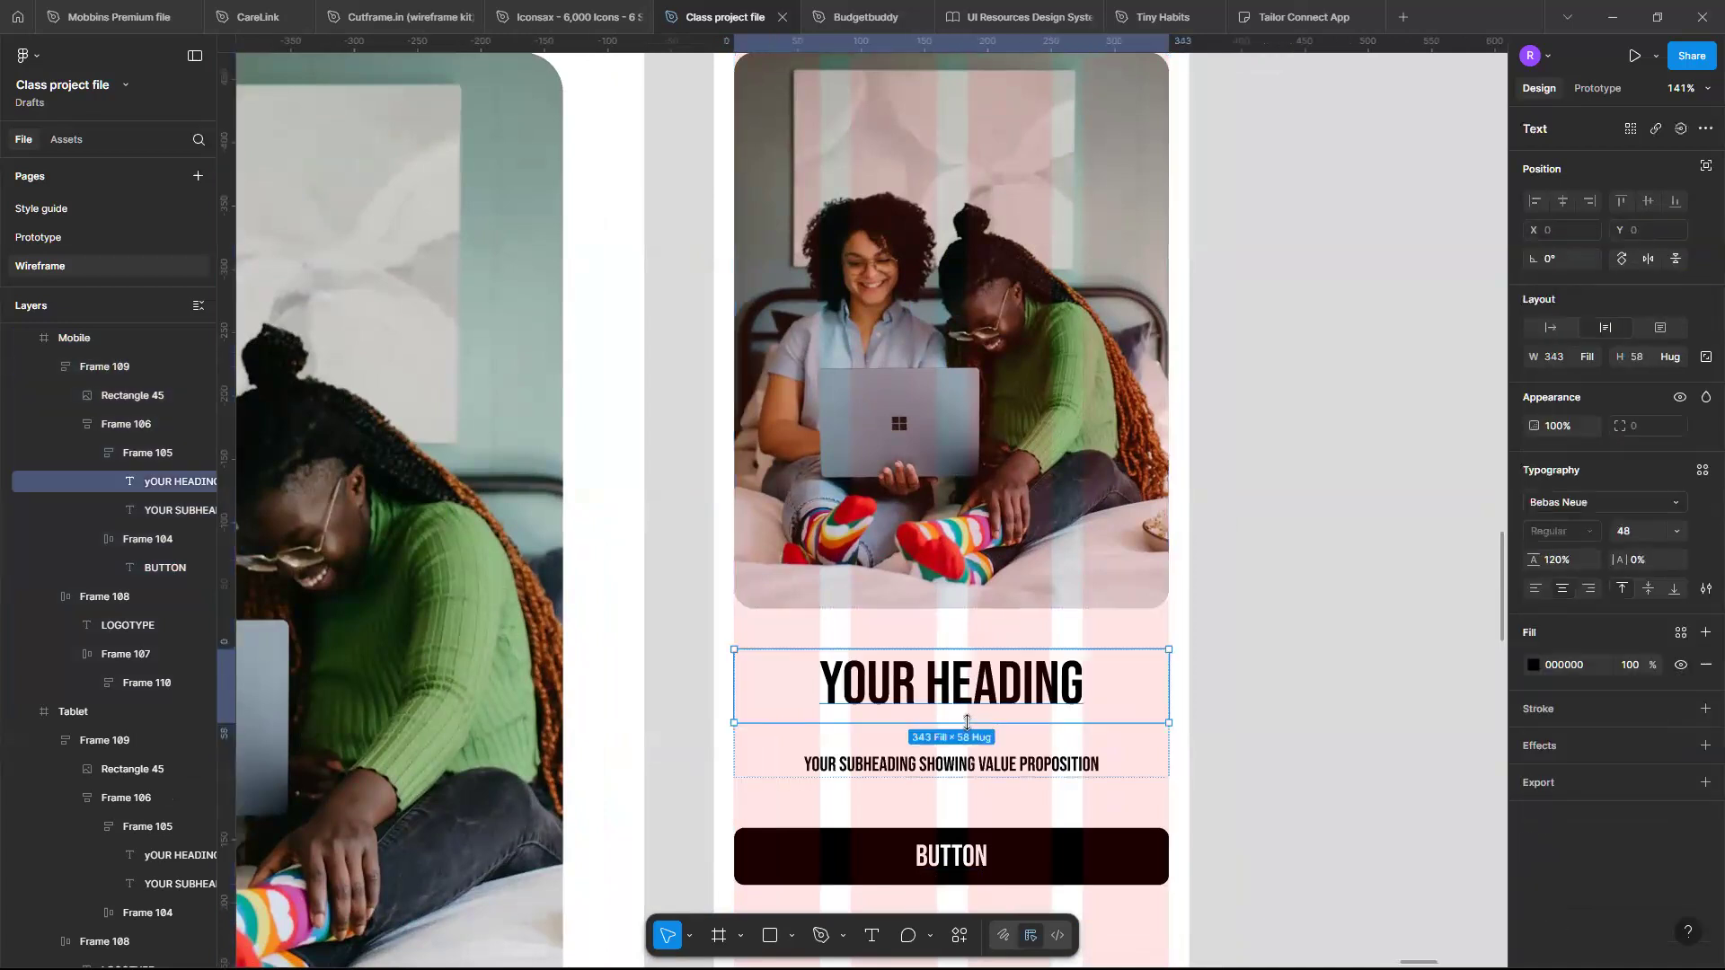
pyautogui.click(1022, 738)
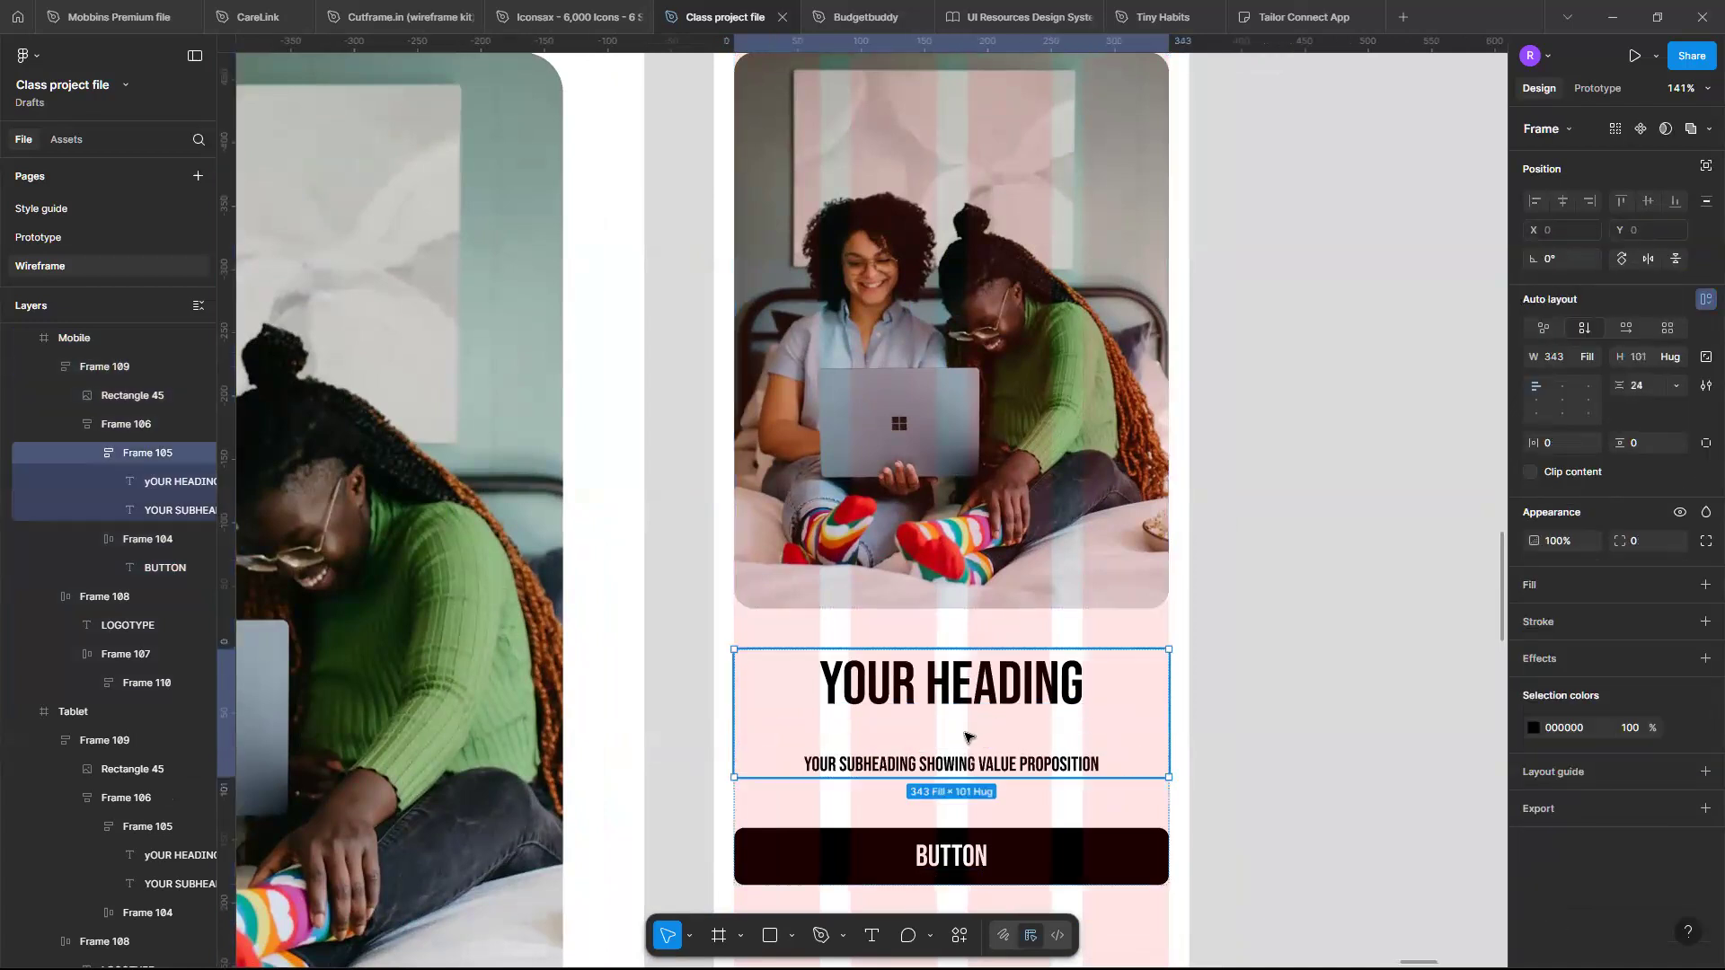
pyautogui.click(966, 736)
pyautogui.write('16')
pyautogui.press('Return')
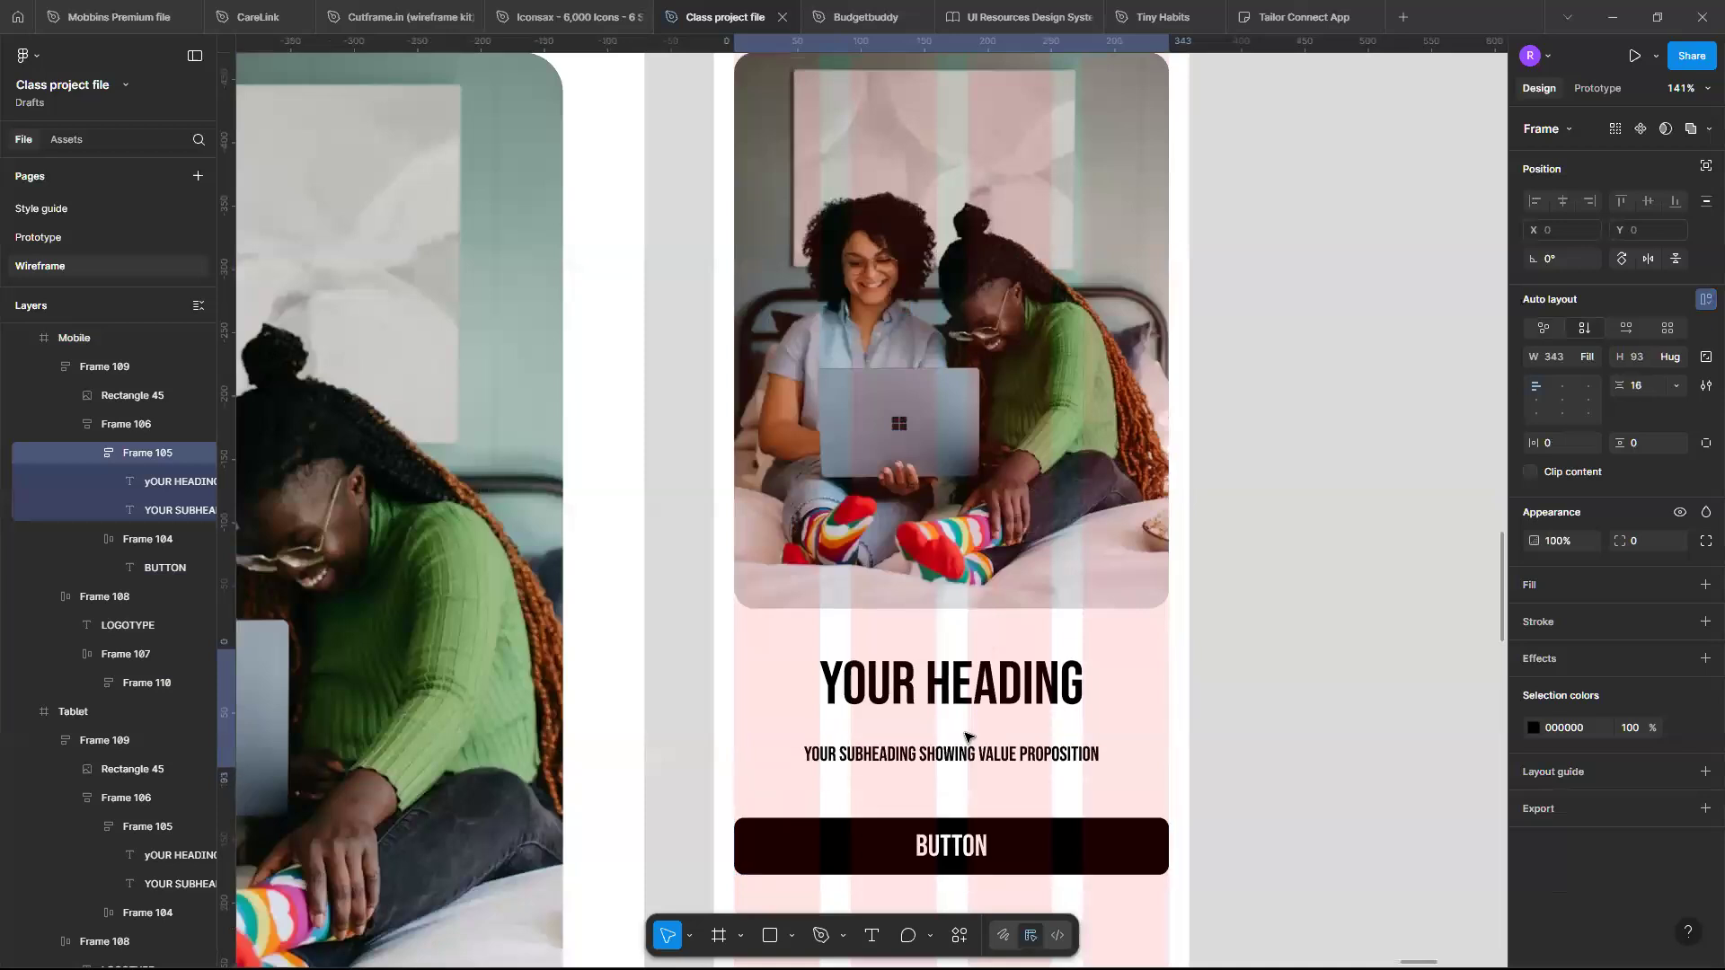
pyautogui.click(956, 730)
pyautogui.write('8')
pyautogui.press('Return')
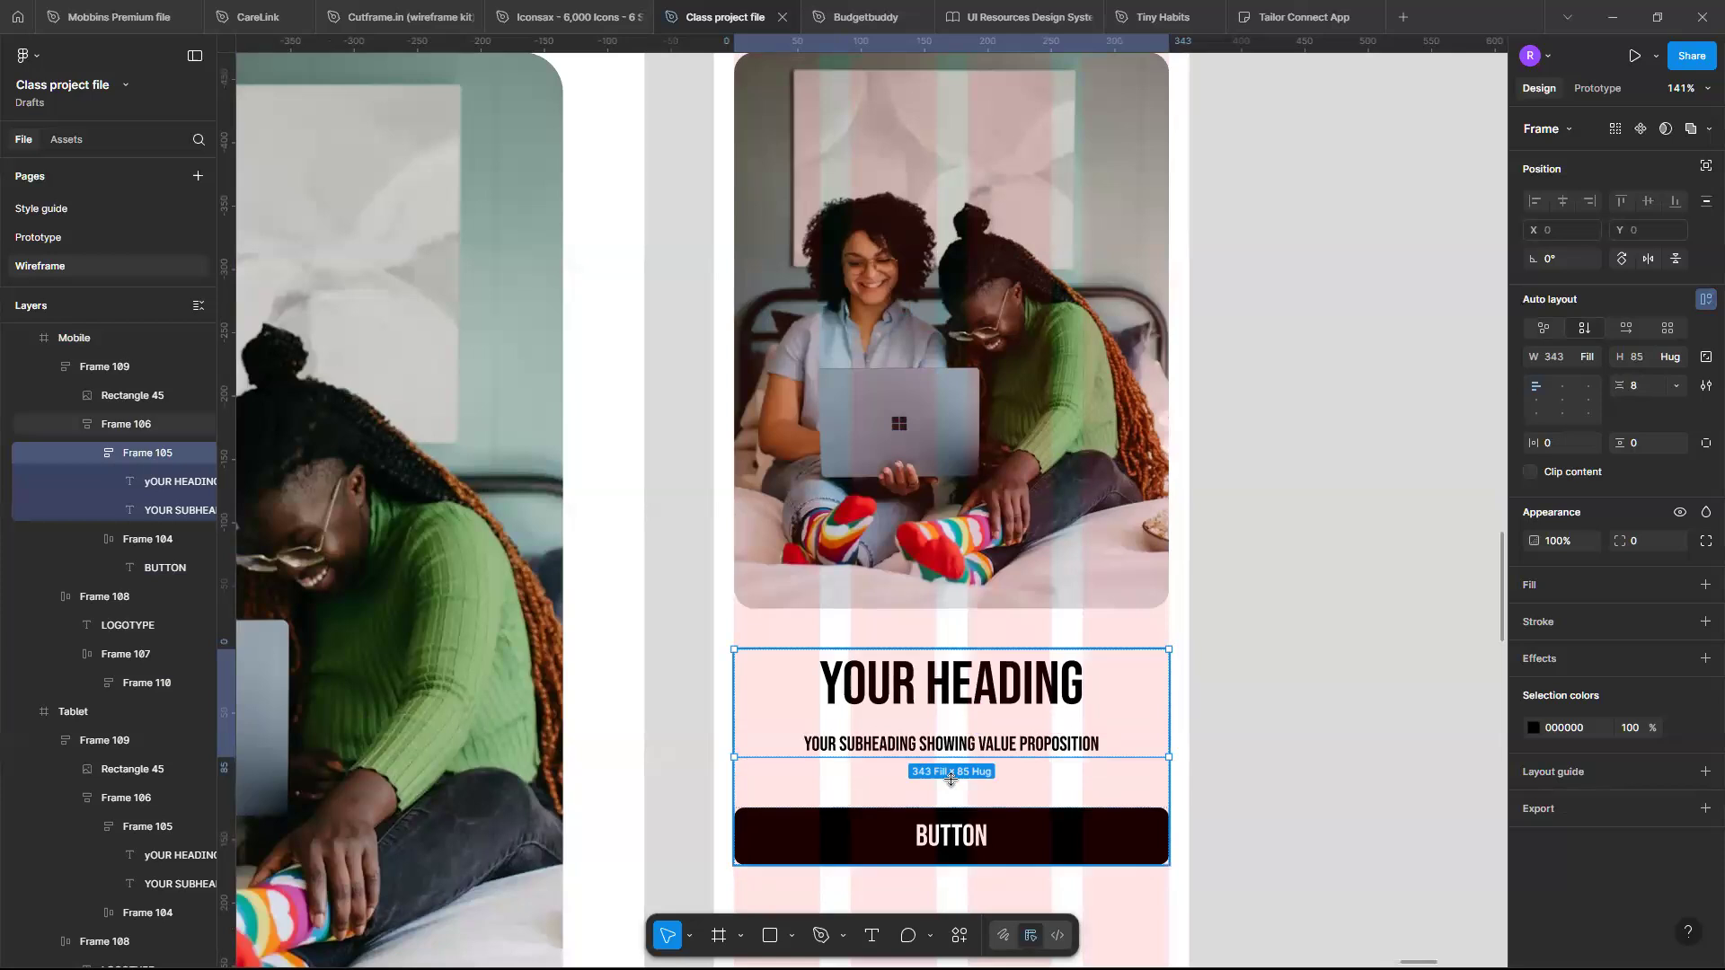
# - Set the gap between the mobile text and button to 32
pyautogui.click(952, 780)
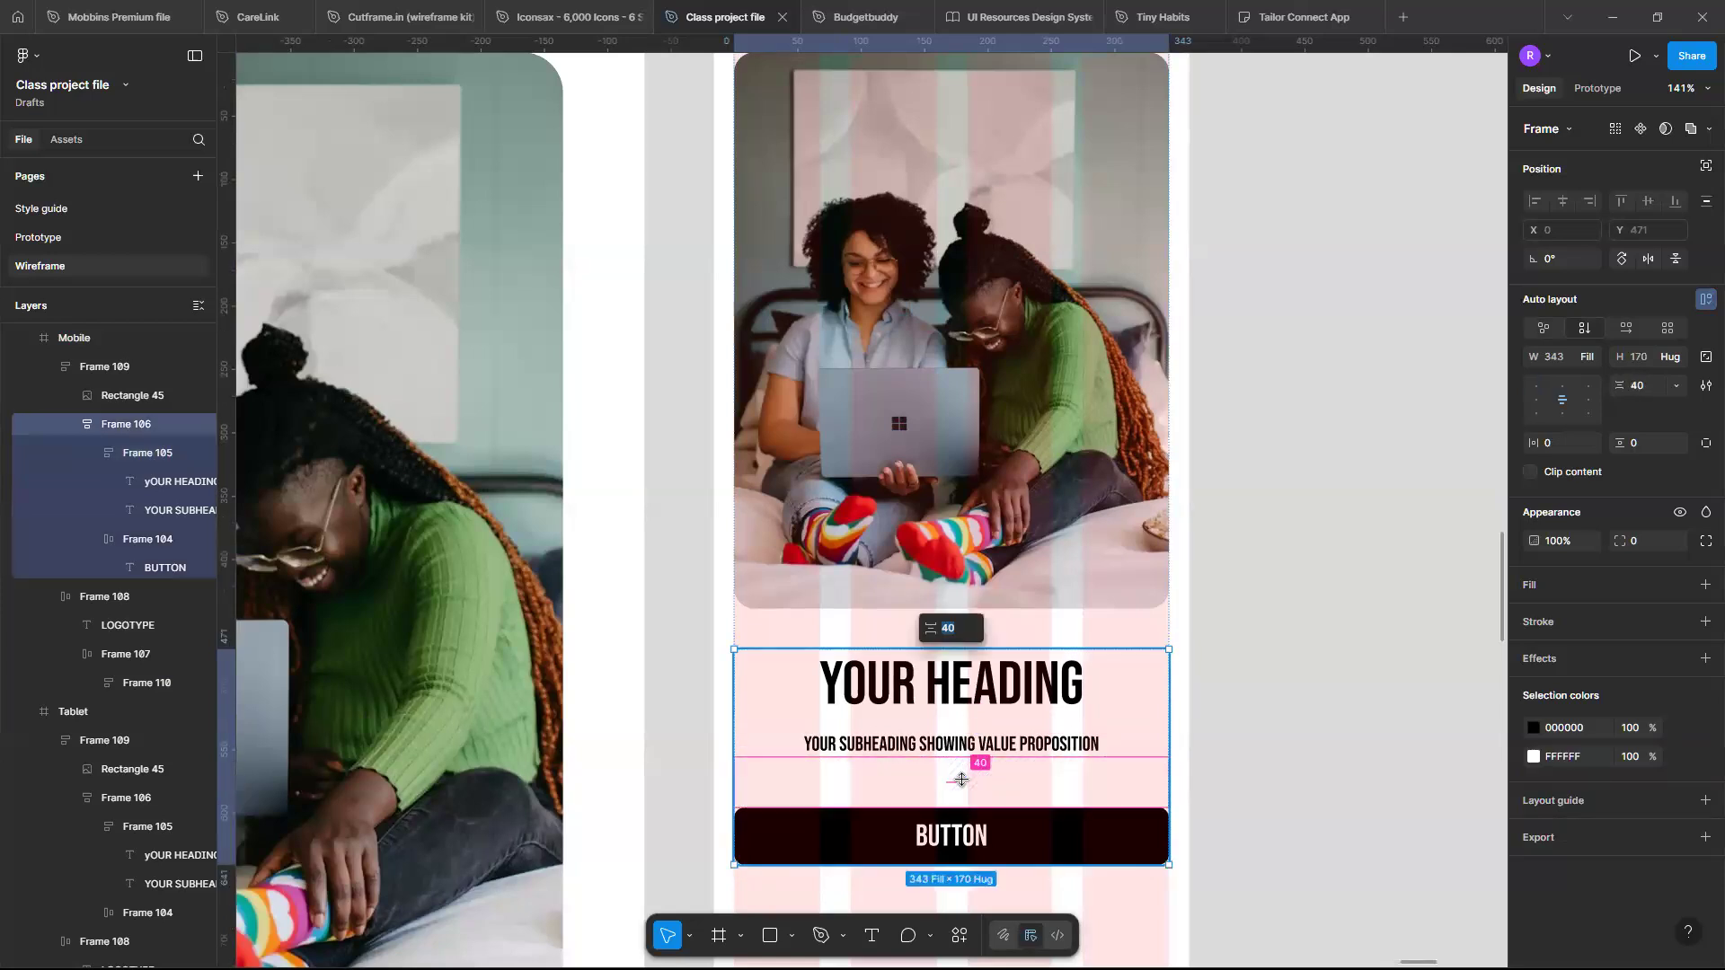
pyautogui.press('Return')
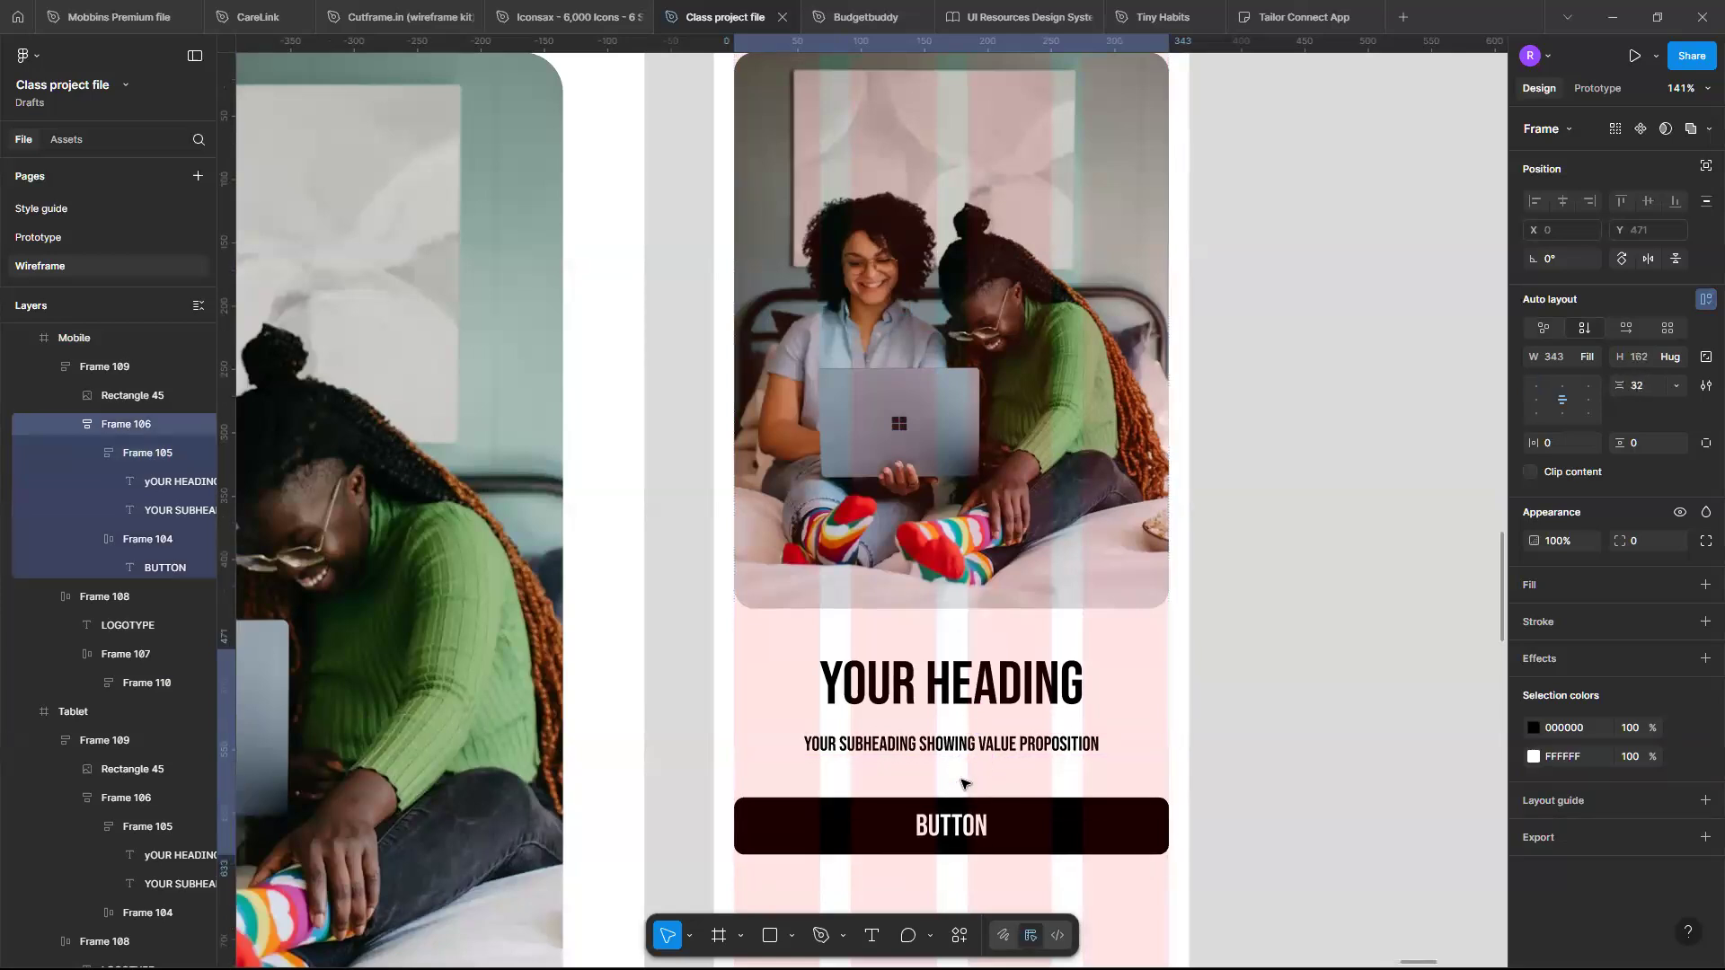
# - Shorten the Mobile frame so it ends just below the button
pyautogui.scroll(-3, 964, 784)
pyautogui.scroll(3, 964, 784)
pyautogui.scroll(-5, 964, 784)
pyautogui.scroll(3, 964, 784)
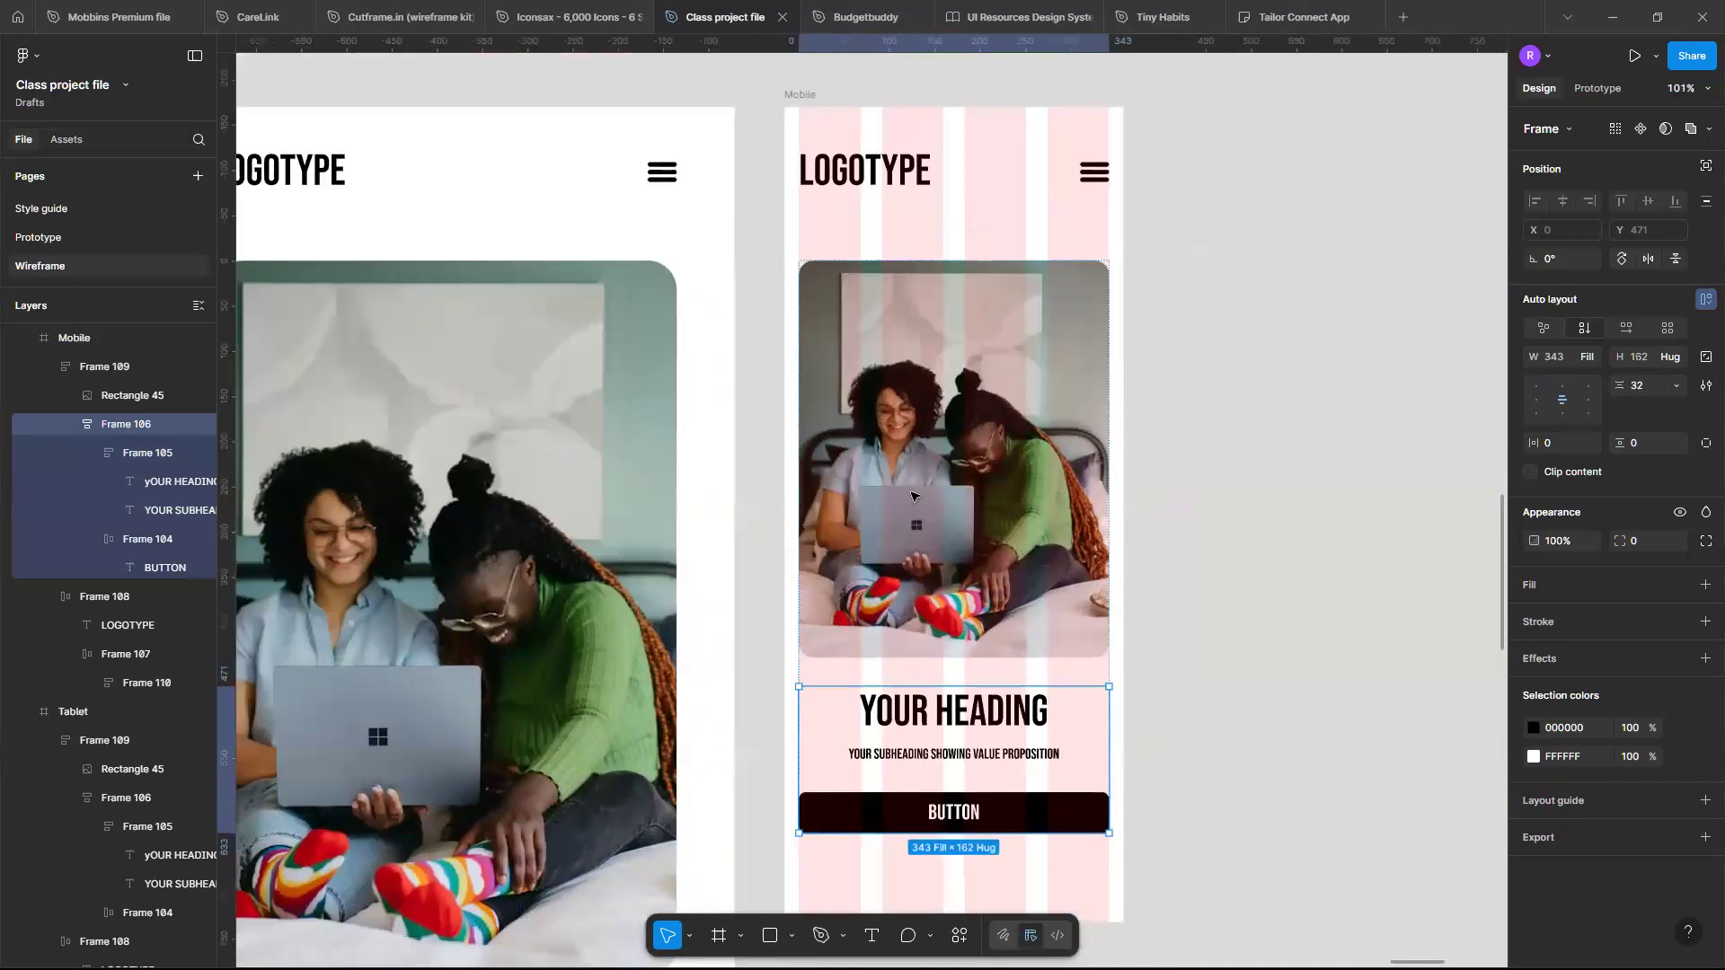
pyautogui.hscroll(1, 859, 243)
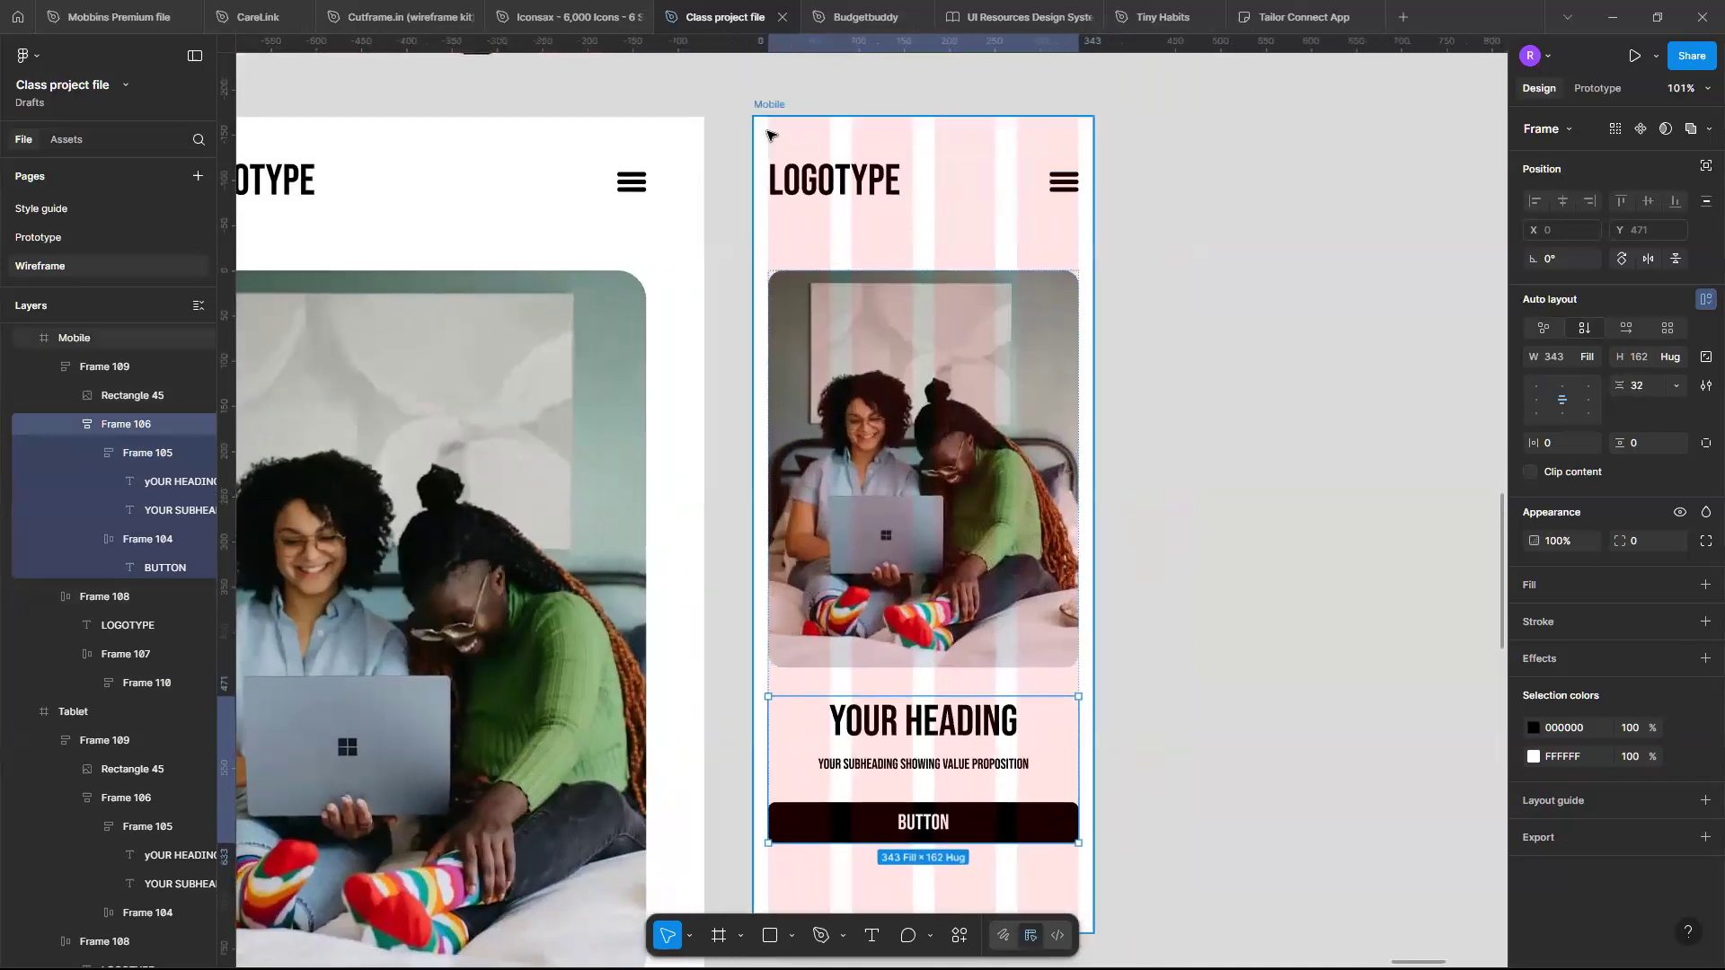
pyautogui.click(768, 135)
pyautogui.scroll(-2, 1006, 705)
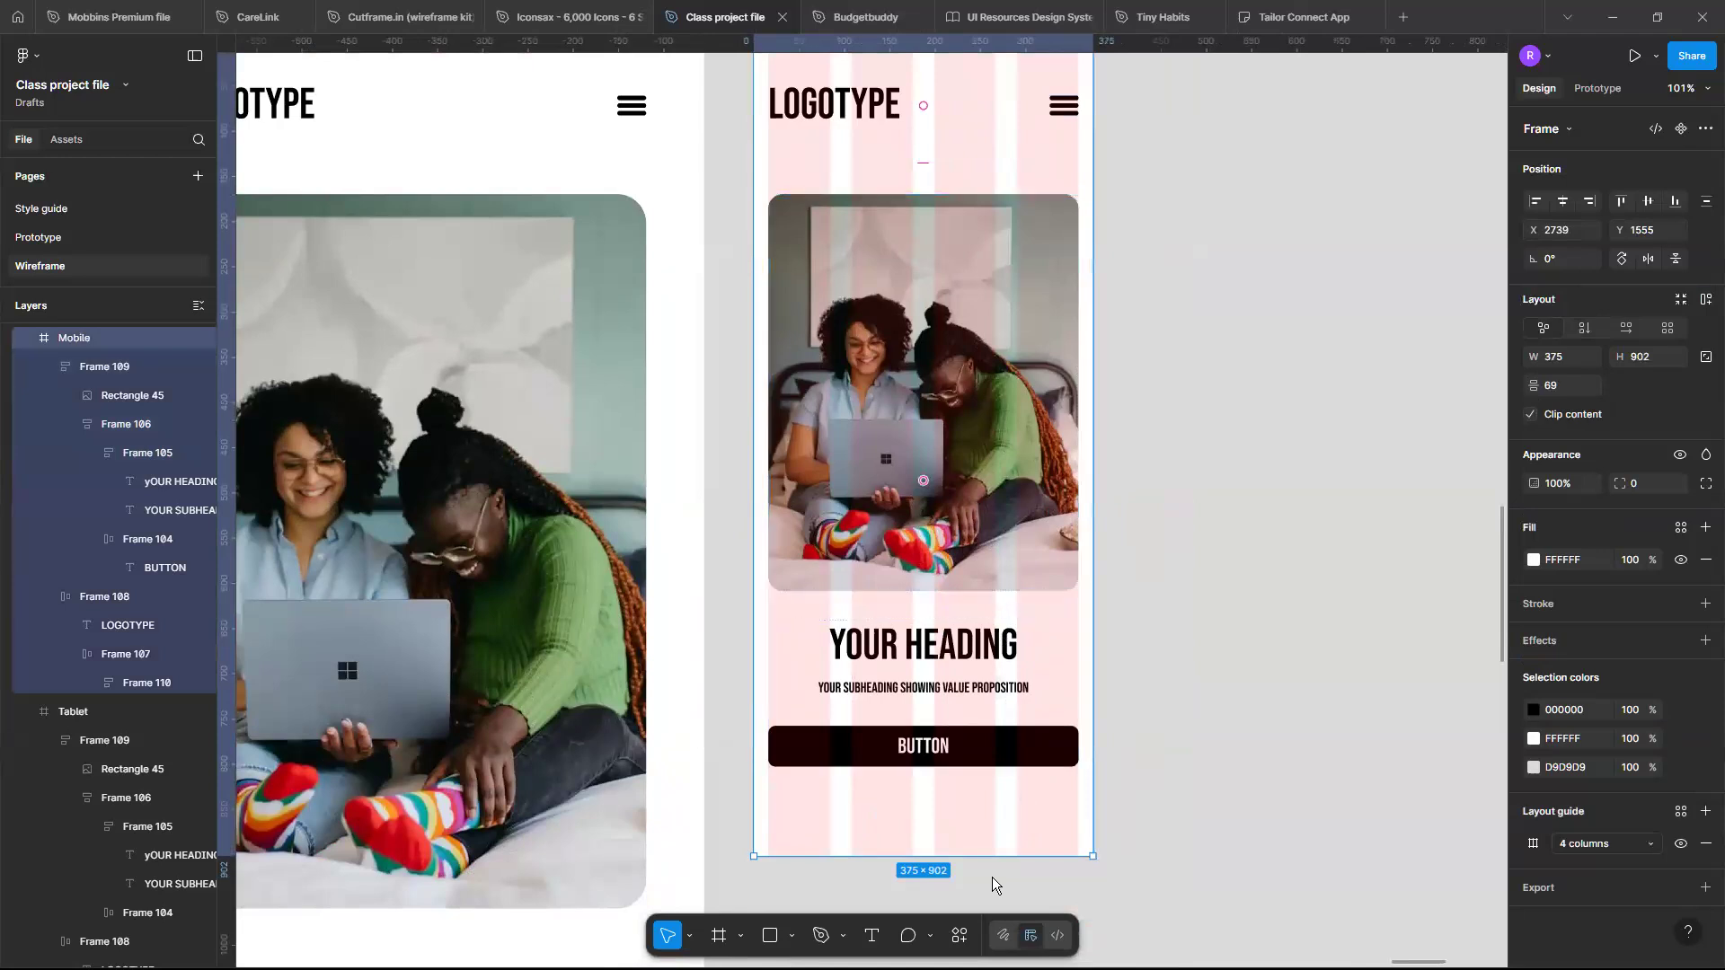
pyautogui.moveTo(993, 818); pyautogui.dragTo(993, 767)
pyautogui.click(1155, 716)
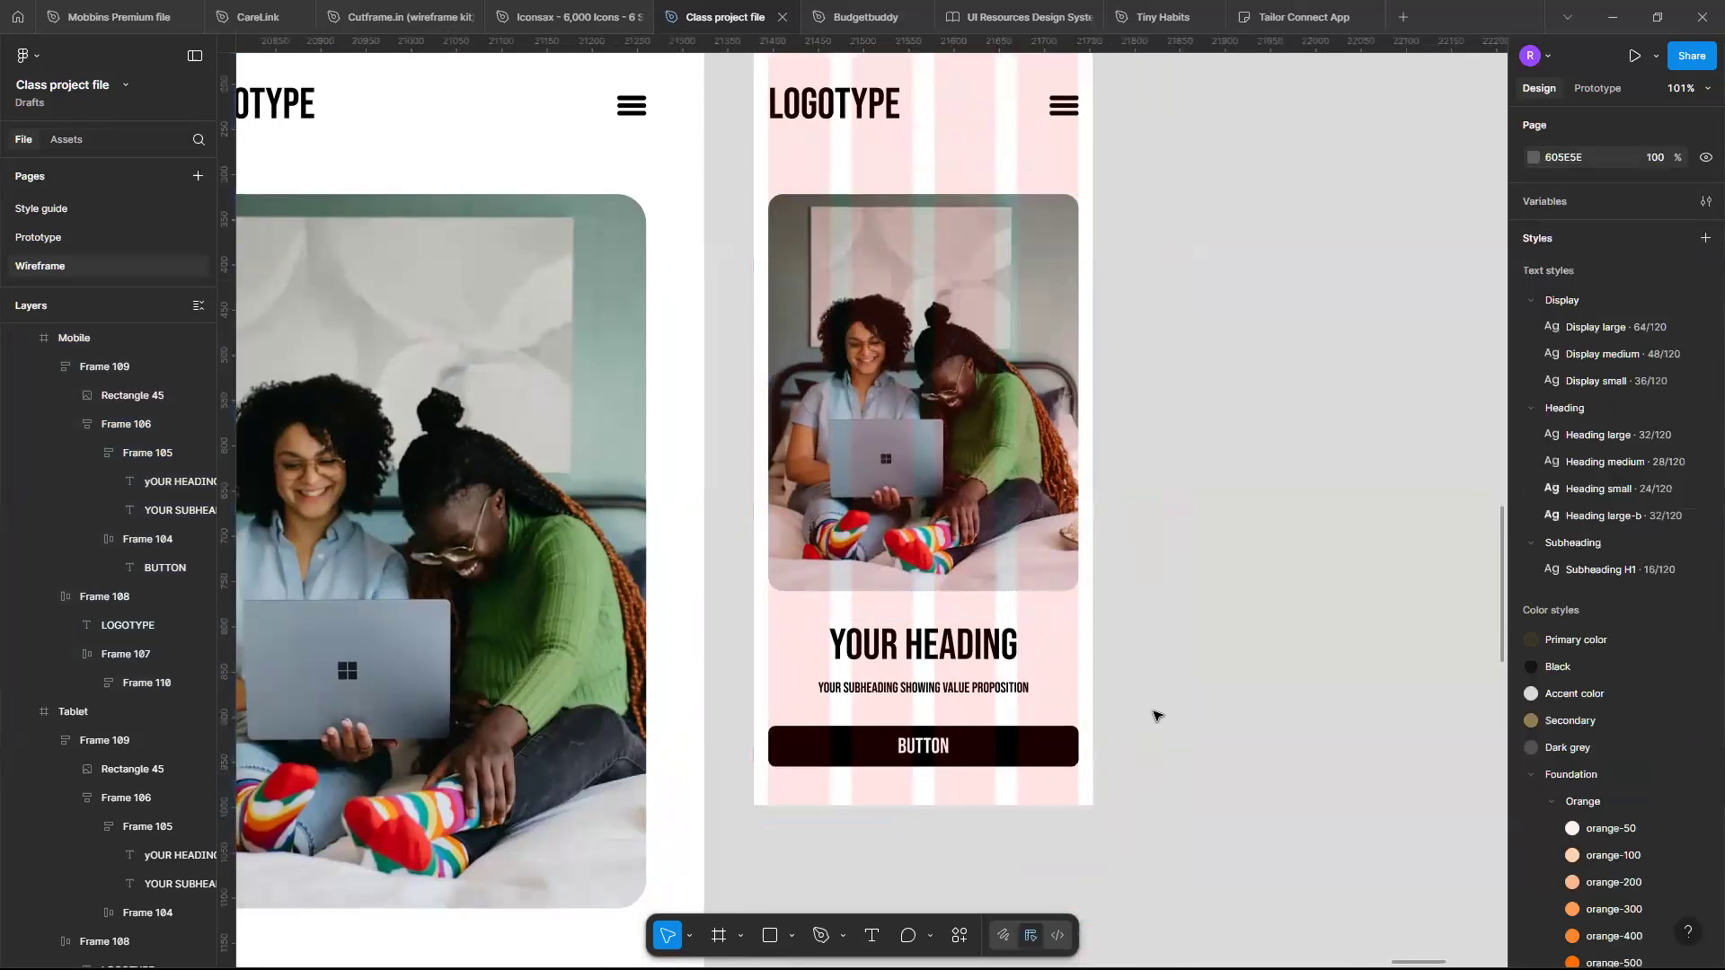
# - Set the gap between the tablet heading and subheading to 16
pyautogui.scroll(2, 1155, 716)
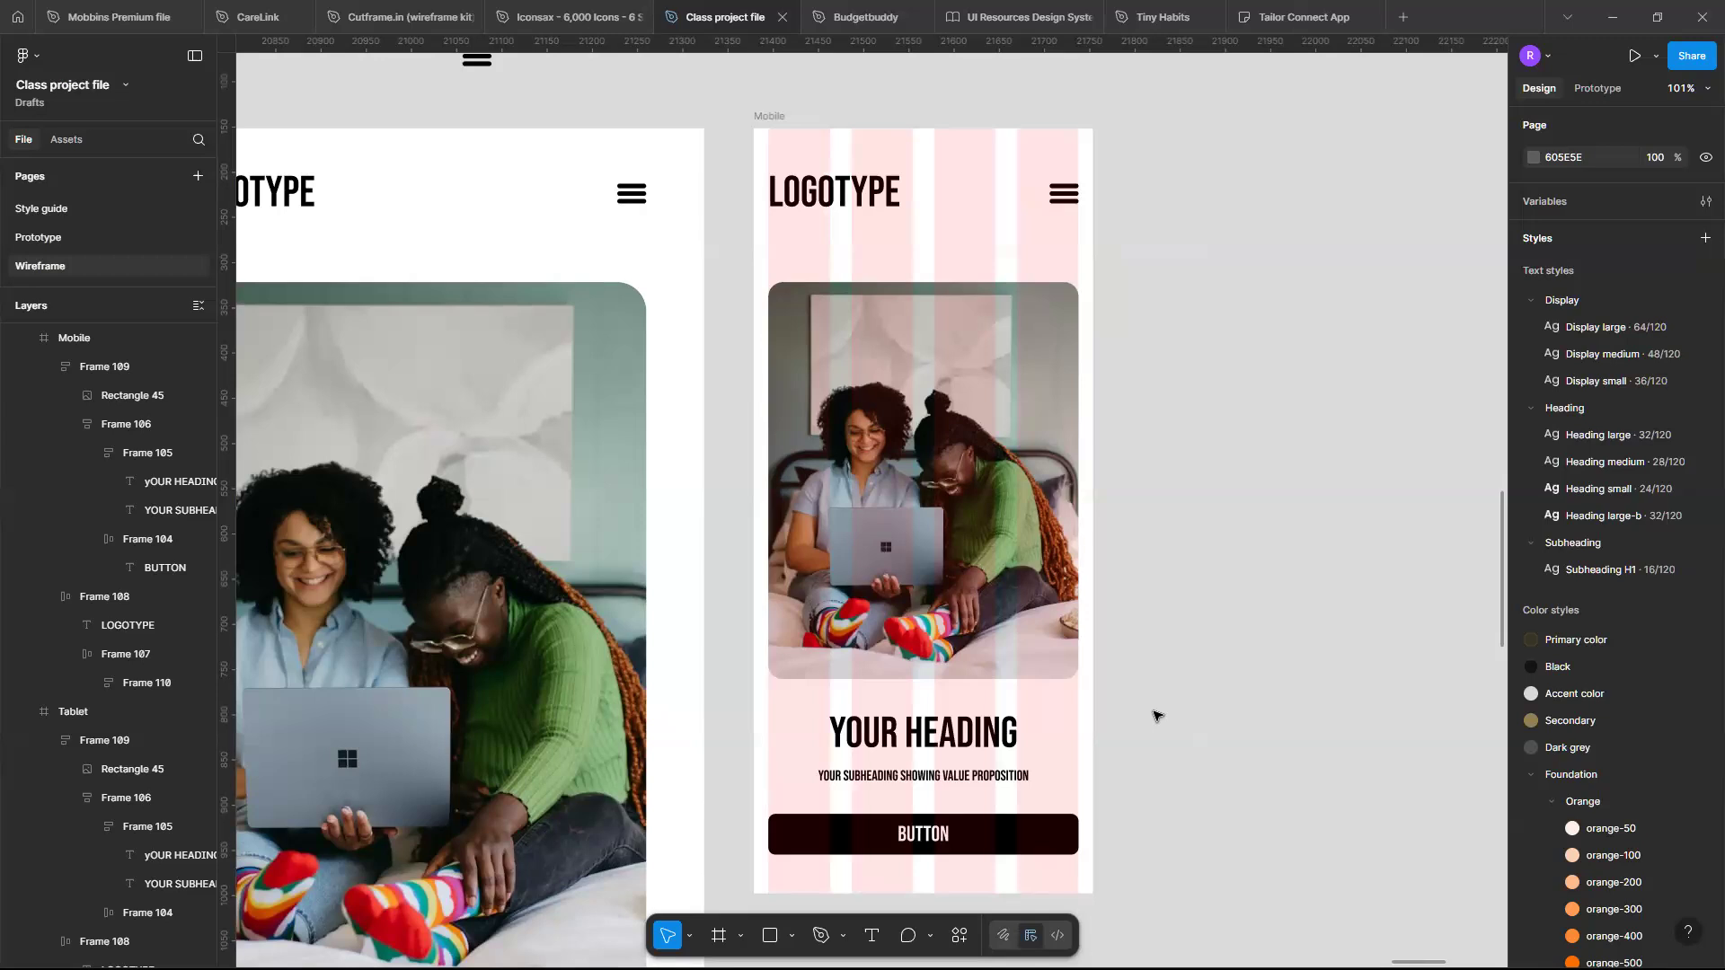
pyautogui.scroll(-5, 1157, 716)
pyautogui.hscroll(-2, 1157, 716)
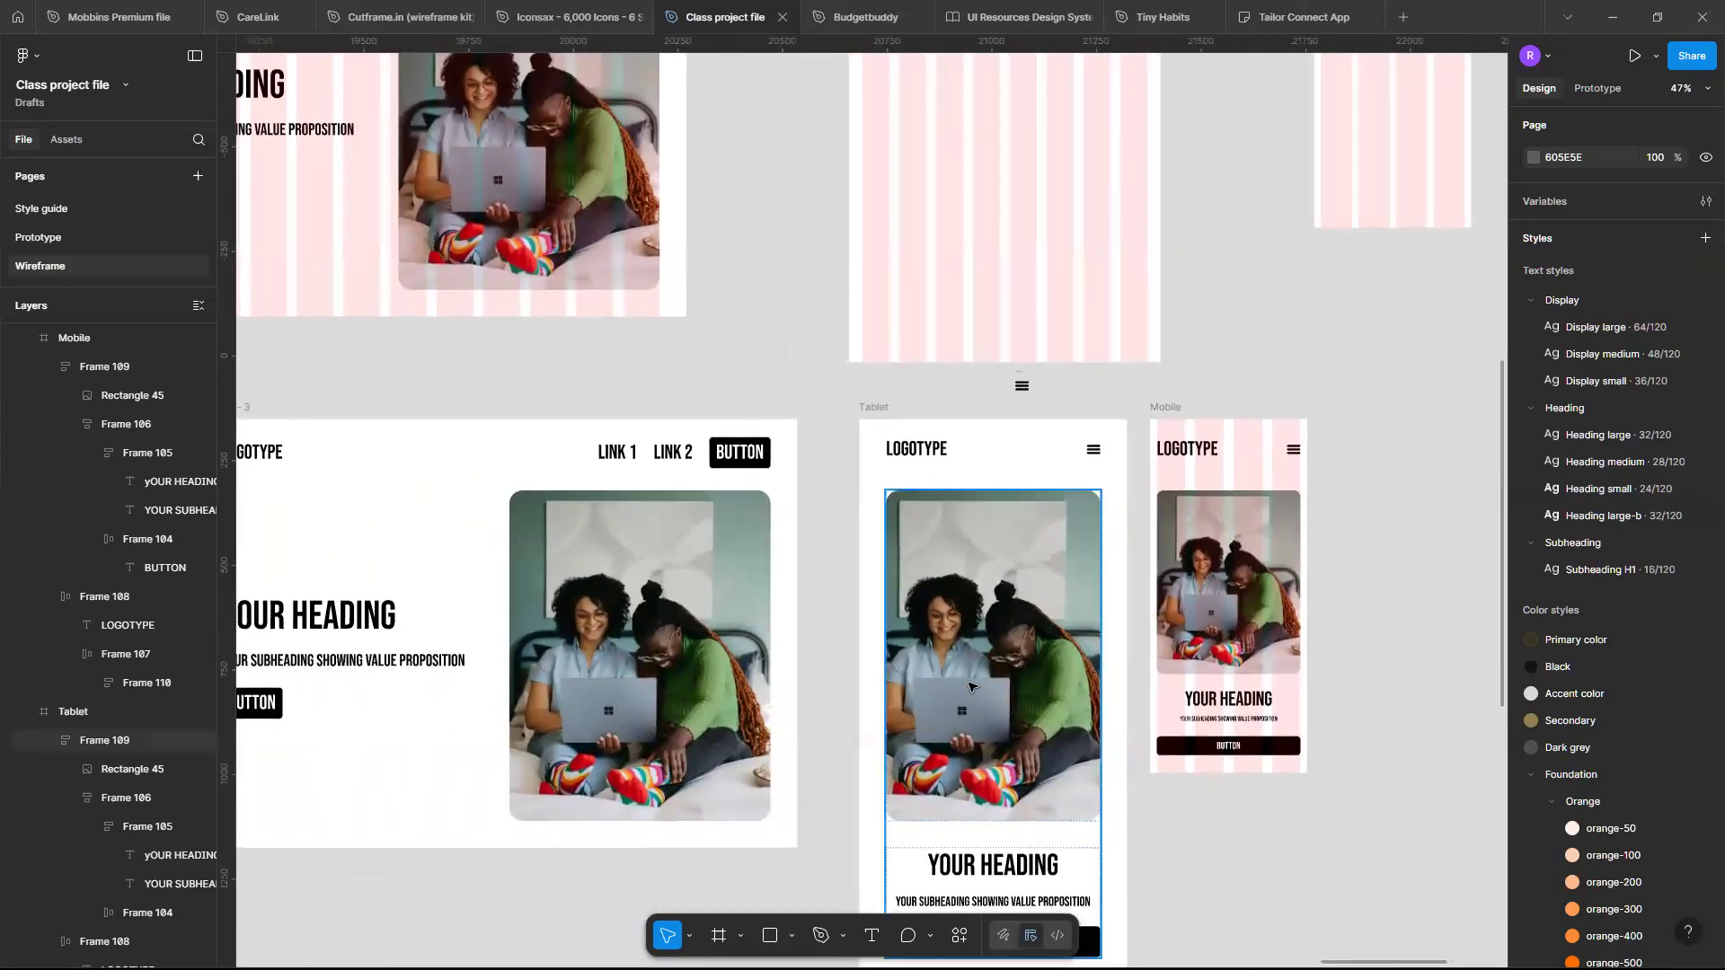
pyautogui.scroll(-1, 973, 696)
pyautogui.scroll(5, 968, 687)
pyautogui.scroll(-1, 1000, 744)
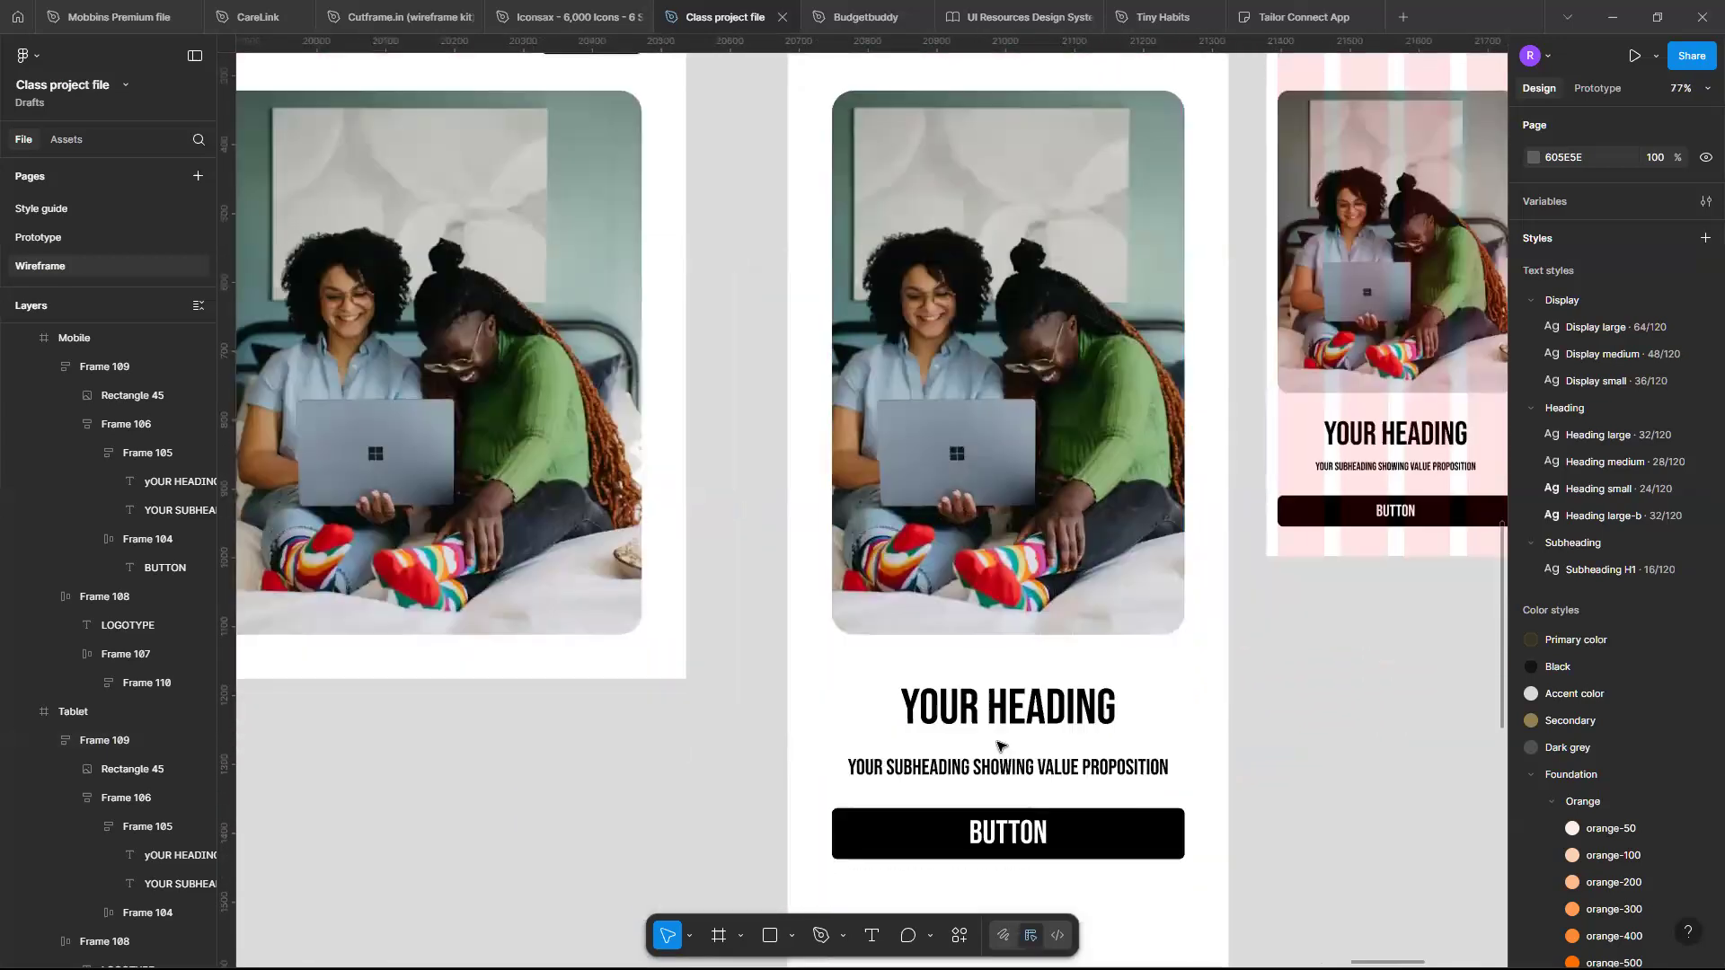
pyautogui.click(999, 744)
pyautogui.keyDown('ctrl'); pyautogui.click(999, 744); pyautogui.keyUp('ctrl')
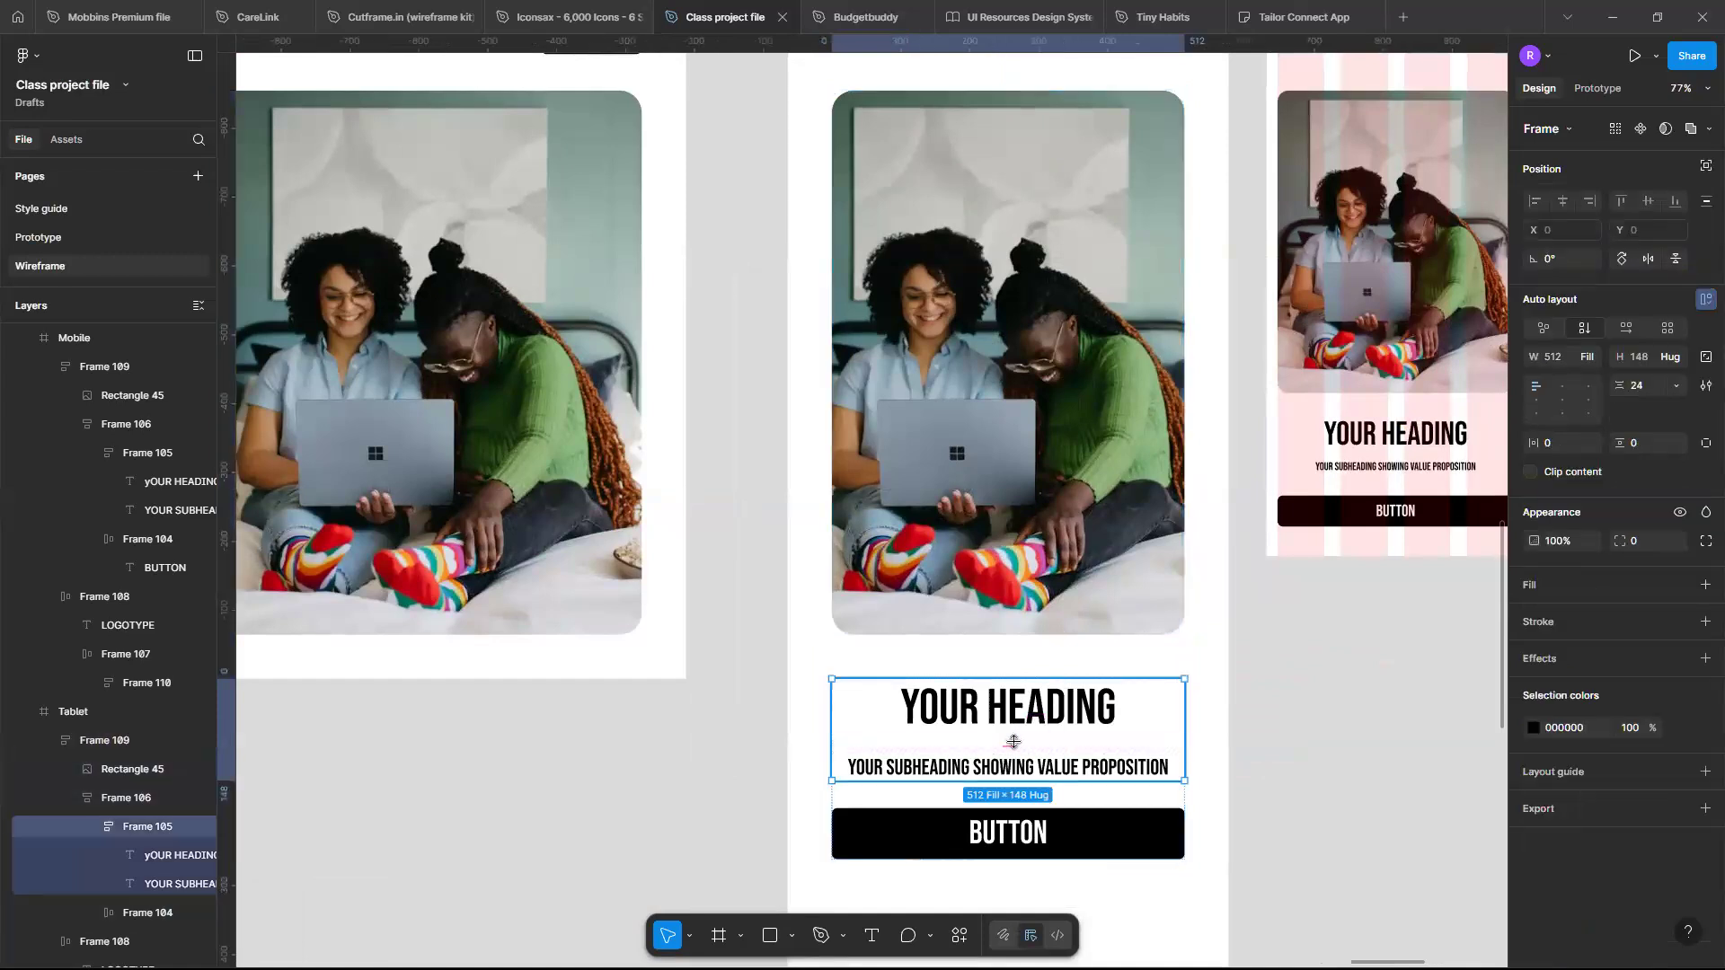
pyautogui.click(1014, 745)
pyautogui.write('16')
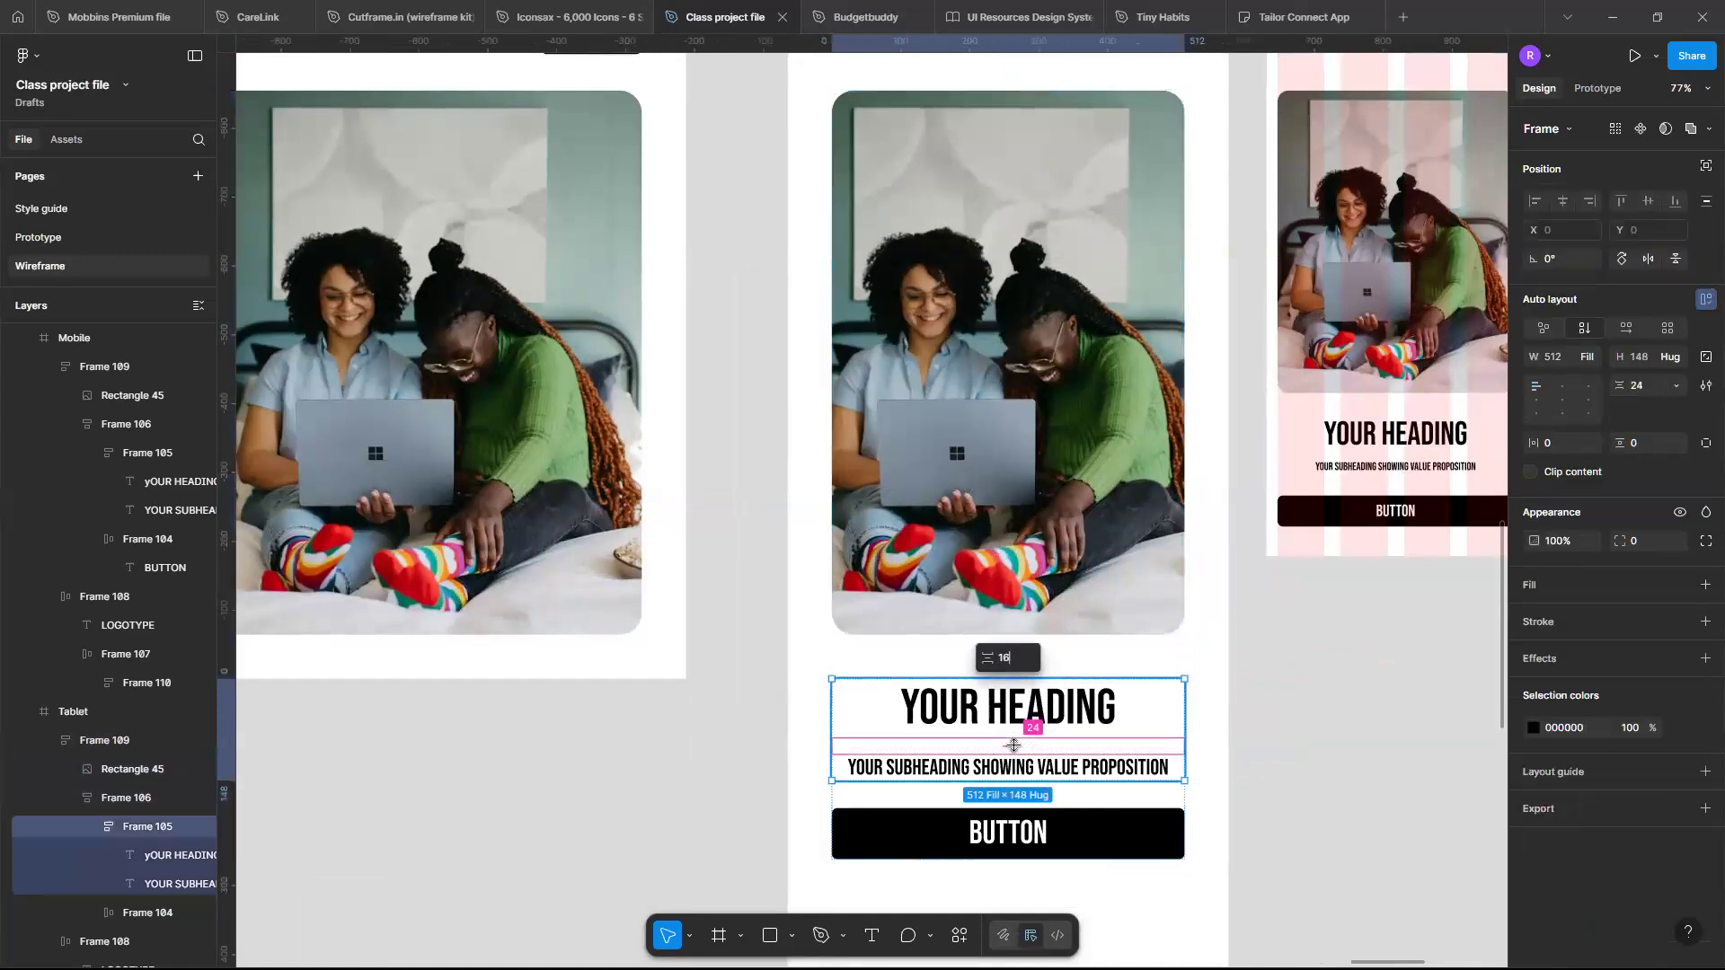
pyautogui.press('Return')
# - Set the gap between the tablet hero image and text block to 48
pyautogui.click(1047, 663)
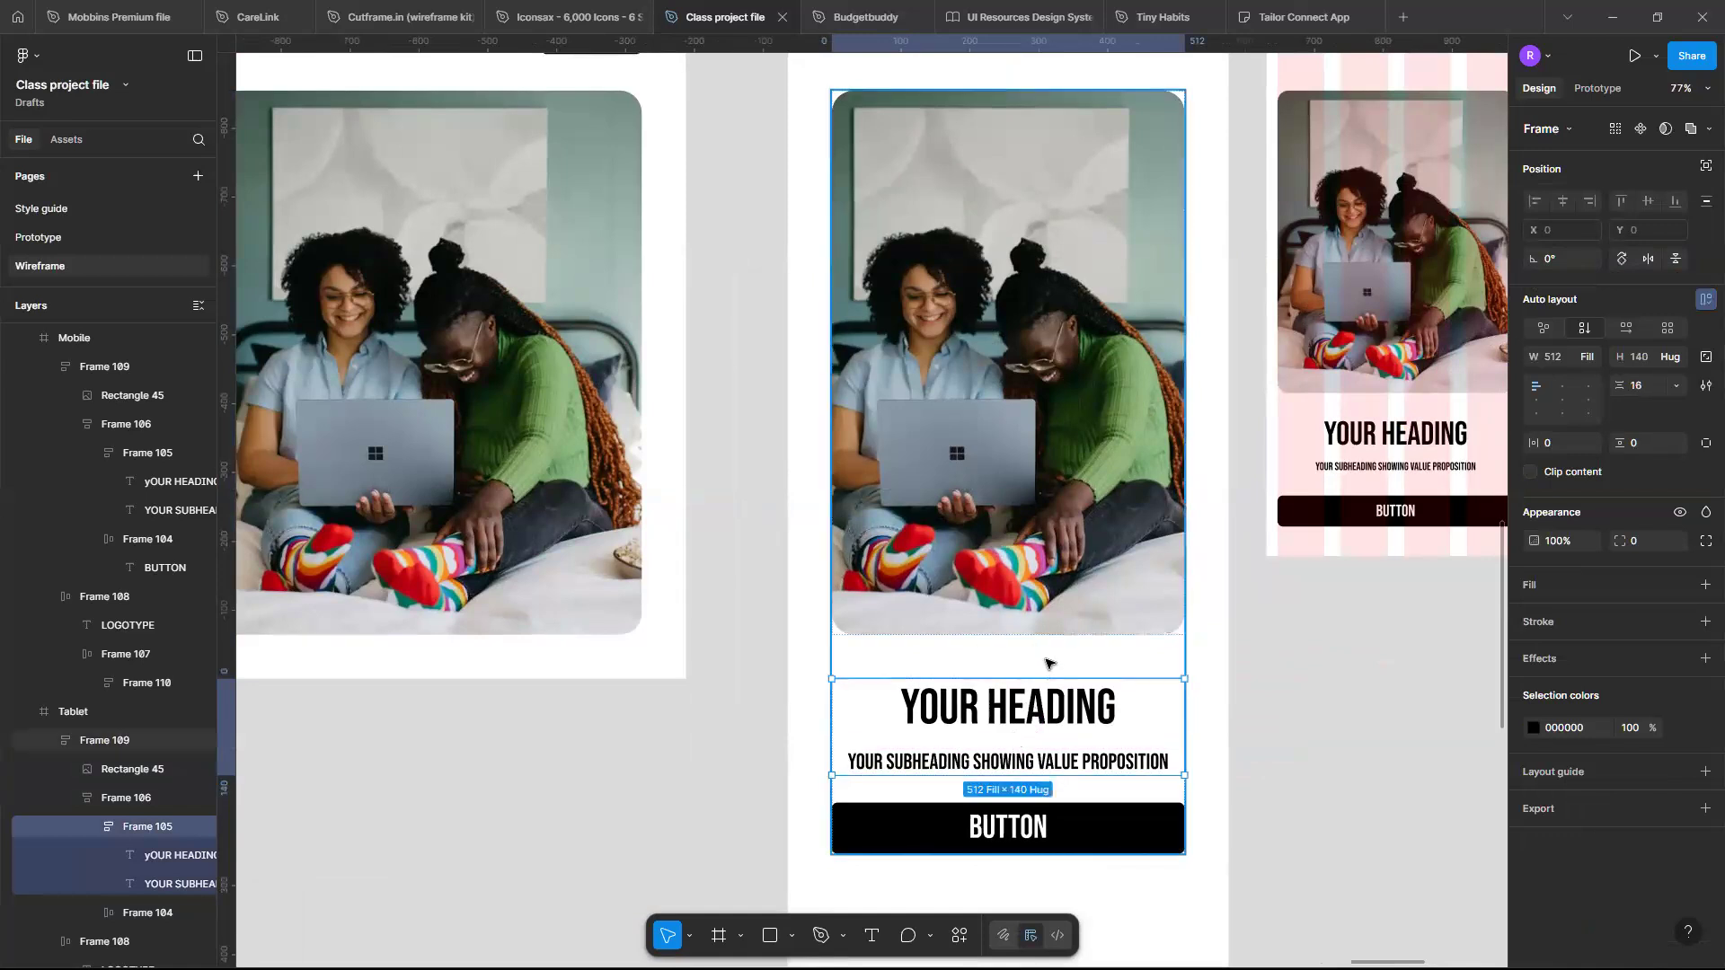
pyautogui.click(997, 662)
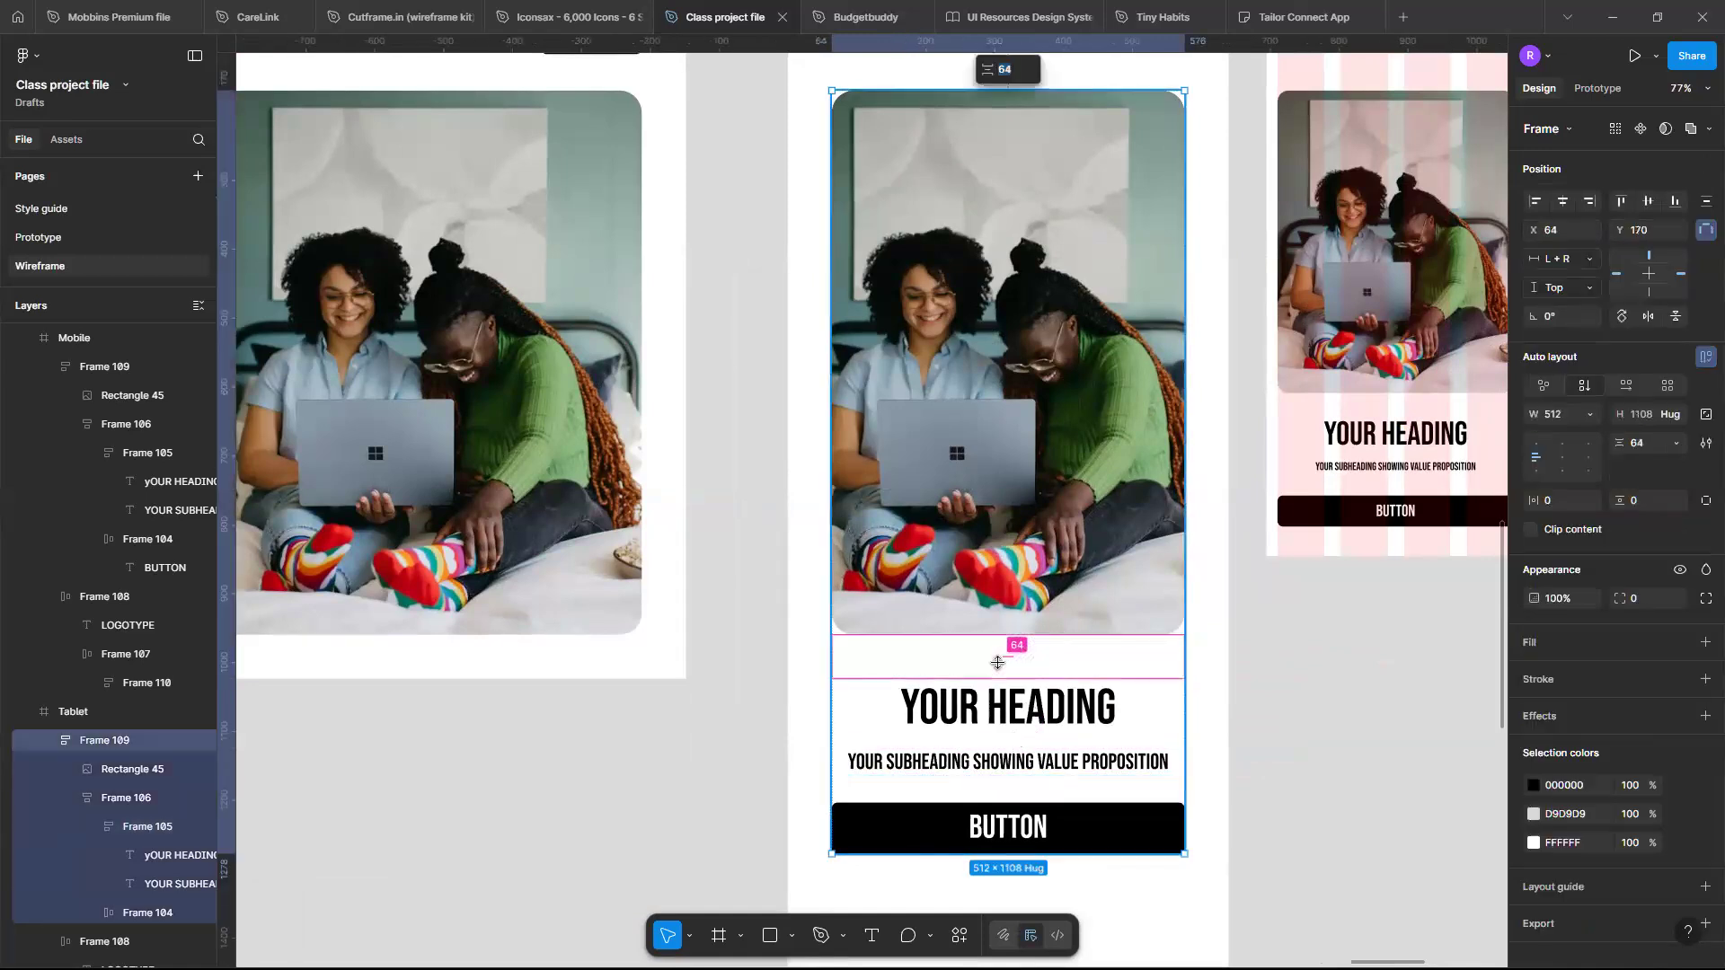
pyautogui.write('48')
pyautogui.press('Return')
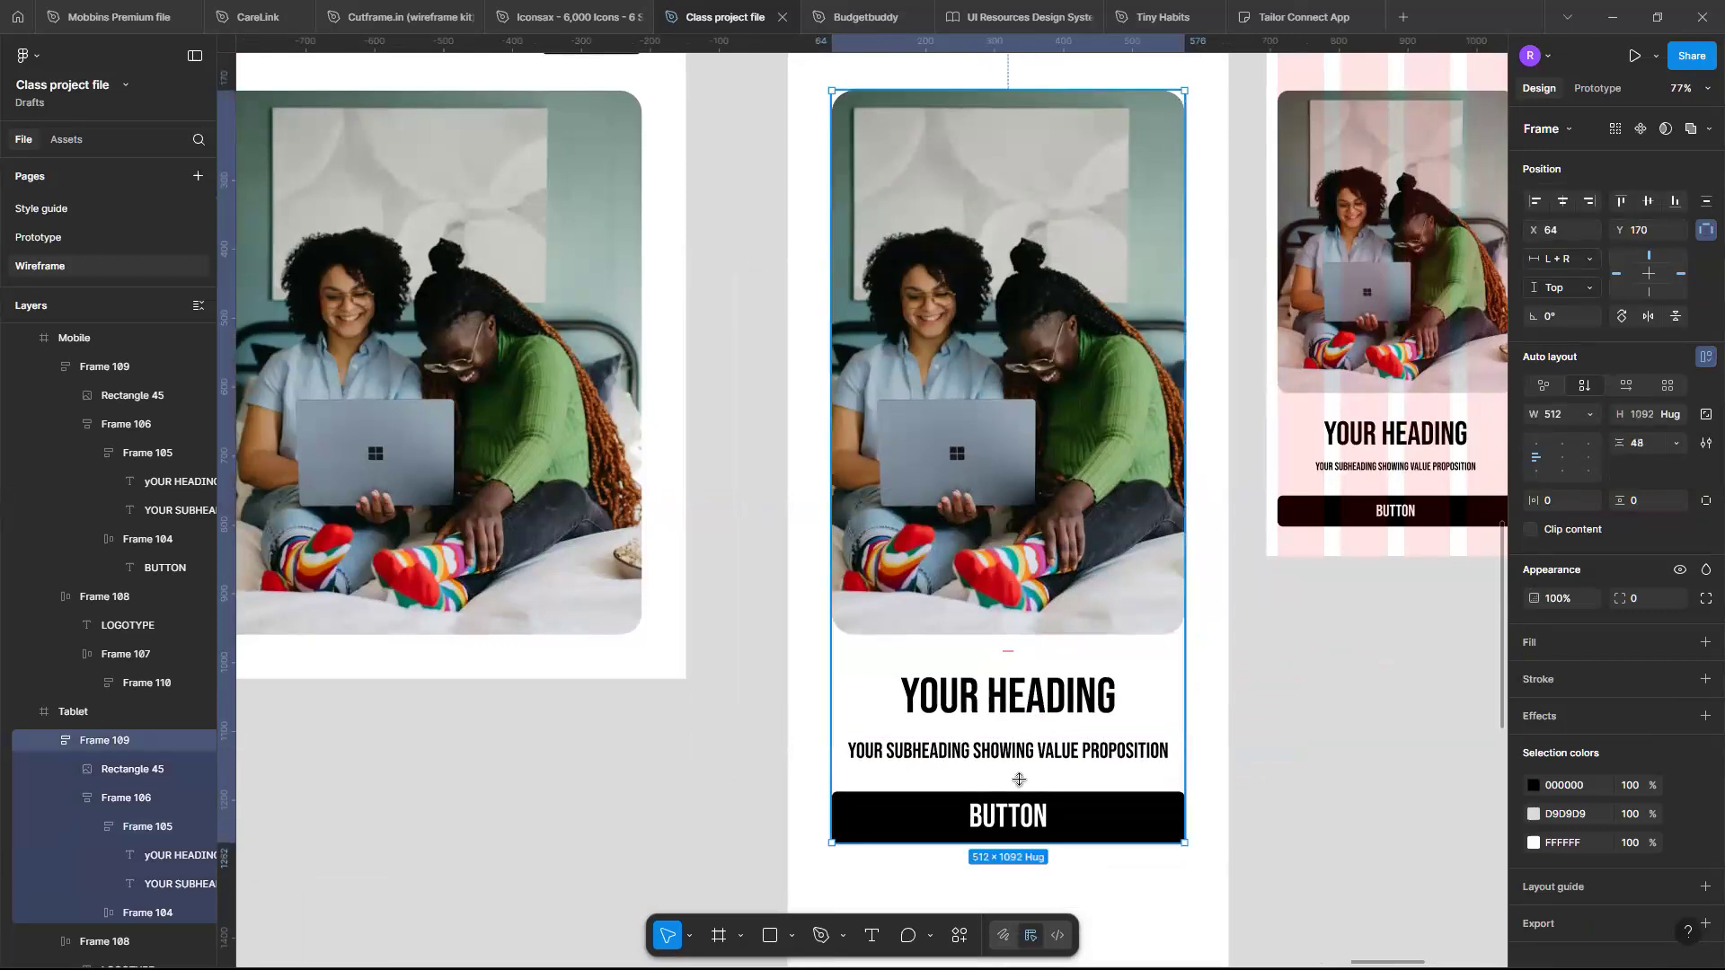
# - Pan and zoom across the desktop, tablet and mobile wireframes to compare their layouts
pyautogui.scroll(-5, 1019, 779)
pyautogui.scroll(3, 1019, 779)
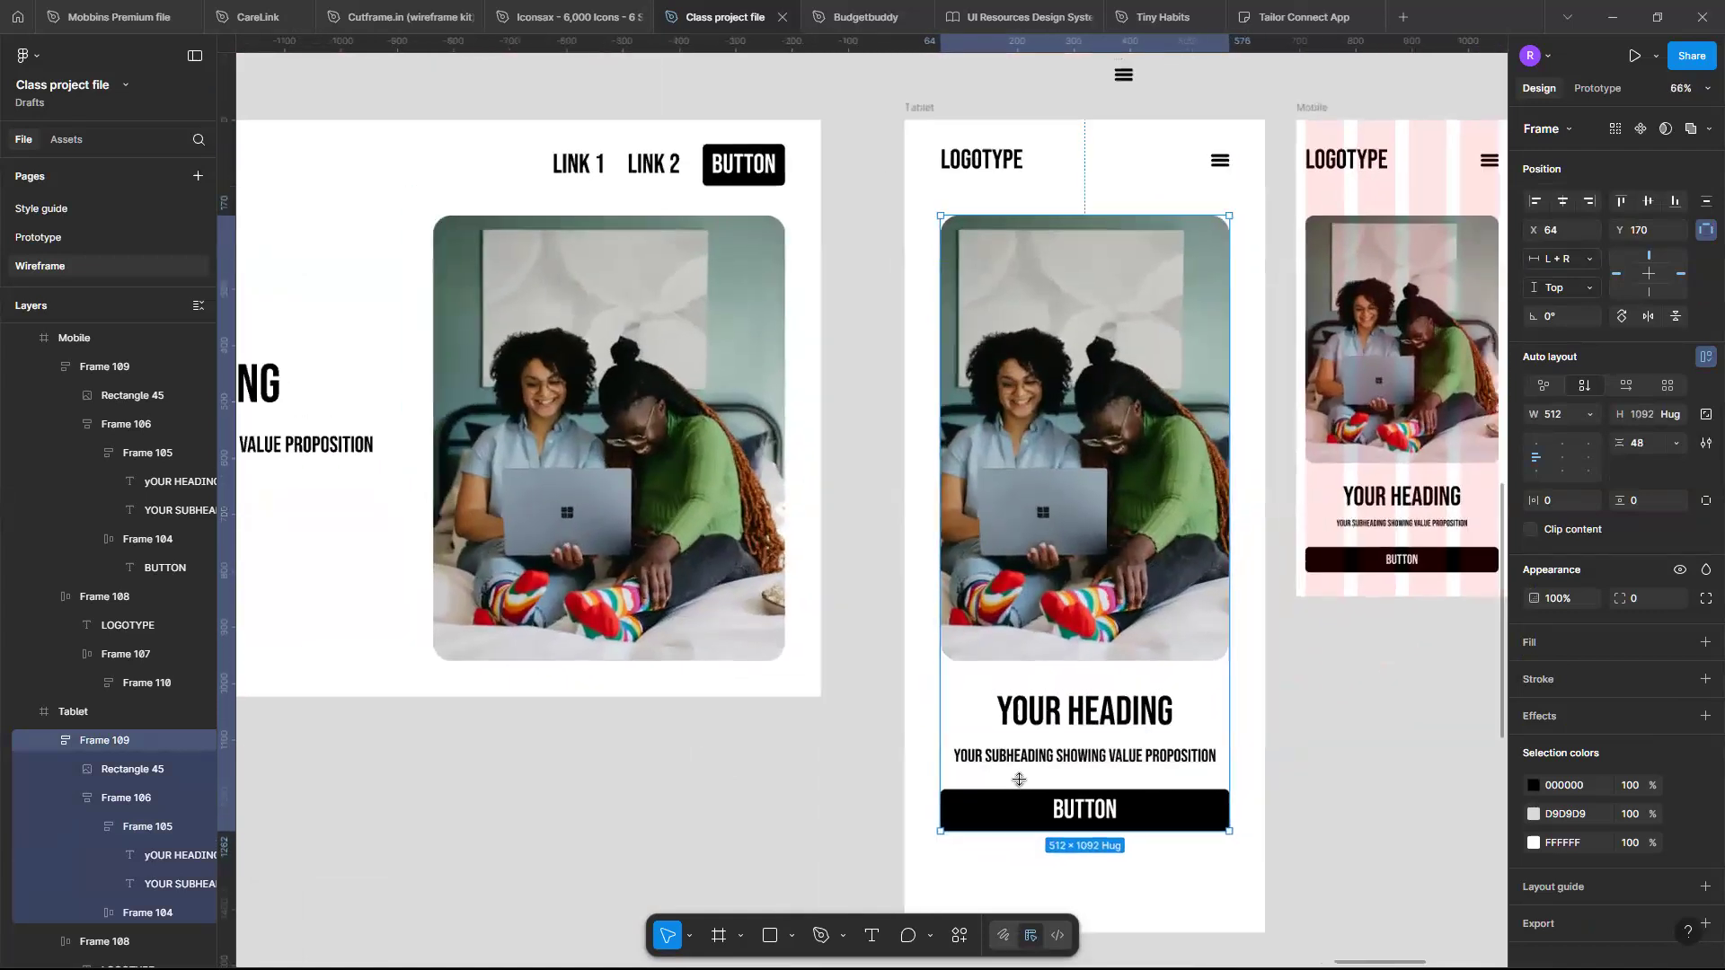
pyautogui.hscroll(-2, 1019, 779)
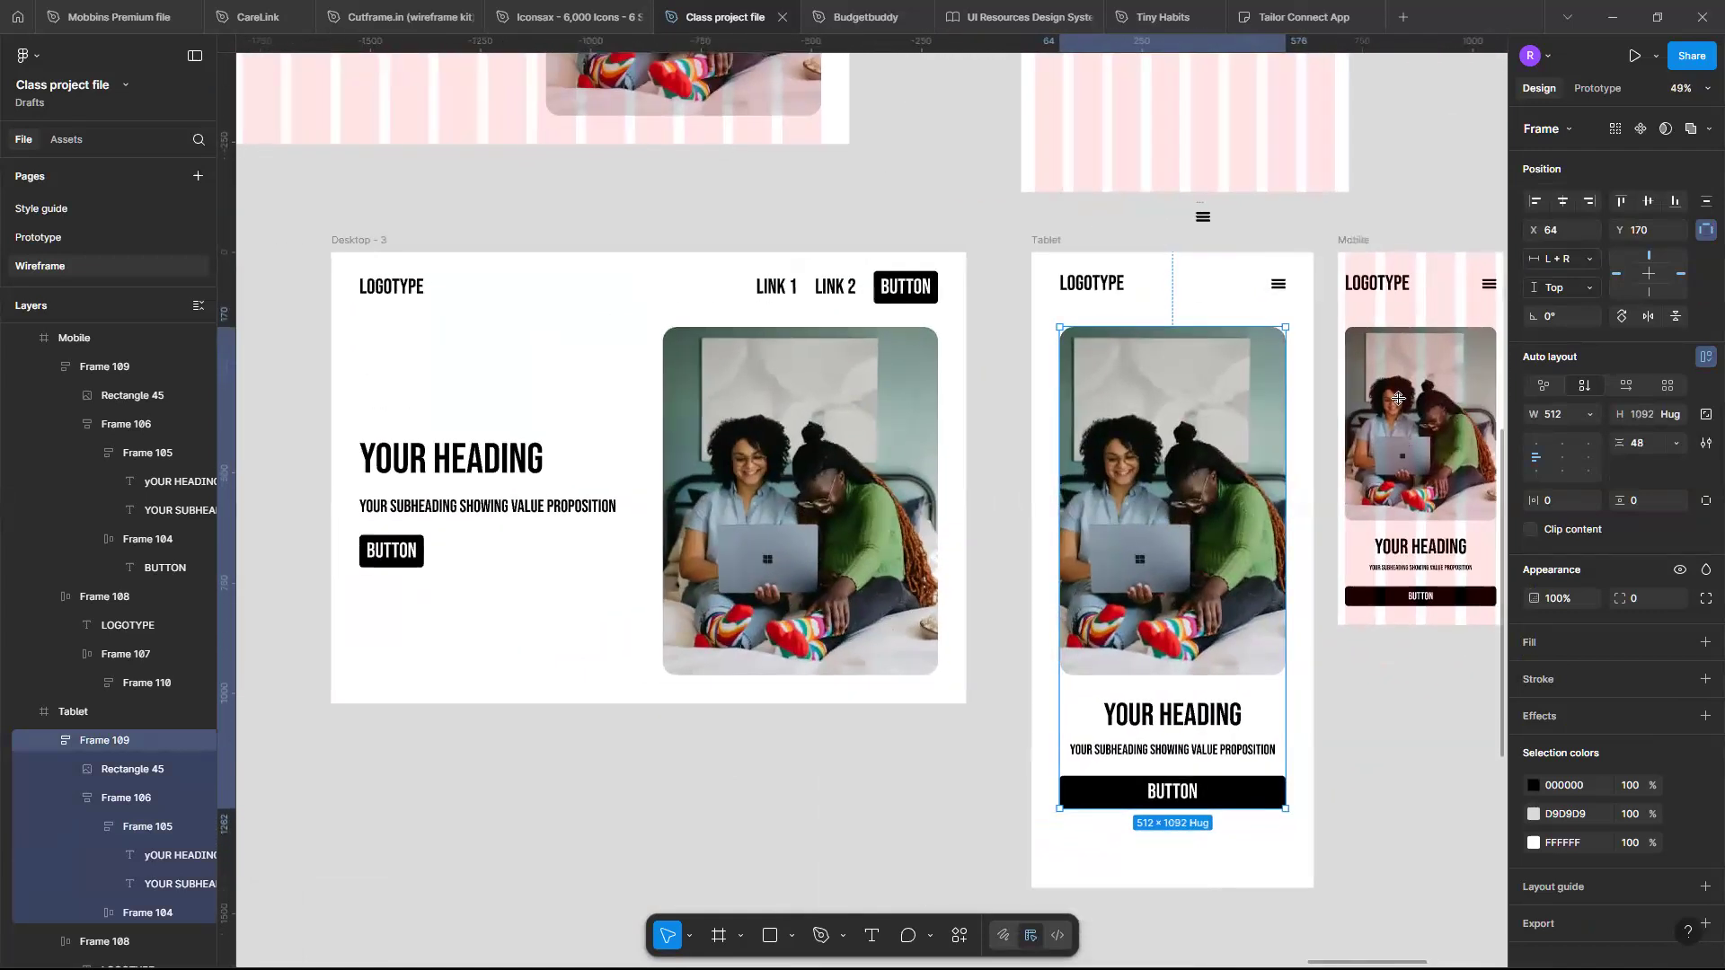
pyautogui.click(1362, 241)
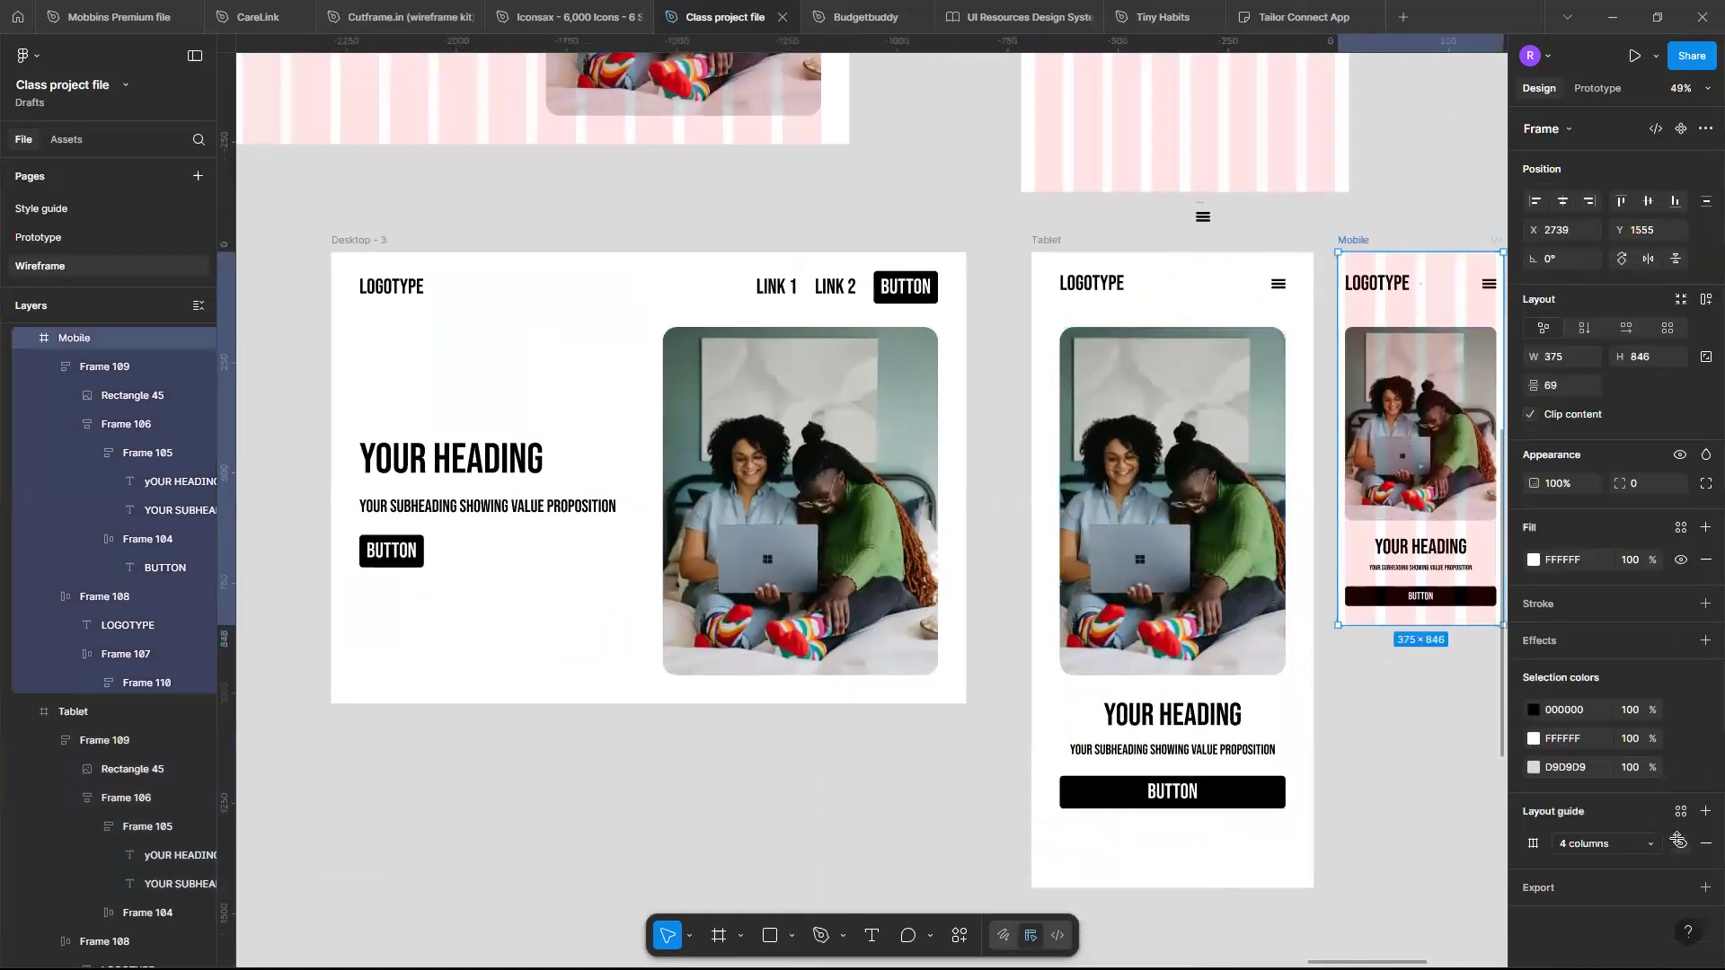
pyautogui.click(1360, 805)
pyautogui.hscroll(2, 1357, 801)
pyautogui.hscroll(-2, 1356, 802)
pyautogui.scroll(5, 827, 677)
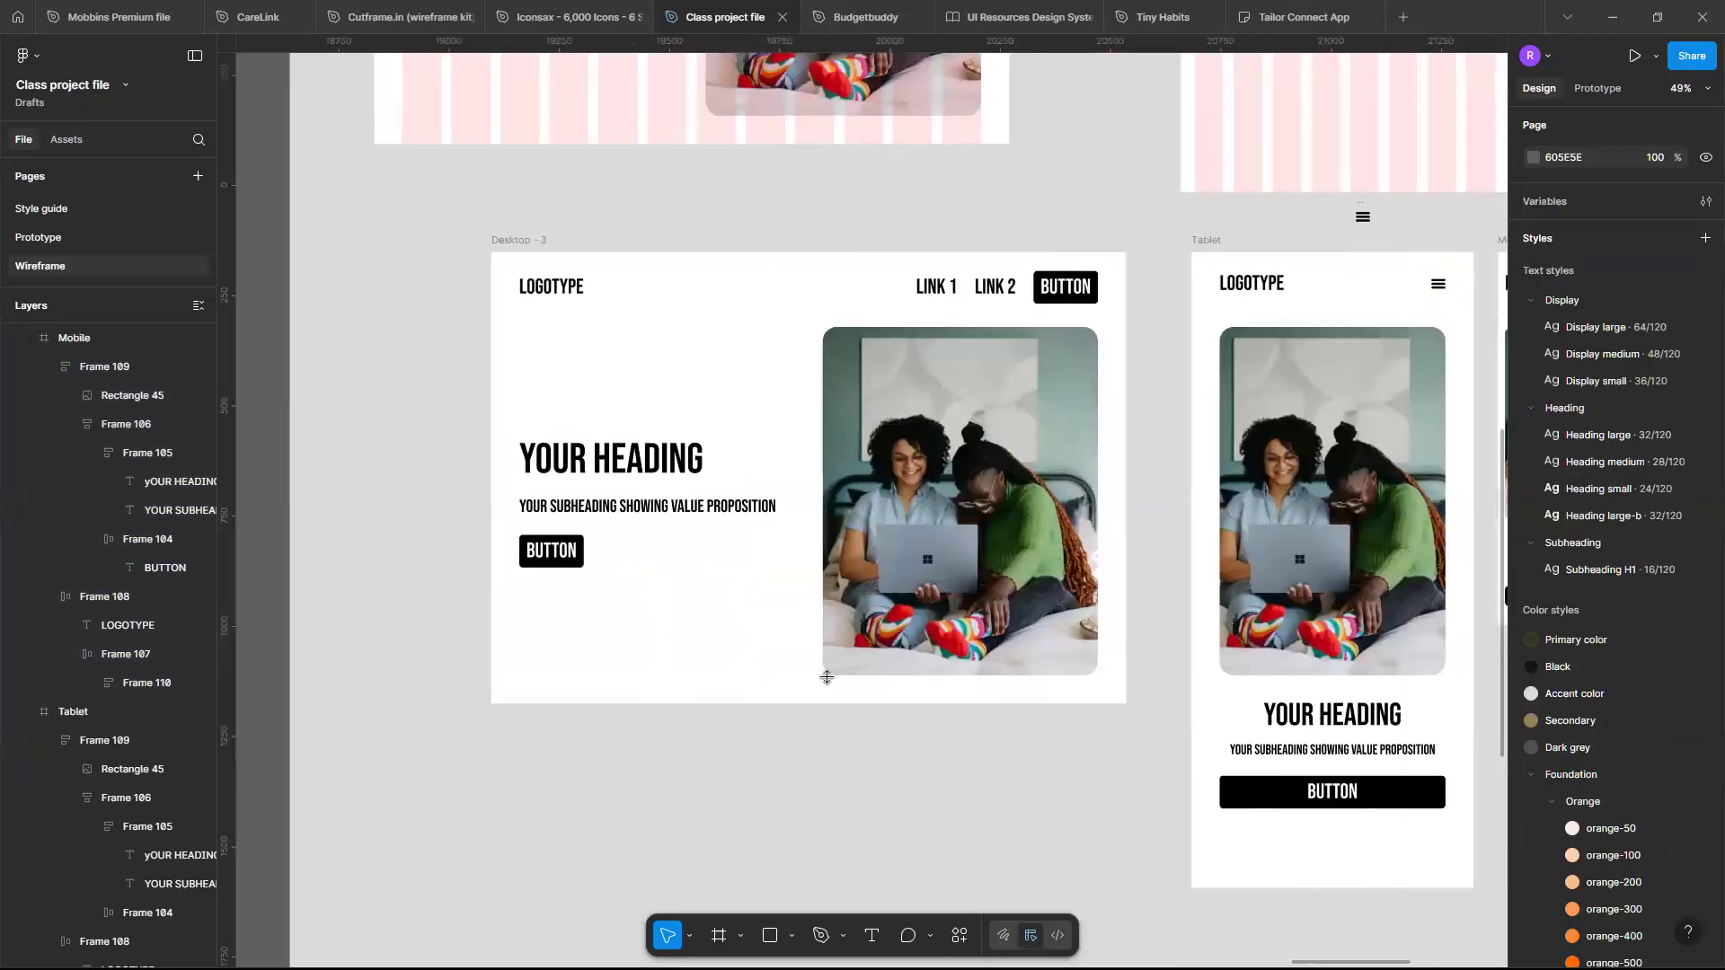
pyautogui.scroll(-2, 827, 677)
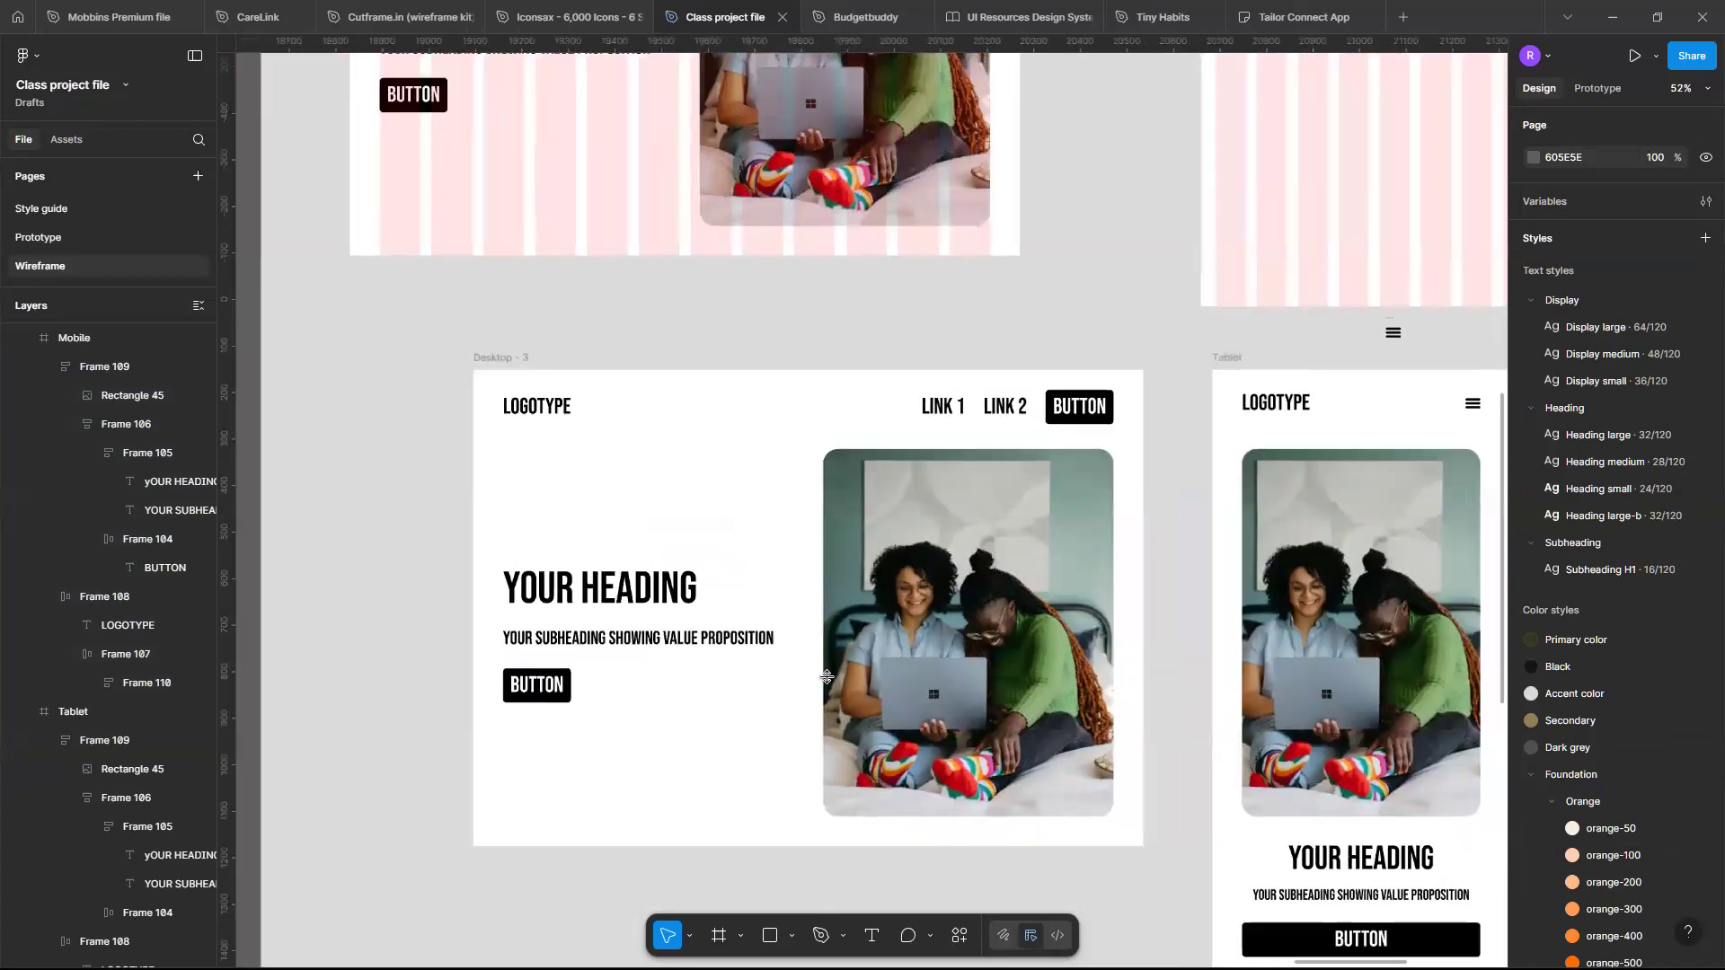
pyautogui.scroll(4, 826, 676)
pyautogui.hscroll(-1, 827, 676)
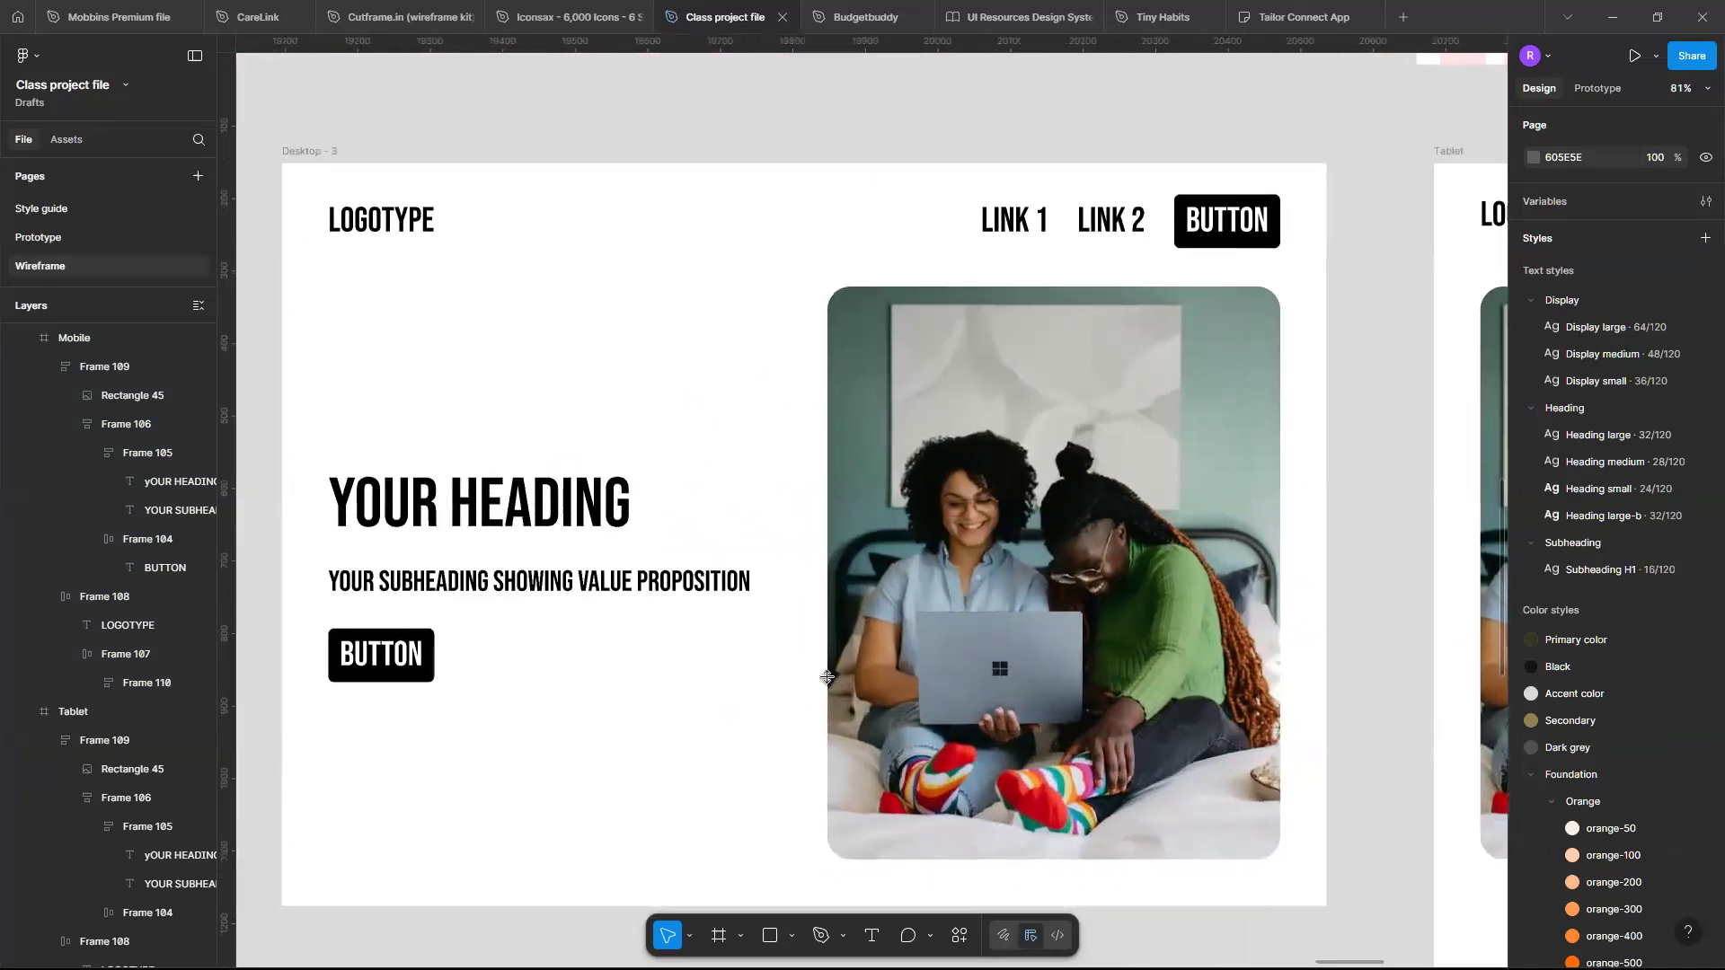
pyautogui.hscroll(5, 827, 677)
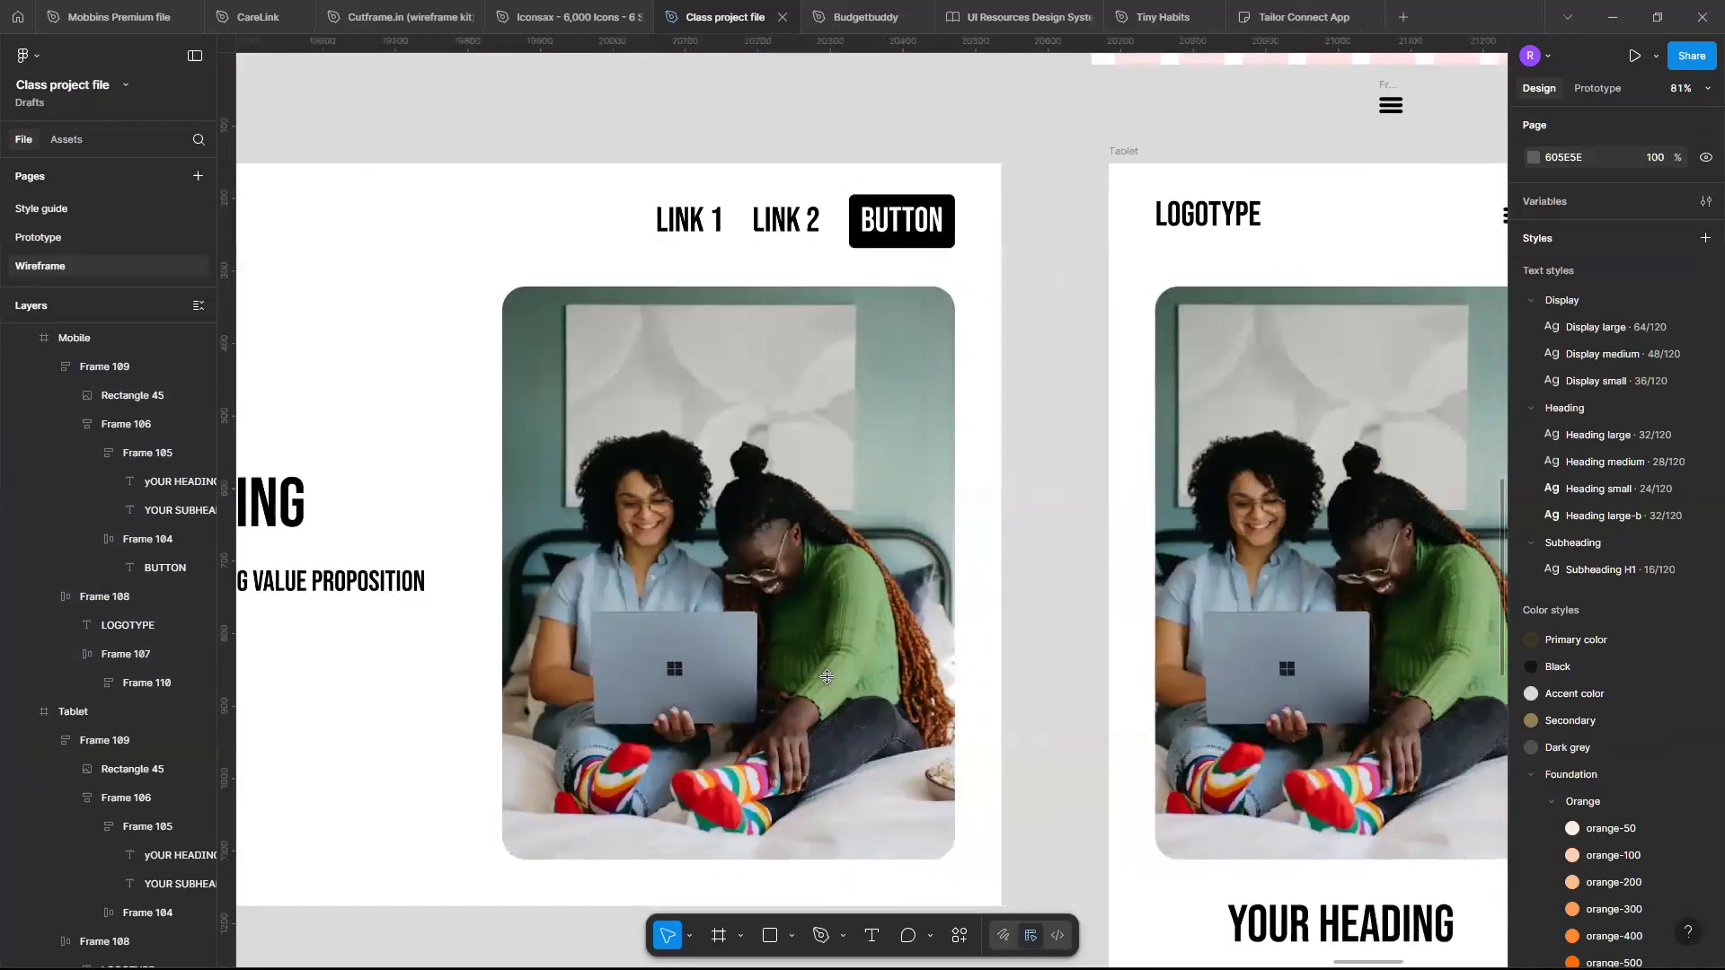
pyautogui.hscroll(5, 826, 677)
pyautogui.scroll(-1, 827, 677)
pyautogui.hscroll(5, 826, 676)
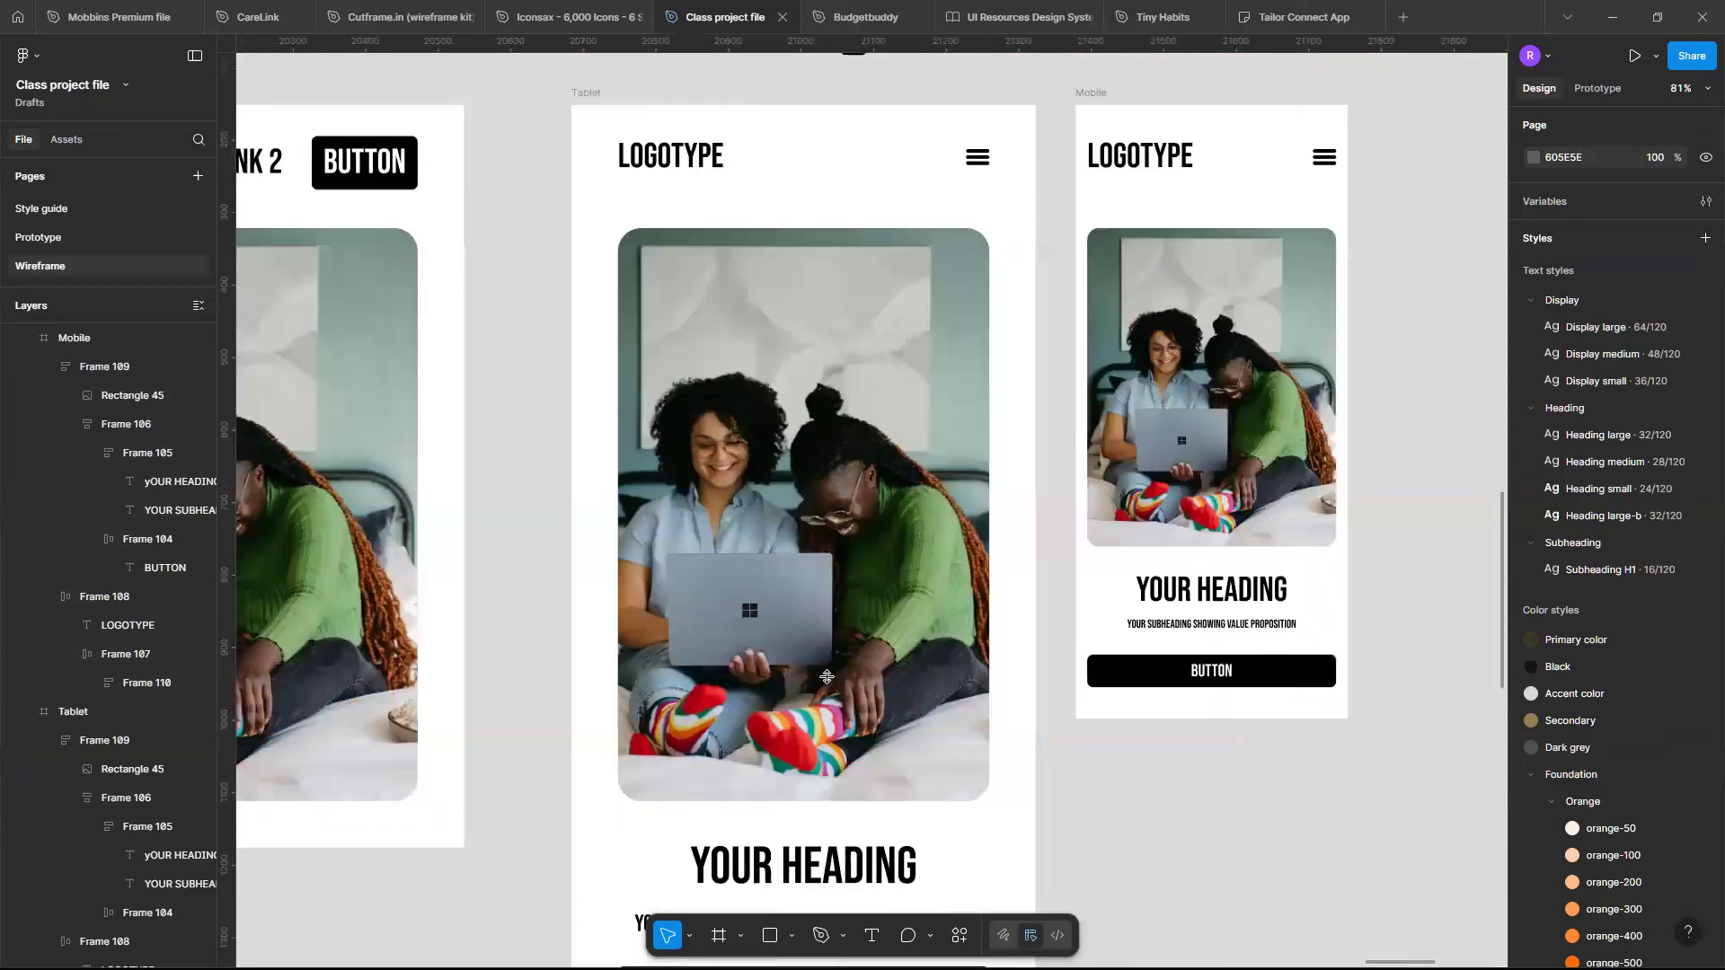
pyautogui.scroll(3, 827, 676)
pyautogui.scroll(-2, 827, 676)
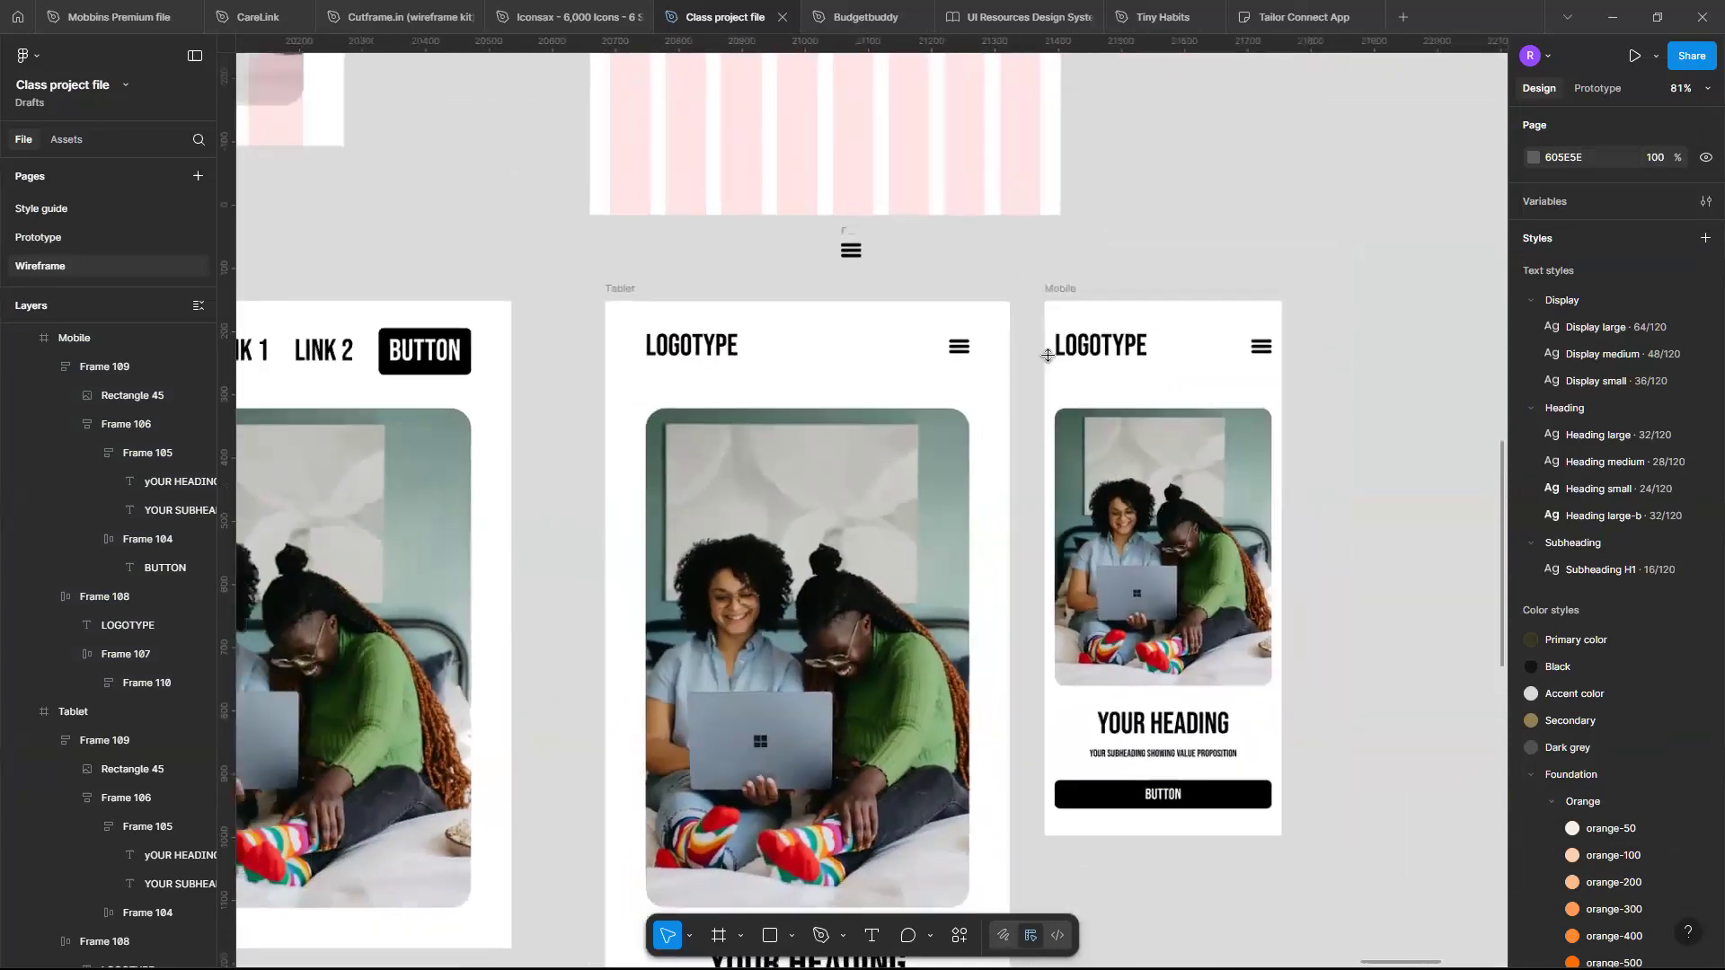
# - Select the Mobile frame and display its layout grid
pyautogui.click(1067, 288)
pyautogui.click(1067, 288)
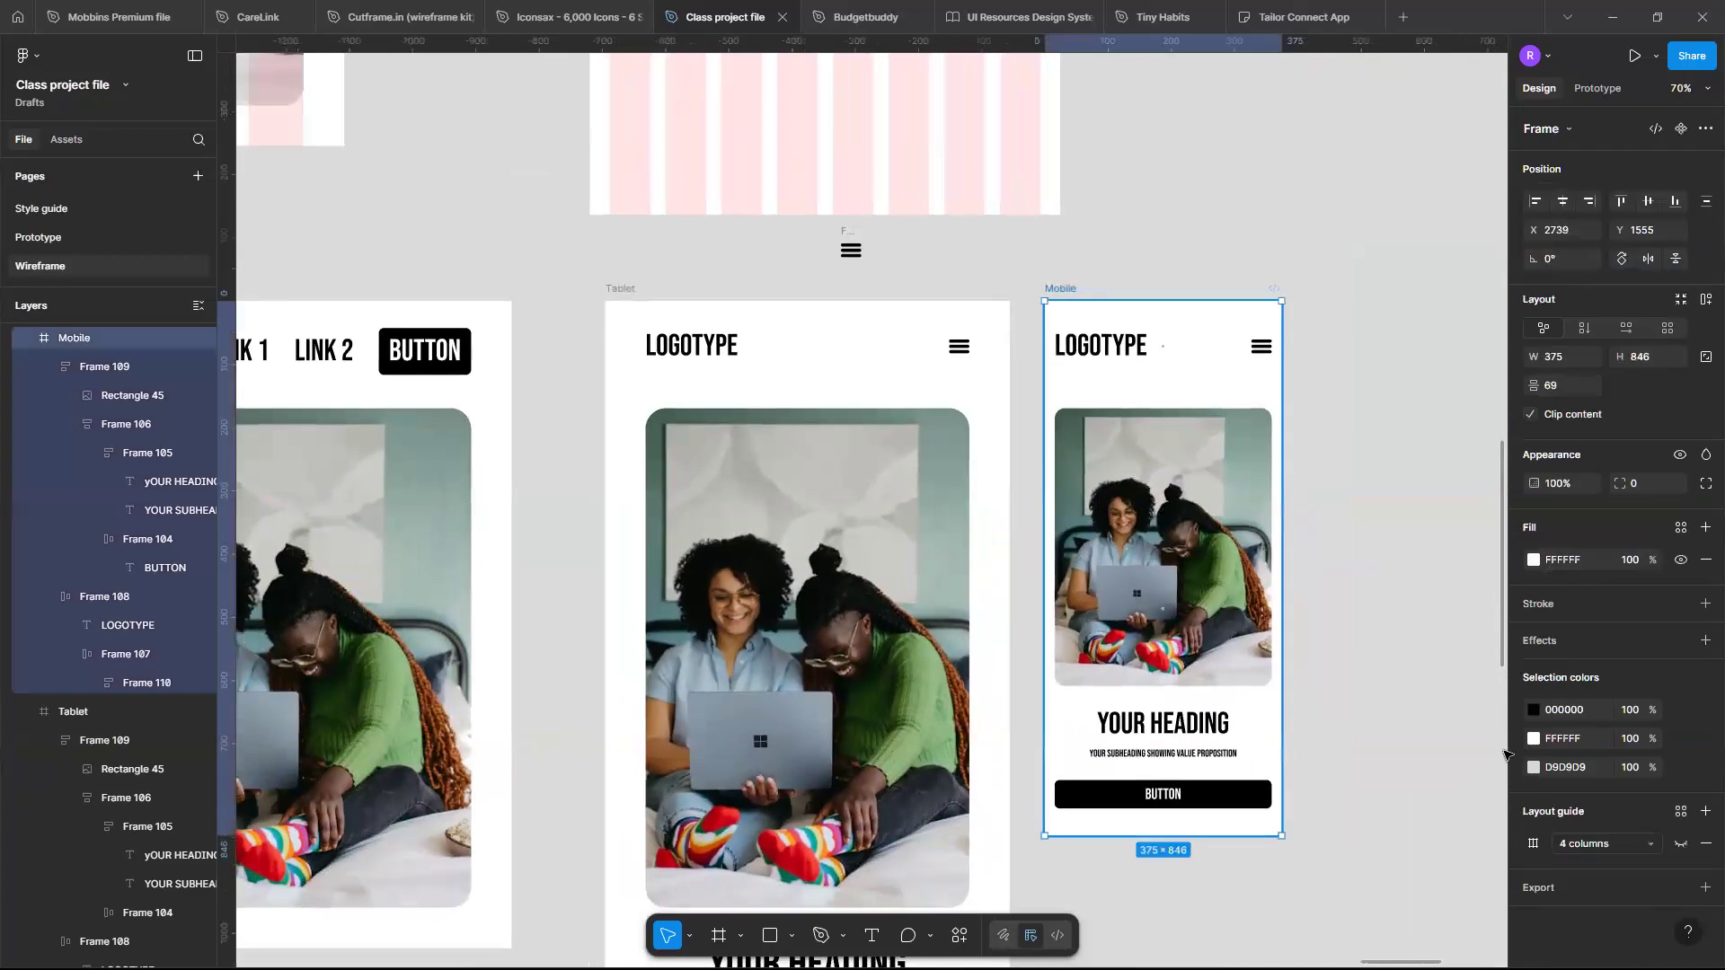
pyautogui.click(1679, 846)
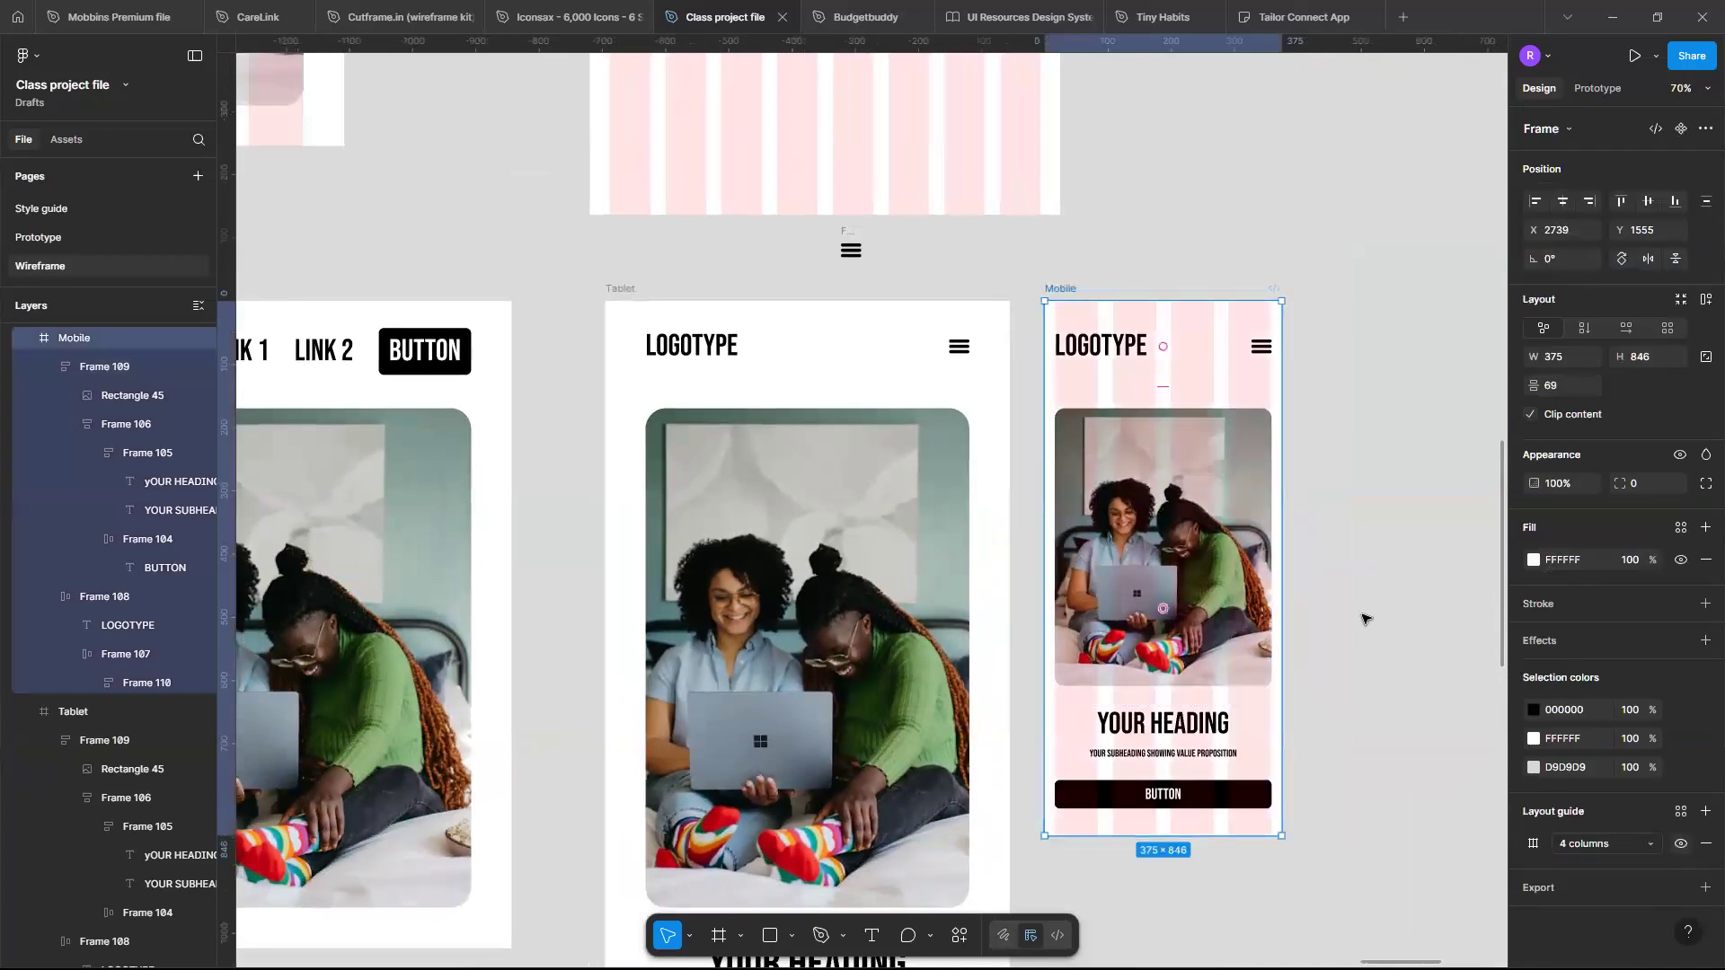
pyautogui.hscroll(3, 1363, 619)
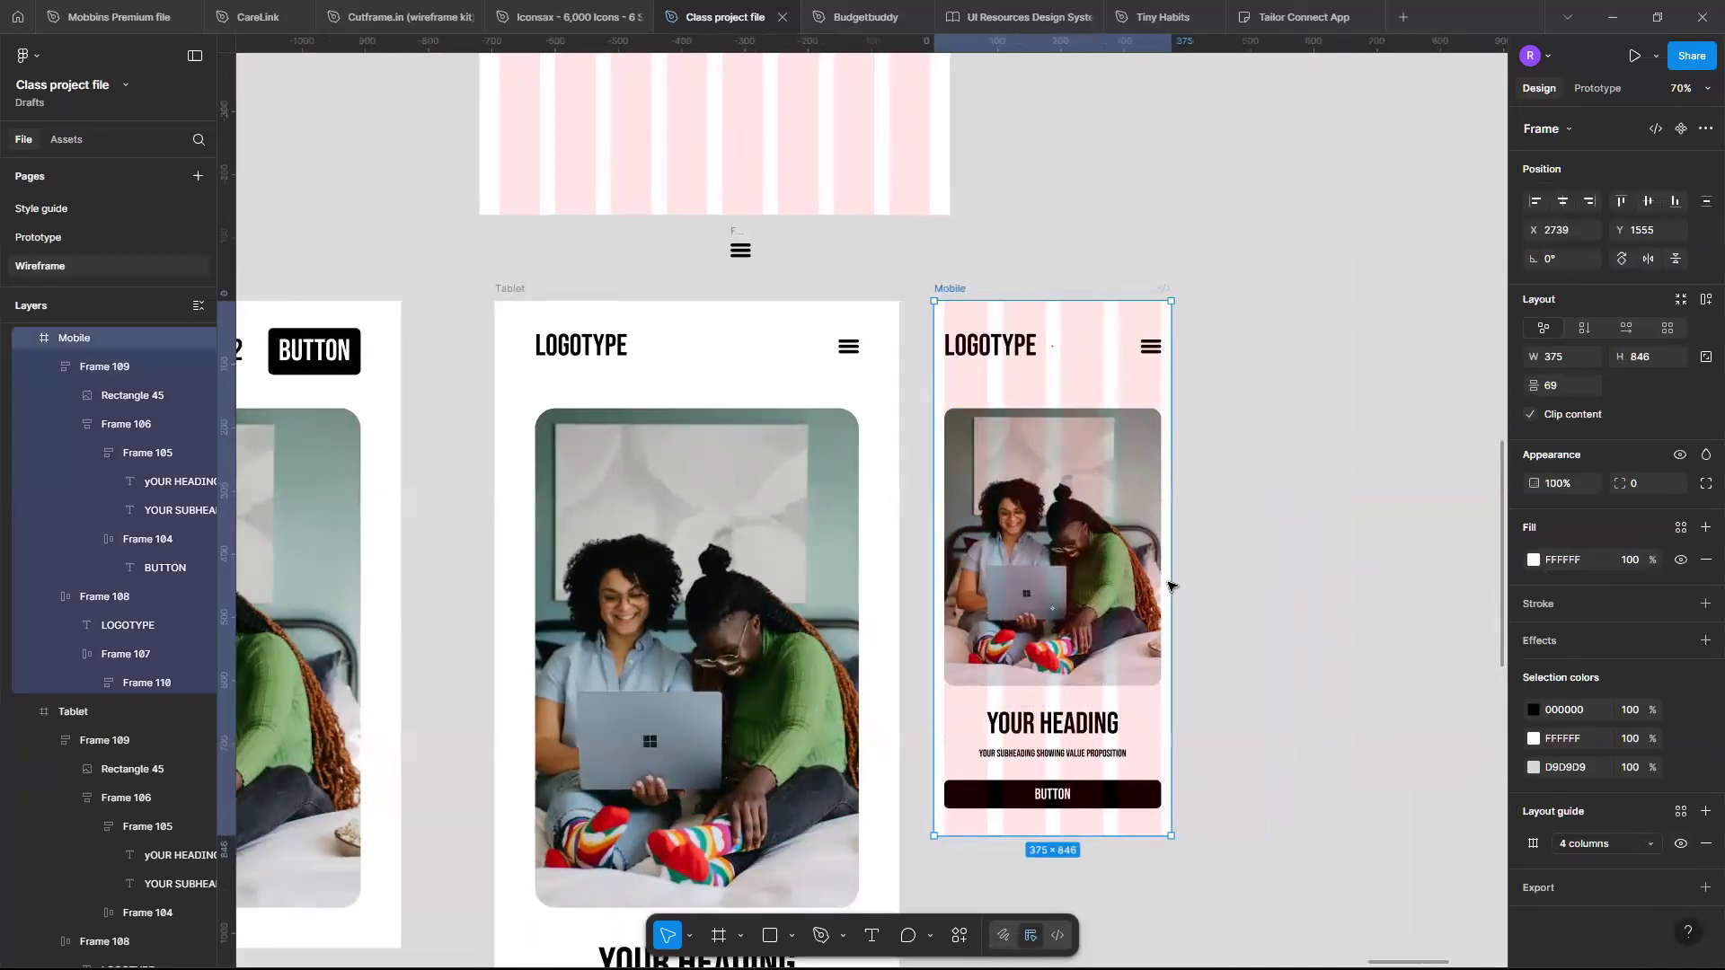
# - Stretch the Mobile frame to about 867 wide, then narrow it to about 388 to test its responsiveness
pyautogui.moveTo(1267, 580); pyautogui.dragTo(1482, 597)
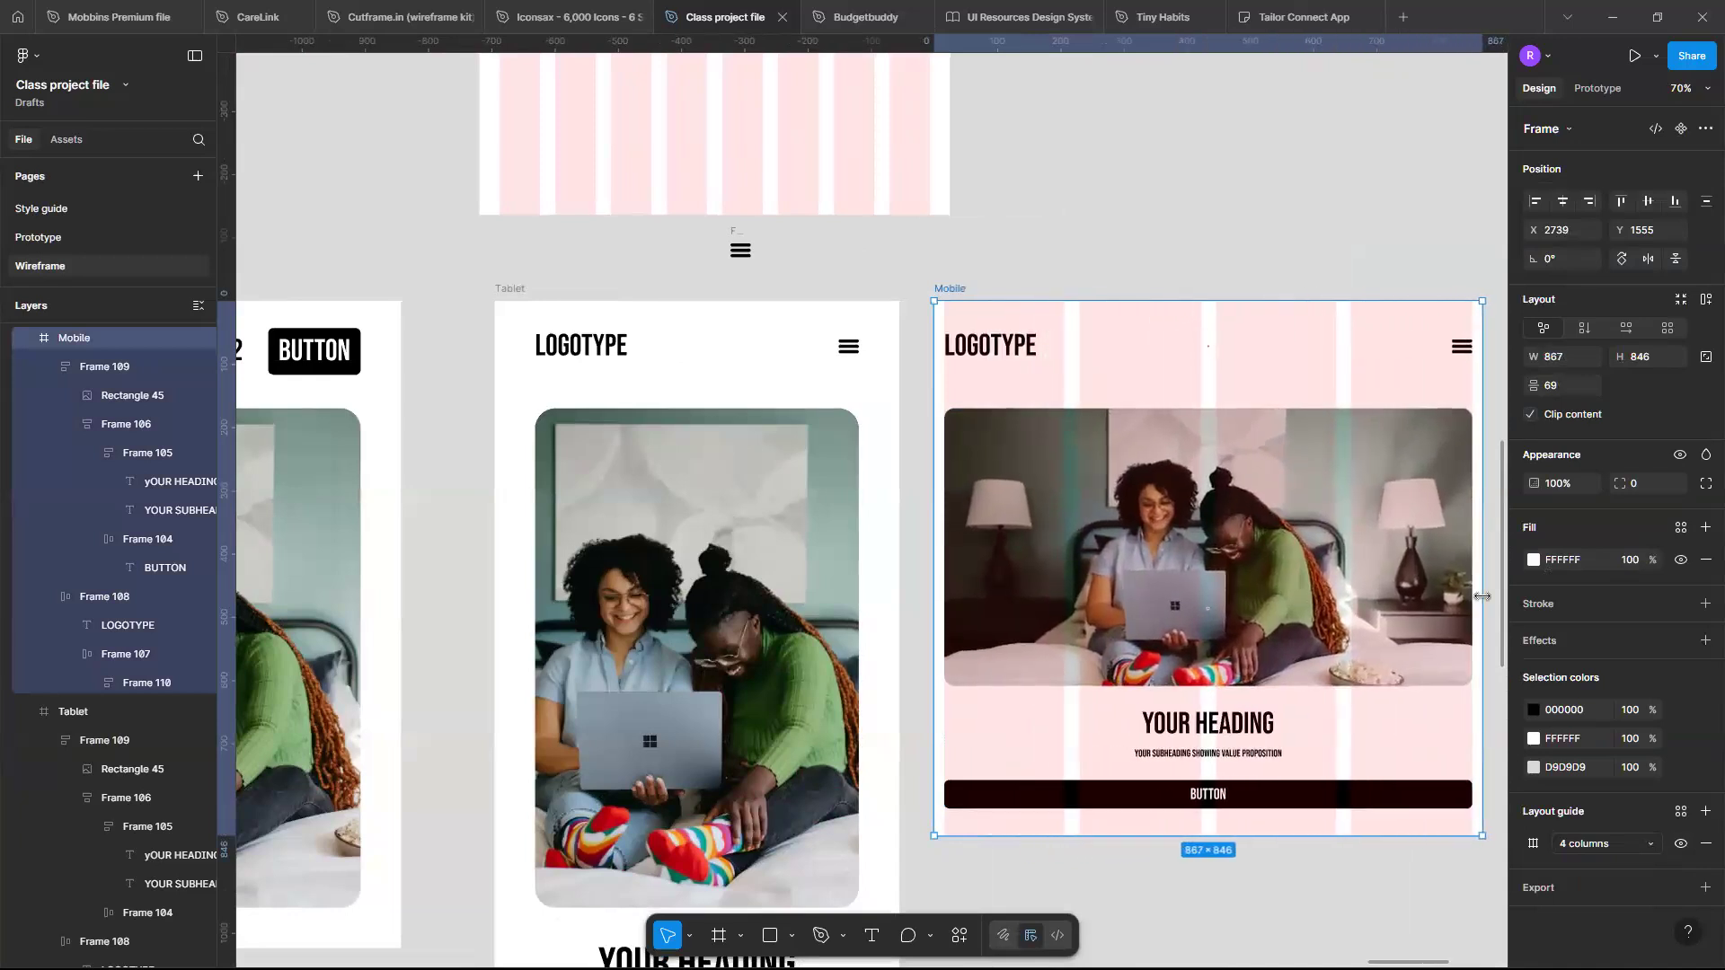
pyautogui.hscroll(3, 1484, 596)
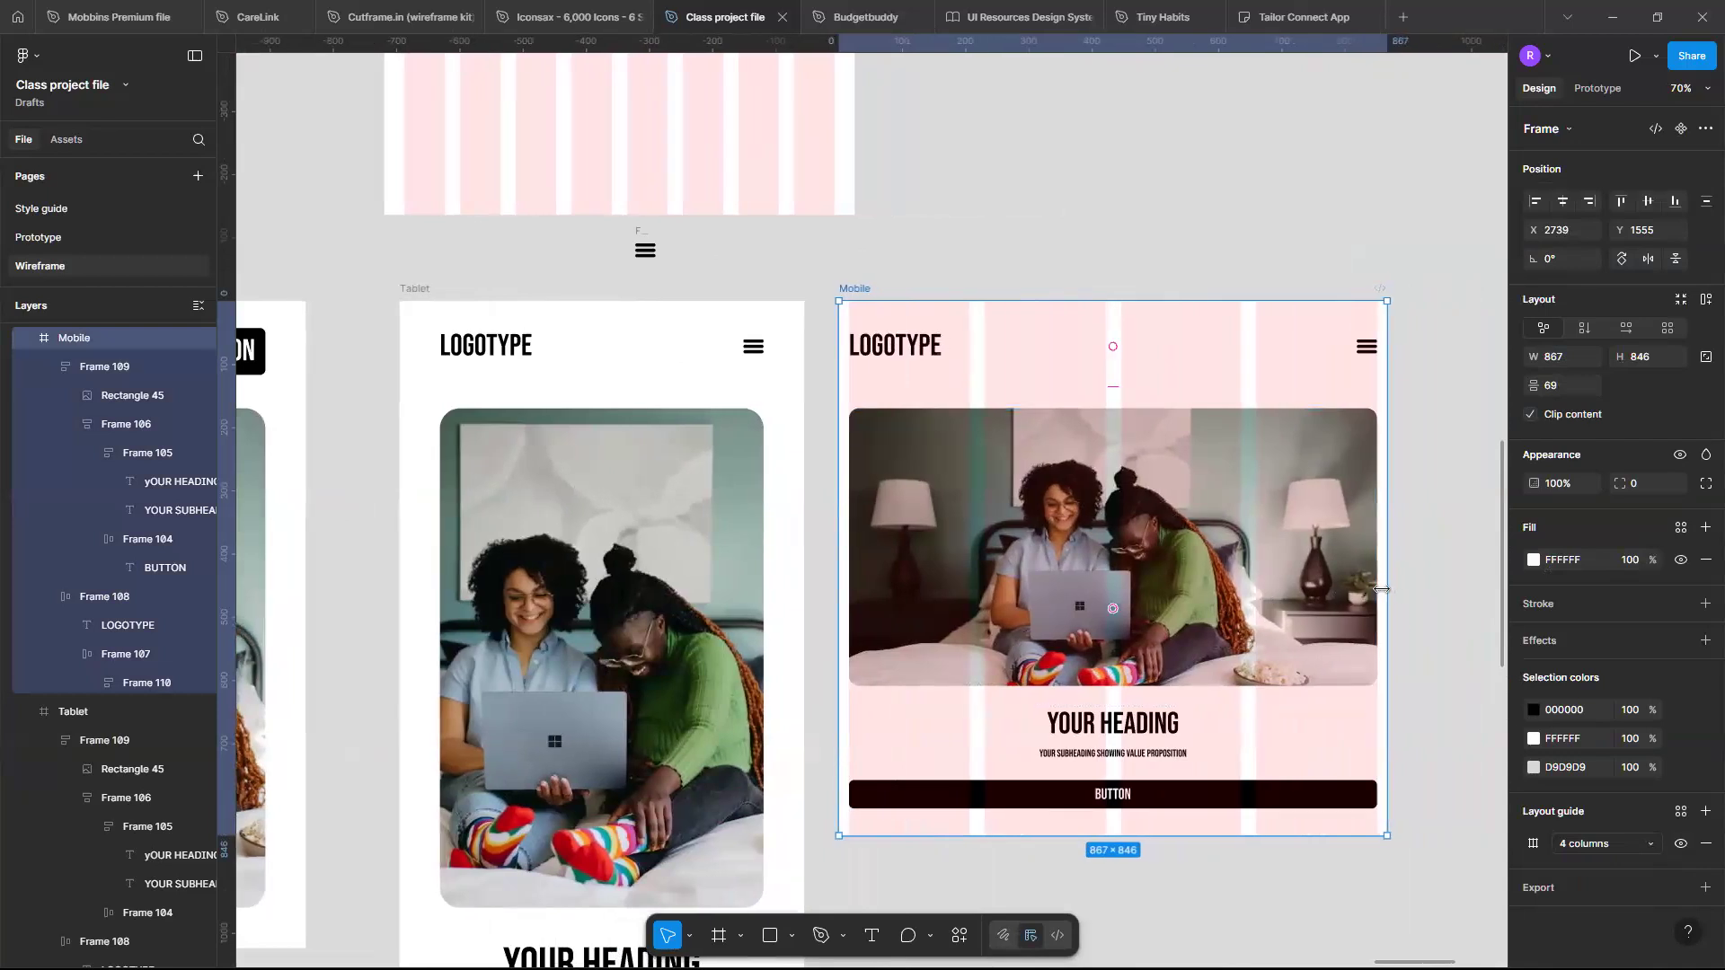
pyautogui.moveTo(1423, 585); pyautogui.dragTo(1083, 636)
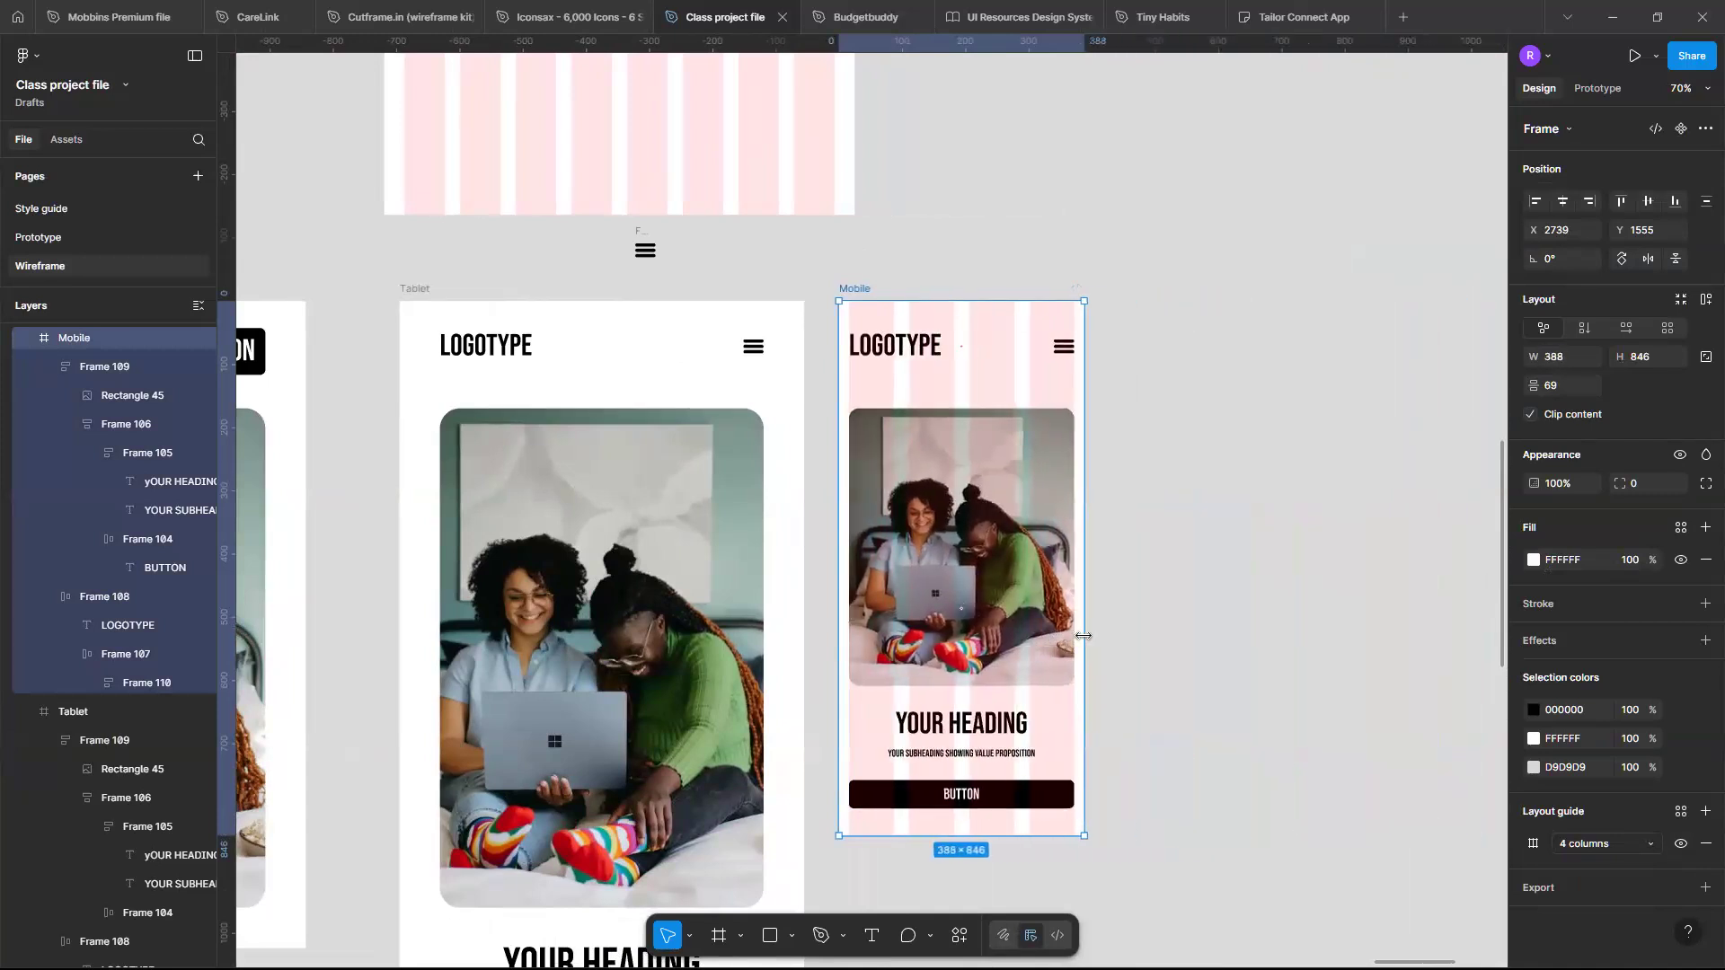
# - Zoom out to check the breakpoint headings above the tablet and mobile grid frames
pyautogui.scroll(3, 1083, 636)
pyautogui.keyDown('ctrl'); pyautogui.scroll(-5, 1084, 636); pyautogui.keyUp('ctrl')
pyautogui.scroll(2, 1168, 360)
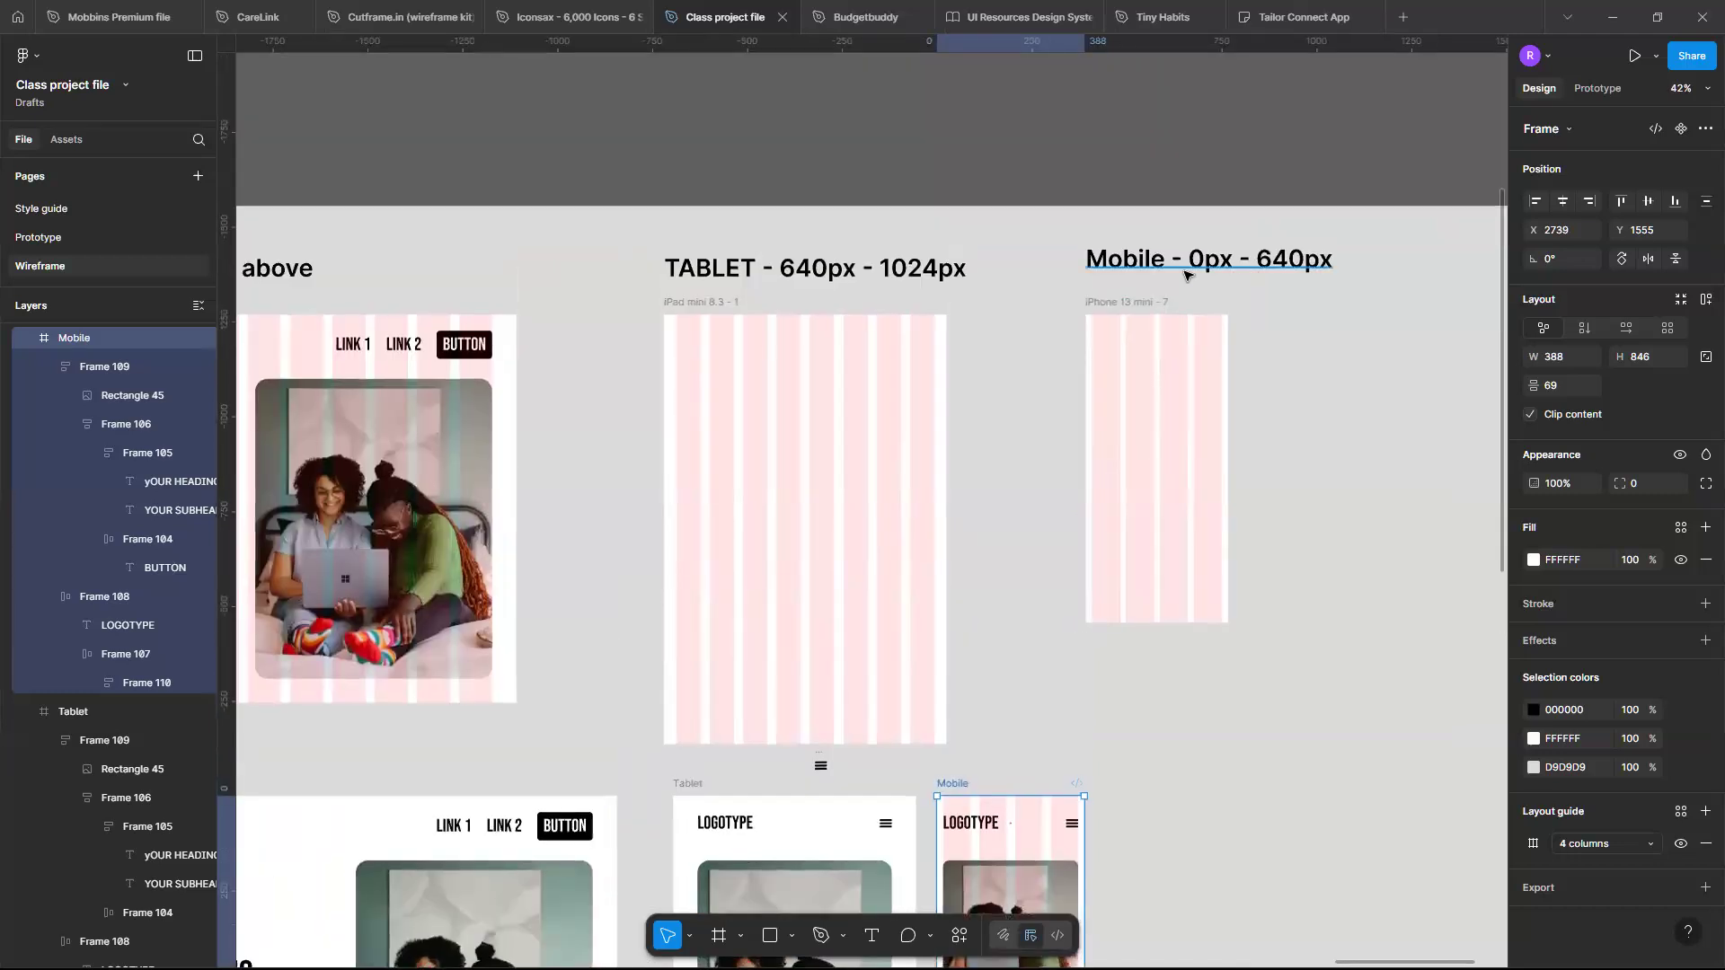
pyautogui.hscroll(2, 1182, 281)
pyautogui.keyDown('ctrl'); pyautogui.scroll(3, 1181, 277); pyautogui.keyUp('ctrl')
pyautogui.scroll(2, 1167, 342)
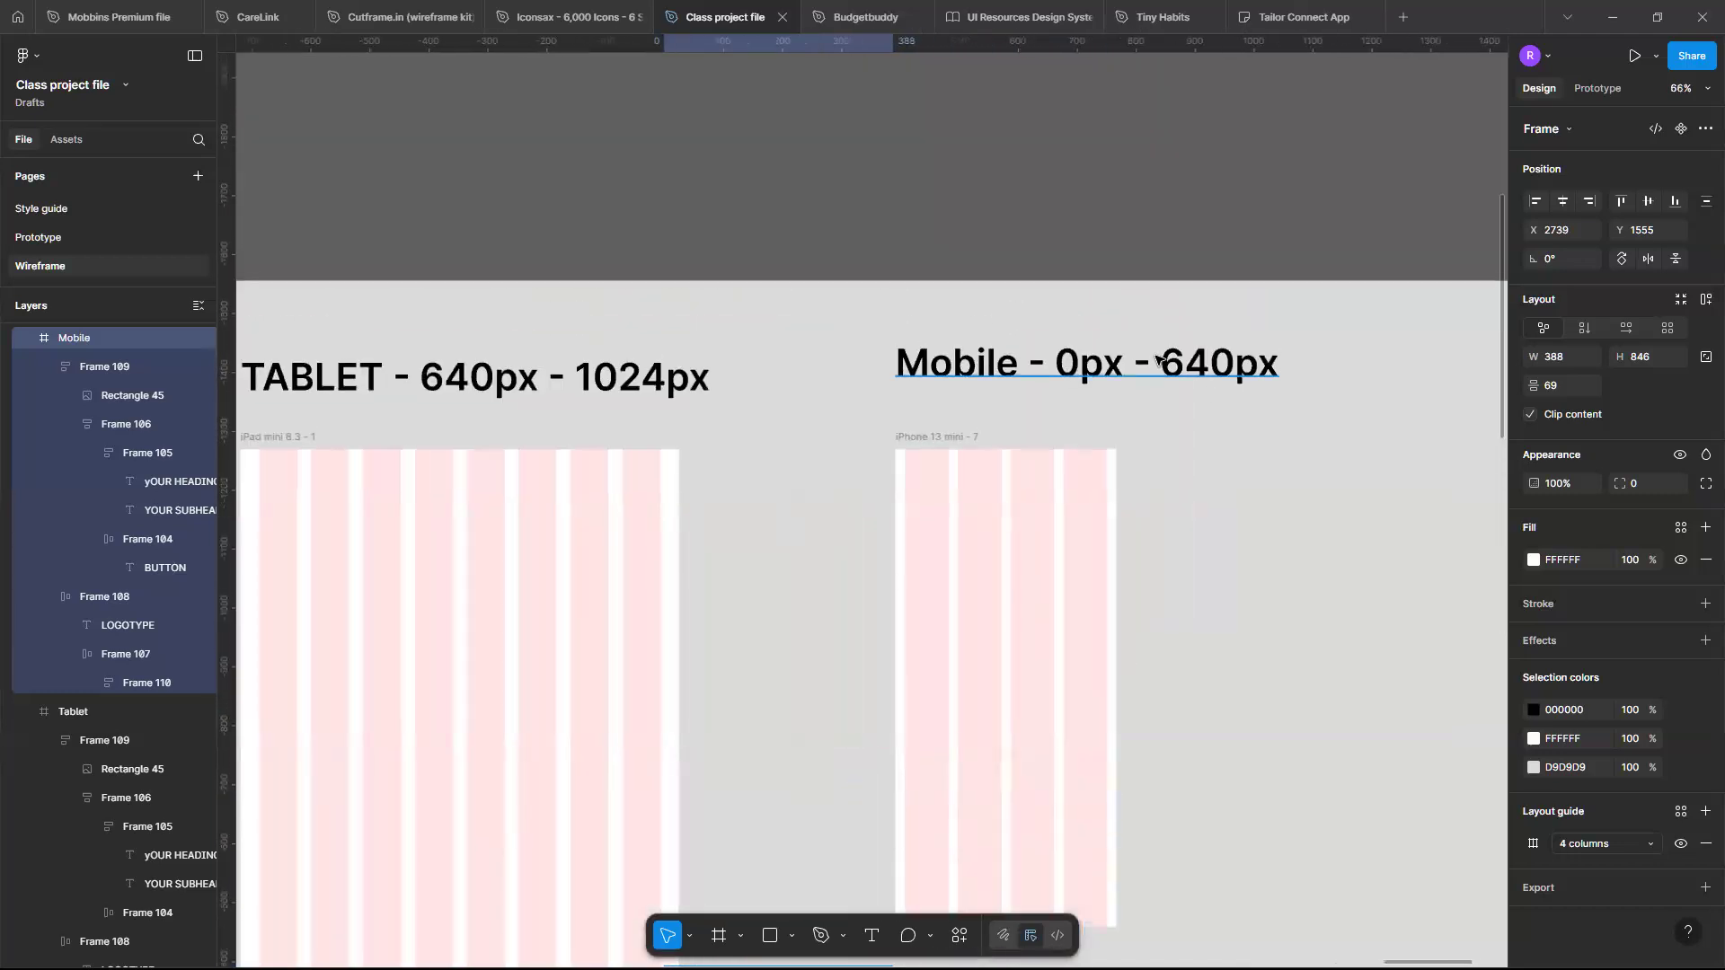
pyautogui.scroll(-3, 1205, 397)
pyautogui.keyDown('ctrl'); pyautogui.scroll(-2, 1168, 431); pyautogui.keyUp('ctrl')
pyautogui.scroll(-2, 1082, 500)
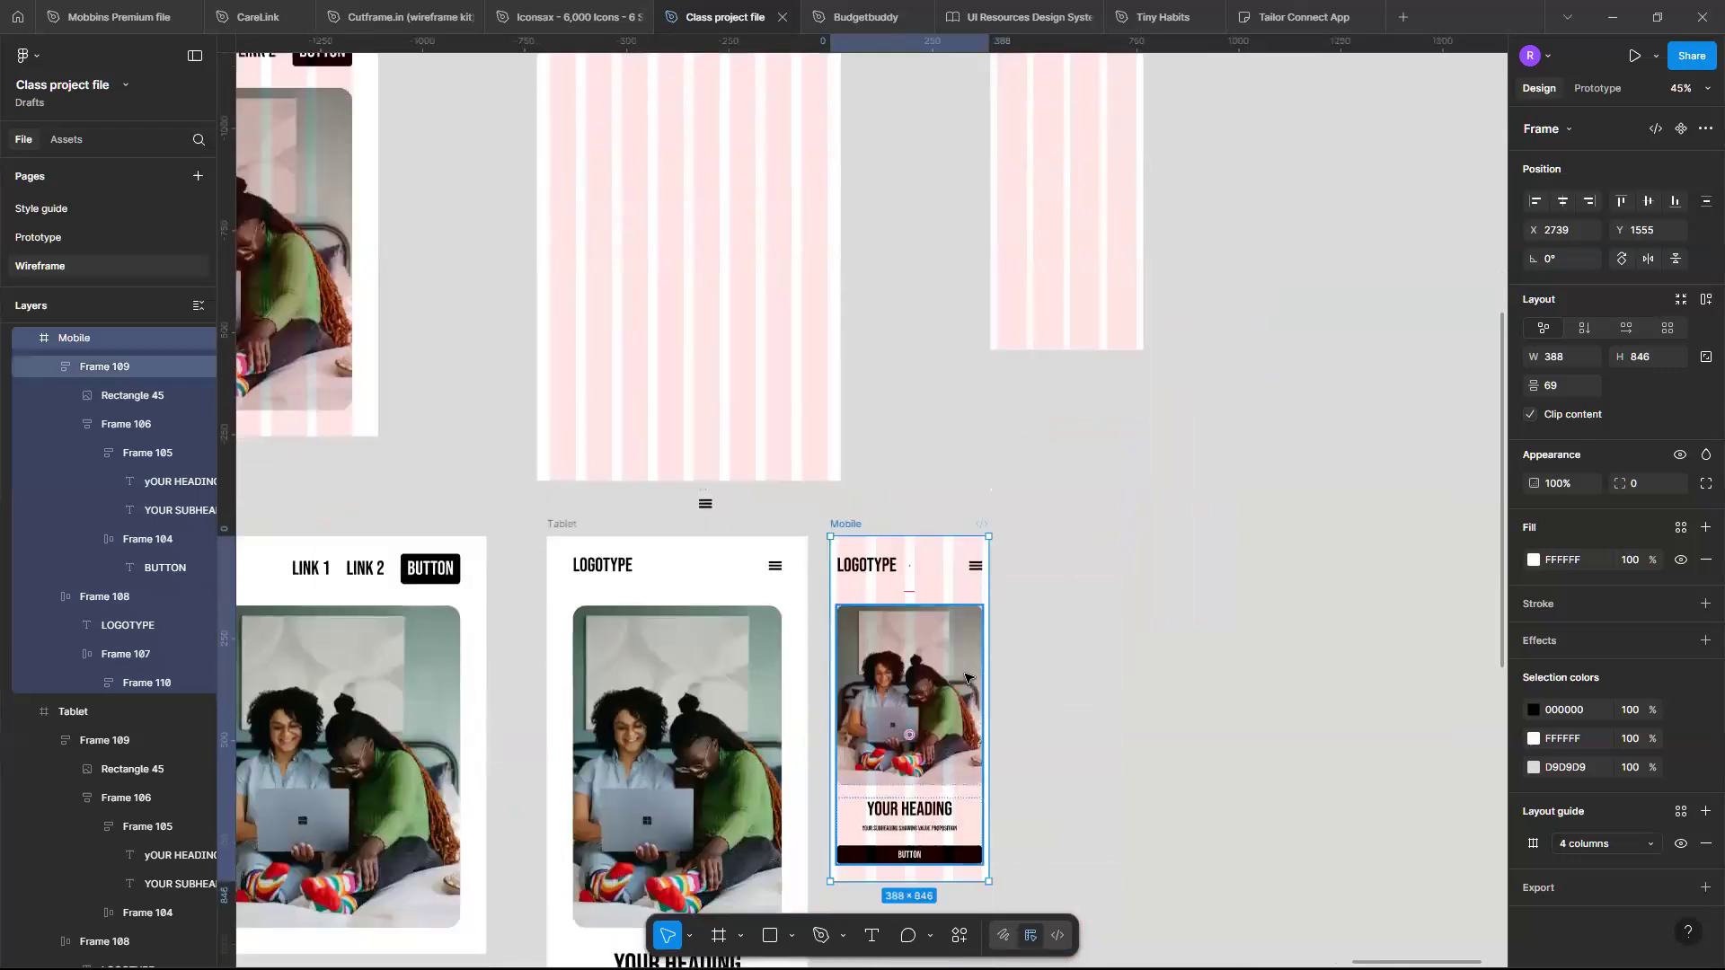
pyautogui.scroll(-2, 966, 678)
pyautogui.keyDown('ctrl'); pyautogui.scroll(3, 1024, 674); pyautogui.keyUp('ctrl')
pyautogui.keyDown('ctrl'); pyautogui.scroll(2, 1019, 672); pyautogui.keyUp('ctrl')
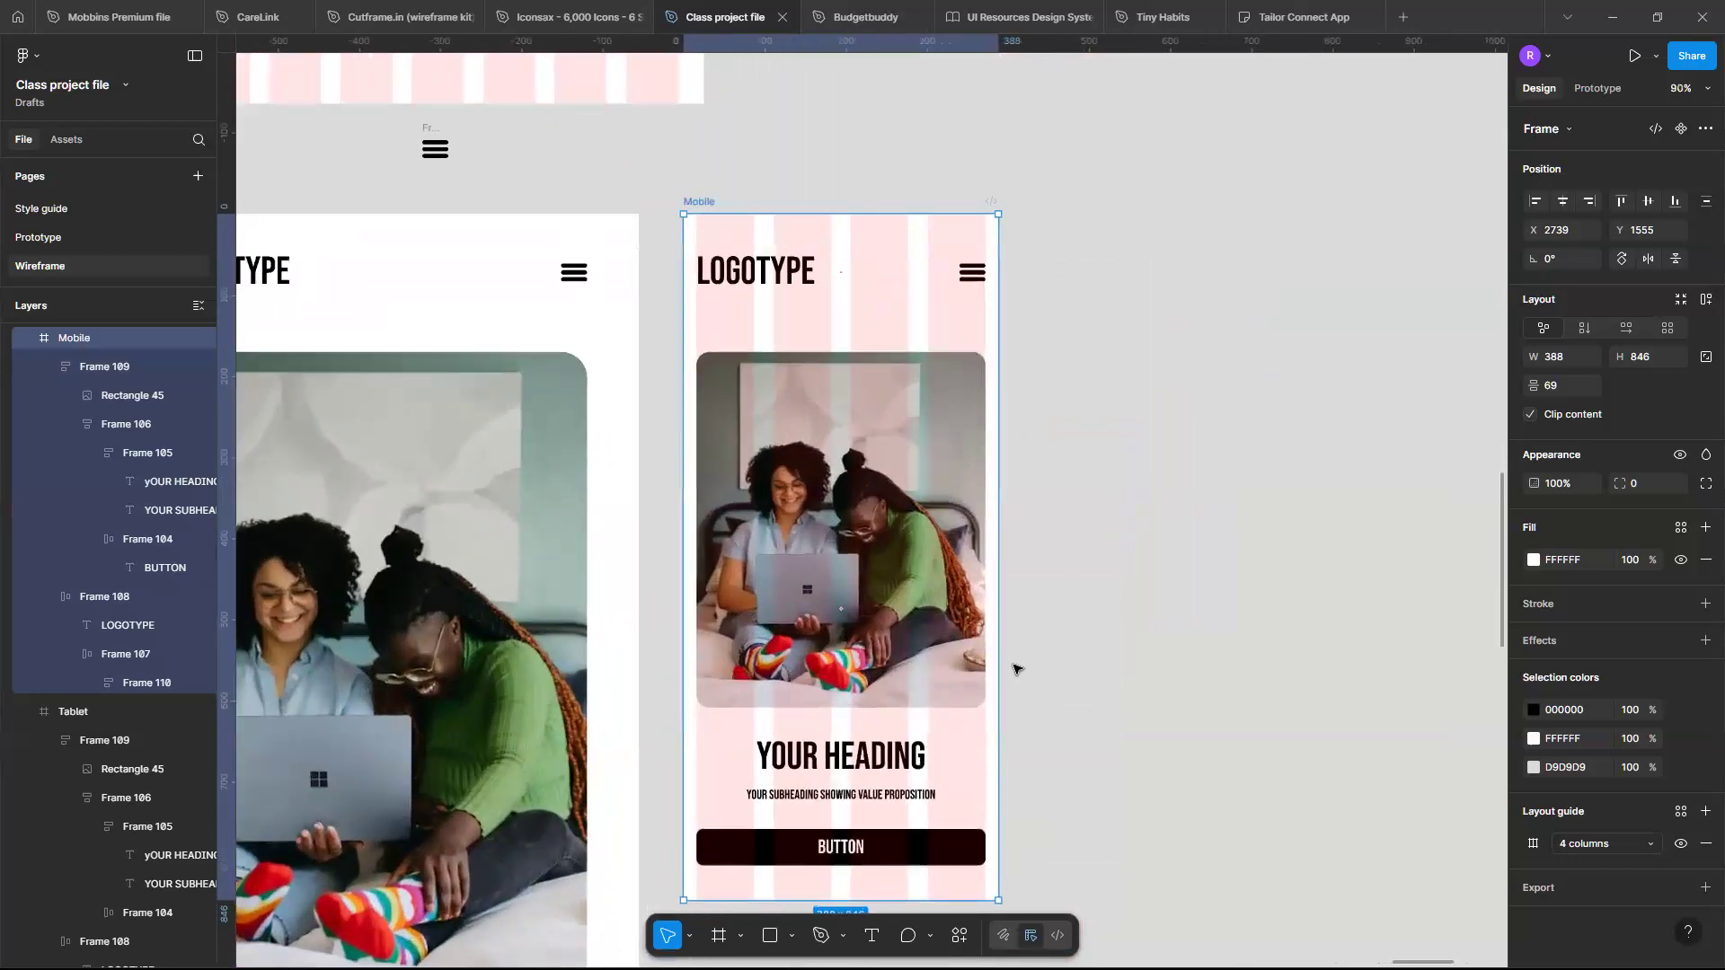
# - Widen the Mobile frame to about 591
pyautogui.moveTo(1061, 658); pyautogui.dragTo(1162, 672)
pyautogui.hscroll(-5, 1163, 672)
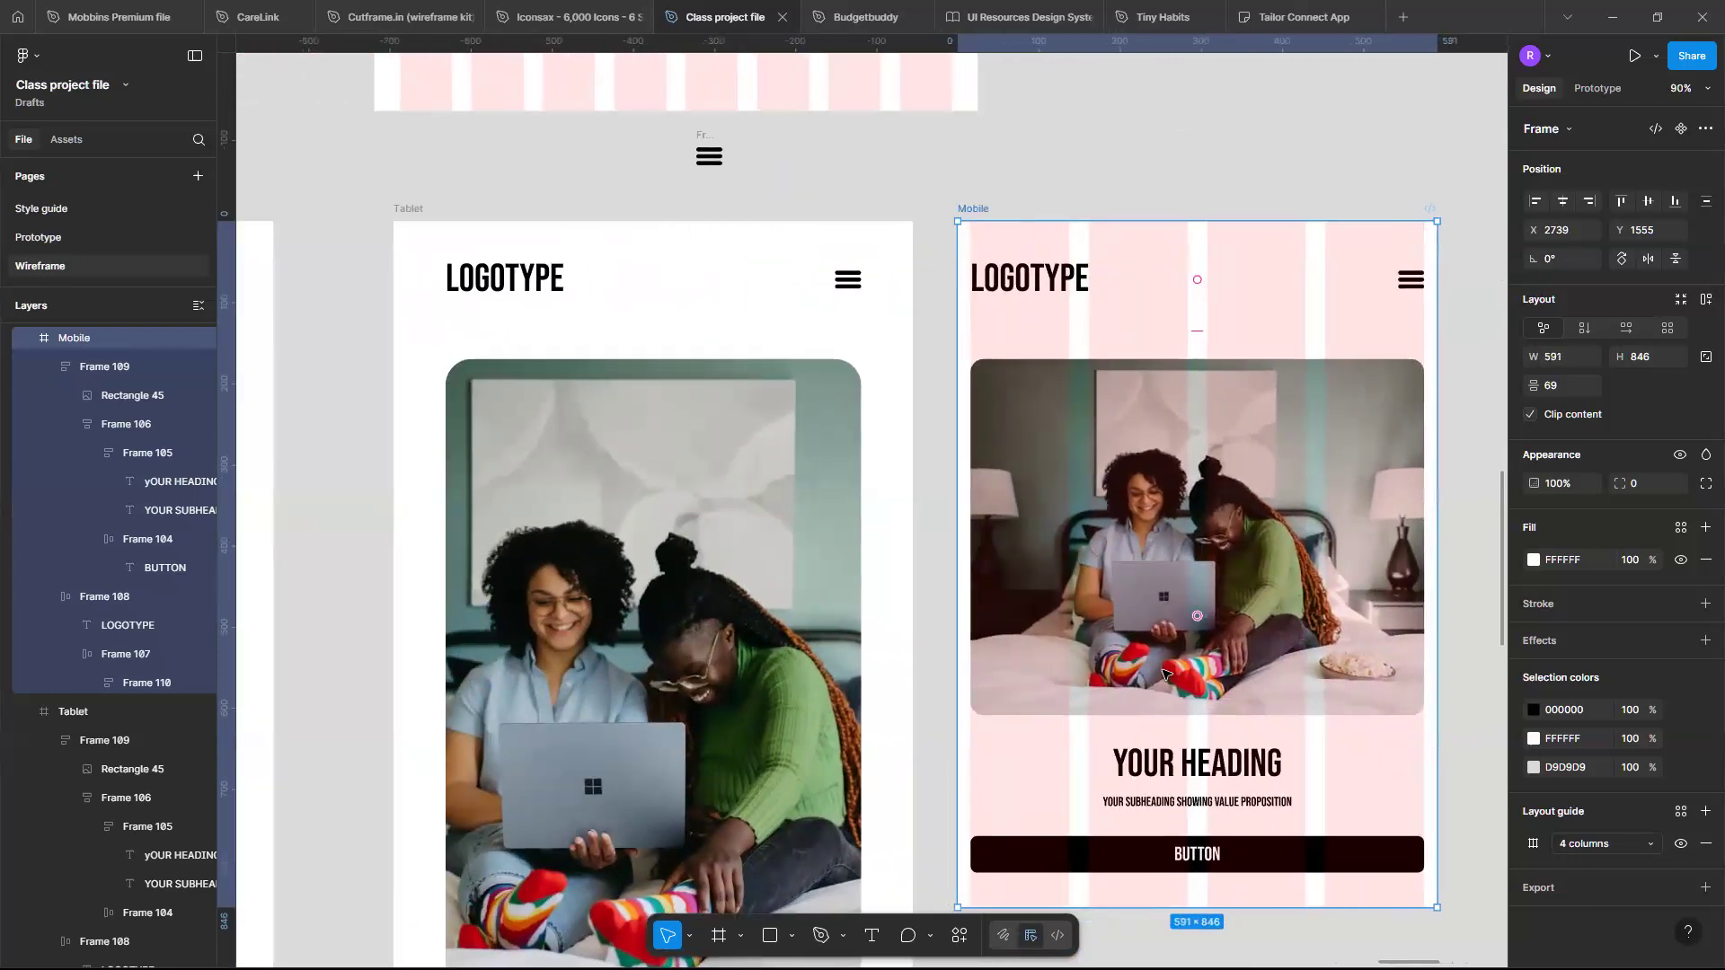
pyautogui.hscroll(-2, 1163, 672)
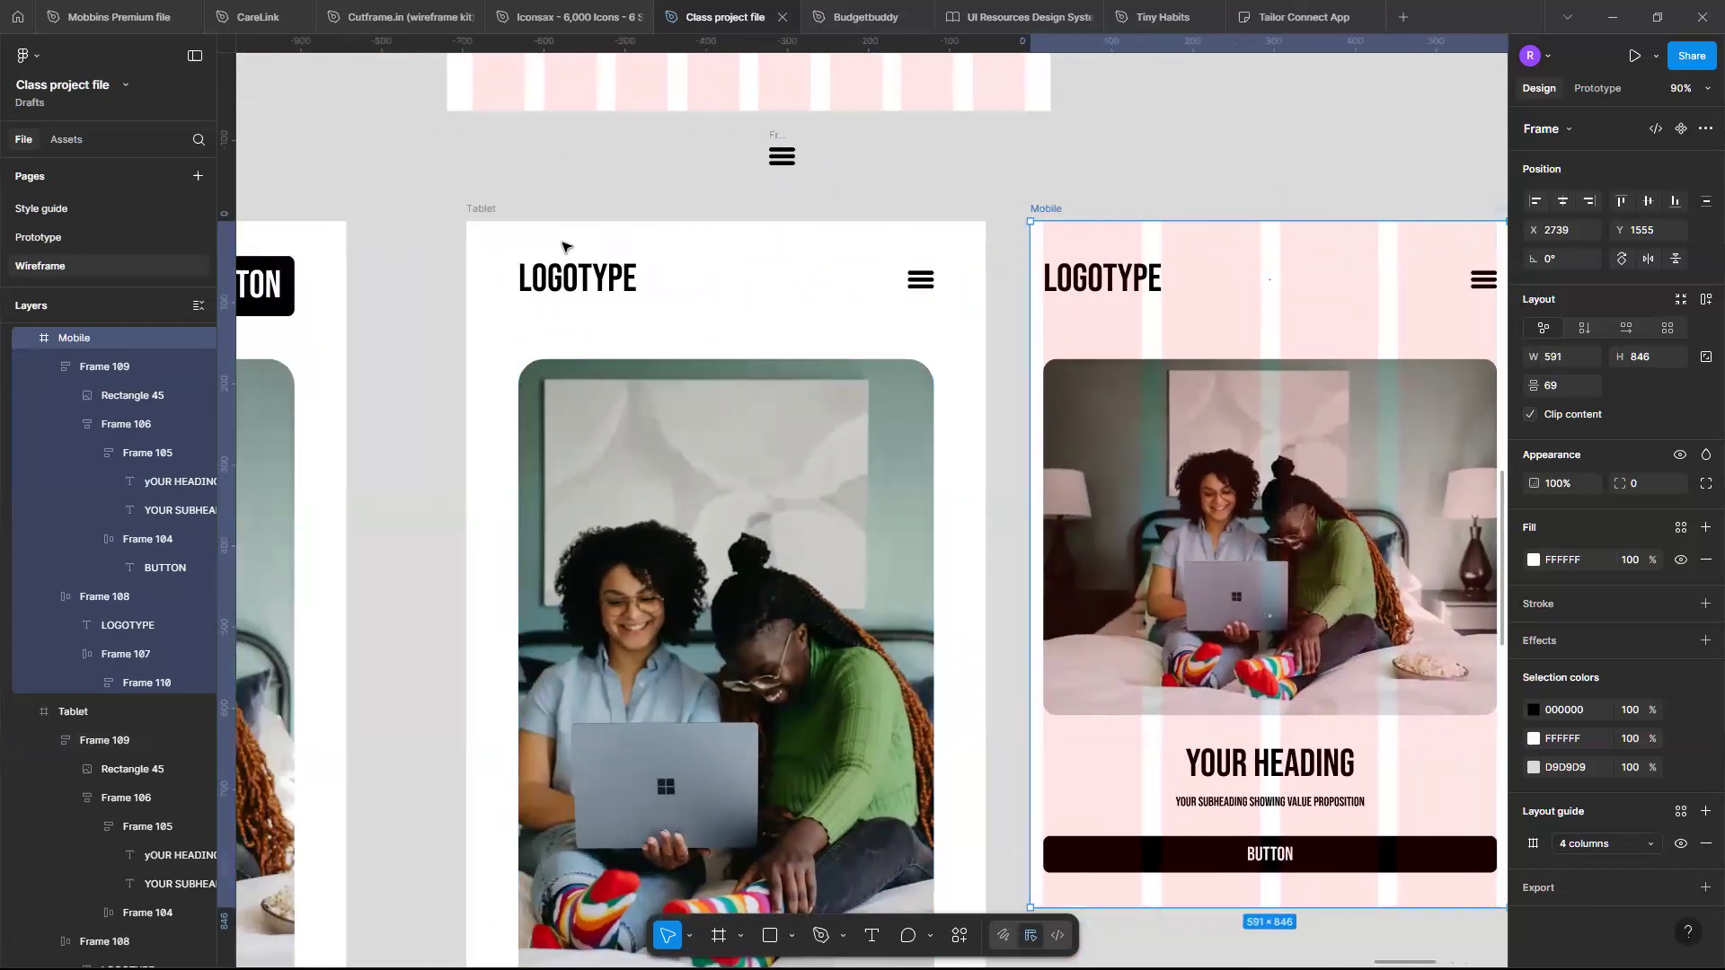
# - Select the Tablet frame and inspect its layout
pyautogui.click(474, 212)
pyautogui.scroll(-5, 1137, 463)
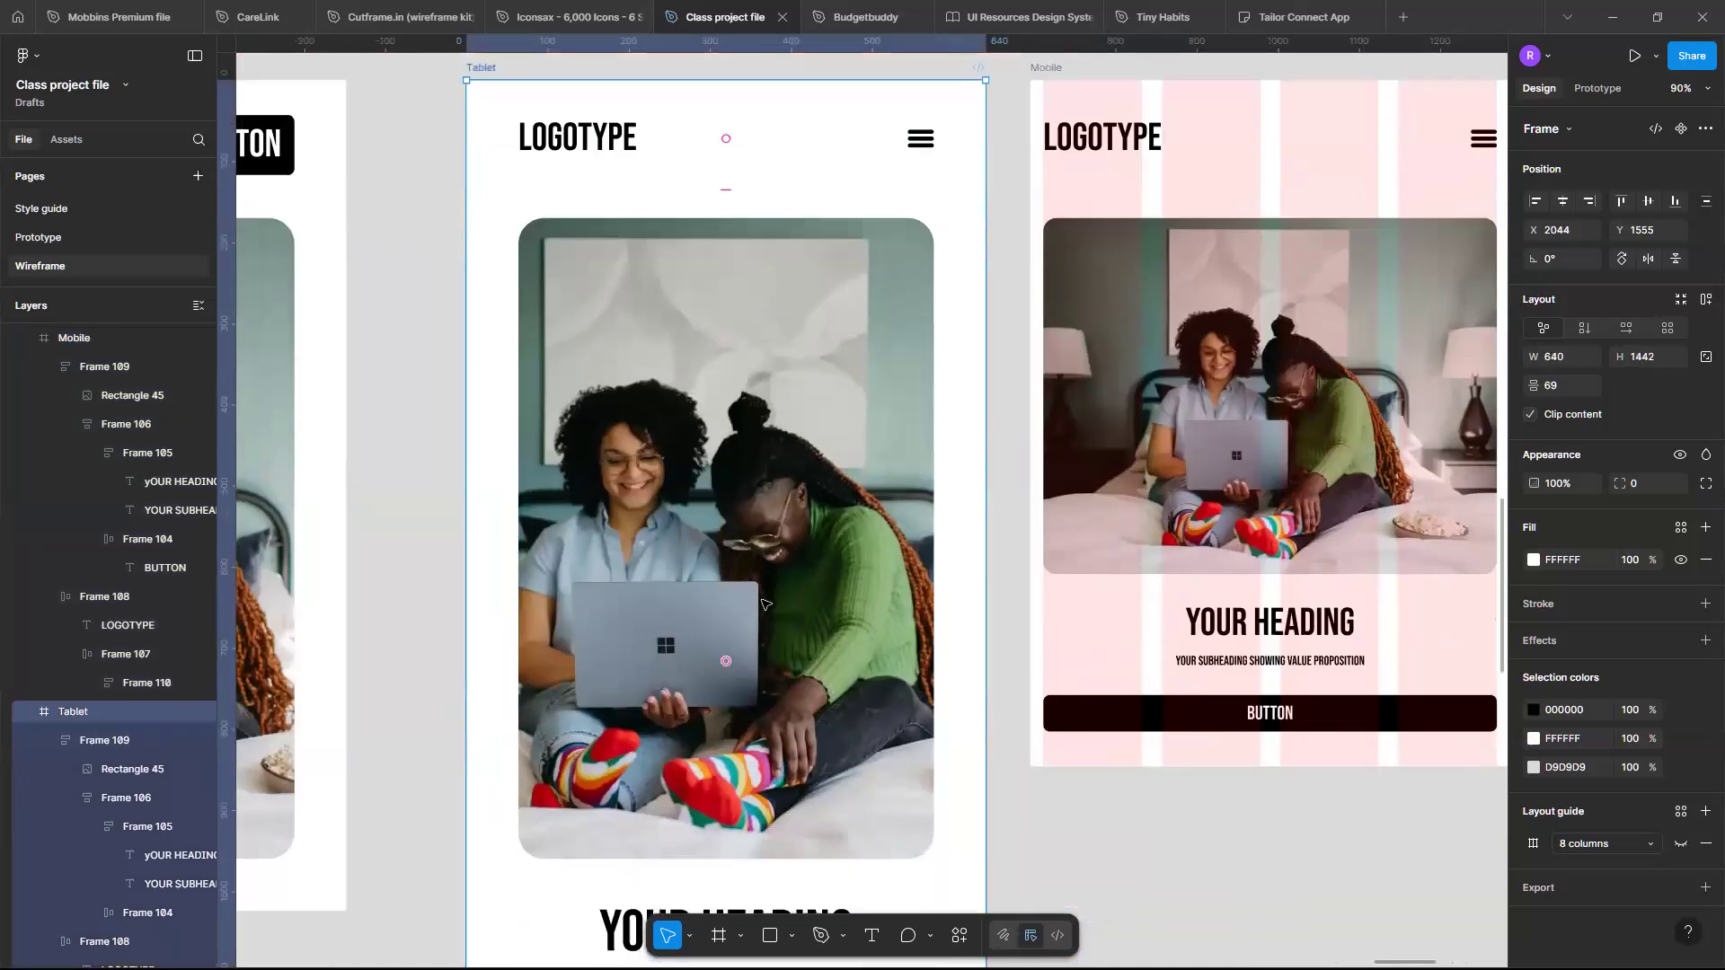
pyautogui.hscroll(1, 1137, 464)
pyautogui.hscroll(1, 1136, 463)
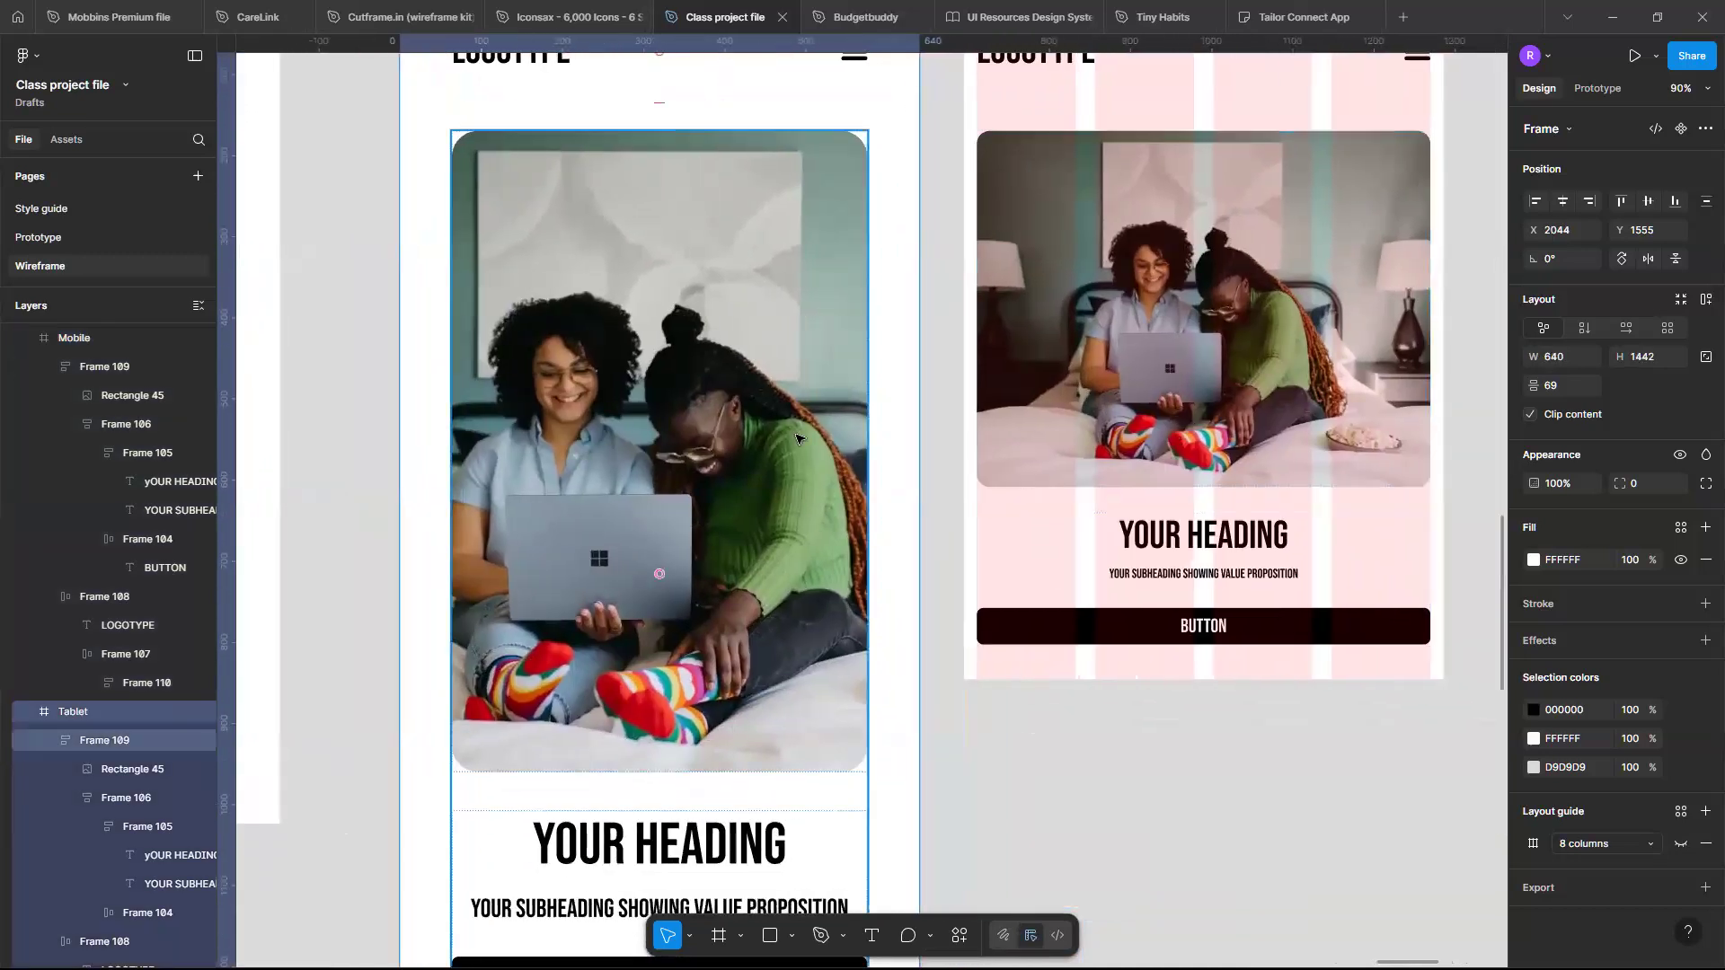
pyautogui.scroll(-3, 796, 439)
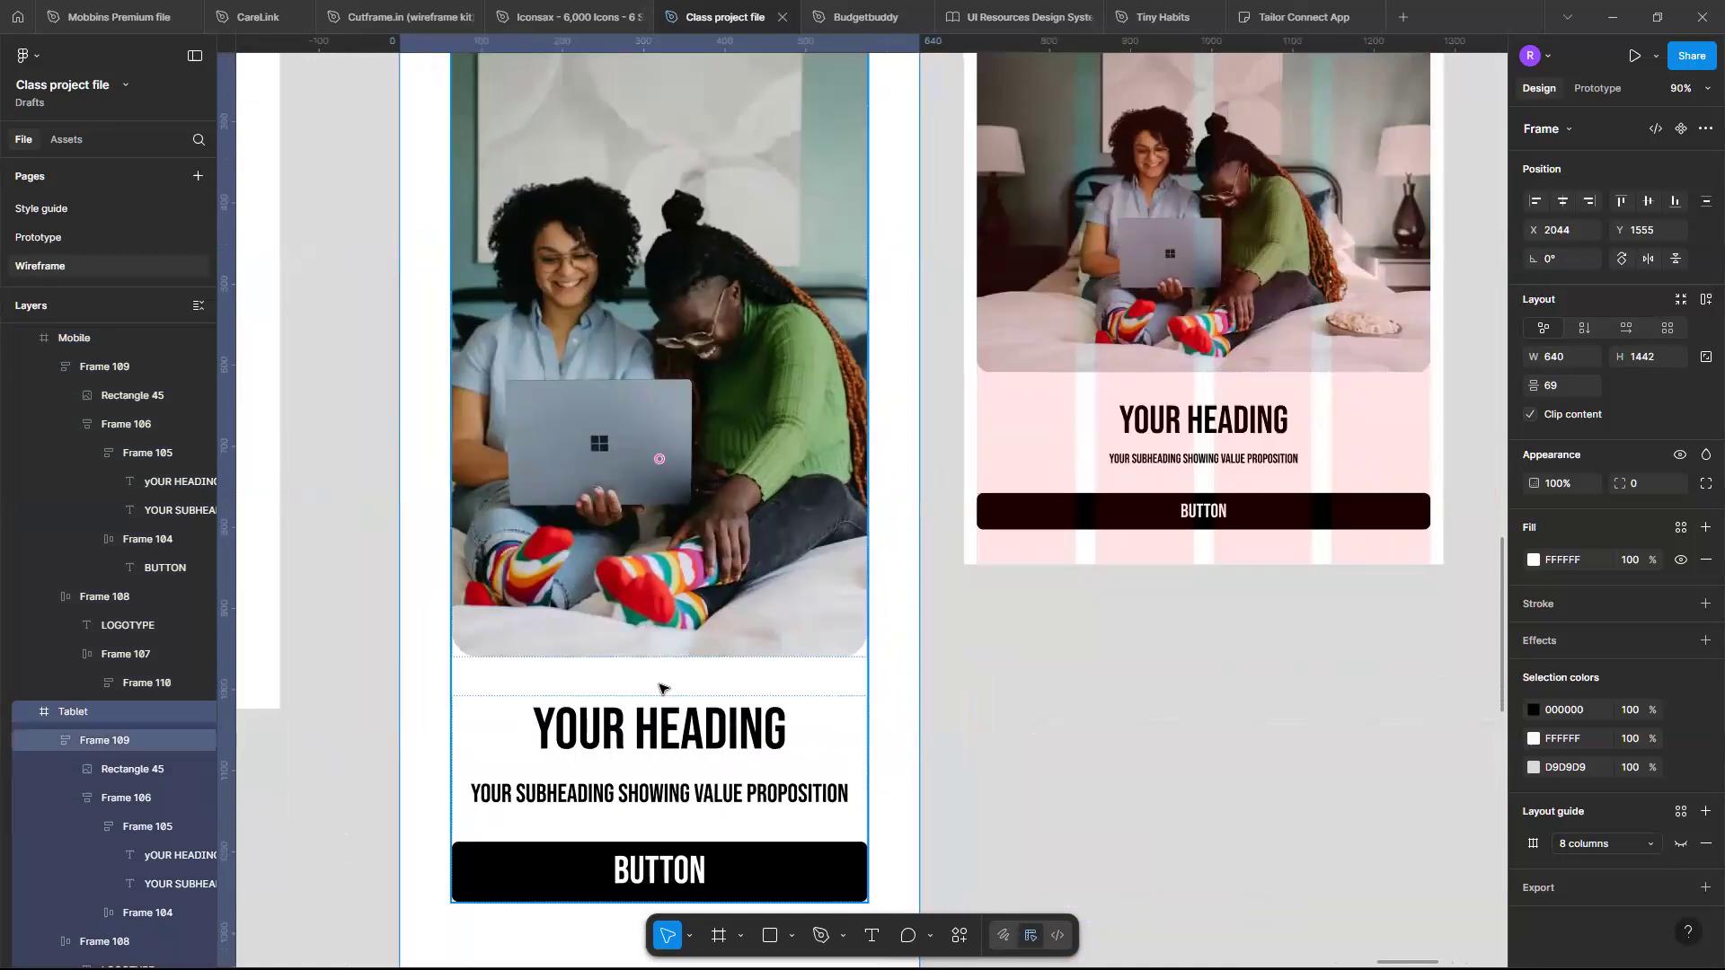
pyautogui.scroll(-5, 659, 689)
pyautogui.hscroll(-3, 659, 689)
pyautogui.scroll(2, 660, 689)
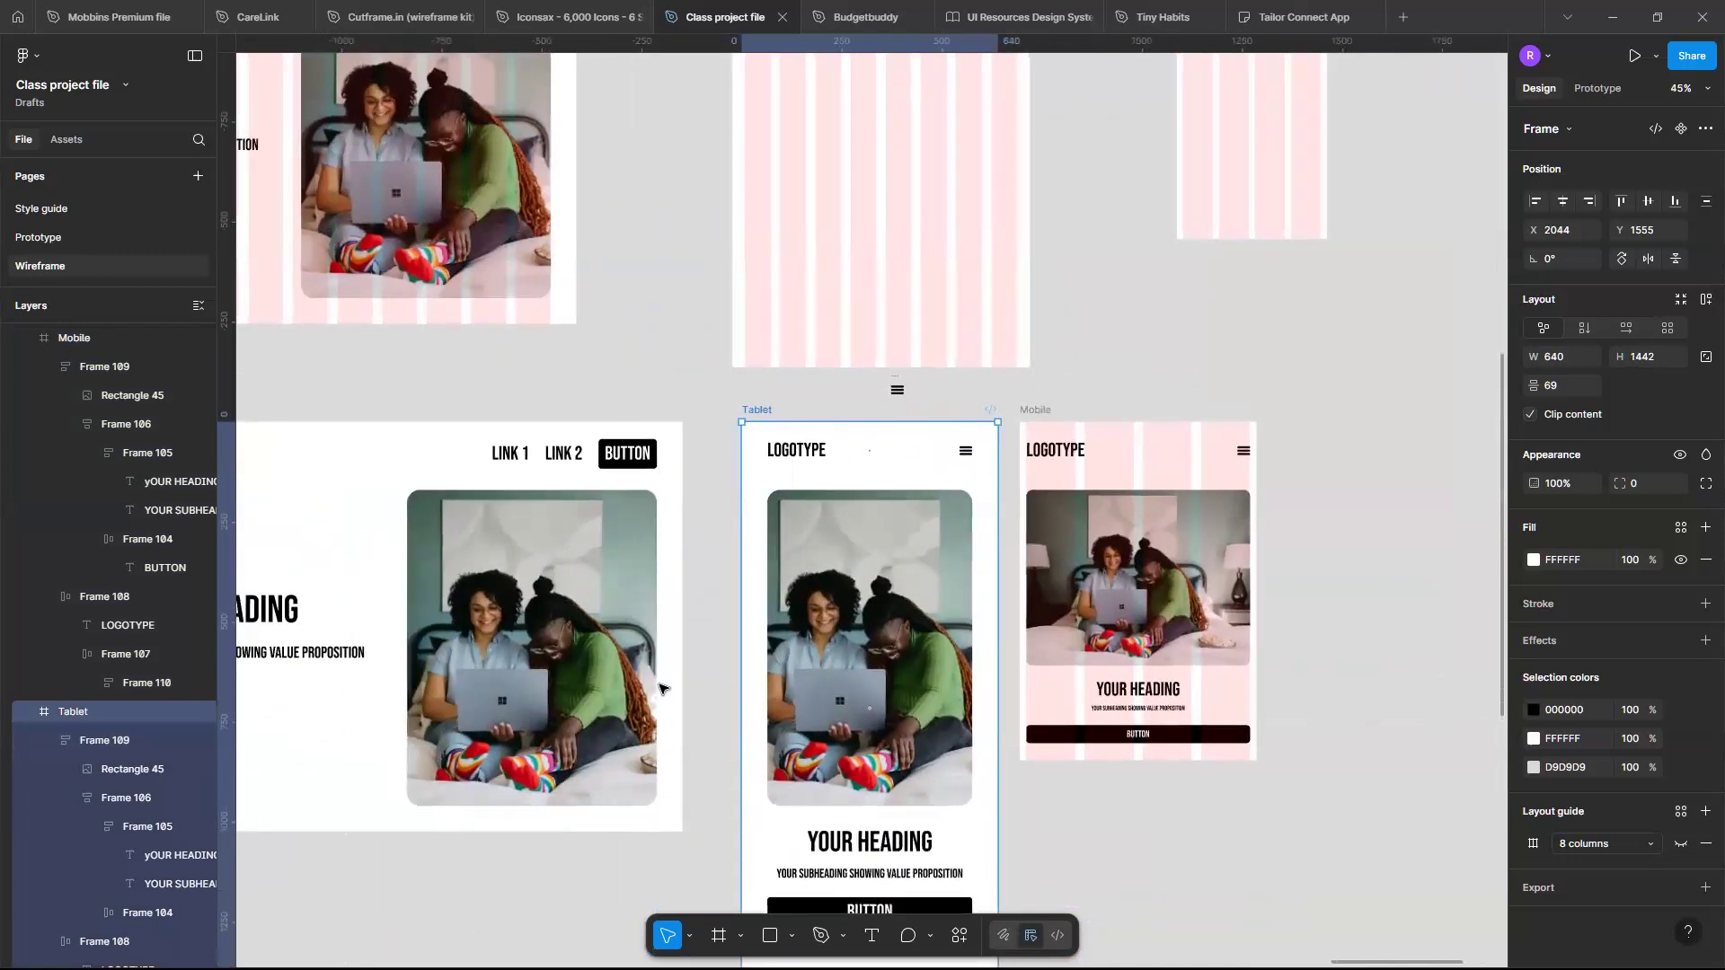
pyautogui.hscroll(-5, 659, 689)
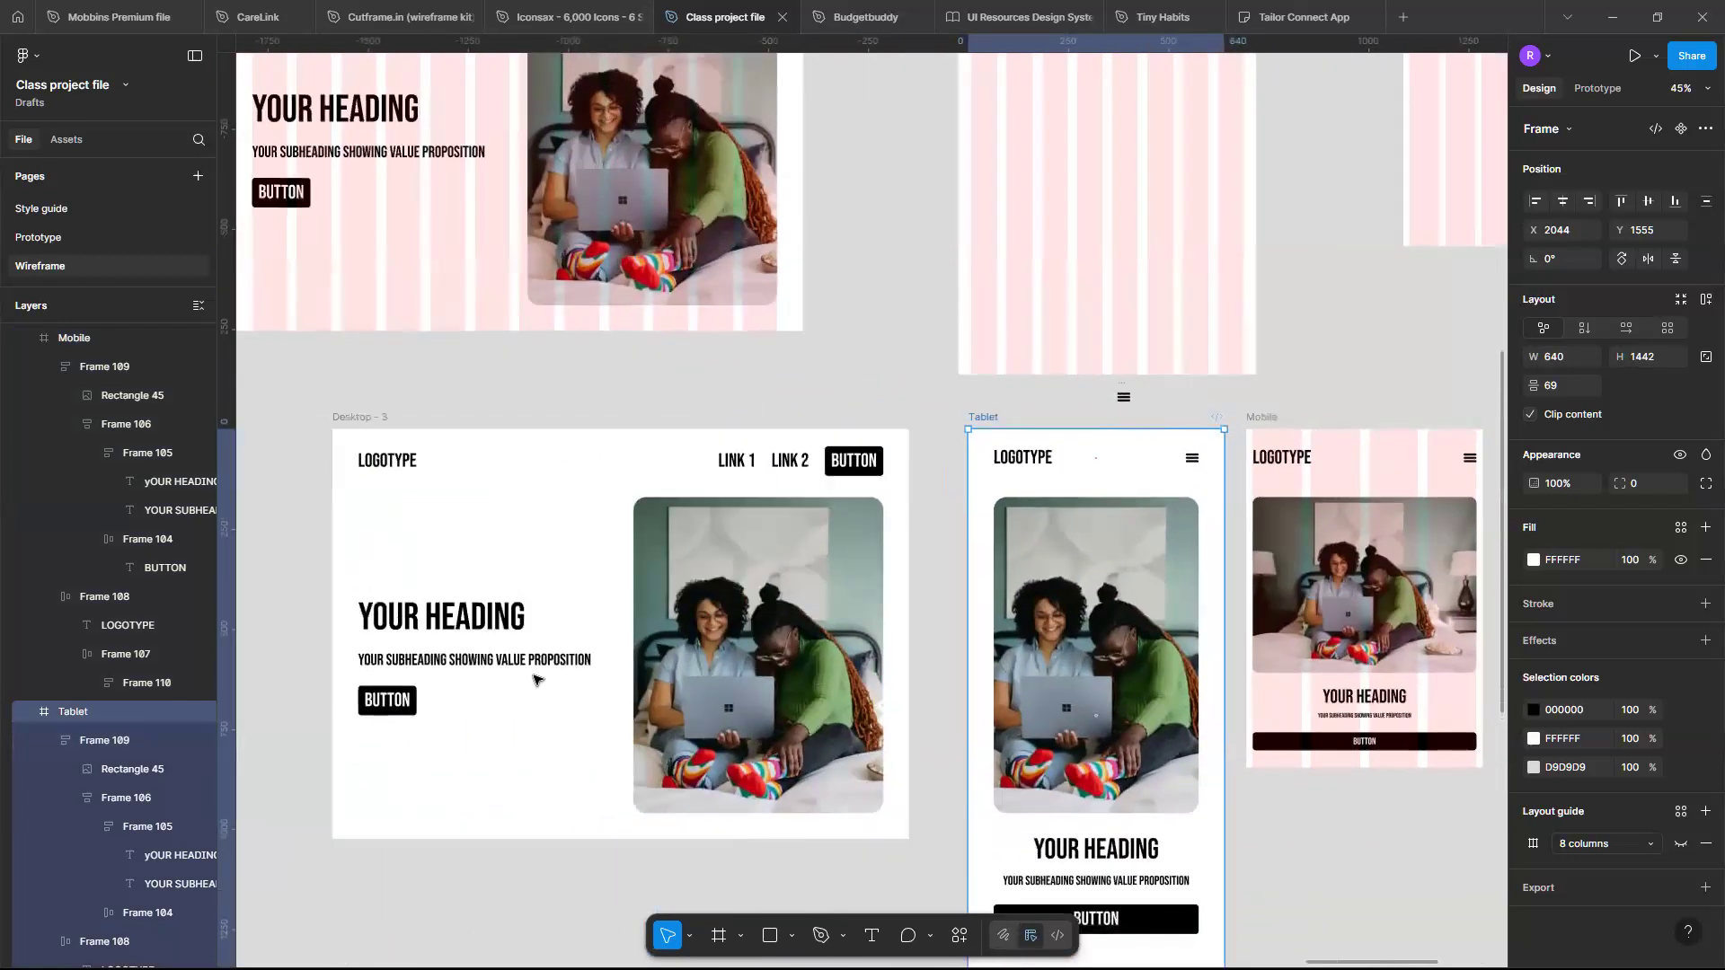
# - Undo the Mobile frame's last width change
pyautogui.click(437, 429)
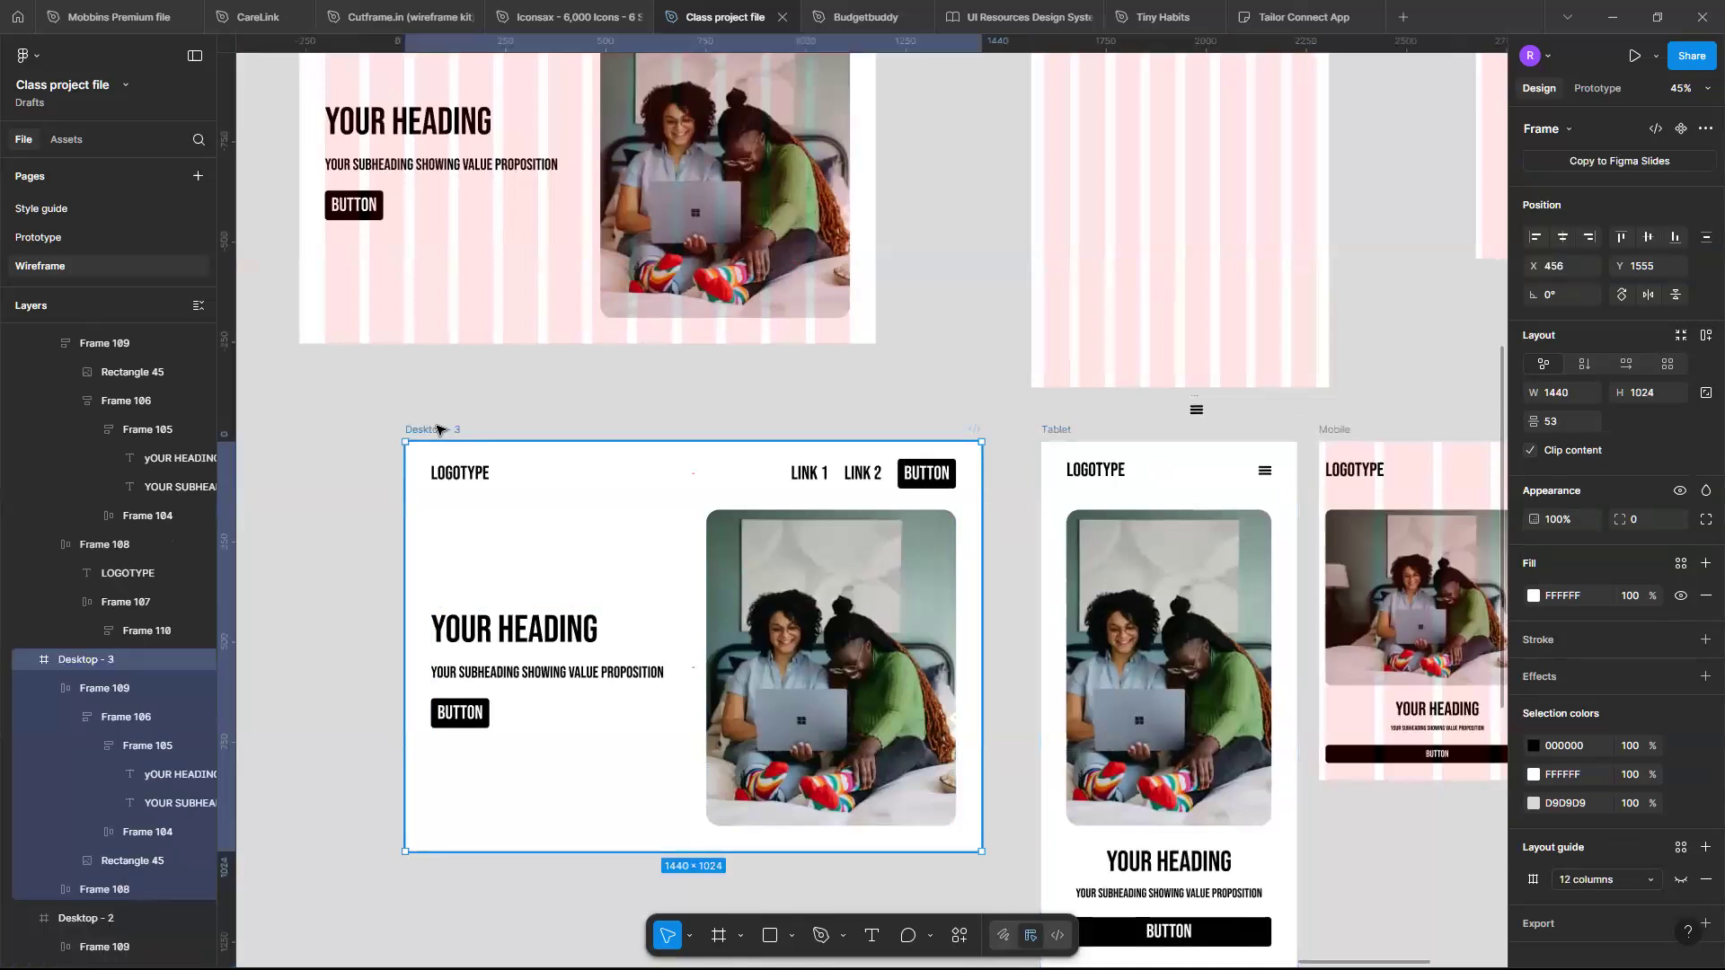
pyautogui.hscroll(3, 986, 663)
pyautogui.click(985, 663)
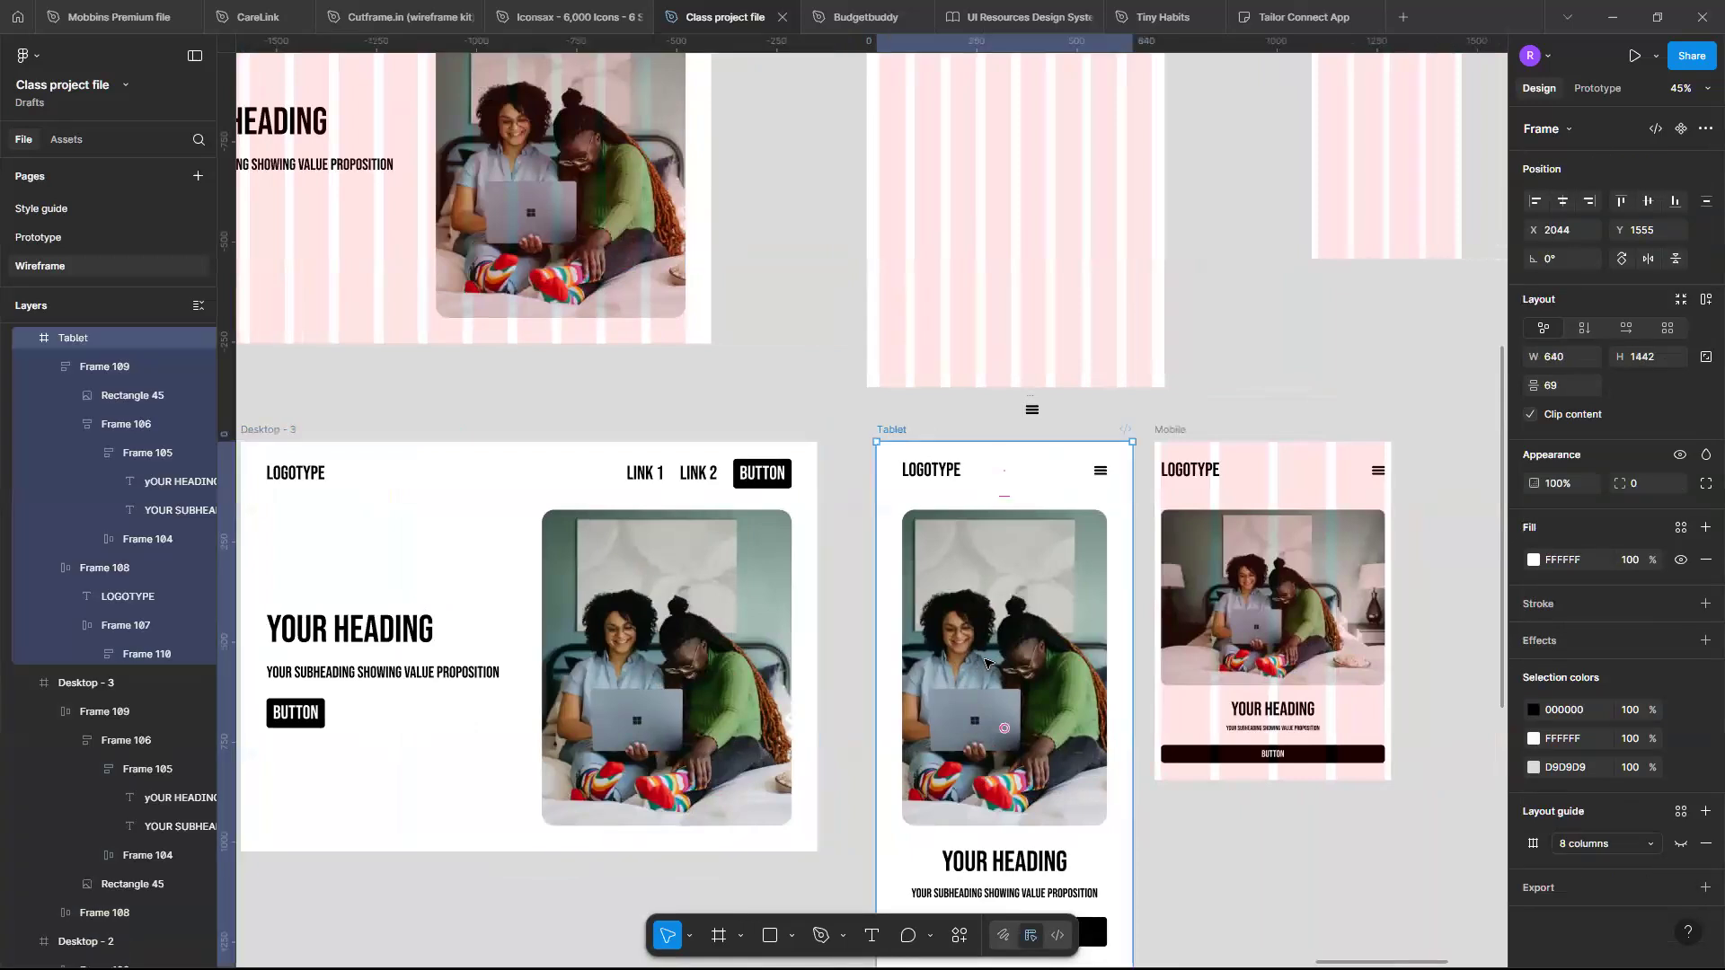
pyautogui.hotkey('ctrl', 'z')
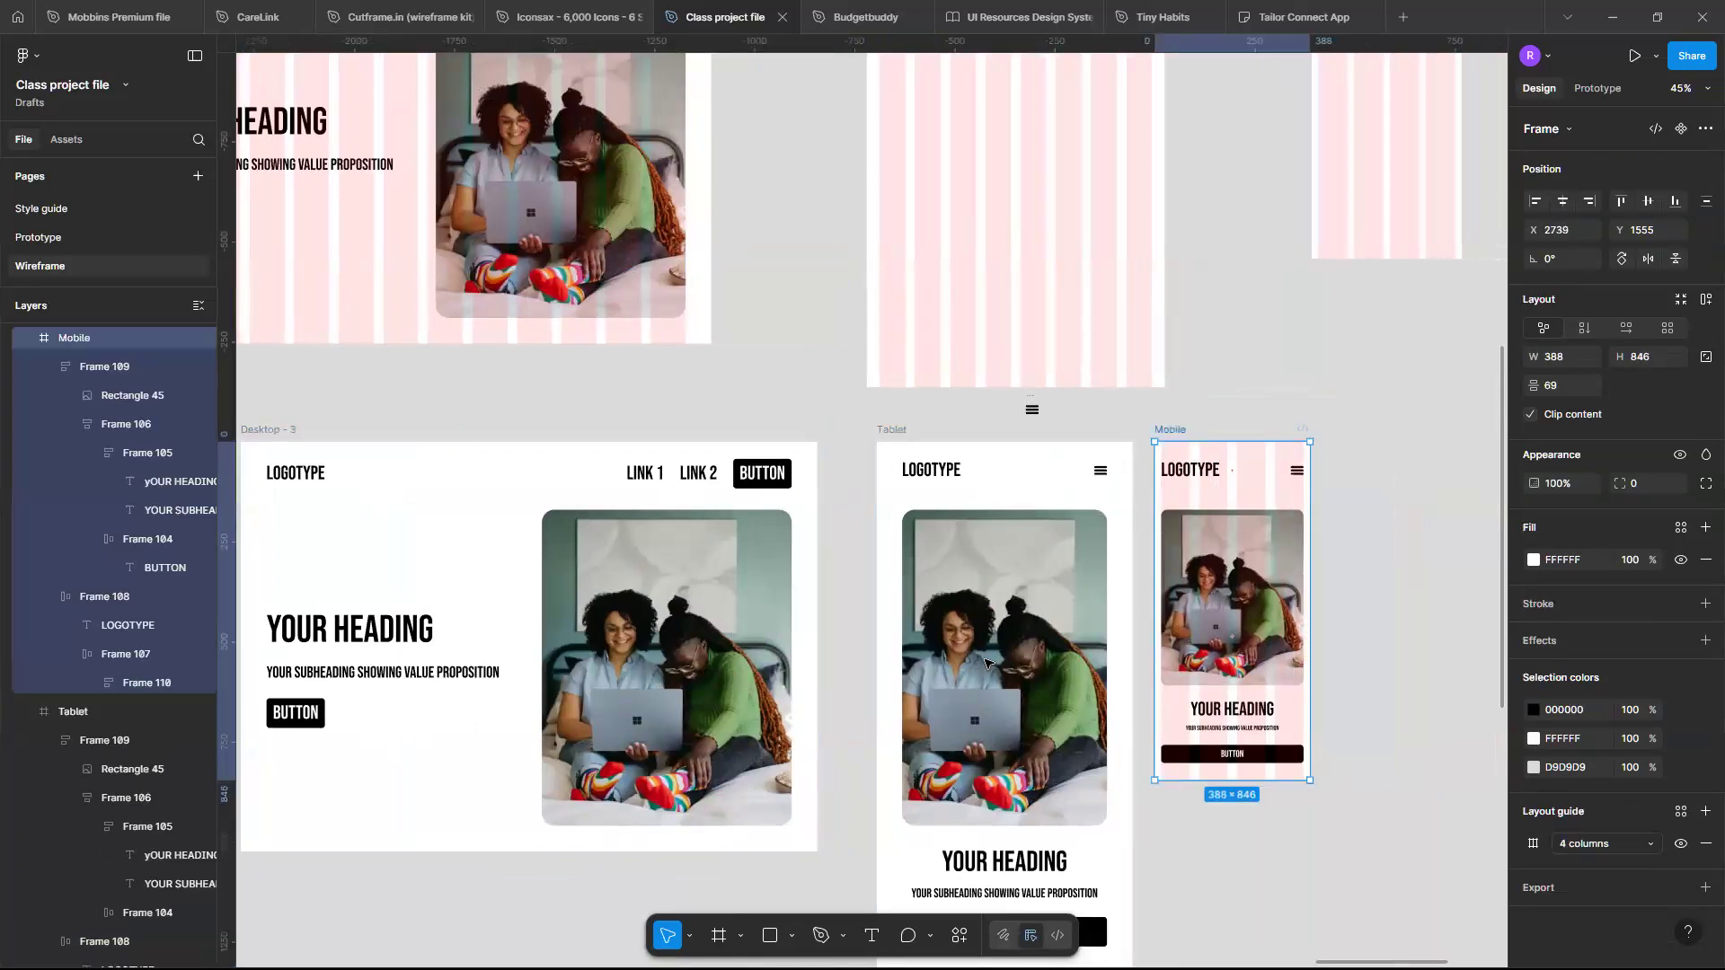
# - Hide the Mobile frame's layout grid and select the Tablet frame
pyautogui.click(1681, 845)
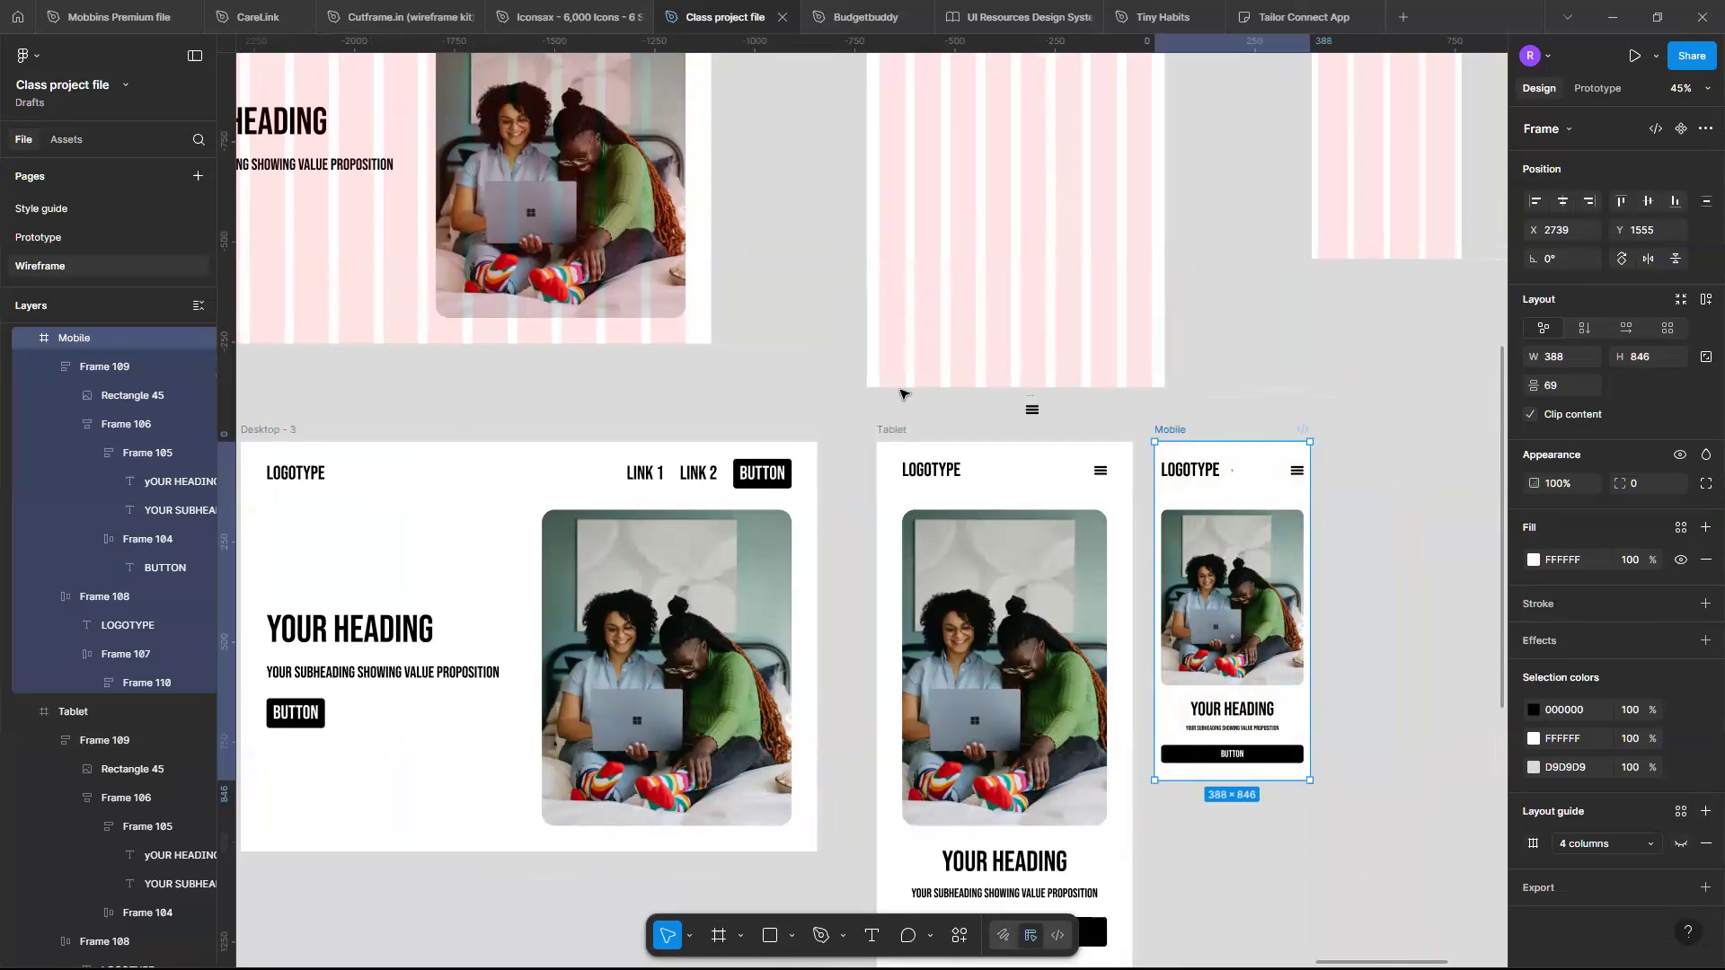
pyautogui.click(906, 431)
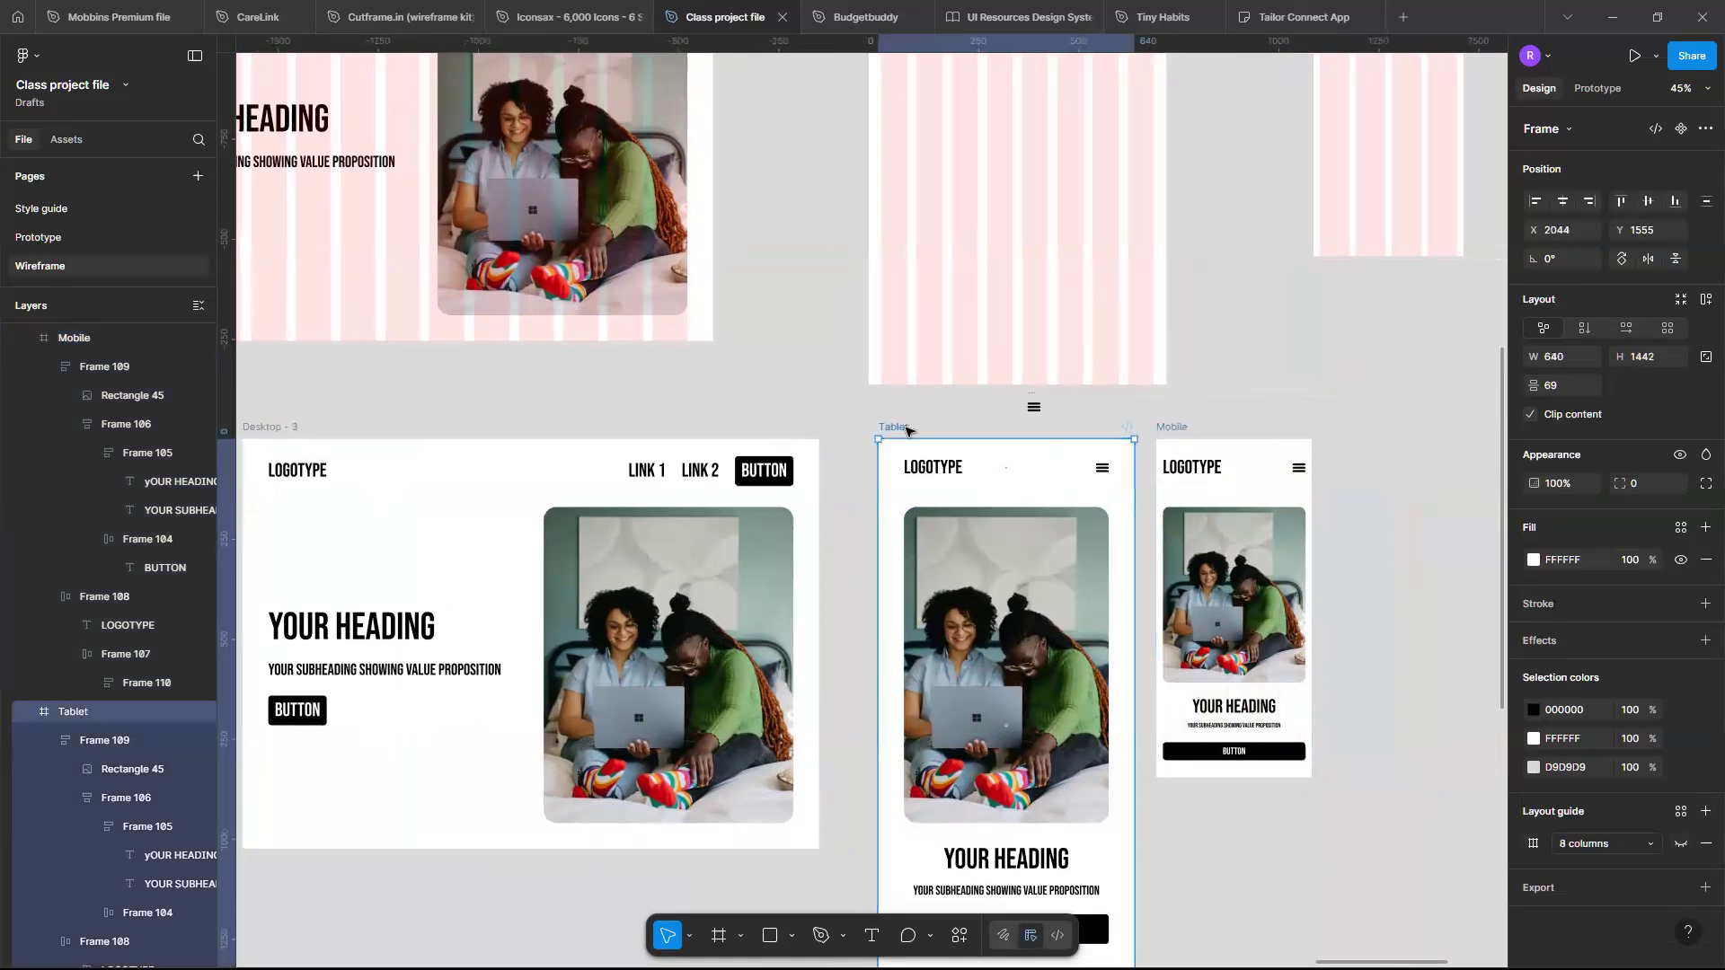
# - Zoom out to survey all sections on the Wireframe page
pyautogui.hscroll(-3, 531, 387)
pyautogui.scroll(-1, 531, 387)
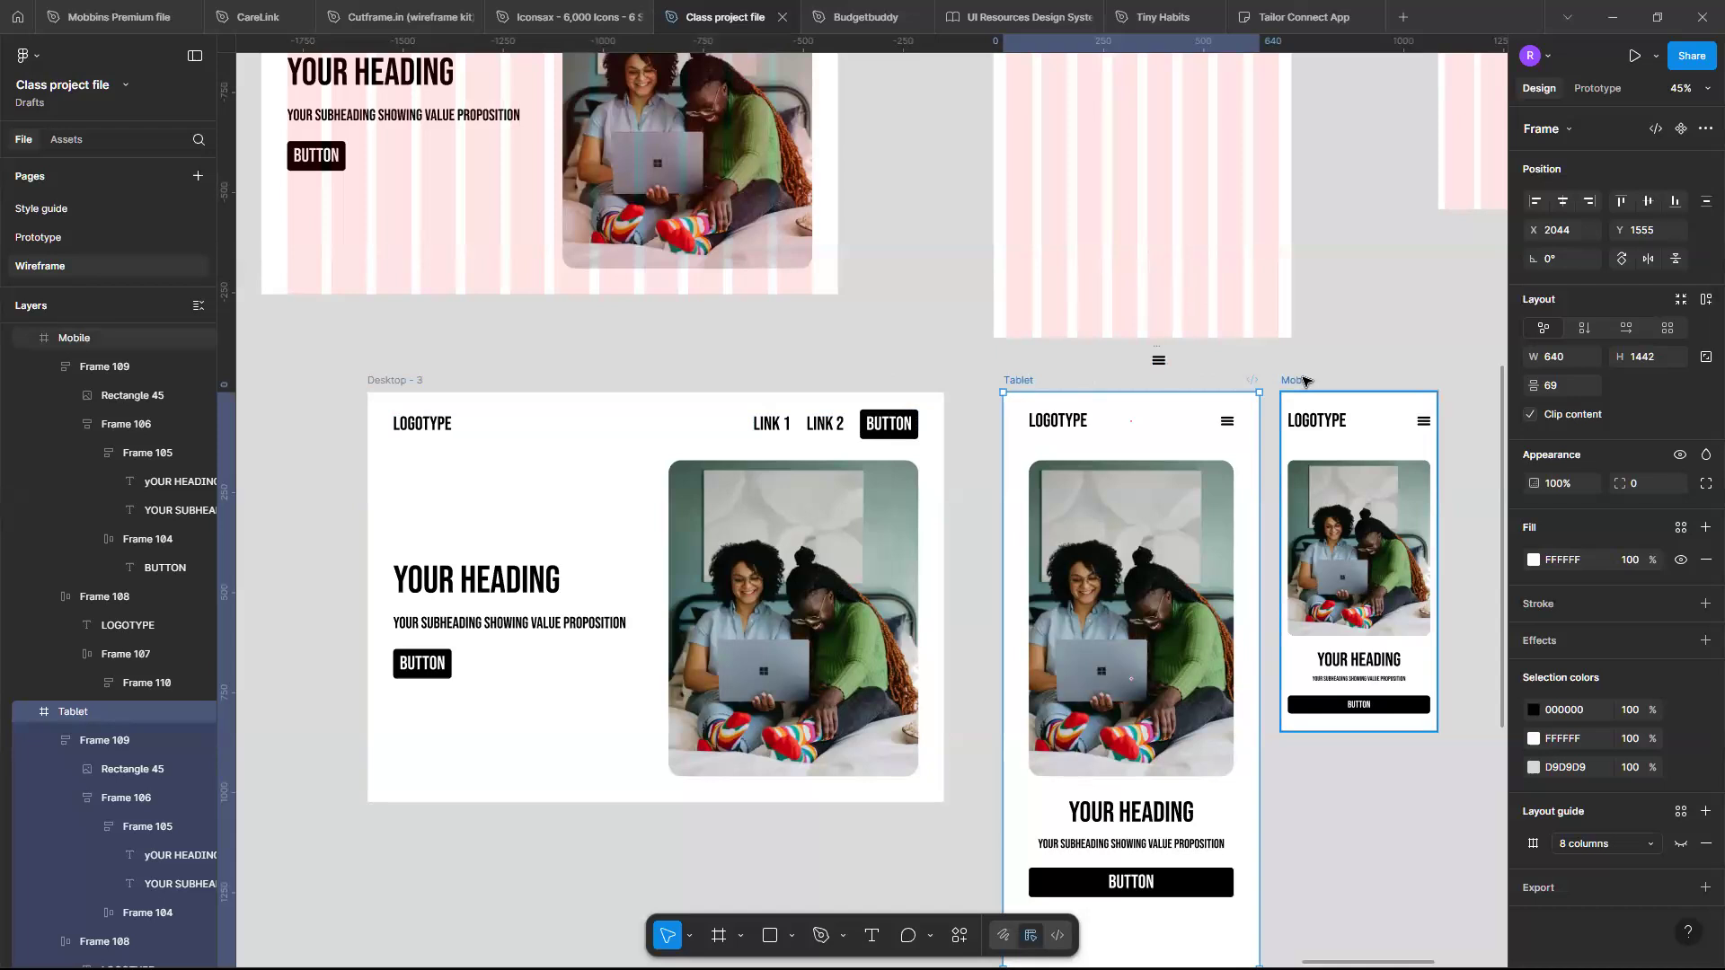
pyautogui.scroll(-10, 1304, 381)
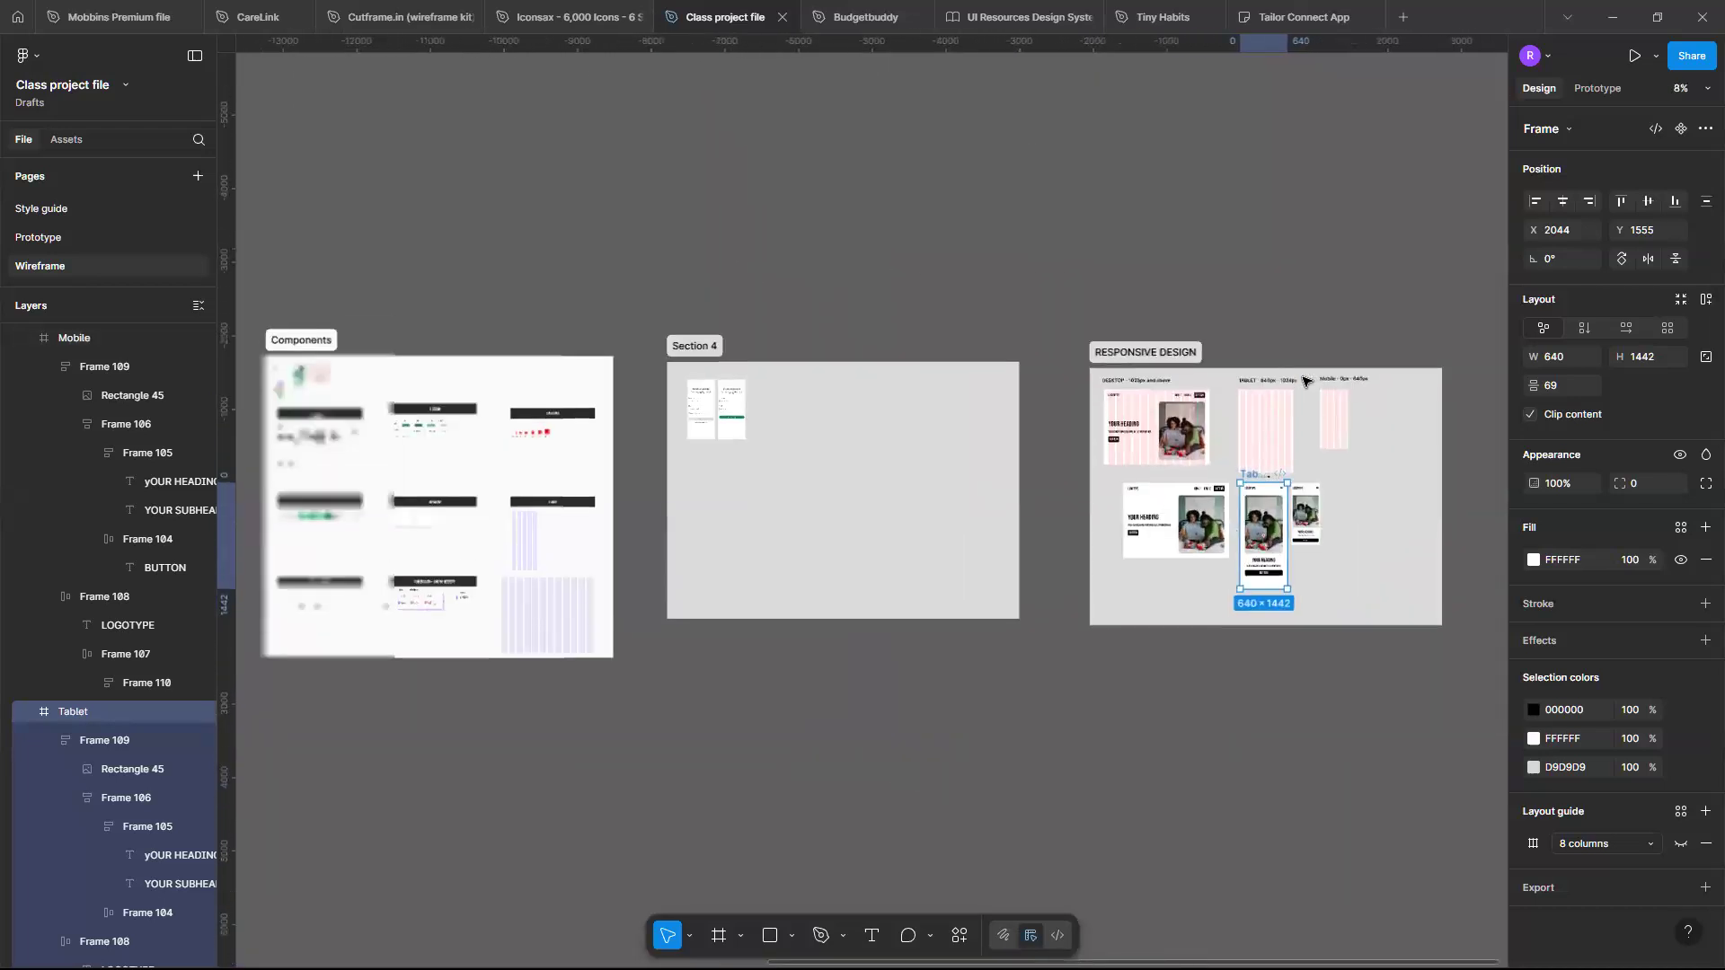
pyautogui.scroll(-5, 1303, 380)
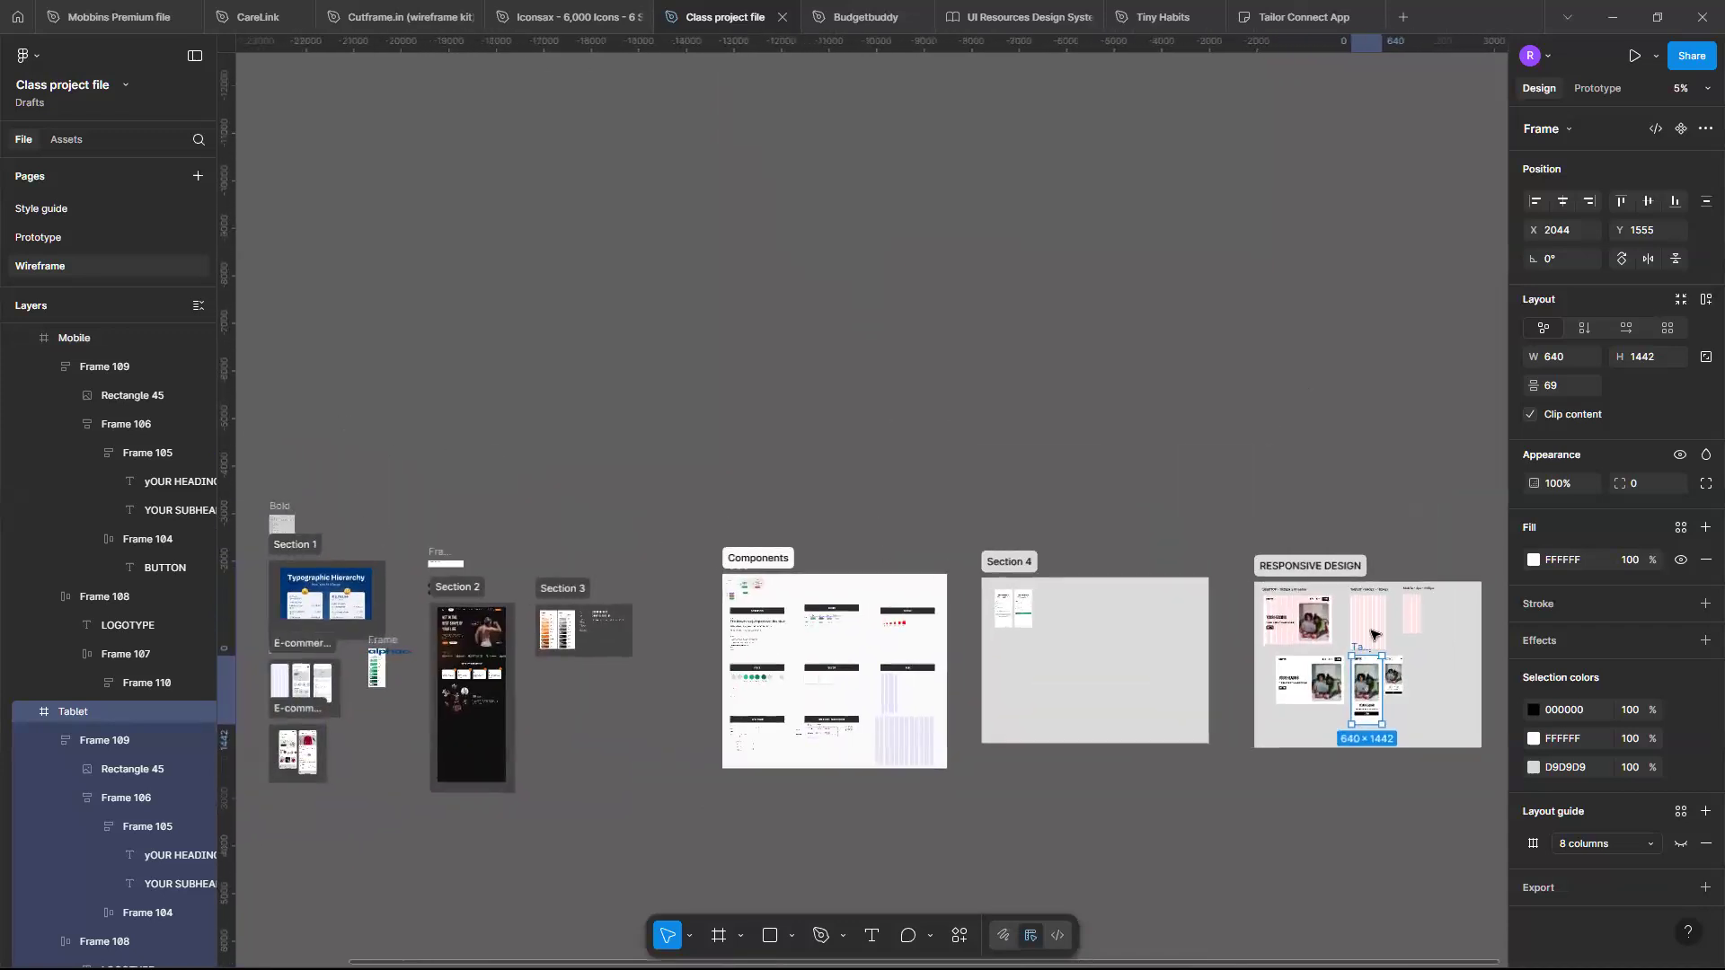
pyautogui.scroll(3, 1285, 681)
pyautogui.hscroll(-1, 1284, 681)
pyautogui.scroll(-3, 1284, 681)
pyautogui.hscroll(-1, 1285, 681)
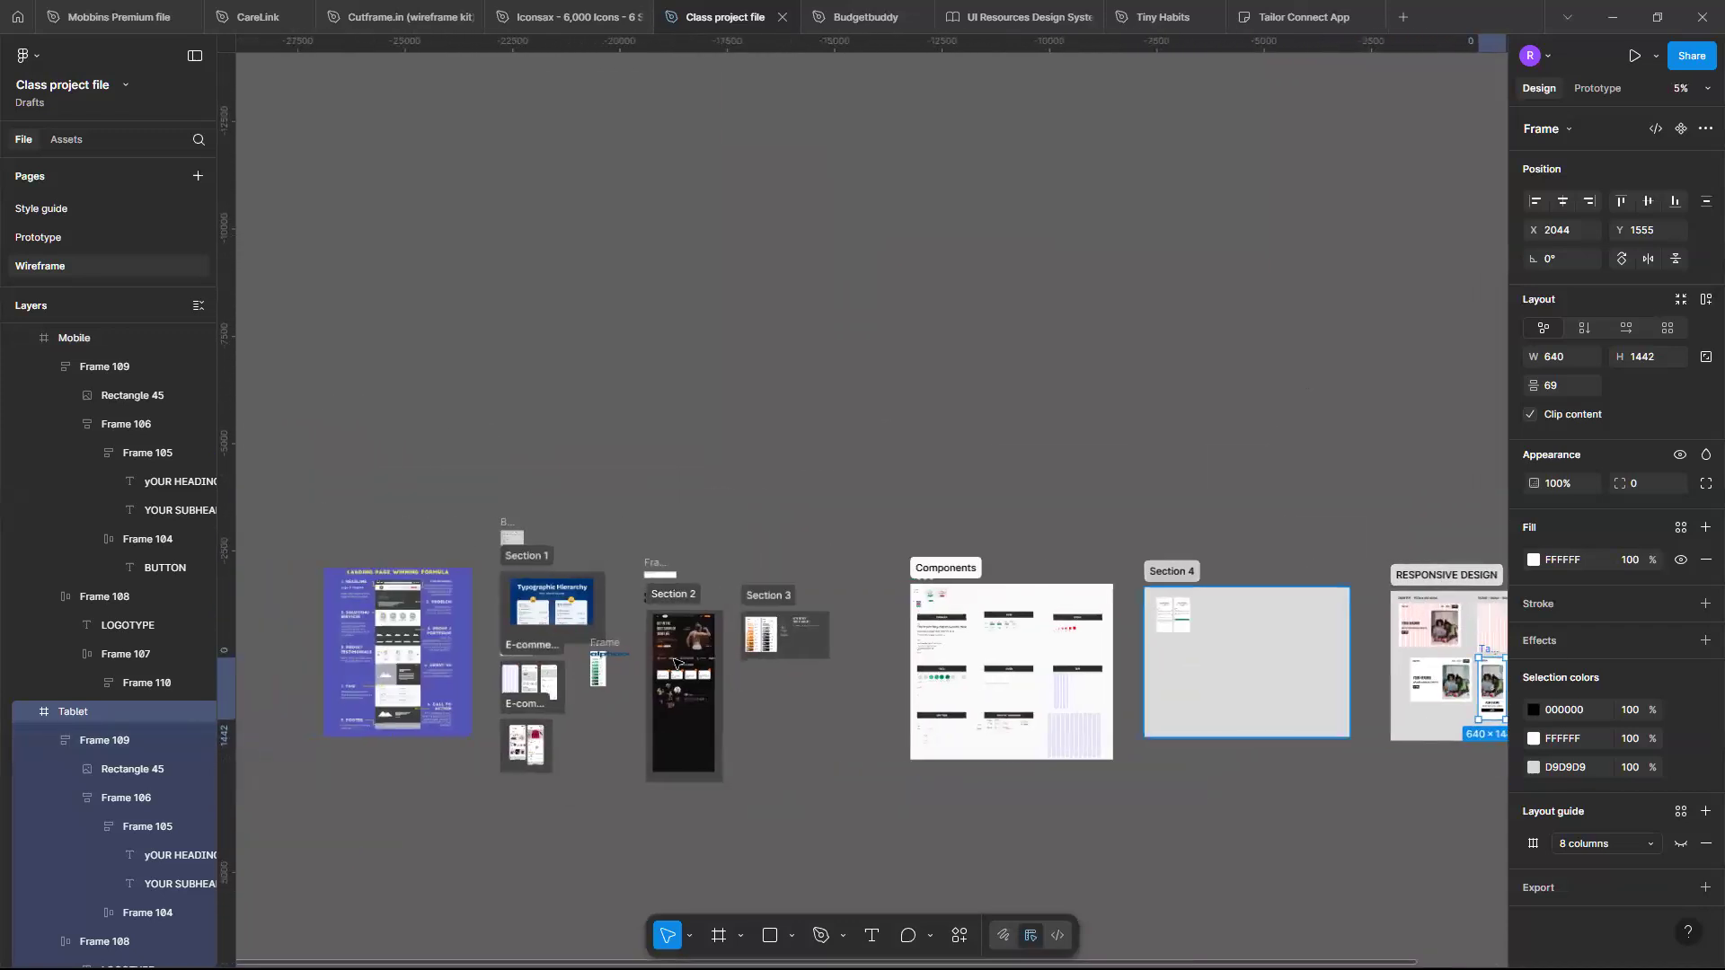
# - Examine the Fitness landing page design in Section 2
pyautogui.scroll(5, 675, 662)
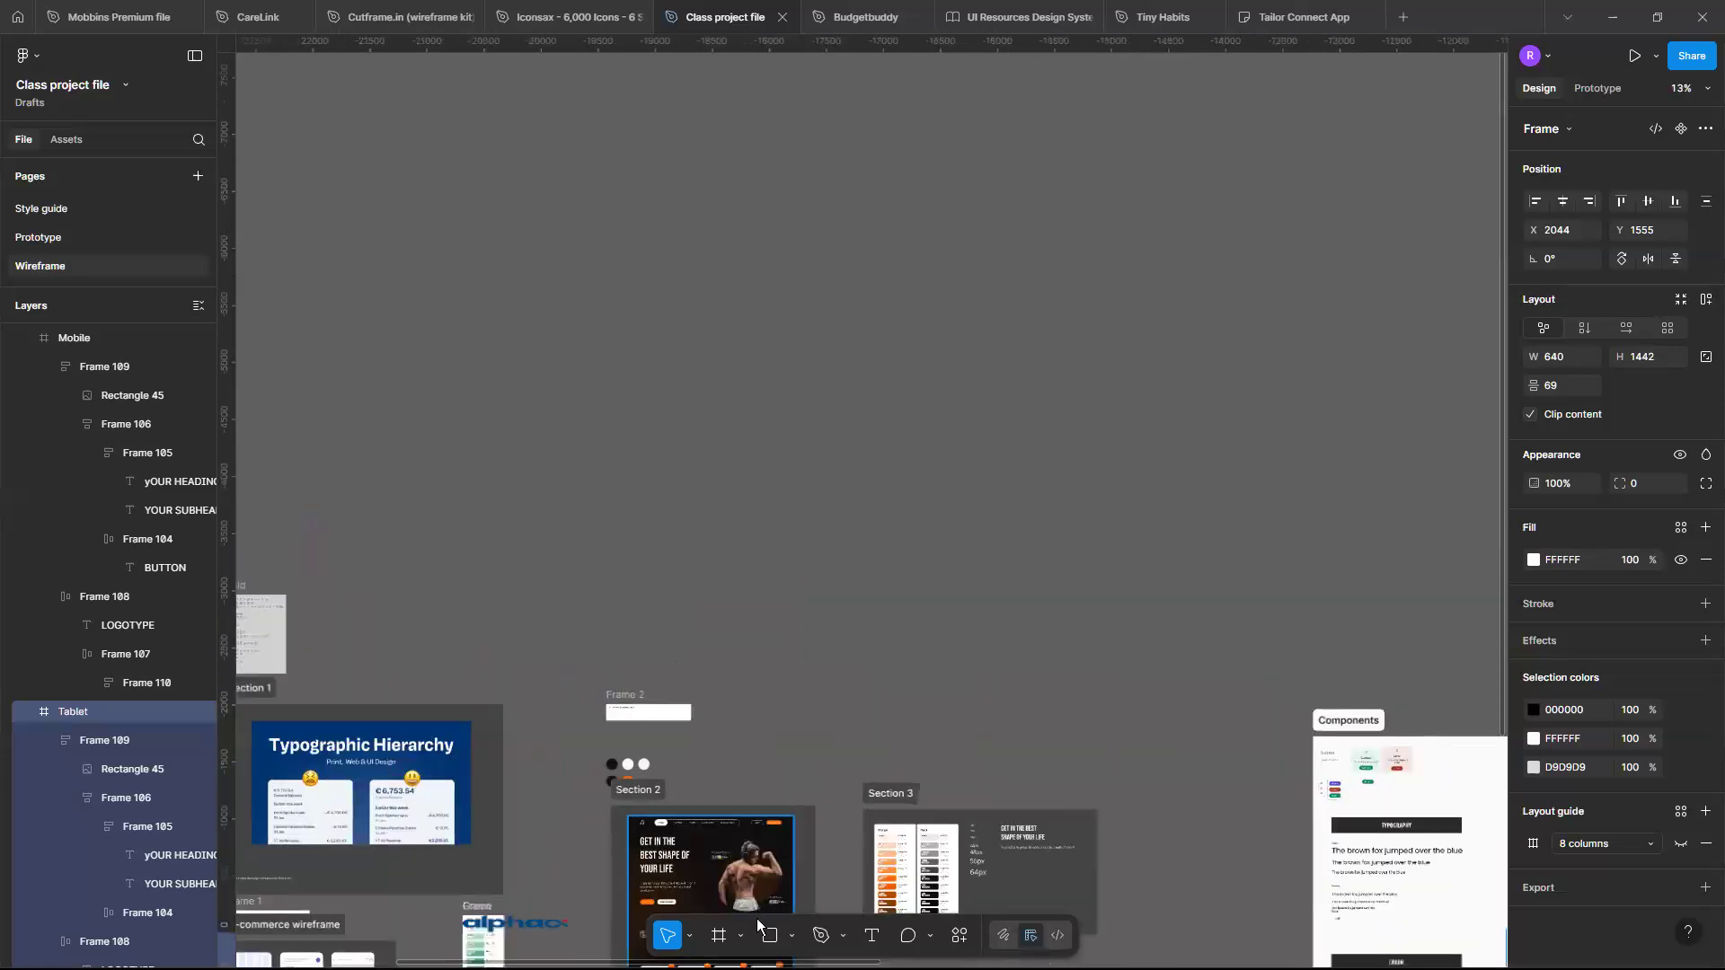
pyautogui.scroll(3, 737, 813)
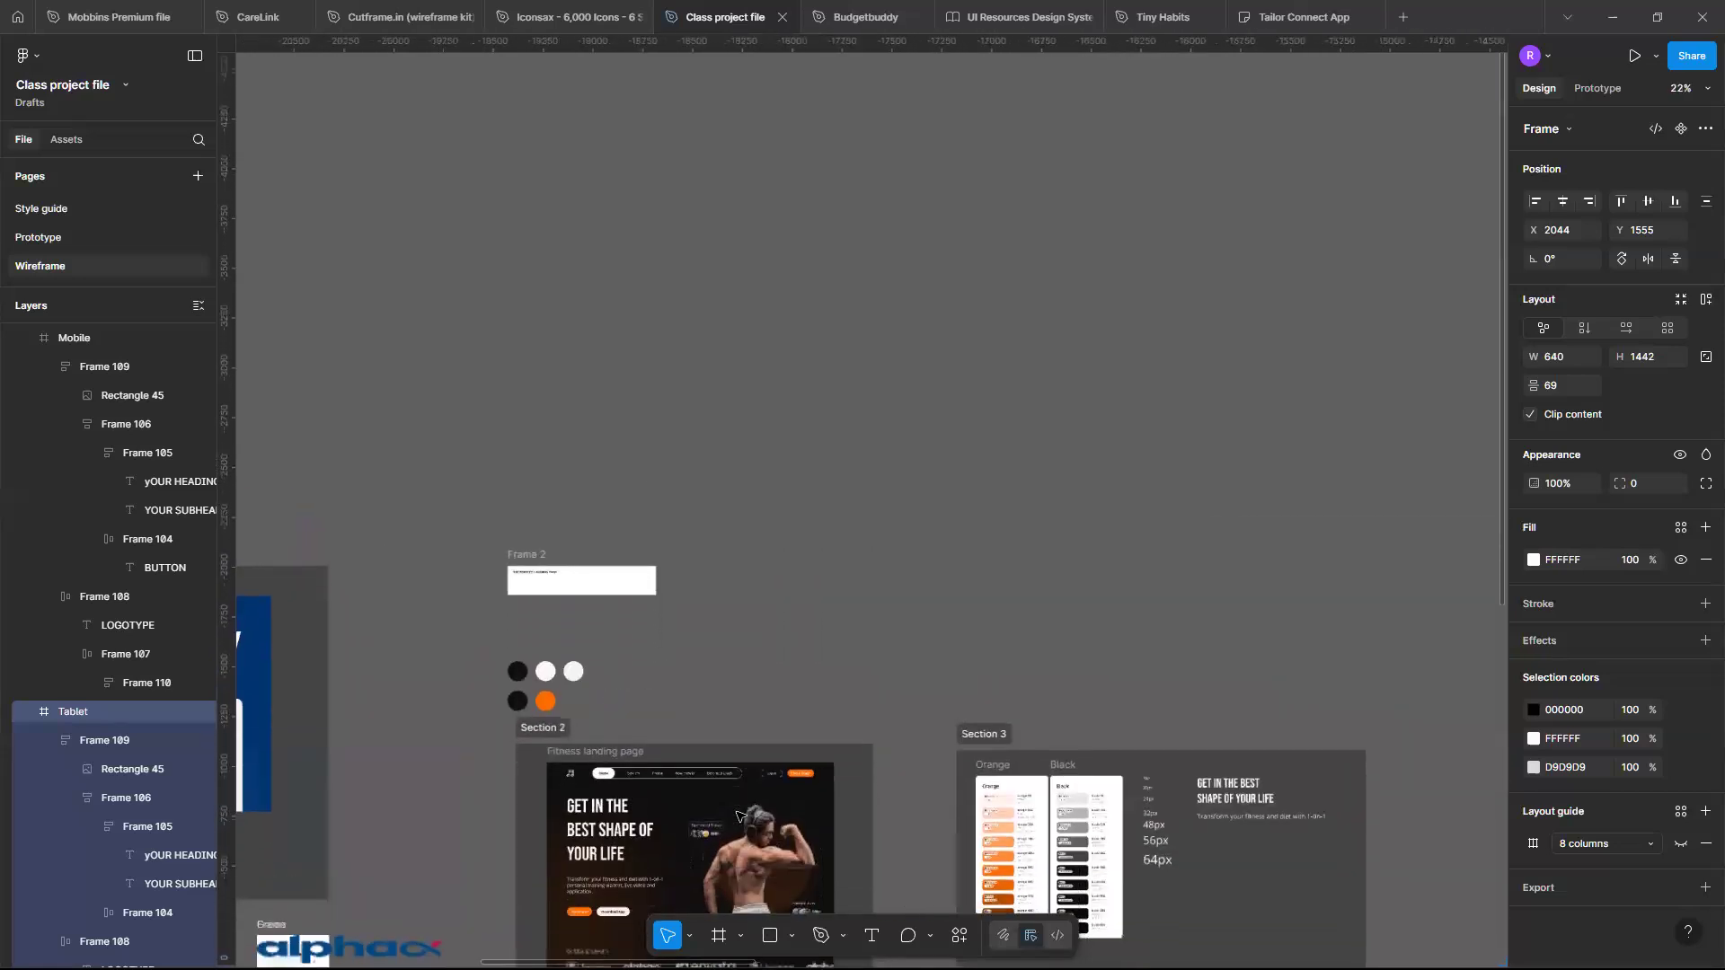
pyautogui.scroll(5, 736, 815)
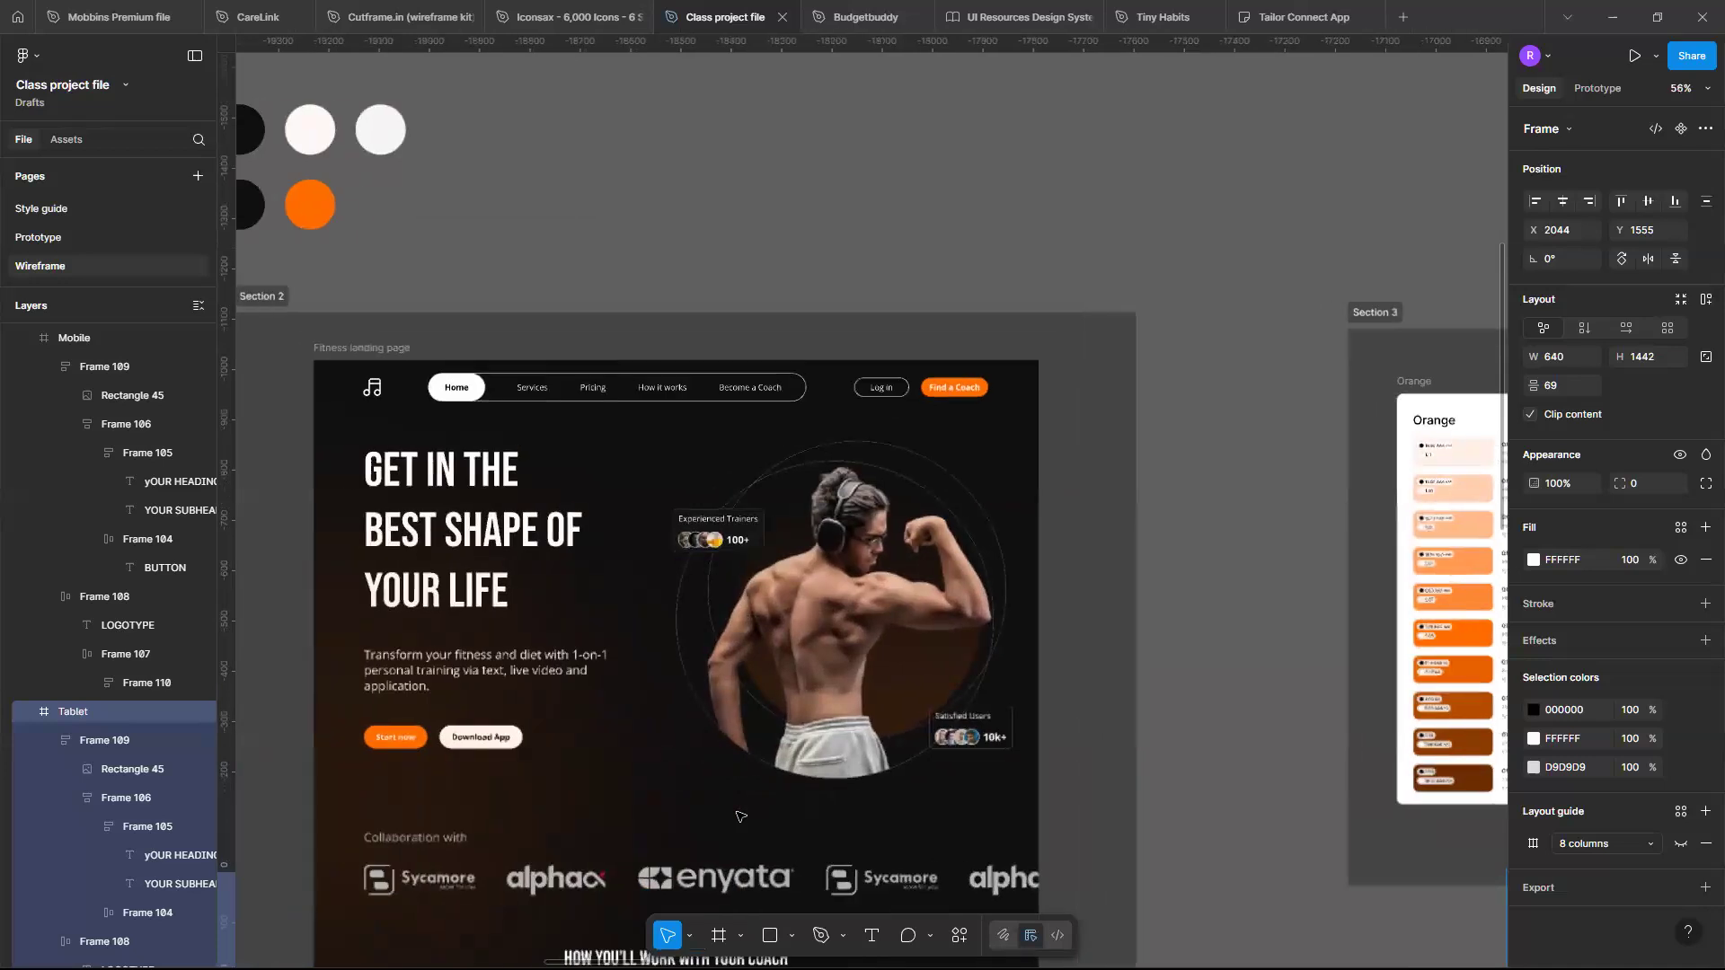
pyautogui.scroll(-6, 739, 816)
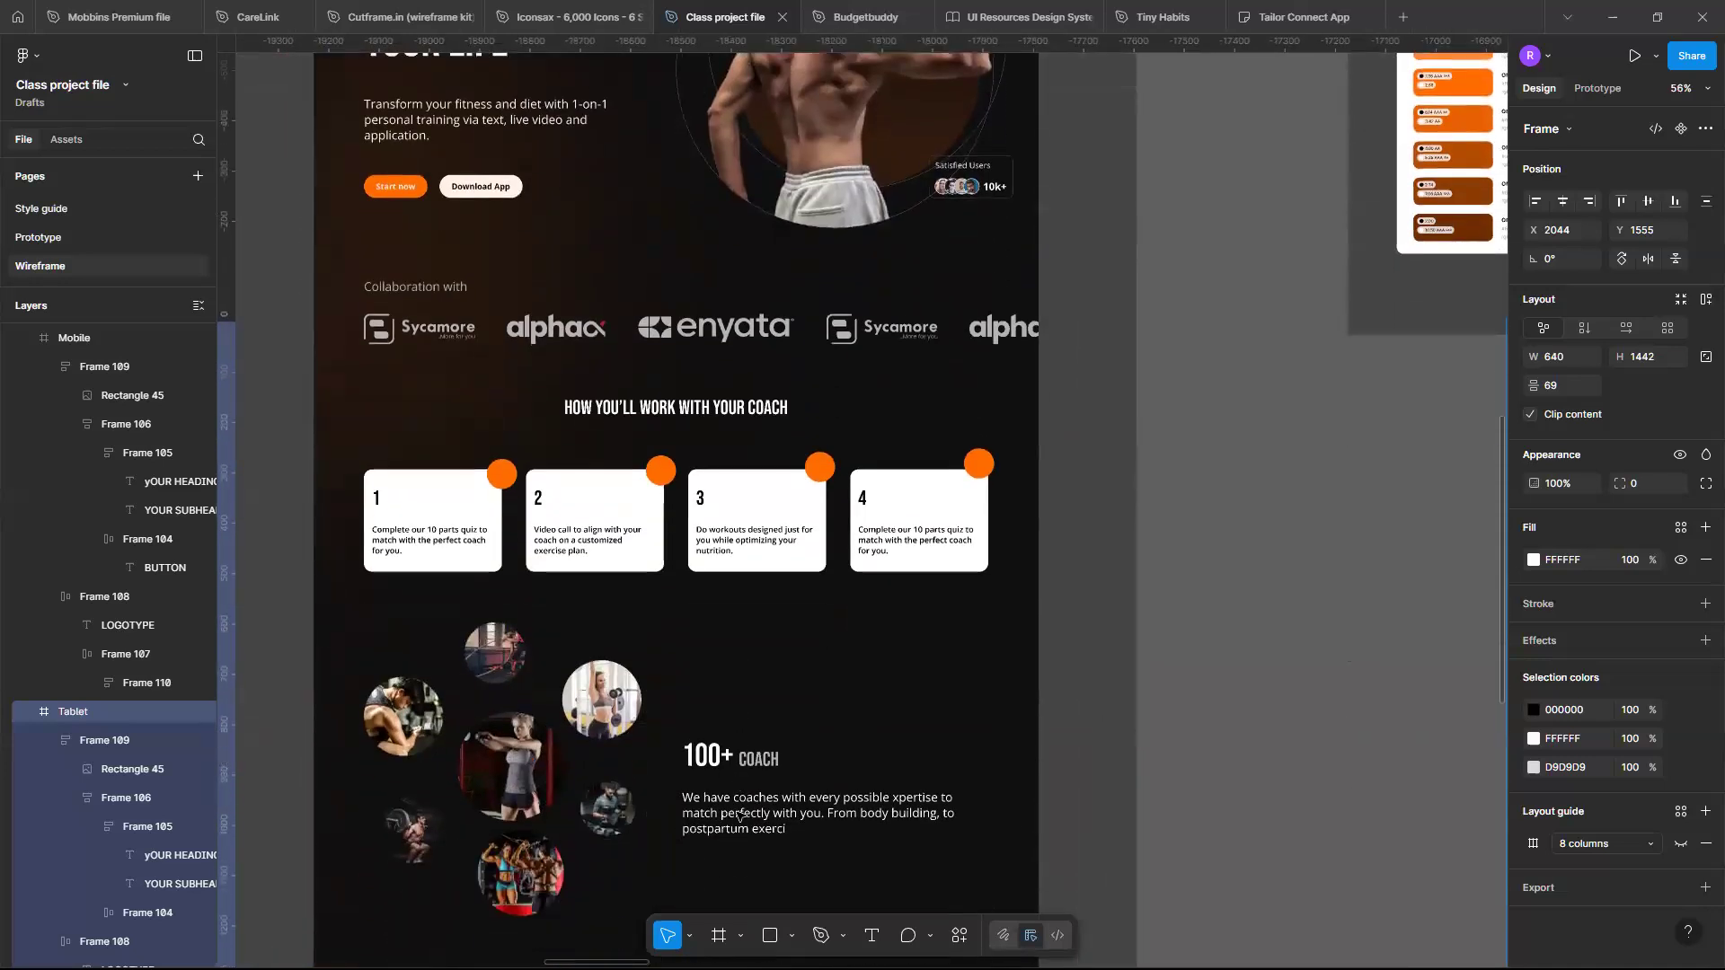
pyautogui.scroll(3, 739, 815)
pyautogui.scroll(-2, 732, 804)
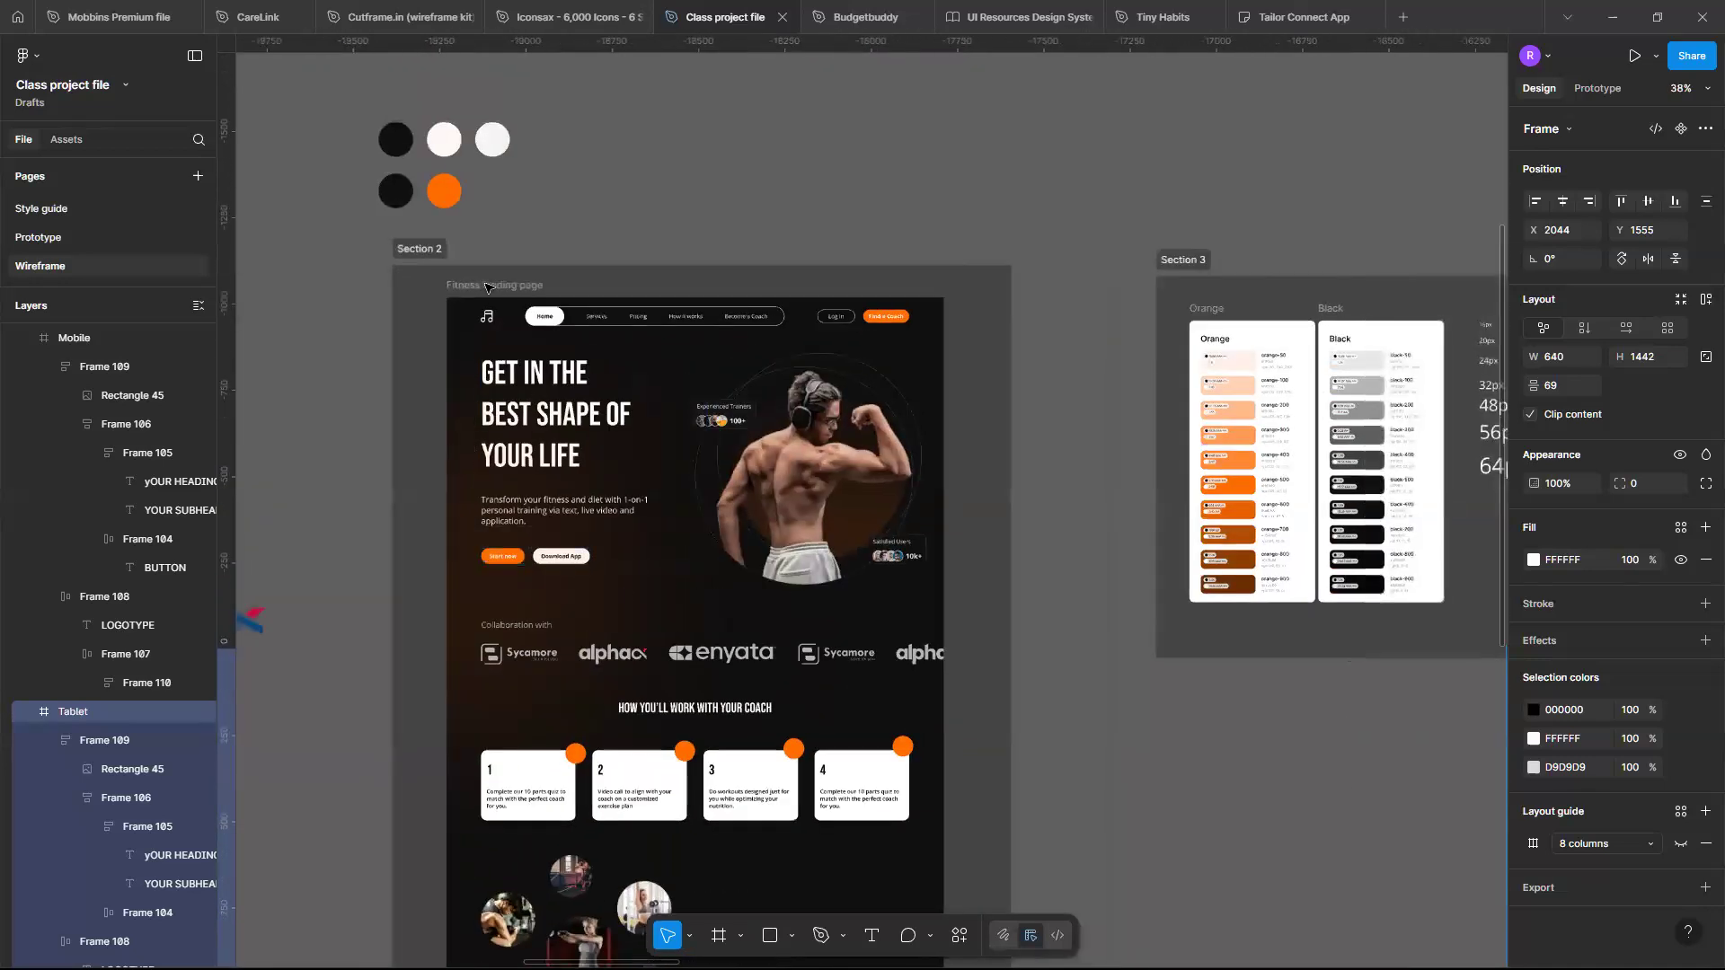
pyautogui.click(483, 287)
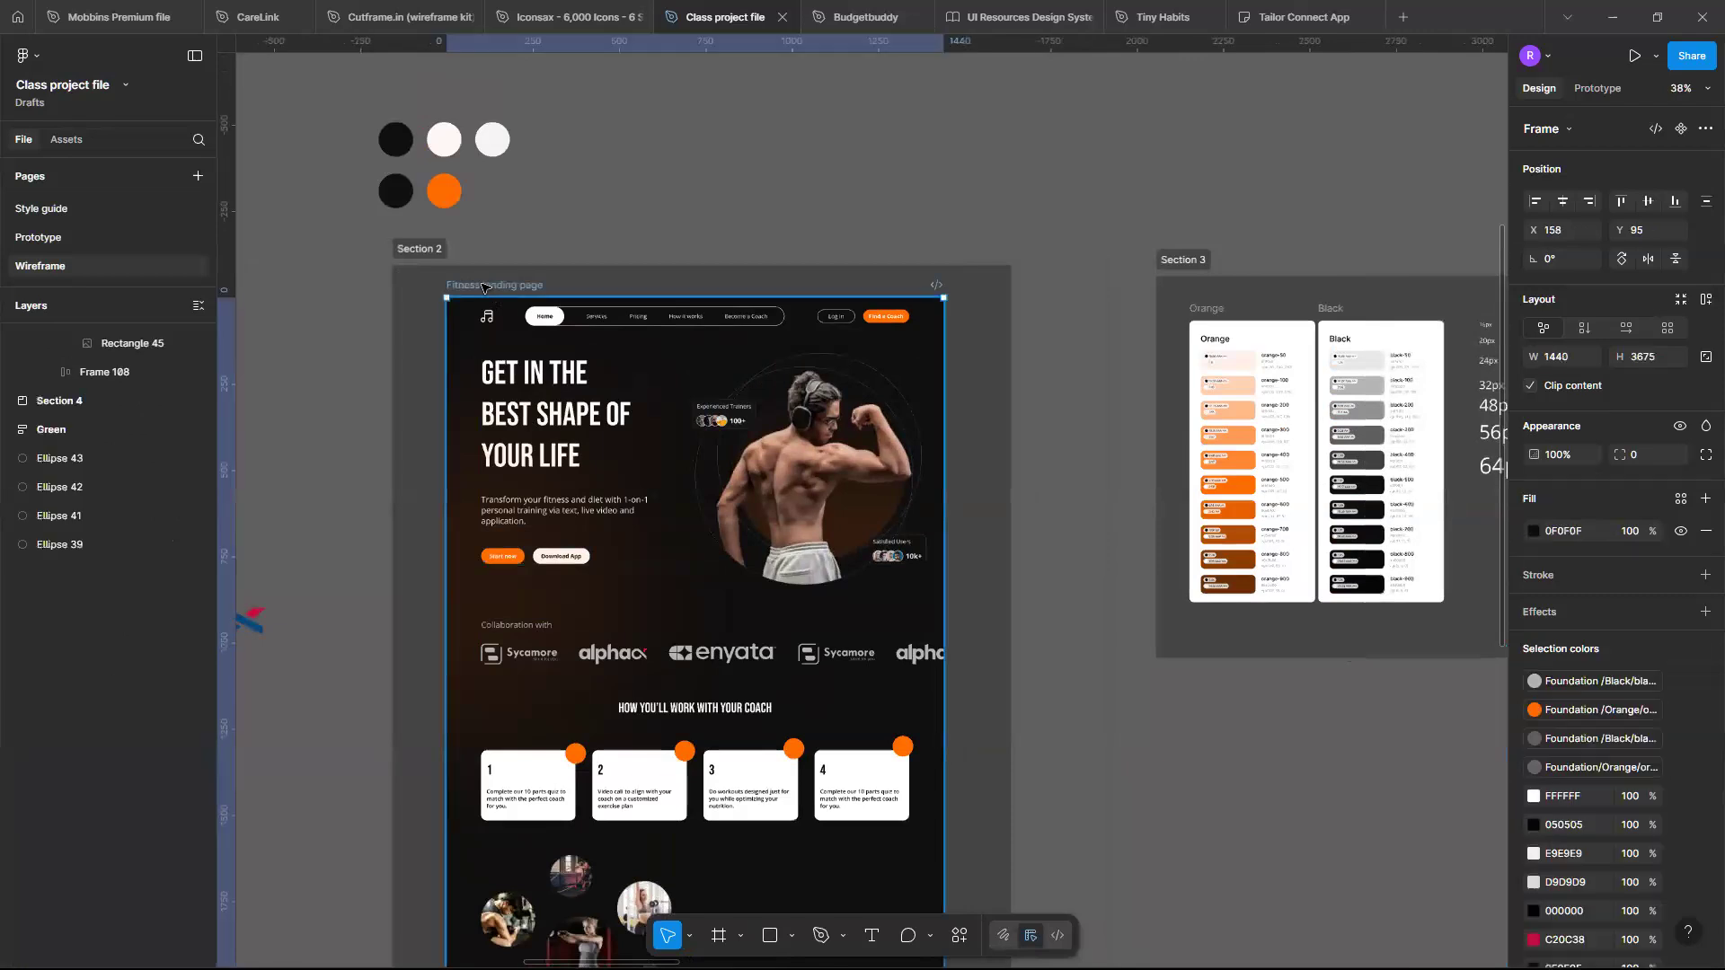
# - Widen the RESPONSIVE DESIGN section to about 7707 px
pyautogui.scroll(-3, 483, 287)
pyautogui.hscroll(5, 484, 287)
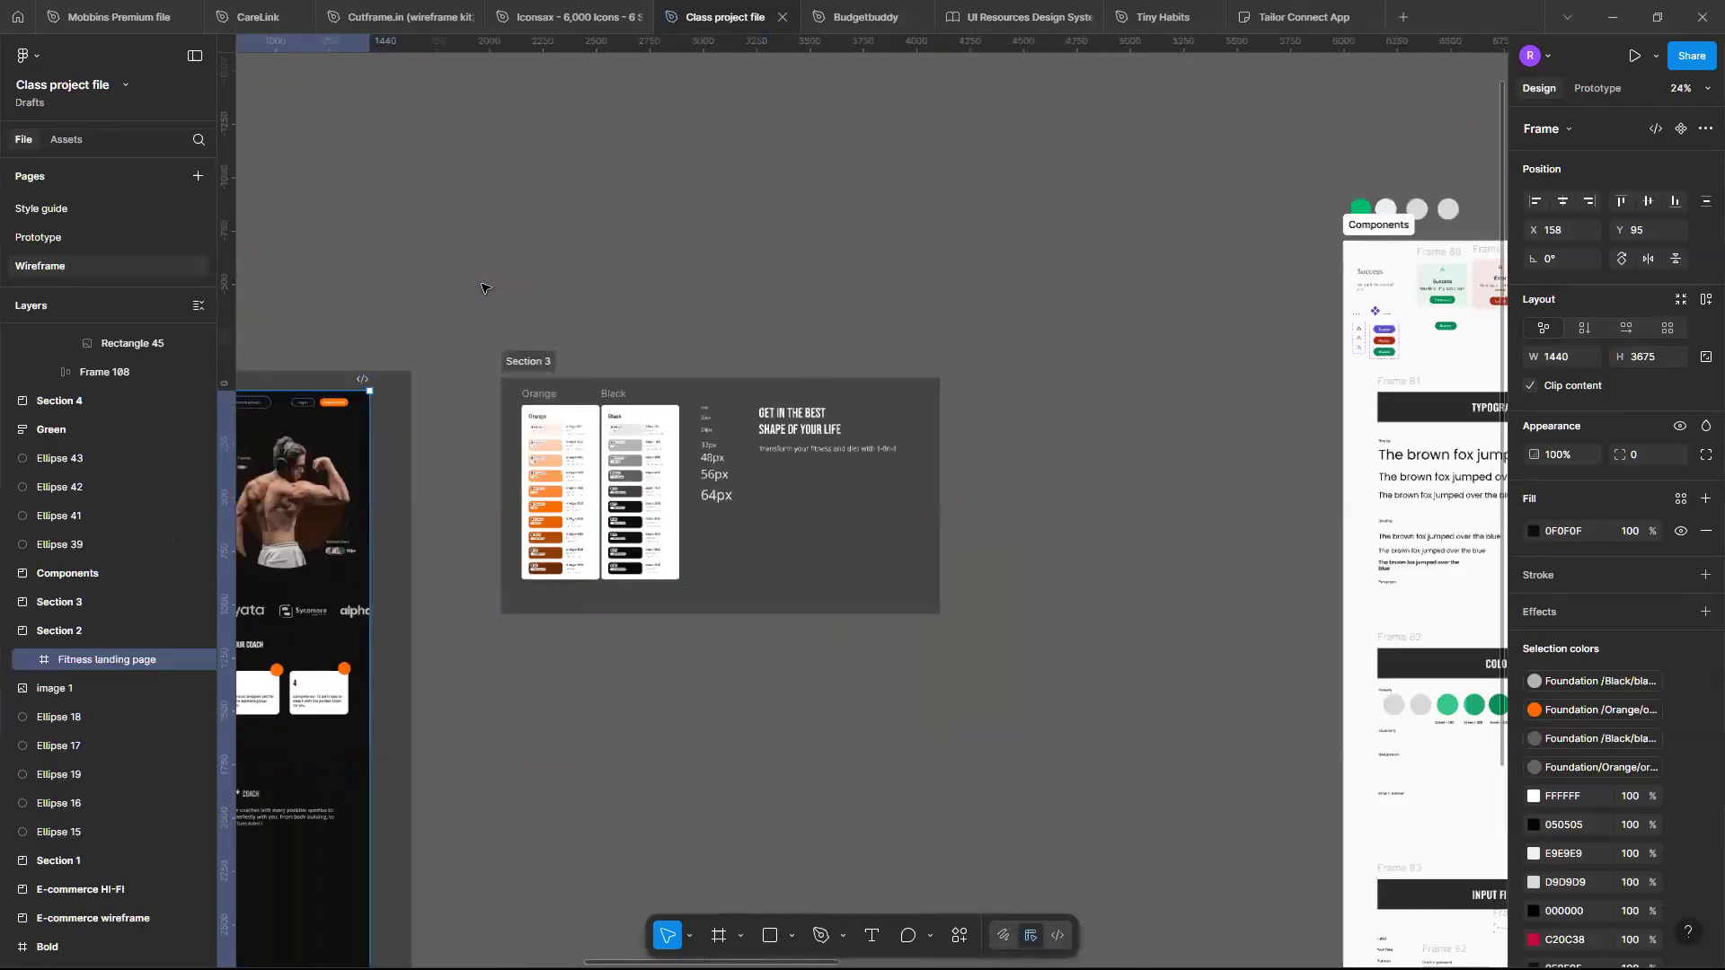
pyautogui.hscroll(5, 484, 287)
pyautogui.scroll(3, 484, 287)
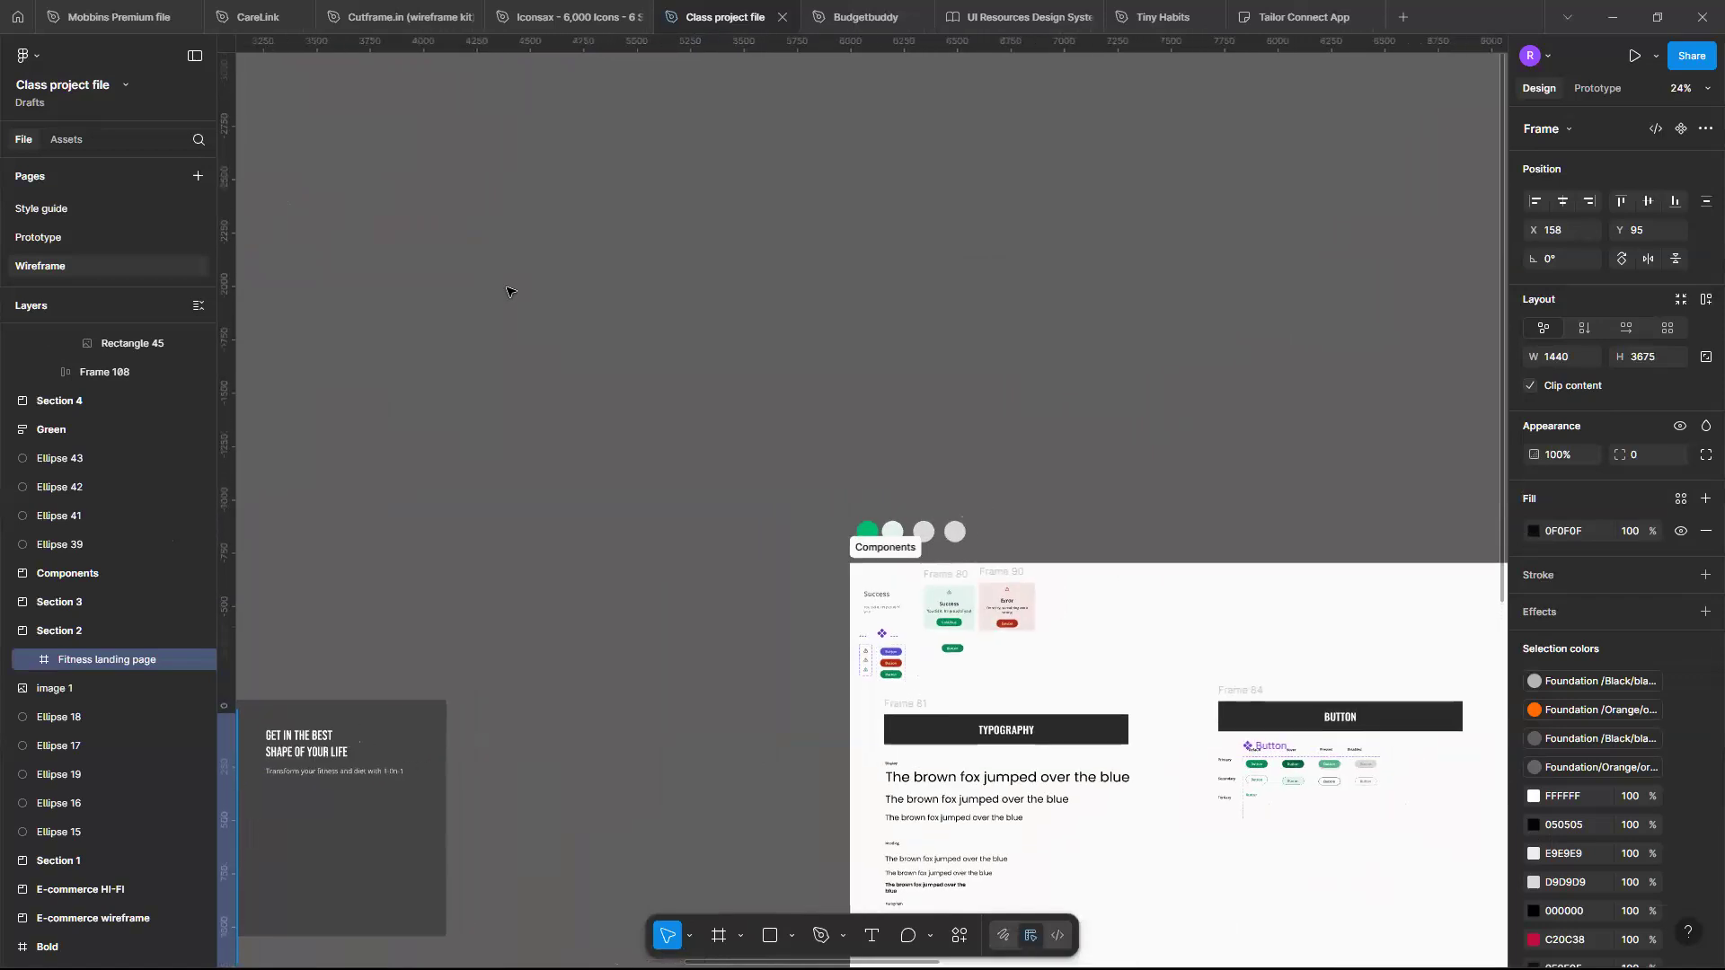
pyautogui.scroll(-4, 508, 291)
pyautogui.hscroll(6, 508, 291)
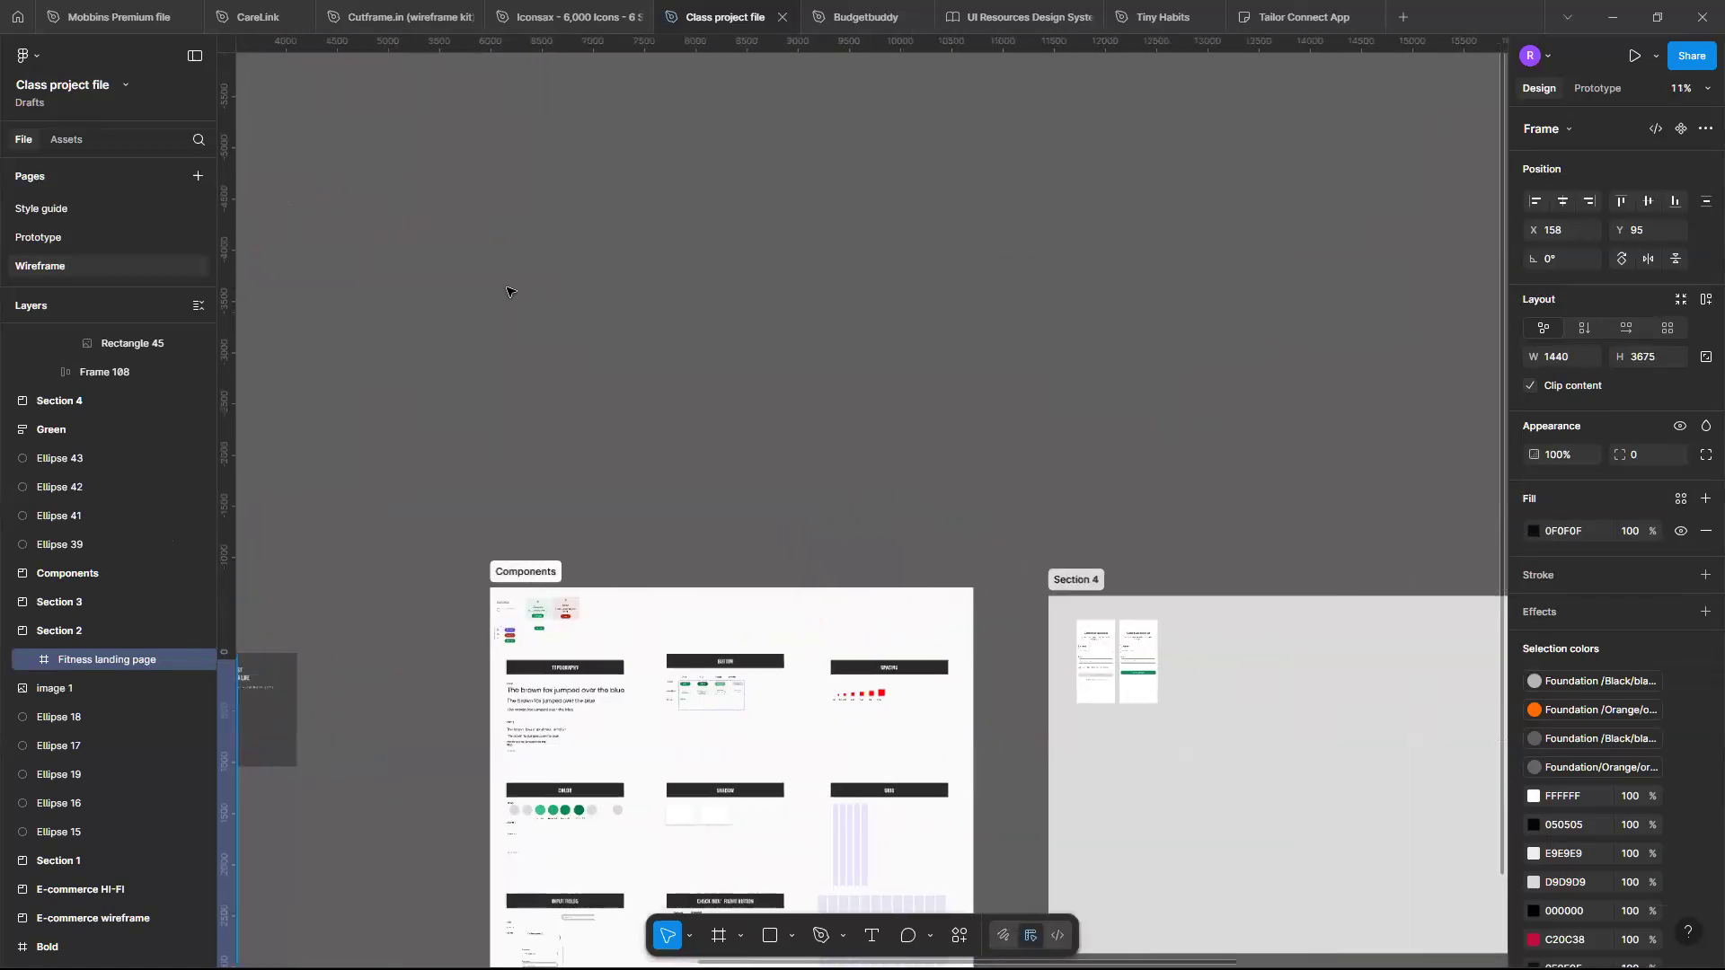
pyautogui.scroll(-5, 507, 291)
pyautogui.hscroll(5, 512, 289)
pyautogui.scroll(6, 798, 575)
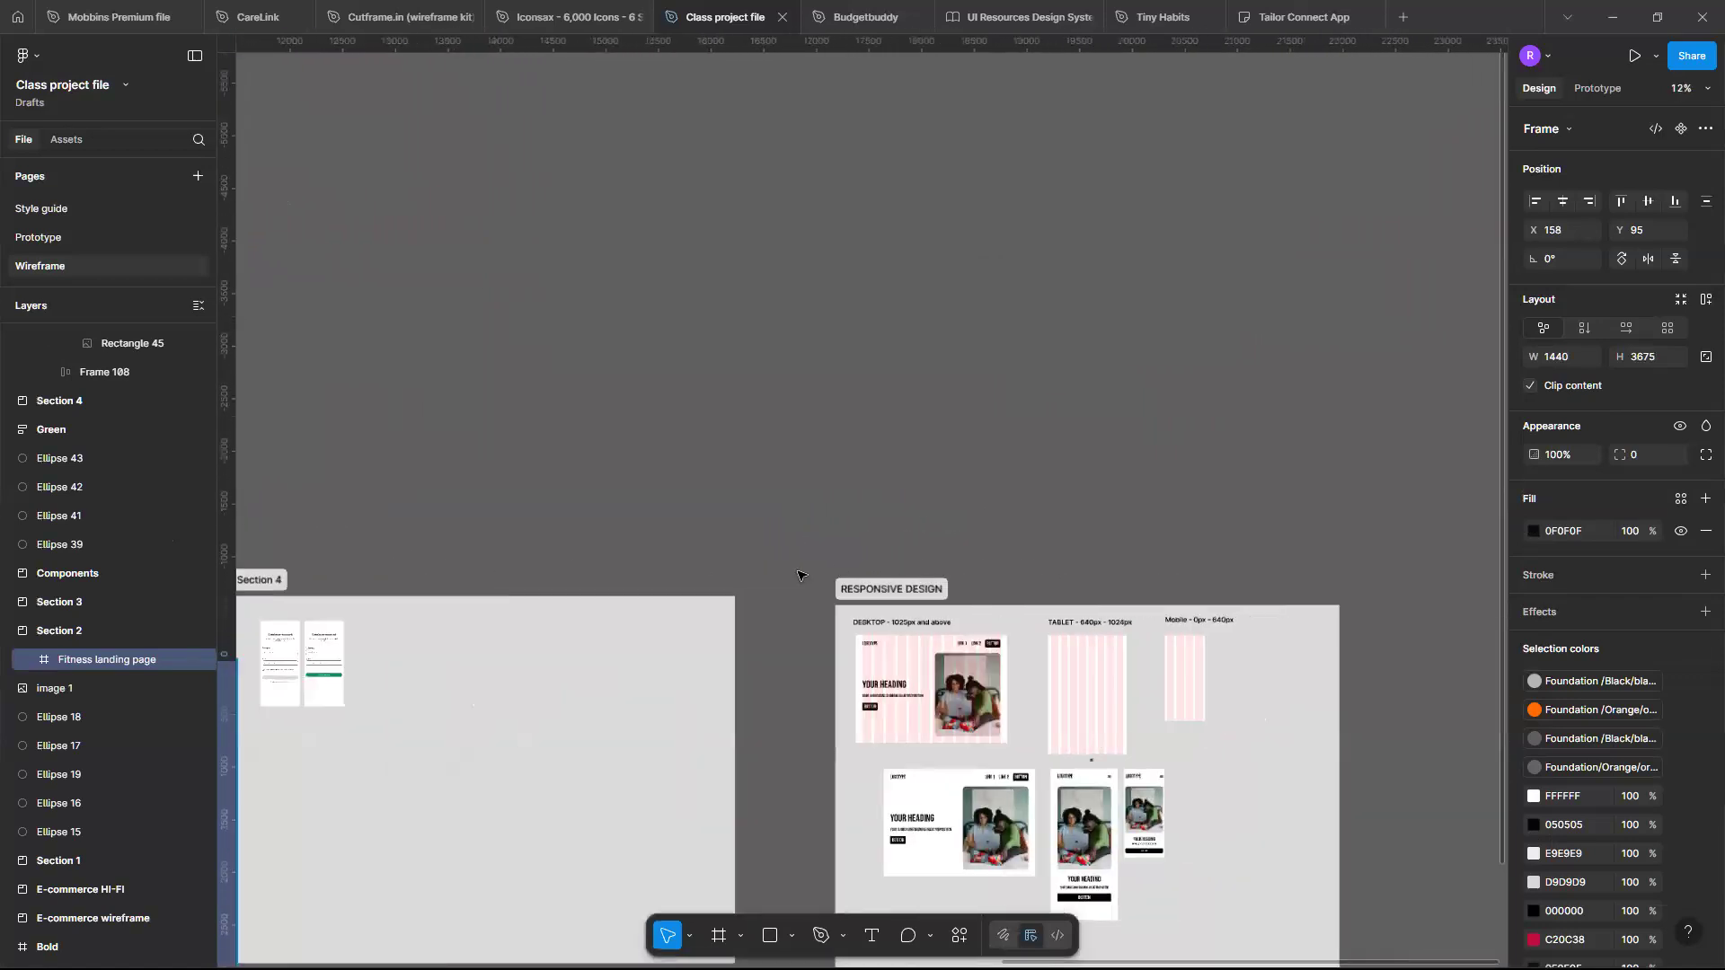
pyautogui.hscroll(1, 781, 539)
pyautogui.scroll(-3, 766, 488)
pyautogui.hscroll(2, 767, 489)
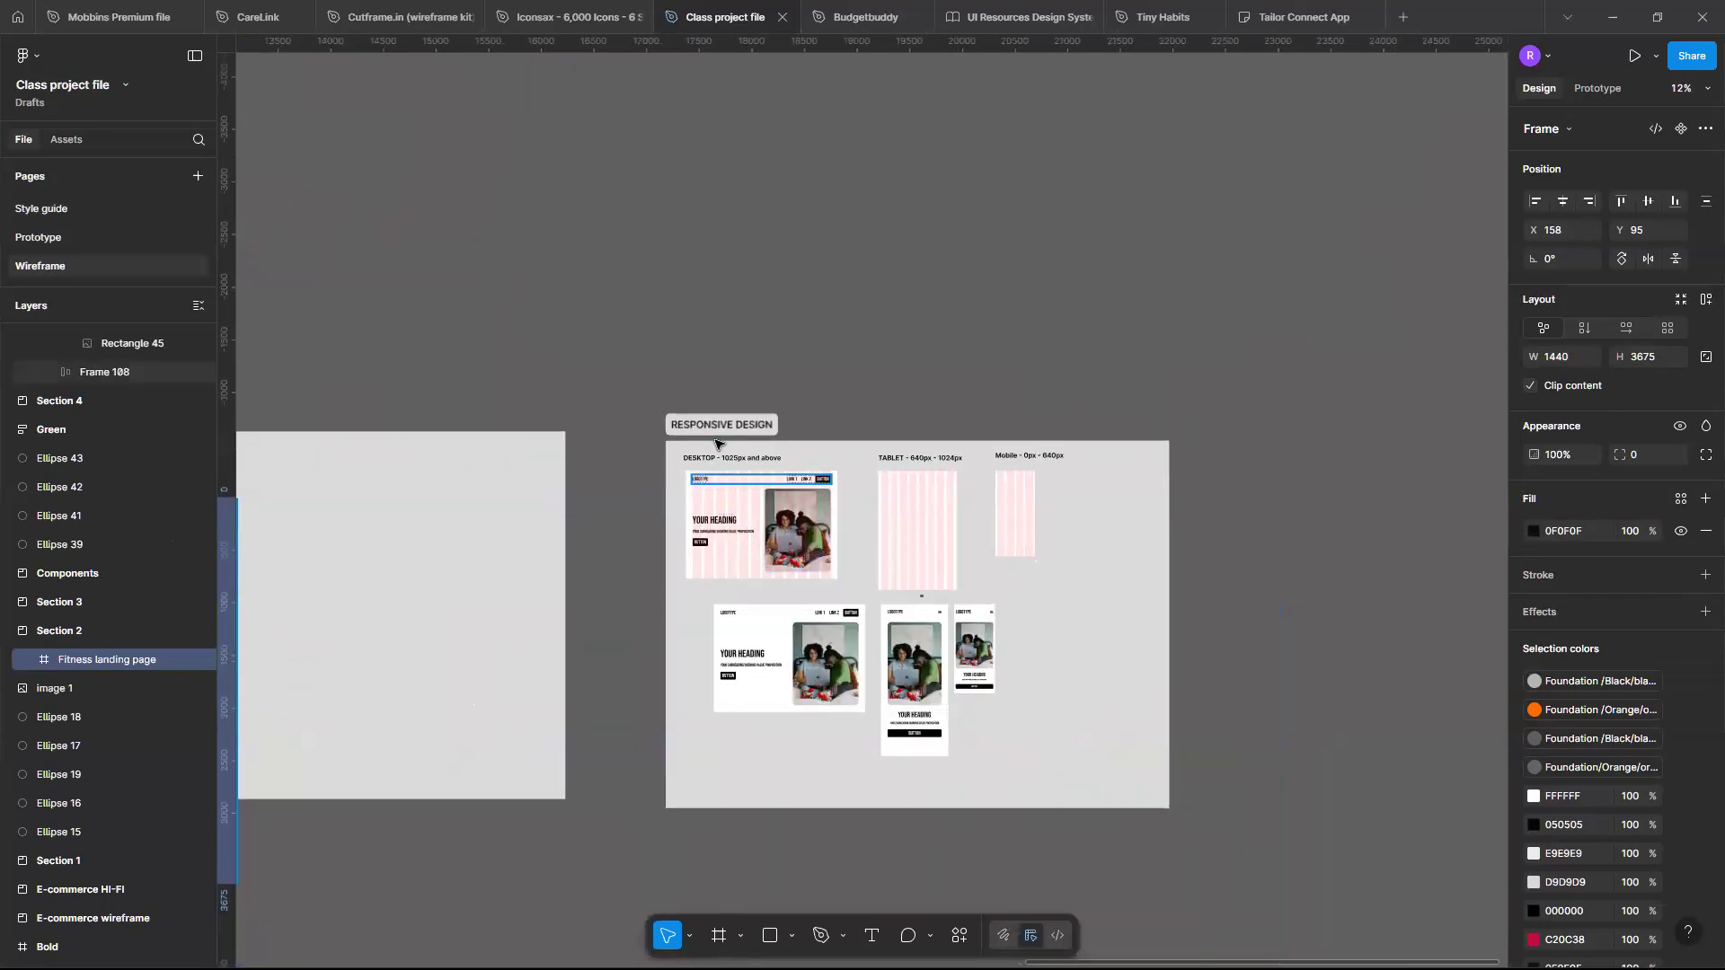
pyautogui.click(1165, 627)
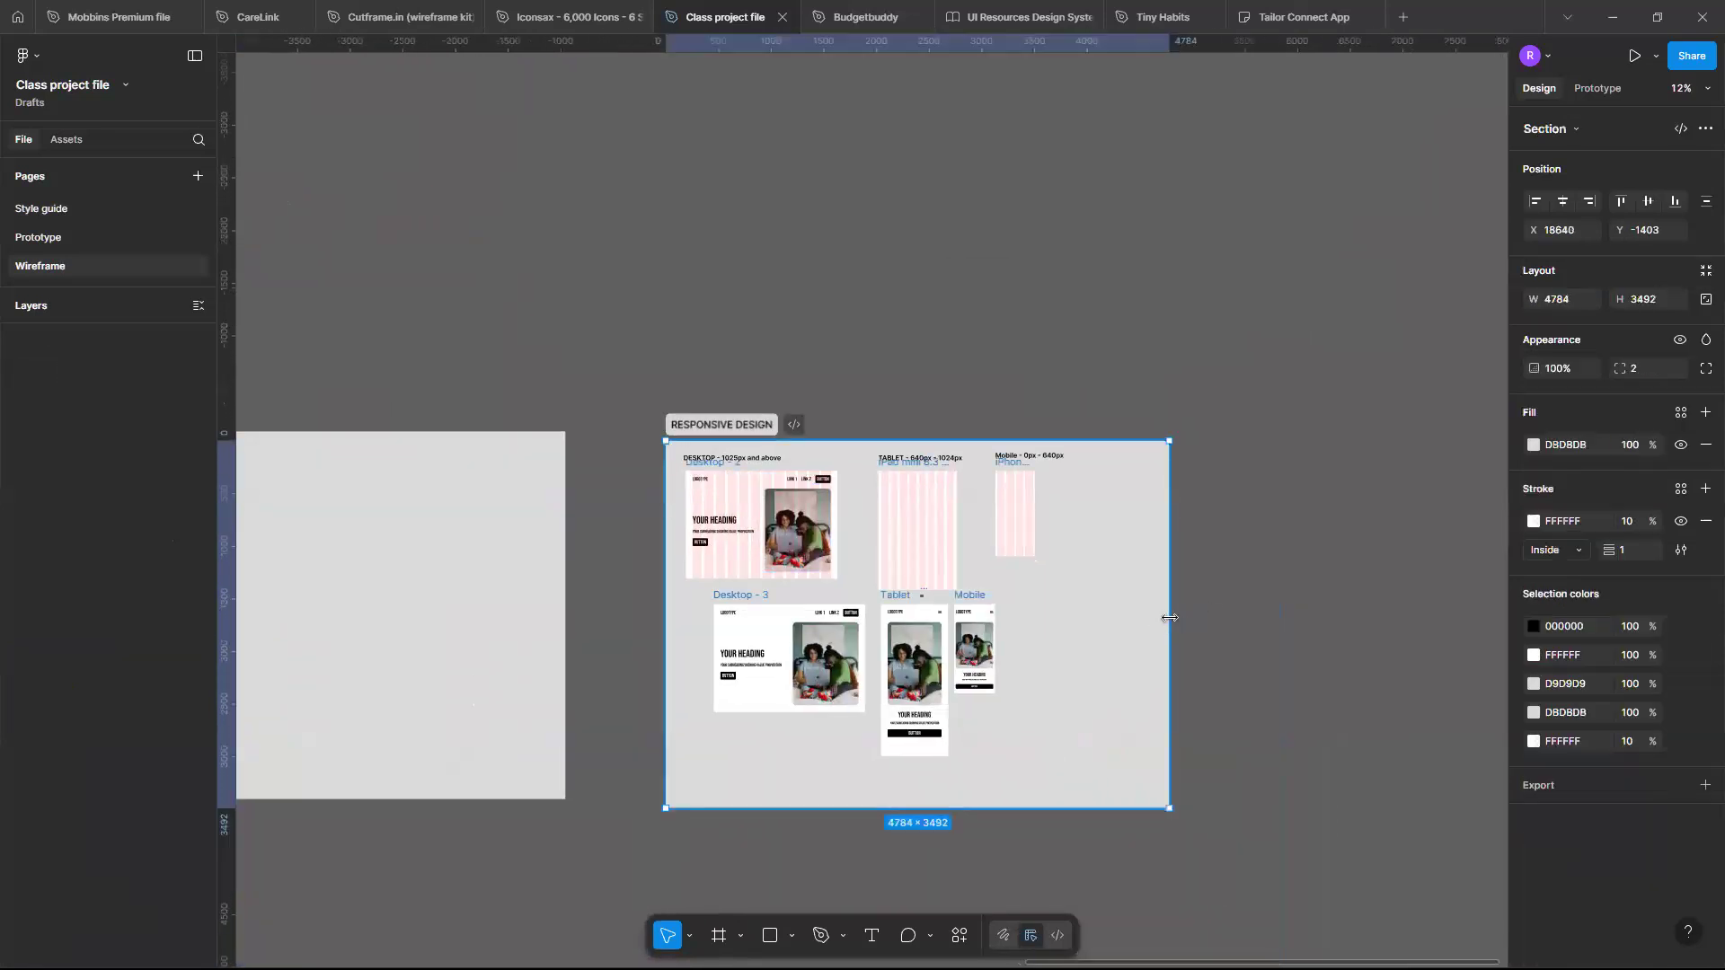
pyautogui.moveTo(1484, 630); pyautogui.dragTo(1484, 630)
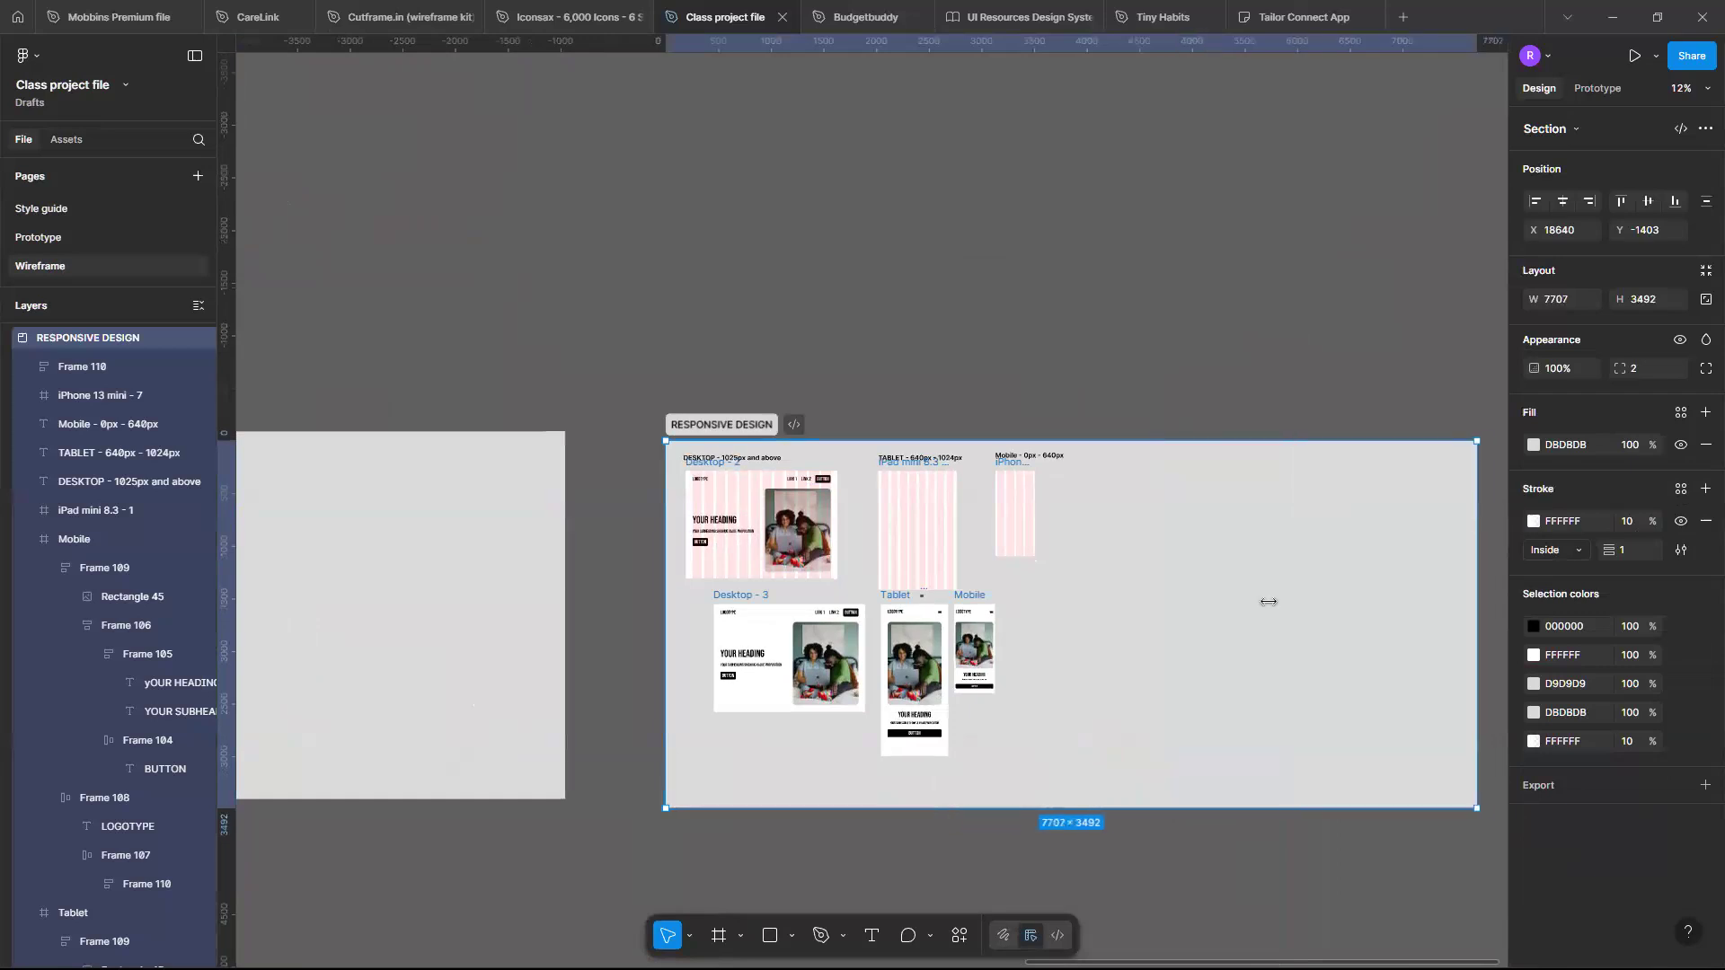
# - Move the Fitness landing page into the RESPONSIVE DESIGN section beside the Mobile frame and shorten it to about 2341 px high
pyautogui.scroll(3, 1269, 605)
pyautogui.hscroll(2, 1269, 606)
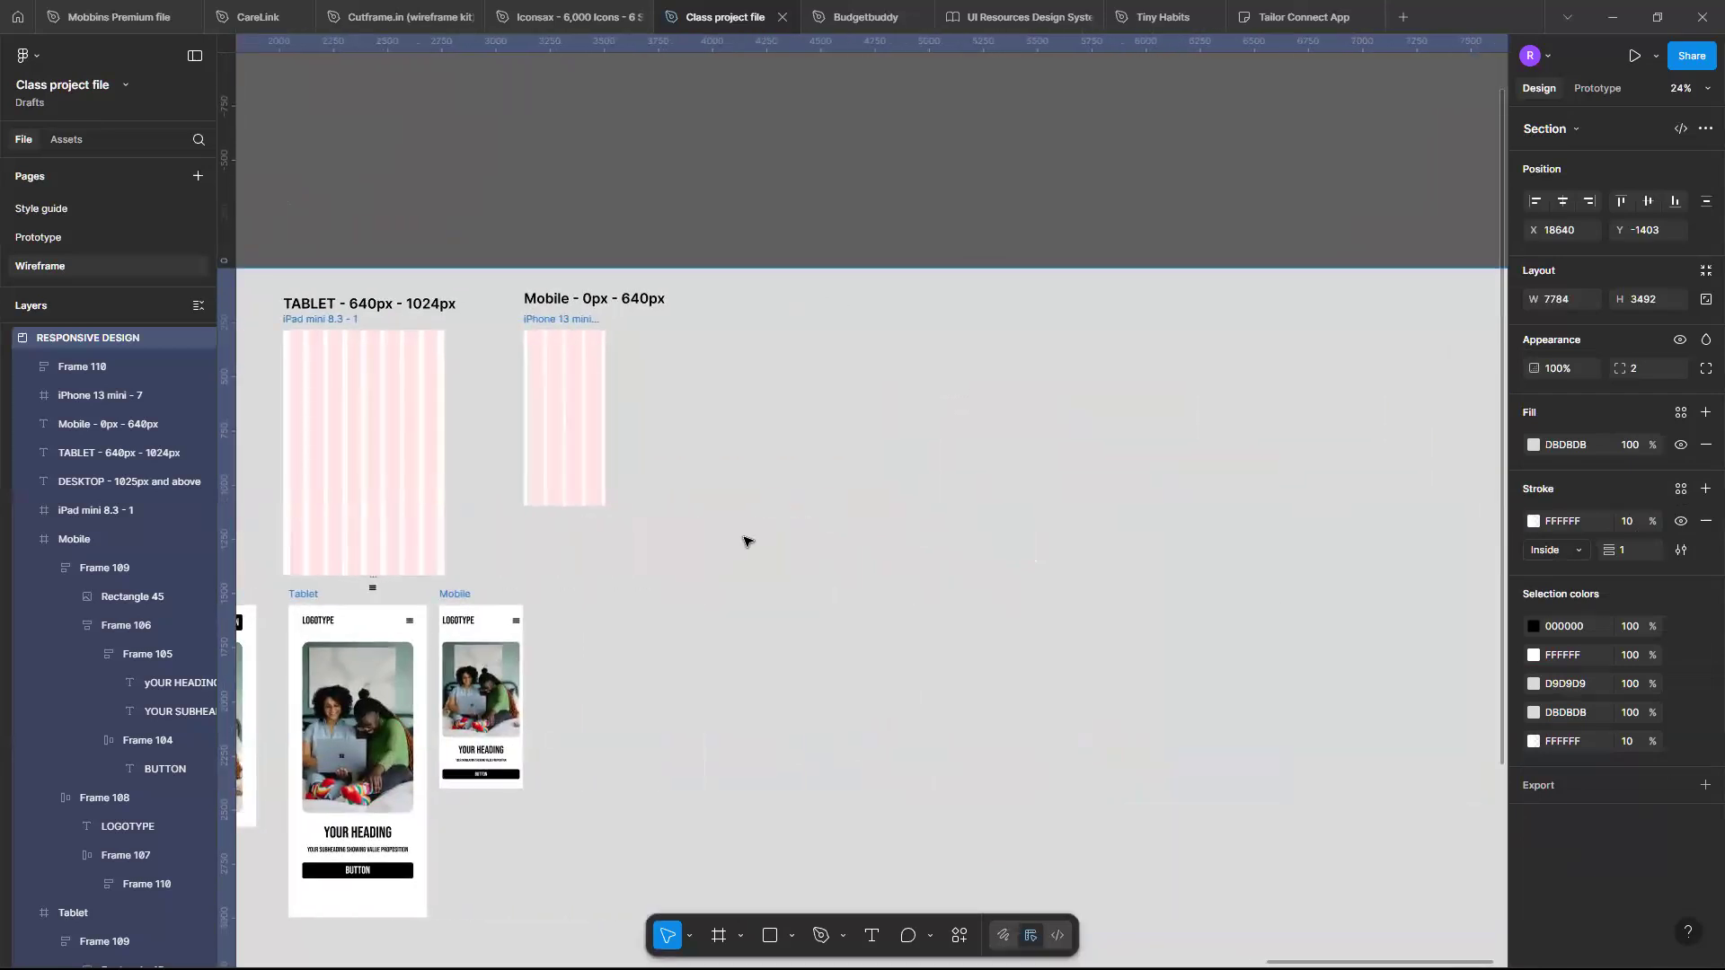
pyautogui.hscroll(-5, 701, 539)
pyautogui.click(582, 537)
pyautogui.hscroll(2, 431, 575)
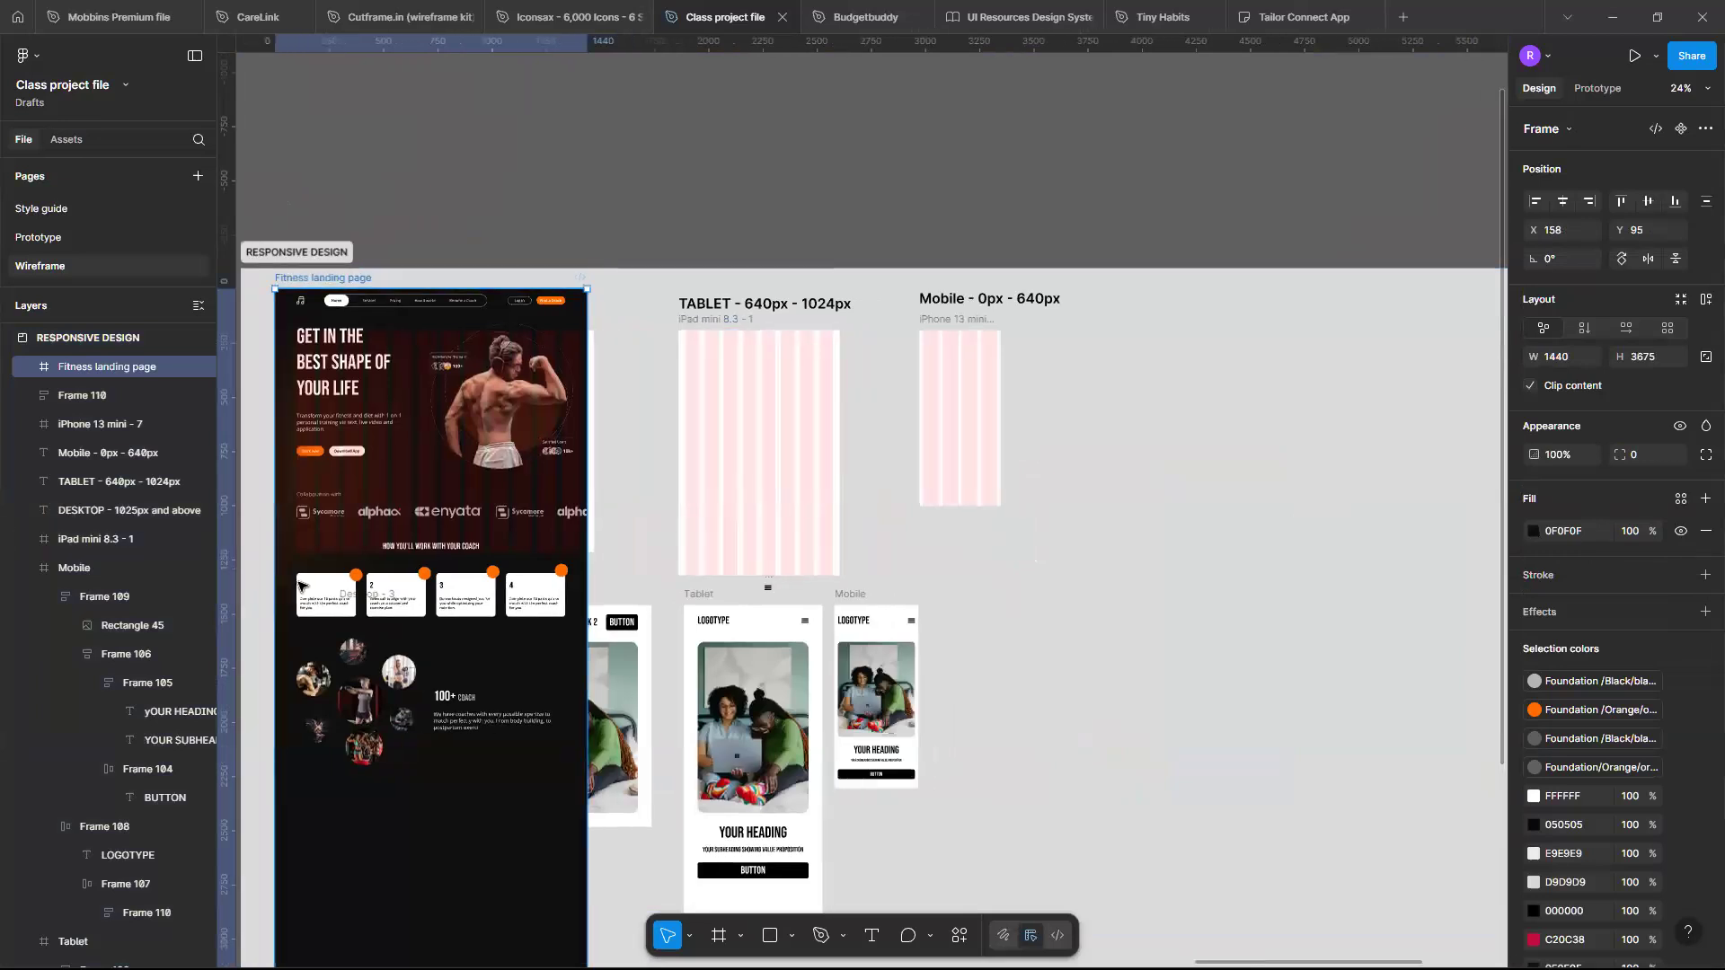
pyautogui.moveTo(647, 603); pyautogui.dragTo(1208, 606)
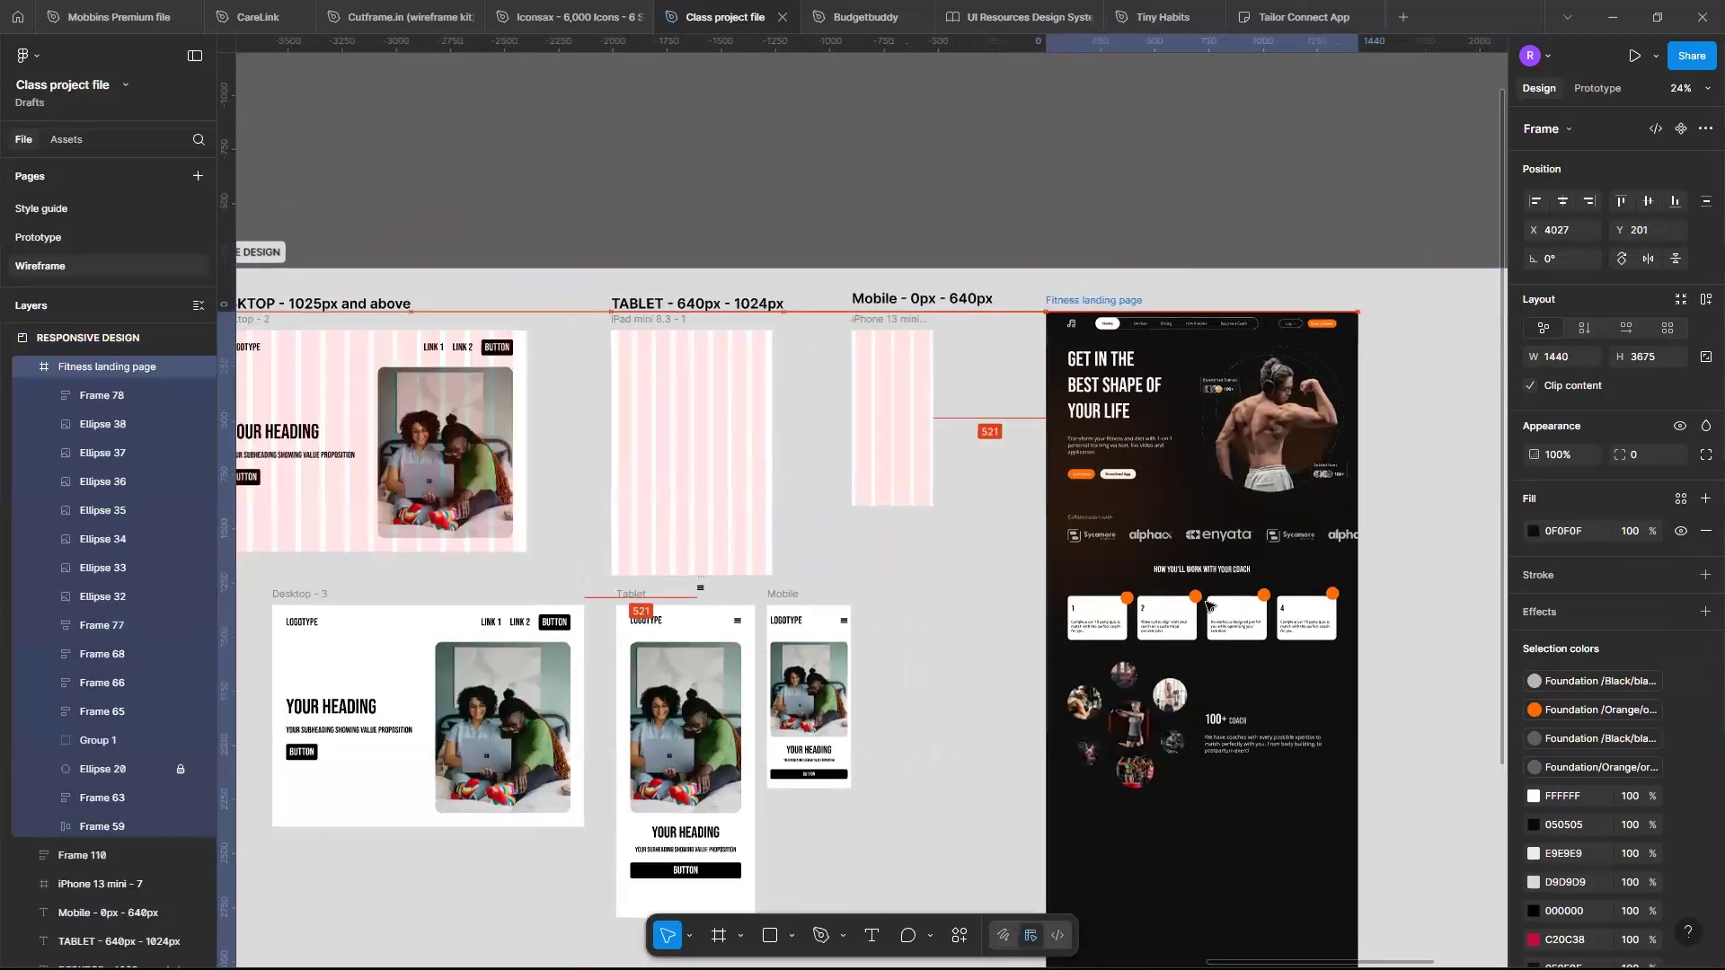
pyautogui.scroll(-3, 1207, 606)
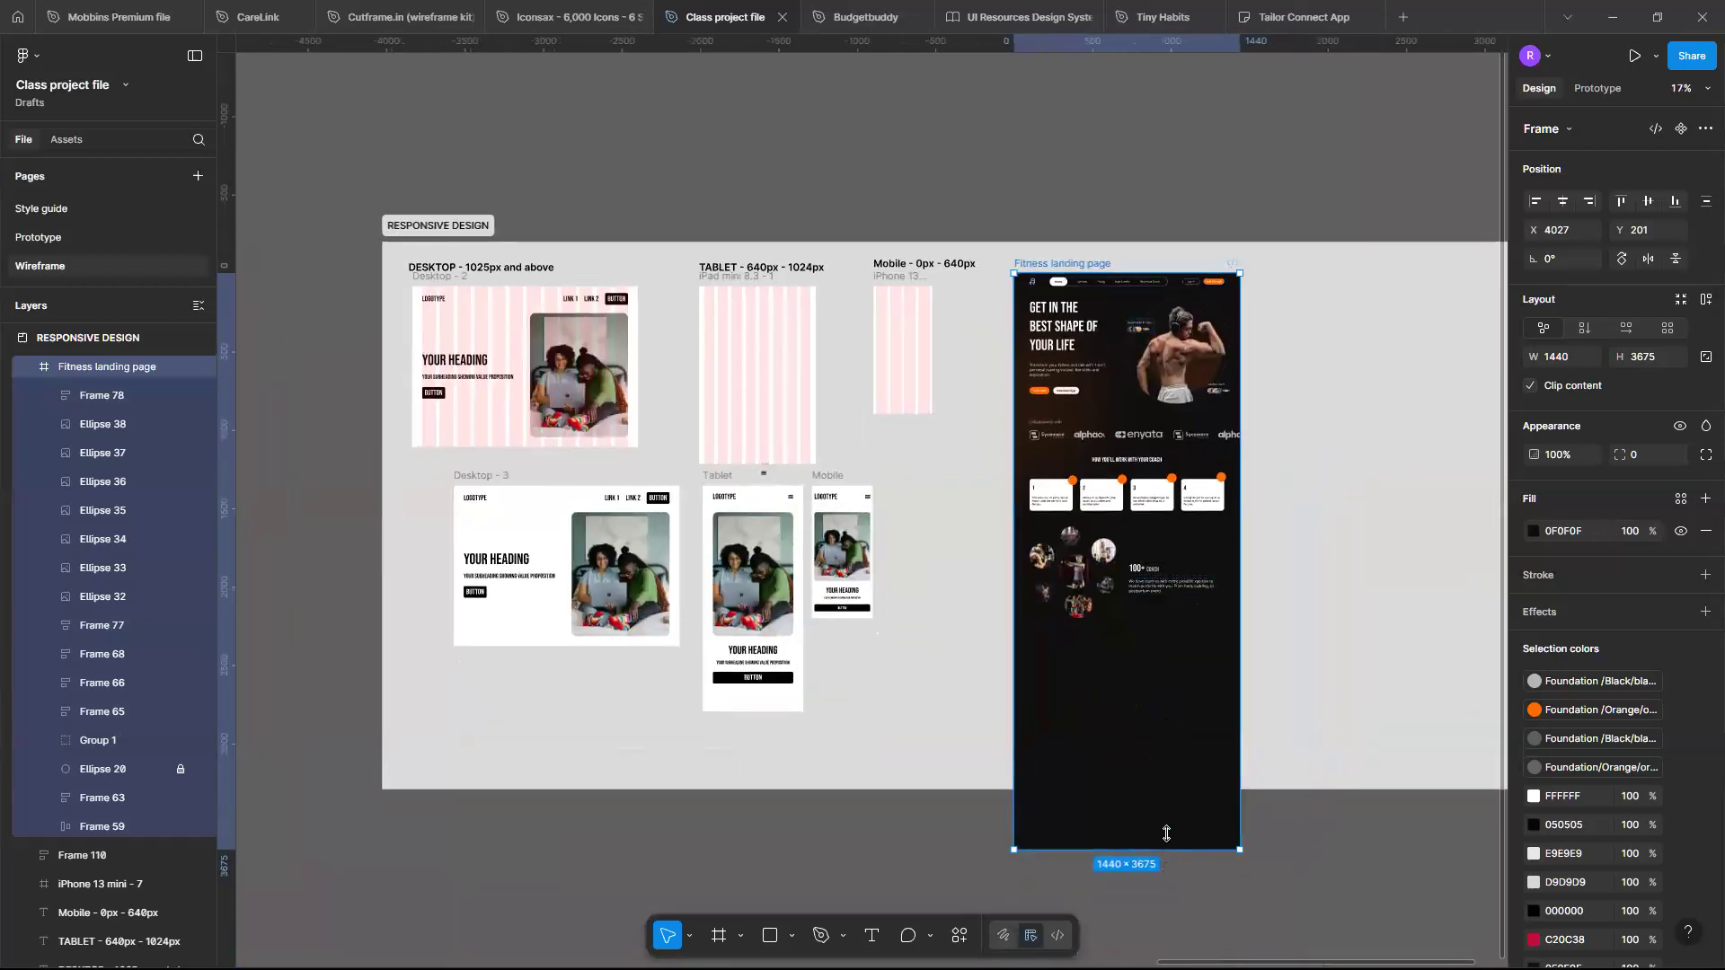
pyautogui.moveTo(1138, 665); pyautogui.dragTo(1130, 640)
# - Create an iPhone 13 mini frame (375 × 812) and place it beside the Fitness landing page
pyautogui.scroll(3, 1132, 642)
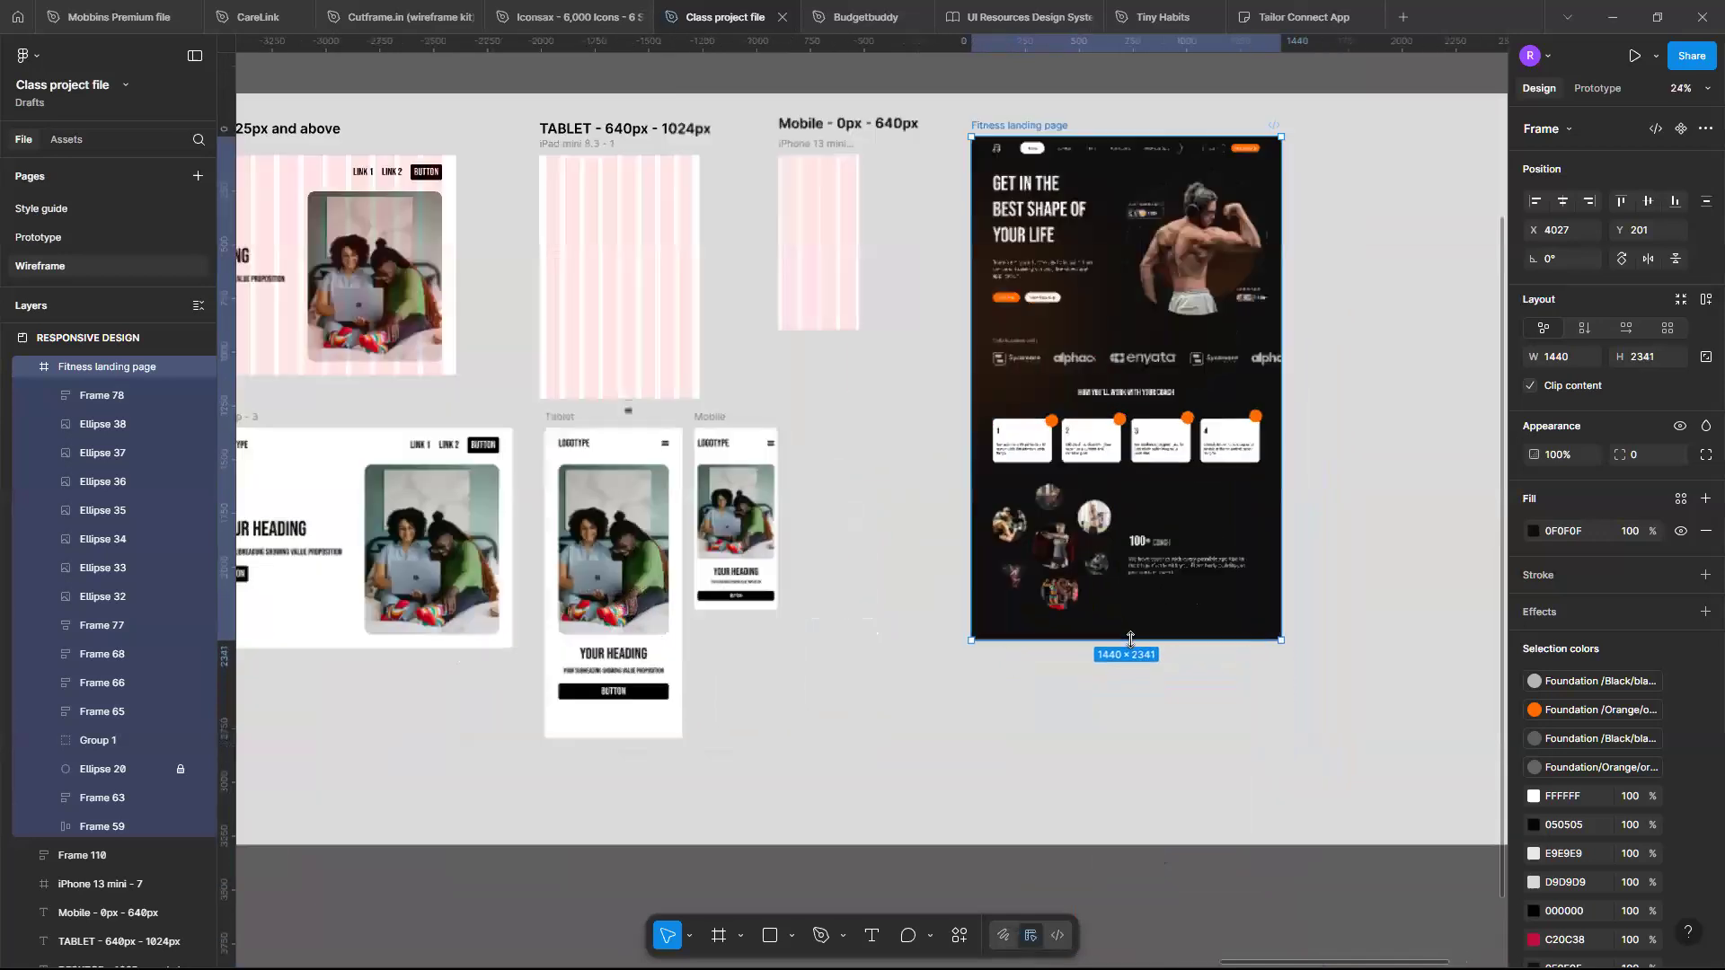
pyautogui.scroll(5, 1134, 644)
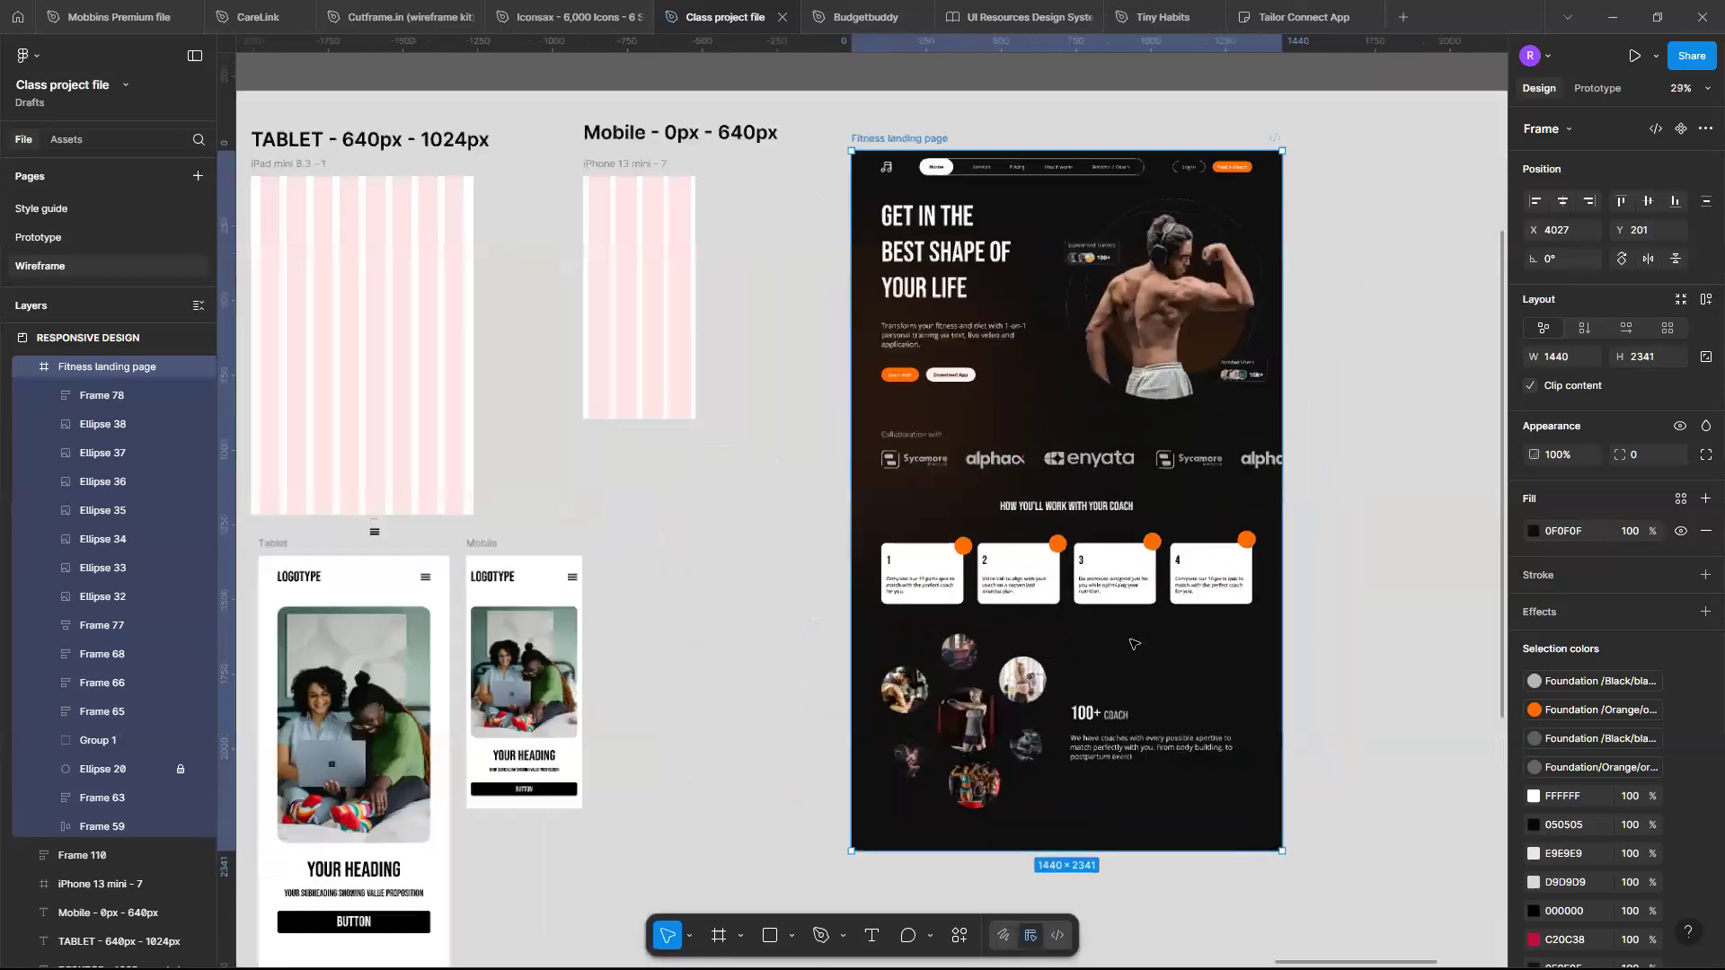
pyautogui.hscroll(5, 998, 557)
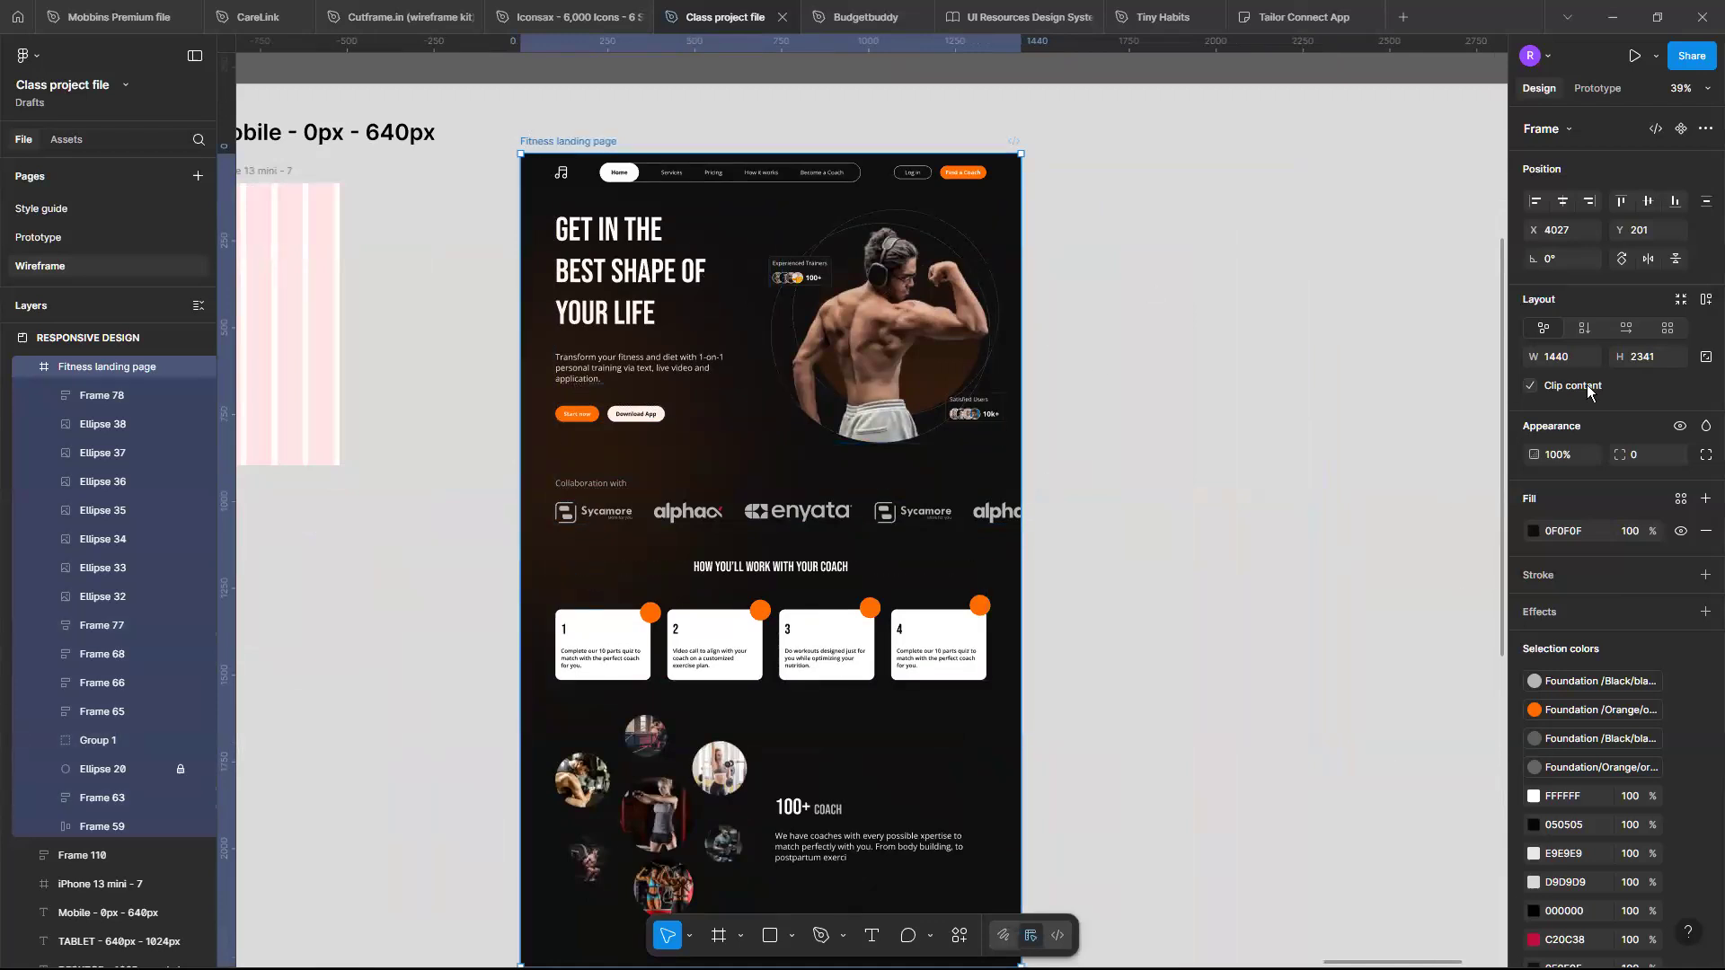
pyautogui.click(1174, 314)
pyautogui.press('f')
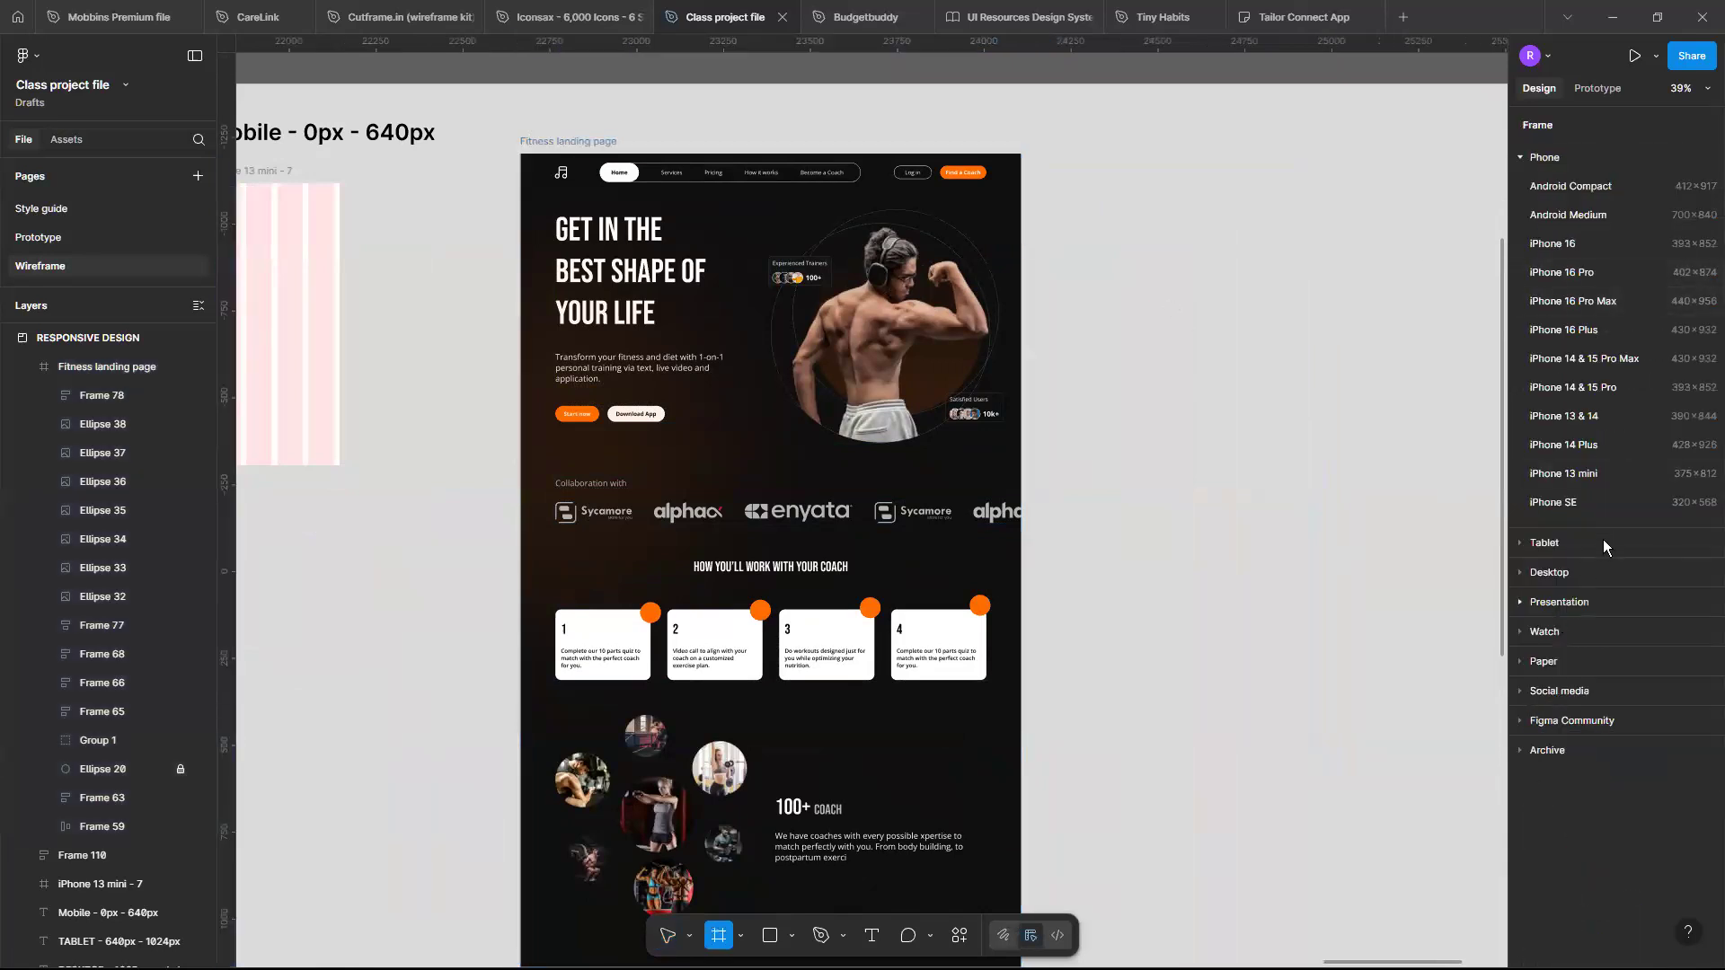
pyautogui.click(1527, 543)
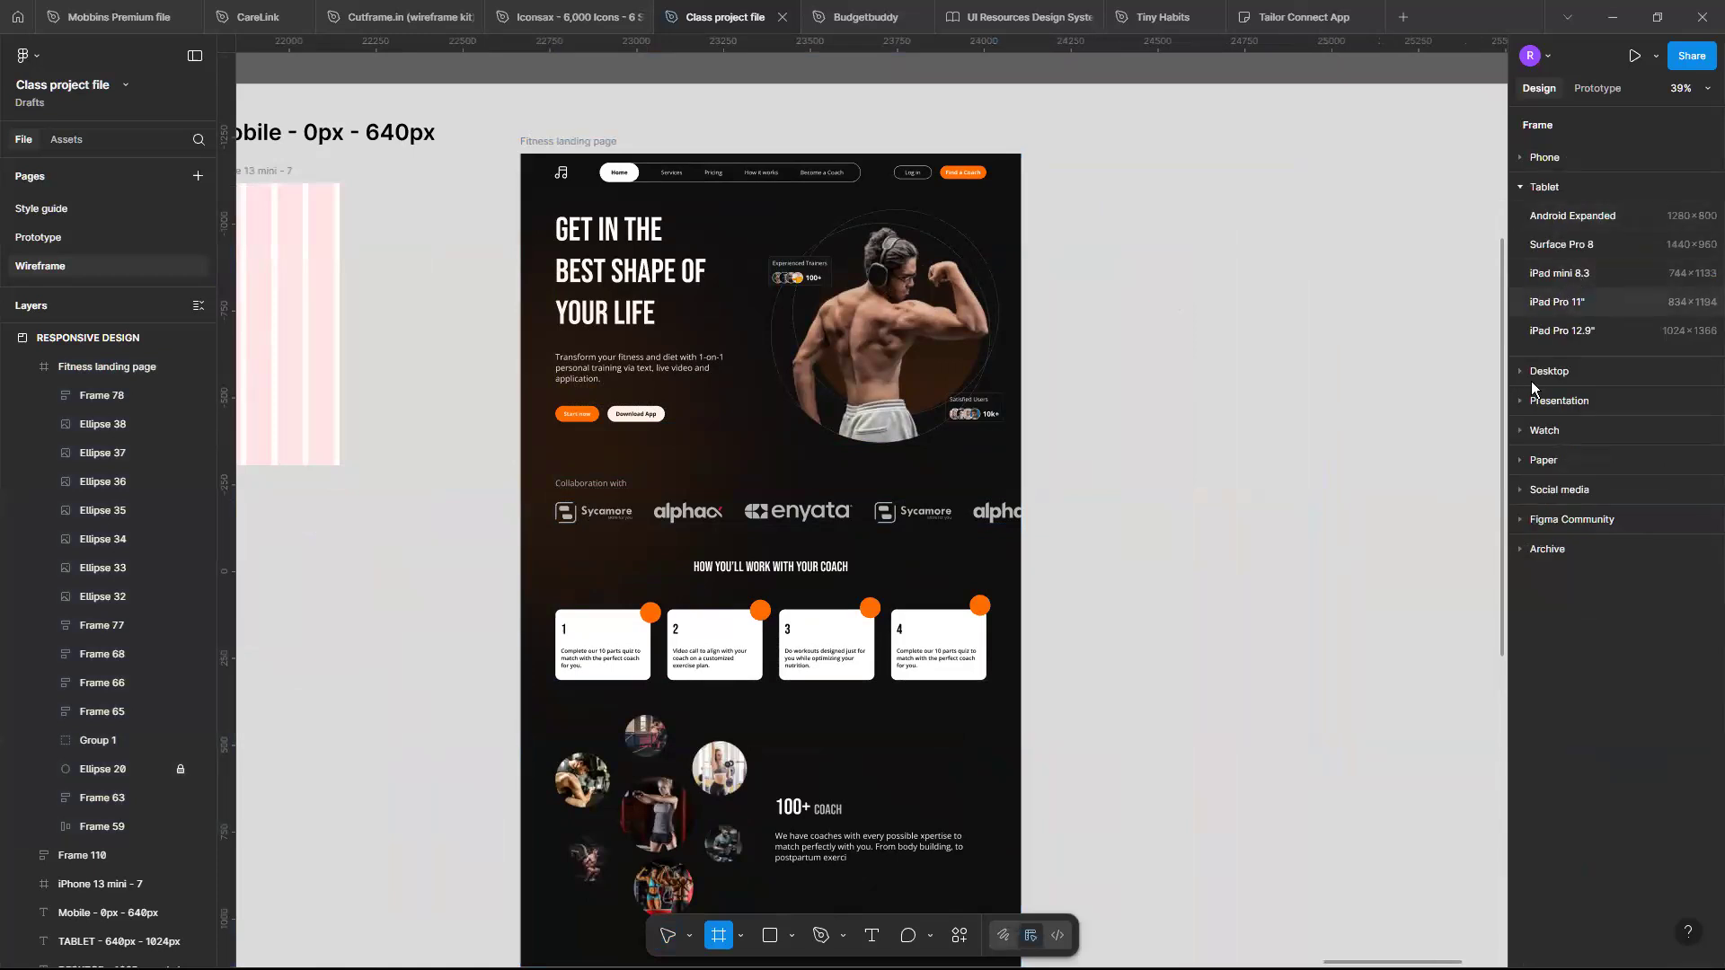
pyautogui.click(1520, 158)
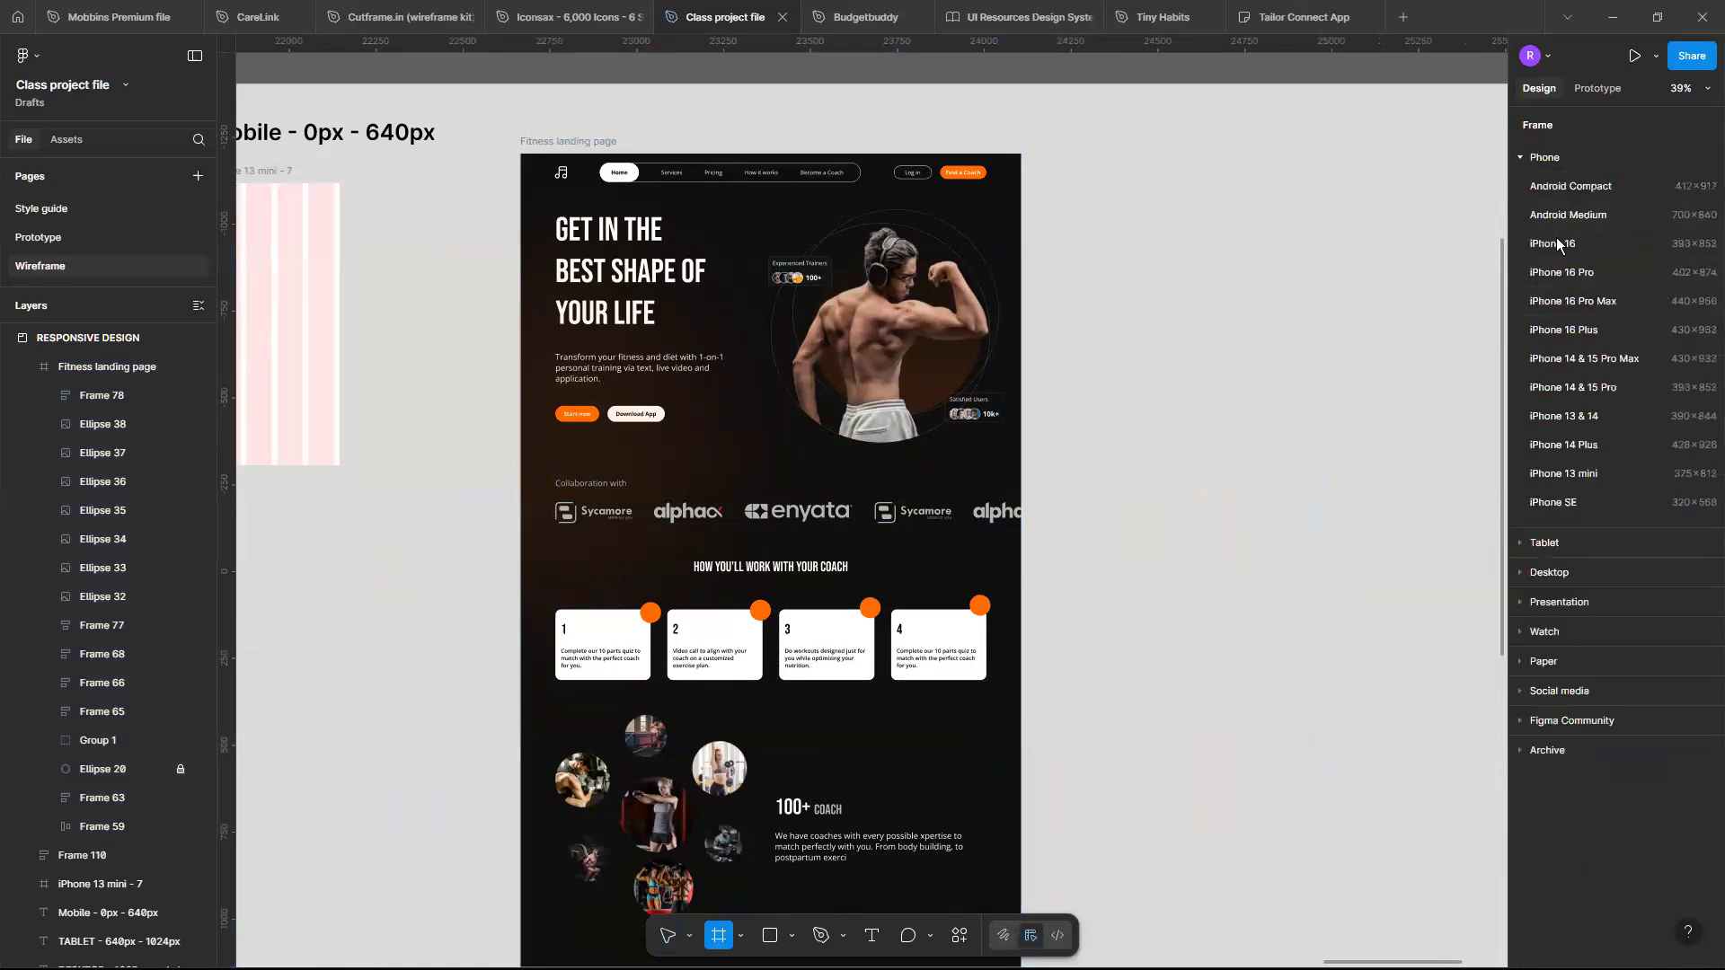
pyautogui.click(1594, 476)
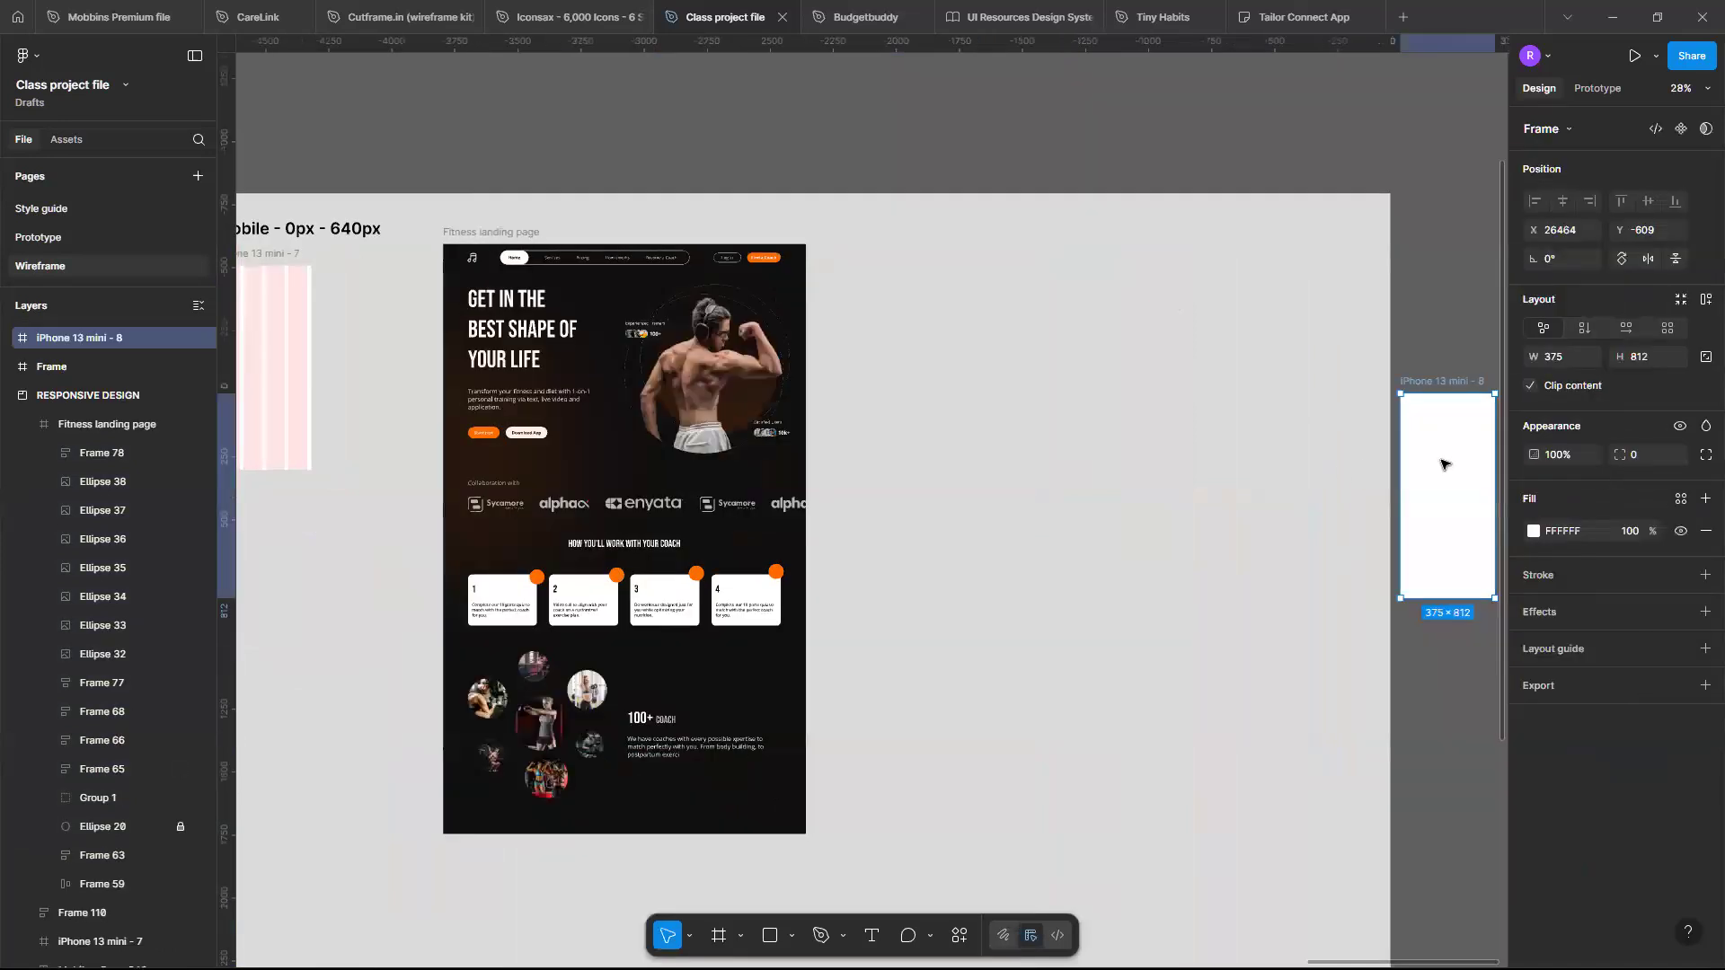
pyautogui.moveTo(1437, 464); pyautogui.dragTo(869, 318)
# - Apply the Mobile grid layout guide style to the new iPhone frame
pyautogui.scroll(5, 870, 318)
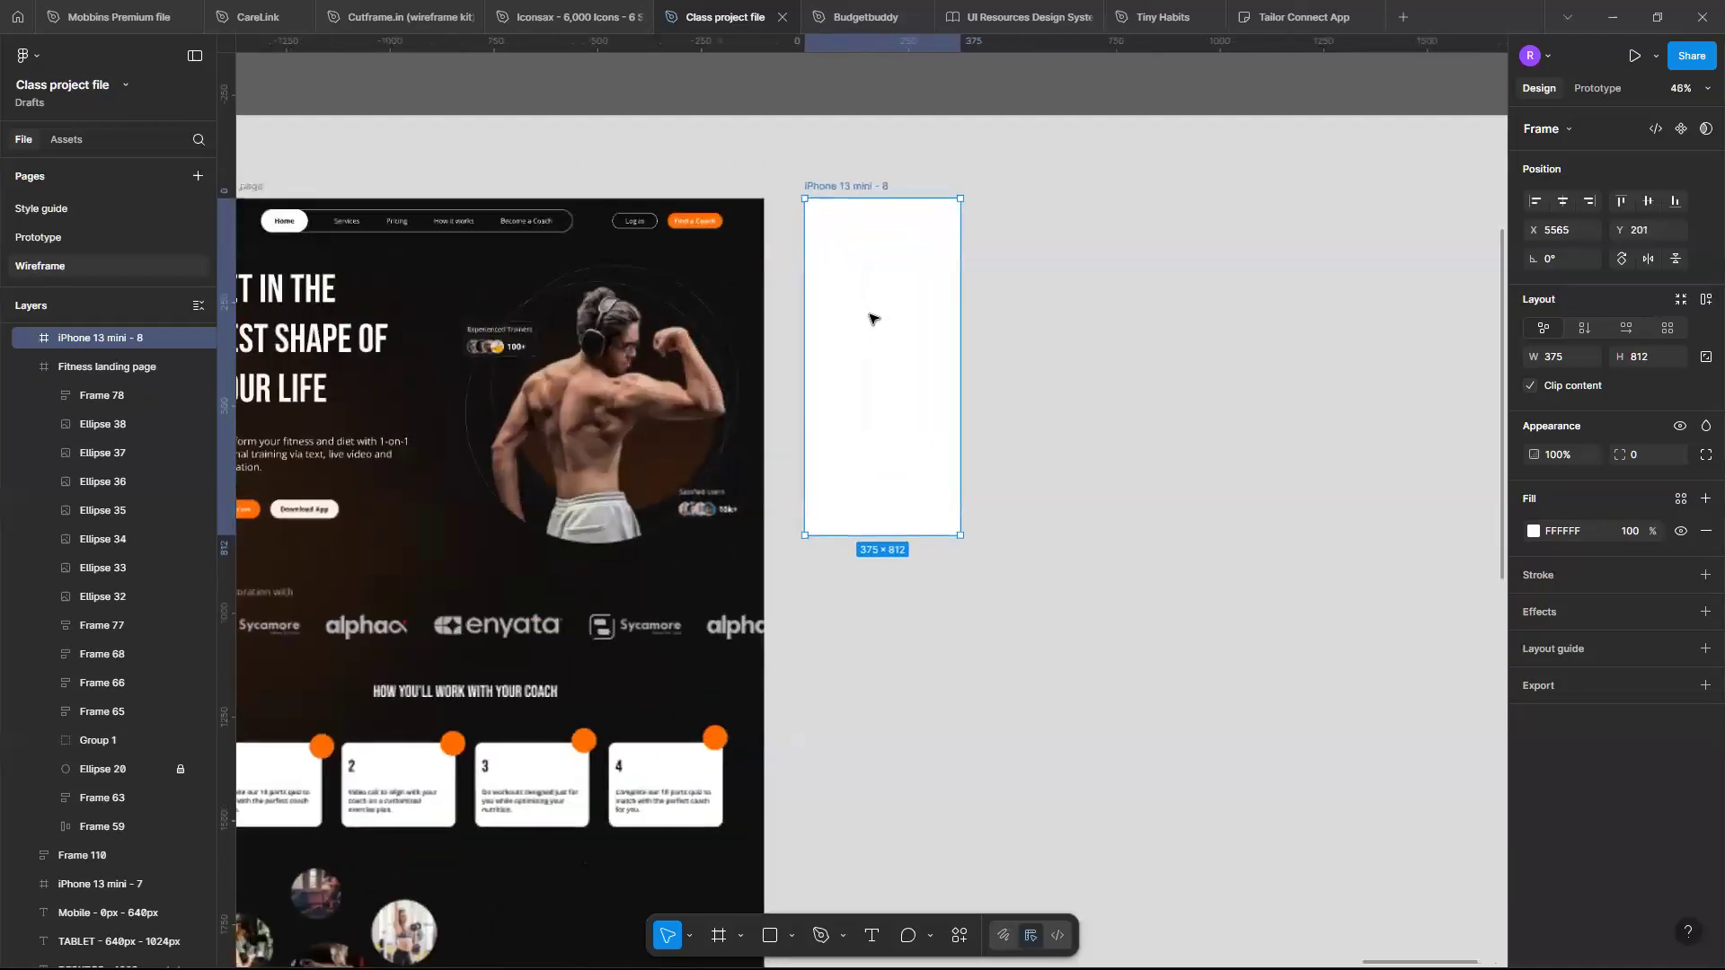
pyautogui.scroll(2, 870, 318)
pyautogui.scroll(-2, 869, 320)
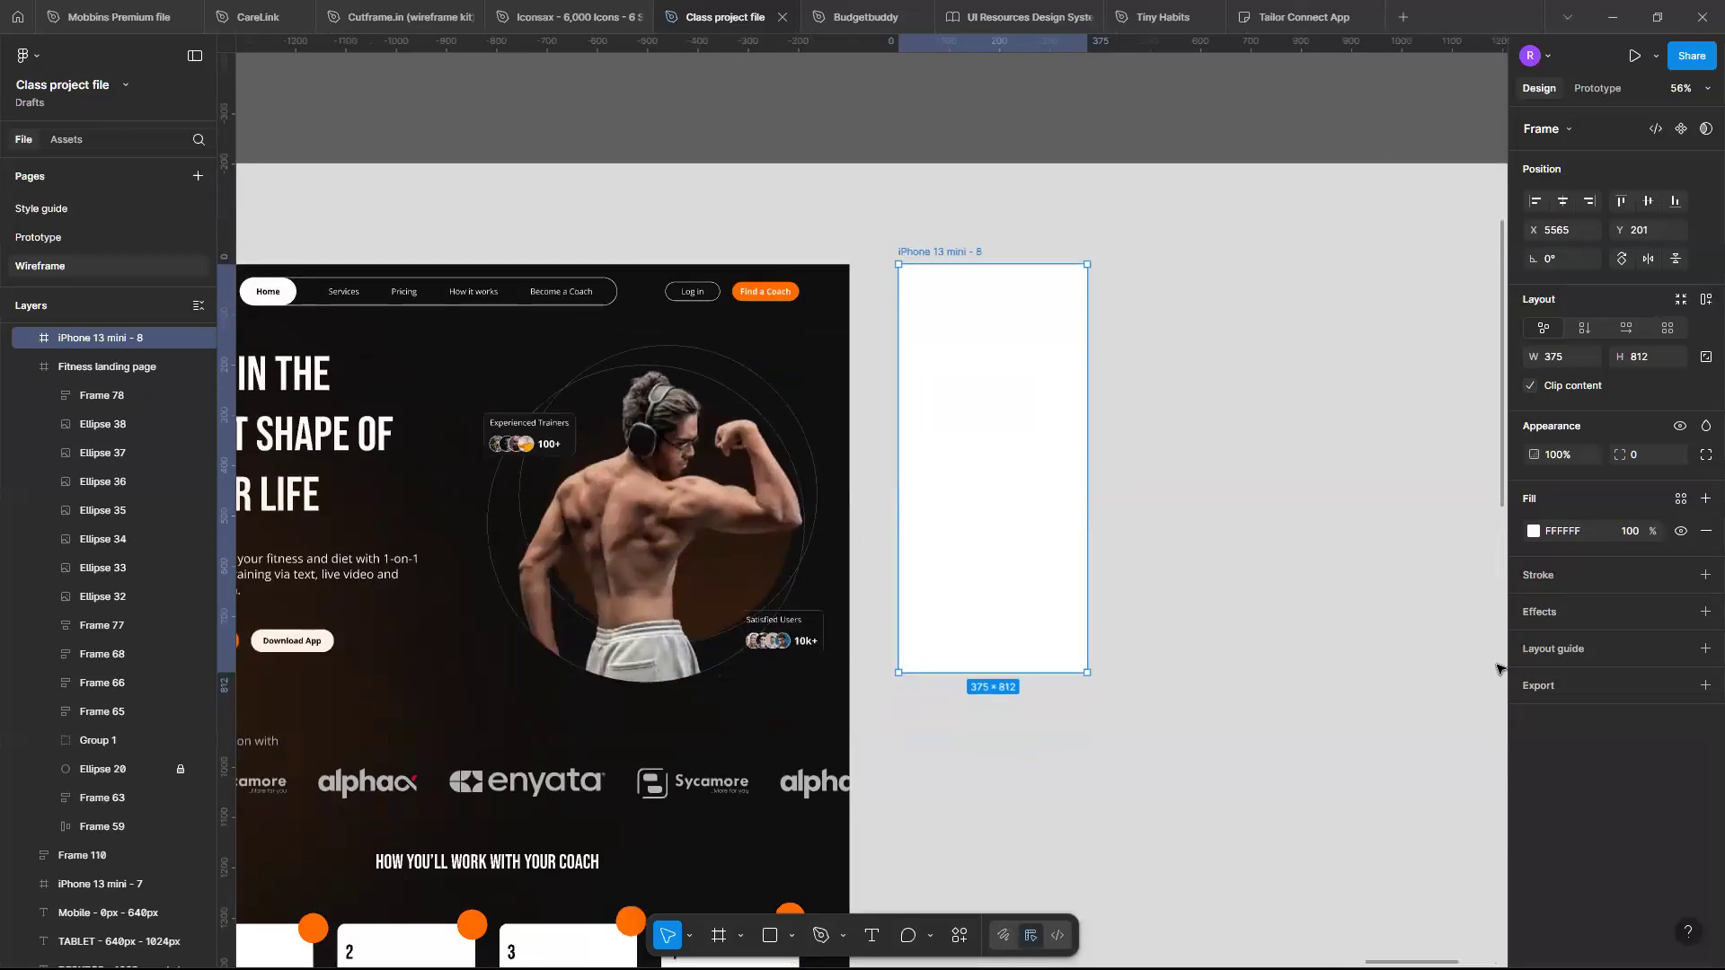
pyautogui.click(1674, 648)
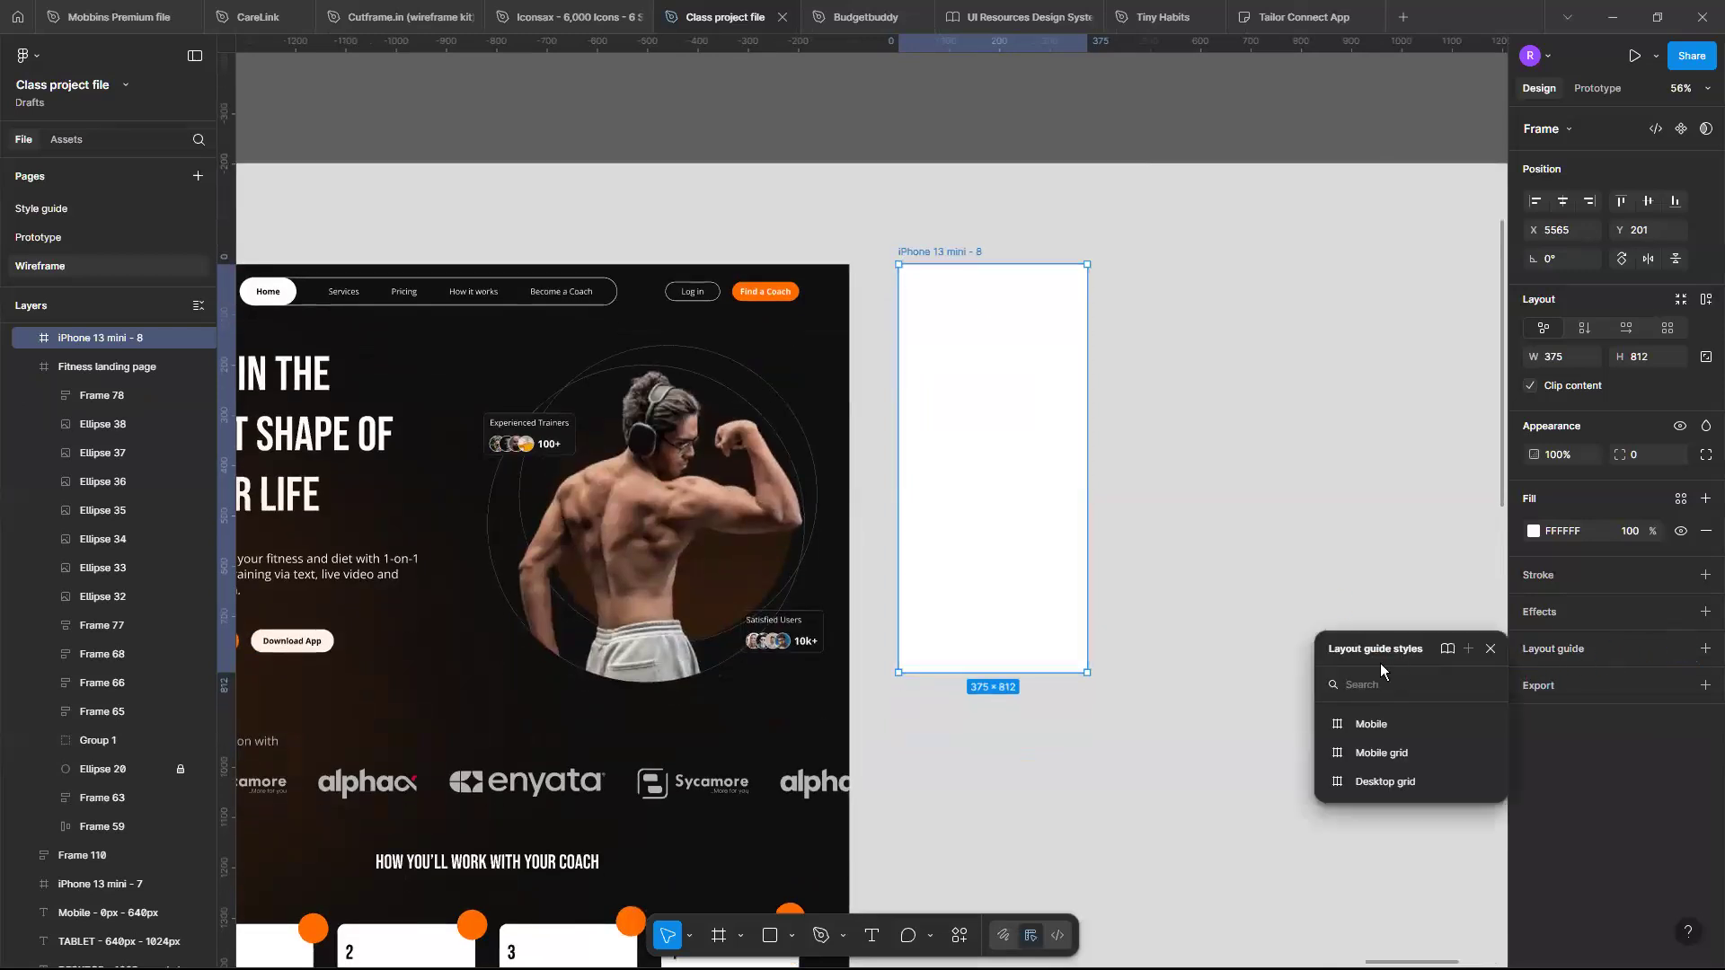
pyautogui.click(1383, 759)
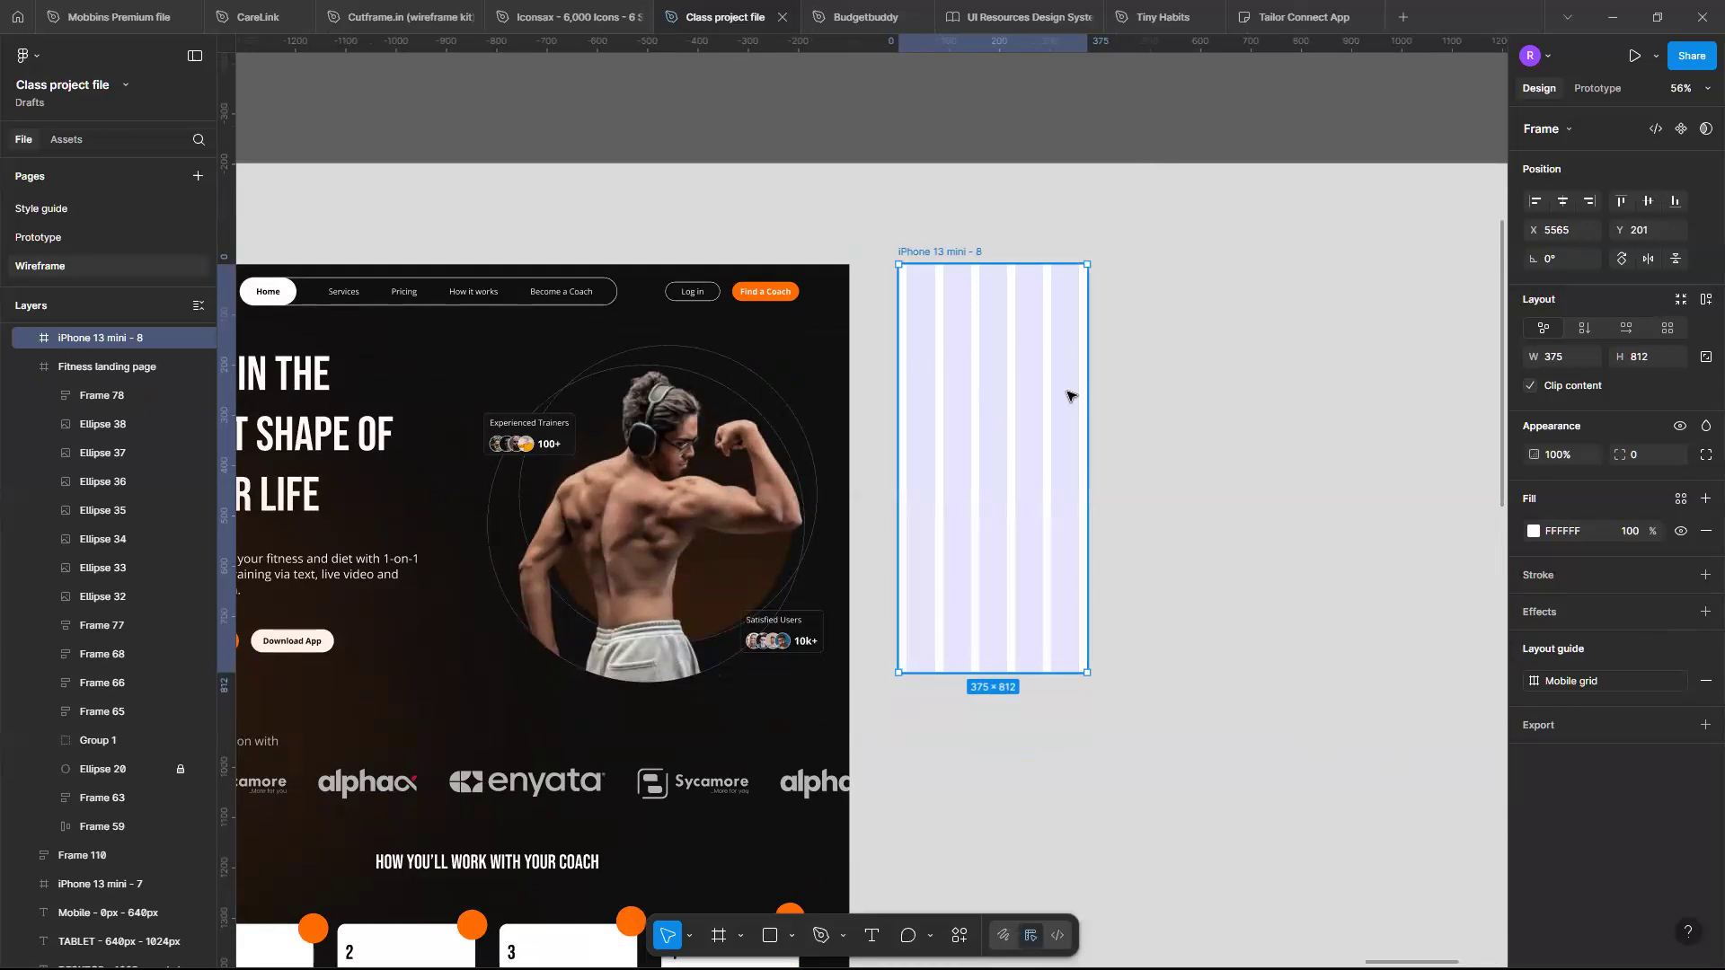
# - Edit the Mobile grid layout guide style to use 4 columns
pyautogui.scroll(1, 1067, 396)
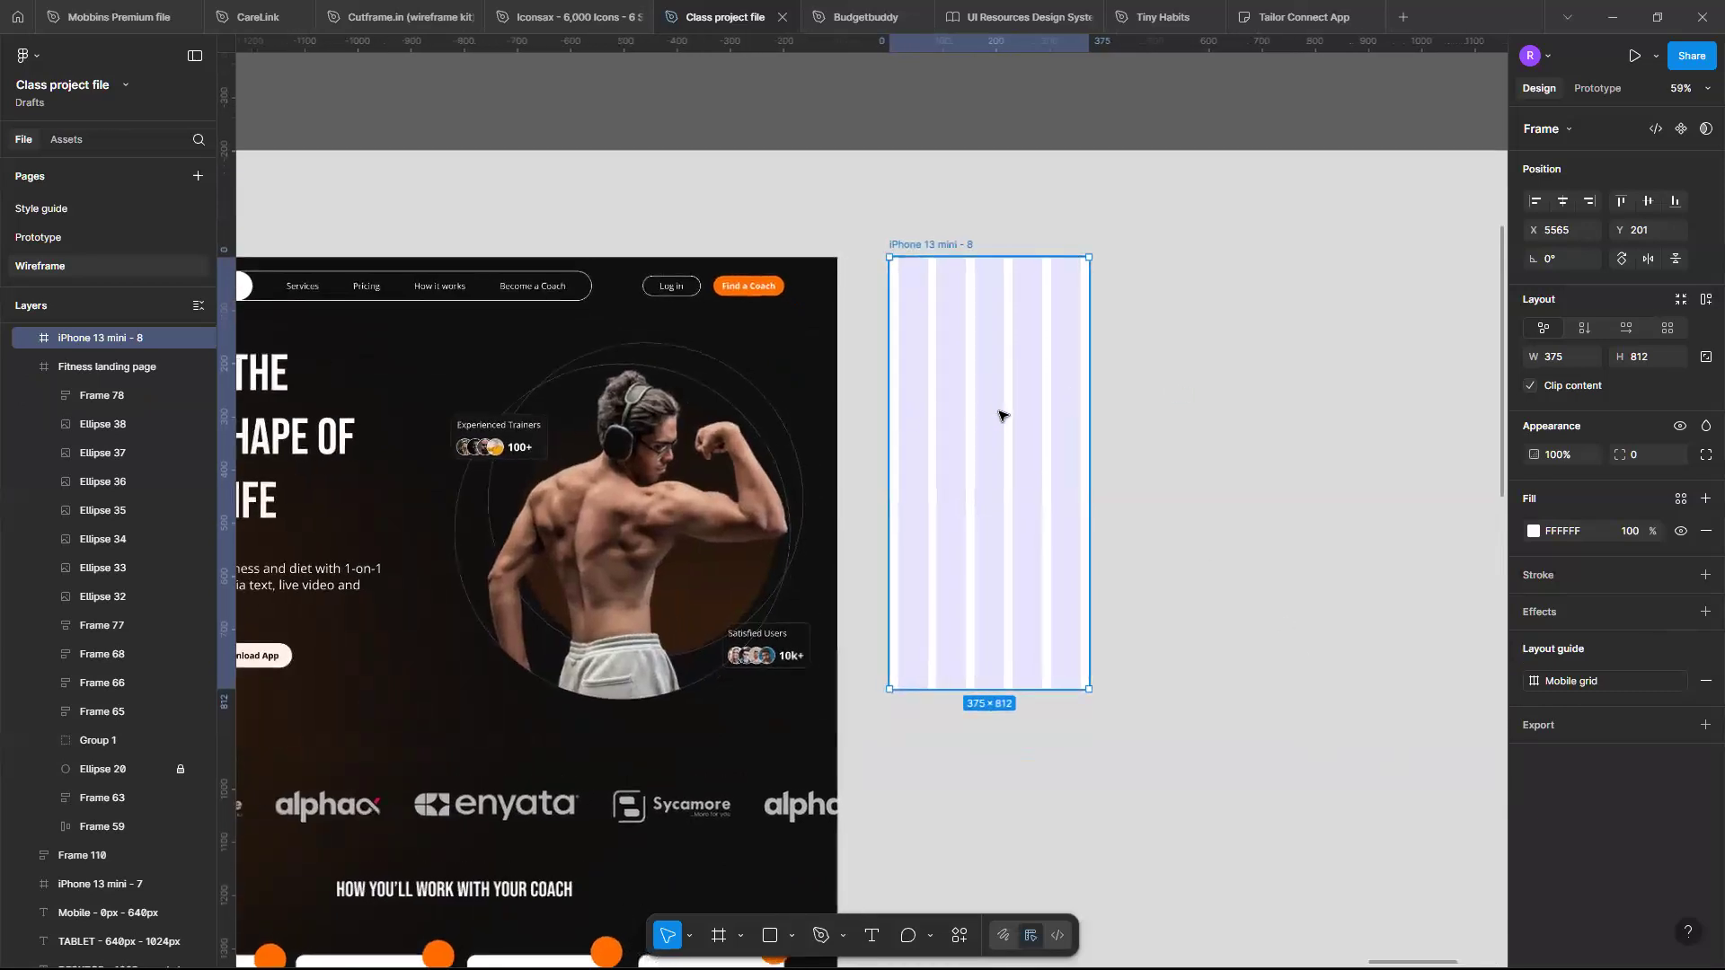
pyautogui.hscroll(-2, 1001, 412)
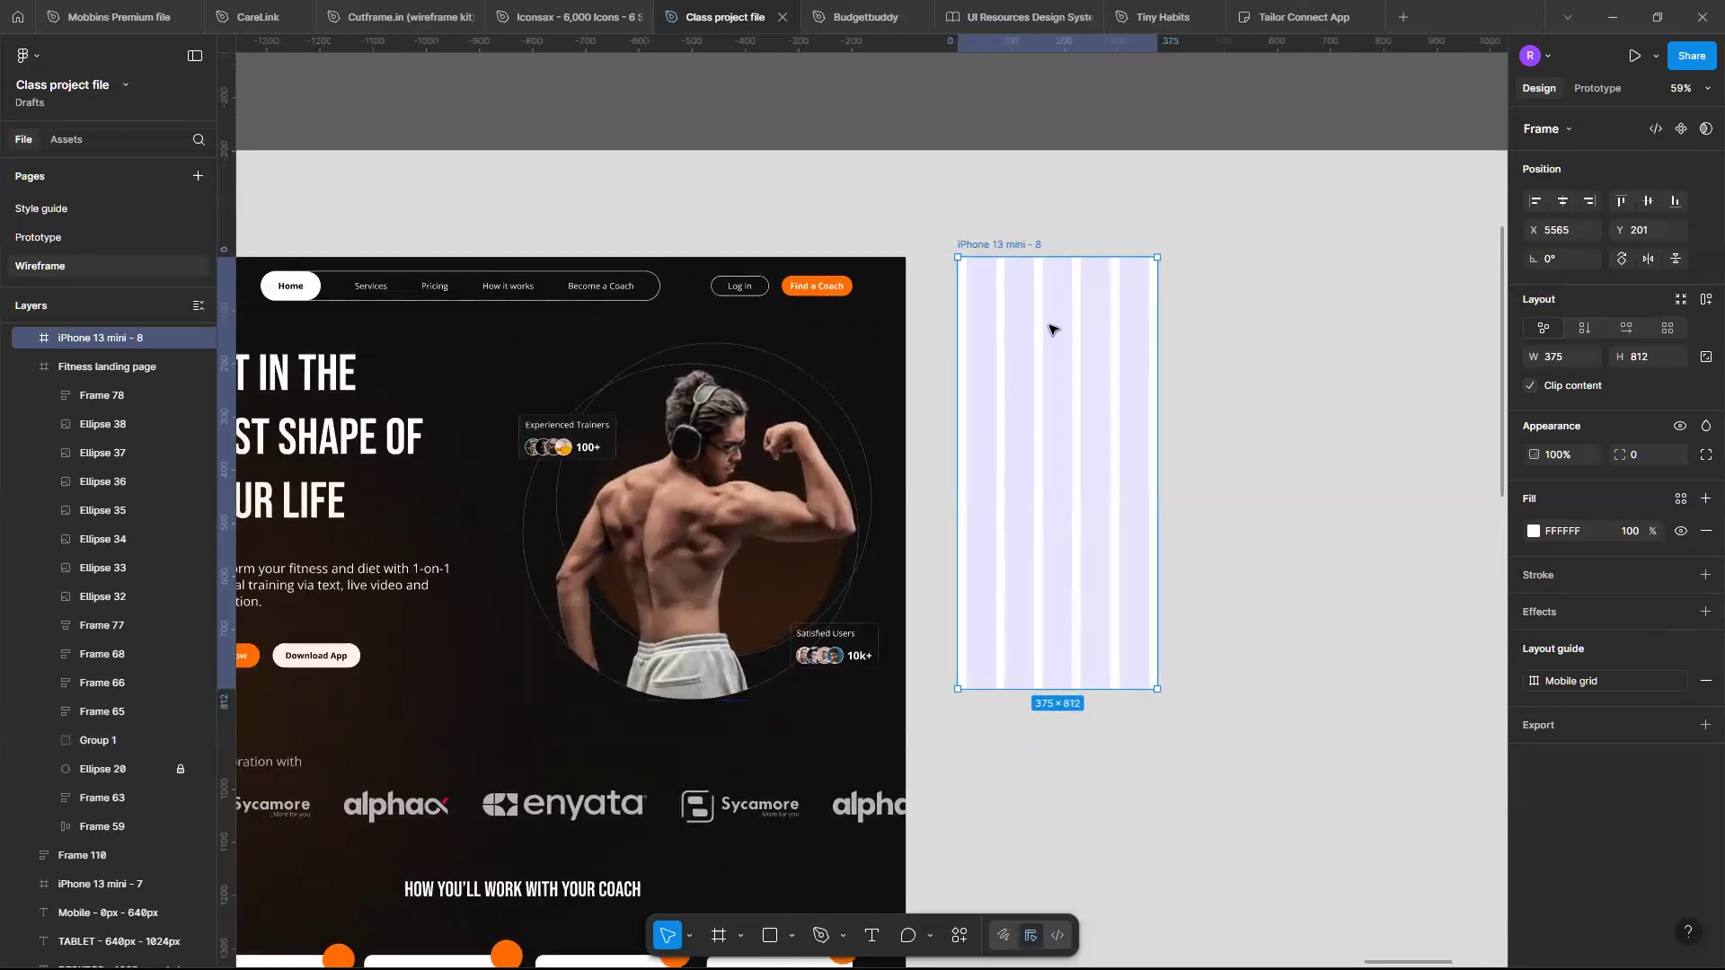
pyautogui.click(1536, 682)
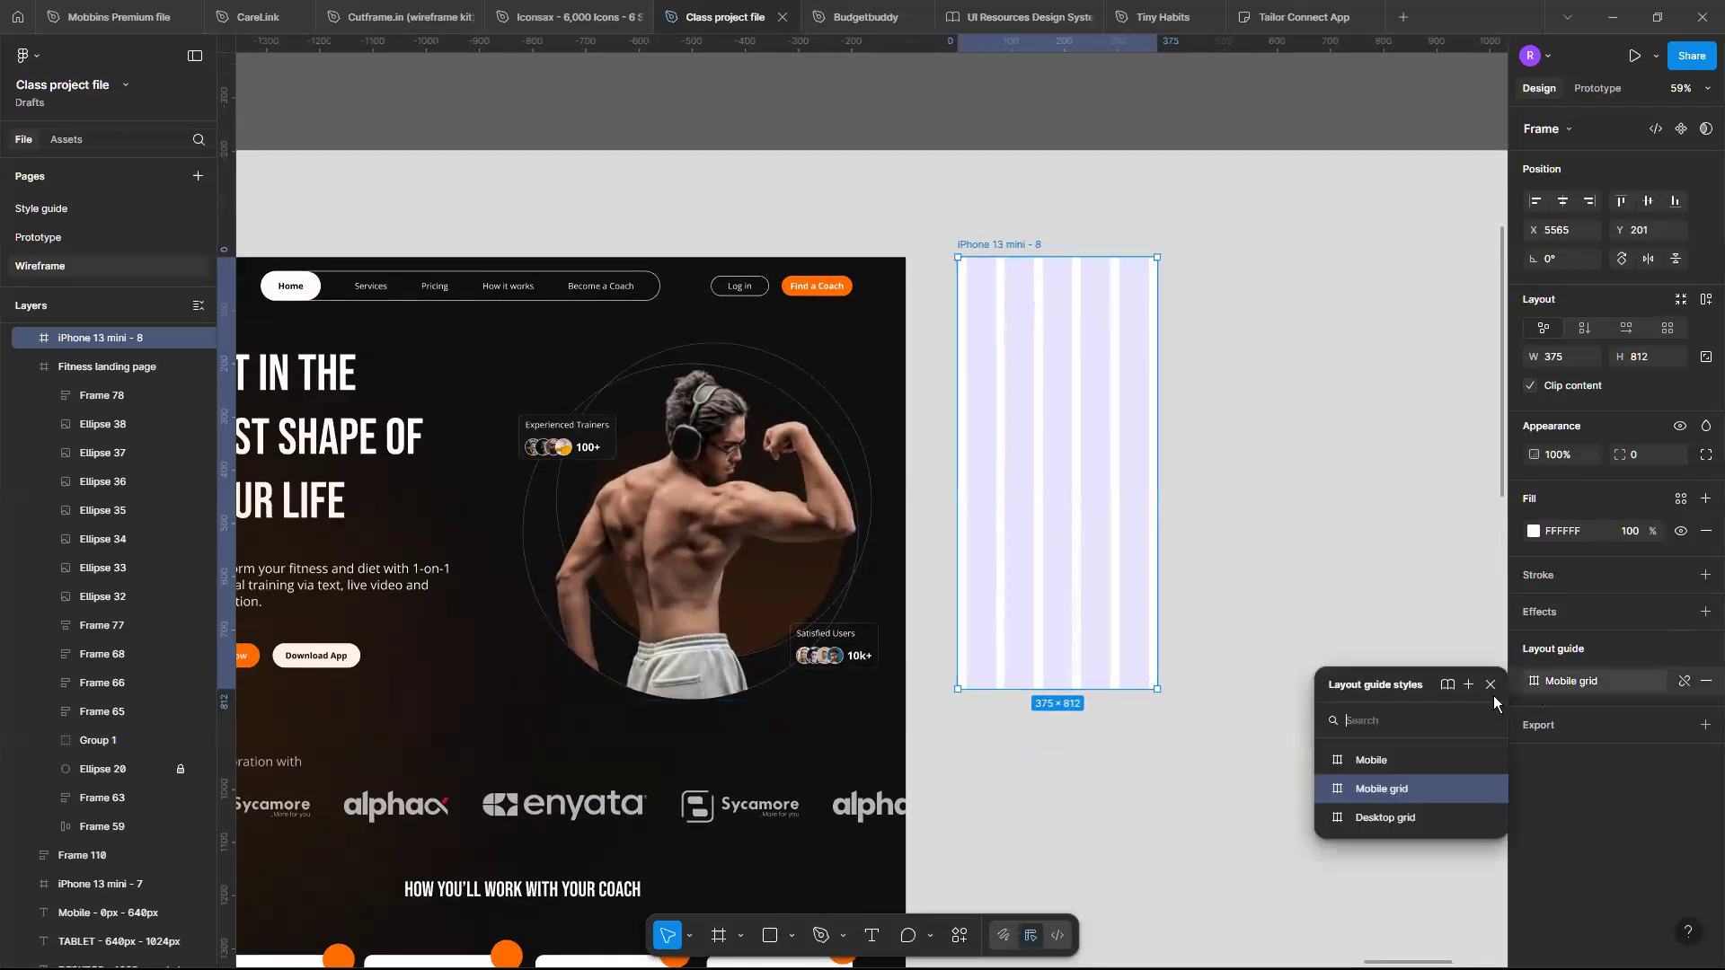
pyautogui.click(1488, 790)
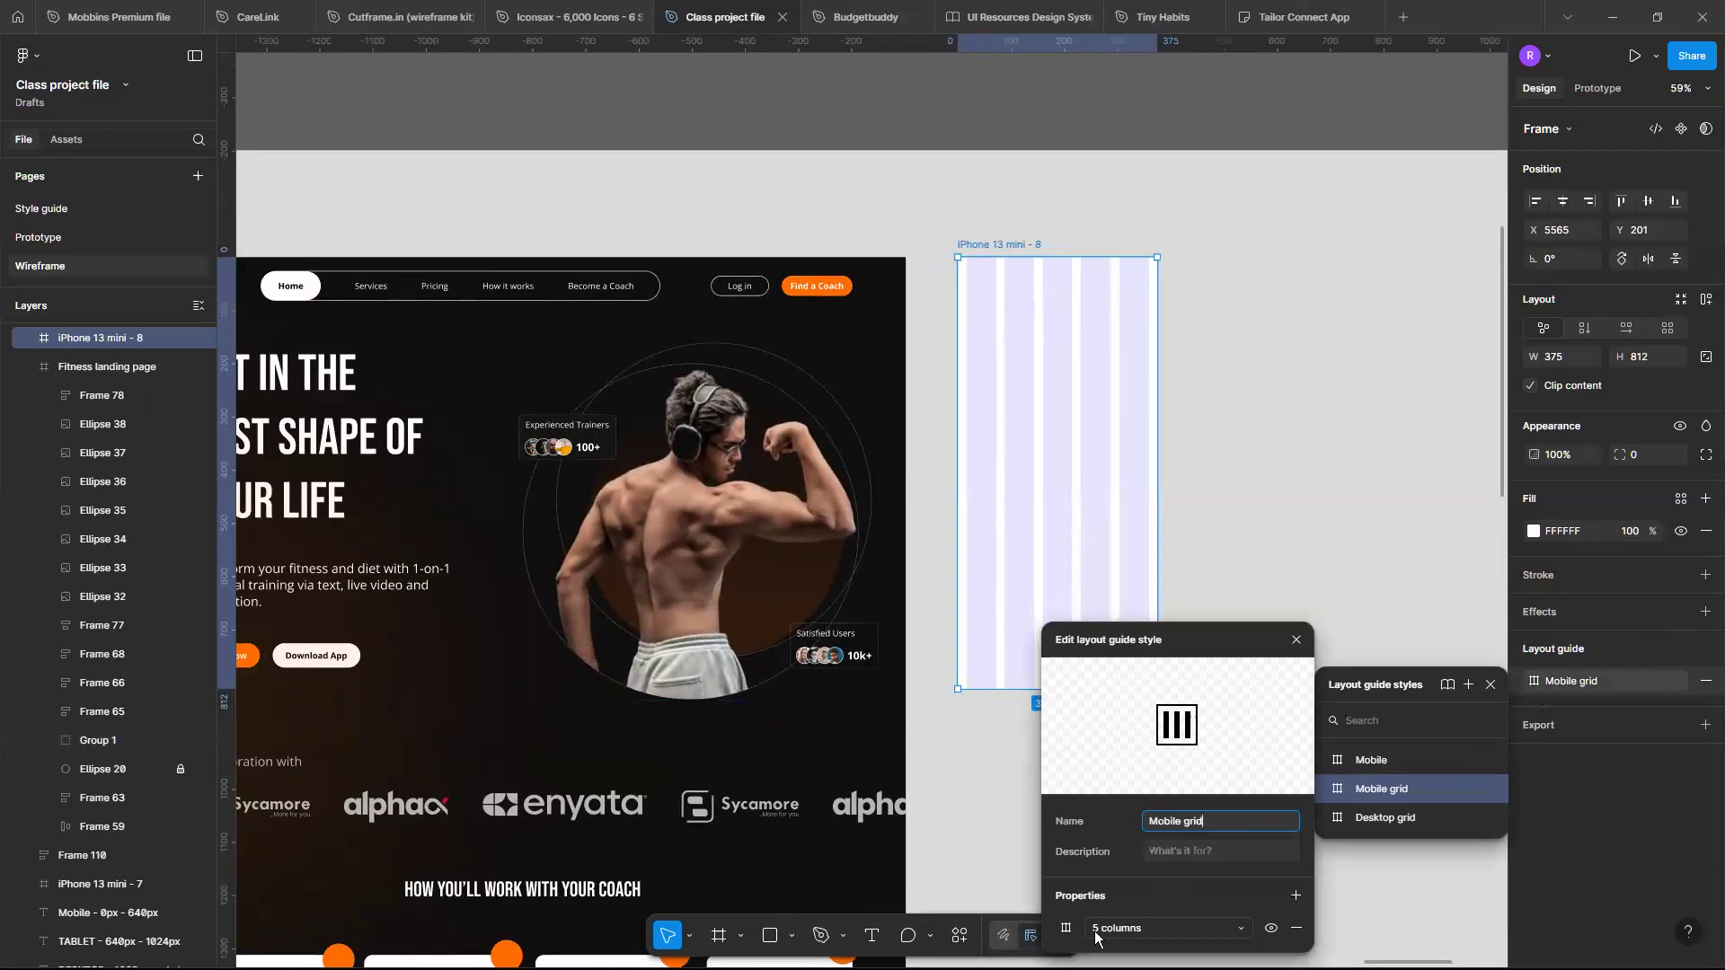
pyautogui.click(1067, 929)
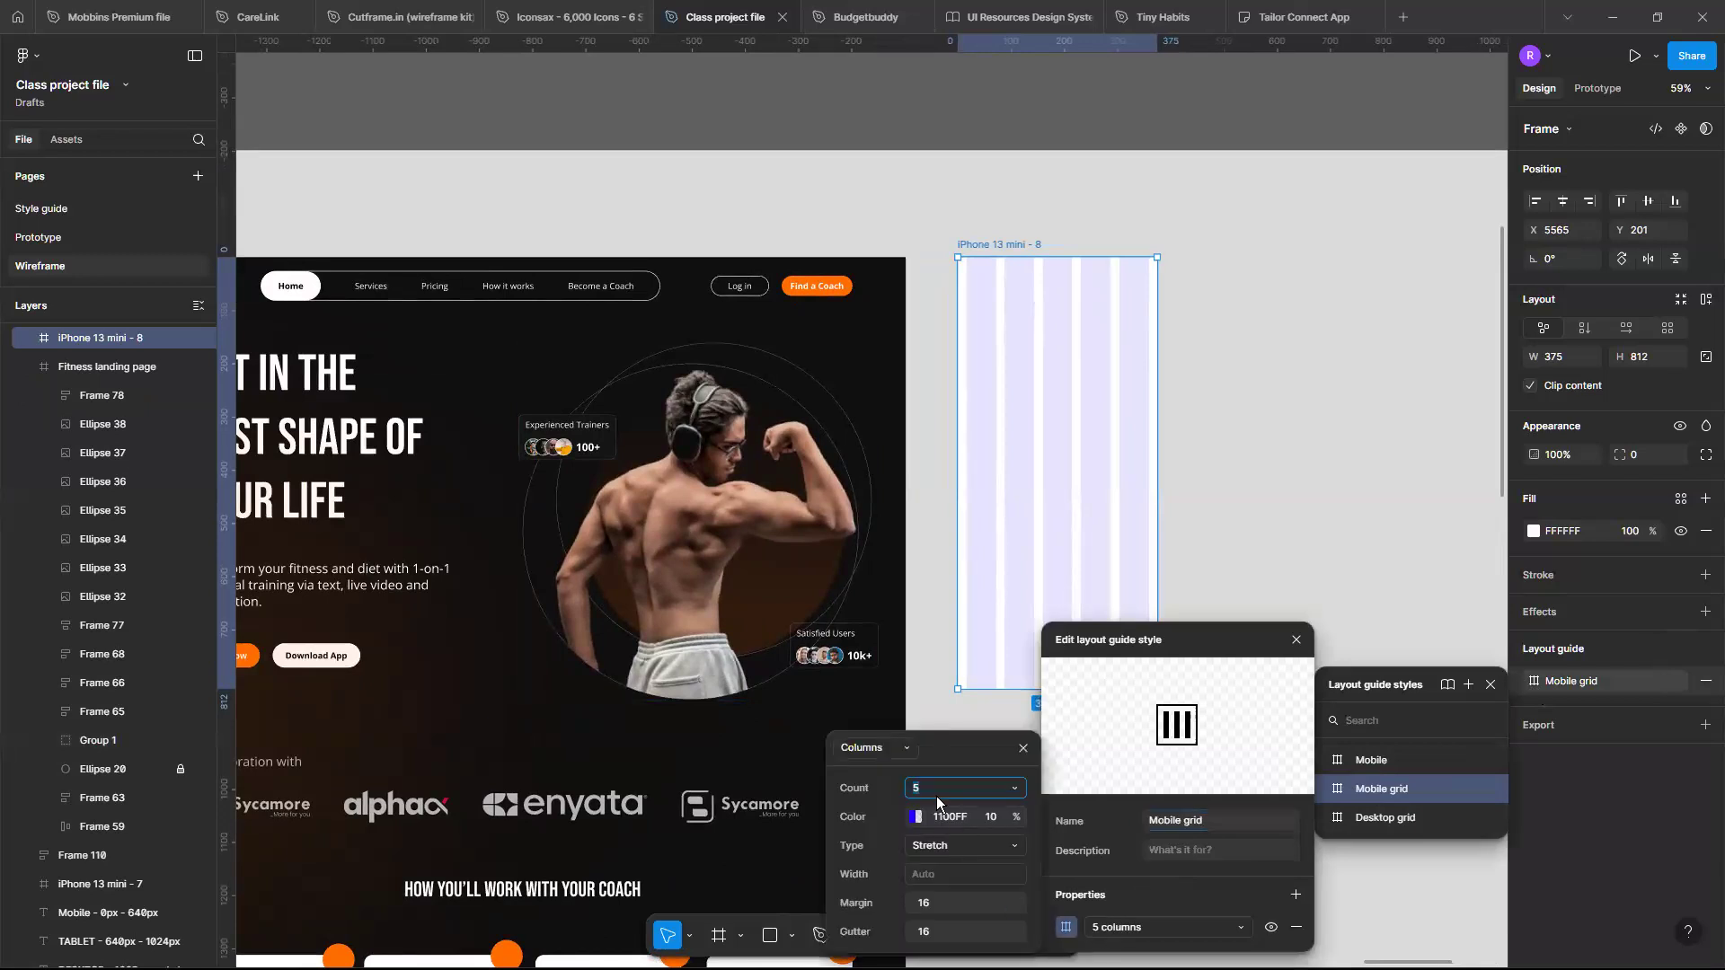
pyautogui.click(936, 796)
pyautogui.write('4')
pyautogui.press('Return')
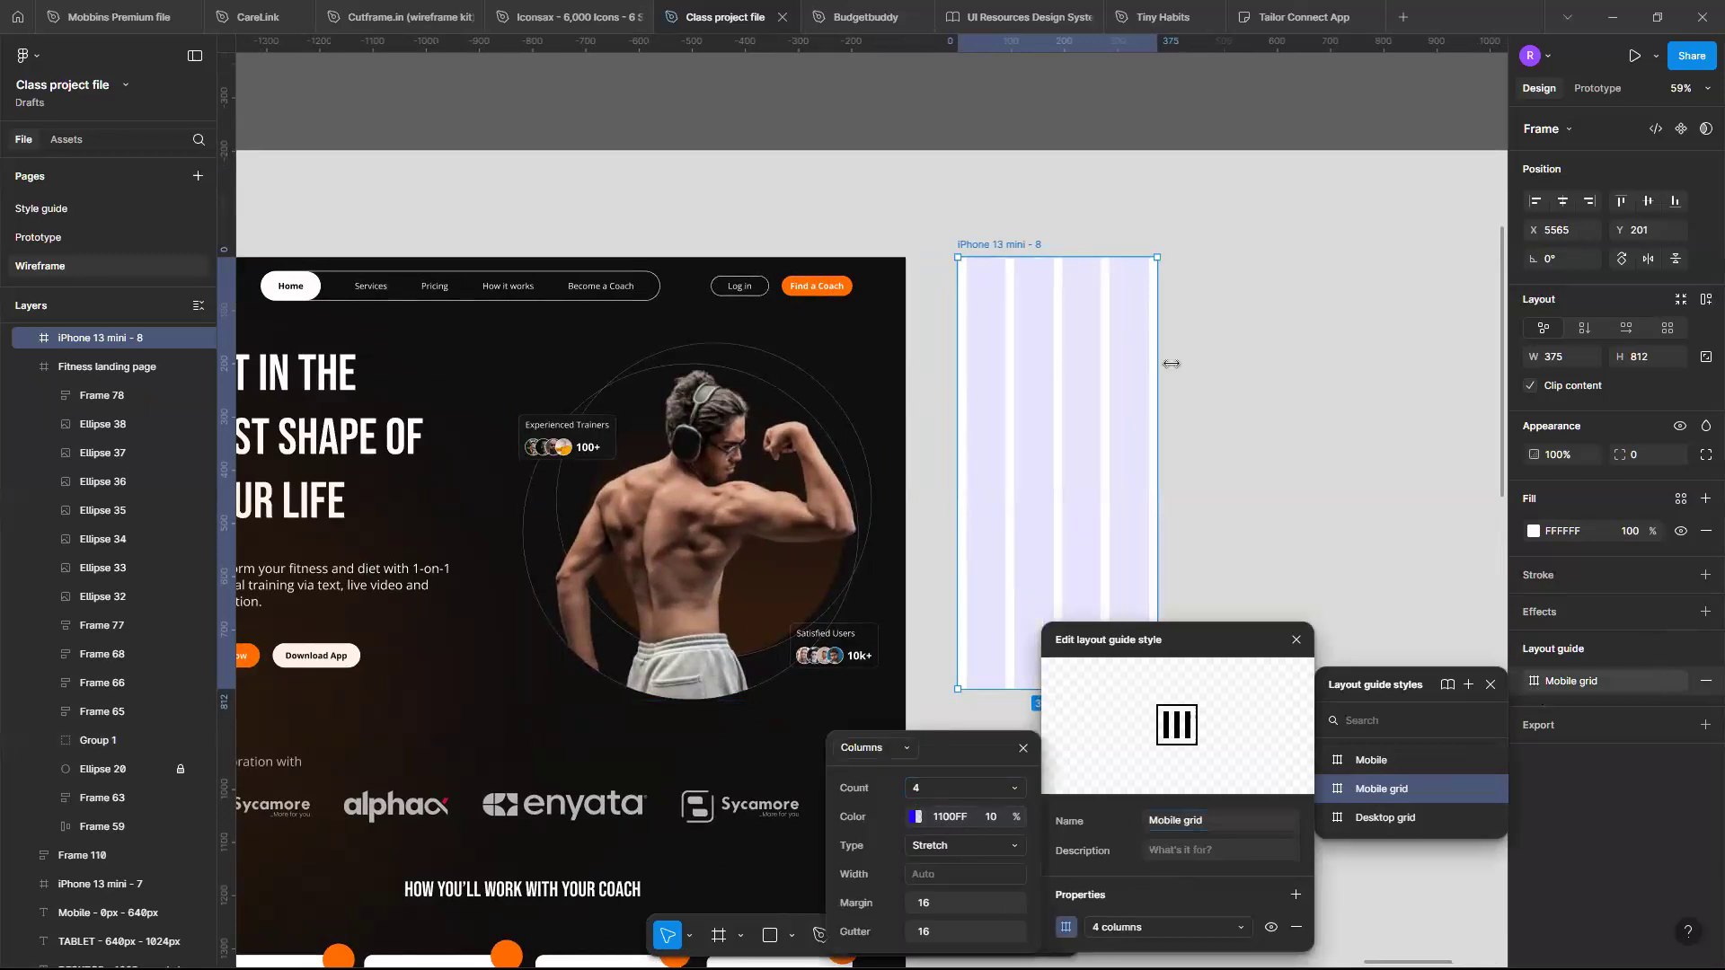
pyautogui.click(1244, 386)
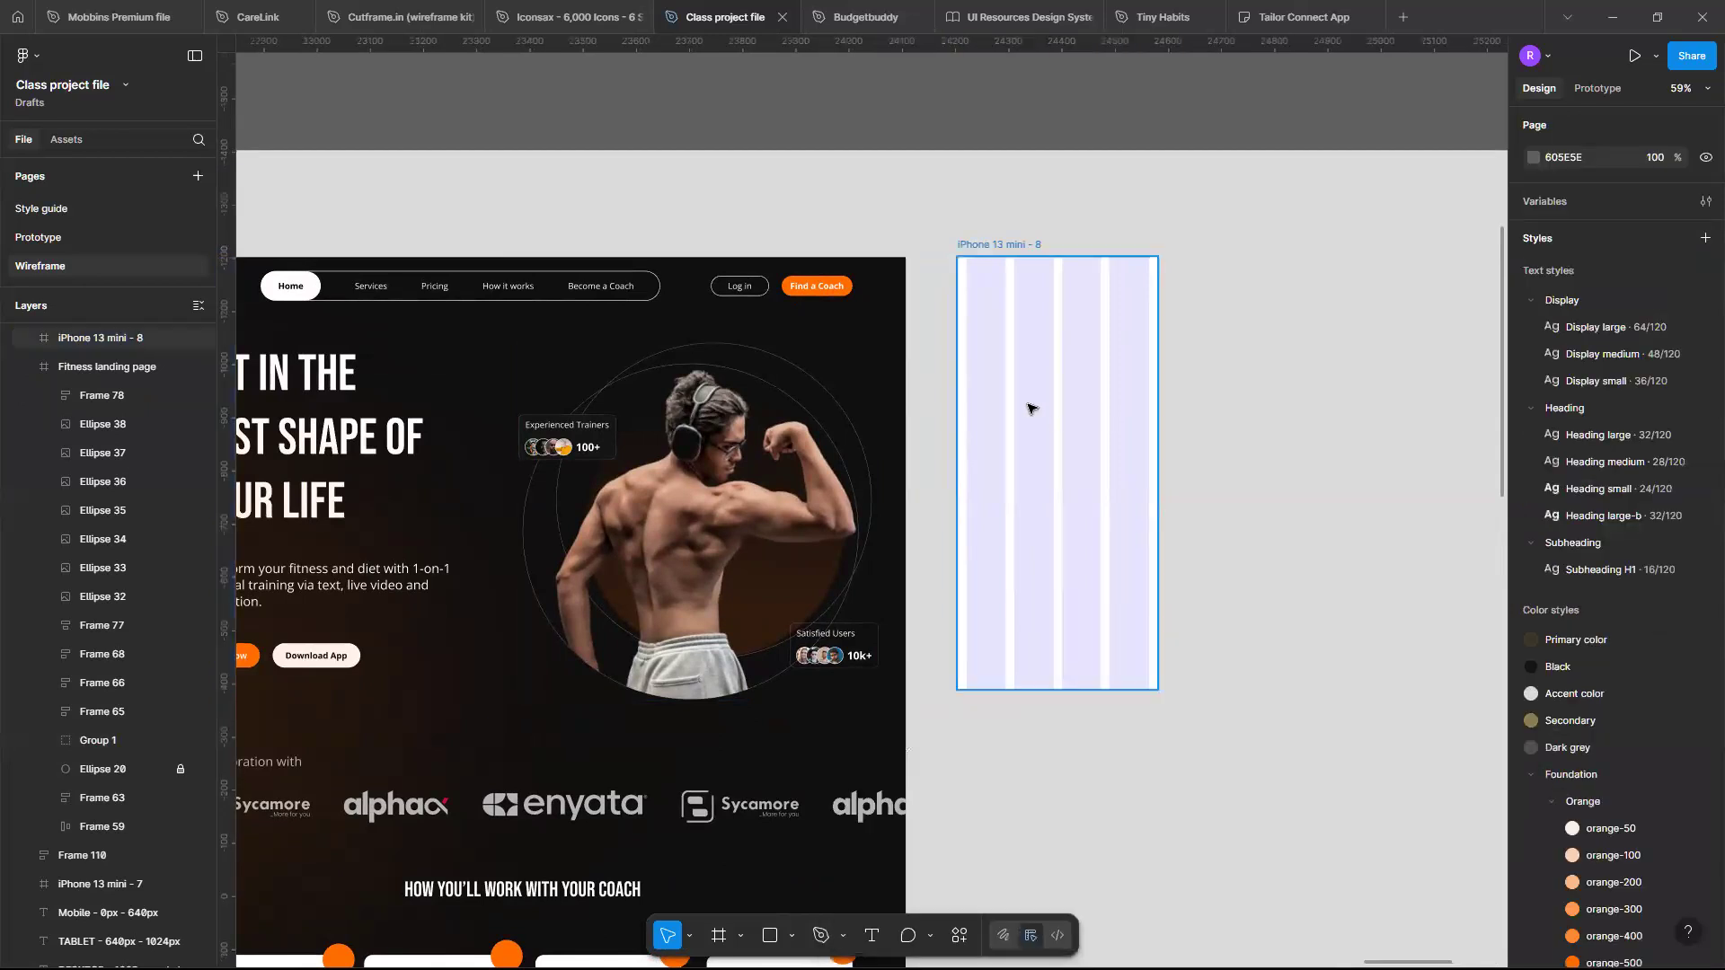
pyautogui.scroll(-3, 1031, 409)
pyautogui.hscroll(2, 619, 453)
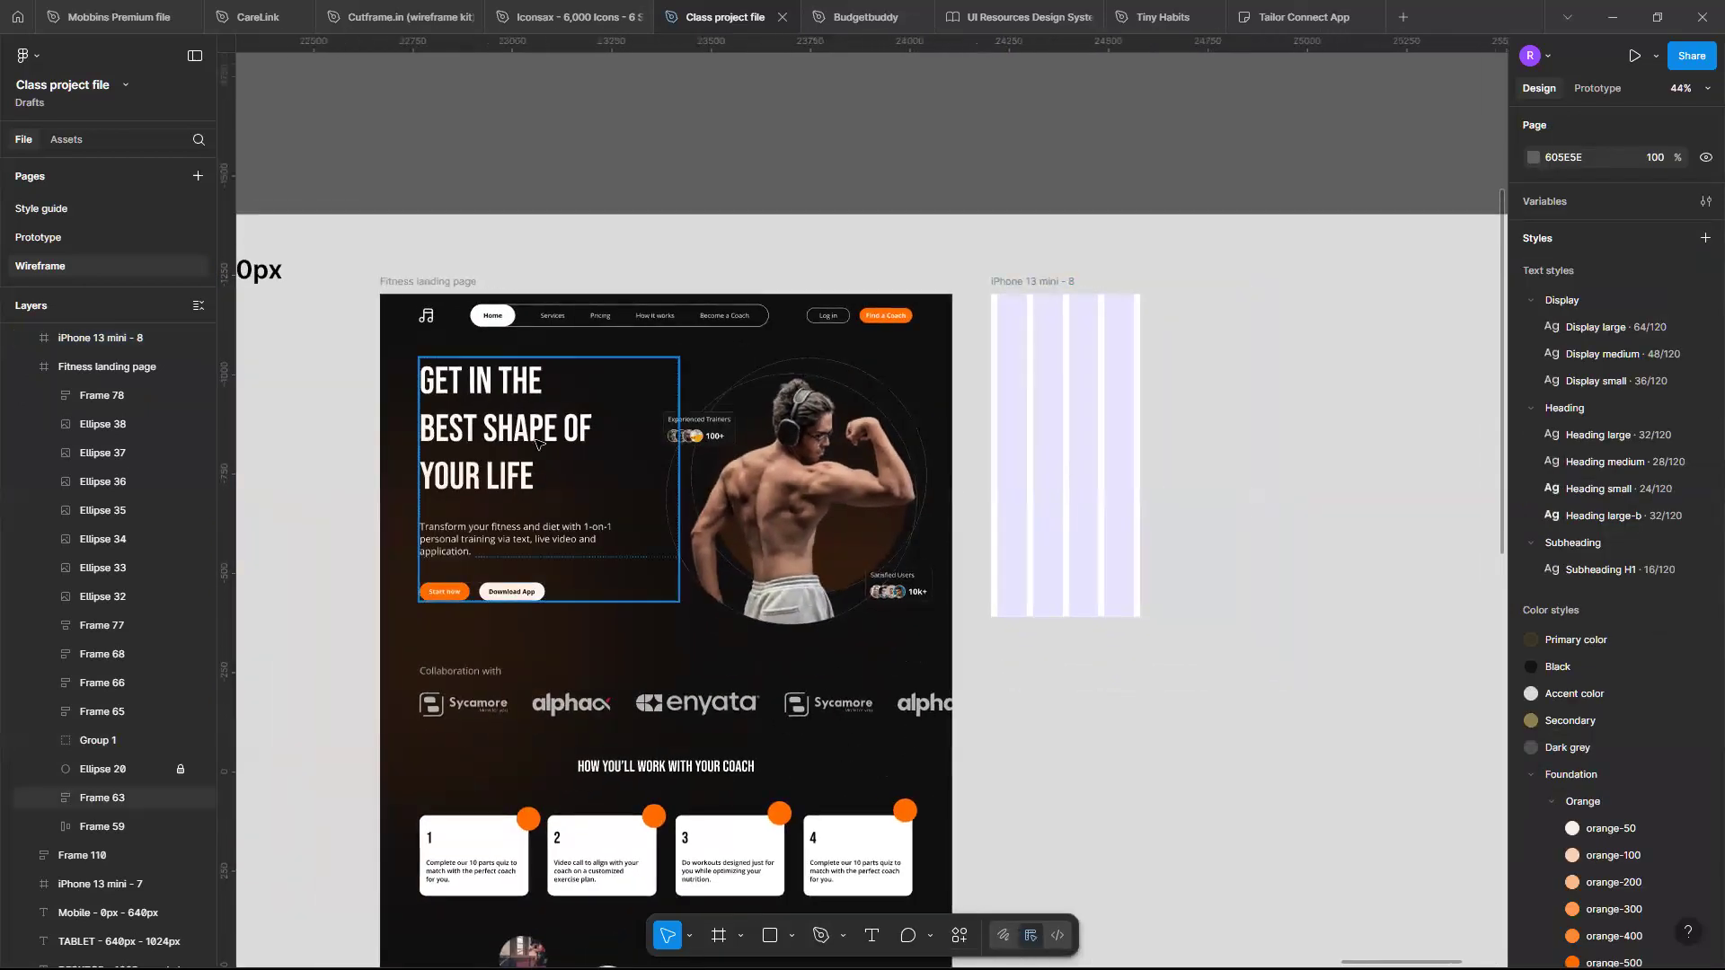
pyautogui.scroll(2, 563, 441)
pyautogui.scroll(1, 564, 441)
pyautogui.scroll(-3, 564, 441)
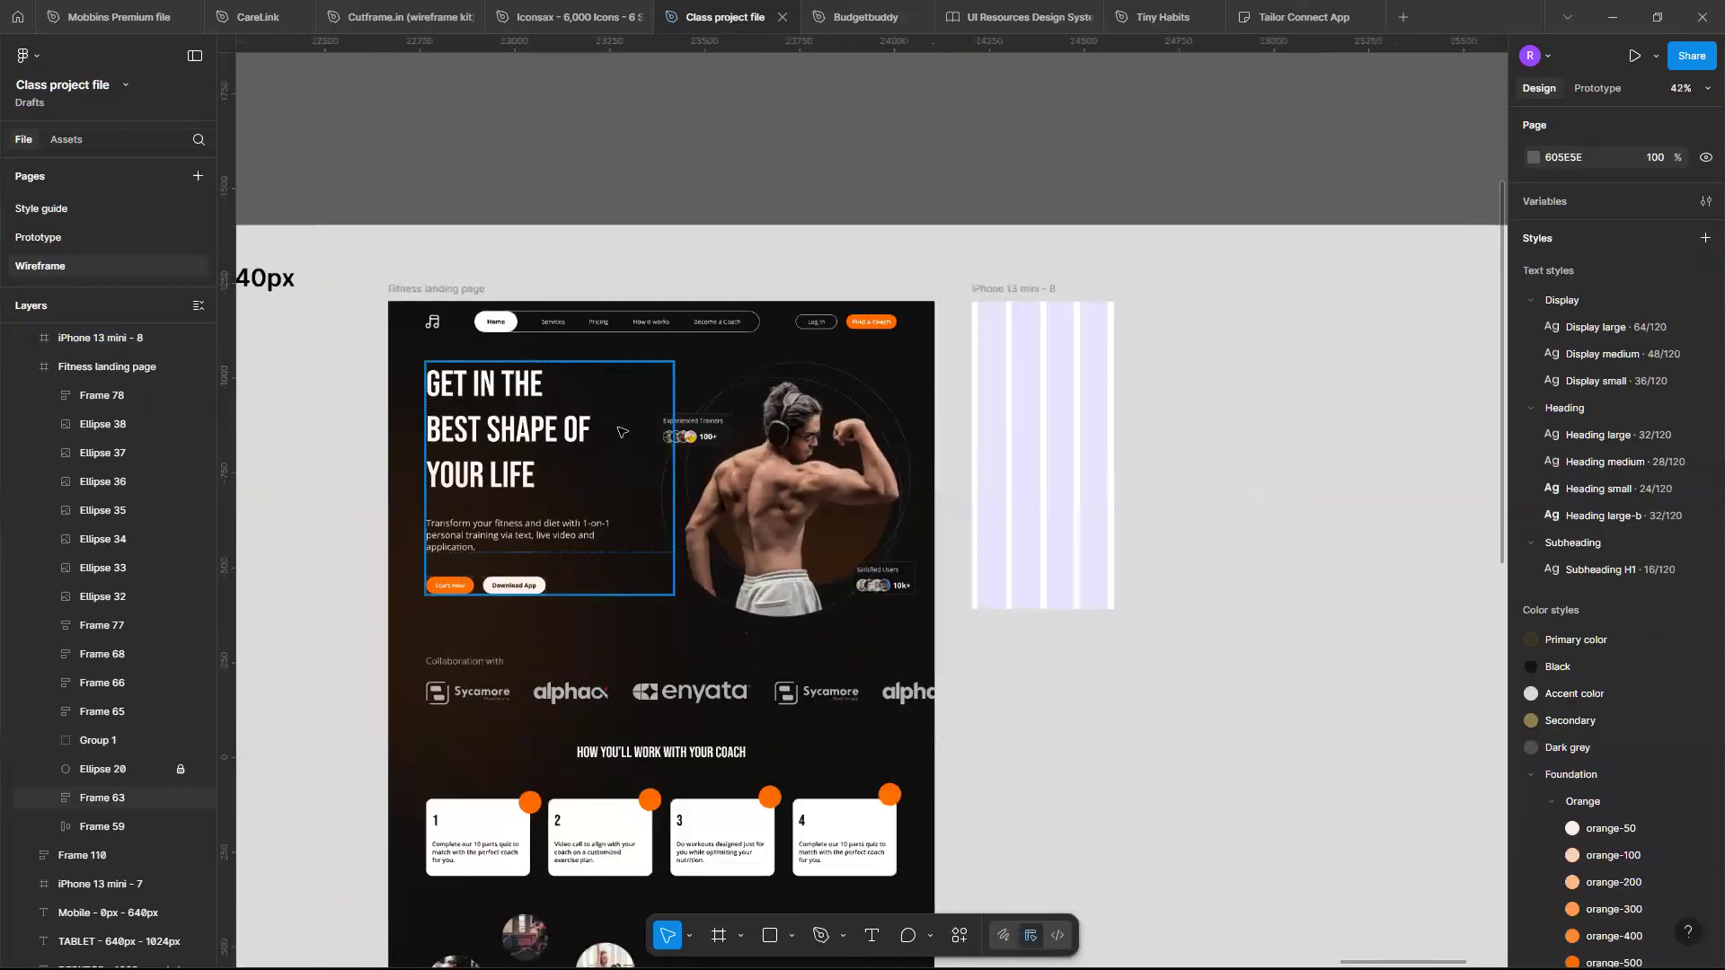
pyautogui.click(611, 435)
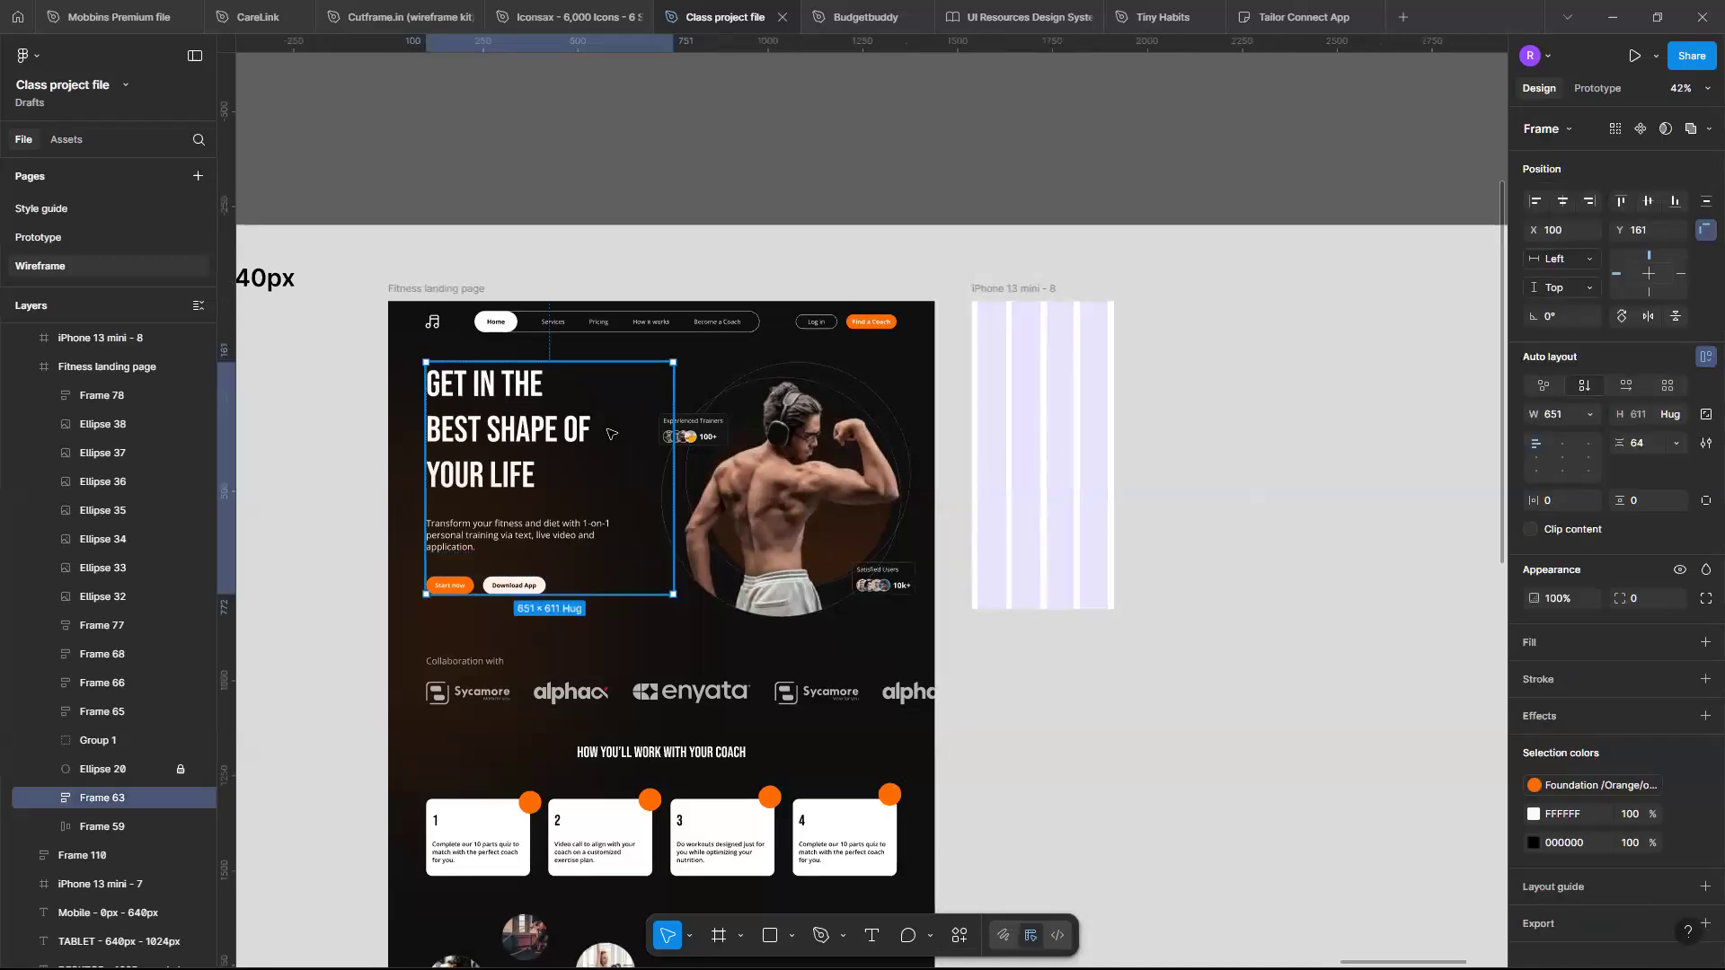
pyautogui.scroll(3, 611, 435)
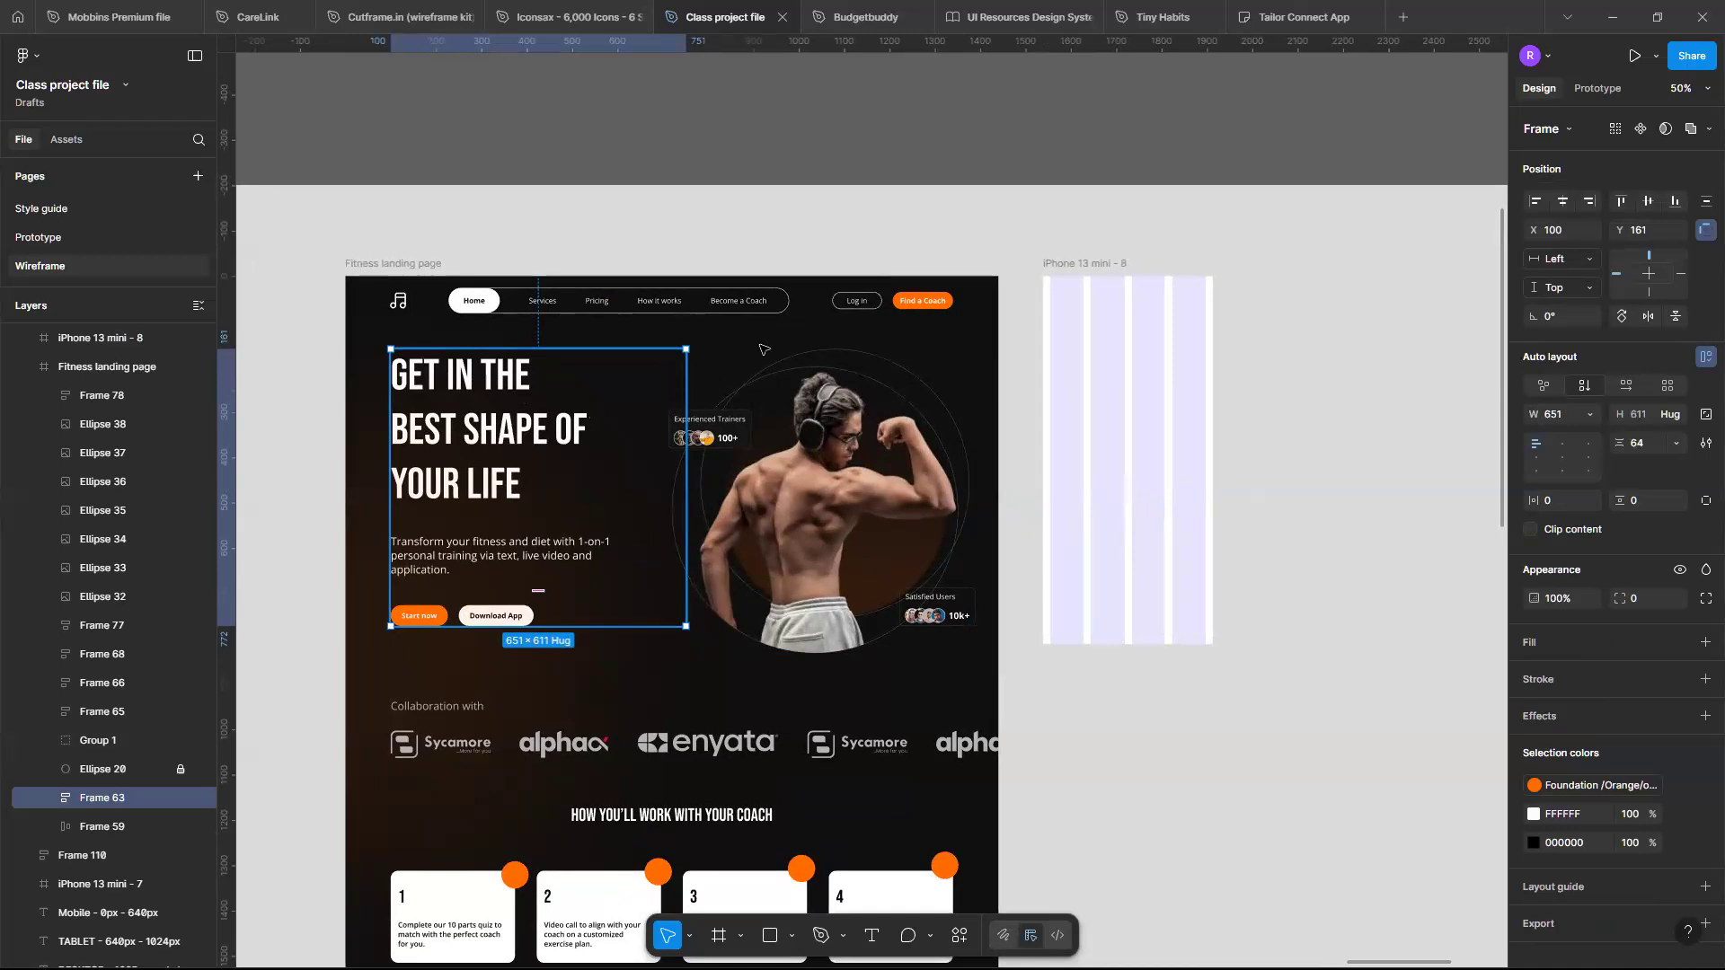
# - Set the navigation bar's spacing between items to 77
pyautogui.click(664, 304)
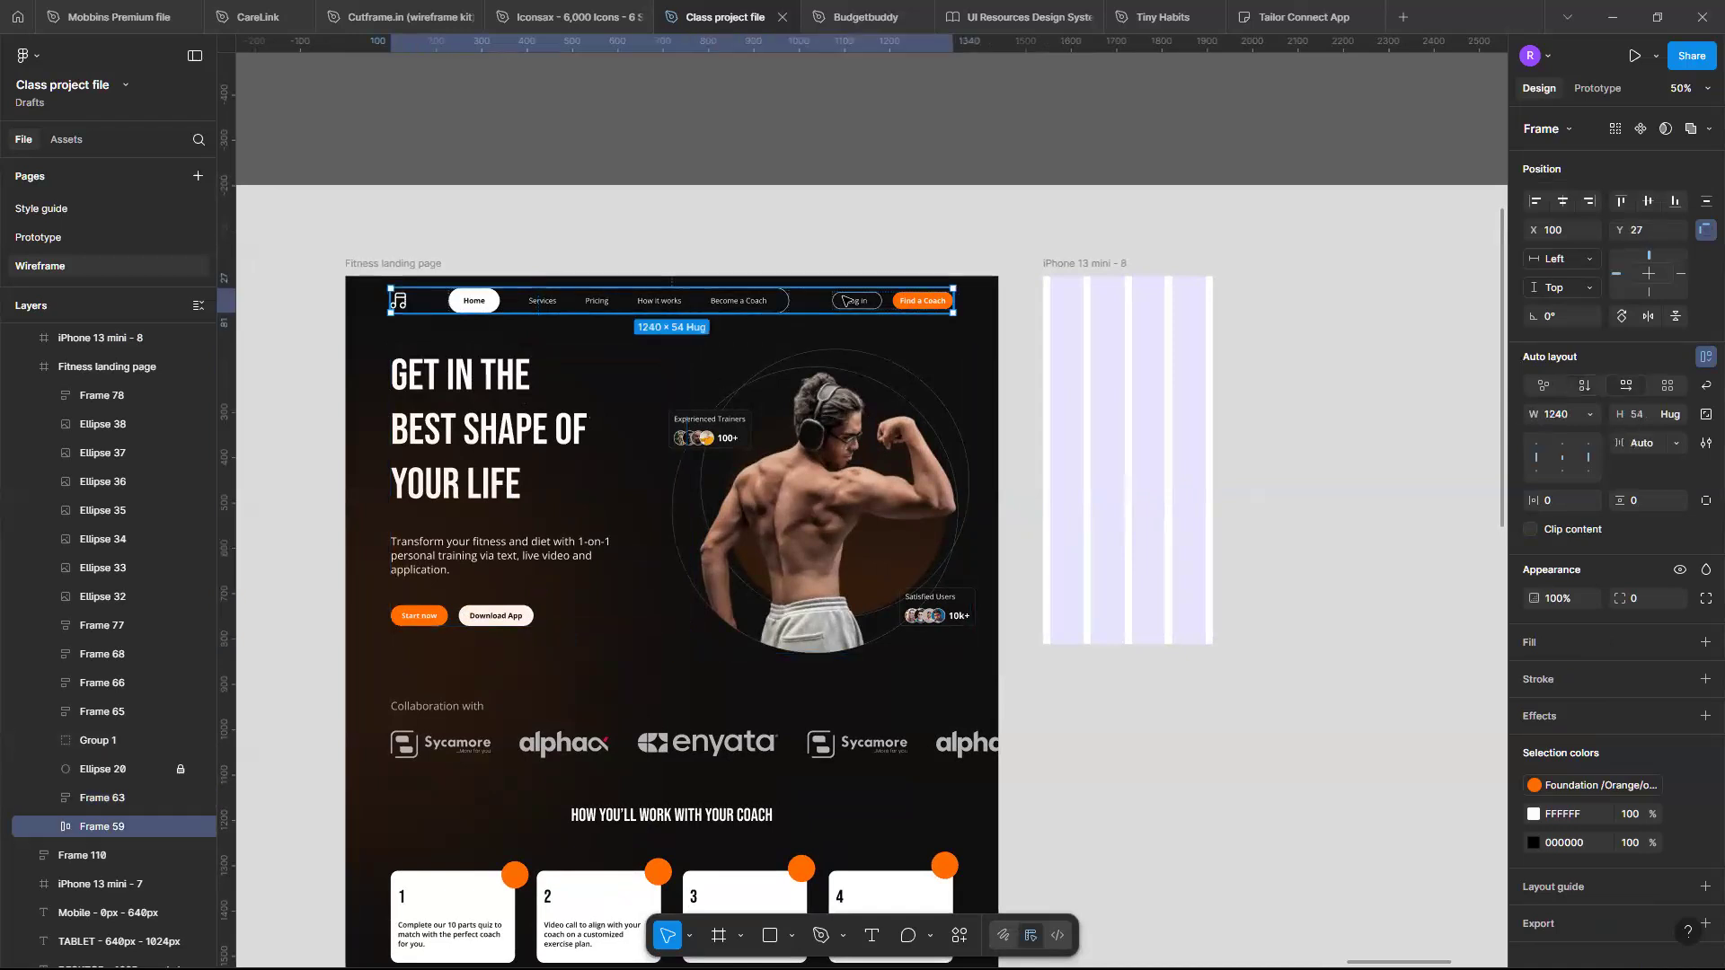
pyautogui.click(1591, 414)
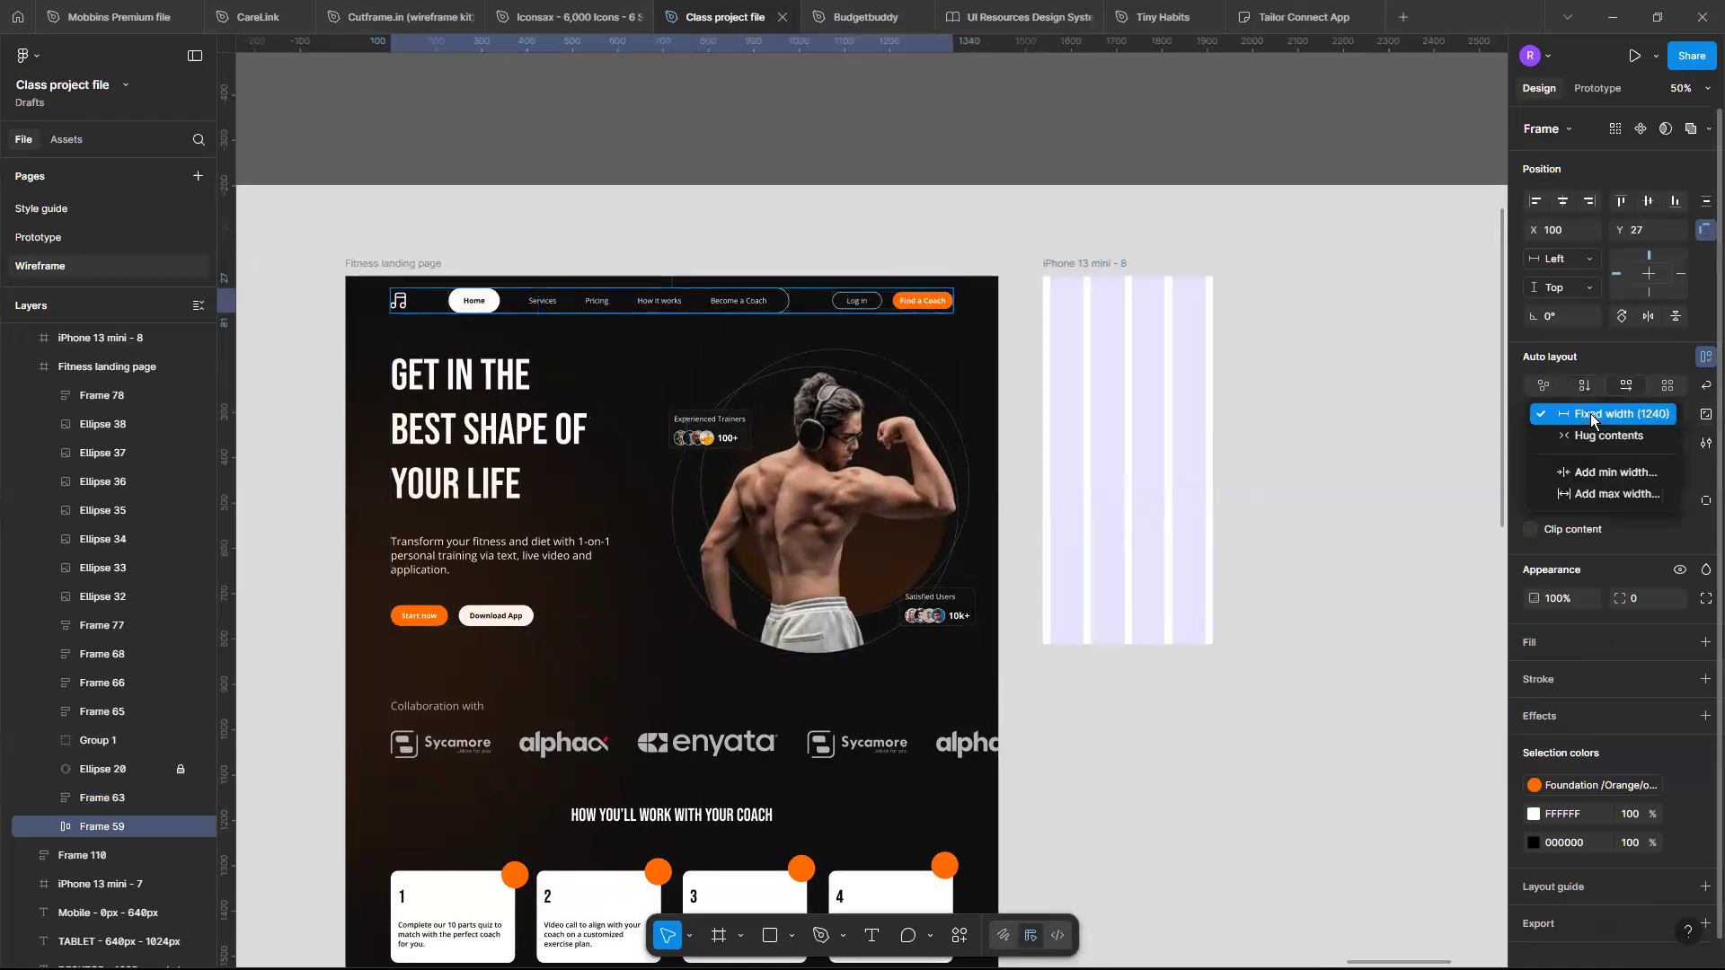
pyautogui.click(1591, 420)
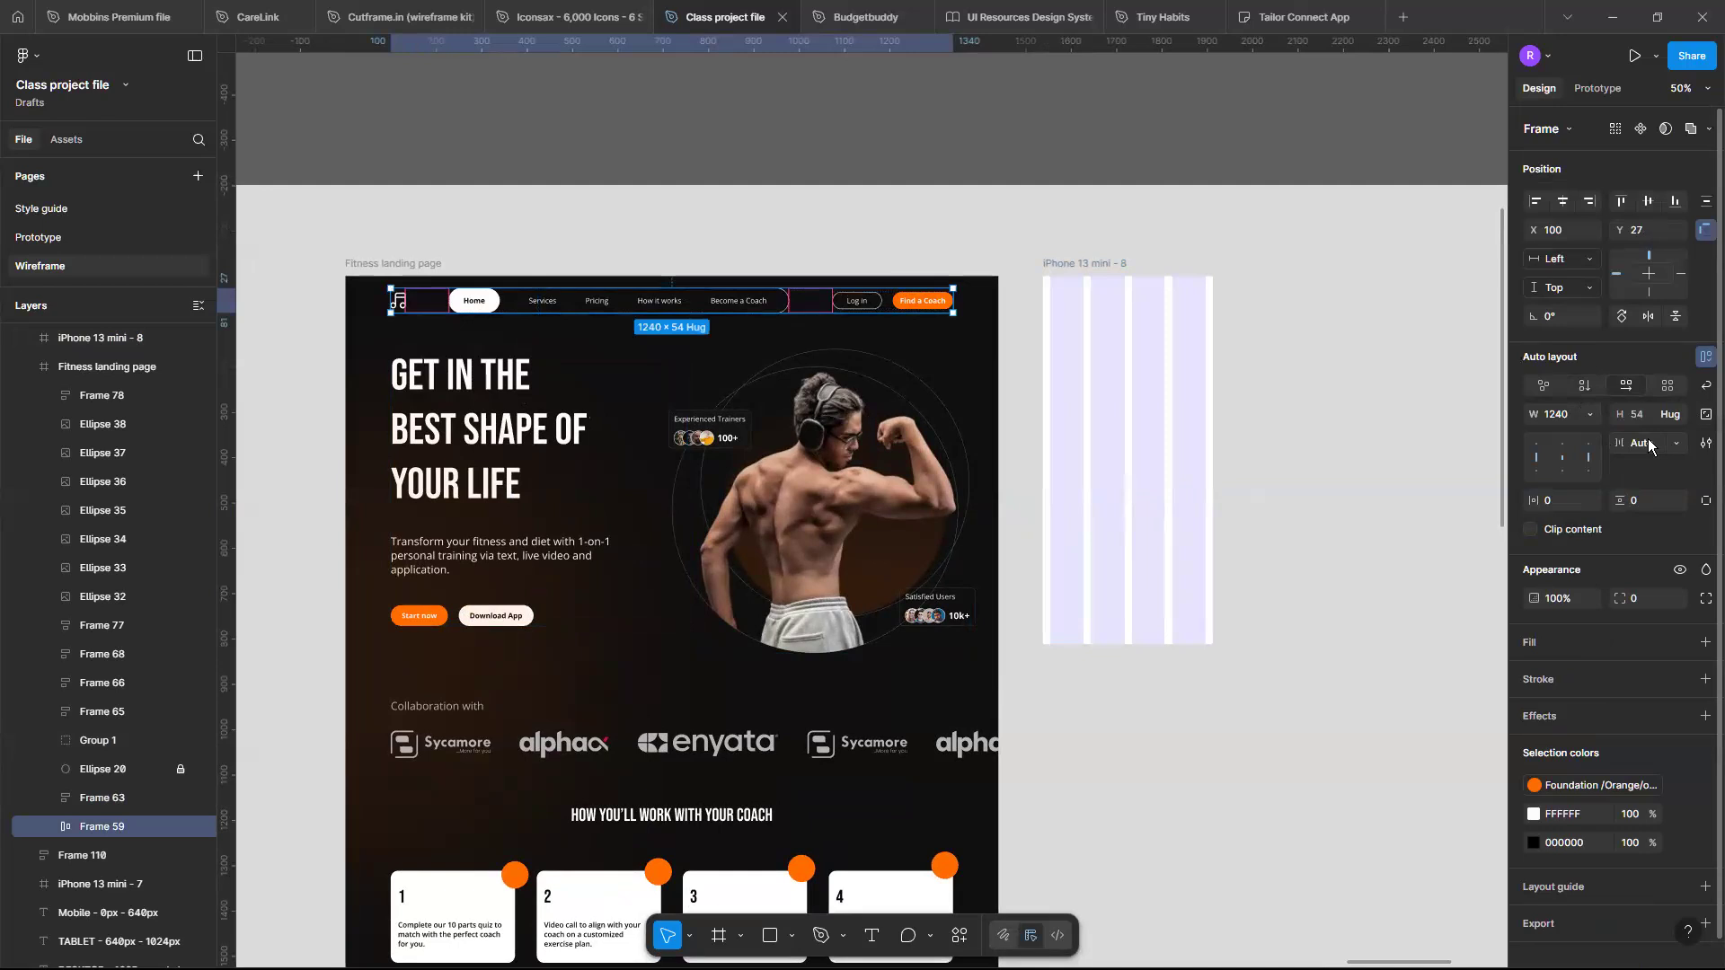
pyautogui.click(1675, 442)
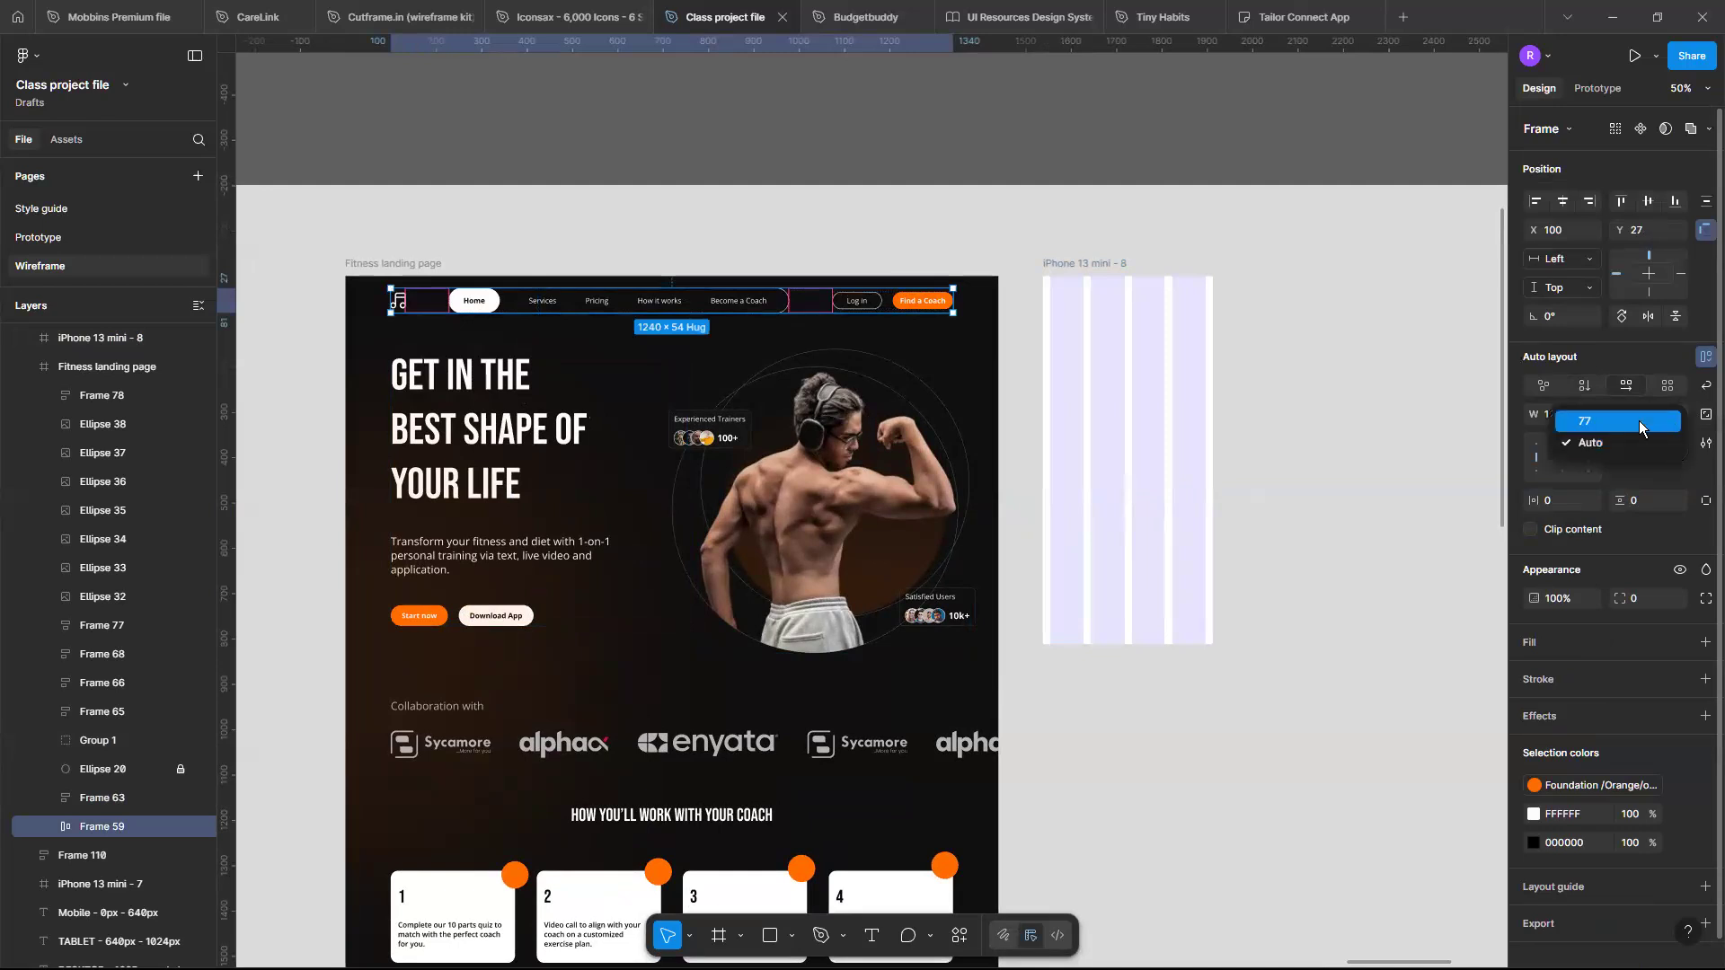
pyautogui.click(1639, 420)
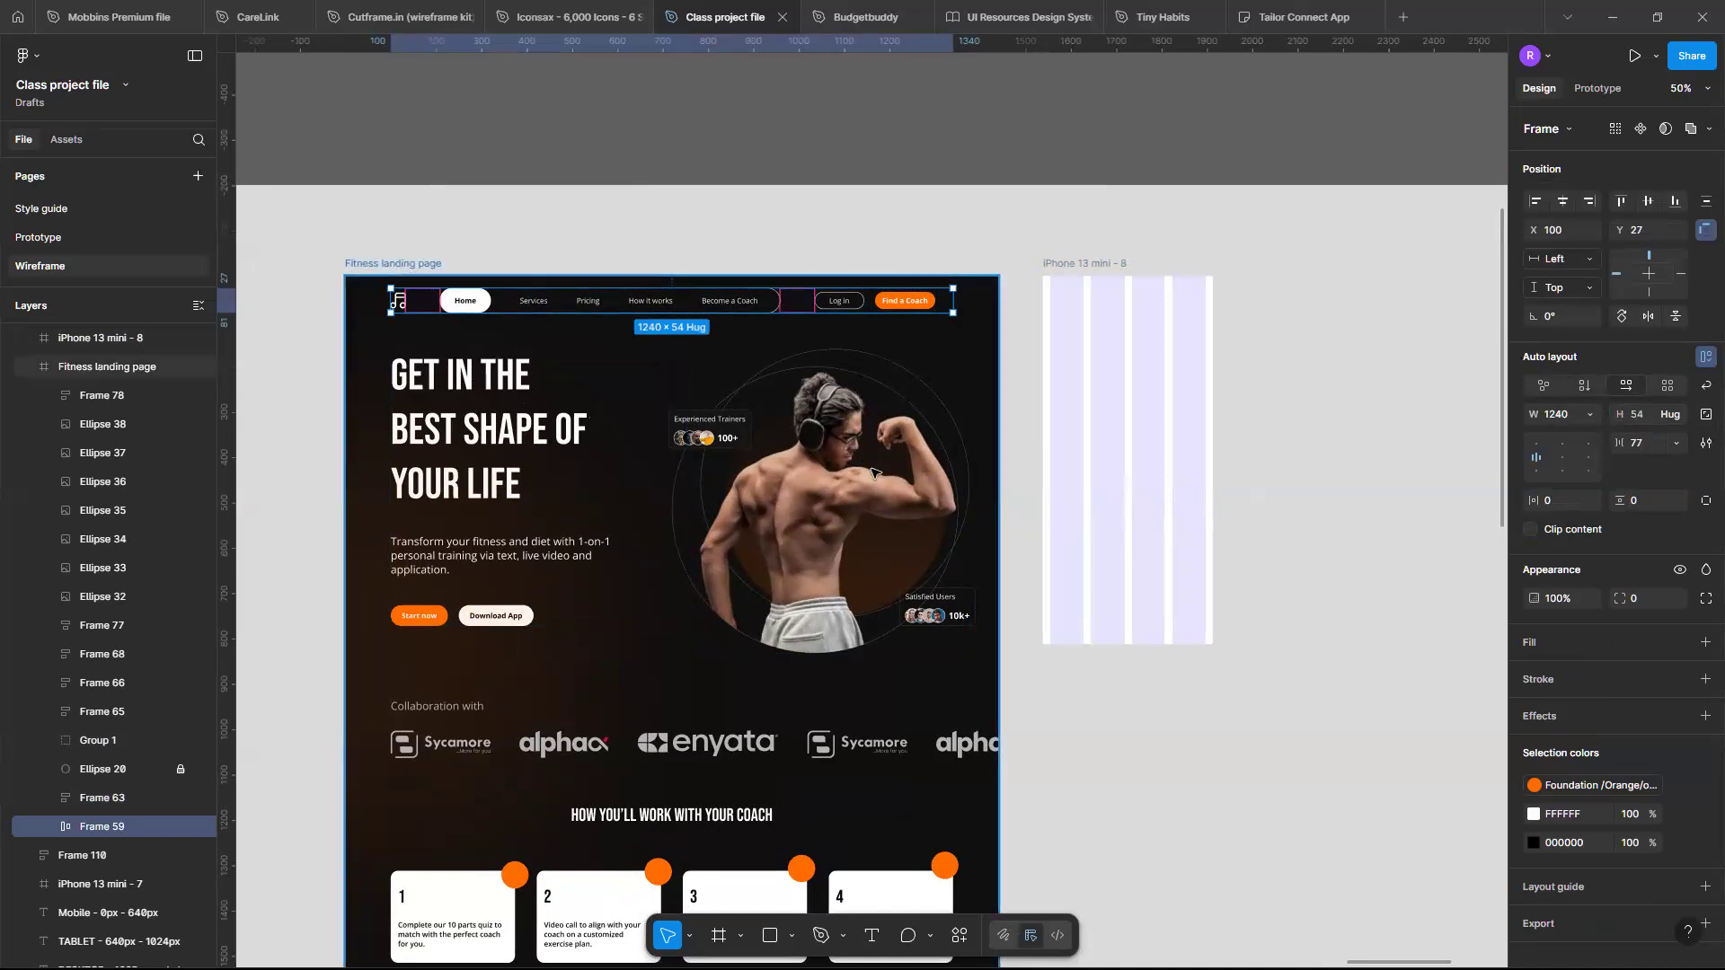
# - Try widening the Fitness landing page frame, and undo it together with the spacing change
pyautogui.press('Escape')
pyautogui.moveTo(844, 457); pyautogui.dragTo(989, 499)
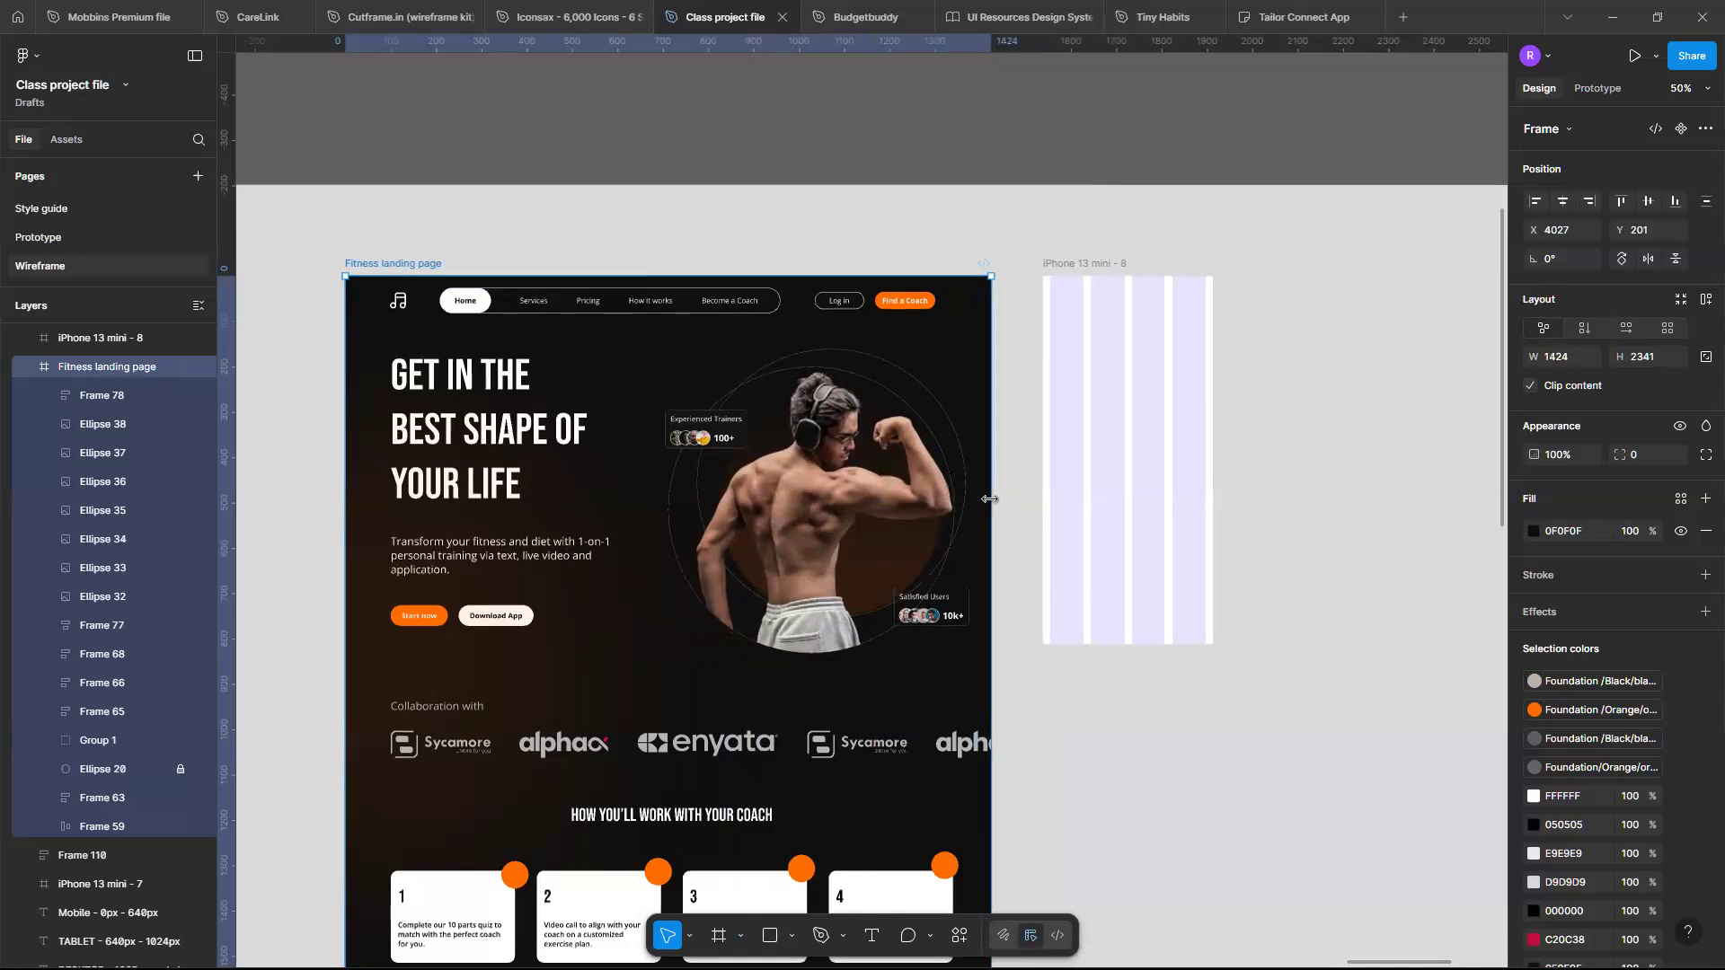
pyautogui.hotkey('ctrl', 'z')
pyautogui.hotkey('ctrl', 'z')
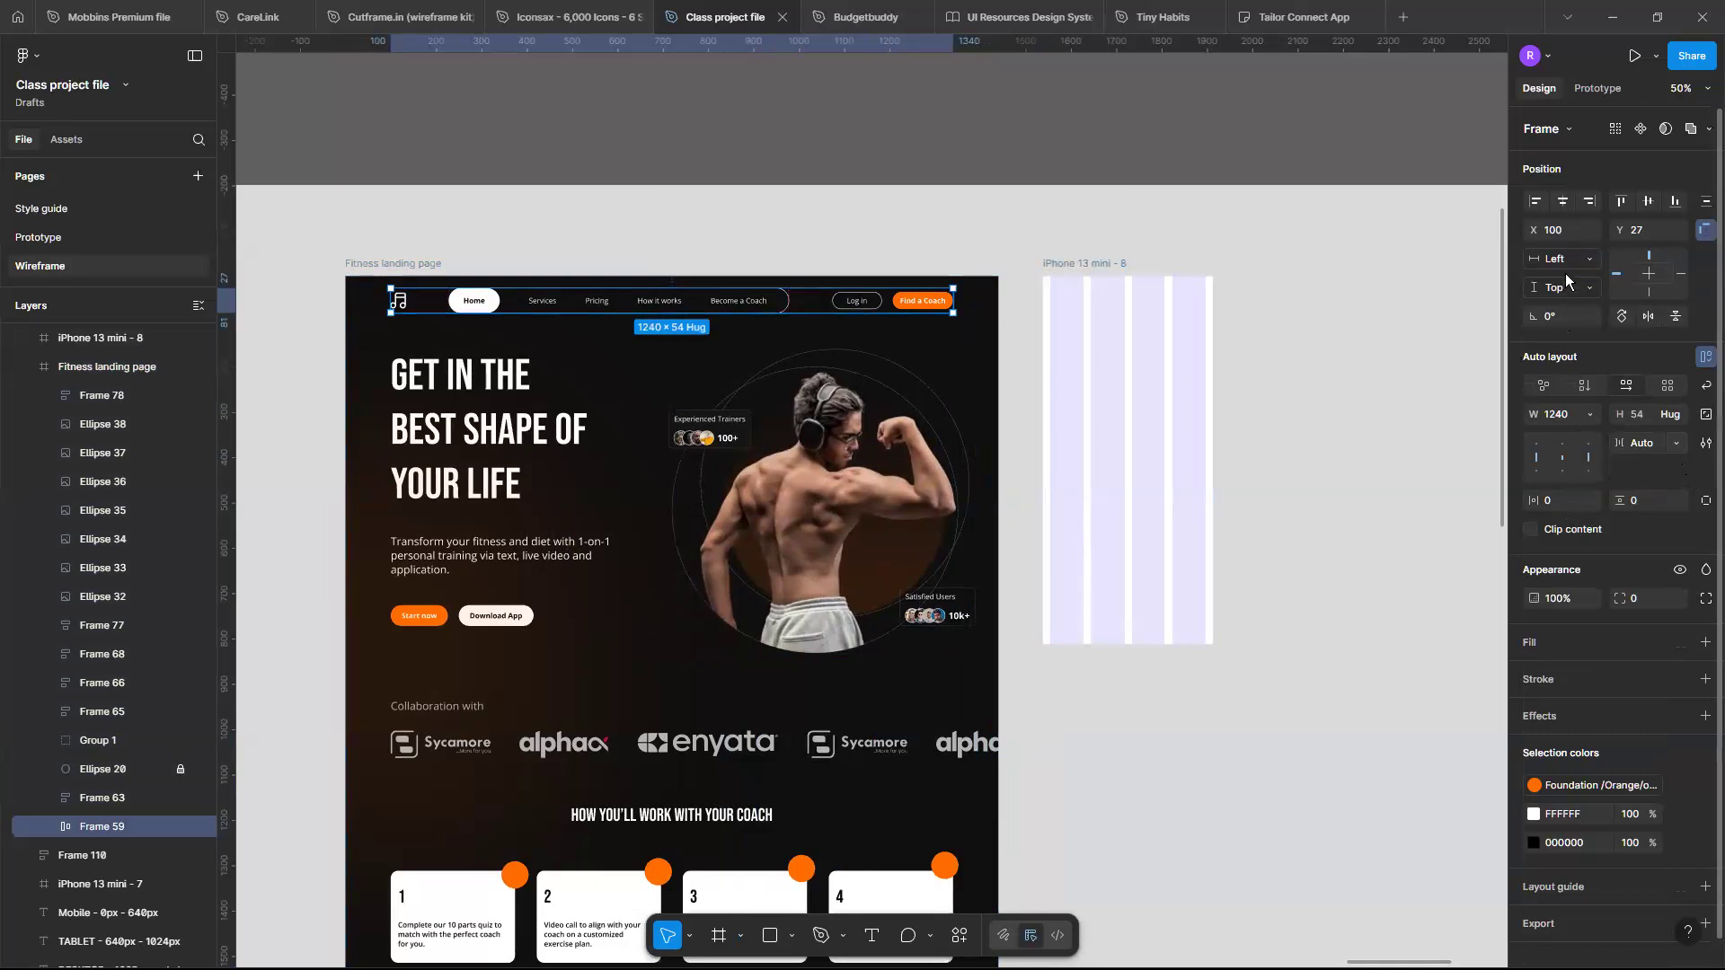
# - Set the navigation bar's horizontal constraint to Left + Right
pyautogui.click(1585, 260)
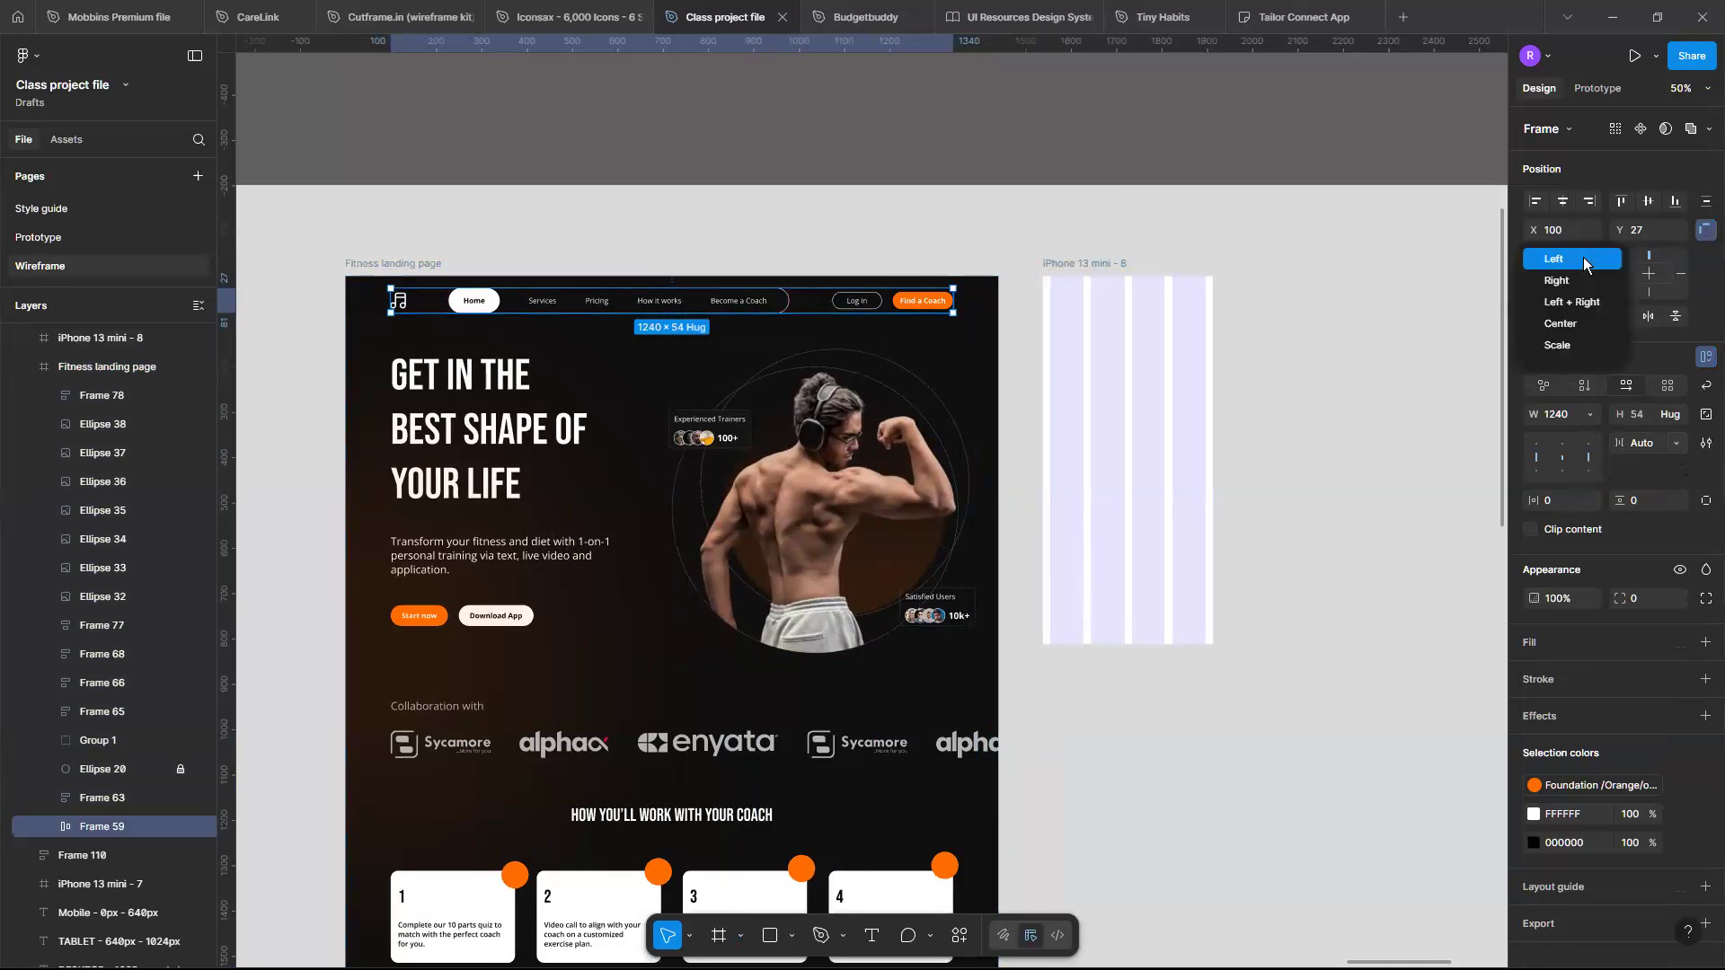
pyautogui.click(1580, 303)
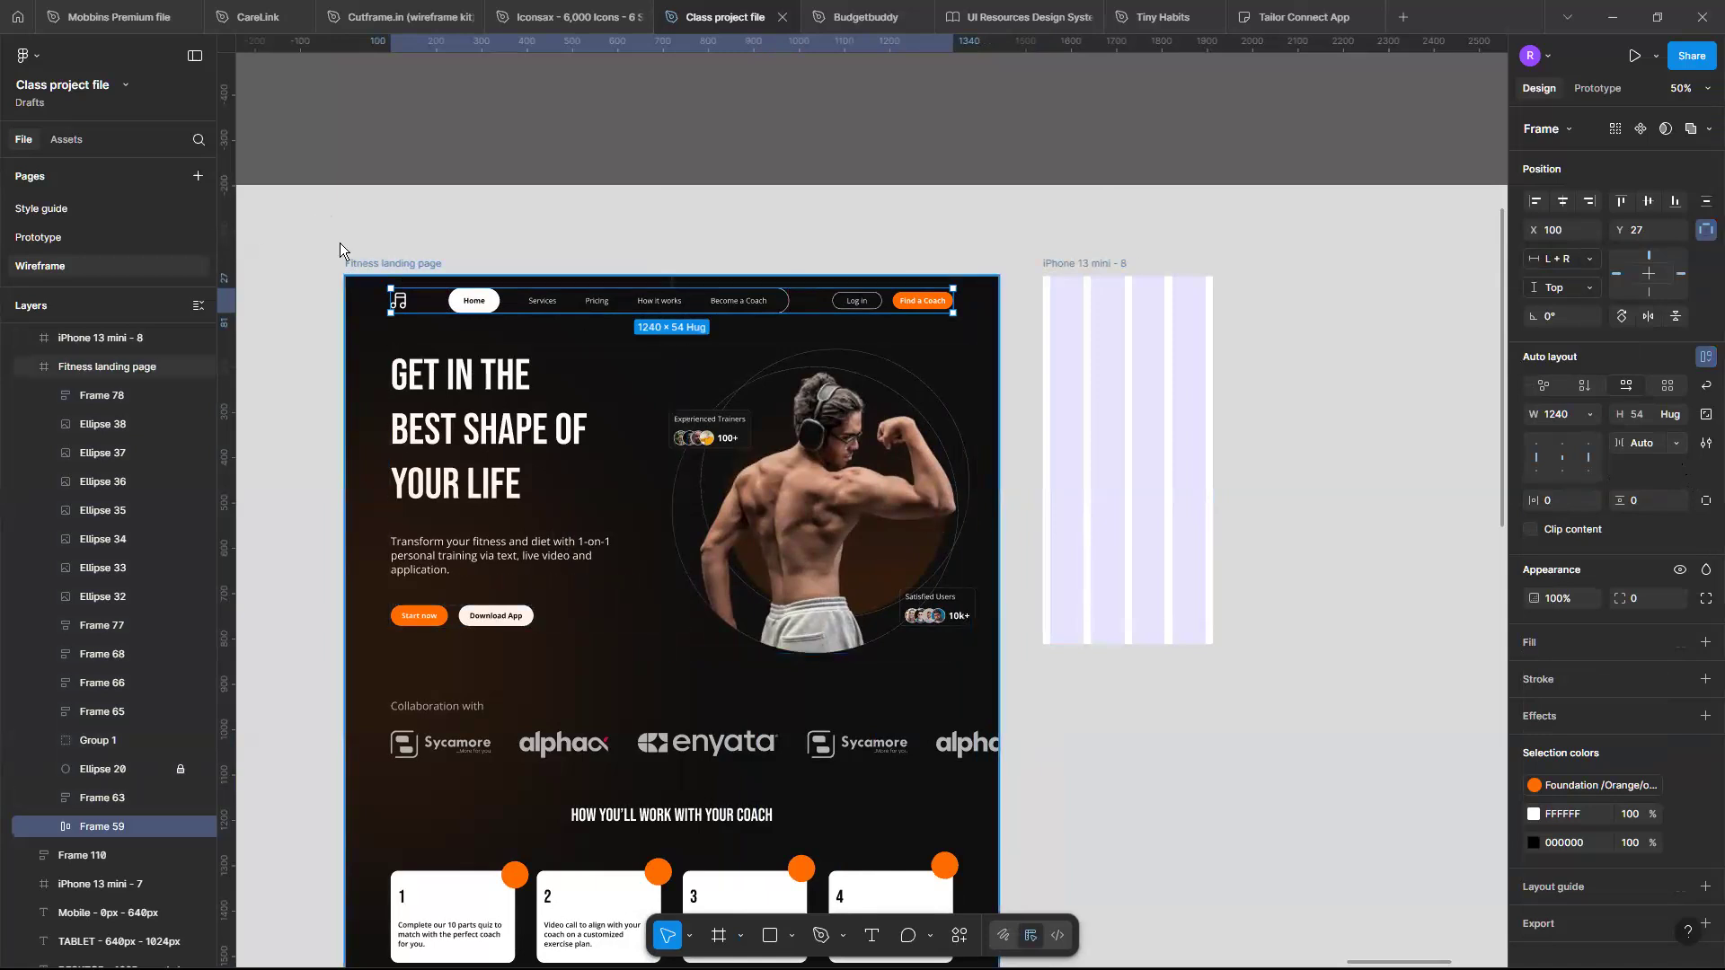
pyautogui.click(374, 263)
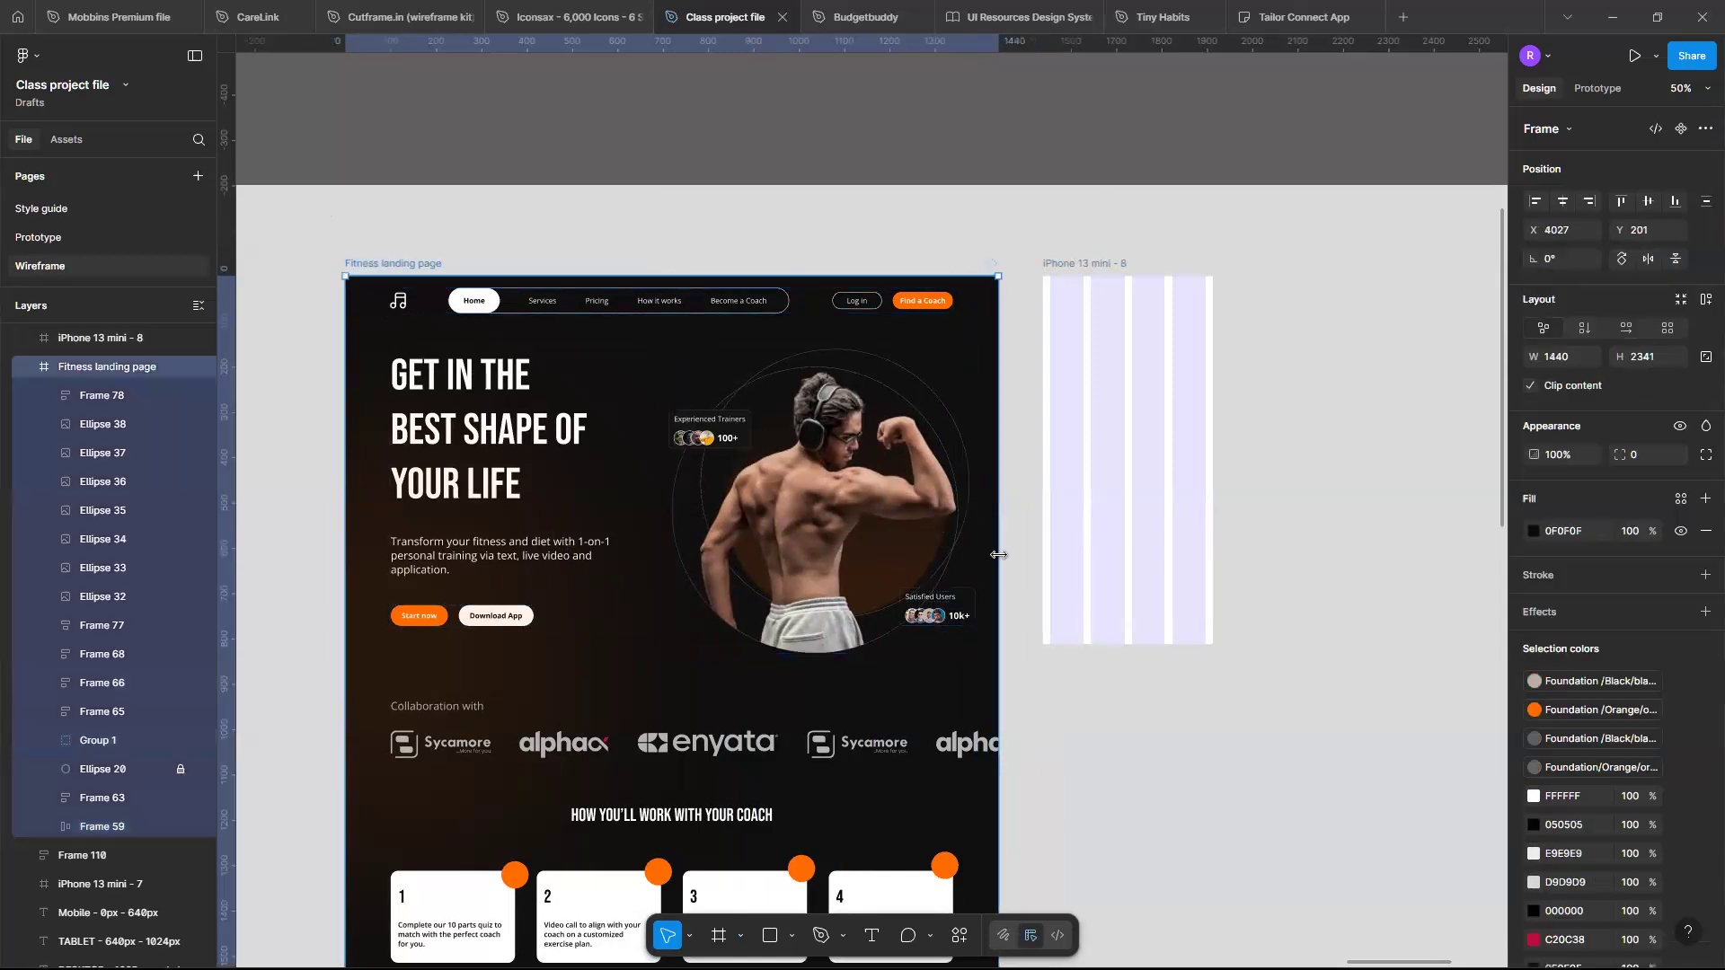
pyautogui.moveTo(946, 547)
pyautogui.mouseDown()
pyautogui.moveTo(979, 547)
pyautogui.moveTo(836, 545)
pyautogui.moveTo(962, 541)
pyautogui.mouseUp()
pyautogui.hotkey('ctrl', 'z')
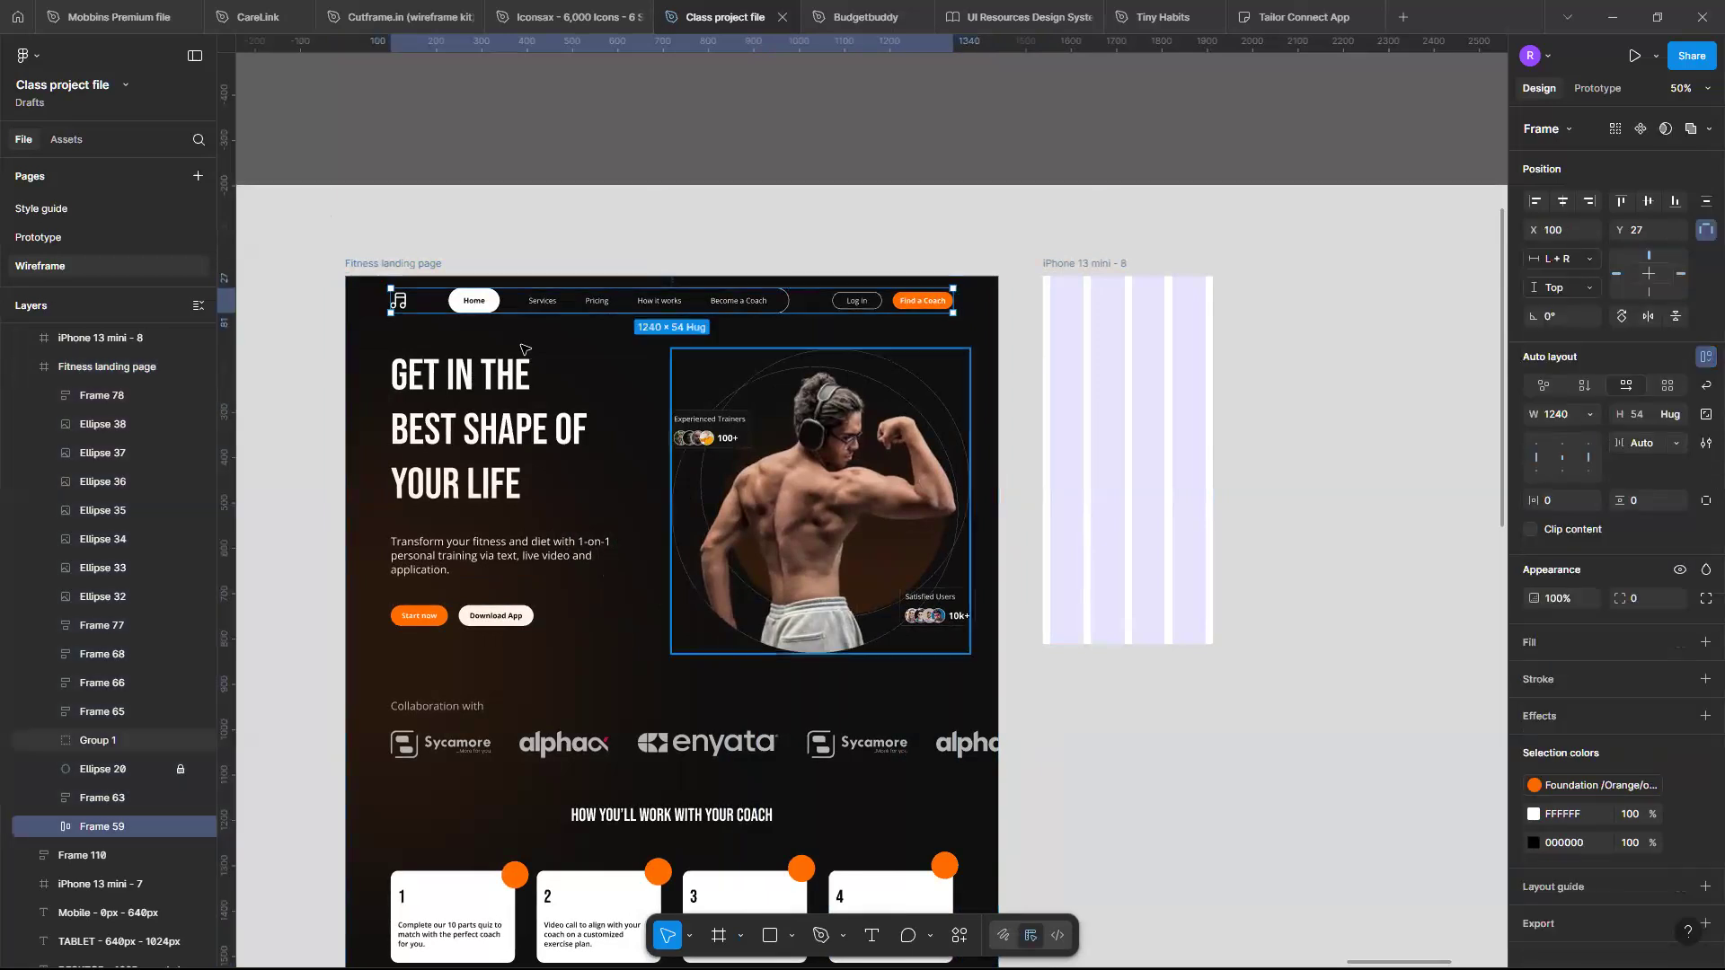
# - Try setting the logo vector's width to fill the container
pyautogui.click(402, 304)
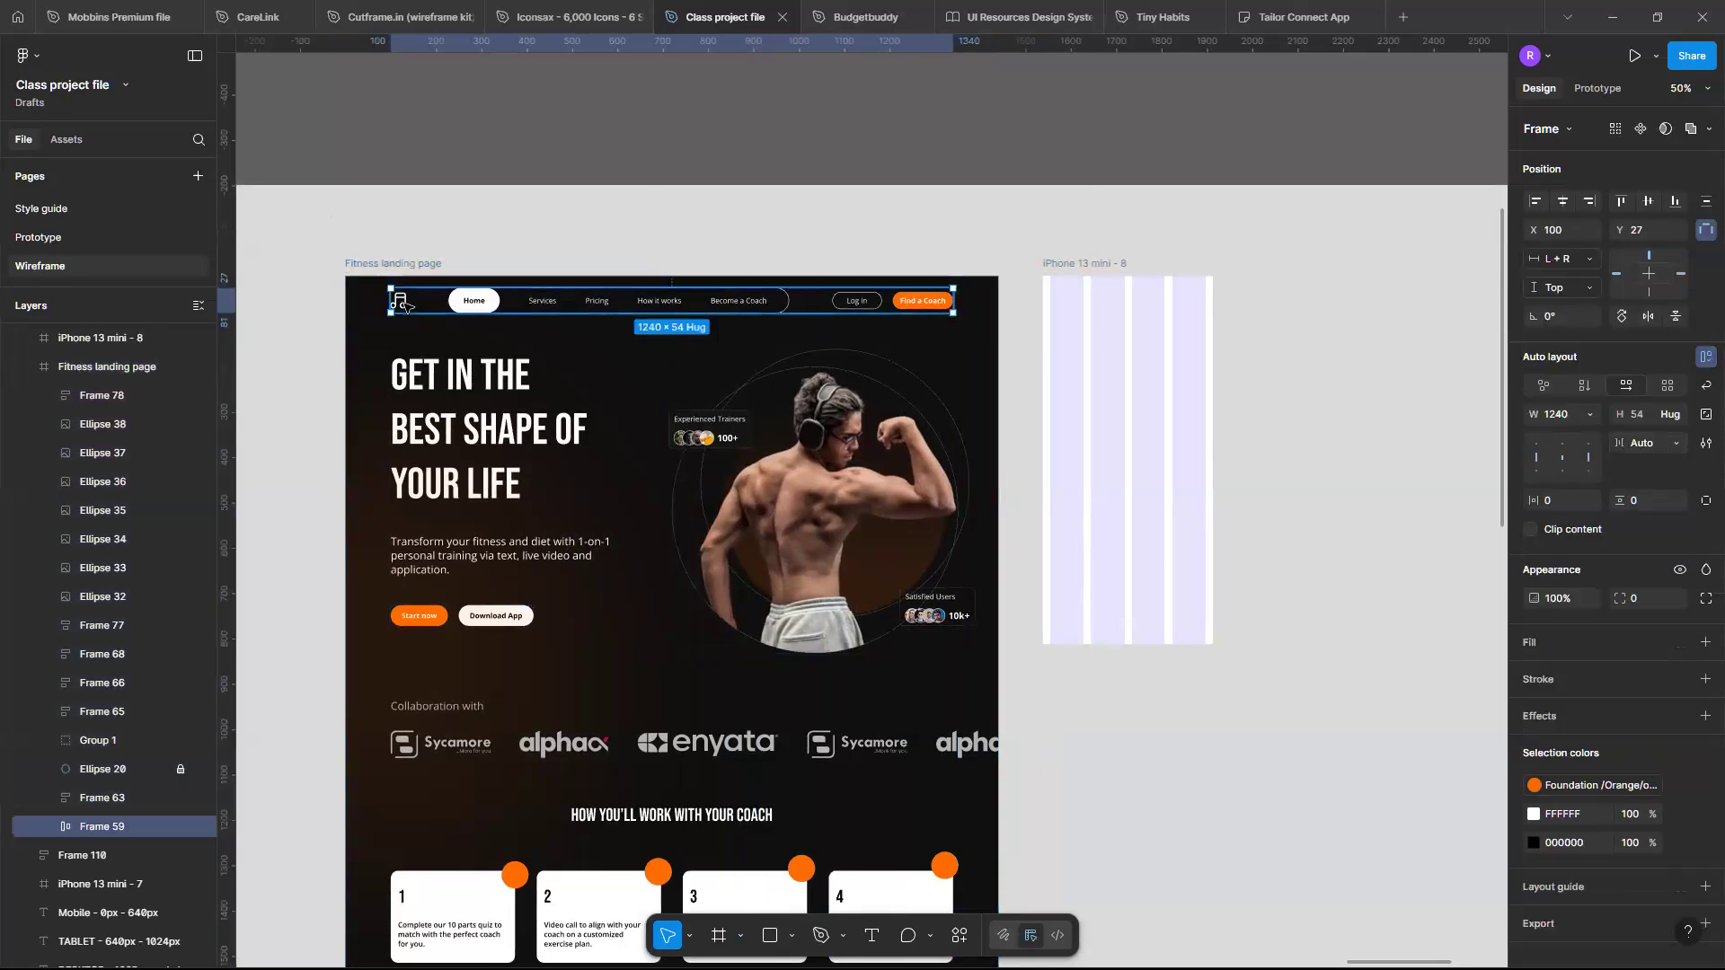
pyautogui.doubleClick(401, 304)
pyautogui.scroll(3, 454, 301)
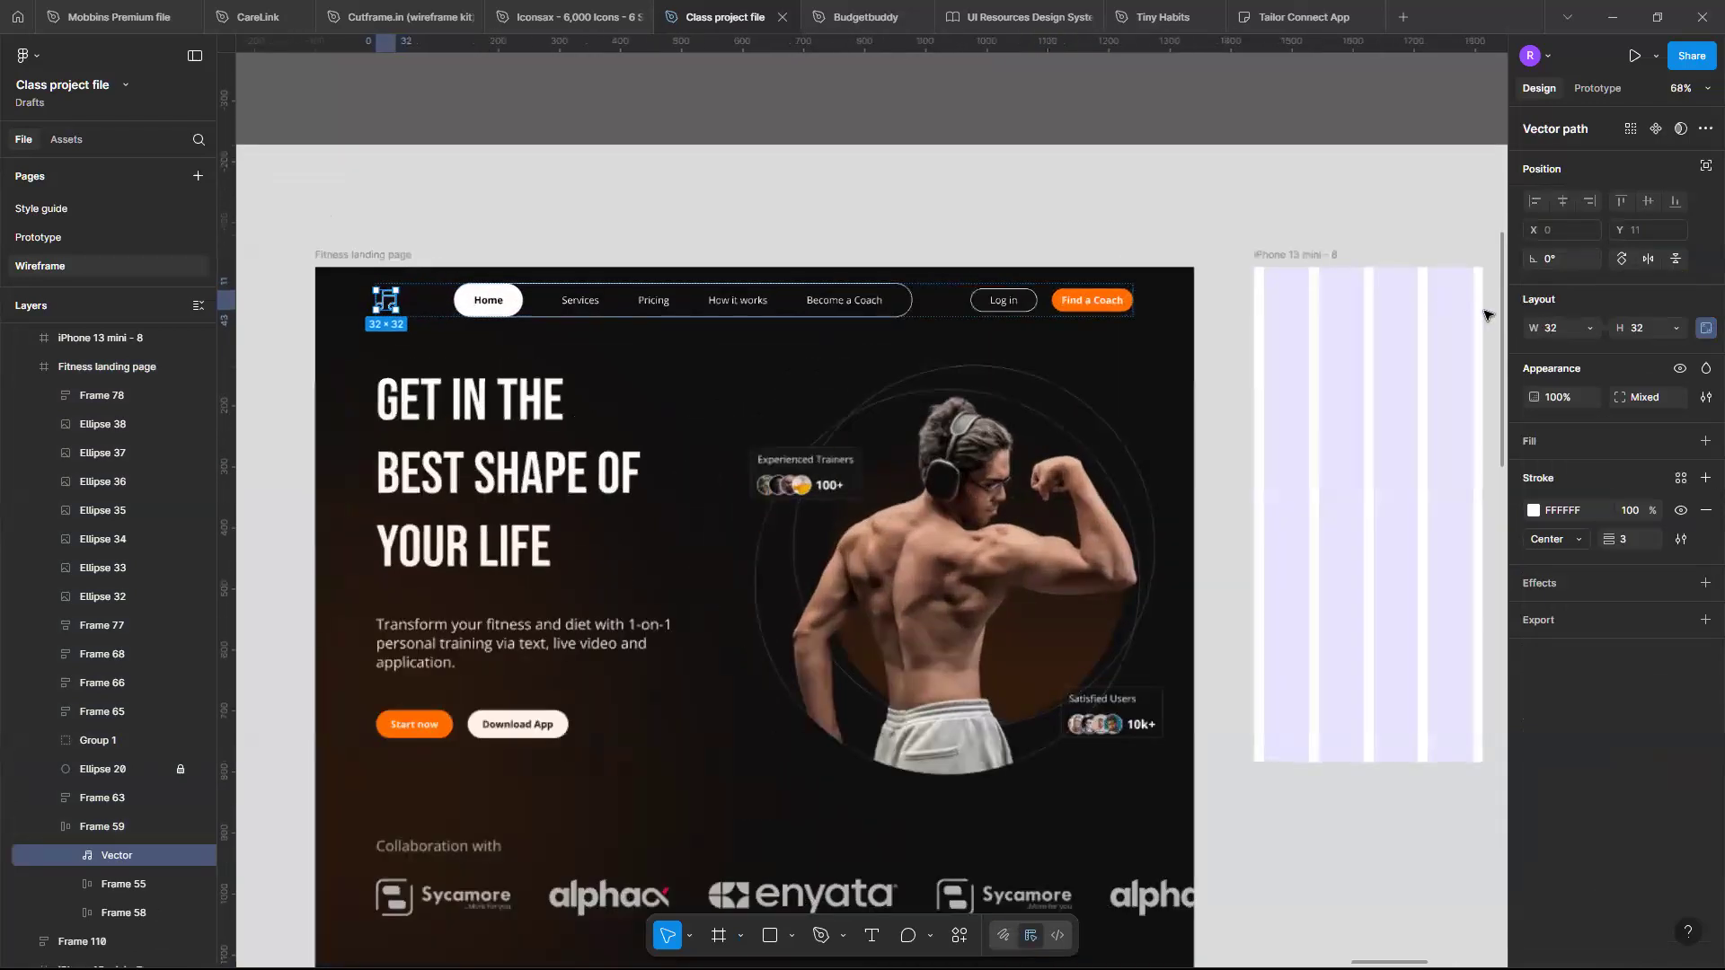
pyautogui.click(1589, 327)
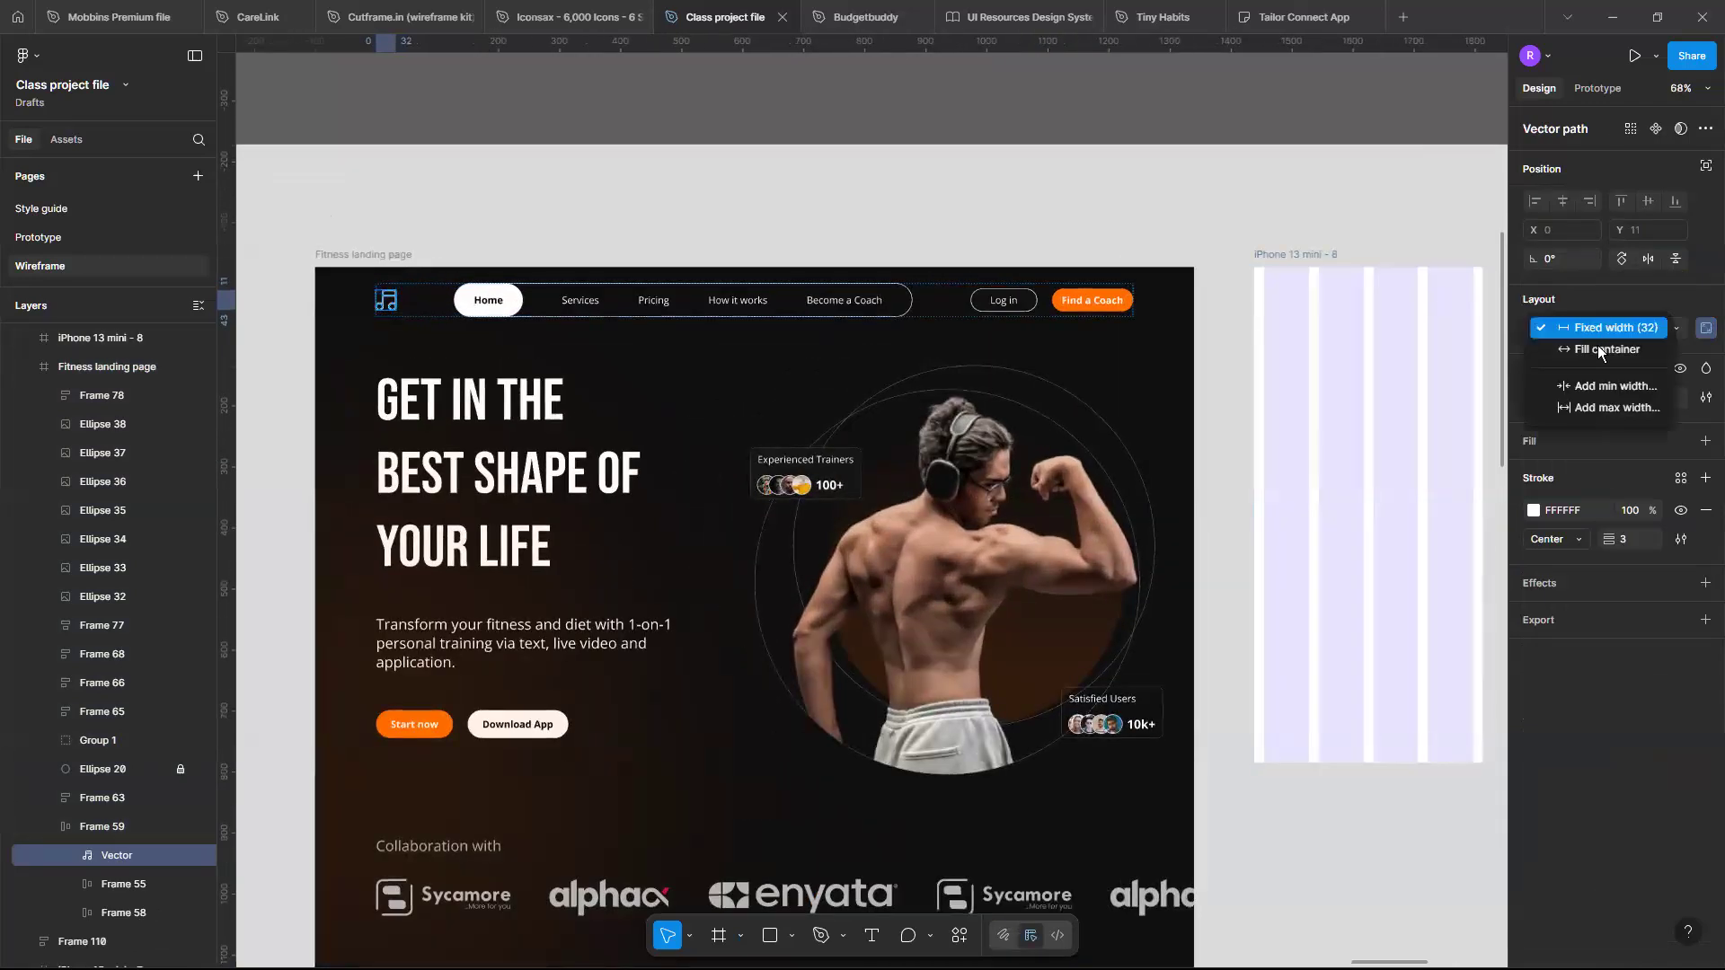
pyautogui.click(1596, 348)
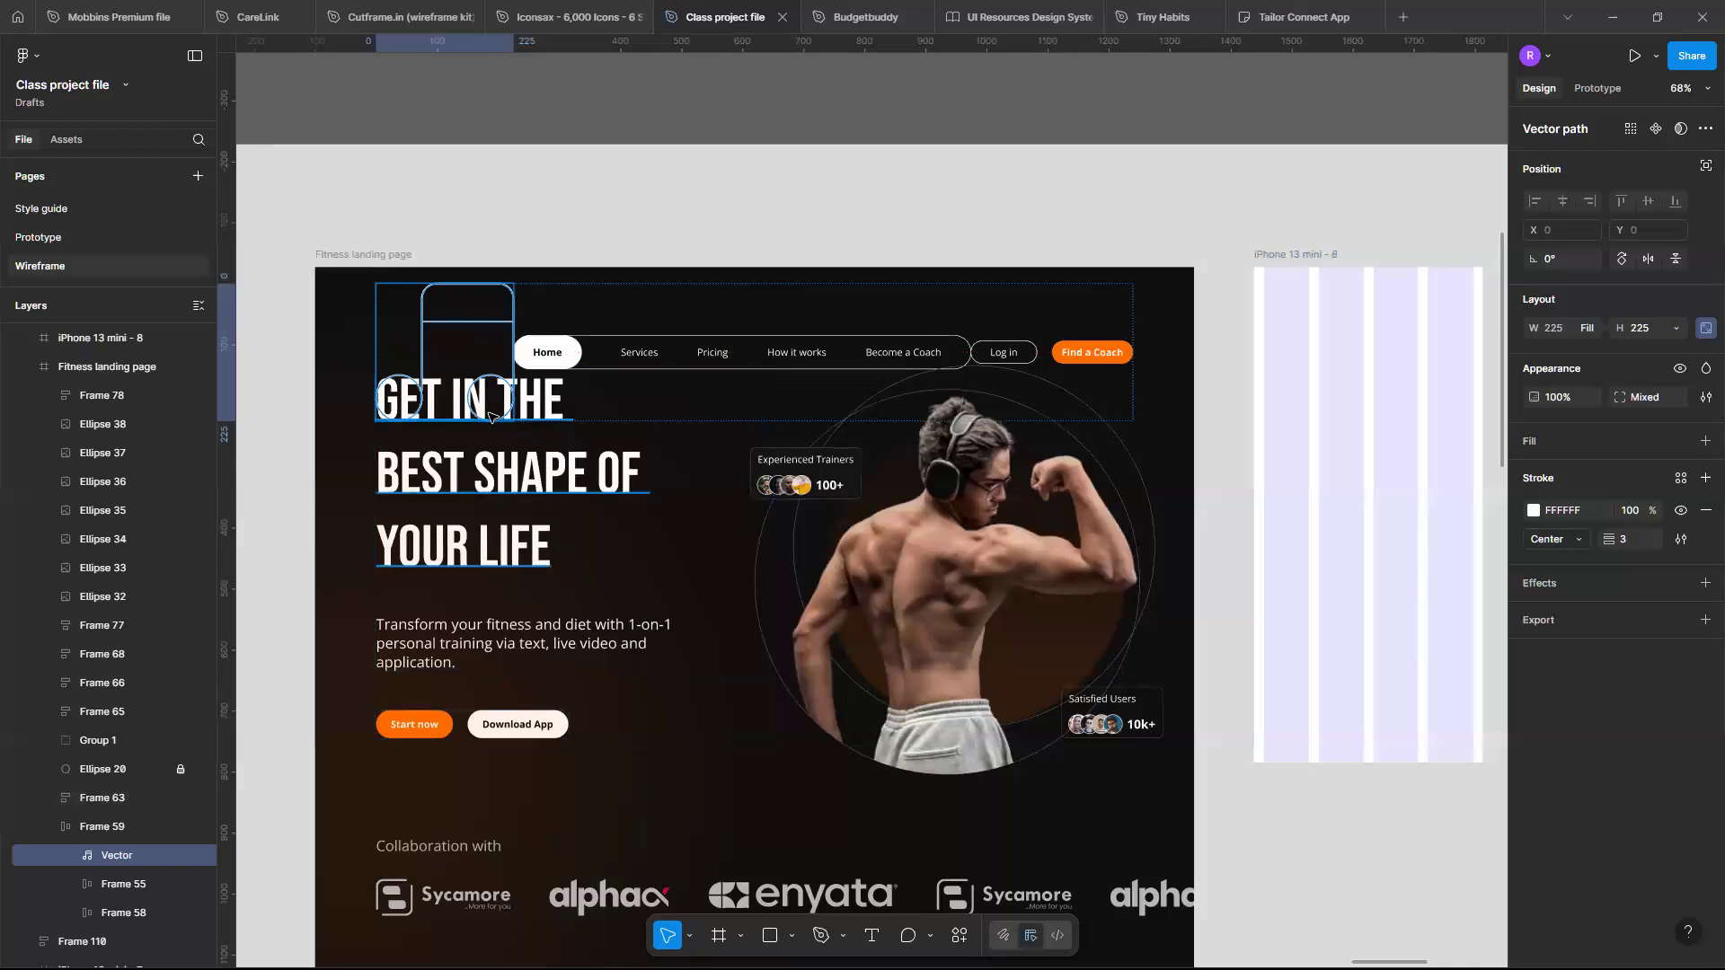
pyautogui.hotkey('ctrl', 'z')
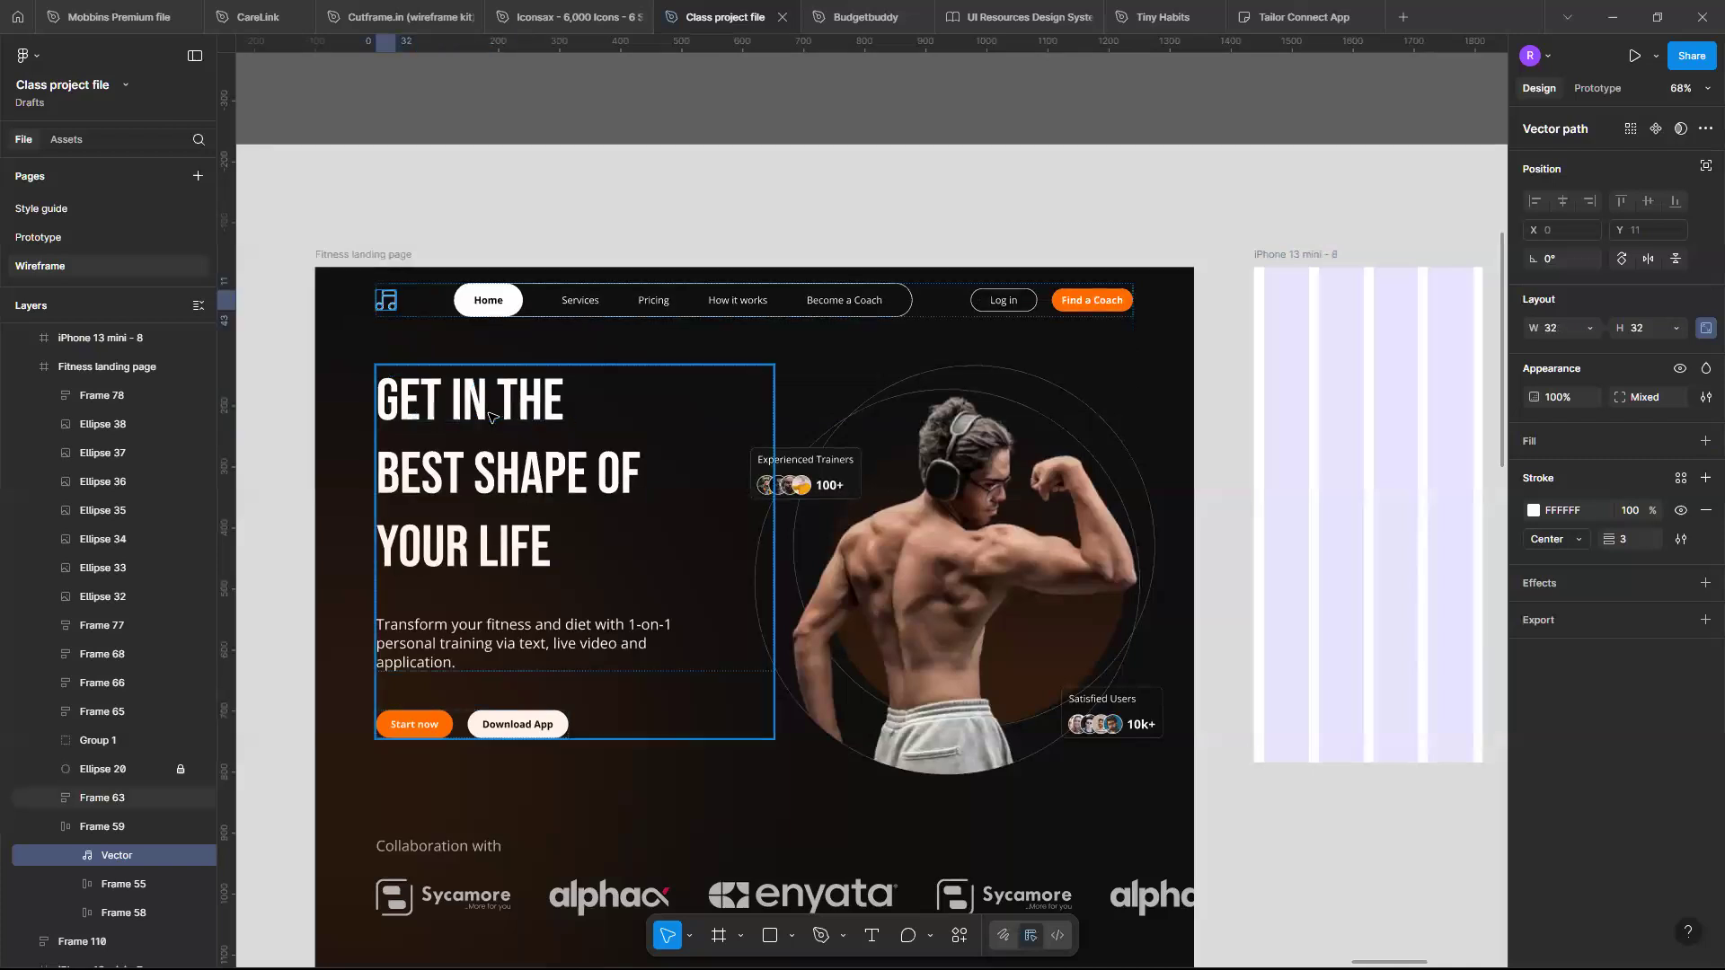
# - Wrap the navigation logo in an auto layout frame and set that frame's width to fill the container
pyautogui.hotkey('shift', 'a')
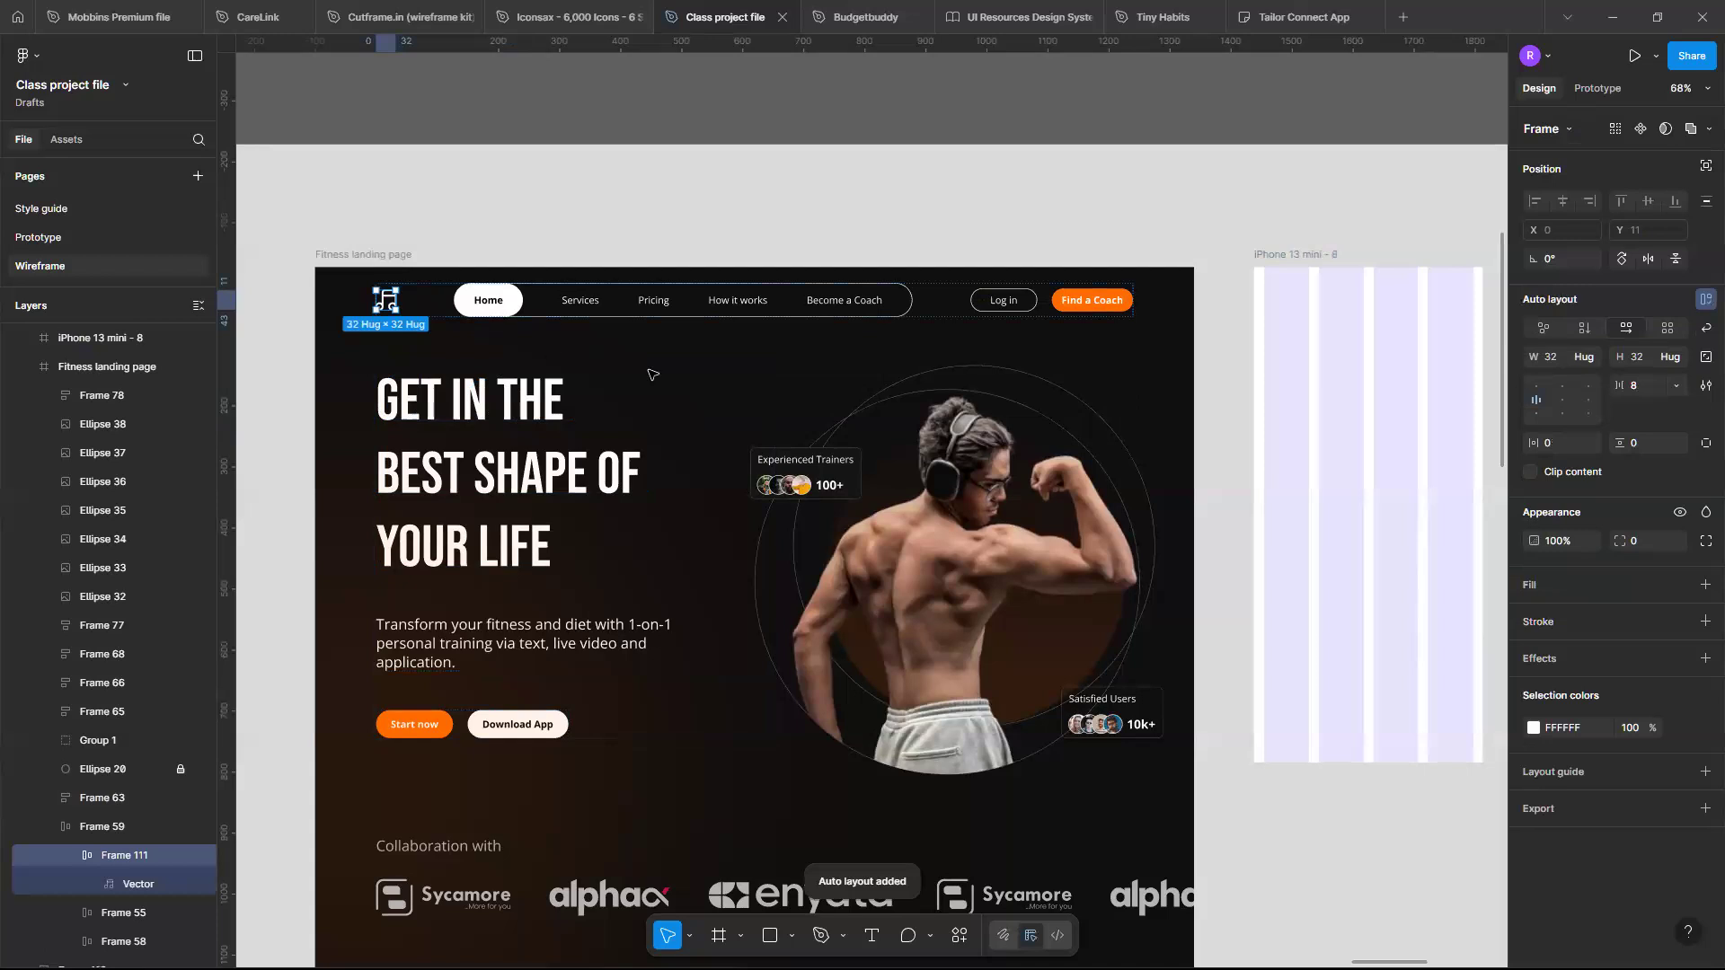
pyautogui.click(1592, 355)
pyautogui.click(1597, 376)
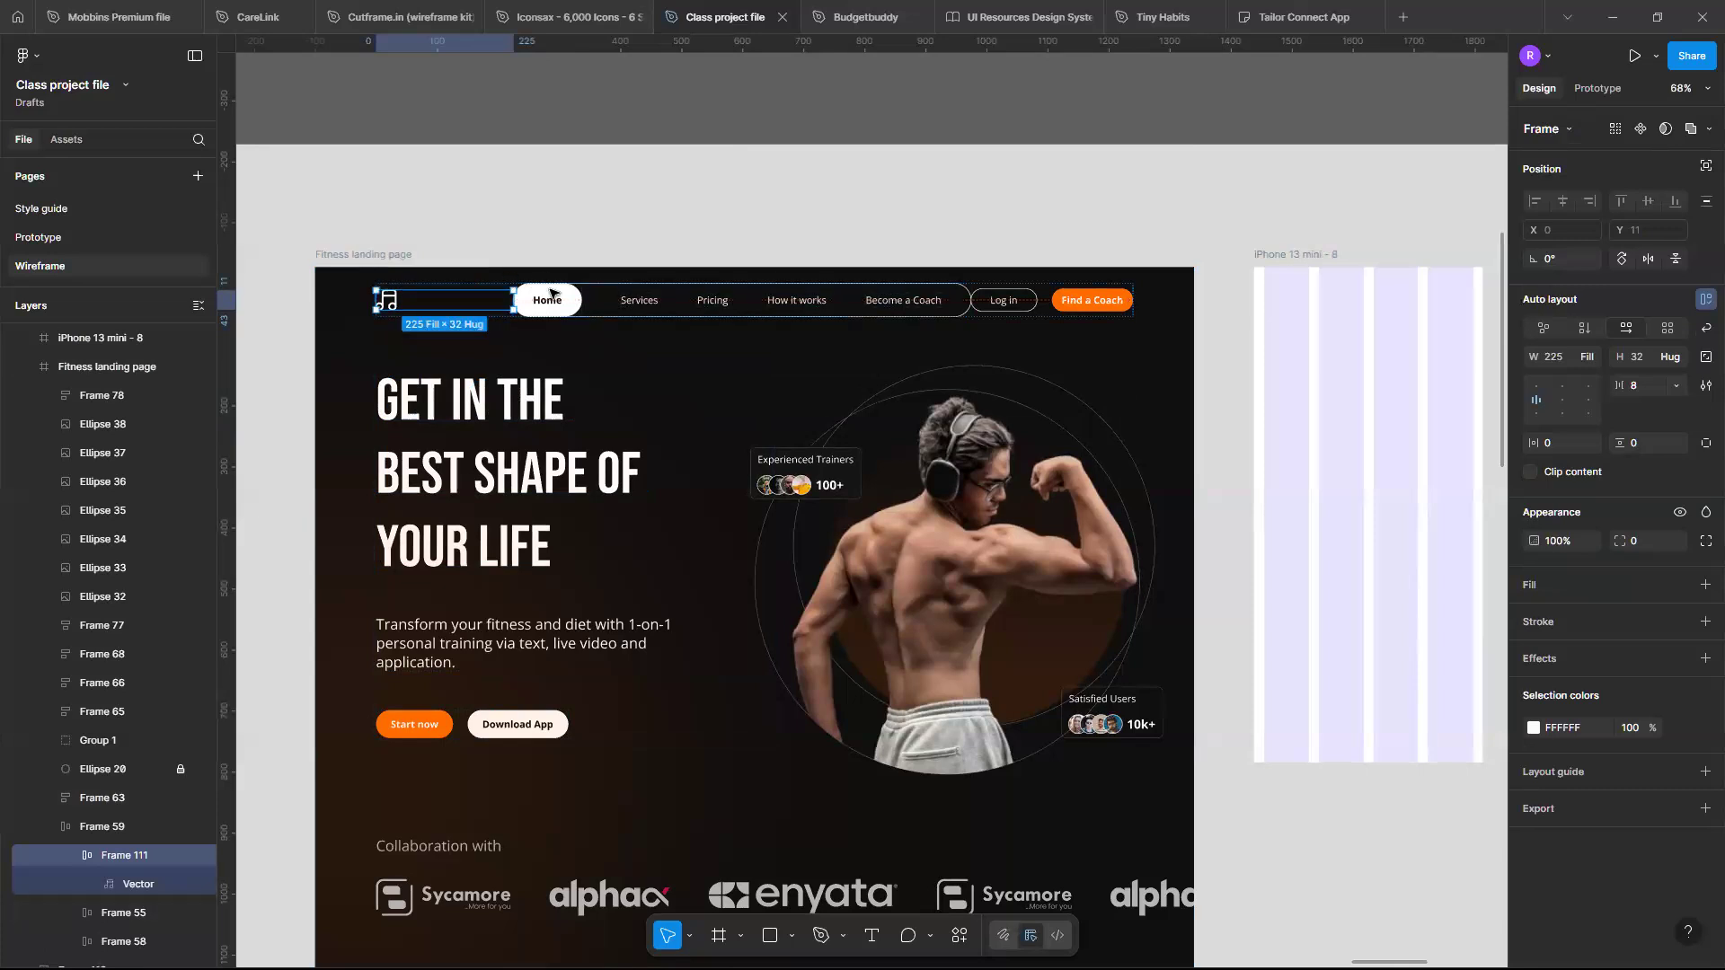
pyautogui.scroll(5, 523, 308)
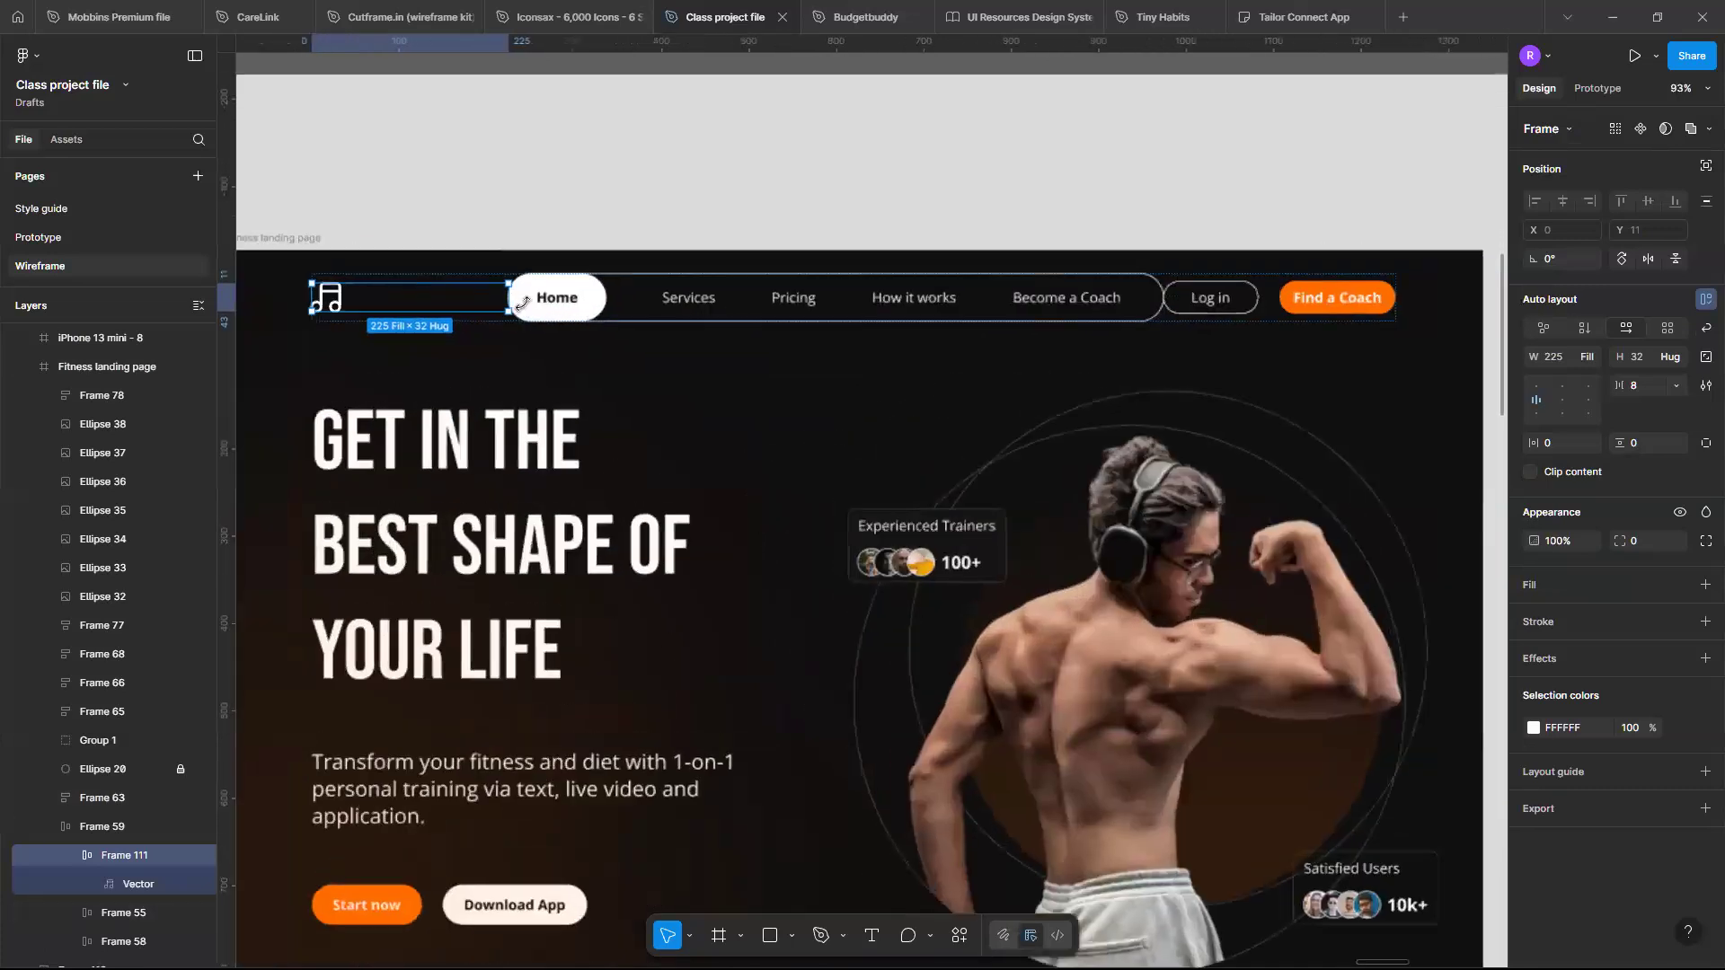
pyautogui.scroll(-2, 530, 303)
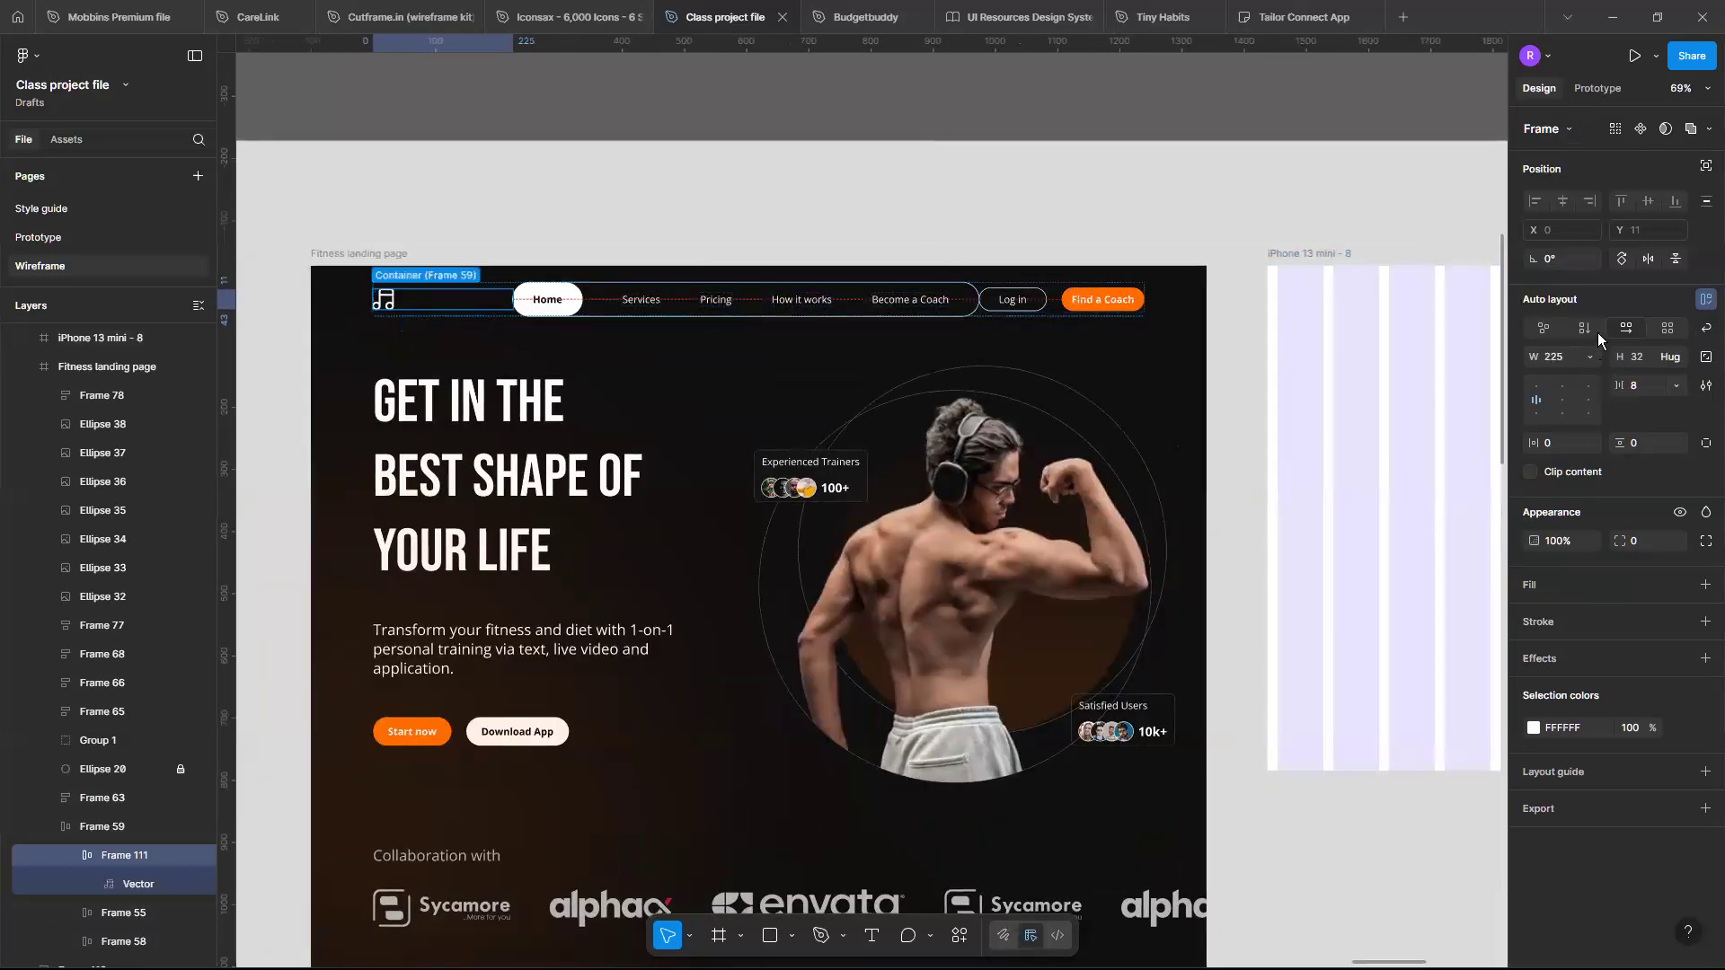
# - Switch the logo frame's width to hug contents
pyautogui.click(1590, 357)
pyautogui.click(1608, 335)
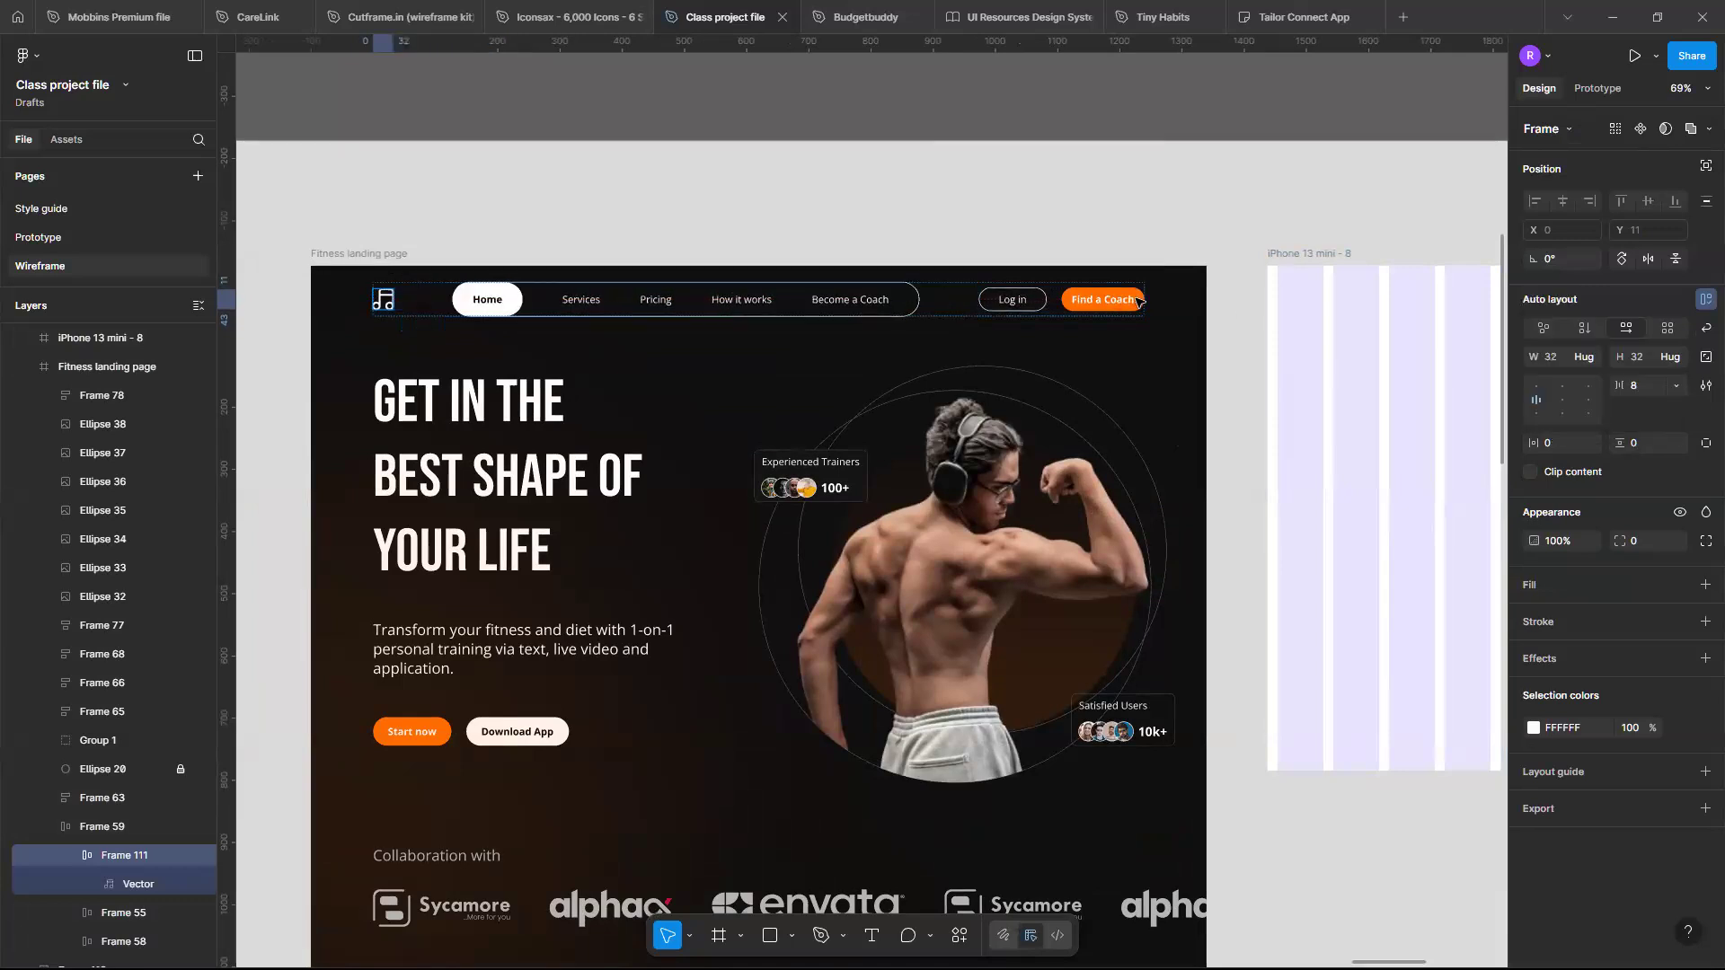
pyautogui.scroll(-3, 1141, 246)
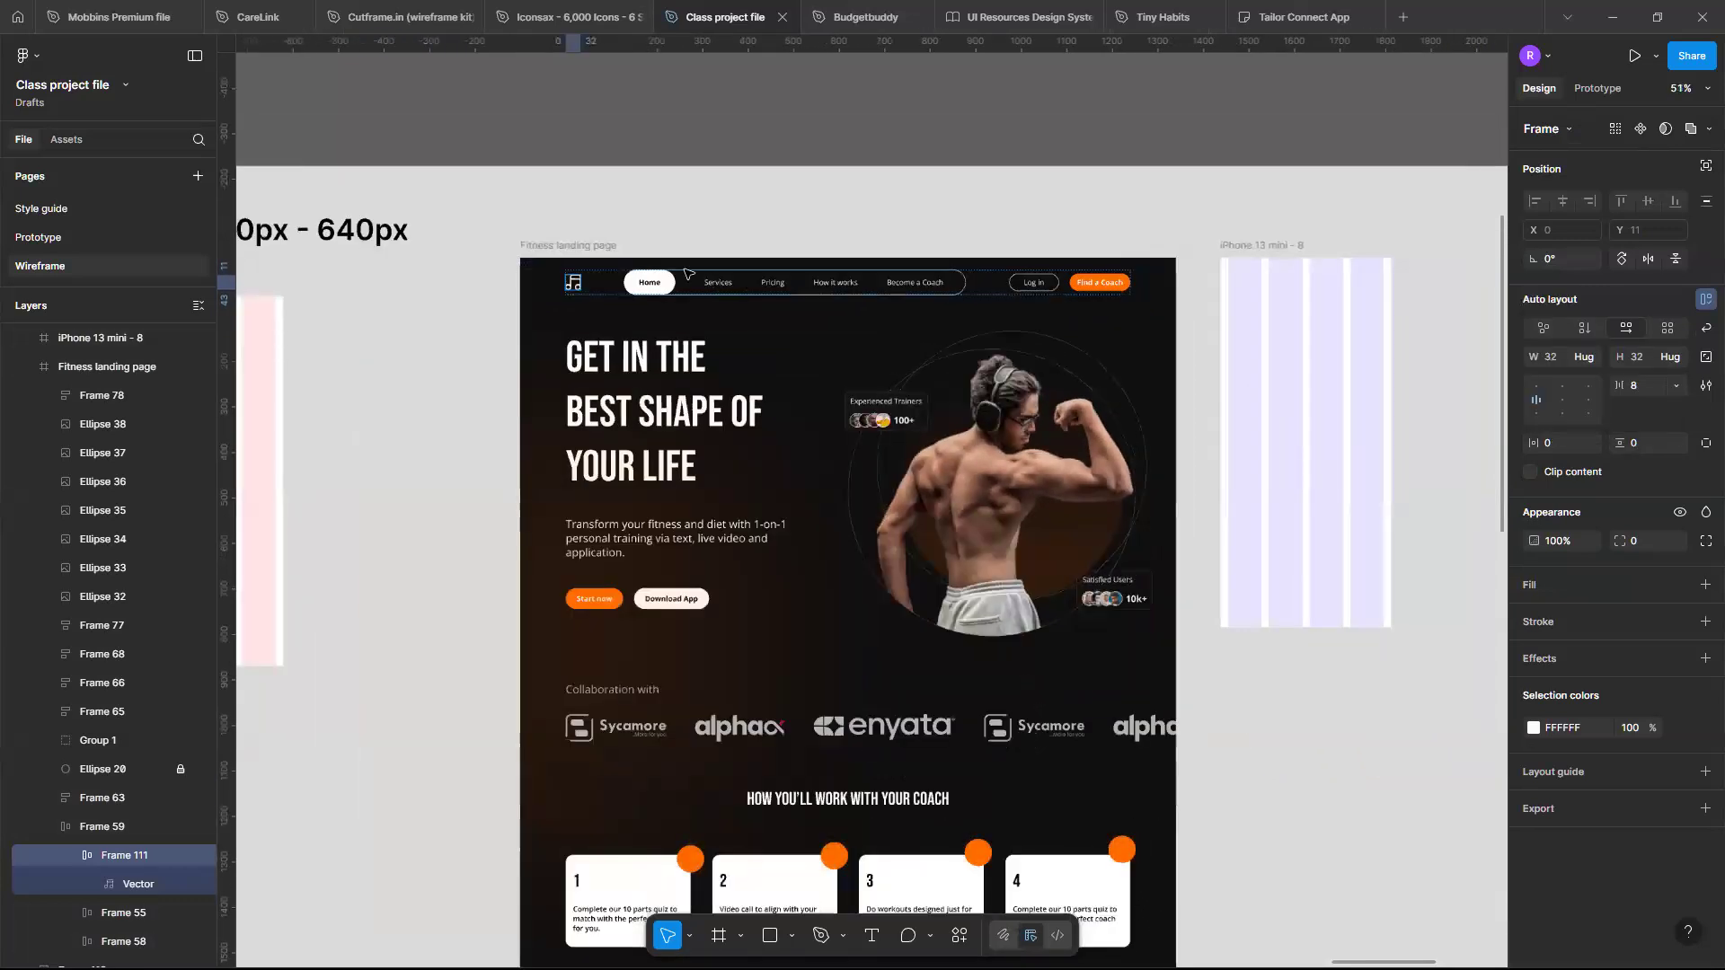
pyautogui.click(1175, 378)
pyautogui.moveTo(1052, 383); pyautogui.dragTo(1039, 383)
pyautogui.hotkey('ctrl', 'z')
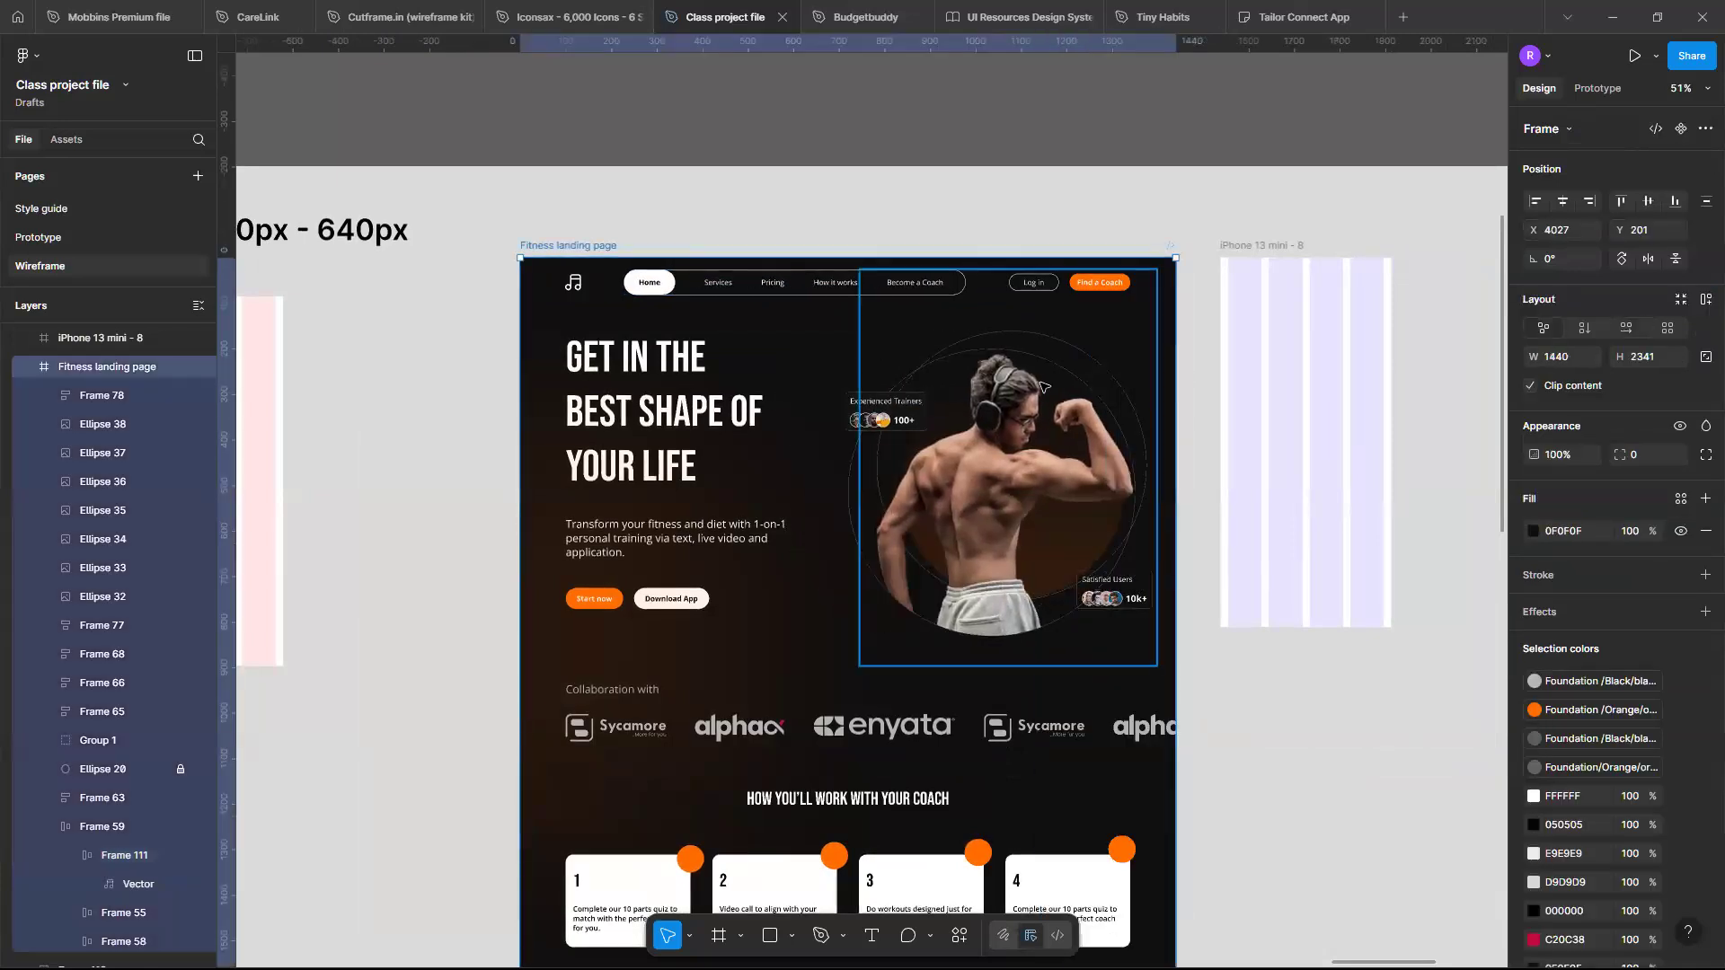
# - Set the logo's auto layout frame width back to fill the container within the navigation bar
pyautogui.scroll(3, 858, 294)
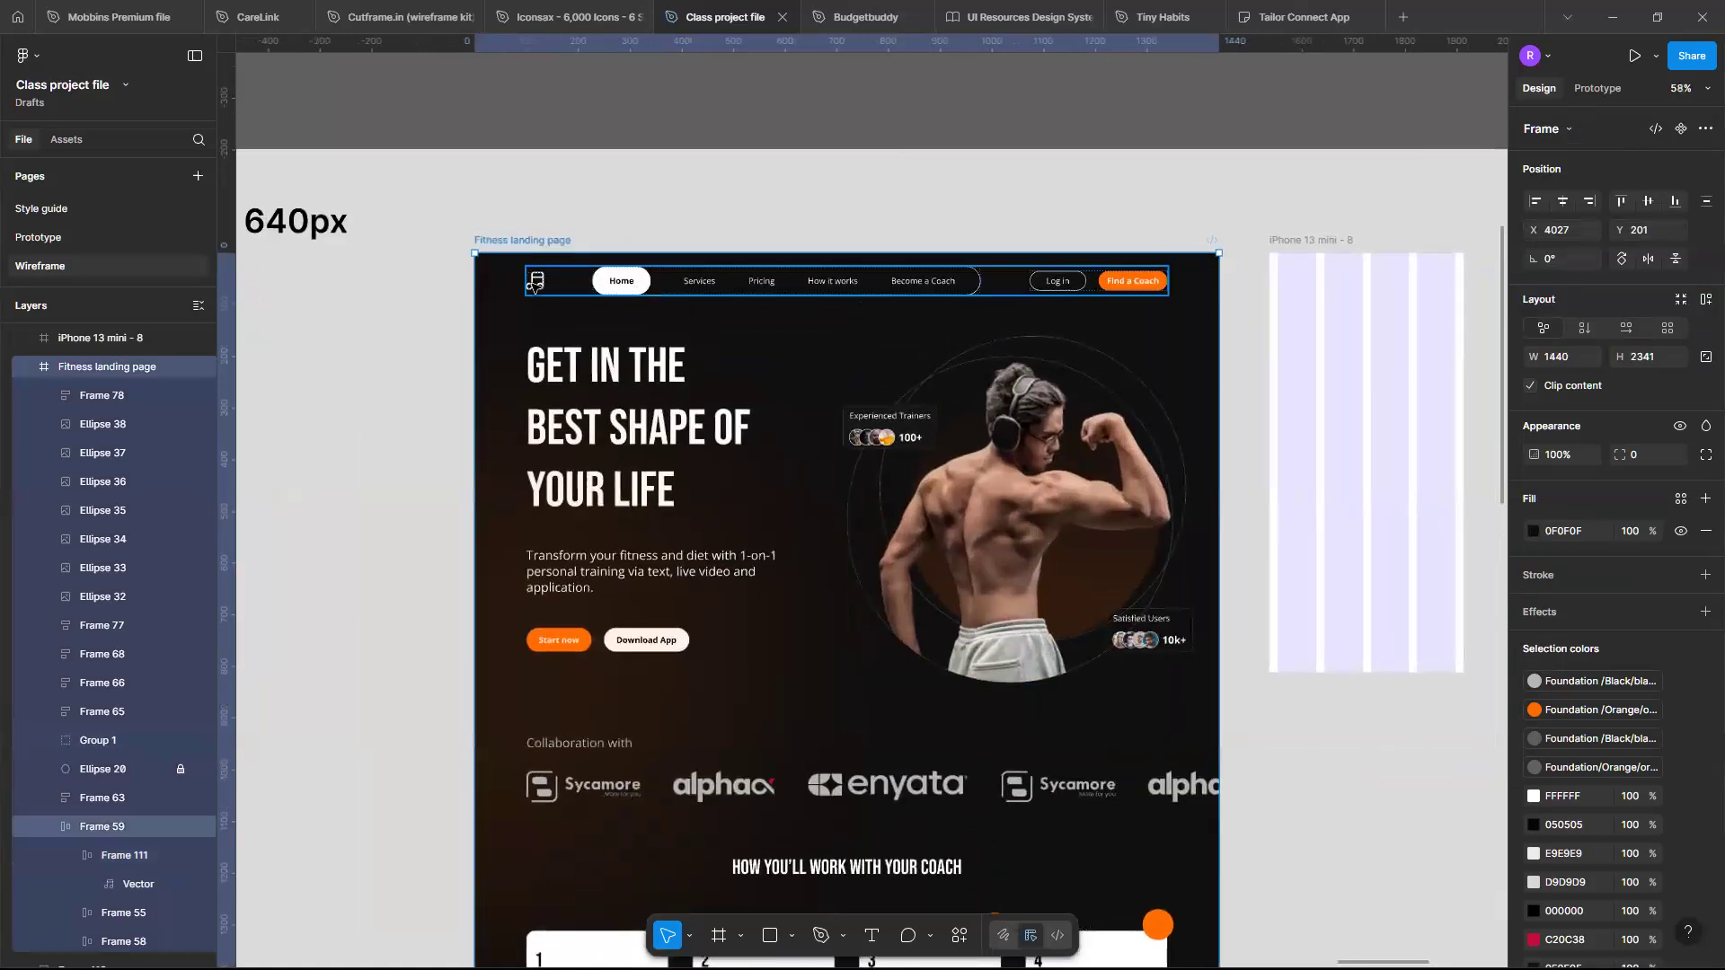
pyautogui.doubleClick(536, 284)
pyautogui.scroll(5, 536, 284)
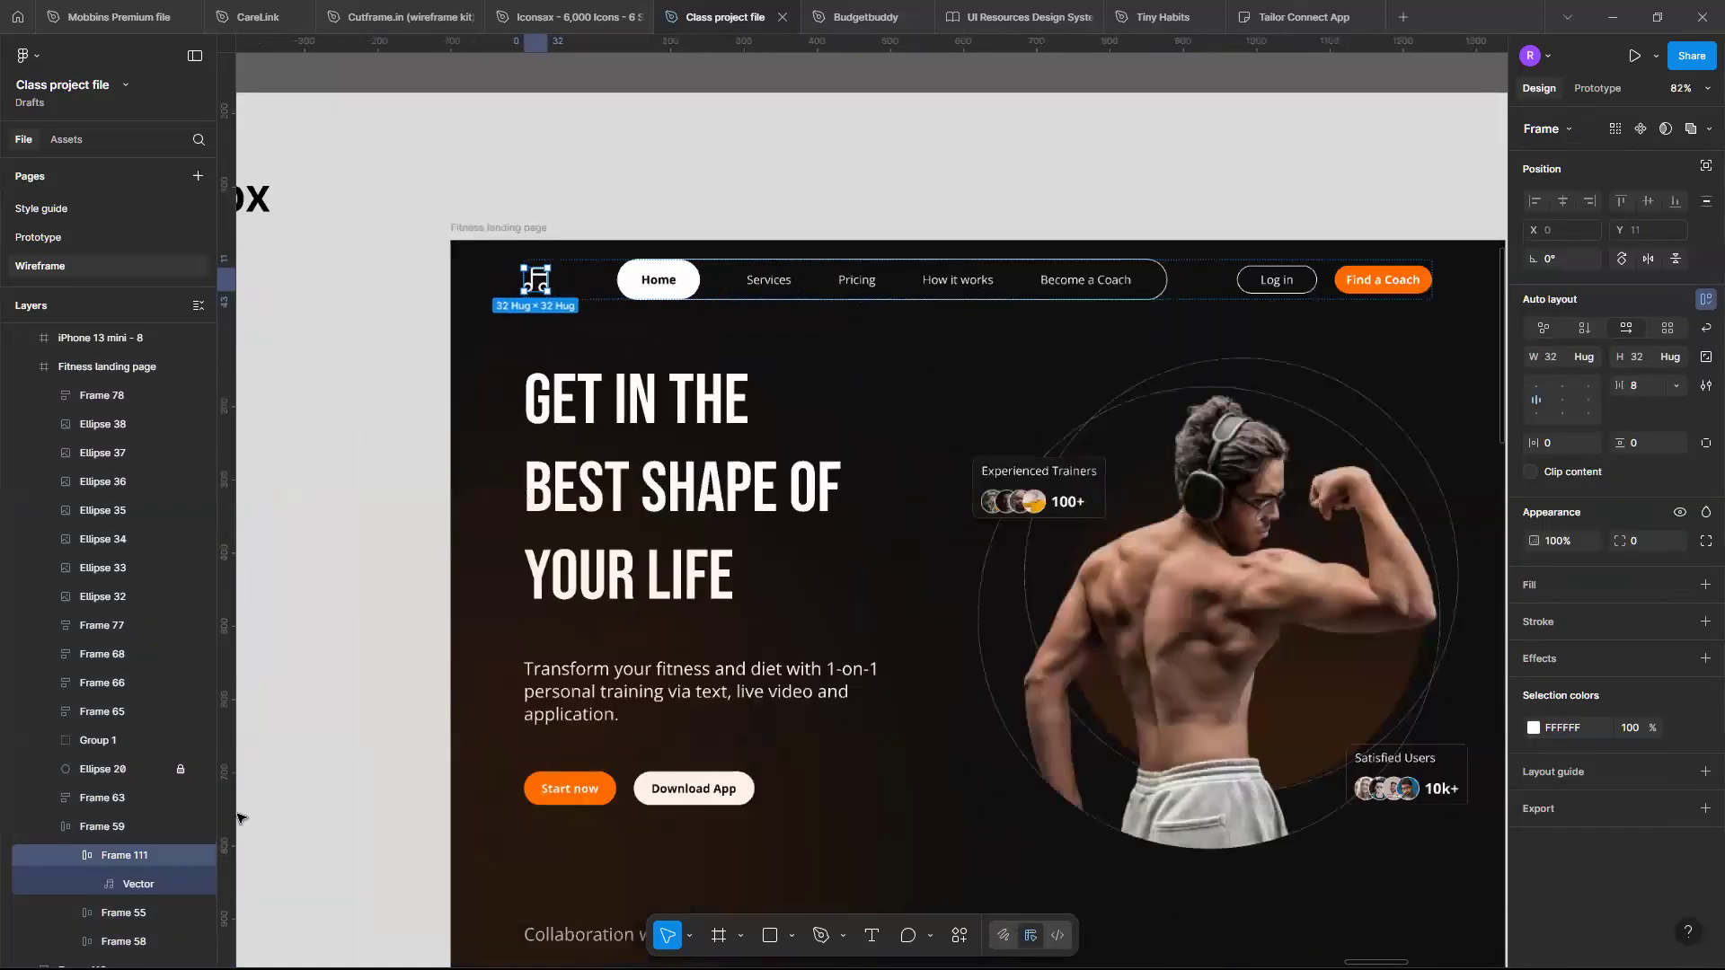
pyautogui.click(150, 885)
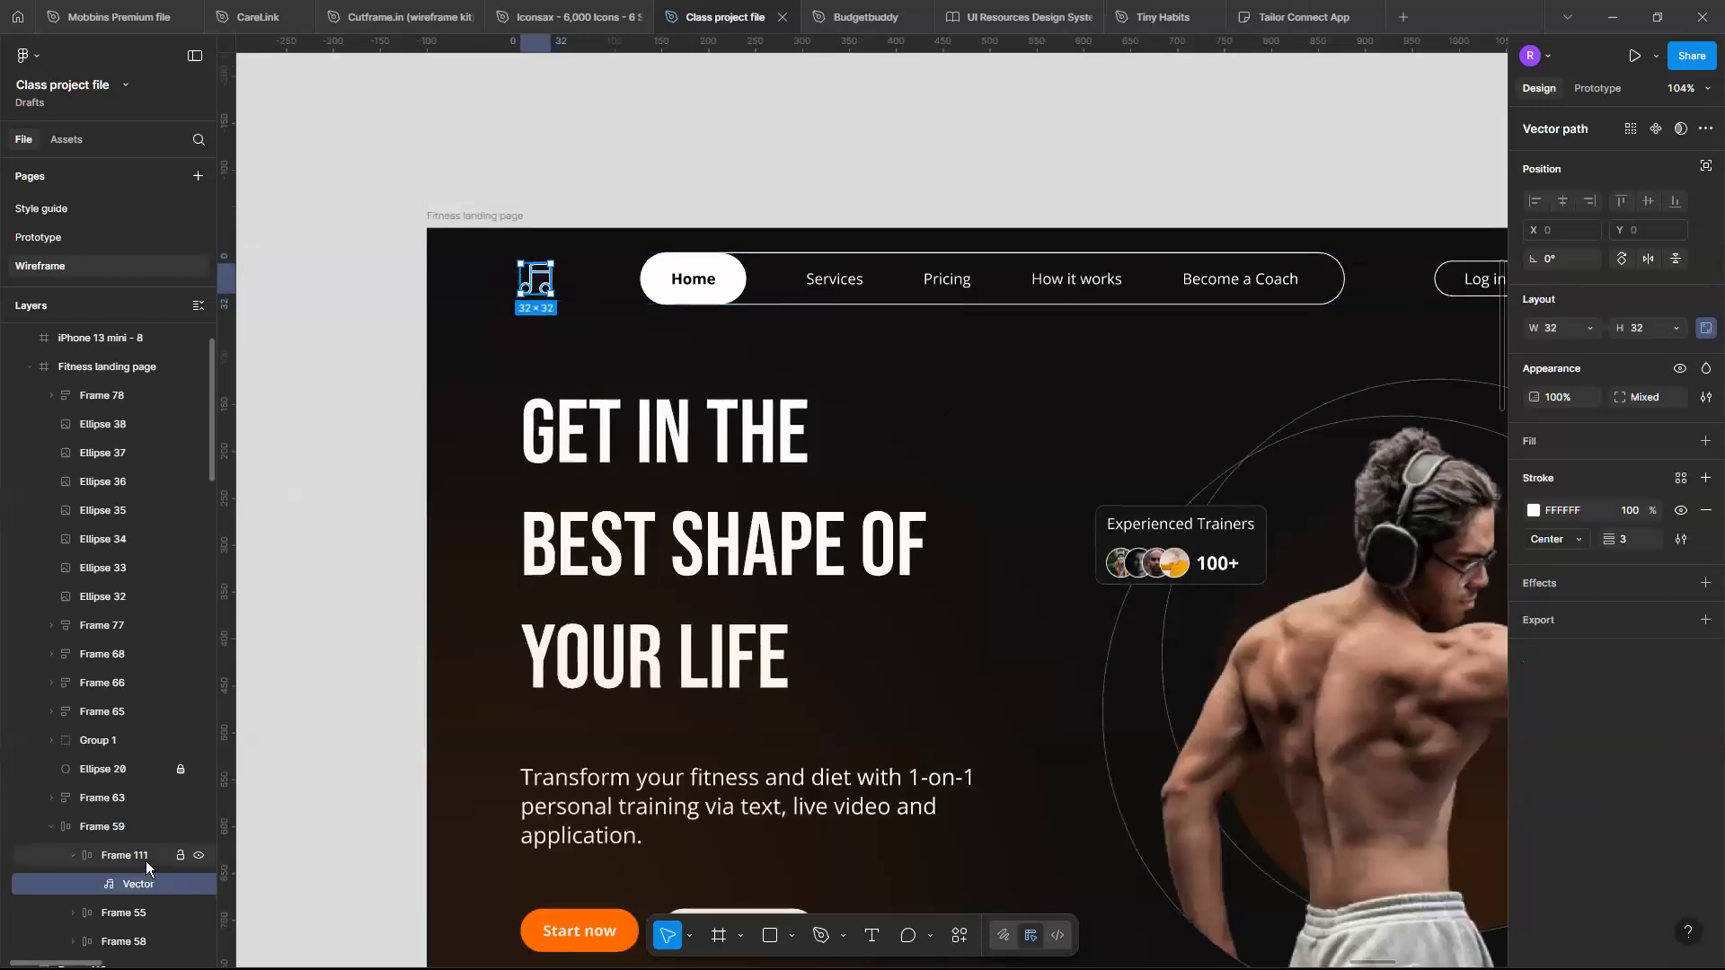
pyautogui.click(146, 858)
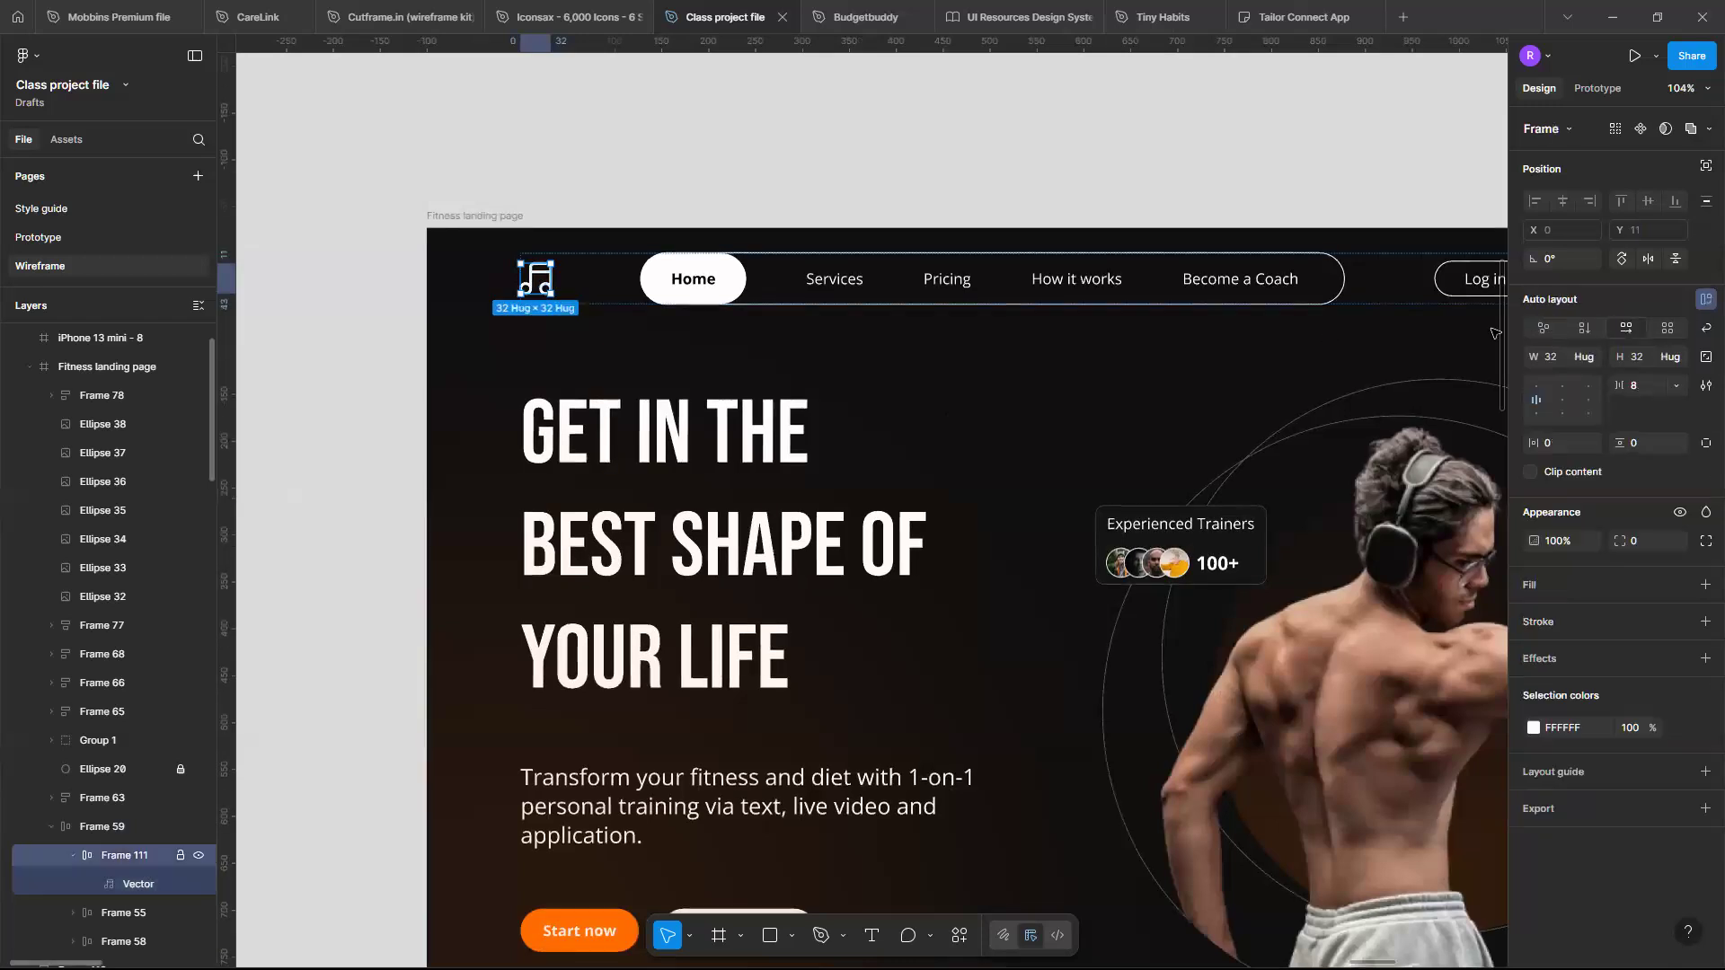
pyautogui.click(1590, 360)
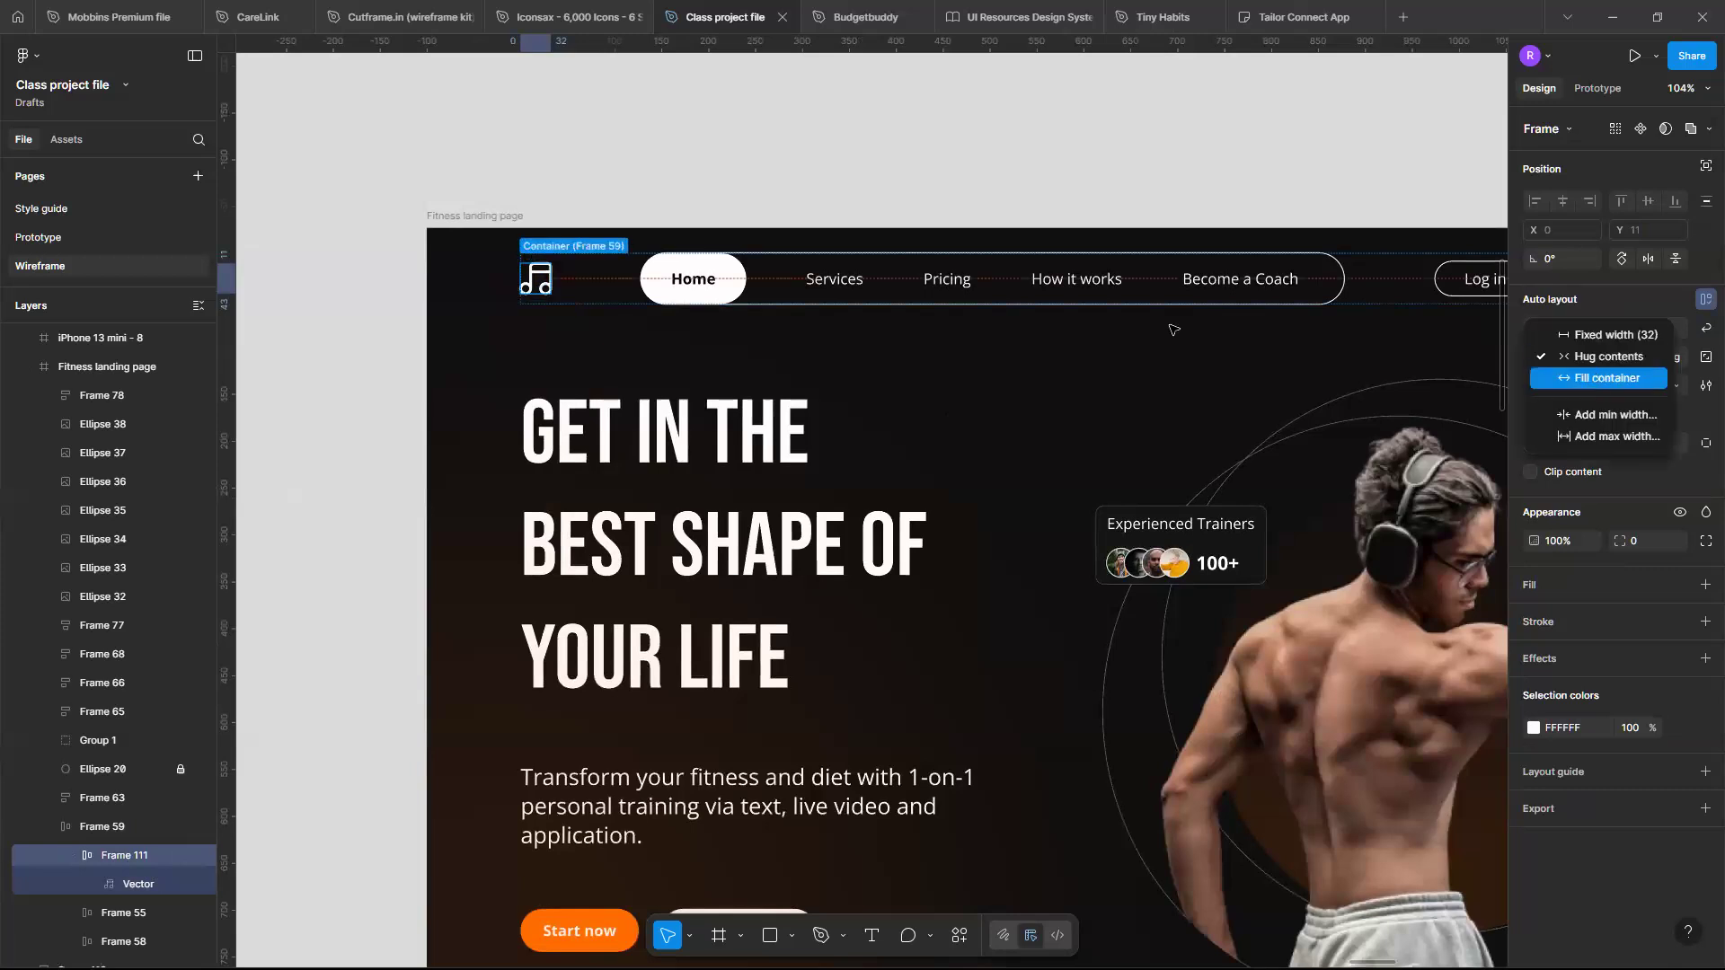
pyautogui.hscroll(2, 1174, 328)
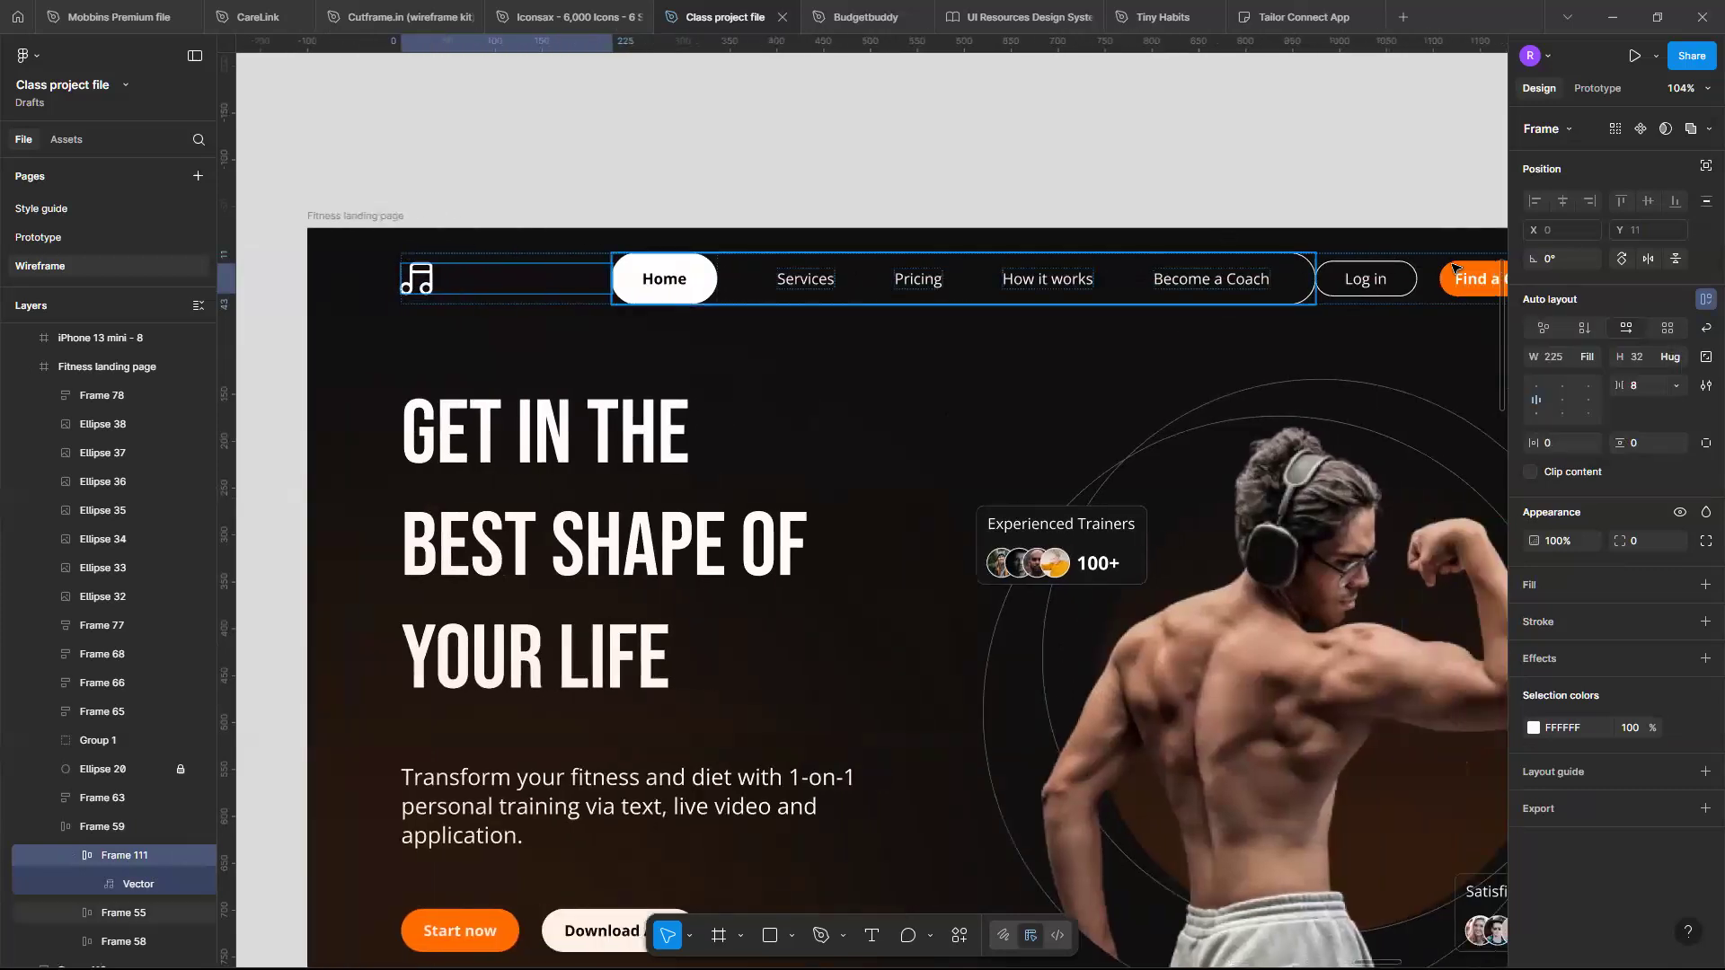
pyautogui.scroll(5, 1338, 268)
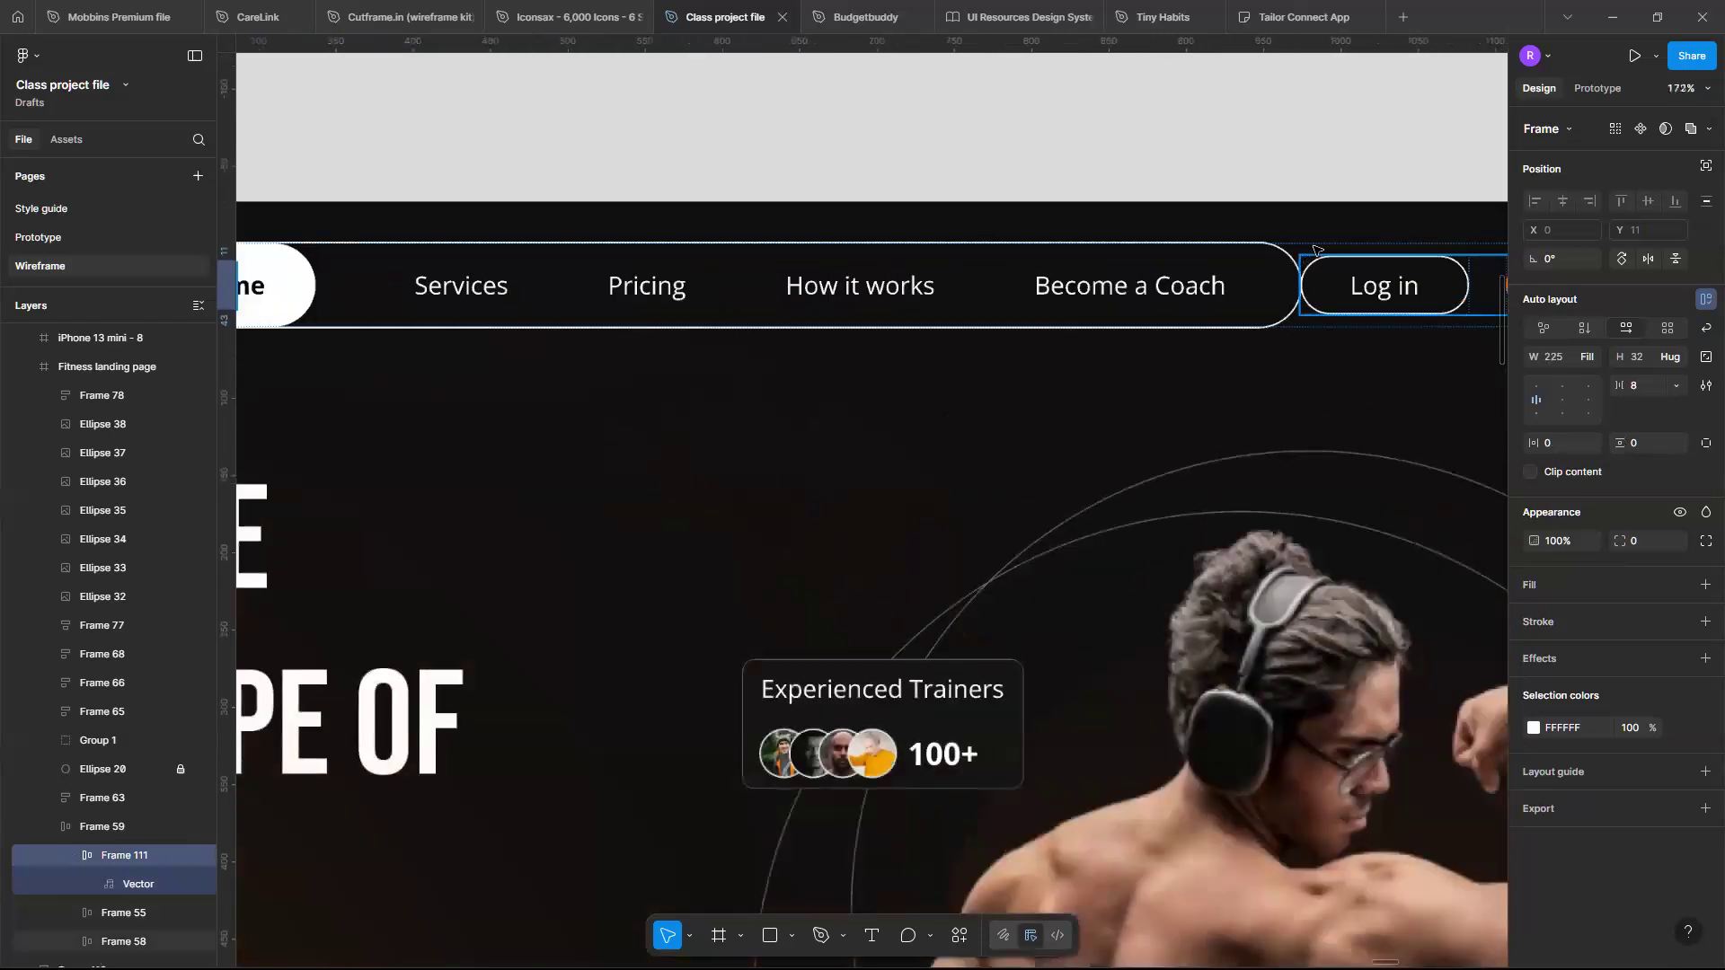
pyautogui.click(1312, 252)
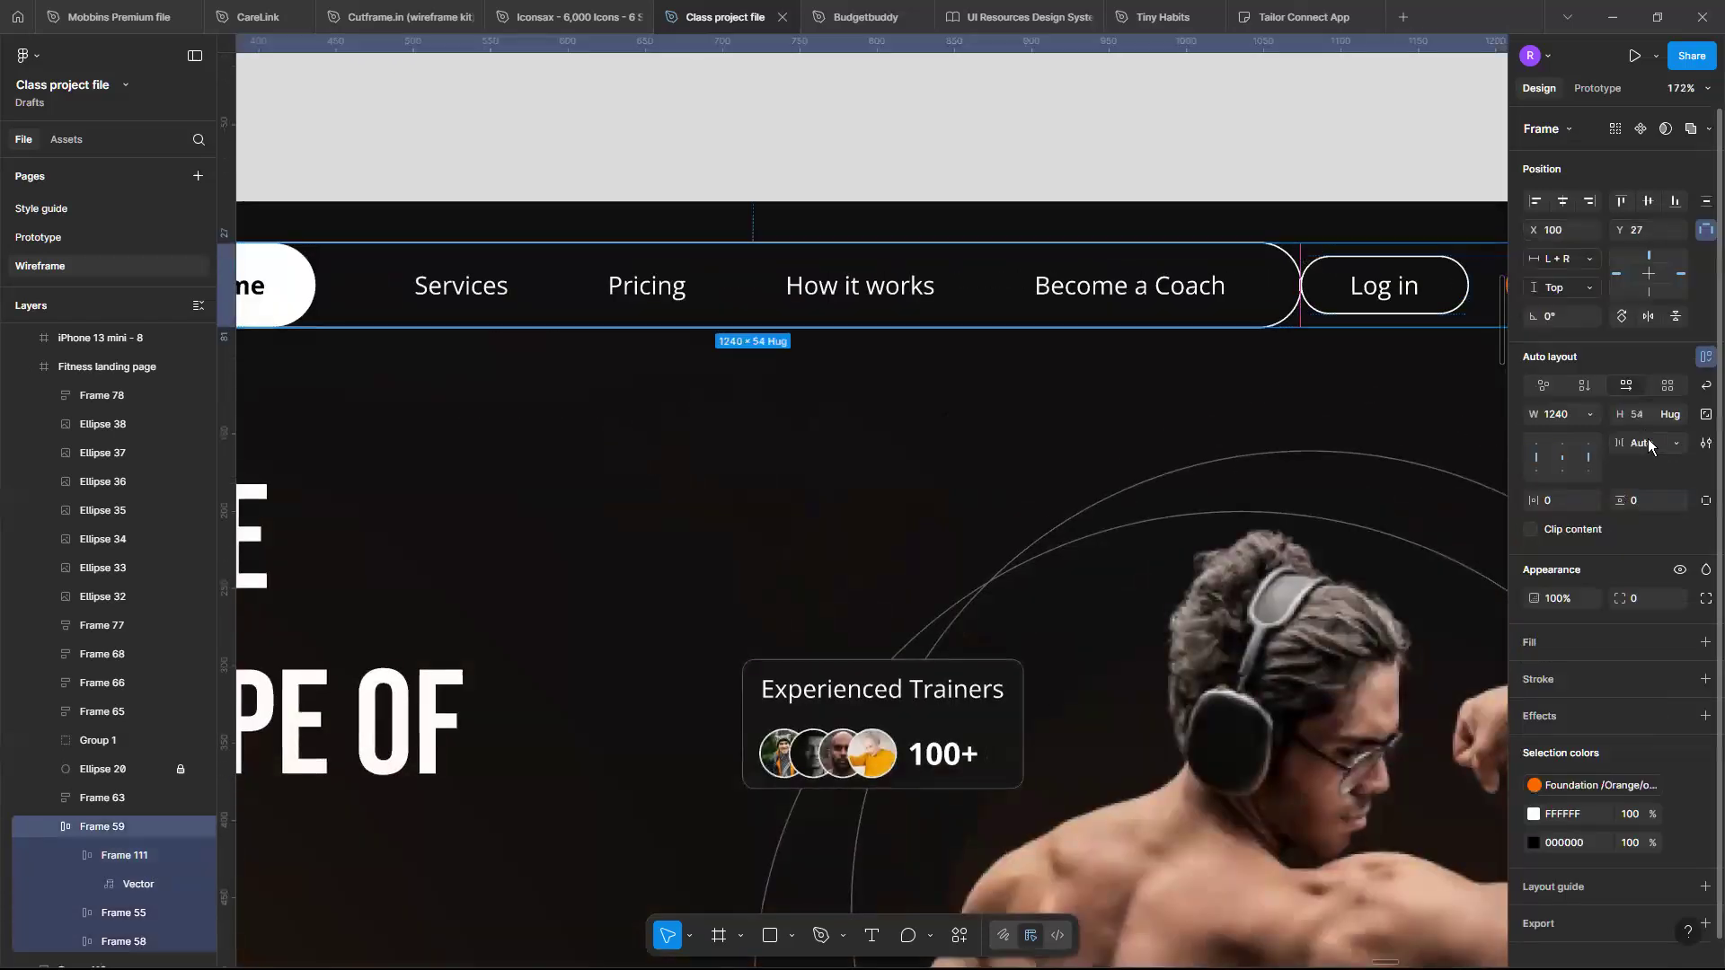
# - Set the navigation bar's auto layout gap between items to a fixed 64
pyautogui.click(1648, 442)
pyautogui.press('Return')
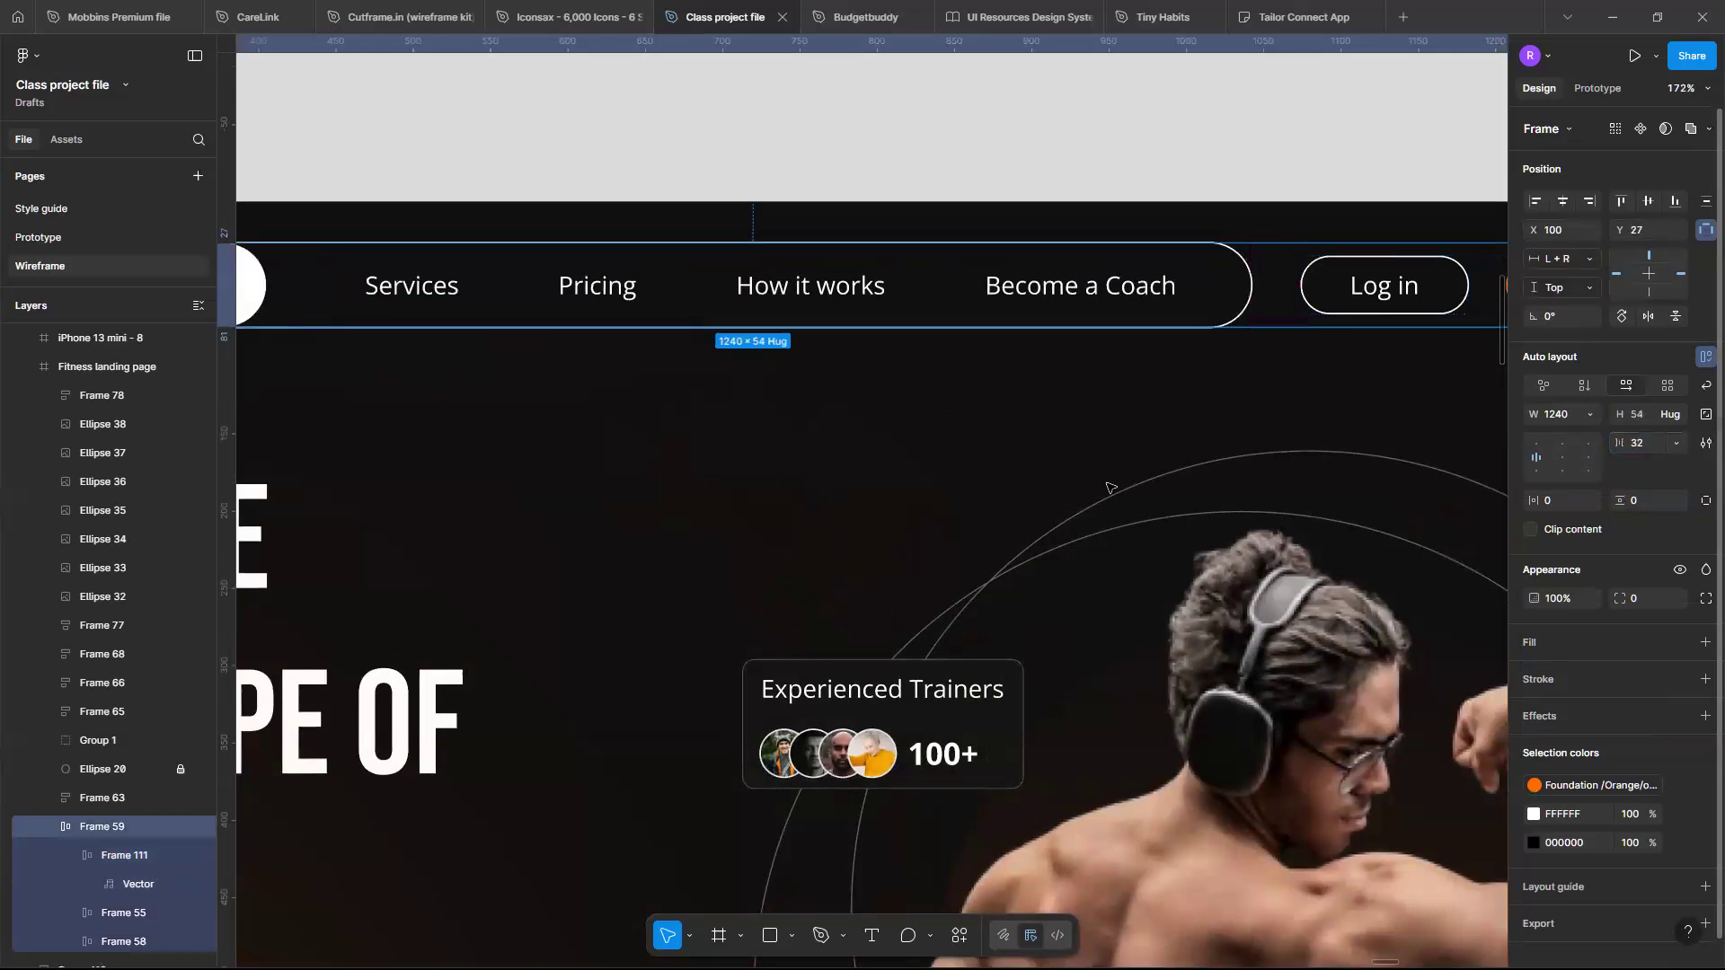
pyautogui.scroll(-1, 1109, 487)
pyautogui.scroll(-5, 1109, 488)
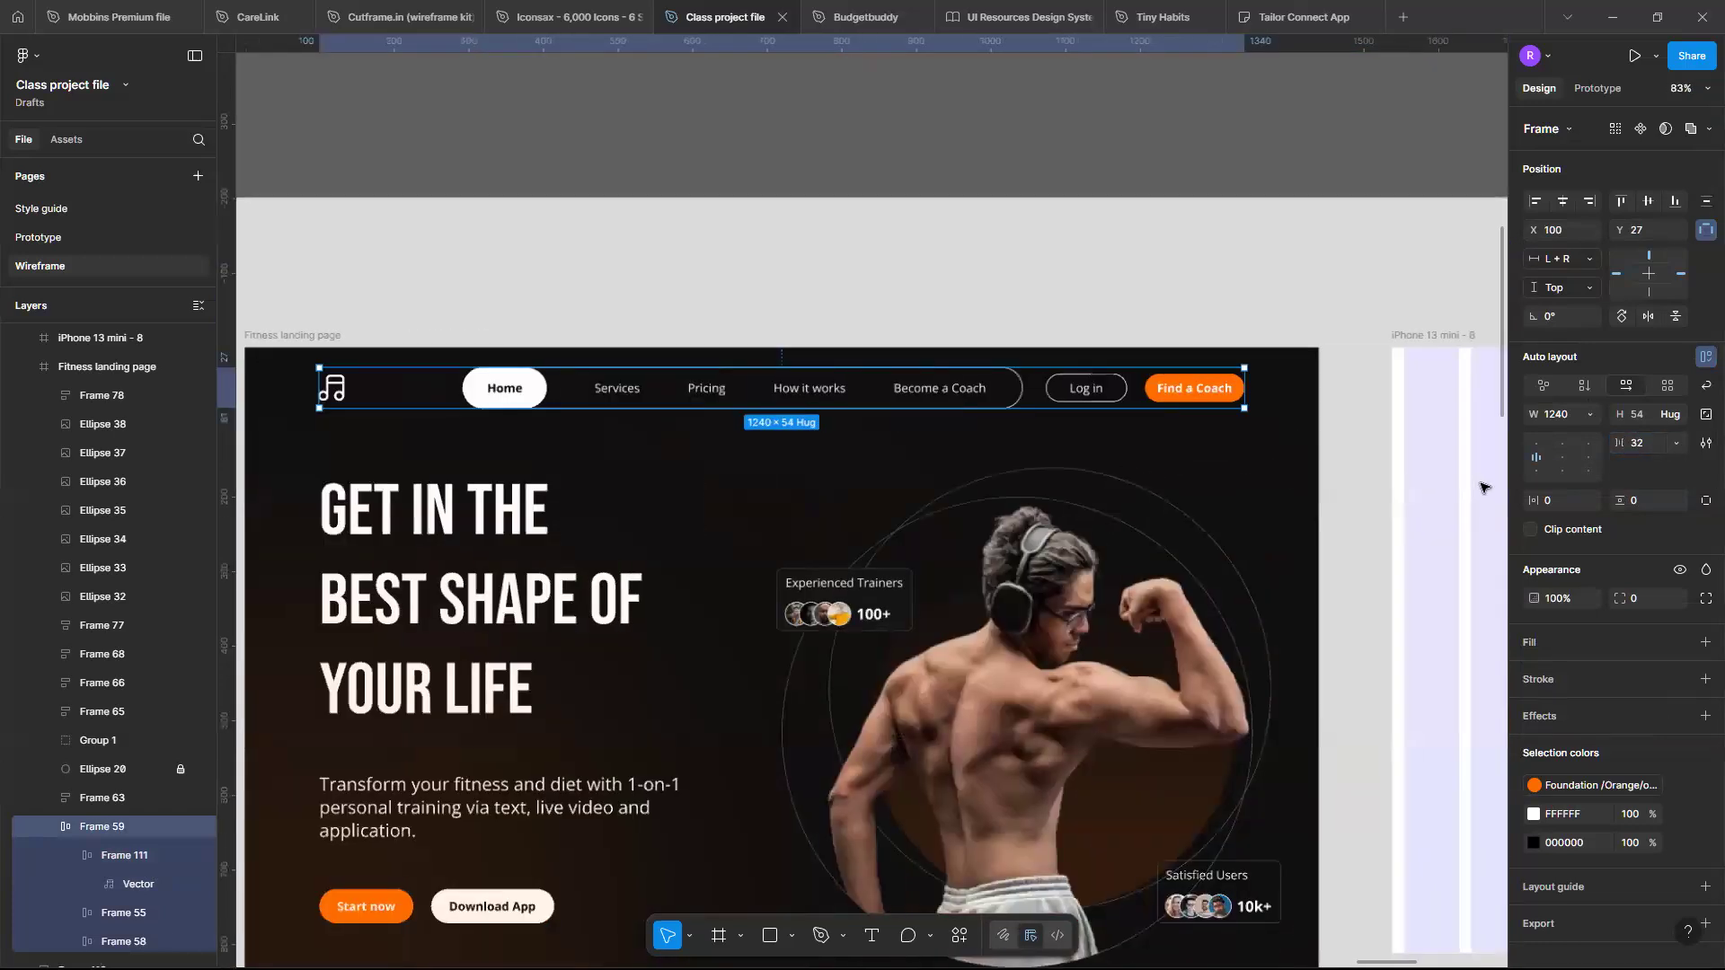
pyautogui.click(1649, 445)
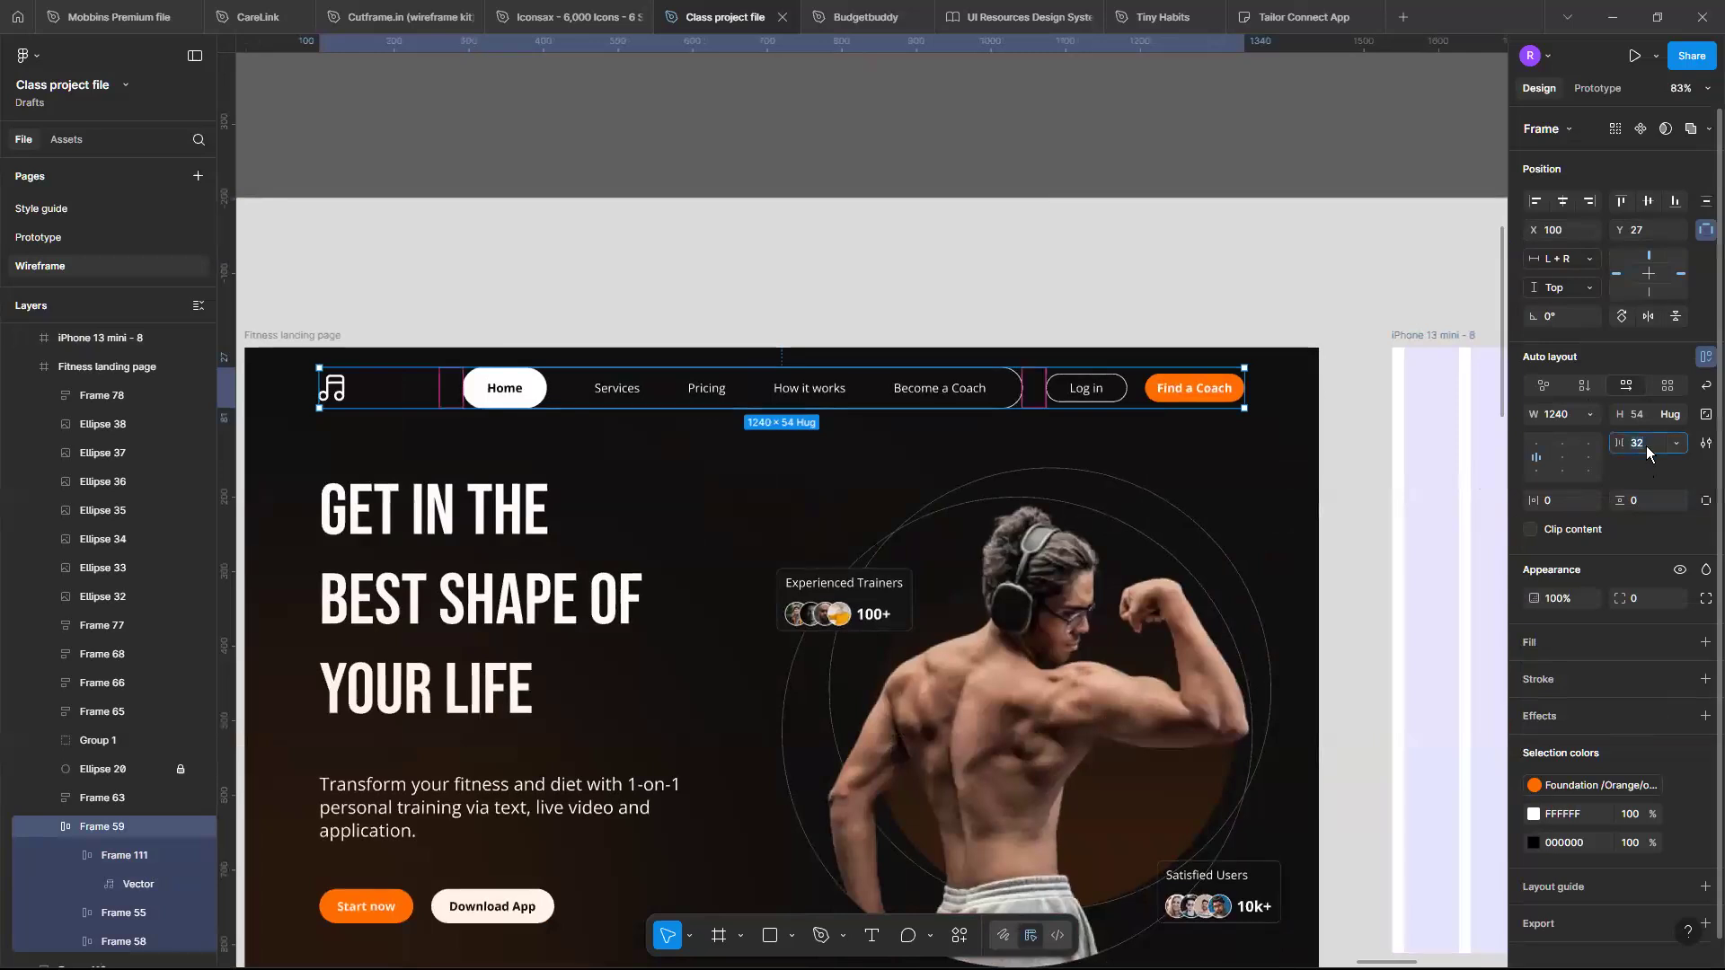
pyautogui.write('64')
pyautogui.press('Return')
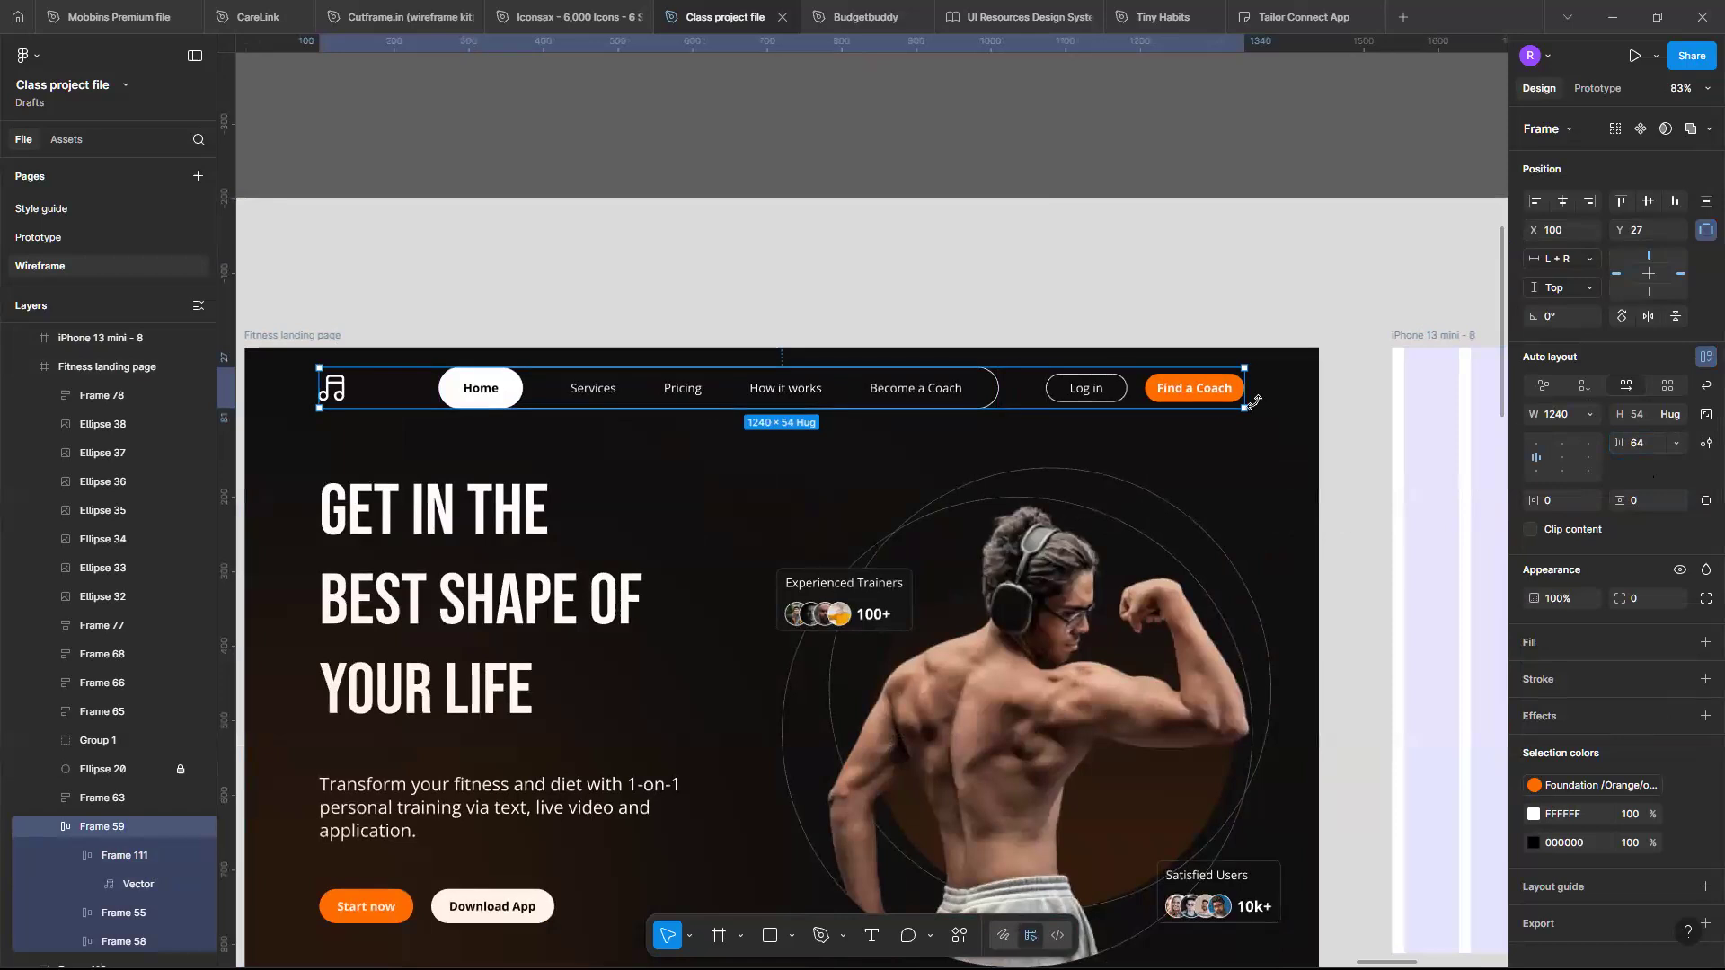
pyautogui.moveTo(1013, 381); pyautogui.dragTo(1234, 399)
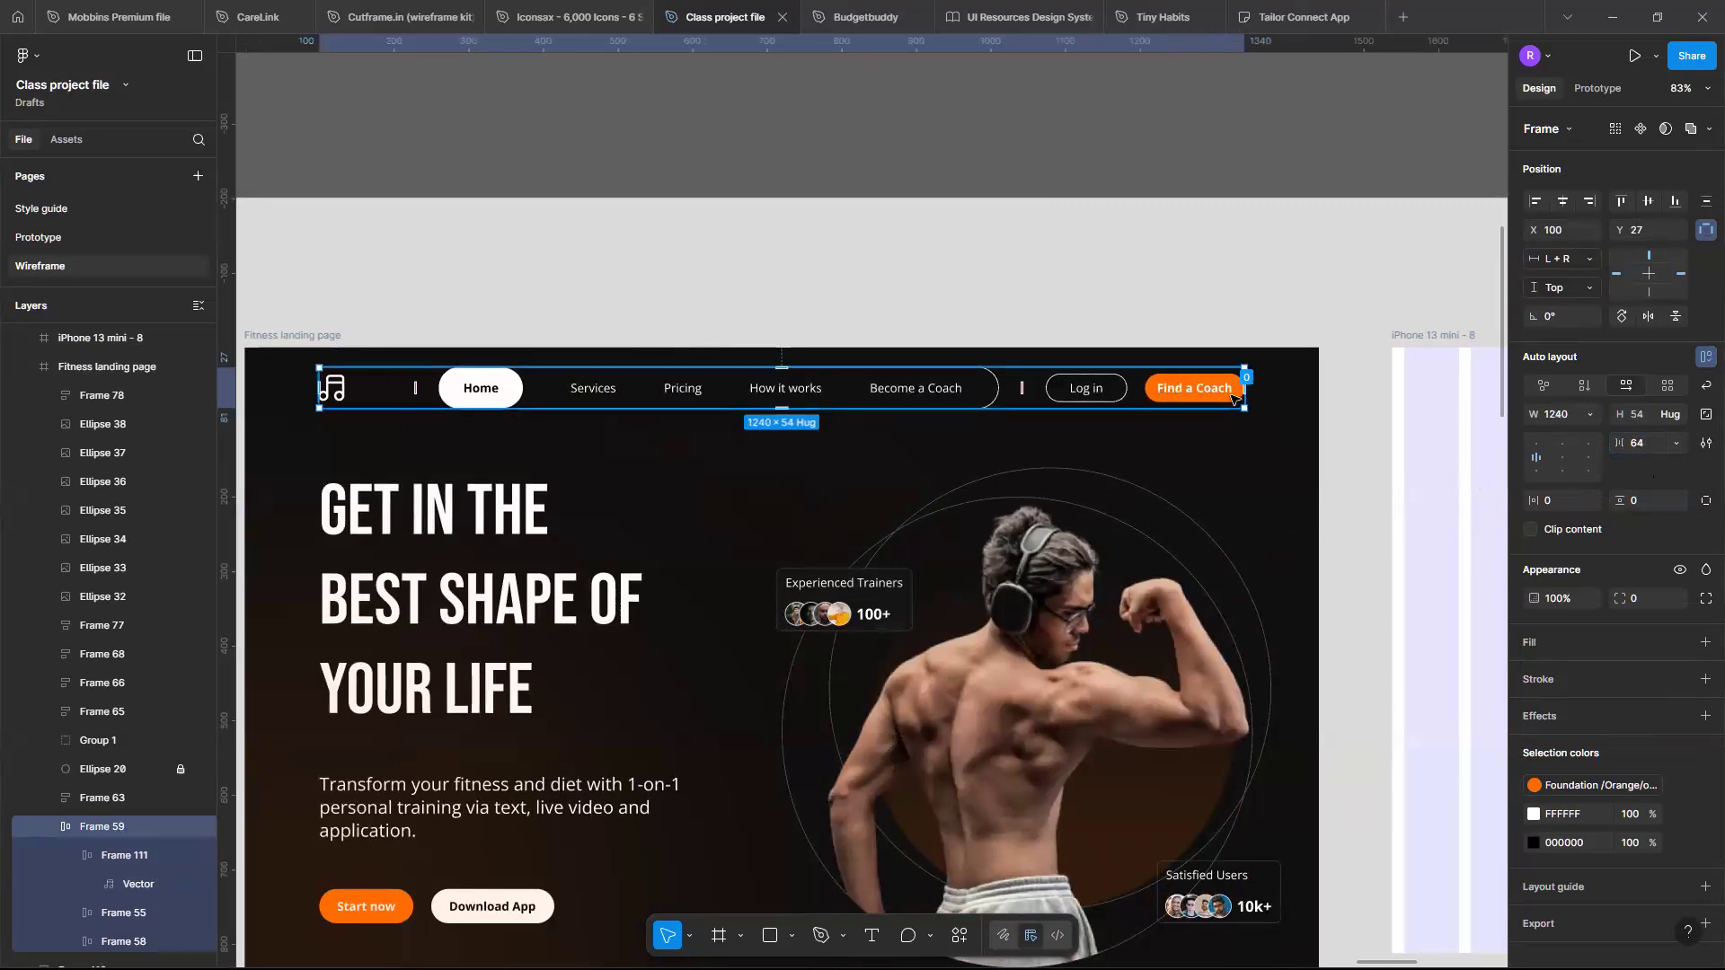
pyautogui.hotkey('ctrl', 'z')
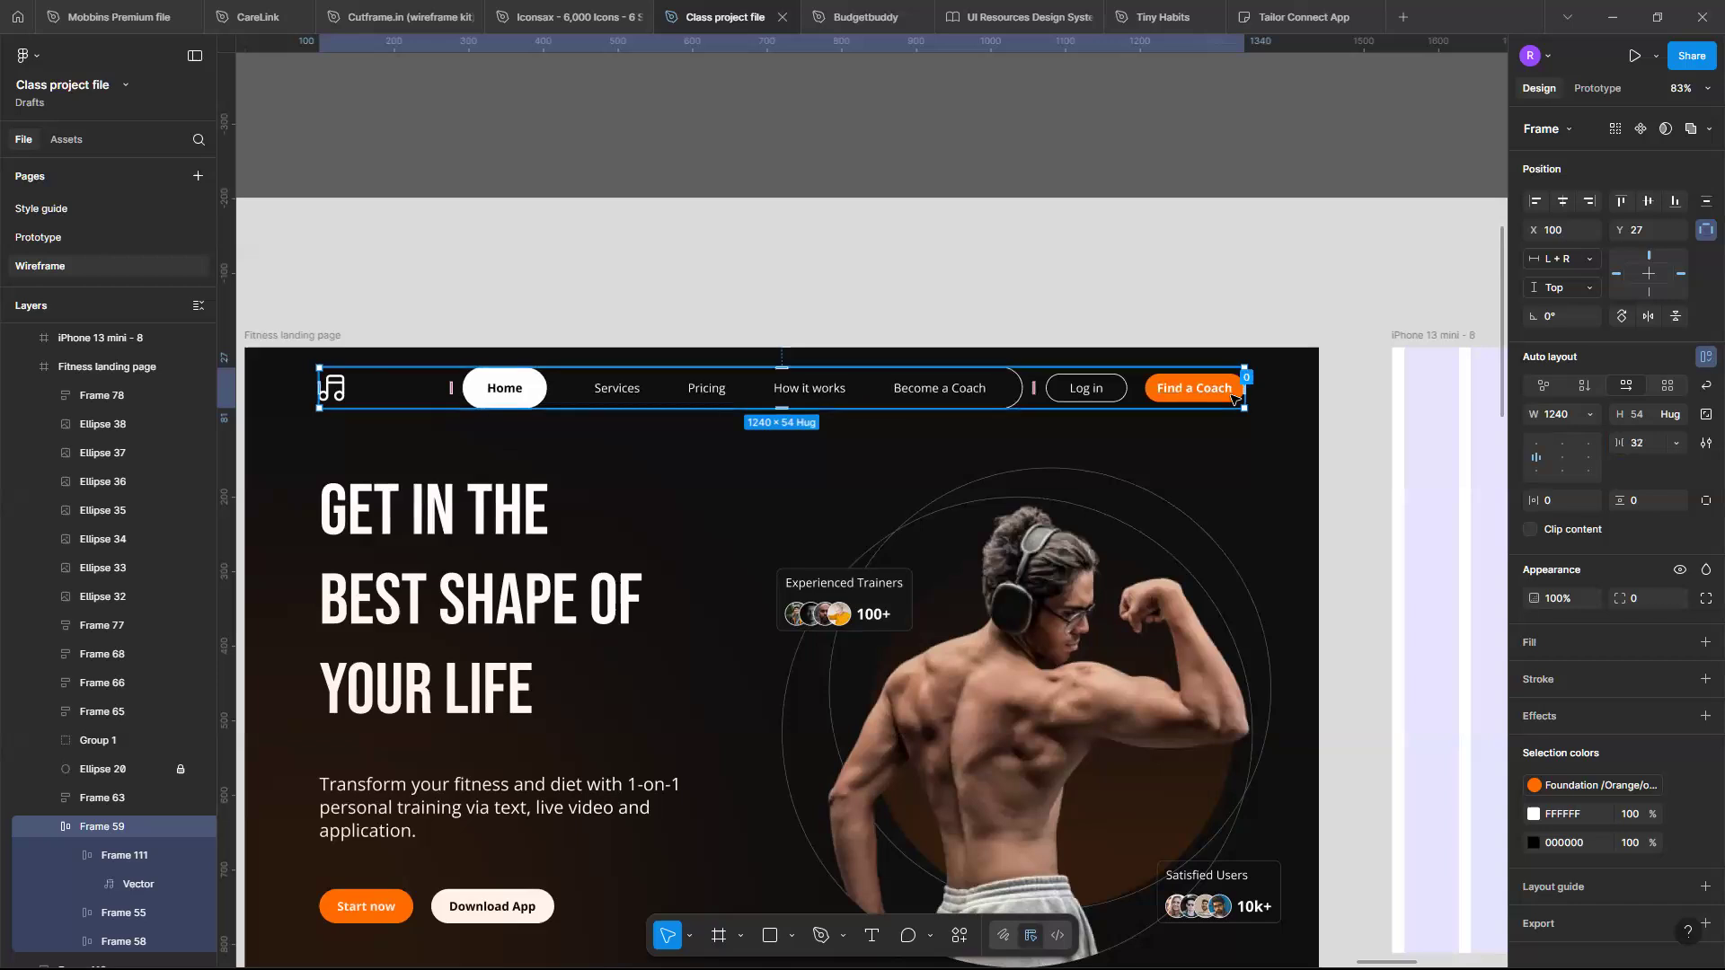
pyautogui.click(1029, 389)
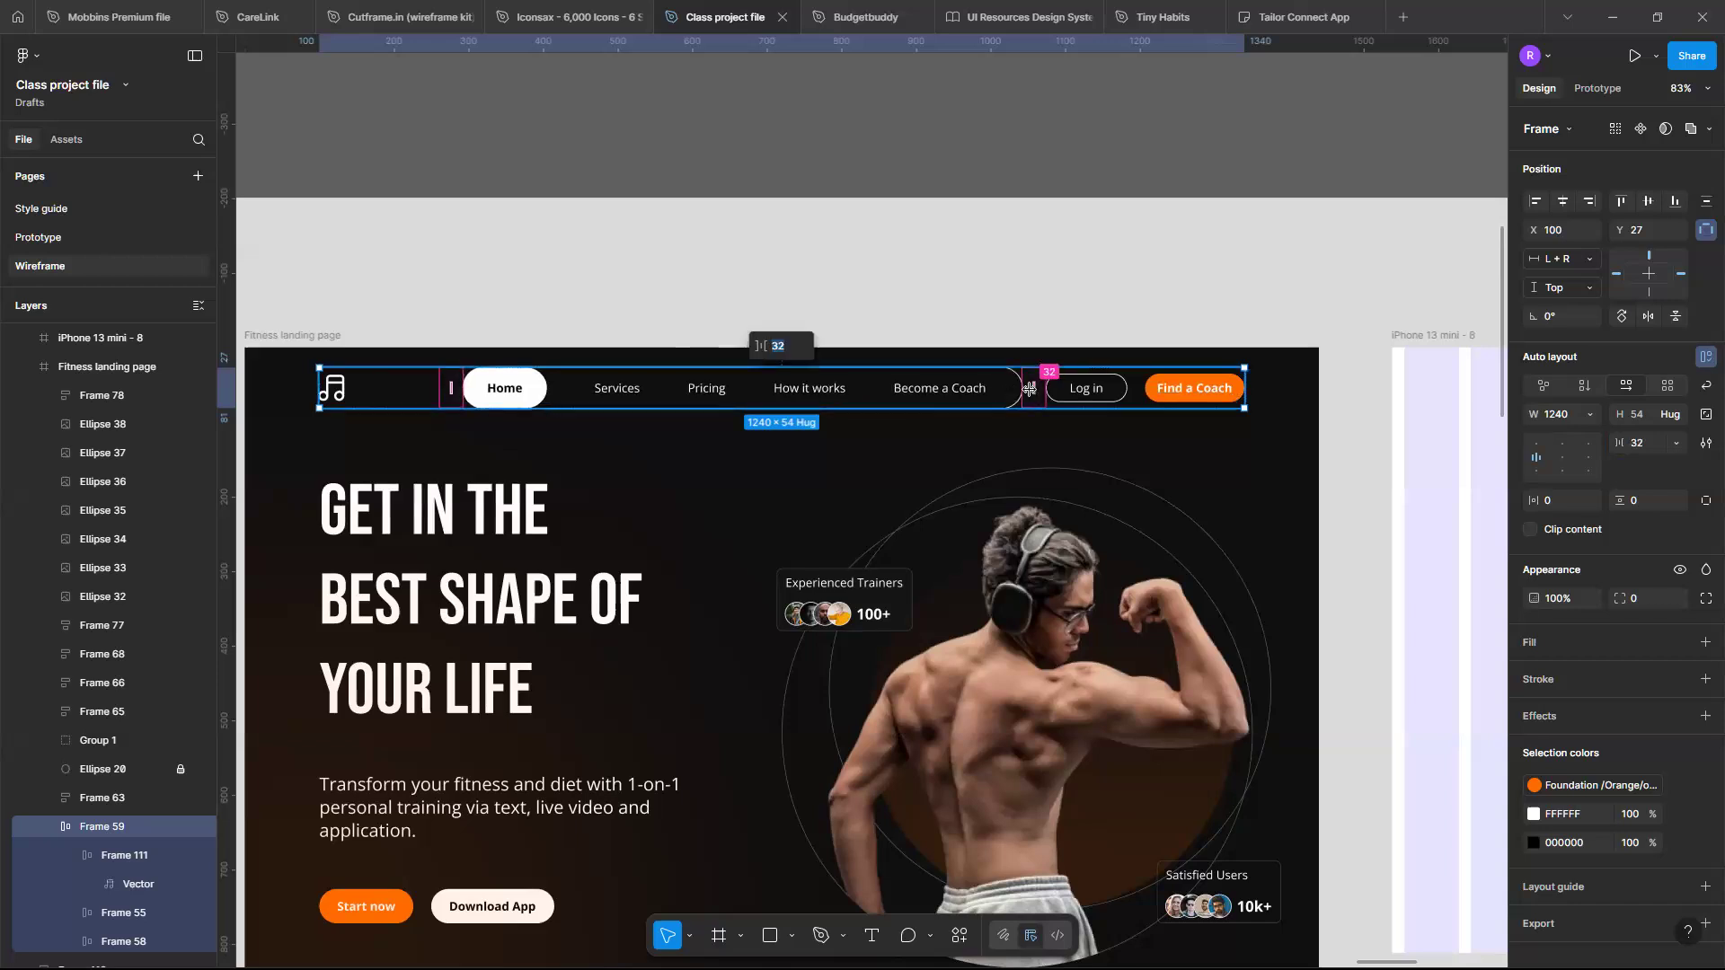
pyautogui.press('Return')
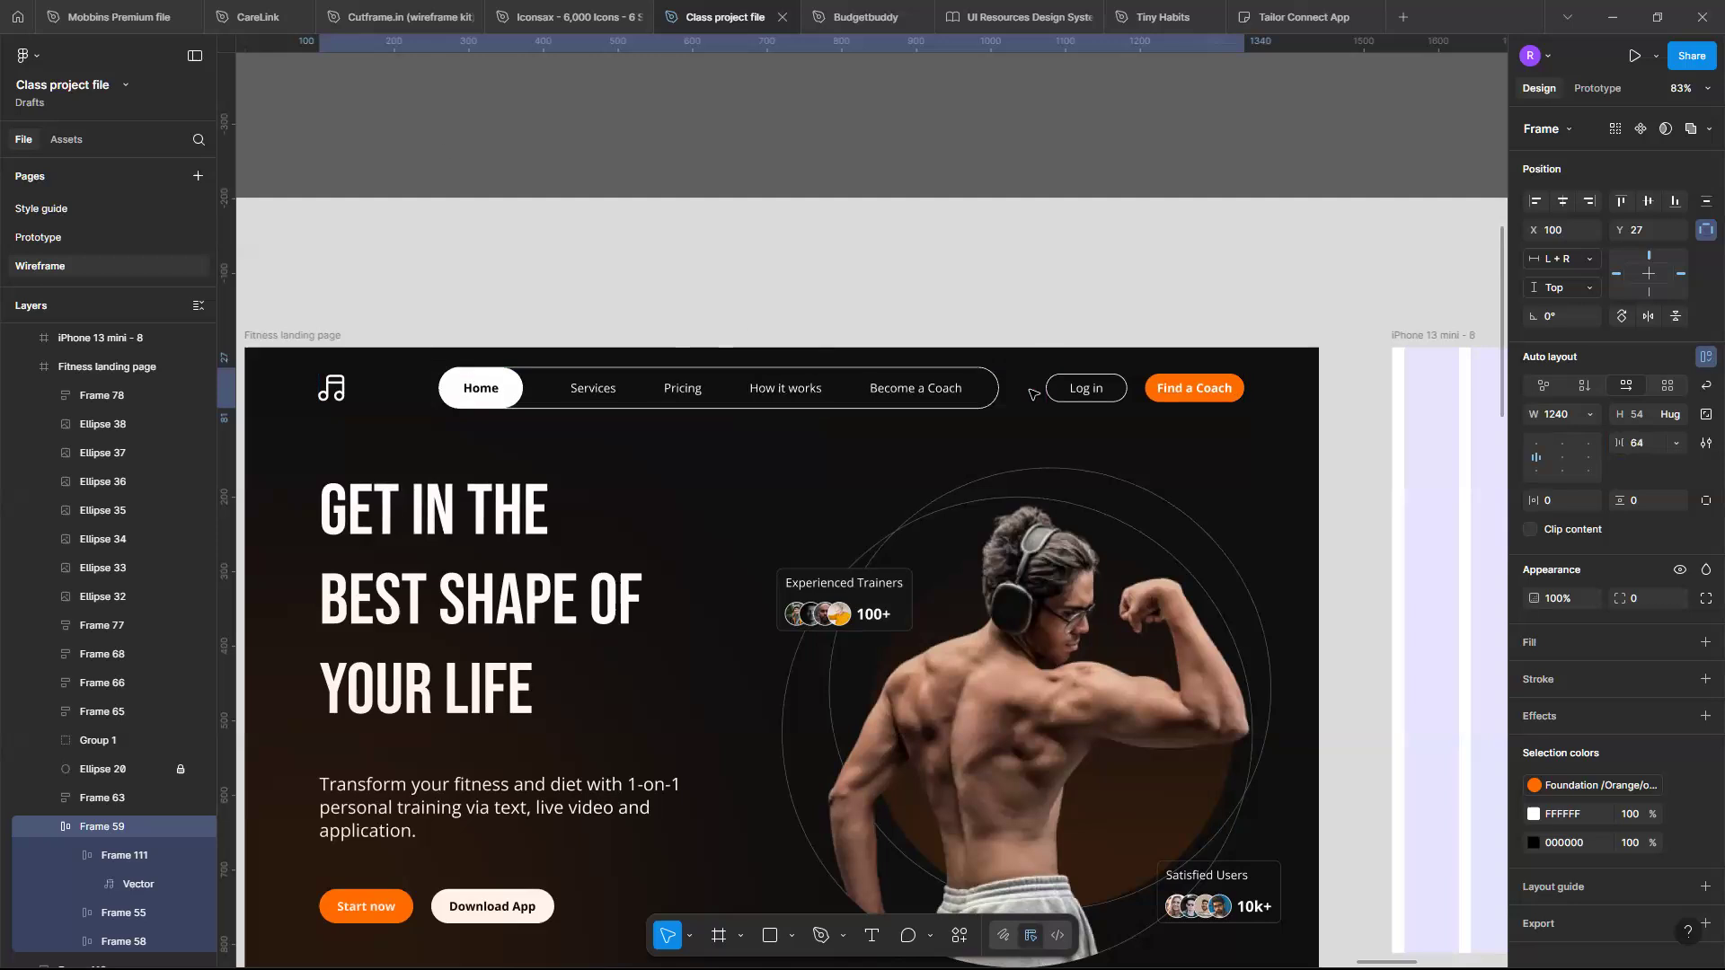
pyautogui.scroll(-1, 475, 374)
pyautogui.scroll(-3, 475, 374)
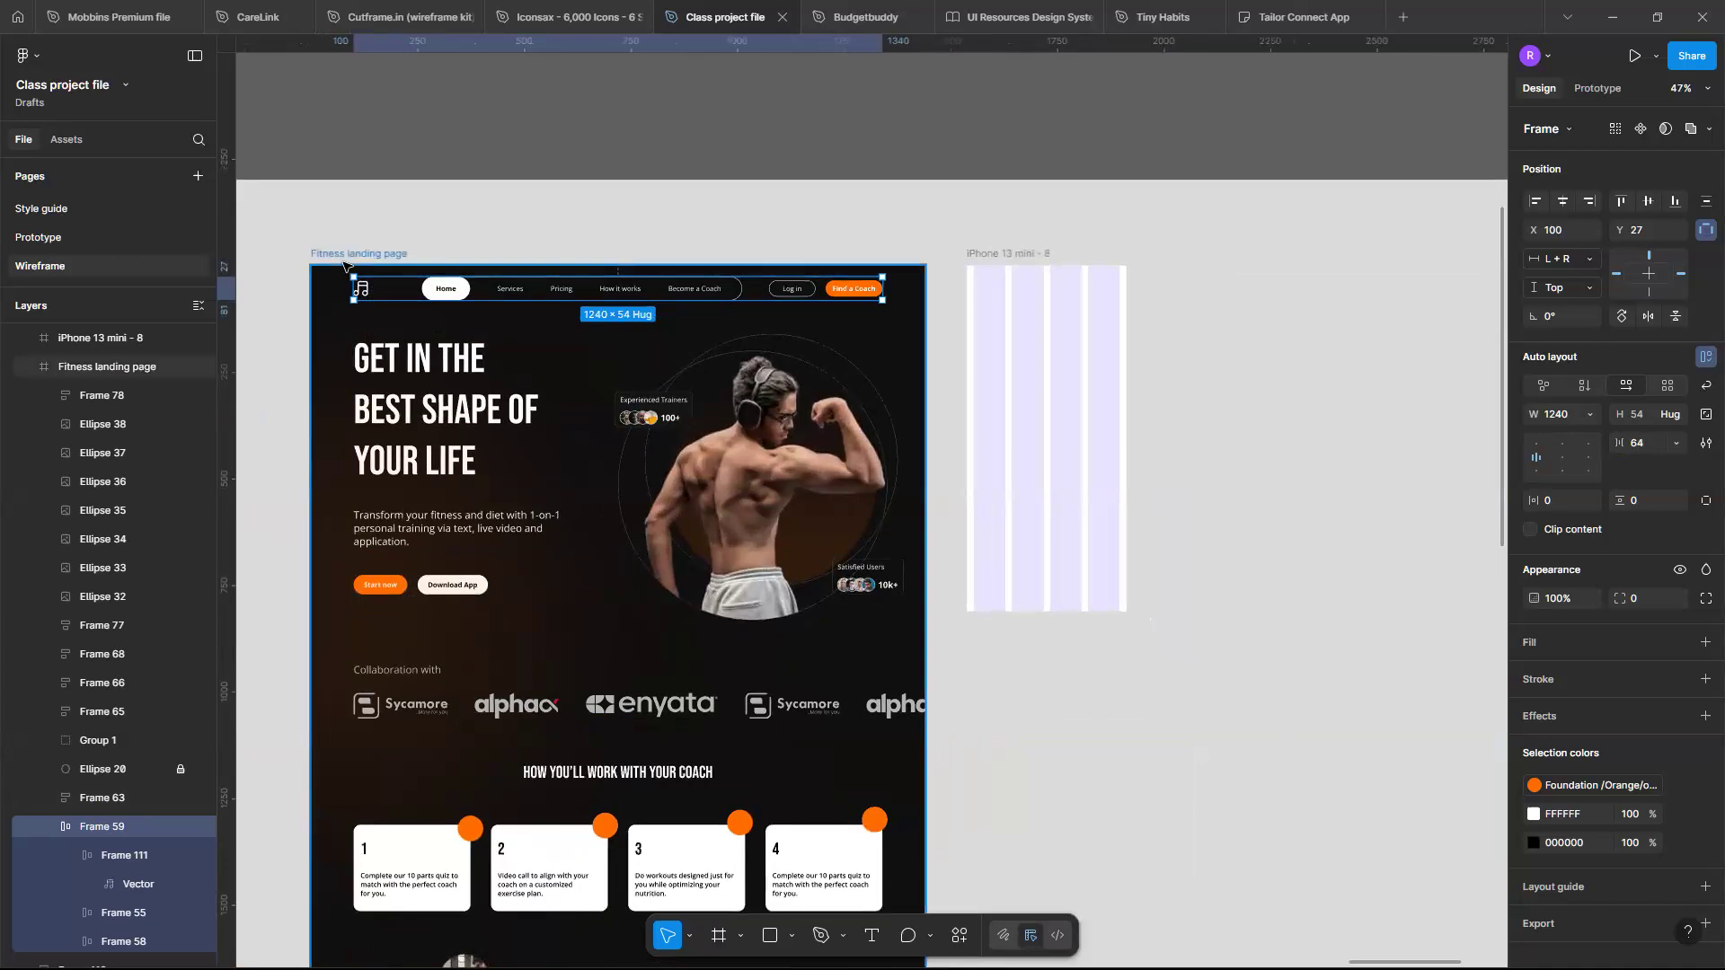
pyautogui.click(344, 265)
pyautogui.moveTo(809, 452); pyautogui.dragTo(884, 430)
pyautogui.hotkey('ctrl', 'z')
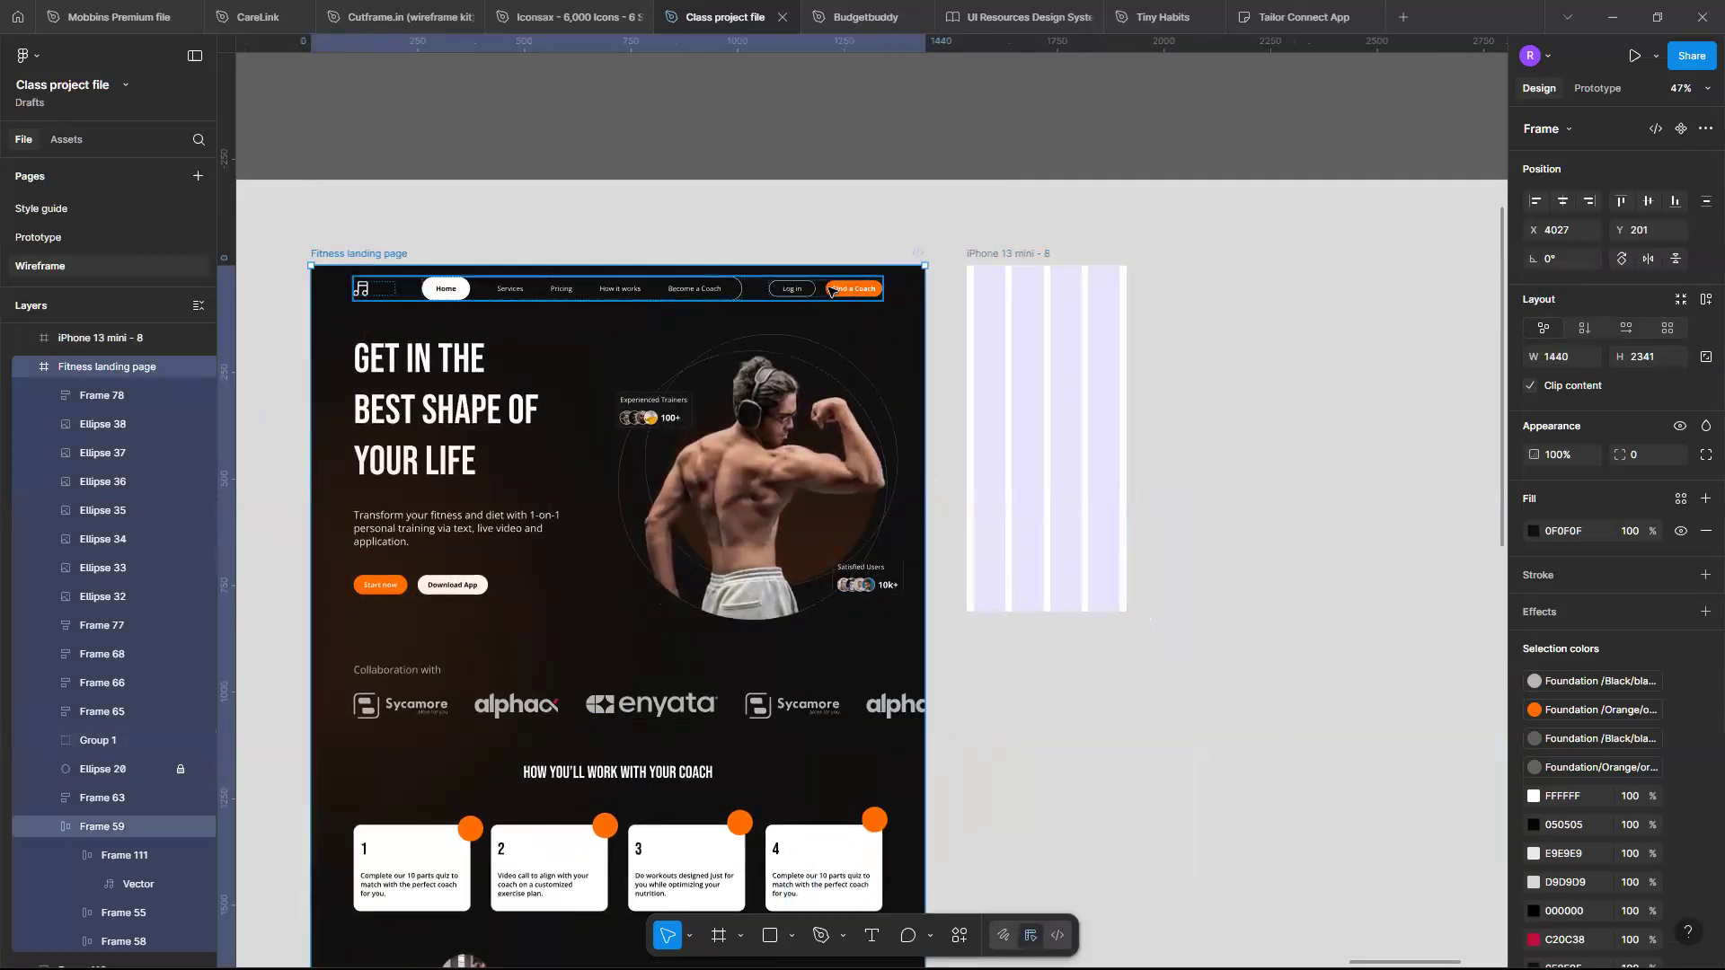
# - Inspect the landing page's navigation bar, hero text block and hero image group
pyautogui.click(831, 290)
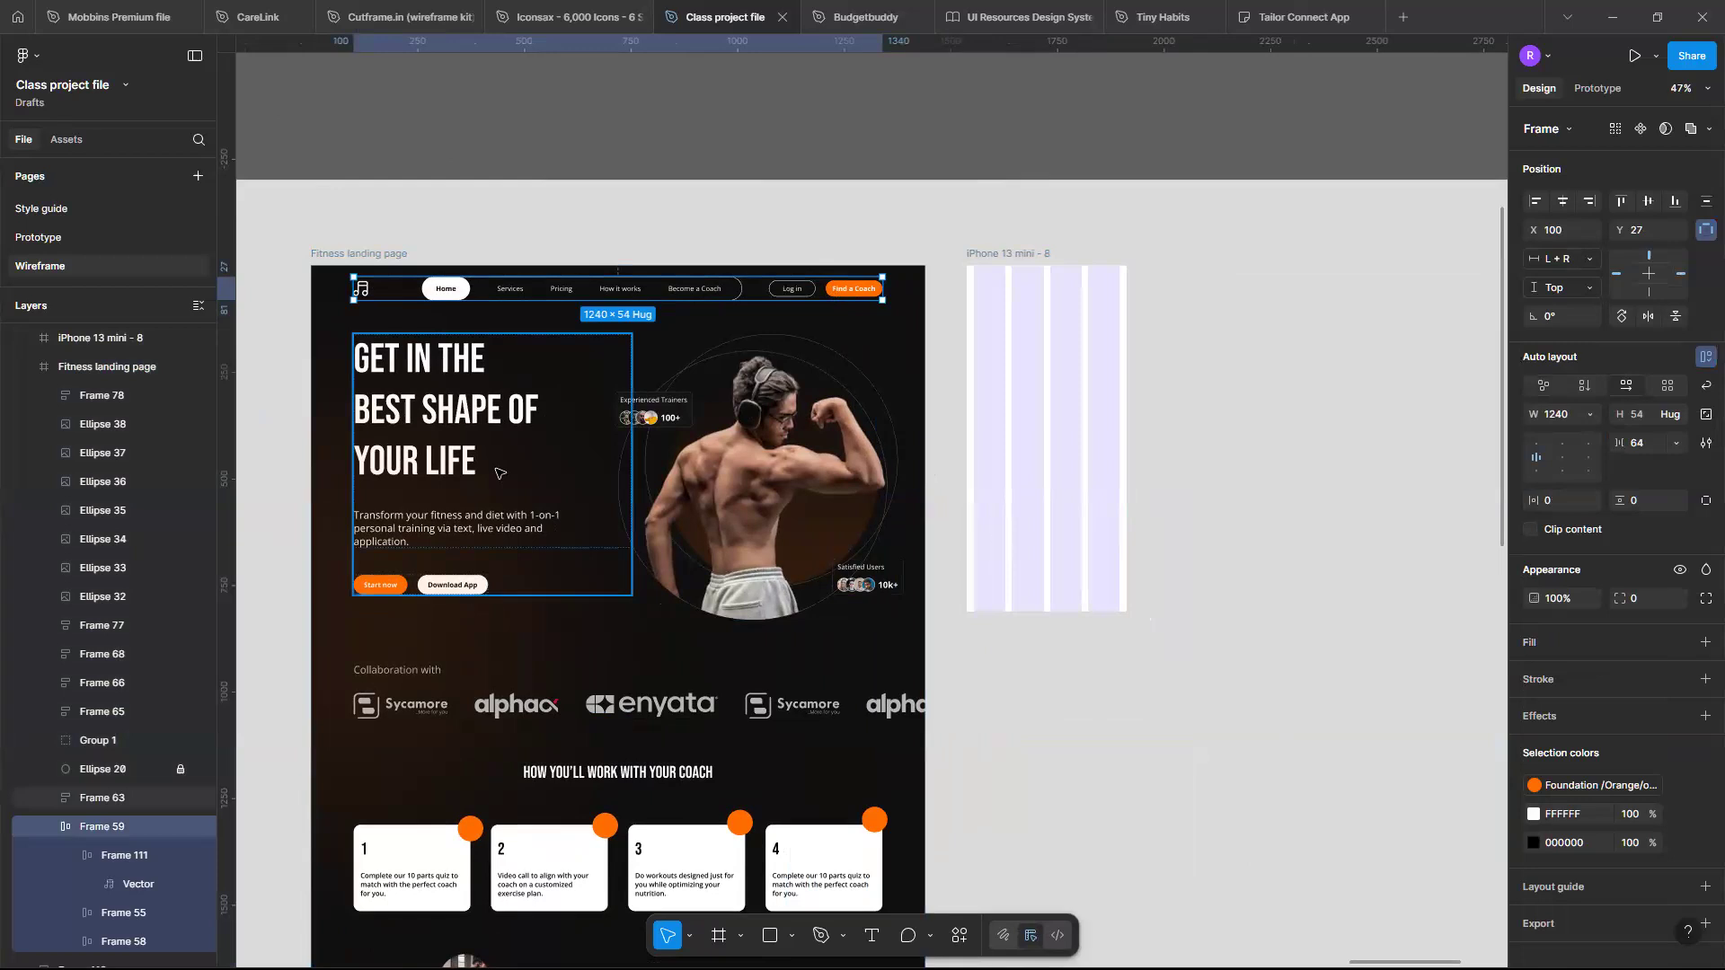
pyautogui.click(500, 473)
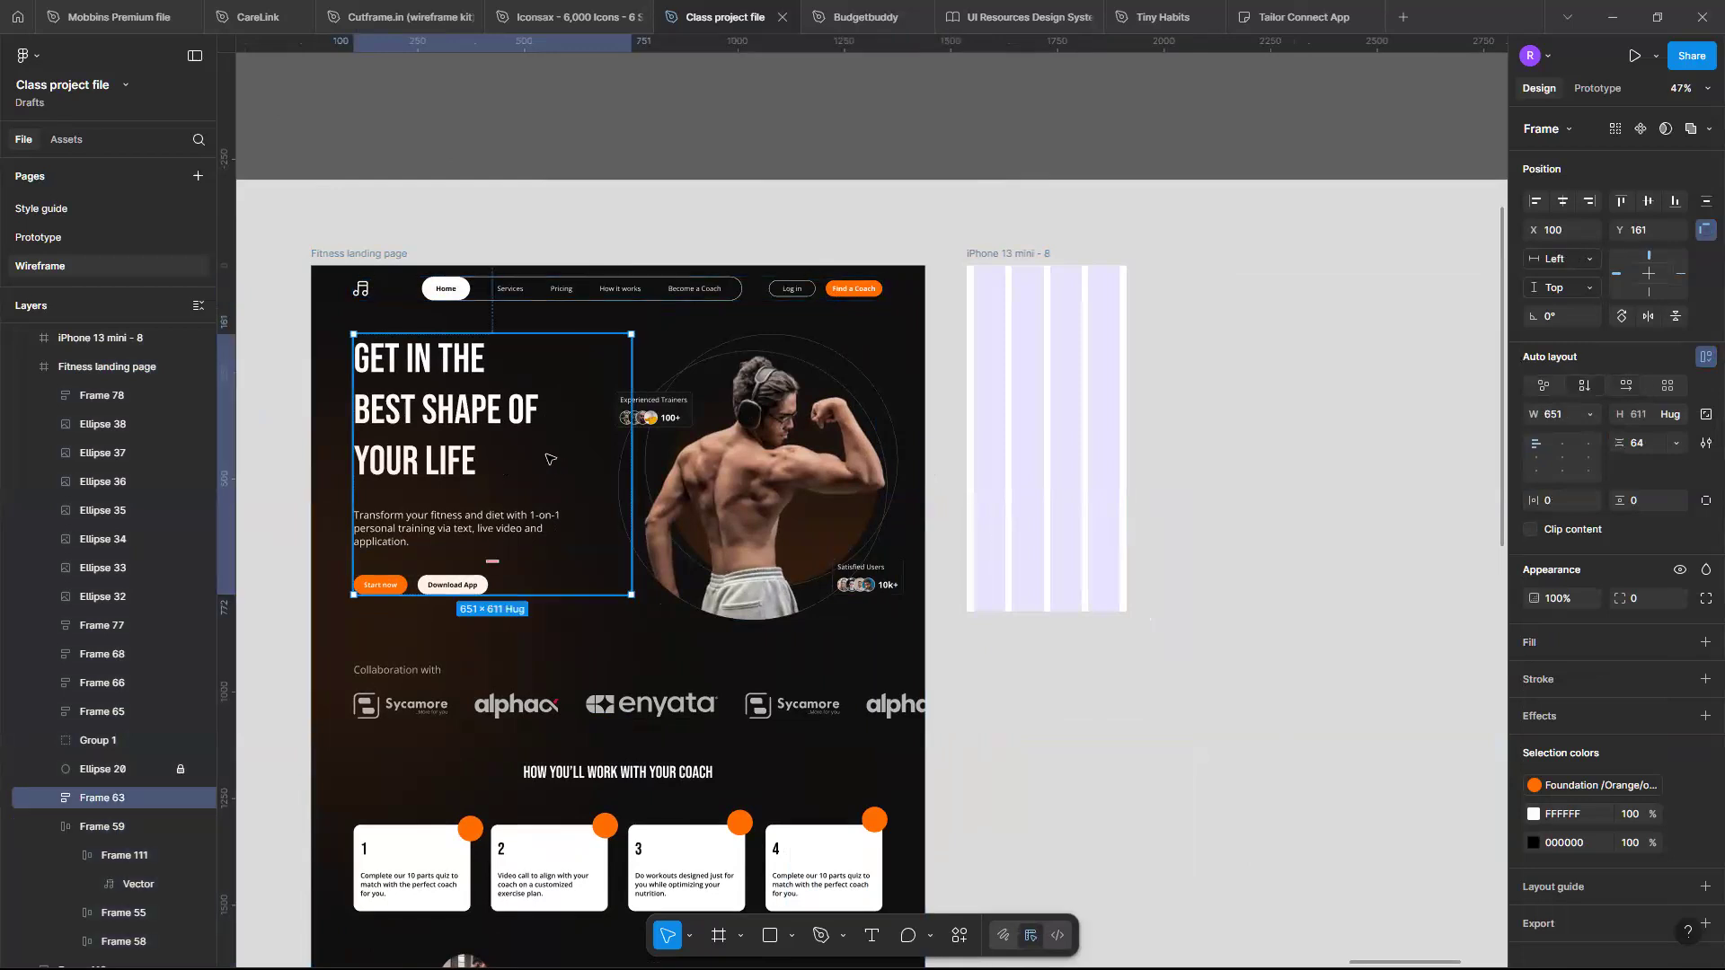
pyautogui.click(778, 392)
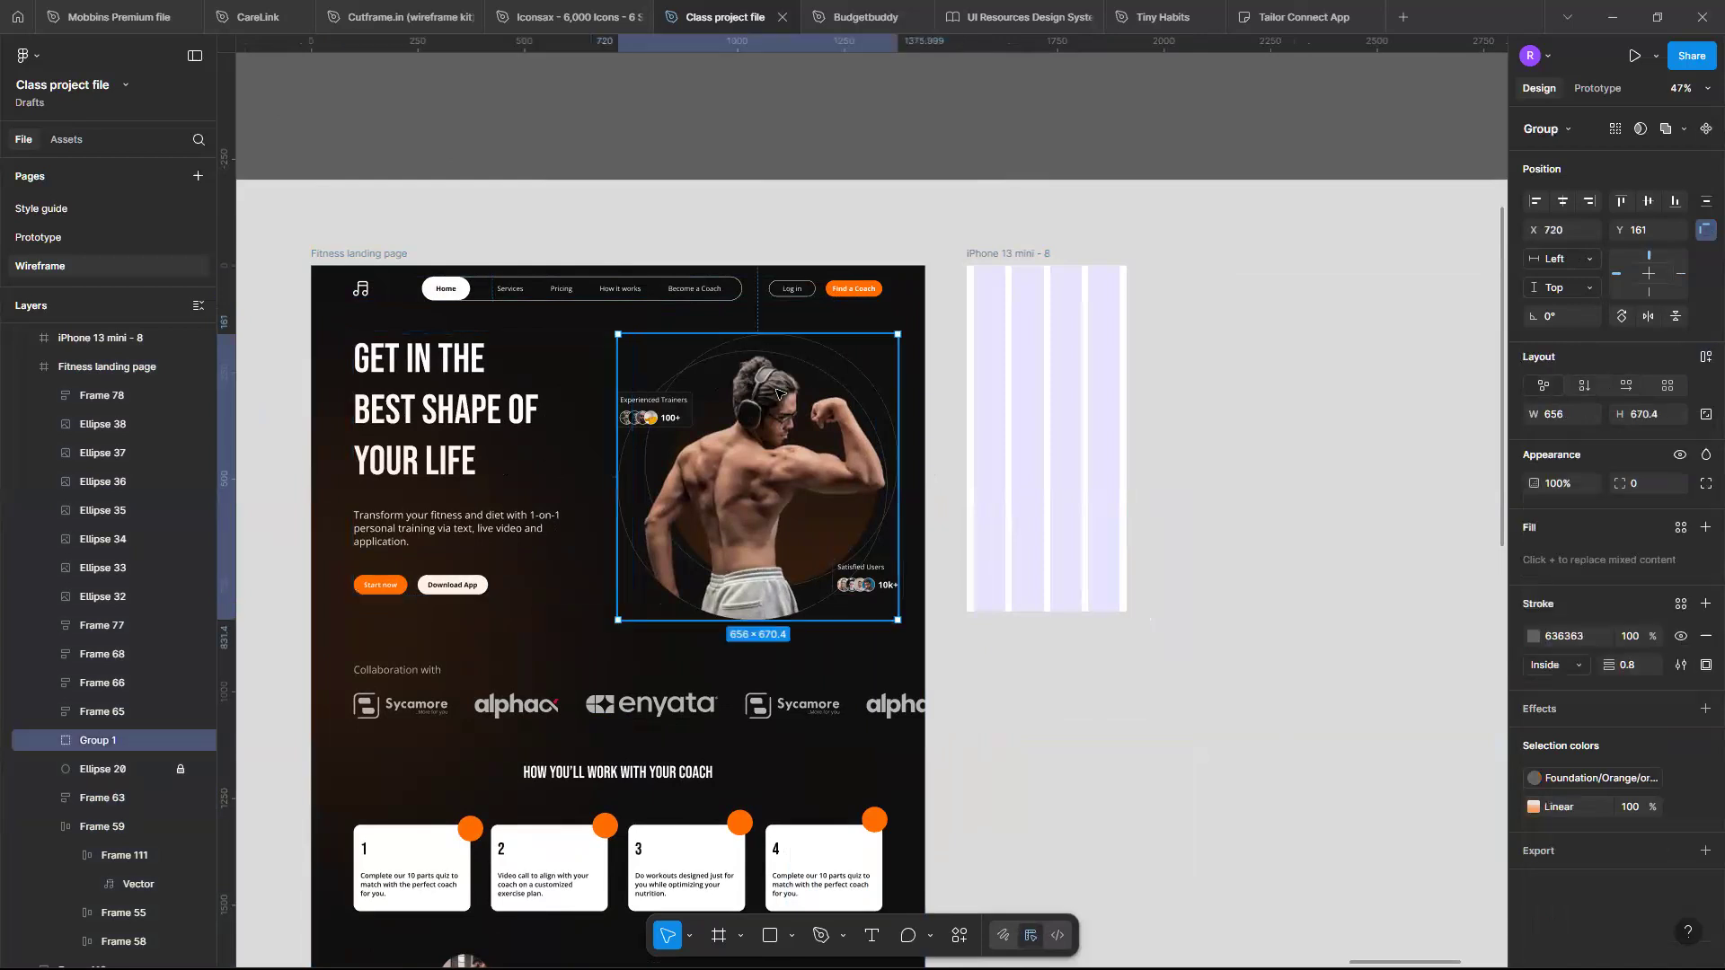
pyautogui.scroll(3, 678, 459)
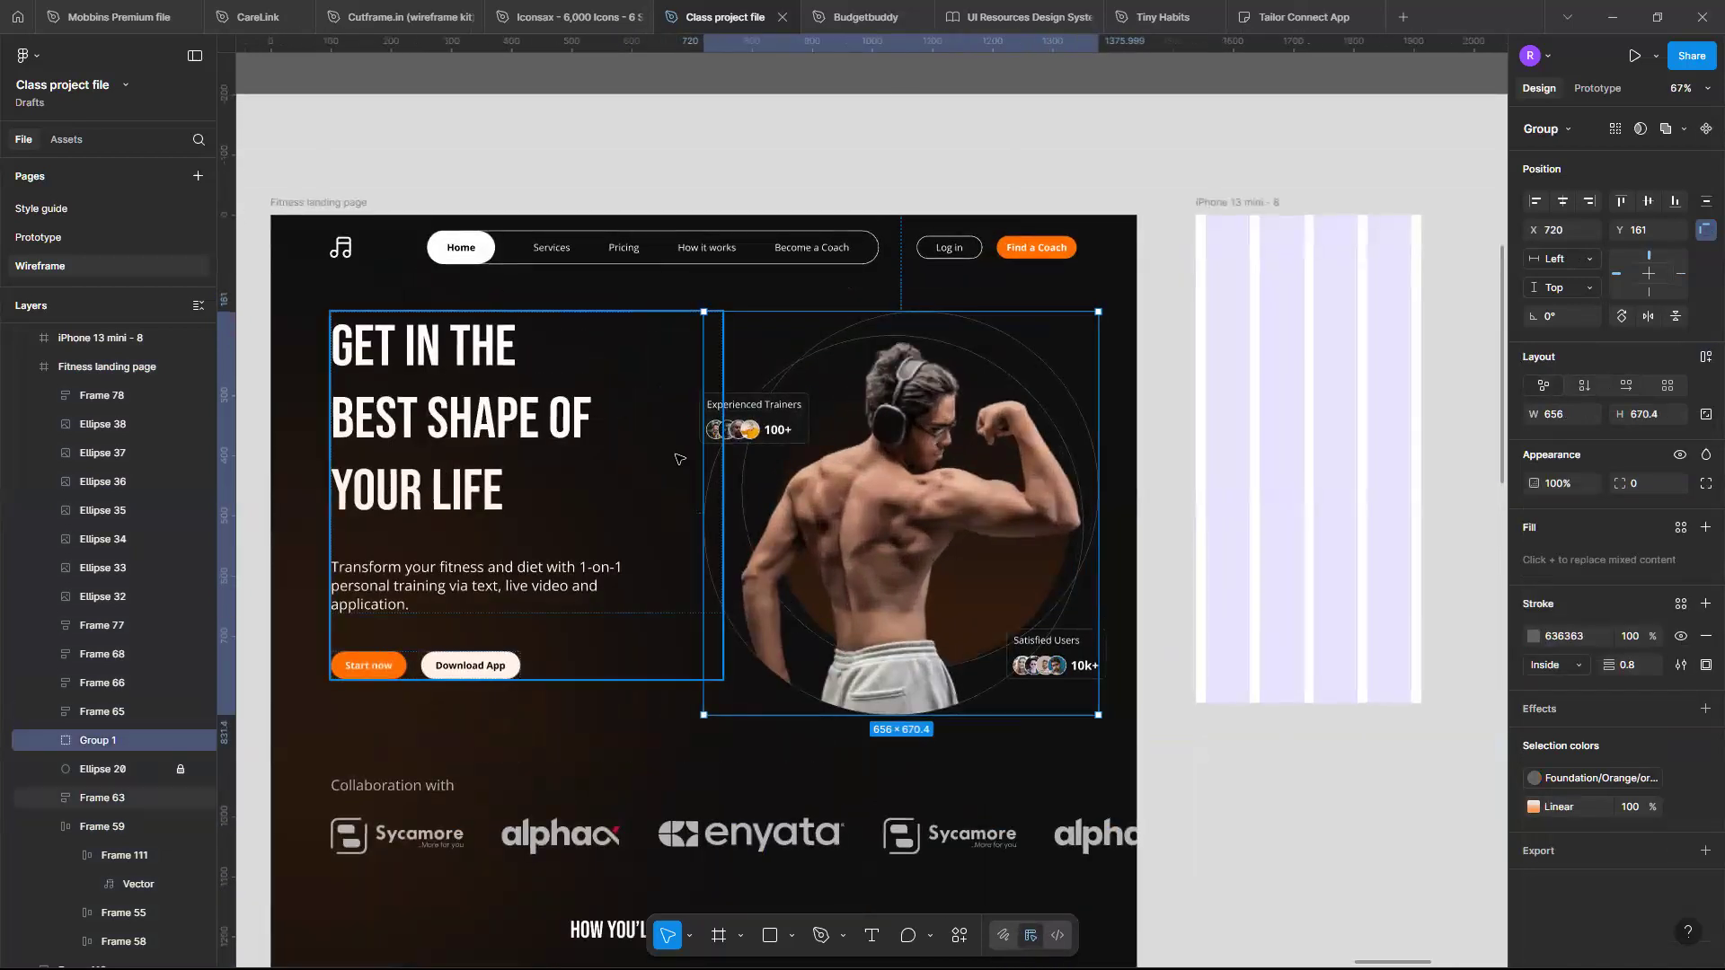
pyautogui.hscroll(3, 824, 411)
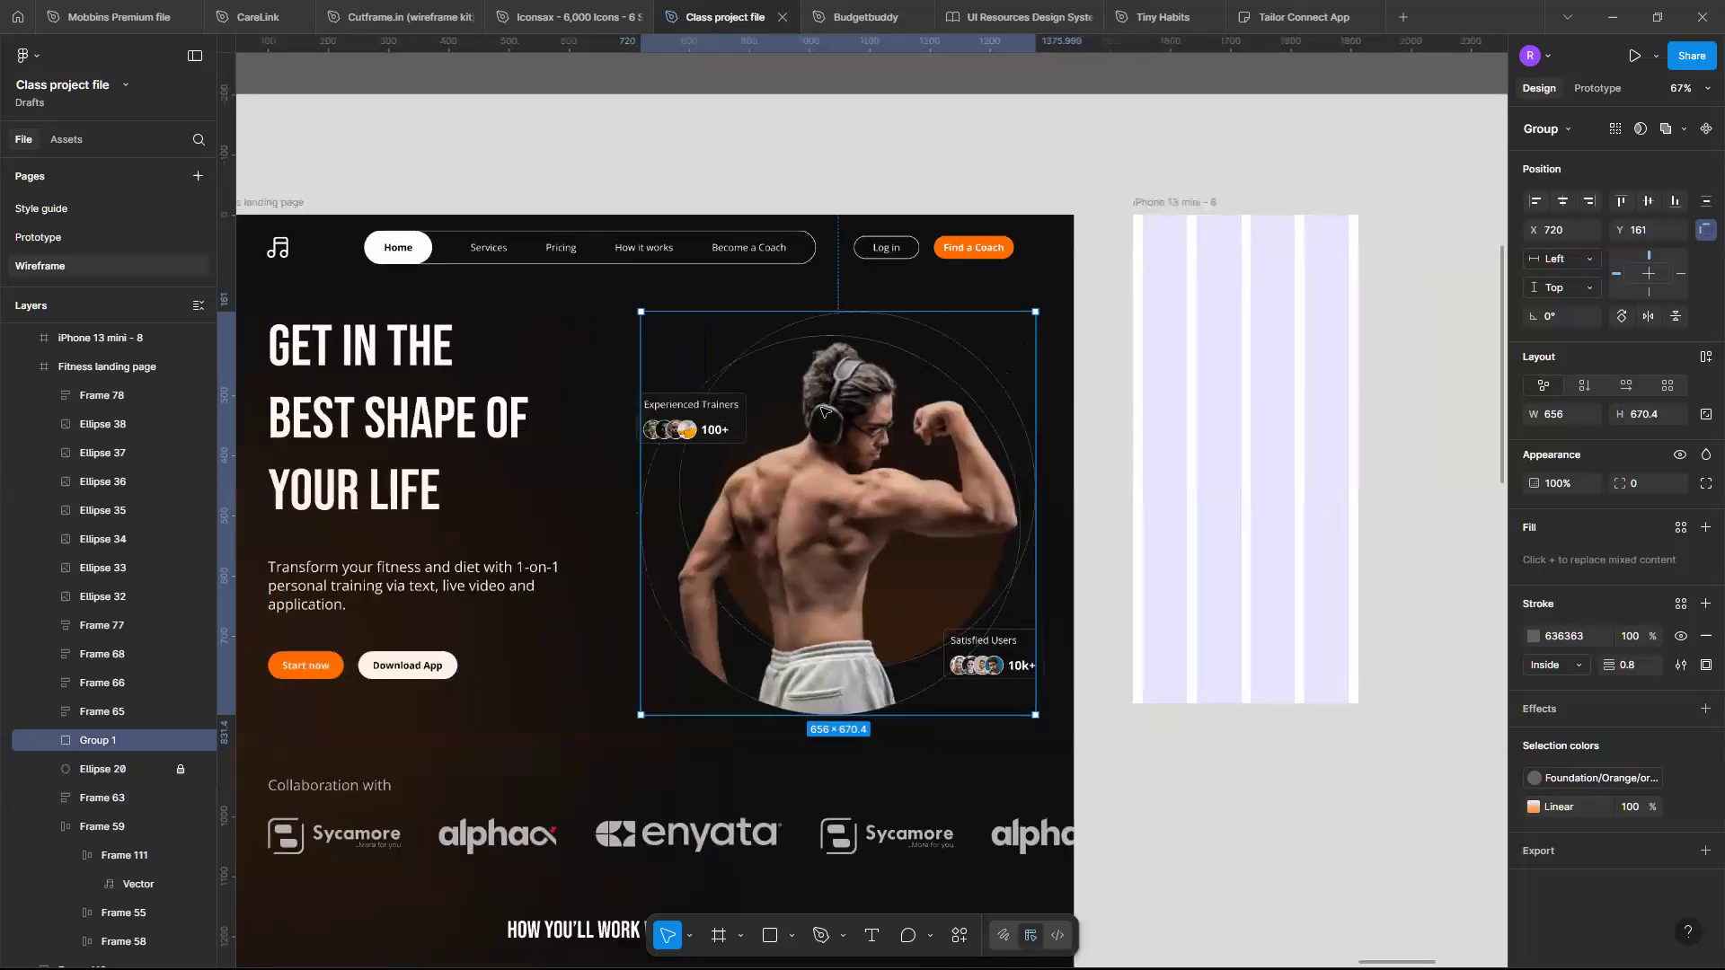
pyautogui.hscroll(-3, 824, 412)
pyautogui.hscroll(5, 809, 395)
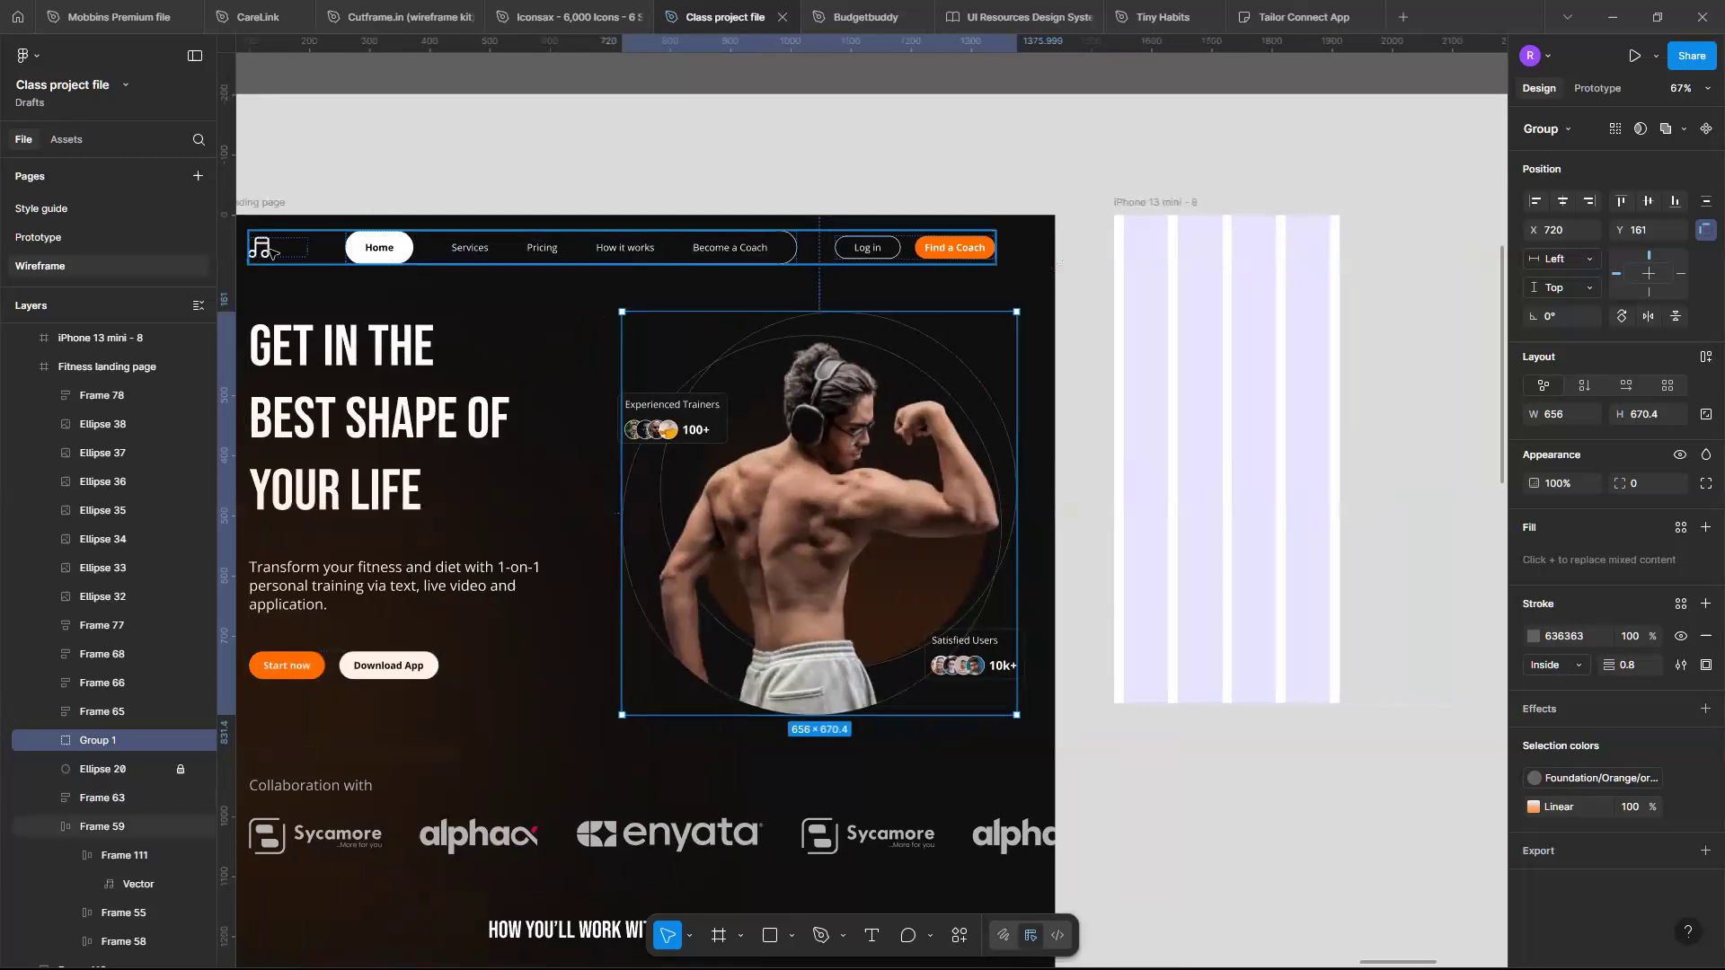
# - Paste the navigation logo frame into the iPhone 13 mini frame
pyautogui.doubleClick(278, 250)
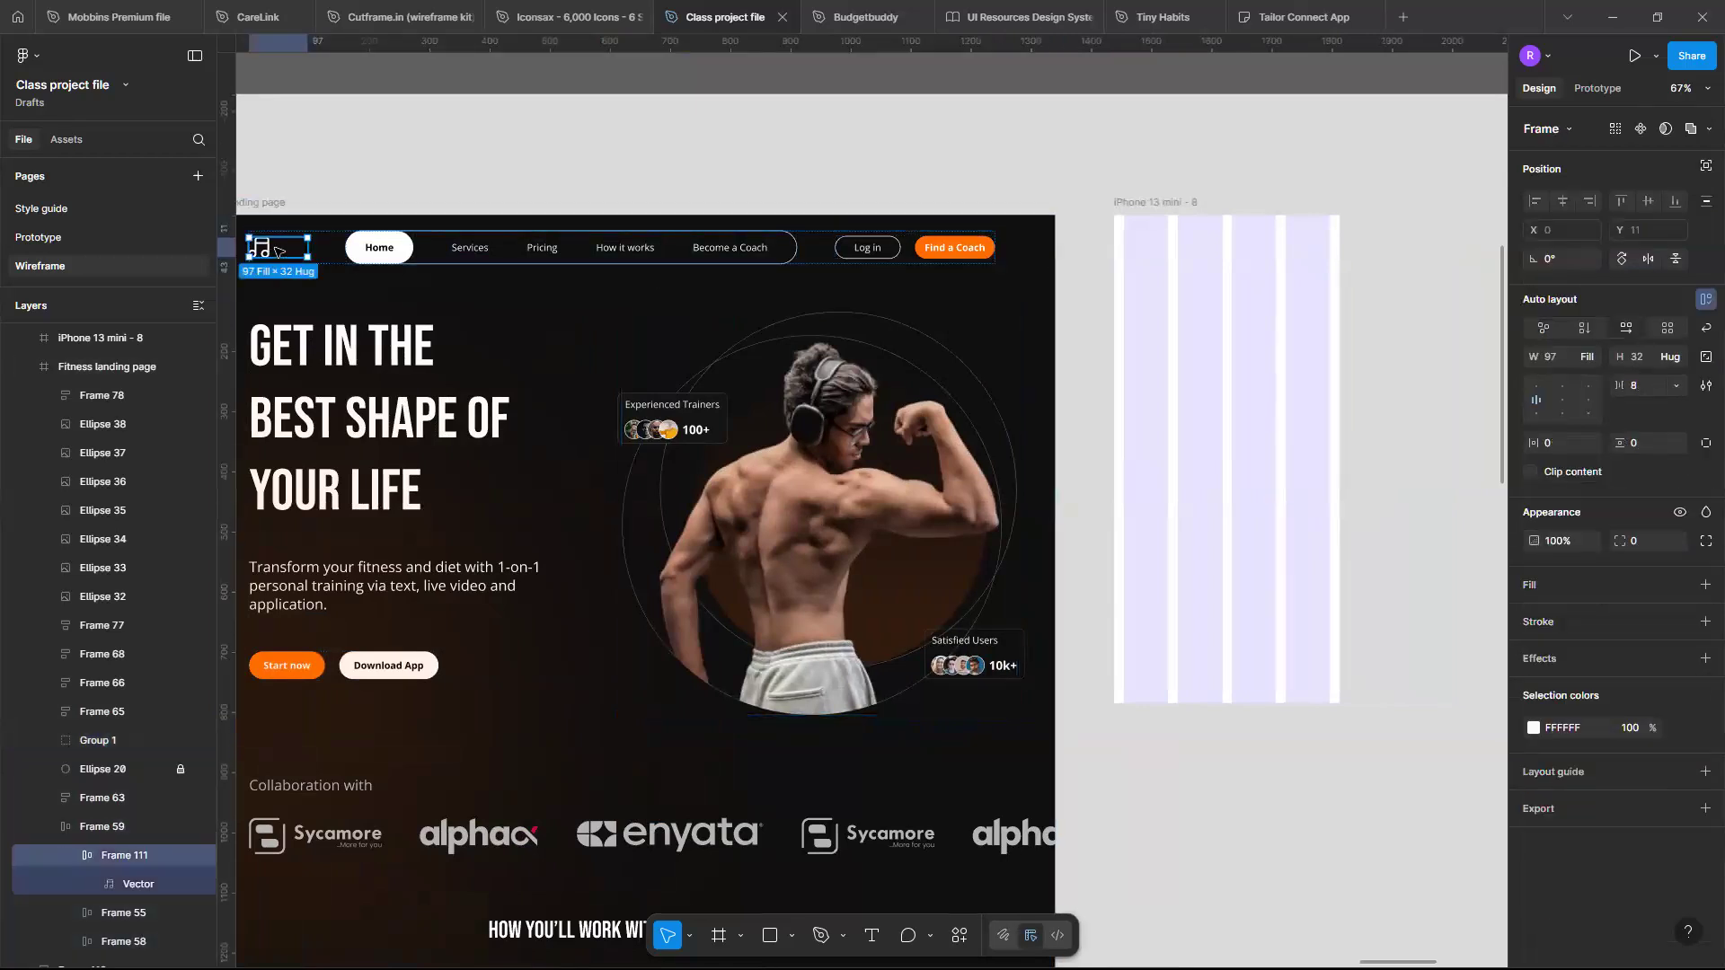
pyautogui.click(1166, 202)
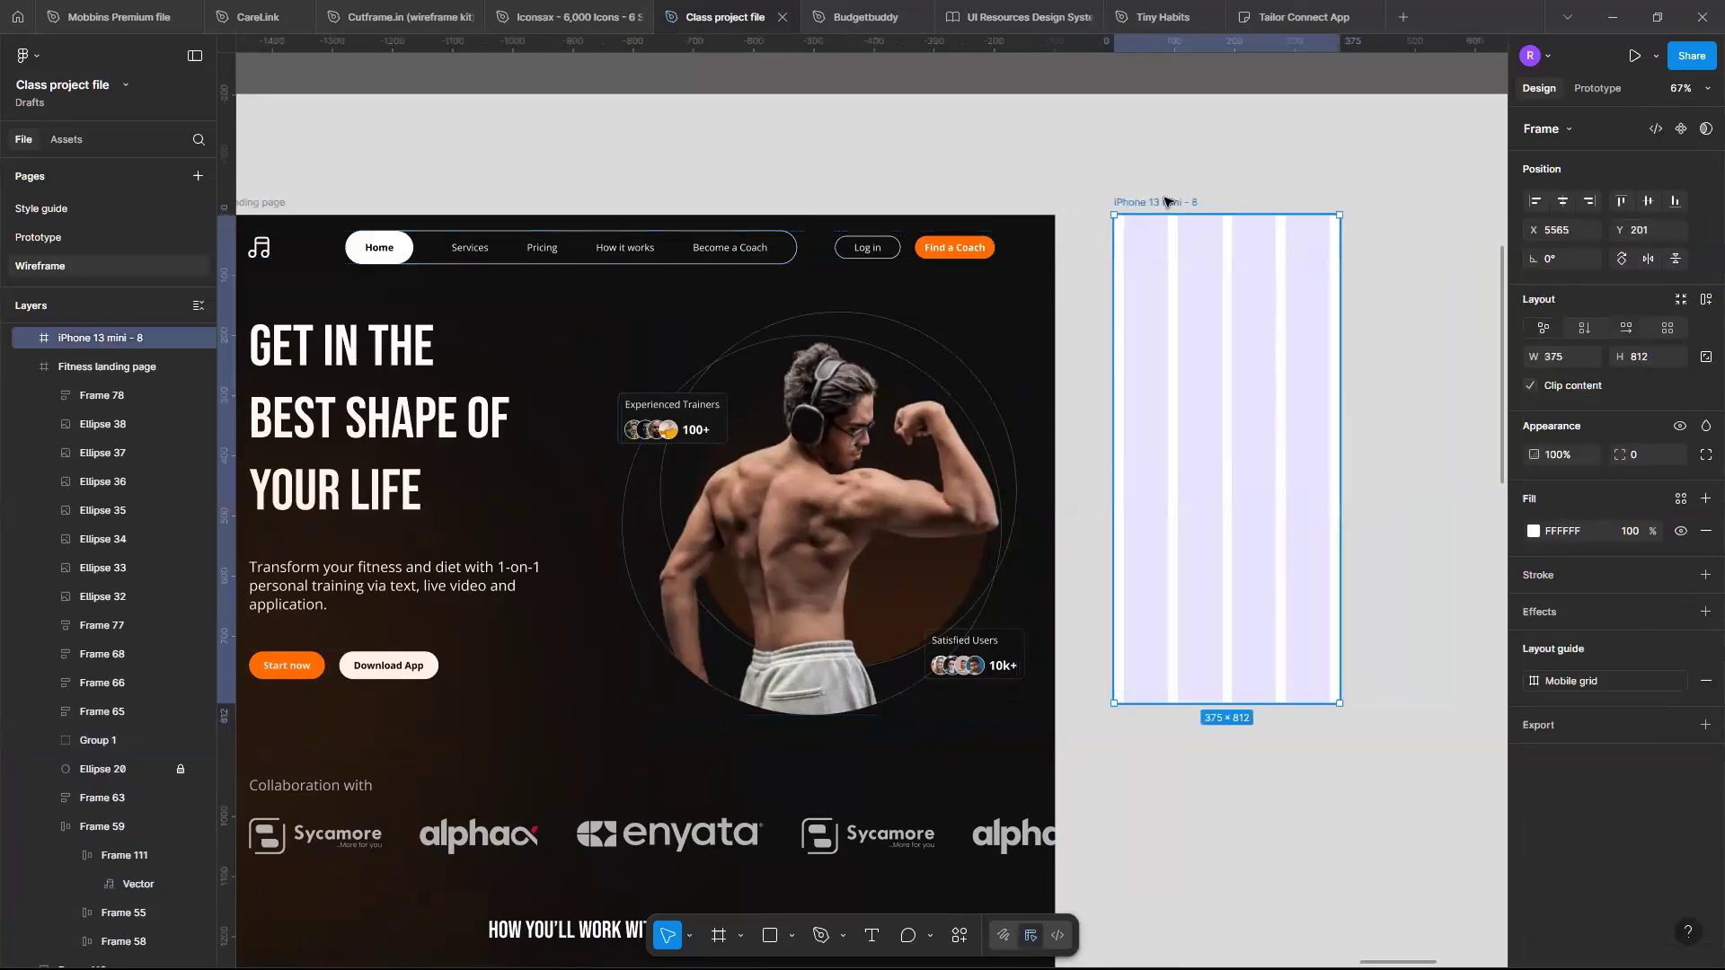
pyautogui.hotkey('ctrl', 'v')
# - Set the iPhone 13 mini frame's fill to 0F0F0F, matching the landing page background
pyautogui.scroll(5, 1182, 258)
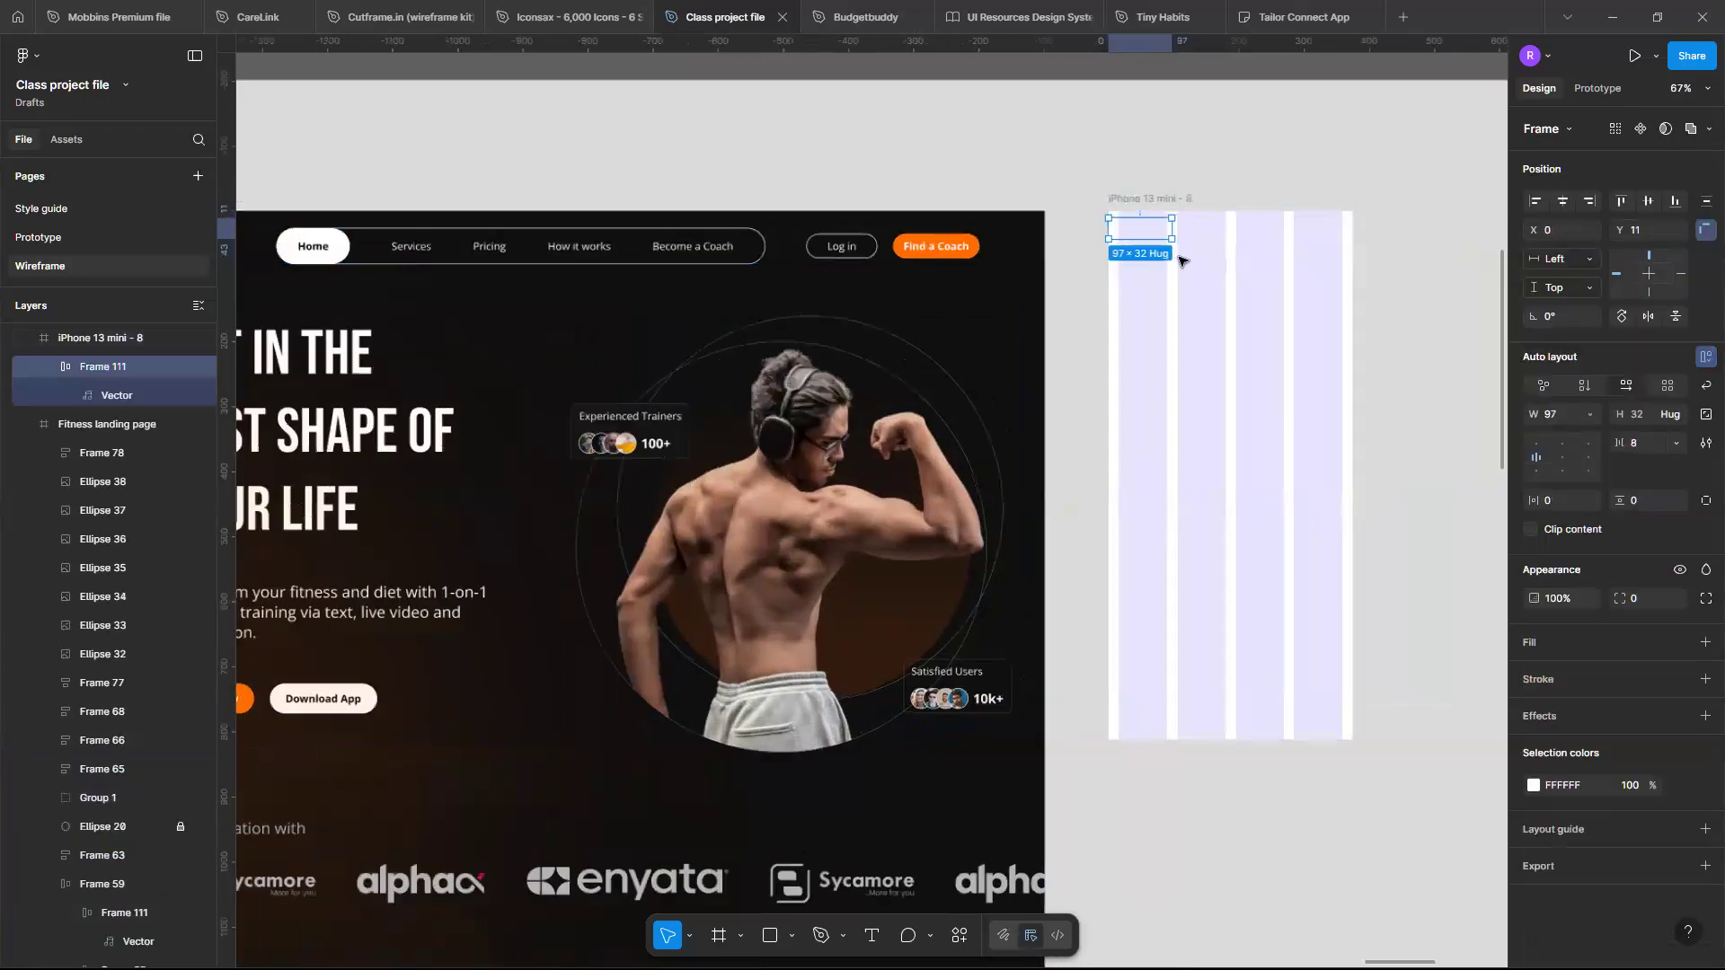
pyautogui.hscroll(-1, 1243, 477)
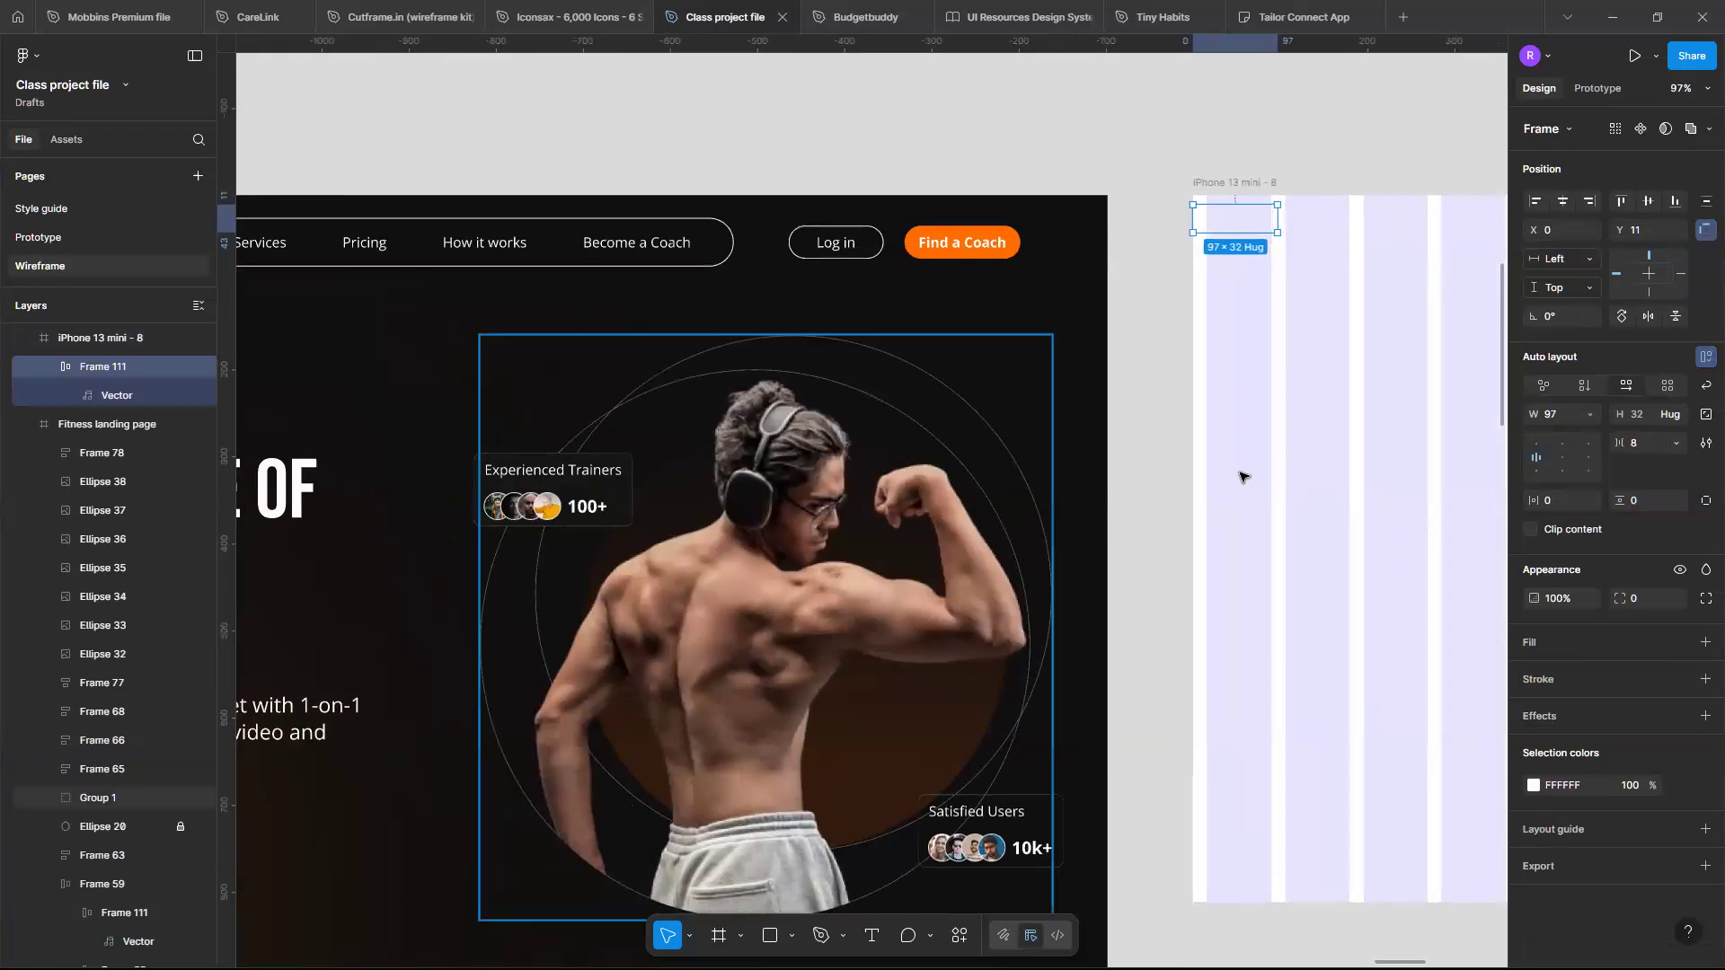
pyautogui.scroll(-5, 948, 390)
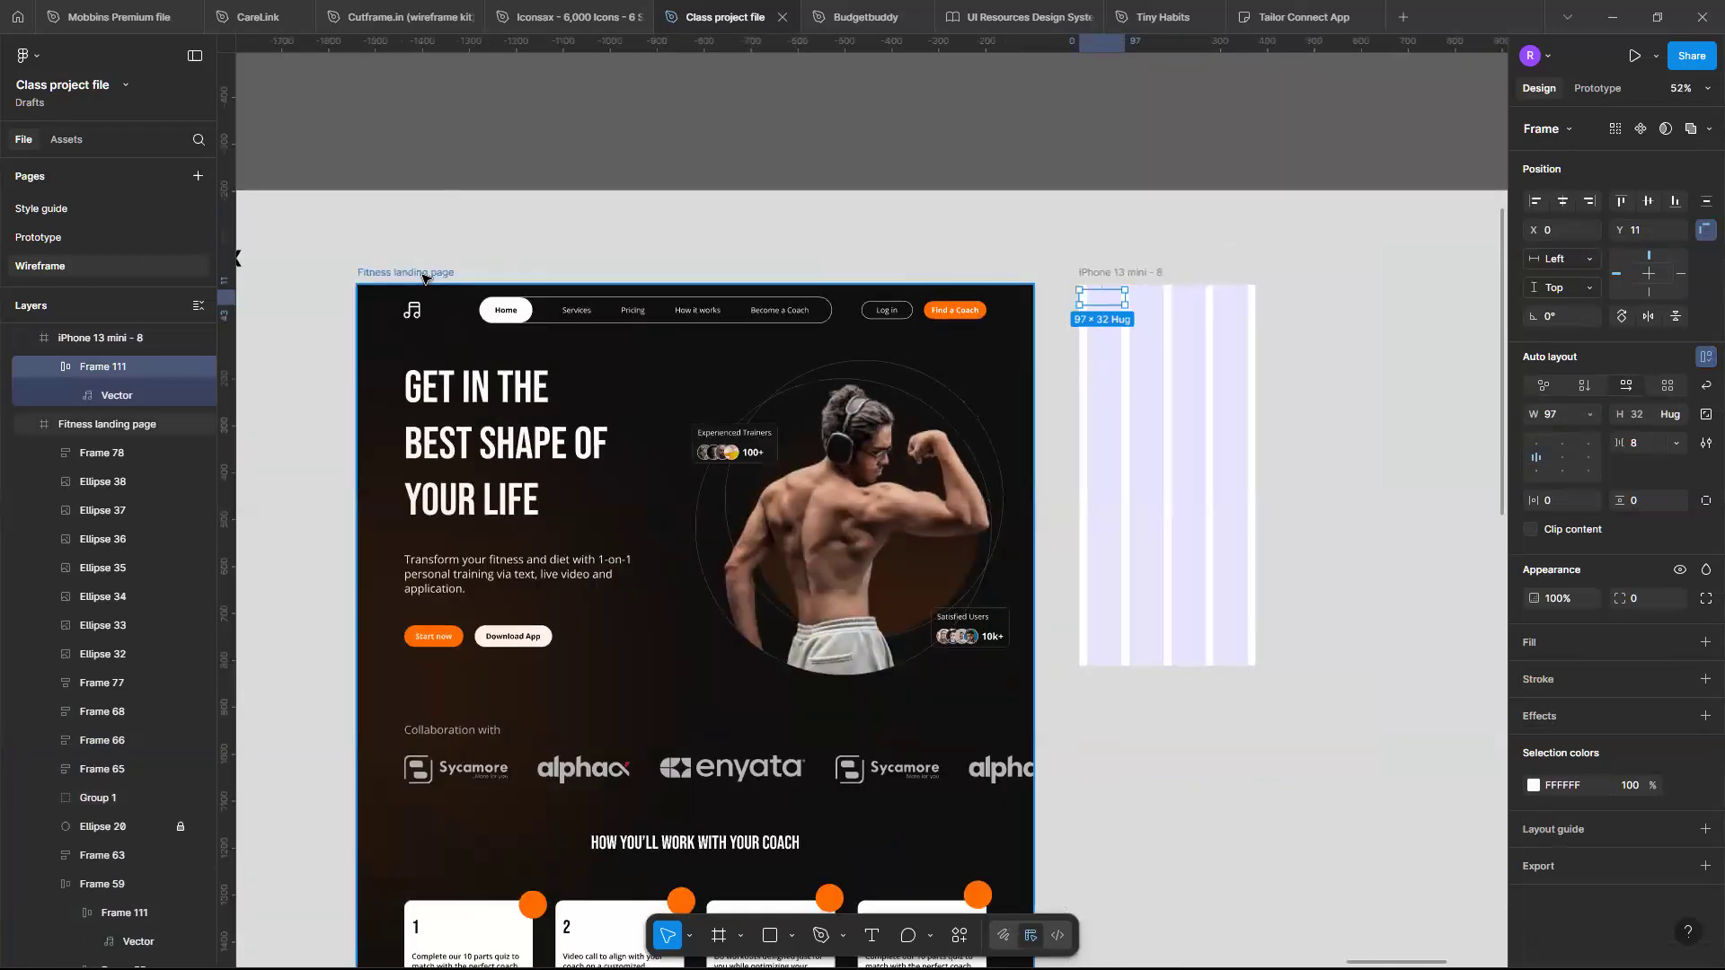
pyautogui.click(1585, 530)
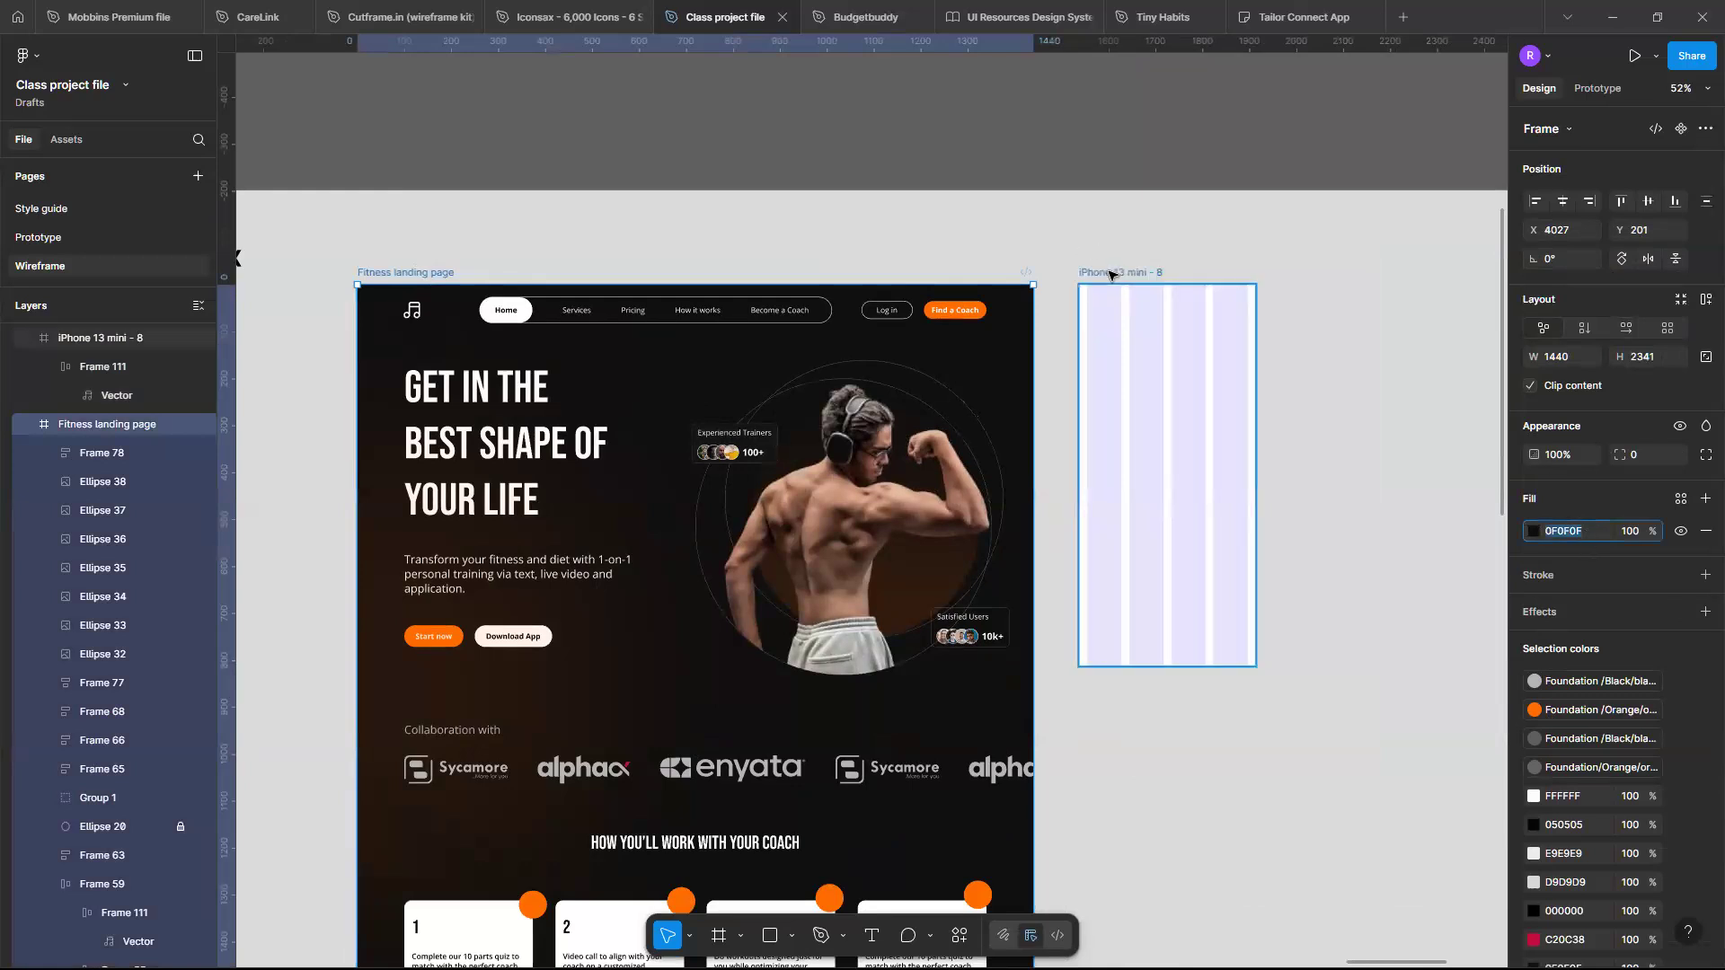
pyautogui.click(1110, 274)
pyautogui.click(1599, 525)
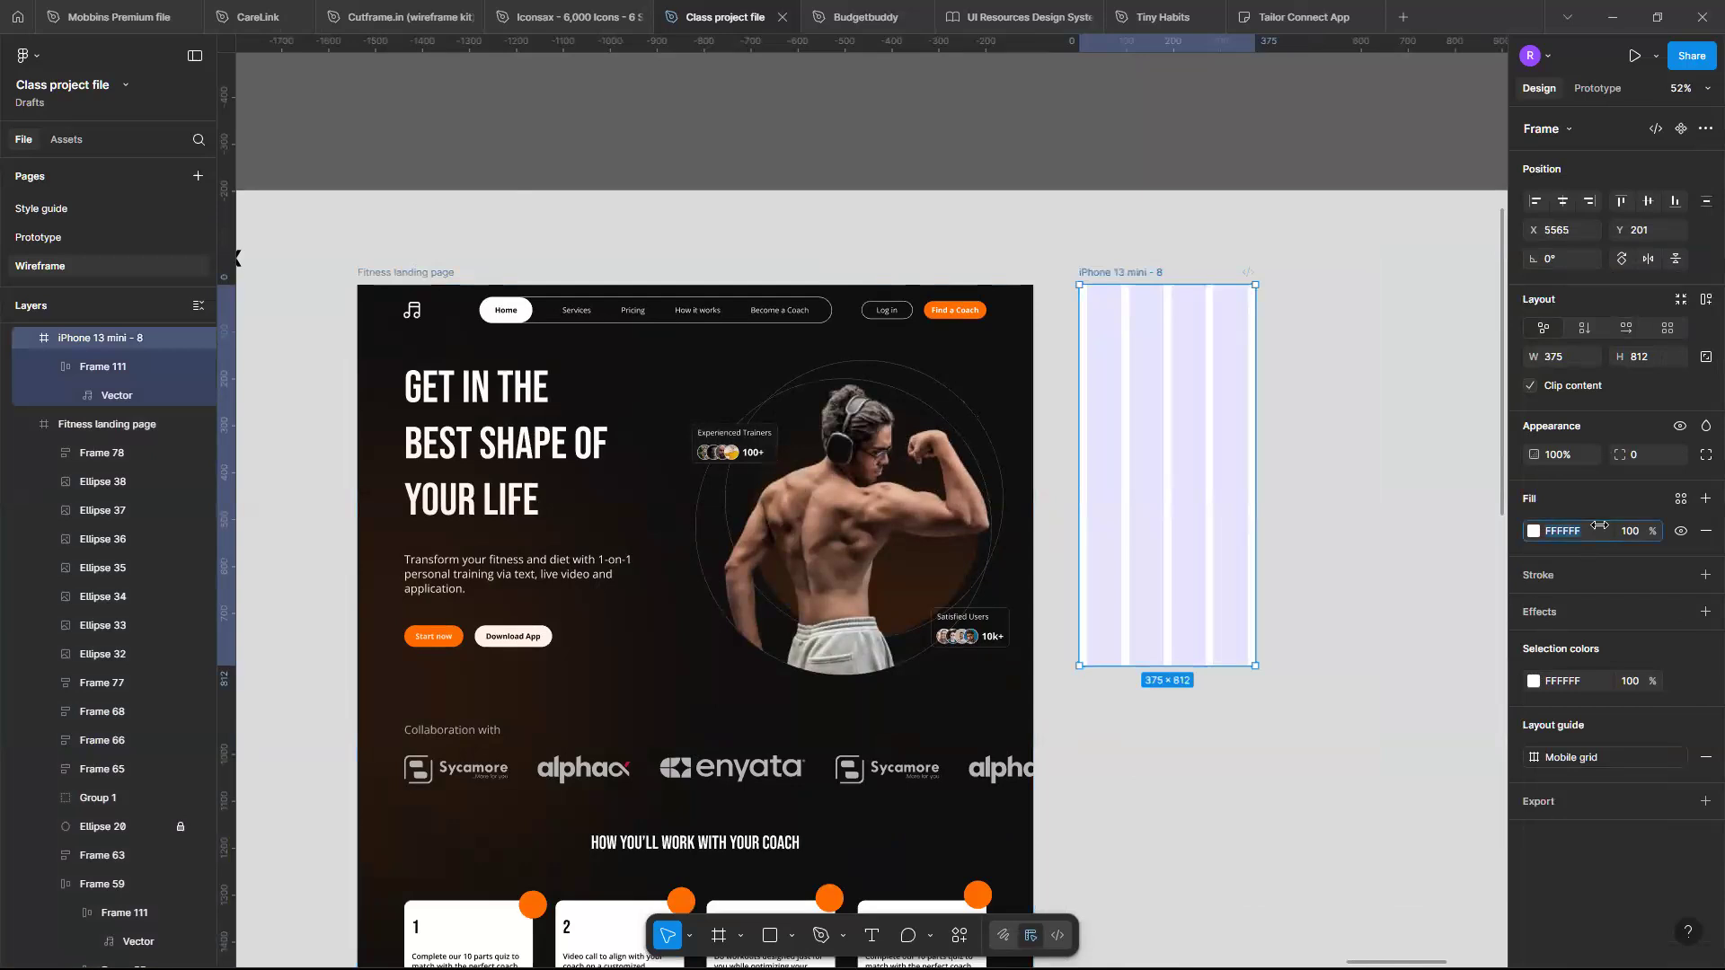
pyautogui.write('0F0F0F')
pyautogui.press('Return')
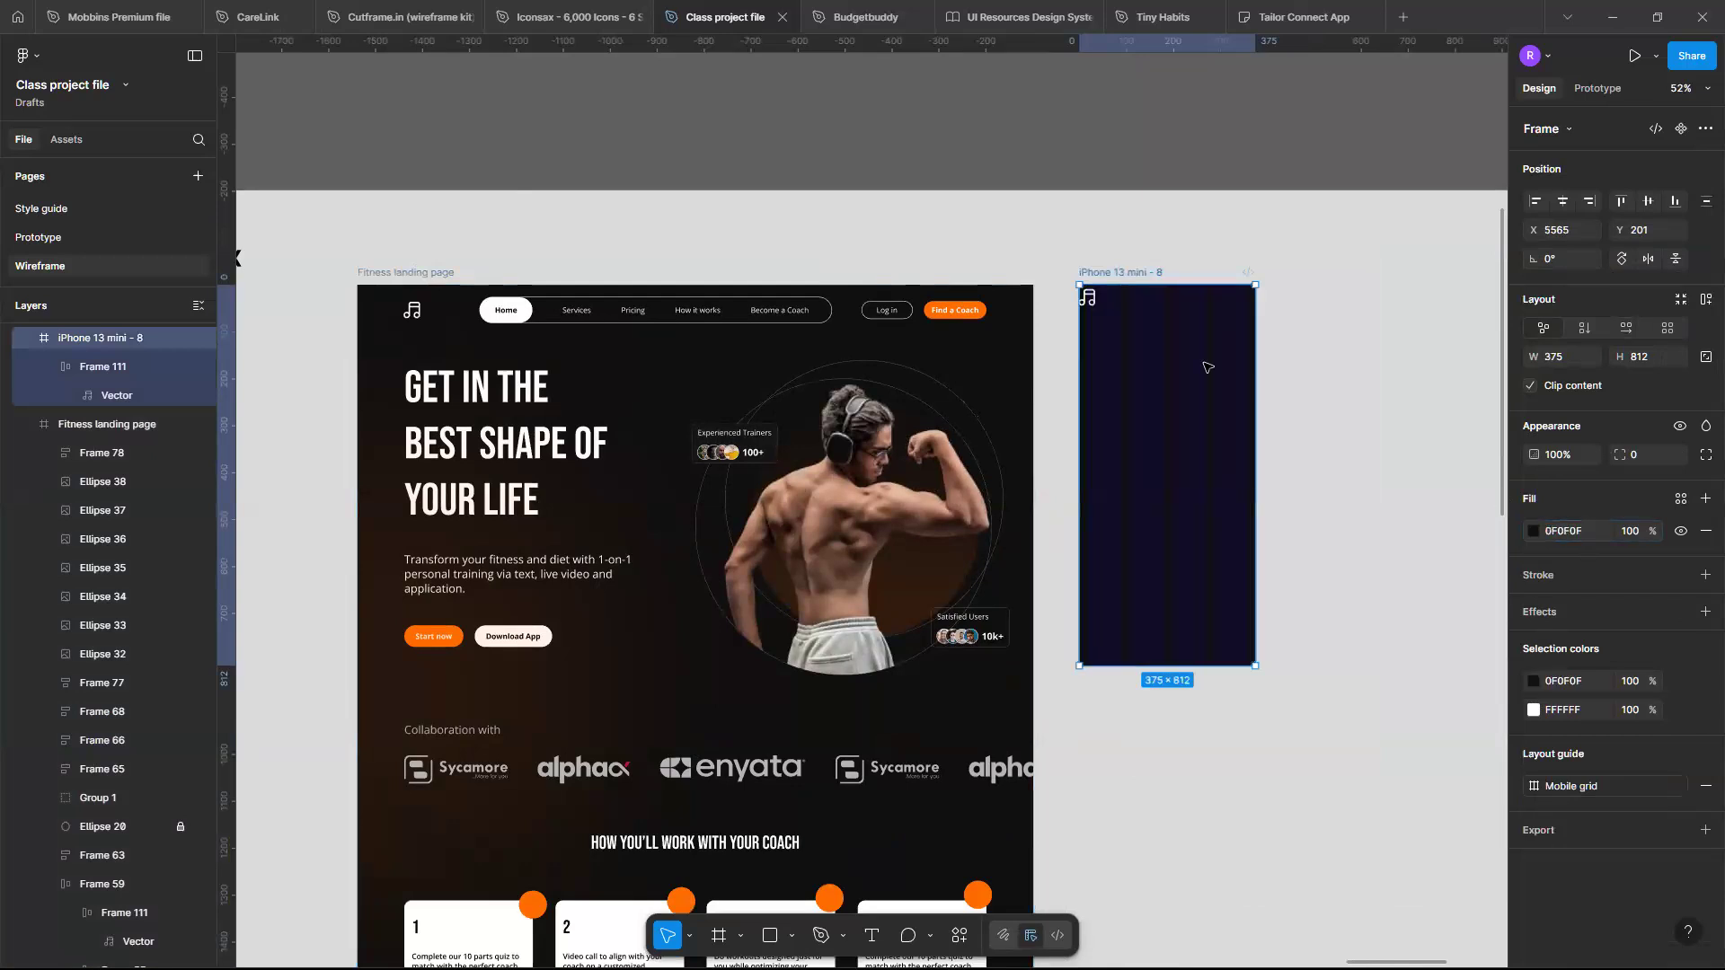
# - Move the logo to the iPhone frame's top-left corner and set its width to hug contents
pyautogui.scroll(5, 1206, 368)
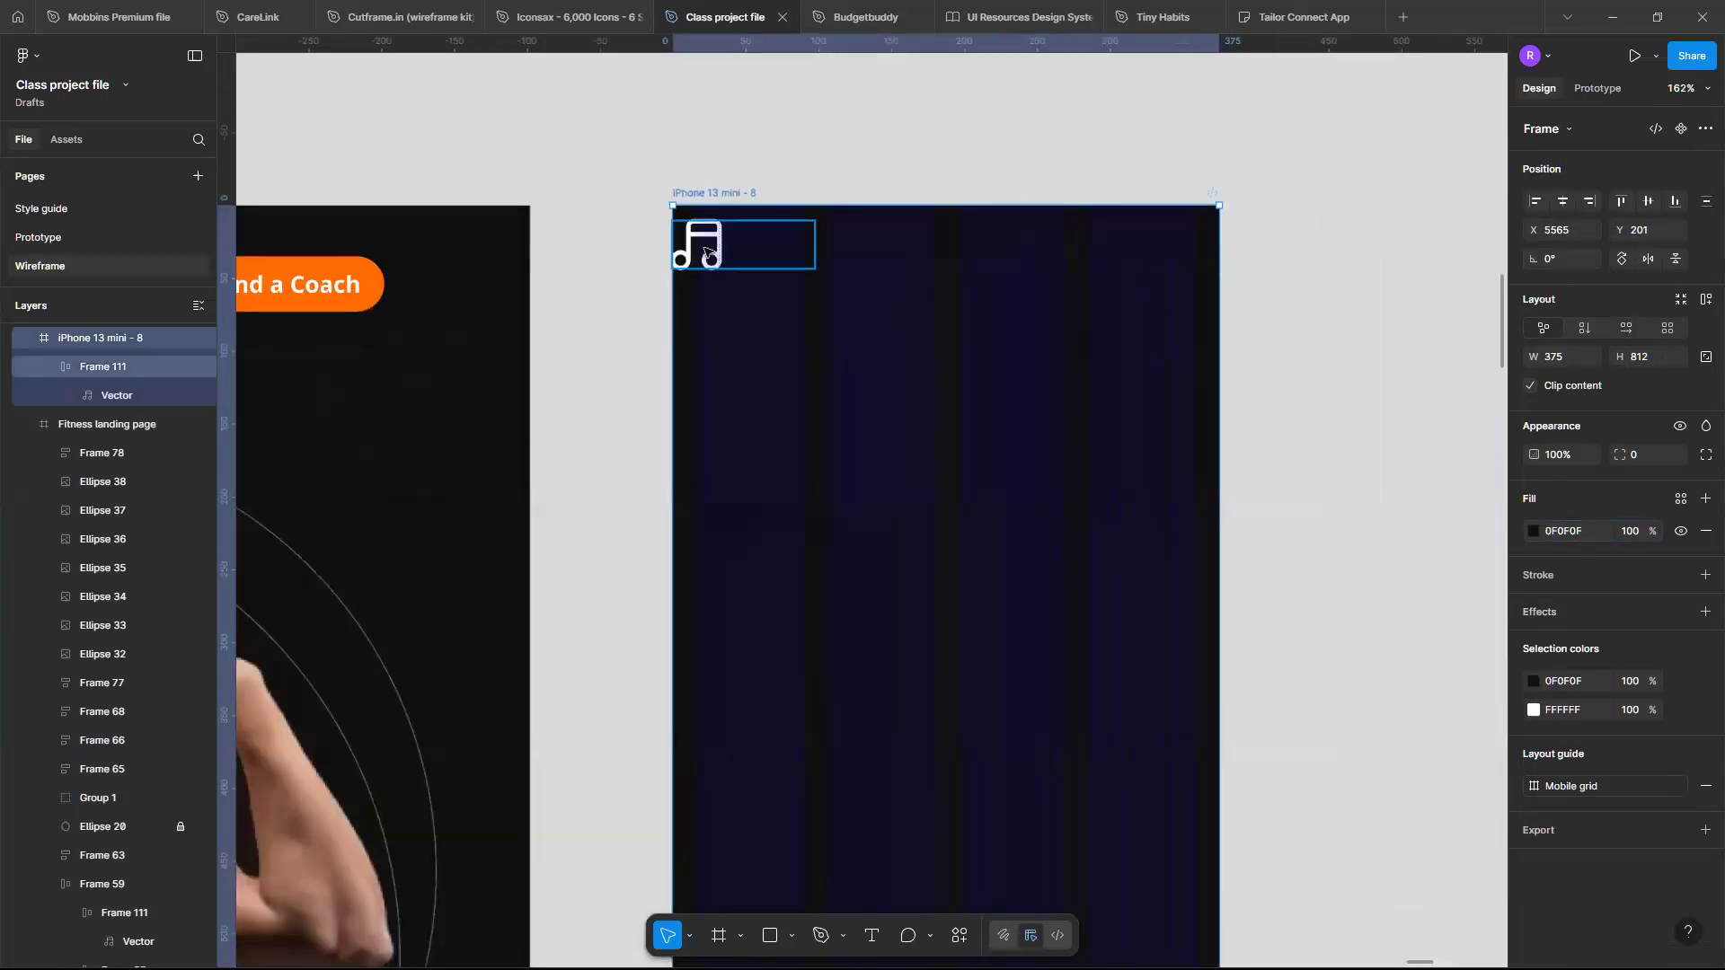
pyautogui.moveTo(709, 256); pyautogui.dragTo(750, 311)
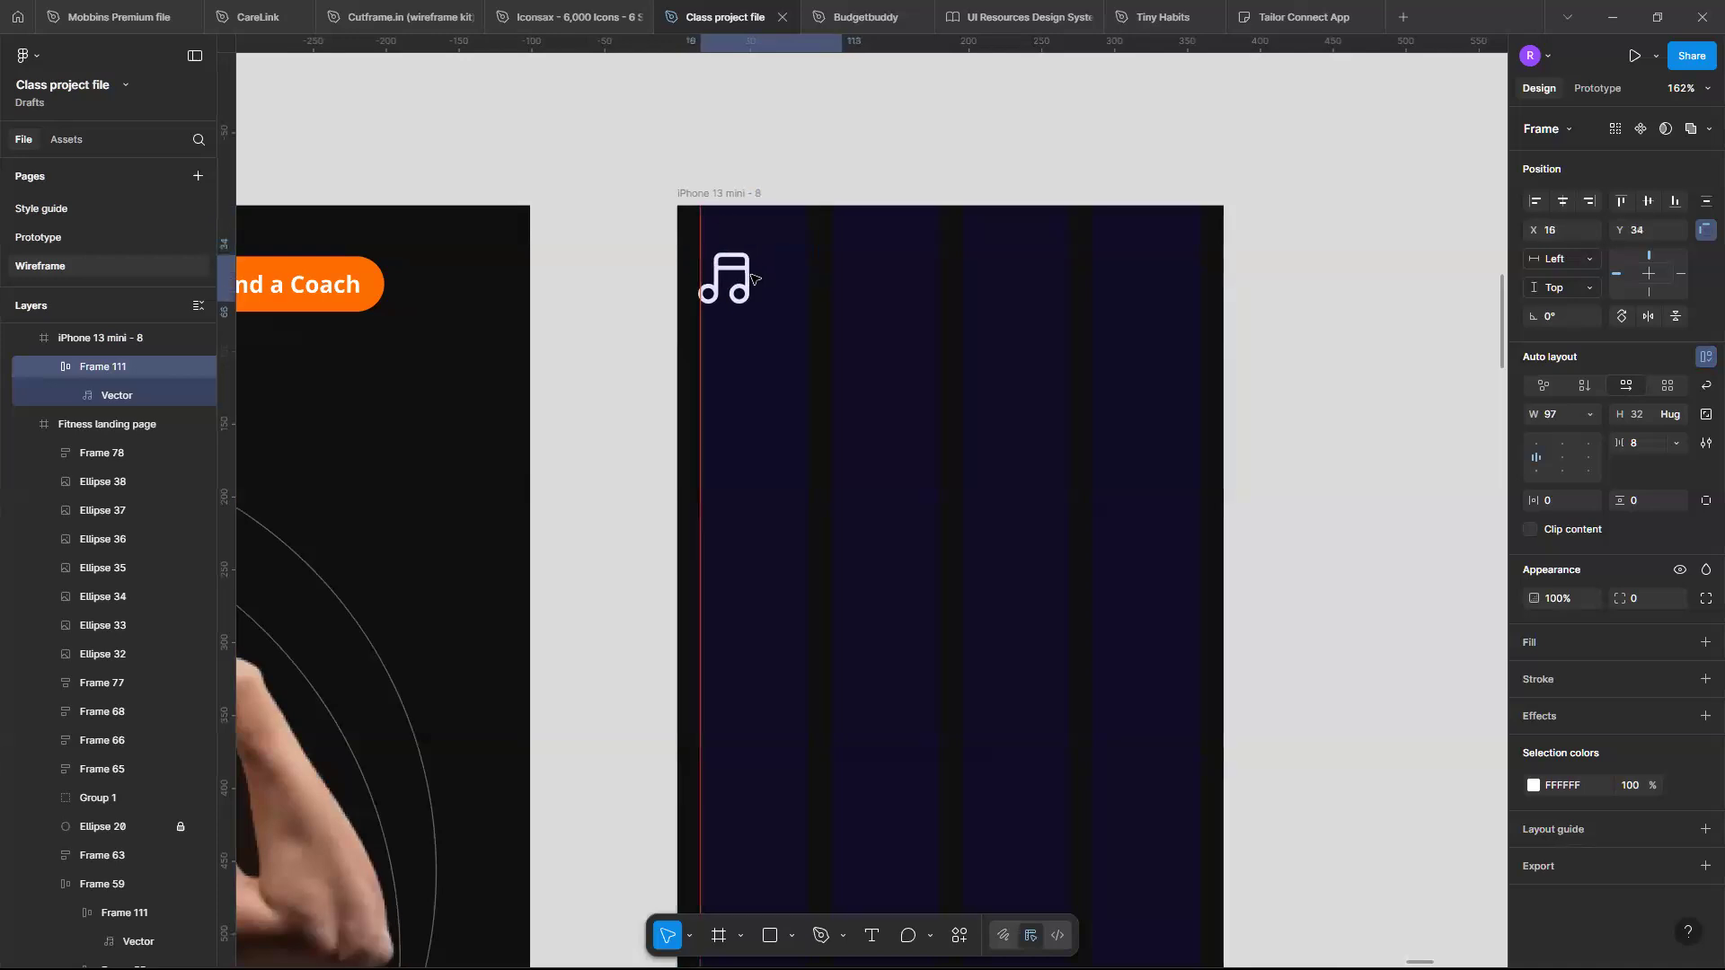
pyautogui.click(1592, 416)
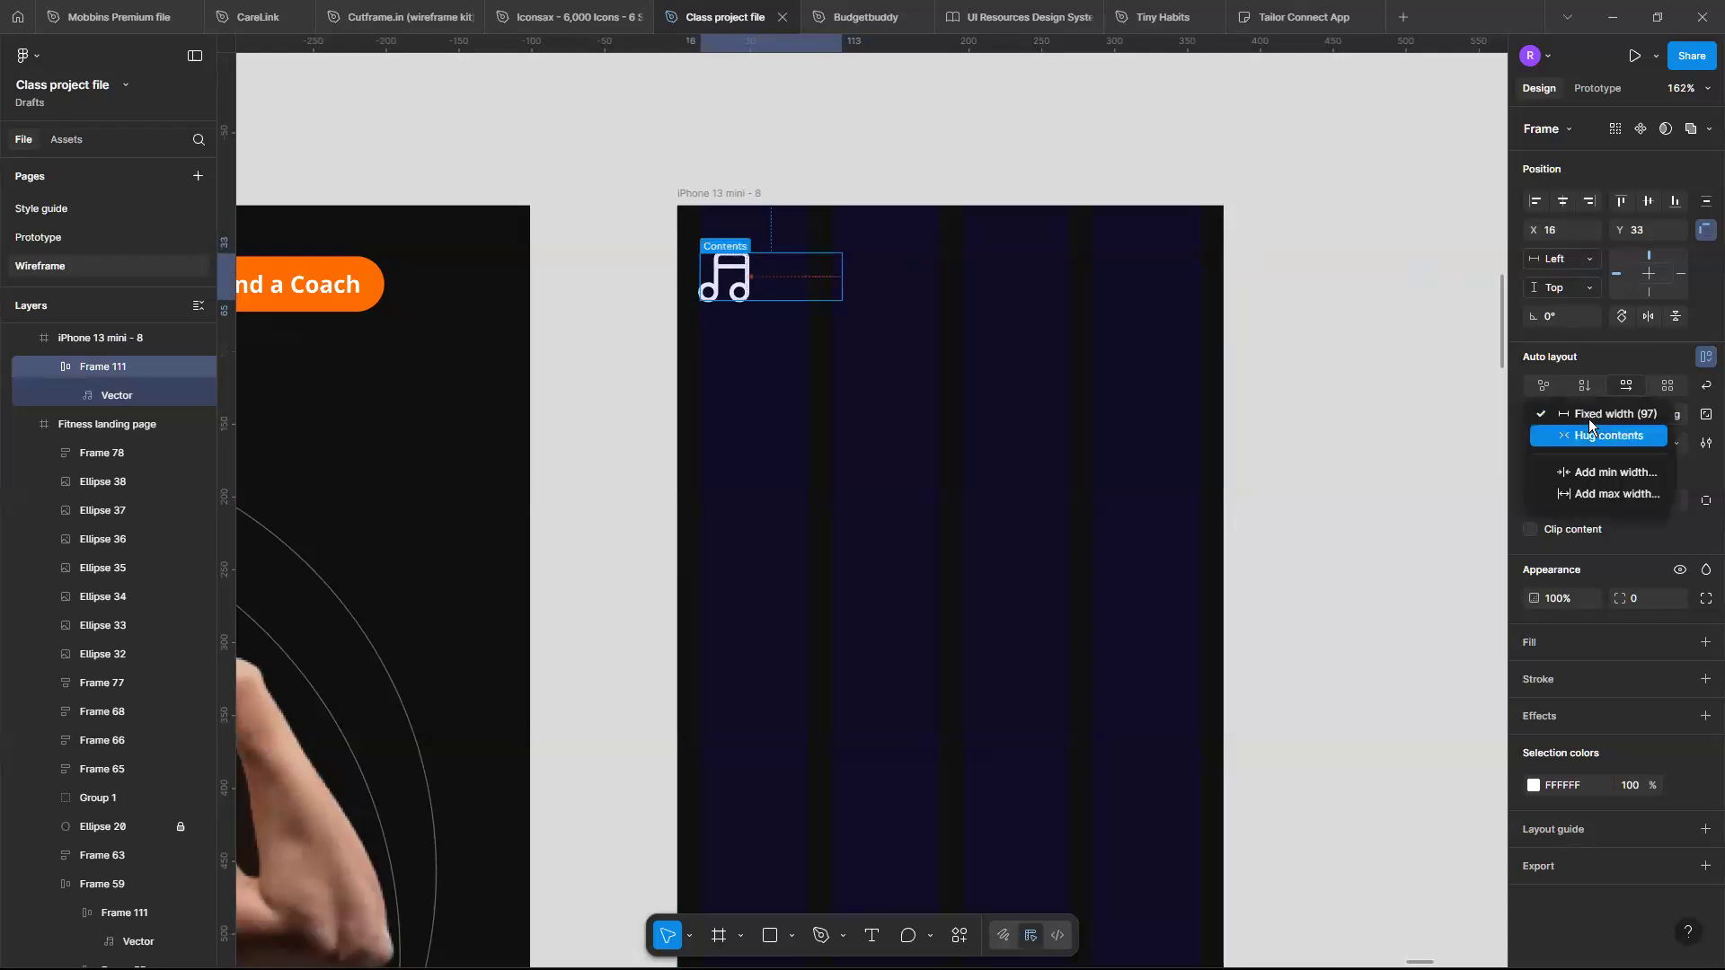
pyautogui.click(1588, 421)
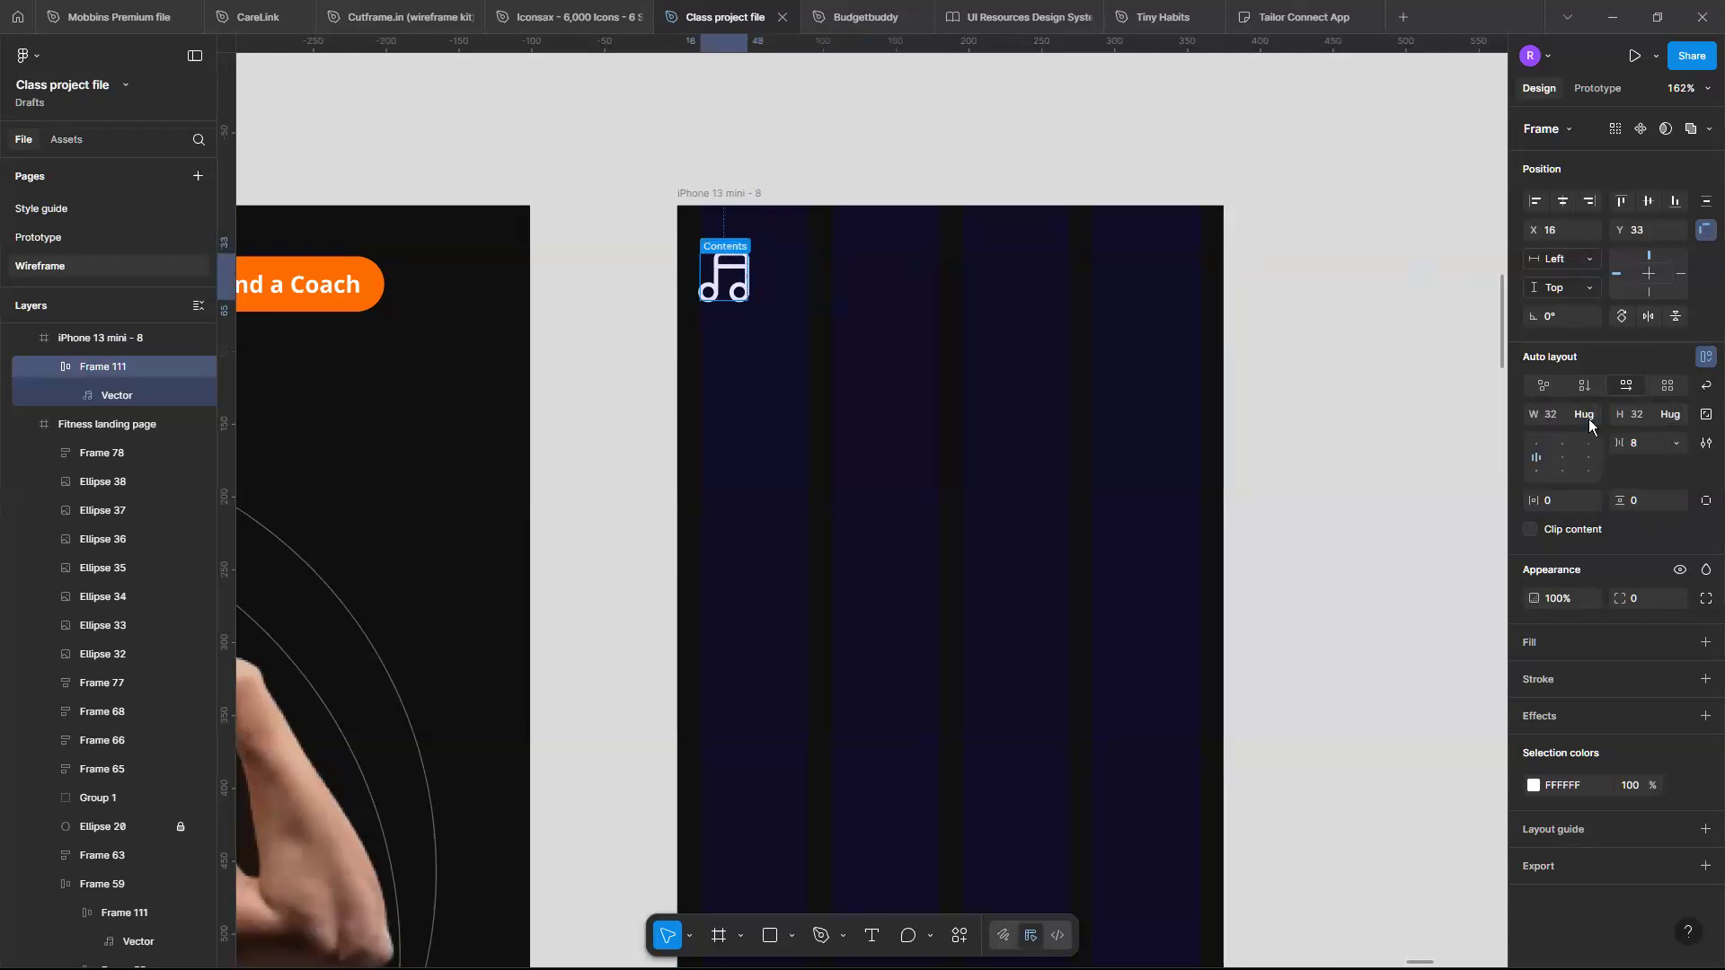
pyautogui.click(786, 327)
# - Locate the mobile wireframe's header and select its menu icon
pyautogui.hscroll(-1, 786, 327)
pyautogui.scroll(2, 786, 327)
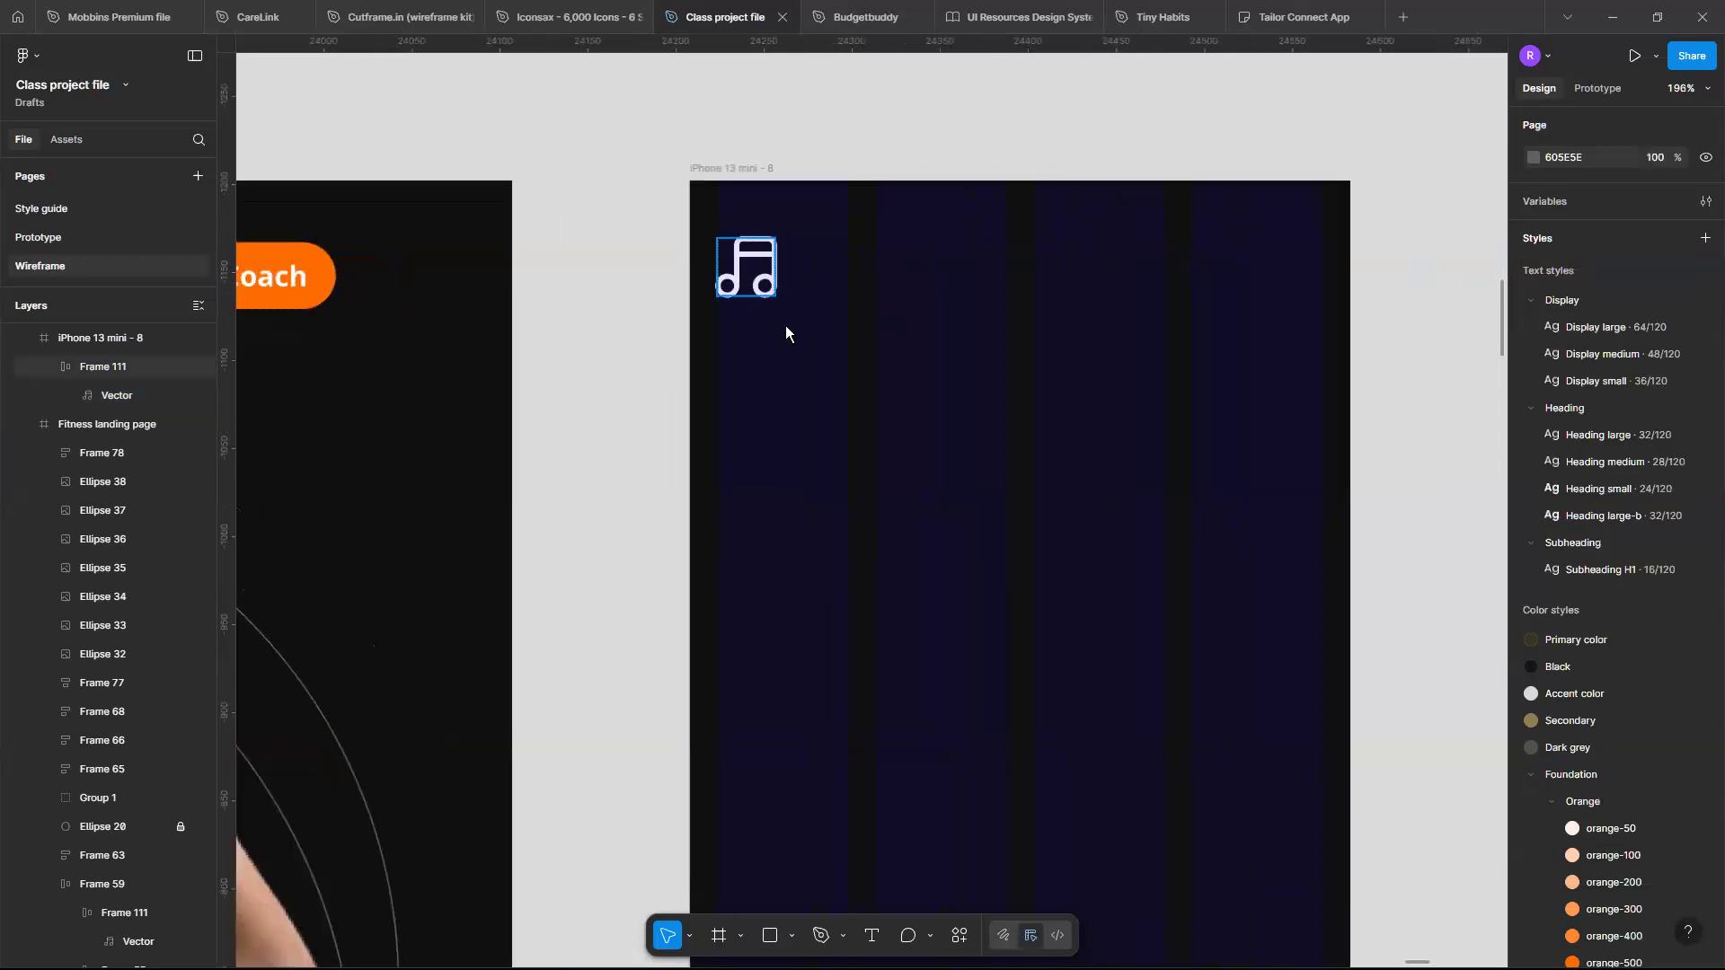
pyautogui.scroll(-3, 786, 325)
pyautogui.hscroll(-1, 722, 286)
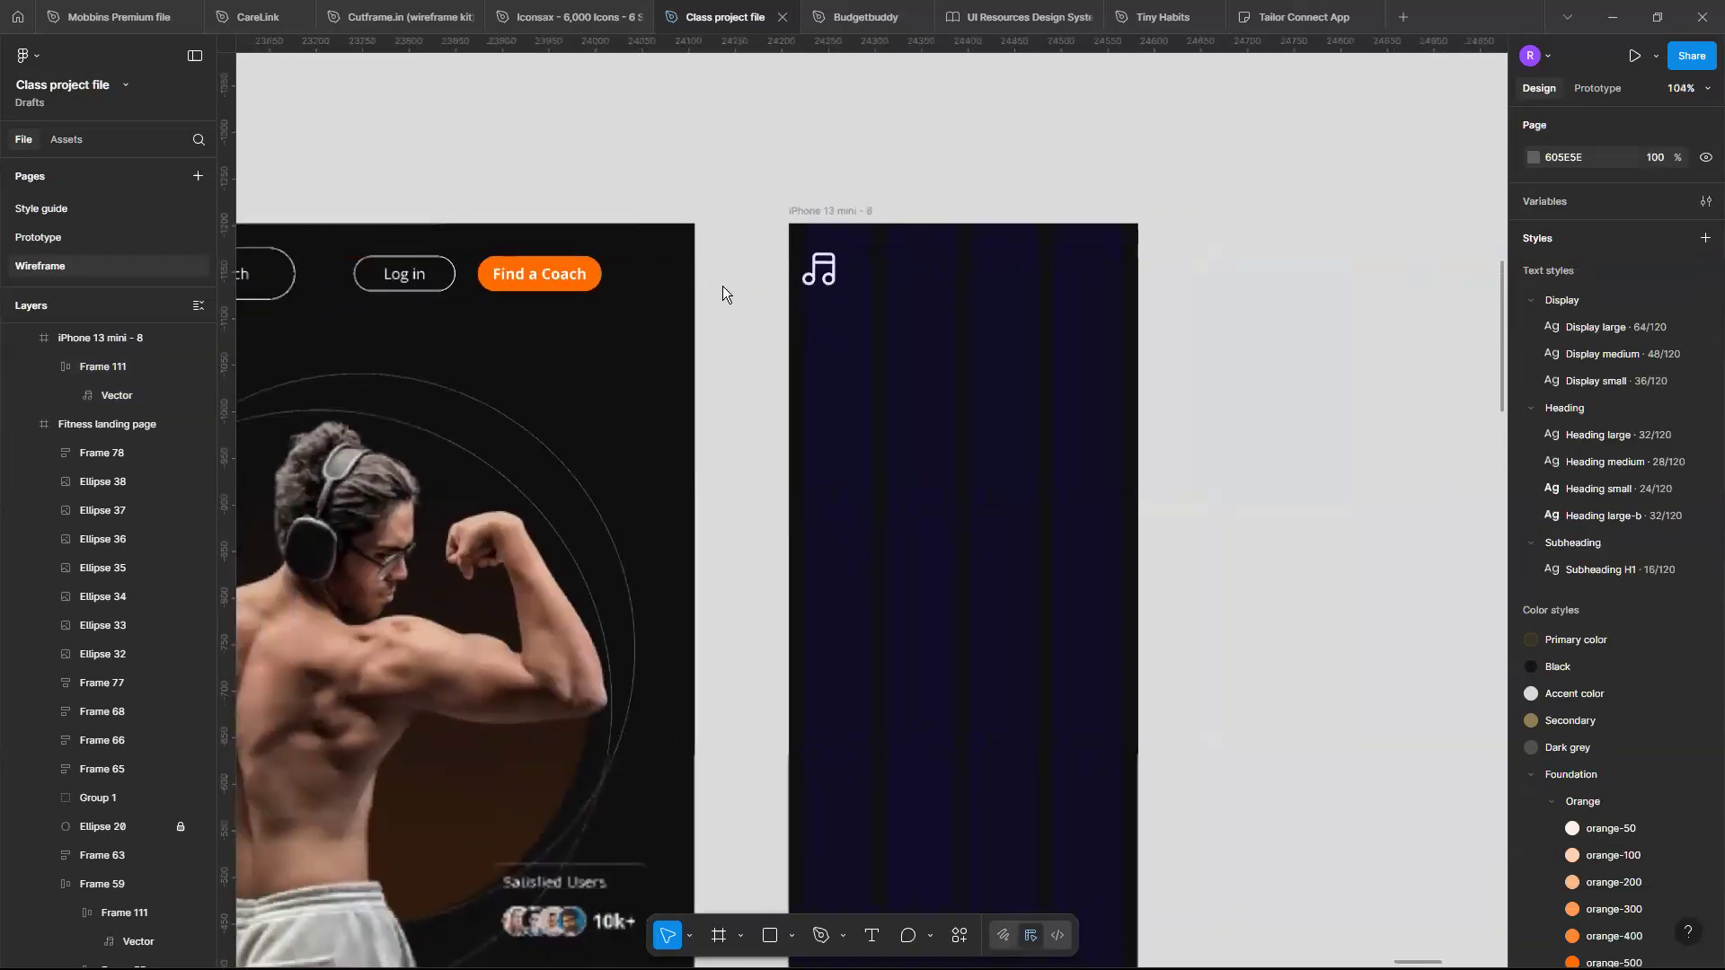
pyautogui.scroll(-3, 722, 285)
pyautogui.hscroll(-3, 986, 311)
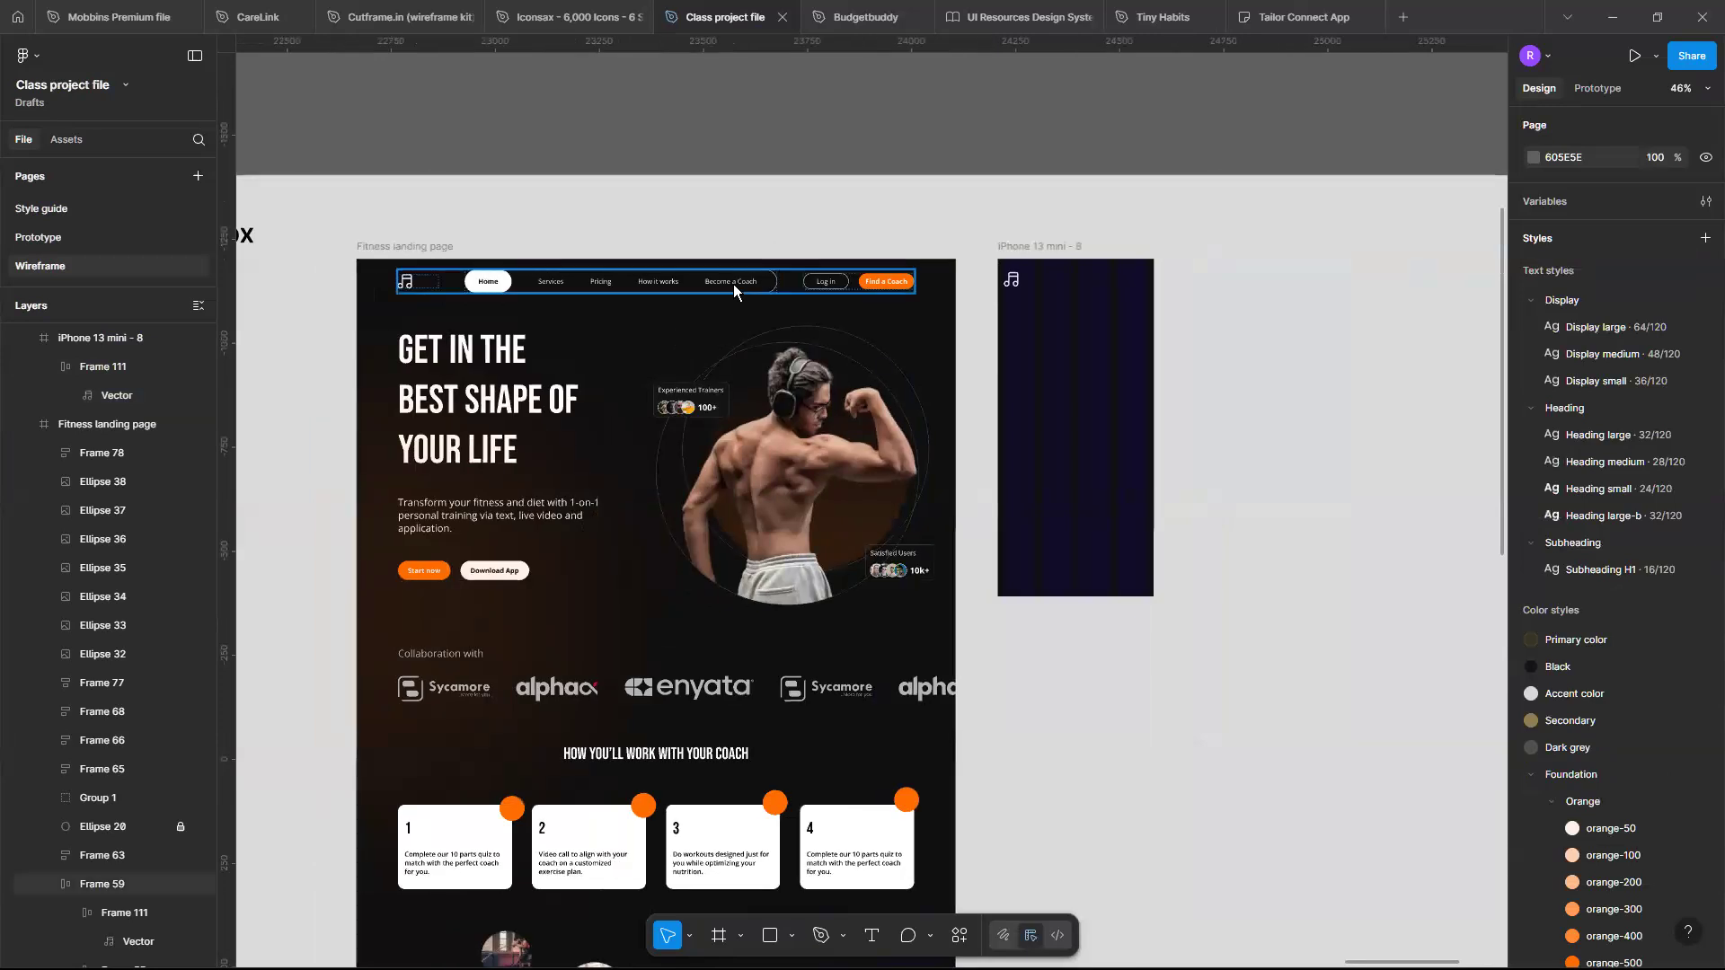
pyautogui.hscroll(2, 733, 284)
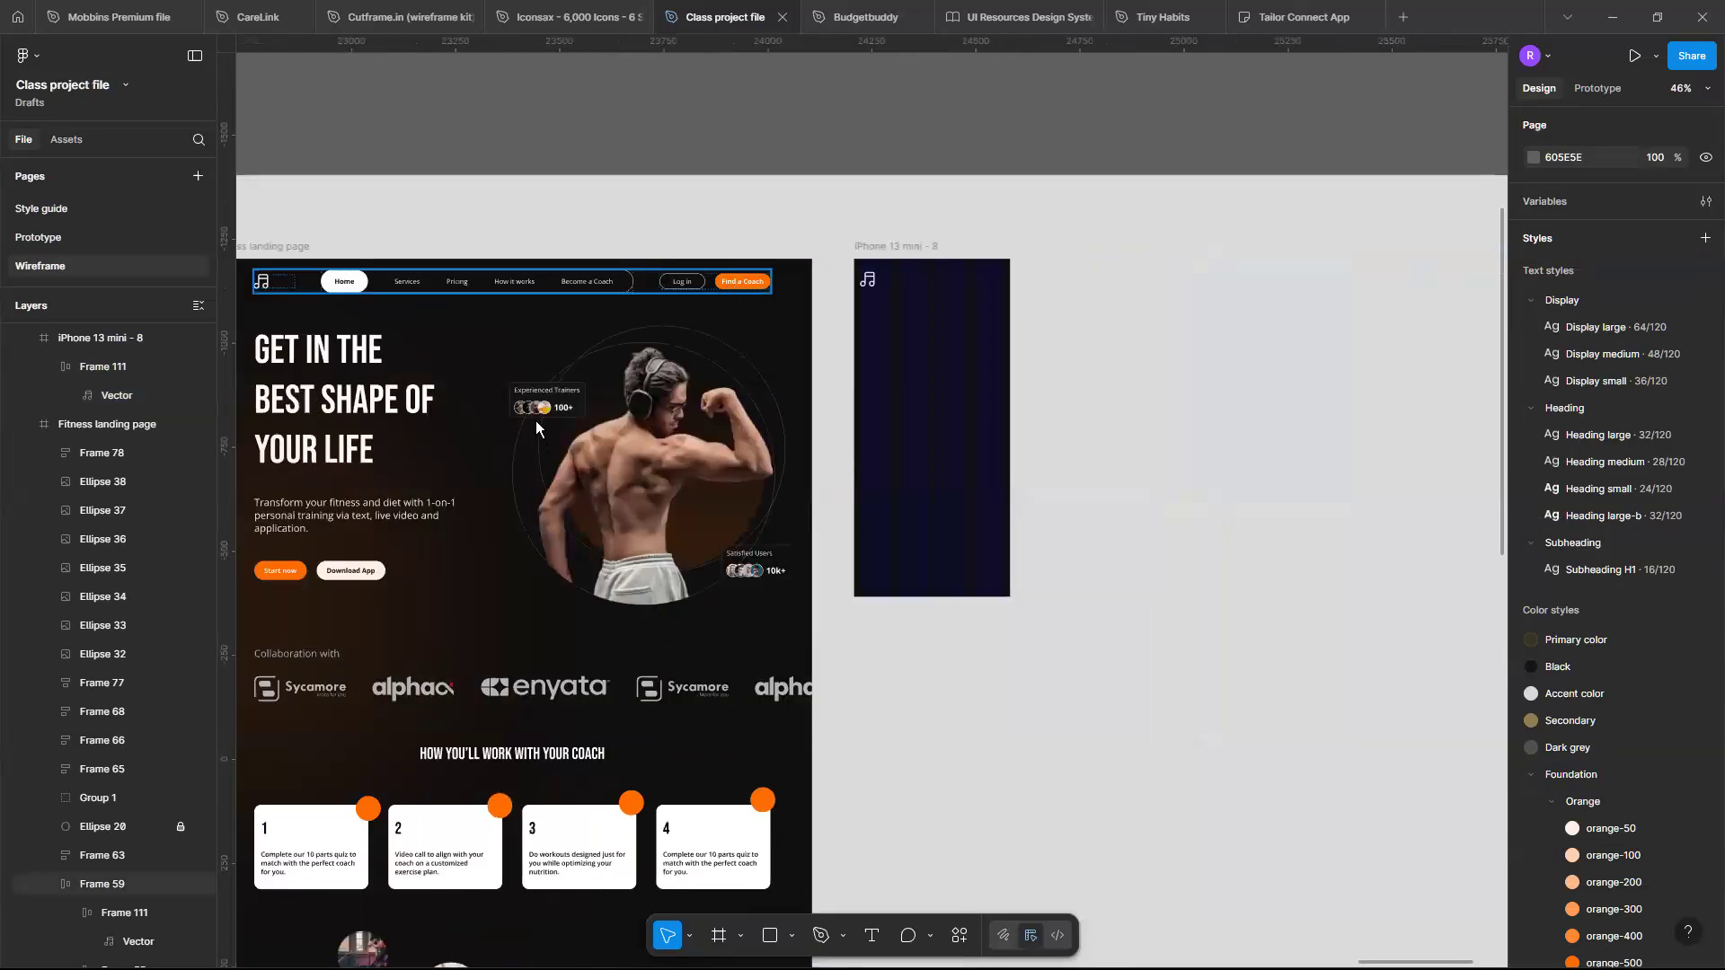
pyautogui.scroll(-6, 536, 420)
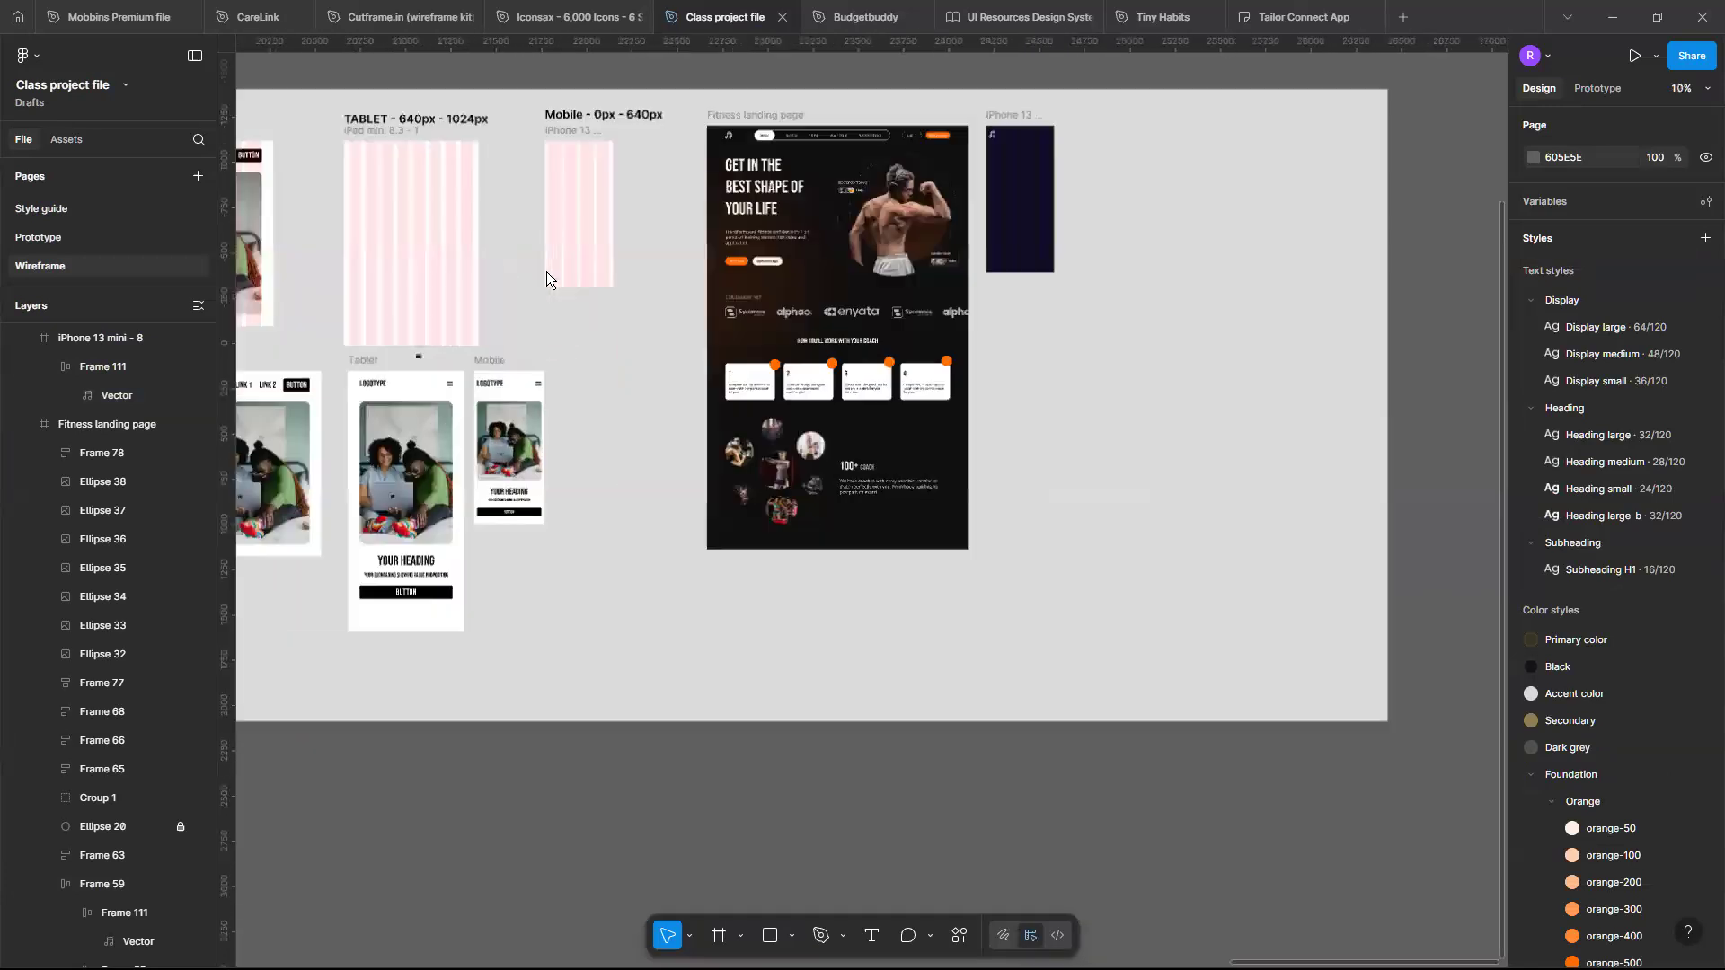
pyautogui.scroll(6, 536, 420)
pyautogui.click(539, 384)
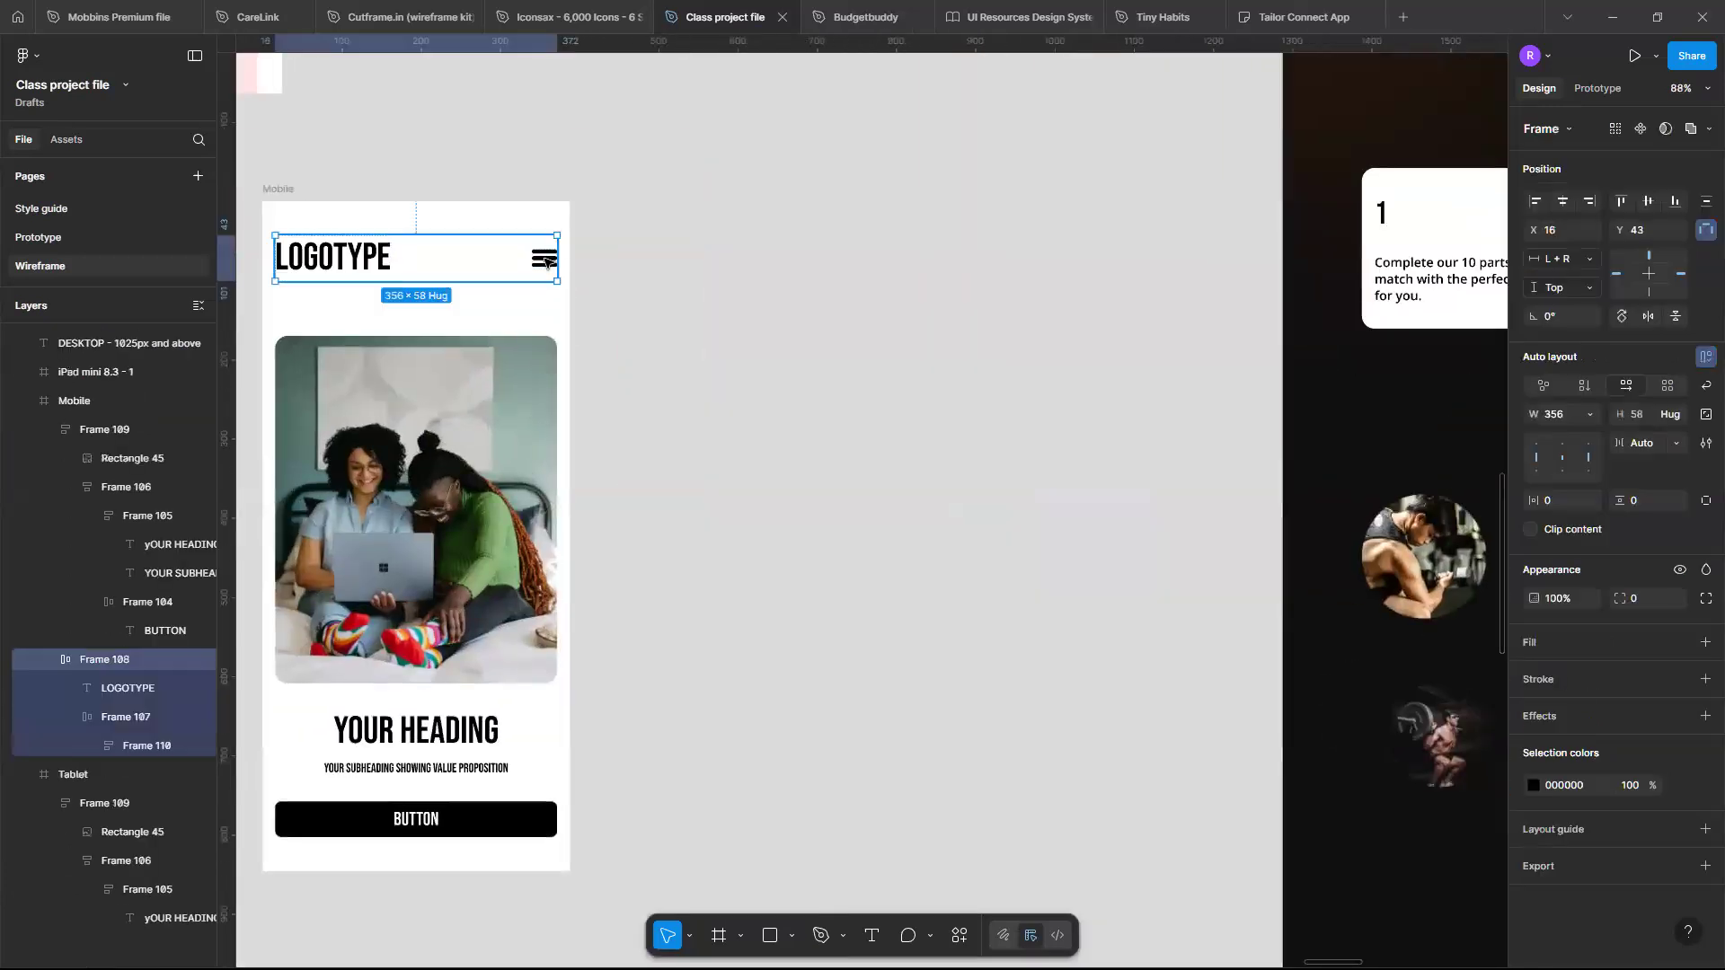
pyautogui.keyDown('ctrl'); pyautogui.click(546, 262); pyautogui.keyUp('ctrl')
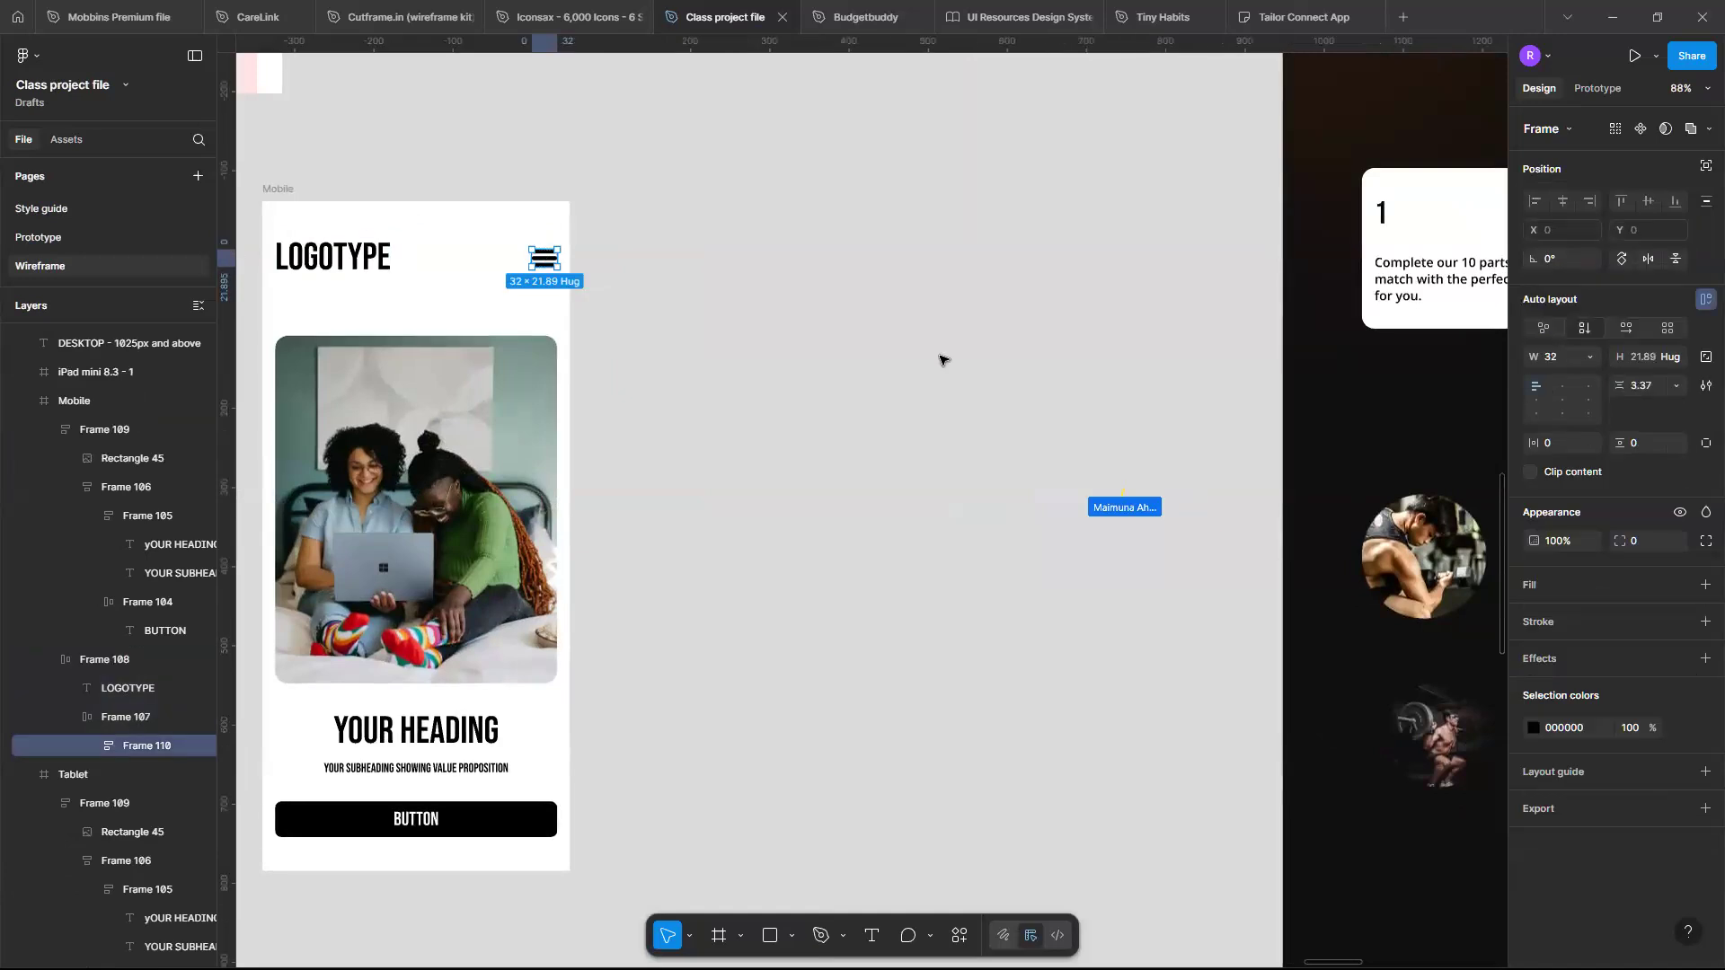
# - Duplicate the iPhone 13 mini frame and undo the duplication
pyautogui.scroll(-3, 940, 360)
pyautogui.scroll(-3, 940, 360)
pyautogui.scroll(4, 941, 360)
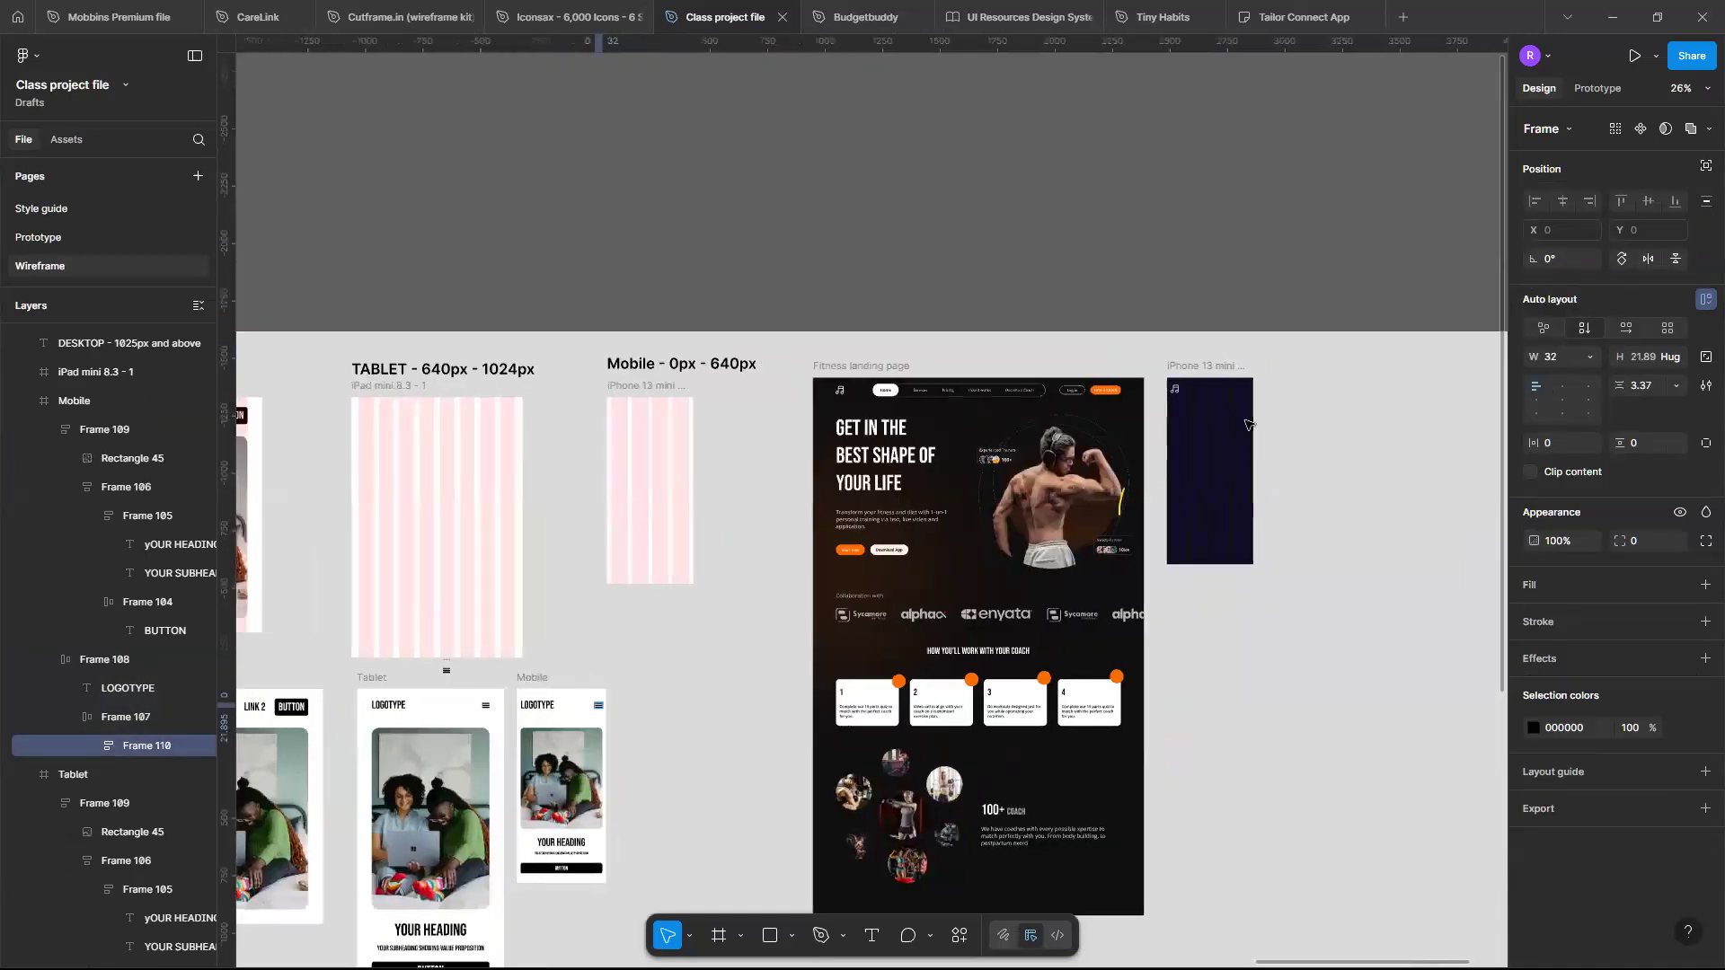
pyautogui.scroll(3, 1238, 411)
pyautogui.scroll(2, 1214, 368)
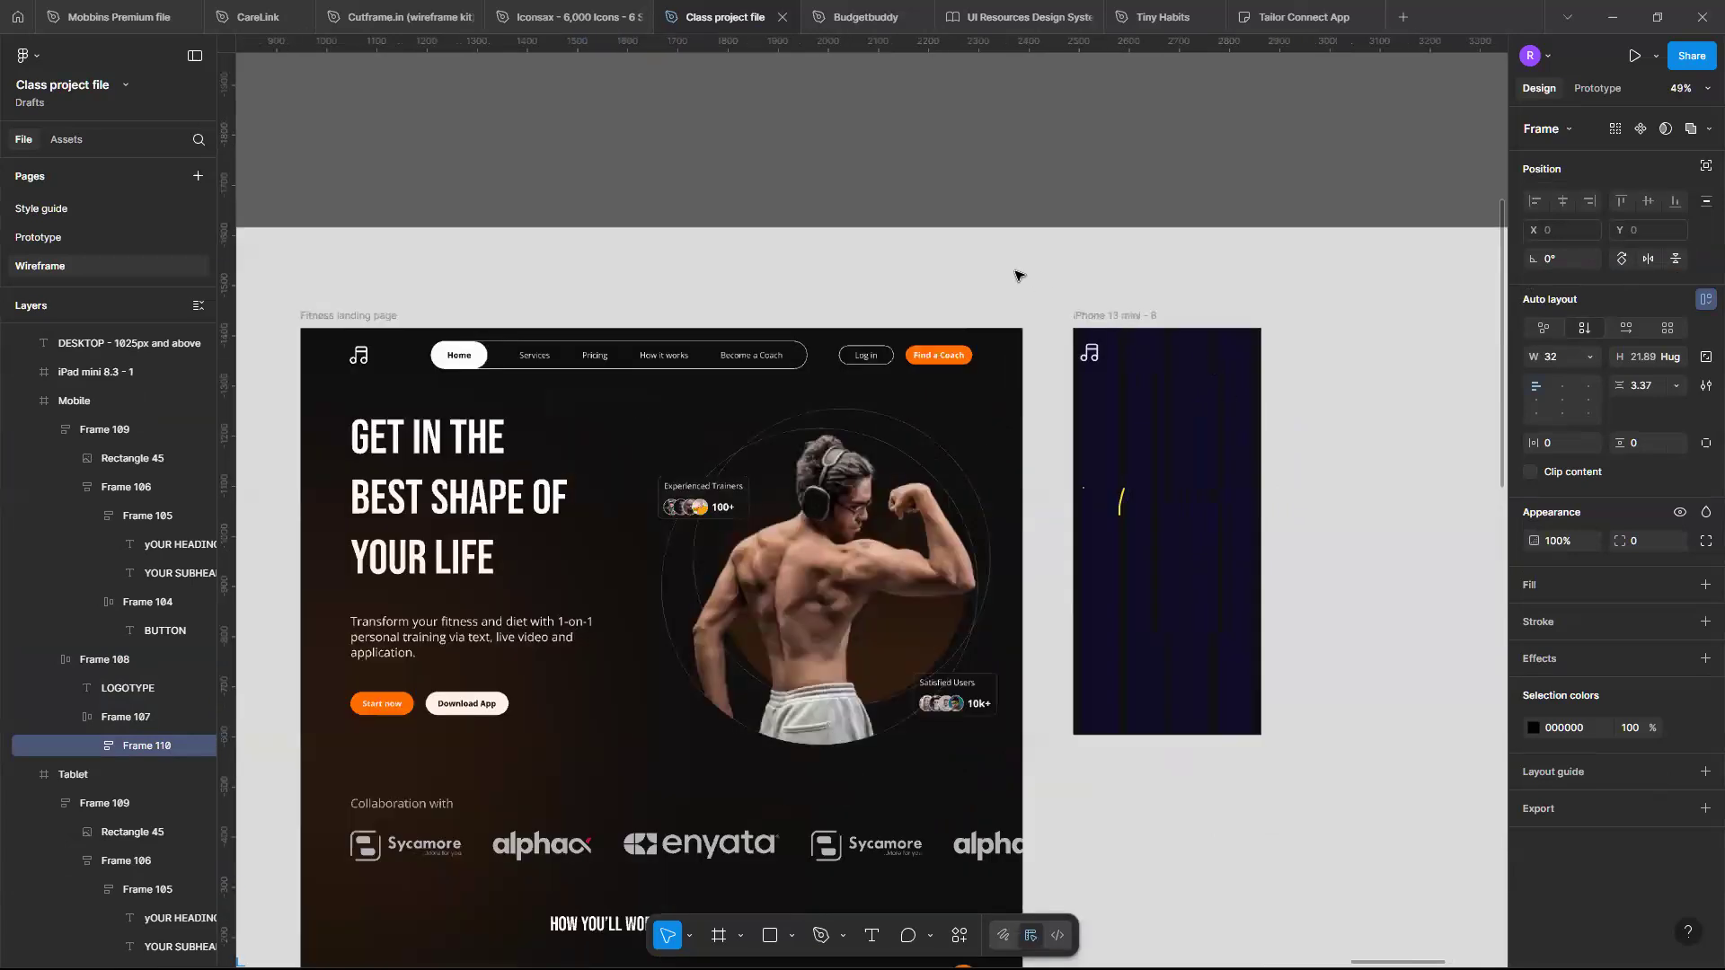
pyautogui.scroll(4, 1222, 386)
pyautogui.click(969, 251)
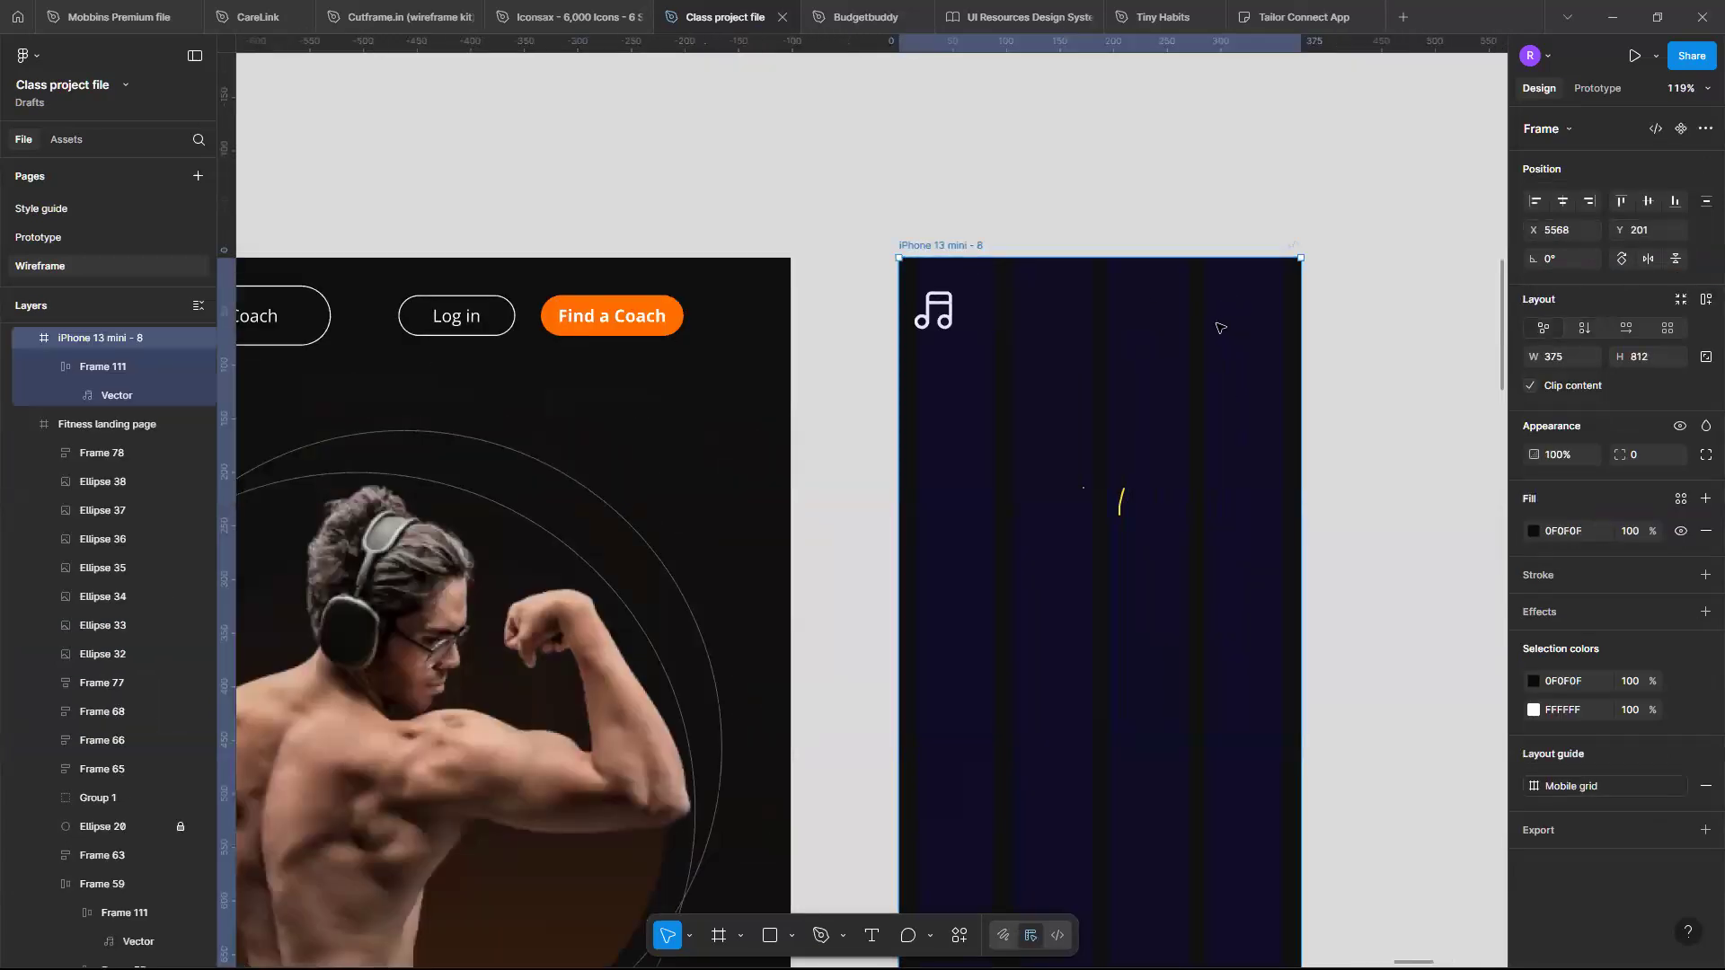
pyautogui.scroll(-5, 1046, 308)
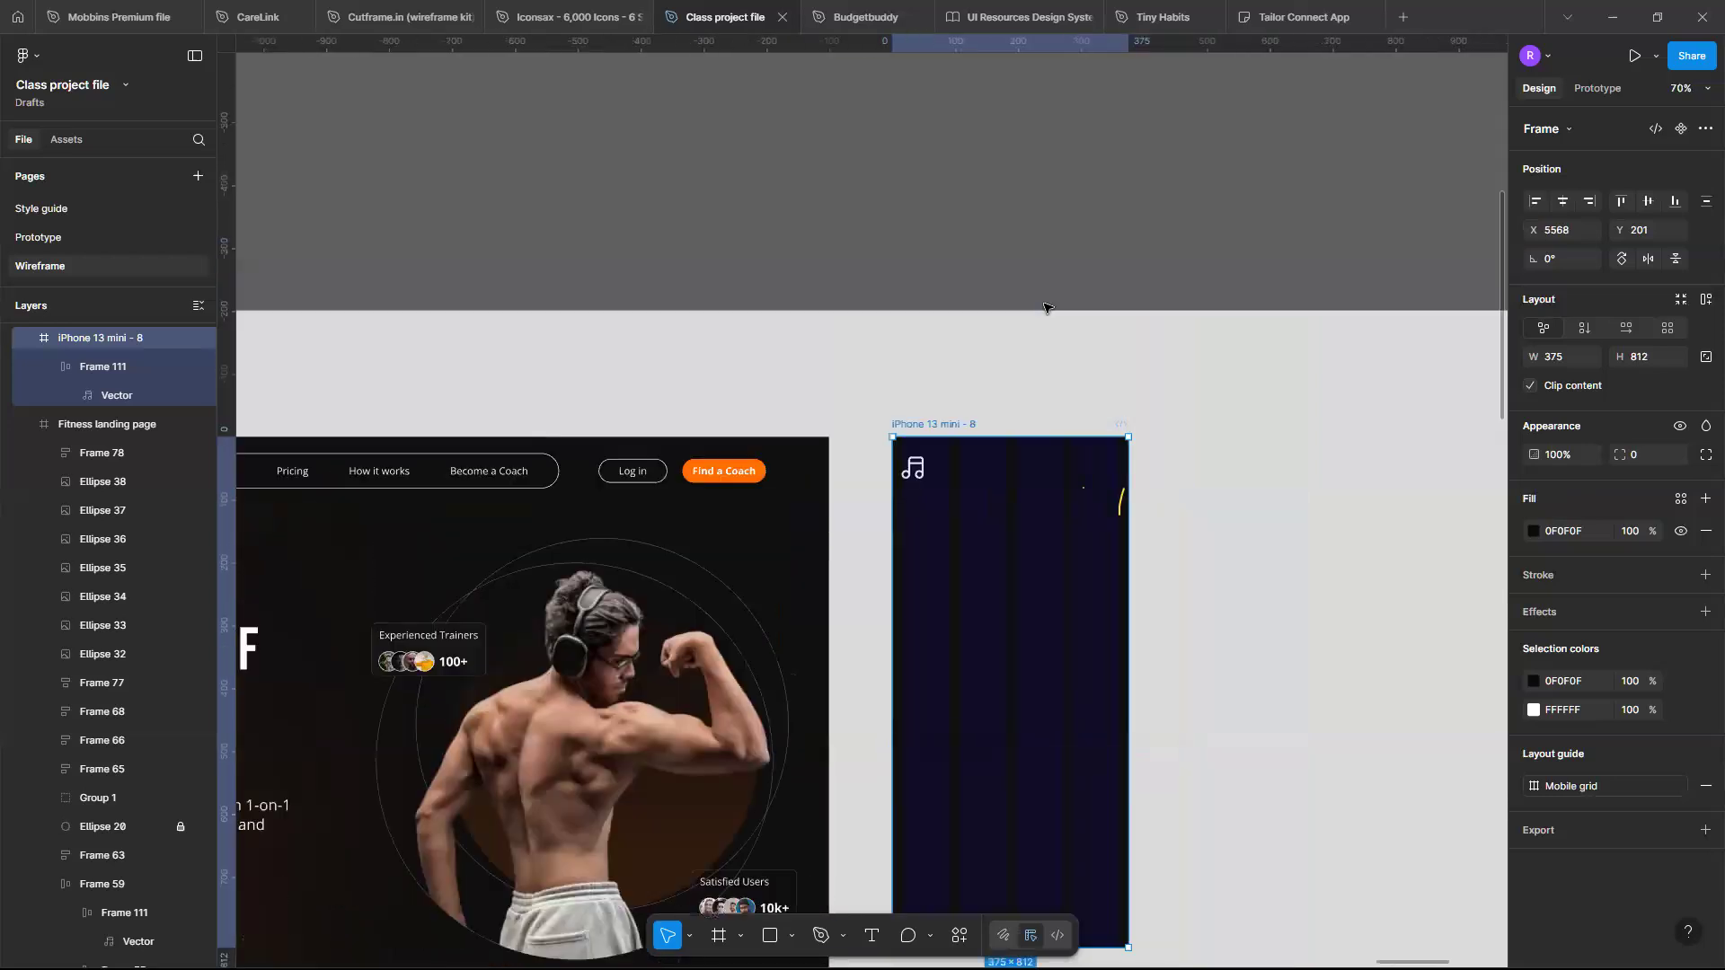
pyautogui.scroll(6, 1022, 565)
pyautogui.scroll(1, 1022, 565)
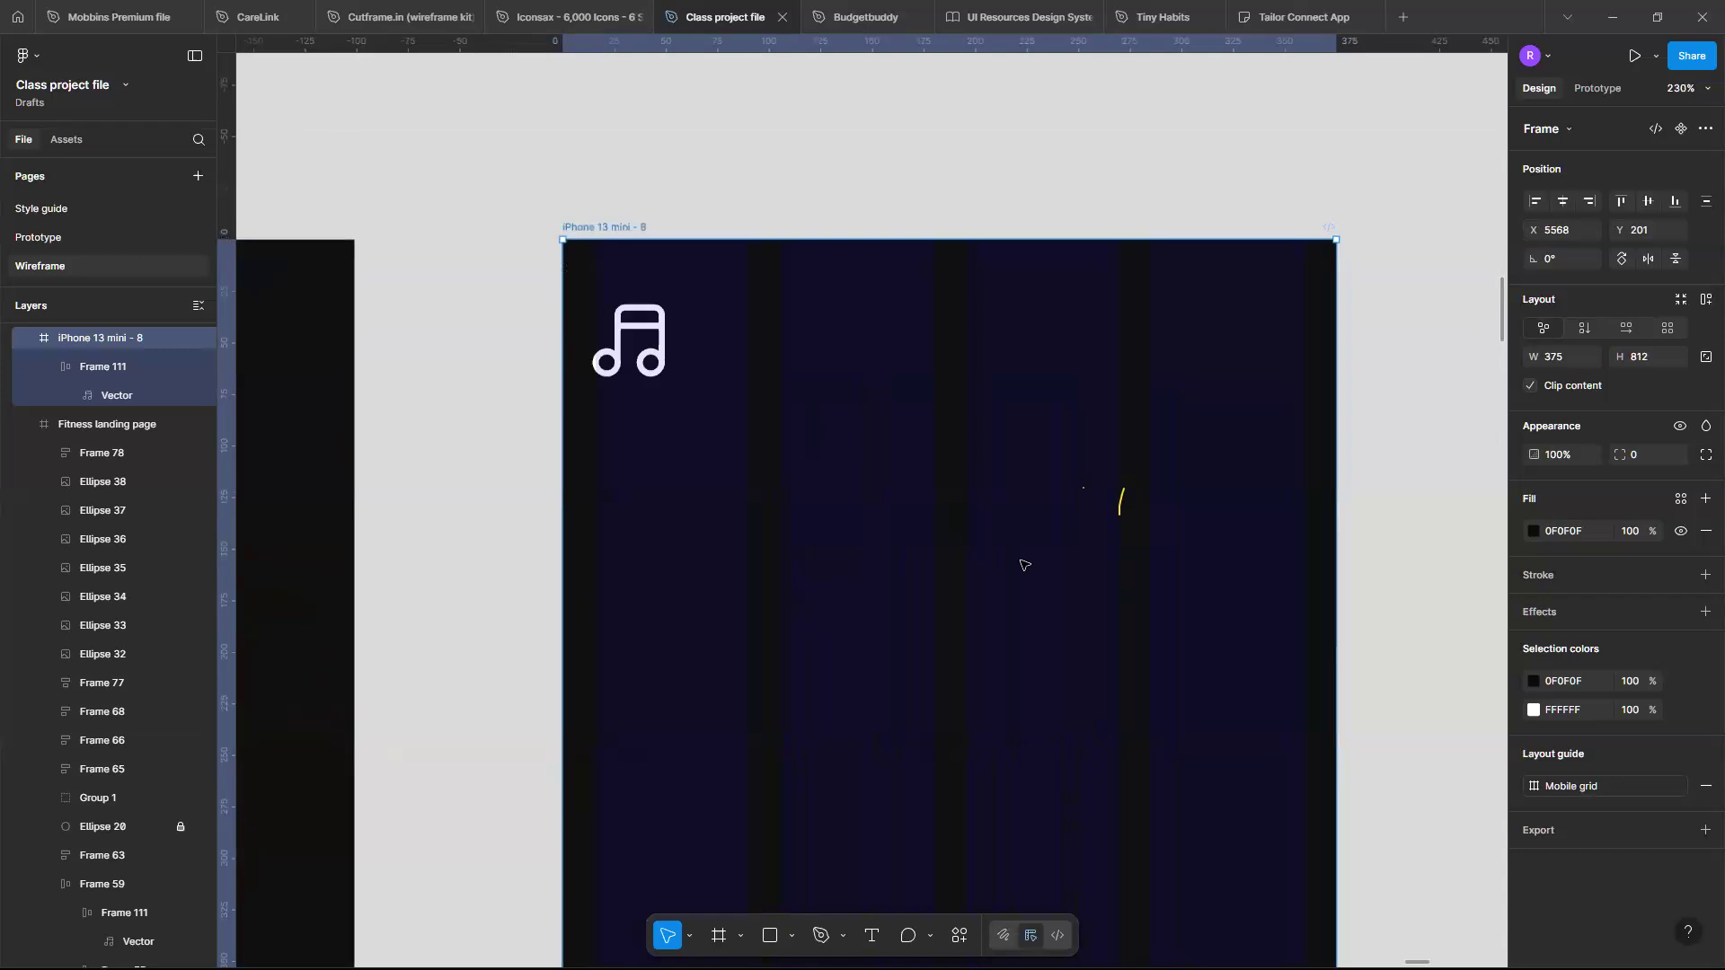
pyautogui.hotkey('ctrl', 'd')
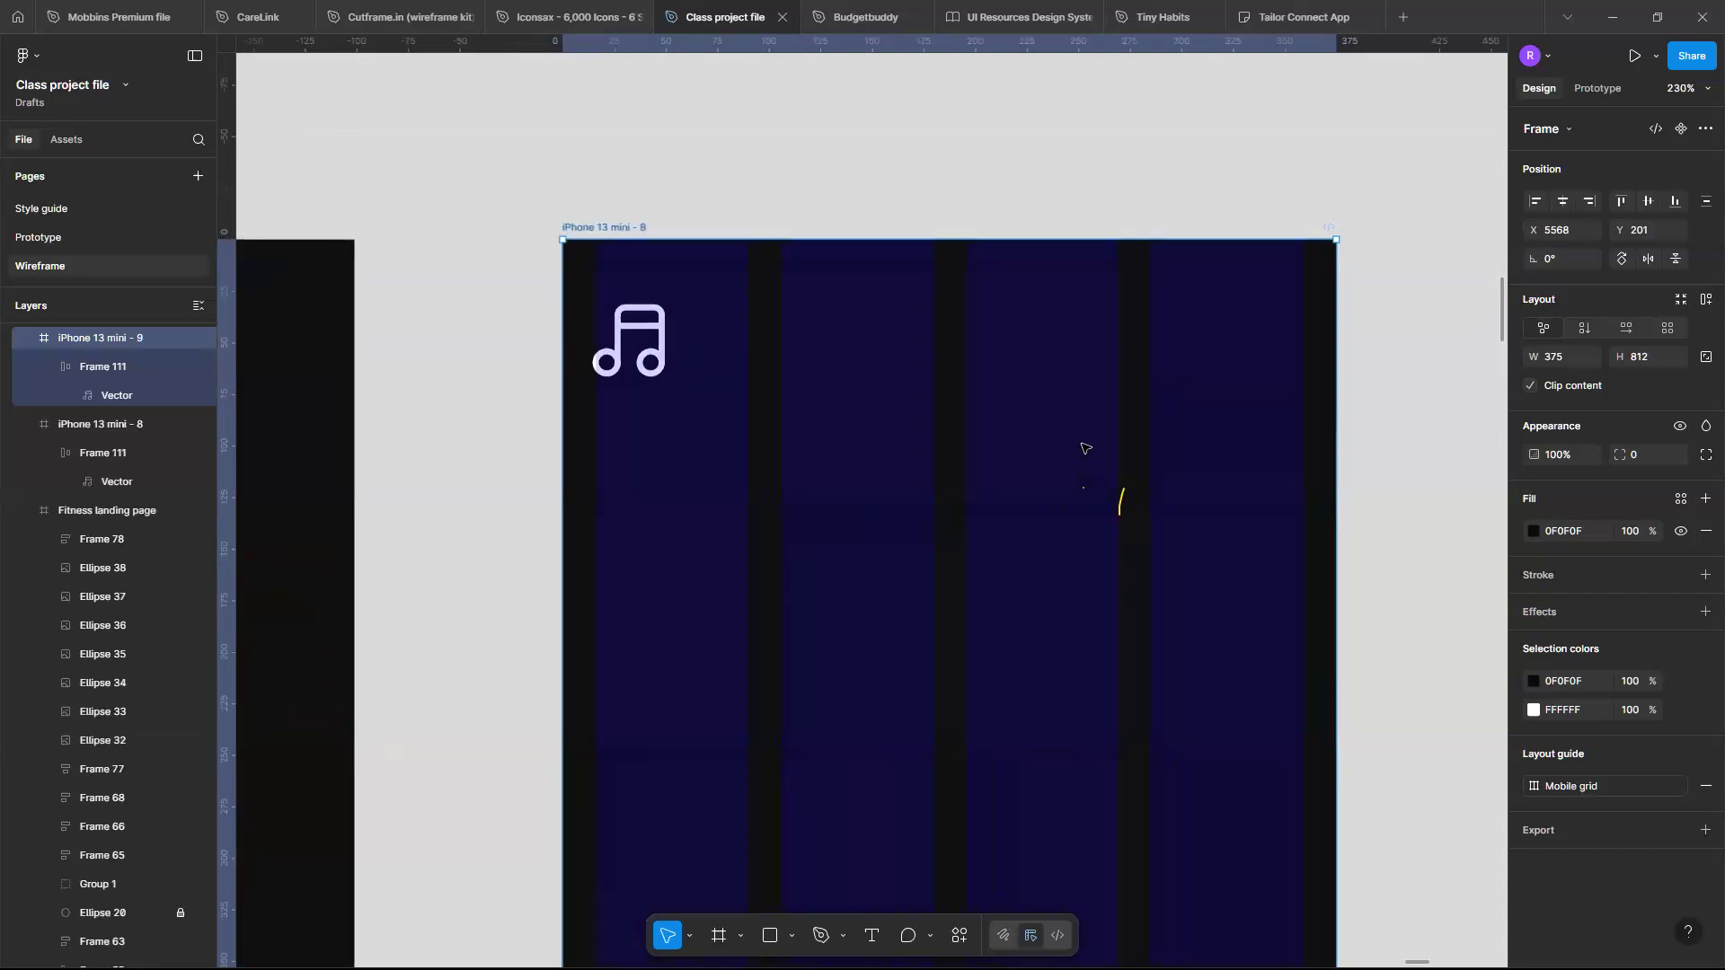
pyautogui.scroll(-6, 1085, 447)
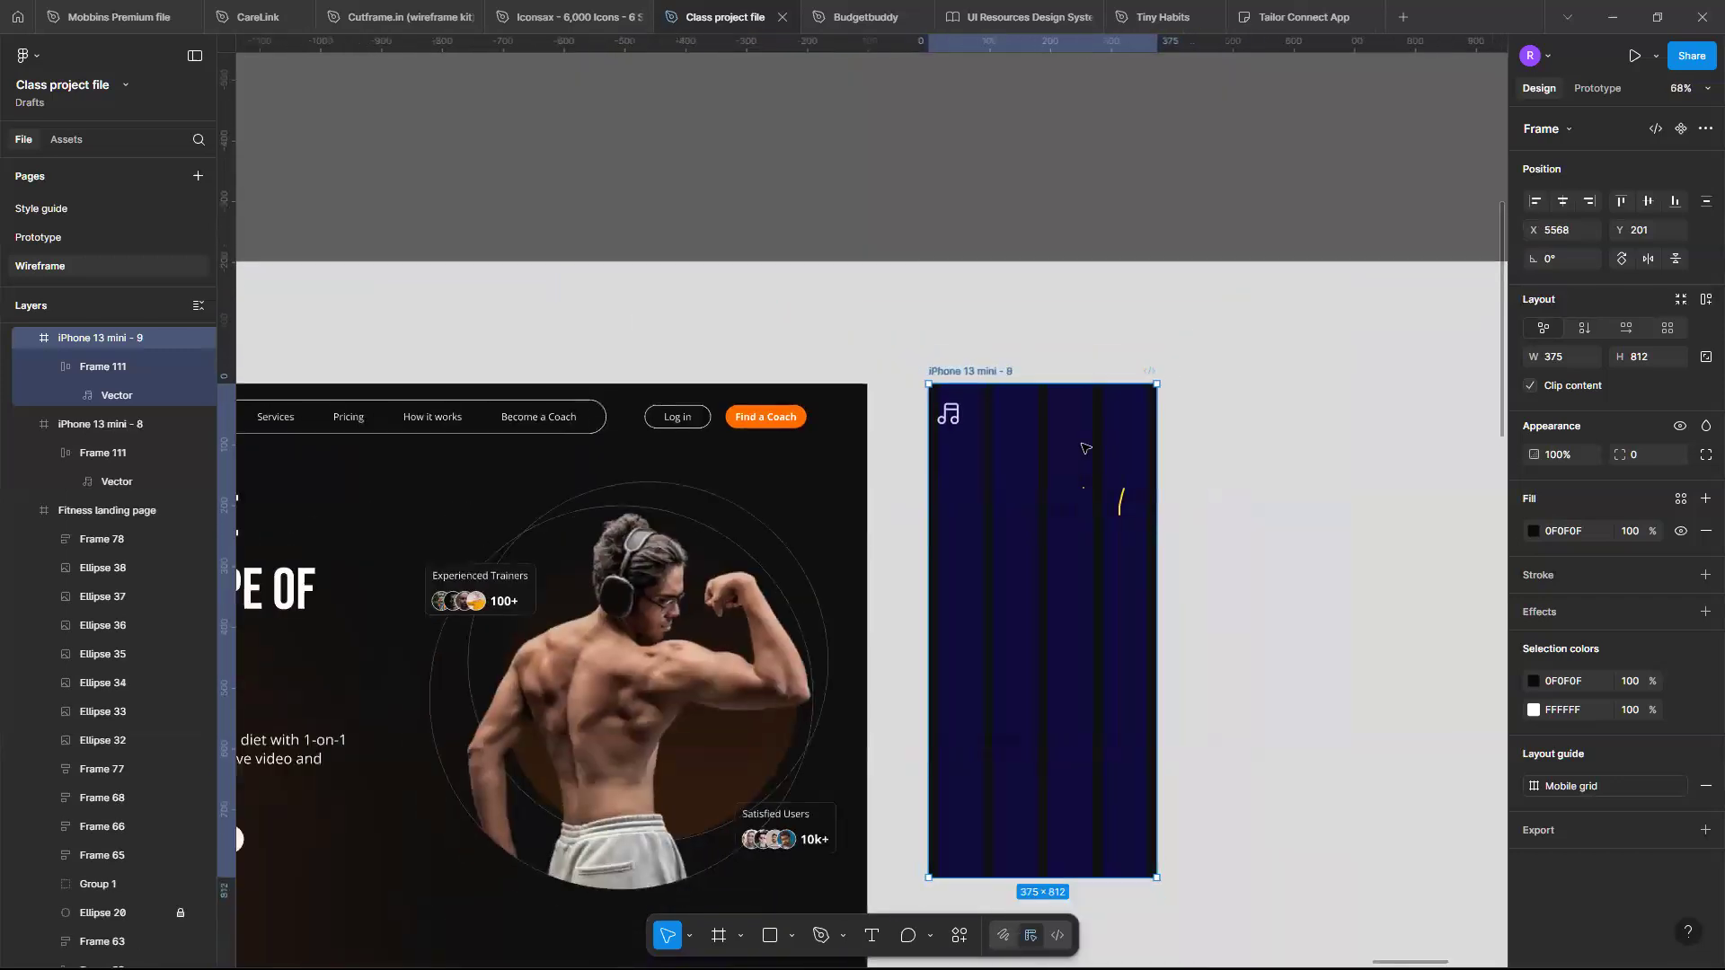
pyautogui.hotkey('ctrl', 'z')
# - Paste the mobile wireframe's menu icon into the iPhone 13 mini frame
pyautogui.scroll(-1, 1084, 447)
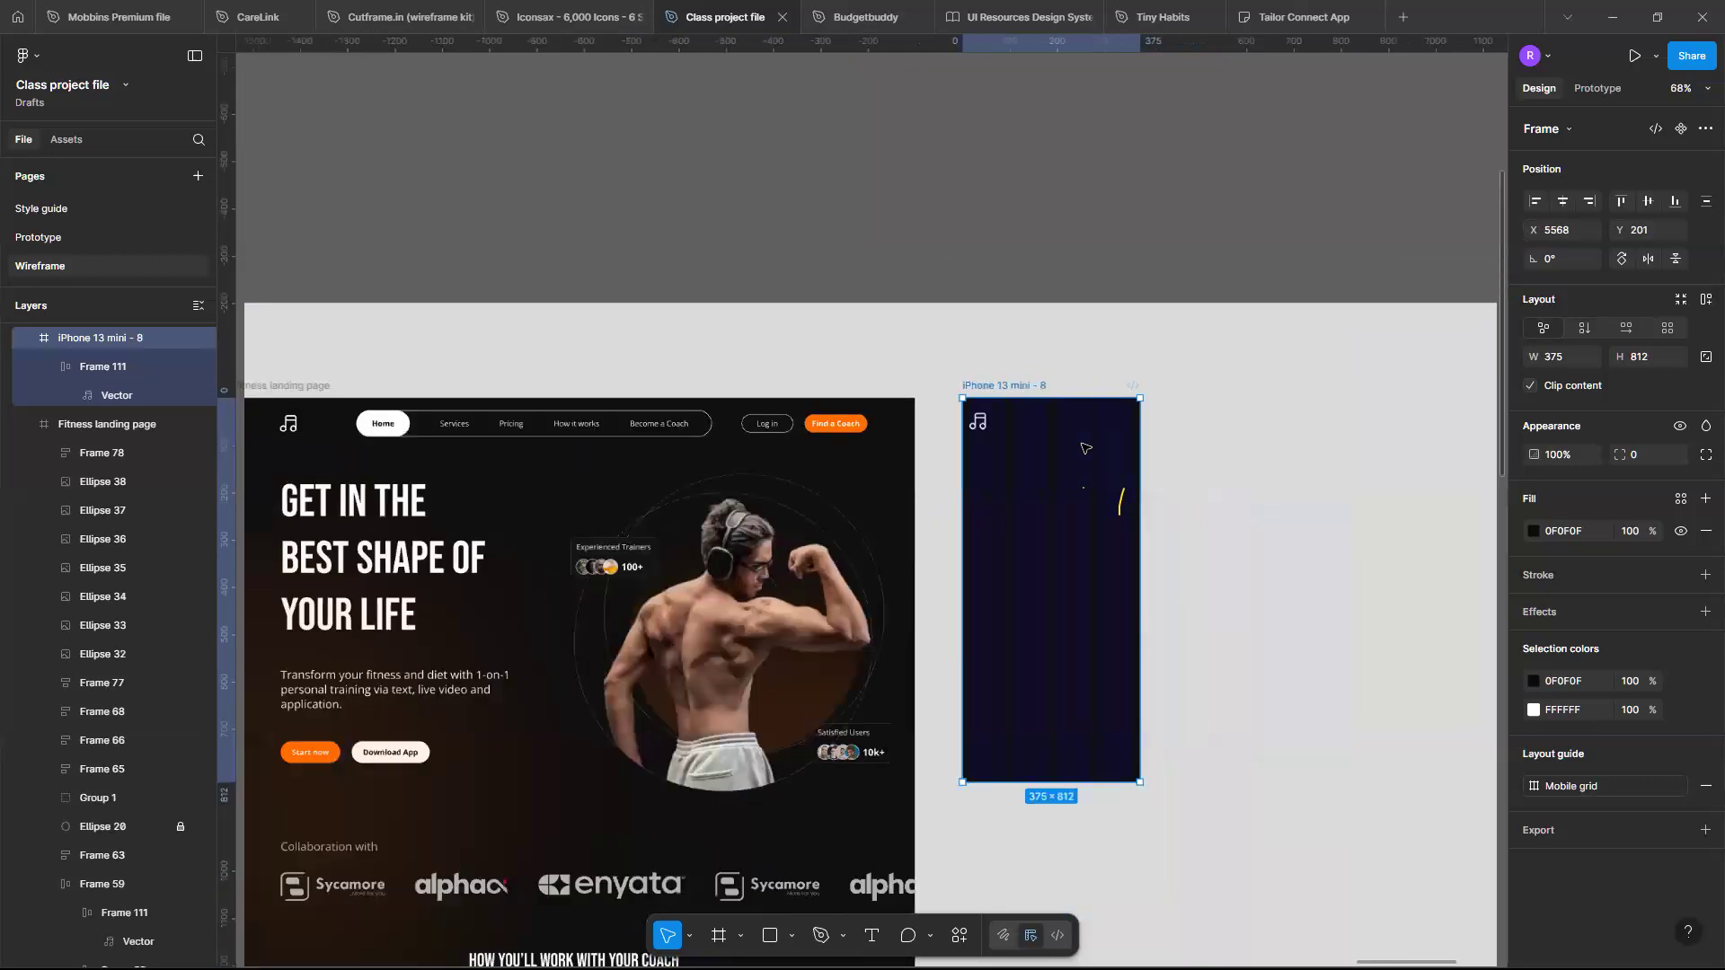
pyautogui.scroll(-8, 1085, 448)
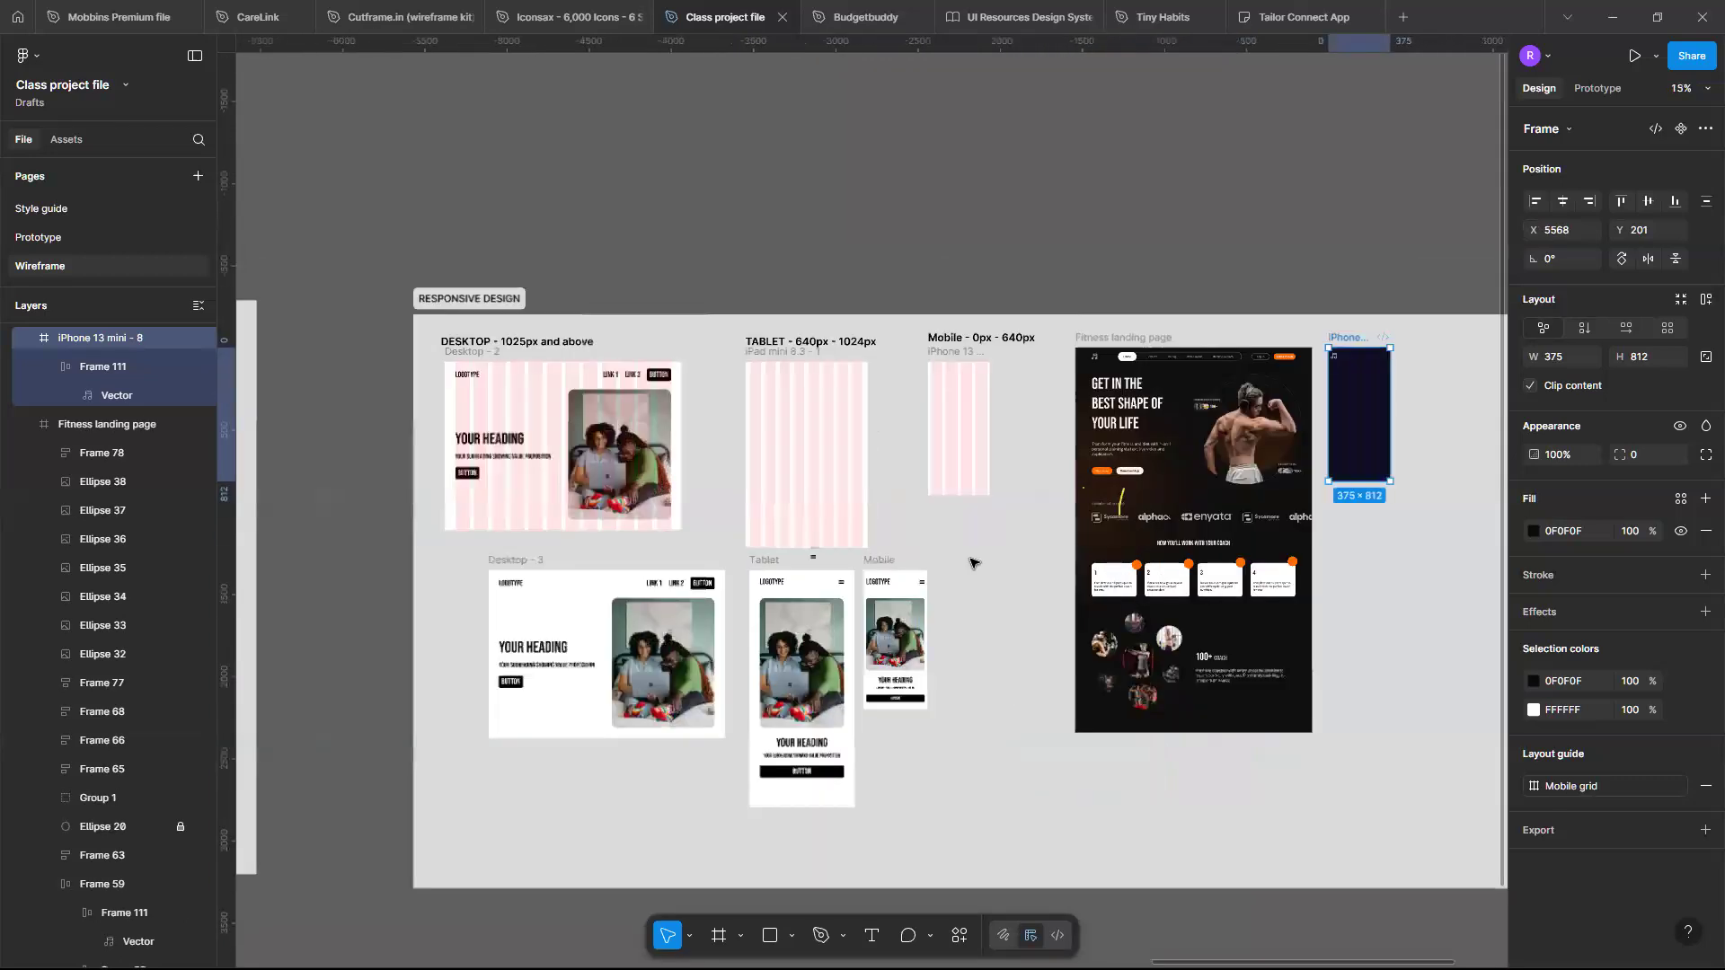
pyautogui.scroll(12, 970, 562)
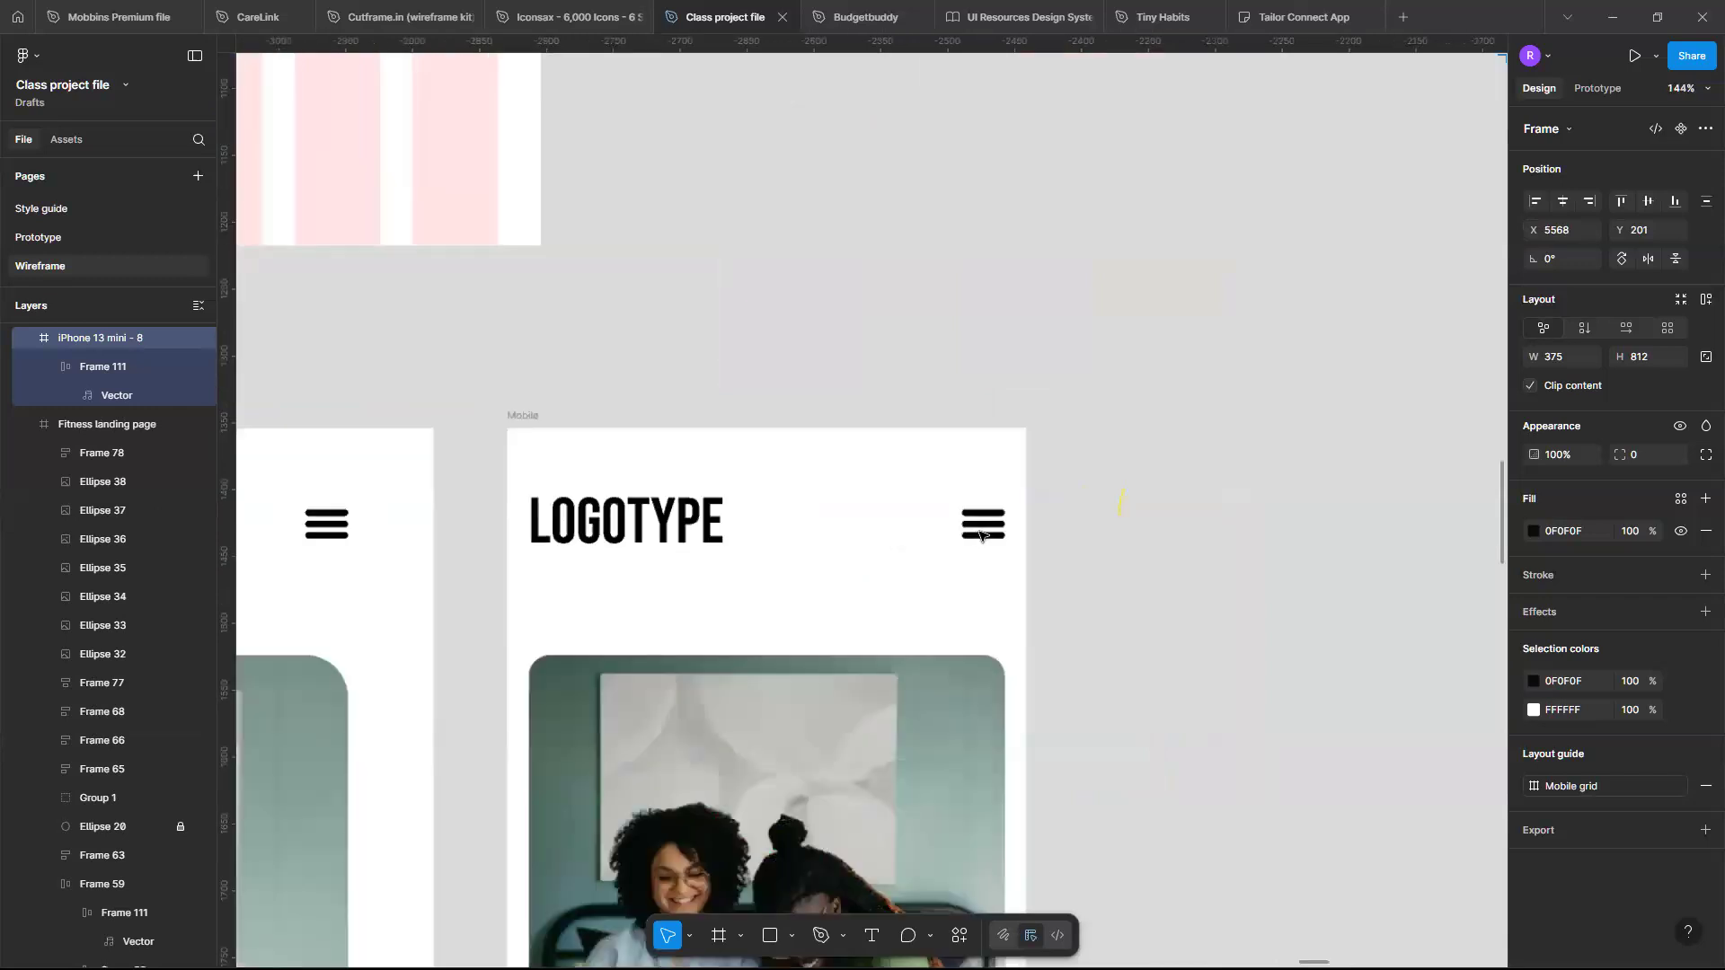
pyautogui.scroll(5, 975, 533)
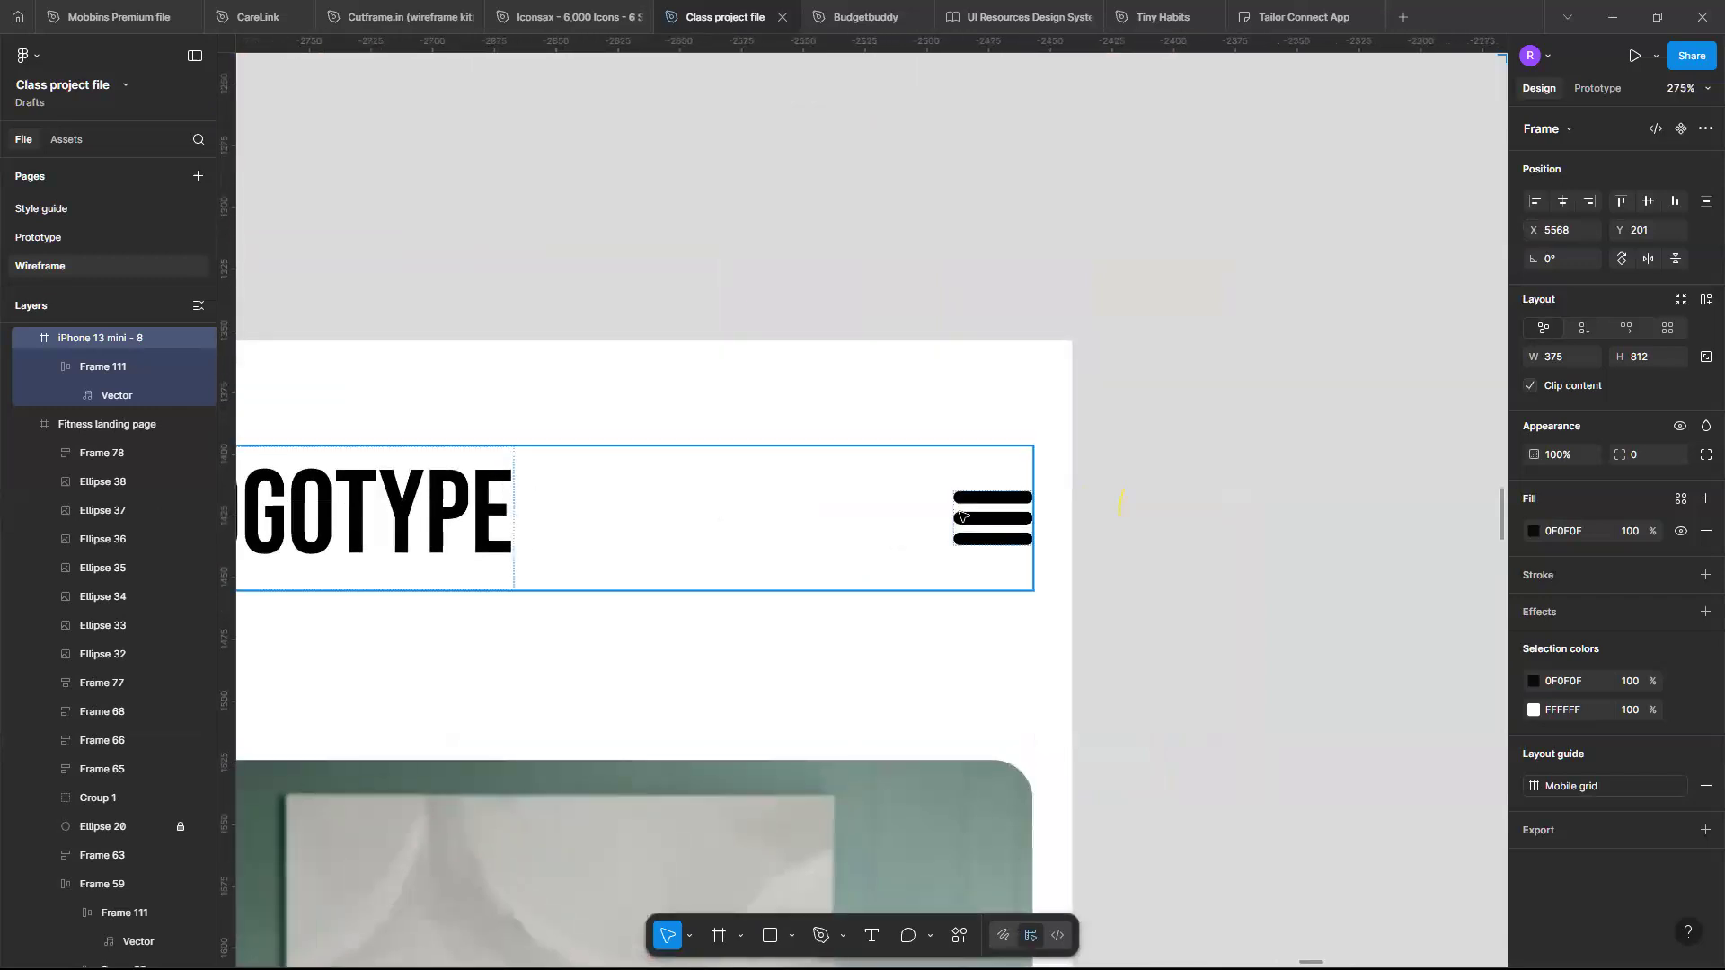
pyautogui.click(959, 513)
pyautogui.doubleClick(961, 515)
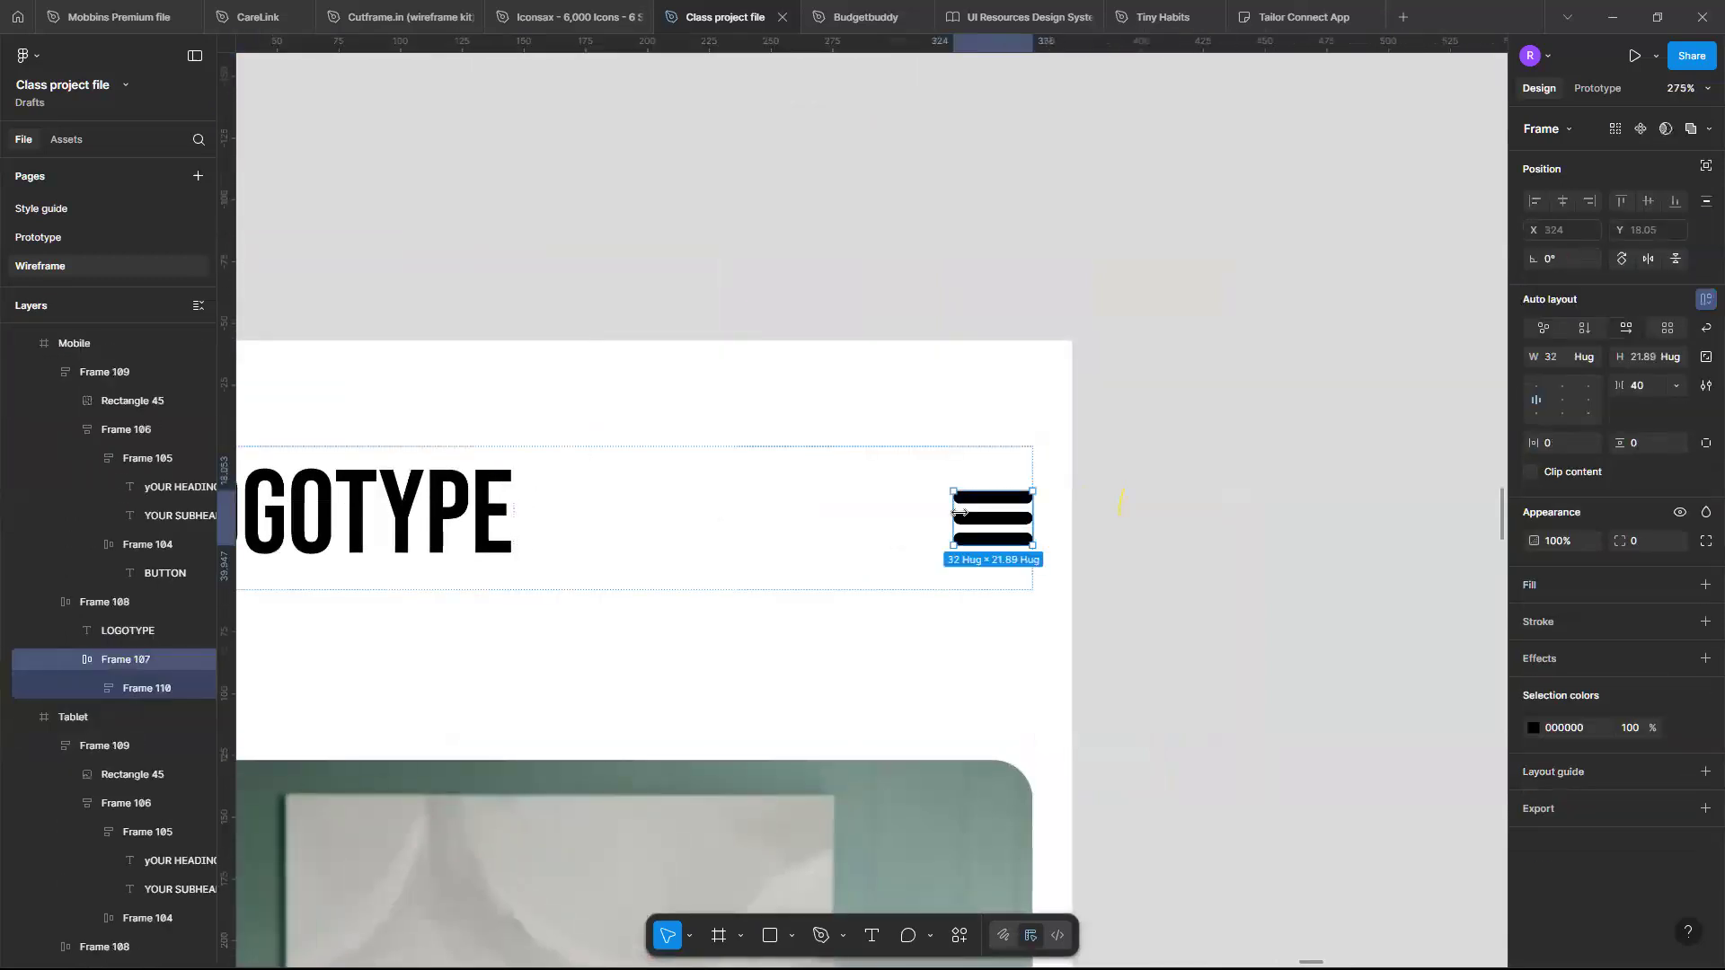
pyautogui.scroll(-12, 961, 514)
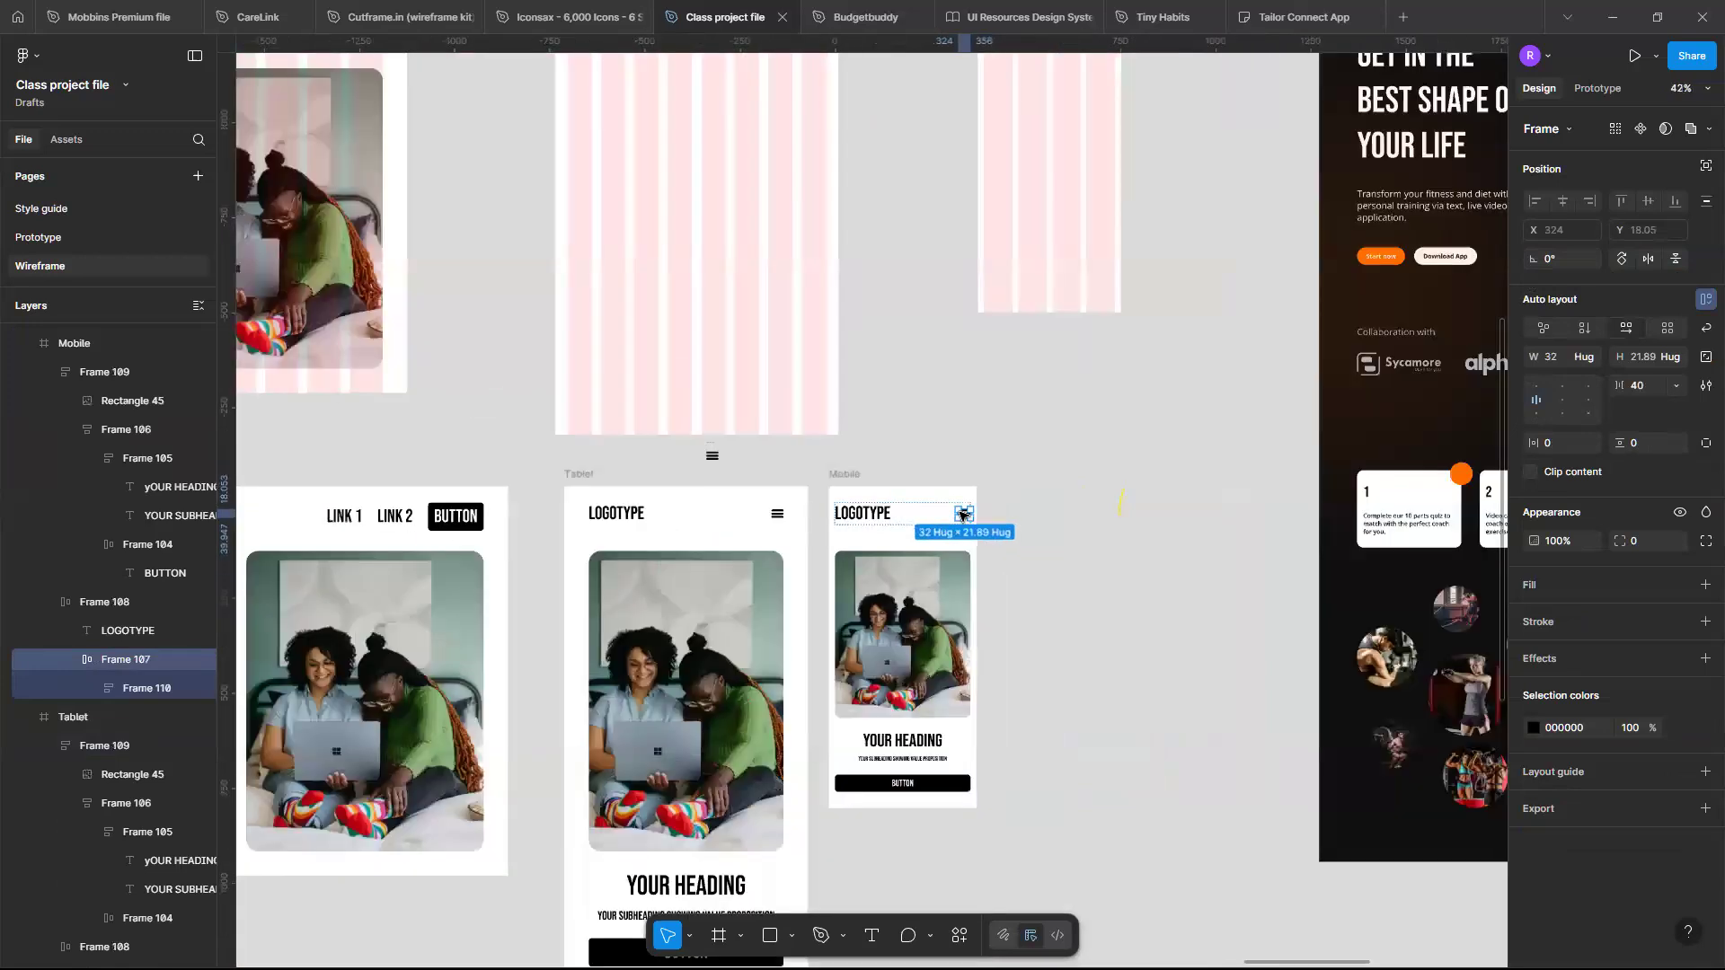
pyautogui.scroll(3, 1162, 477)
pyautogui.scroll(6, 1163, 477)
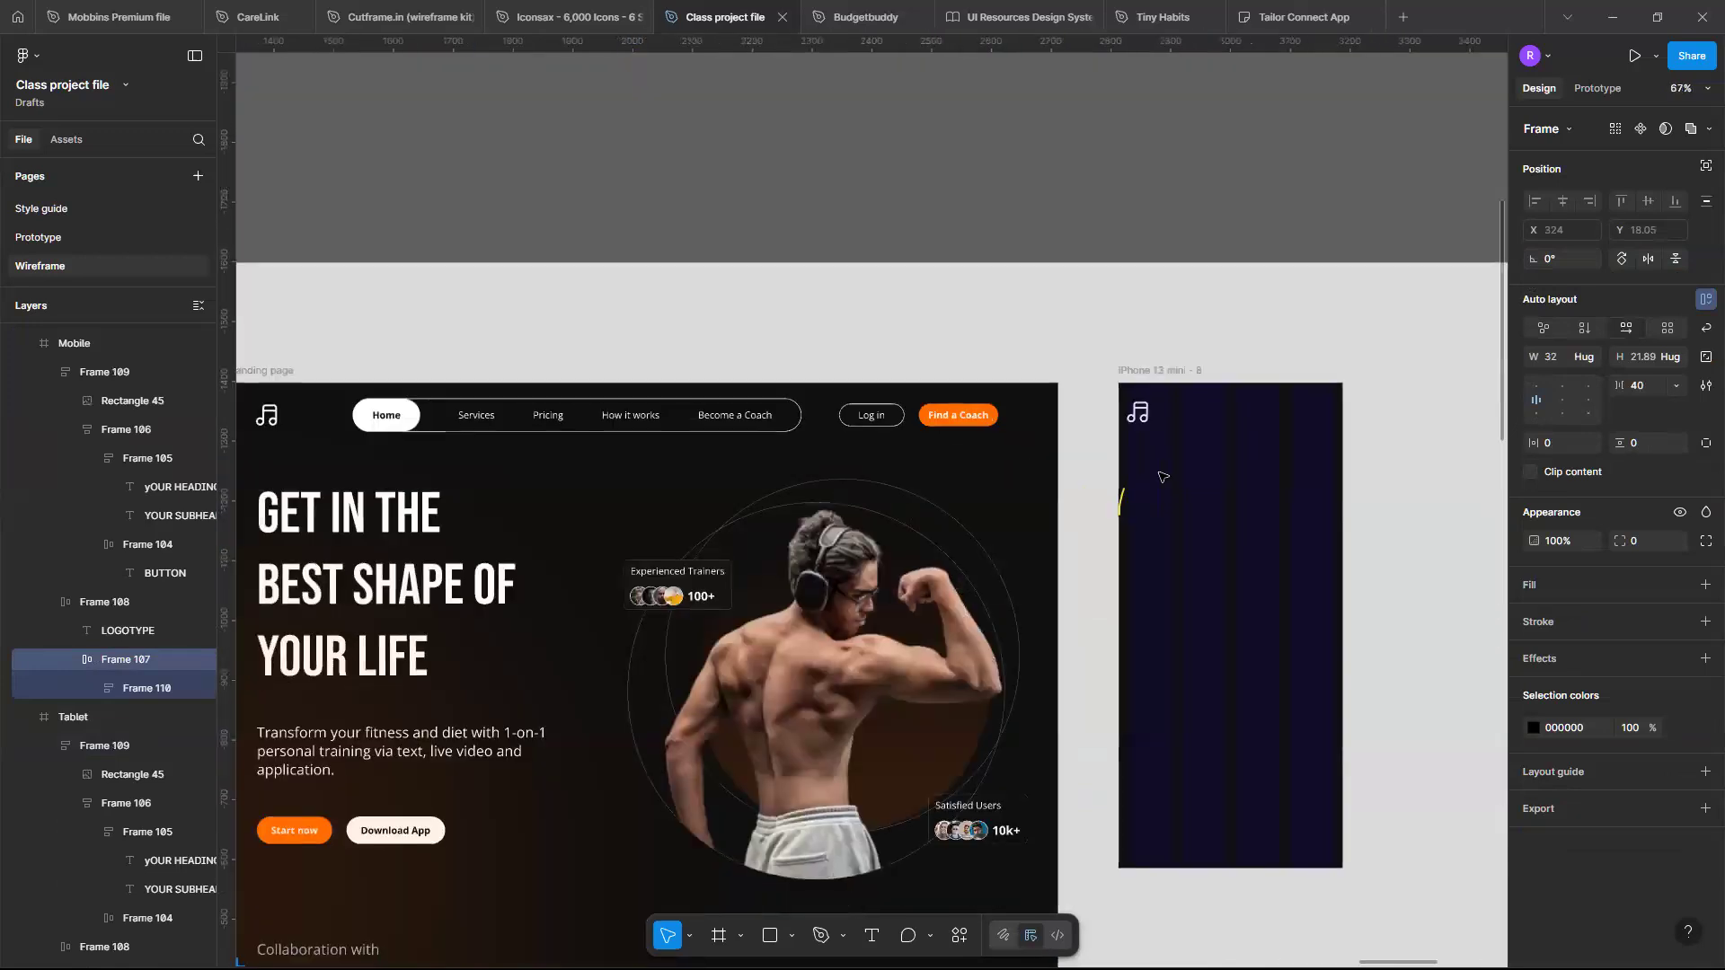
pyautogui.scroll(3, 1162, 477)
pyautogui.scroll(-1, 1021, 315)
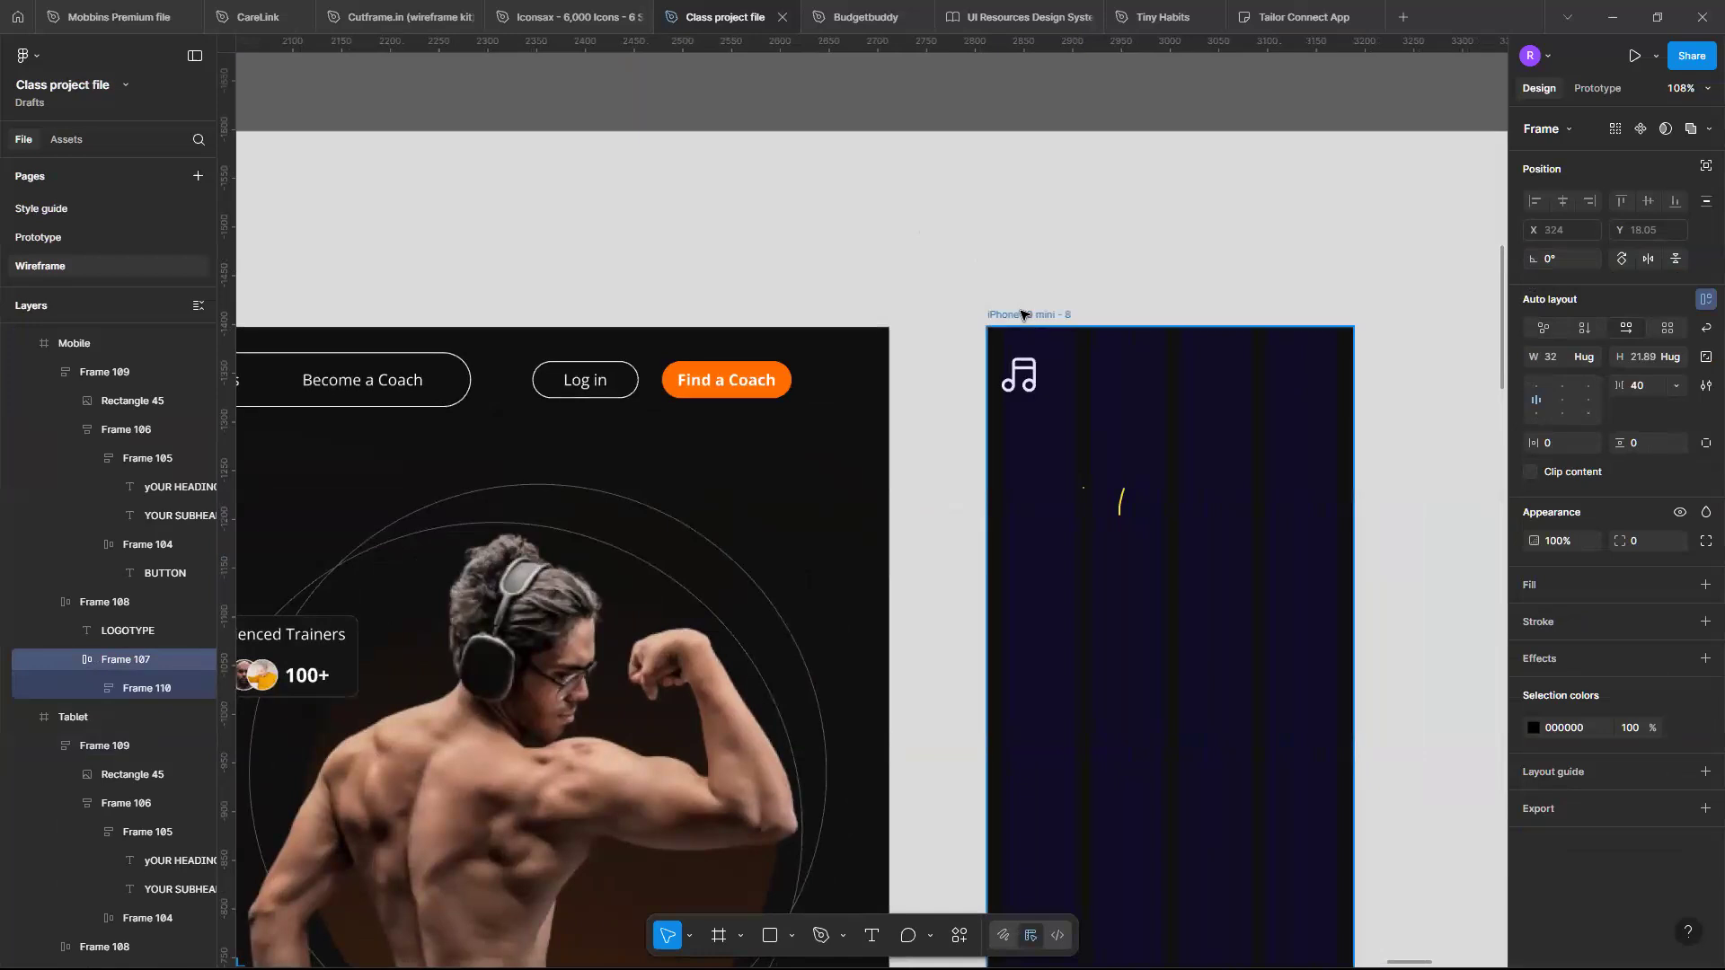
pyautogui.click(1021, 314)
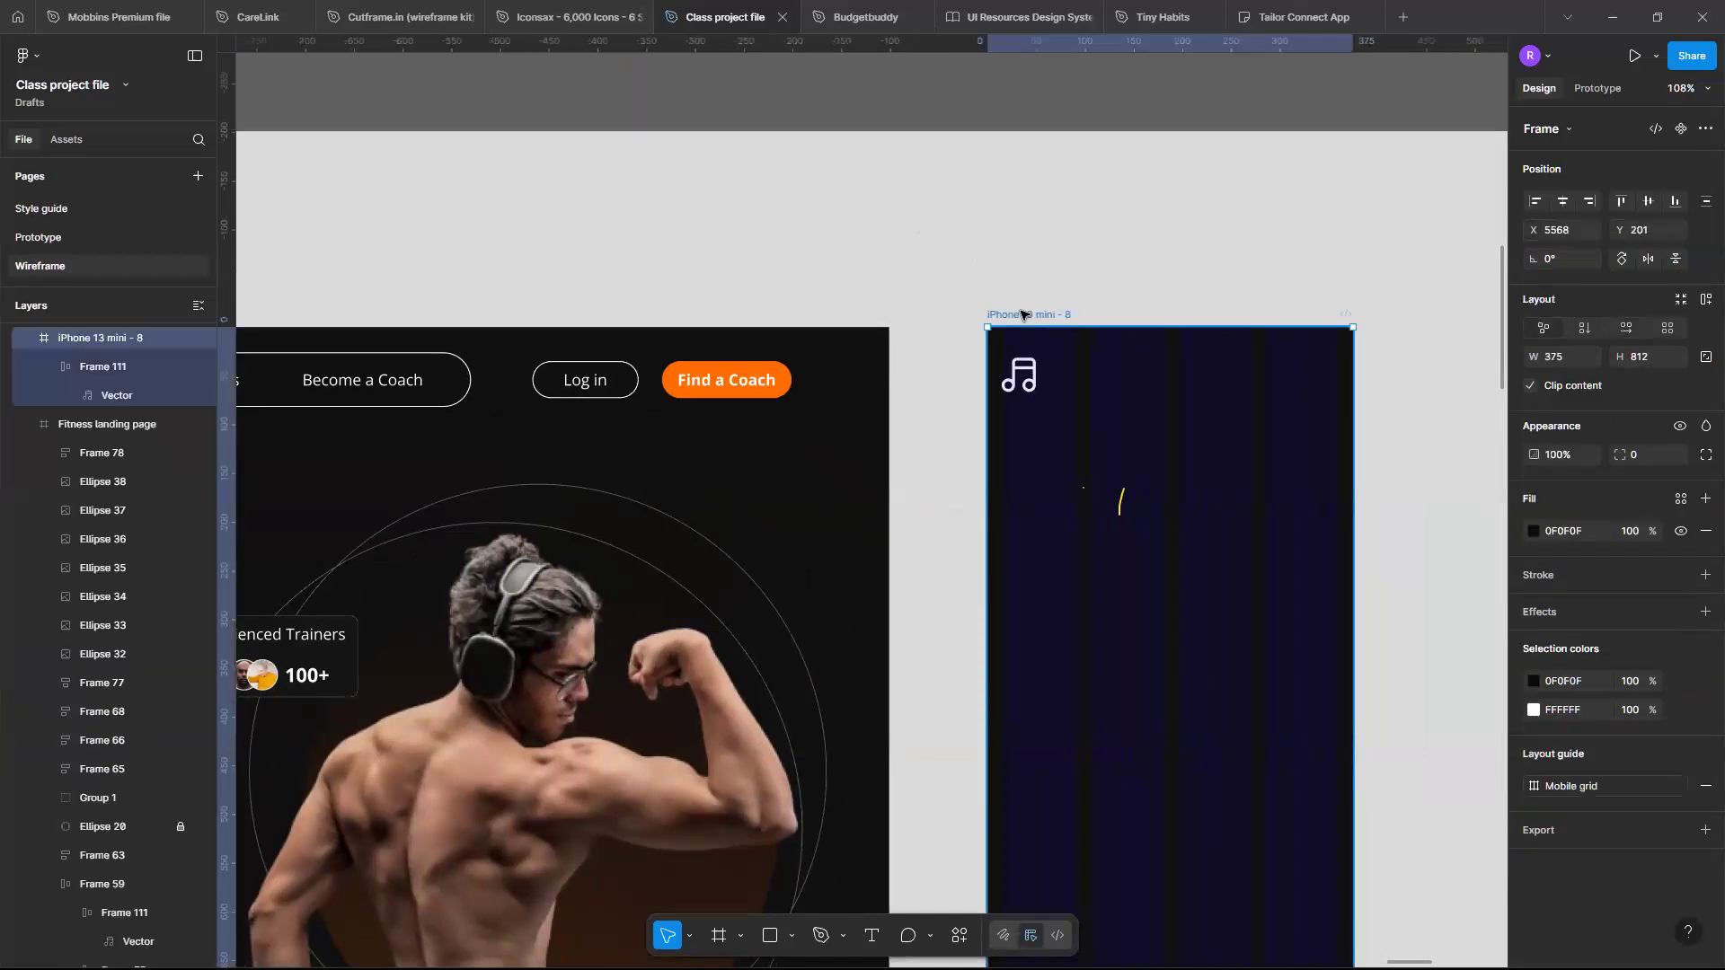
pyautogui.hotkey('ctrl', 'v')
# - Set the pasted menu icon's colour to white FFFFFF
pyautogui.click(1533, 785)
pyautogui.click(1345, 611)
pyautogui.moveTo(1282, 360); pyautogui.dragTo(1289, 355)
pyautogui.hscroll(2, 1224, 298)
pyautogui.scroll(-1, 1224, 298)
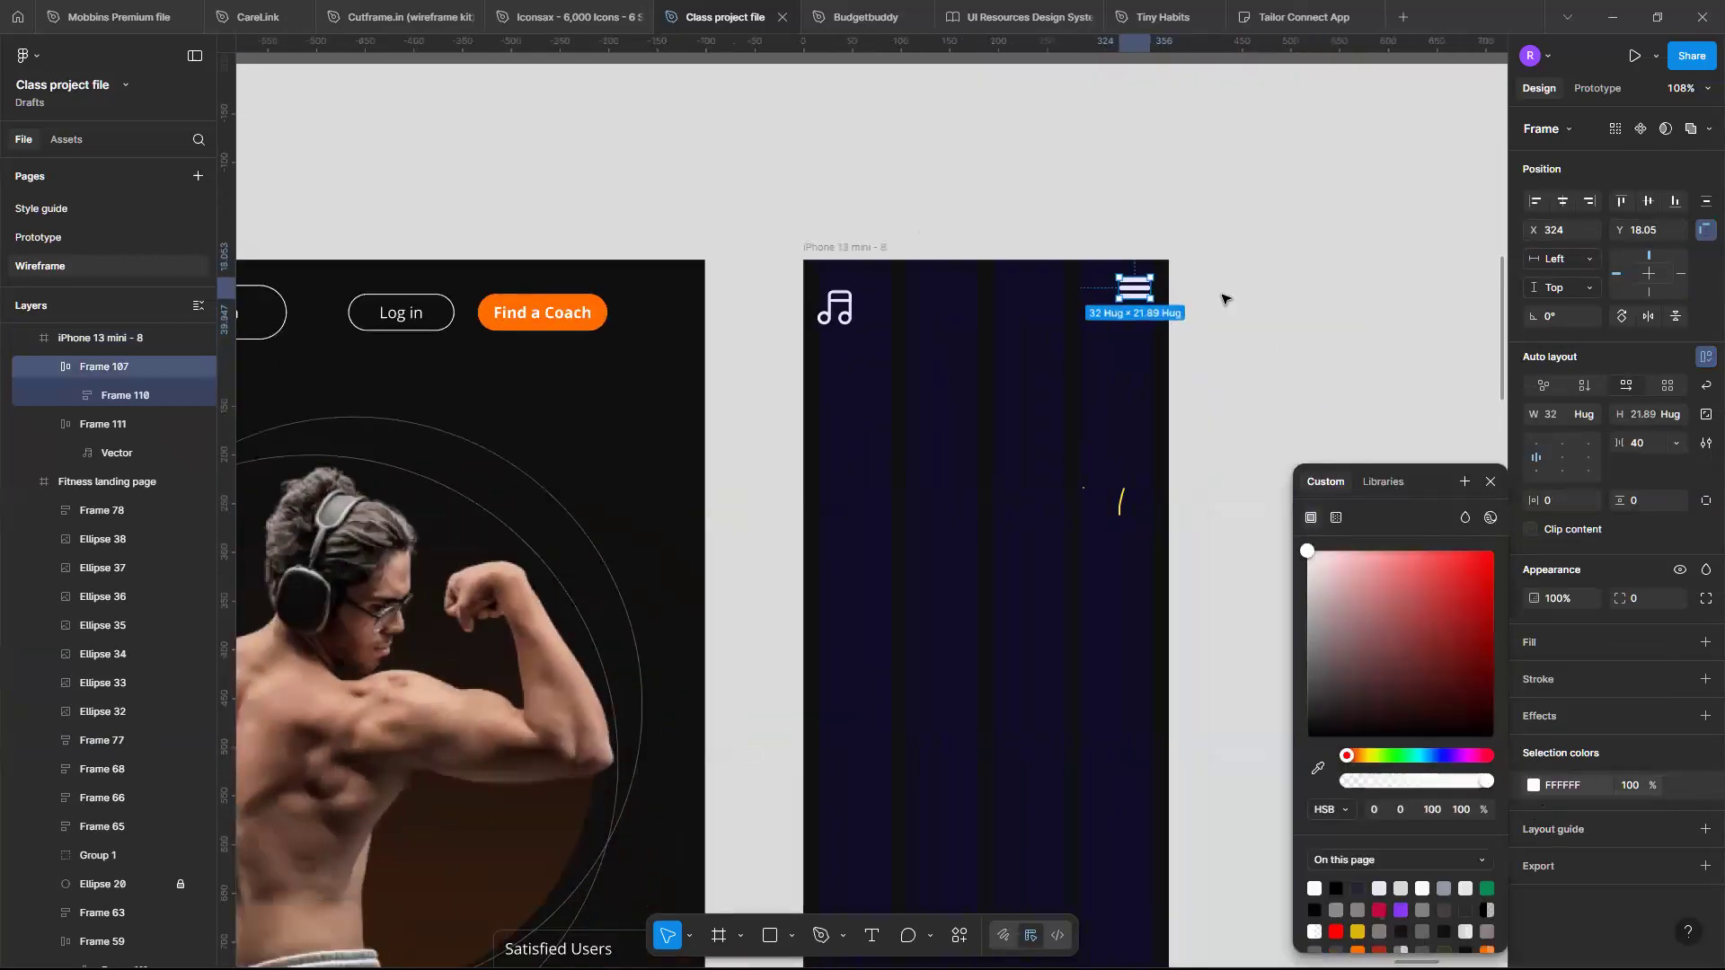
# - Nudge the menu icon down to Y 35.05 so it lines up with the logo
pyautogui.press('Down')
pyautogui.press('Down')
pyautogui.press('Down')
pyautogui.press('Down')
pyautogui.press('Down')
pyautogui.press('Down')
pyautogui.press('Down')
pyautogui.press('Down')
pyautogui.press('Down')
pyautogui.press('Down')
pyautogui.press('Down')
pyautogui.press('Down')
pyautogui.press('Down')
pyautogui.press('Down')
pyautogui.press('Down')
pyautogui.press('Down')
pyautogui.press('Down')
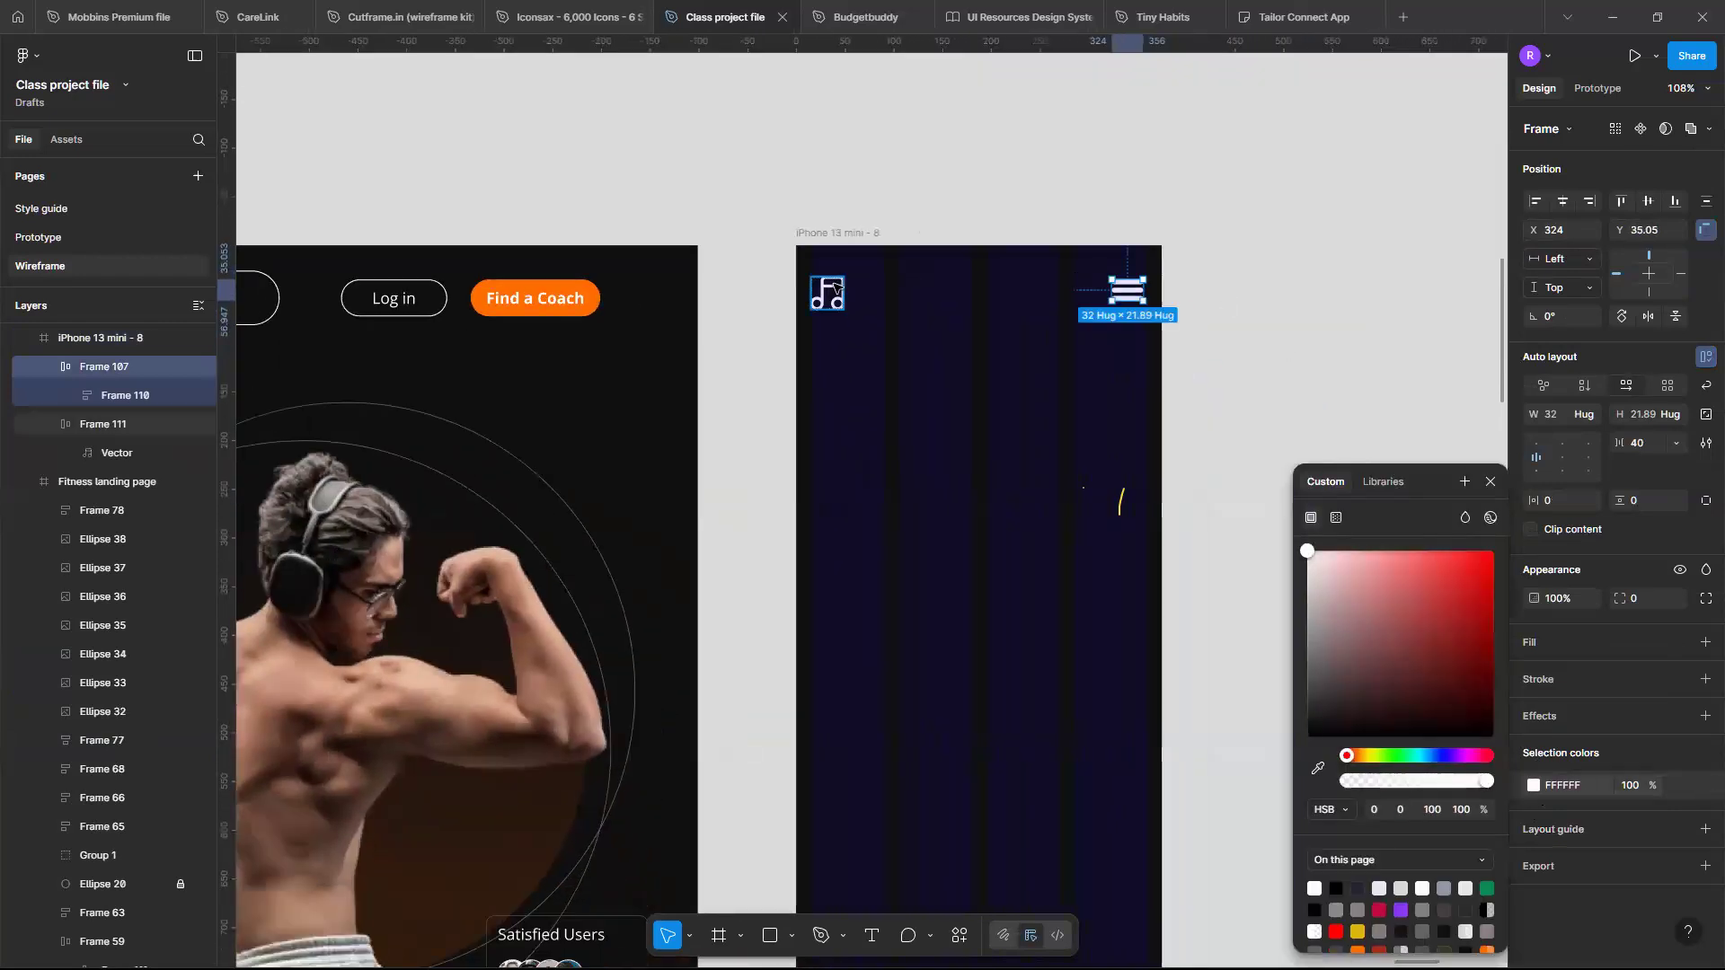
# - Select the logo and the menu icon together and wrap them in an auto layout frame
pyautogui.click(835, 288)
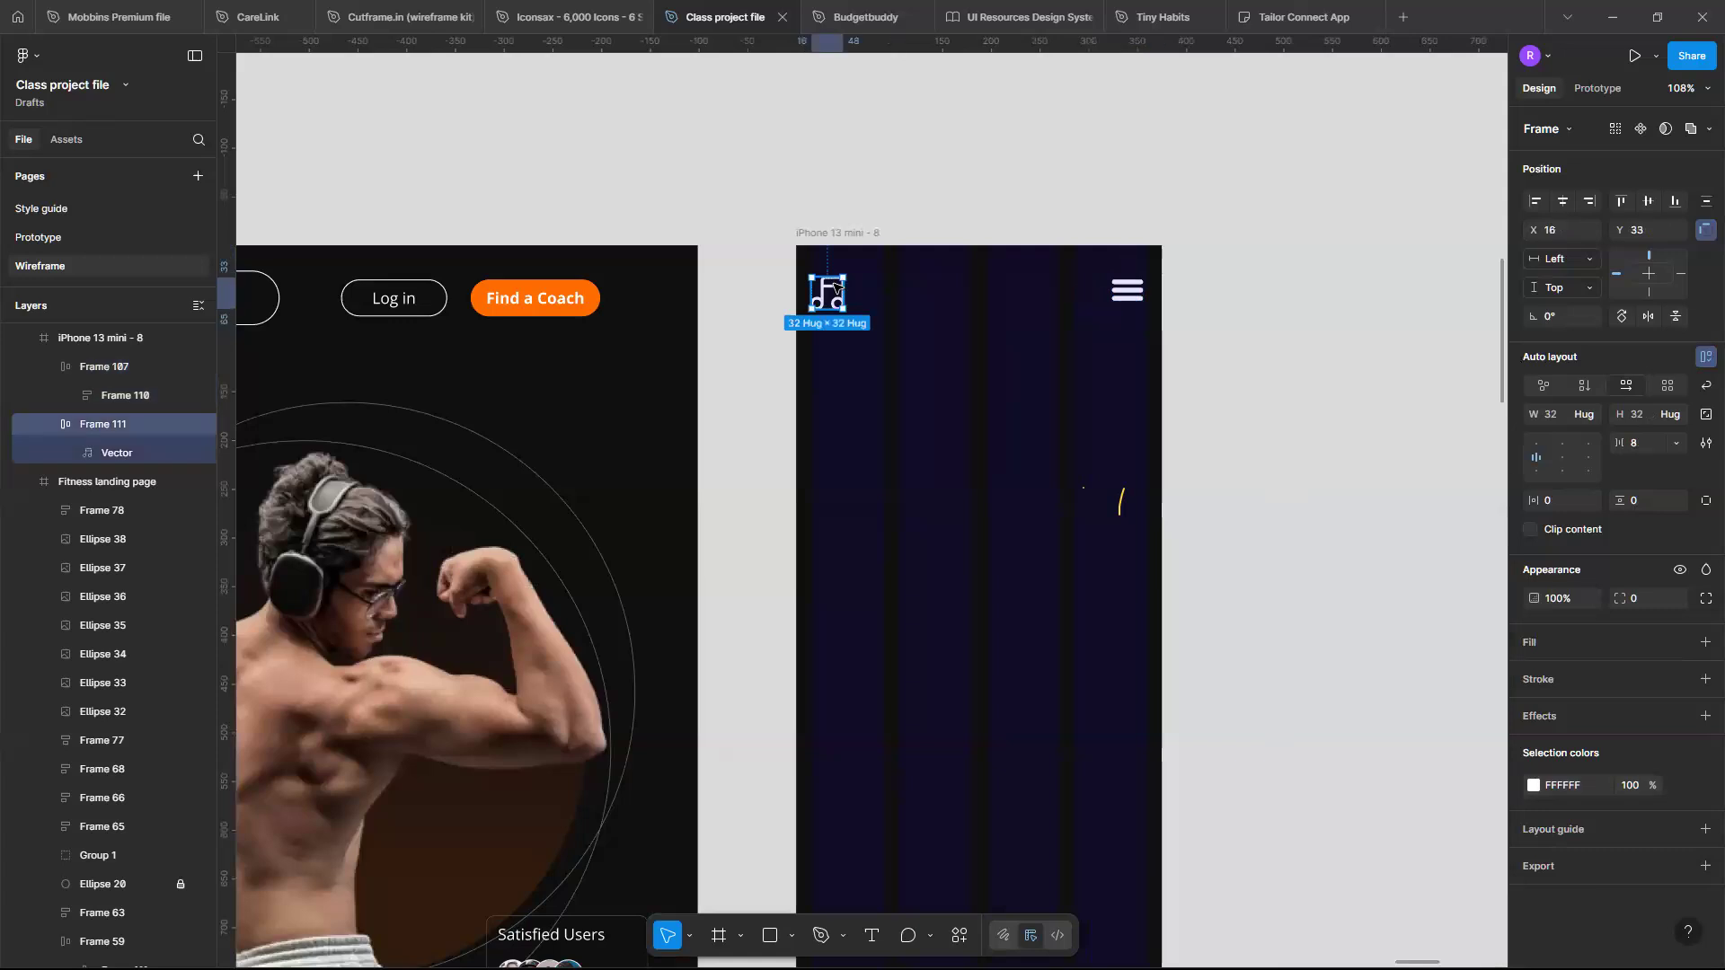
pyautogui.keyDown('shift'); pyautogui.click(1129, 297); pyautogui.keyUp('shift')
pyautogui.hotkey('shift', 'a')
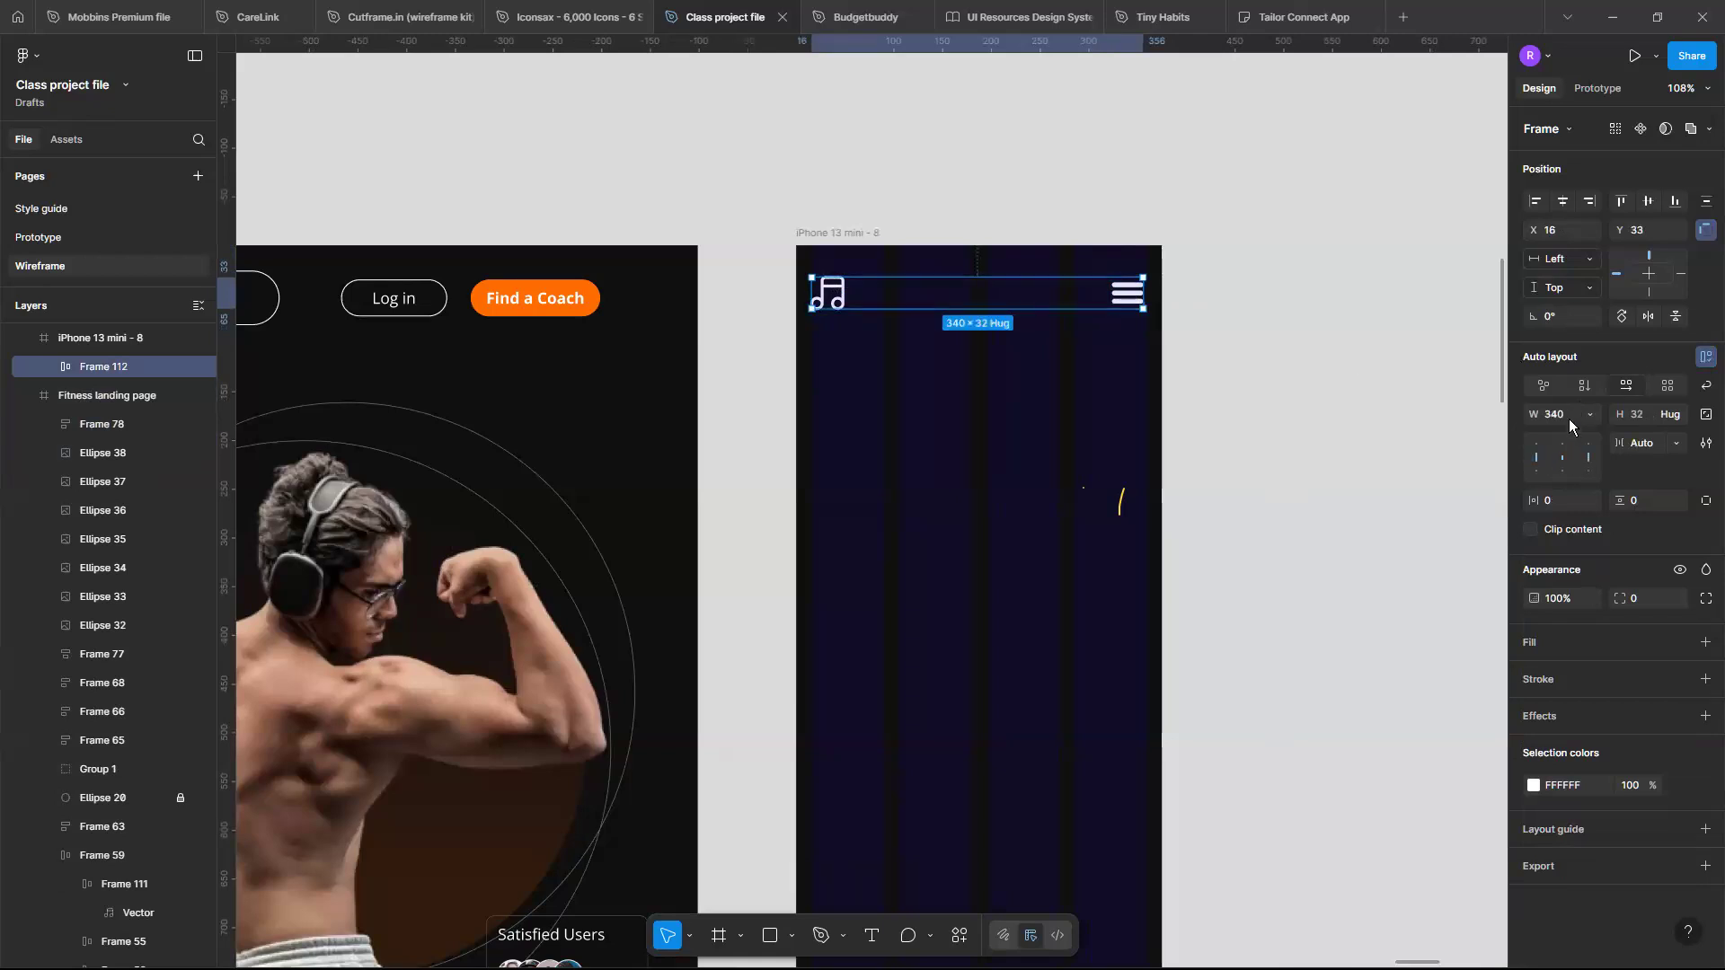
# - Widen the new header auto layout frame to 343 px
pyautogui.keyDown('ctrl'); pyautogui.scroll(6, 1028, 292); pyautogui.keyUp('ctrl')
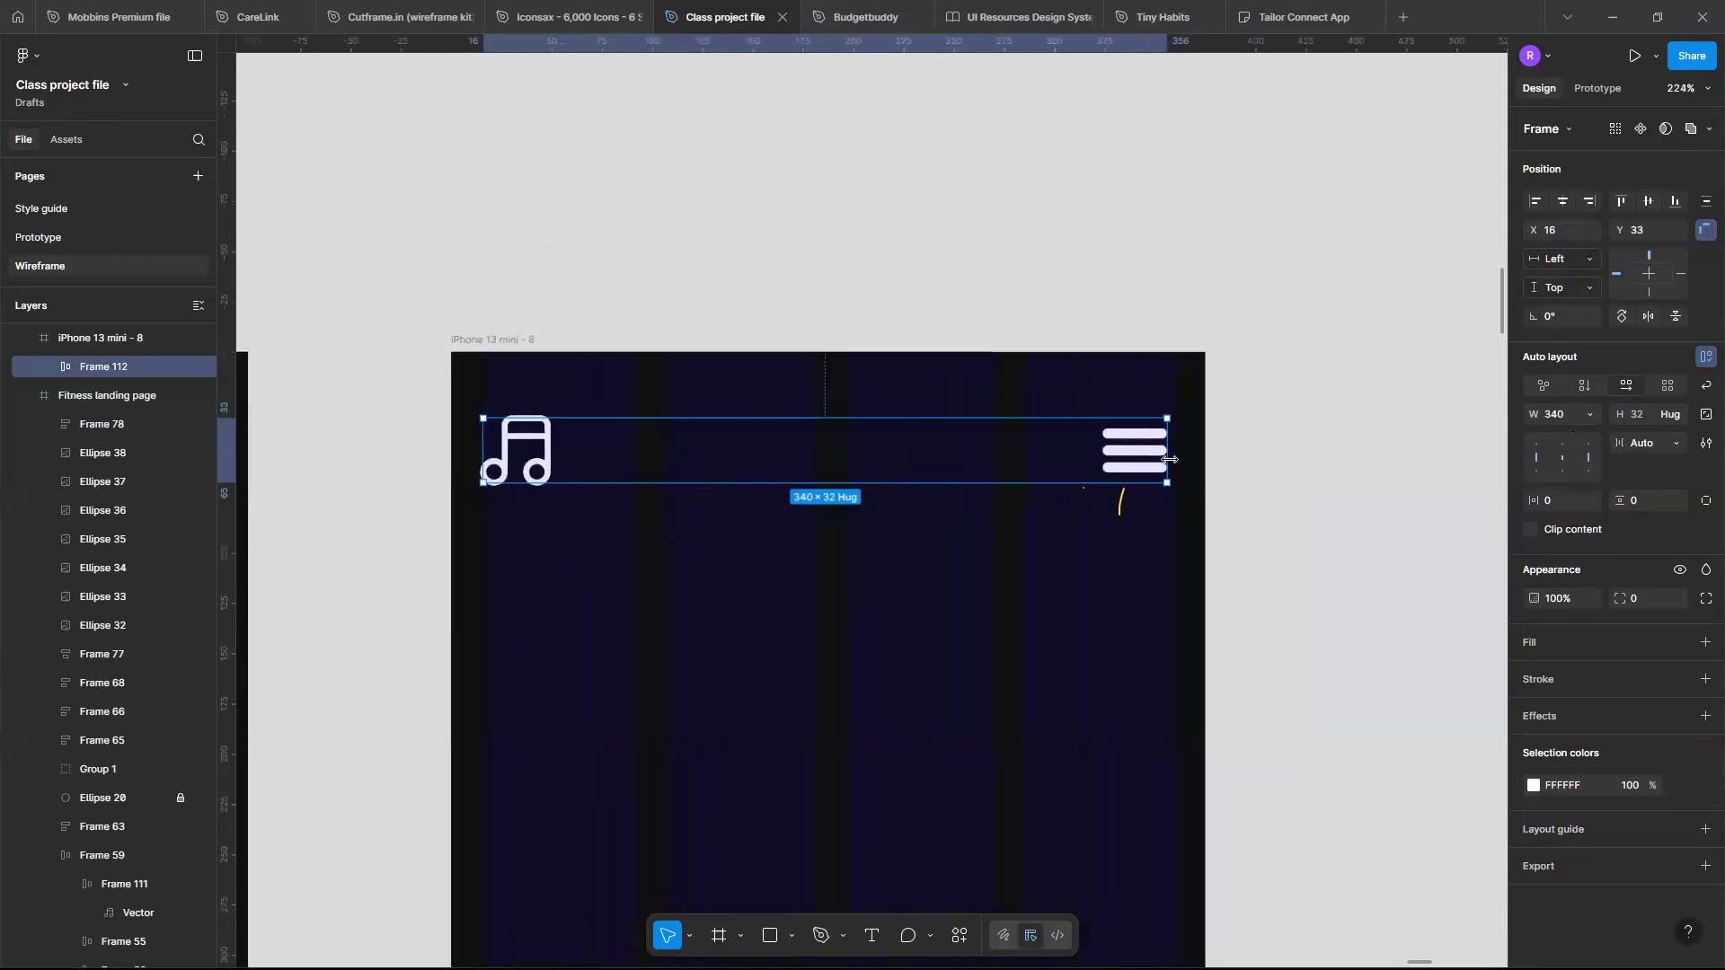
pyautogui.keyDown('ctrl'); pyautogui.scroll(1, 1166, 465); pyautogui.keyUp('ctrl')
pyautogui.moveTo(1167, 445)
pyautogui.mouseDown()
pyautogui.moveTo(1192, 444)
pyautogui.moveTo(1173, 443)
pyautogui.mouseUp()
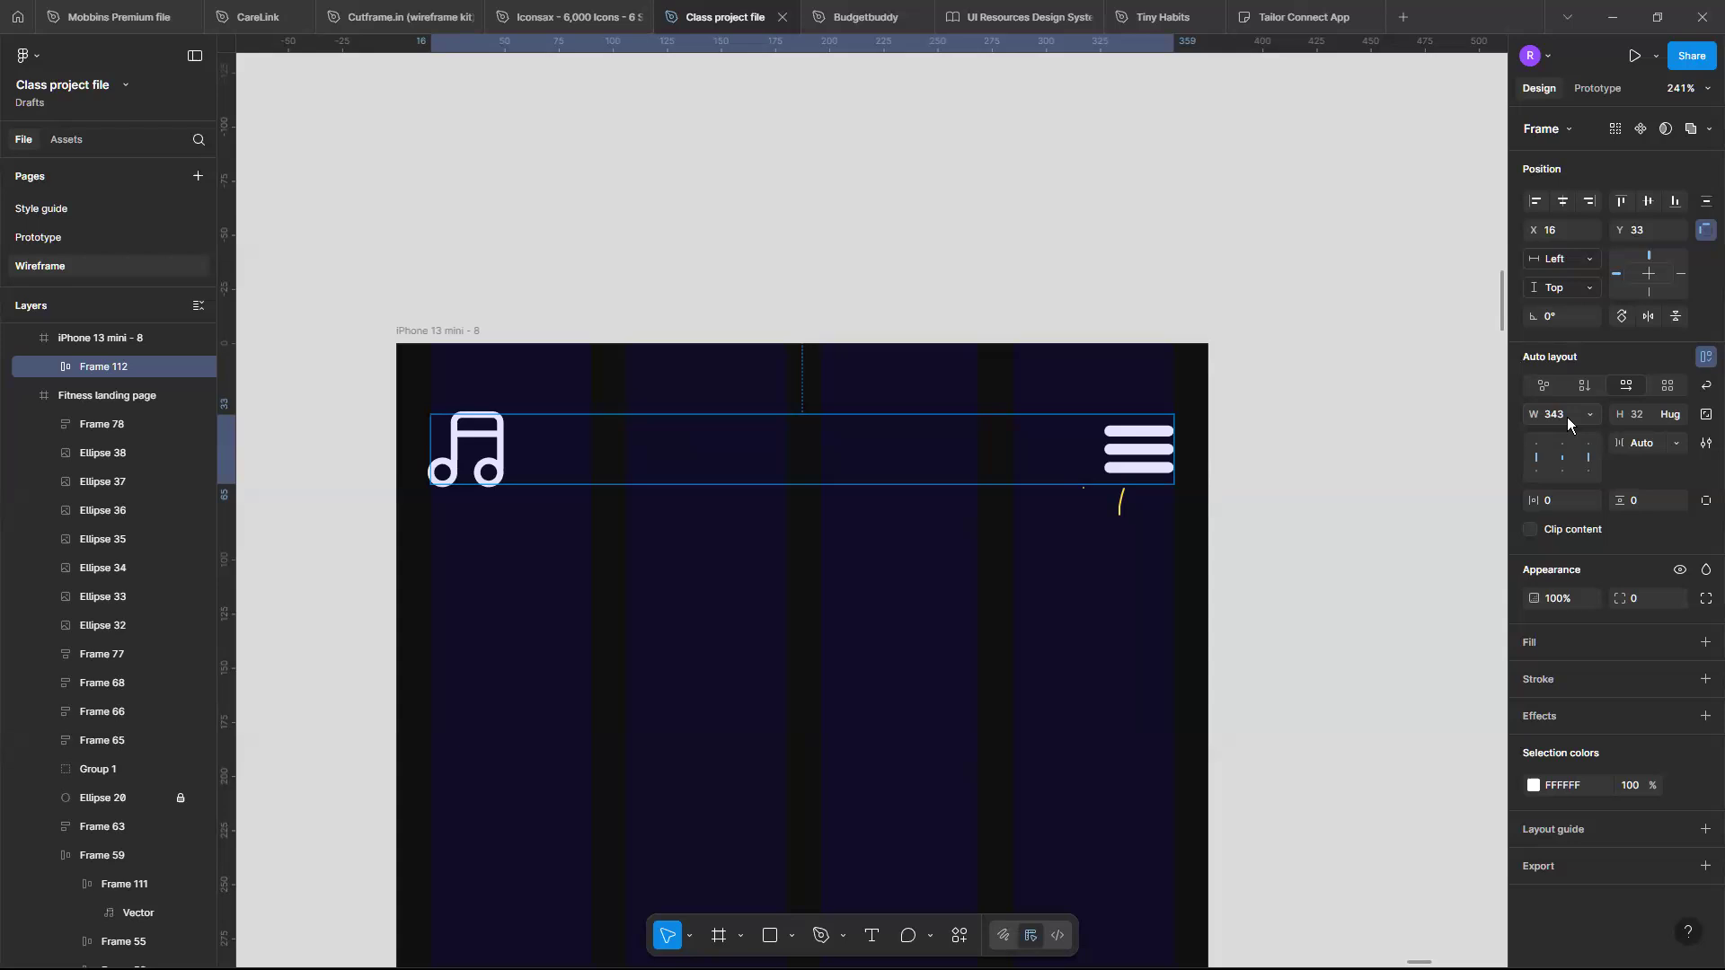
pyautogui.scroll(-10, 1137, 434)
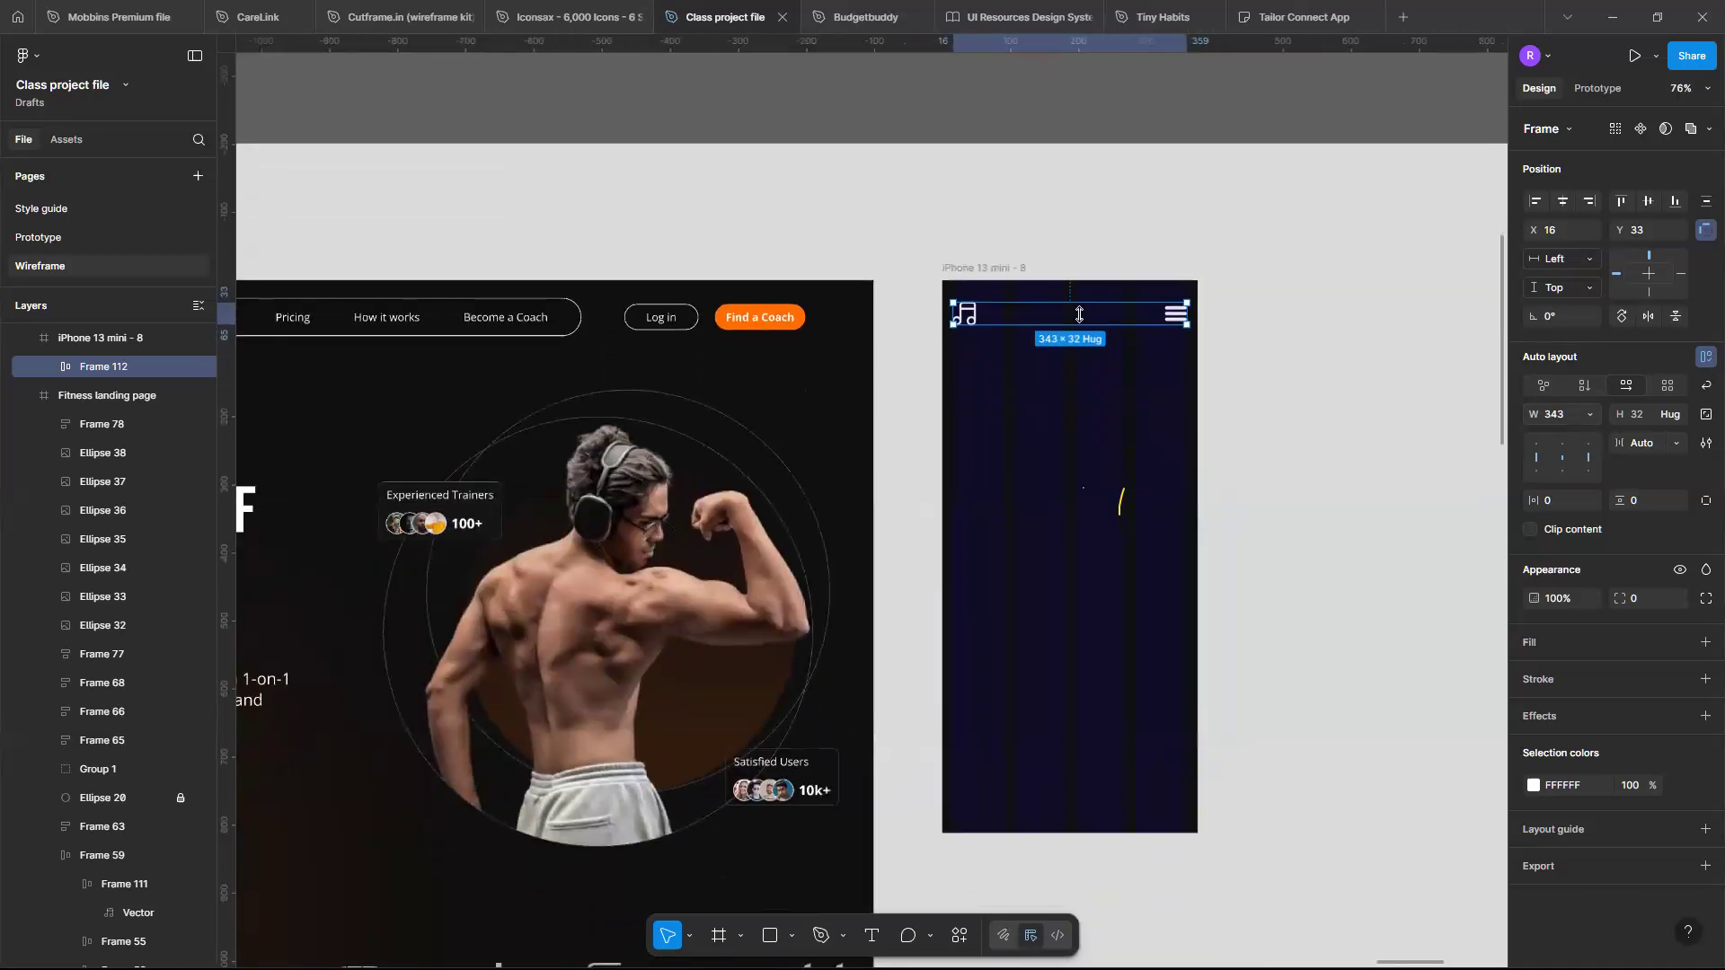
pyautogui.hscroll(-5, 1114, 377)
pyautogui.hscroll(2, 1080, 314)
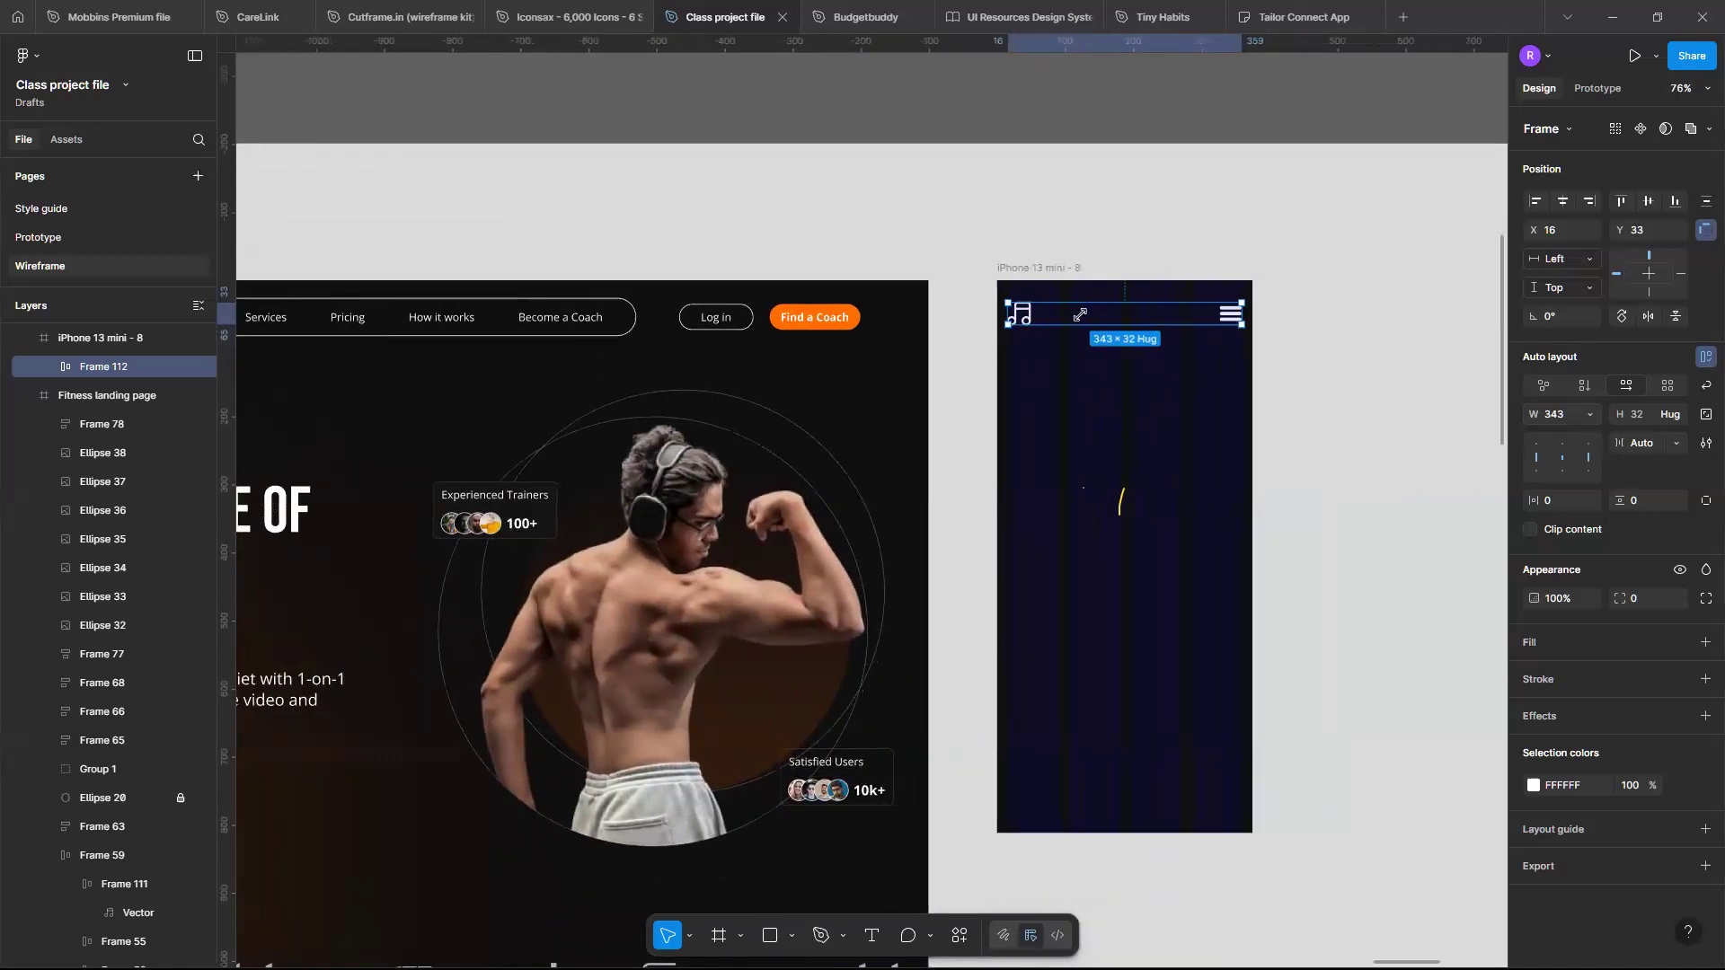
pyautogui.hscroll(-2, 1081, 314)
pyautogui.hscroll(-2, 1084, 319)
pyautogui.scroll(-1, 1085, 319)
pyautogui.scroll(-1, 1084, 319)
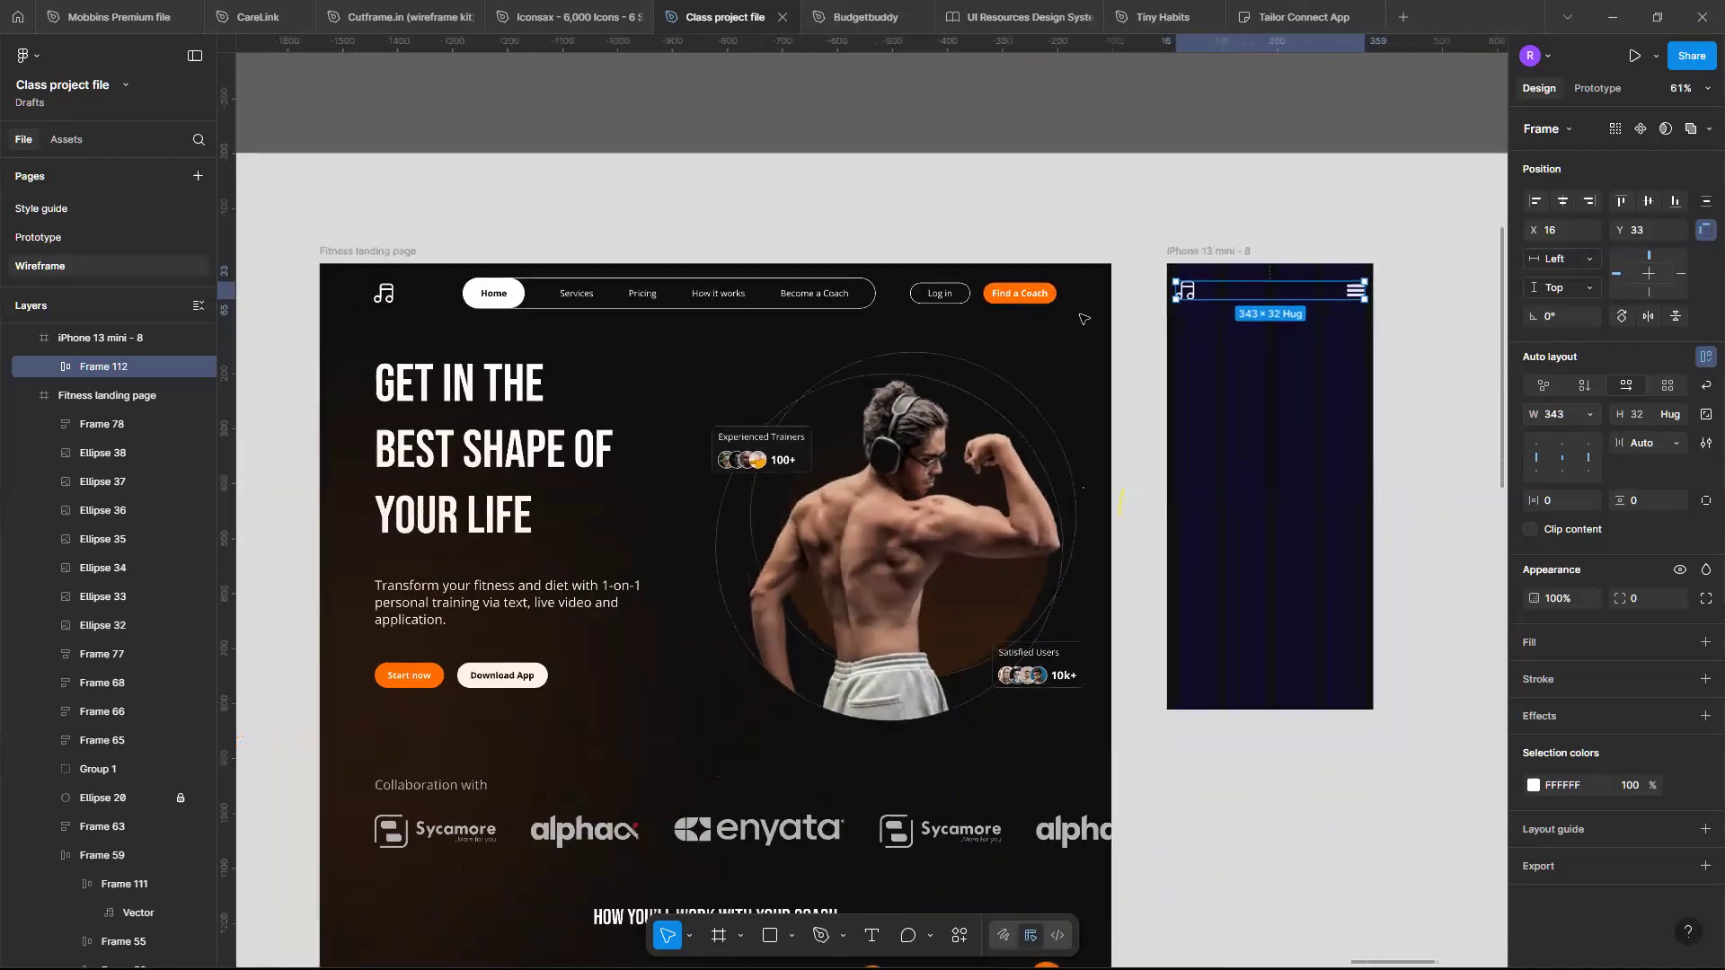
pyautogui.hscroll(2, 1227, 305)
pyautogui.scroll(5, 1231, 310)
pyautogui.scroll(4, 1231, 310)
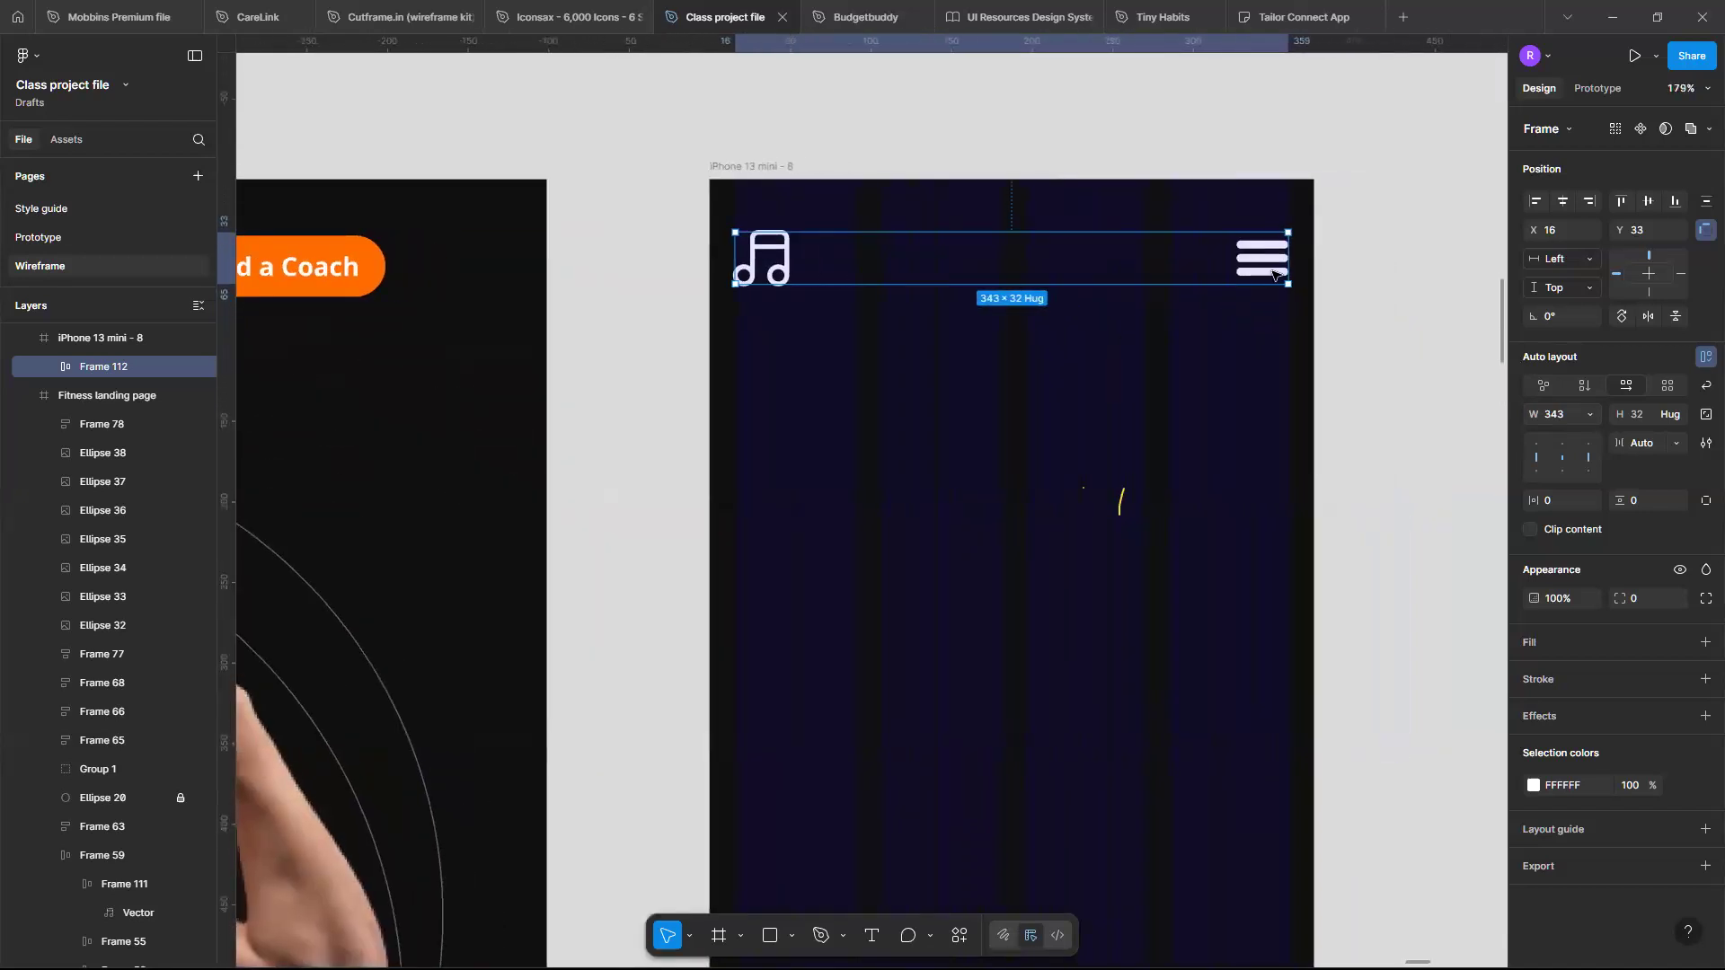
pyautogui.scroll(-2, 1275, 270)
pyautogui.scroll(-3, 1274, 269)
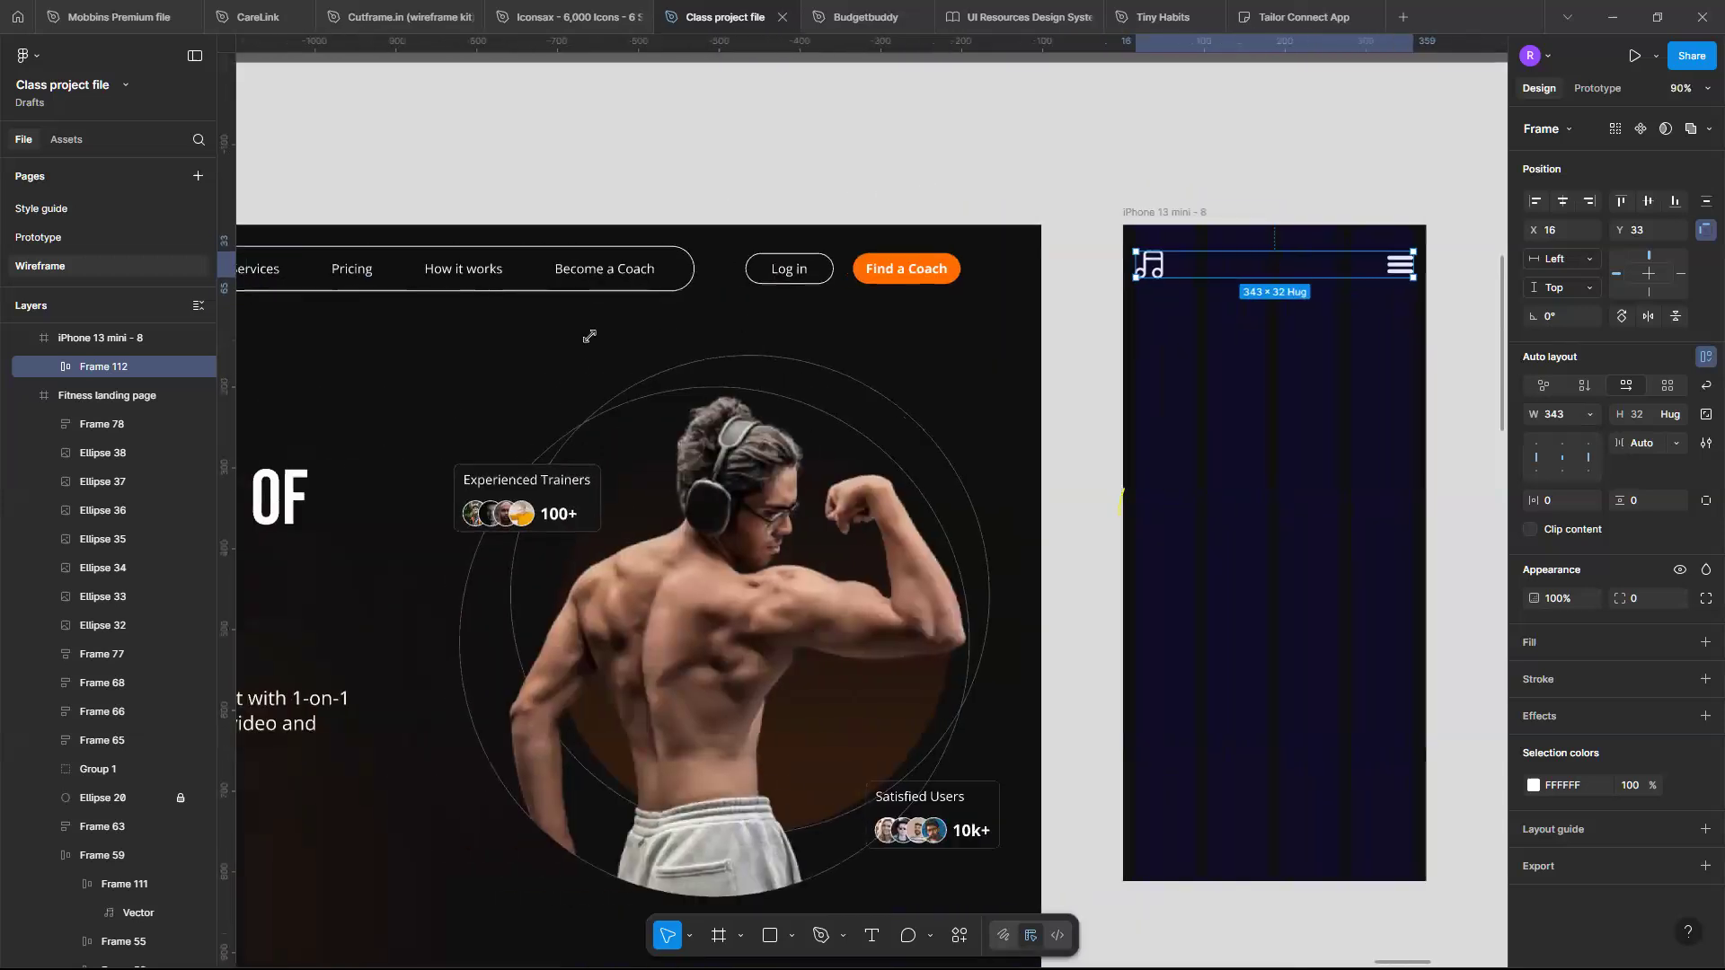
pyautogui.hscroll(-3, 589, 336)
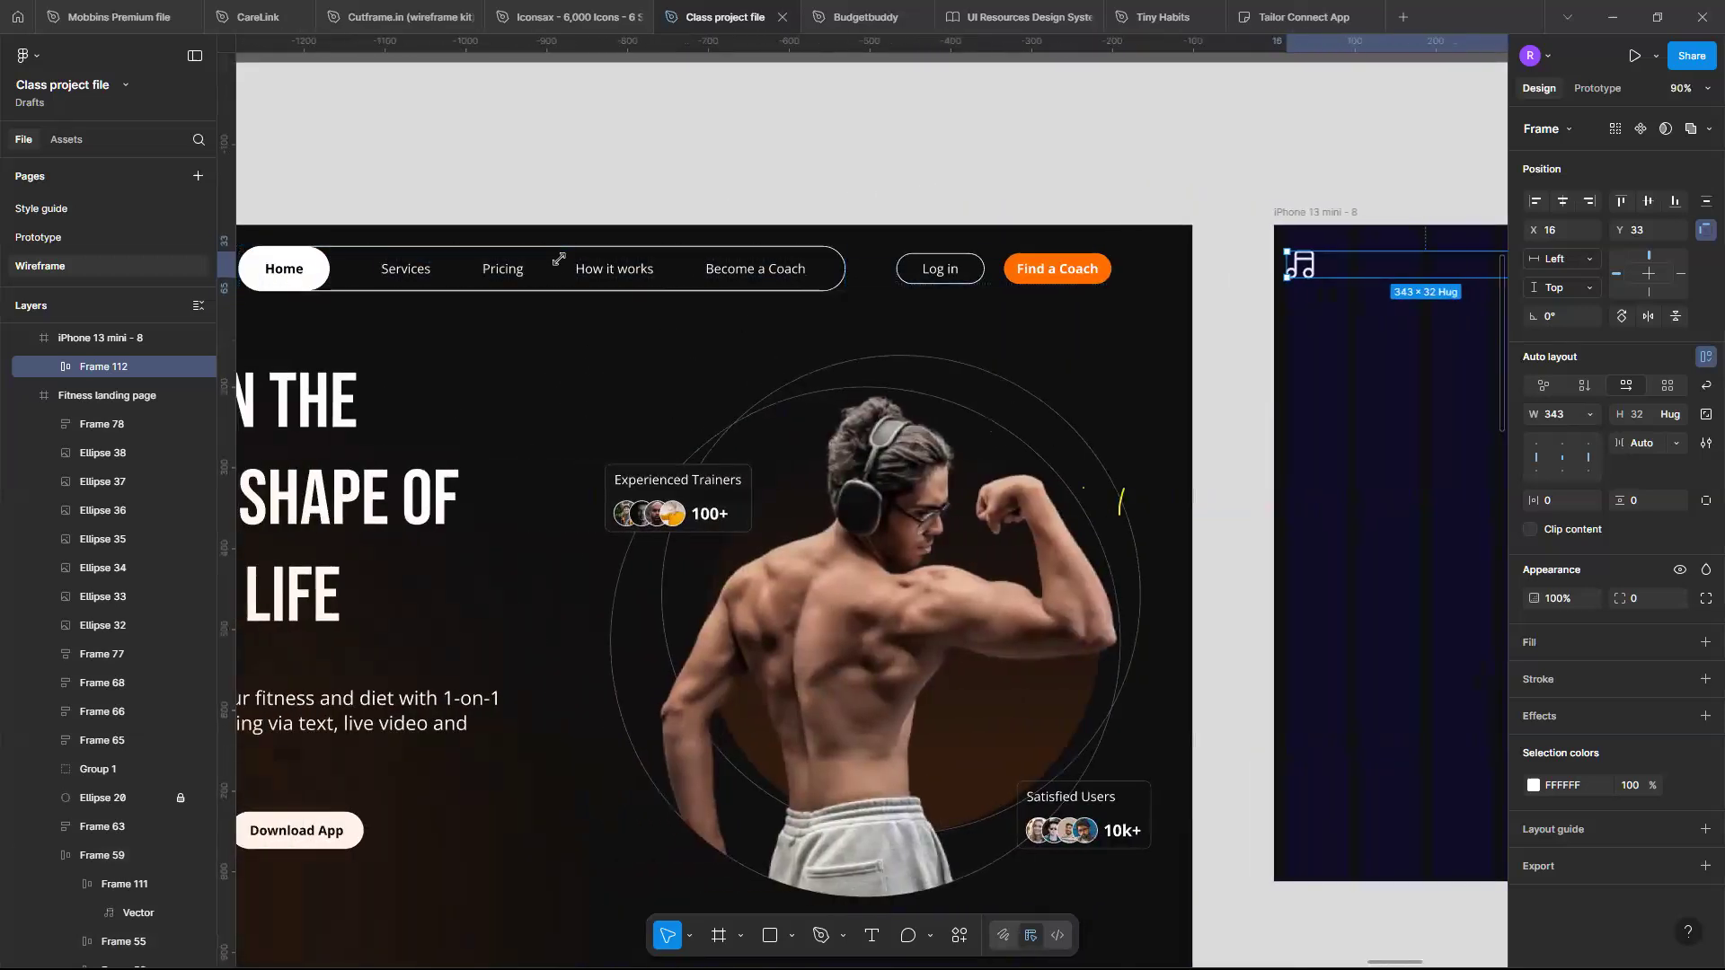
pyautogui.hscroll(4, 1091, 183)
pyautogui.hscroll(5, 1091, 183)
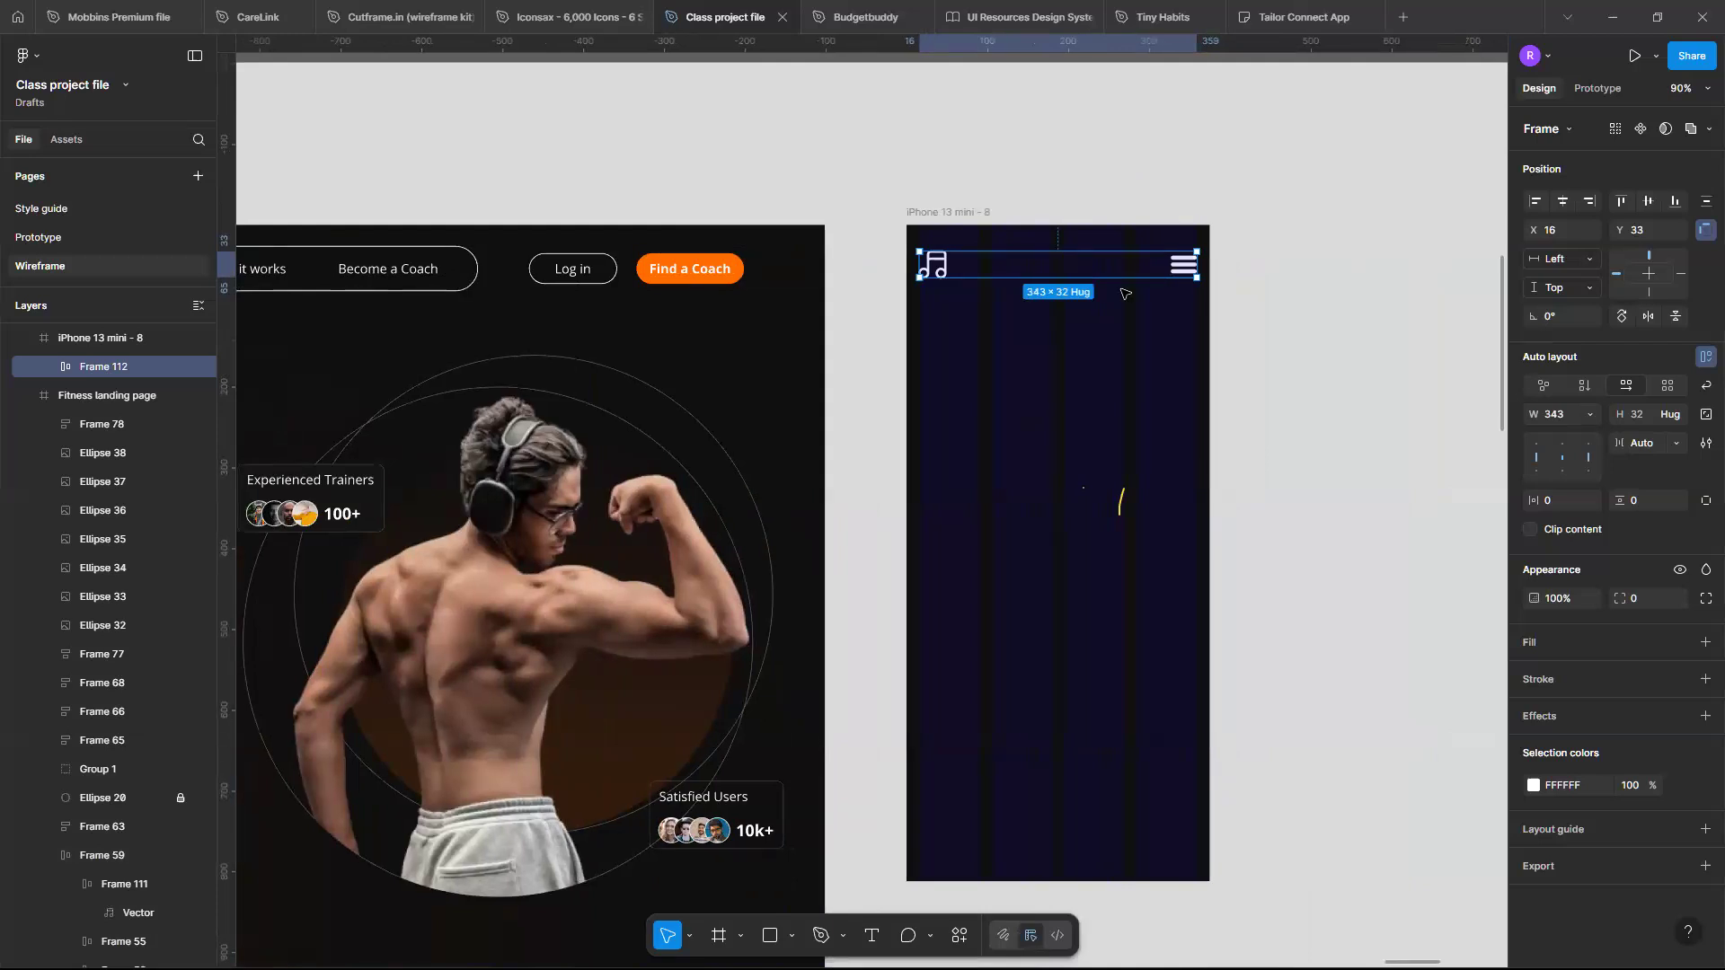
pyautogui.hscroll(2, 1136, 260)
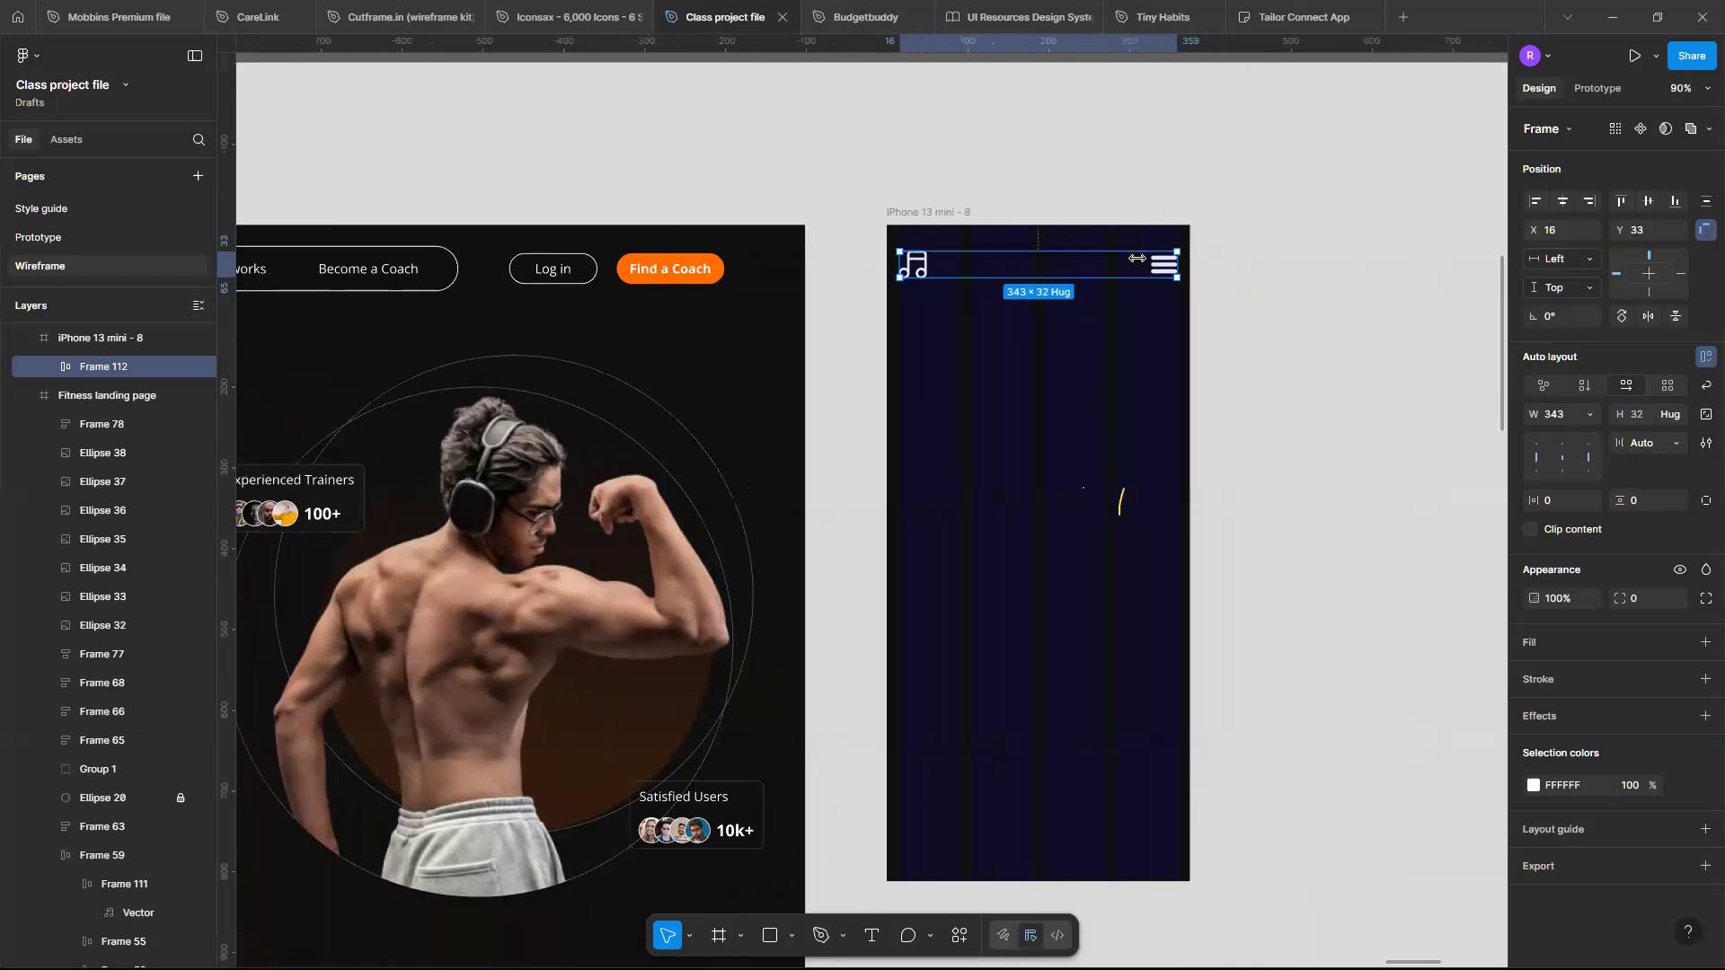
pyautogui.scroll(1, 1075, 277)
pyautogui.scroll(3, 1075, 272)
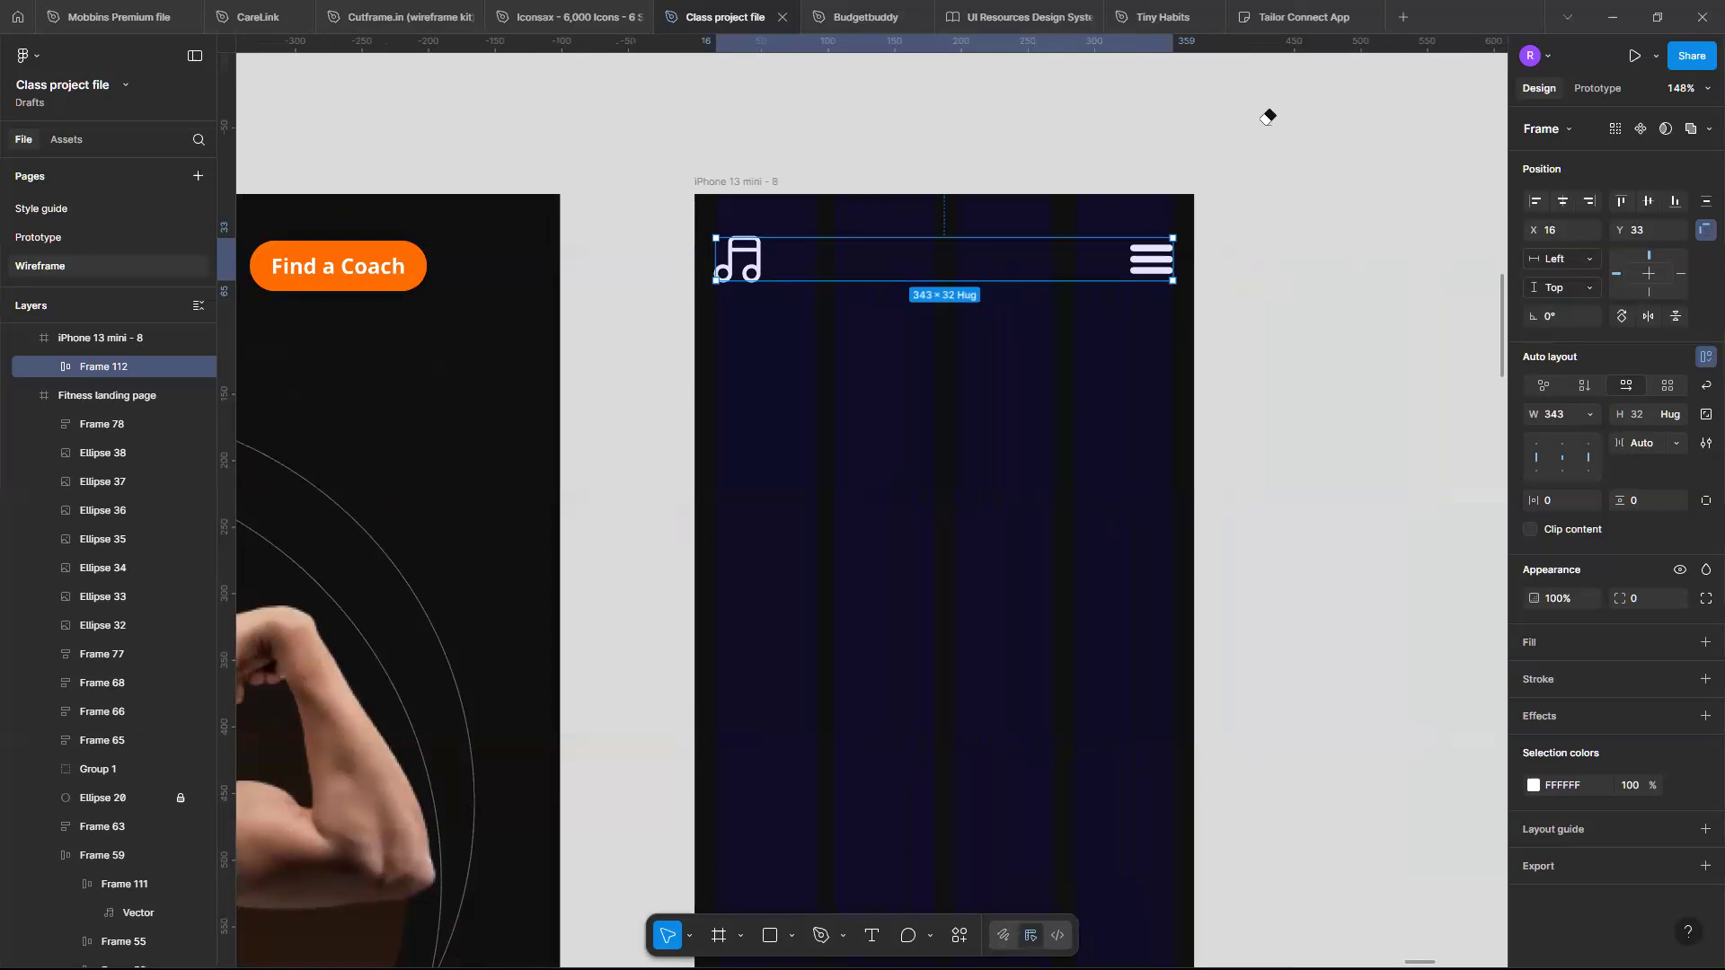
pyautogui.scroll(-5, 464, 391)
pyautogui.hscroll(-3, 503, 476)
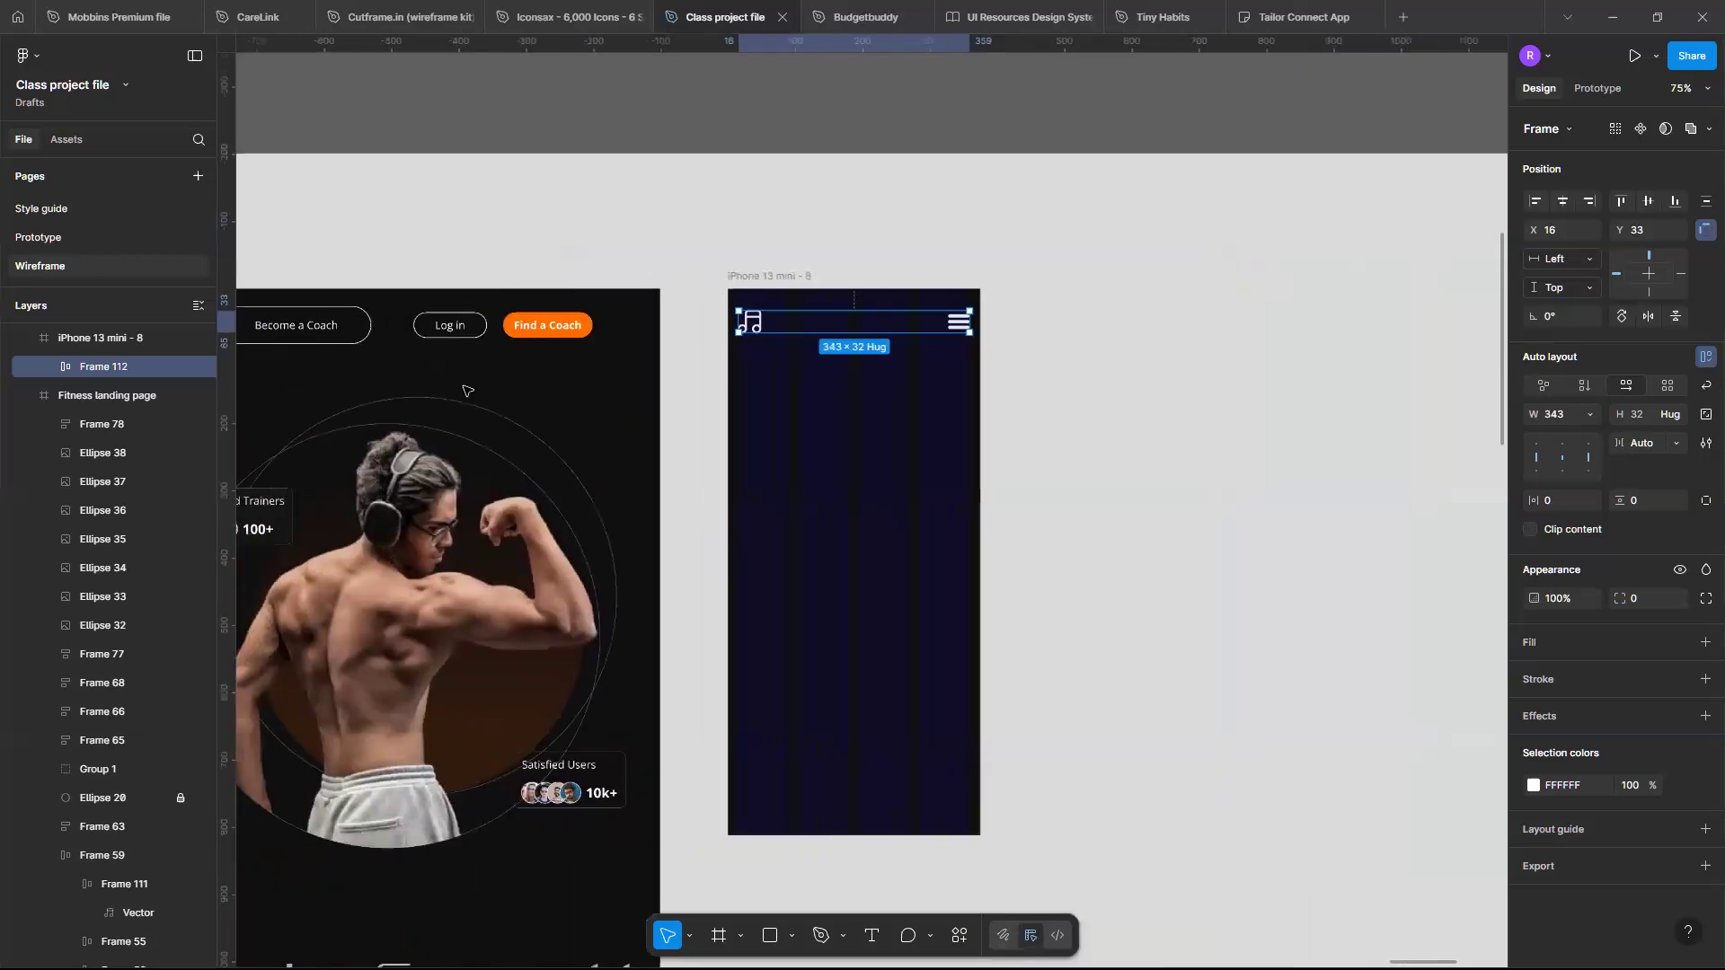
pyautogui.scroll(-3, 503, 476)
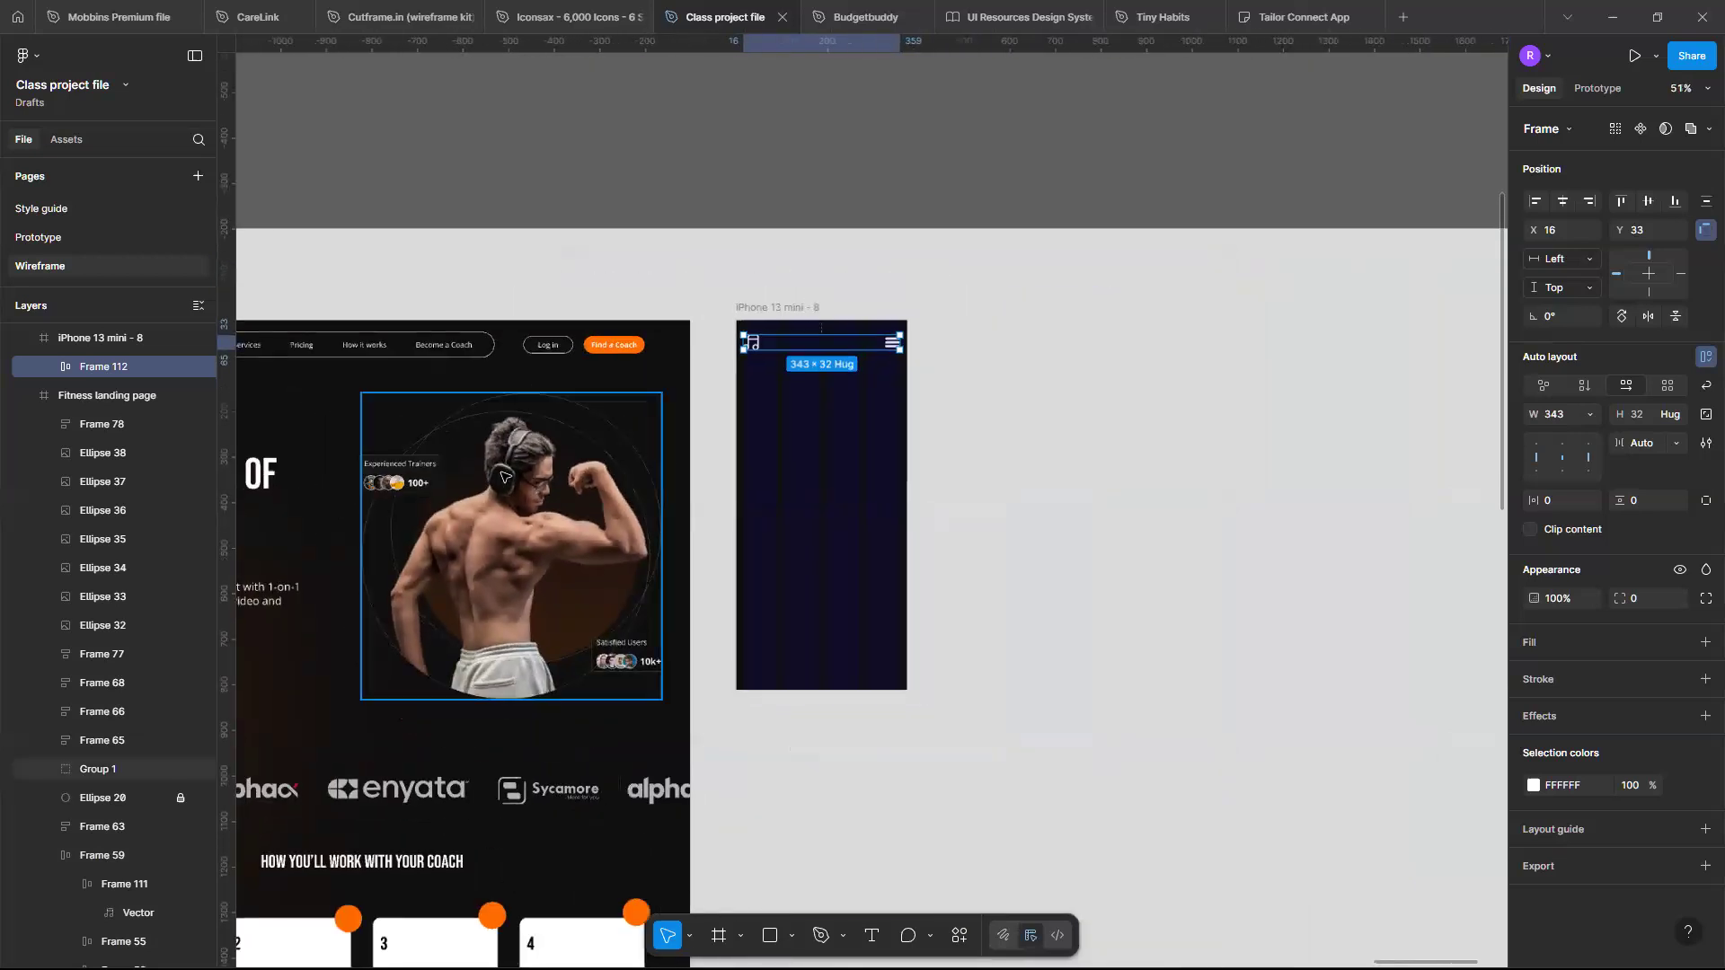
# - Copy the hero image group from the desktop landing page into the iPhone 13 mini frame
pyautogui.click(503, 476)
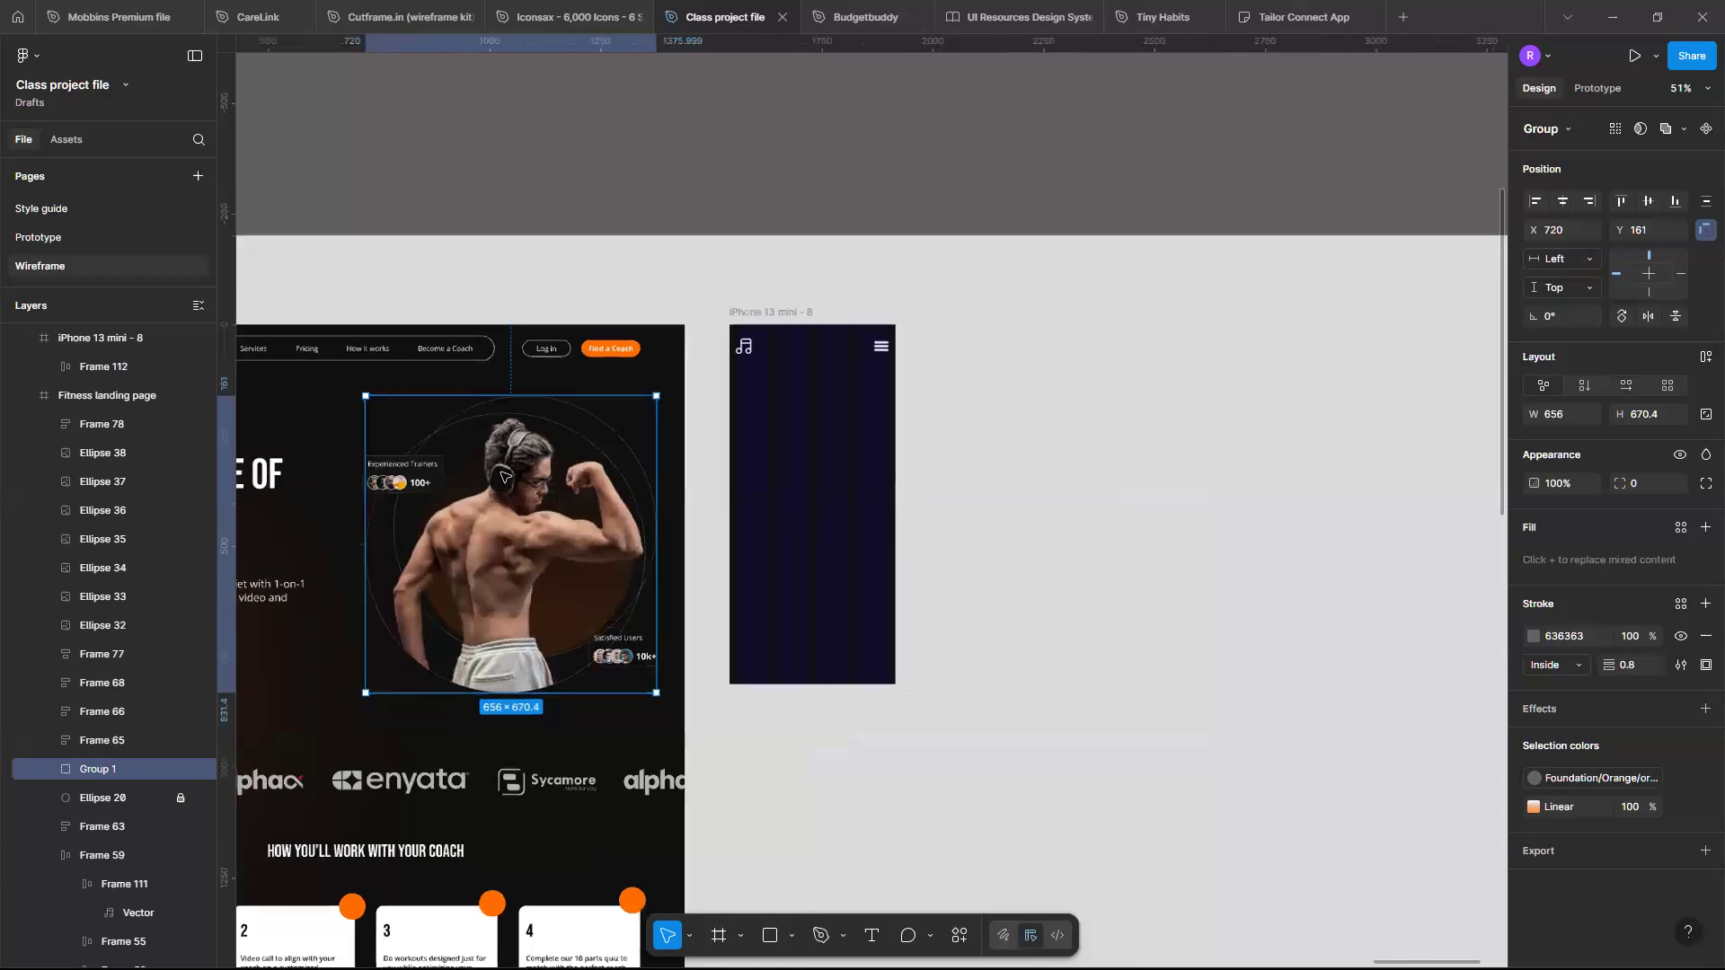
pyautogui.scroll(-2, 505, 477)
pyautogui.scroll(2, 506, 503)
pyautogui.moveTo(503, 513); pyautogui.dragTo(813, 468)
pyautogui.scroll(6, 813, 468)
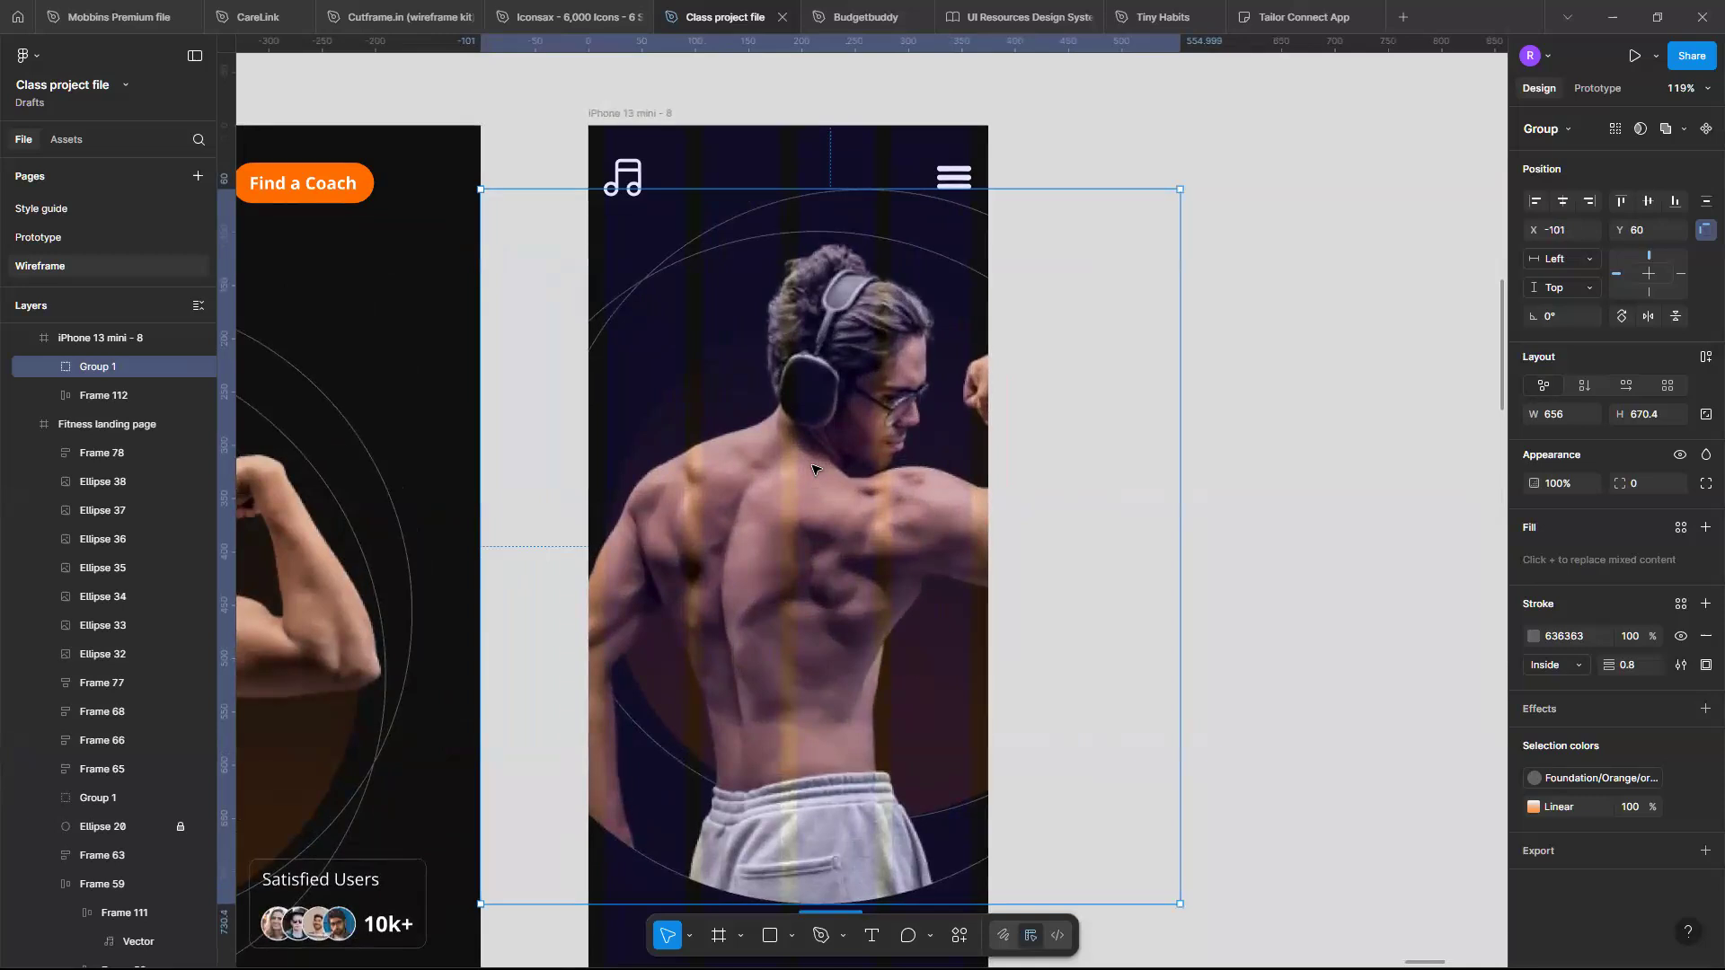
# - Scale the hero image group to 343 px wide and place it just below the header at X 16, Y 113
pyautogui.press('k')
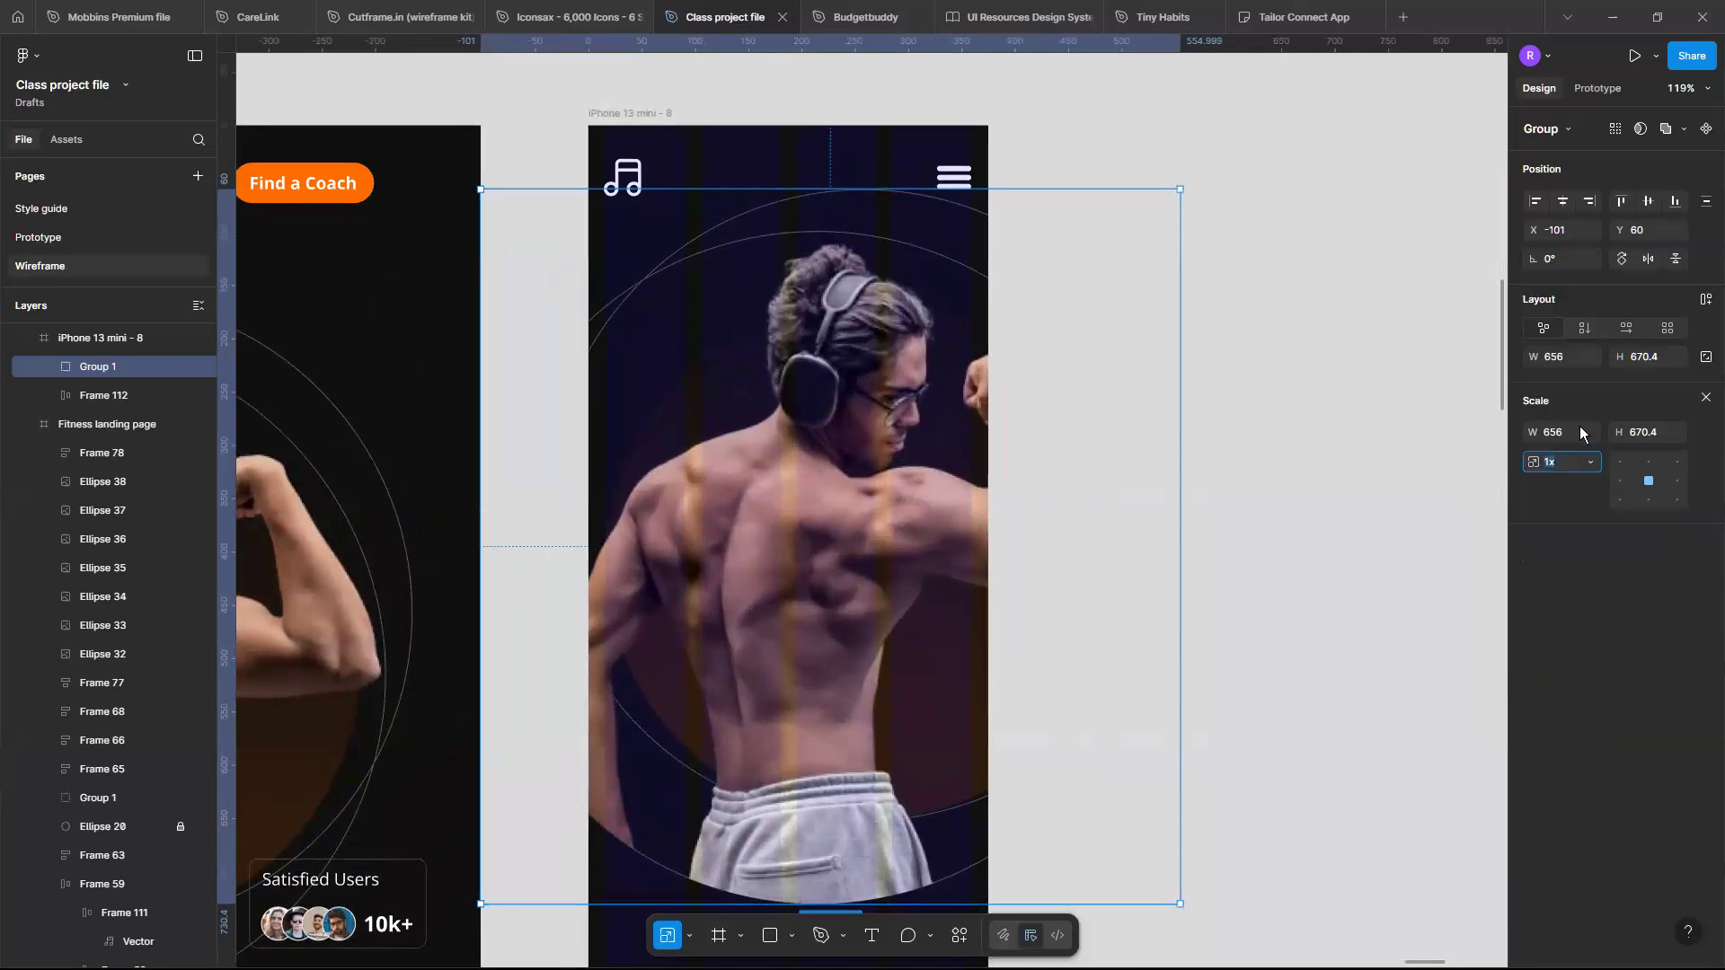
pyautogui.click(1581, 432)
pyautogui.write('343')
pyautogui.press('Return')
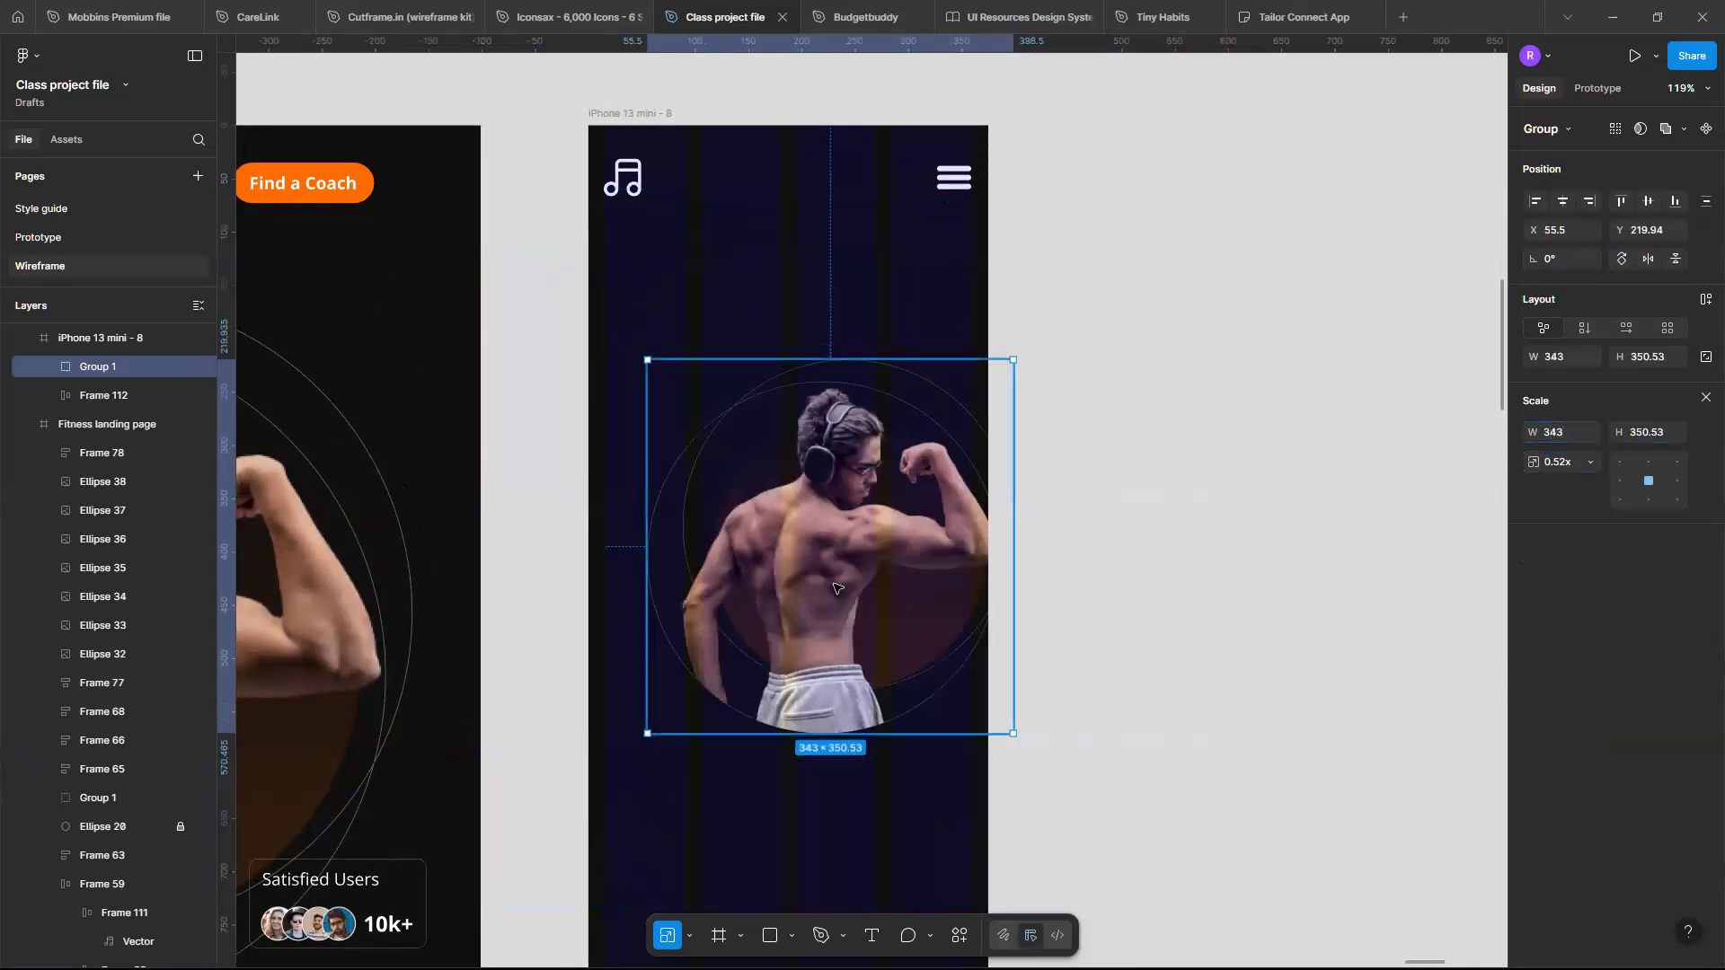
pyautogui.moveTo(804, 520); pyautogui.dragTo(797, 471)
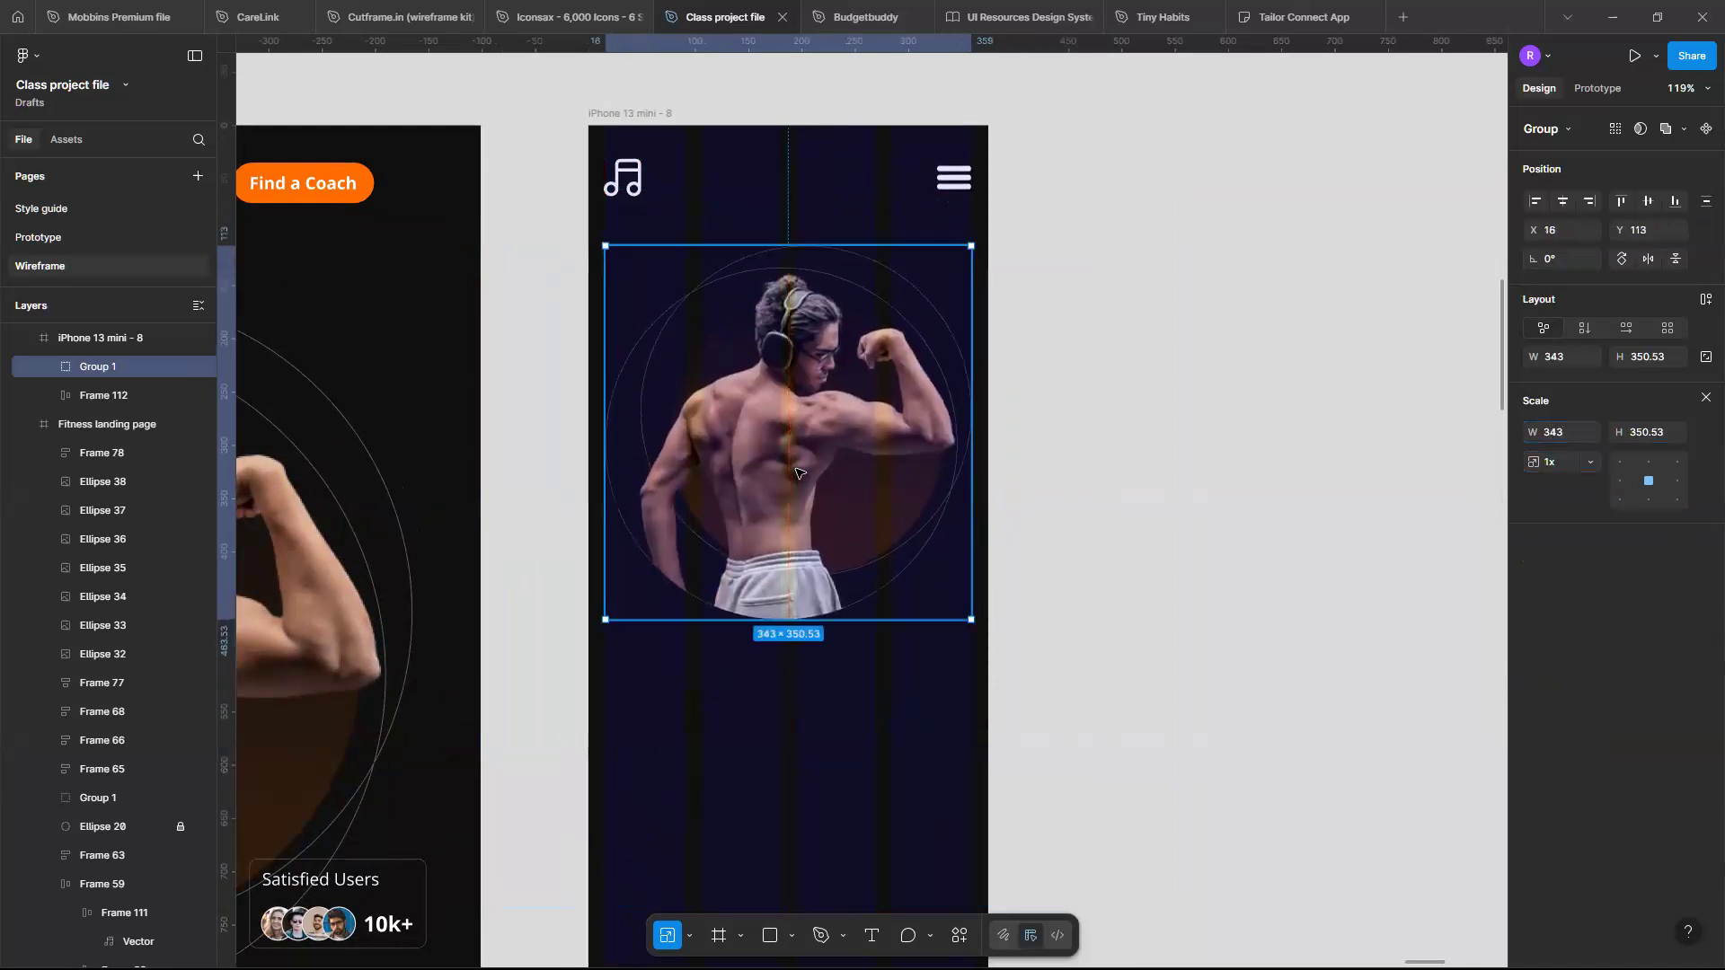
pyautogui.scroll(-3, 1281, 415)
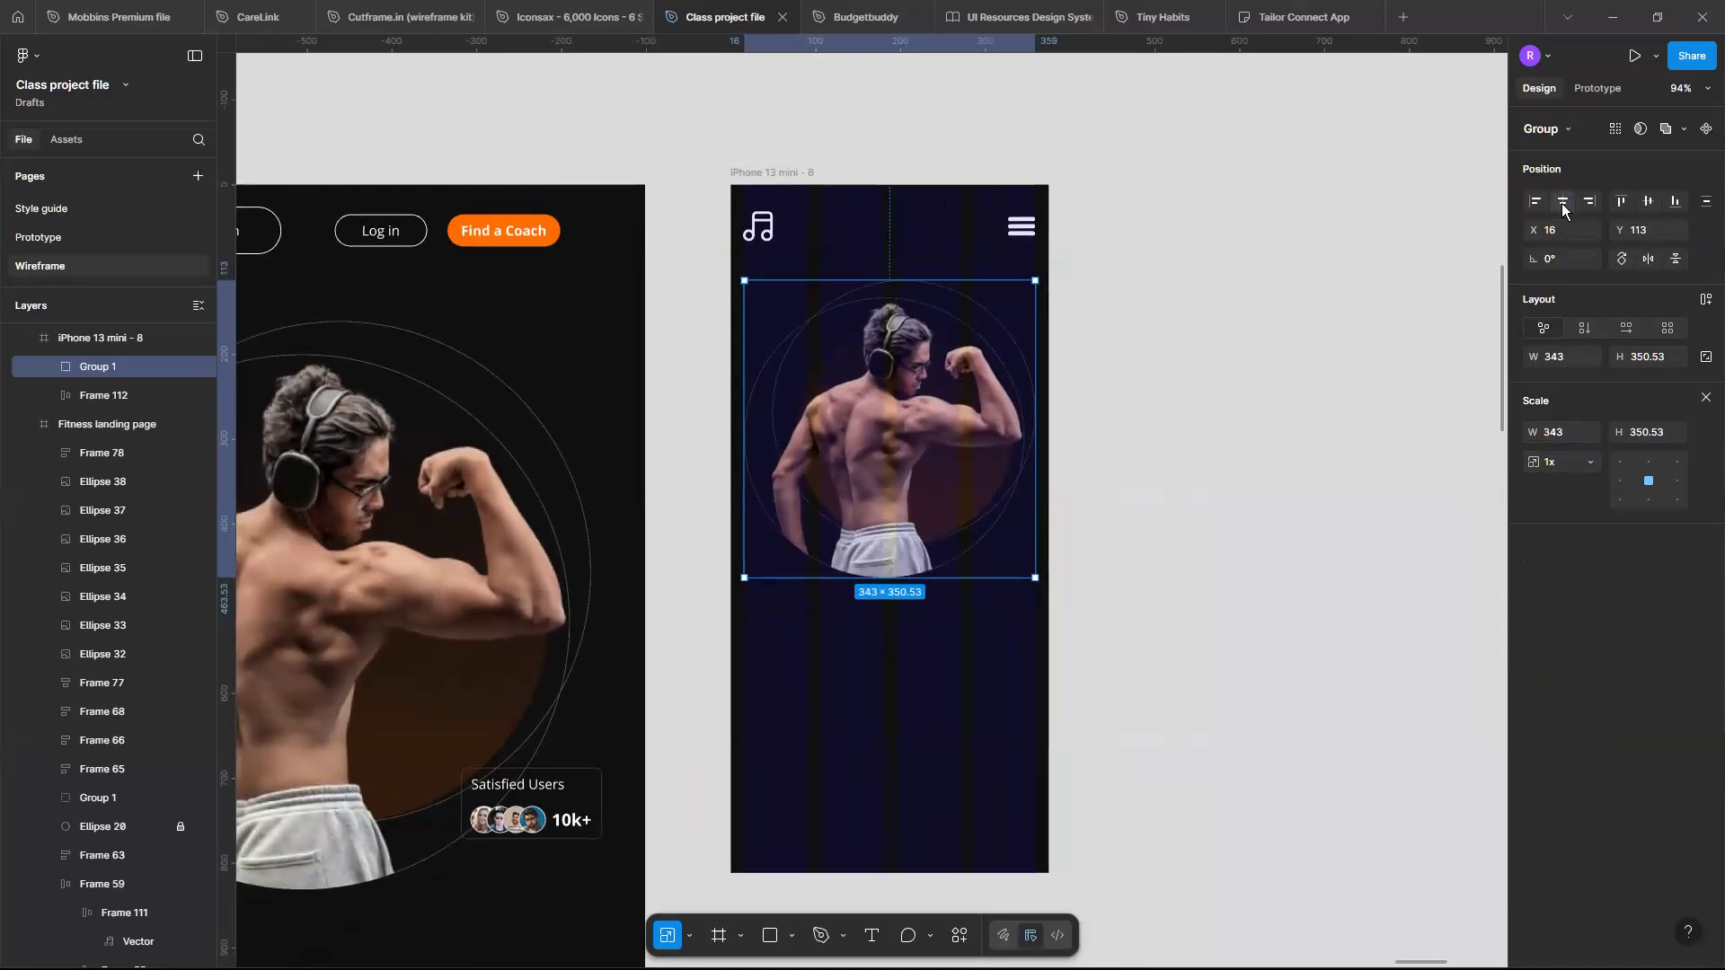
# - Copy the Satisfied Users card into the mobile frame and place it over the hero image's lower edge
pyautogui.click(486, 798)
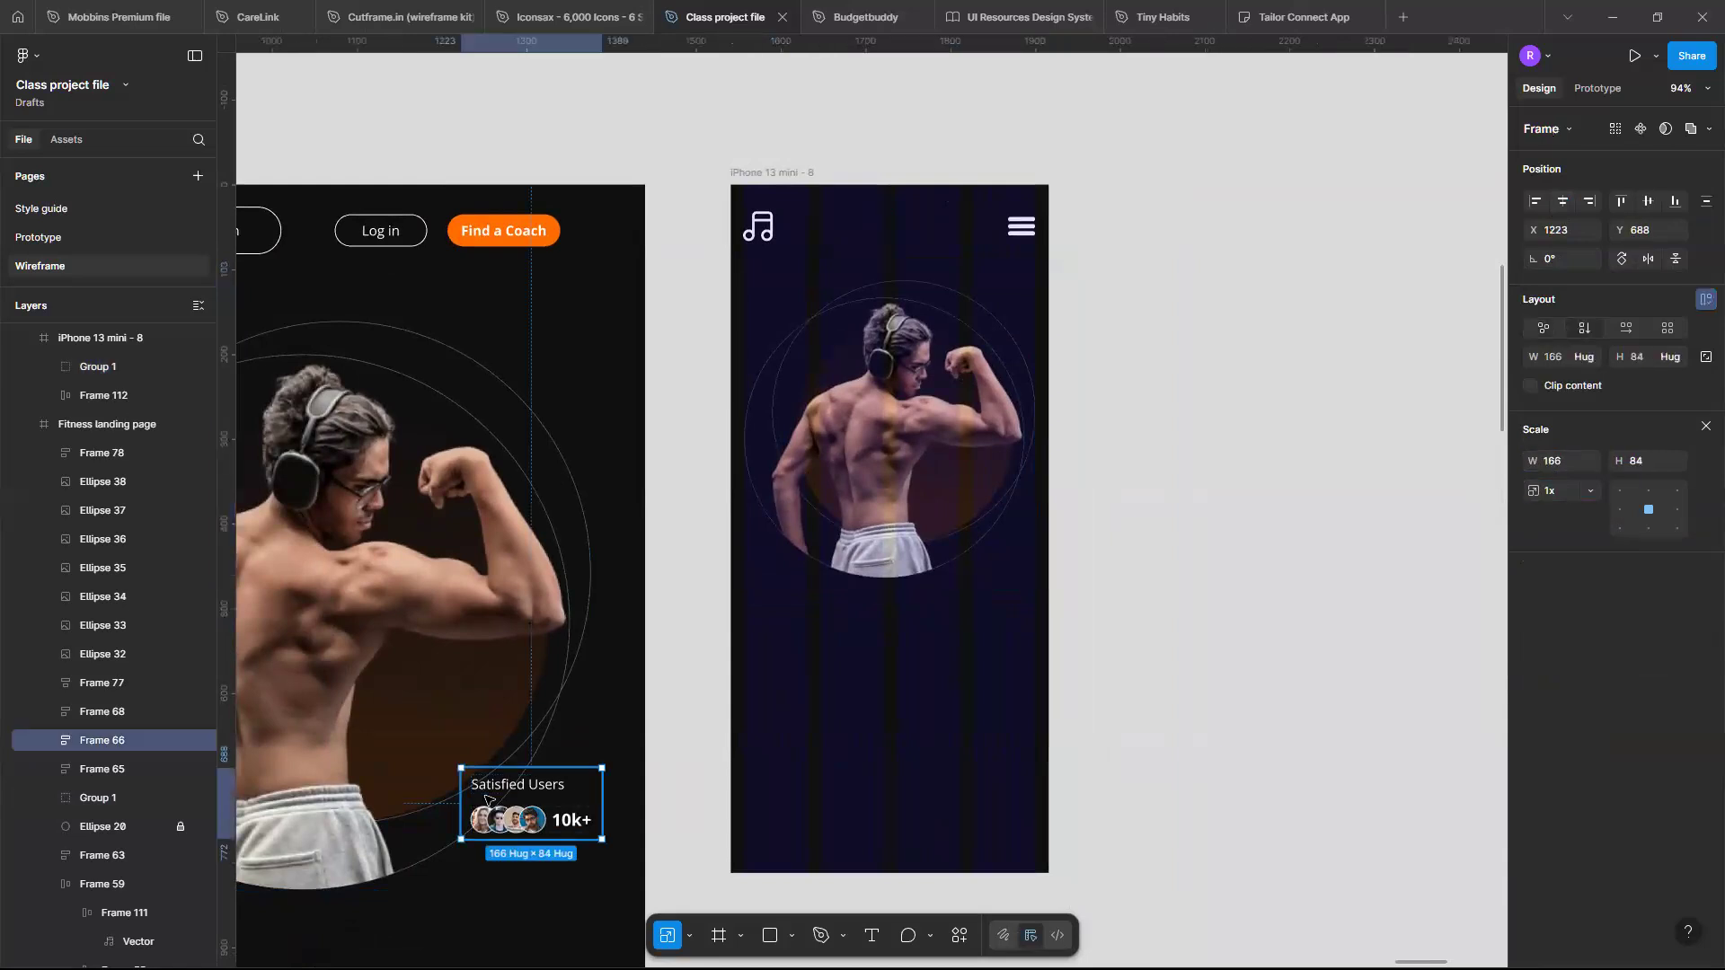
pyautogui.hscroll(-4, 486, 799)
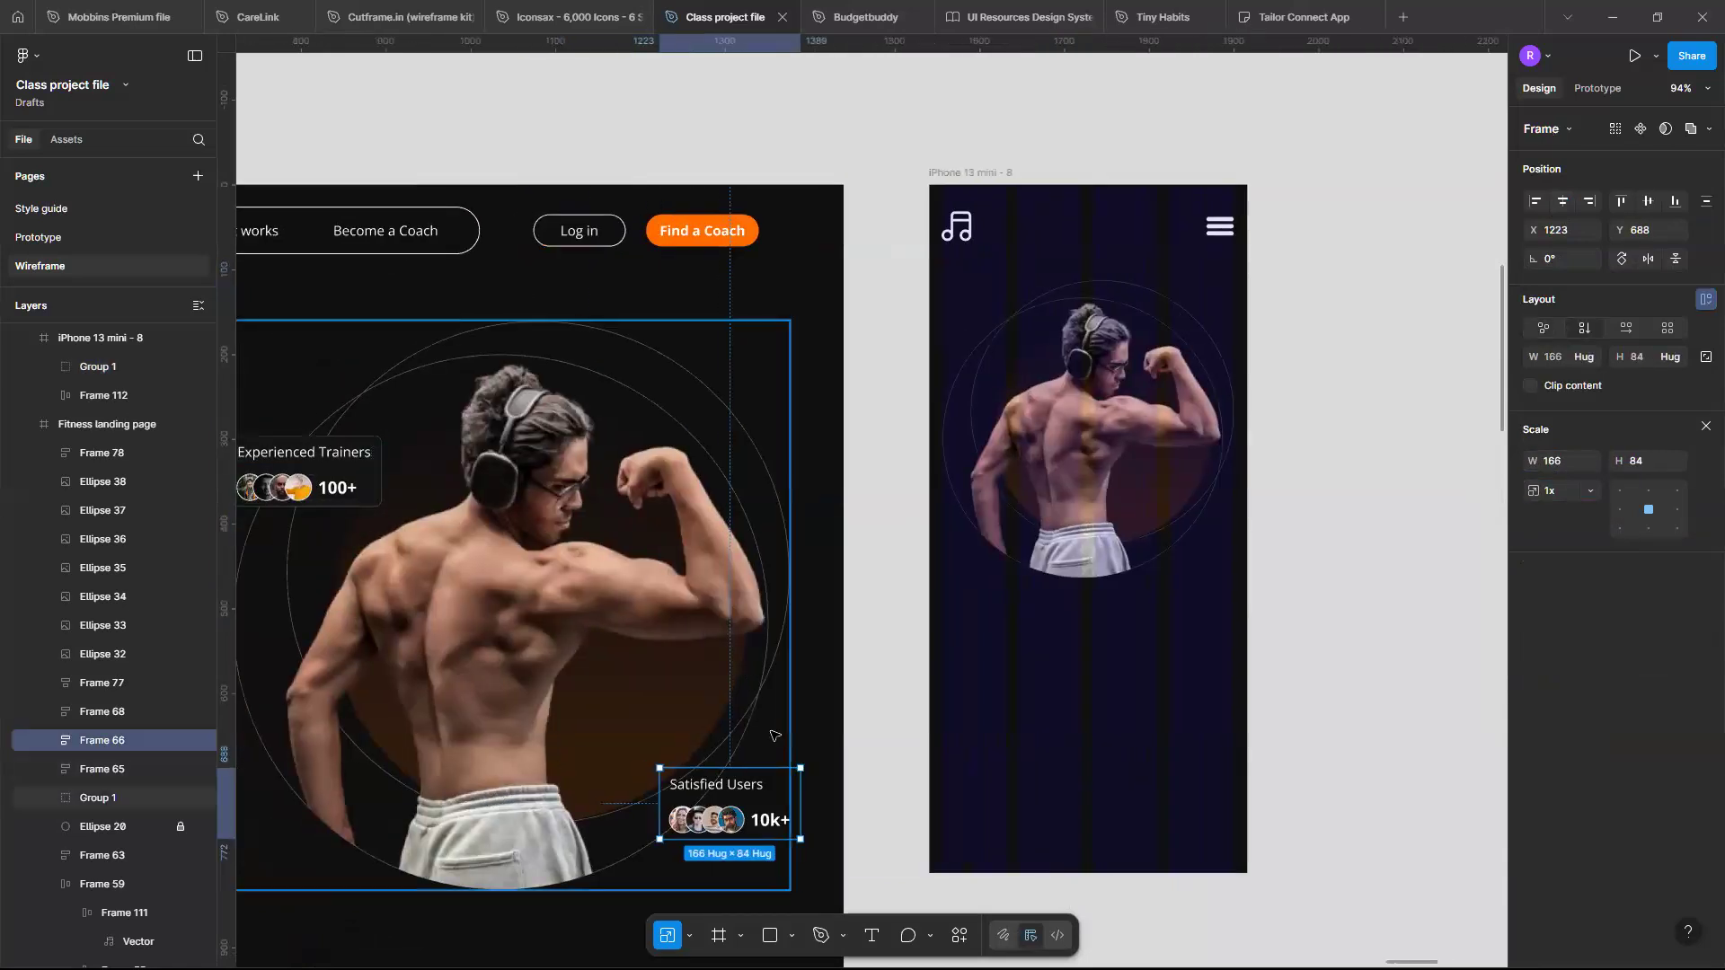
pyautogui.scroll(-5, 716, 635)
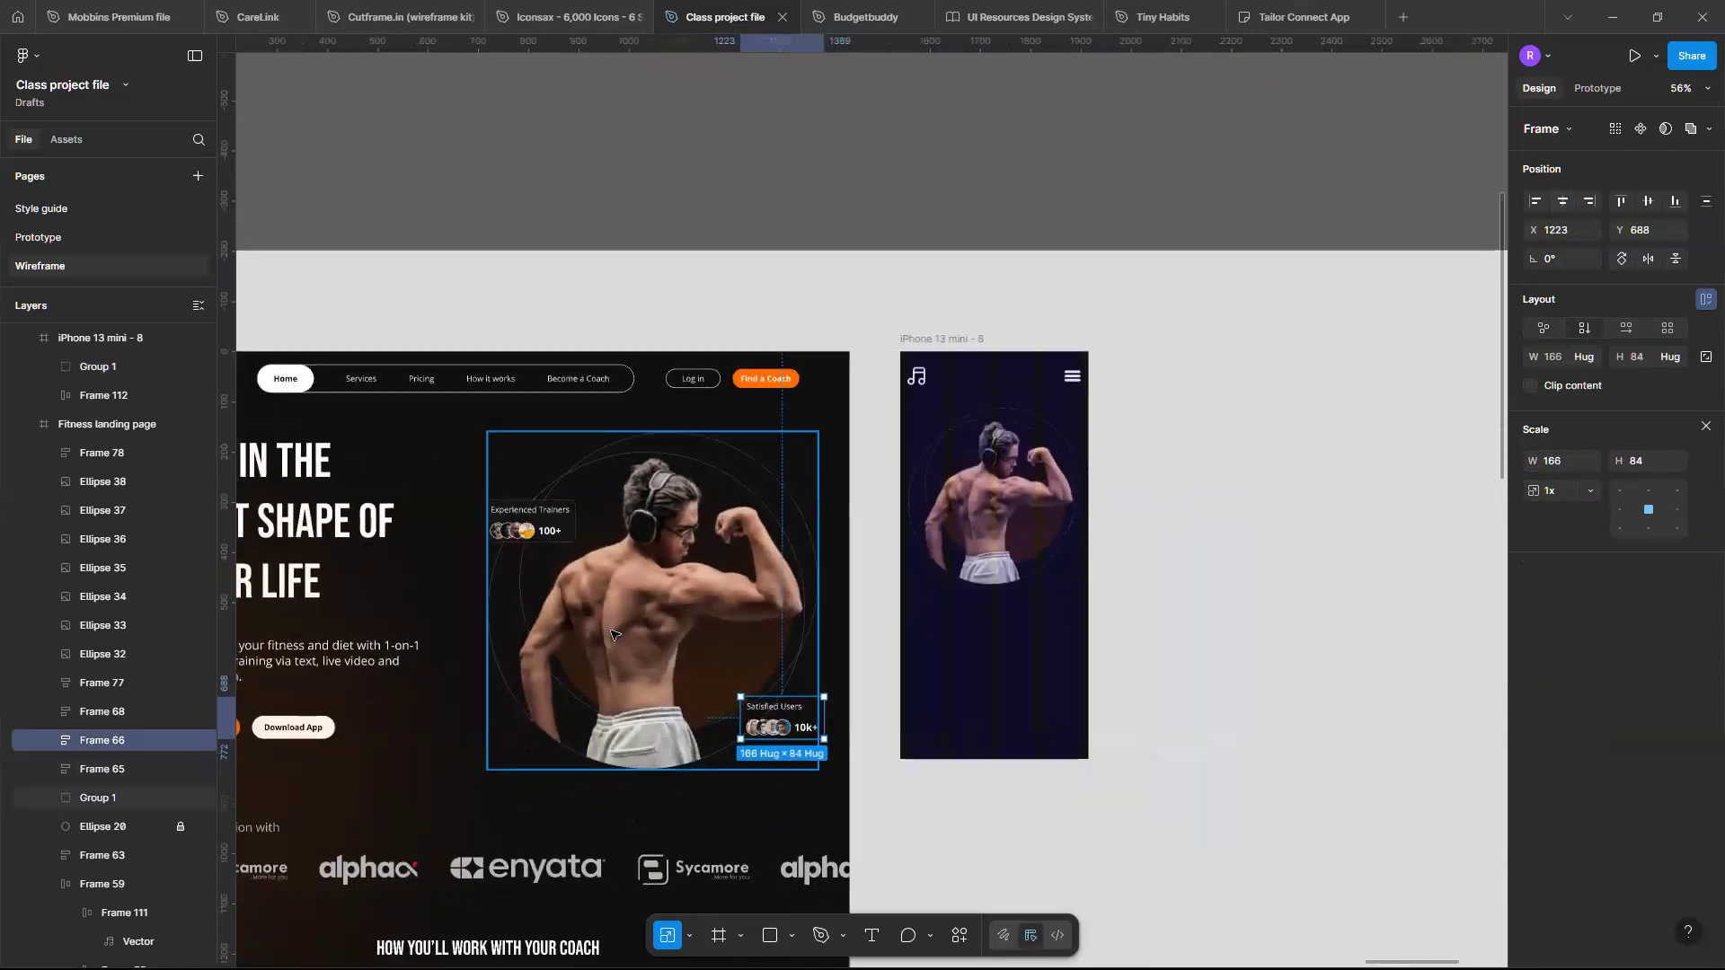
pyautogui.click(760, 708)
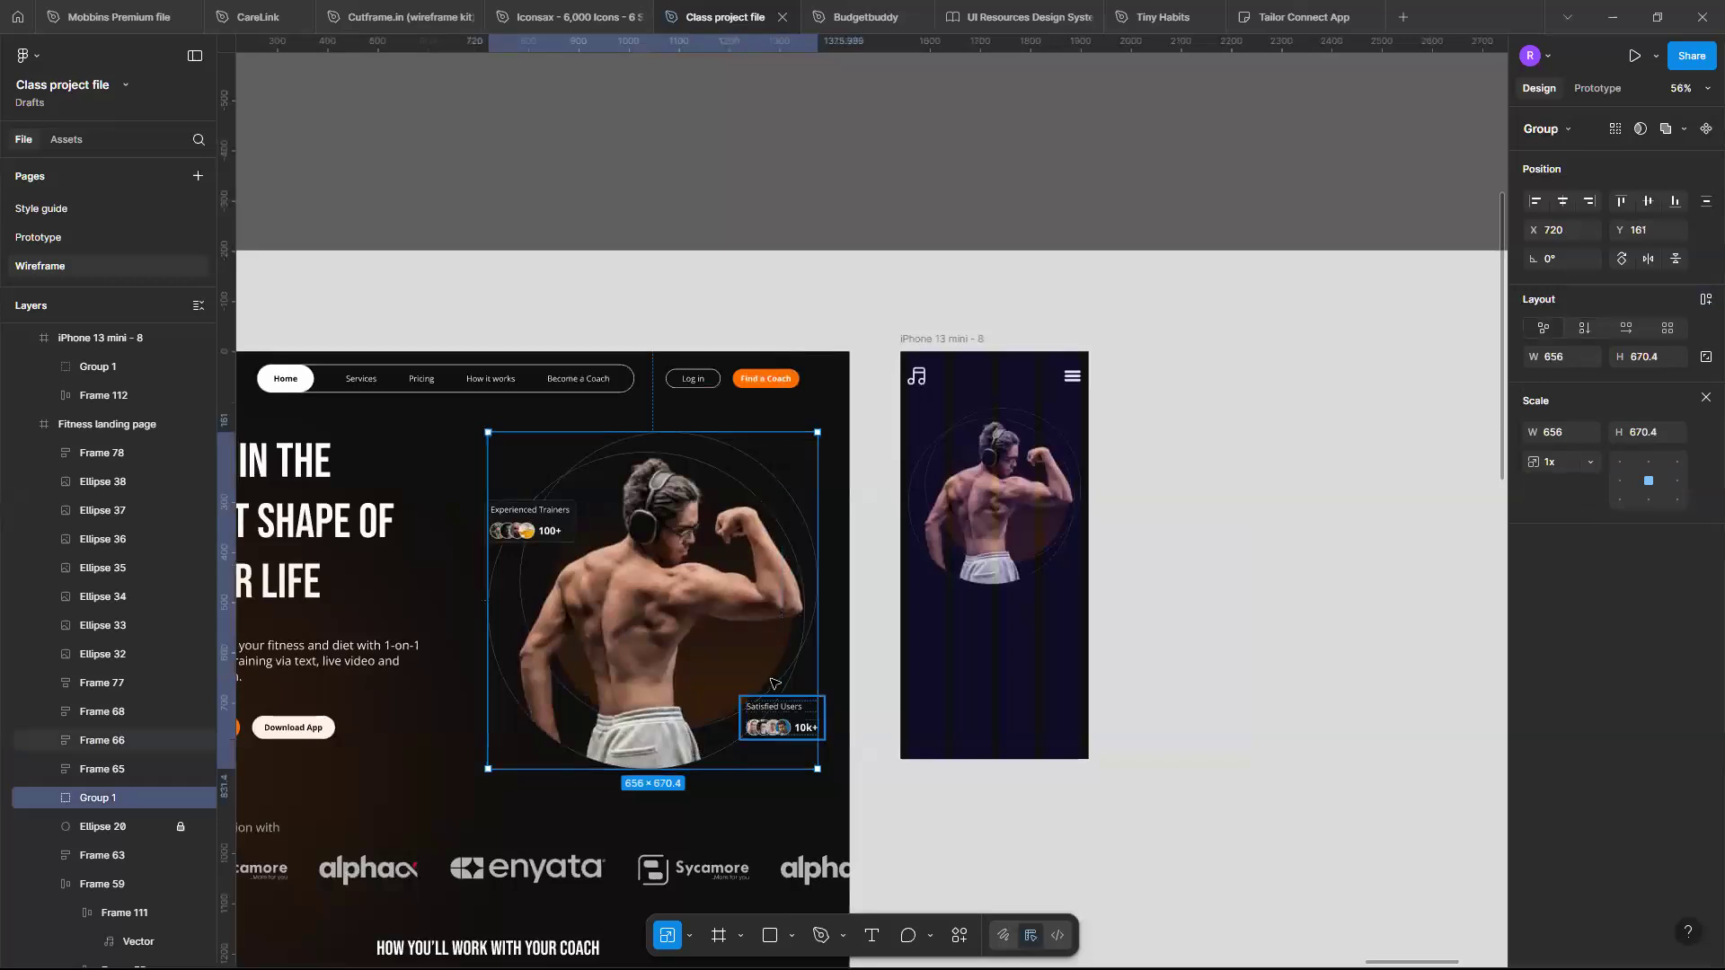
pyautogui.doubleClick(770, 715)
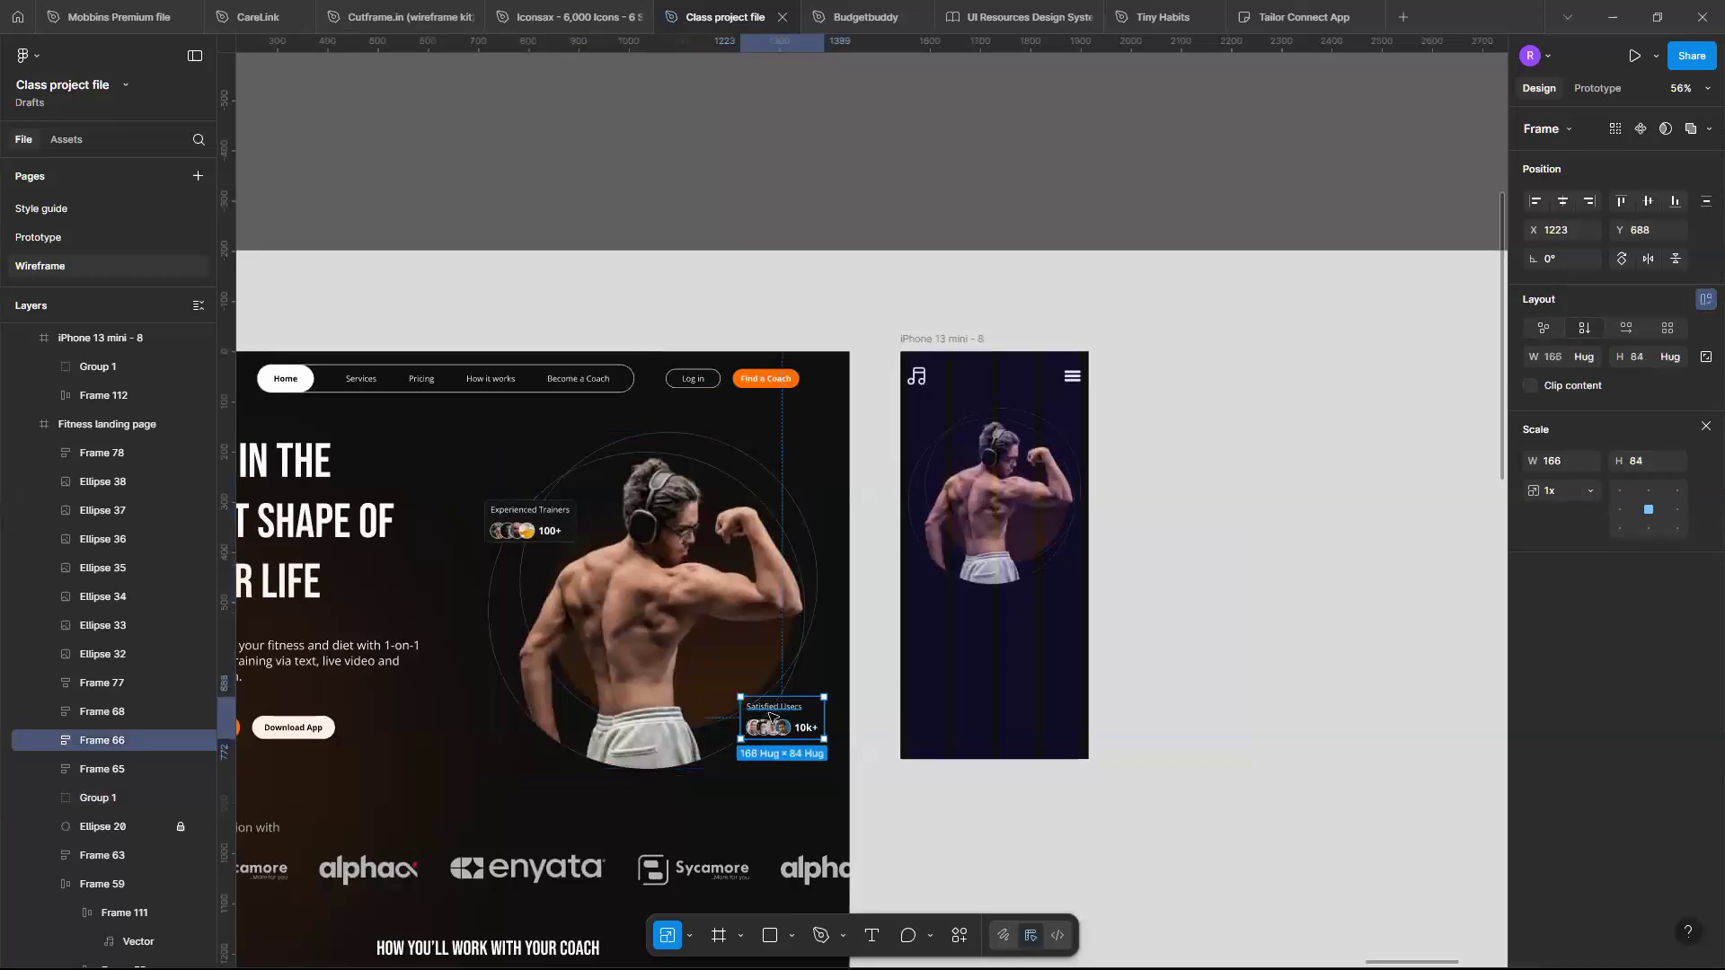
pyautogui.press('Delete')
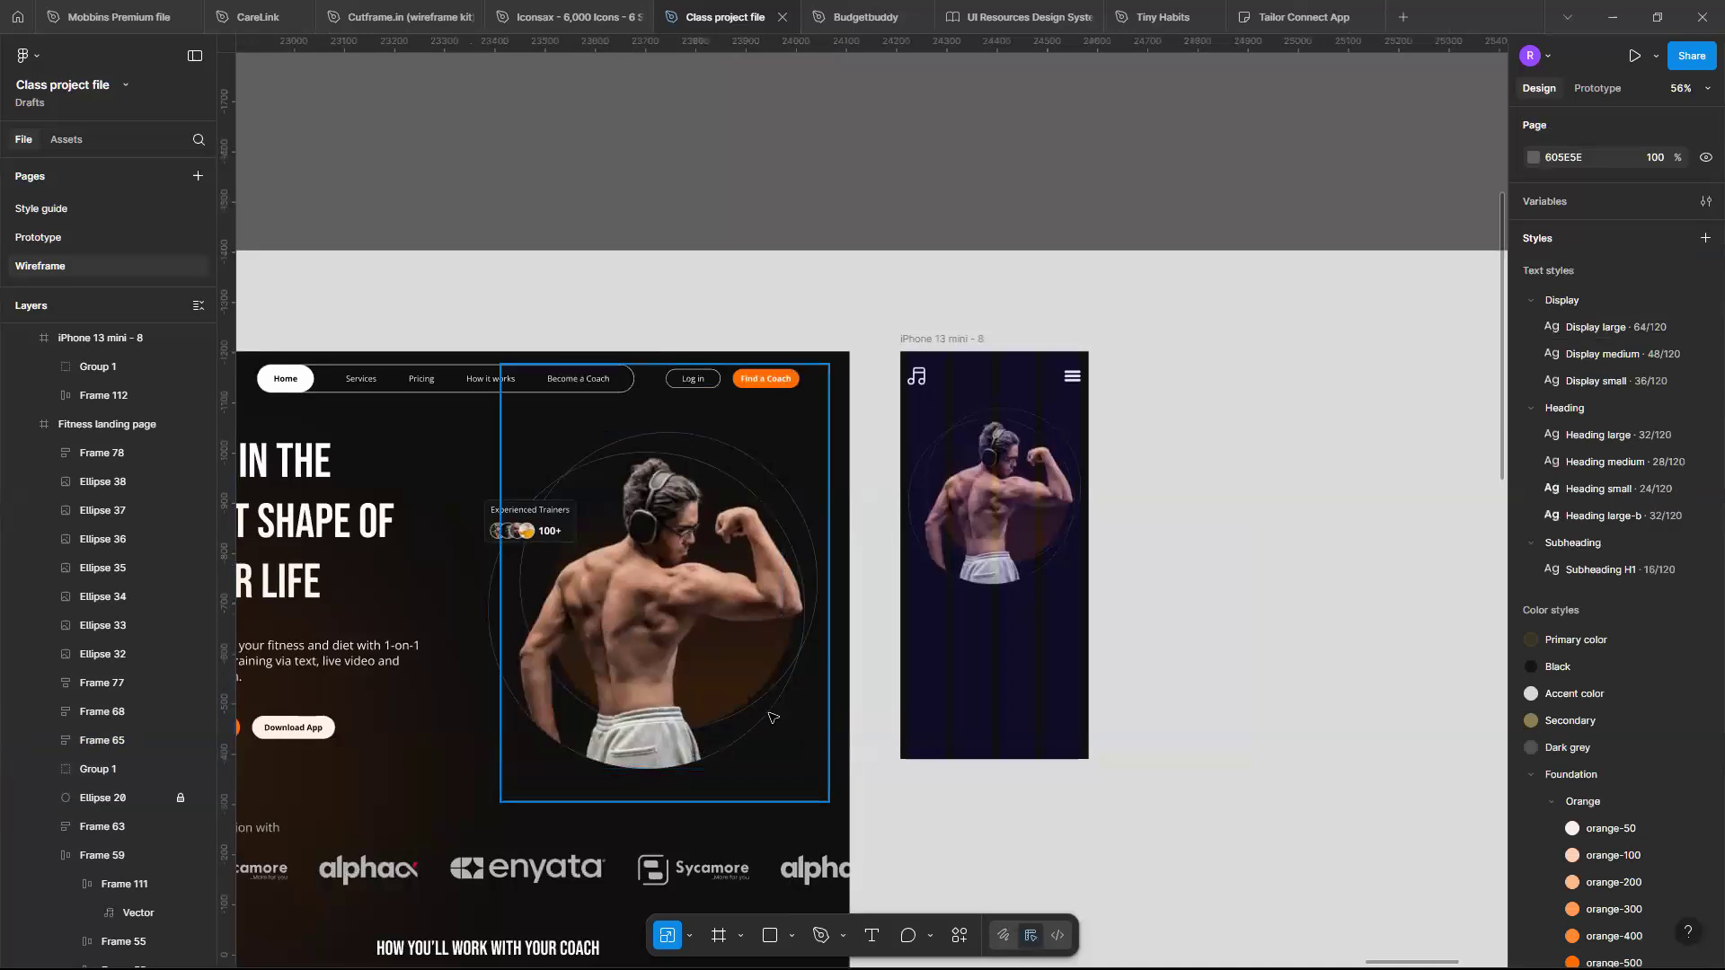
pyautogui.hotkey('ctrl', 'z')
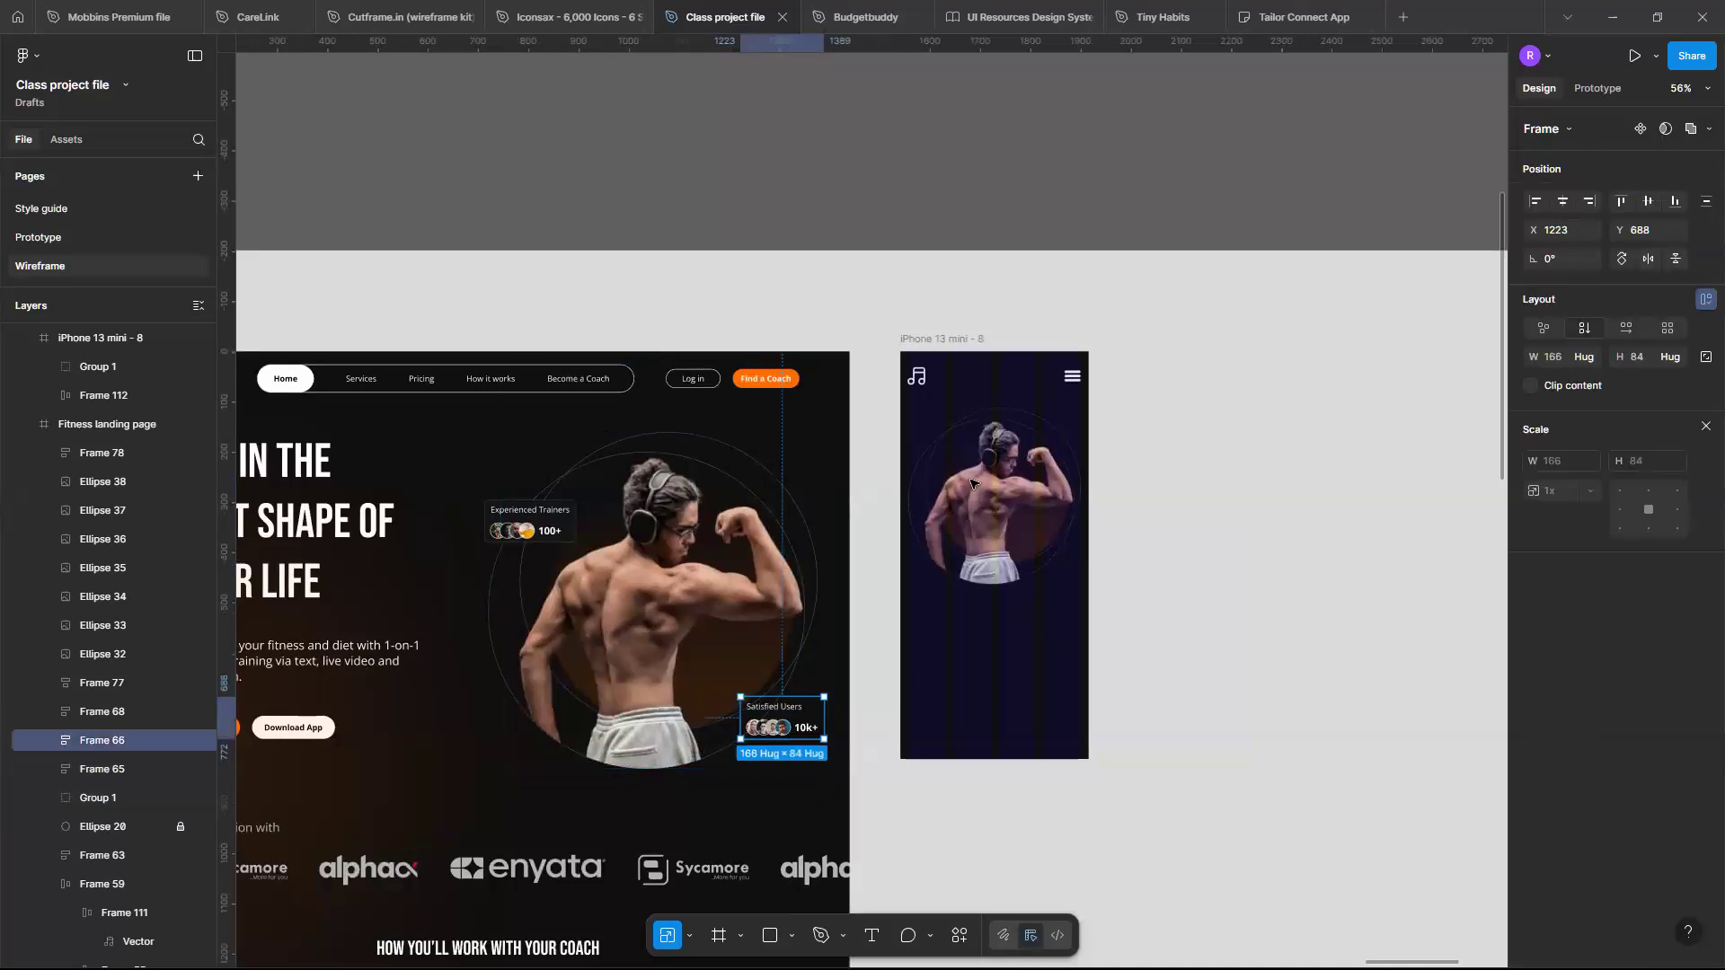
pyautogui.click(931, 340)
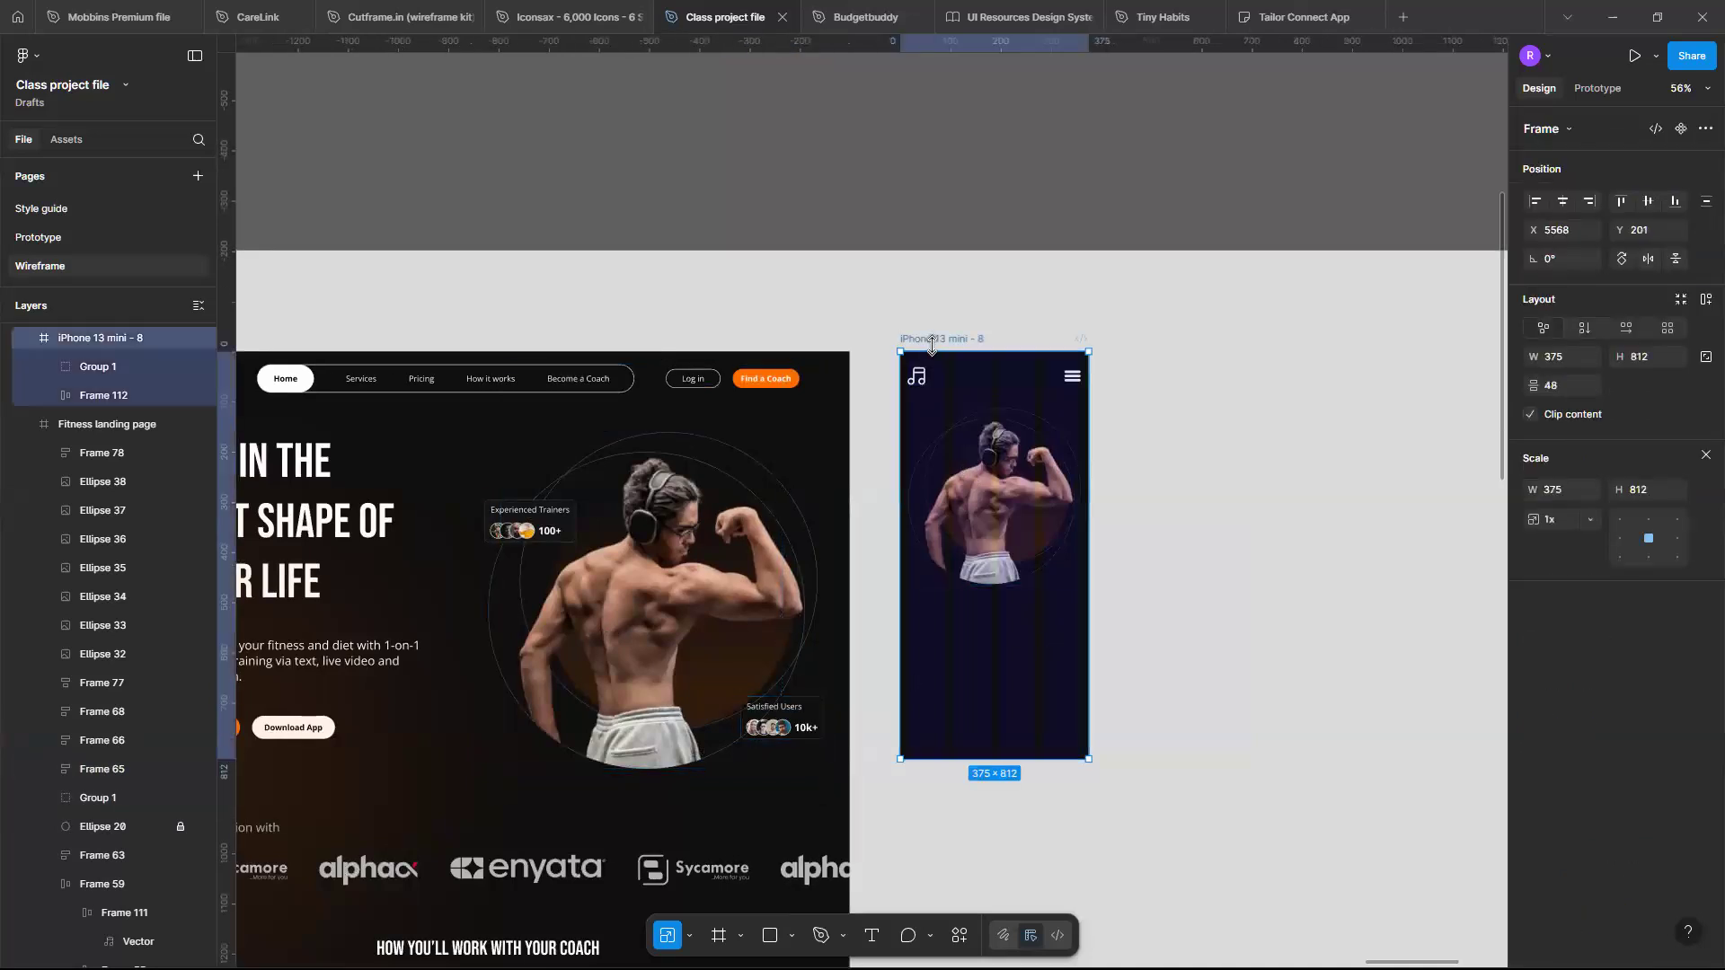
pyautogui.hotkey('ctrl', 'v')
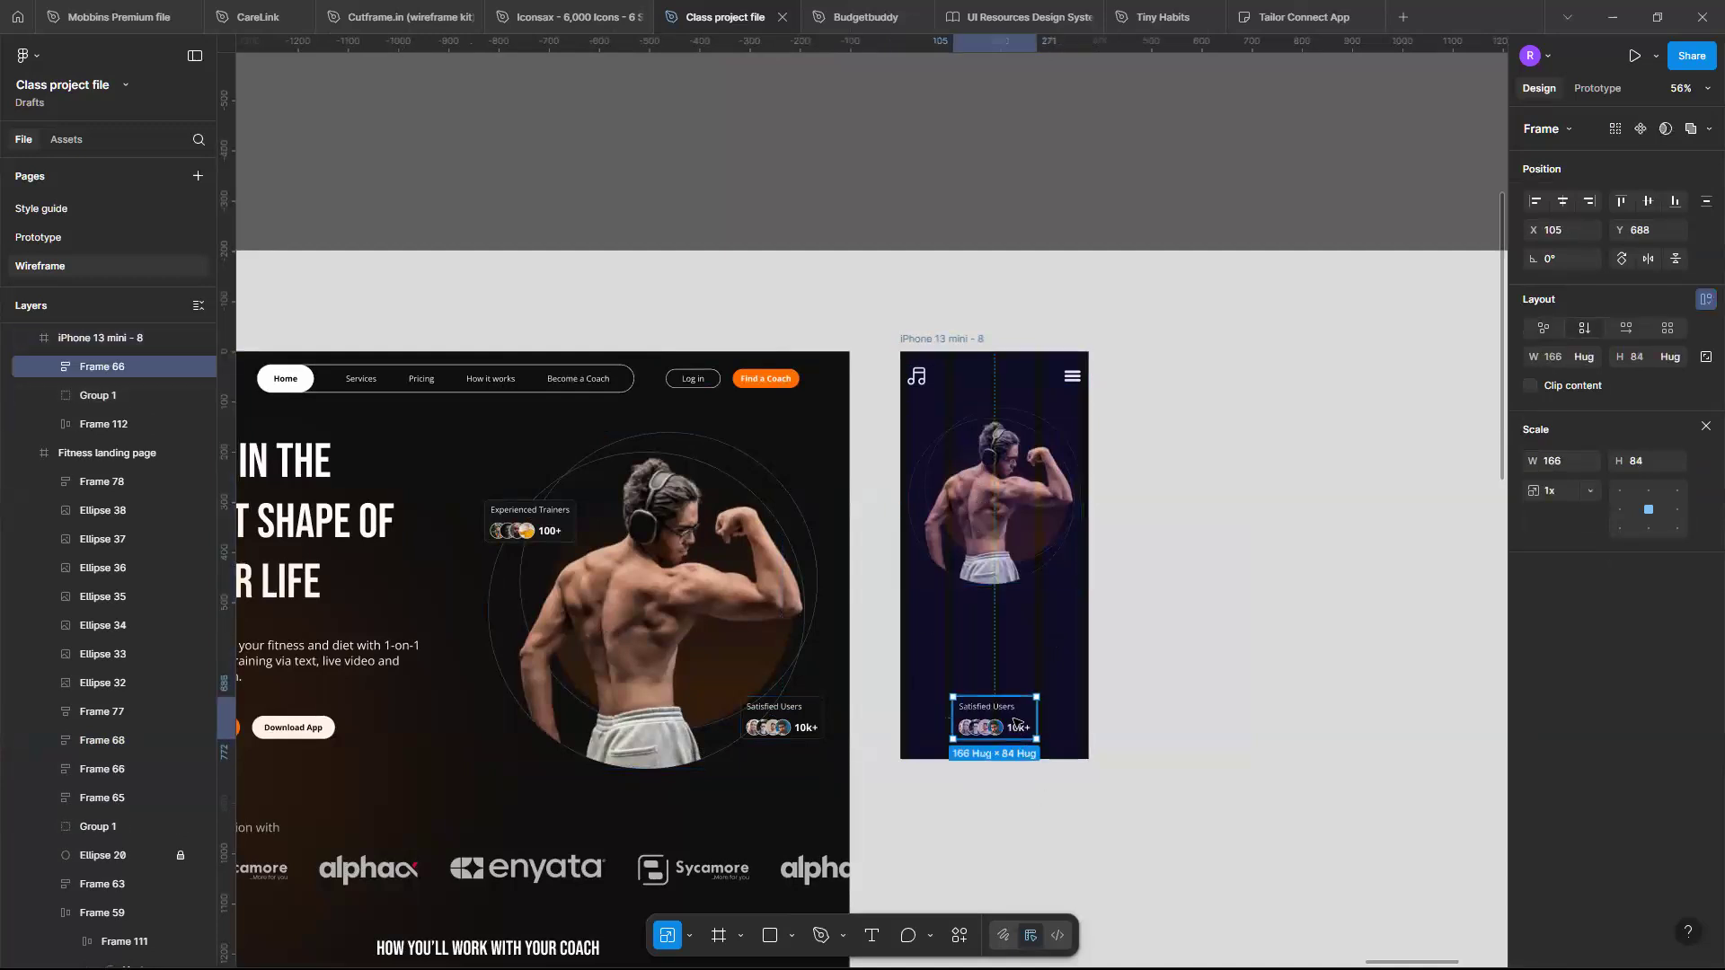
pyautogui.moveTo(1013, 722); pyautogui.dragTo(1042, 582)
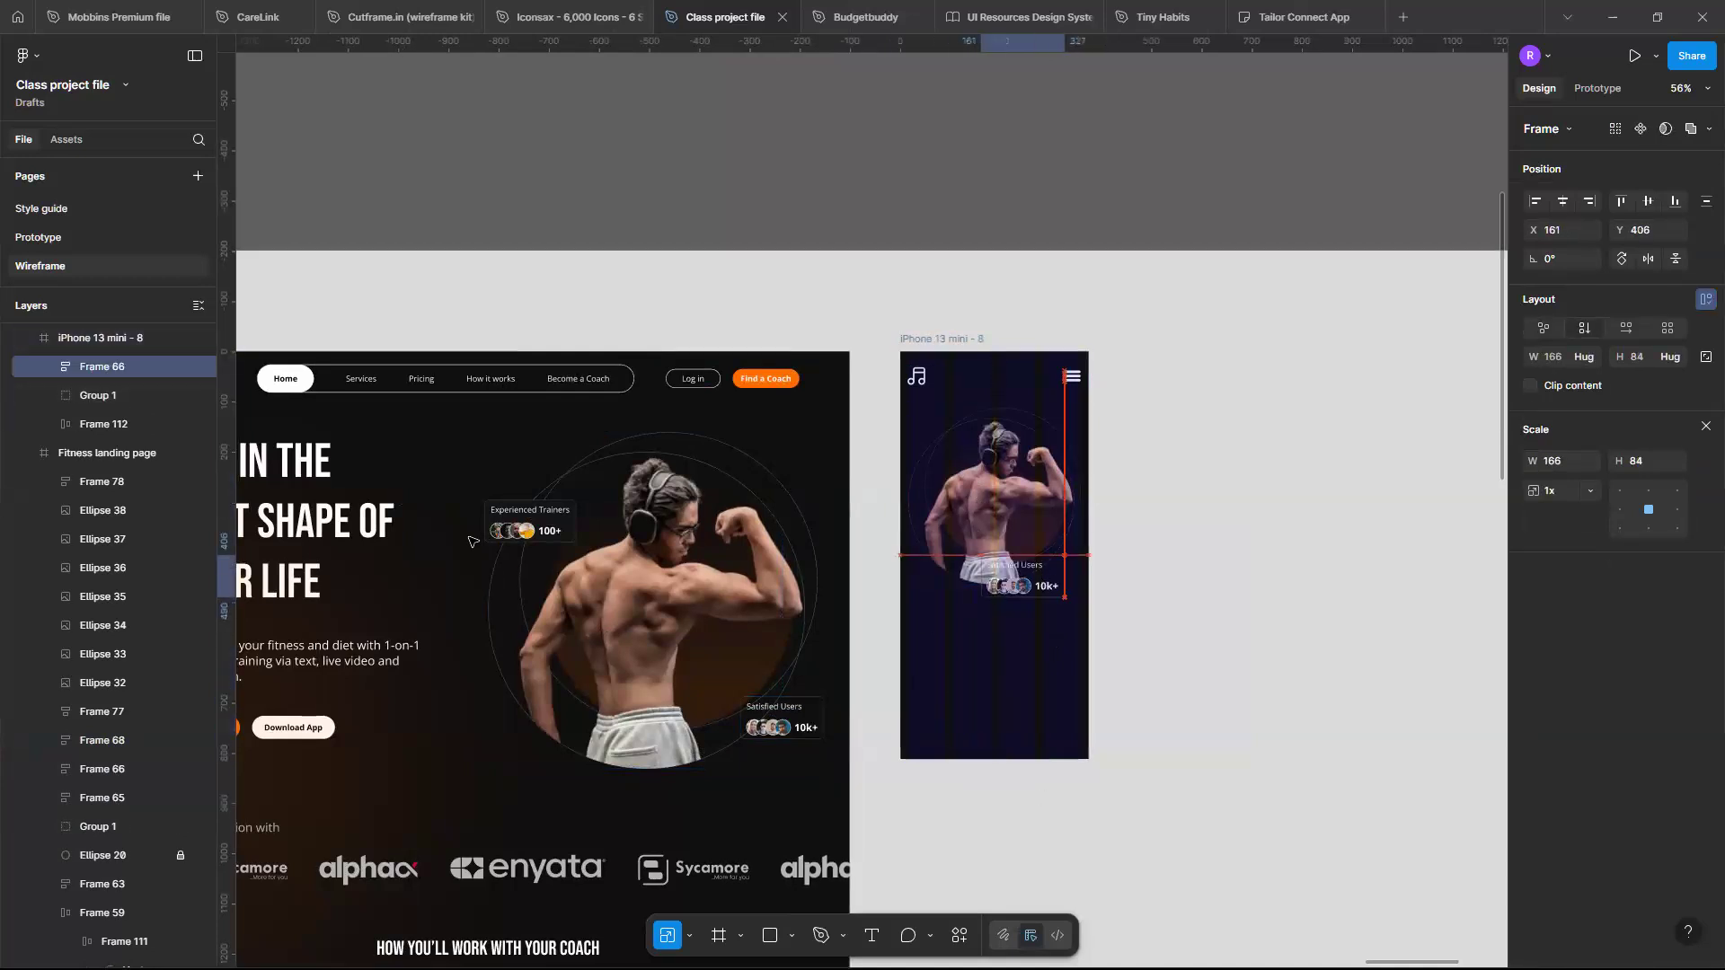
# - Copy the Experienced Trainers card into the mobile frame and place it just below the header
pyautogui.click(513, 520)
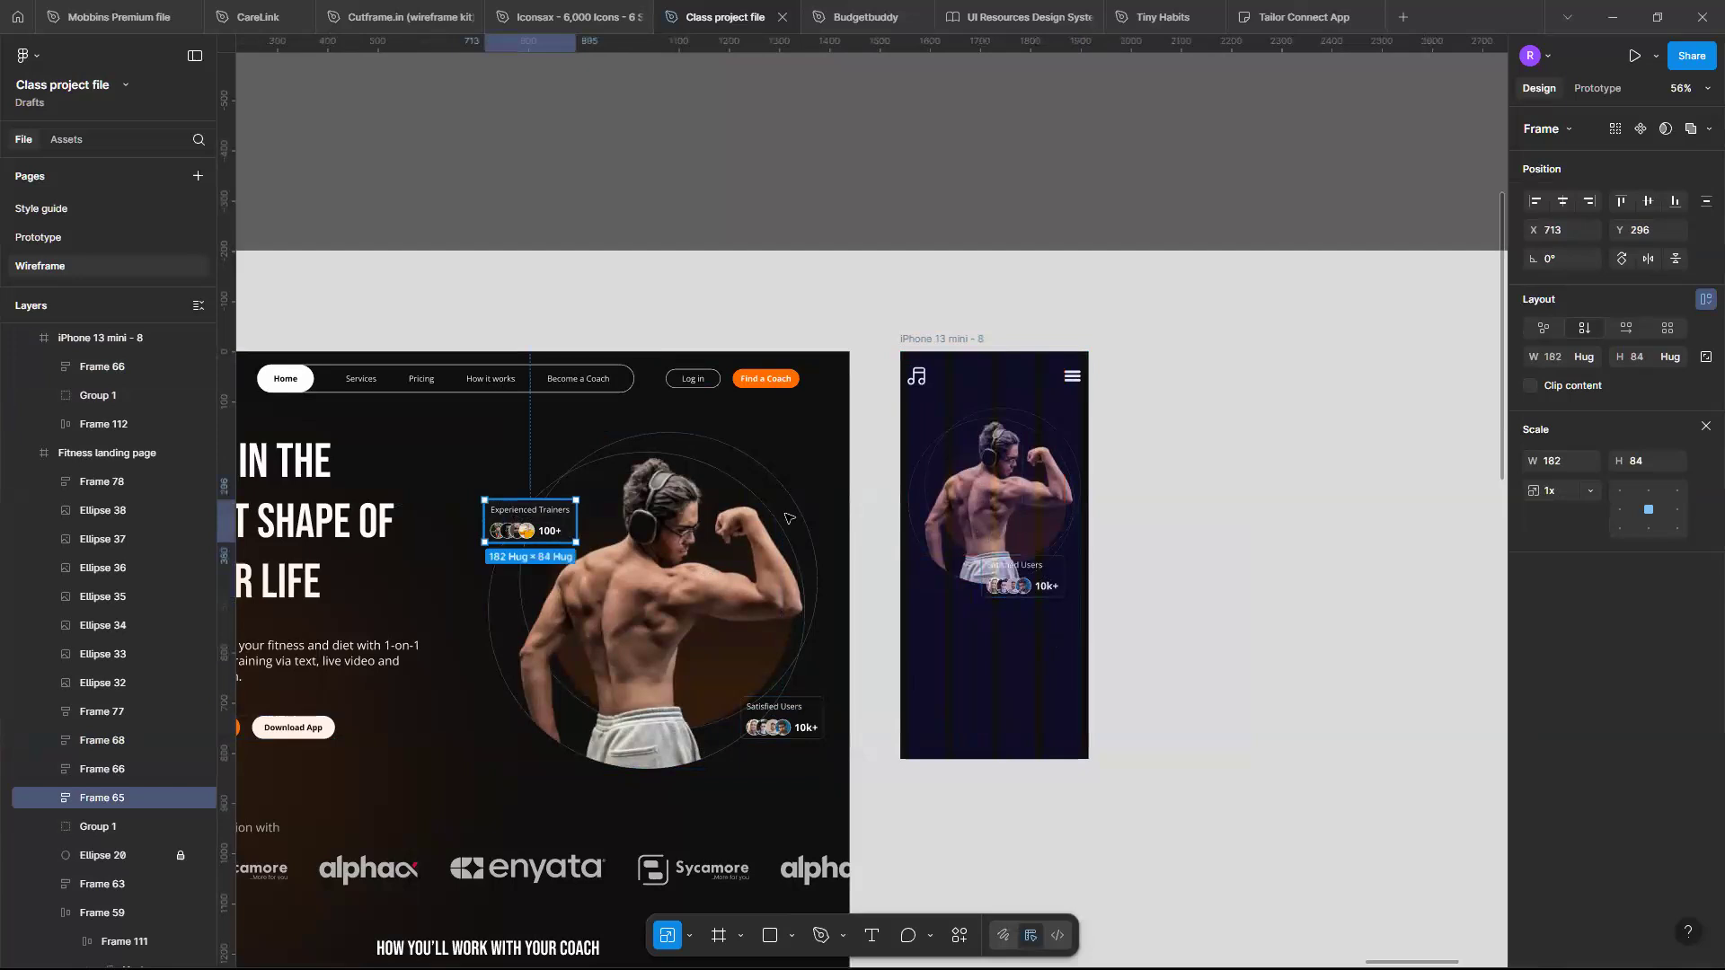
pyautogui.moveTo(515, 517); pyautogui.dragTo(944, 441)
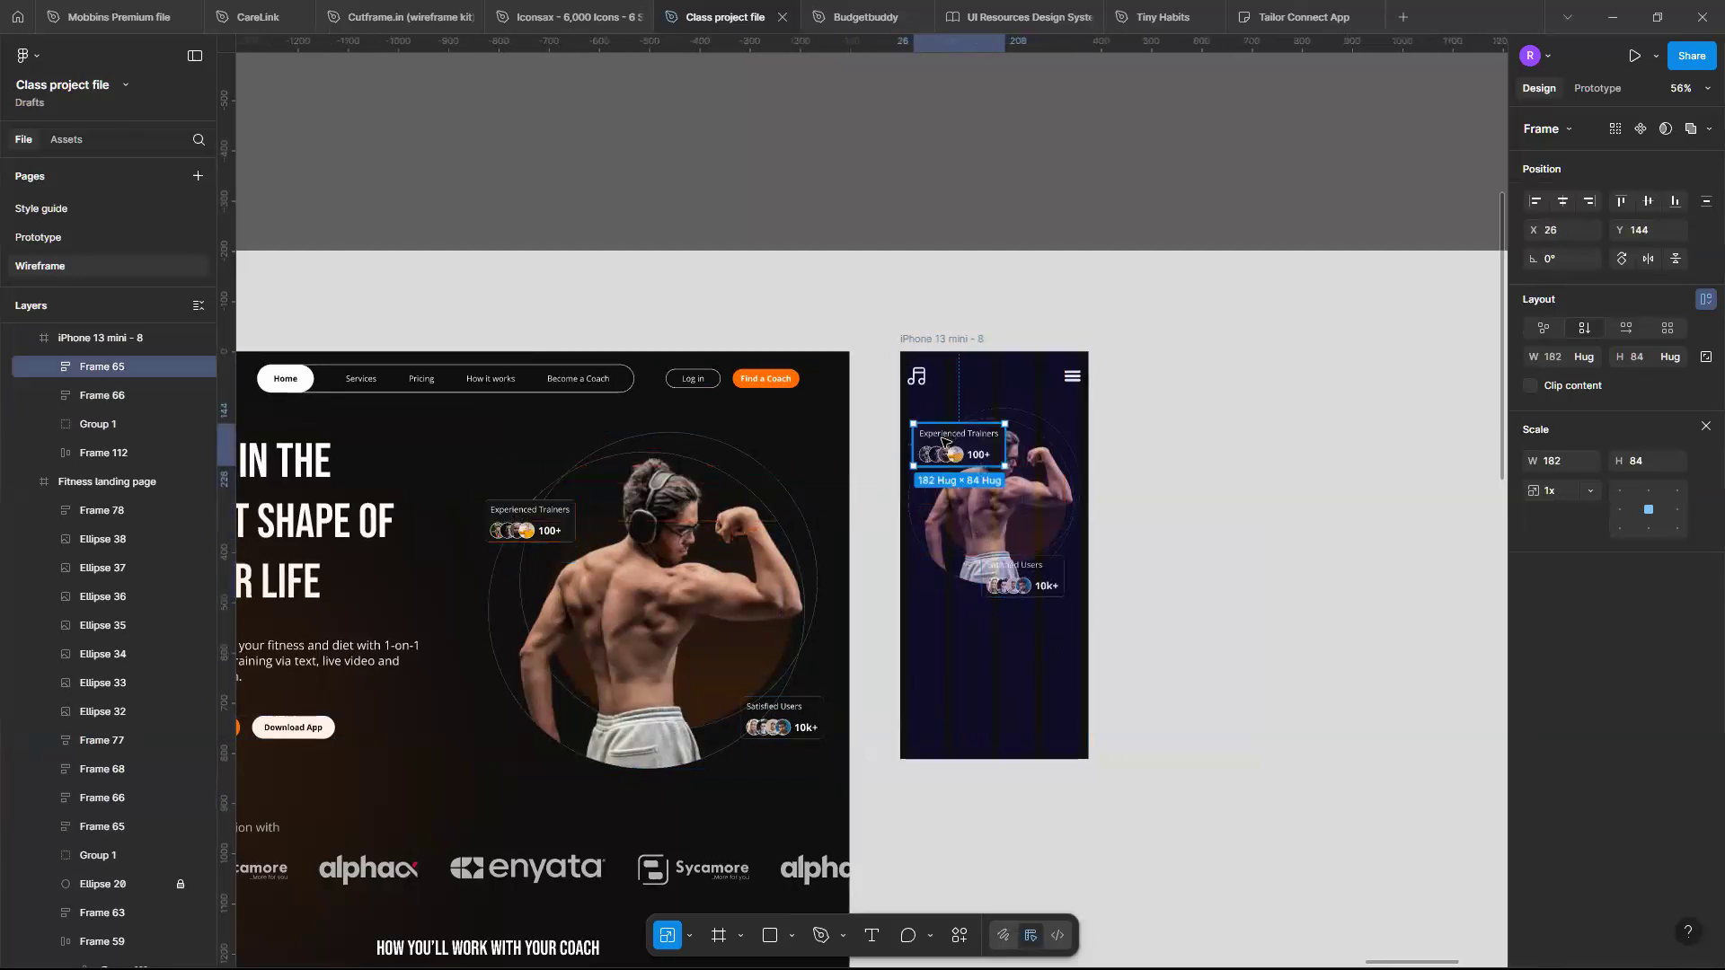
pyautogui.scroll(10, 943, 440)
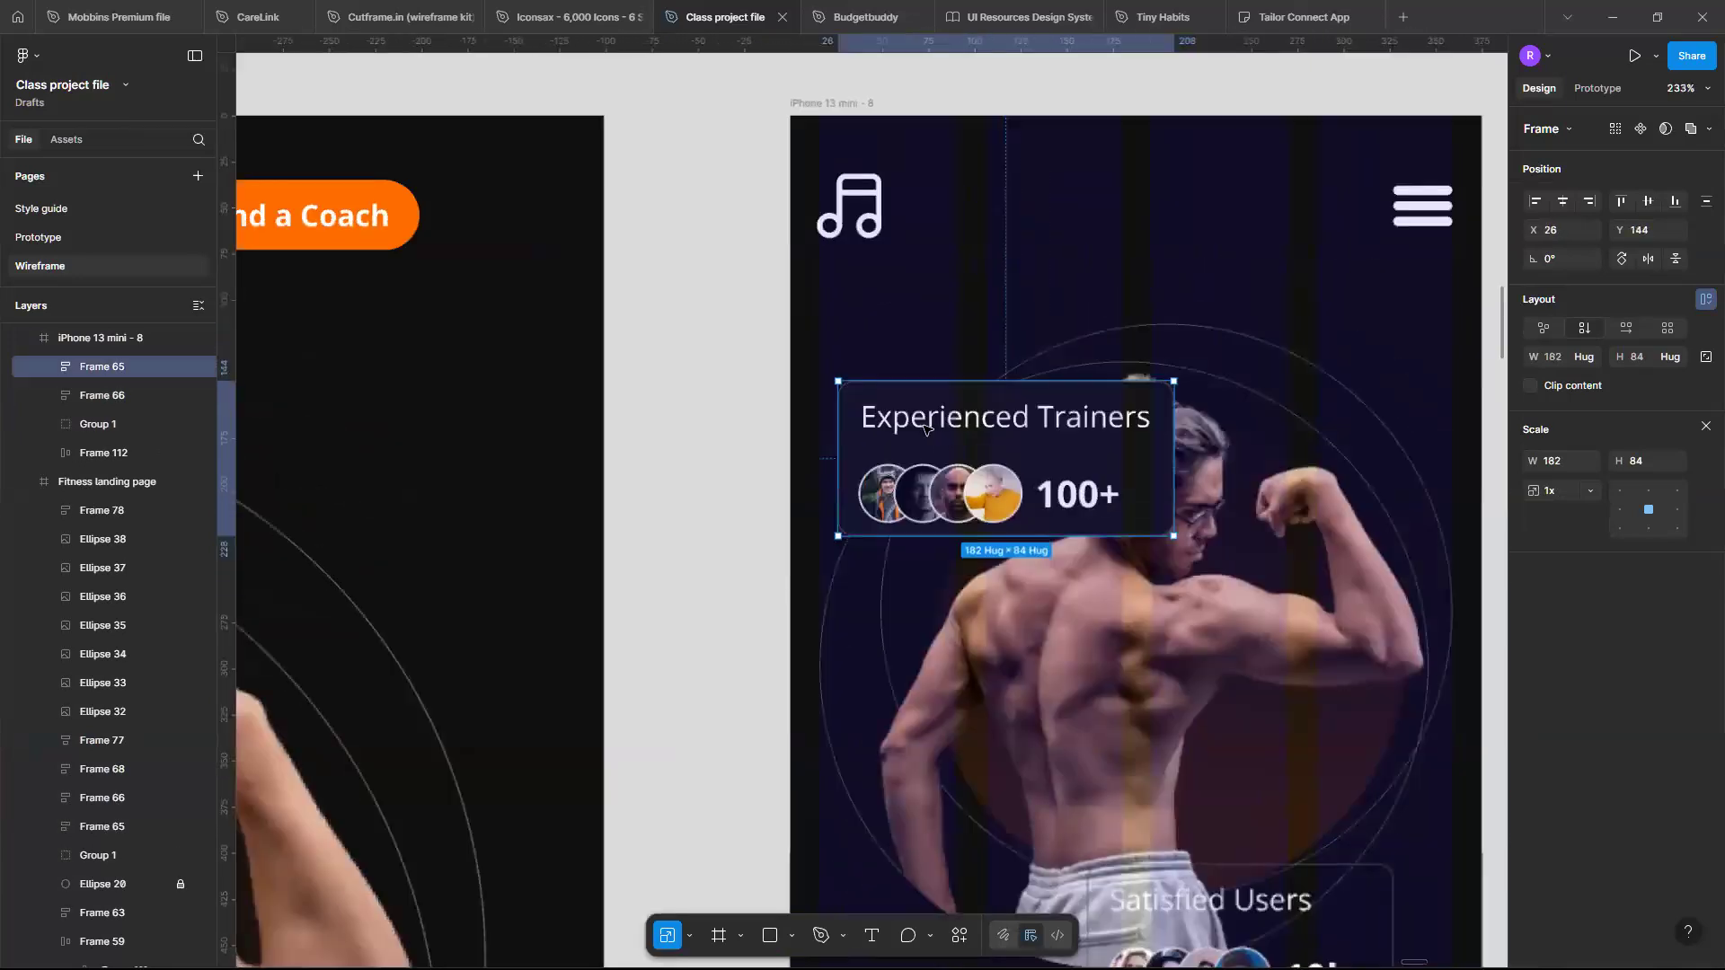
pyautogui.scroll(-4, 926, 430)
pyautogui.moveTo(884, 404); pyautogui.dragTo(918, 357)
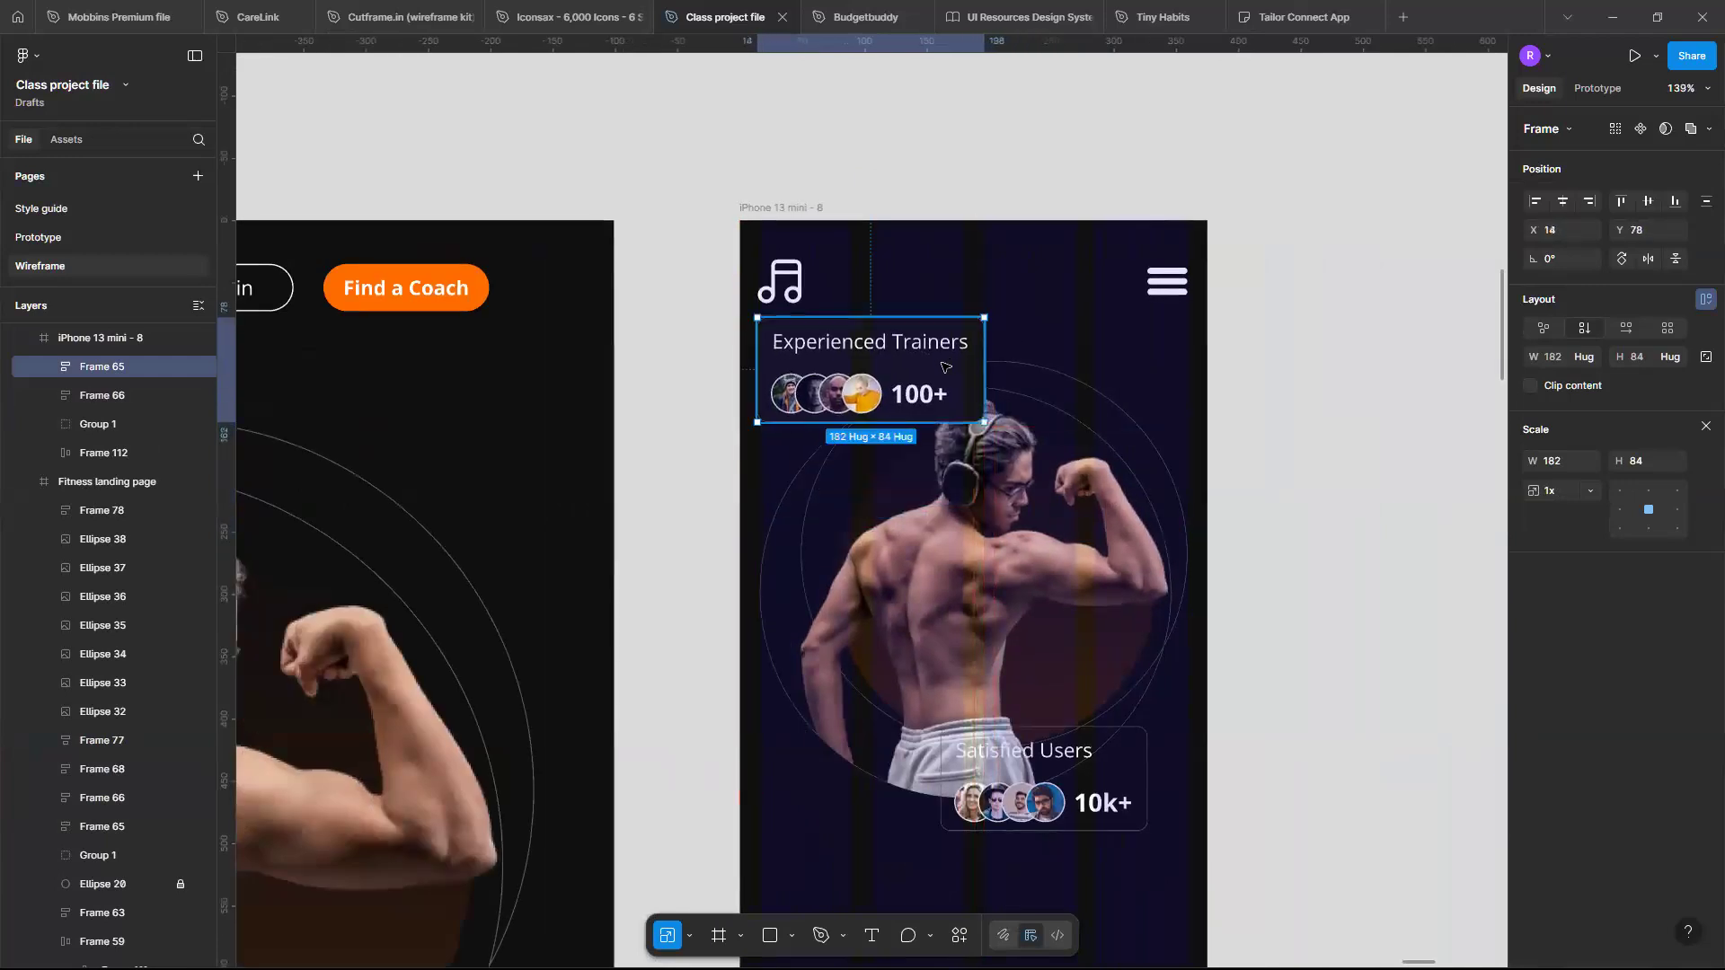
# - Set the Experienced Trainers card title's font size to 12
pyautogui.scroll(3, 943, 367)
pyautogui.scroll(-3, 943, 366)
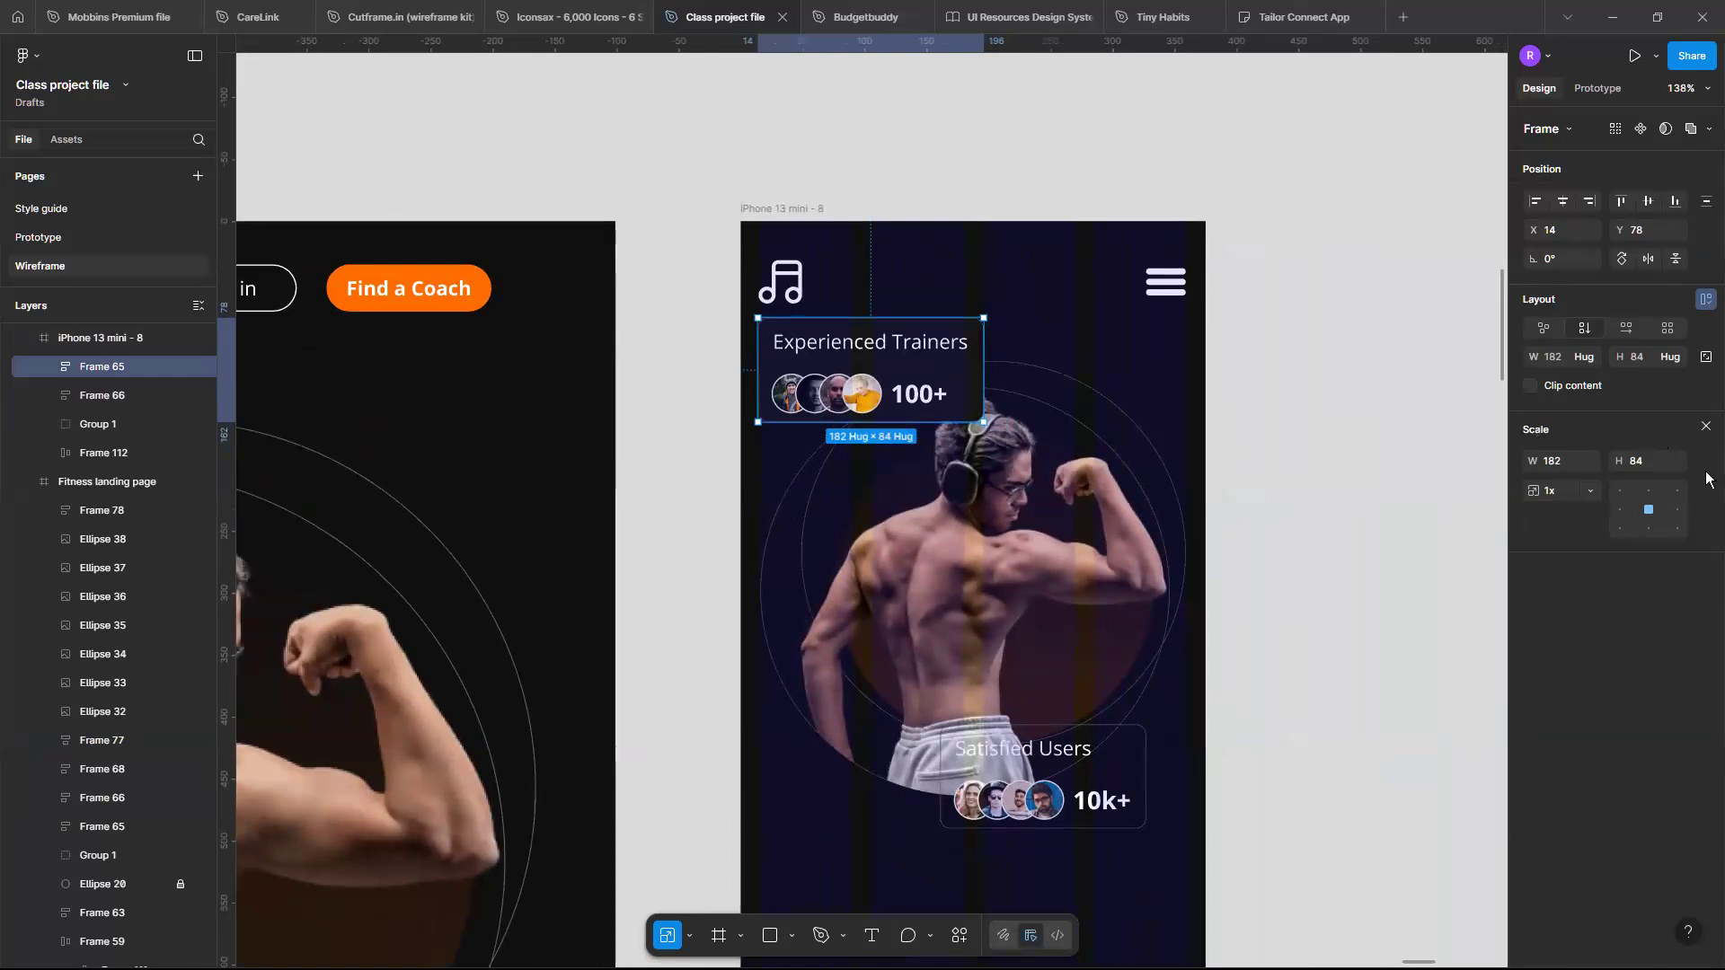
pyautogui.press('v')
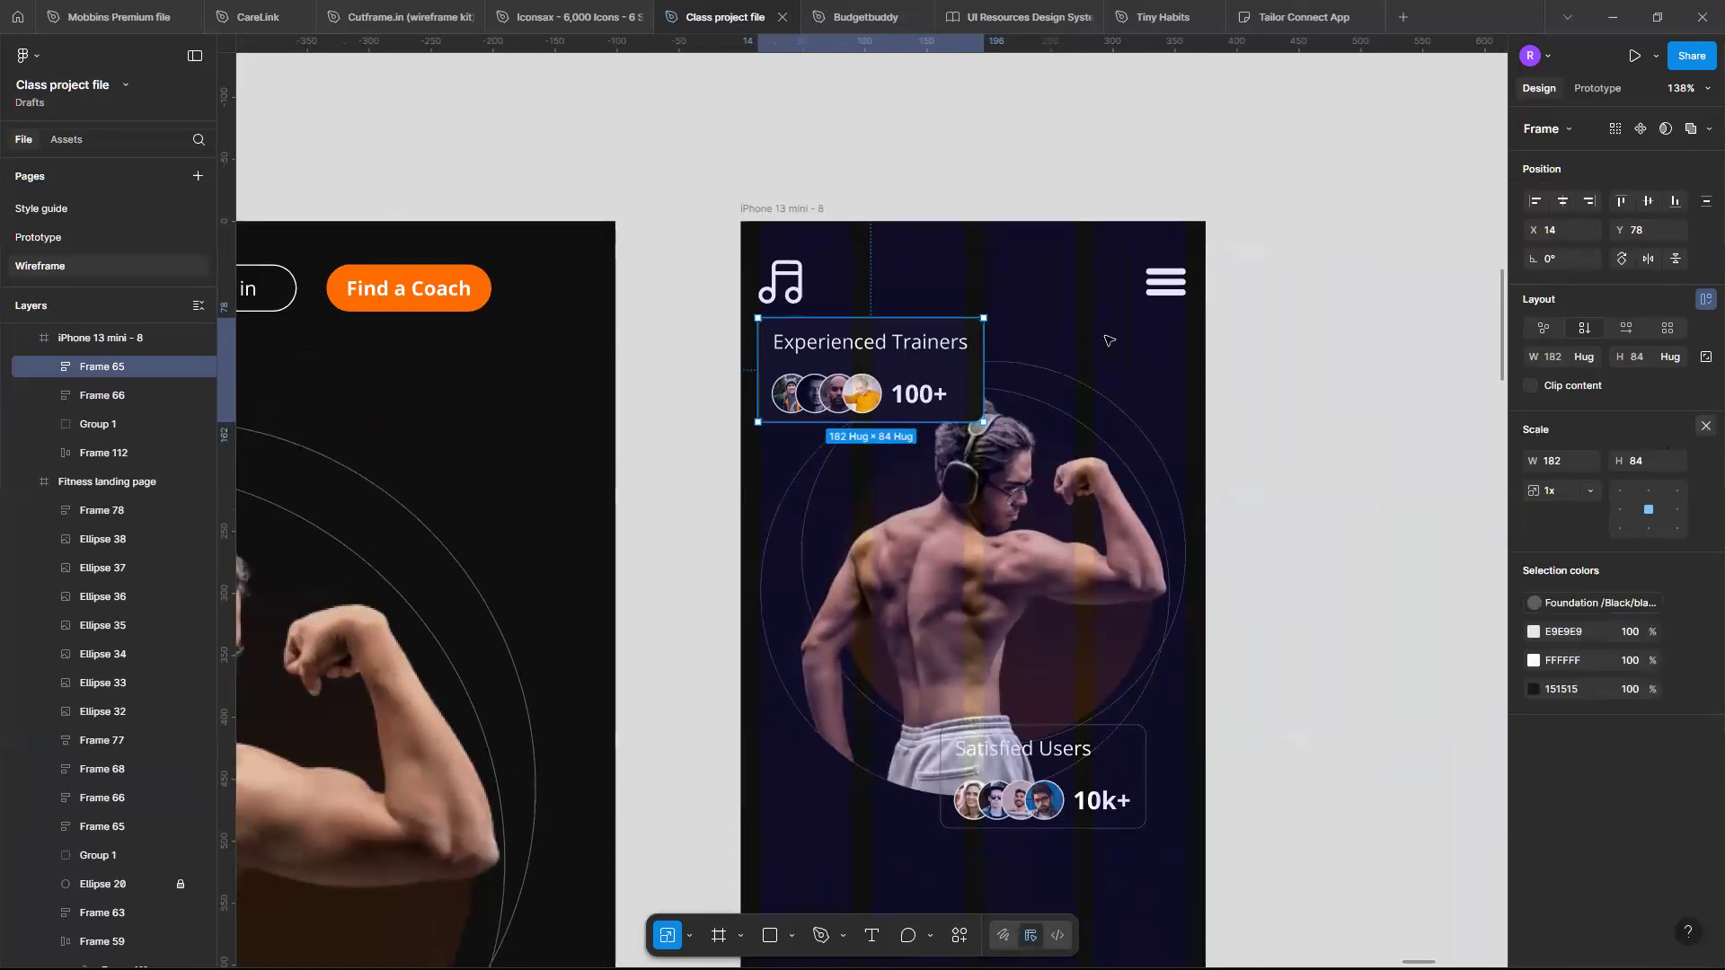
pyautogui.doubleClick(899, 345)
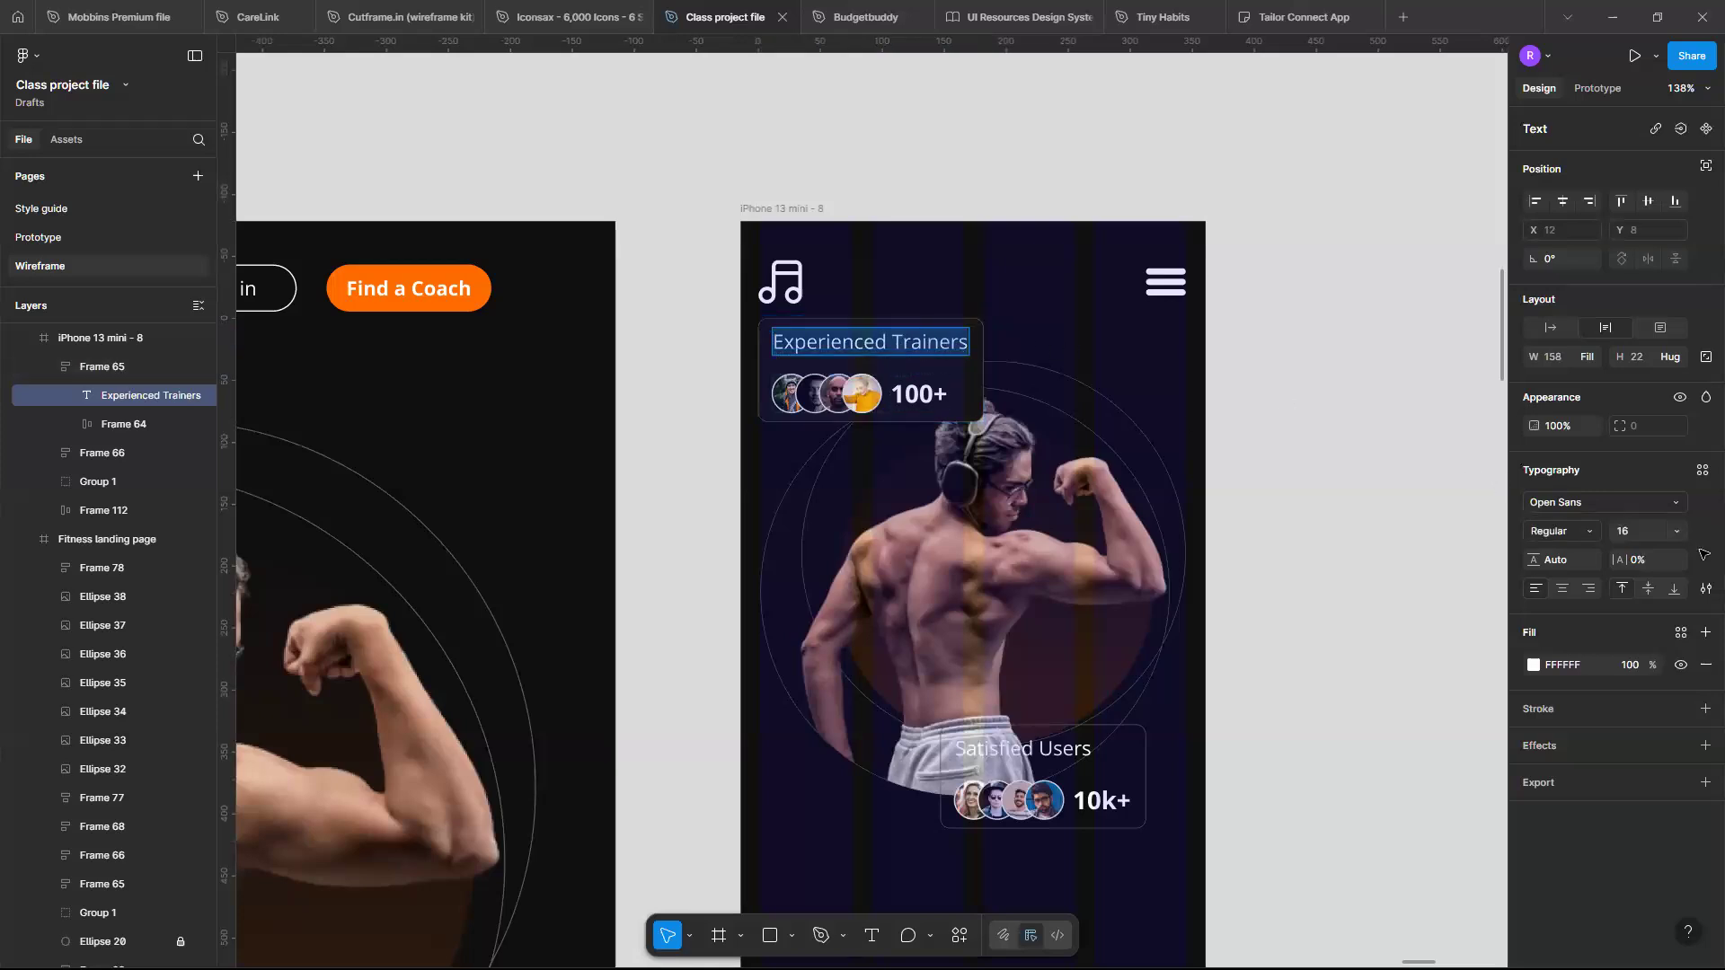
pyautogui.click(1679, 531)
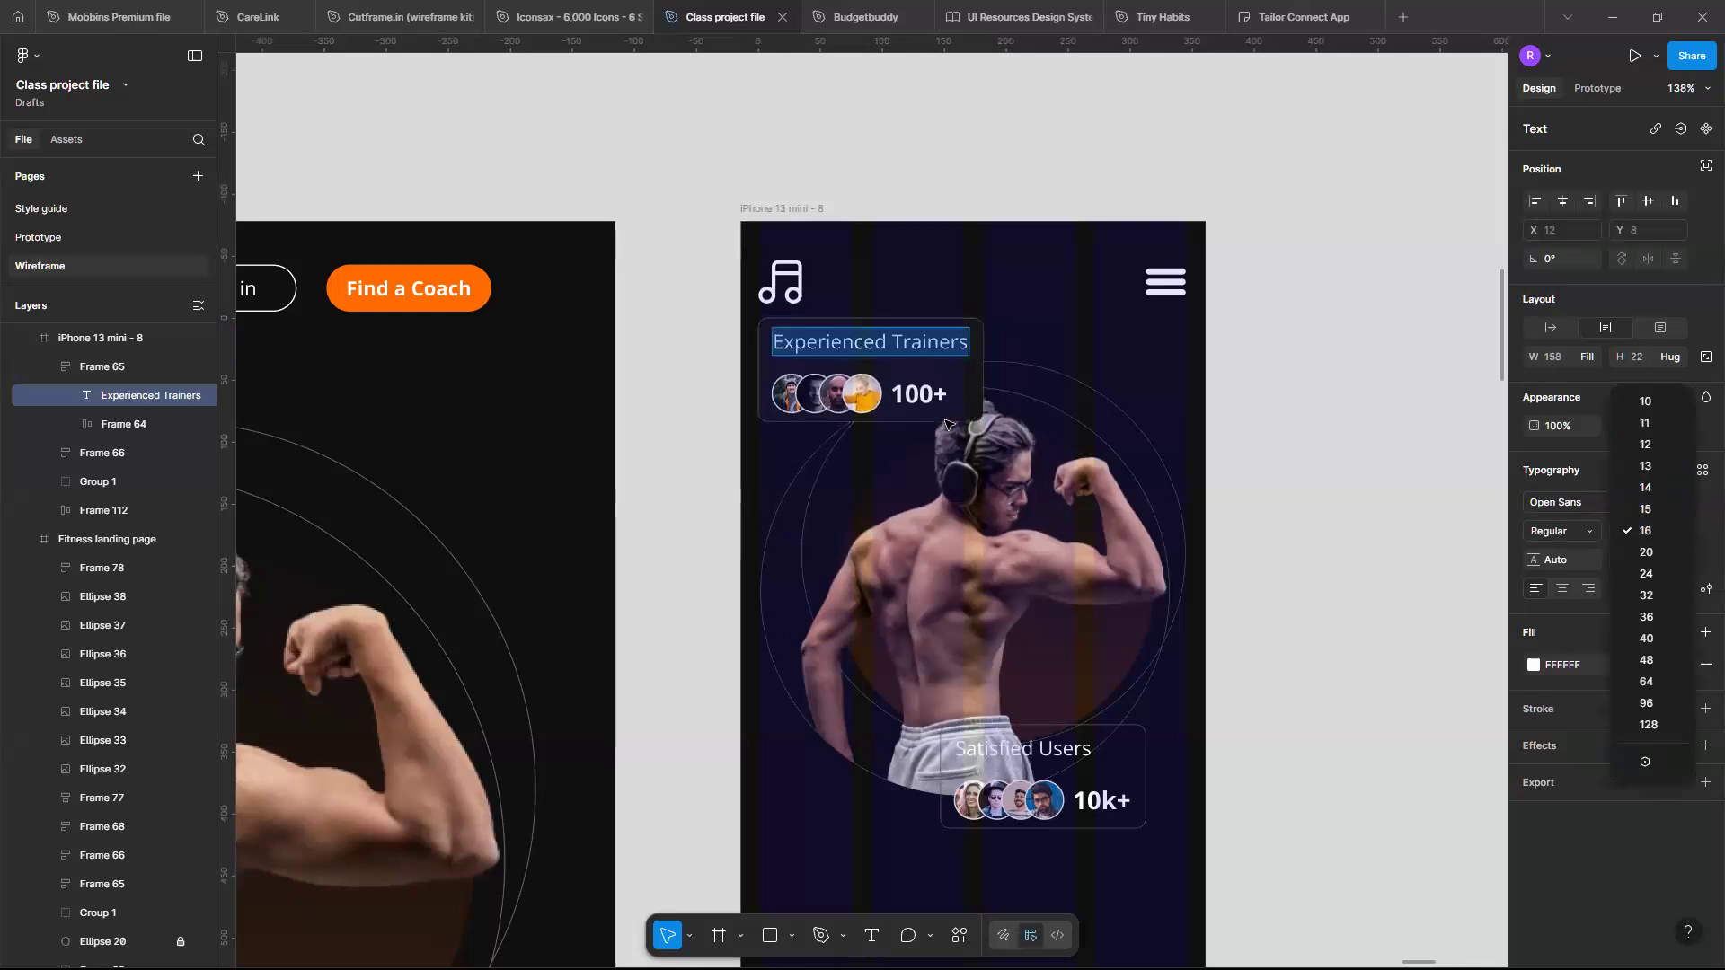
pyautogui.click(1662, 447)
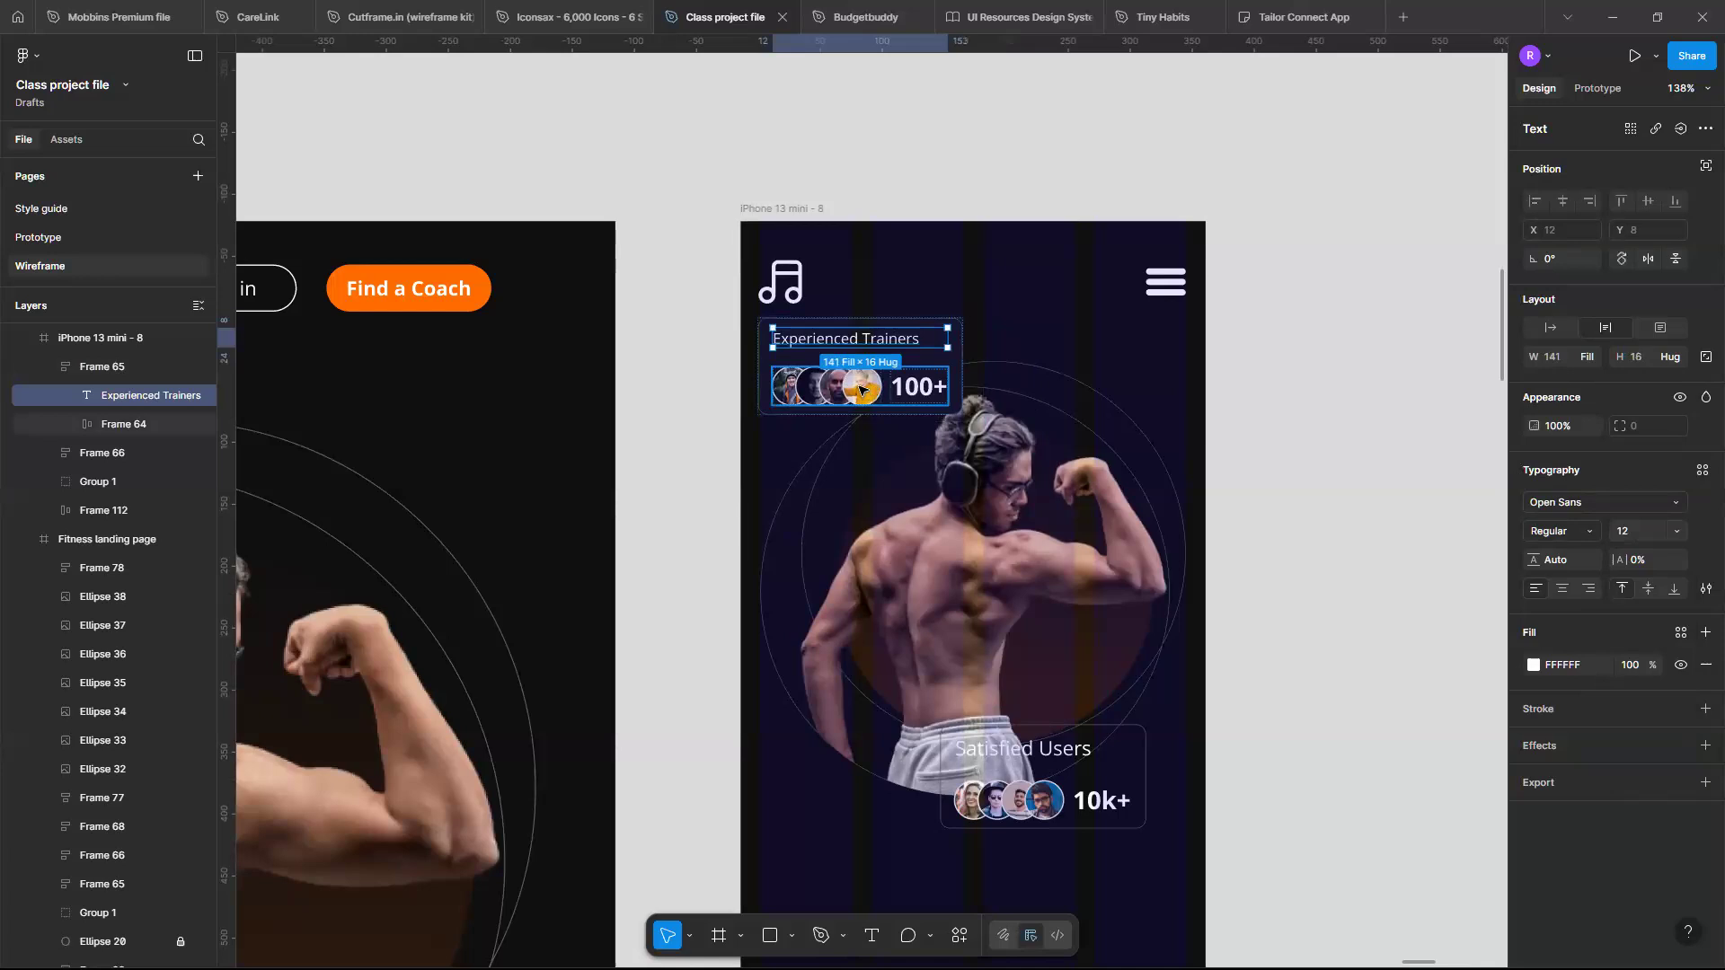
# - Scale the whole Experienced Trainers card down to 100 px wide
pyautogui.click(926, 387)
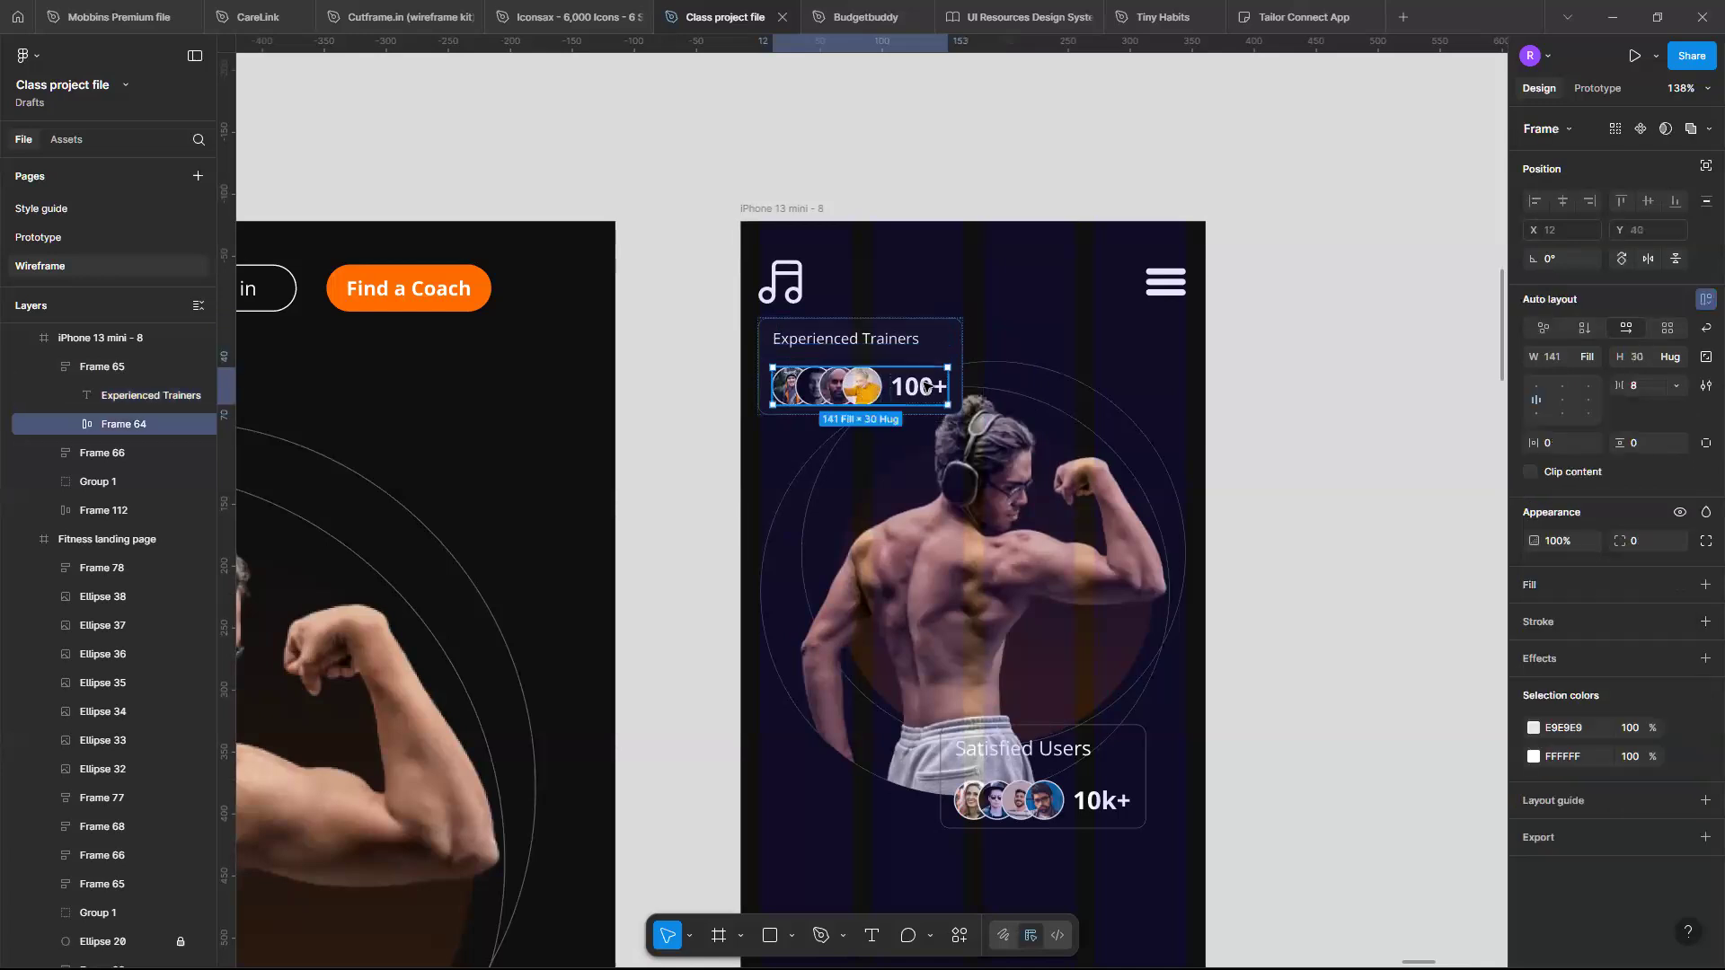
pyautogui.click(926, 387)
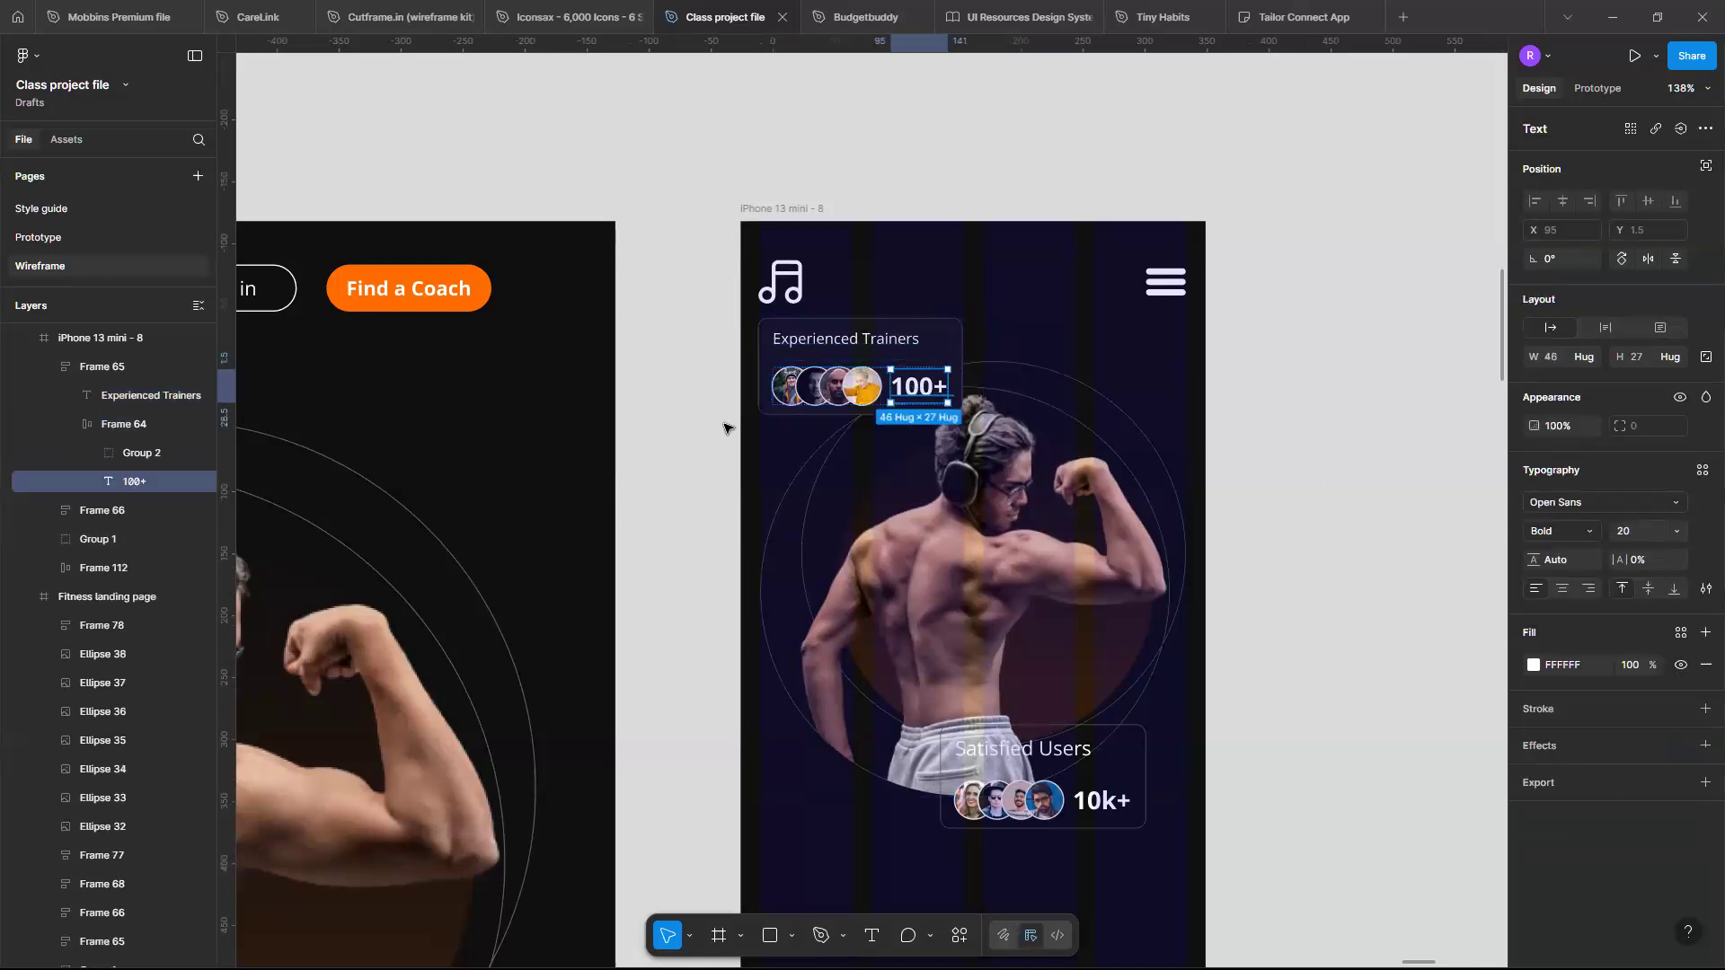
pyautogui.click(862, 389)
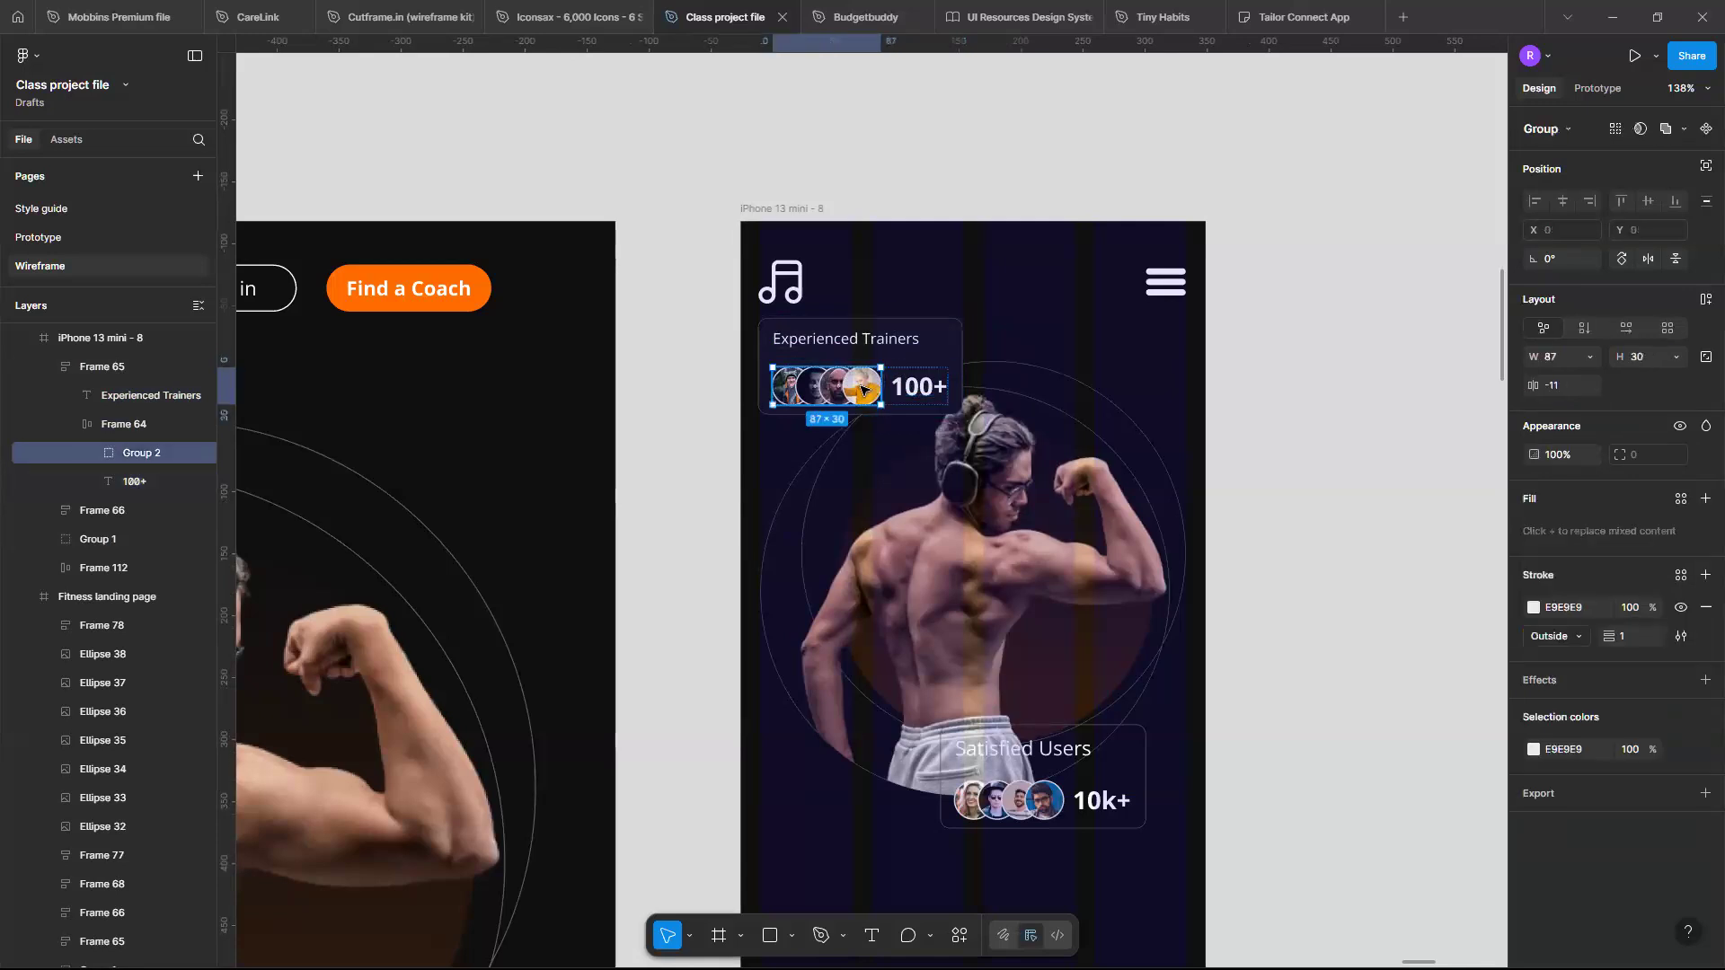
pyautogui.doubleClick(778, 384)
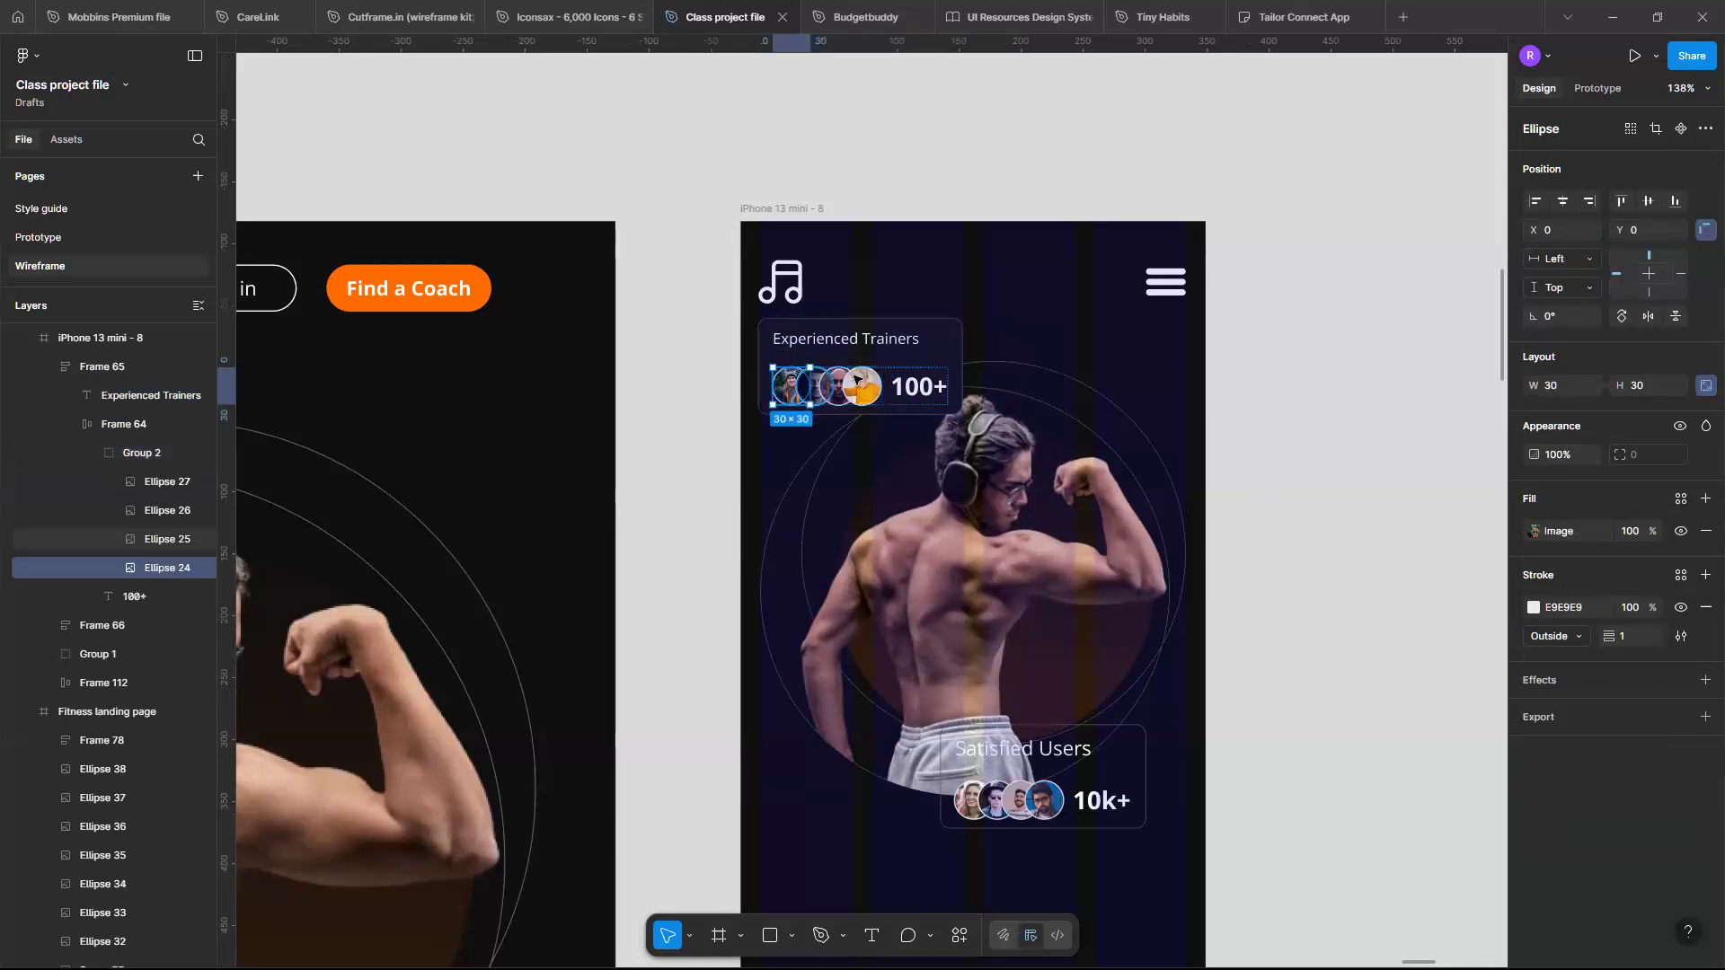
pyautogui.click(948, 354)
pyautogui.press('k')
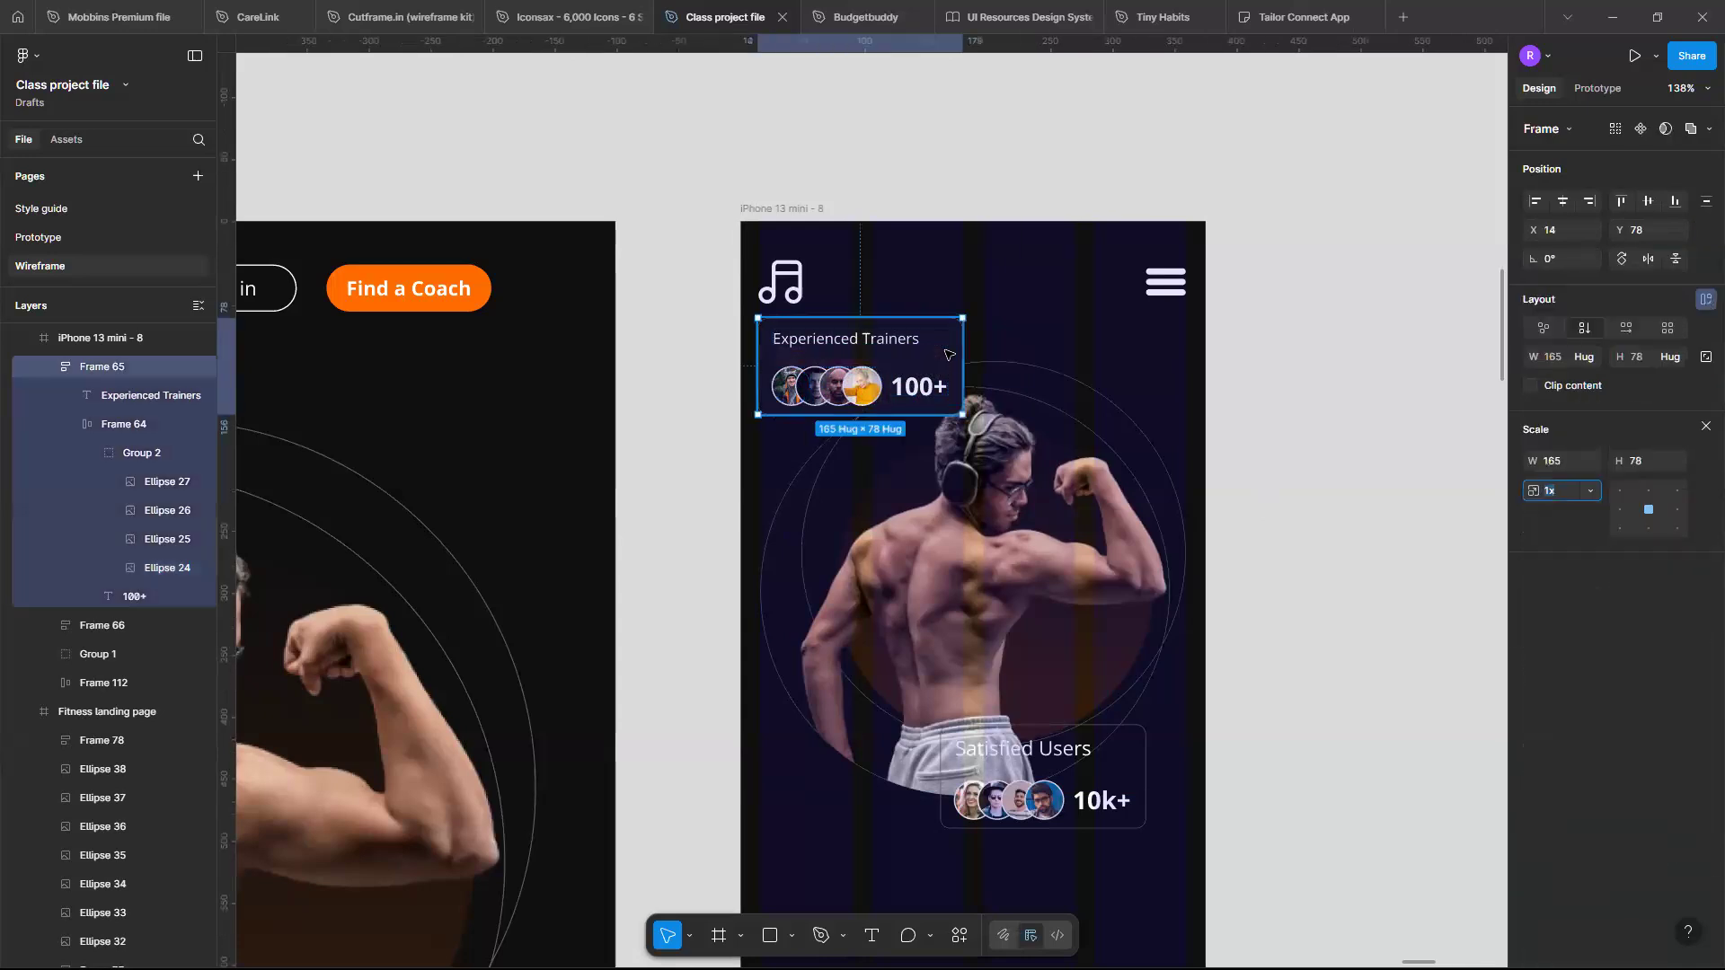
pyautogui.click(1570, 461)
pyautogui.write('100')
pyautogui.press('Return')
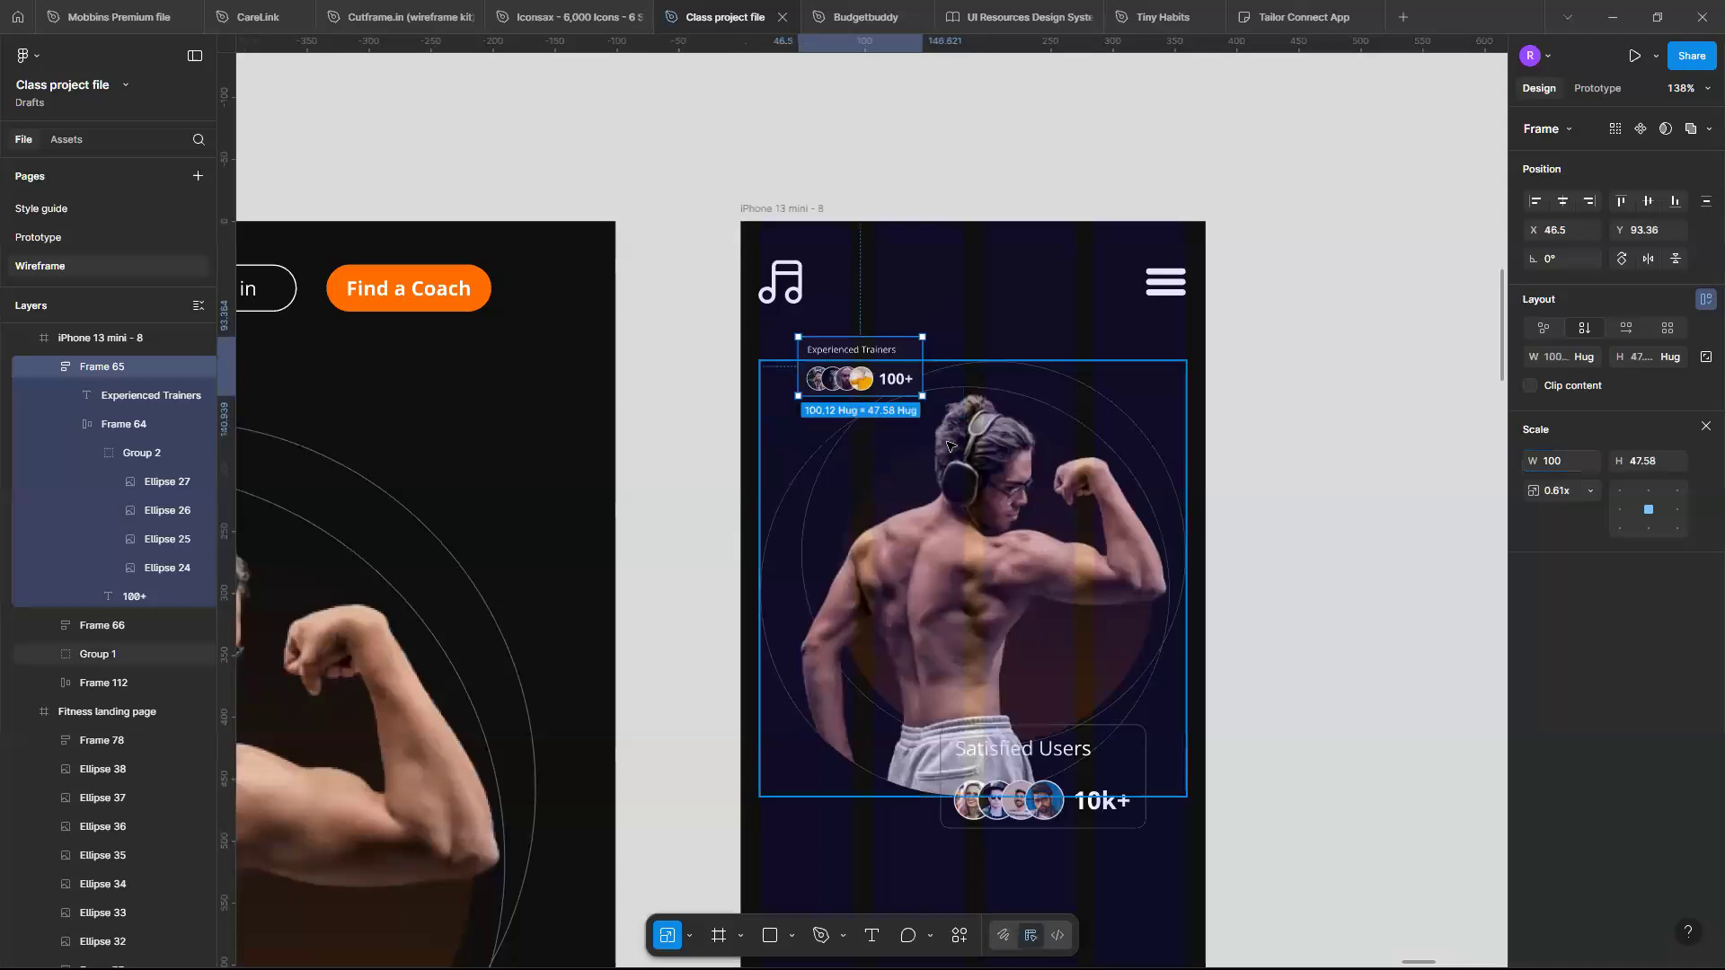
# - Move the scaled Experienced Trainers card to about X 8, Y 145 in the mobile frame
pyautogui.scroll(5, 948, 444)
pyautogui.scroll(1, 948, 444)
pyautogui.hscroll(-1, 948, 443)
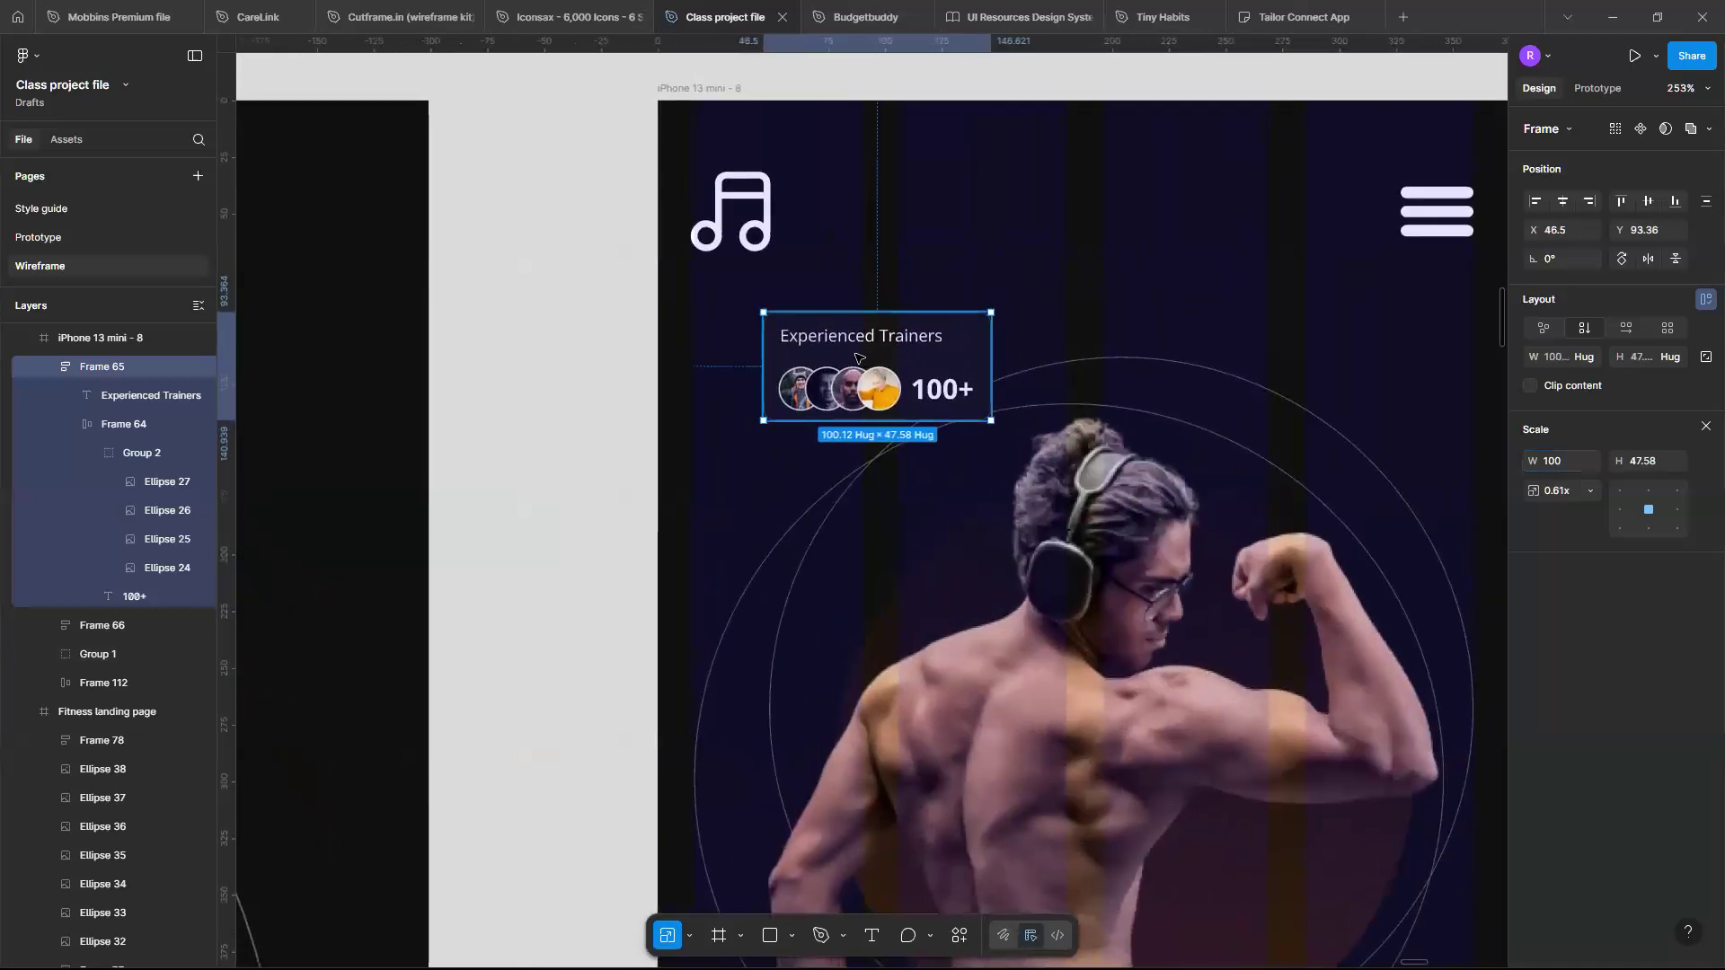
pyautogui.moveTo(858, 357); pyautogui.dragTo(775, 470)
pyautogui.scroll(-1, 813, 426)
pyautogui.scroll(3, 813, 426)
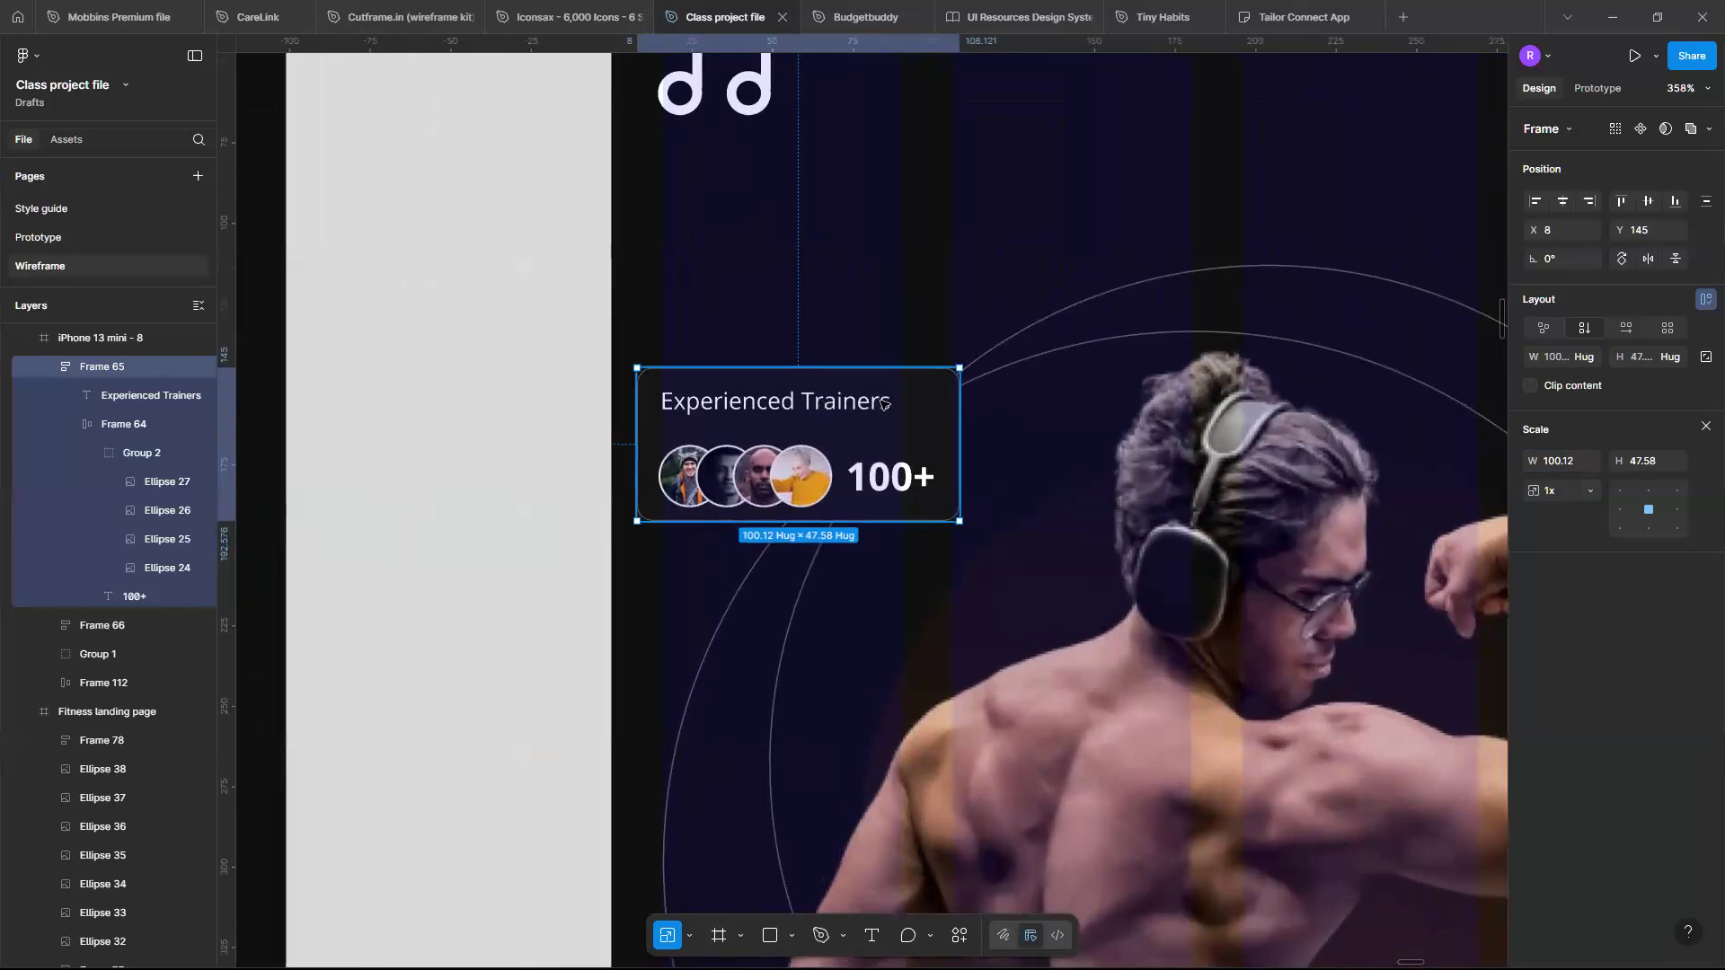
# - Set the Experienced Trainers title's font size to 10
pyautogui.moveTo(814, 397)
pyautogui.mouseDown()
pyautogui.moveTo(878, 395)
pyautogui.moveTo(841, 400)
pyautogui.mouseUp()
pyautogui.doubleClick(840, 400)
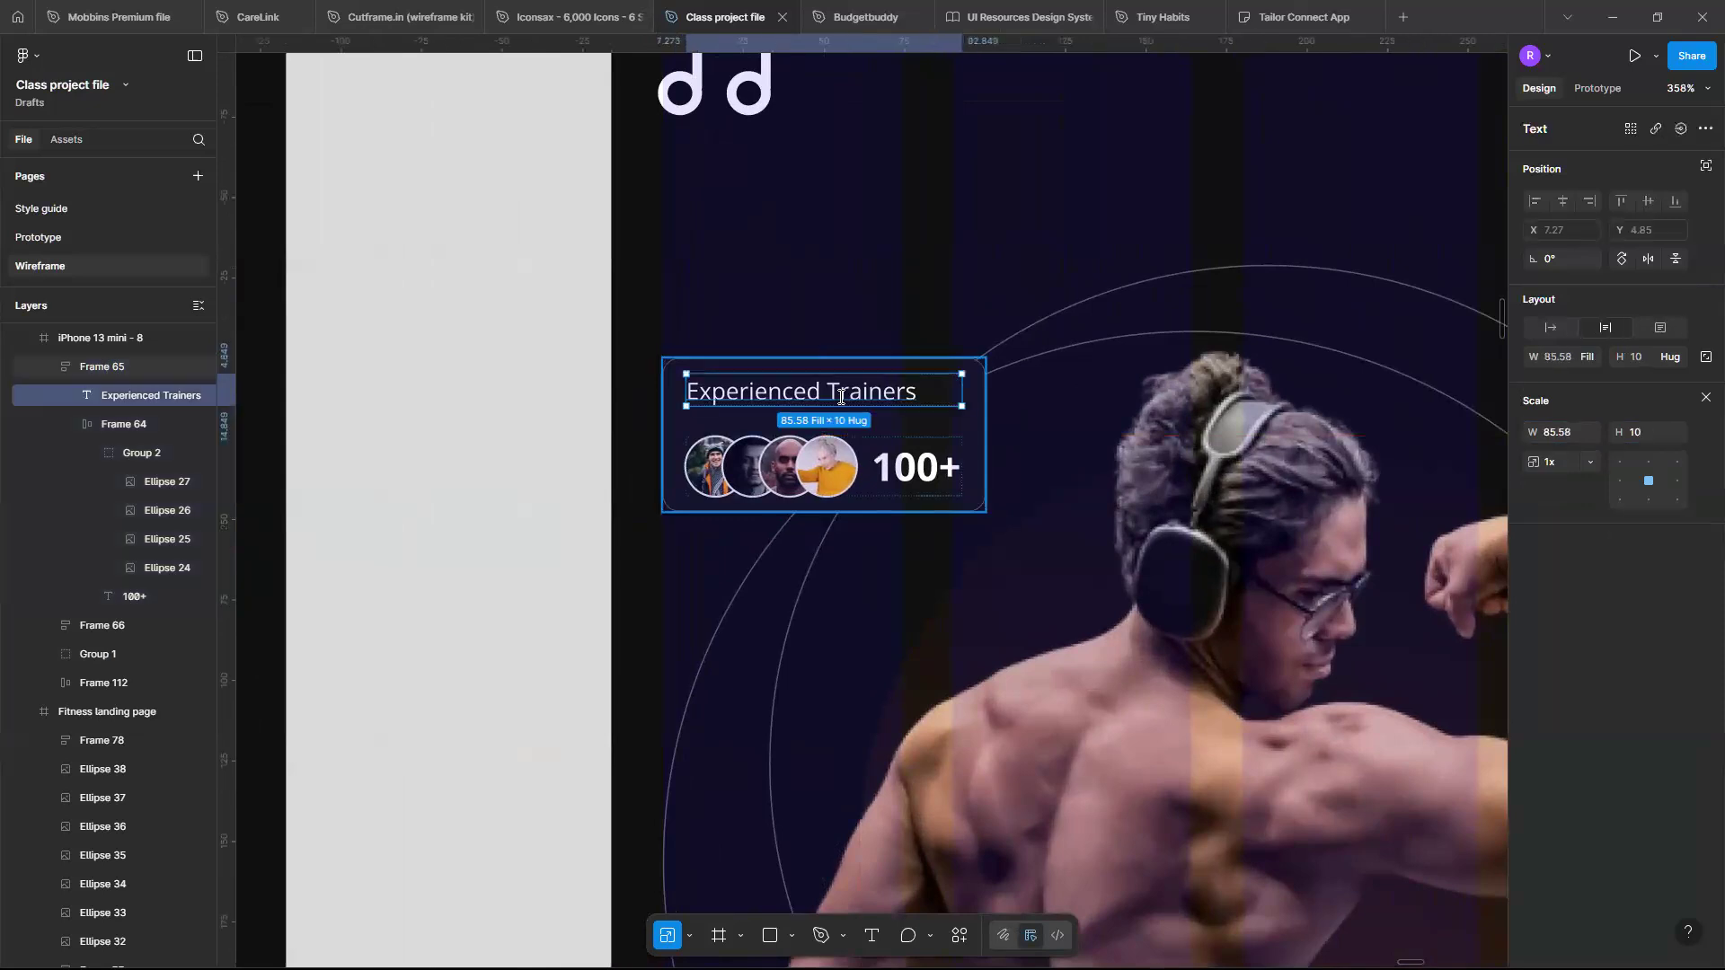
pyautogui.doubleClick(841, 400)
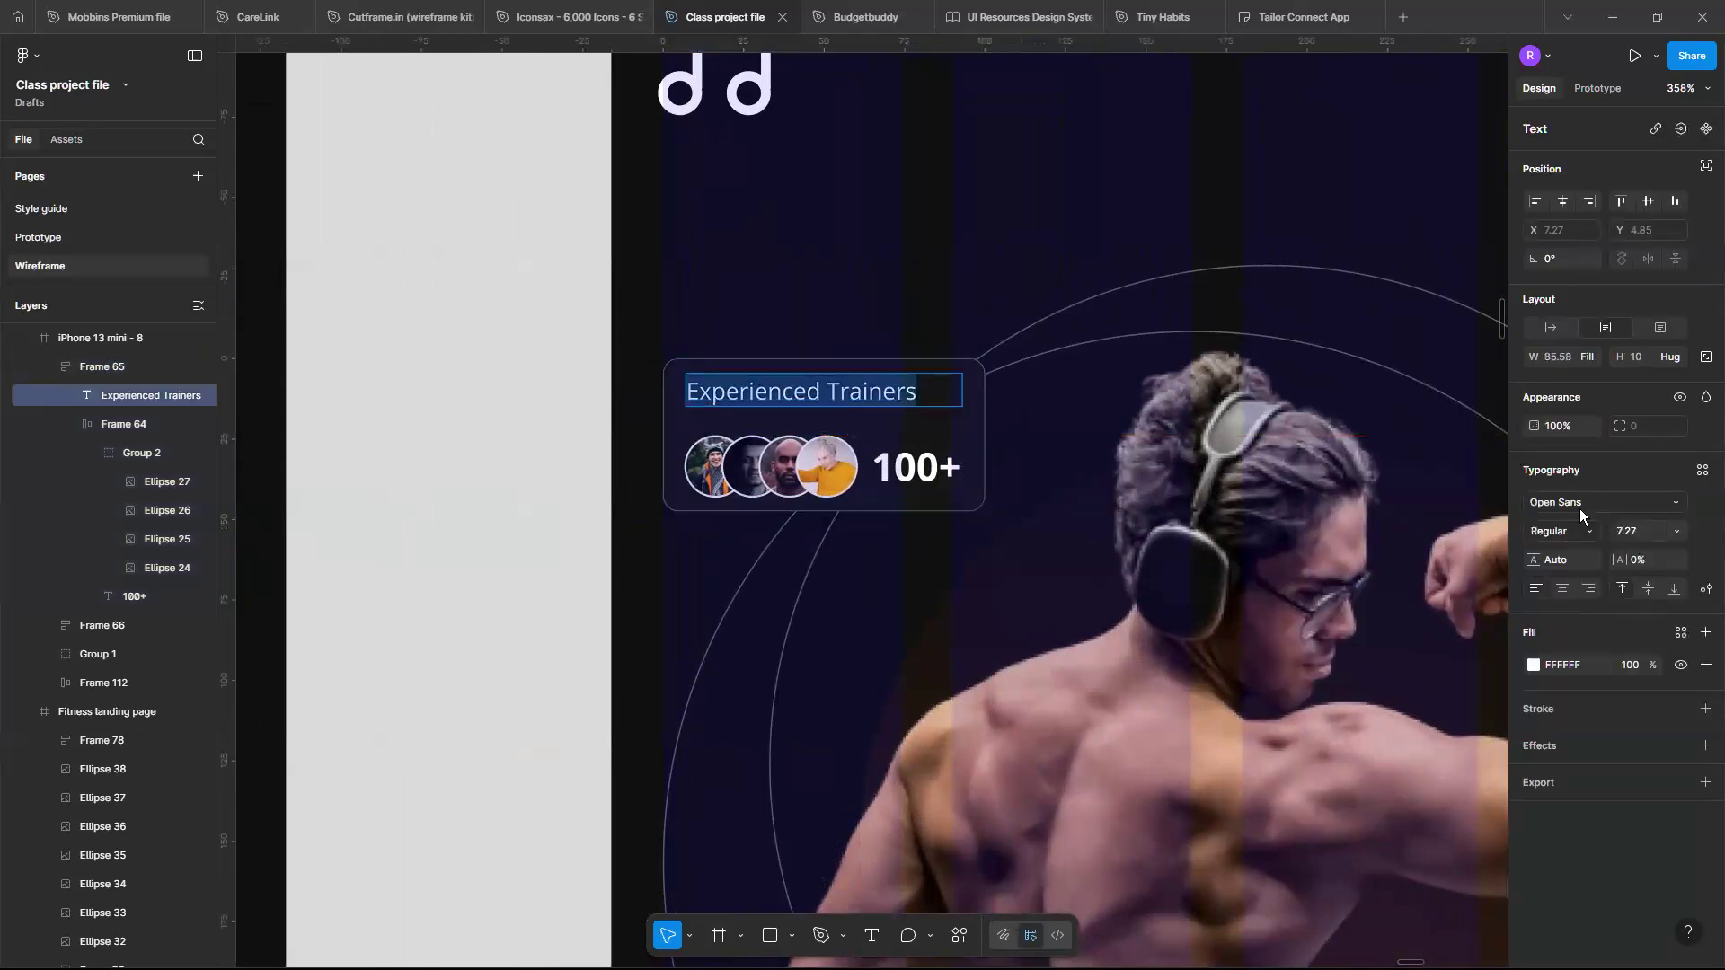
pyautogui.click(1675, 532)
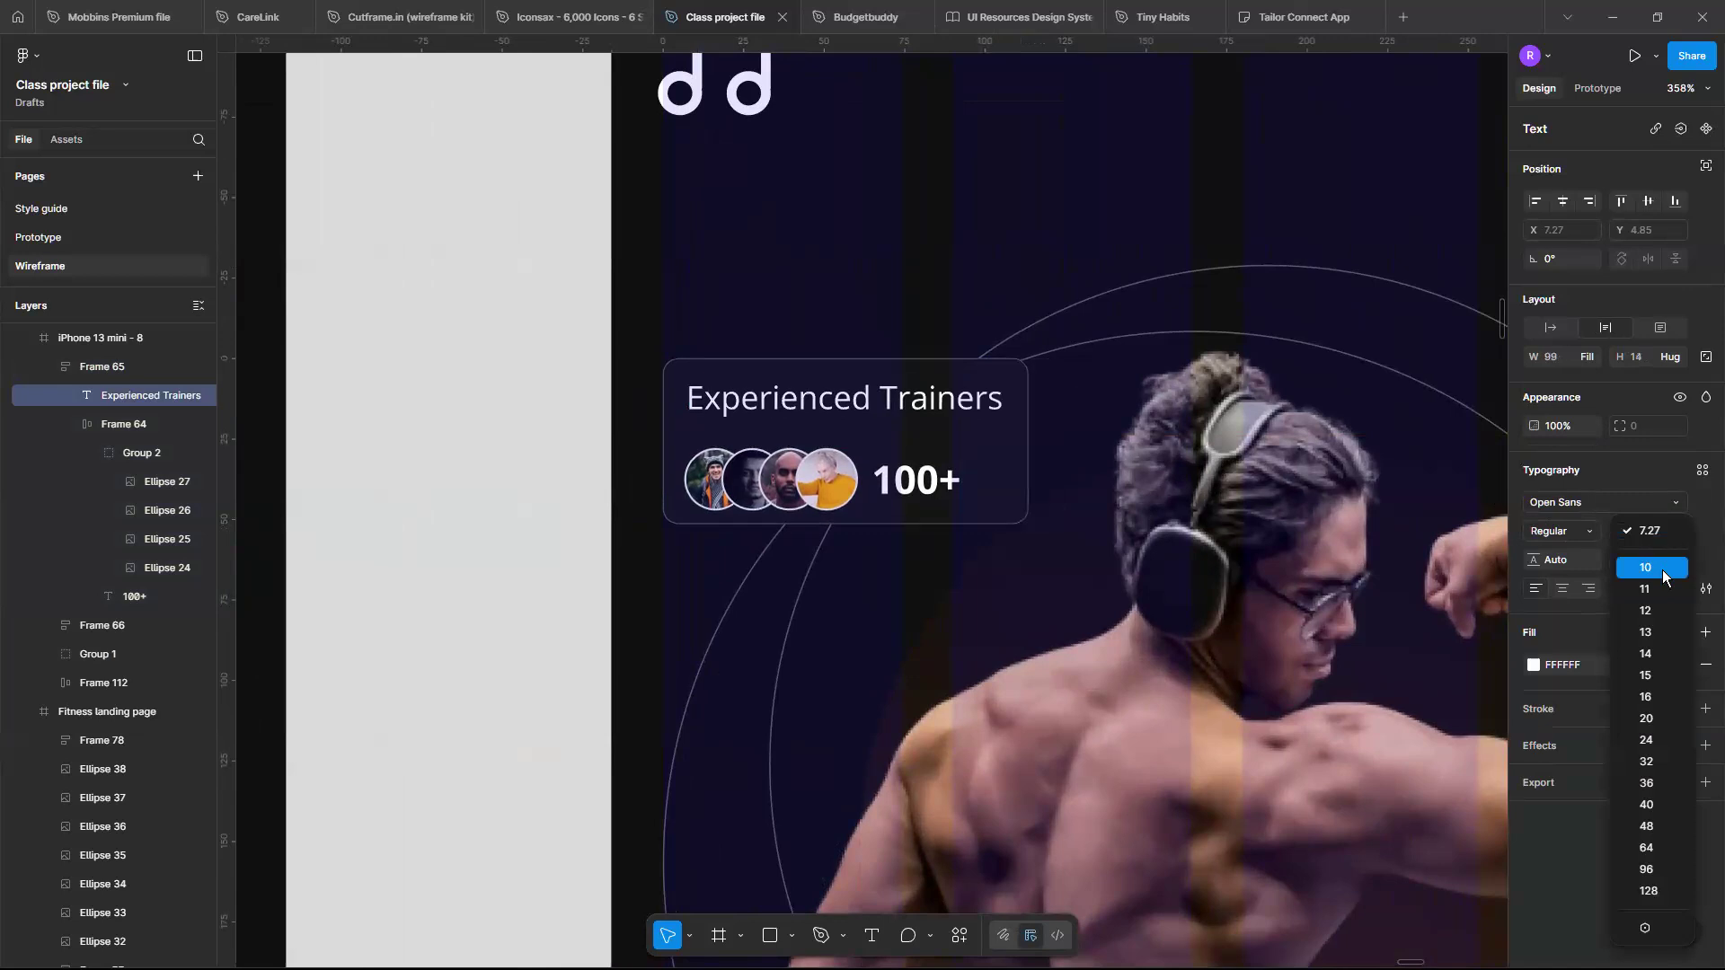
pyautogui.click(1662, 570)
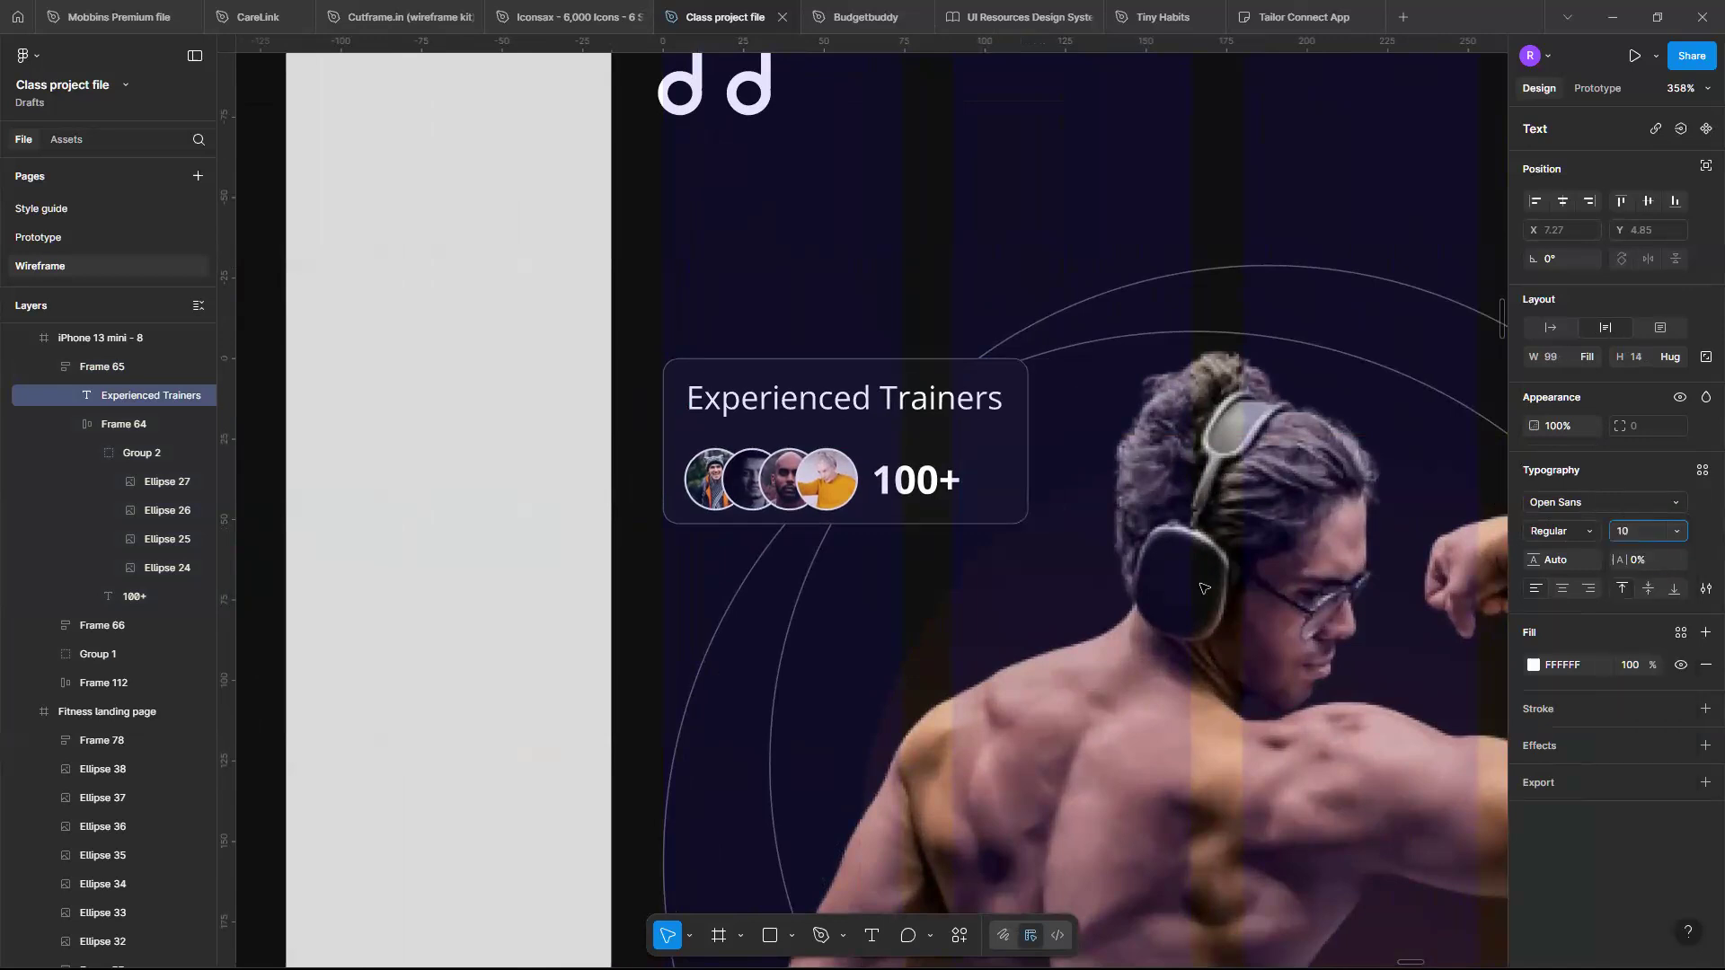
pyautogui.press('Return')
pyautogui.press('Escape')
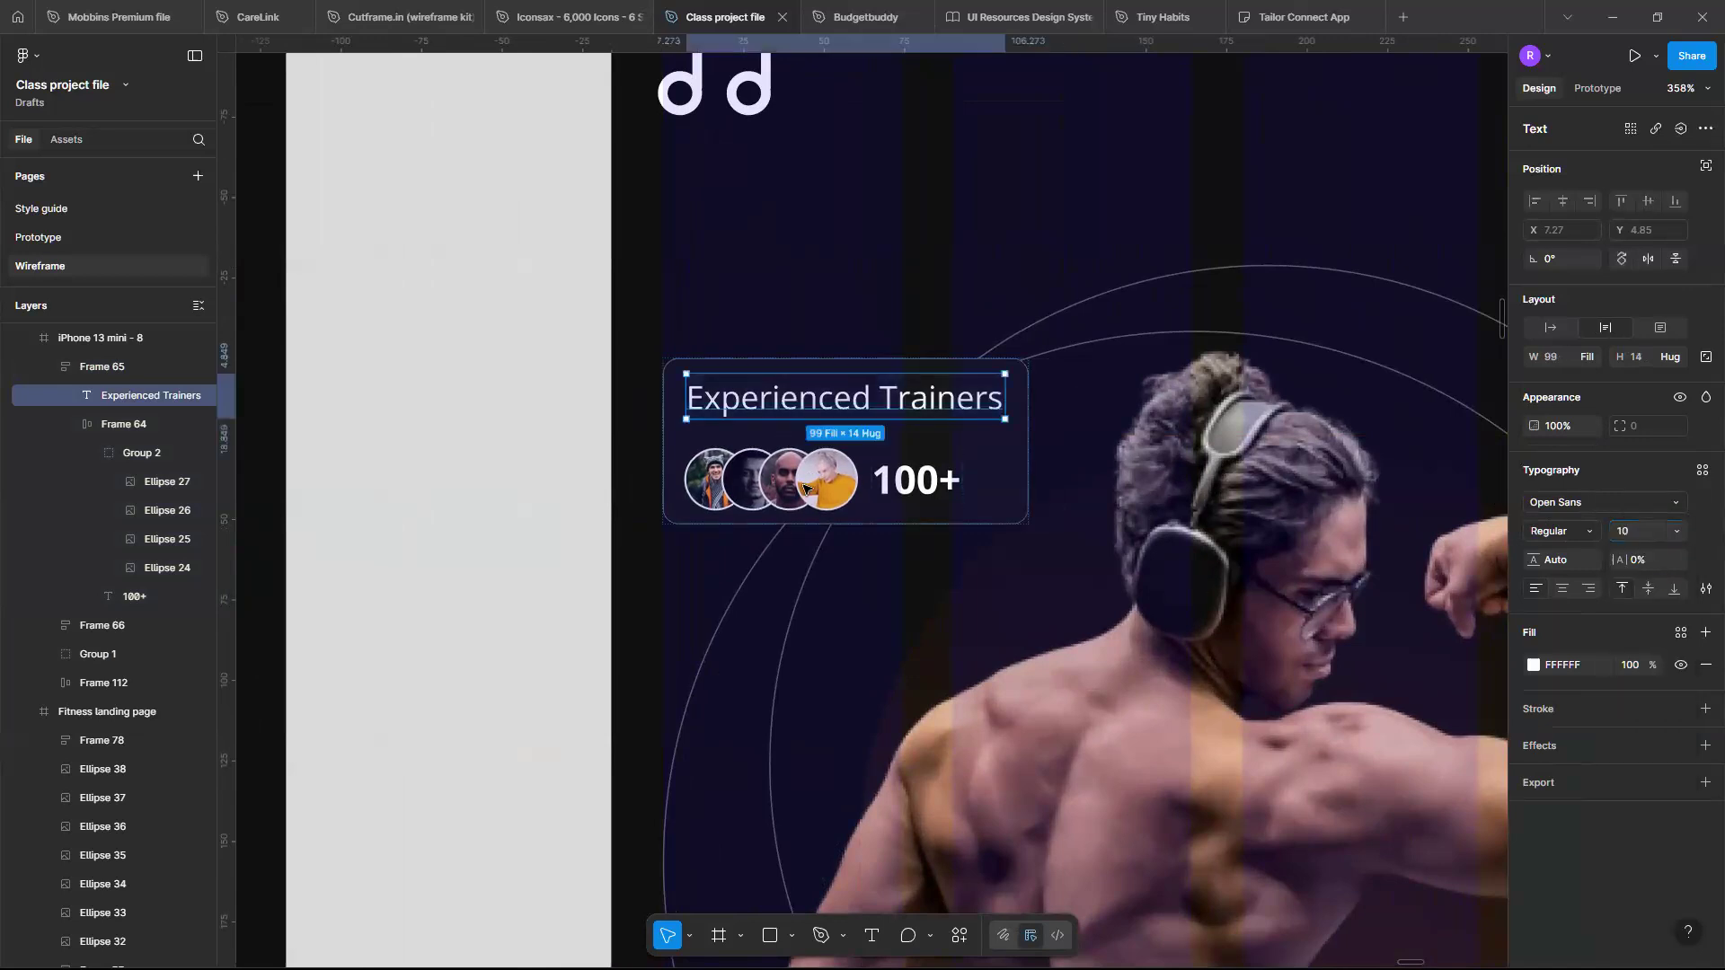
# - Set the card's 100+ figure to a font size of 14
pyautogui.click(895, 486)
pyautogui.click(896, 485)
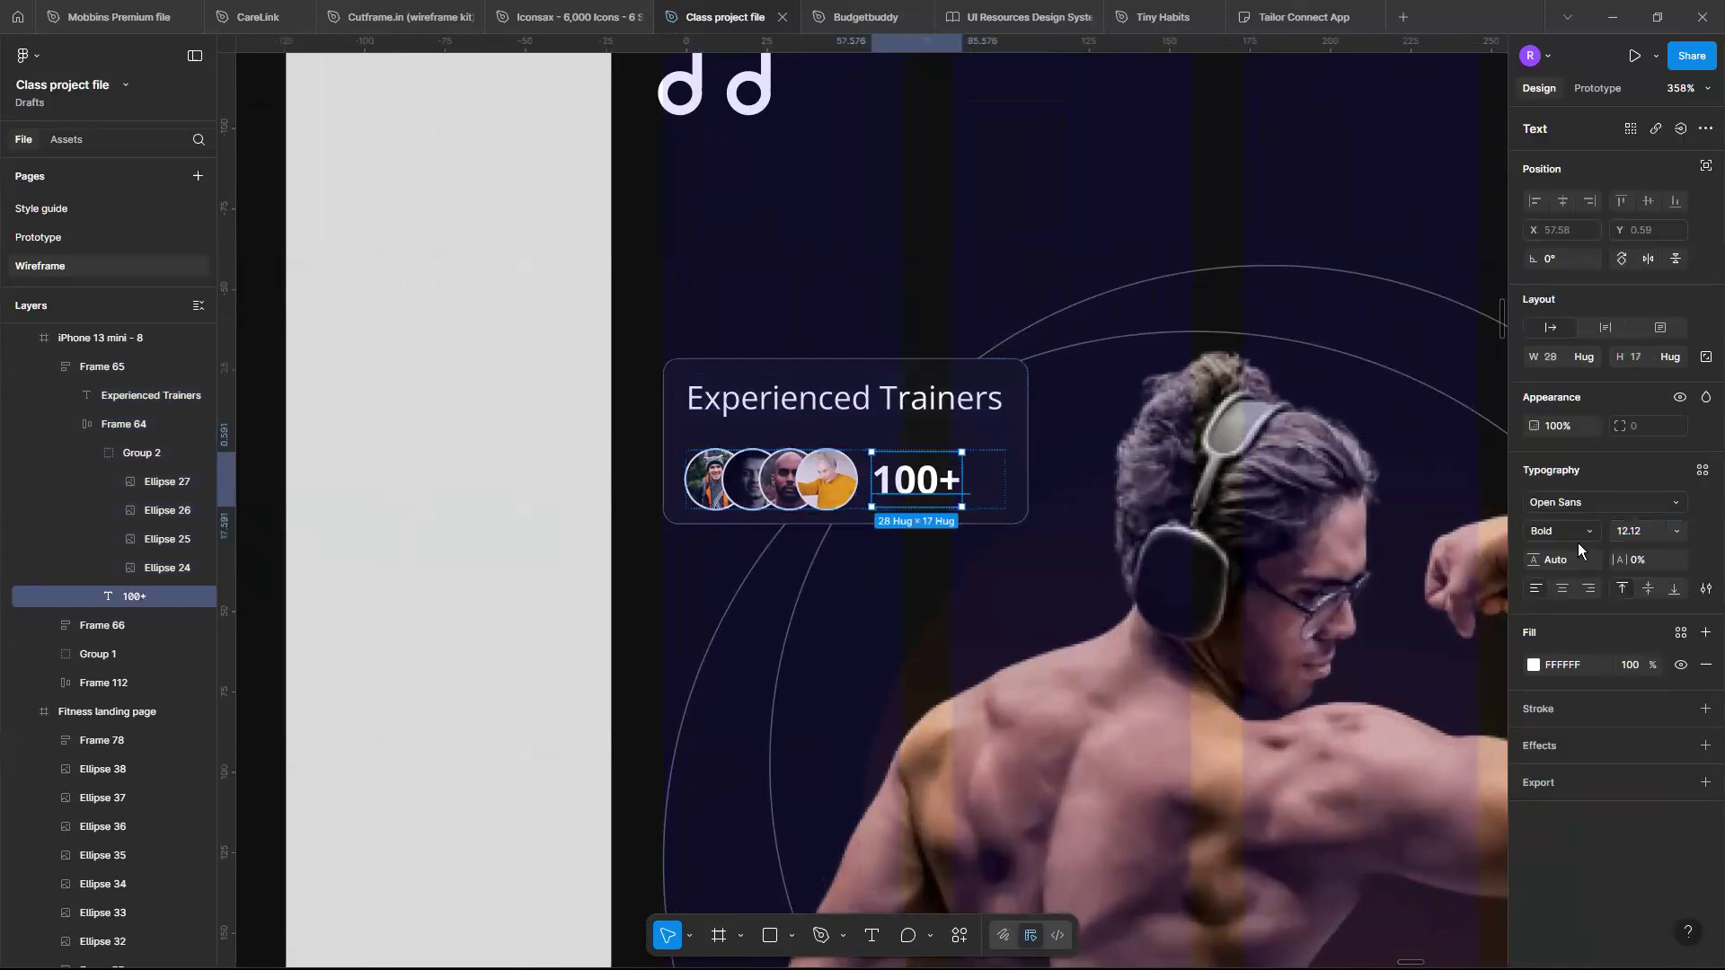
pyautogui.click(1670, 539)
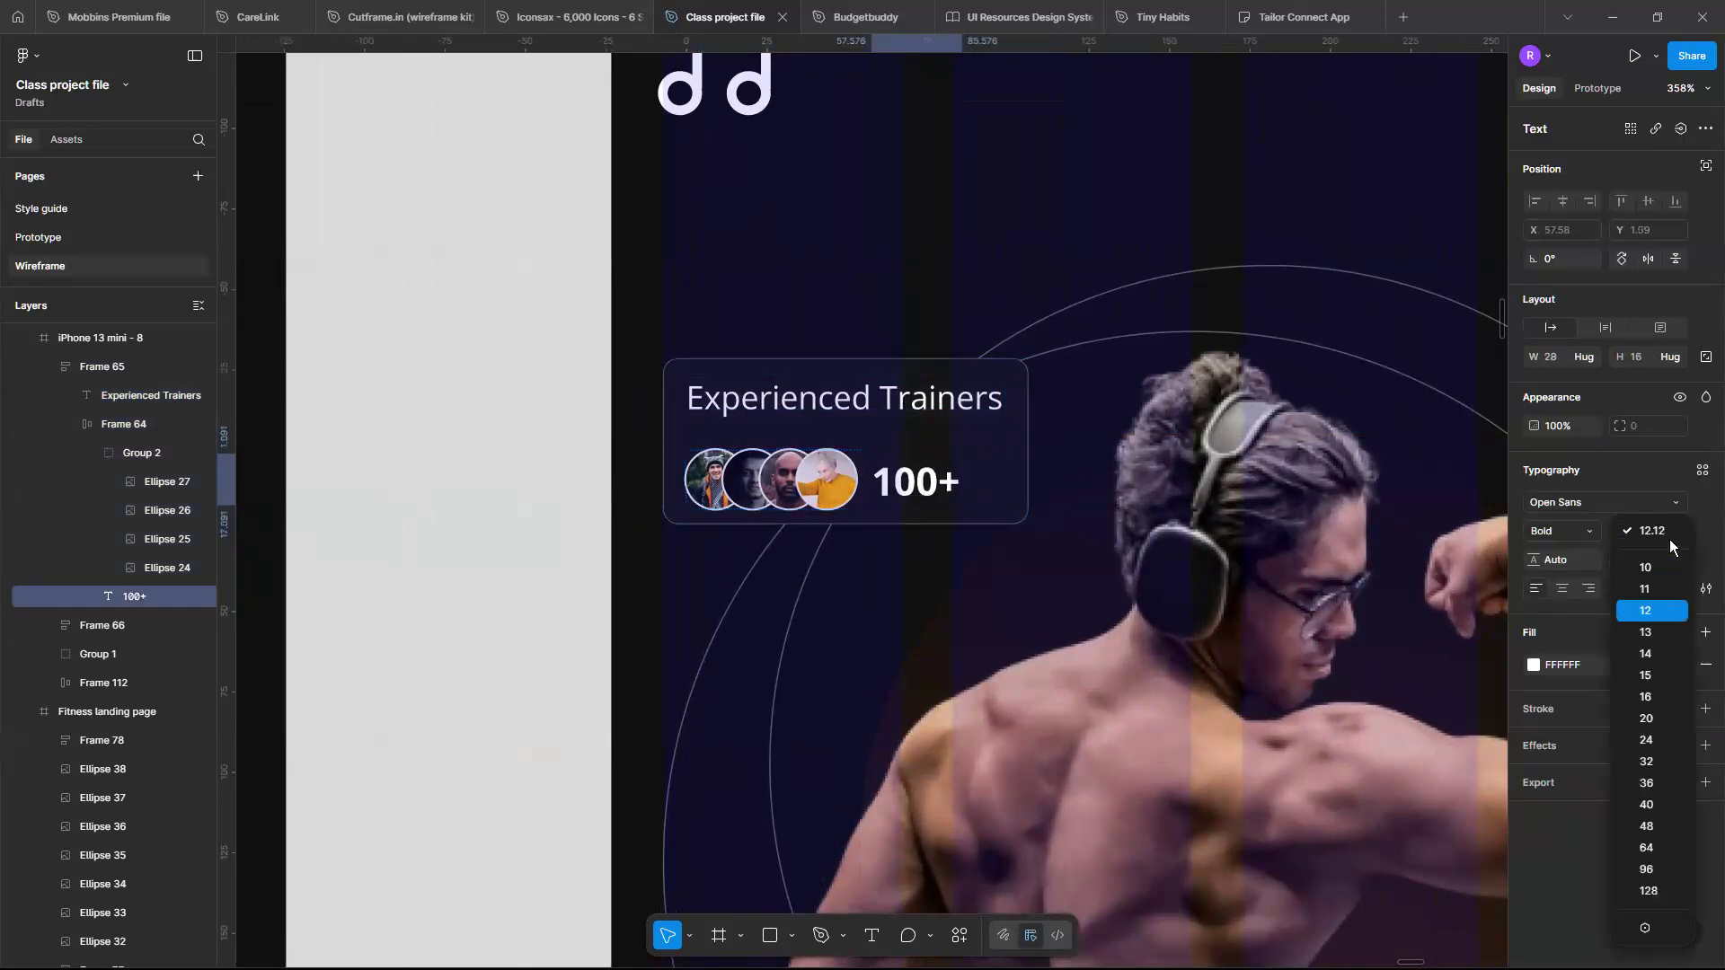
pyautogui.press('Return')
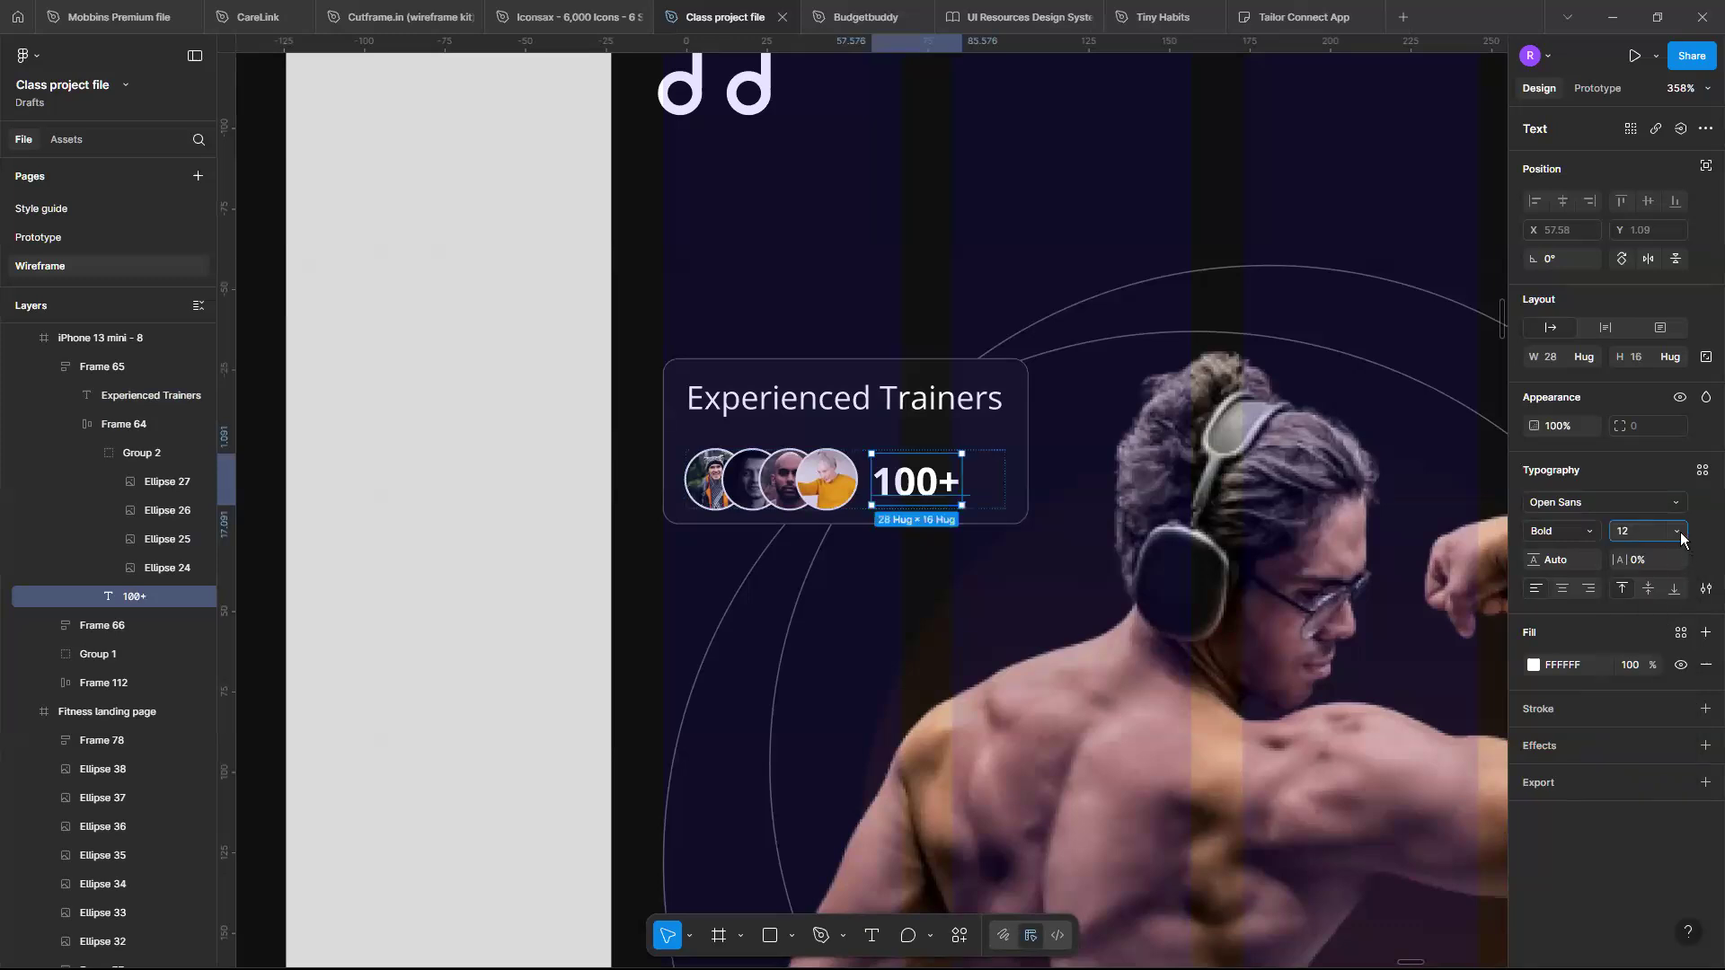
pyautogui.click(1677, 533)
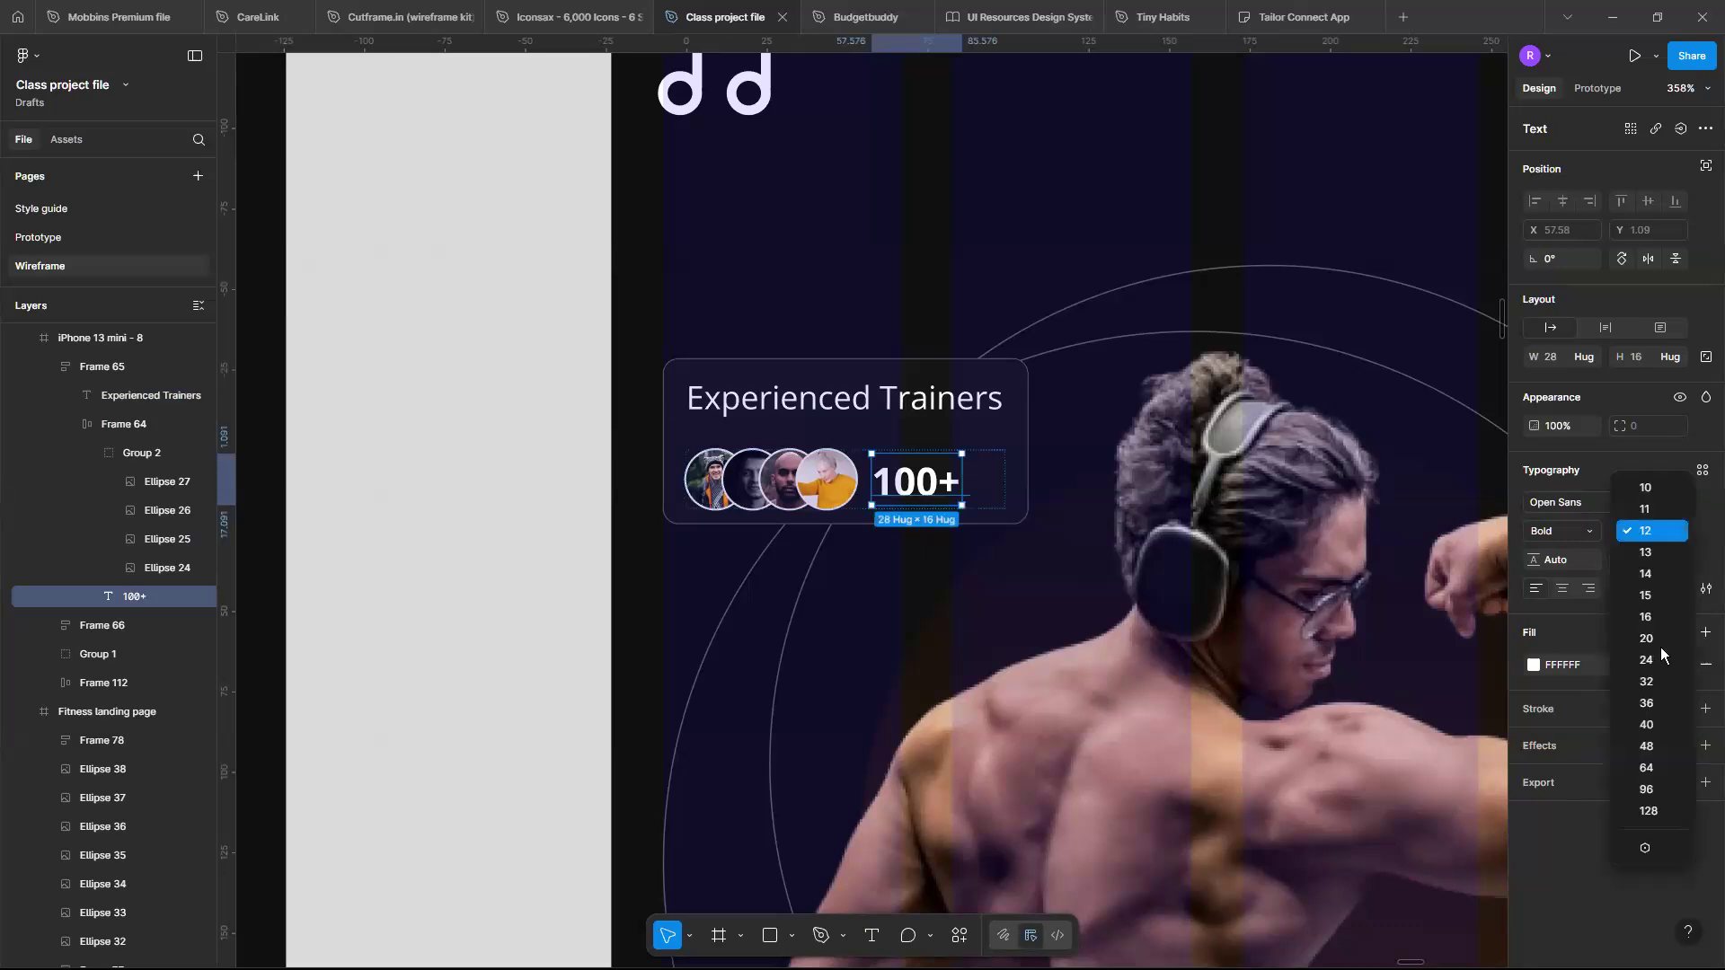
pyautogui.click(1660, 575)
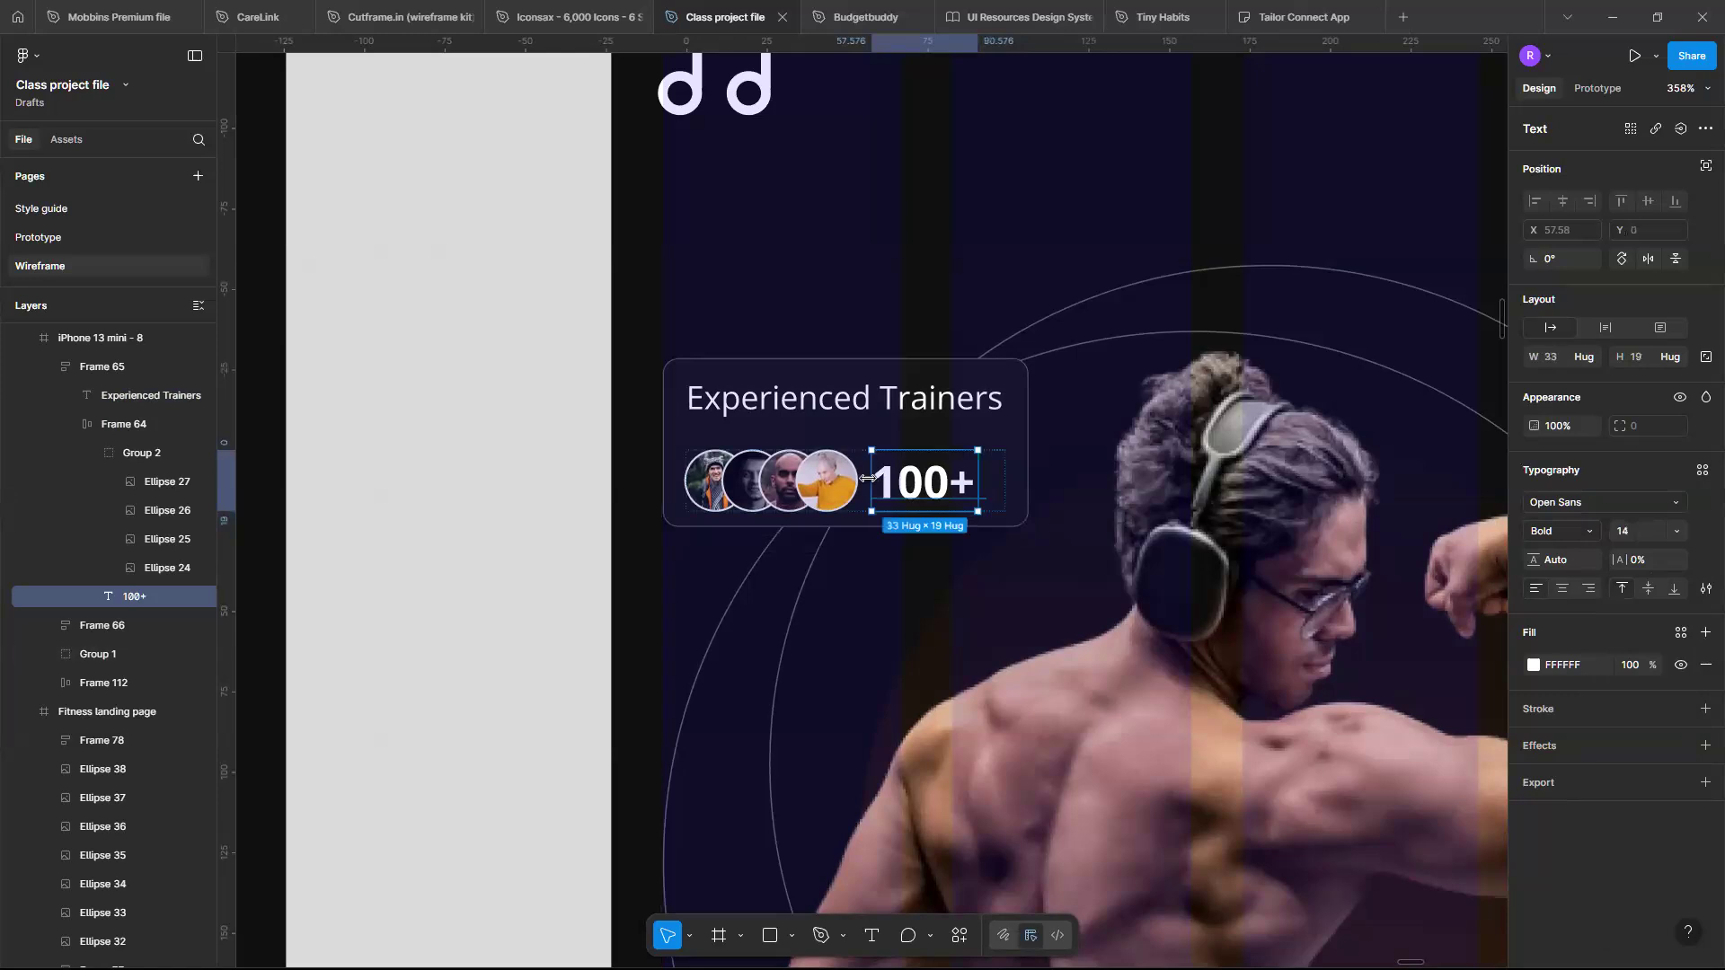
# - Duplicate the Experienced Trainers card and place the copy over the Satisfied Users card
pyautogui.scroll(-5, 869, 482)
pyautogui.scroll(-3, 869, 482)
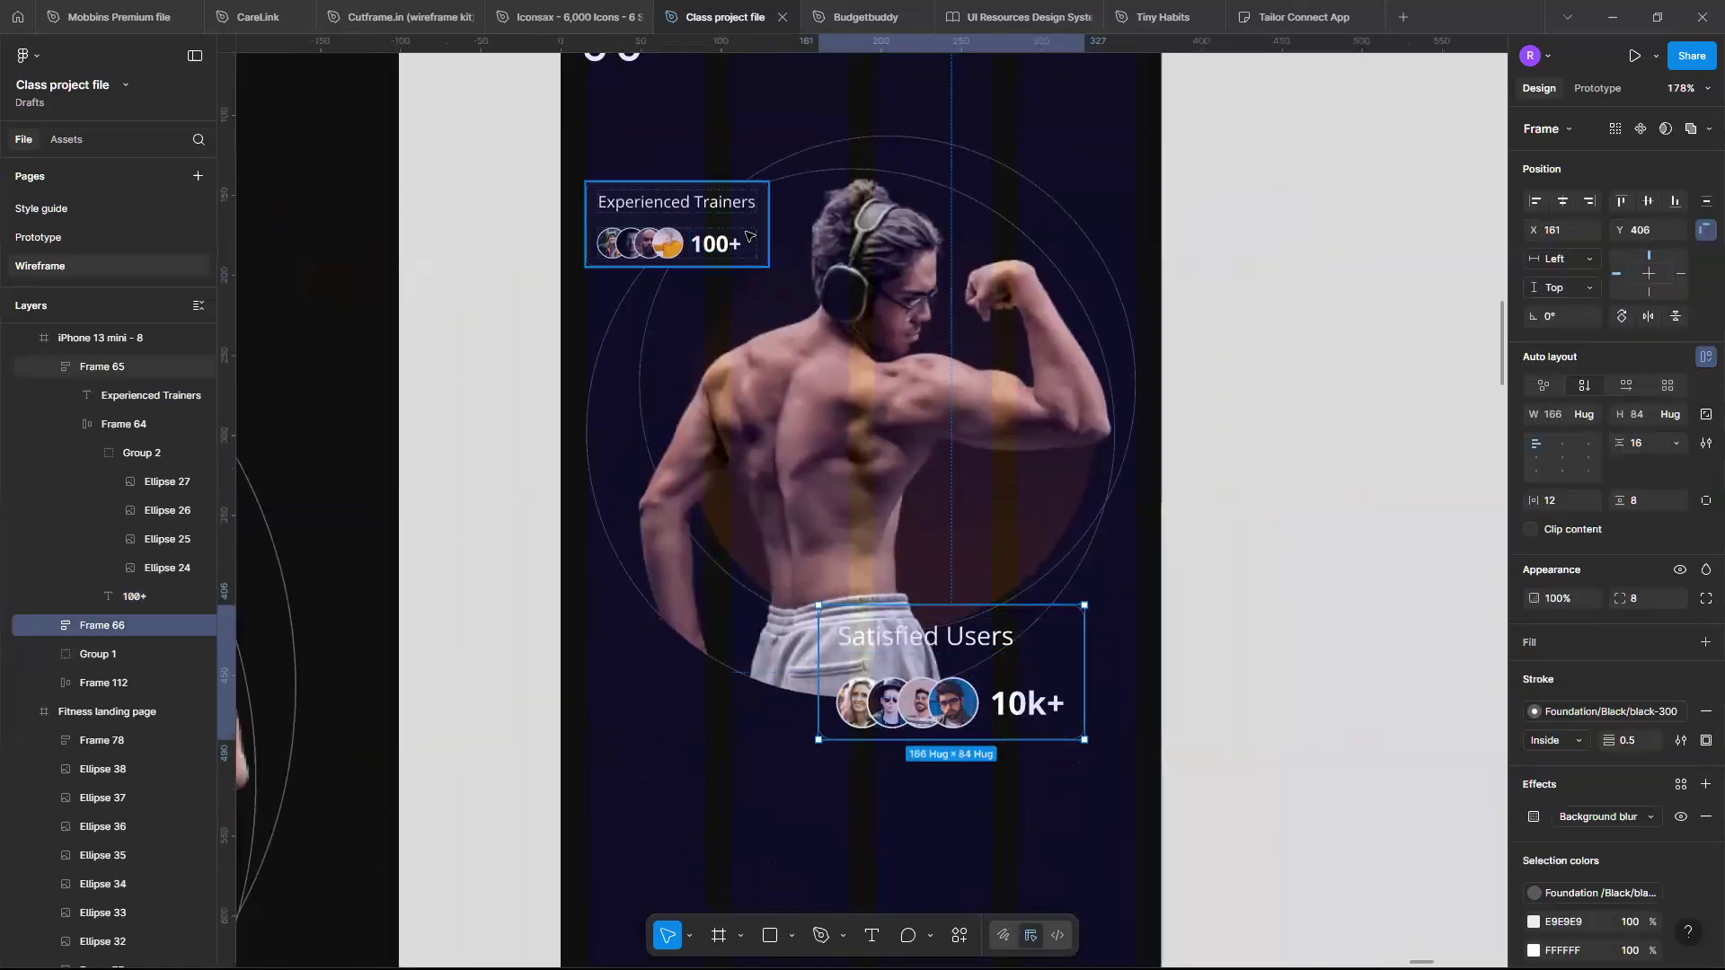
pyautogui.click(753, 232)
pyautogui.moveTo(1107, 502); pyautogui.dragTo(1100, 562)
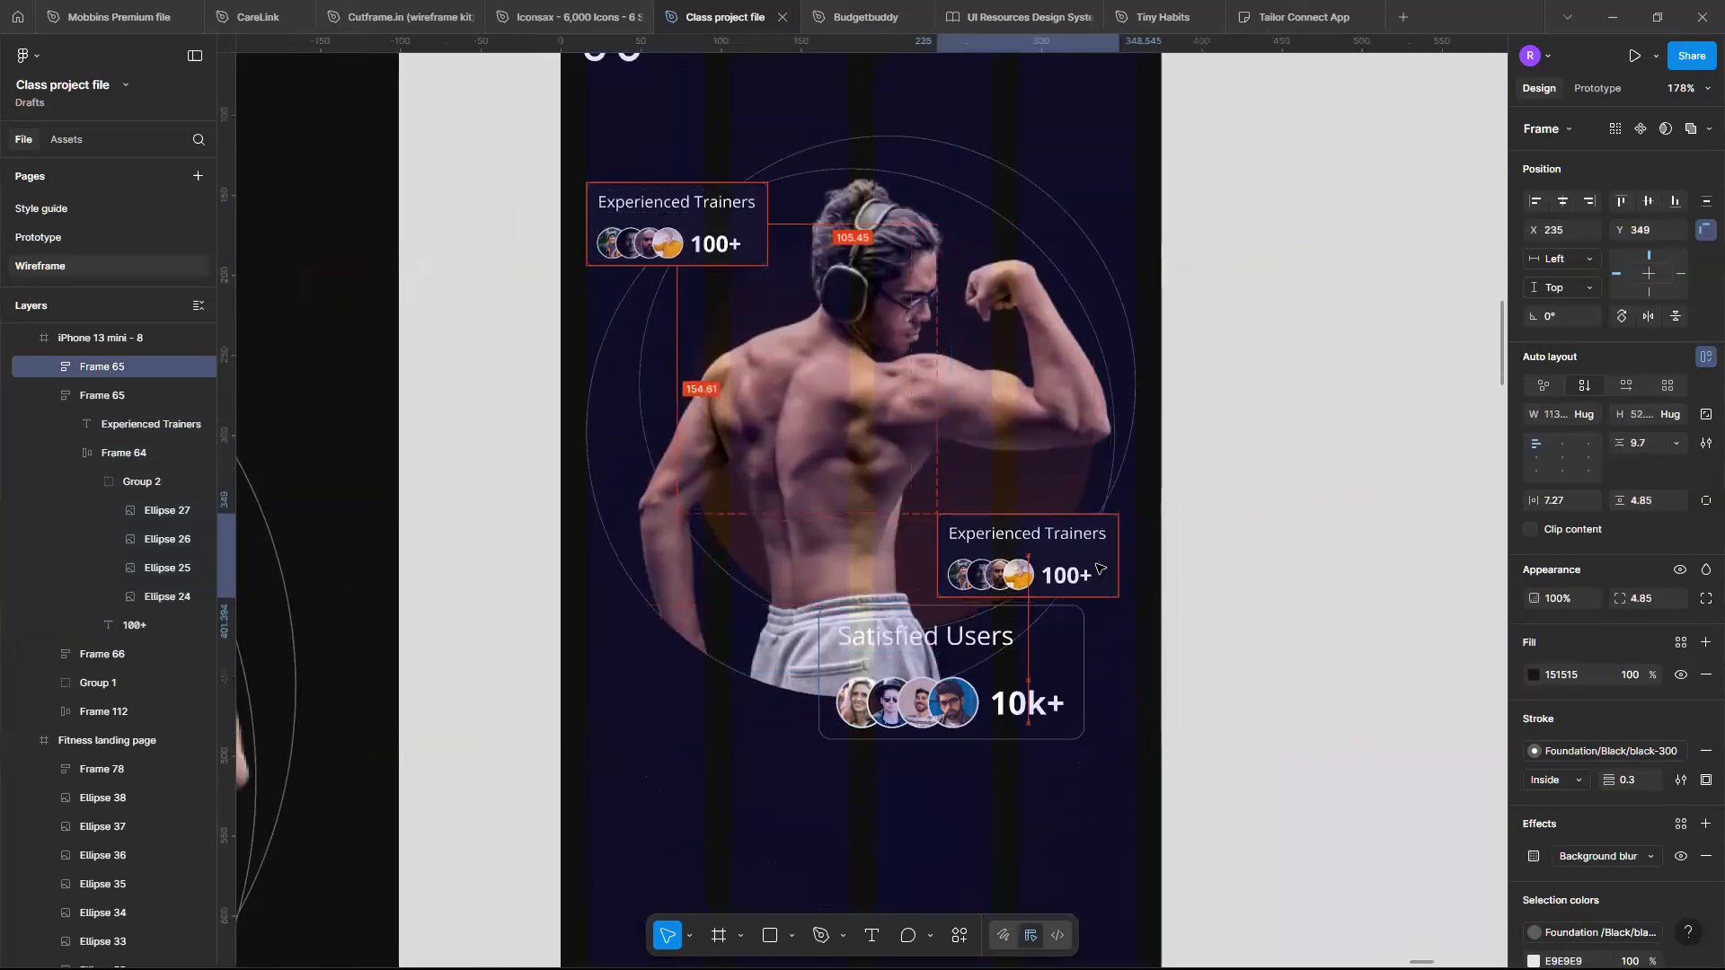
# - Change the copied card's title to Satisfied Users
pyautogui.doubleClick(1011, 535)
pyautogui.doubleClick(1012, 533)
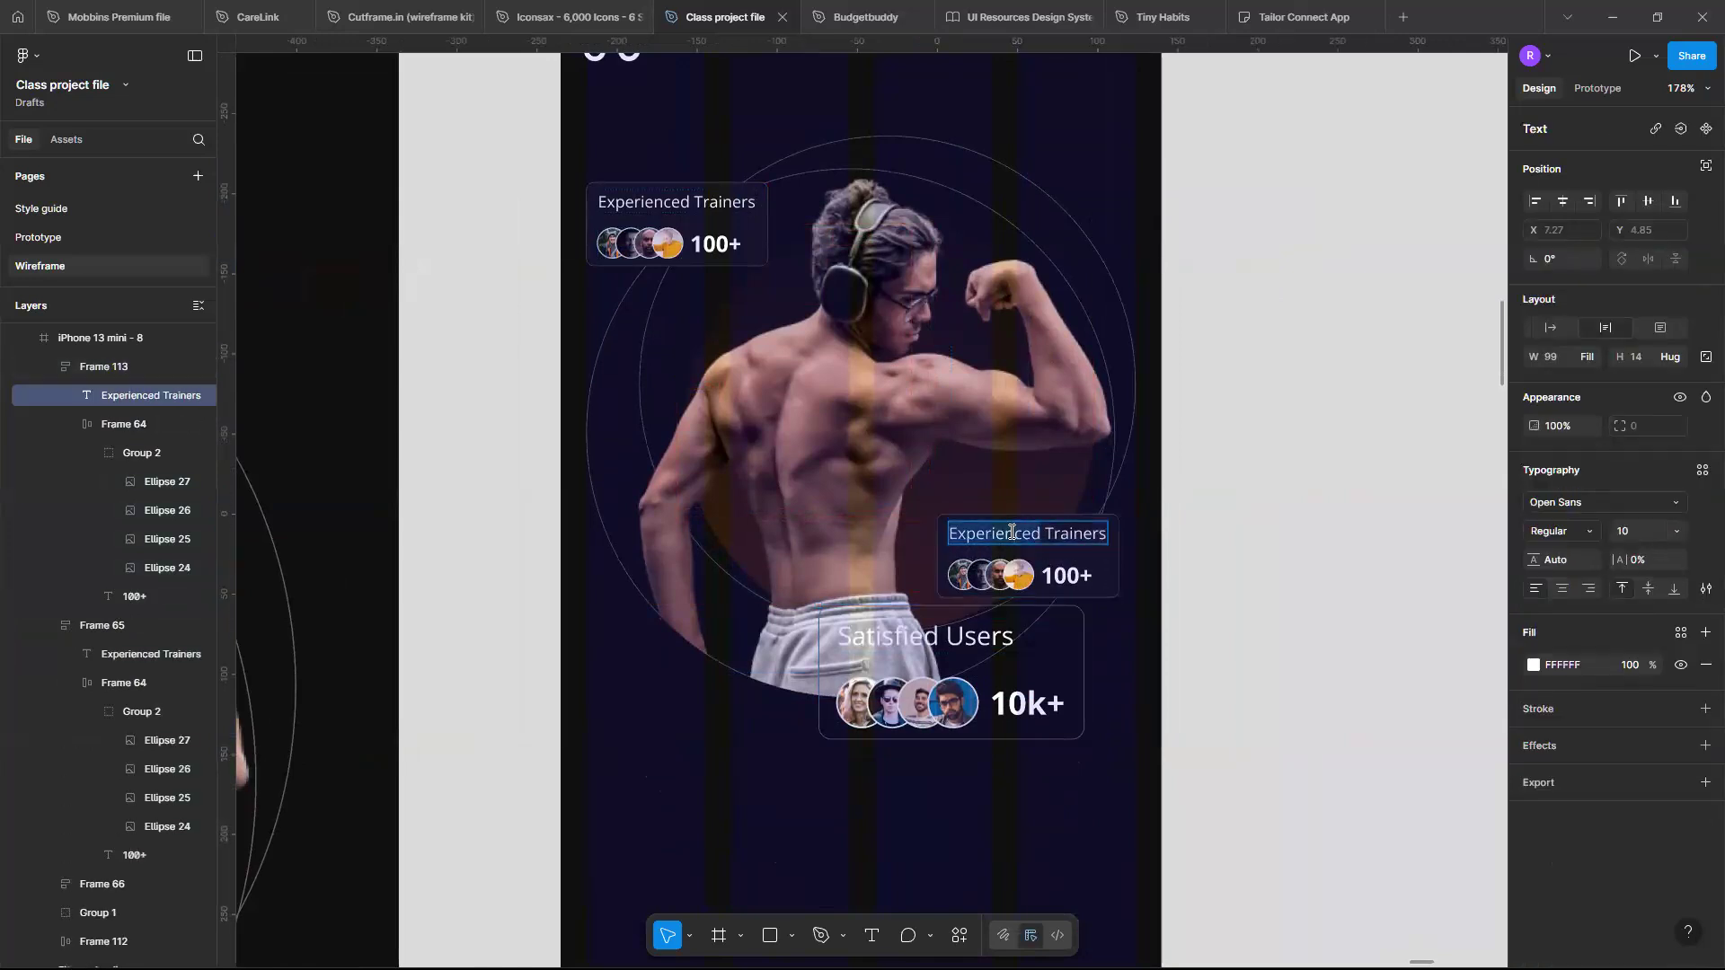
pyautogui.write('S')
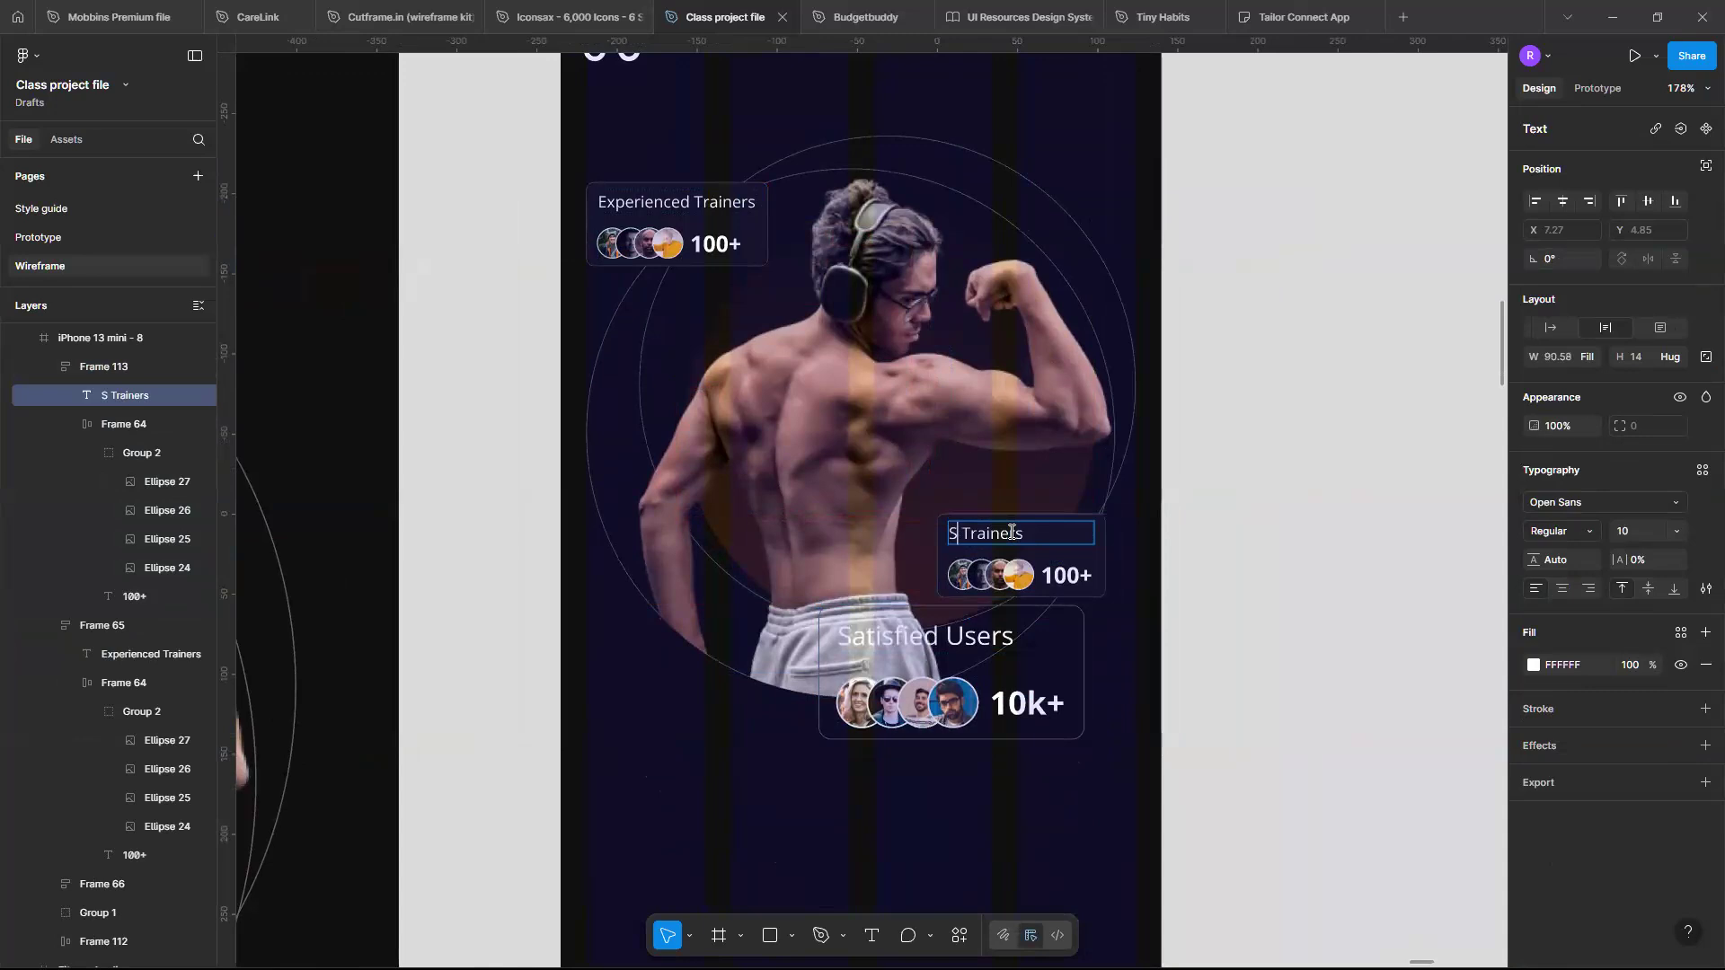
pyautogui.write('atisfied')
pyautogui.press('Delete')
pyautogui.press('Delete')
pyautogui.press('Delete')
pyautogui.press('Delete')
pyautogui.press('Delete')
pyautogui.press('Delete')
pyautogui.press('Delete')
pyautogui.press('Delete')
pyautogui.press('Delete')
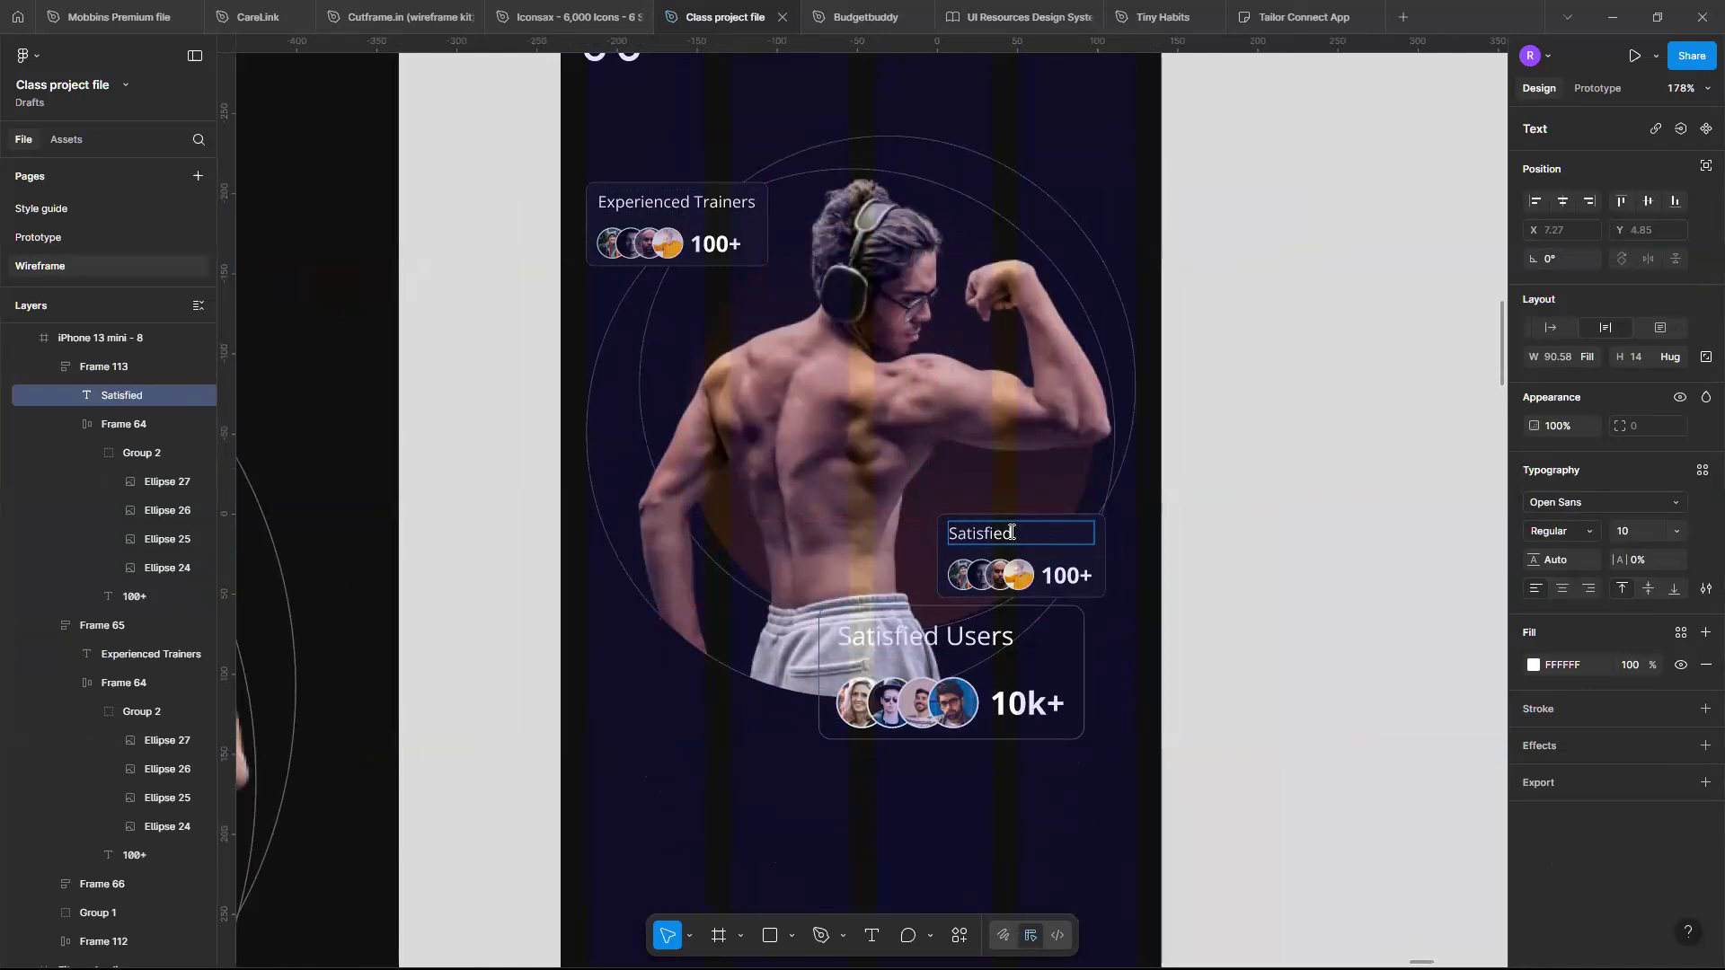
pyautogui.write('Users')
# - Change the copied card's figure to 10k+
pyautogui.doubleClick(1073, 575)
pyautogui.press('BackSpace')
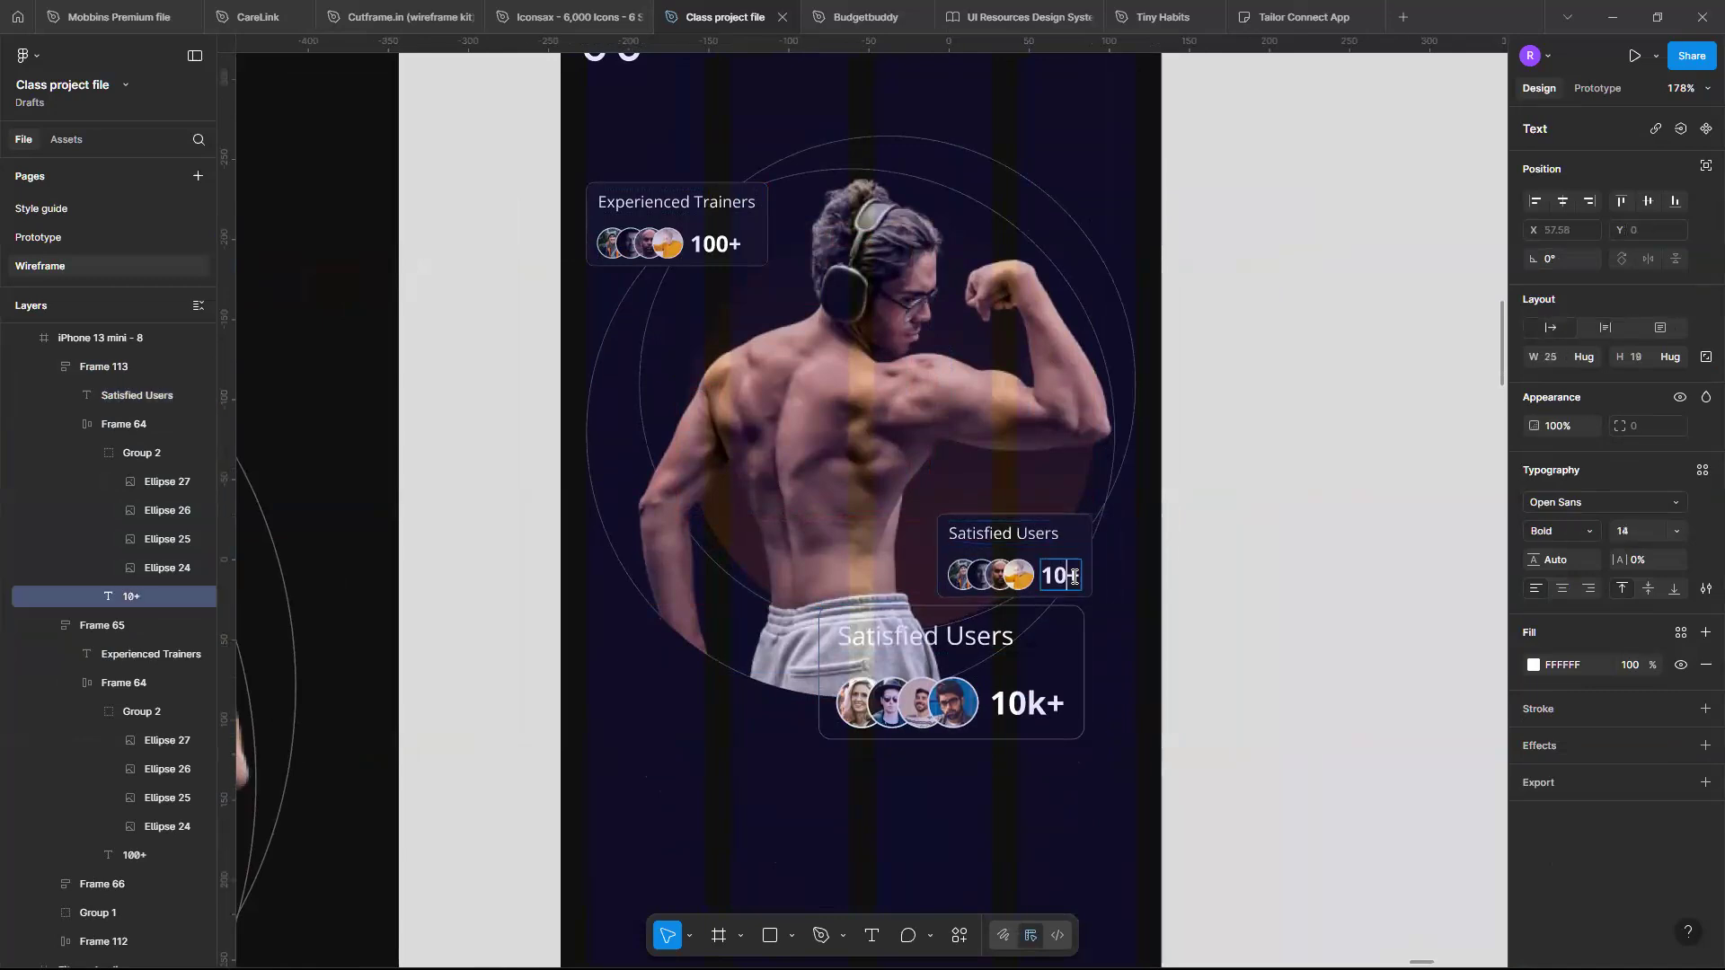
pyautogui.write('k')
pyautogui.press('Escape')
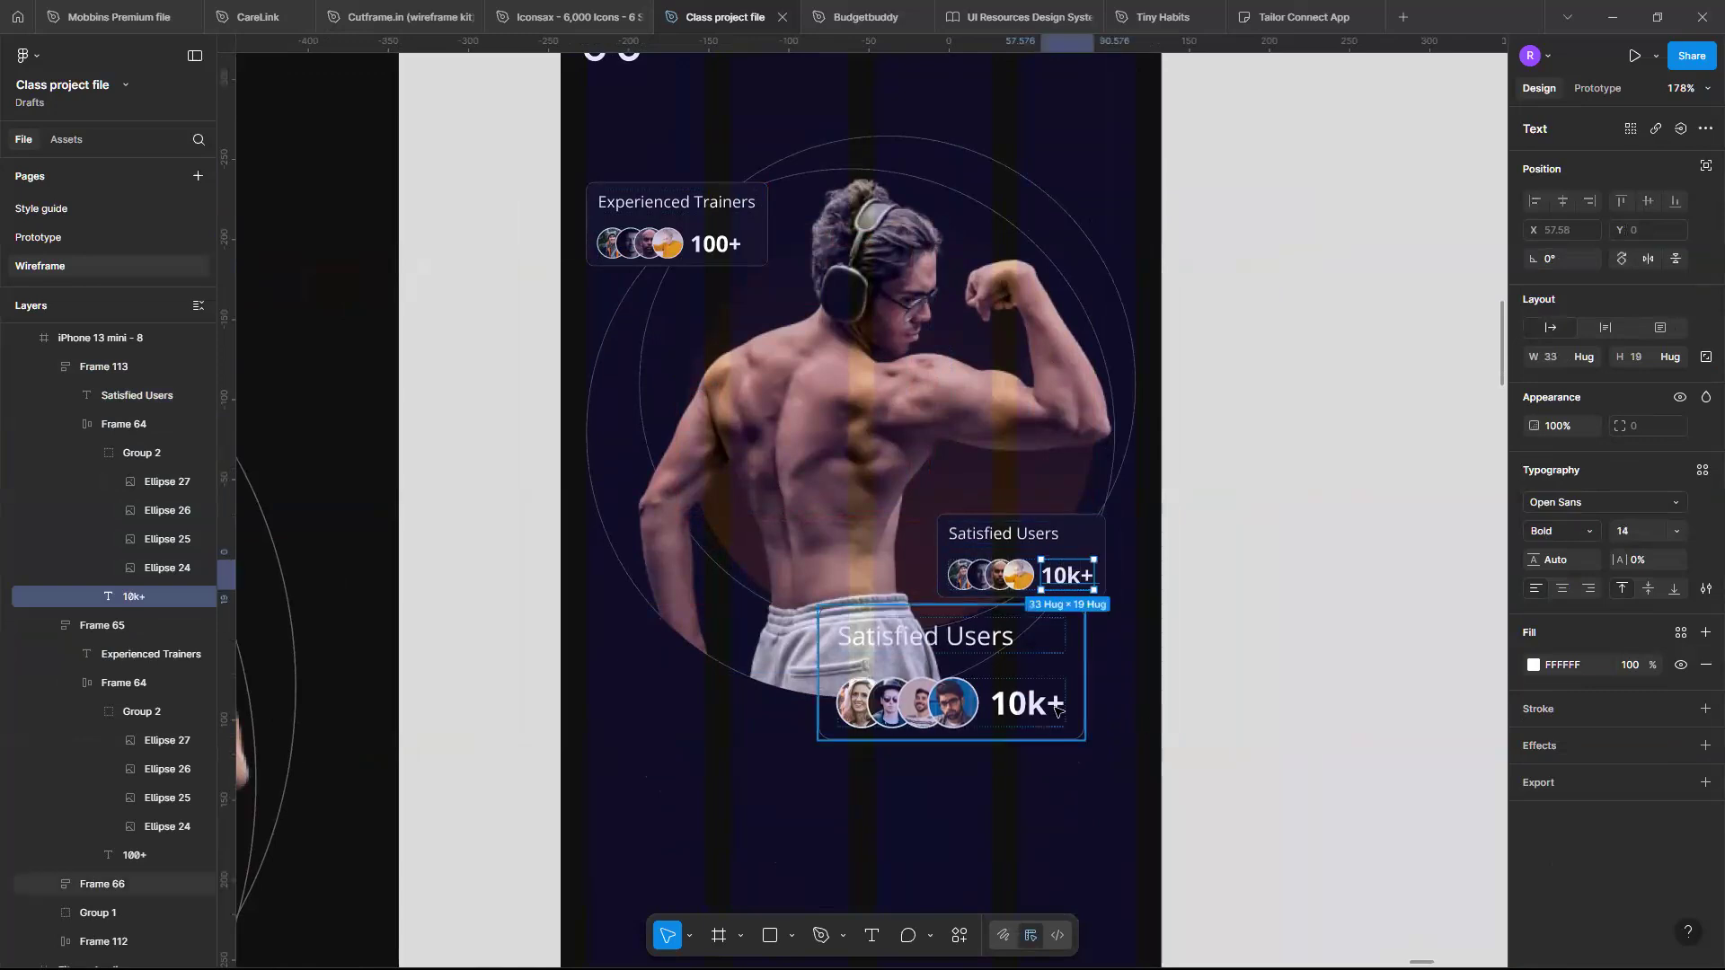
# - Delete the original large Satisfied Users card and move the new one to about X 254, Y 406
pyautogui.click(1056, 710)
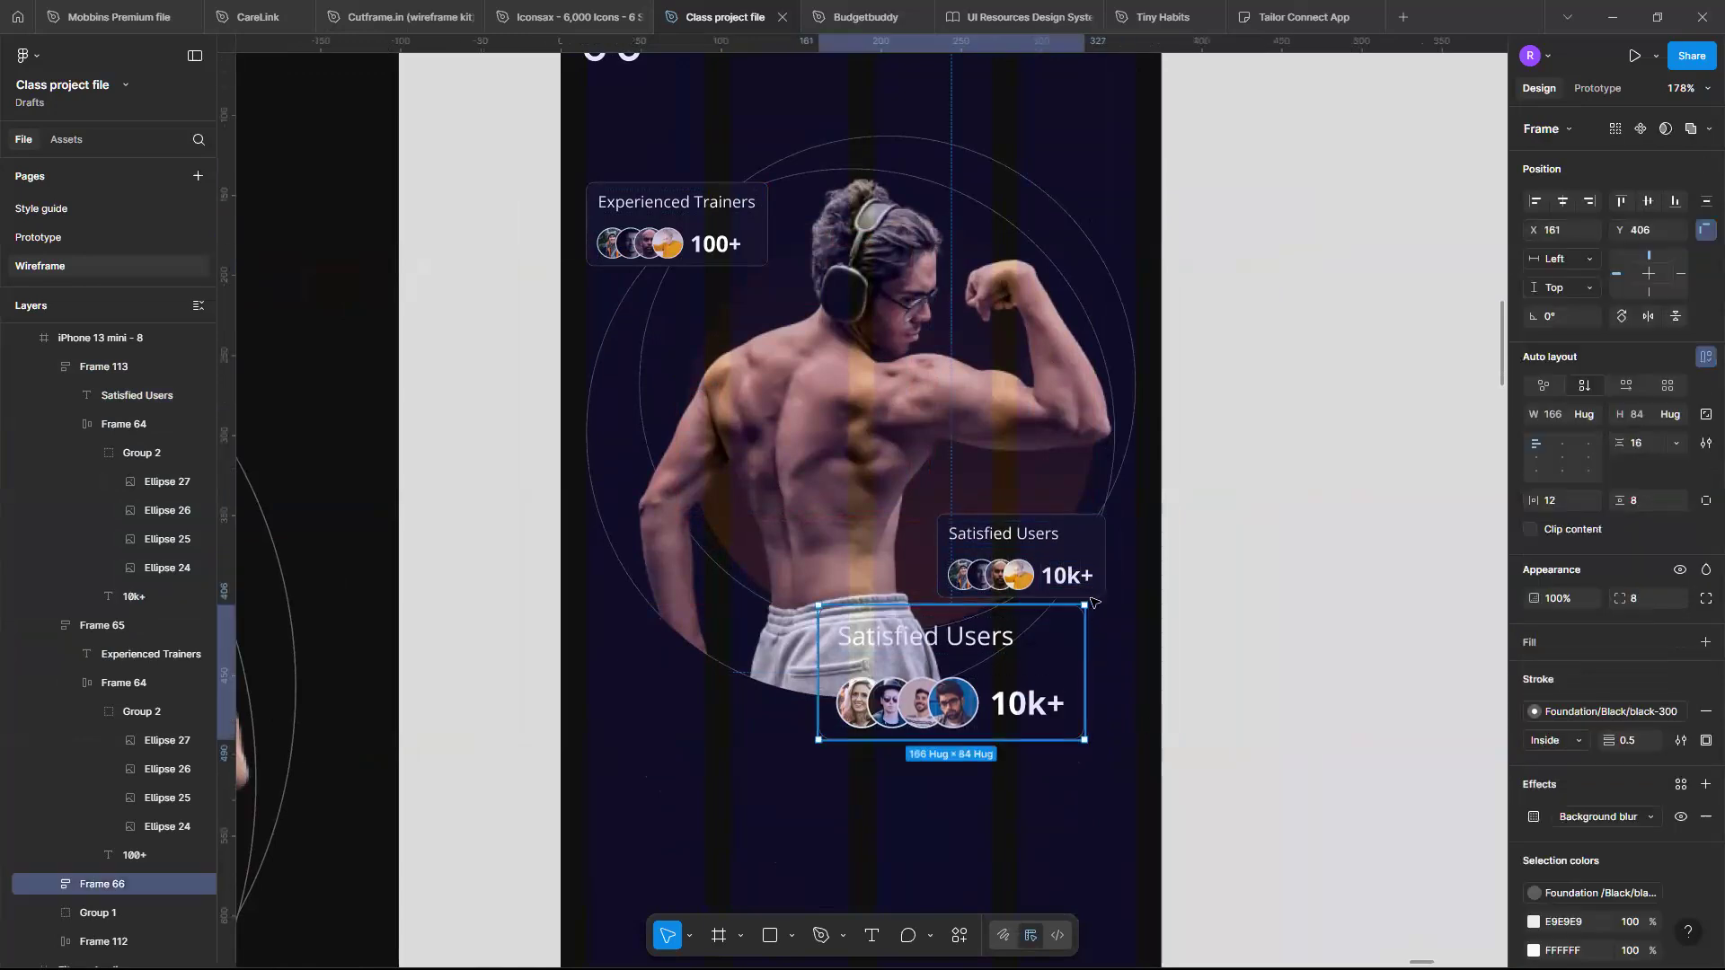
pyautogui.press('Delete')
pyautogui.moveTo(1087, 561); pyautogui.dragTo(1119, 668)
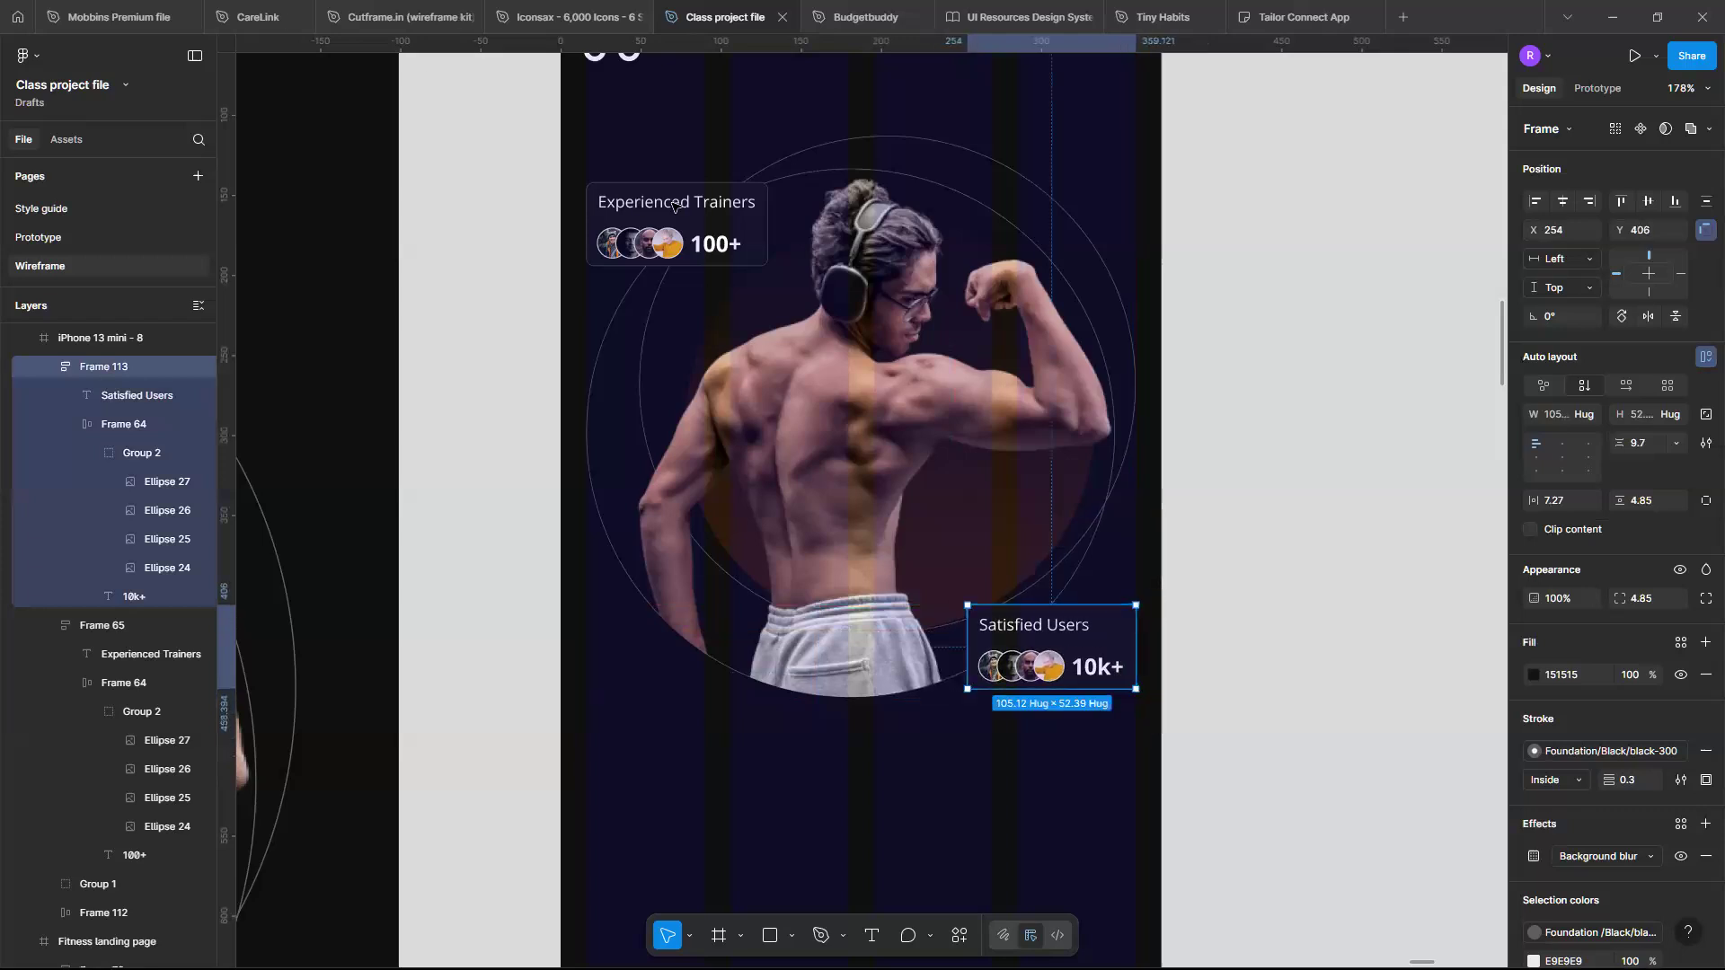
# - Move the Experienced Trainers card up to X 16, Y 126
pyautogui.moveTo(675, 234); pyautogui.dragTo(675, 208)
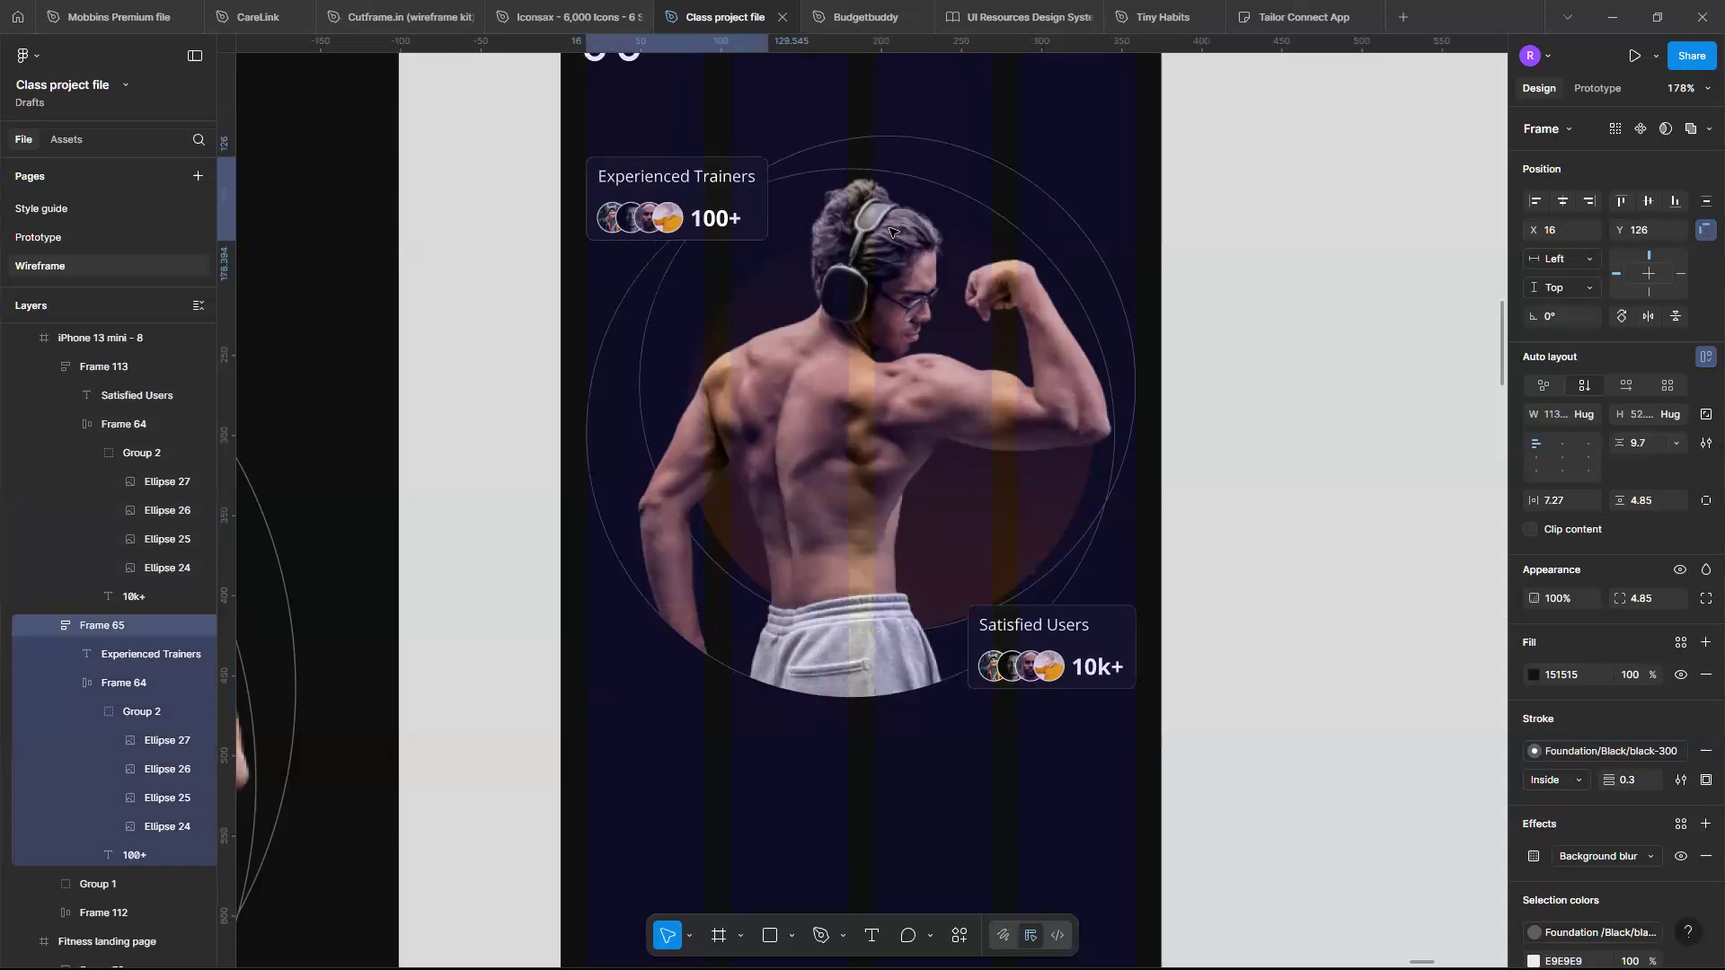
pyautogui.click(1197, 690)
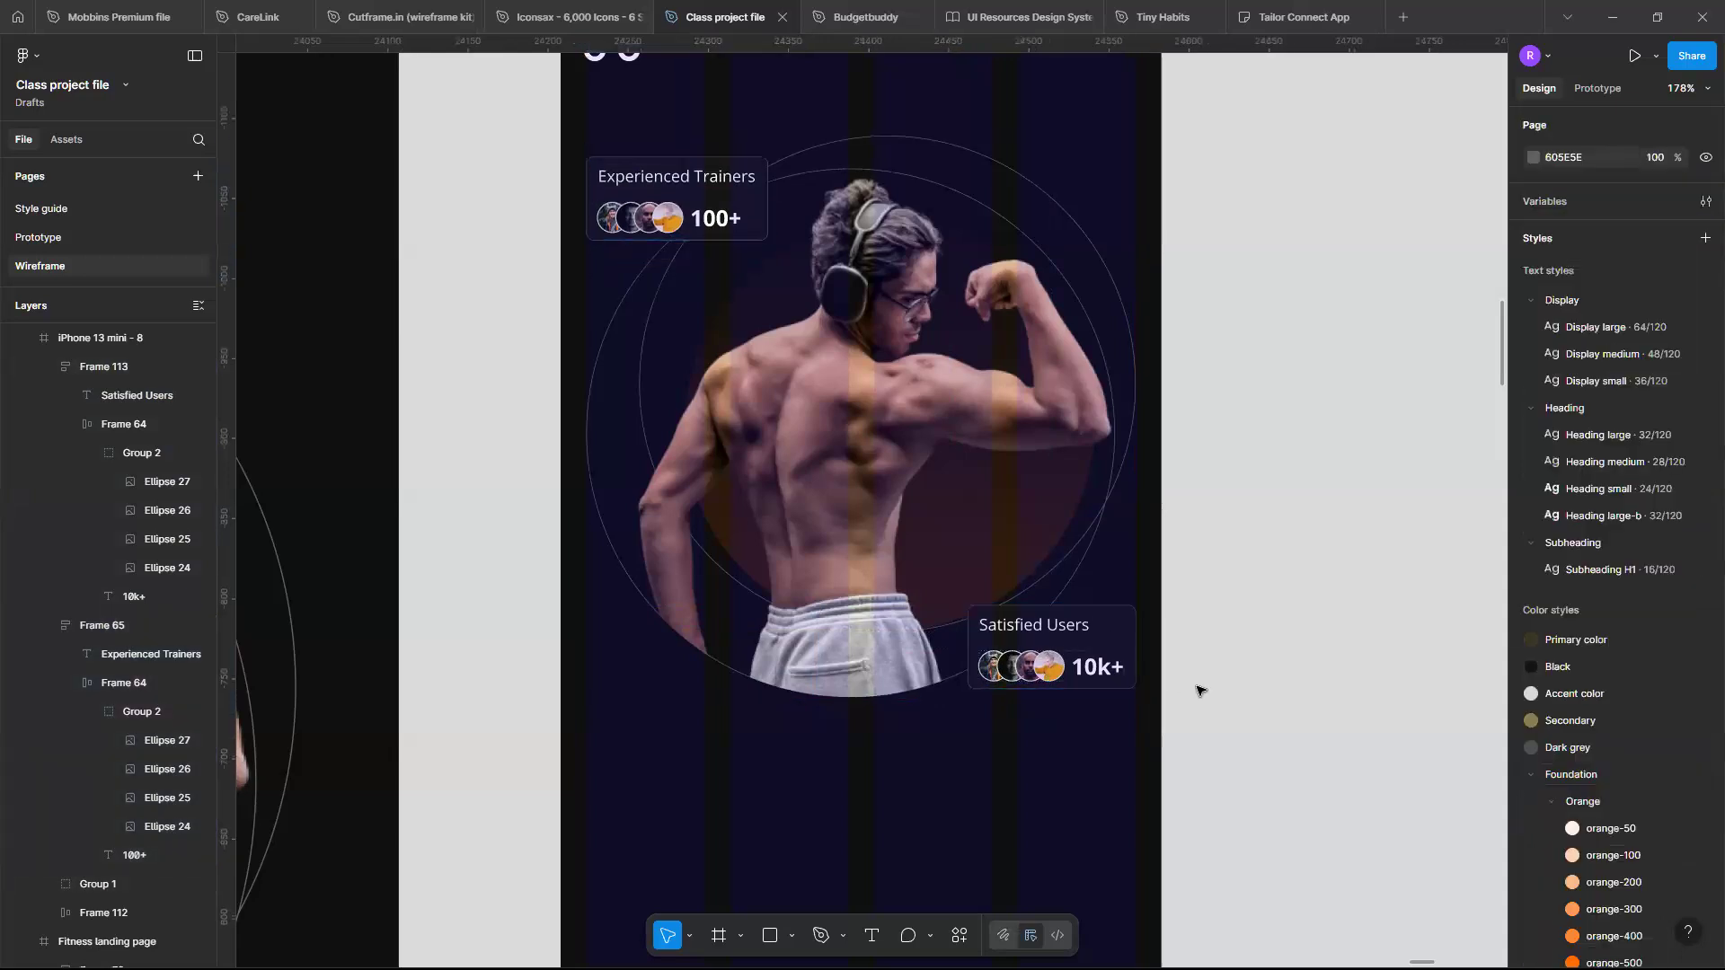
pyautogui.scroll(-3, 1198, 690)
pyautogui.scroll(-3, 1201, 691)
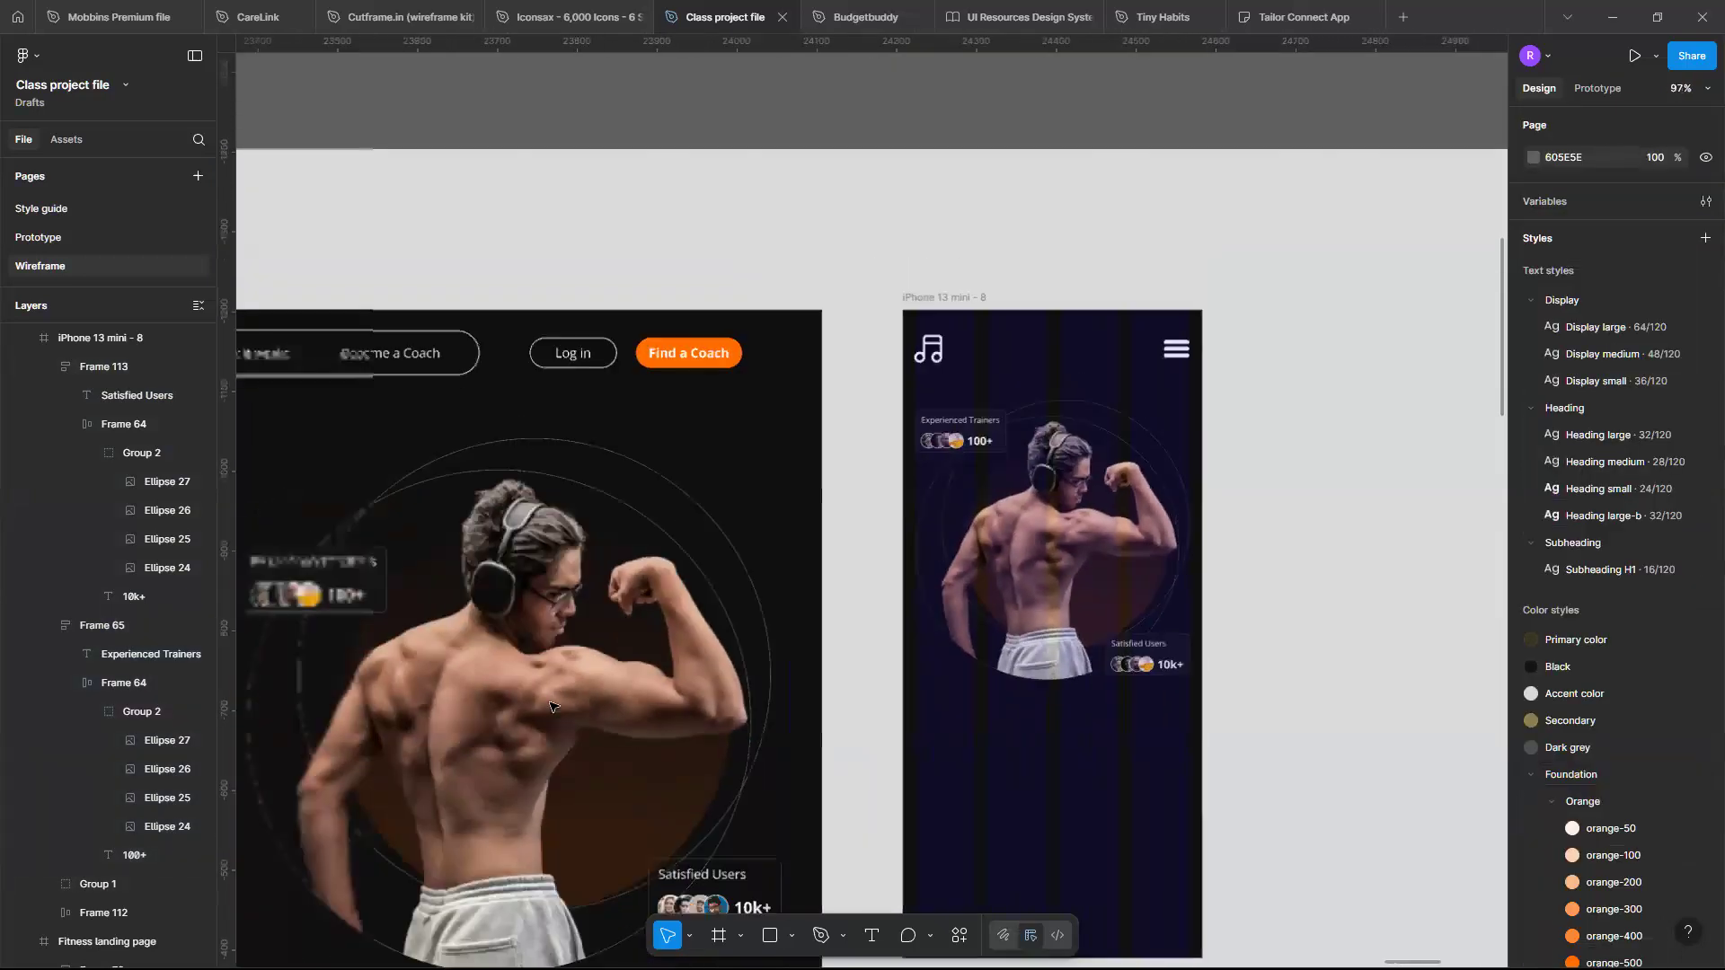
# - Extend the iPhone 13 mini - 8 frame's height to 1204
pyautogui.scroll(-4, 463, 647)
pyautogui.hscroll(-3, 468, 616)
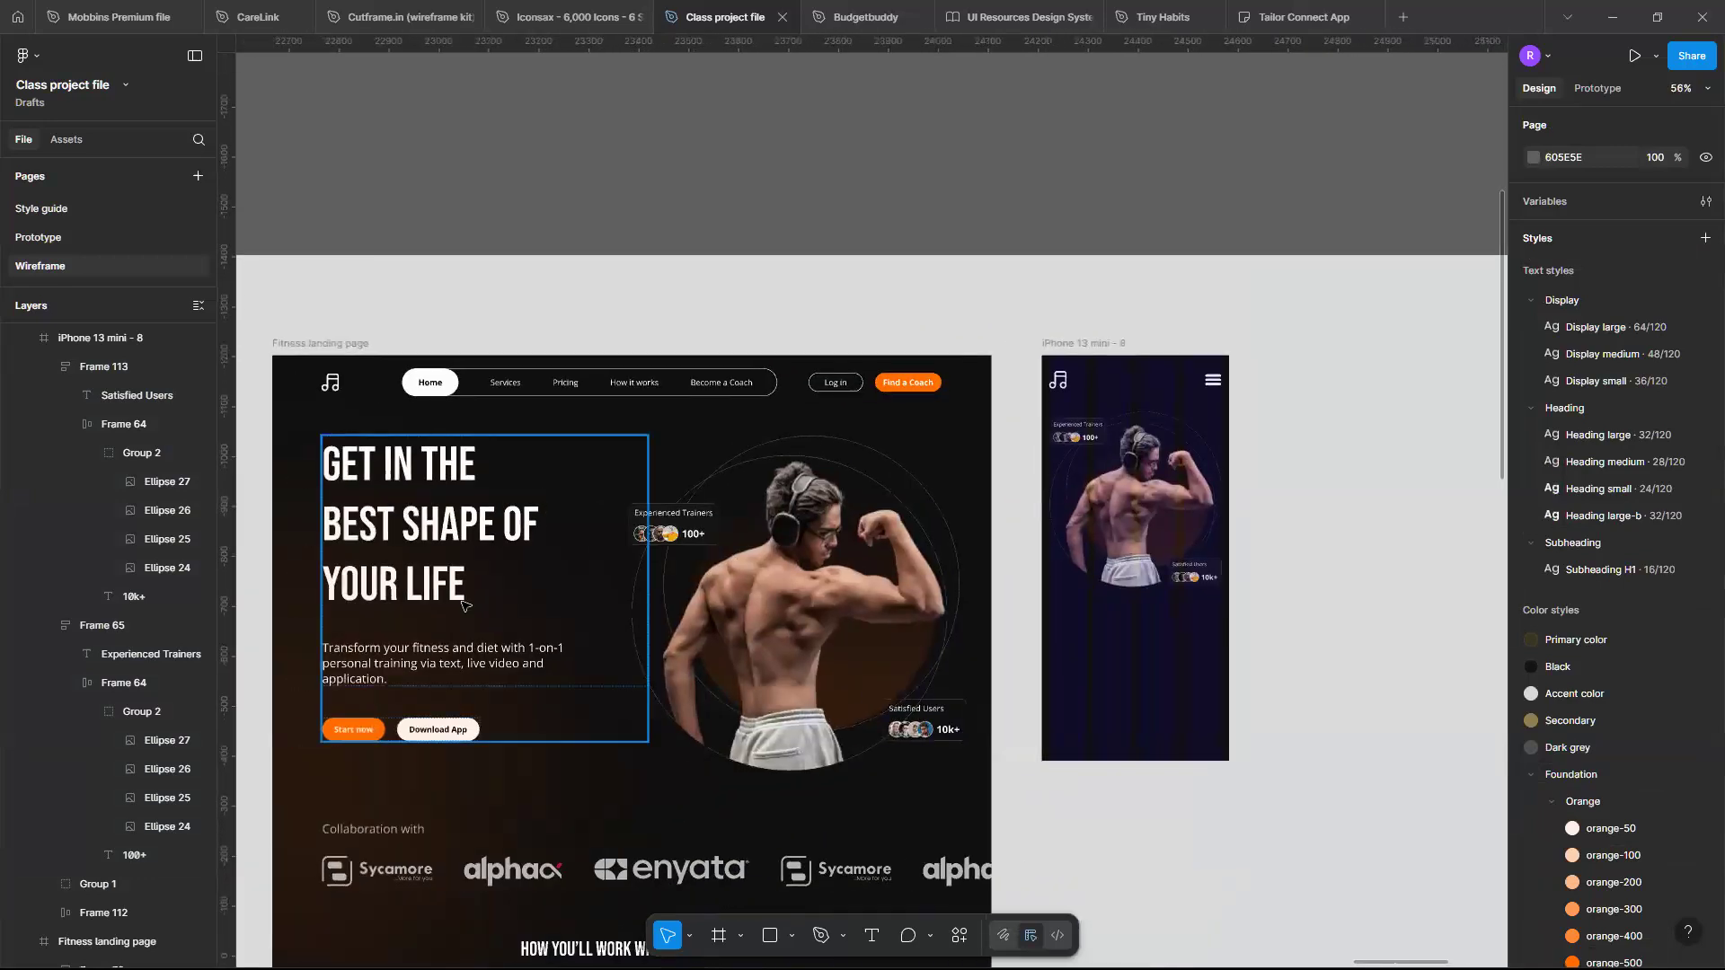
pyautogui.click(467, 614)
pyautogui.click(1091, 345)
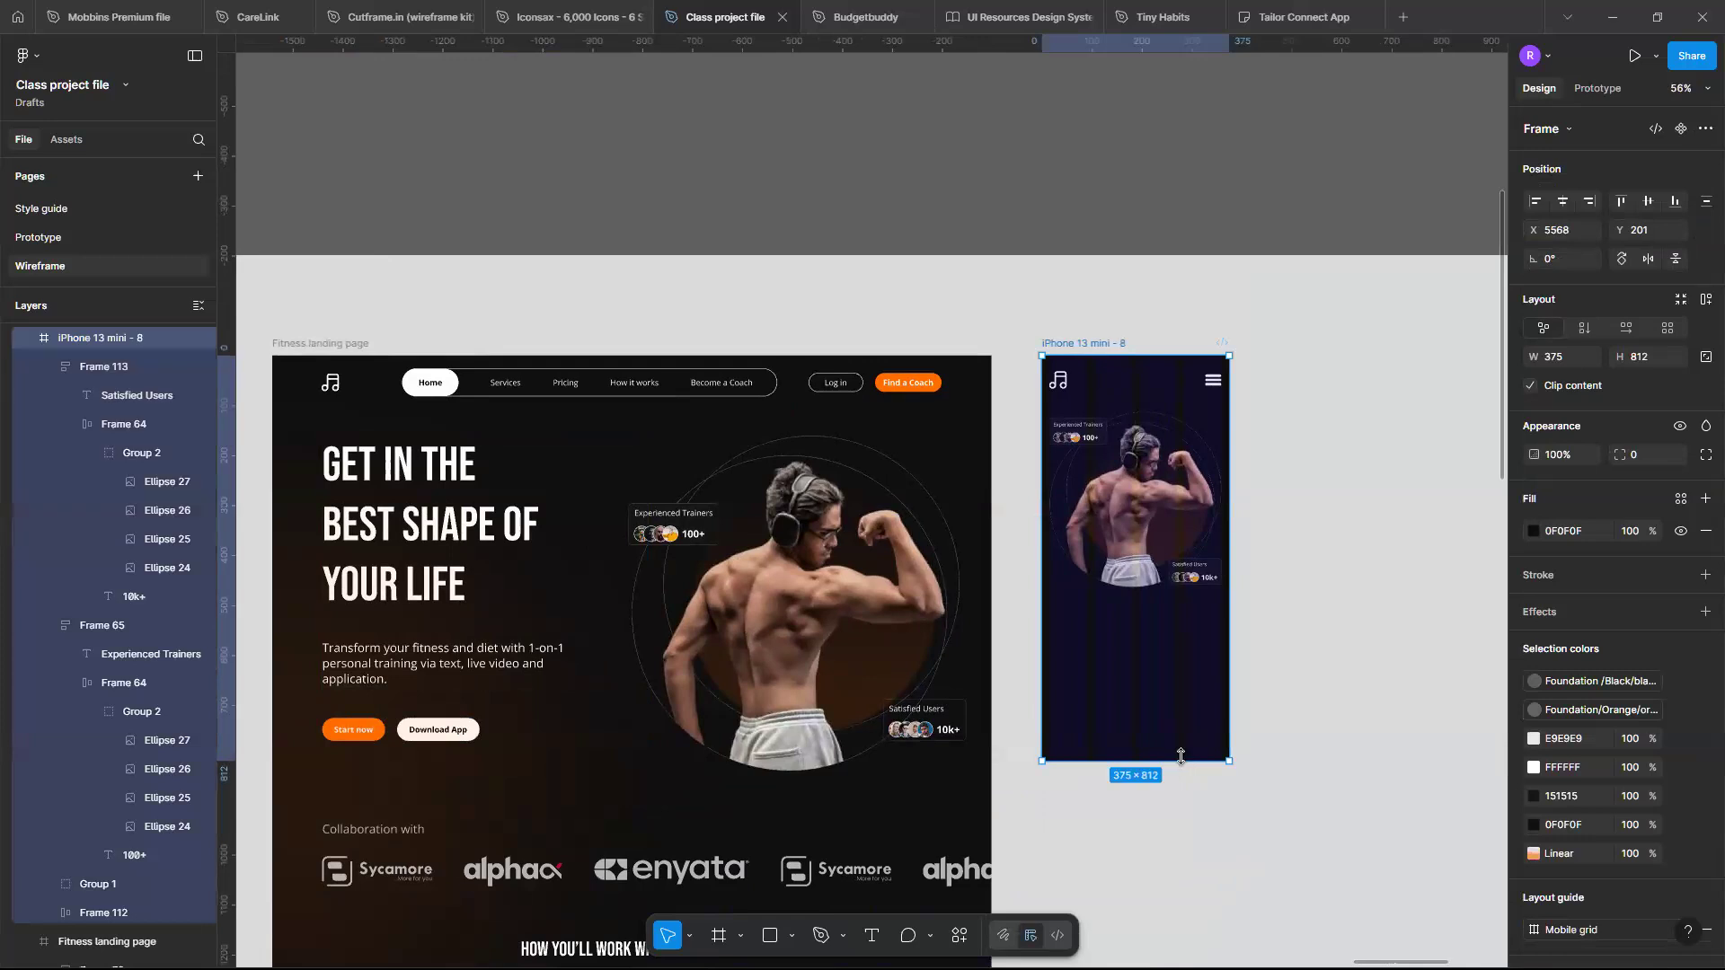
pyautogui.moveTo(1180, 757); pyautogui.dragTo(1190, 954)
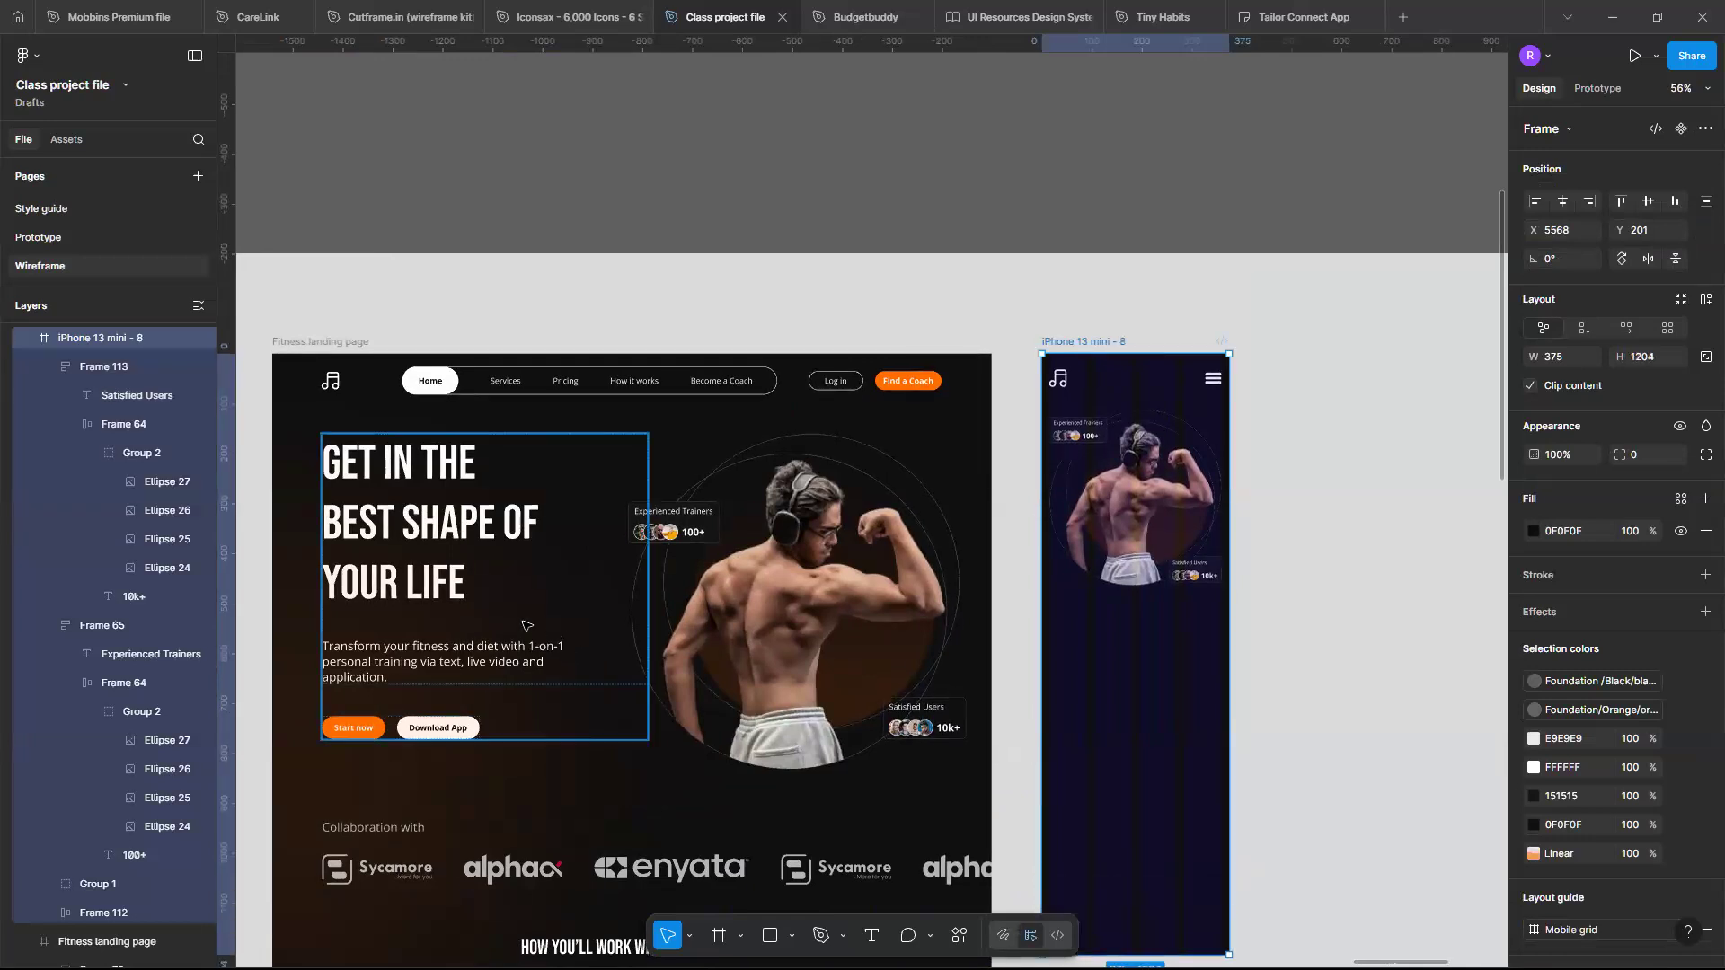
pyautogui.click(494, 626)
pyautogui.moveTo(1184, 726); pyautogui.dragTo(1232, 754)
pyautogui.scroll(5, 1191, 752)
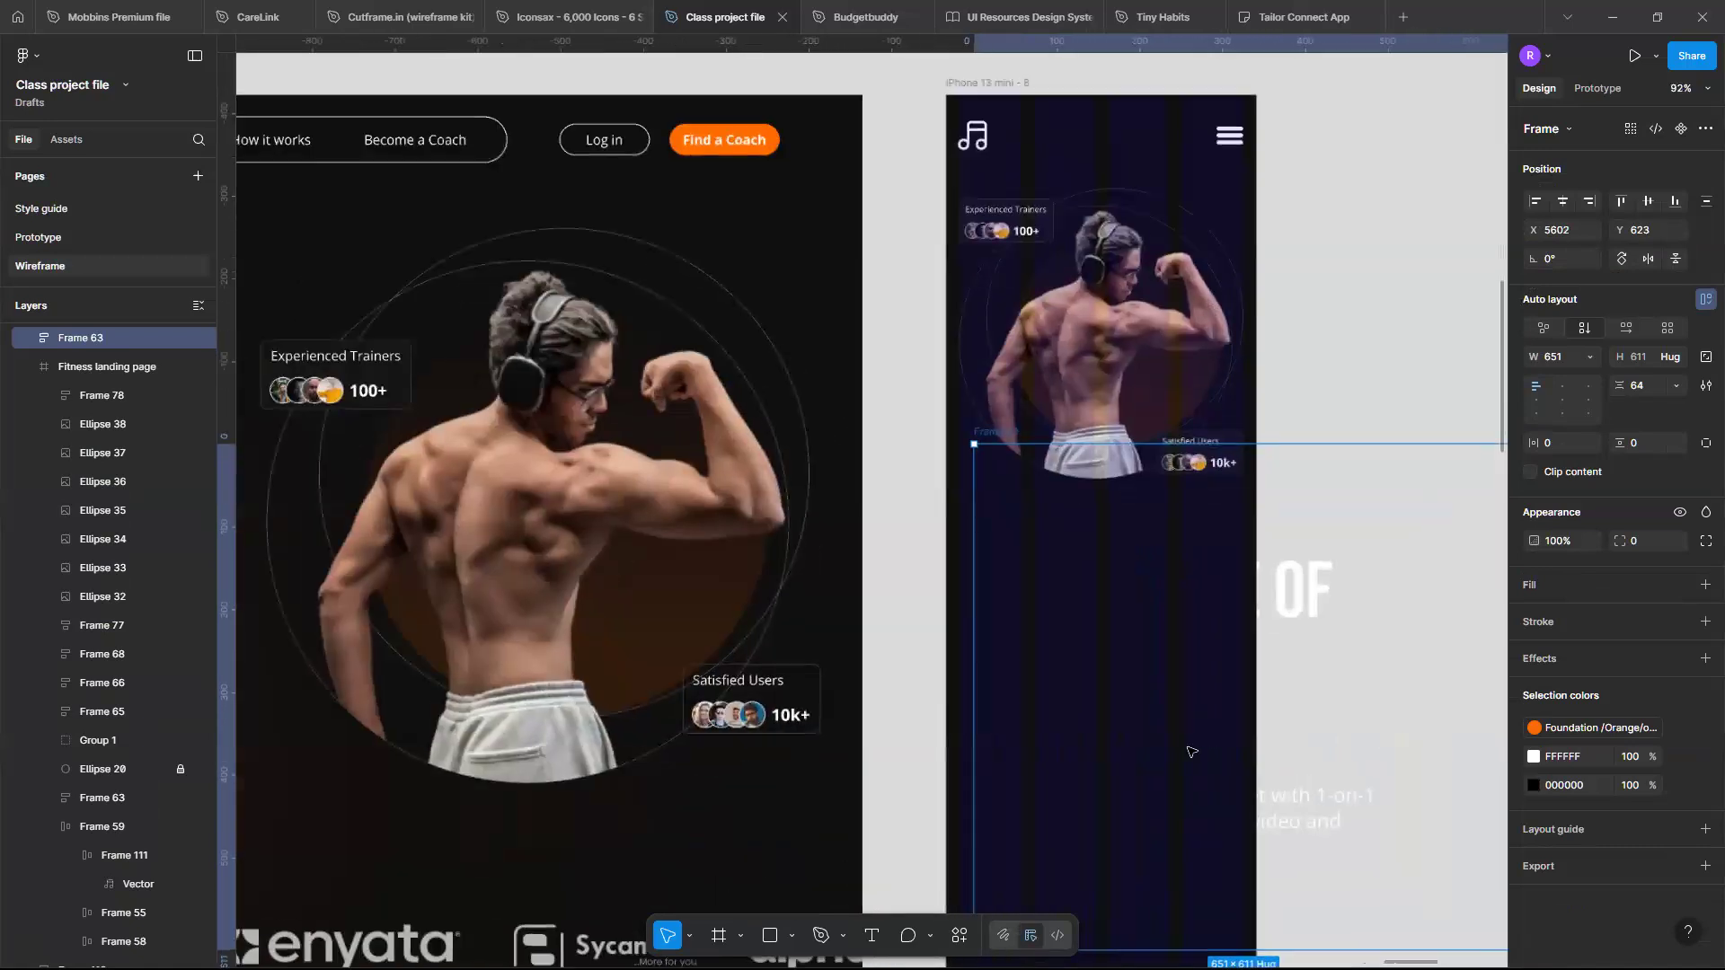
pyautogui.hotkey('ctrl', 'z')
# - Paste the hero text block into the mobile frame and place it below the image at X 16, Y 525
pyautogui.scroll(-4, 1191, 752)
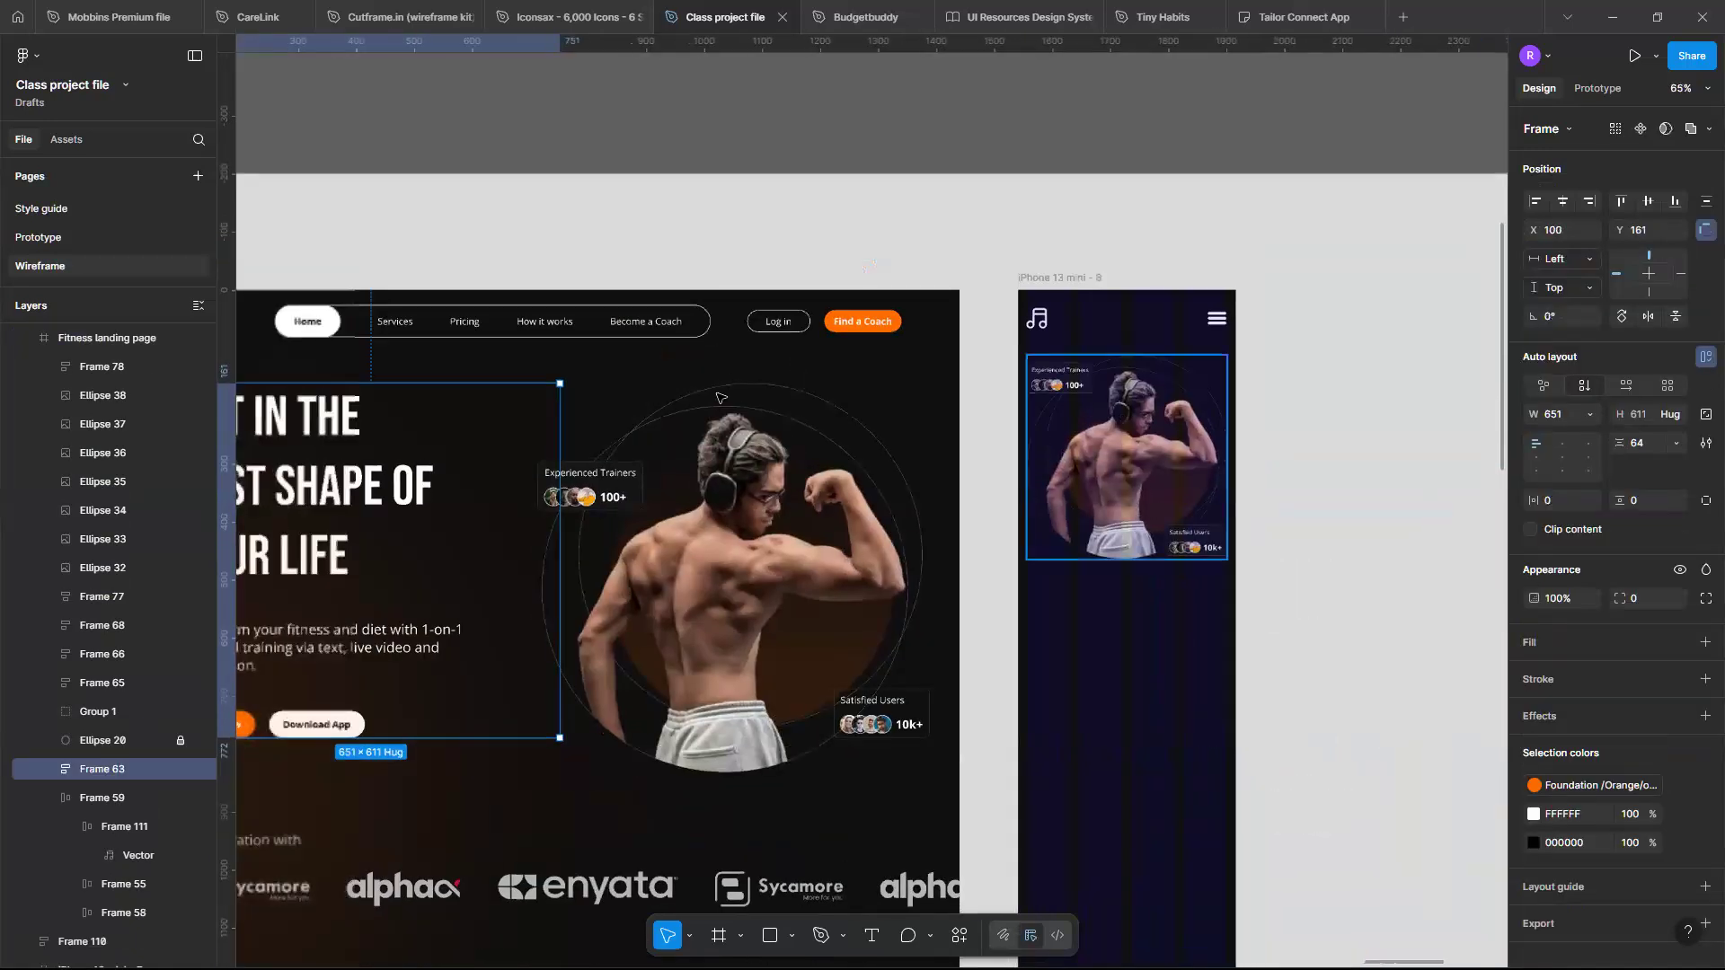
pyautogui.click(1053, 282)
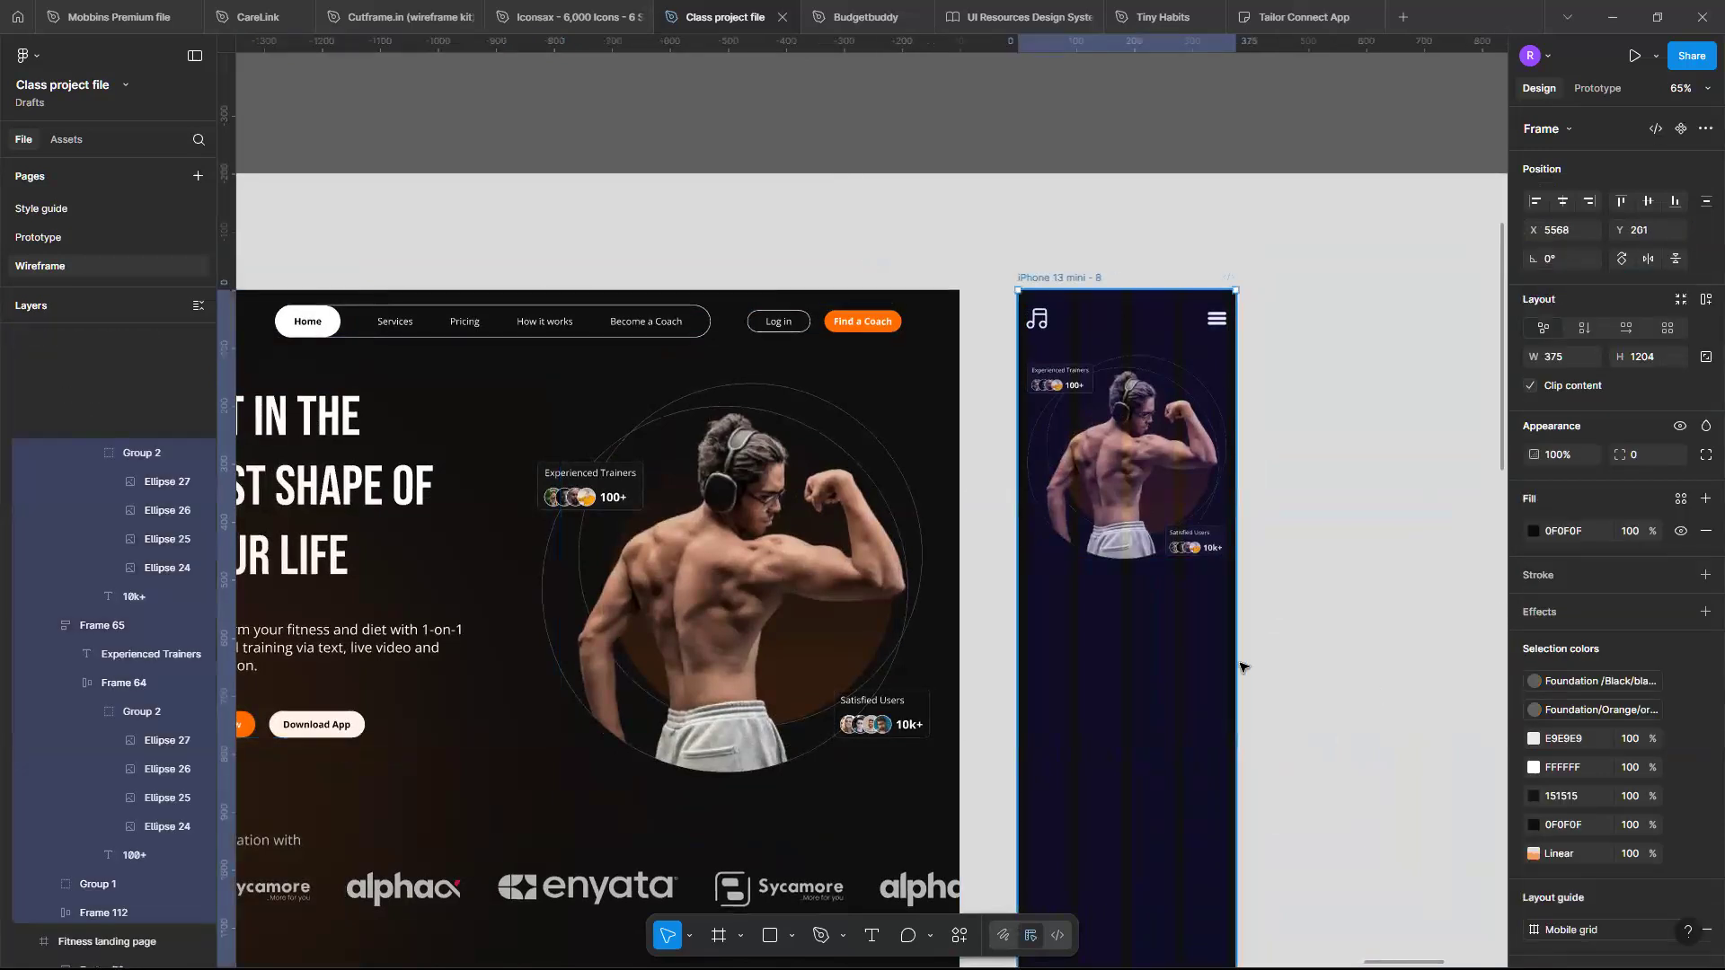
pyautogui.hotkey('ctrl', 'v')
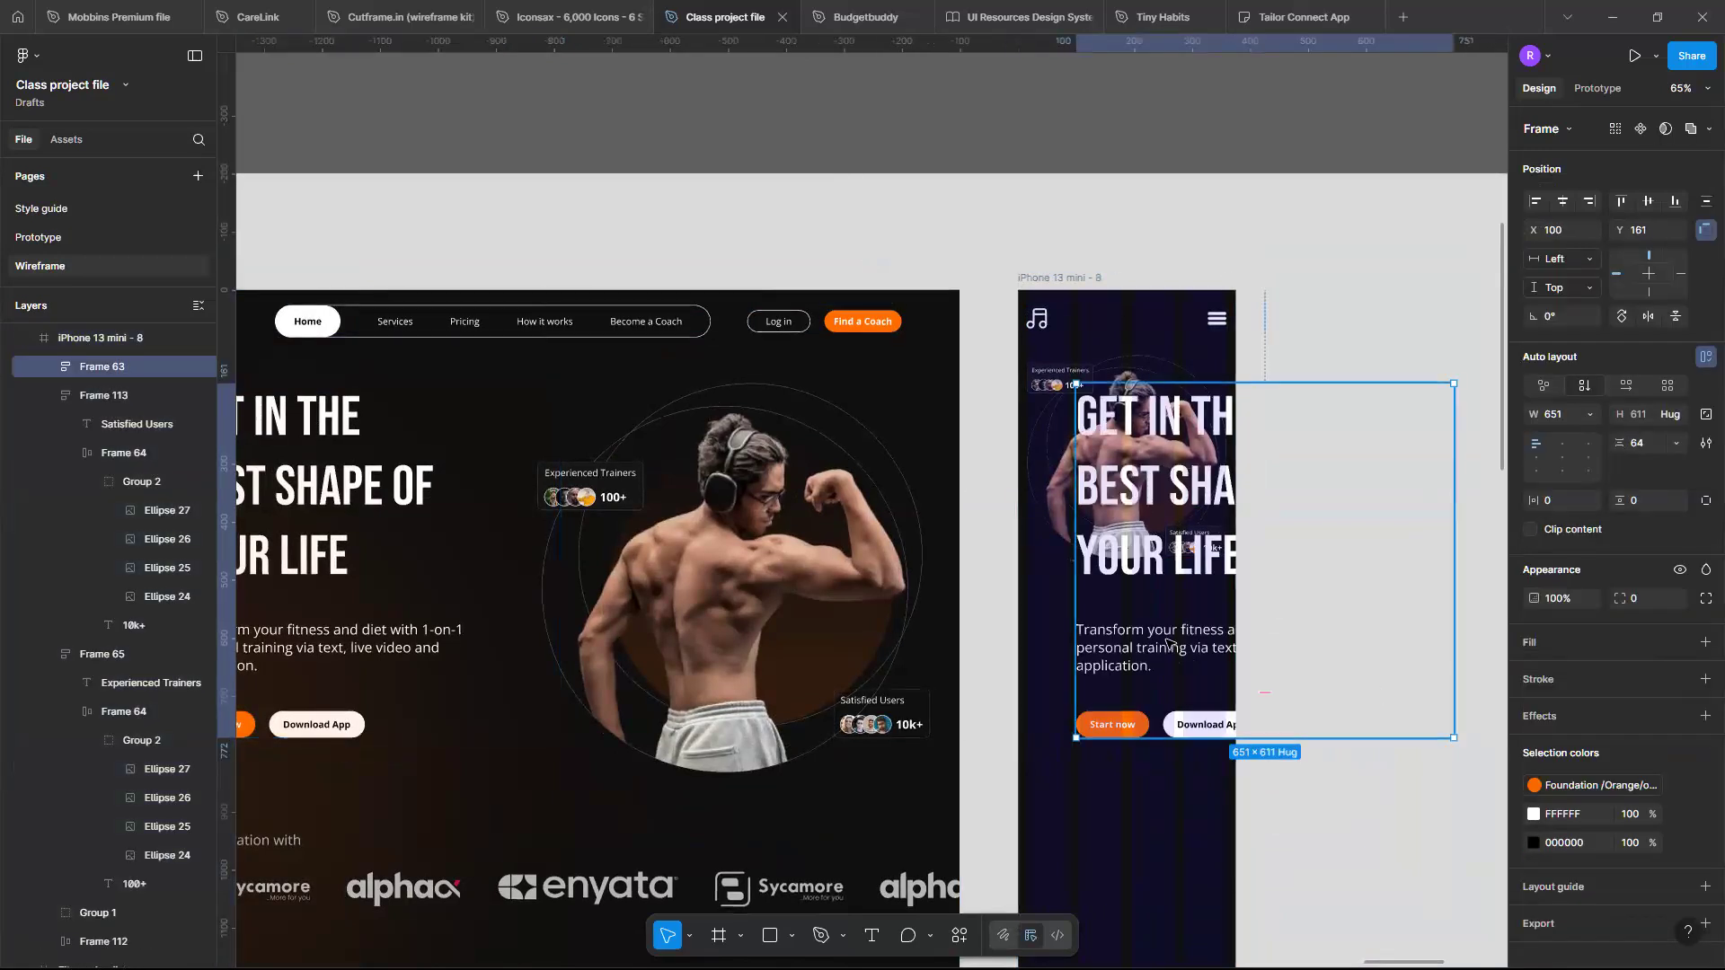
pyautogui.moveTo(1133, 813); pyautogui.dragTo(1120, 852)
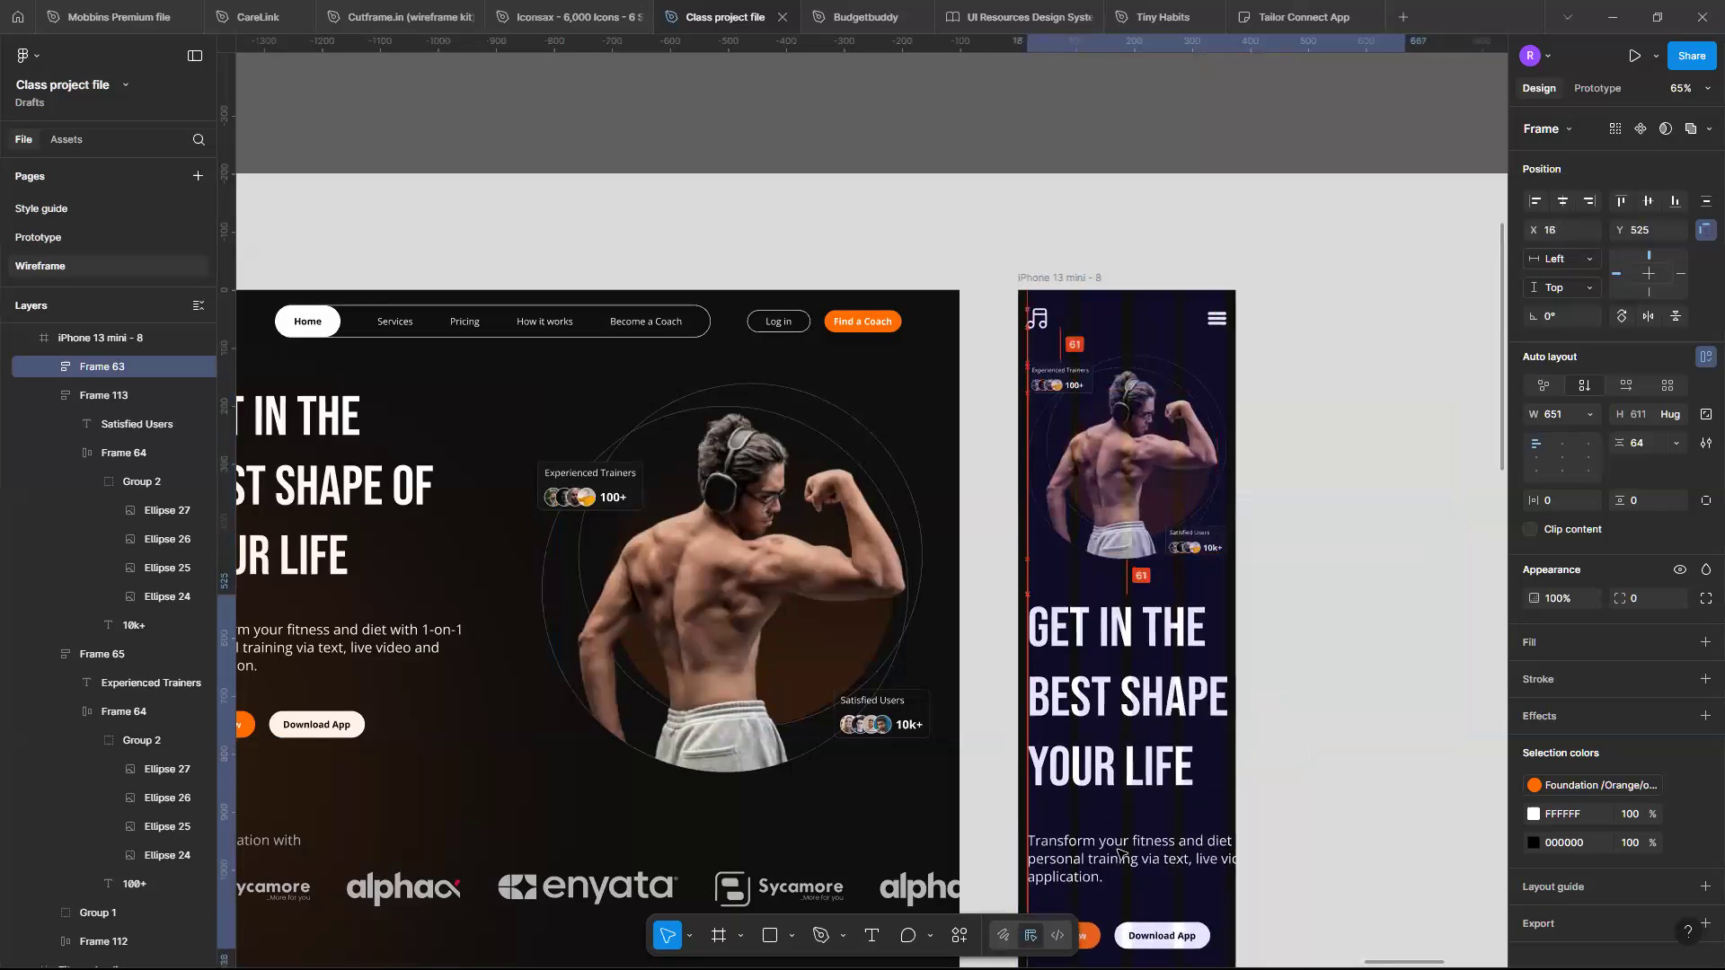
# - Set the hero headline's font size to 32
pyautogui.scroll(3, 1121, 854)
pyautogui.scroll(-2, 1121, 855)
pyautogui.scroll(-2, 1122, 854)
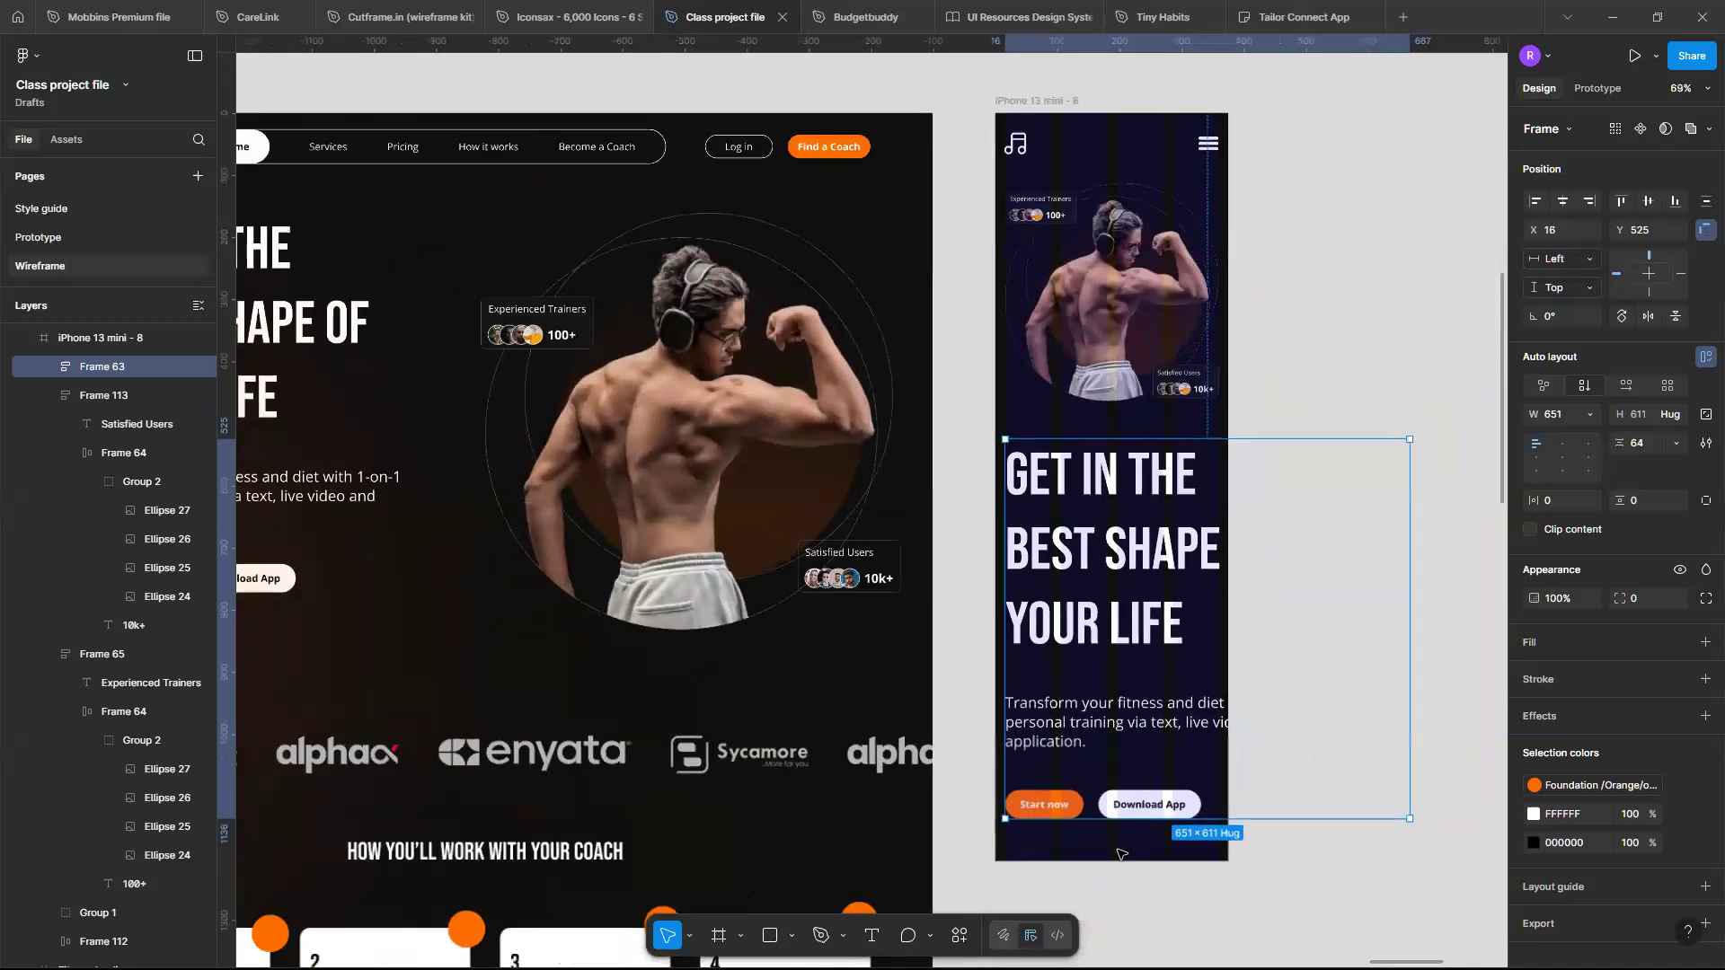
pyautogui.scroll(3, 1123, 629)
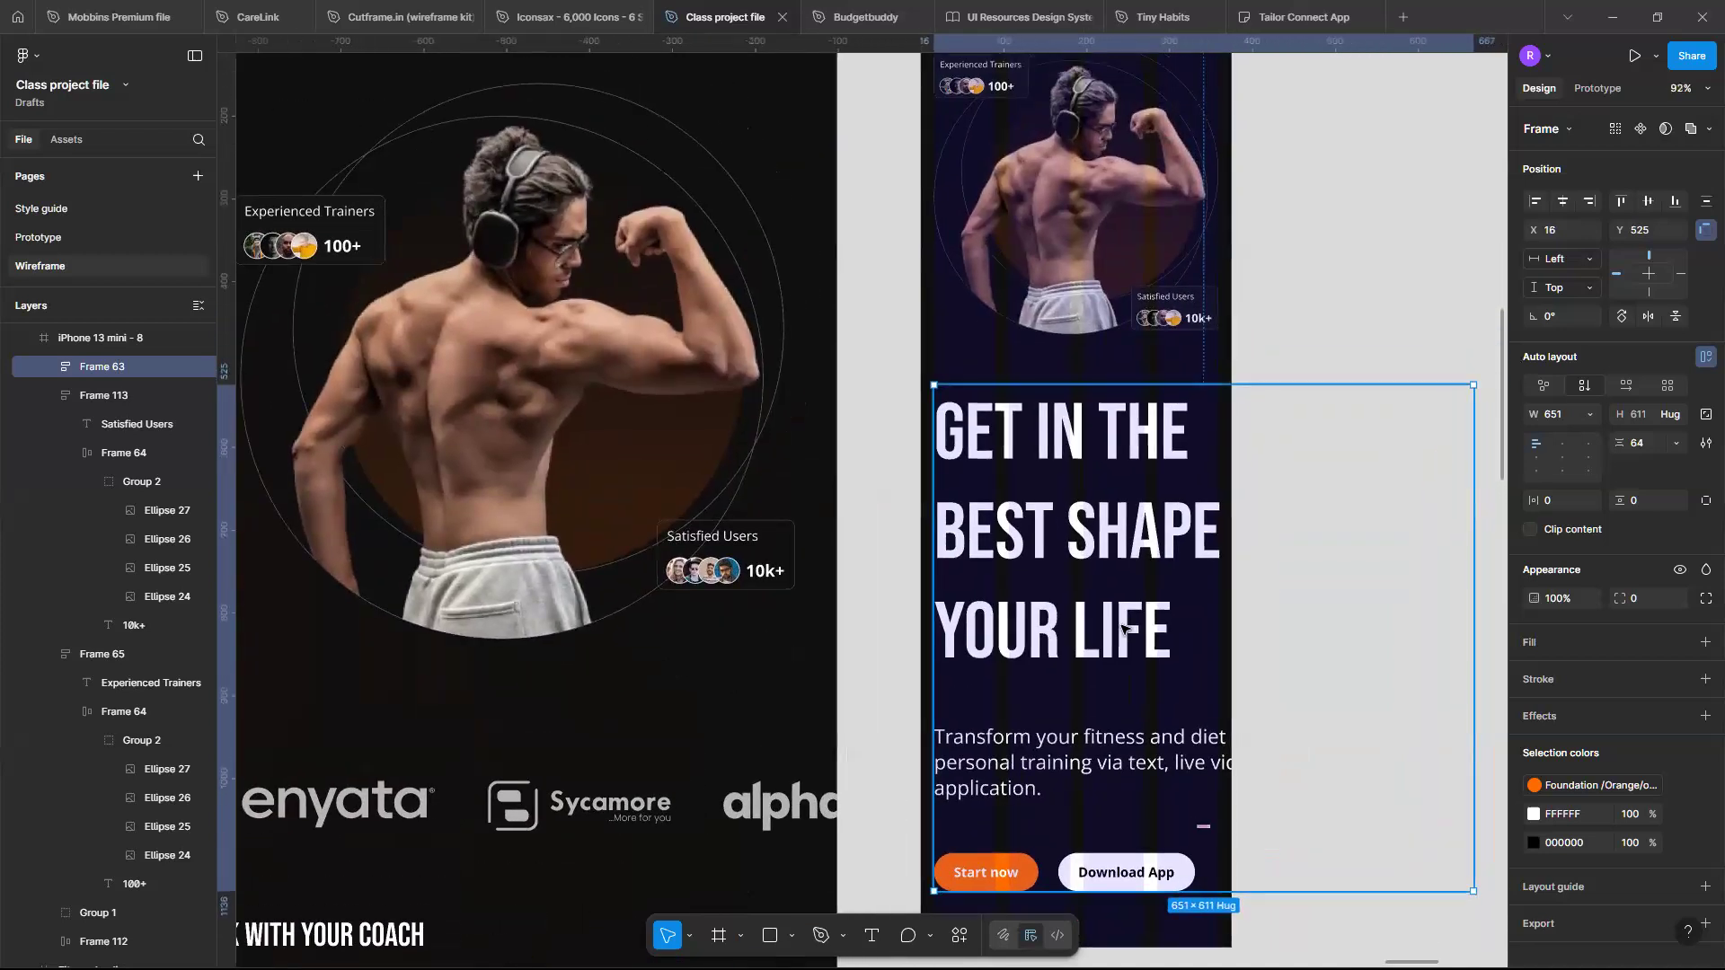
pyautogui.click(1094, 581)
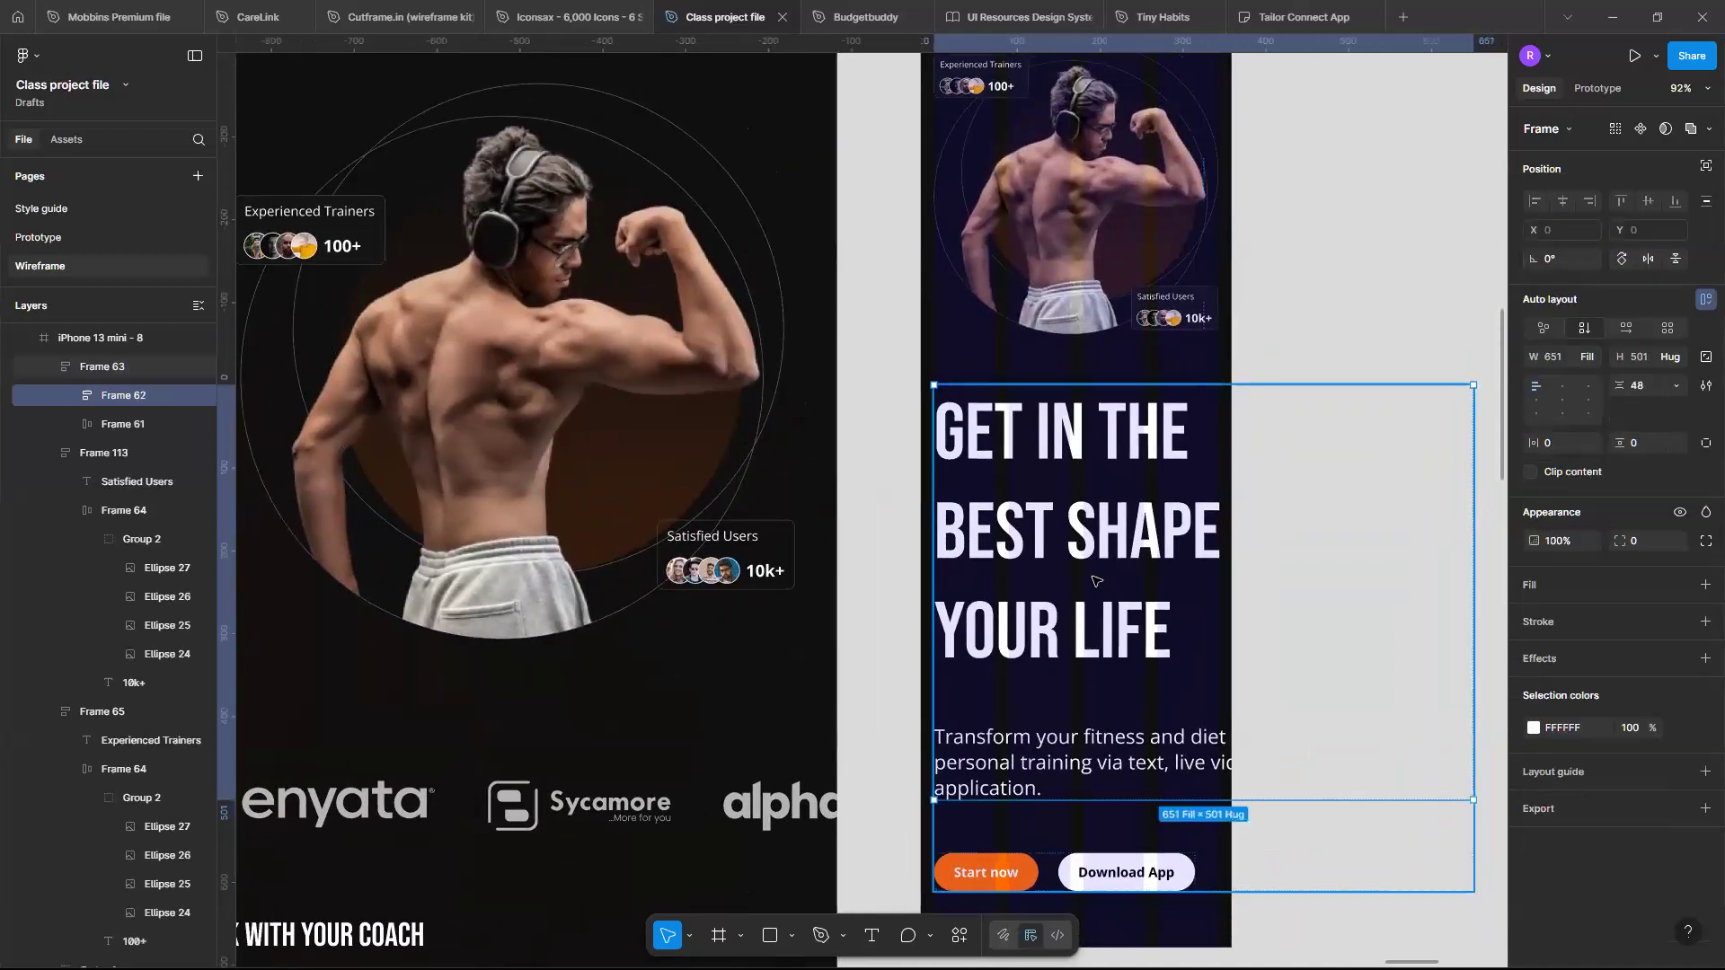
pyautogui.click(1094, 580)
pyautogui.press('Return')
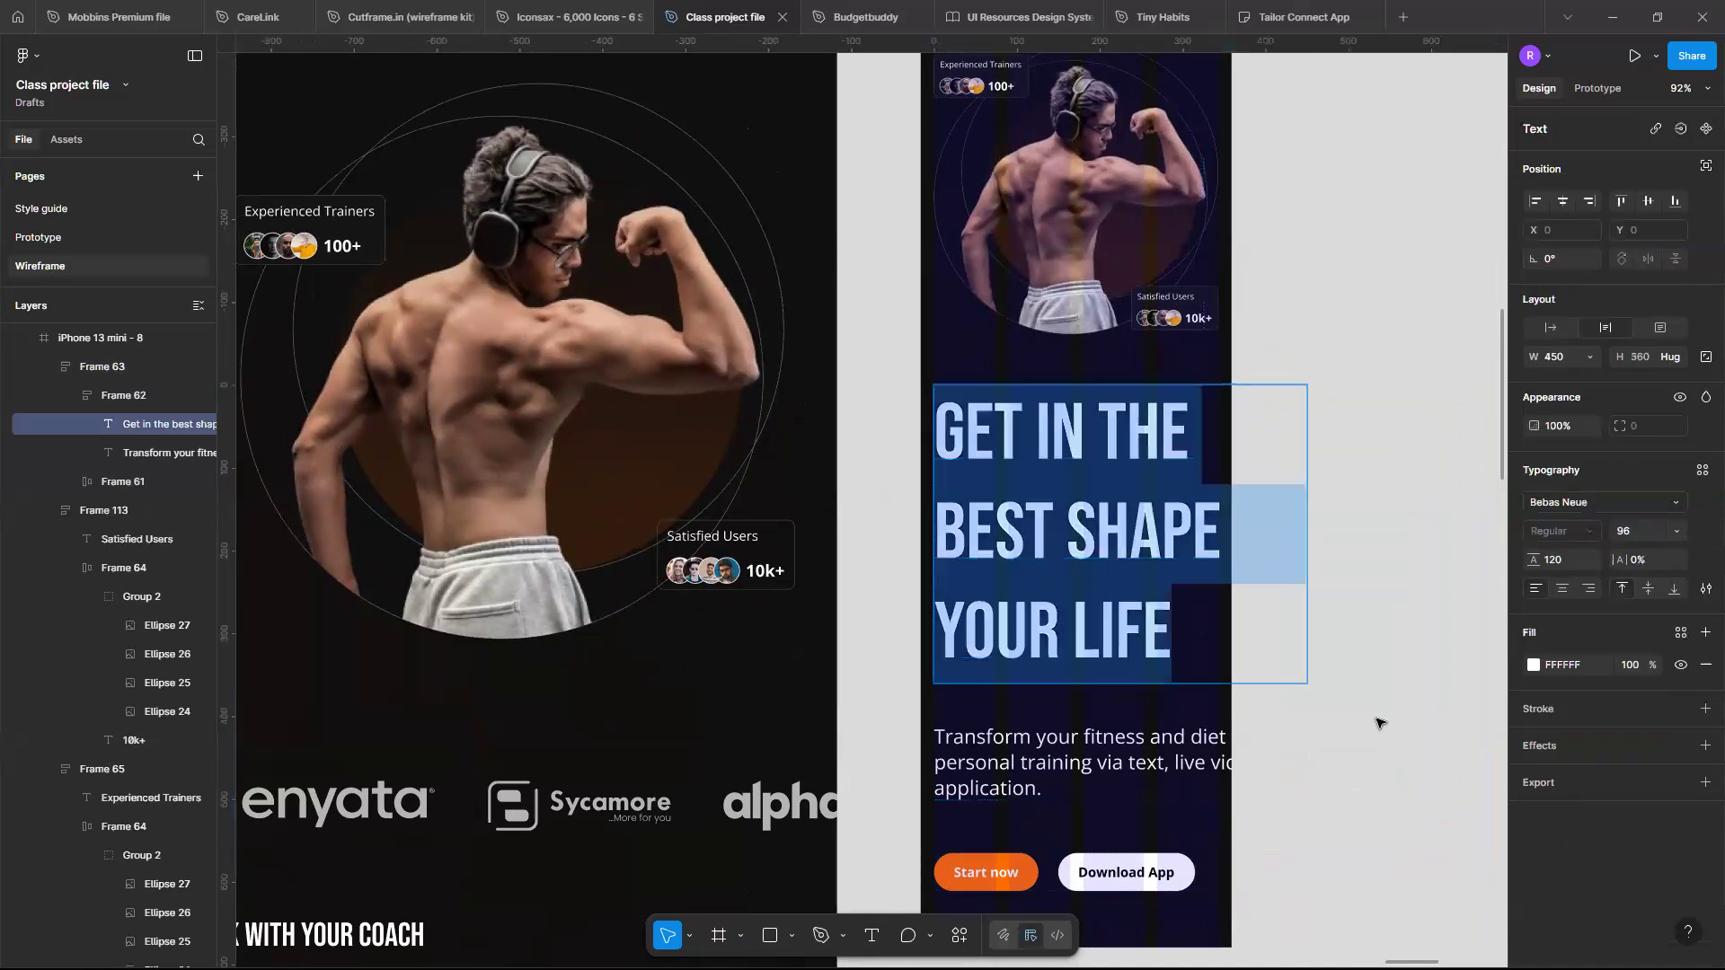
pyautogui.press('Escape')
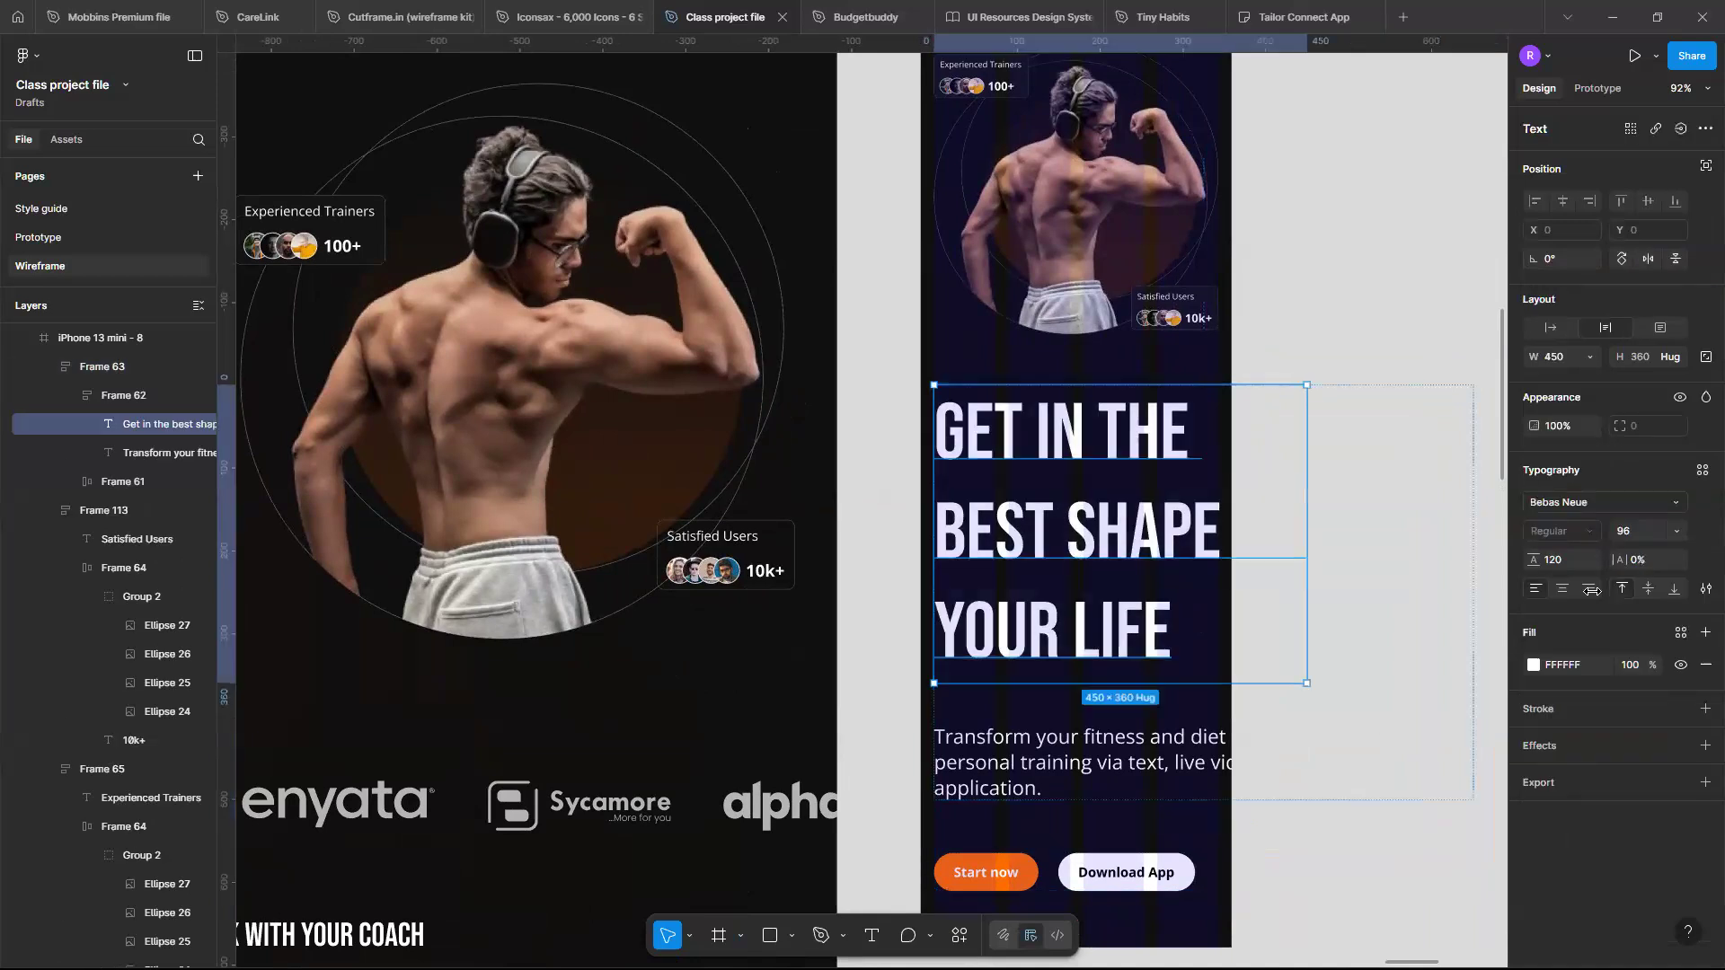
pyautogui.click(1675, 533)
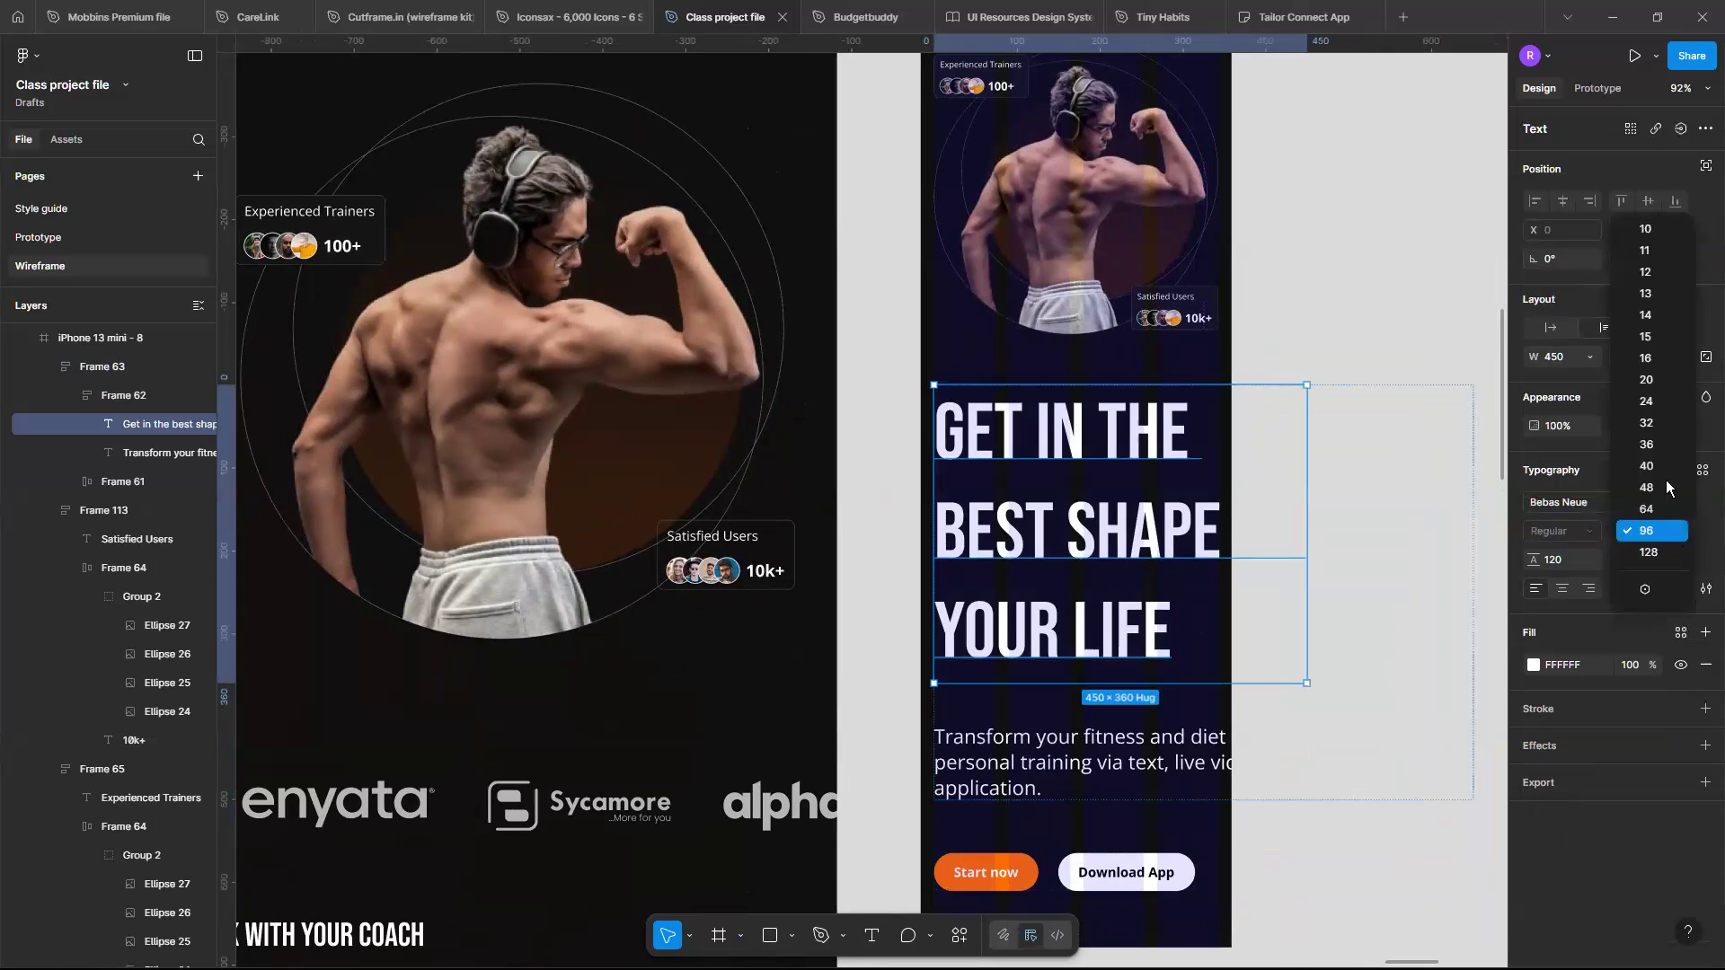
pyautogui.click(1651, 426)
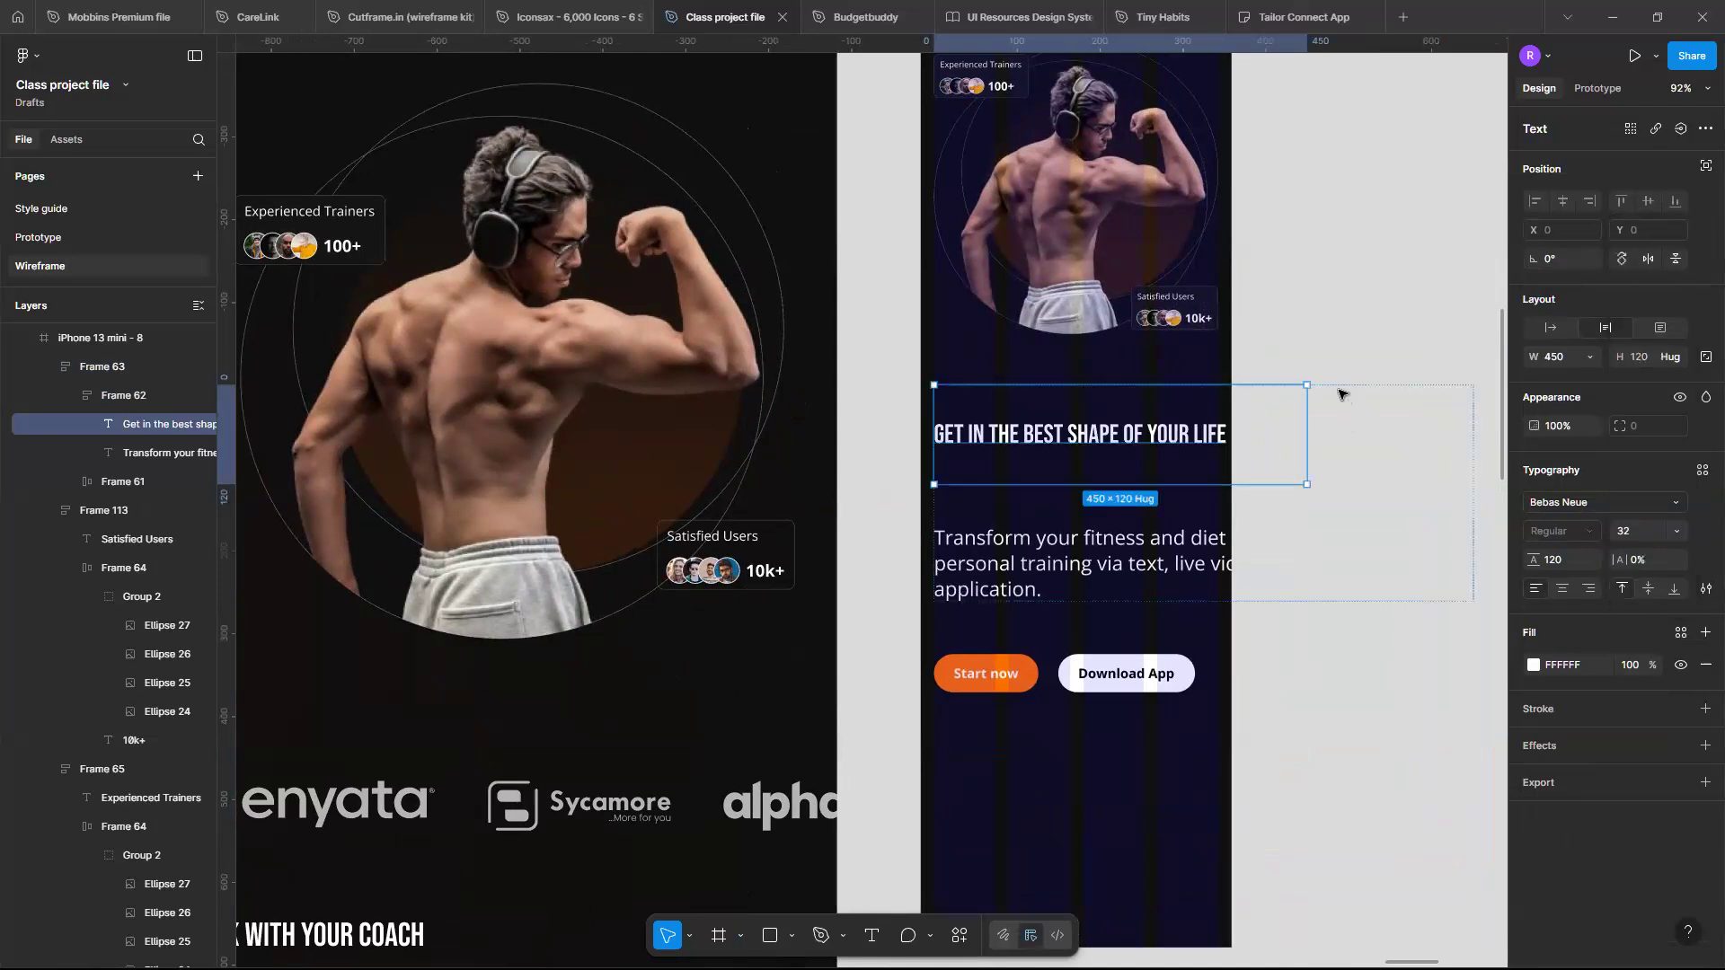
# - Set the hero paragraph's font size to 16
pyautogui.click(1090, 571)
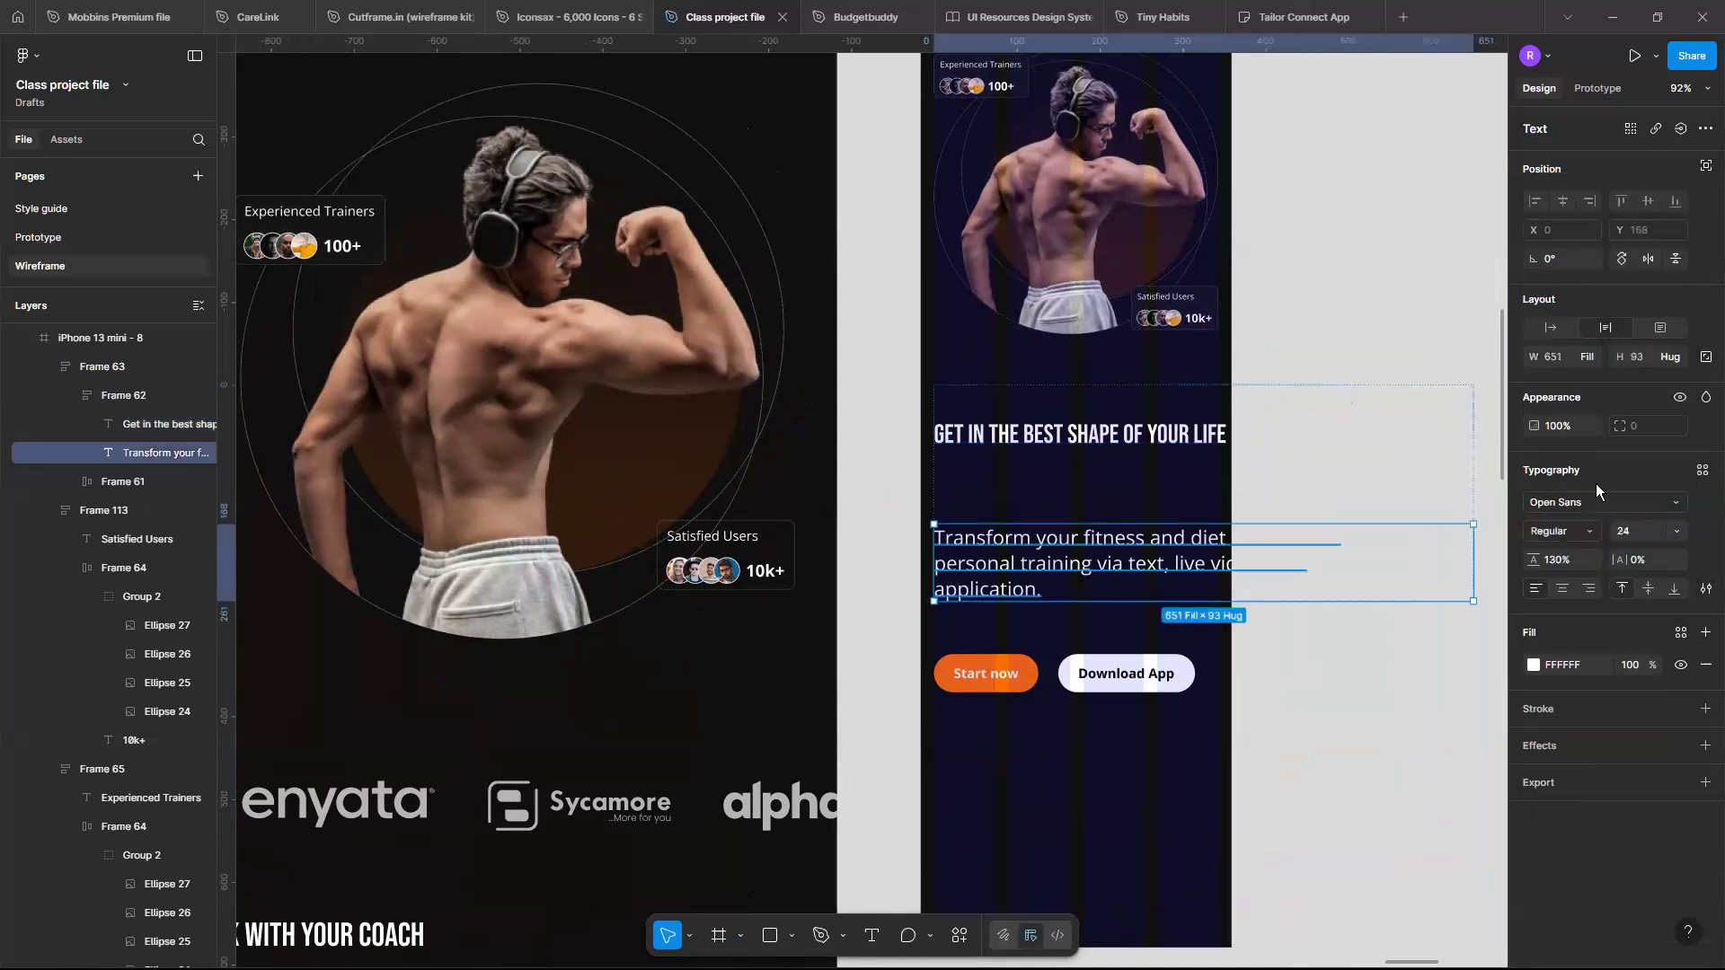
pyautogui.click(1677, 534)
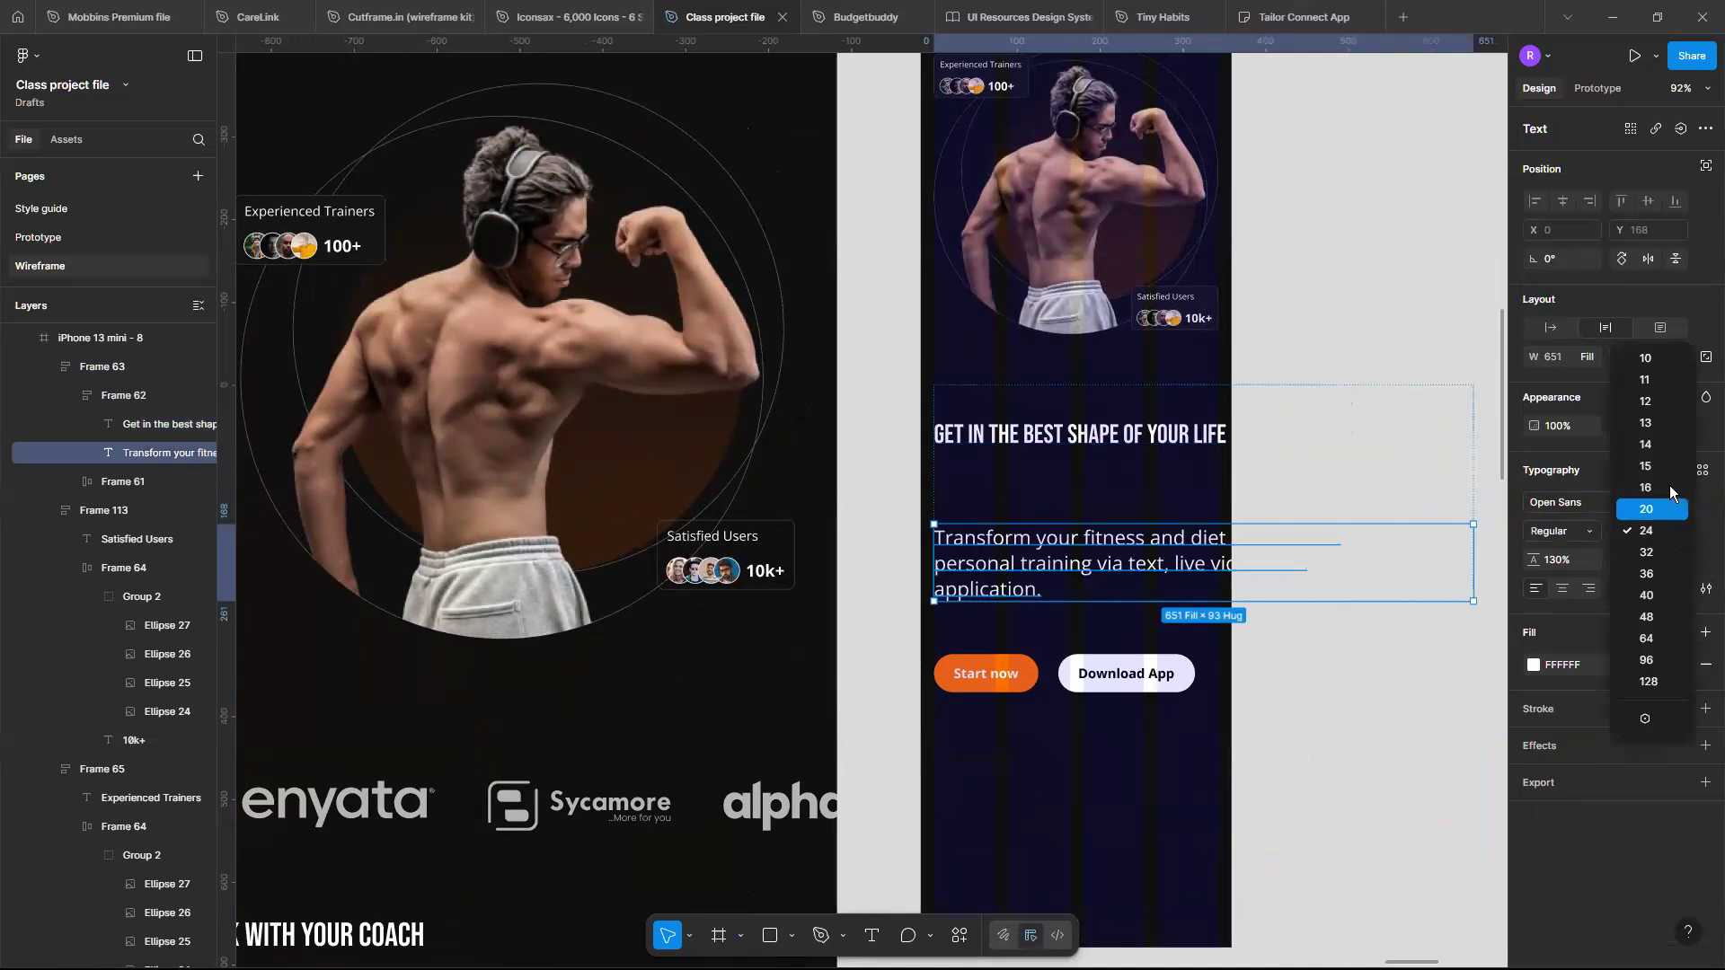
pyautogui.click(1664, 491)
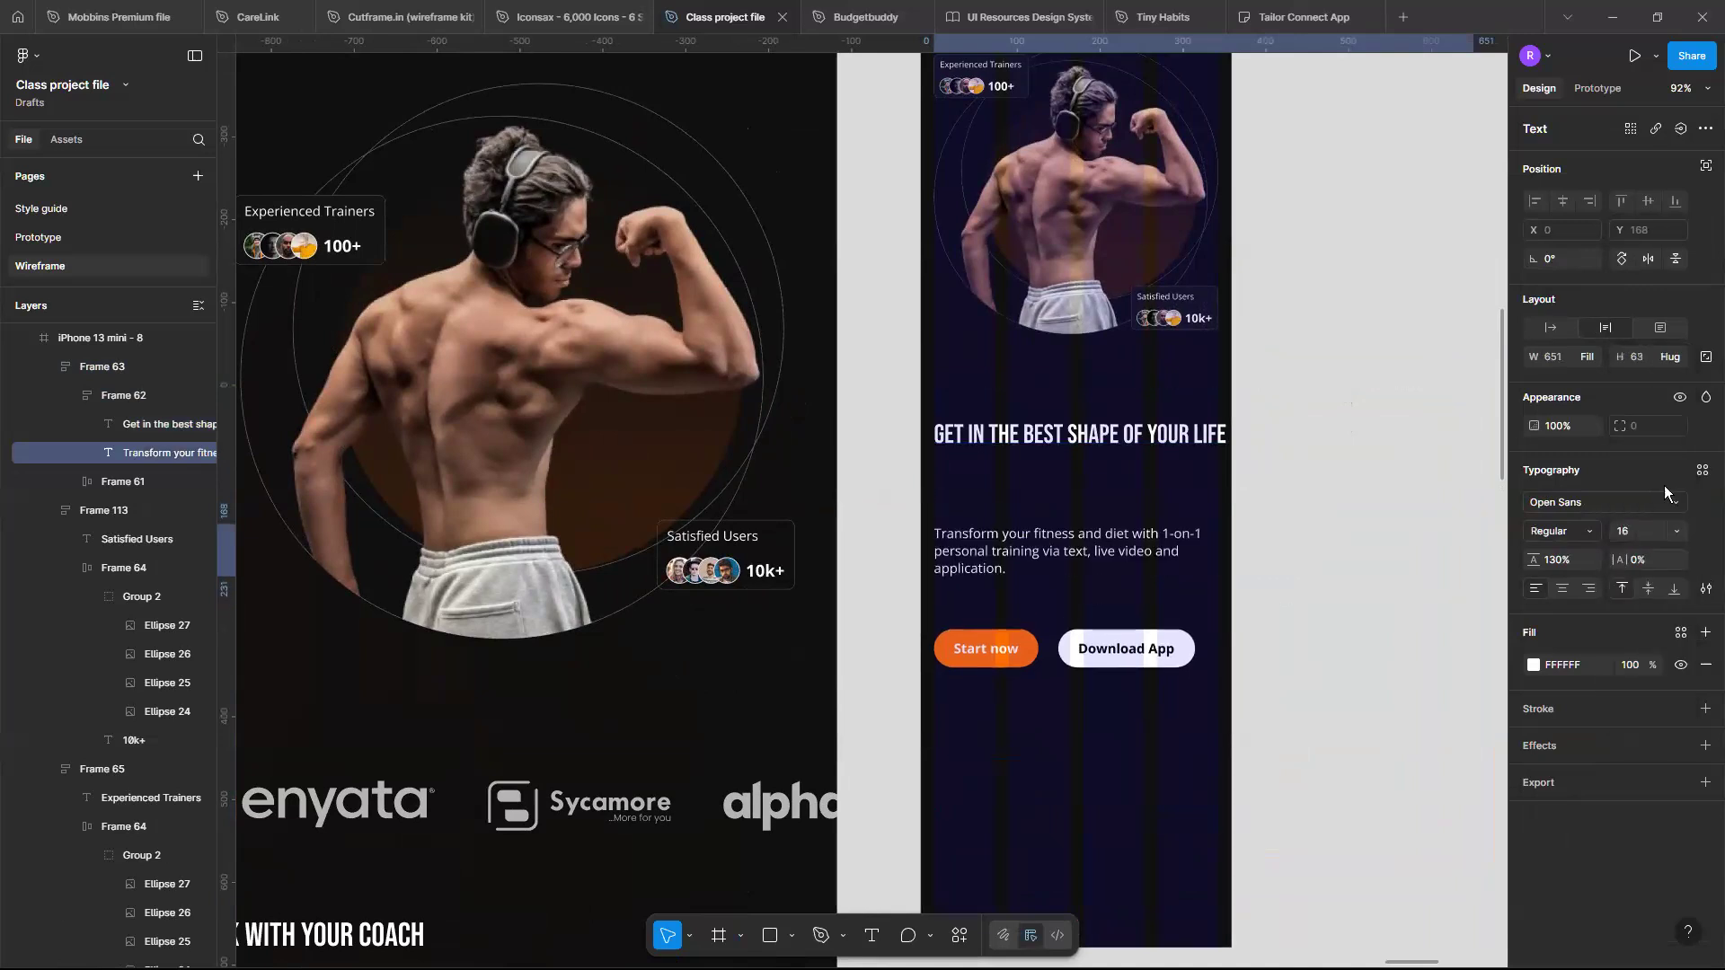
# - Set the hero headline to auto width so it hugs its text
pyautogui.click(1207, 464)
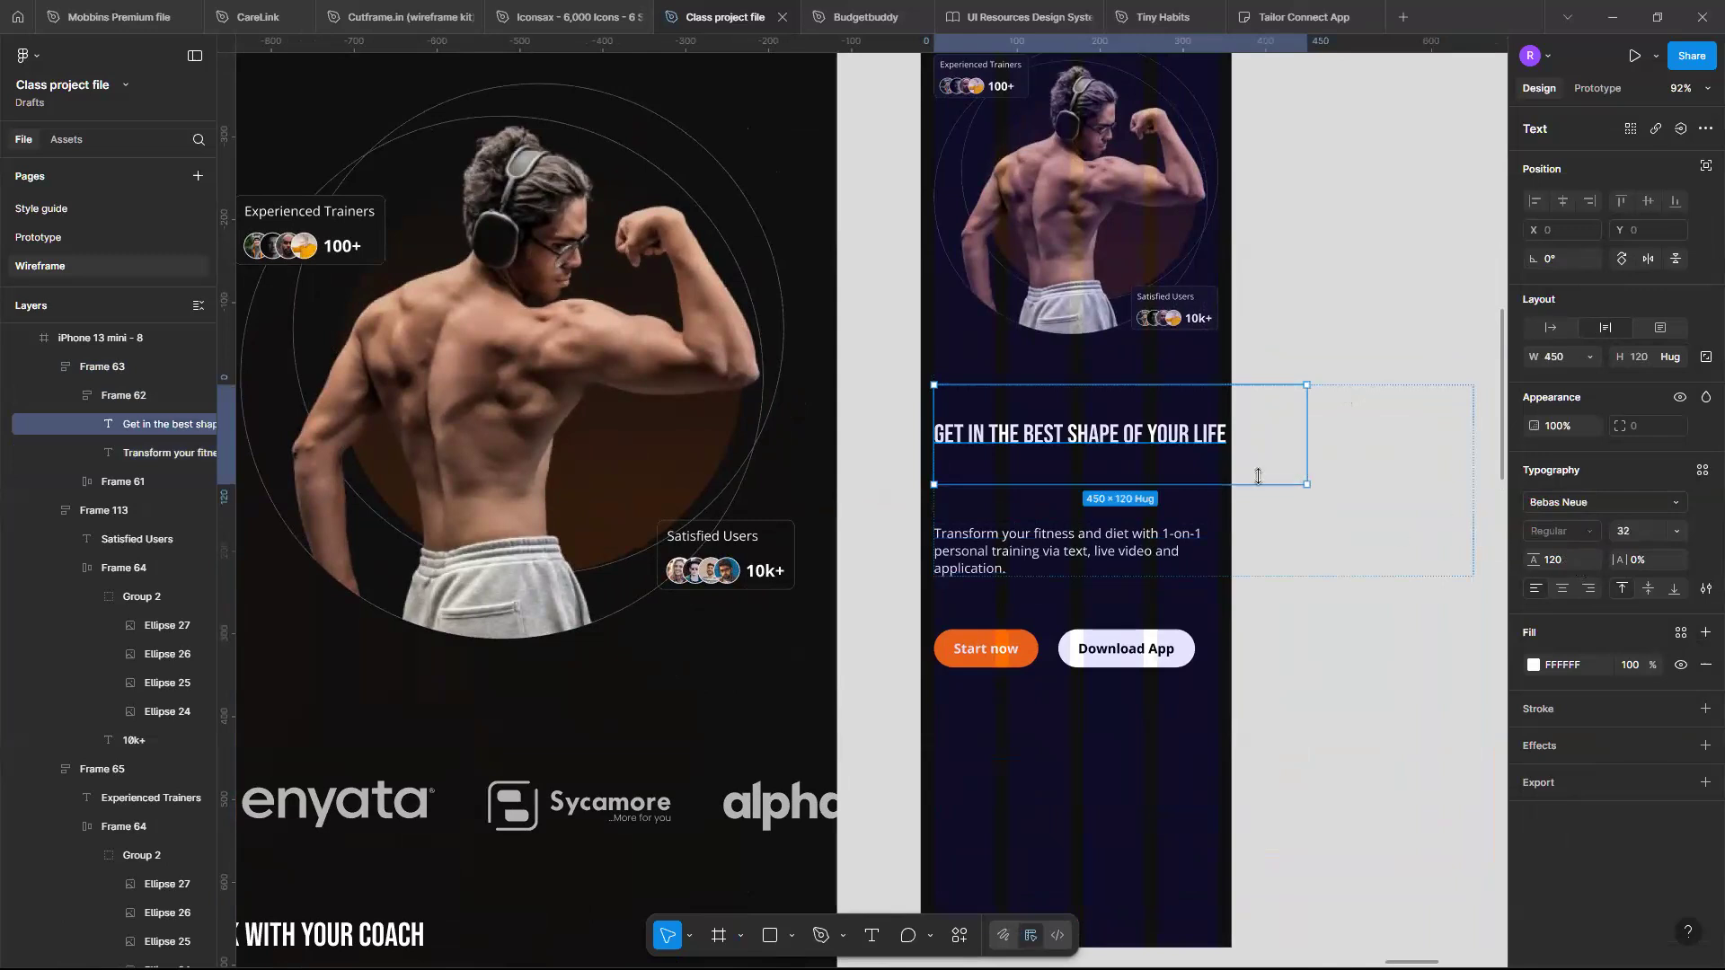
pyautogui.moveTo(1282, 484); pyautogui.dragTo(1256, 446)
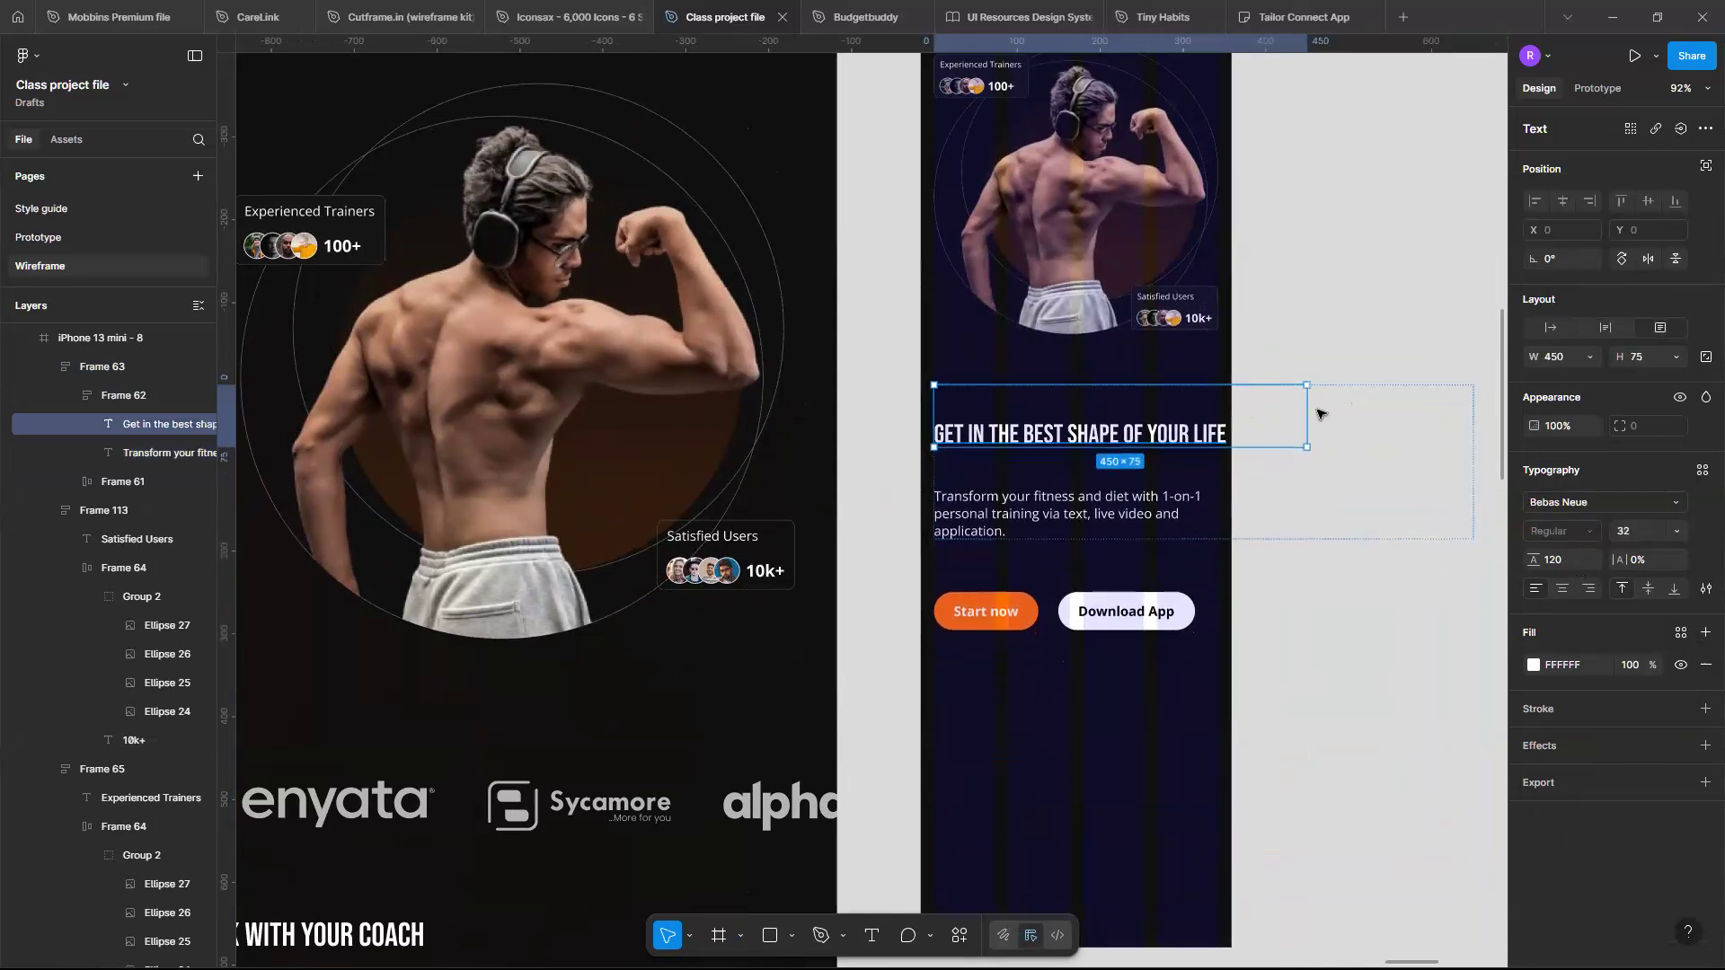
pyautogui.click(1551, 328)
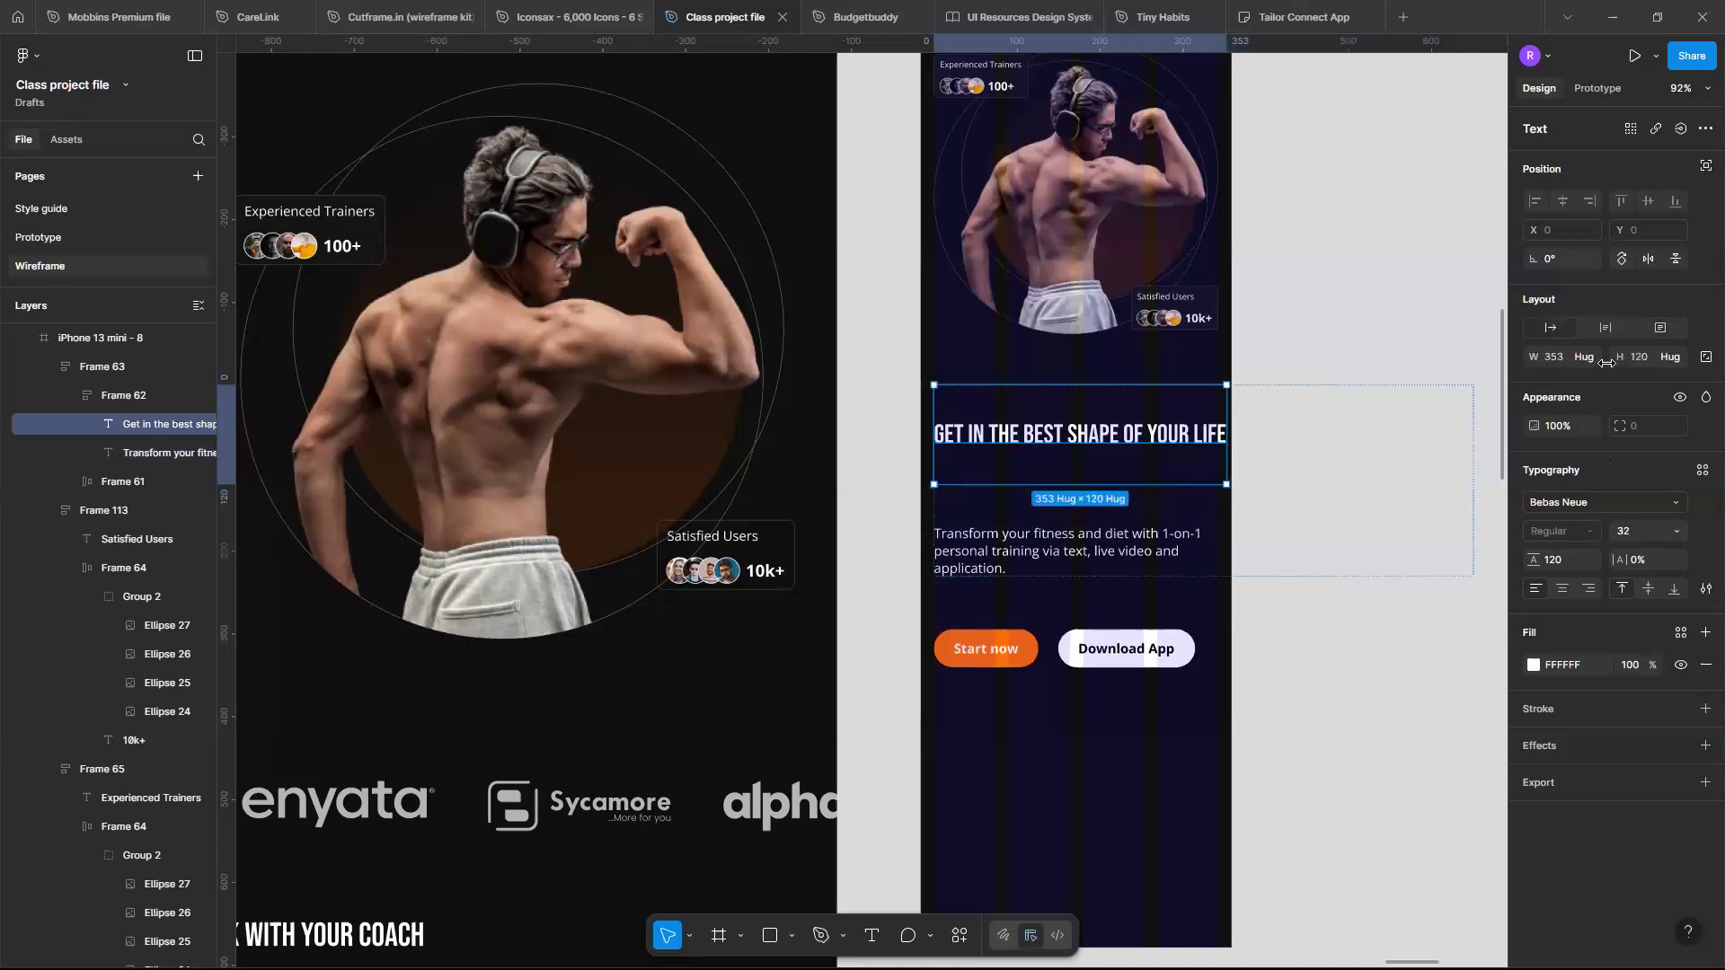
# - Set the headline-and-paragraph frame's width to hug contents
pyautogui.hscroll(2, 1321, 389)
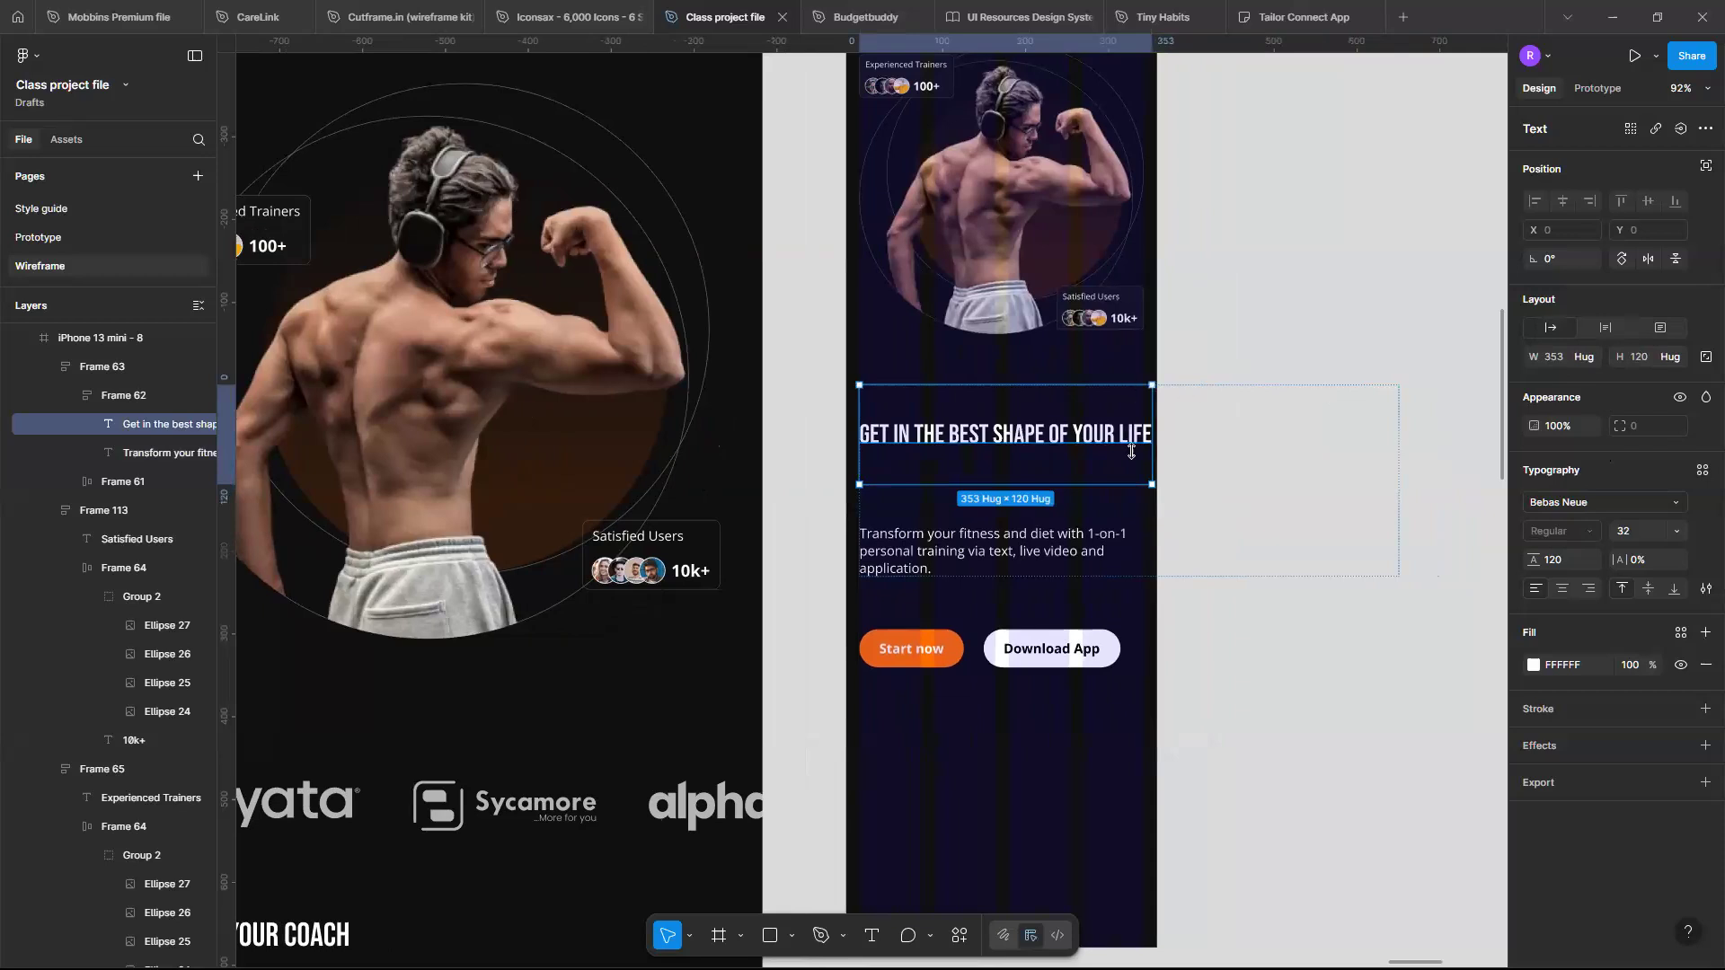
pyautogui.click(1332, 432)
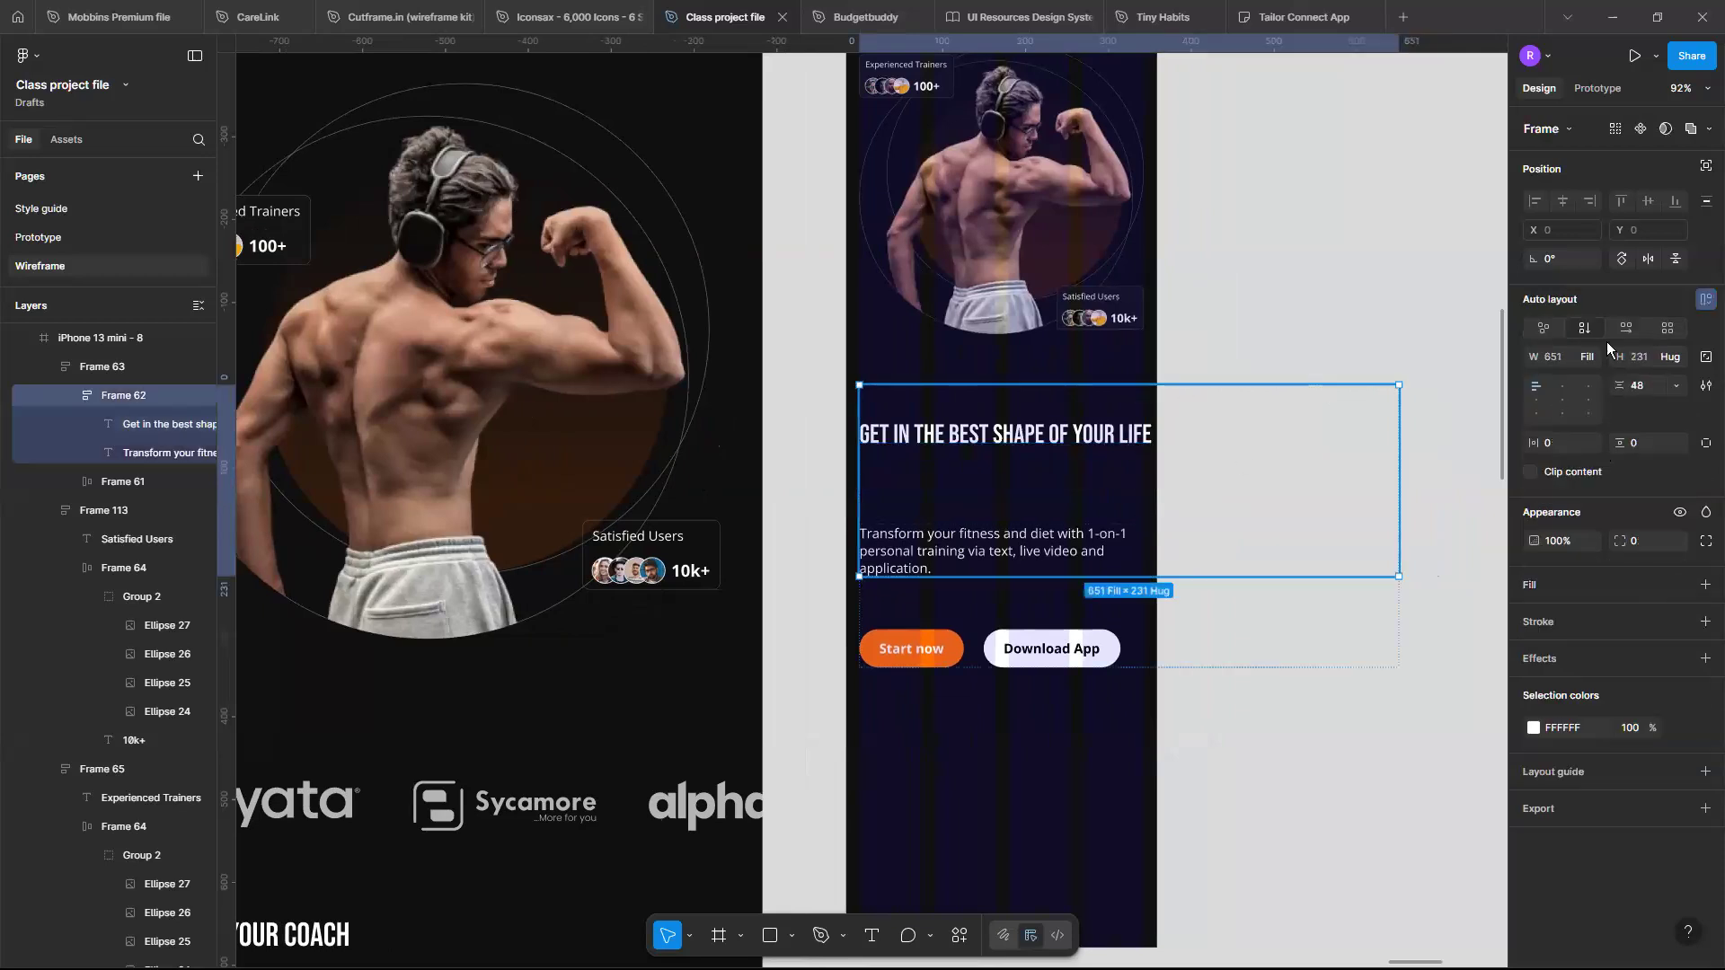
pyautogui.click(1586, 355)
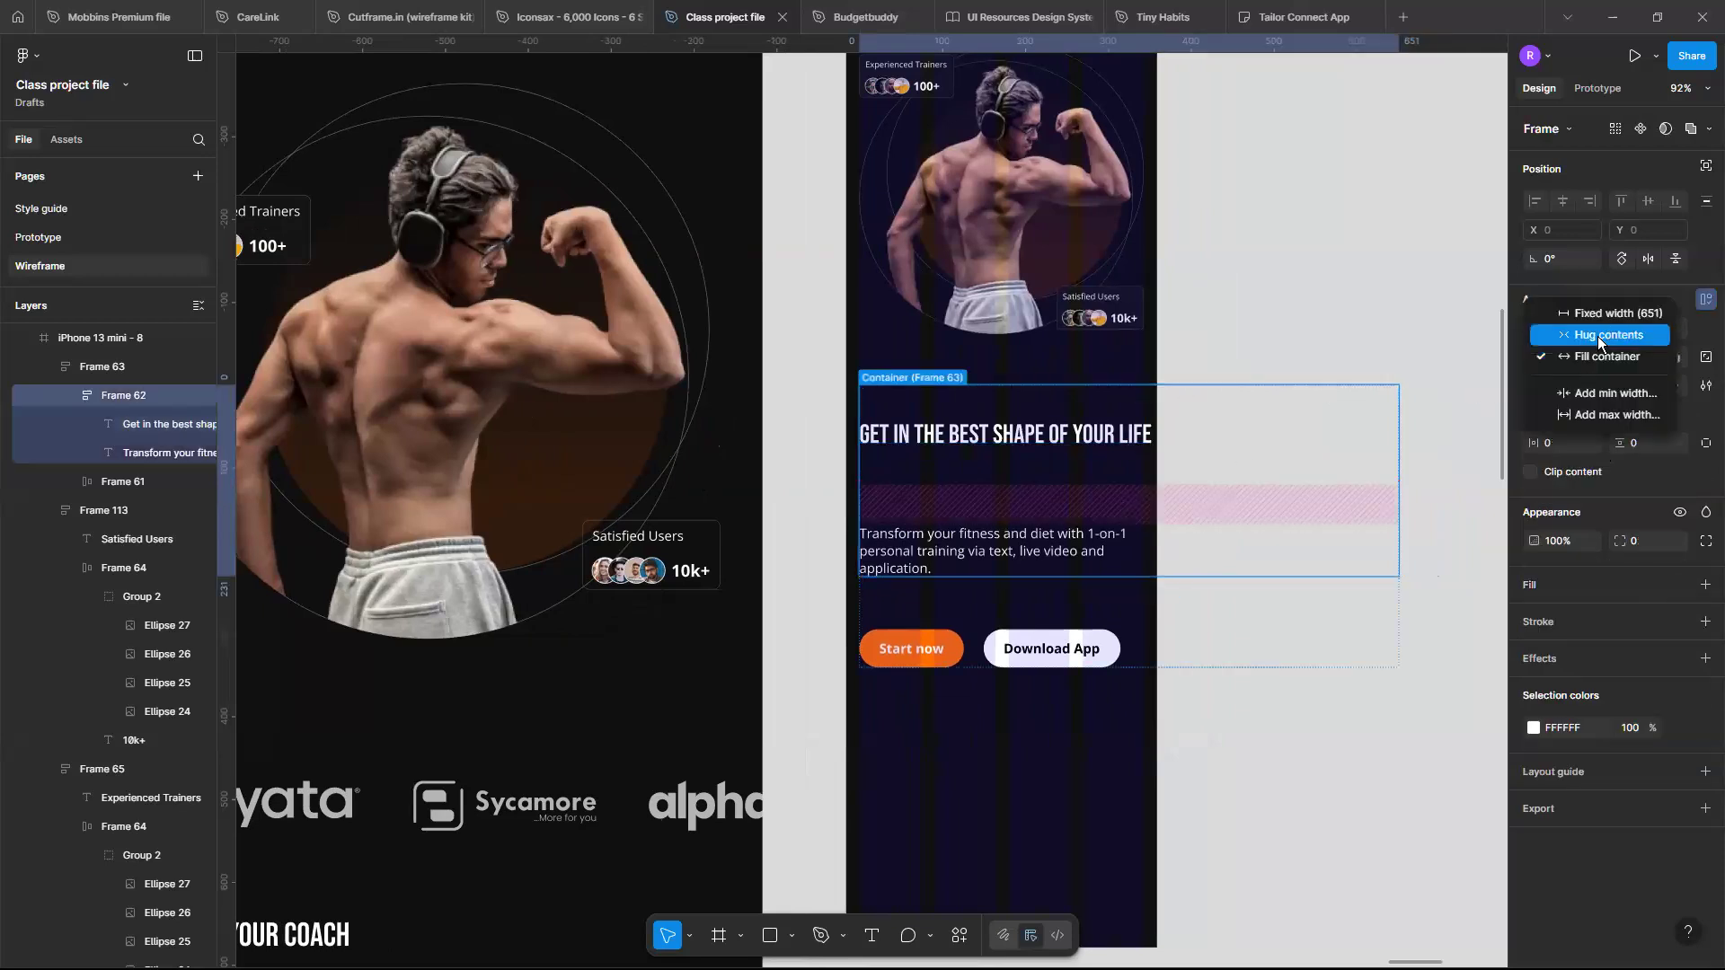
pyautogui.click(1598, 336)
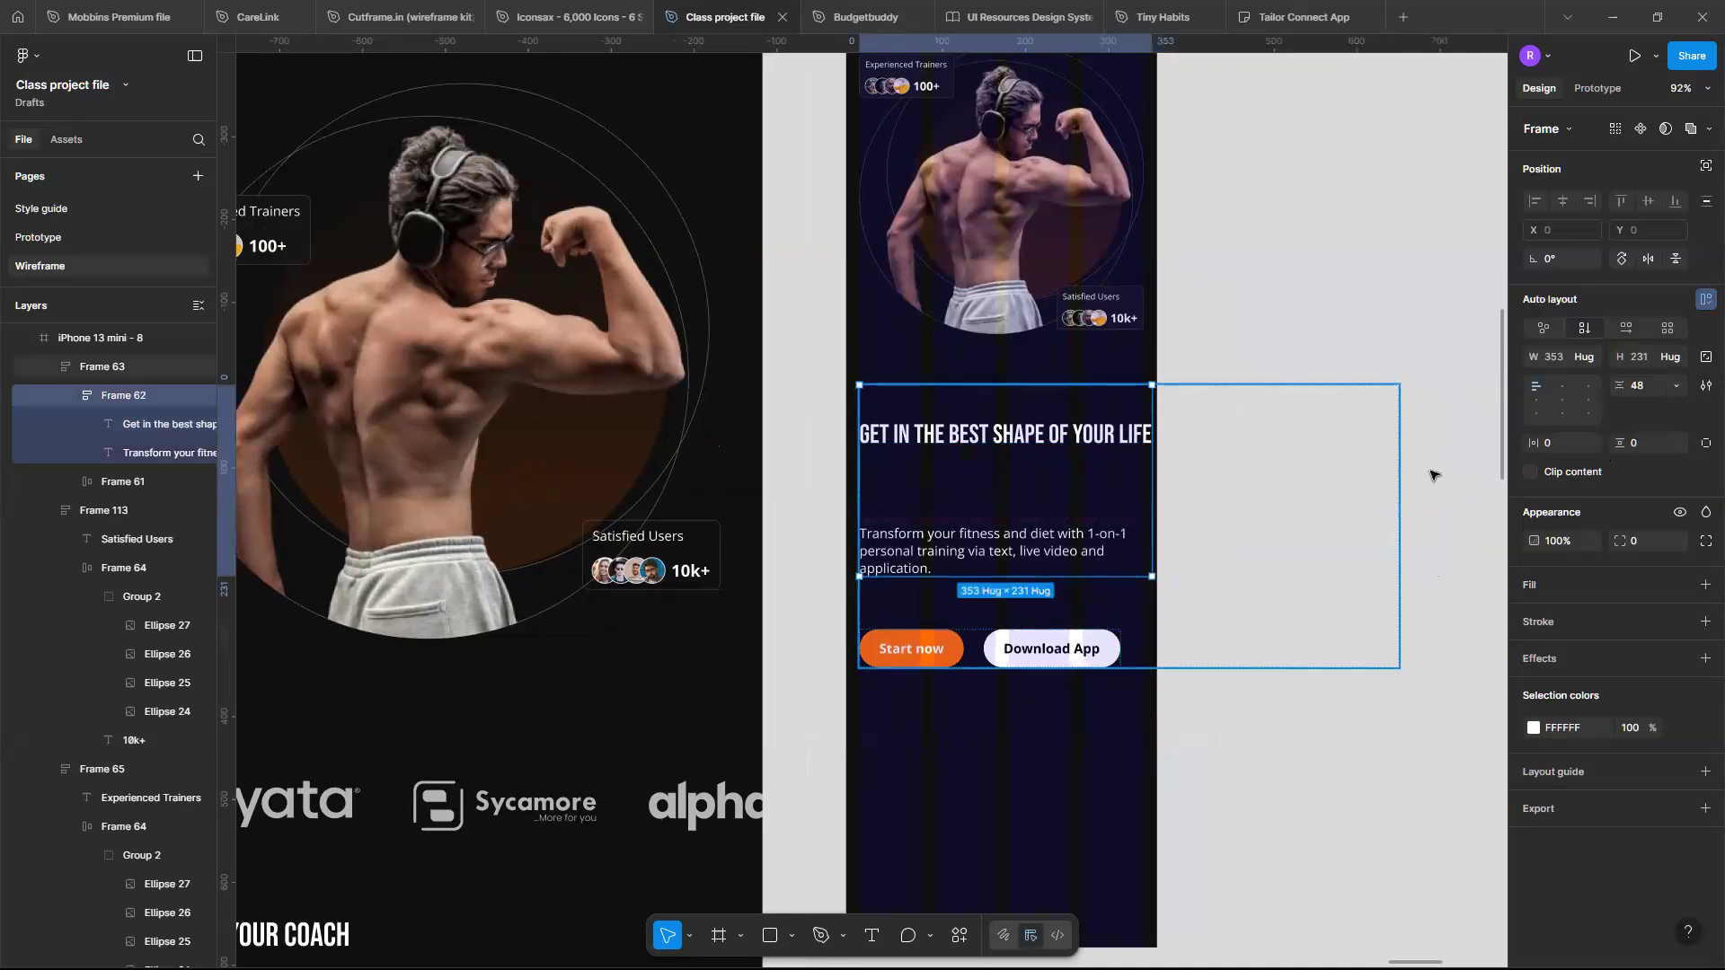
# - Set the hero container frame's width to hug contents
pyautogui.click(1431, 475)
pyautogui.click(1587, 414)
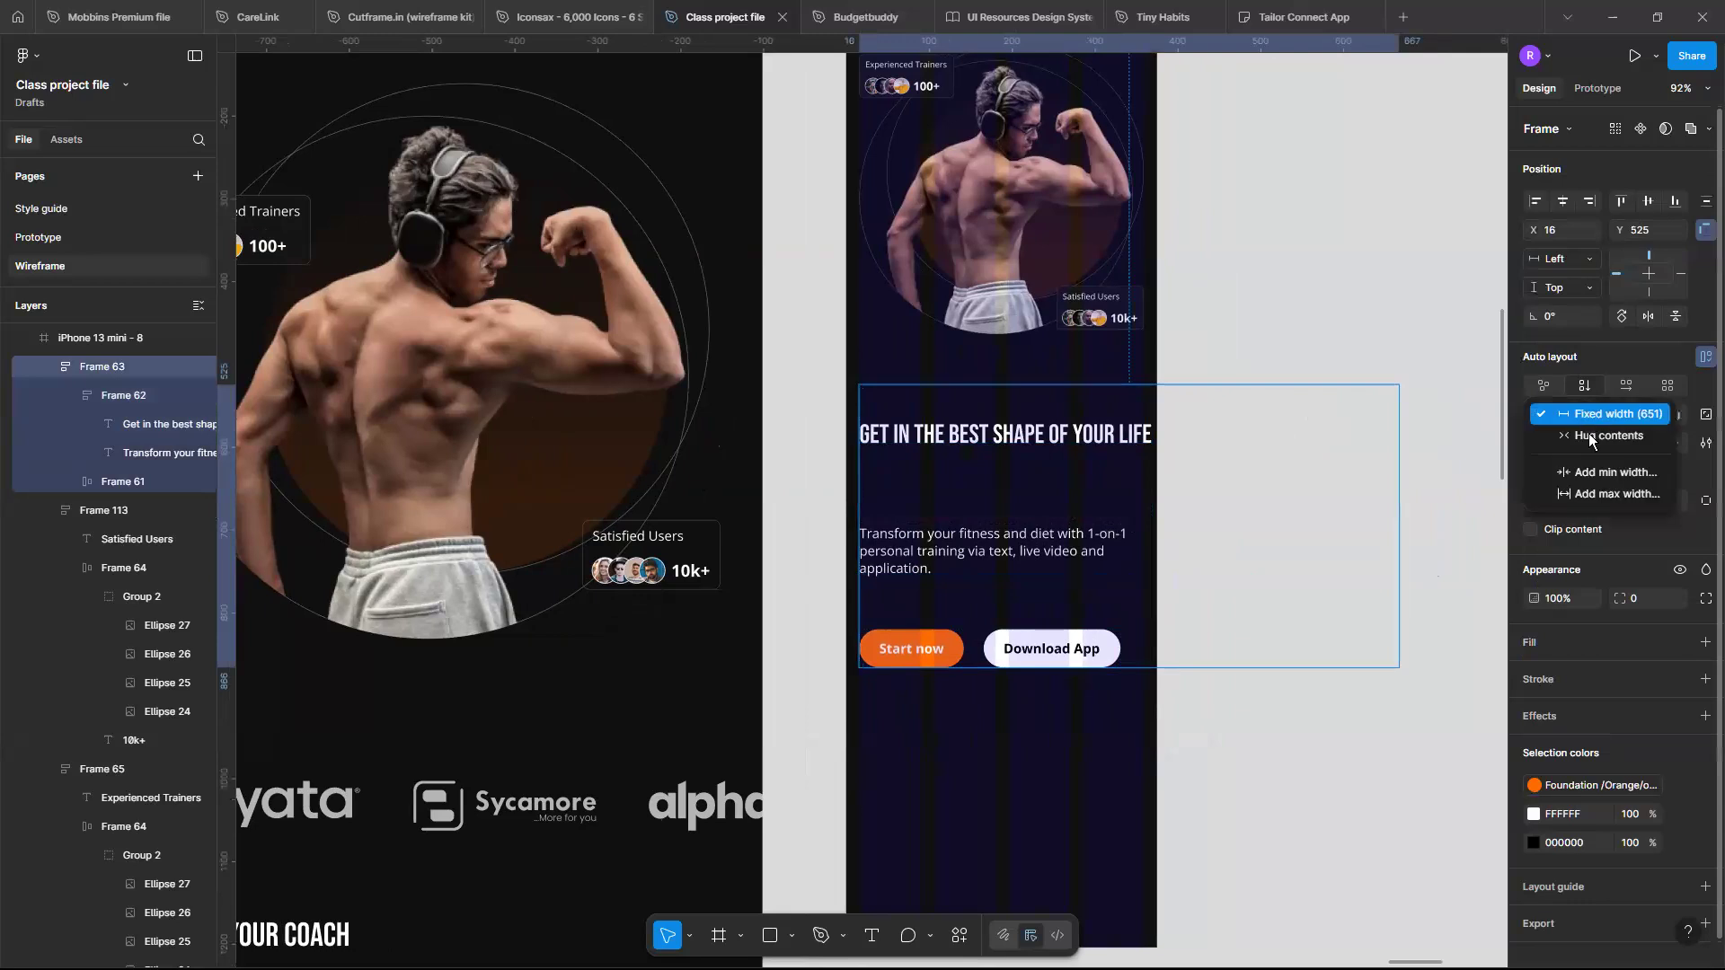
pyautogui.click(1589, 437)
# - Center-align the hero paragraph text
pyautogui.scroll(4, 770, 469)
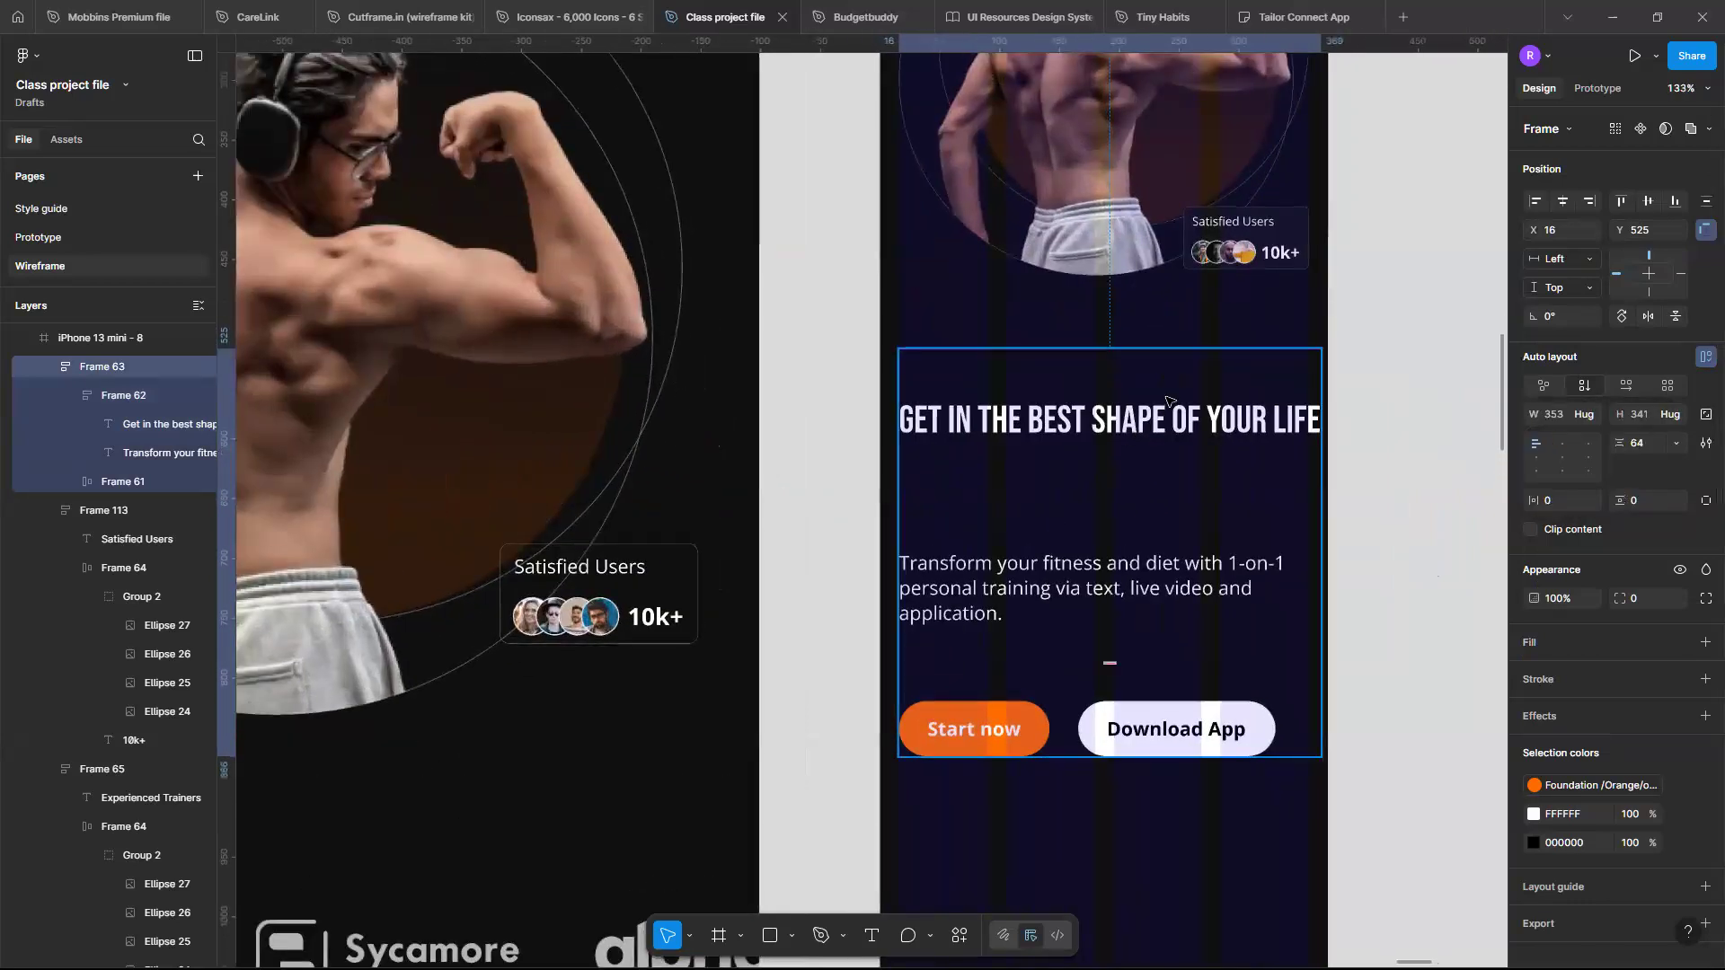
pyautogui.click(1176, 565)
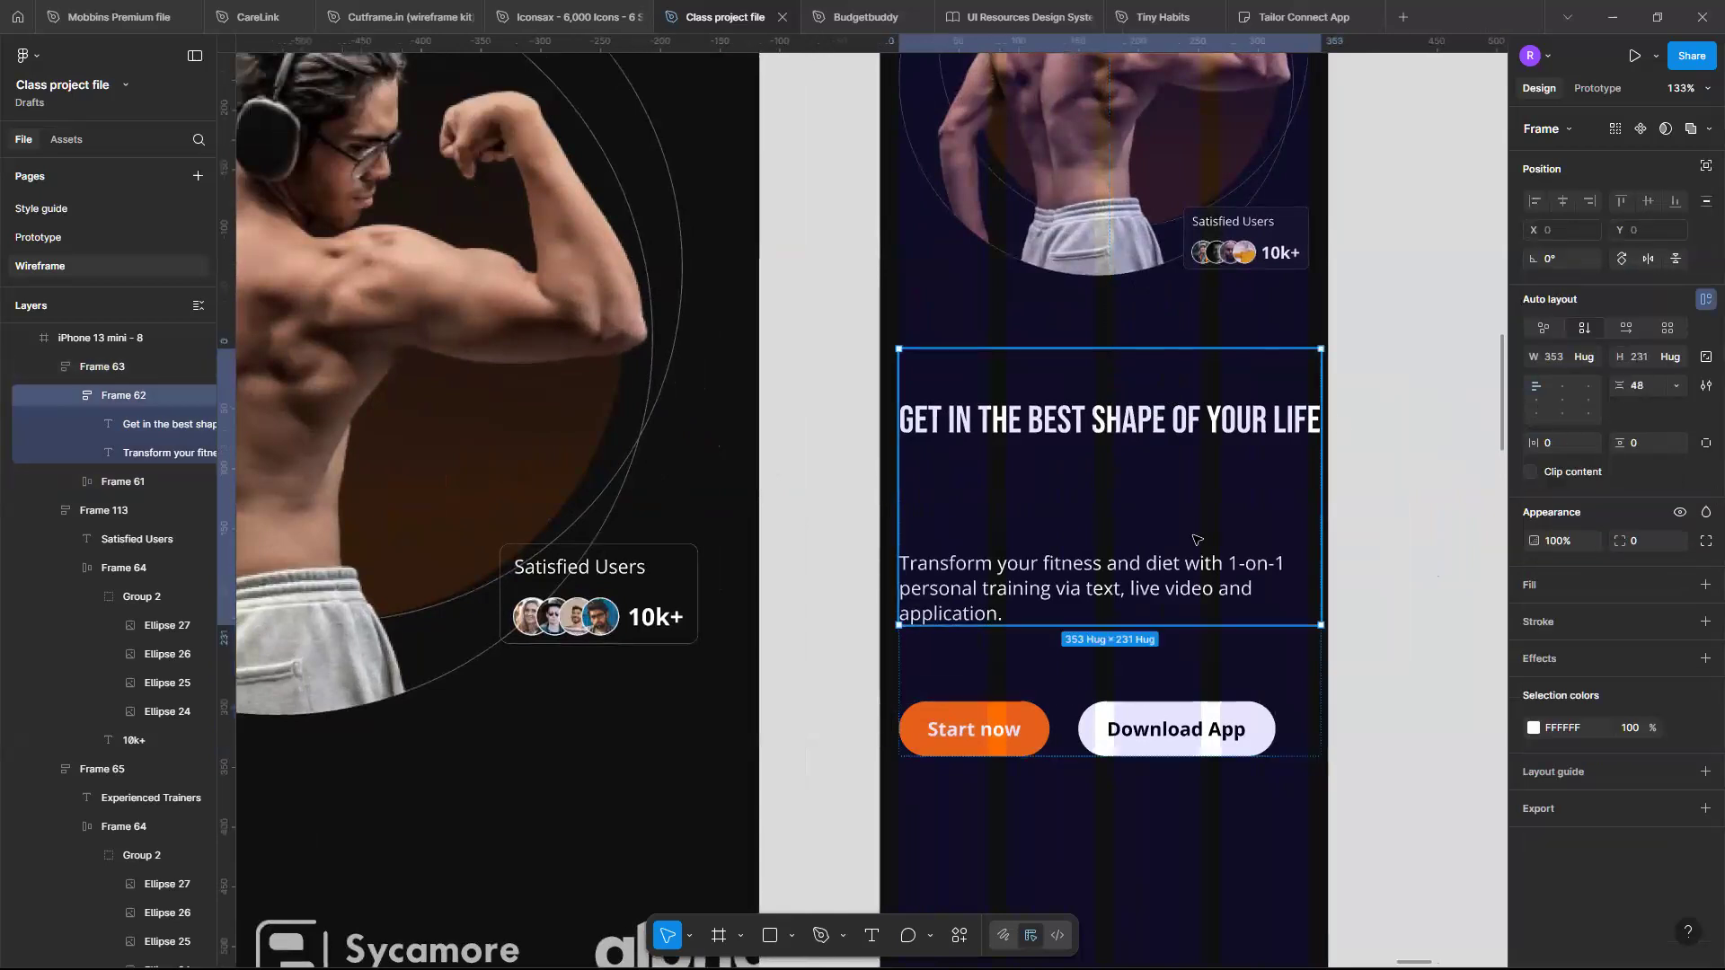
pyautogui.click(1176, 565)
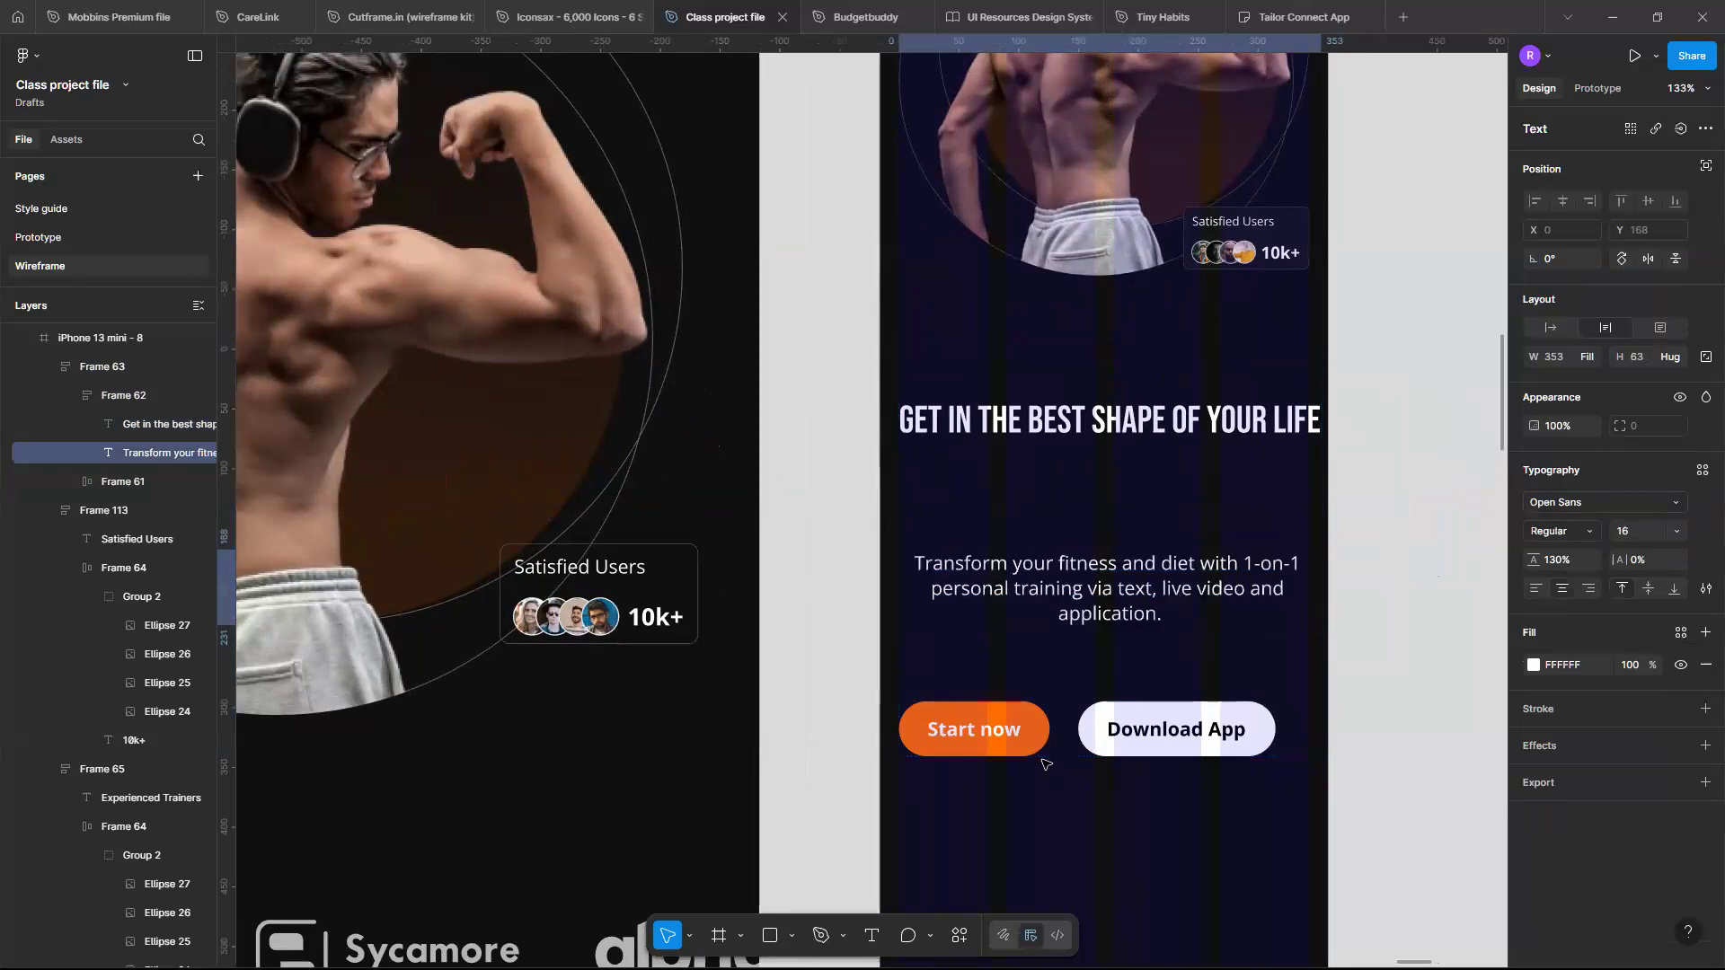
# - Center the hero container's contents and set its item spacing to 32
pyautogui.click(1101, 721)
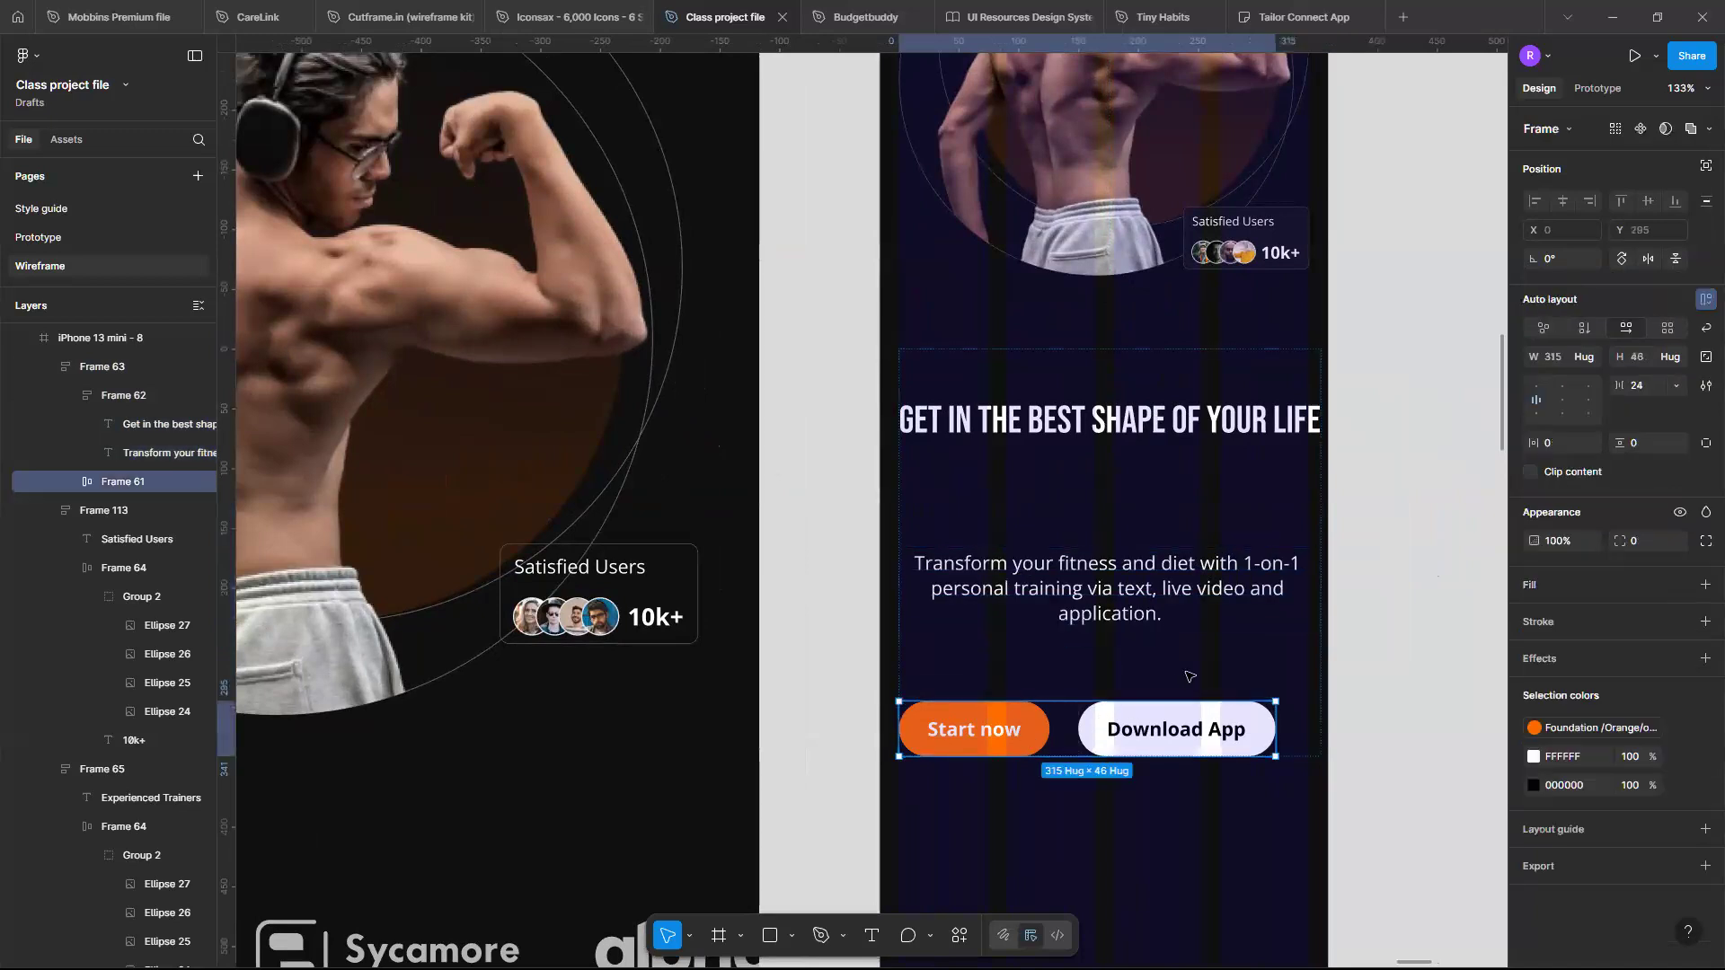
pyautogui.click(1257, 657)
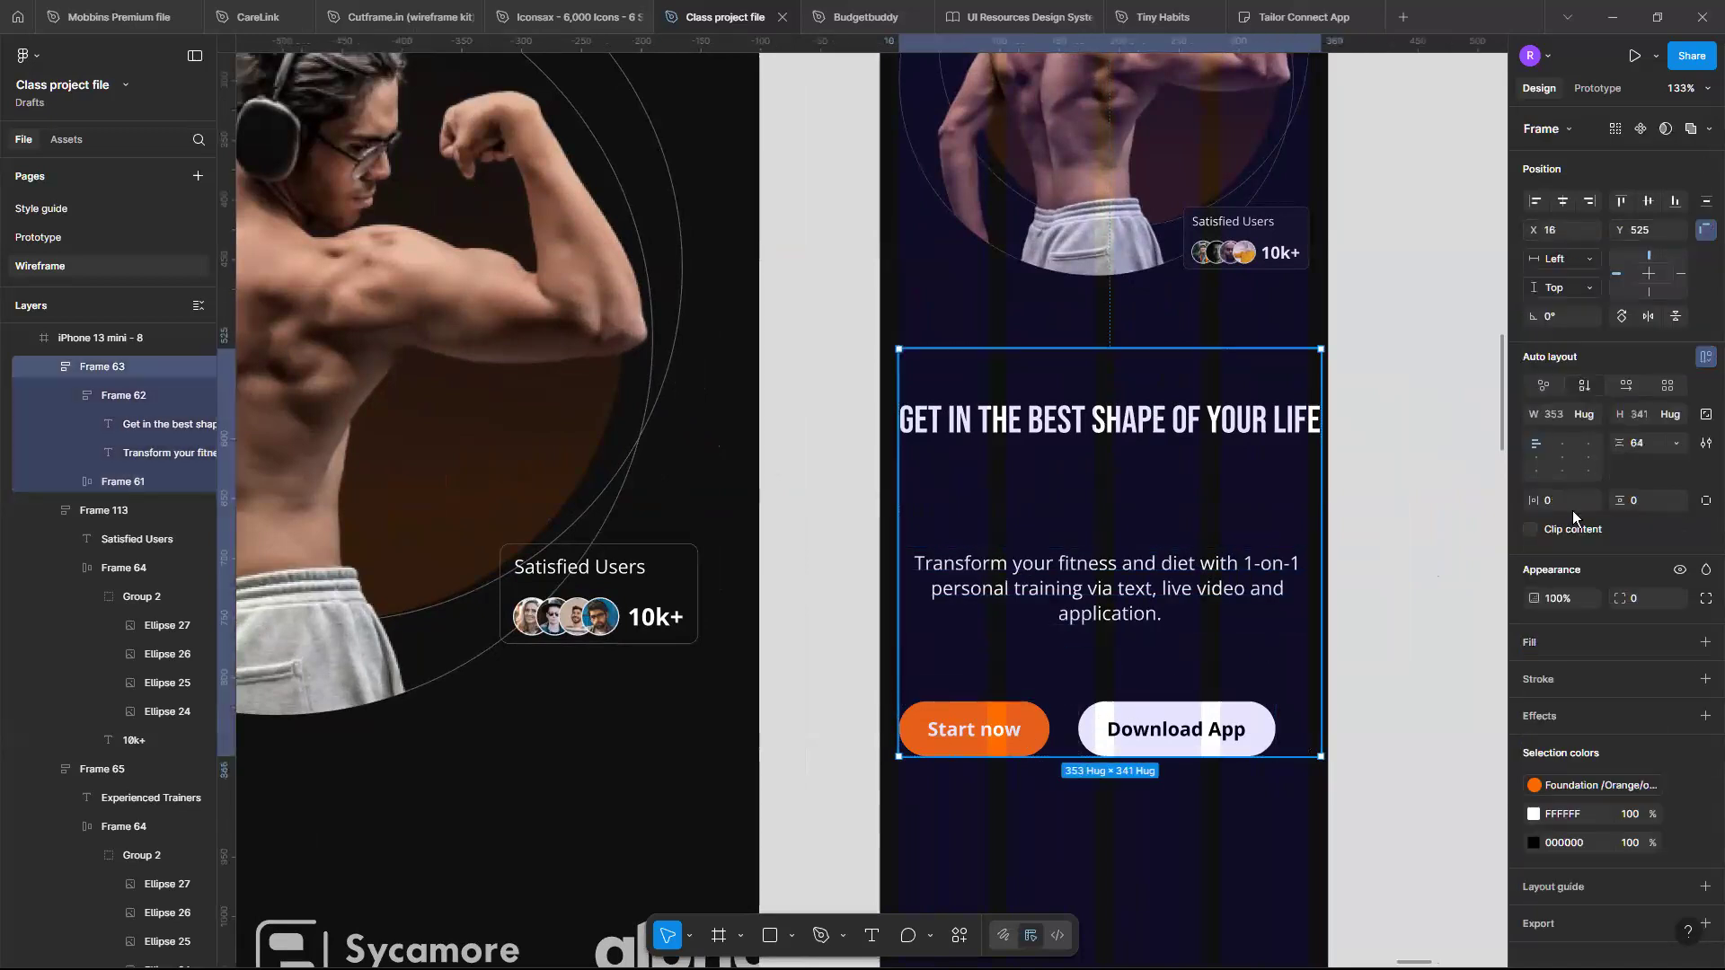
pyautogui.click(1563, 458)
pyautogui.moveTo(1108, 665)
pyautogui.write('32')
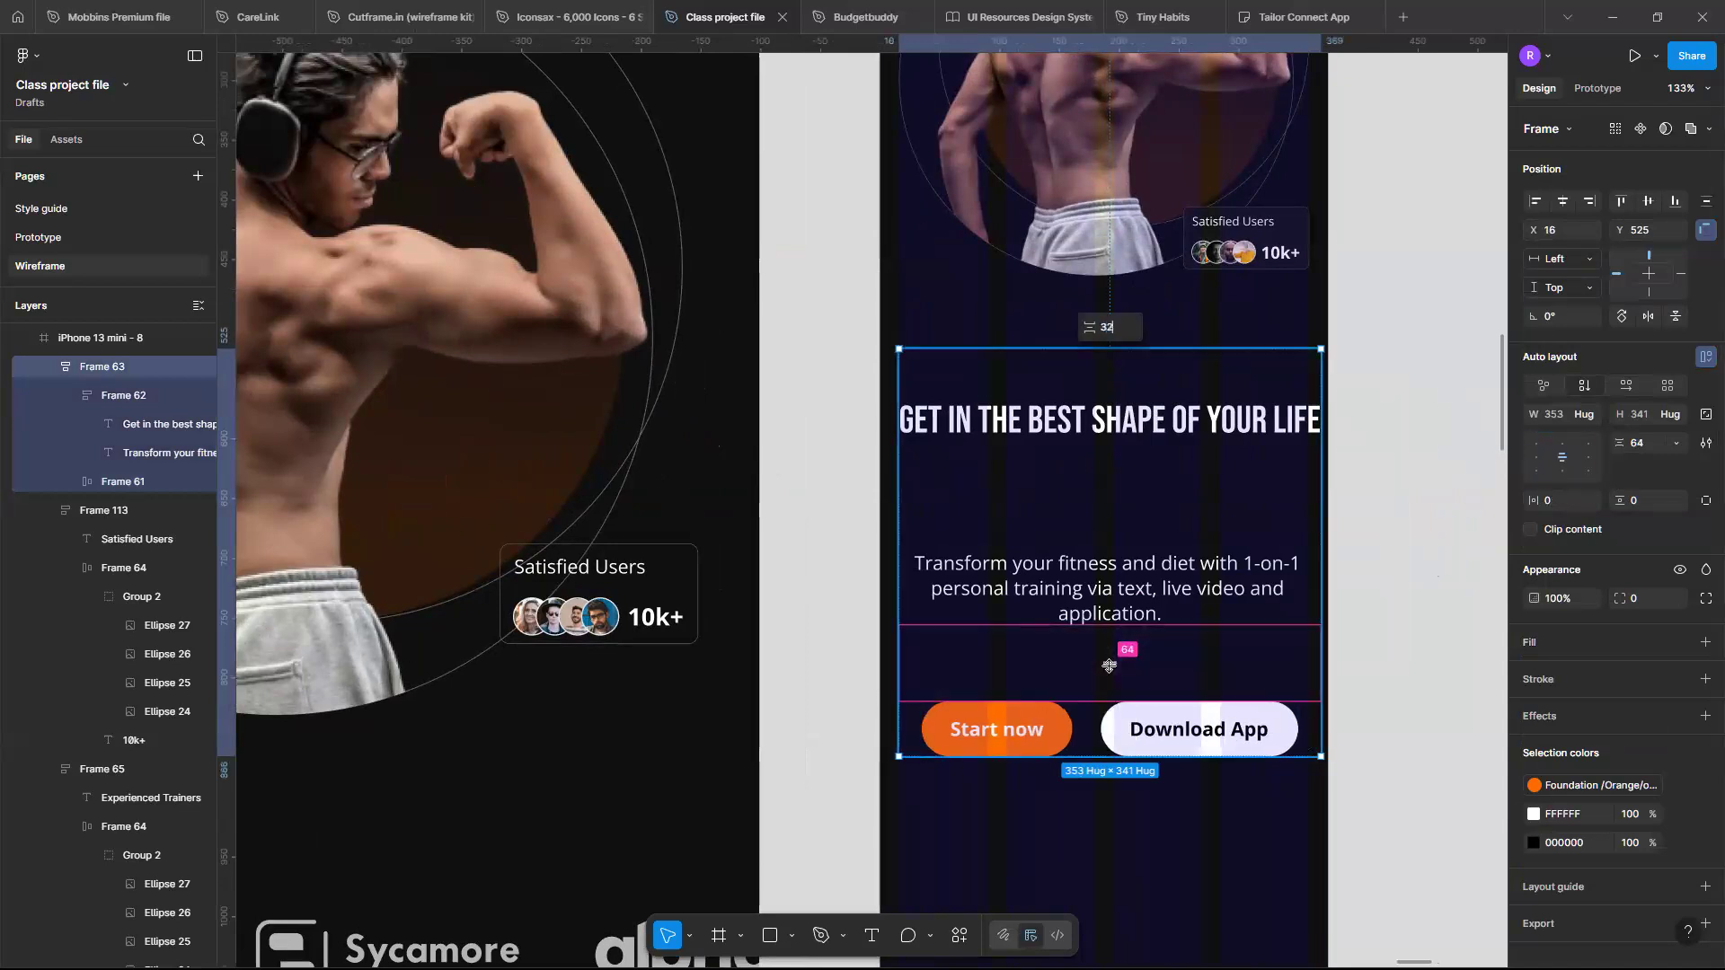
pyautogui.press('Return')
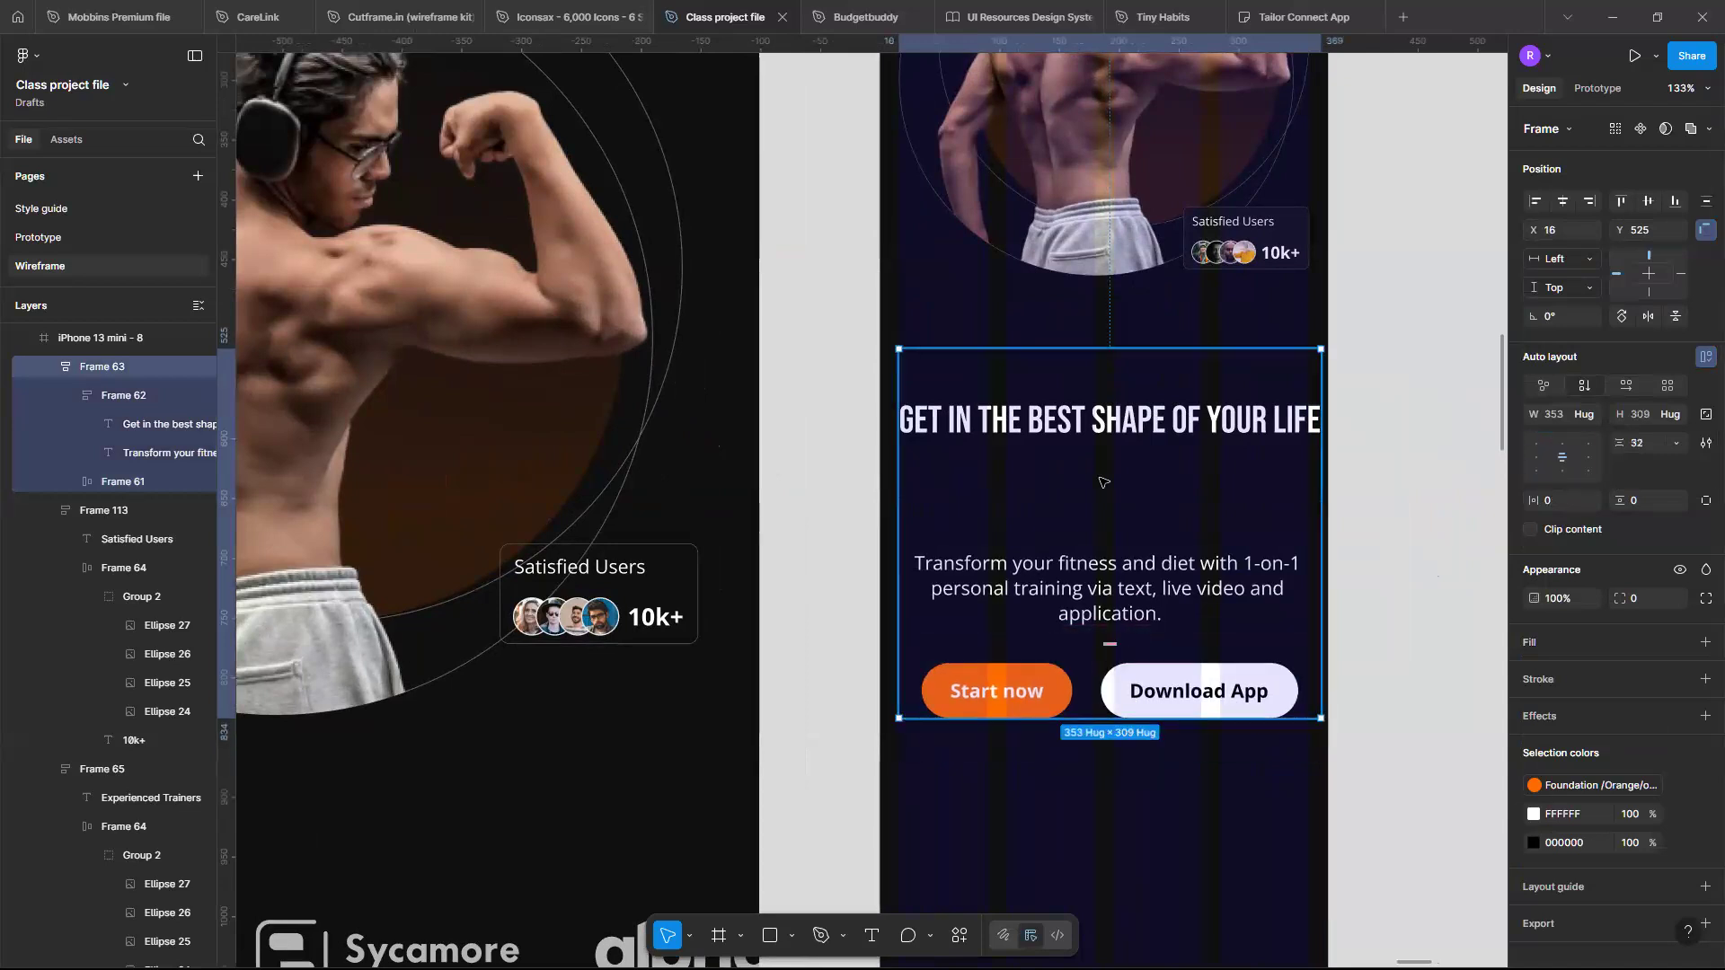
# - Set the hero headline's line height to 80 and shrink its text box to about 57 high
pyautogui.click(1103, 484)
pyautogui.click(1104, 485)
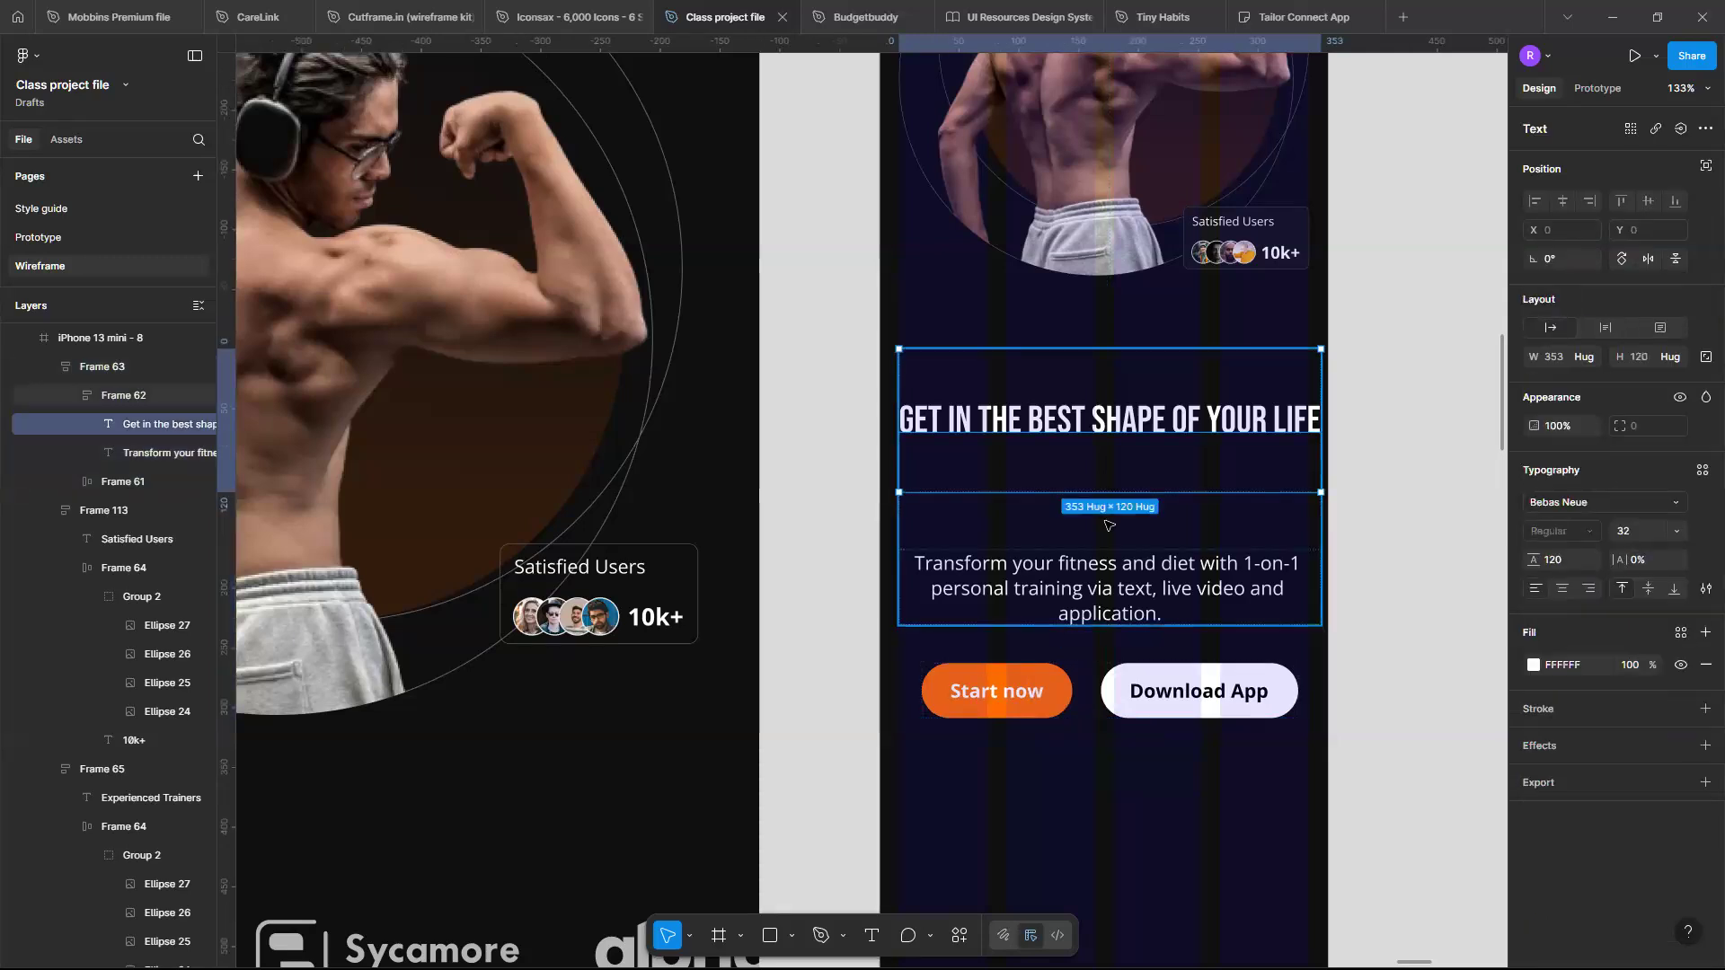
pyautogui.click(1108, 524)
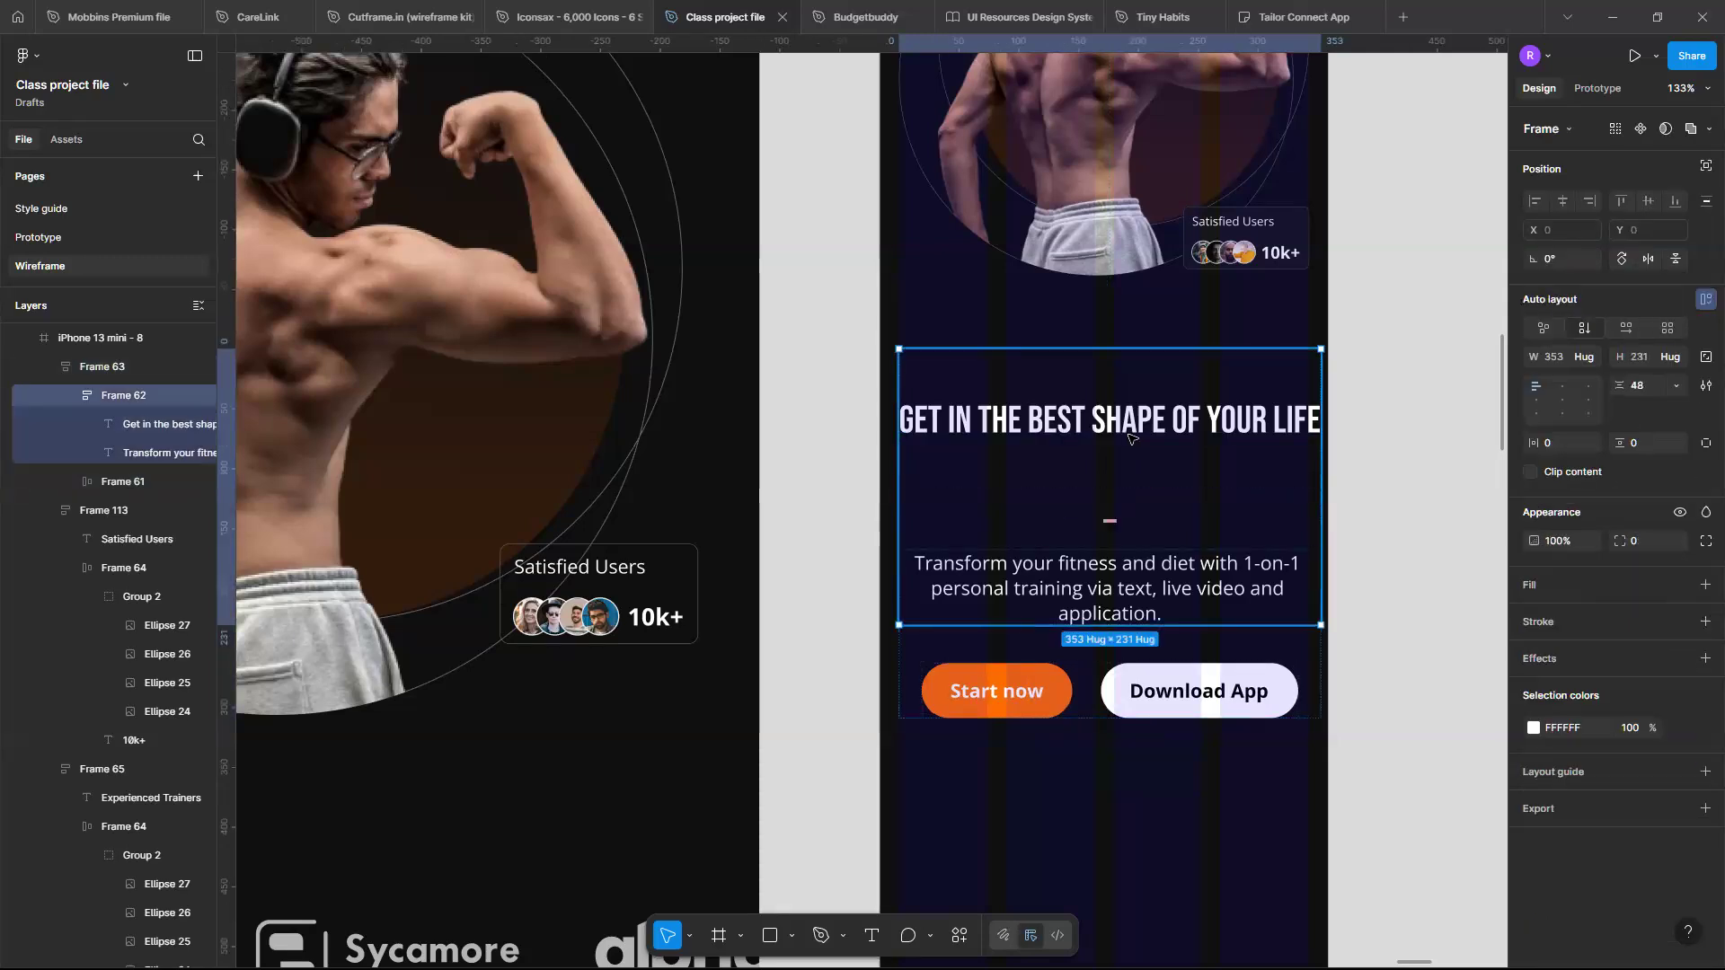
pyautogui.click(1139, 451)
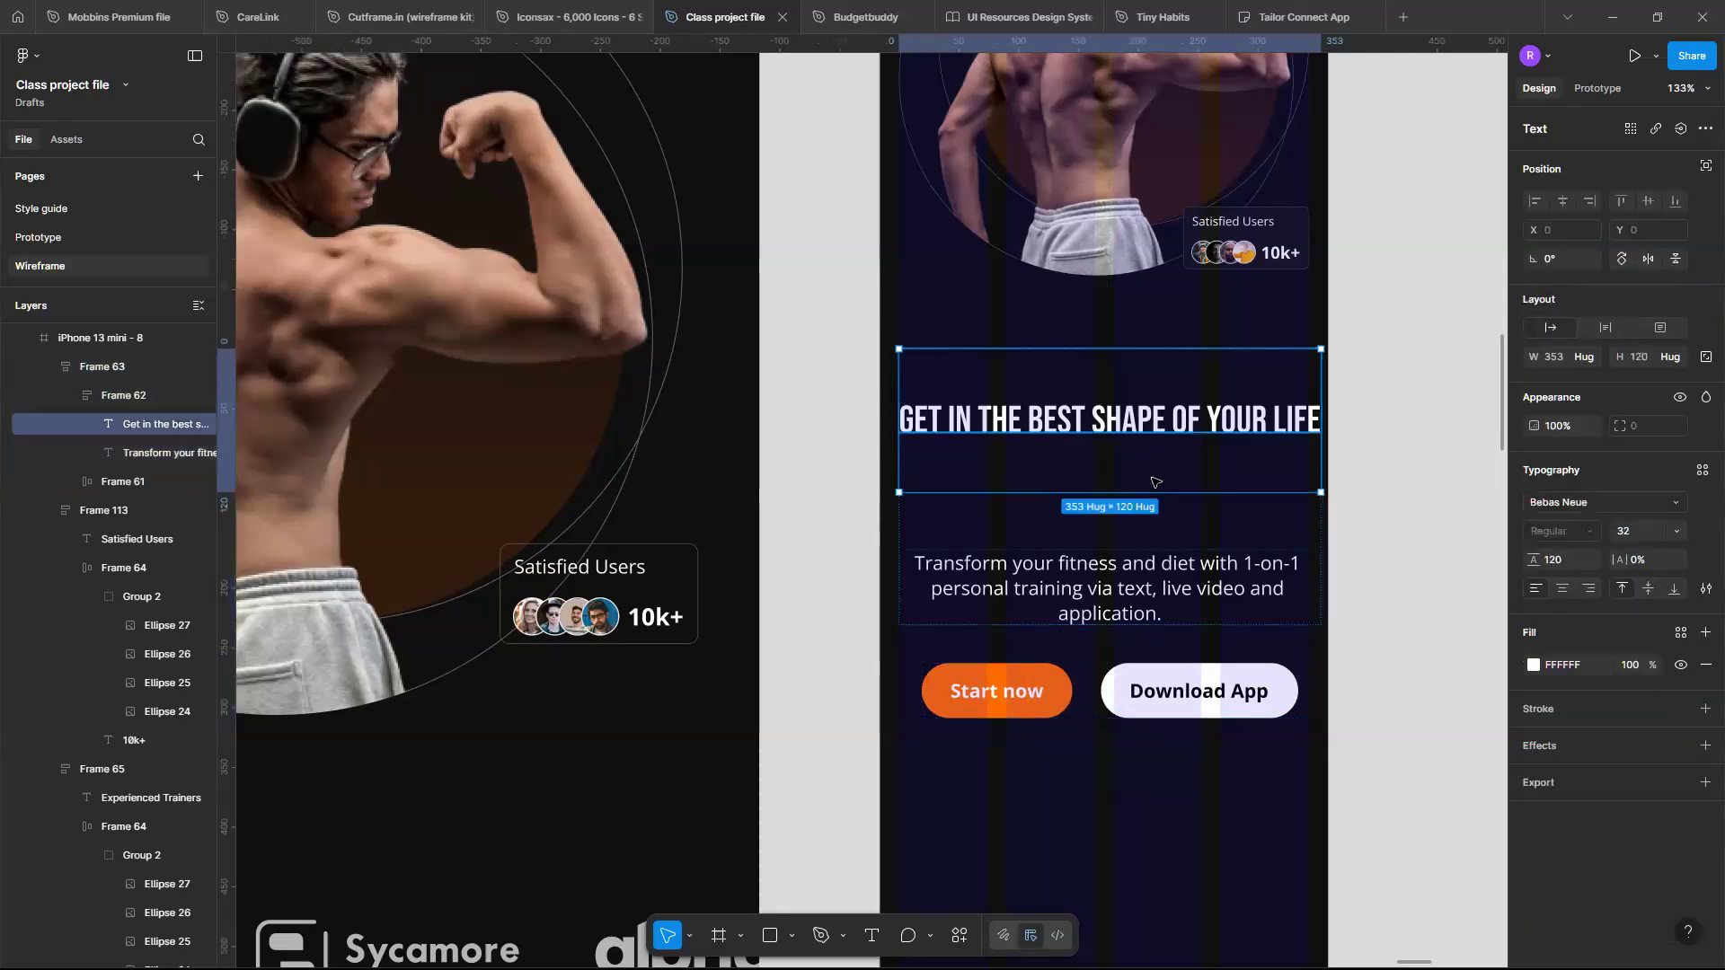
pyautogui.click(1563, 560)
pyautogui.write('100')
pyautogui.press('Return')
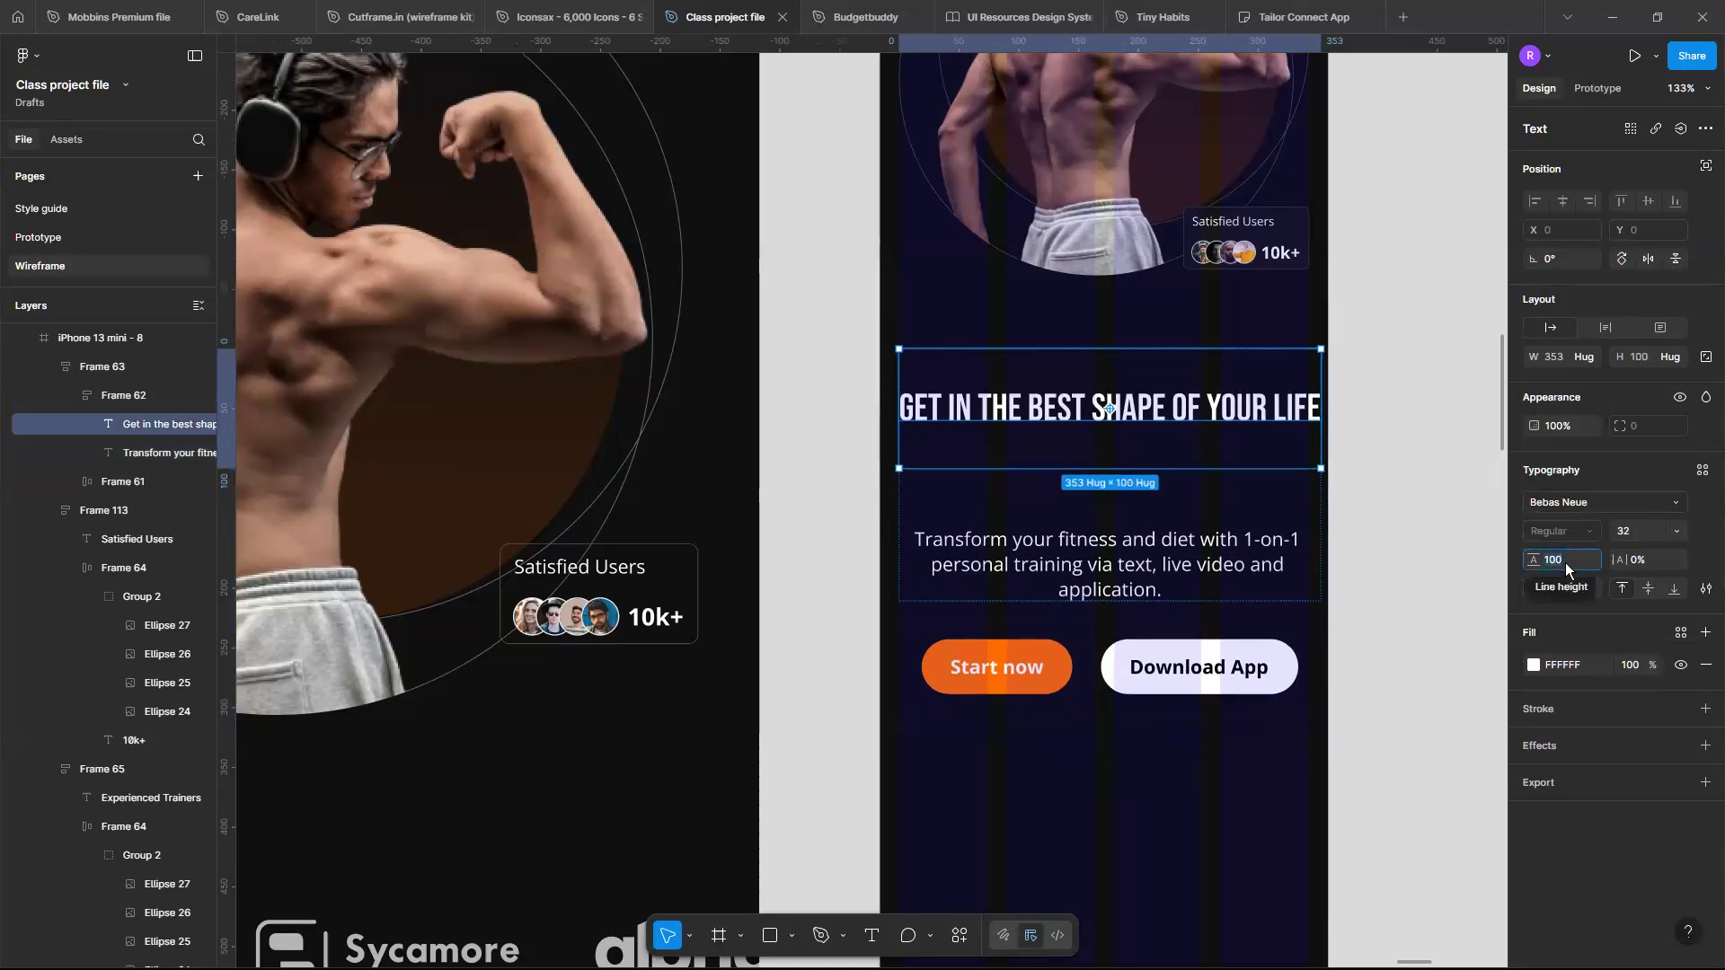
pyautogui.write('80')
pyautogui.press('Return')
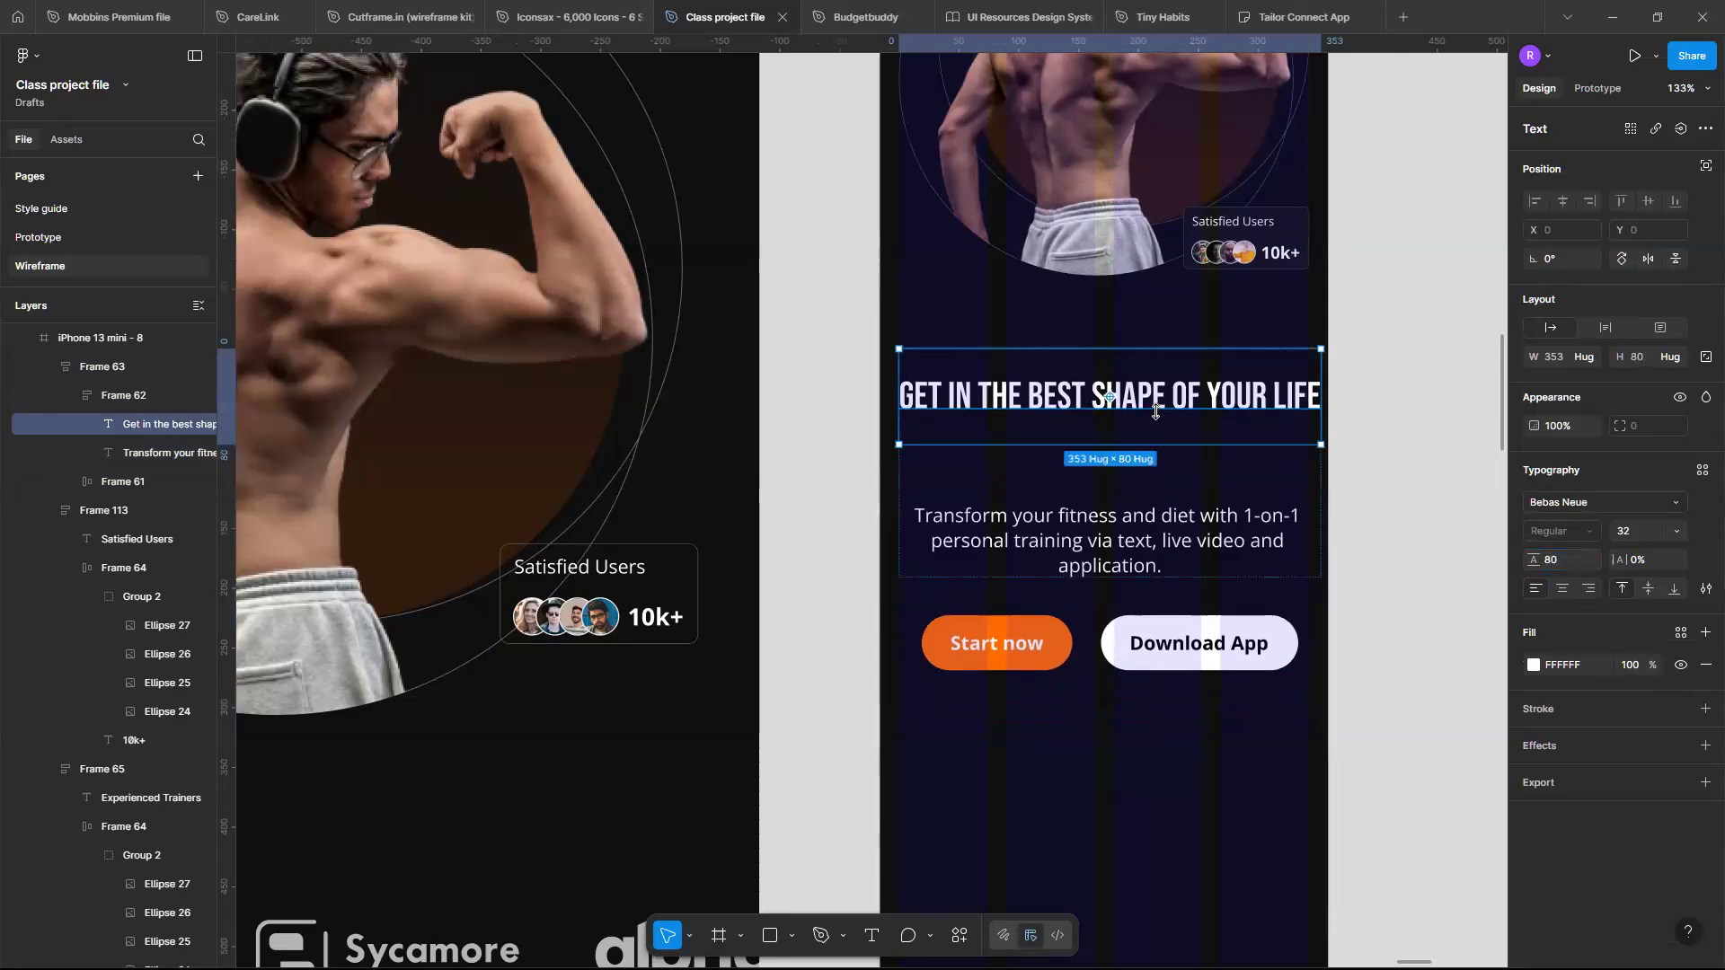
pyautogui.moveTo(1156, 411); pyautogui.dragTo(1157, 416)
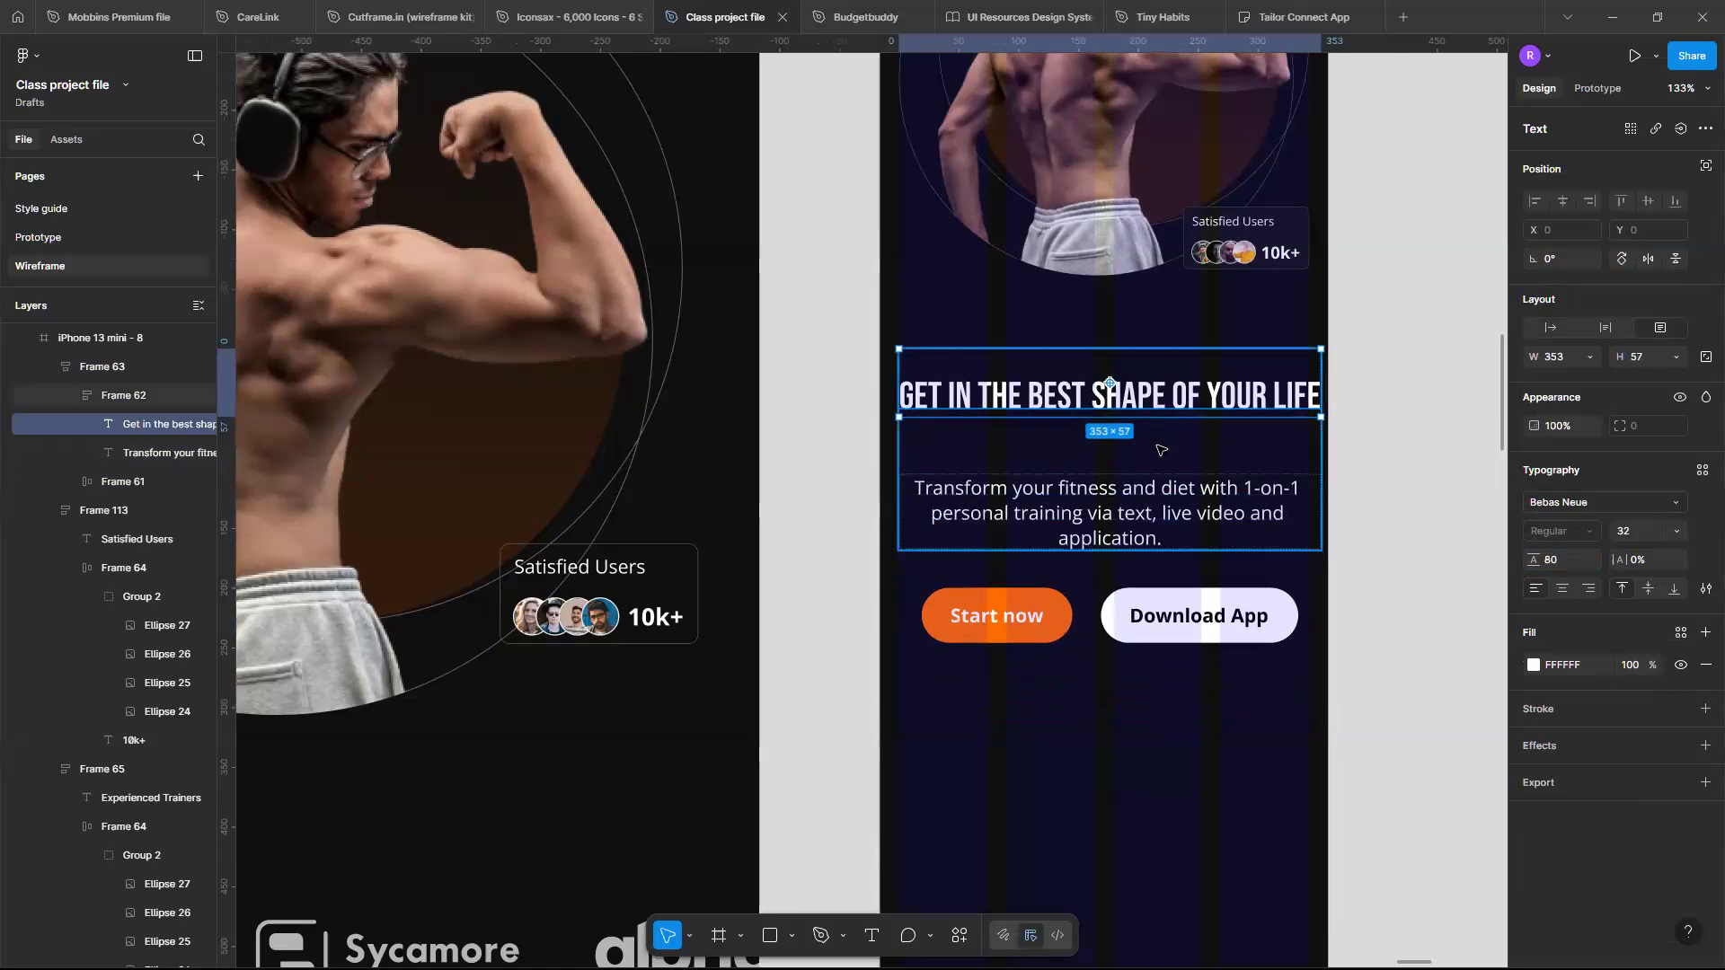
# - Set the headline-and-paragraph frame's item spacing to 24
pyautogui.click(1134, 454)
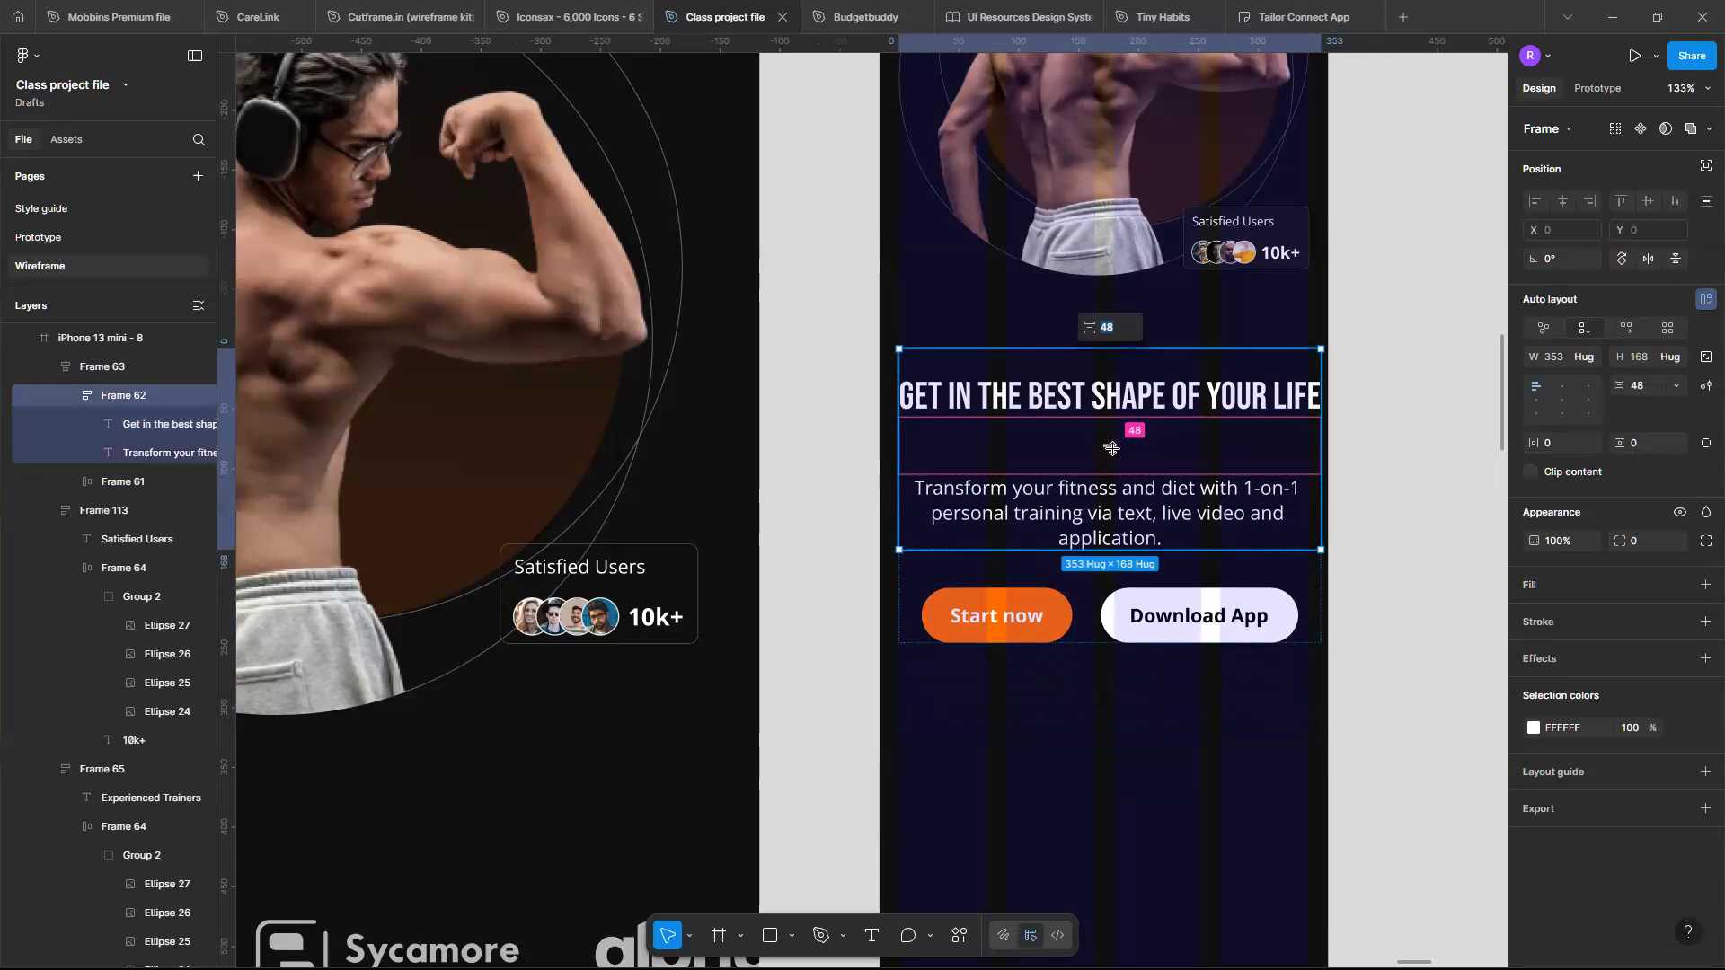
pyautogui.write('24')
pyautogui.press('Return')
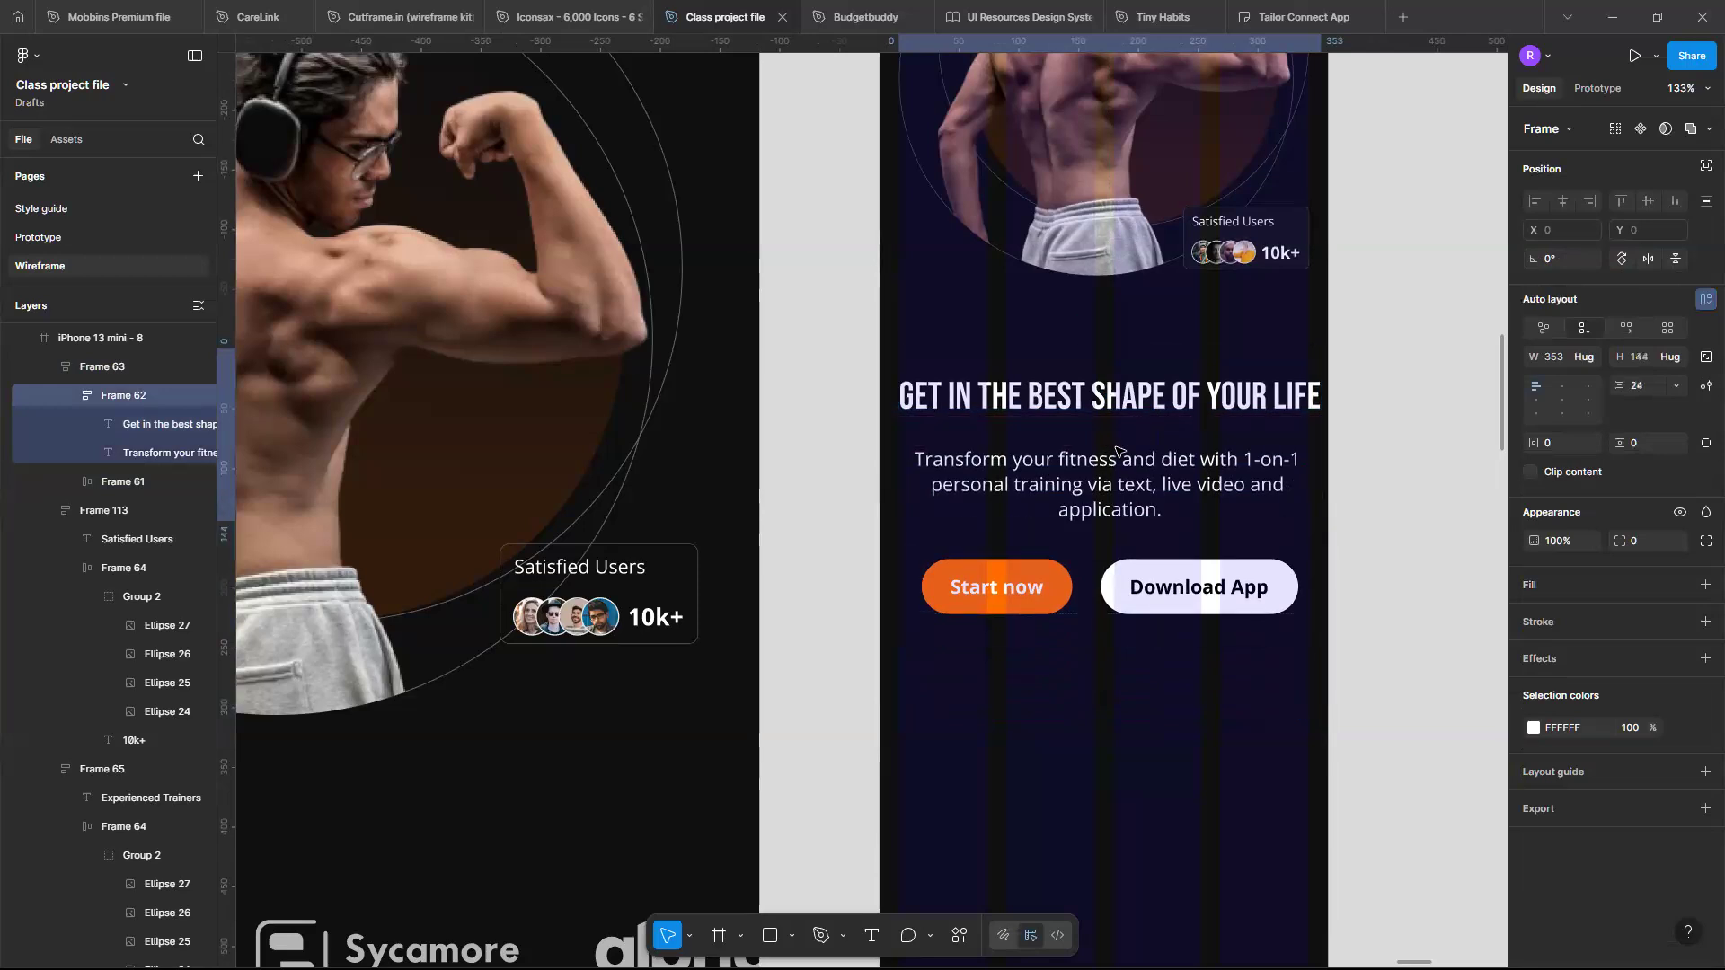
# - Hide and re-show the iPhone frame's layout grid to check the hero section's alignment
pyautogui.scroll(-5, 1141, 485)
pyautogui.scroll(4, 1047, 470)
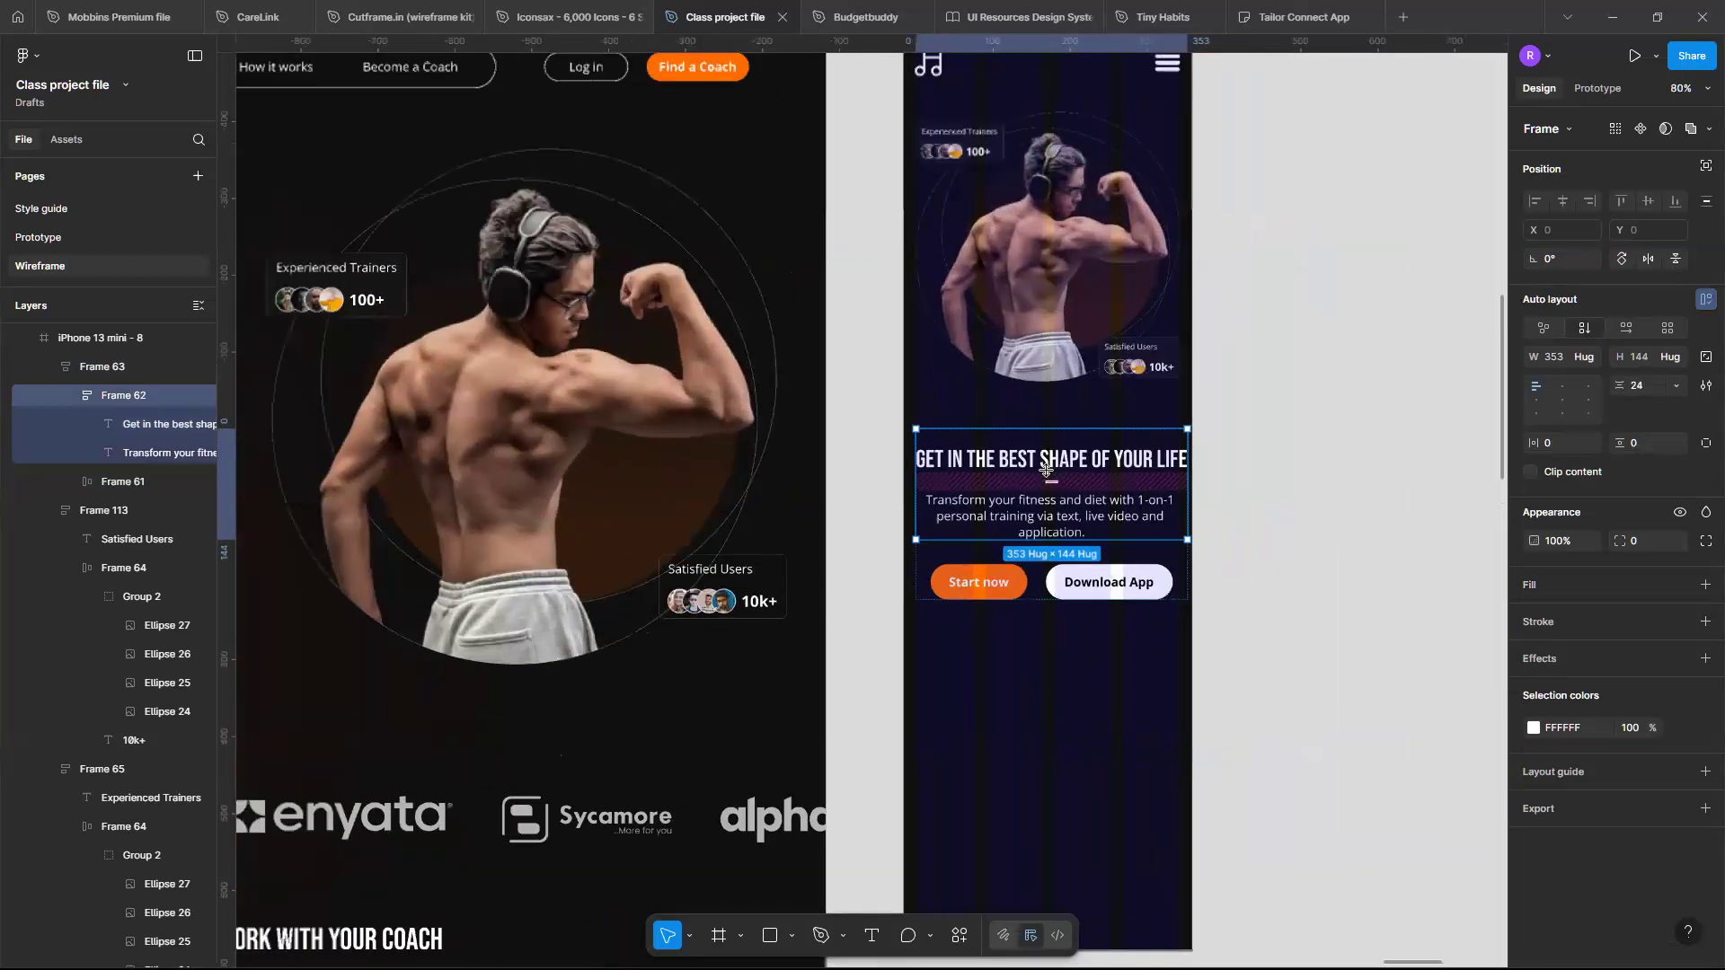
pyautogui.scroll(-3, 1046, 469)
pyautogui.scroll(2, 921, 182)
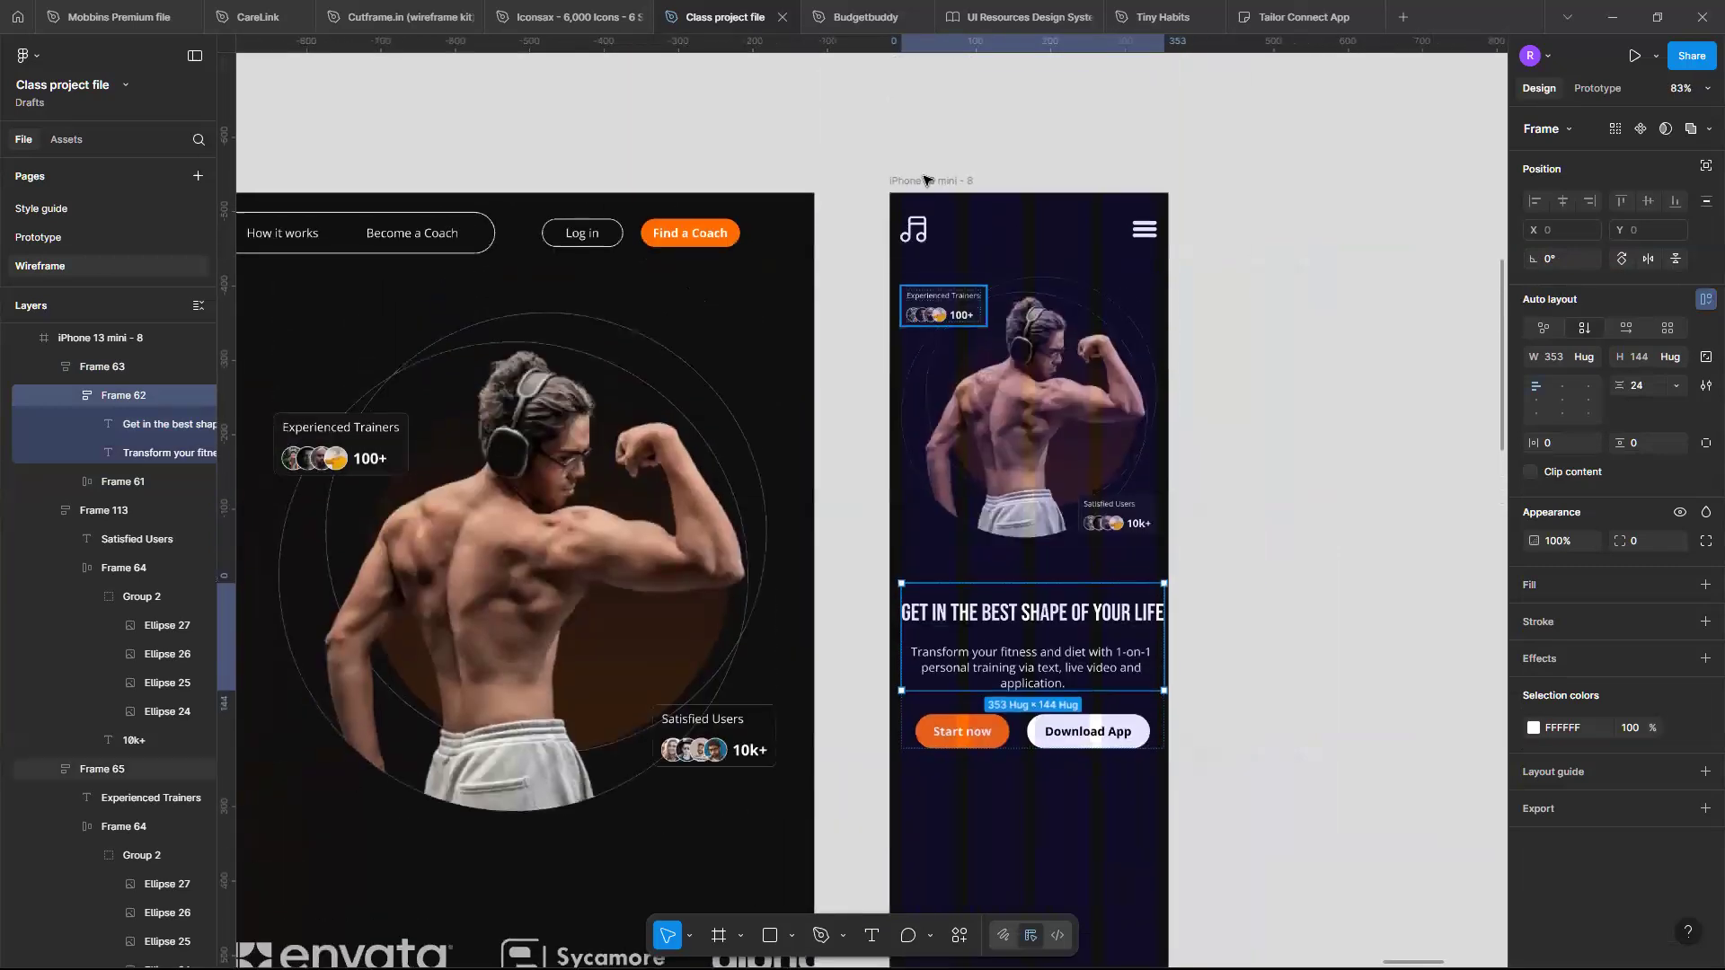
pyautogui.click(926, 181)
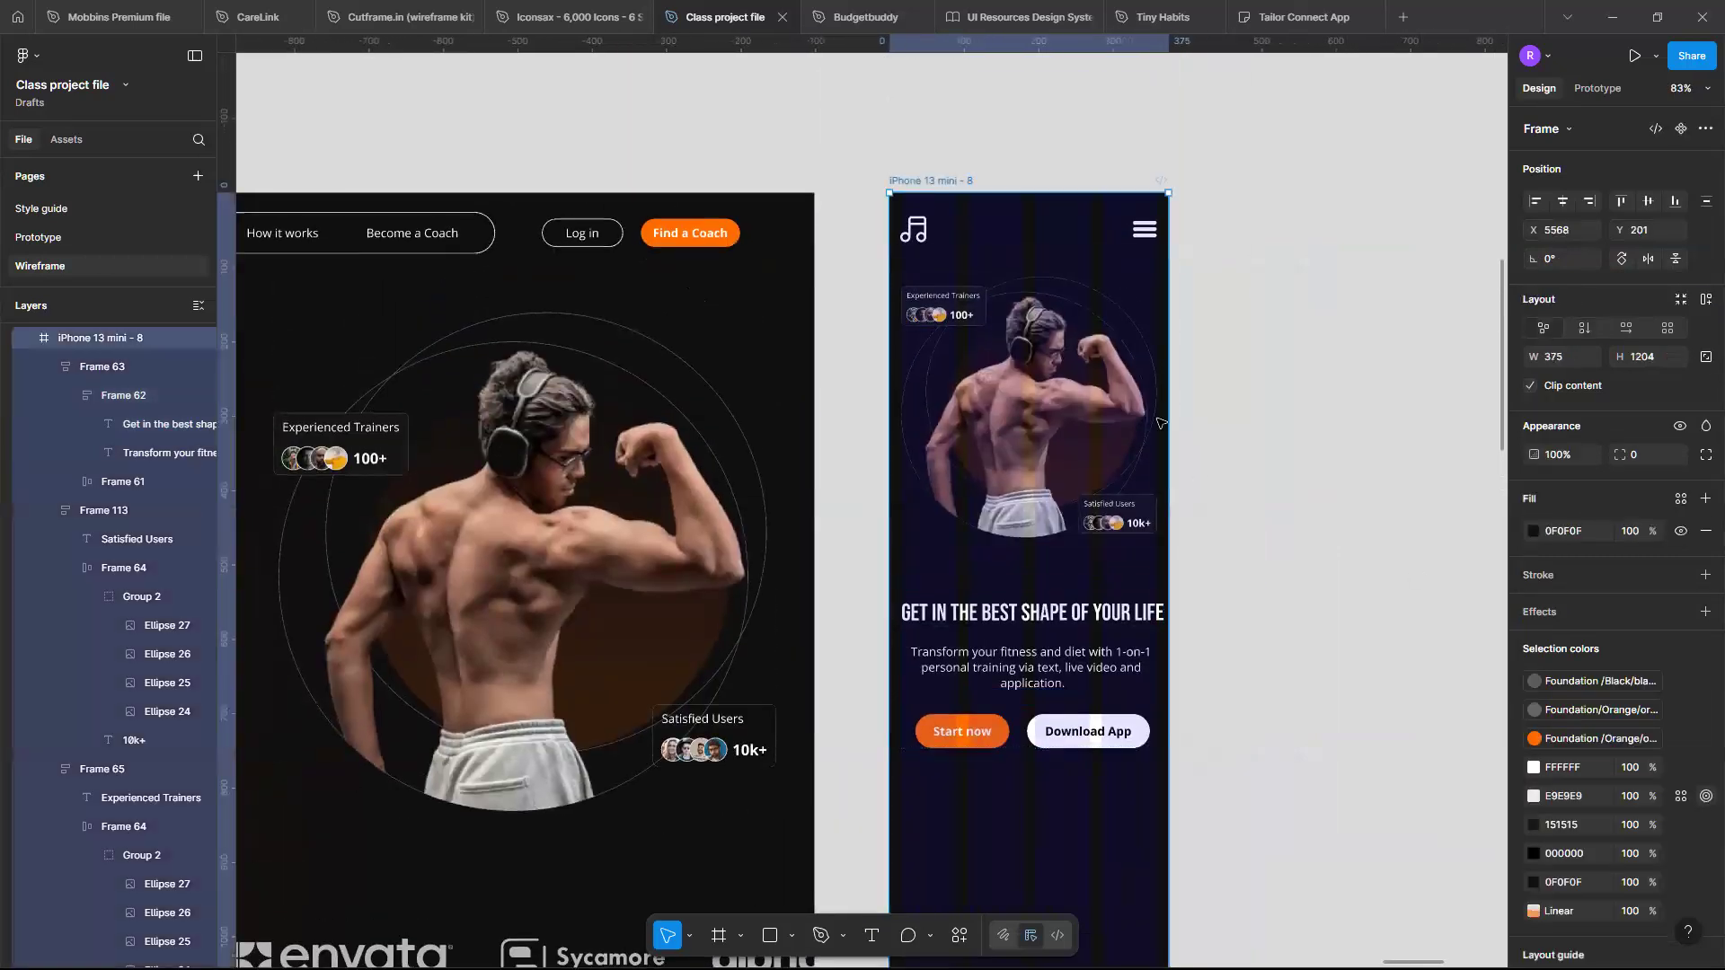
pyautogui.scroll(-2, 1678, 790)
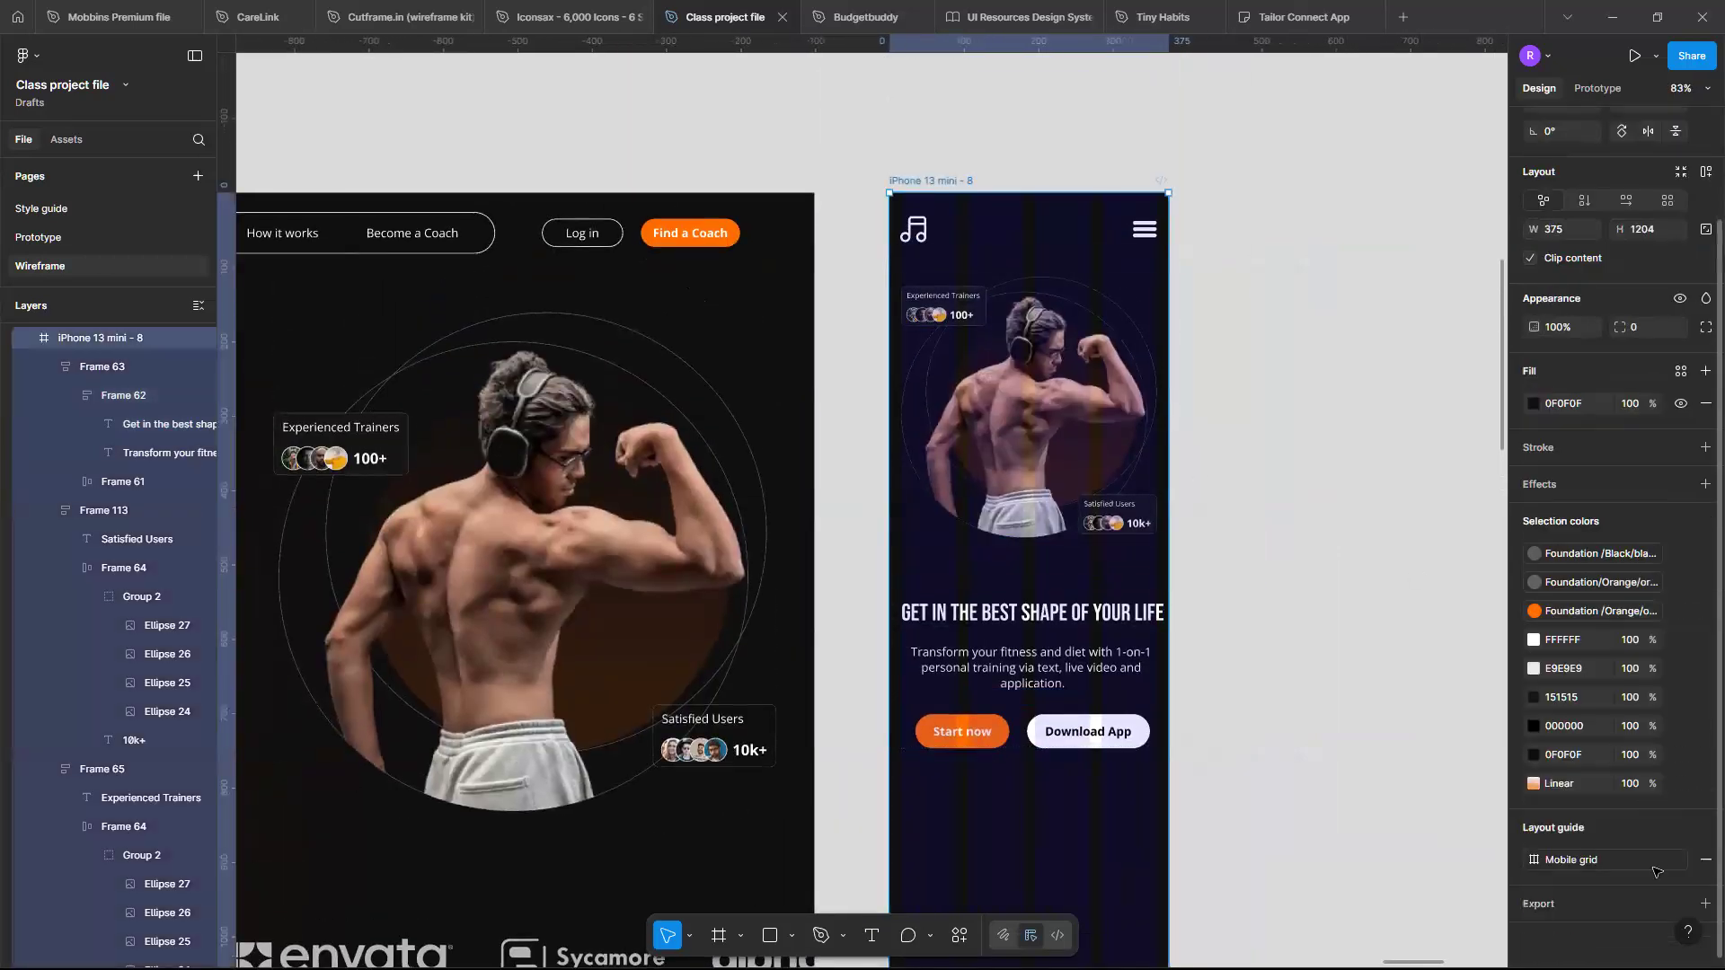
pyautogui.click(1683, 860)
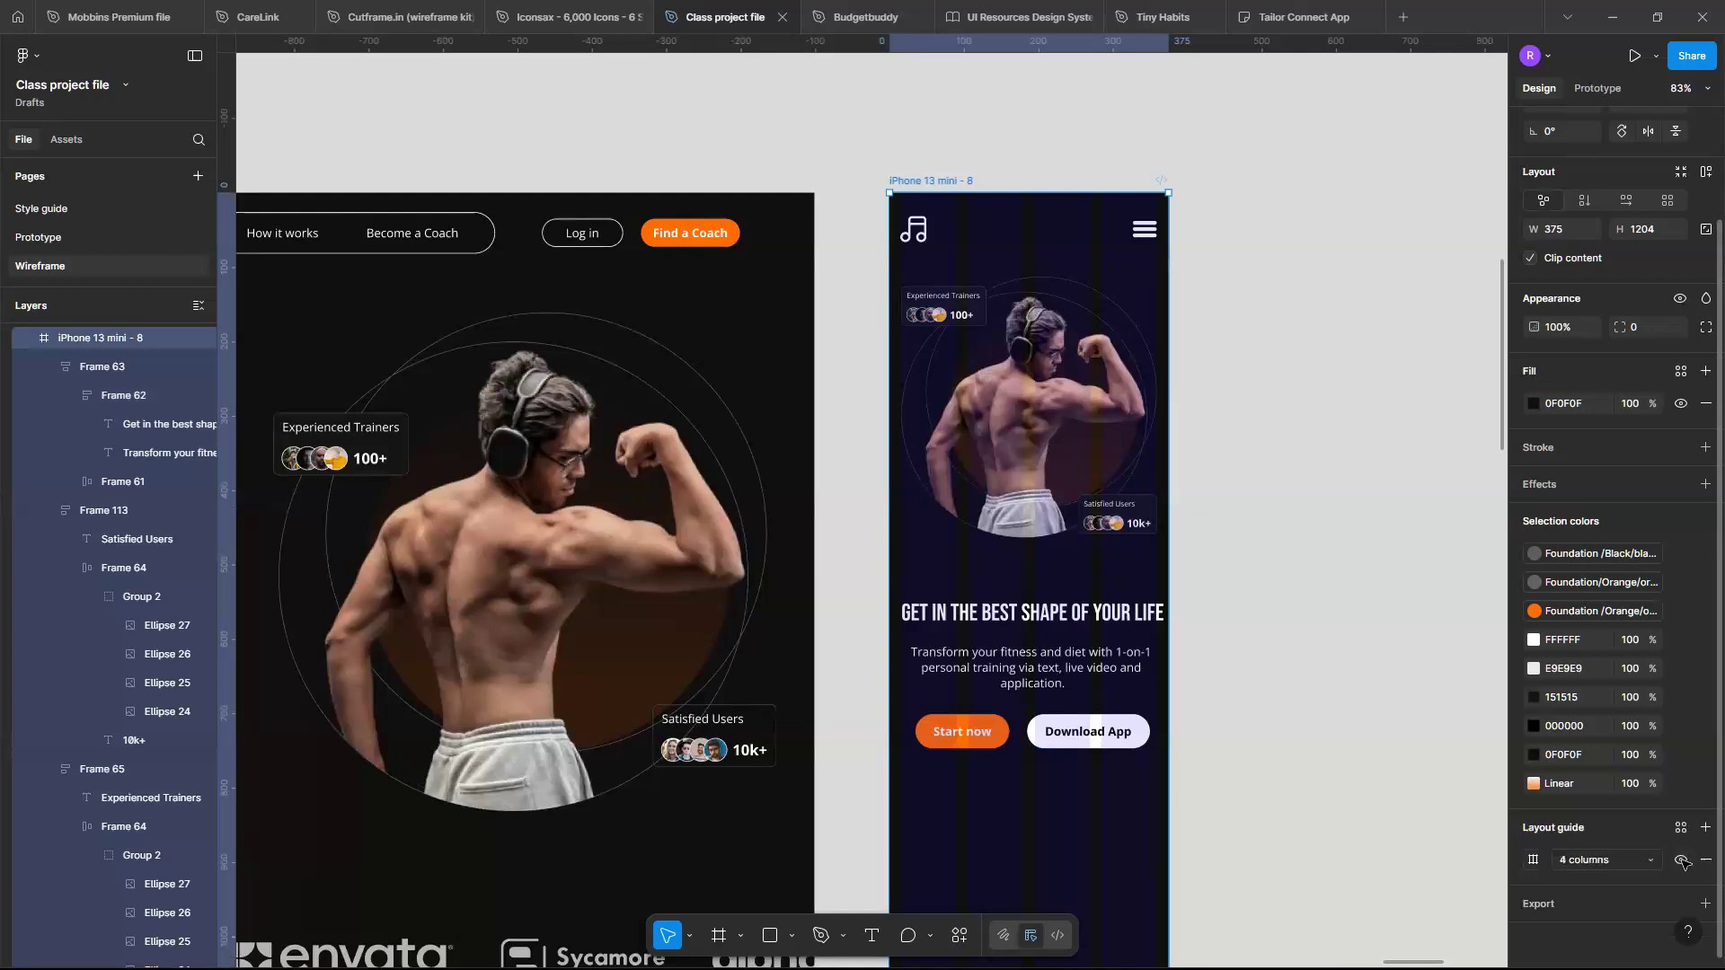
pyautogui.click(1678, 860)
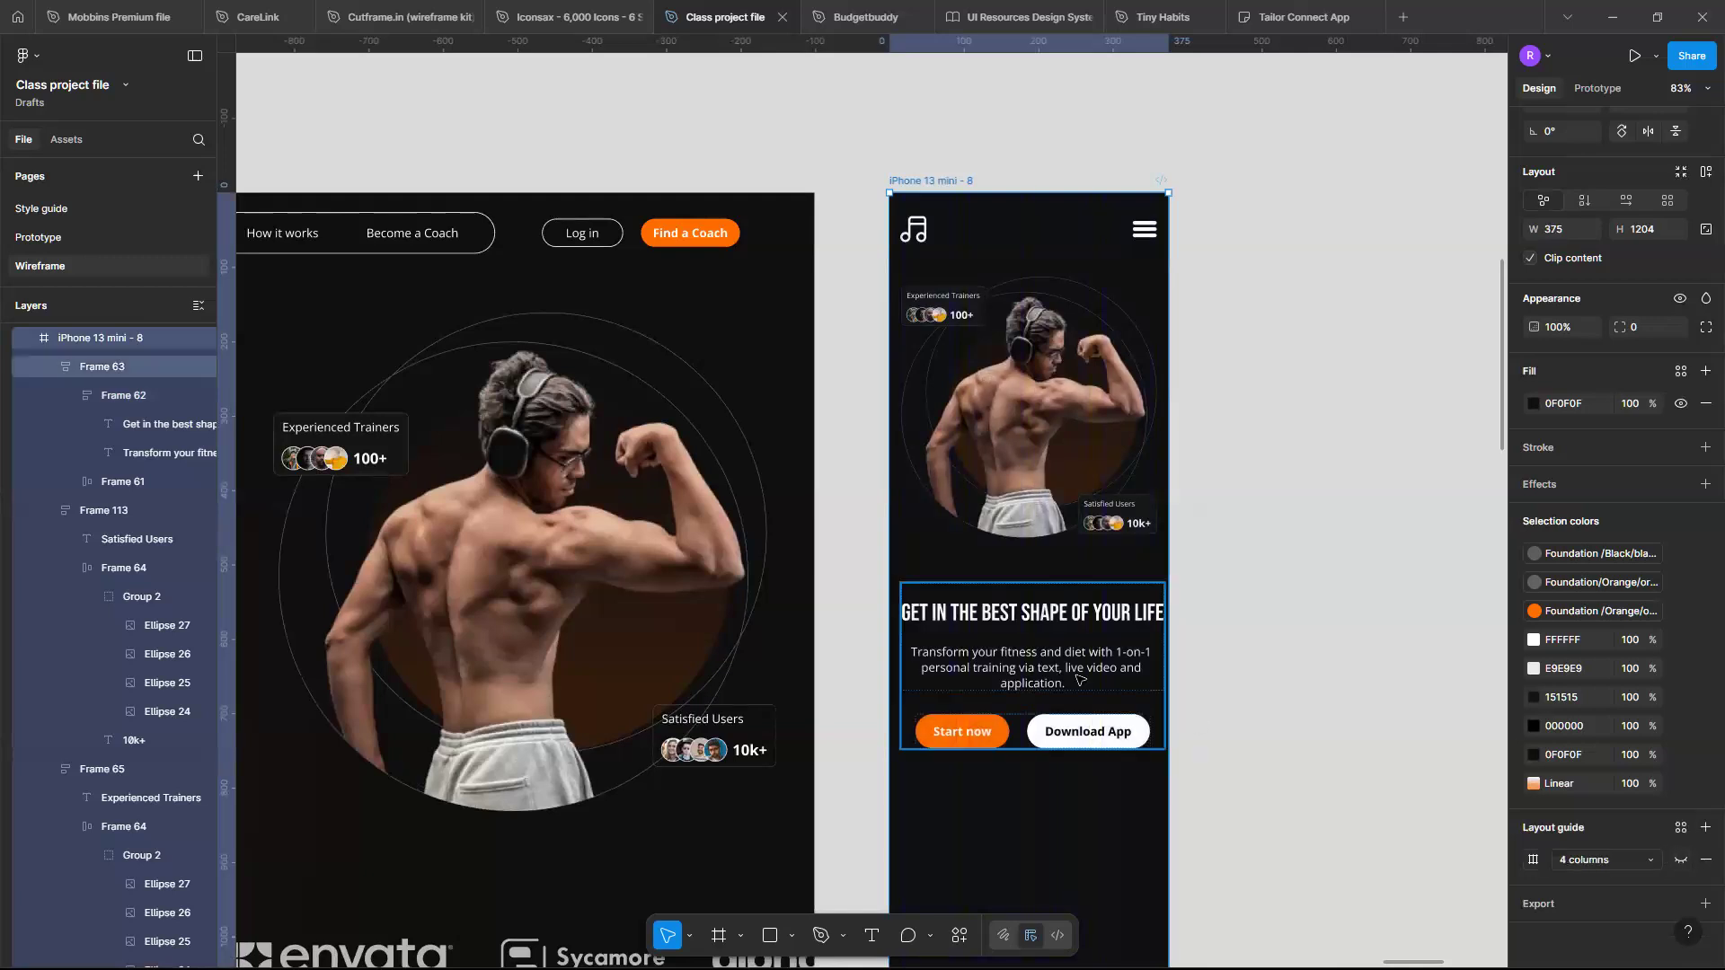
pyautogui.scroll(3, 1078, 679)
pyautogui.scroll(2, 1079, 679)
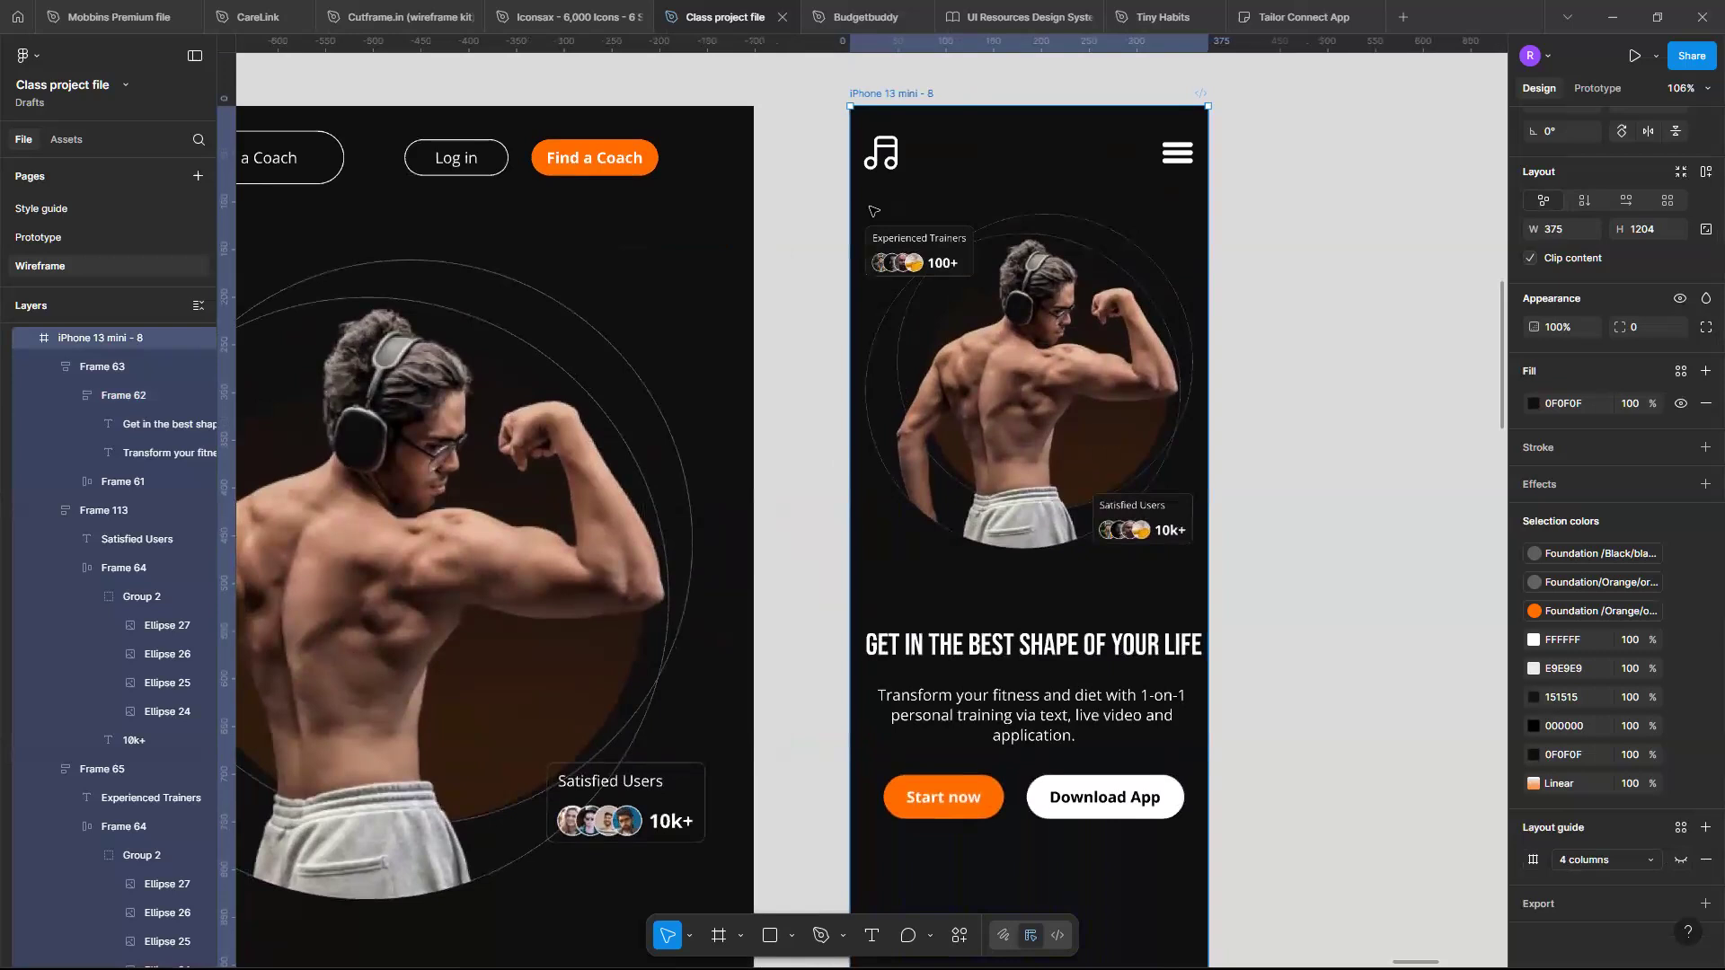
pyautogui.click(1680, 860)
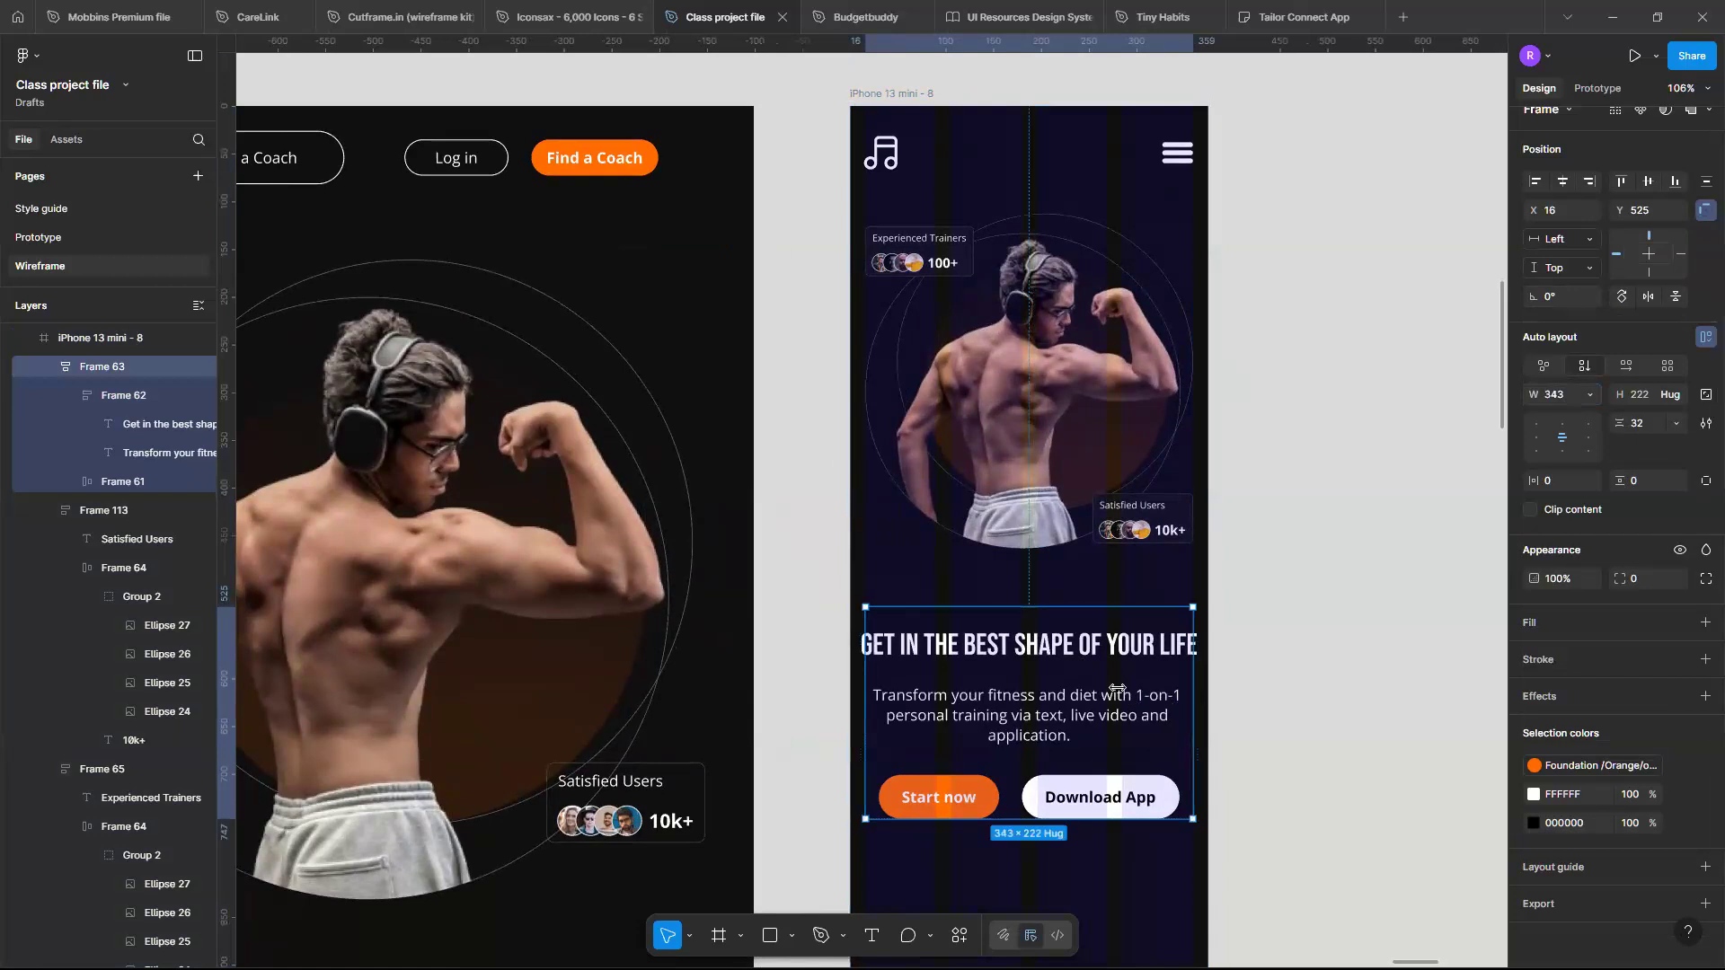
# - Set the hero headline's width to fill its container
pyautogui.scroll(1, 1118, 692)
pyautogui.scroll(1, 1118, 692)
pyautogui.scroll(-1, 1118, 692)
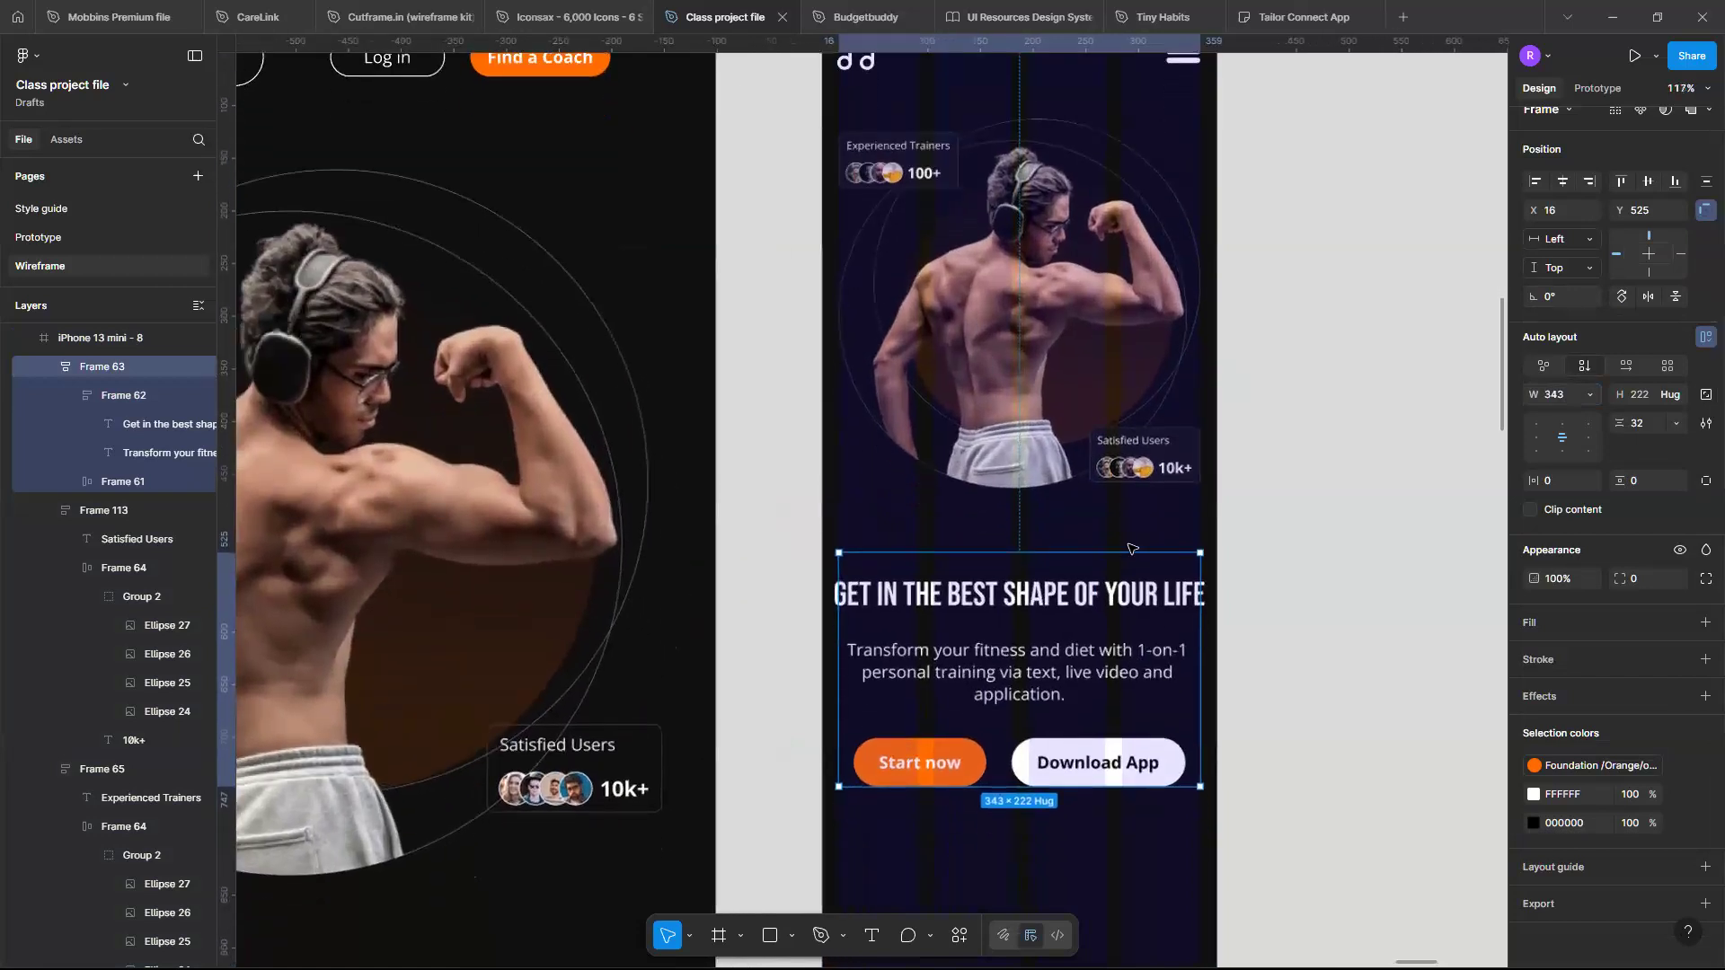
pyautogui.click(1120, 595)
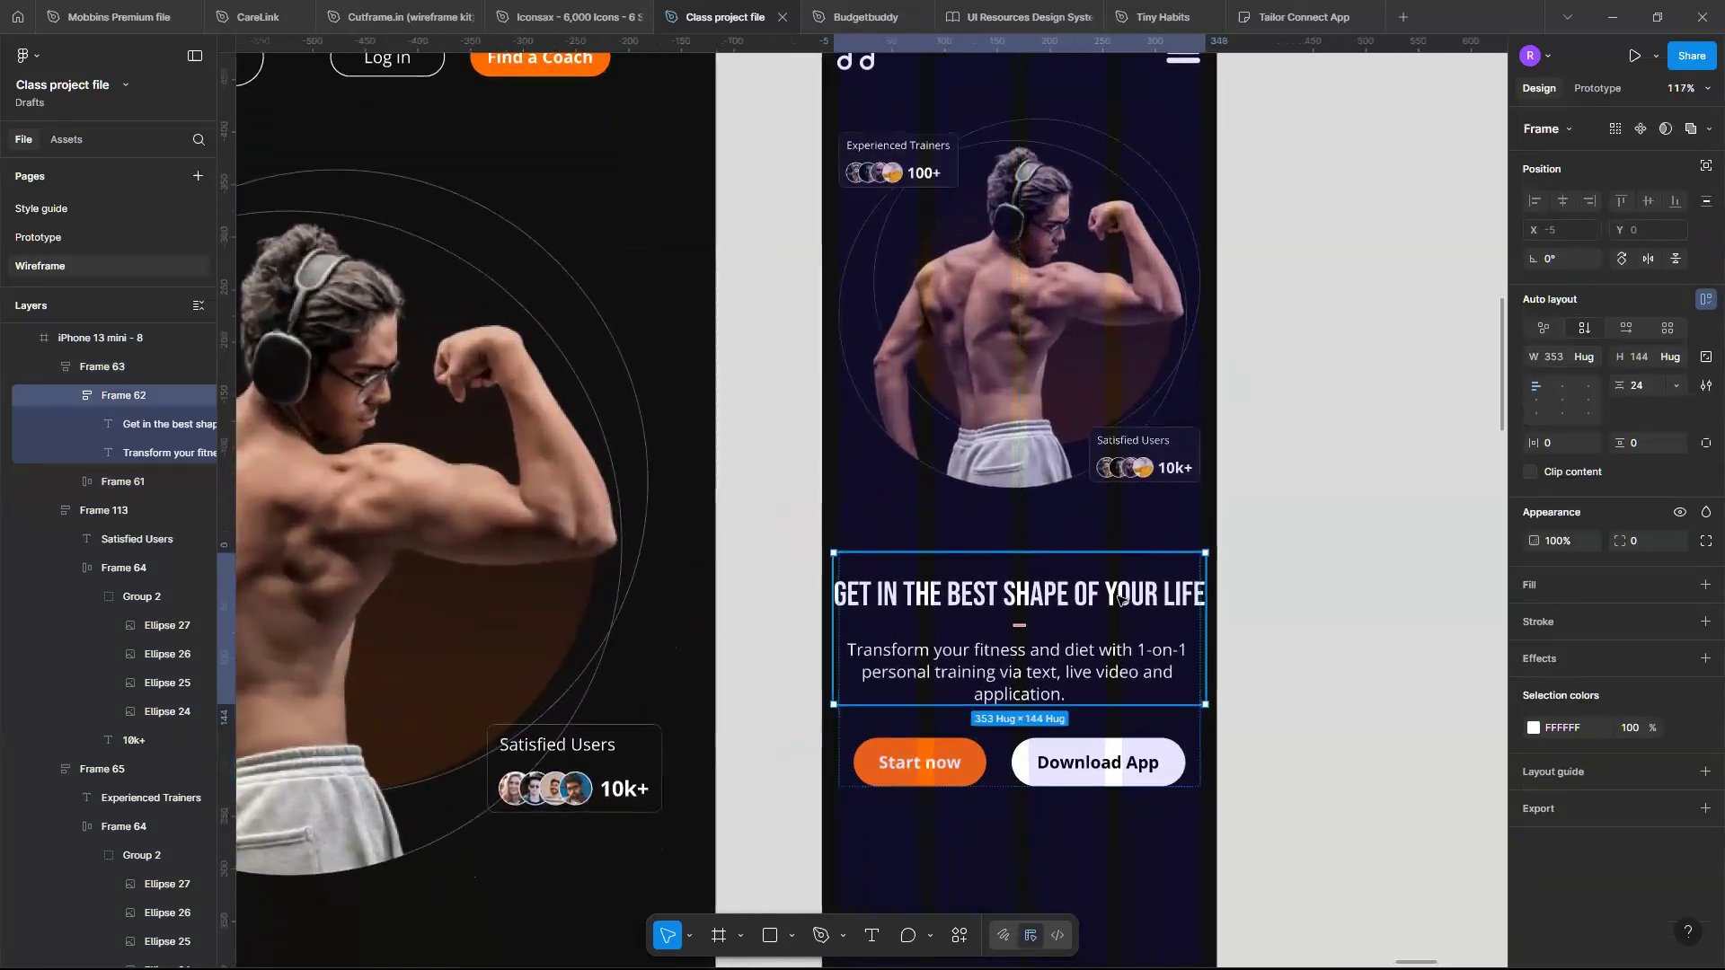
pyautogui.click(1121, 597)
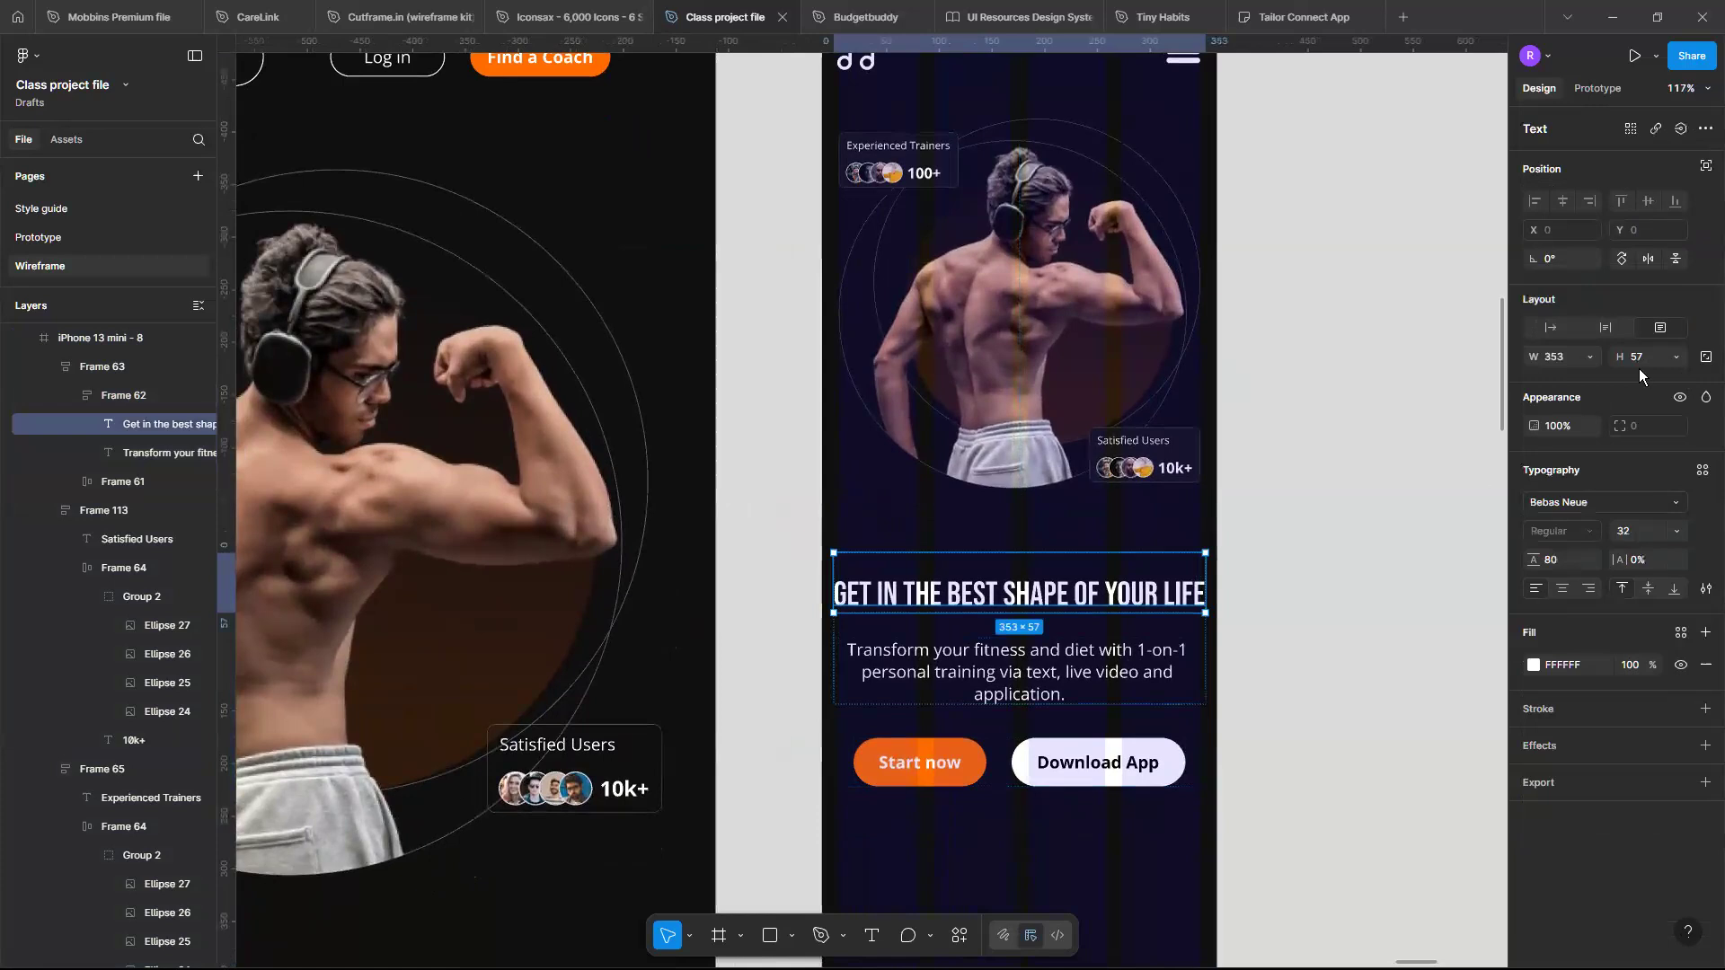
pyautogui.click(1590, 355)
pyautogui.click(1588, 397)
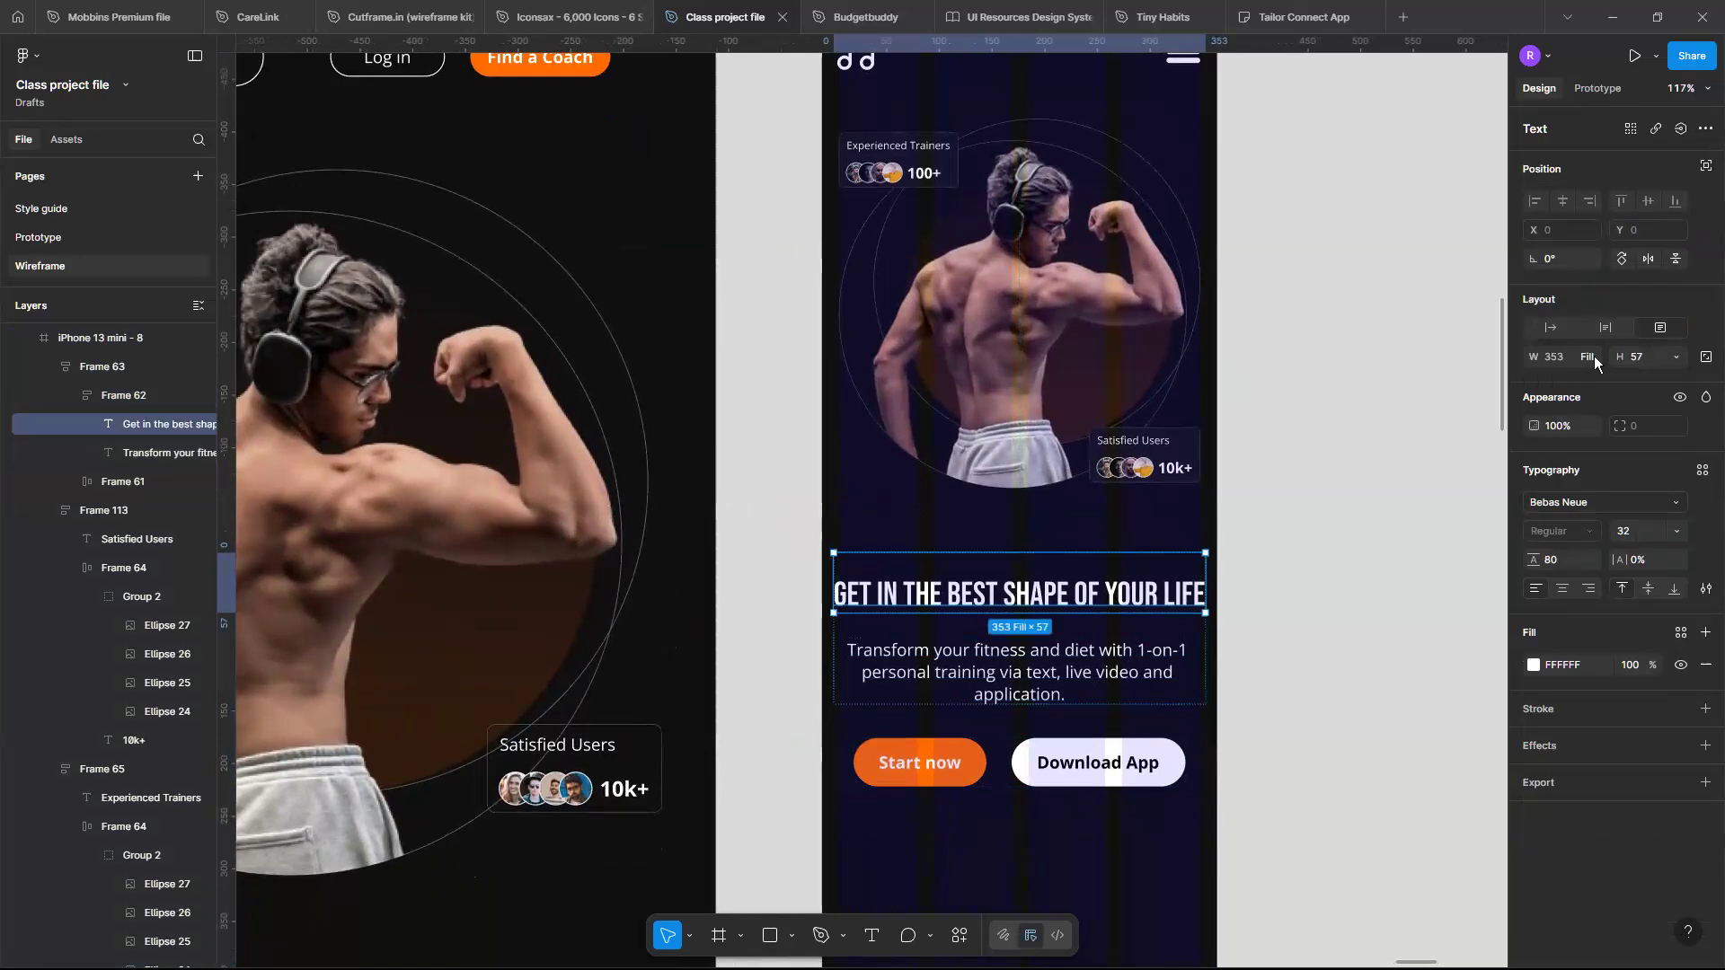
# - Set the headline-and-paragraph frame's width to 343
pyautogui.doubleClick(1115, 593)
pyautogui.click(1116, 591)
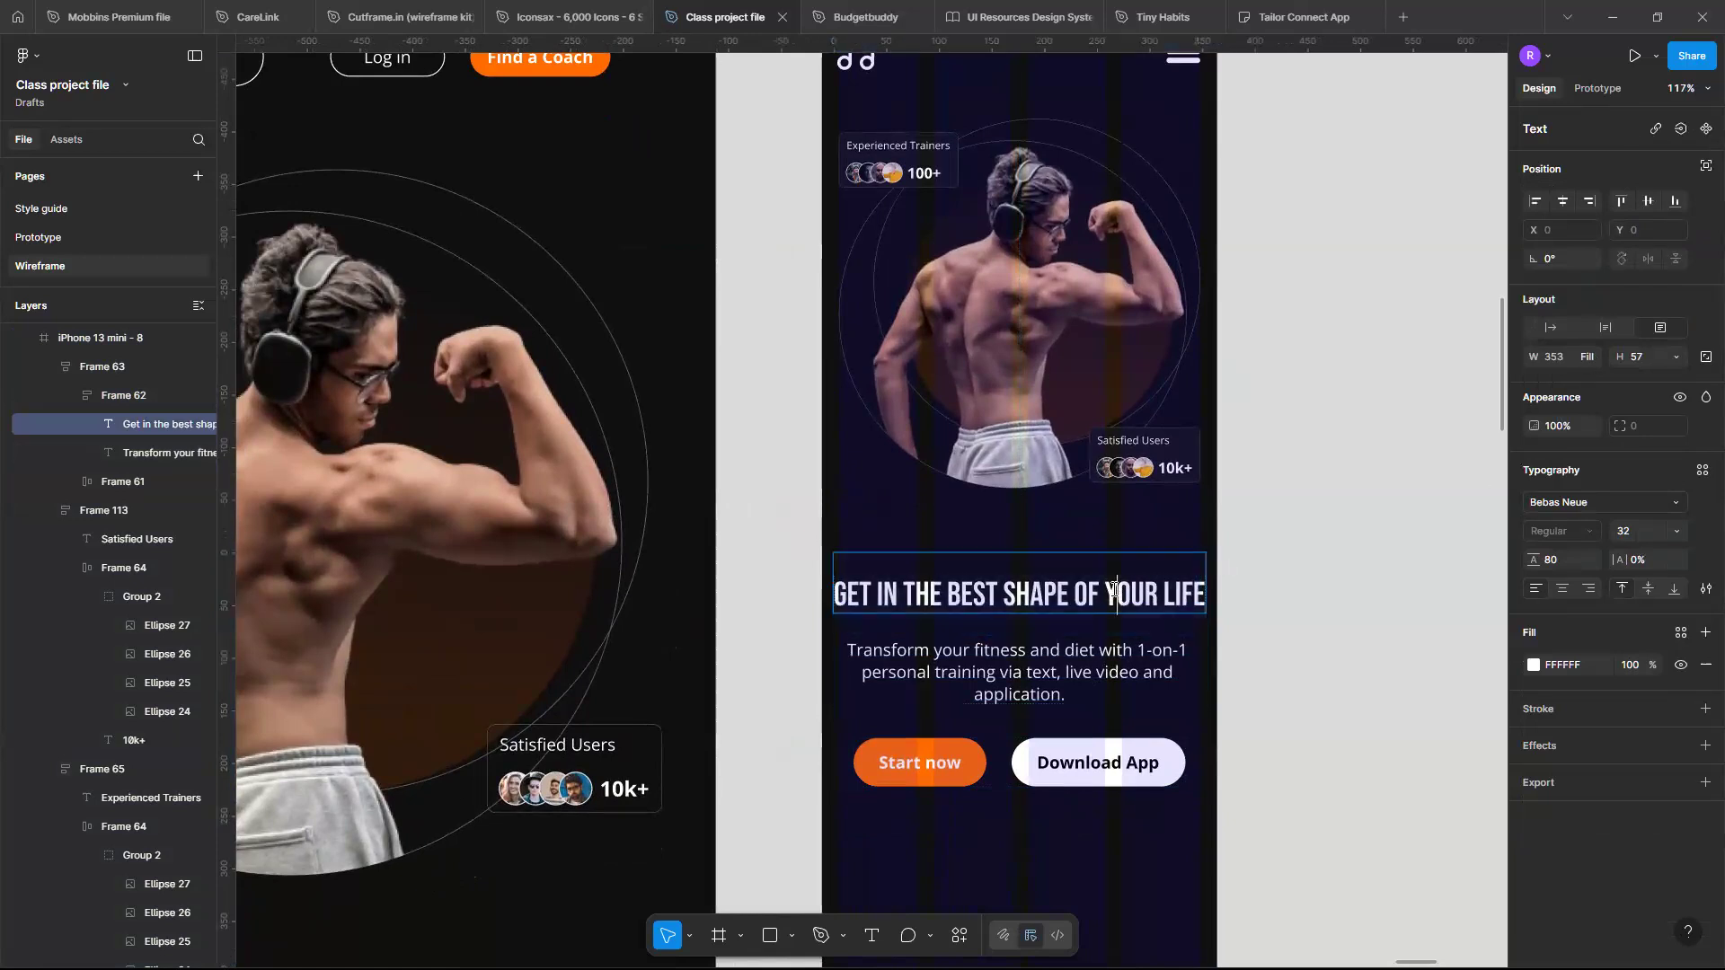
pyautogui.click(1088, 683)
pyautogui.scroll(3, 1297, 662)
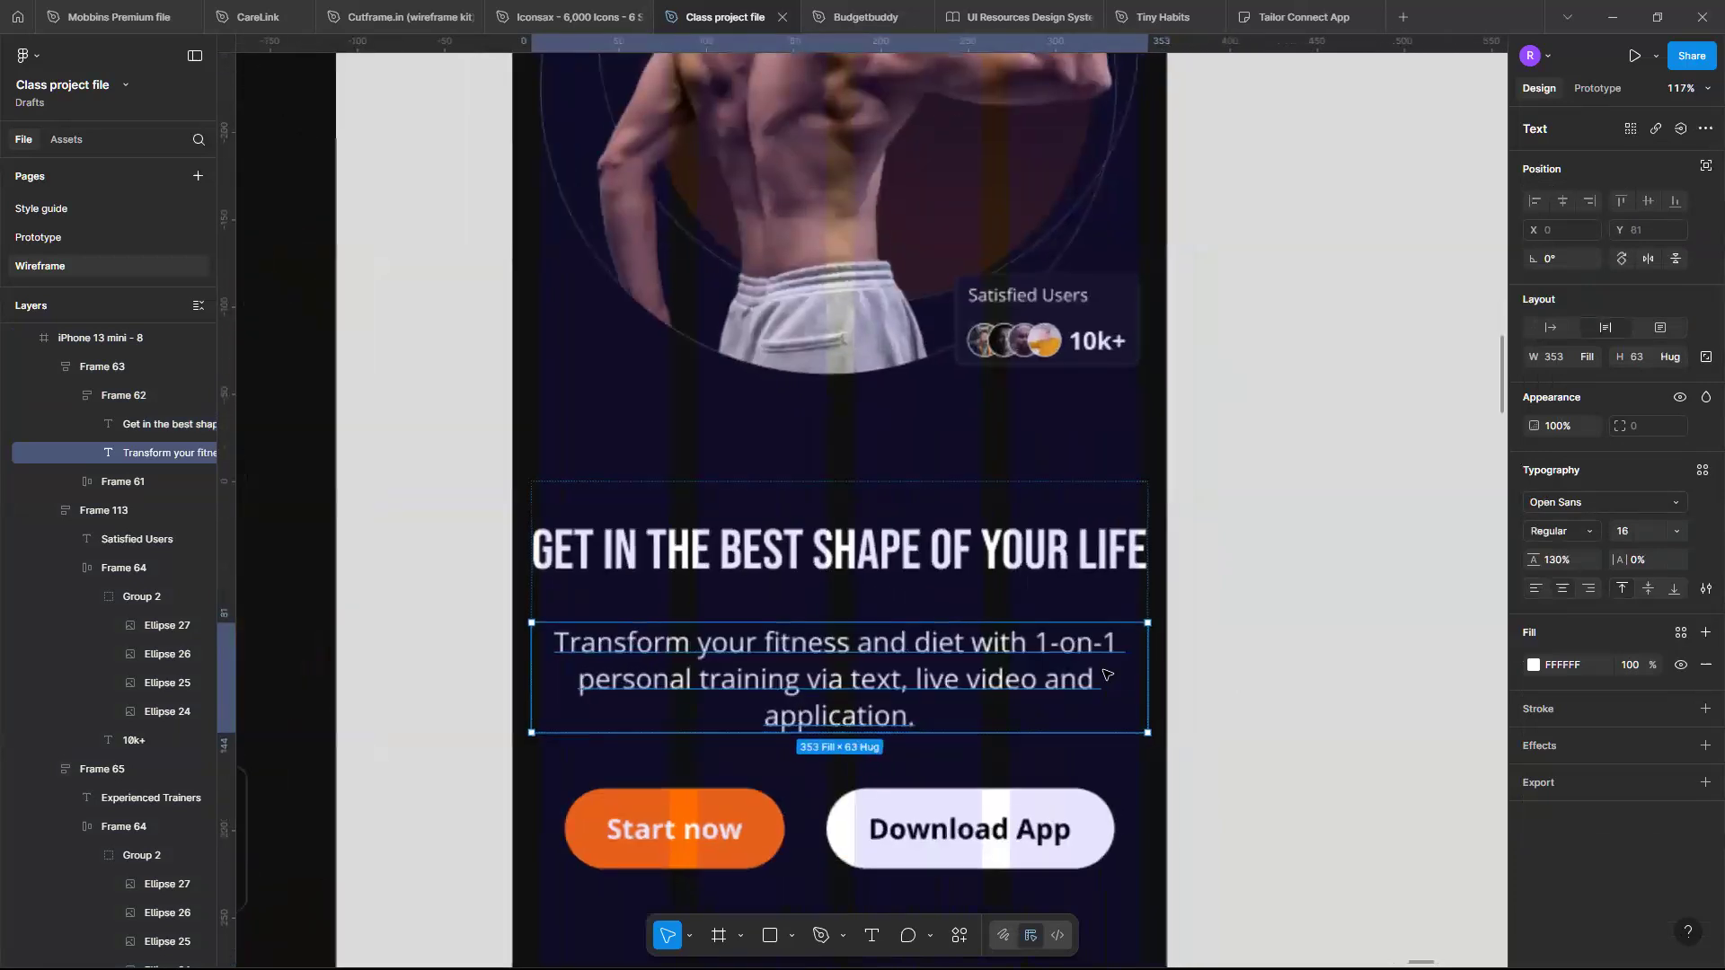
pyautogui.click(719, 574)
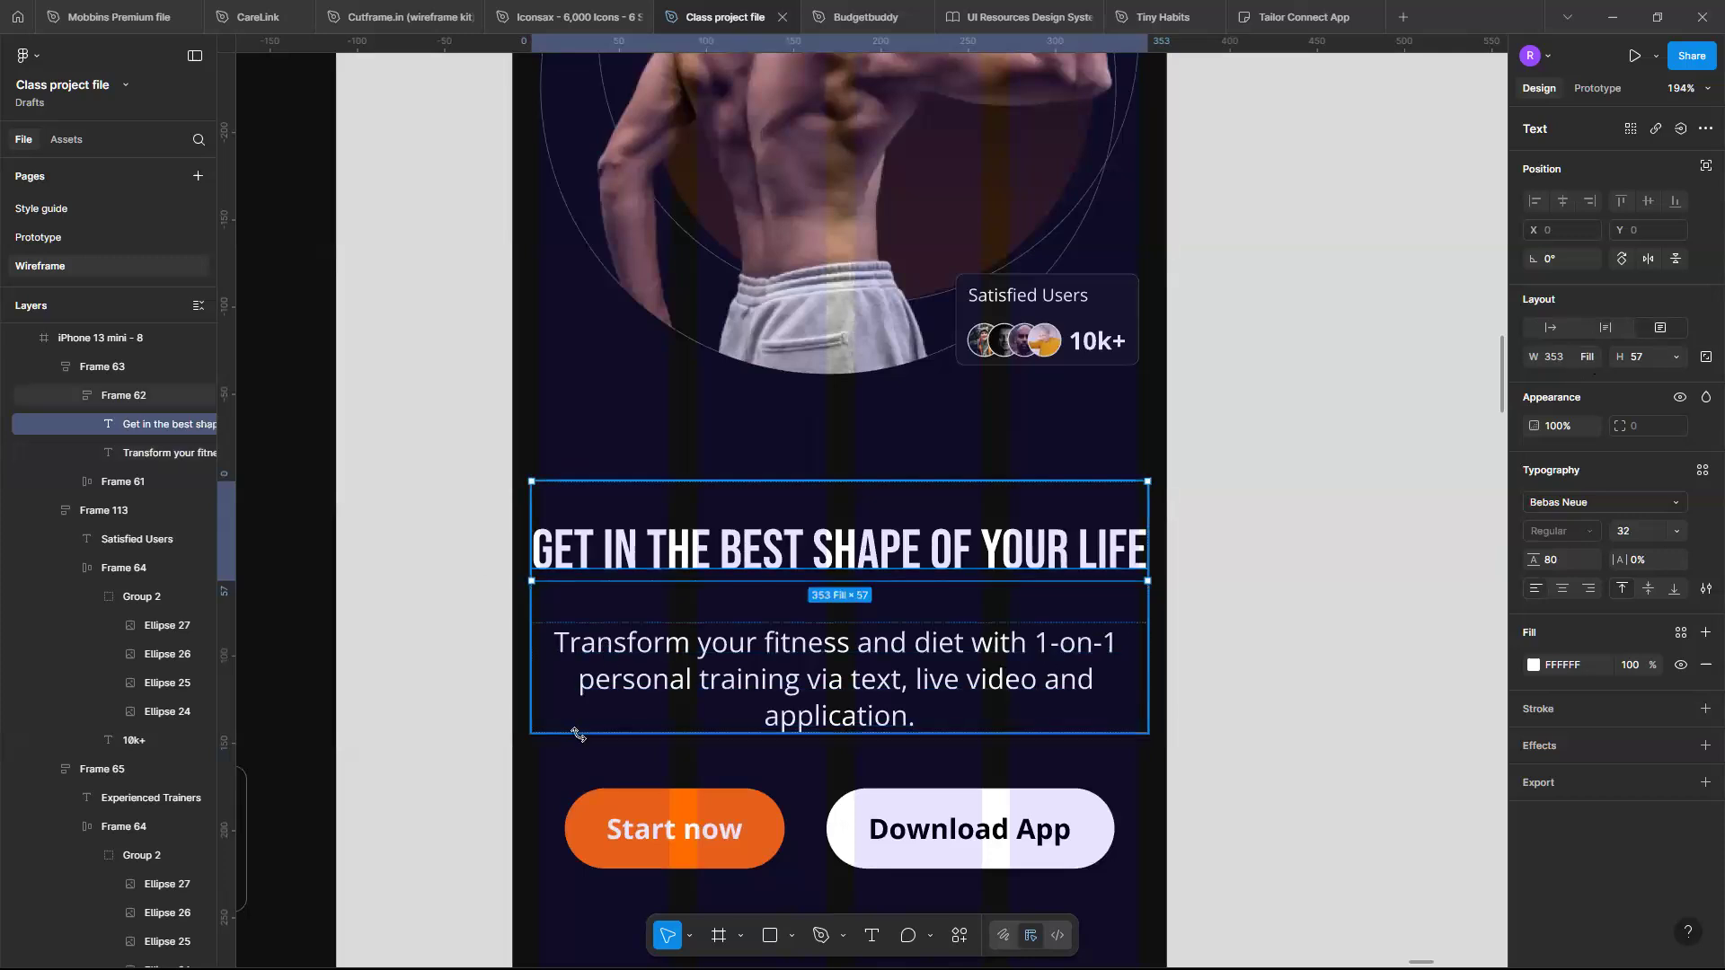
pyautogui.hotkey('shift', 'Return')
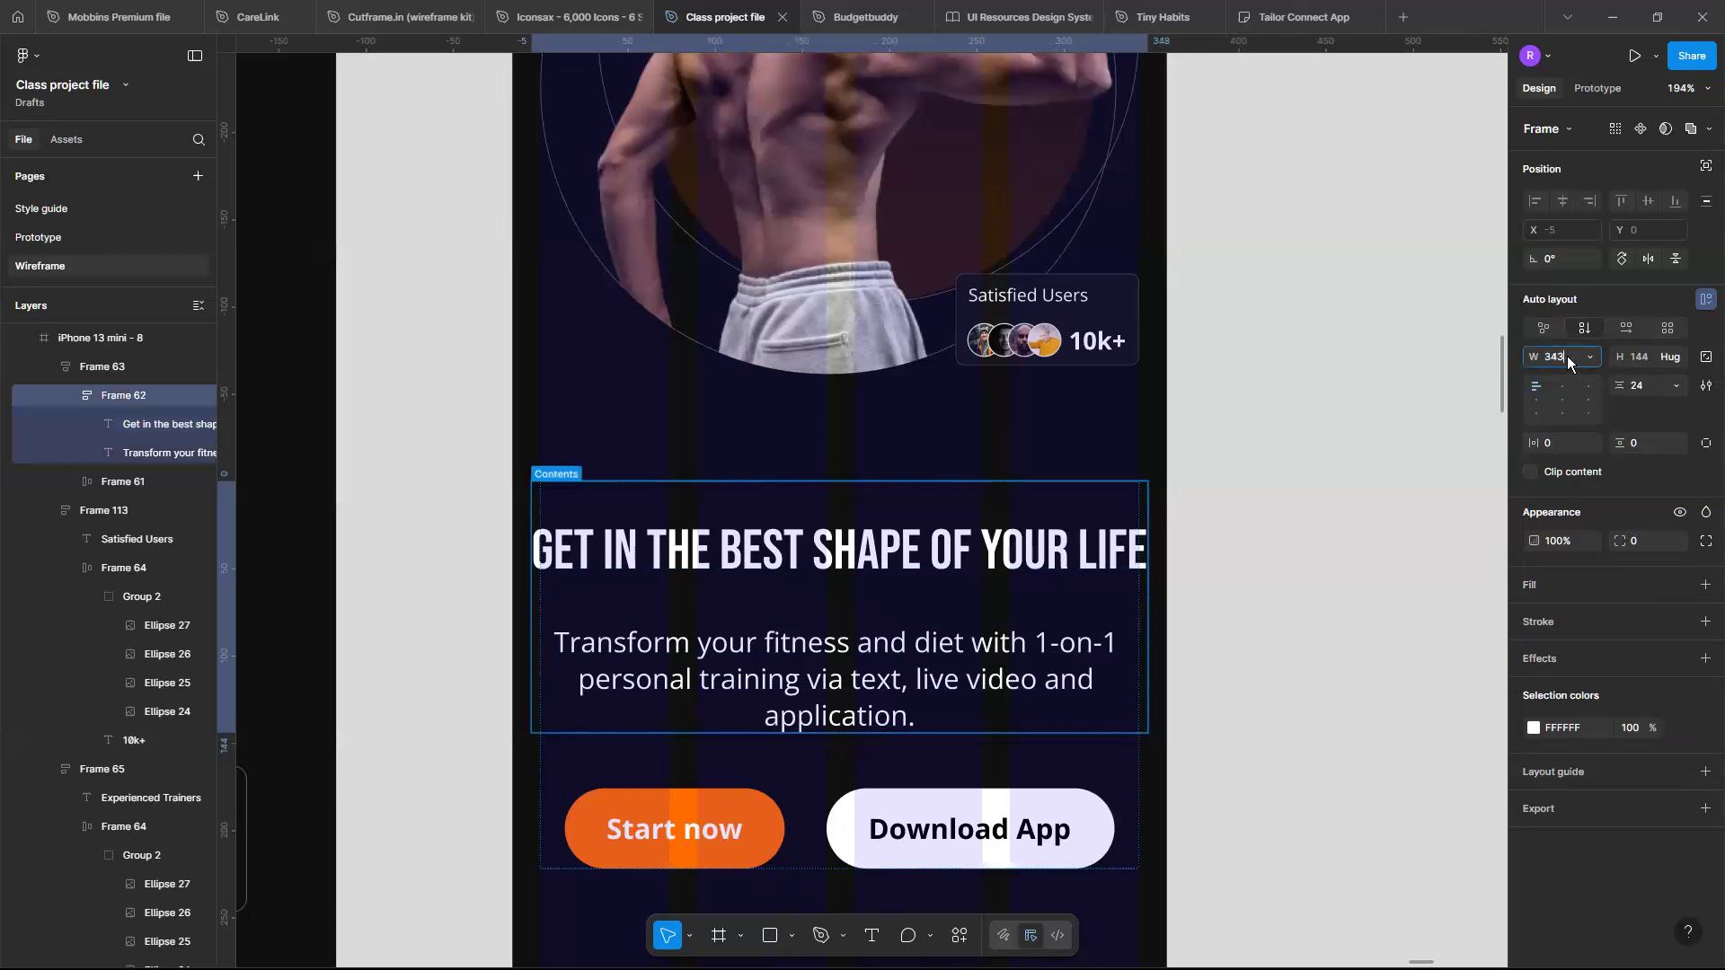
pyautogui.press('Return')
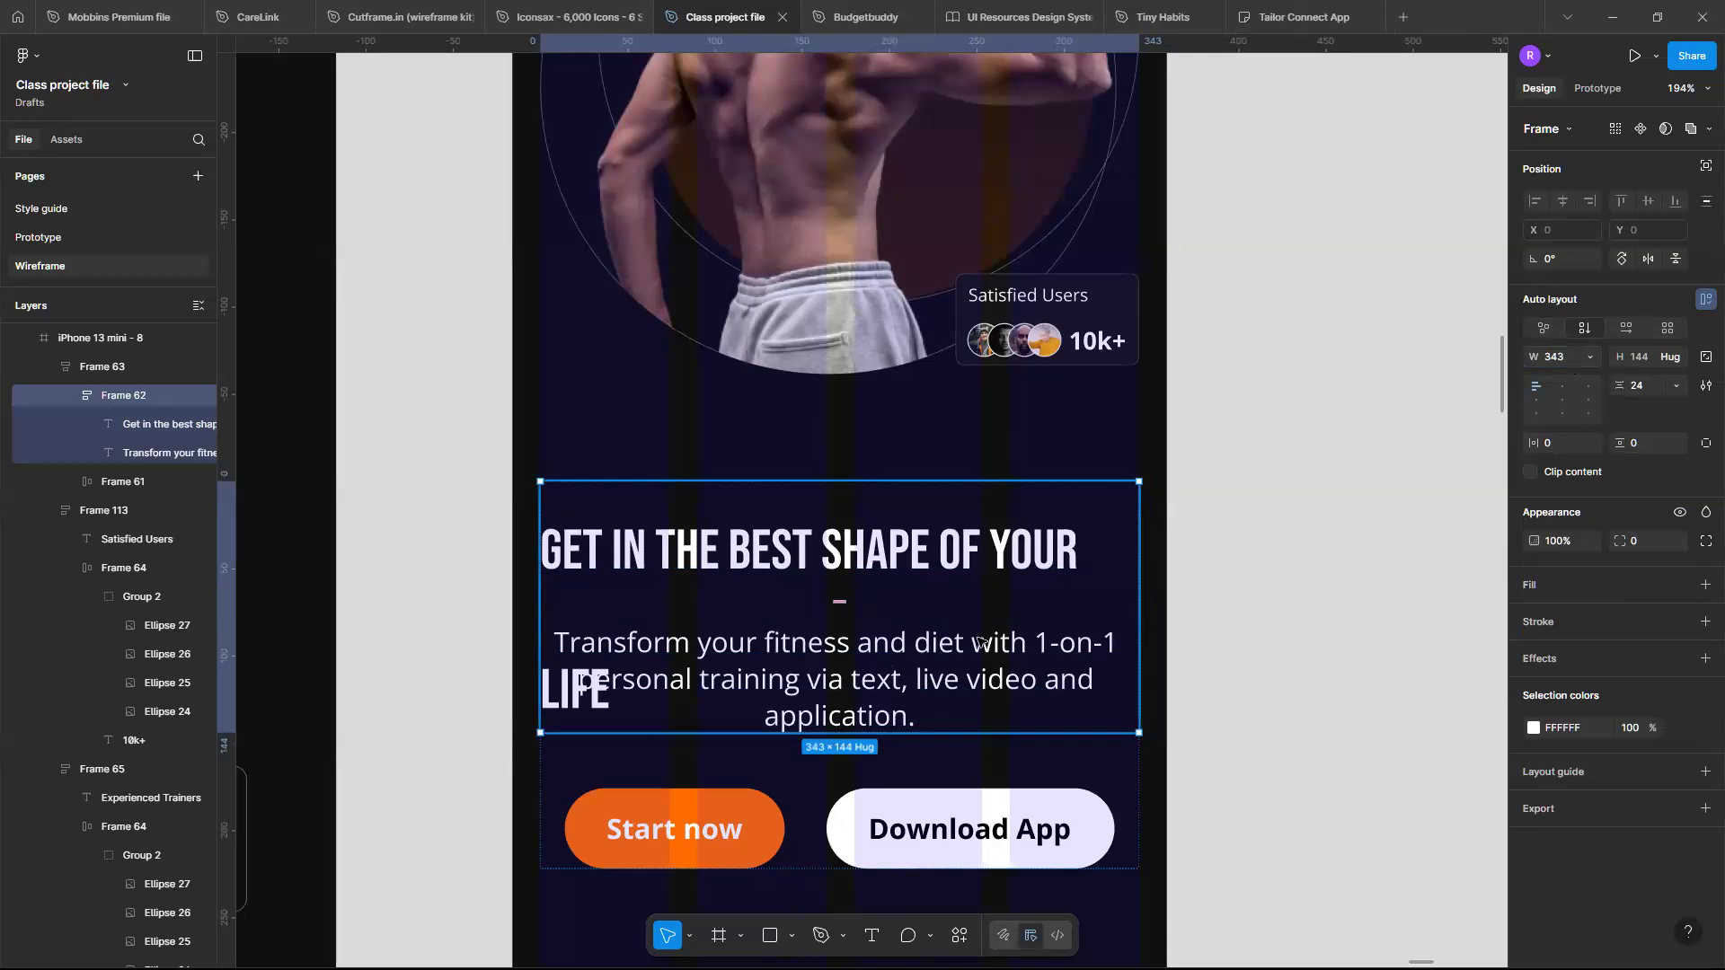
# - Resize the hero headline to the frame's 343 width so it wraps onto two lines
pyautogui.click(916, 664)
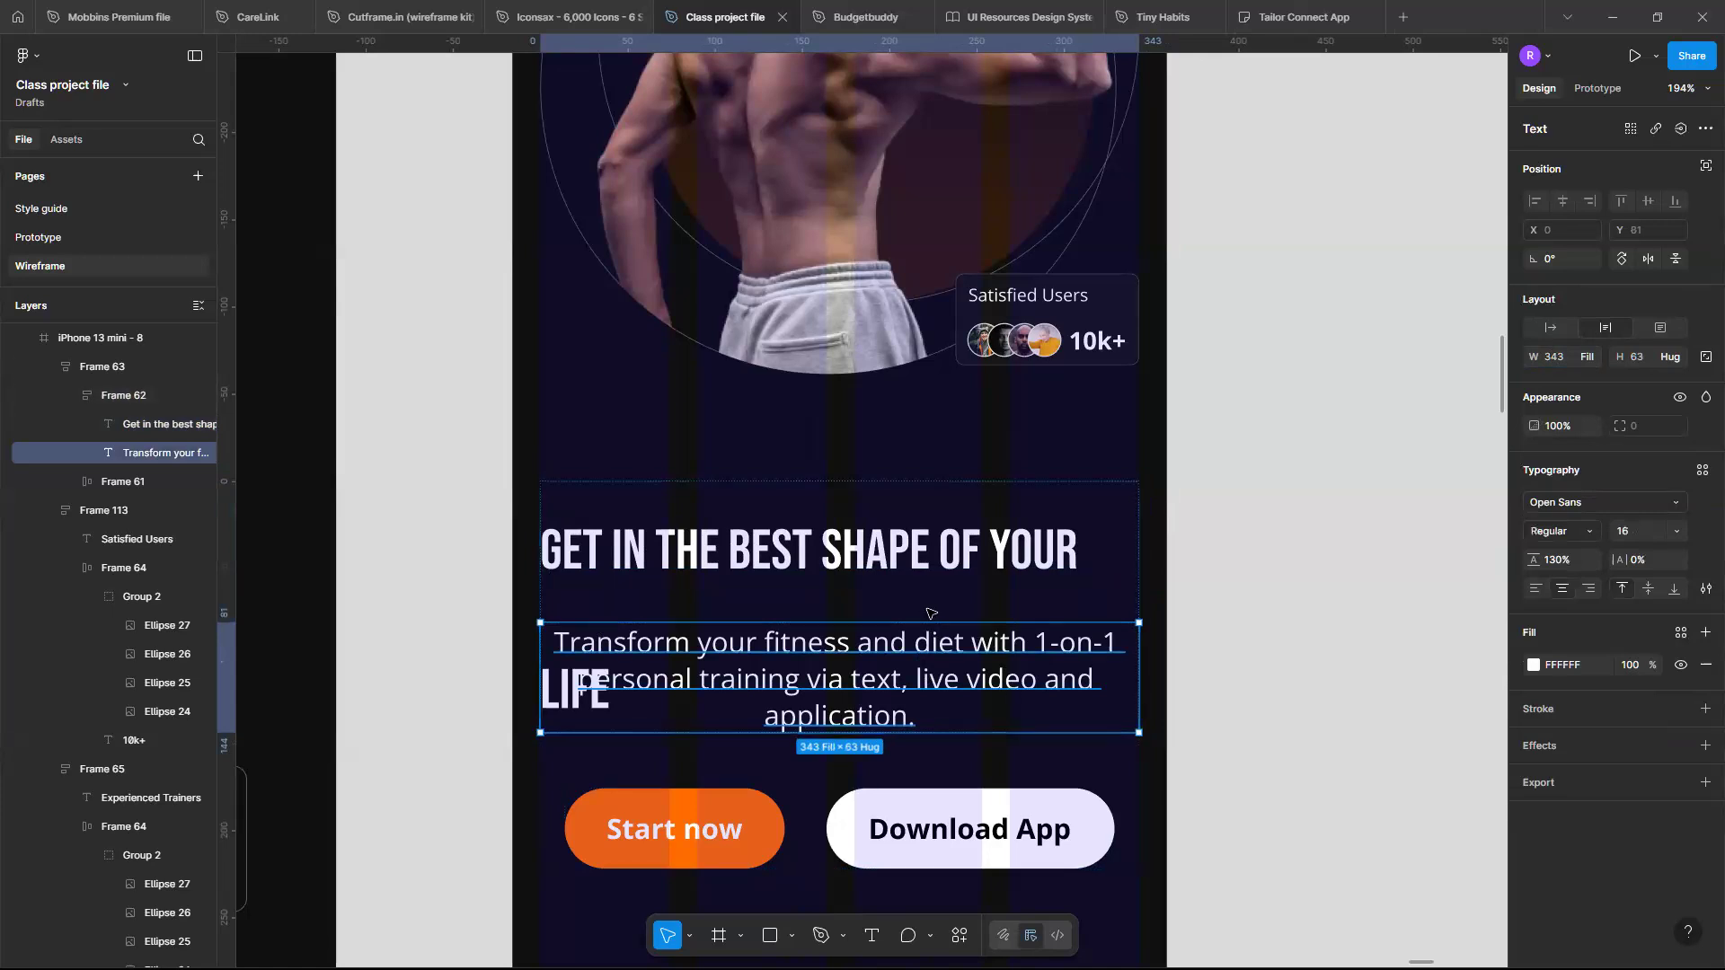
pyautogui.click(618, 714)
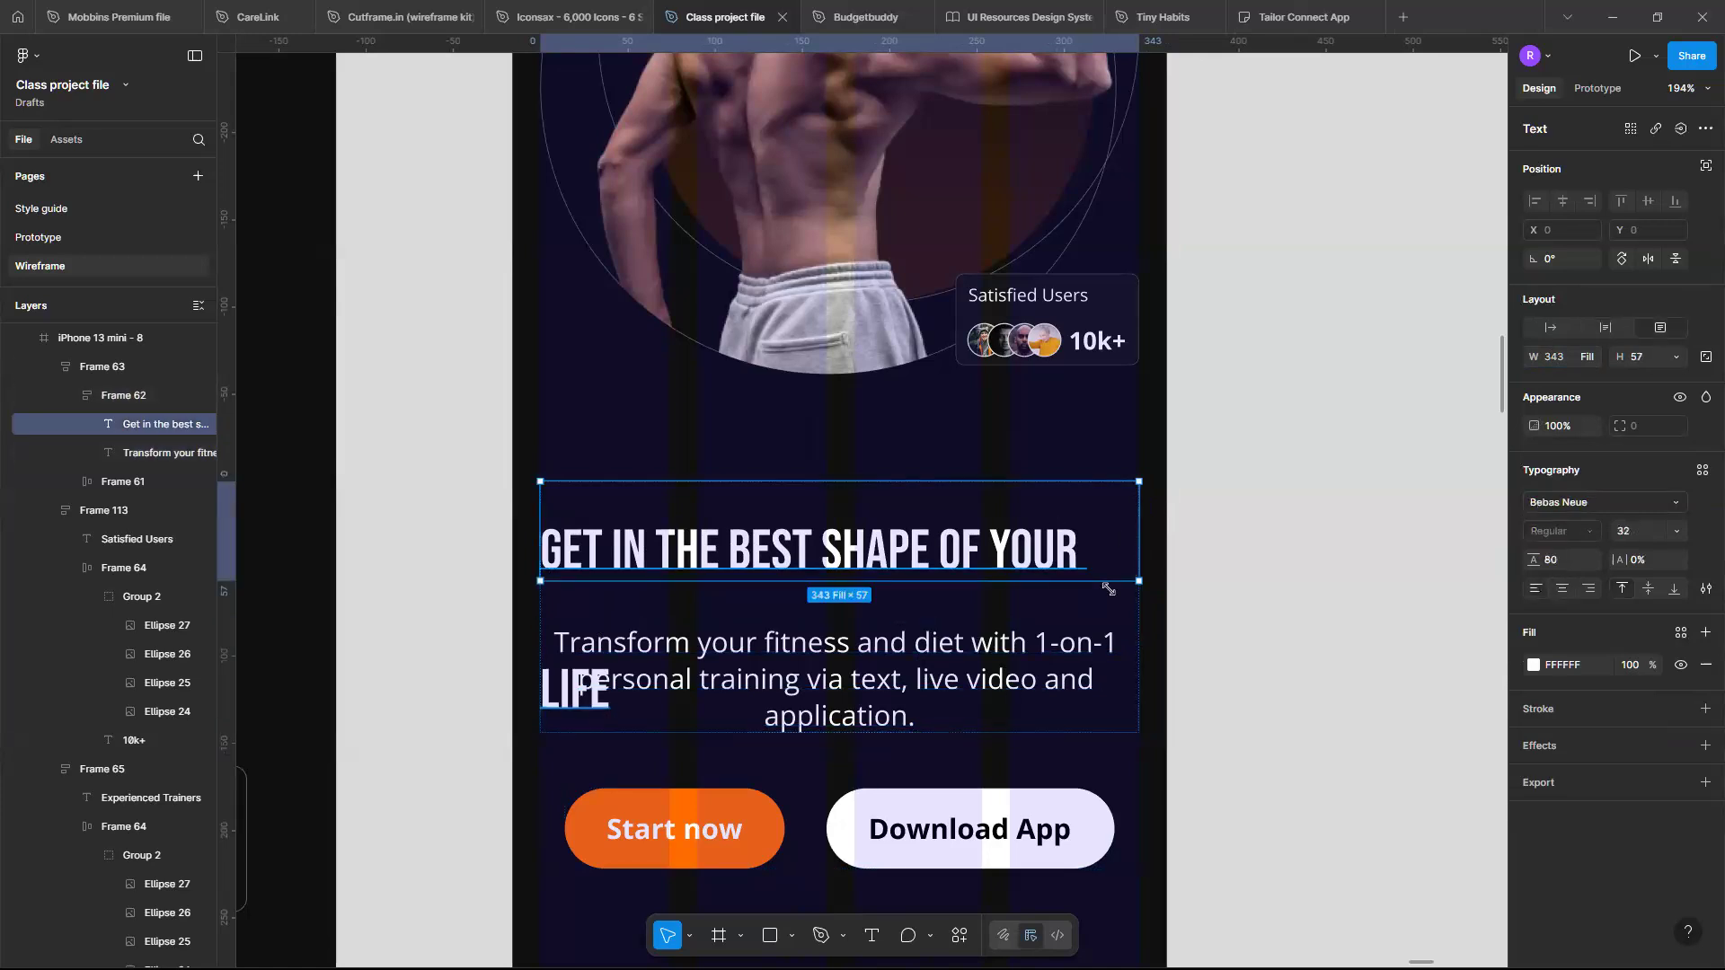
pyautogui.click(1550, 328)
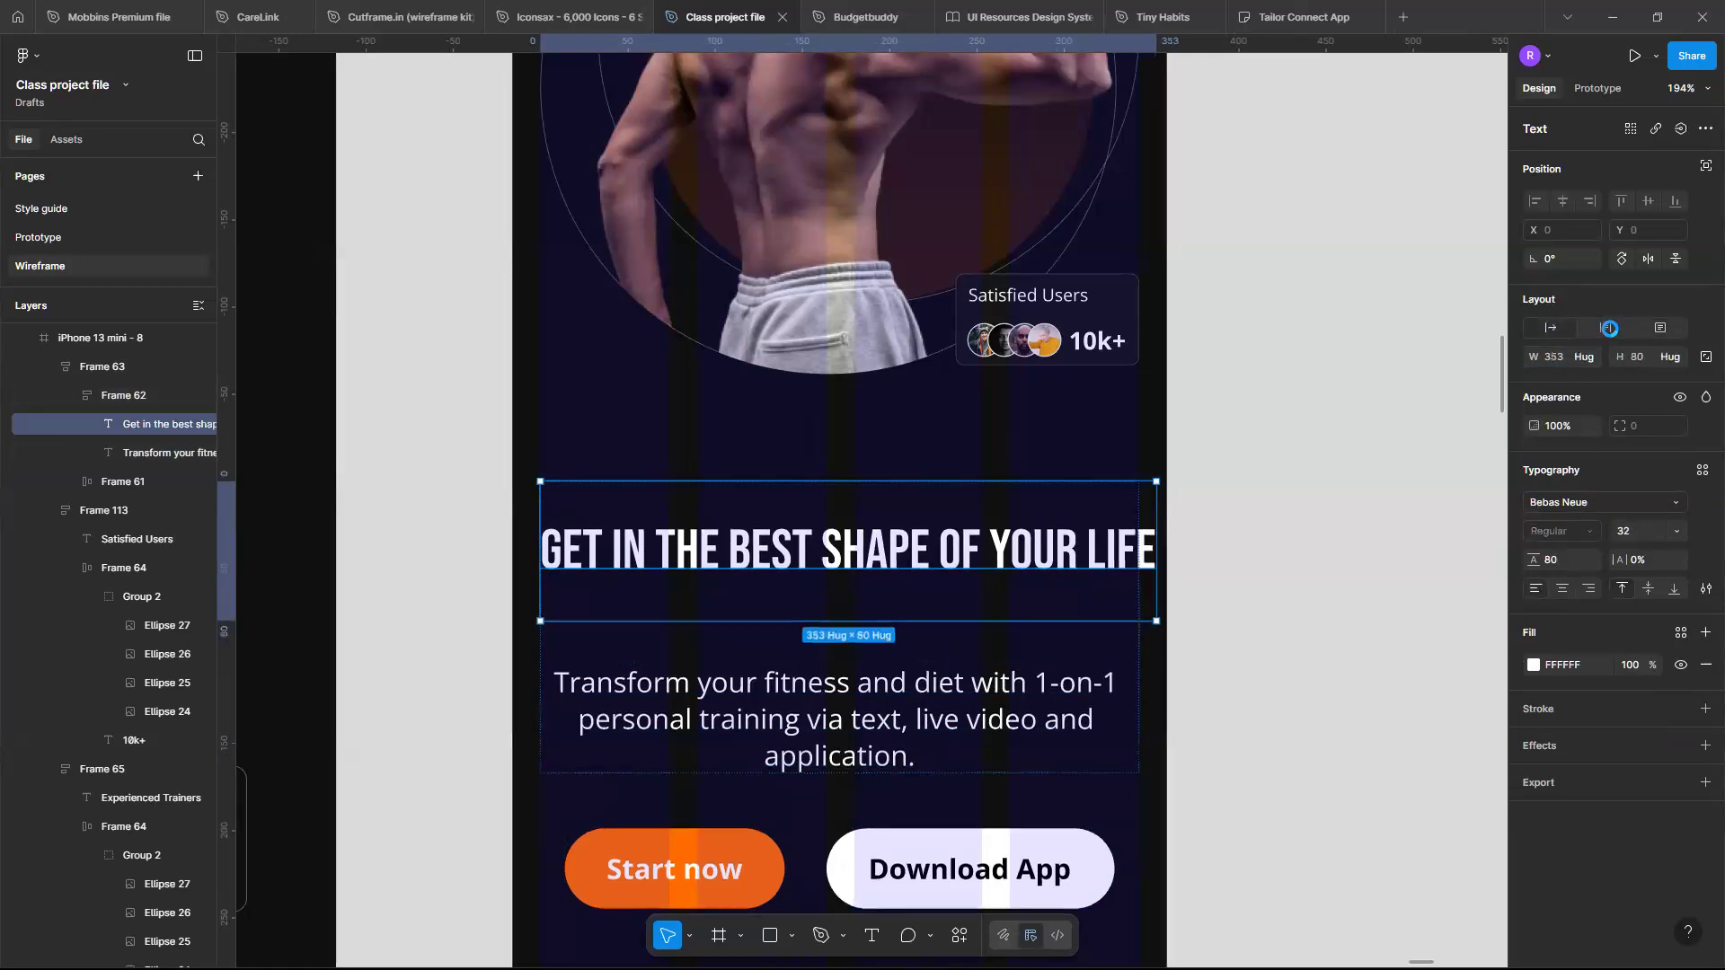
pyautogui.moveTo(1156, 547); pyautogui.dragTo(1139, 541)
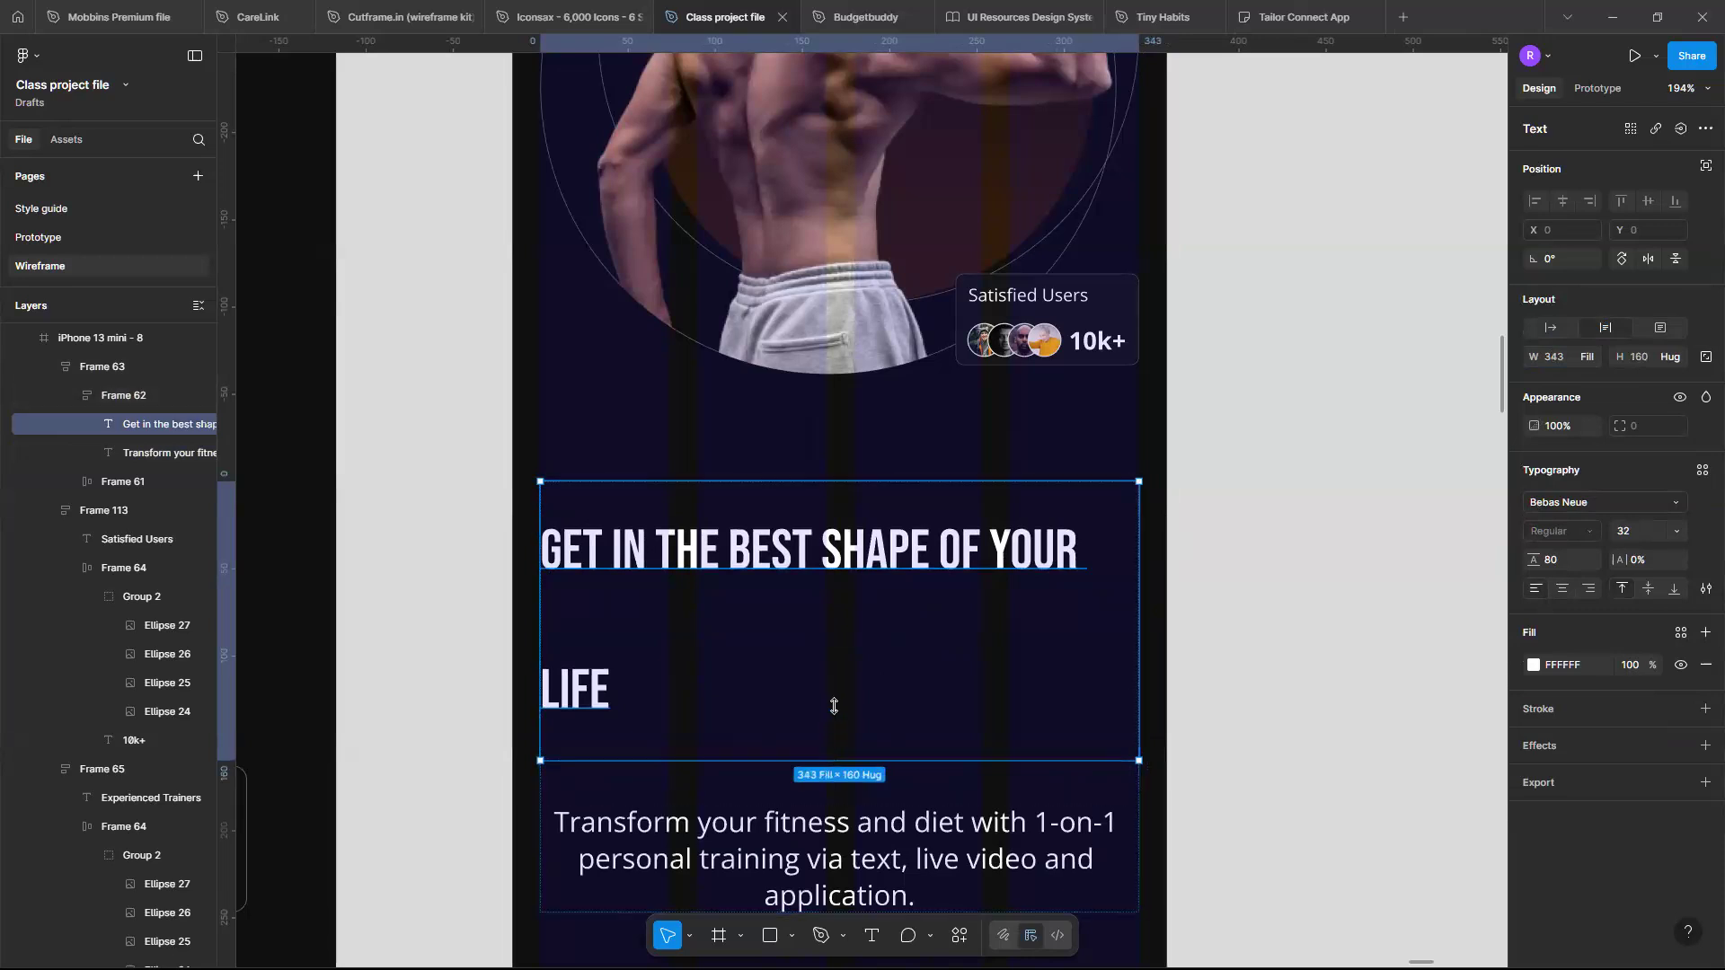
pyautogui.moveTo(837, 700); pyautogui.dragTo(833, 723)
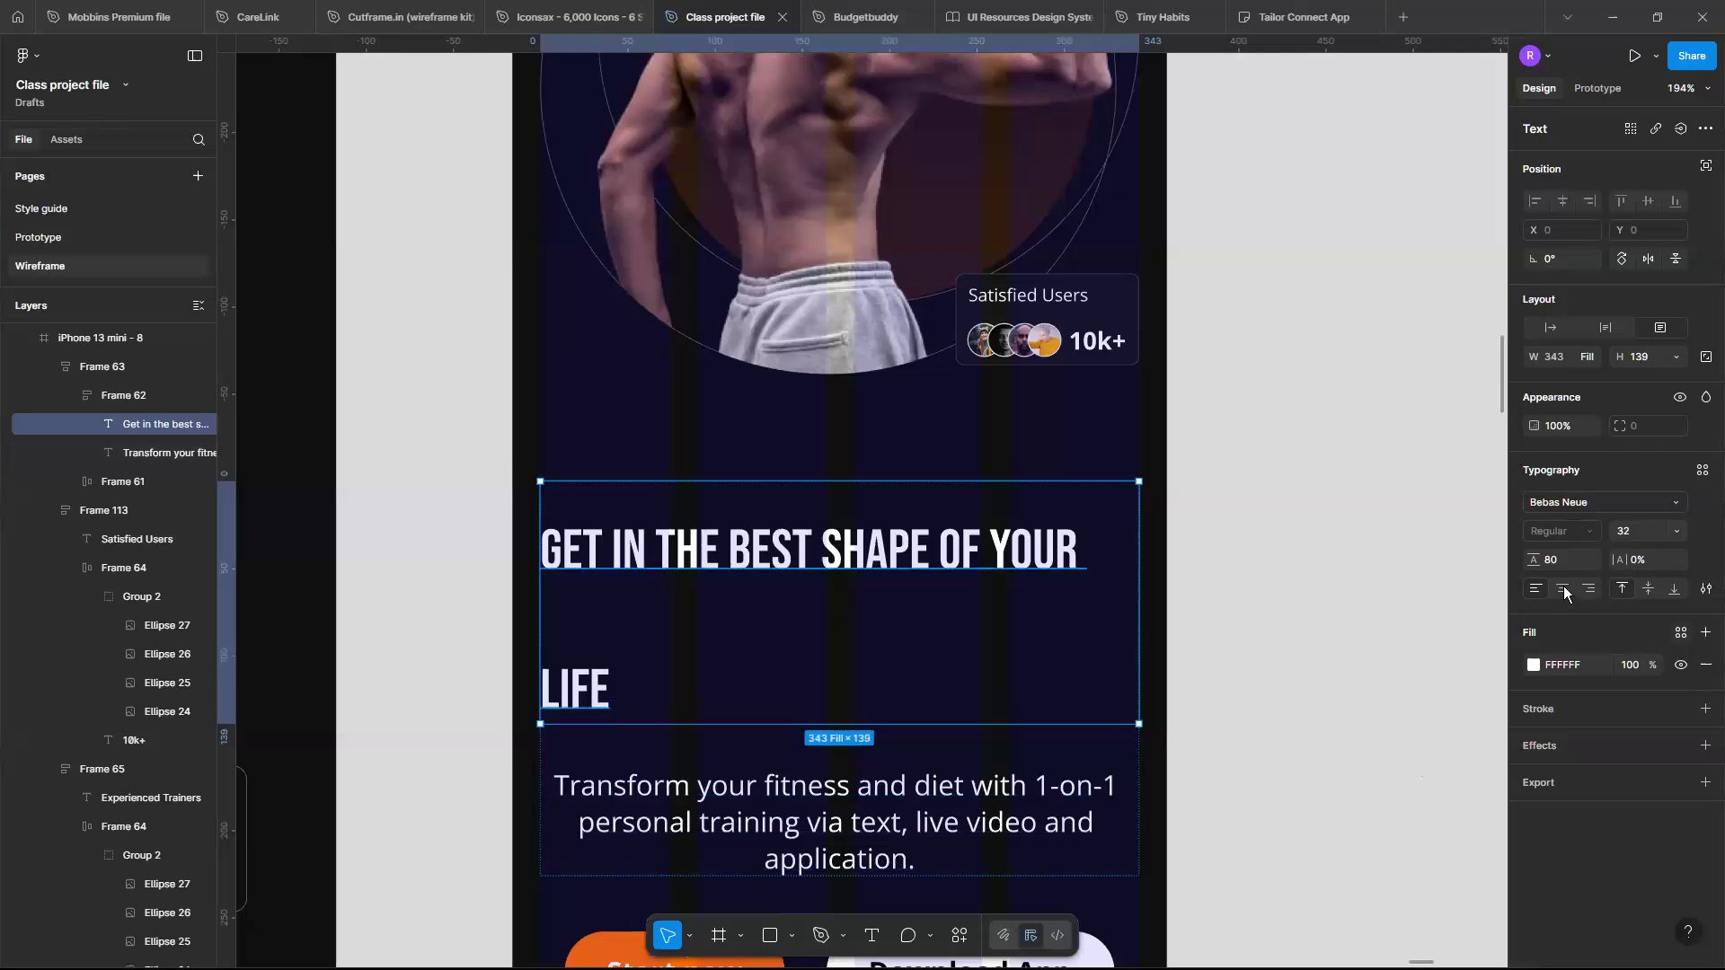
# - Center-align the hero headline and set its line height to 40
pyautogui.hotkey('ctrl', 'alt', 't')
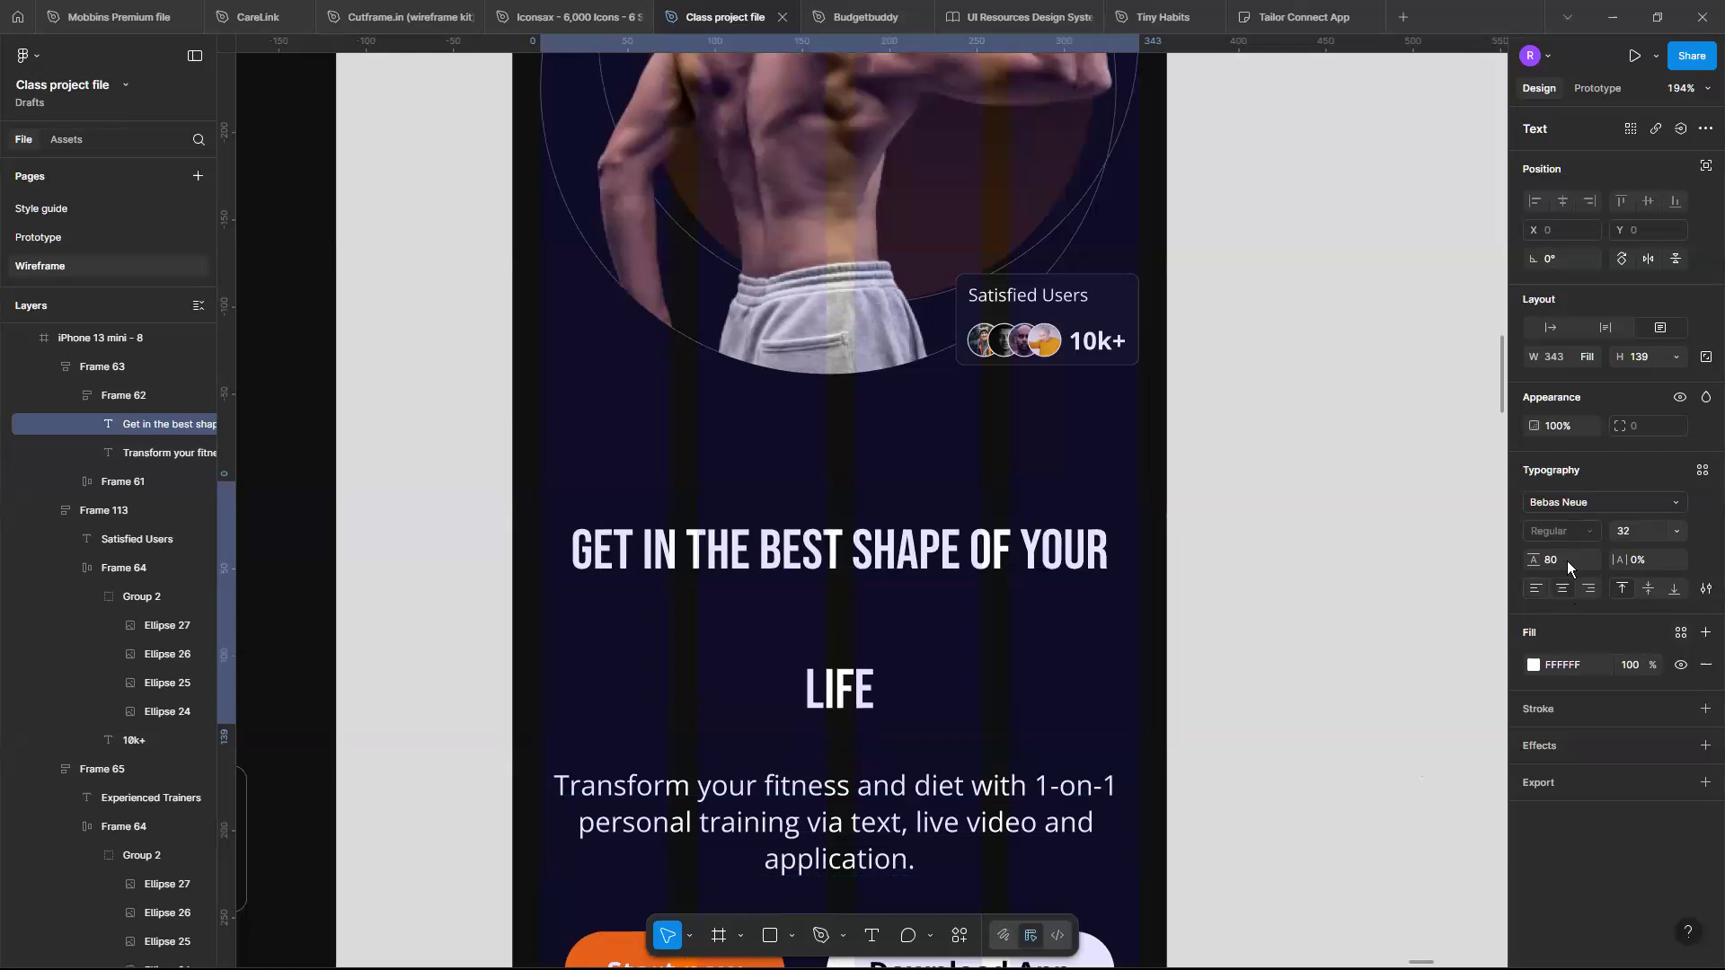
pyautogui.click(1566, 561)
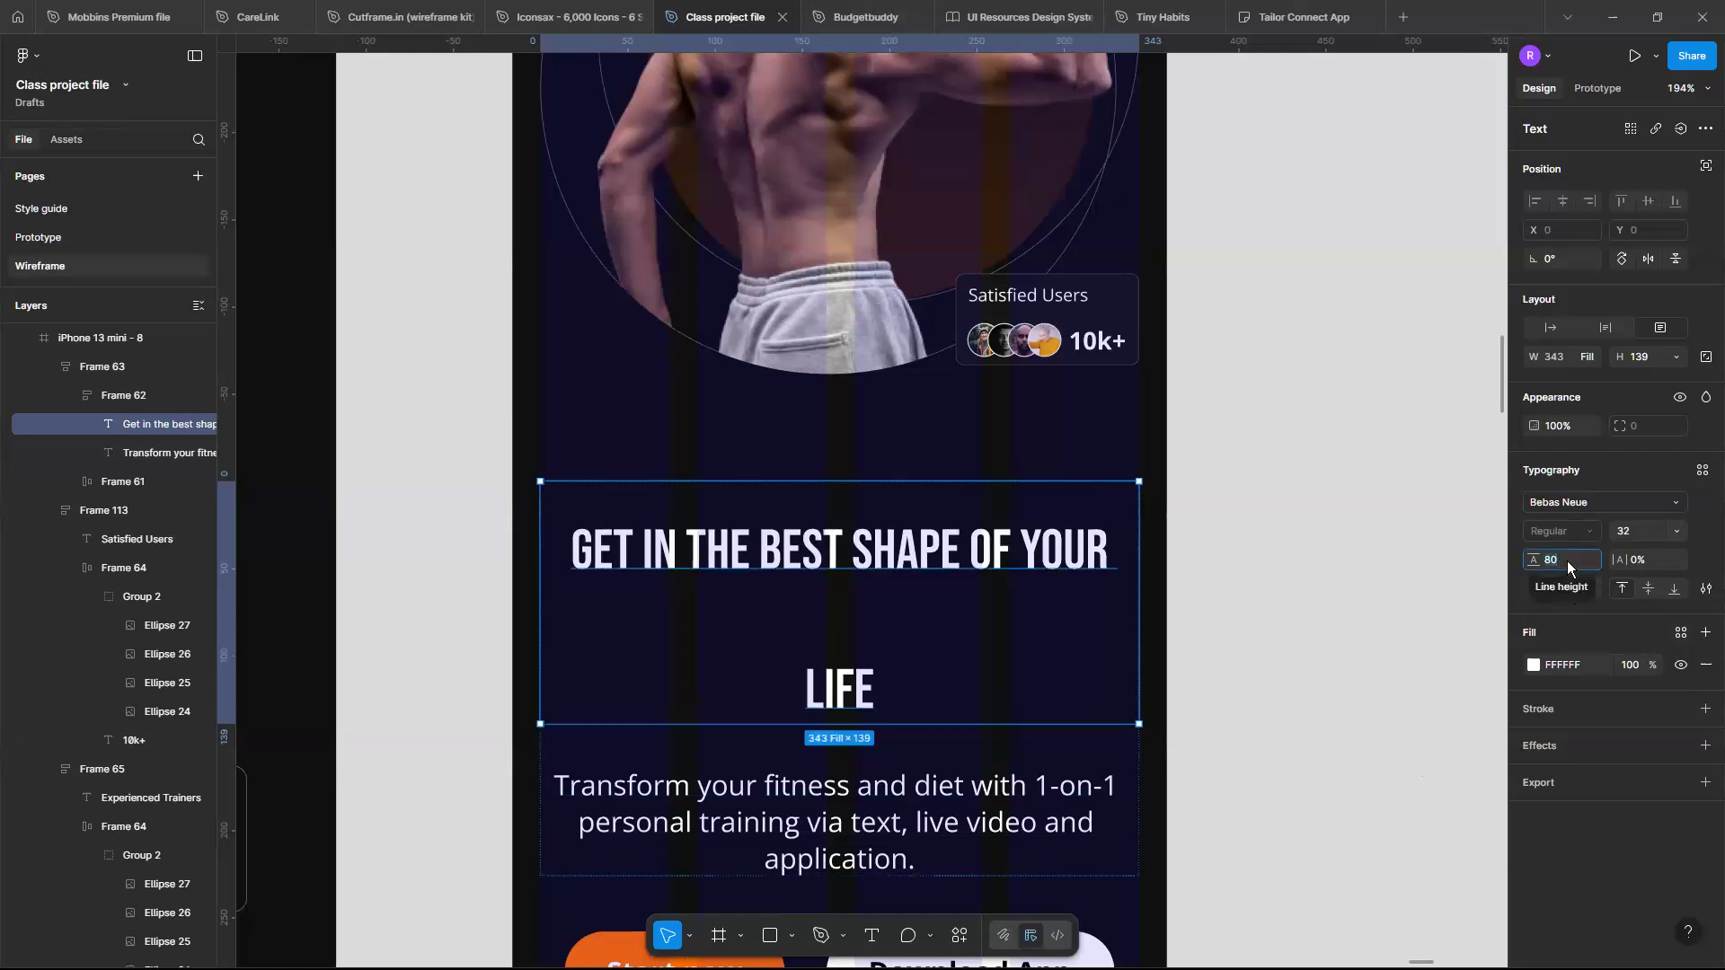
pyautogui.write('40')
pyautogui.press('Return')
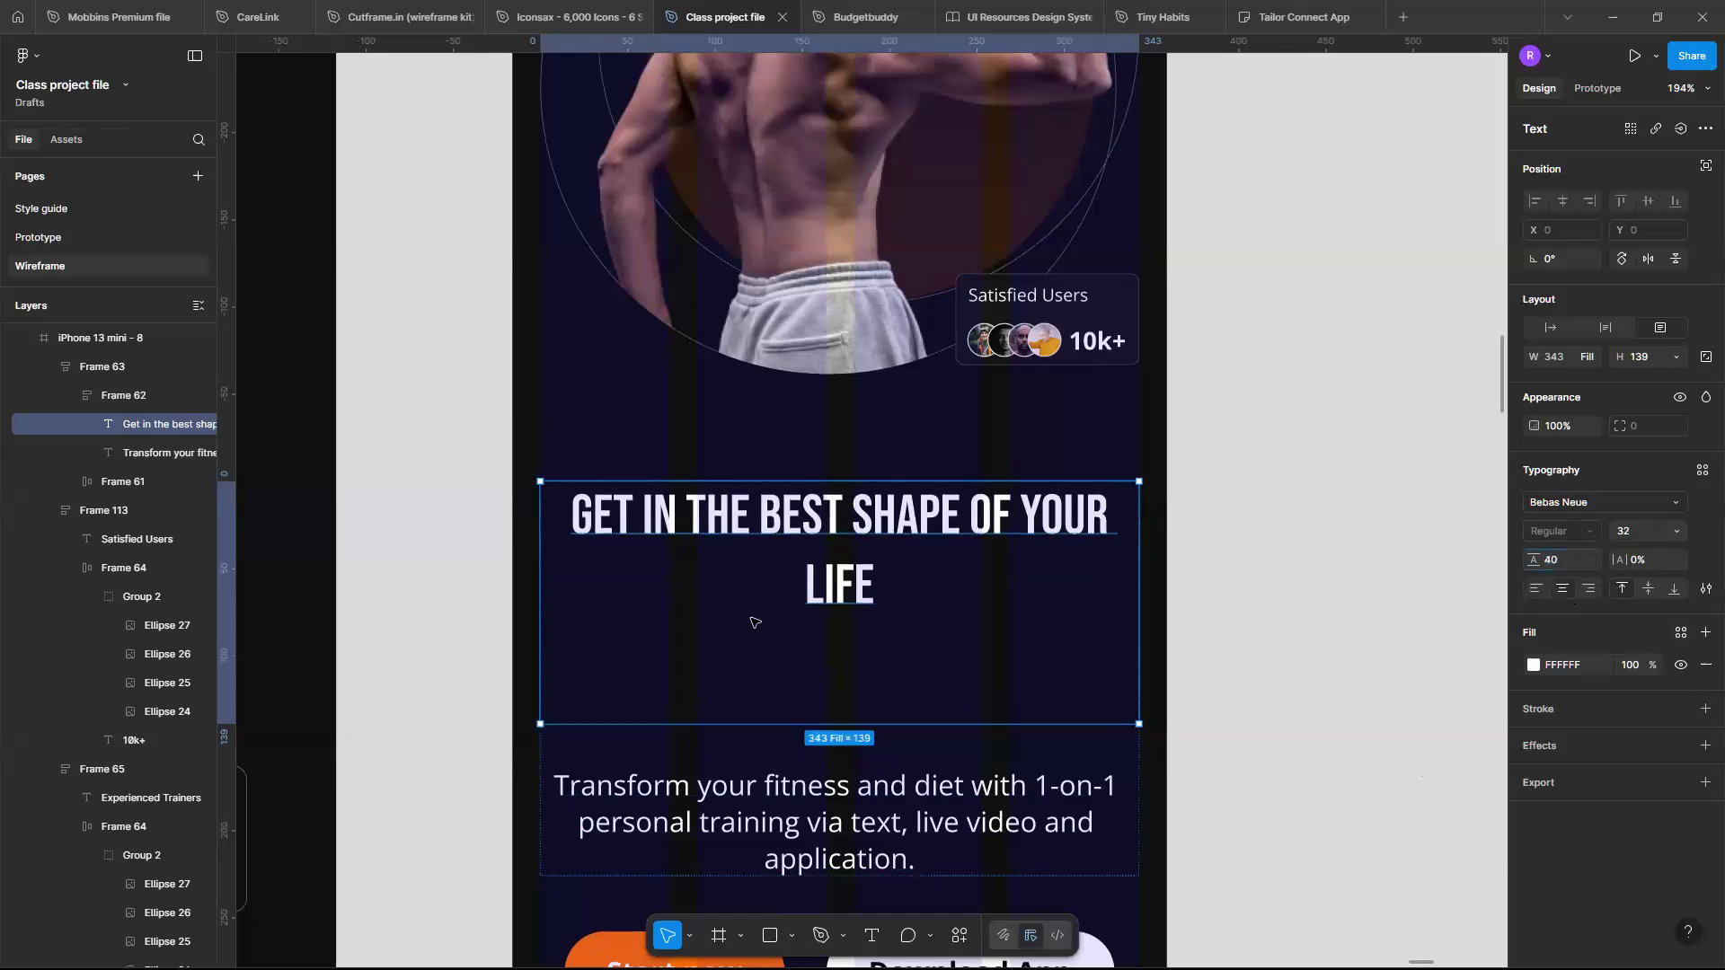
# - Shrink the headline's text box to about 79 high to fit the two lines
pyautogui.moveTo(947, 727); pyautogui.dragTo(935, 620)
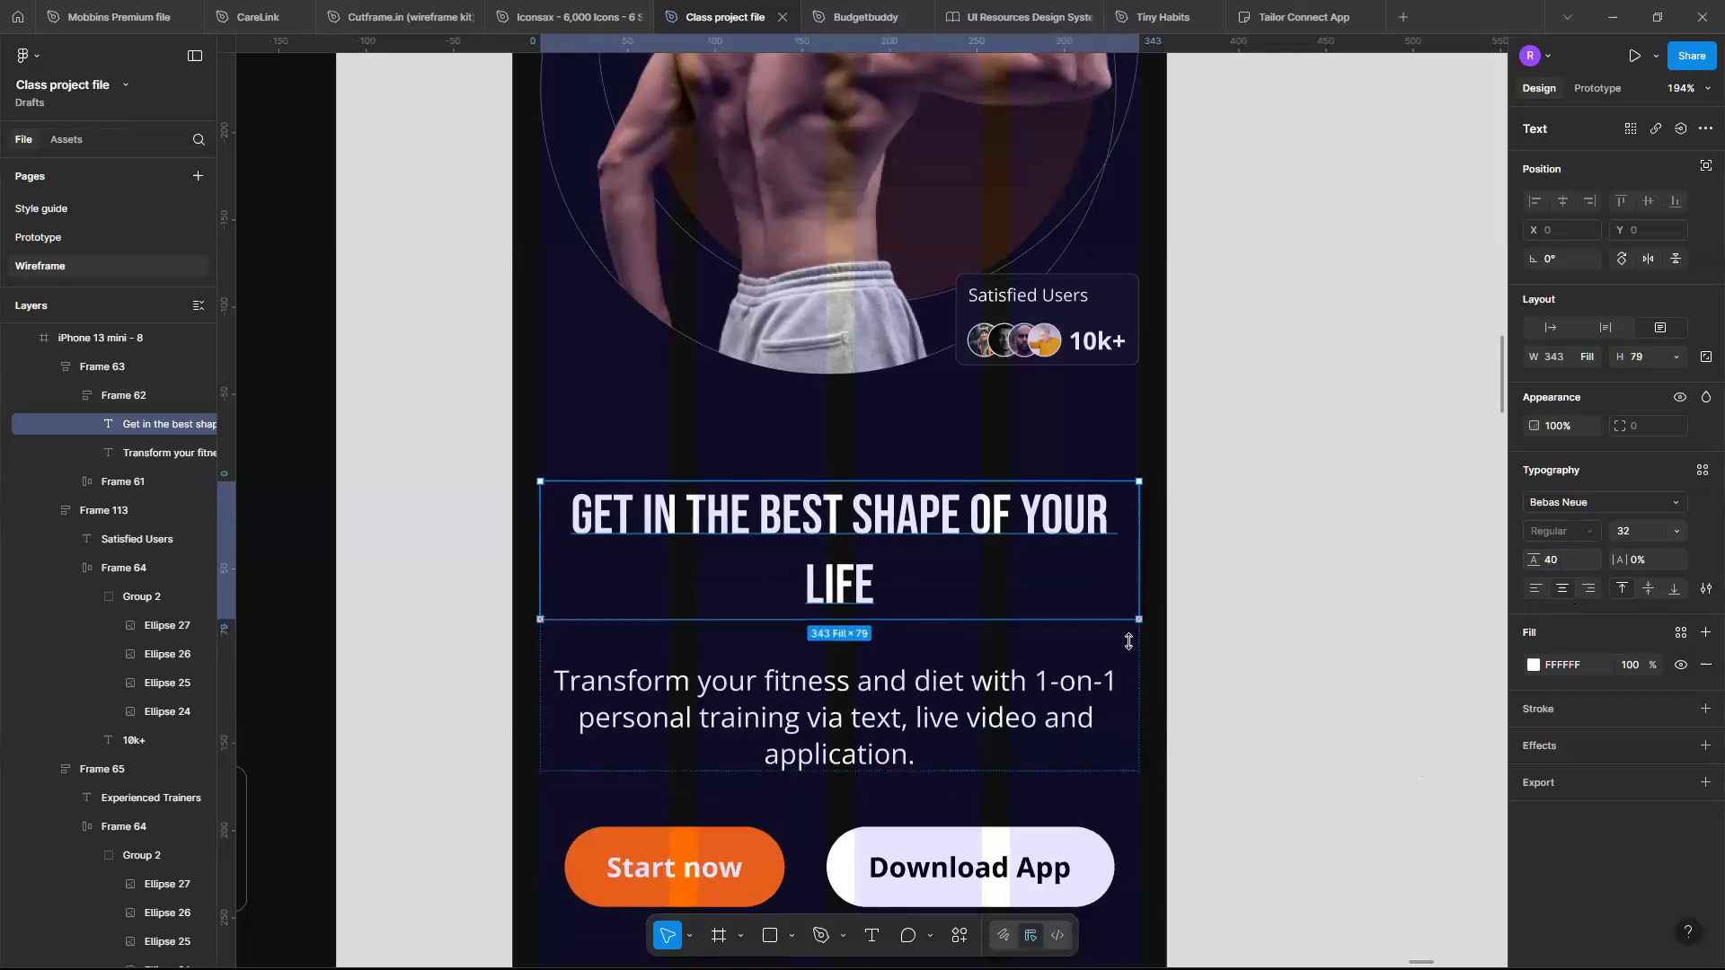
pyautogui.click(1175, 582)
pyautogui.scroll(-5, 1175, 582)
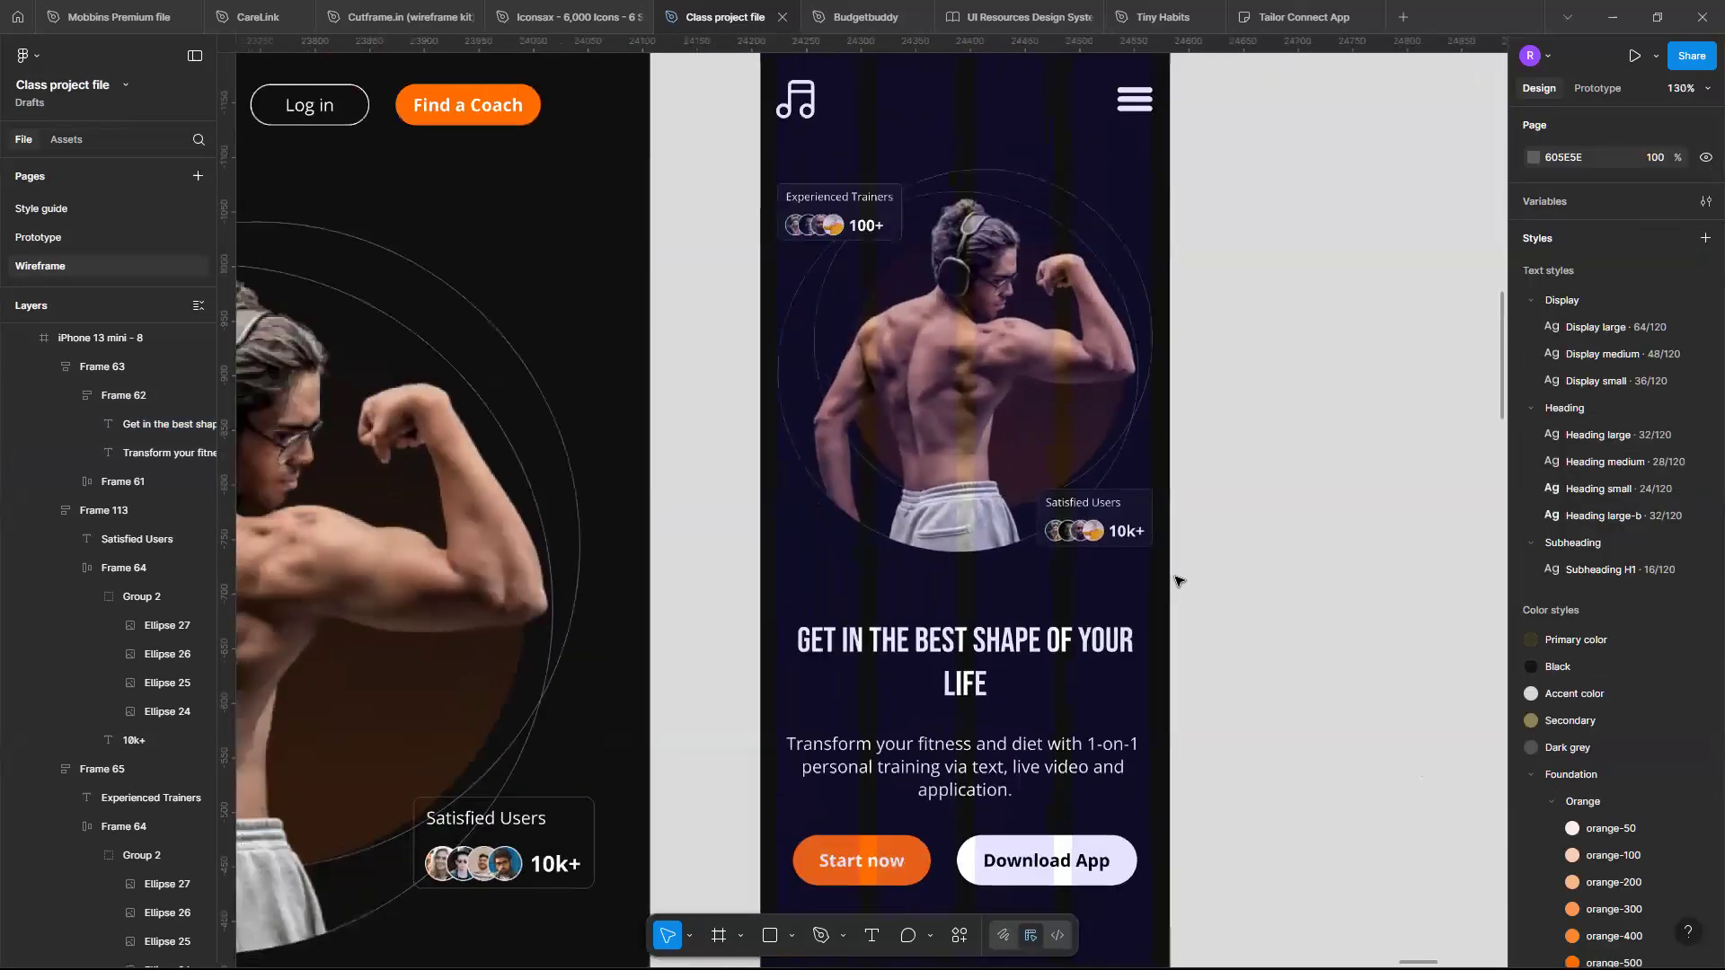
# - Group the hero image together with the Experienced Trainers and Satisfied Users badges
pyautogui.scroll(-2, 1175, 582)
pyautogui.click(1061, 626)
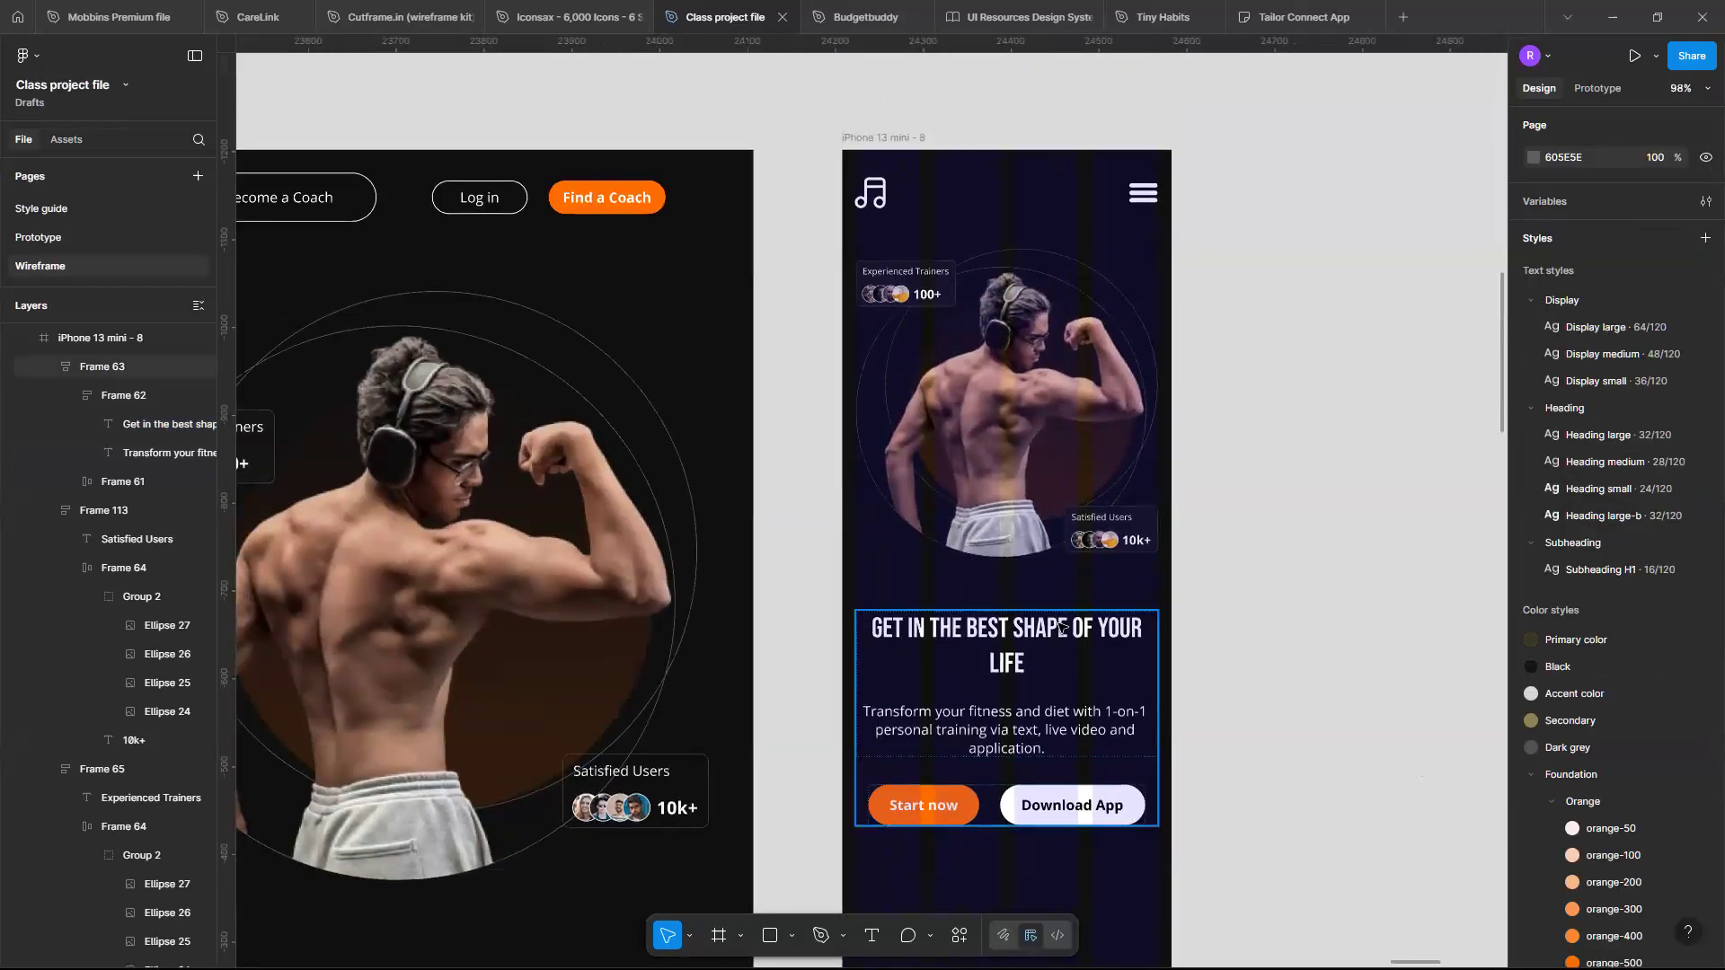
pyautogui.scroll(4, 1060, 626)
pyautogui.scroll(-2, 889, 602)
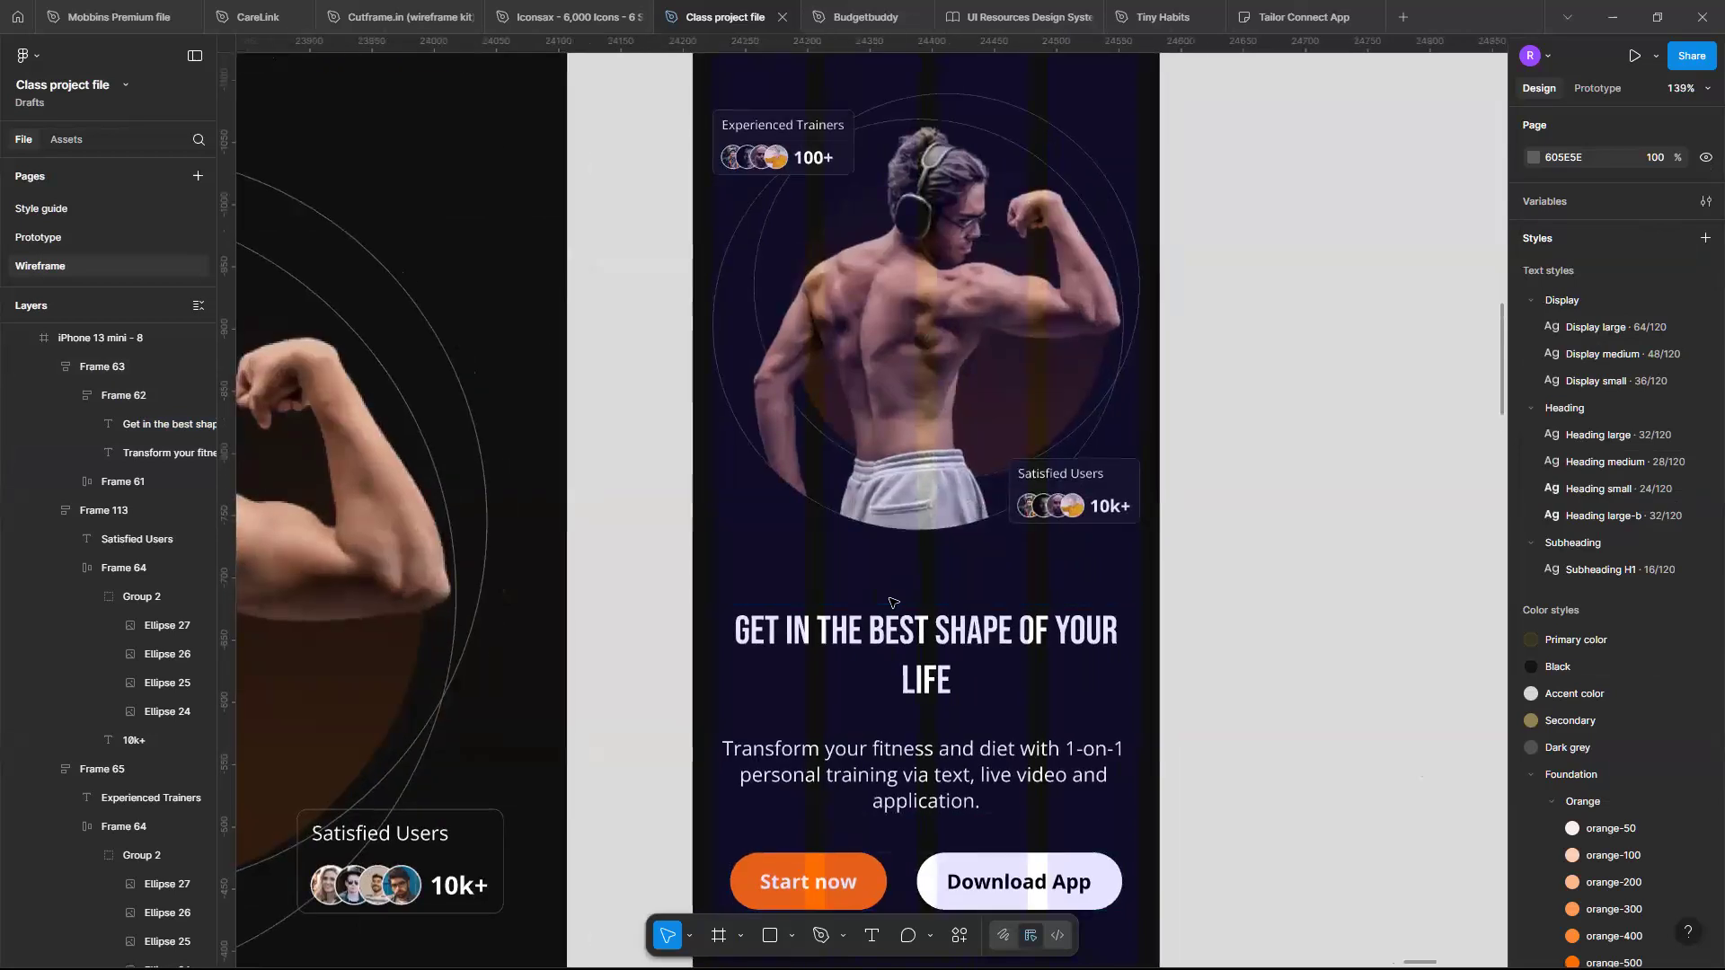
pyautogui.scroll(-3, 889, 602)
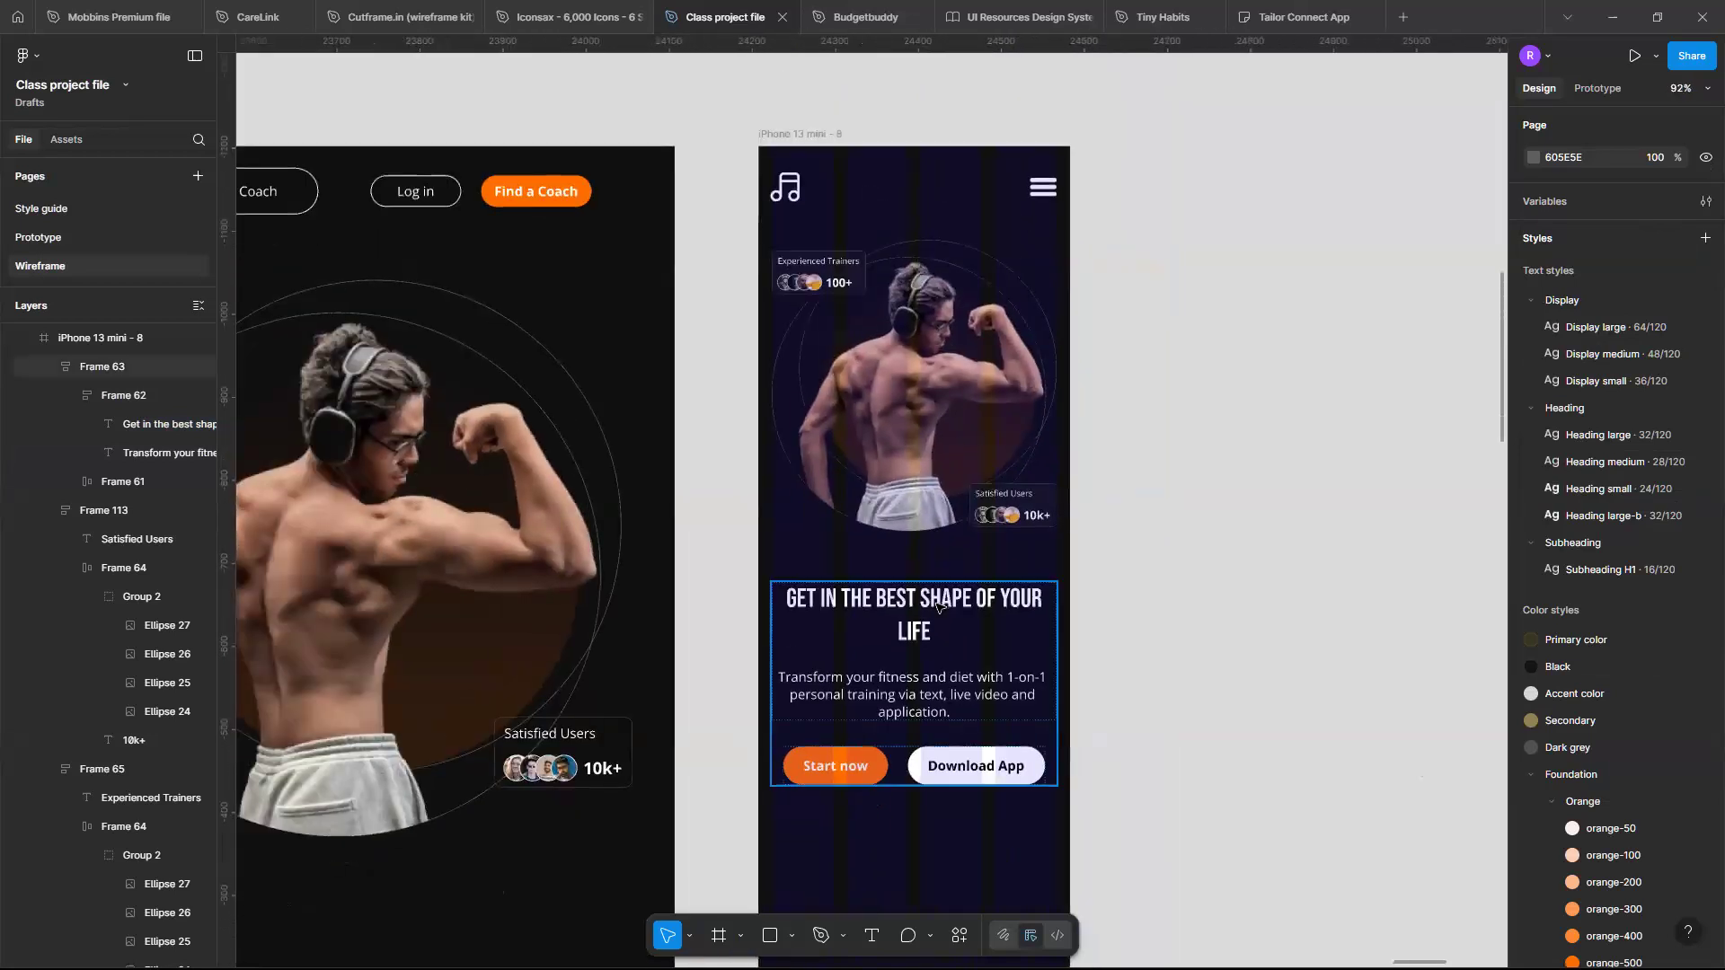
pyautogui.doubleClick(934, 607)
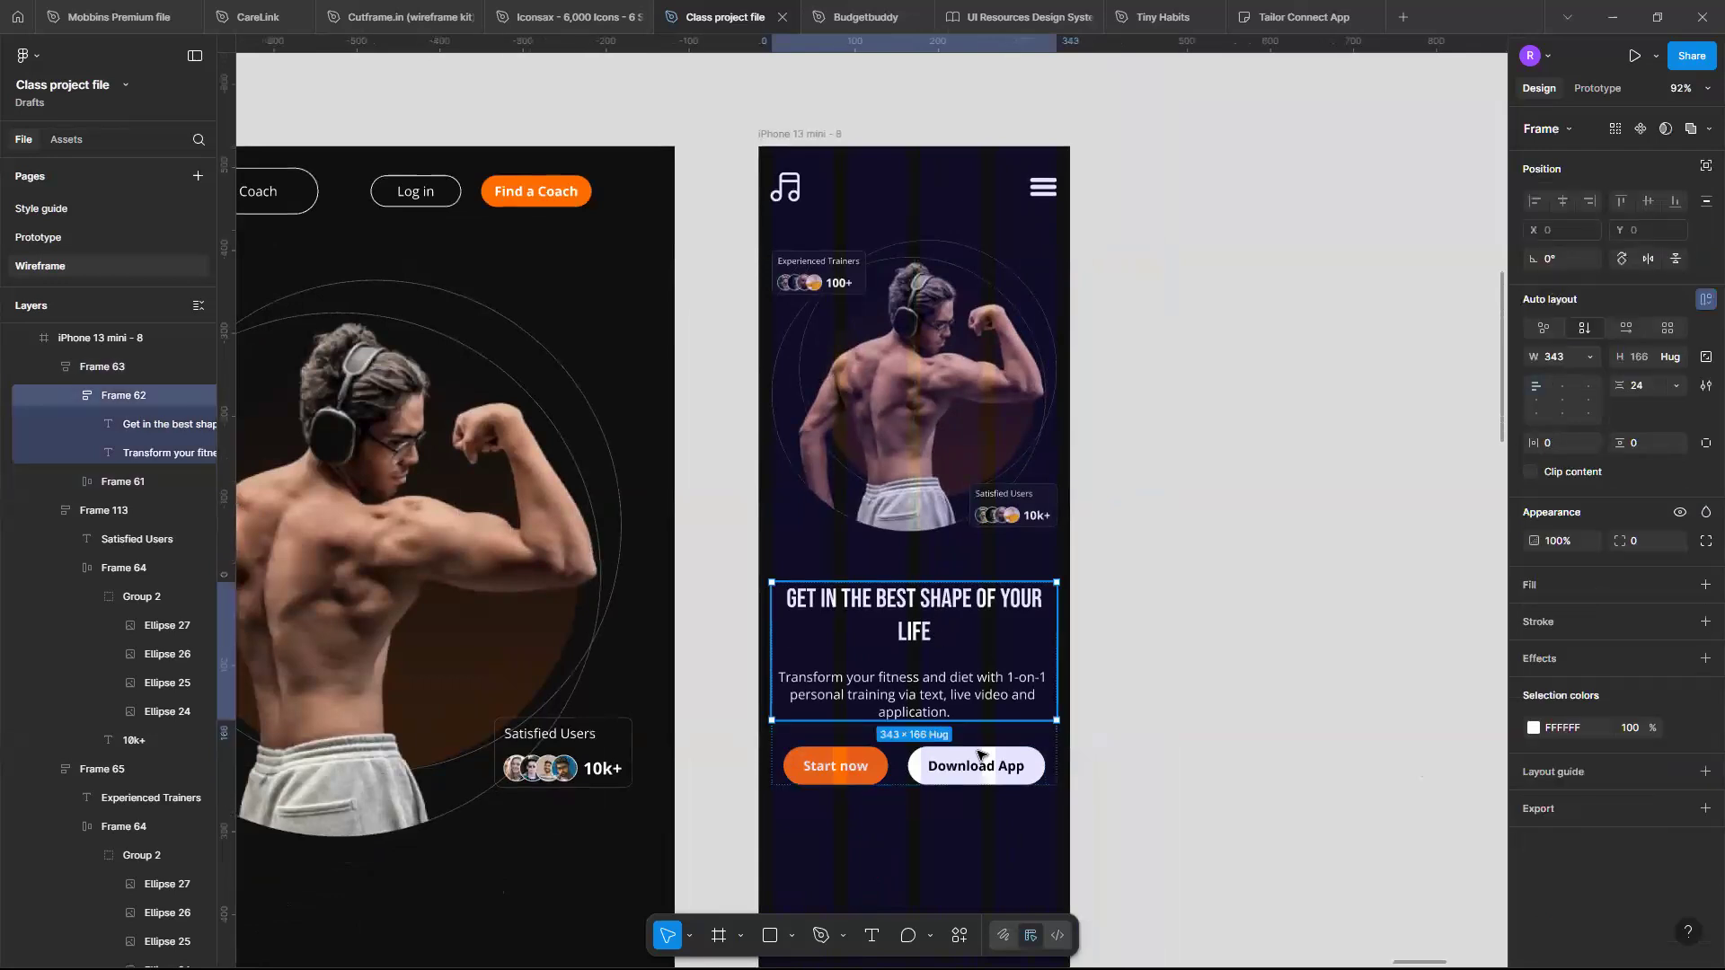
pyautogui.click(996, 740)
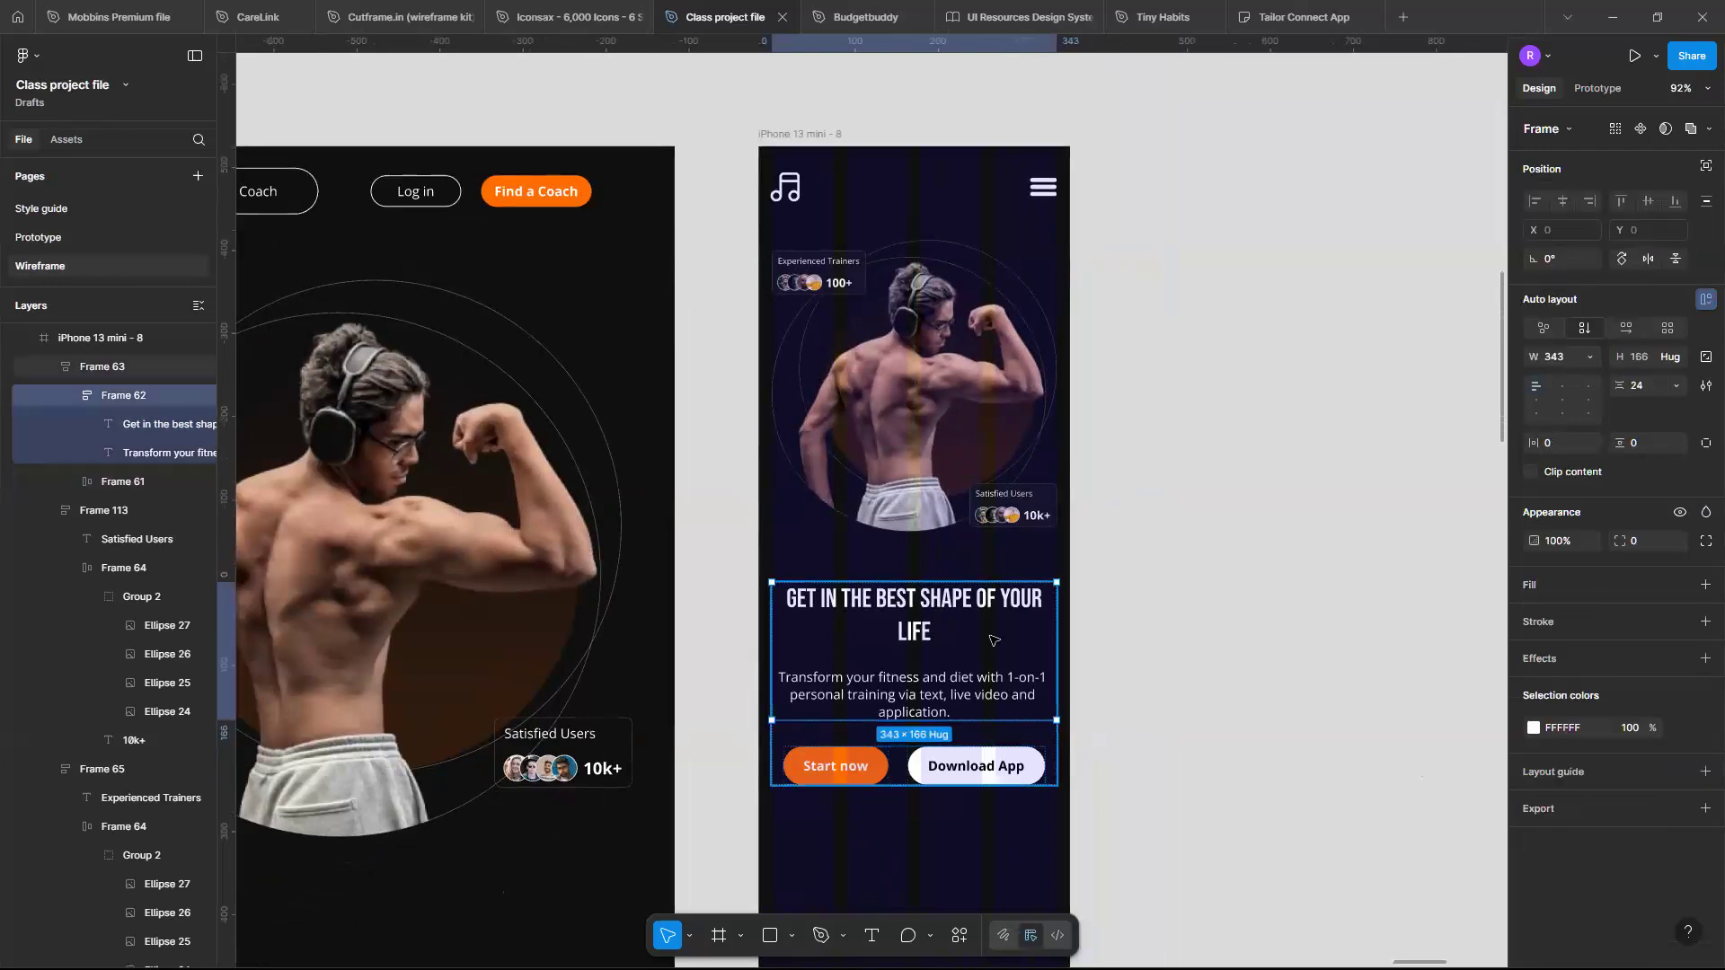
pyautogui.click(1029, 501)
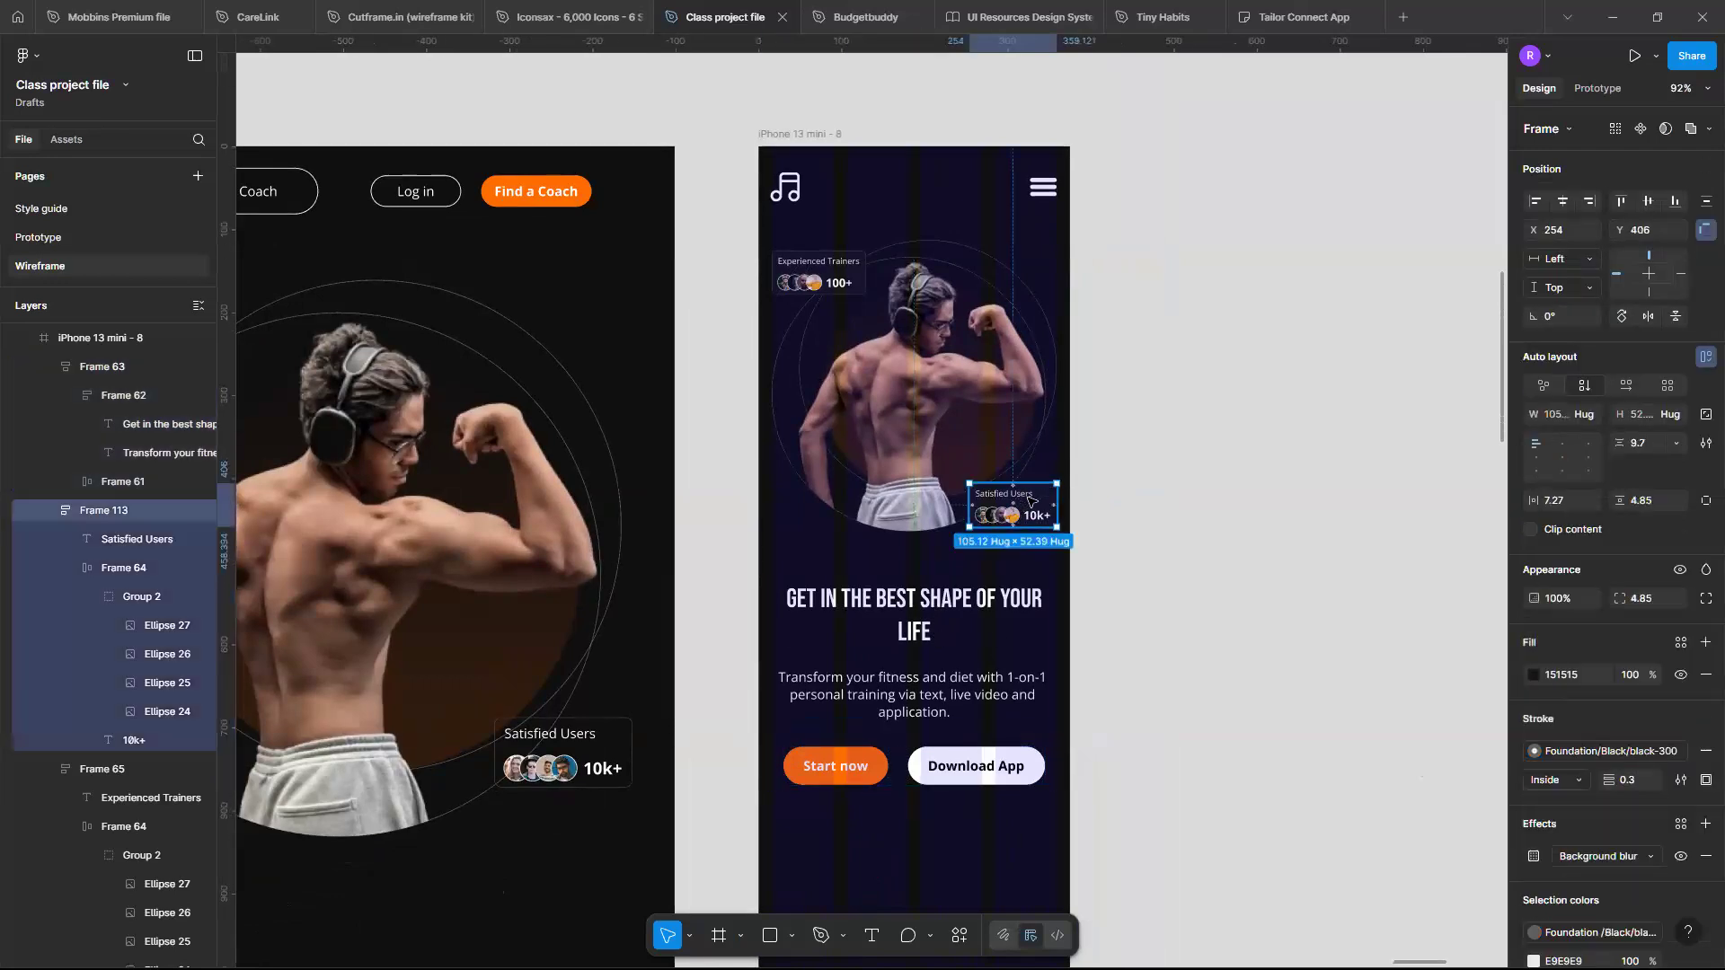
pyautogui.keyDown('shift'); pyautogui.click(964, 432); pyautogui.keyUp('shift')
pyautogui.keyDown('shift'); pyautogui.click(834, 283); pyautogui.keyUp('shift')
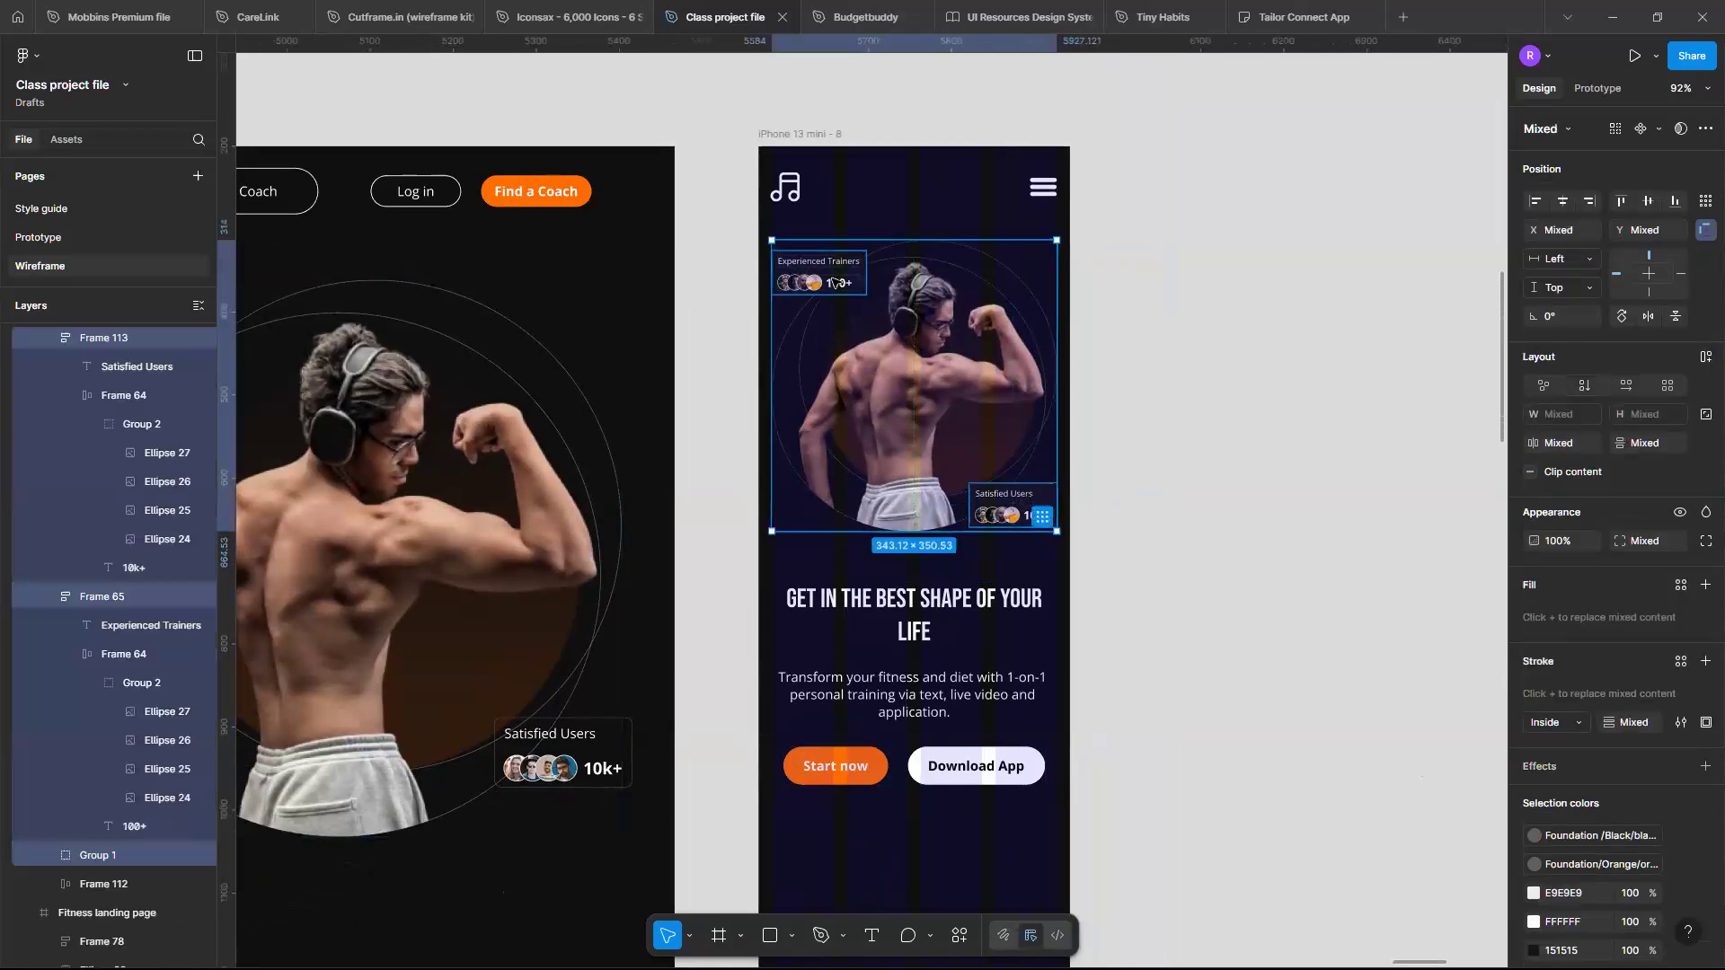
pyautogui.hotkey('ctrl', 'g')
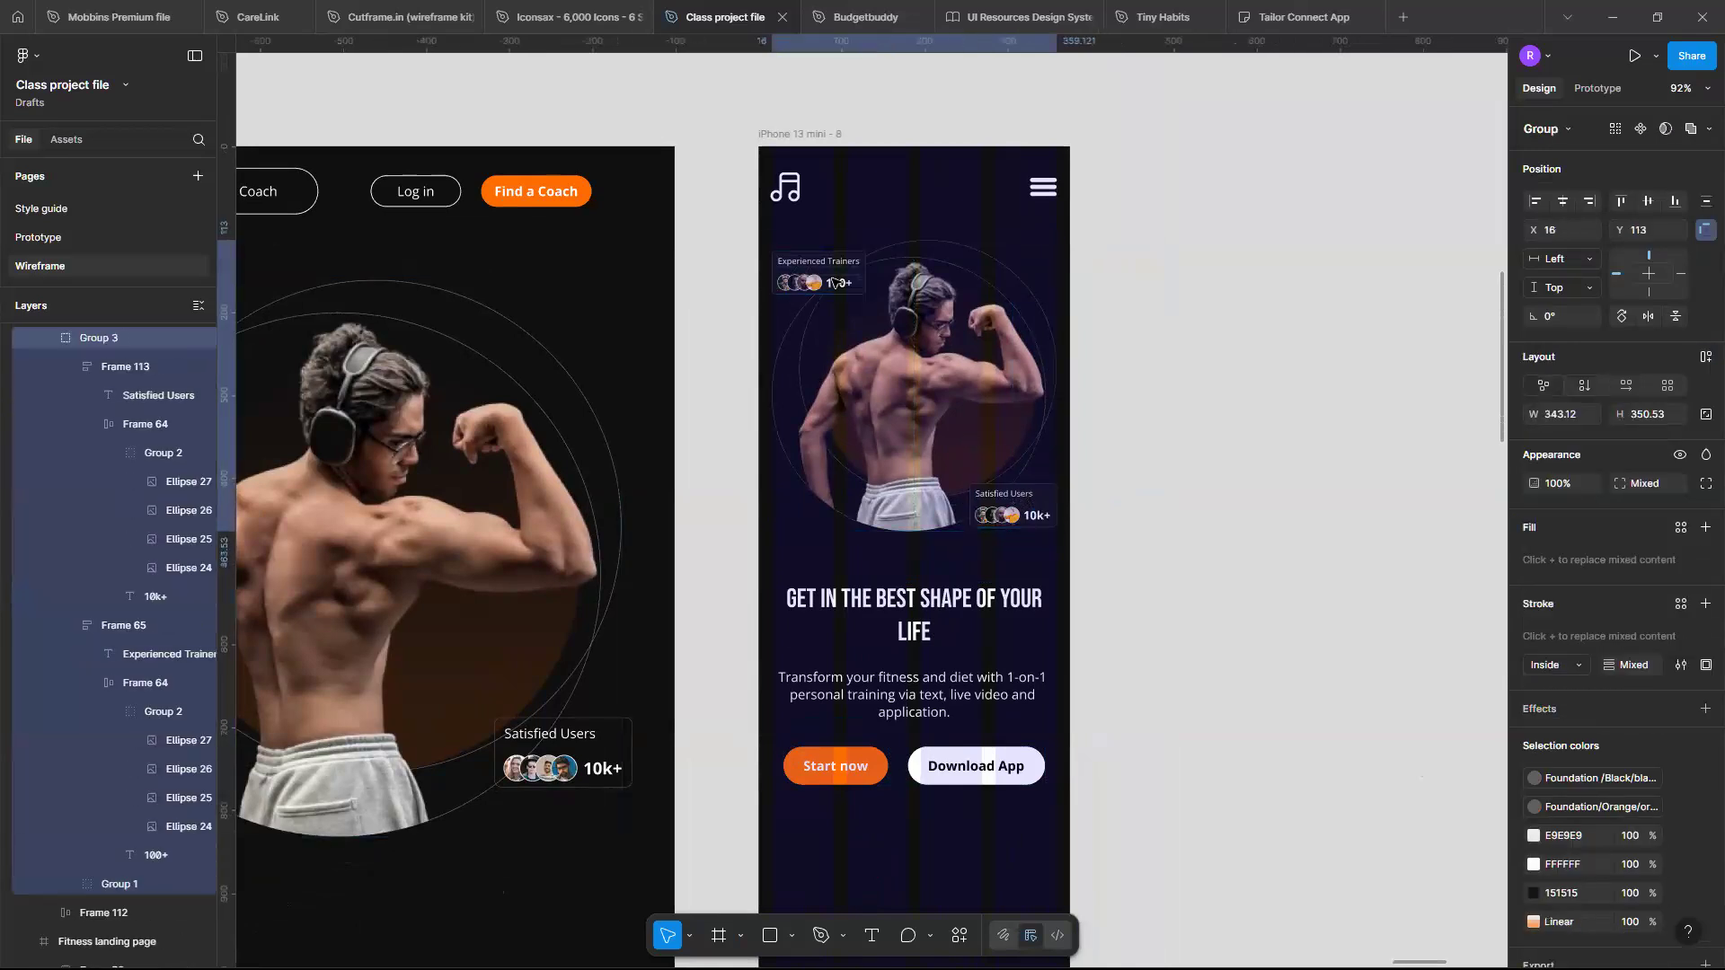
# - Wrap the image group and the hero text frame in a vertical auto layout with 32 spacing
pyautogui.keyDown('shift'); pyautogui.click(1003, 643); pyautogui.keyUp('shift')
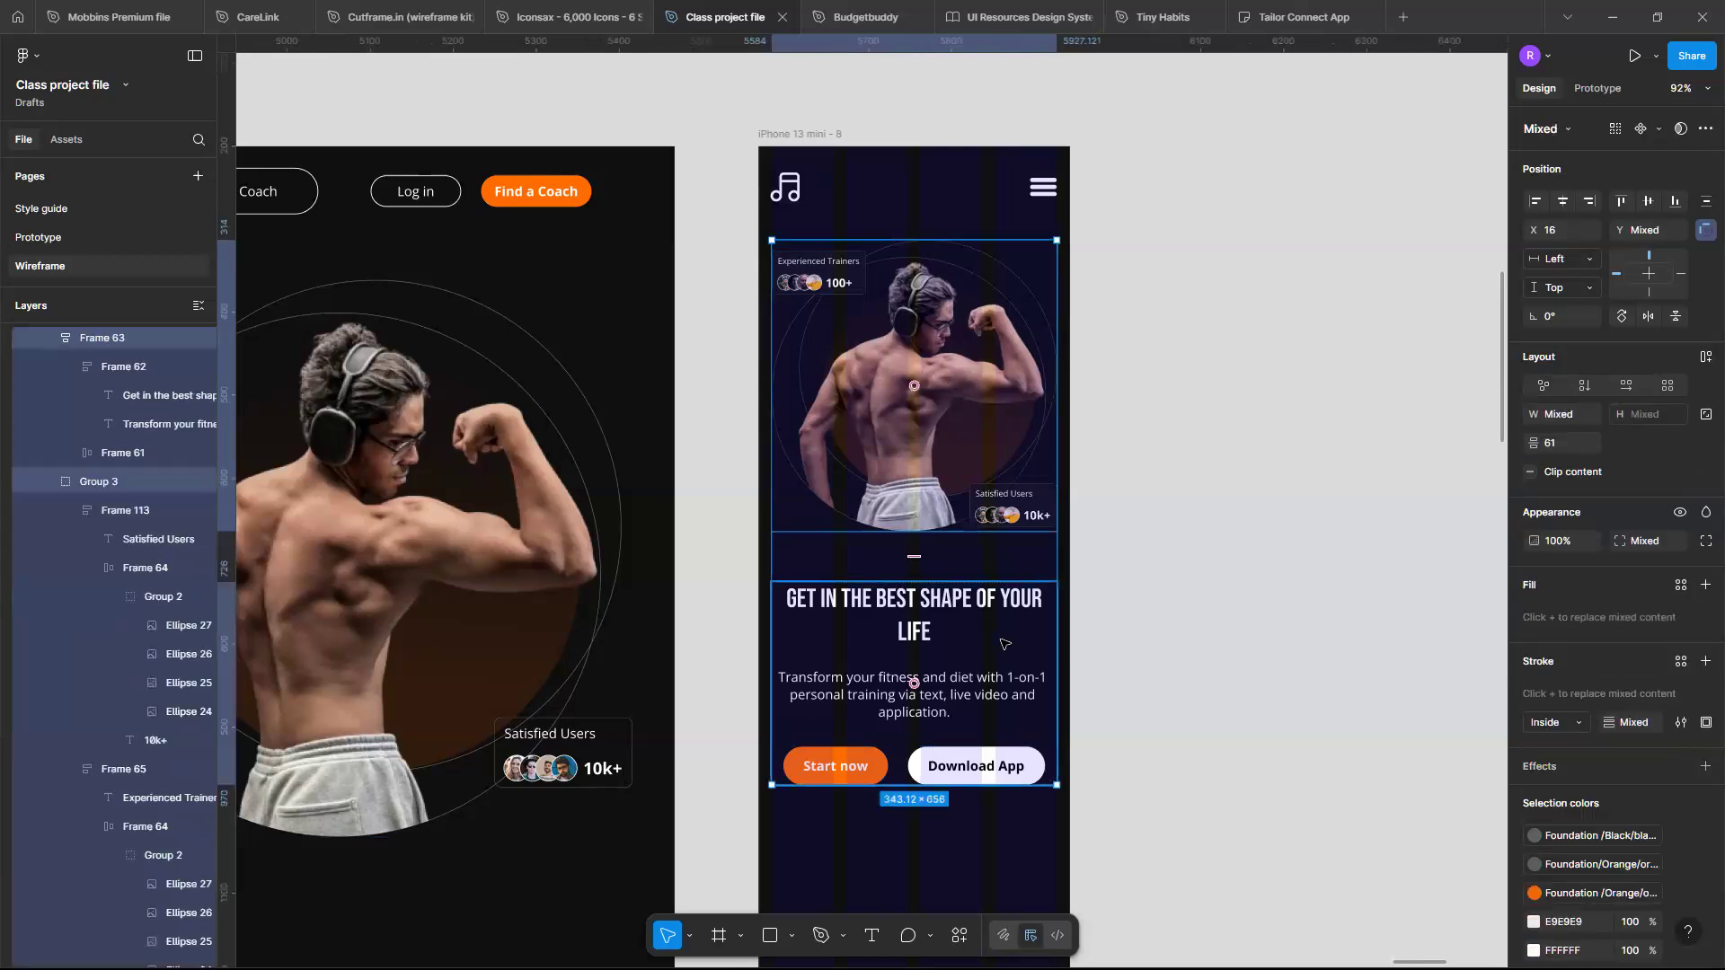
pyautogui.hotkey('shift', 'a')
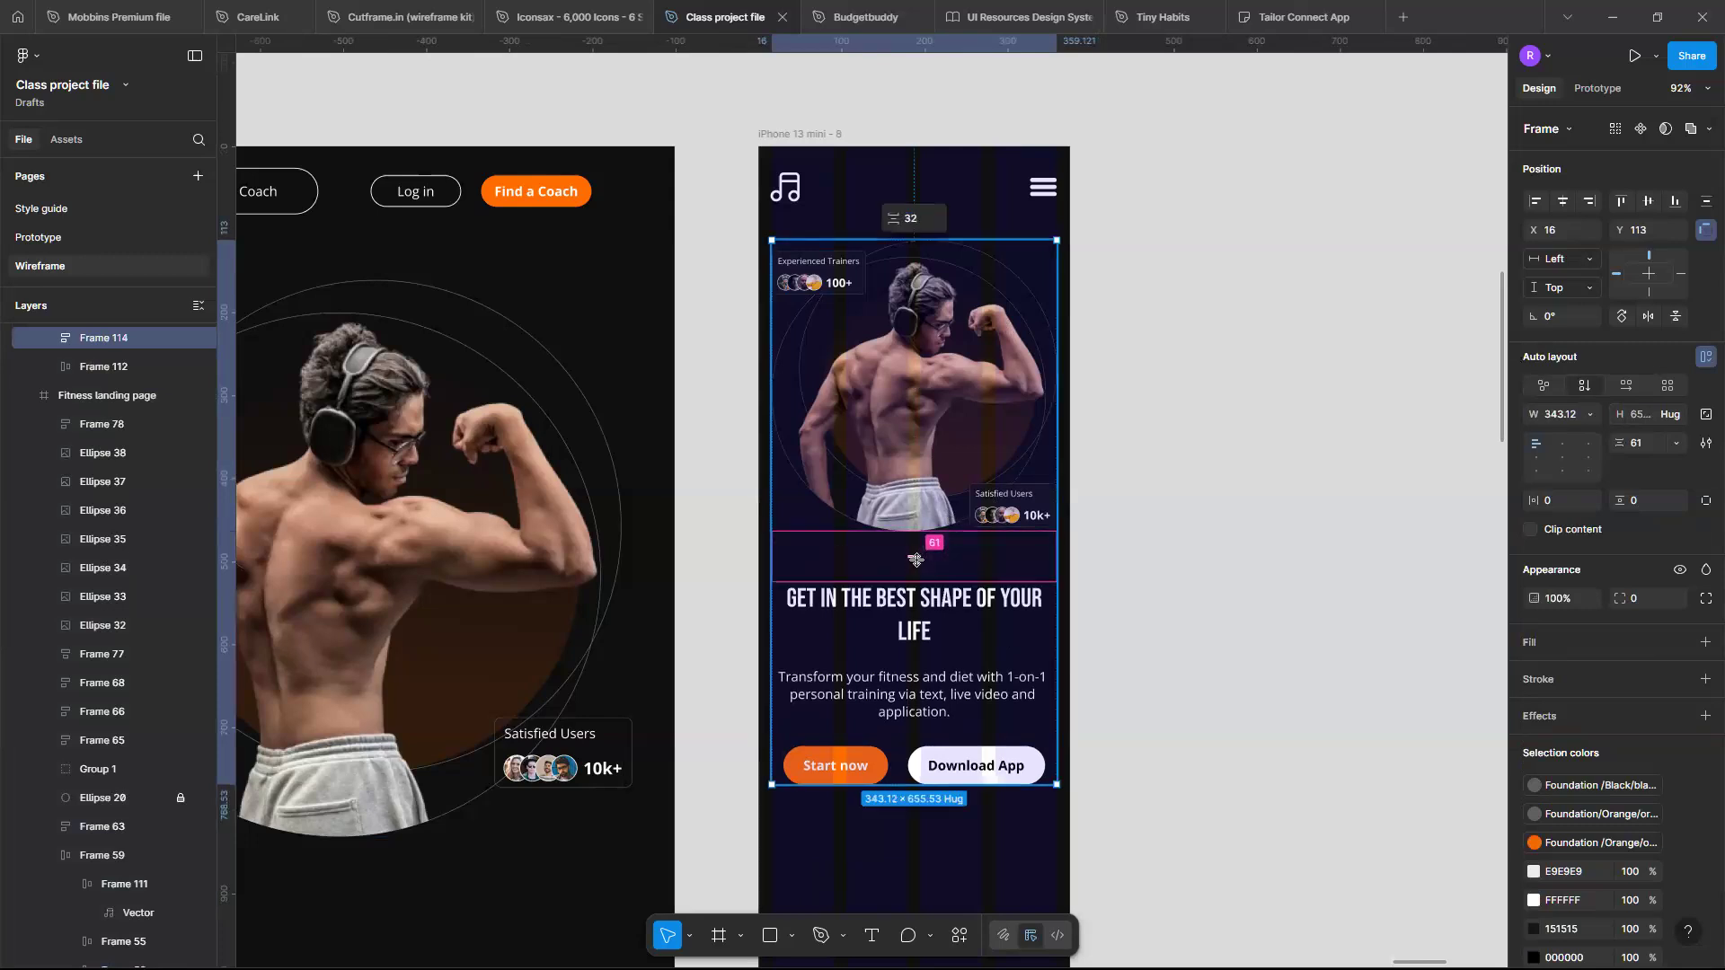
pyautogui.moveTo(916, 560); pyautogui.dragTo(915, 536)
# - Move the hero text frame above the image group inside the auto layout
pyautogui.scroll(2, 948, 566)
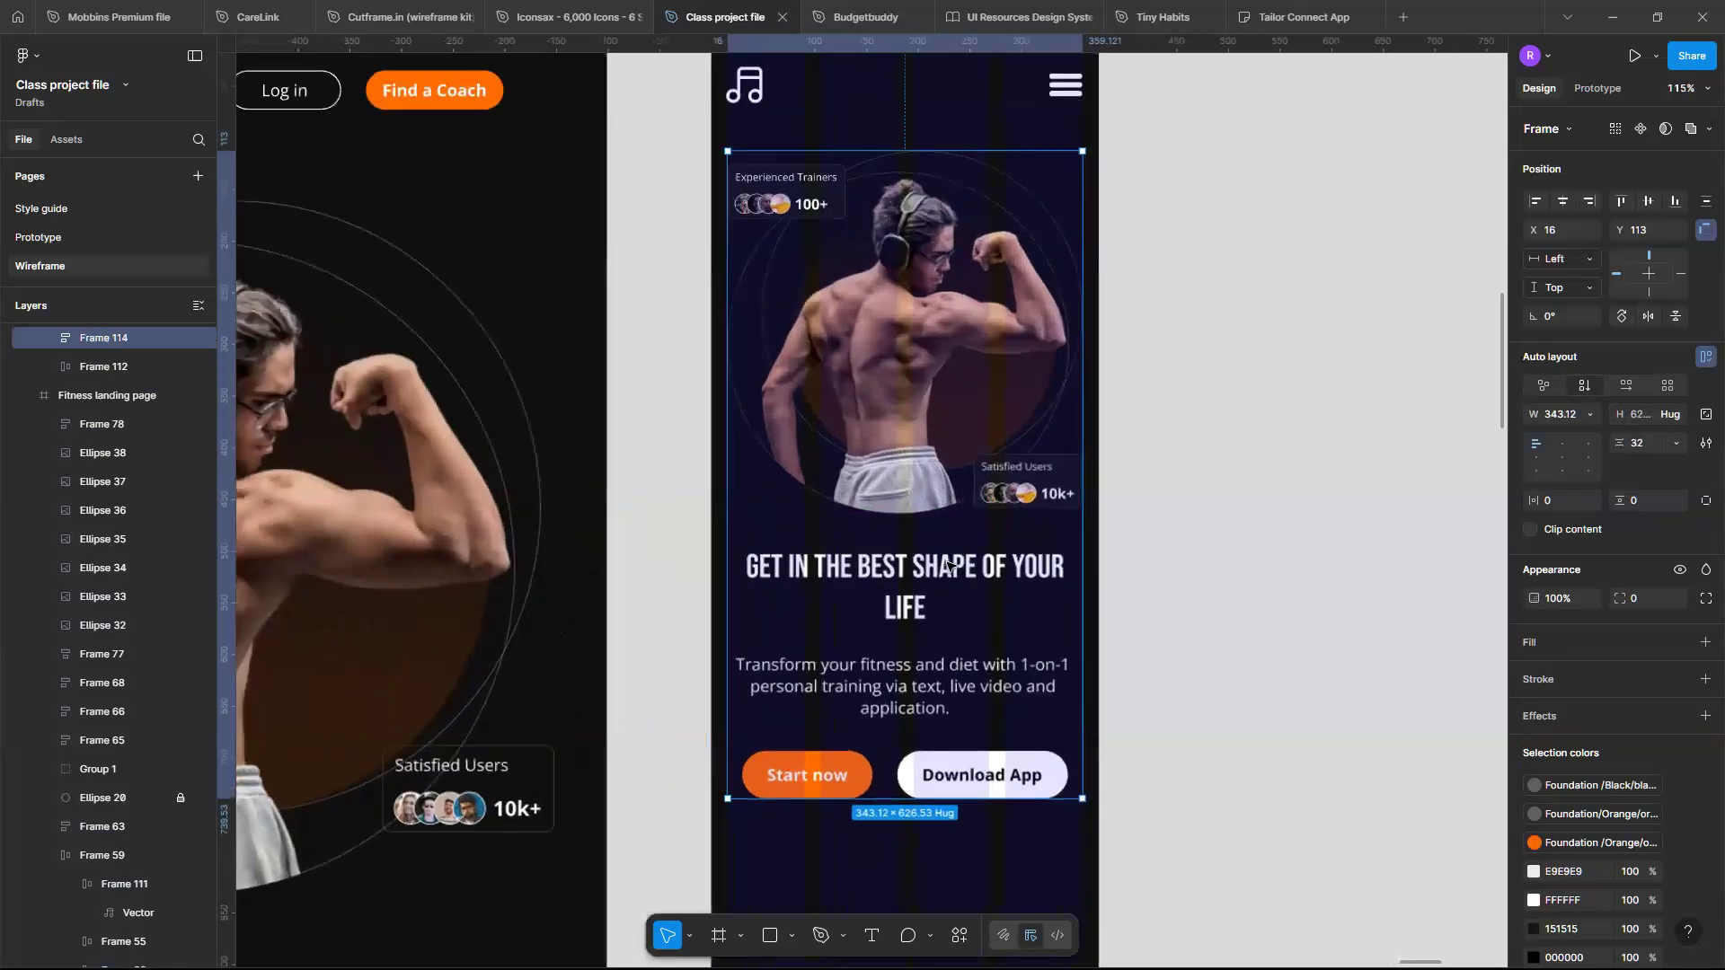
pyautogui.click(942, 578)
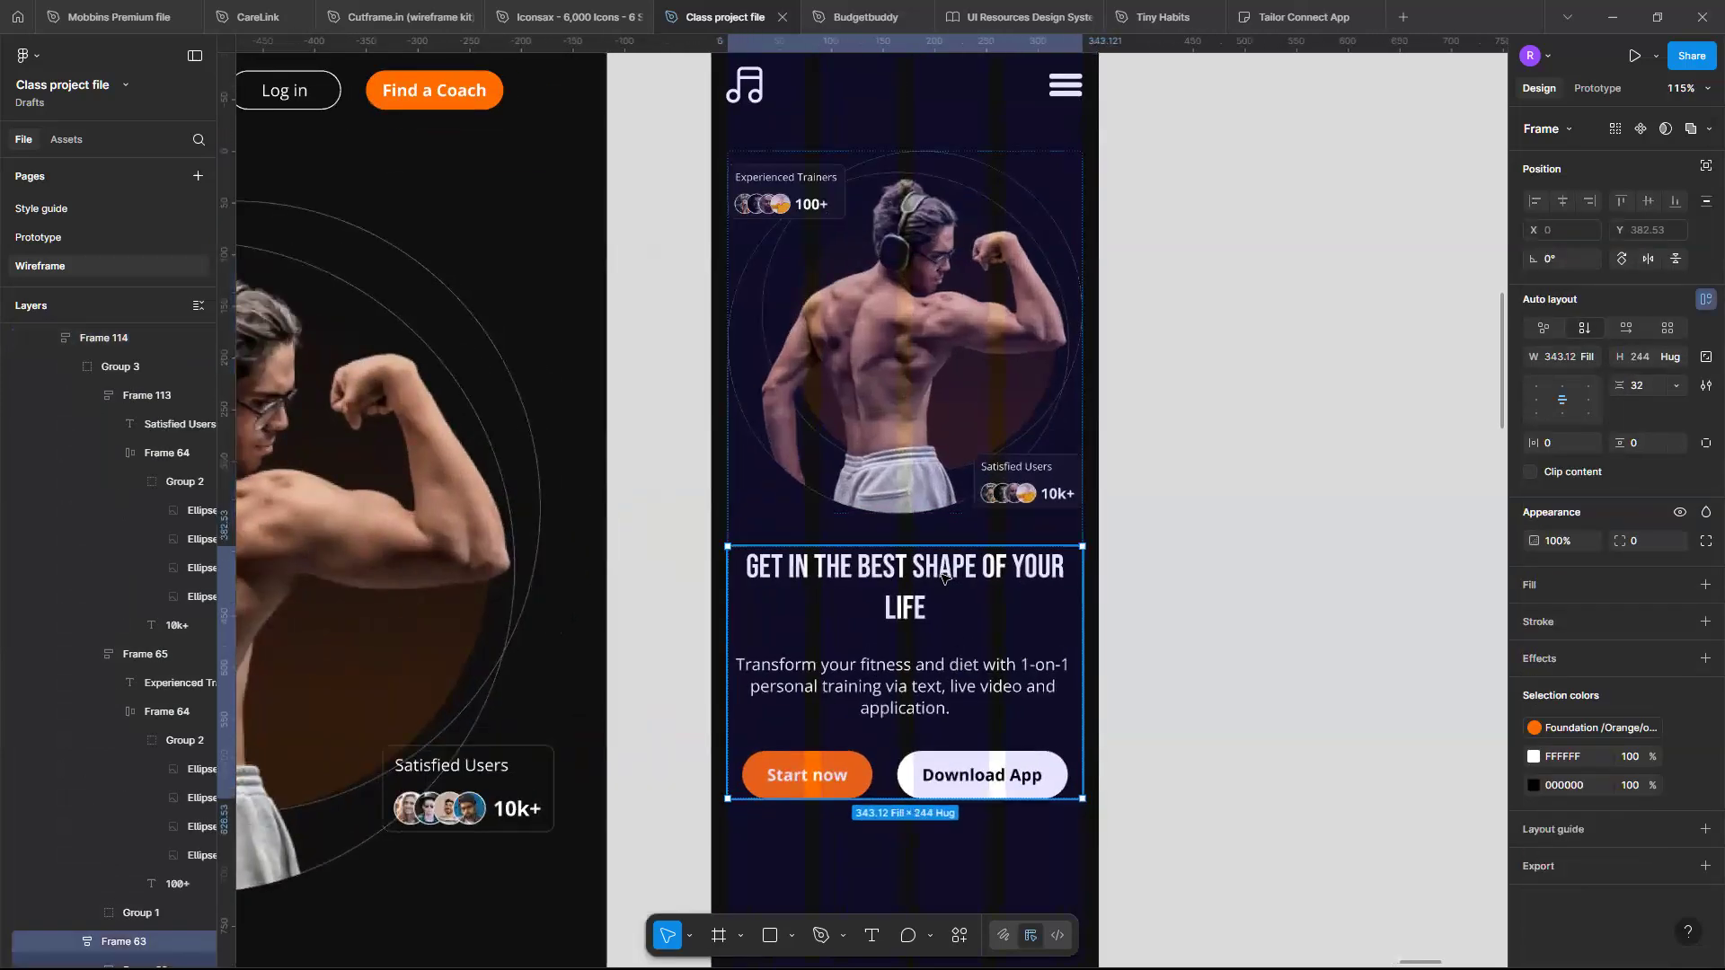
pyautogui.press('Up')
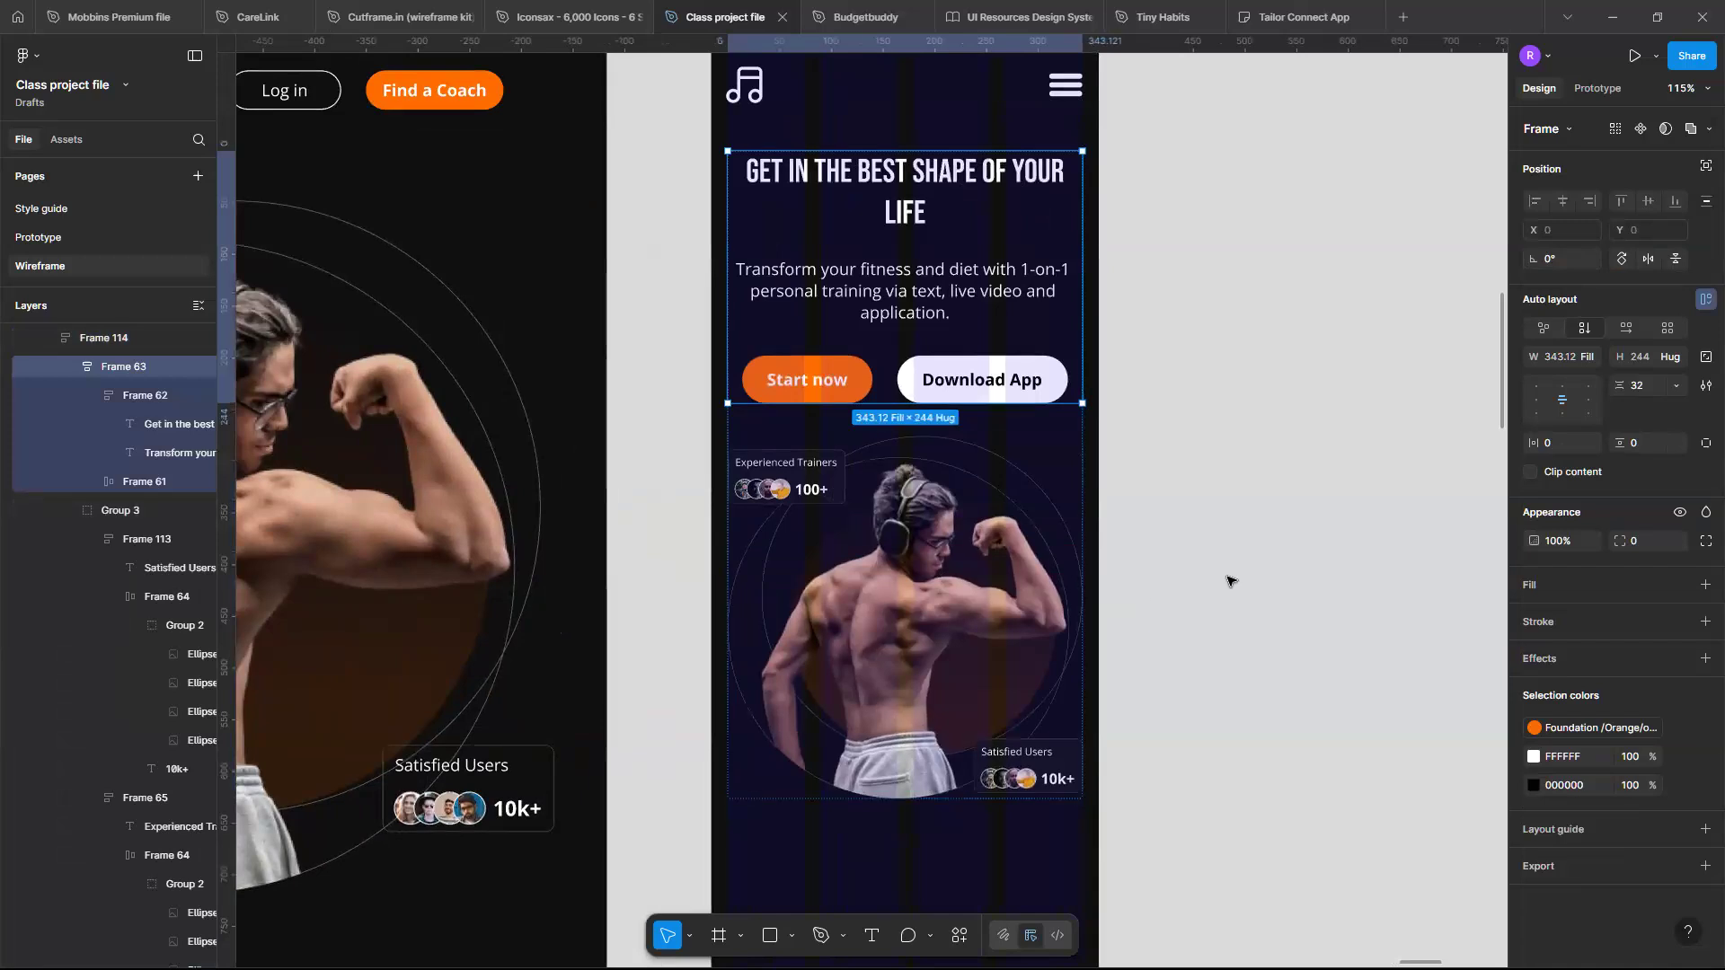
# - Hide the layout grid on the iPhone 13 mini frame
pyautogui.click(1224, 581)
pyautogui.scroll(-5, 1123, 479)
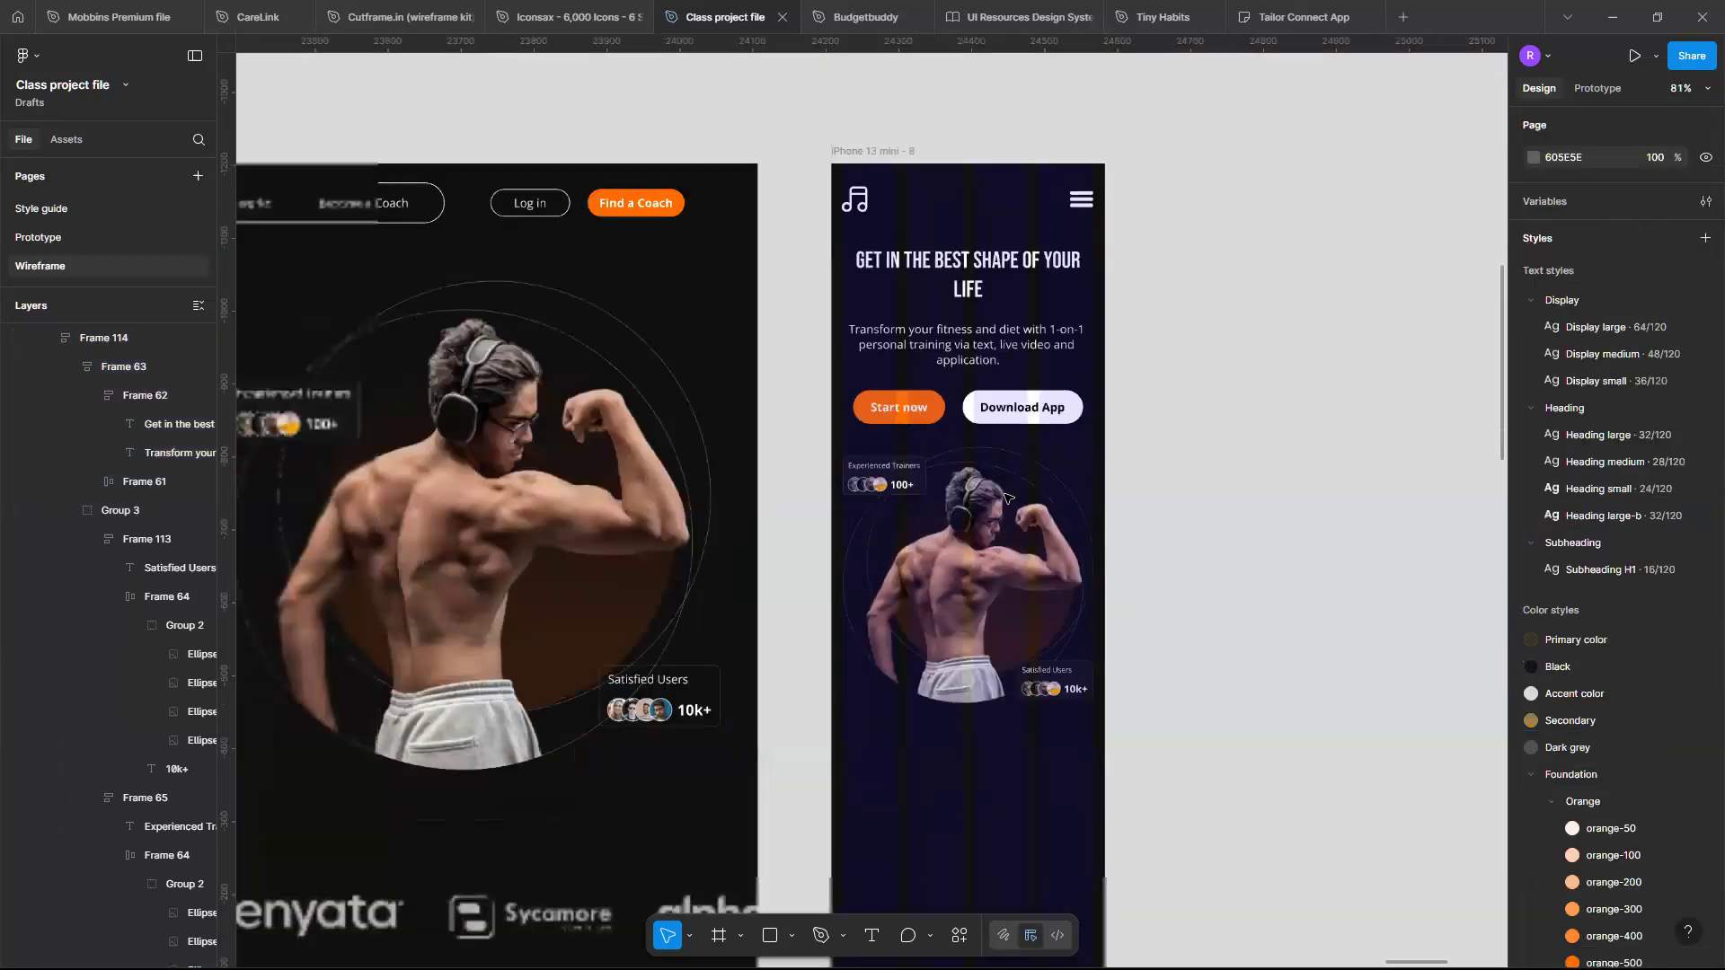
pyautogui.scroll(5, 1007, 498)
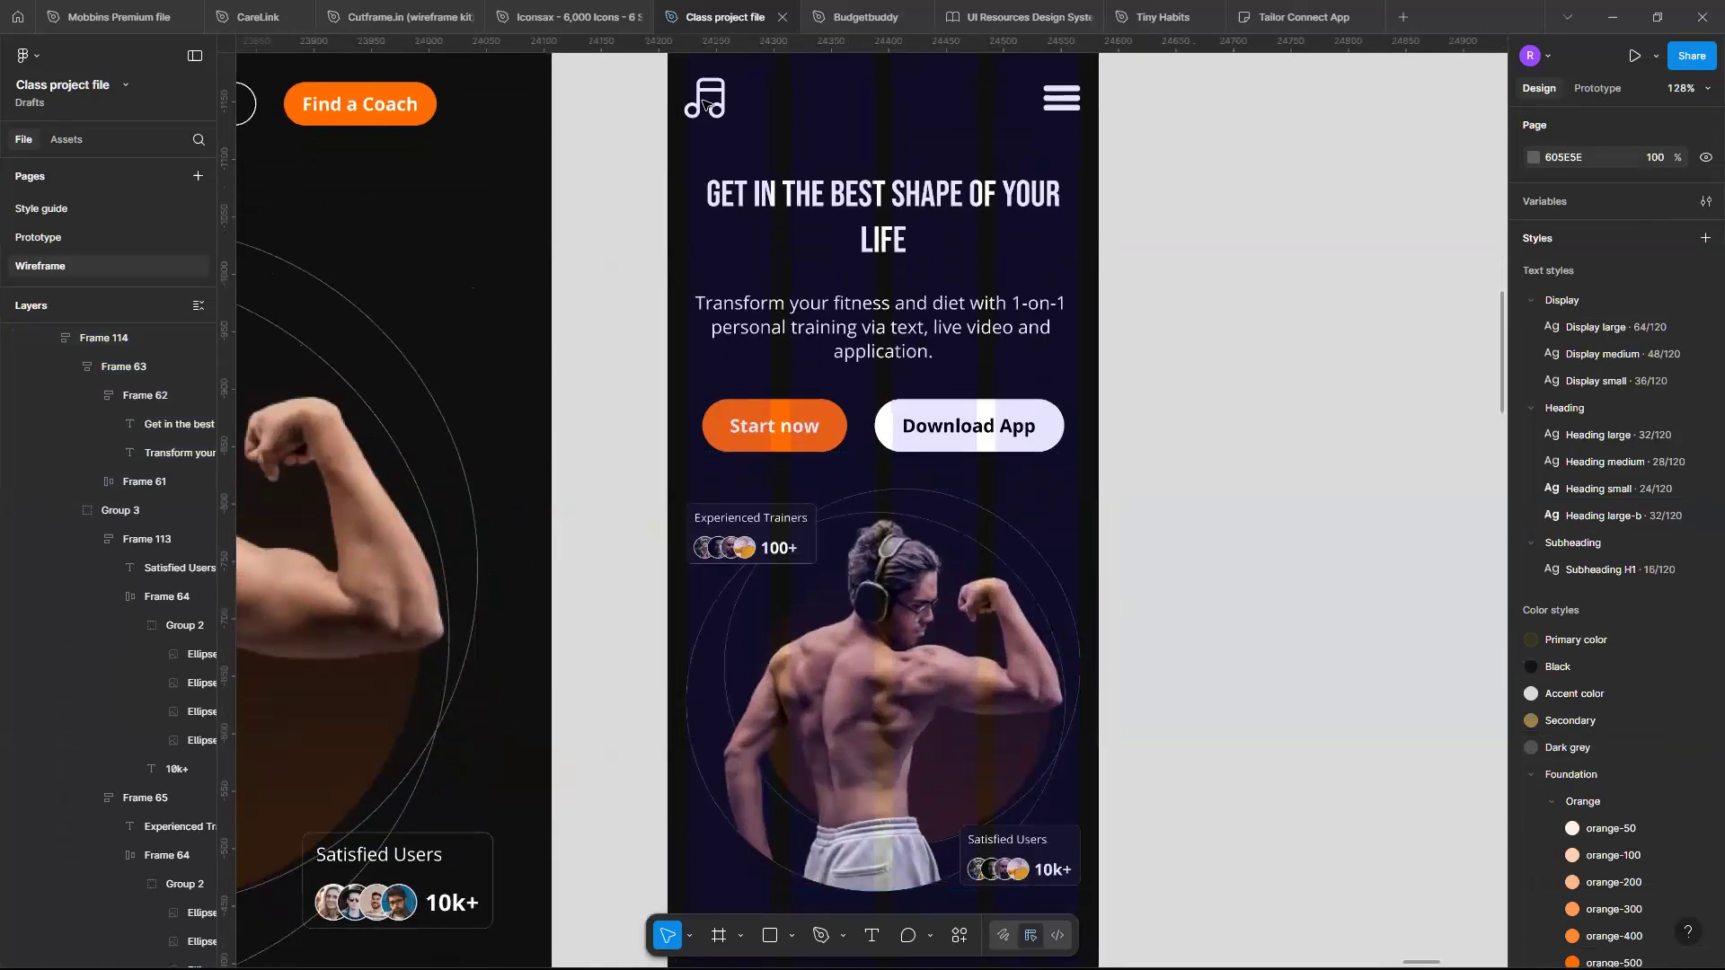
pyautogui.scroll(4, 709, 99)
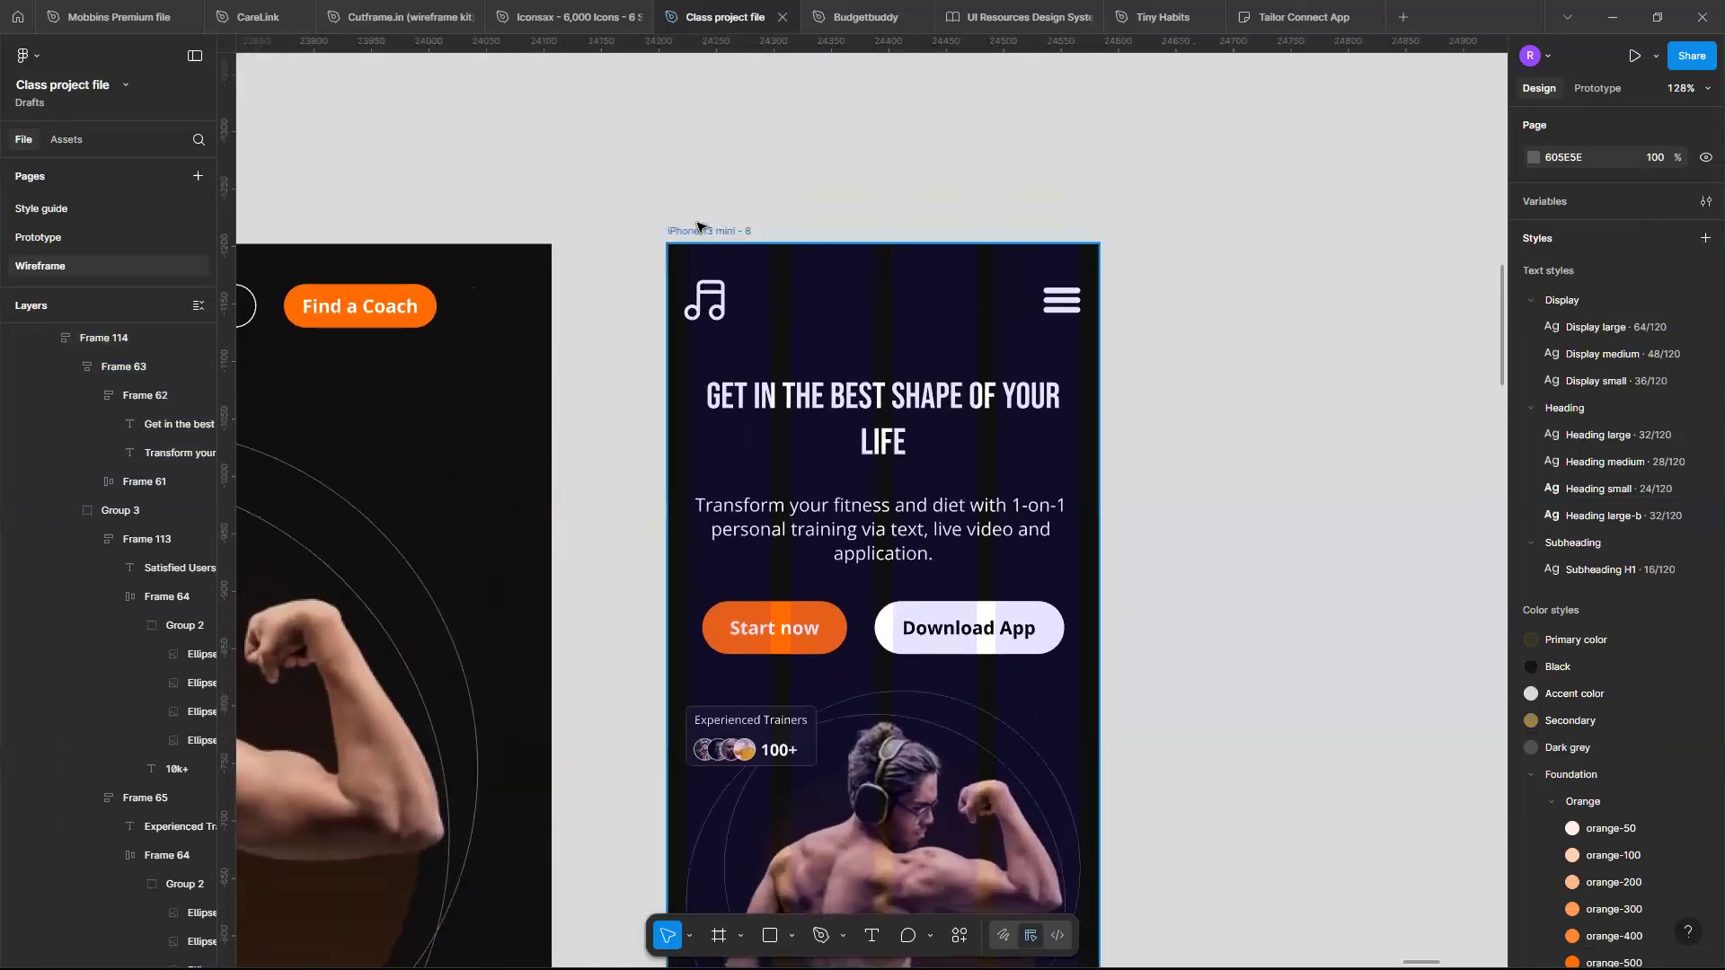
pyautogui.click(698, 229)
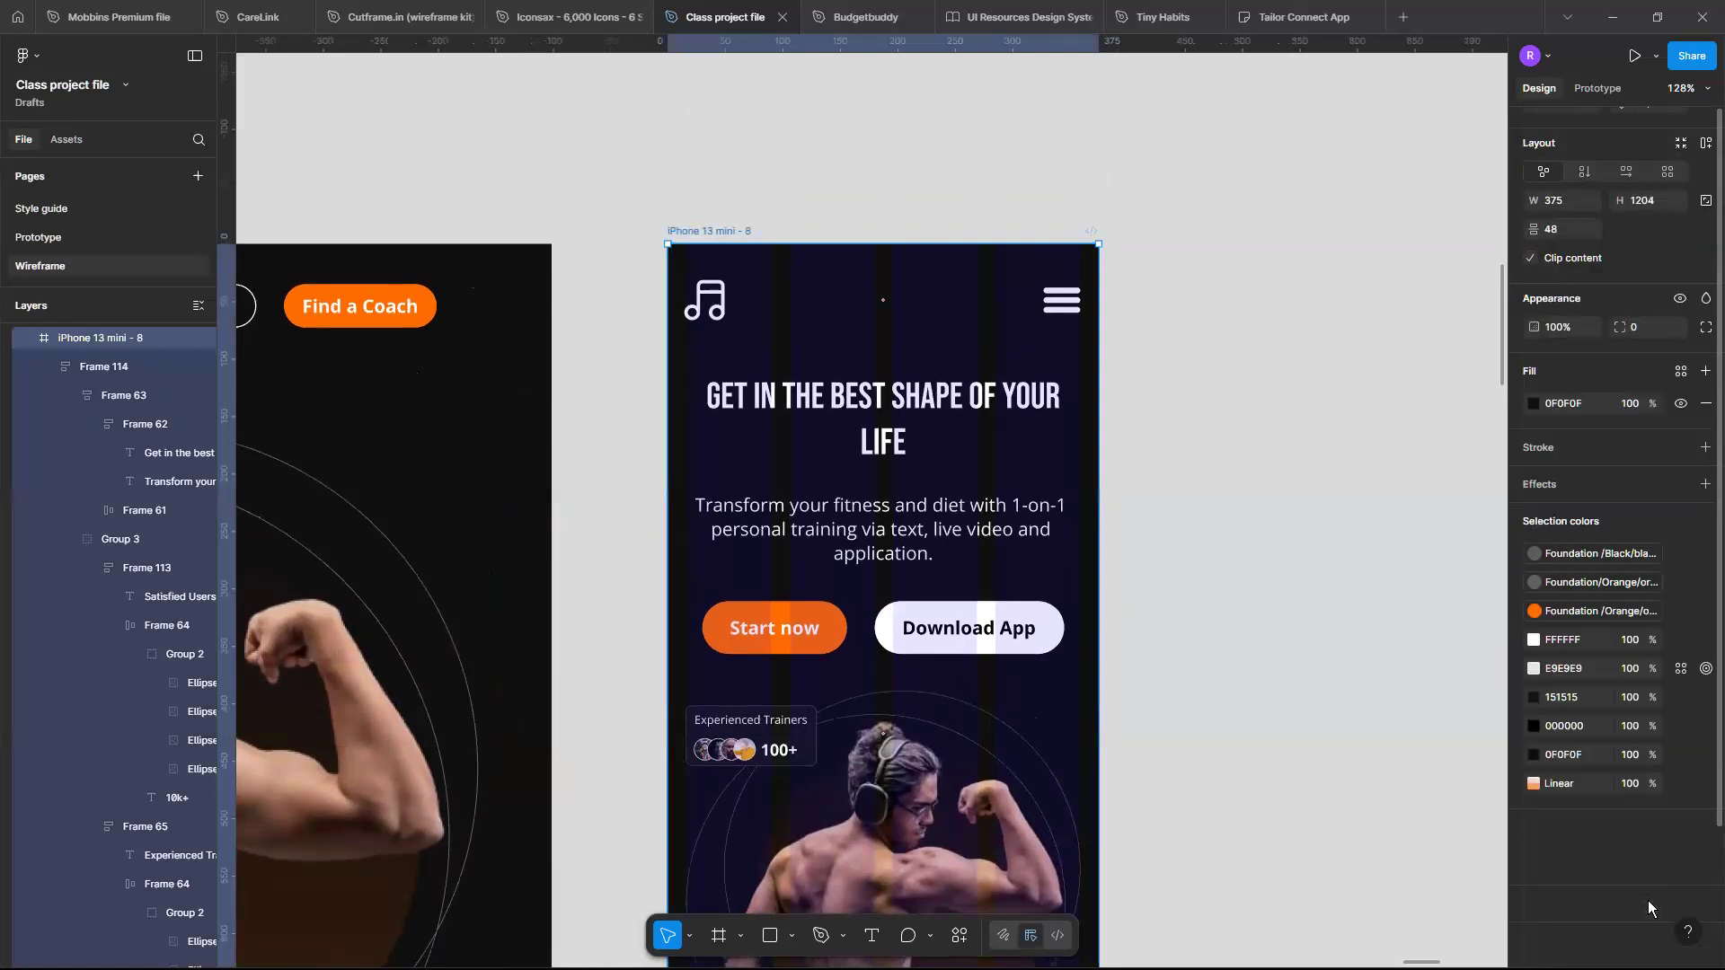
pyautogui.click(1681, 864)
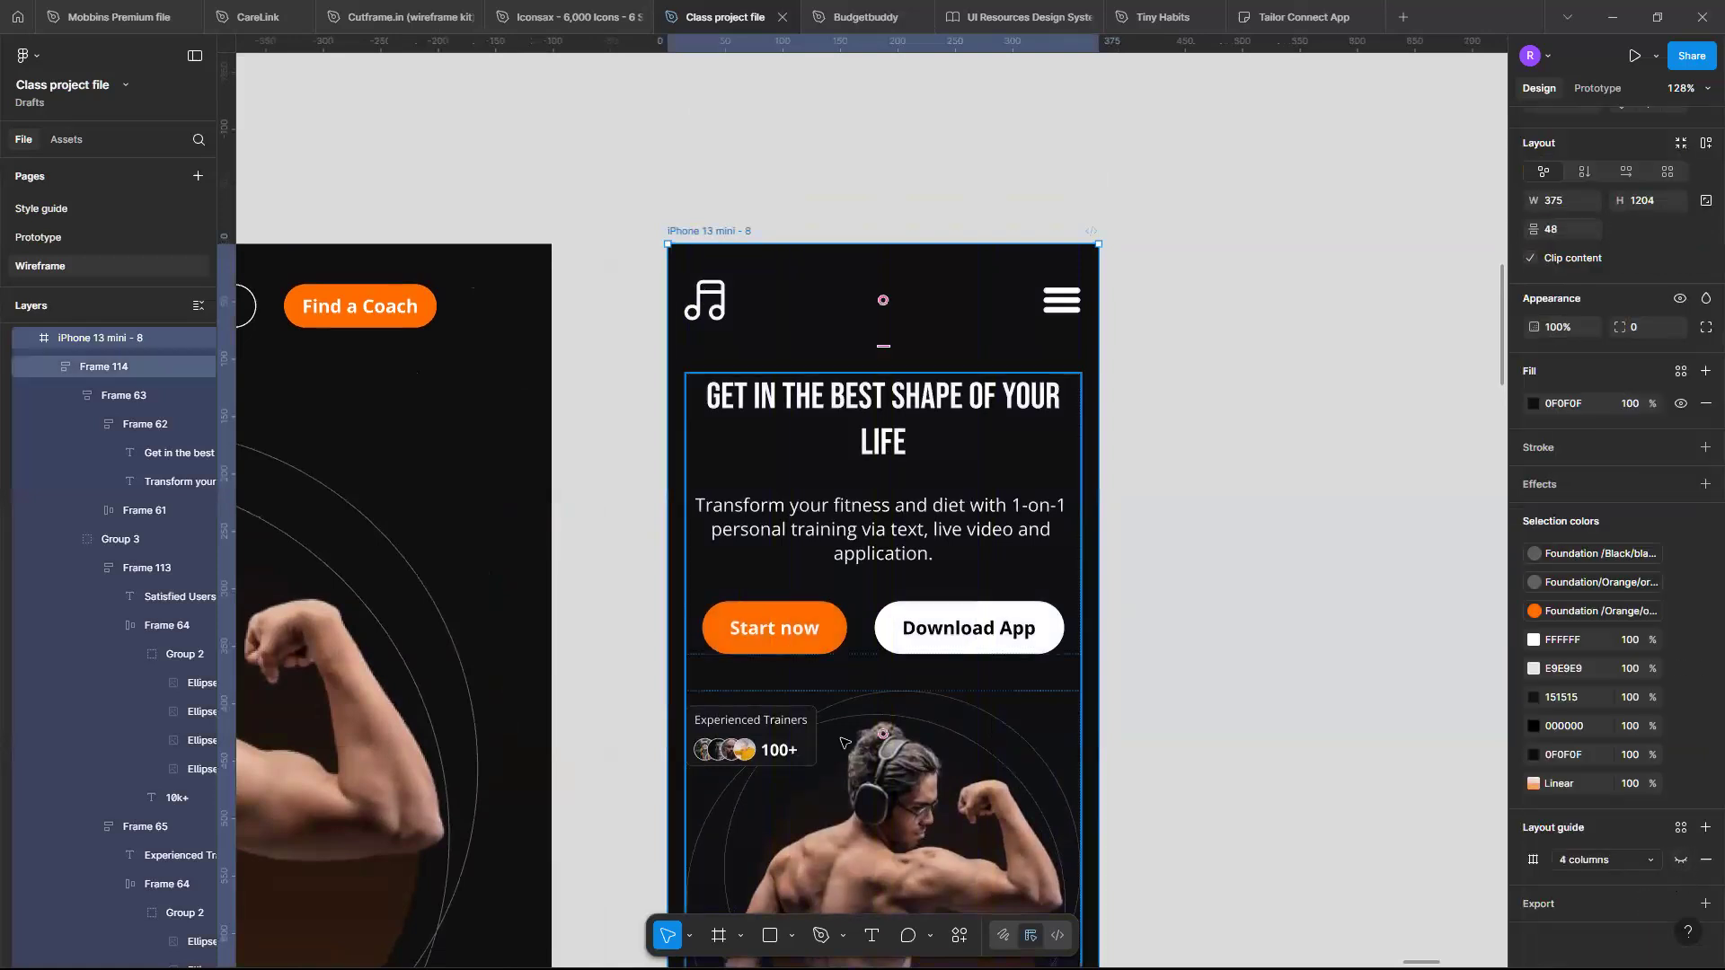
# - Inspect the Start now button frame and its text layer
pyautogui.scroll(-3, 842, 741)
pyautogui.scroll(-3, 842, 741)
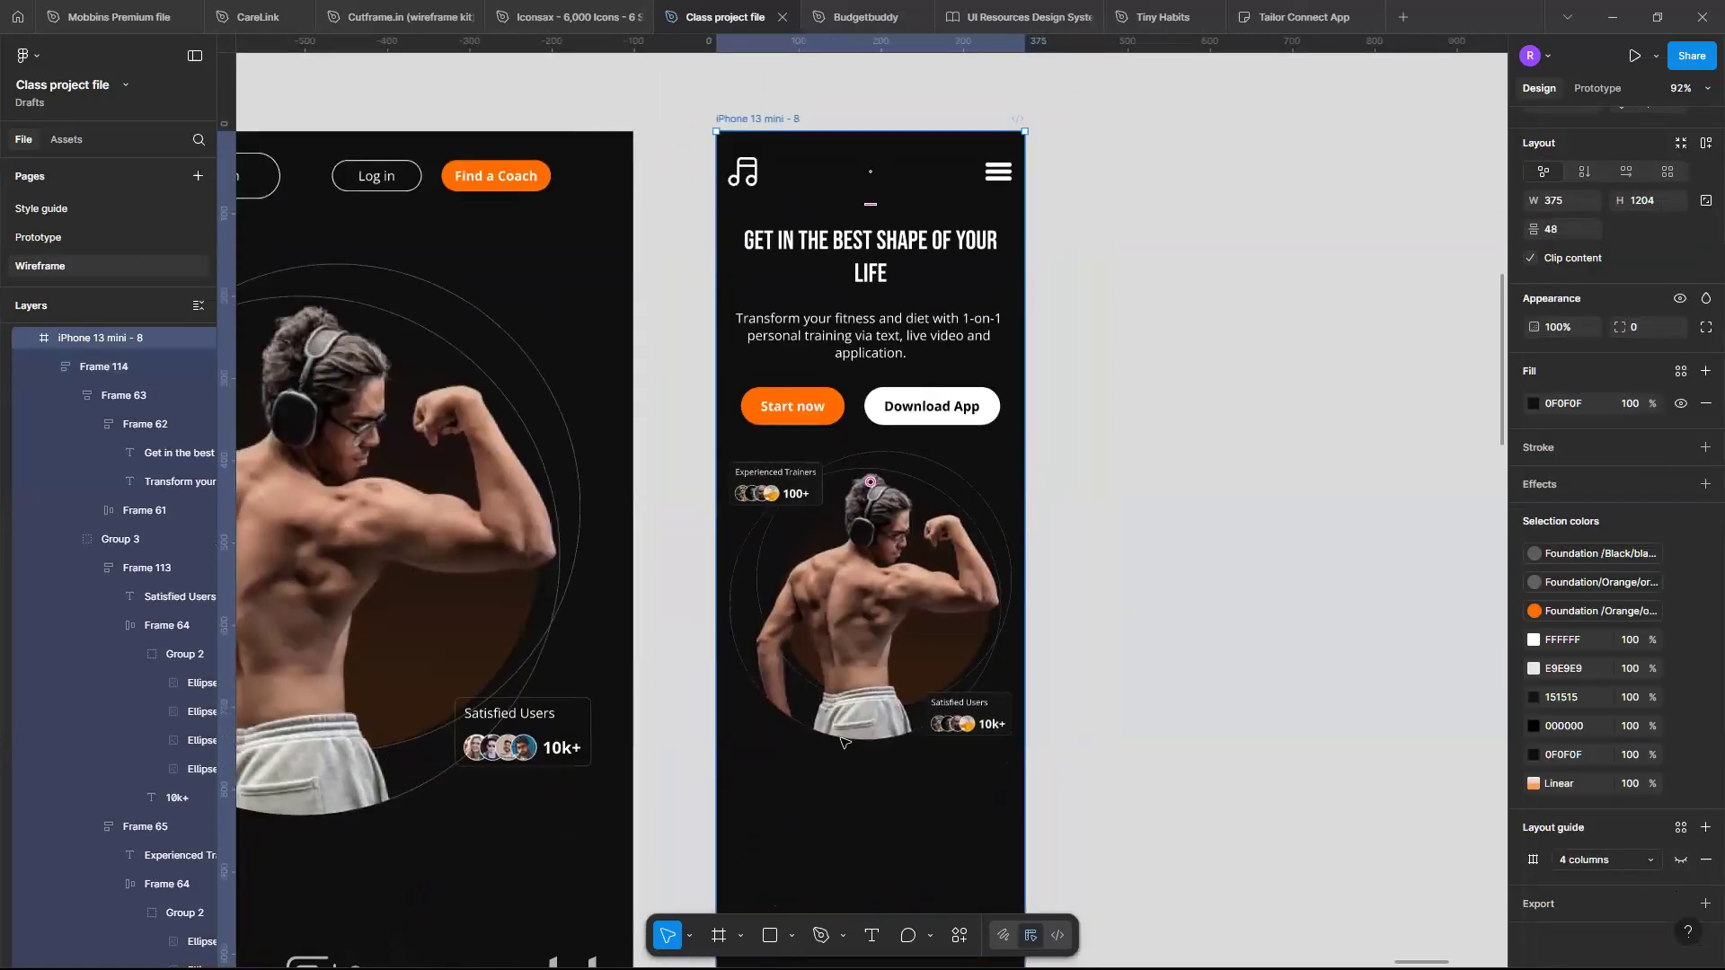
pyautogui.scroll(2, 842, 741)
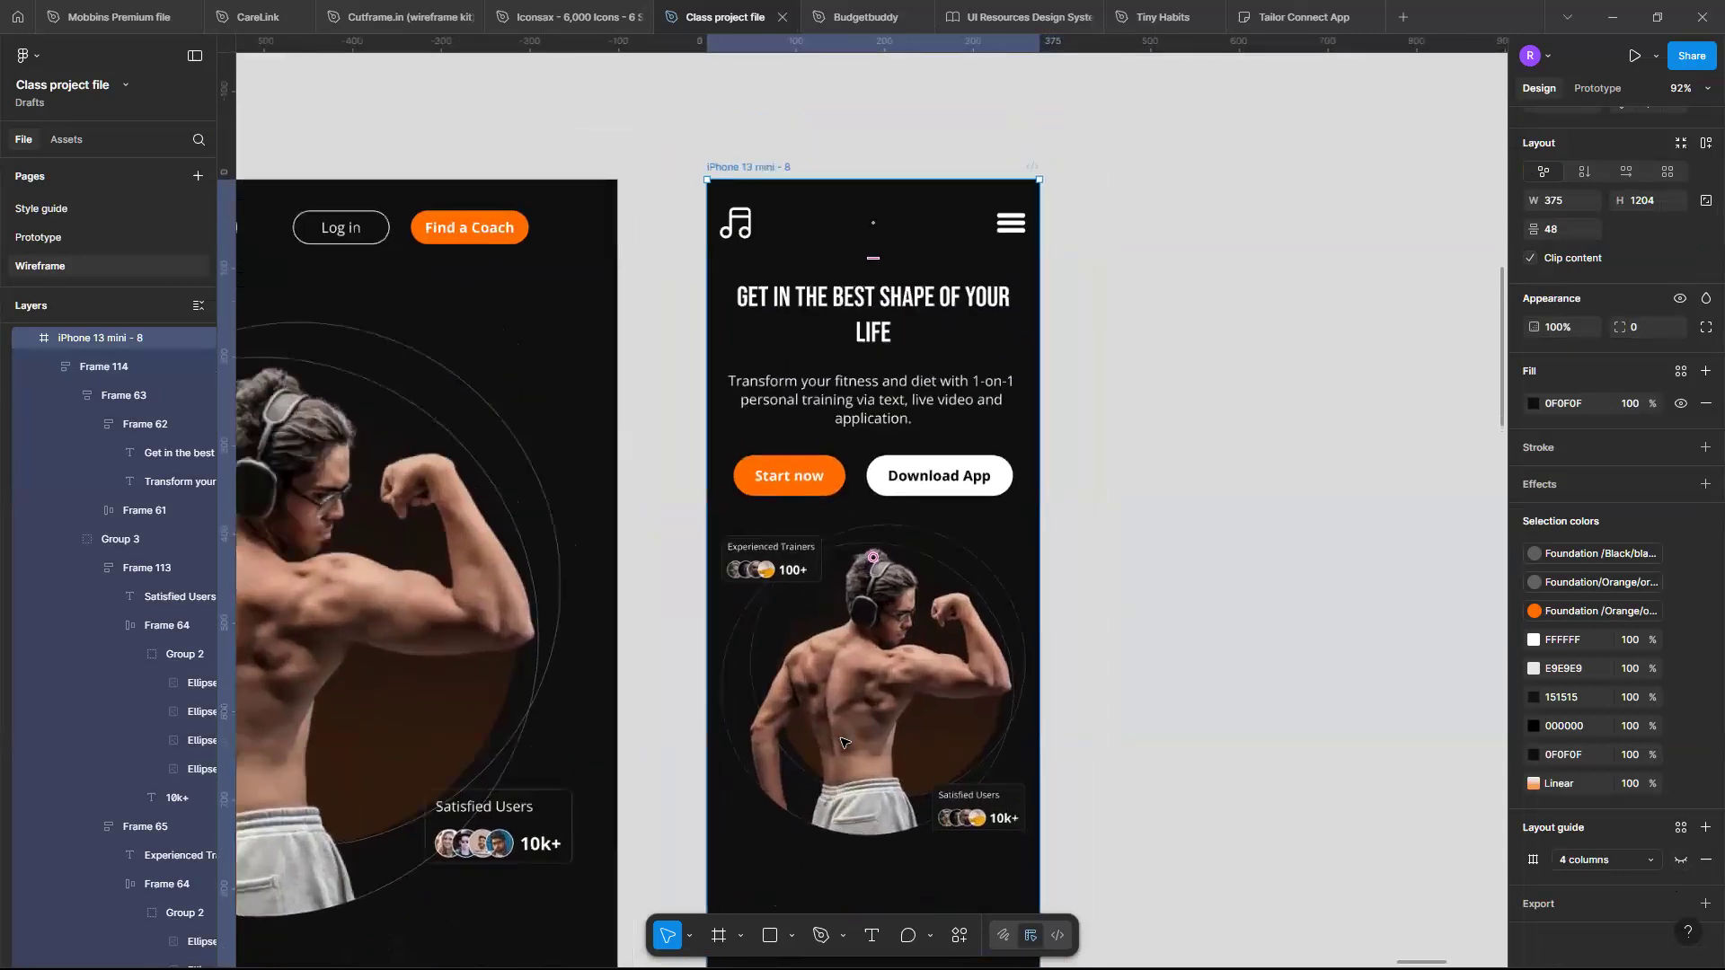
pyautogui.scroll(3, 819, 575)
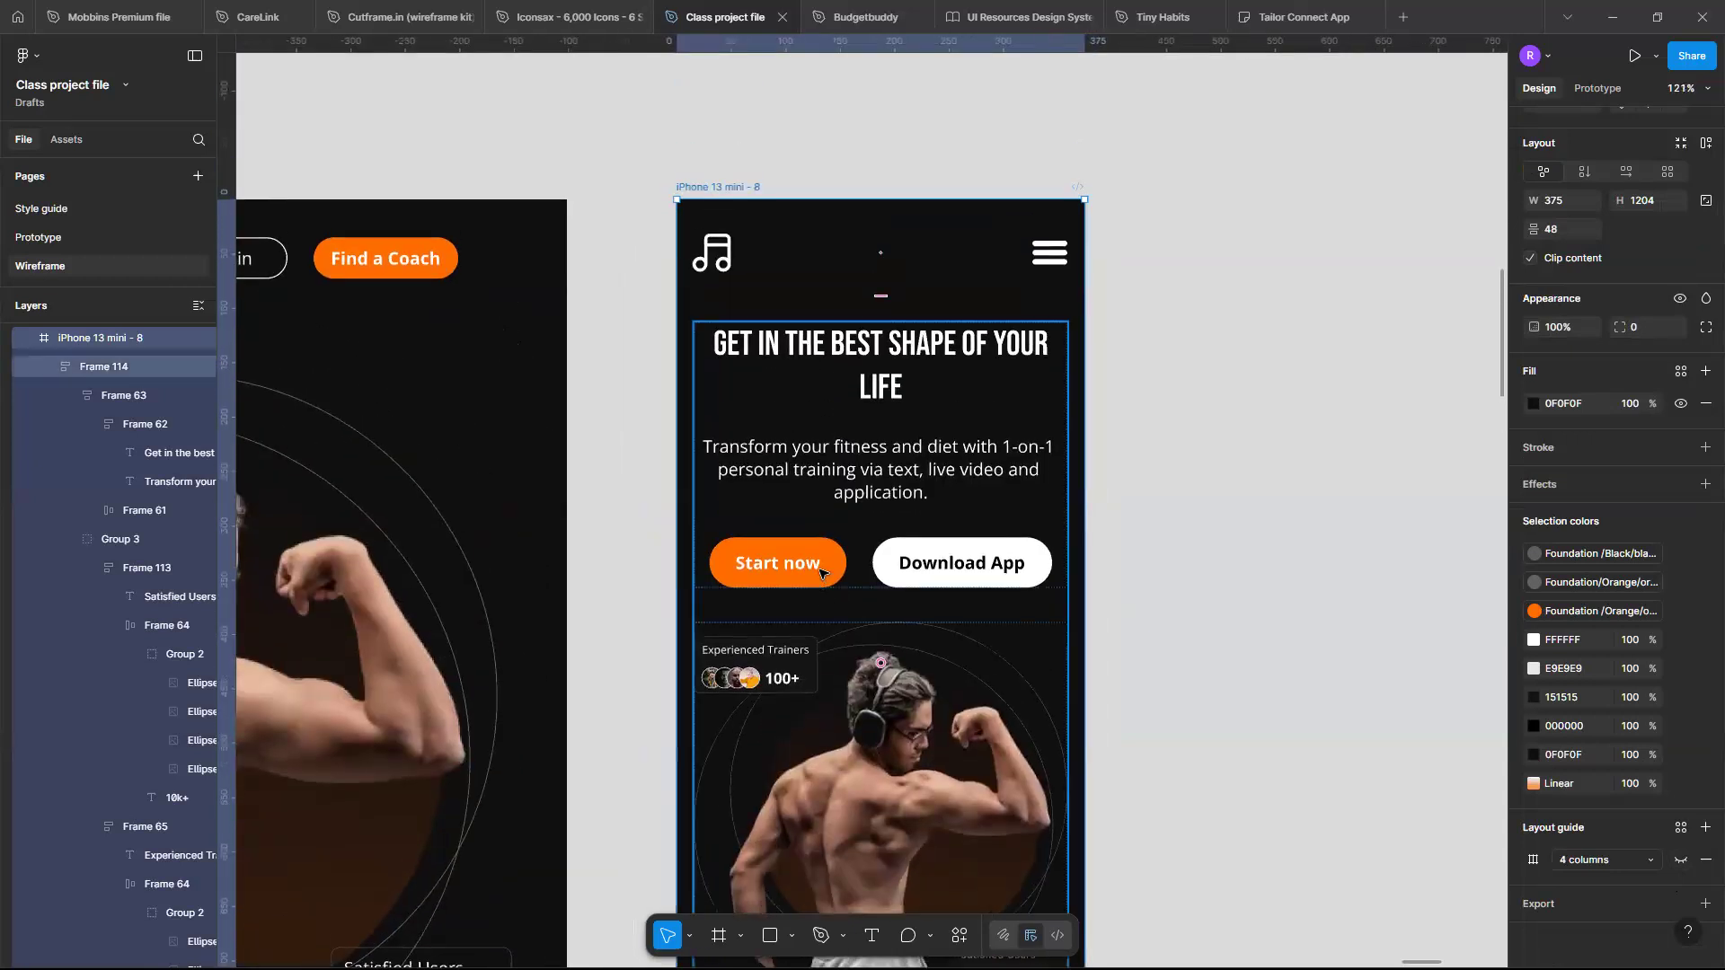
pyautogui.click(819, 573)
pyautogui.click(802, 579)
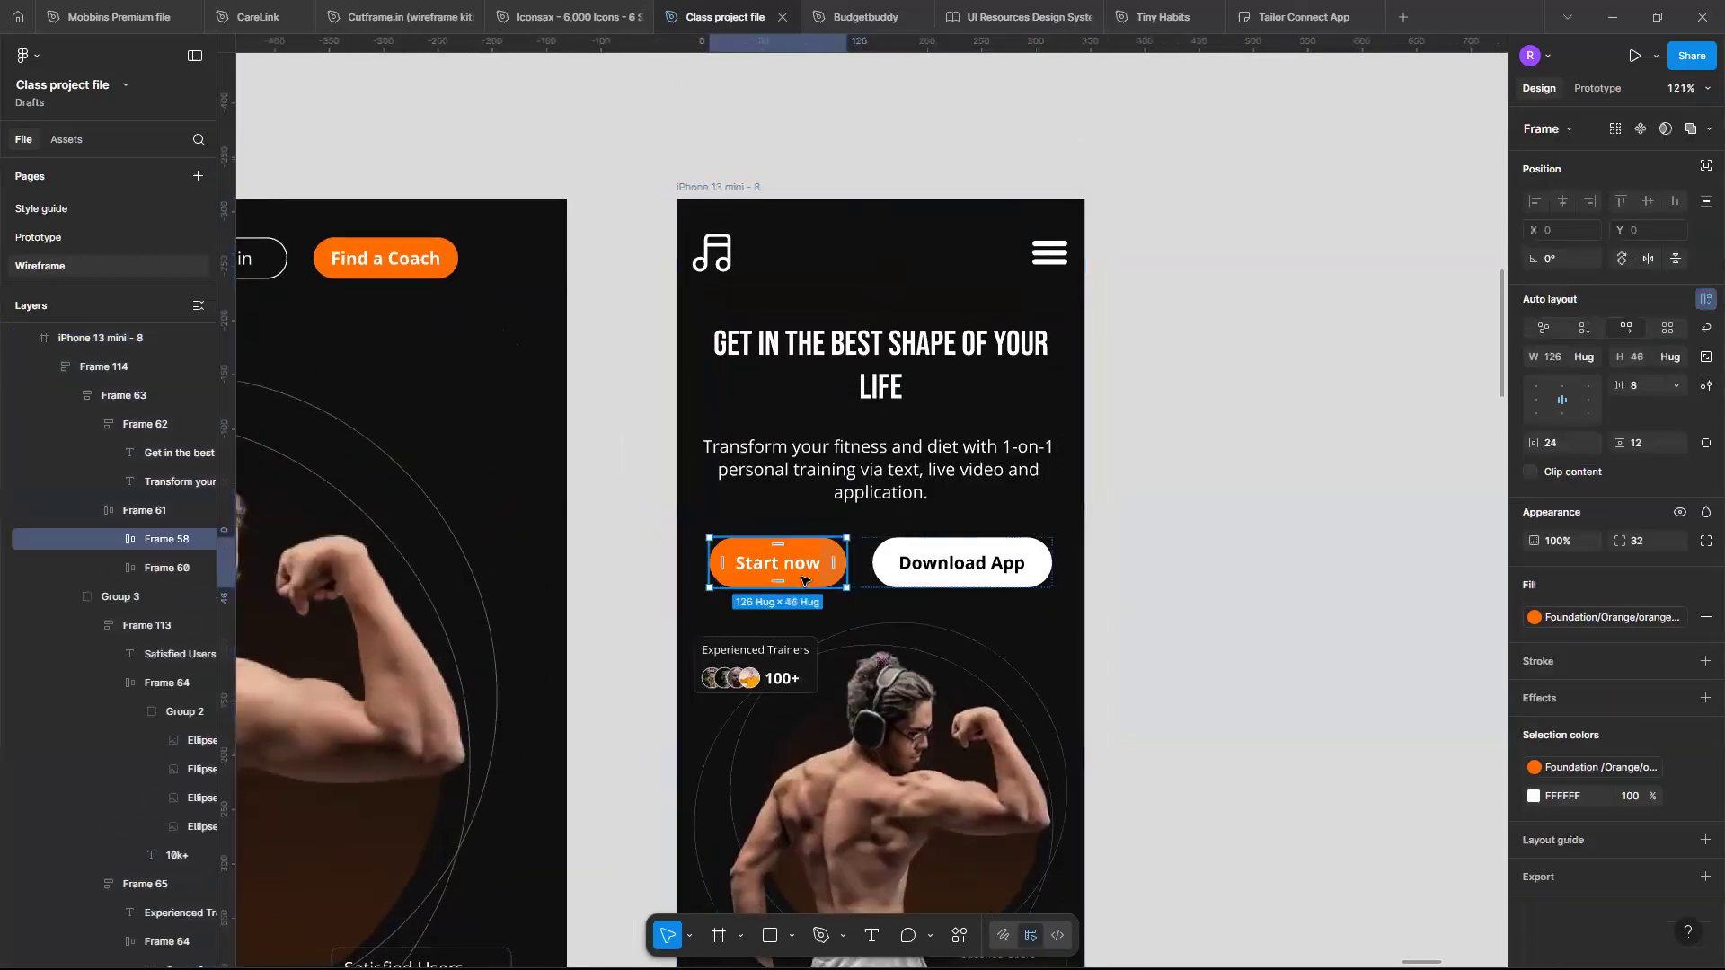
pyautogui.click(809, 568)
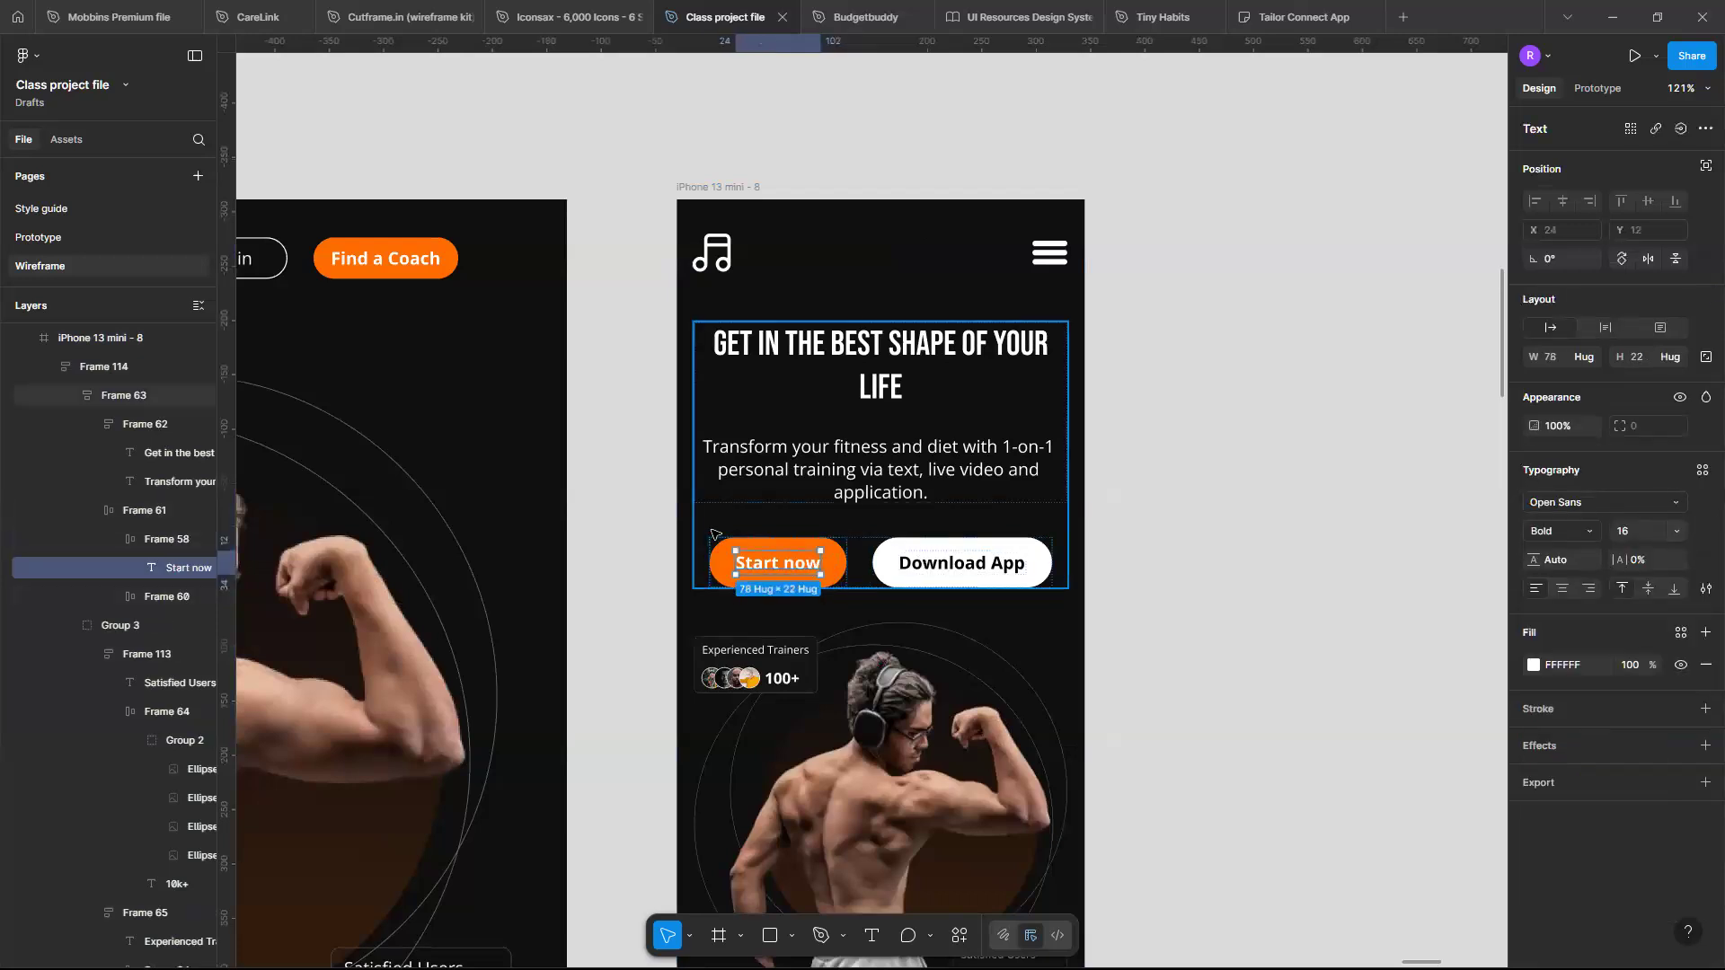
# - Set the spacing between the hero text frame and the image group to 64
pyautogui.scroll(3, 713, 535)
pyautogui.click(880, 558)
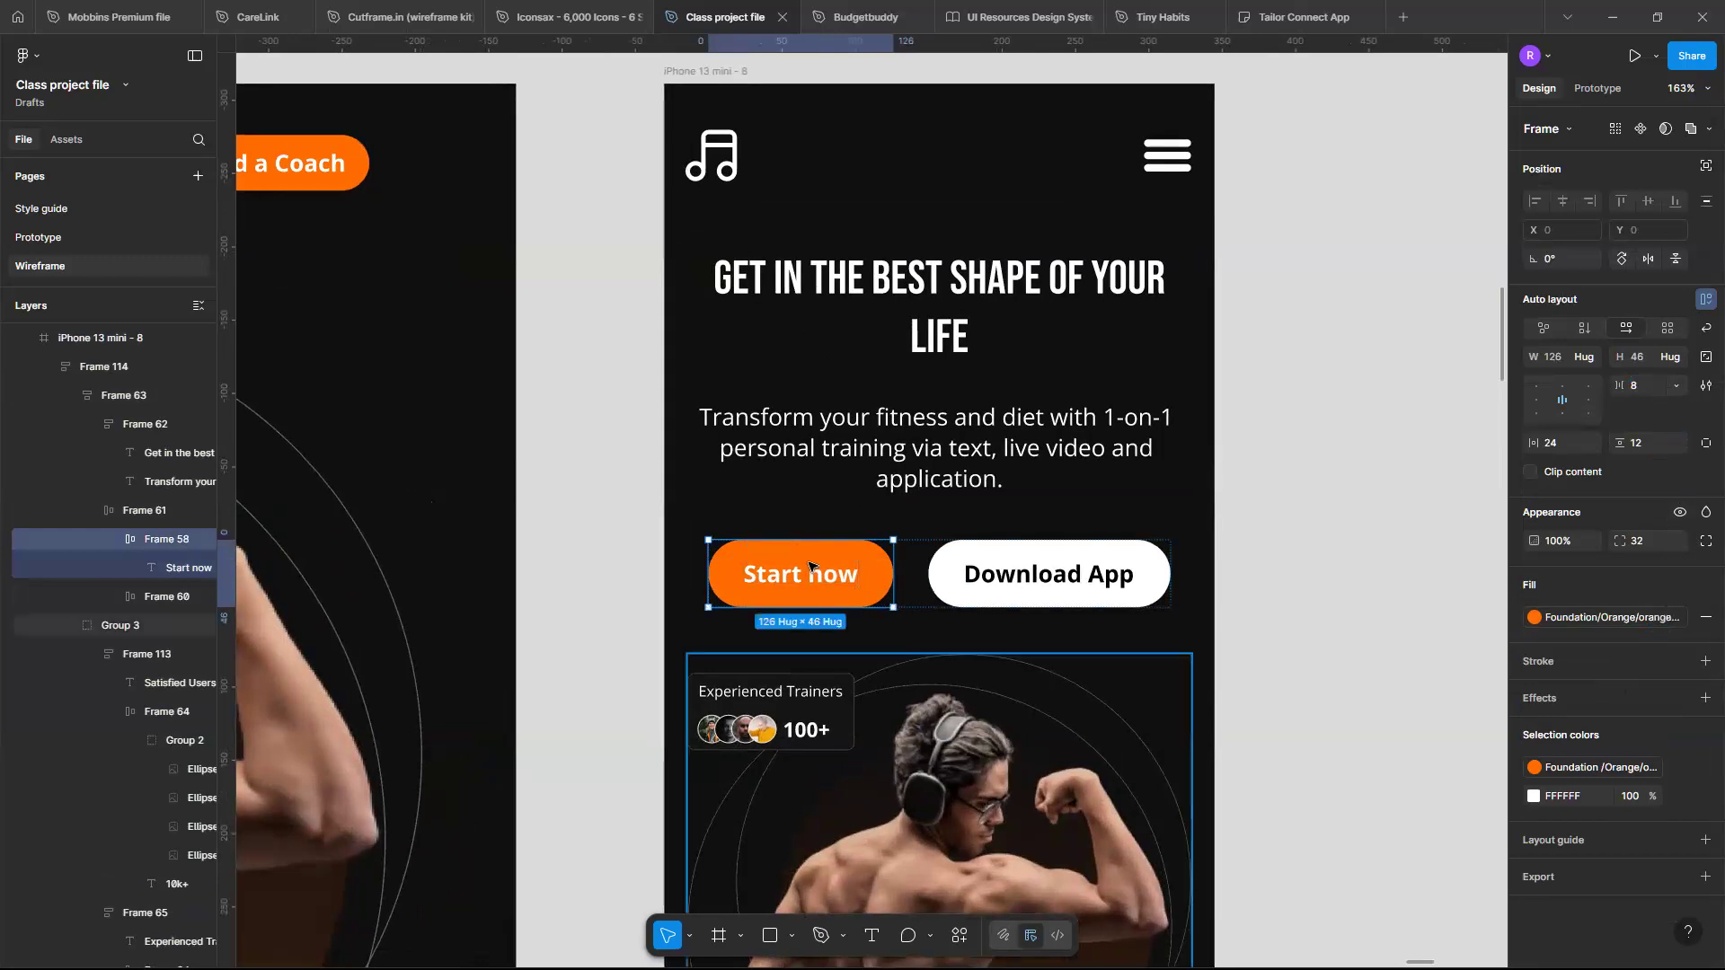
pyautogui.scroll(-5, 809, 563)
pyautogui.scroll(3, 809, 564)
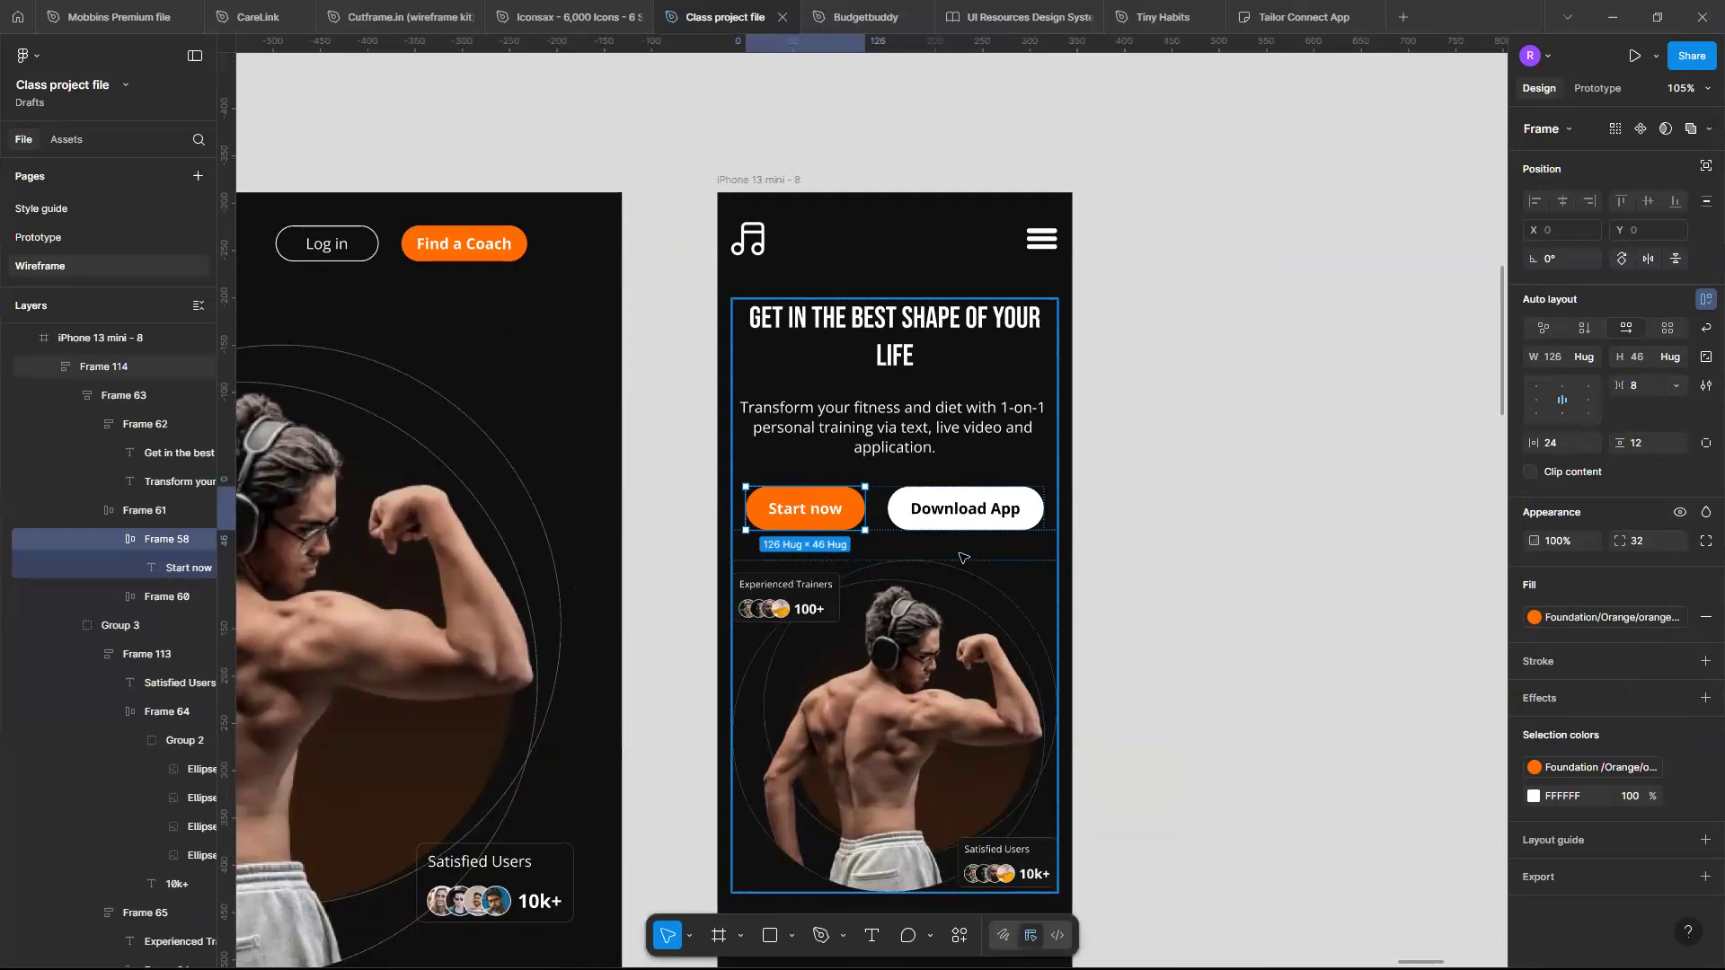
pyautogui.click(899, 554)
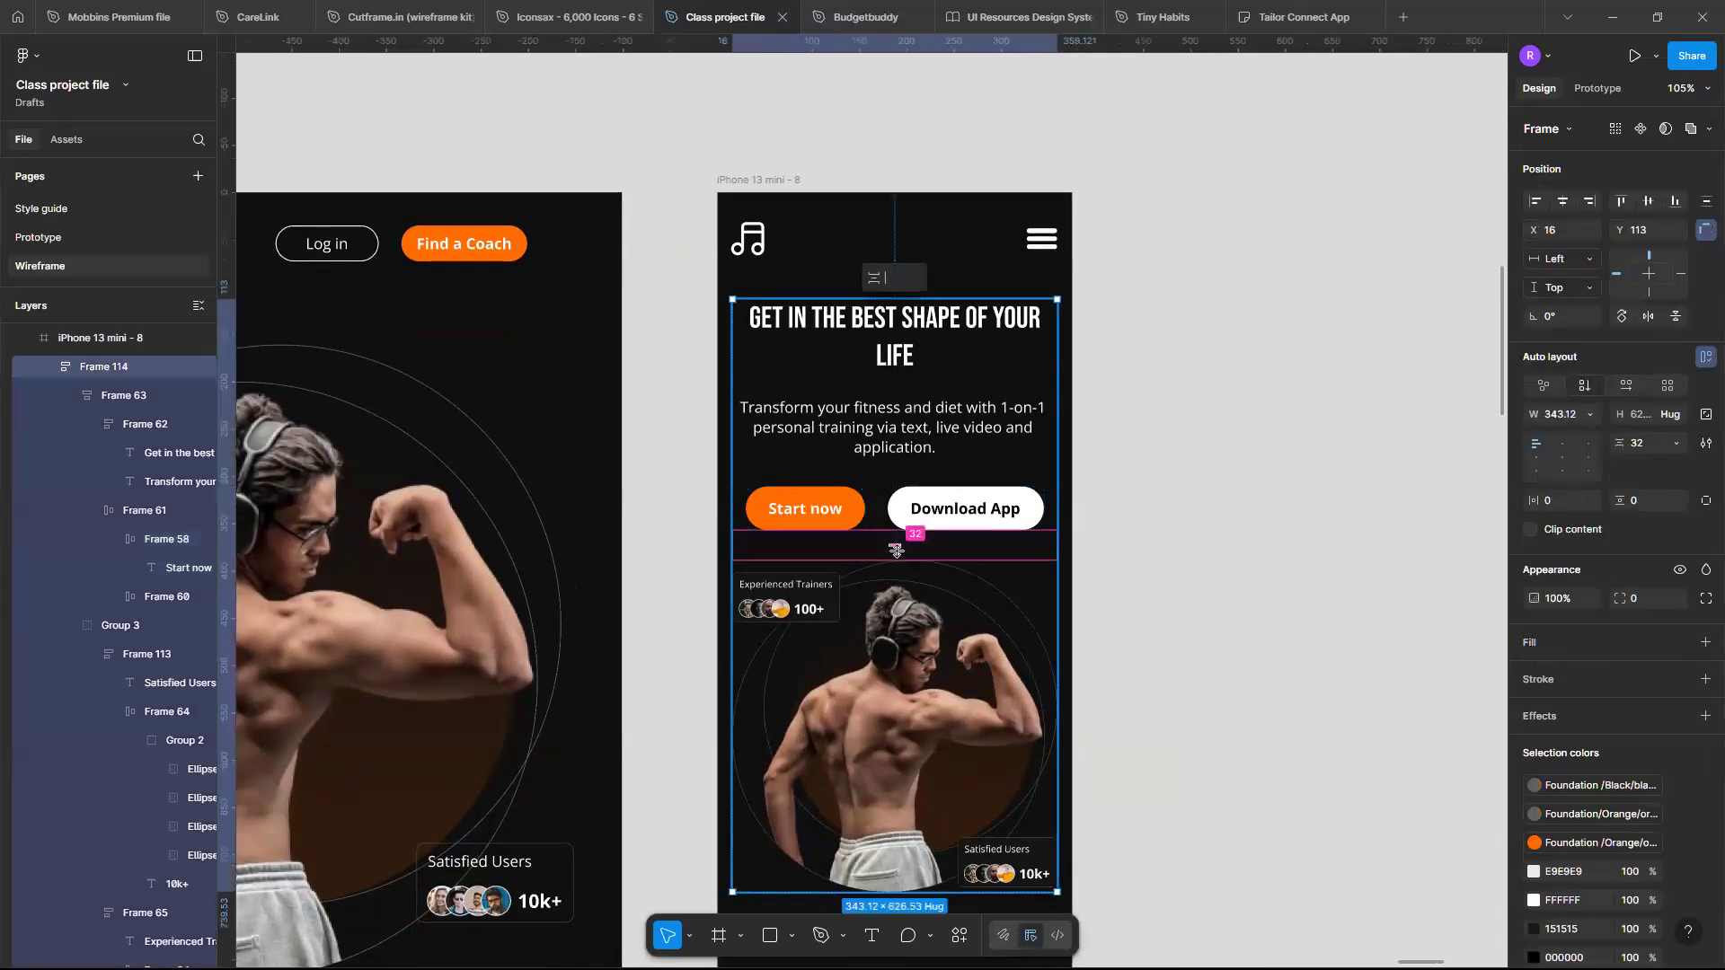
pyautogui.press('Return')
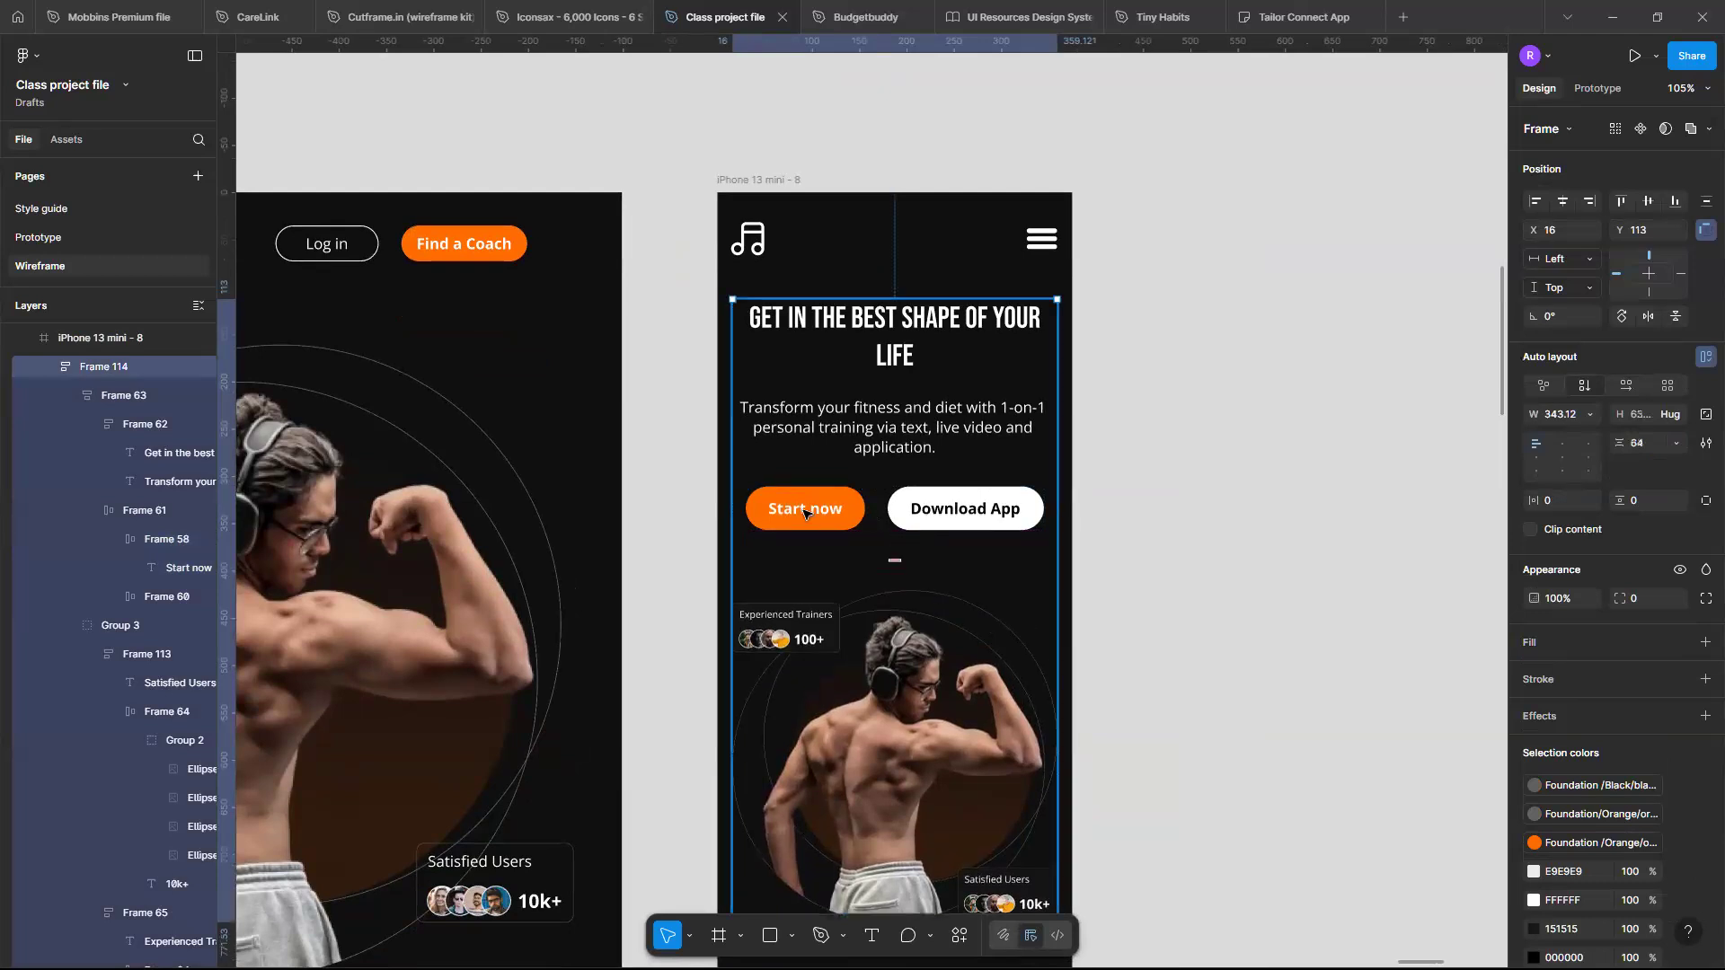
# - Set the Start now button's padding to 20 horizontal and 10 vertical
pyautogui.click(805, 512)
pyautogui.scroll(3, 808, 515)
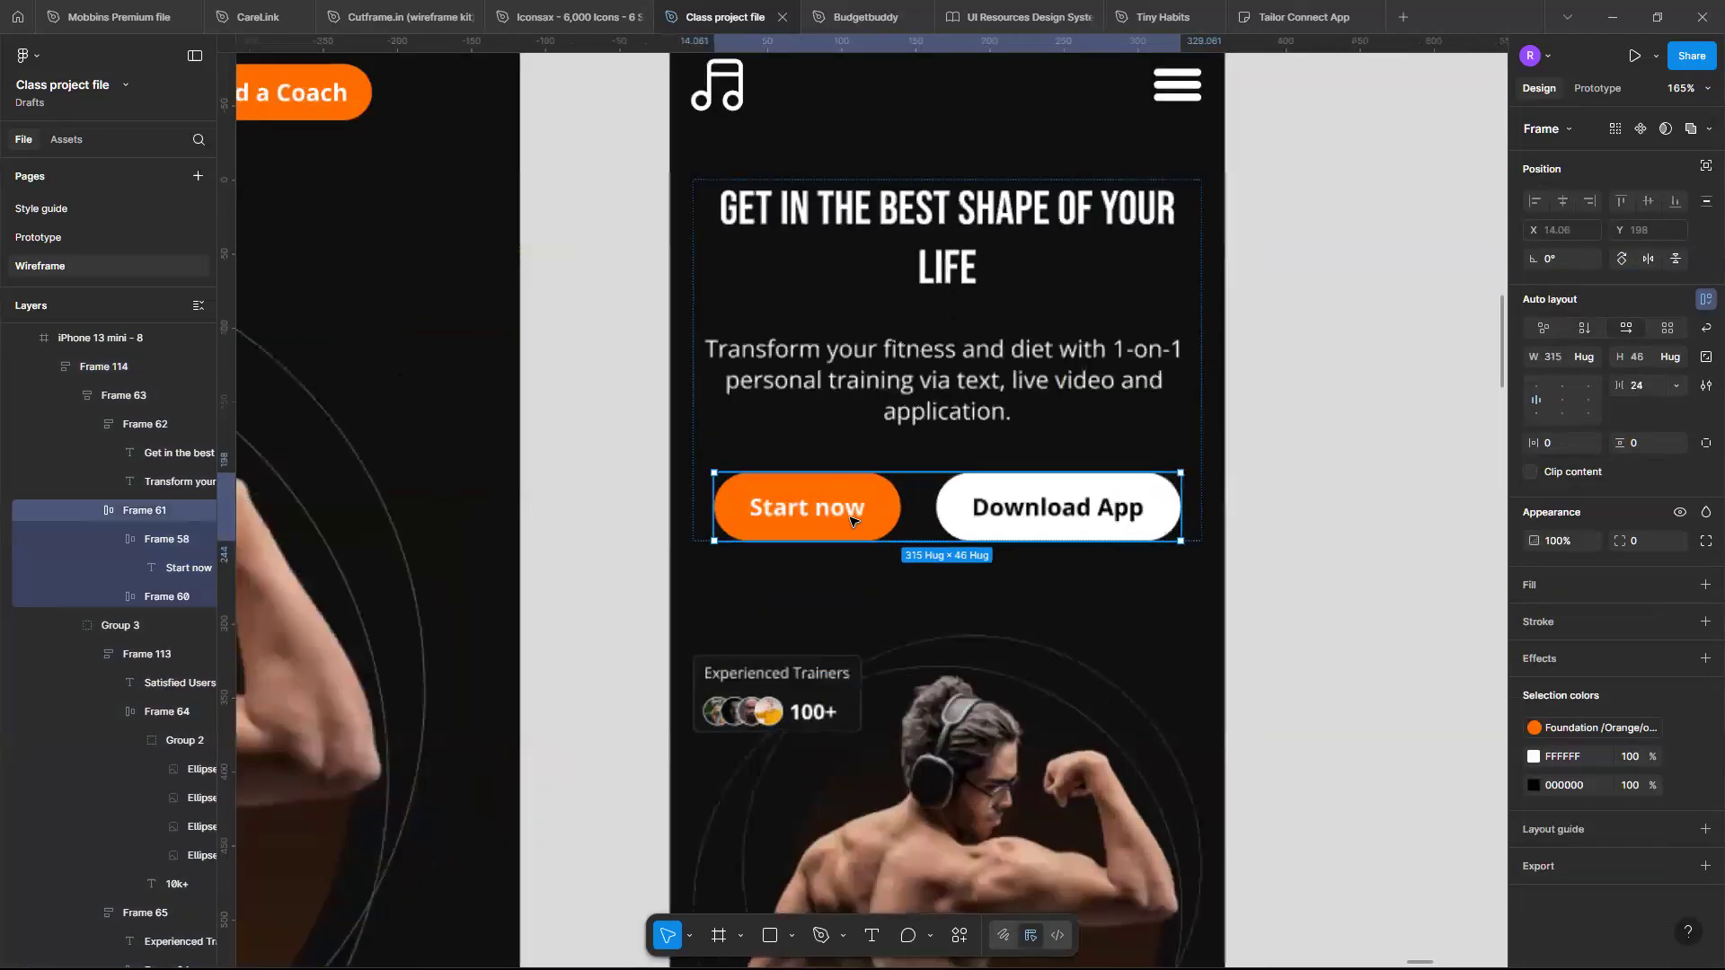
pyautogui.click(851, 521)
pyautogui.click(851, 519)
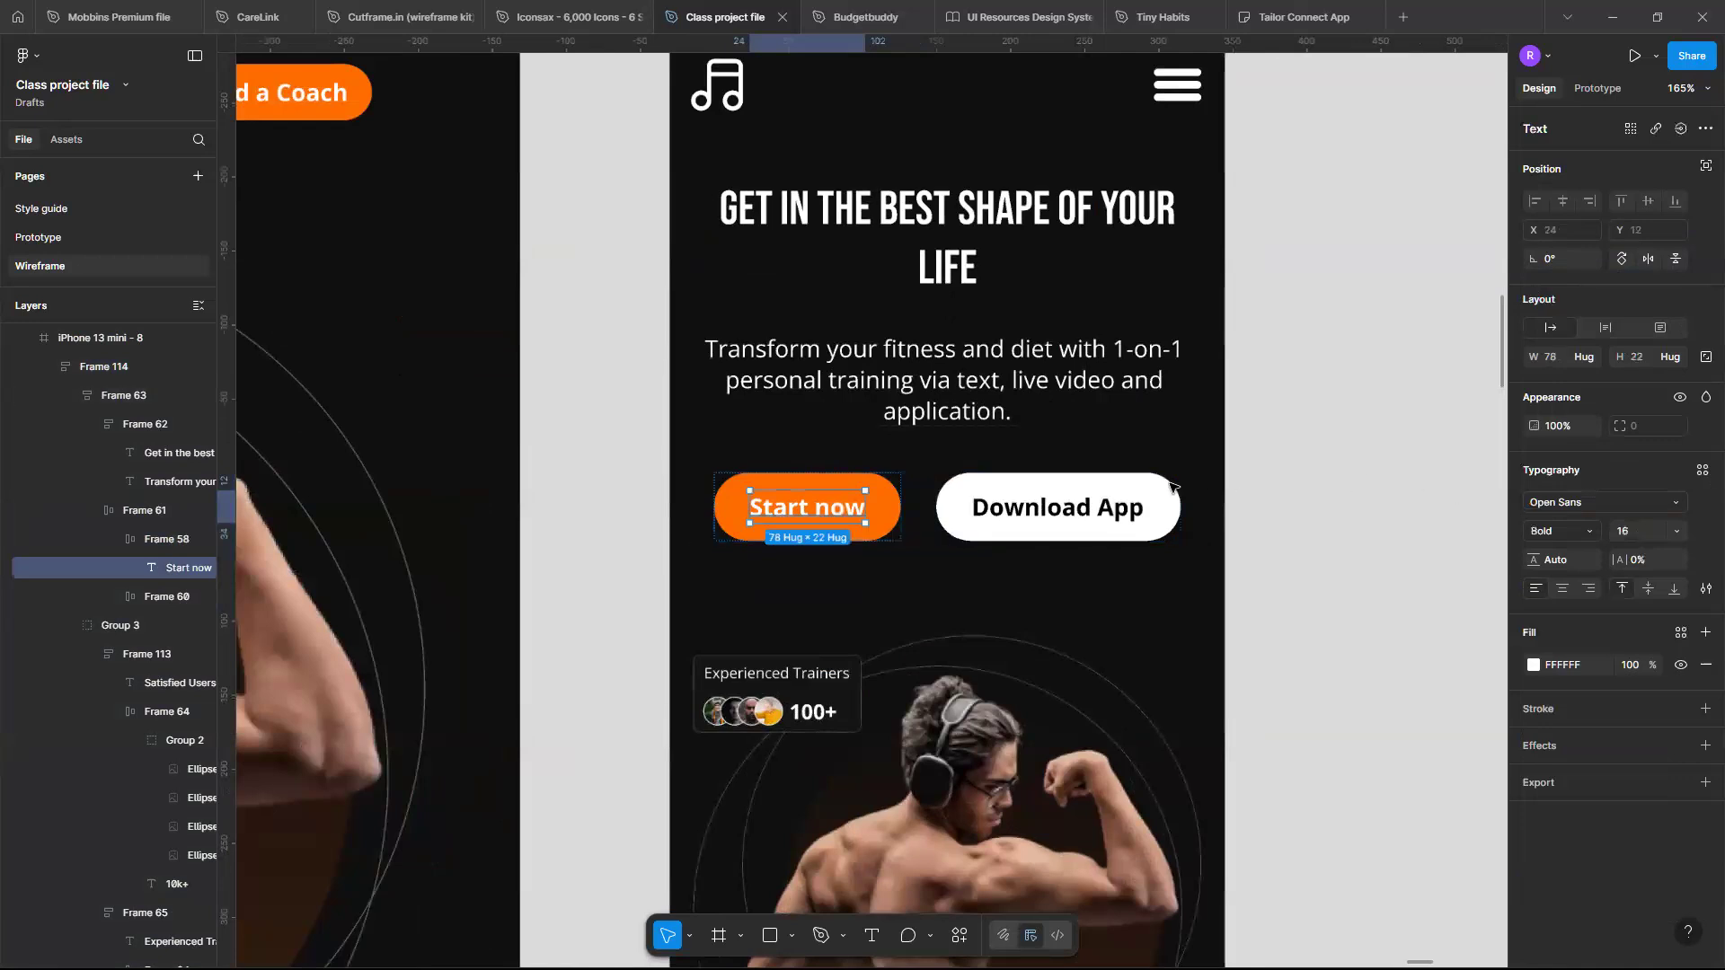
pyautogui.hotkey('shift', 'Return')
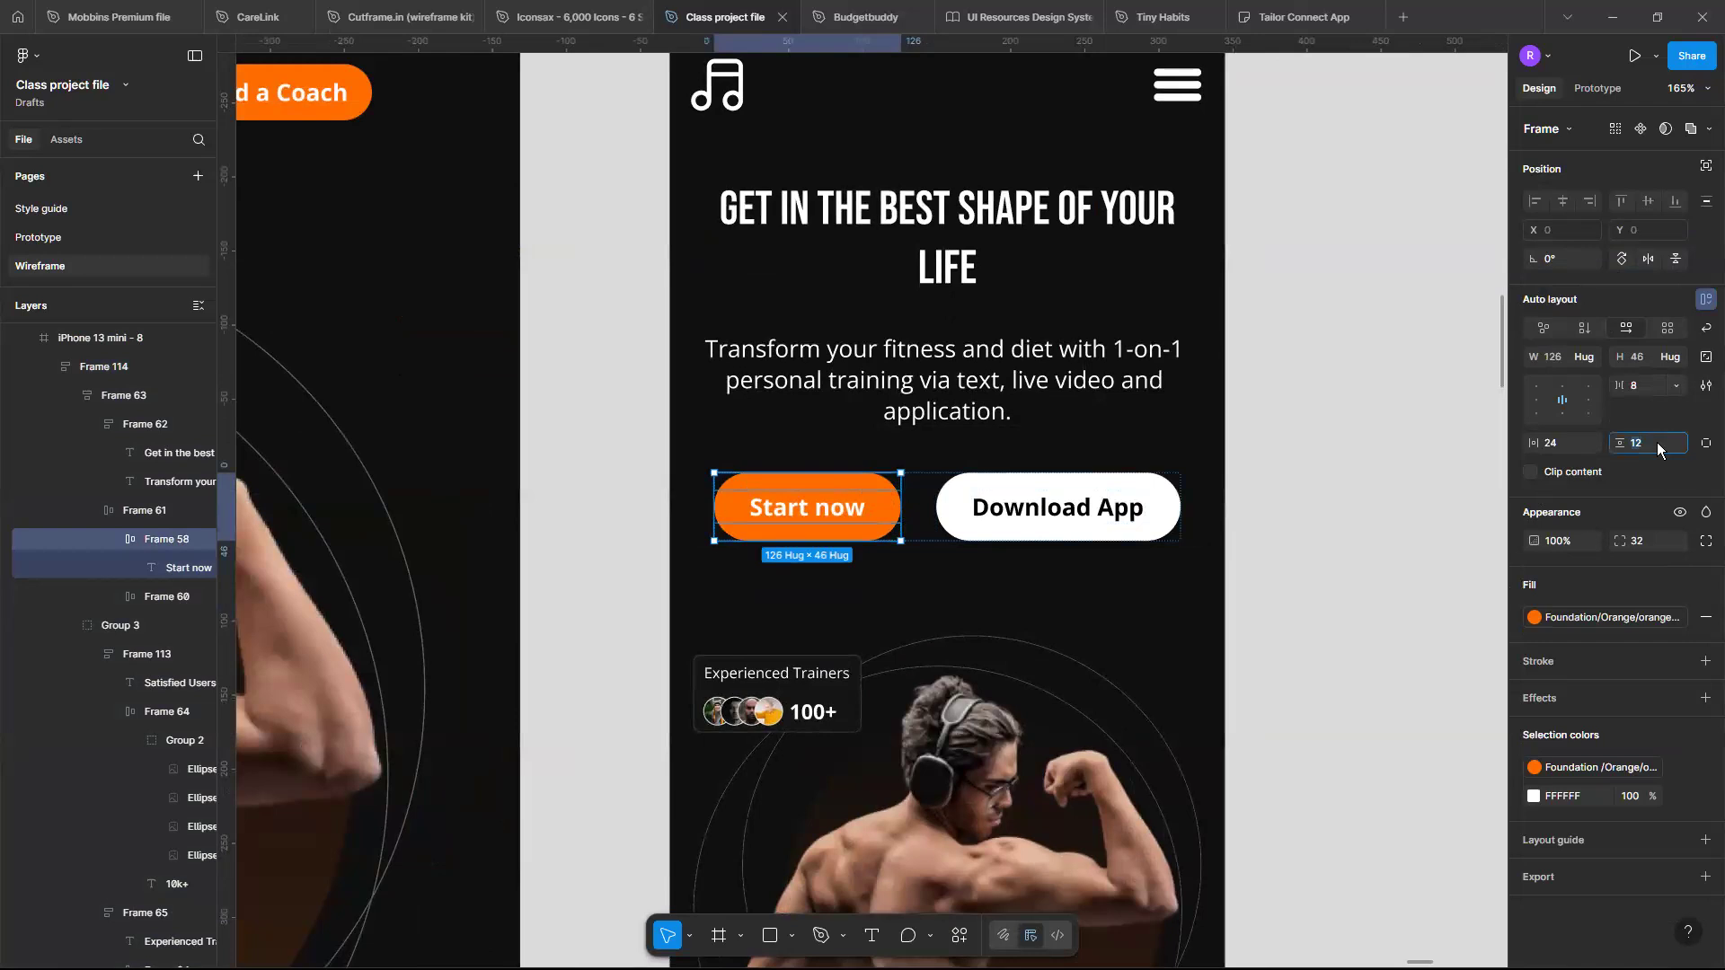
pyautogui.press('Return')
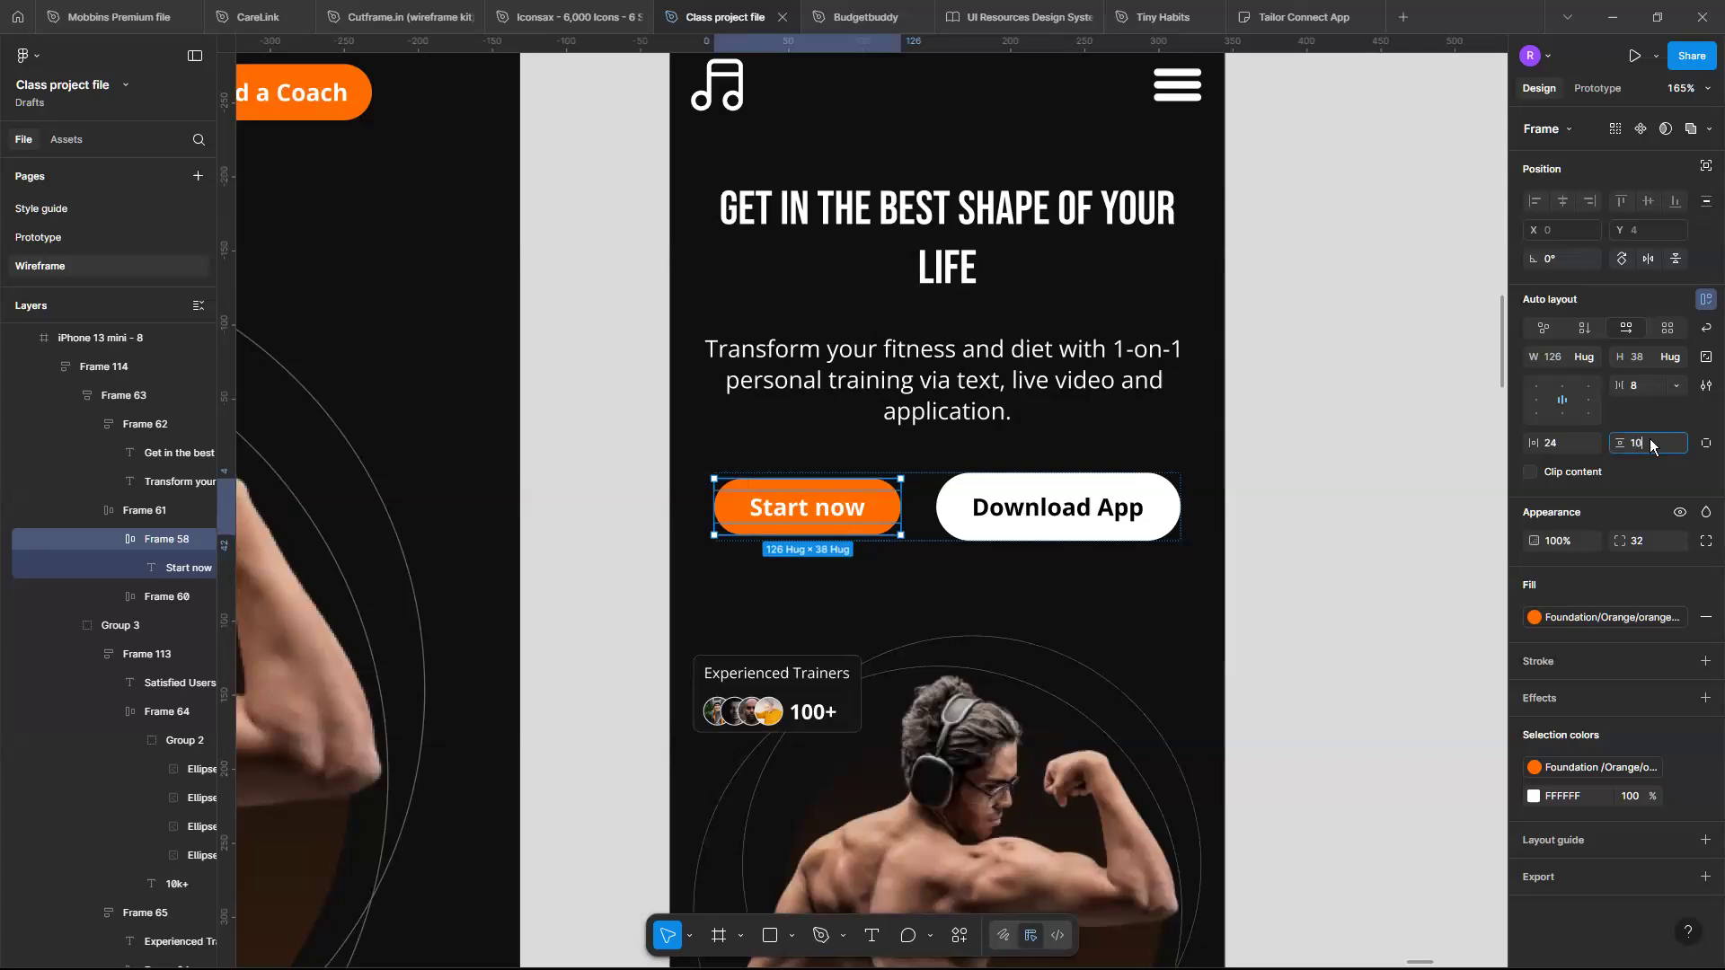
pyautogui.press('Return')
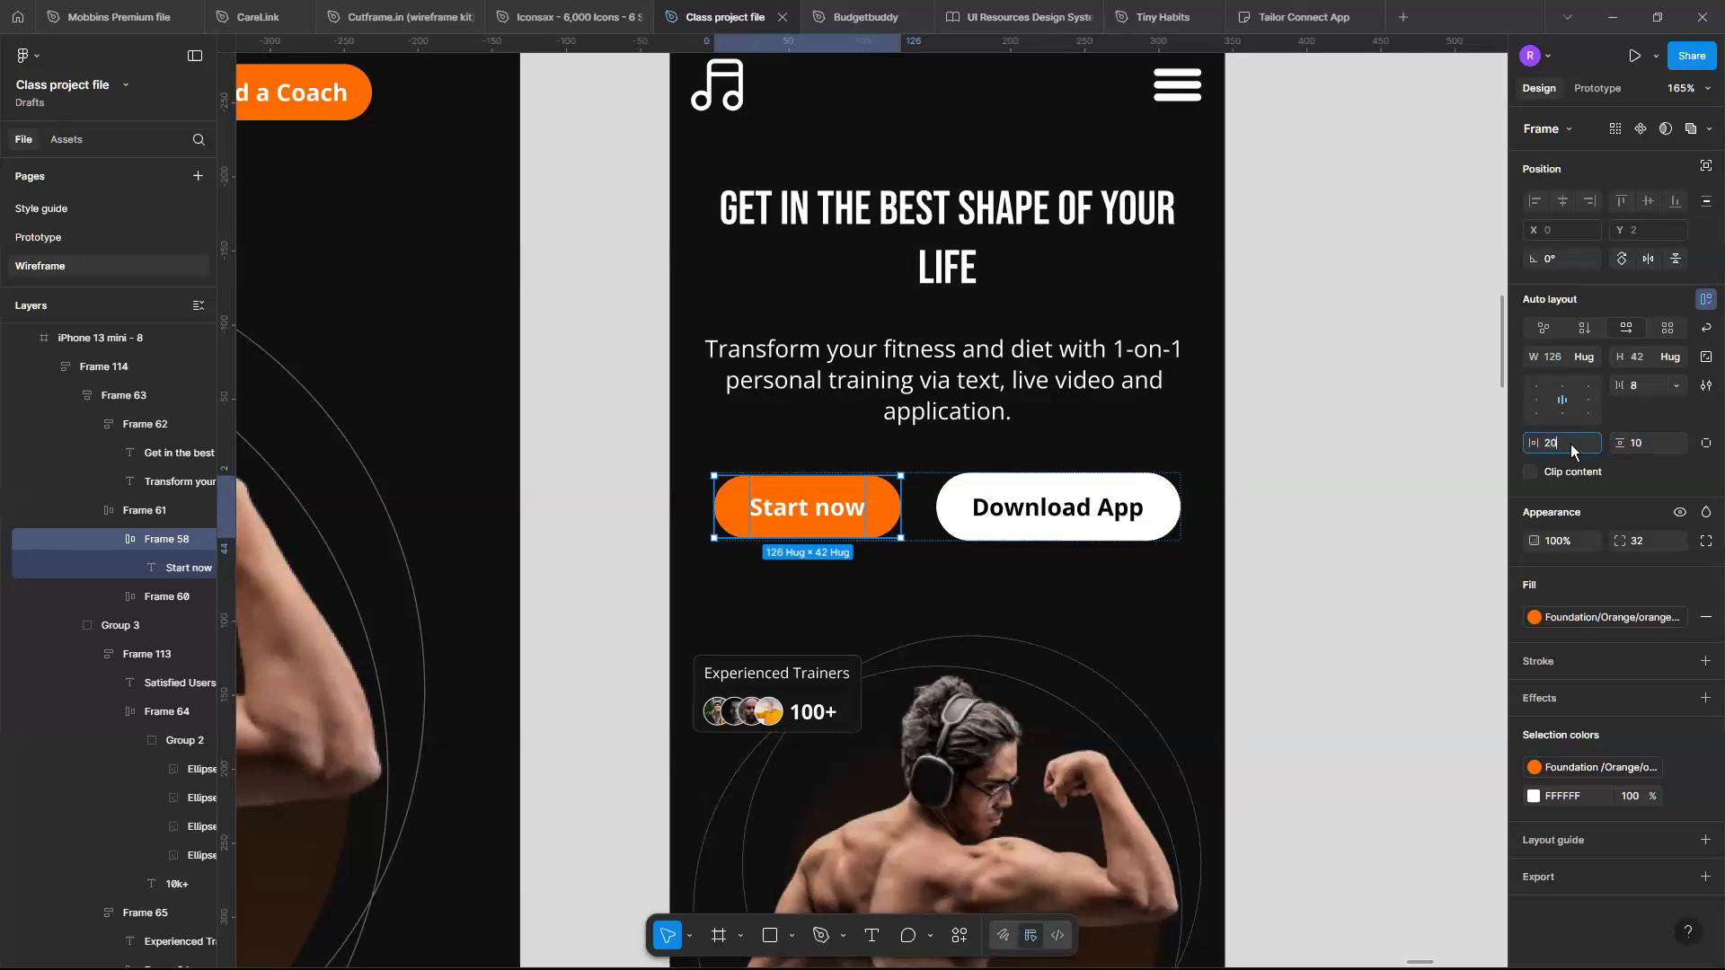
pyautogui.press('Return')
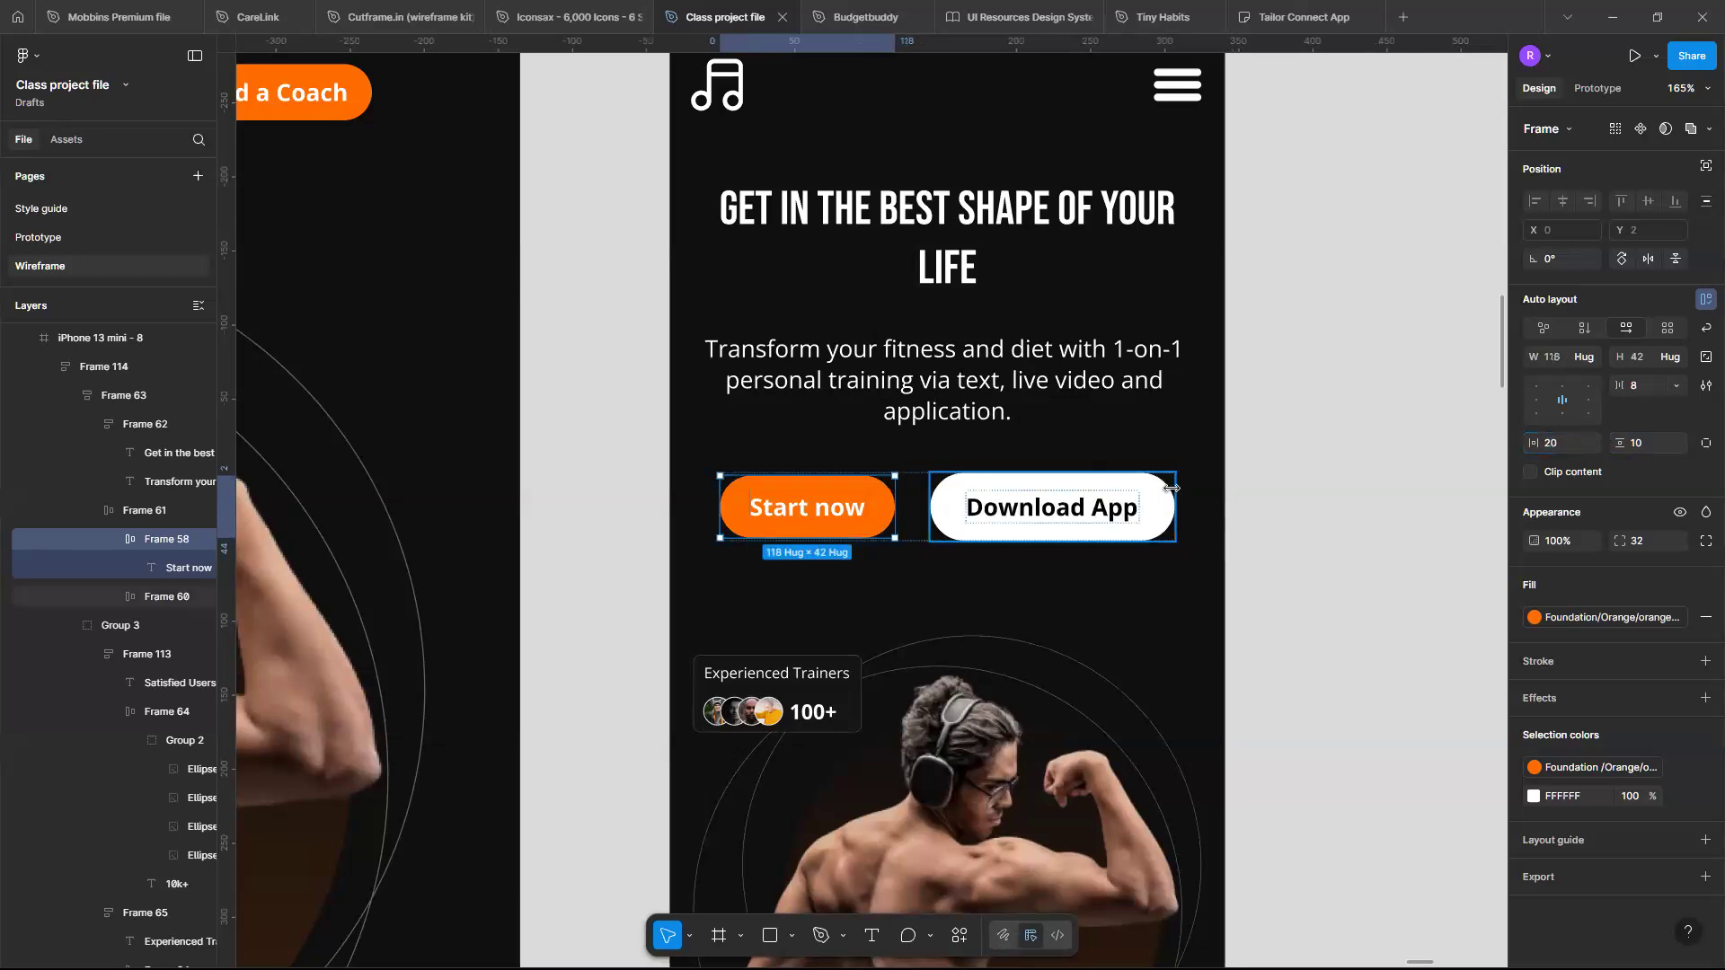
# - Set the Download App button's horizontal padding to 20
pyautogui.click(1171, 488)
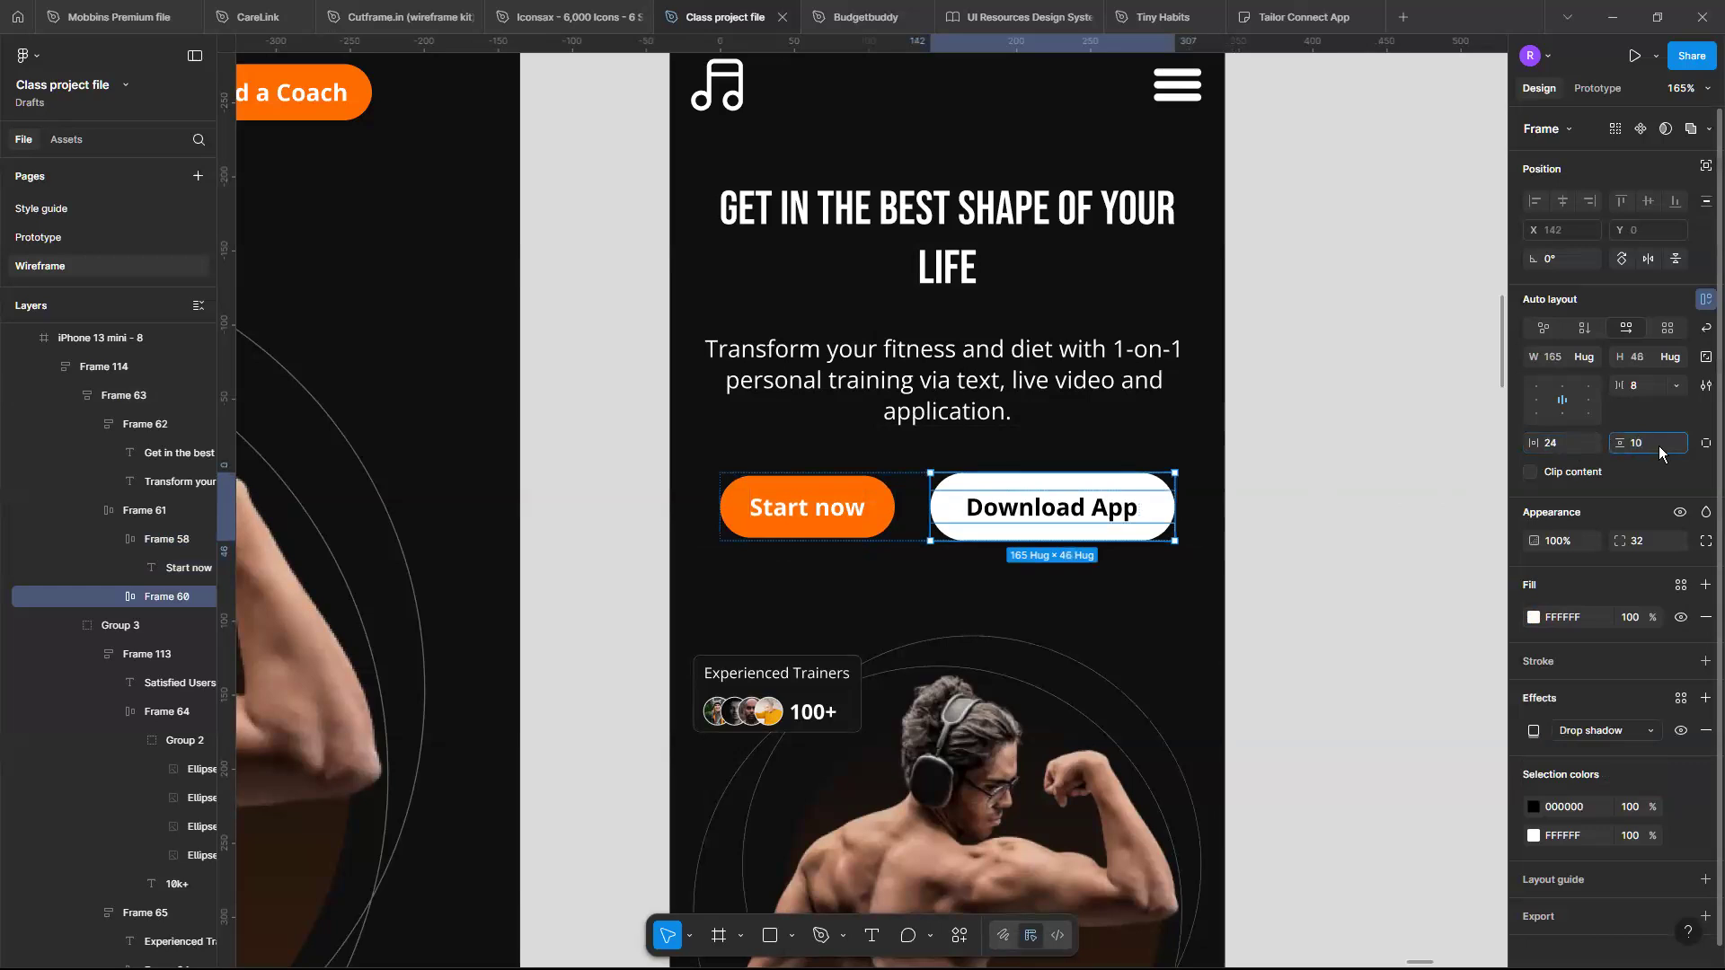
pyautogui.press('Return')
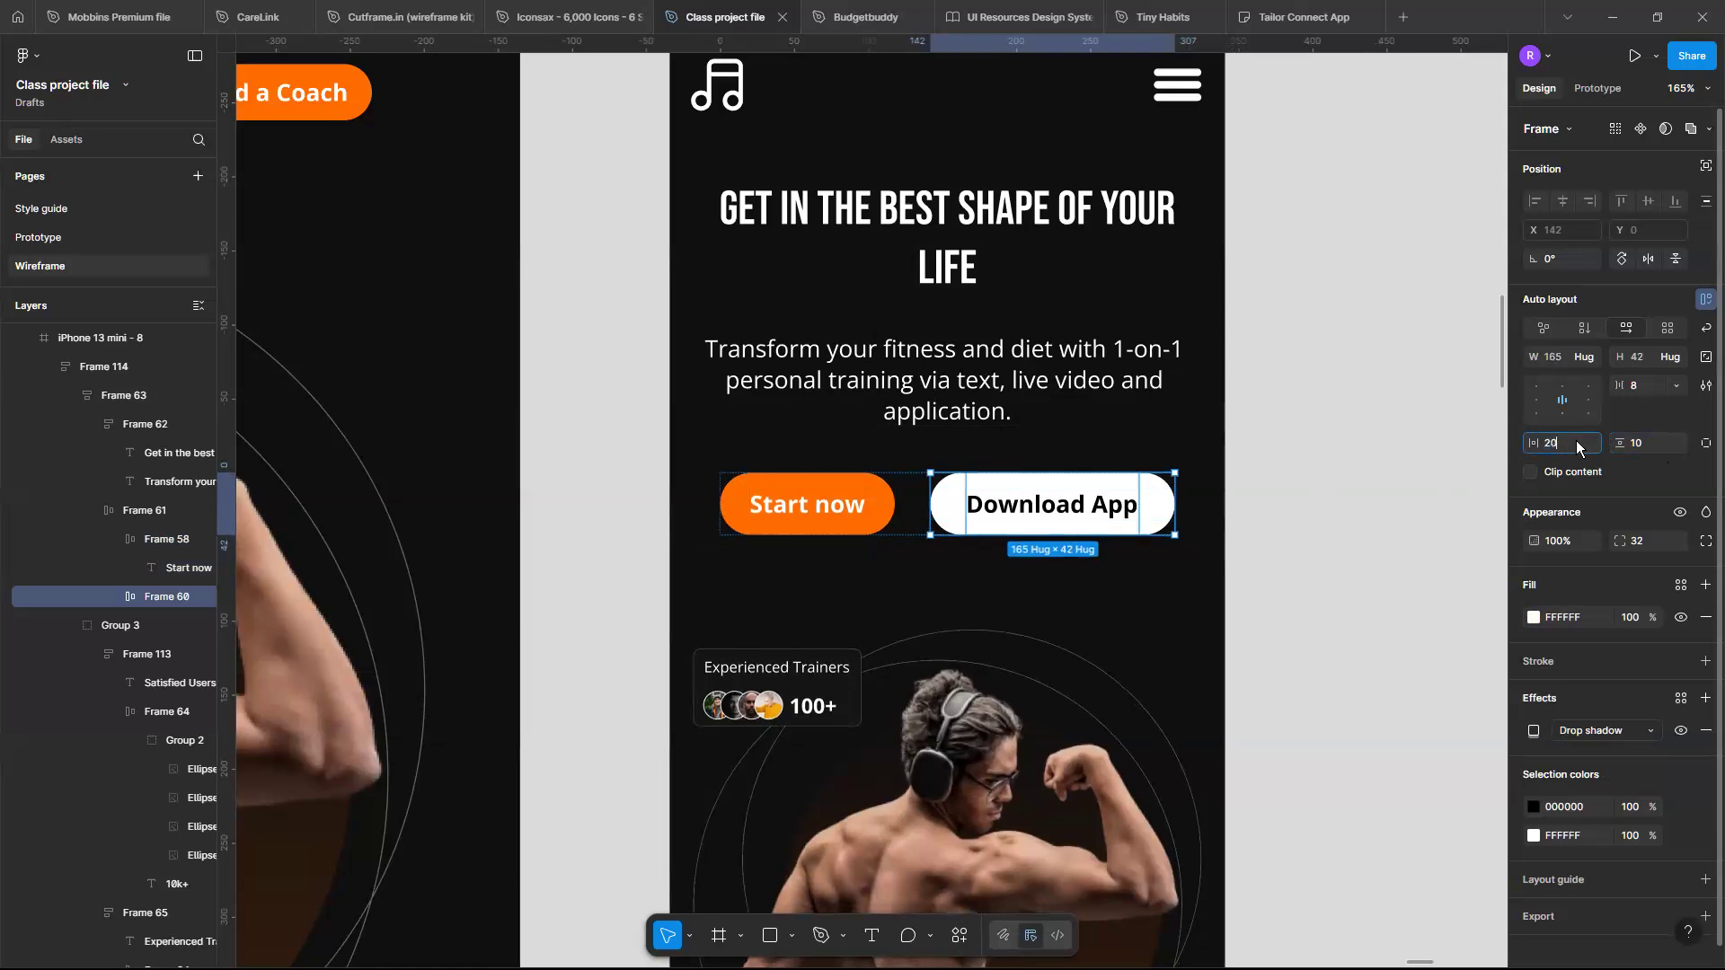
pyautogui.click(1576, 443)
pyautogui.write('20')
pyautogui.press('Return')
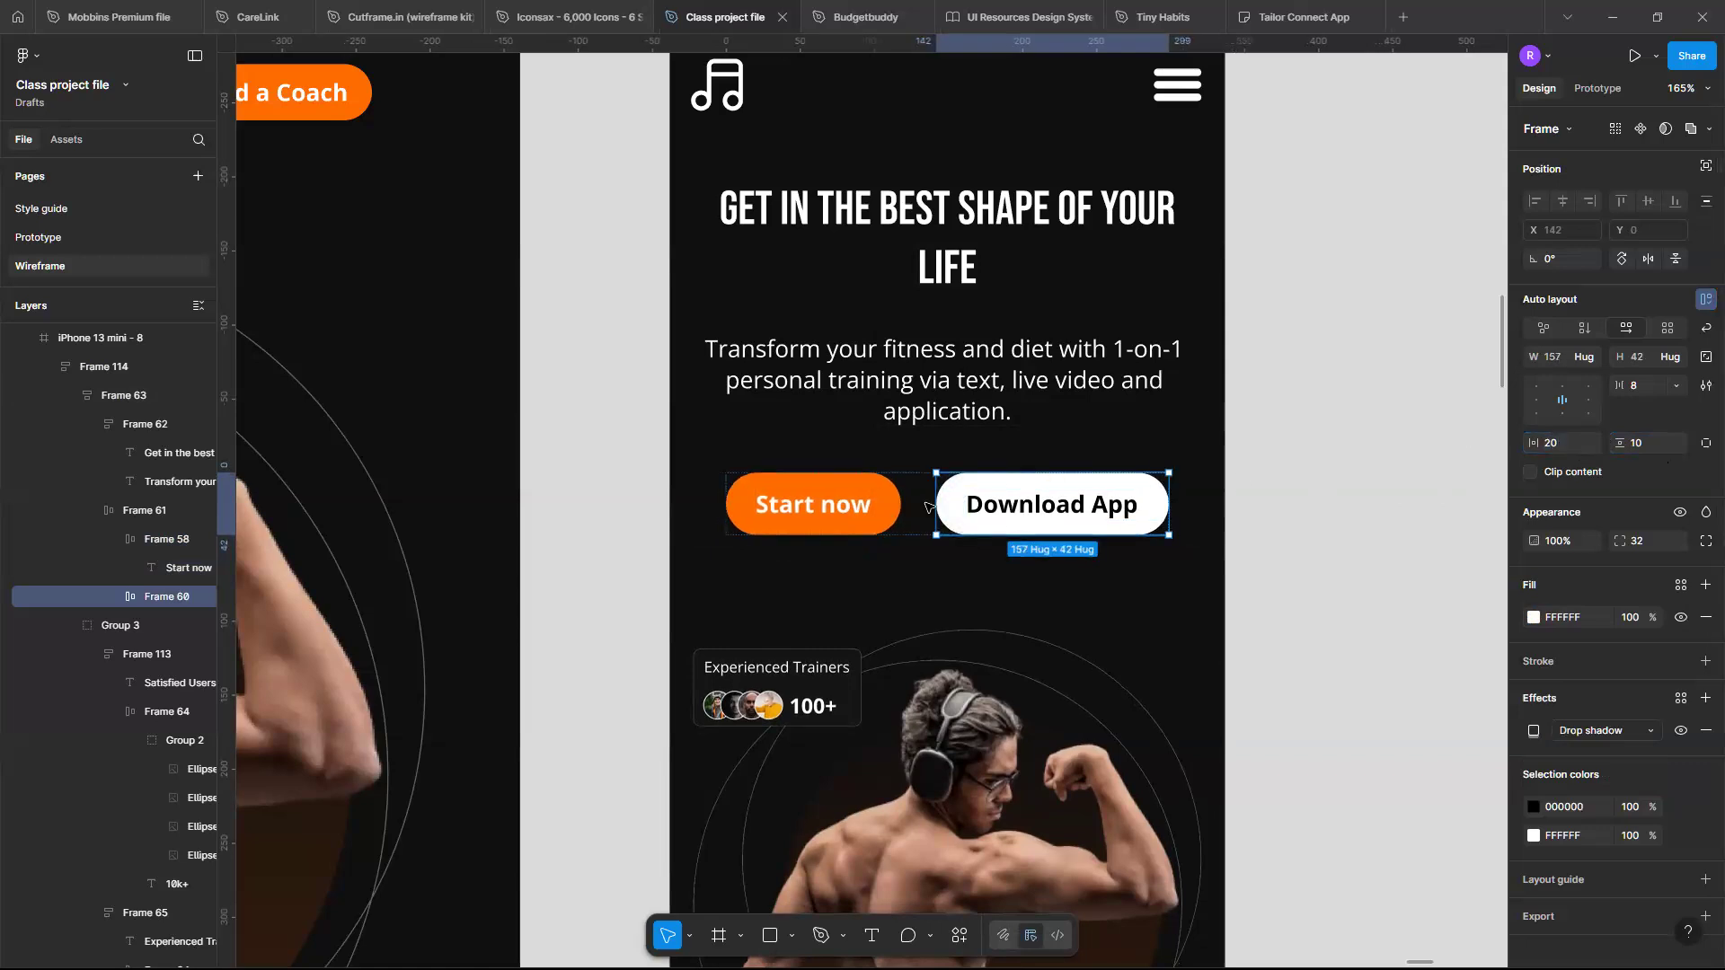
pyautogui.click(926, 508)
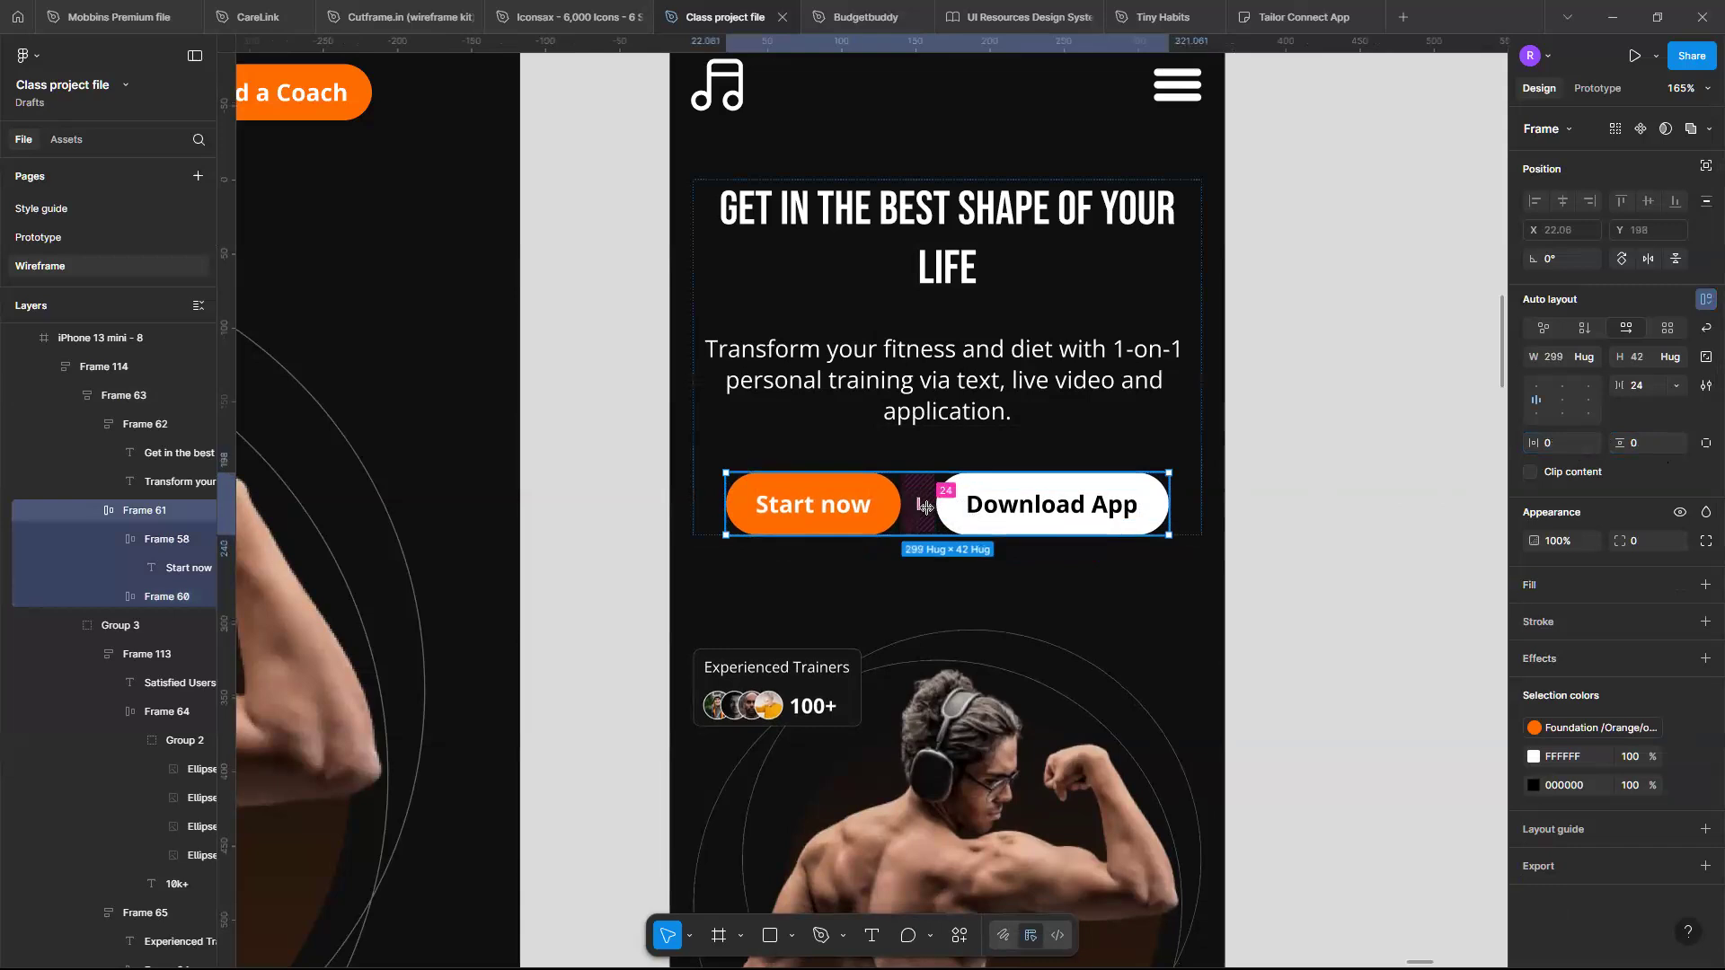
pyautogui.click(926, 508)
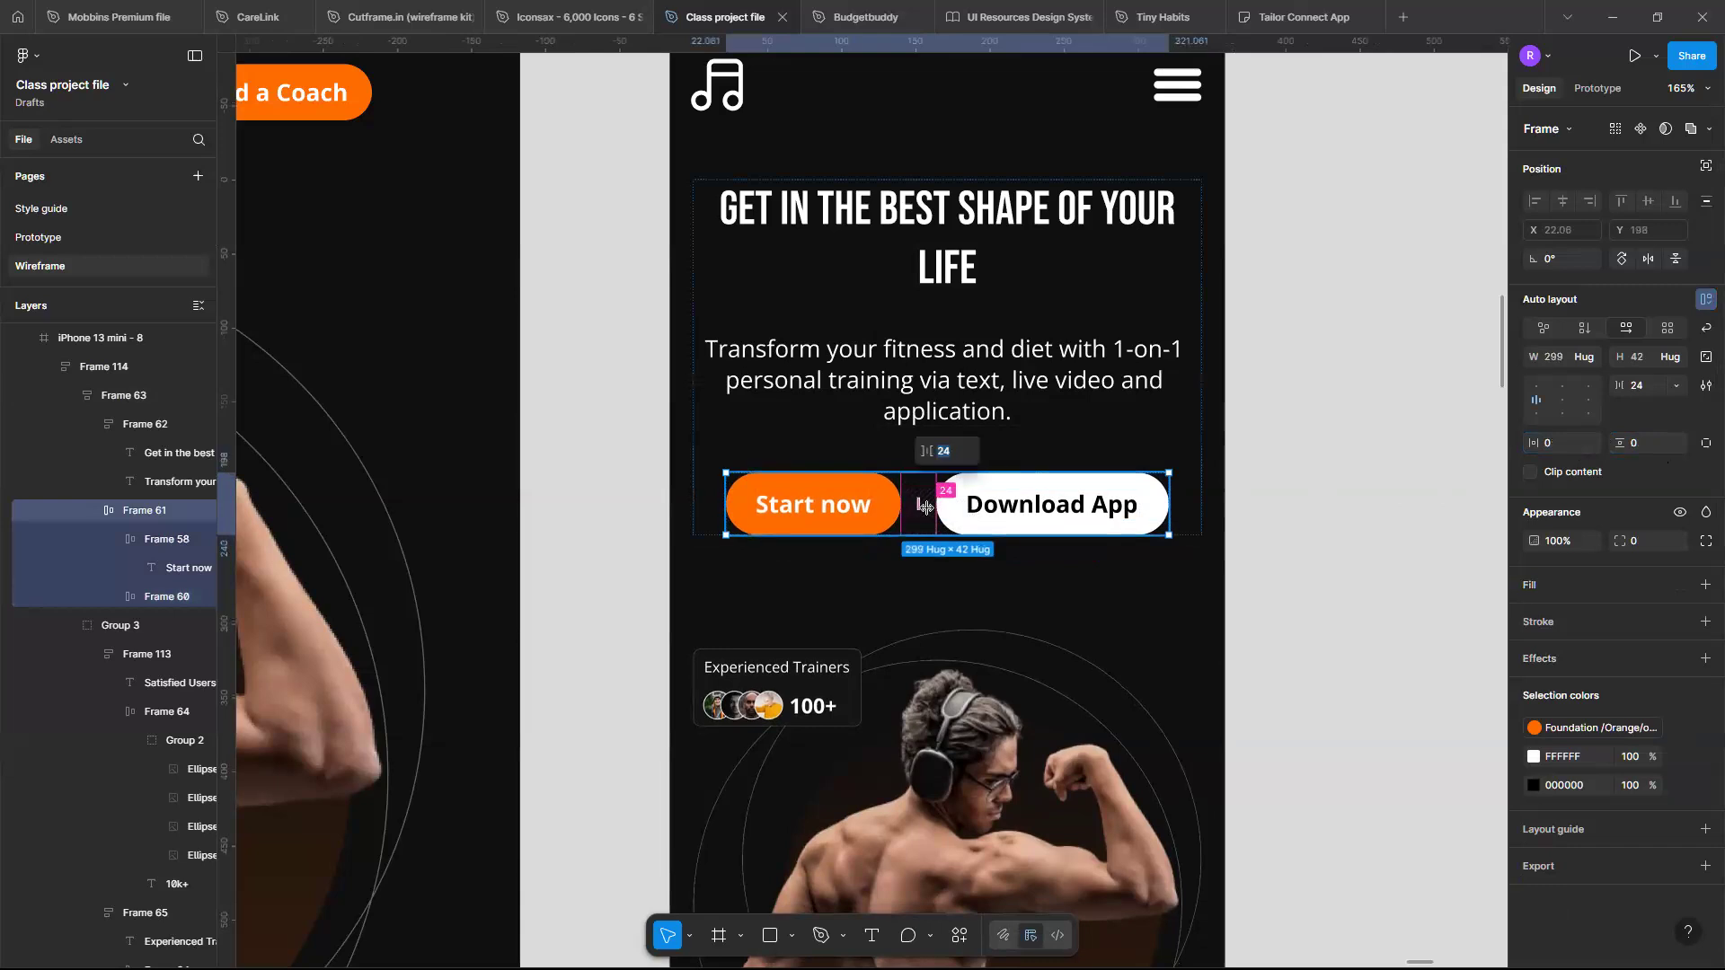
pyautogui.scroll(-1, 927, 508)
pyautogui.scroll(-3, 928, 509)
pyautogui.scroll(4, 930, 509)
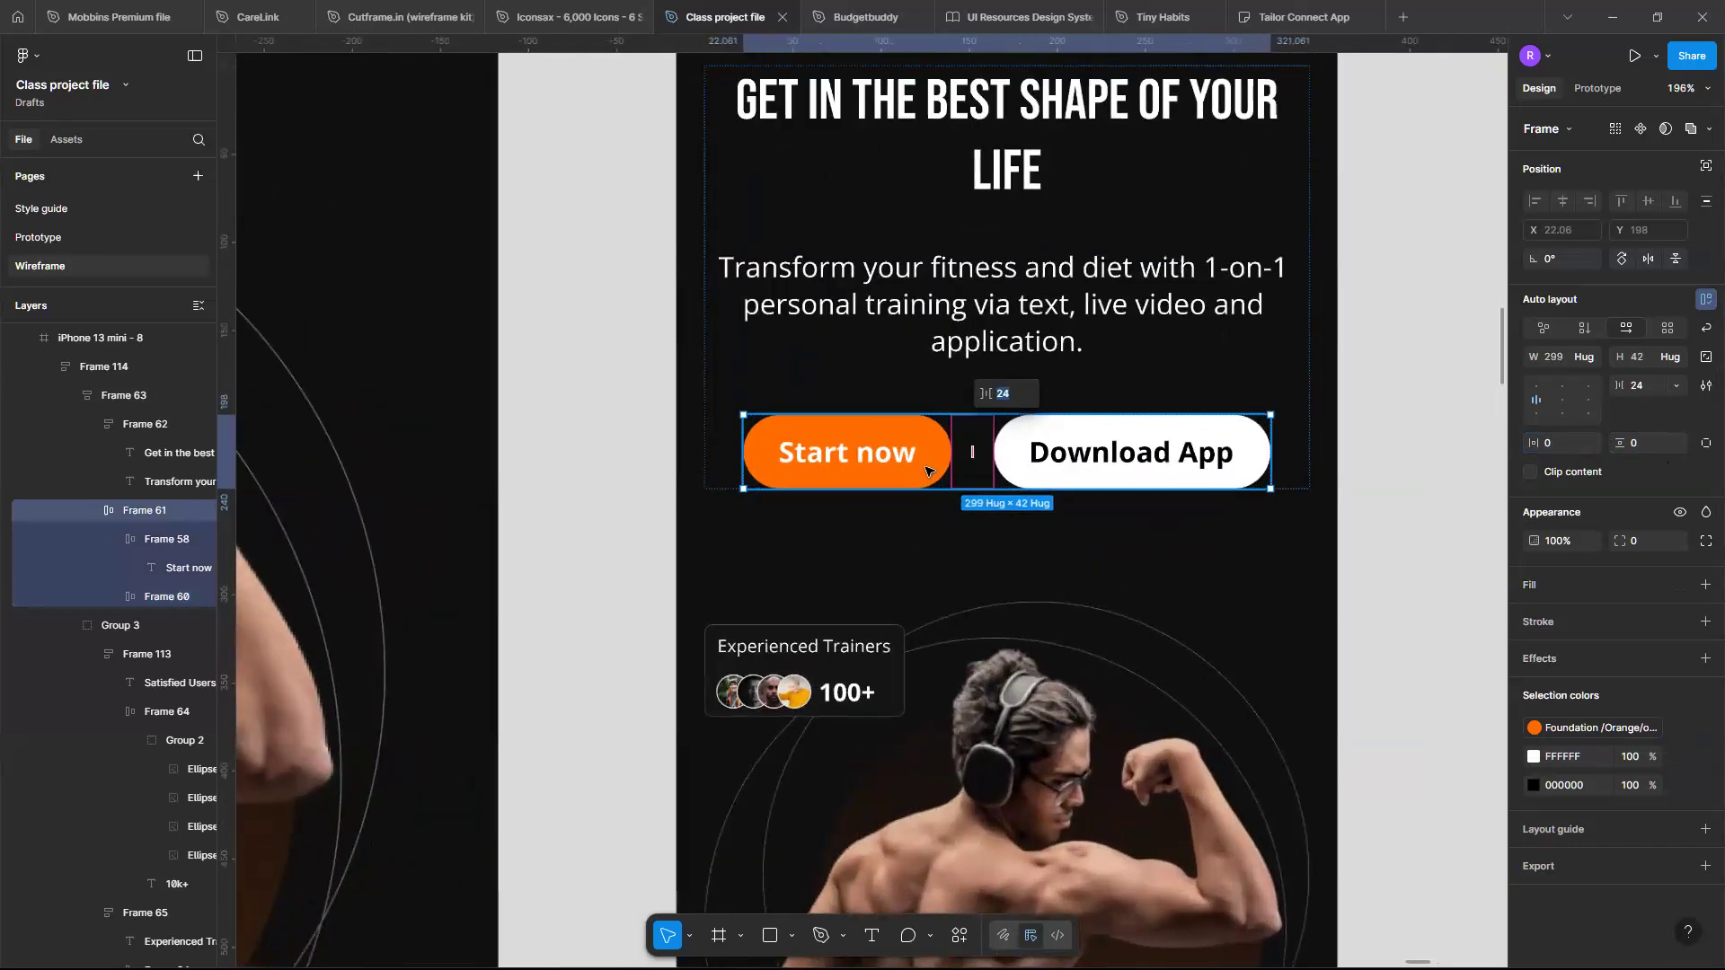
pyautogui.scroll(-3, 926, 463)
pyautogui.scroll(2, 925, 462)
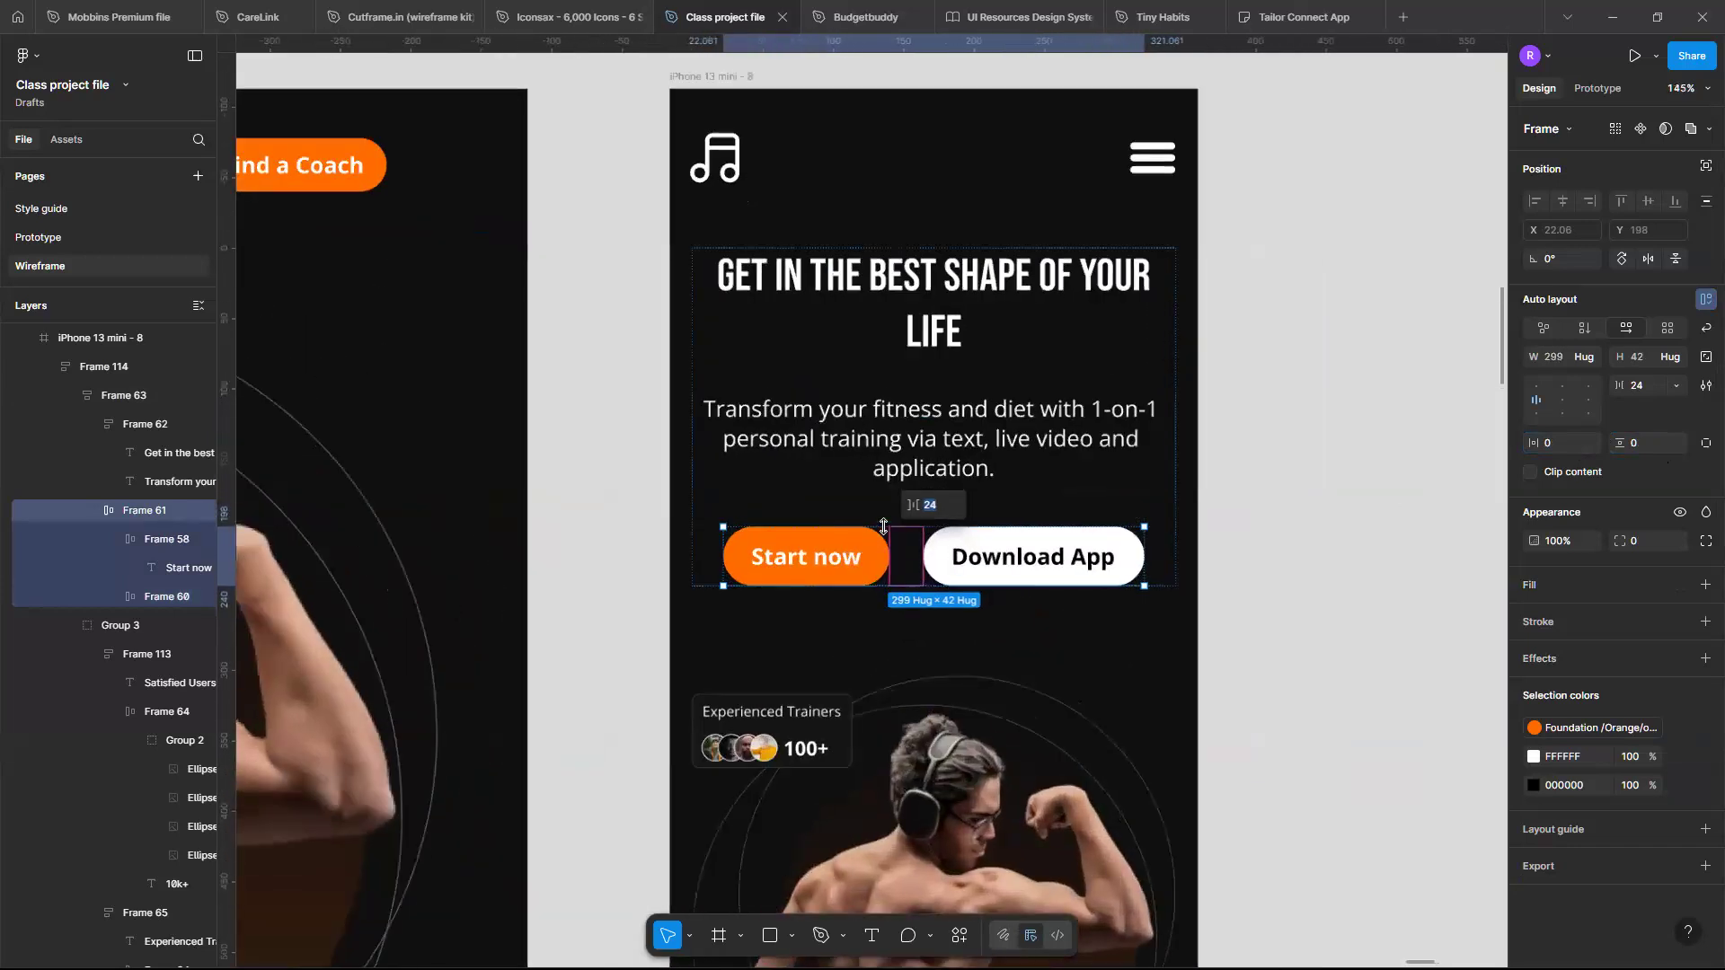
# - Set the Start now button's width to a fixed 157 to match the Download App button
pyautogui.click(869, 552)
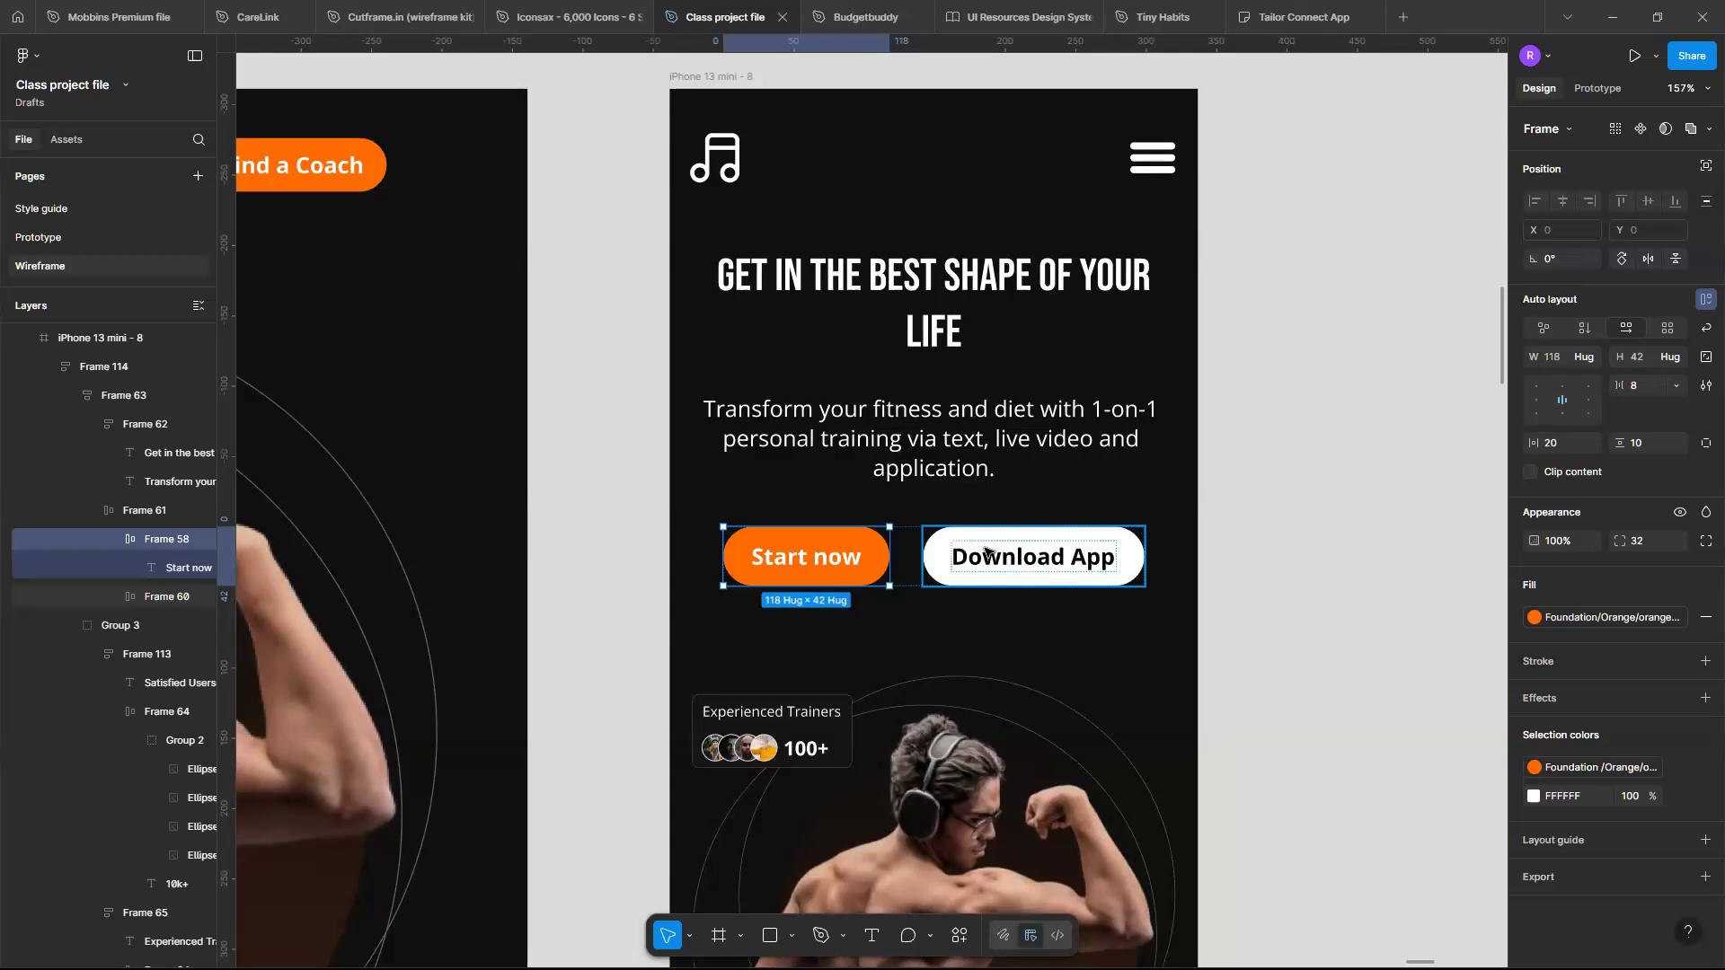
pyautogui.scroll(2, 986, 552)
pyautogui.click(1085, 630)
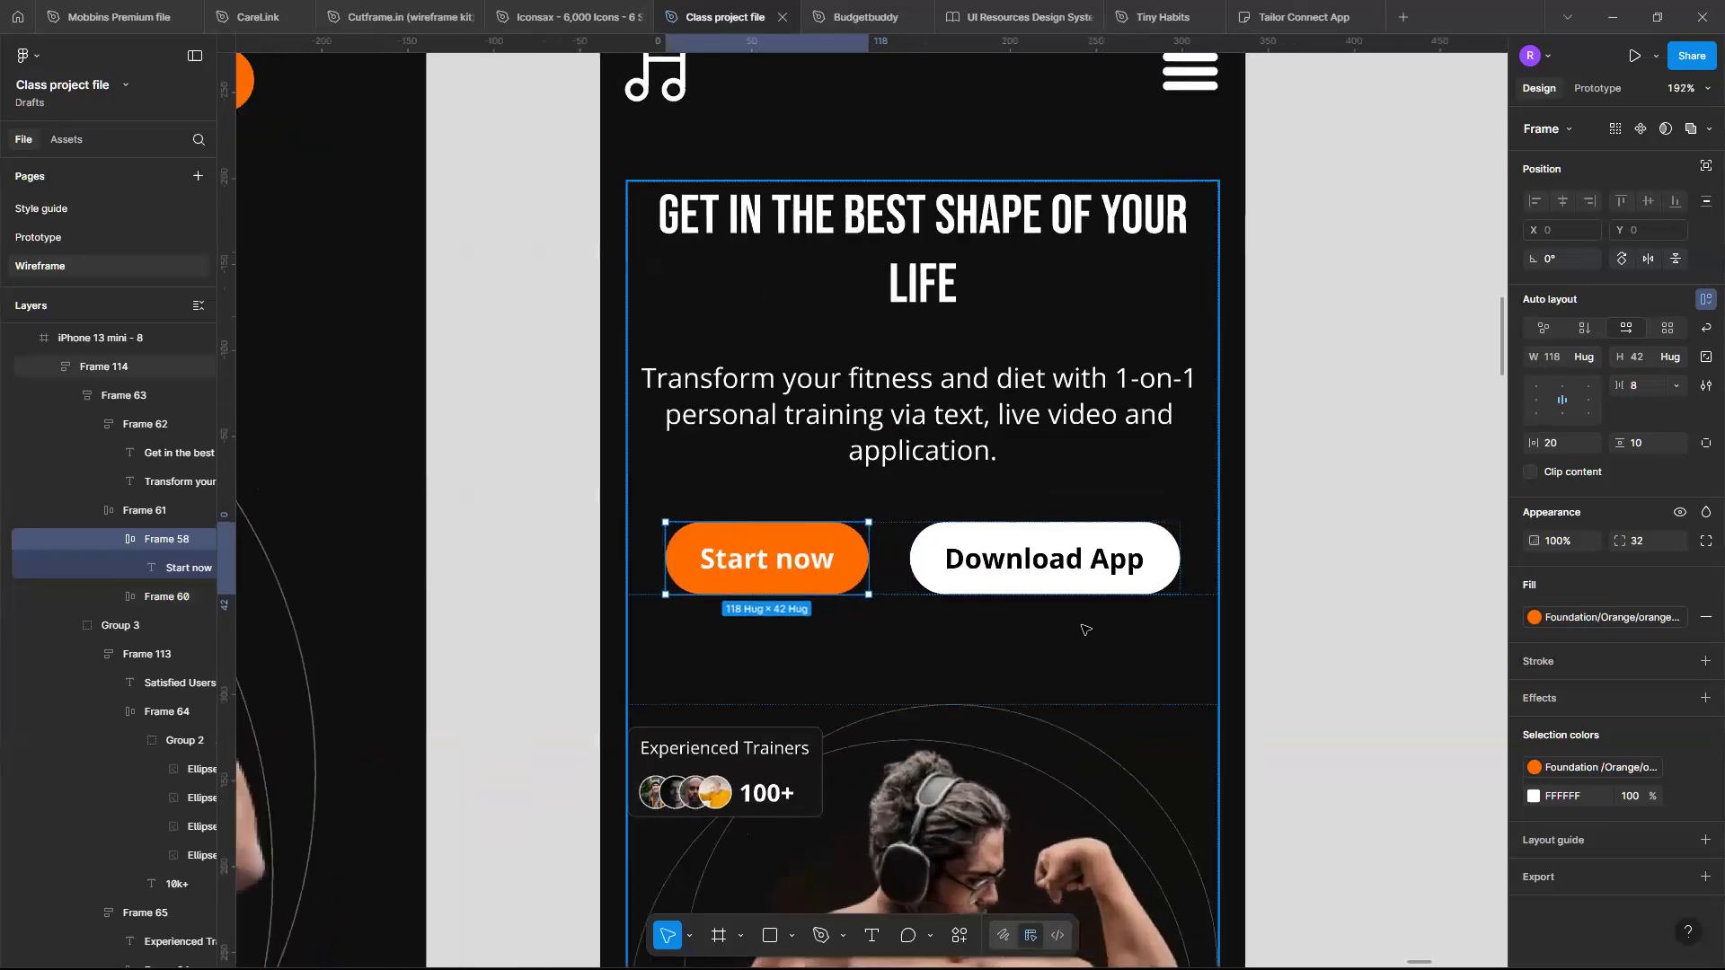
pyautogui.scroll(1, 1069, 584)
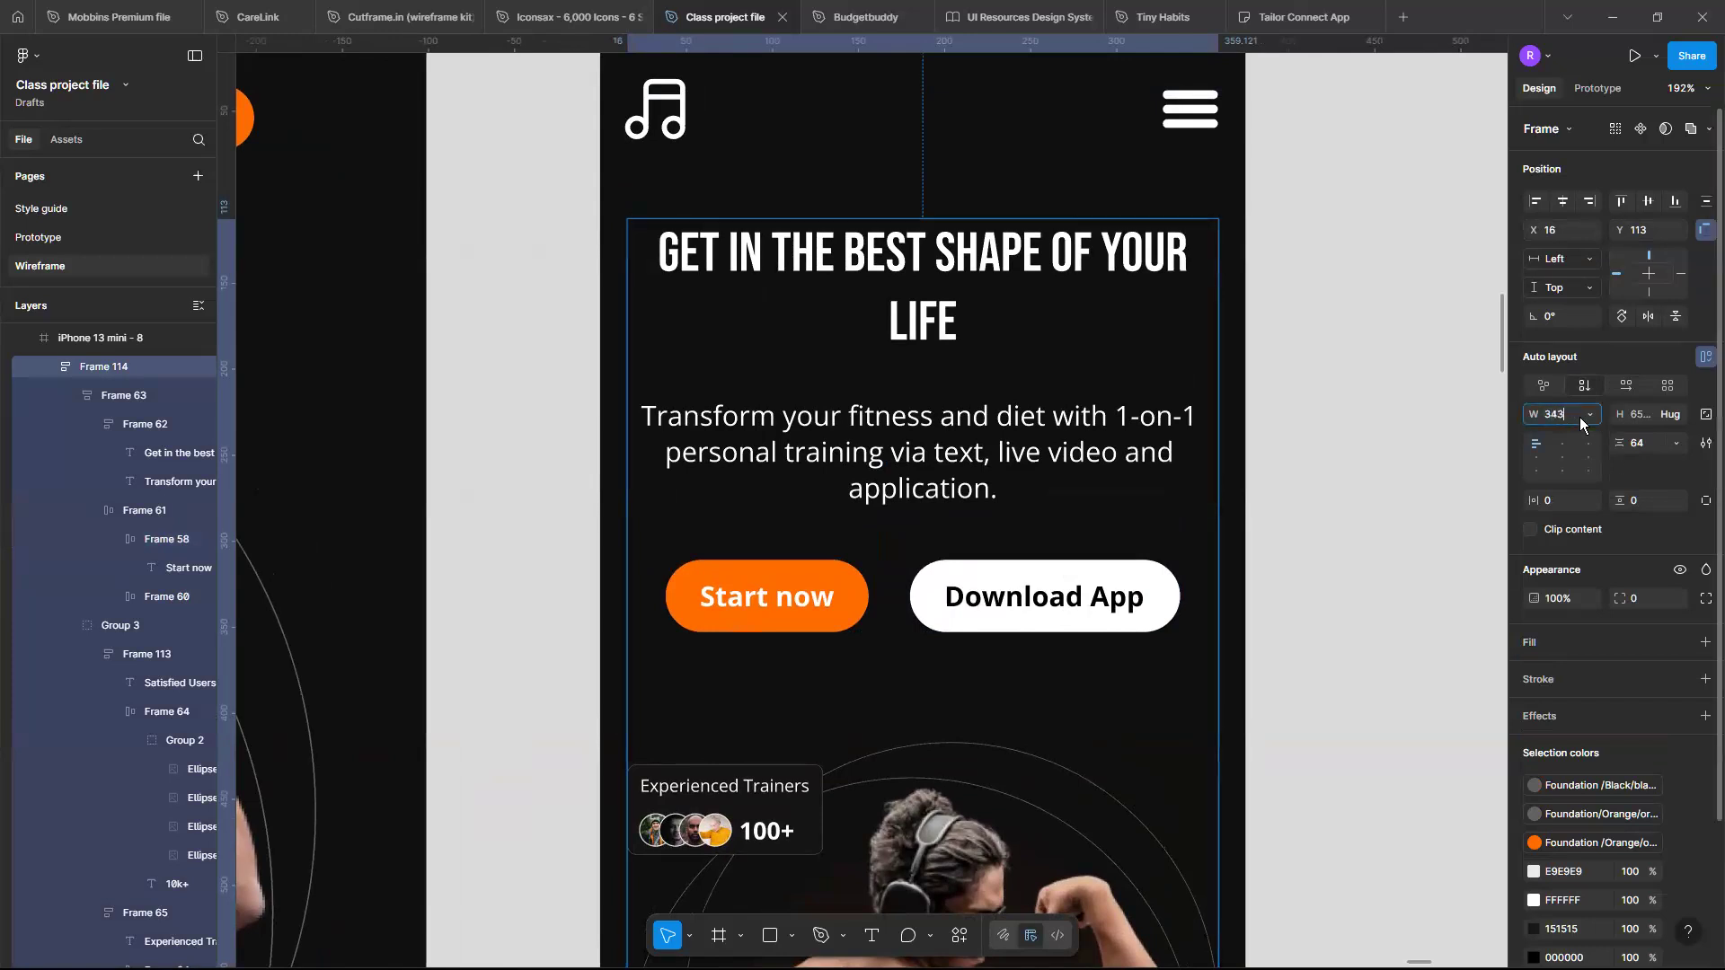
pyautogui.click(849, 578)
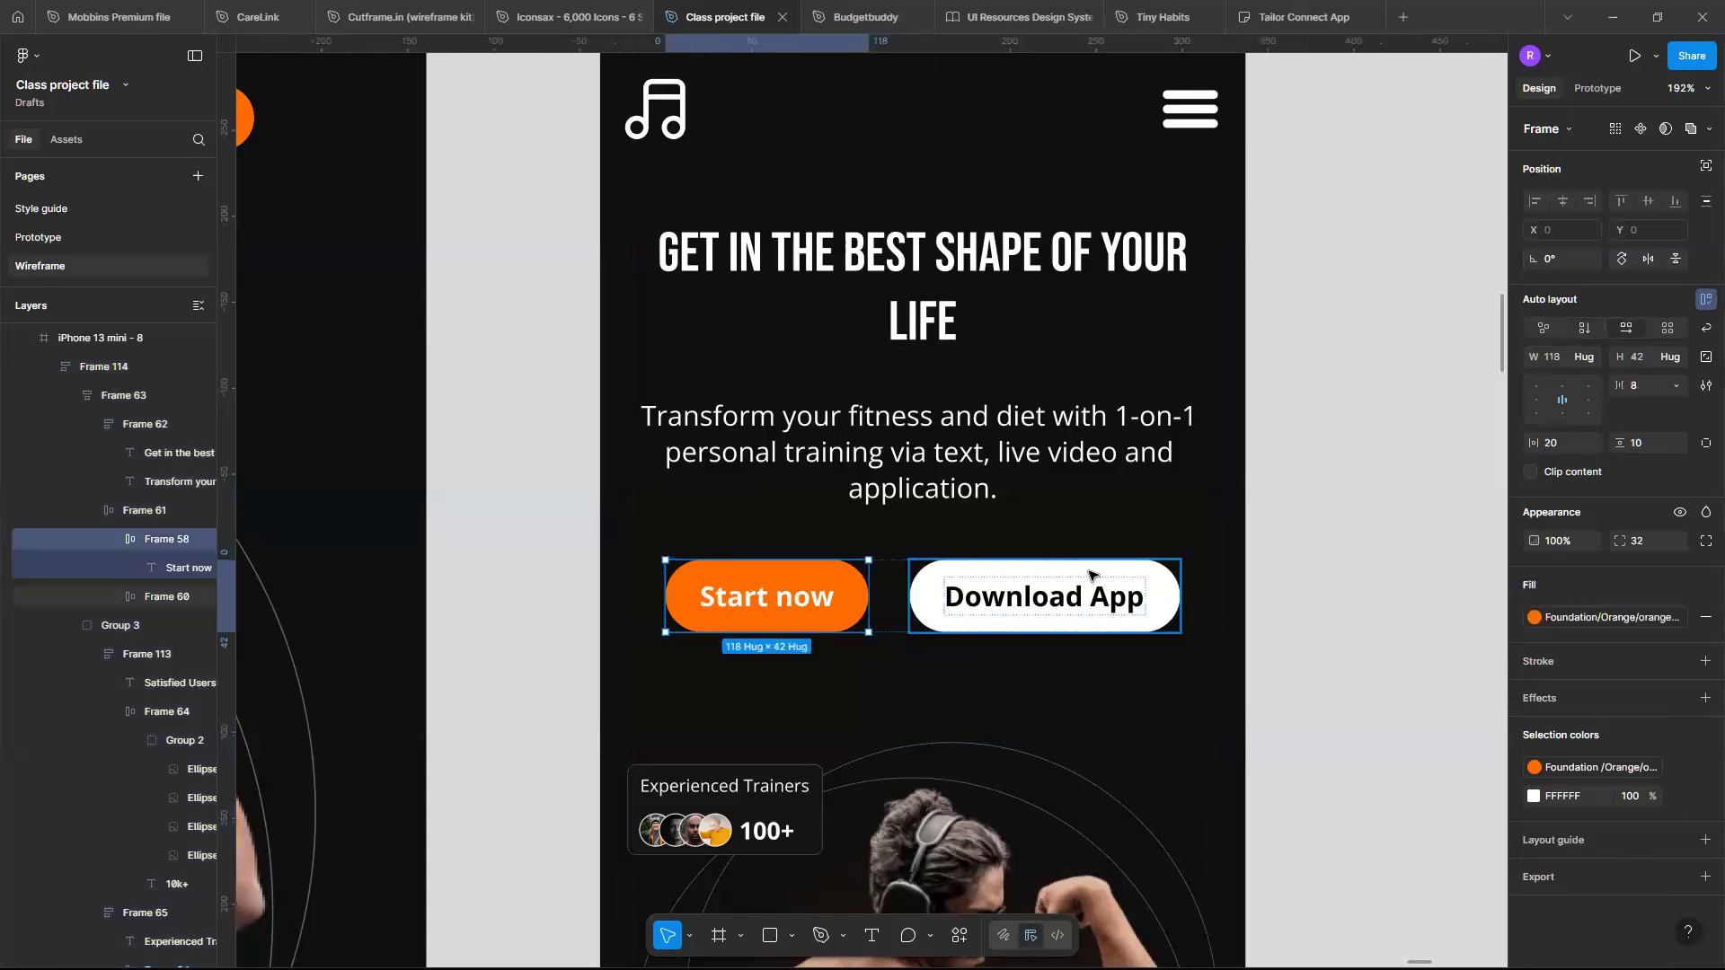
pyautogui.click(1089, 575)
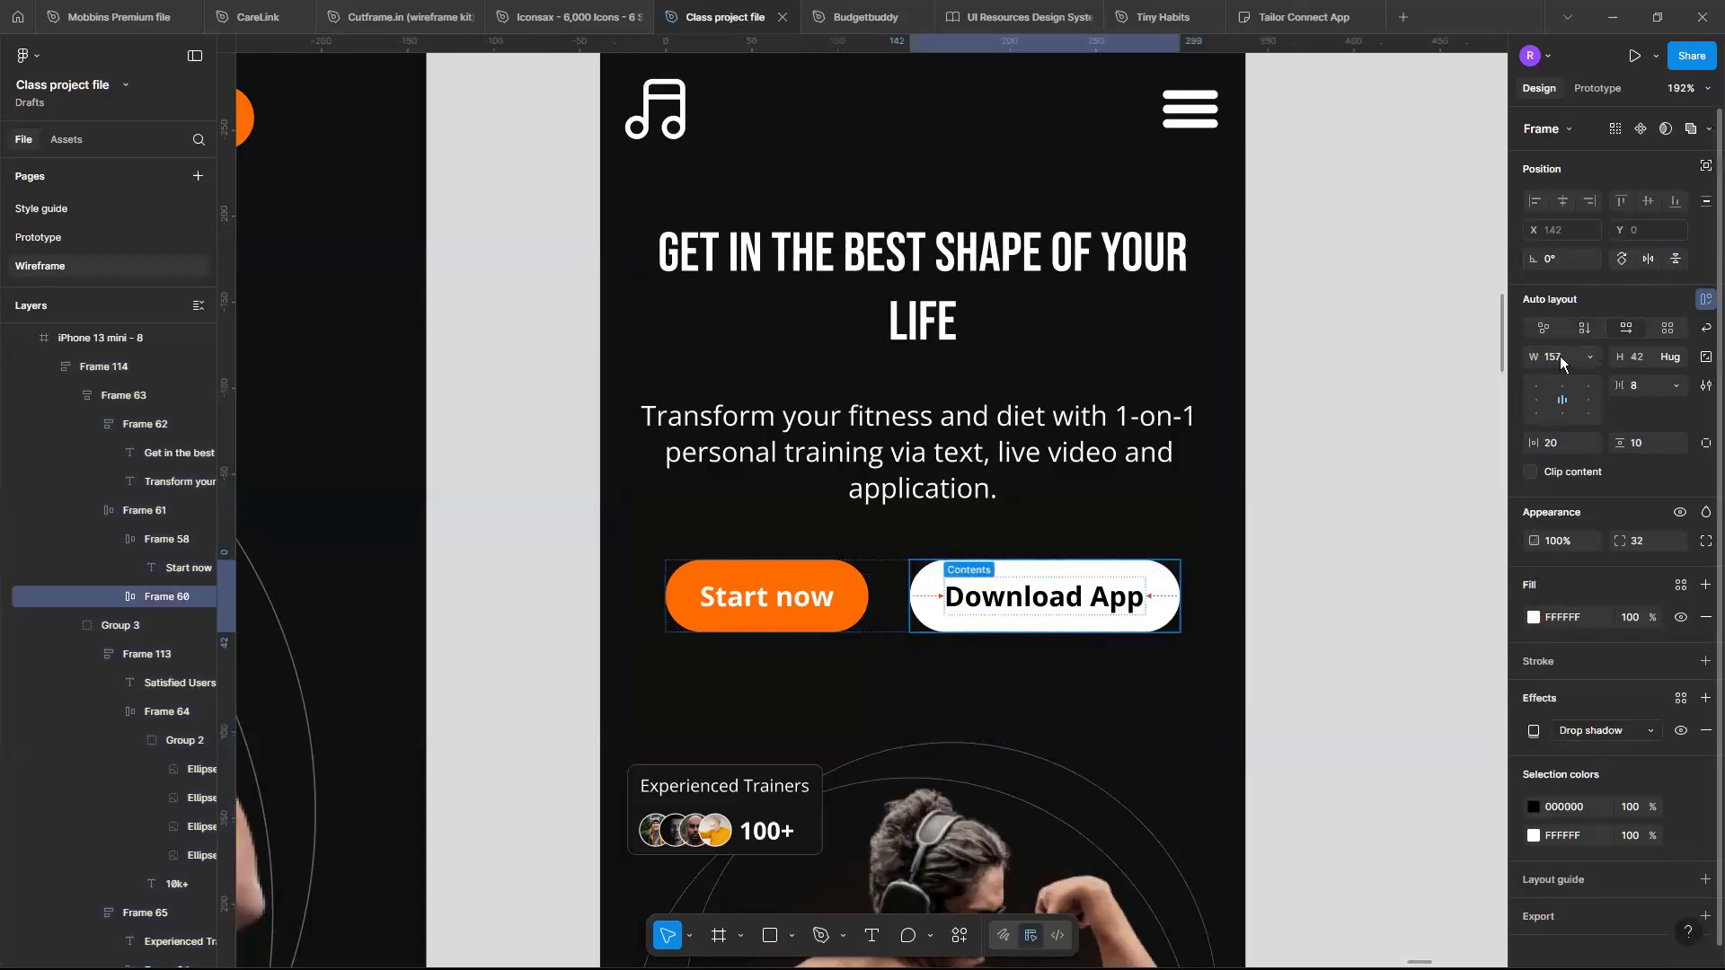
pyautogui.click(162, 539)
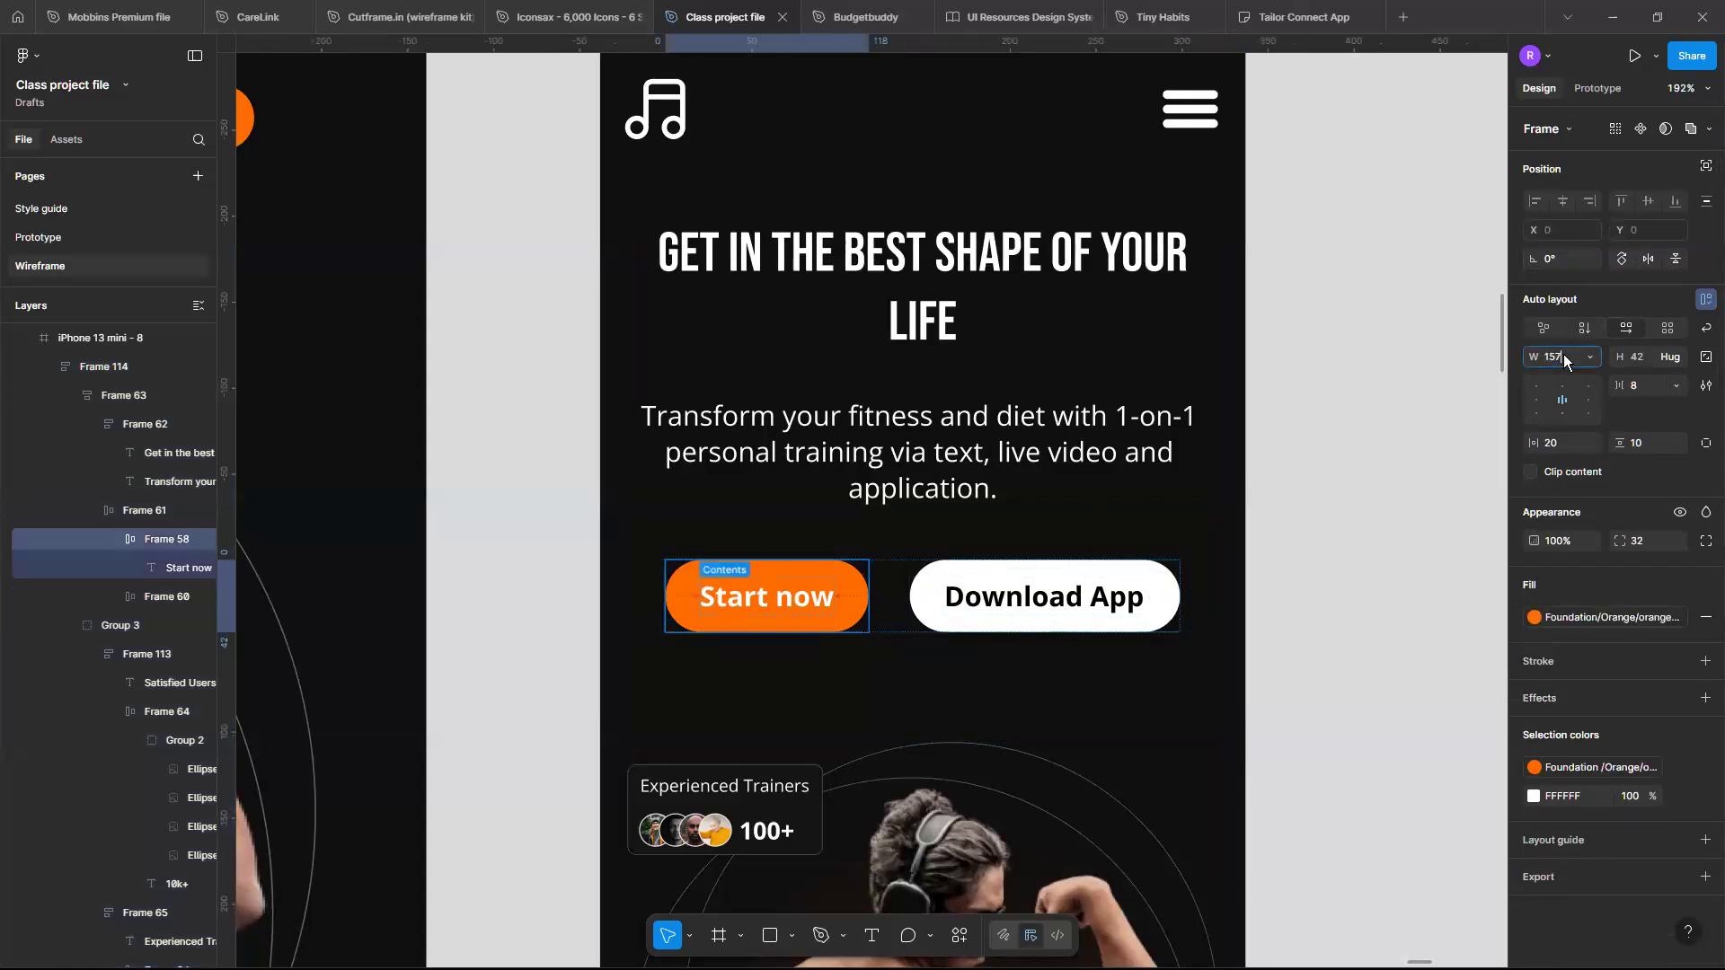
pyautogui.press('Return')
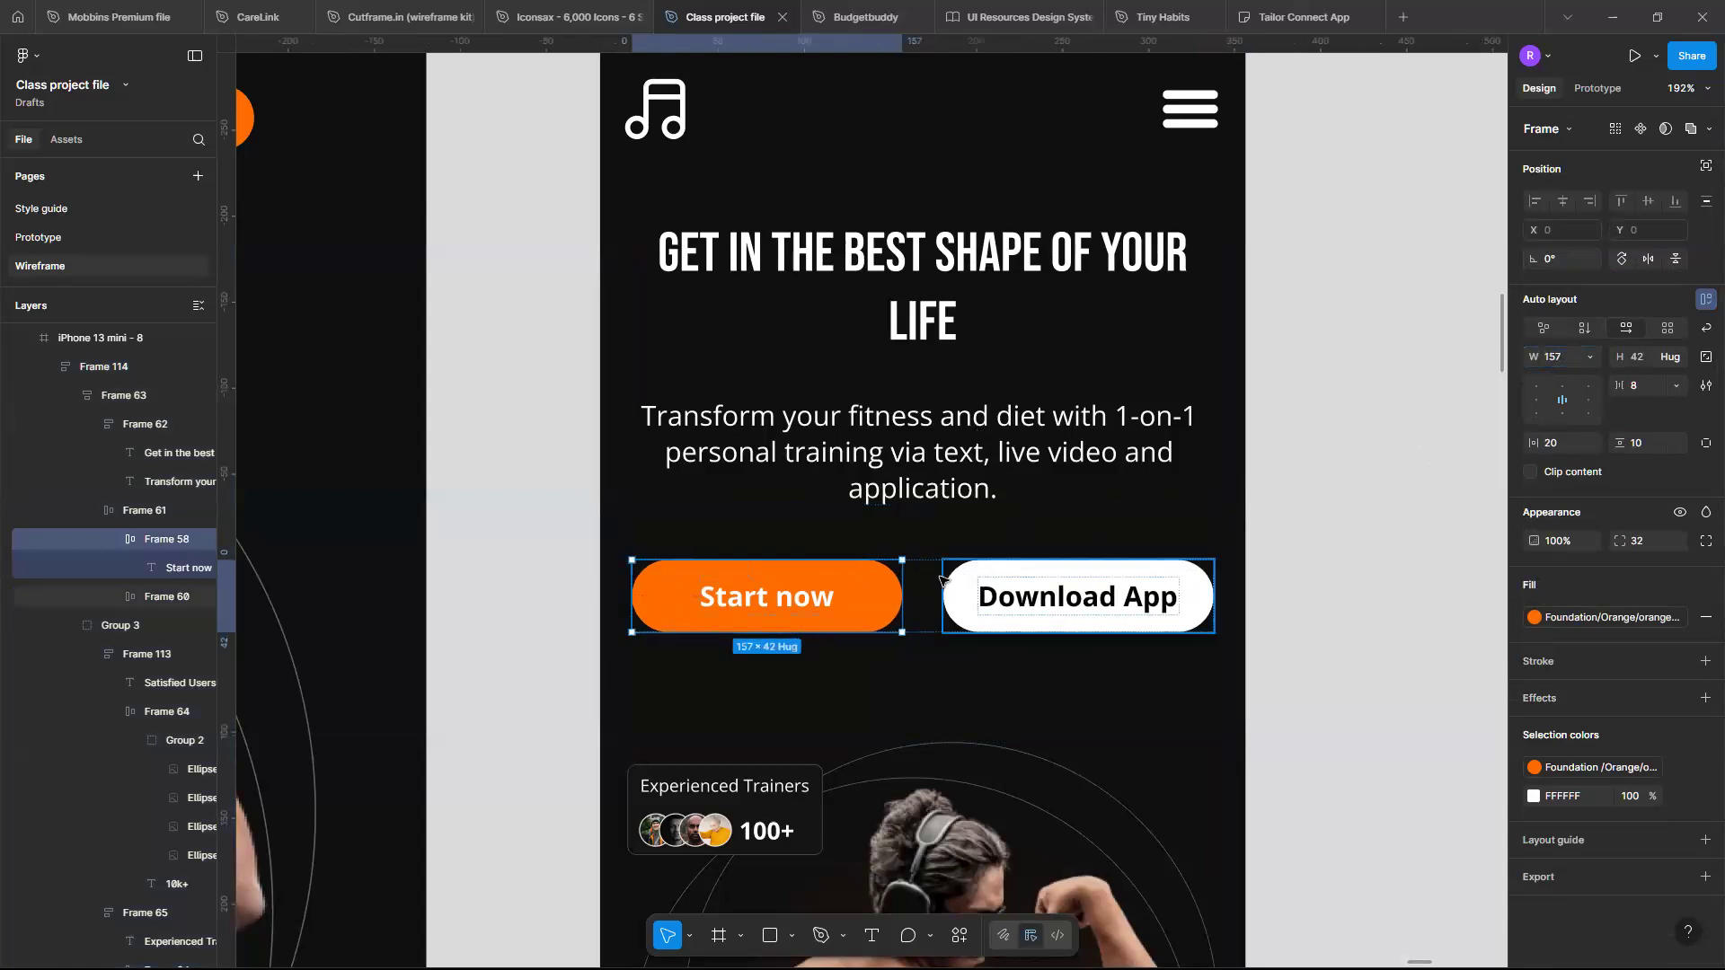
# - Set the gap between the Start now and Download App buttons to 16
pyautogui.click(914, 590)
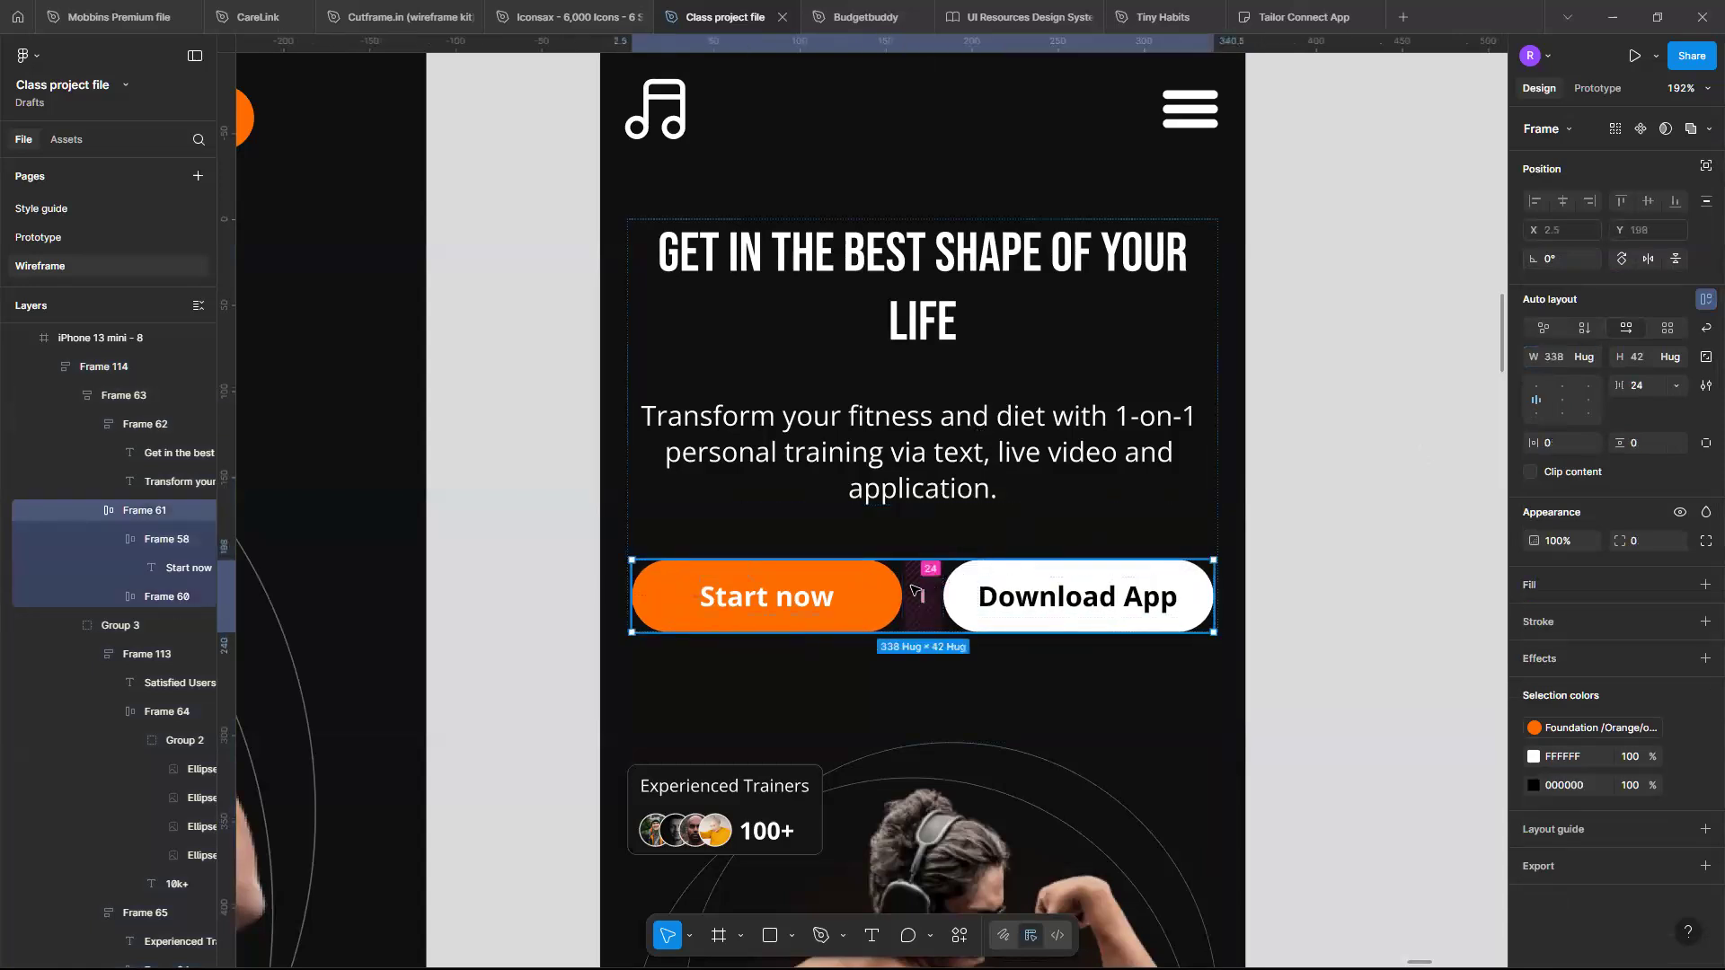
pyautogui.click(925, 586)
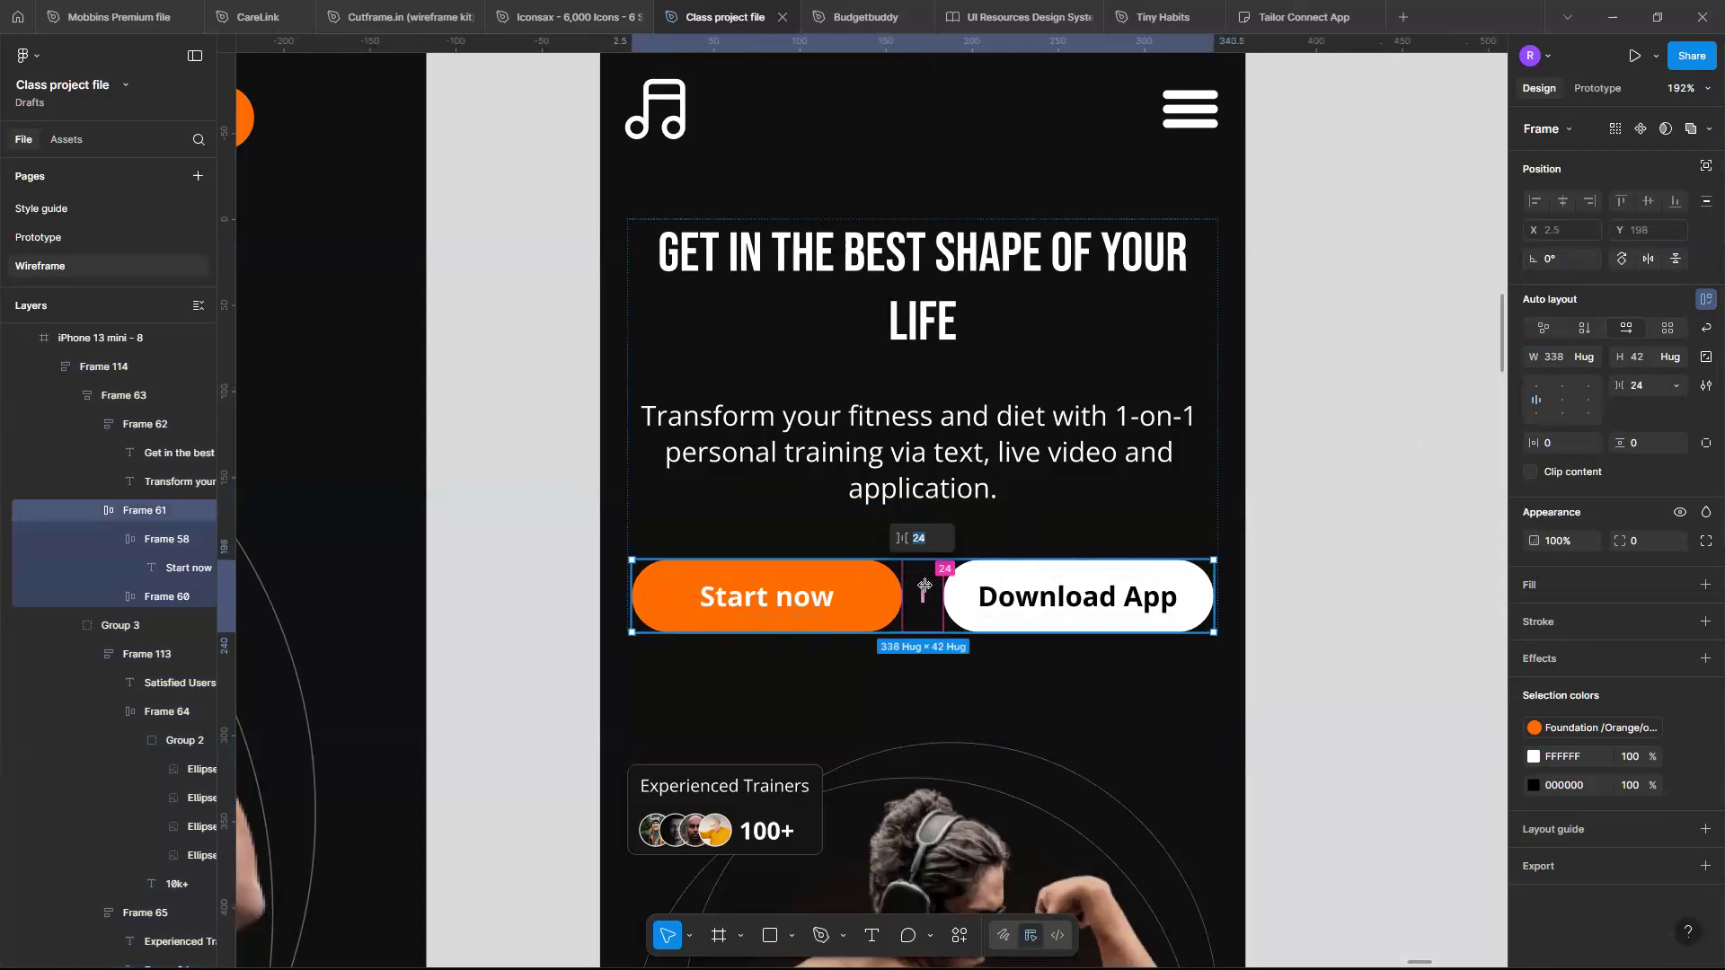
pyautogui.press('Return')
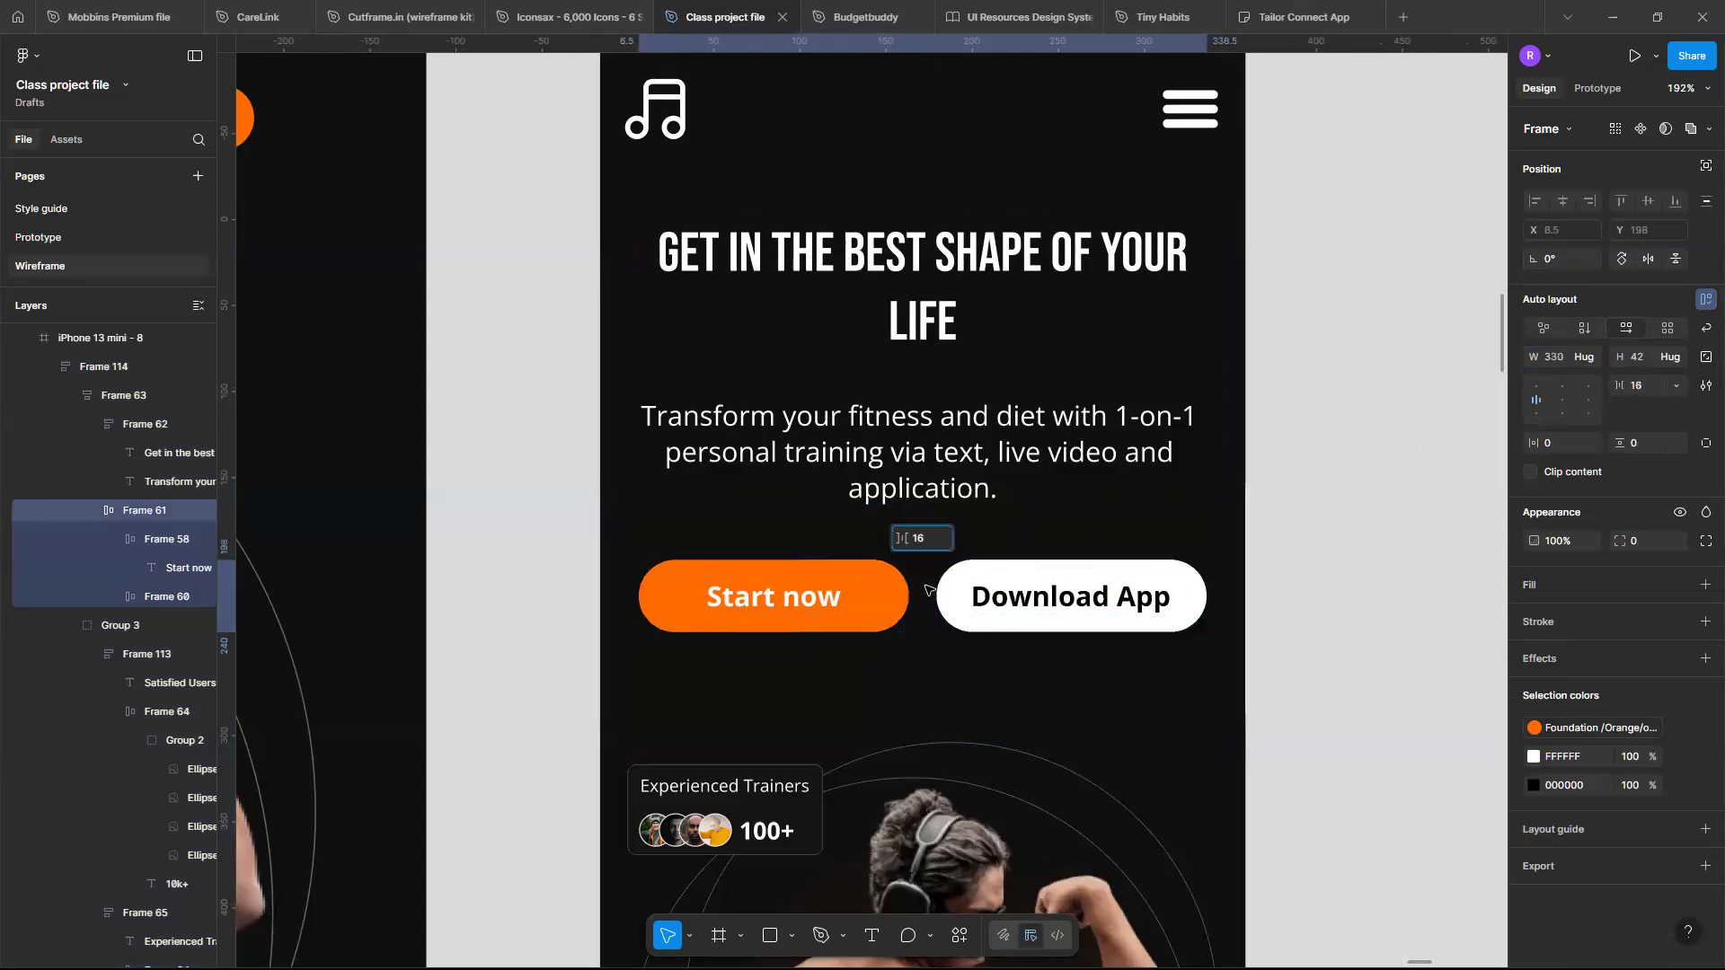
# - Move the hero text frame below the image group in the mobile layout
pyautogui.click(1159, 705)
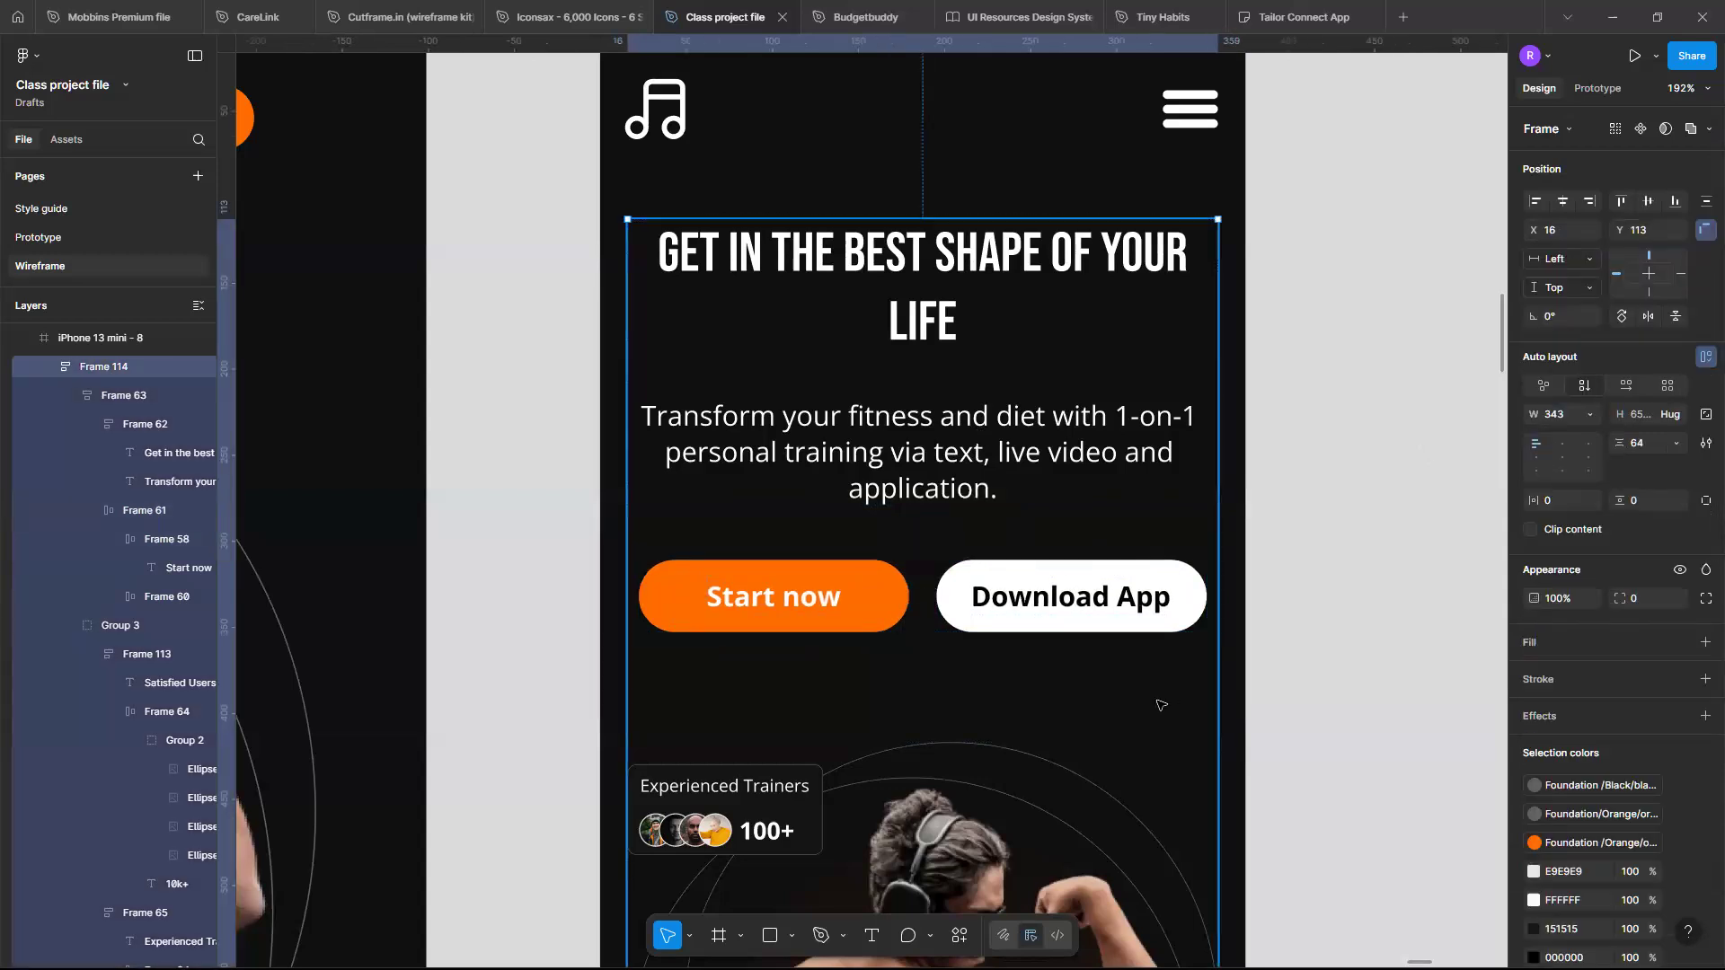
pyautogui.scroll(-5, 1159, 705)
pyautogui.click(1229, 430)
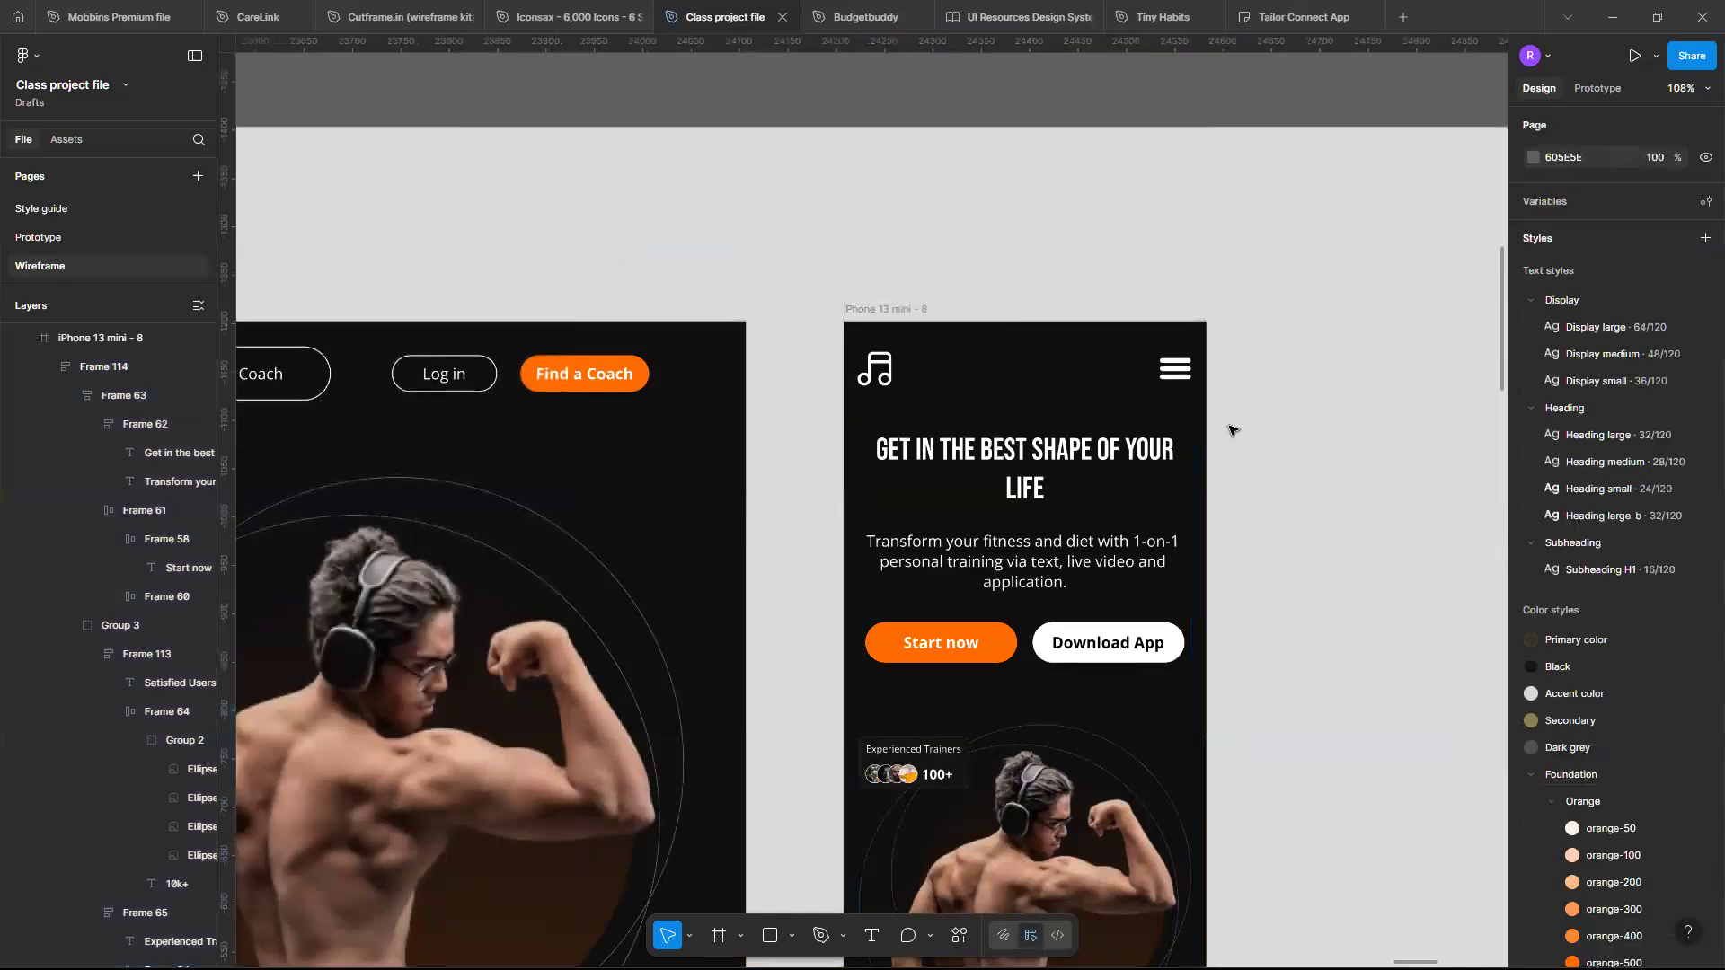
pyautogui.scroll(-5, 1229, 430)
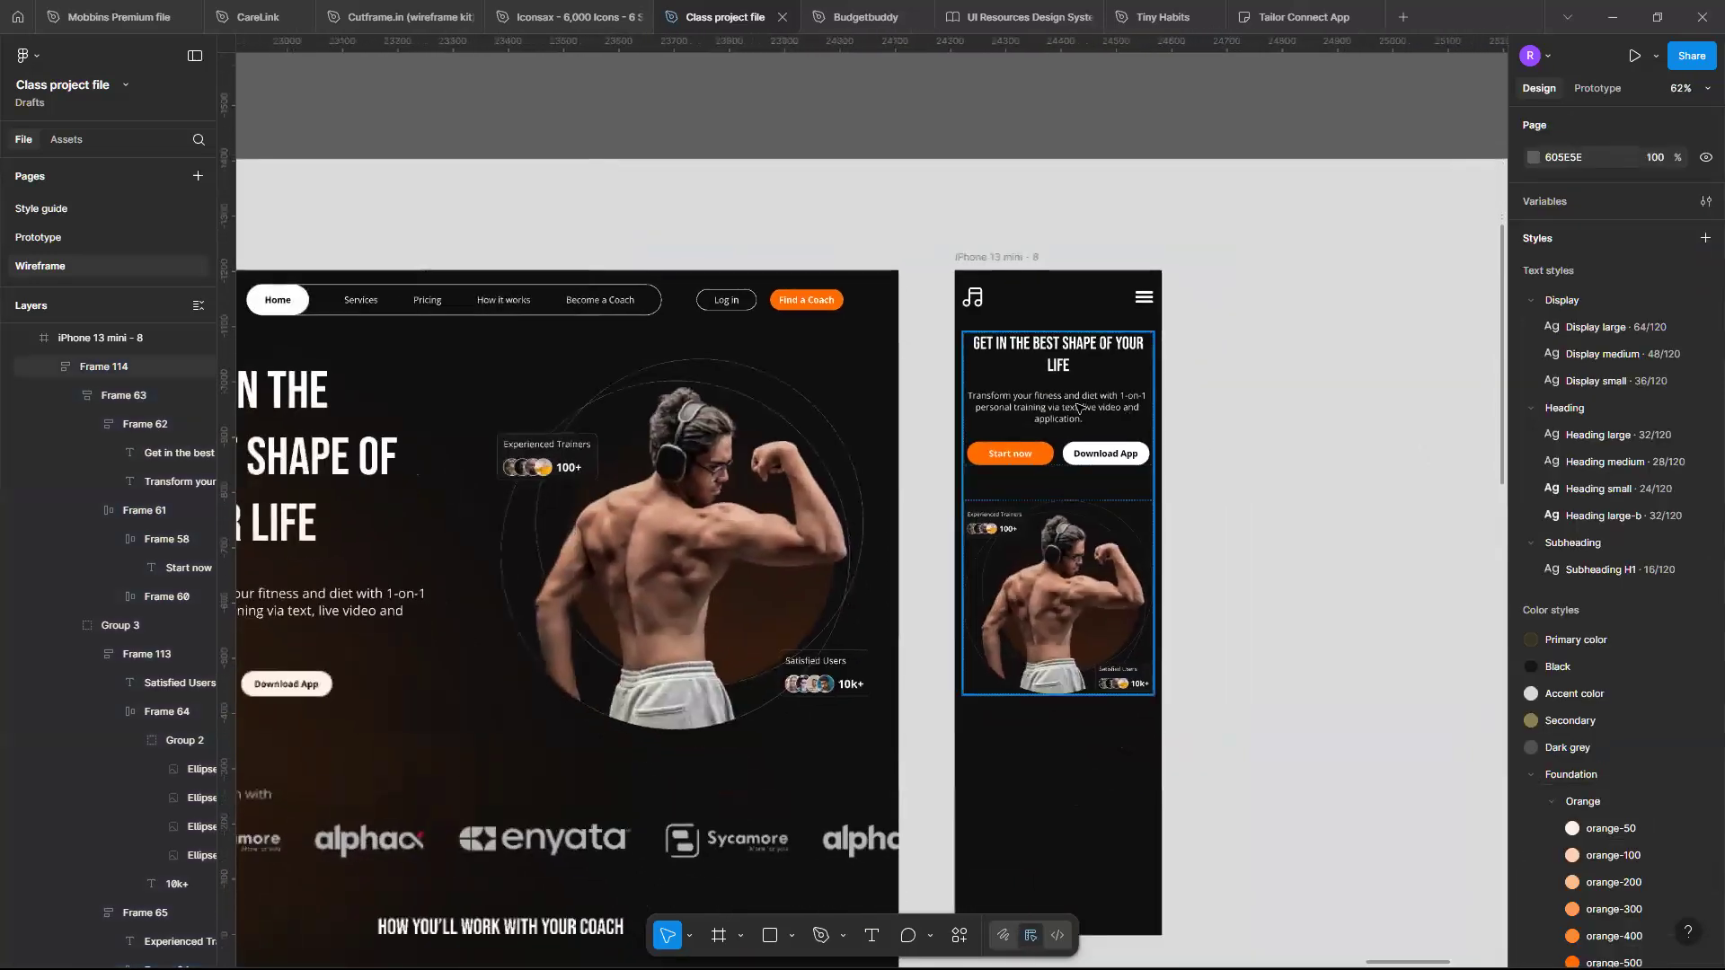
pyautogui.click(1079, 408)
pyautogui.doubleClick(1079, 409)
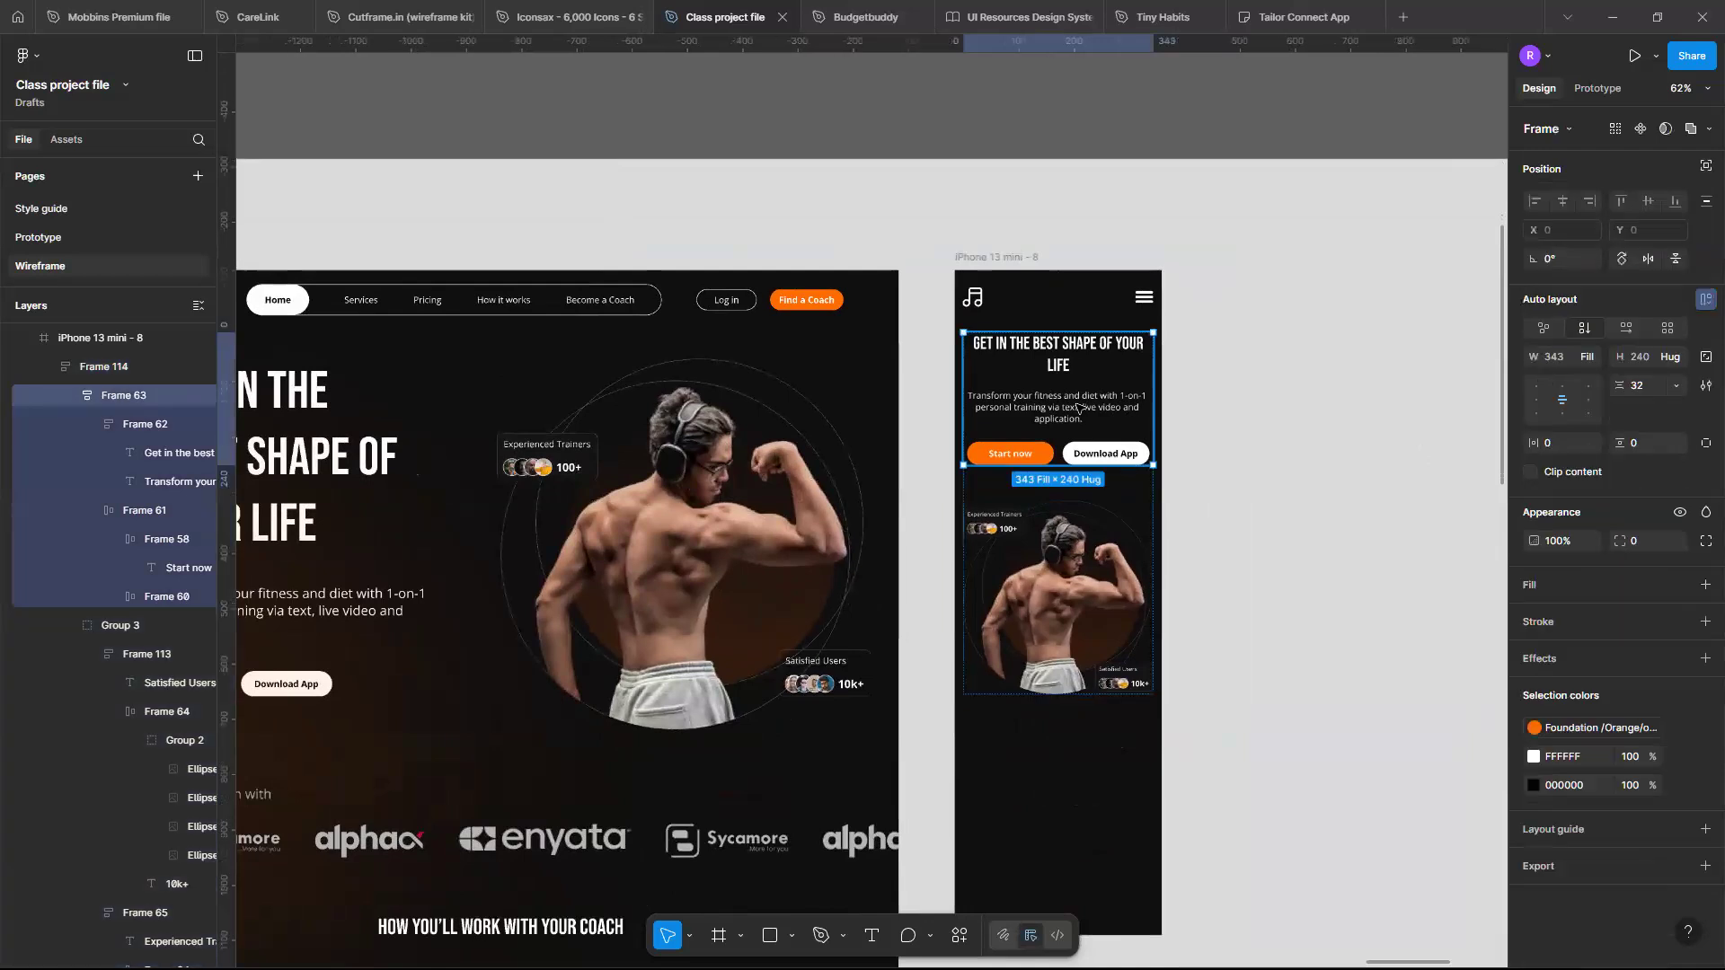
pyautogui.press('Down')
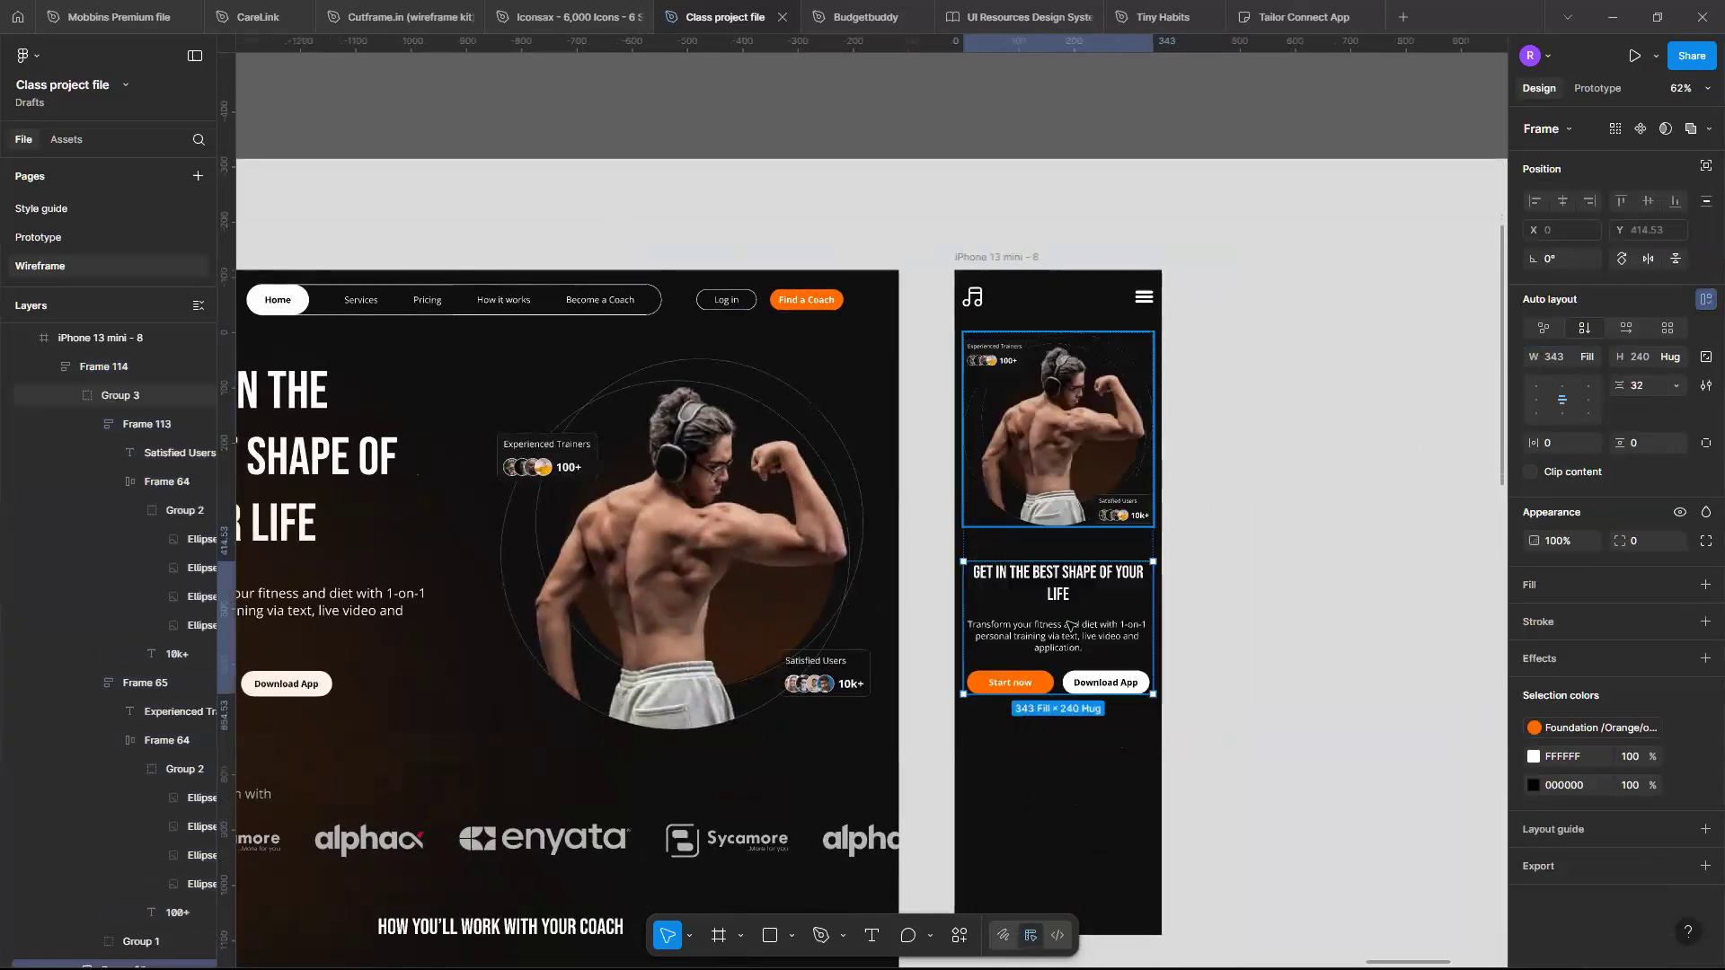
# - Compare the mobile layout with the desktop Fitness landing page
pyautogui.click(1071, 791)
pyautogui.scroll(2, 1071, 791)
pyautogui.scroll(5, 1071, 791)
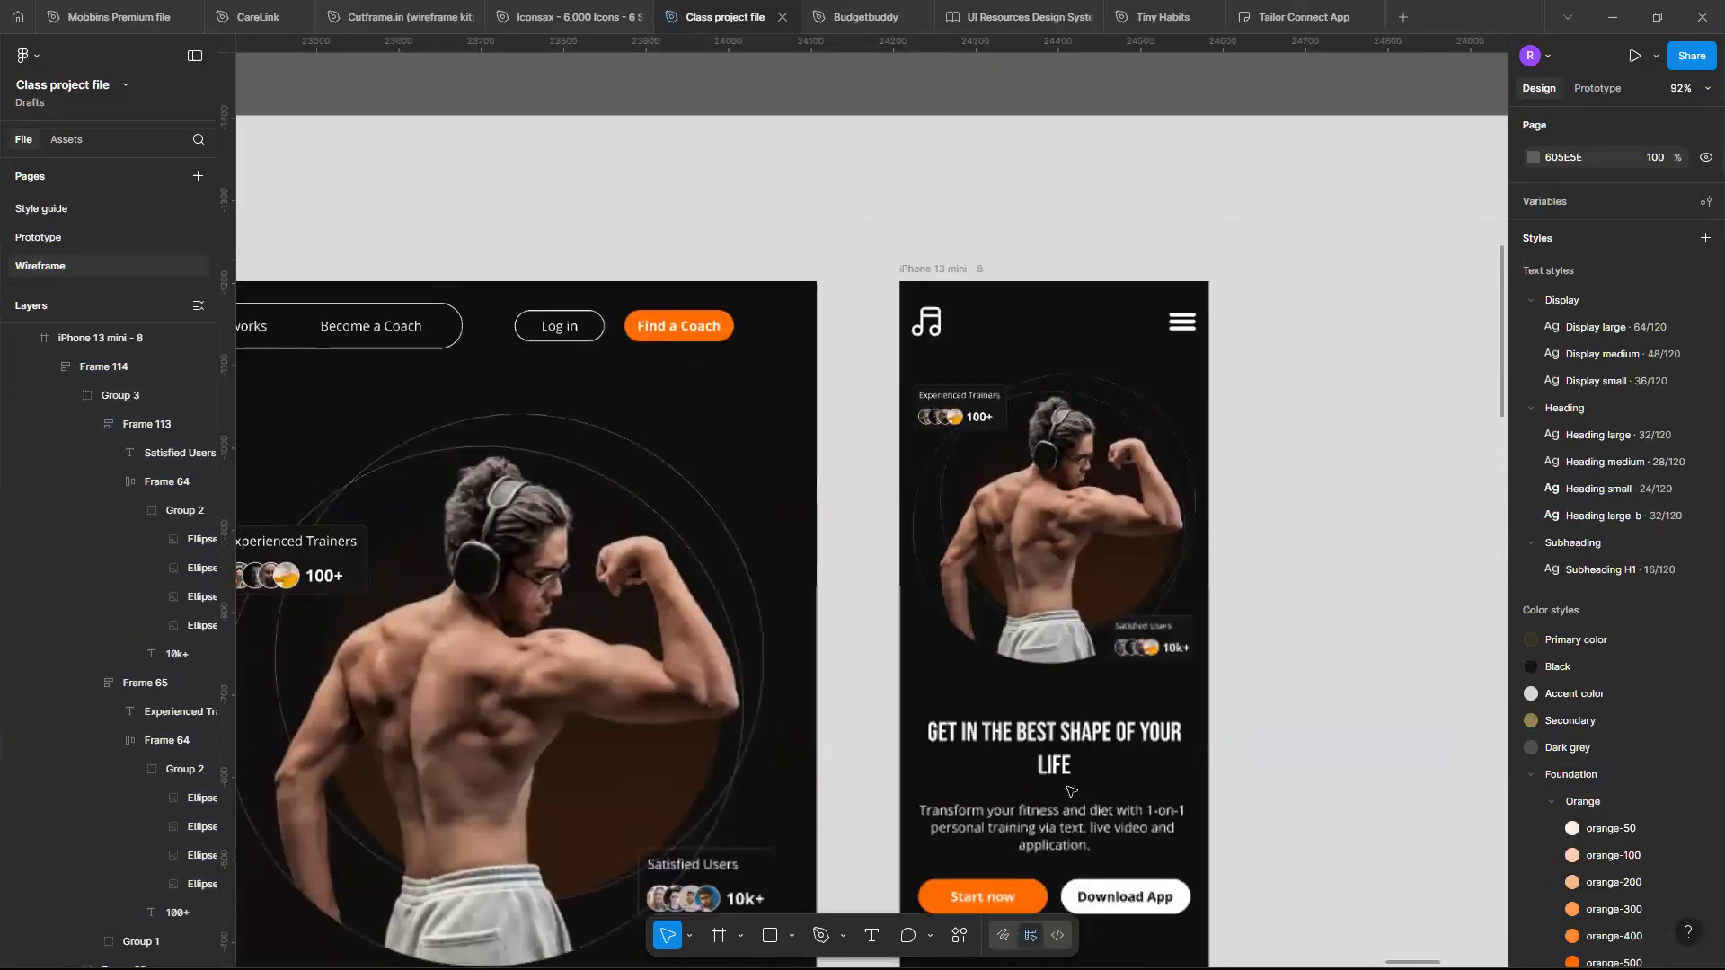
pyautogui.scroll(3, 1069, 789)
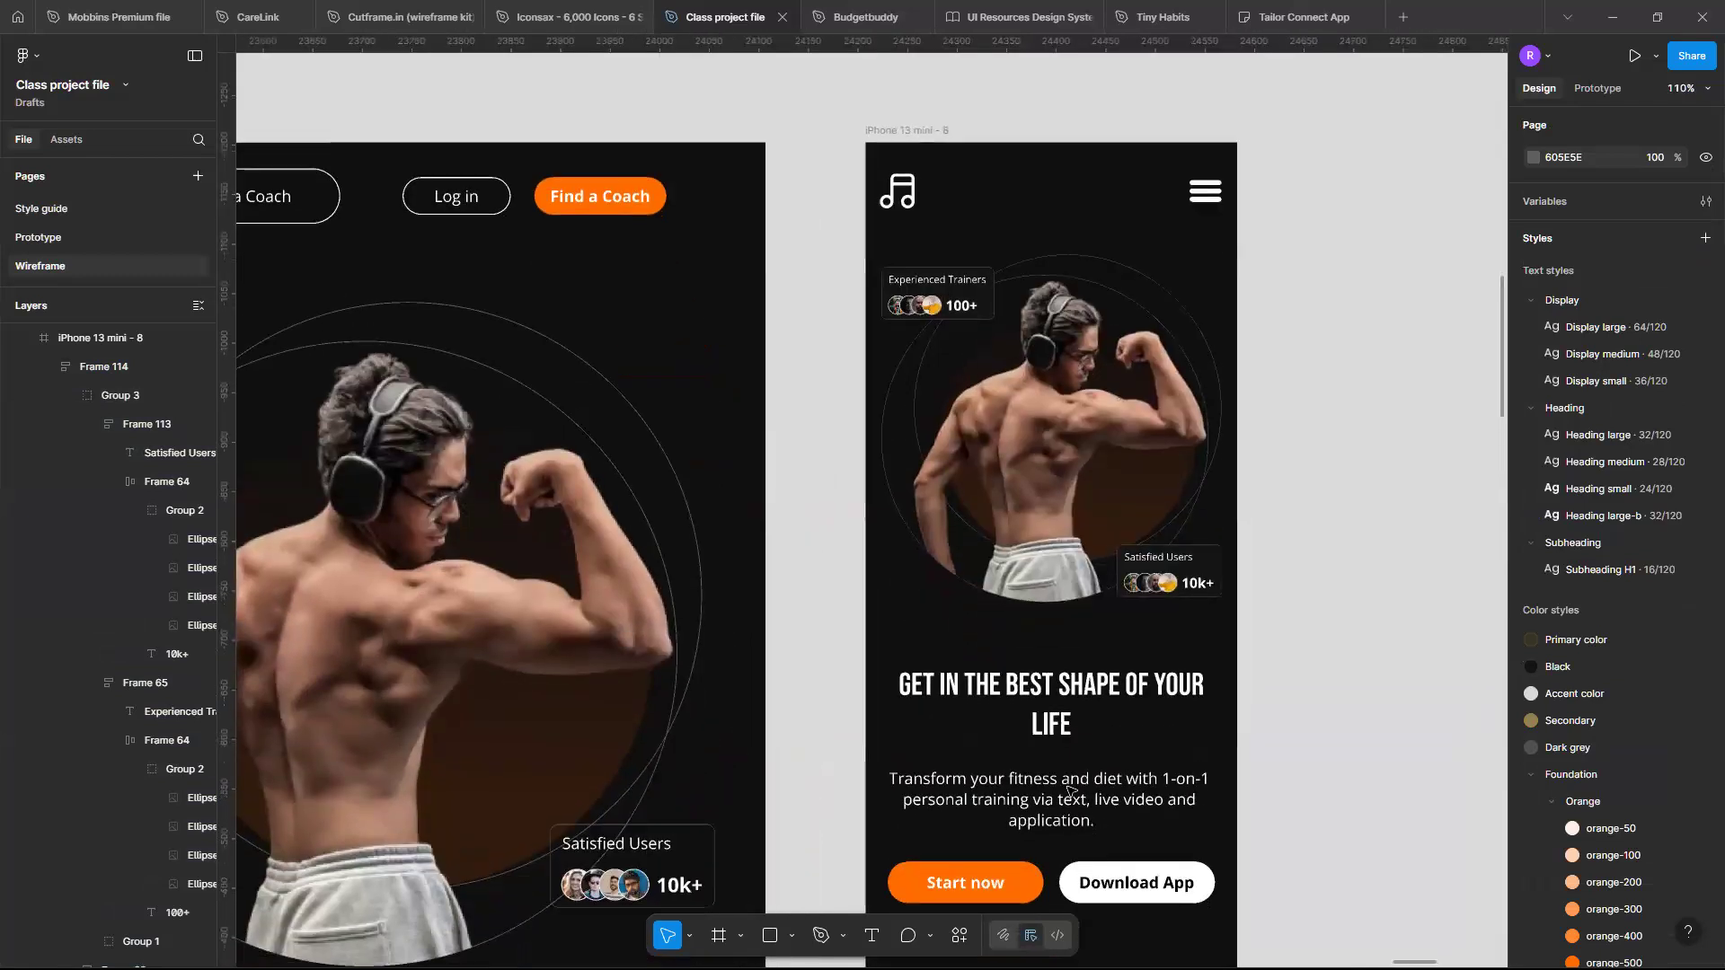
pyautogui.scroll(-6, 1069, 789)
pyautogui.scroll(-3, 1069, 789)
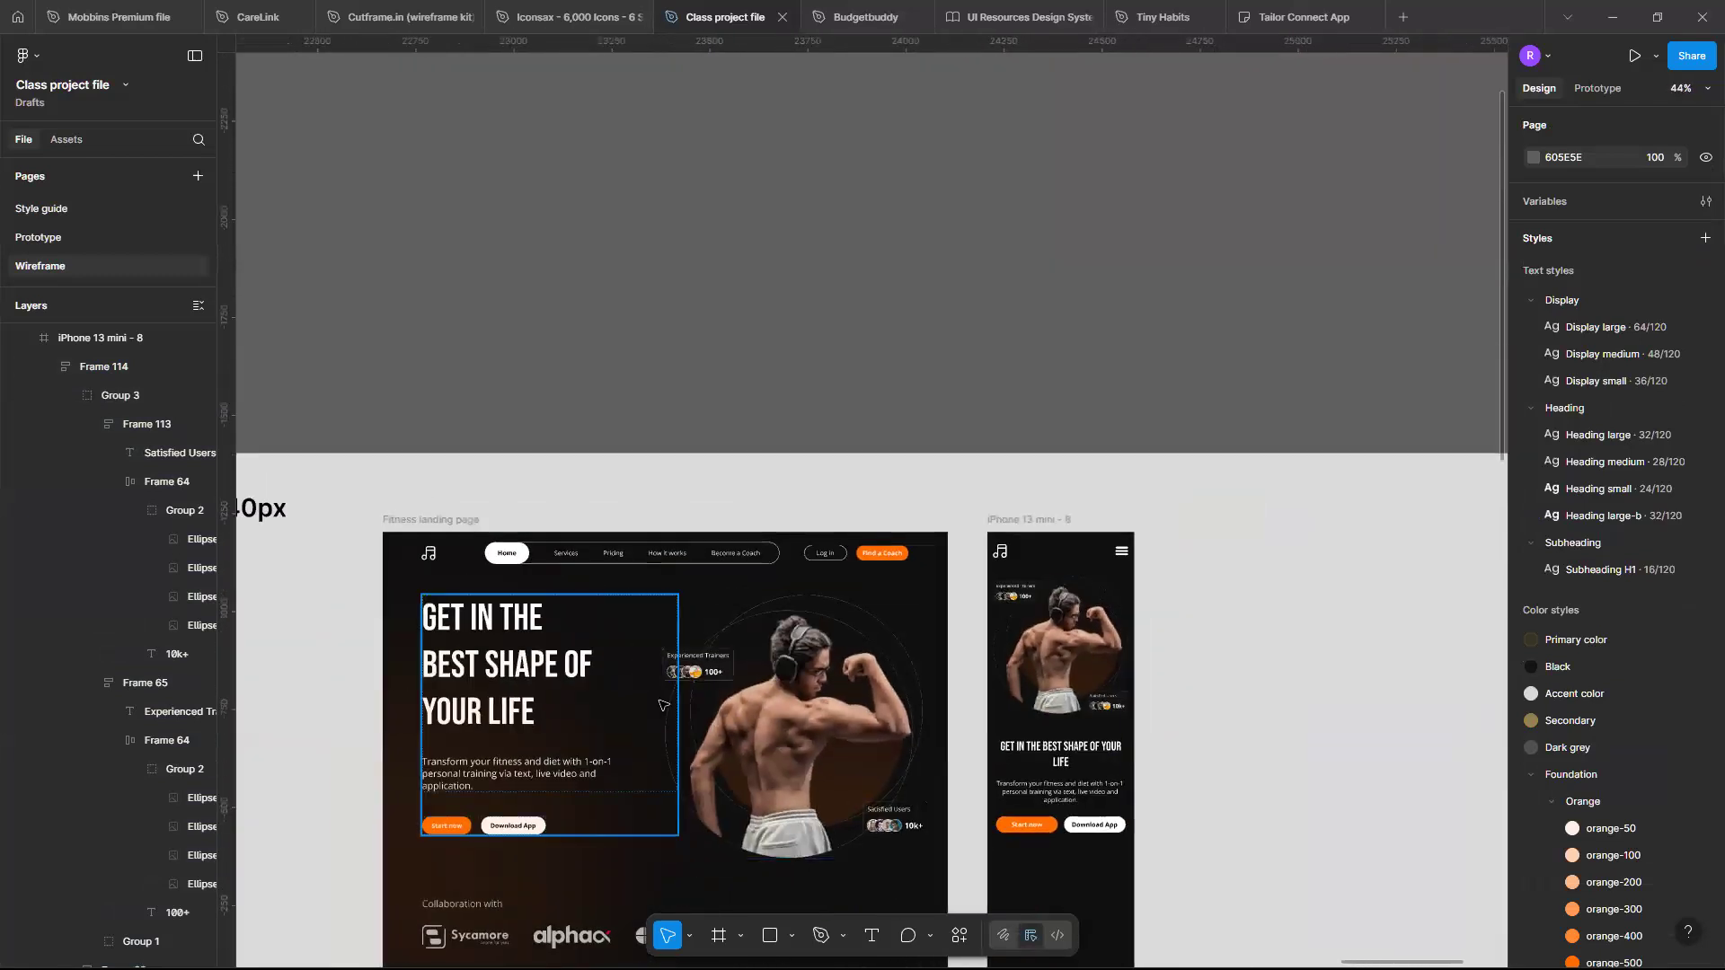
pyautogui.scroll(-4, 805, 602)
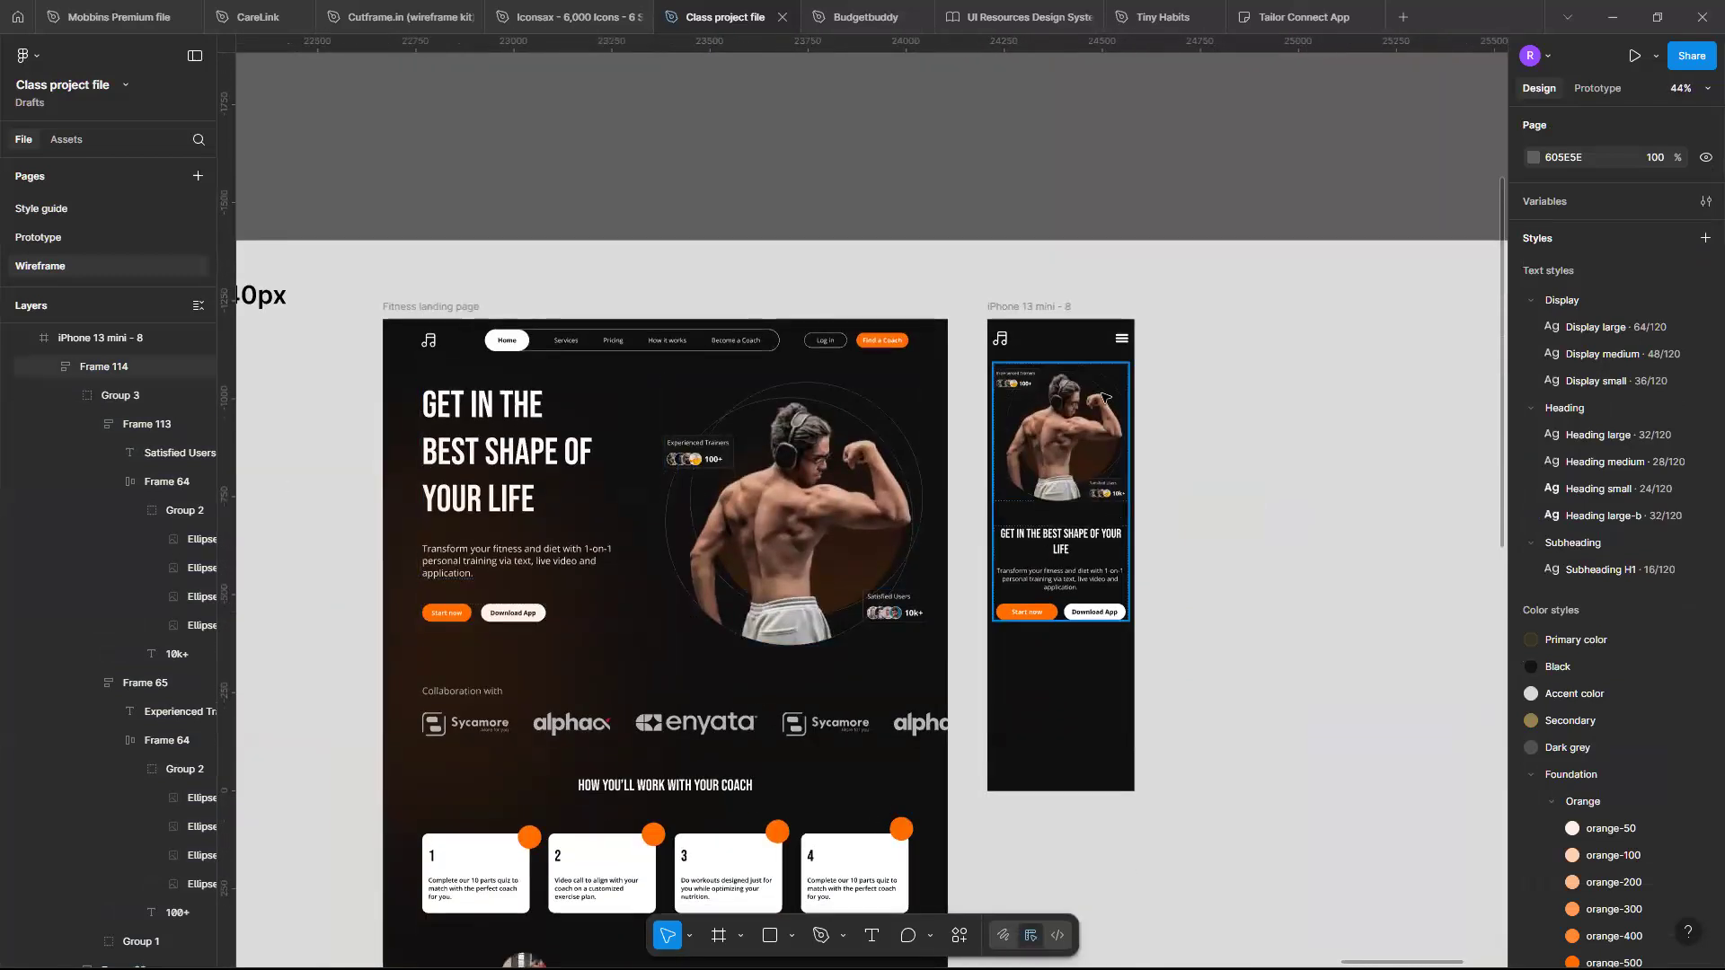
pyautogui.scroll(3, 1103, 397)
pyautogui.scroll(-2, 1105, 398)
pyautogui.scroll(-2, 1105, 397)
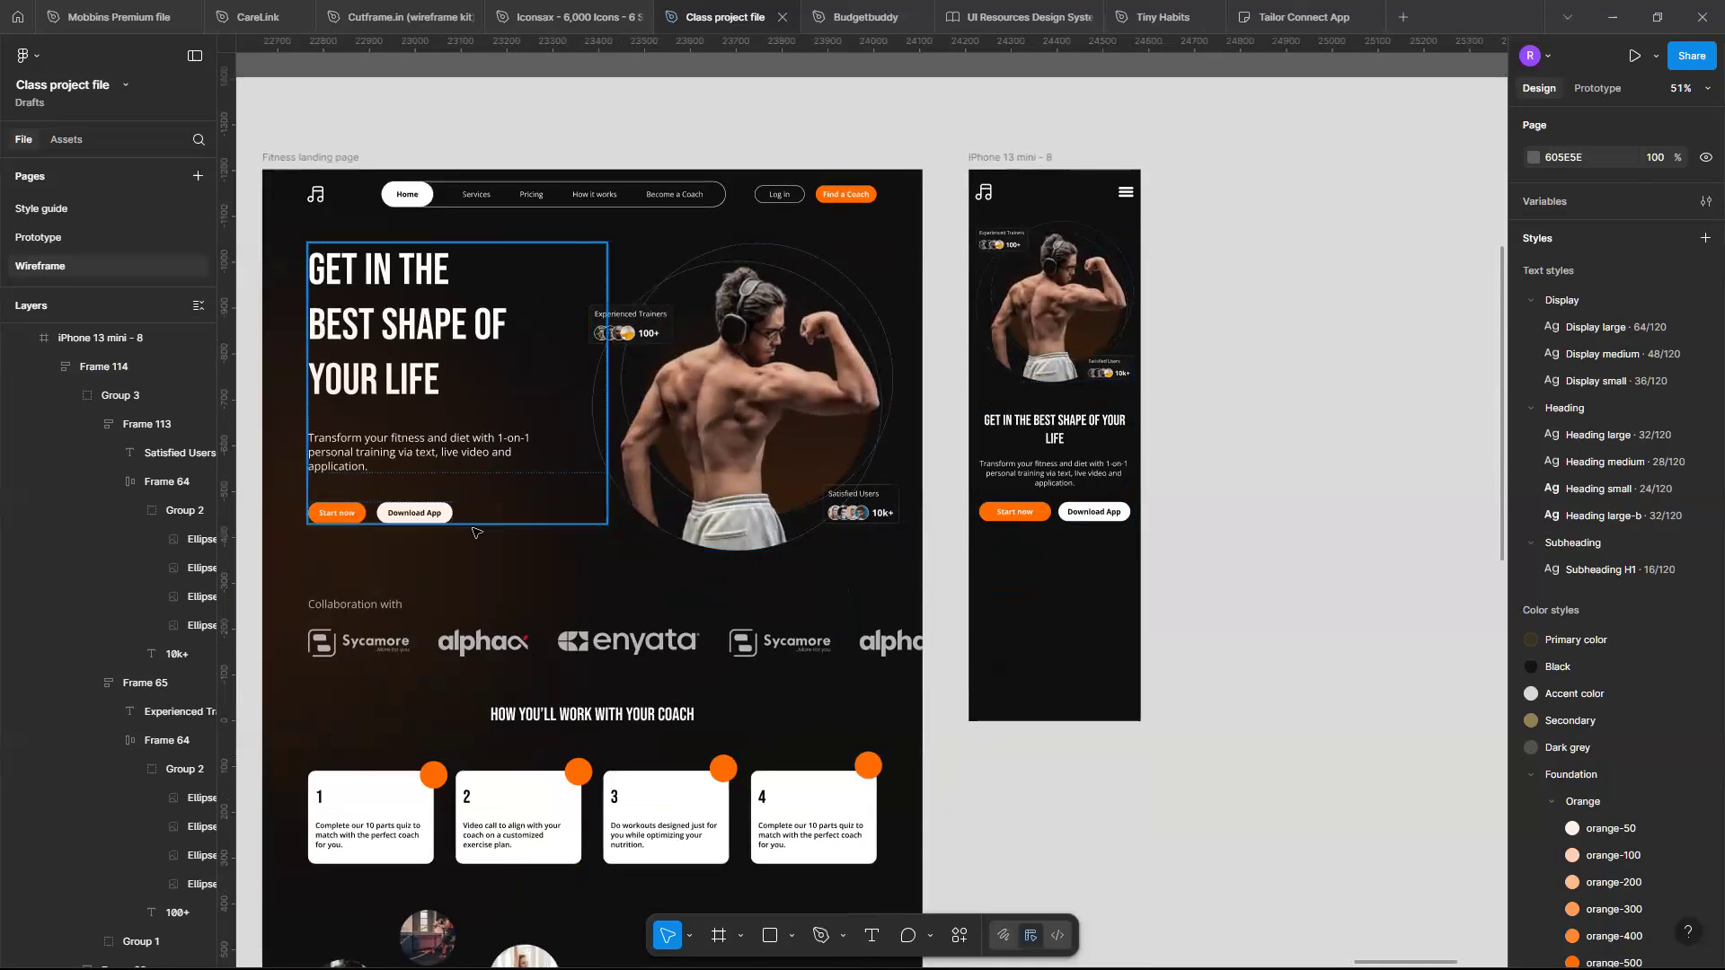
pyautogui.hscroll(-2, 439, 556)
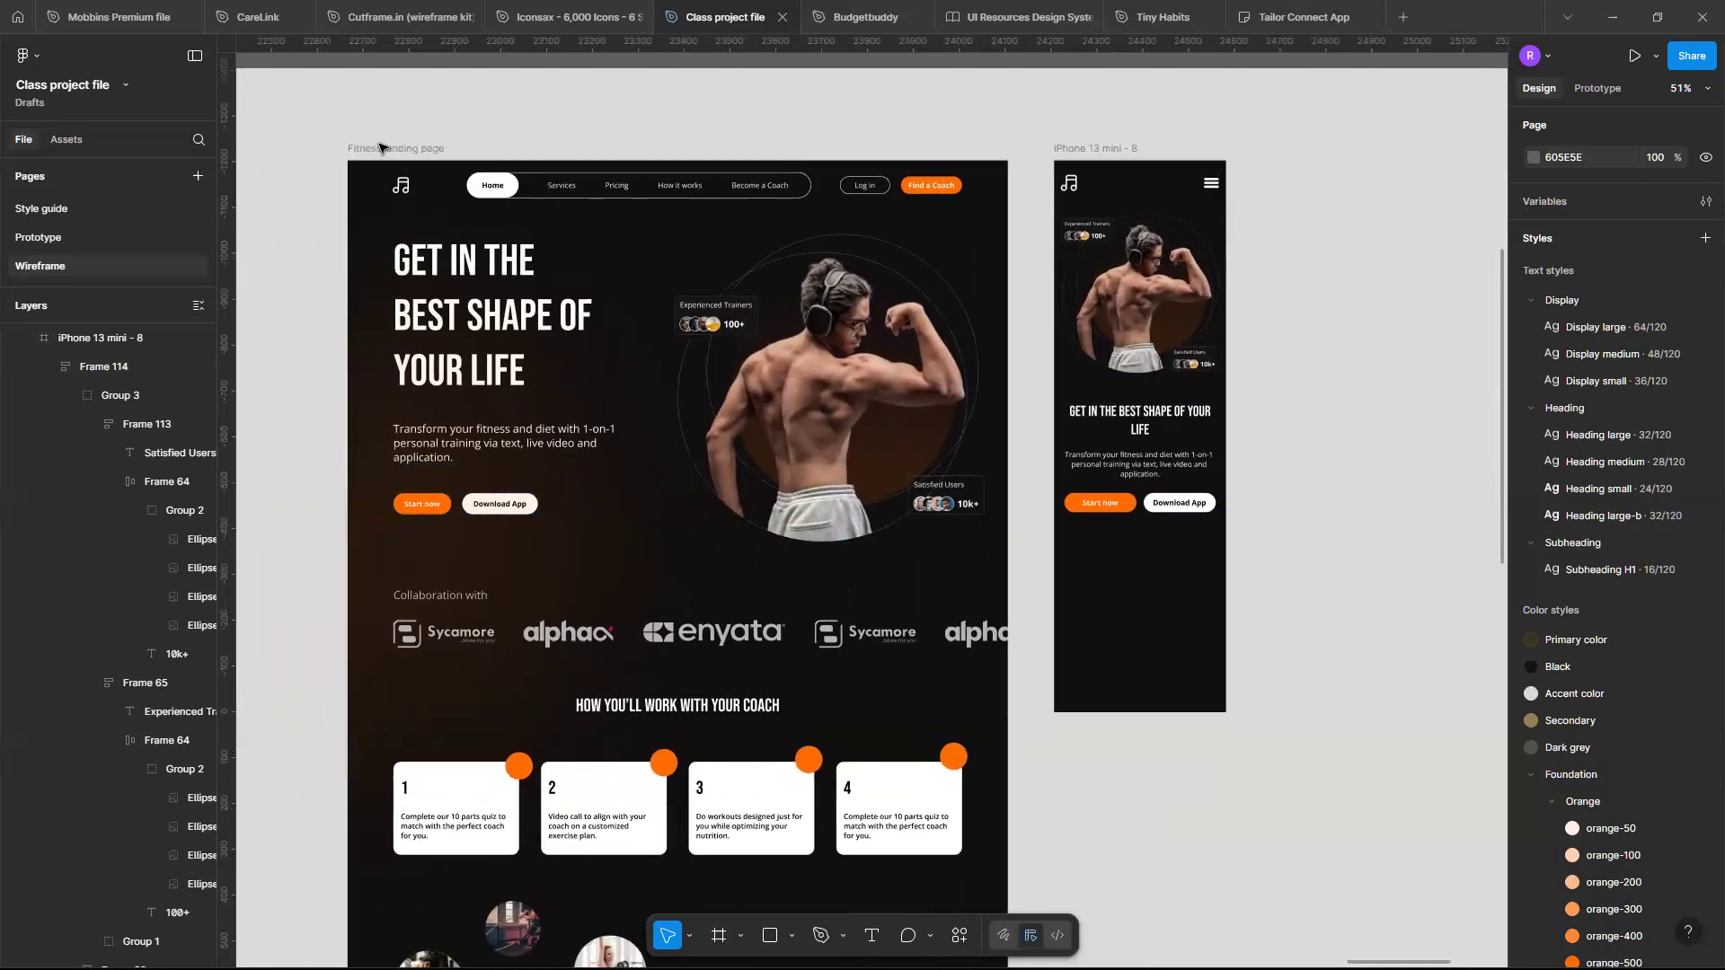
# - Copy the blurred orange background ellipse from the desktop landing page and paste it into the iPhone 13 mini frame
pyautogui.click(422, 367)
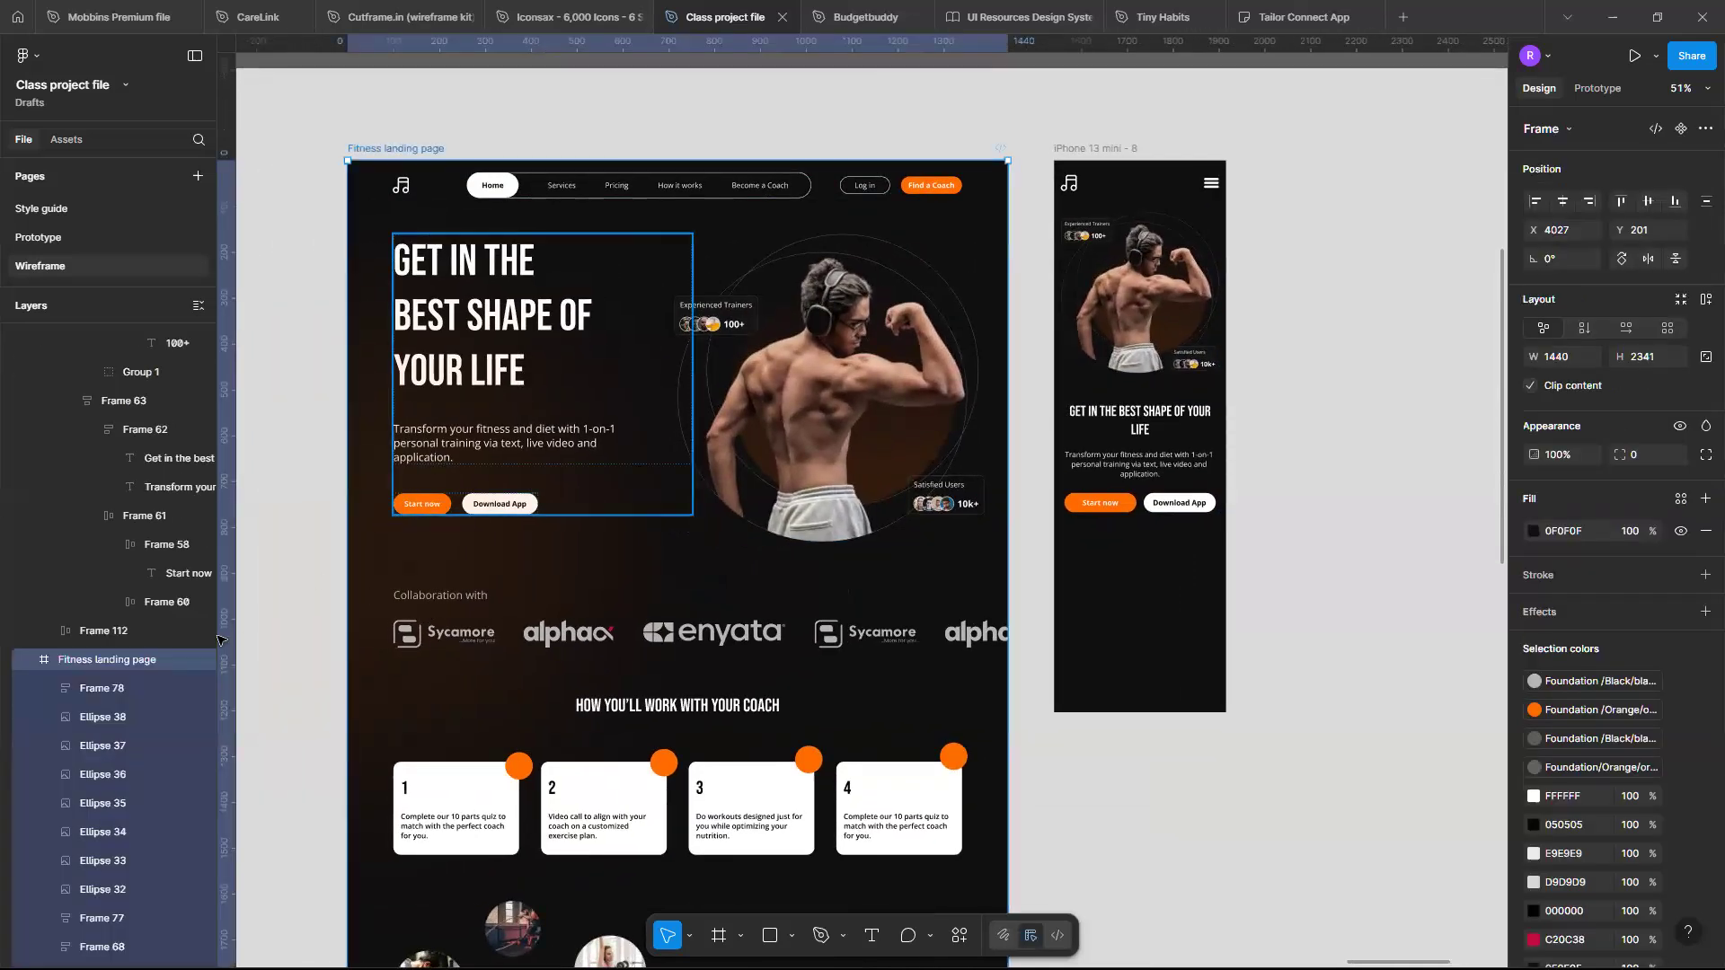
pyautogui.scroll(-4, 117, 809)
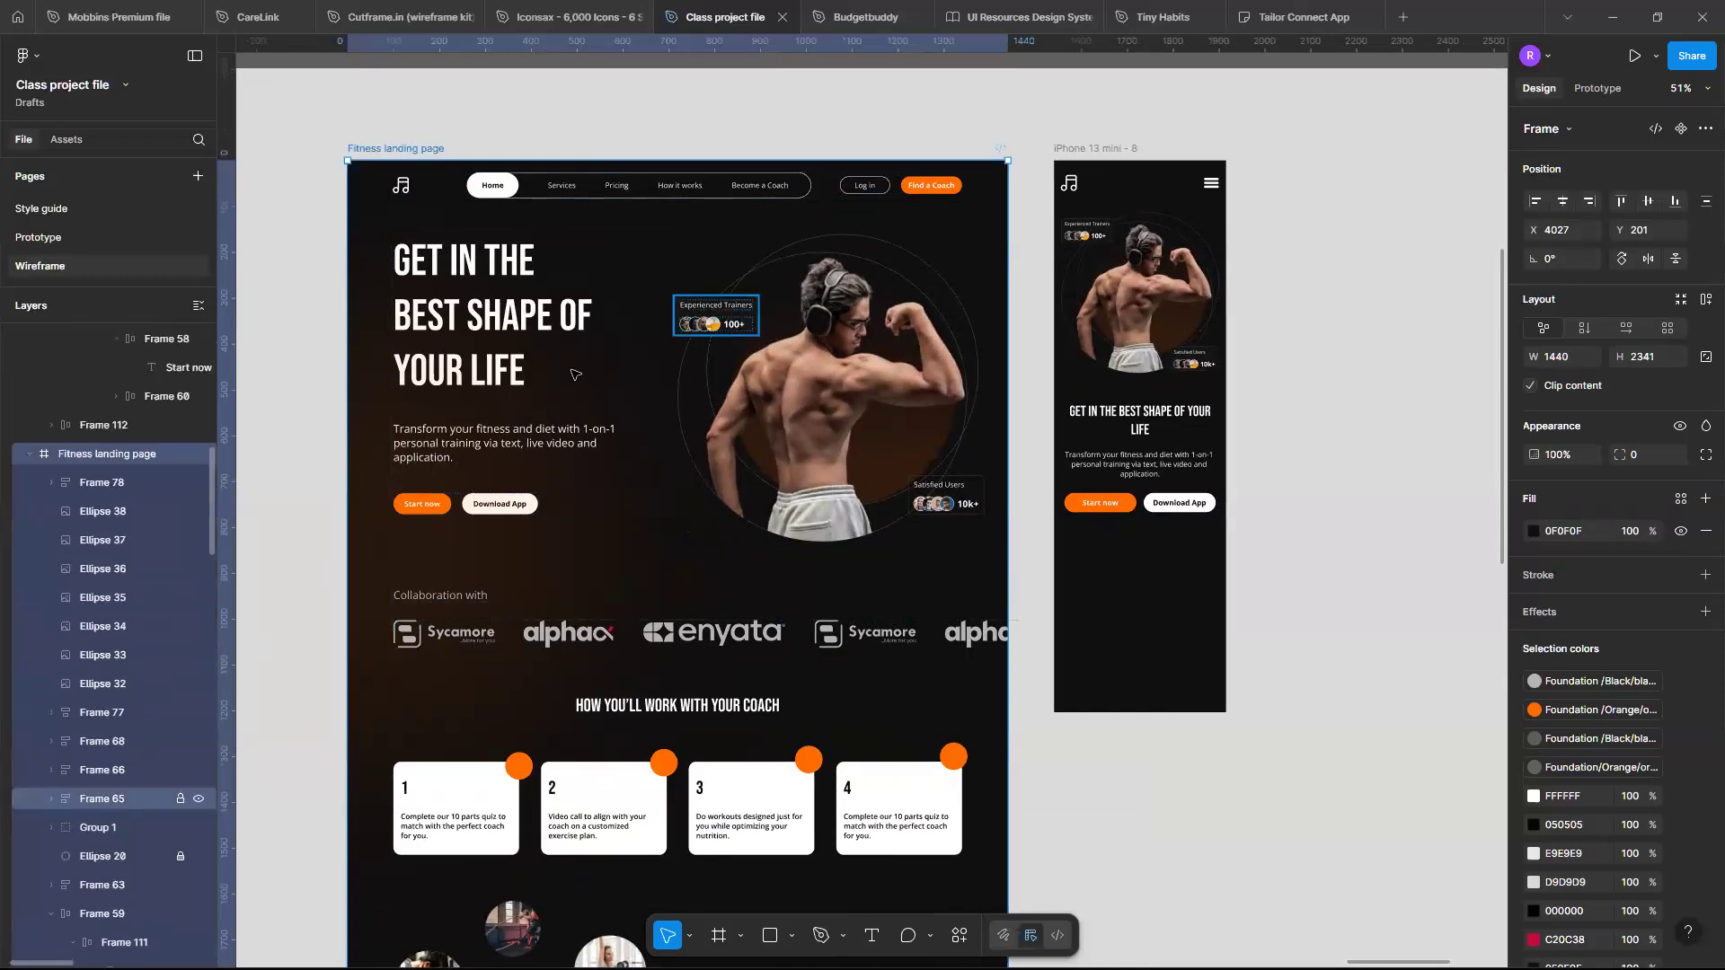
pyautogui.click(135, 858)
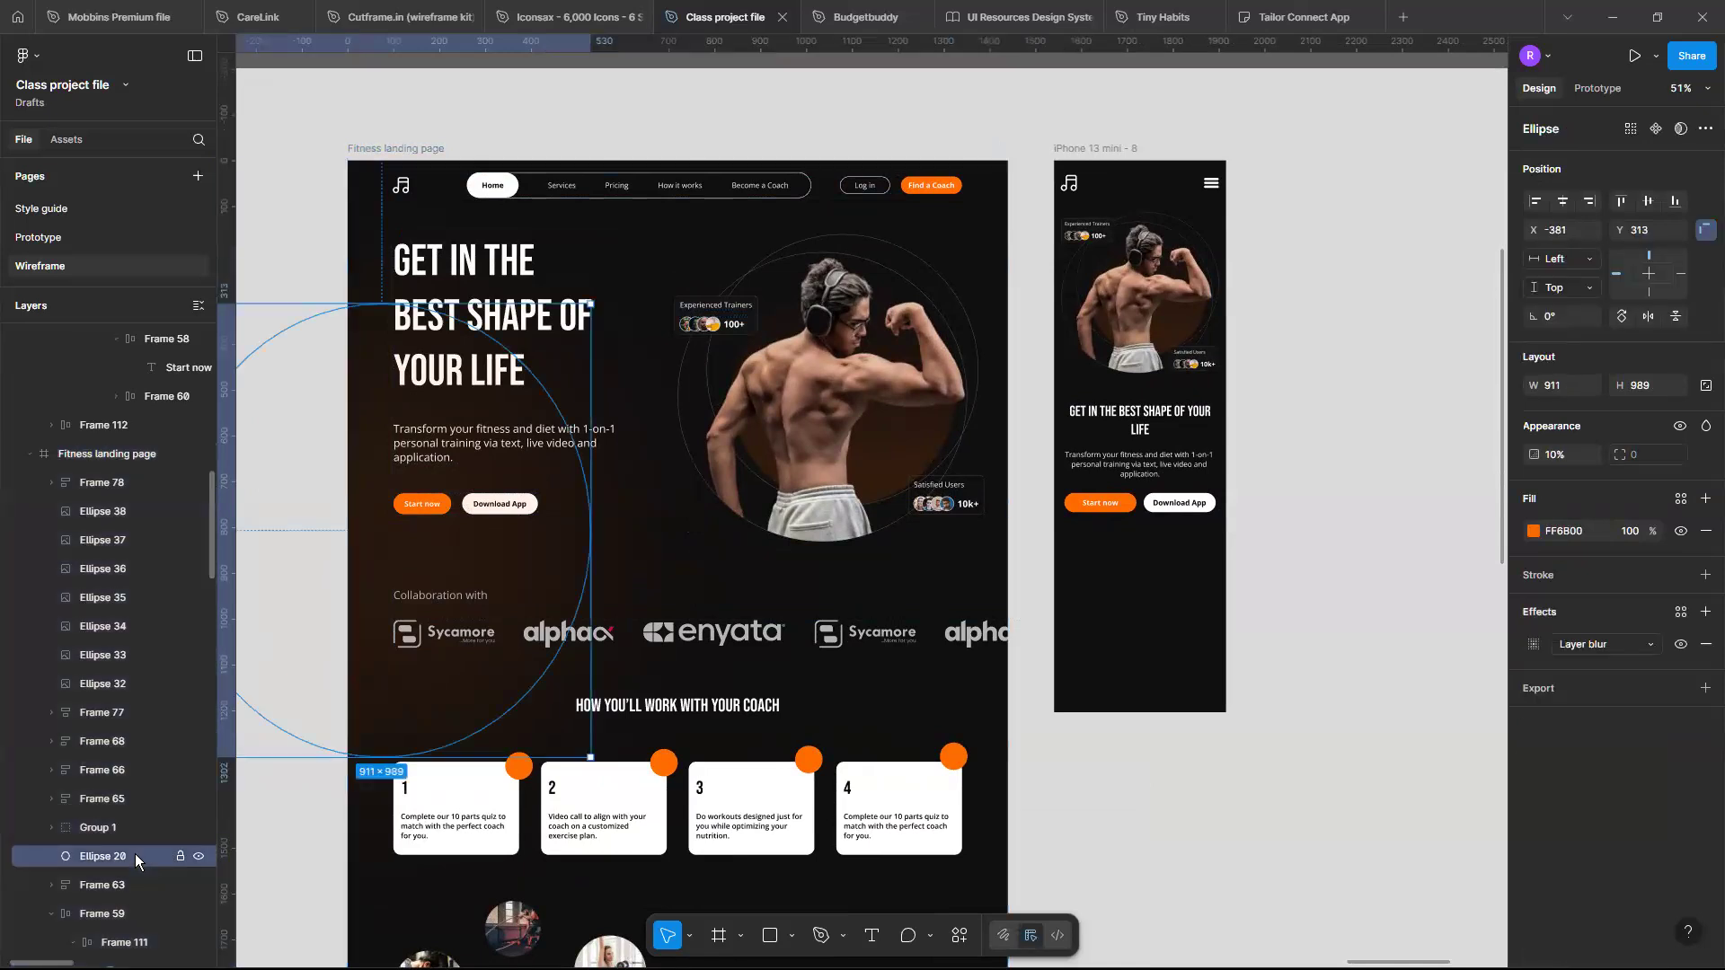
pyautogui.hscroll(2, 1089, 563)
pyautogui.scroll(2, 1089, 563)
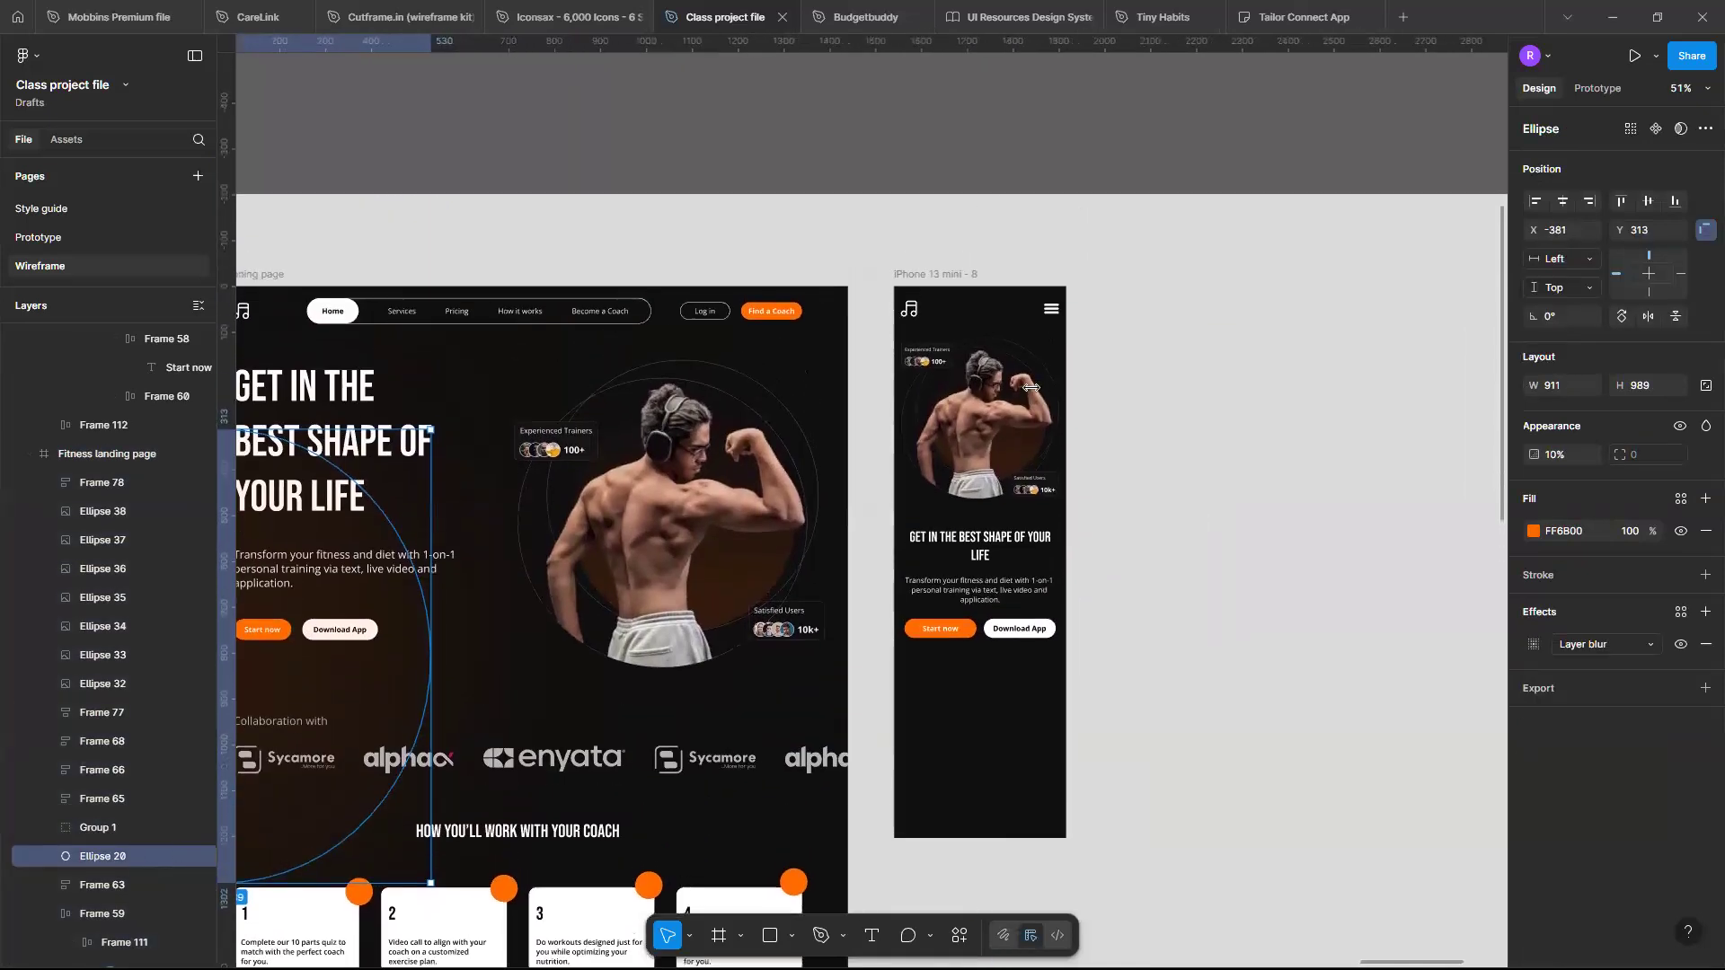
pyautogui.click(921, 282)
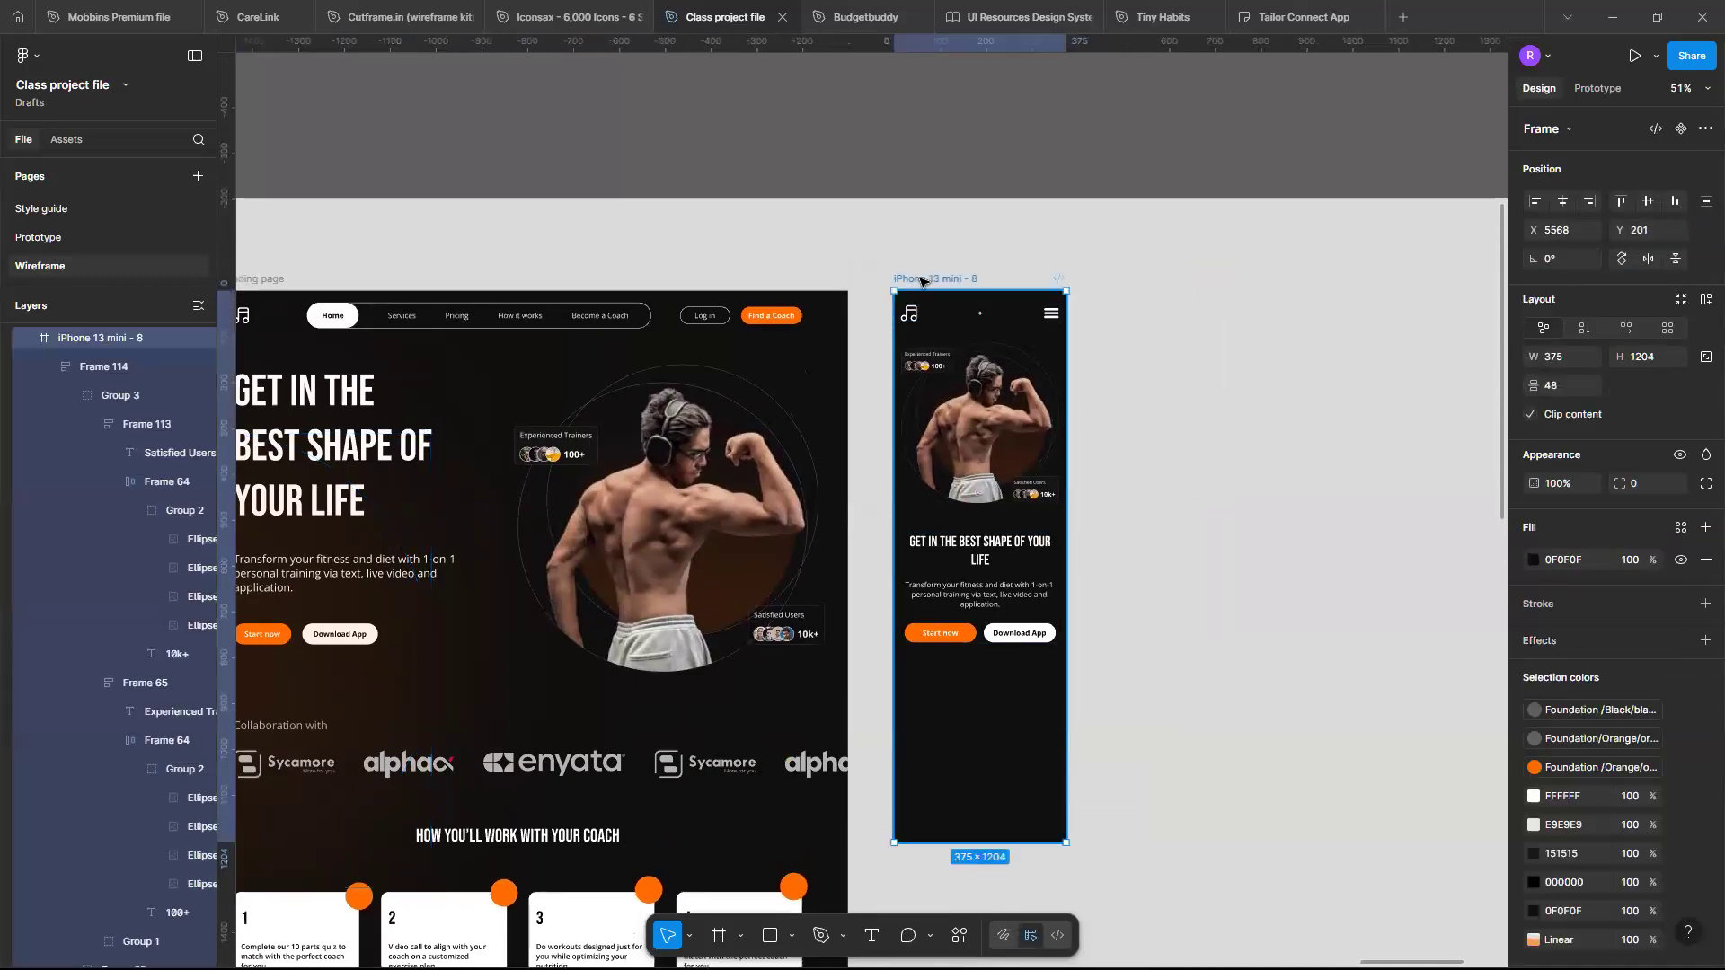
pyautogui.hotkey('ctrl', 'v')
pyautogui.scroll(-1, 1101, 768)
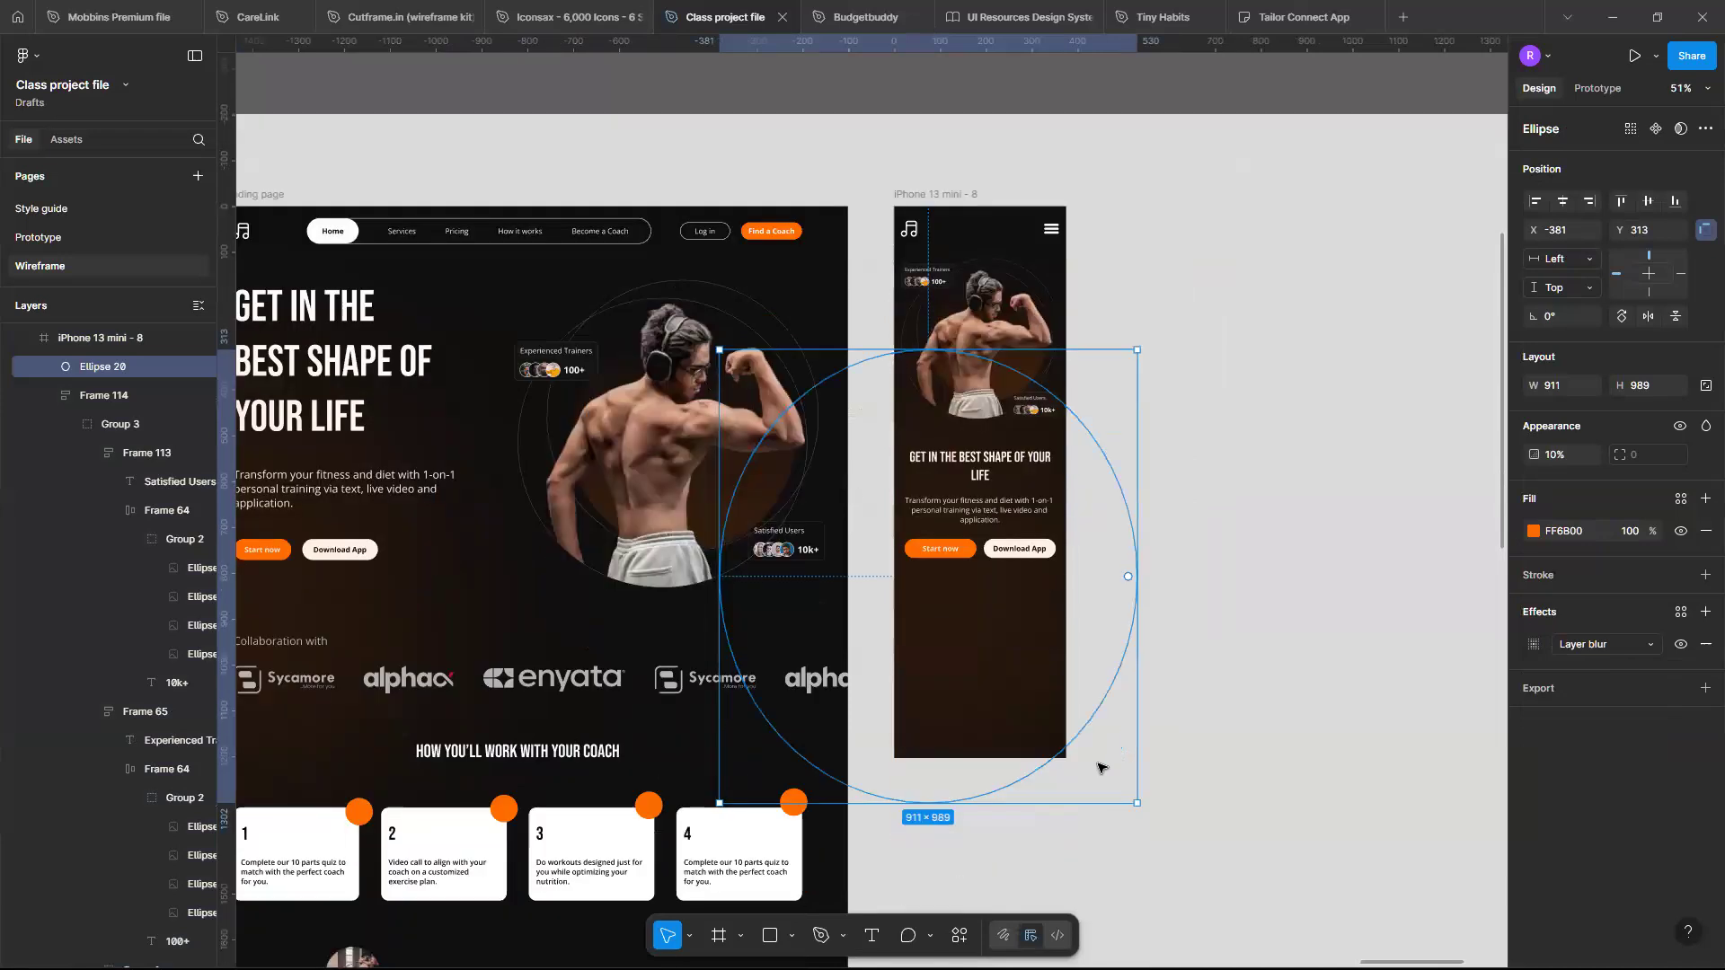
pyautogui.scroll(-1, 1101, 768)
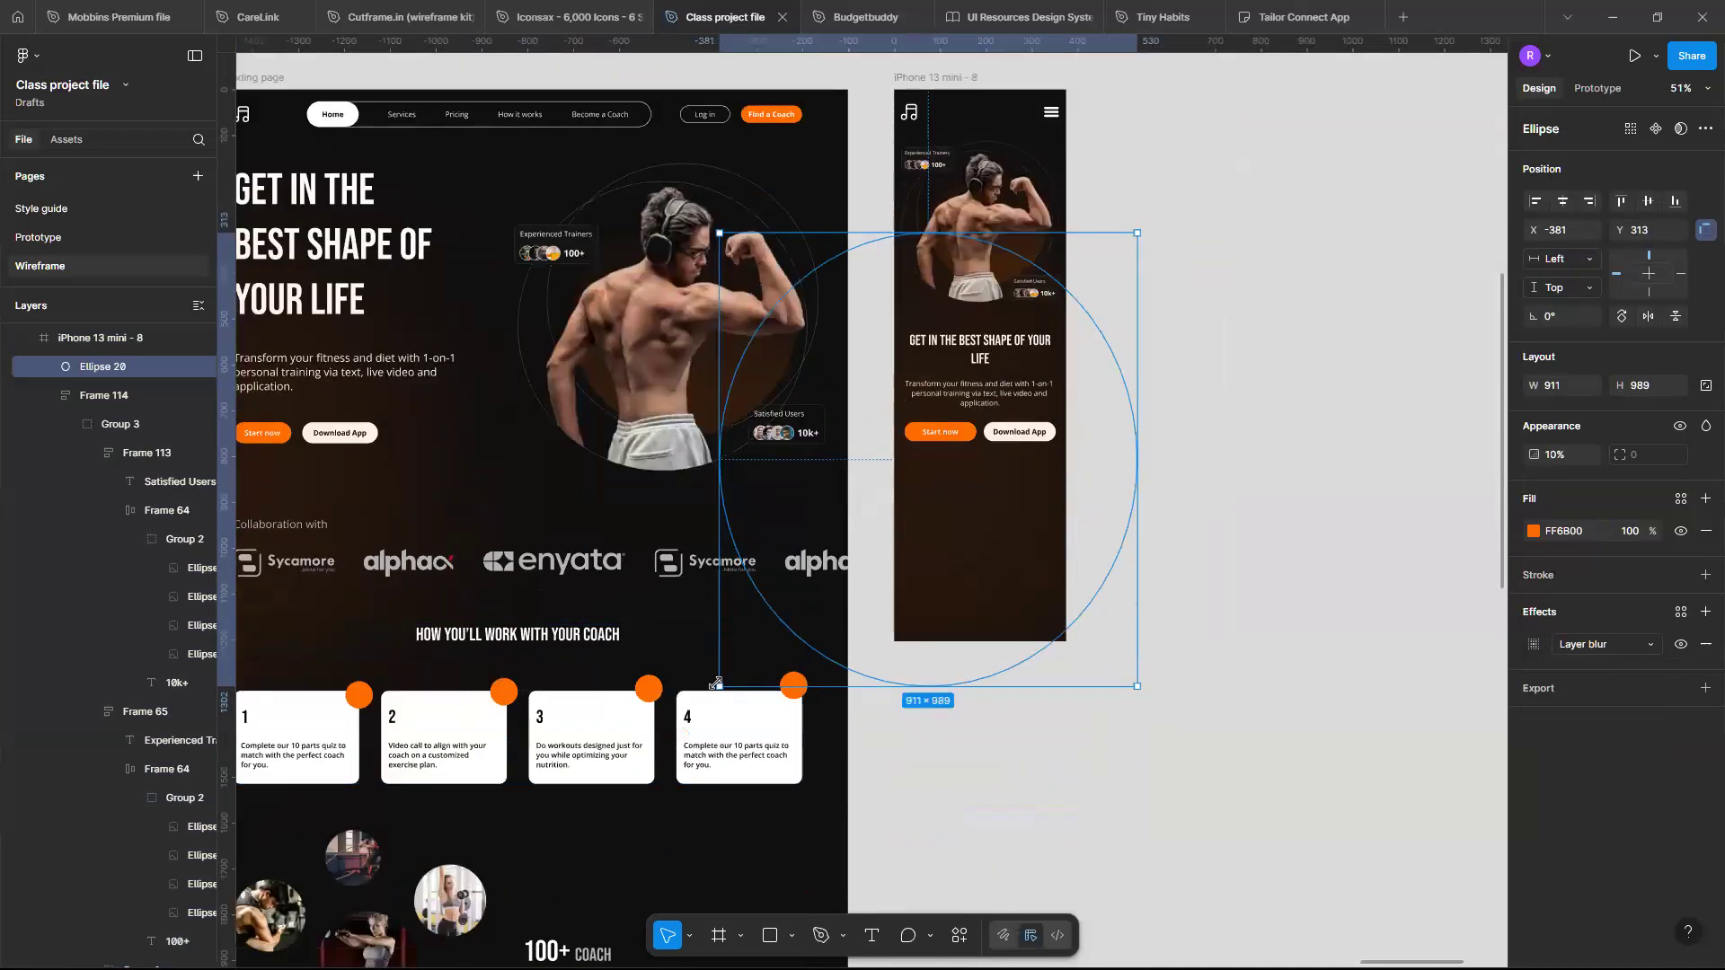
# - Resize the blurred orange ellipse to about 588 × 588 and position it behind the mobile hero text
pyautogui.moveTo(825, 581); pyautogui.dragTo(831, 532)
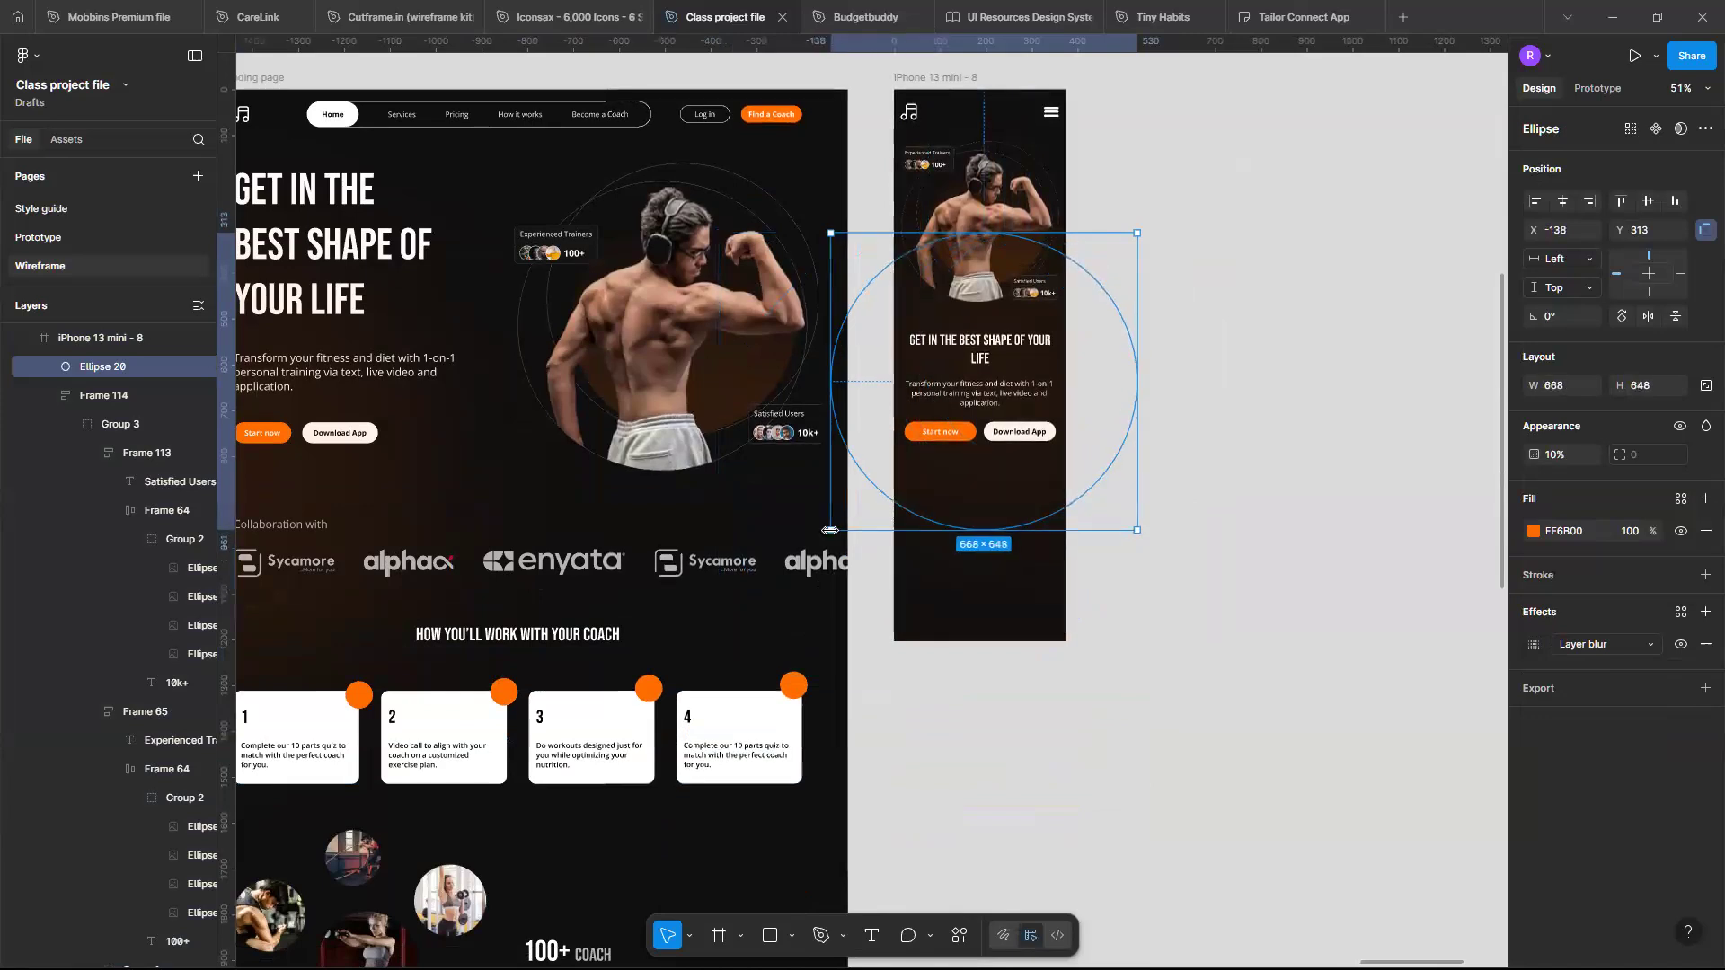
pyautogui.scroll(1, 830, 534)
pyautogui.scroll(3, 830, 534)
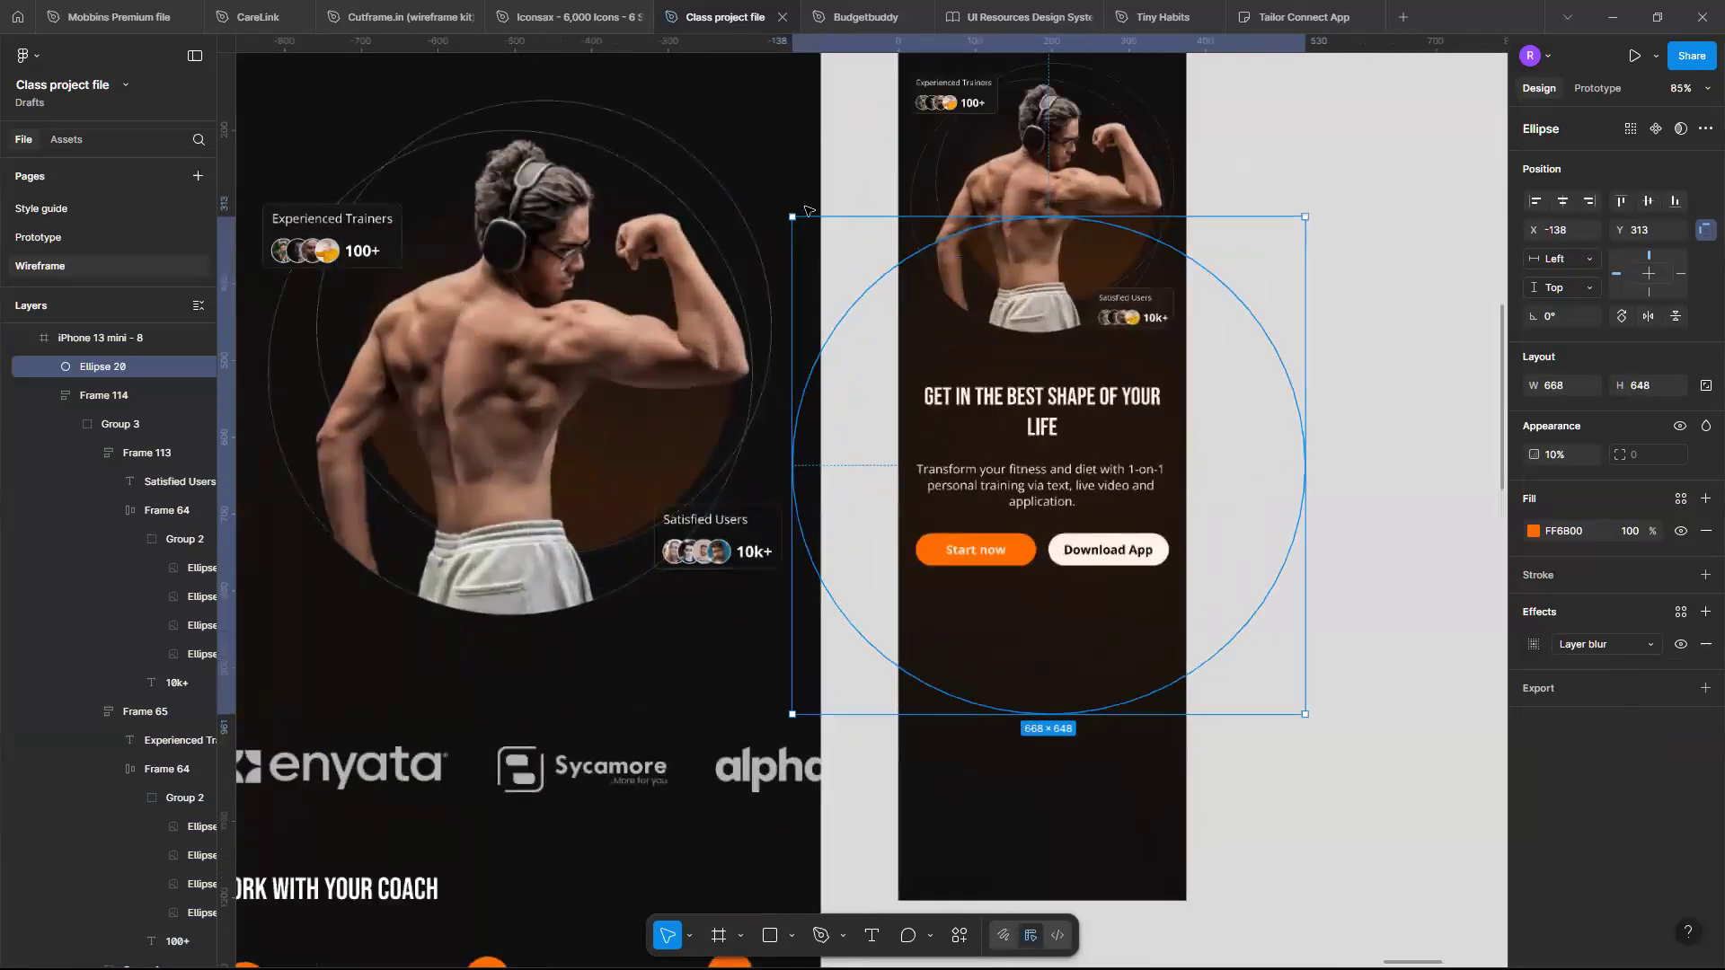
pyautogui.moveTo(788, 216); pyautogui.dragTo(856, 265)
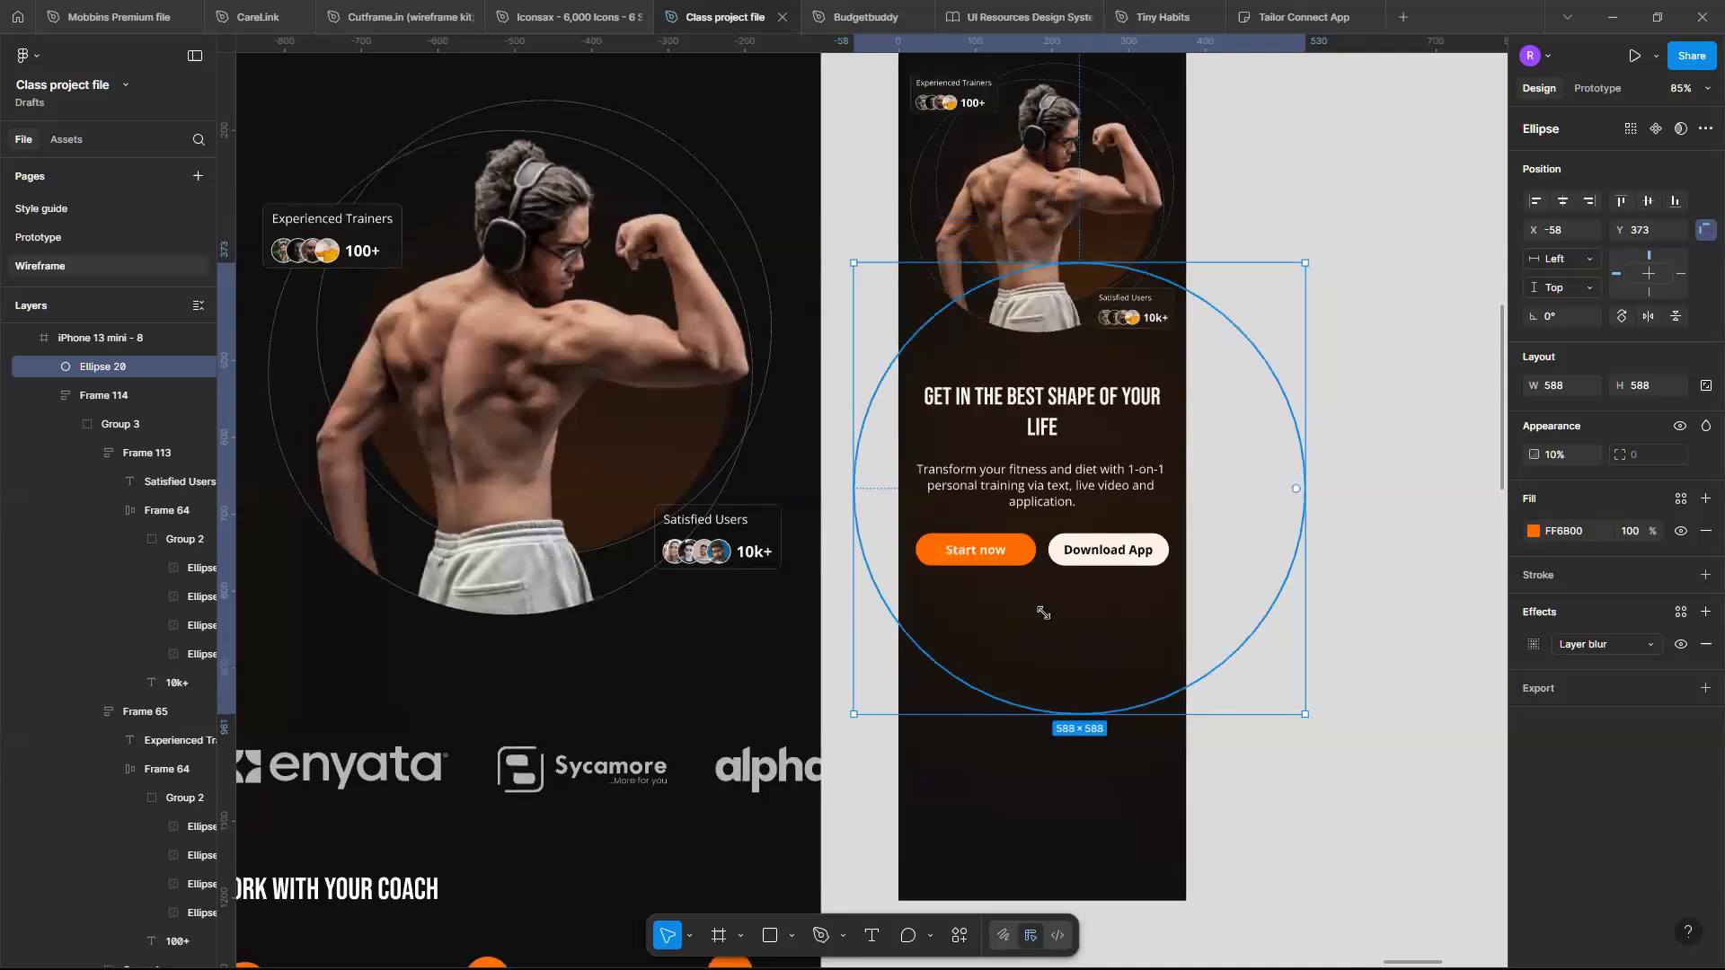
pyautogui.moveTo(1041, 613); pyautogui.dragTo(983, 608)
pyautogui.click(1220, 545)
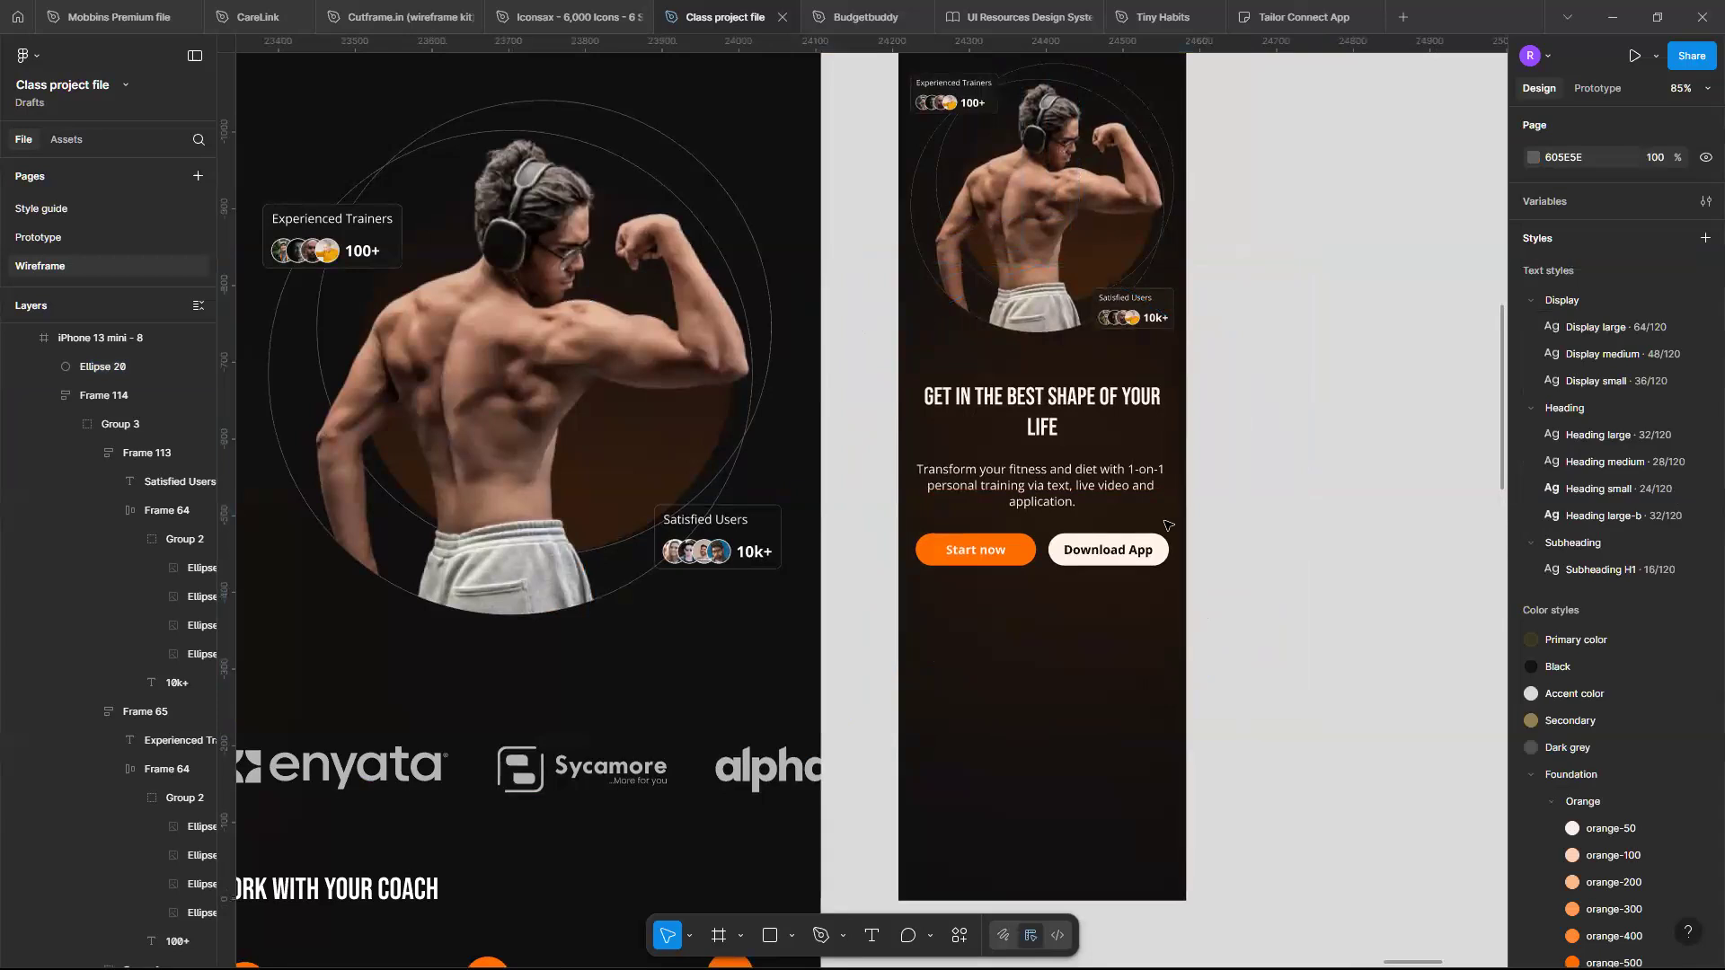
# - Select and copy the Collaboration with logo section from the desktop Fitness landing page
pyautogui.scroll(-5, 1166, 526)
pyautogui.scroll(4, 1166, 525)
pyautogui.scroll(-6, 1166, 525)
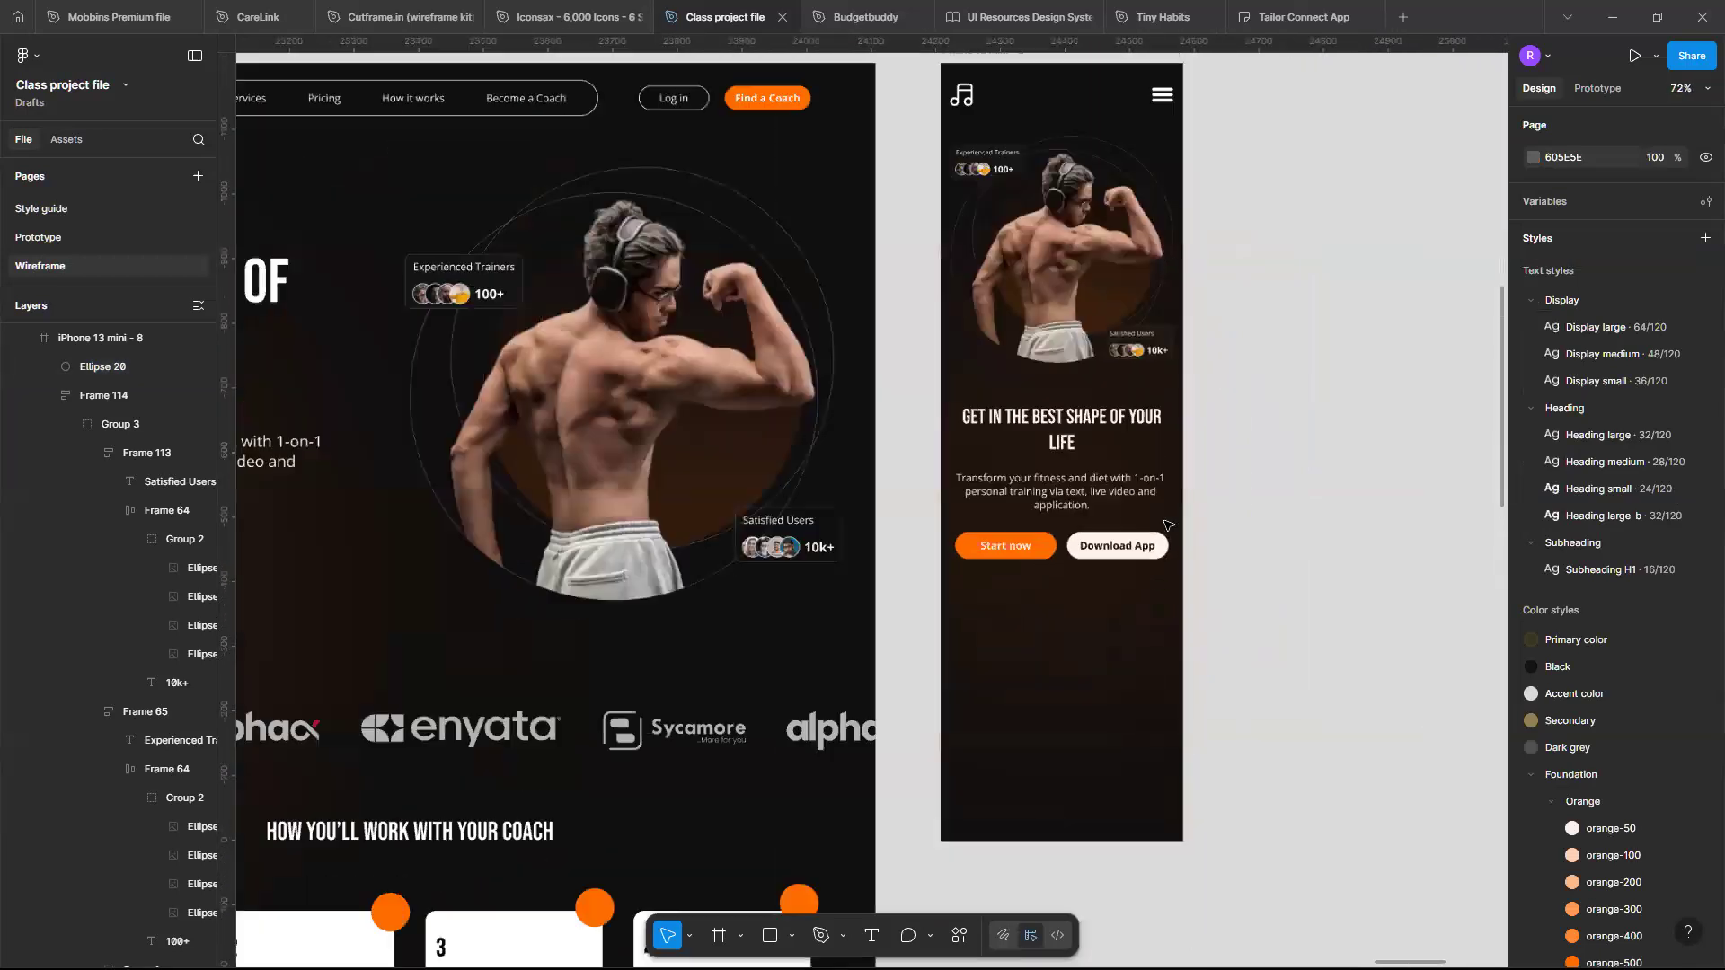
pyautogui.scroll(-3, 1166, 525)
pyautogui.hscroll(1, 1078, 512)
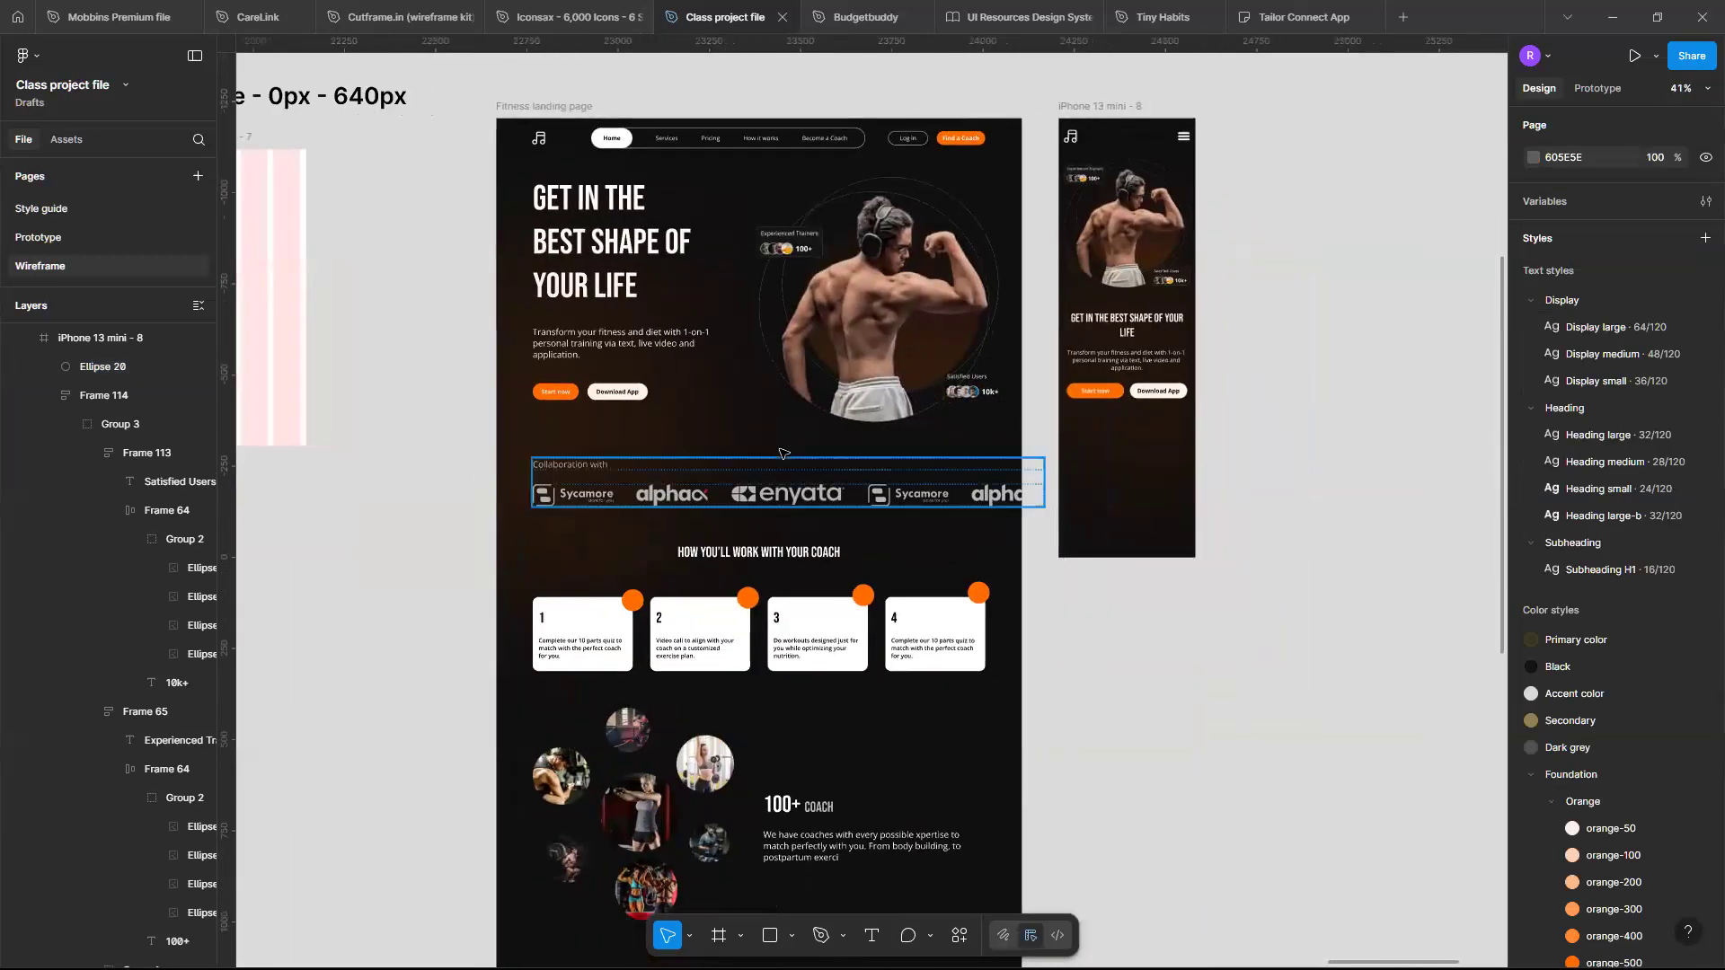
pyautogui.scroll(3, 790, 474)
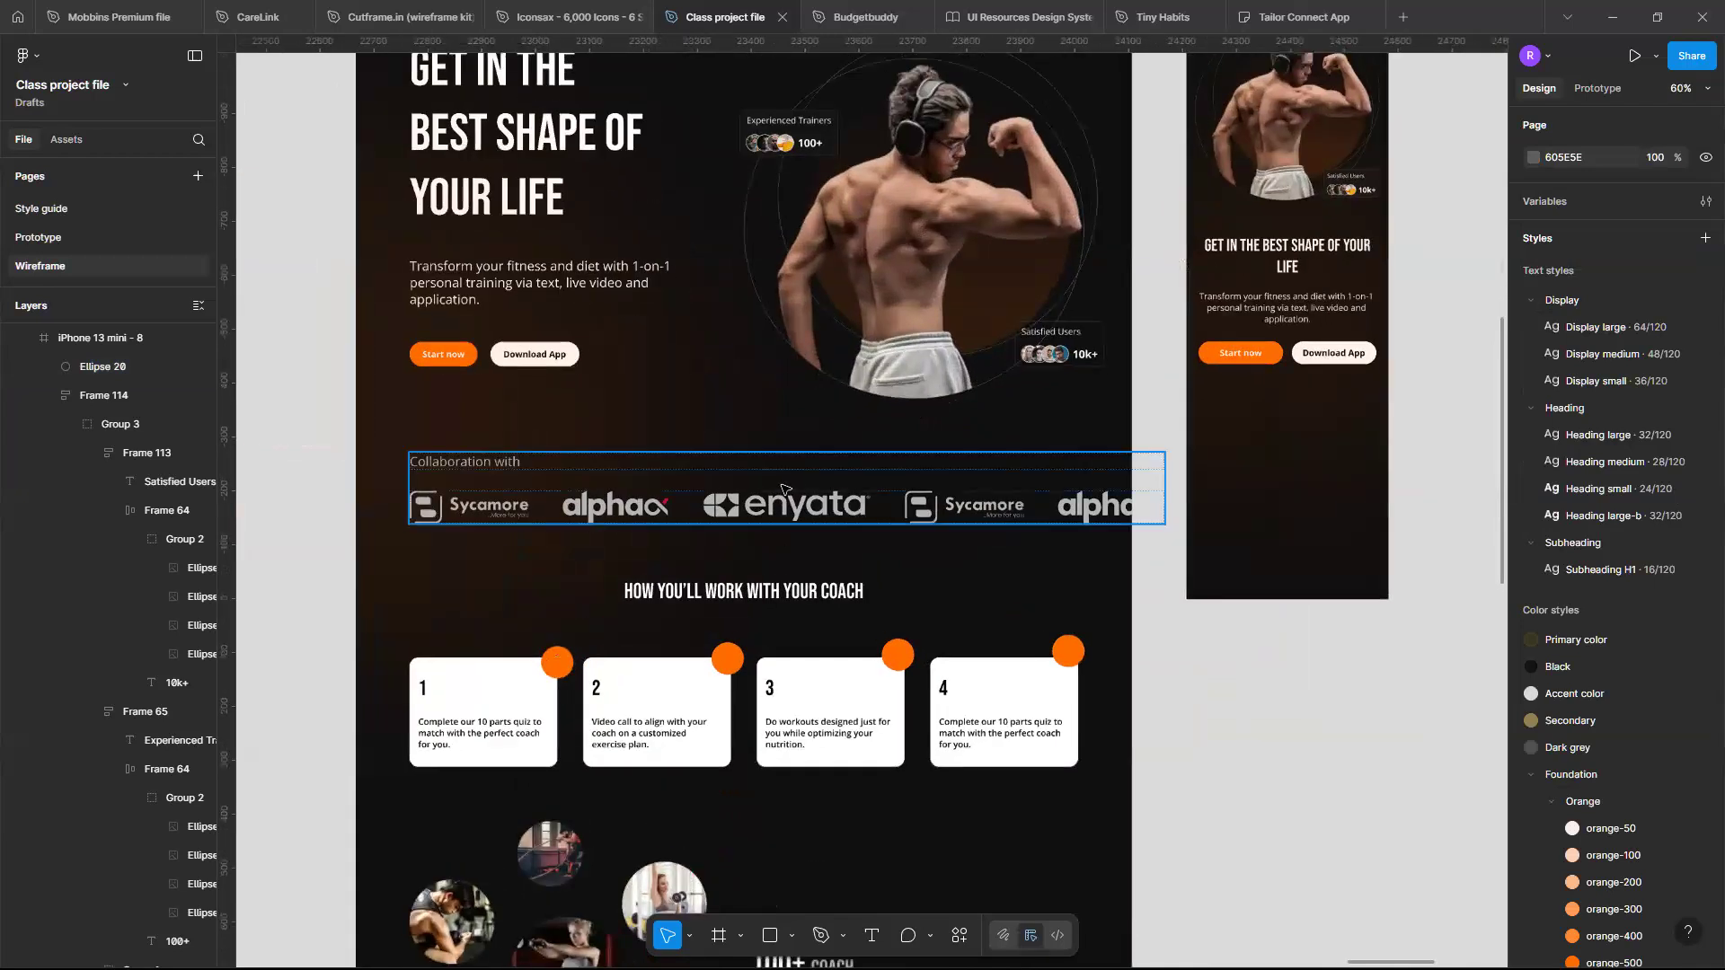
pyautogui.click(782, 488)
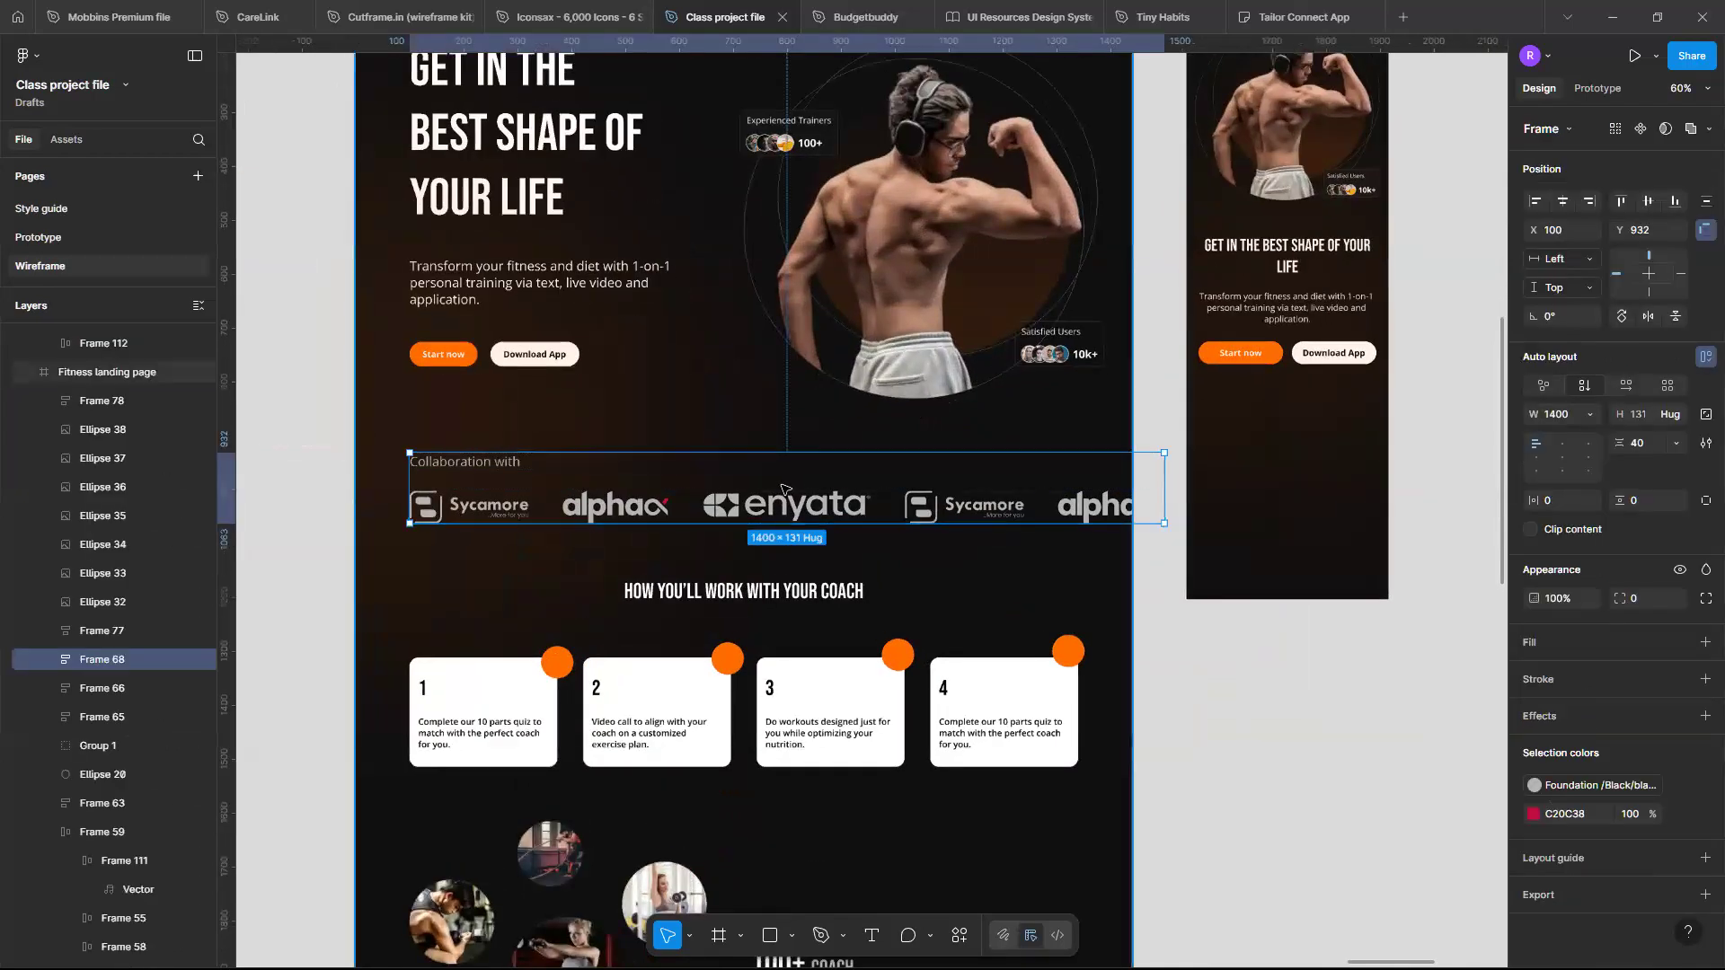
# - Lengthen the iPhone 13 mini frame to about 1975 px tall
pyautogui.scroll(-1, 1357, 441)
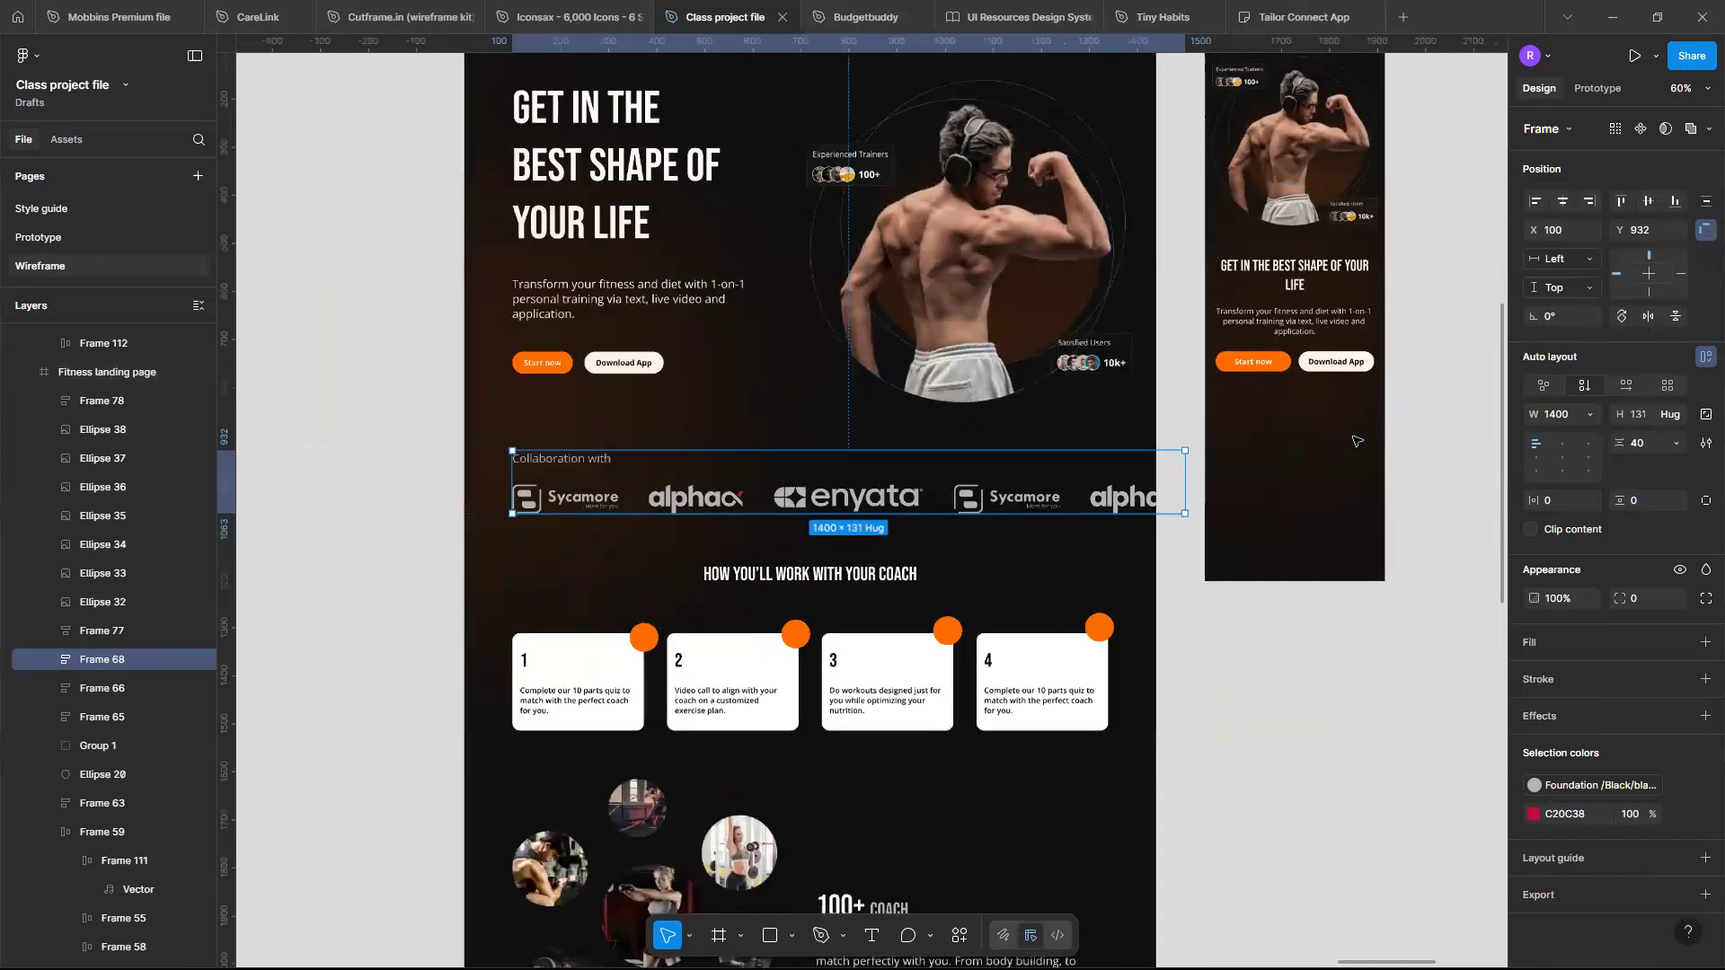
pyautogui.scroll(-3, 1357, 441)
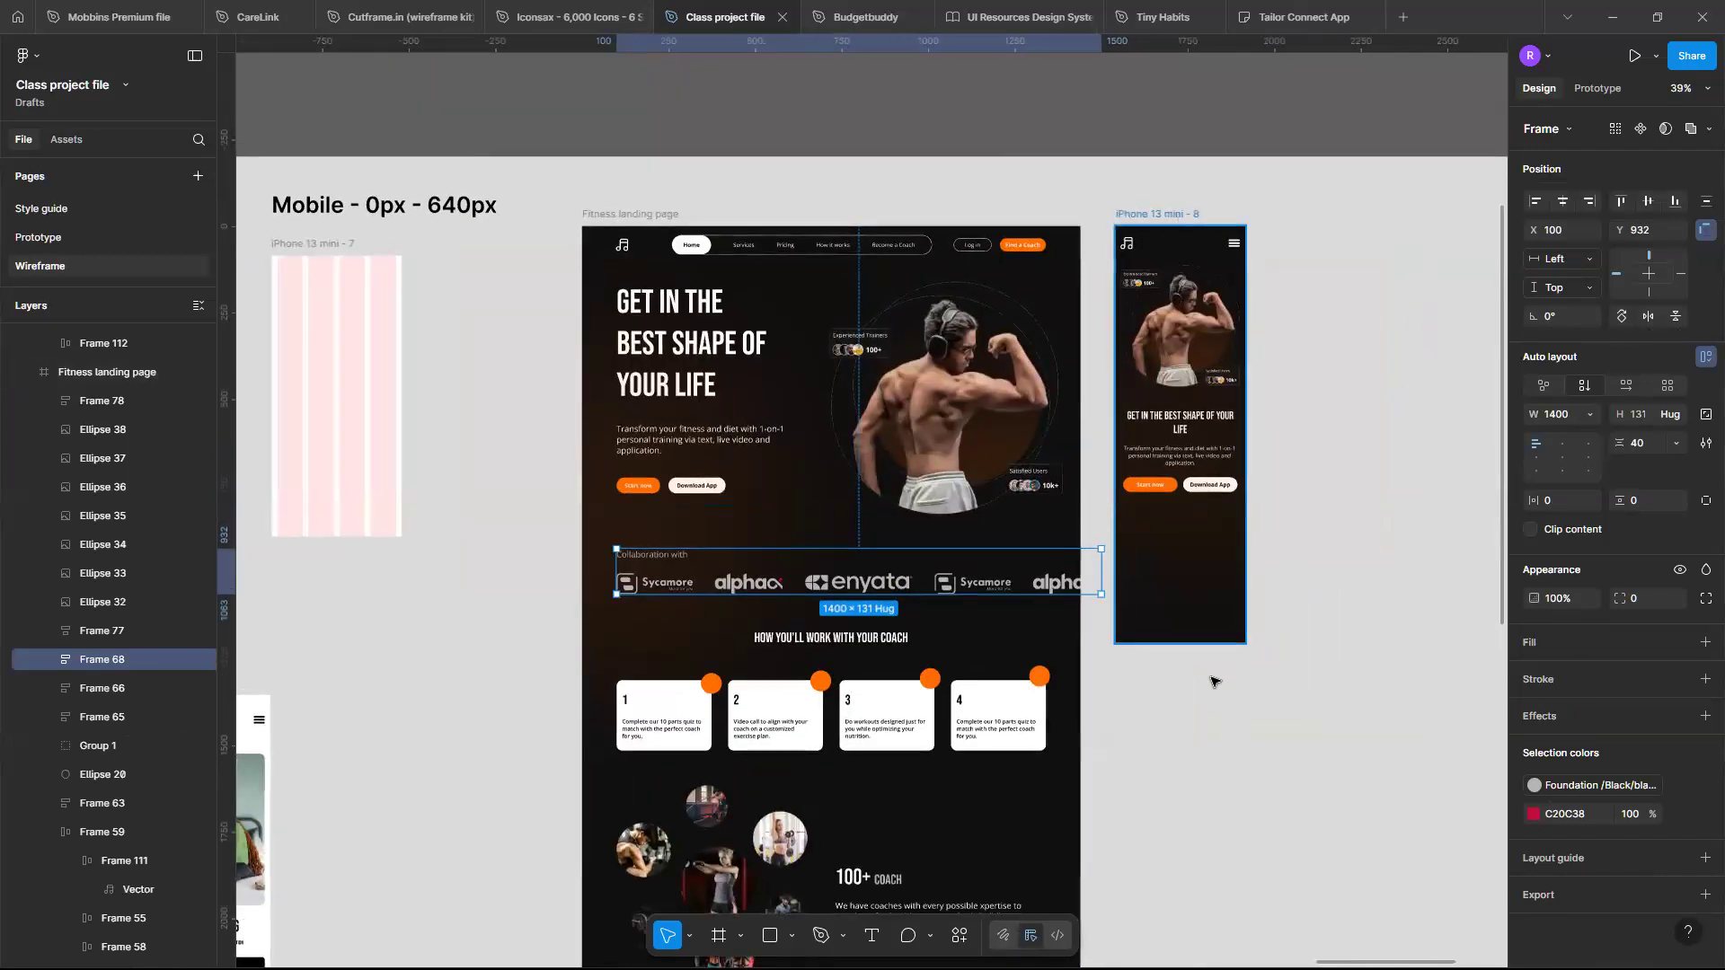
pyautogui.click(1204, 632)
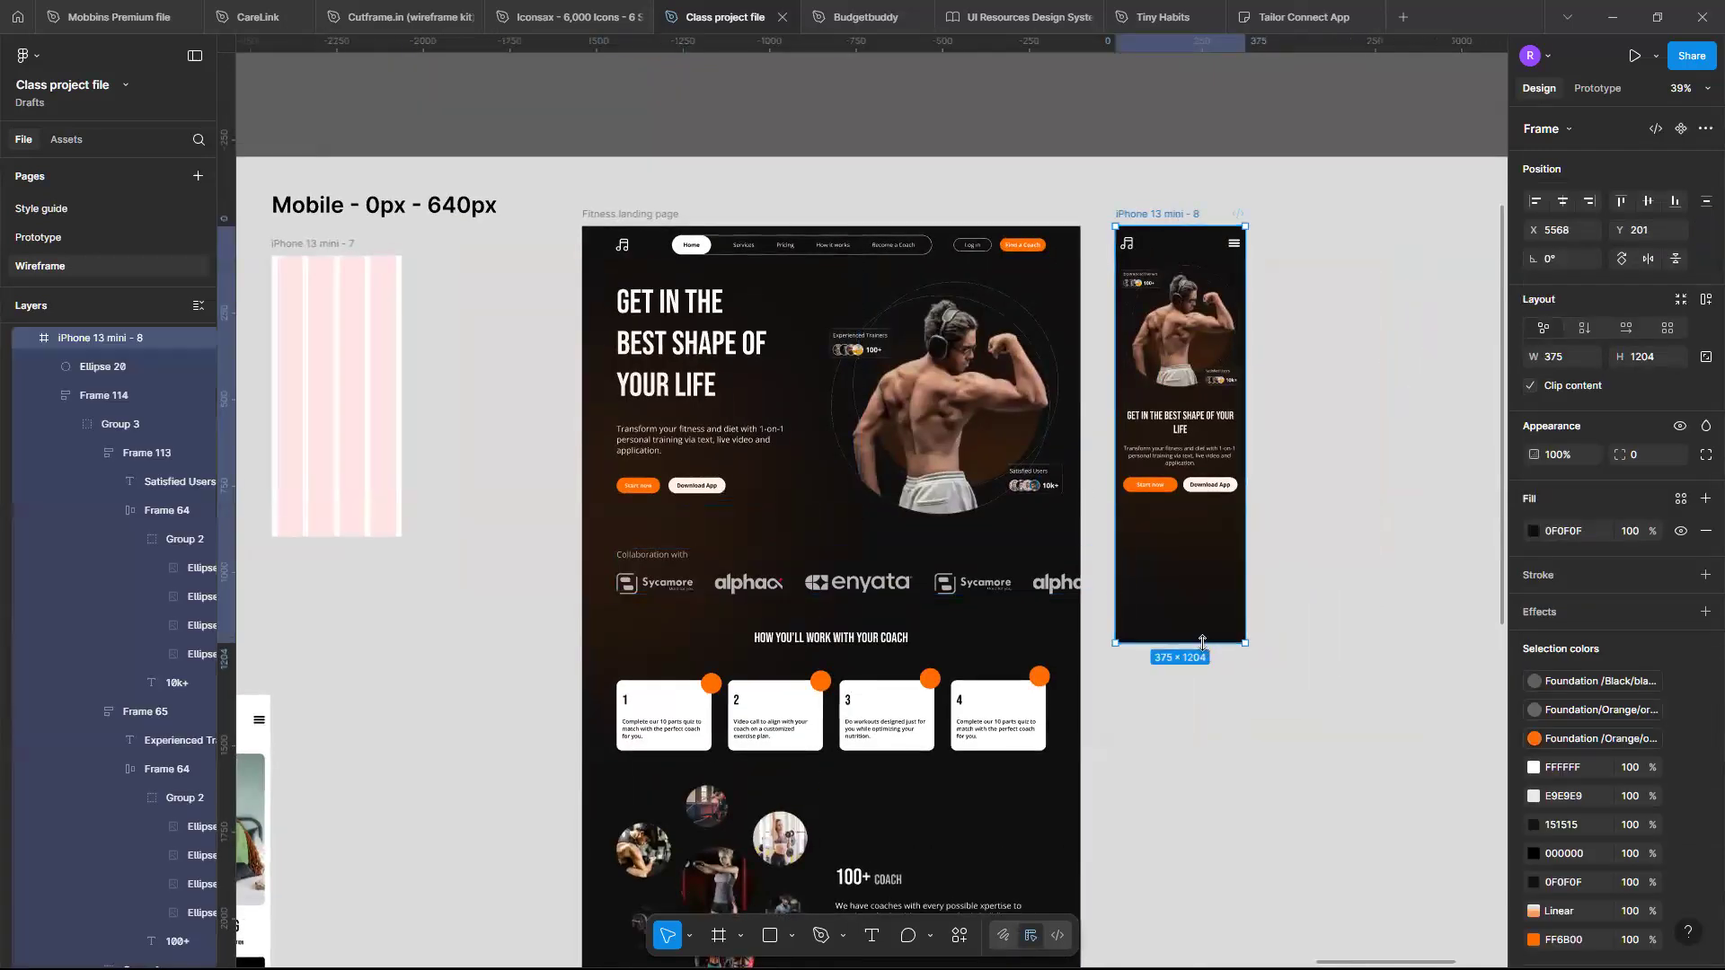
pyautogui.moveTo(1206, 668); pyautogui.dragTo(1198, 910)
pyautogui.scroll(3, 1173, 628)
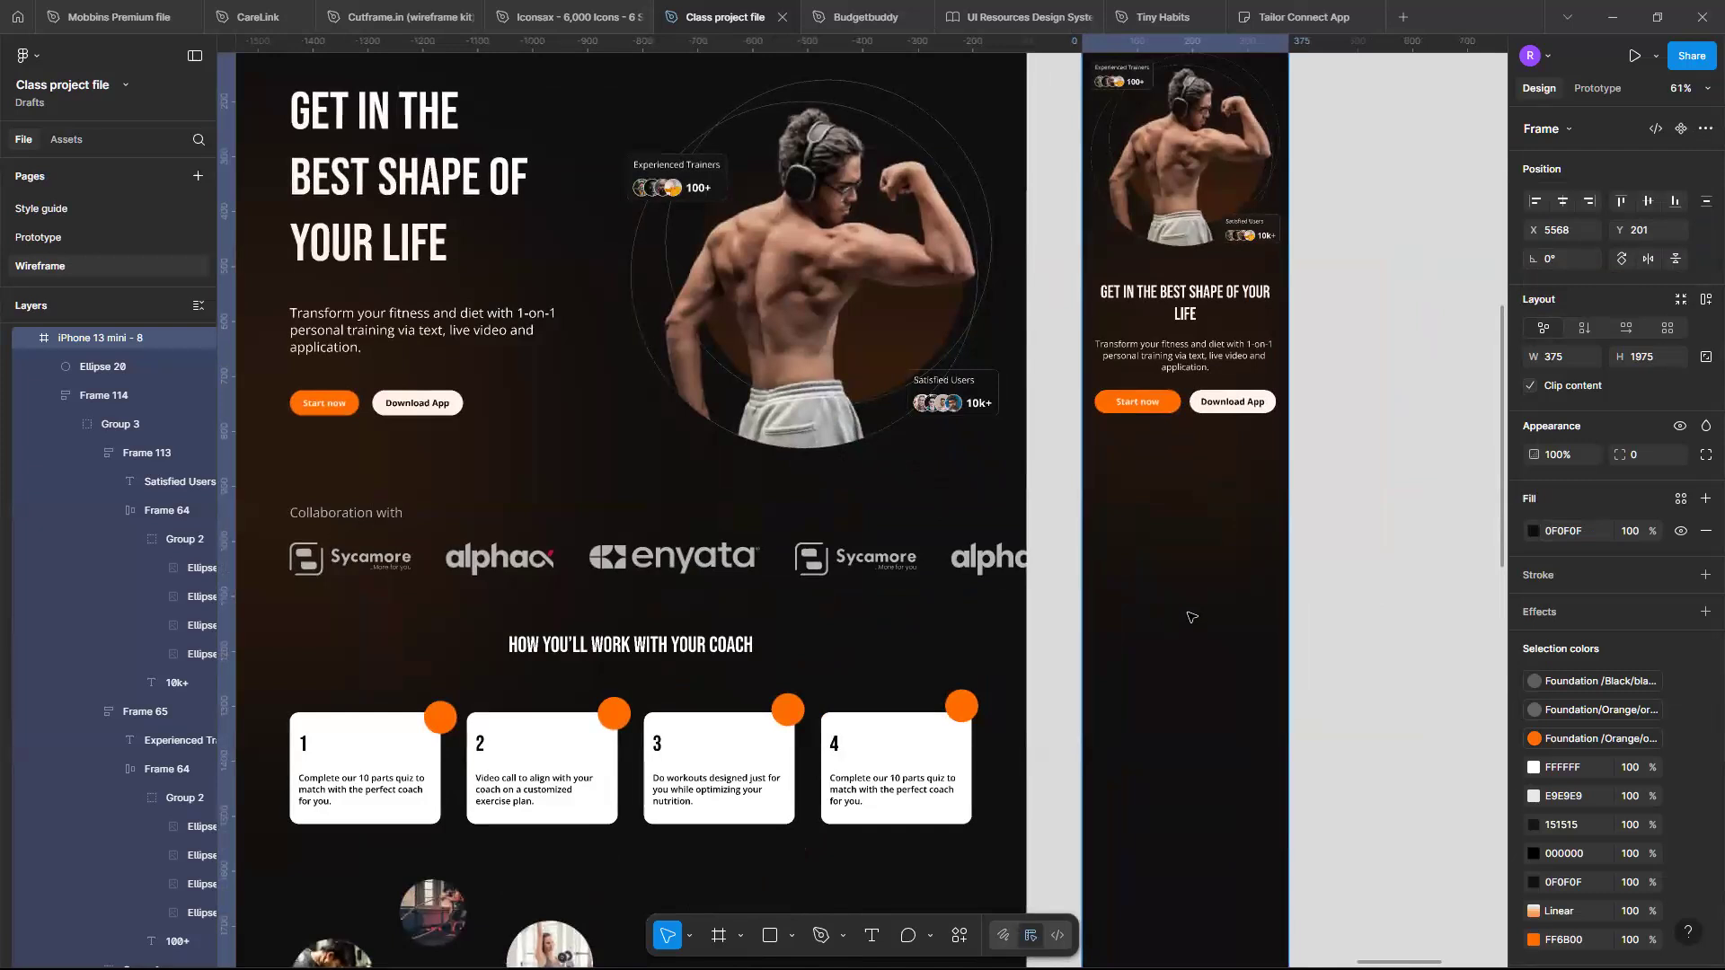
# - Paste the collaboration section into the mobile frame and place it below the hero buttons
pyautogui.hotkey('ctrl', 'v')
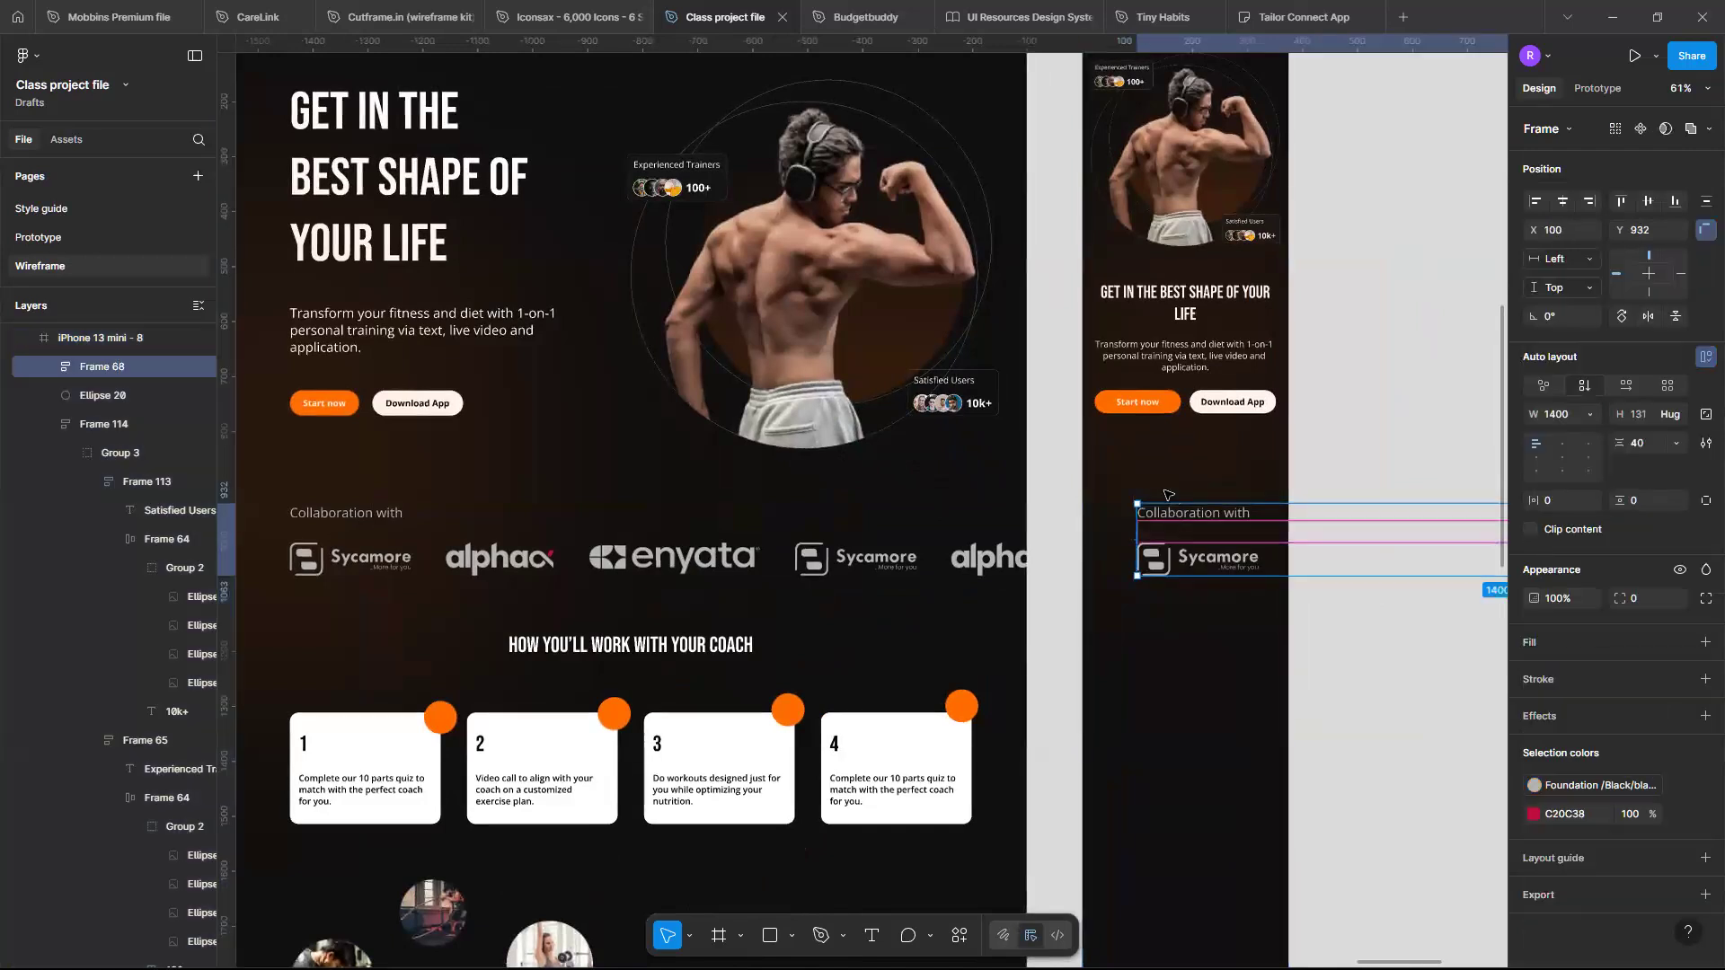
pyautogui.moveTo(1170, 500); pyautogui.dragTo(1133, 457)
pyautogui.hscroll(2, 1331, 492)
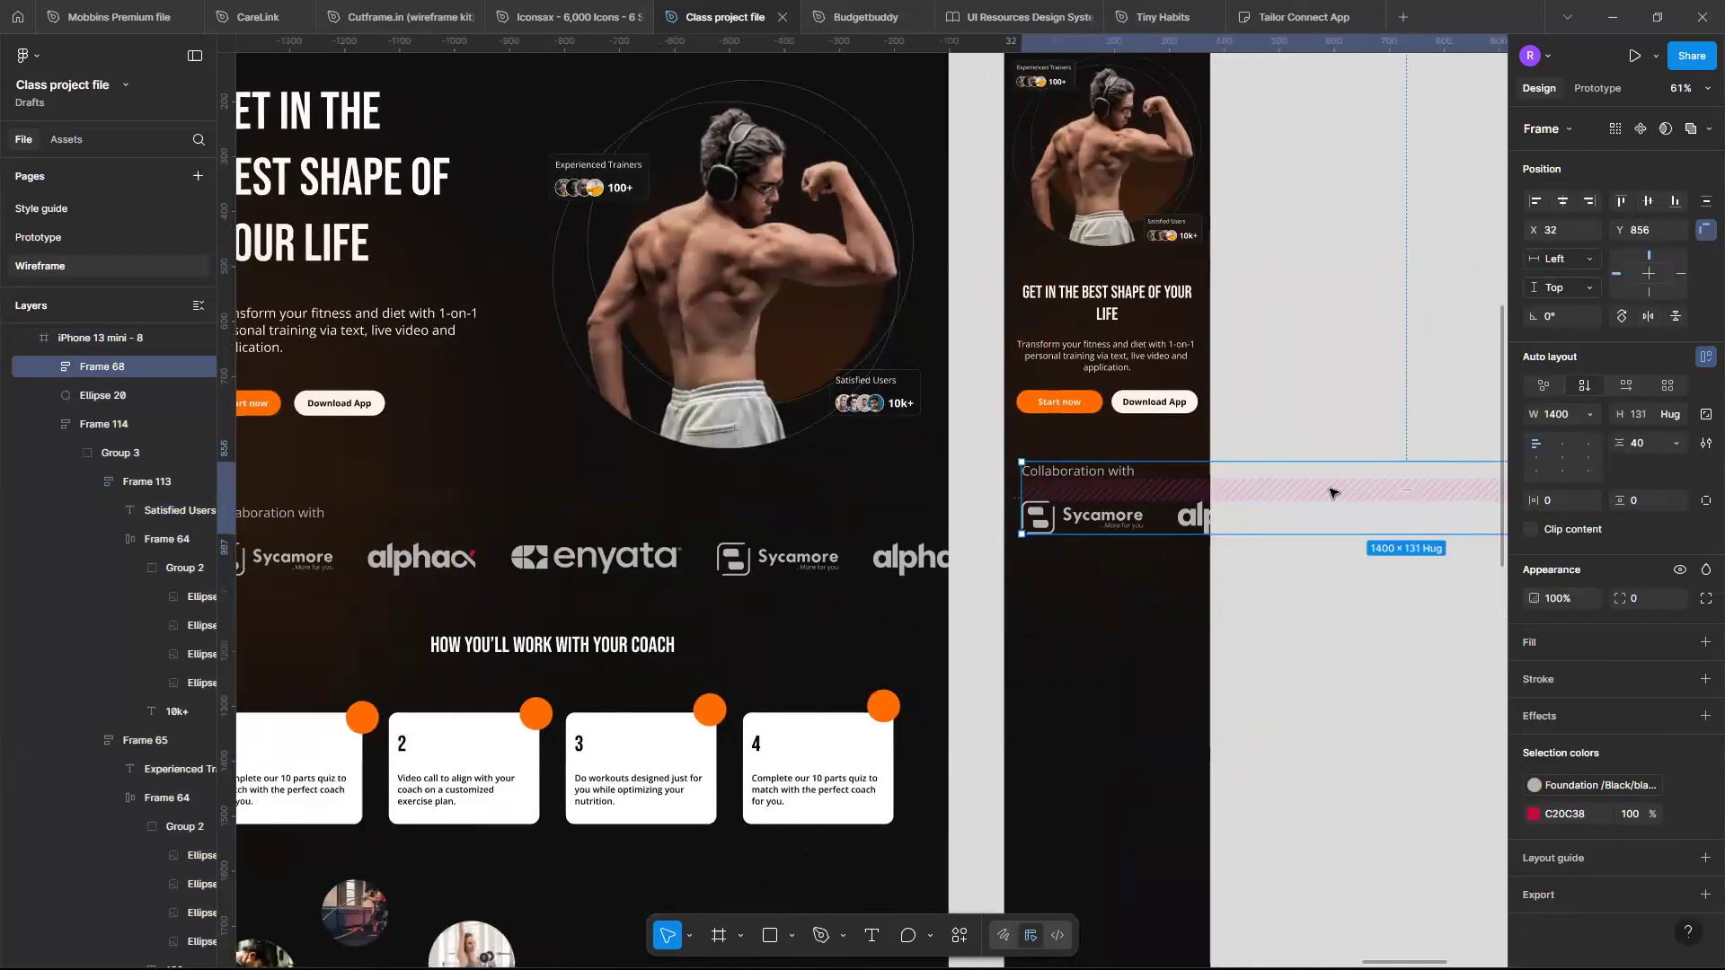
pyautogui.hscroll(4, 1225, 519)
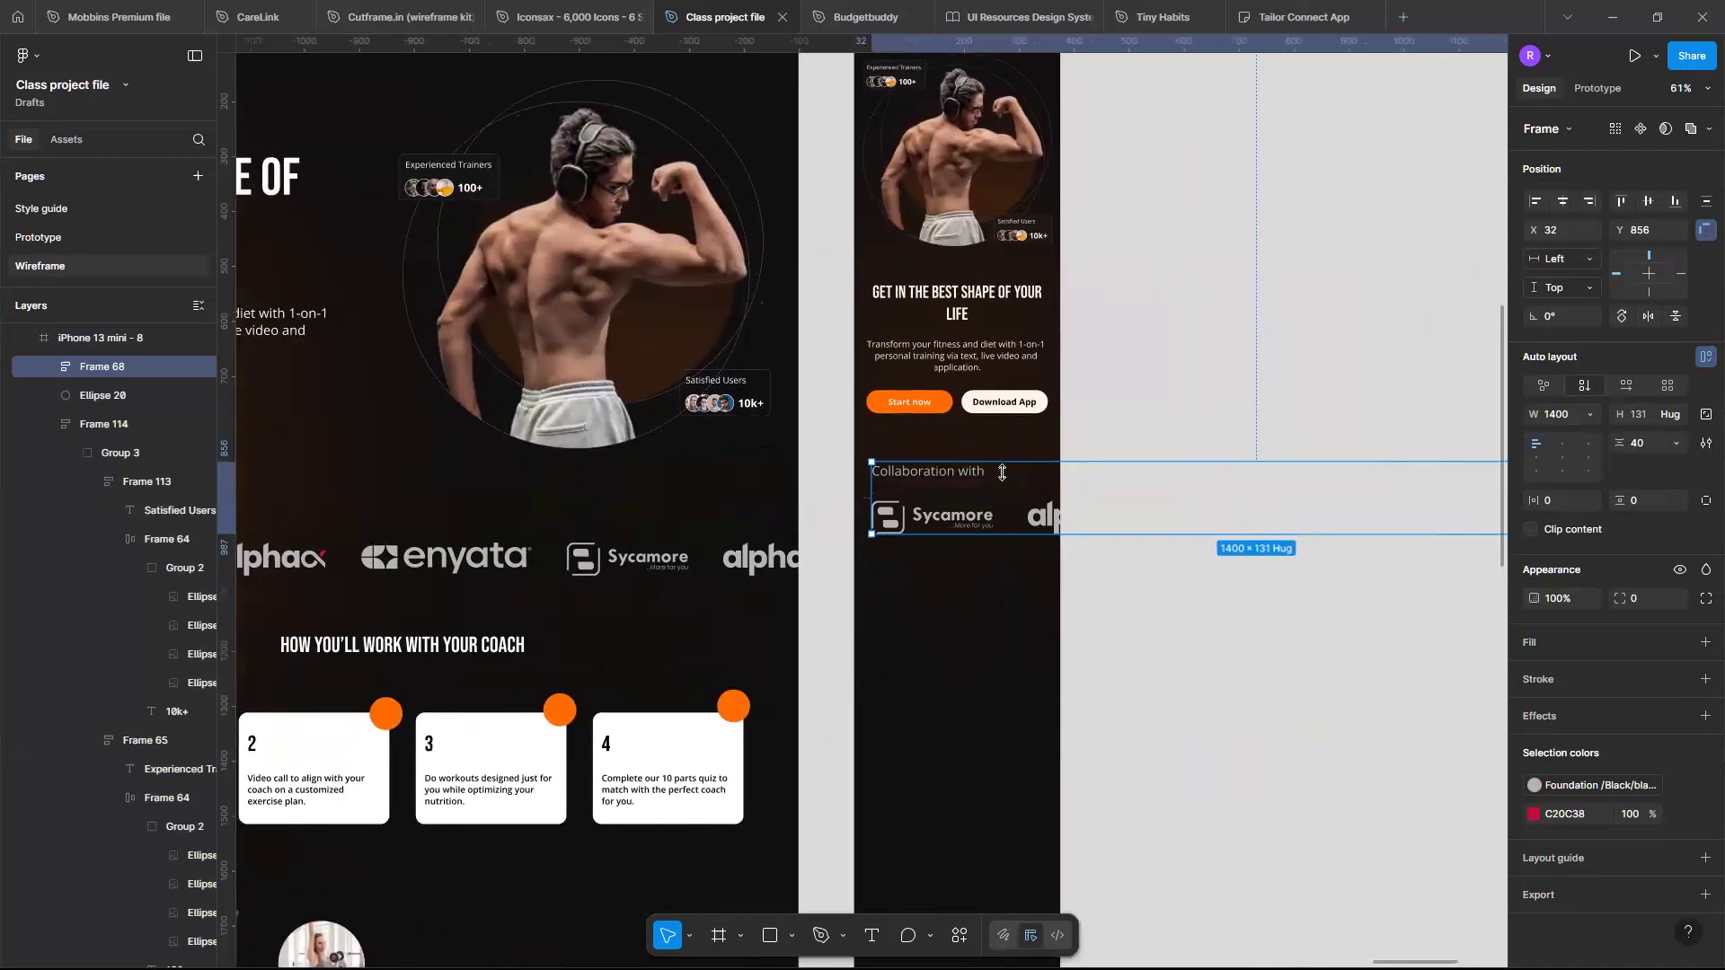
# - Switch the logo row's auto layout direction to vertical
pyautogui.doubleClick(989, 518)
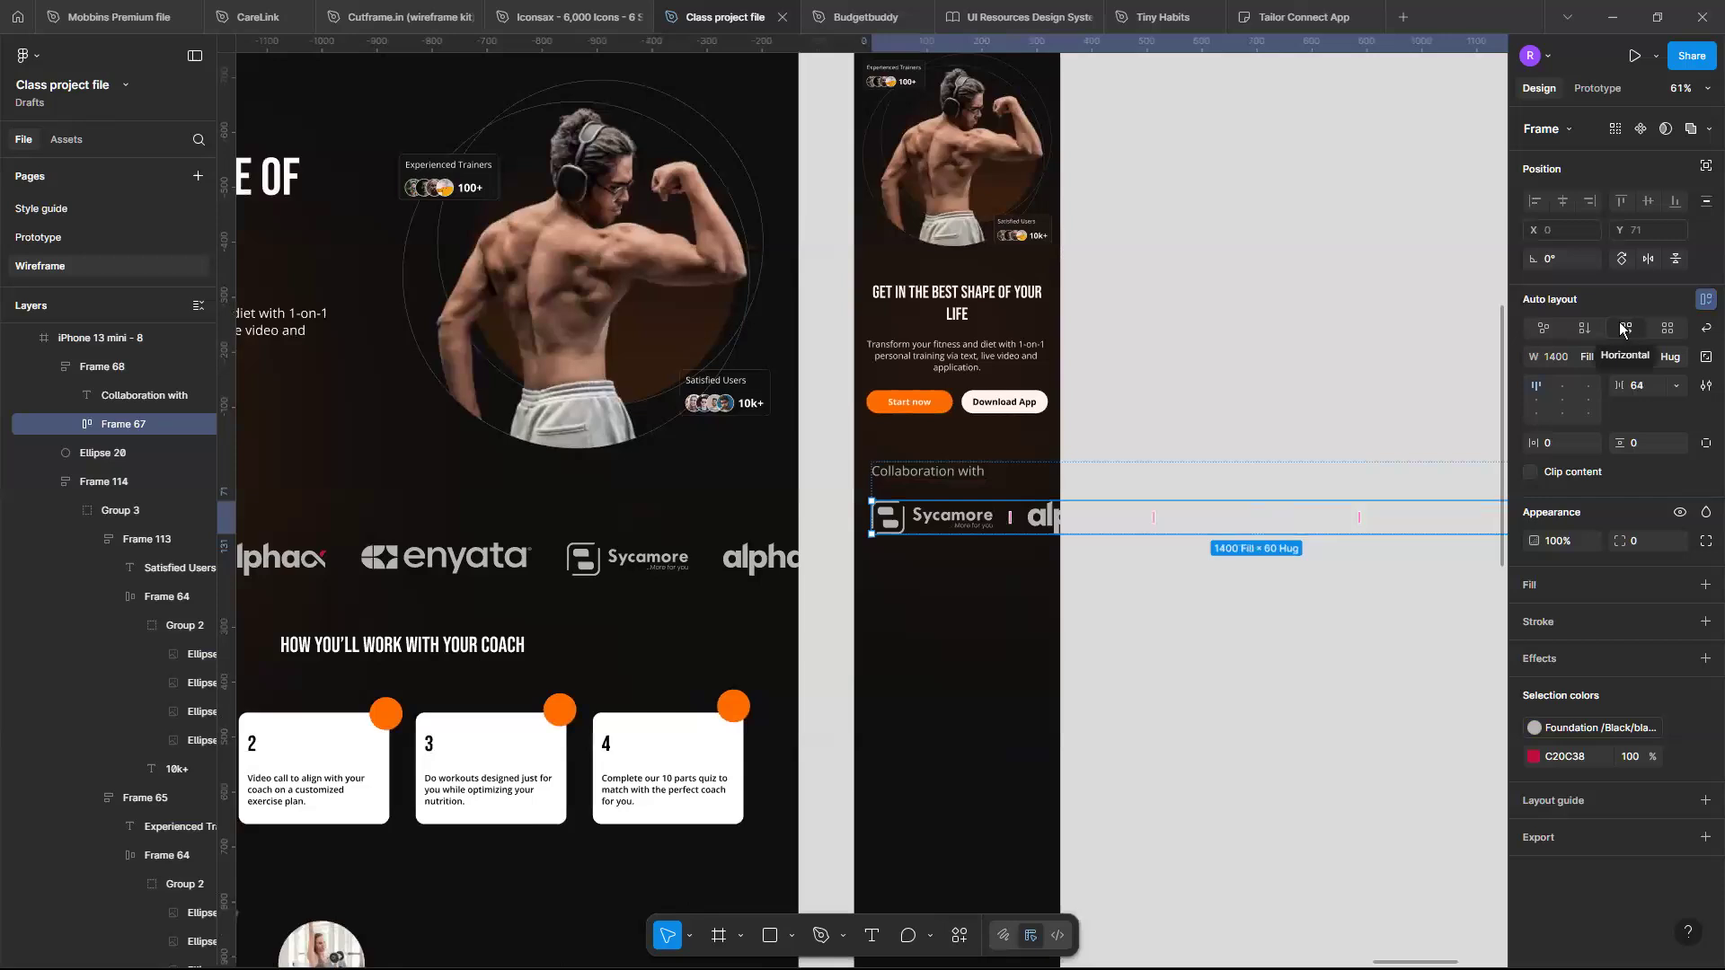
pyautogui.hscroll(-5, 973, 497)
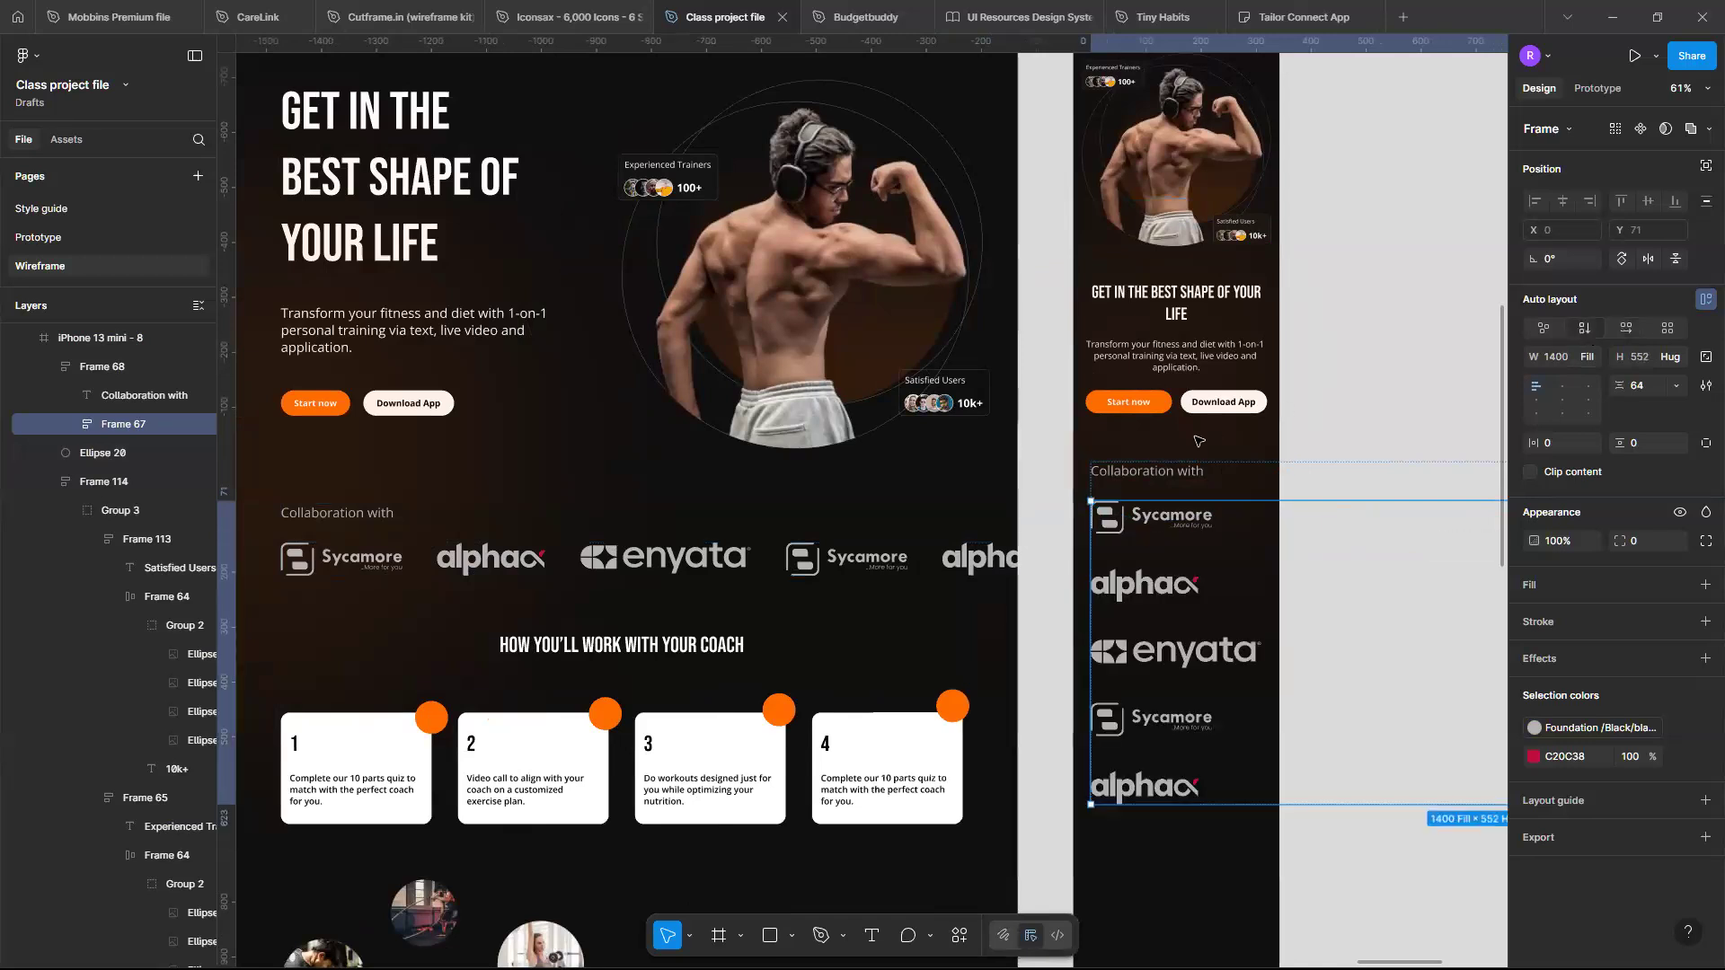
# - Narrow the logo column to about 310 px wide to fit the mobile frame
pyautogui.scroll(-3, 1199, 441)
pyautogui.hscroll(2, 1199, 442)
pyautogui.hscroll(3, 1438, 512)
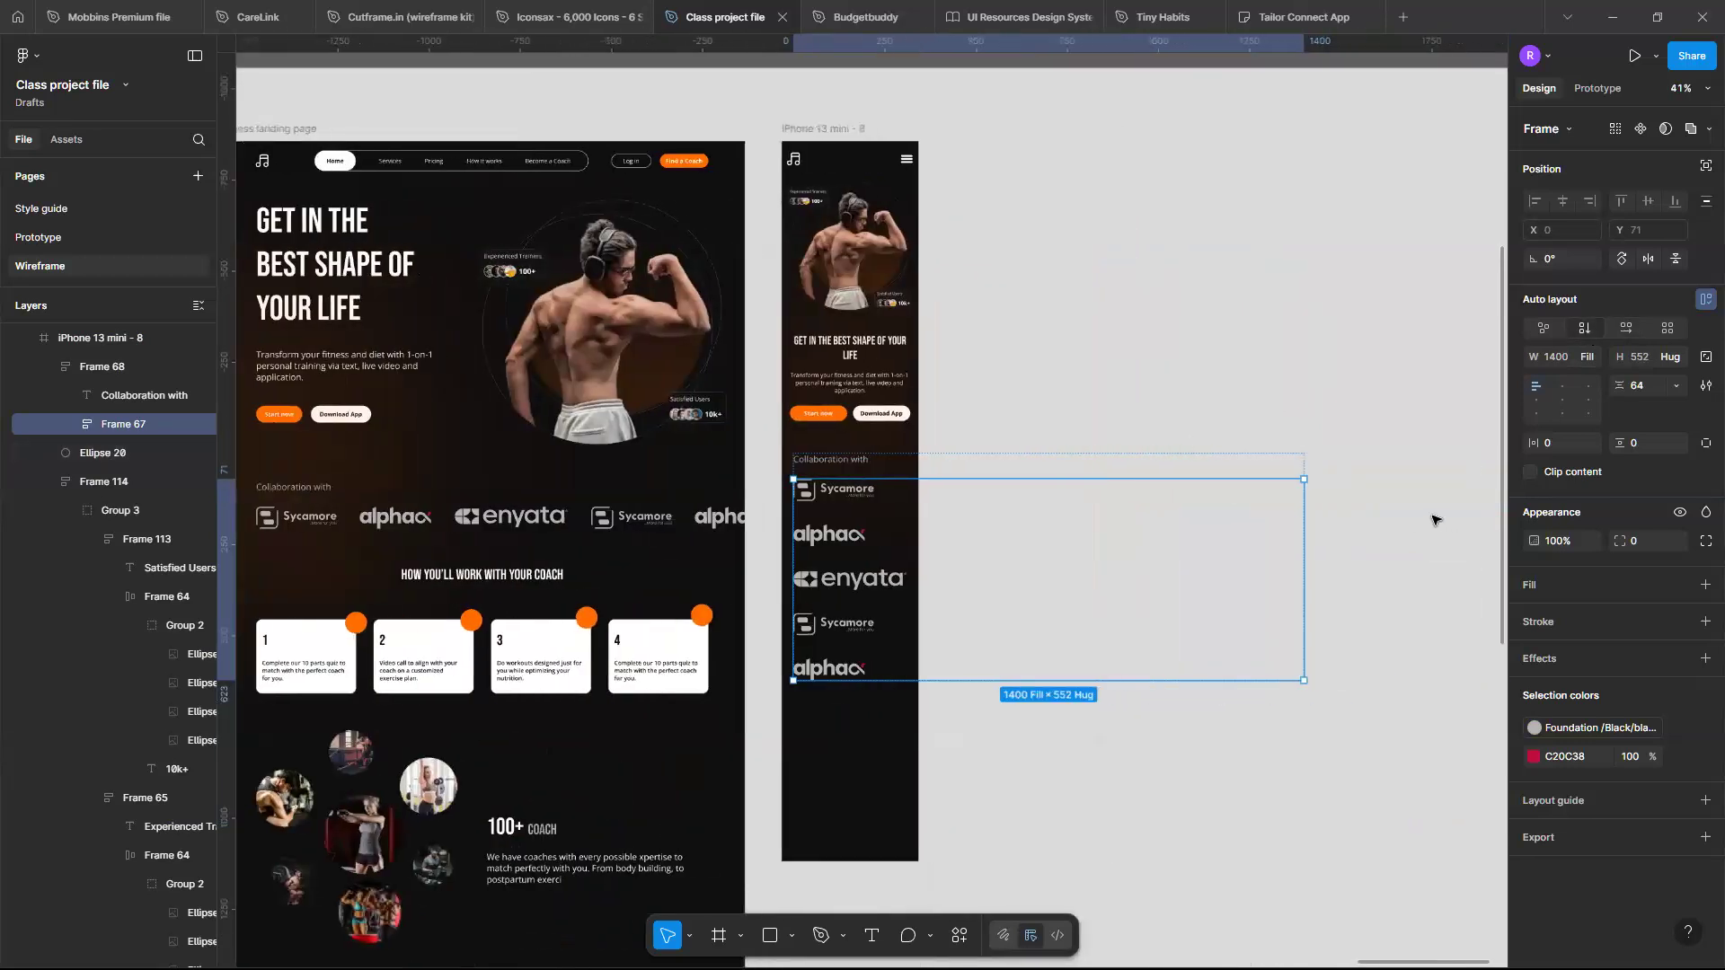
pyautogui.hscroll(-2, 1438, 513)
pyautogui.scroll(2, 1444, 528)
pyautogui.moveTo(1444, 529); pyautogui.dragTo(989, 517)
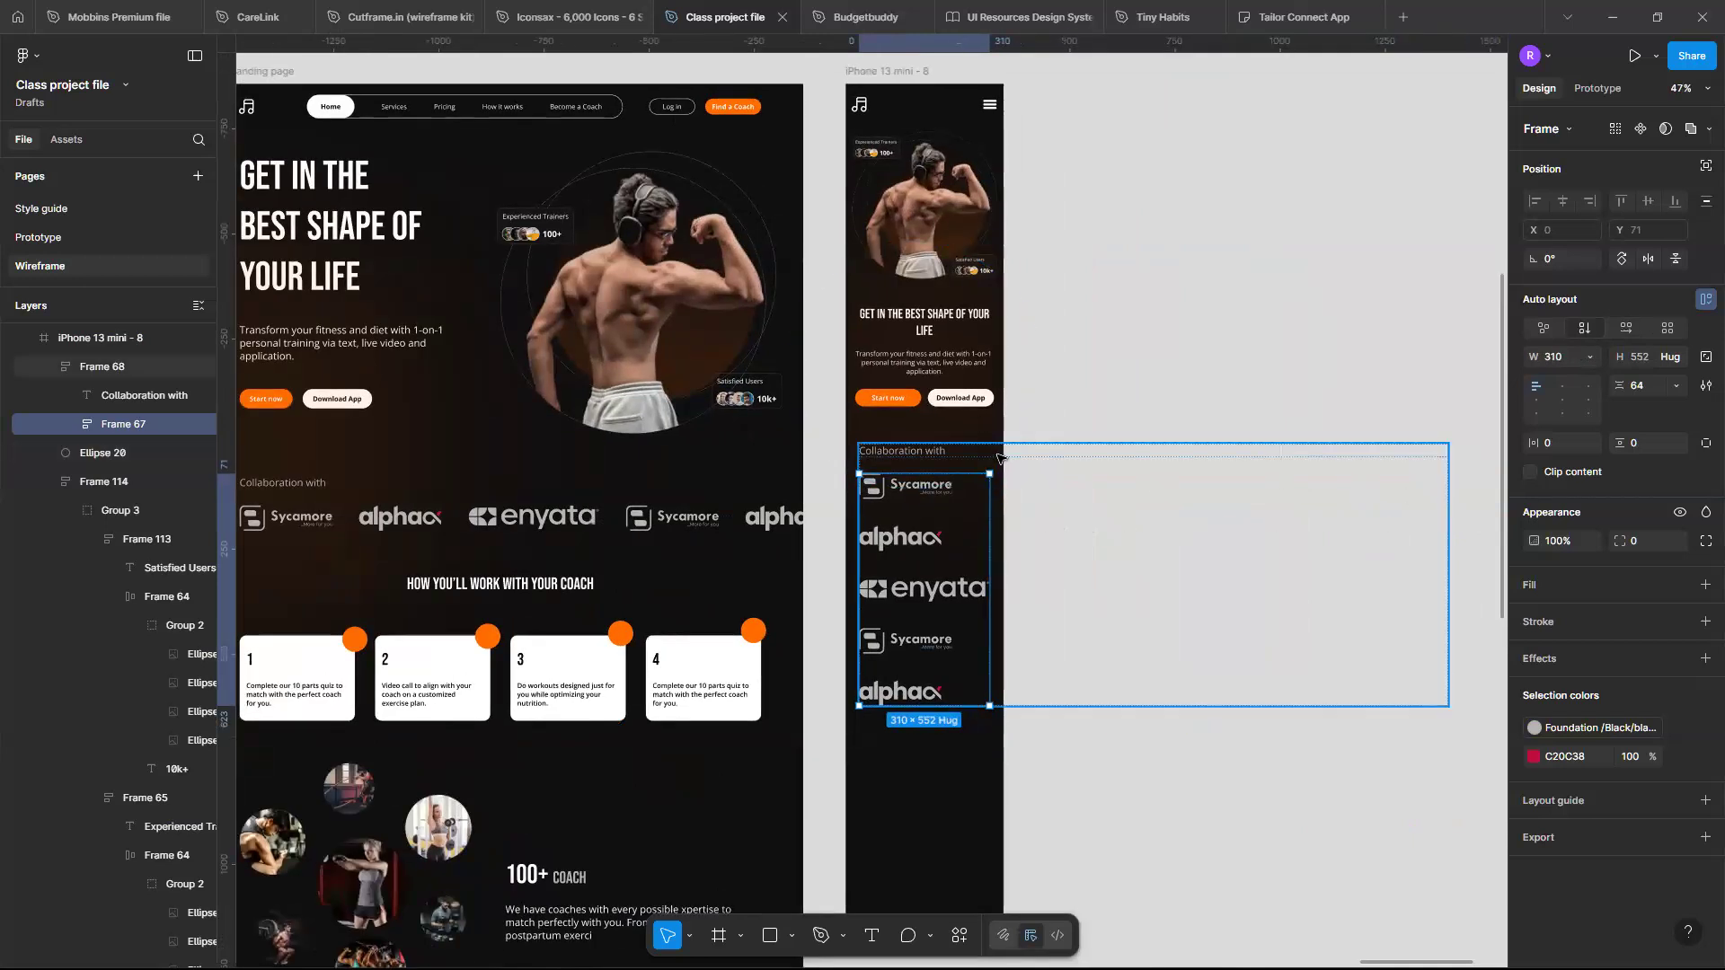
# - Set the collaboration section width to 343 and center it horizontally in the mobile frame
pyautogui.click(1368, 524)
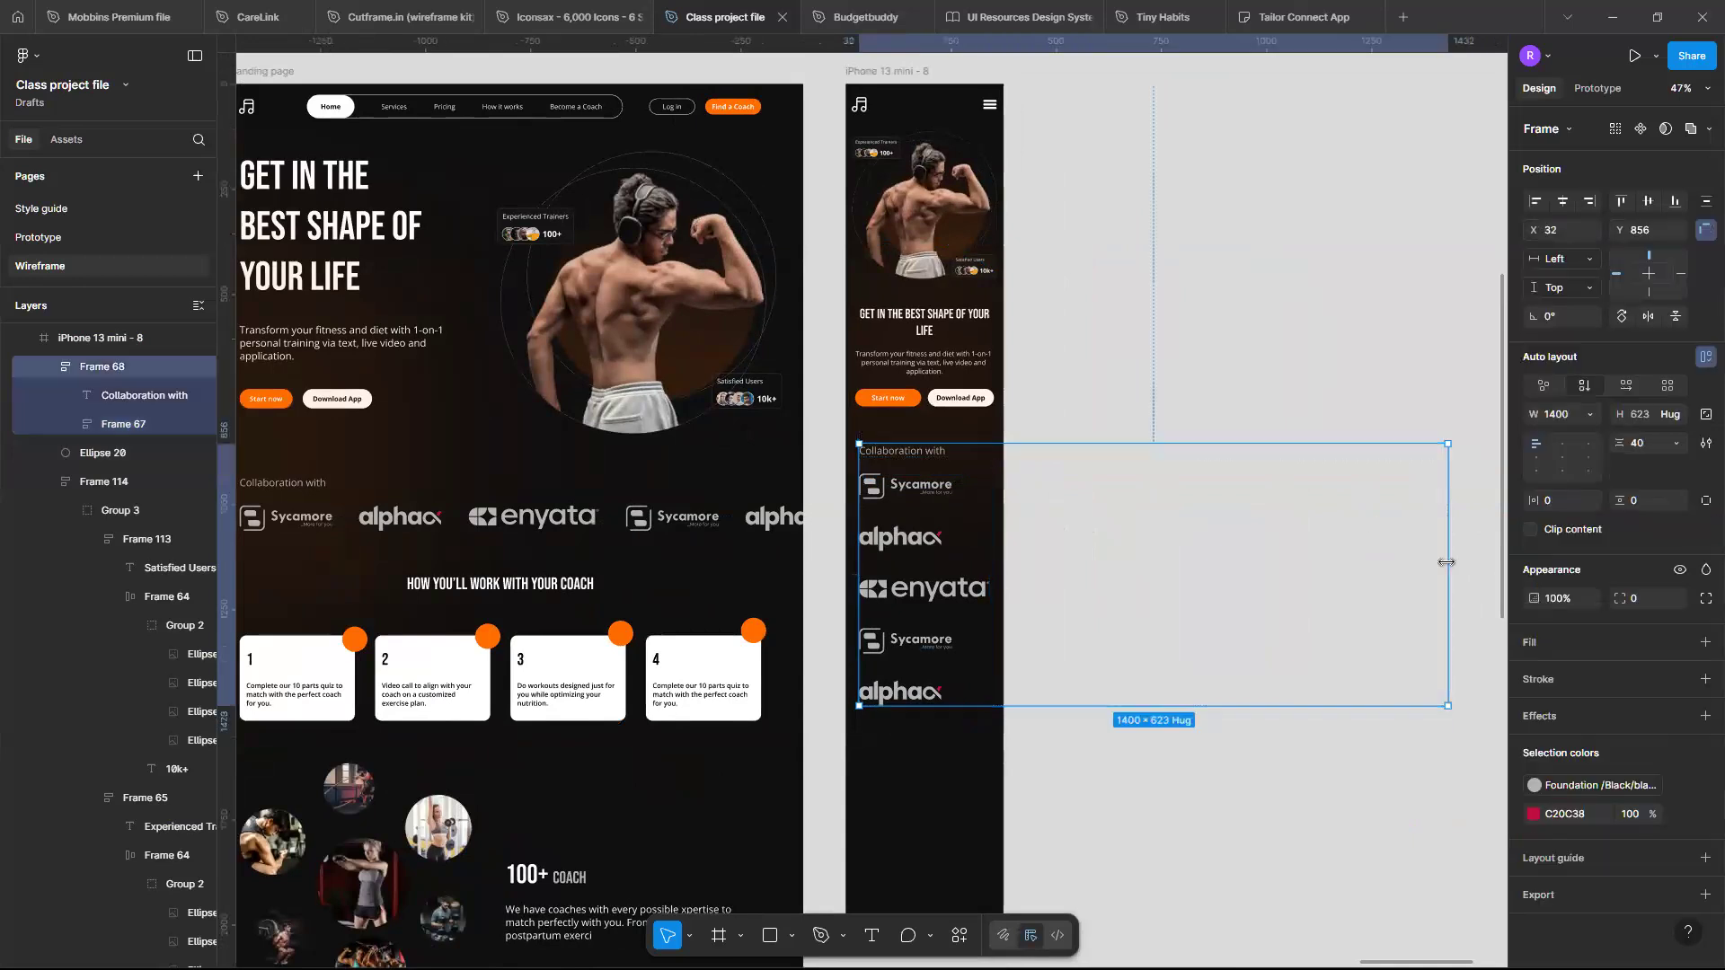
pyautogui.moveTo(1446, 562); pyautogui.dragTo(990, 555)
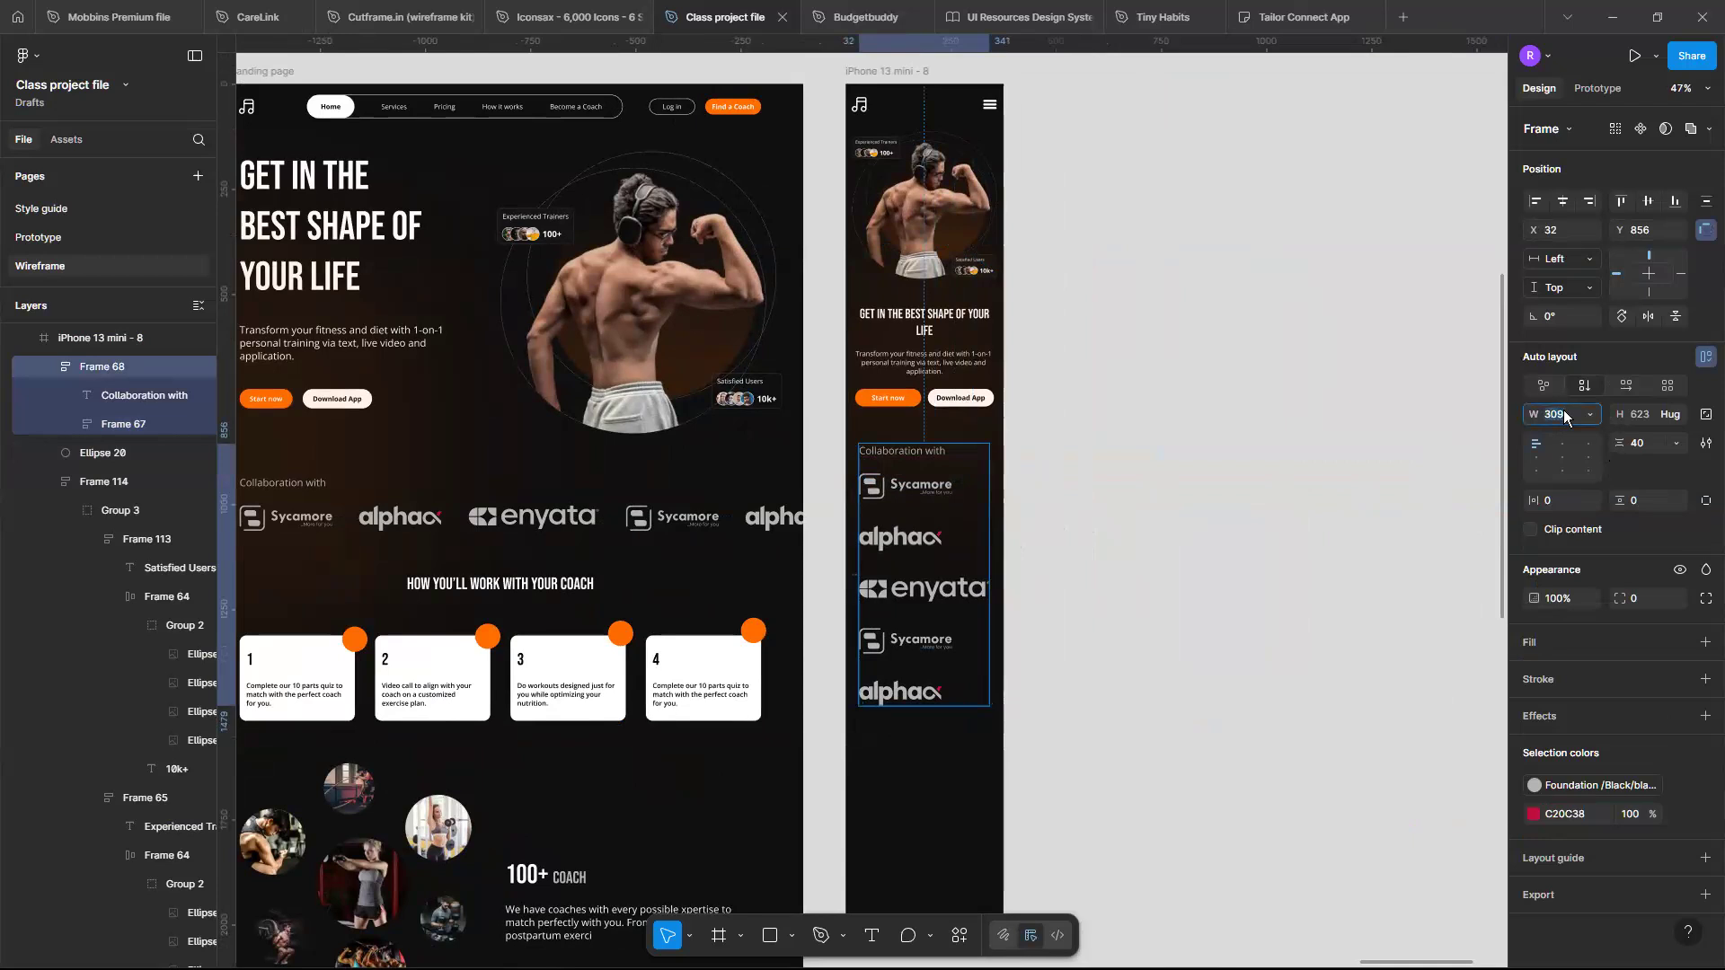
pyautogui.press('Return')
pyautogui.scroll(2, 928, 528)
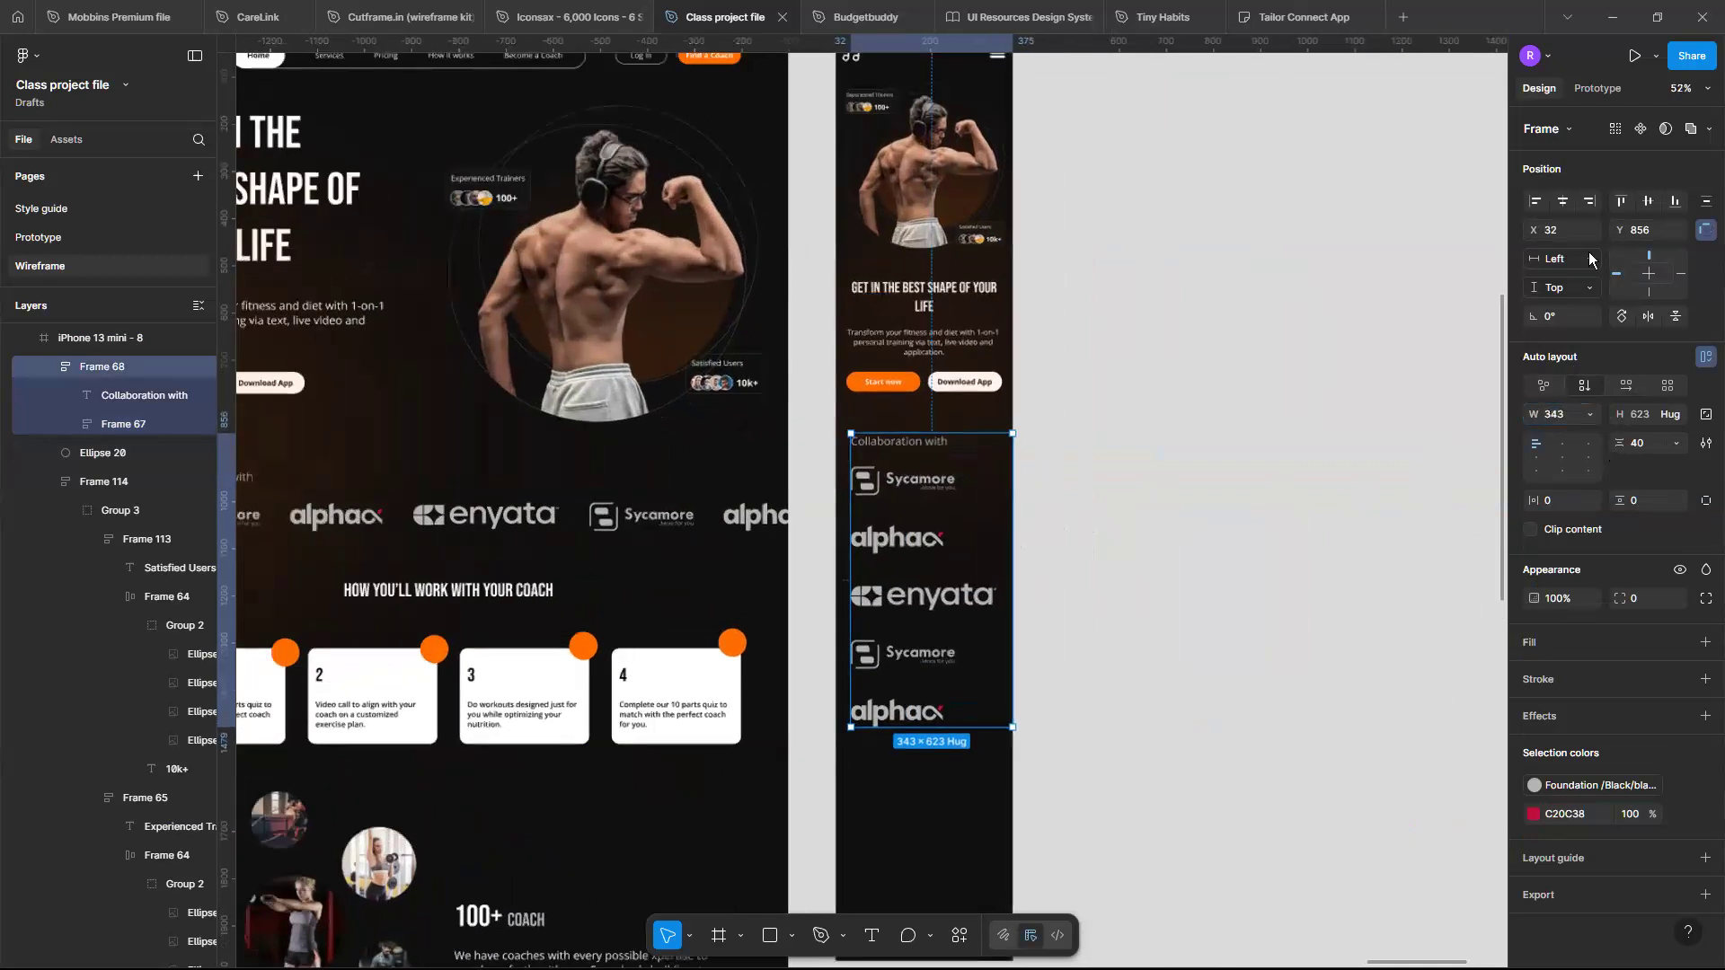
pyautogui.click(1558, 206)
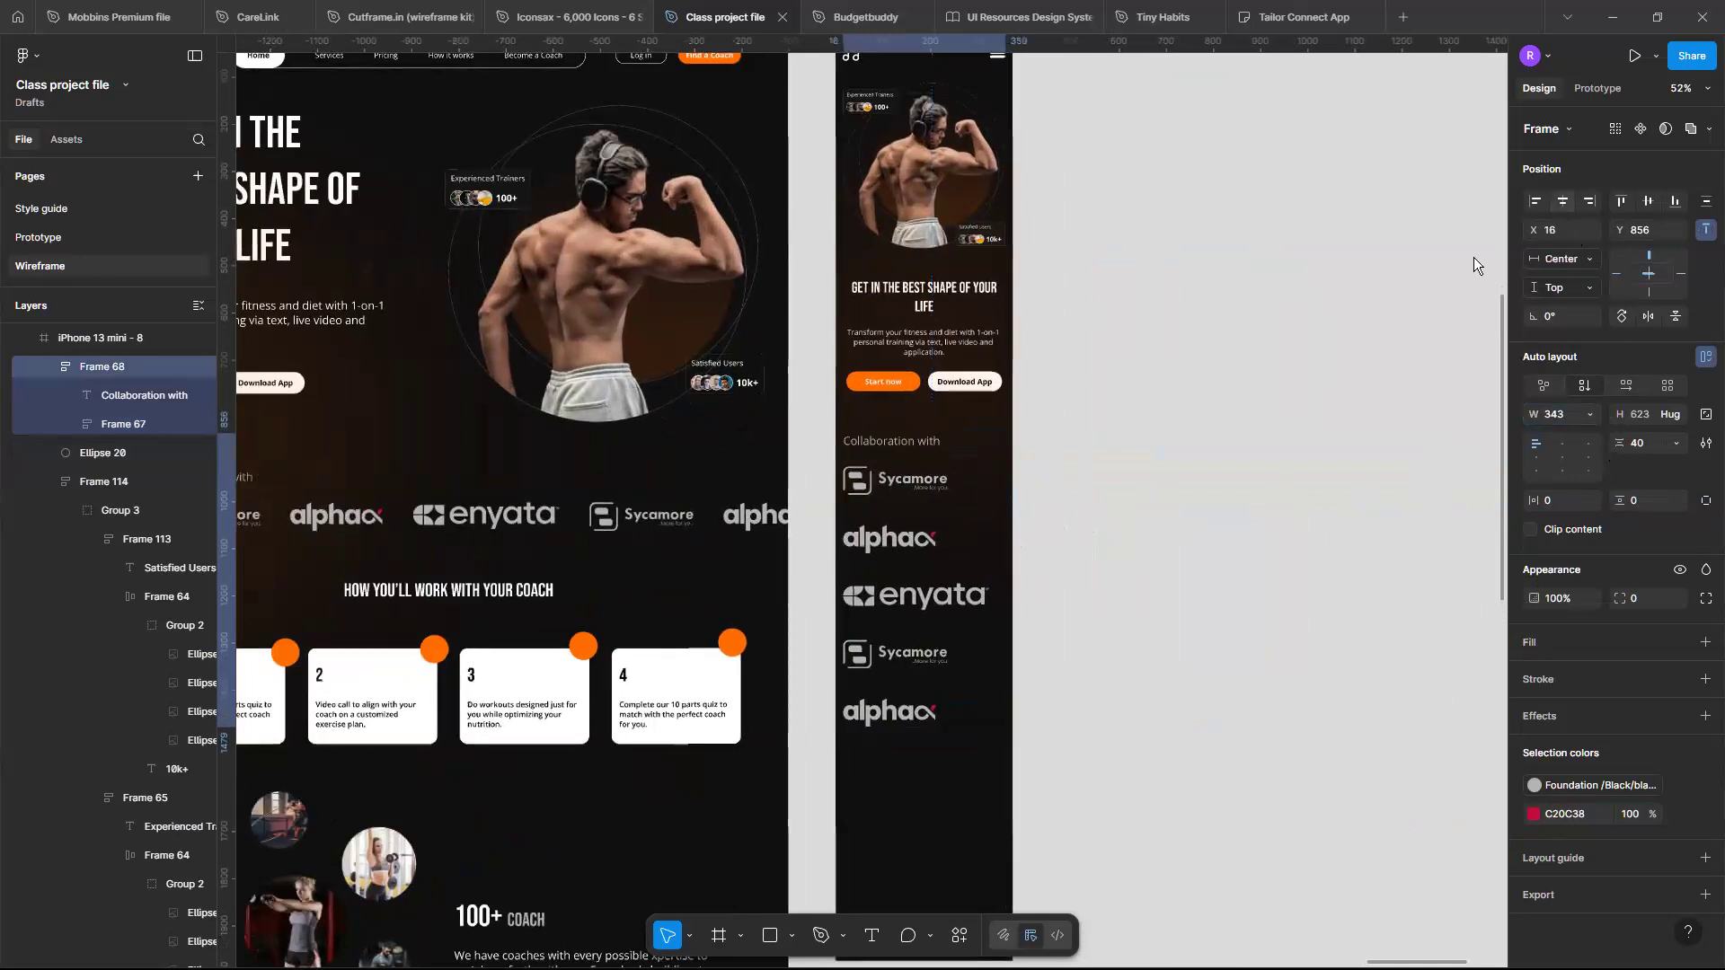
pyautogui.scroll(3, 888, 622)
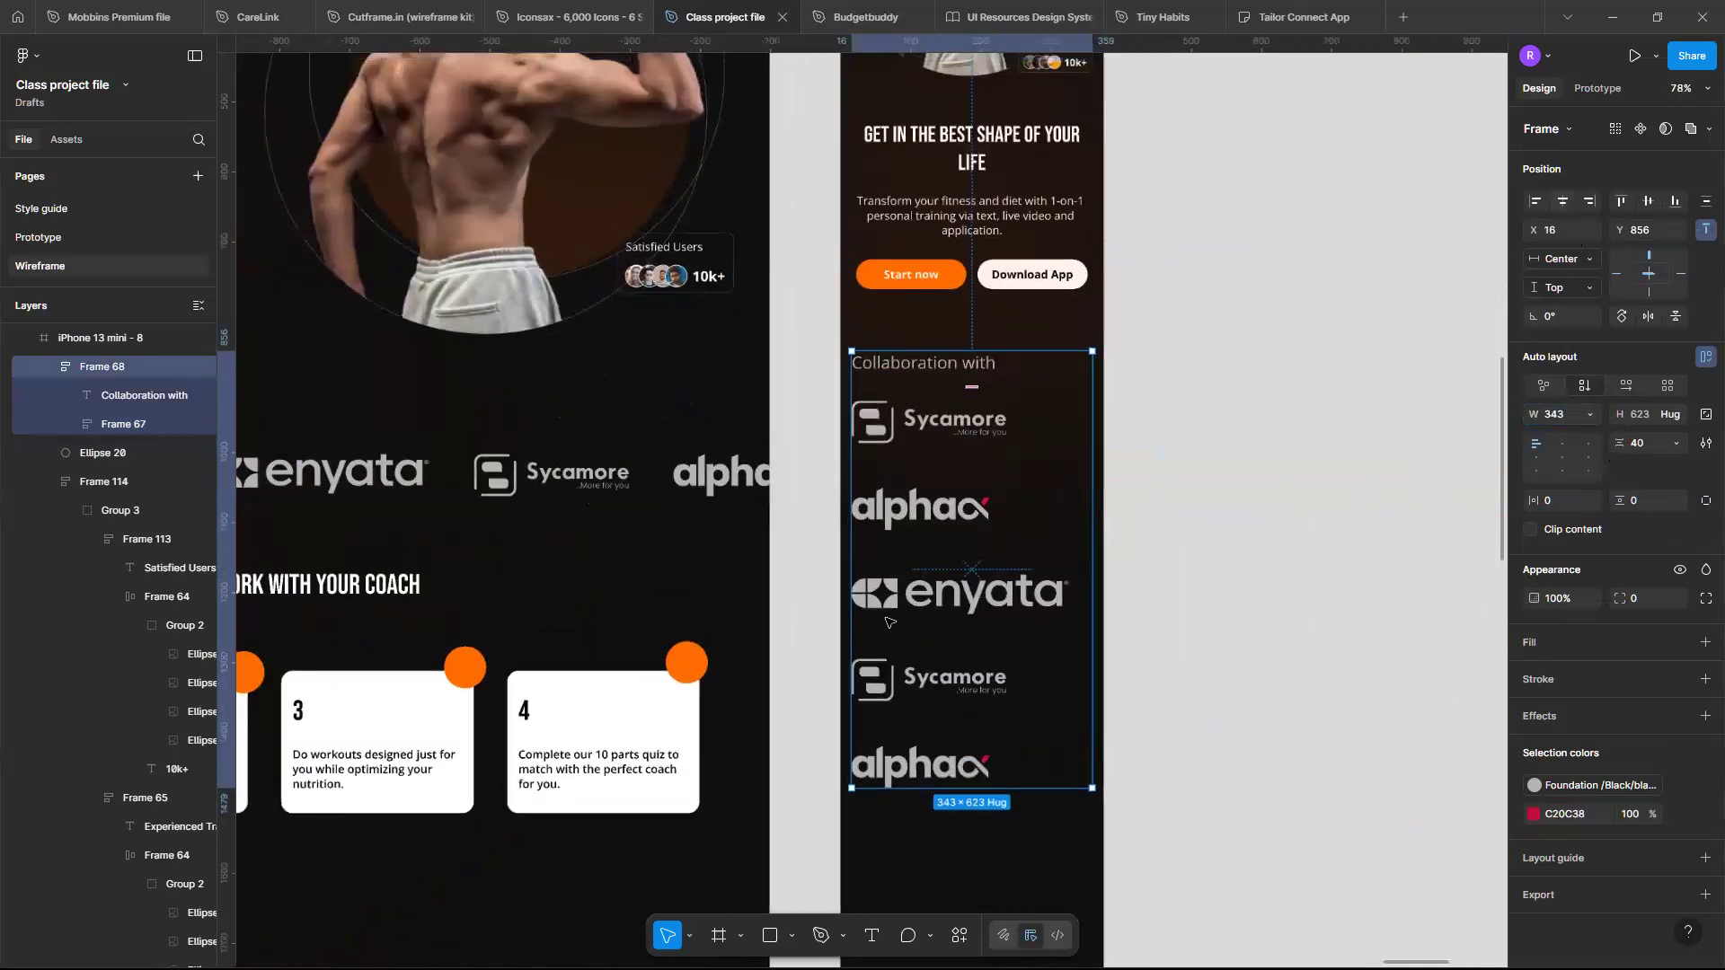
pyautogui.scroll(1, 887, 622)
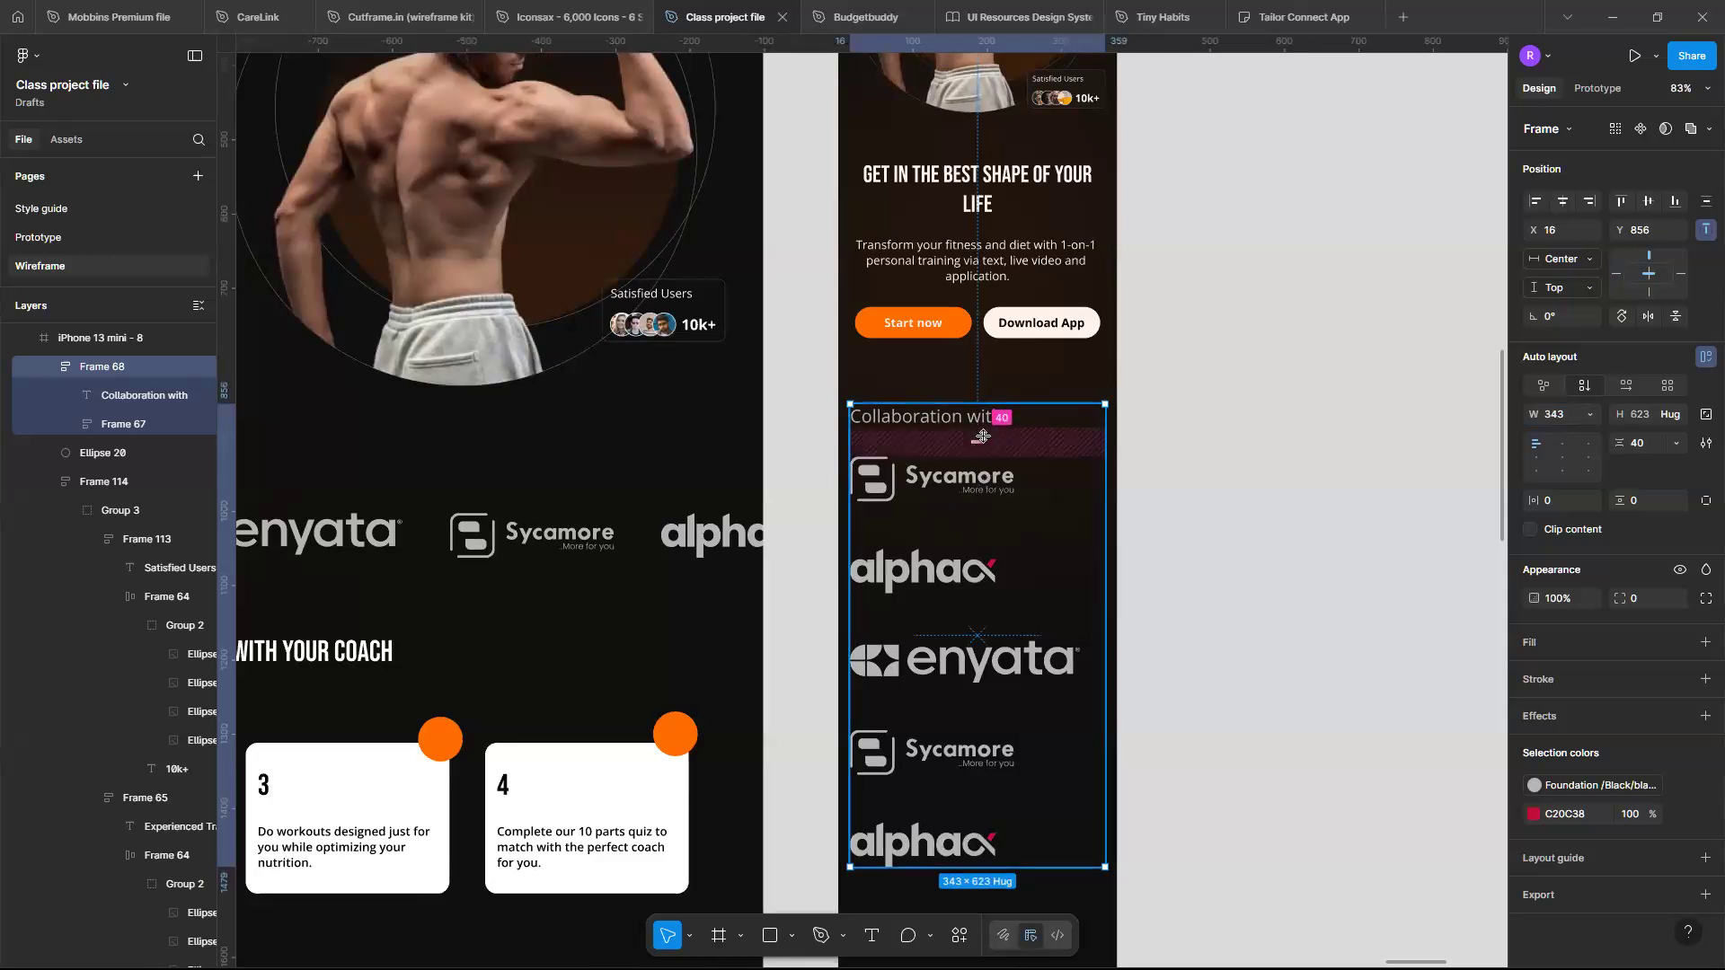
pyautogui.scroll(-1, 982, 436)
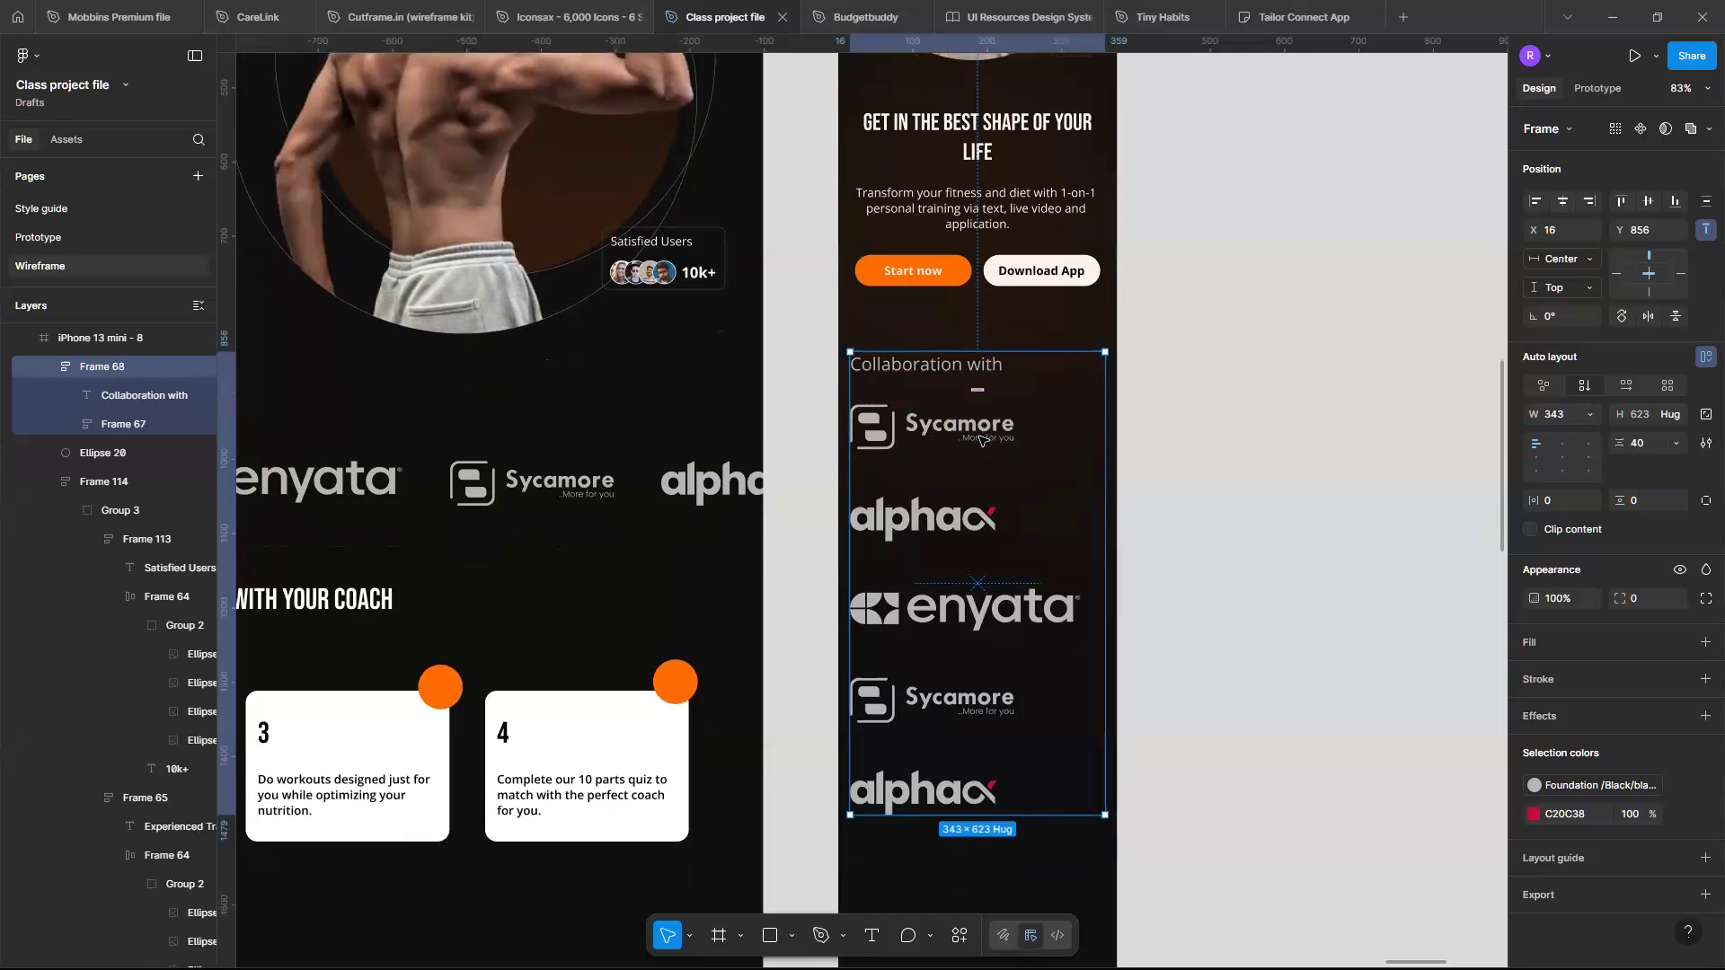
pyautogui.scroll(1, 982, 439)
pyautogui.scroll(-3, 980, 439)
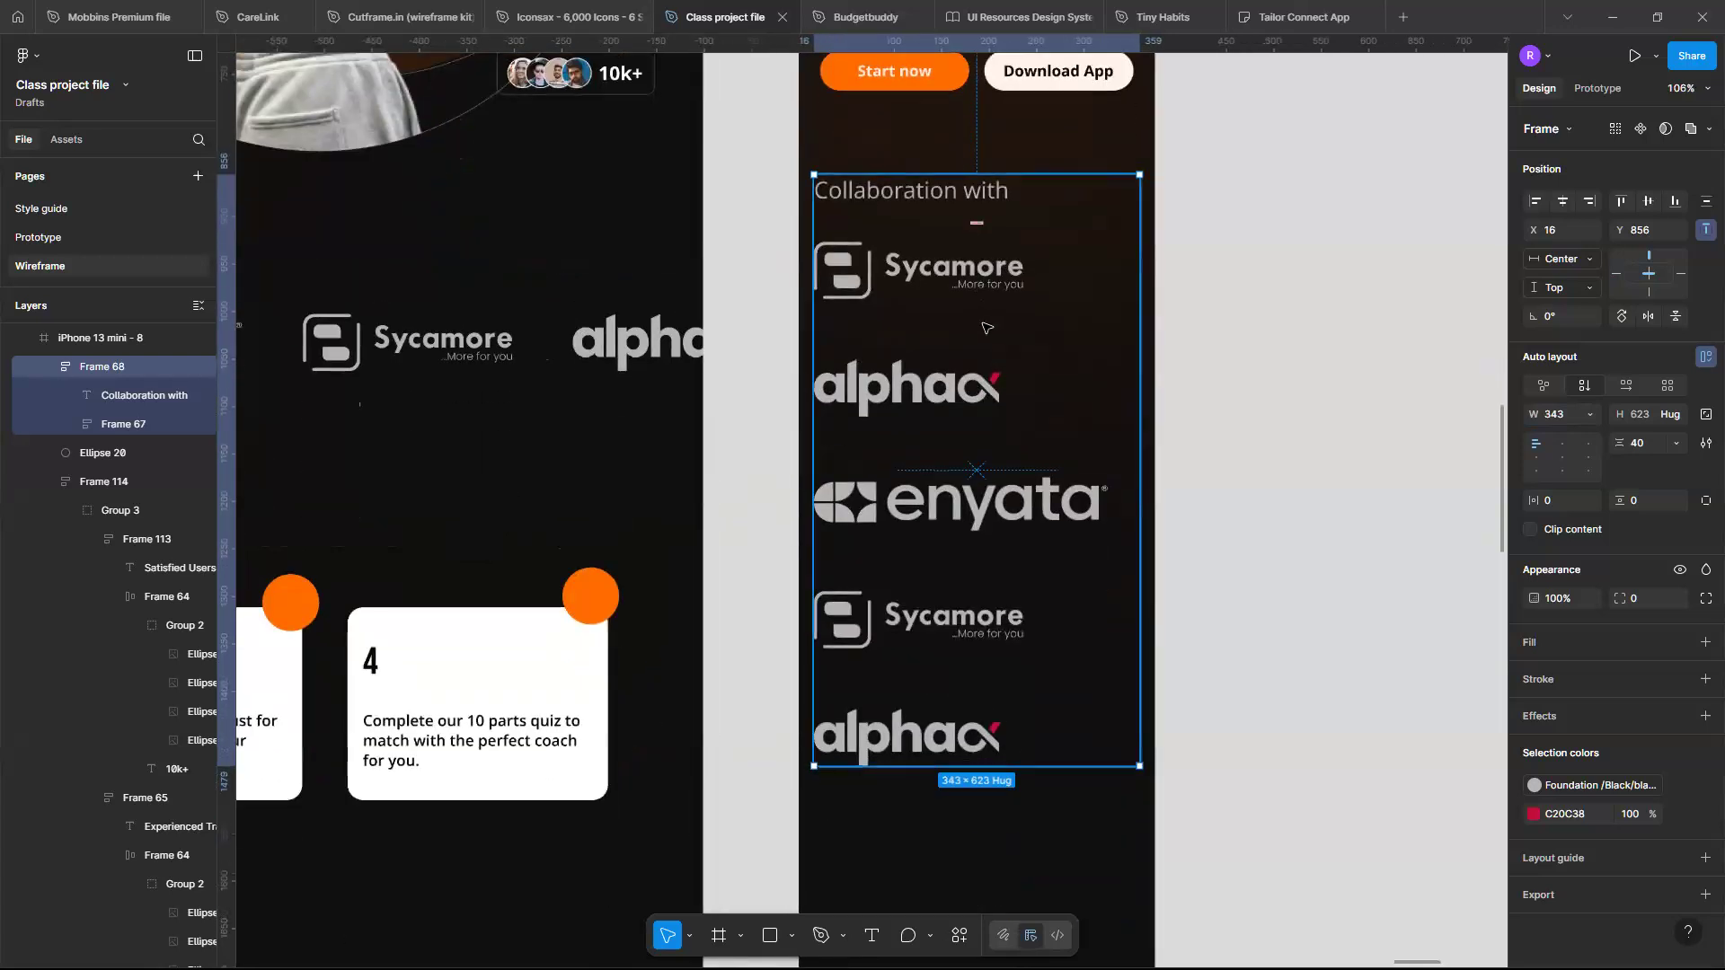
# - Set the vertical gap between the logos to 96
pyautogui.click(985, 328)
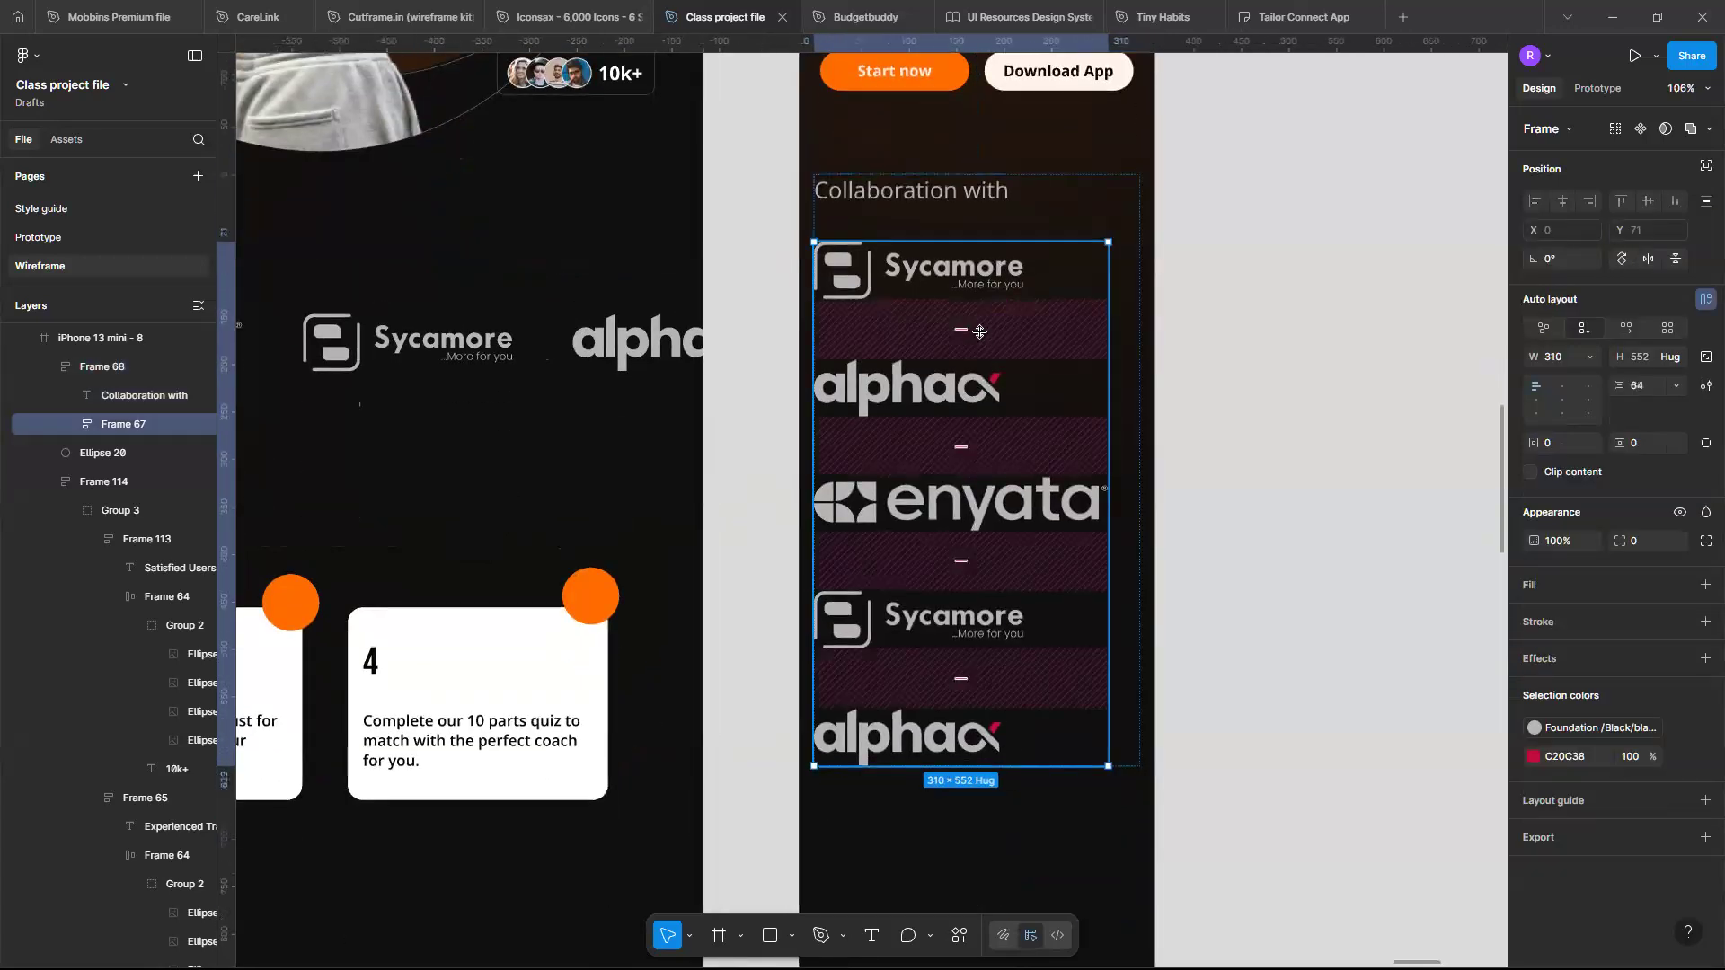
pyautogui.click(979, 331)
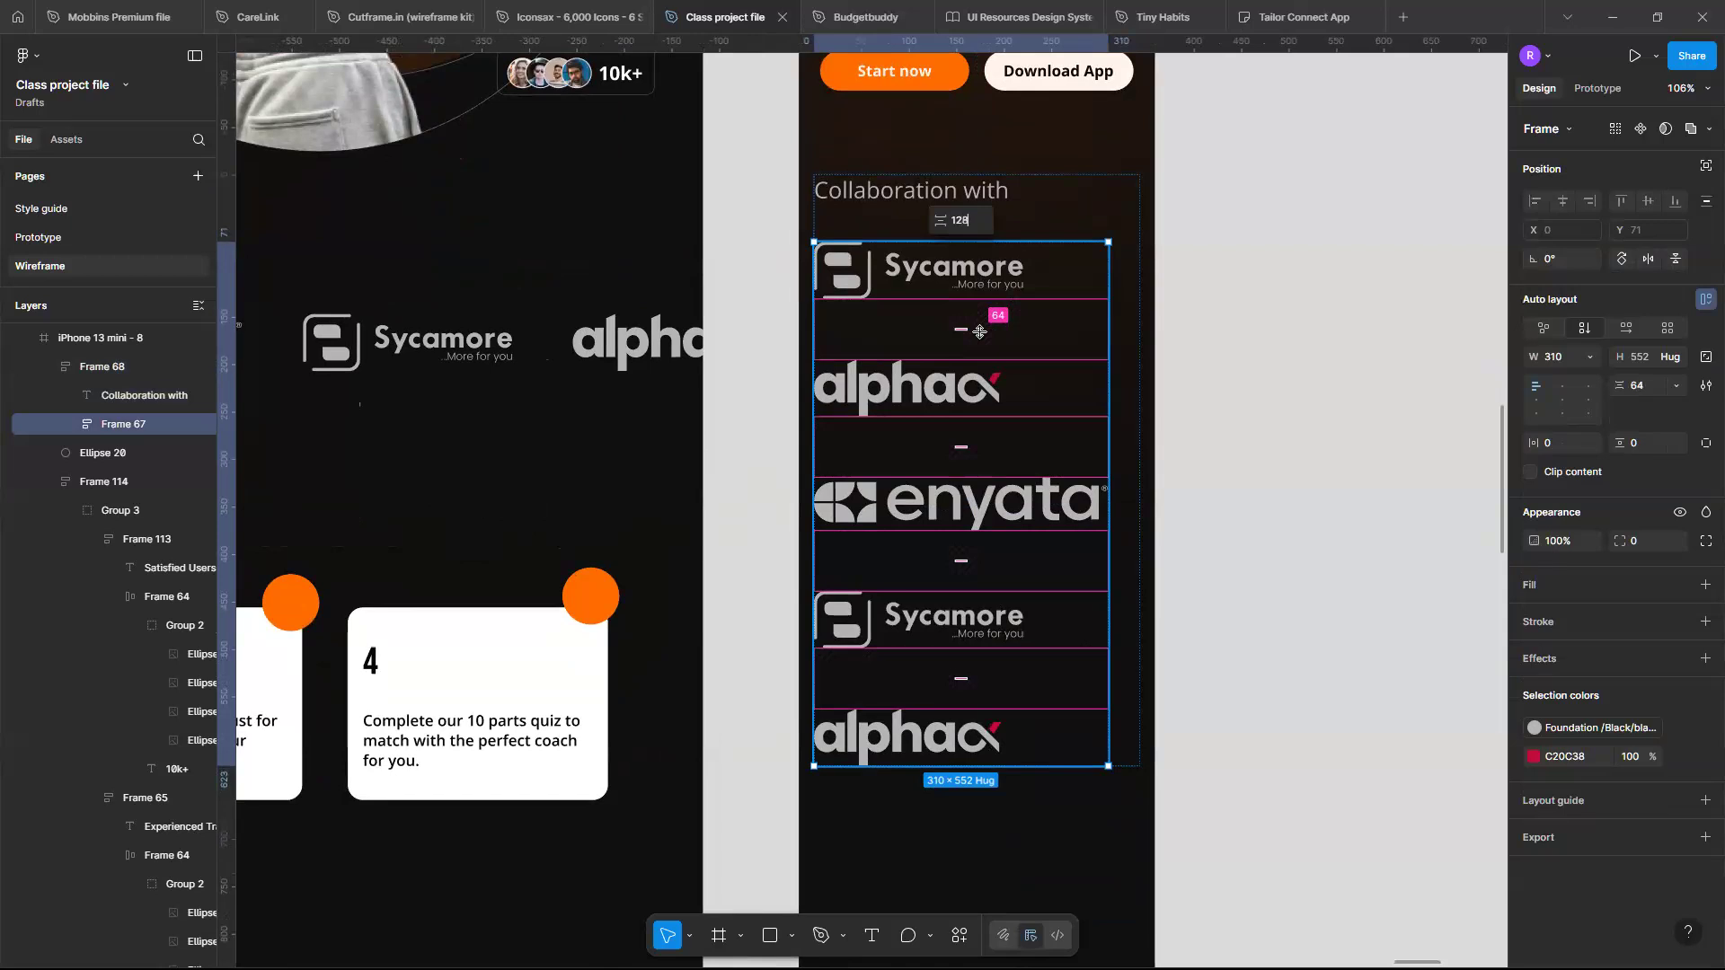
pyautogui.press('Return')
pyautogui.click(997, 361)
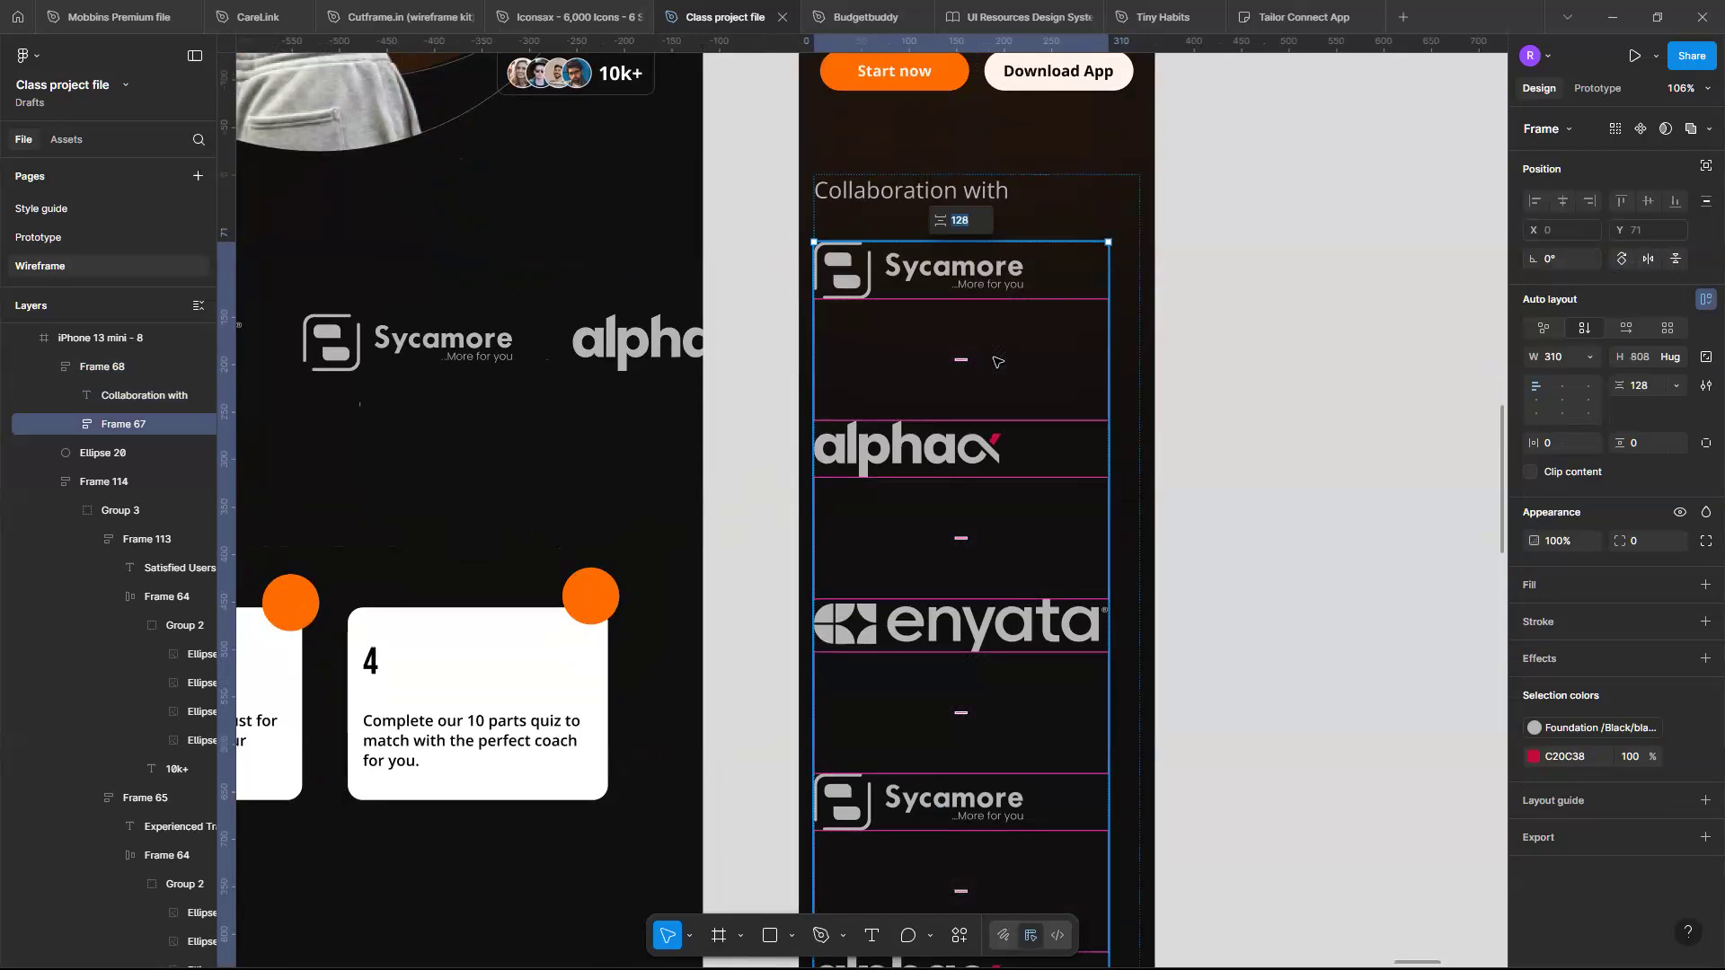
pyautogui.write('96')
pyautogui.press('Return')
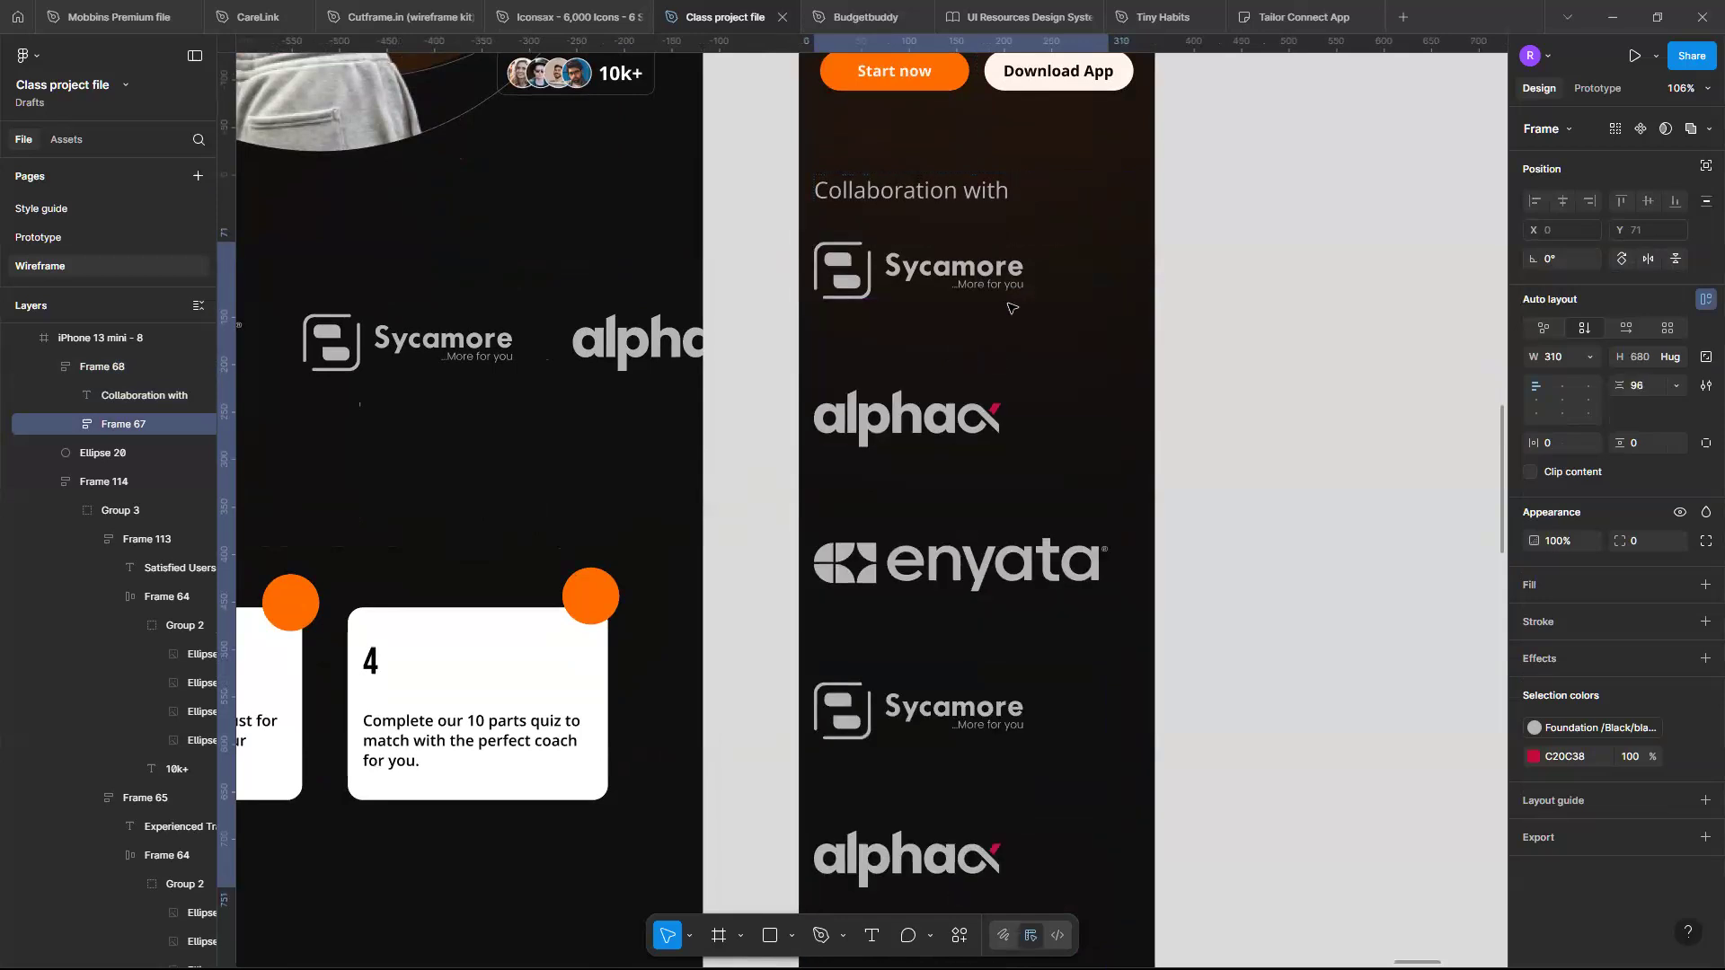
# - Make the logo column fill its container's width and center-align the logos
pyautogui.click(1586, 358)
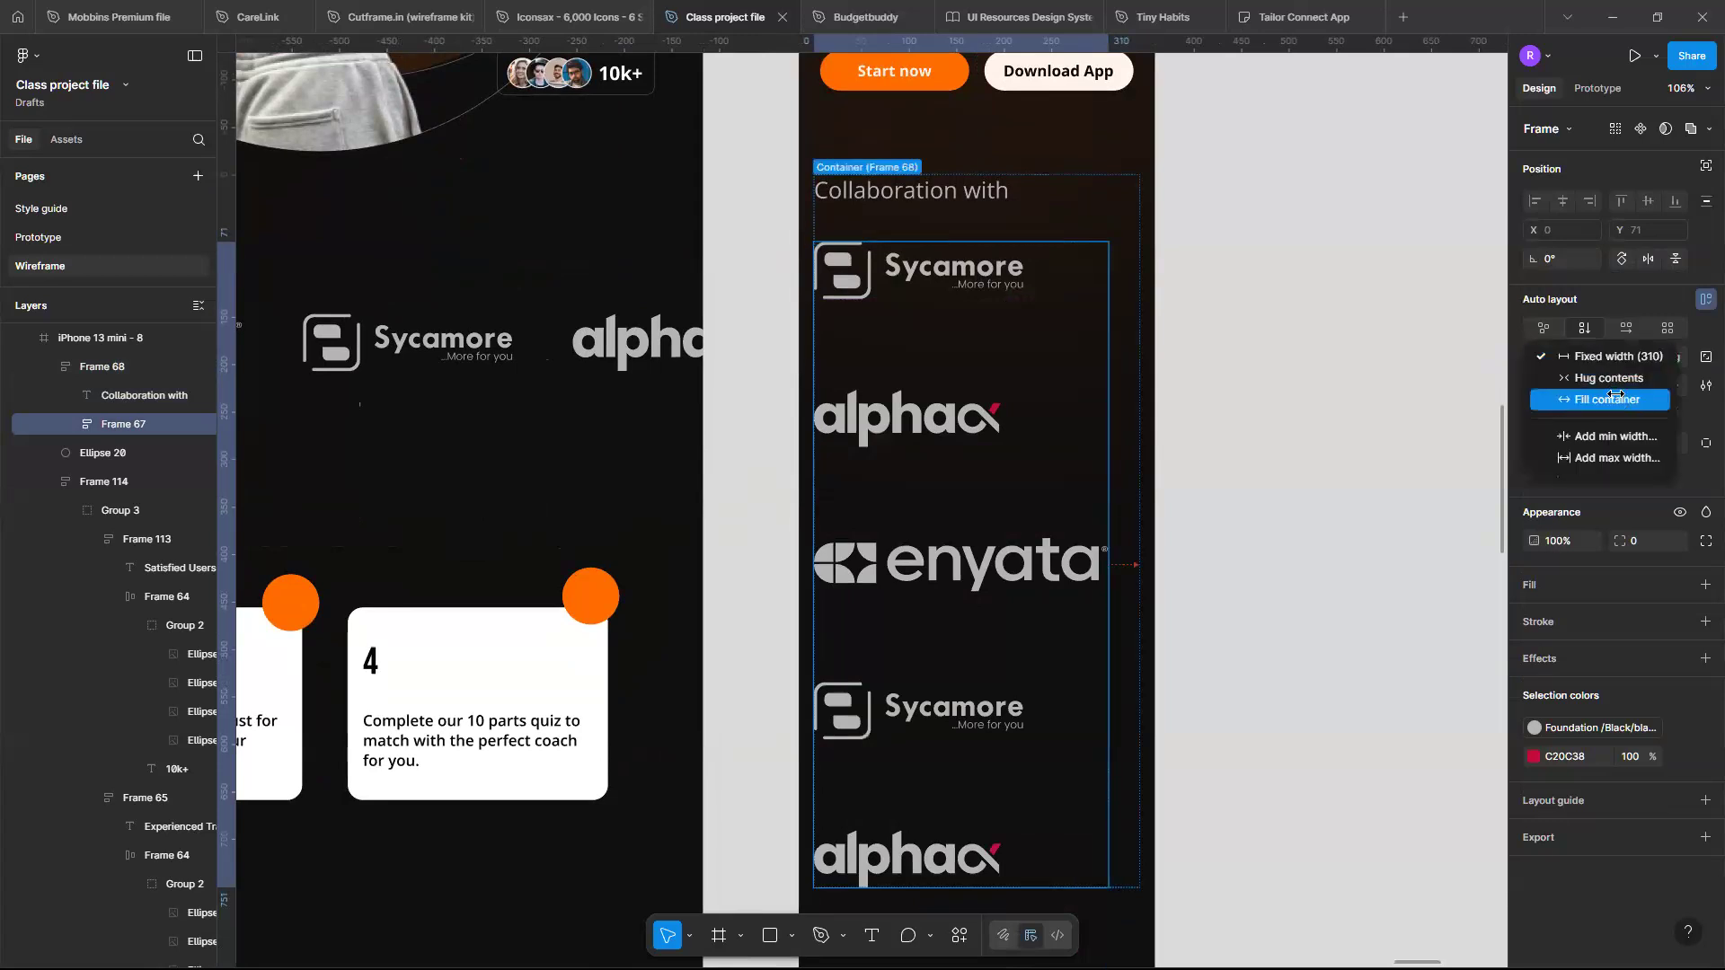
pyautogui.click(1615, 397)
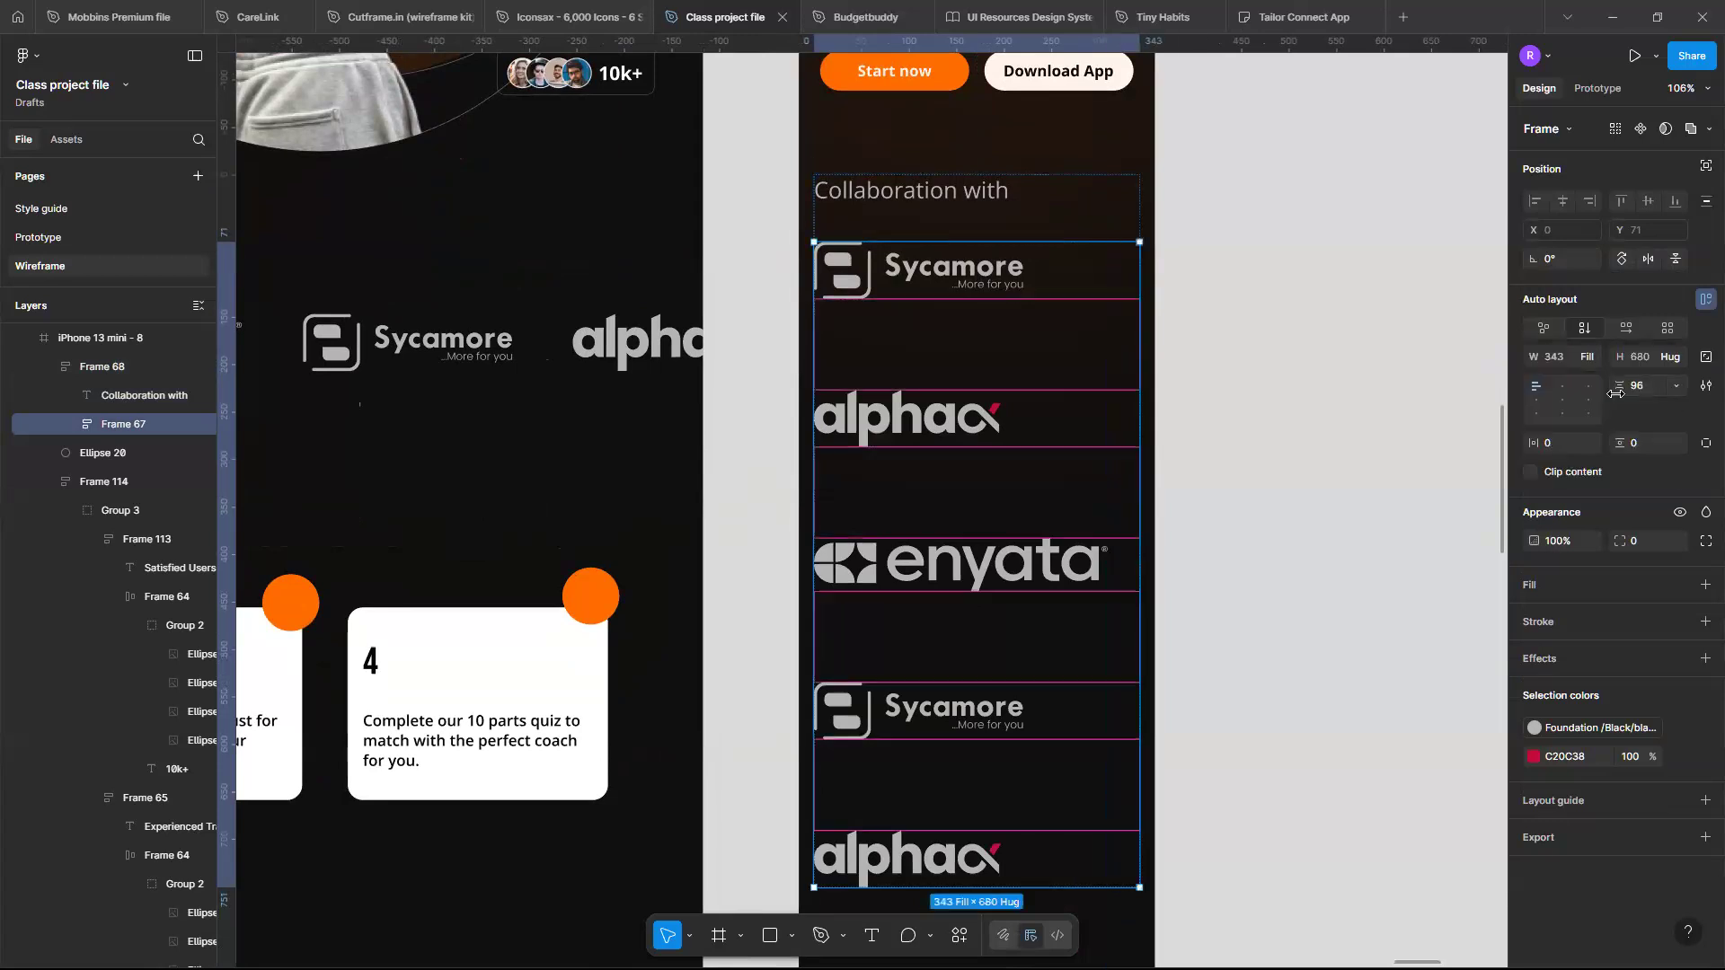
pyautogui.click(1563, 401)
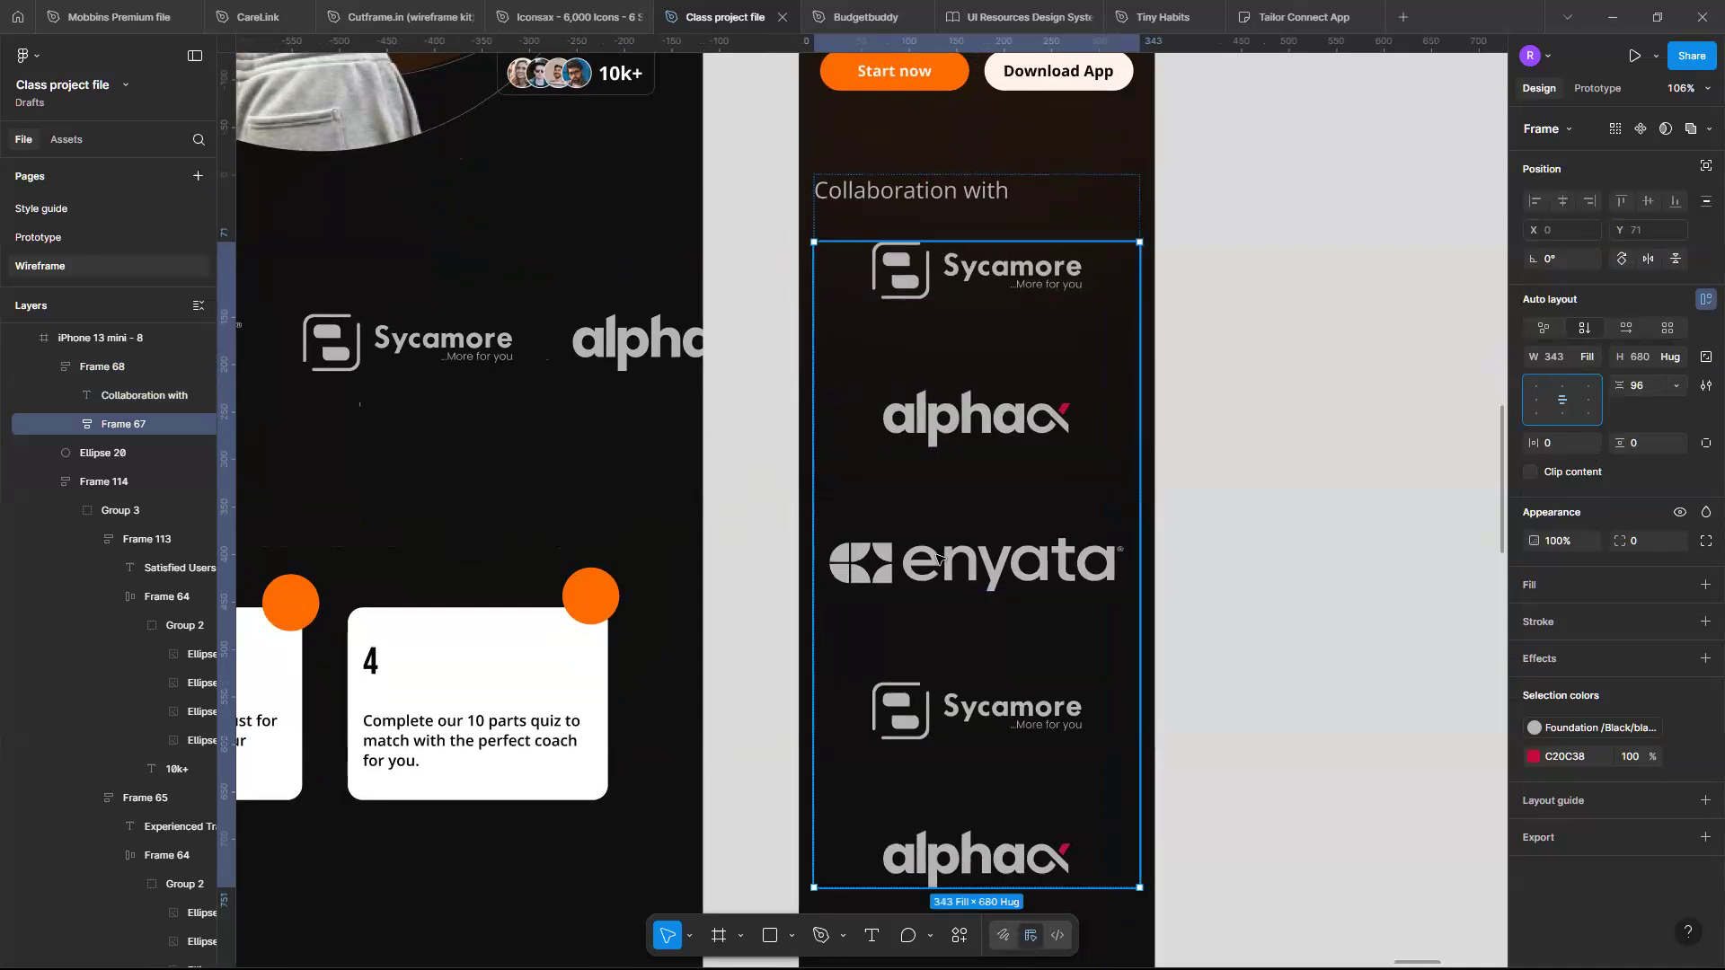
pyautogui.scroll(-1, 939, 560)
pyautogui.scroll(3, 937, 560)
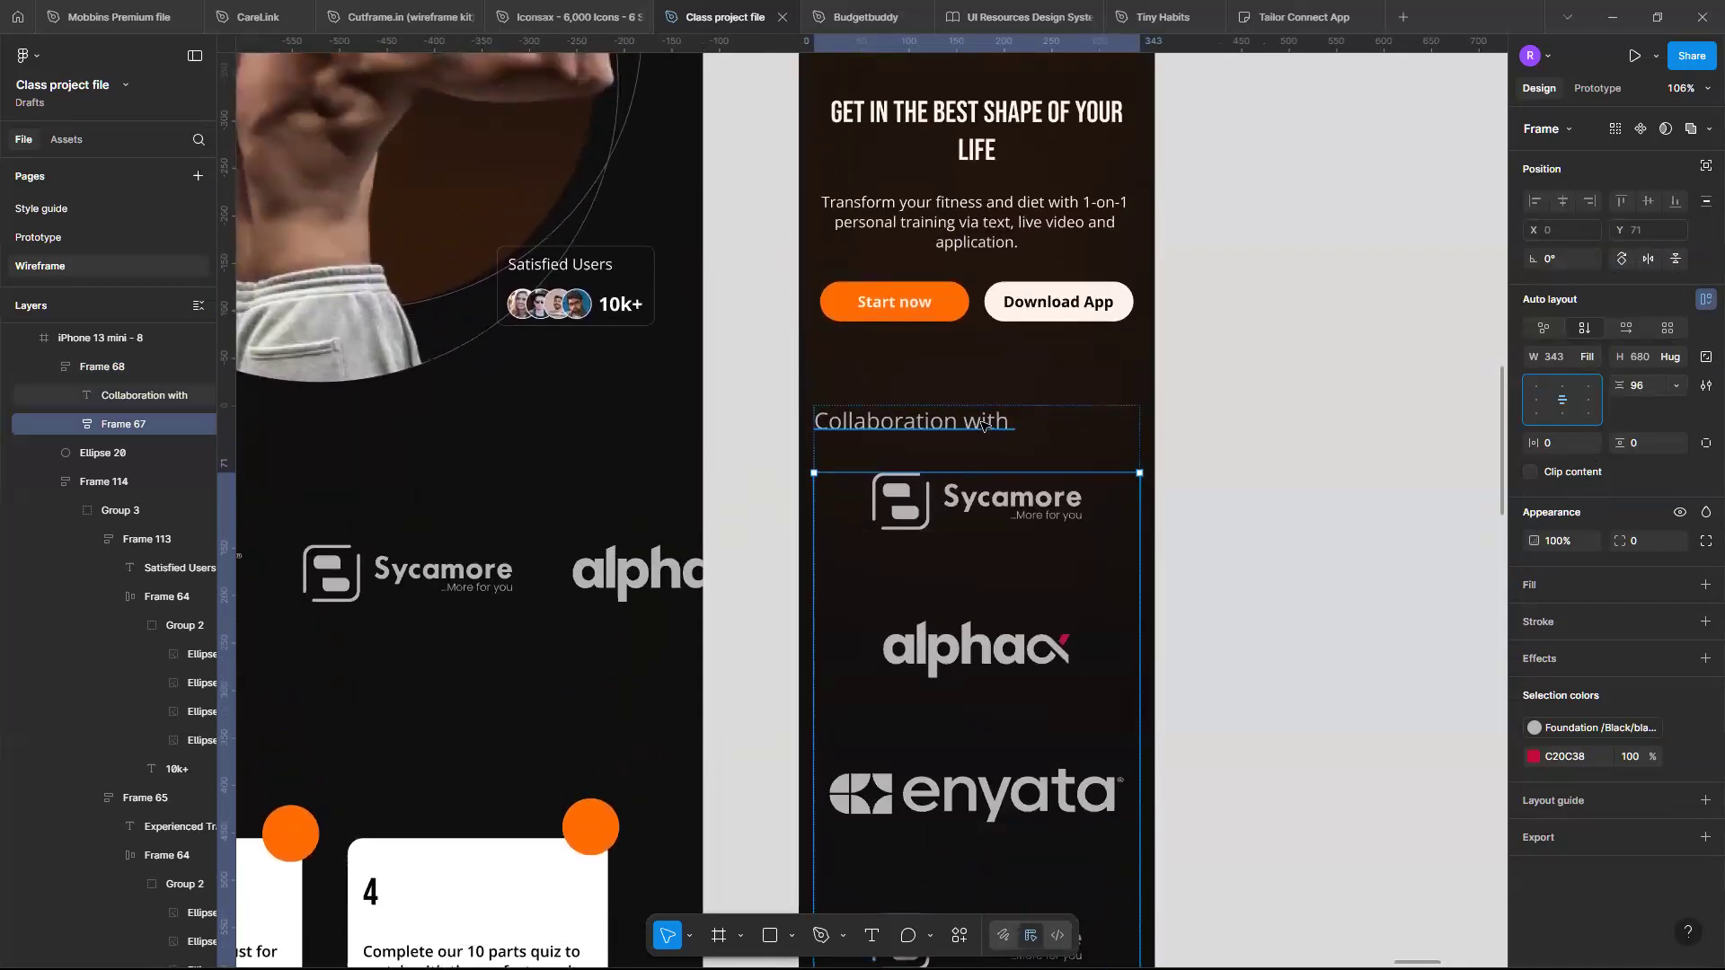
# - Center-align the "Collaboration with" heading in the mobile frame and set its font size to 16
pyautogui.click(983, 425)
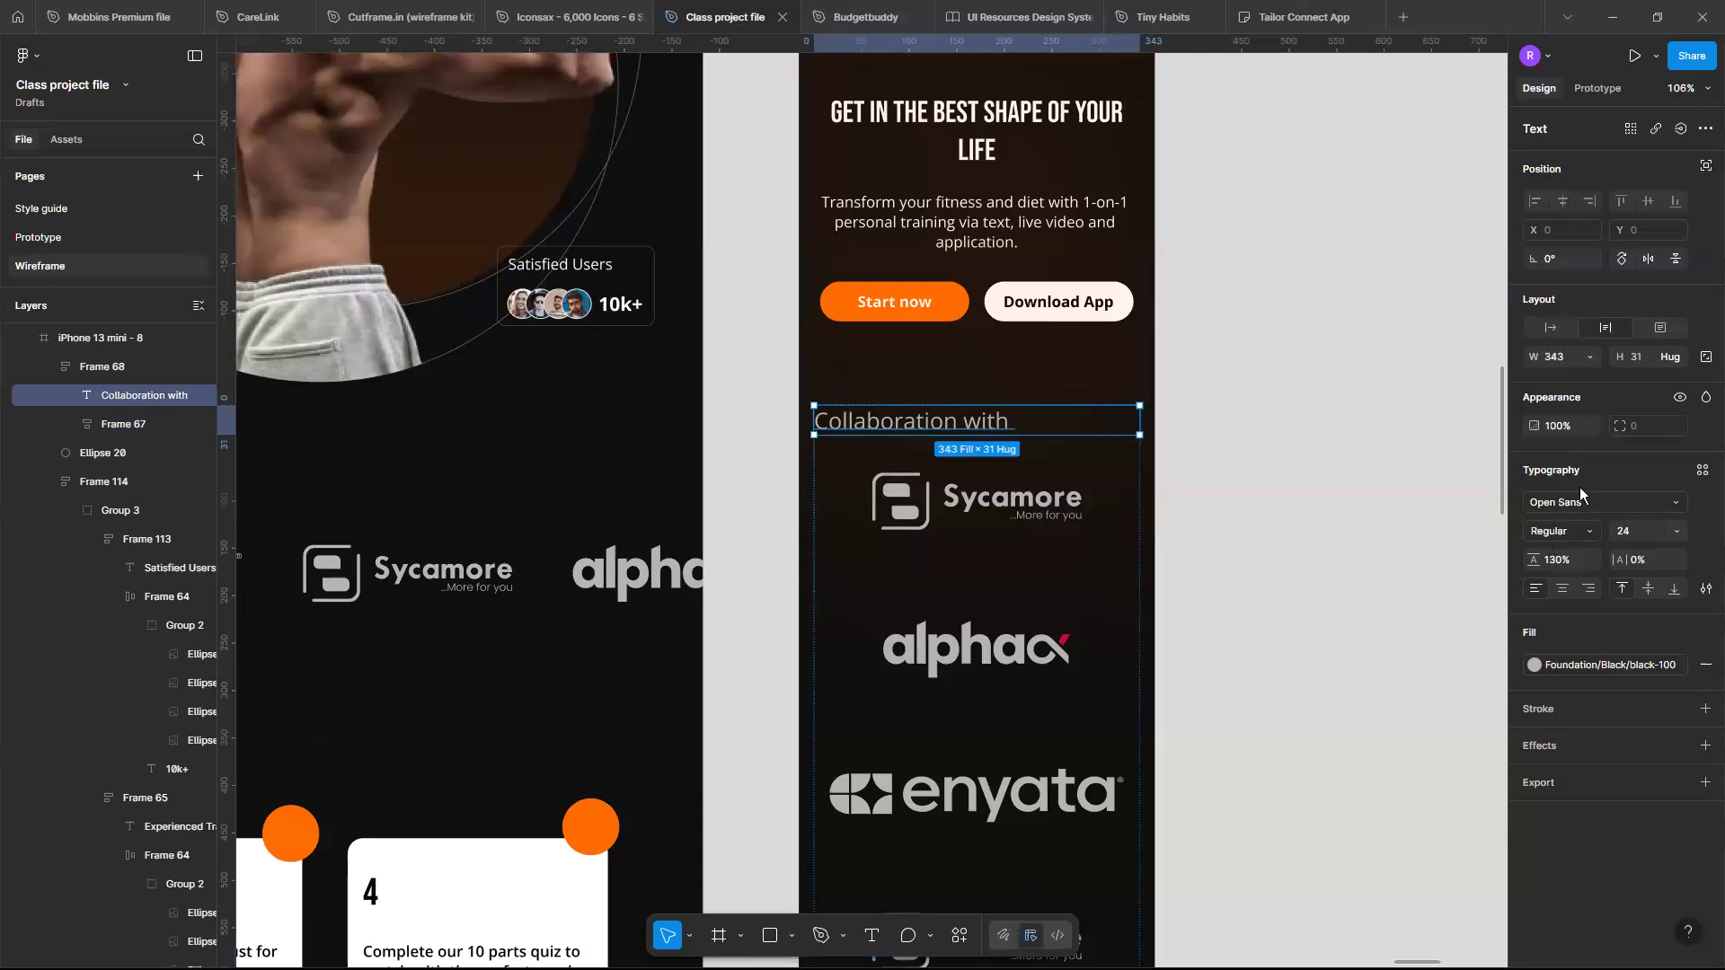
pyautogui.click(1561, 590)
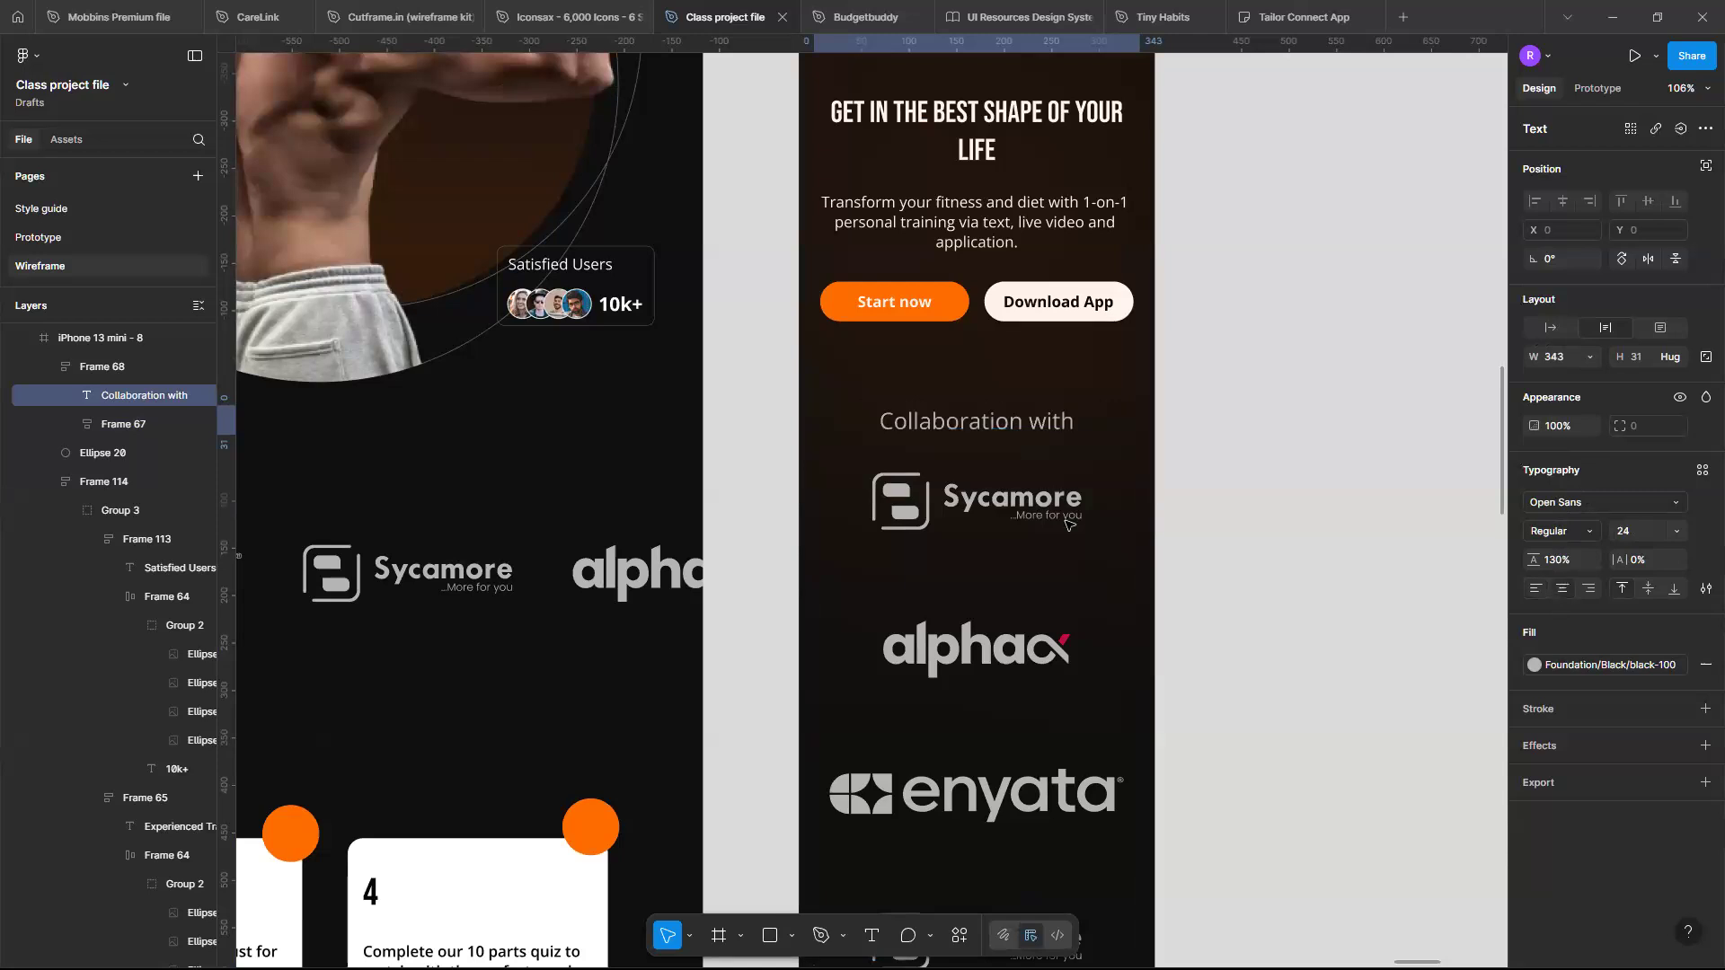
pyautogui.scroll(-1, 1240, 435)
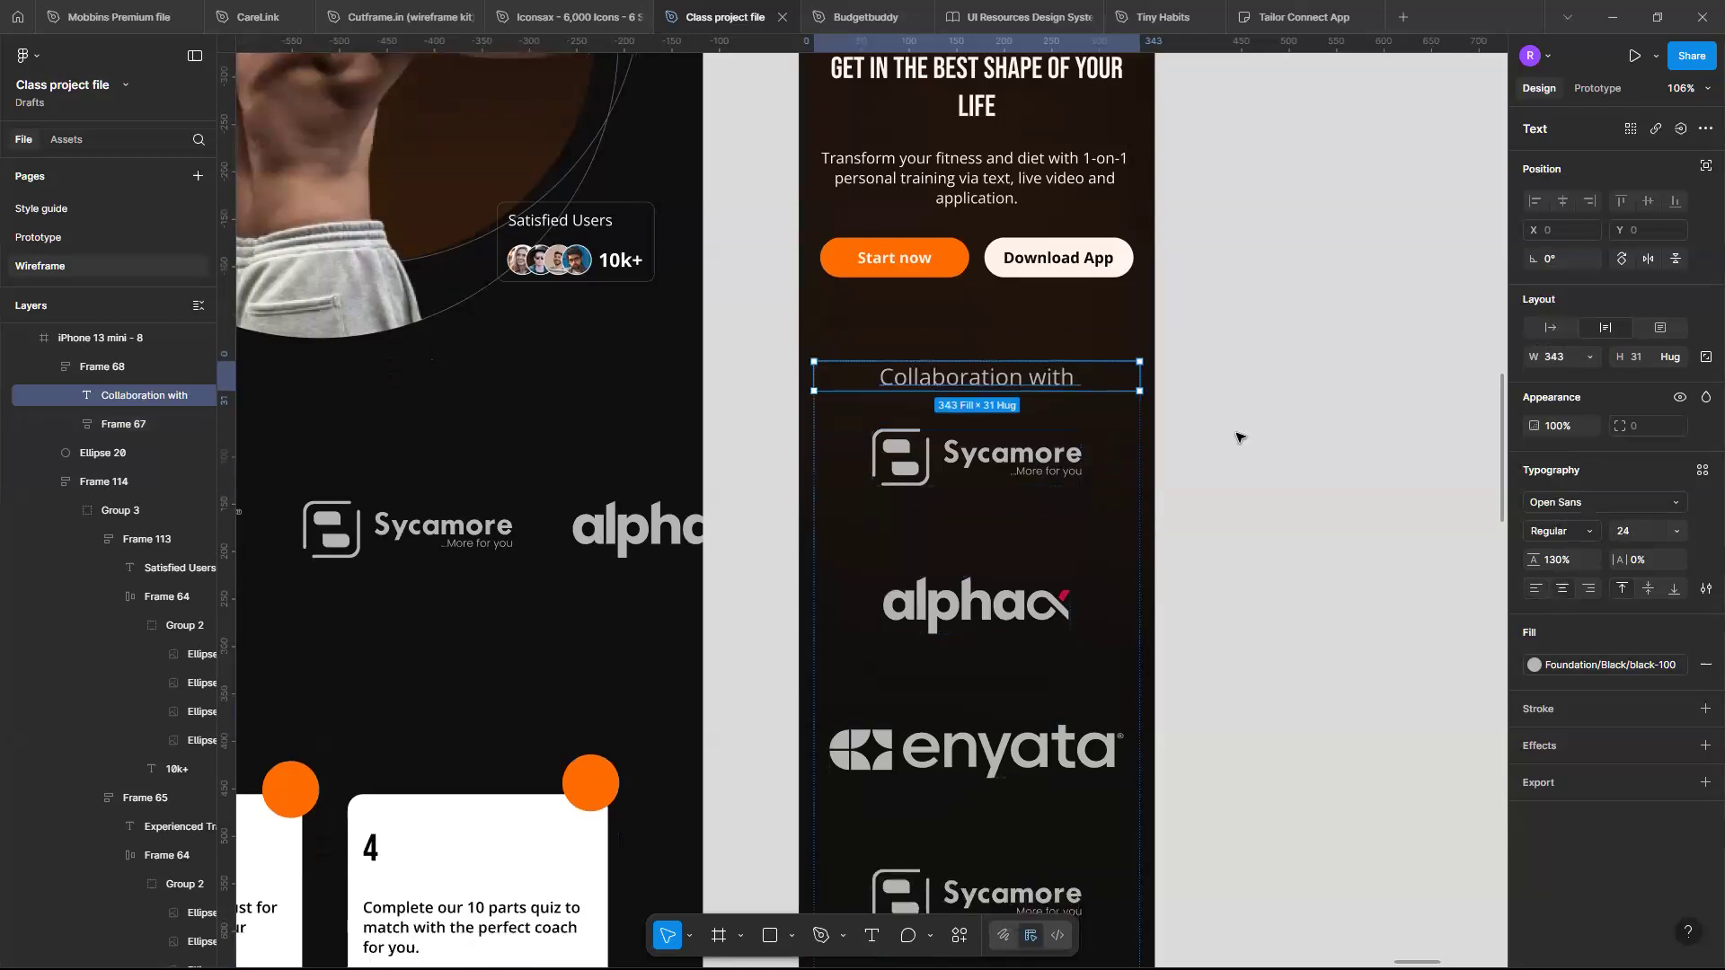
pyautogui.click(1672, 532)
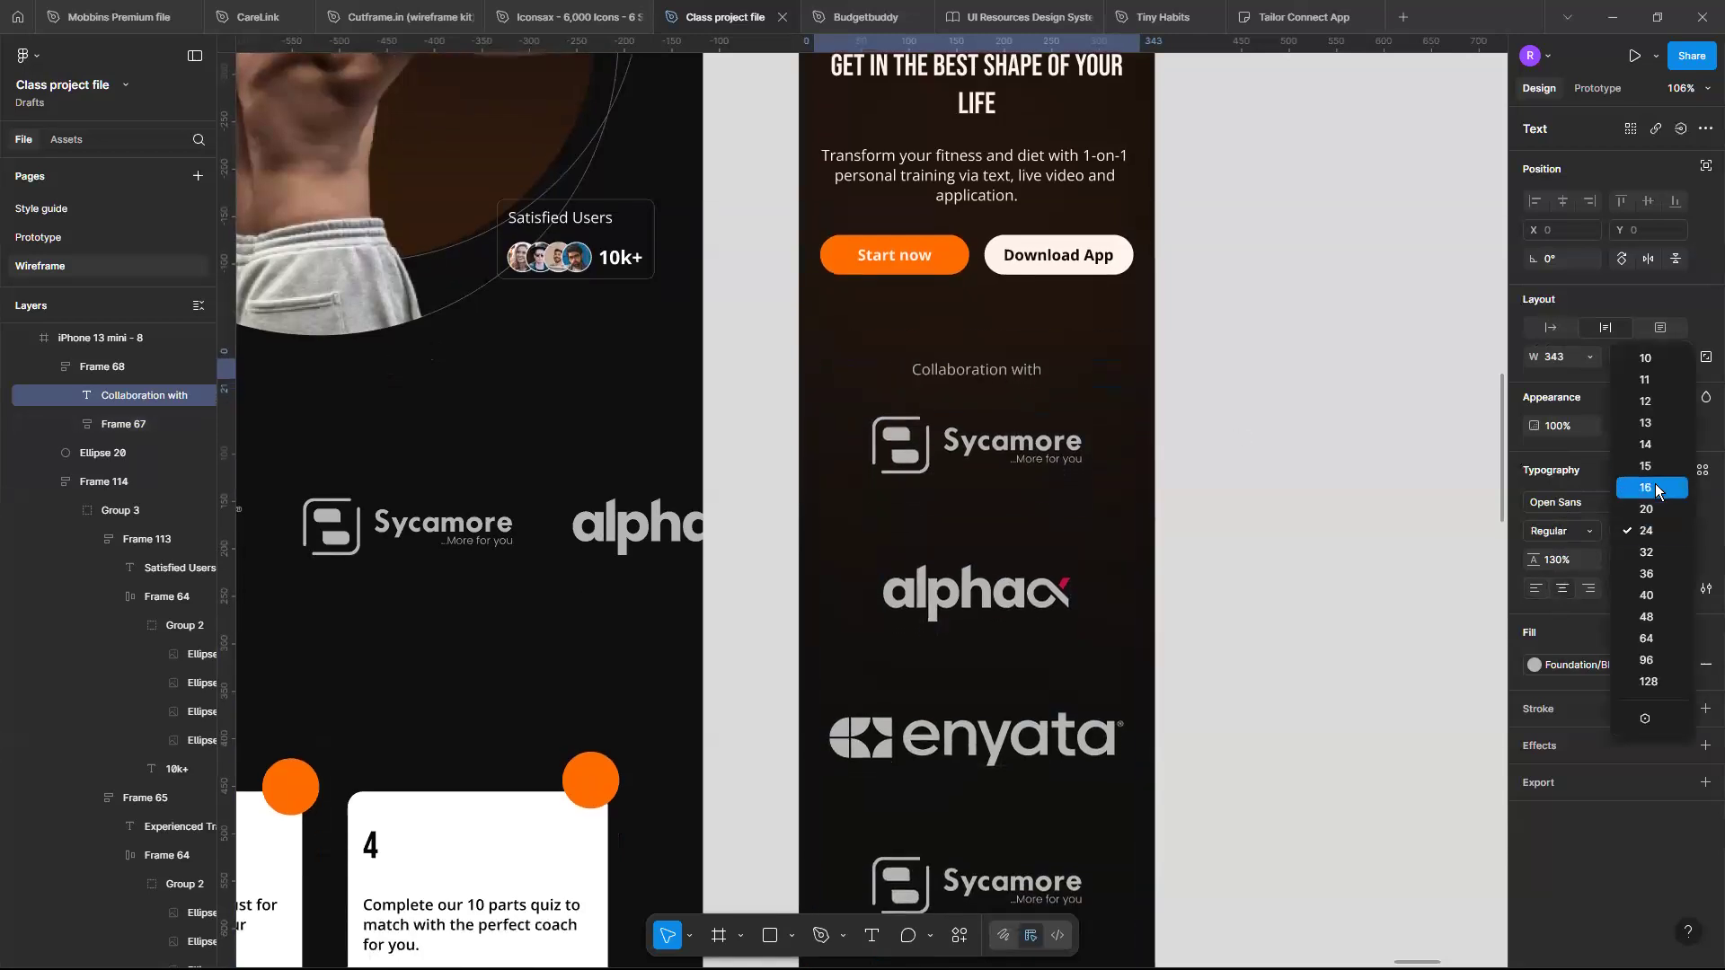
pyautogui.click(1655, 488)
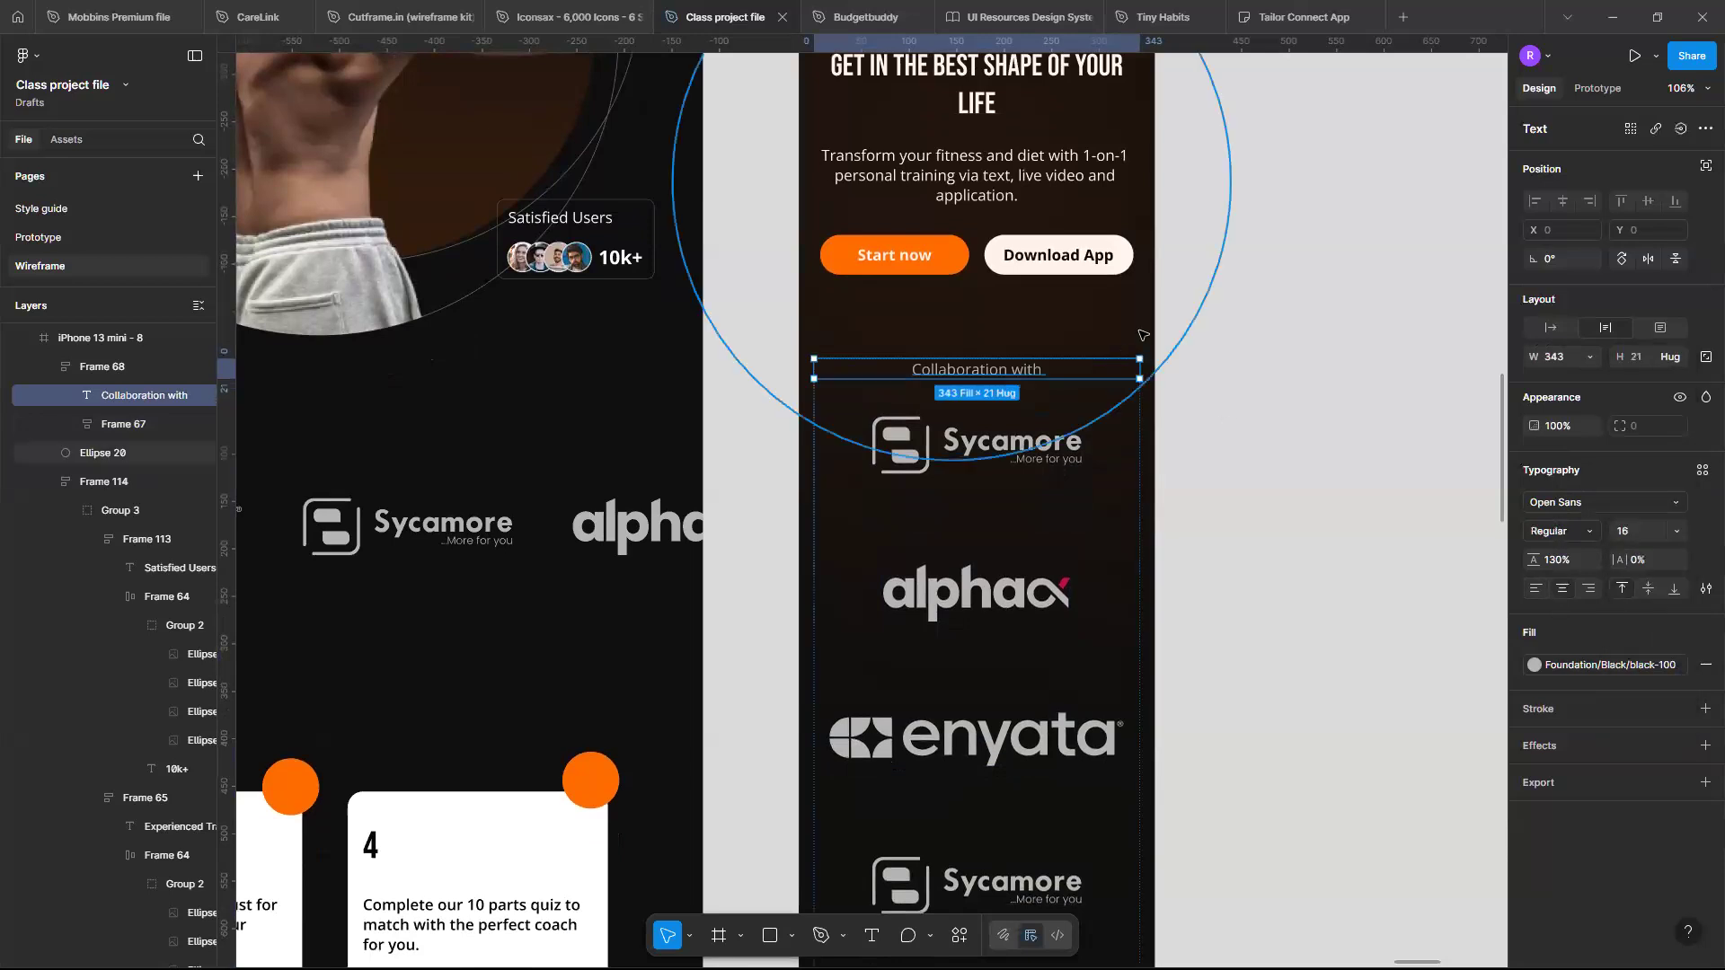
pyautogui.click(1243, 390)
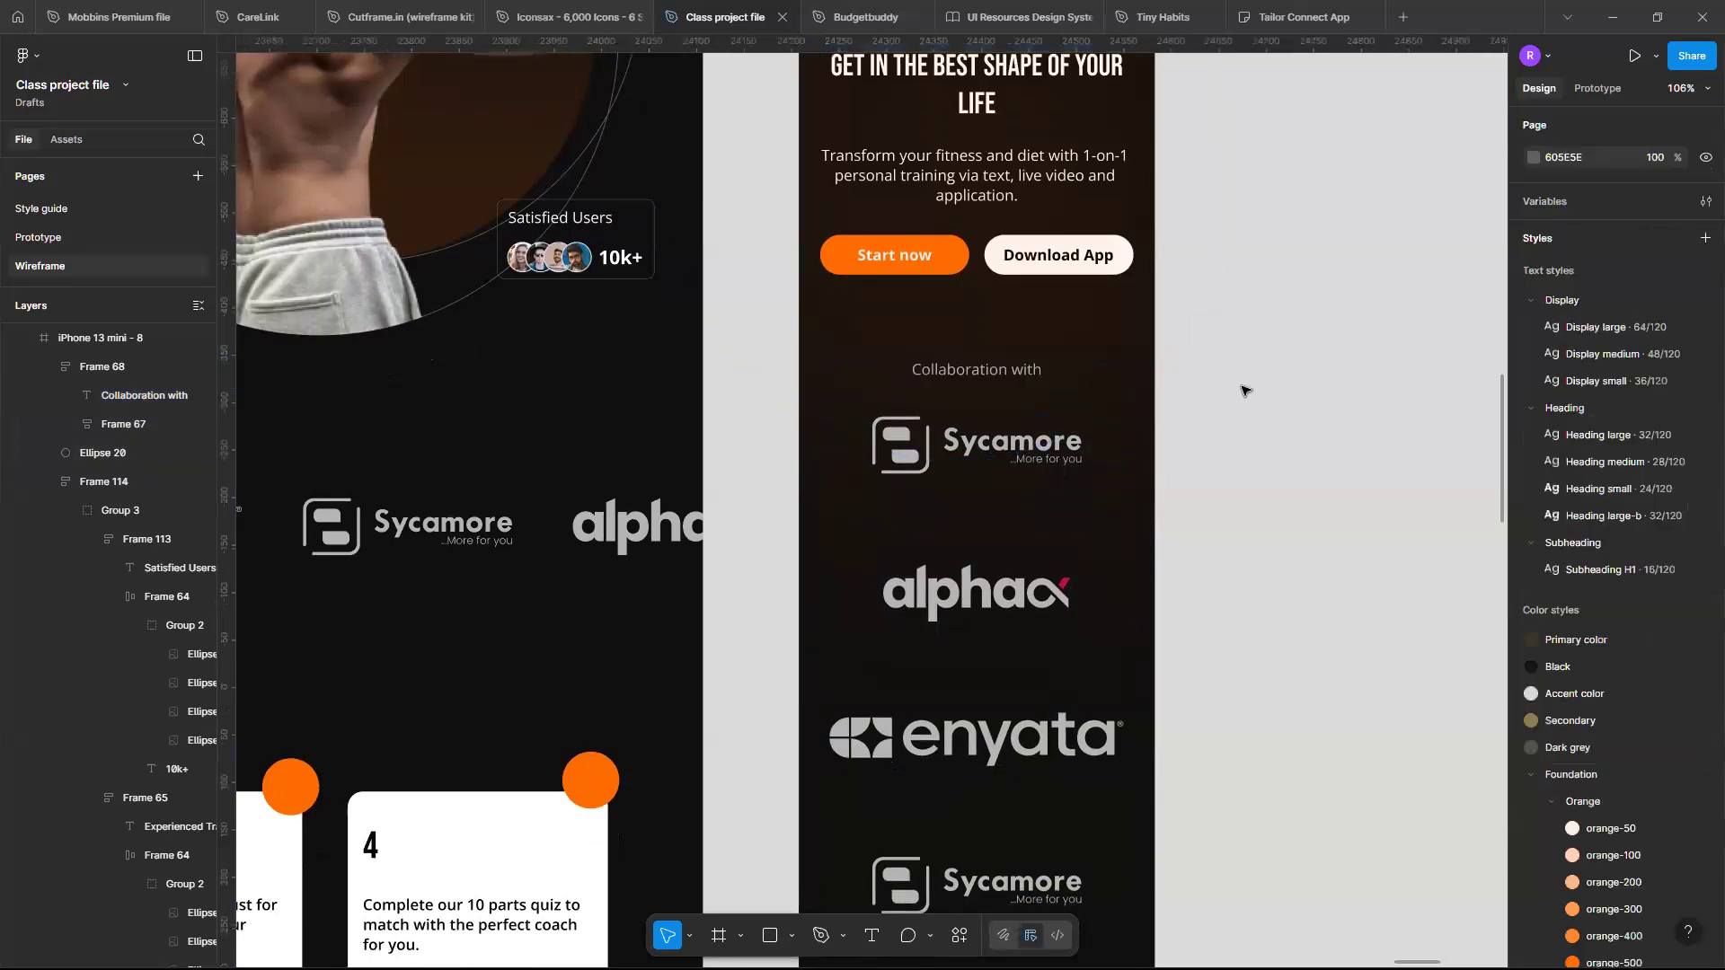
# - Select the first Sycamore logo inside the mobile logo column
pyautogui.scroll(3, 1245, 389)
pyautogui.hscroll(-3, 1078, 436)
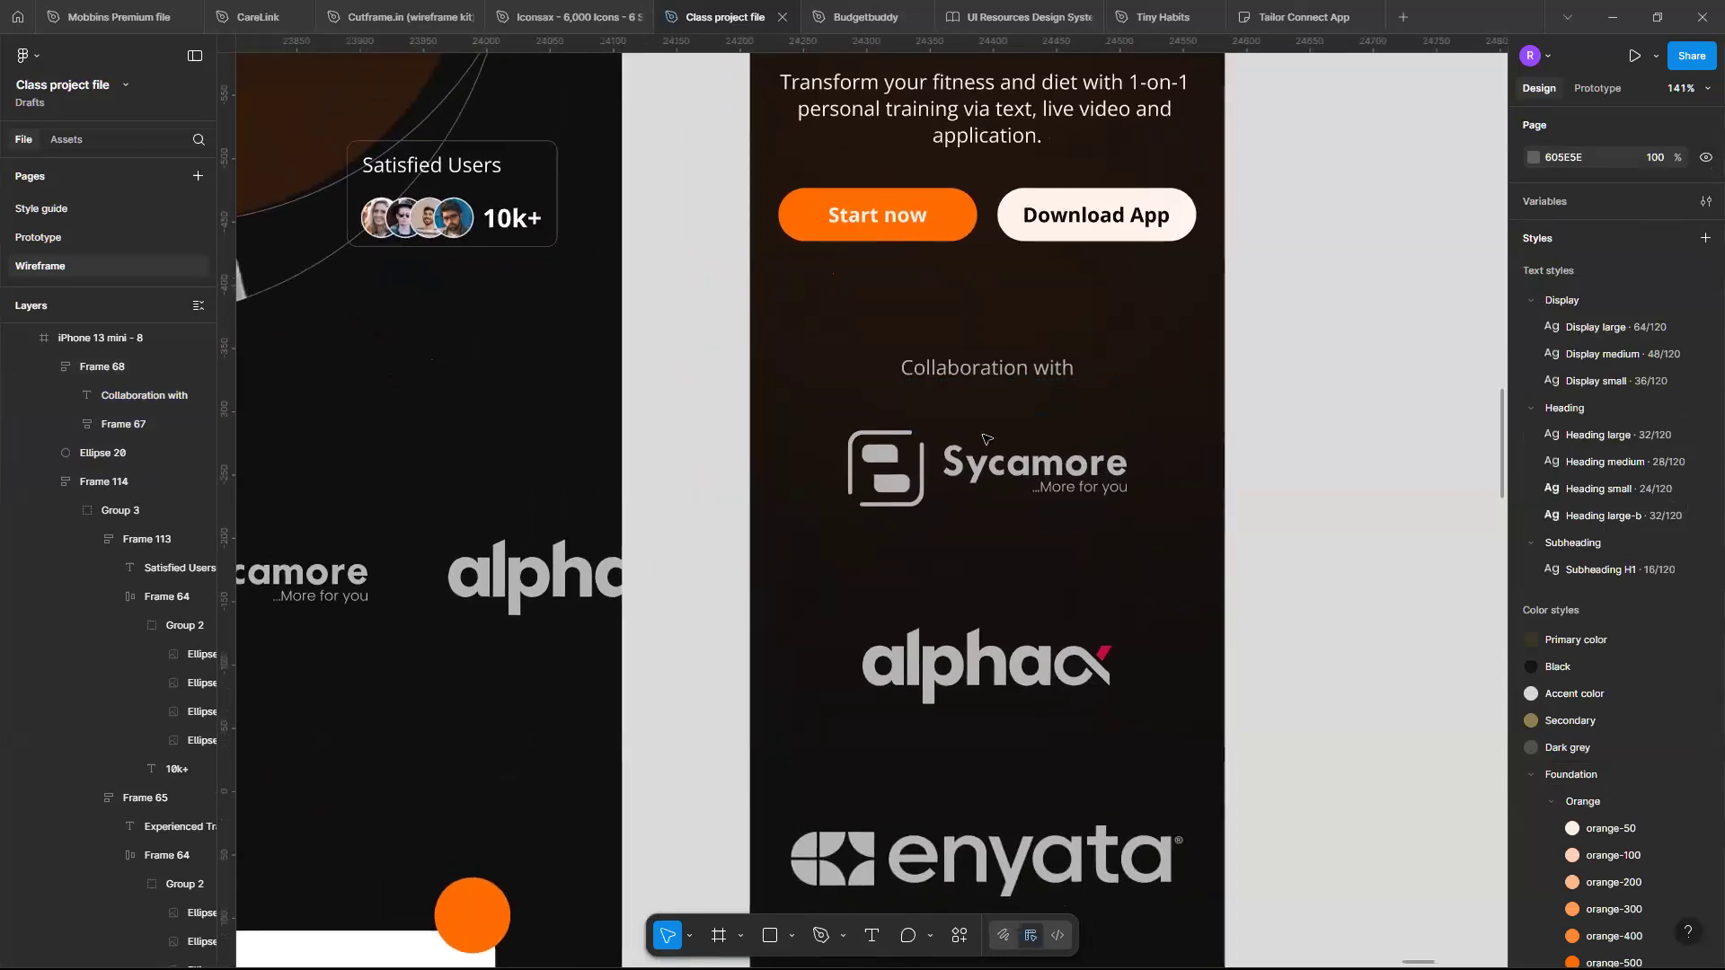
pyautogui.scroll(4, 903, 432)
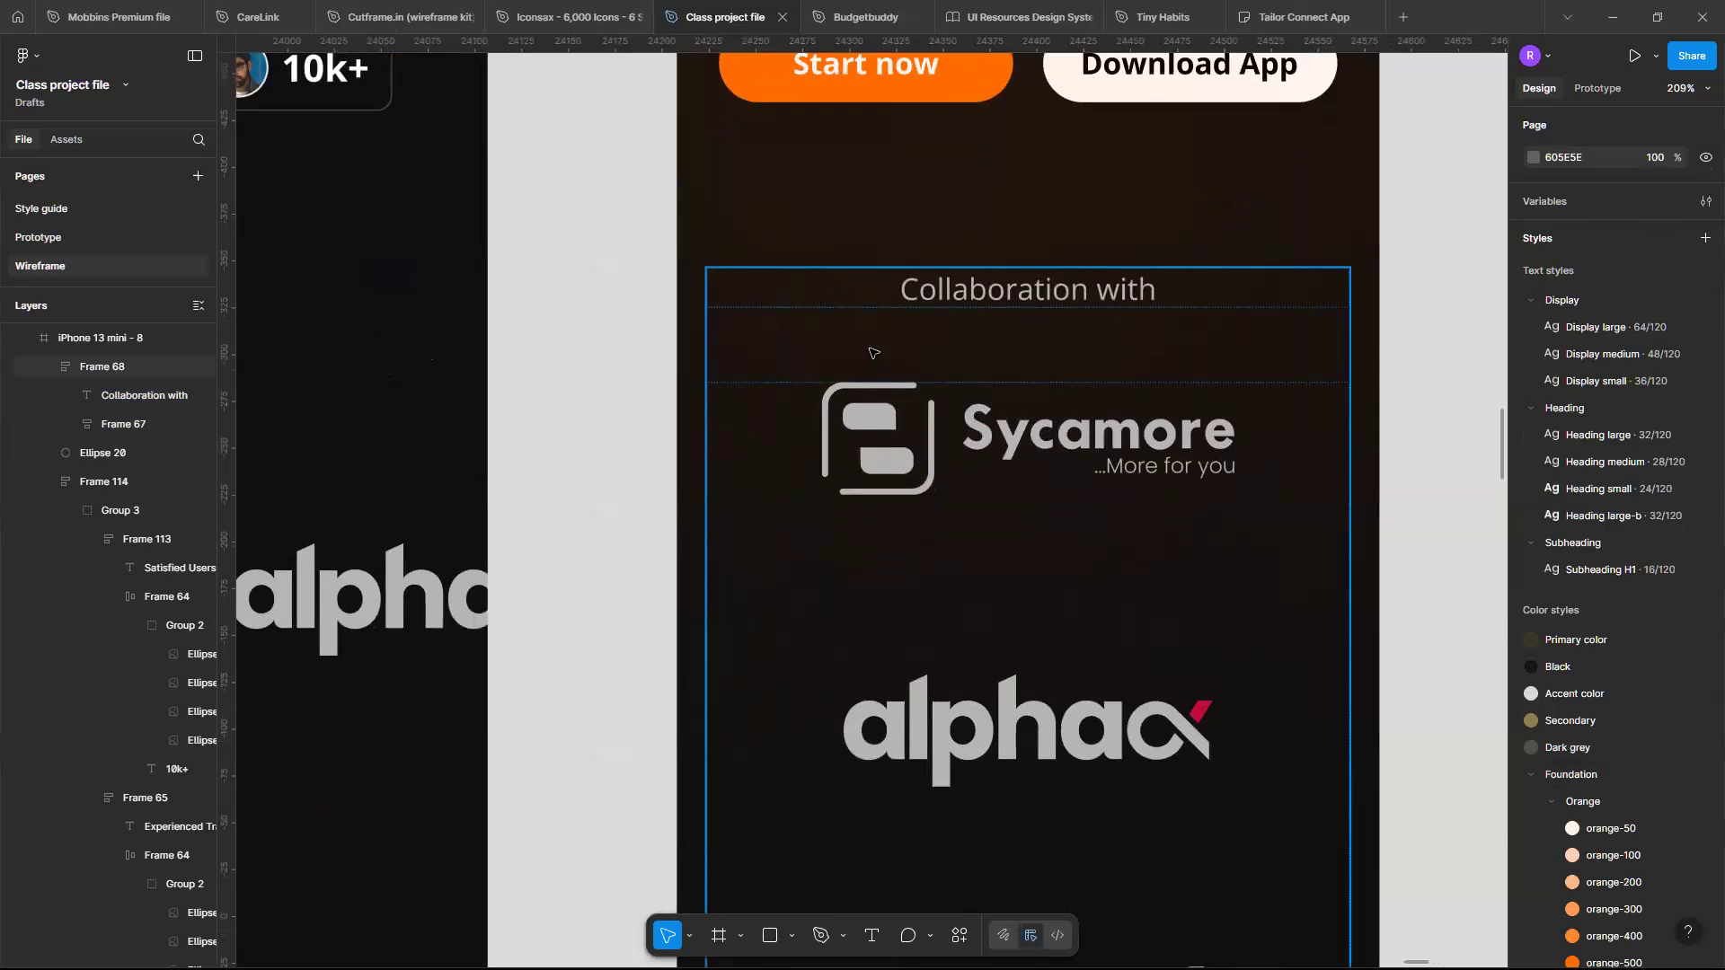
pyautogui.scroll(-3, 939, 379)
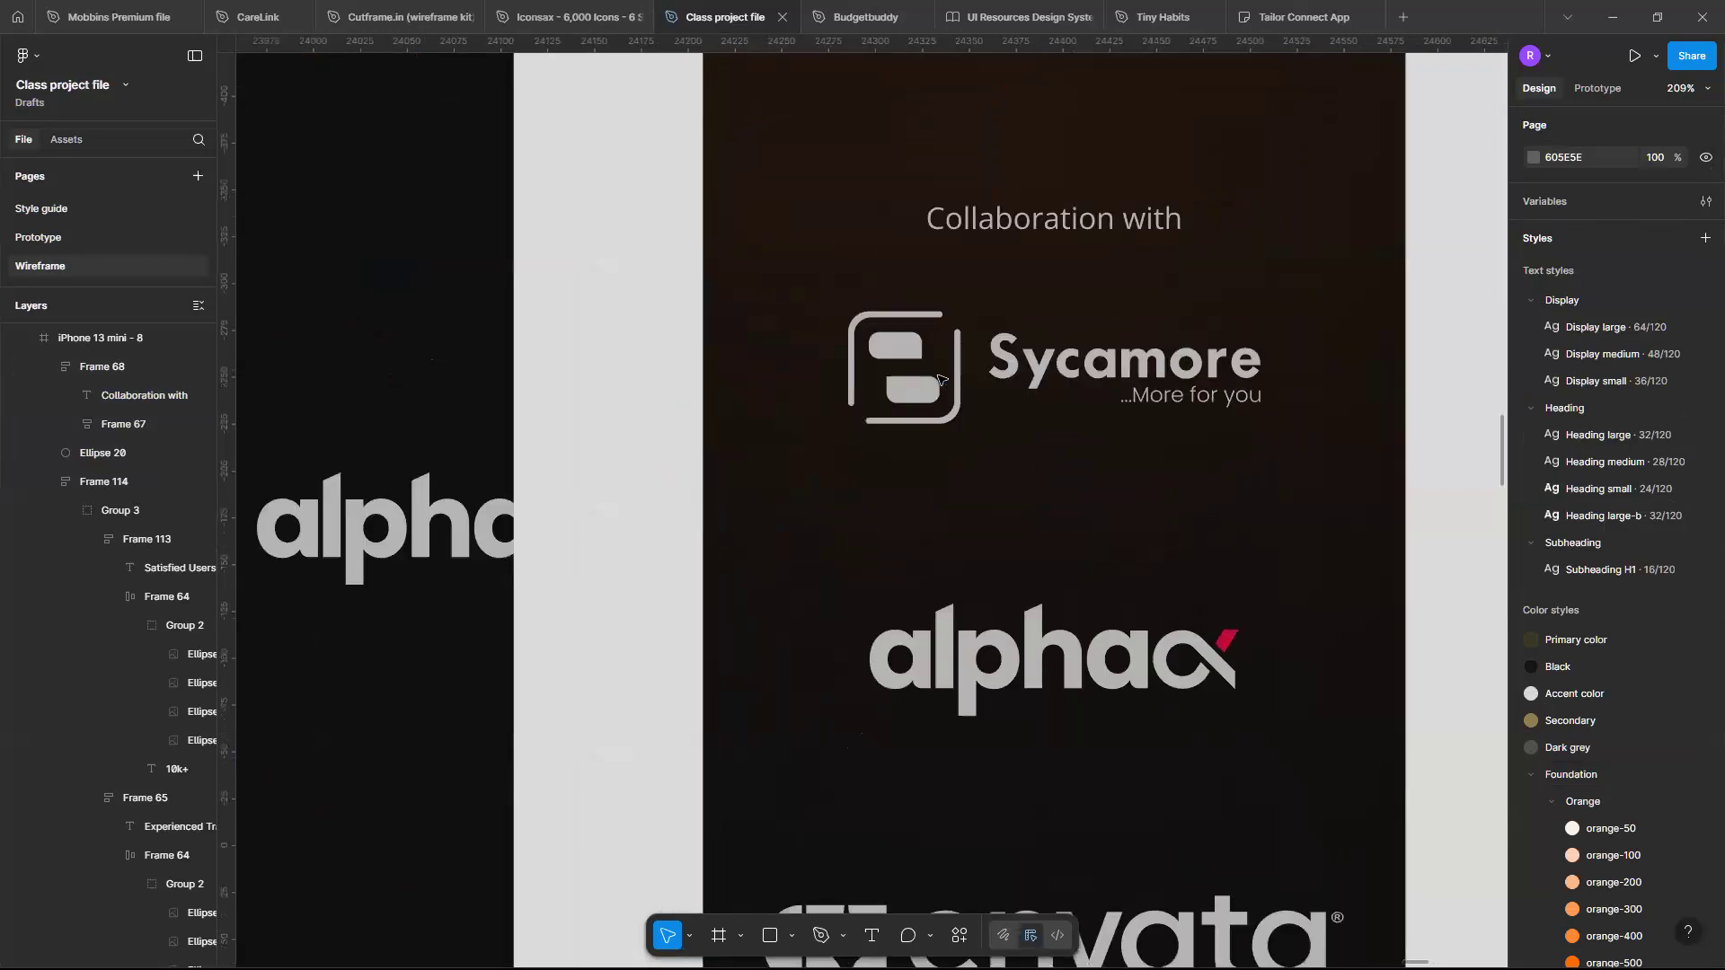
pyautogui.scroll(-4, 939, 379)
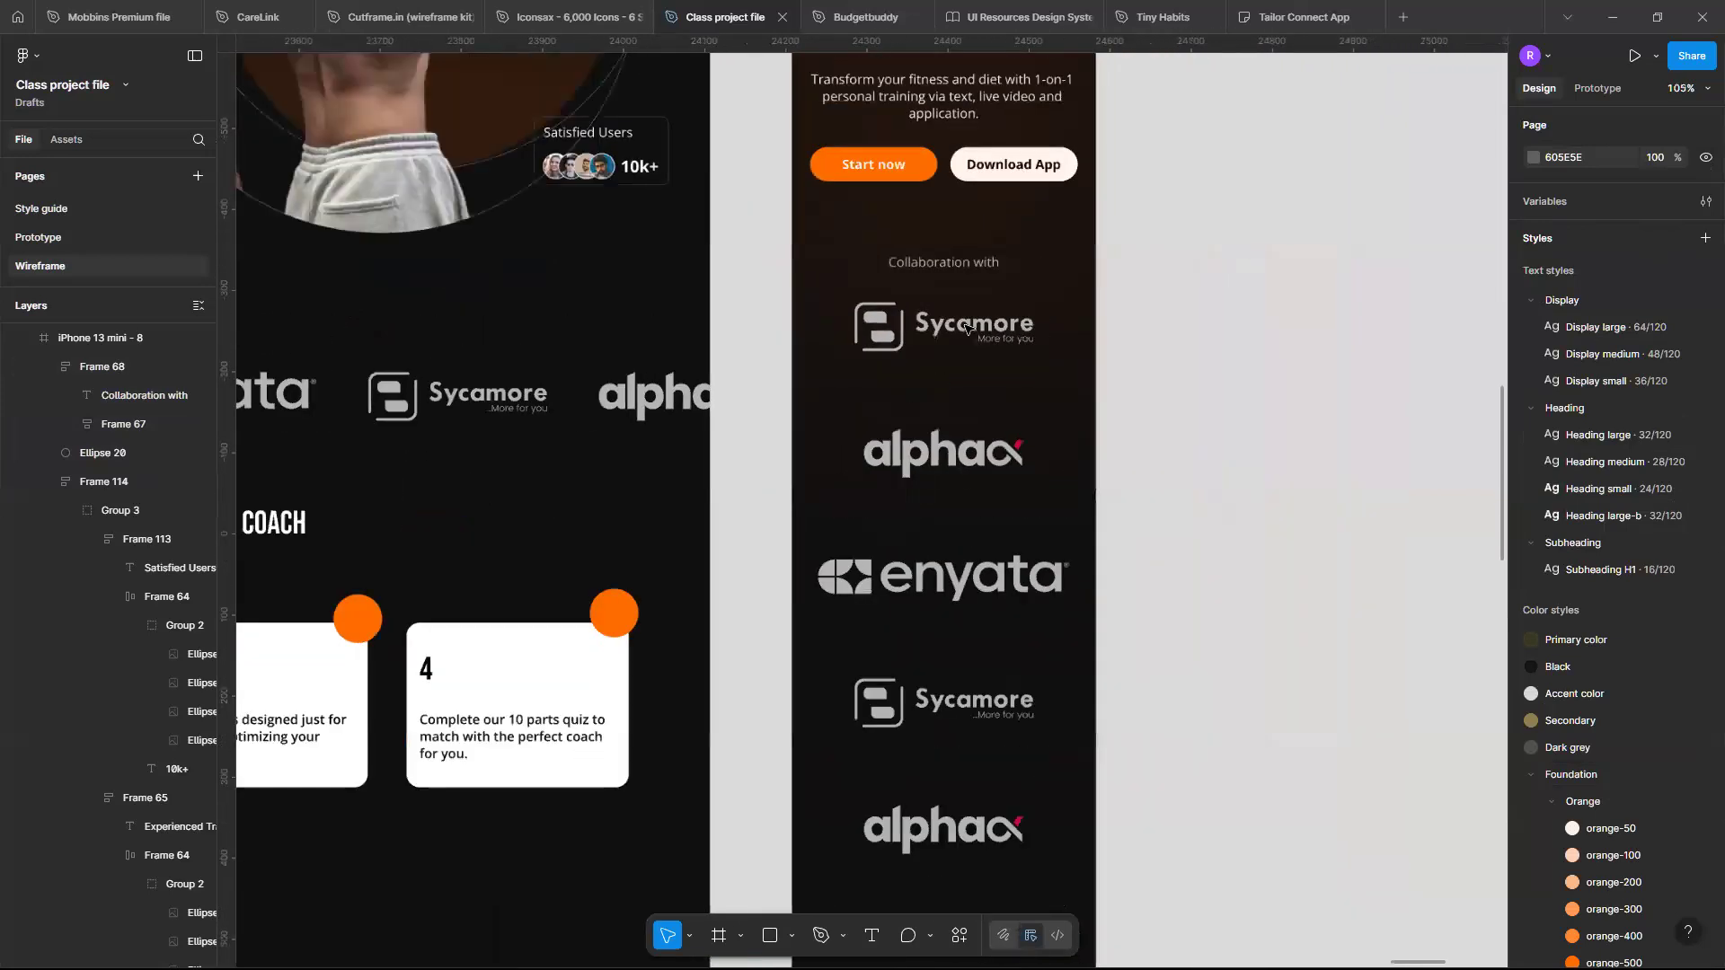
pyautogui.doubleClick(954, 361)
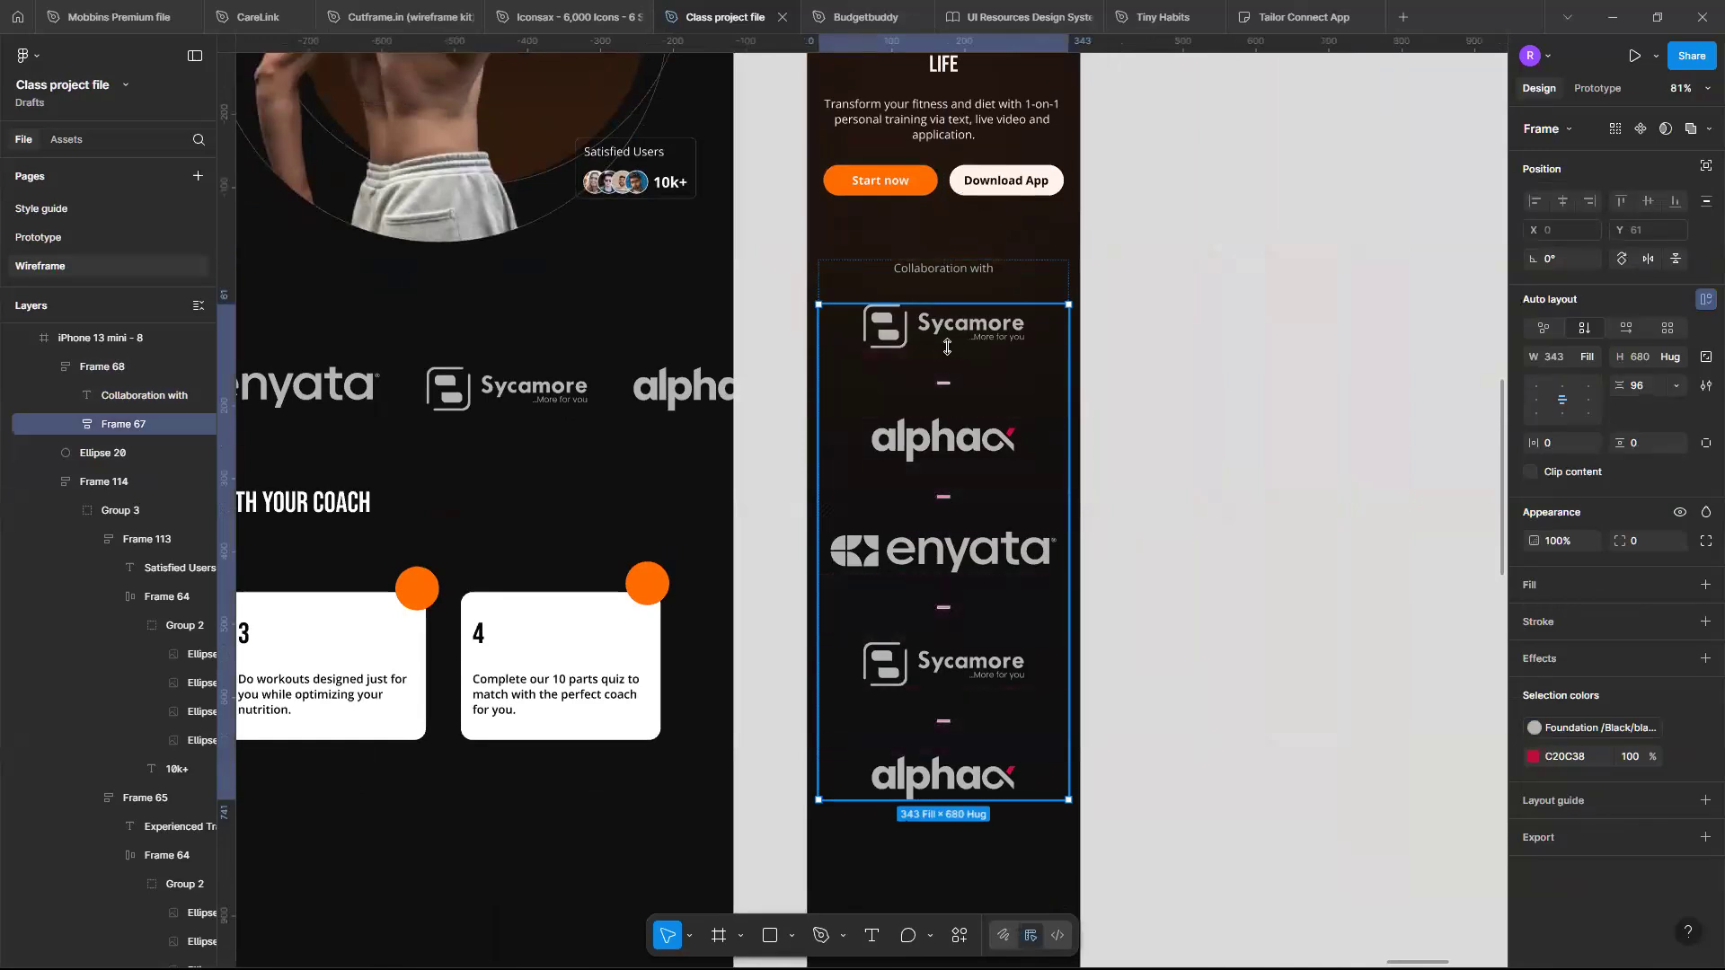
pyautogui.click(949, 348)
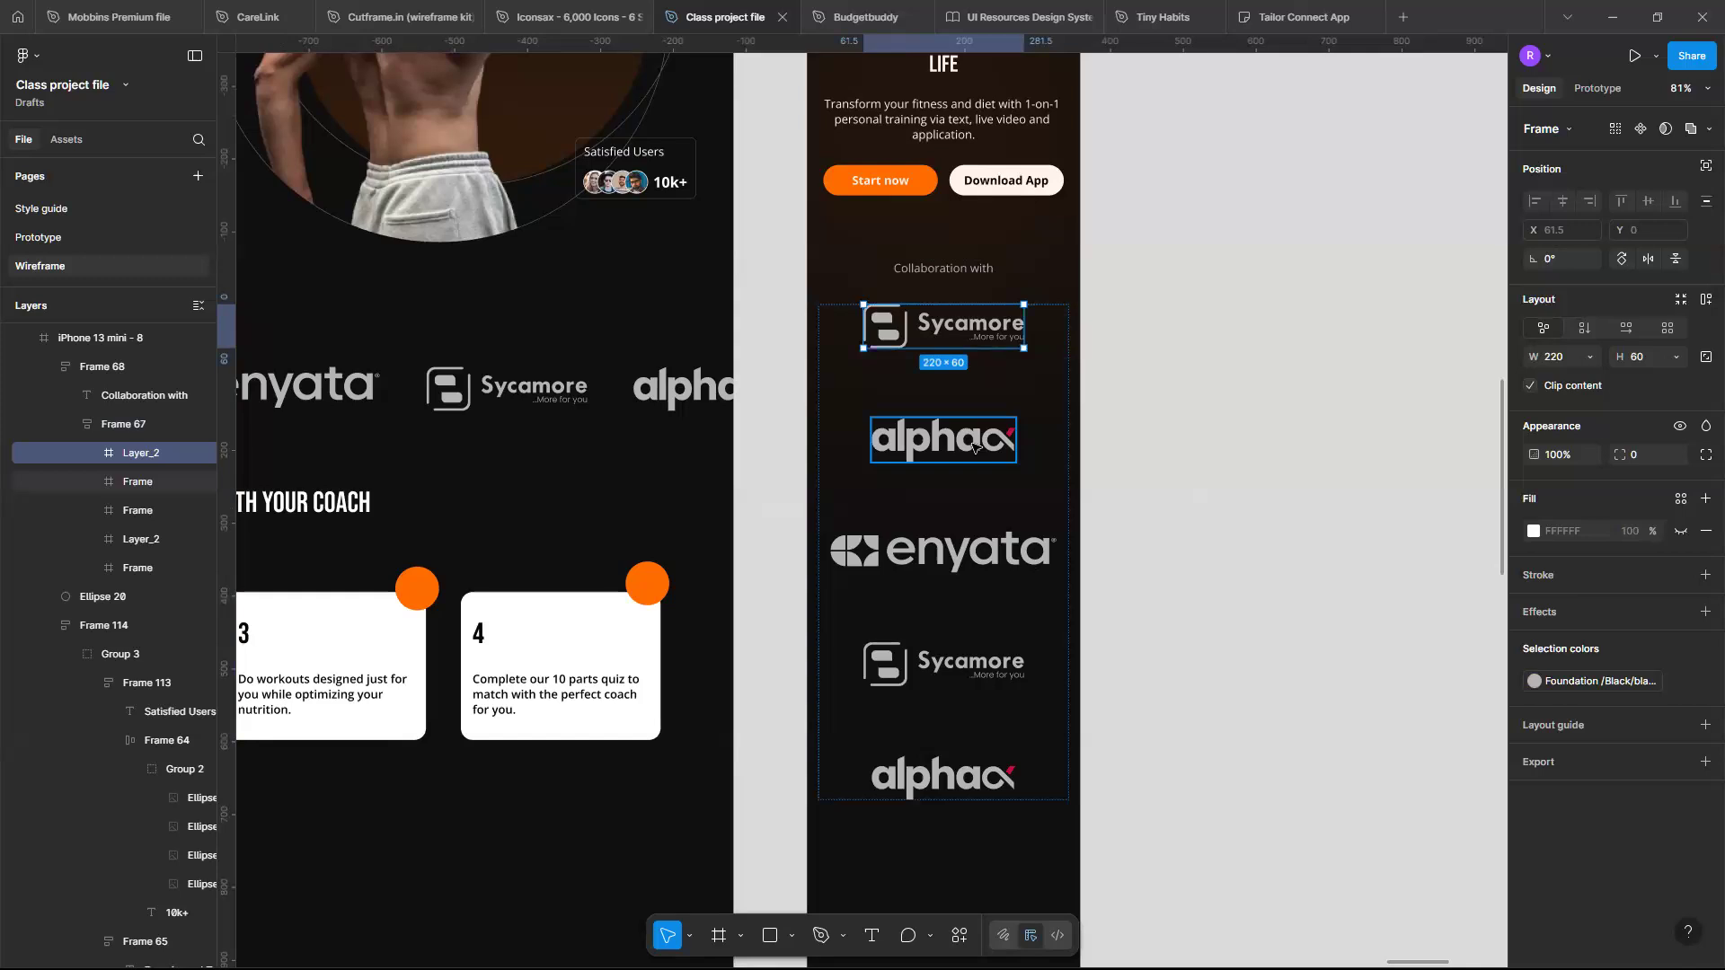
pyautogui.keyDown('shift'); pyautogui.click(973, 446); pyautogui.keyUp('shift')
pyautogui.keyDown('shift'); pyautogui.click(970, 550); pyautogui.keyUp('shift')
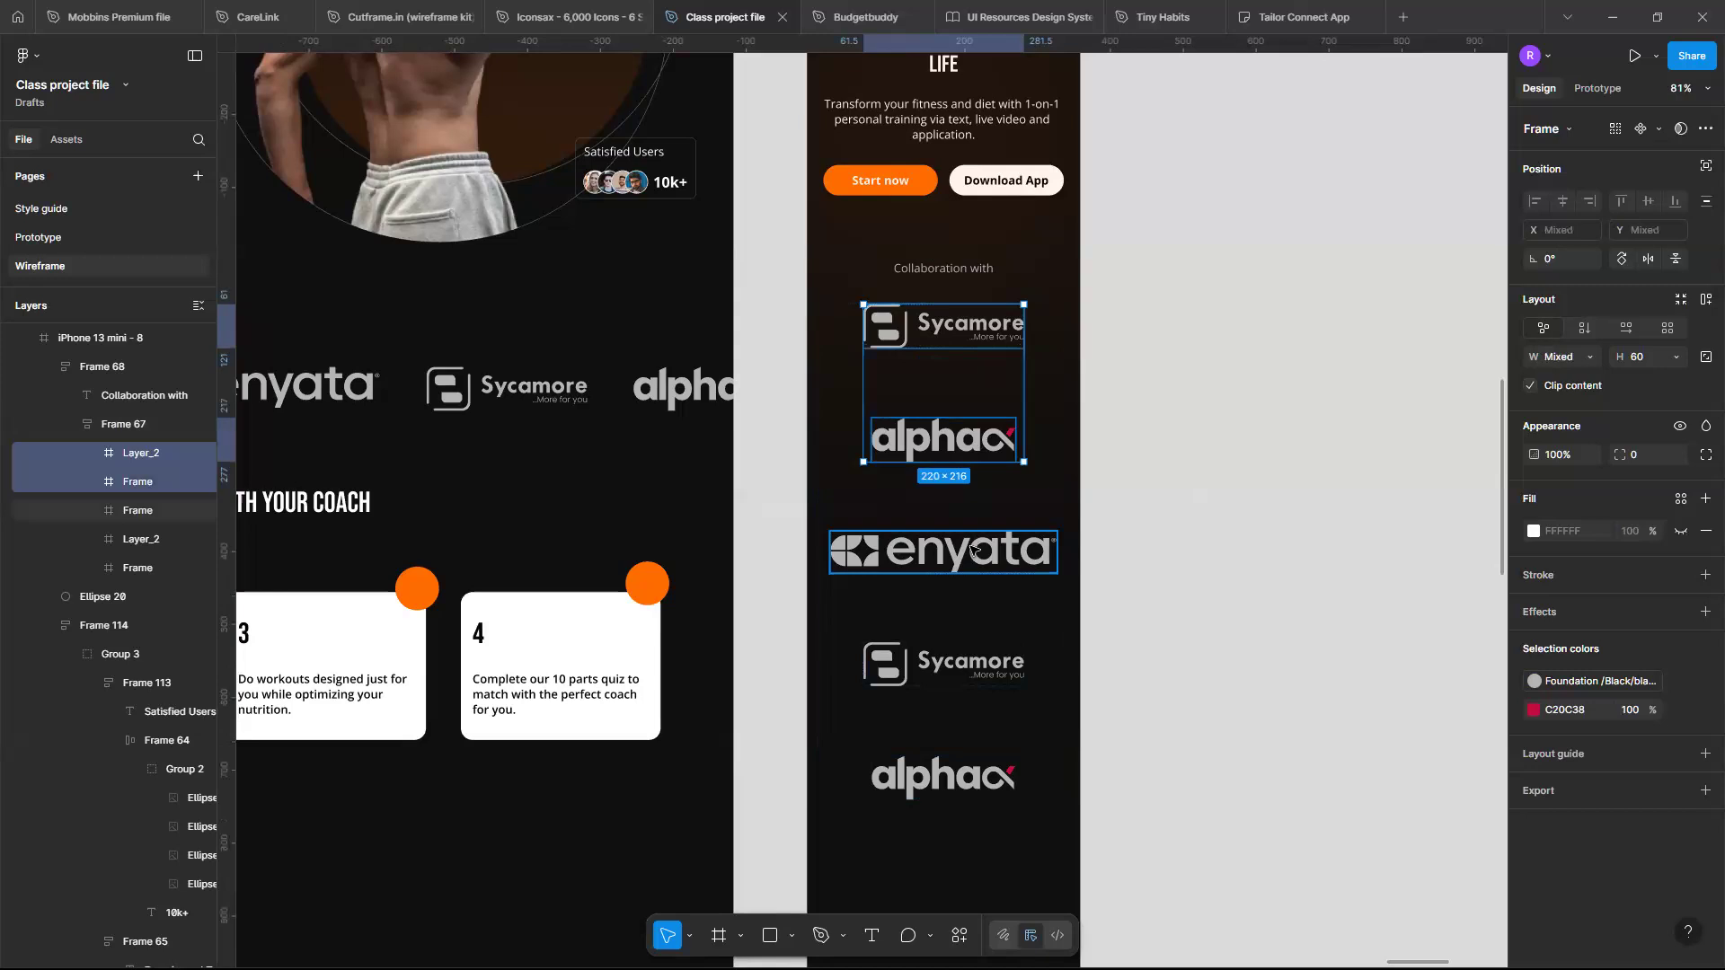
pyautogui.keyDown('shift'); pyautogui.click(965, 656); pyautogui.keyUp('shift')
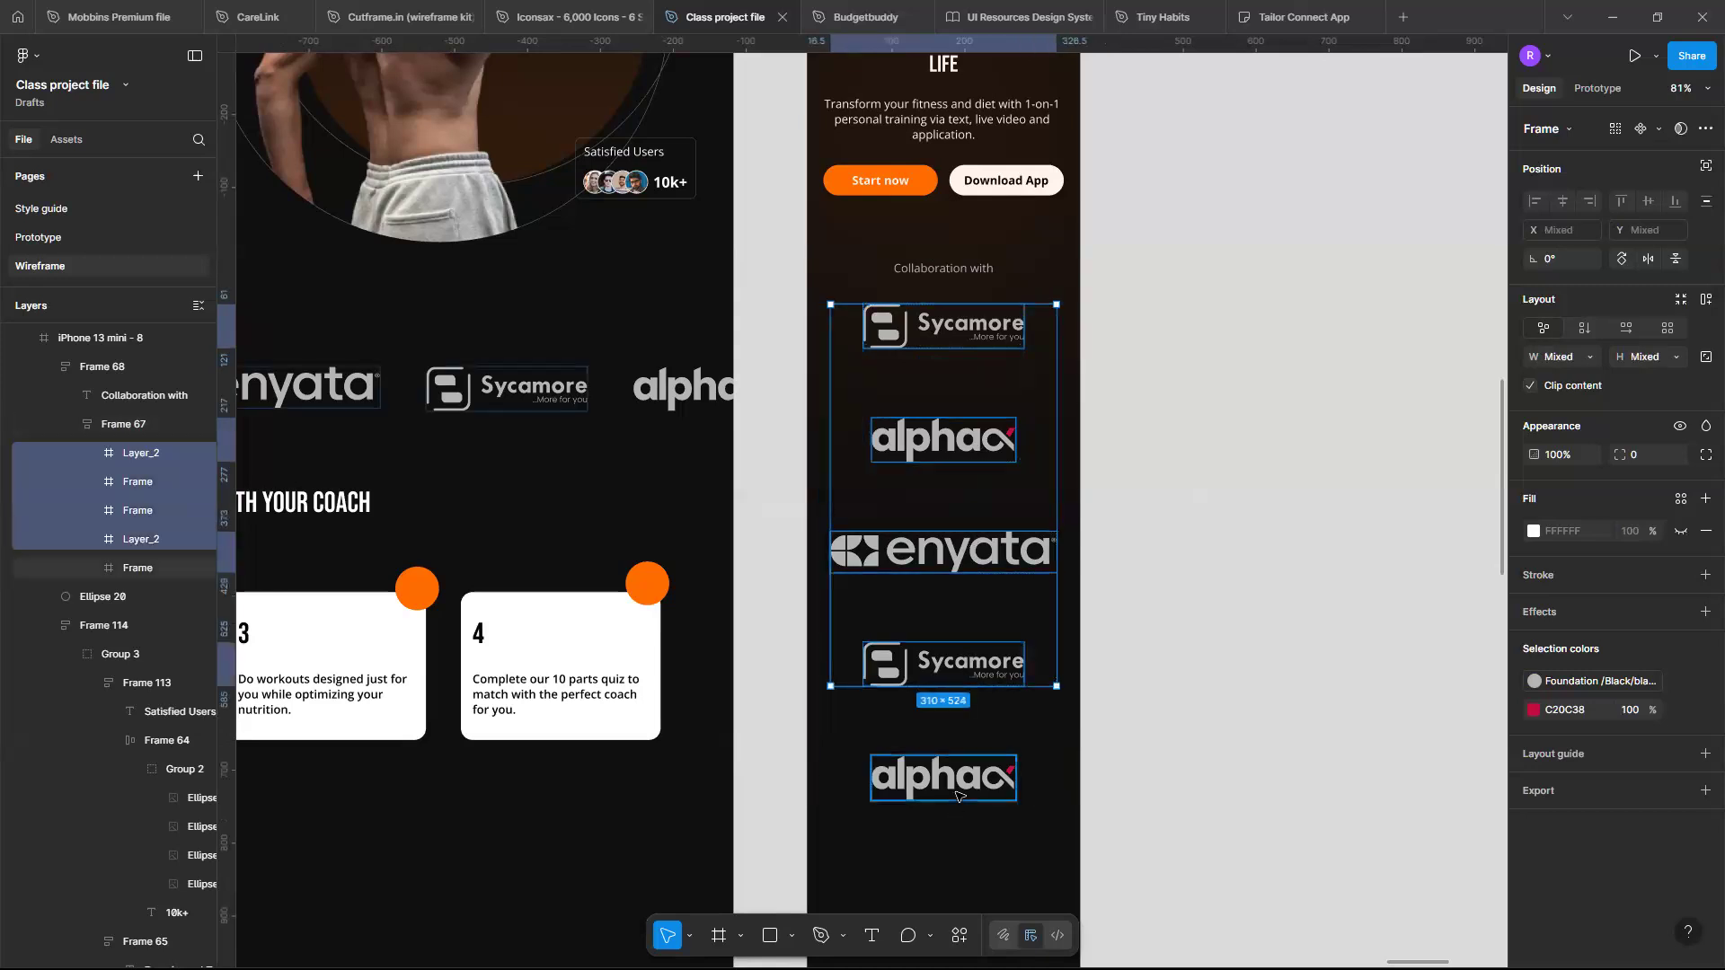
pyautogui.keyDown('shift'); pyautogui.click(956, 795); pyautogui.keyUp('shift')
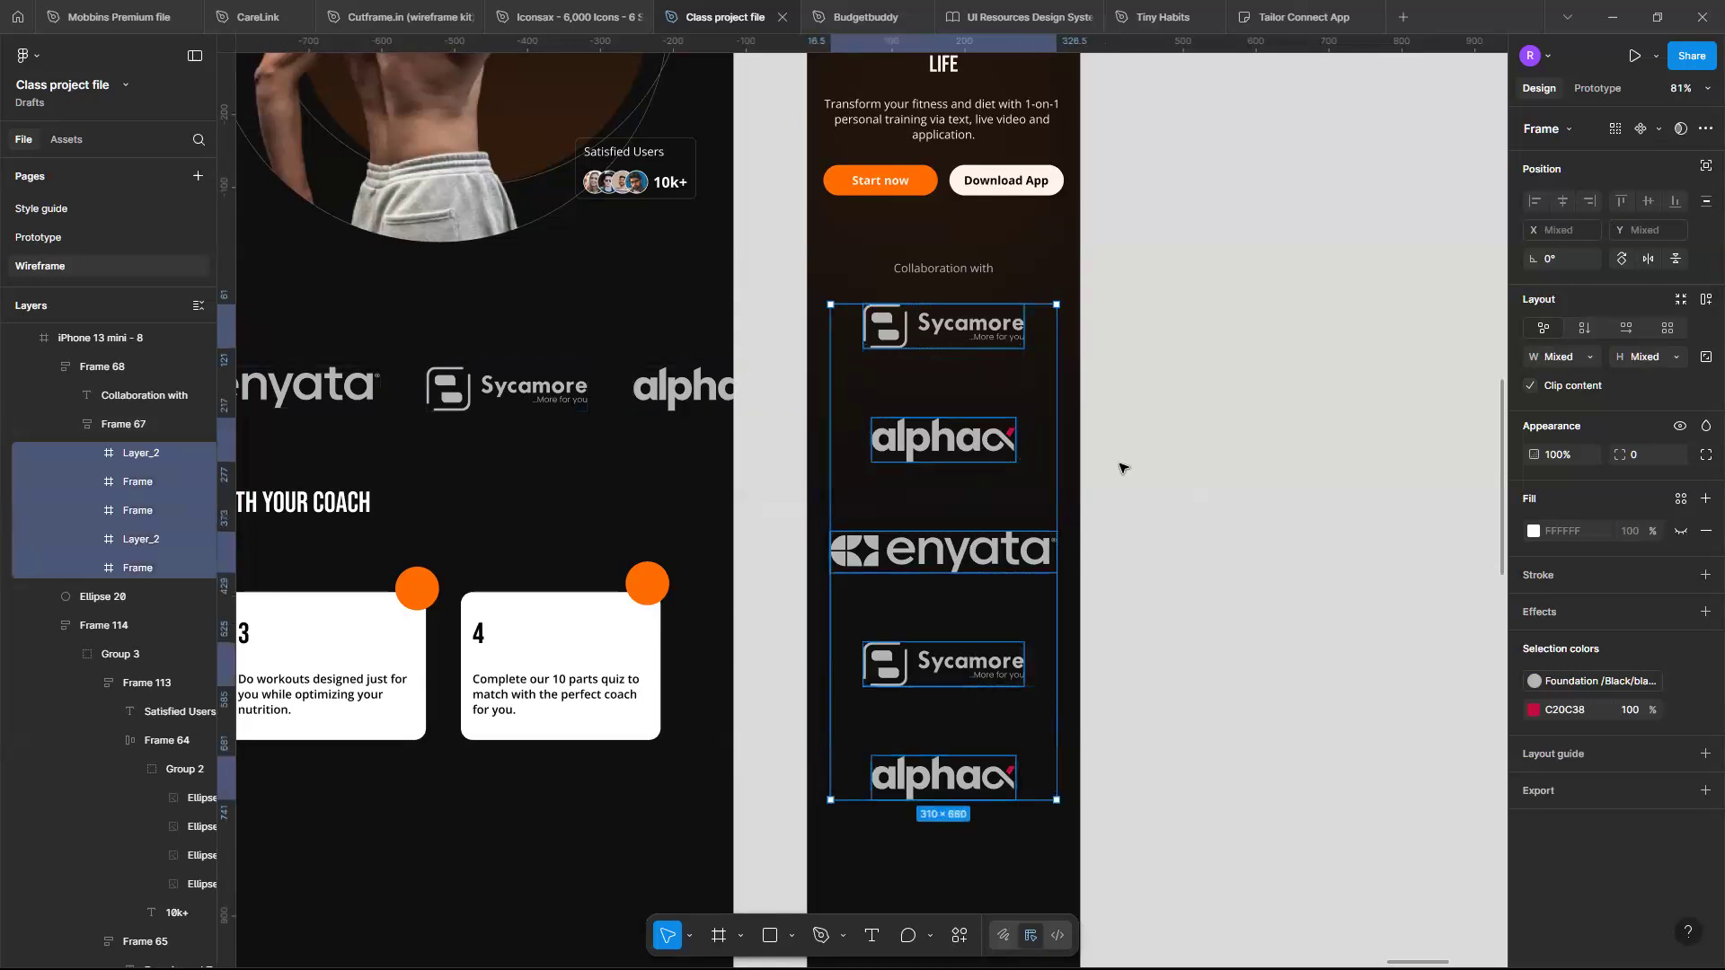
pyautogui.press('Escape')
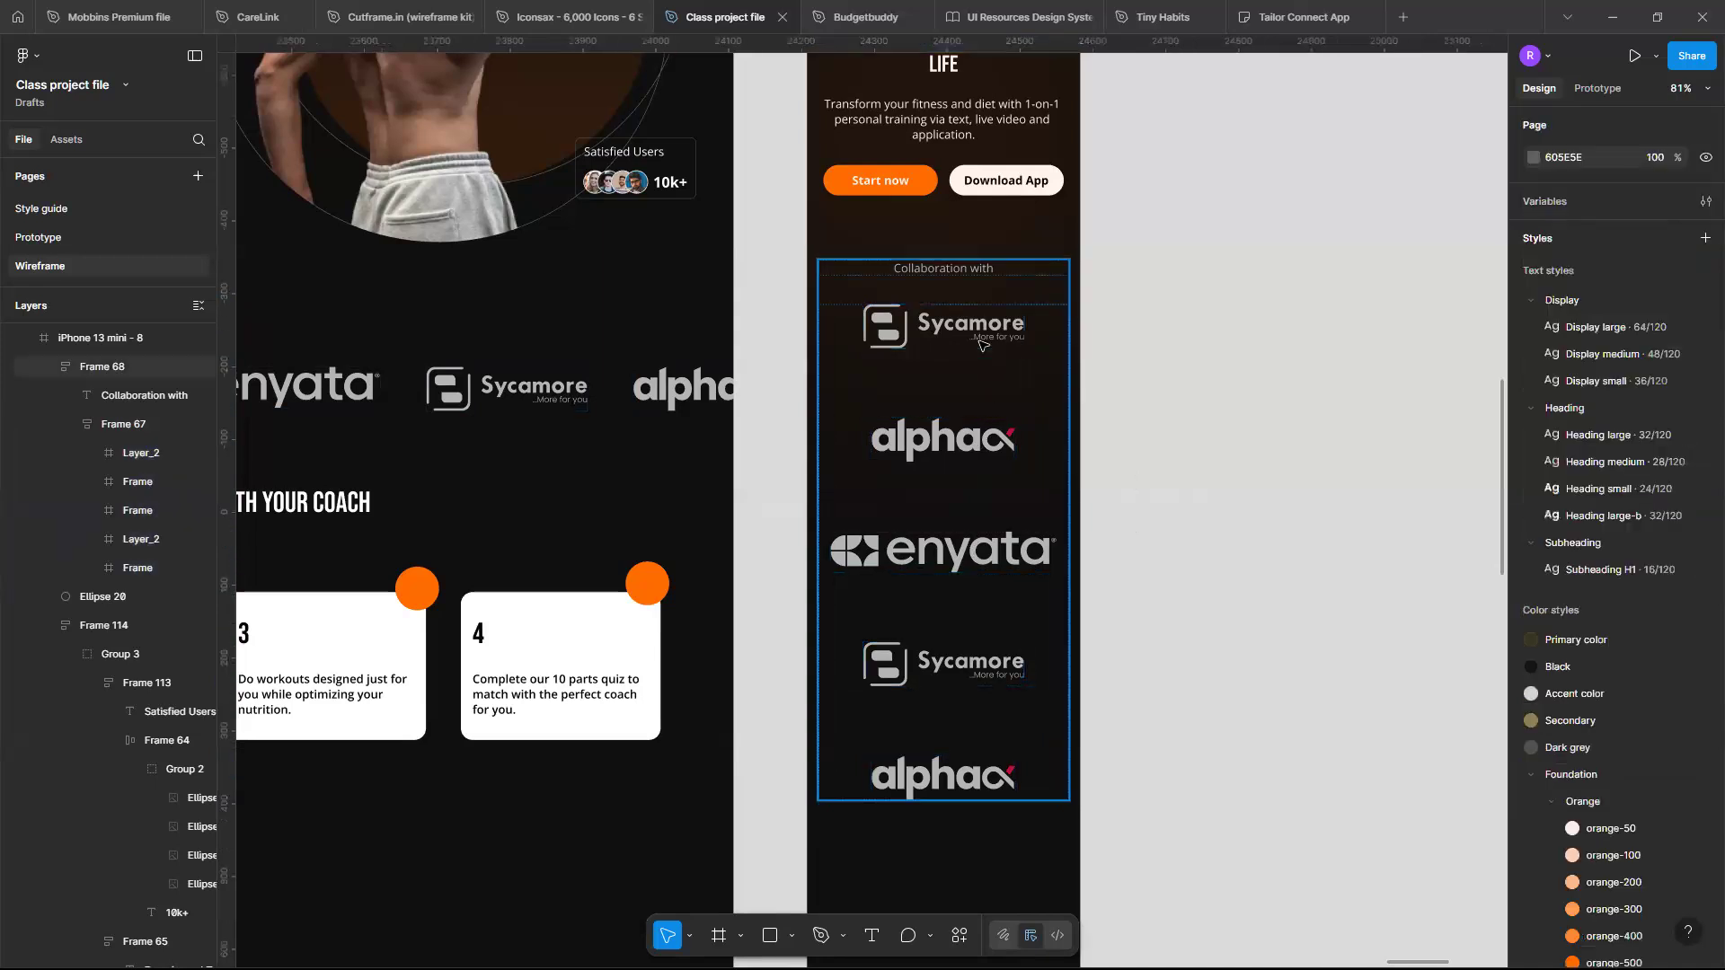
# - Scale the Sycamore logo group inside the first logo frame to 40 px height with proportions locked
pyautogui.doubleClick(979, 340)
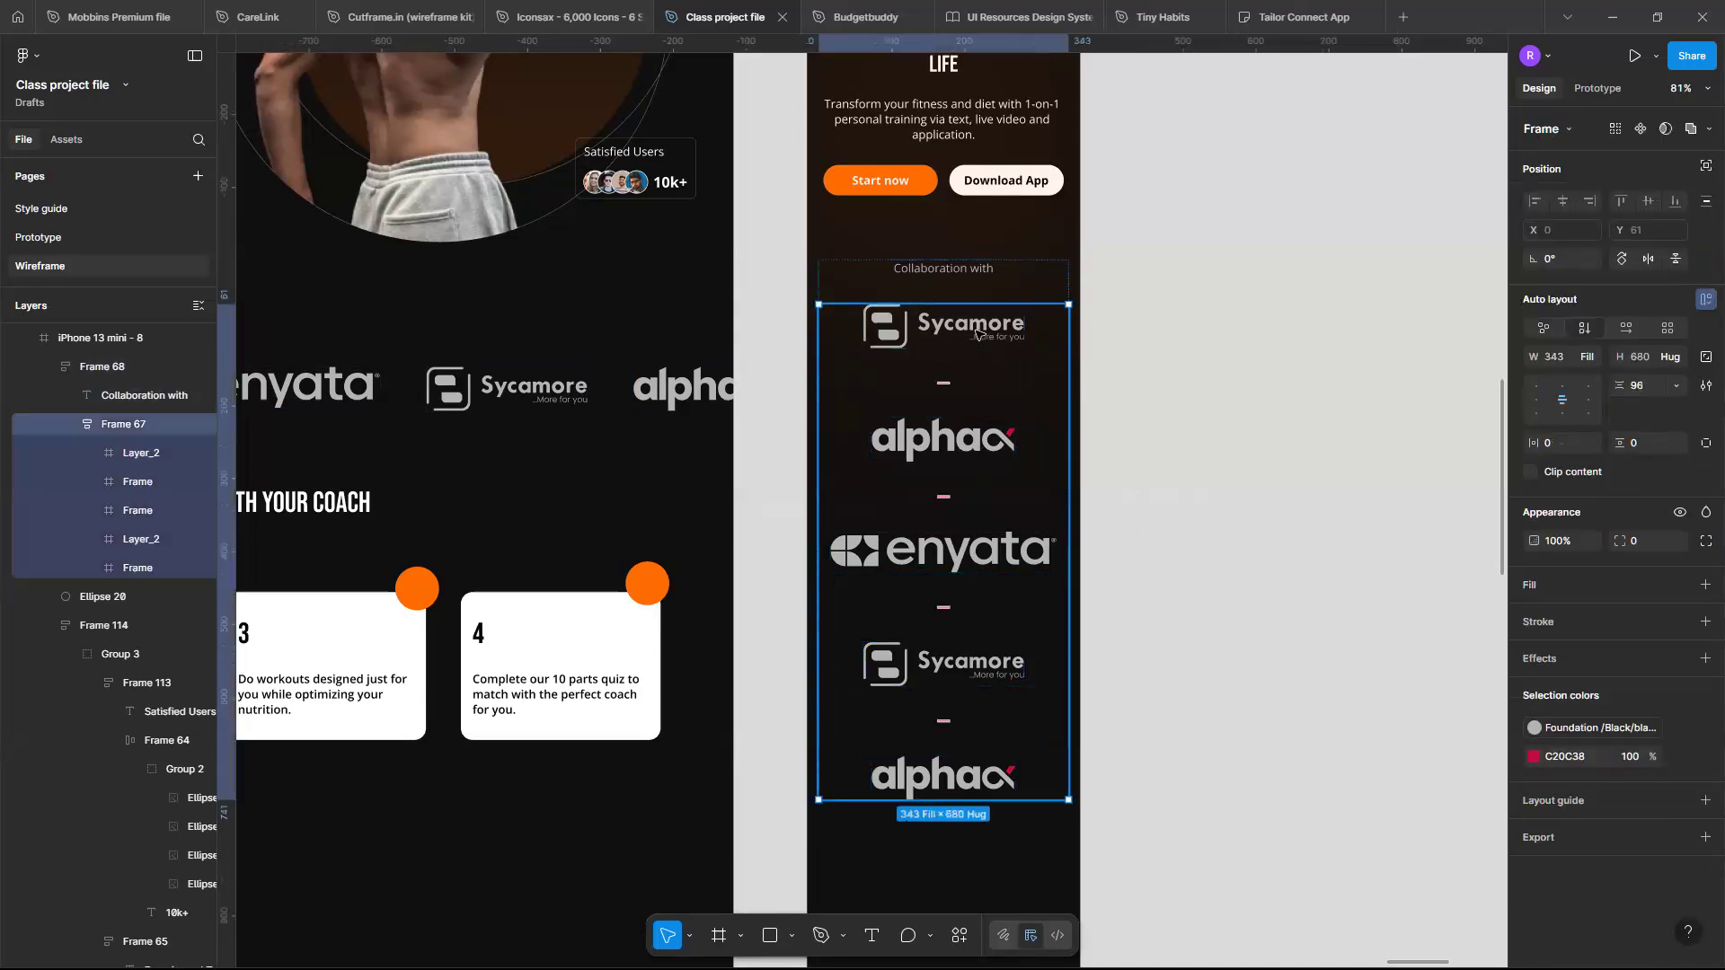
pyautogui.click(976, 334)
pyautogui.doubleClick(976, 334)
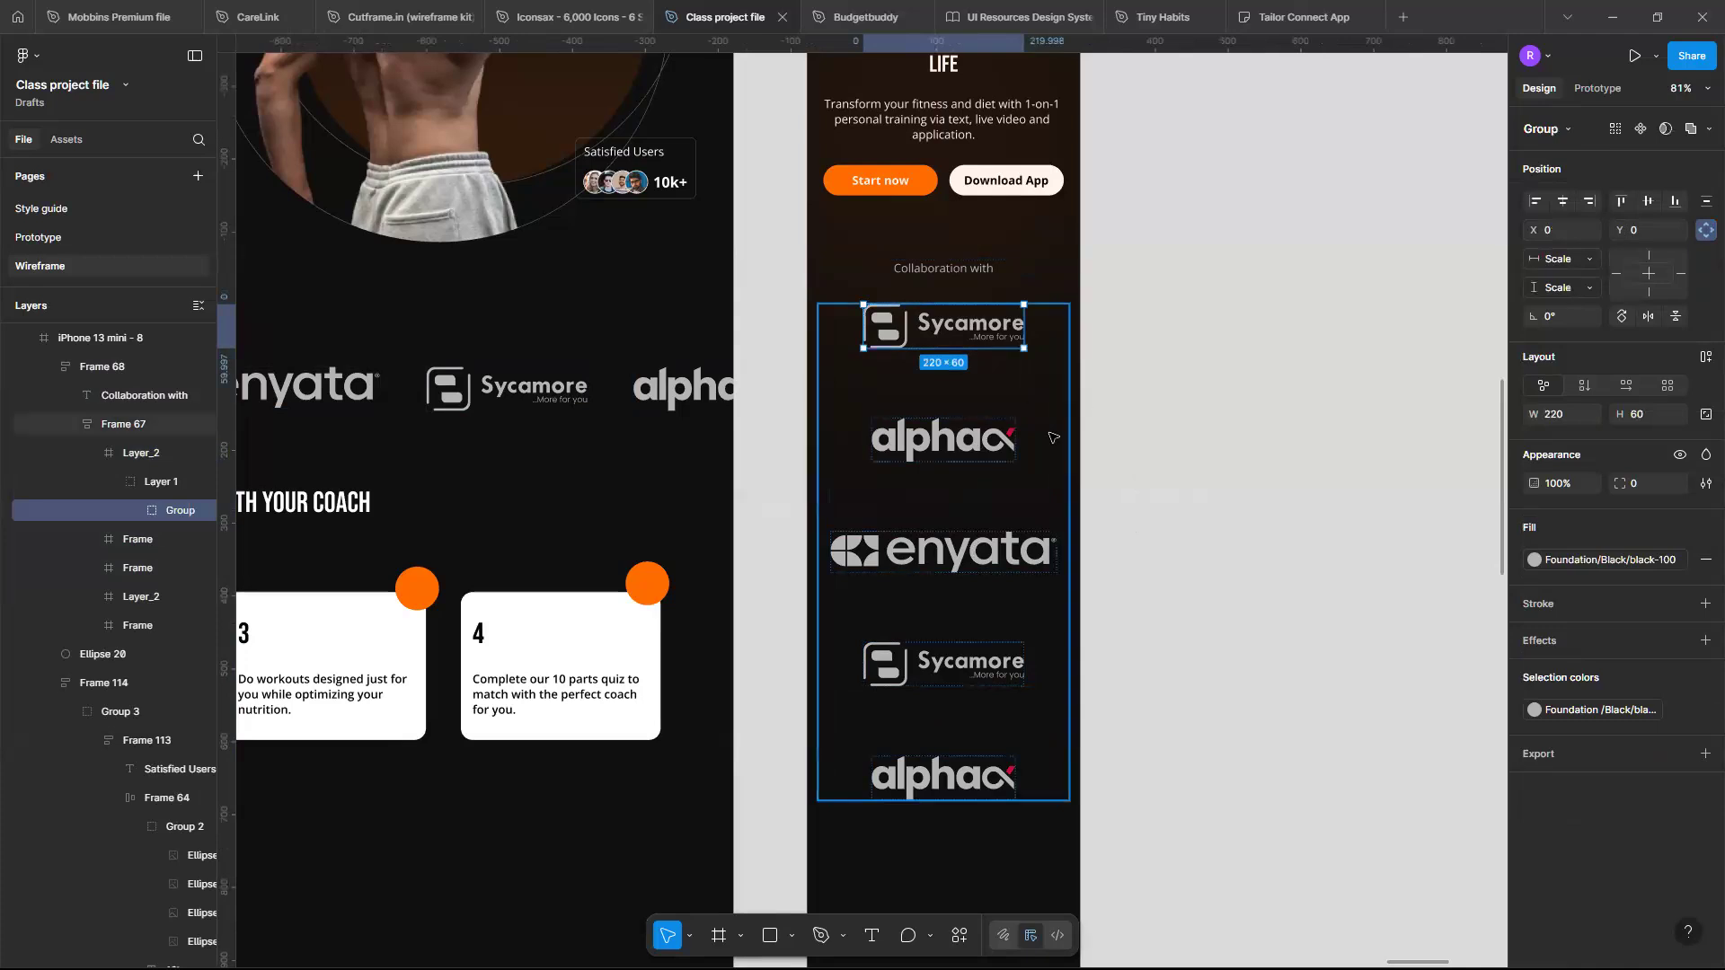
pyautogui.click(1662, 413)
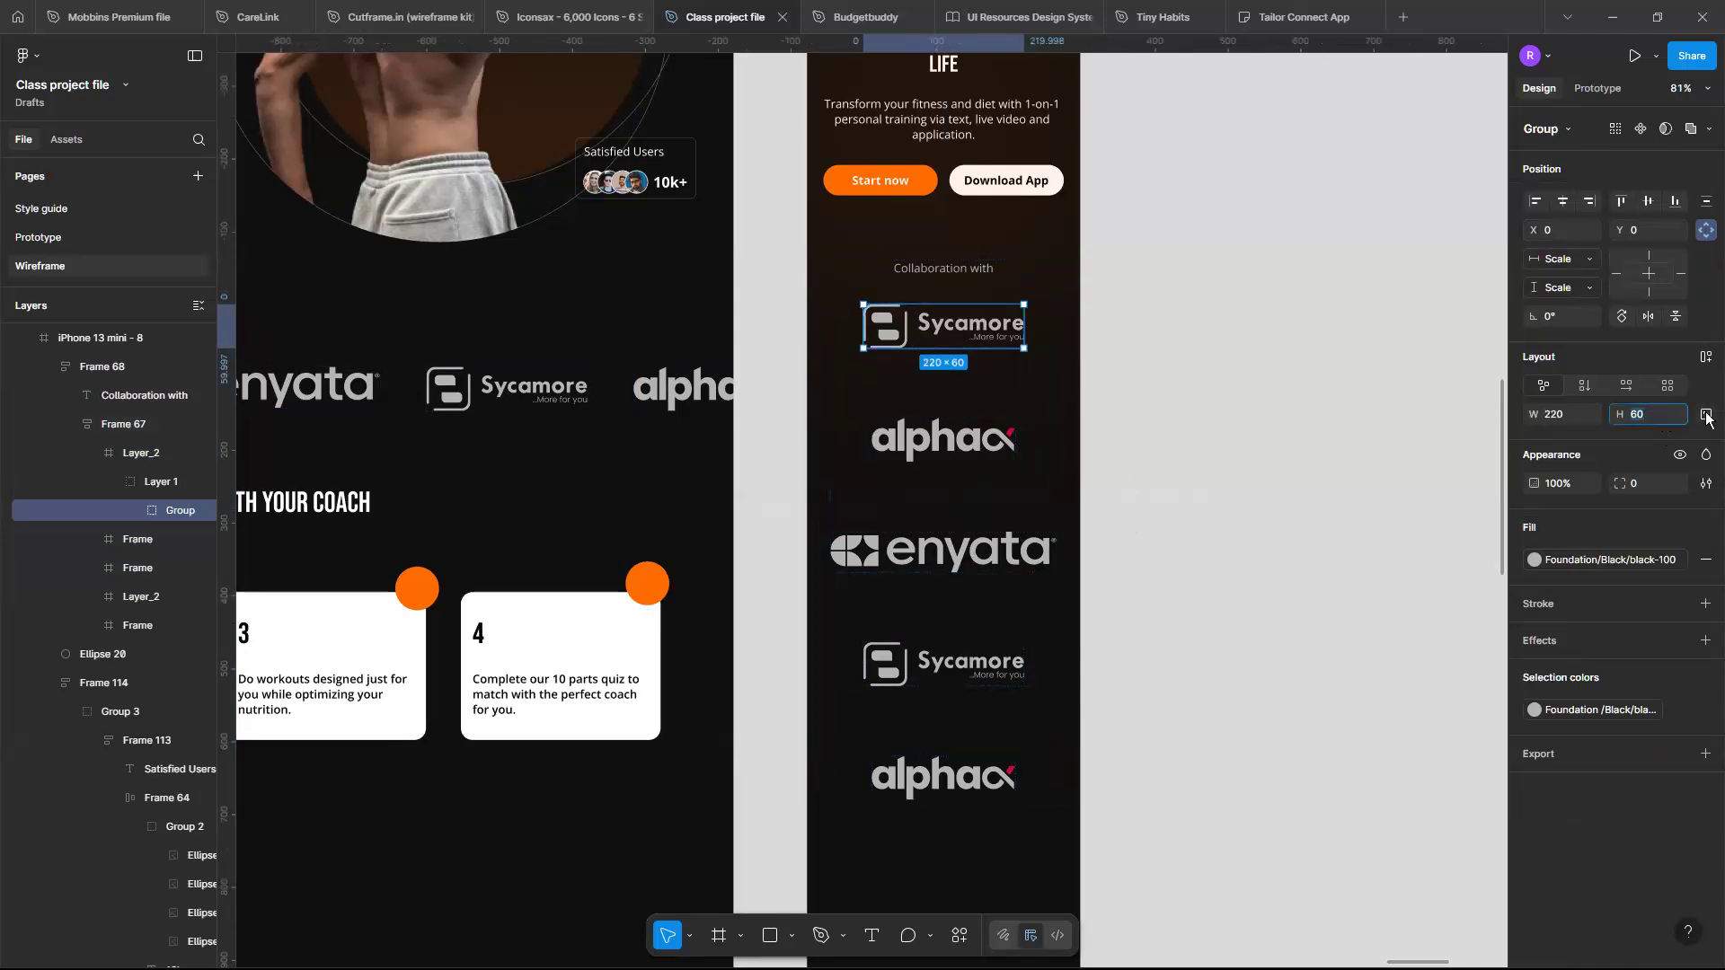
pyautogui.click(1706, 415)
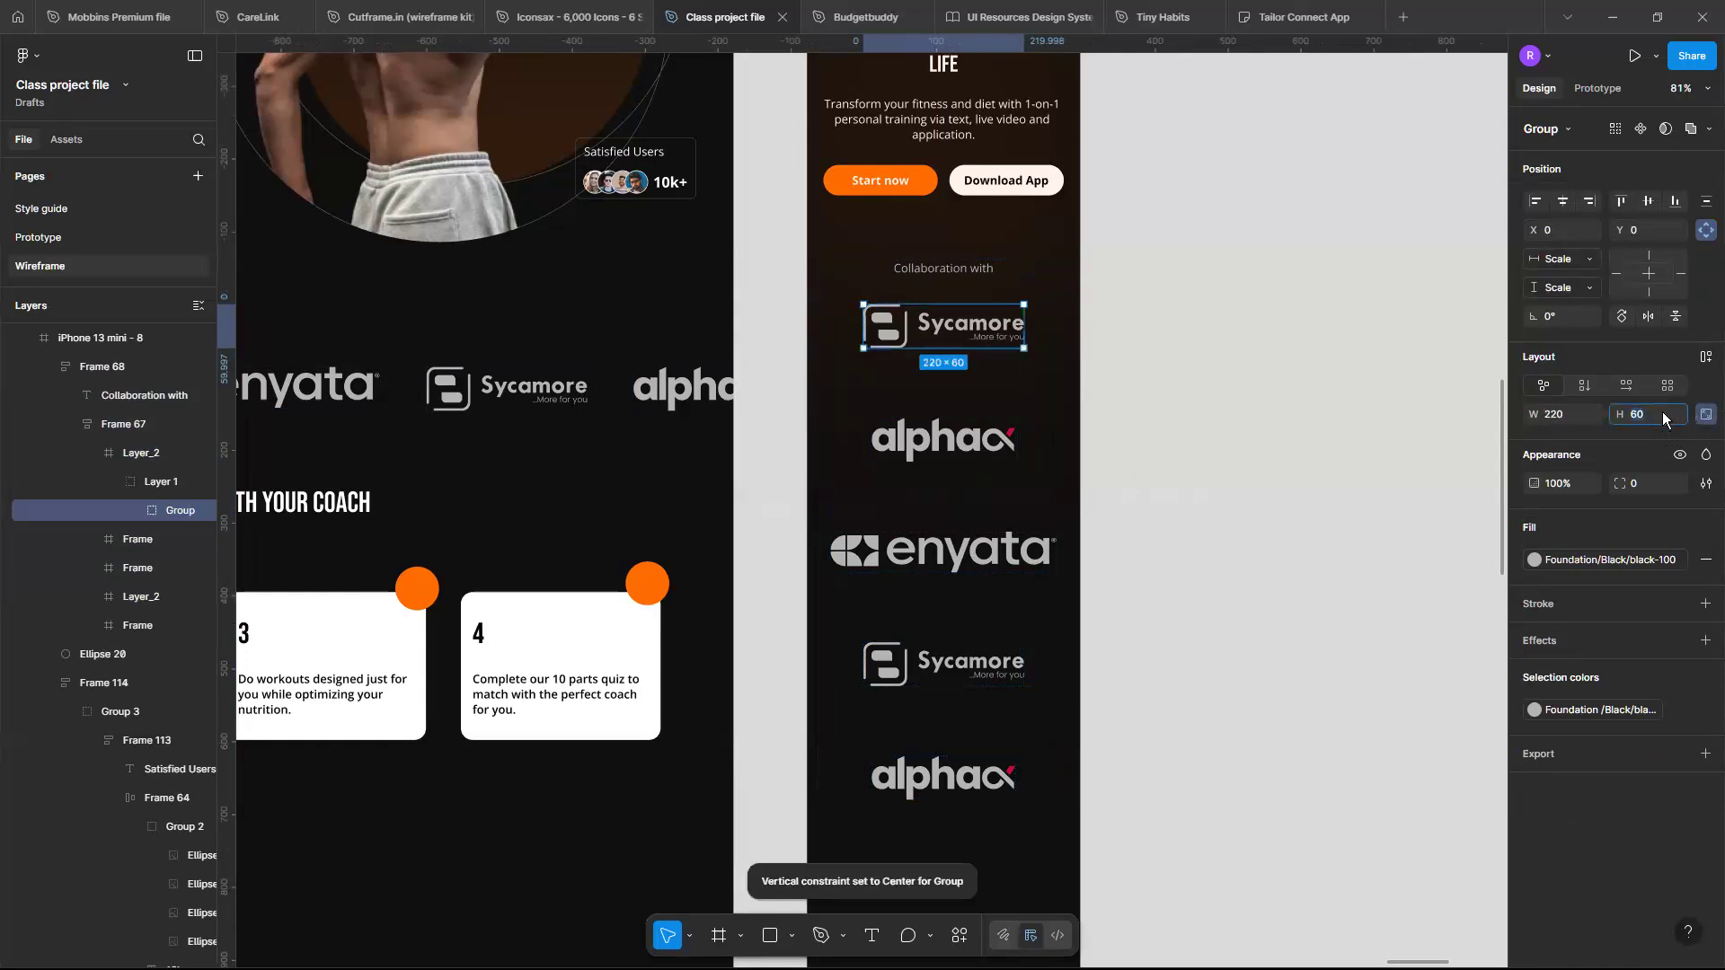
pyautogui.press('Return')
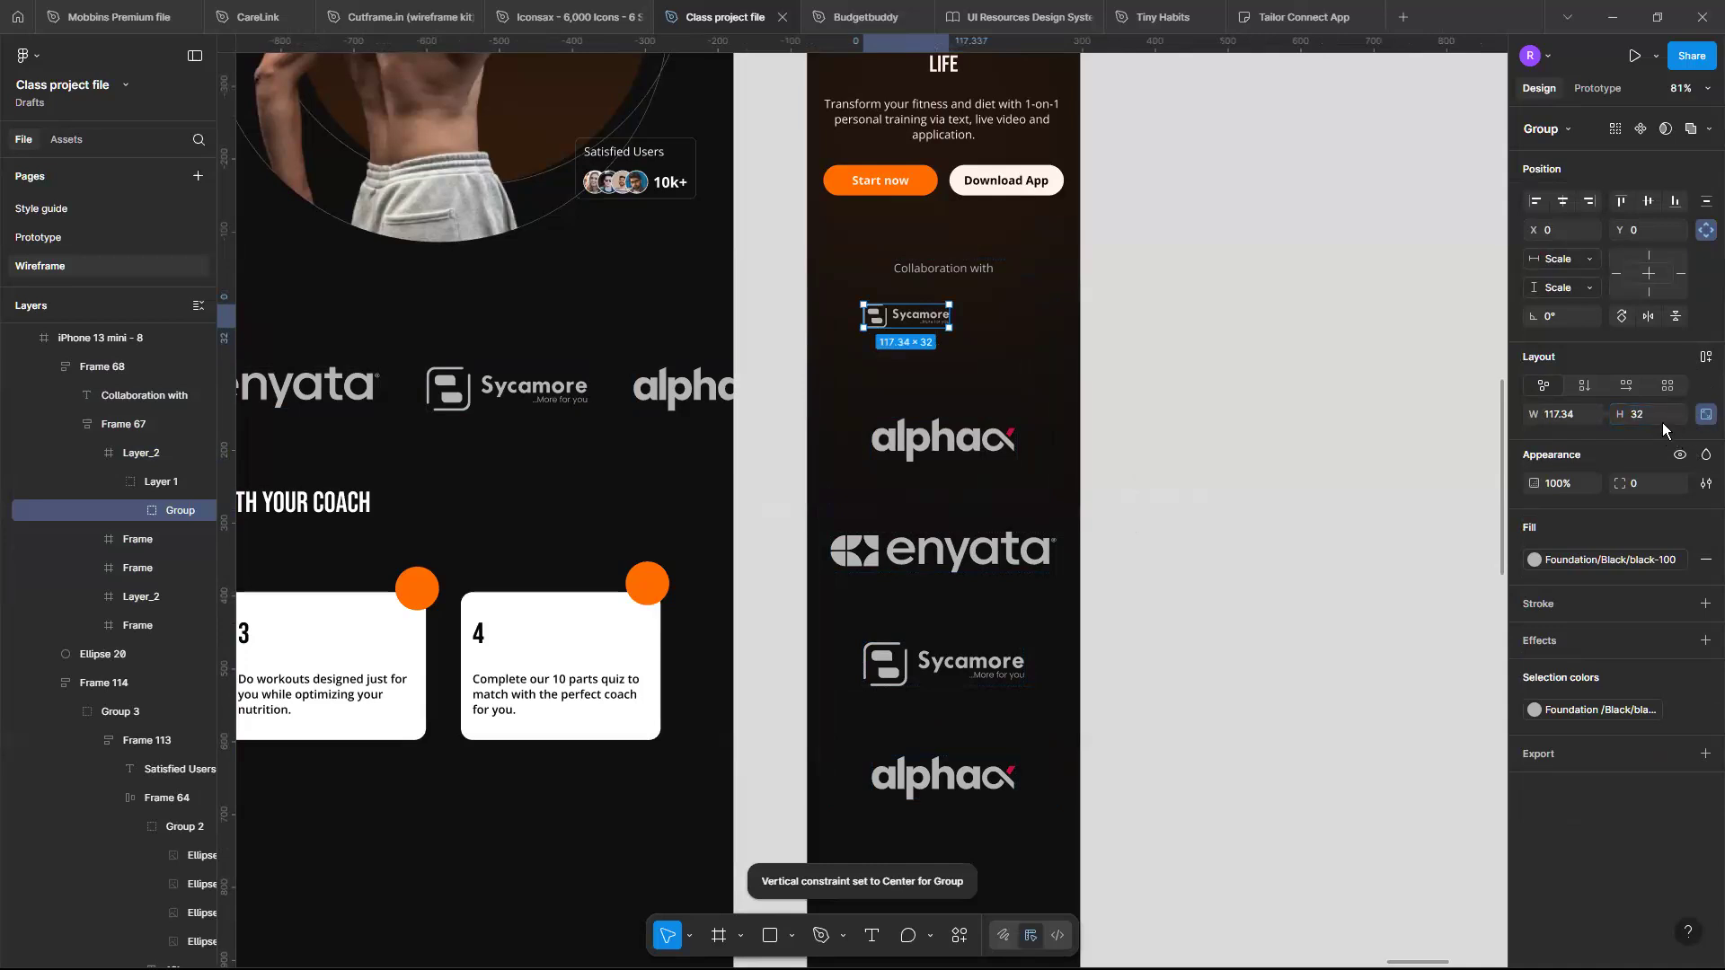
pyautogui.click(1662, 420)
pyautogui.write('40')
pyautogui.press('Return')
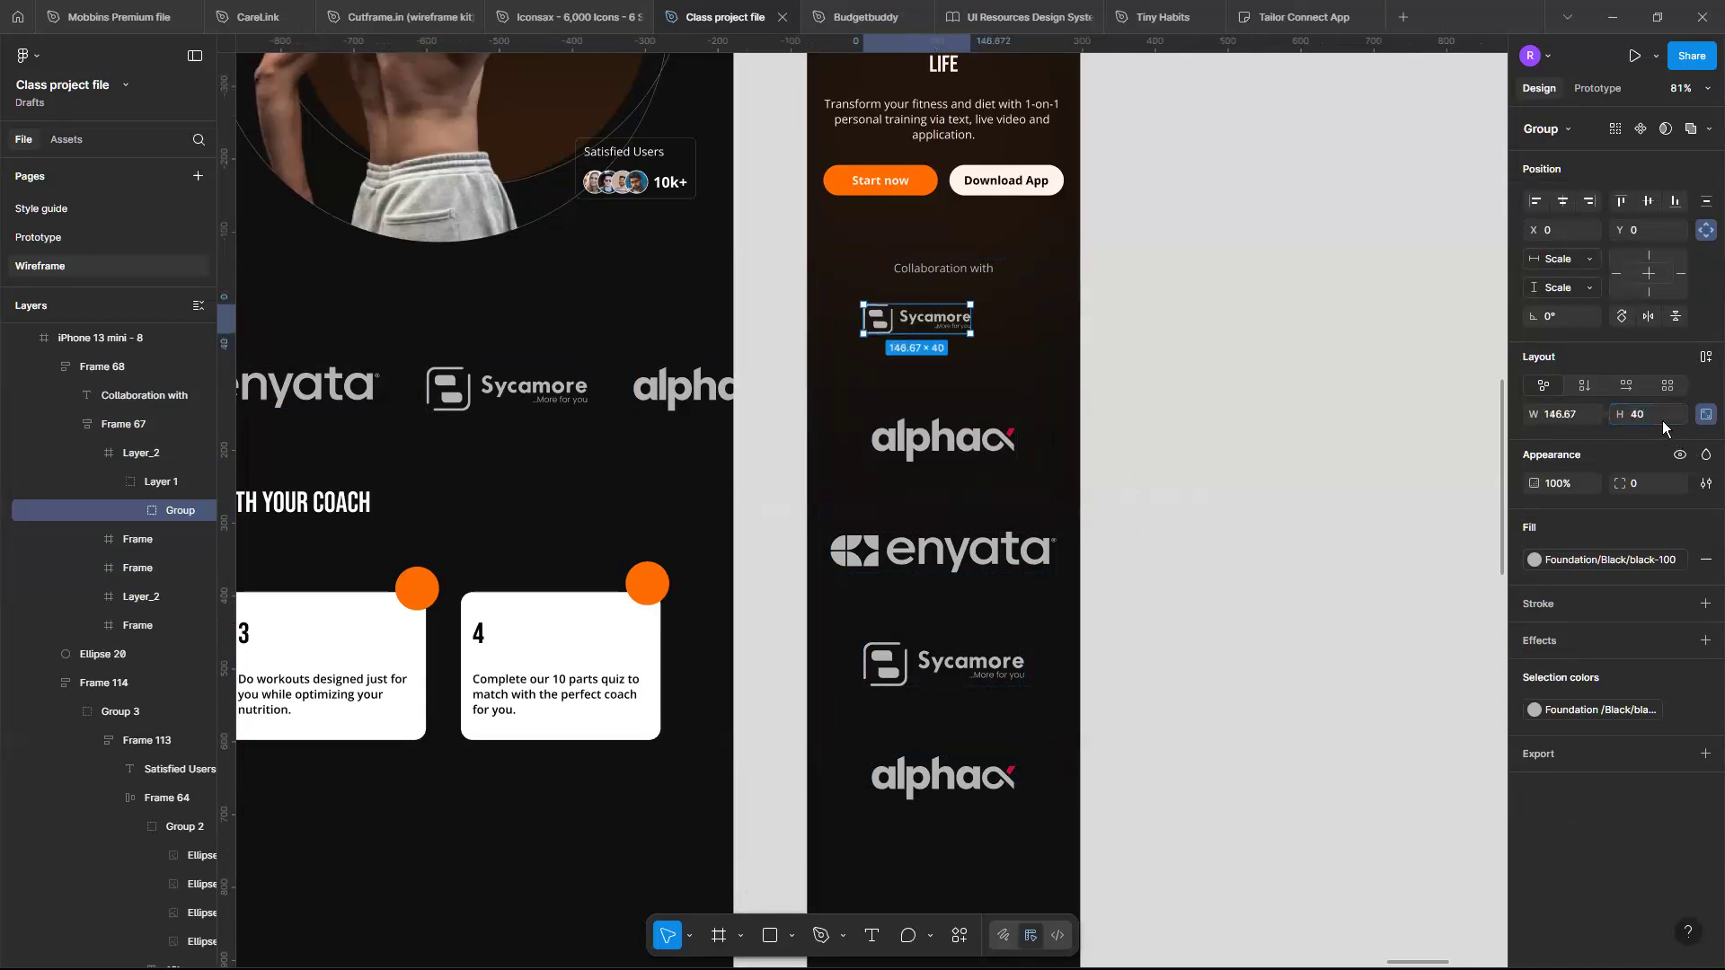
# - Undo the Sycamore logo group resize
pyautogui.click(1019, 336)
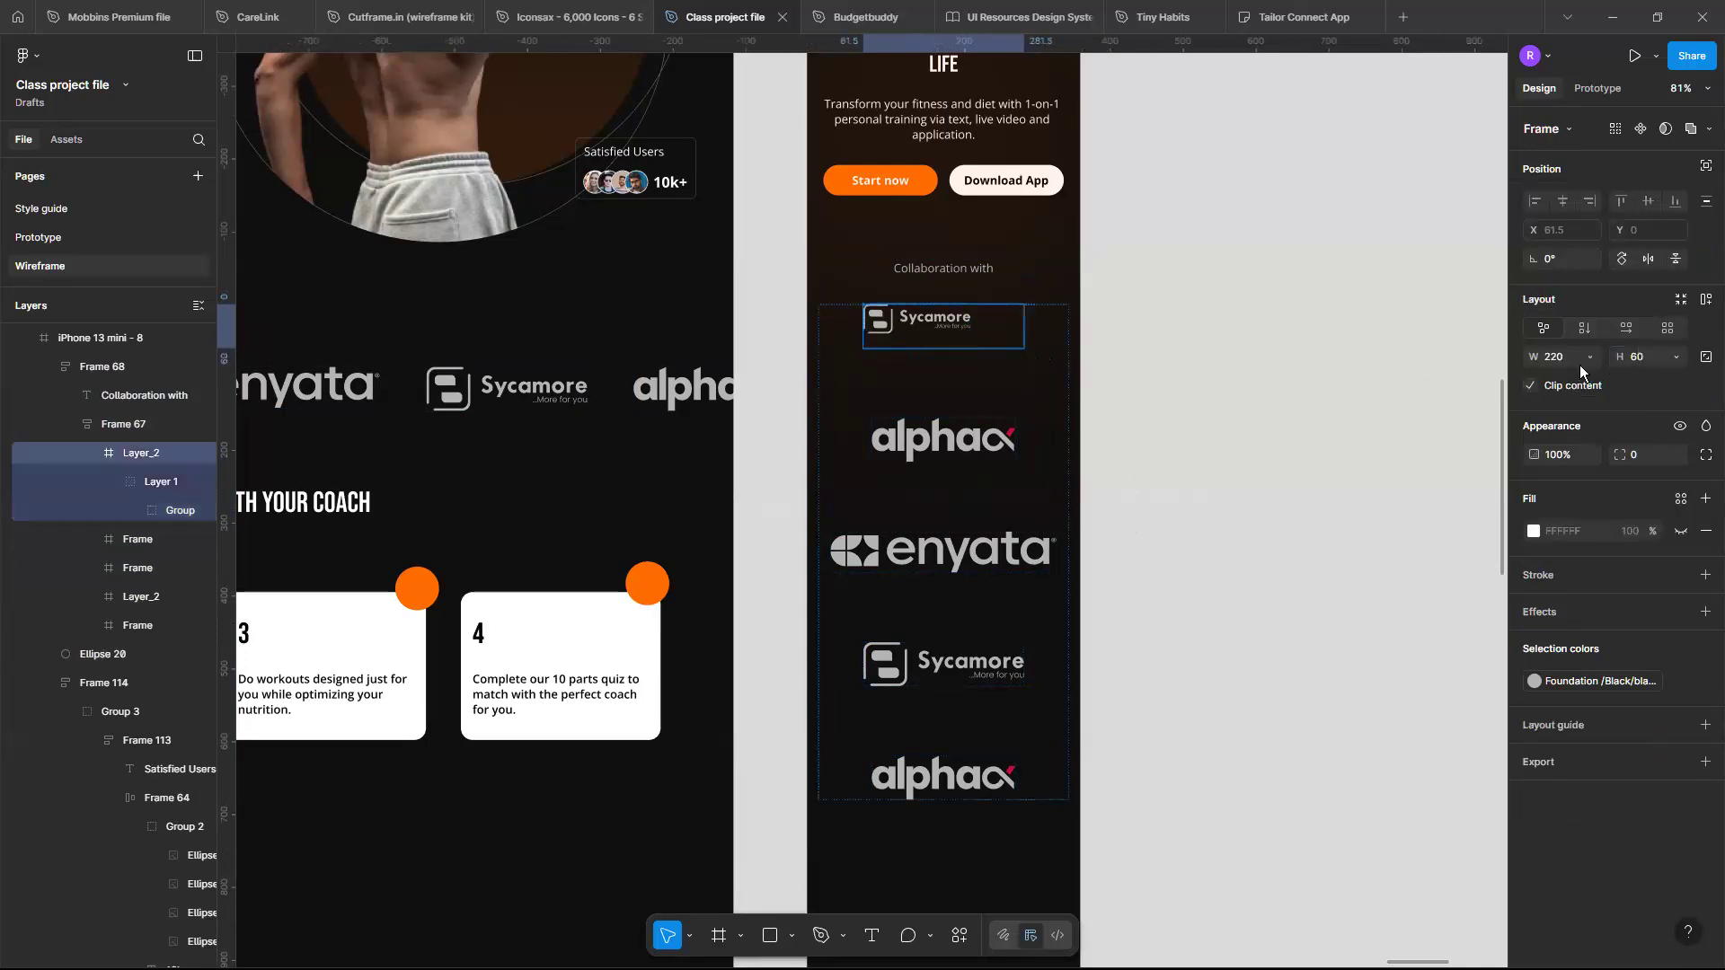
pyautogui.doubleClick(961, 328)
pyautogui.scroll(3, 962, 327)
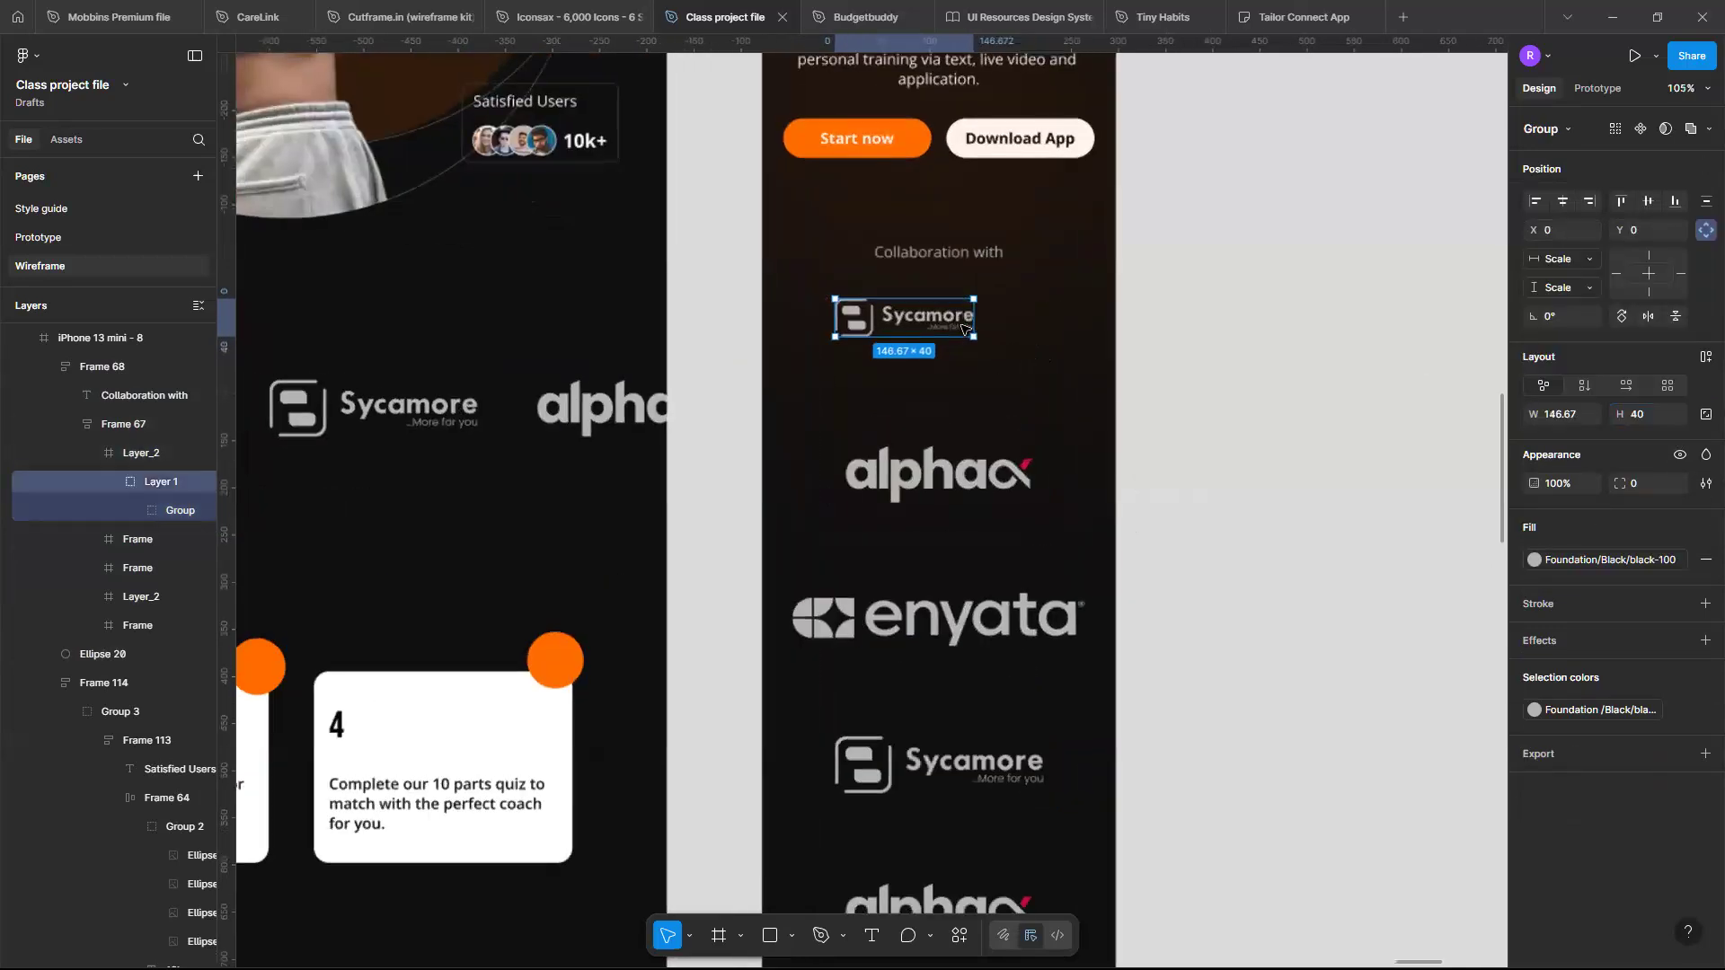
pyautogui.click(1006, 327)
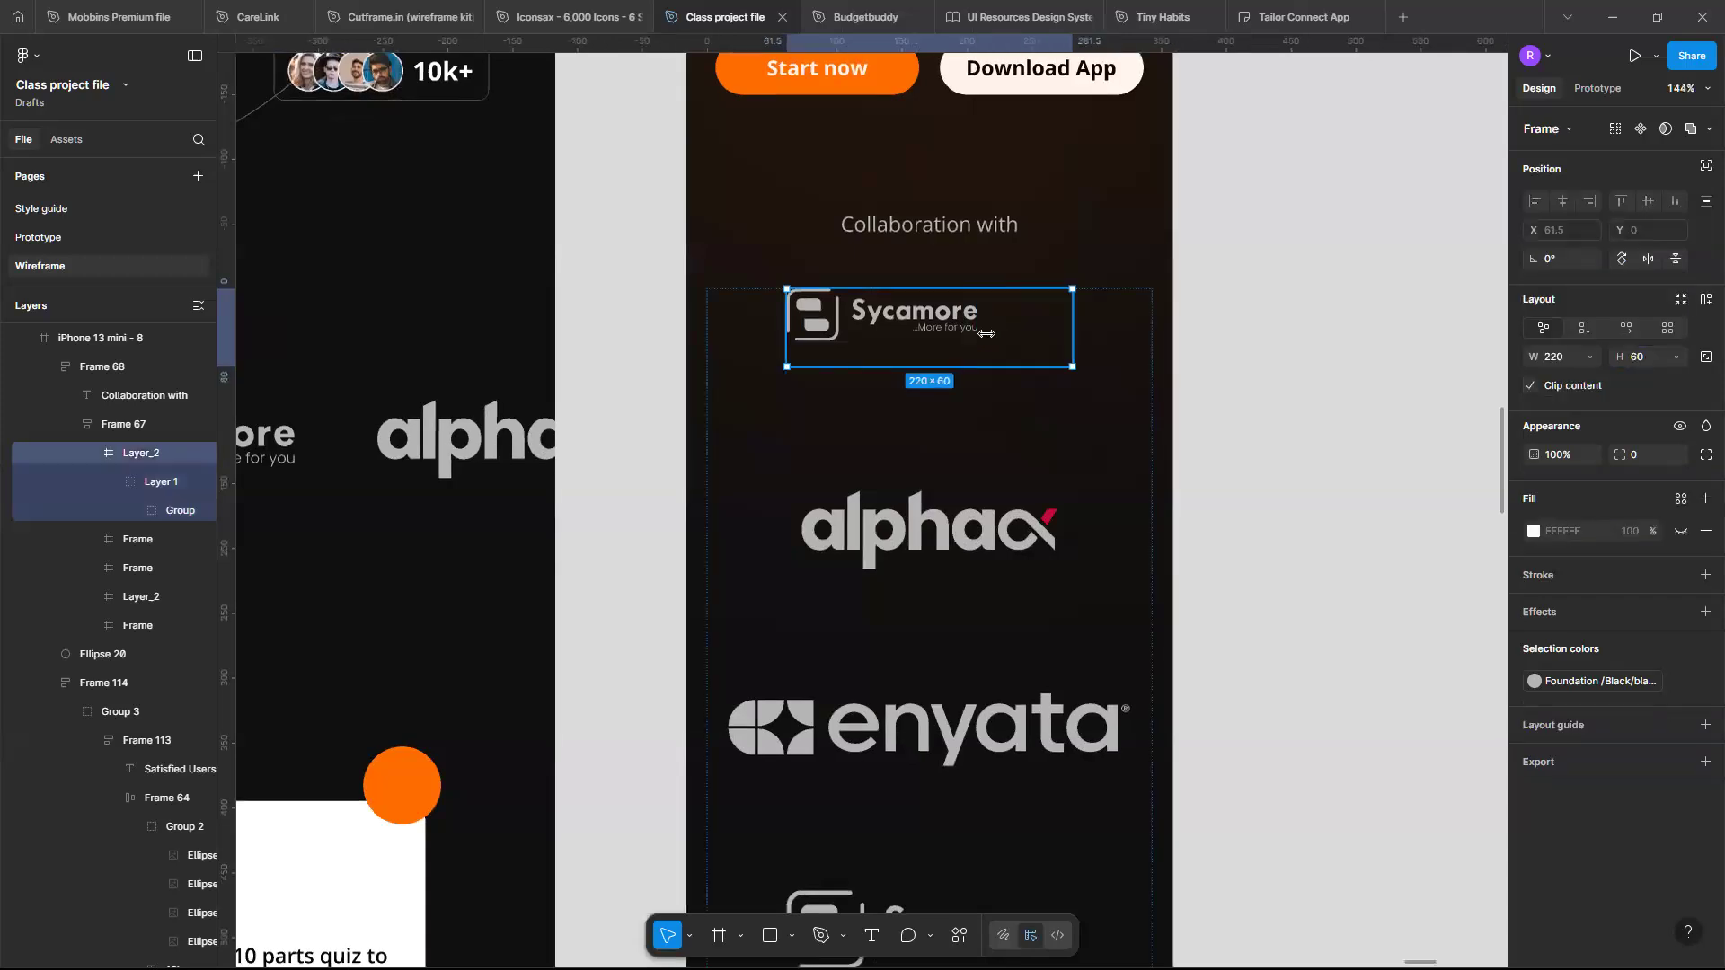
pyautogui.hotkey('ctrl', 'z')
pyautogui.click(154, 452)
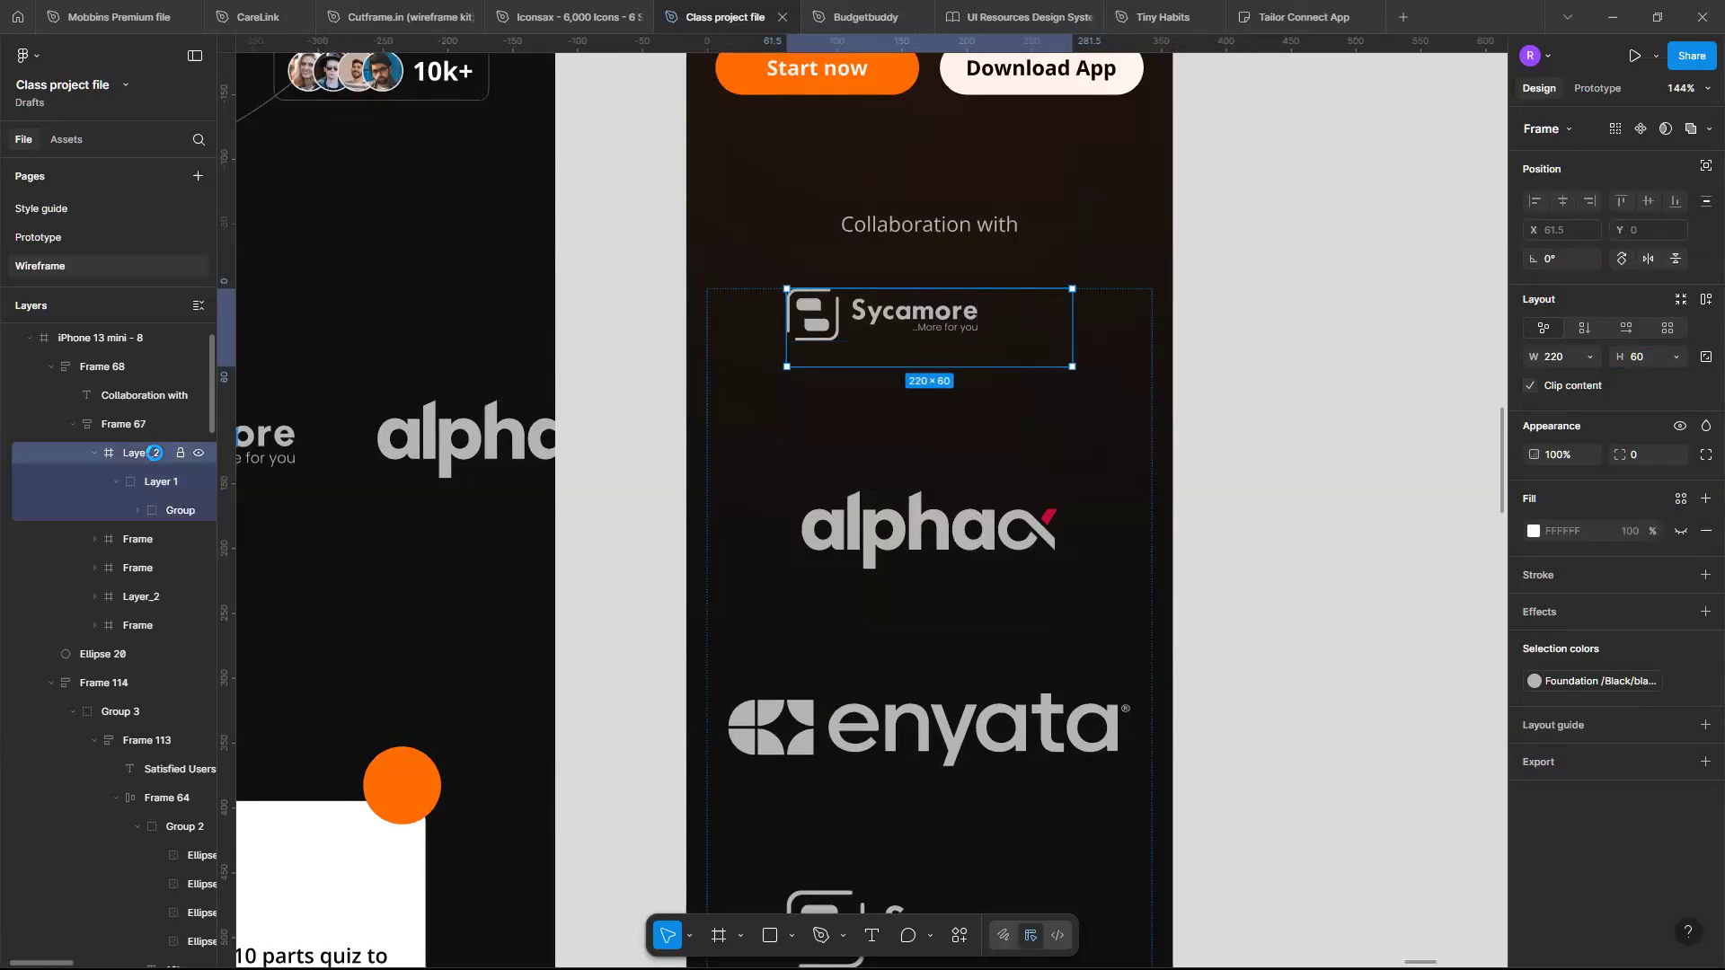
pyautogui.hotkey('ctrl', 'z')
pyautogui.hotkey('ctrl', 'z')
pyautogui.hotkey('ctrl', 'z')
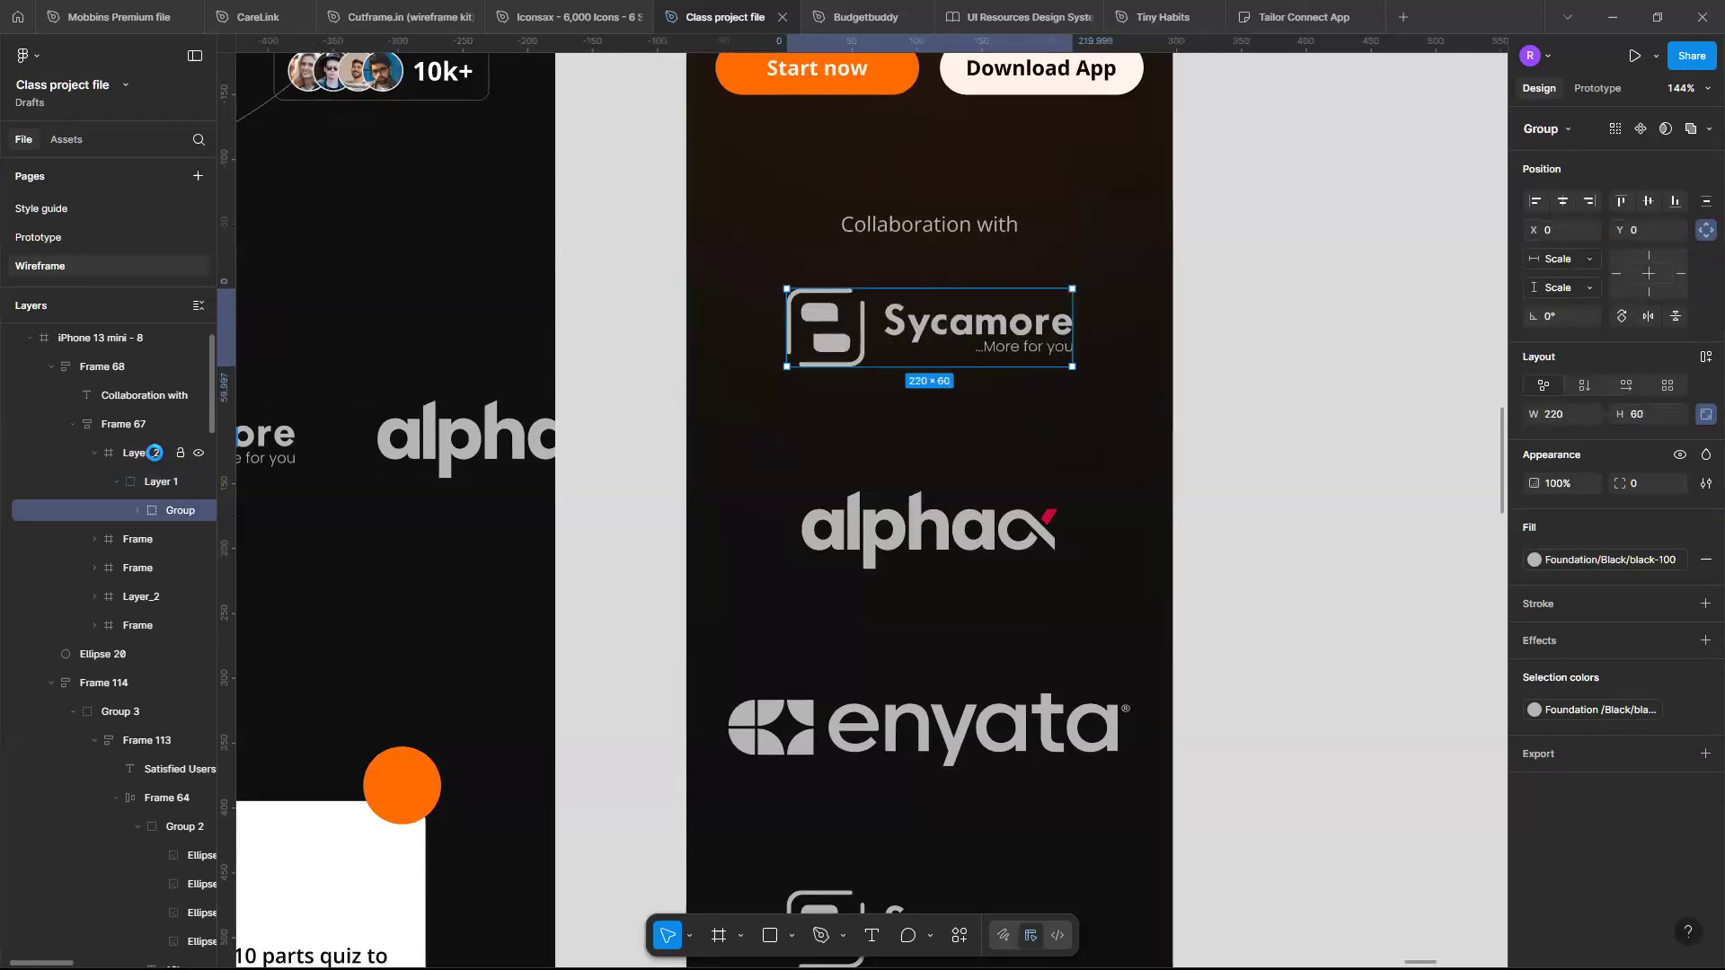
# - Resize the first Sycamore logo frame proportionally to a height of 40
pyautogui.click(155, 453)
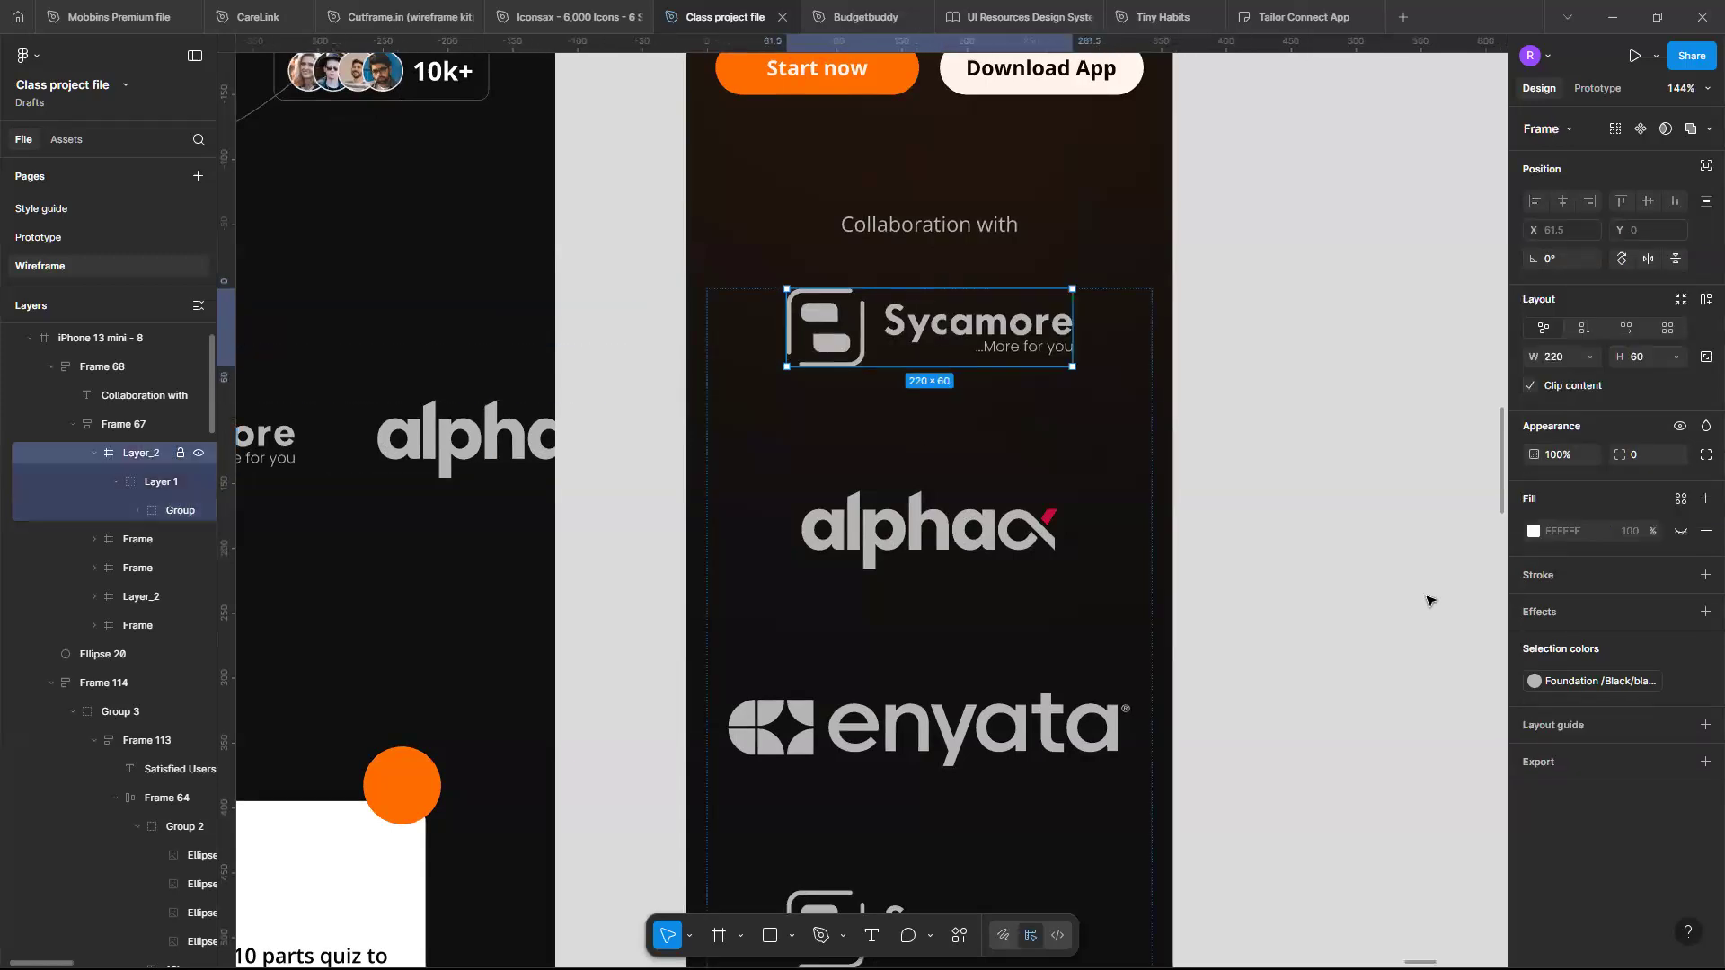
pyautogui.click(1706, 357)
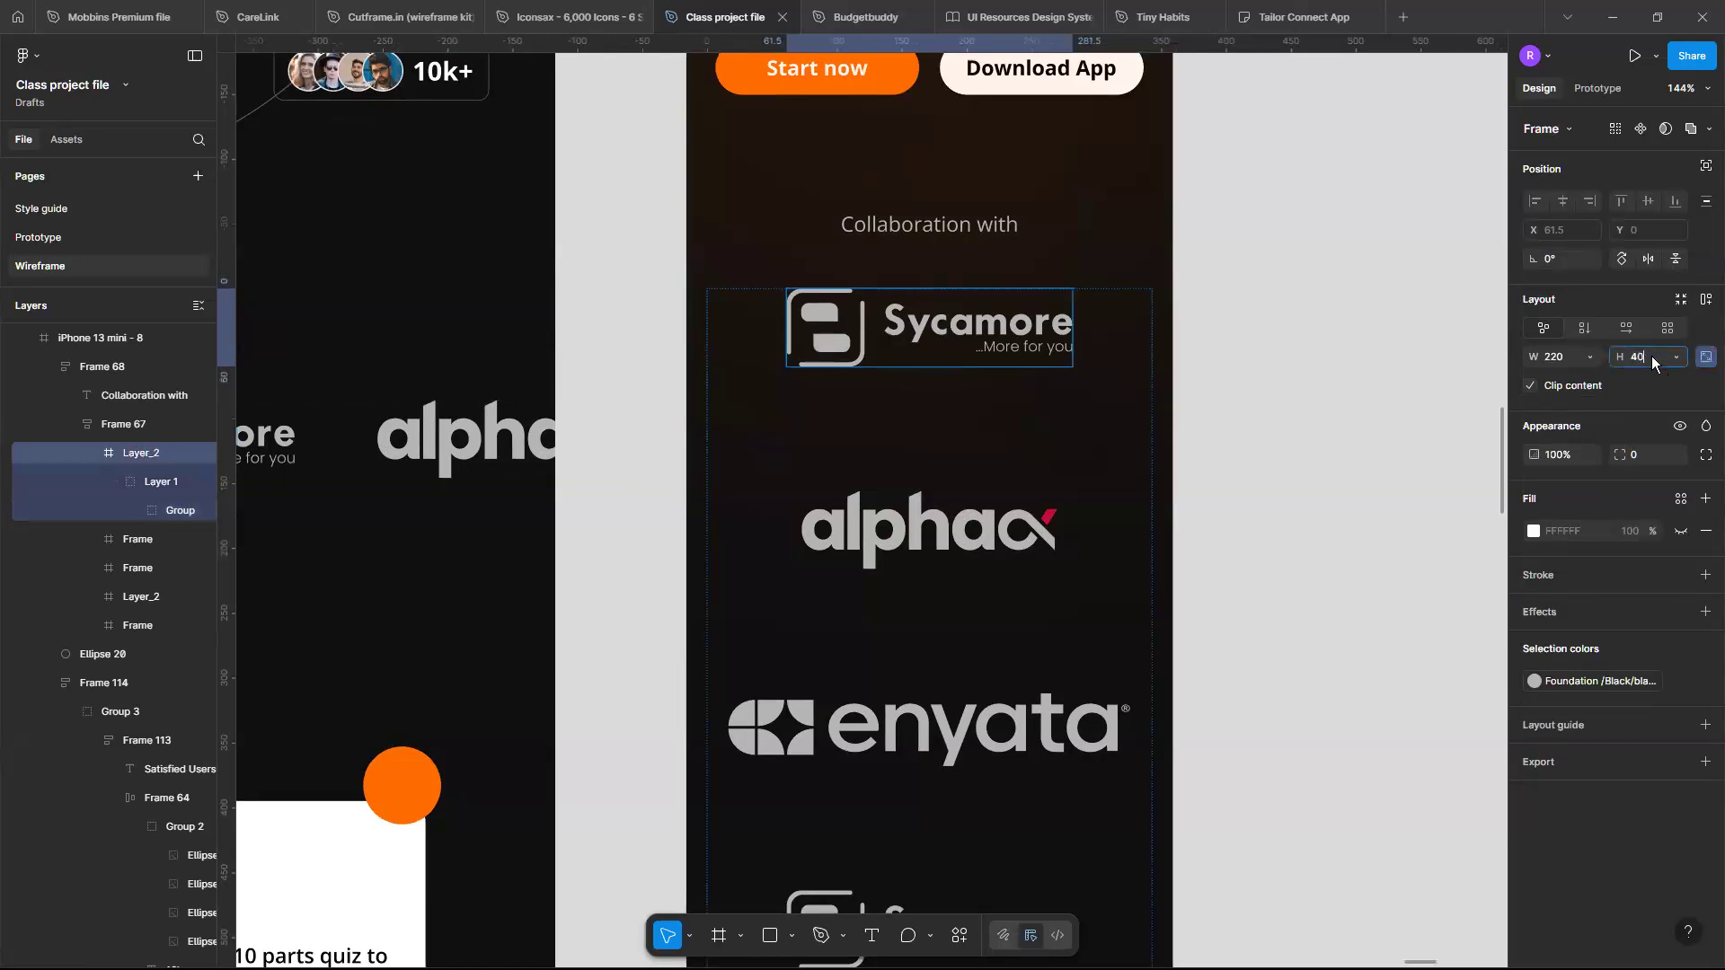
pyautogui.press('Return')
# - Resize the next alphac logo frame proportionally to a height of 40
pyautogui.press('Tab')
pyautogui.click(1706, 357)
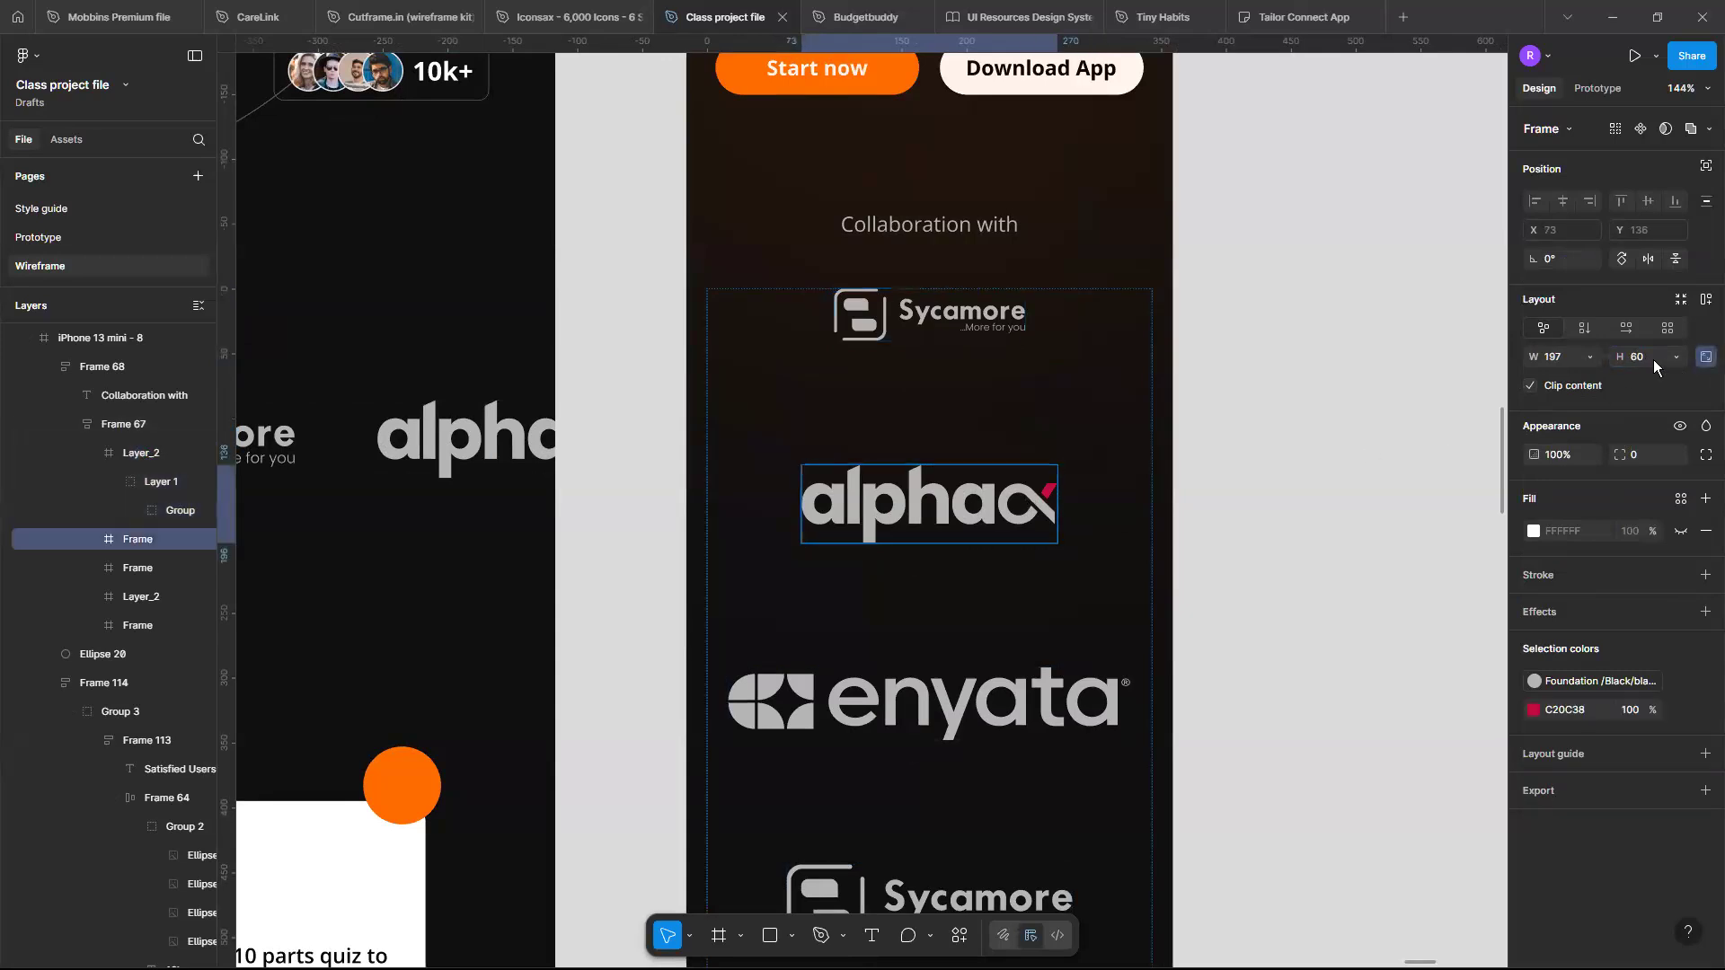
pyautogui.click(1653, 359)
pyautogui.write('40')
pyautogui.press('Return')
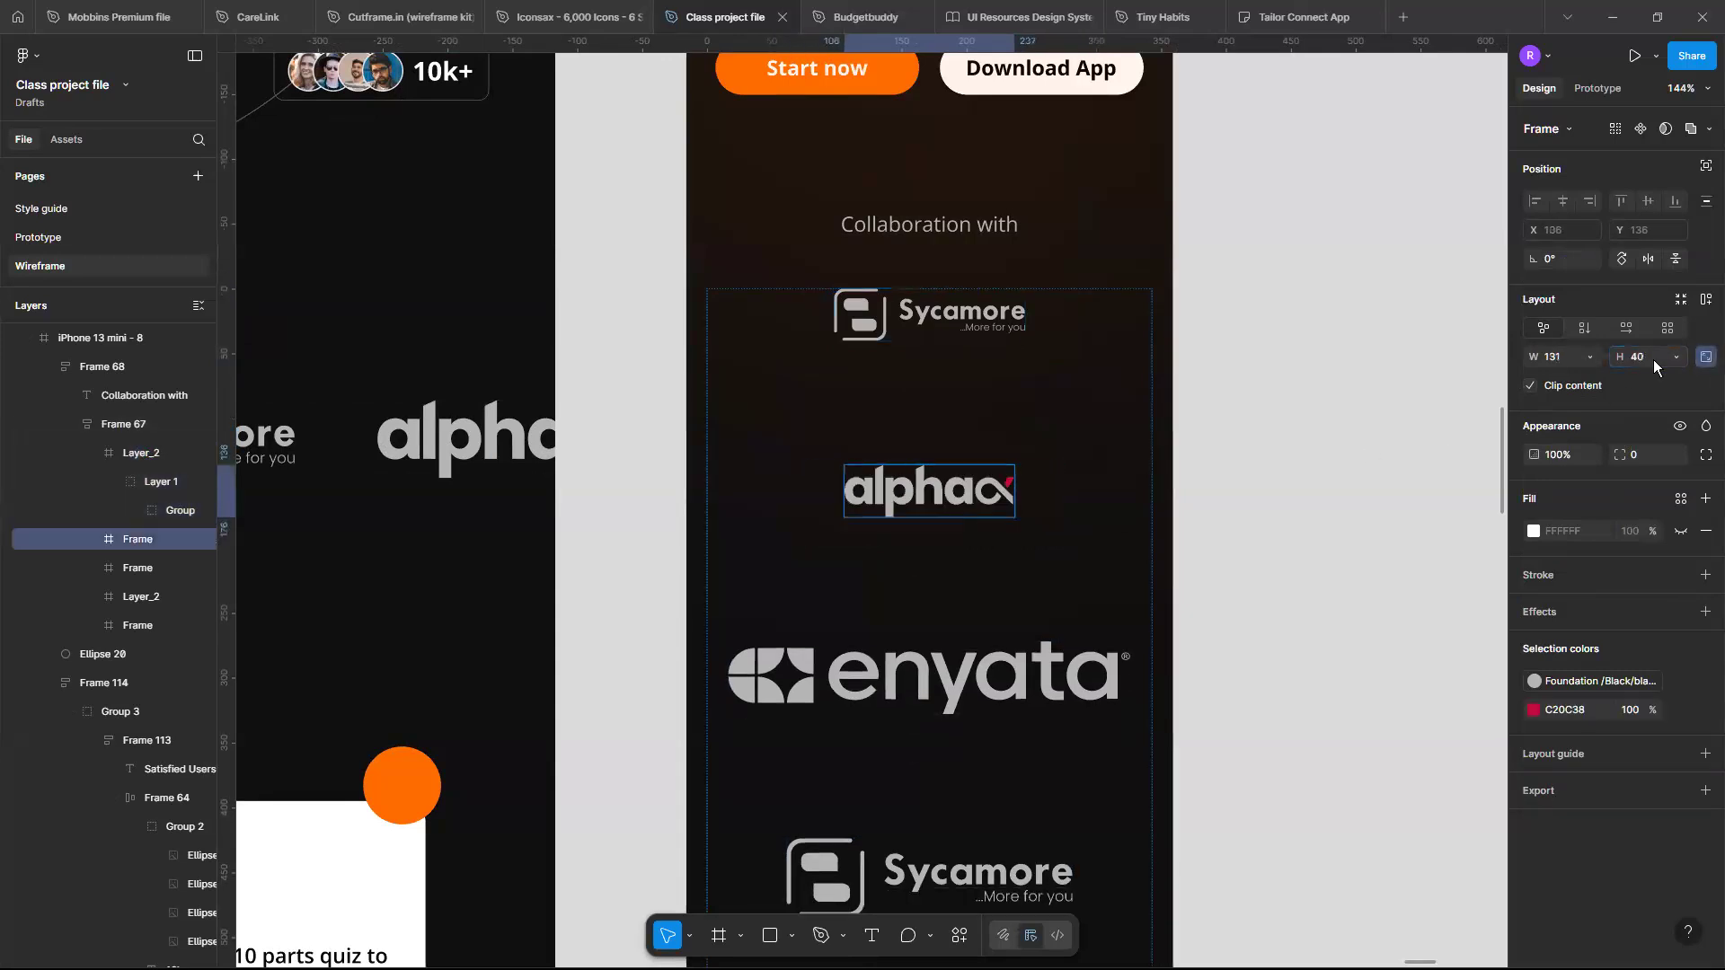
# - Resize the enyata logo frame proportionally to a height of 40
pyautogui.press('Tab')
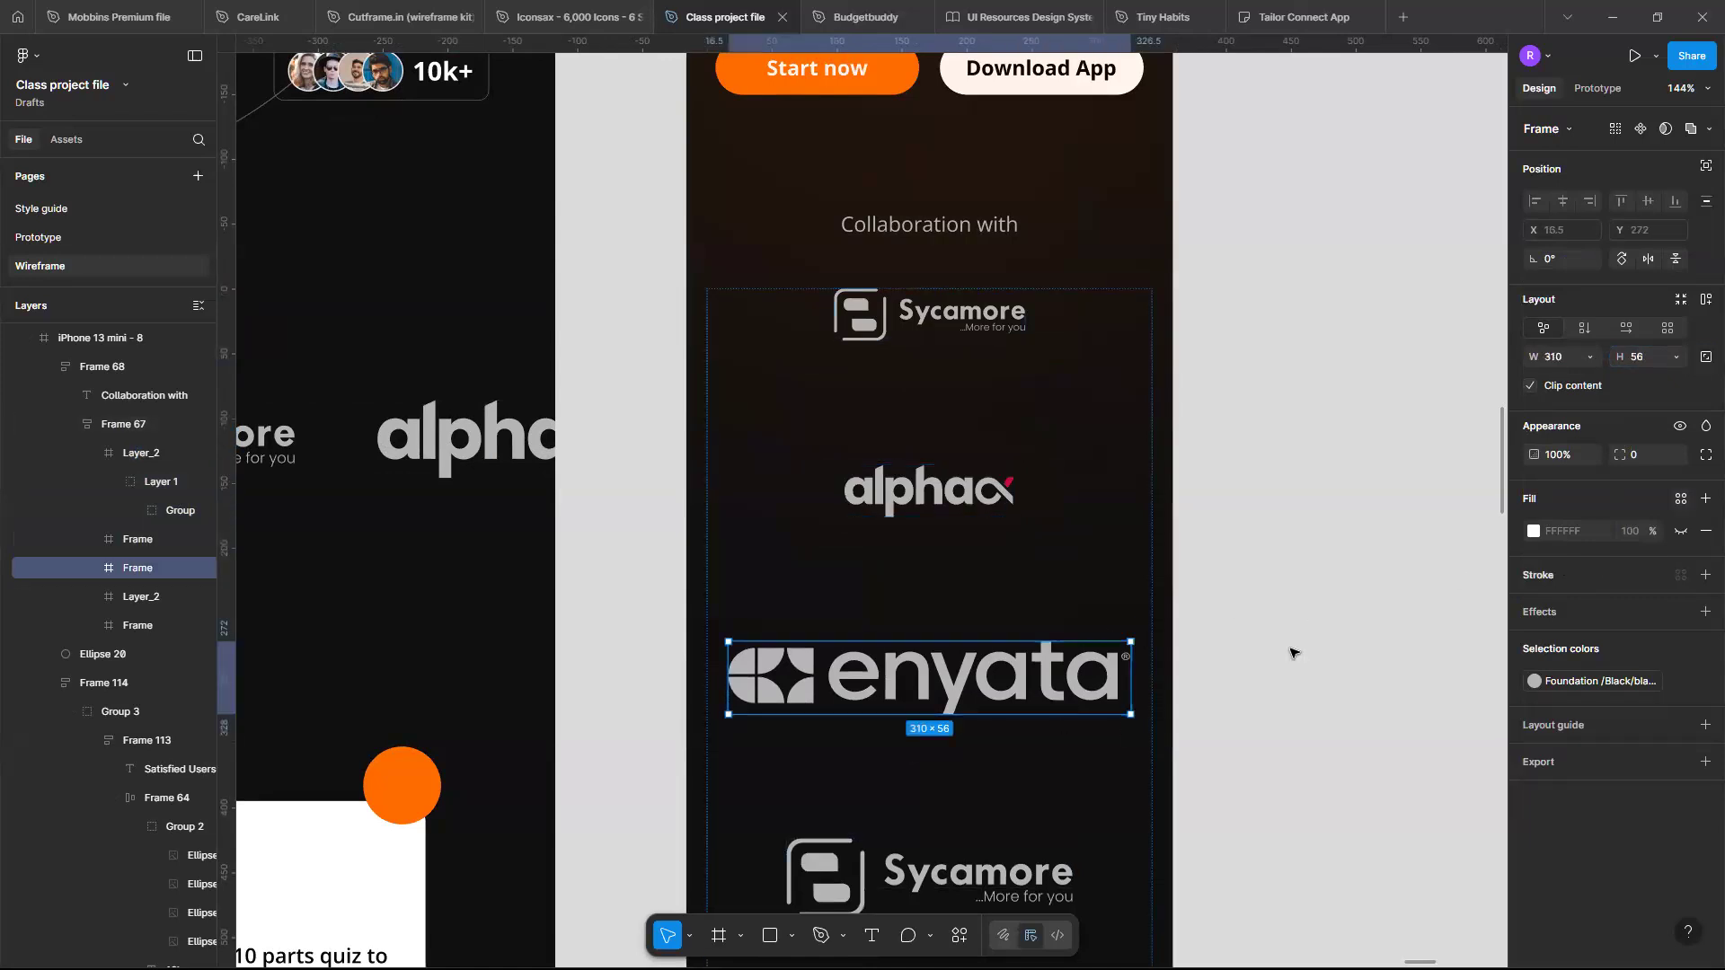
pyautogui.click(1707, 356)
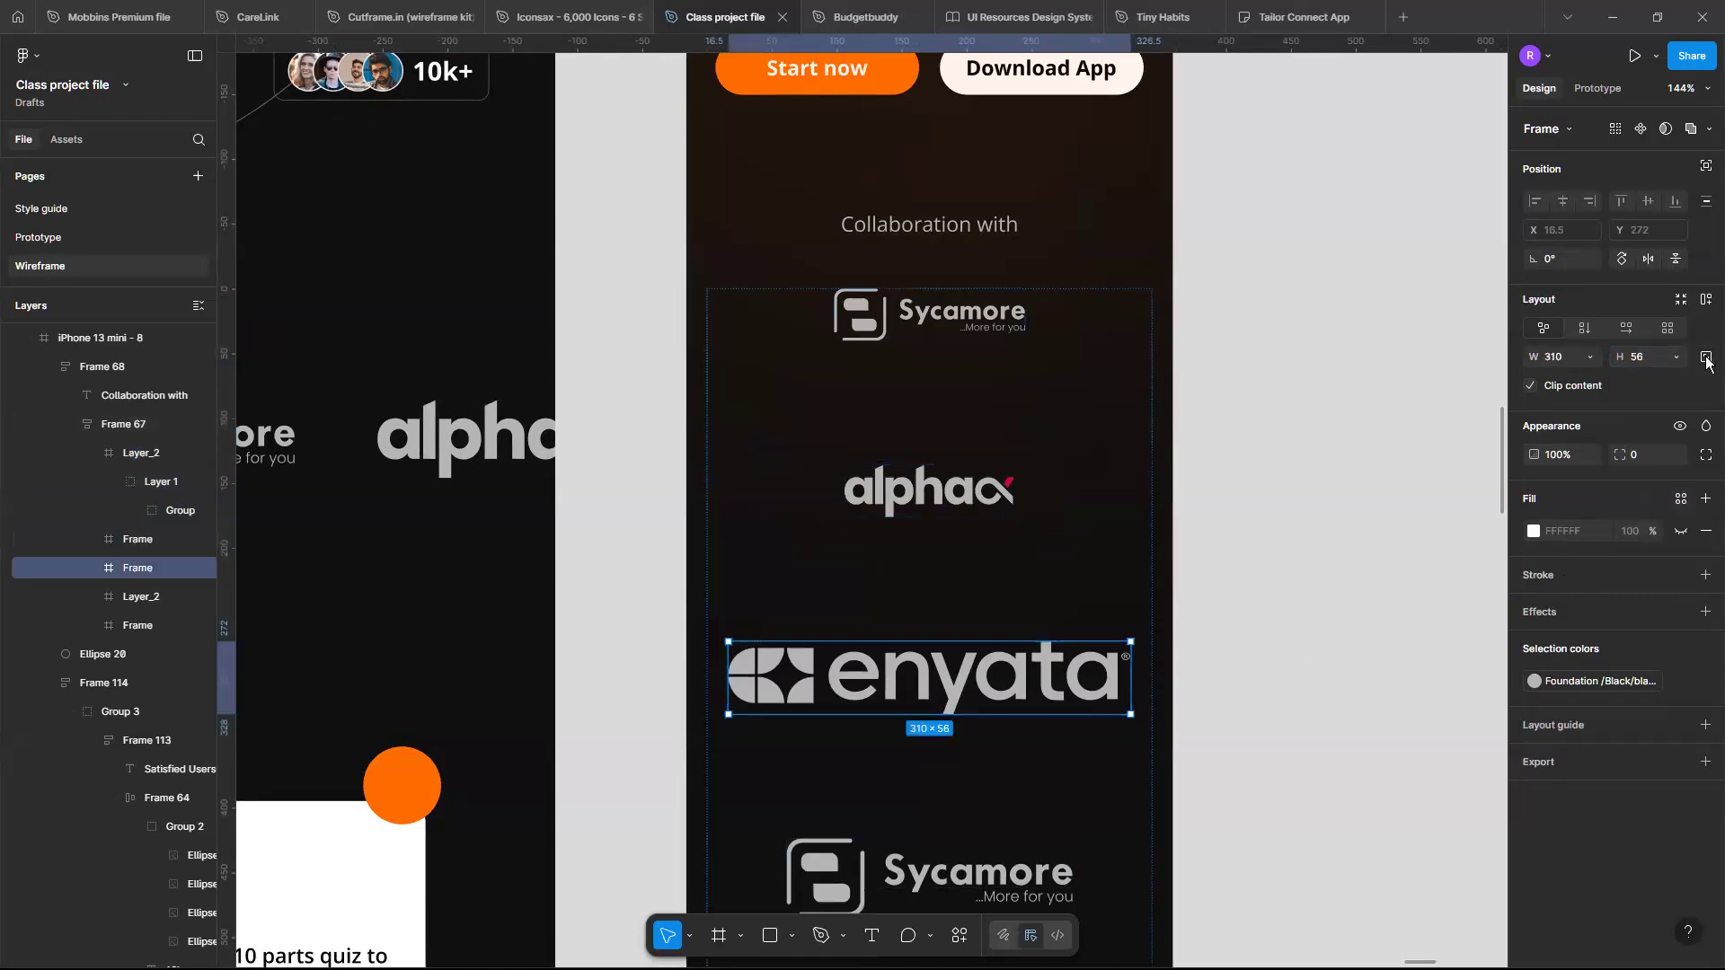
pyautogui.click(1650, 358)
pyautogui.write('40')
pyautogui.press('Return')
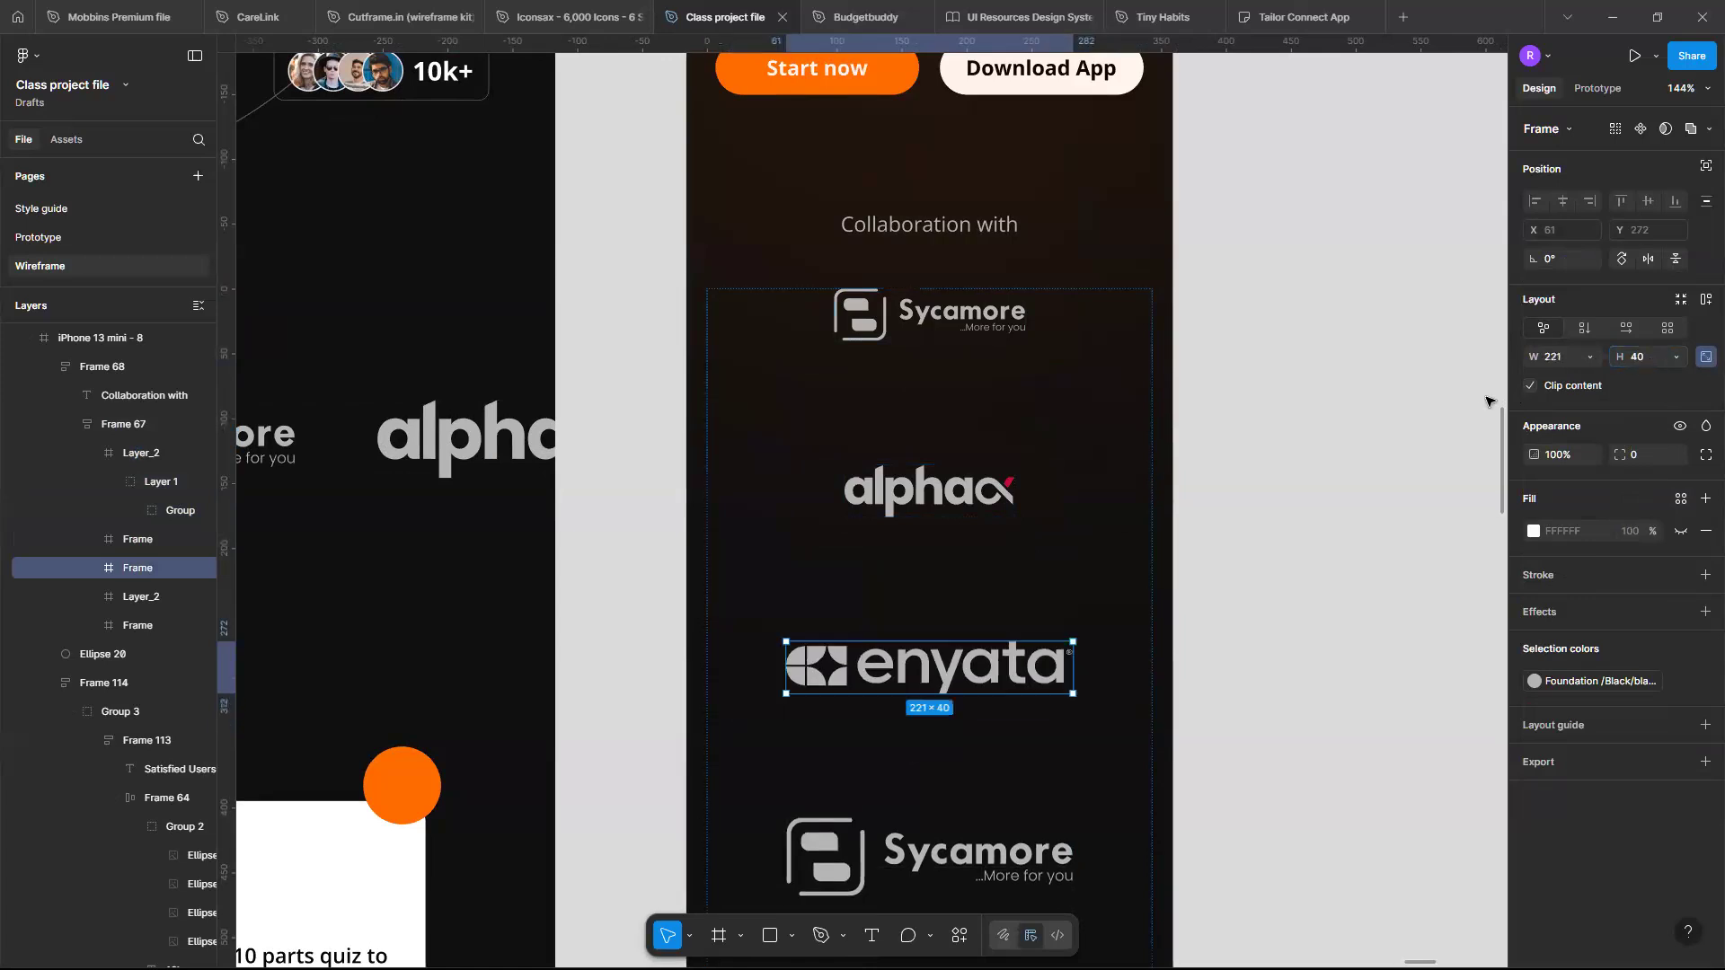
# - Resize the second Sycamore logo frame proportionally to a height of 40, undoing an accidental opacity change
pyautogui.click(1060, 840)
pyautogui.click(1706, 357)
pyautogui.press('4')
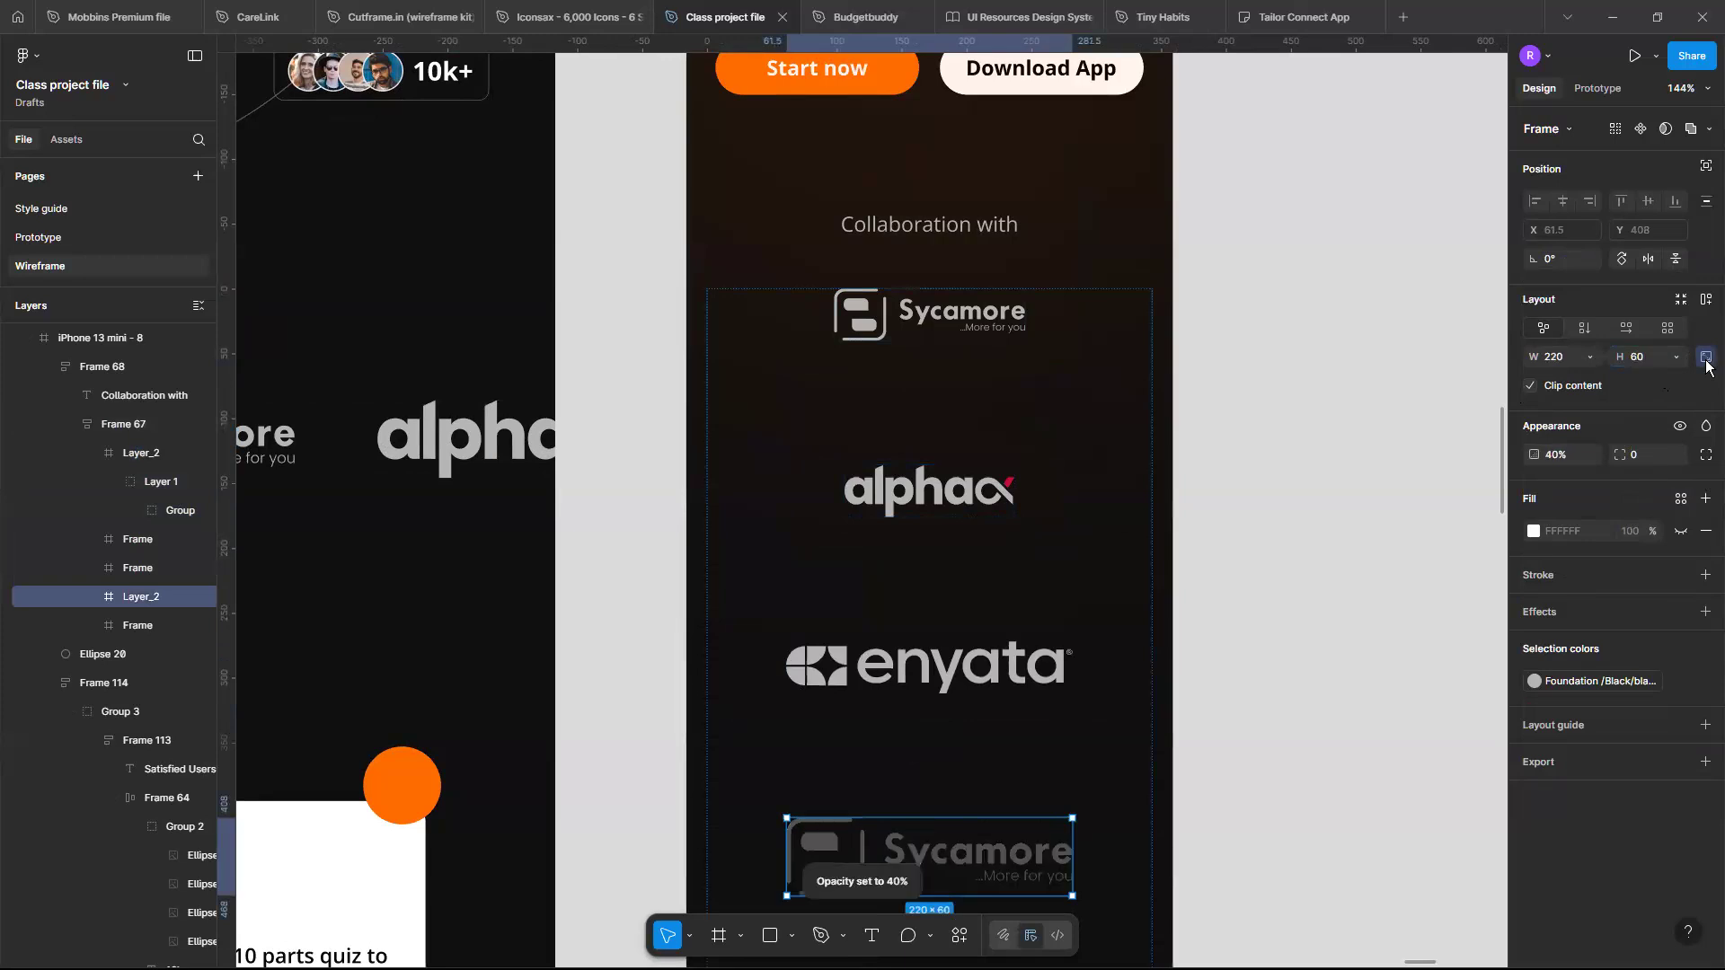
pyautogui.press('Return')
pyautogui.hotkey('ctrl', 'z')
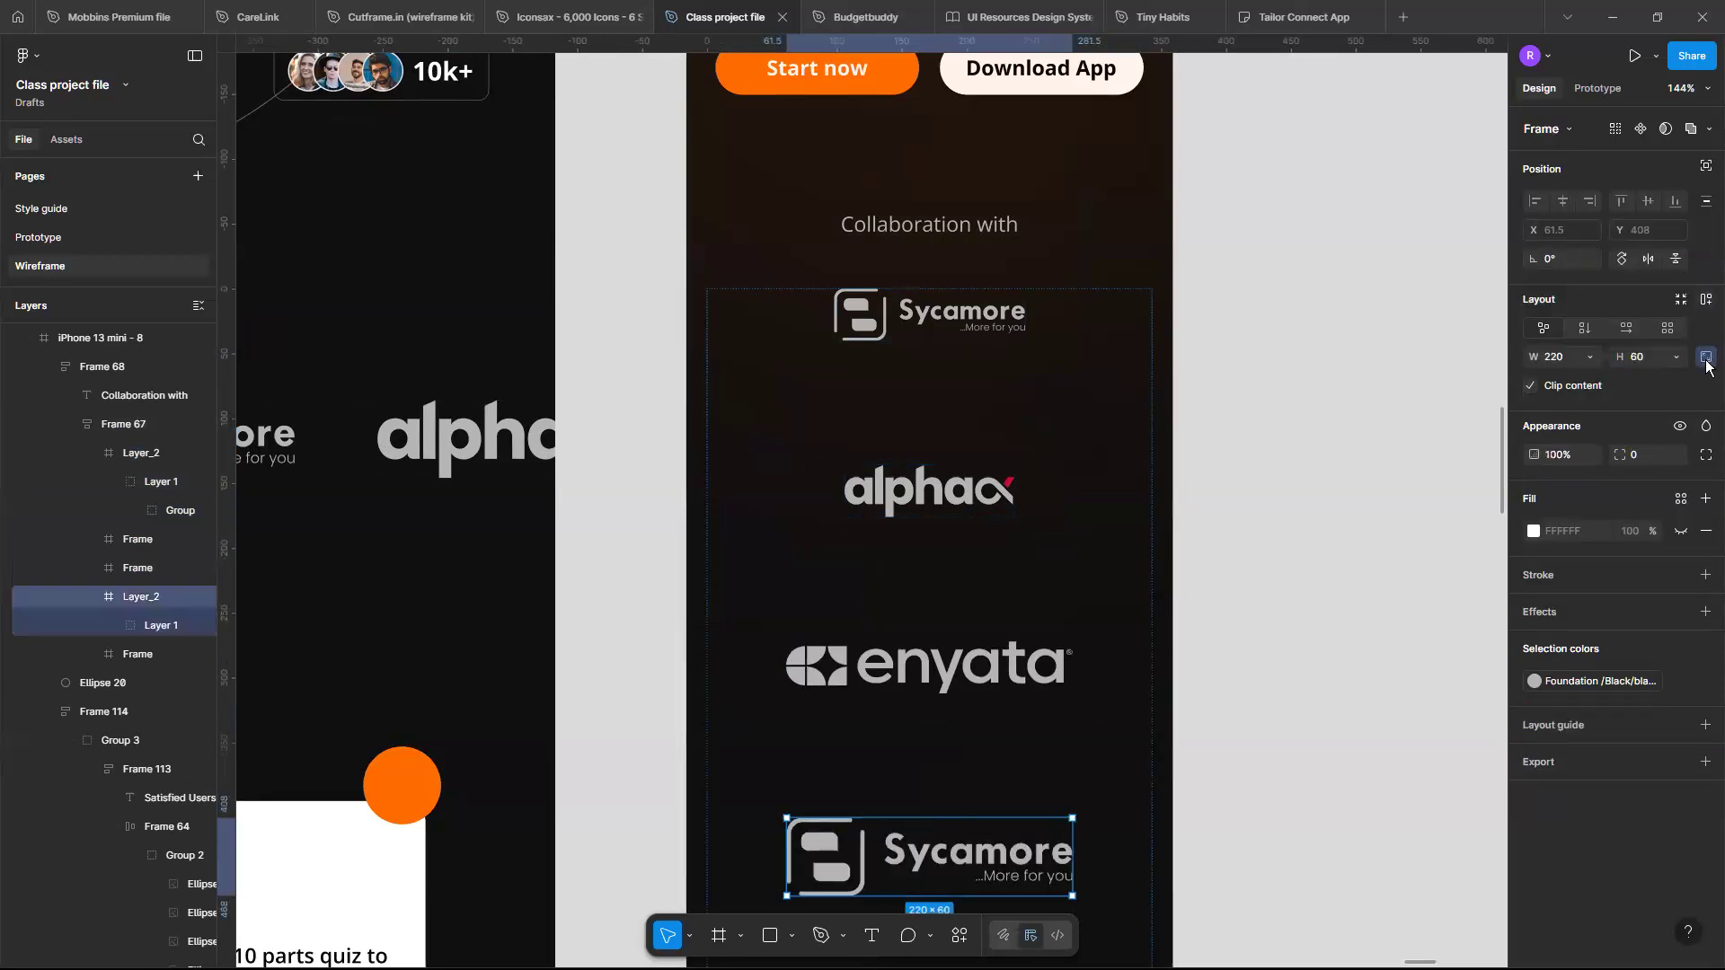
pyautogui.click(1658, 356)
pyautogui.press('Return')
pyautogui.scroll(-3, 1002, 717)
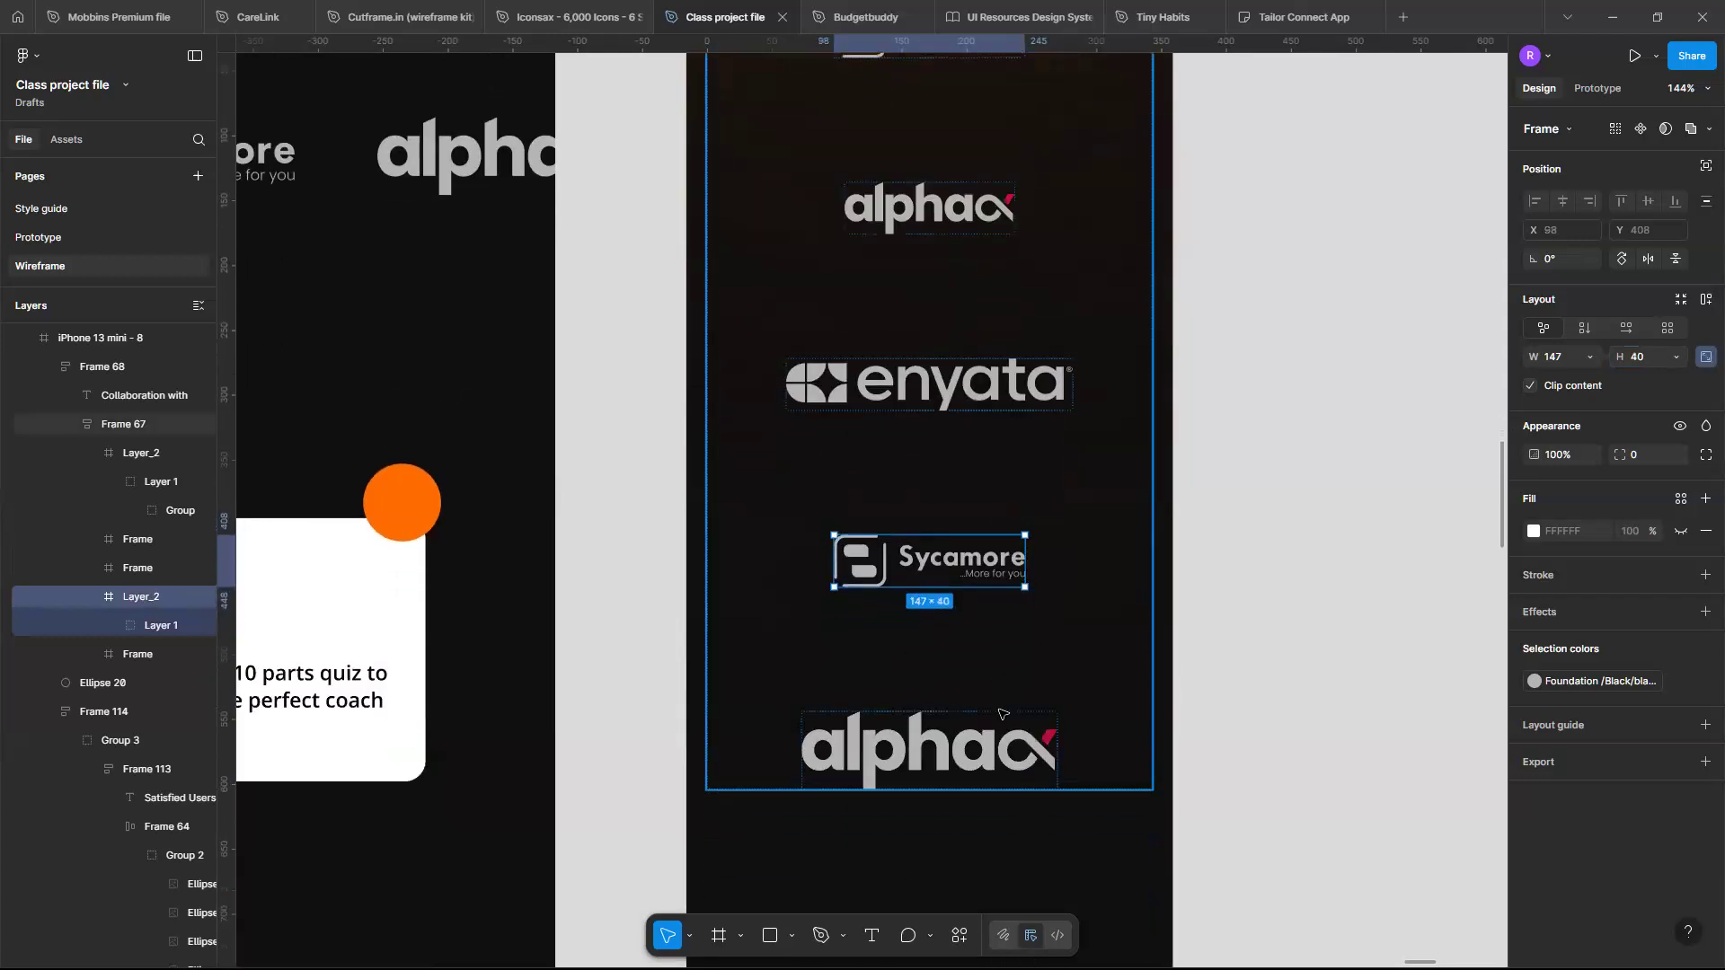
# - Resize the last alphac logo frame proportionally to a height of 40
pyautogui.click(1005, 723)
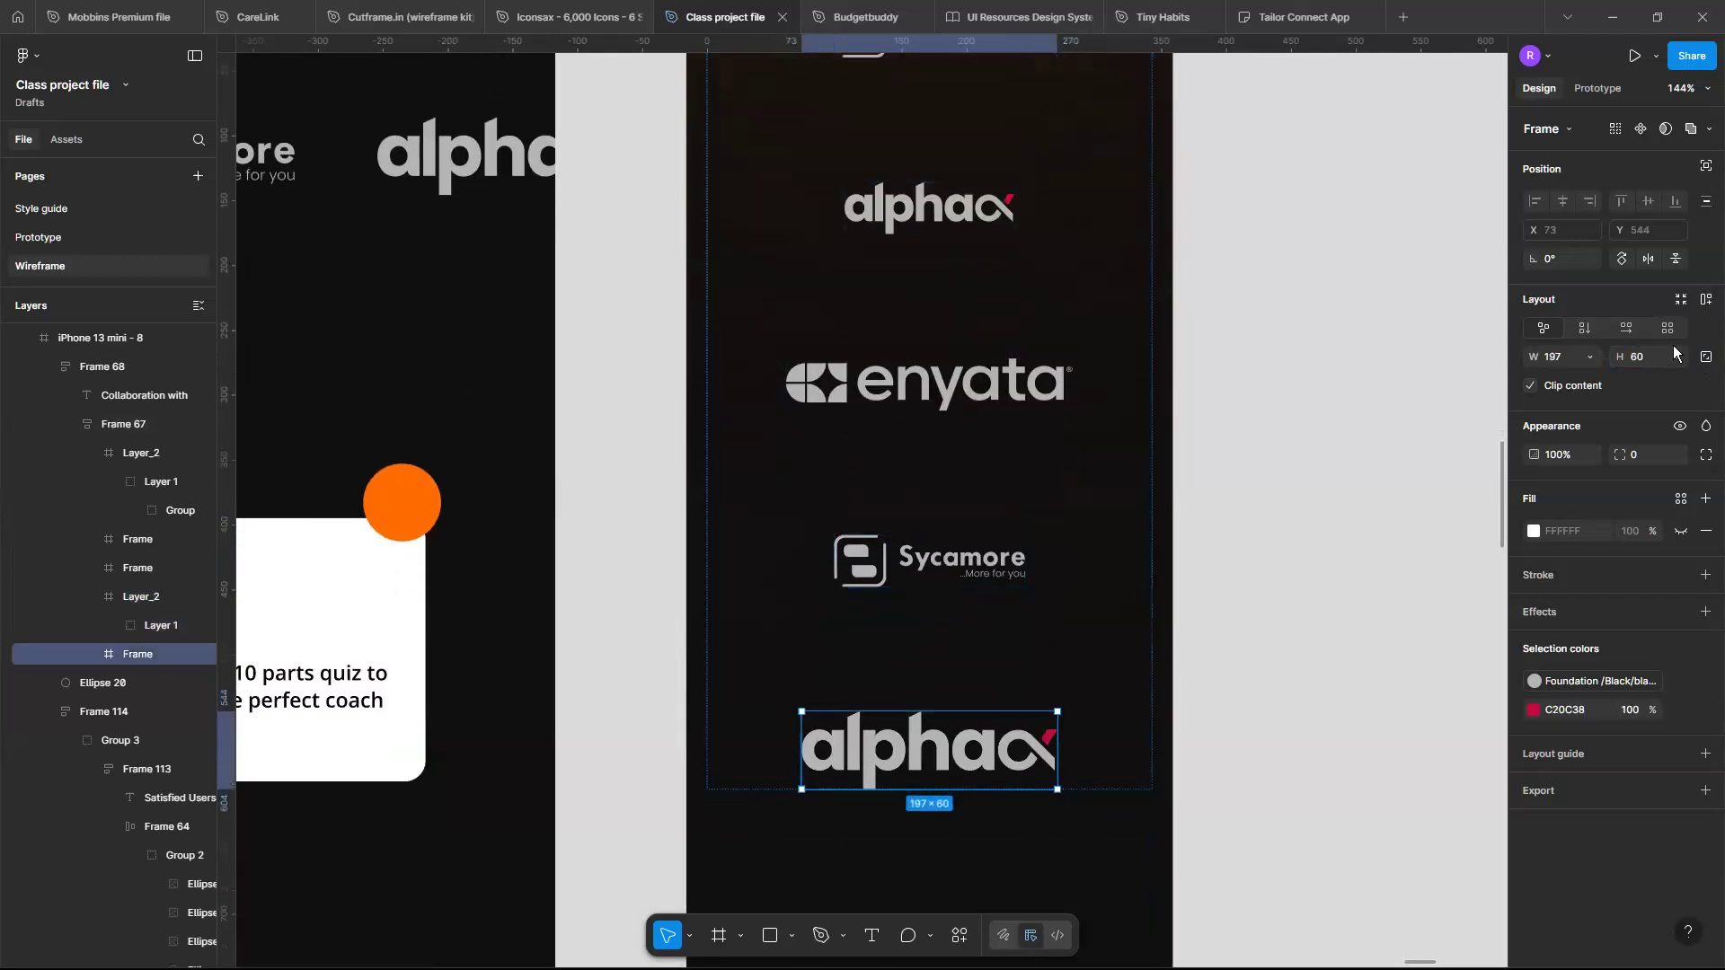
pyautogui.press('BackSpace')
pyautogui.press('BackSpace')
pyautogui.write('40')
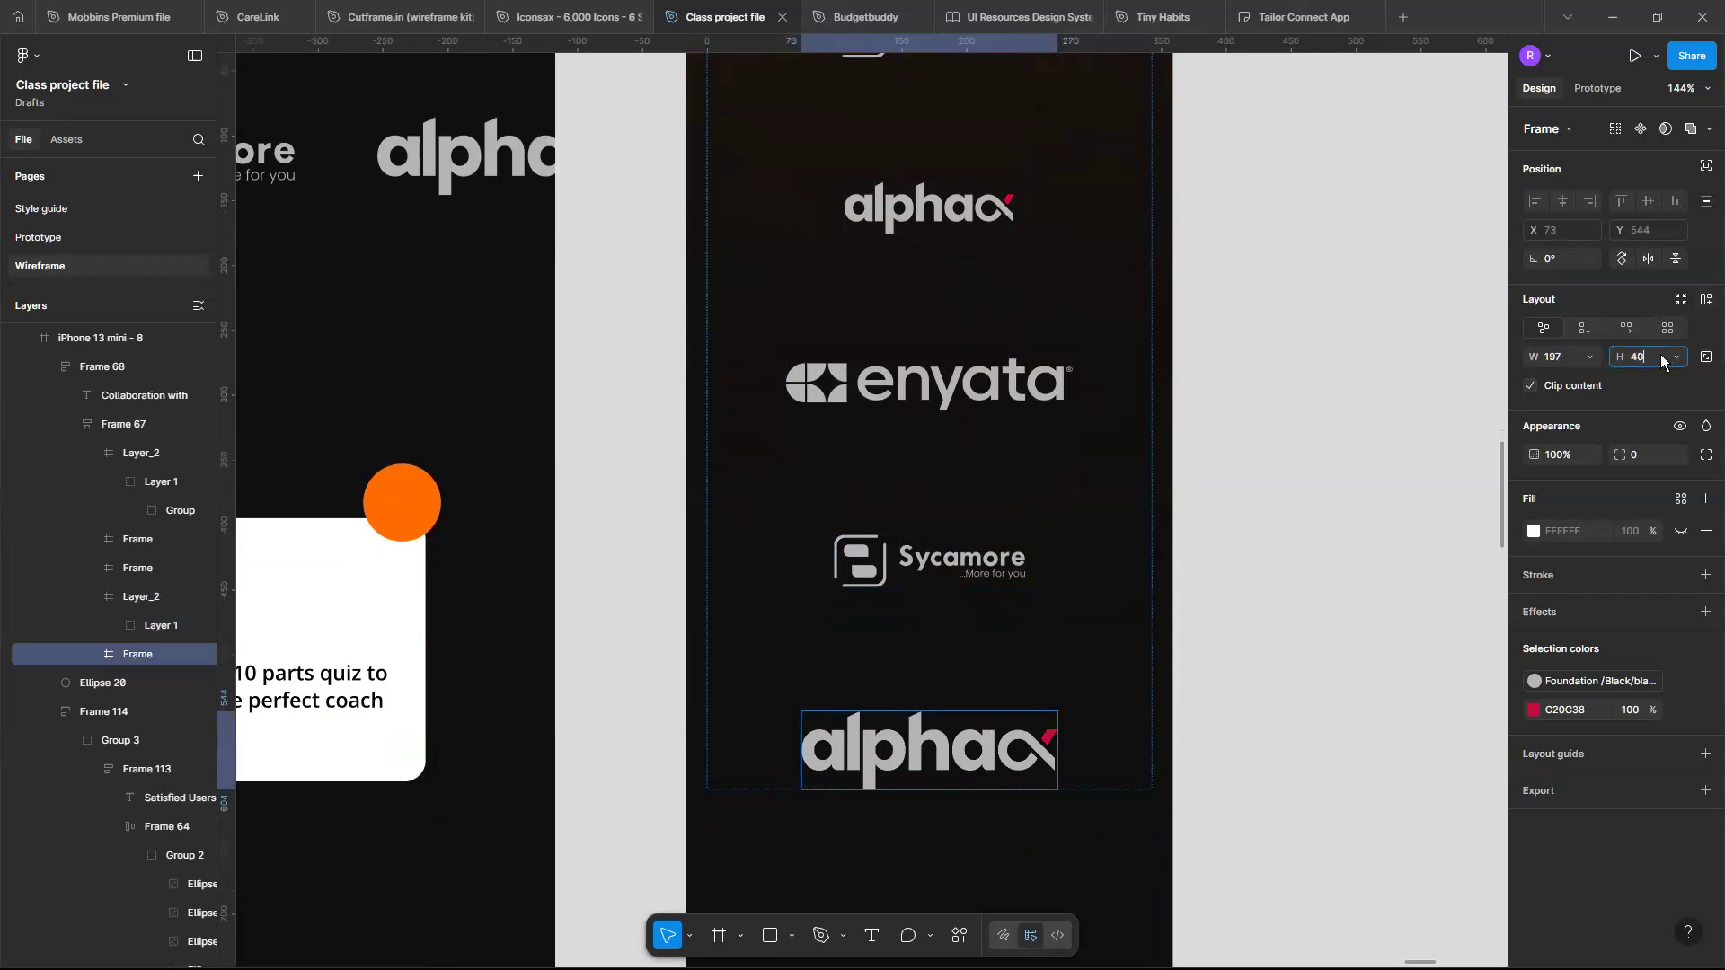
pyautogui.press('Escape')
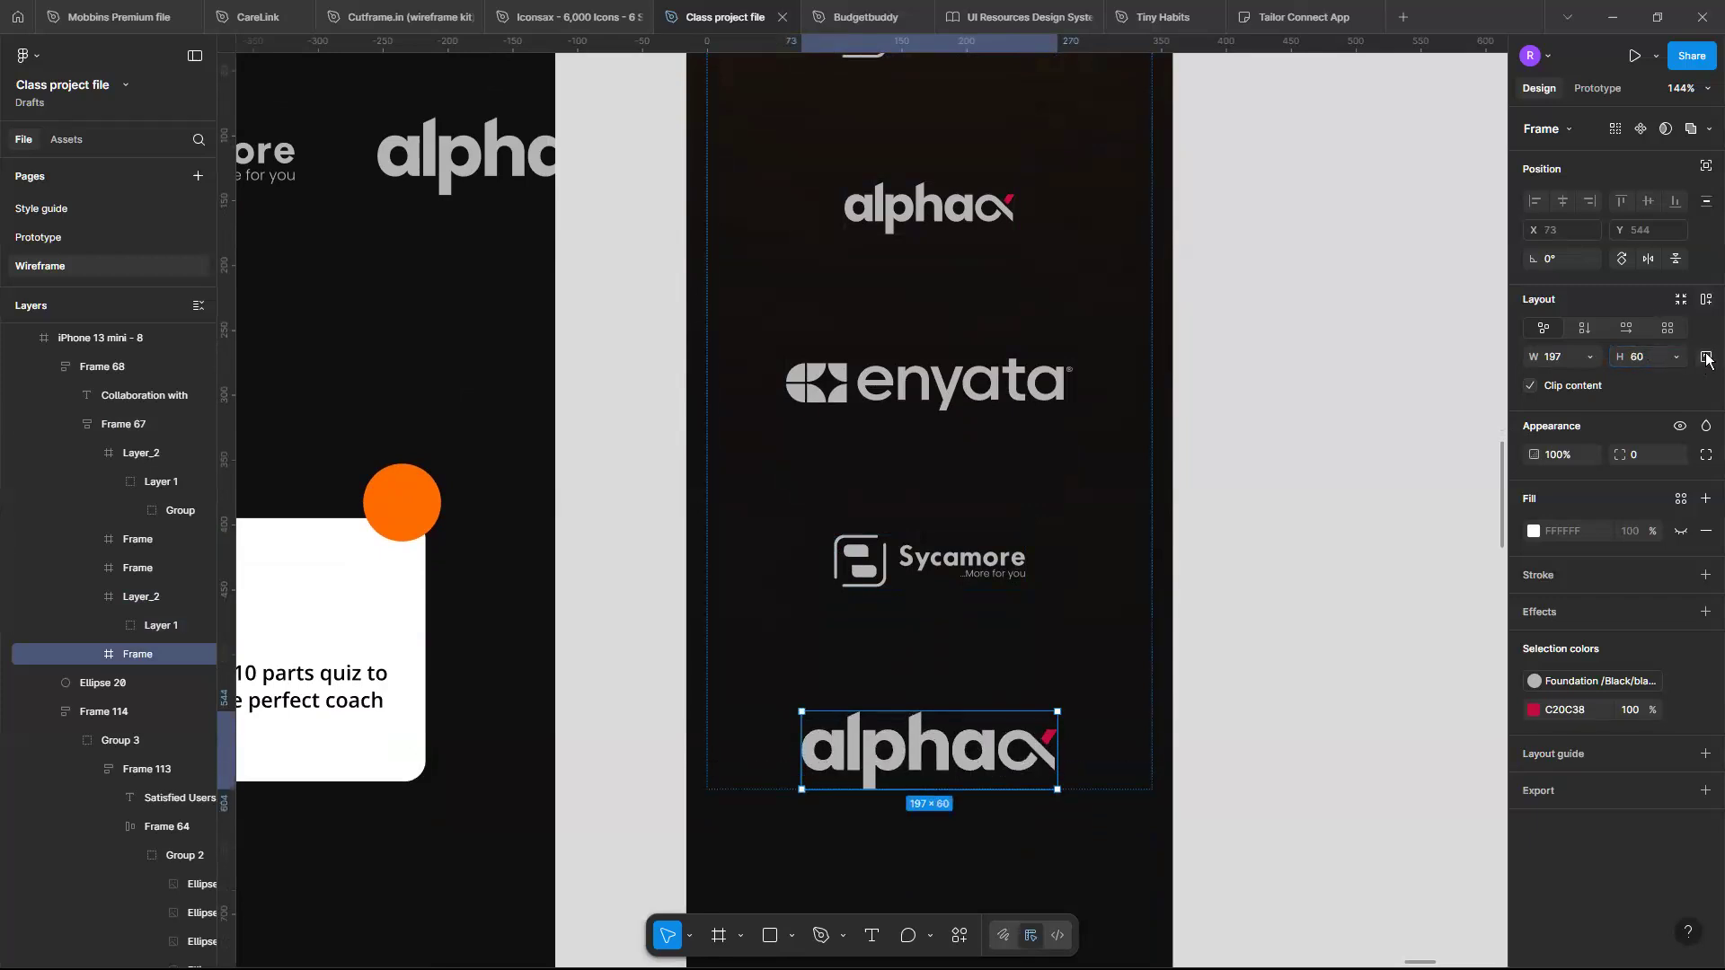
pyautogui.click(1706, 357)
pyautogui.click(1706, 357)
pyautogui.press('Return')
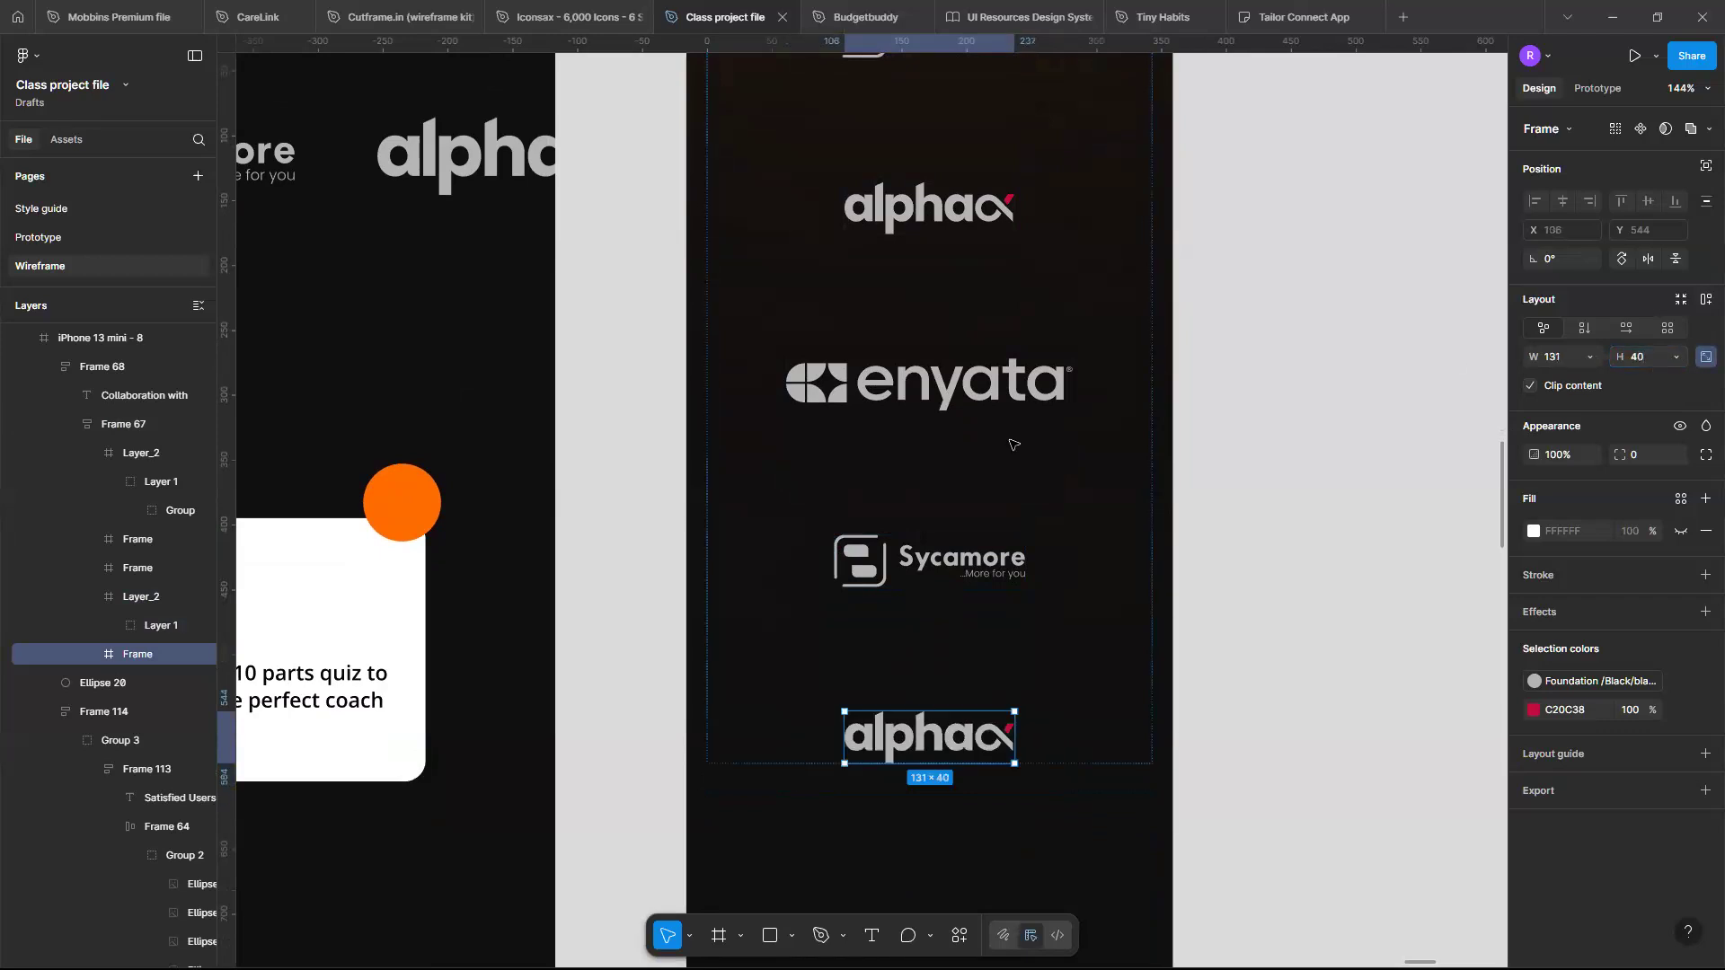
# - Set the enyata logo frame's height to 36 with proportions locked
pyautogui.scroll(-5, 1021, 458)
pyautogui.click(1013, 510)
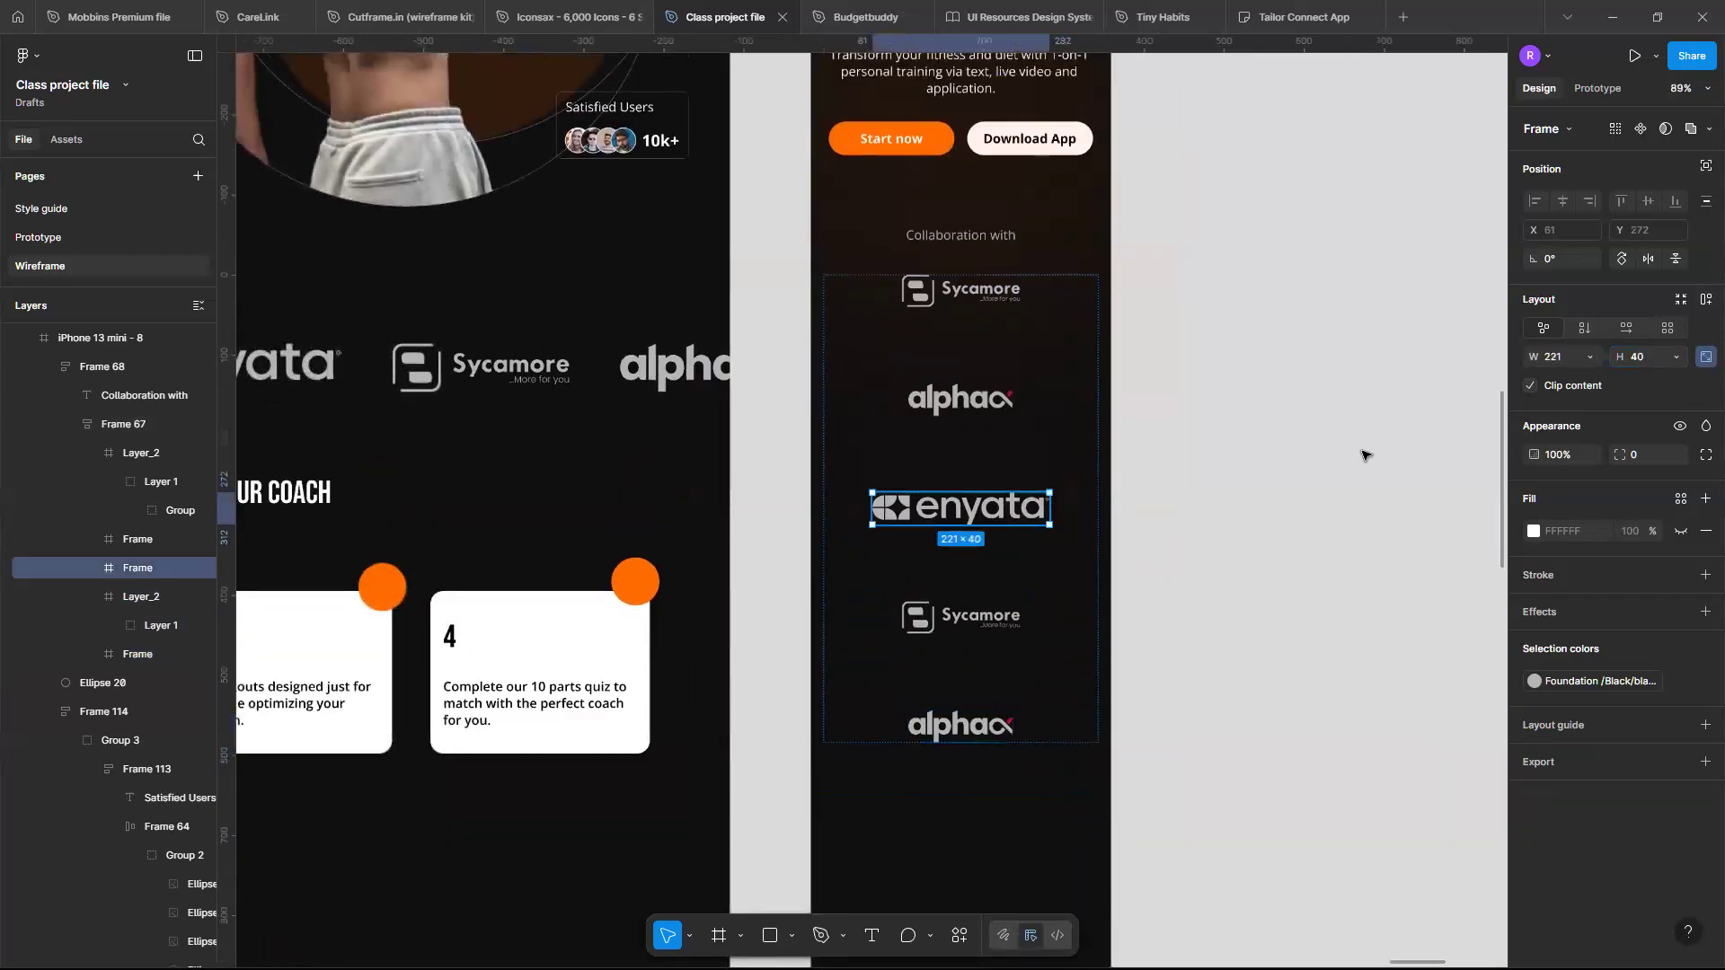
pyautogui.press('Return')
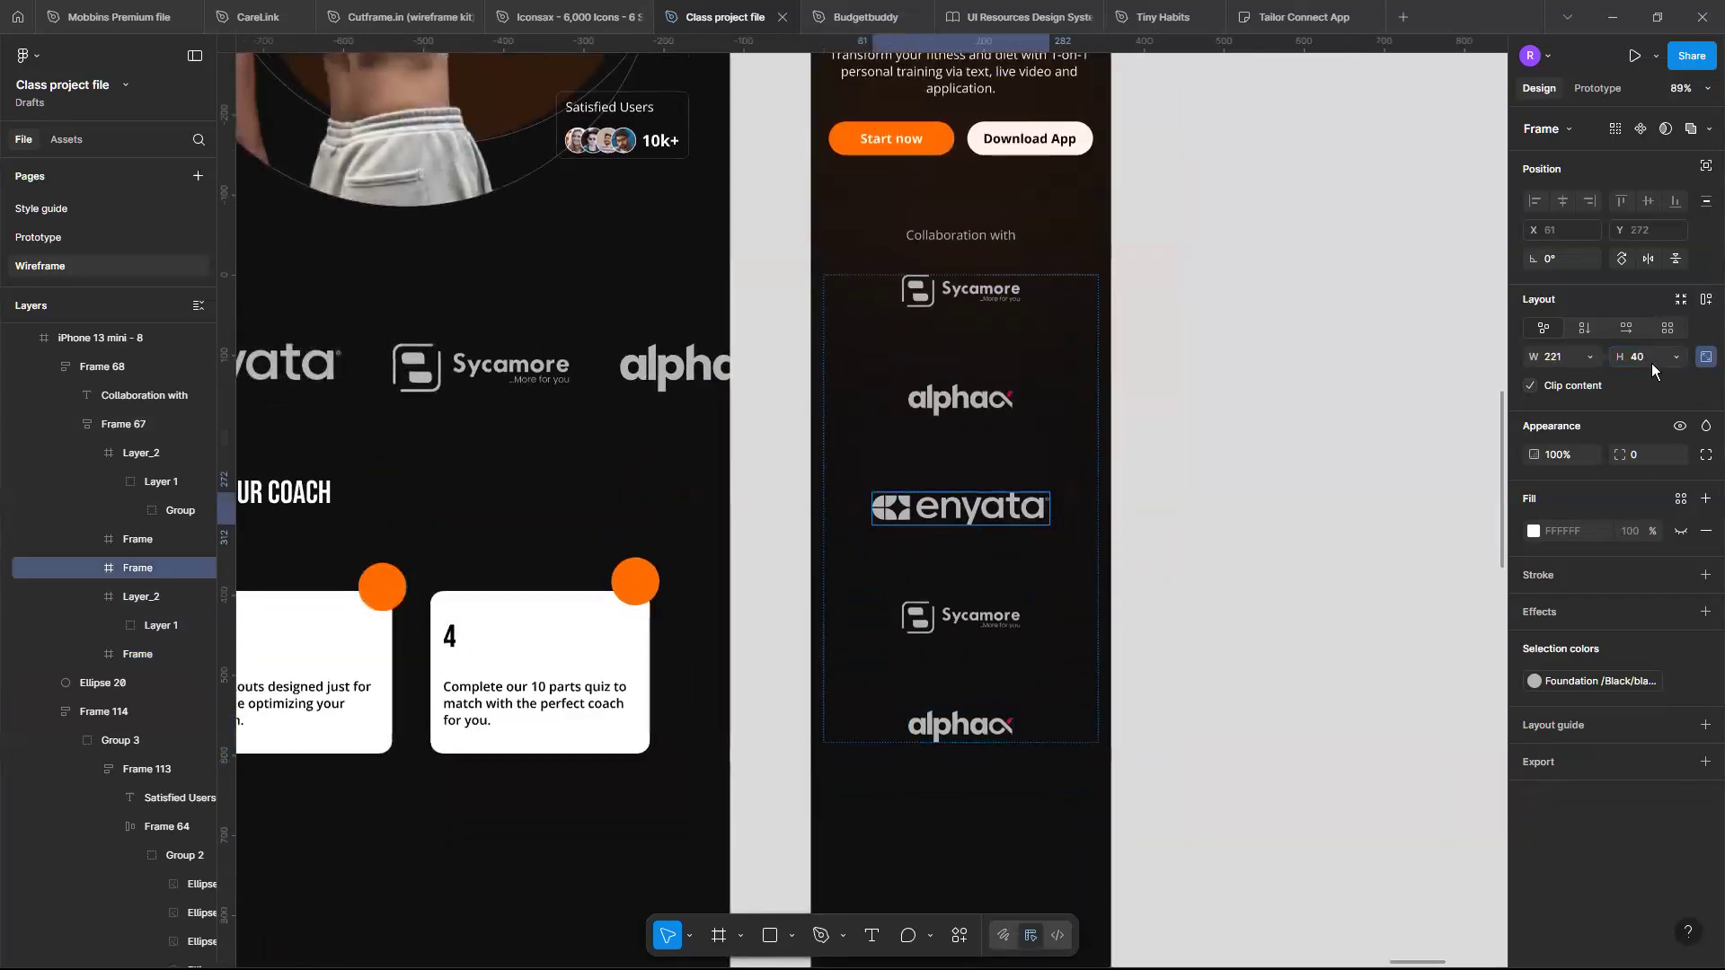
pyautogui.press('Return')
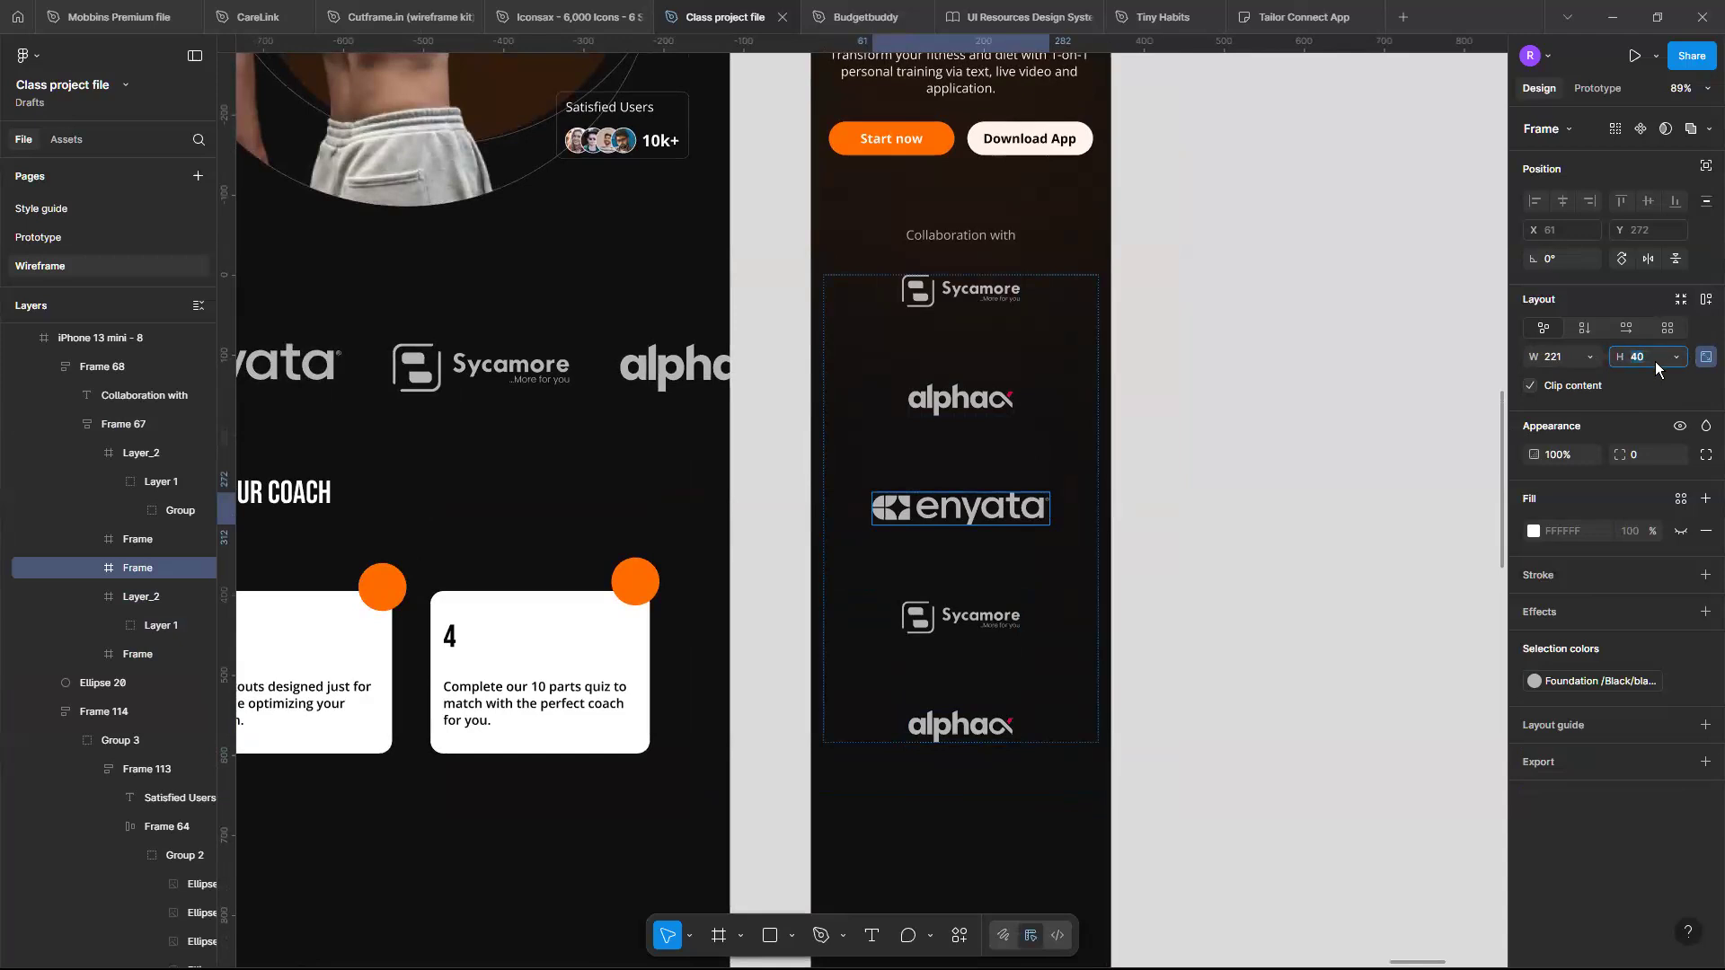
pyautogui.press('Return')
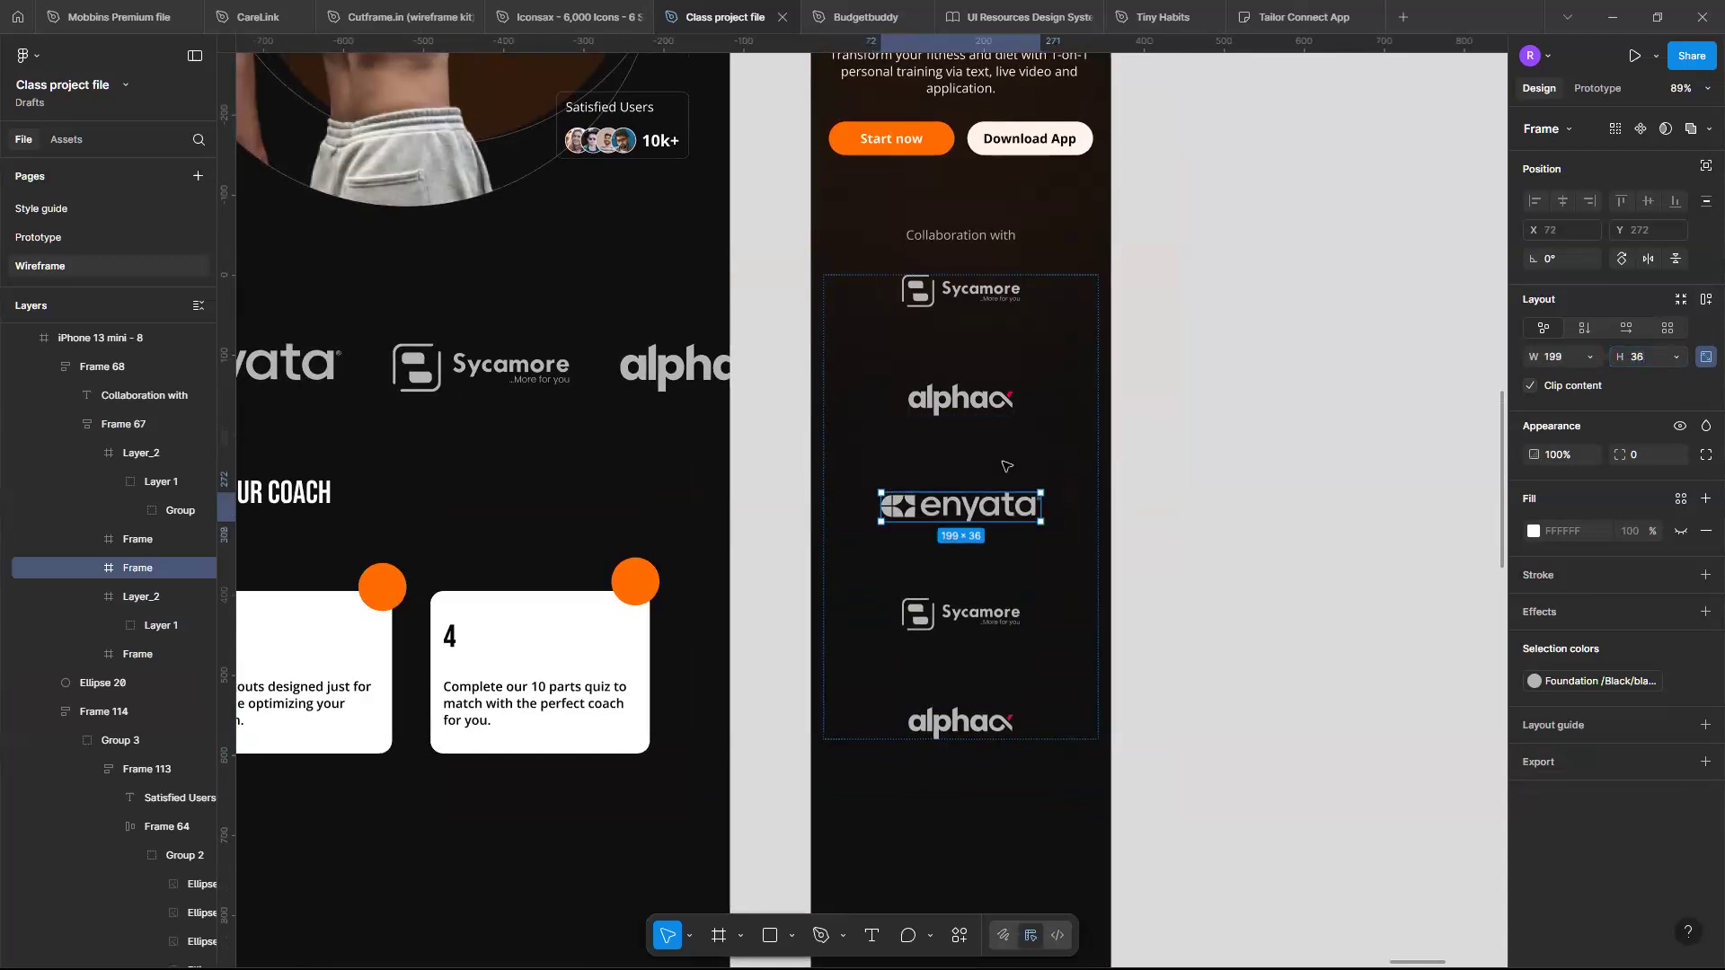
# - Reduce the logo column's auto-layout spacing between items to 75
pyautogui.click(1005, 464)
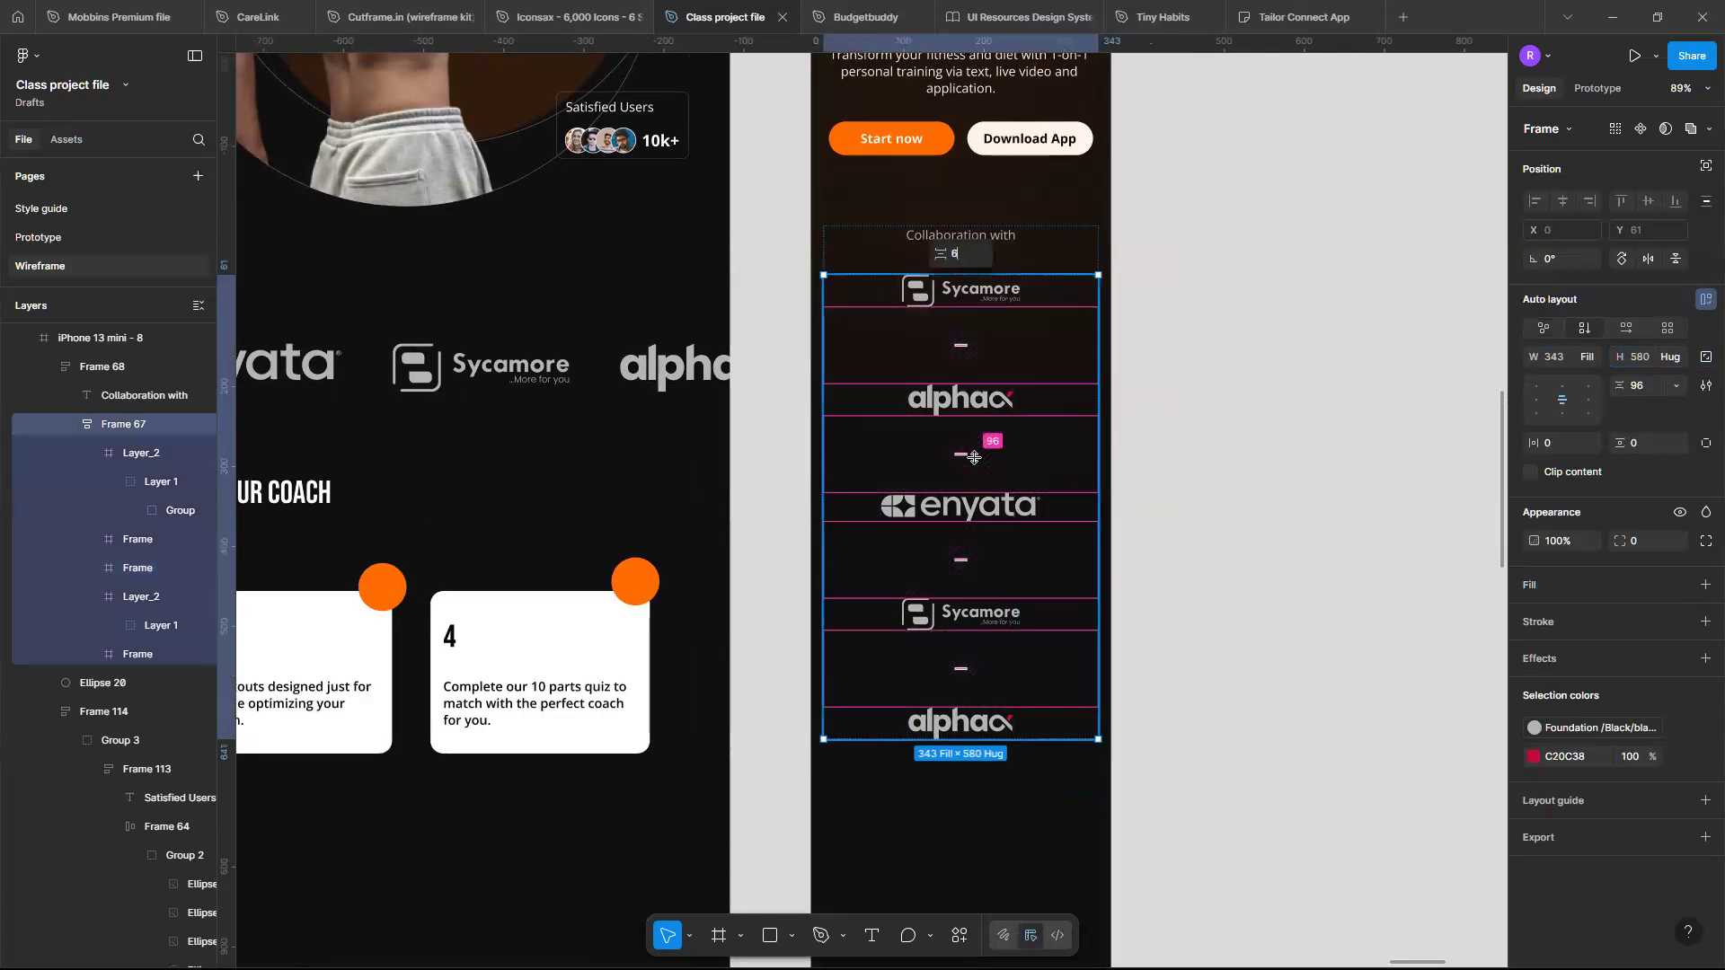
pyautogui.press('Return')
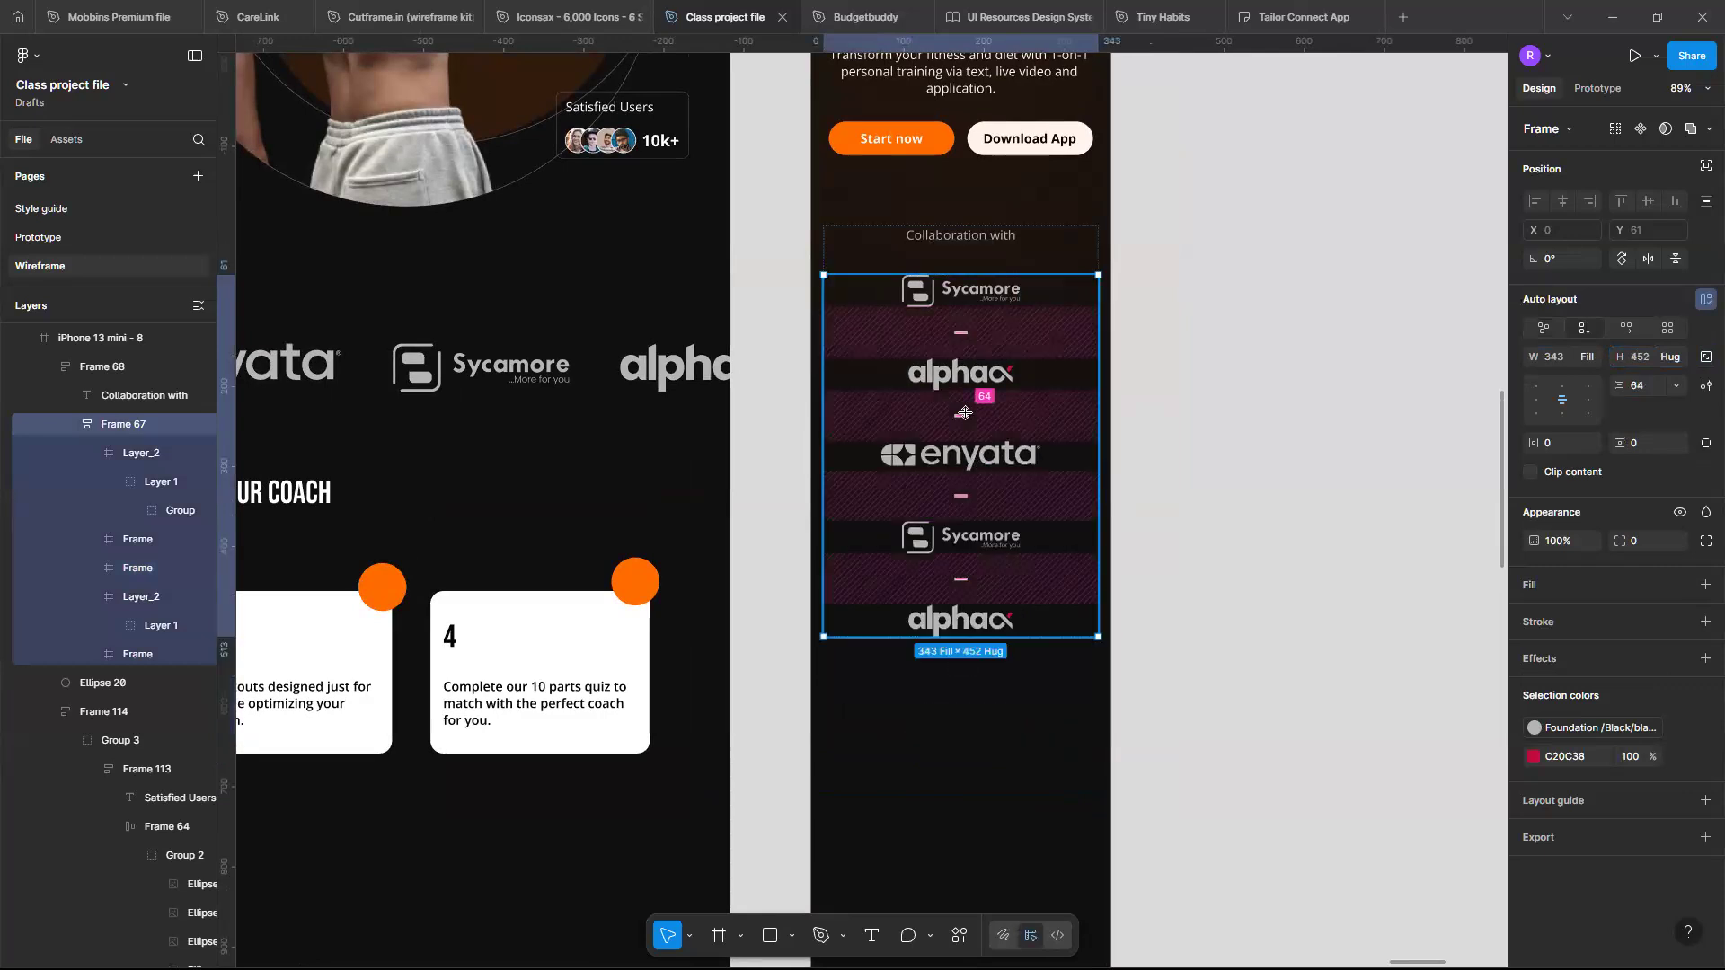
pyautogui.click(964, 412)
pyautogui.moveTo(964, 413)
pyautogui.mouseDown()
pyautogui.moveTo(969, 448)
pyautogui.moveTo(965, 427)
pyautogui.mouseUp()
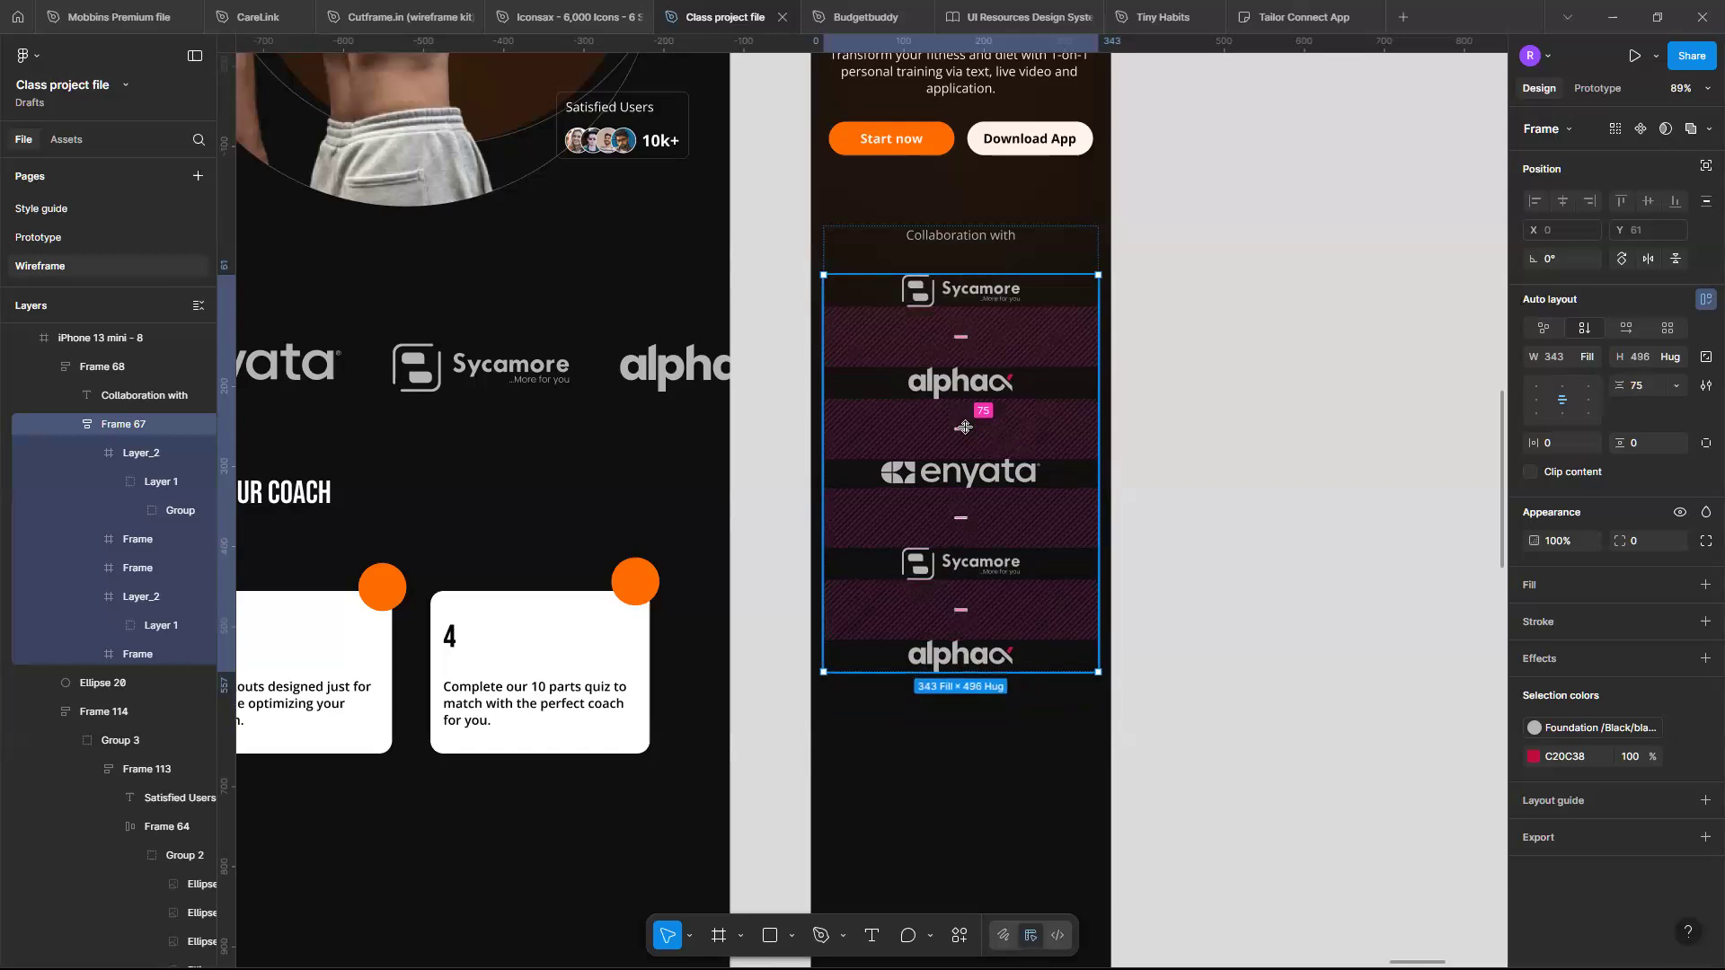
# - Set the logo column's auto-layout spacing between items to 80
pyautogui.rightClick(965, 427)
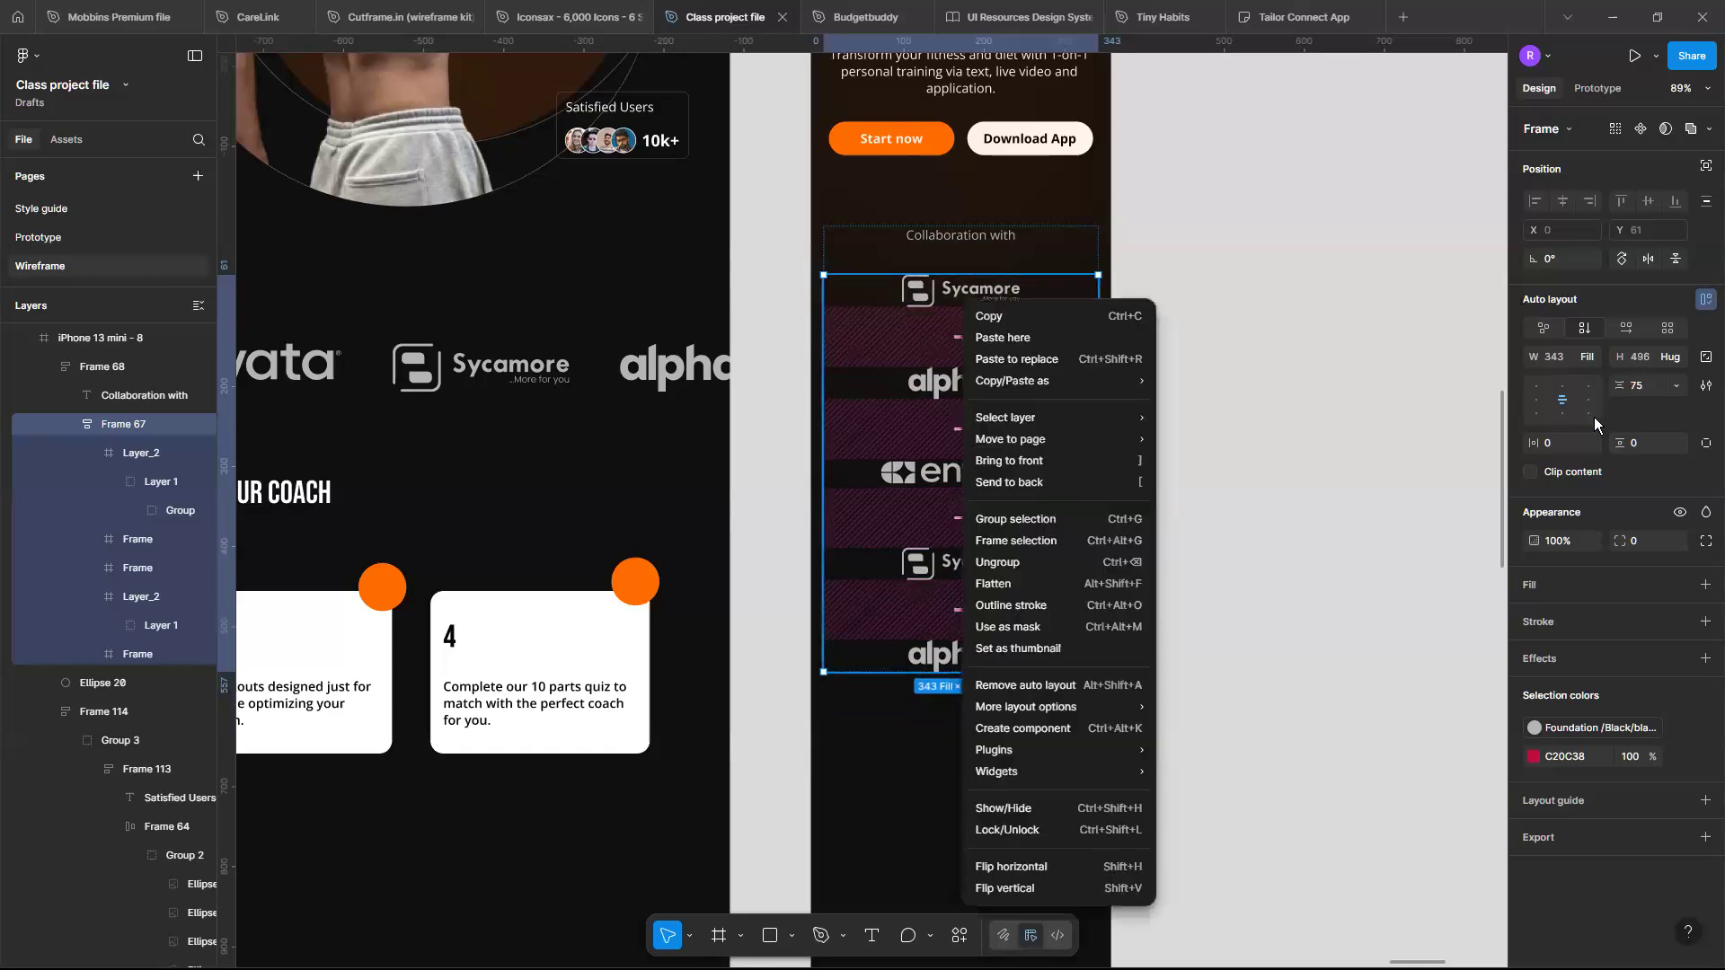
pyautogui.press('Escape')
pyautogui.click(1646, 385)
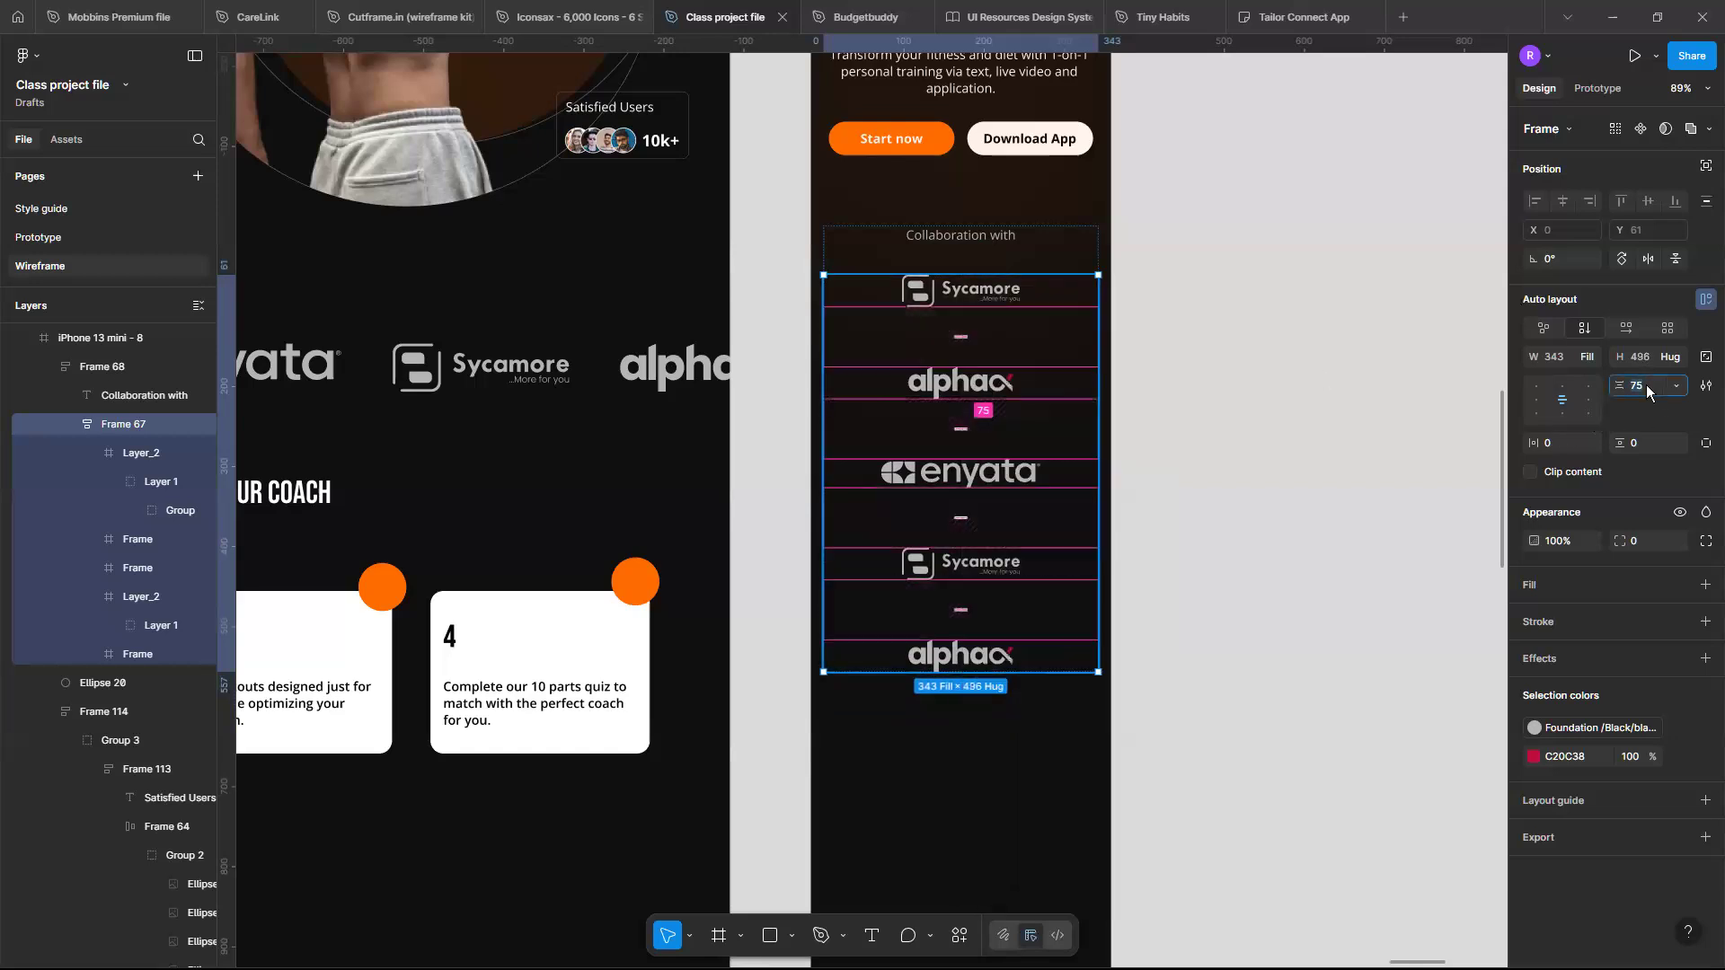
pyautogui.press('Return')
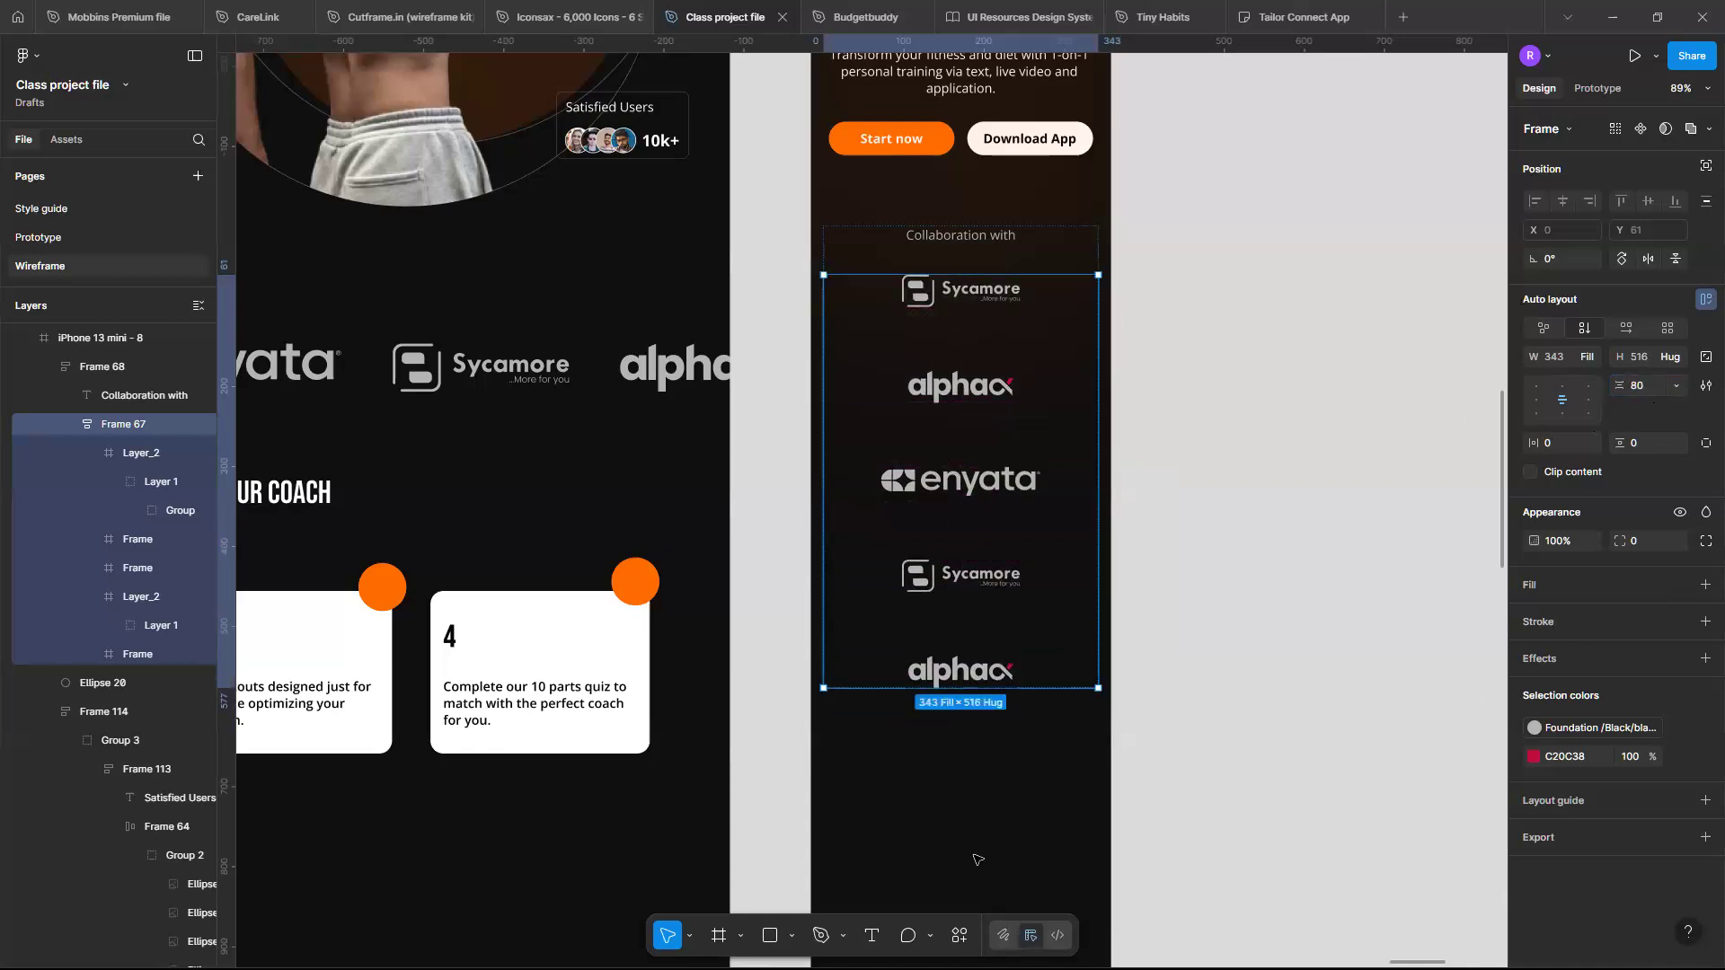
pyautogui.press('Escape')
# - Duplicate the iPhone 13 mini - 8 mobile frame
pyautogui.keyDown('ctrl'); pyautogui.scroll(3, 976, 860); pyautogui.keyUp('ctrl')
pyautogui.scroll(3, 976, 860)
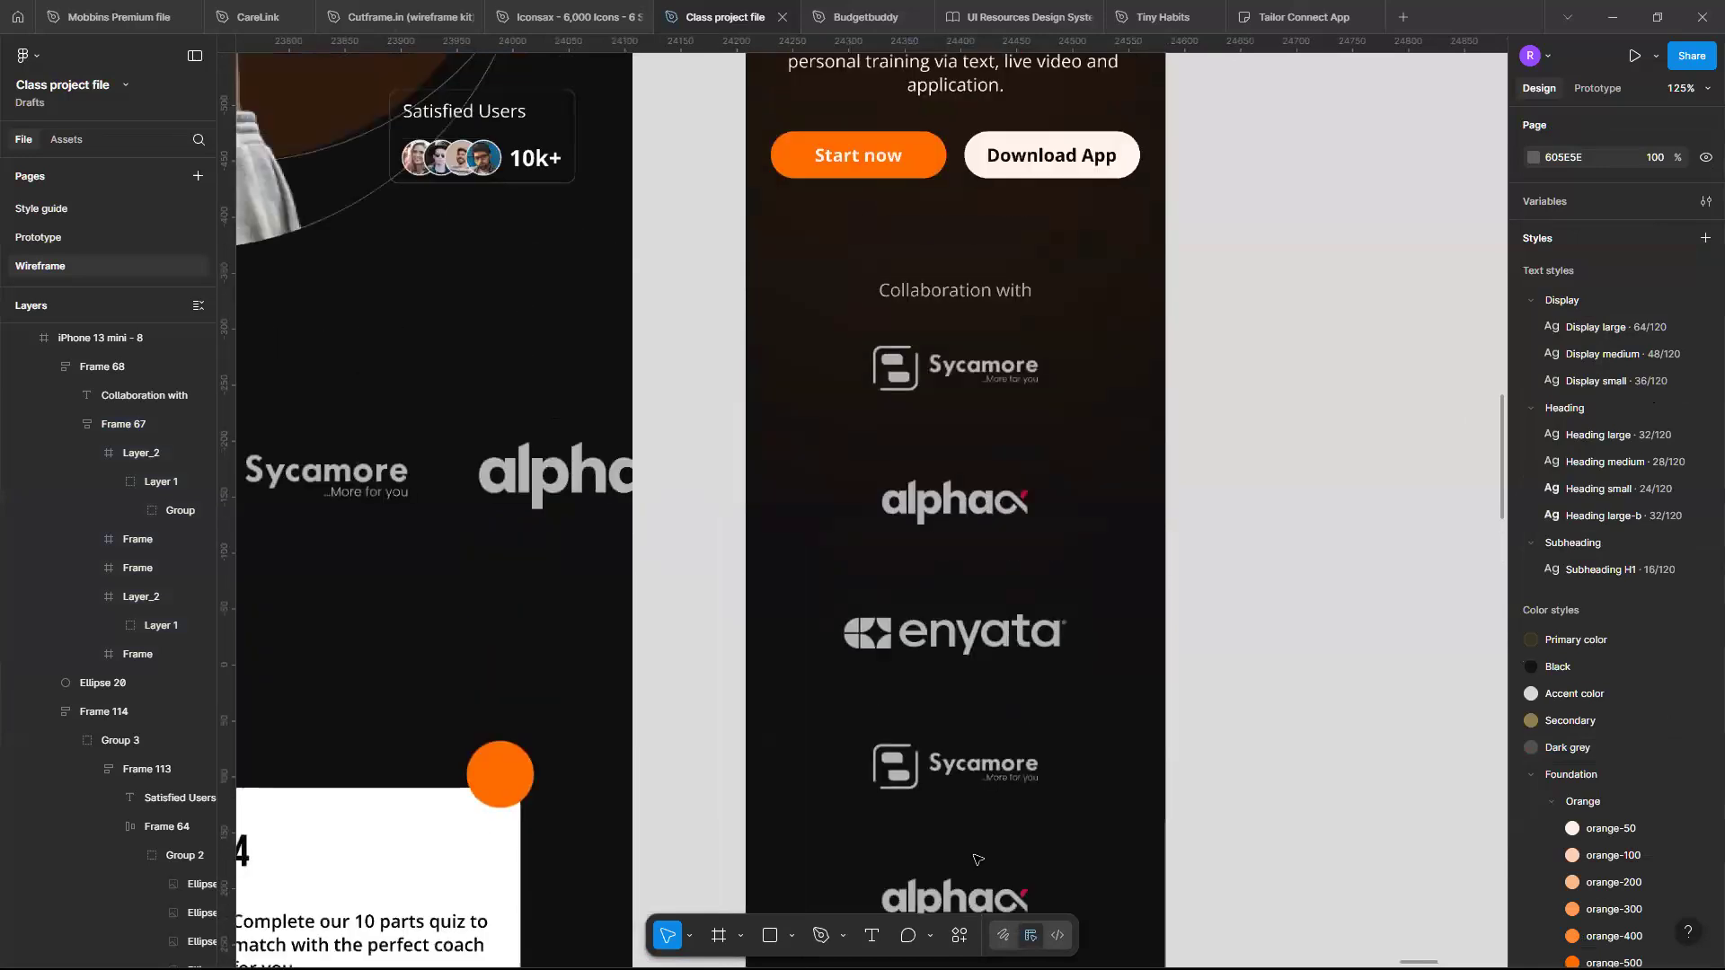
pyautogui.keyDown('ctrl'); pyautogui.scroll(-5, 977, 859); pyautogui.keyUp('ctrl')
pyautogui.scroll(-1, 871, 143)
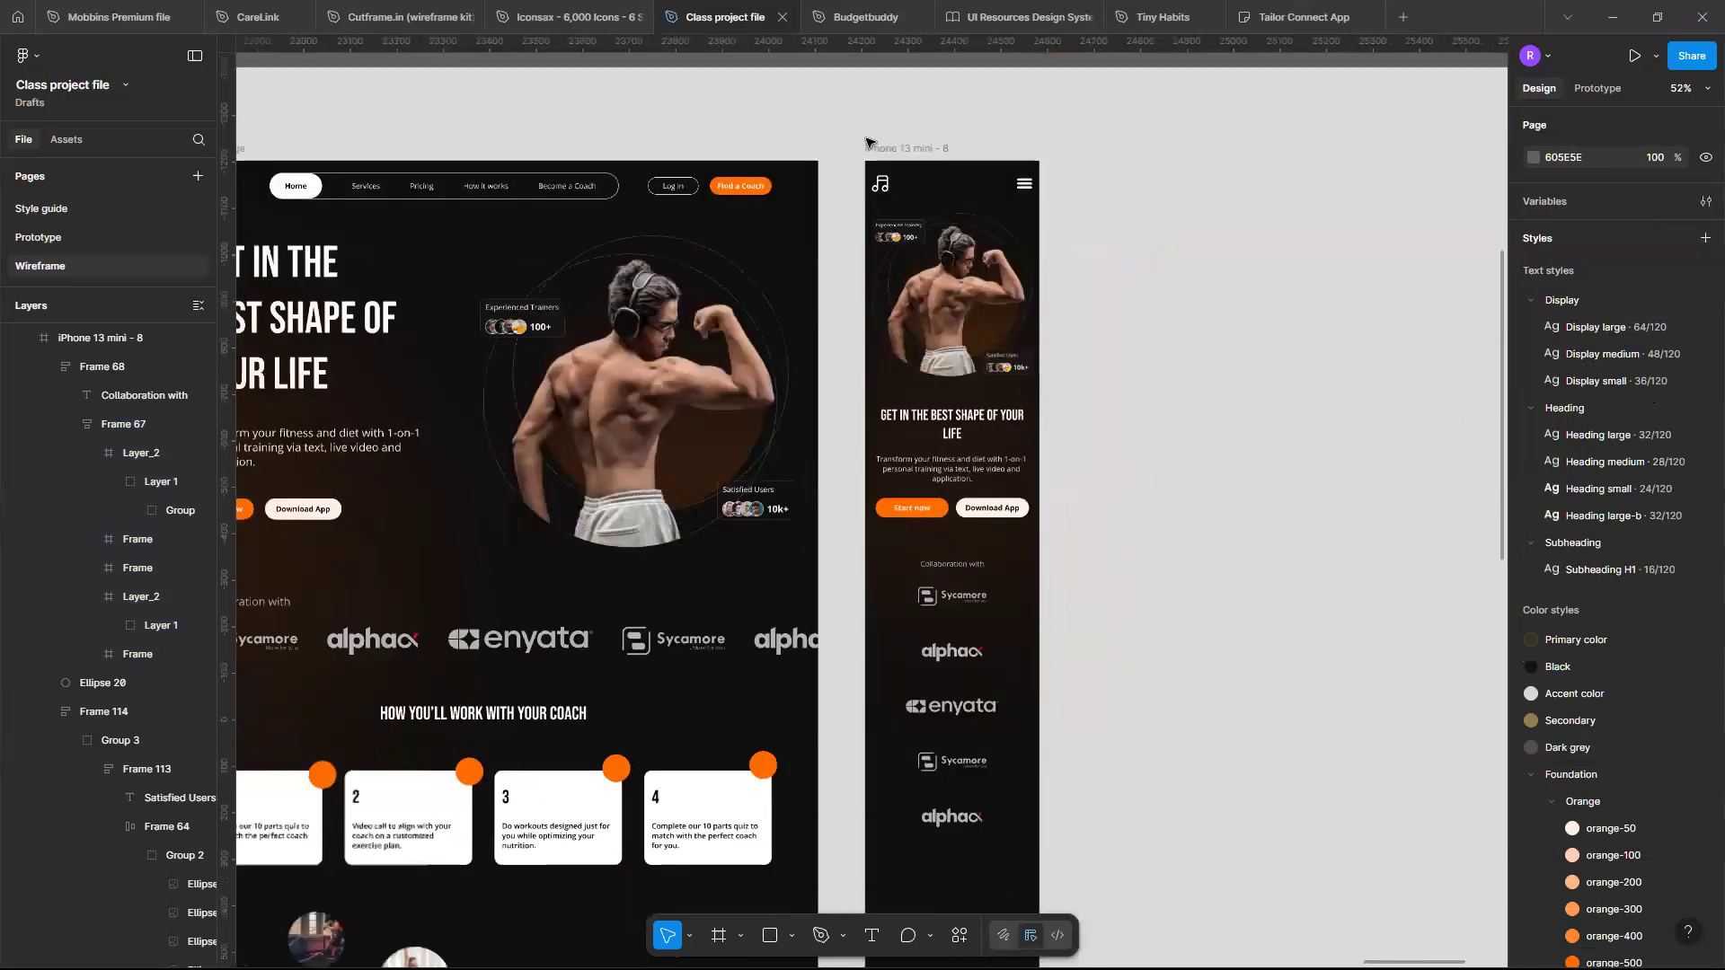
pyautogui.click(880, 147)
pyautogui.click(881, 148)
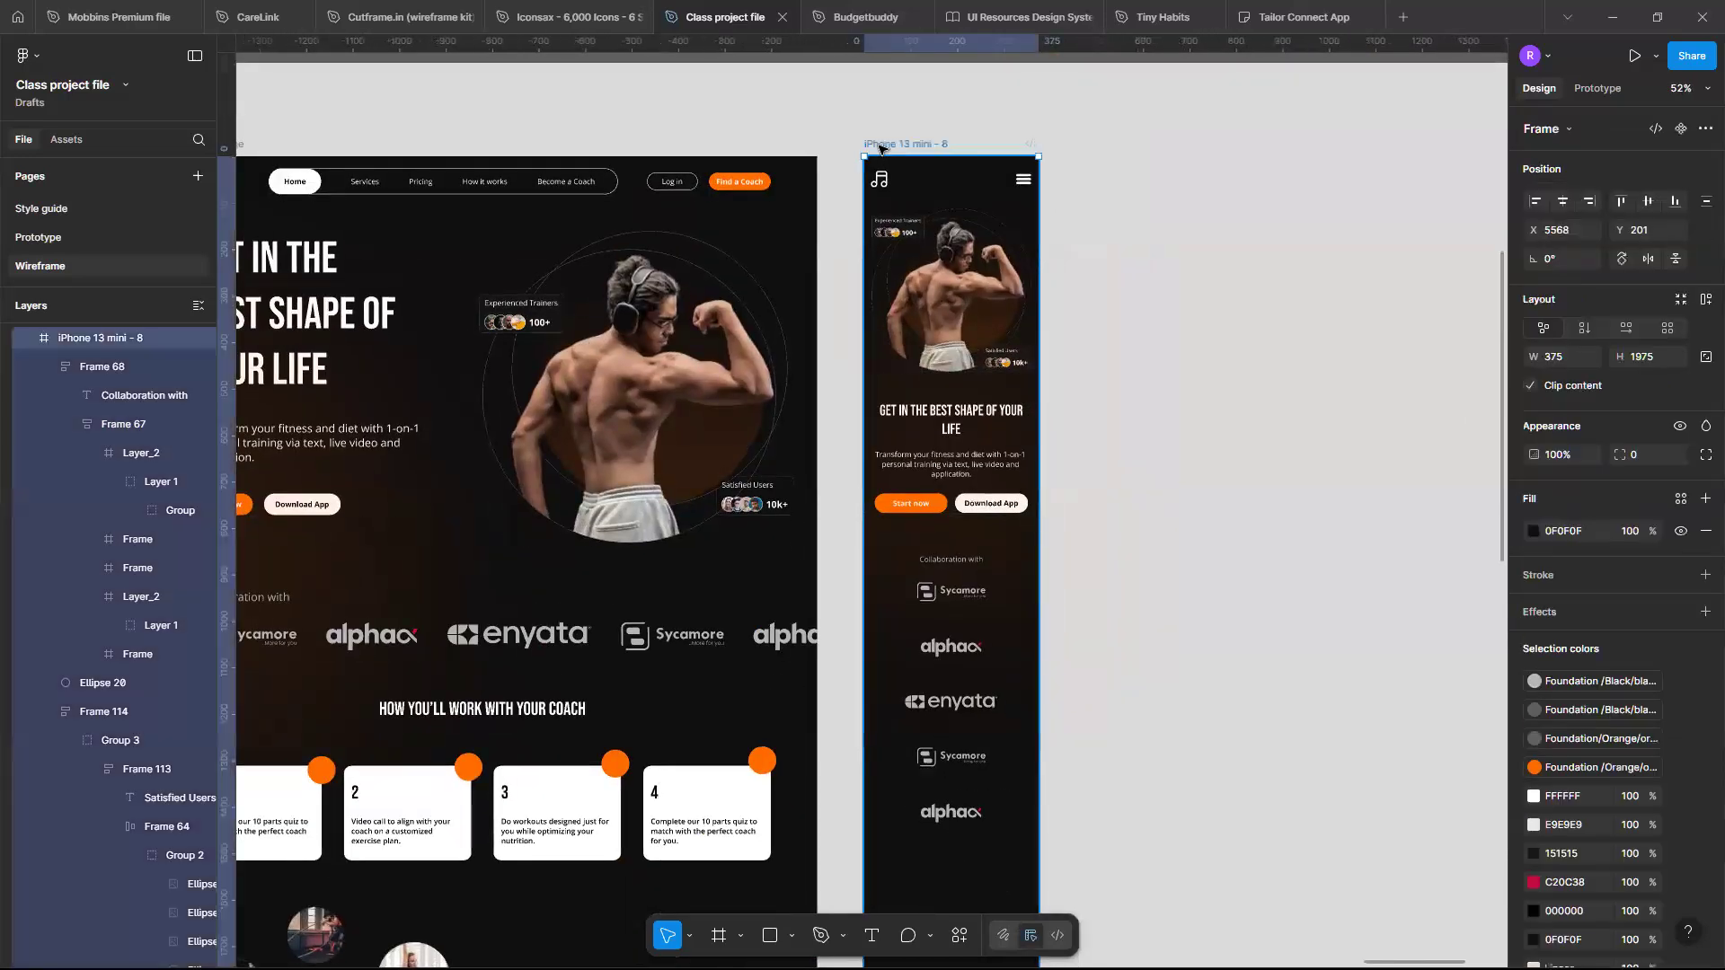
pyautogui.hotkey('ctrl', 'd')
pyautogui.hscroll(-3, 1416, 601)
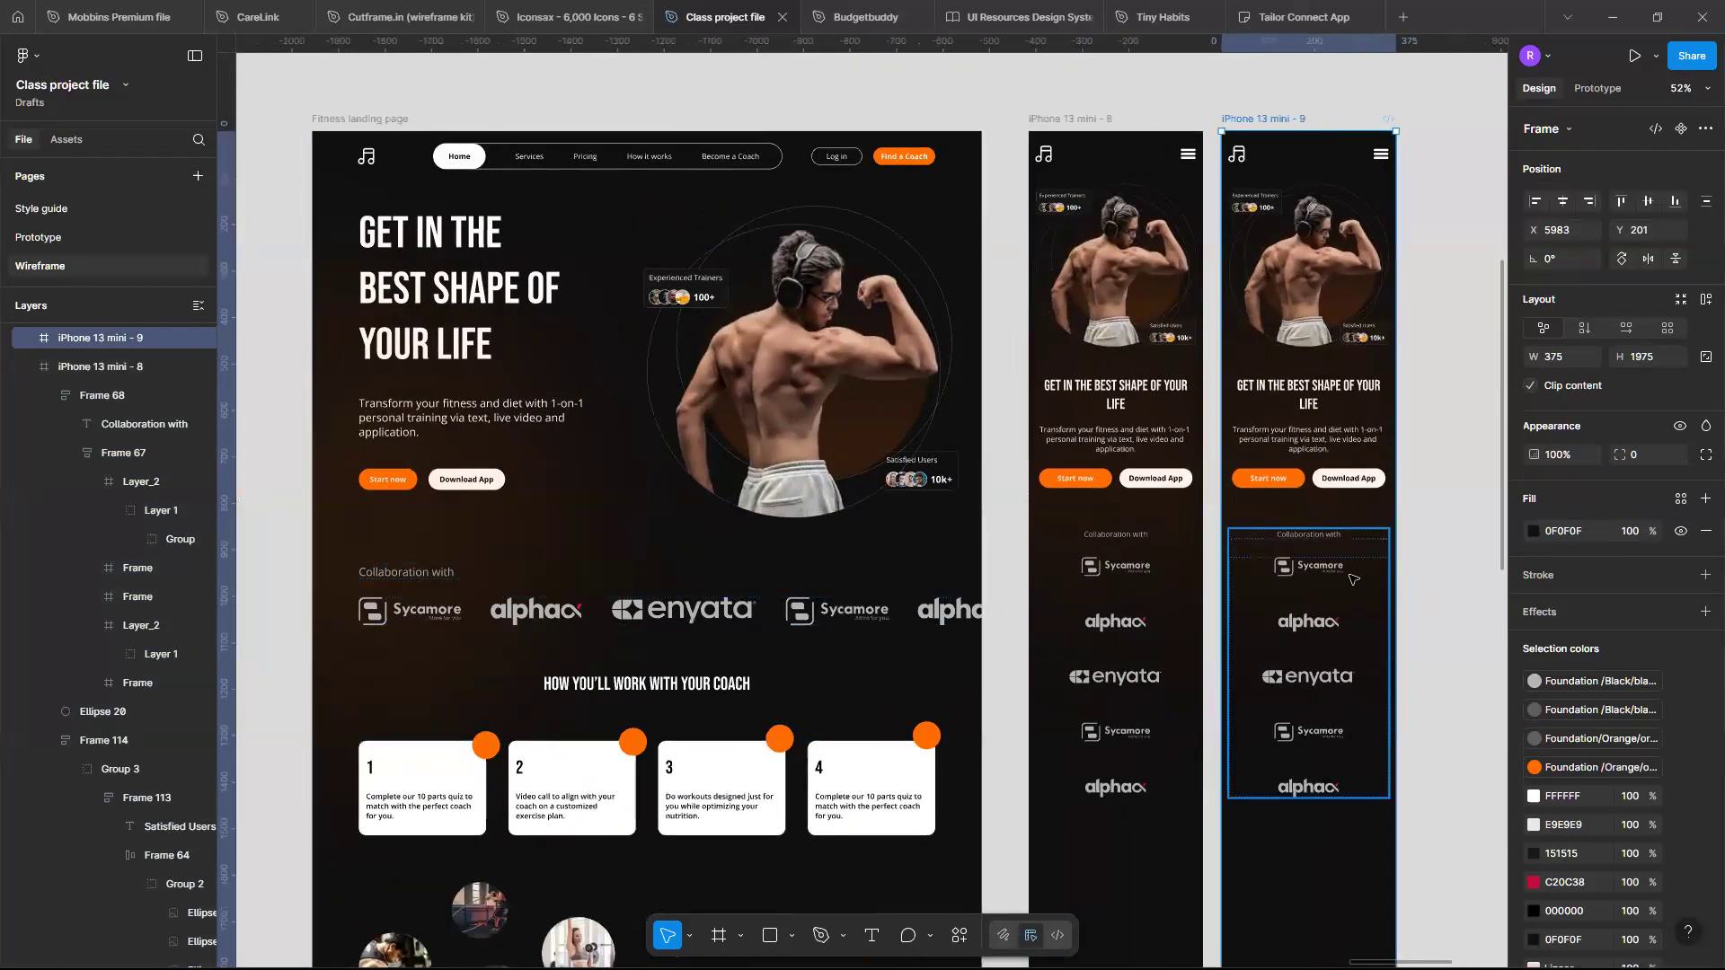
# - In the duplicated frame, switch the logo column's auto layout to horizontal and align its items left
pyautogui.click(1352, 578)
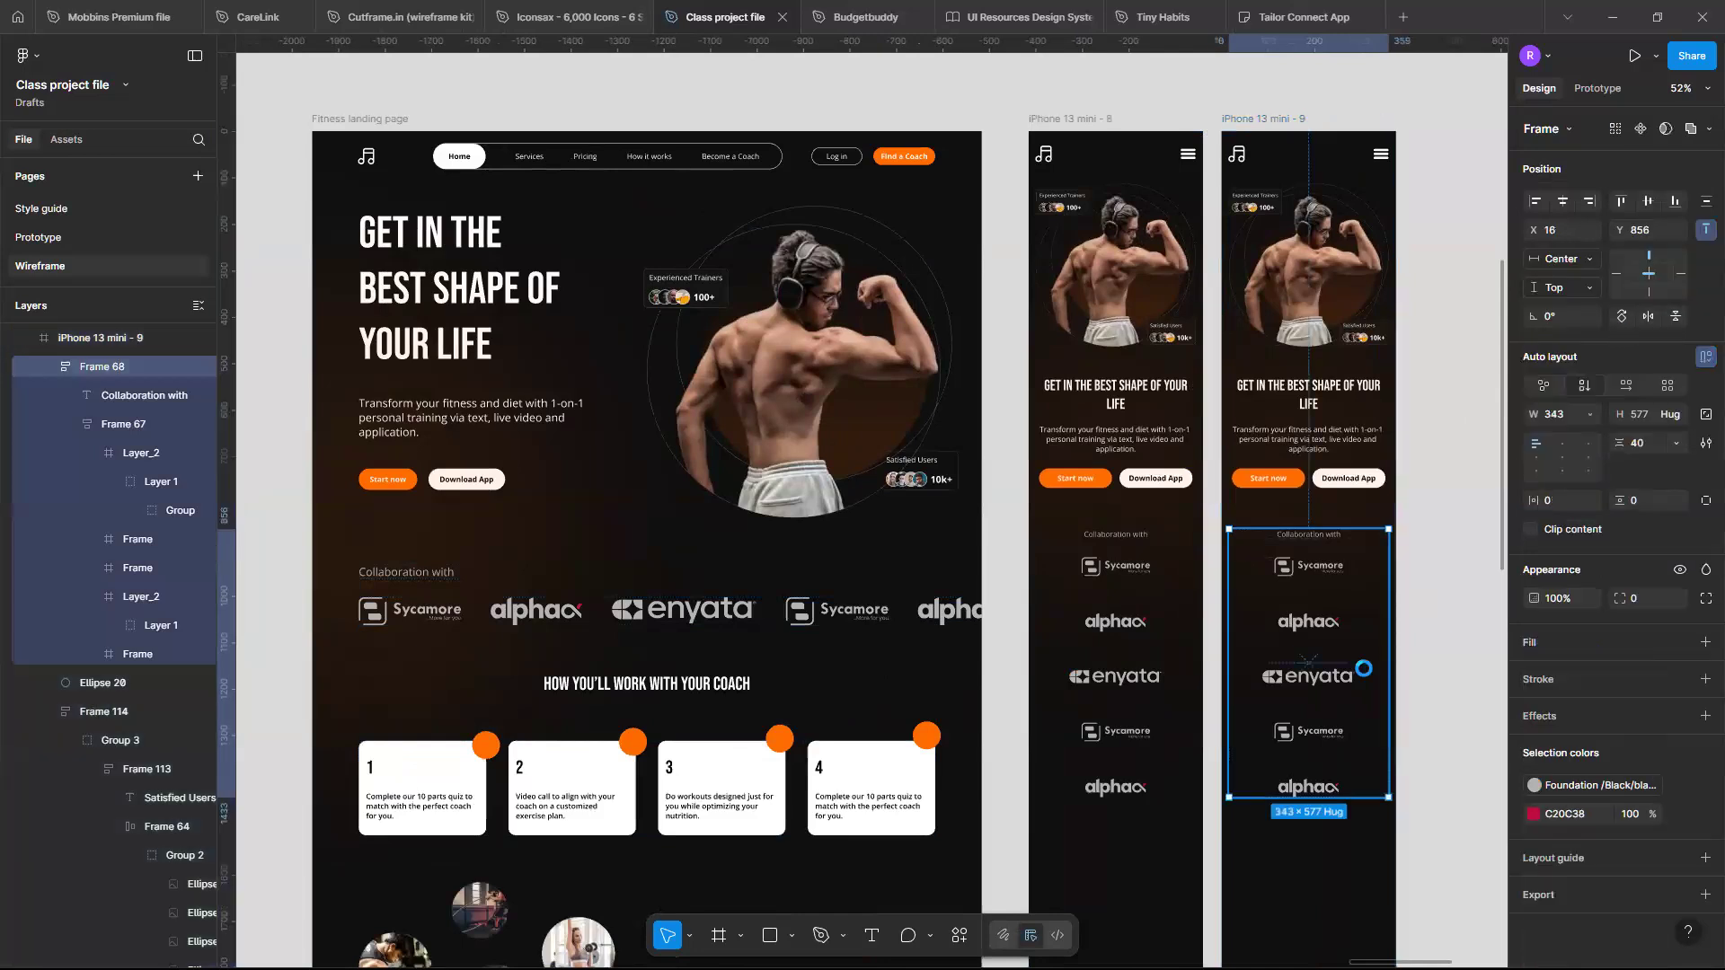
pyautogui.doubleClick(1323, 592)
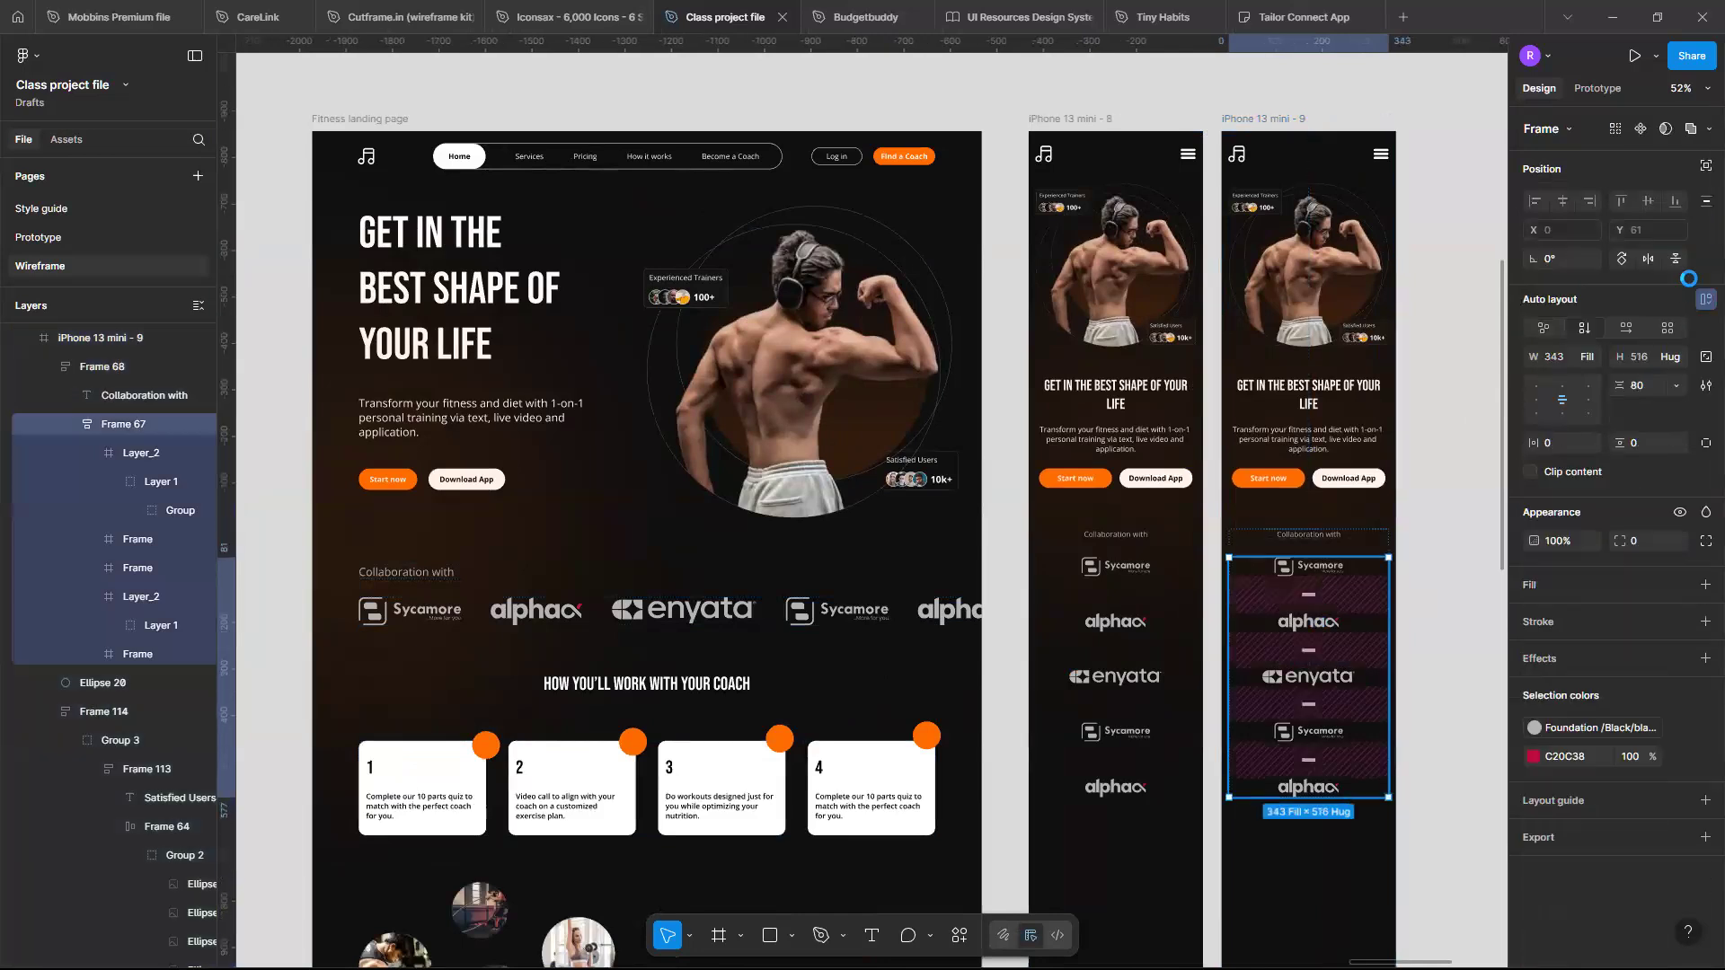
pyautogui.click(1629, 331)
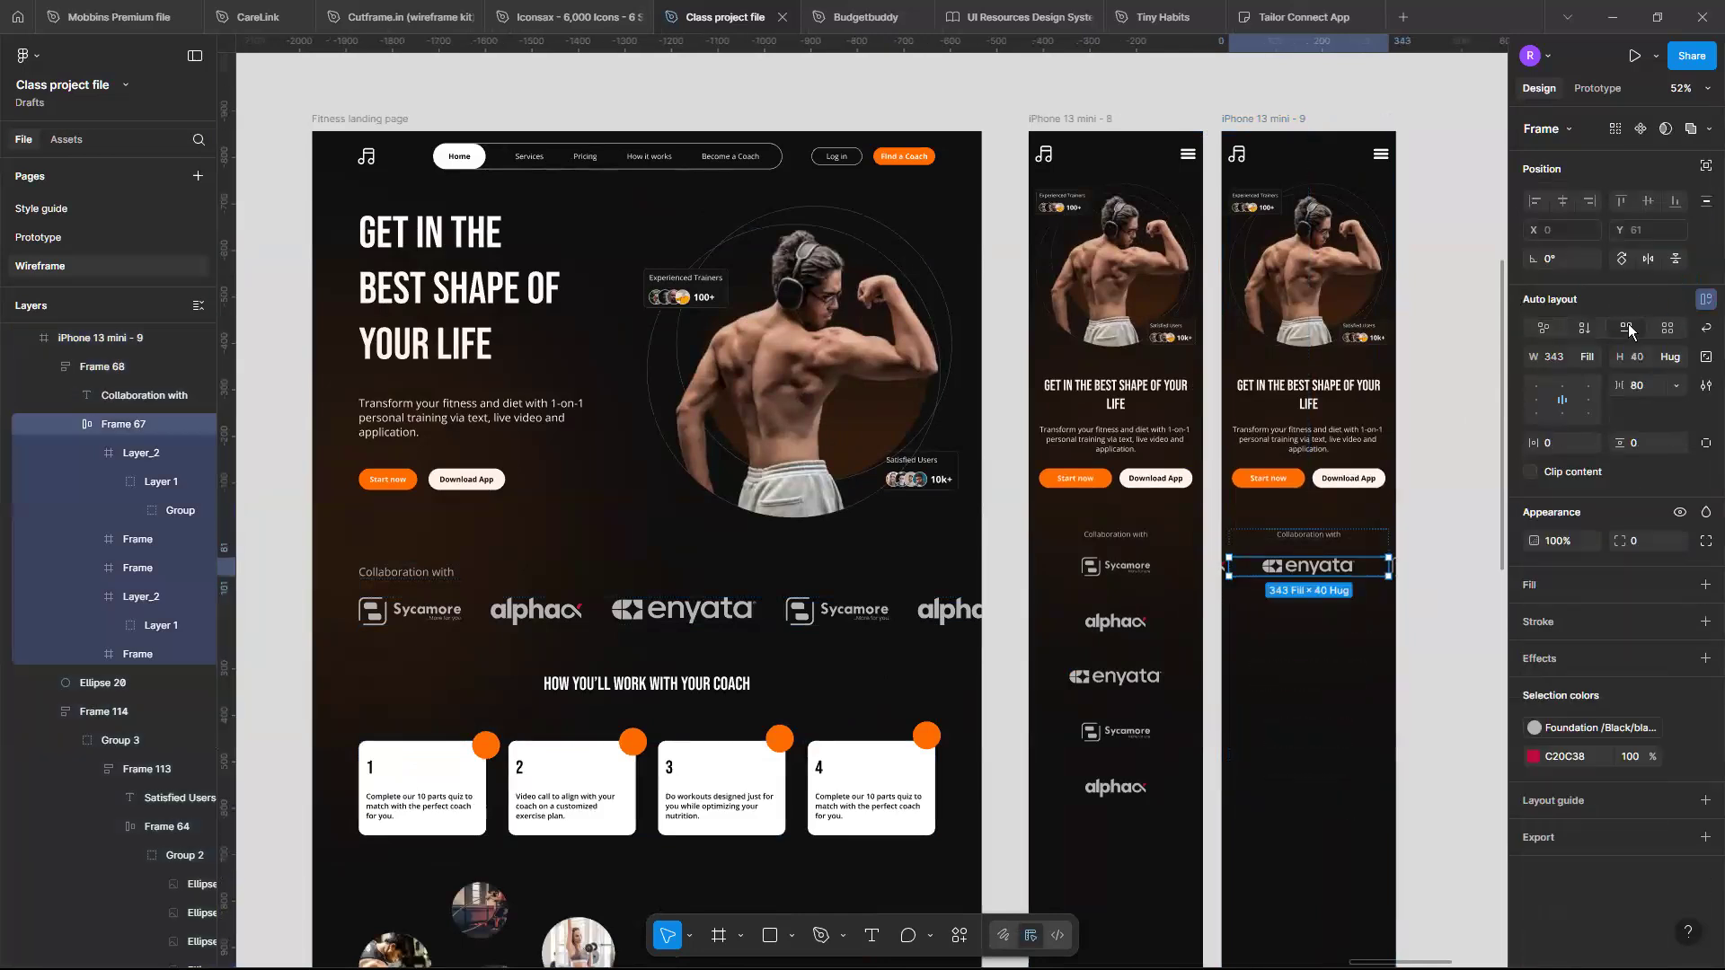
pyautogui.scroll(3, 1288, 572)
pyautogui.scroll(3, 1401, 571)
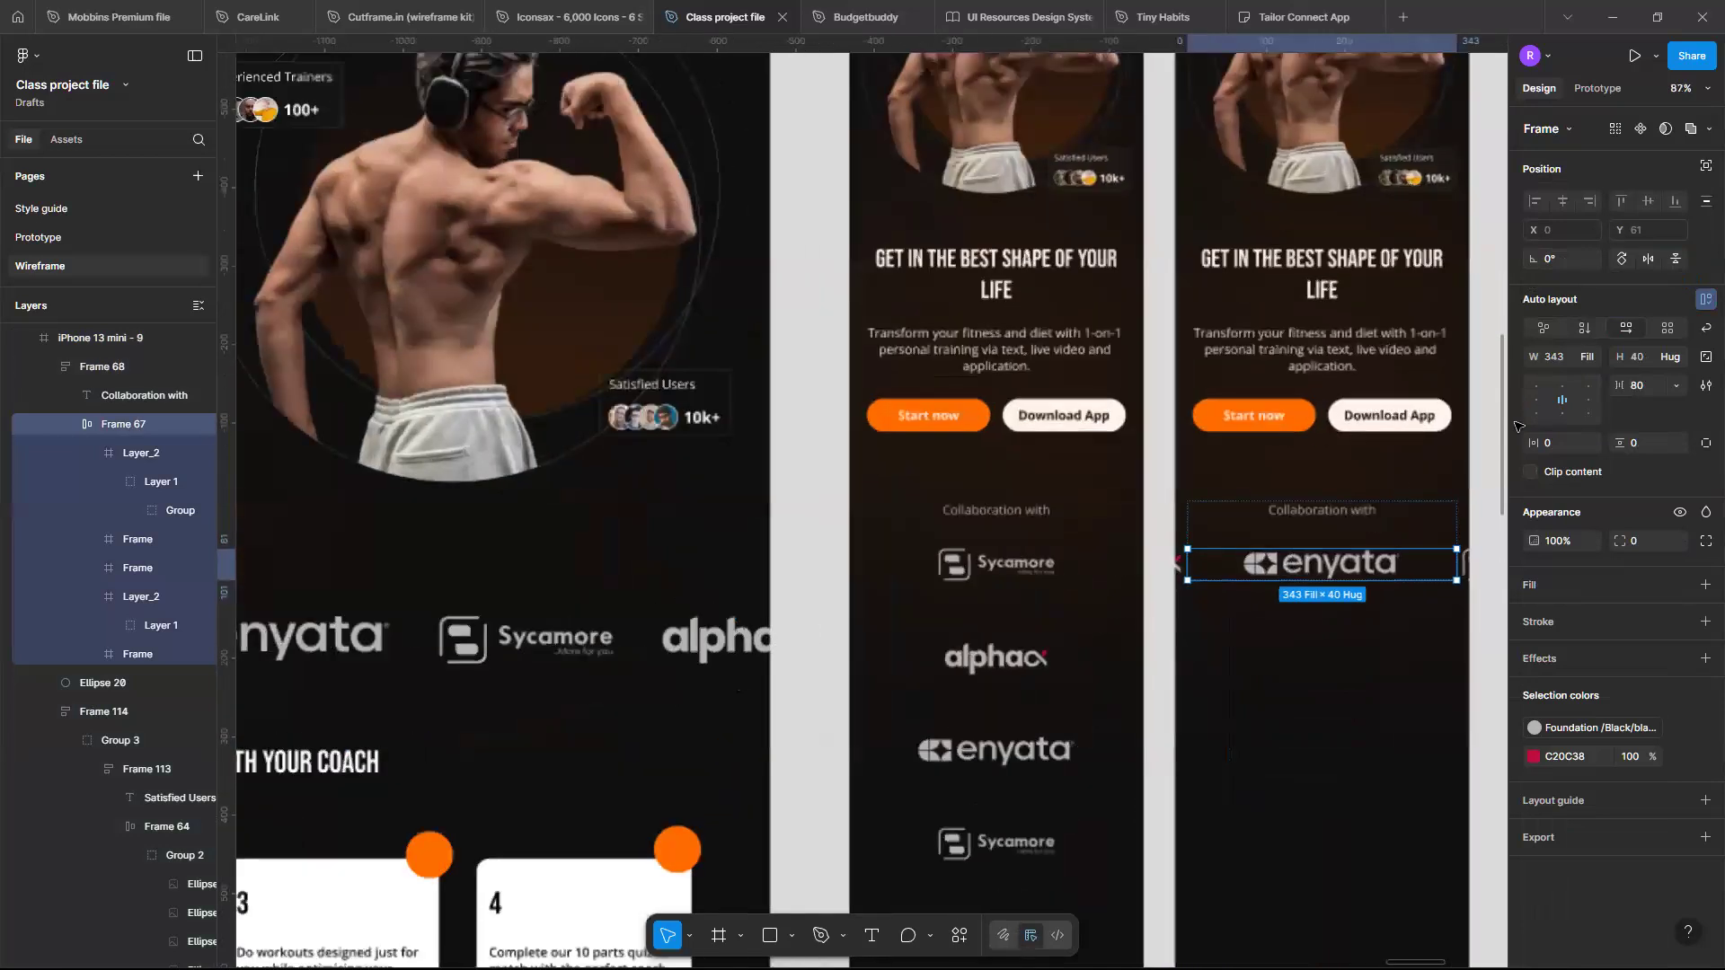
pyautogui.click(1537, 401)
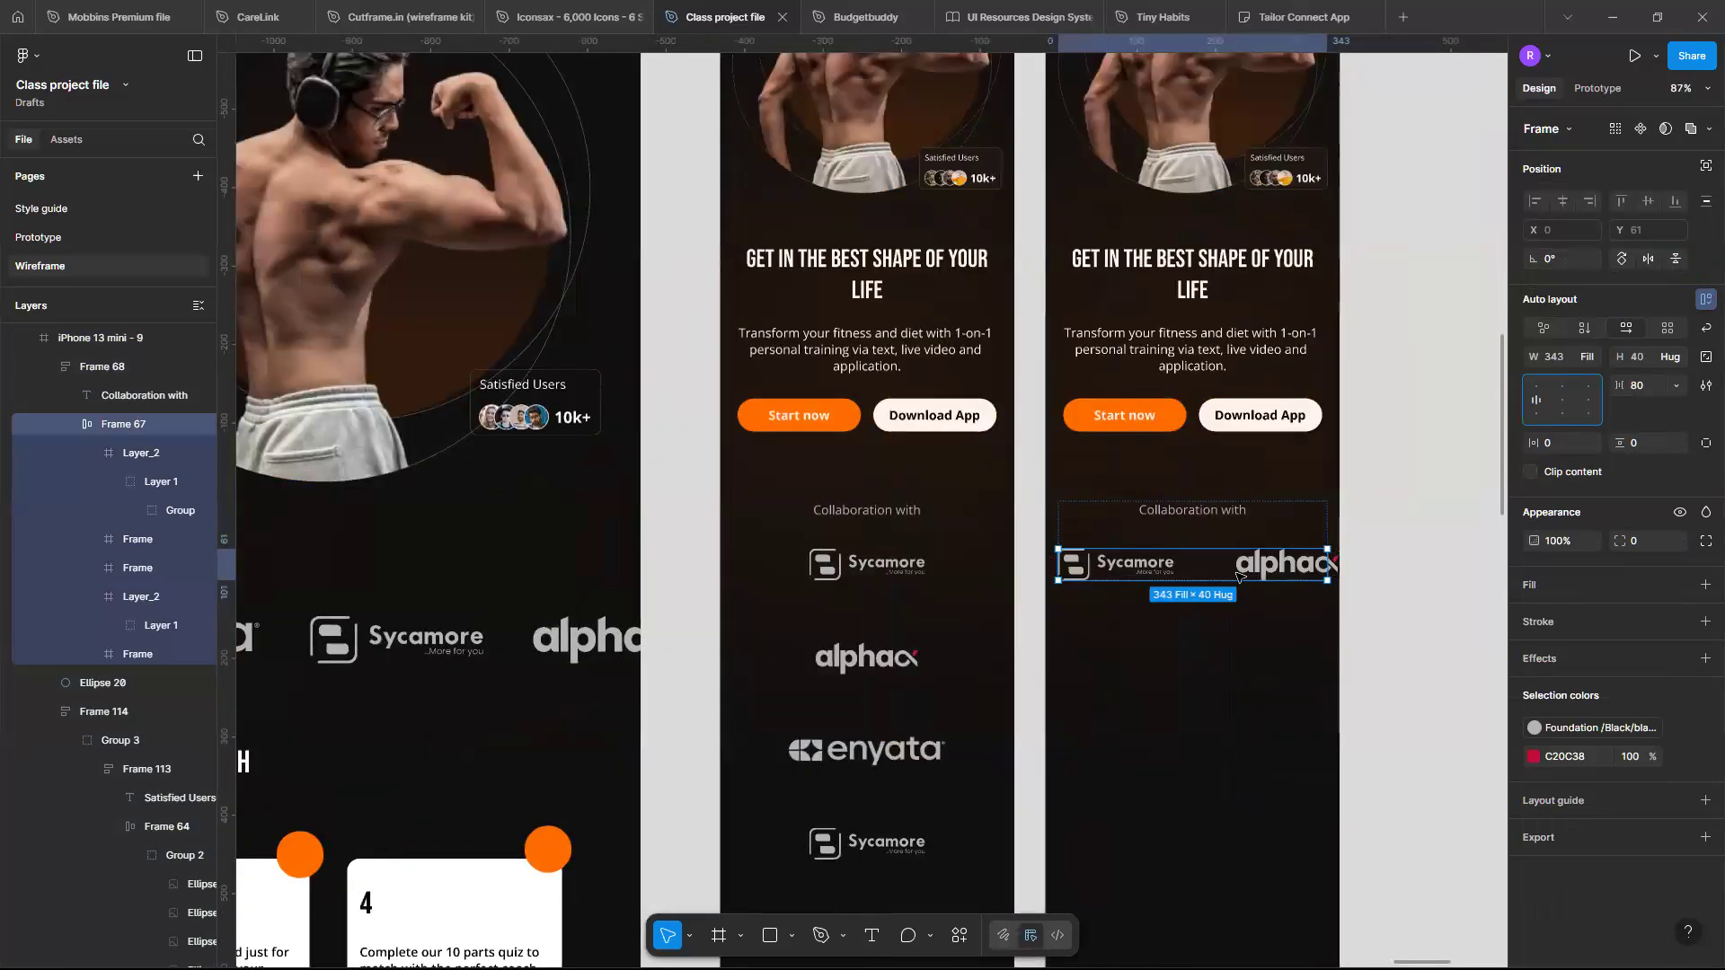
# - Left-align the 'Collaboration with' heading text in the duplicated frame
pyautogui.click(1298, 527)
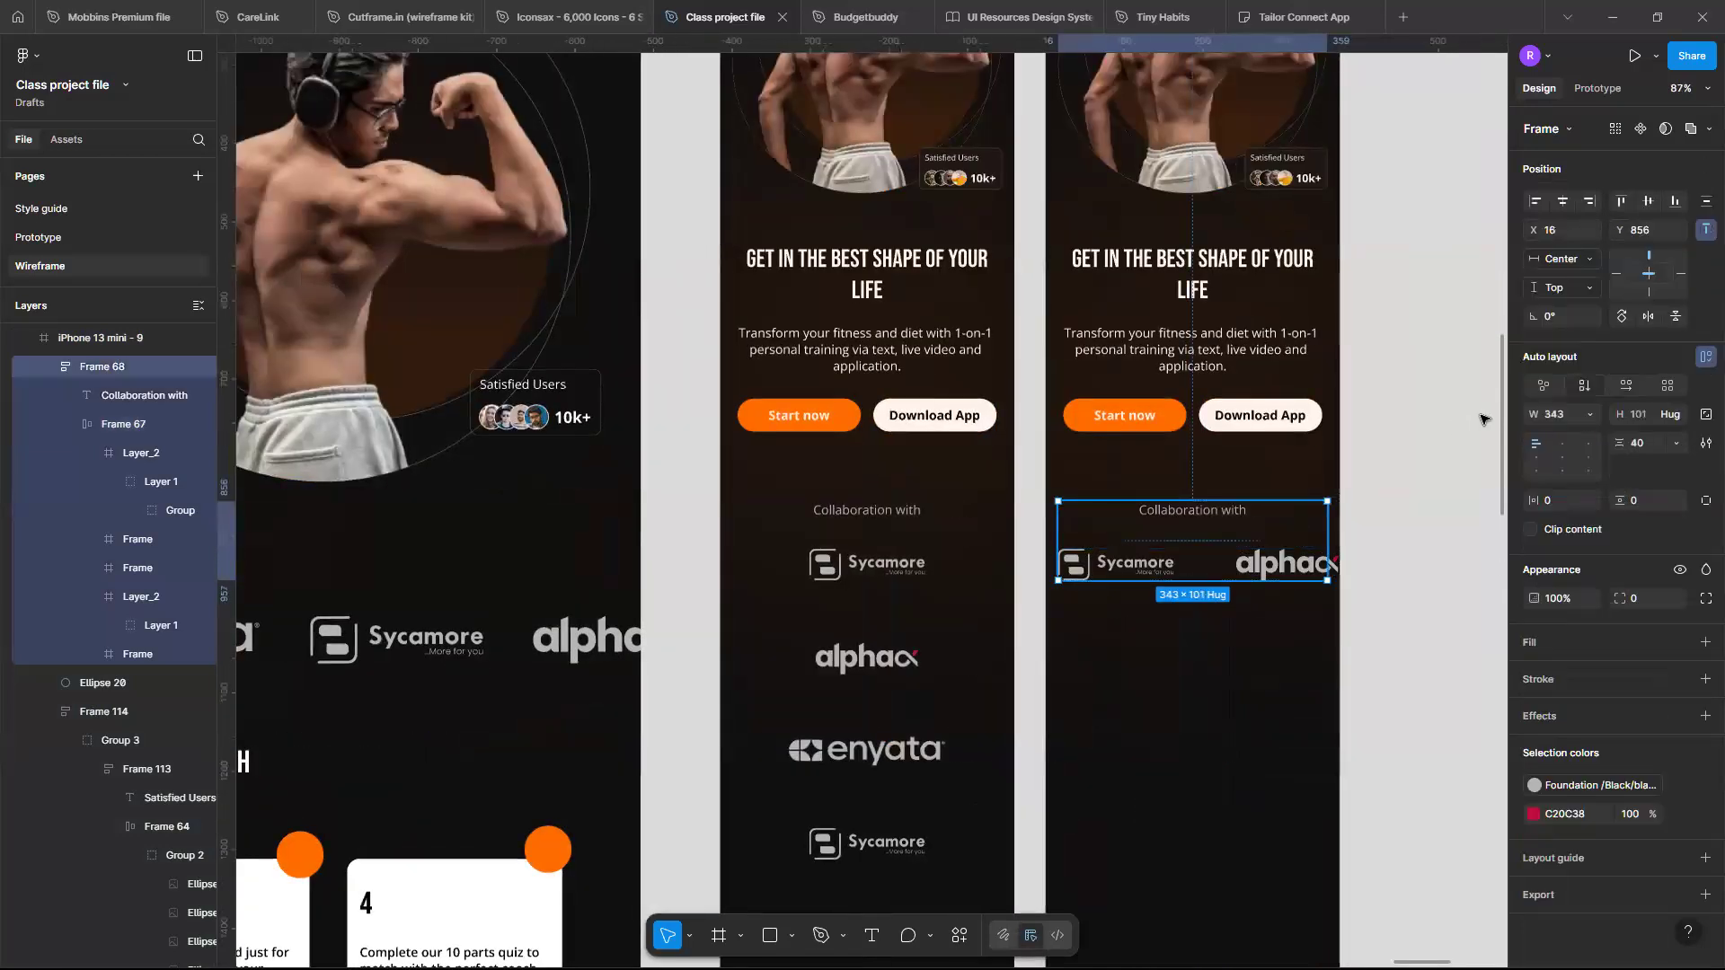
pyautogui.doubleClick(1242, 512)
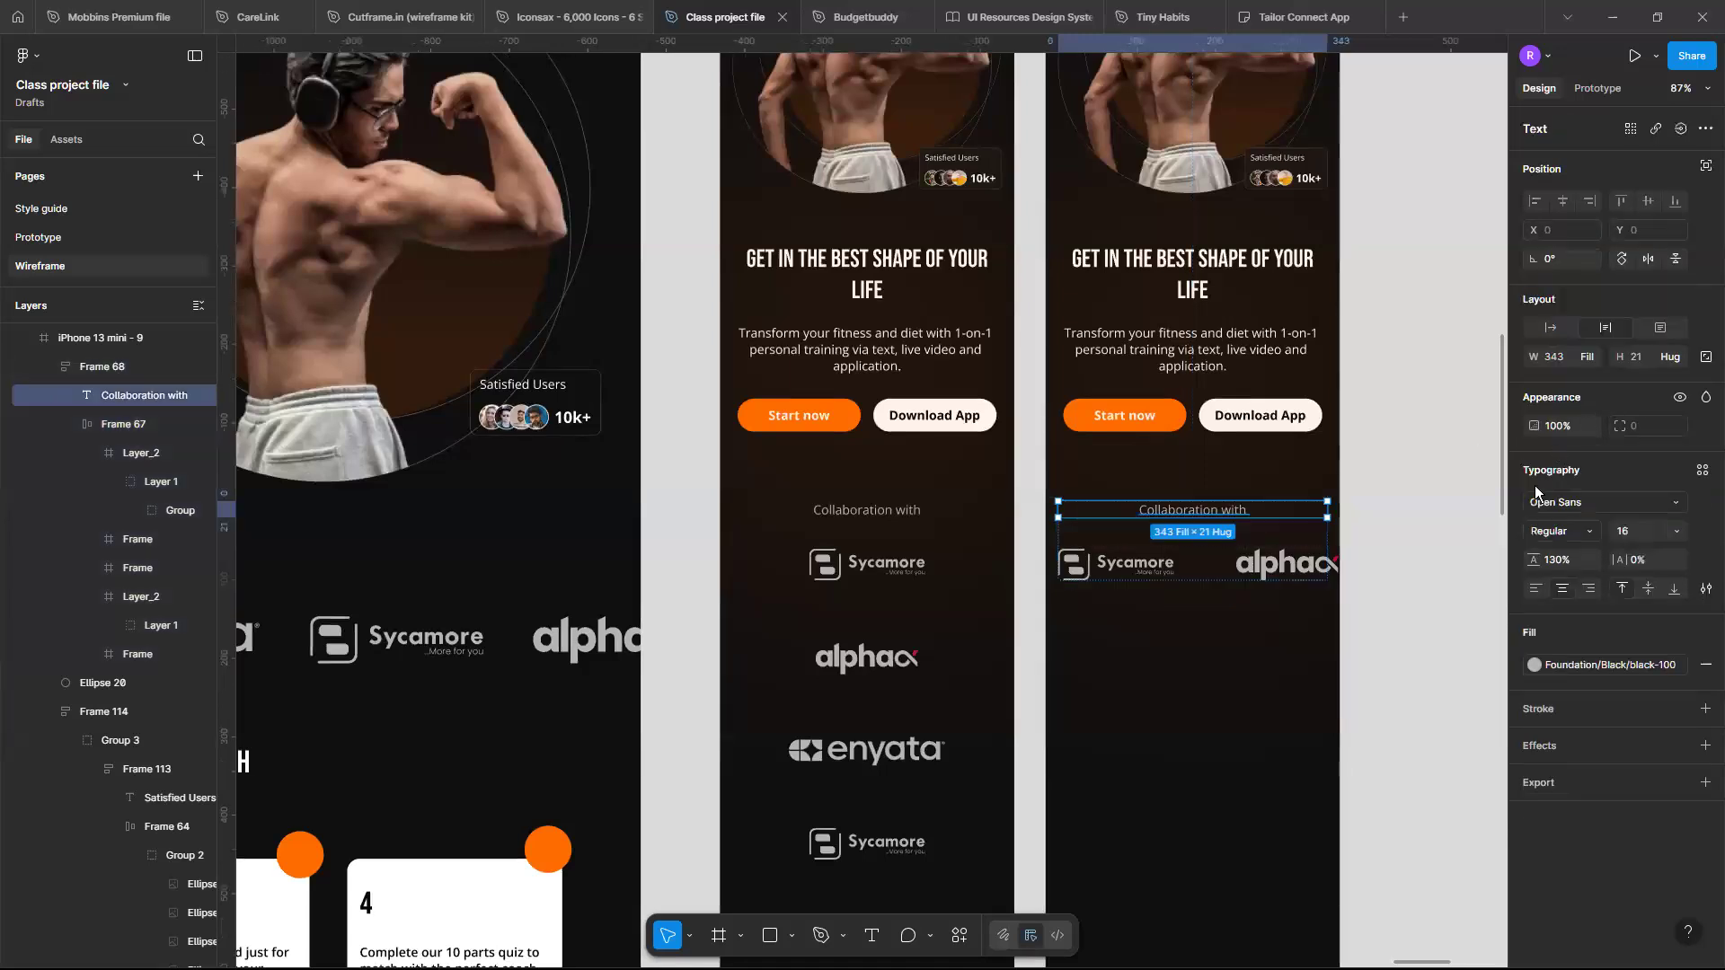
pyautogui.click(1535, 589)
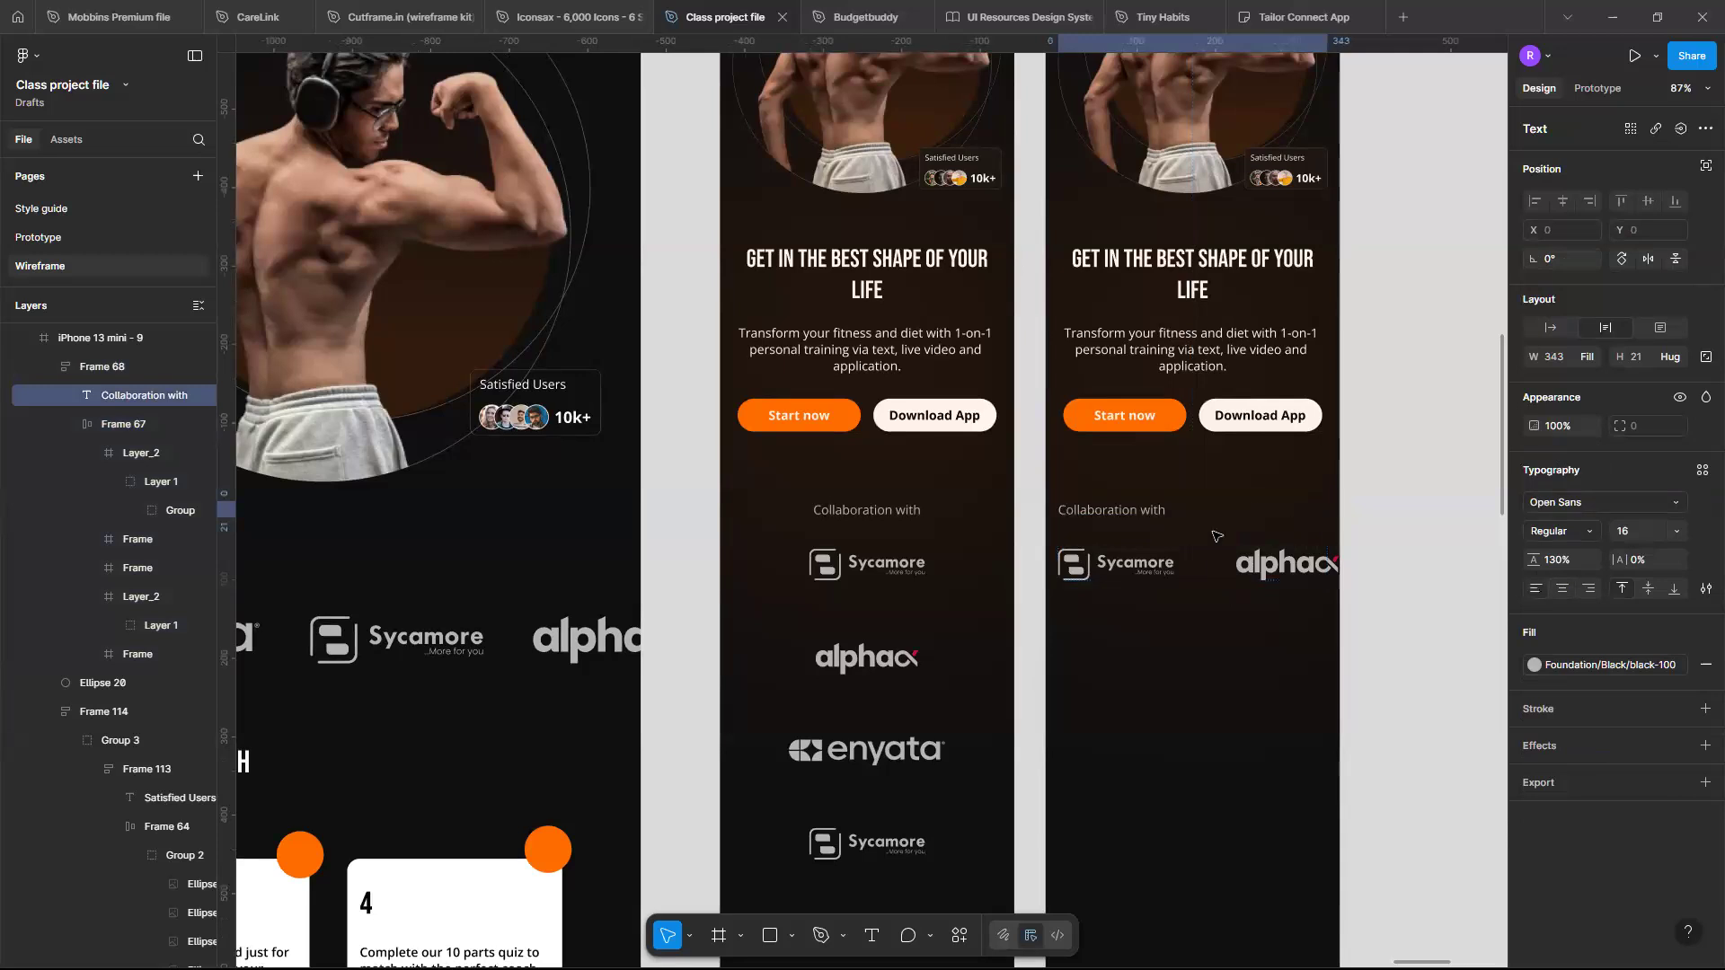
# - Set the collaboration section's gap between heading and logos to 33 and move the section up to Y 816
pyautogui.click(1231, 540)
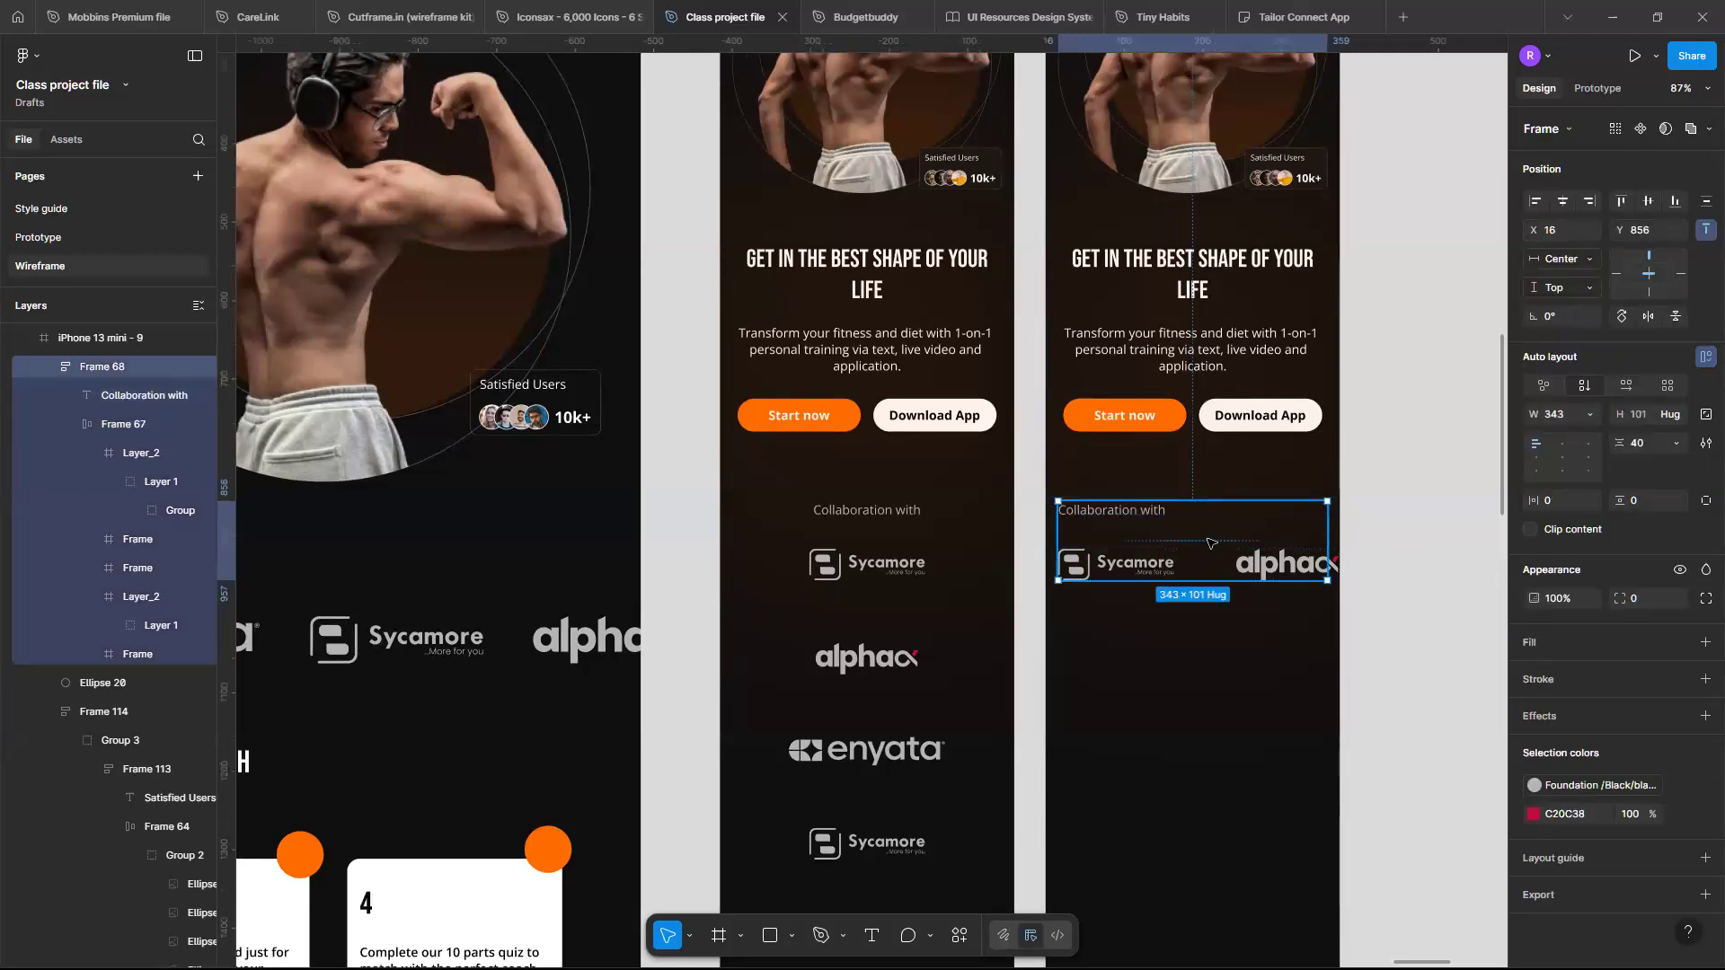
pyautogui.write('32')
pyautogui.press('Return')
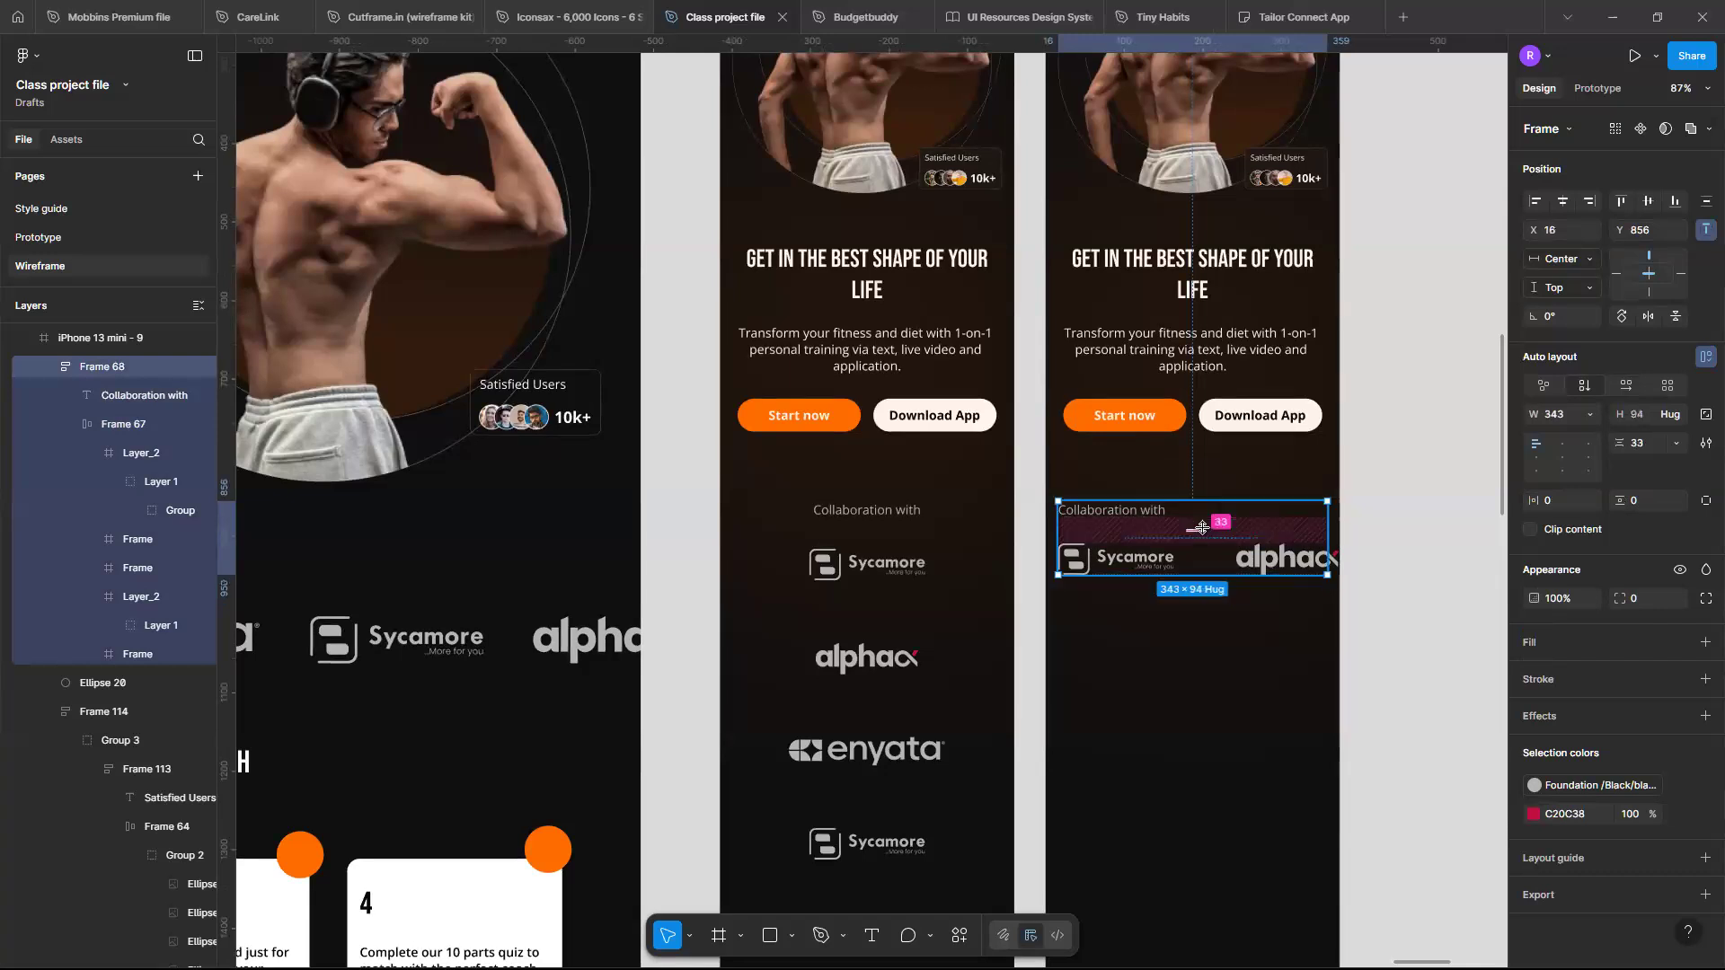
pyautogui.hotkey('shift', 'Up')
pyautogui.hotkey('shift', 'Up')
pyautogui.hotkey('shift', 'Up')
pyautogui.hotkey('shift', 'Up')
pyautogui.hotkey('shift', 'Up')
pyautogui.hotkey('shift', 'Up')
pyautogui.hotkey('shift', 'Up')
pyautogui.hotkey('shift', 'Up')
pyautogui.hotkey('shift', 'Down')
pyautogui.hotkey('shift', 'Down')
pyautogui.hotkey('shift', 'Down')
pyautogui.hotkey('shift', 'Down')
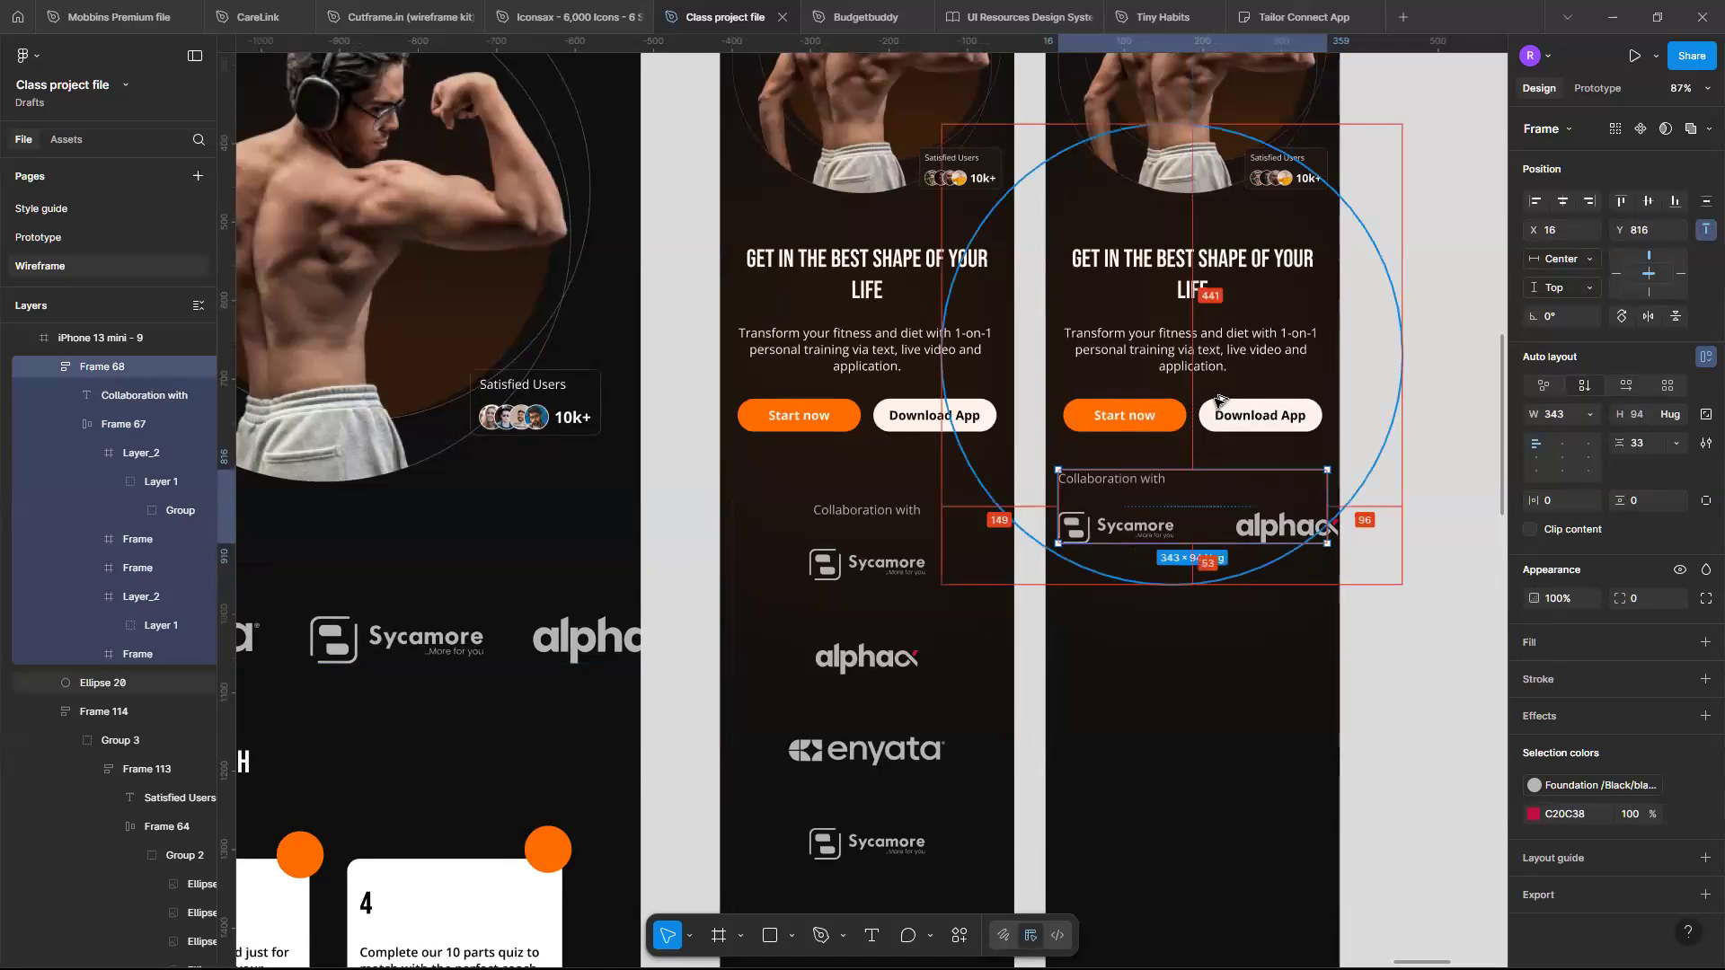
# - Lock the large background ellipse layer behind the hero image
pyautogui.click(1282, 339)
pyautogui.click(180, 683)
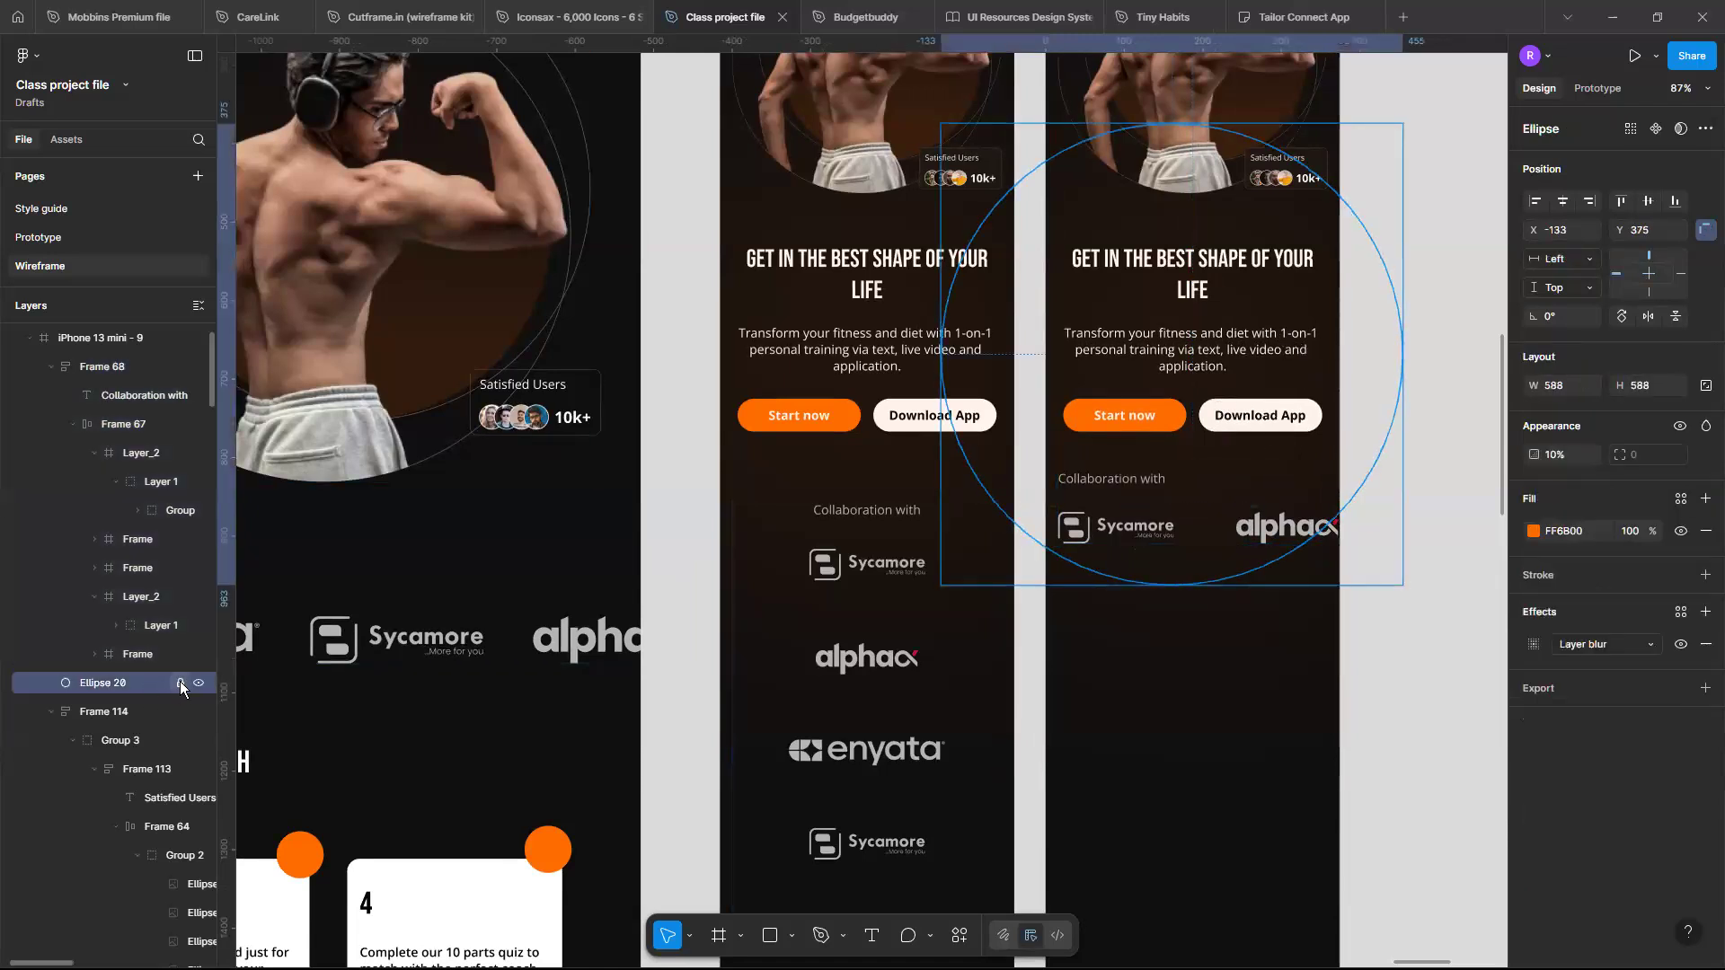
pyautogui.click(1312, 643)
# - Check the distance between hero and collaboration sections, then set the hero content frame's height to 654
pyautogui.click(1271, 514)
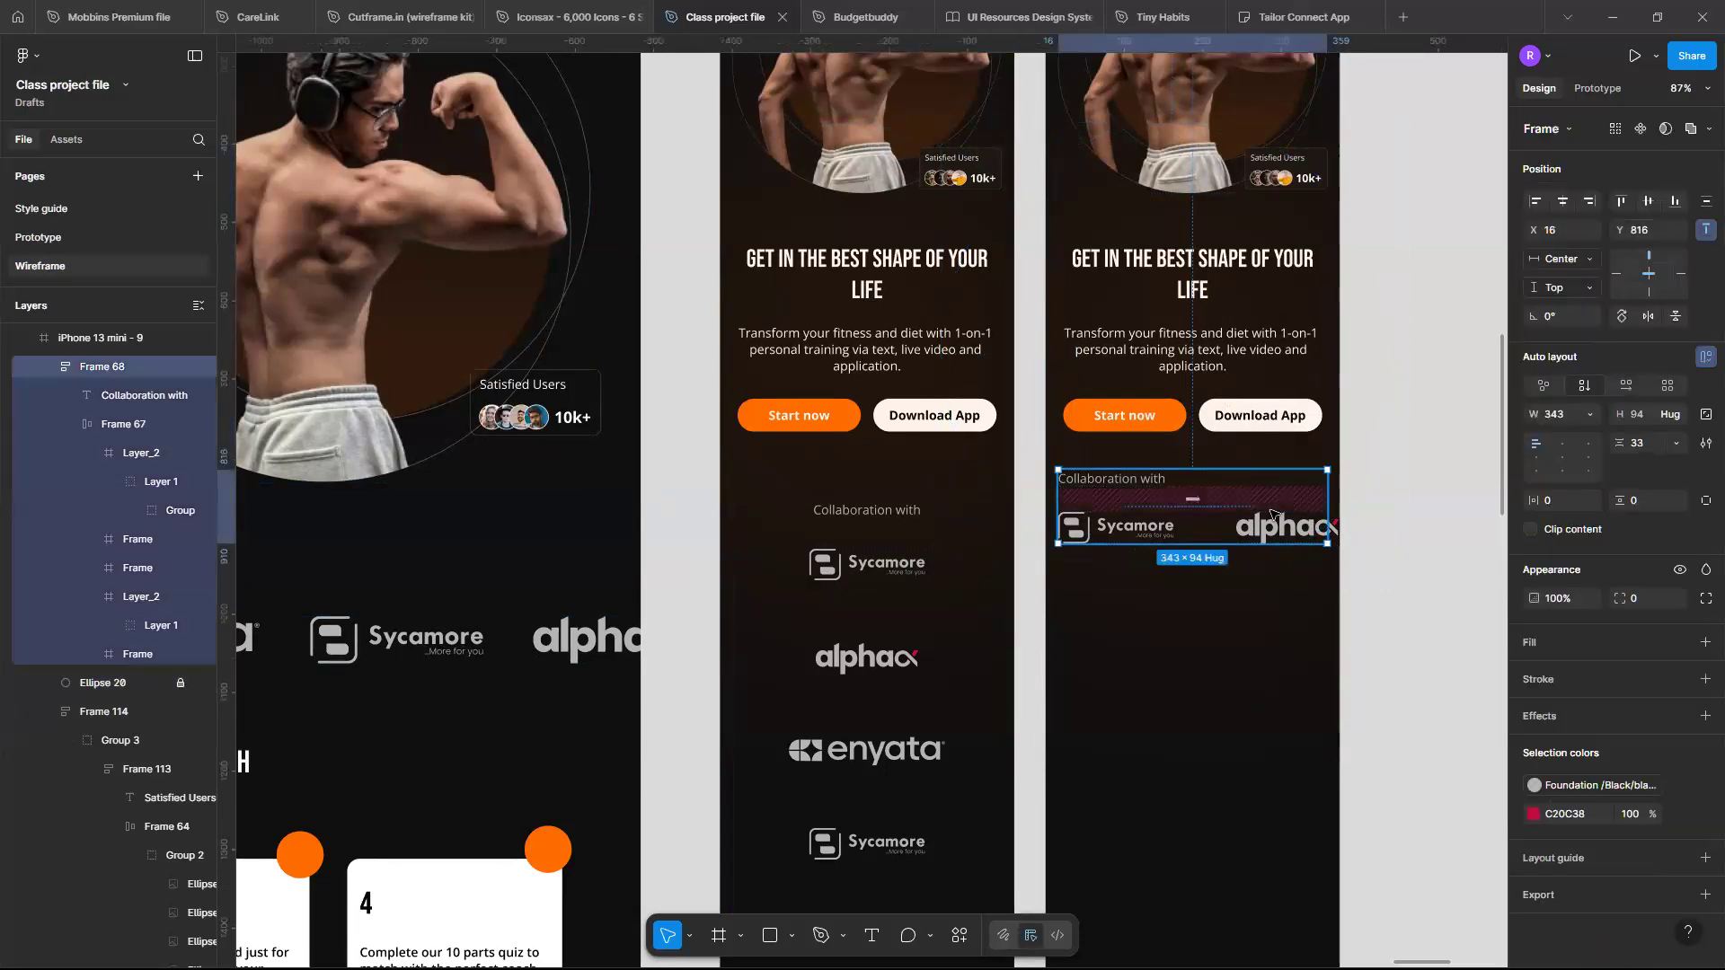
pyautogui.press('alt')
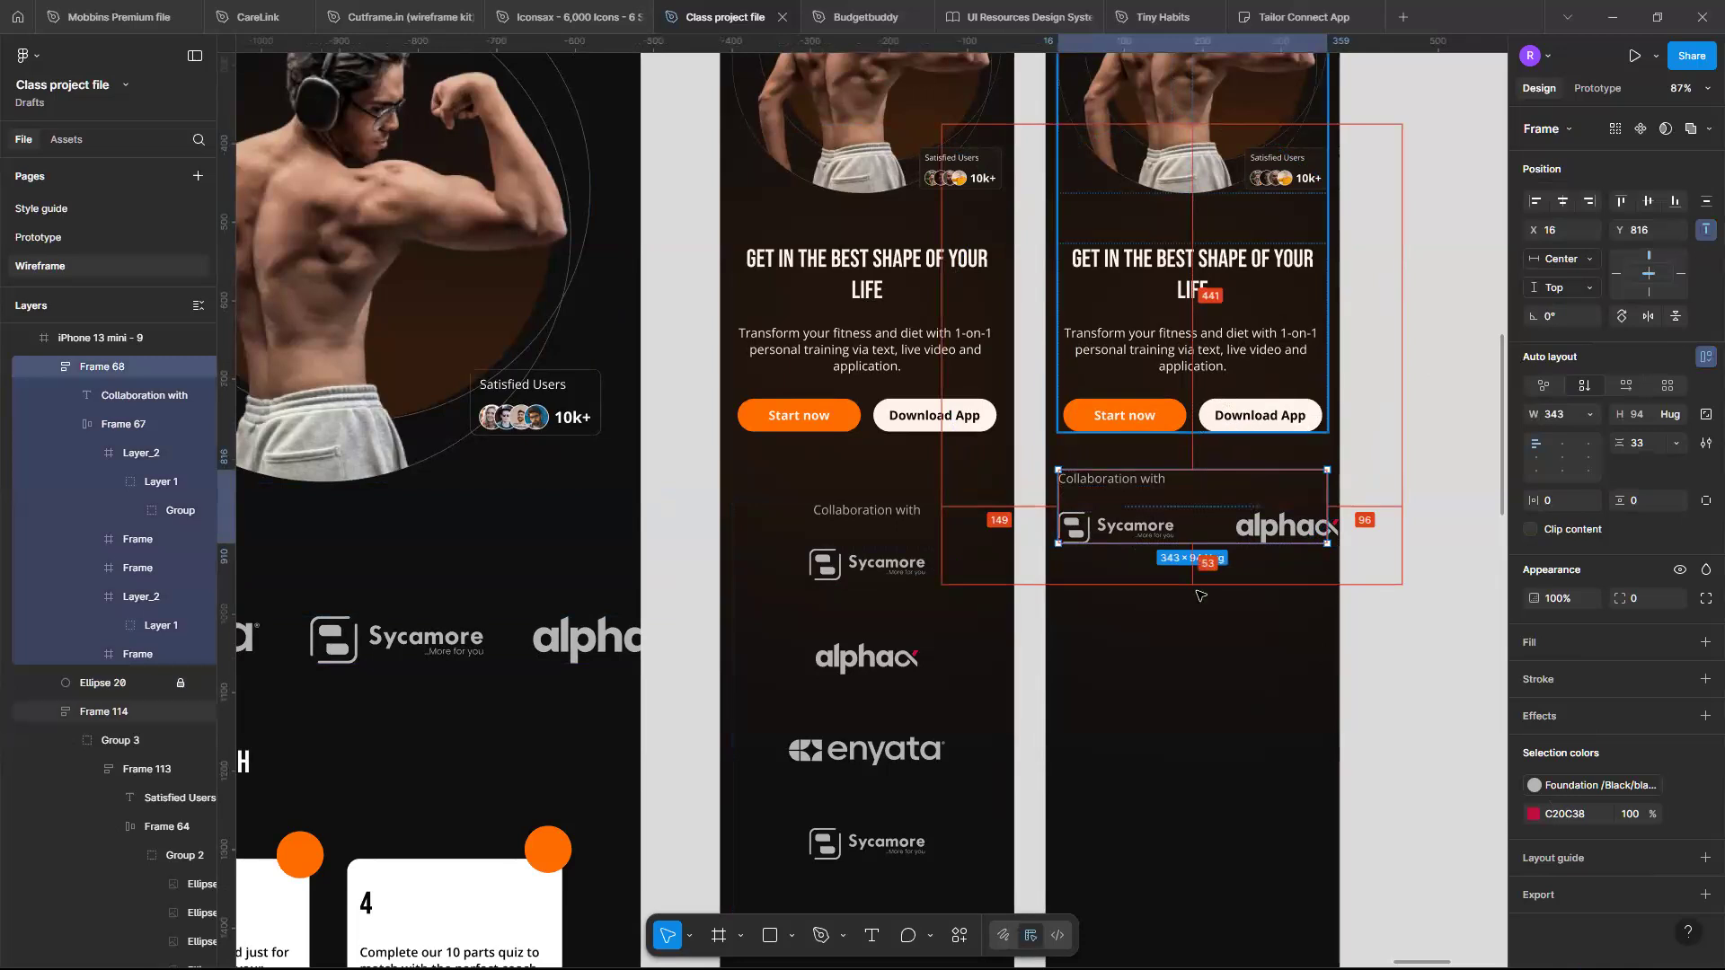
pyautogui.click(1270, 416)
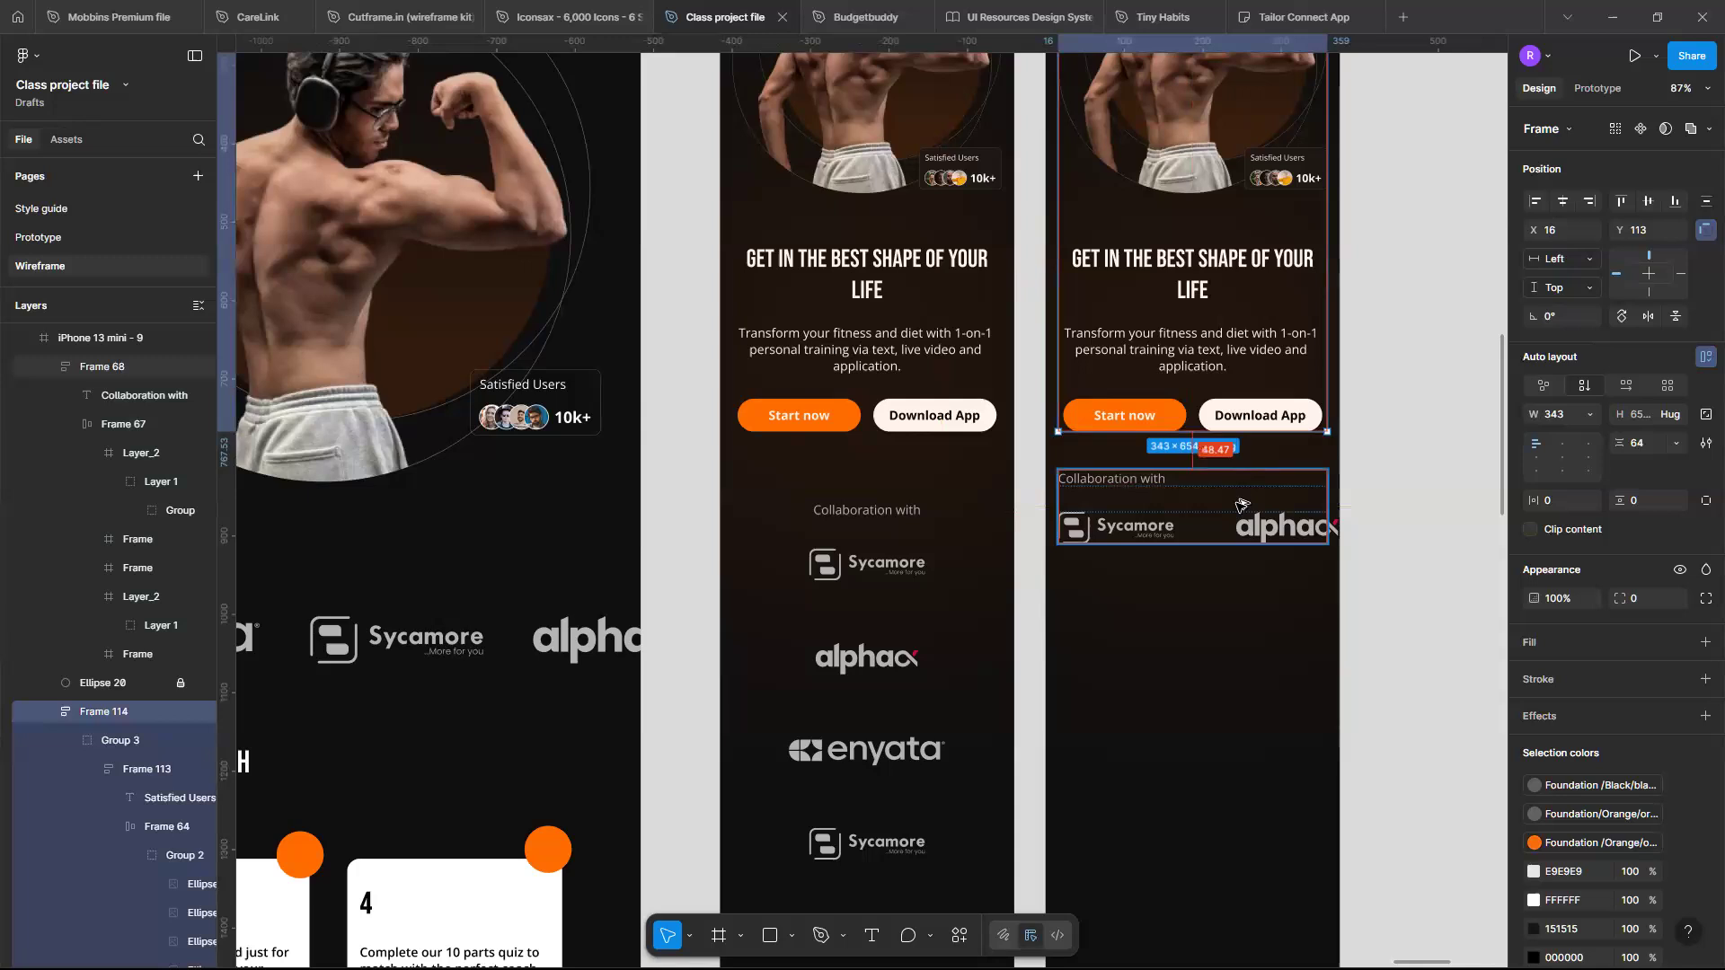
pyautogui.click(1238, 508)
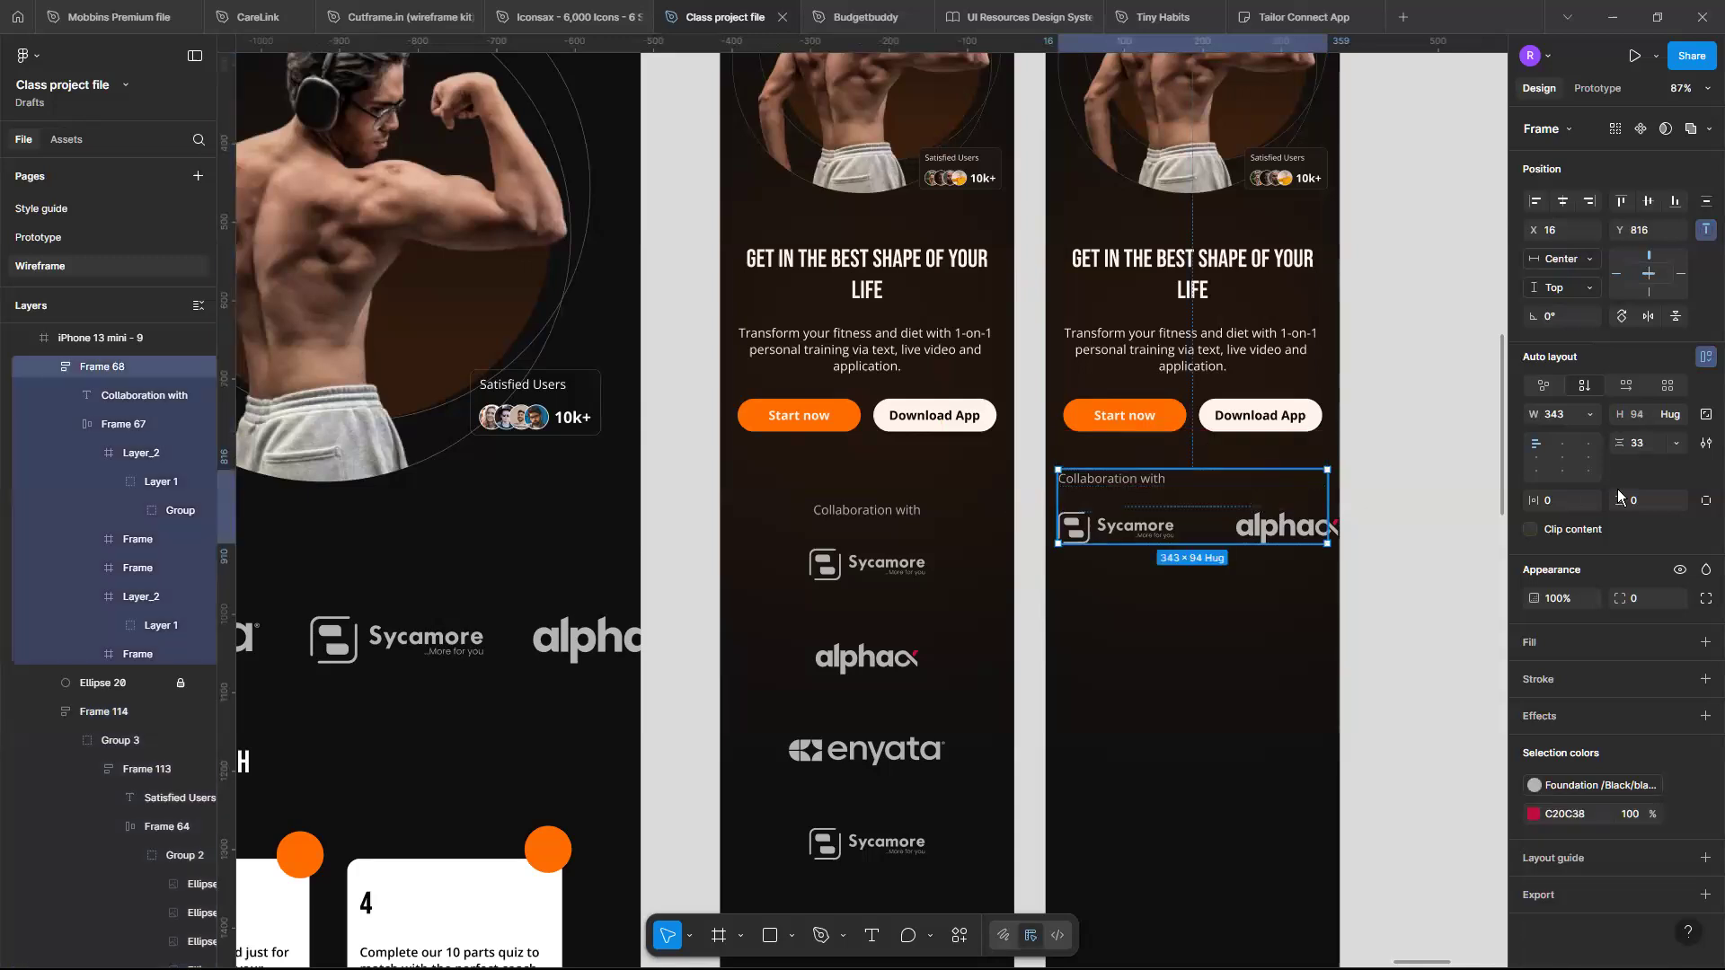
pyautogui.click(1281, 423)
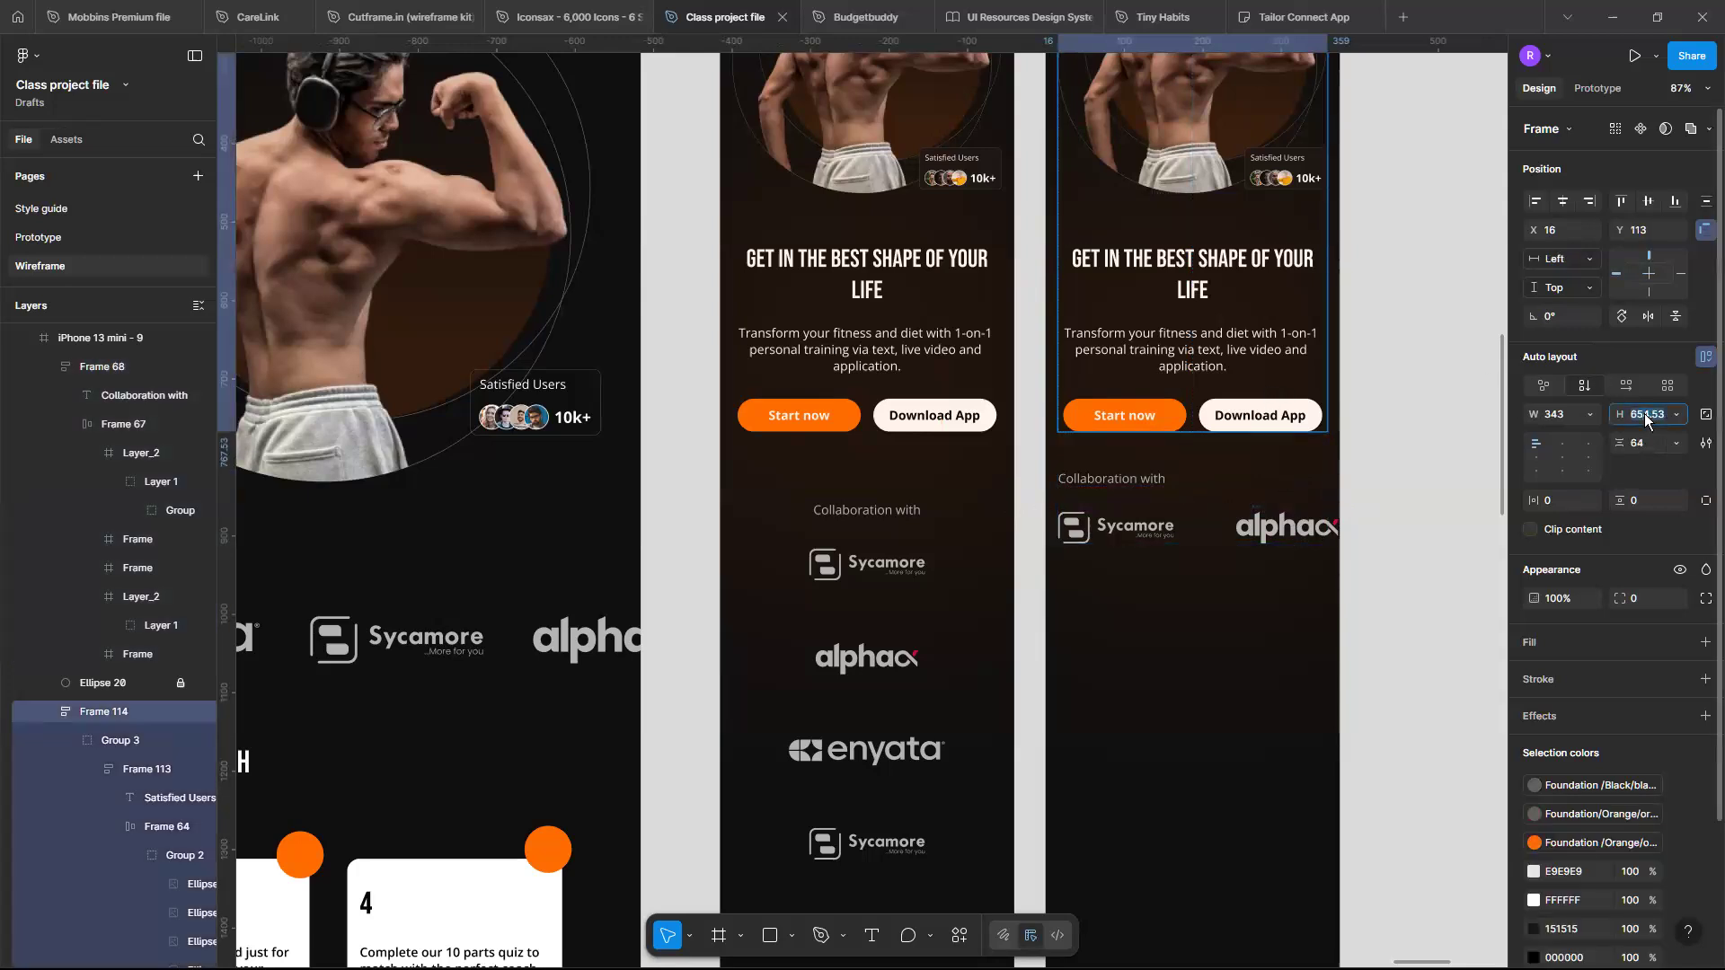
pyautogui.click(1644, 414)
pyautogui.write('654')
pyautogui.press('Return')
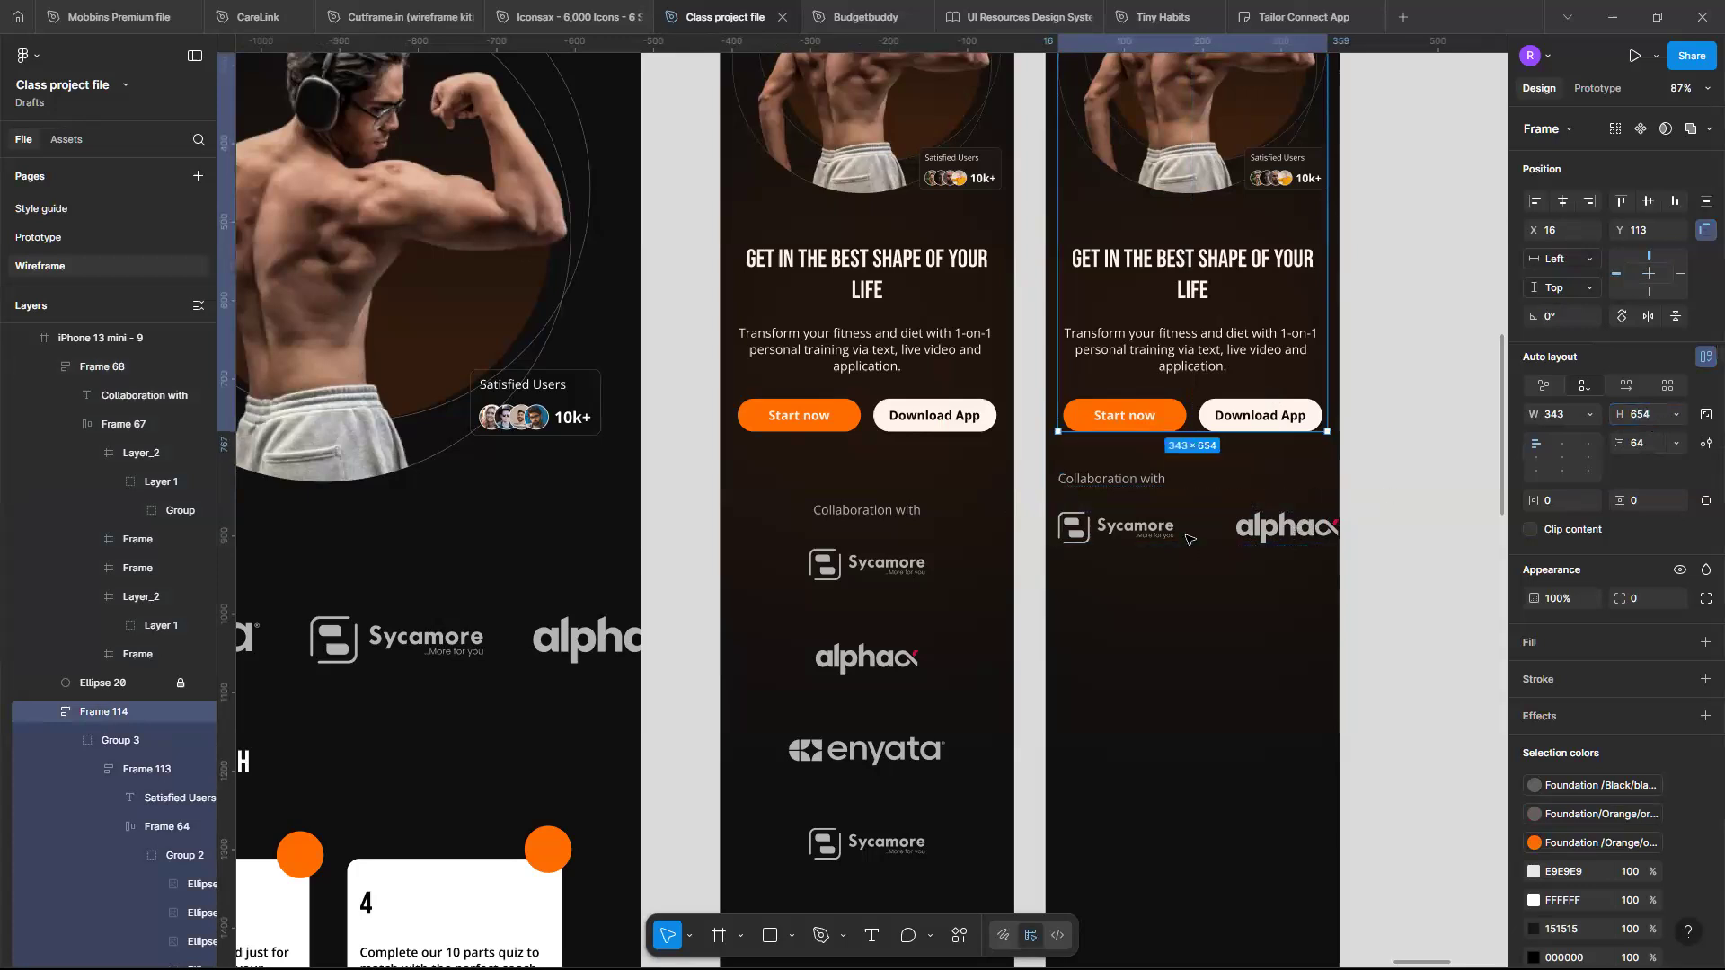
# - Nudge the collaboration section up one pixel to Y 815
pyautogui.click(1186, 538)
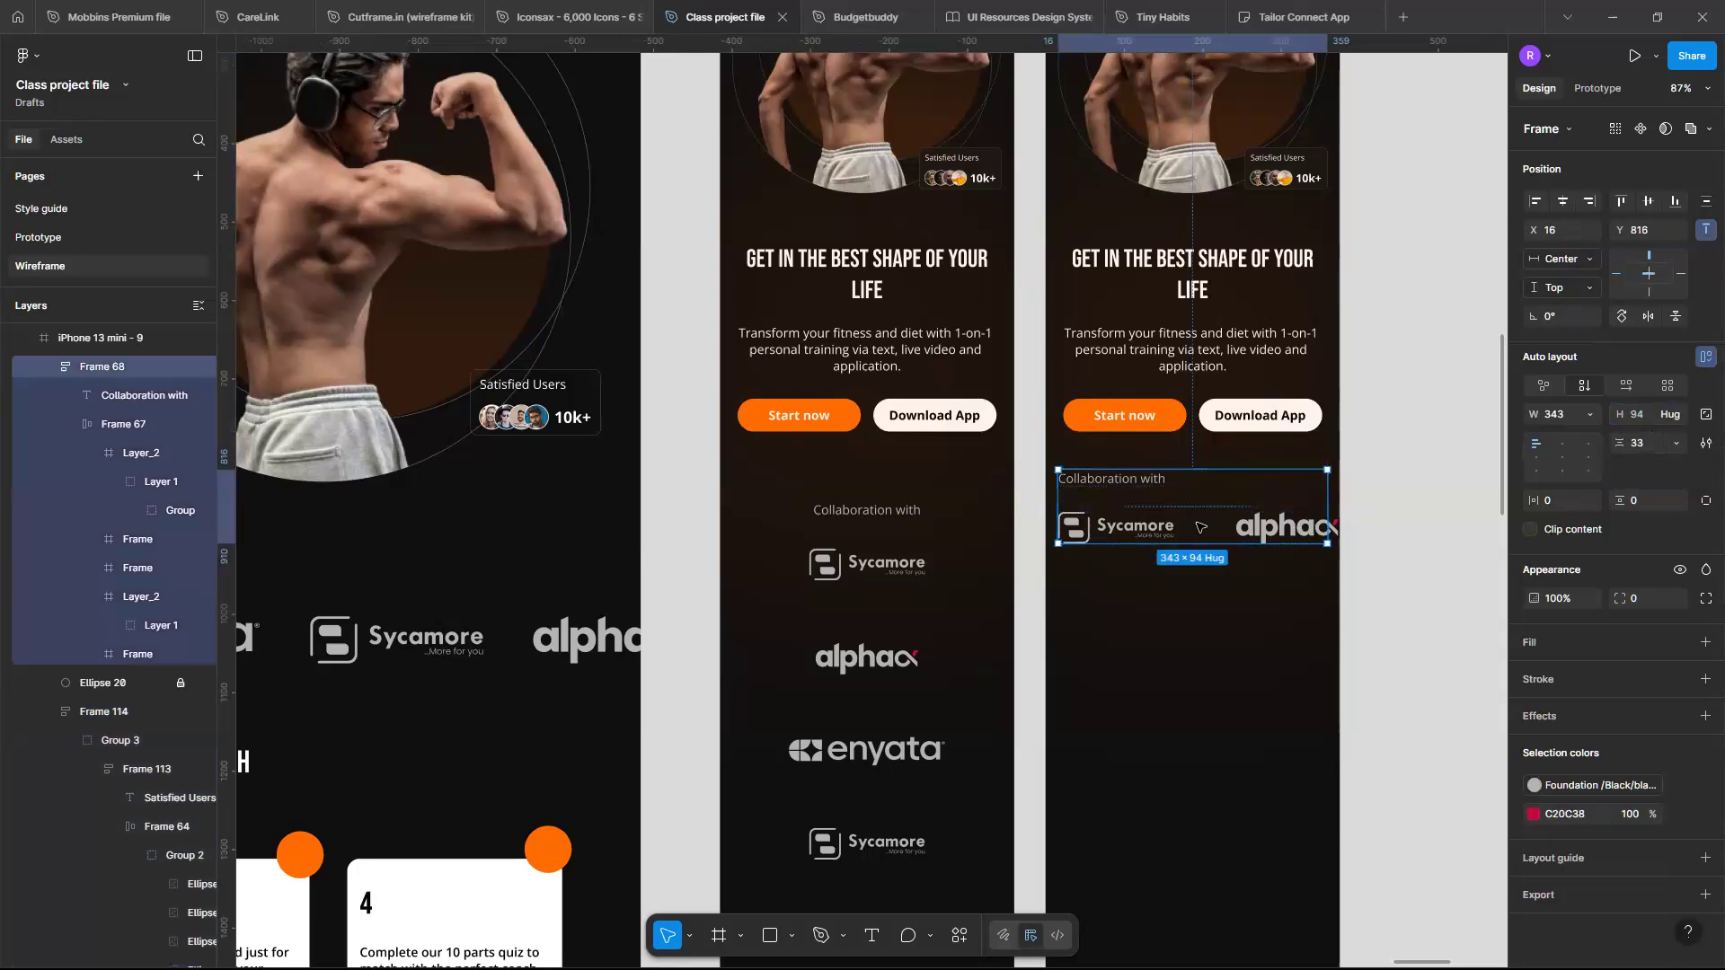
pyautogui.click(1234, 403)
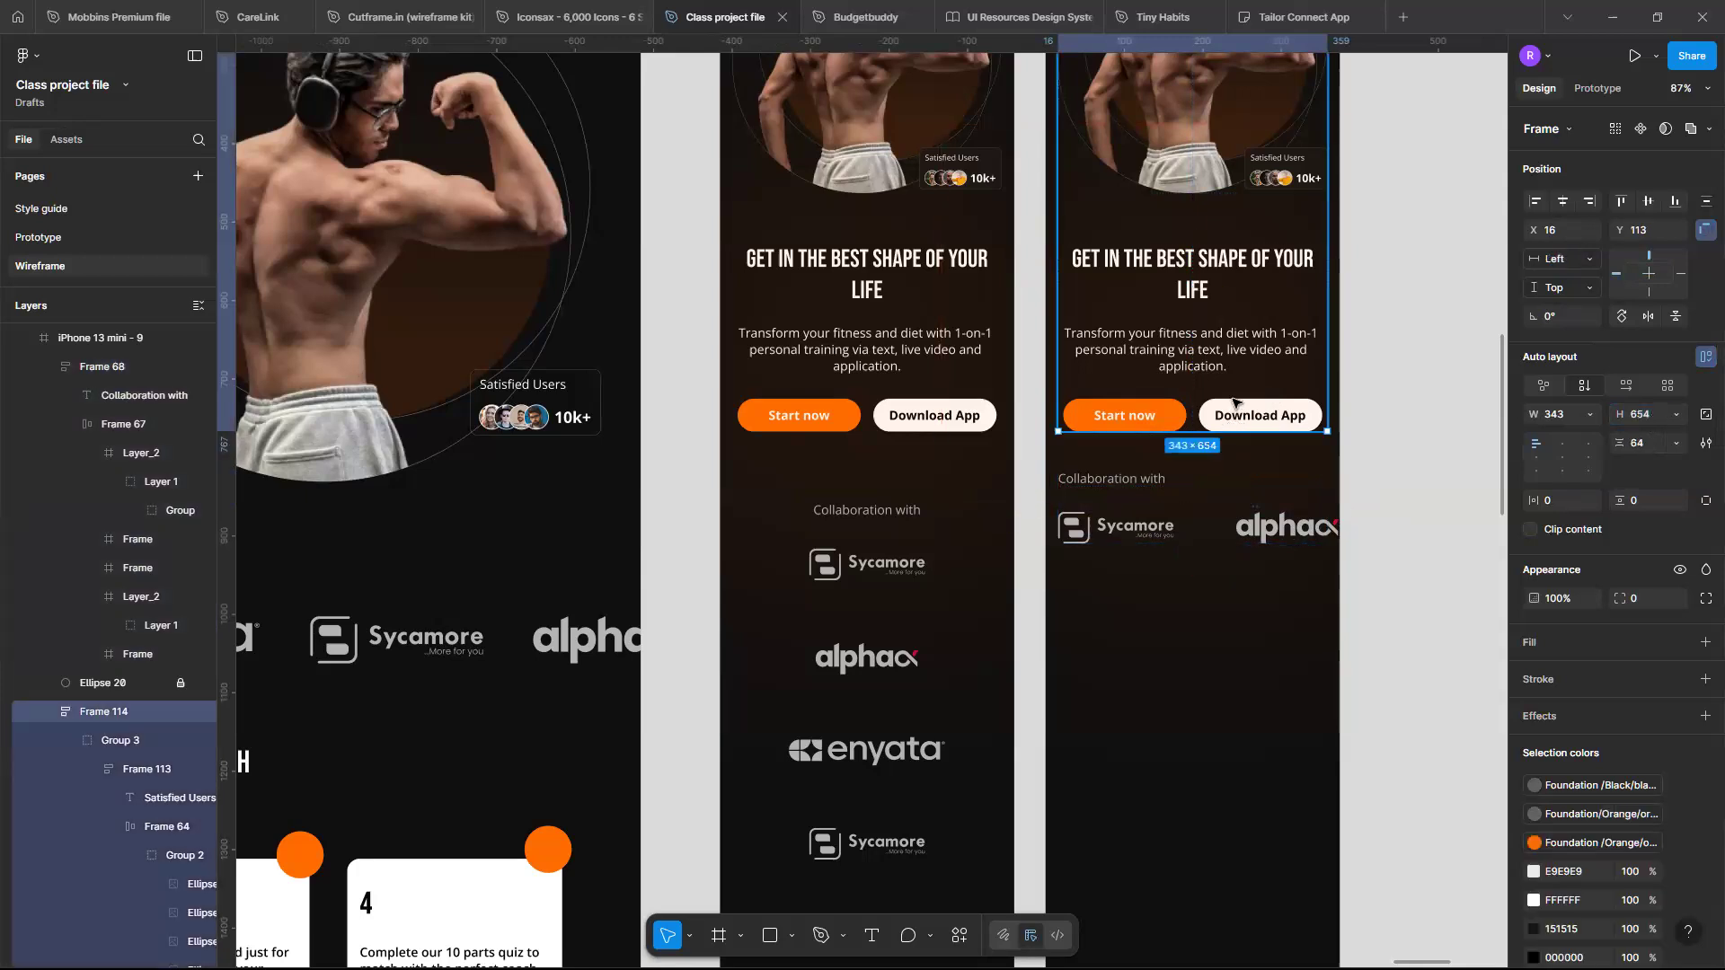
pyautogui.click(1222, 504)
pyautogui.press('Up')
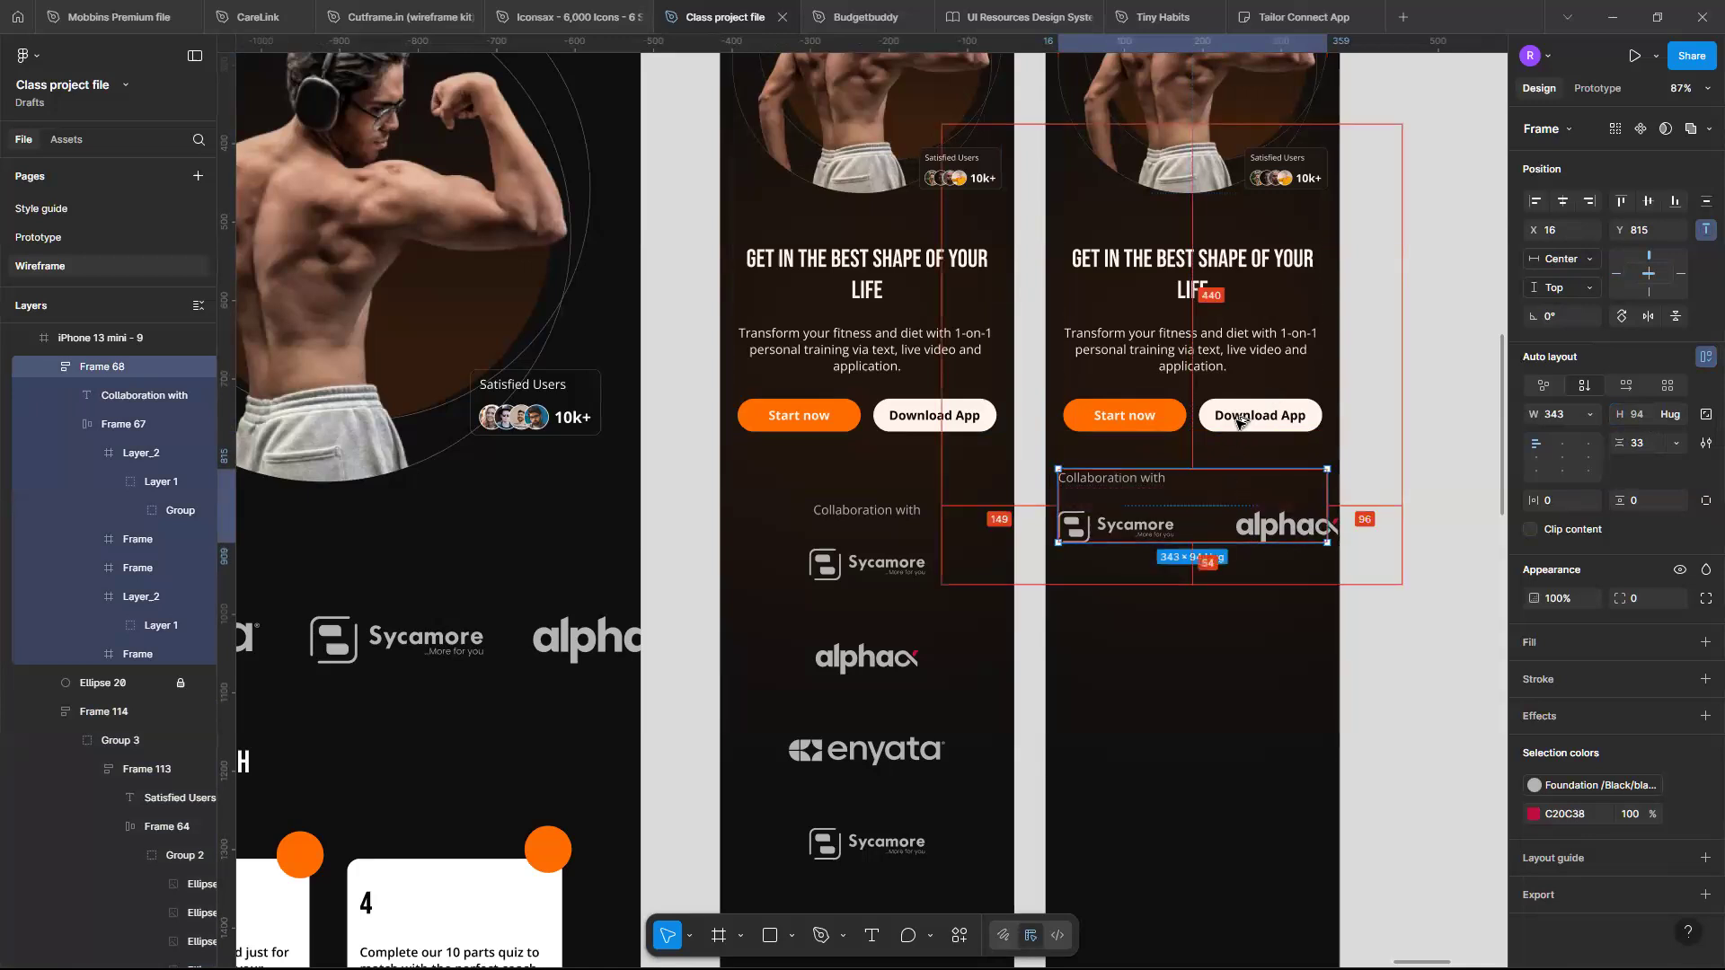
pyautogui.click(1238, 639)
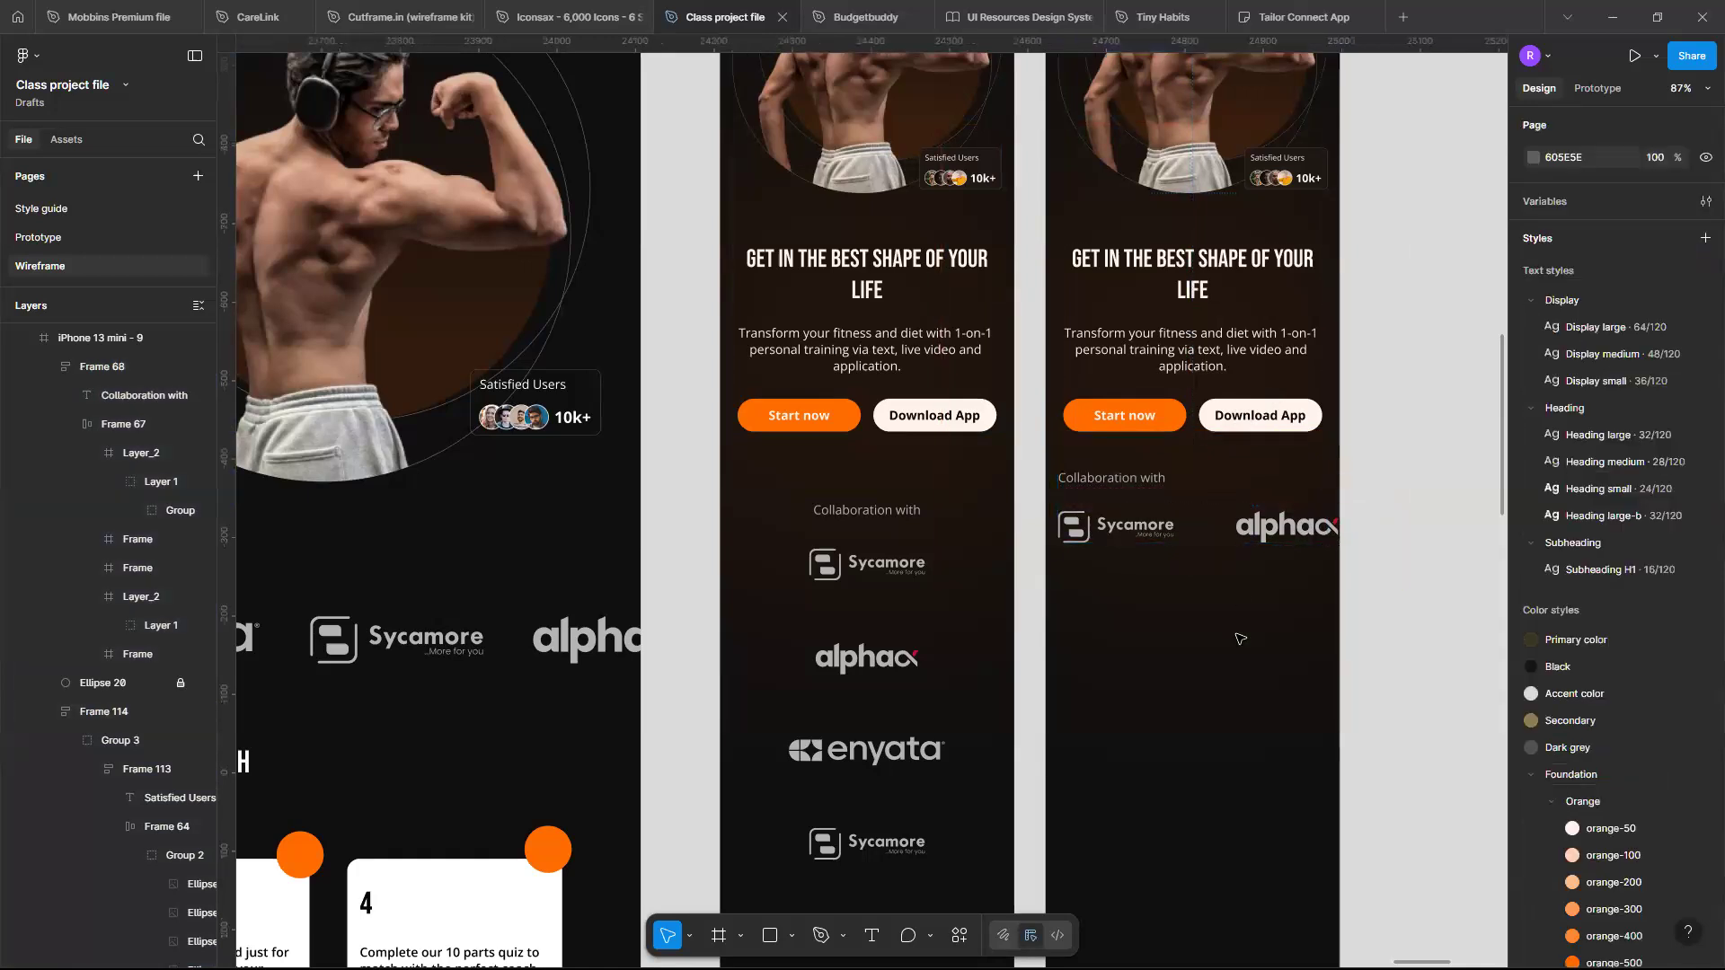
# - Set the horizontal logo row's spacing between logos to 48
pyautogui.scroll(3, 1238, 639)
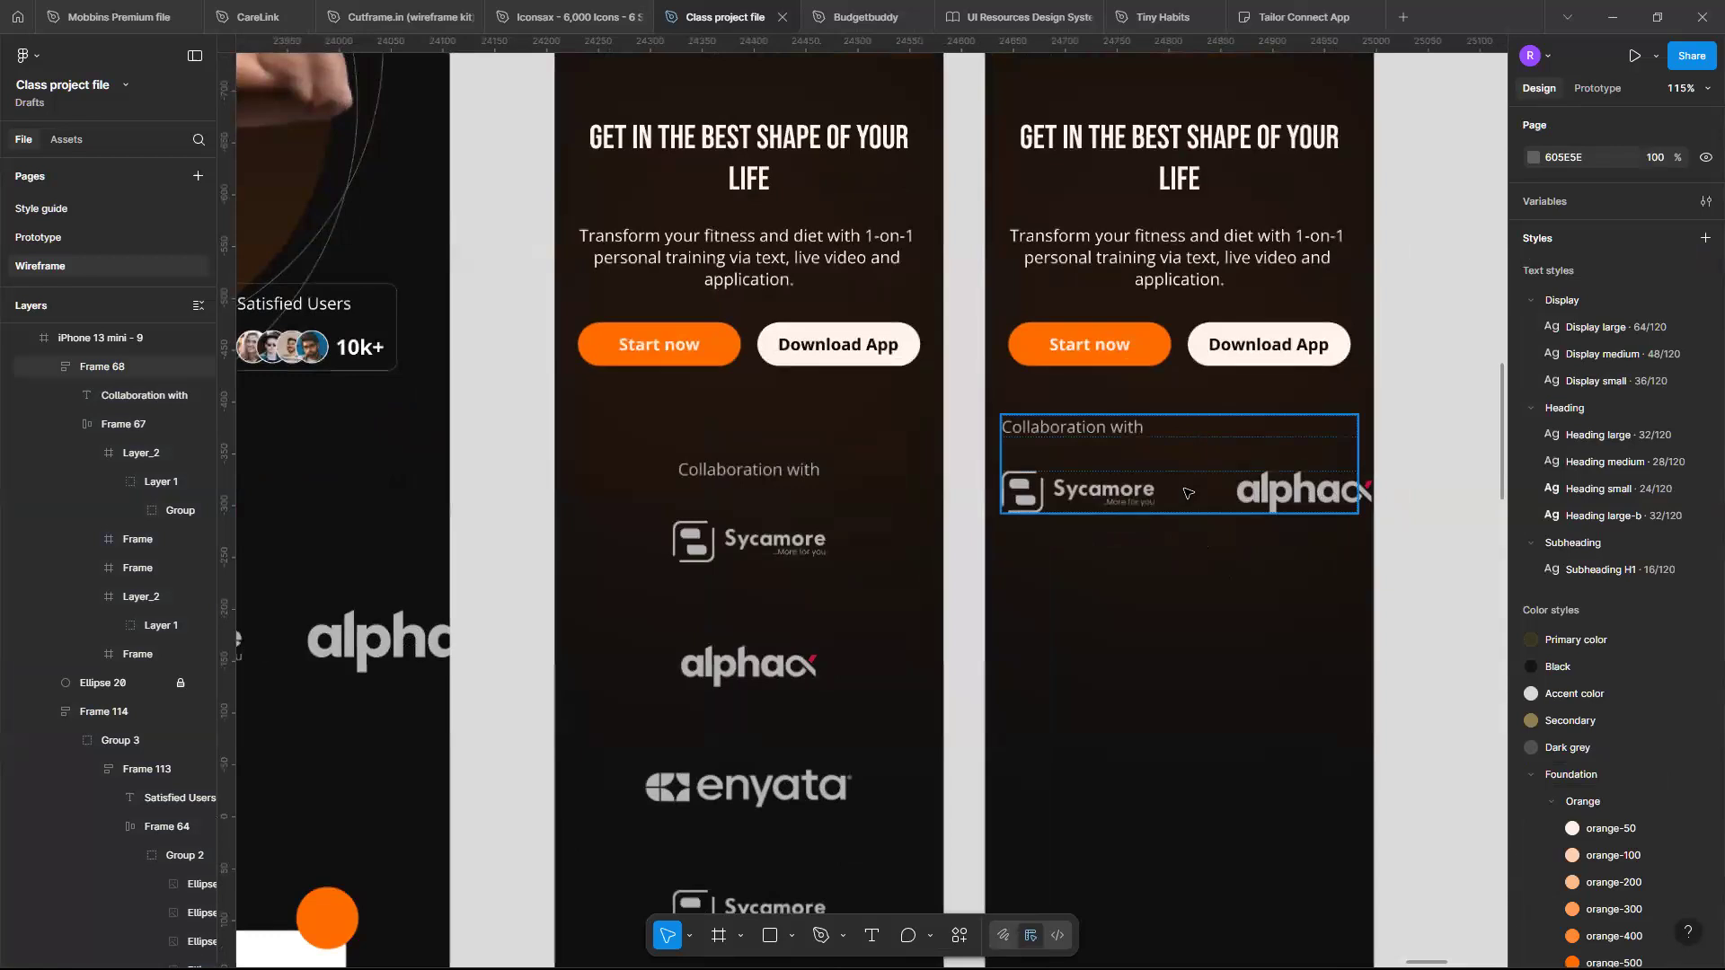
pyautogui.doubleClick(1189, 489)
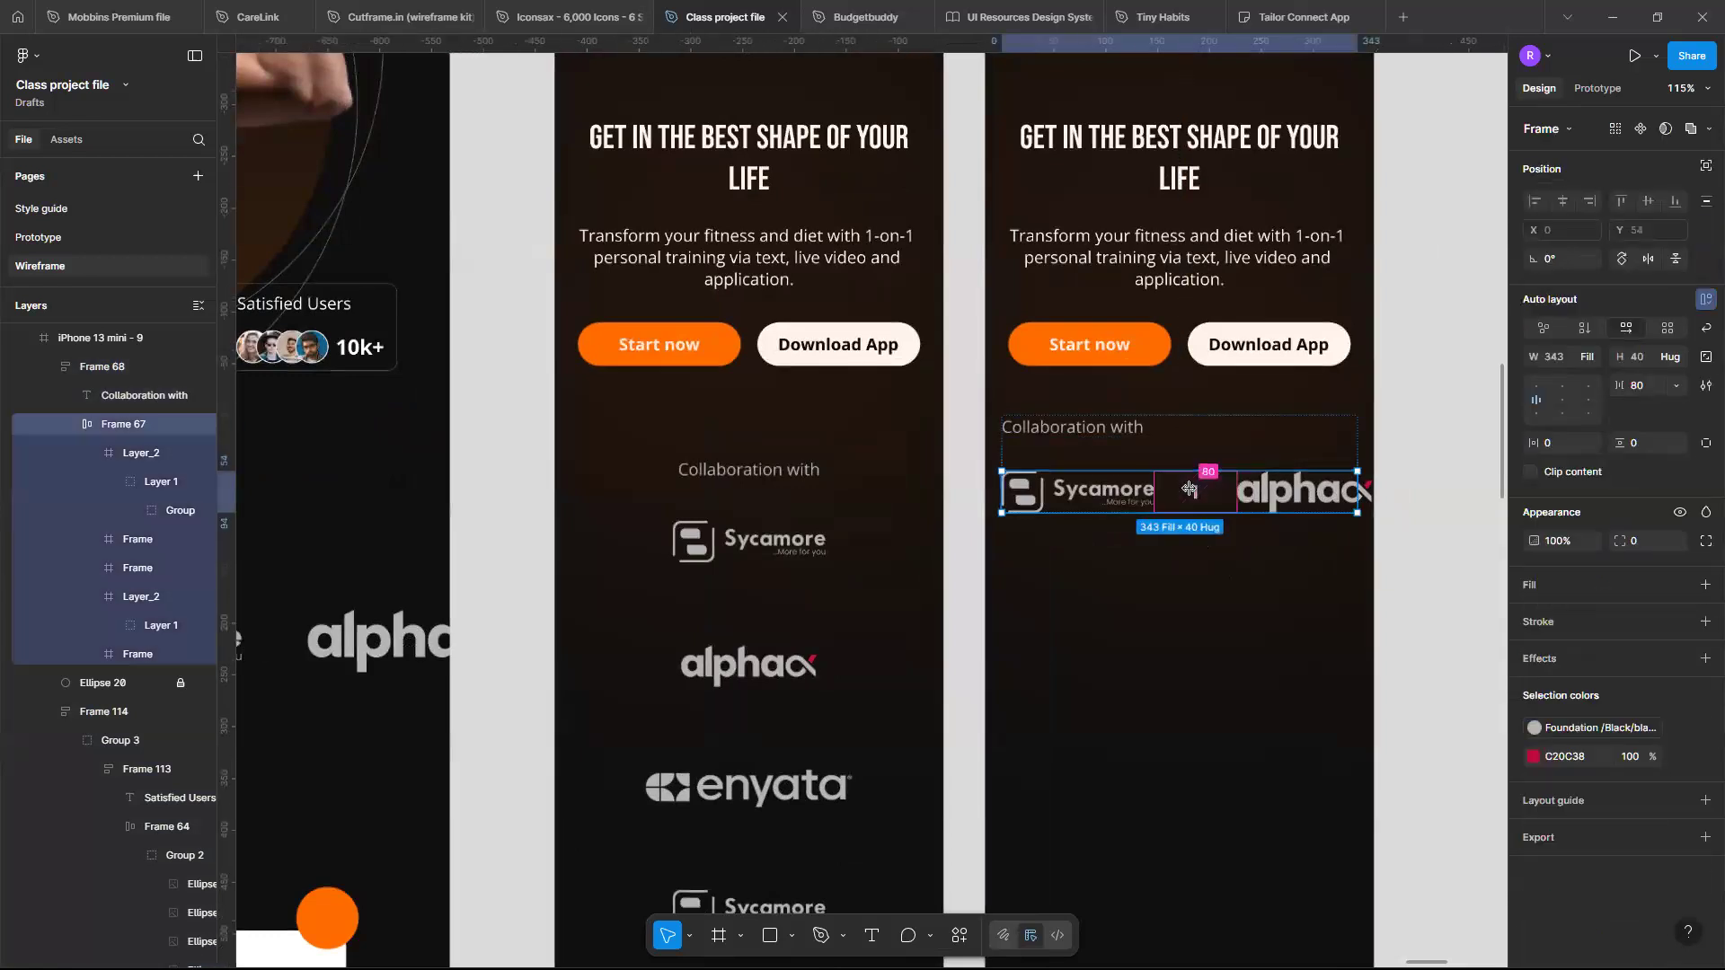
pyautogui.click(1188, 489)
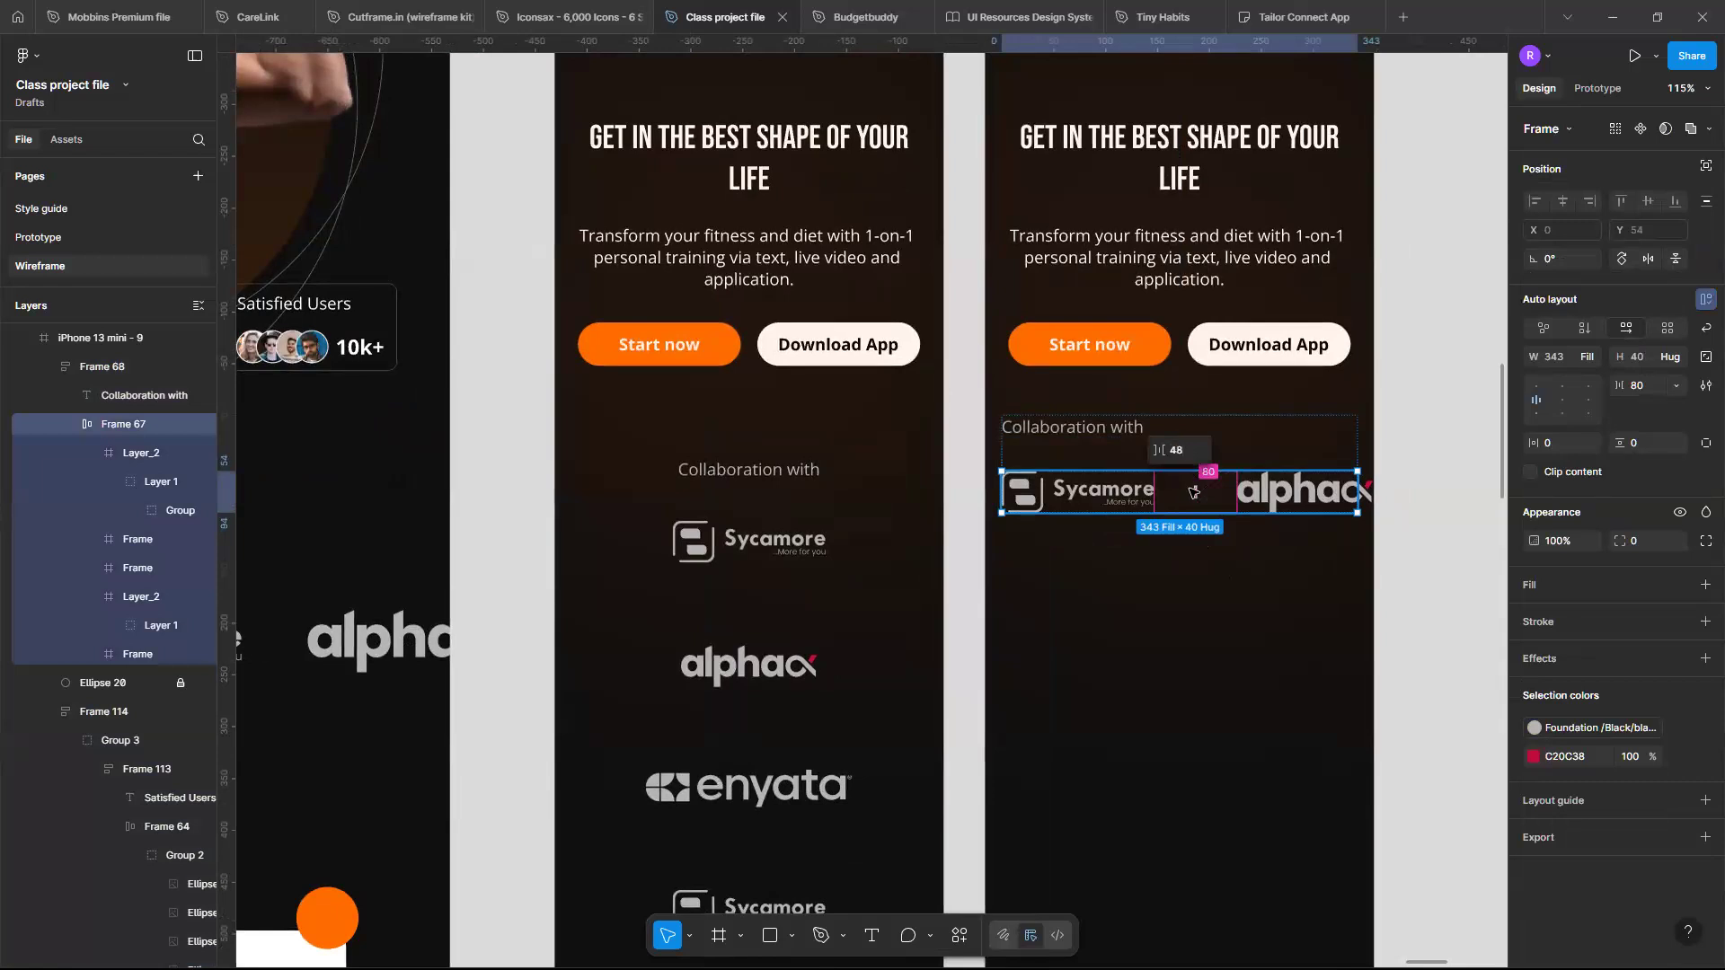
pyautogui.write('48')
pyautogui.press('Return')
pyautogui.click(1139, 536)
pyautogui.hscroll(-1, 1145, 543)
pyautogui.scroll(-3, 1155, 552)
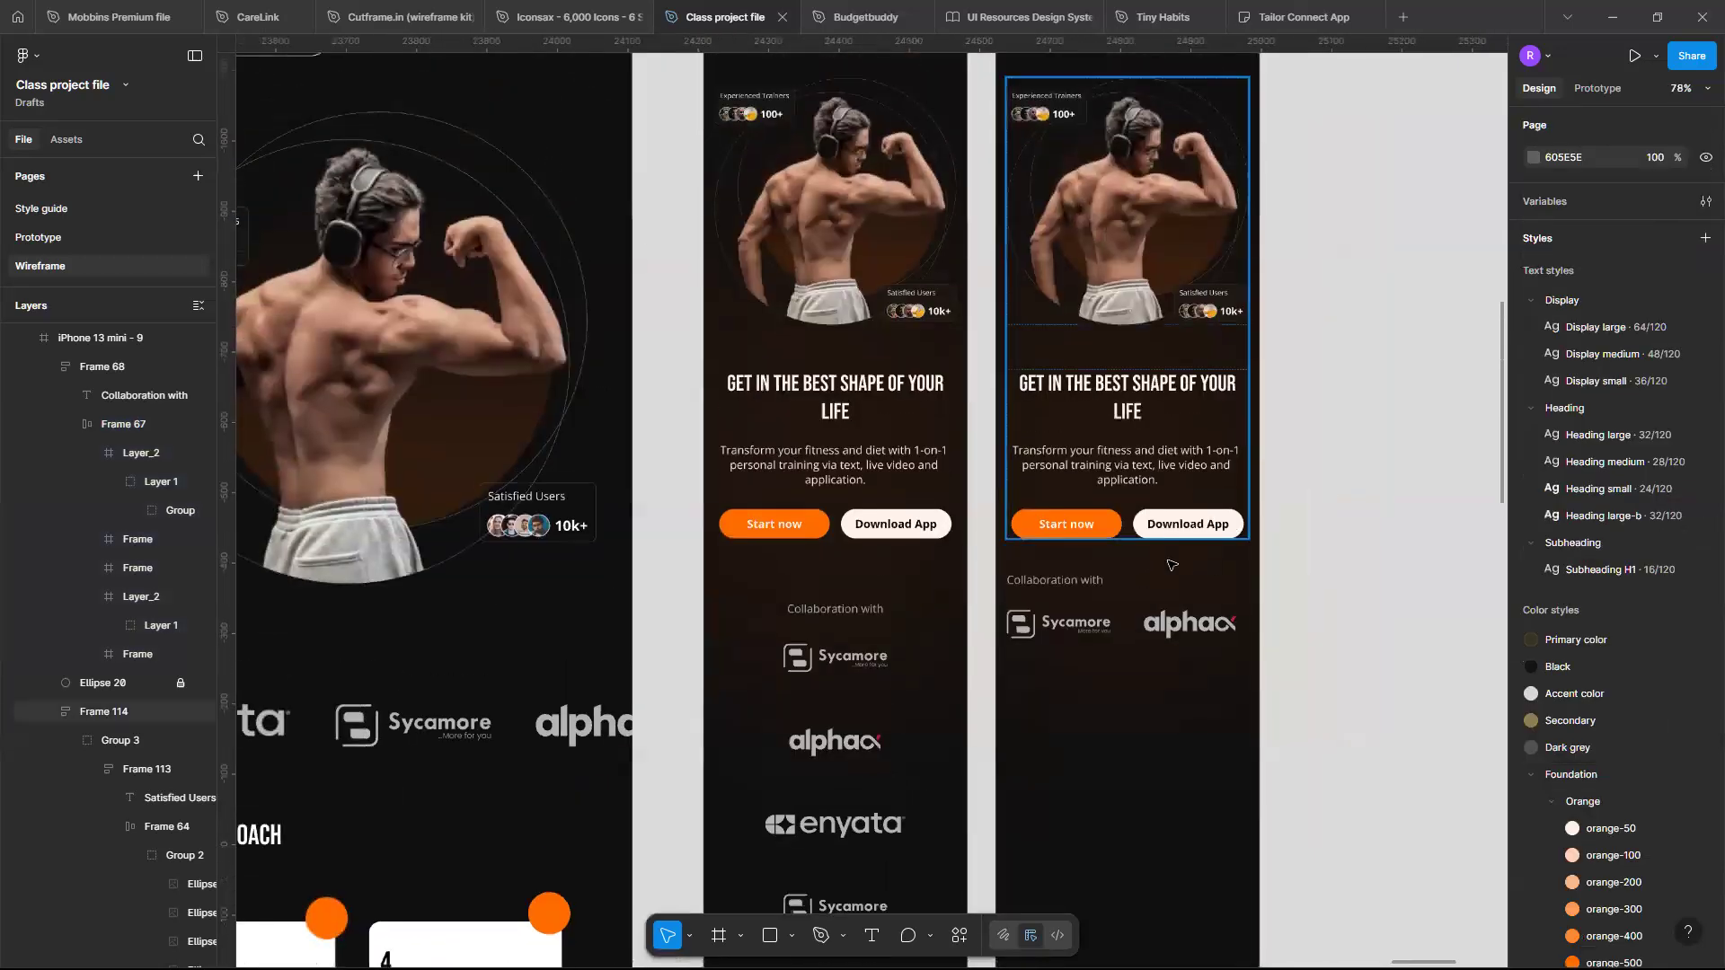
pyautogui.scroll(-4, 1168, 566)
pyautogui.hscroll(-2, 1082, 584)
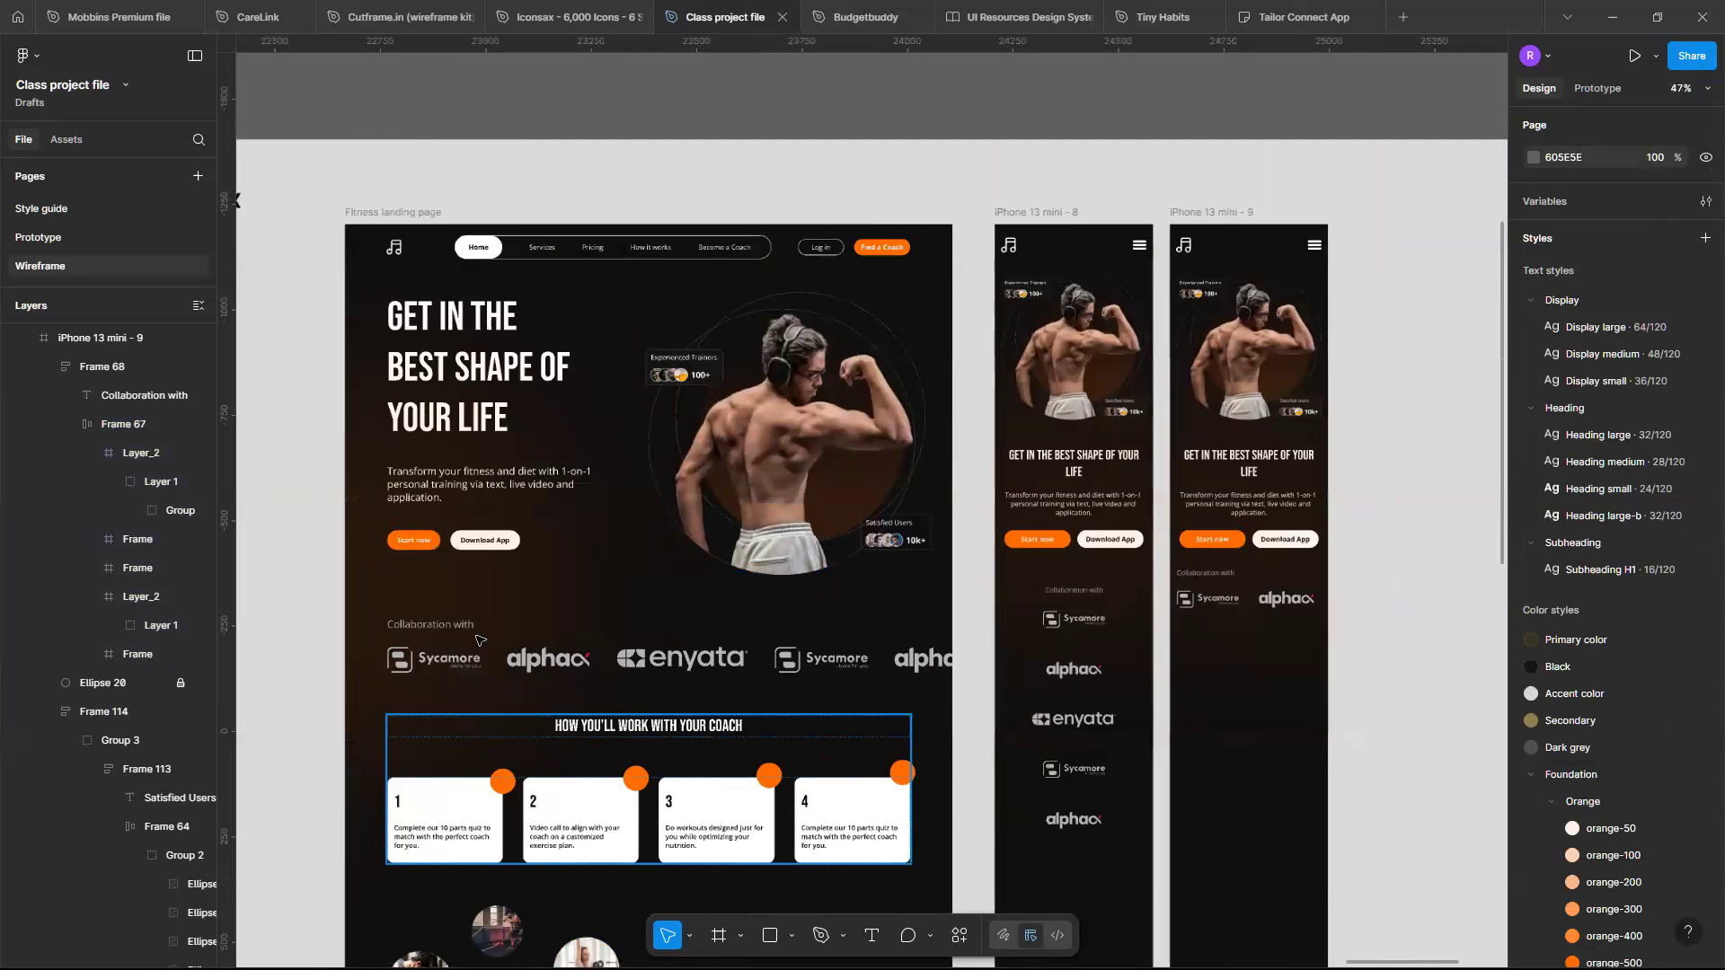
pyautogui.scroll(1, 479, 640)
pyautogui.scroll(2, 1094, 533)
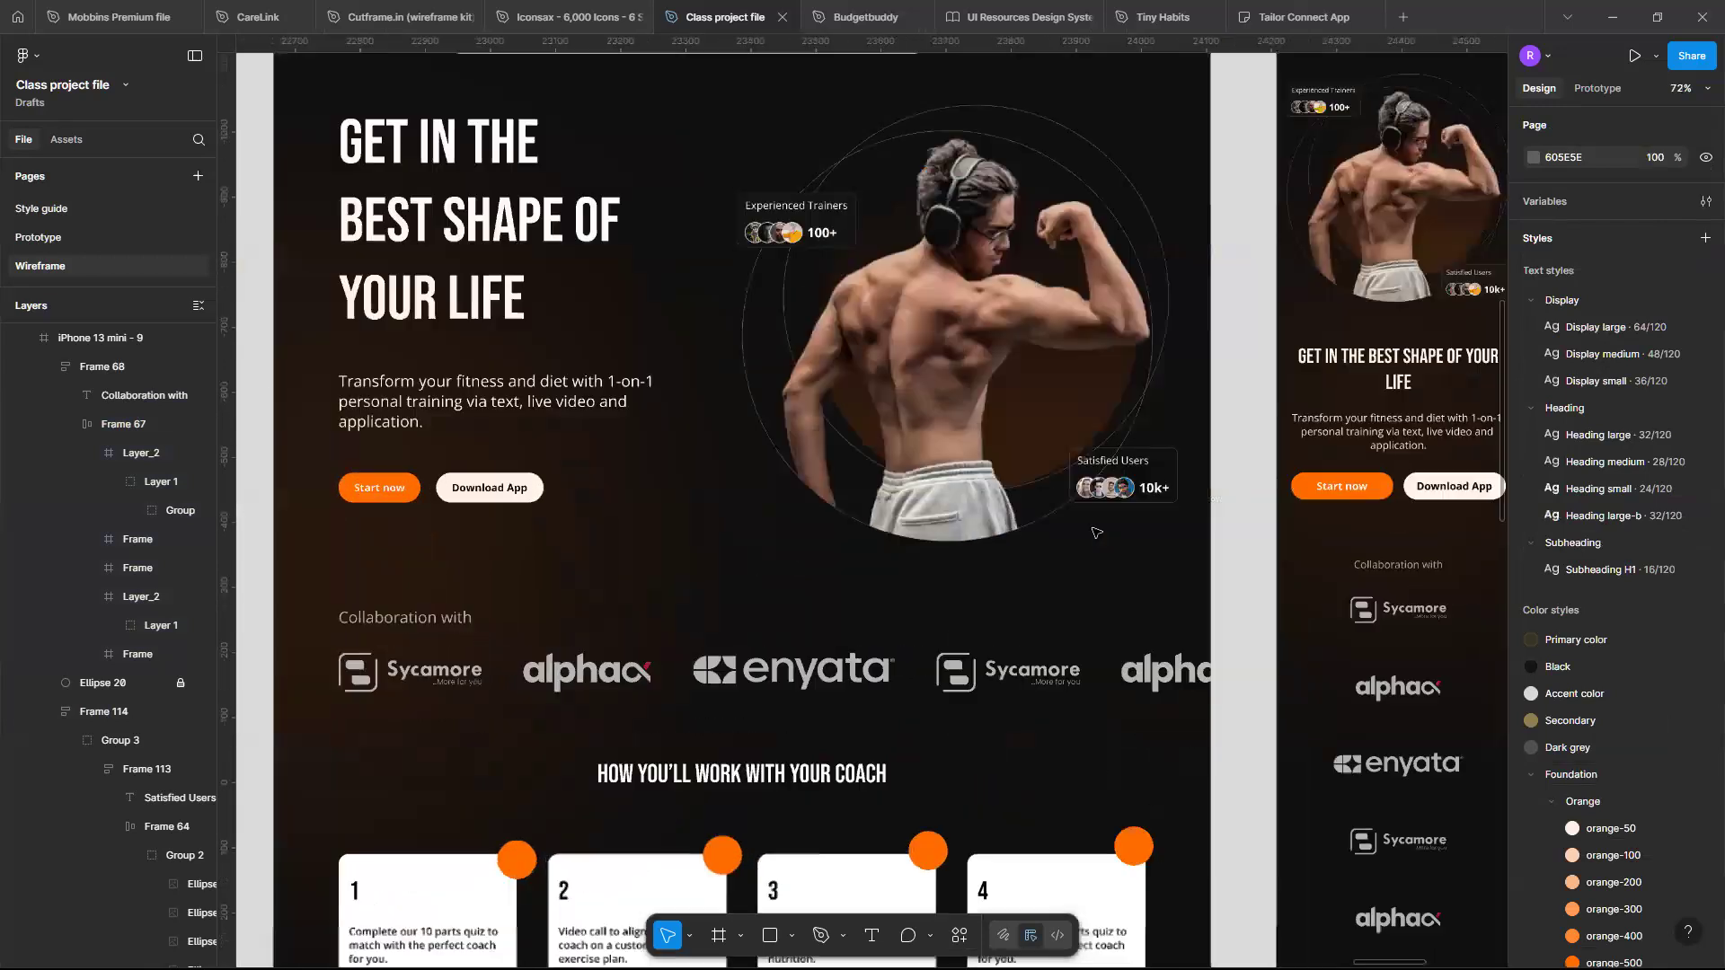
# - Review the desktop and mobile wireframes around the collaboration and coaching sections
pyautogui.scroll(-3, 1218, 561)
pyautogui.hscroll(2, 1177, 601)
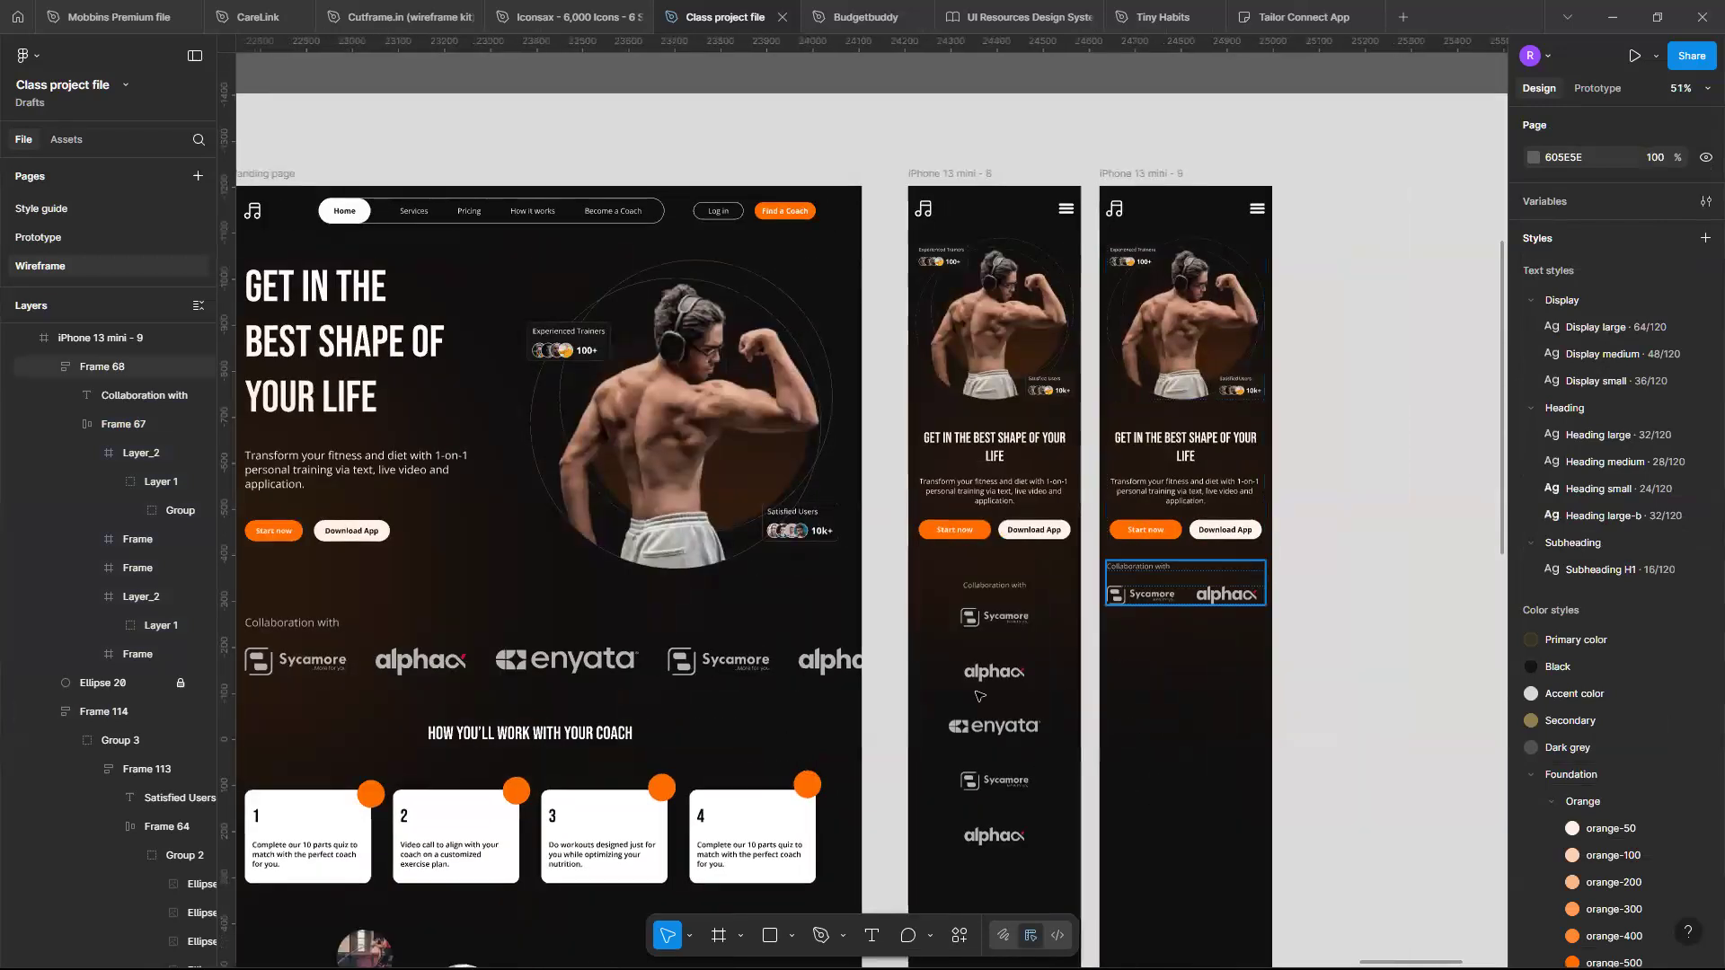
pyautogui.scroll(5, 979, 697)
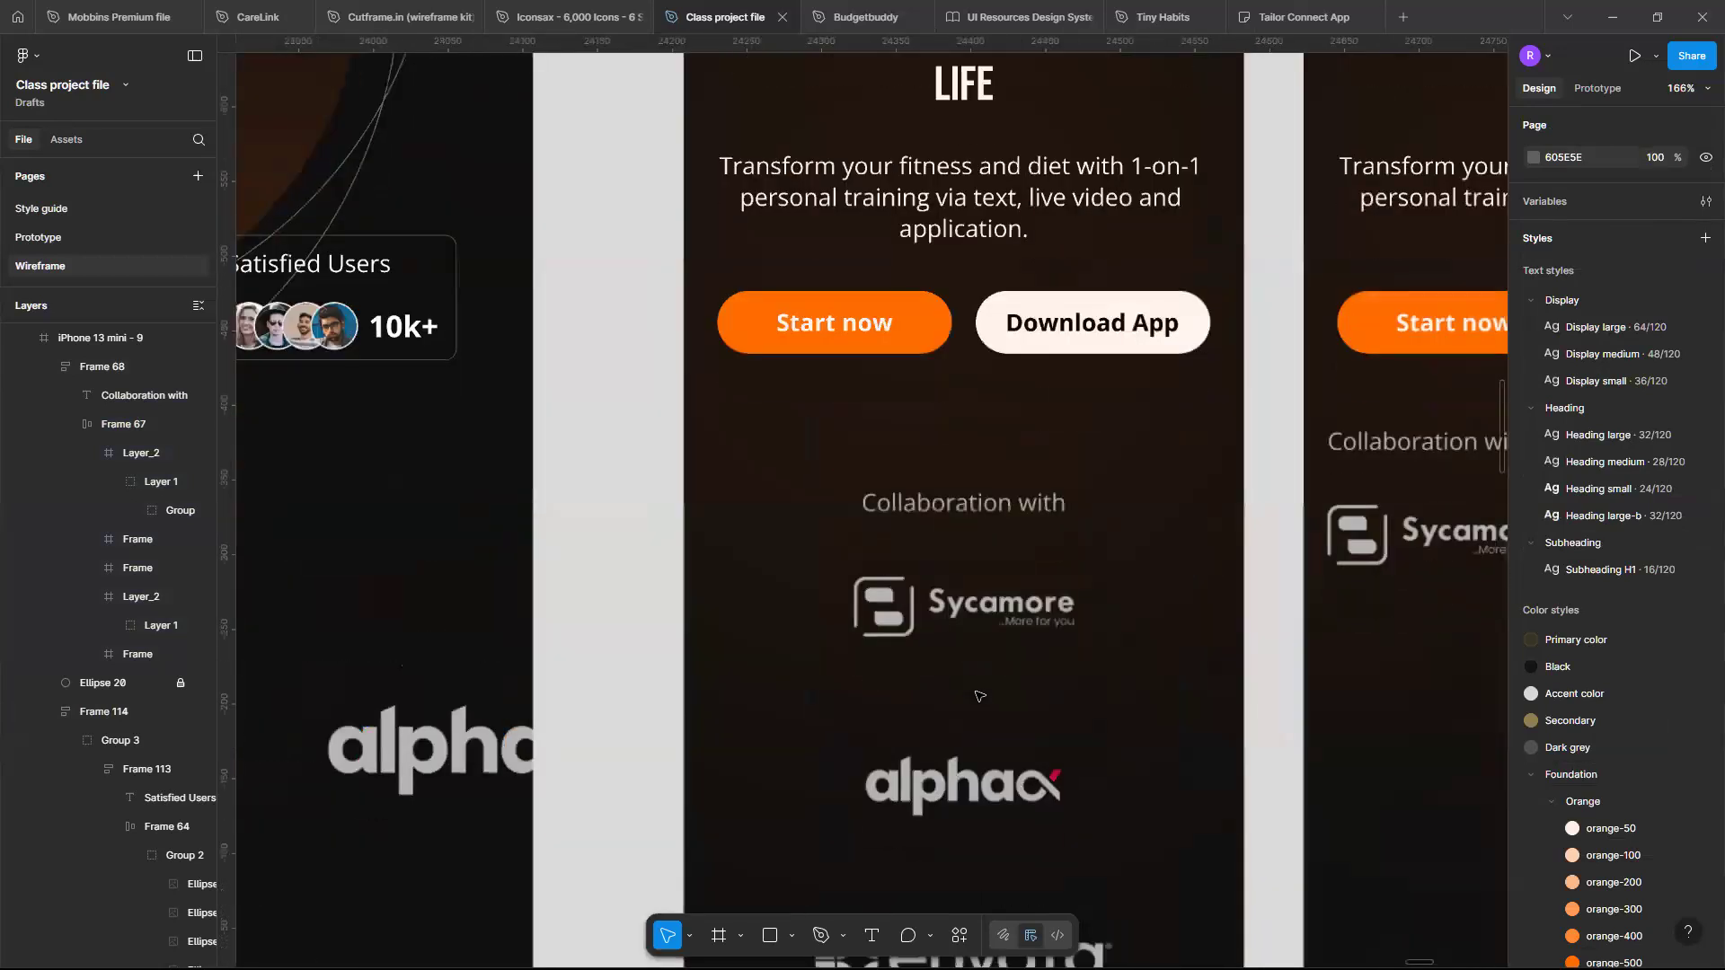
pyautogui.scroll(1, 979, 697)
pyautogui.hscroll(2, 868, 479)
pyautogui.scroll(-1, 869, 479)
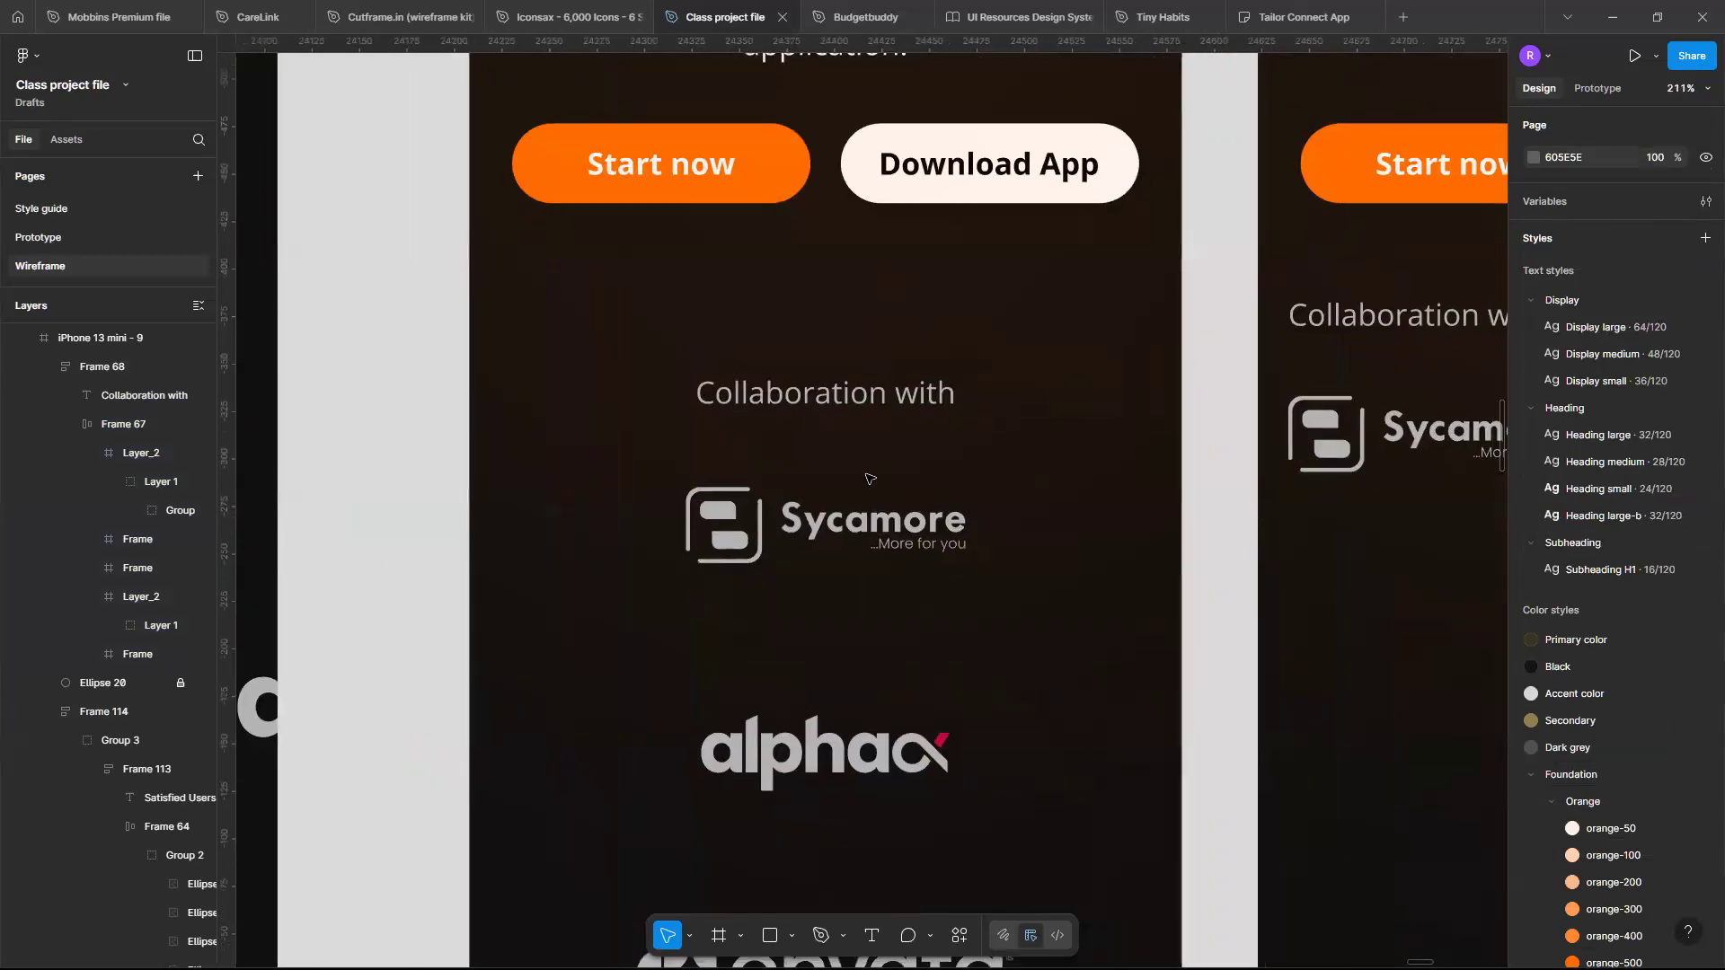
pyautogui.scroll(-5, 869, 479)
pyautogui.scroll(-5, 869, 479)
pyautogui.scroll(-5, 868, 478)
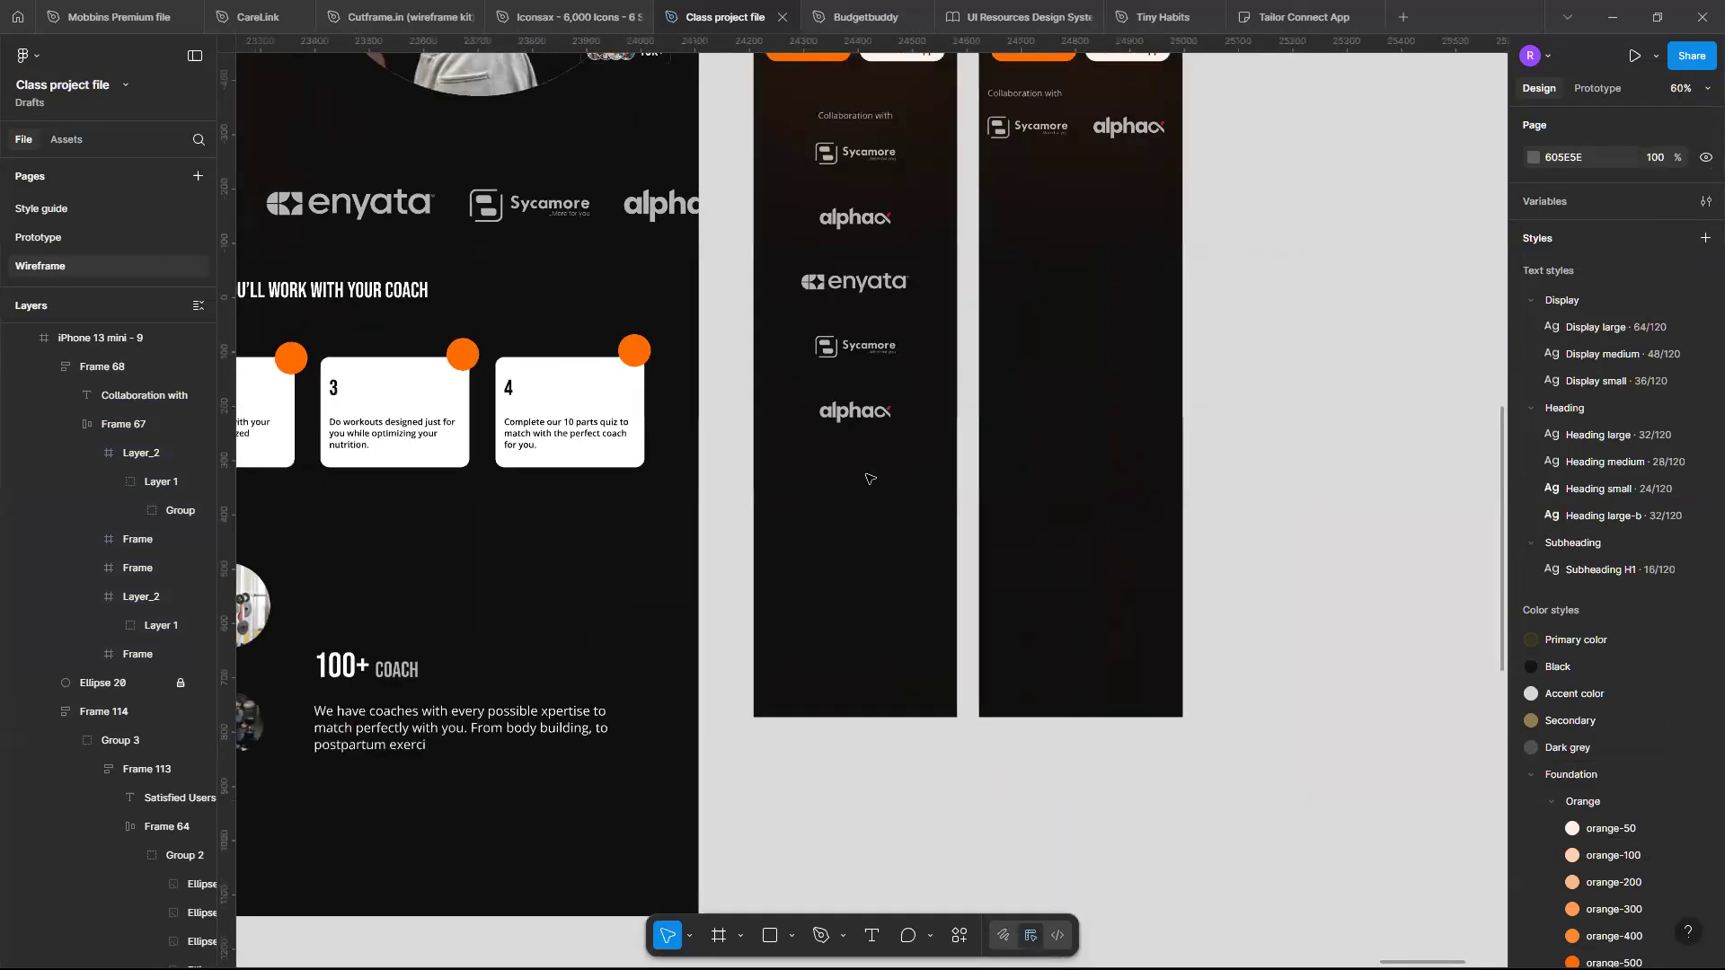
pyautogui.scroll(-3, 869, 479)
pyautogui.scroll(1, 575, 416)
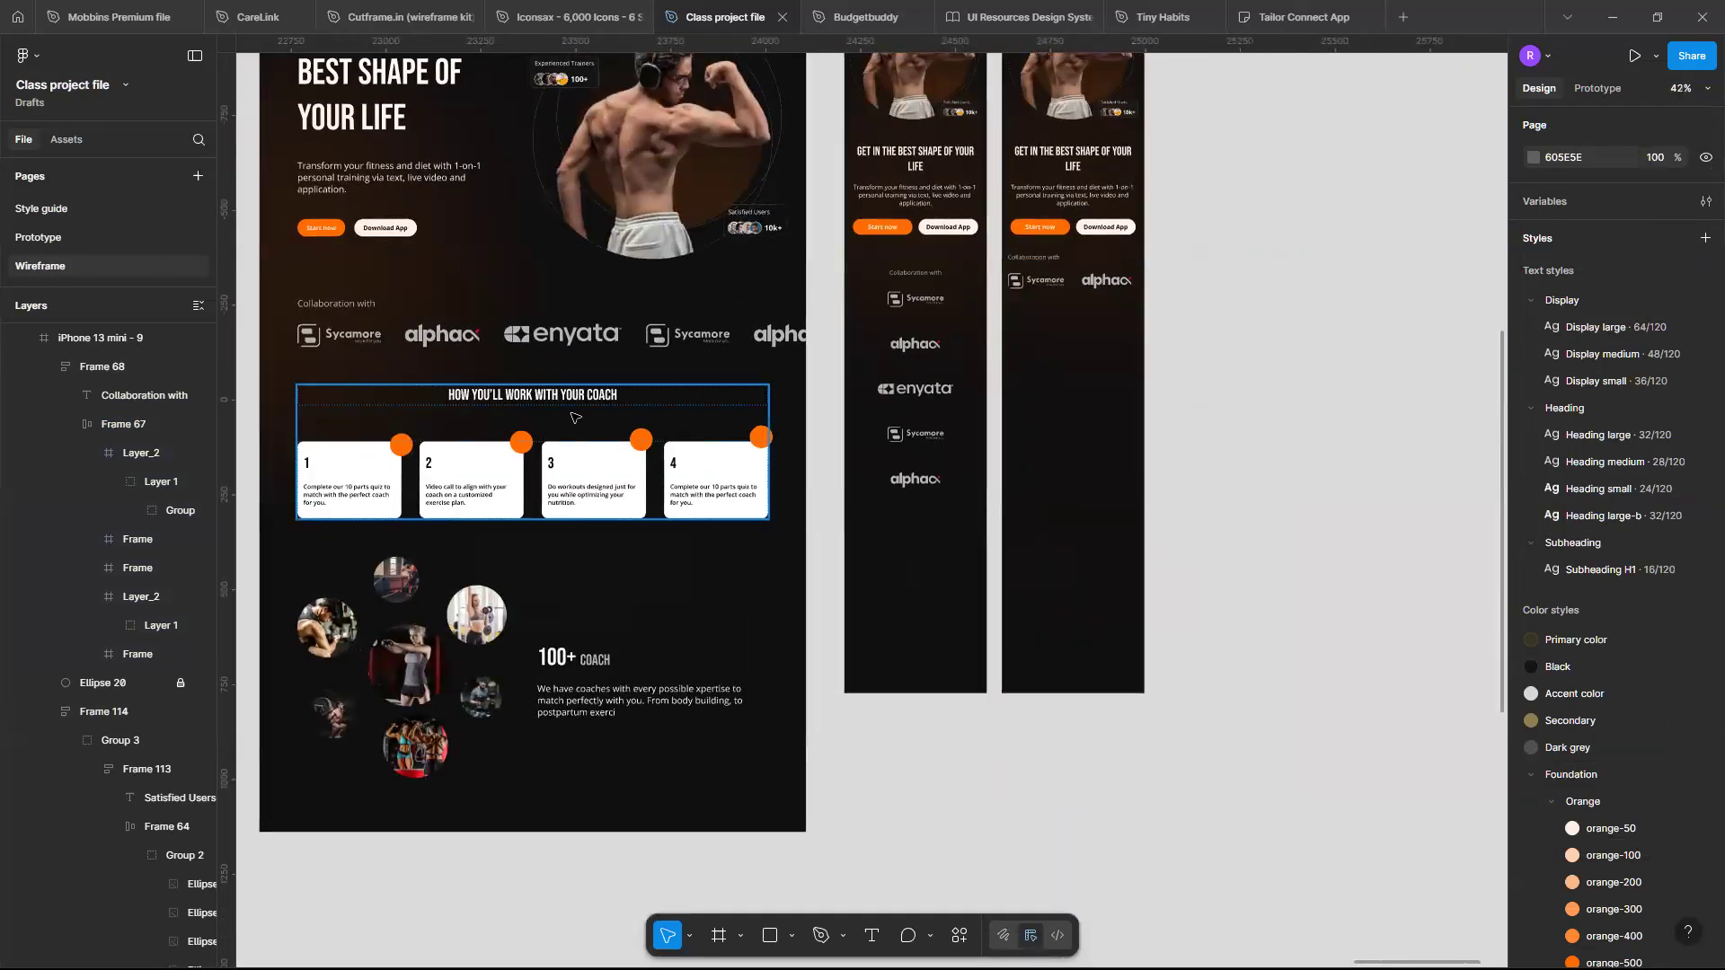
# - Extend the iPhone 13 mini - 8 frame's height to 2936
pyautogui.click(575, 417)
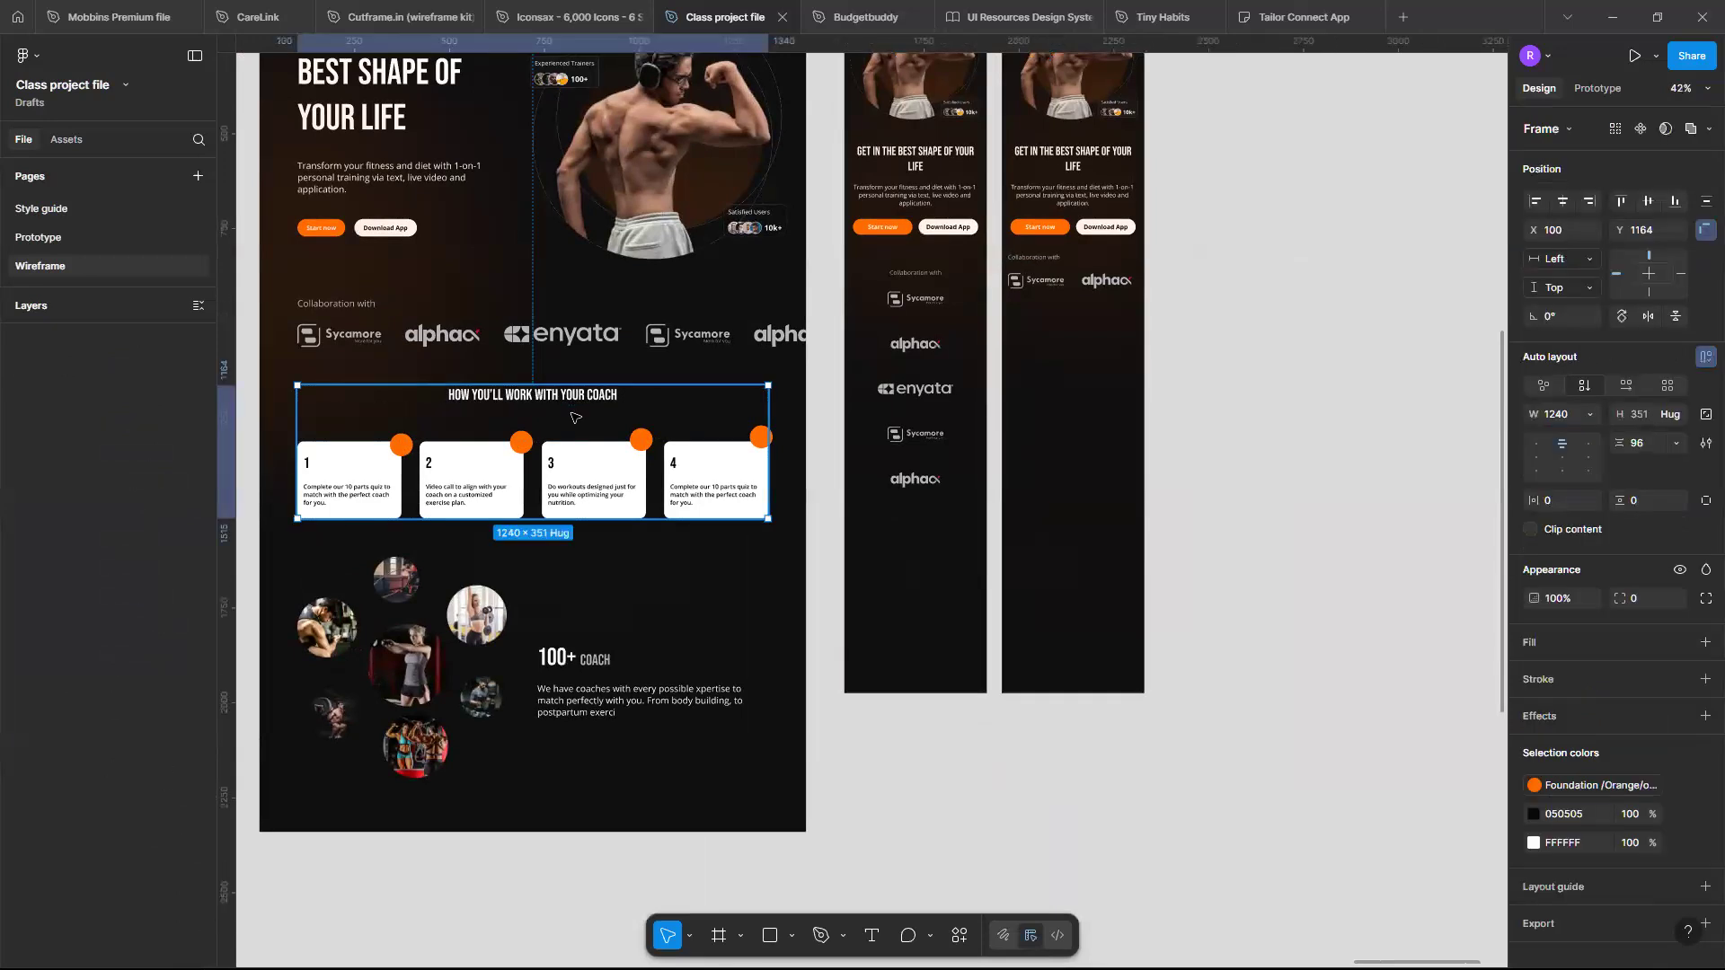
pyautogui.scroll(-4, 984, 396)
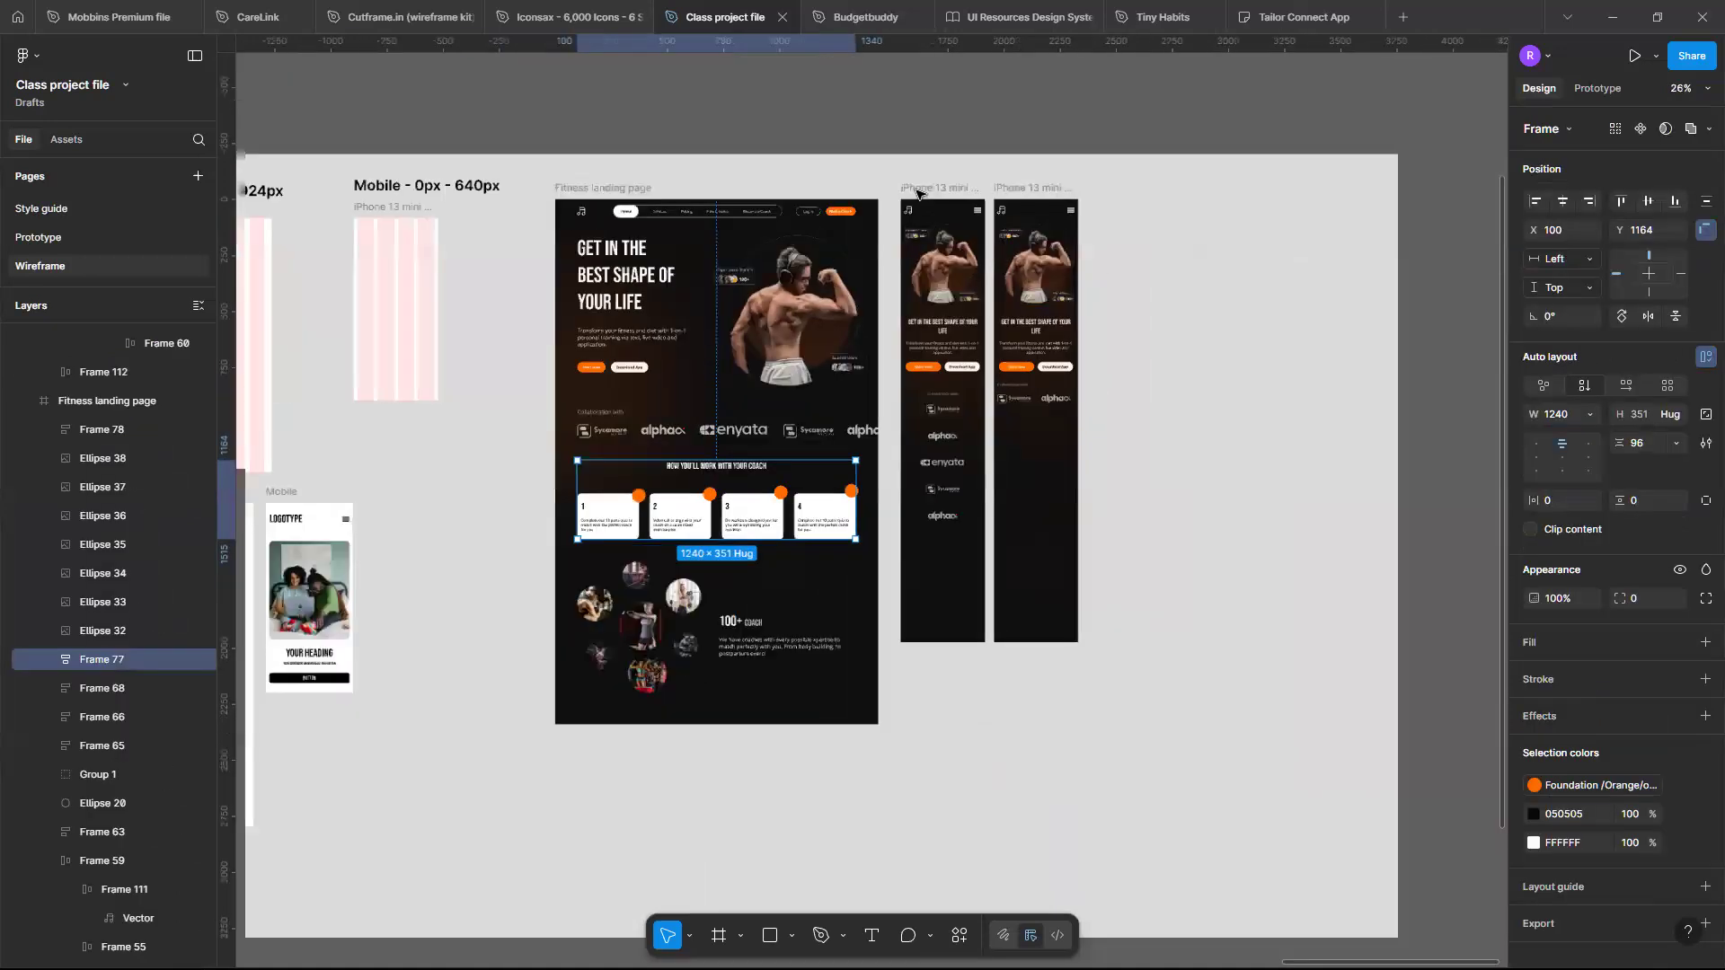
pyautogui.click(947, 638)
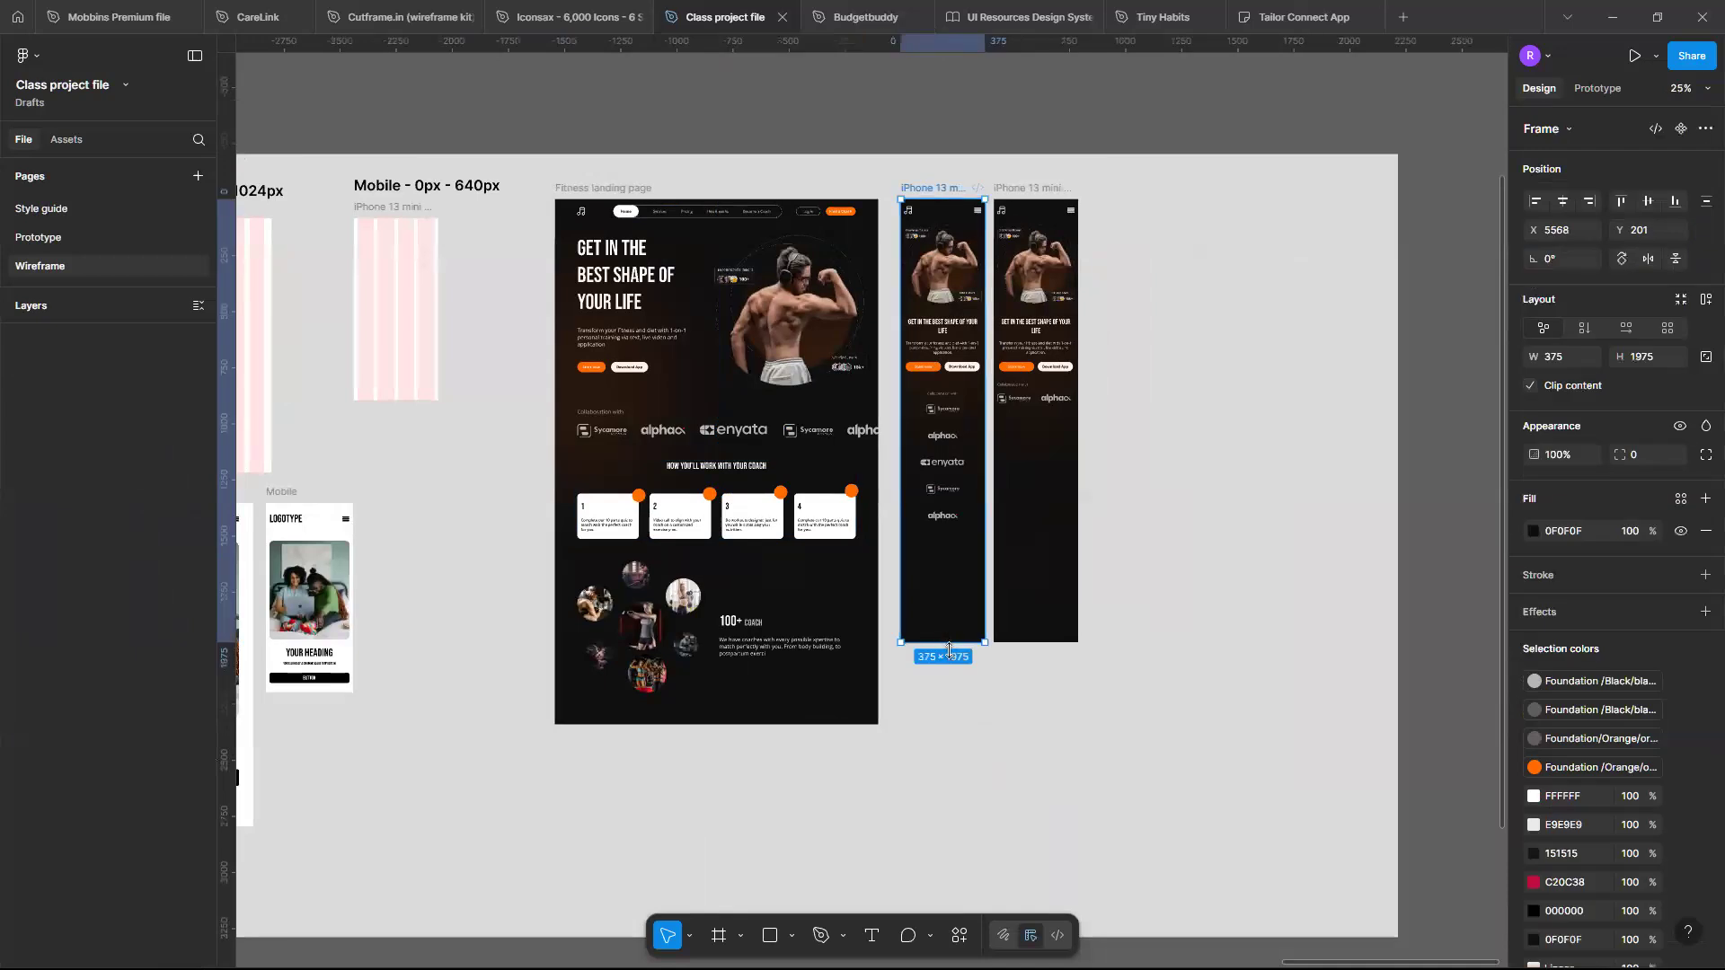
pyautogui.moveTo(948, 665); pyautogui.dragTo(930, 858)
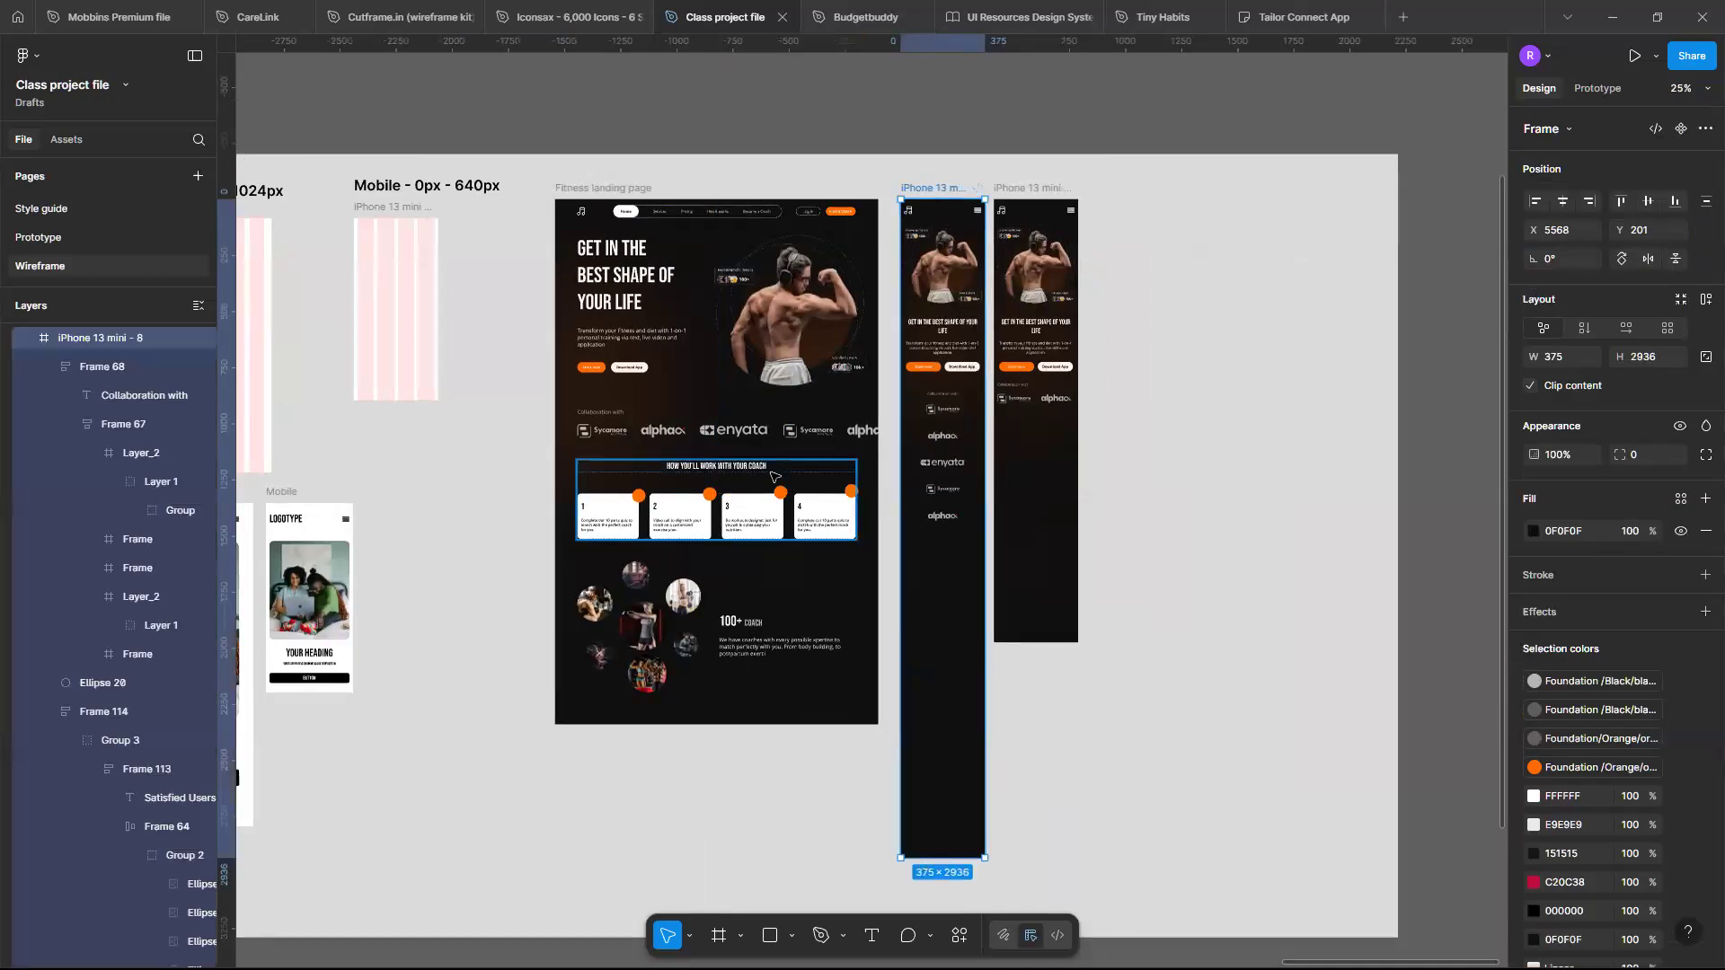
# - Paste the desktop 'How you'll work with your coach' section into the iPhone 13 mini - 8 frame
pyautogui.click(773, 477)
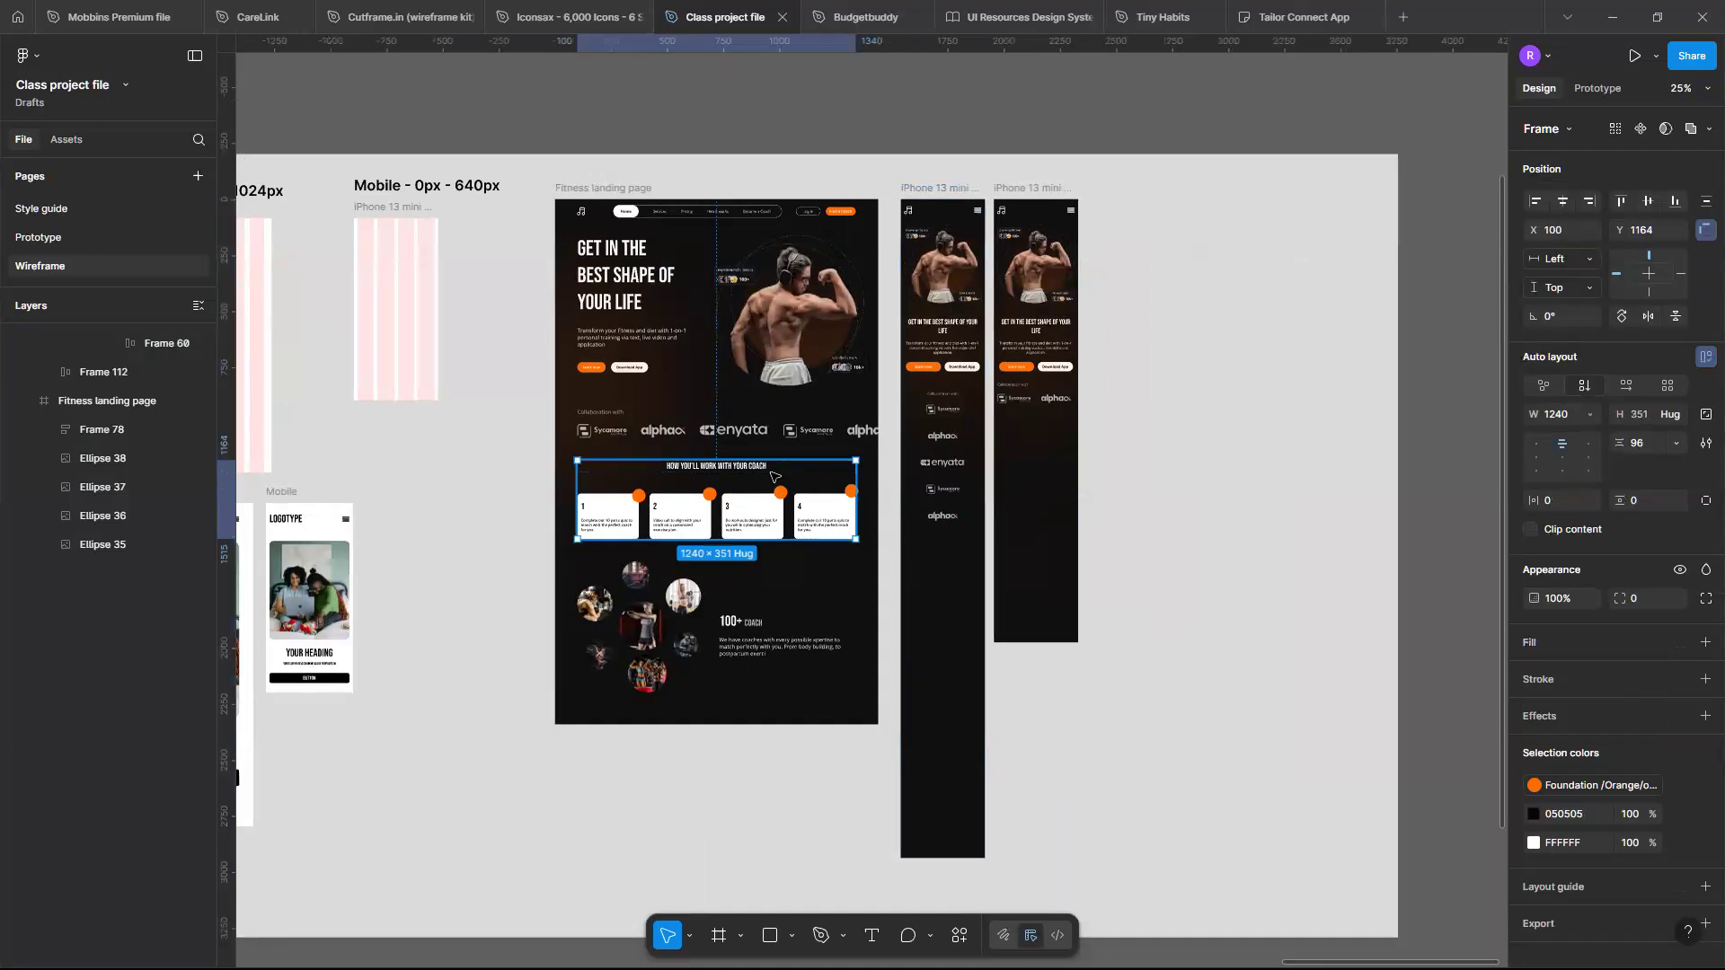
pyautogui.click(944, 188)
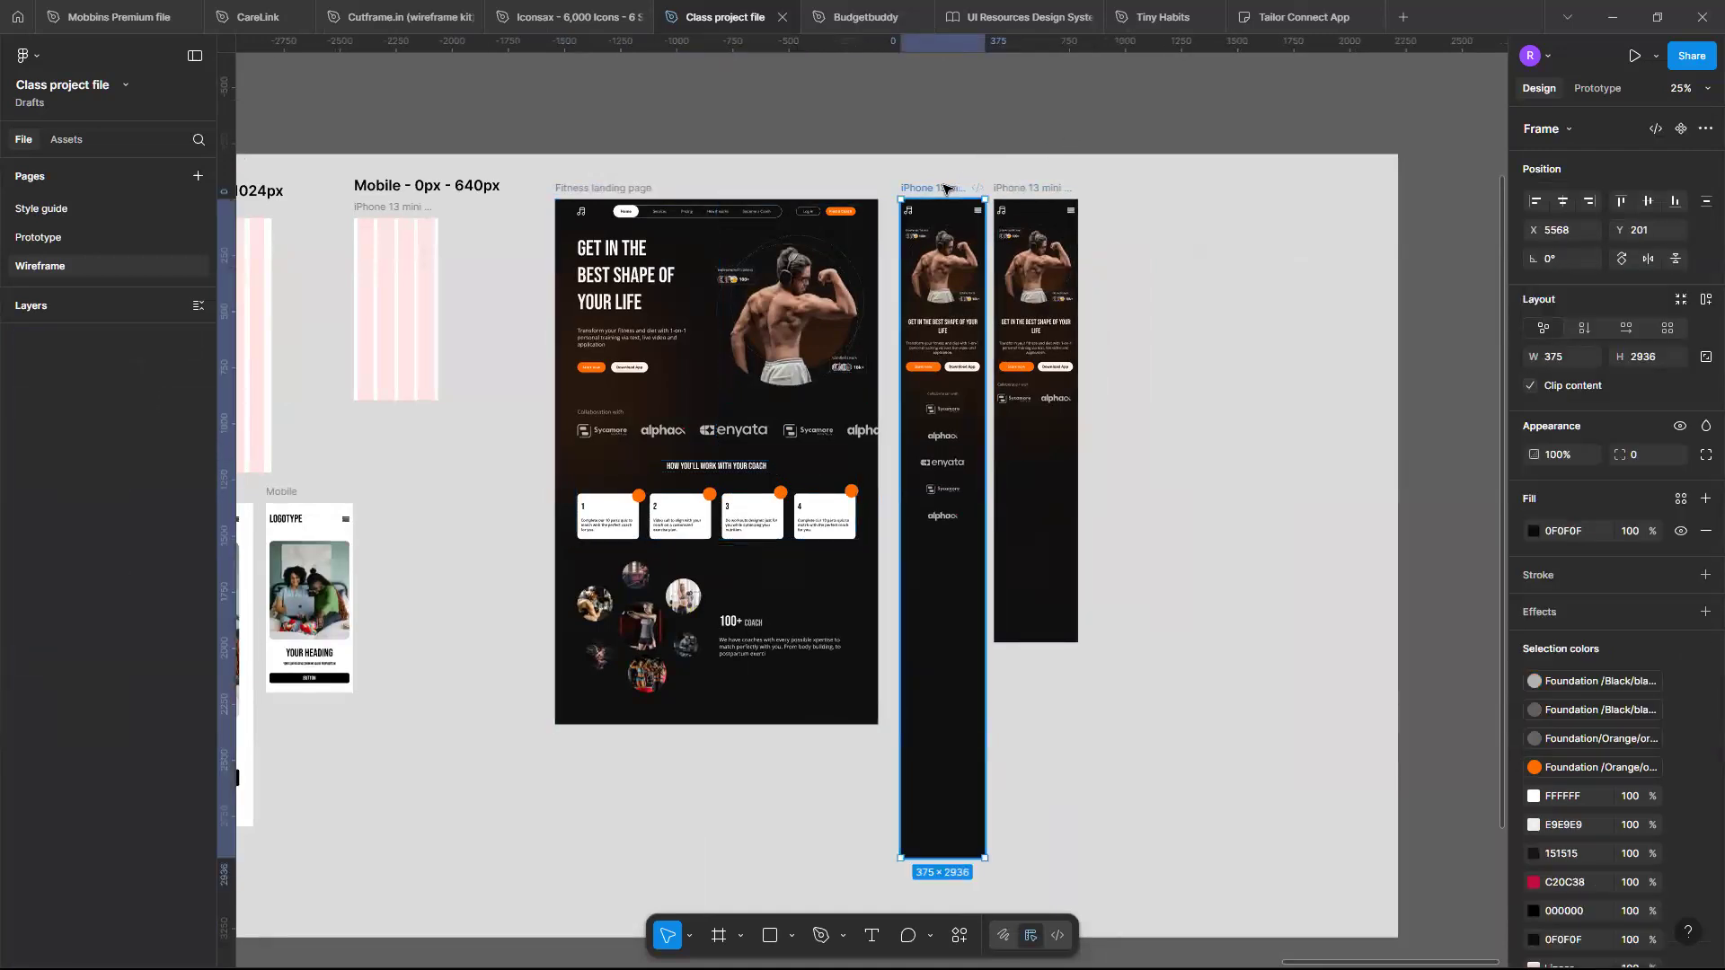
pyautogui.hotkey('ctrl', 'v')
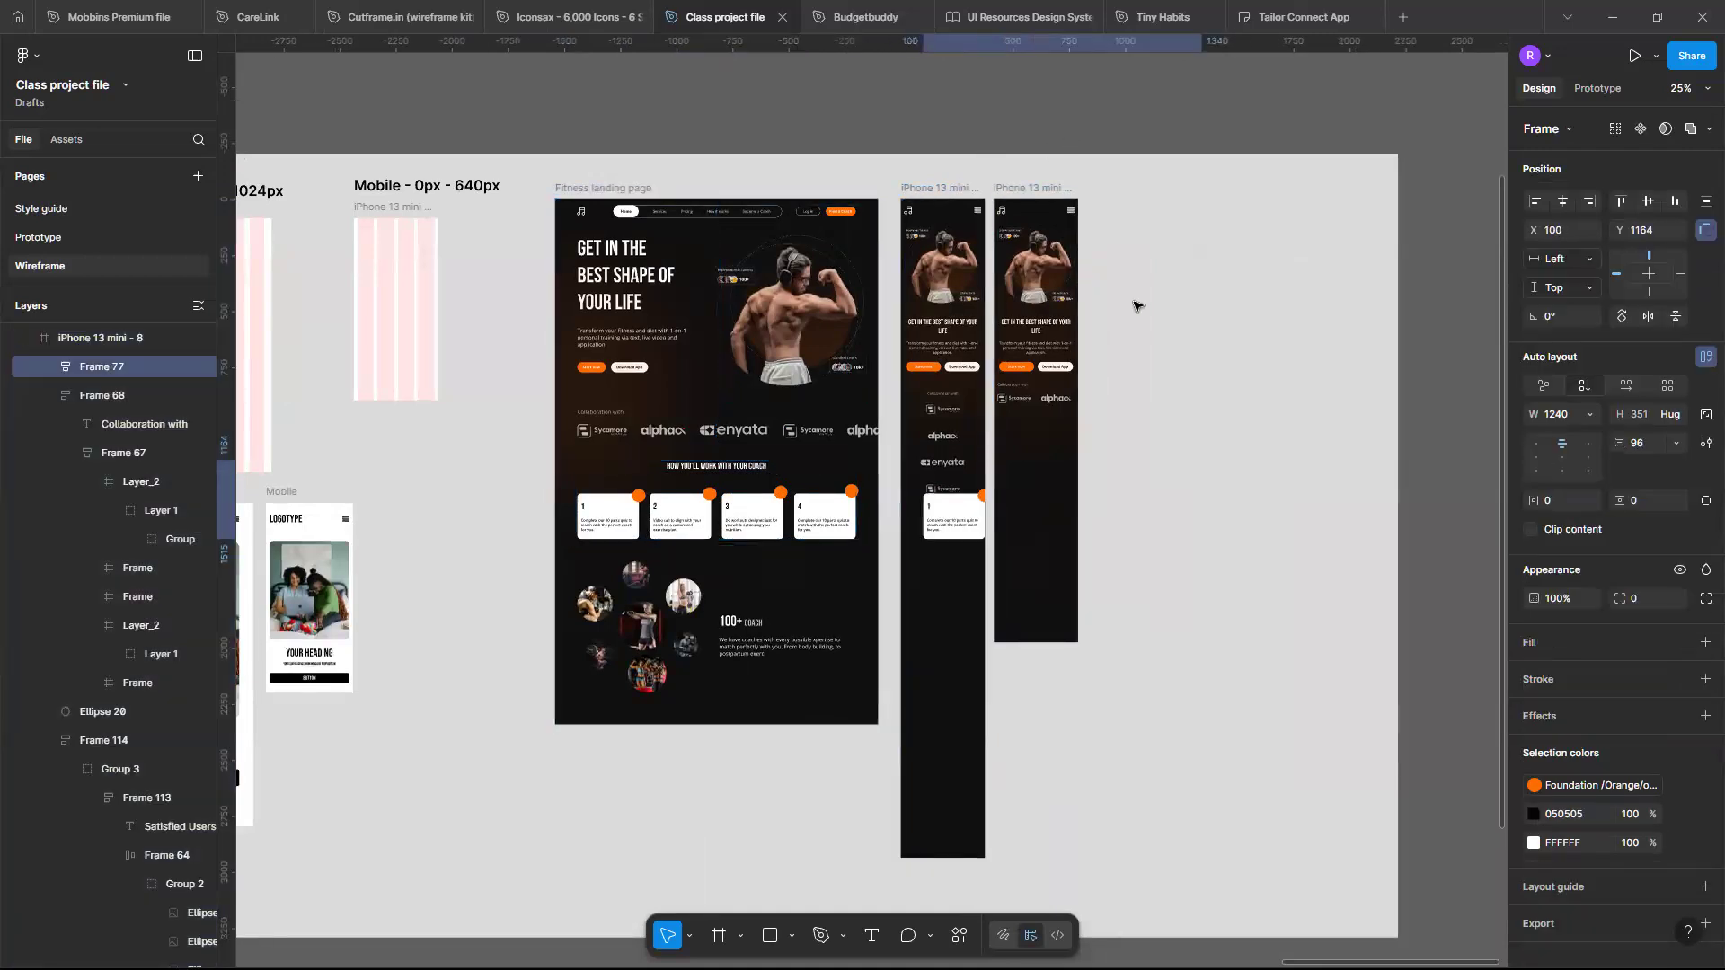
# - Drag the pasted coach section out beside the mobile frame
pyautogui.keyDown('ctrl'); pyautogui.scroll(3, 966, 490); pyautogui.keyUp('ctrl')
pyautogui.moveTo(970, 482); pyautogui.dragTo(958, 583)
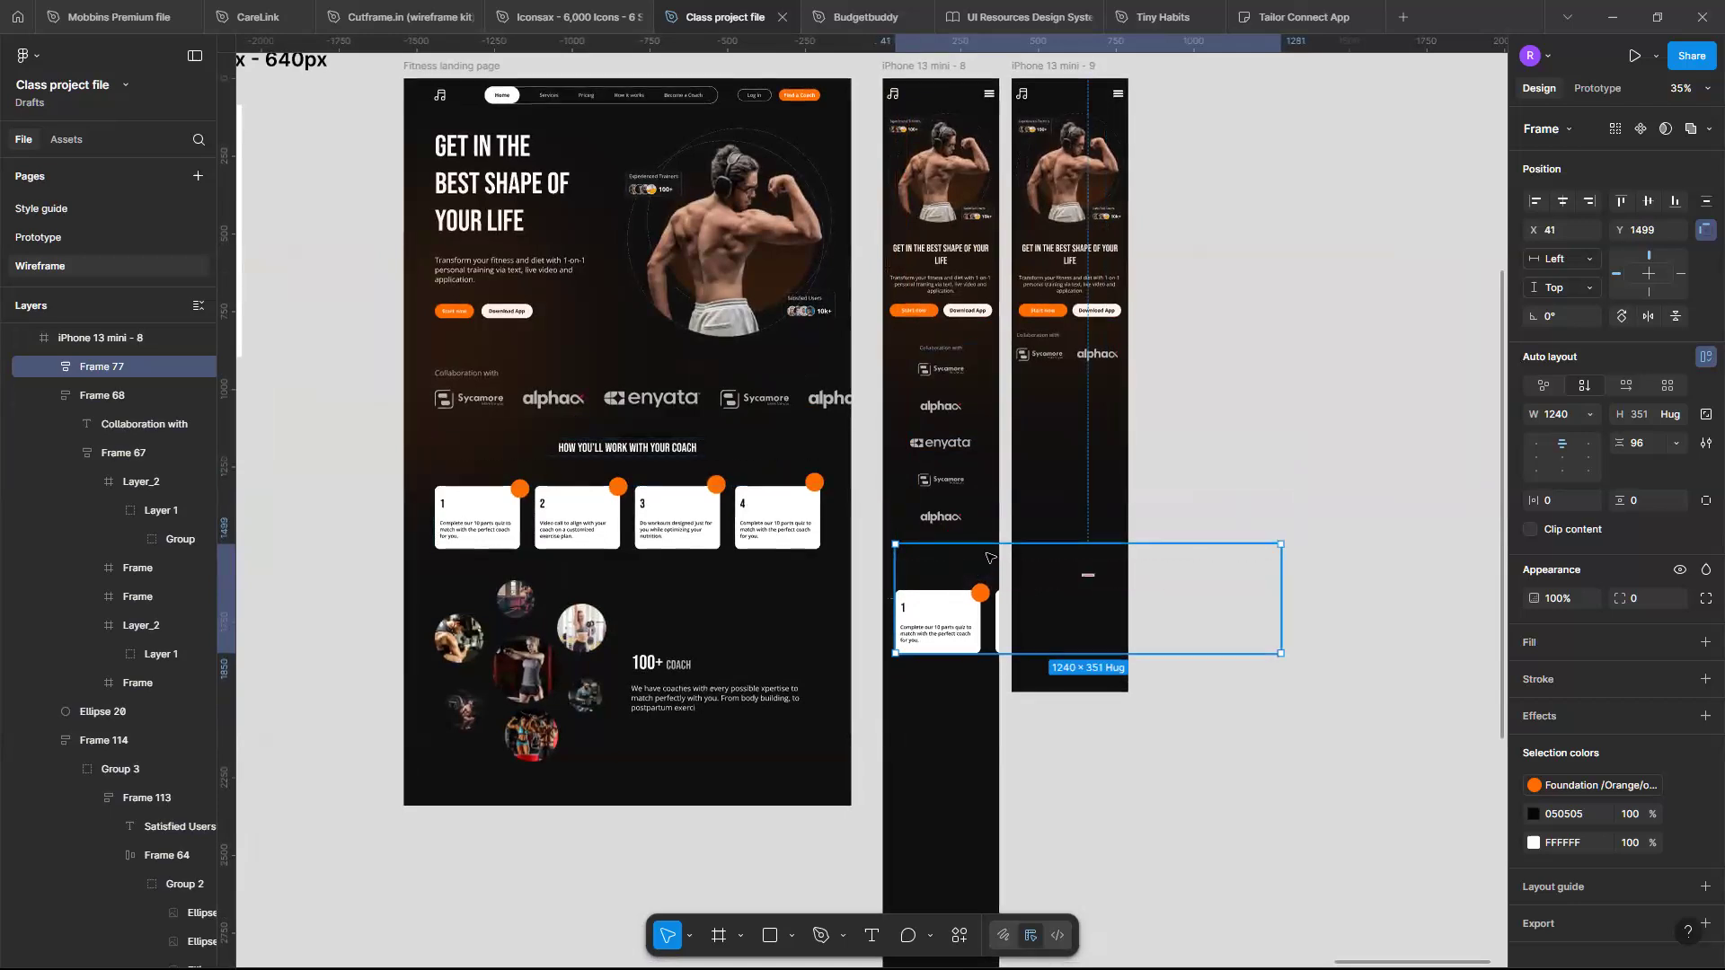
pyautogui.moveTo(899, 566); pyautogui.dragTo(807, 566)
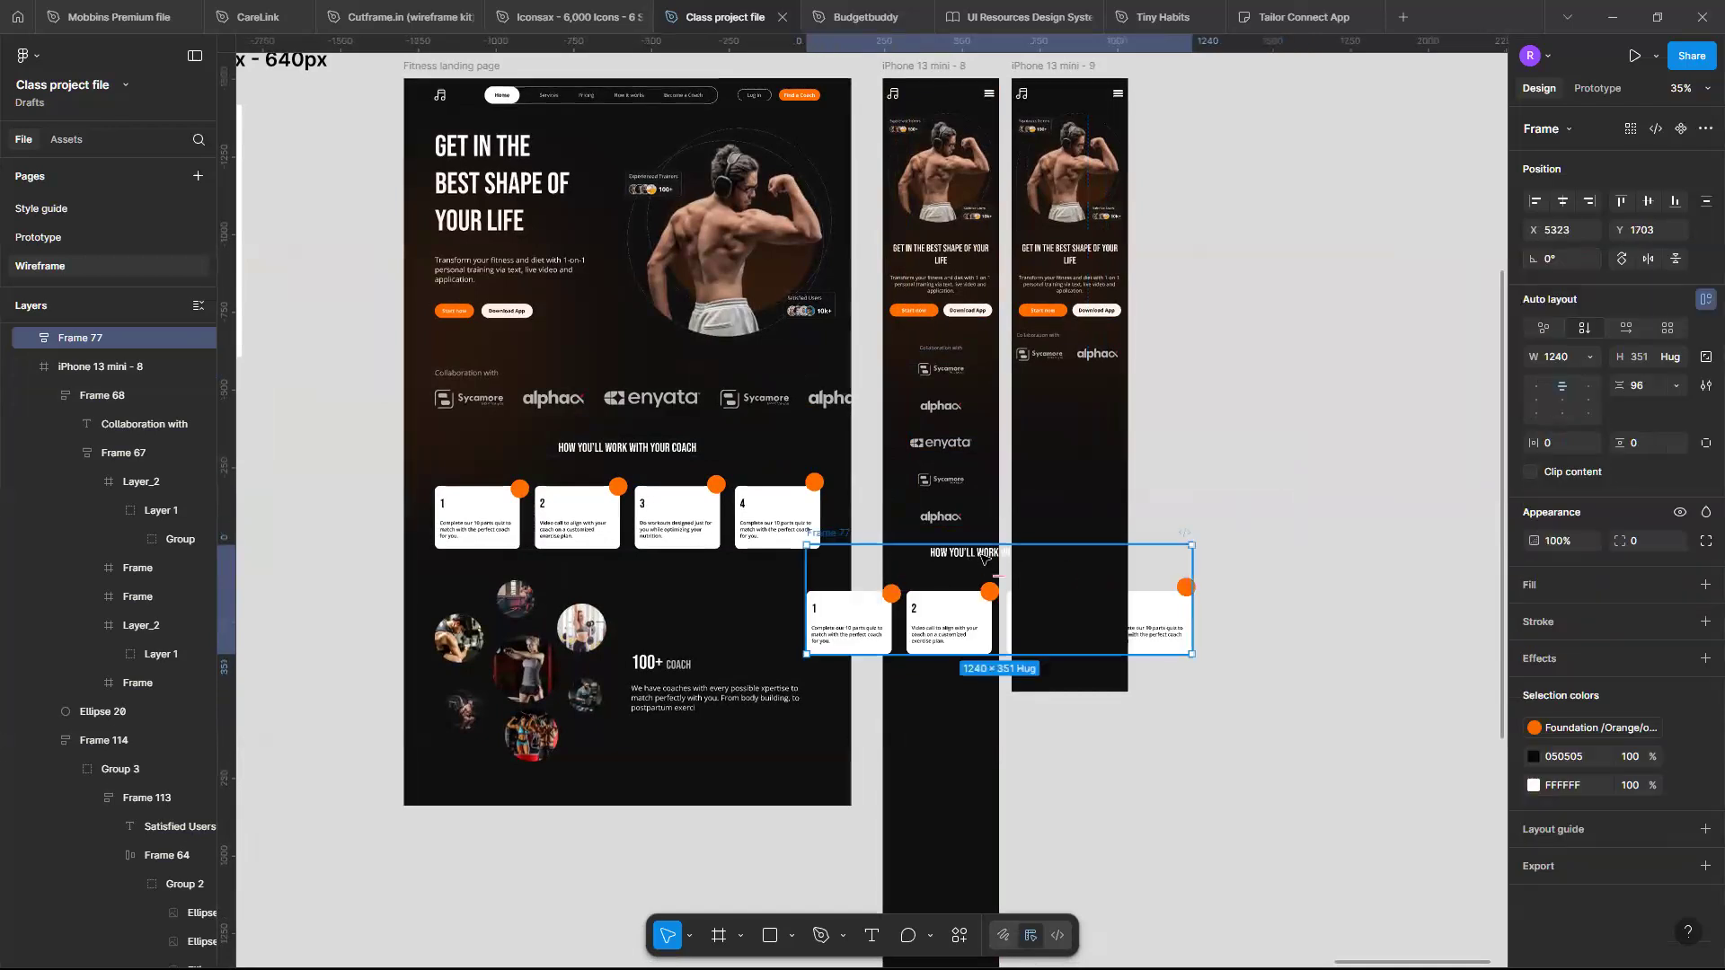
# - Switch the coach section's row of cards to a vertical auto layout stack
pyautogui.doubleClick(983, 558)
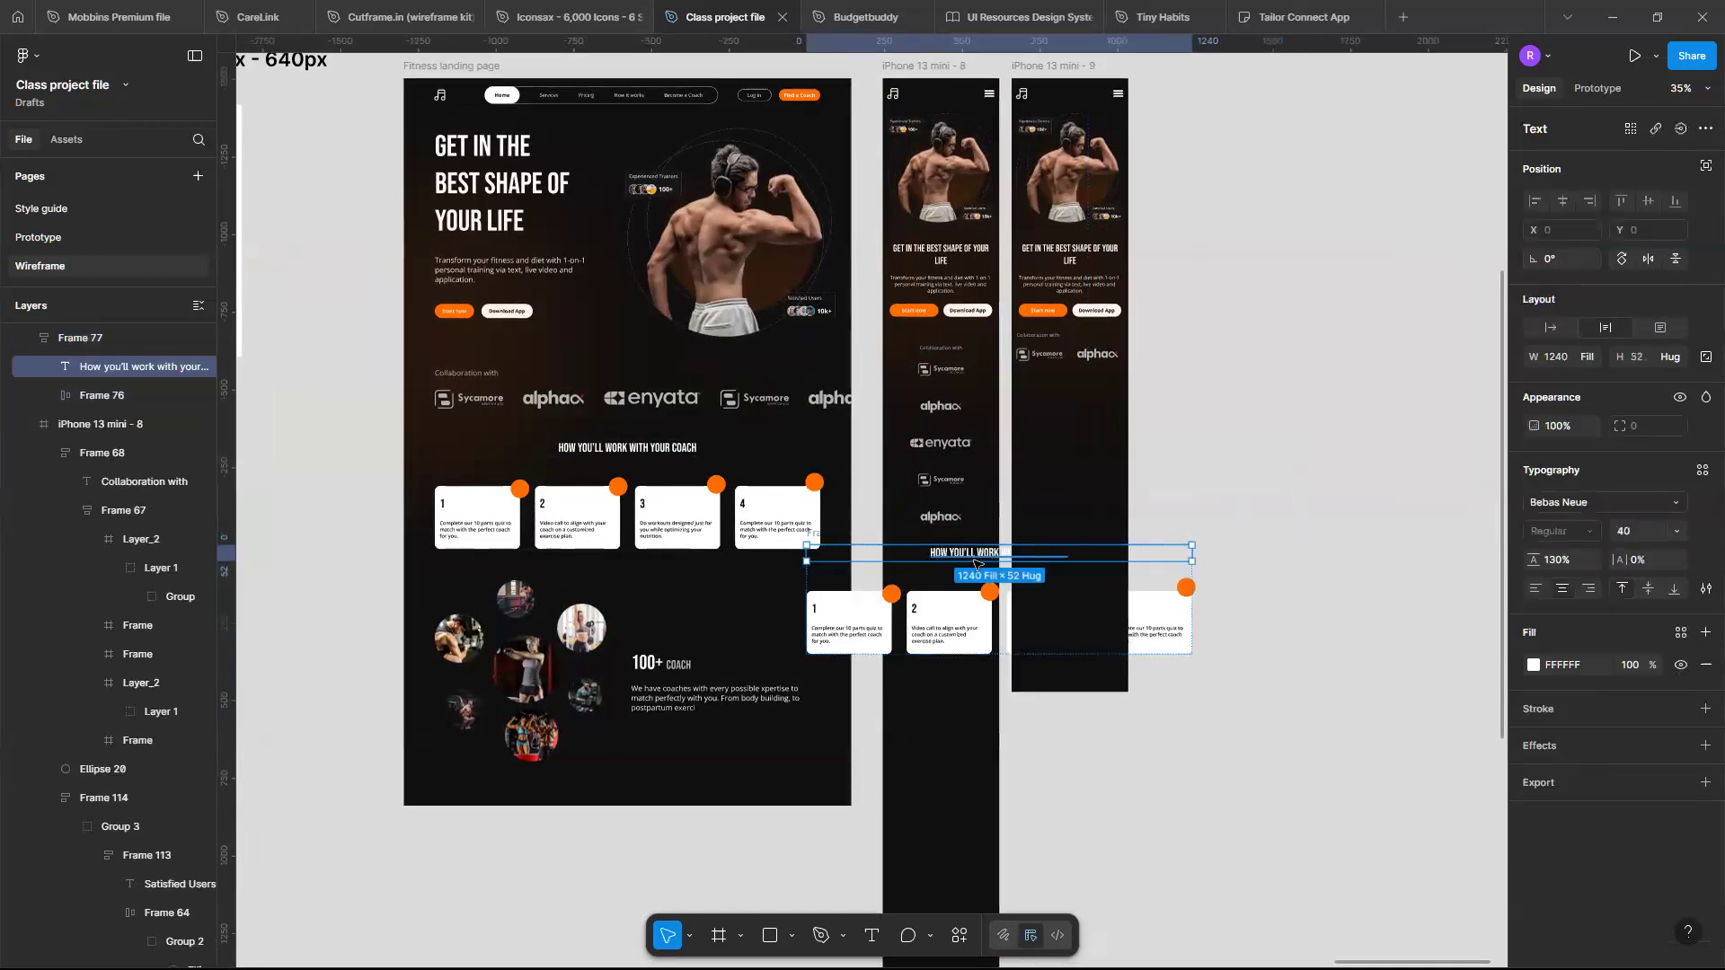
pyautogui.scroll(6, 1030, 612)
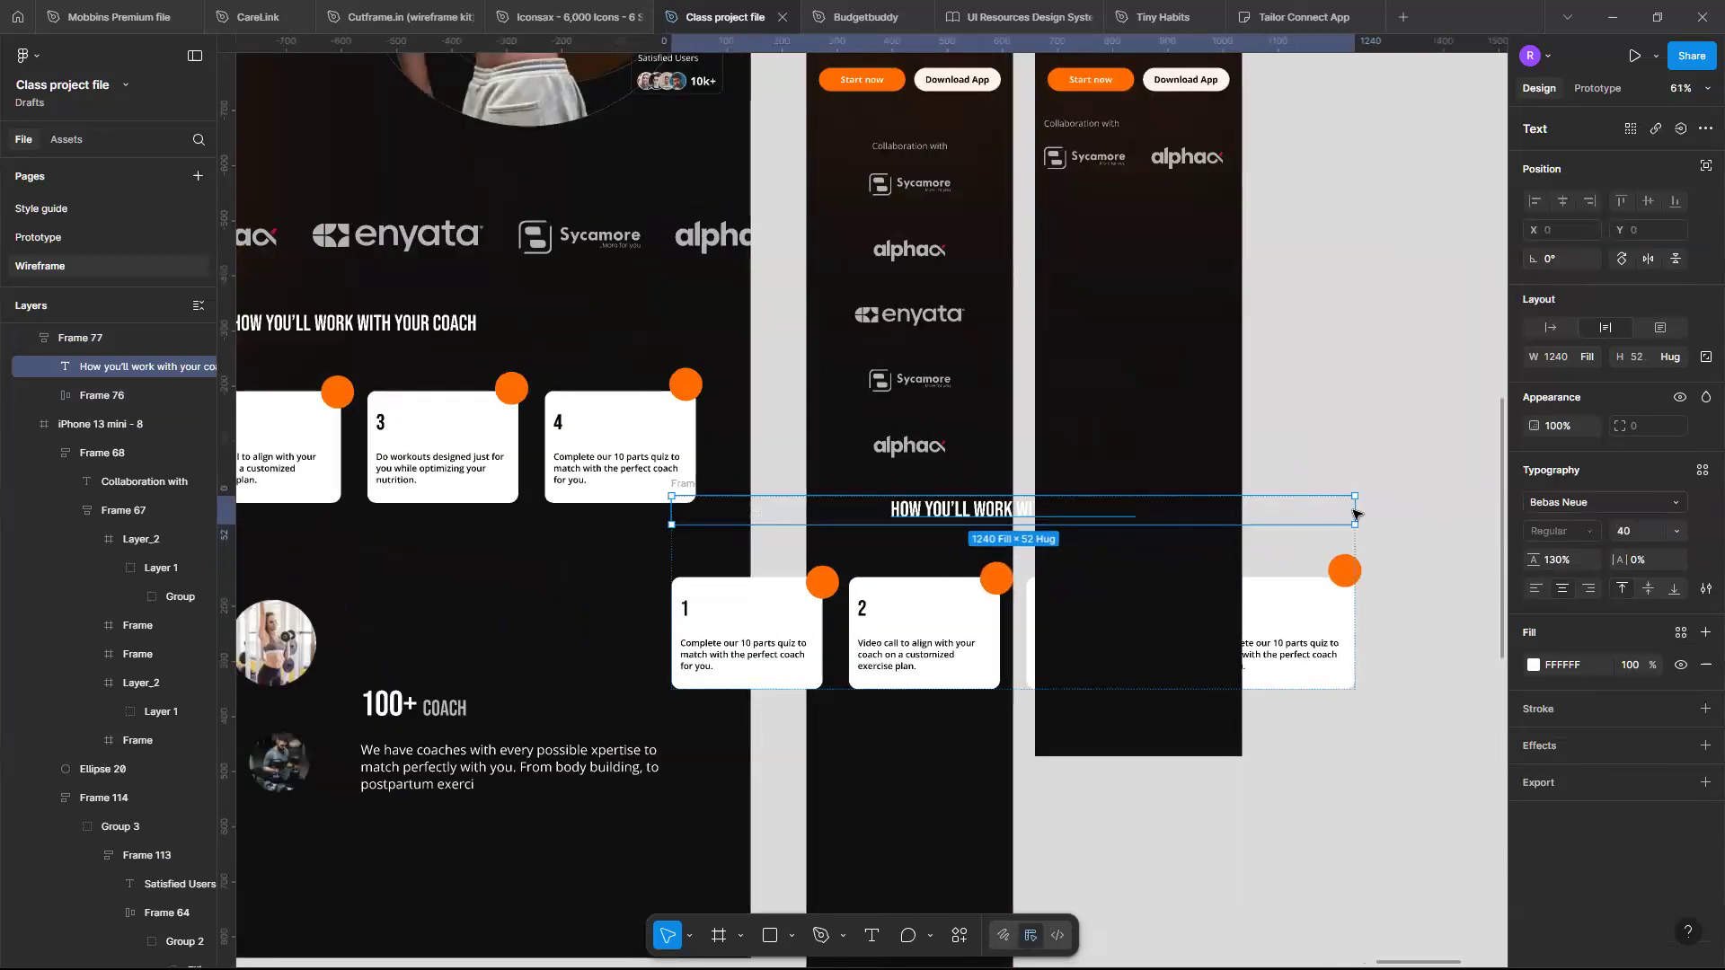
pyautogui.hscroll(-2, 922, 531)
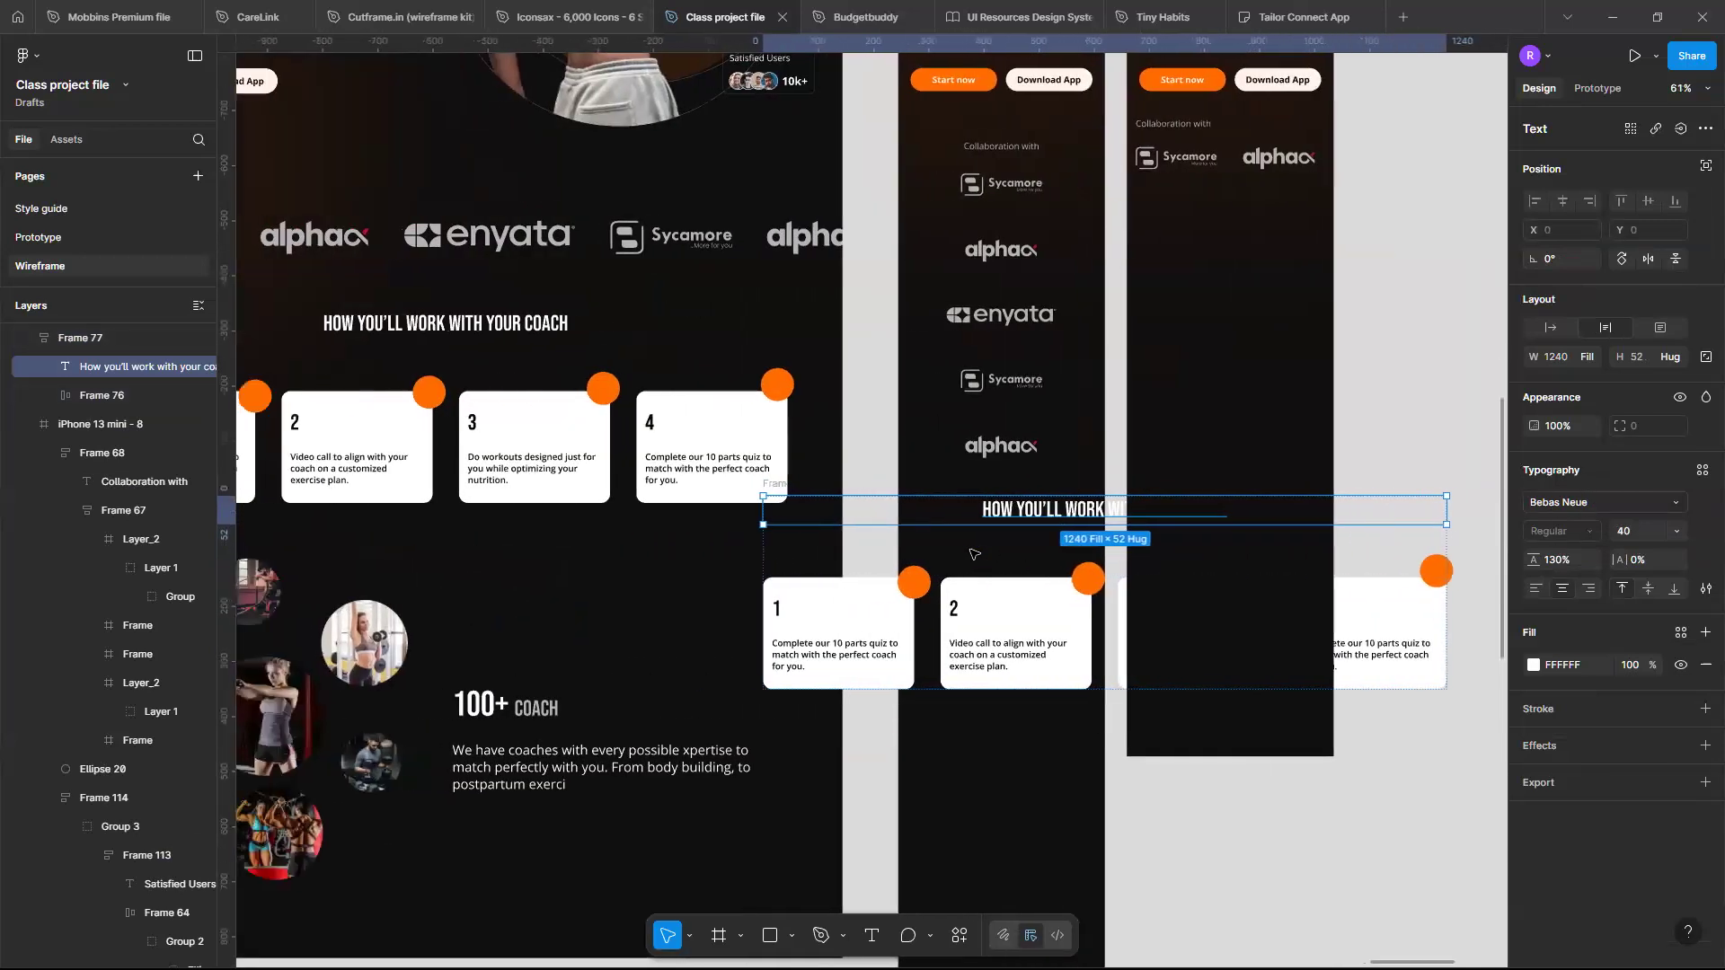
pyautogui.click(992, 579)
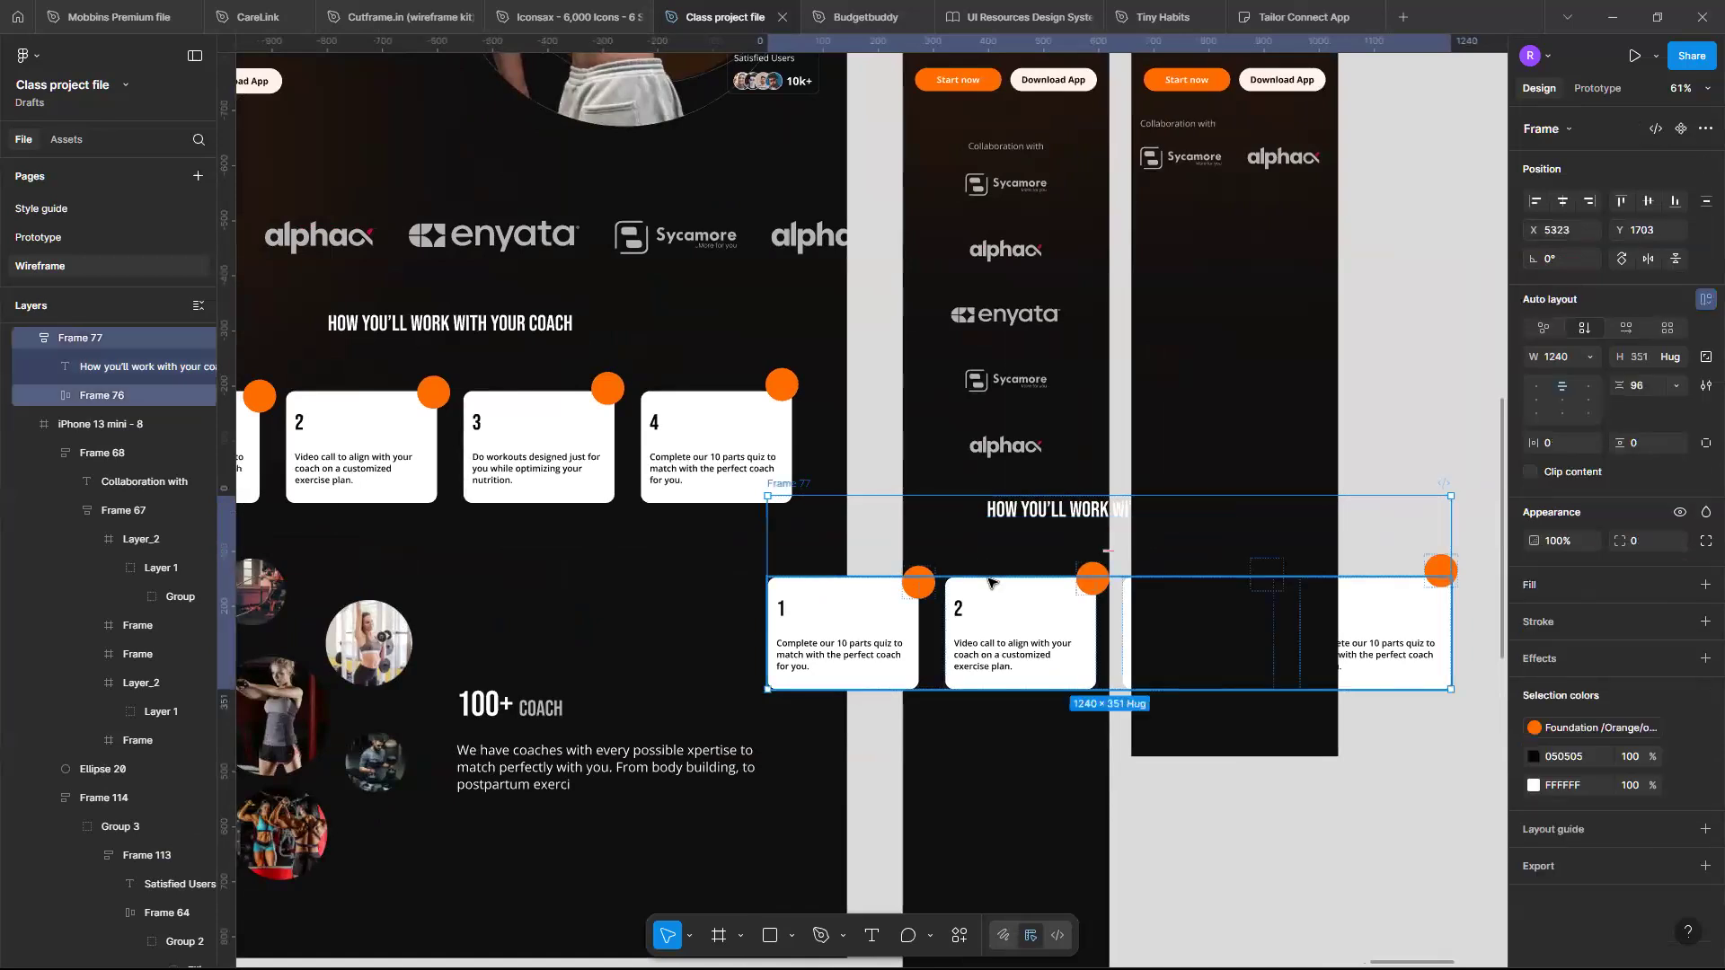
pyautogui.click(973, 600)
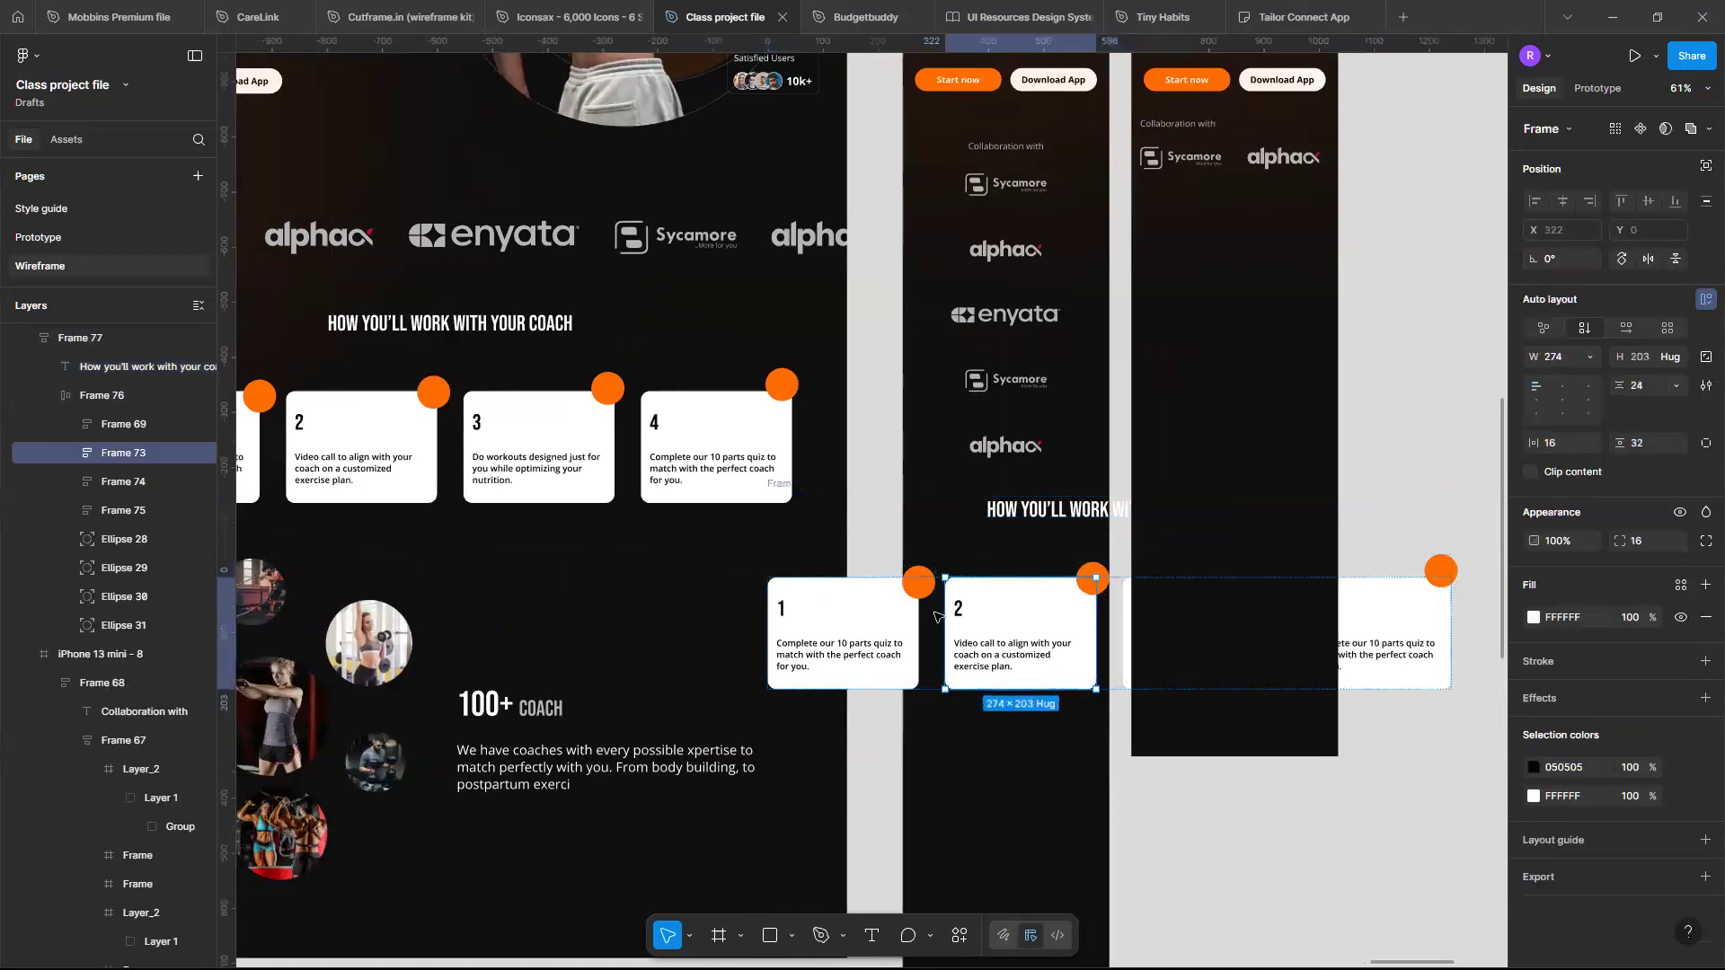
pyautogui.click(935, 615)
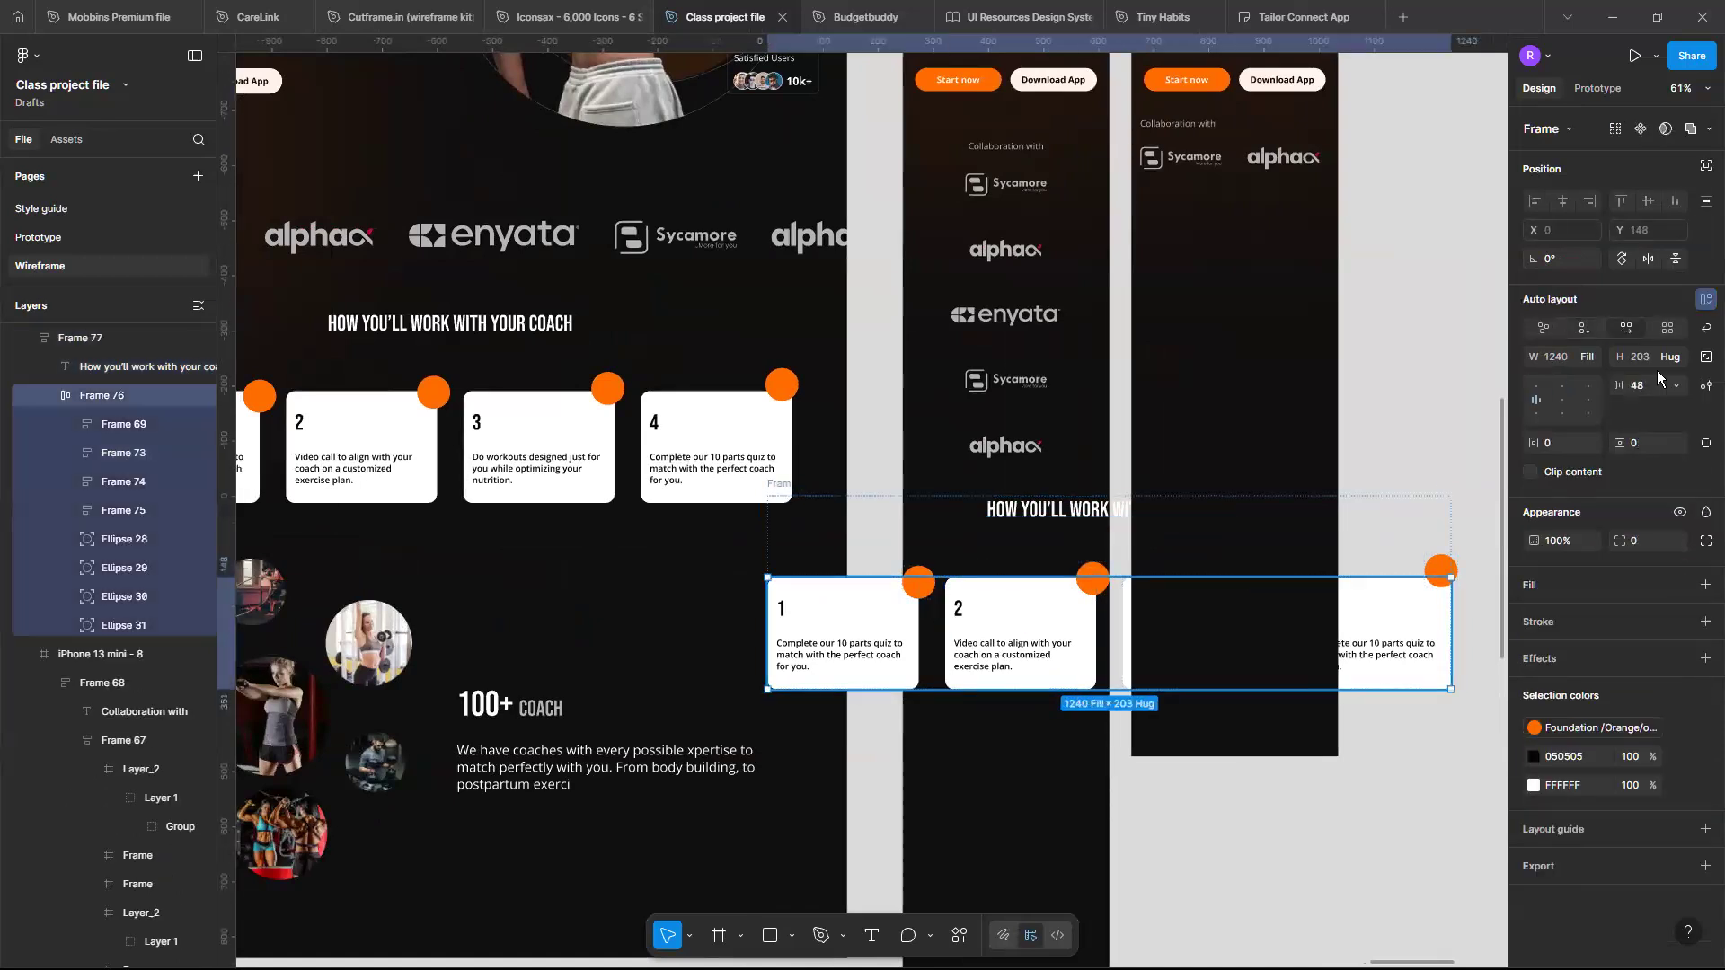
pyautogui.click(1585, 329)
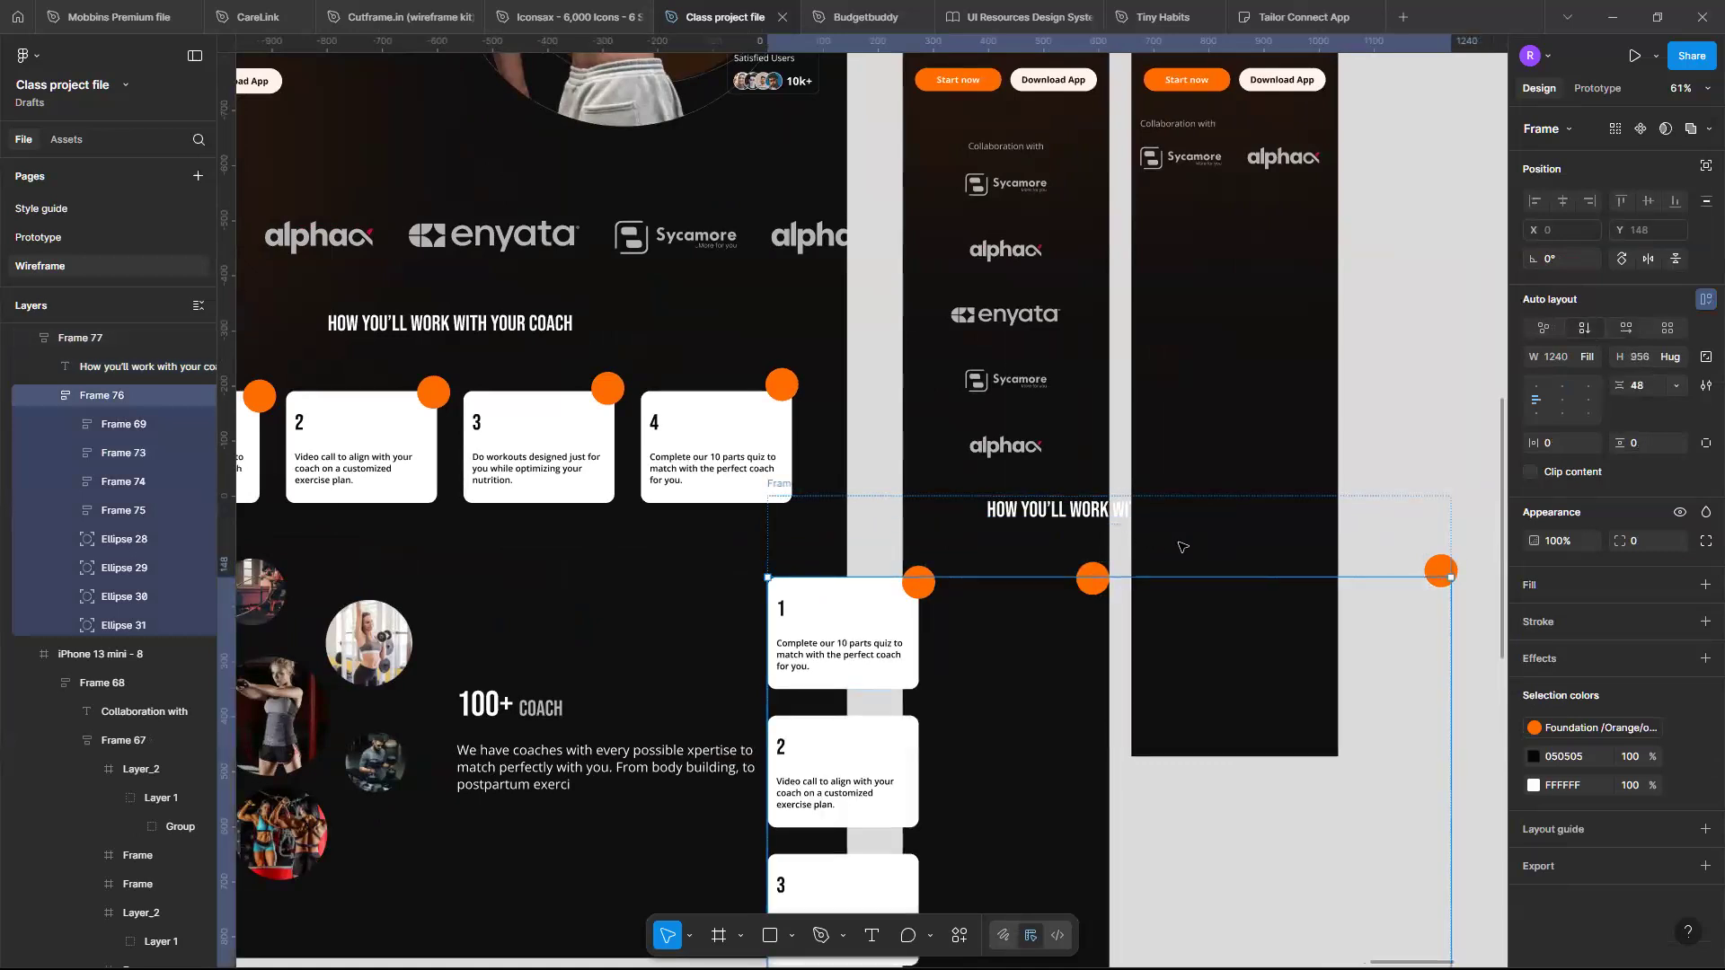
# - Set the coach section frame's width to 343
pyautogui.click(1050, 564)
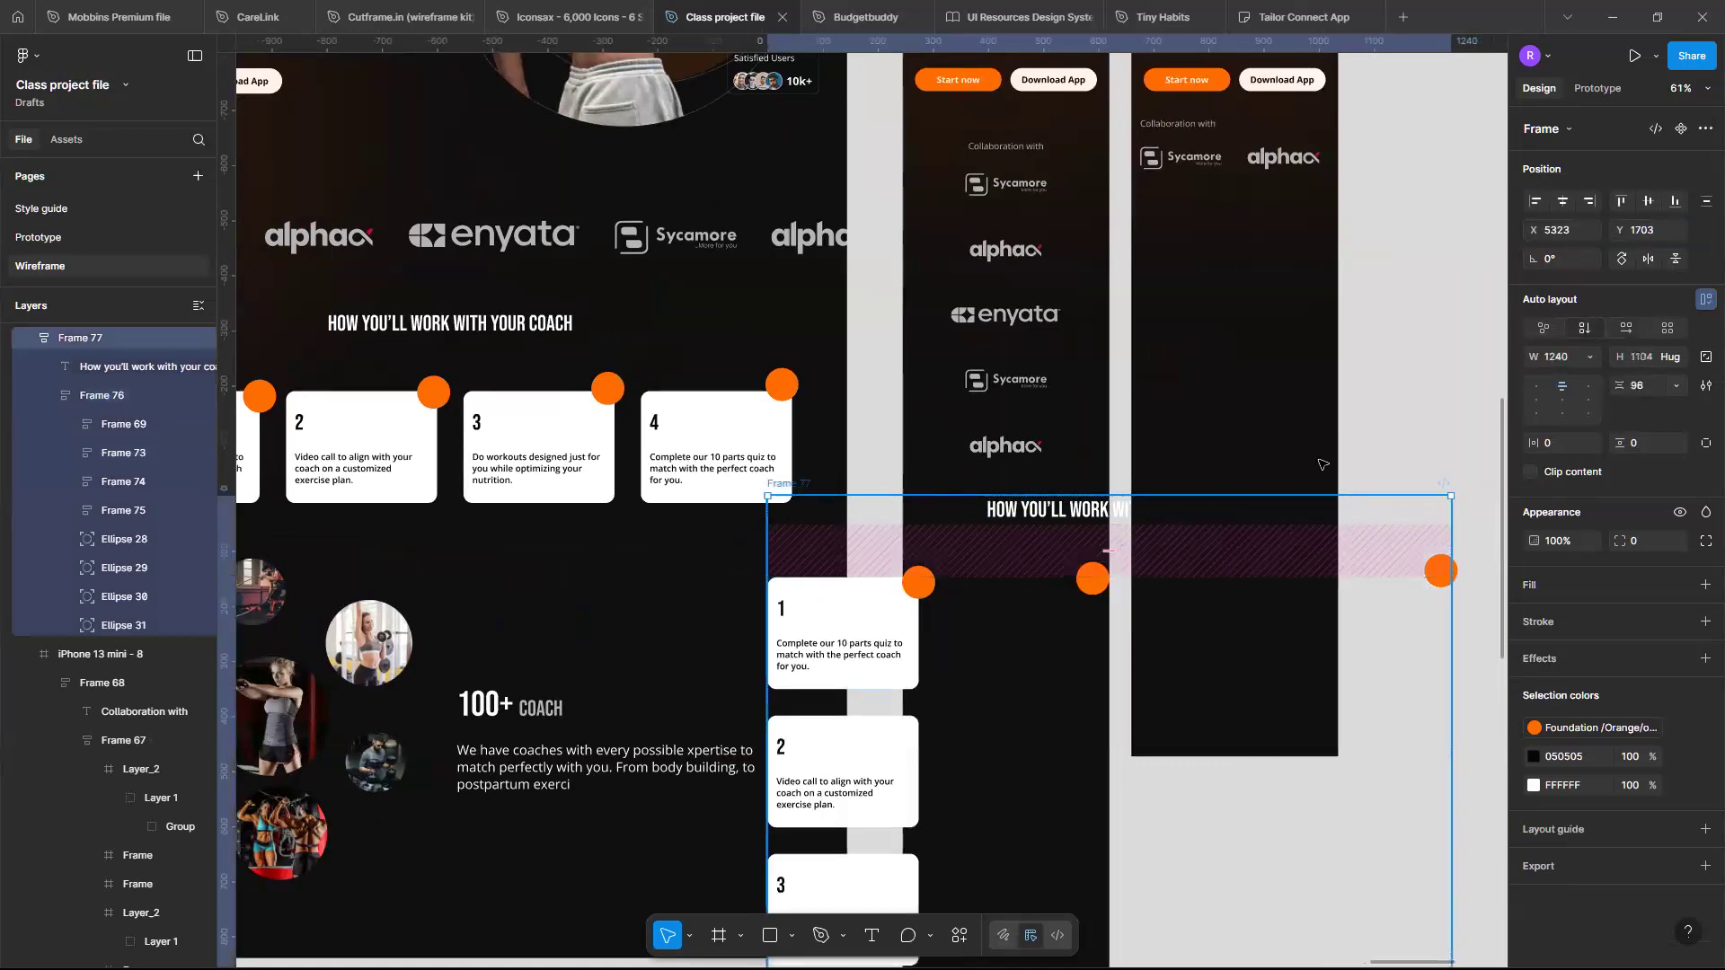
pyautogui.click(1565, 356)
pyautogui.write('343')
pyautogui.press('Return')
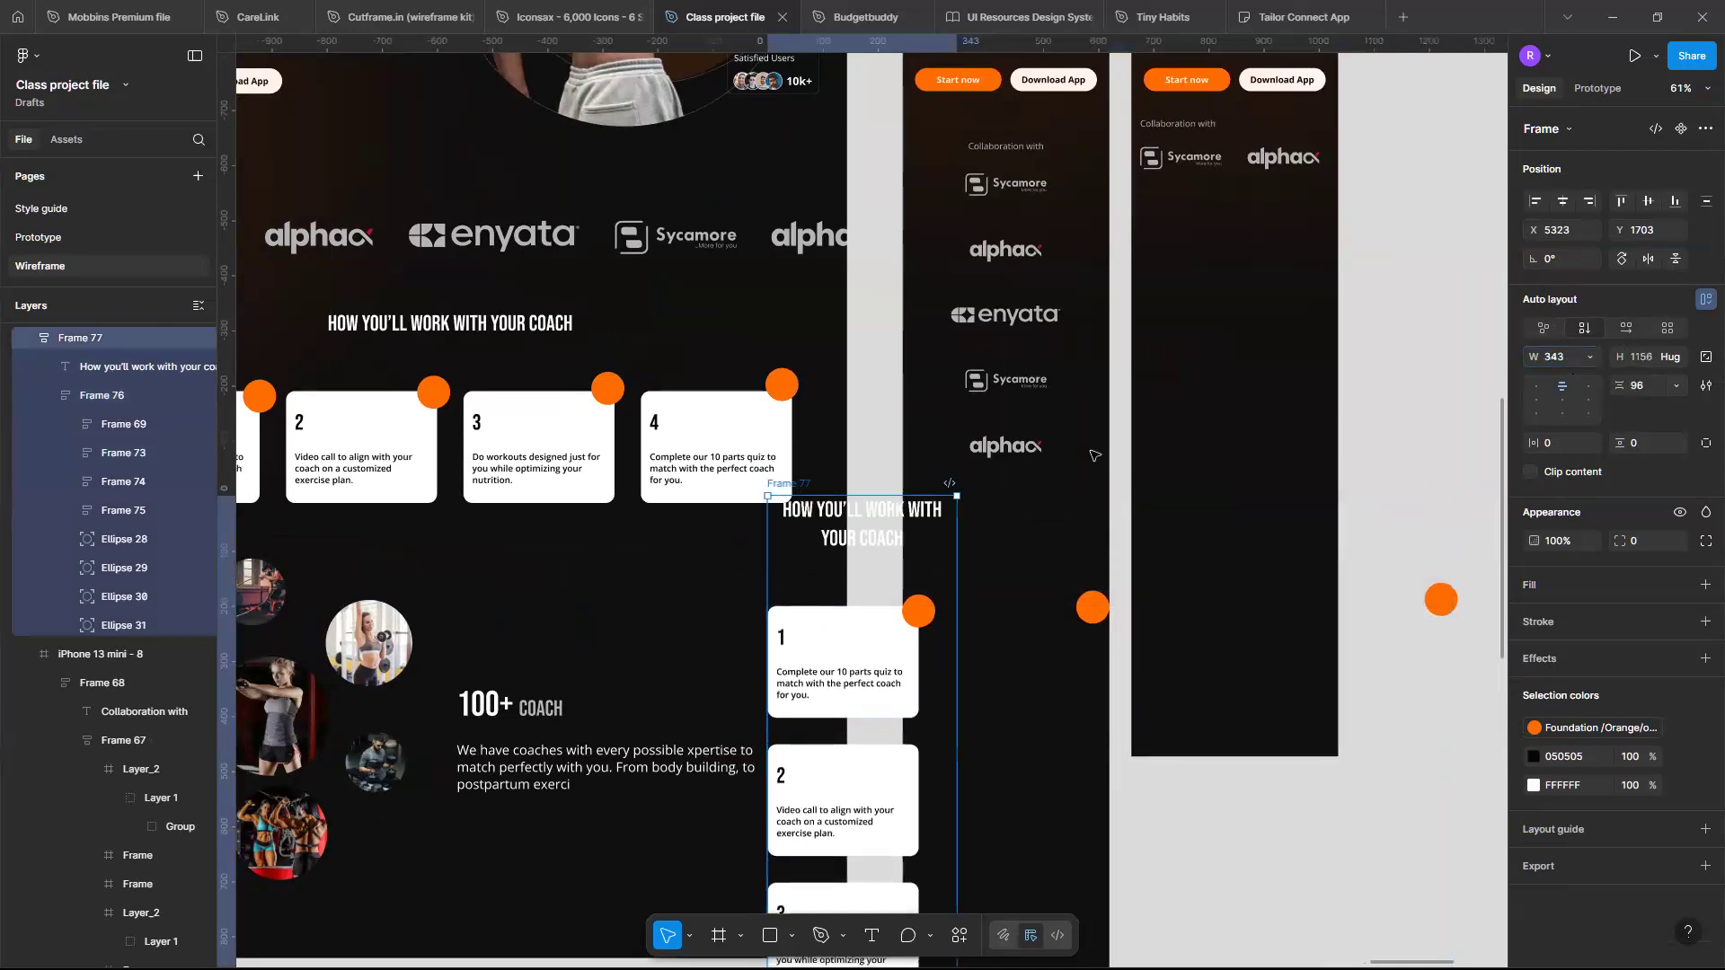
# - Move the coach section over the mobile frame, then try left-aligning it and undo that alignment
pyautogui.moveTo(903, 537); pyautogui.dragTo(1056, 540)
pyautogui.scroll(2, 1051, 512)
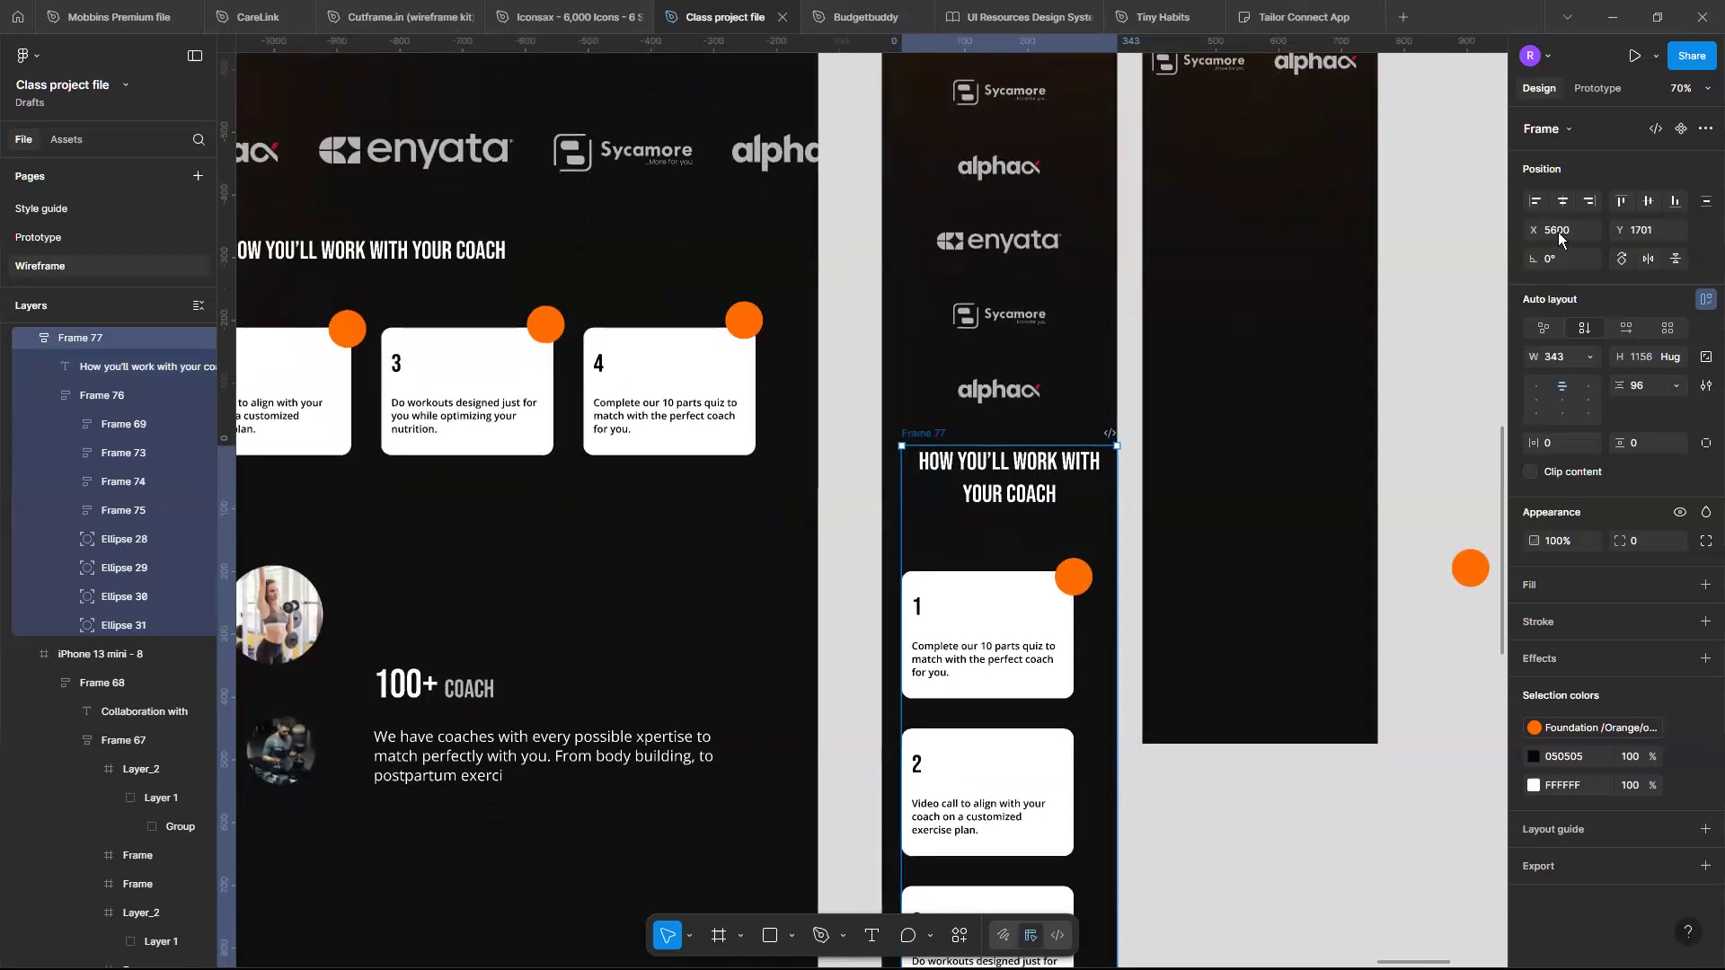
pyautogui.click(1560, 203)
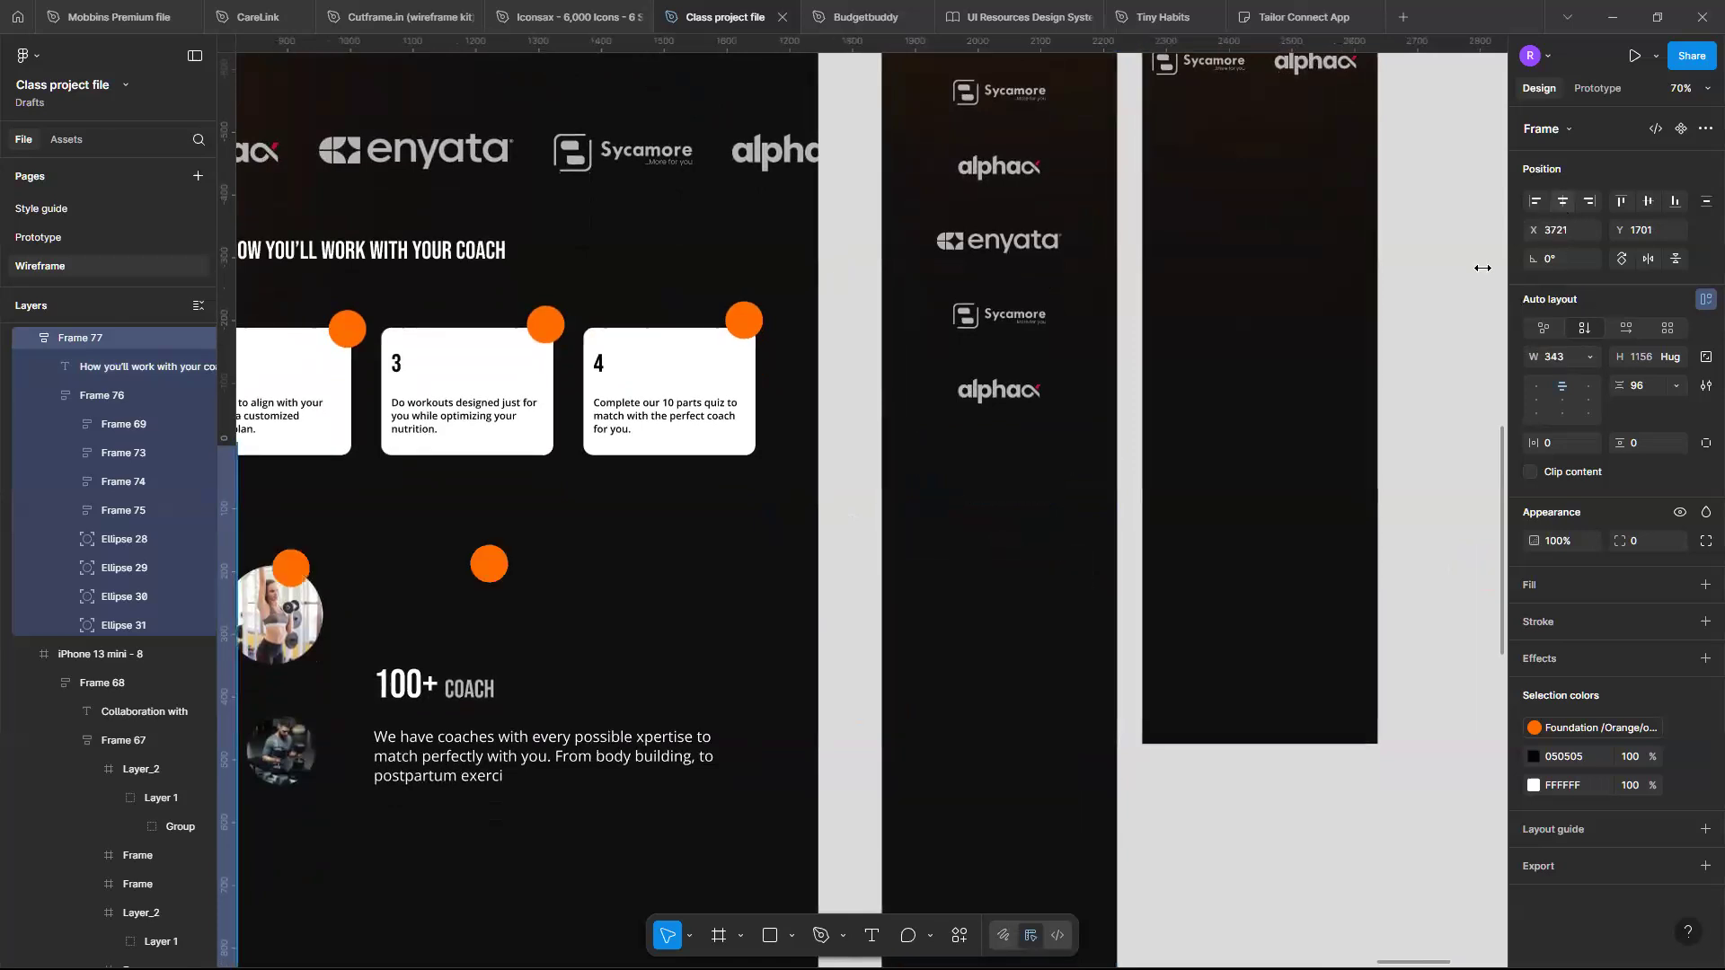
pyautogui.hotkey('ctrl', 'z')
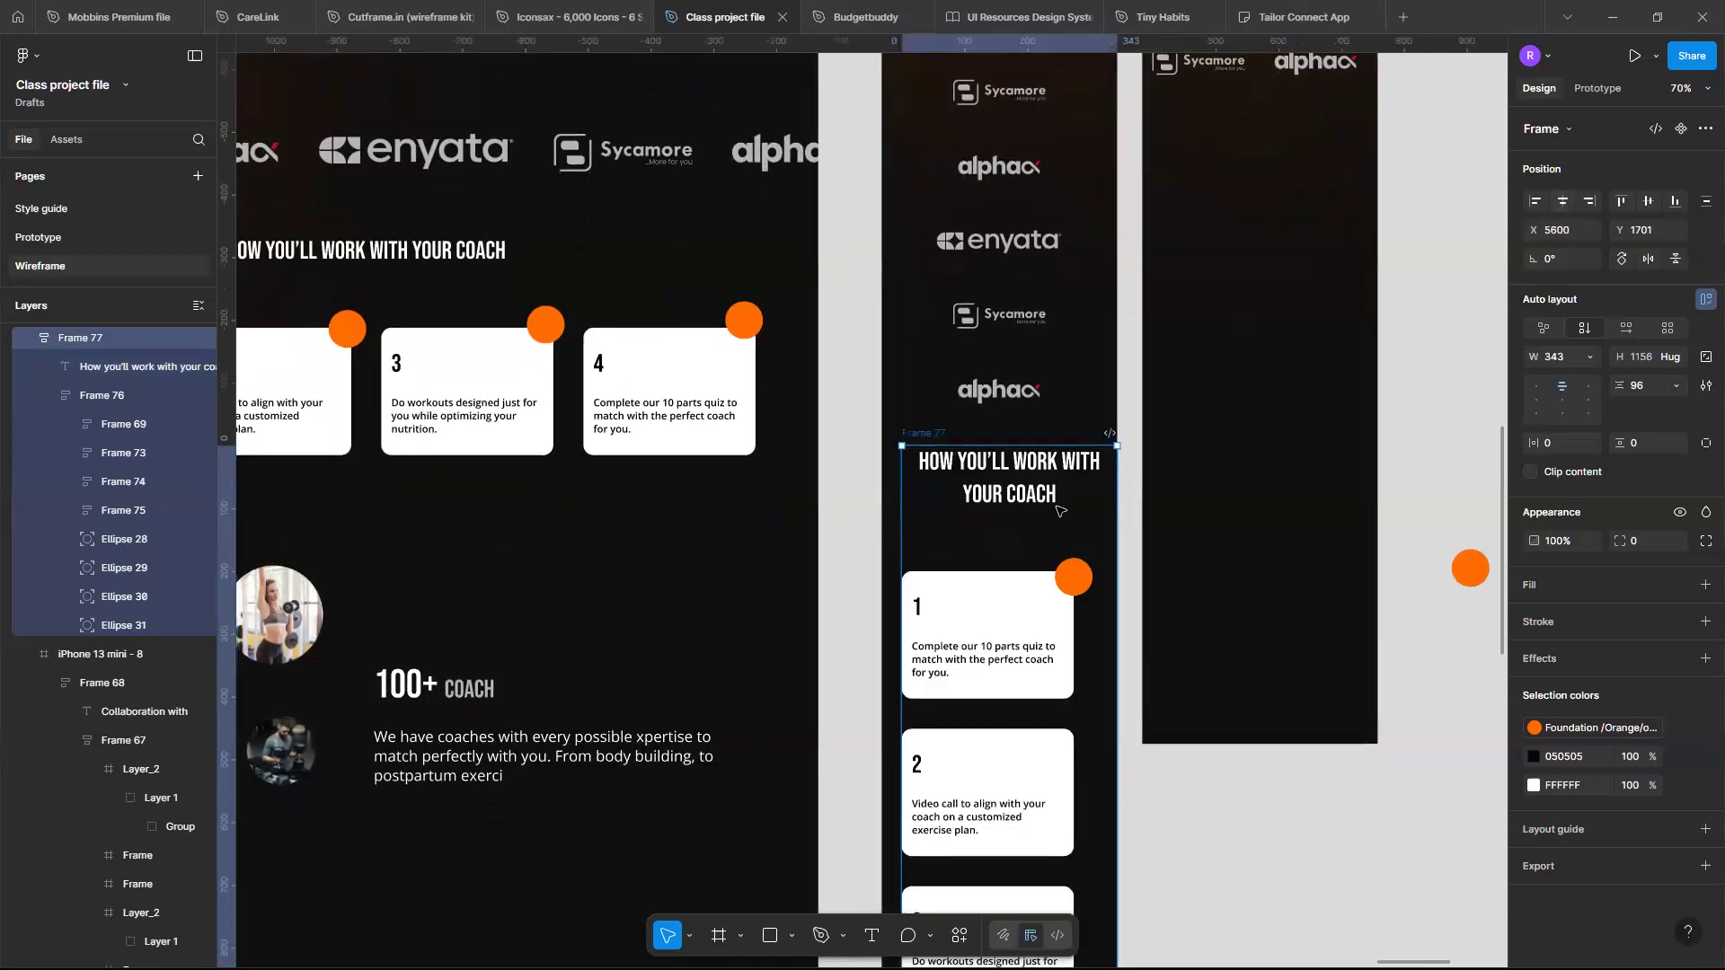
# - Cut the coach section and paste it inside the iPhone 13 mini - 8 frame
pyautogui.scroll(1, 1057, 508)
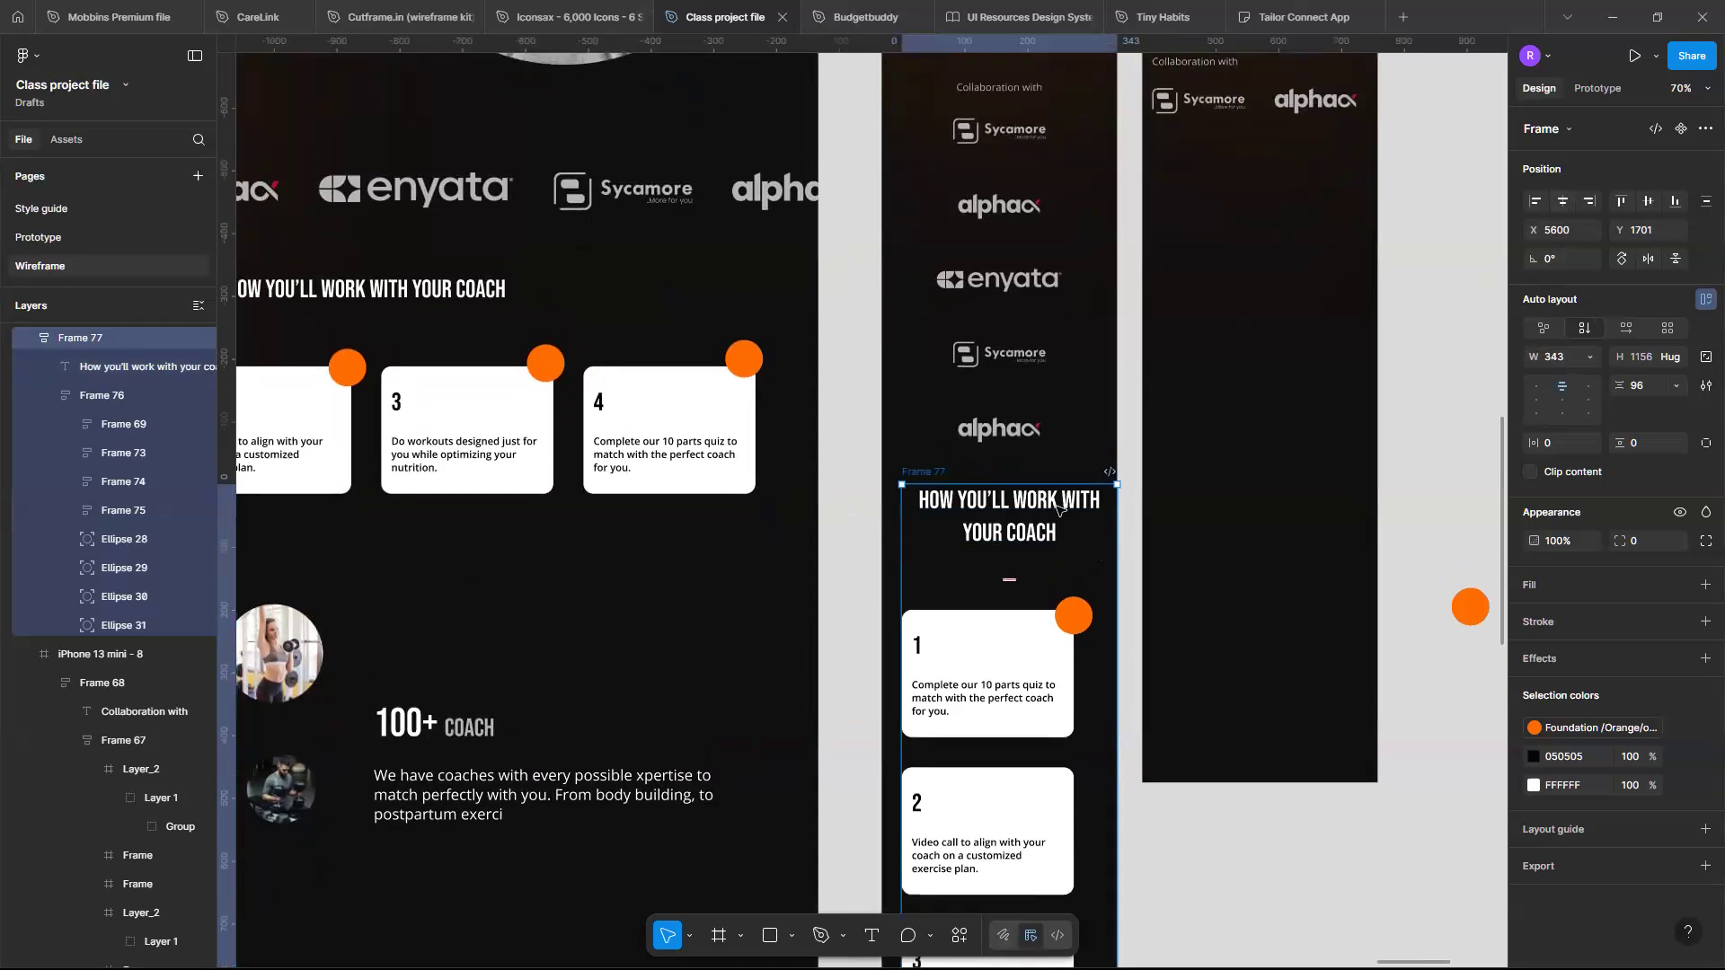
pyautogui.hotkey('ctrl', 'x')
pyautogui.scroll(-3, 1058, 509)
pyautogui.scroll(4, 1058, 508)
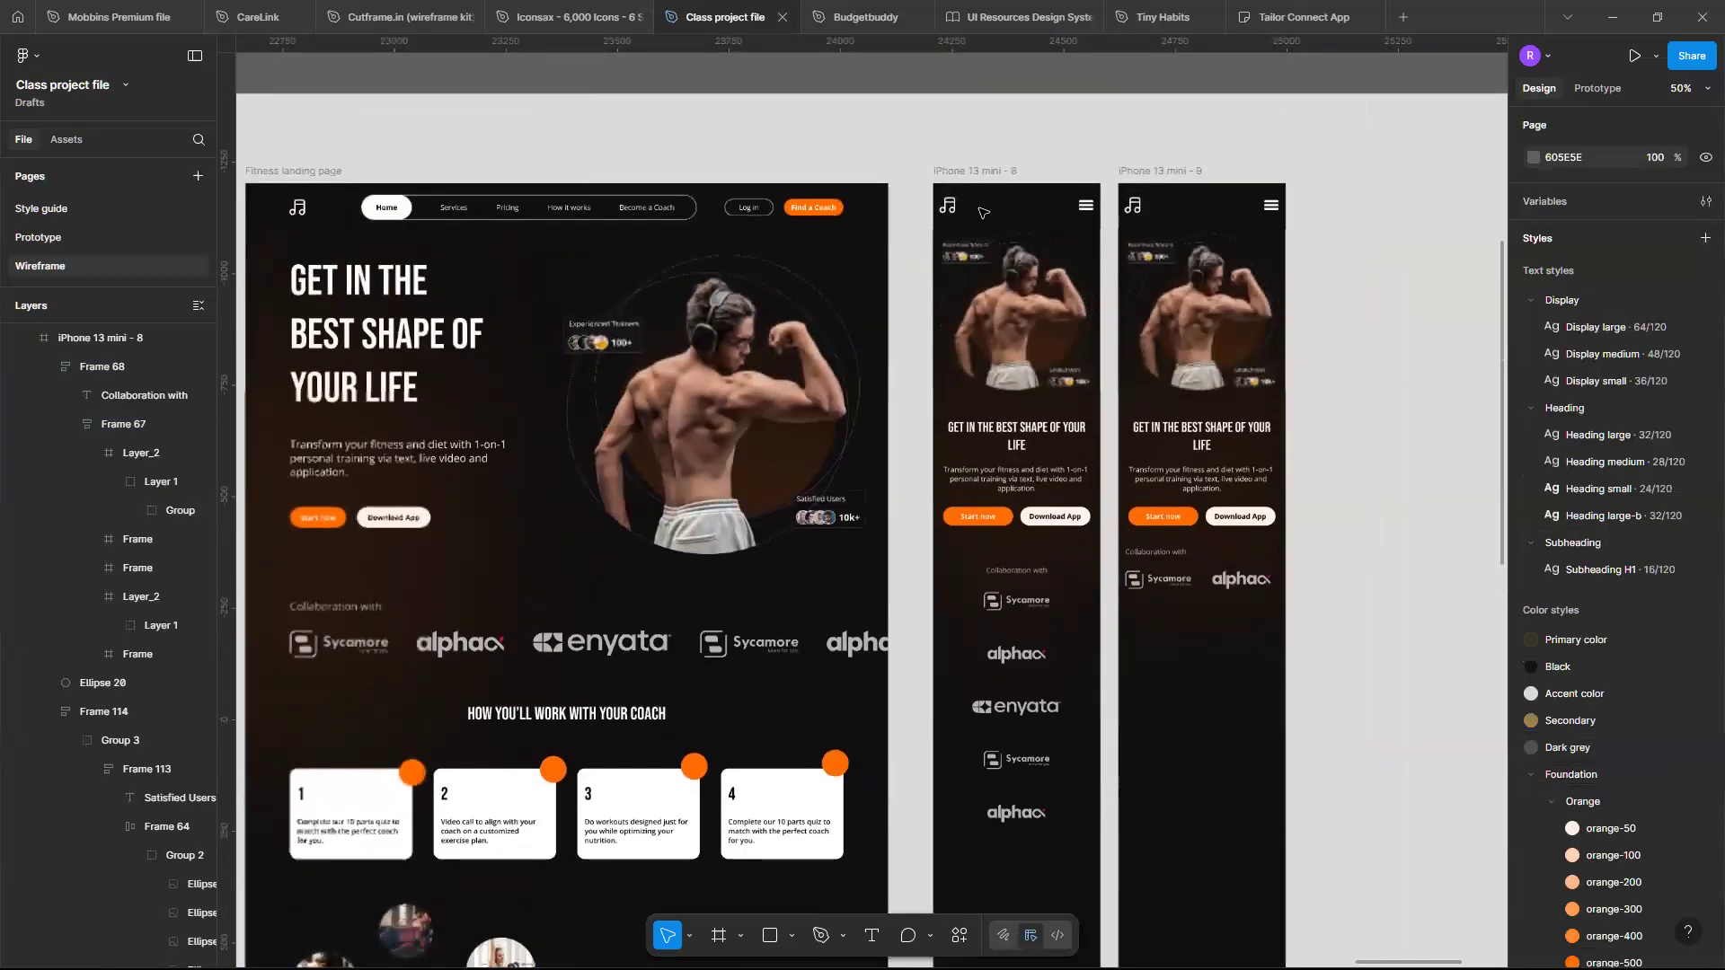
pyautogui.click(977, 172)
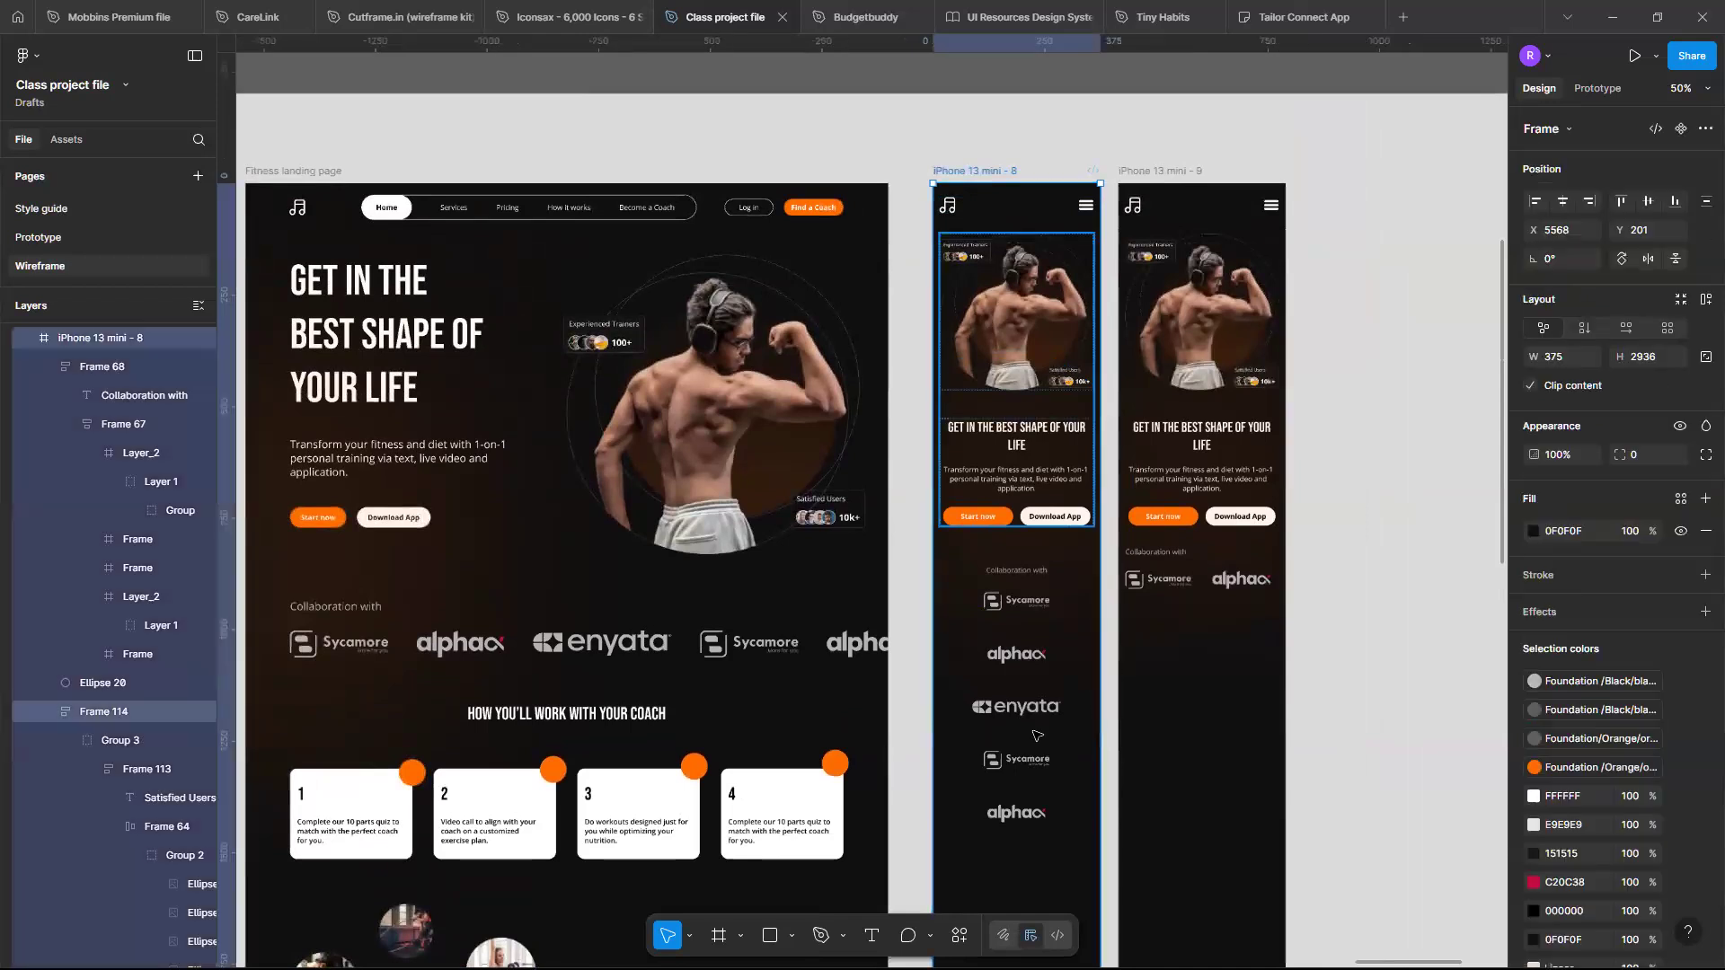
pyautogui.hotkey('ctrl', 'v')
# - Nudge the coach section up beneath the collaboration logos to Y 1513
pyautogui.scroll(-1, 1037, 736)
pyautogui.scroll(5, 1037, 735)
pyautogui.scroll(3, 1038, 736)
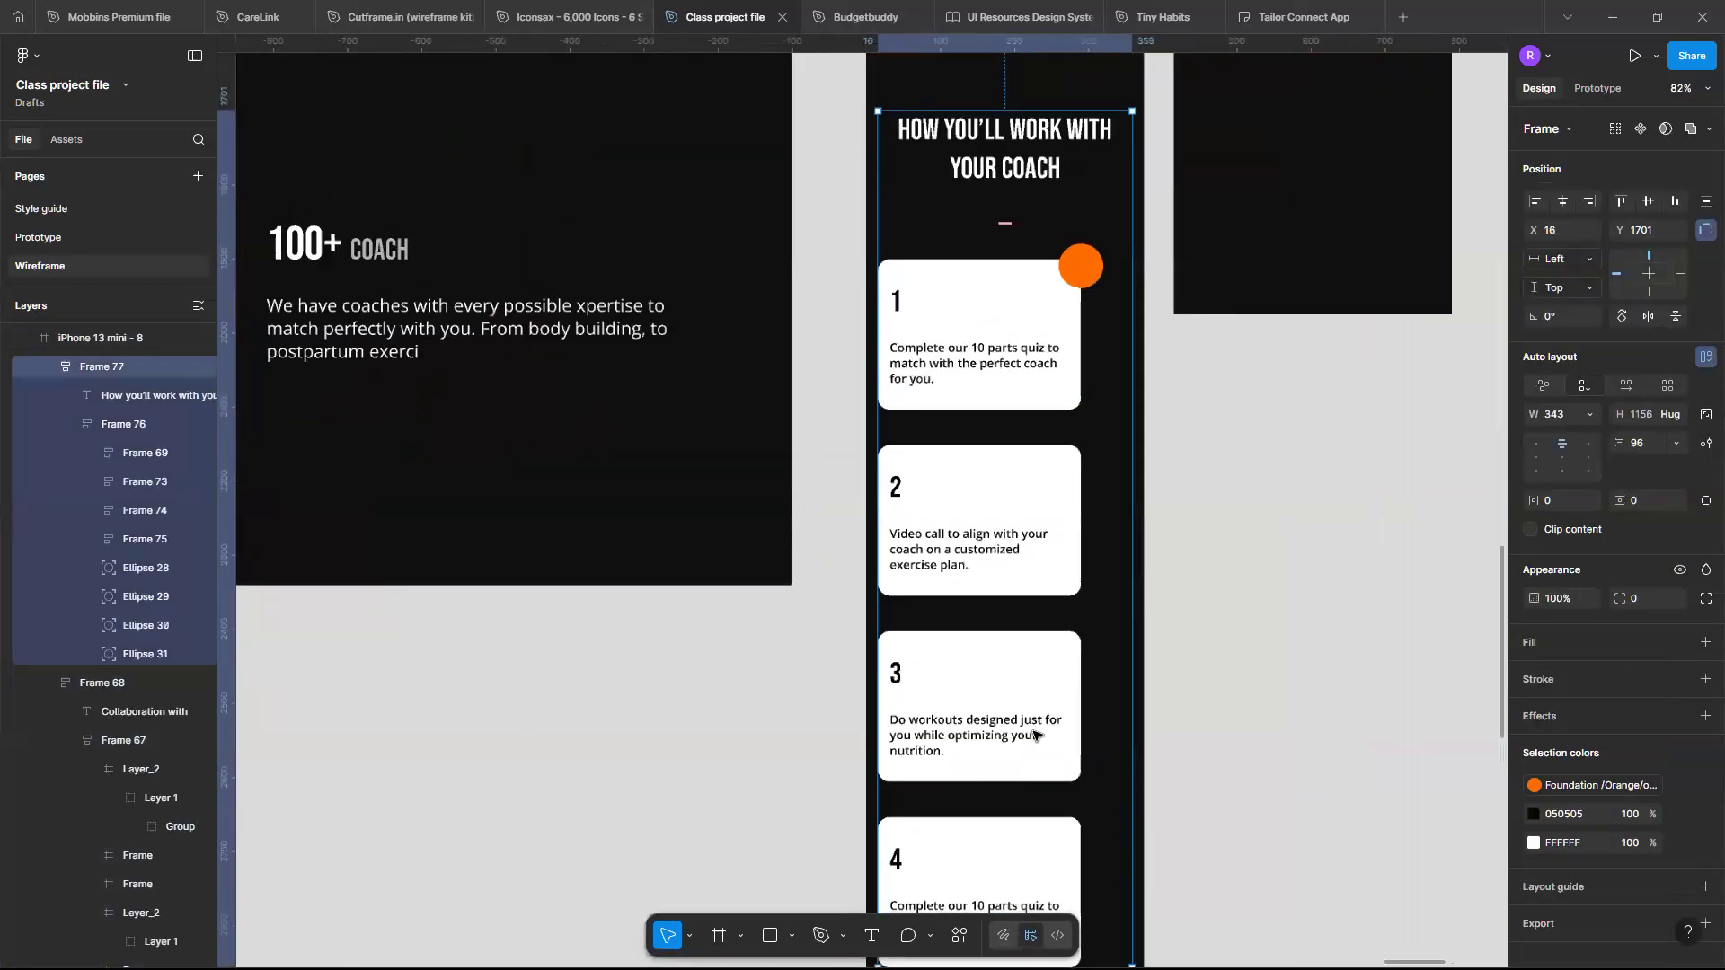
pyautogui.scroll(3, 1033, 735)
pyautogui.scroll(-1, 1033, 734)
pyautogui.scroll(-1, 1035, 674)
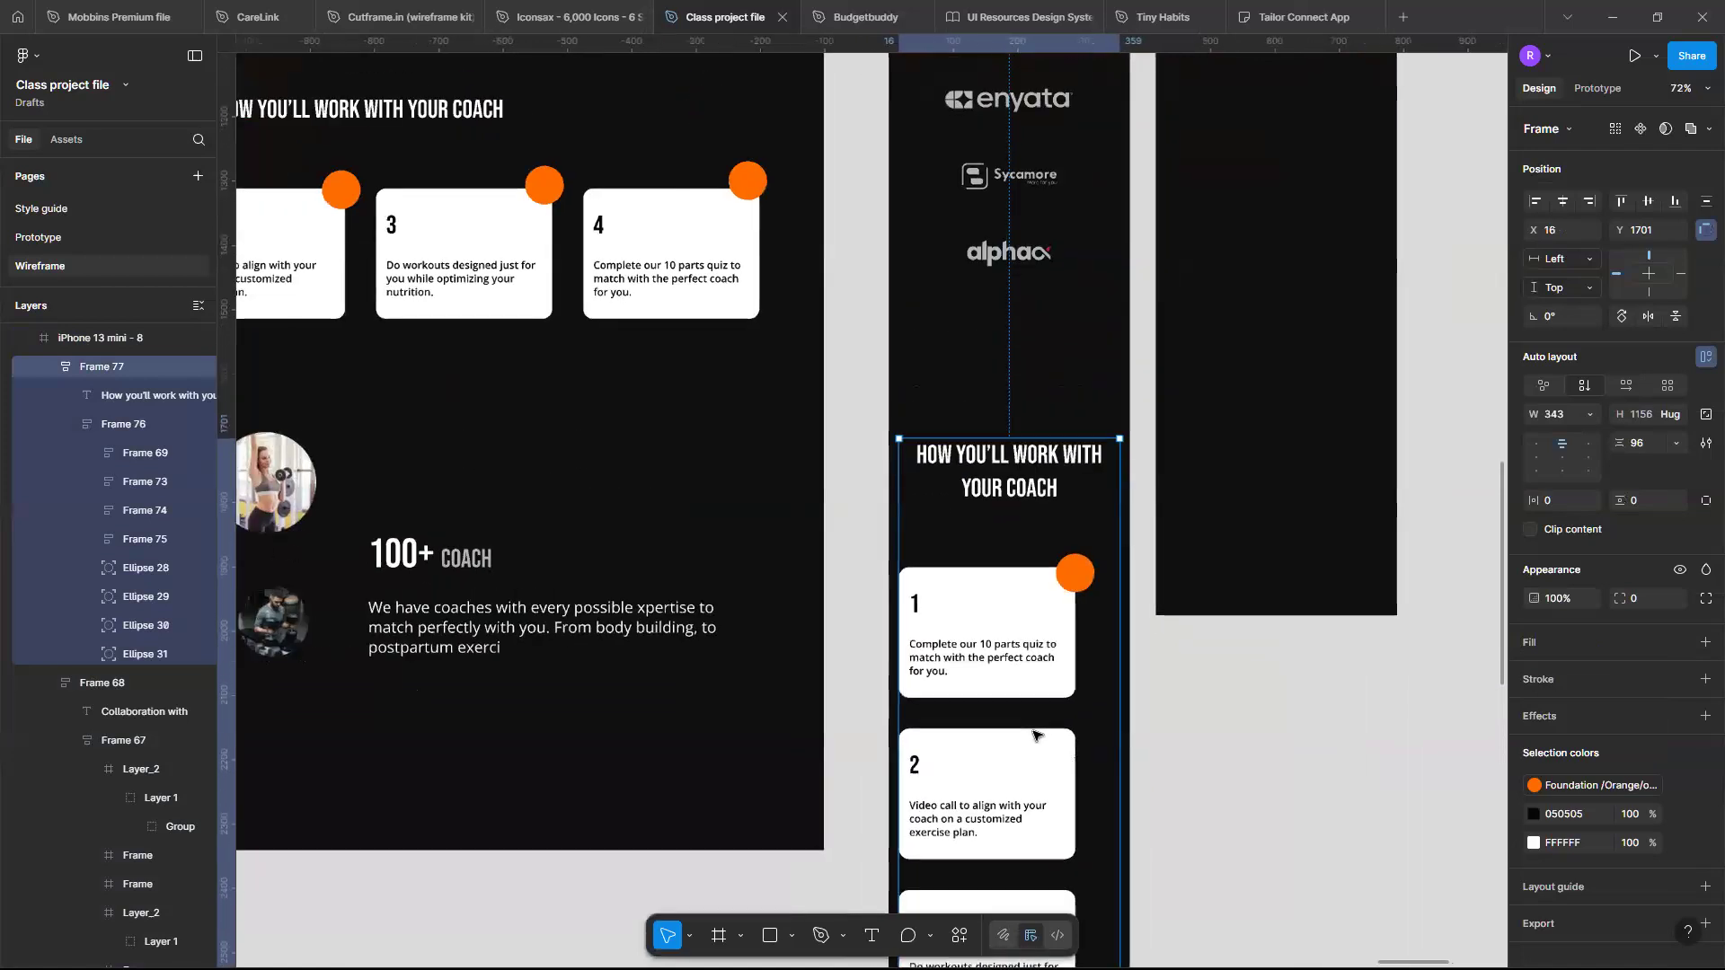
pyautogui.scroll(2, 1038, 600)
pyautogui.press('alt')
pyautogui.hotkey('shift', 'Up')
pyautogui.hotkey('shift', 'Up')
pyautogui.hotkey('shift', 'Up')
pyautogui.hotkey('shift', 'Up')
pyautogui.hotkey('shift', 'Up')
pyautogui.hotkey('shift', 'Up')
pyautogui.hotkey('shift', 'Up')
pyautogui.hotkey('shift', 'Up')
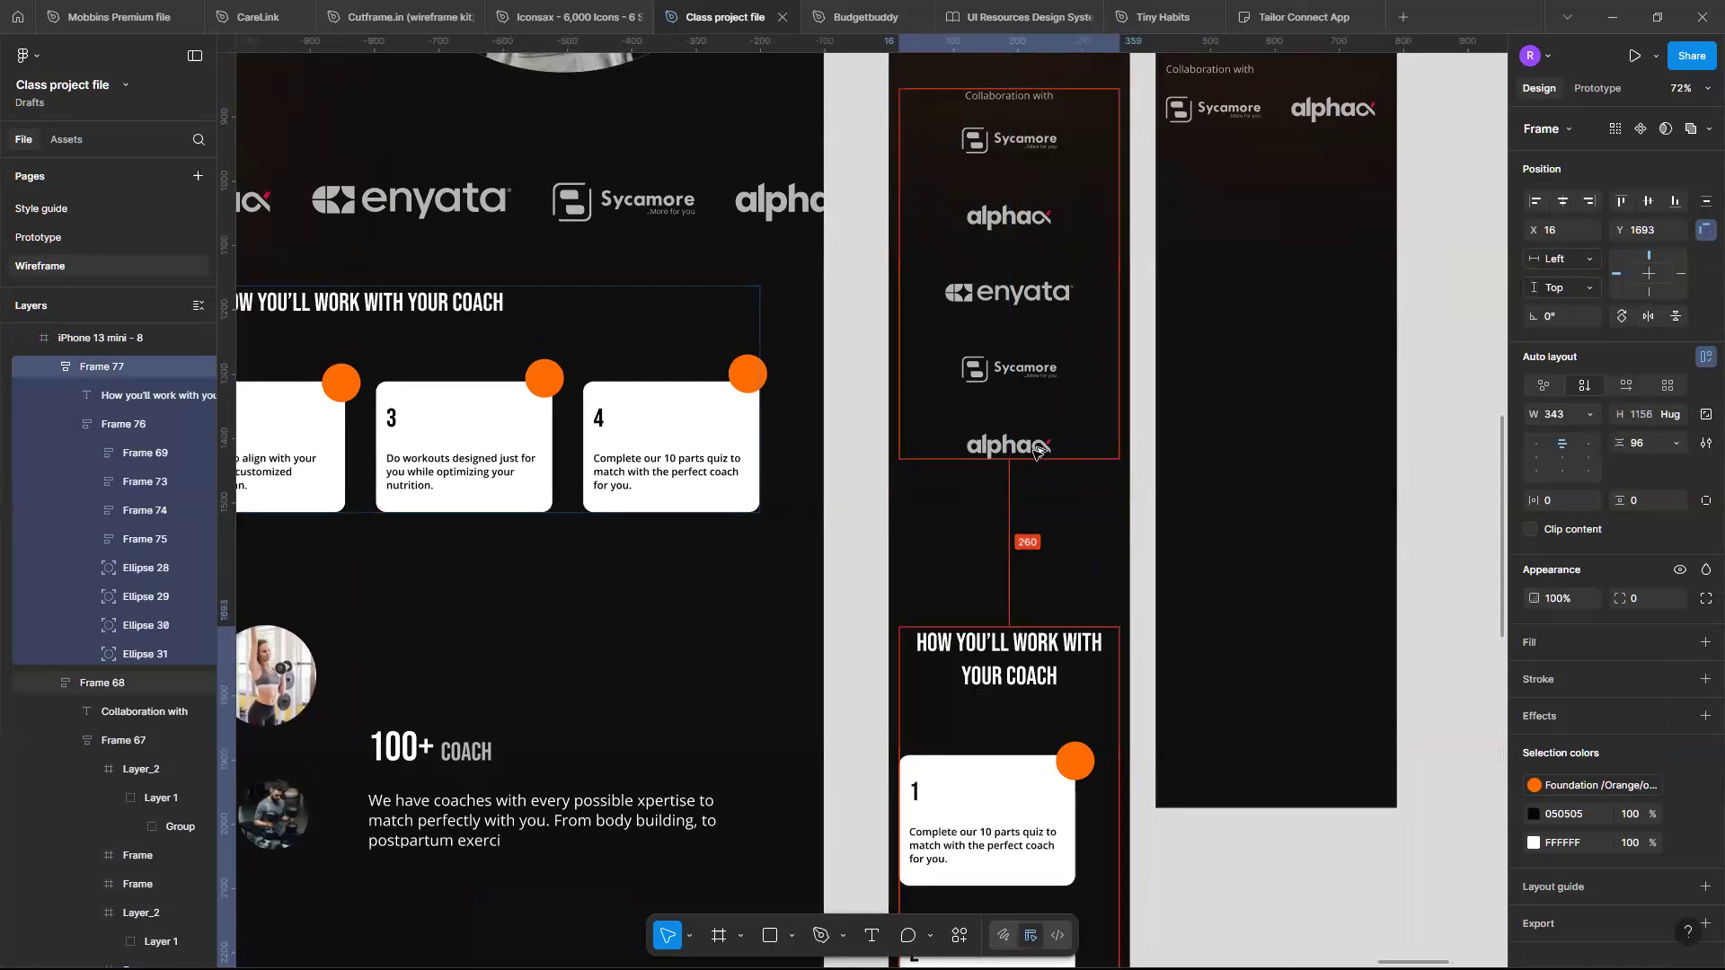
pyautogui.hotkey('shift', 'Up')
pyautogui.hotkey('shift', 'Up')
pyautogui.hotkey('shift', 'Up')
pyautogui.hotkey('shift', 'Up')
pyautogui.hotkey('shift', 'Up')
pyautogui.hotkey('shift', 'Up')
pyautogui.hotkey('shift', 'Up')
pyautogui.hotkey('shift', 'Up')
pyautogui.hotkey('shift', 'Up')
pyautogui.hotkey('shift', 'Up')
pyautogui.hotkey('shift', 'Up')
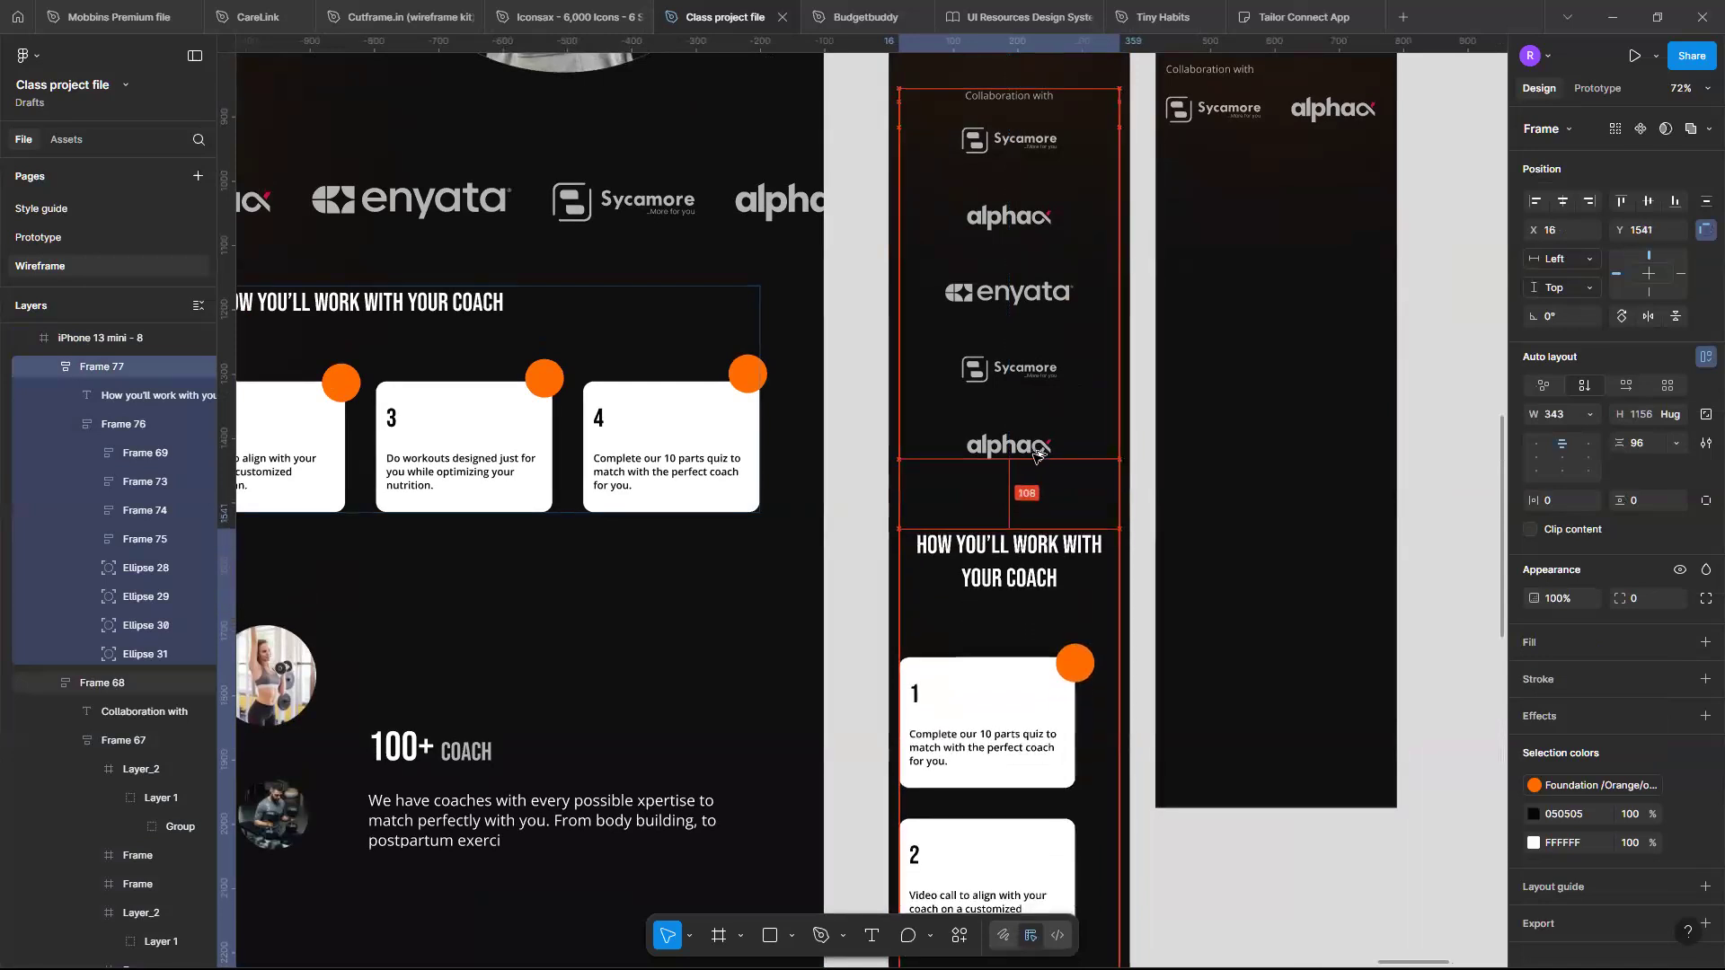
pyautogui.hotkey('shift', 'Up')
pyautogui.hotkey('shift', 'Up')
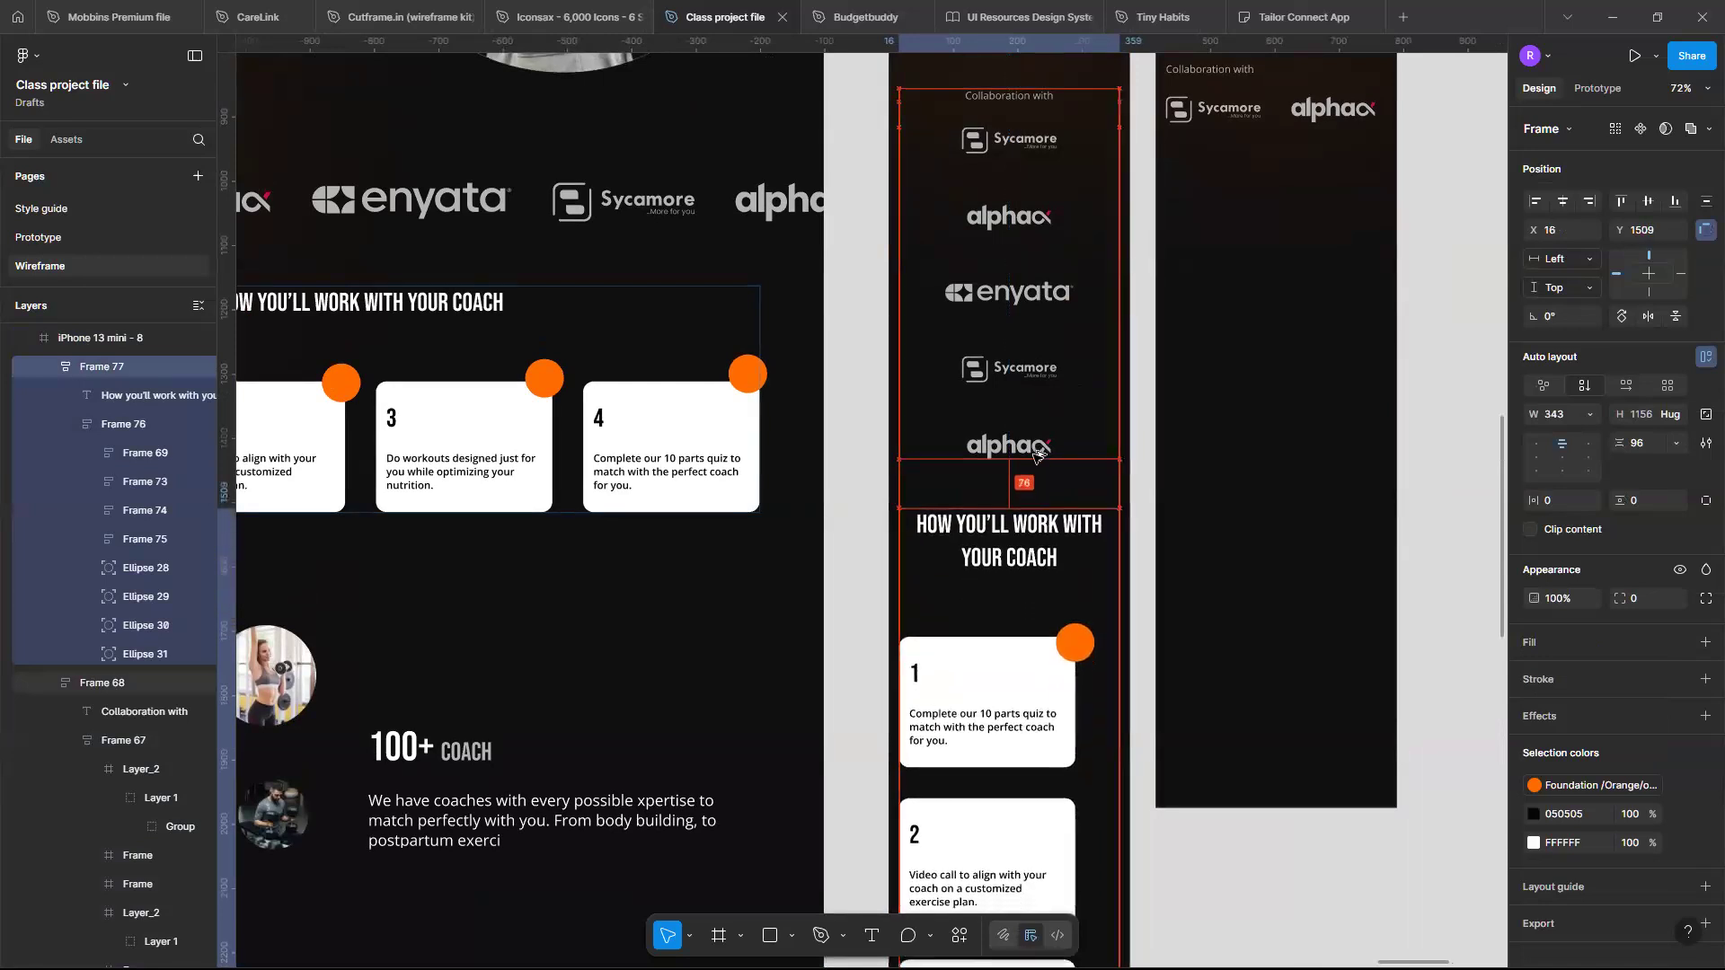
pyautogui.press('Down')
pyautogui.press('Down')
pyautogui.press('Down')
pyautogui.press('Down')
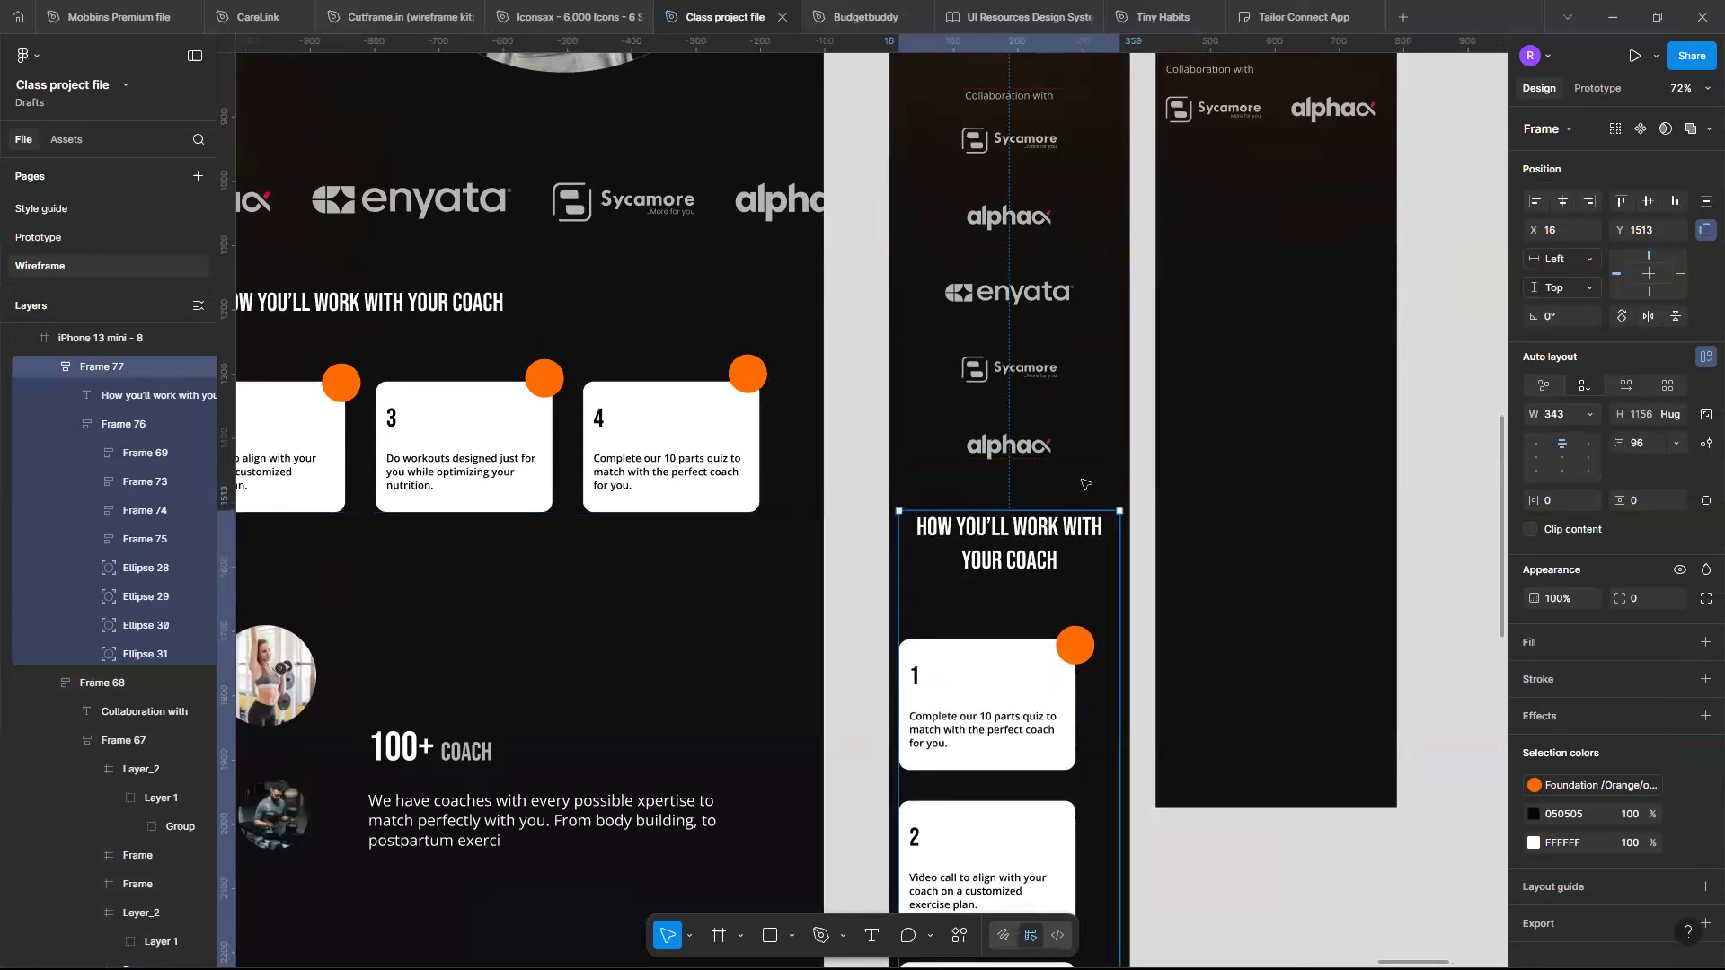
# - Center the coach cards horizontally within their auto-layout stack
pyautogui.click(1086, 485)
pyautogui.scroll(-2, 1055, 597)
pyautogui.scroll(-1, 1054, 597)
pyautogui.scroll(3, 1053, 594)
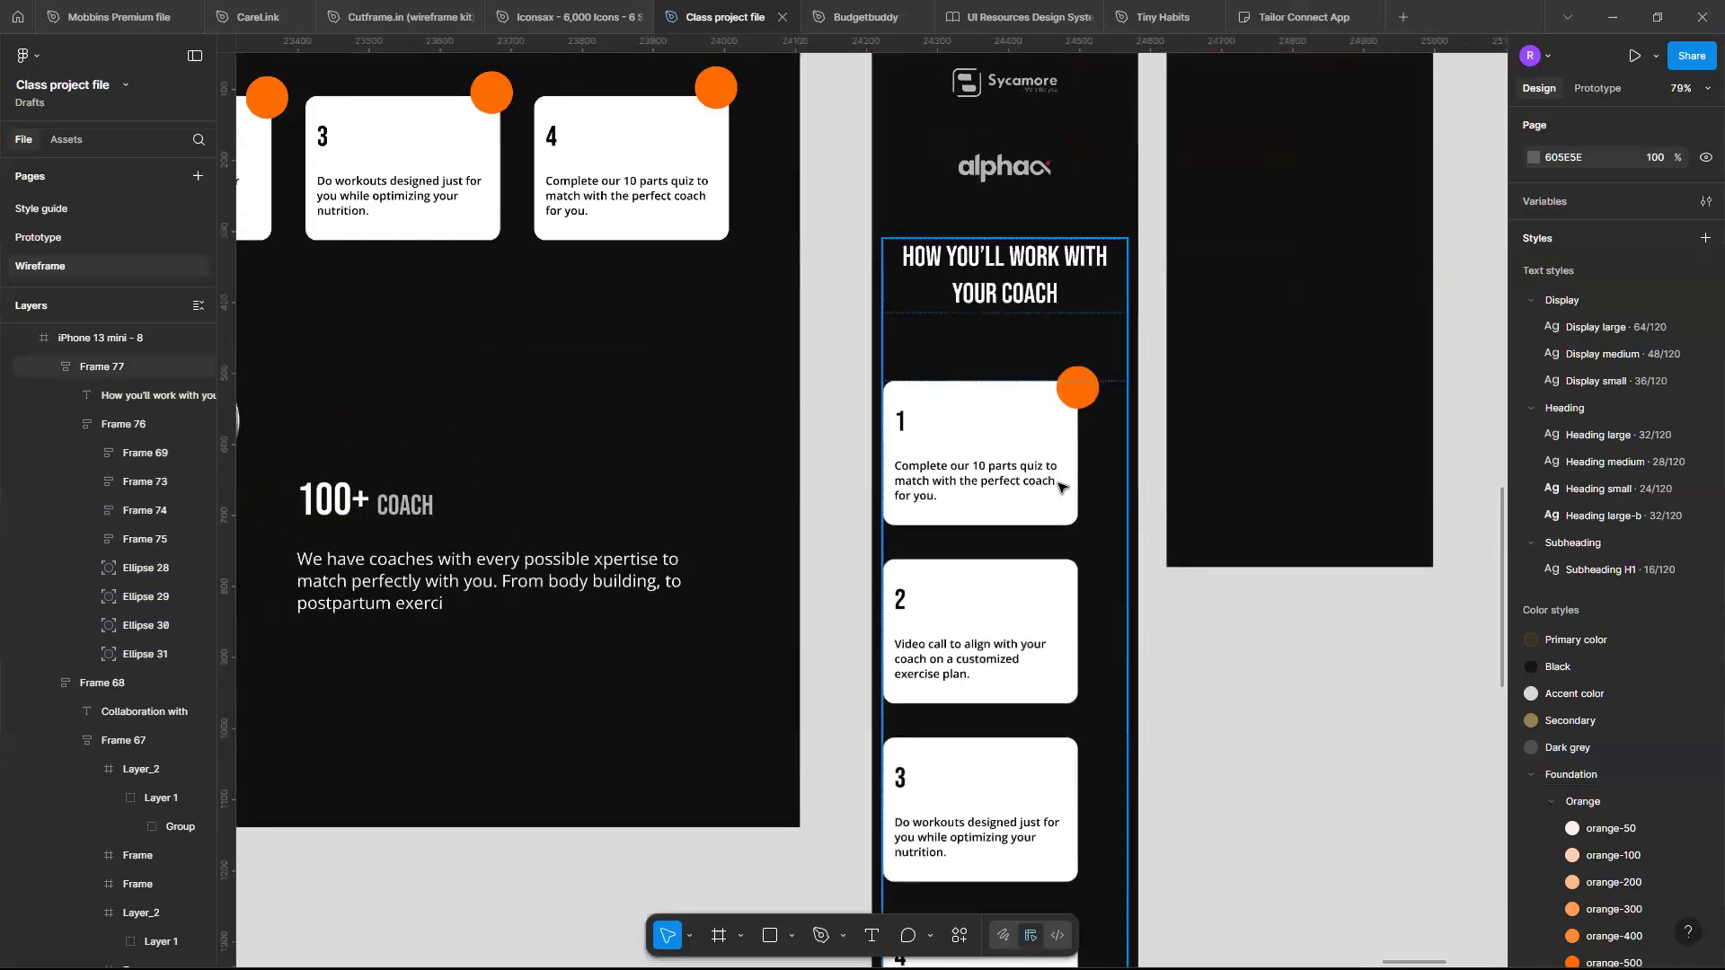
pyautogui.click(1058, 486)
pyautogui.doubleClick(1058, 487)
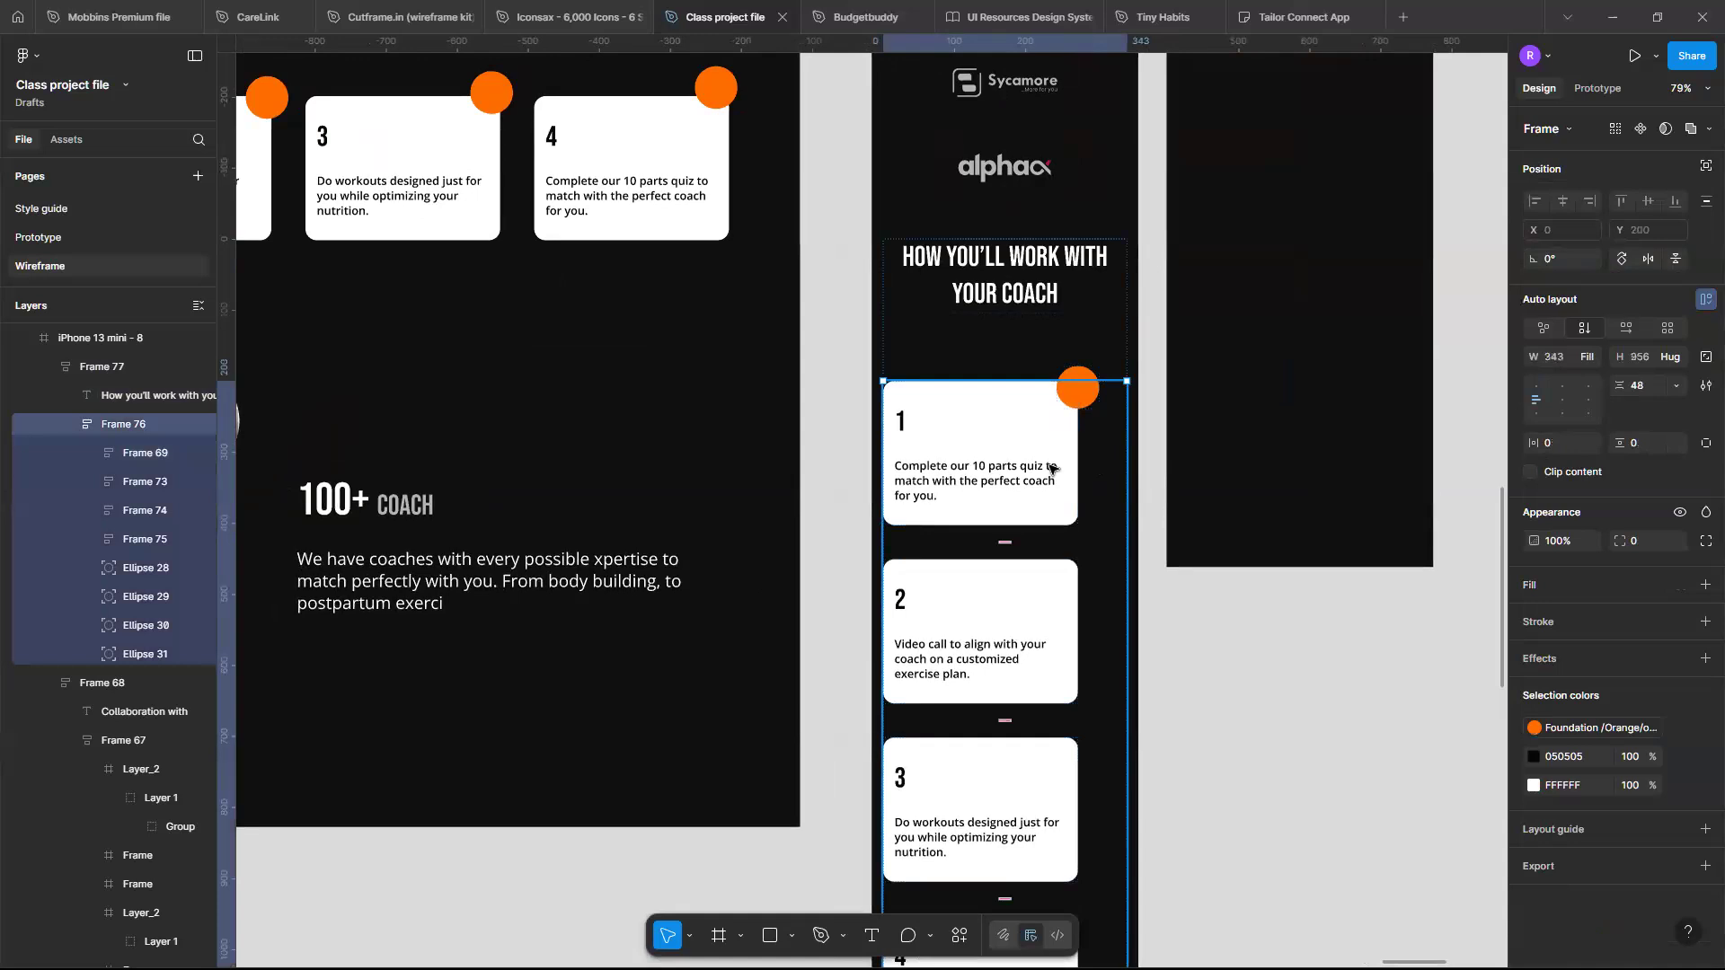
pyautogui.press('Escape')
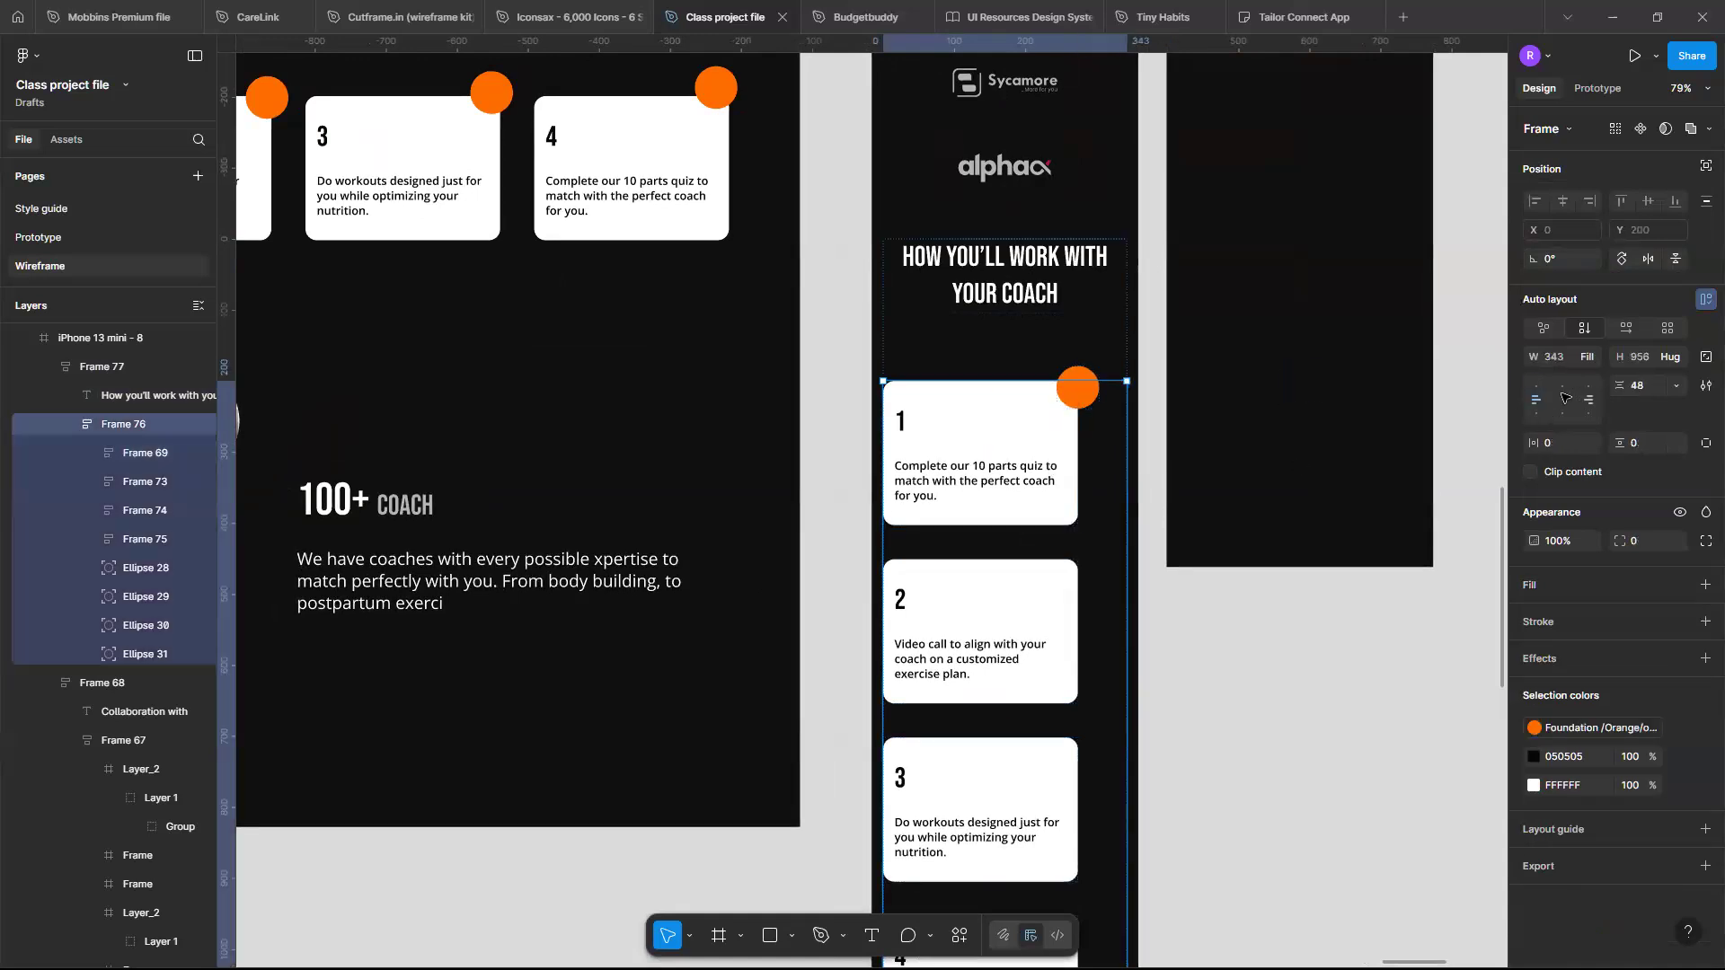
pyautogui.click(1562, 397)
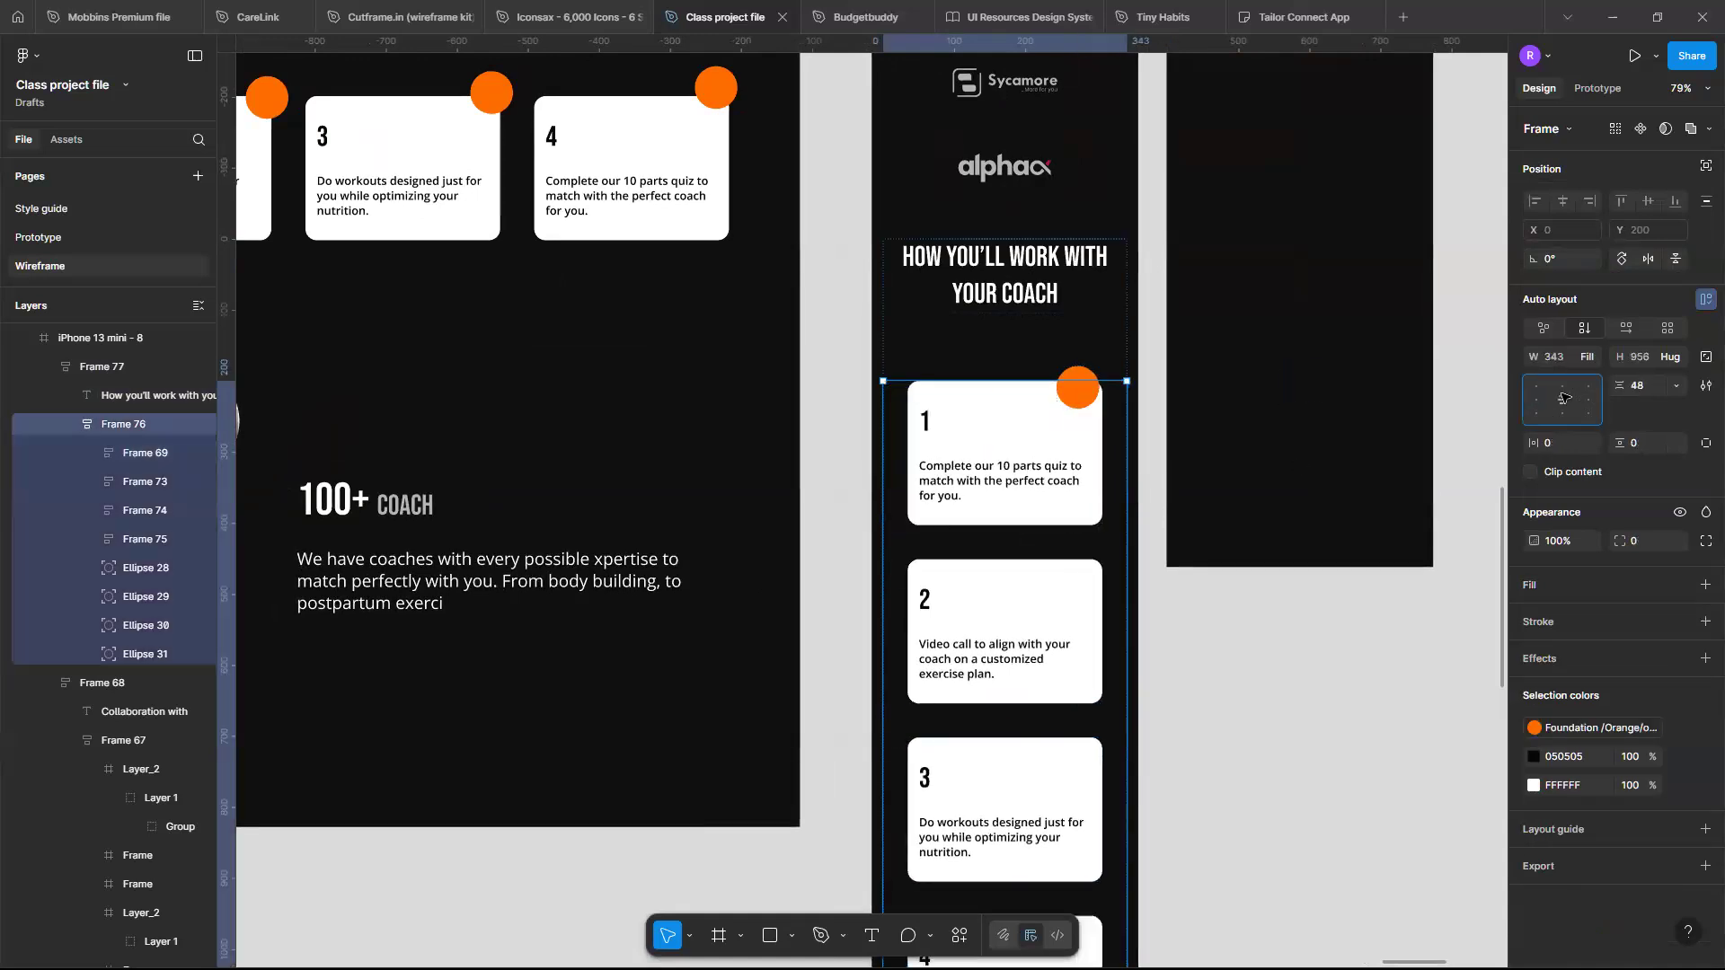
# - Move the first card's orange circle to sit on the card's top-right corner
pyautogui.click(1083, 377)
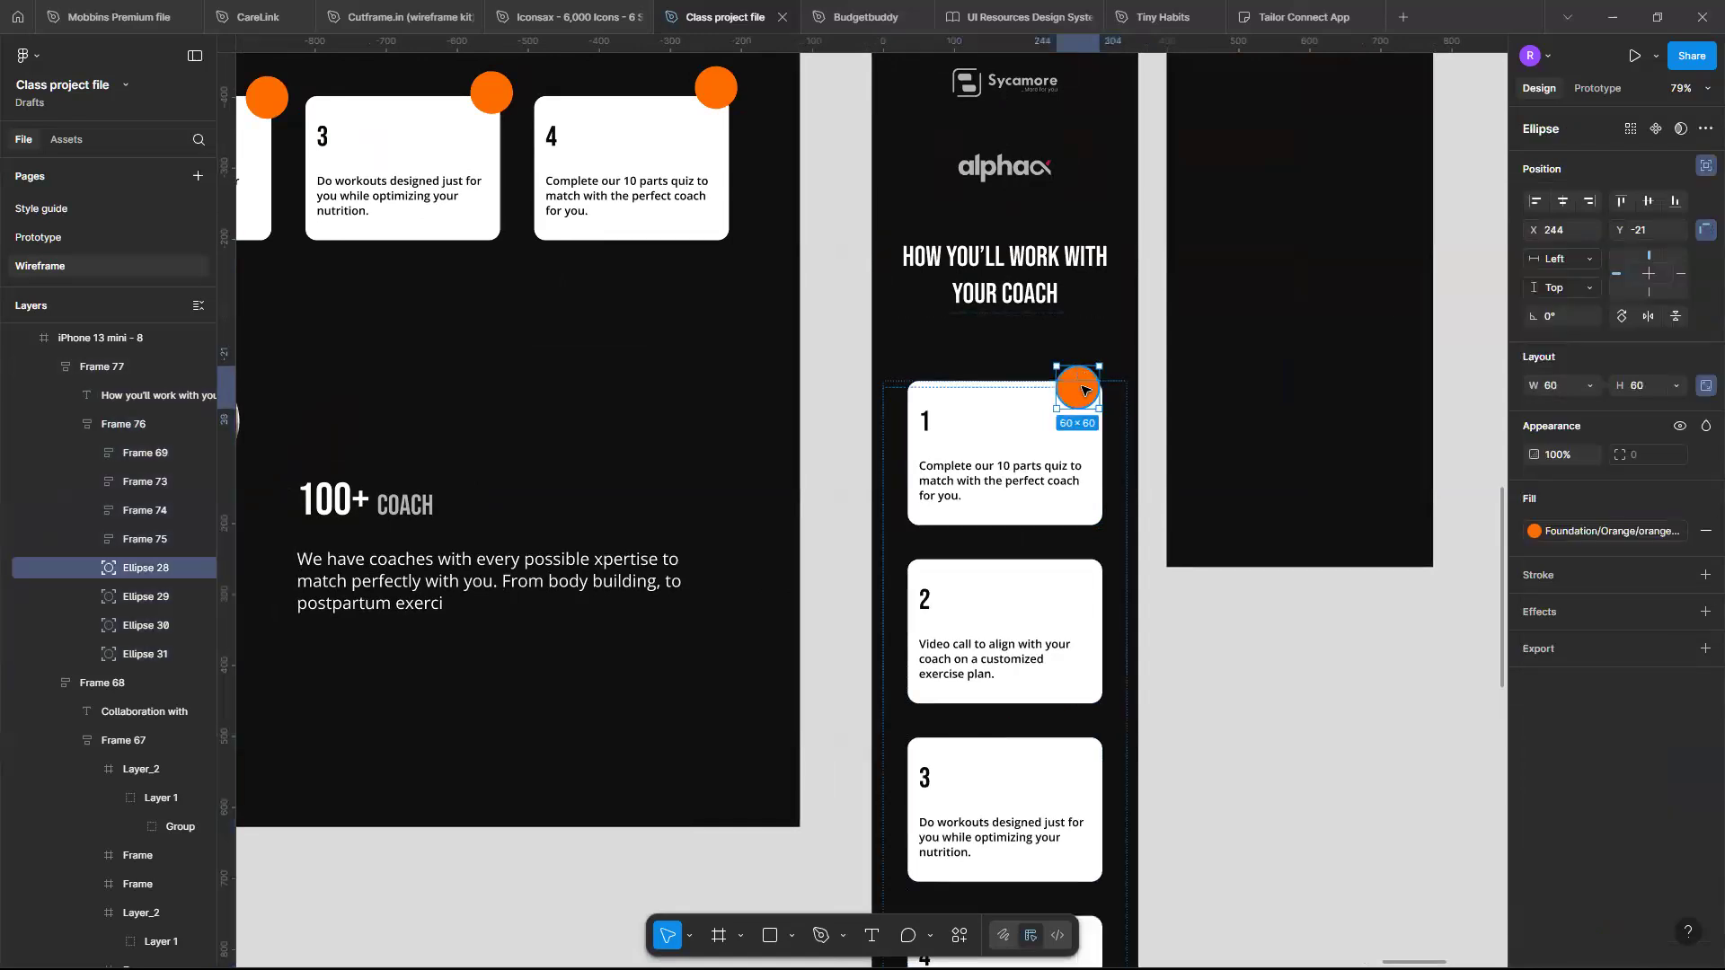
pyautogui.moveTo(1094, 387); pyautogui.dragTo(1100, 390)
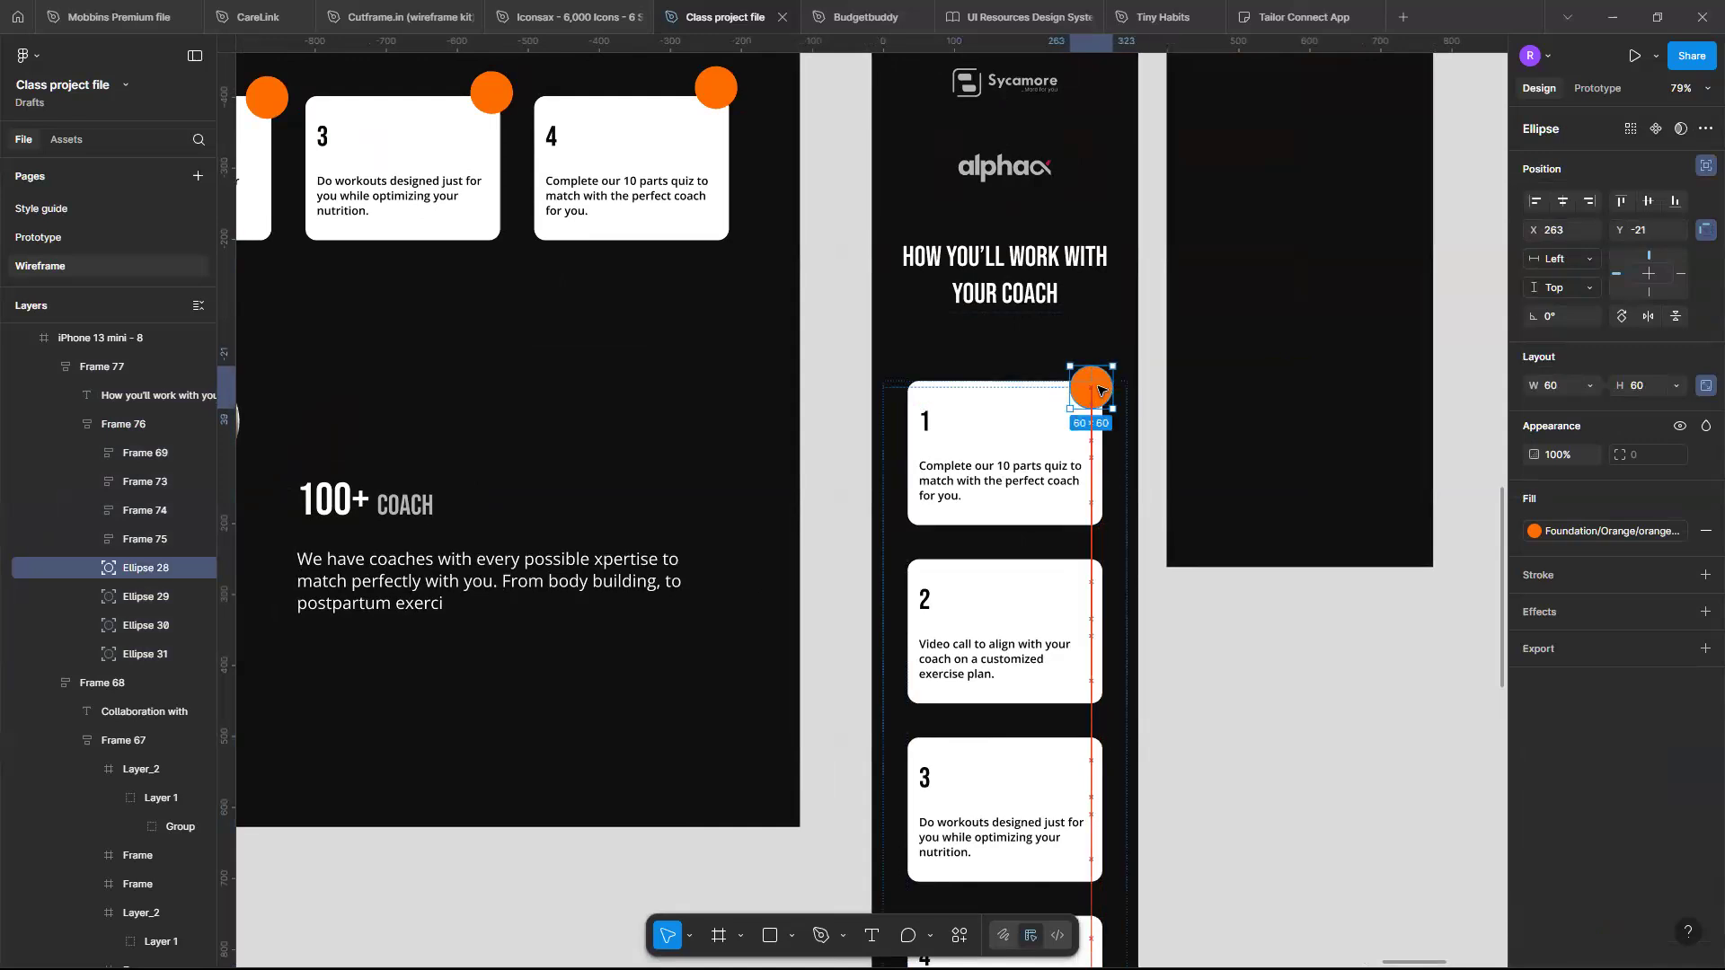
pyautogui.press('Up')
pyautogui.press('Up')
pyautogui.press('Up')
pyautogui.press('Up')
pyautogui.press('Up')
pyautogui.press('Up')
pyautogui.press('Up')
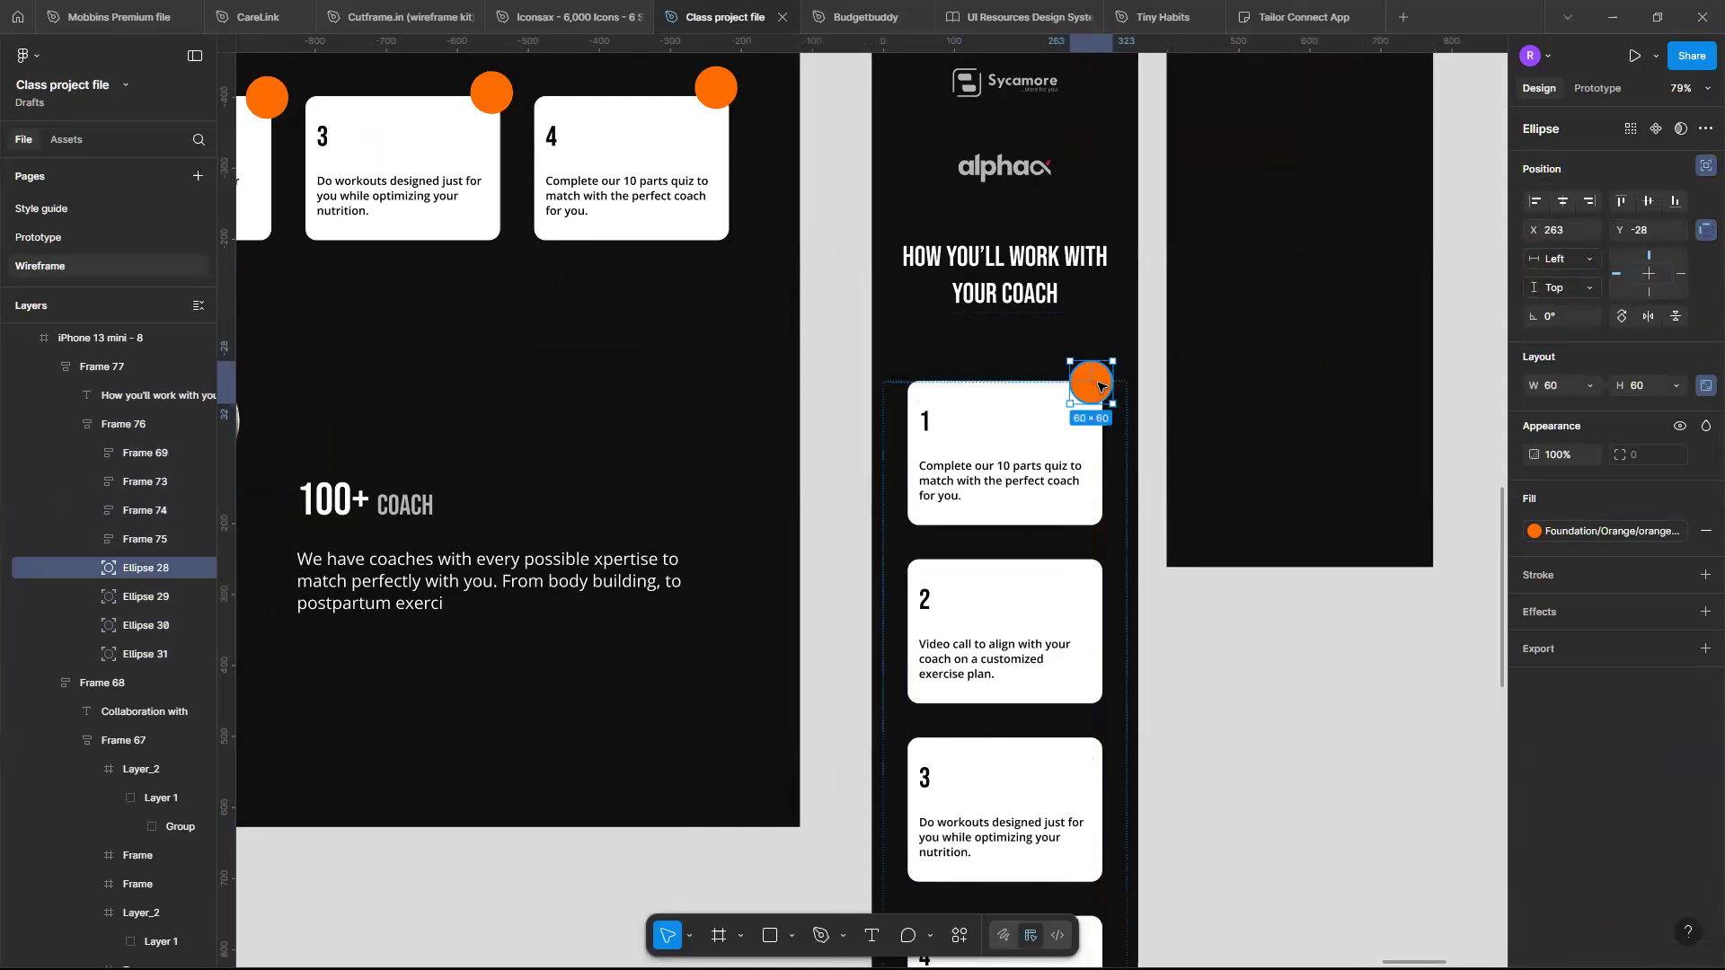
# - Duplicate the orange circle down onto the second, third and fourth coach cards
pyautogui.hotkey('ctrl', 'd')
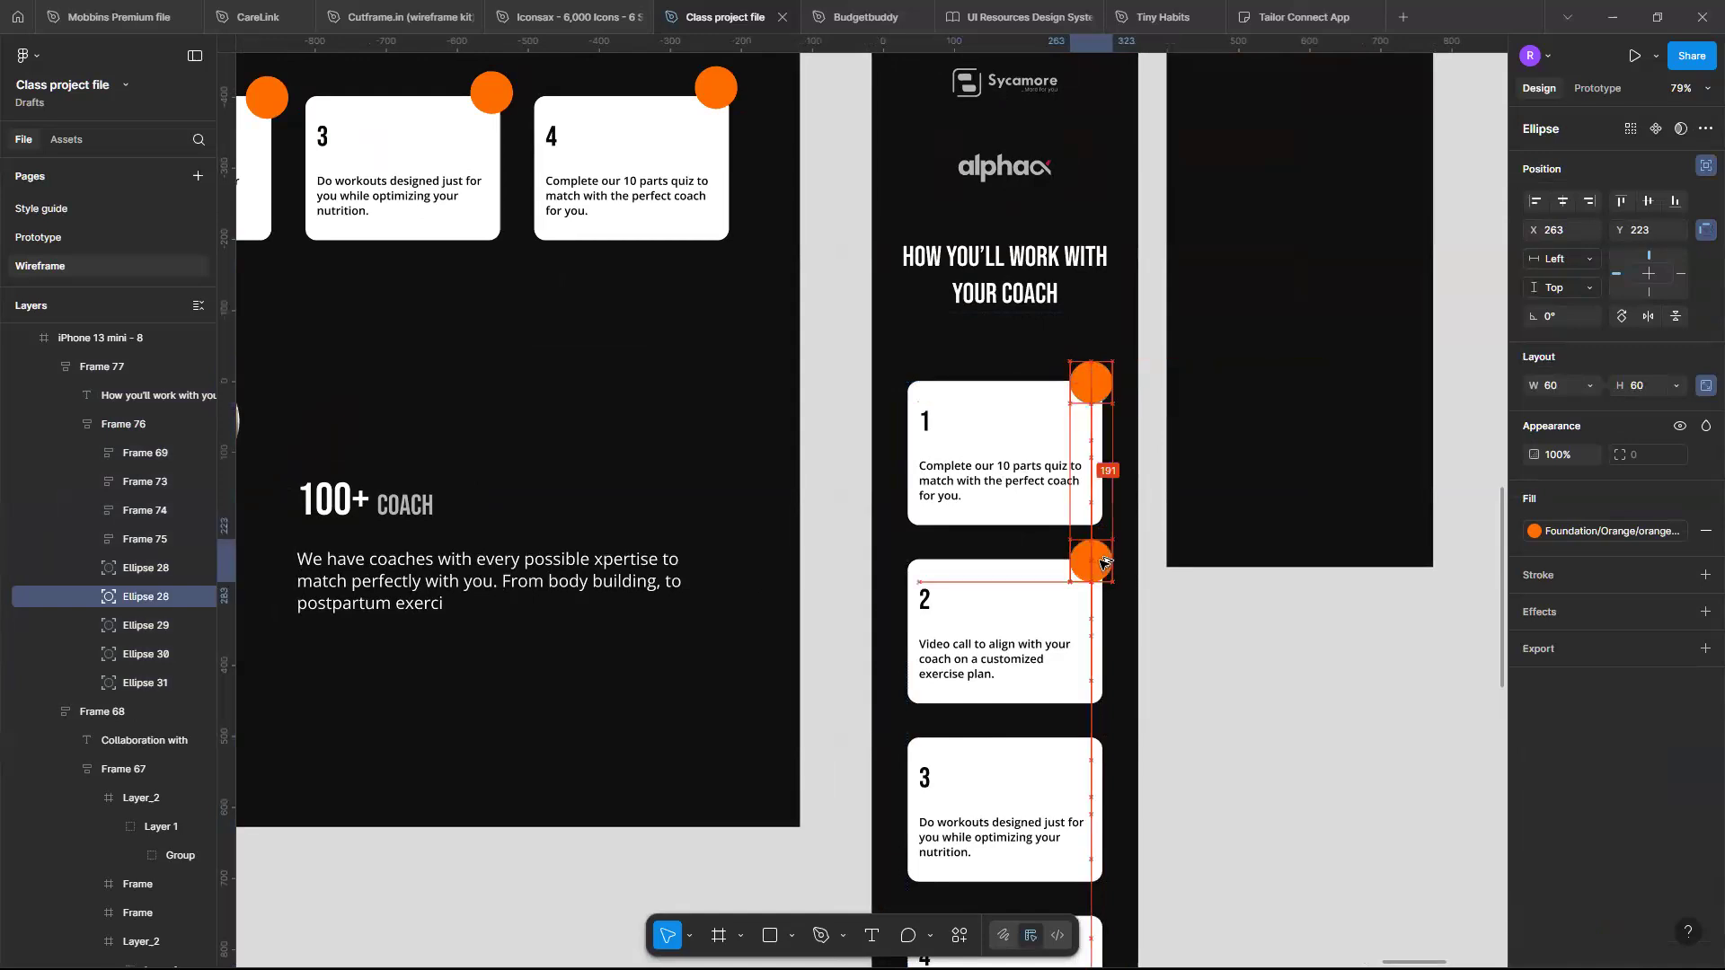
pyautogui.moveTo(1102, 564); pyautogui.dragTo(1101, 564)
pyautogui.hotkey('ctrl', 'd')
pyautogui.hotkey('ctrl', 'd')
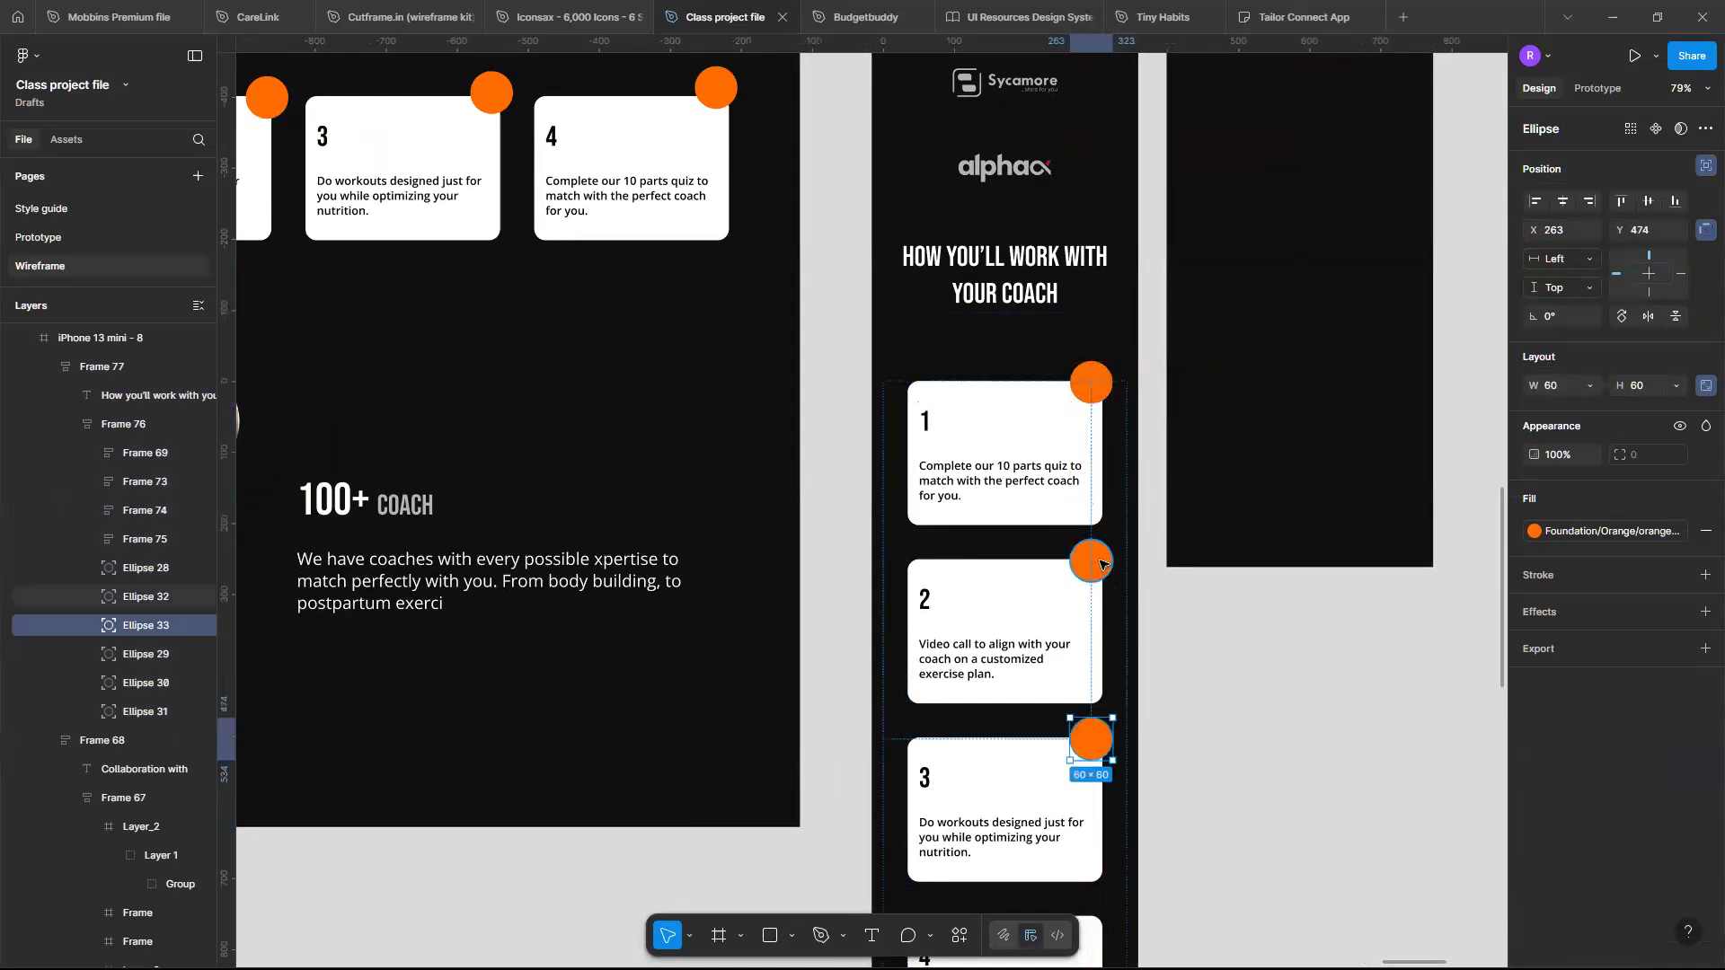
pyautogui.scroll(-1, 1159, 629)
pyautogui.click(1186, 662)
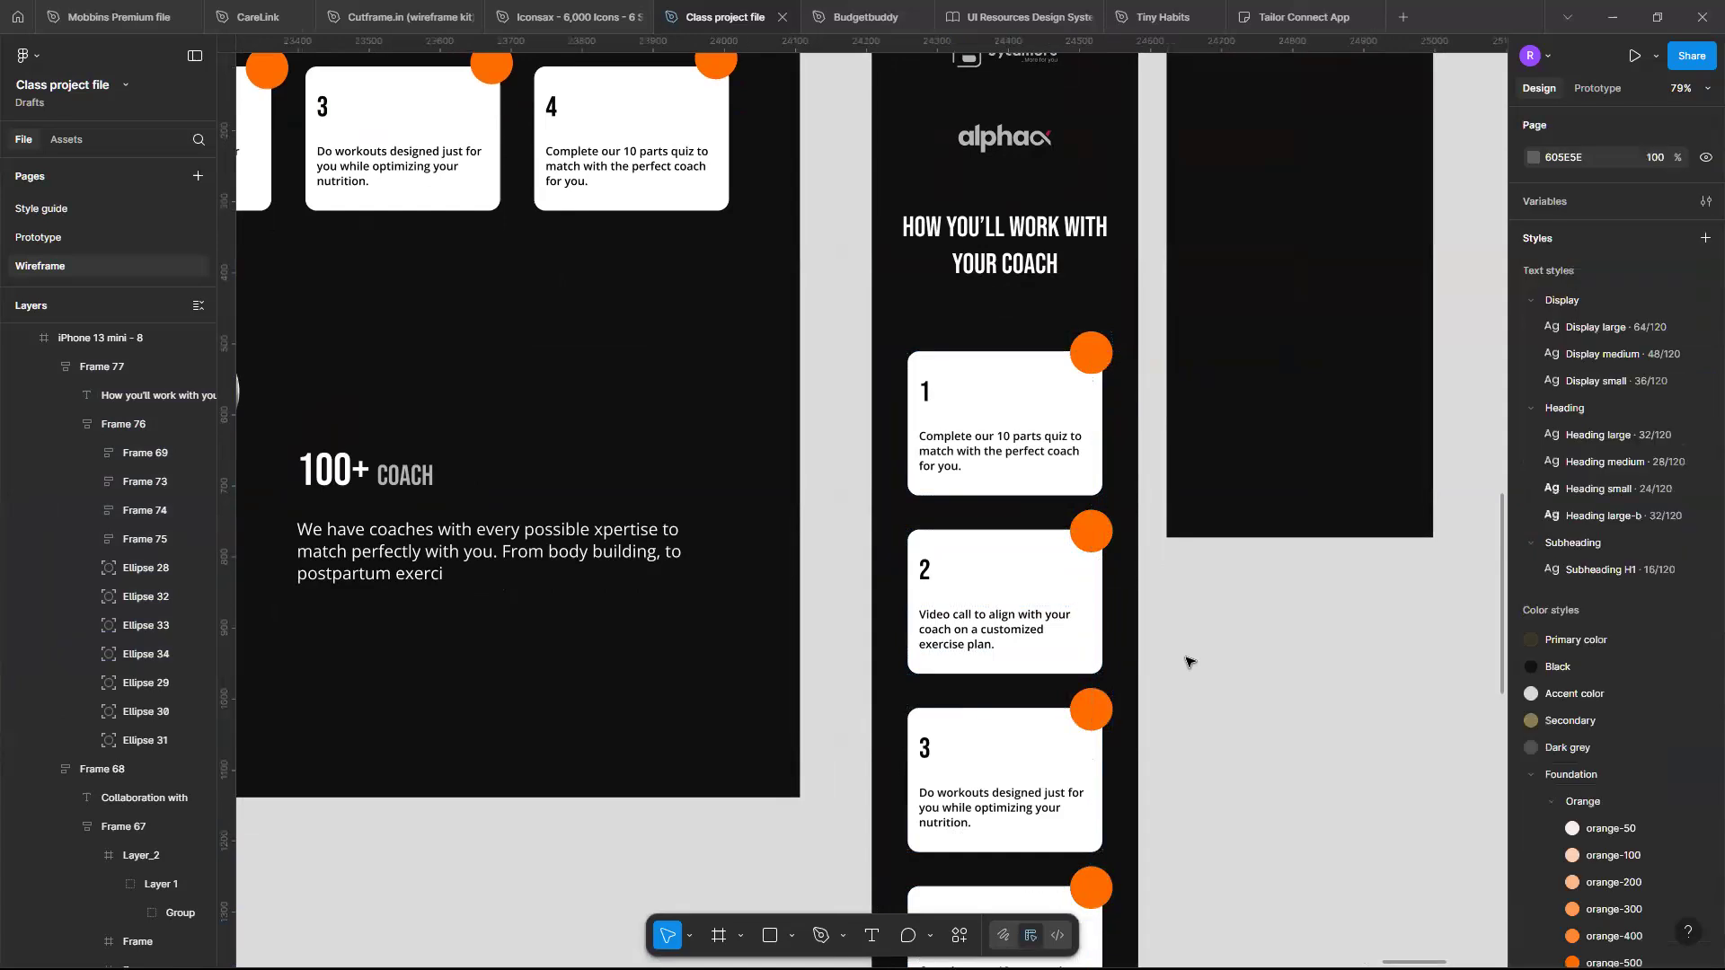
# - Remove the extra iPhone 13 mini - 9 frame from the canvas
pyautogui.scroll(-3, 1186, 557)
pyautogui.scroll(-5, 1093, 510)
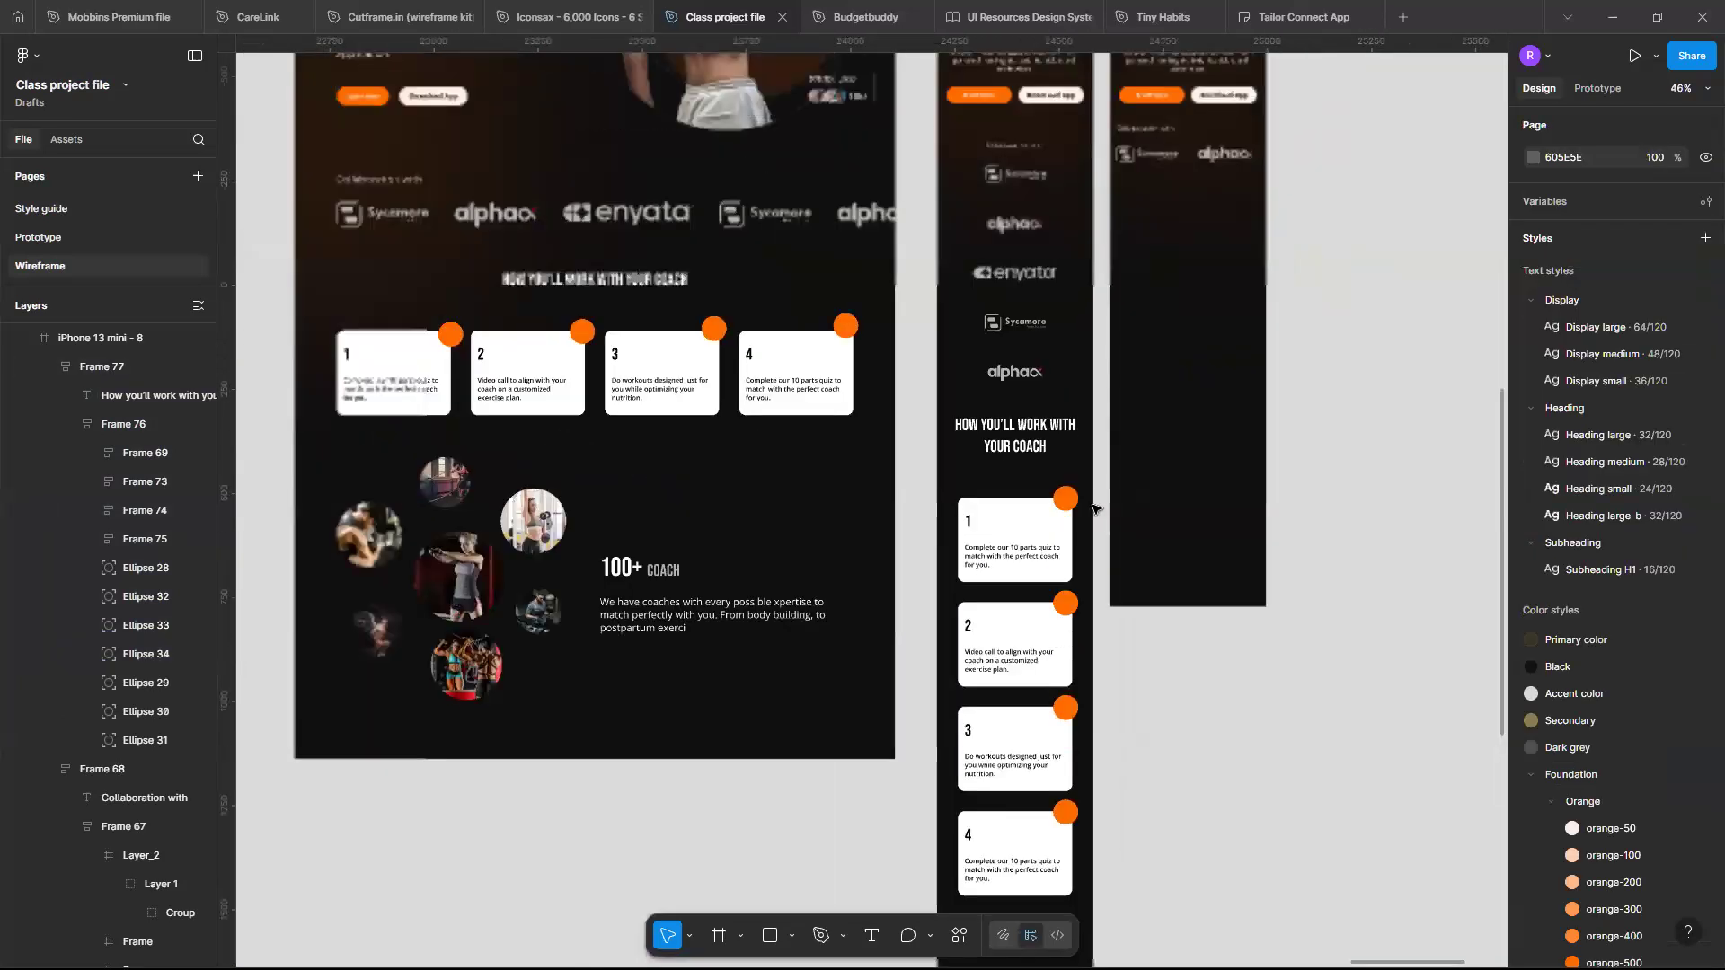
pyautogui.scroll(1, 1164, 146)
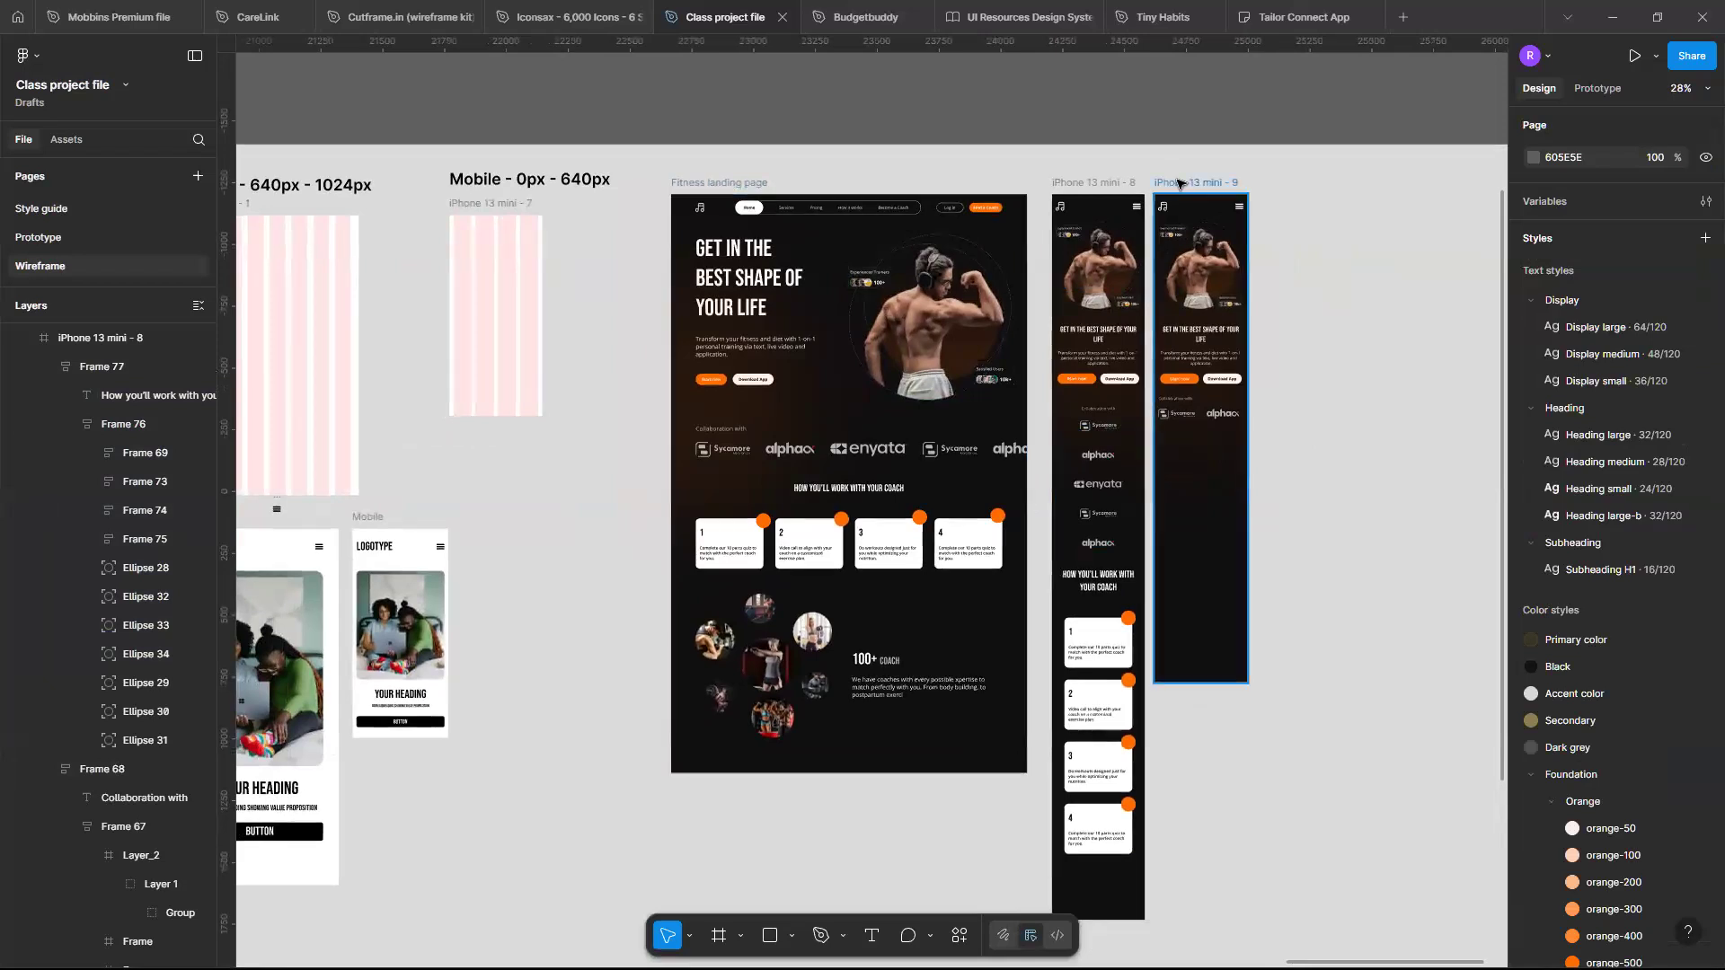
pyautogui.click(1180, 183)
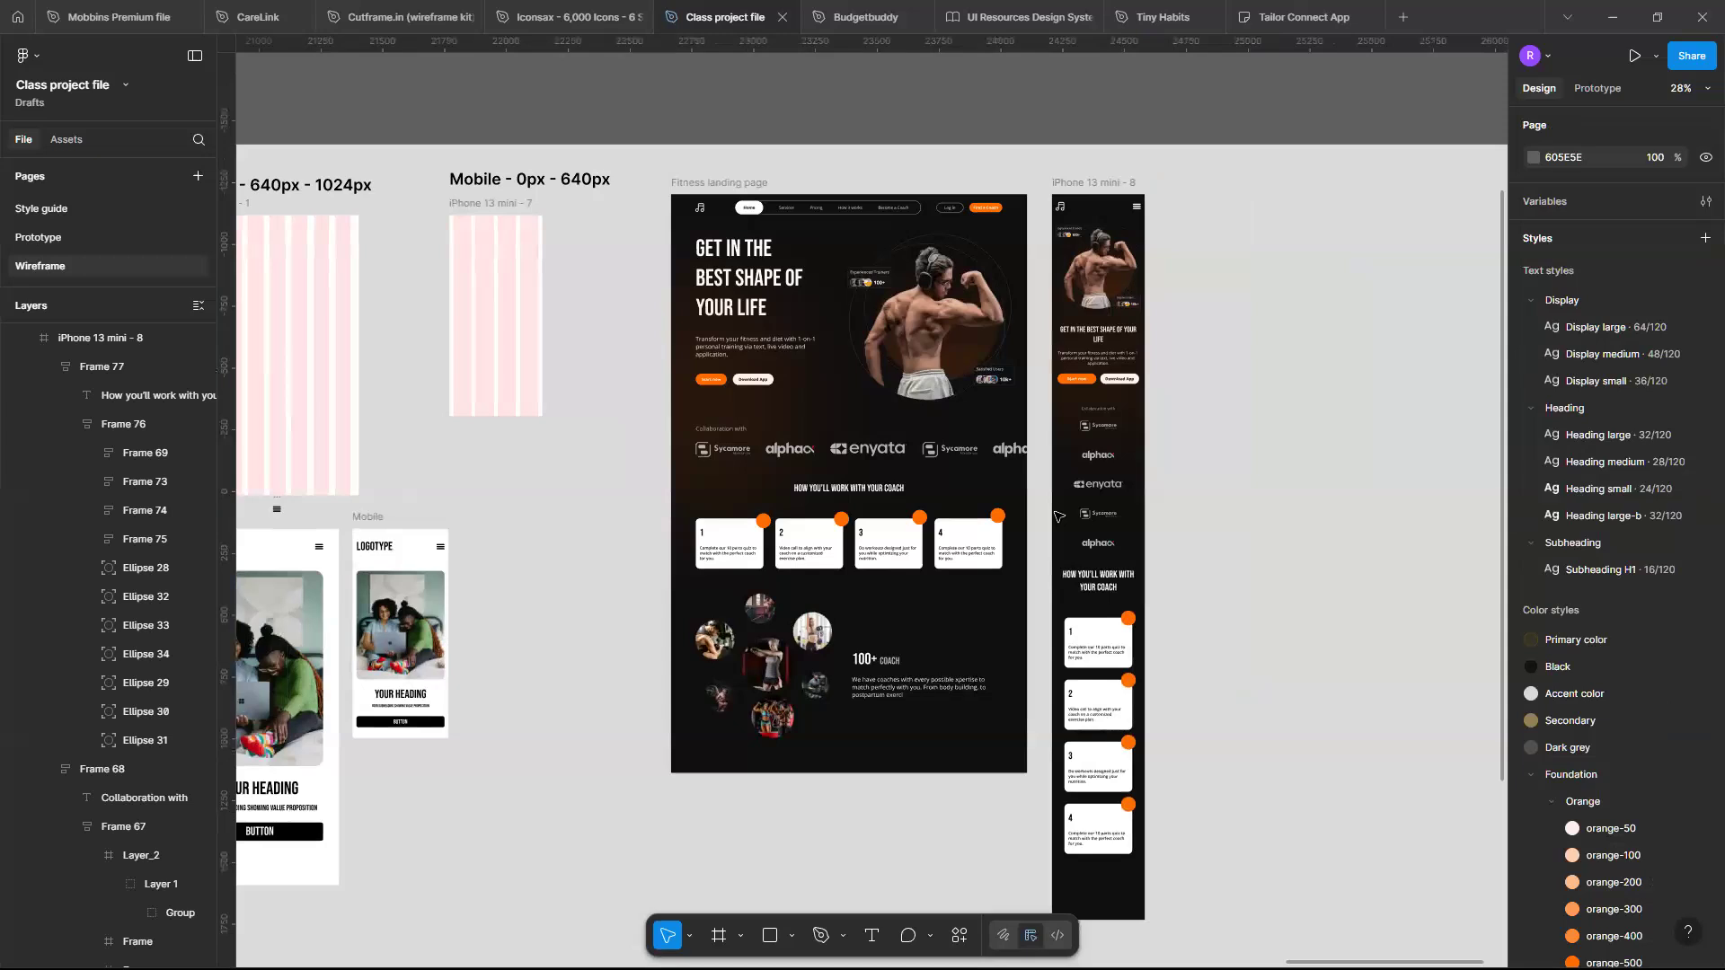
# - Compare the hero section of the desktop landing page with the mobile frame's hero
pyautogui.scroll(4, 1130, 458)
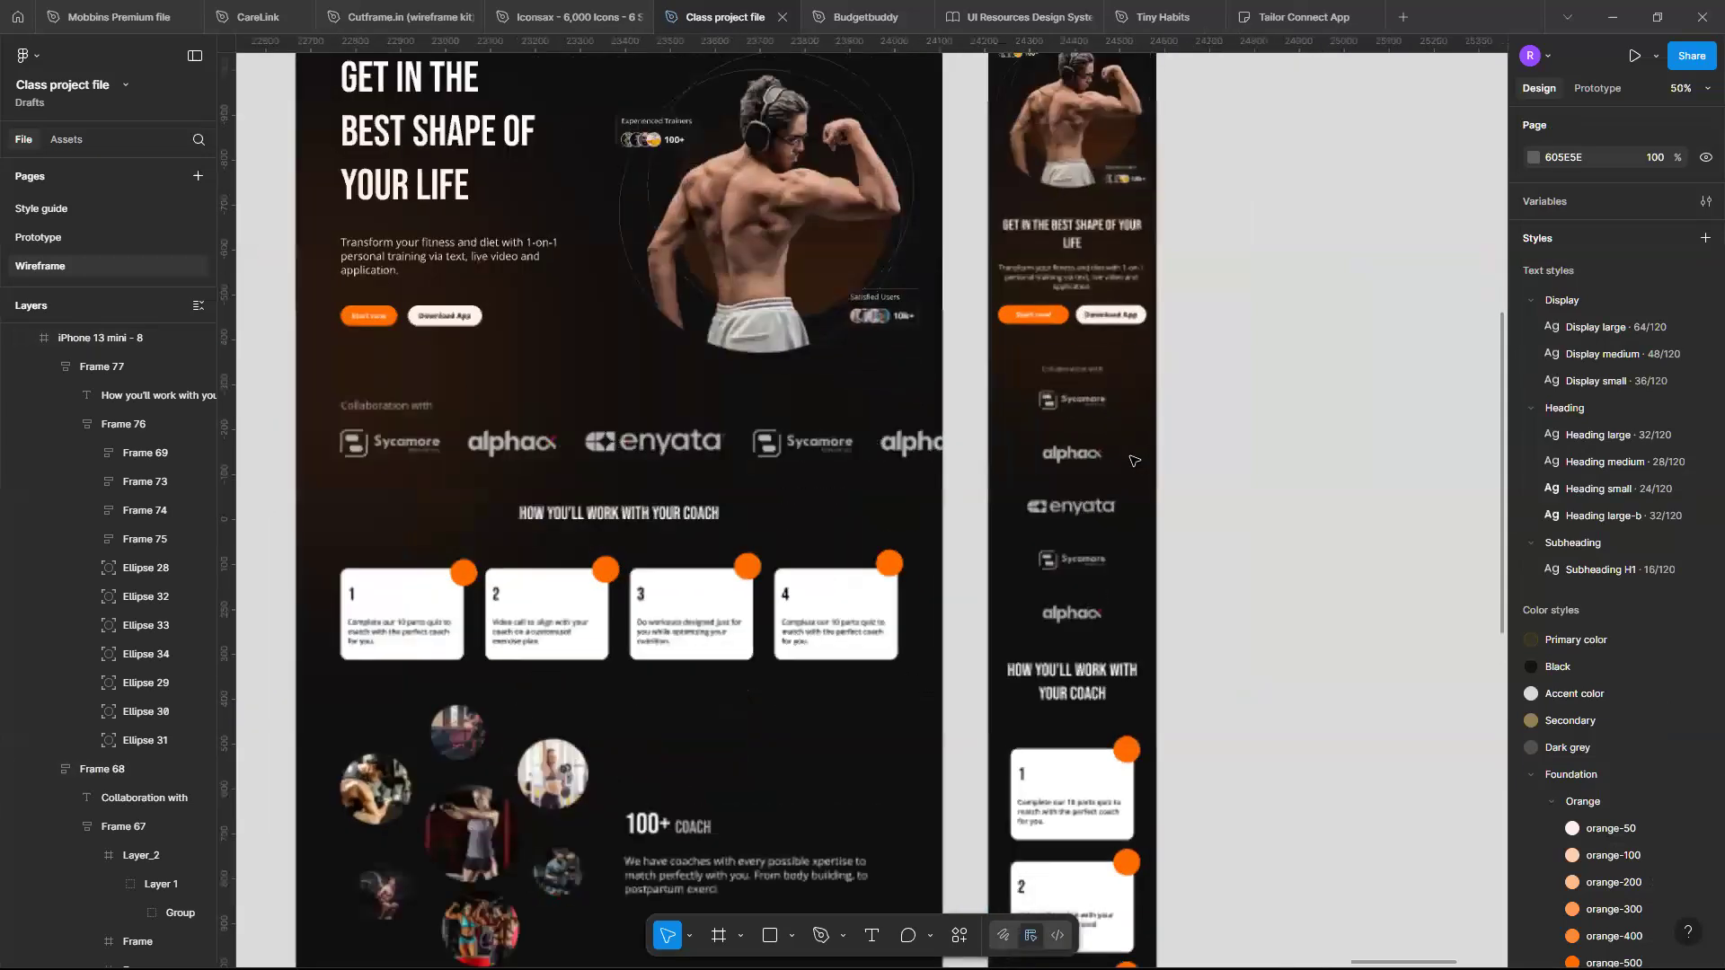
pyautogui.scroll(4, 1130, 458)
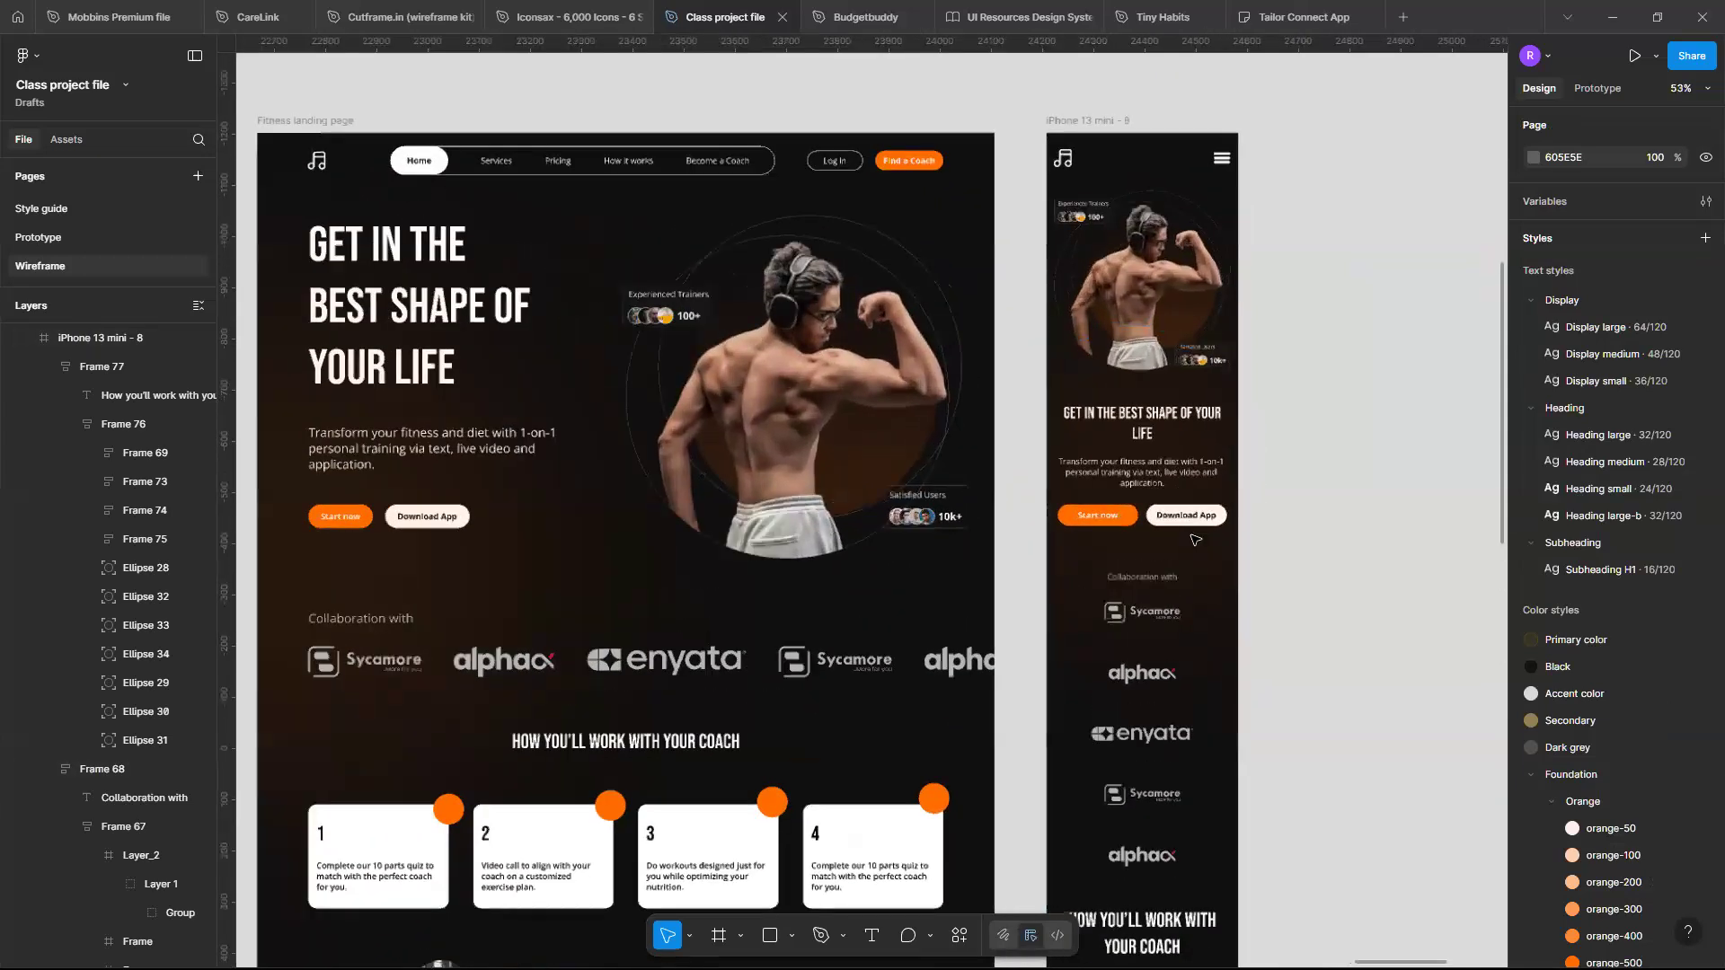
pyautogui.hscroll(-5, 1177, 515)
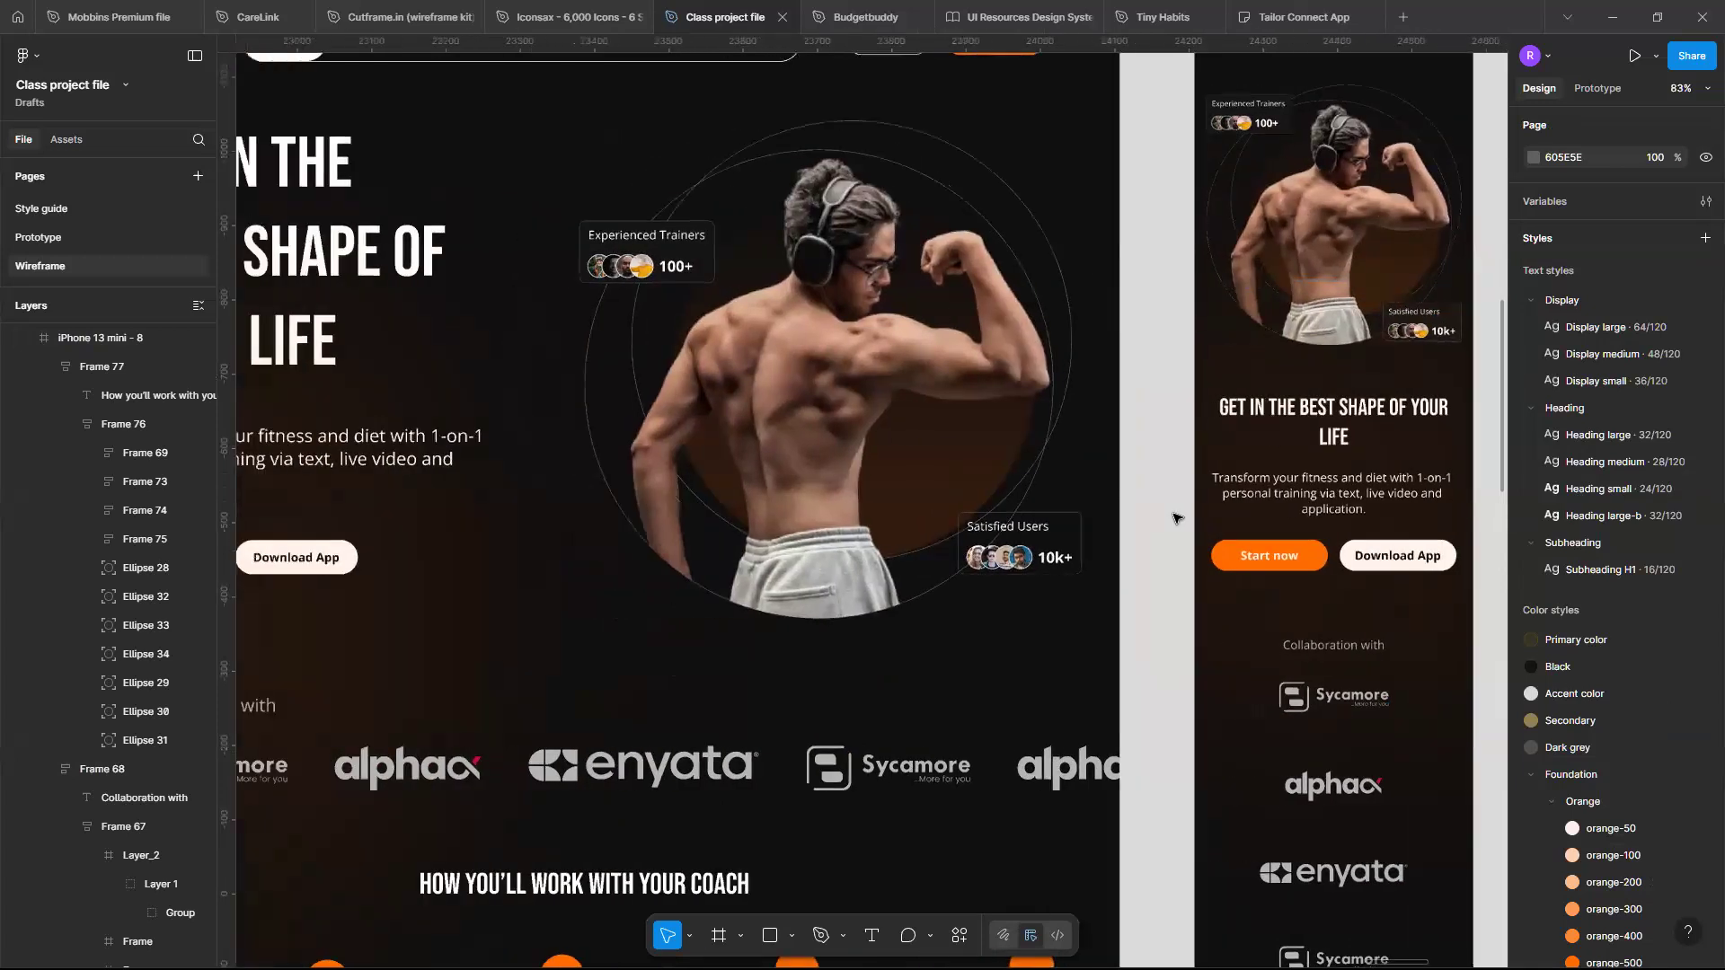
pyautogui.scroll(3, 1177, 519)
pyautogui.hscroll(6, 1177, 518)
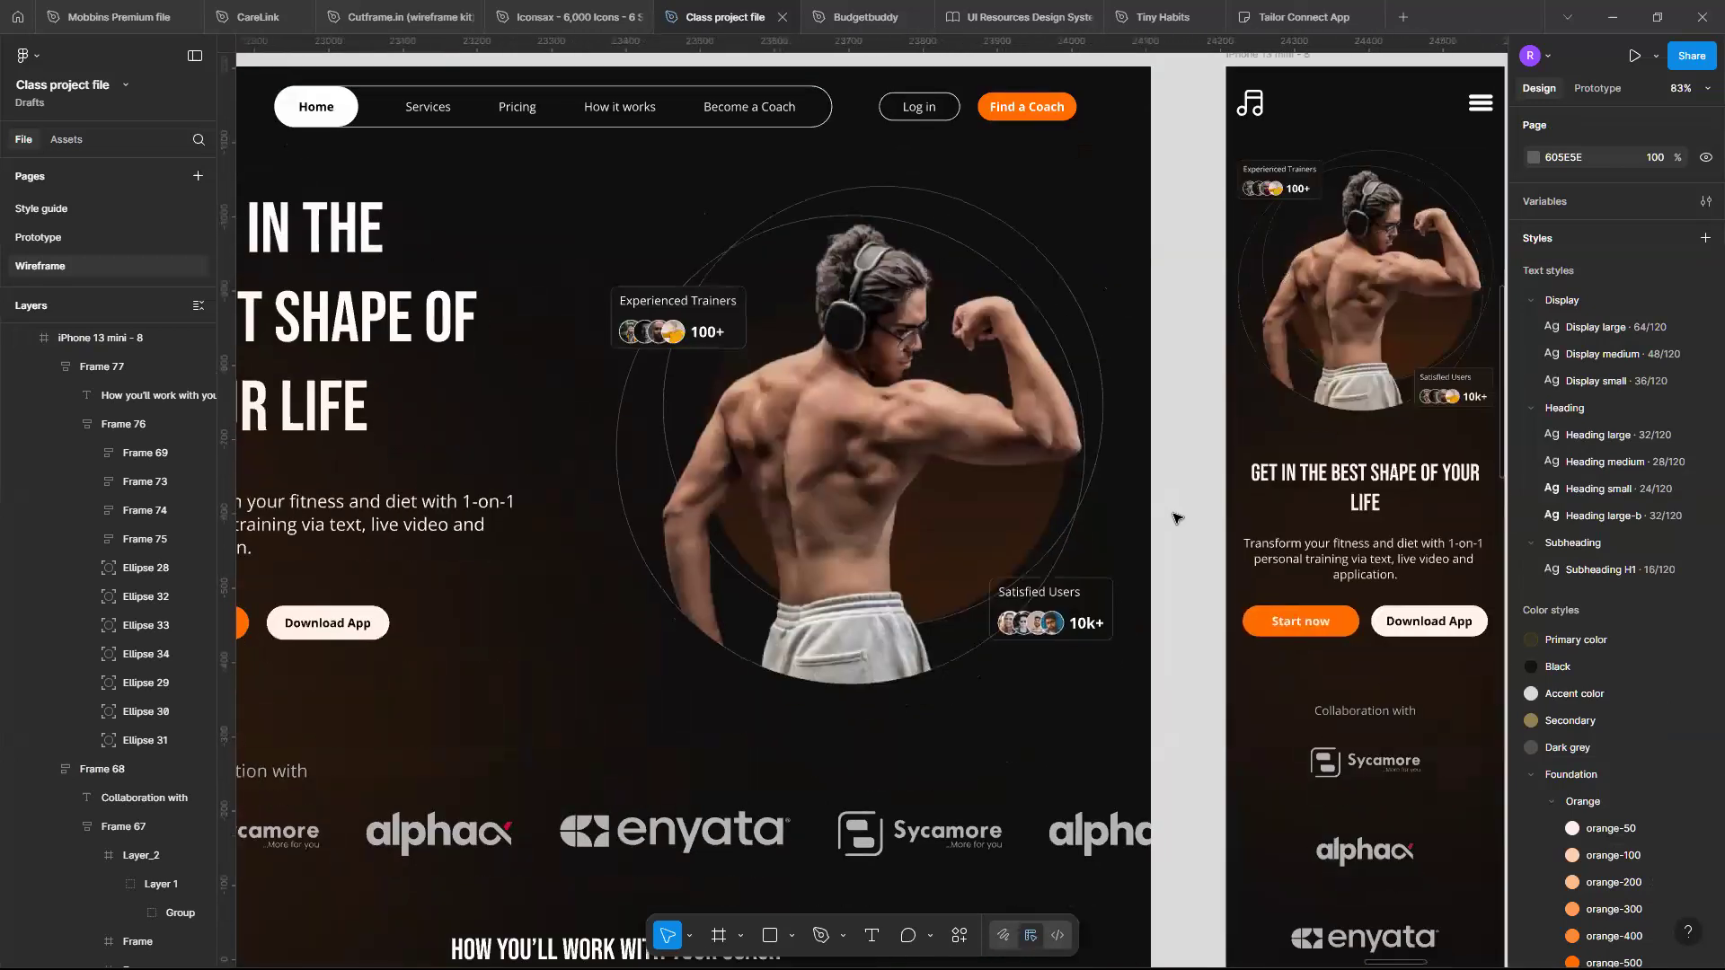
pyautogui.scroll(2, 1177, 519)
pyautogui.hscroll(-2, 1177, 519)
pyautogui.scroll(4, 1185, 467)
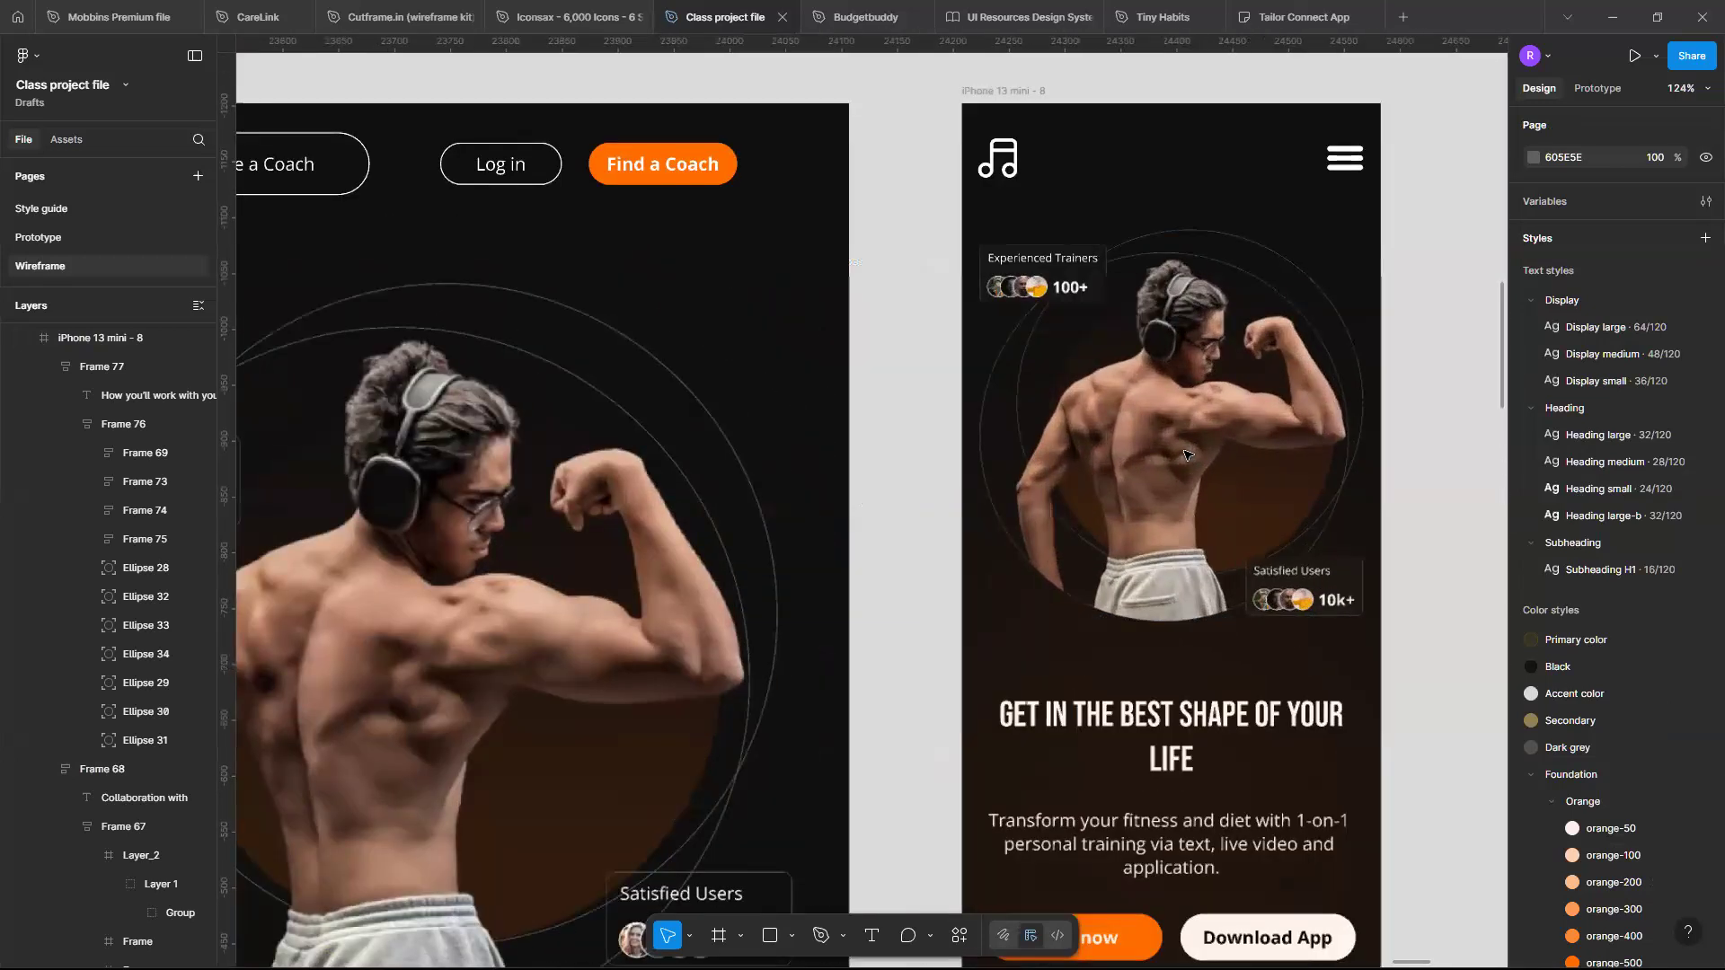
pyautogui.hscroll(-5, 1186, 456)
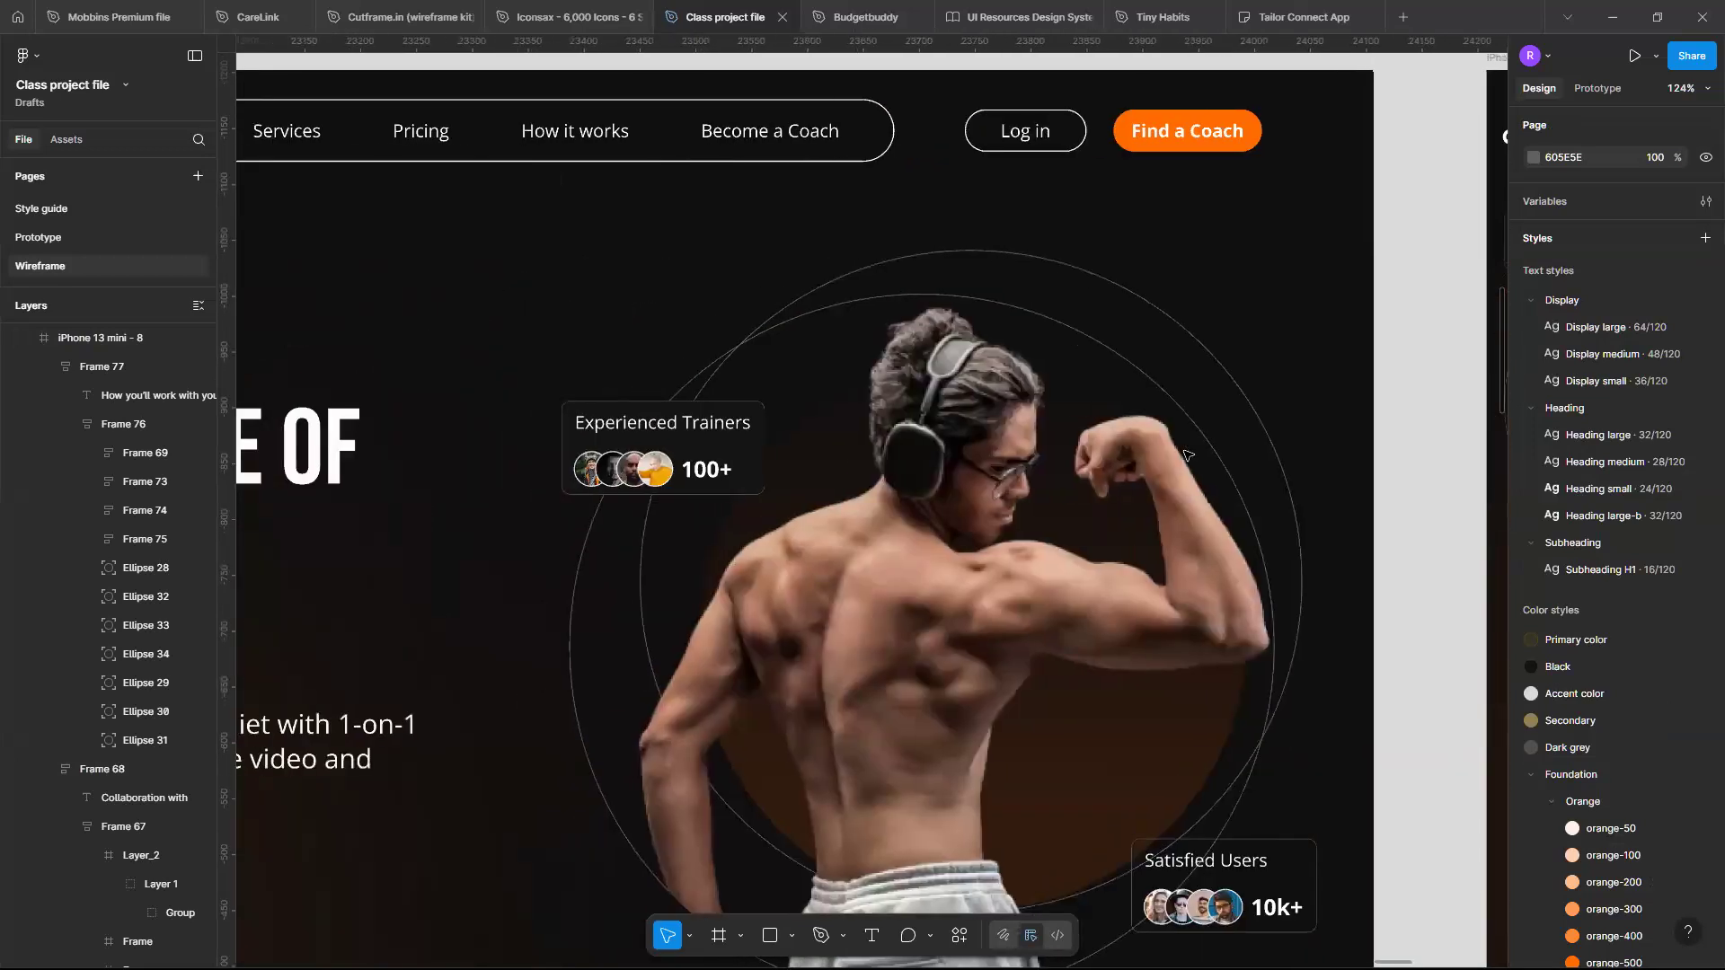
pyautogui.hscroll(3, 1184, 454)
pyautogui.hscroll(3, 1185, 455)
pyautogui.hscroll(-6, 1185, 454)
pyautogui.scroll(-1, 1184, 455)
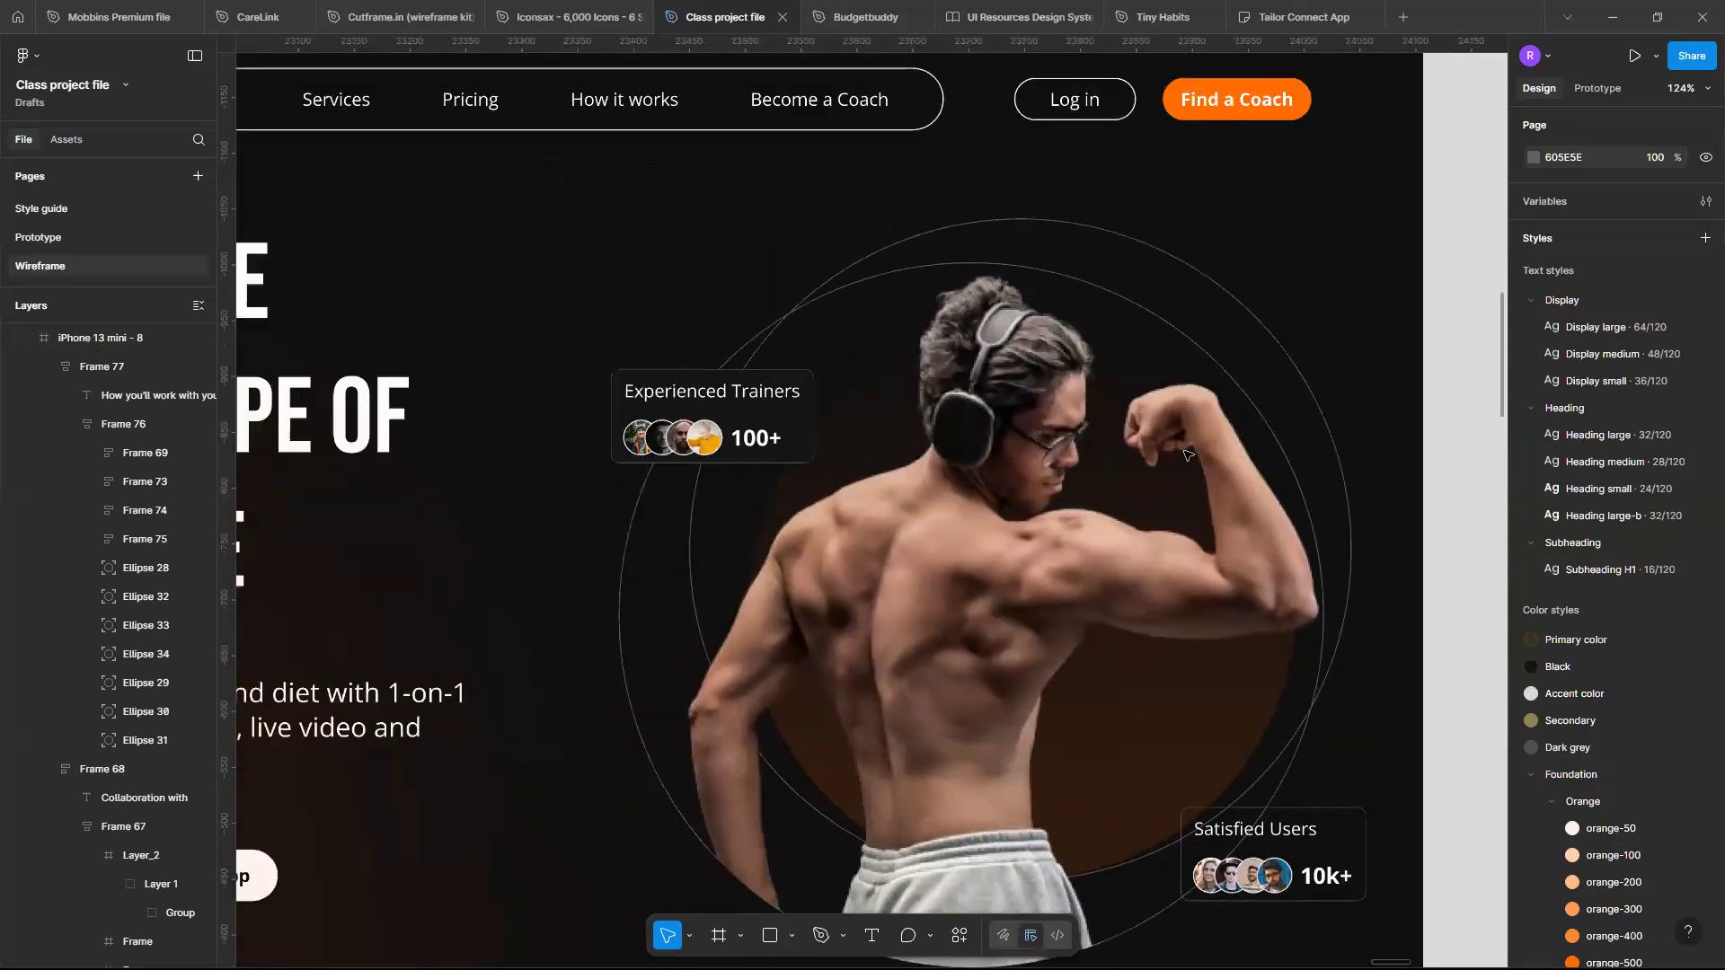
pyautogui.hscroll(8, 1184, 454)
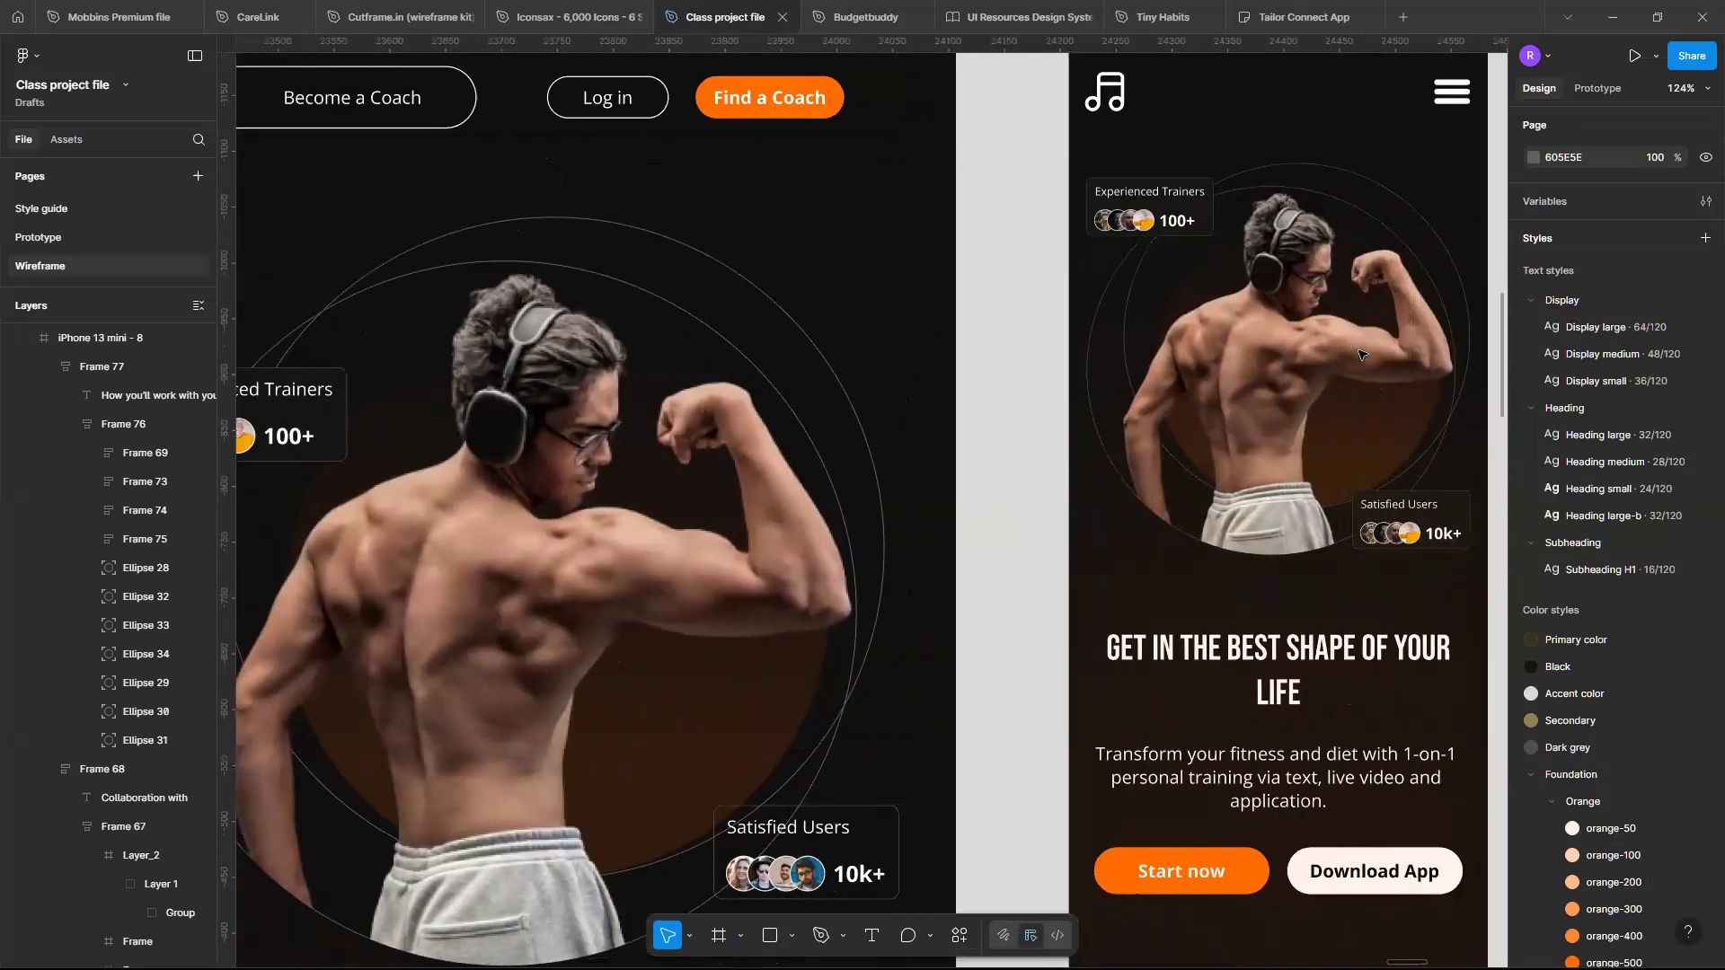
# - Inspect the mobile hero's image, its fill settings and the background ellipse
pyautogui.click(1331, 330)
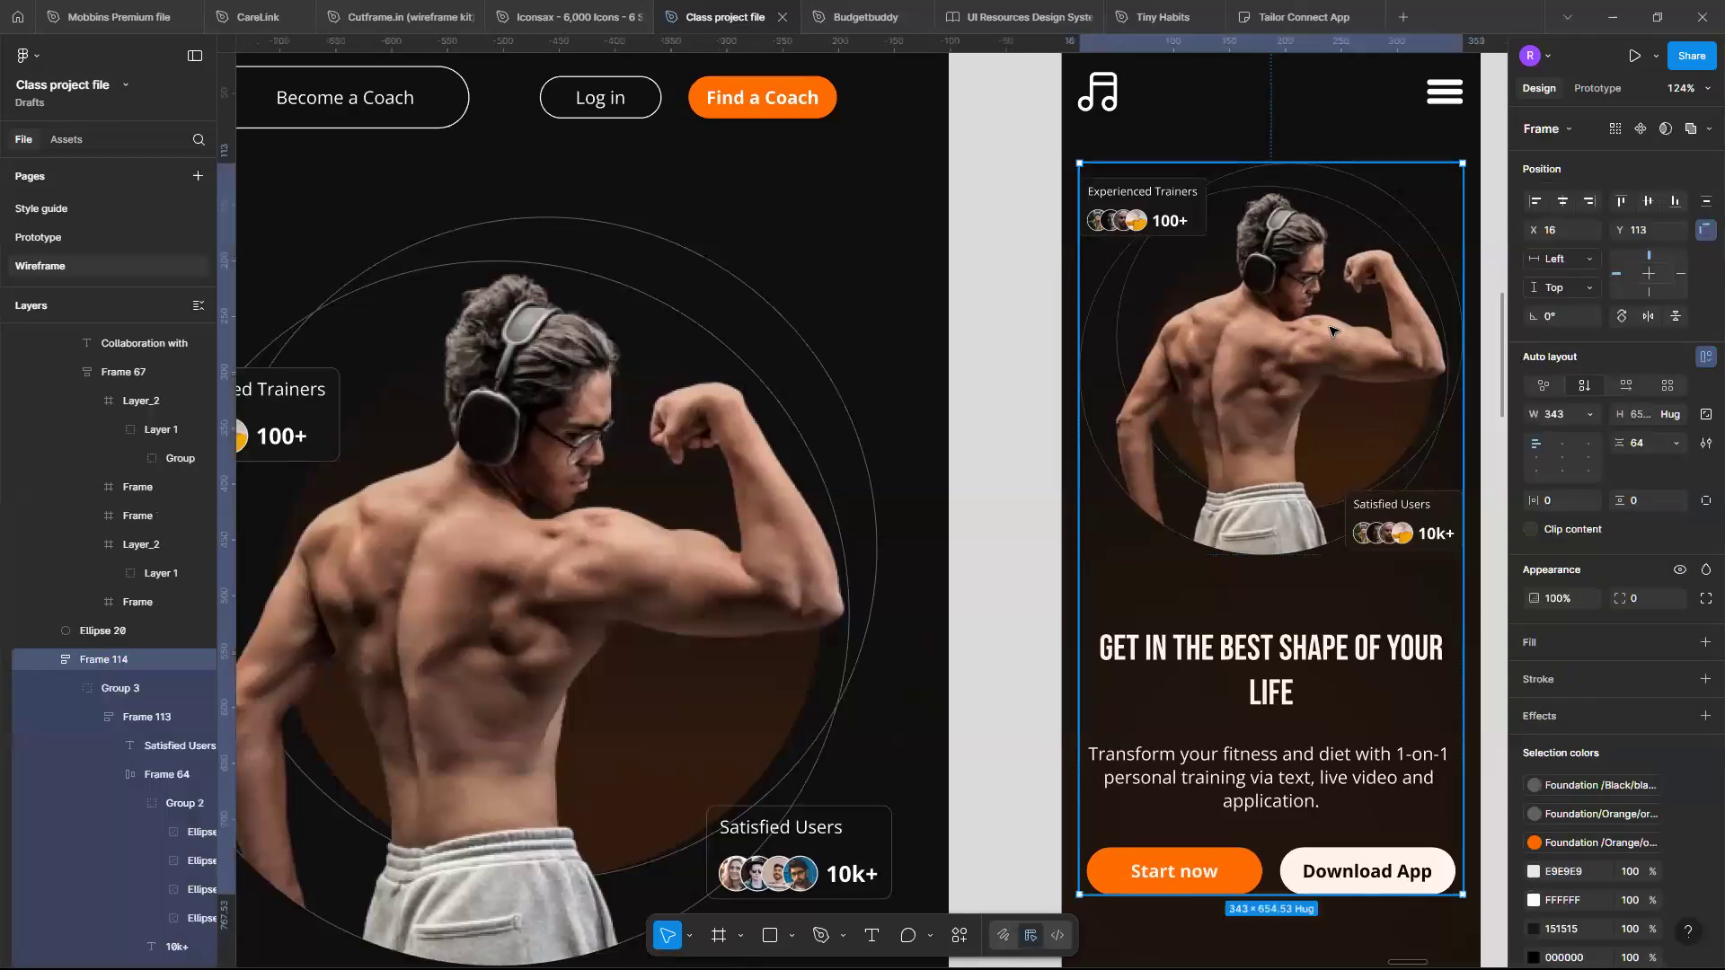
pyautogui.click(1330, 330)
pyautogui.scroll(3, 1330, 330)
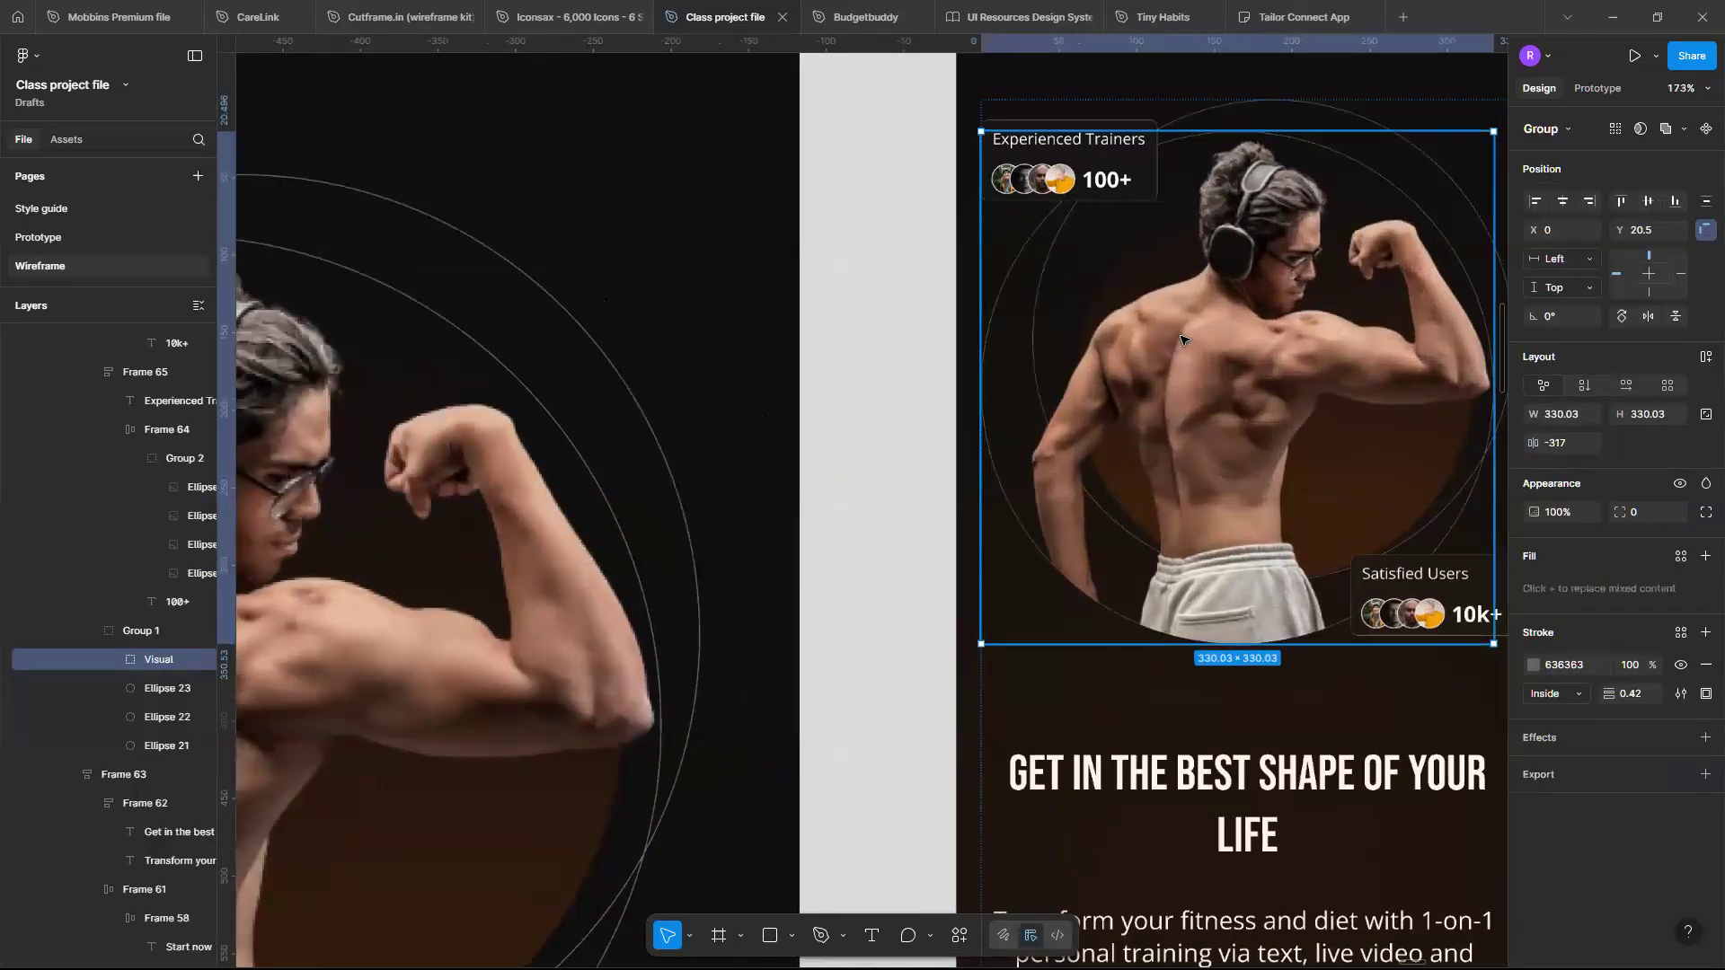
pyautogui.doubleClick(1181, 339)
pyautogui.doubleClick(1181, 340)
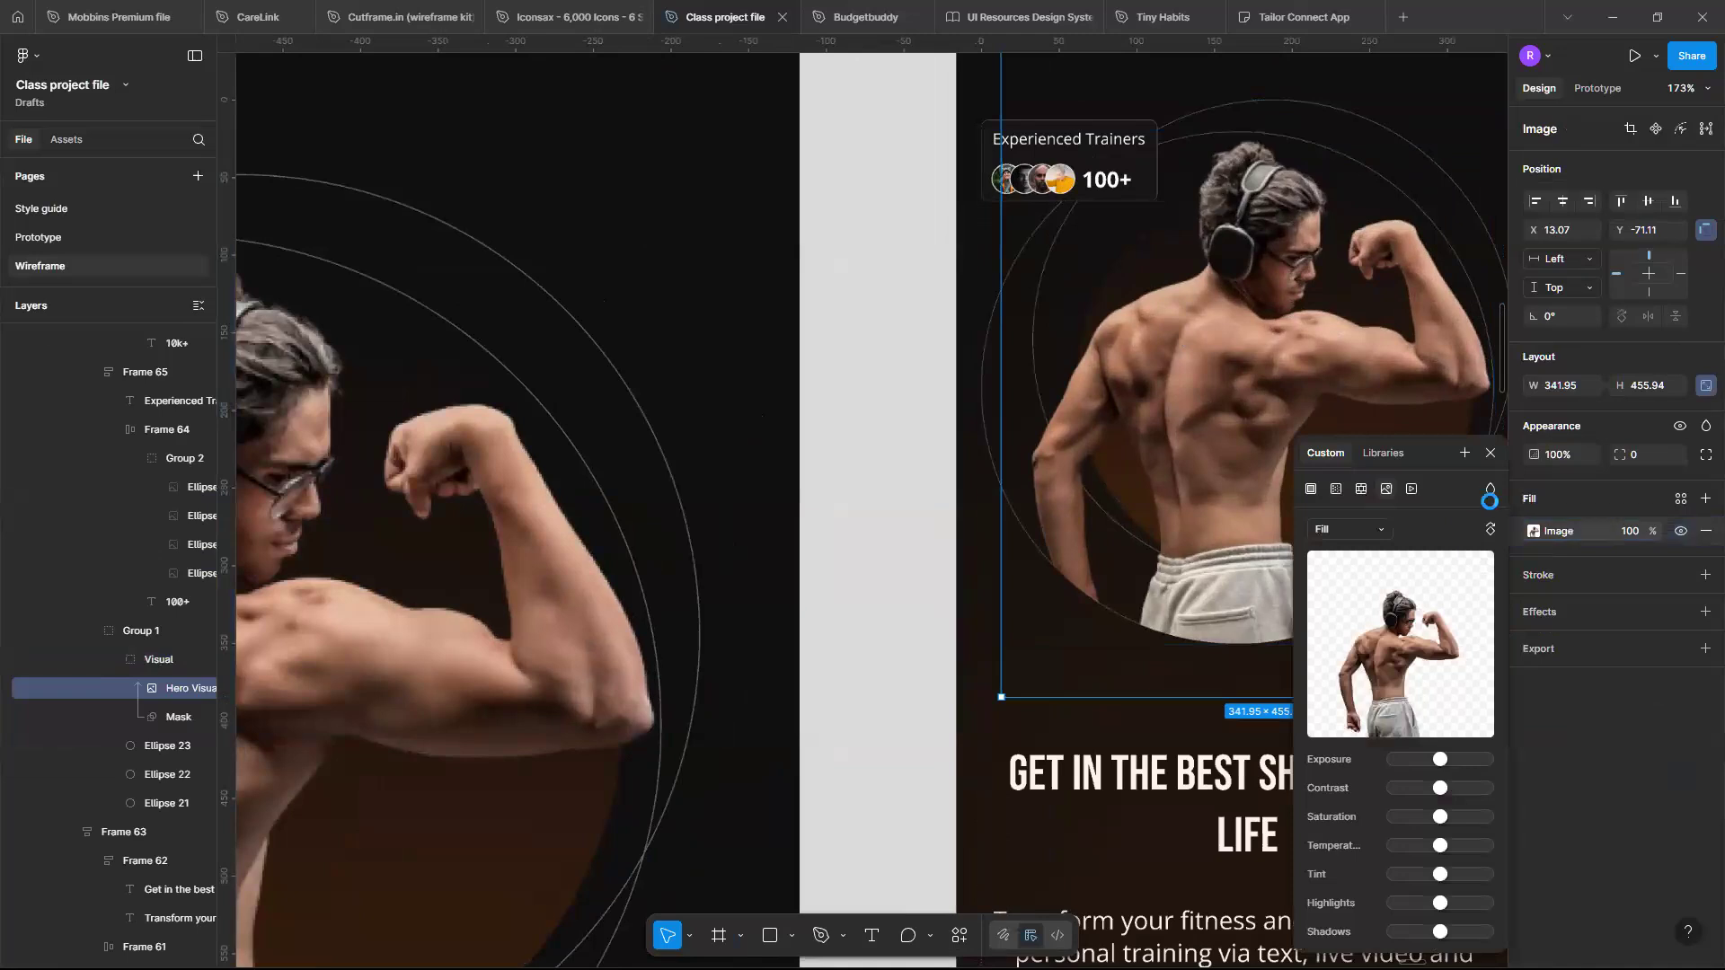
pyautogui.click(1492, 452)
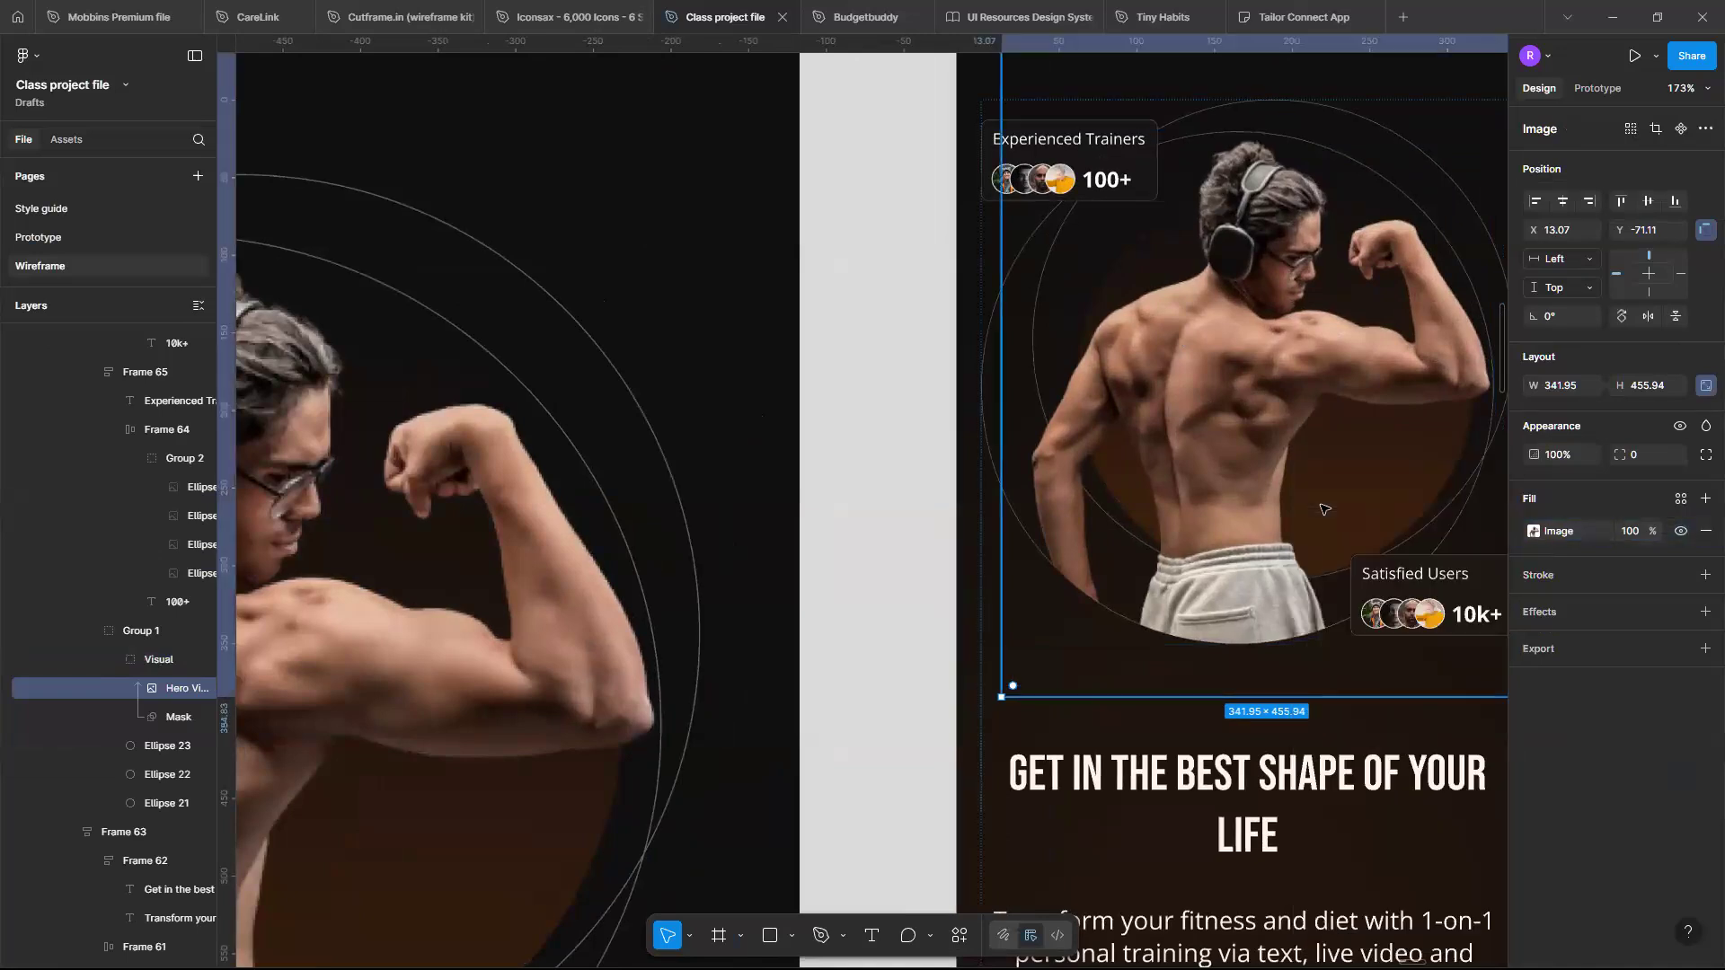
pyautogui.scroll(-1, 1271, 483)
pyautogui.scroll(3, 1271, 484)
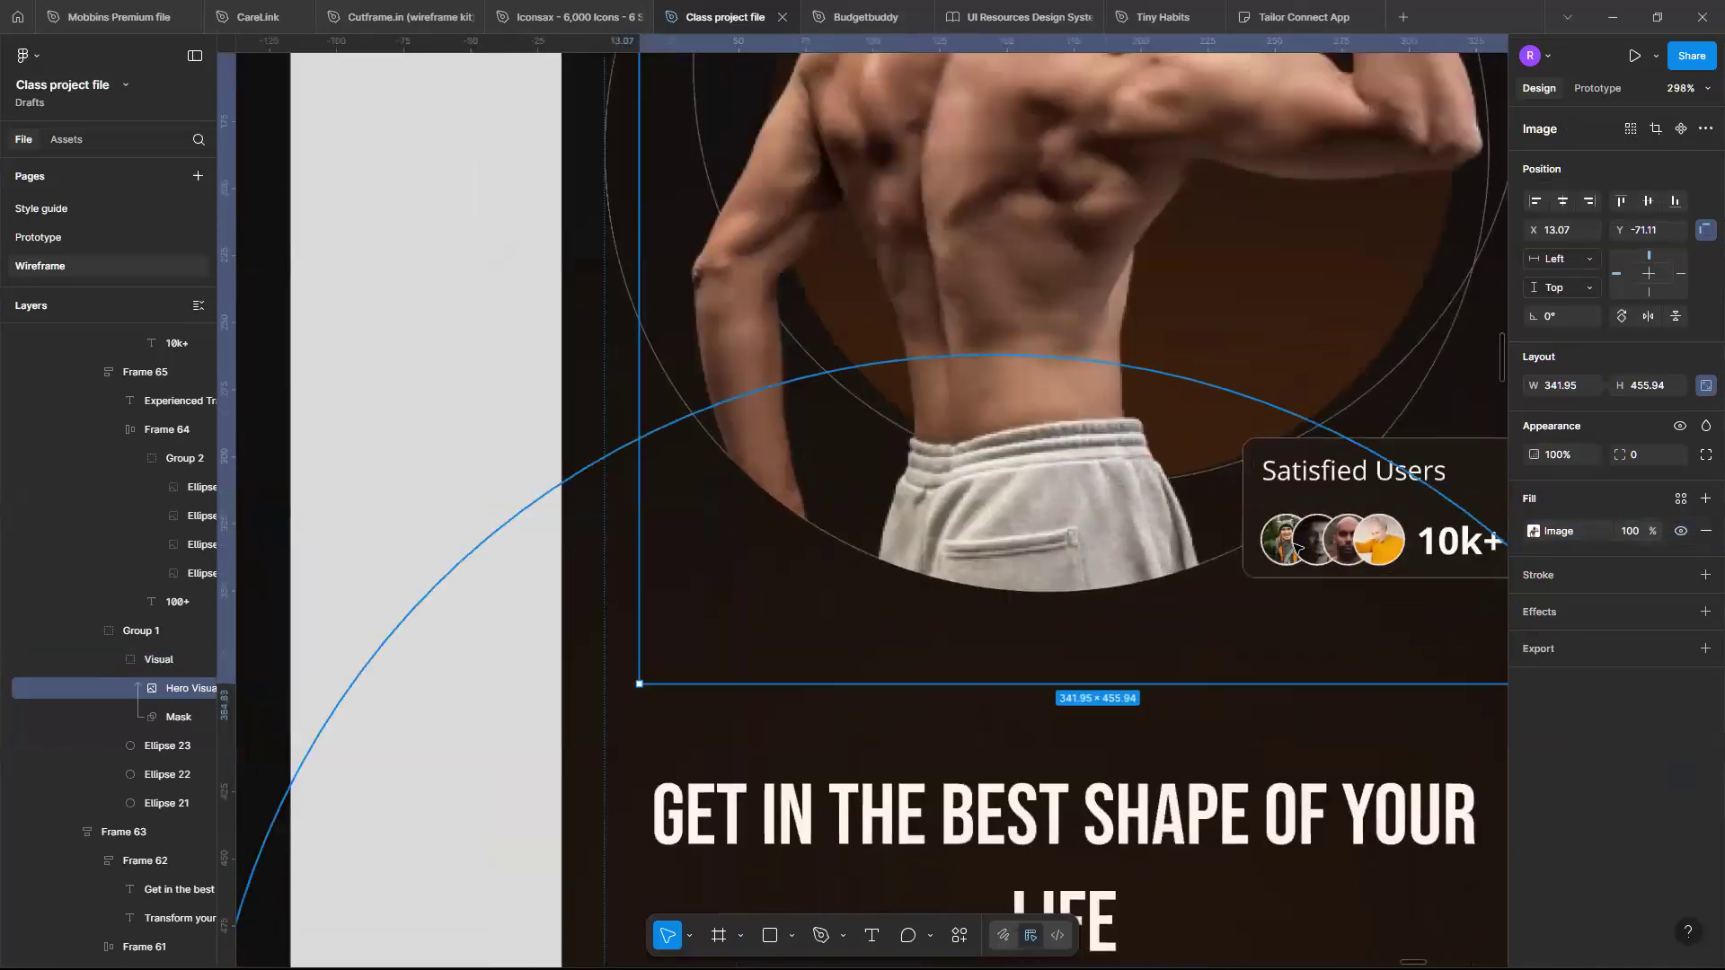
pyautogui.doubleClick(1285, 520)
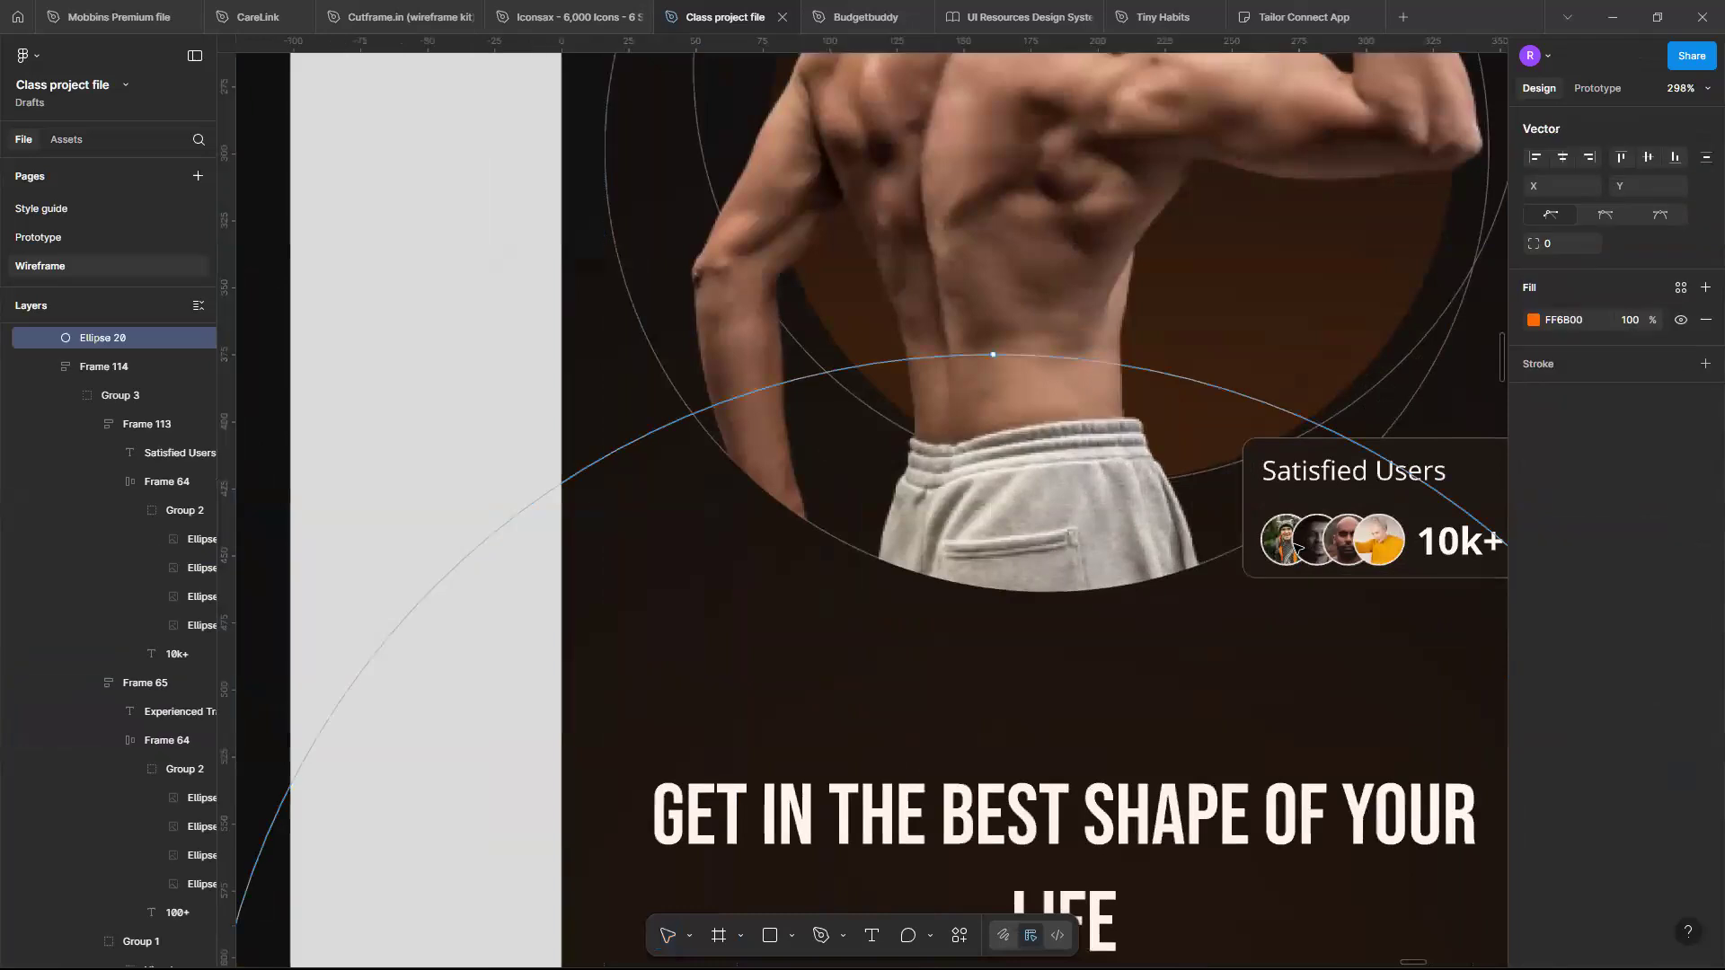
pyautogui.click(1204, 411)
pyautogui.press('Escape')
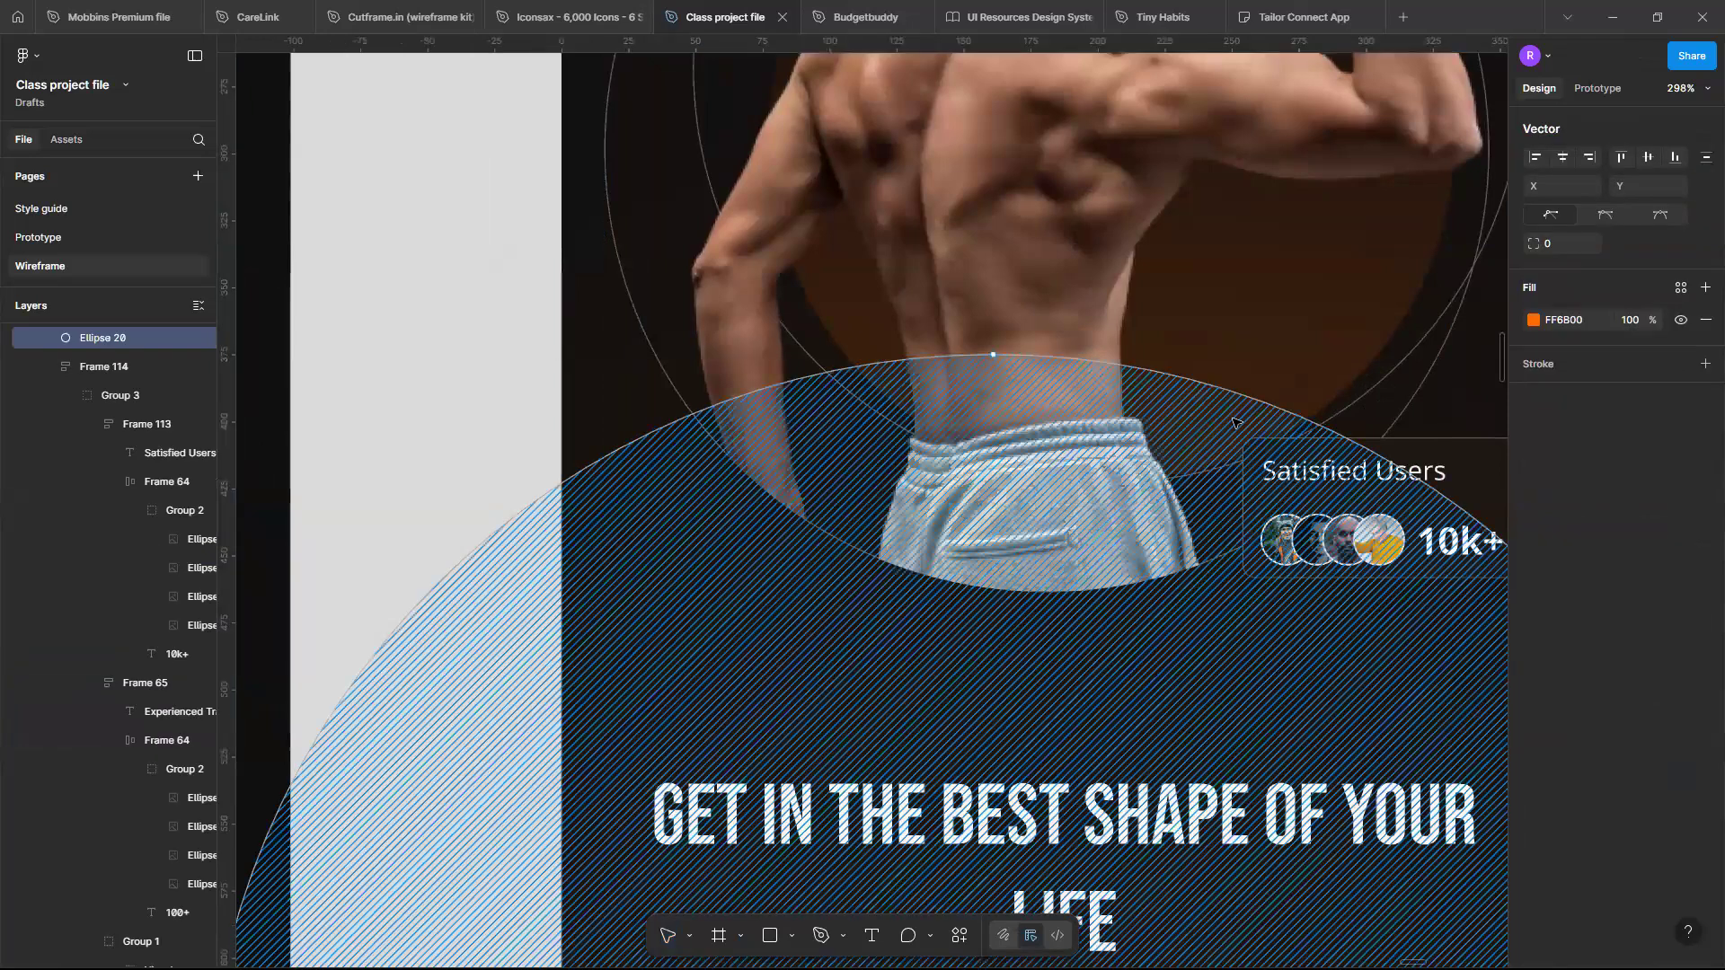
pyautogui.press('Escape')
# - Resize the last avatar in the Experienced Trainers badge to 18 by 18
pyautogui.click(1377, 290)
pyautogui.scroll(-3, 1376, 290)
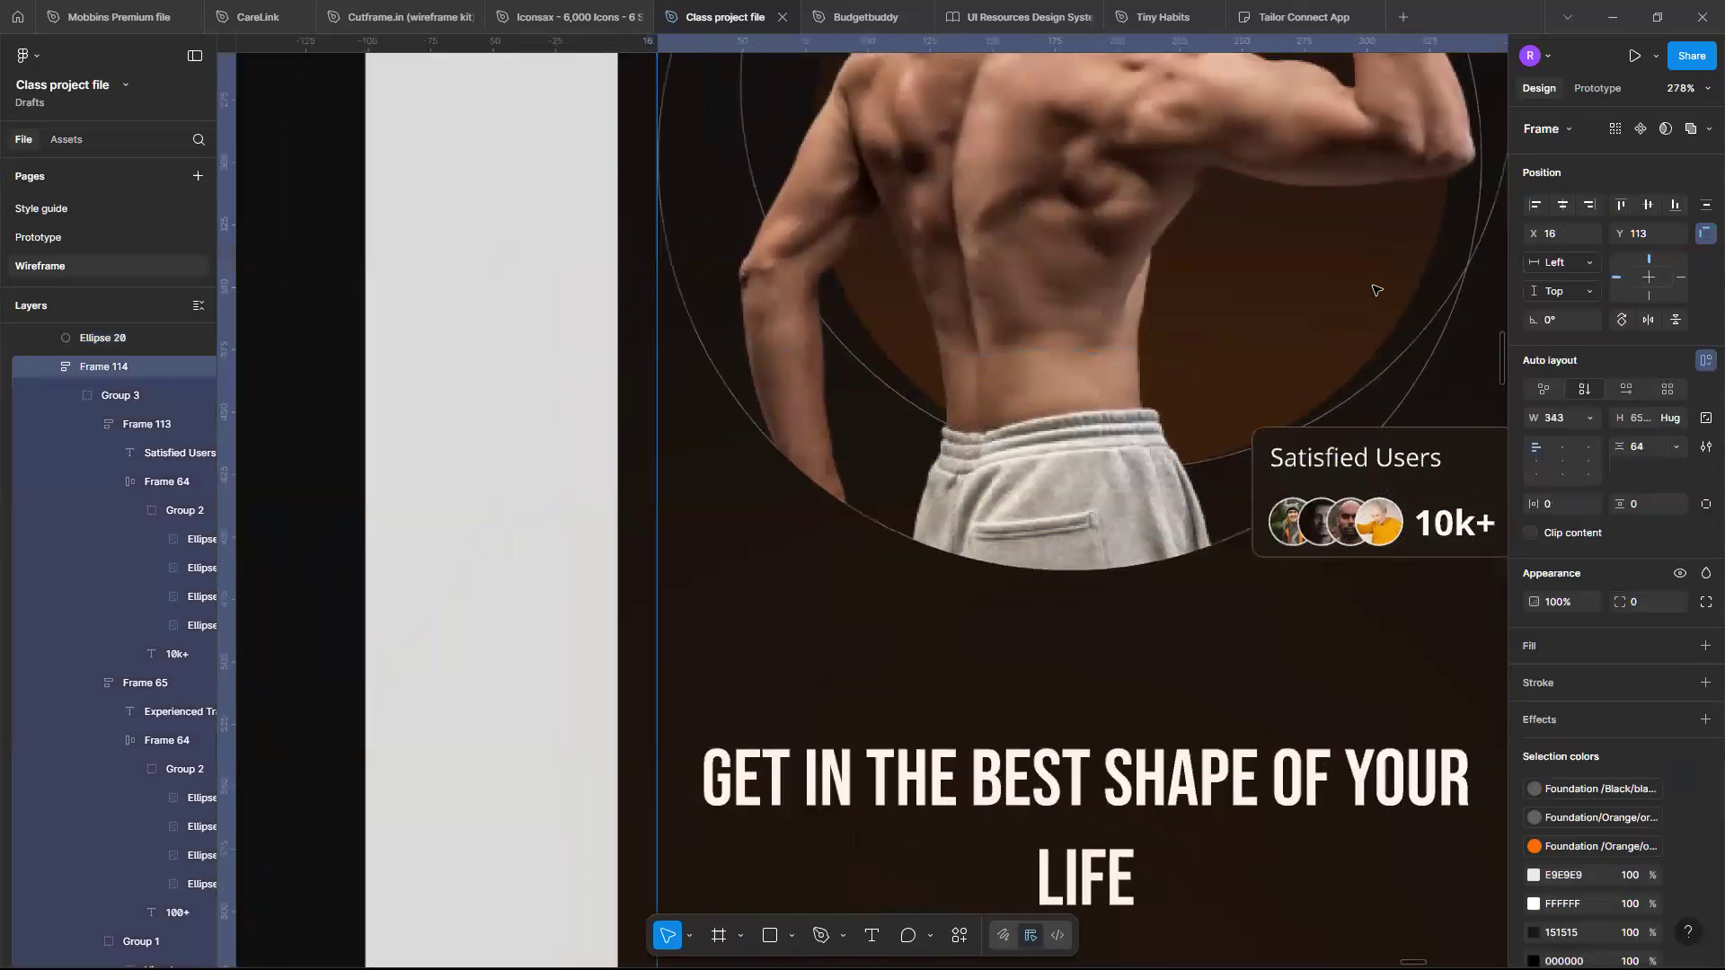
pyautogui.scroll(3, 1377, 290)
pyautogui.scroll(1, 1165, 207)
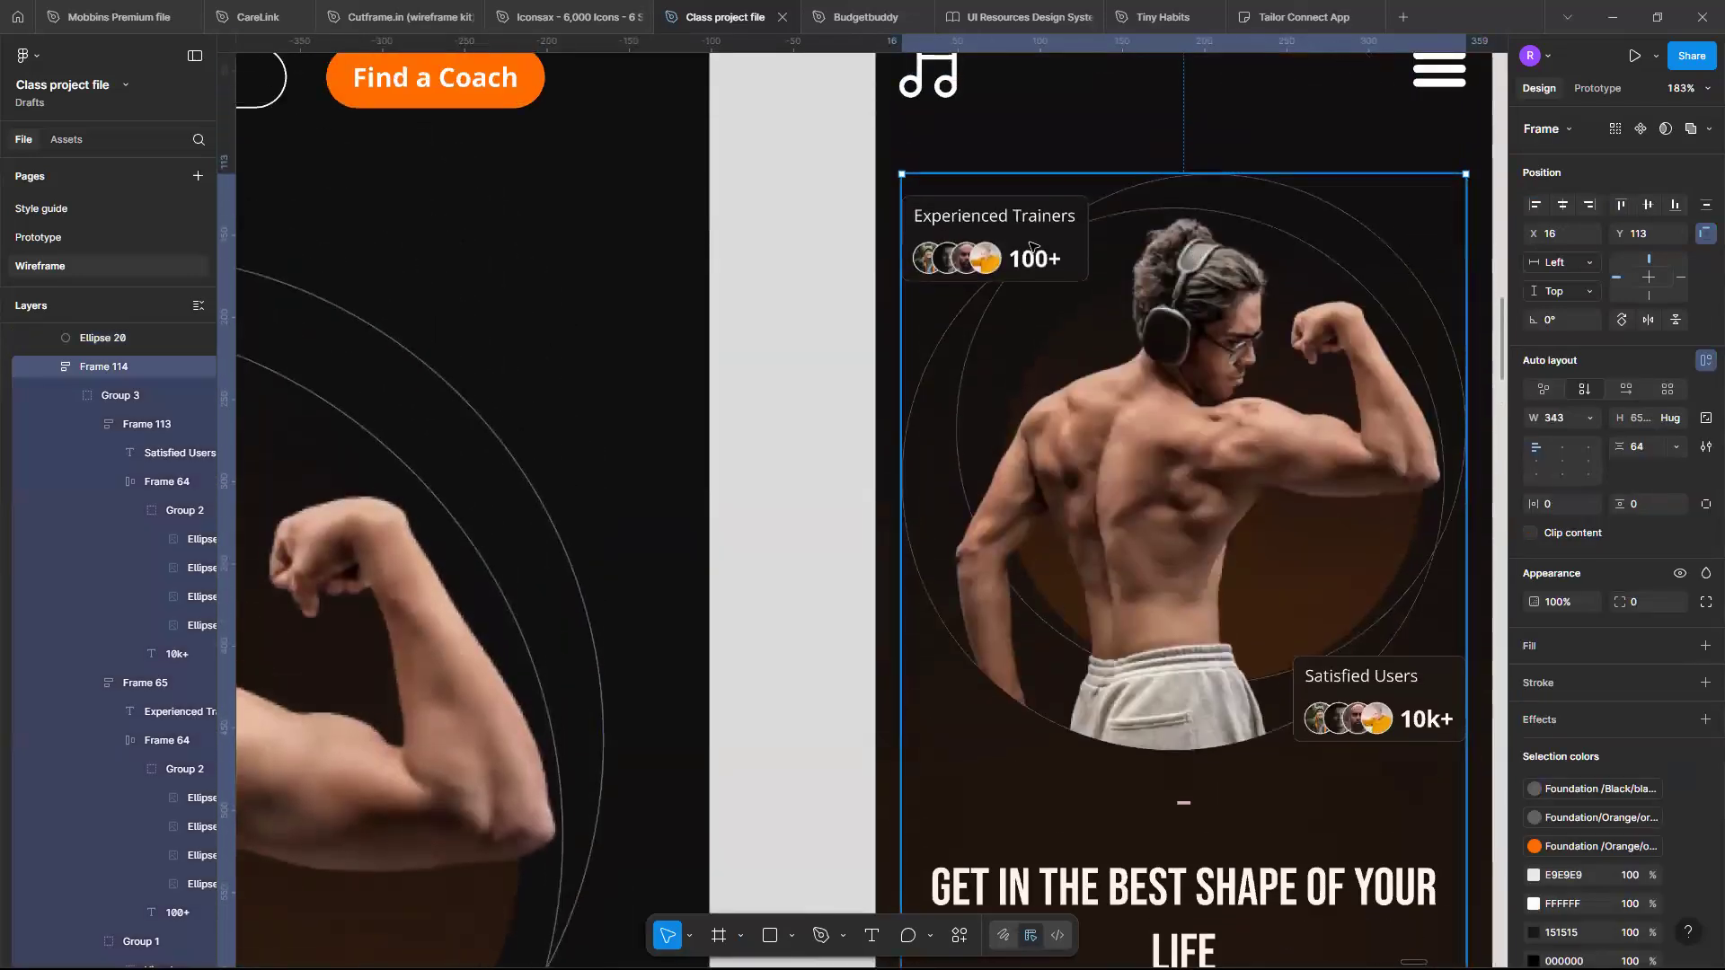
pyautogui.scroll(5, 1032, 246)
pyautogui.scroll(4, 1032, 246)
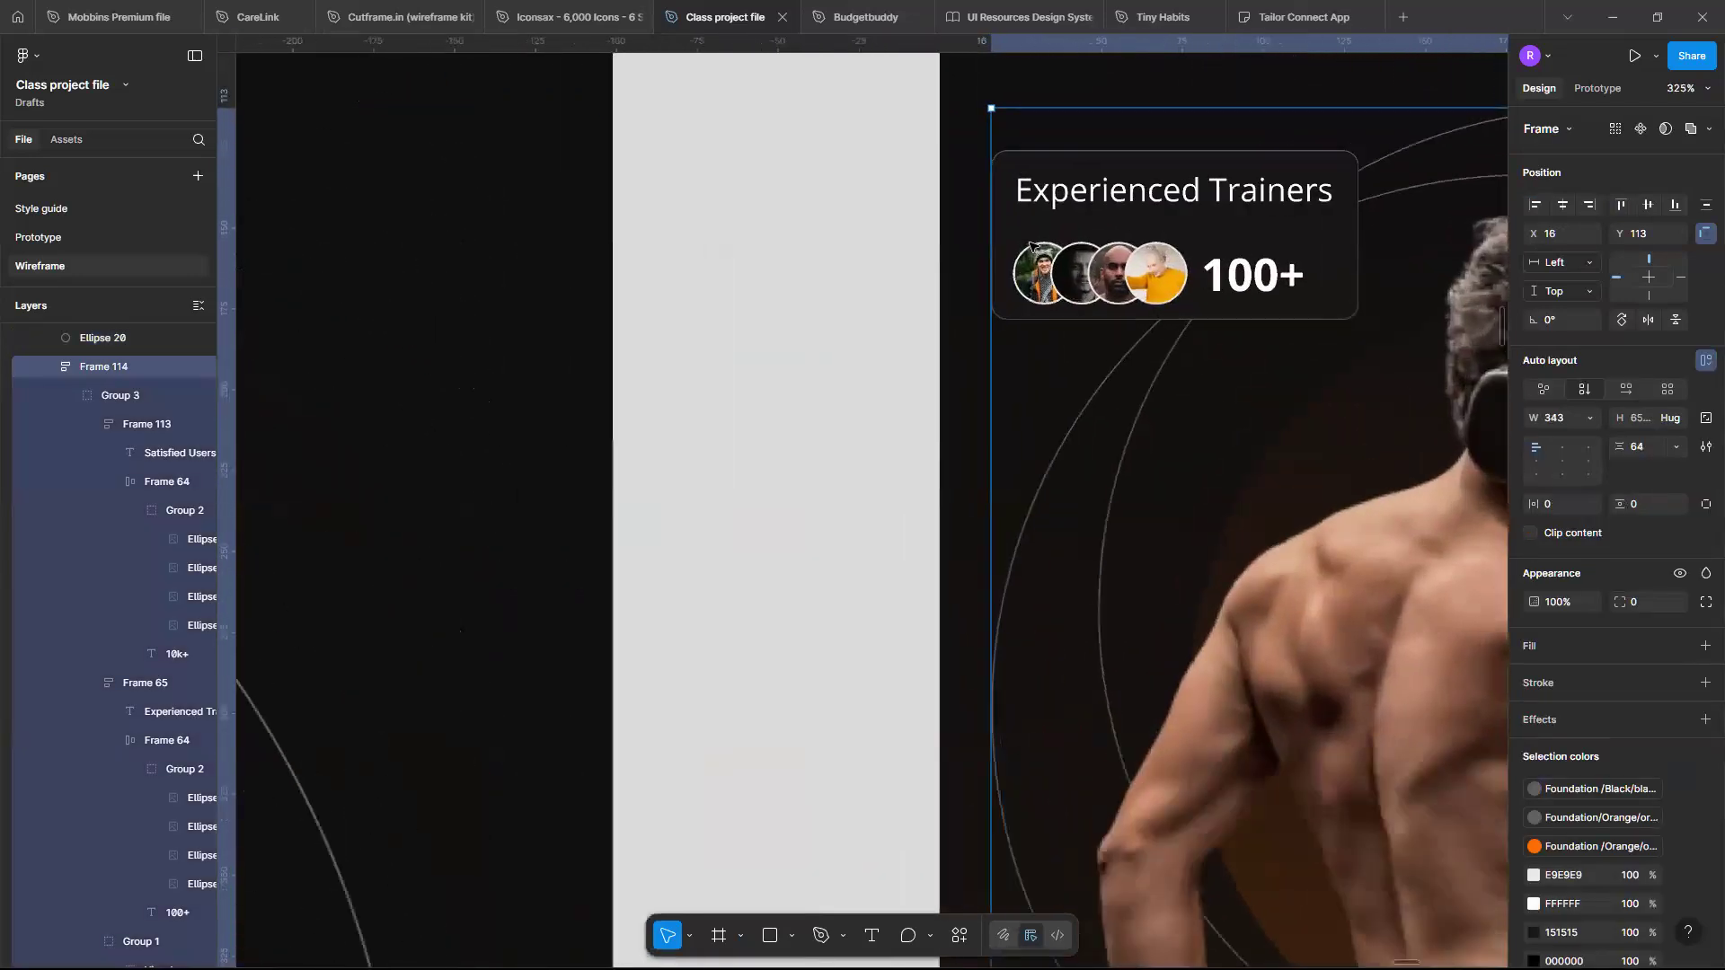
pyautogui.click(1235, 291)
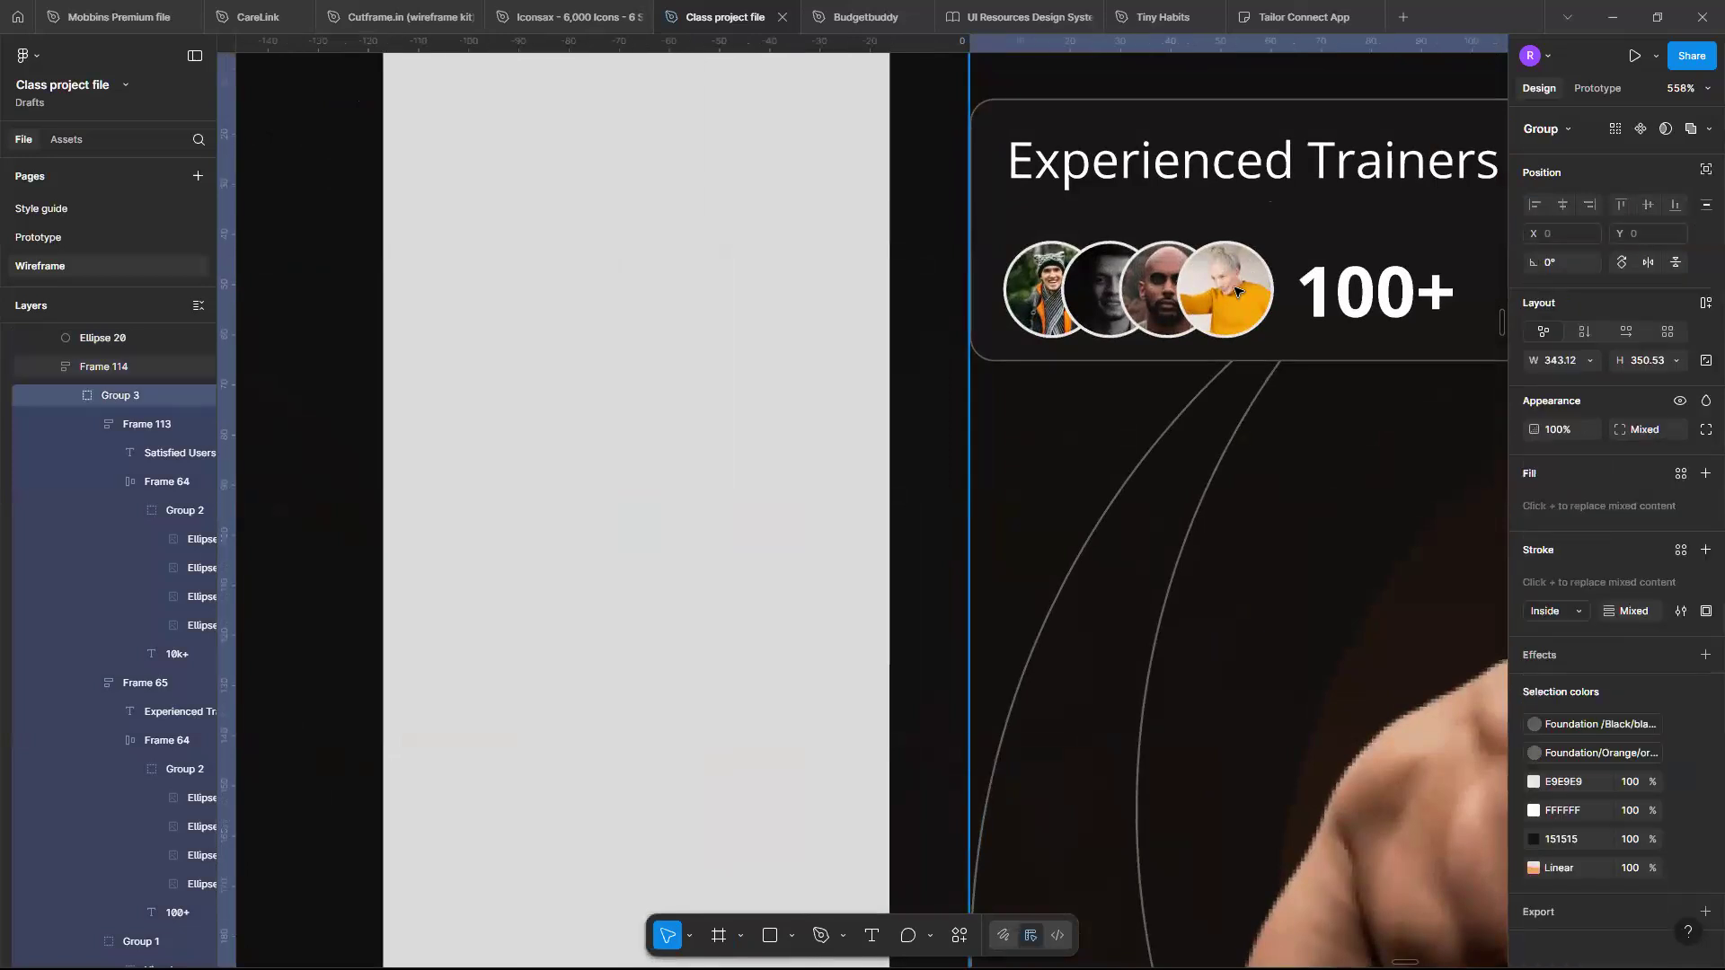
pyautogui.doubleClick(1235, 290)
pyautogui.doubleClick(1236, 290)
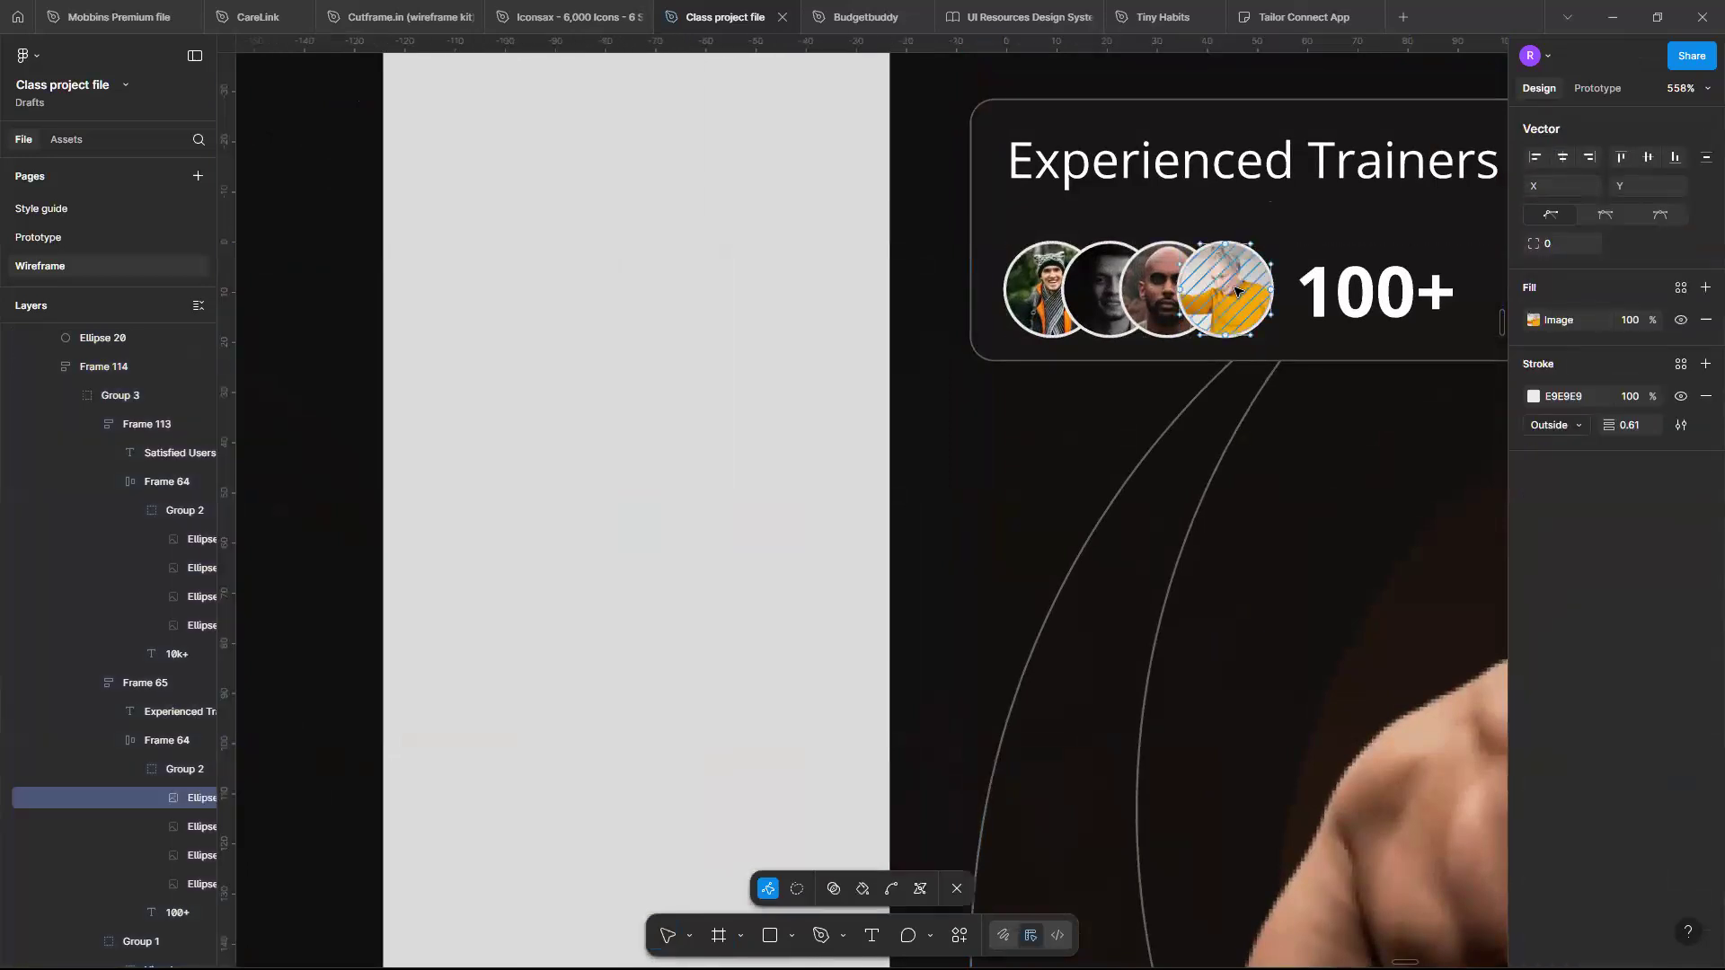
pyautogui.press('Escape')
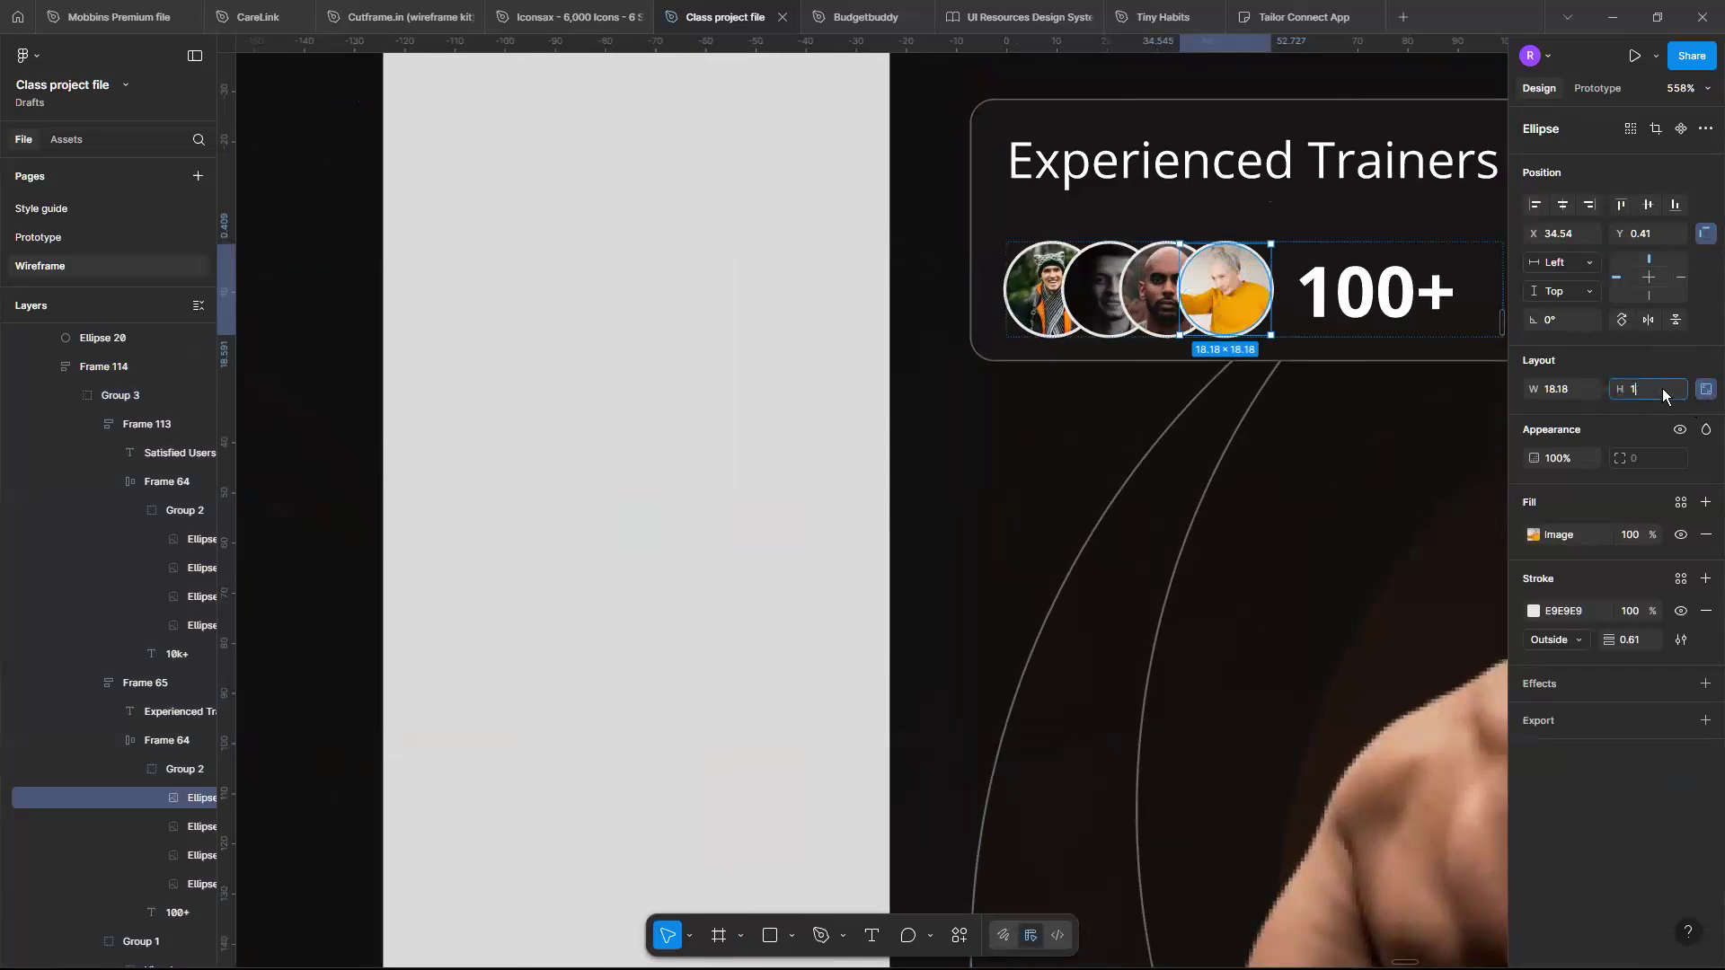
pyautogui.press('Return')
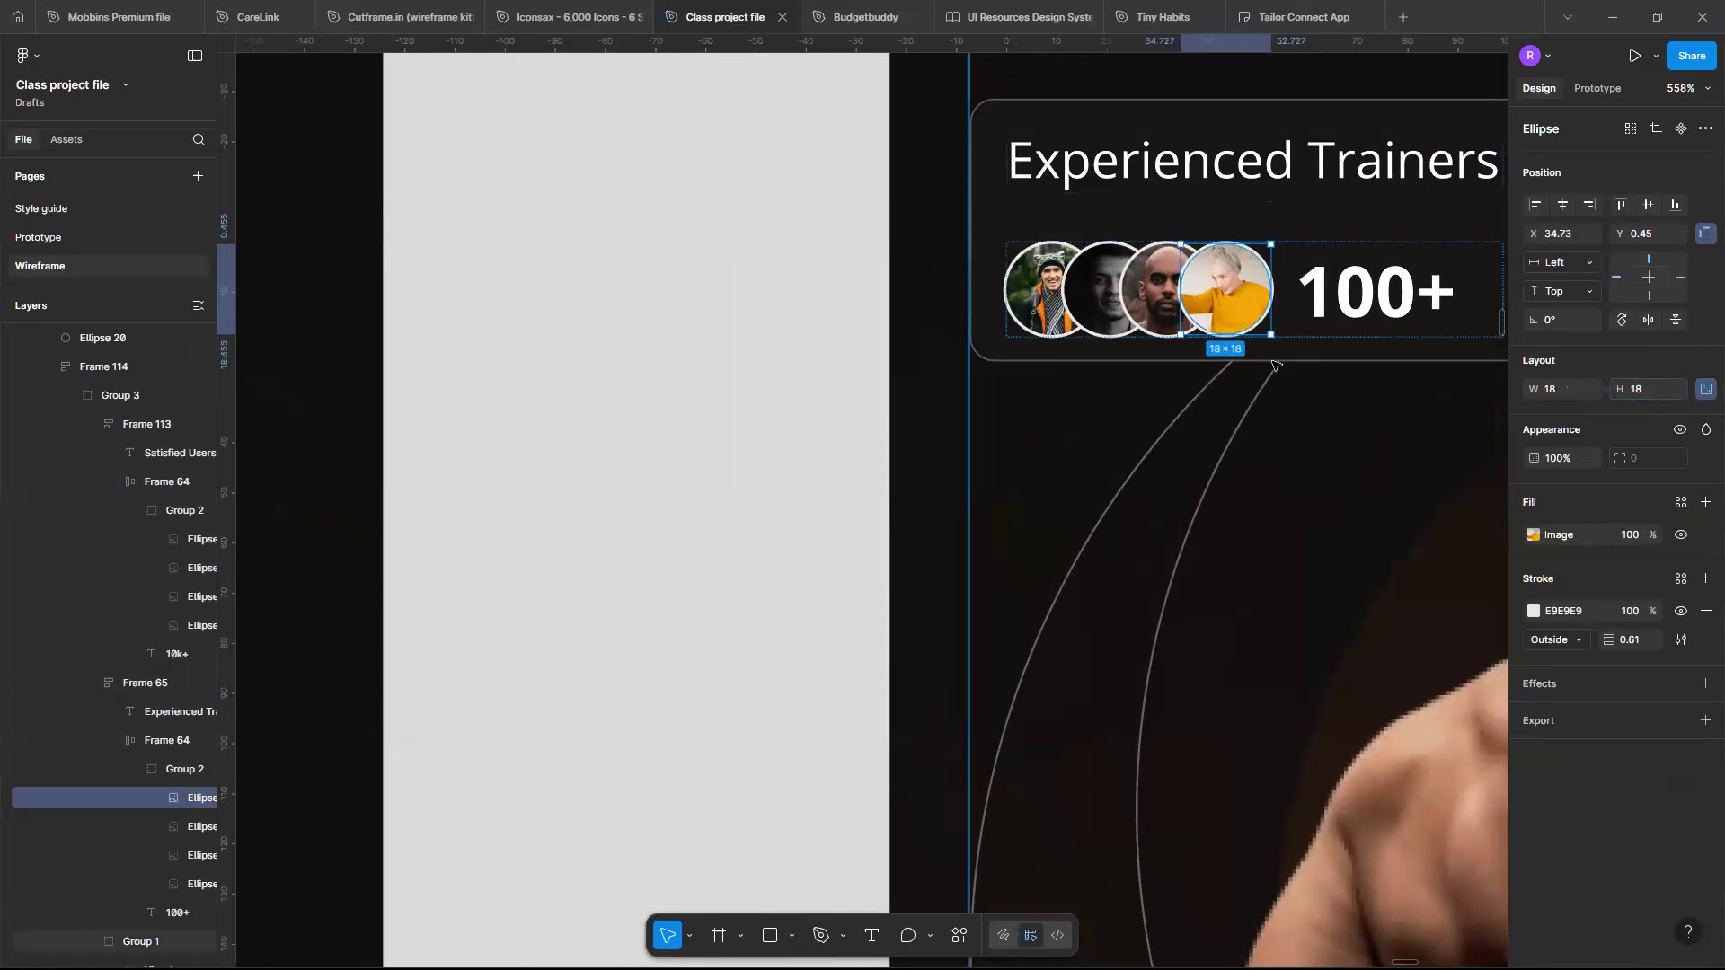
# - Examine the mobile hero and the collaboration section's frames and the spacing of its logo list
pyautogui.scroll(-4, 1276, 364)
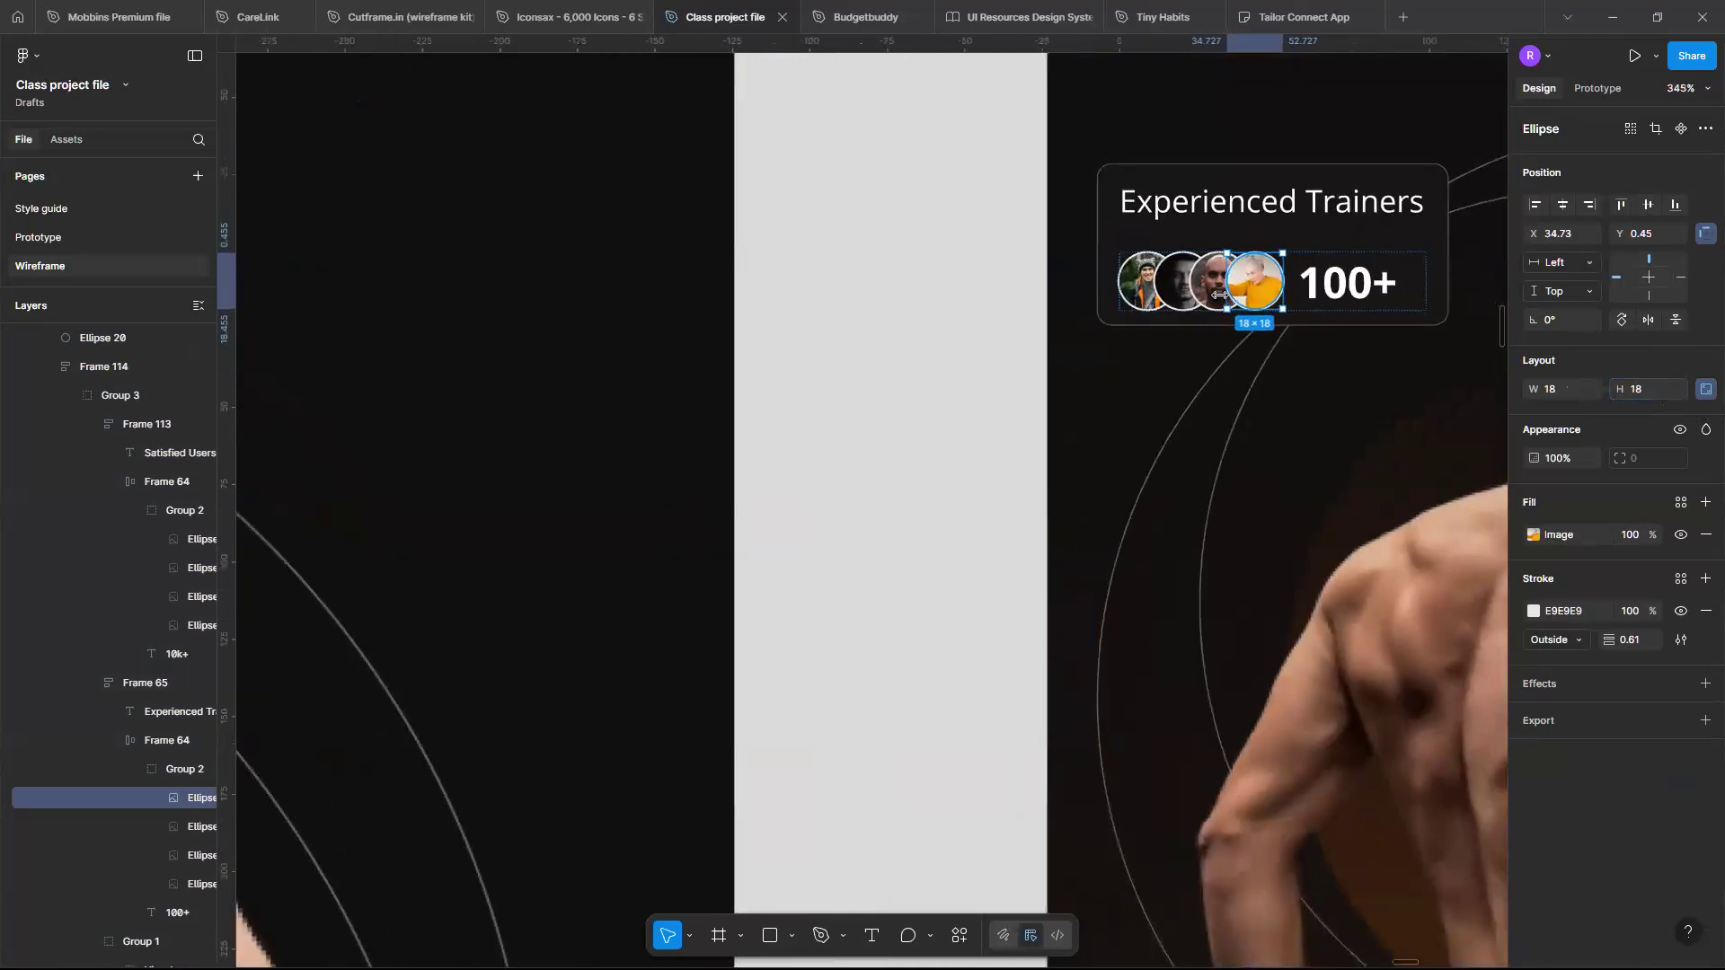
pyautogui.scroll(2, 1220, 297)
pyautogui.scroll(-4, 1151, 358)
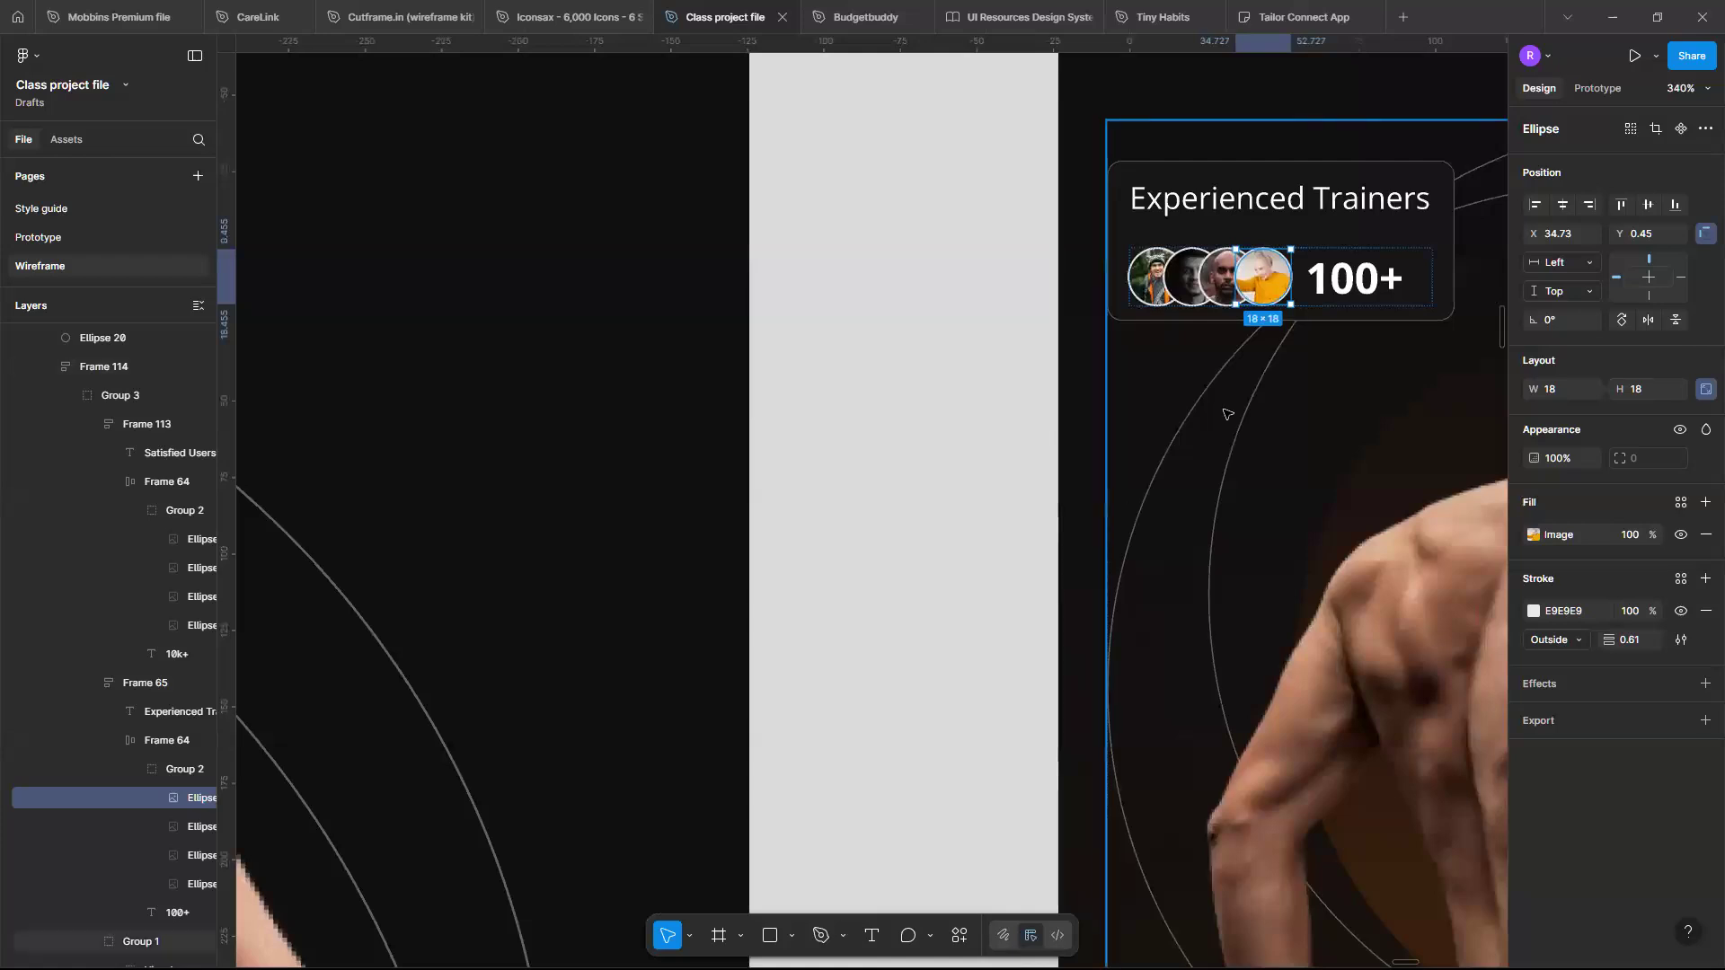
pyautogui.scroll(-2, 1227, 413)
pyautogui.scroll(-5, 1228, 413)
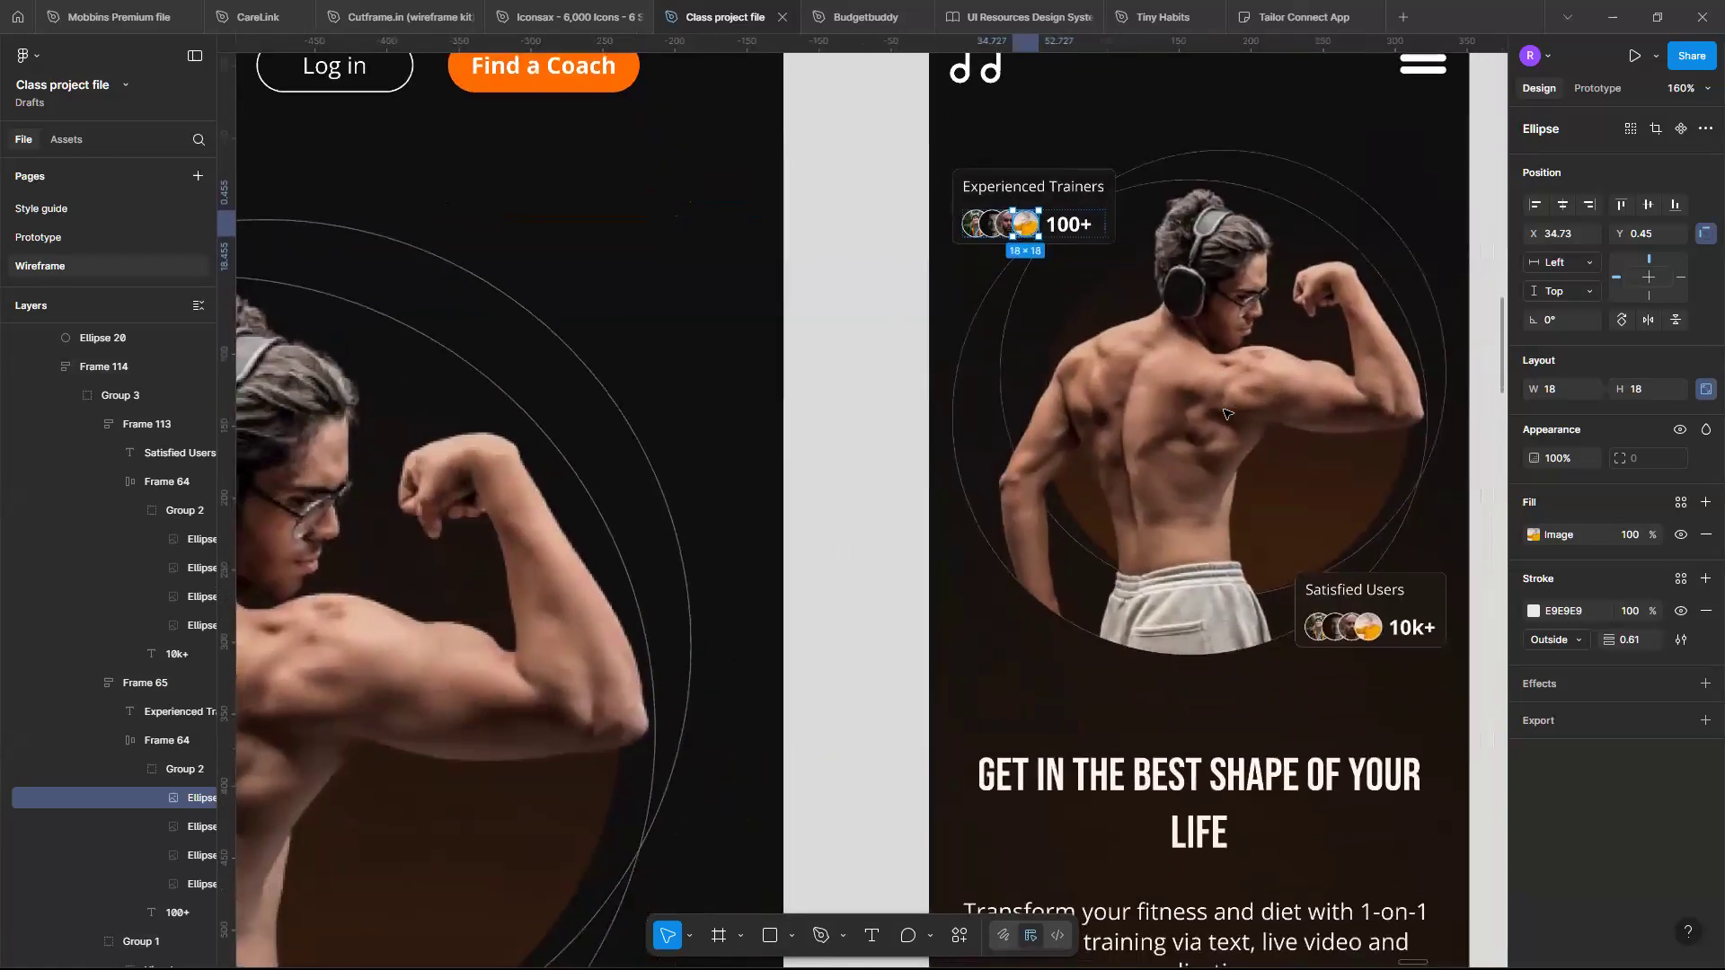
pyautogui.scroll(-4, 1226, 413)
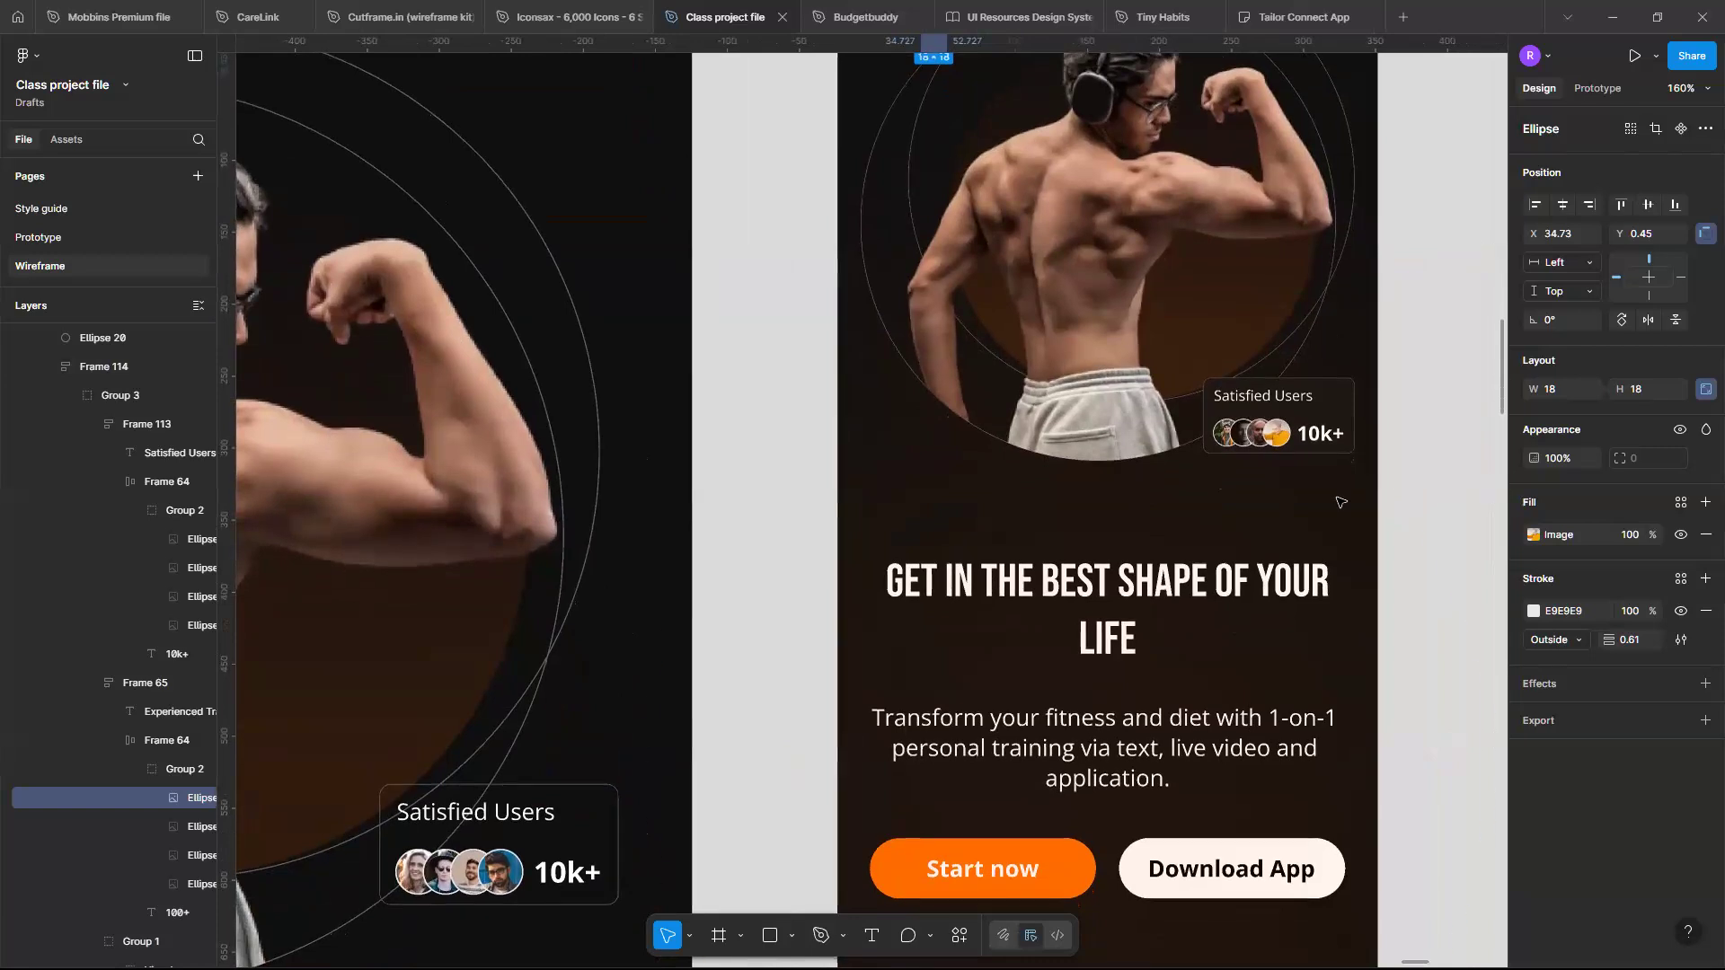
pyautogui.scroll(-3, 1283, 606)
pyautogui.hscroll(-3, 1283, 606)
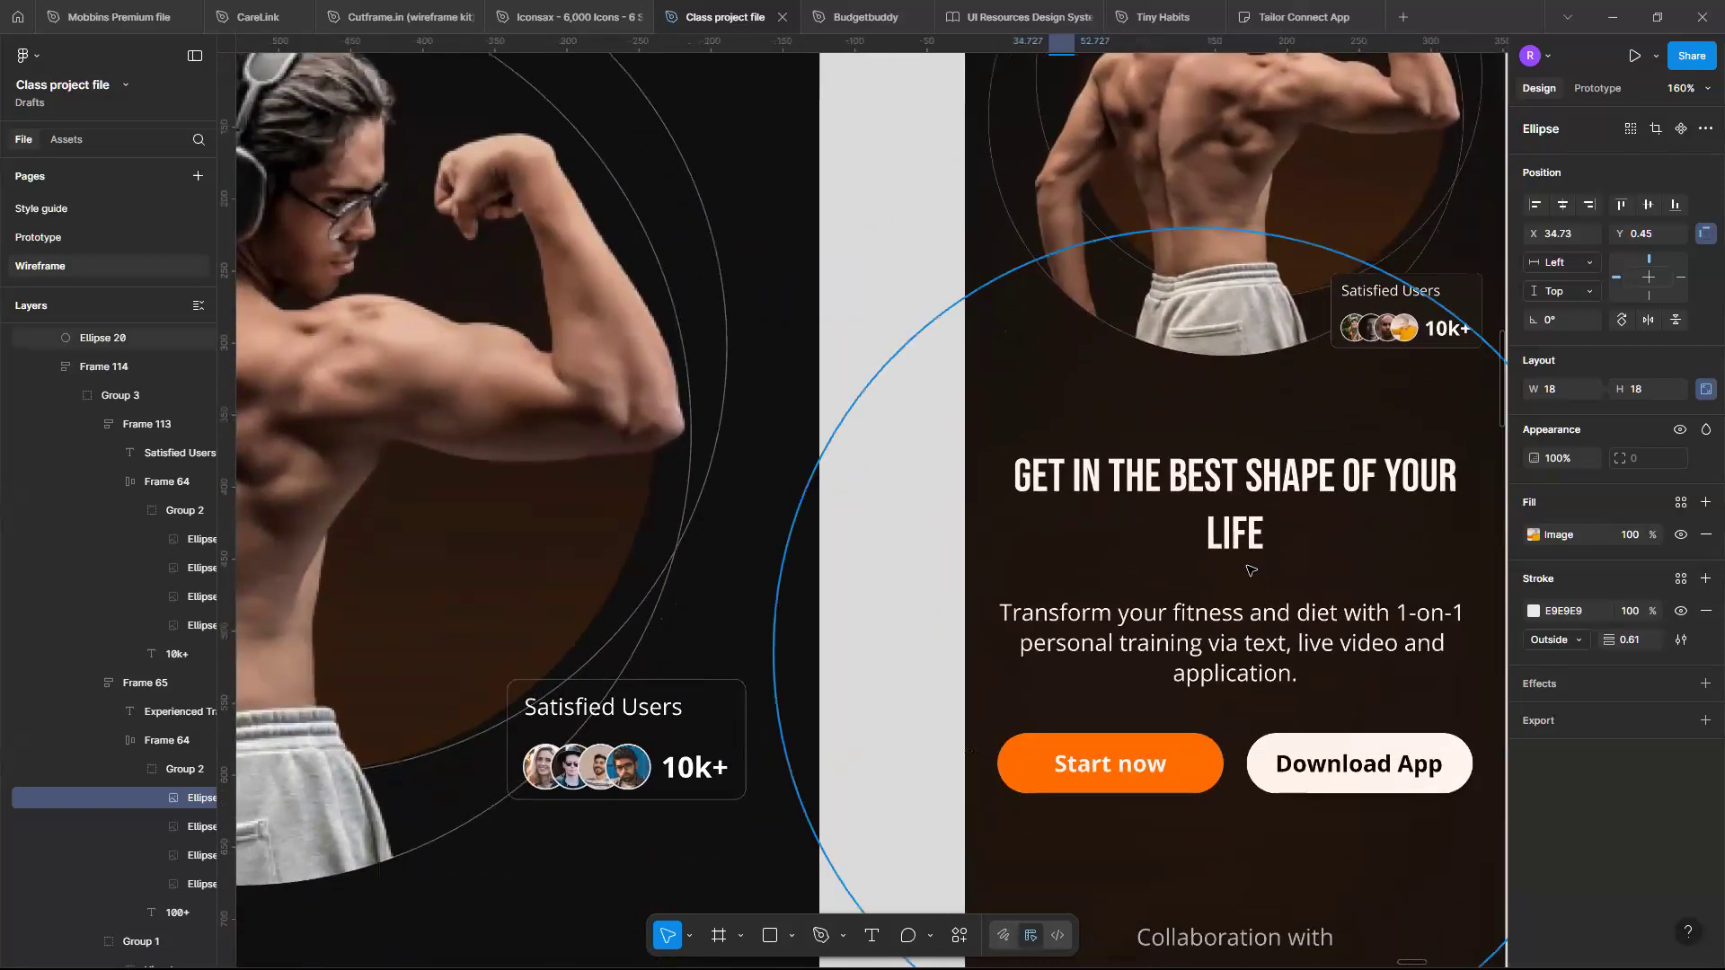
pyautogui.scroll(-3, 1245, 493)
pyautogui.scroll(-4, 1325, 786)
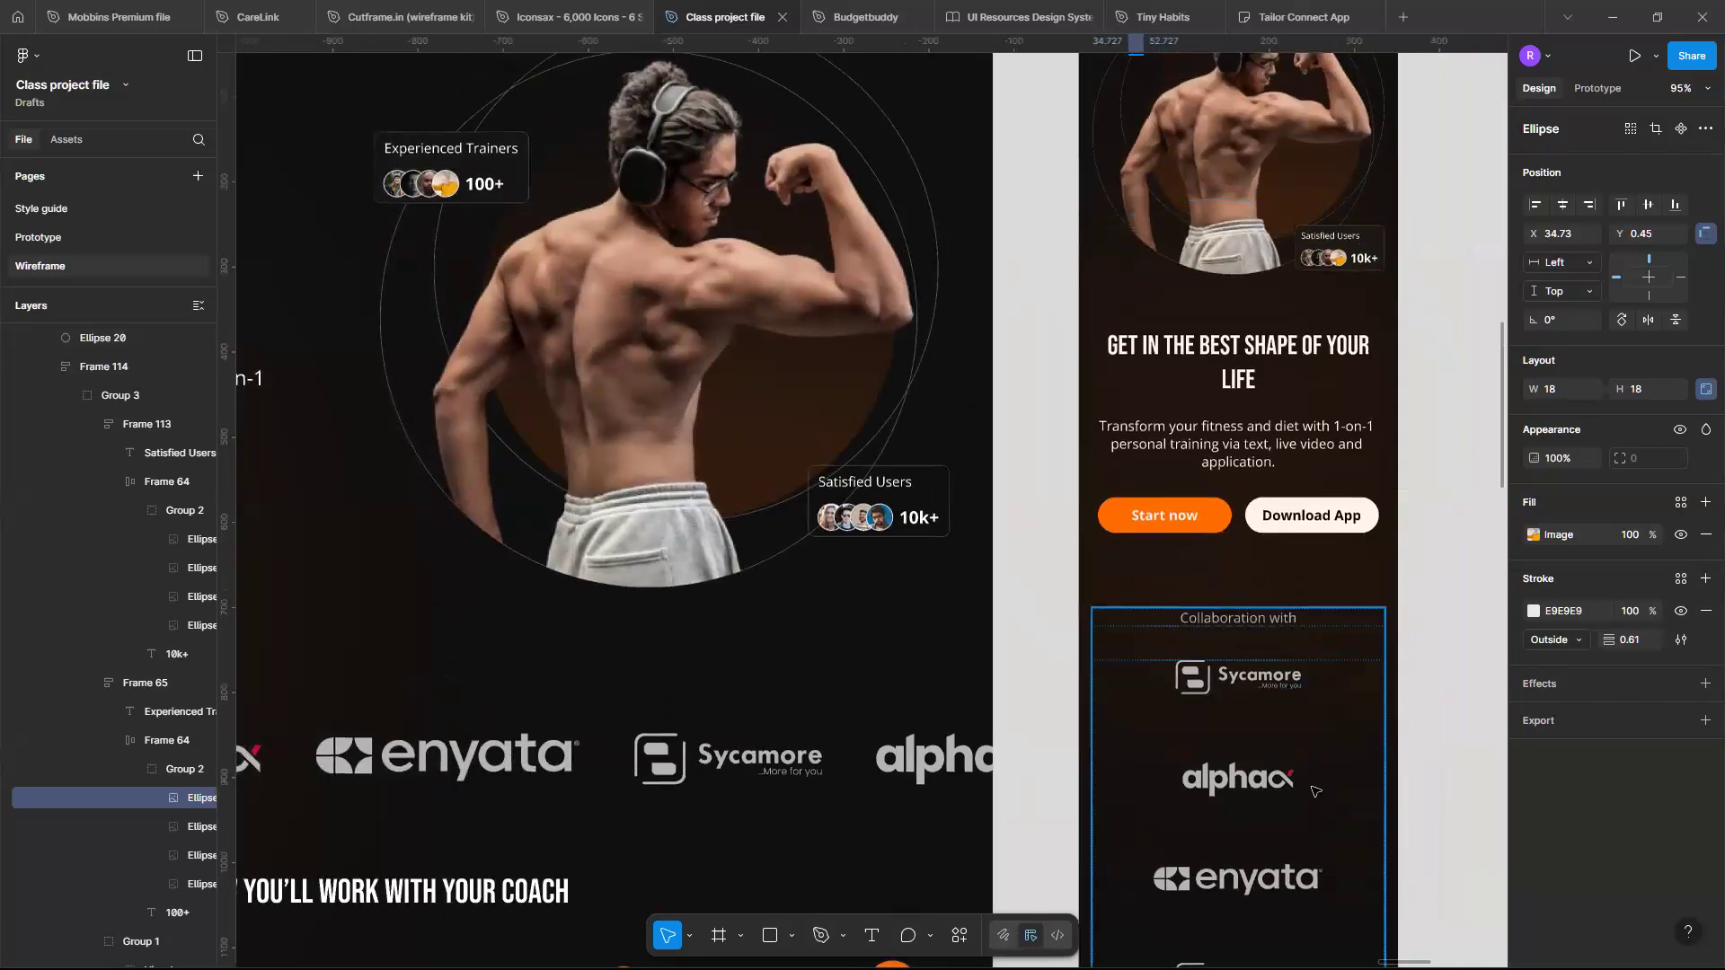
pyautogui.click(1245, 736)
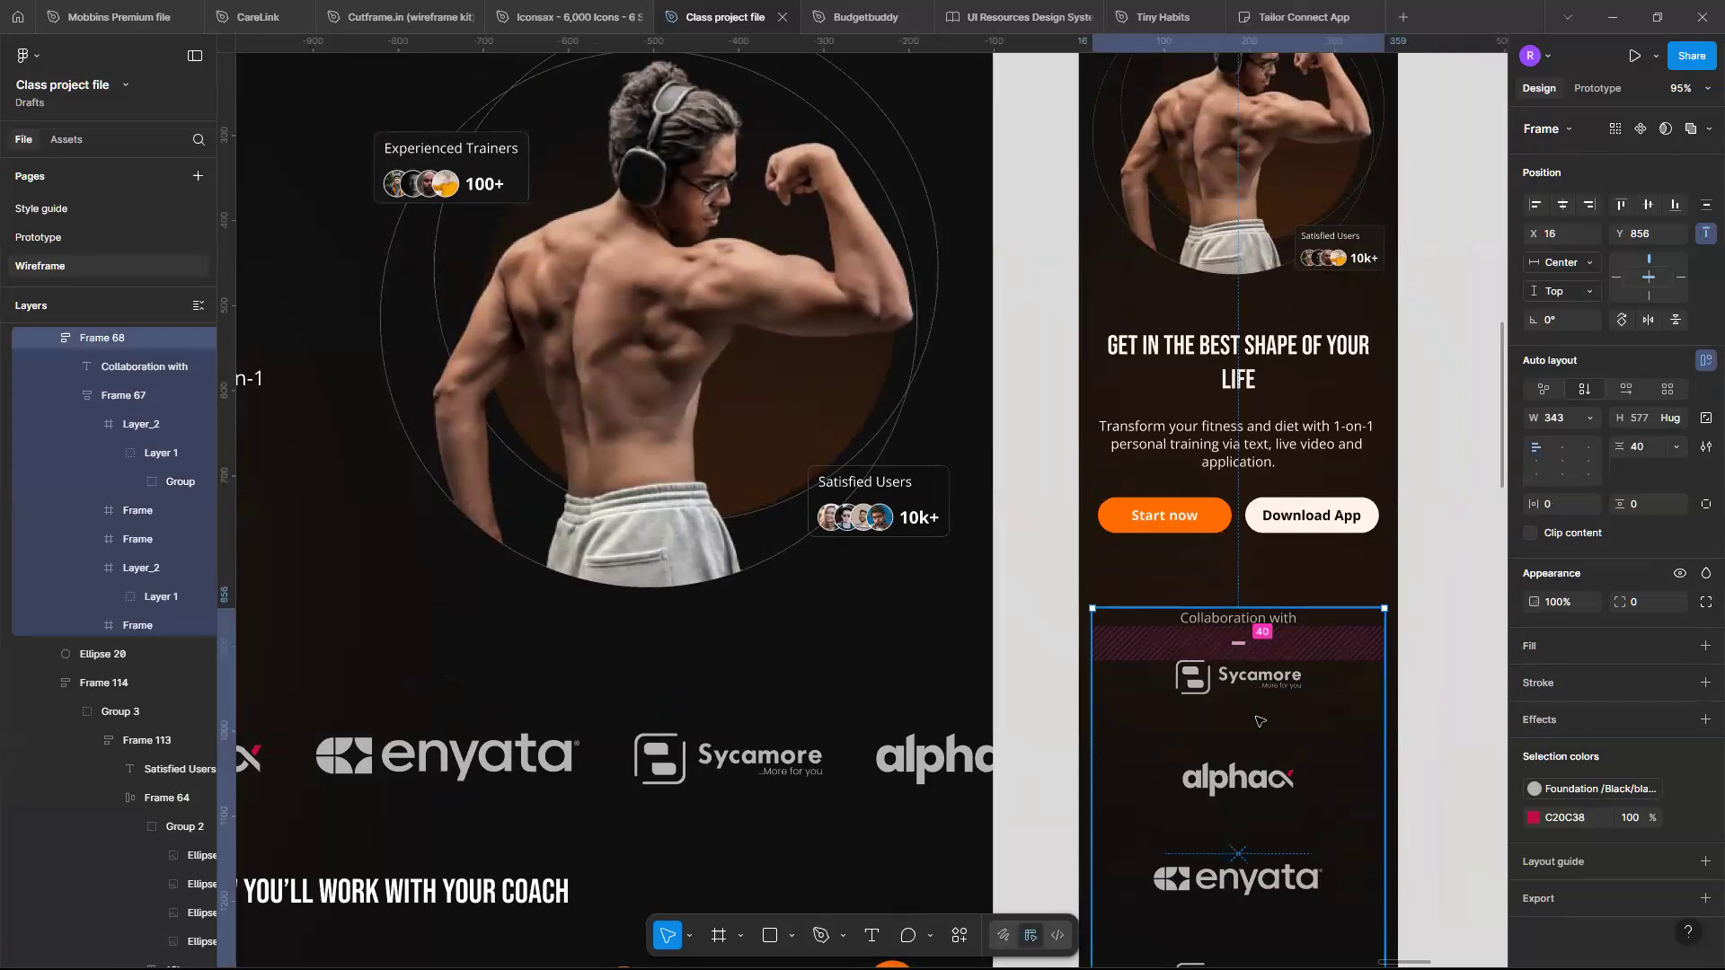
pyautogui.click(1257, 721)
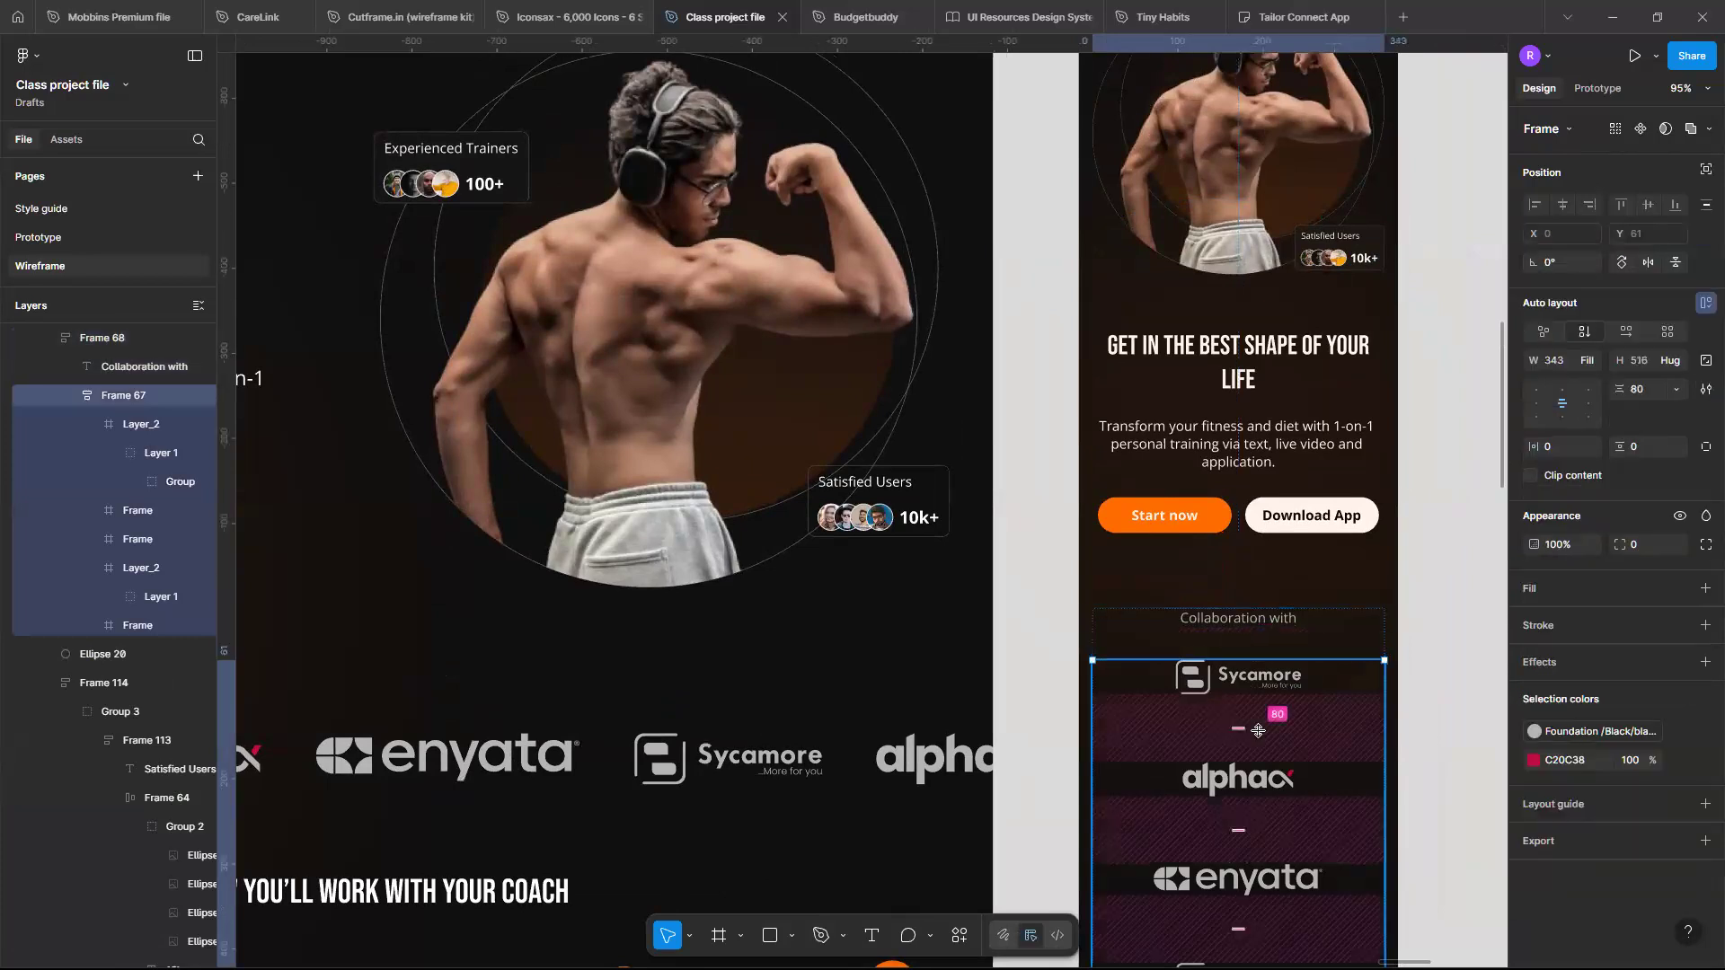
pyautogui.scroll(-6, 1257, 731)
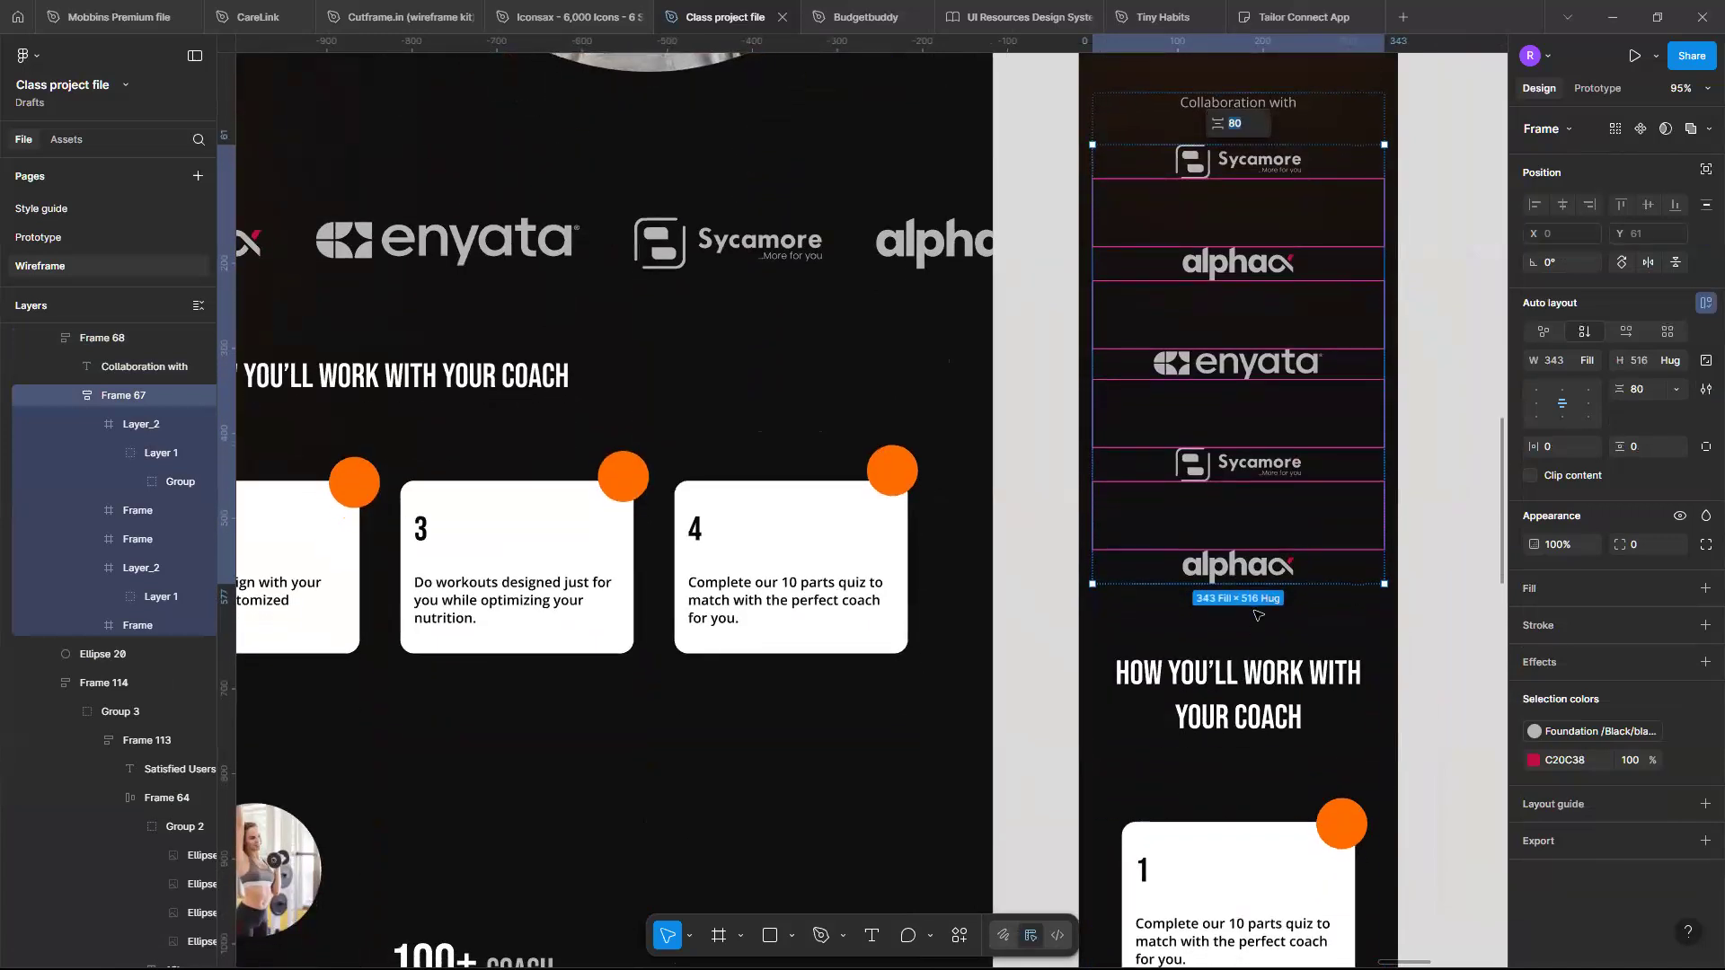
# - Set the gap between the 'How you'll work with your coach' heading and its step cards to 72
pyautogui.click(1300, 645)
pyautogui.click(1291, 672)
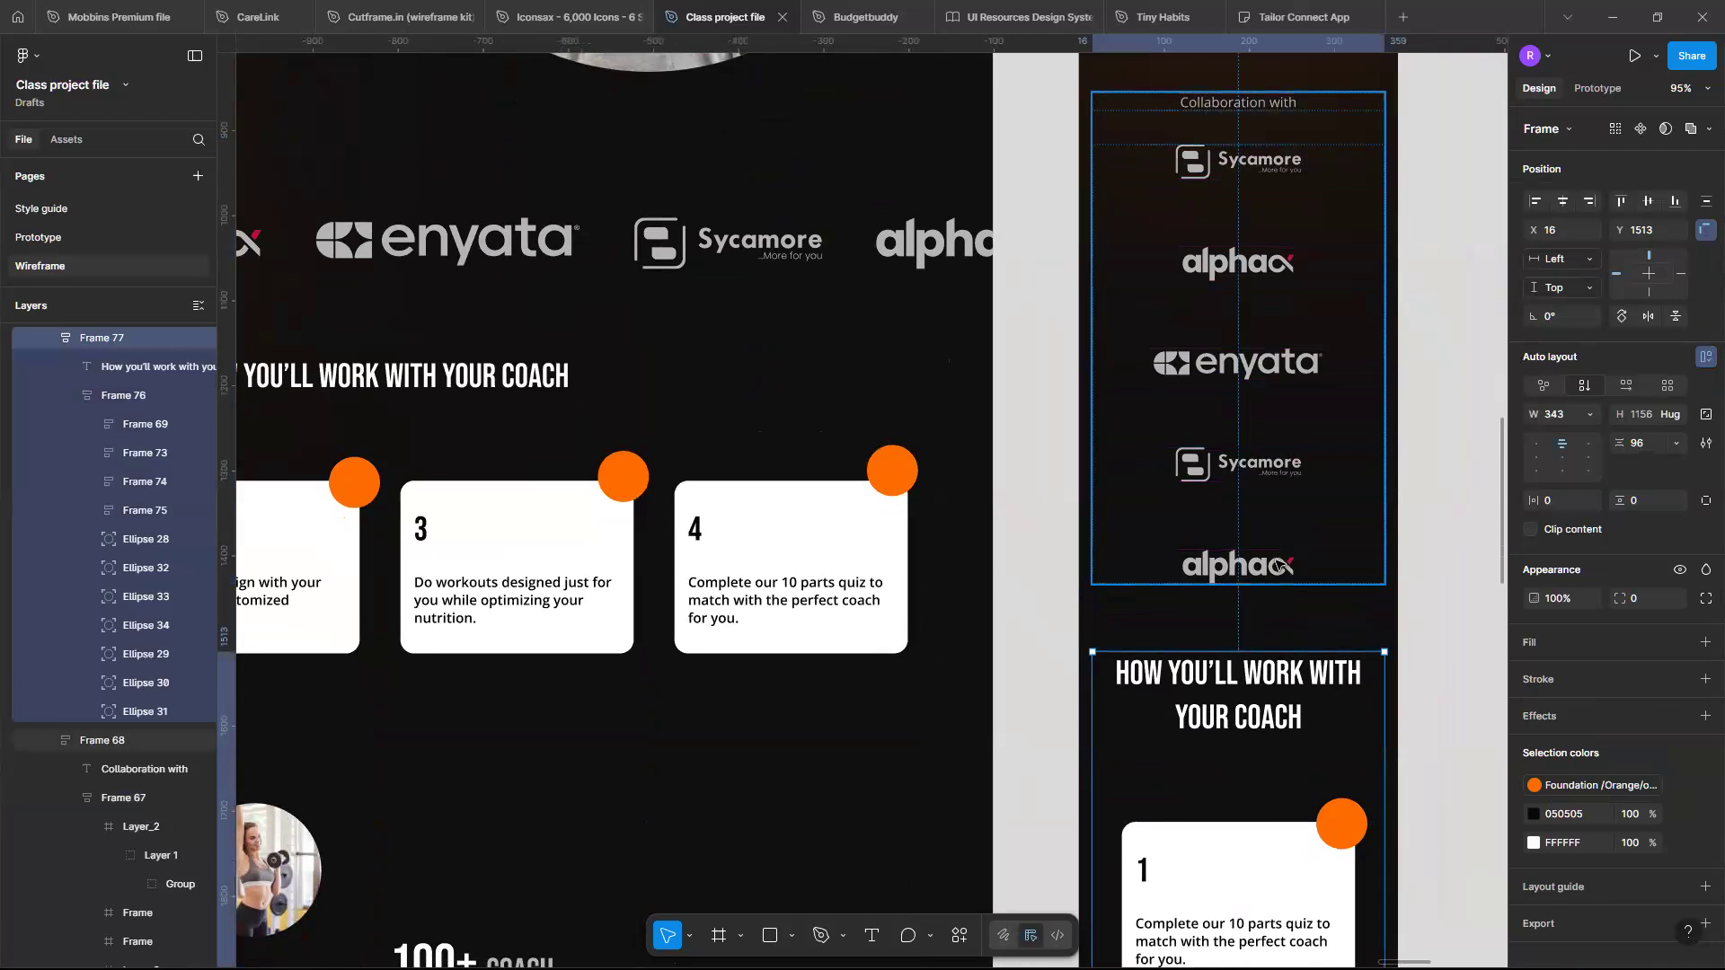
pyautogui.click(1236, 780)
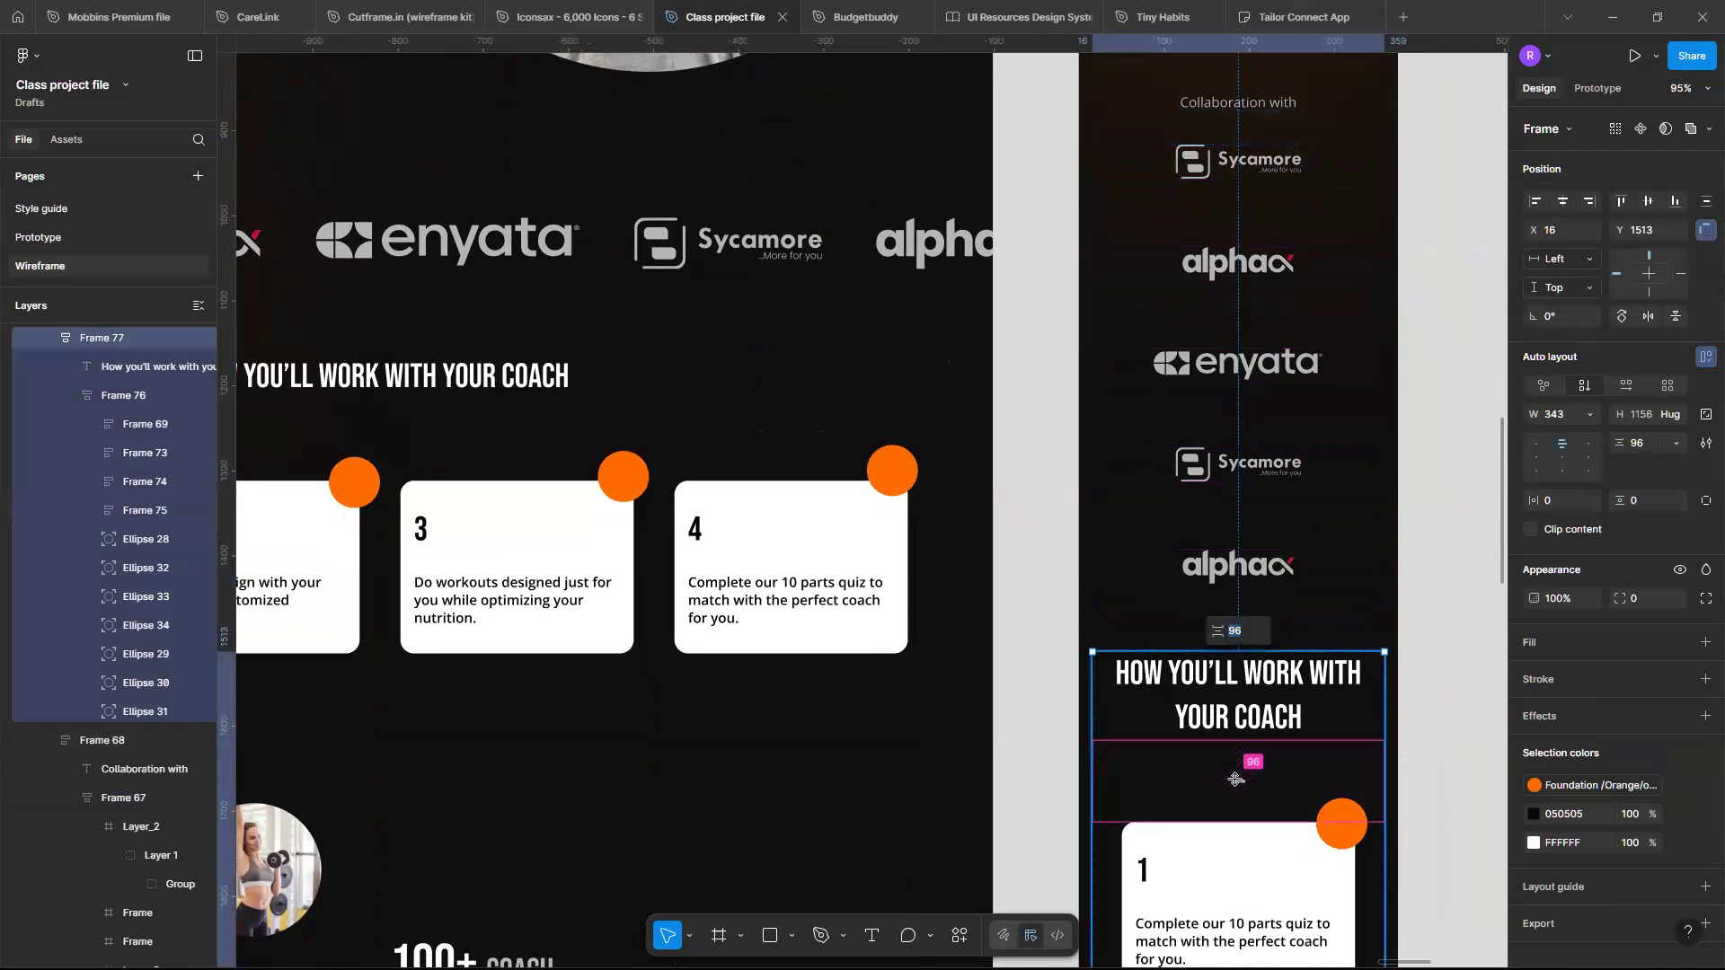
pyautogui.write('72')
pyautogui.press('Return')
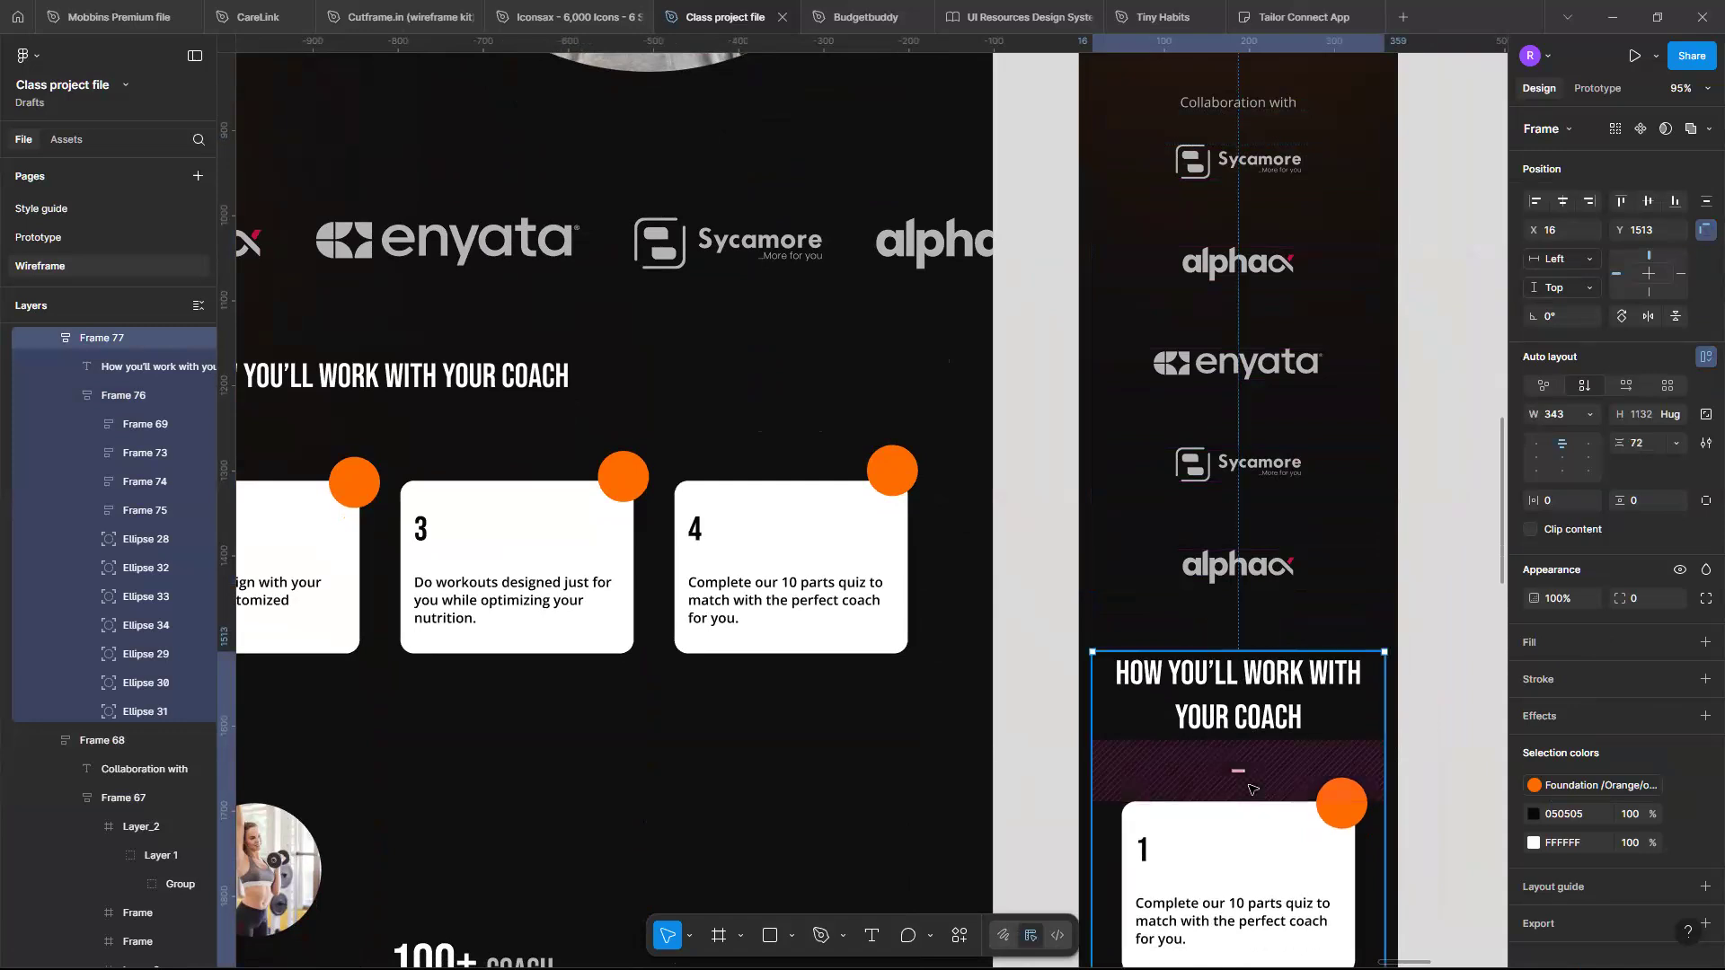
# - Review the mobile coach-steps section against the desktop landing page
pyautogui.scroll(-3, 1258, 746)
pyautogui.scroll(-4, 1253, 773)
pyautogui.scroll(4, 1249, 789)
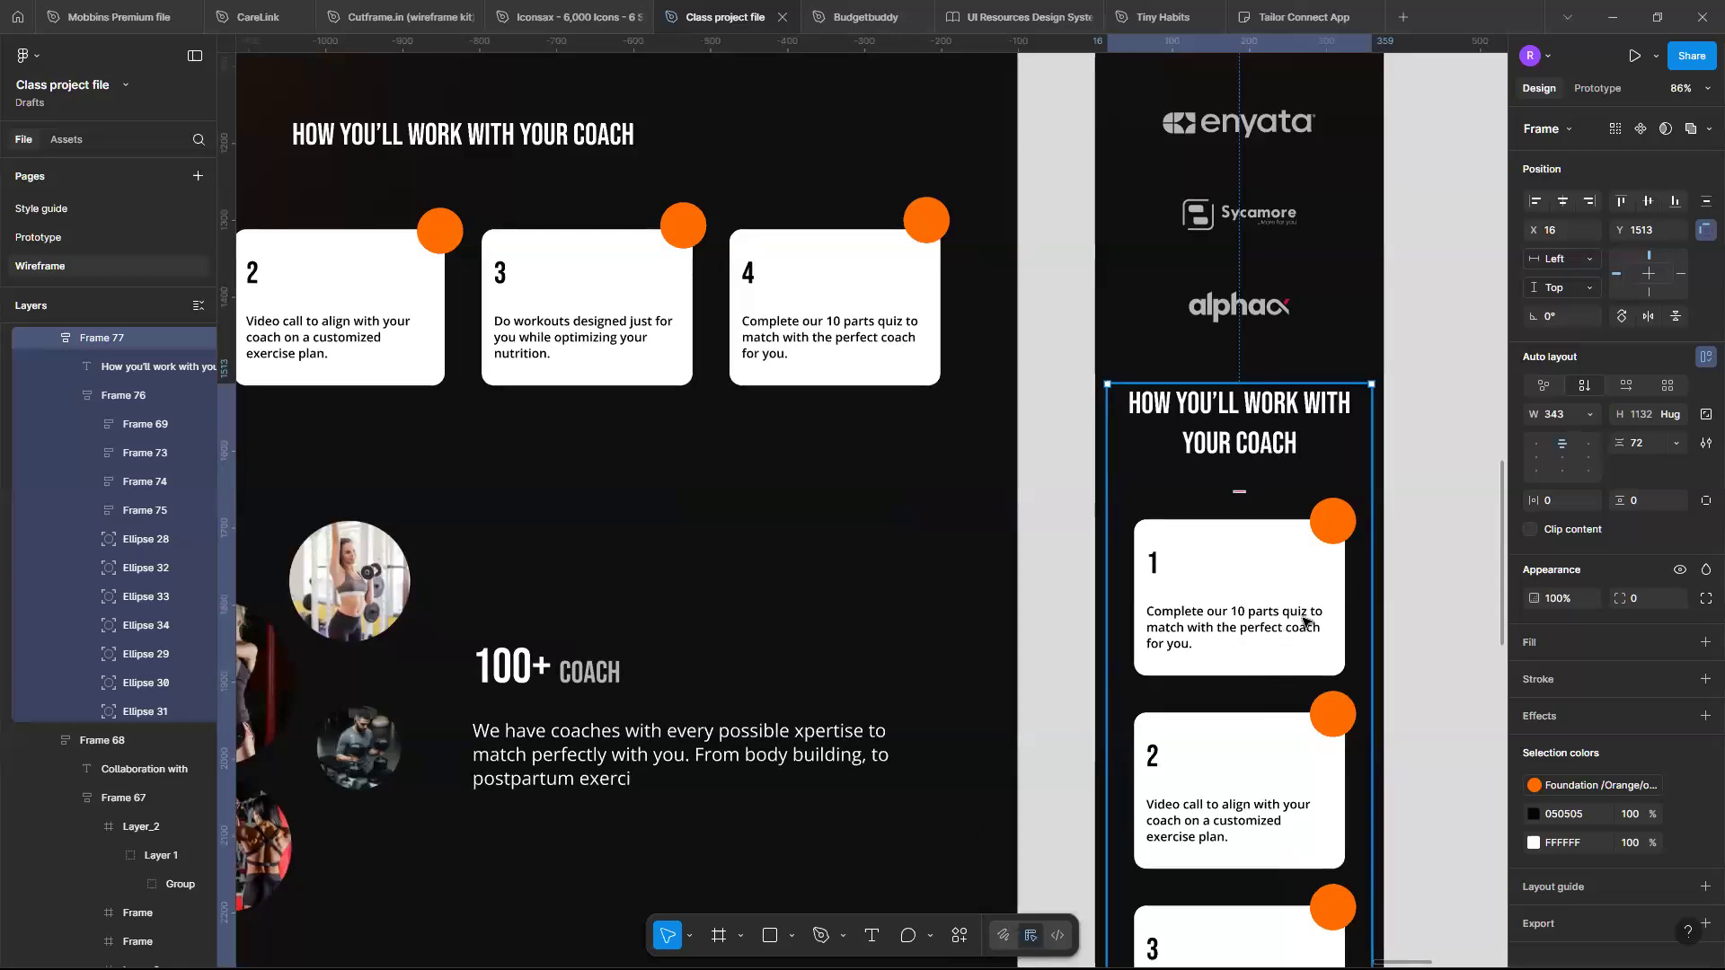
pyautogui.scroll(-1, 1305, 618)
pyautogui.scroll(-5, 1294, 584)
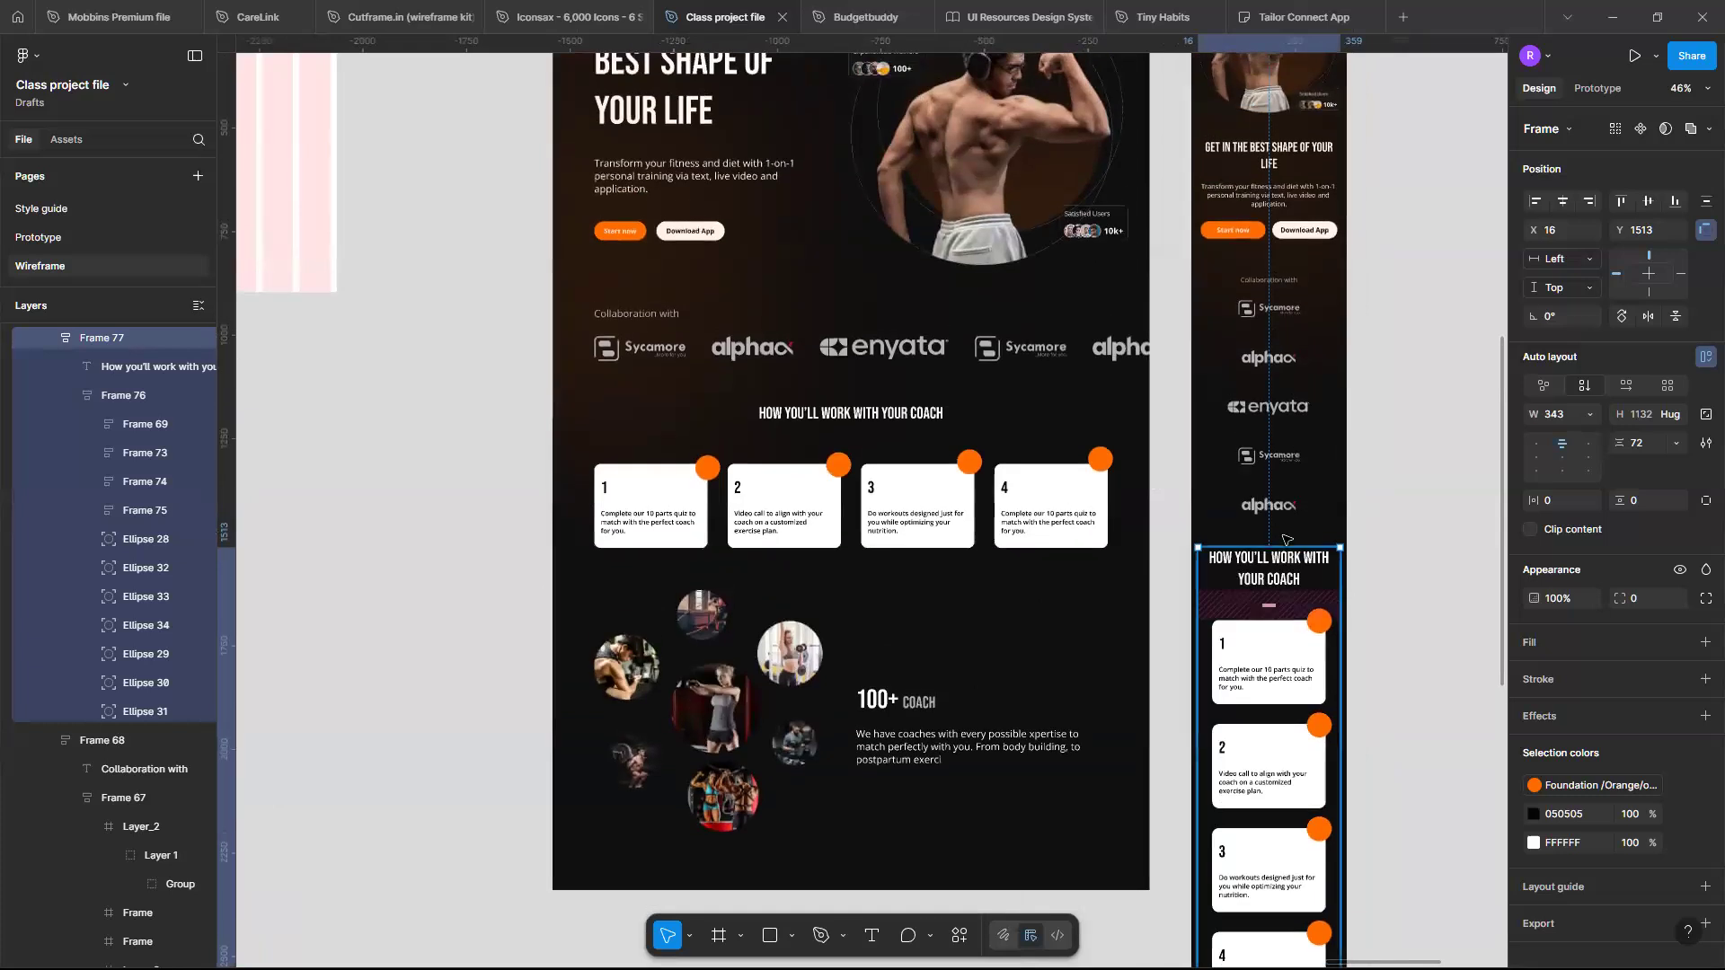
pyautogui.scroll(-2, 1278, 546)
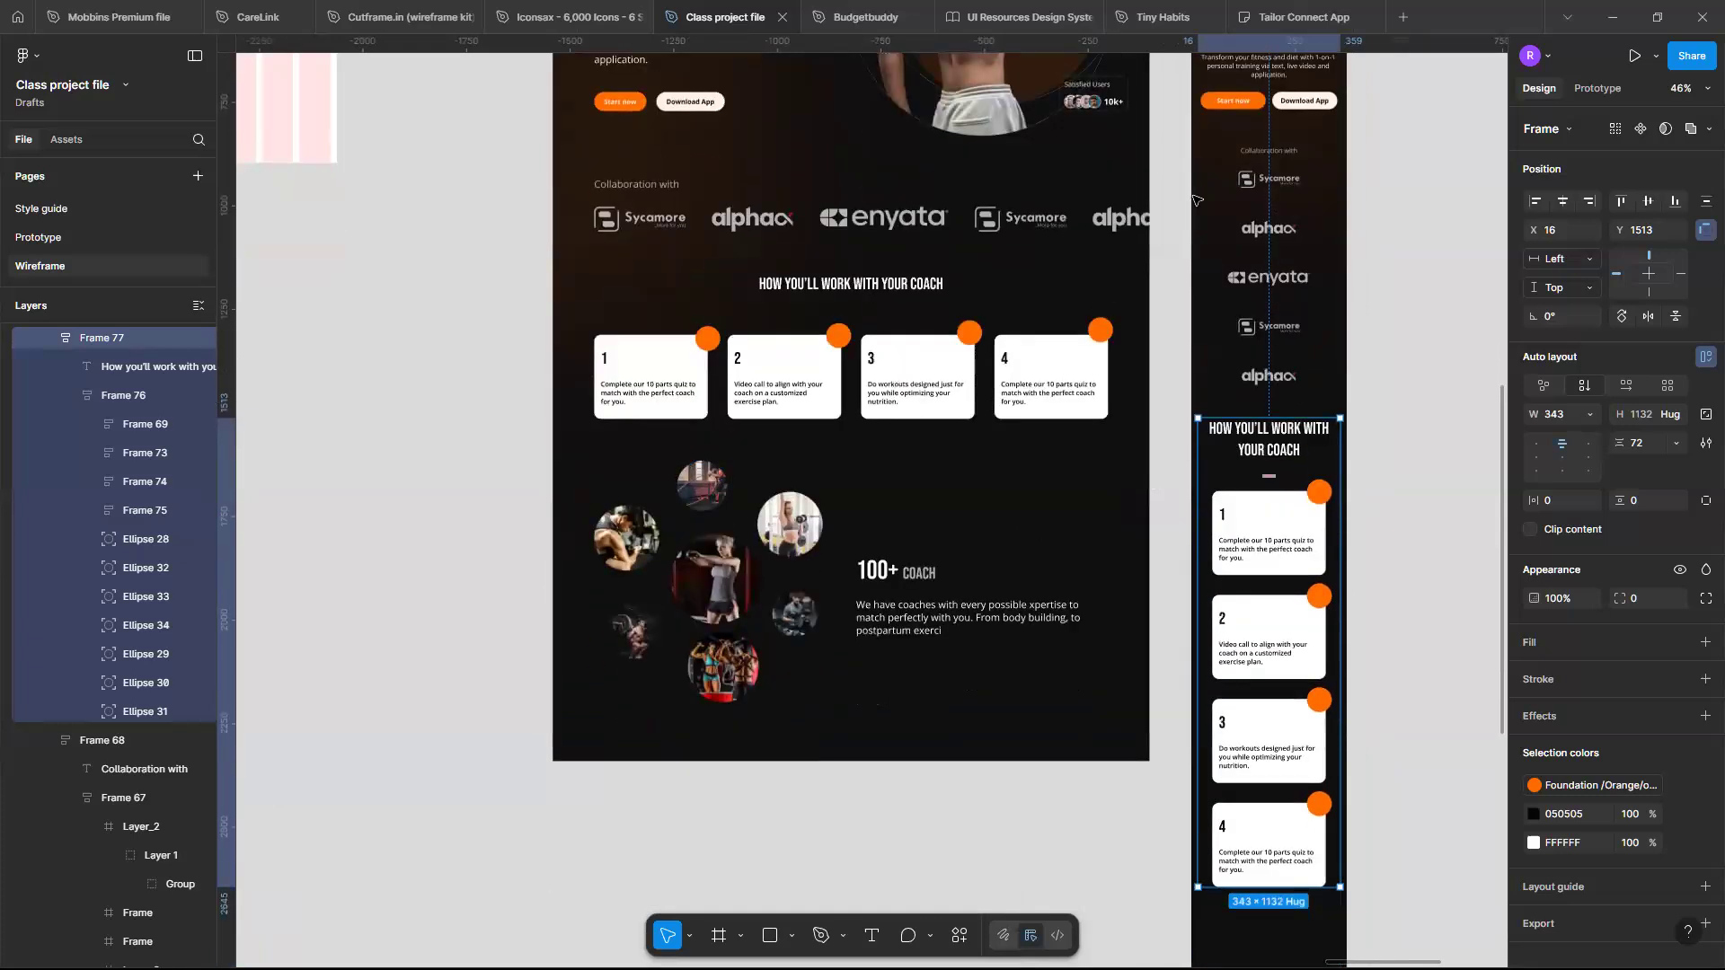
pyautogui.scroll(6, 1298, 628)
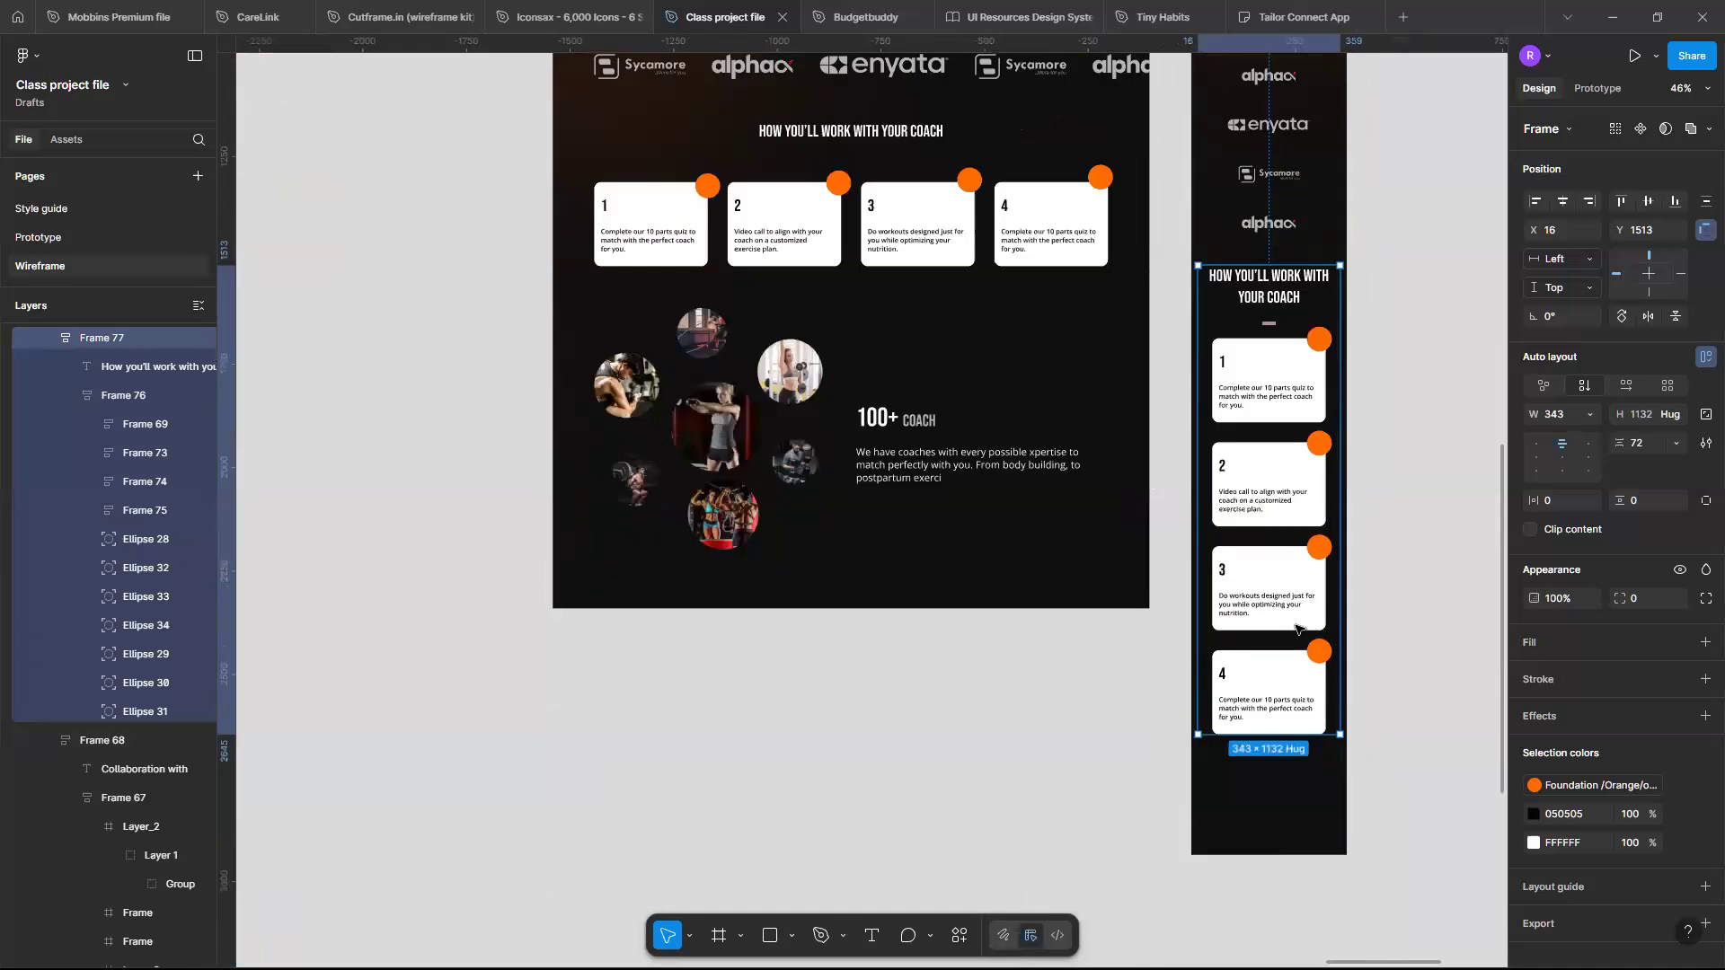
pyautogui.scroll(2, 1296, 629)
pyautogui.scroll(2, 1296, 629)
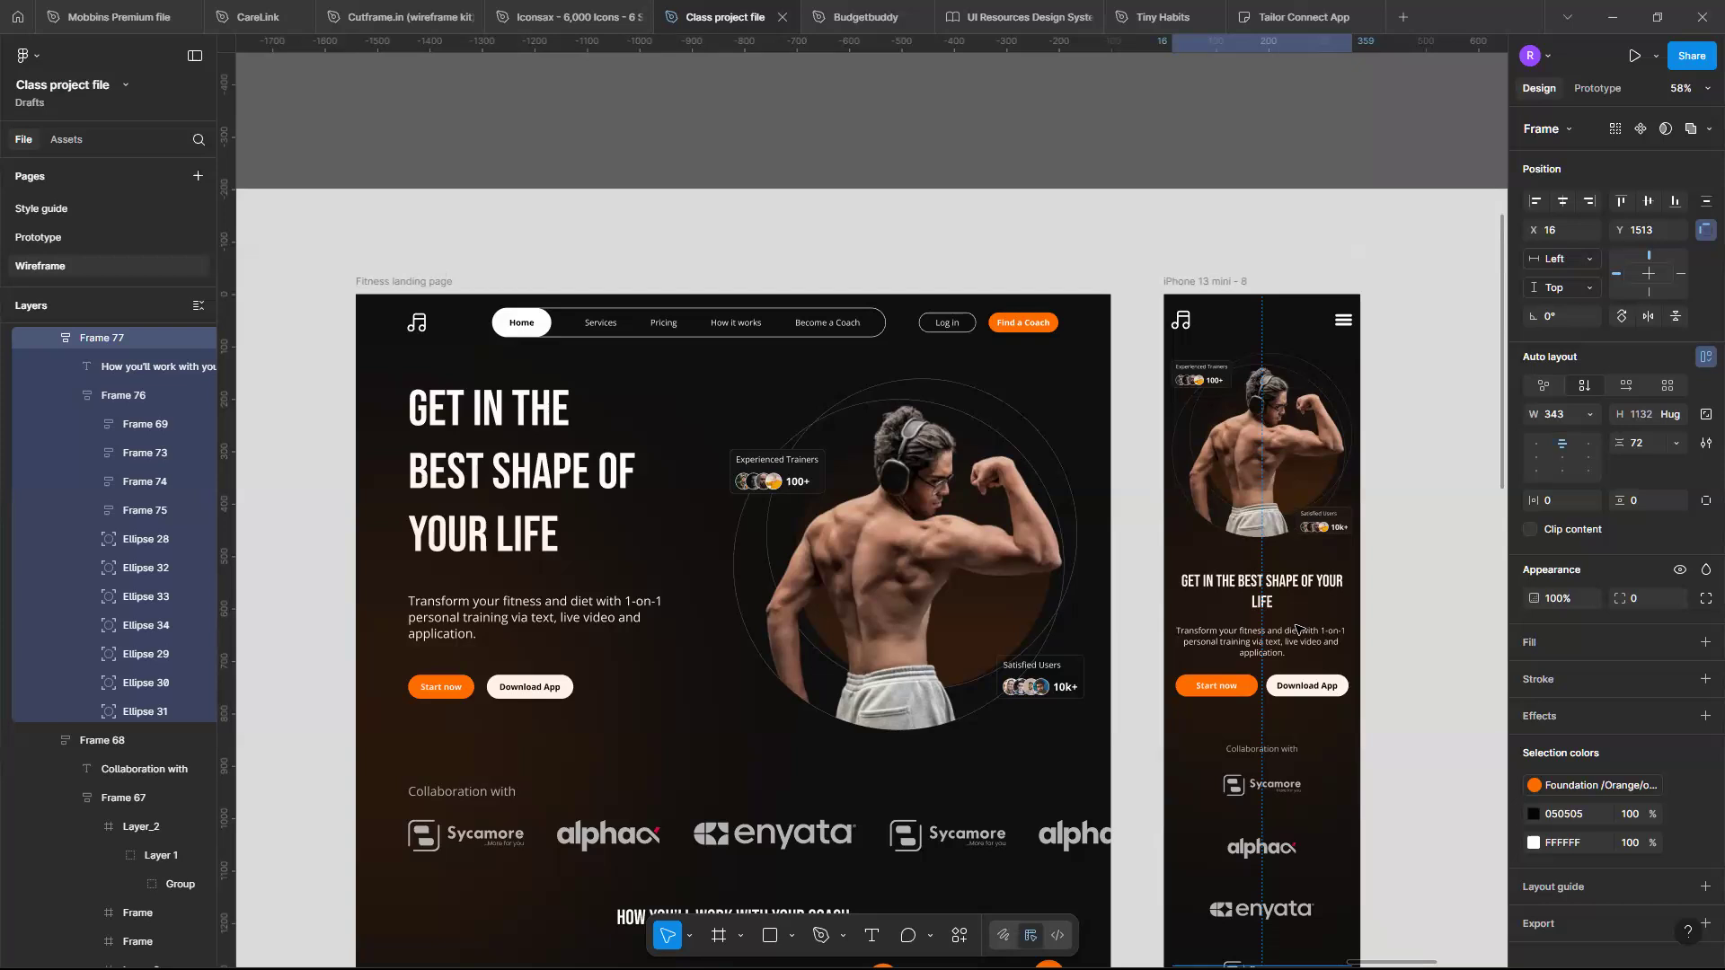
pyautogui.scroll(4, 1291, 636)
pyautogui.scroll(-5, 1293, 636)
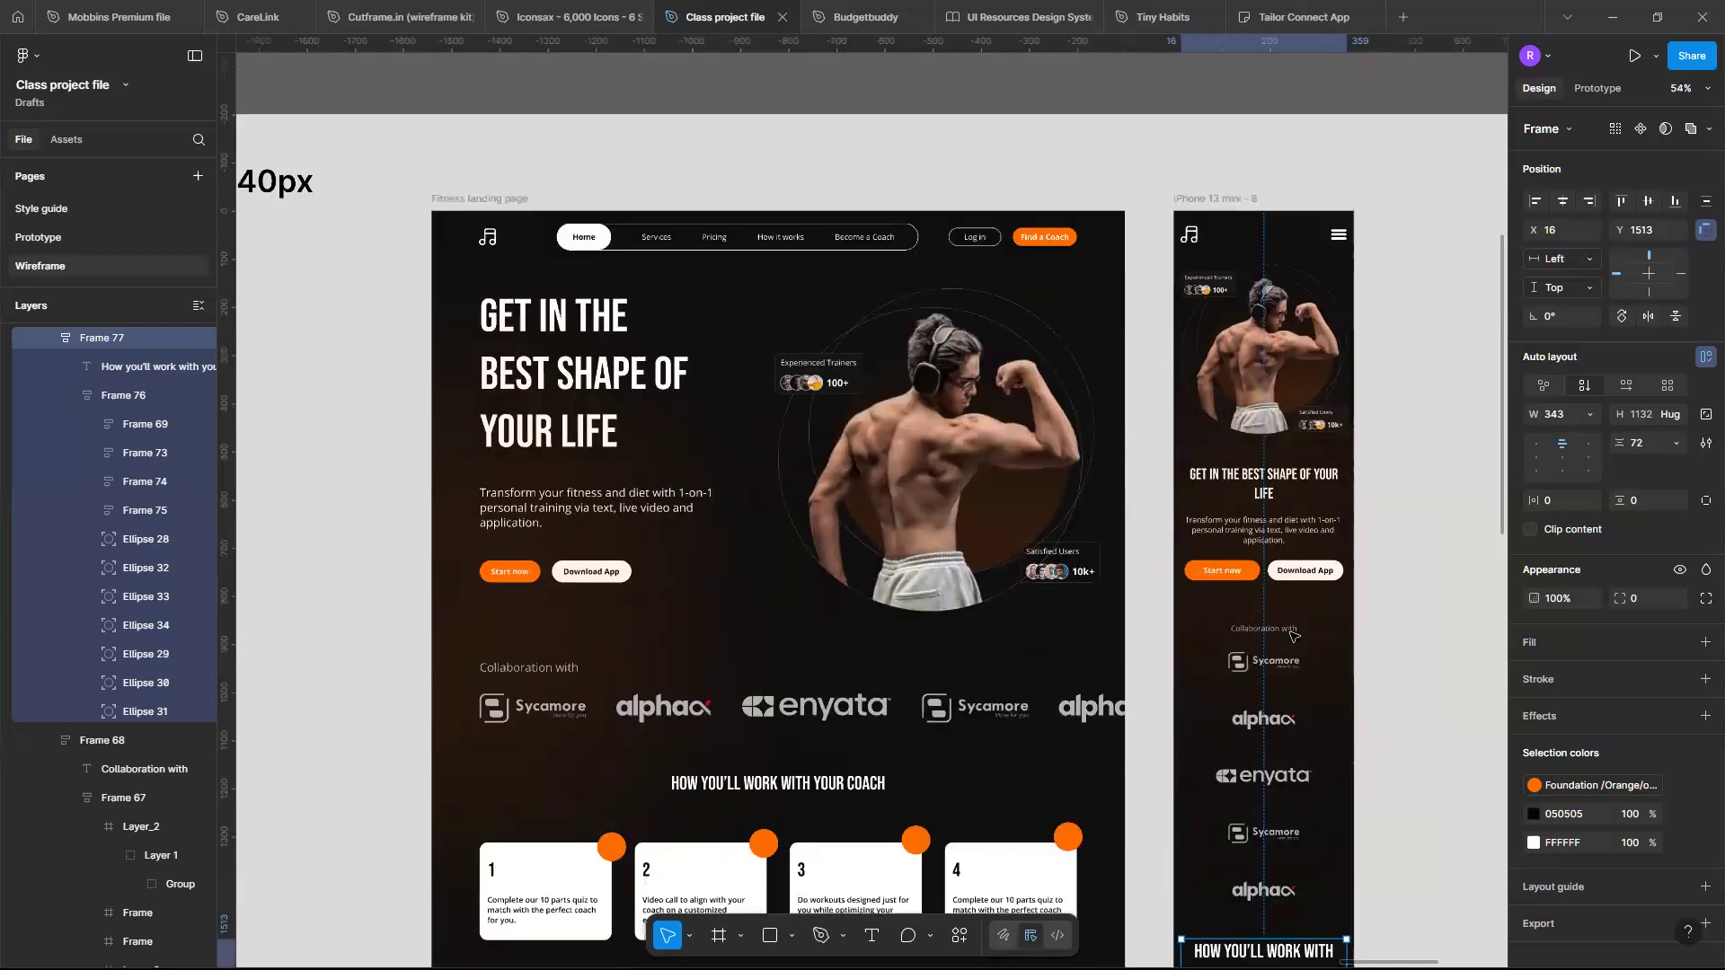
pyautogui.scroll(5, 1291, 636)
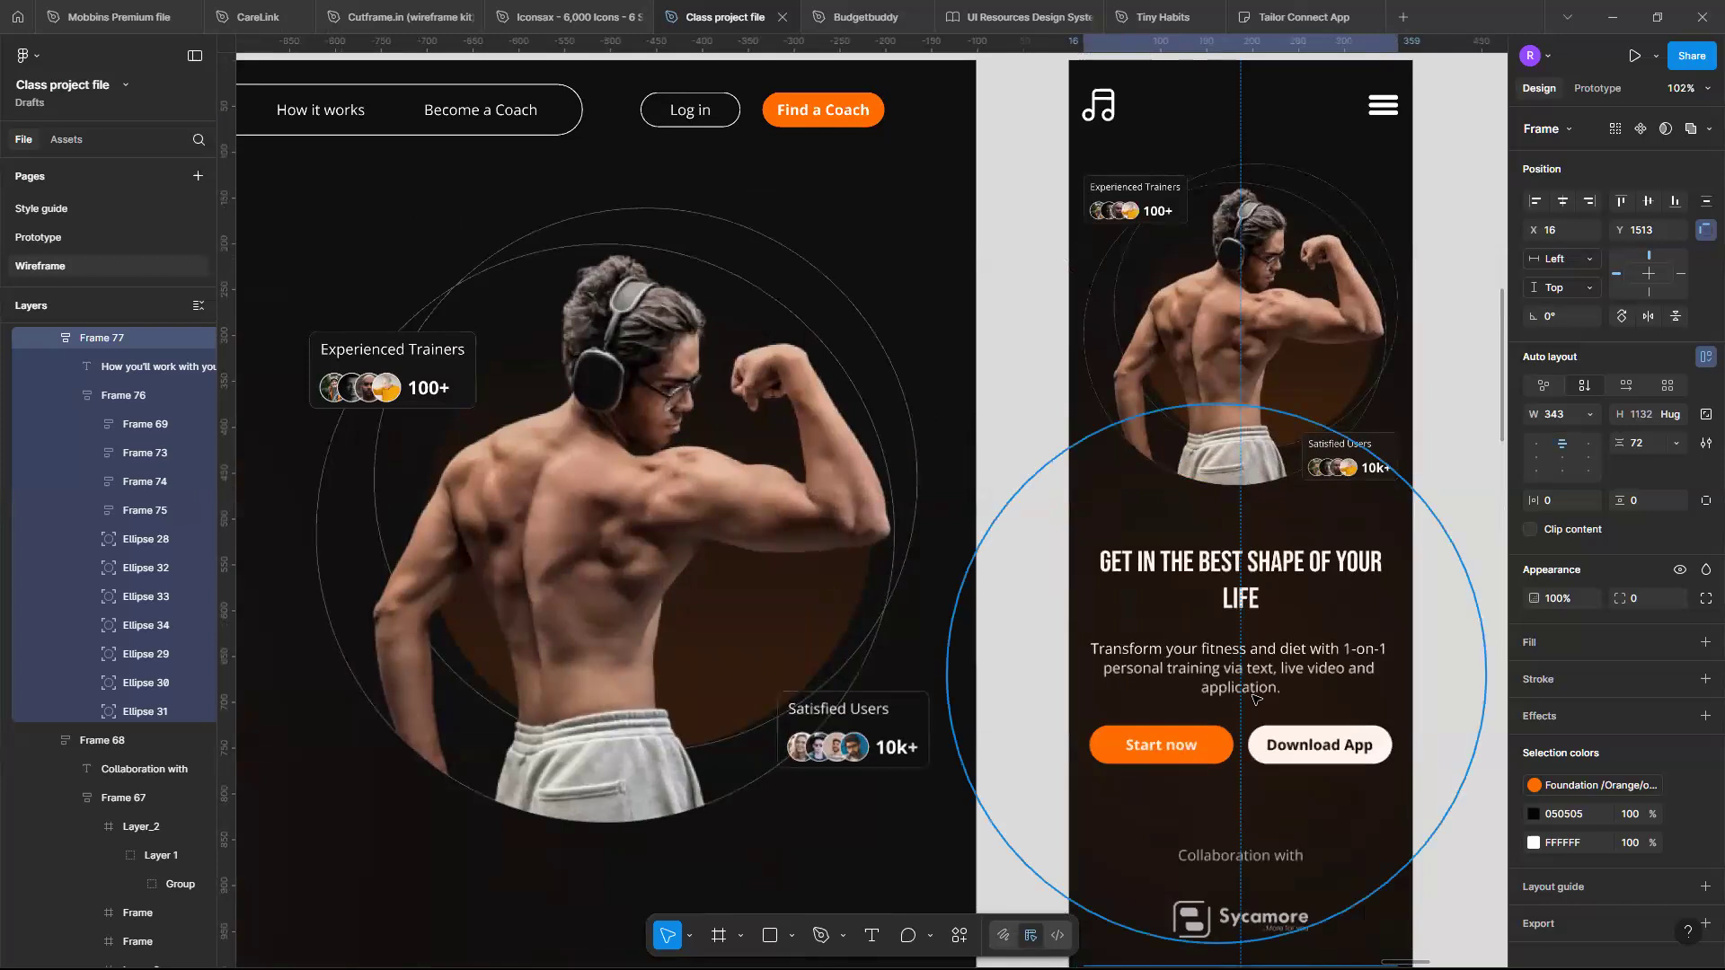
# - Lock the large orange background ellipse behind the mobile hero text
pyautogui.click(1253, 698)
pyautogui.doubleClick(1253, 698)
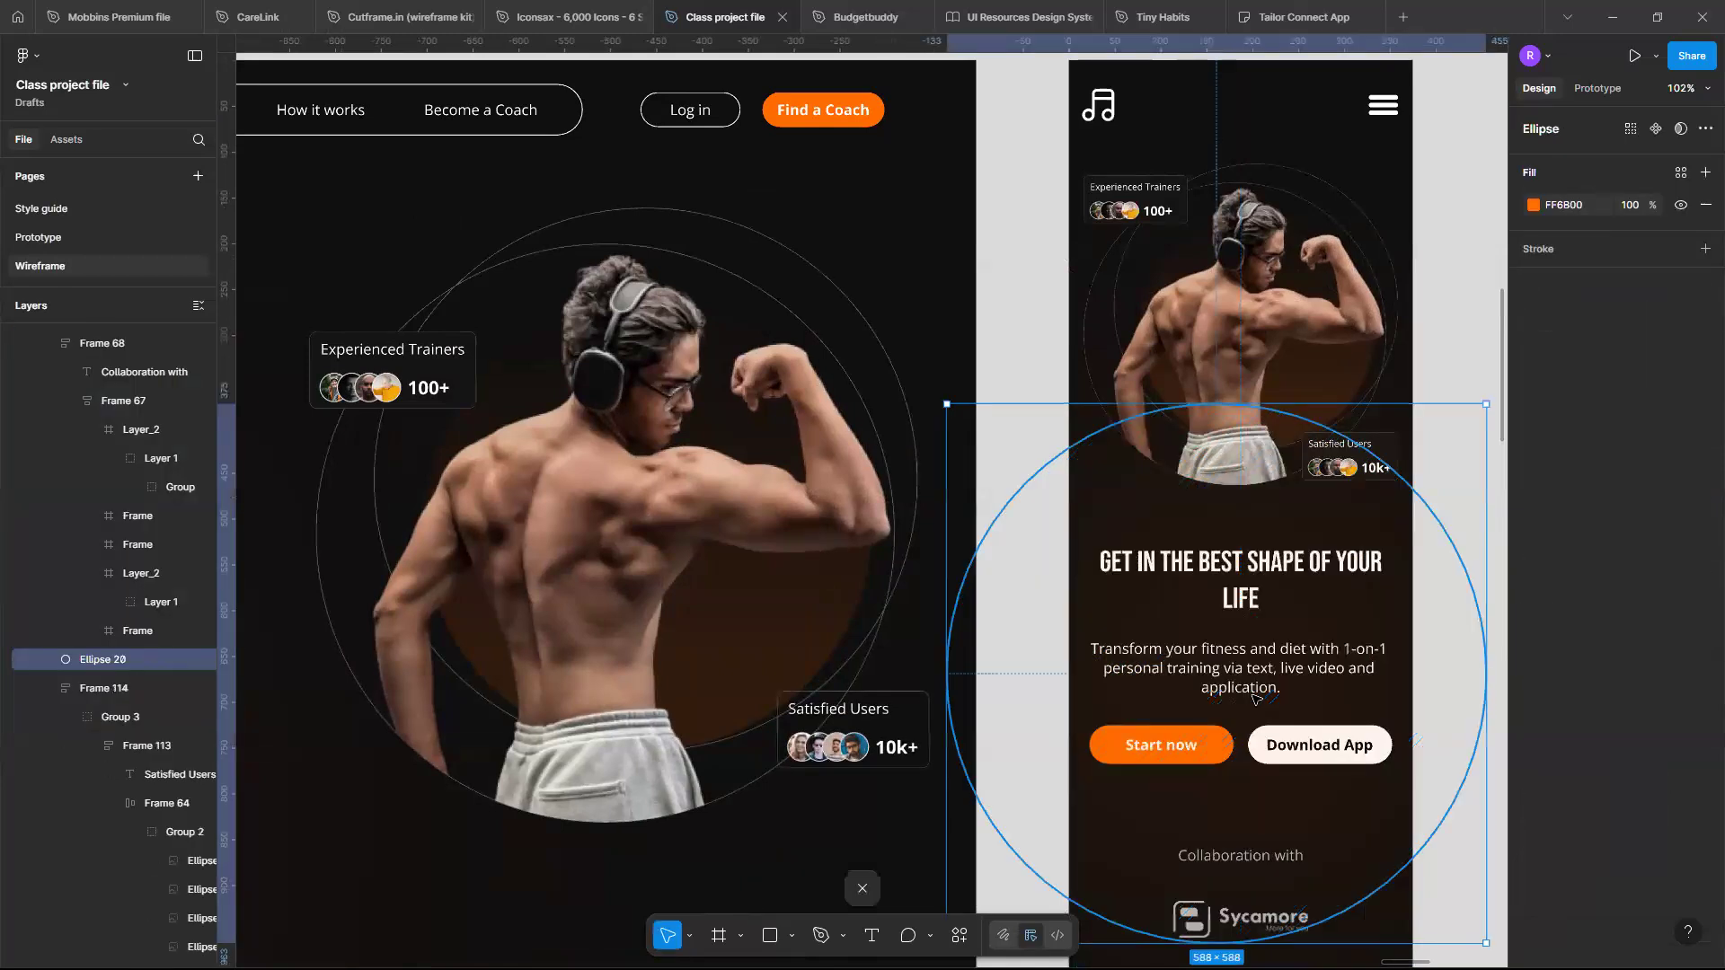
pyautogui.press('Escape')
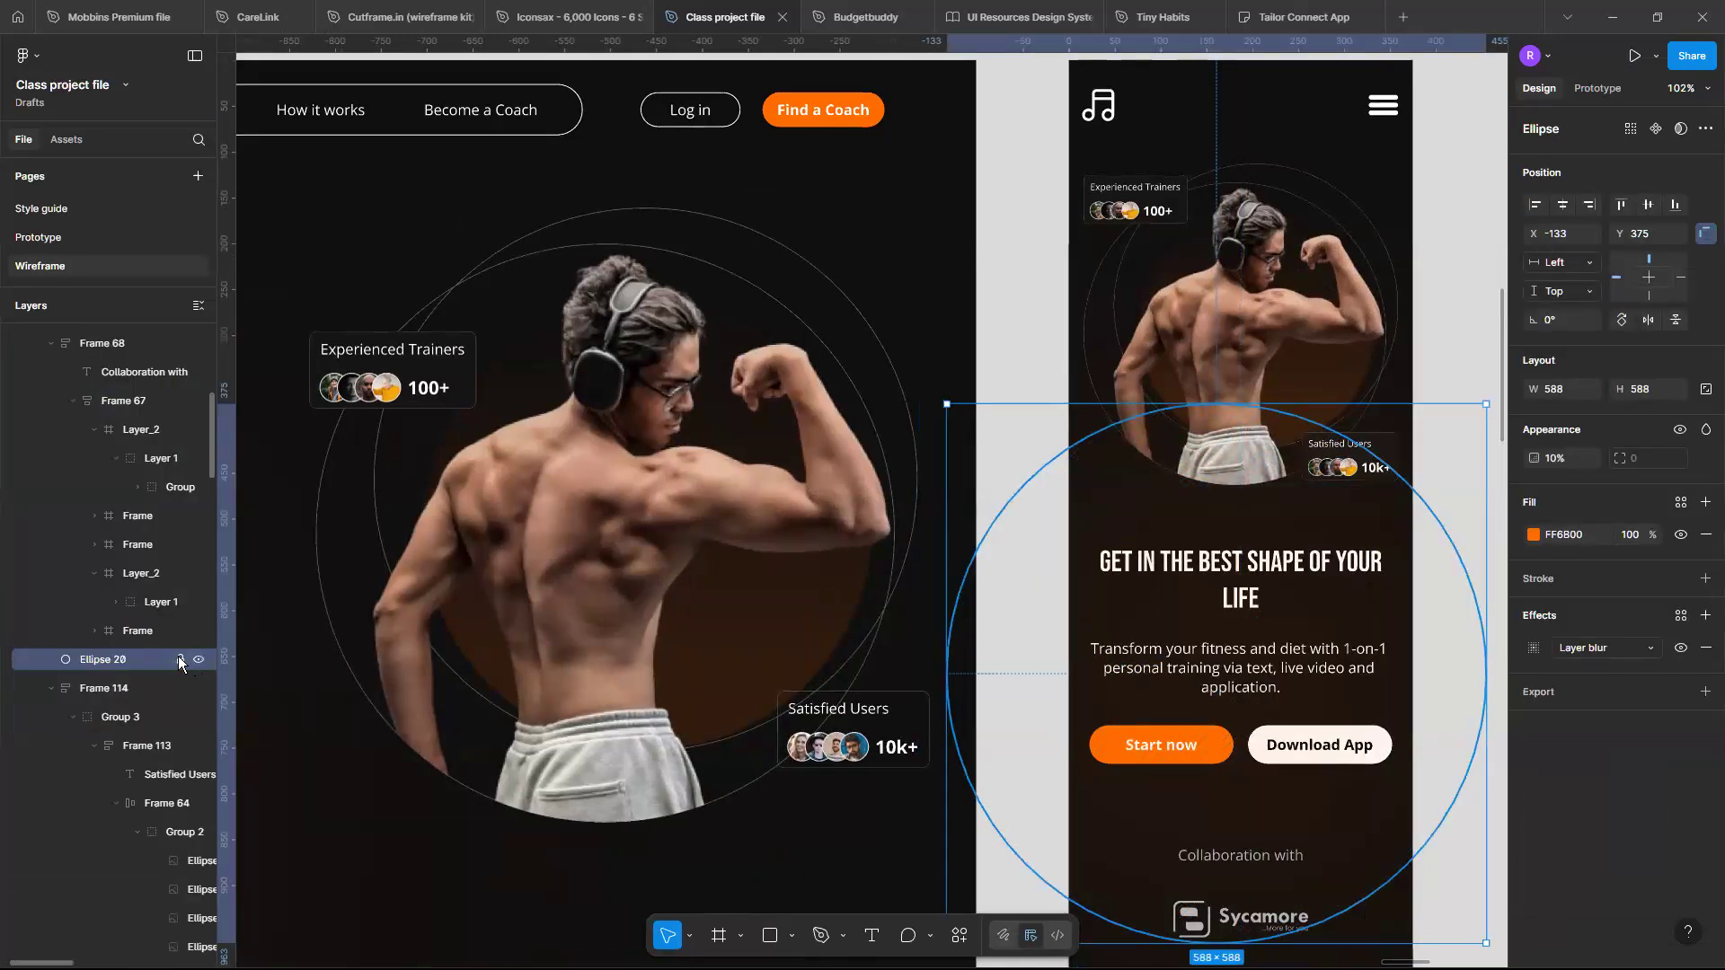
pyautogui.click(180, 659)
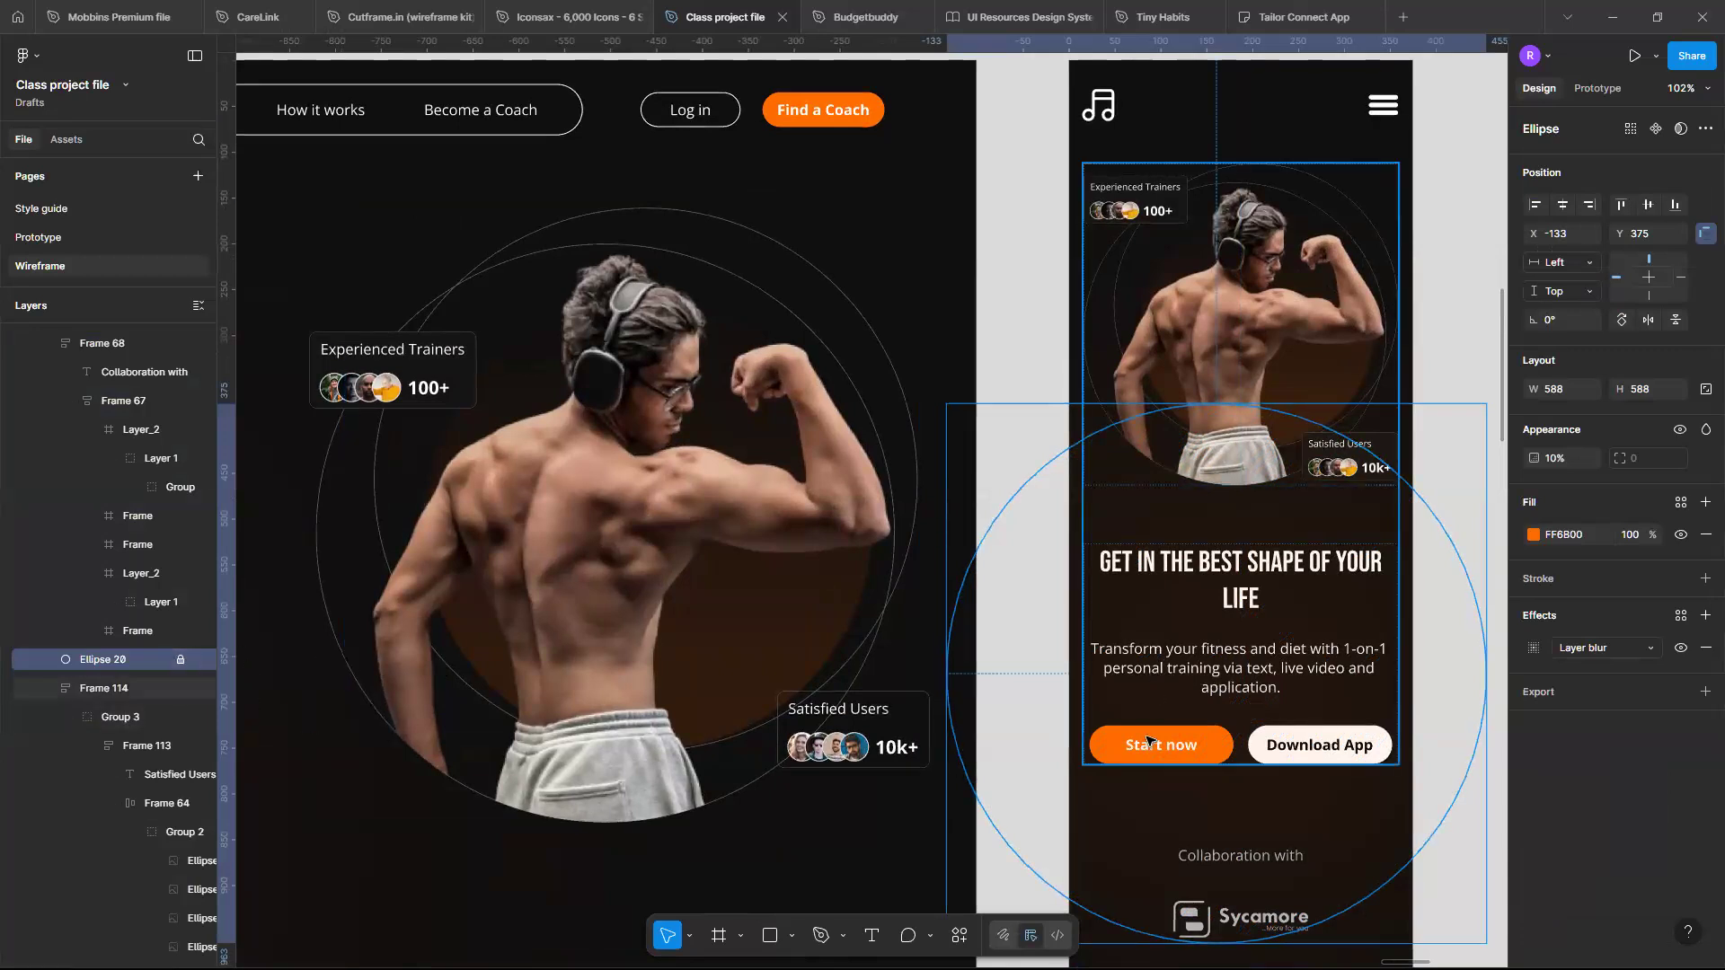
# - Inspect the auto layout of the mobile hero text block, its buttons and the navigation bar
pyautogui.doubleClick(1181, 731)
pyautogui.doubleClick(1232, 729)
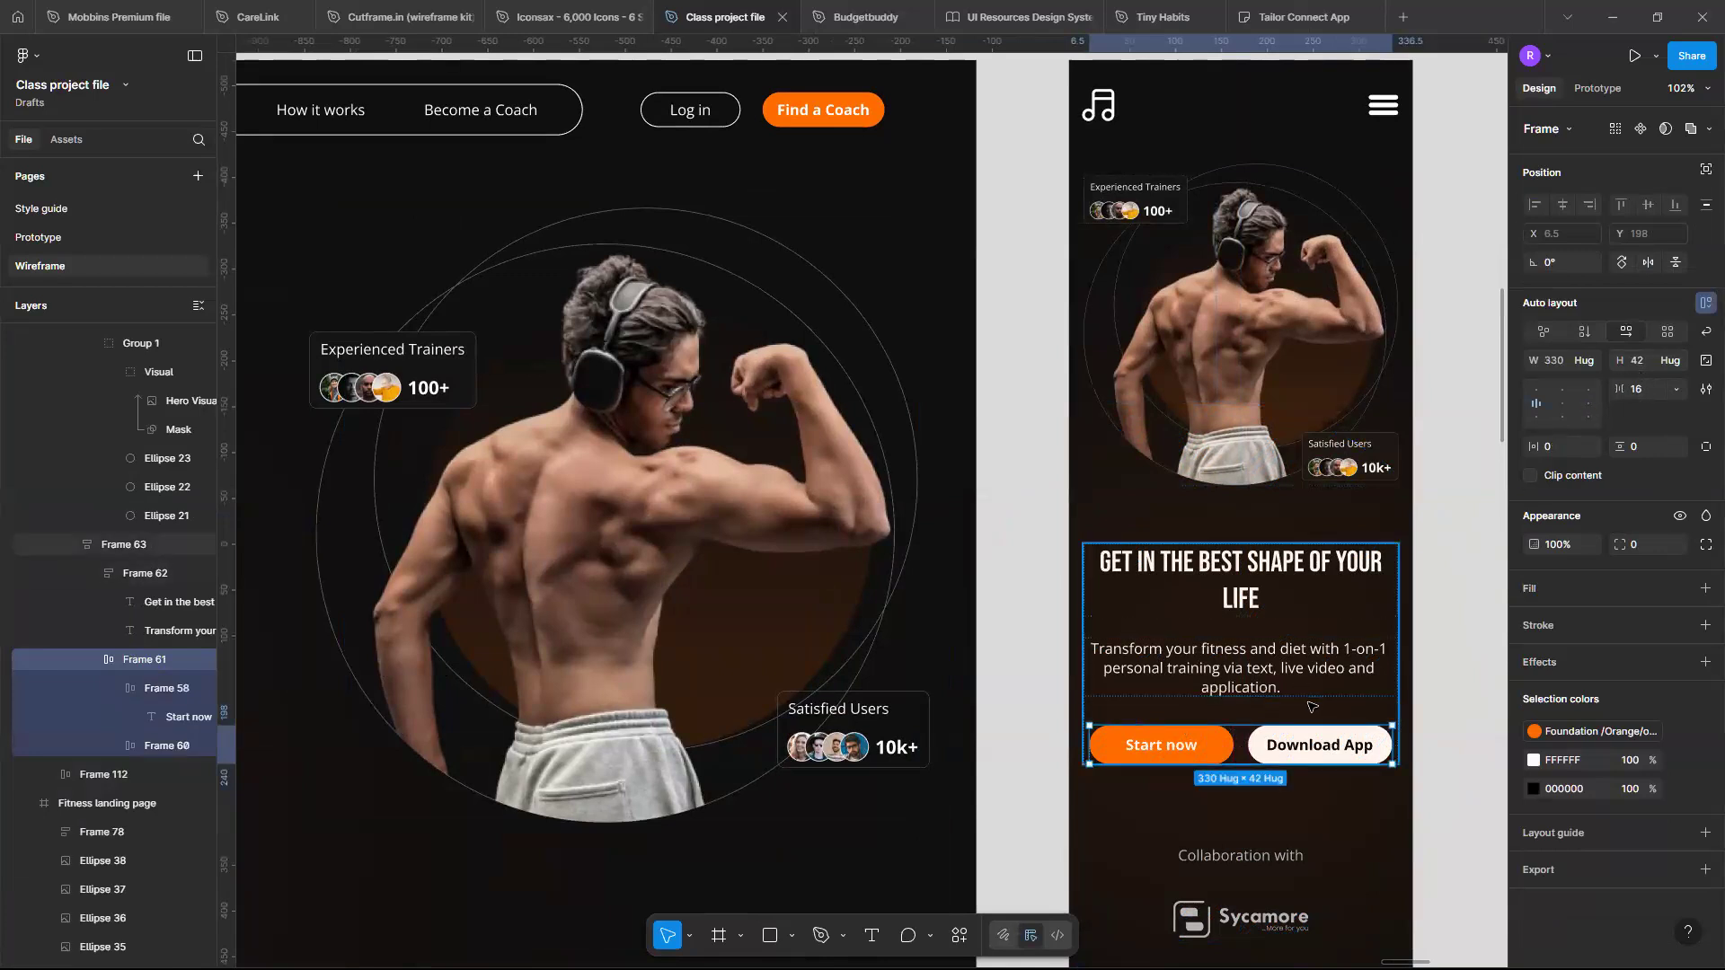
pyautogui.click(1251, 716)
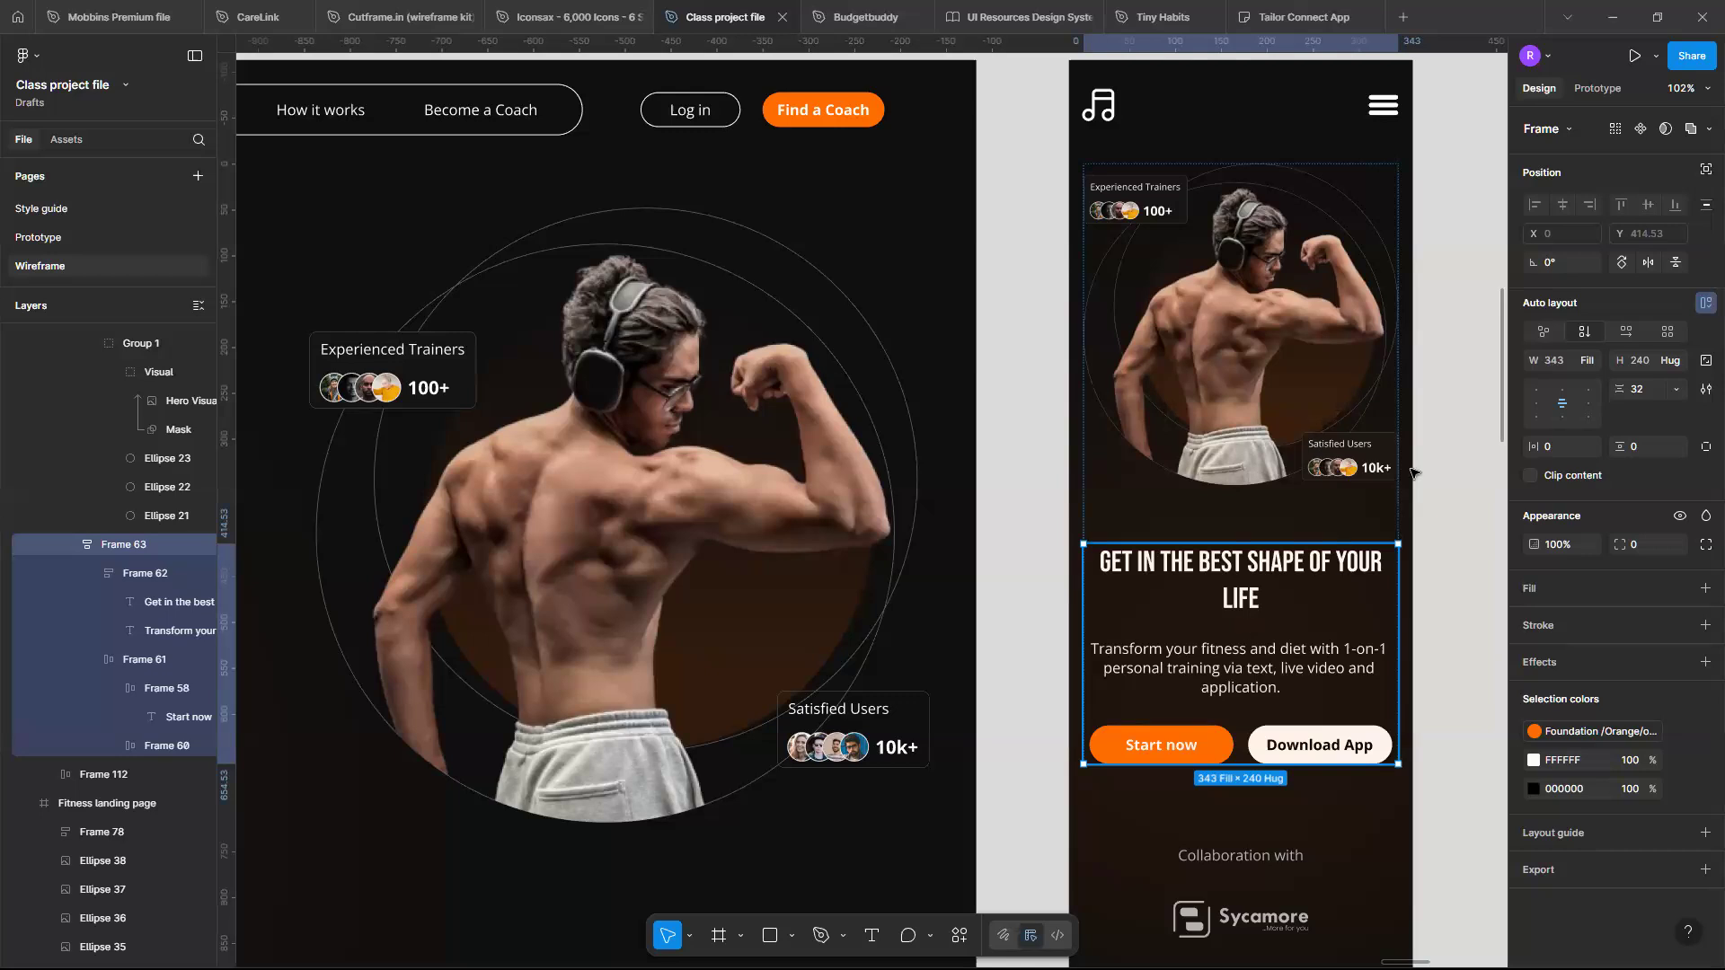
pyautogui.keyDown('ctrl'); pyautogui.scroll(-3, 1360, 454); pyautogui.keyUp('ctrl')
pyautogui.scroll(3, 1359, 454)
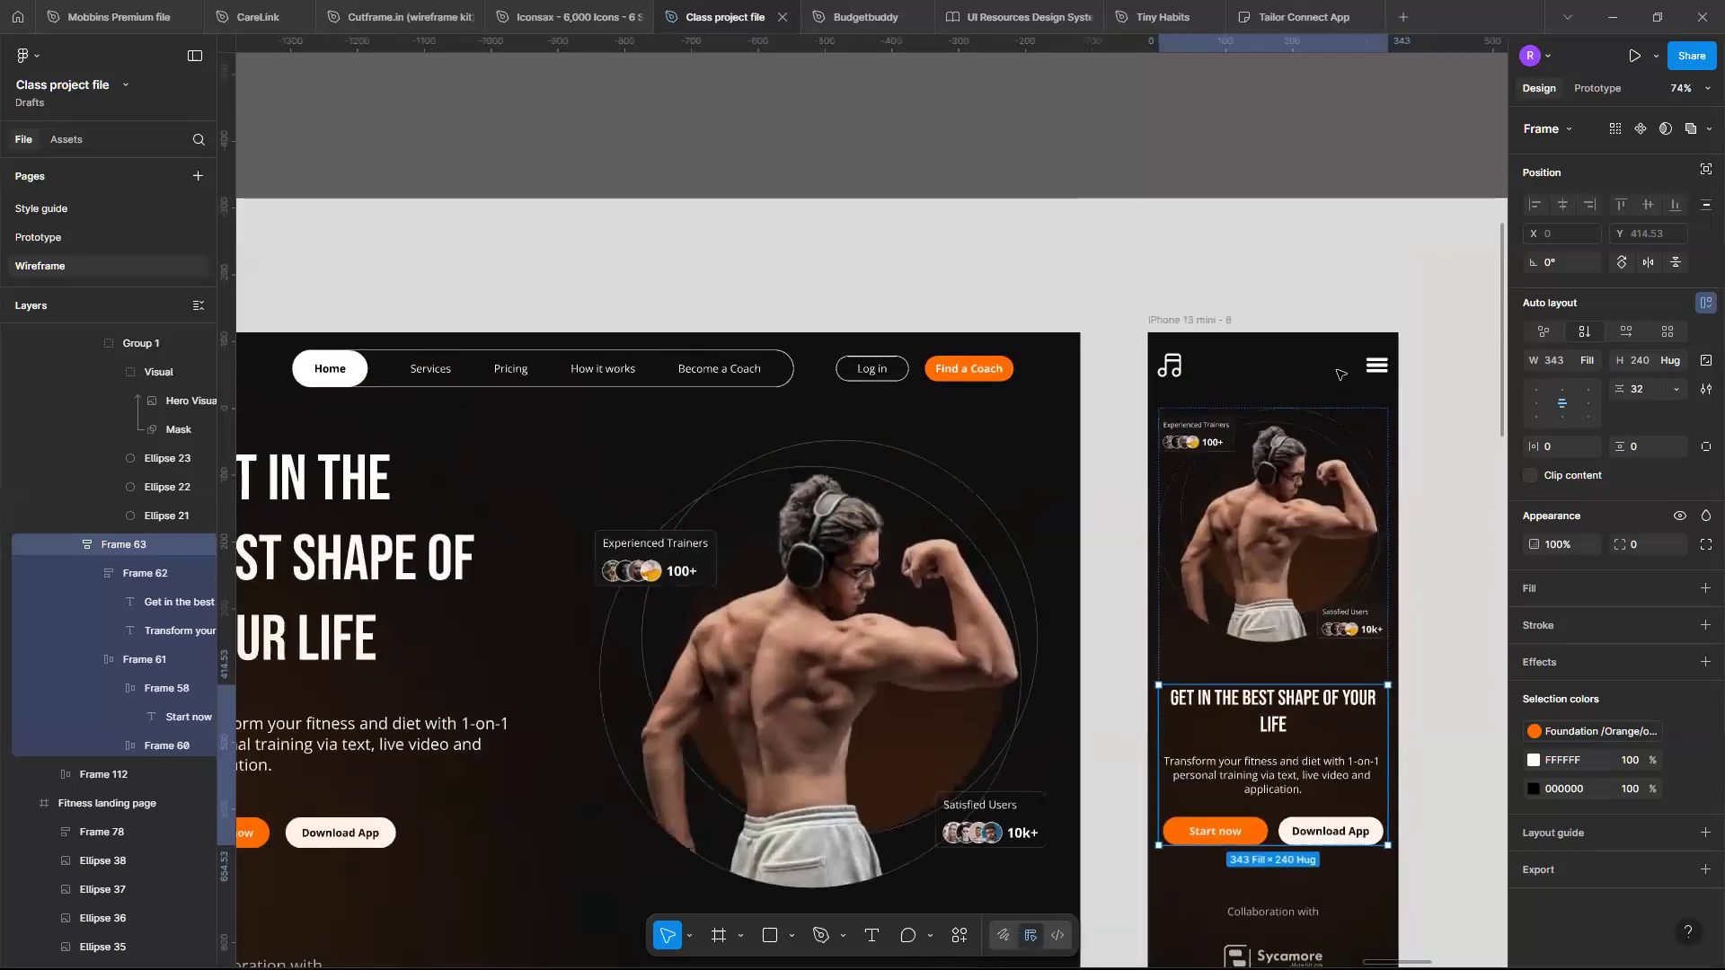
pyautogui.click(1356, 374)
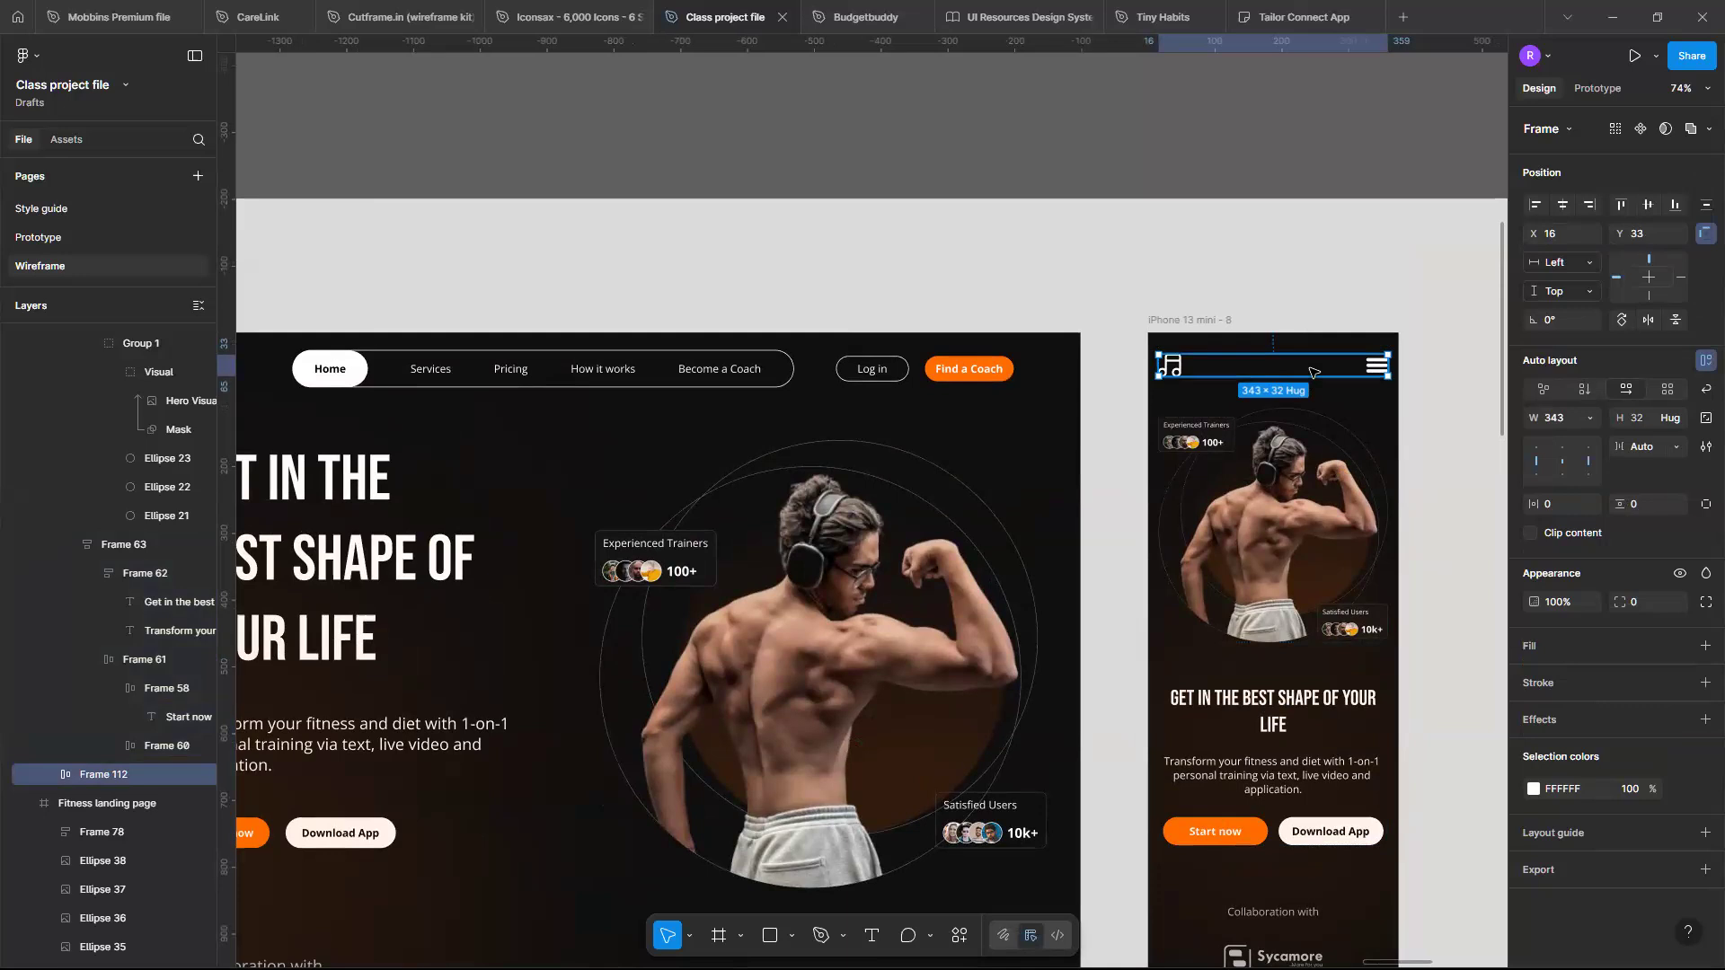
# - Compare the full desktop landing page with the mobile frame and the wireframe templates
pyautogui.scroll(-3, 1311, 372)
pyautogui.keyDown('ctrl'); pyautogui.scroll(-5, 1311, 372); pyautogui.keyUp('ctrl')
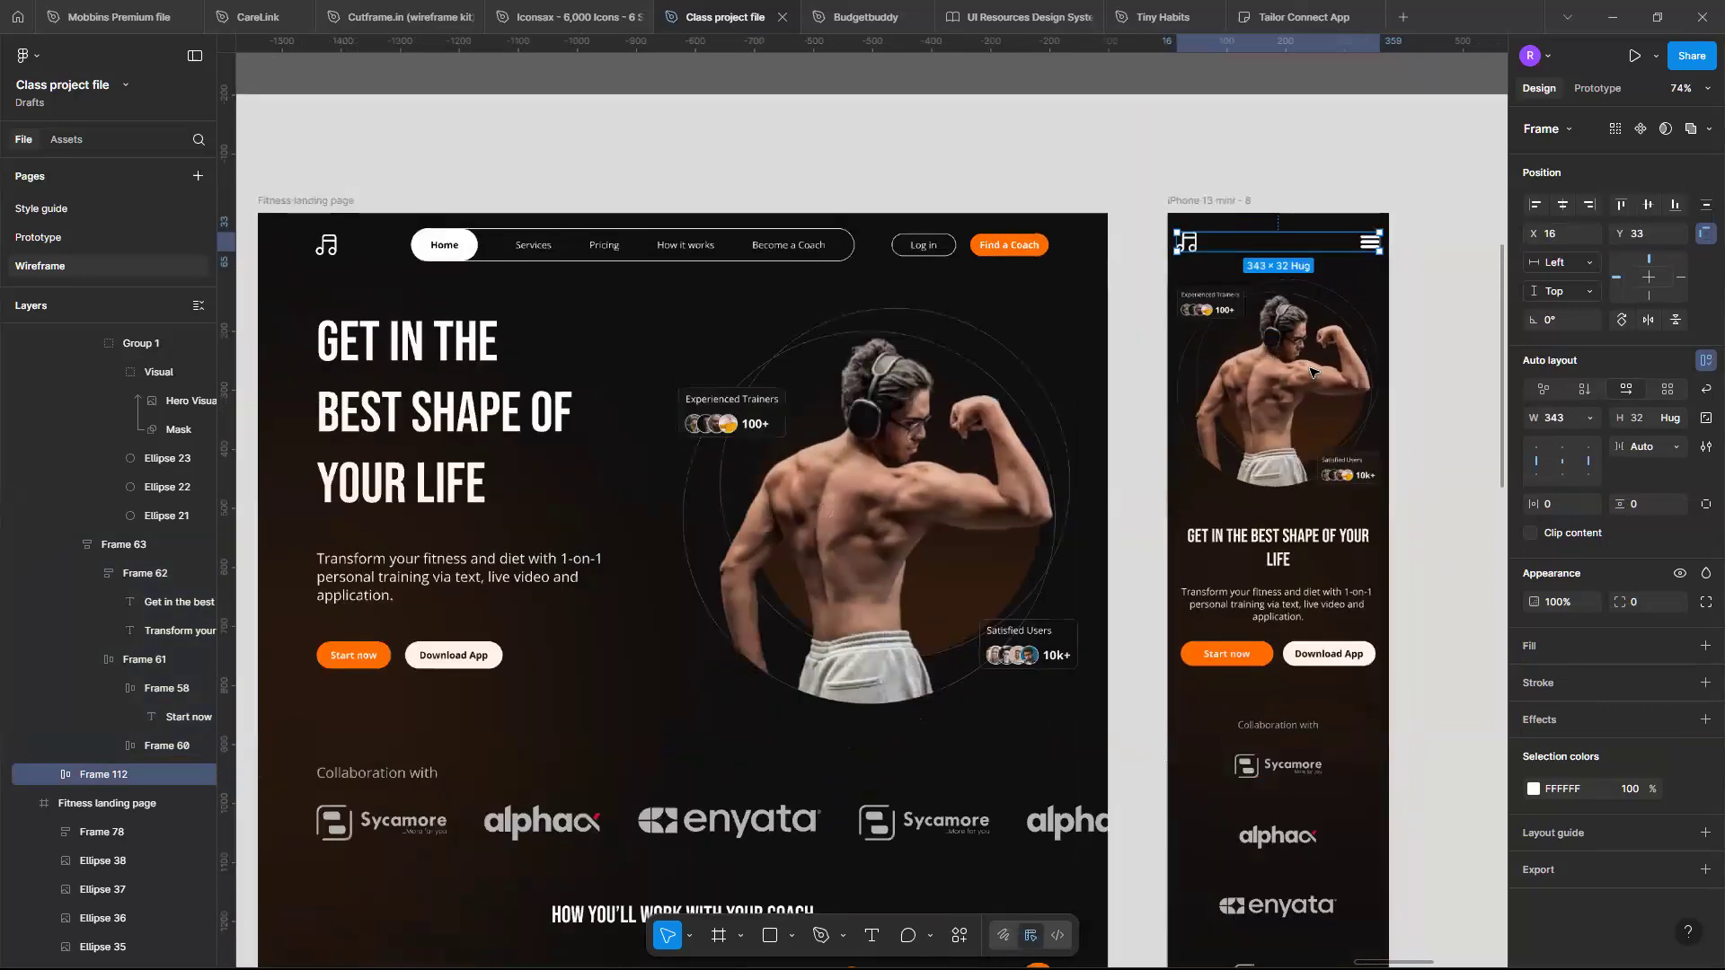
pyautogui.scroll(-5, 1312, 372)
pyautogui.scroll(-4, 1311, 372)
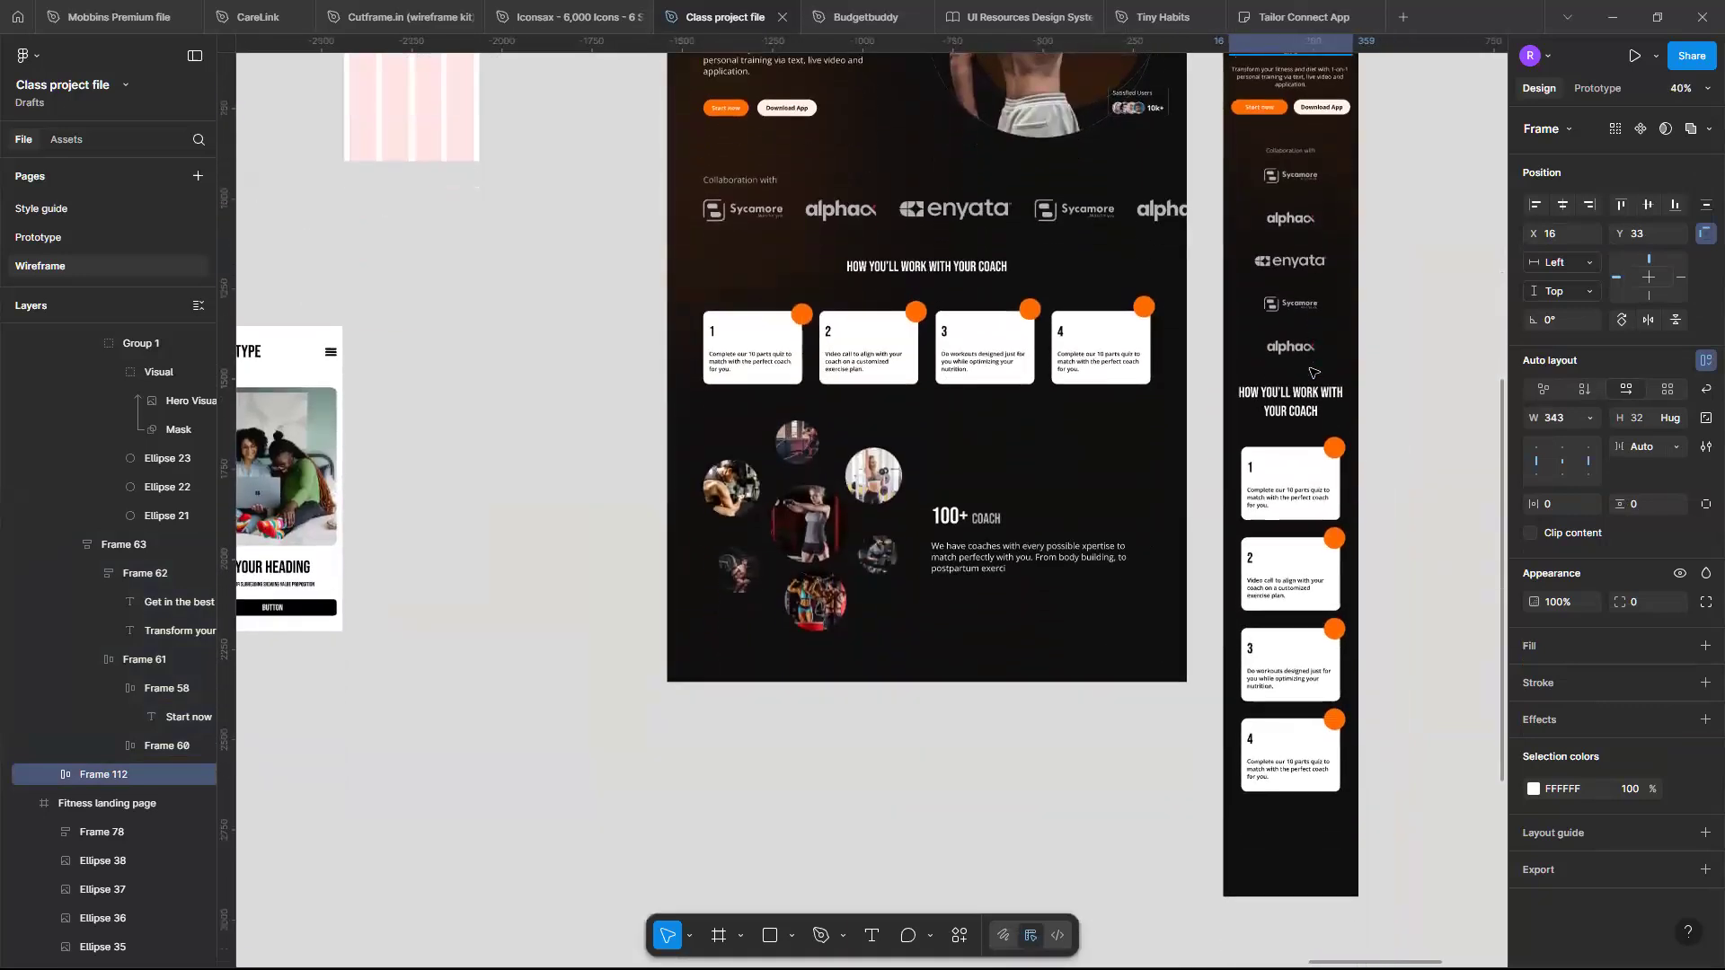
pyautogui.keyDown('ctrl'); pyautogui.scroll(4, 1310, 372); pyautogui.keyUp('ctrl')
pyautogui.keyDown('ctrl'); pyautogui.scroll(-8, 1311, 372); pyautogui.keyUp('ctrl')
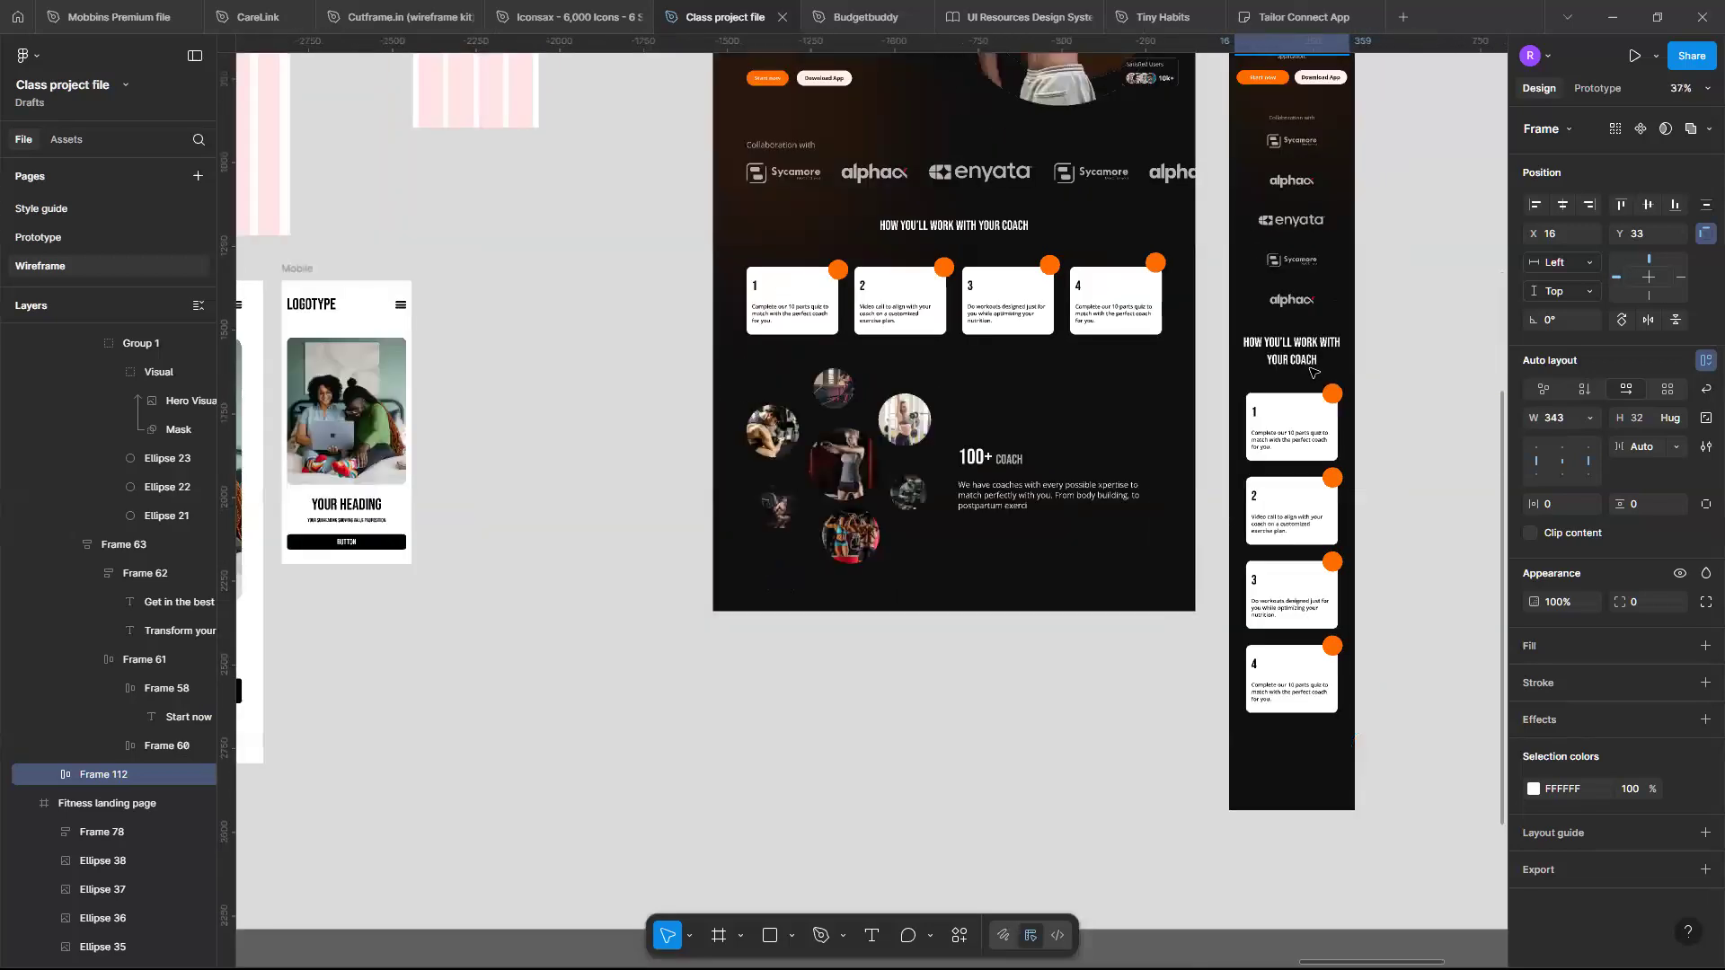
pyautogui.keyDown('ctrl'); pyautogui.scroll(4, 1114, 463); pyautogui.keyUp('ctrl')
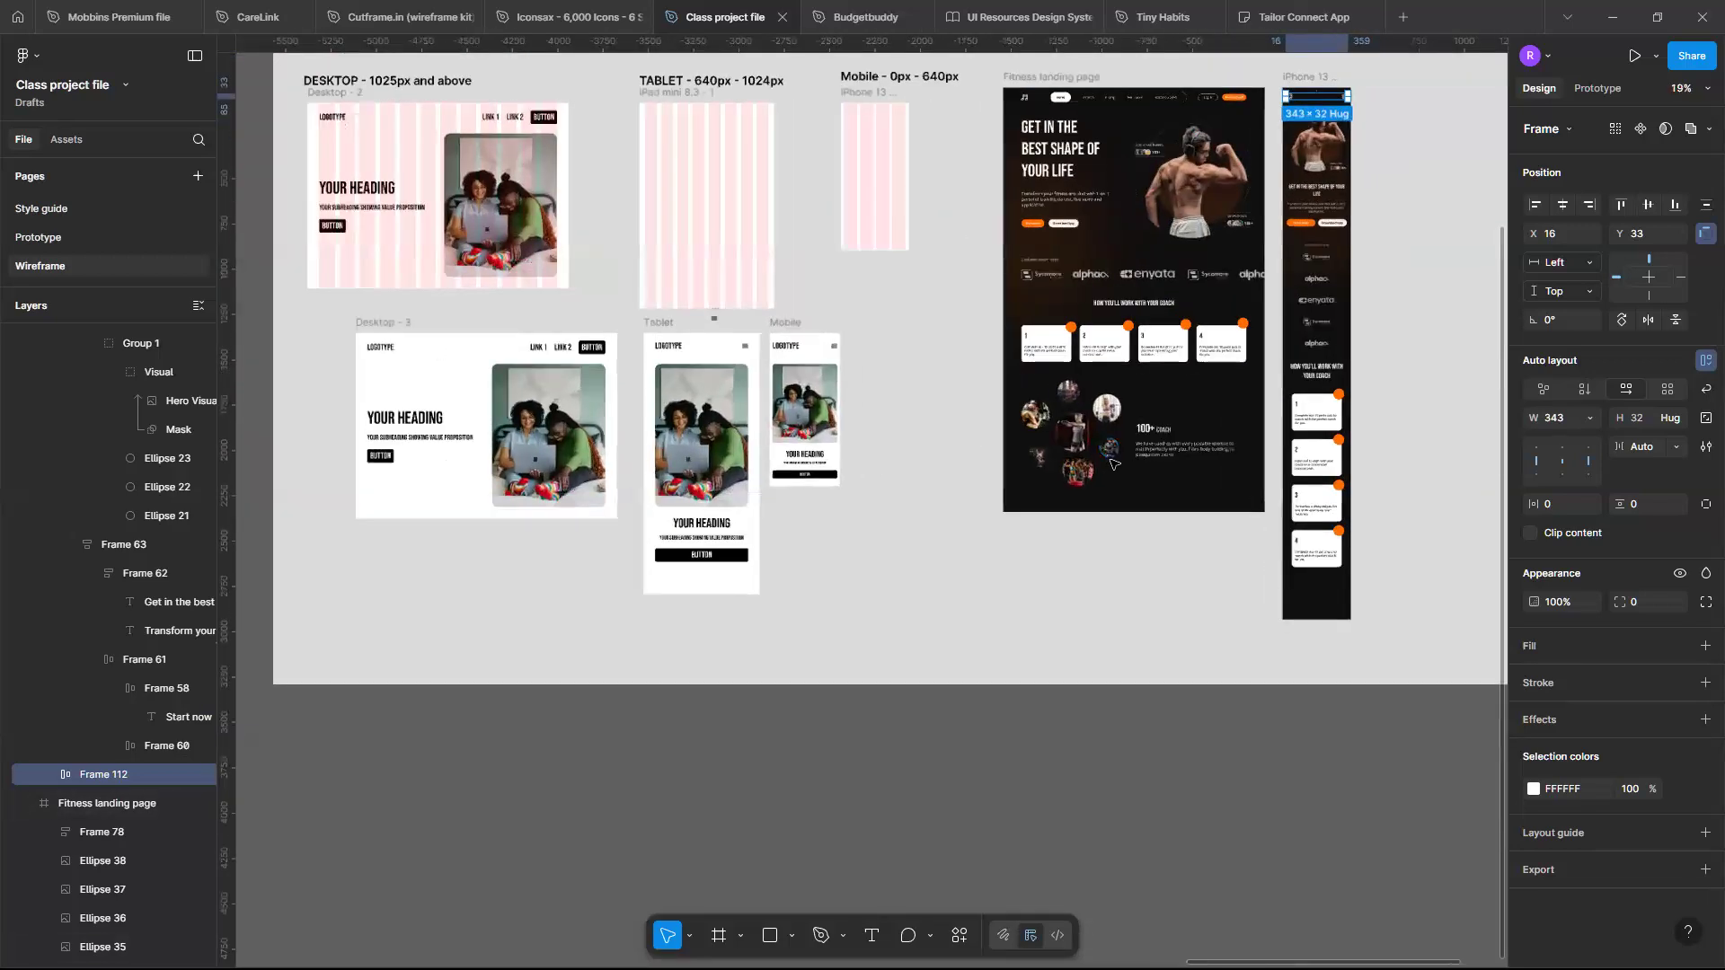
pyautogui.keyDown('ctrl'); pyautogui.scroll(3, 1114, 463); pyautogui.keyUp('ctrl')
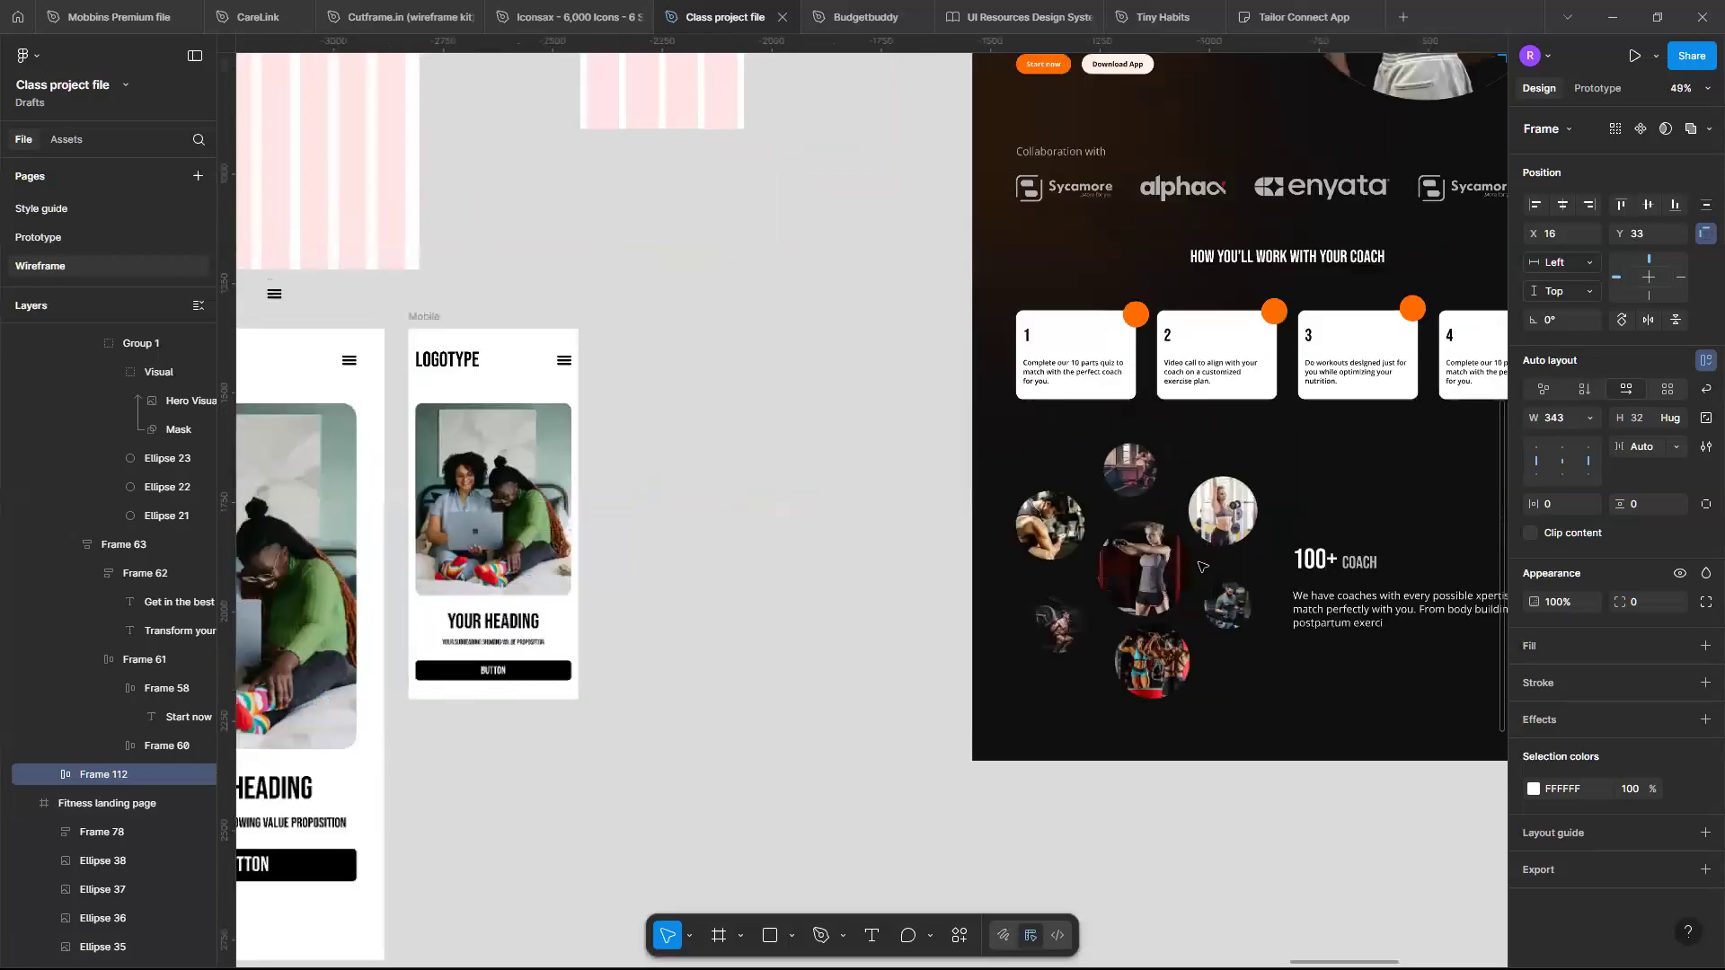
pyautogui.keyDown('ctrl'); pyautogui.scroll(2, 1203, 567); pyautogui.keyUp('ctrl')
pyautogui.keyDown('ctrl'); pyautogui.scroll(-1, 1202, 567); pyautogui.keyUp('ctrl')
pyautogui.hscroll(2, 1202, 567)
pyautogui.scroll(1, 1202, 566)
pyautogui.scroll(3, 1202, 547)
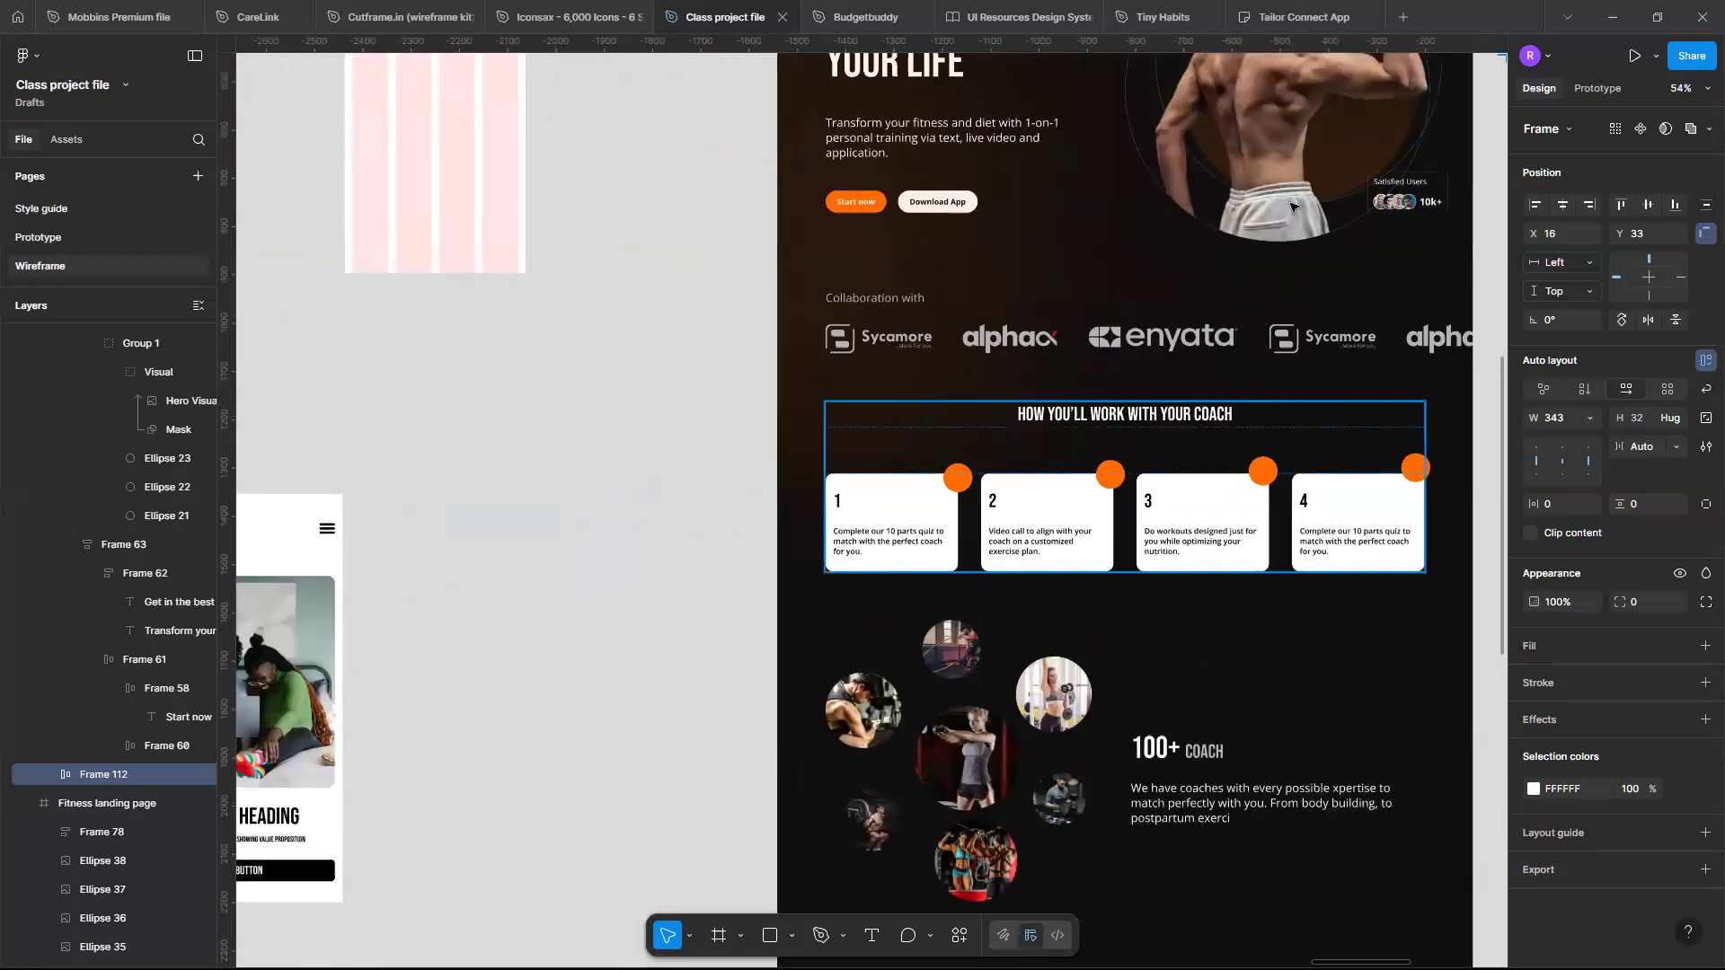
pyautogui.scroll(1, 1245, 267)
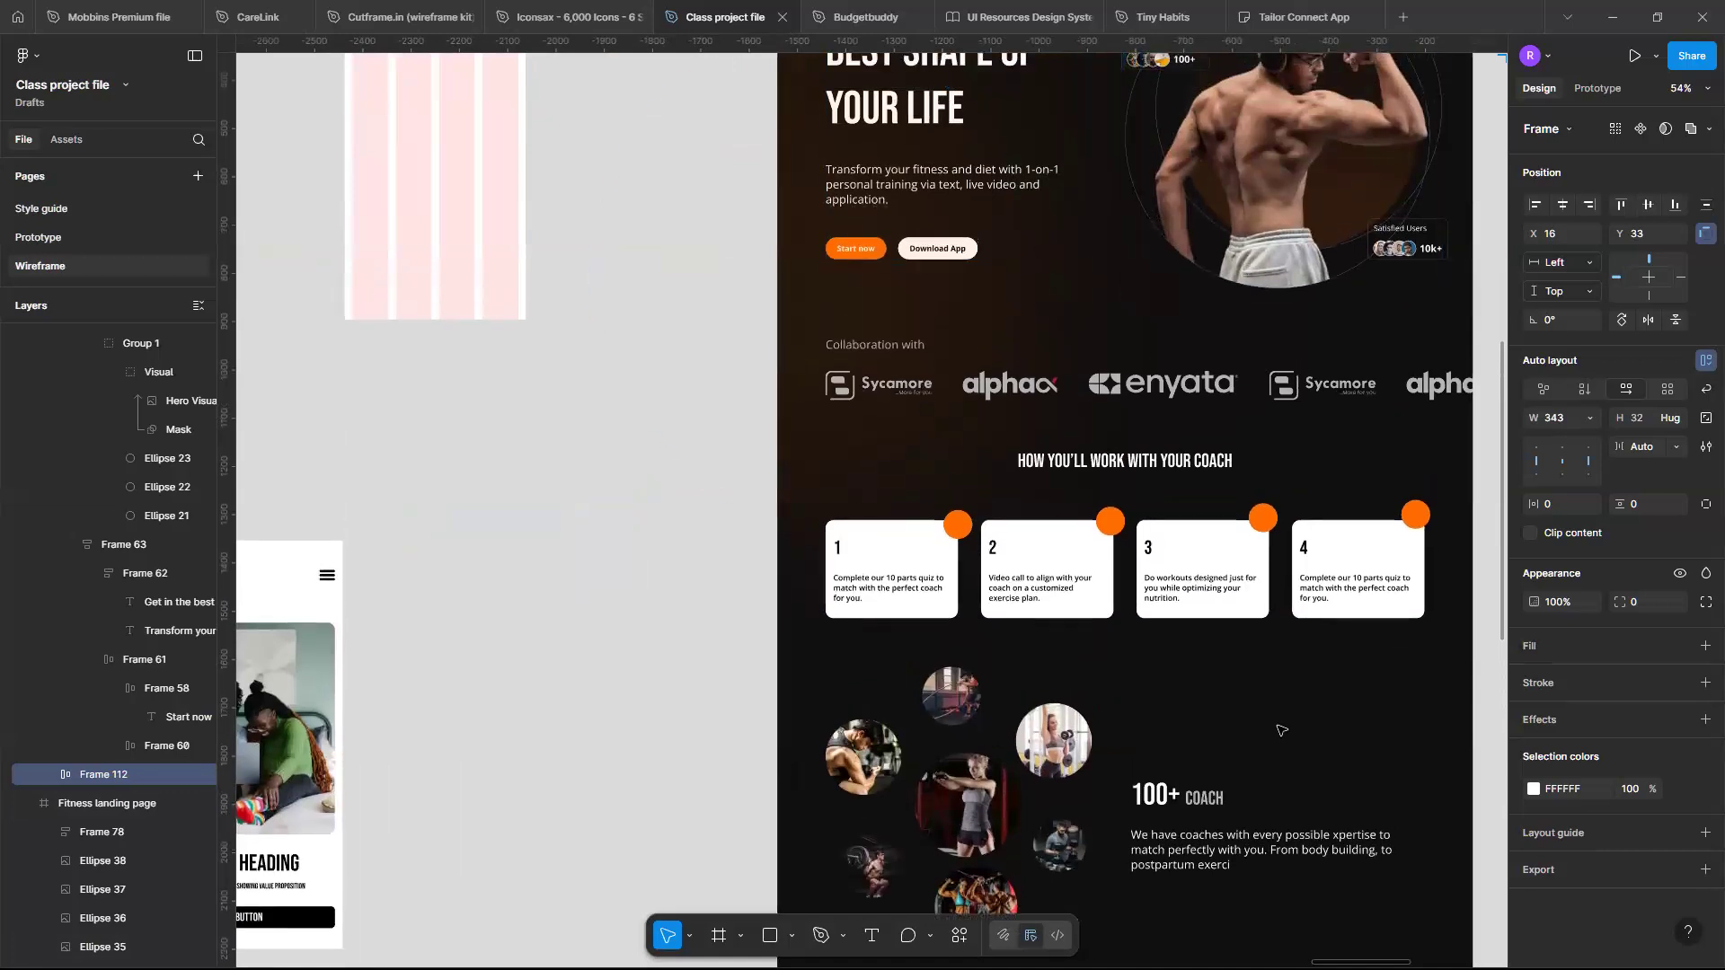
pyautogui.scroll(-4, 1276, 723)
pyautogui.hscroll(-4, 1276, 723)
pyautogui.hscroll(2, 1267, 717)
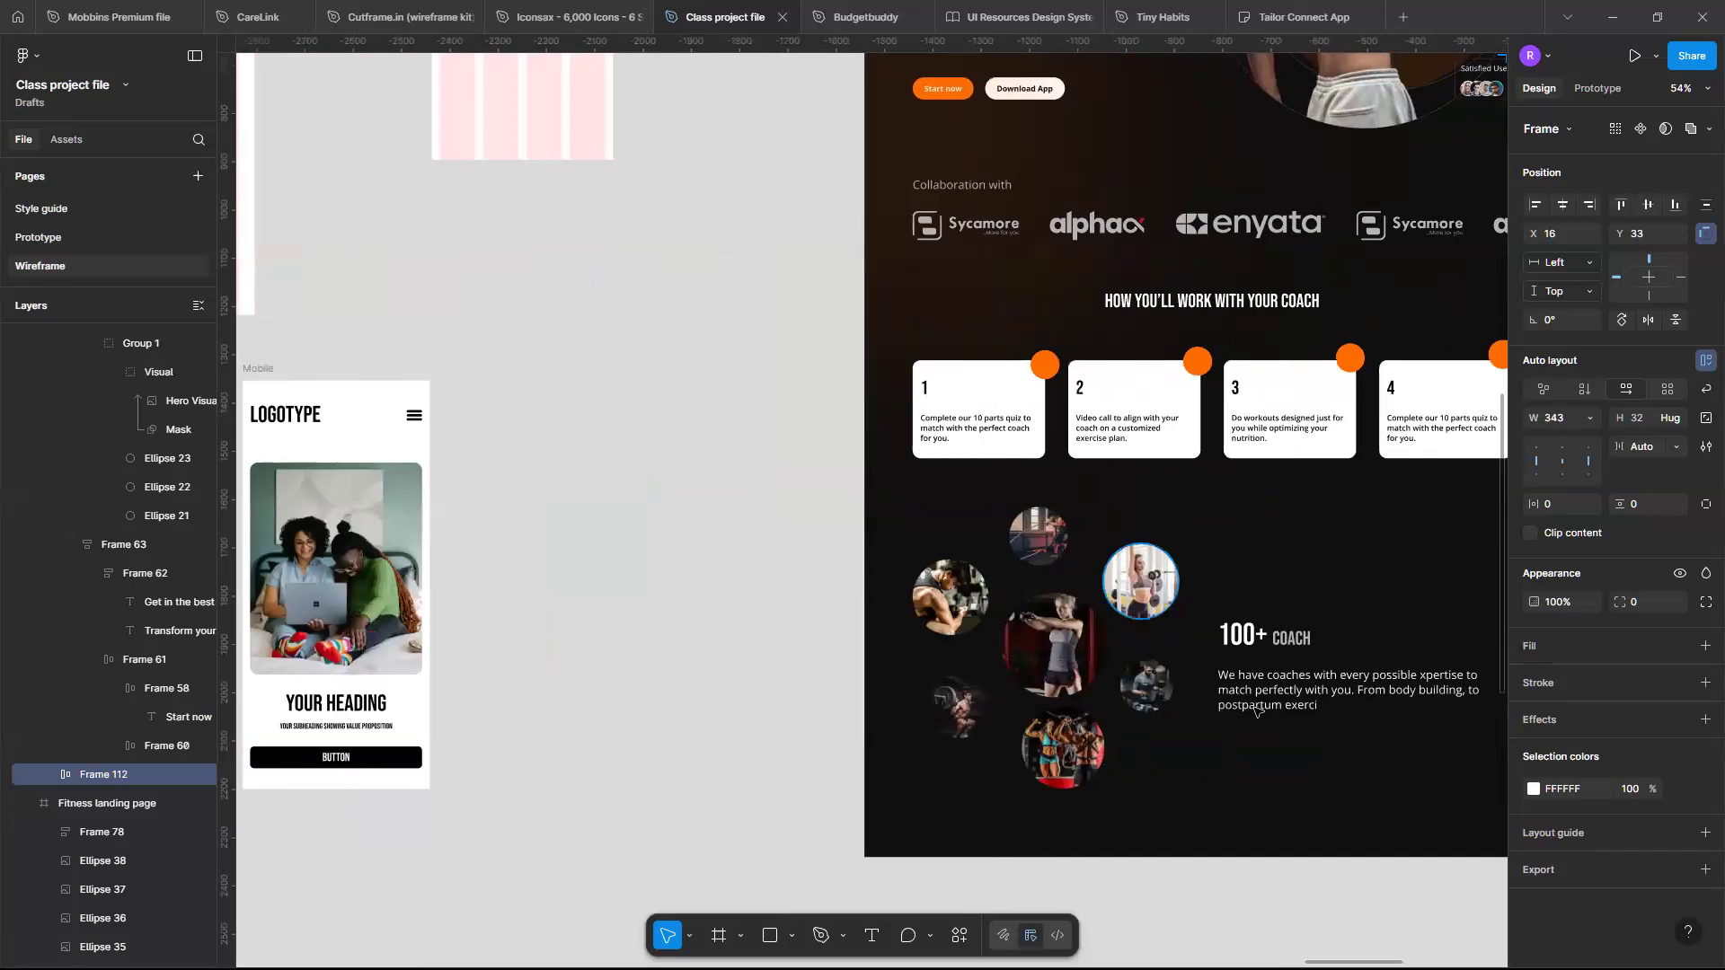
pyautogui.hscroll(-4, 1256, 710)
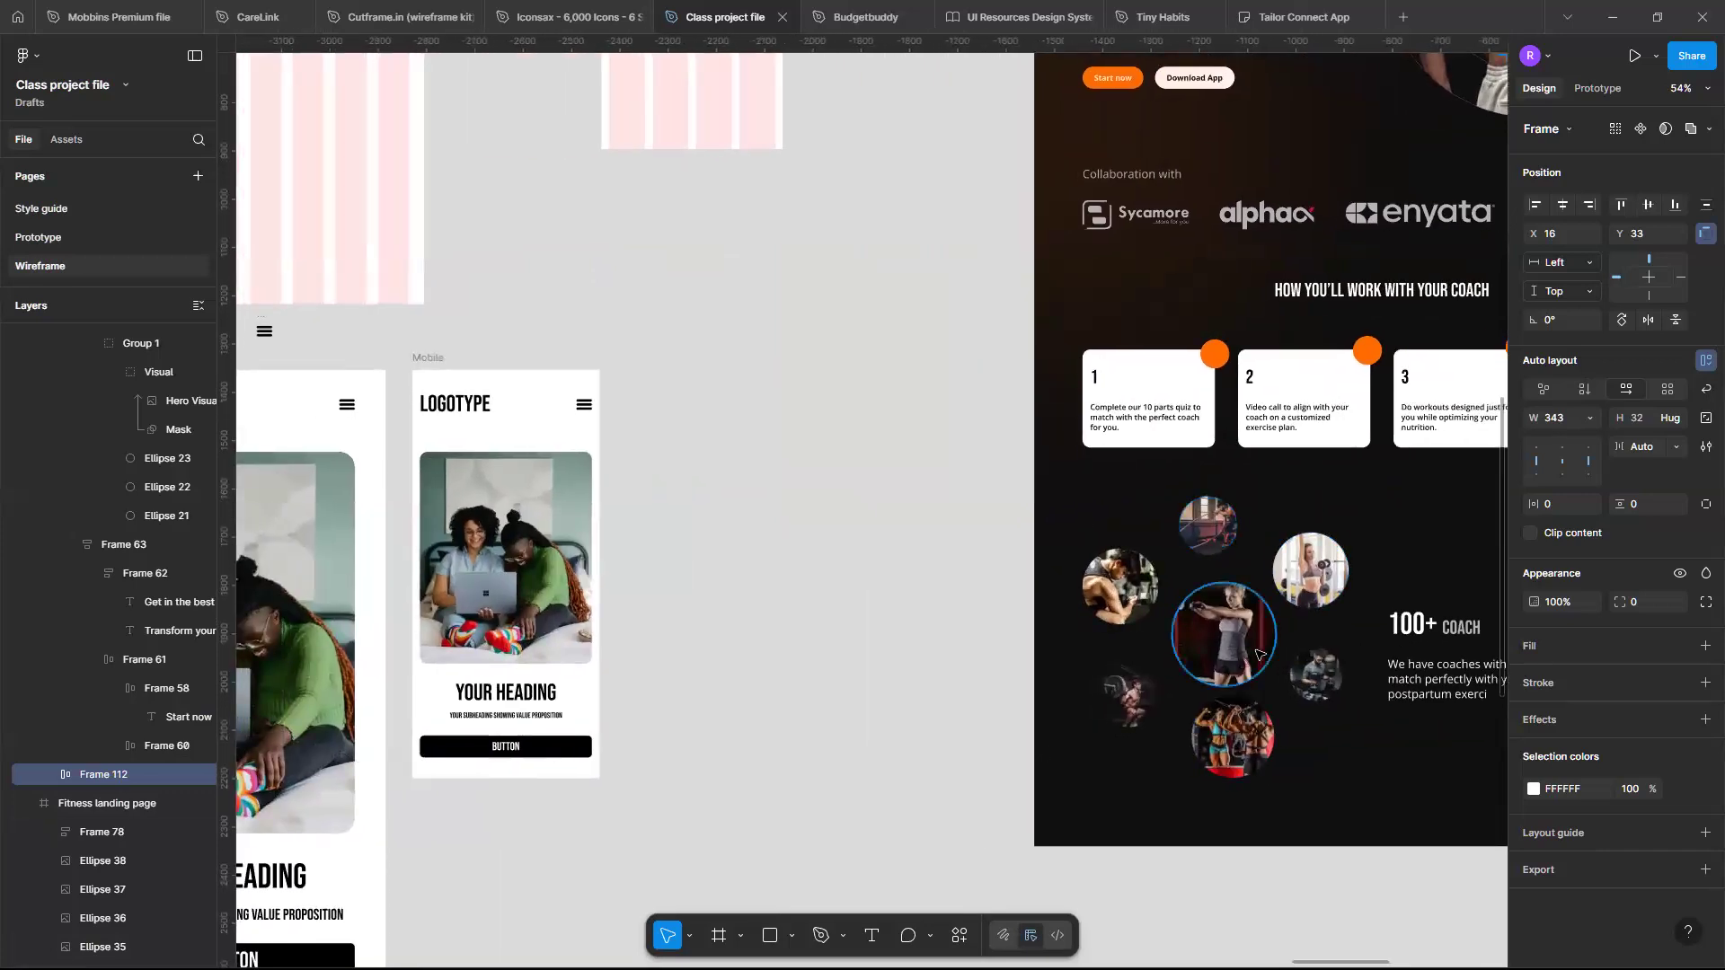
# - Set the mobile hero's button row to fill its container's width
pyautogui.scroll(-2, 1258, 654)
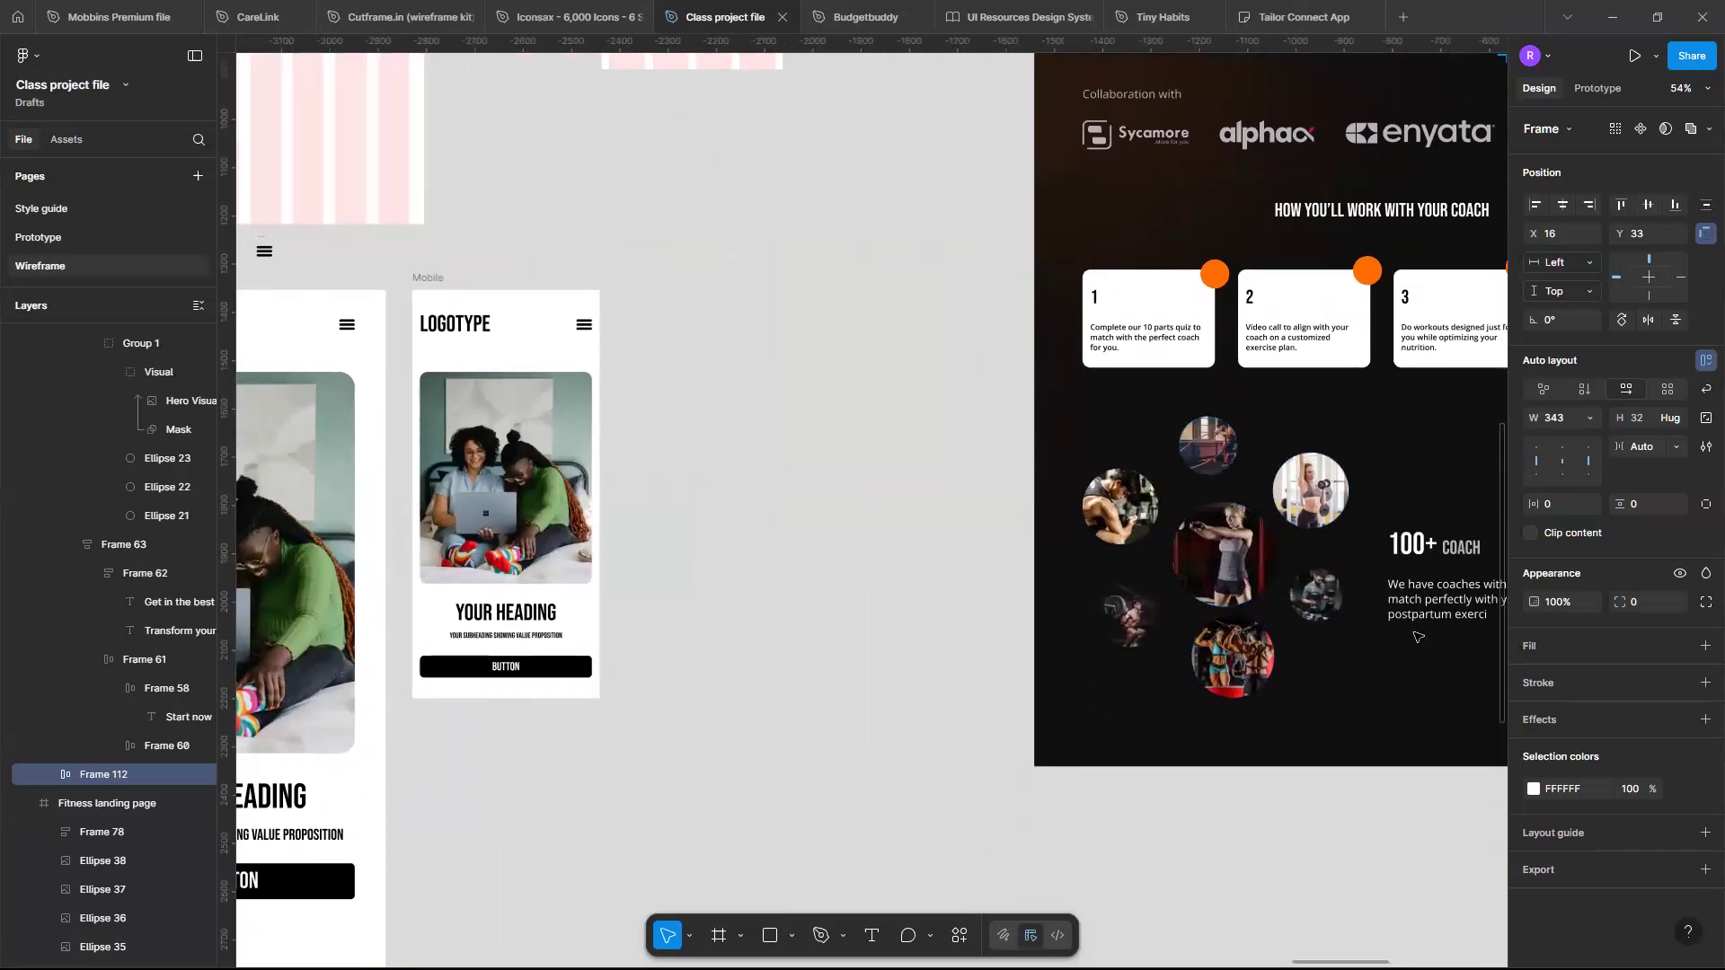
pyautogui.hscroll(5, 1408, 449)
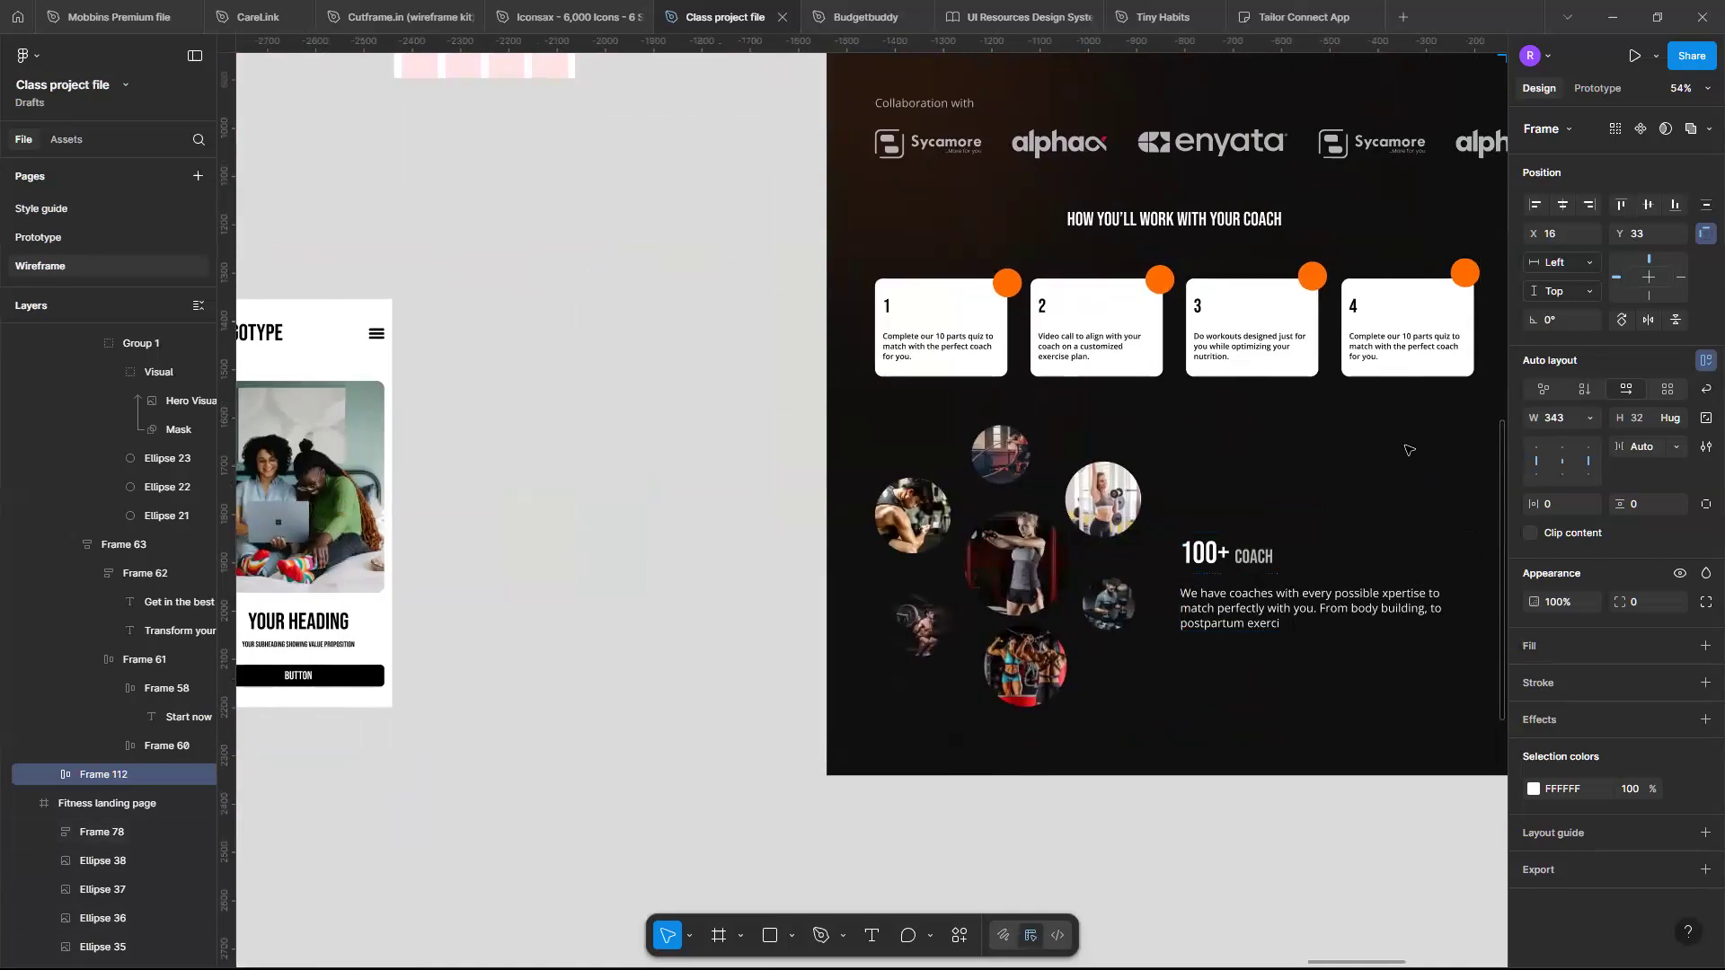
pyautogui.scroll(-3, 1407, 449)
pyautogui.scroll(1, 1408, 449)
pyautogui.hscroll(1, 1408, 449)
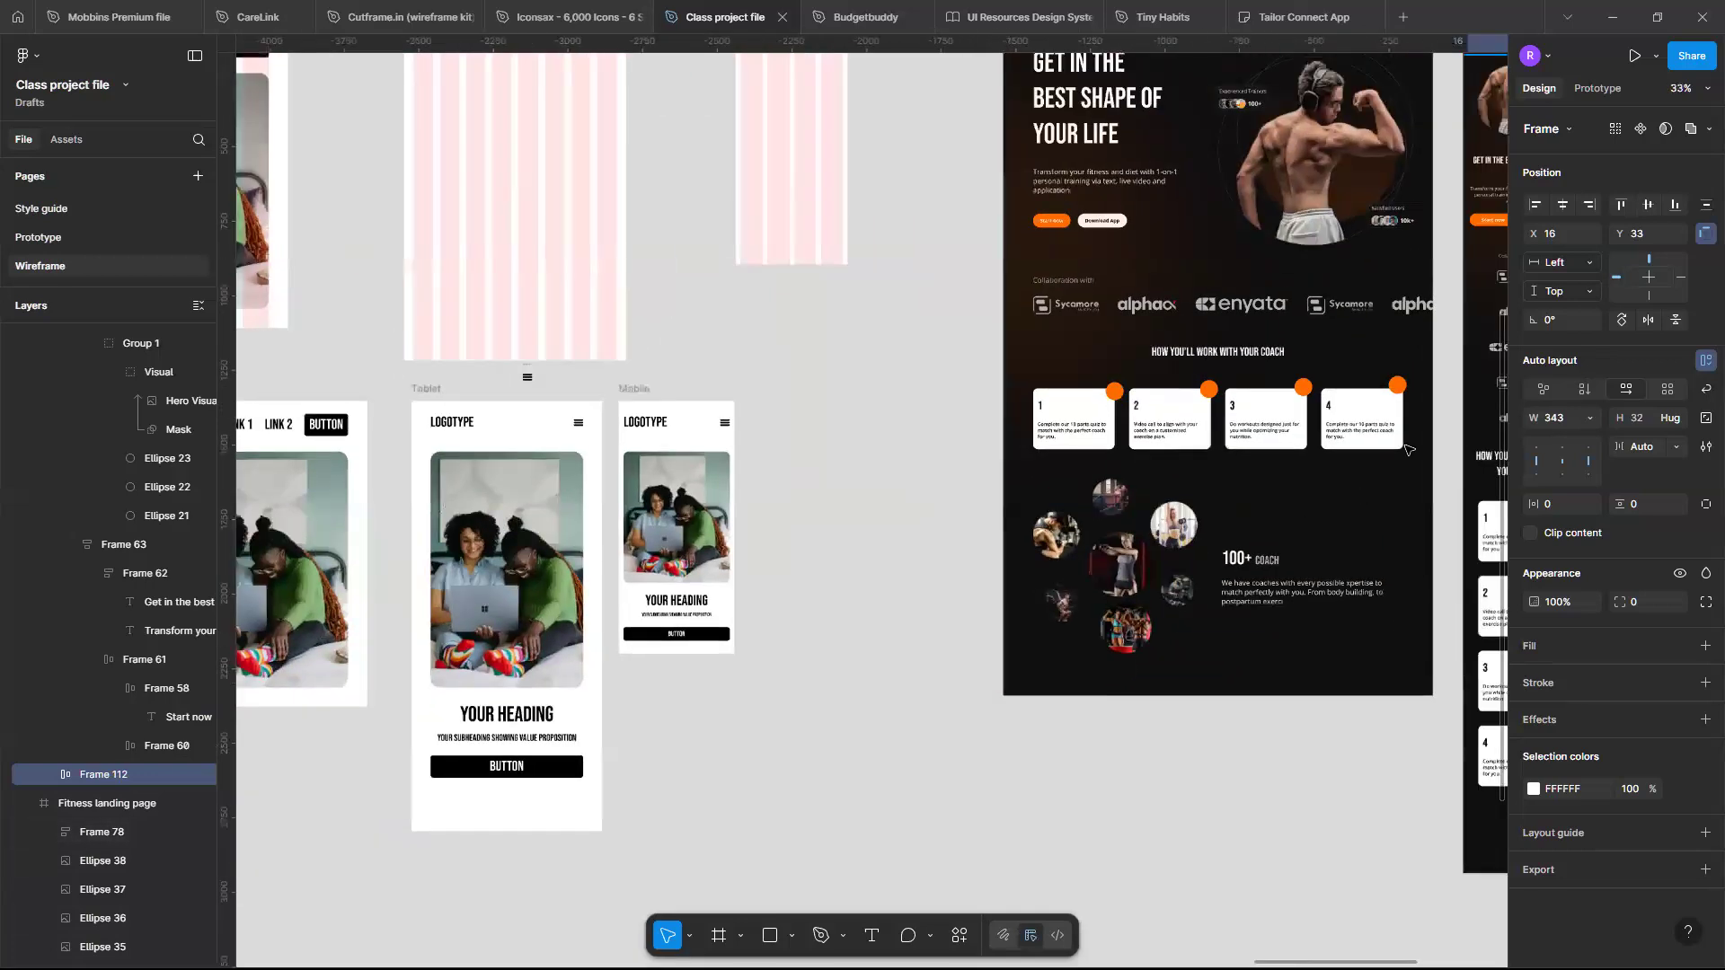
pyautogui.scroll(1, 1408, 450)
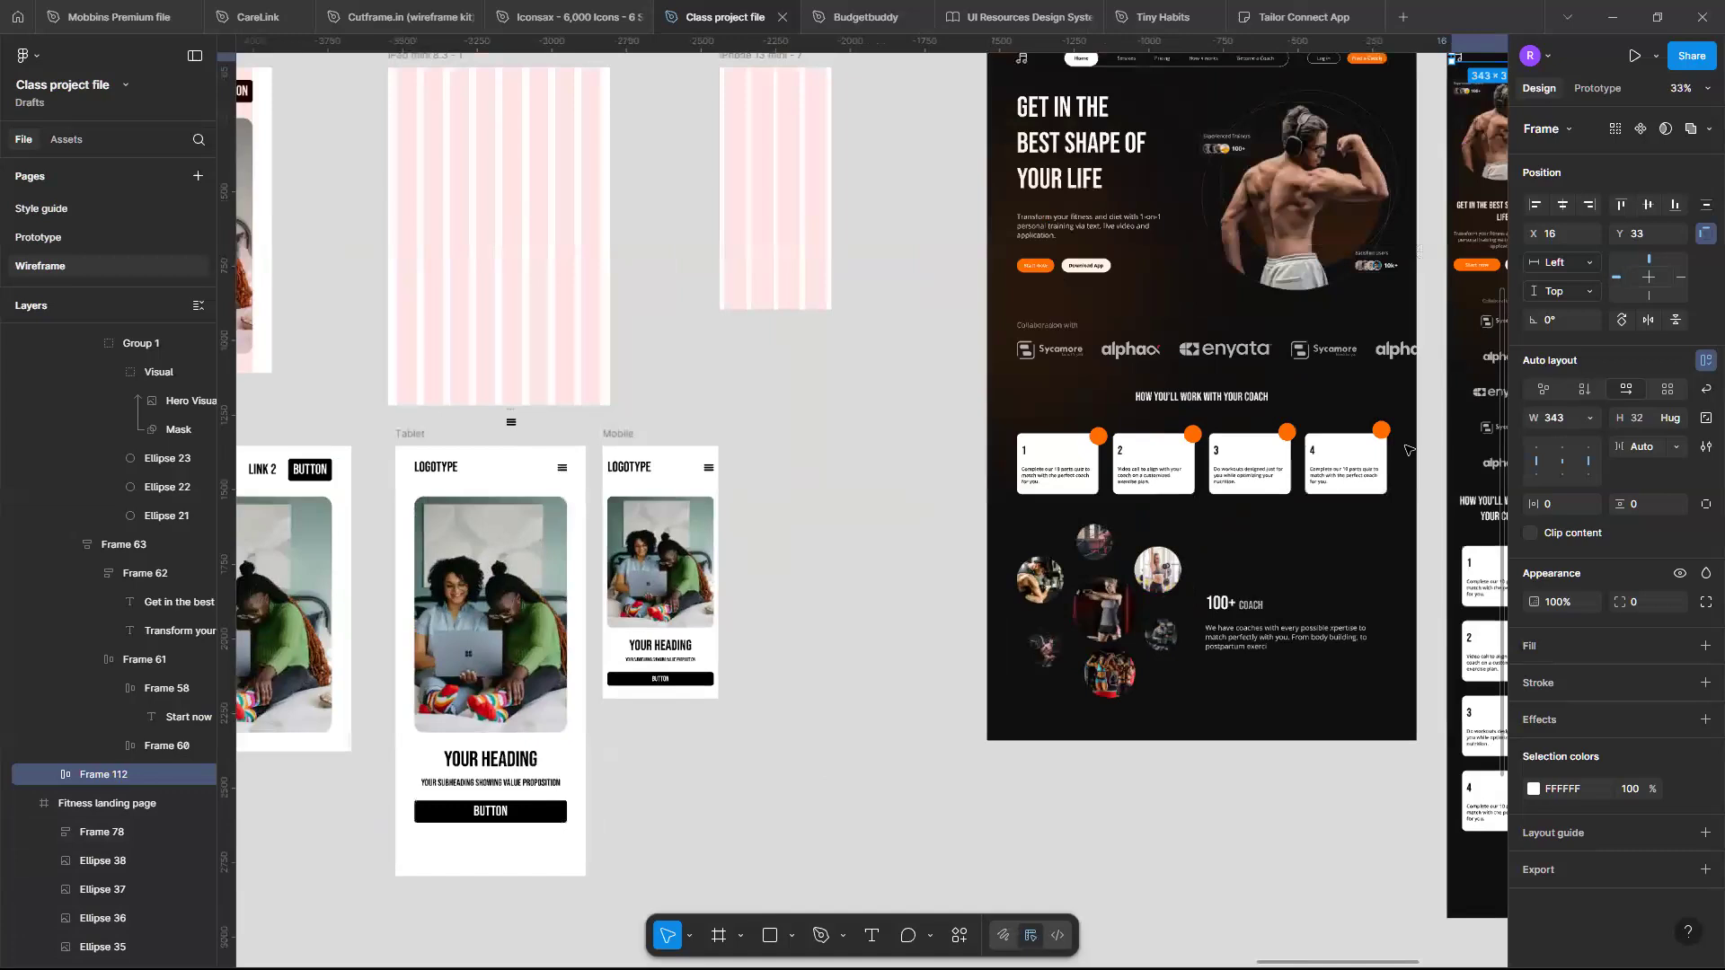
pyautogui.scroll(-1, 1408, 449)
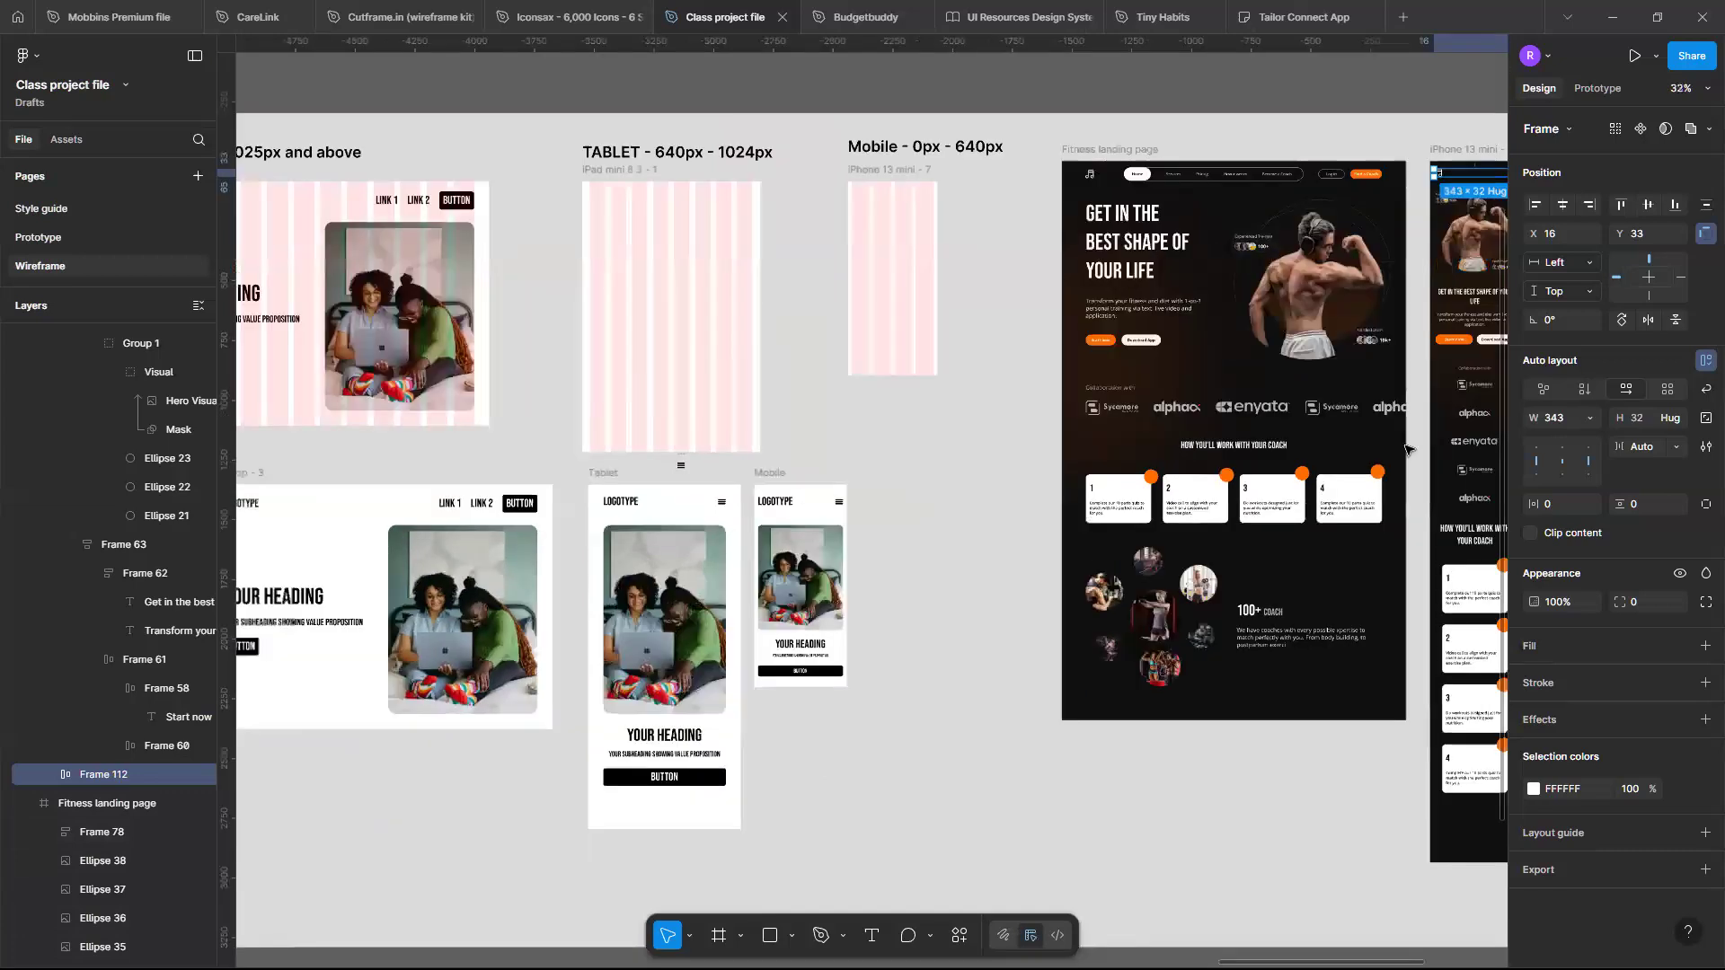
pyautogui.scroll(-3, 1408, 449)
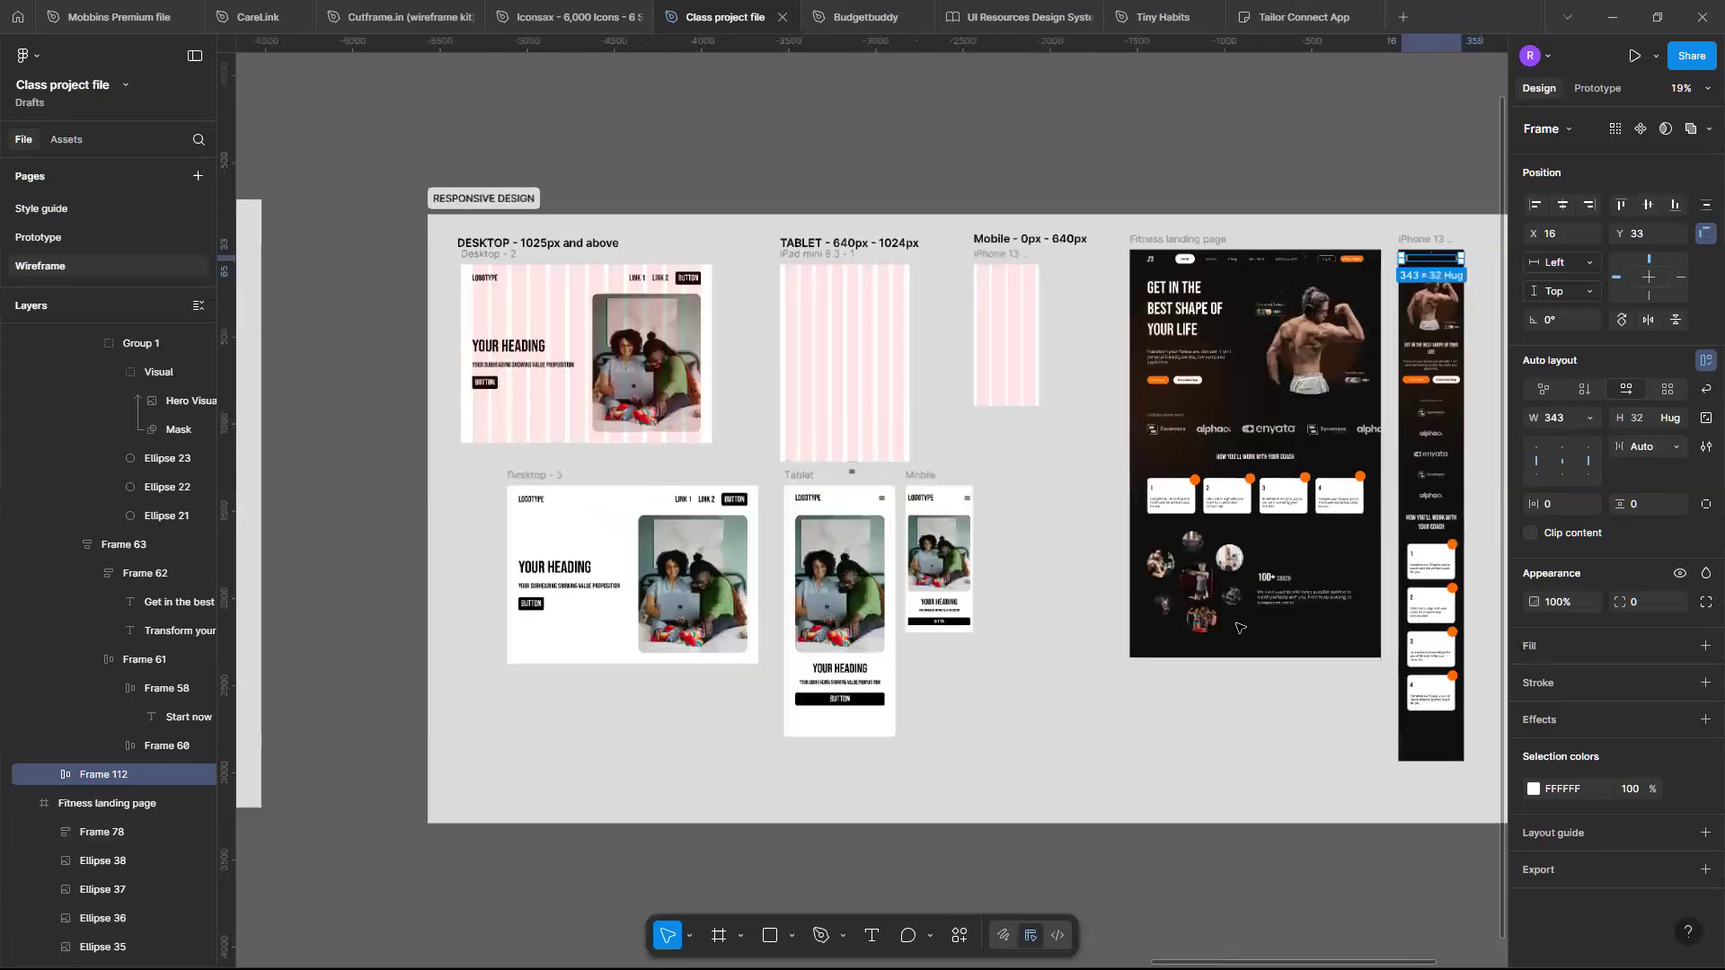
pyautogui.hscroll(2, 1239, 628)
pyautogui.scroll(1, 1240, 628)
pyautogui.scroll(4, 1527, 459)
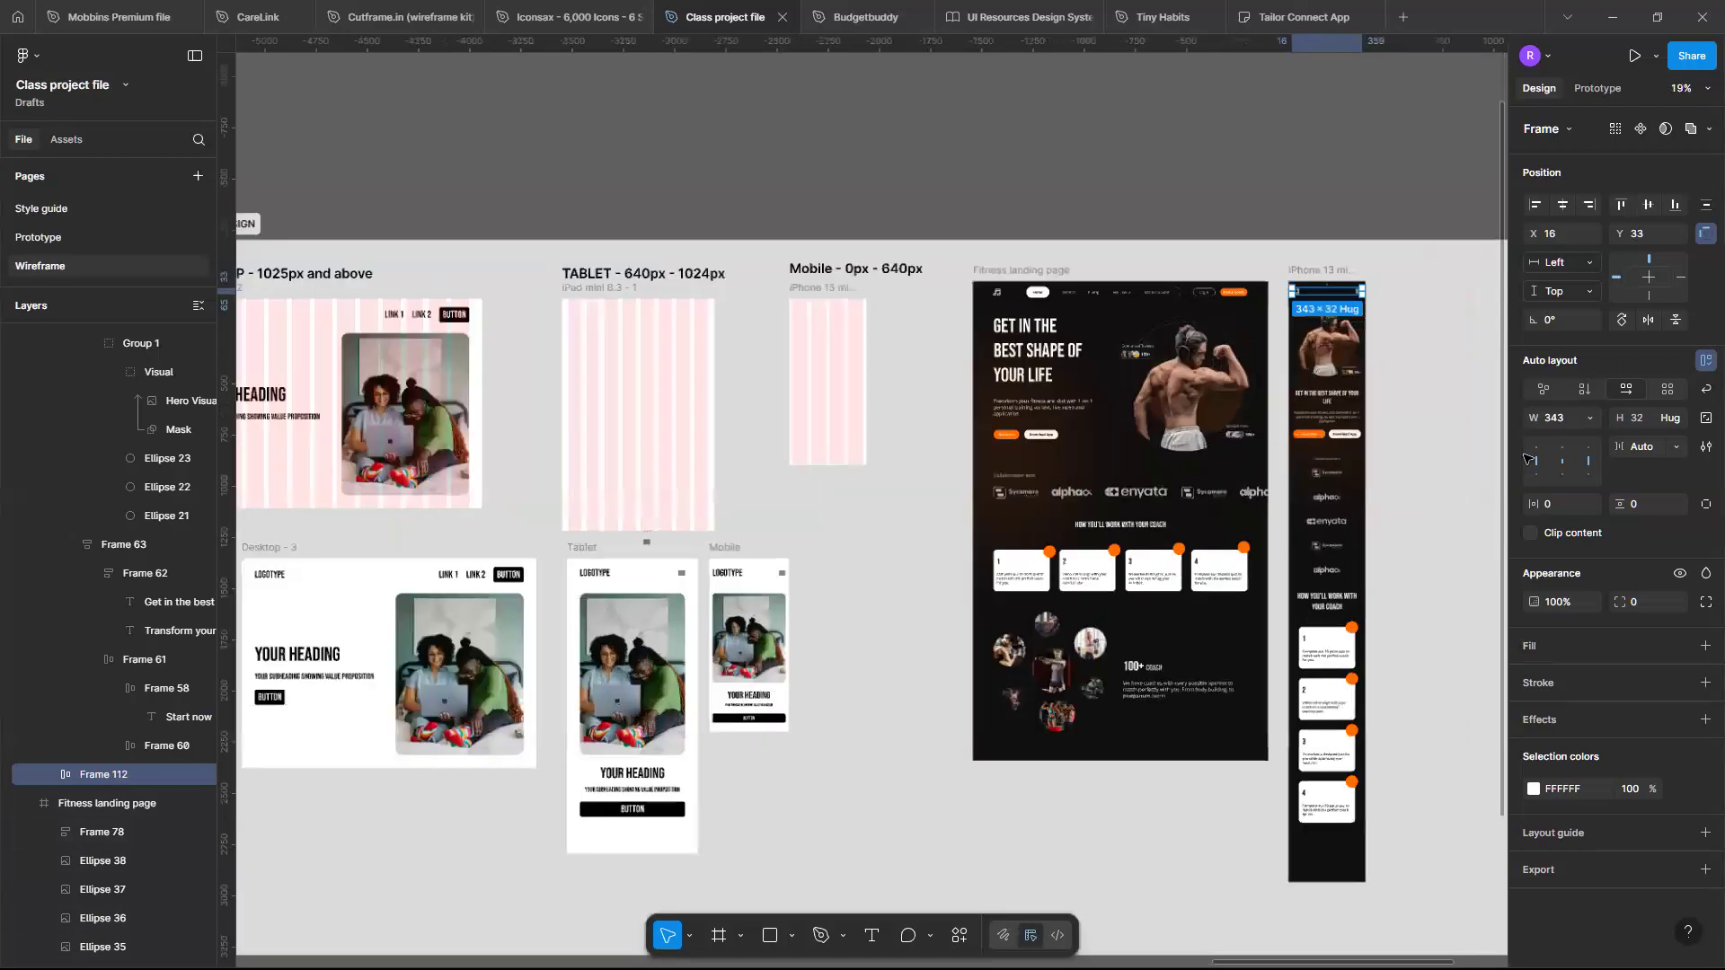
pyautogui.scroll(2, 1527, 459)
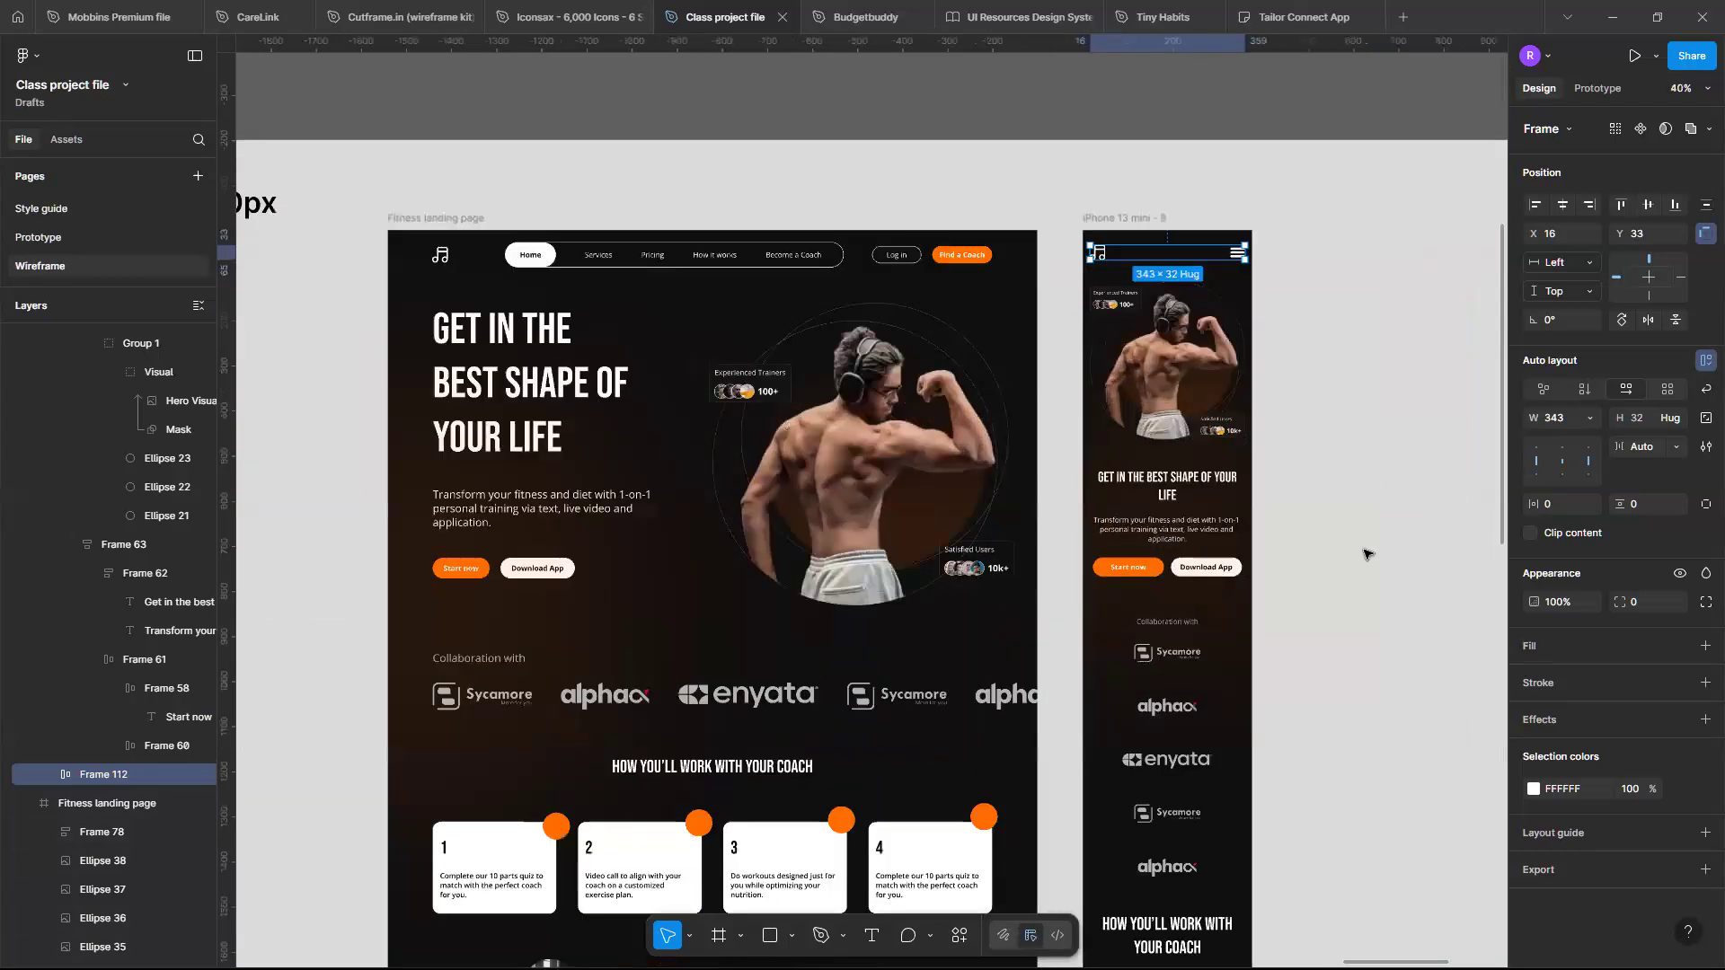
pyautogui.scroll(5, 1367, 553)
pyautogui.scroll(2, 1542, 363)
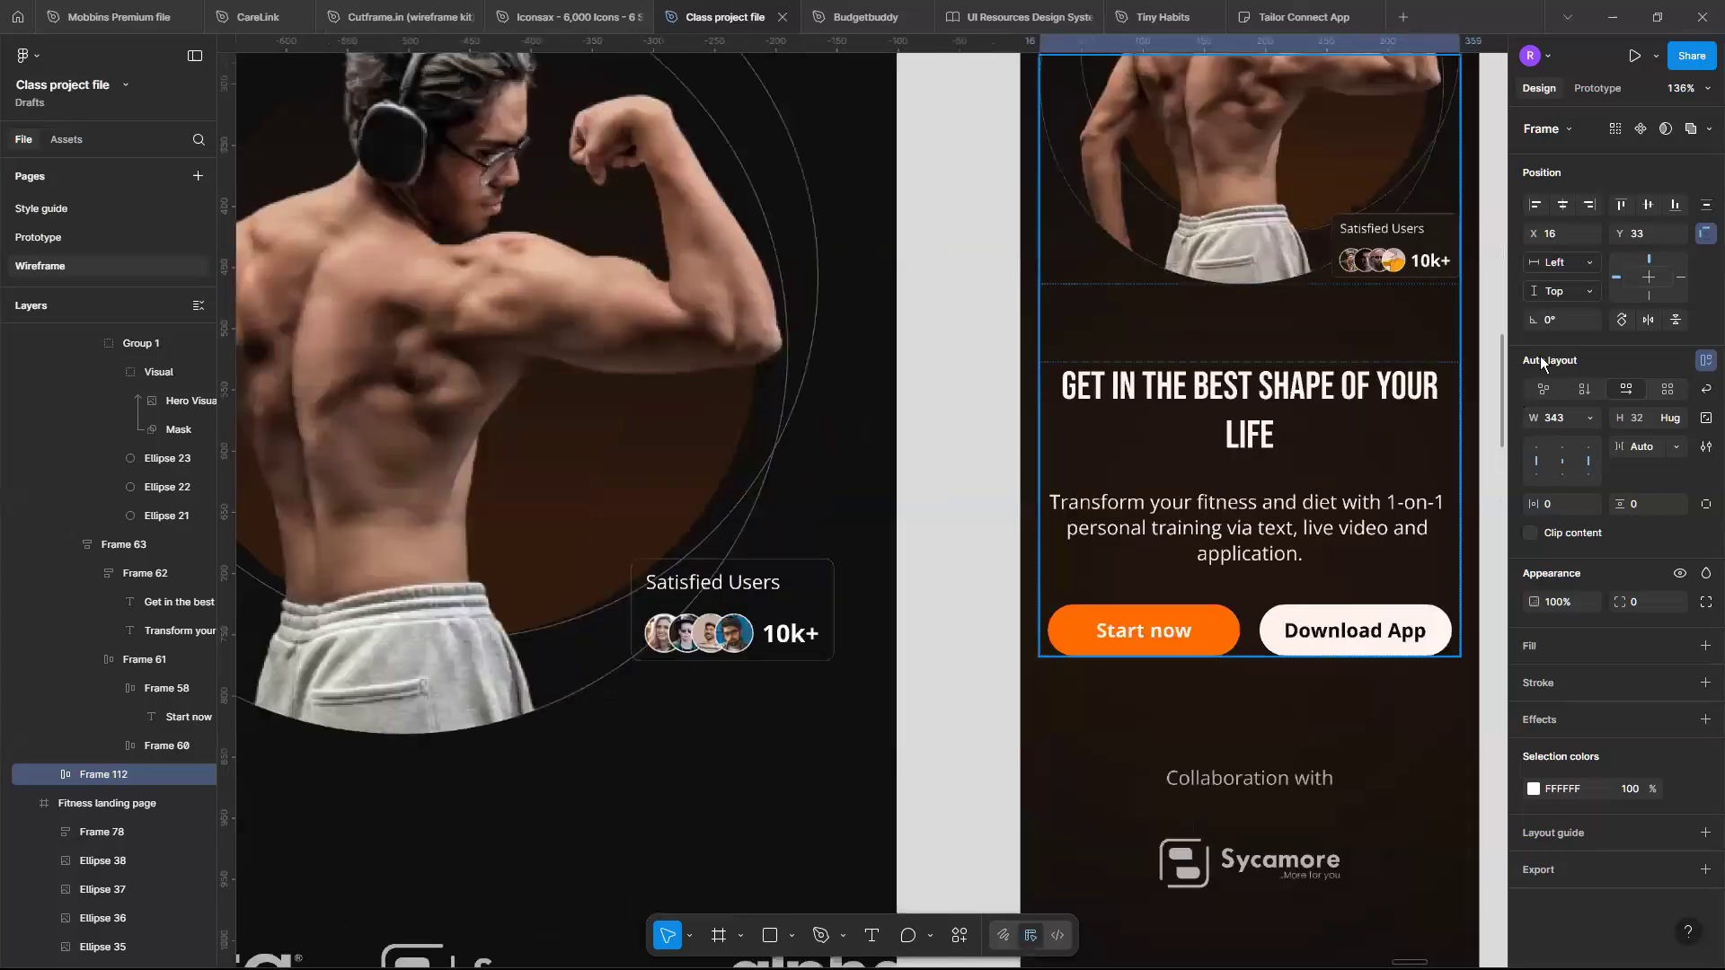
pyautogui.press('Tab')
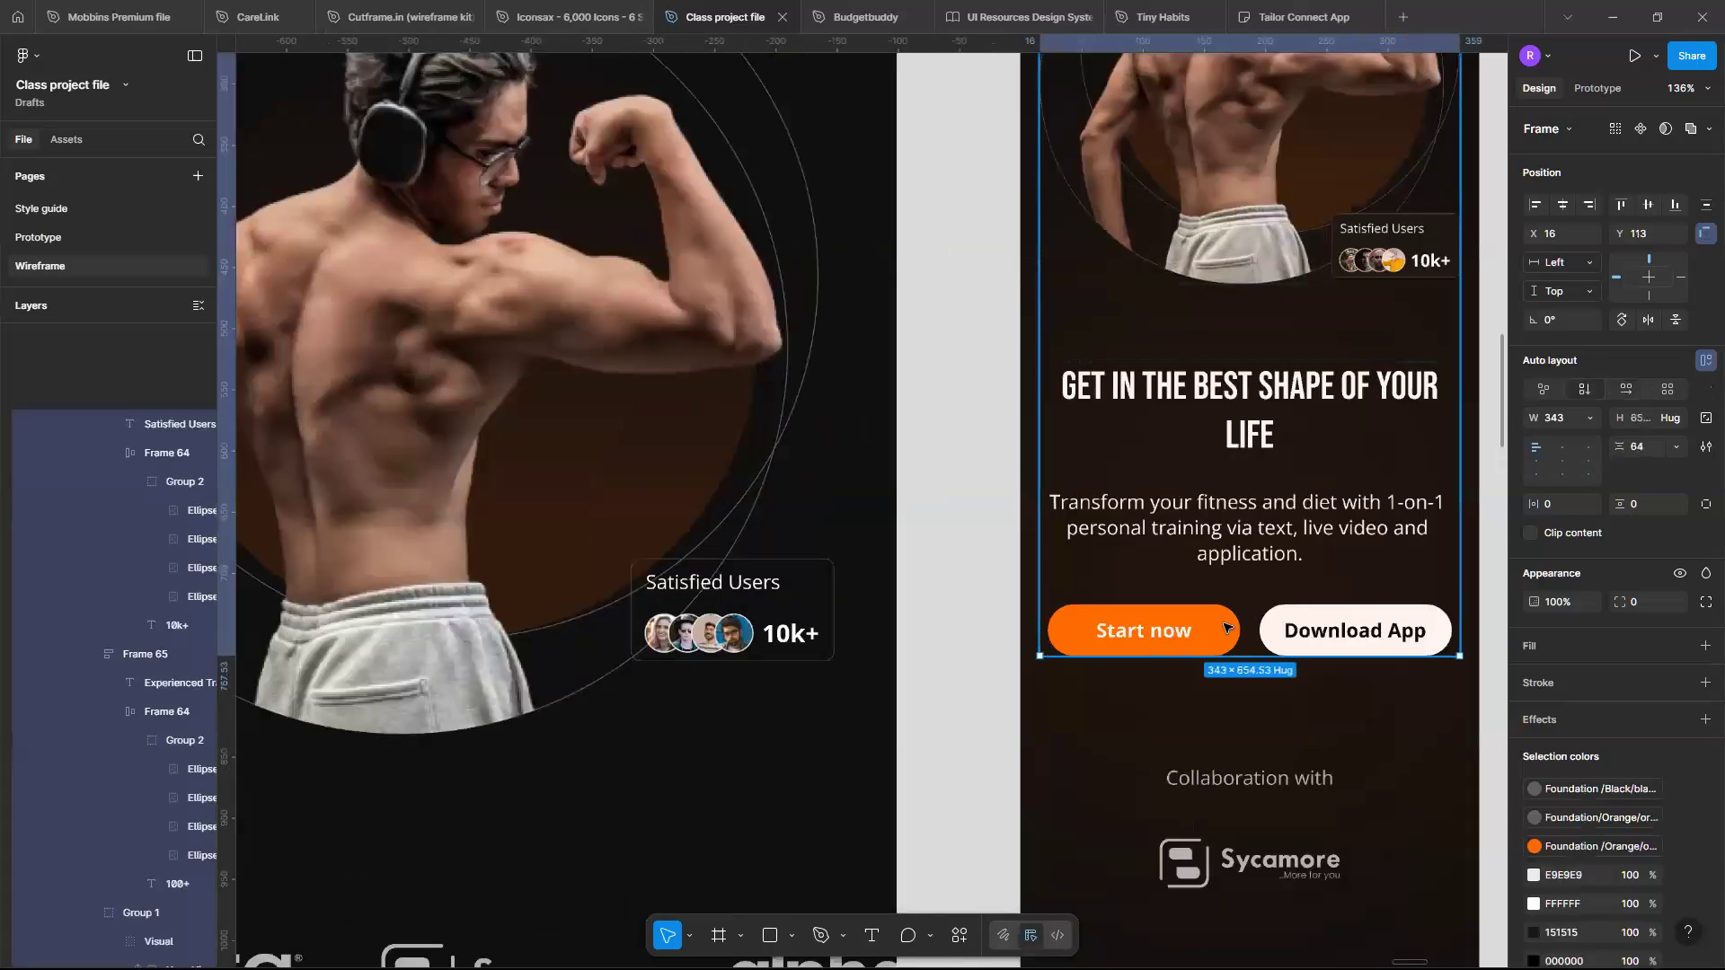
pyautogui.doubleClick(1223, 623)
pyautogui.click(1587, 362)
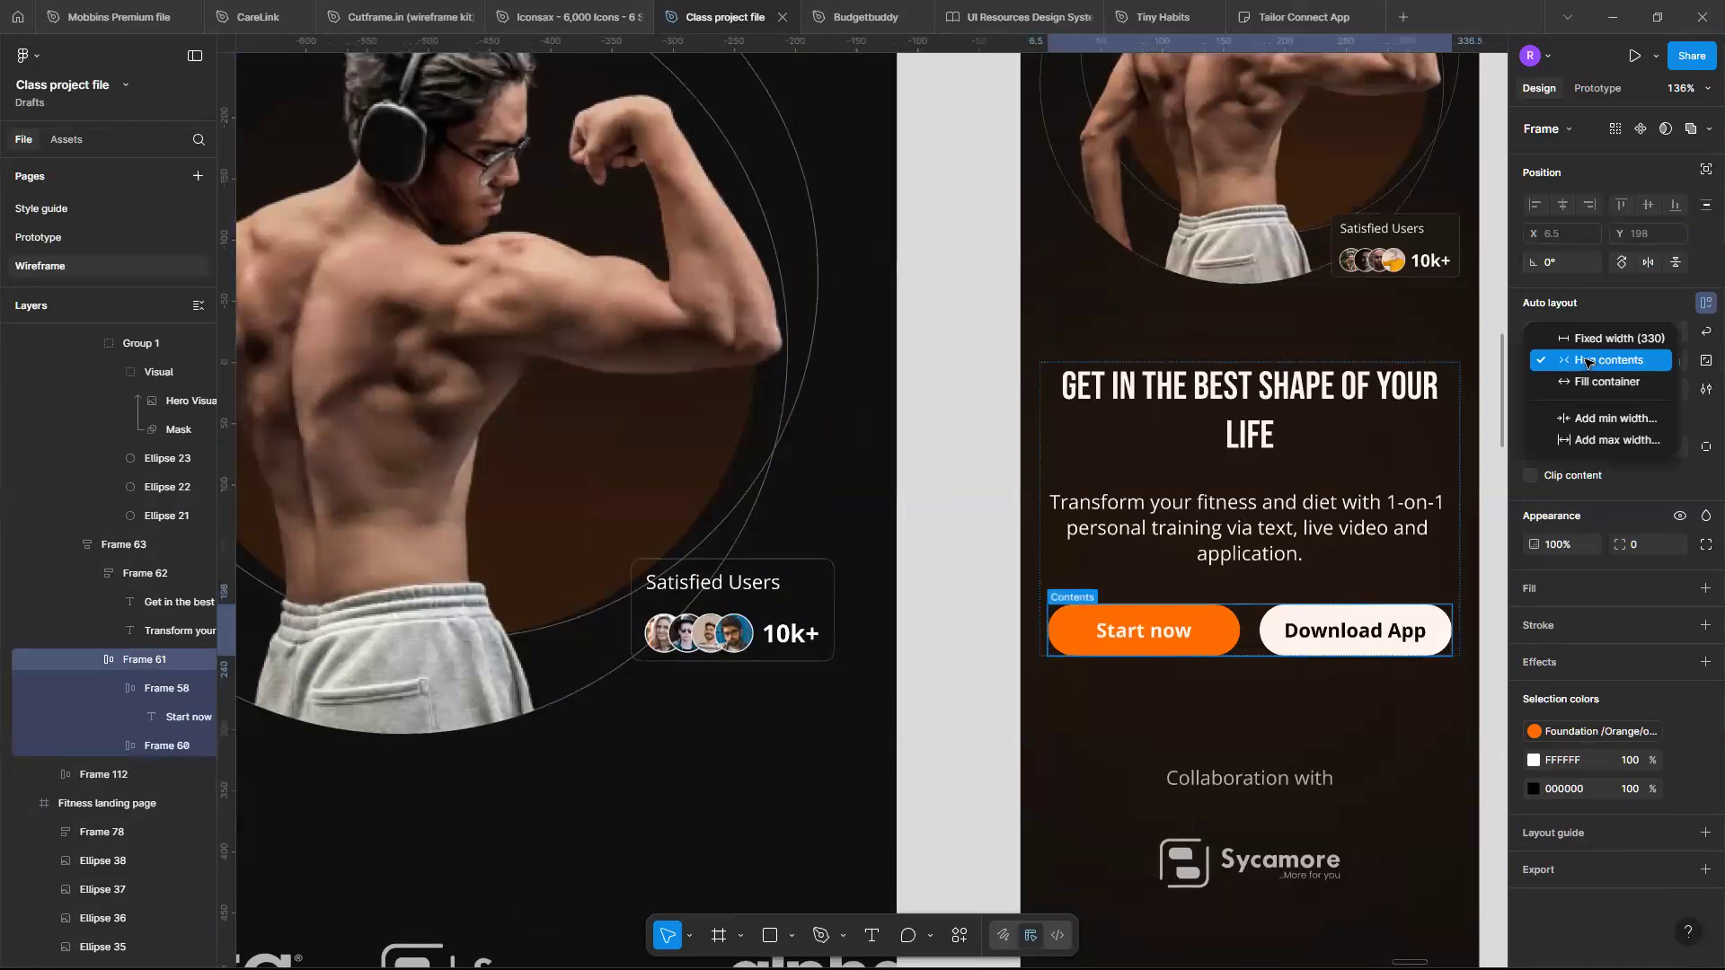
pyautogui.click(1594, 385)
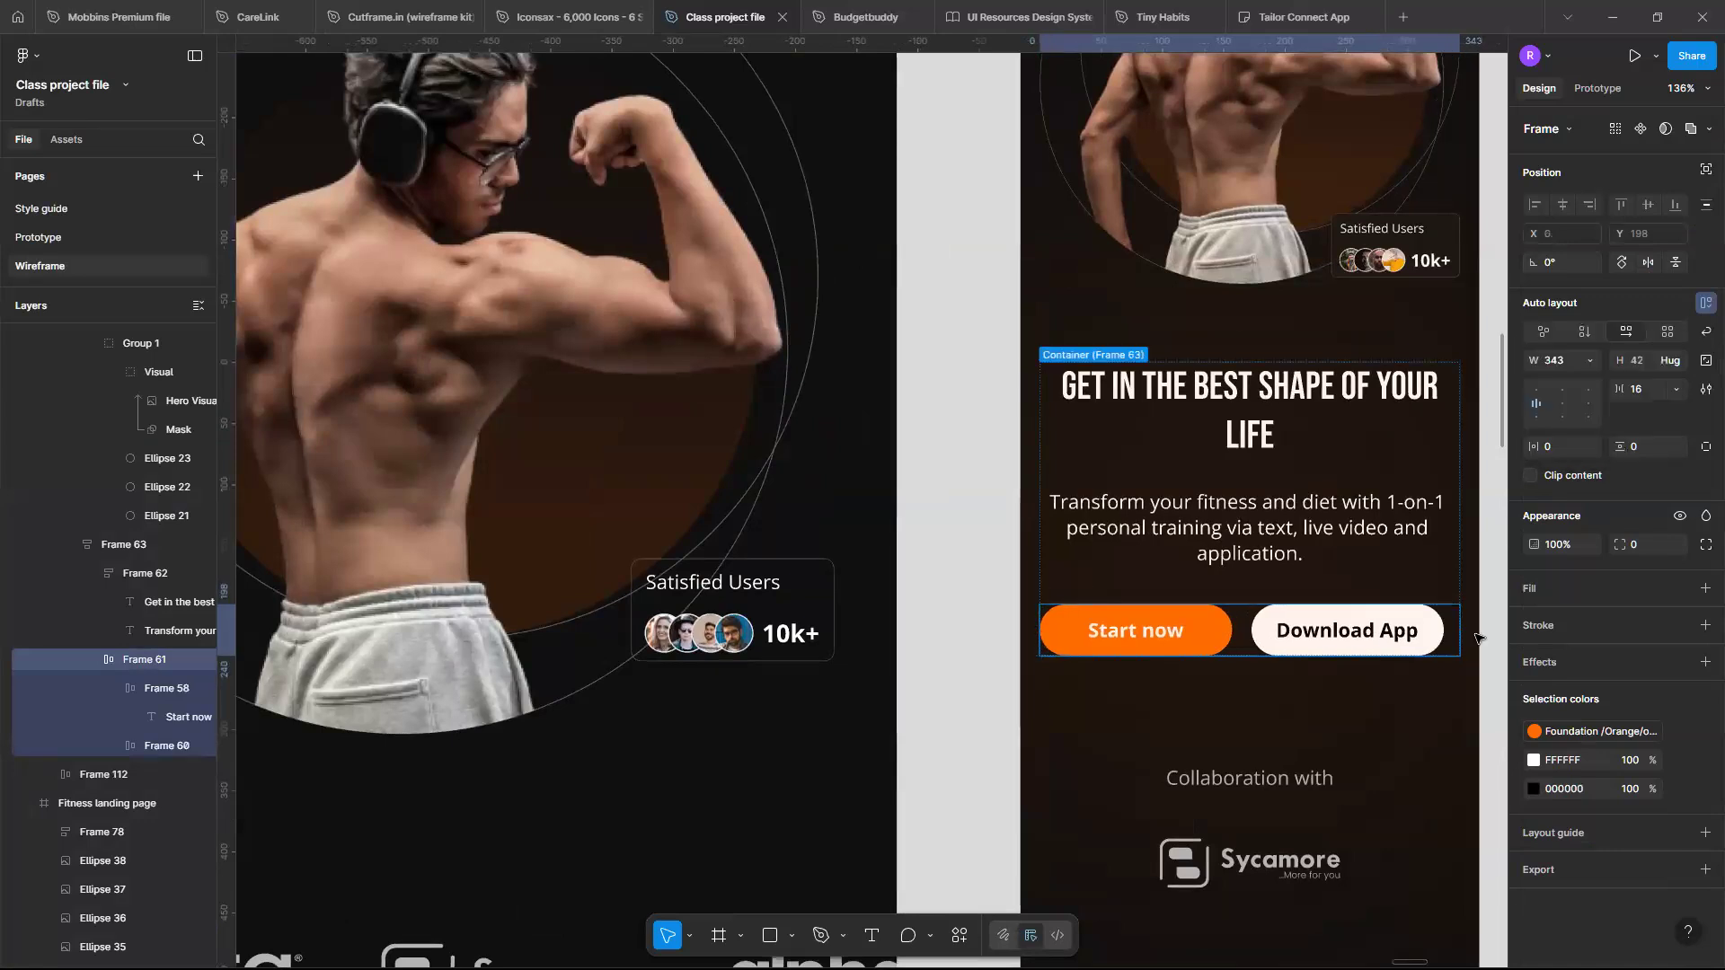
# - Set both the Download App and Start now buttons to fill the button row's width
pyautogui.doubleClick(1359, 635)
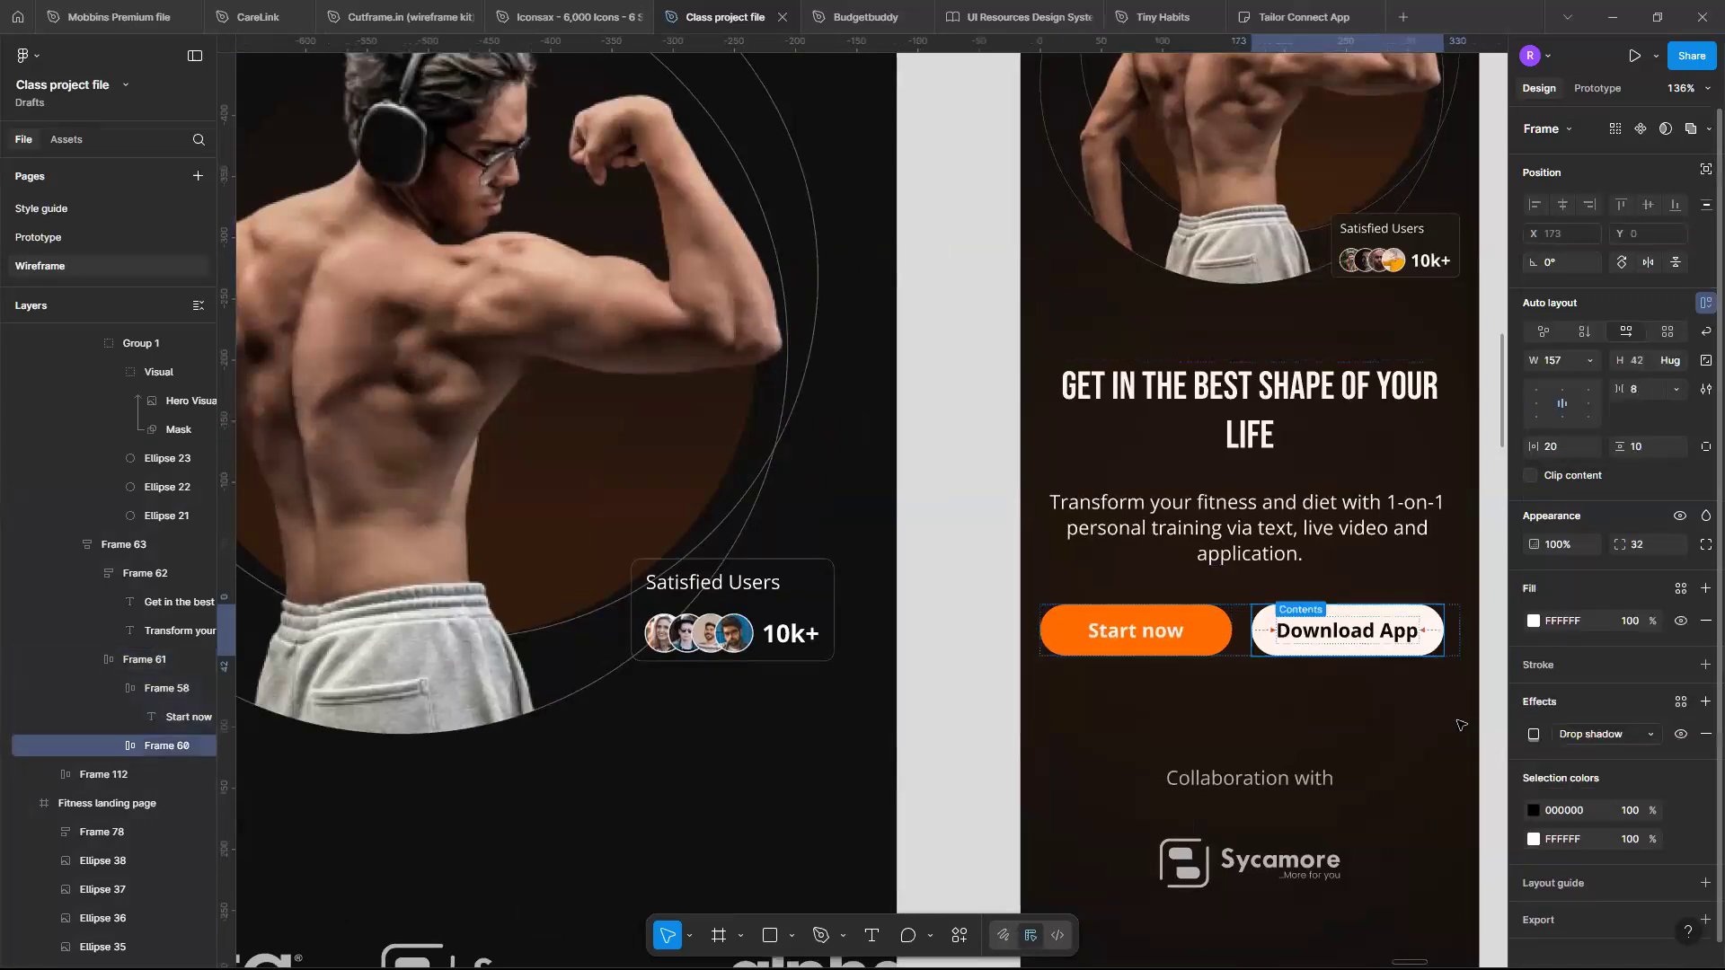
pyautogui.click(1589, 360)
pyautogui.click(1599, 383)
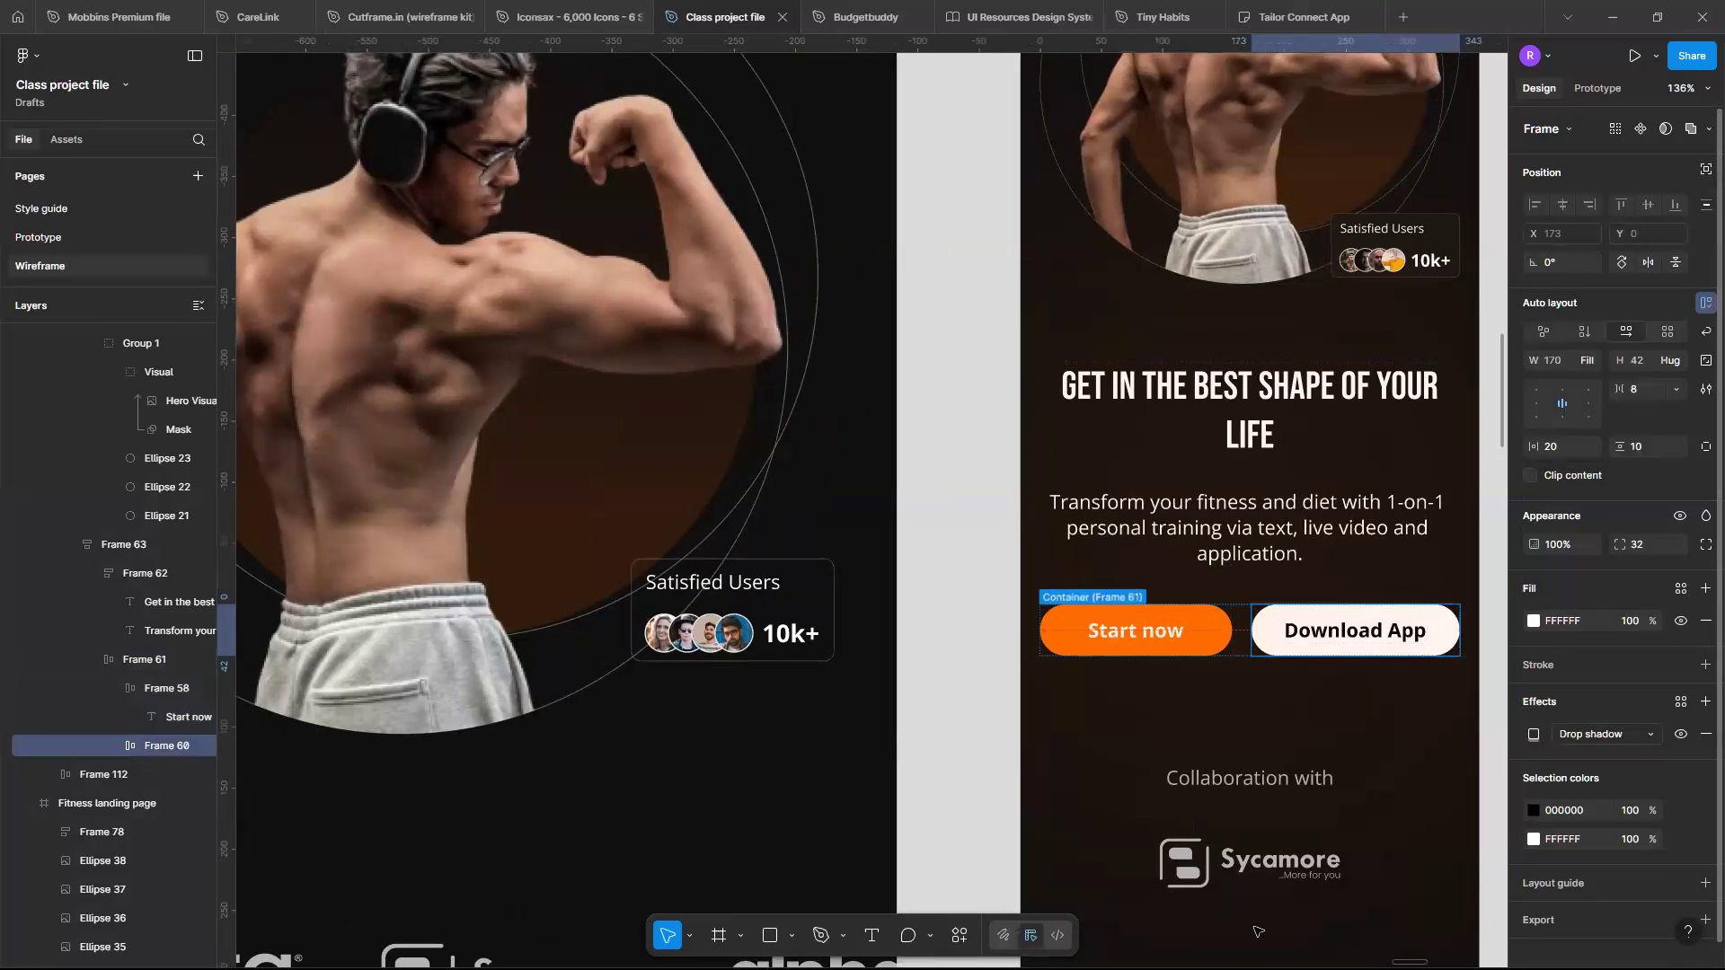
pyautogui.click(1135, 632)
pyautogui.click(1588, 361)
pyautogui.click(1599, 383)
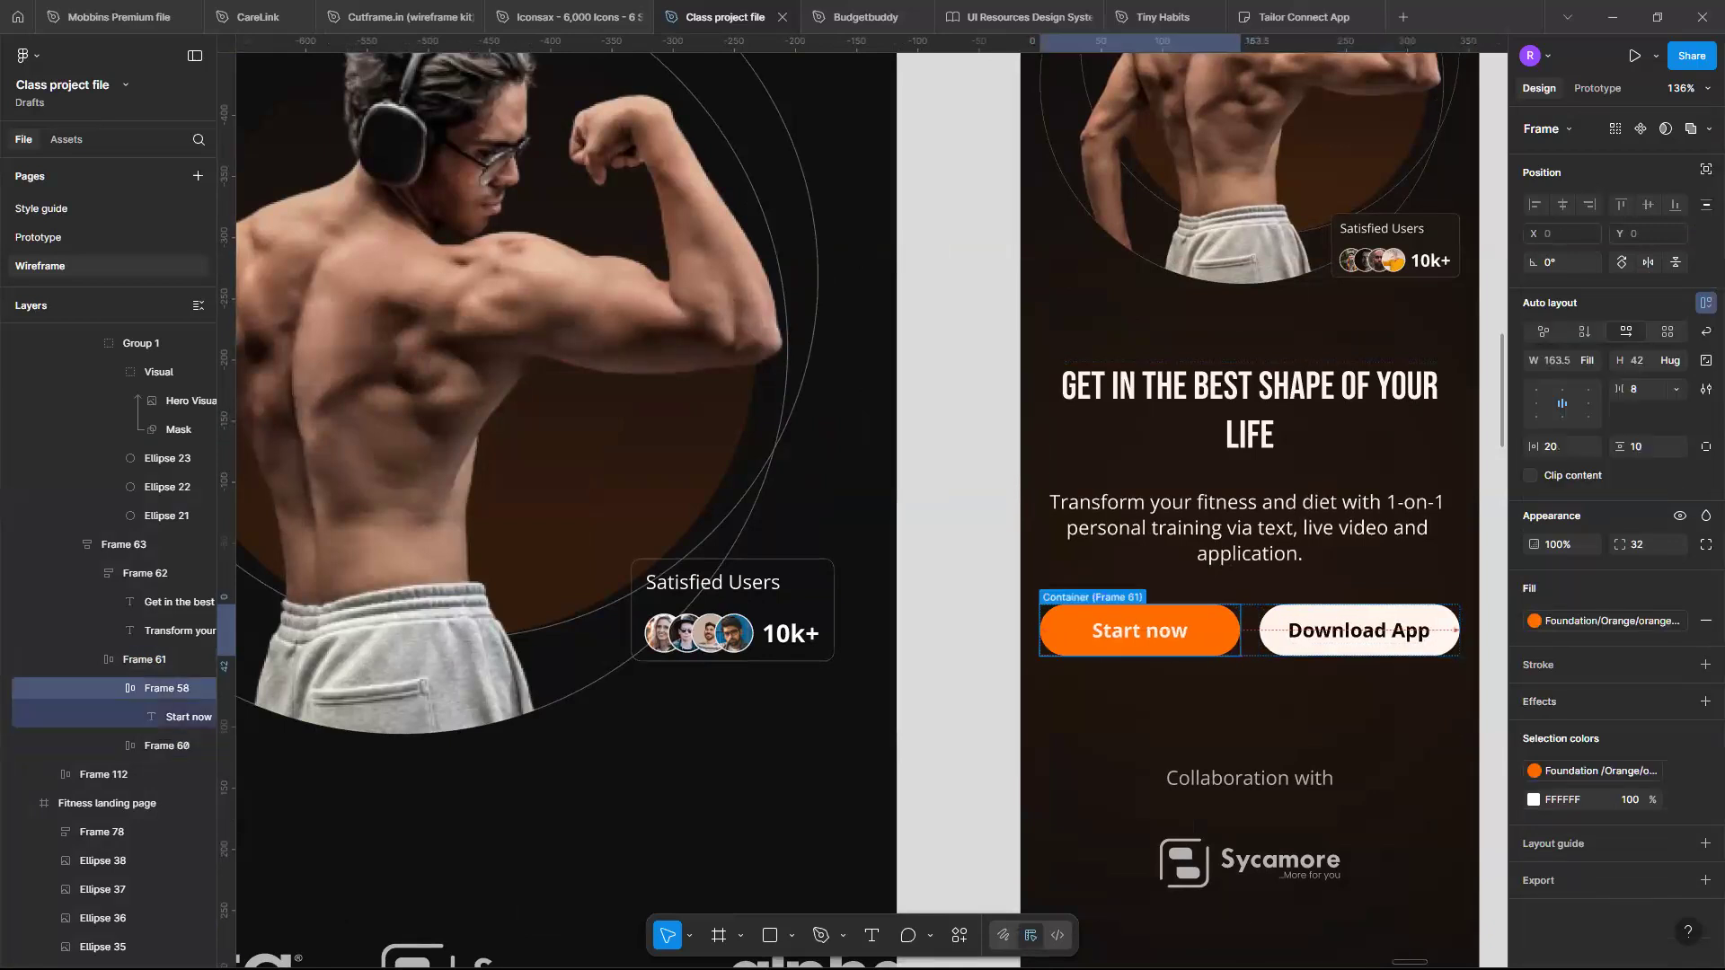
pyautogui.press('Escape')
# - Widen the RESPONSIVE DESIGN section to about 9411 px wide
pyautogui.scroll(-3, 1253, 545)
pyautogui.scroll(3, 1253, 545)
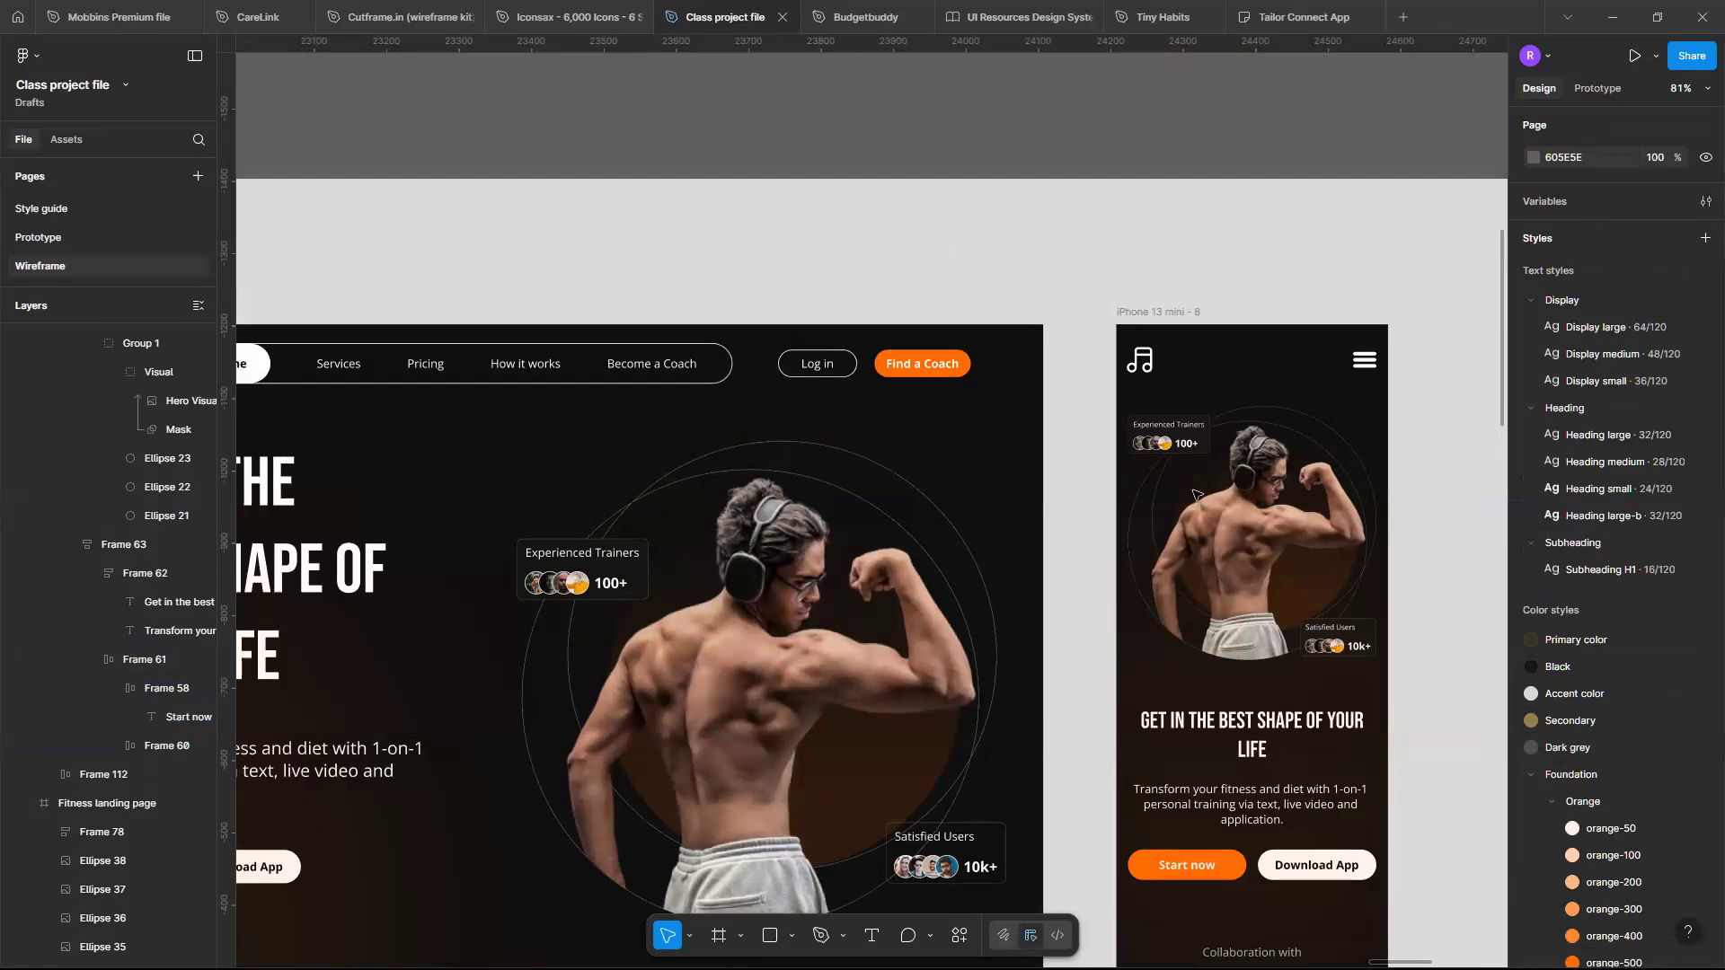
pyautogui.scroll(-5, 1195, 494)
pyautogui.scroll(-2, 1195, 493)
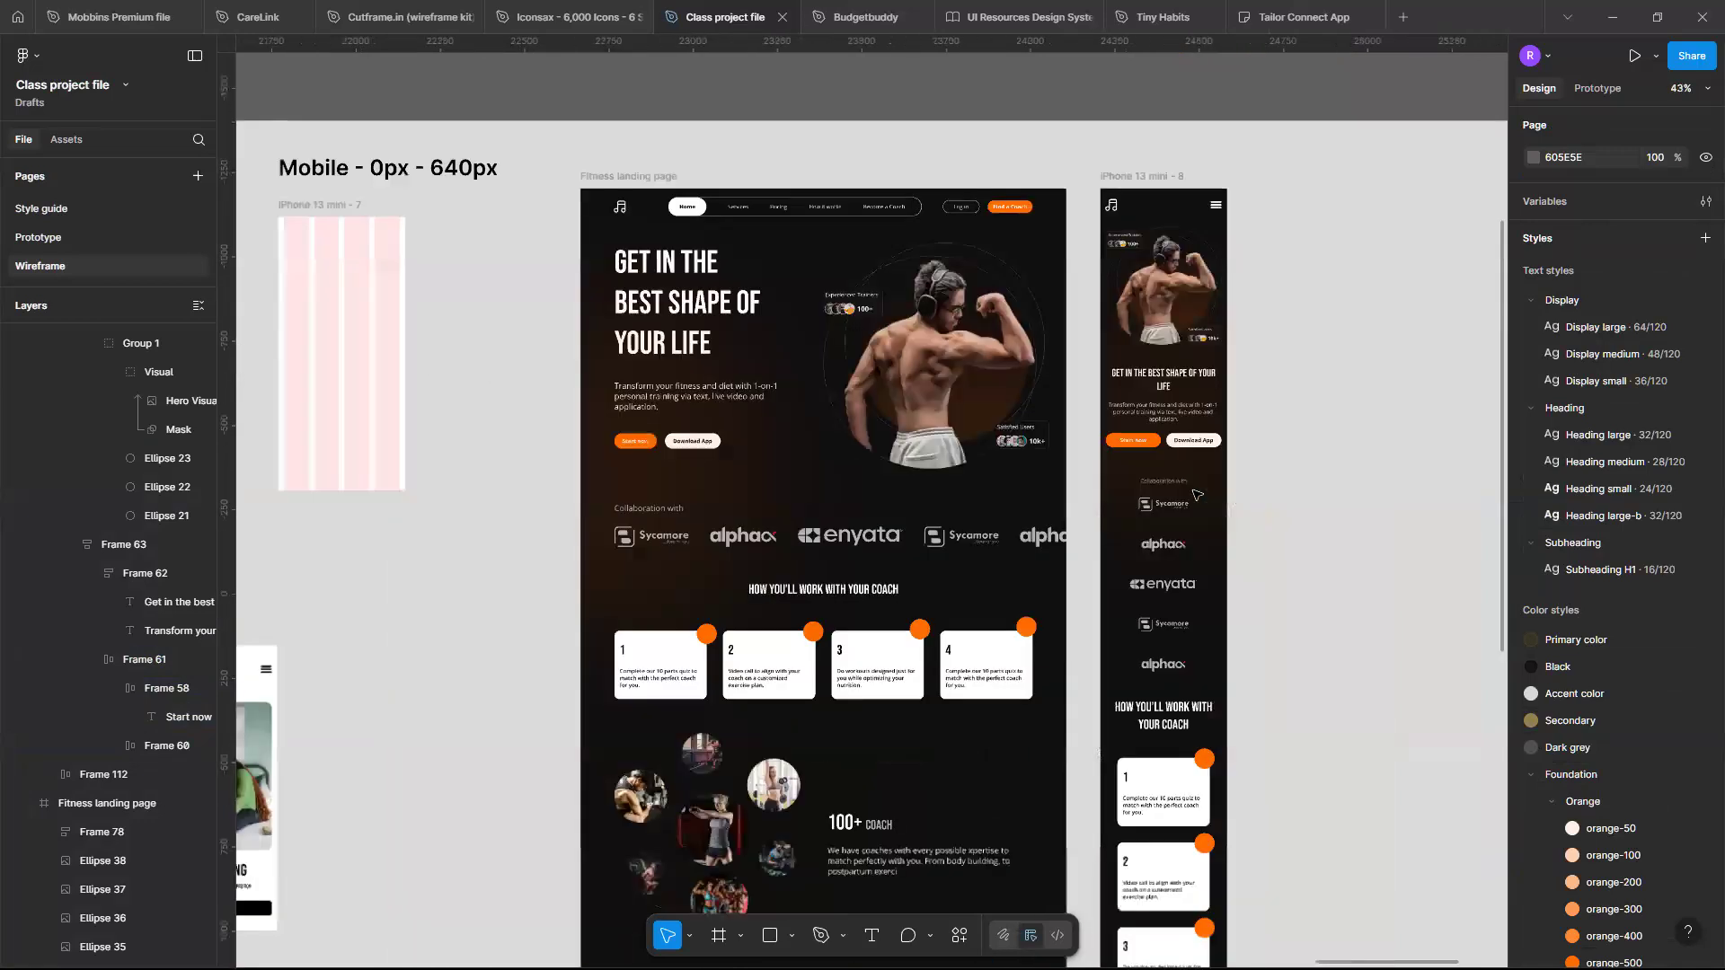
pyautogui.scroll(-5, 1195, 493)
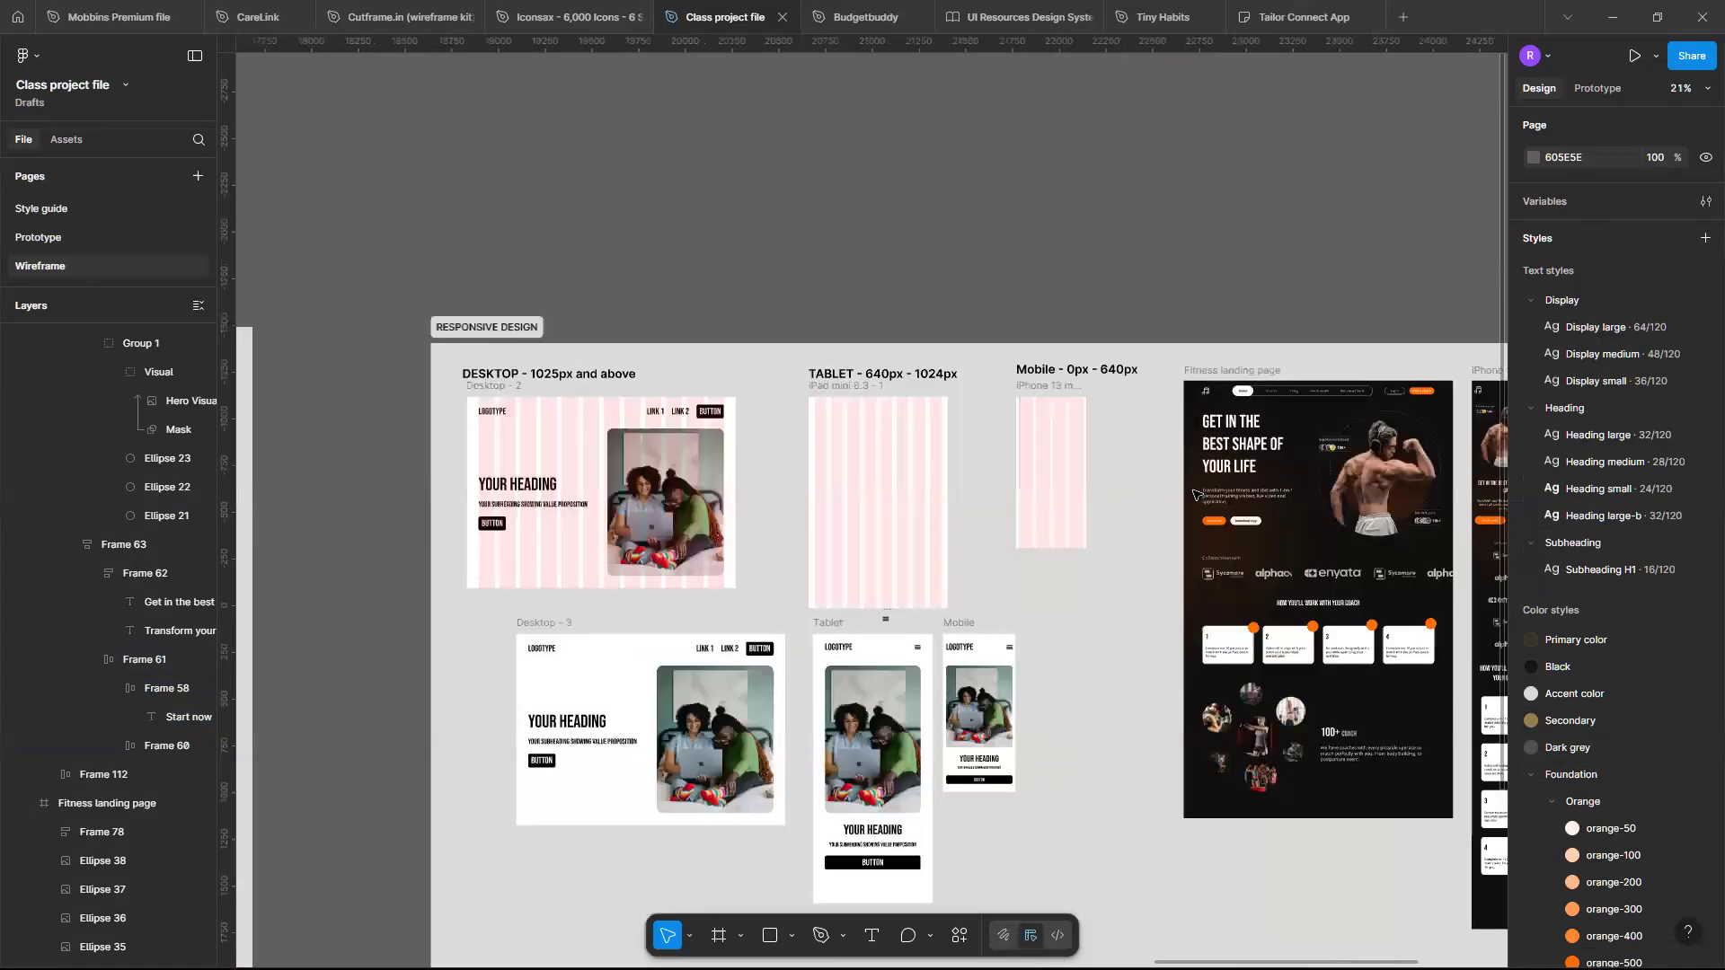
pyautogui.scroll(-3, 1195, 493)
pyautogui.hscroll(2, 1195, 494)
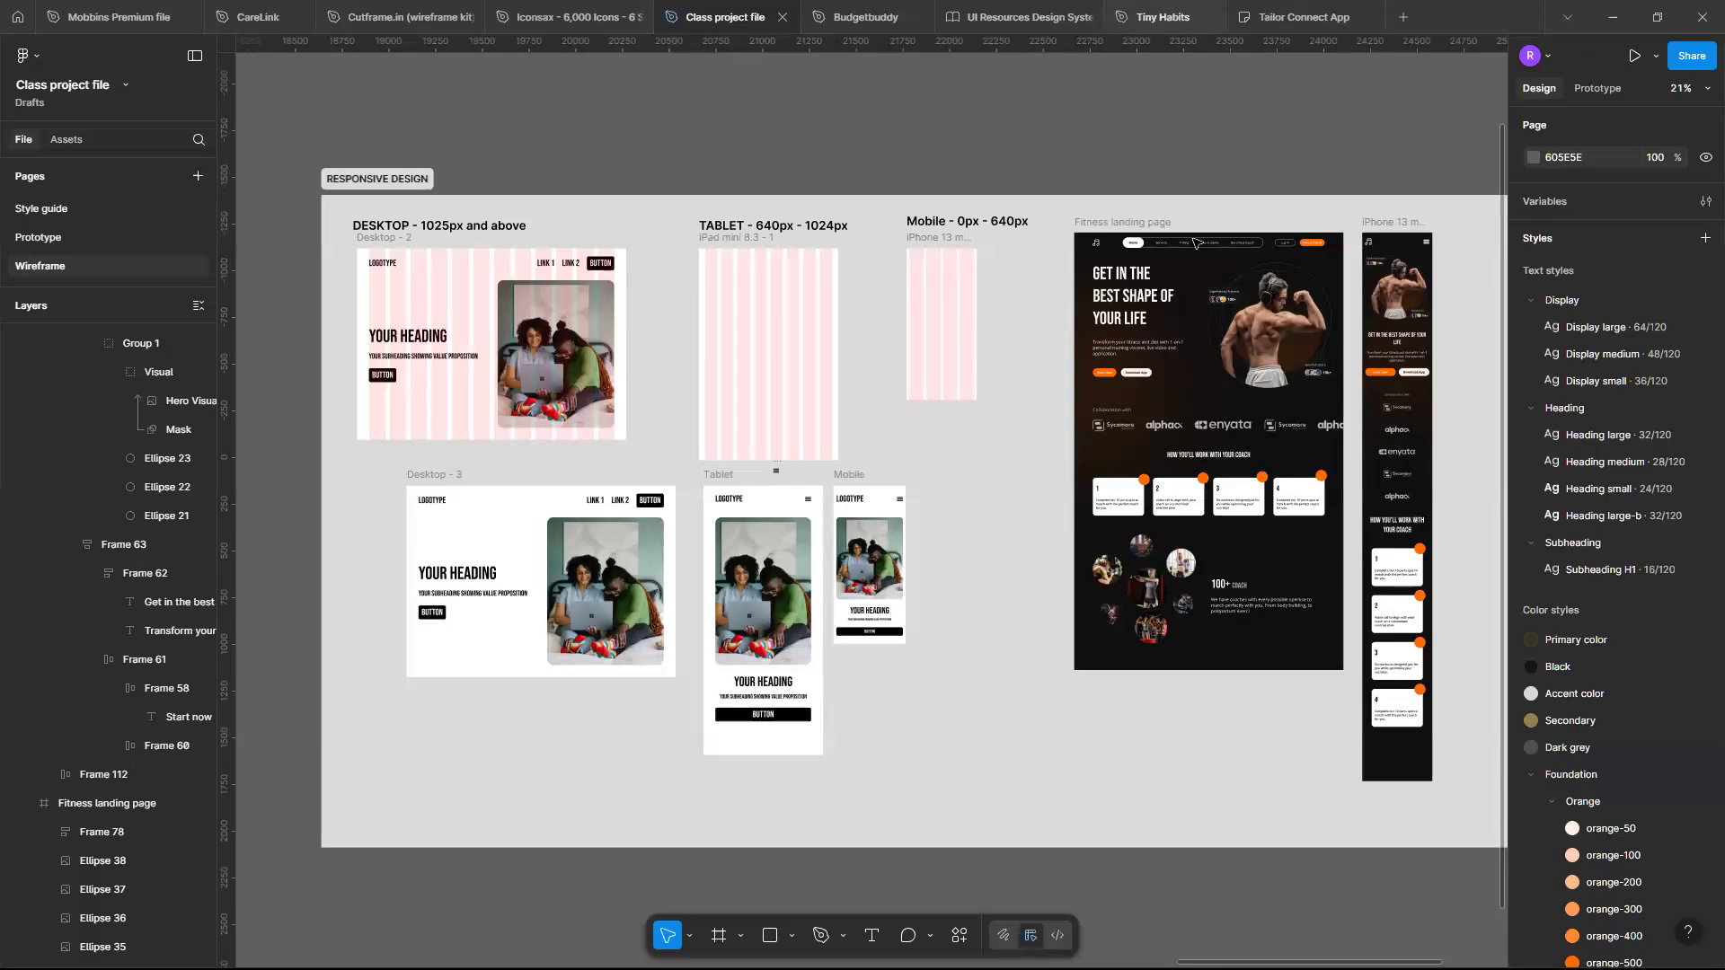
pyautogui.hscroll(2, 773, 261)
pyautogui.scroll(-3, 628, 262)
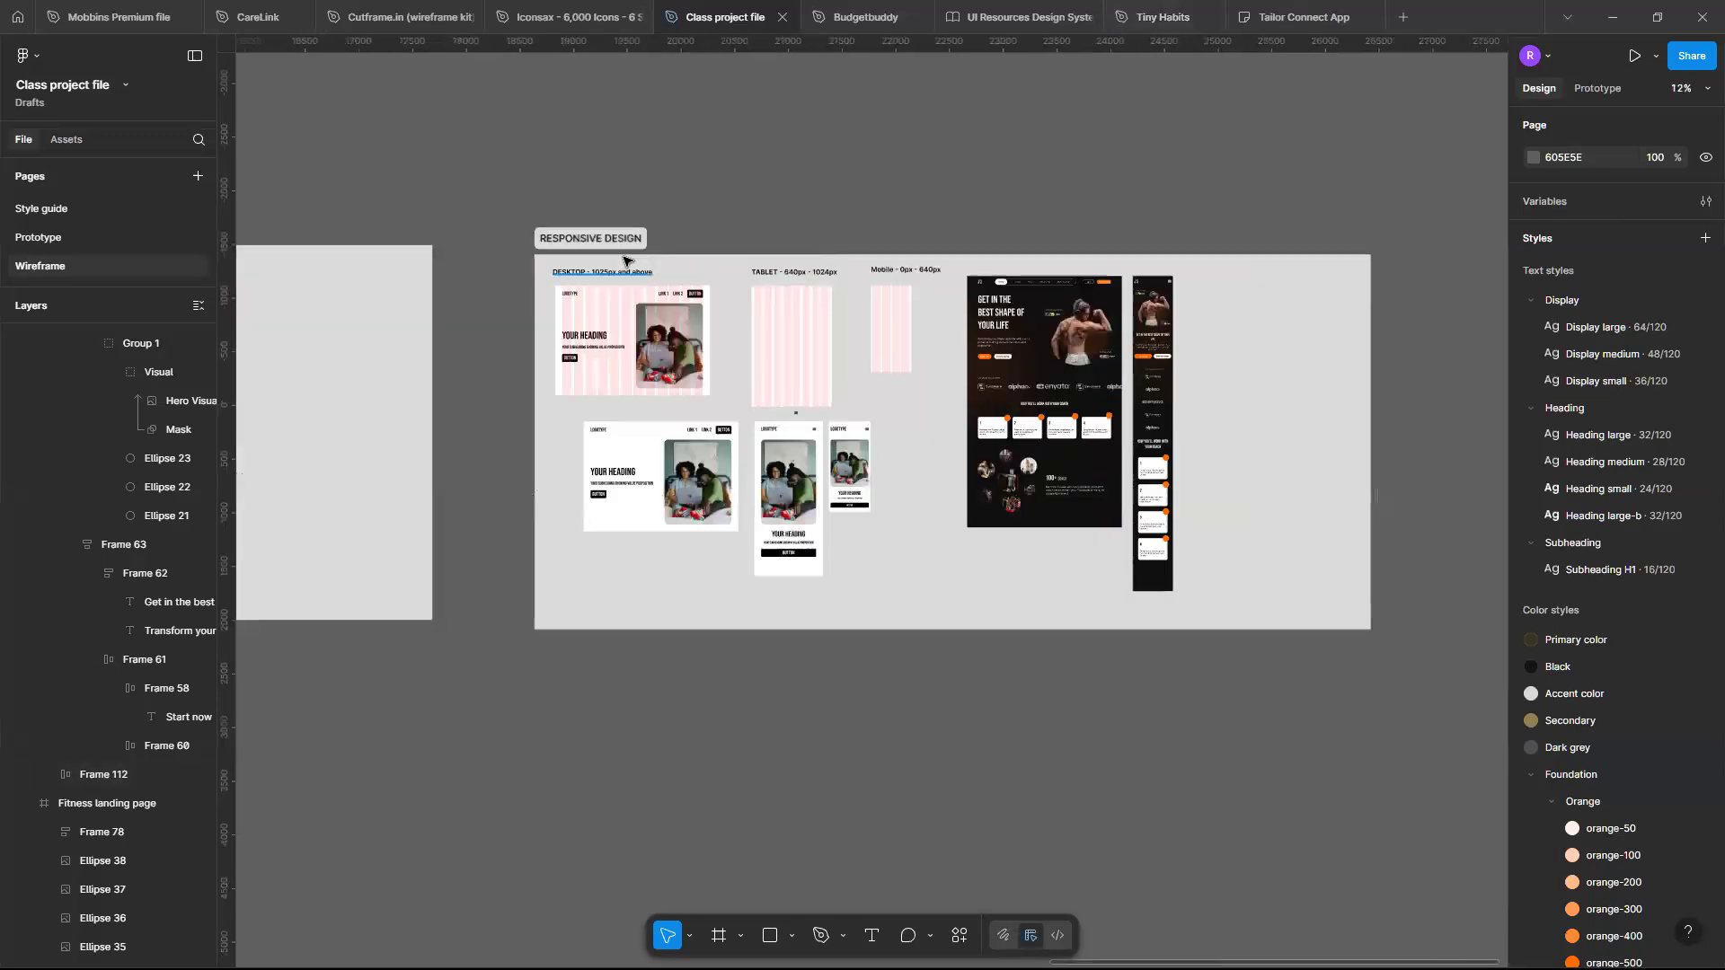
pyautogui.click(1416, 481)
pyautogui.hscroll(1, 1416, 481)
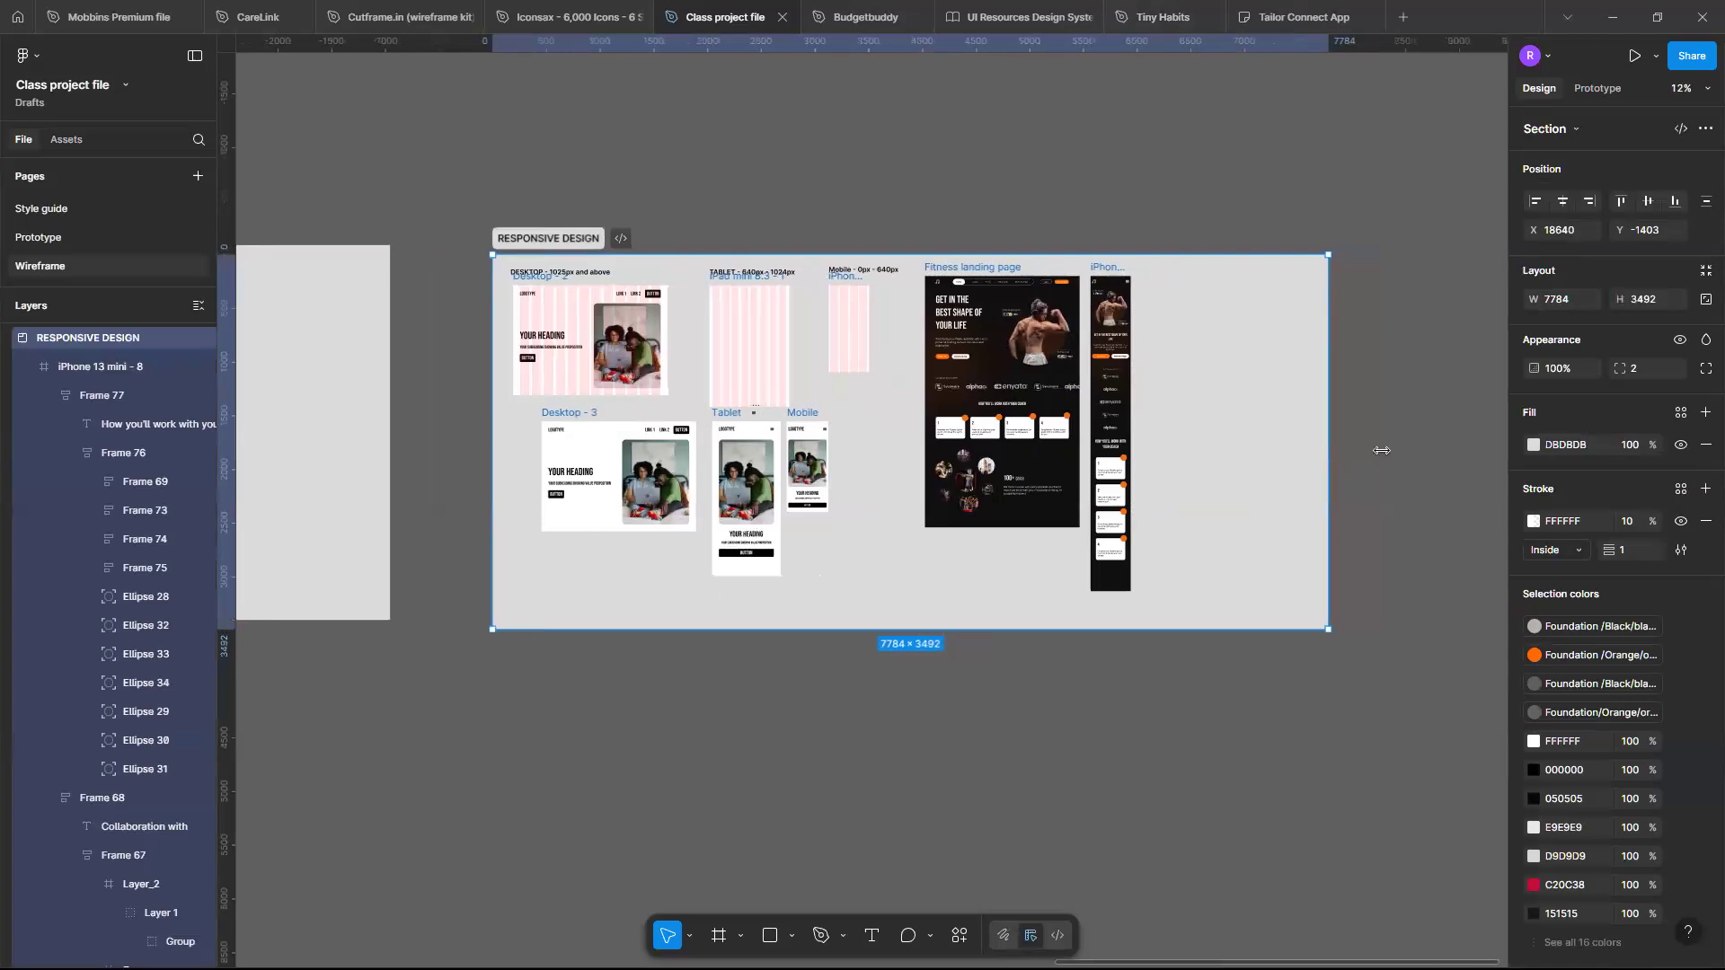
pyautogui.moveTo(1458, 445); pyautogui.dragTo(1328, 485)
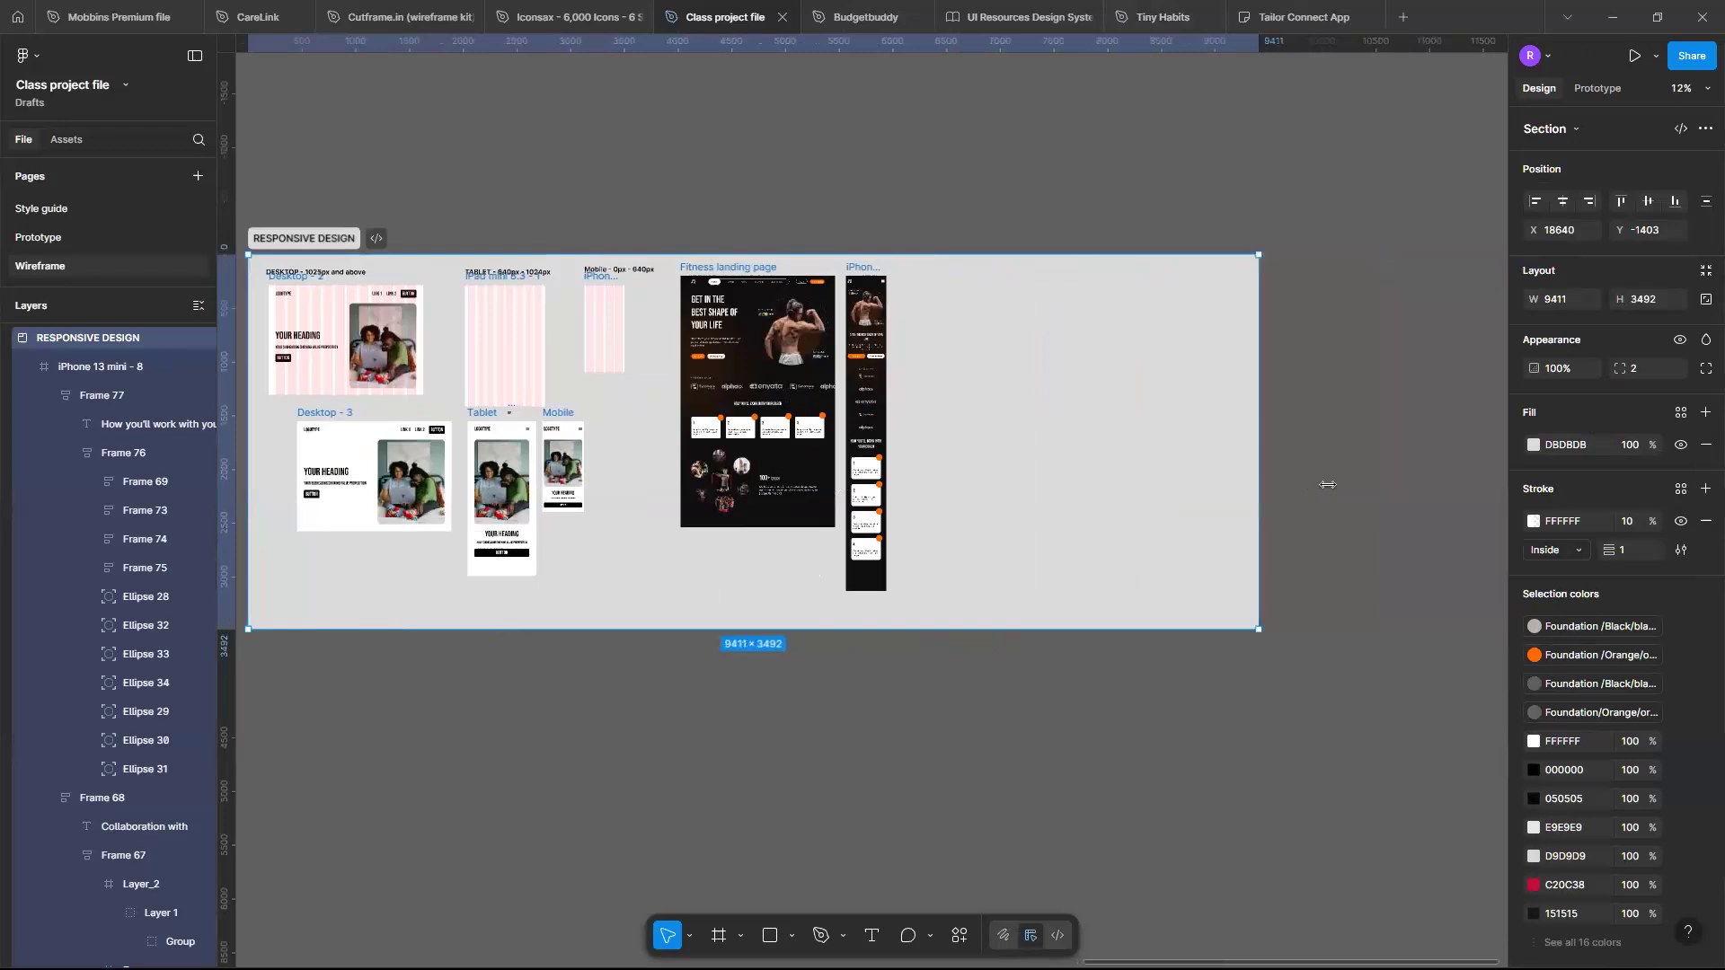
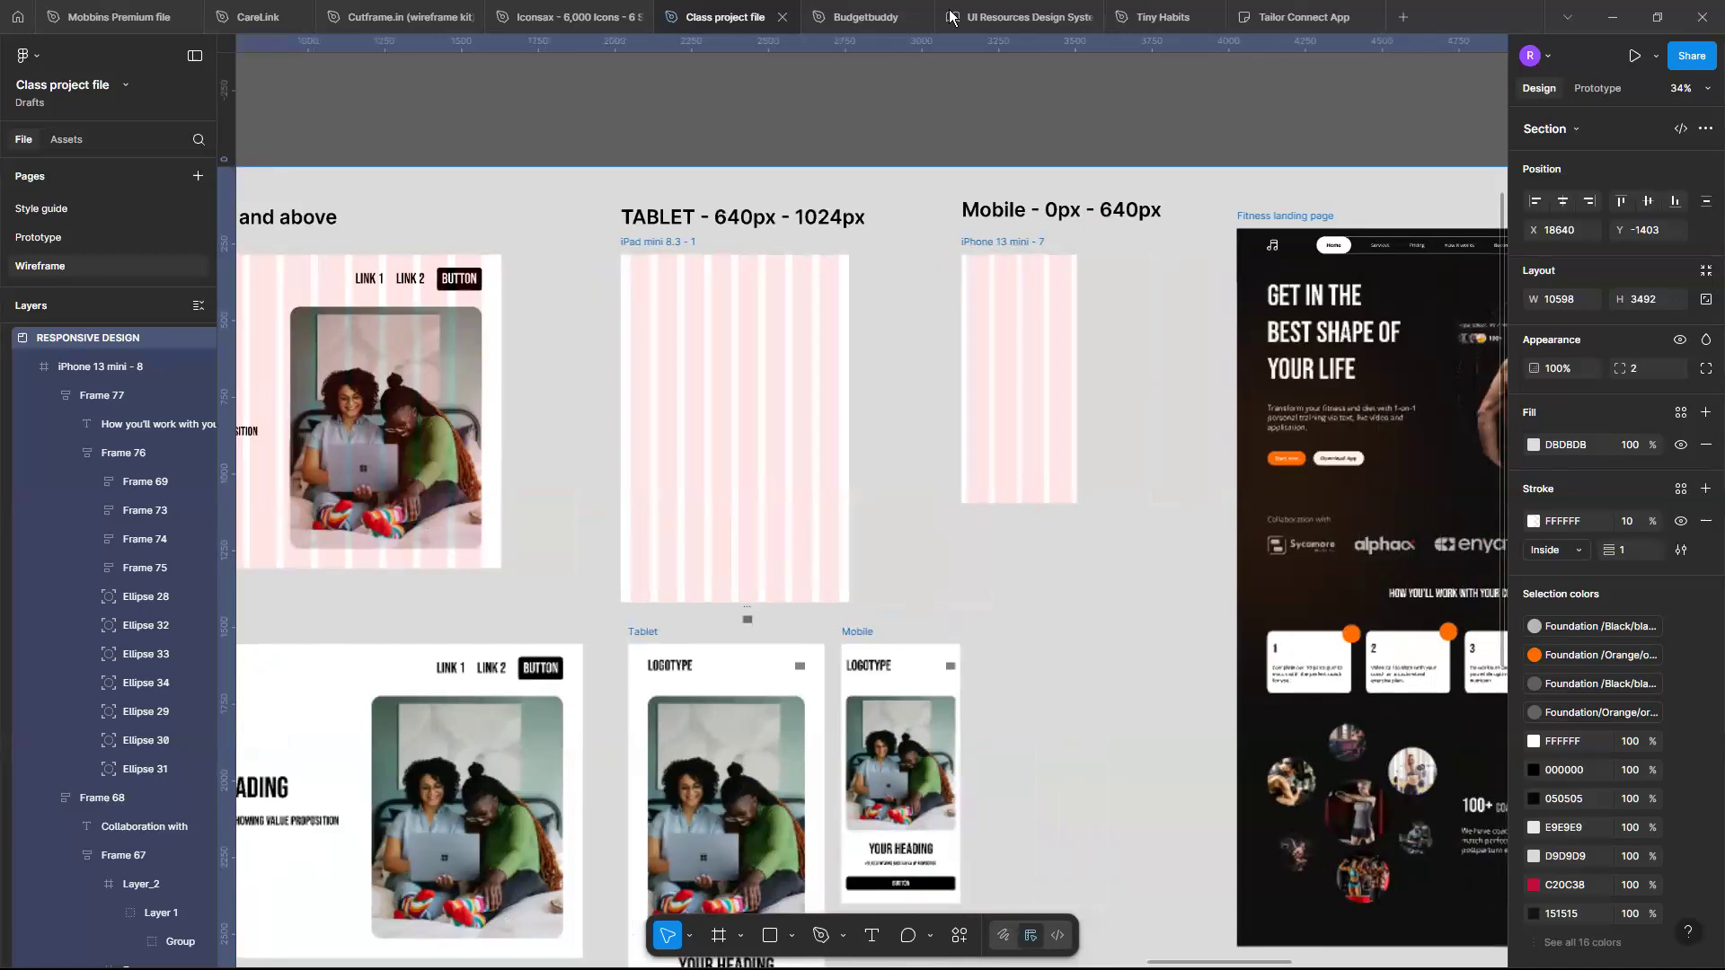
# - Survey the RESPONSIVE DESIGN section, comparing the desktop, tablet and mobile wireframe templates with the landing page and iPhone frame
pyautogui.hscroll(1, 952, 17)
pyautogui.scroll(-1, 952, 17)
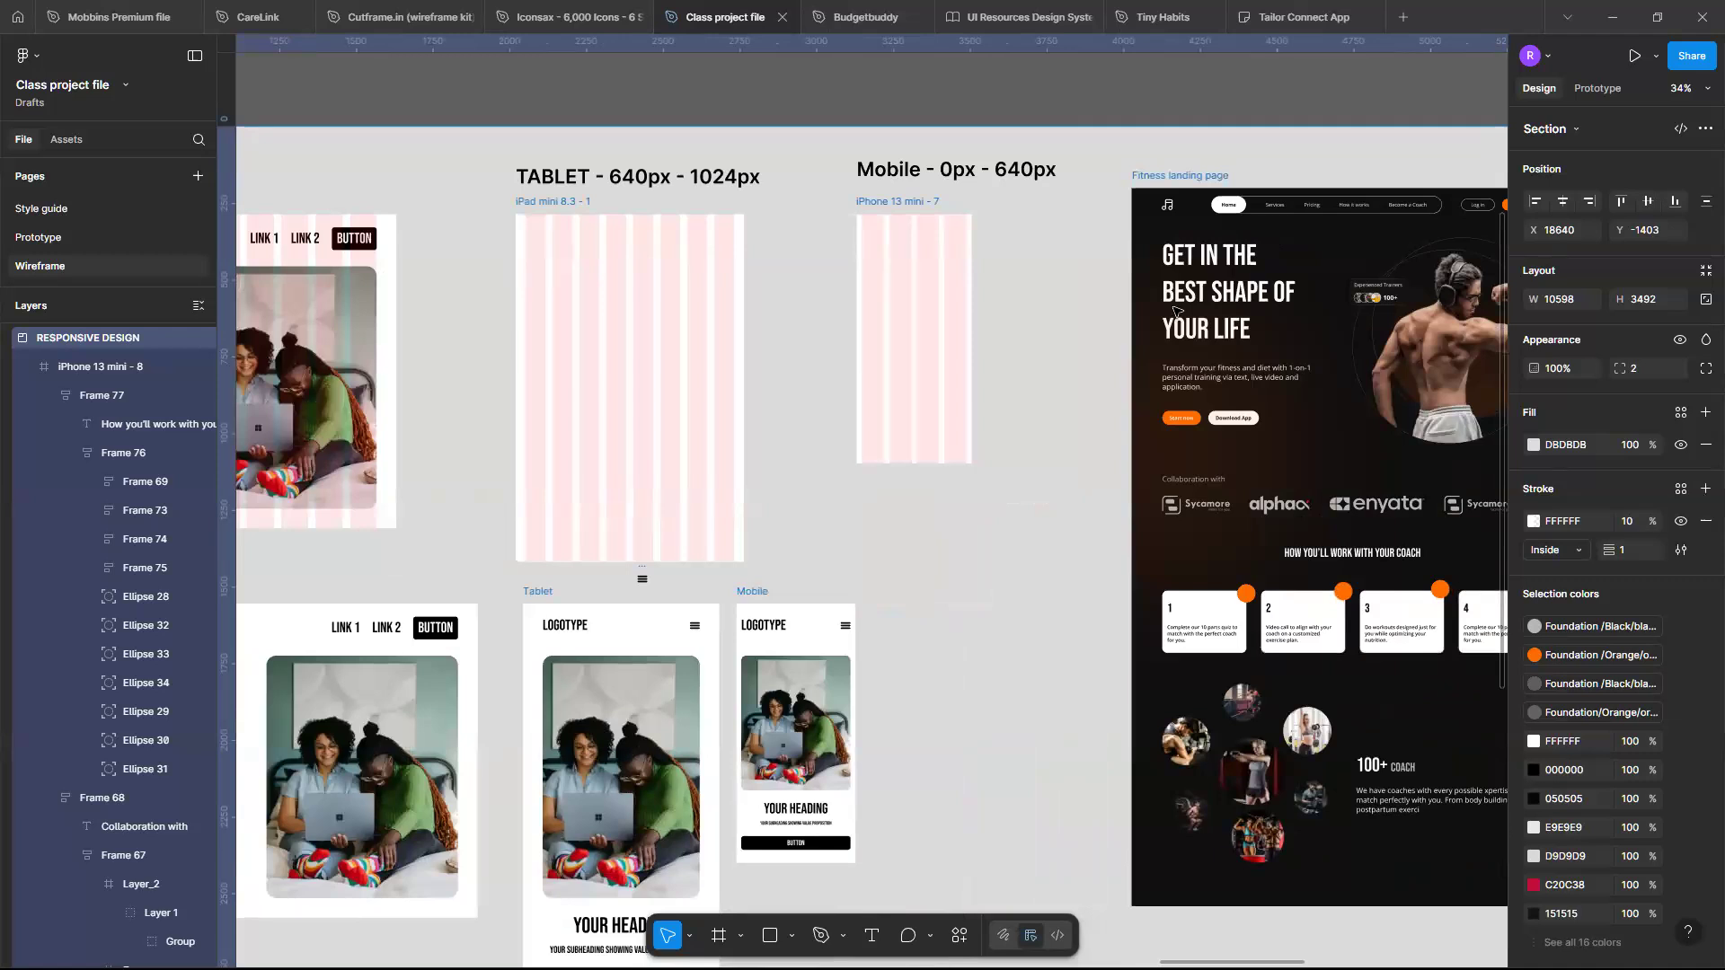
pyautogui.scroll(-2, 1172, 308)
pyautogui.hscroll(4, 961, 372)
pyautogui.scroll(-2, 961, 372)
pyautogui.scroll(2, 512, 266)
pyautogui.hscroll(-4, 374, 293)
pyautogui.hscroll(-3, 369, 296)
pyautogui.scroll(-1, 369, 296)
pyautogui.hscroll(5, 369, 296)
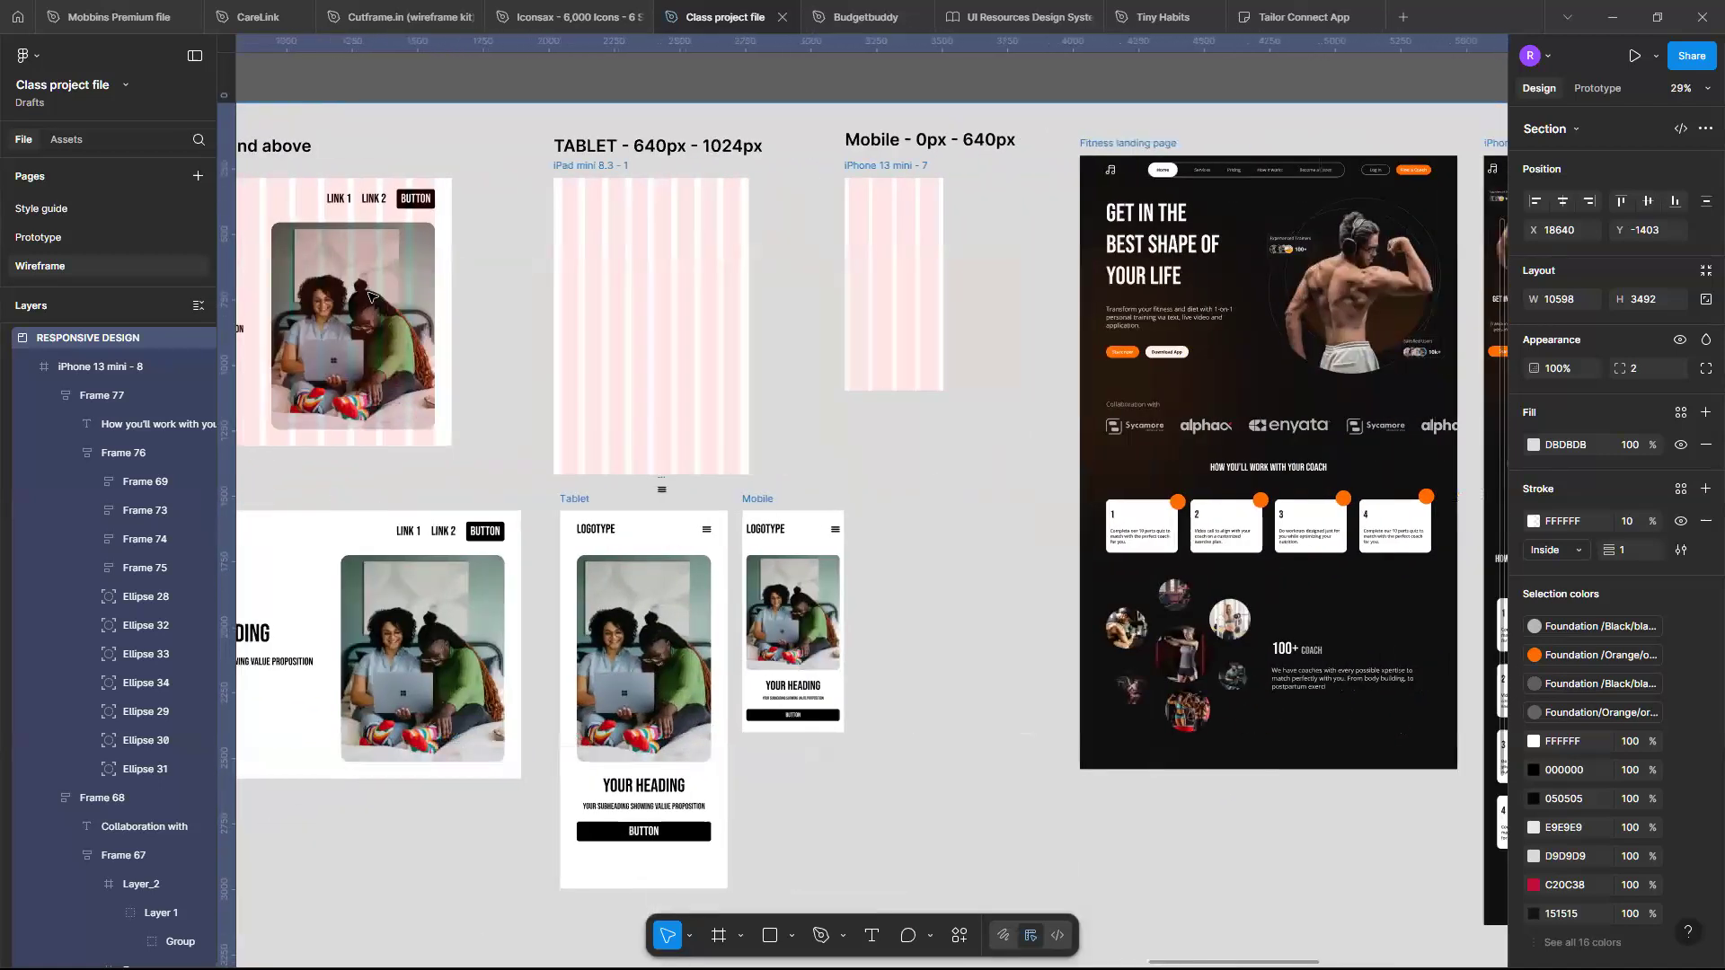
pyautogui.hscroll(5, 369, 297)
pyautogui.scroll(1, 369, 297)
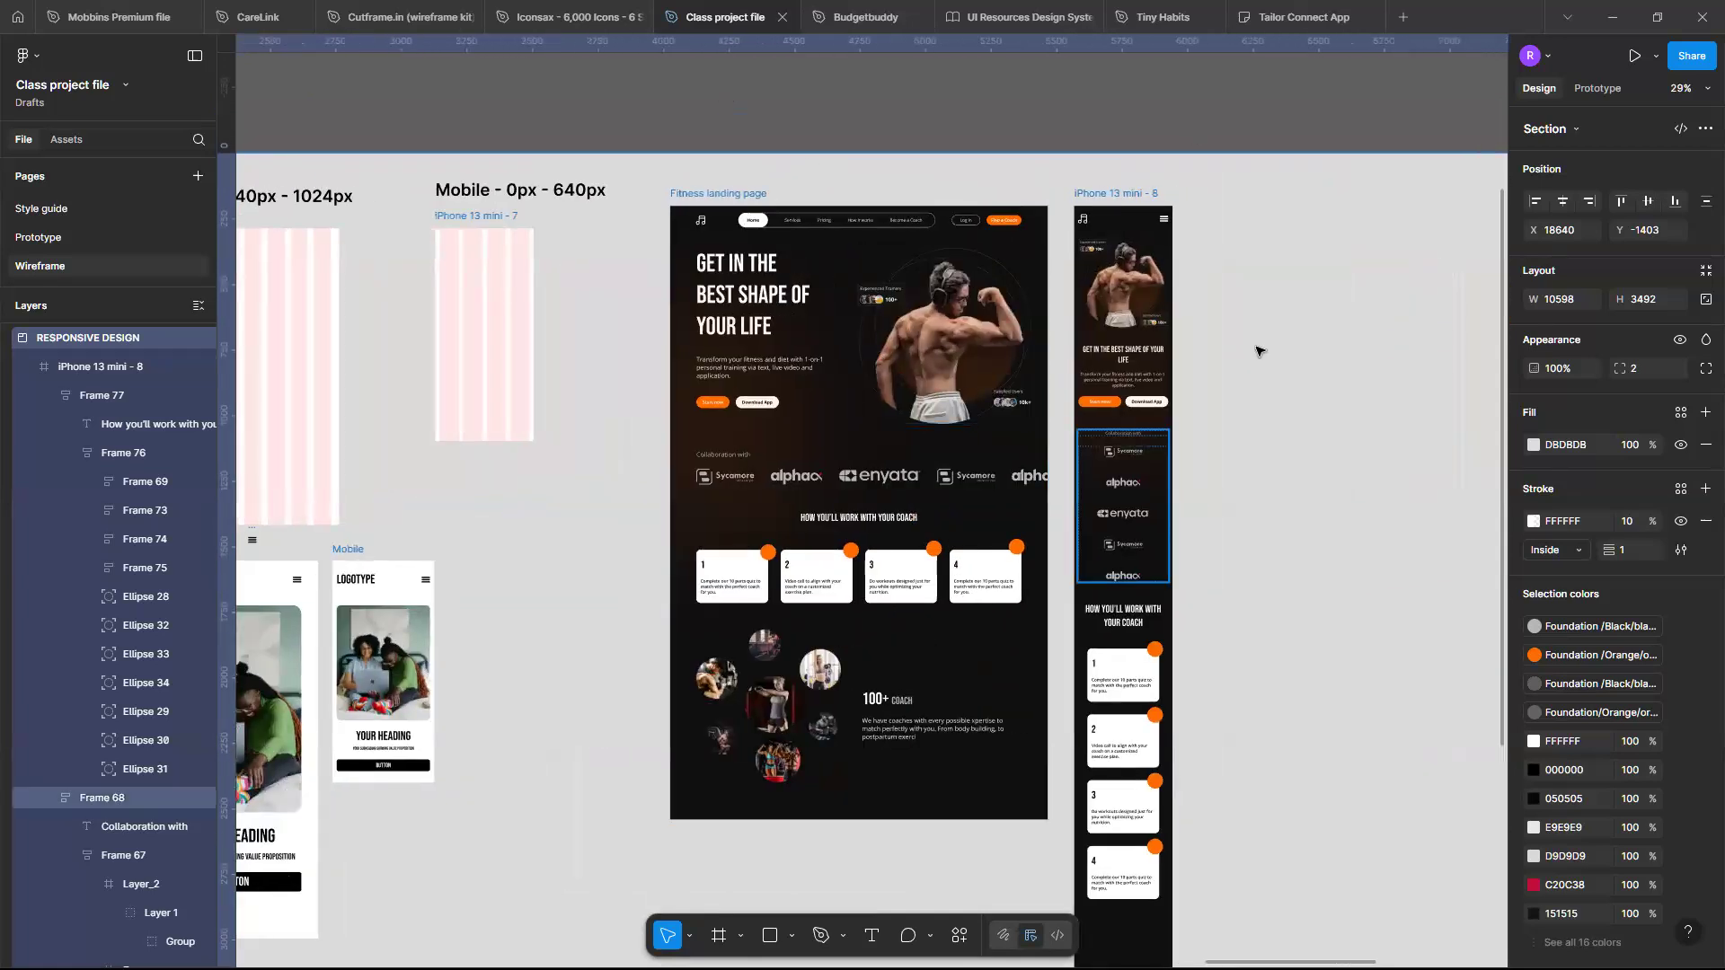
pyautogui.hscroll(-8, 1256, 350)
pyautogui.hscroll(2, 1256, 350)
pyautogui.hscroll(-2, 1256, 350)
pyautogui.scroll(-4, 1256, 350)
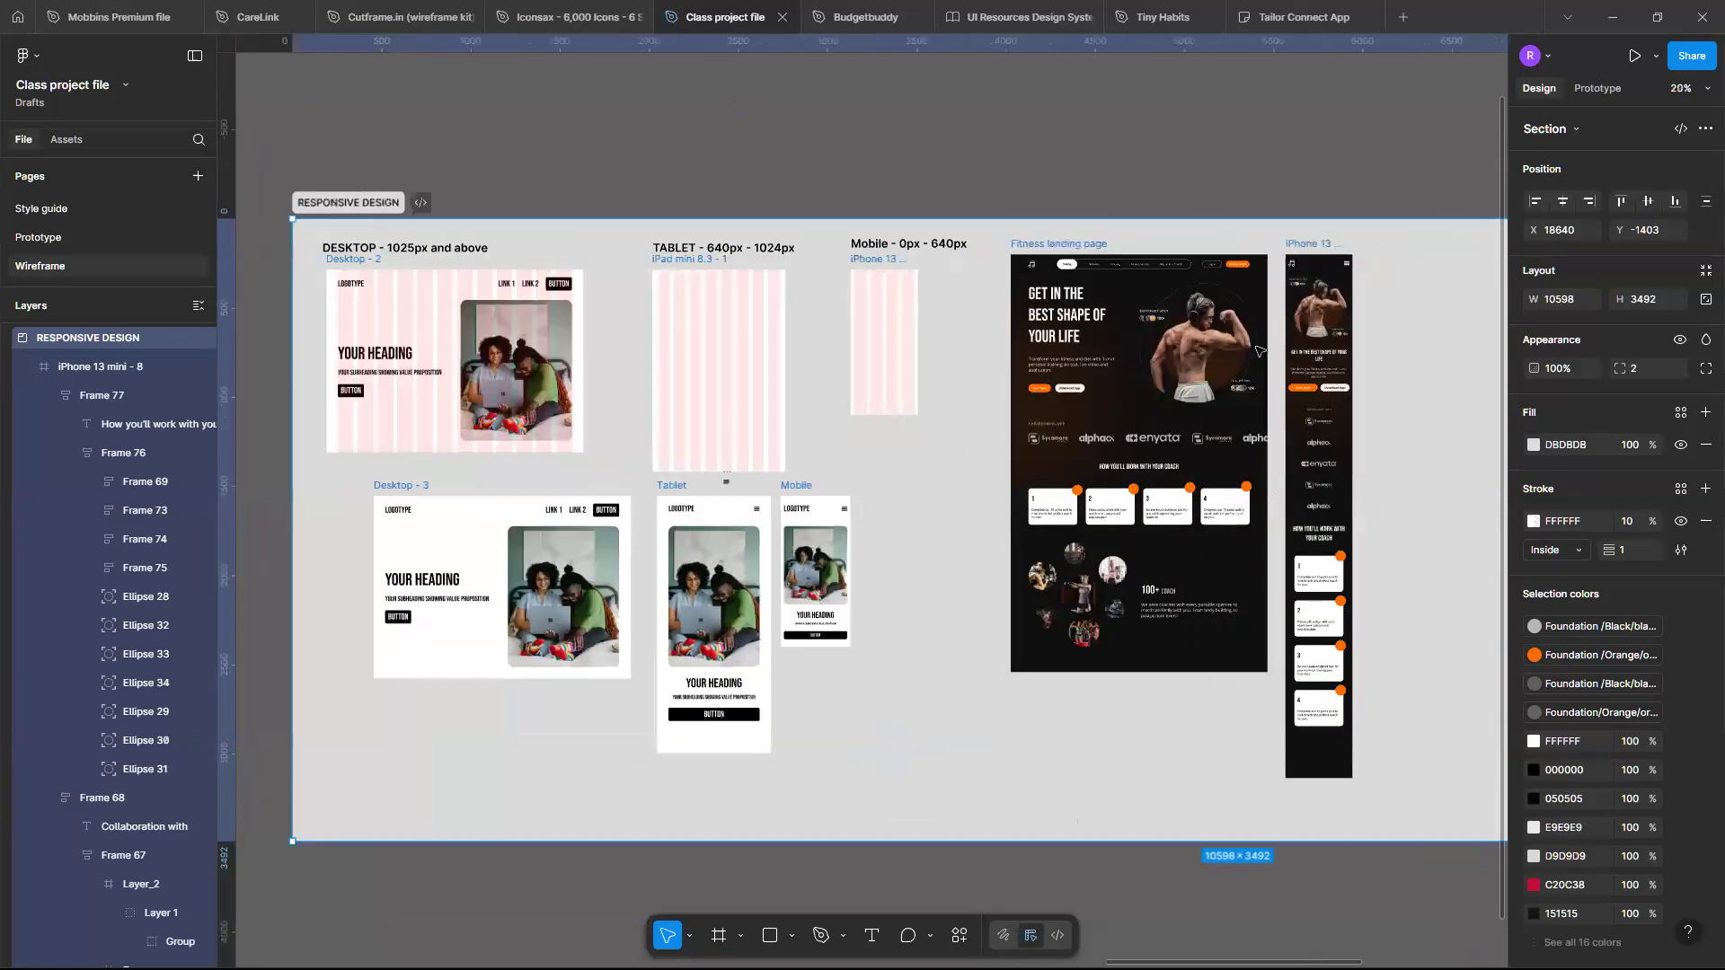
pyautogui.hscroll(-3, 594, 312)
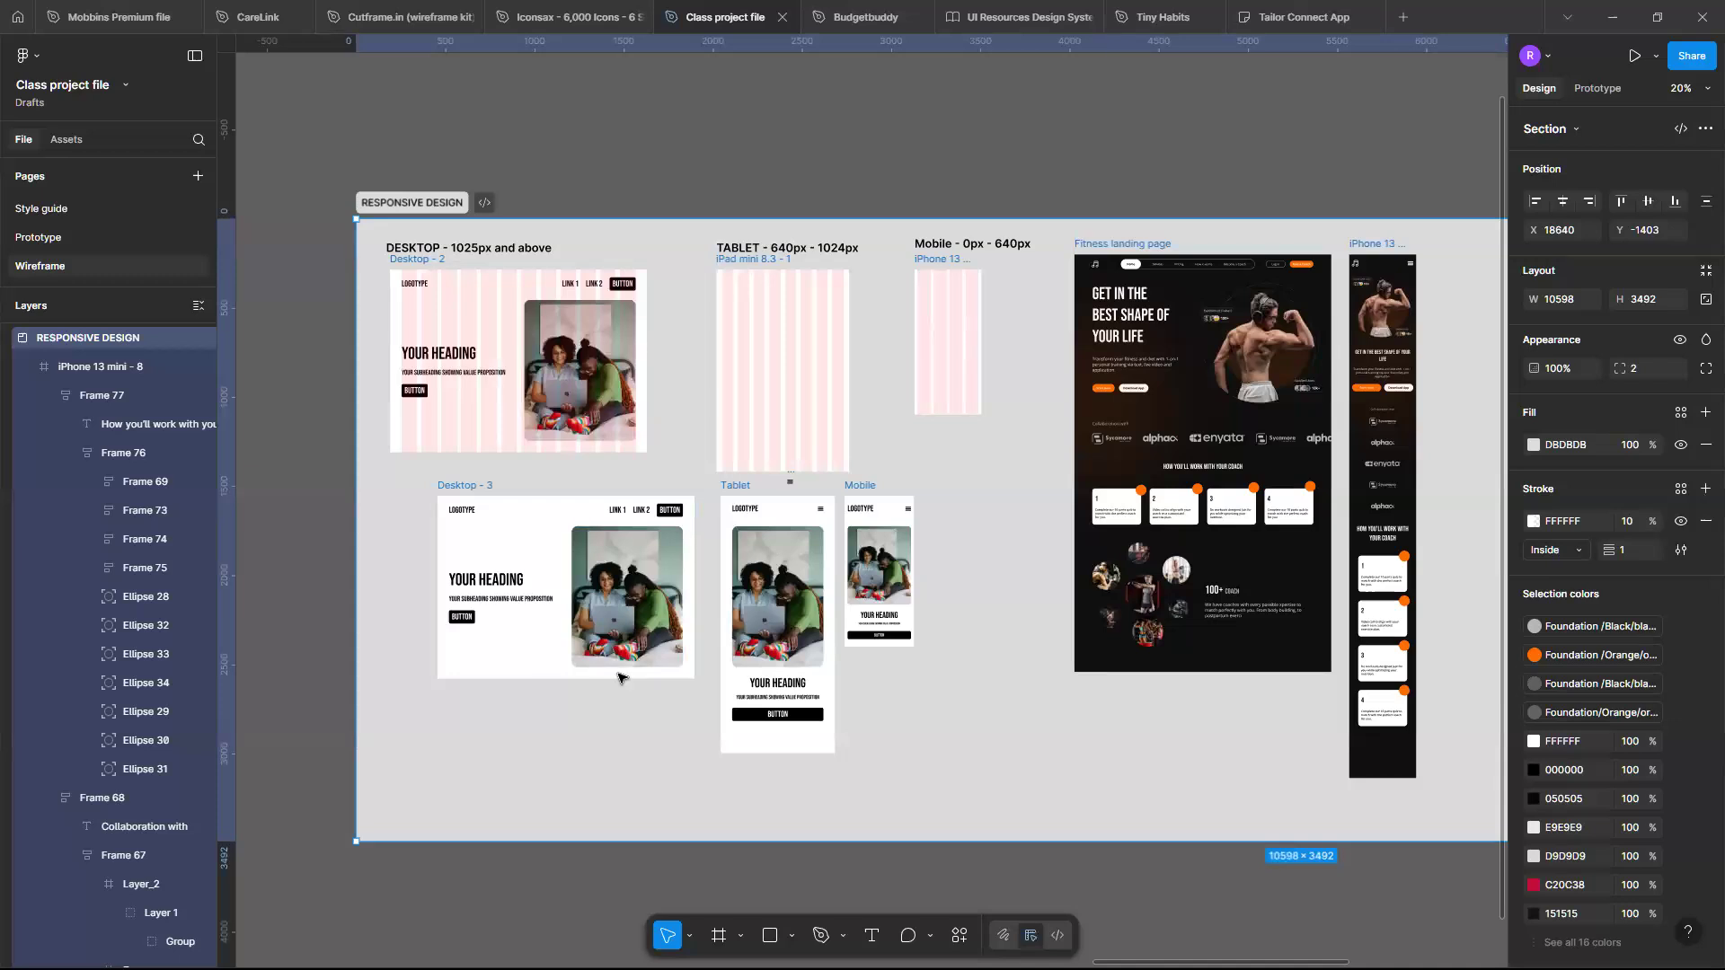
pyautogui.hscroll(3, 1382, 416)
pyautogui.scroll(5, 1190, 423)
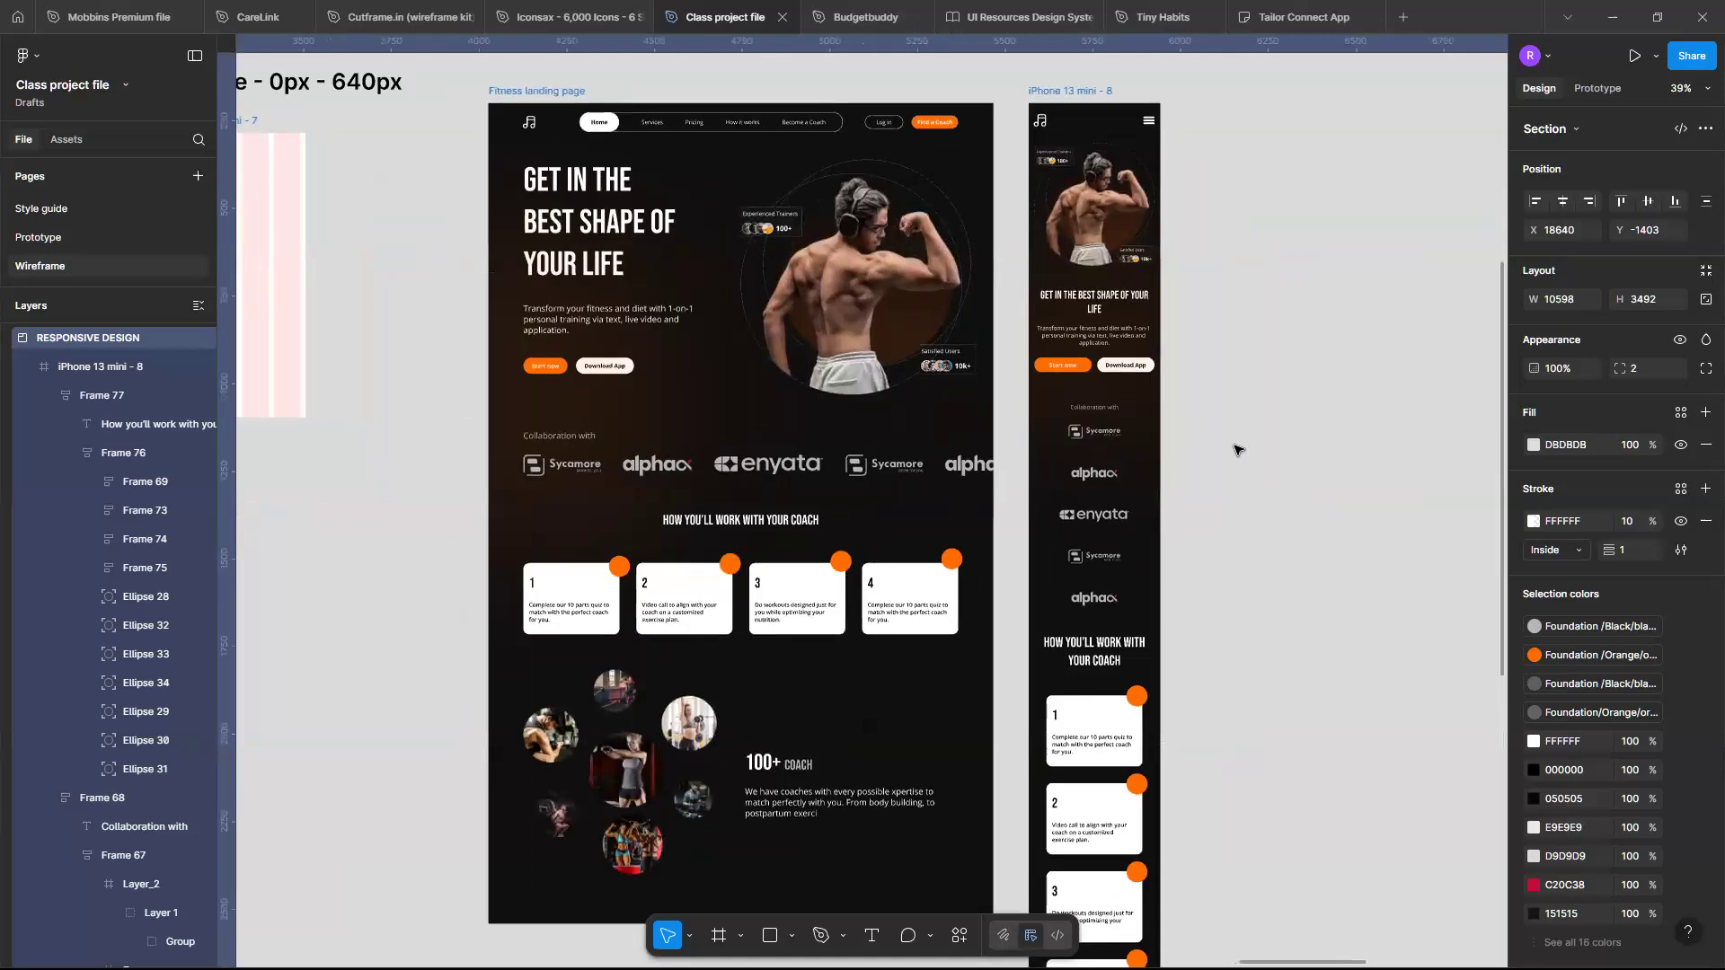
pyautogui.hscroll(1, 1234, 449)
pyautogui.hscroll(4, 1234, 449)
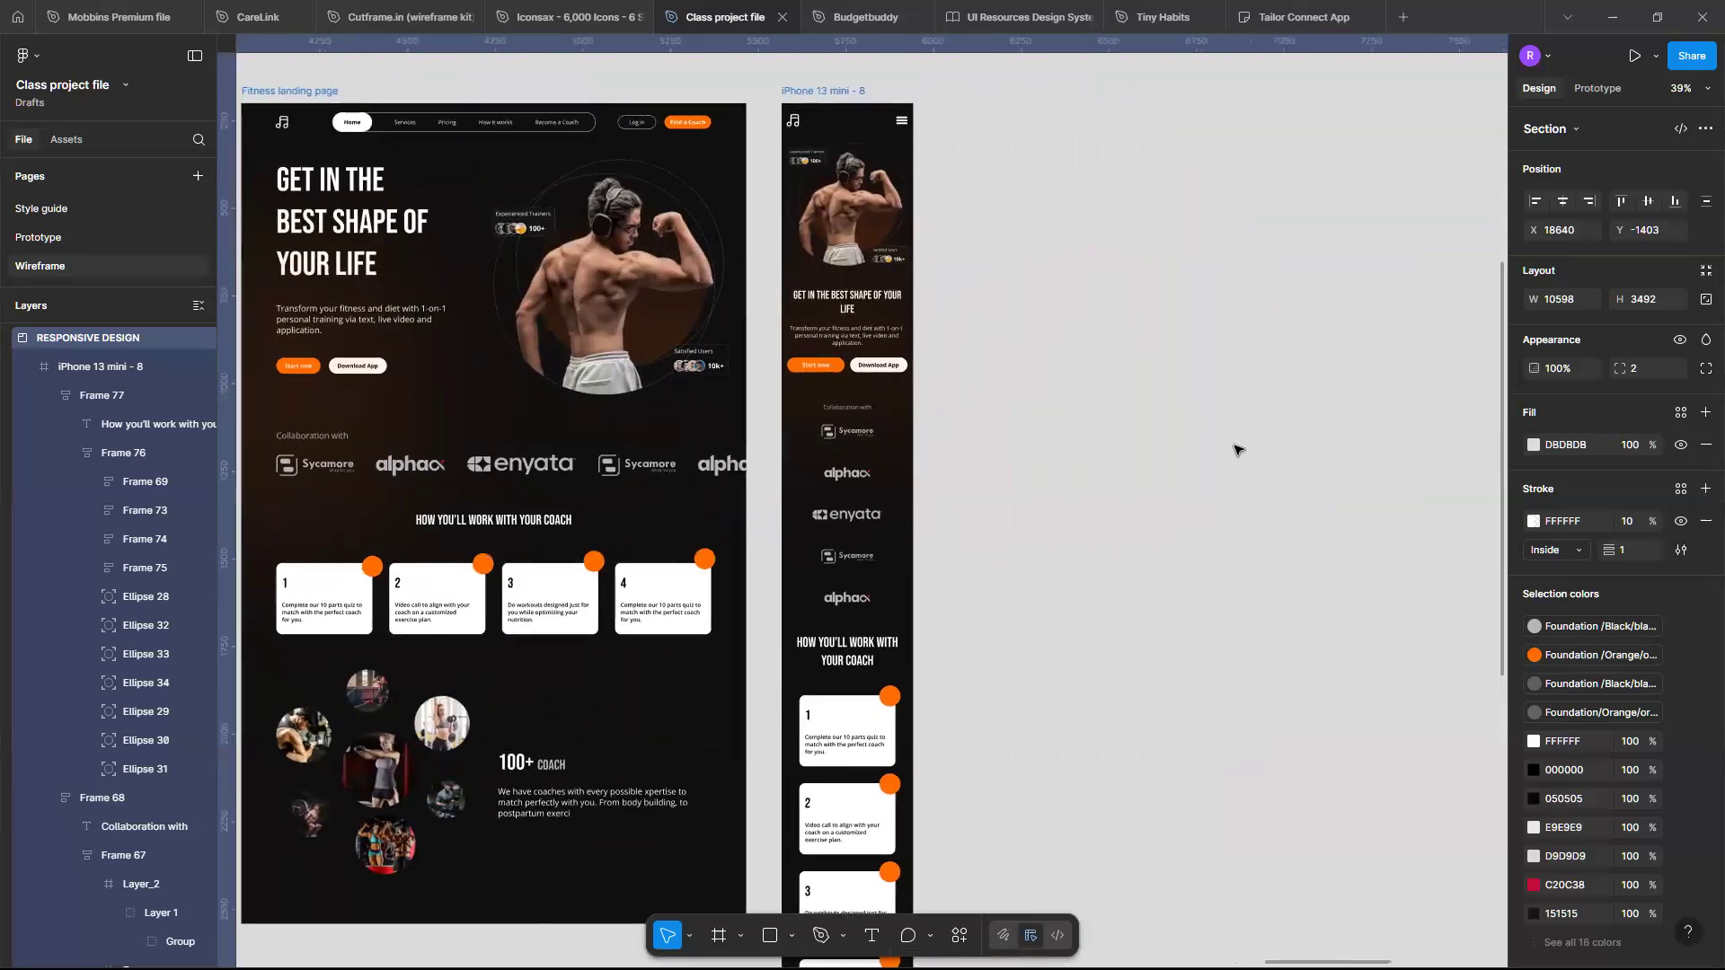
pyautogui.hscroll(-3, 643, 403)
pyautogui.scroll(-3, 644, 404)
pyautogui.hscroll(-6, 643, 404)
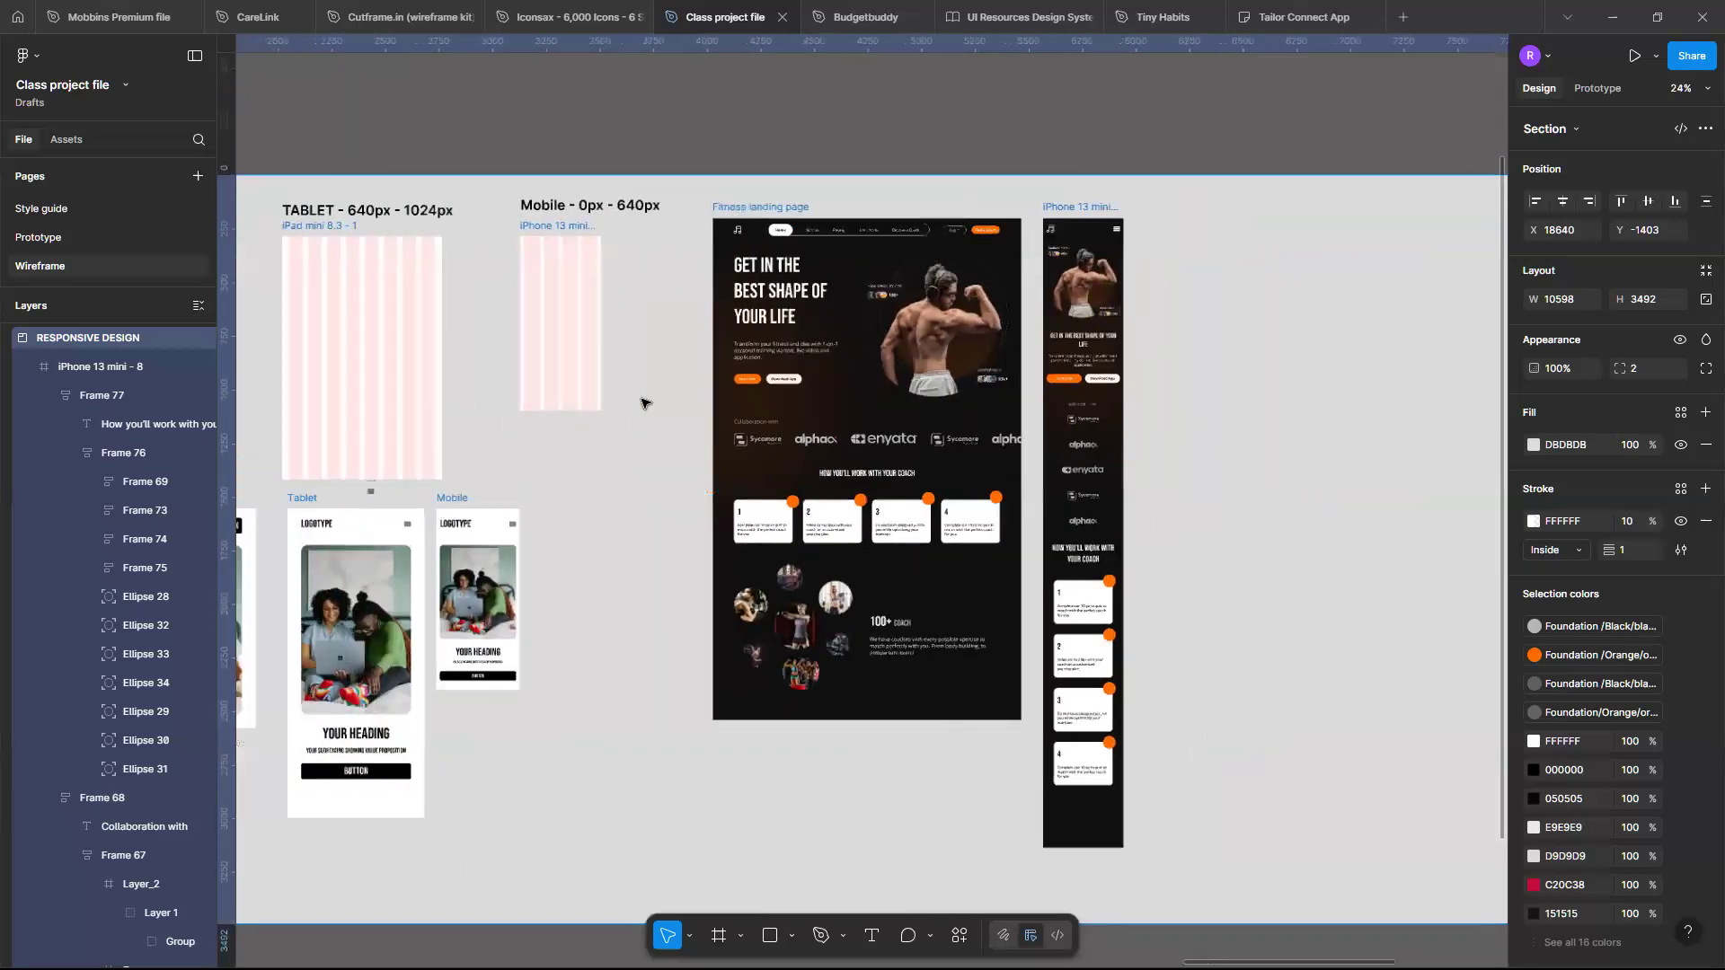
pyautogui.hscroll(-5, 643, 403)
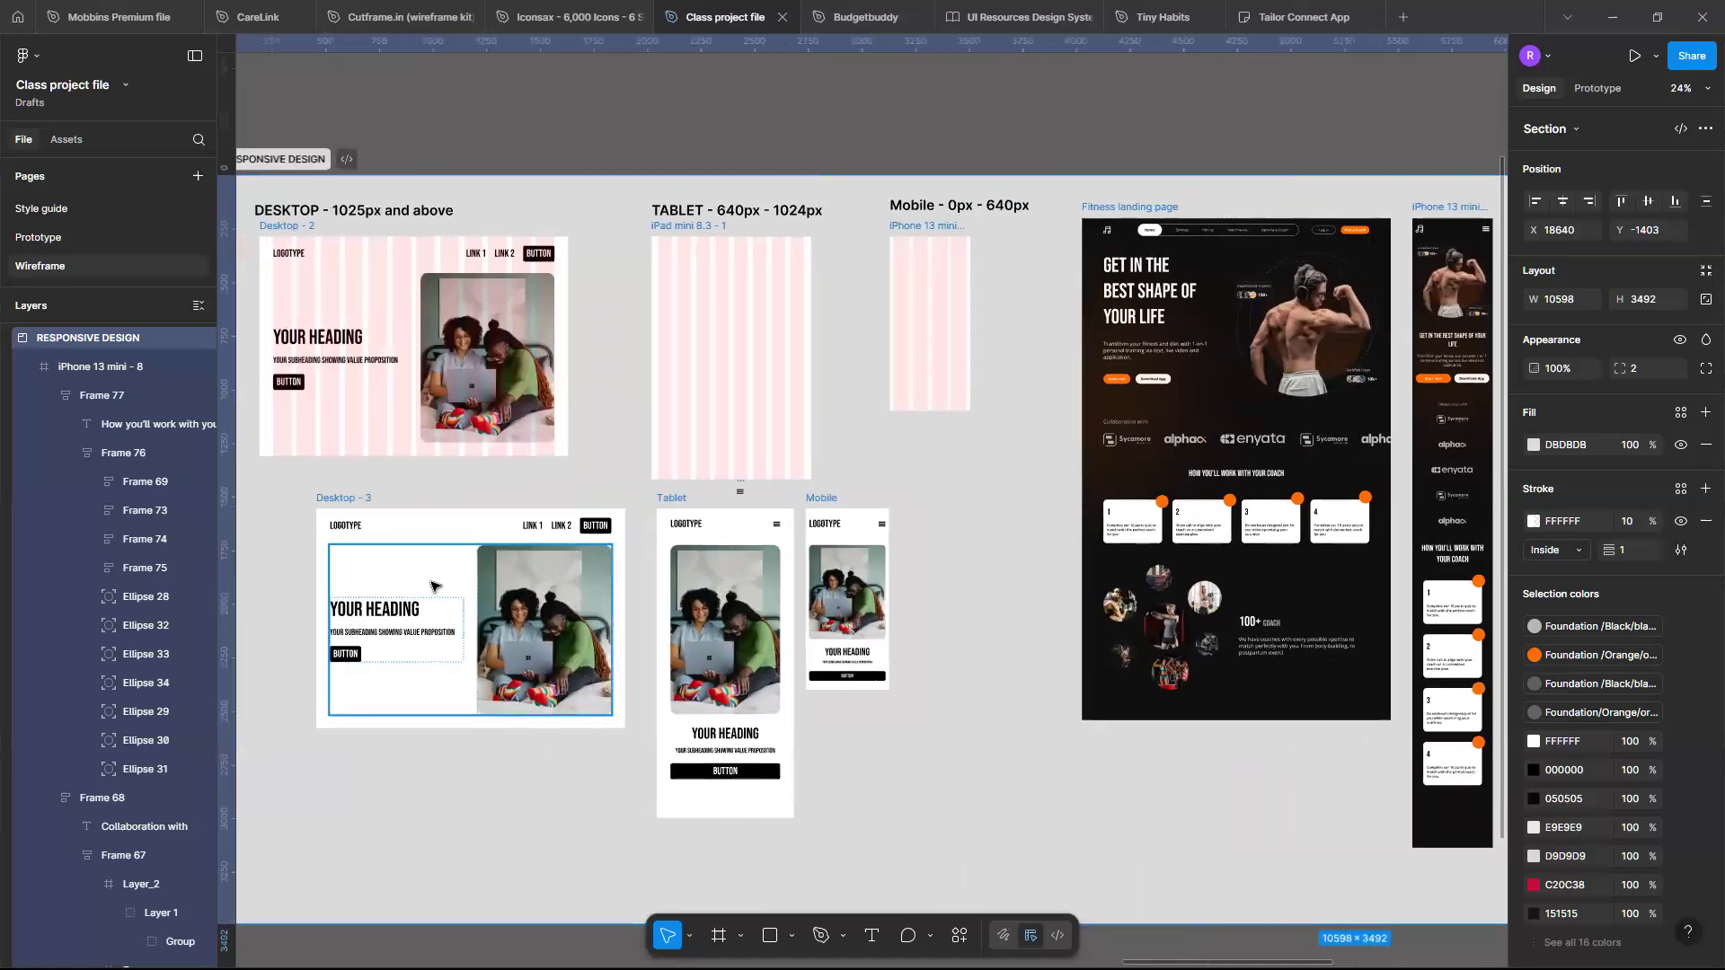
pyautogui.hscroll(-2, 433, 586)
pyautogui.scroll(3, 434, 585)
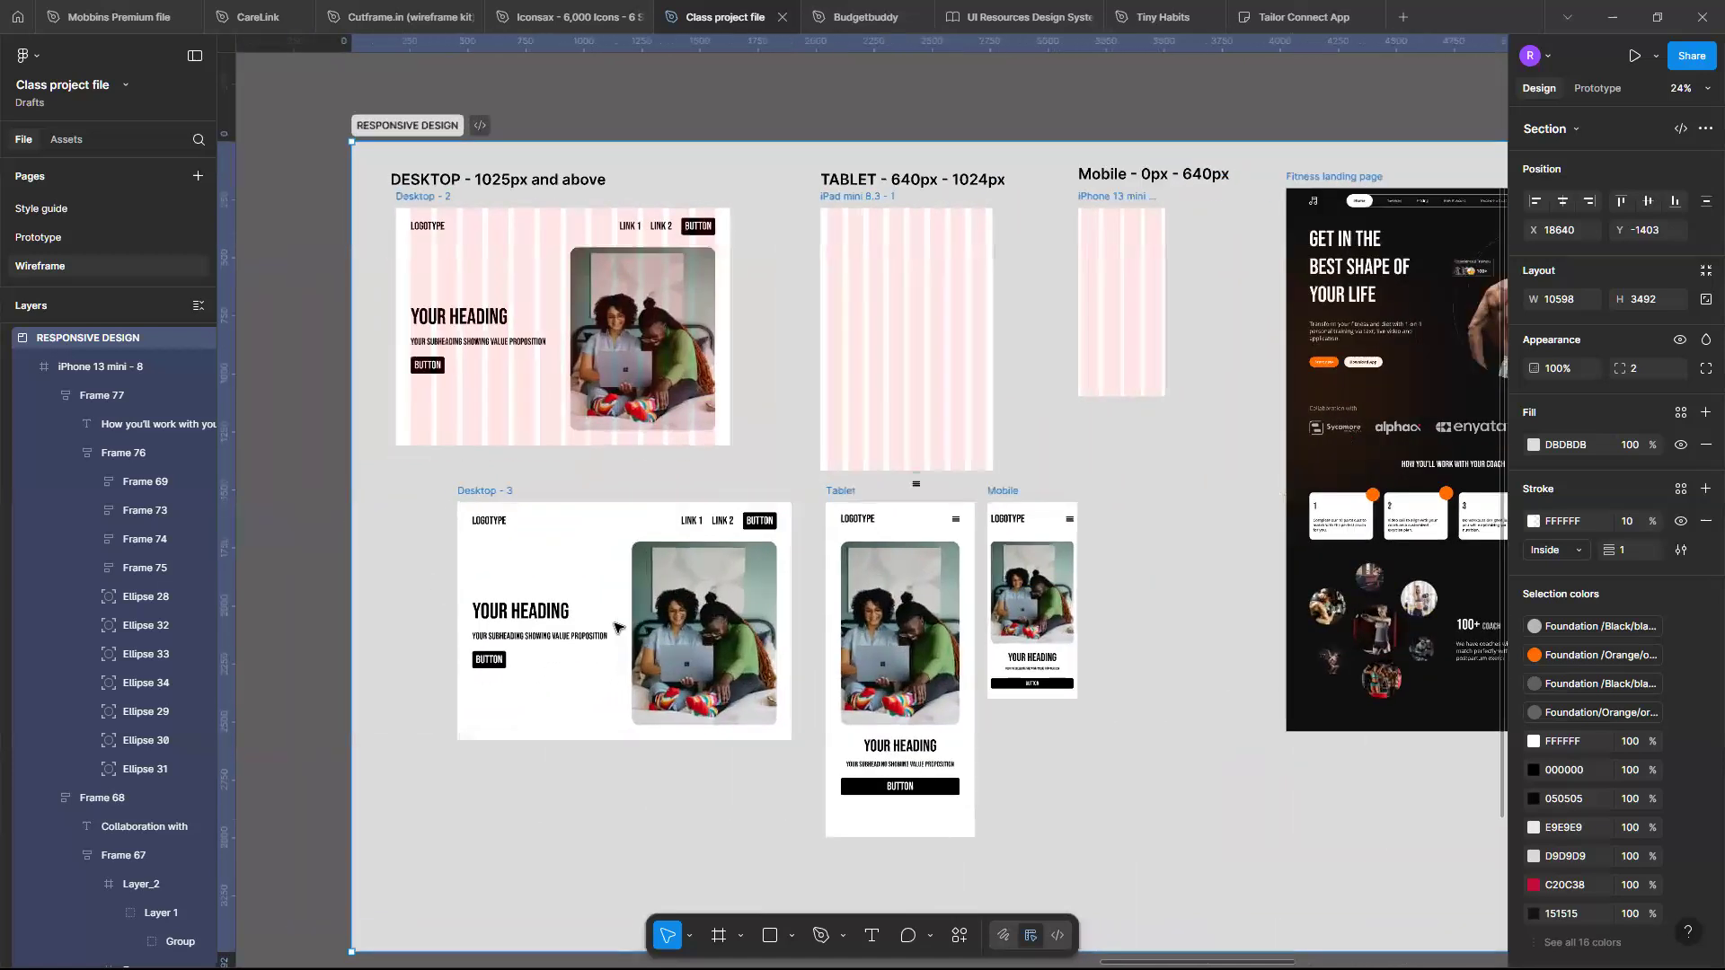
# - Inspect the Desktop - 3 template's hero frame, its text container, heading, subheading and button auto-layout settings
pyautogui.click(614, 627)
pyautogui.scroll(2, 615, 620)
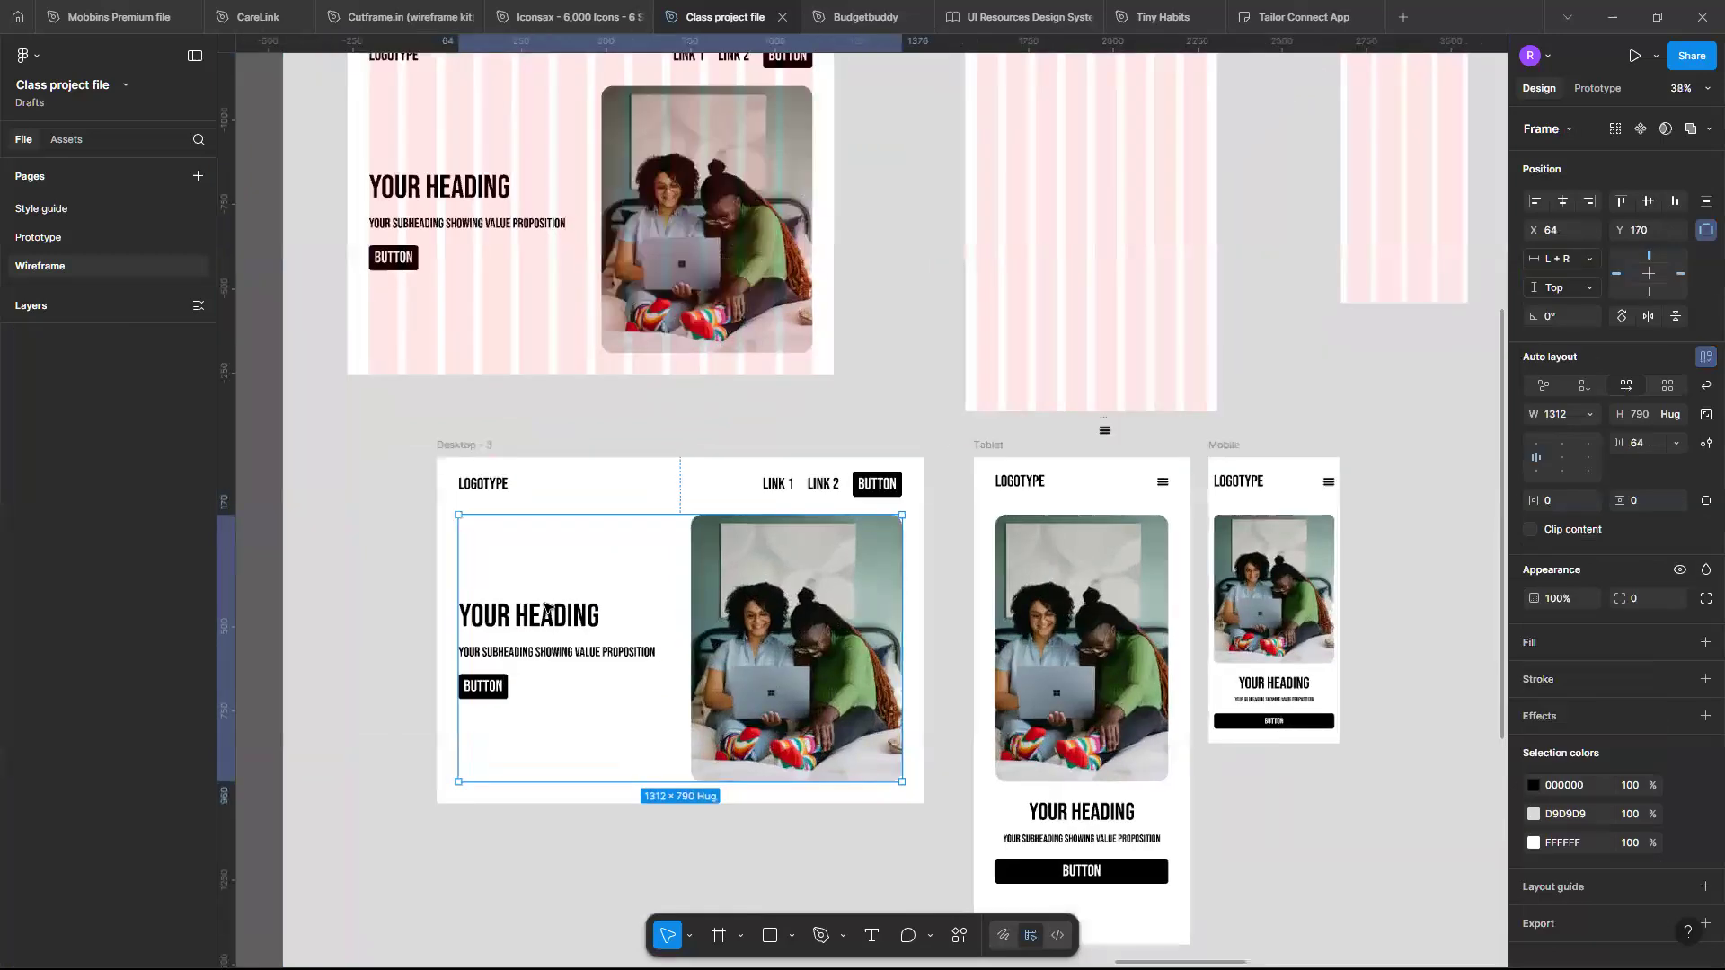
pyautogui.scroll(2, 617, 634)
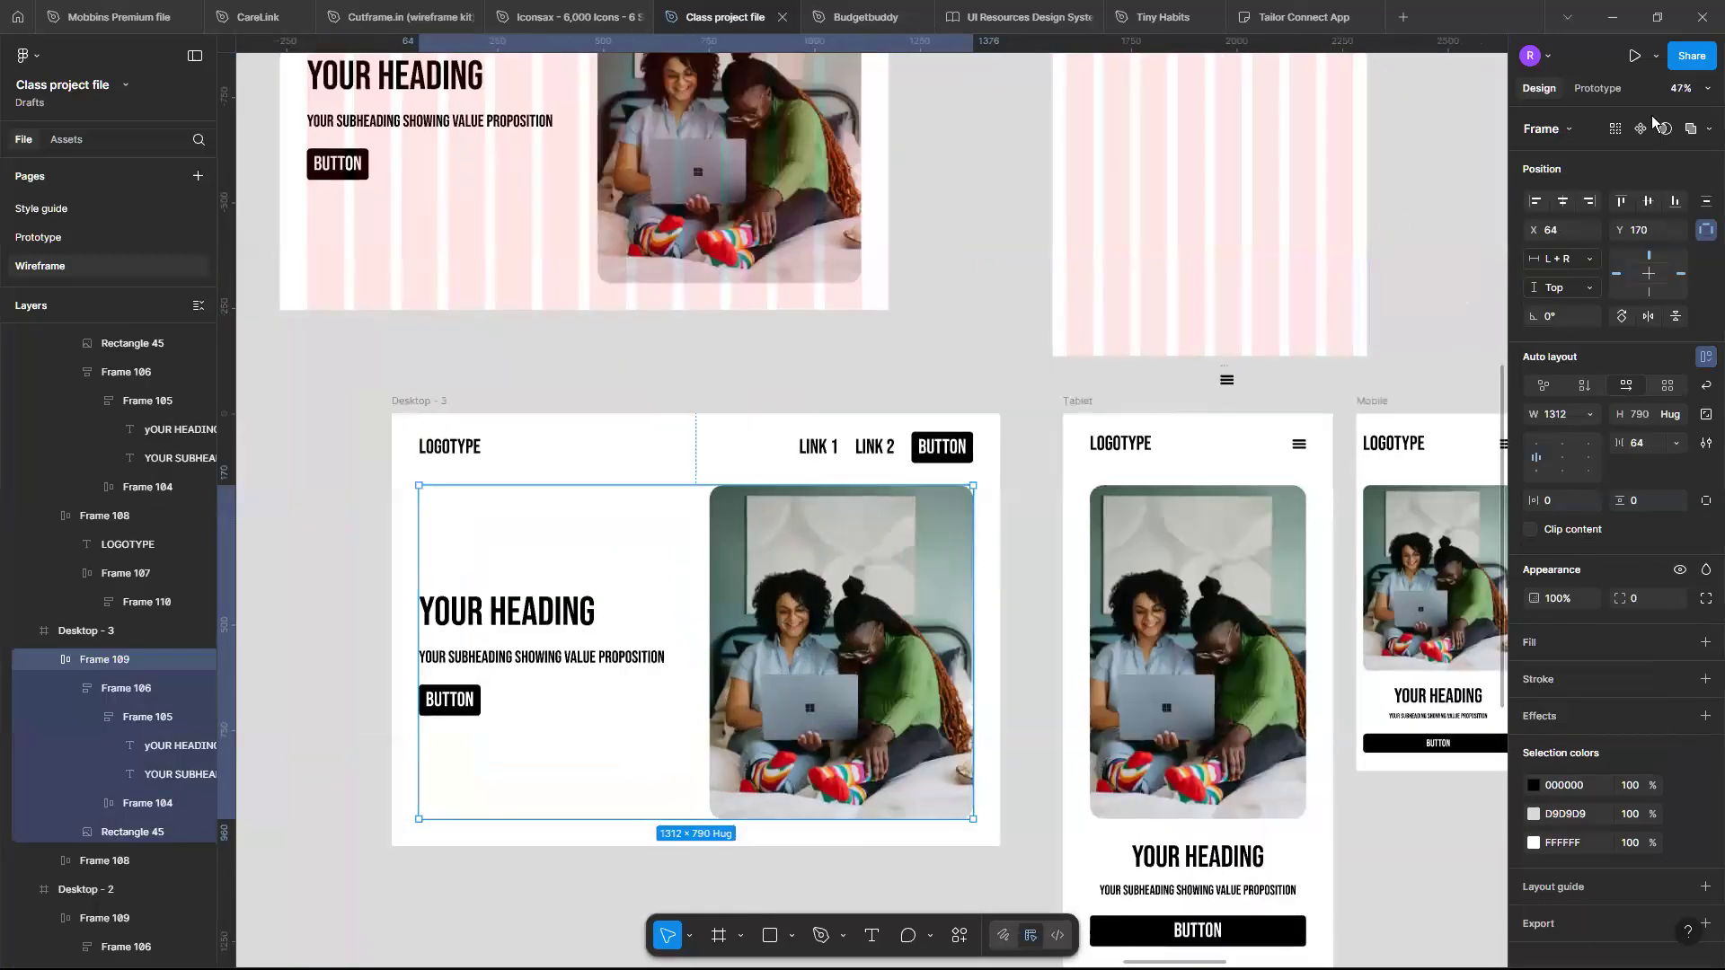
pyautogui.doubleClick(469, 606)
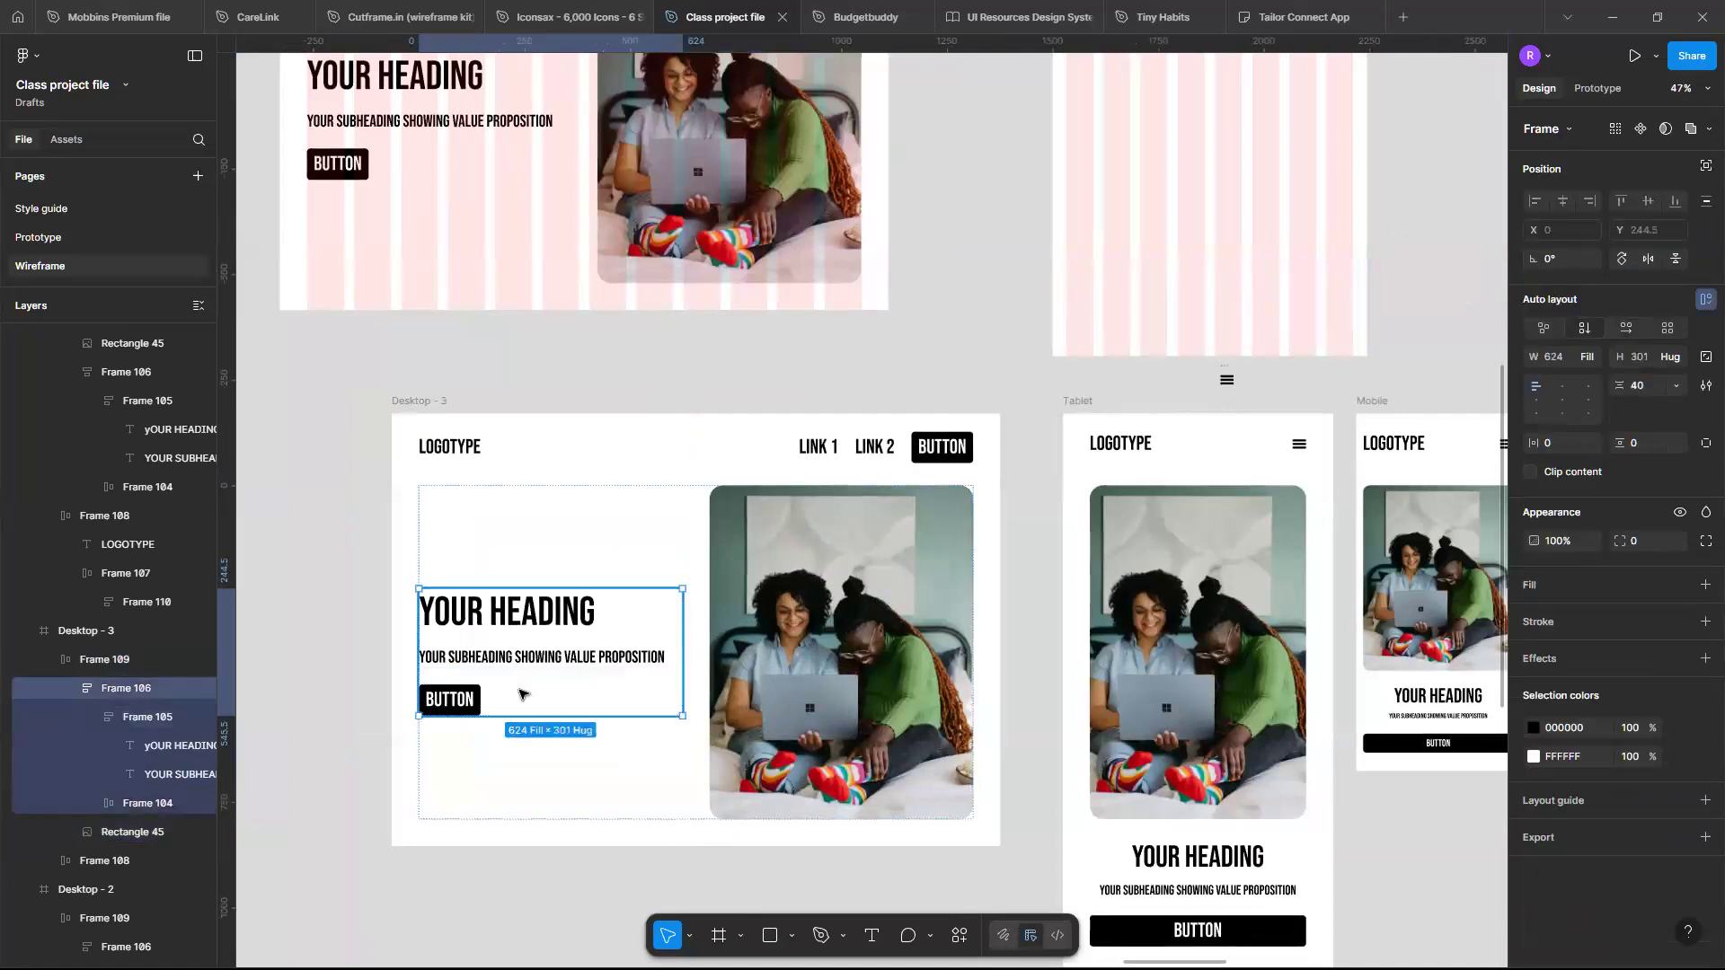
pyautogui.click(519, 694)
pyautogui.scroll(3, 519, 694)
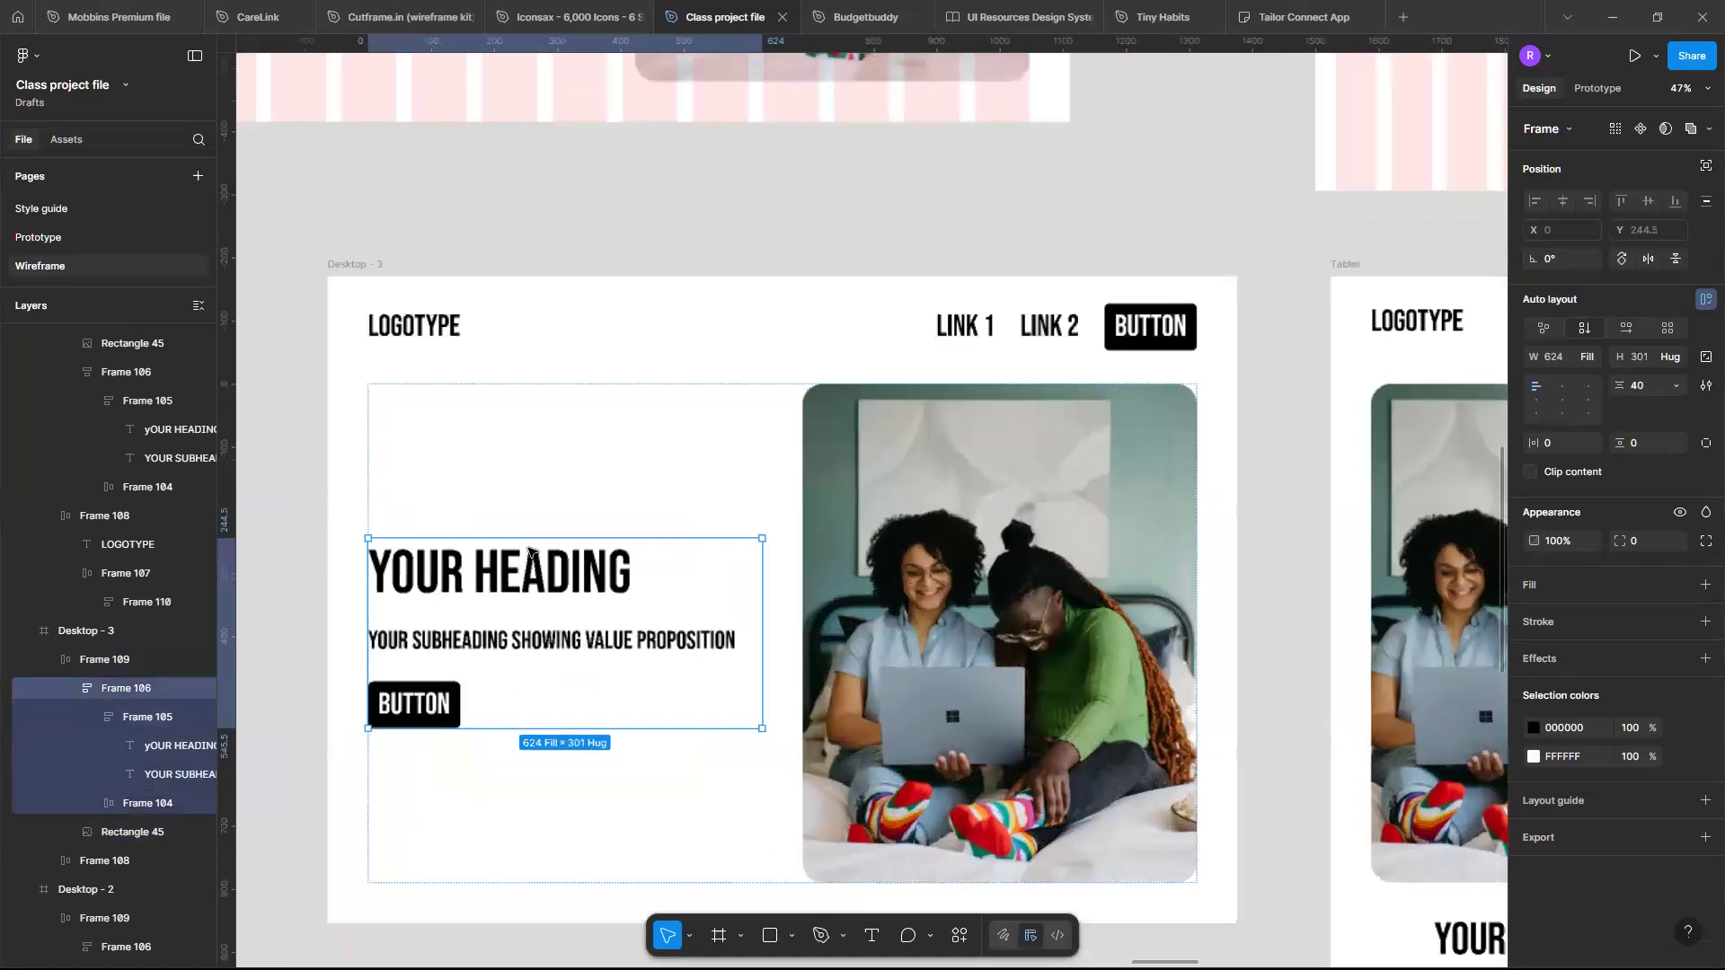
pyautogui.scroll(2, 530, 553)
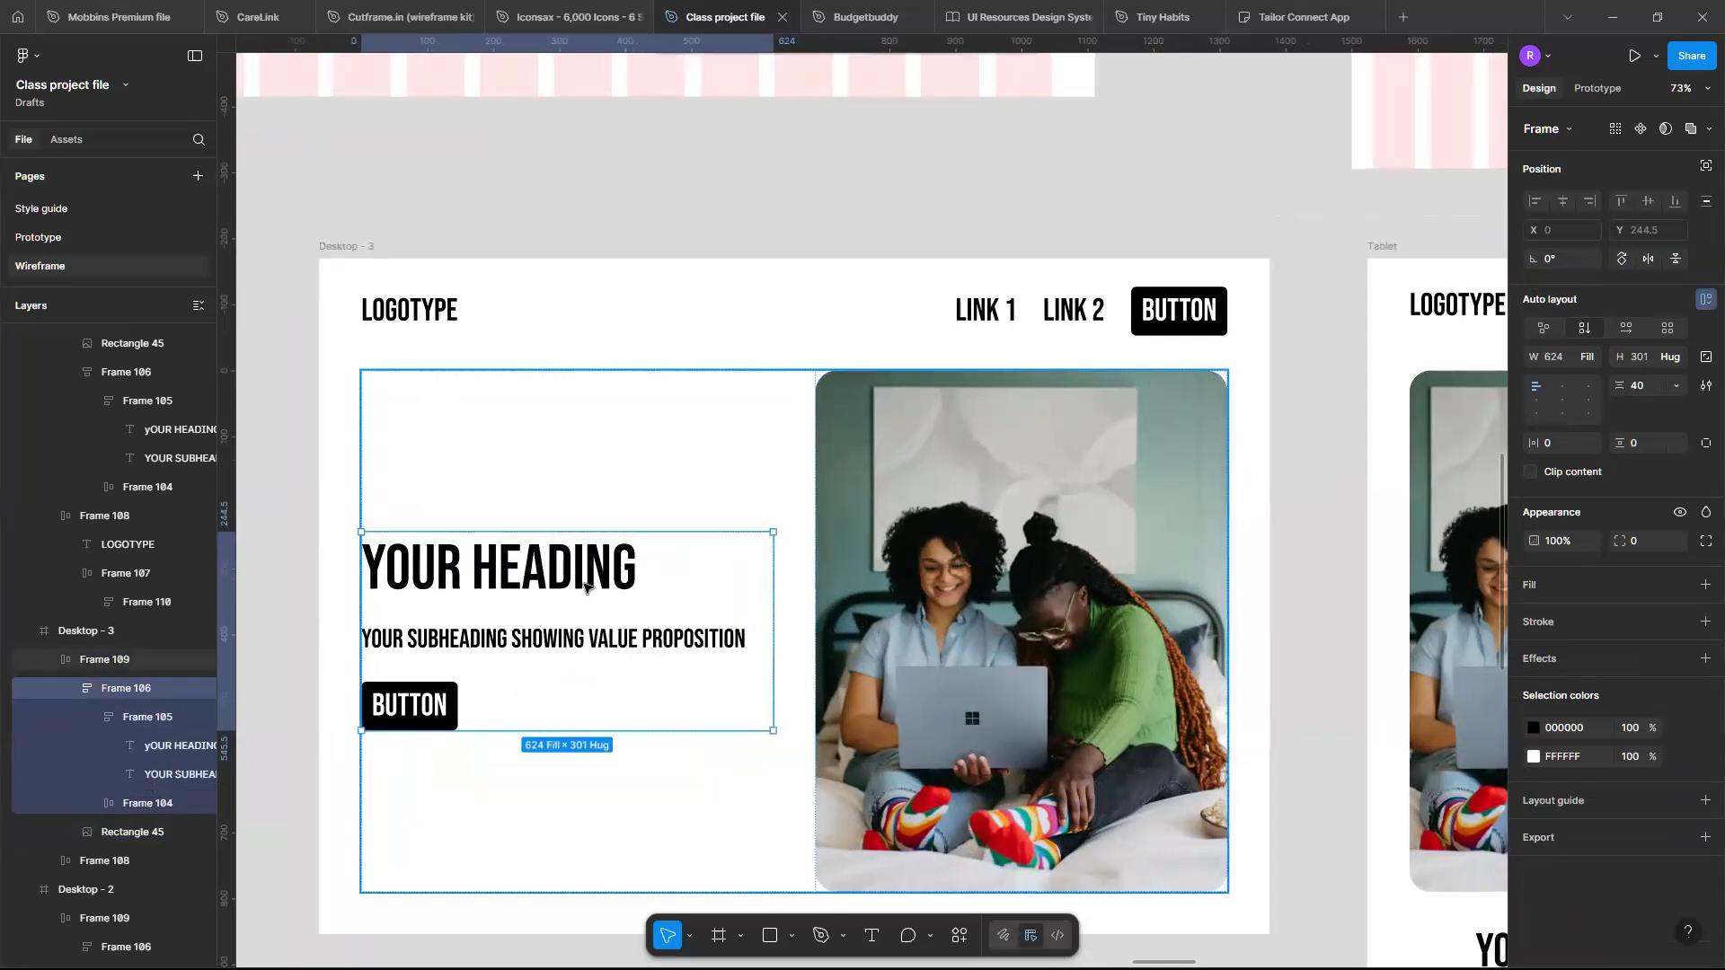
pyautogui.scroll(3, 584, 589)
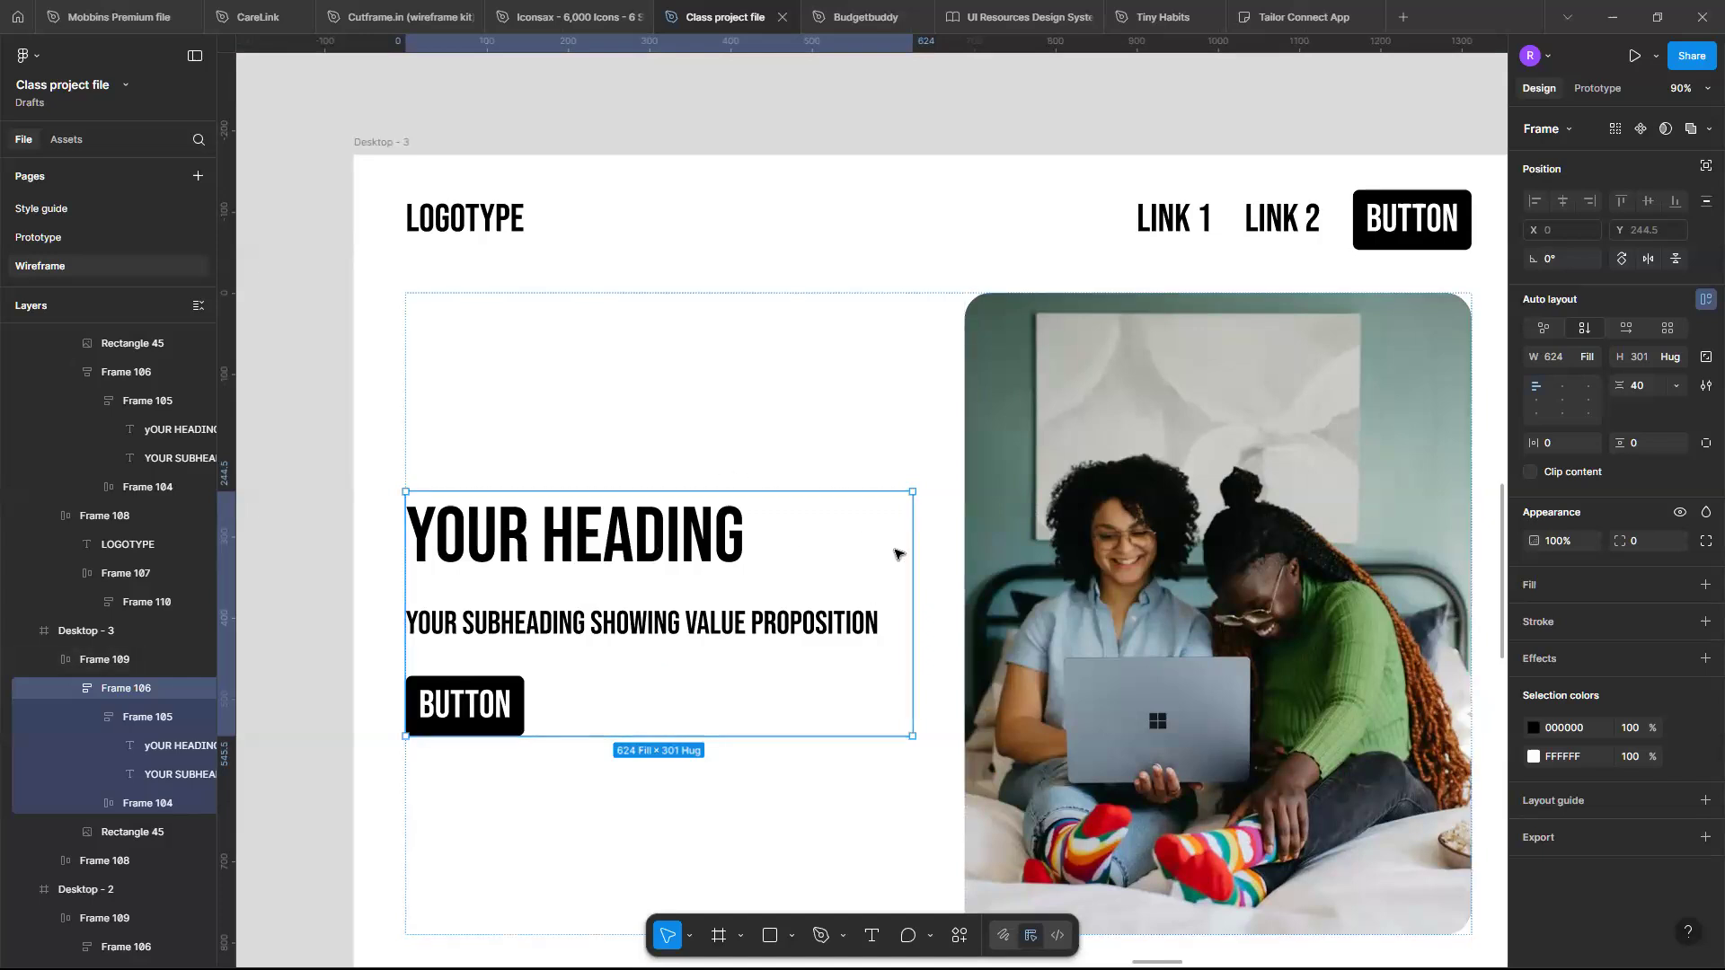
pyautogui.click(913, 307)
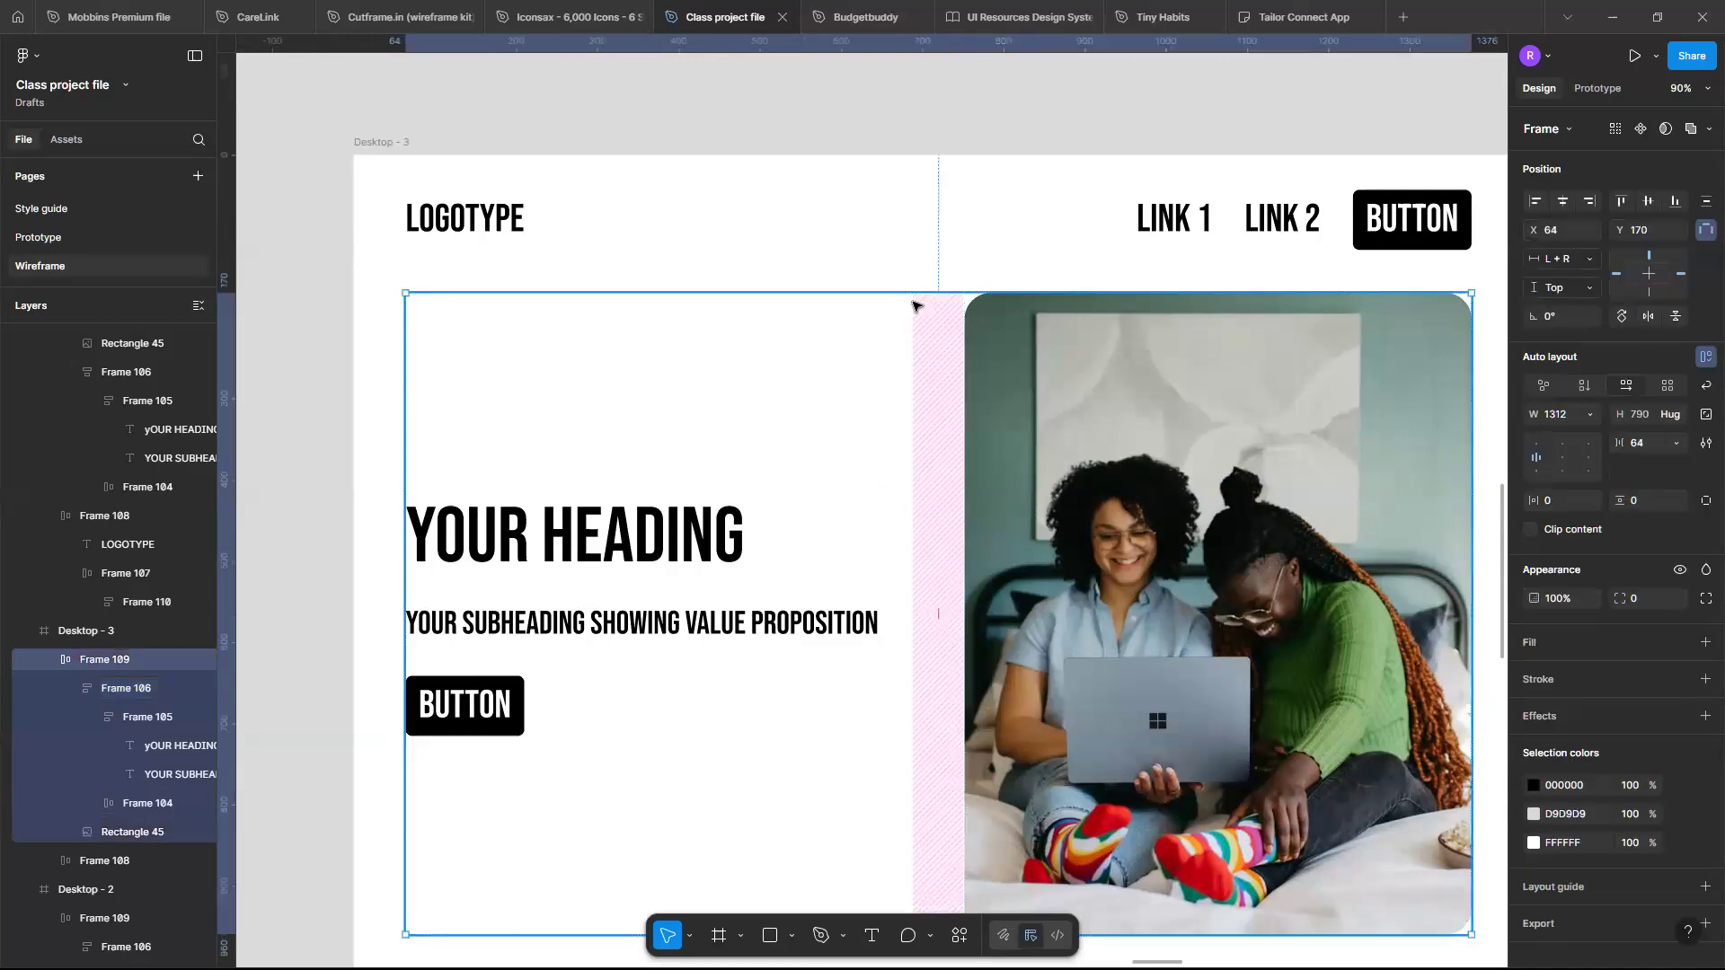
pyautogui.doubleClick(658, 560)
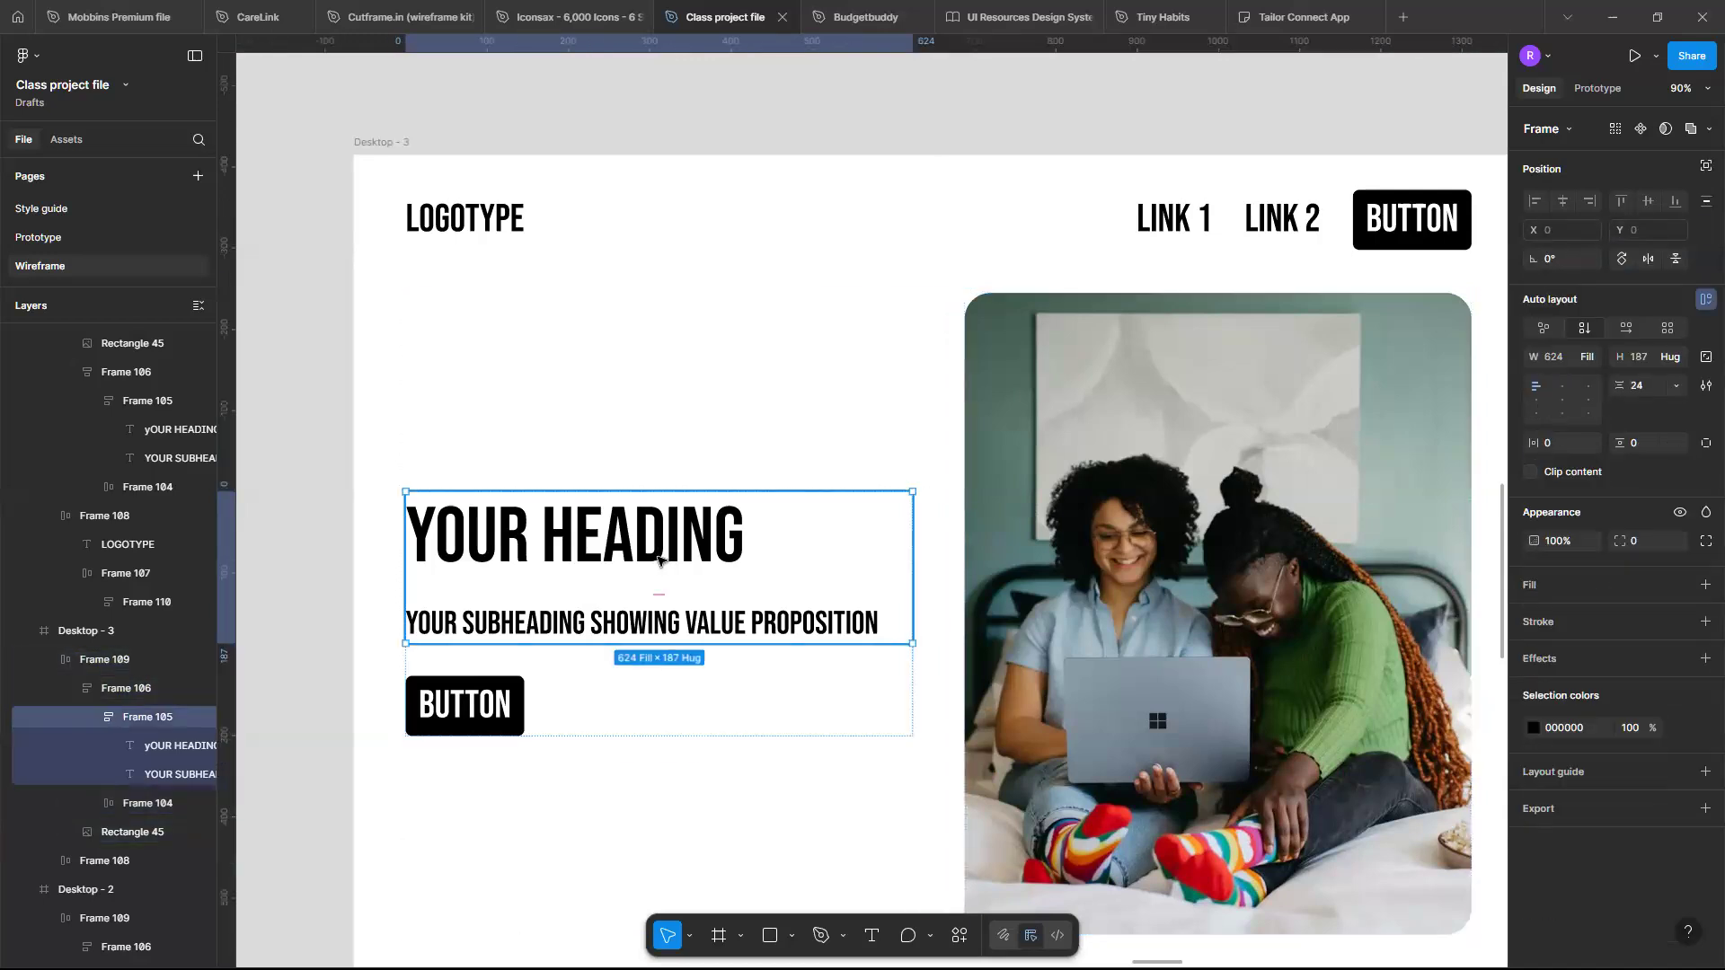
pyautogui.scroll(-2, 658, 560)
pyautogui.scroll(5, 659, 560)
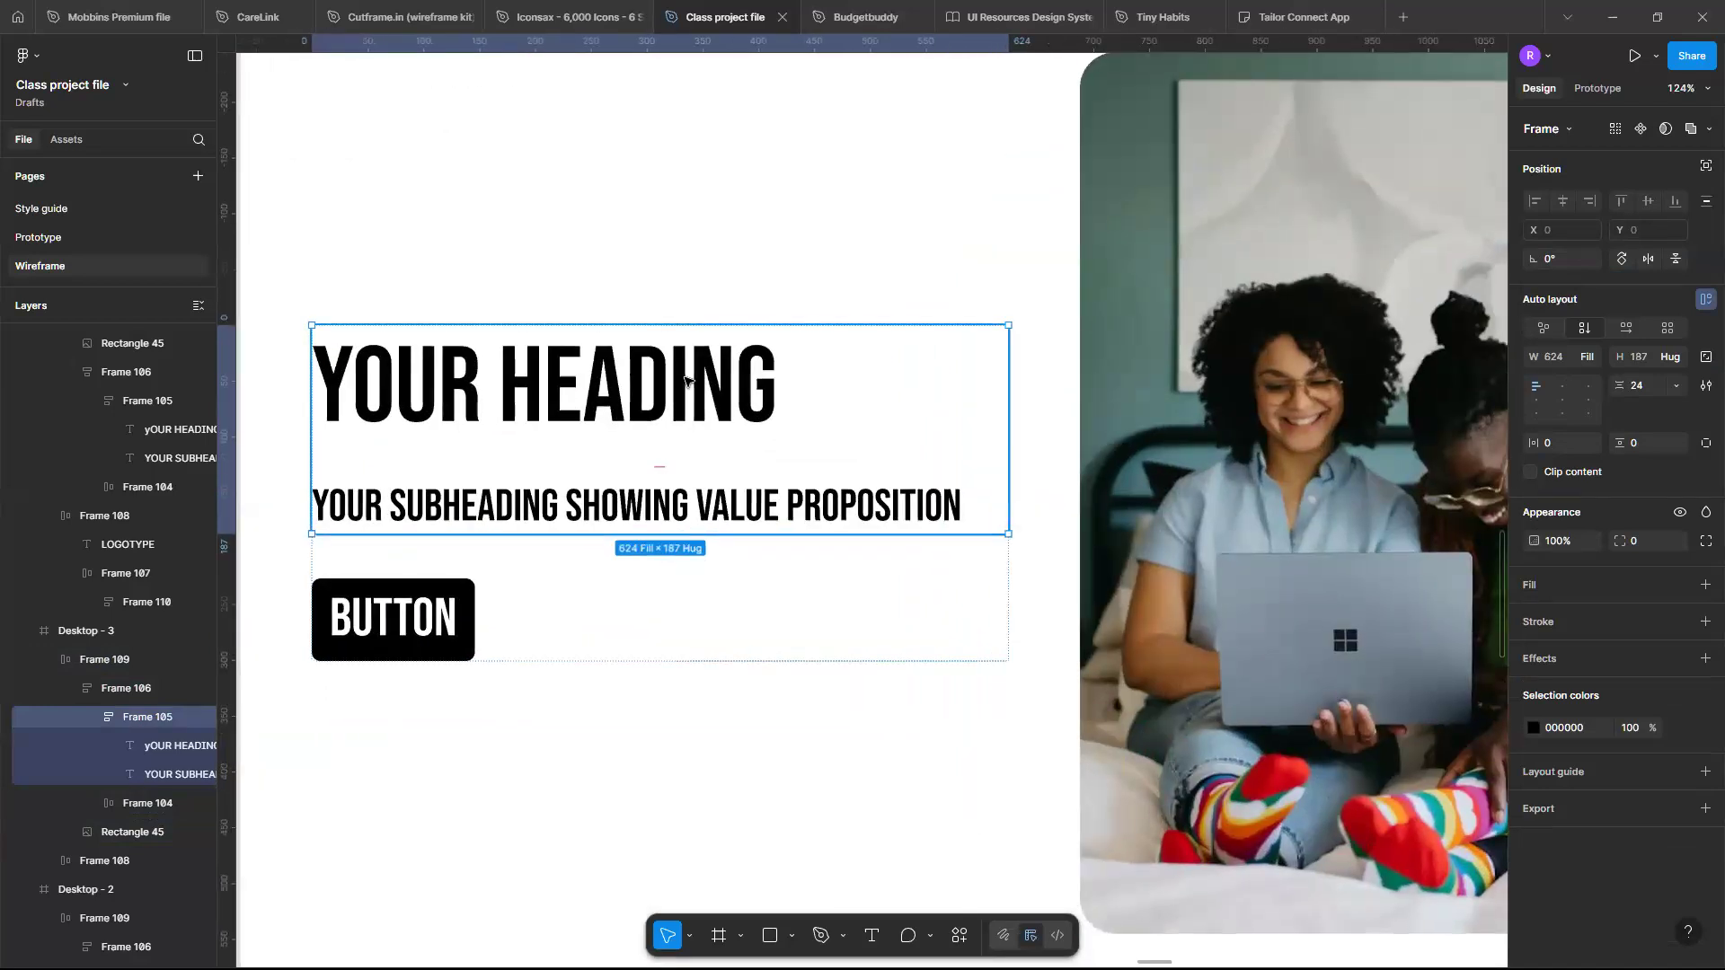
pyautogui.click(685, 381)
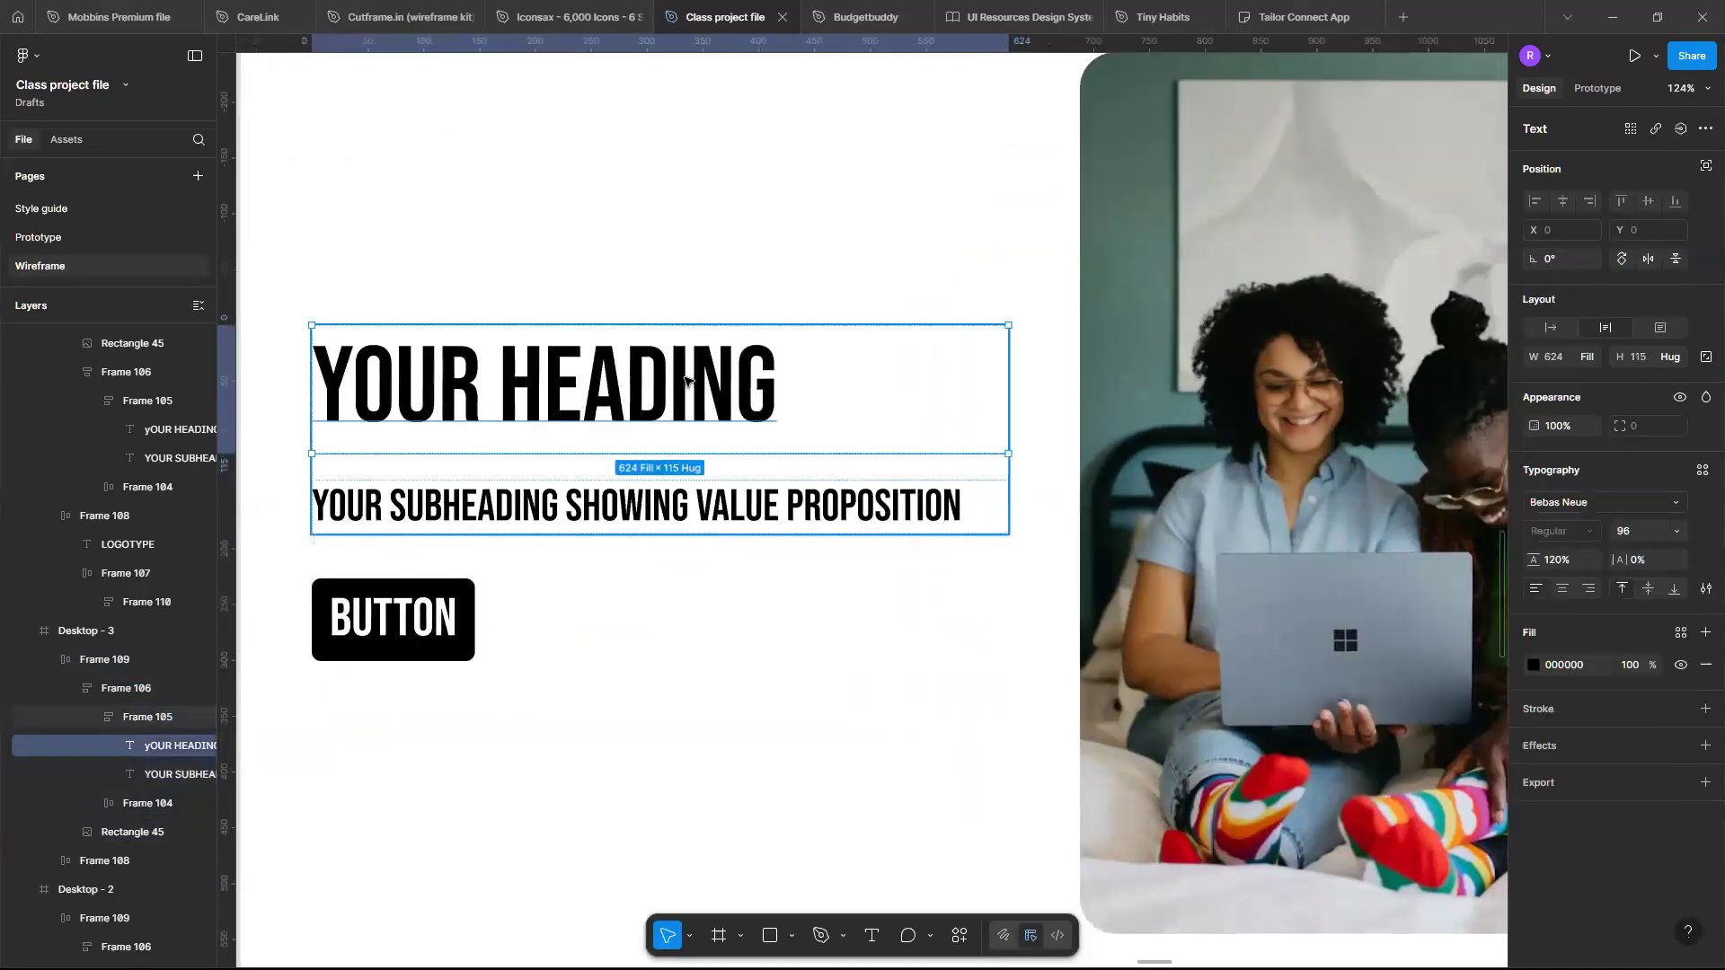
pyautogui.click(700, 521)
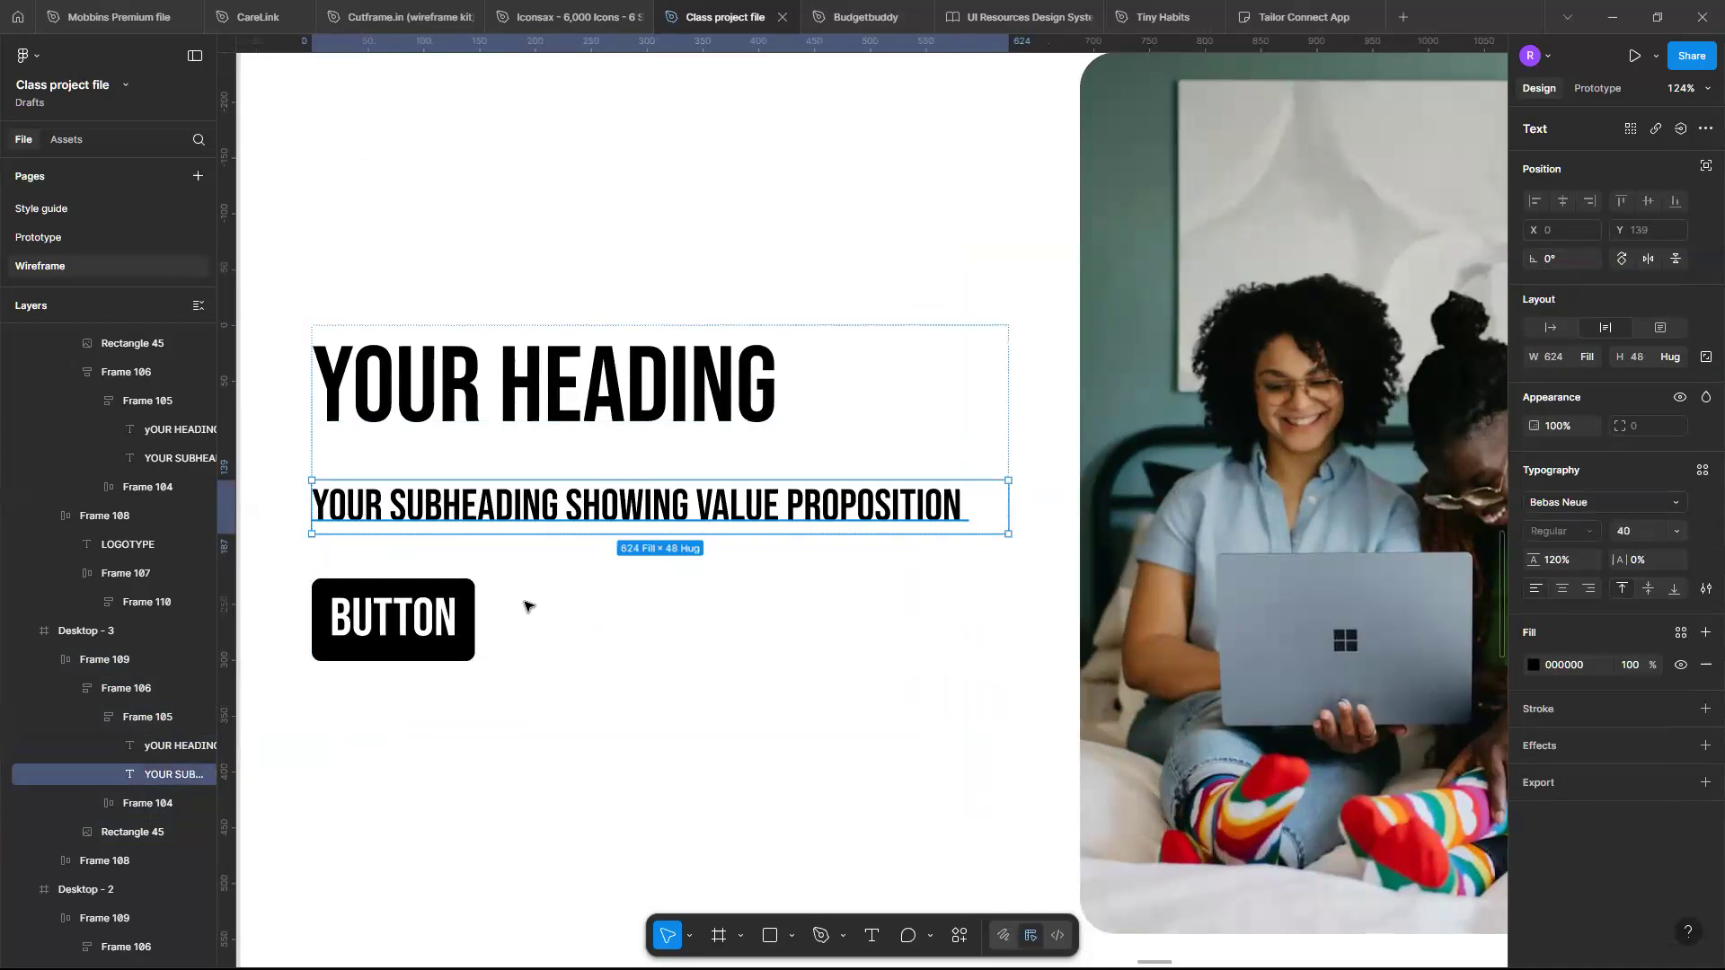
pyautogui.click(469, 610)
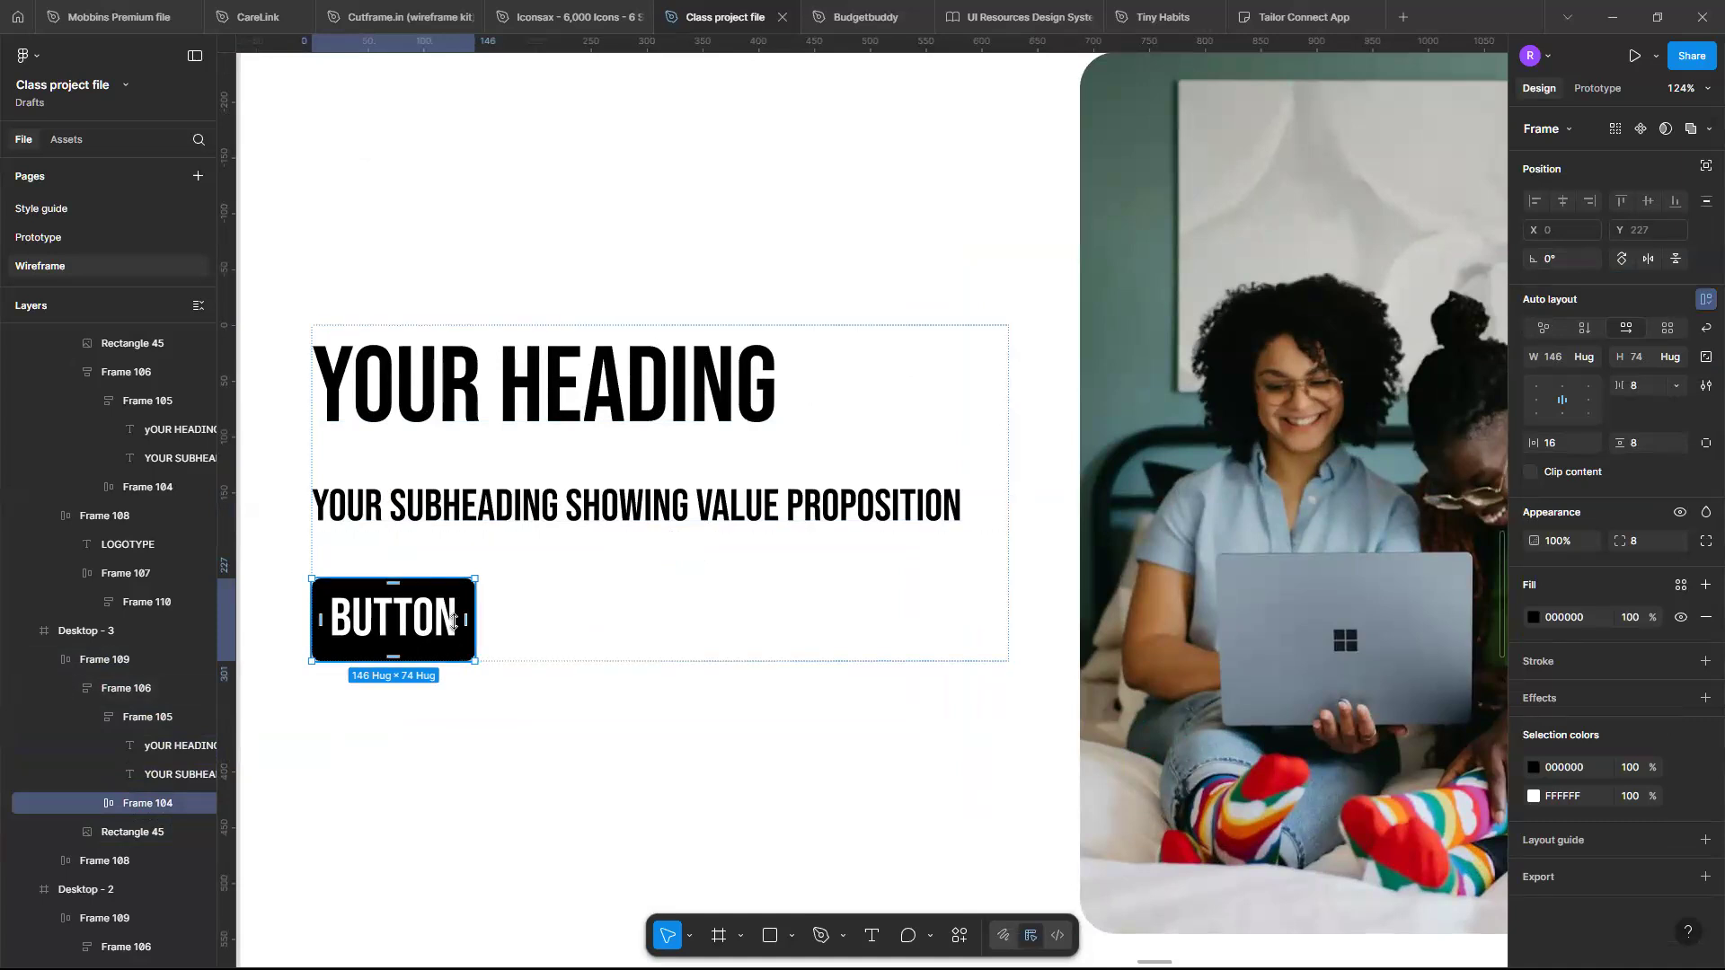
# - Try switching the template button's width between Fill container and Hug contents, ending on Hug contents
pyautogui.click(1585, 359)
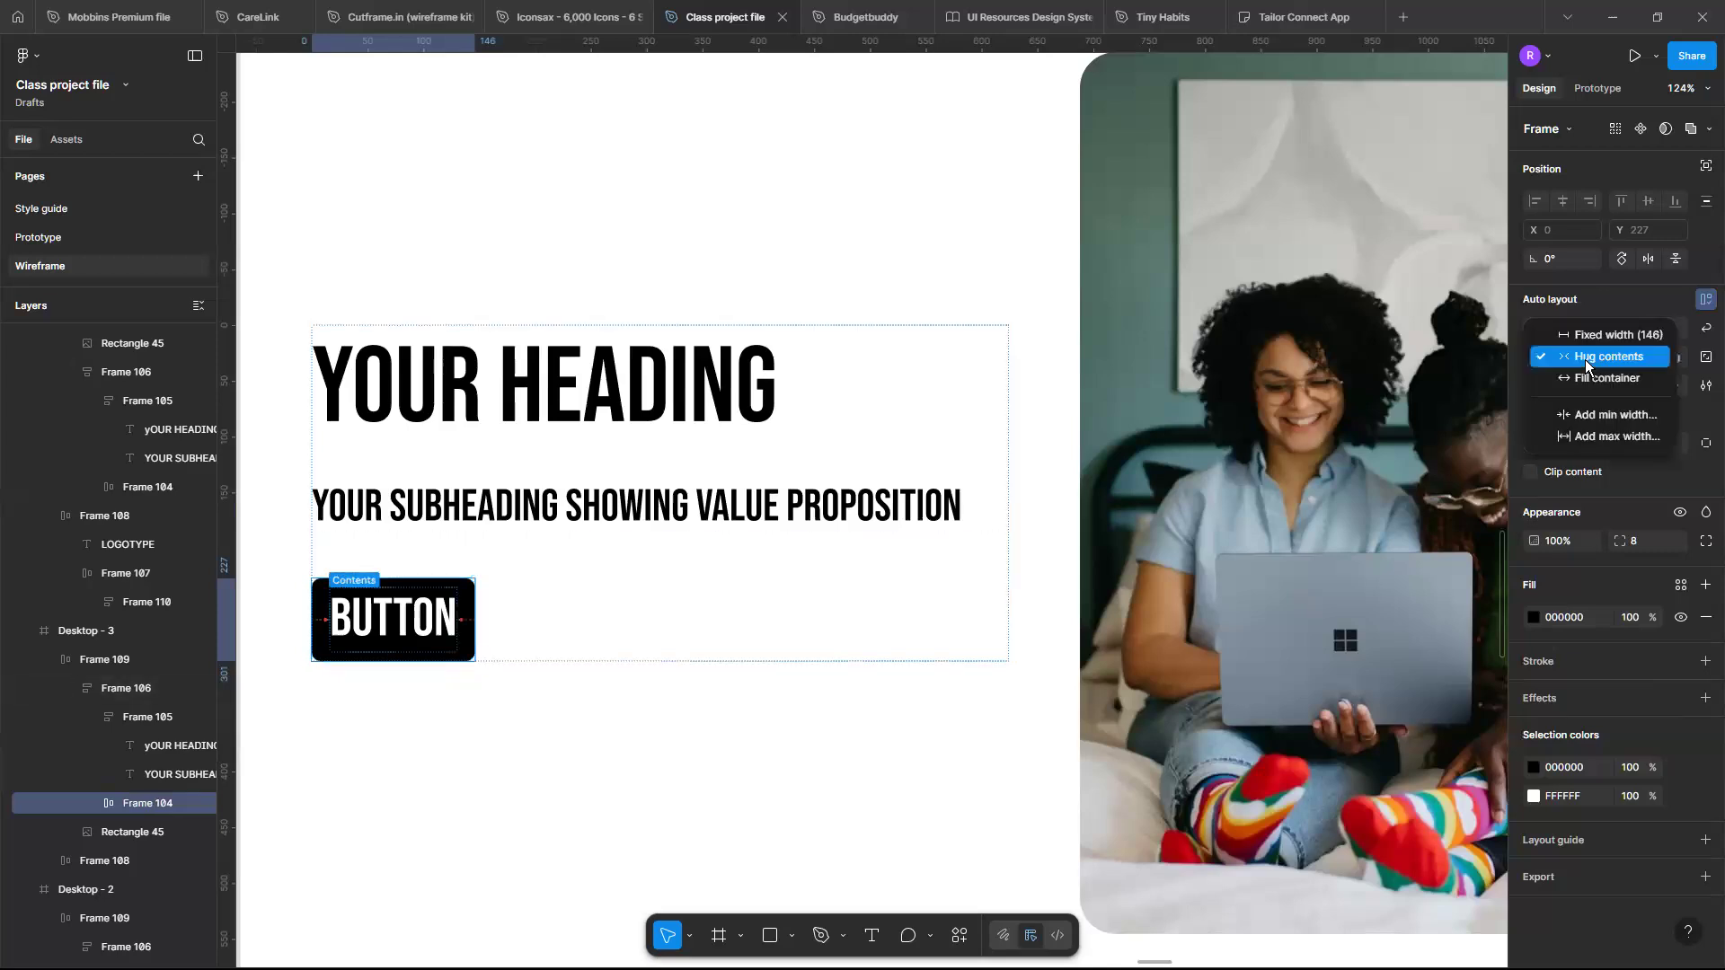
pyautogui.click(1585, 377)
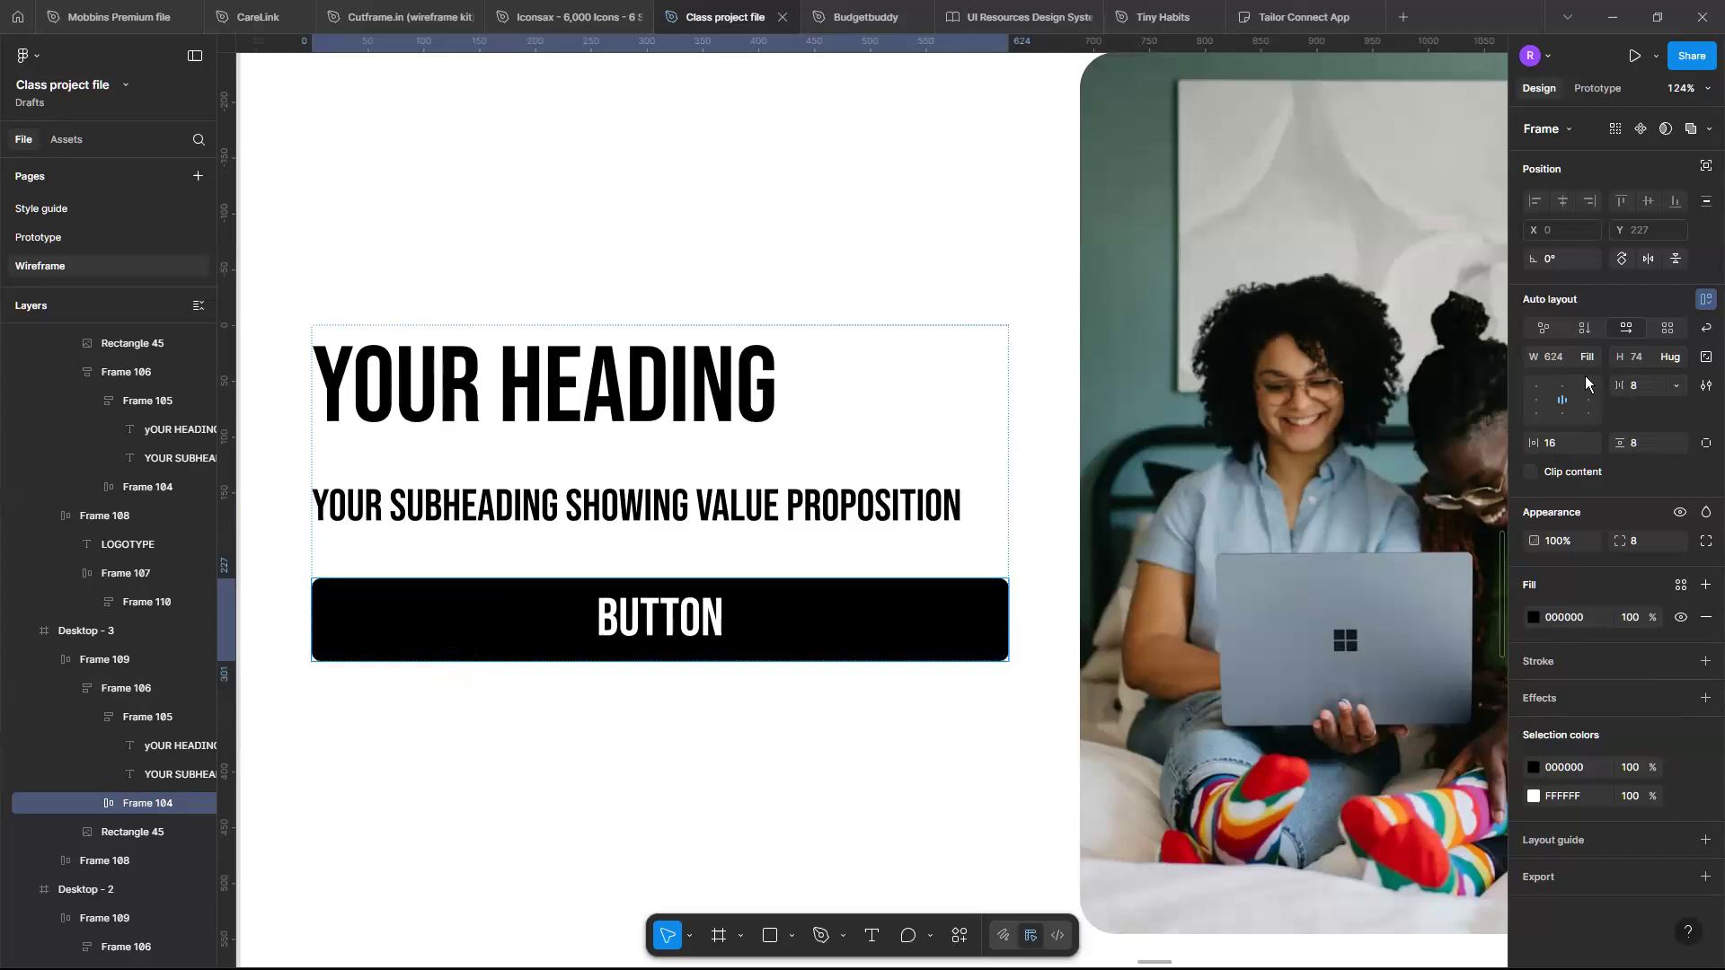
pyautogui.click(1585, 379)
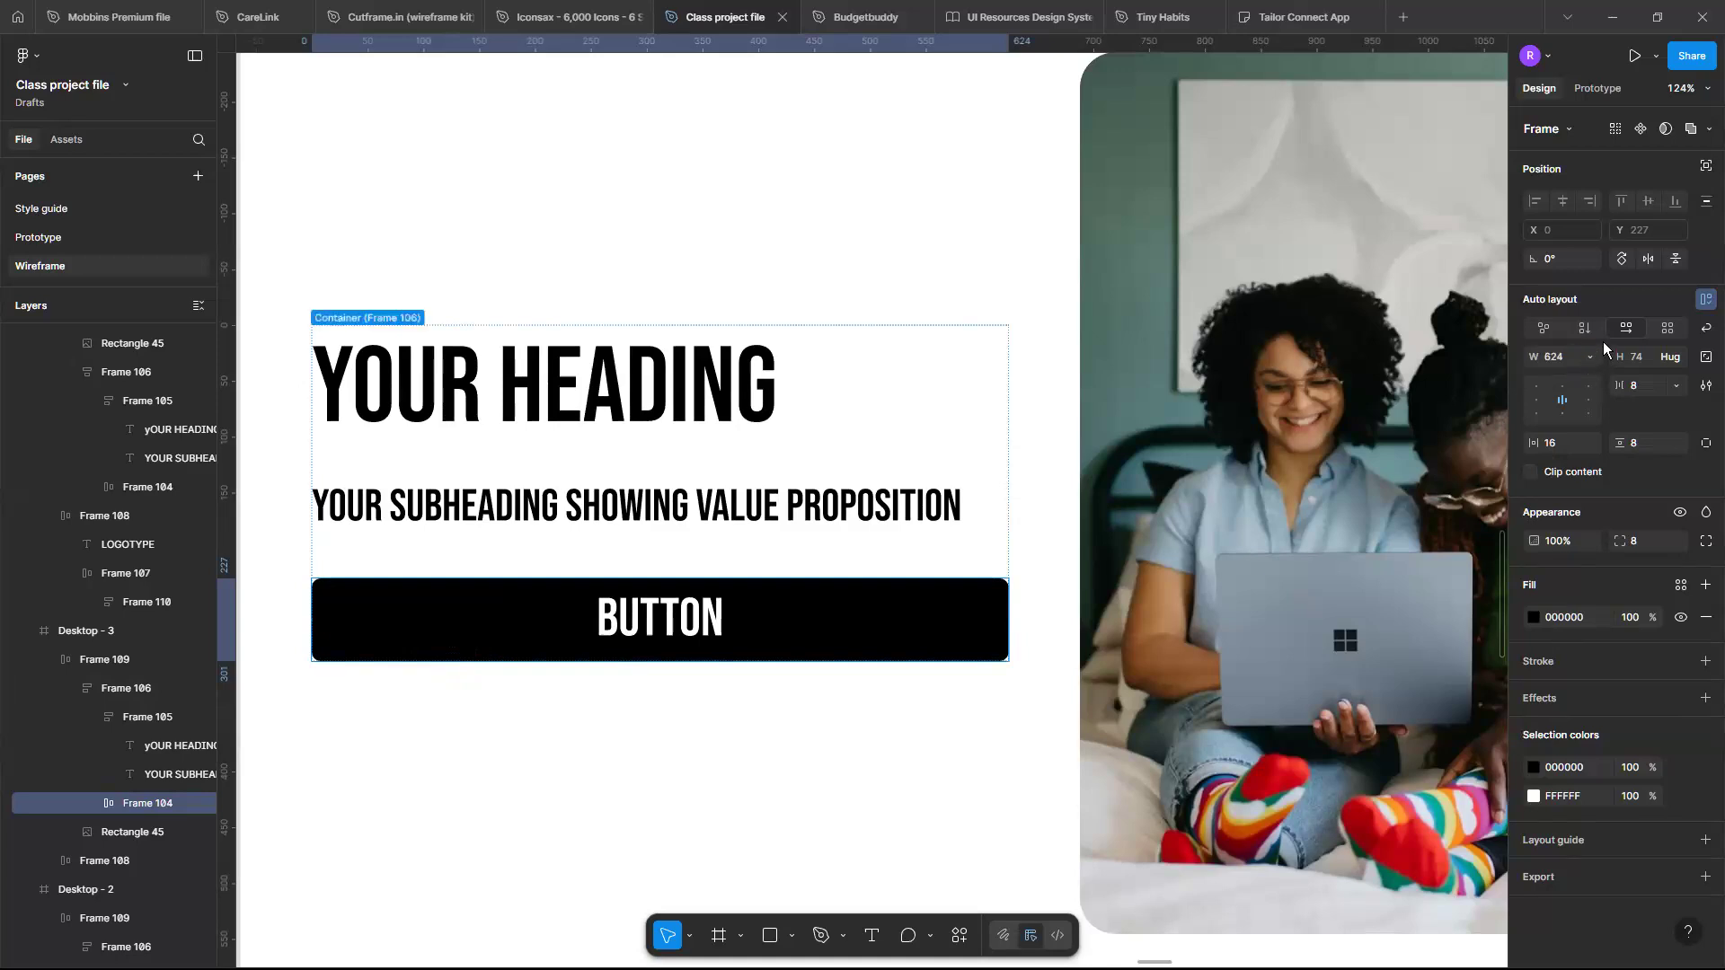
pyautogui.click(1603, 342)
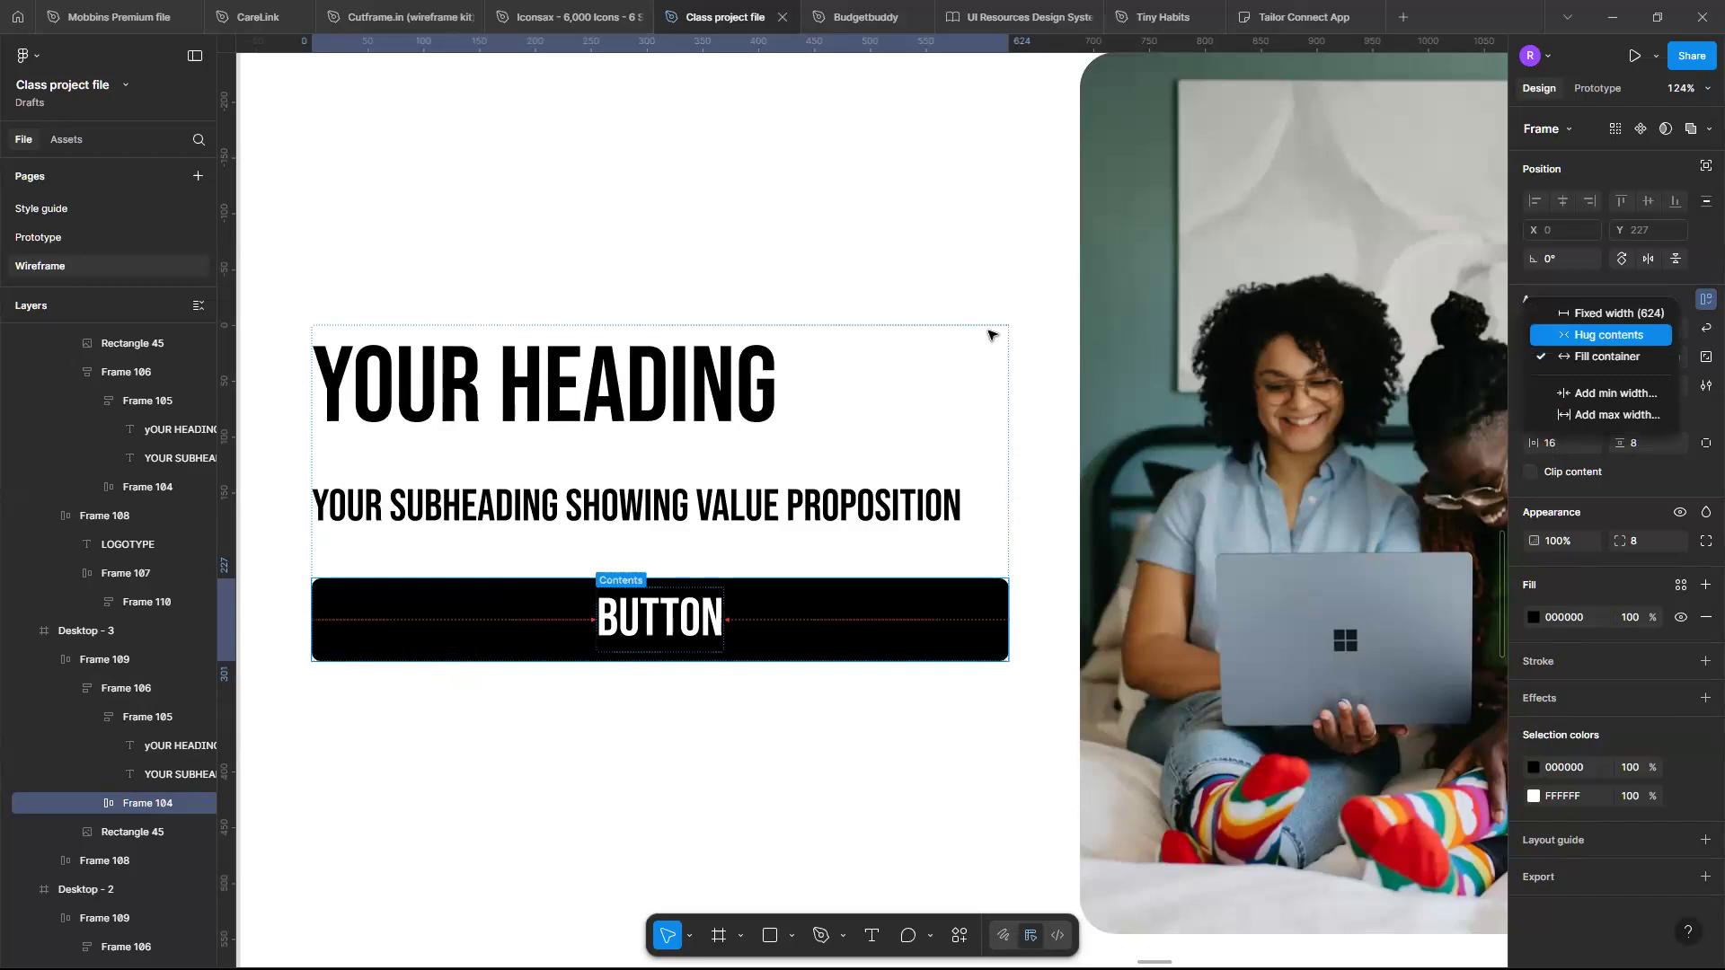
pyautogui.click(1603, 338)
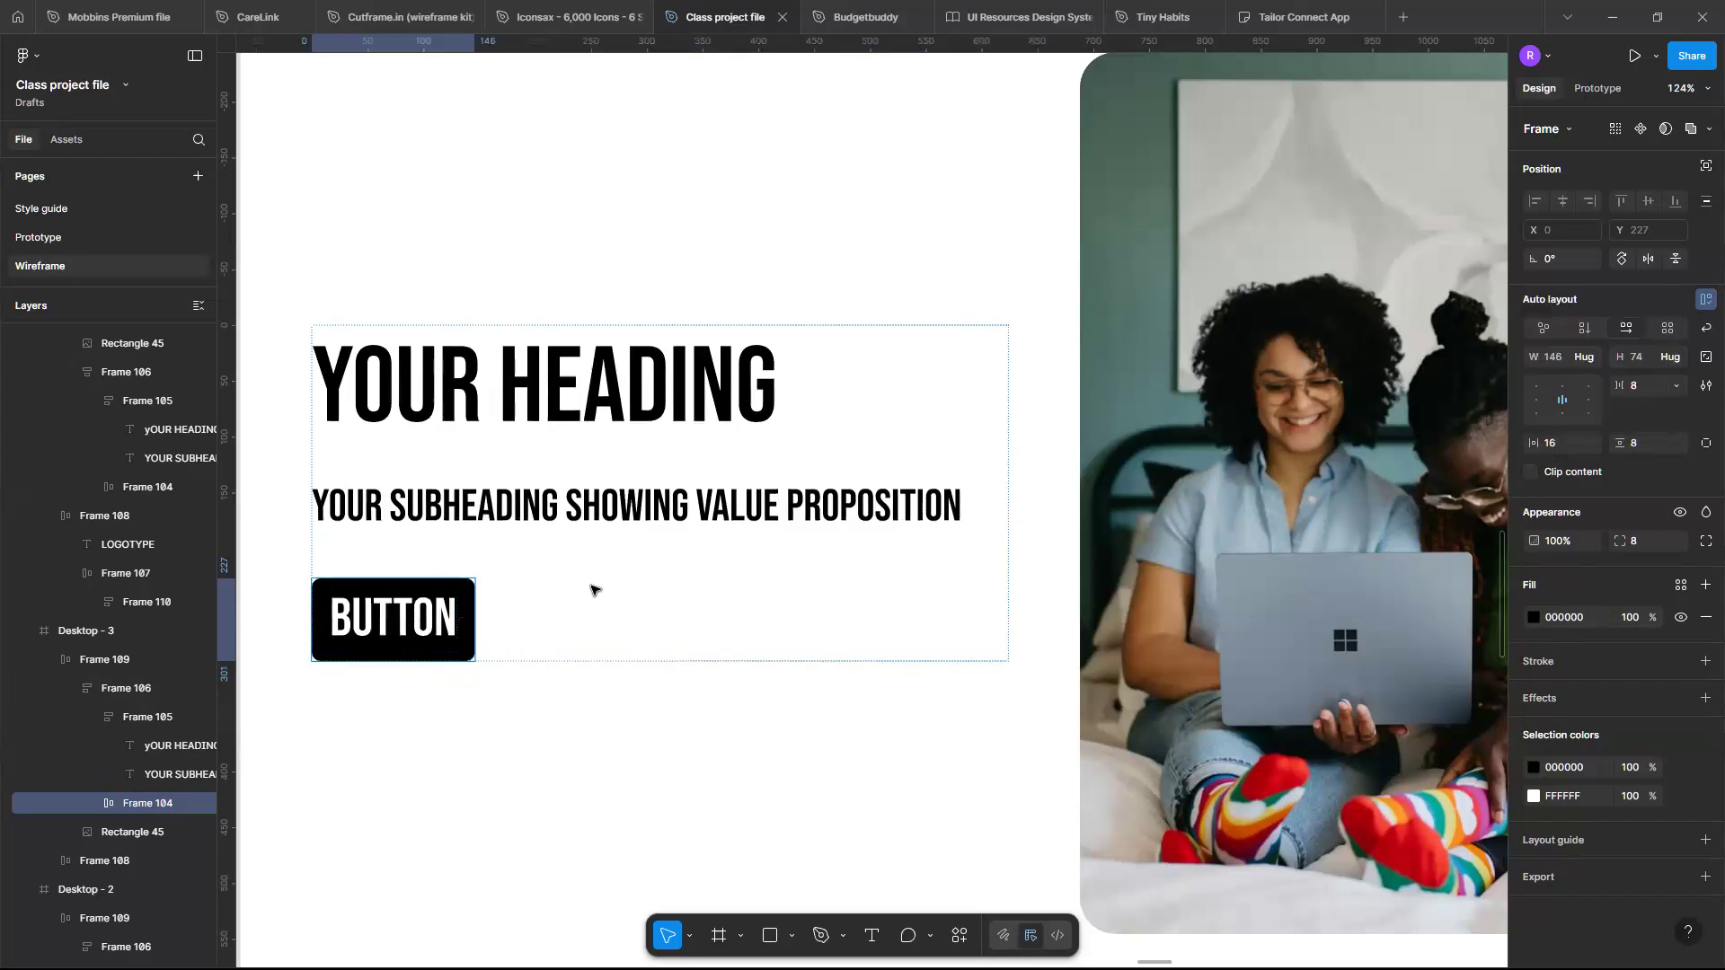
pyautogui.scroll(3, 593, 590)
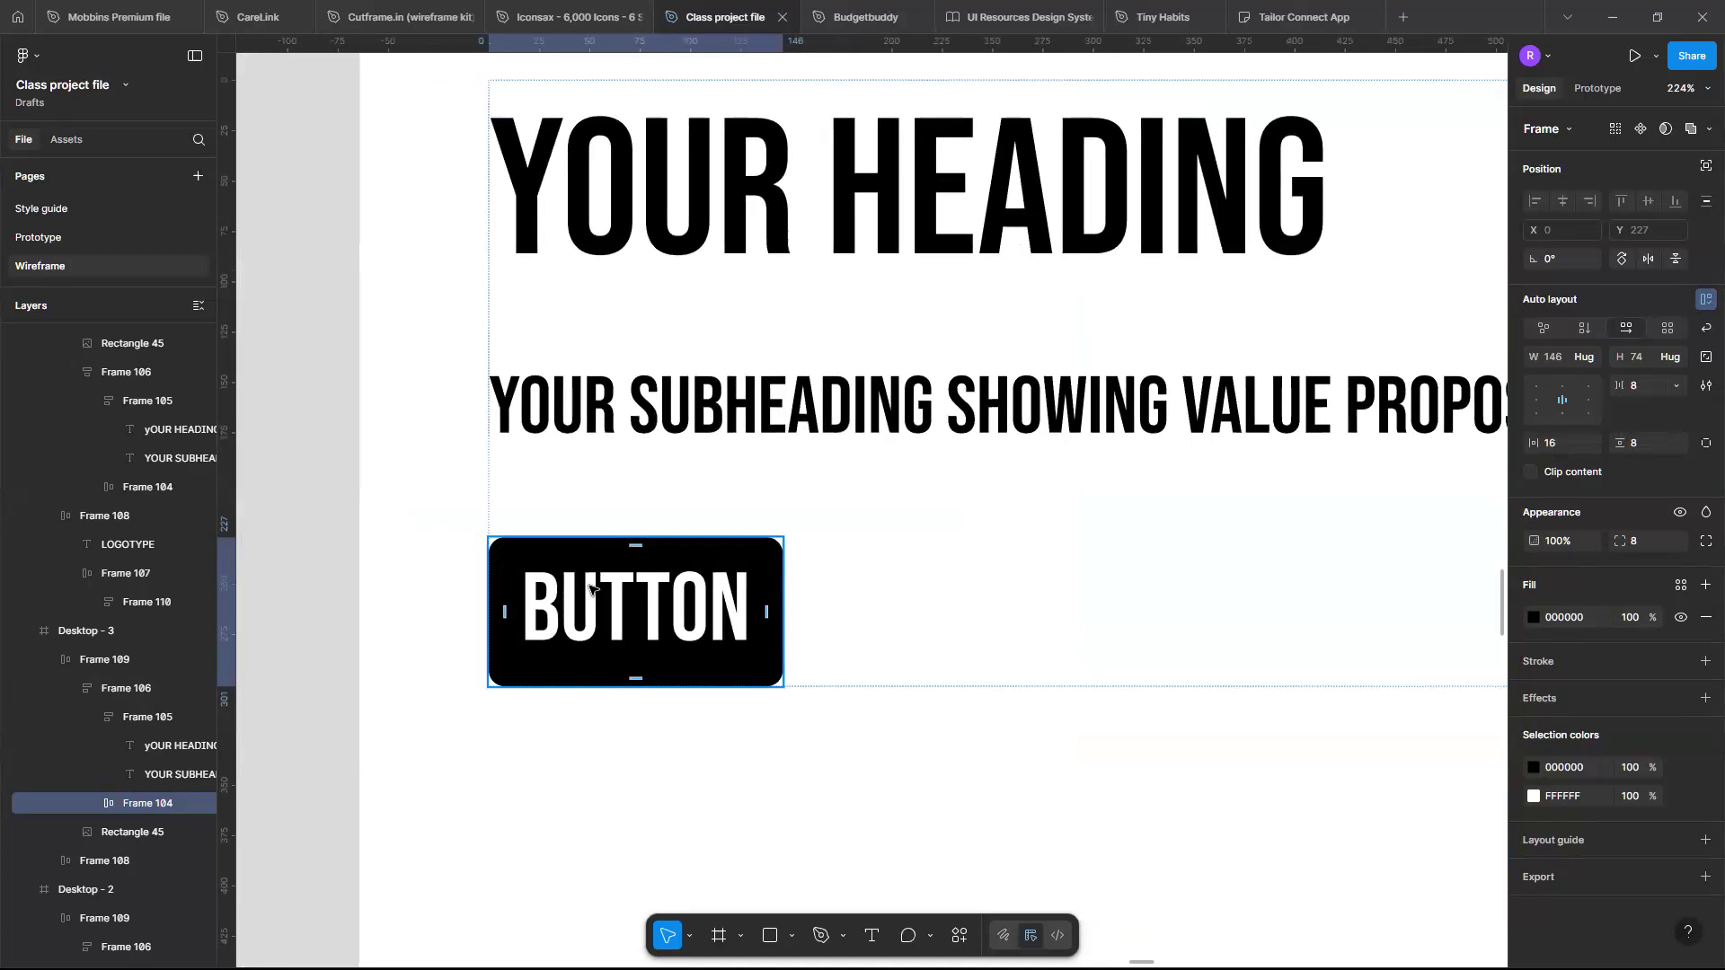
pyautogui.scroll(3, 590, 588)
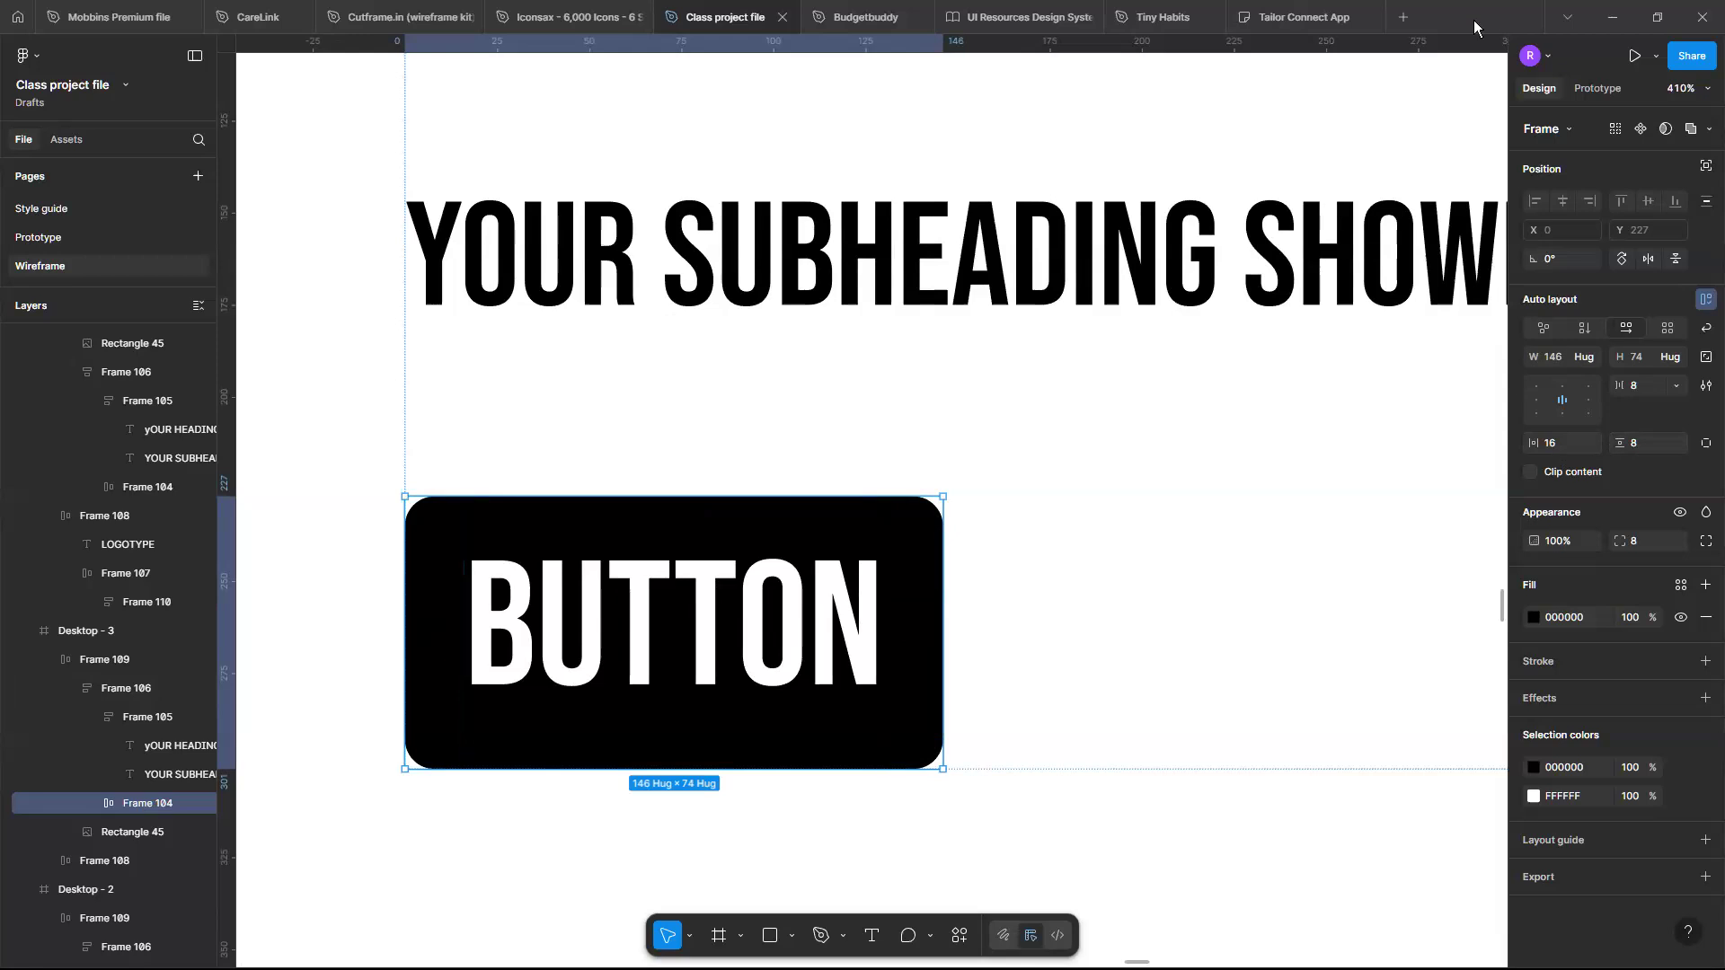
pyautogui.scroll(-3, 930, 400)
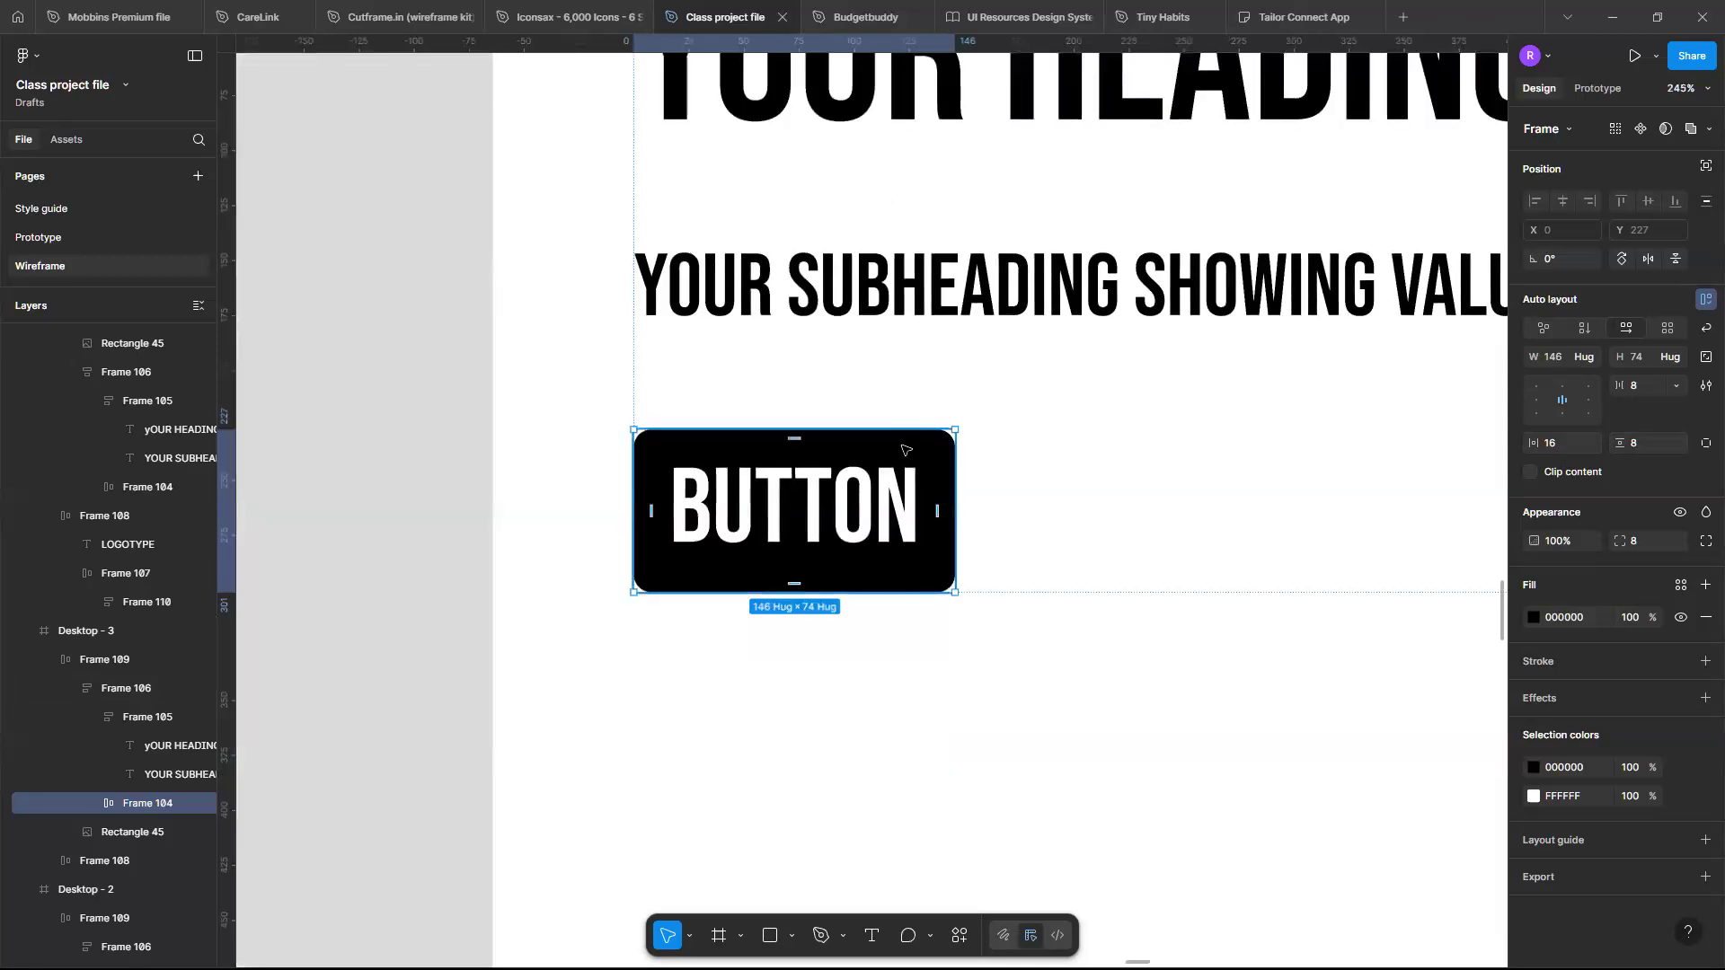
pyautogui.hscroll(1, 966, 439)
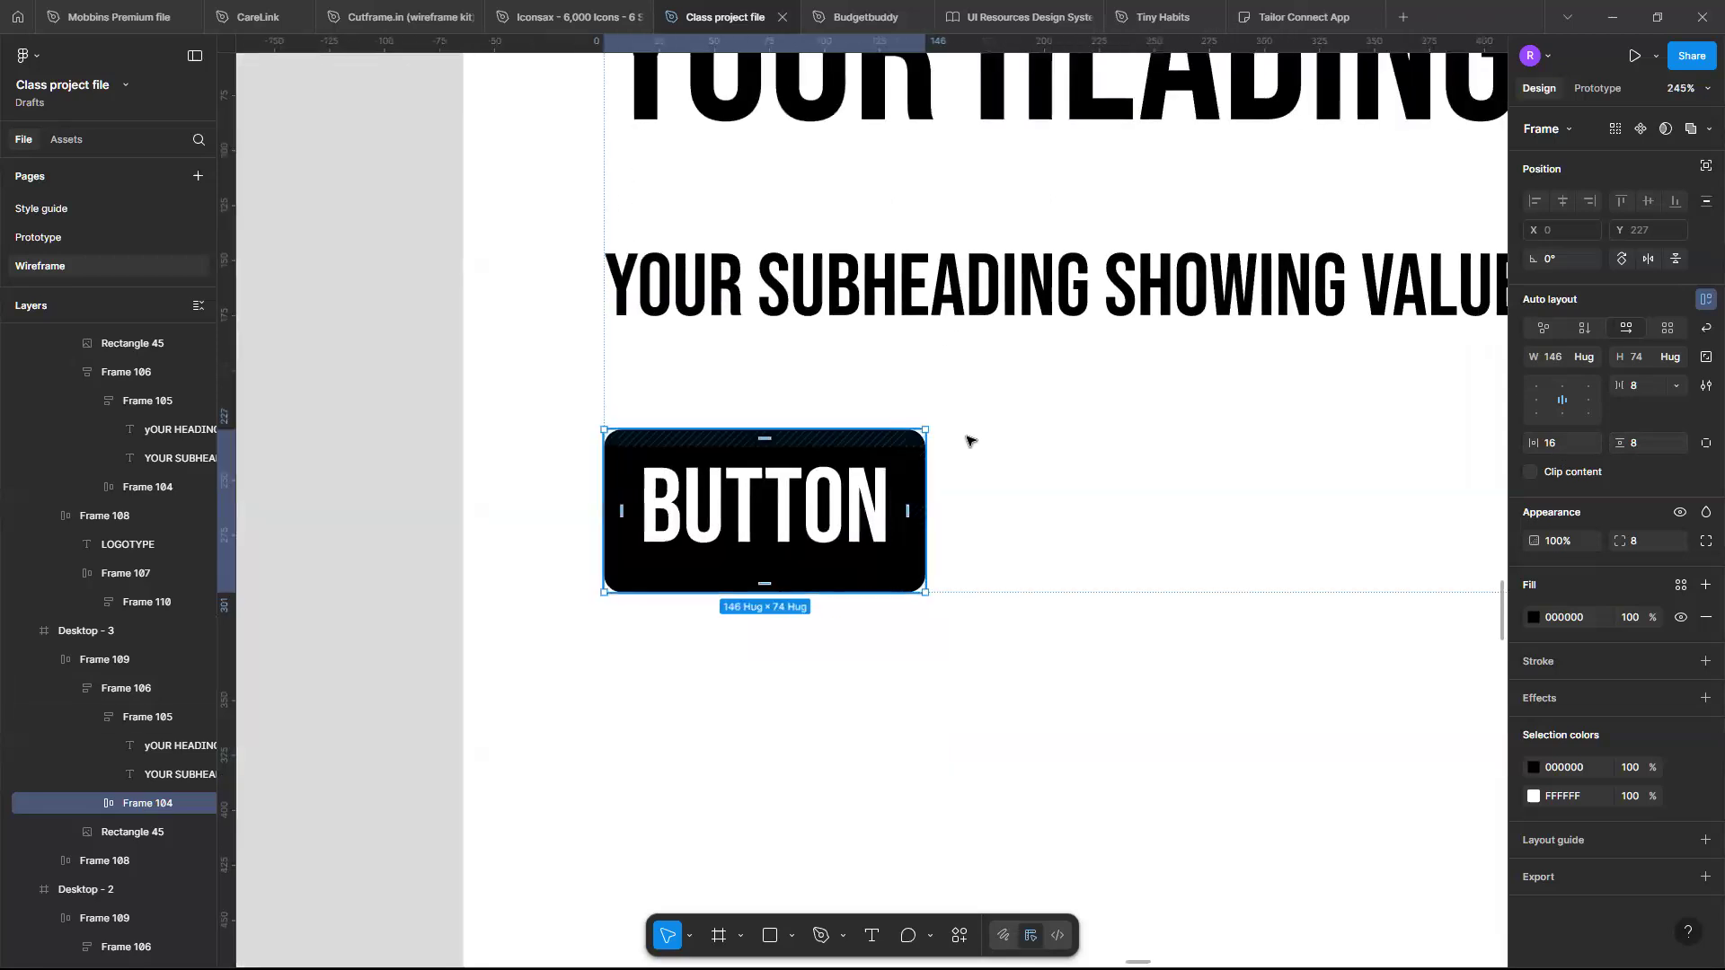
pyautogui.click(1587, 356)
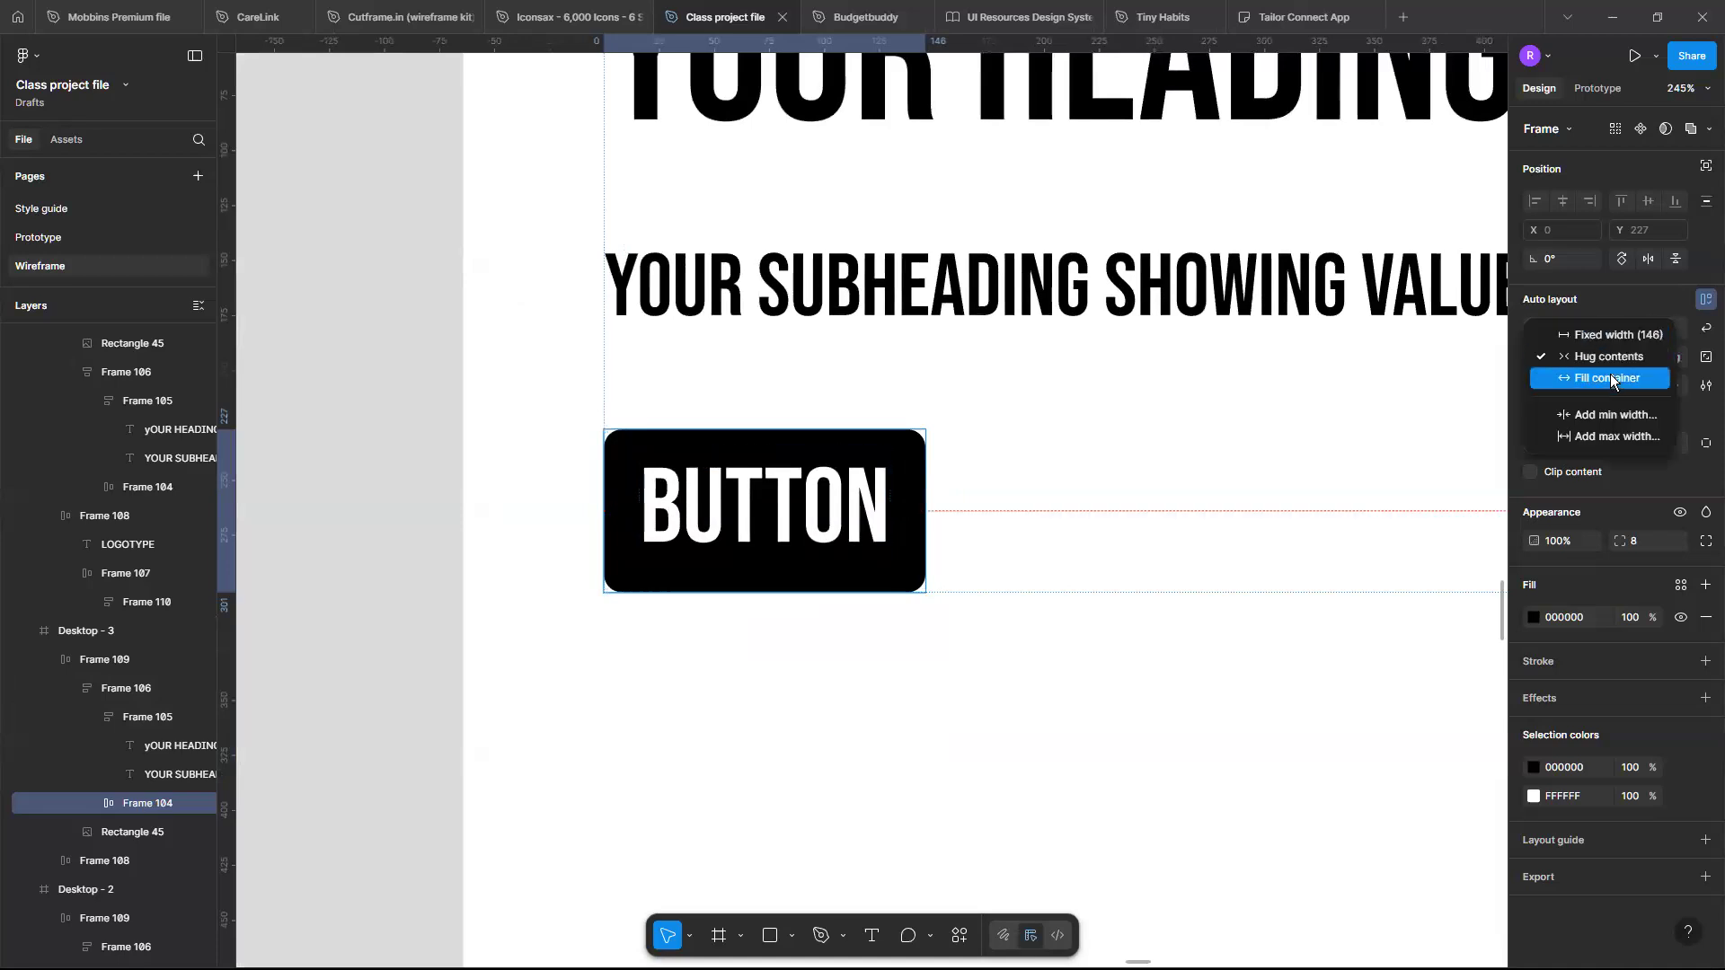
pyautogui.click(1610, 378)
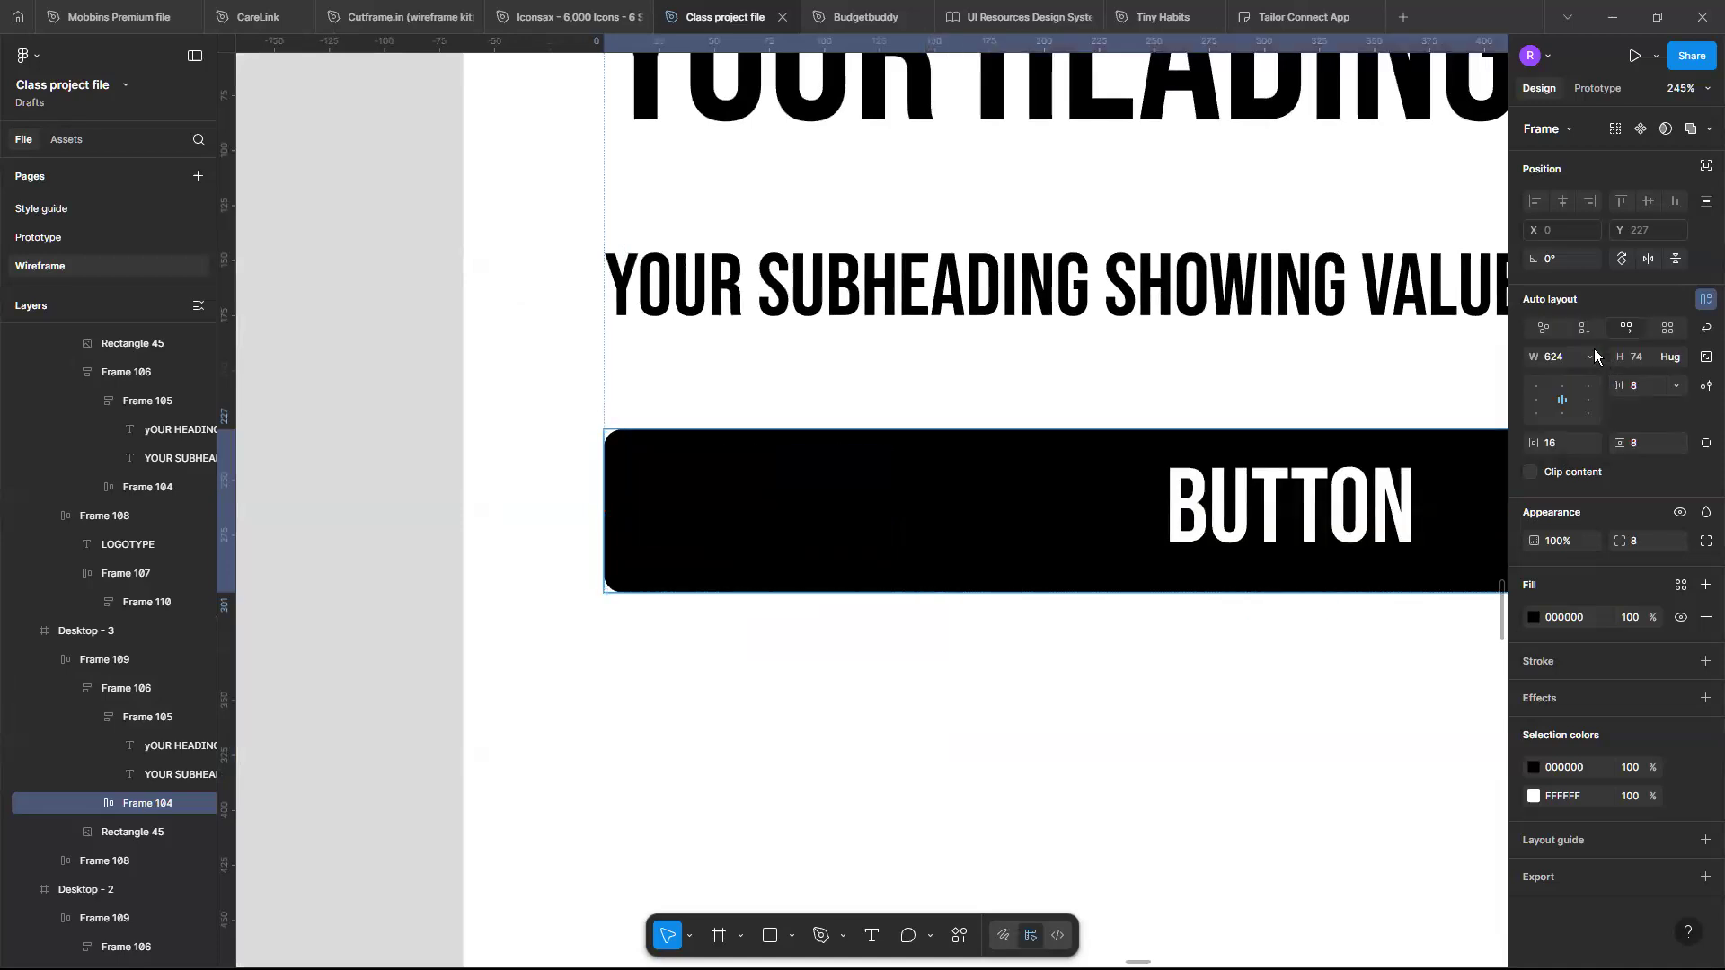
pyautogui.click(1591, 357)
pyautogui.click(1605, 334)
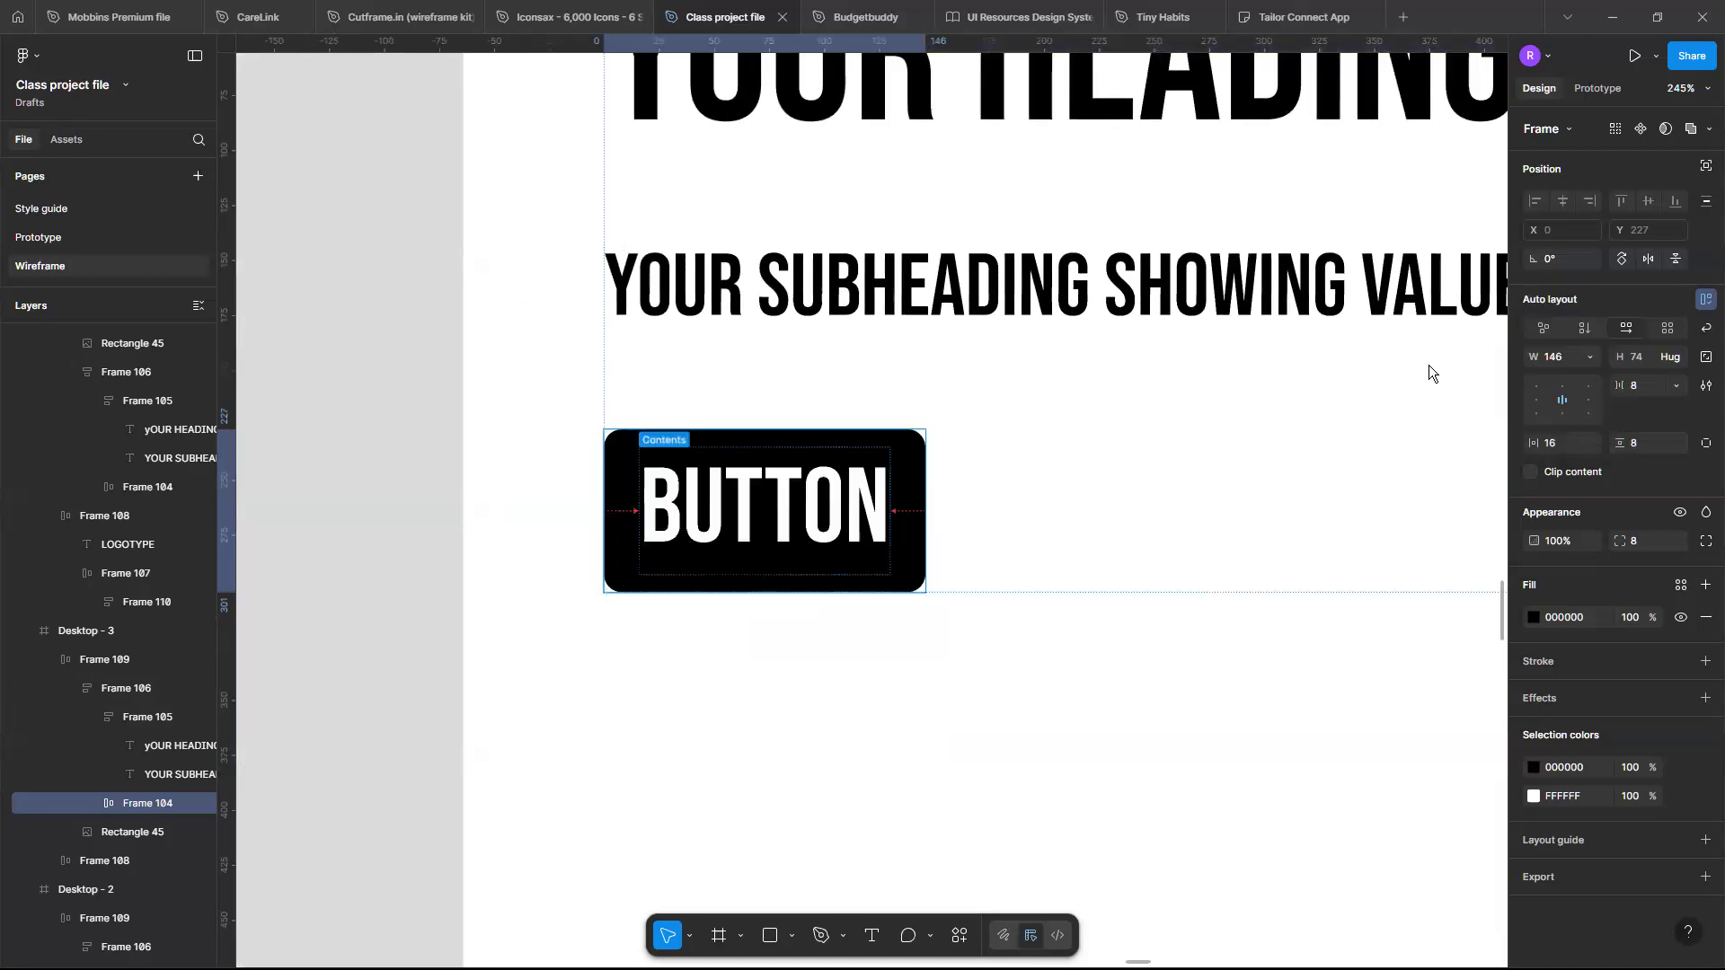
pyautogui.keyDown('ctrl'); pyautogui.scroll(-5, 887, 499); pyautogui.keyUp('ctrl')
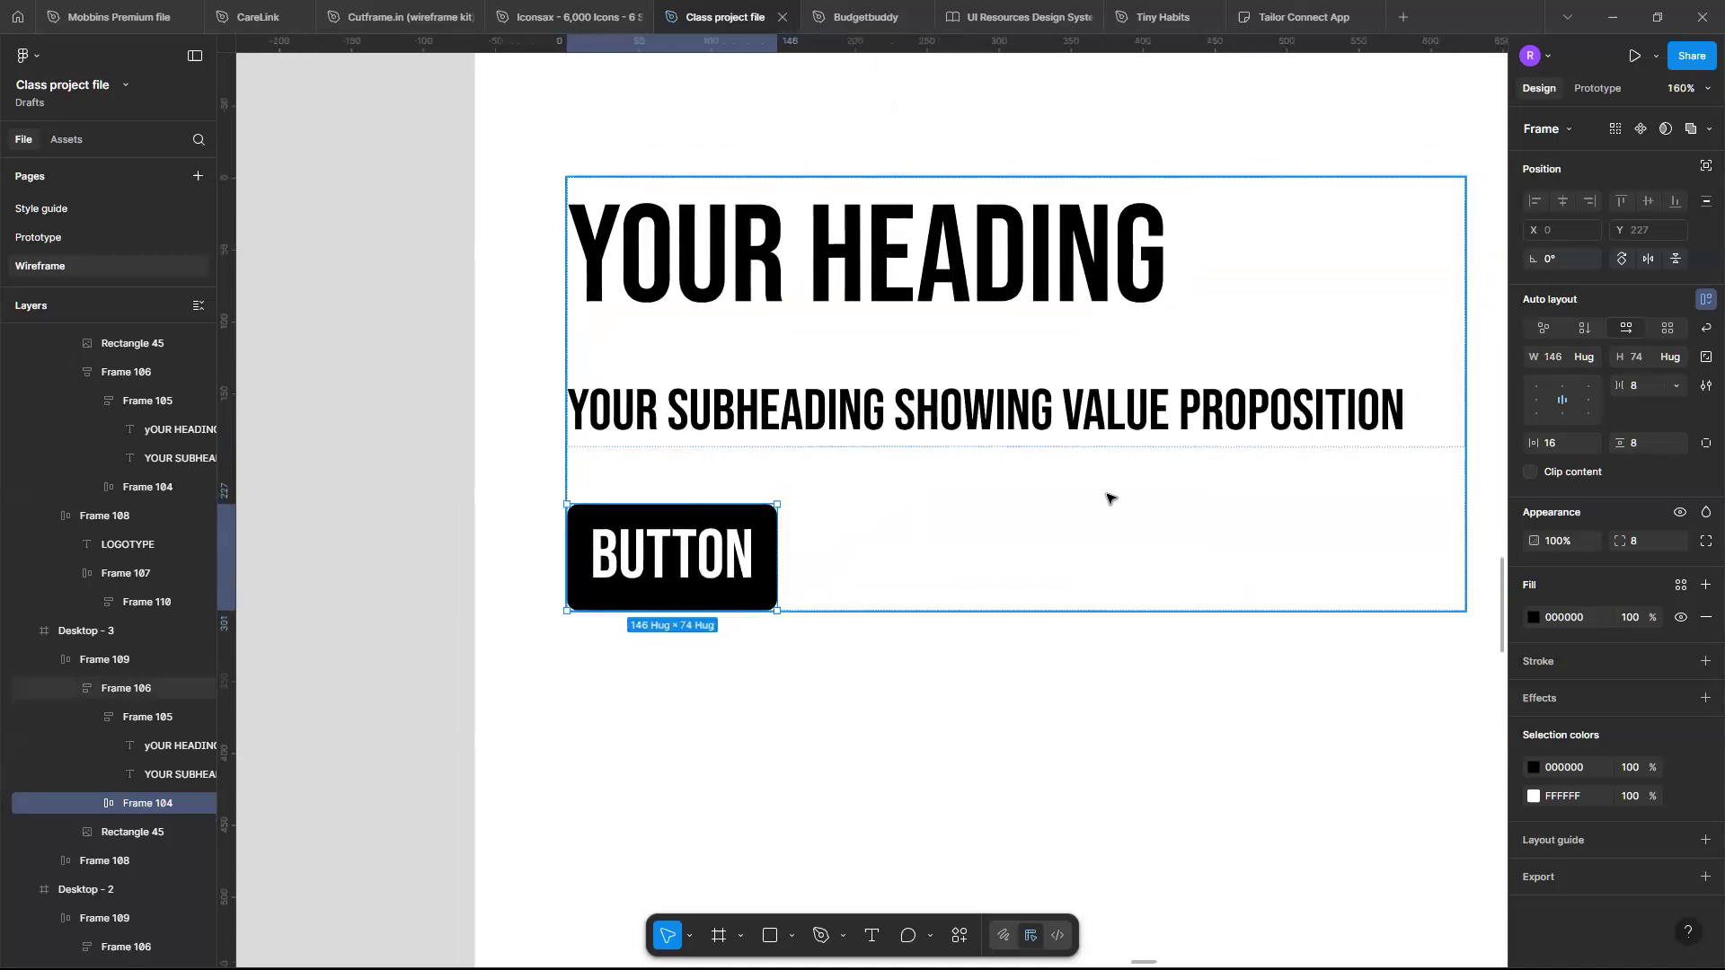
# - Try setting the template button's width to 200, then undo the width change
pyautogui.hscroll(1, 1090, 500)
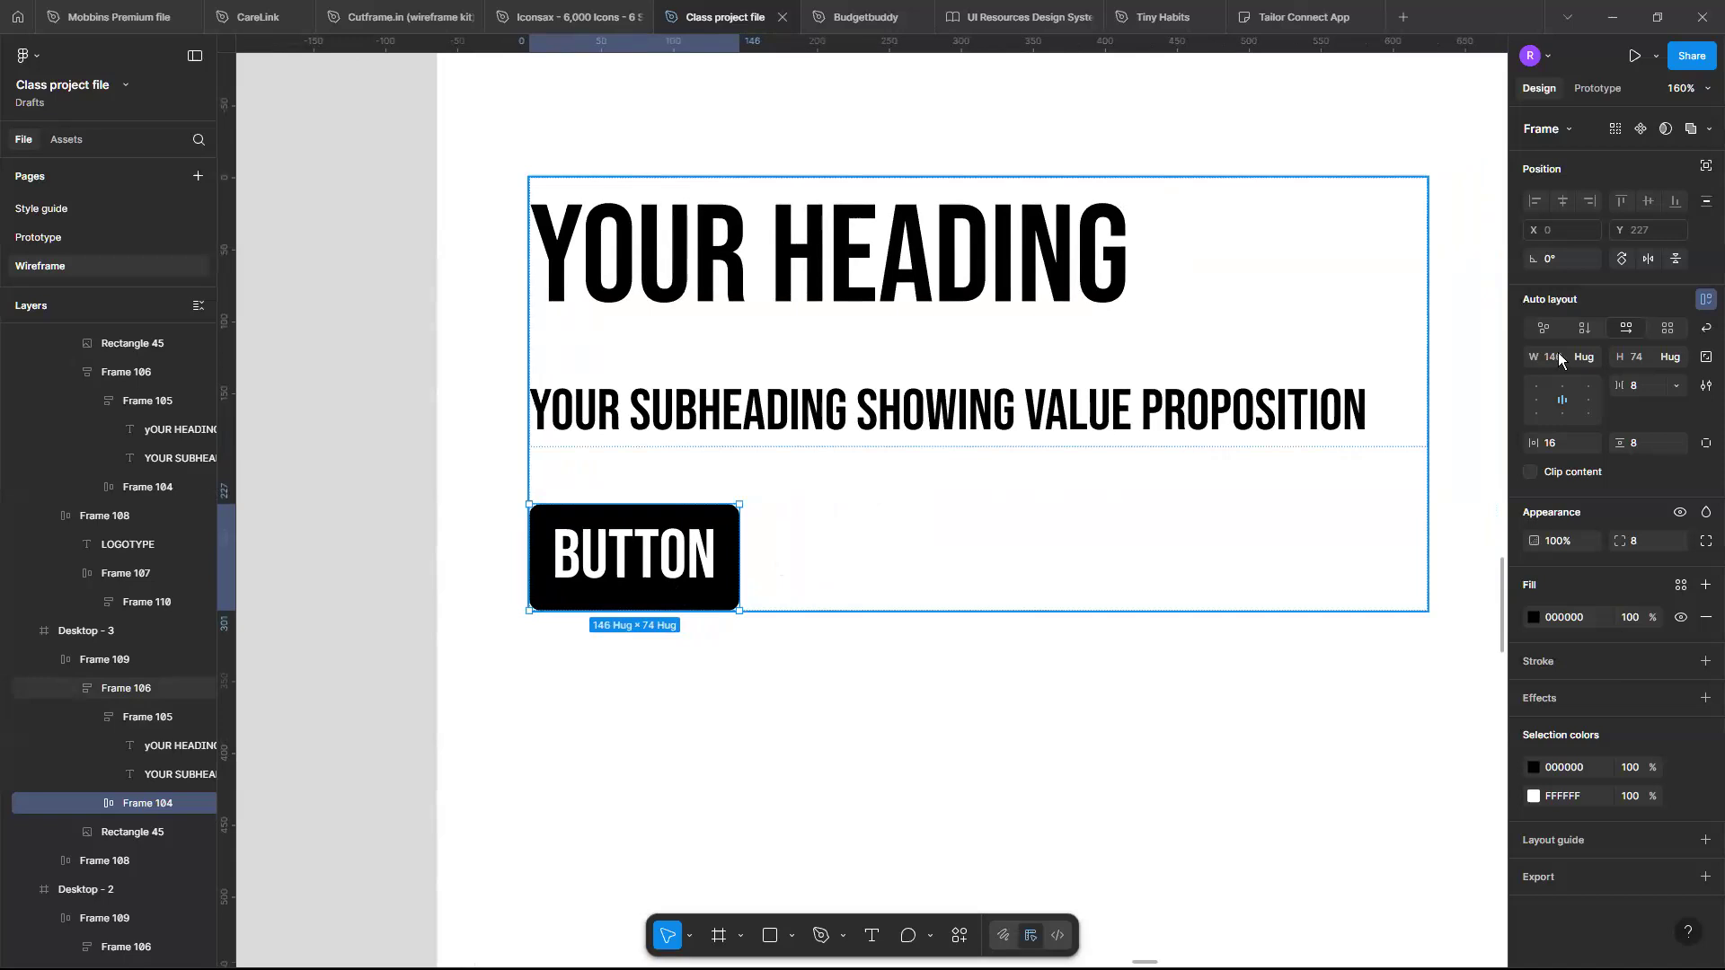
pyautogui.write('200')
pyautogui.press('Return')
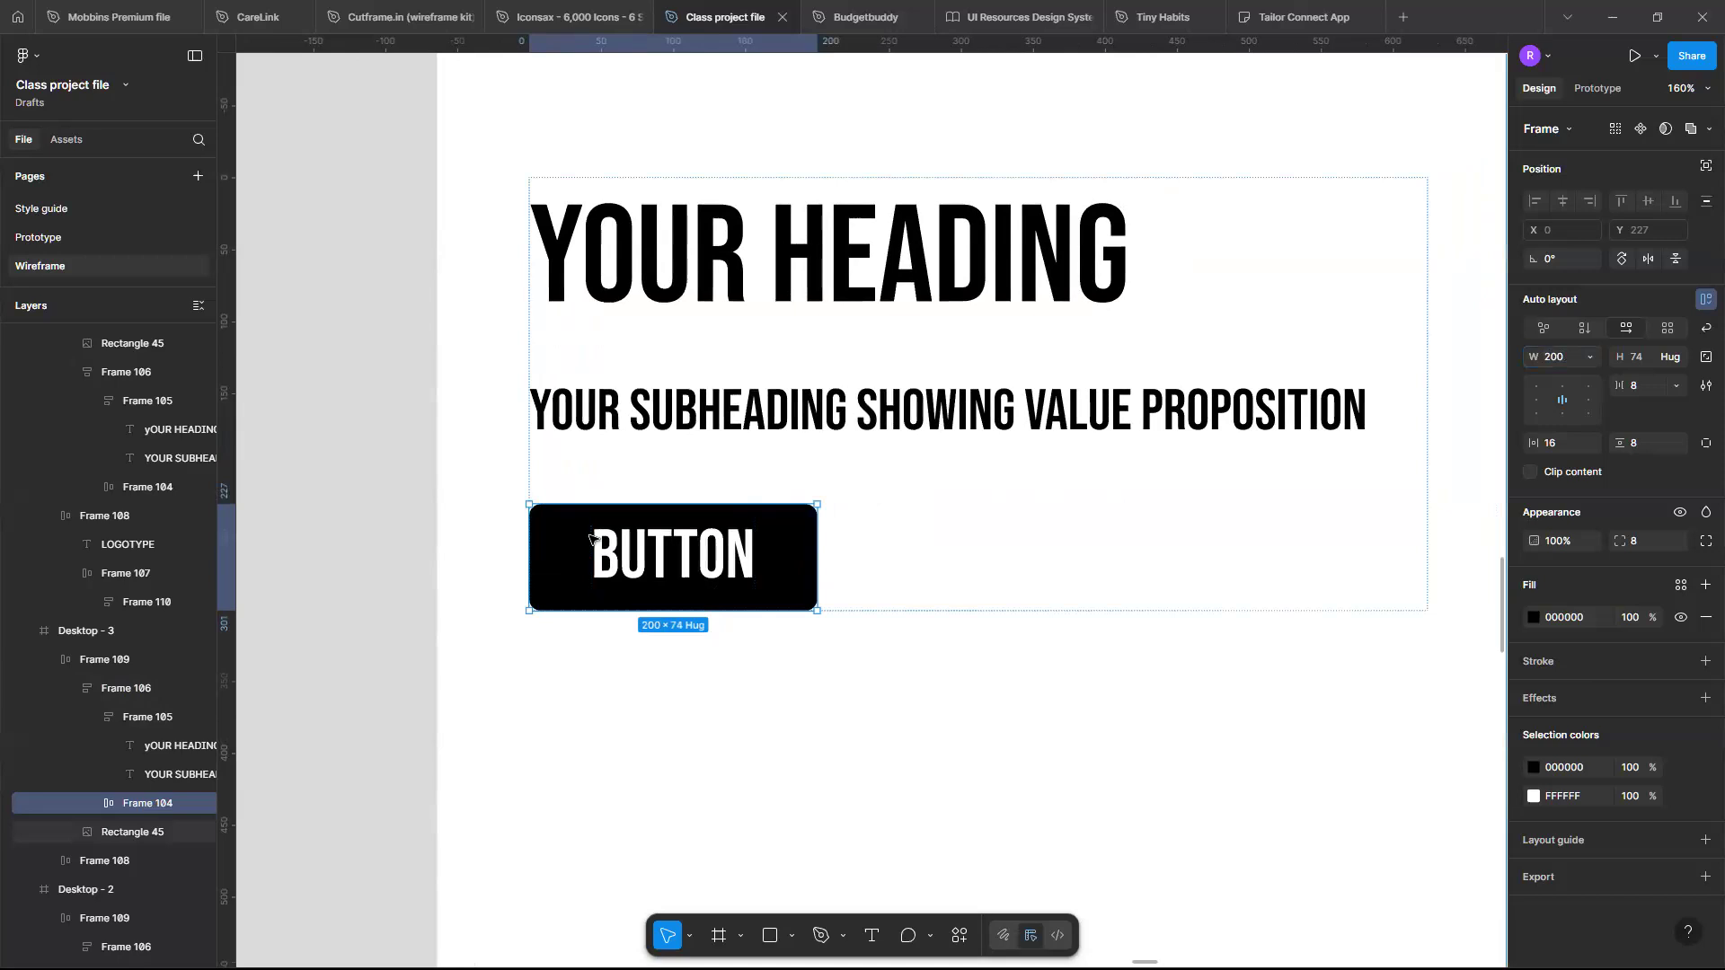
pyautogui.scroll(5, 753, 568)
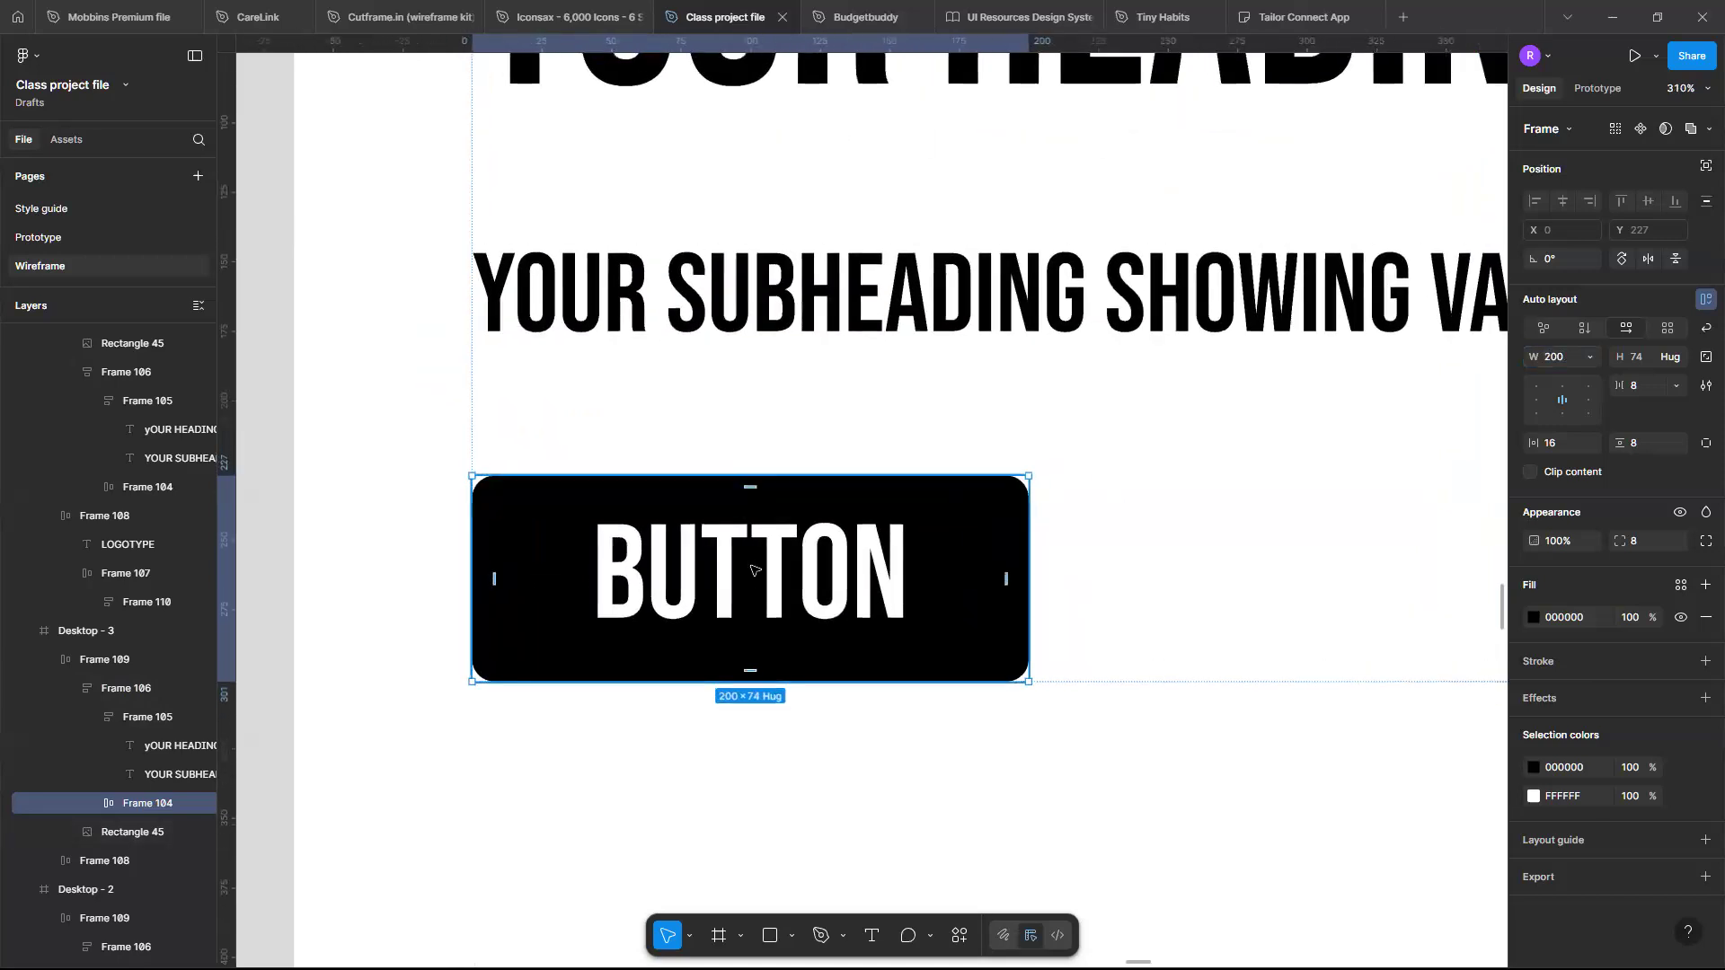
pyautogui.hscroll(1, 753, 568)
pyautogui.scroll(-3, 753, 567)
pyautogui.scroll(-4, 753, 569)
pyautogui.scroll(4, 752, 568)
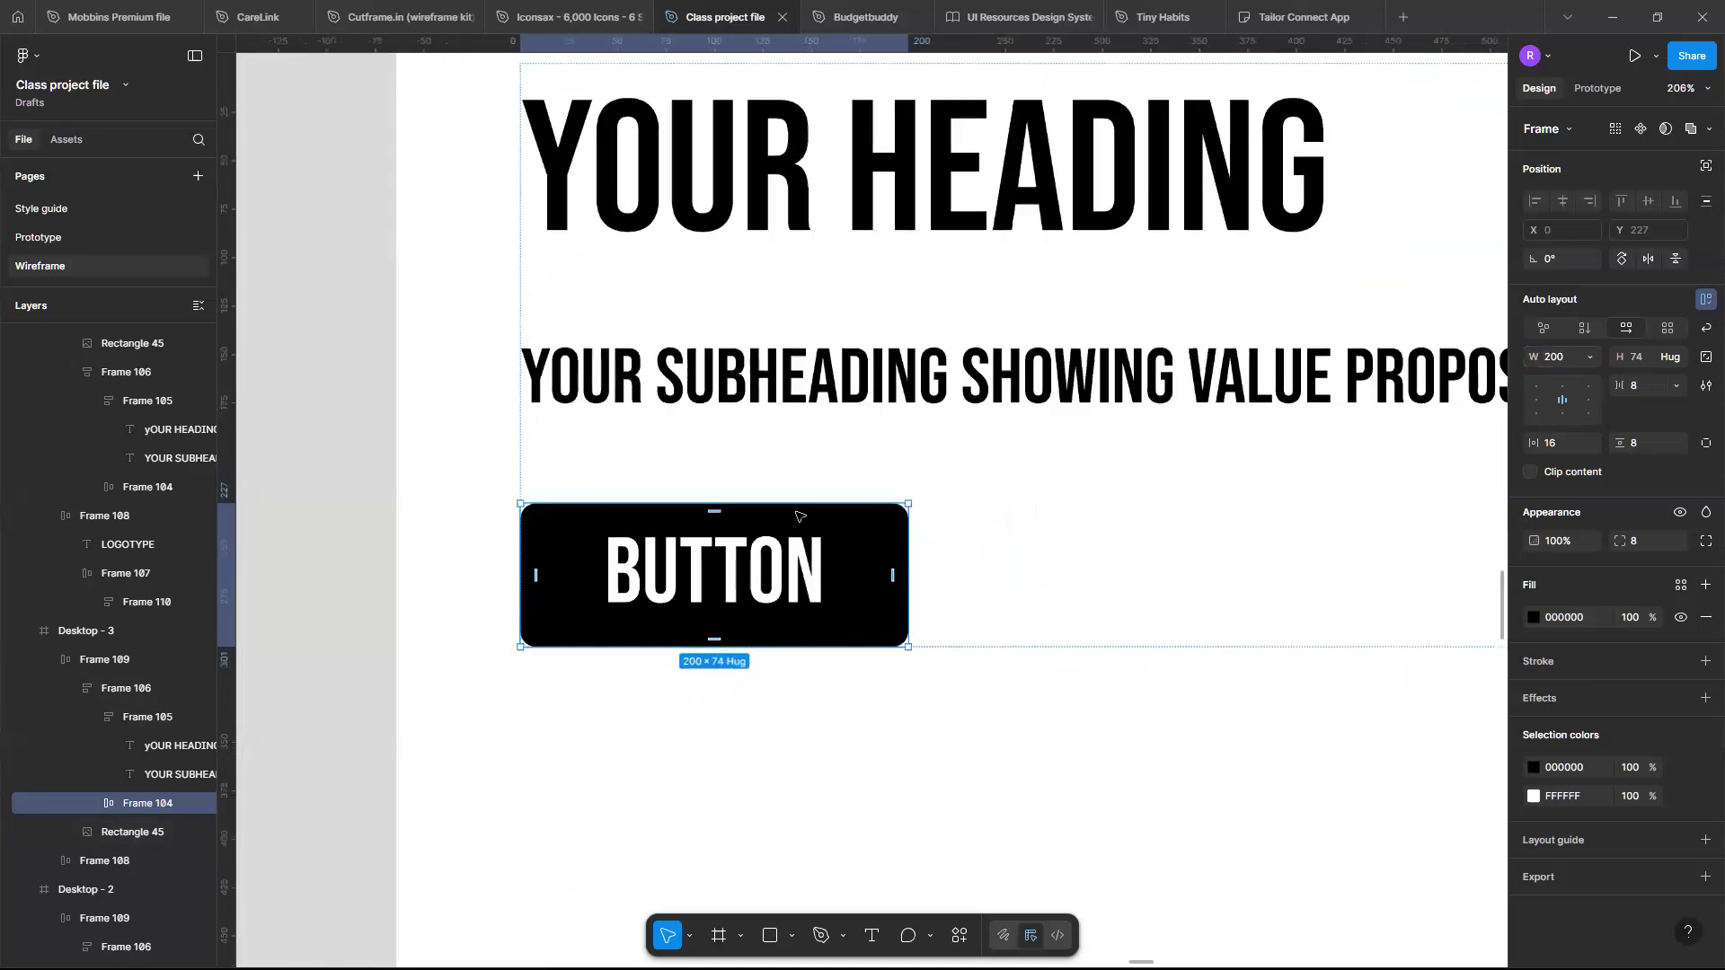
pyautogui.scroll(1, 792, 514)
pyautogui.hscroll(-1, 792, 514)
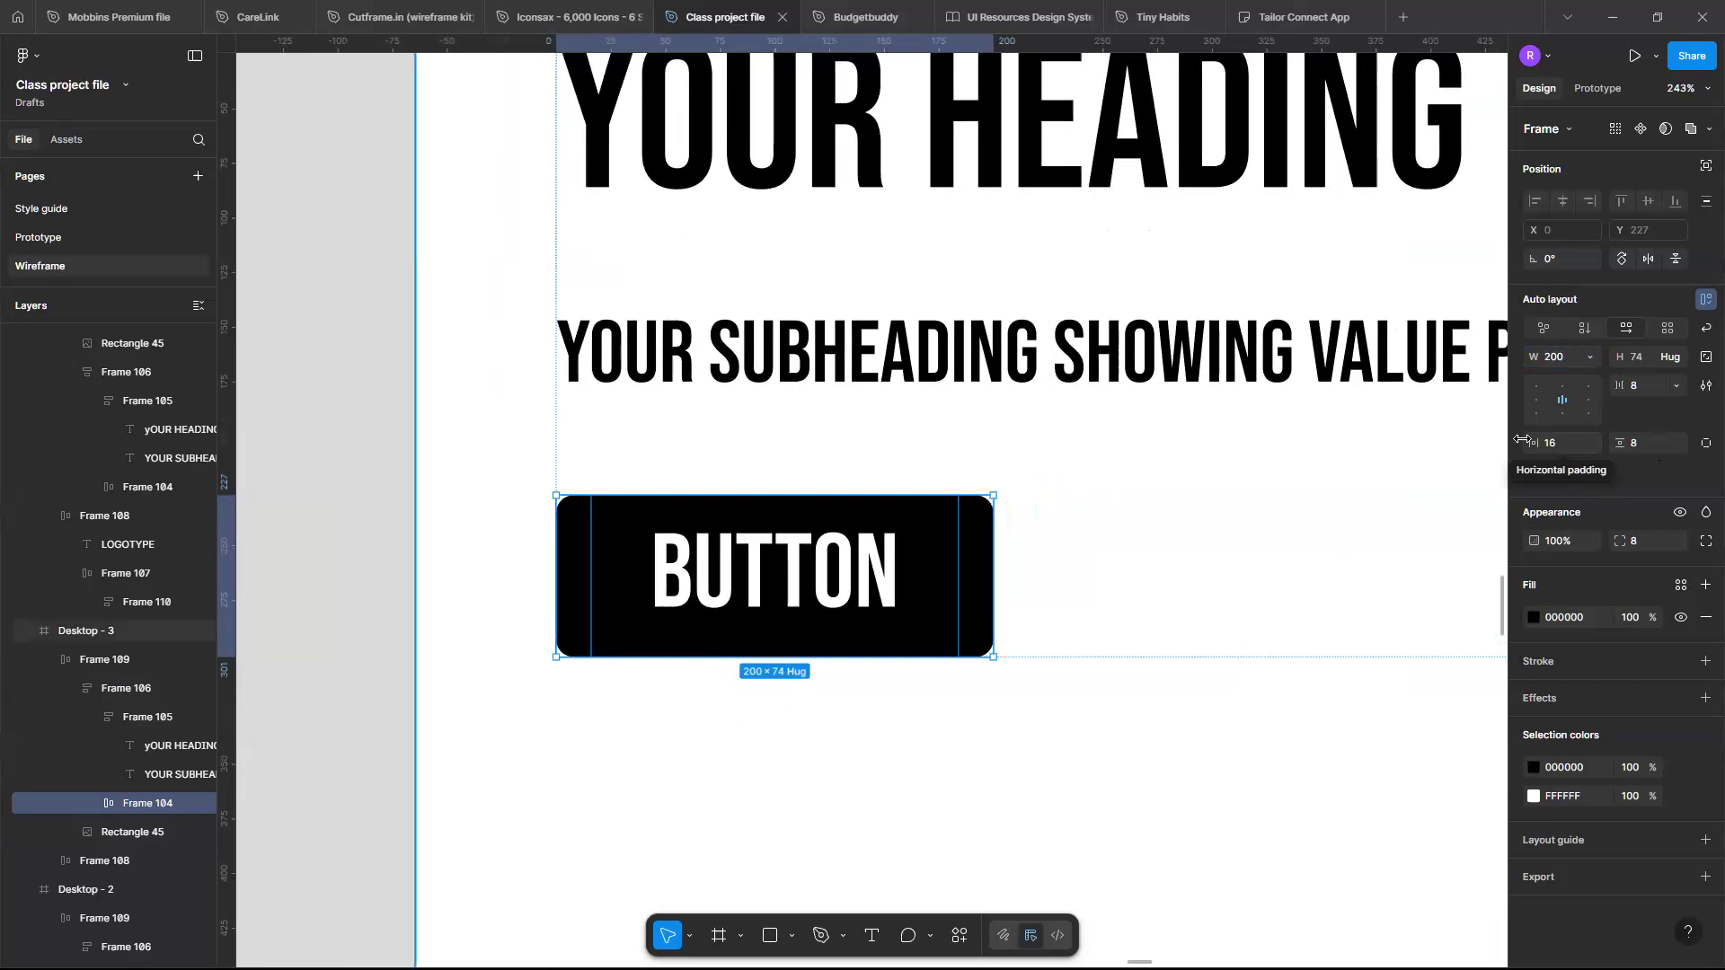
pyautogui.hotkey('ctrl', 'z')
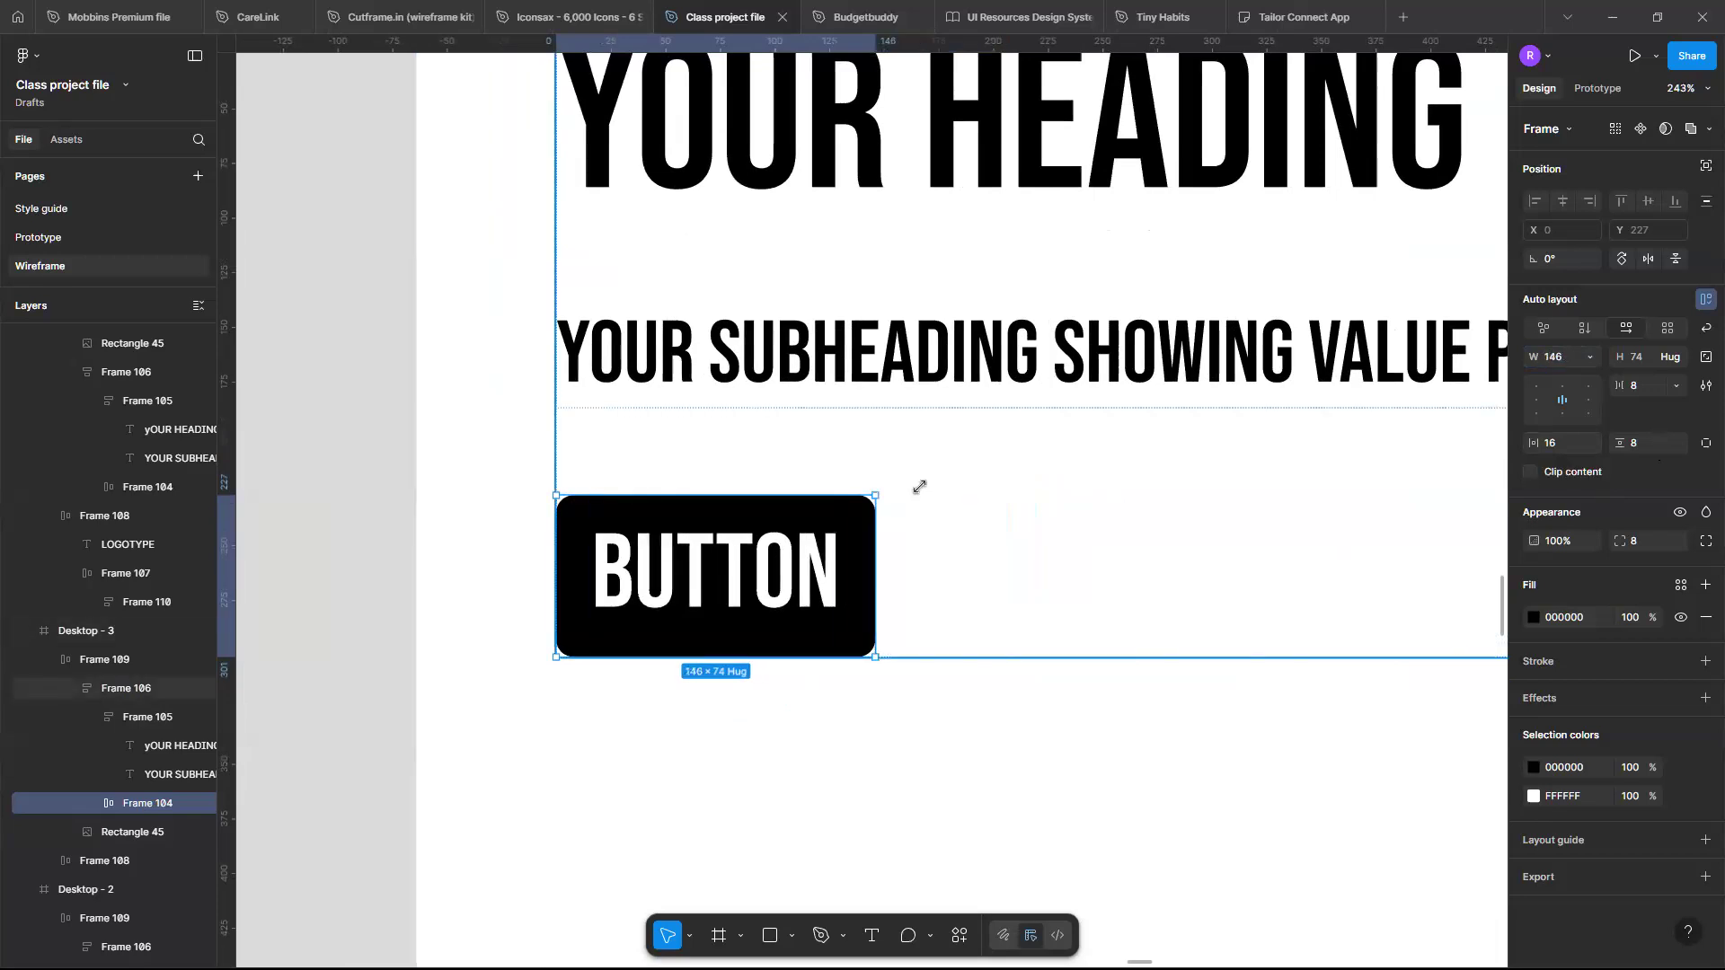
# - Examine the iPhone frame's collaboration and coach-step sections alongside the desktop fitness landing page
pyautogui.scroll(-10, 921, 491)
pyautogui.scroll(-5, 921, 491)
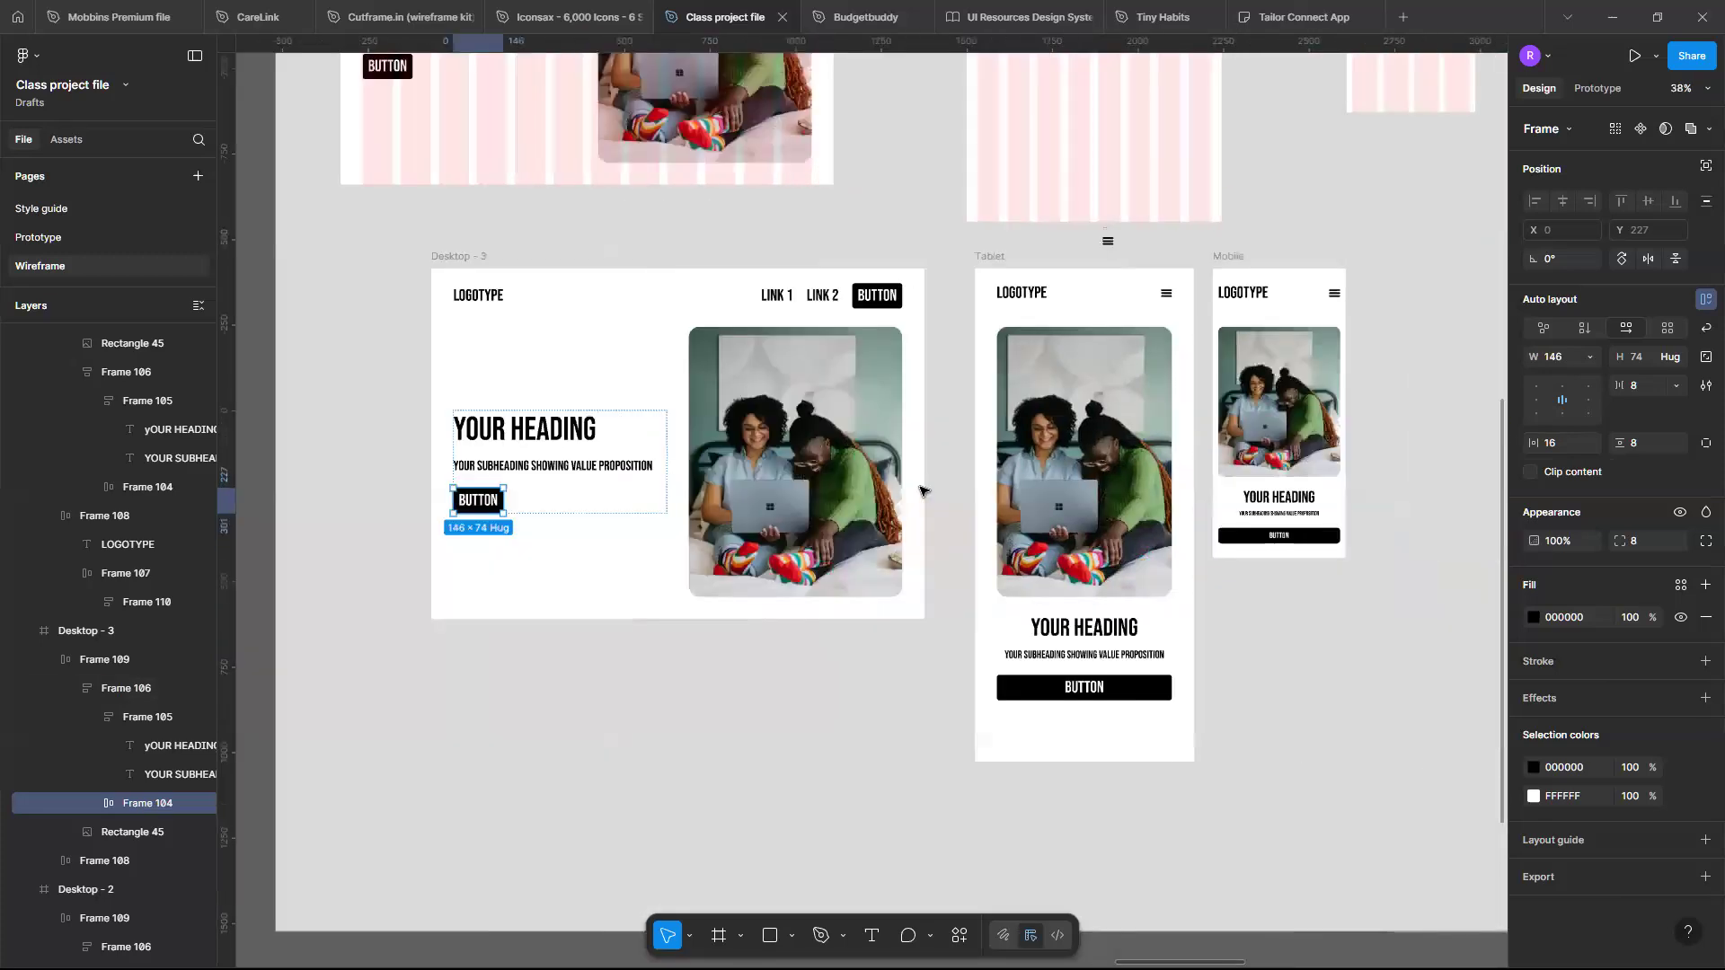
pyautogui.hscroll(3, 921, 491)
pyautogui.scroll(2, 921, 491)
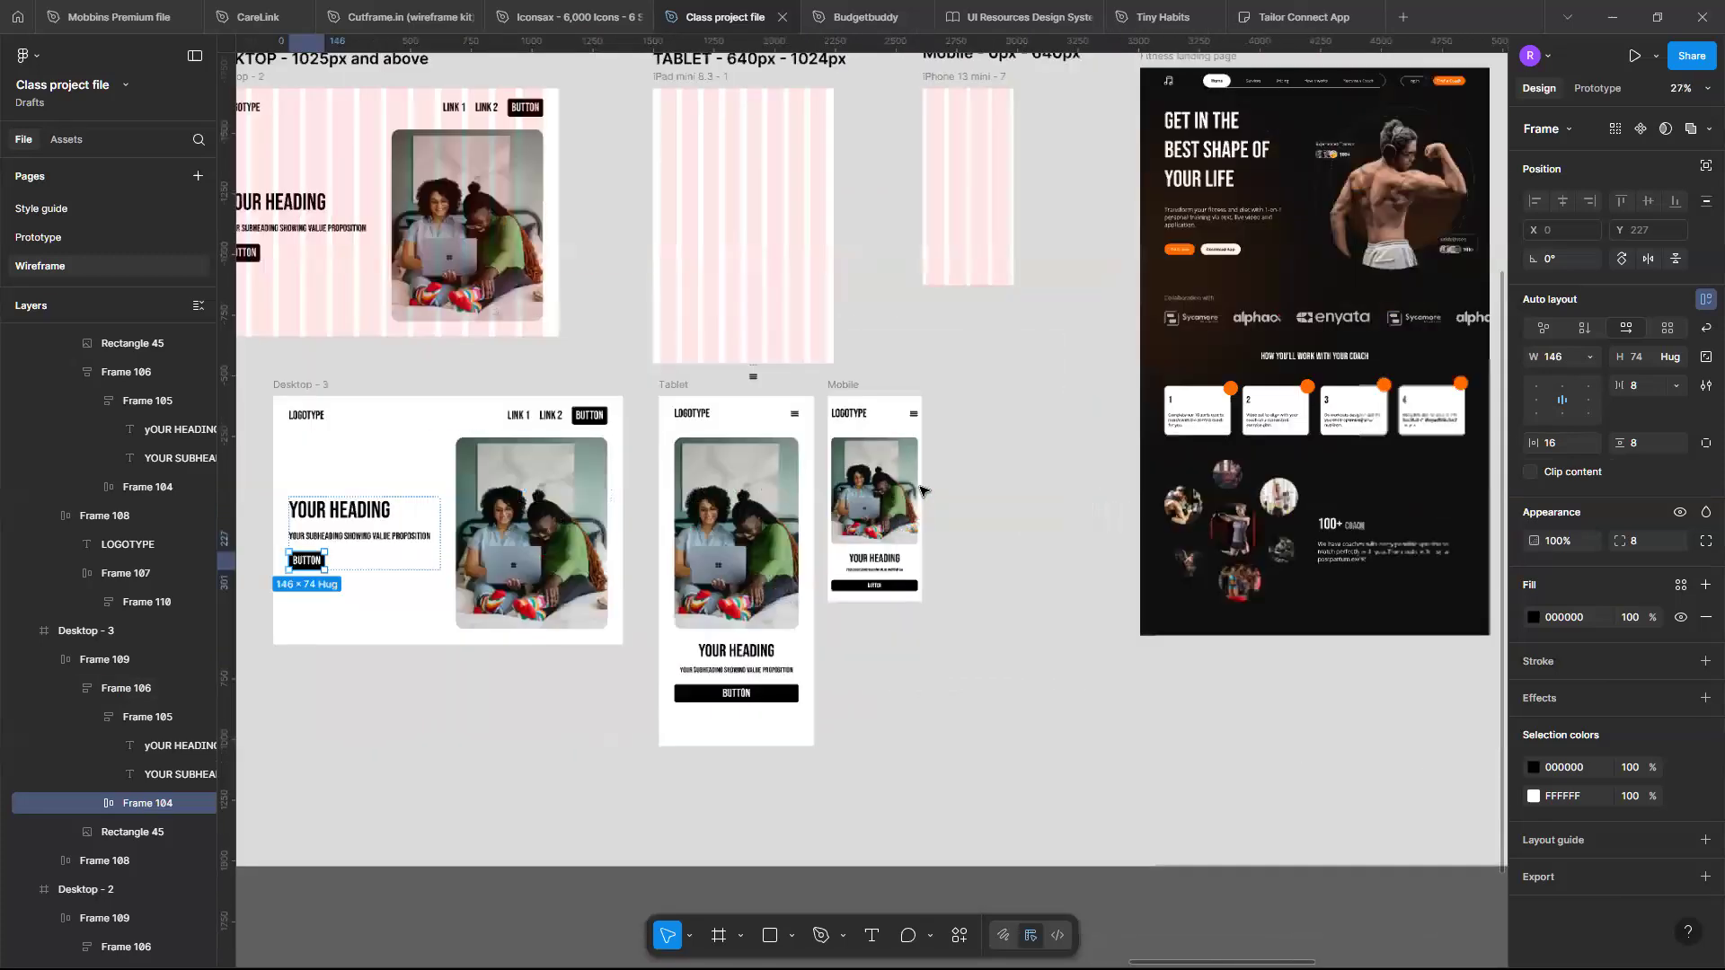
pyautogui.hscroll(12, 921, 490)
pyautogui.scroll(4, 920, 491)
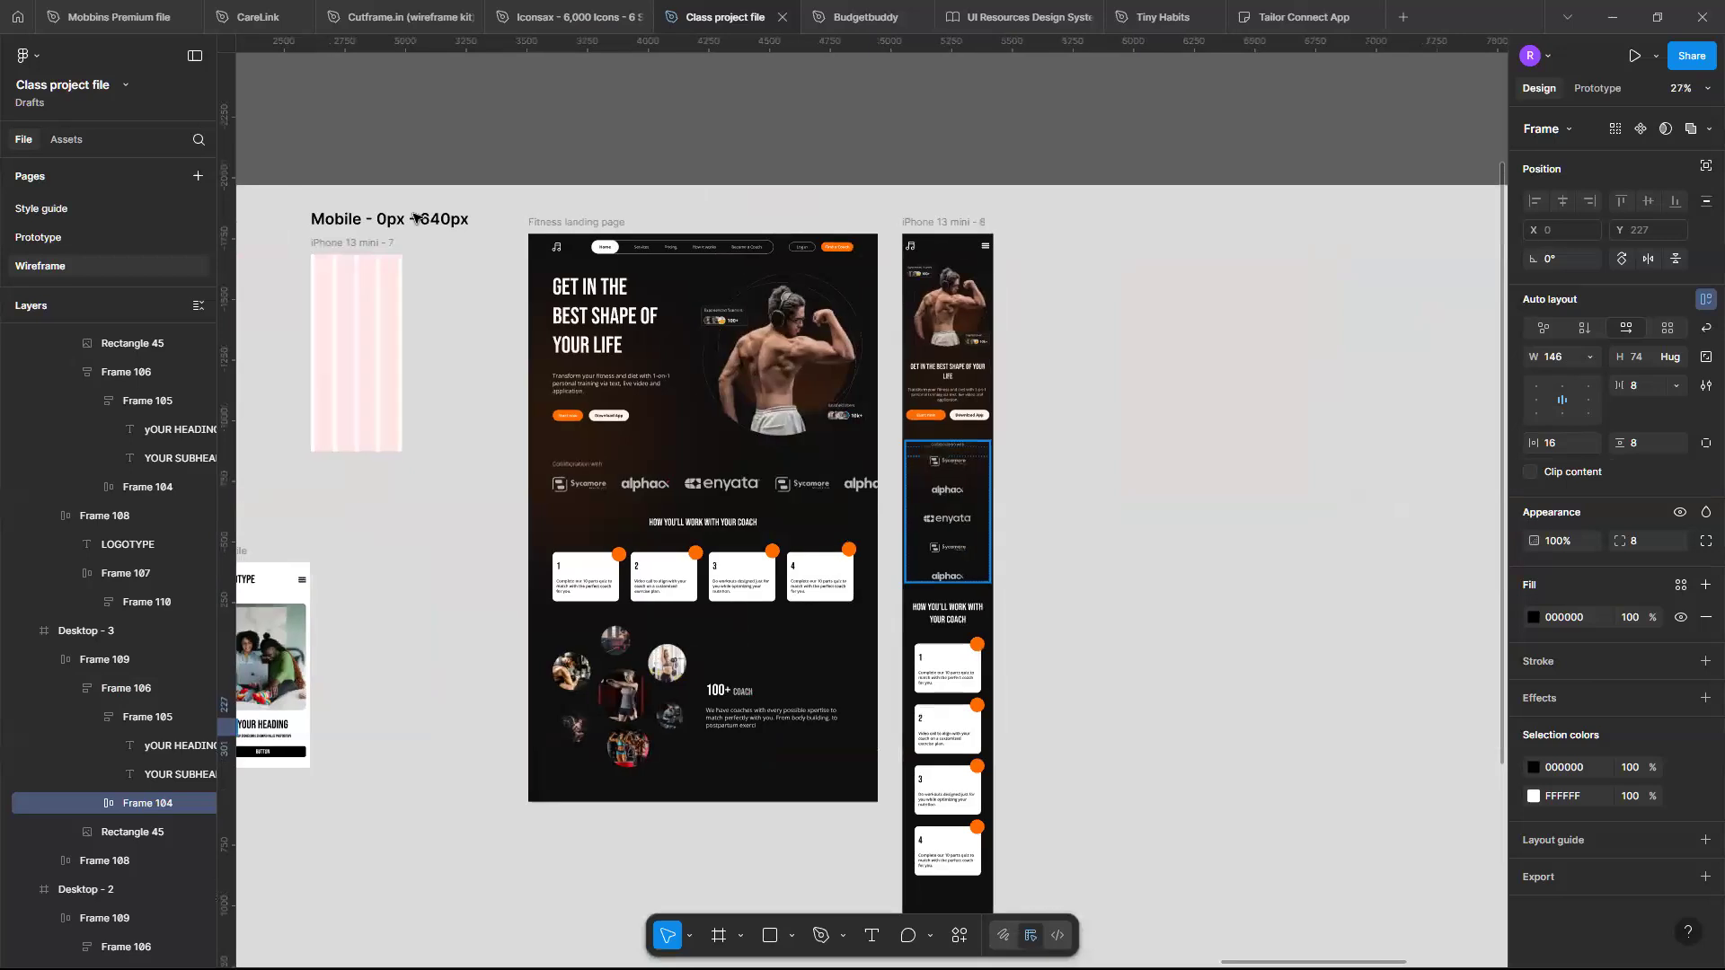
pyautogui.scroll(6, 938, 625)
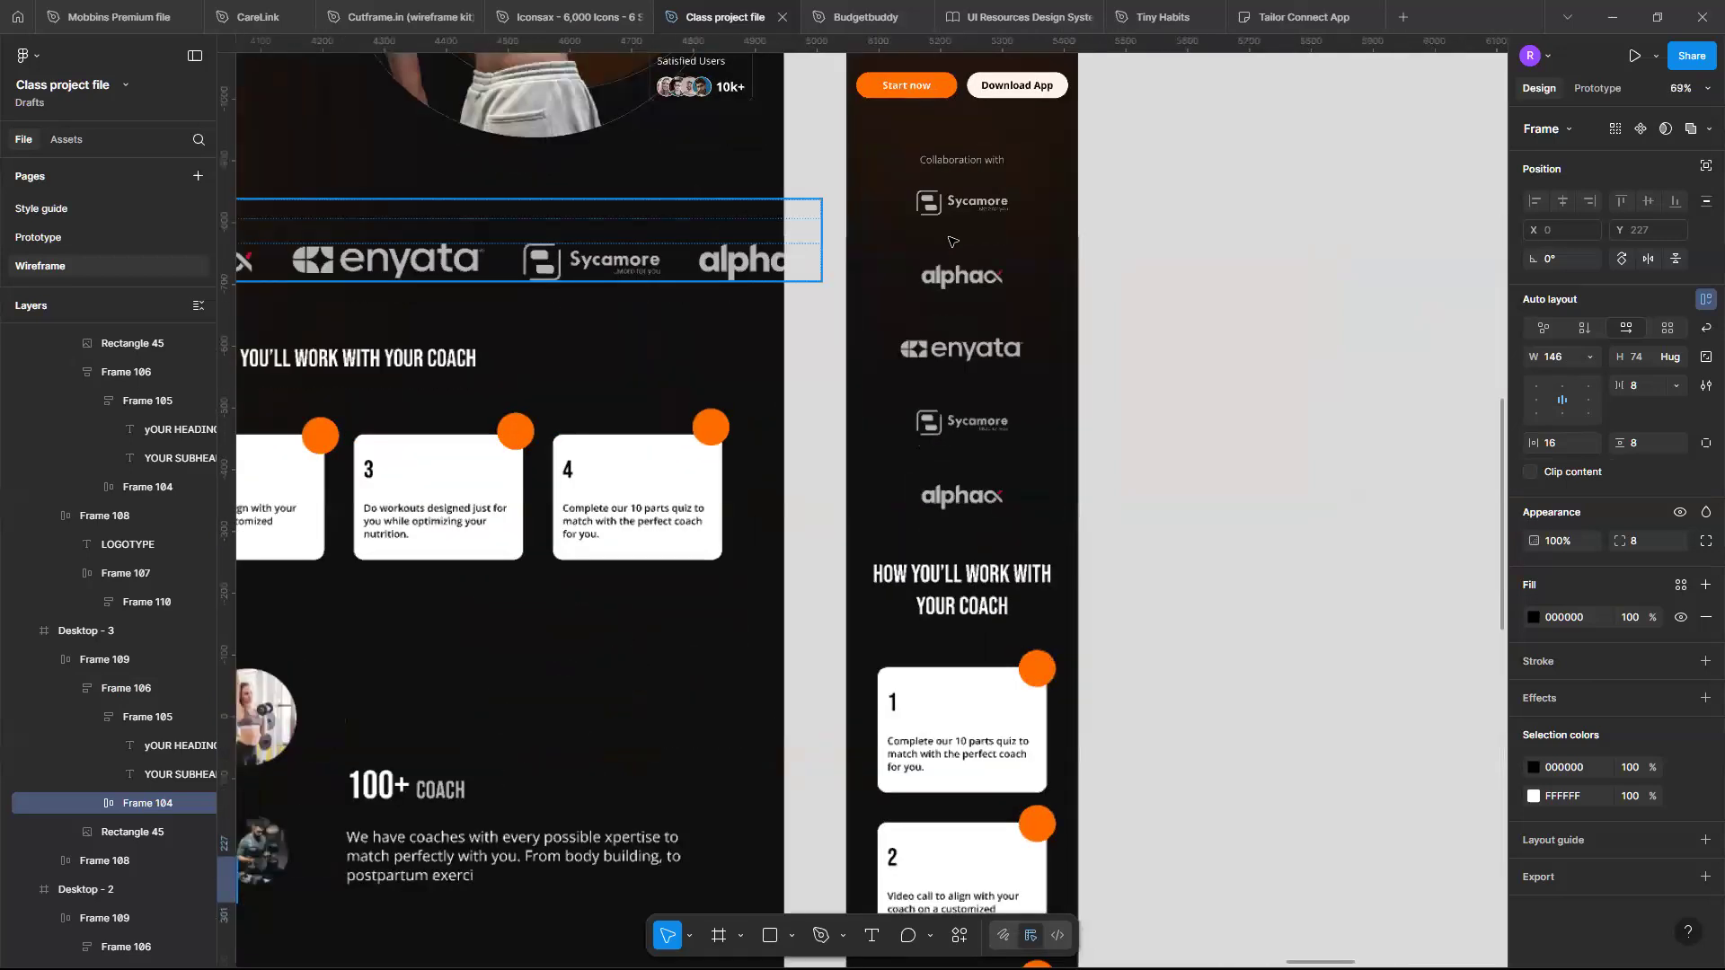
pyautogui.click(951, 241)
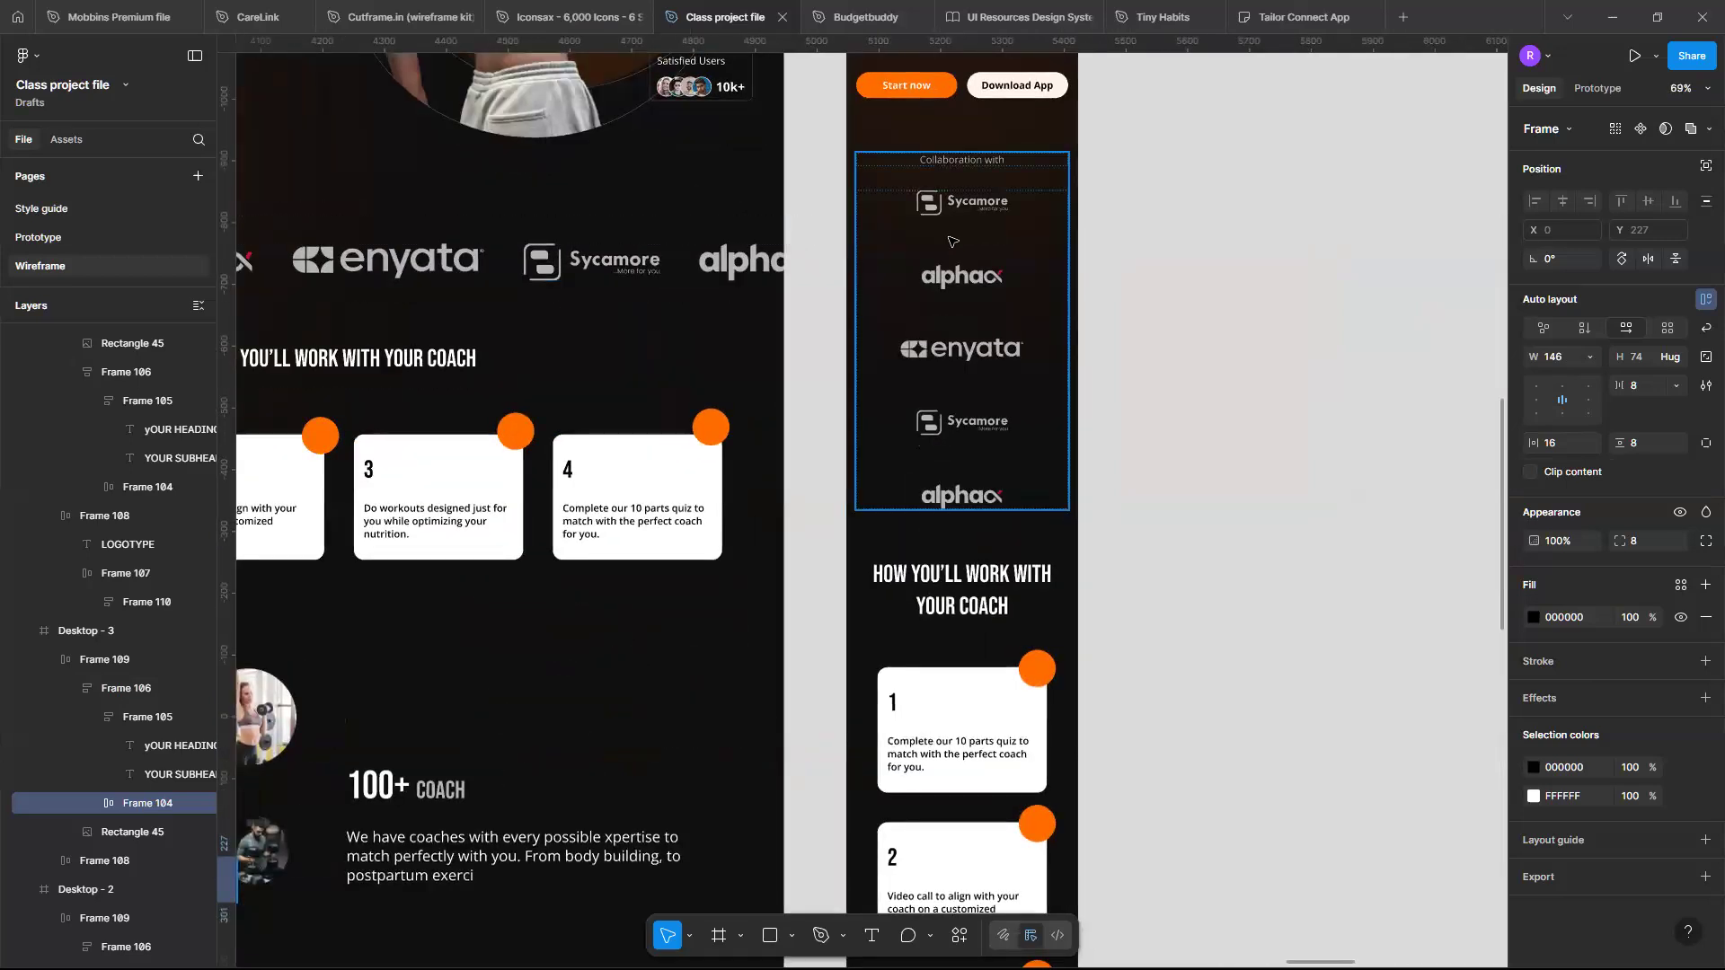
pyautogui.click(915, 635)
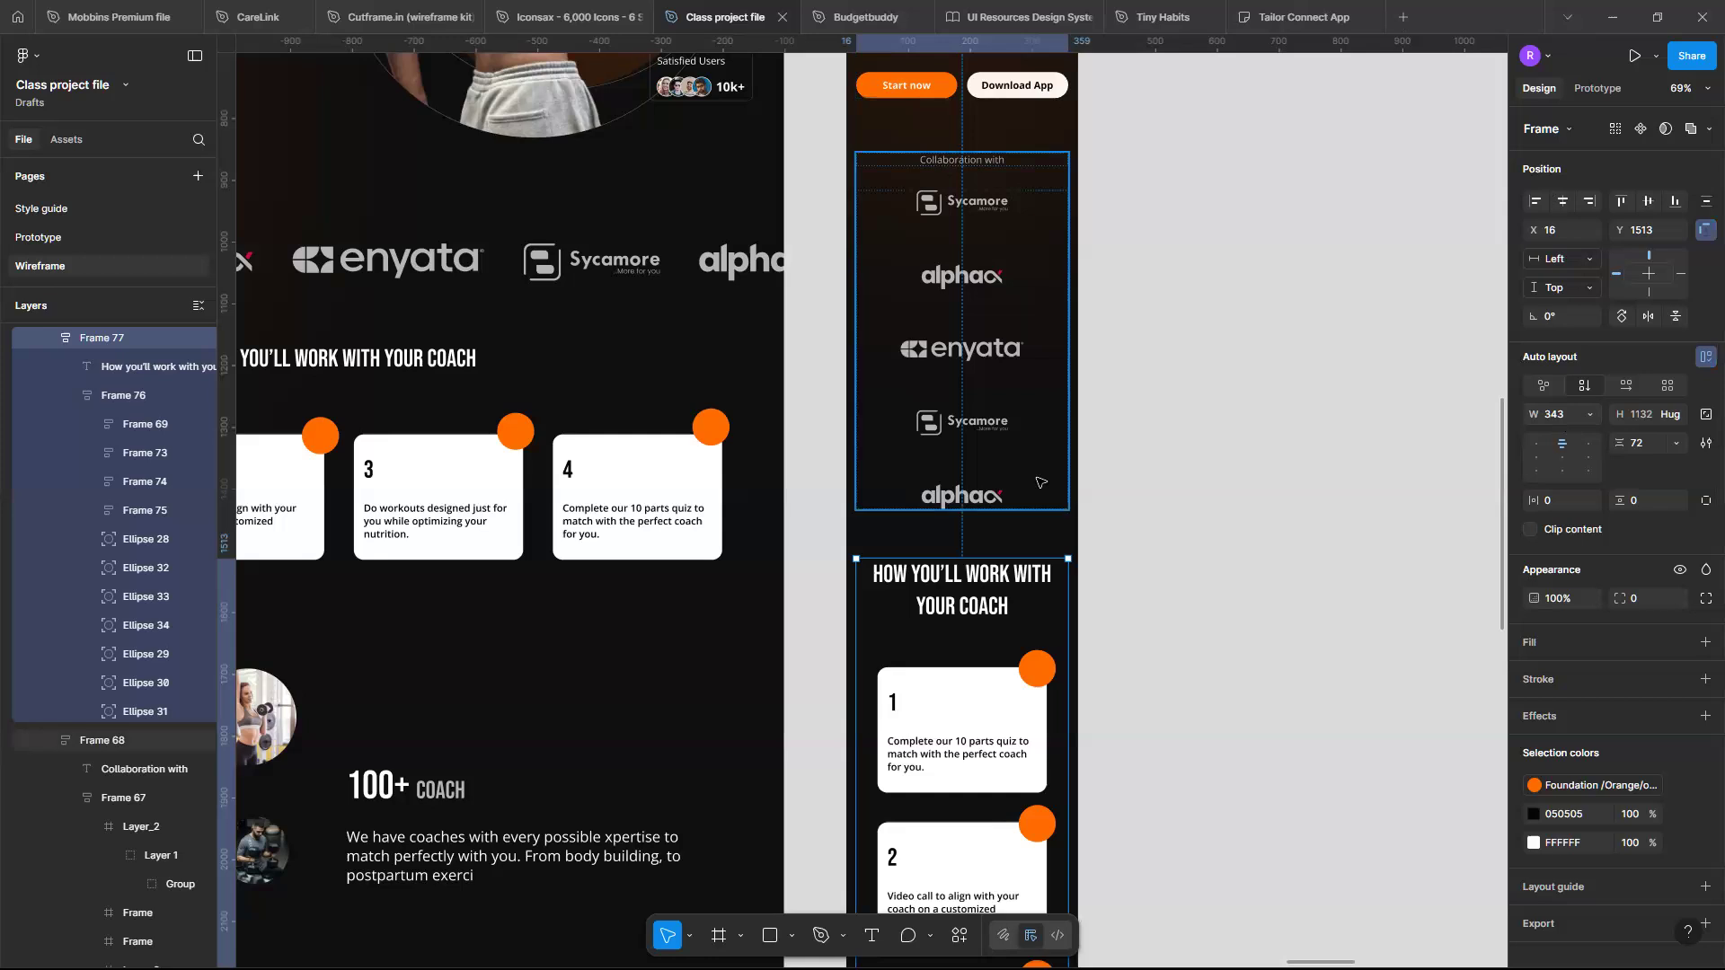
pyautogui.scroll(-5, 1039, 482)
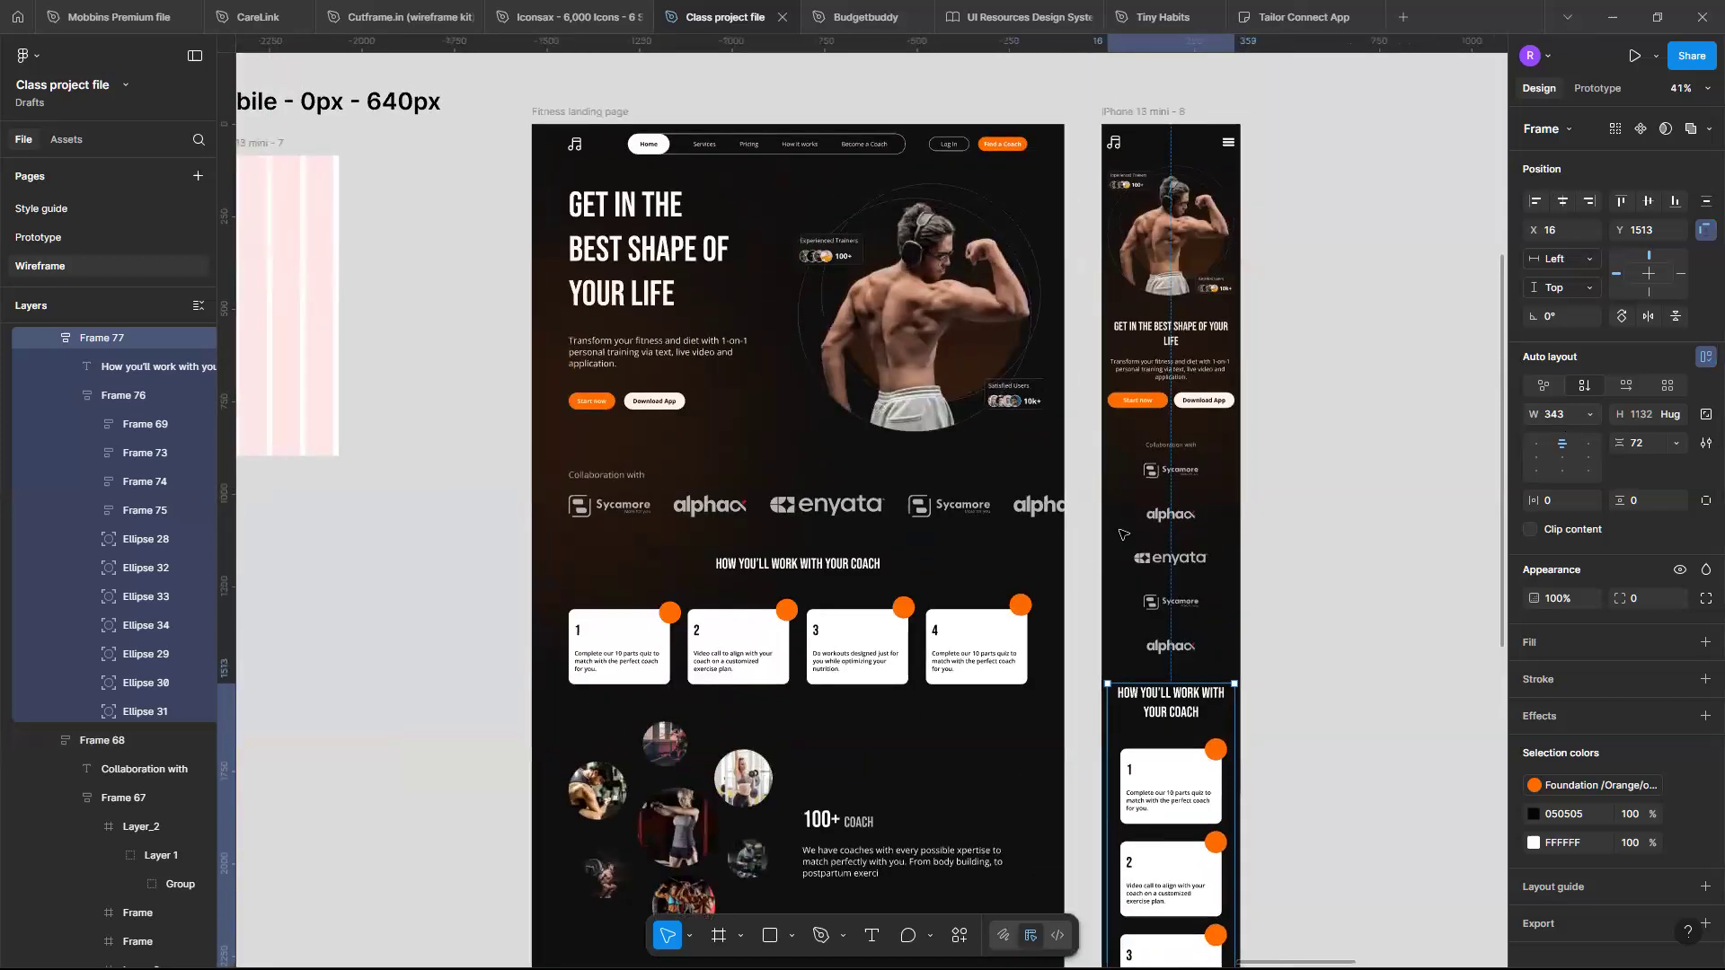
pyautogui.scroll(4, 1075, 543)
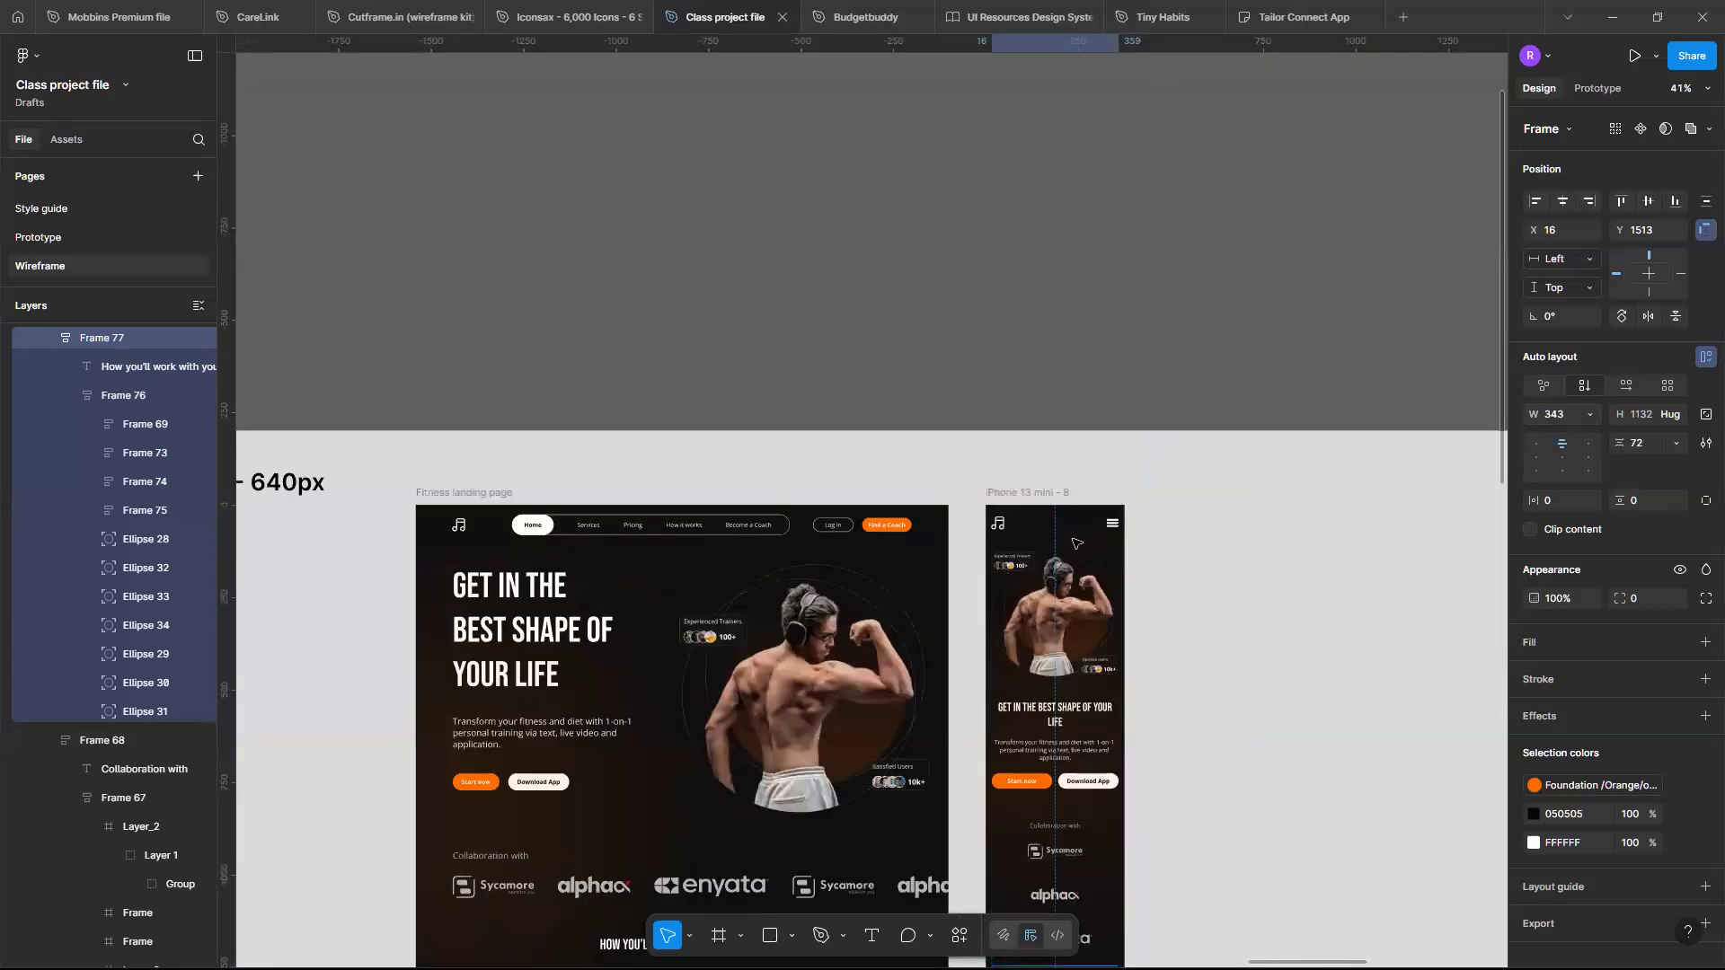
pyautogui.scroll(3, 1075, 543)
pyautogui.scroll(-5, 1076, 542)
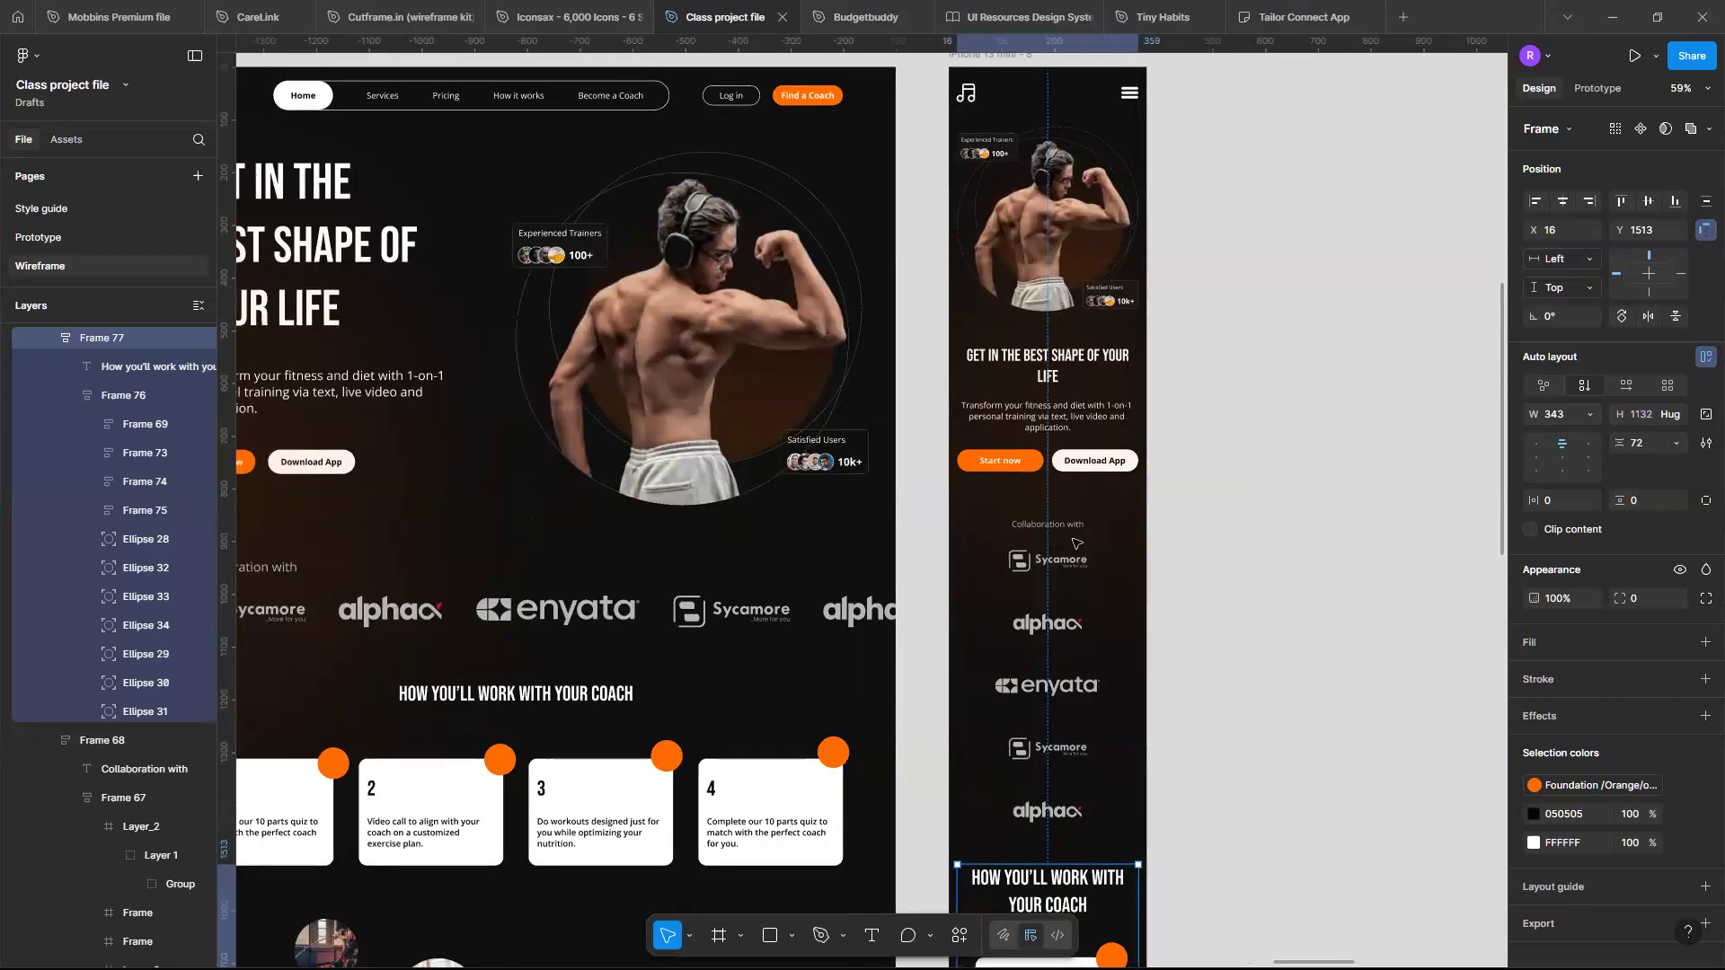
pyautogui.scroll(1, 1076, 543)
pyautogui.scroll(2, 1077, 544)
pyautogui.scroll(-2, 1092, 721)
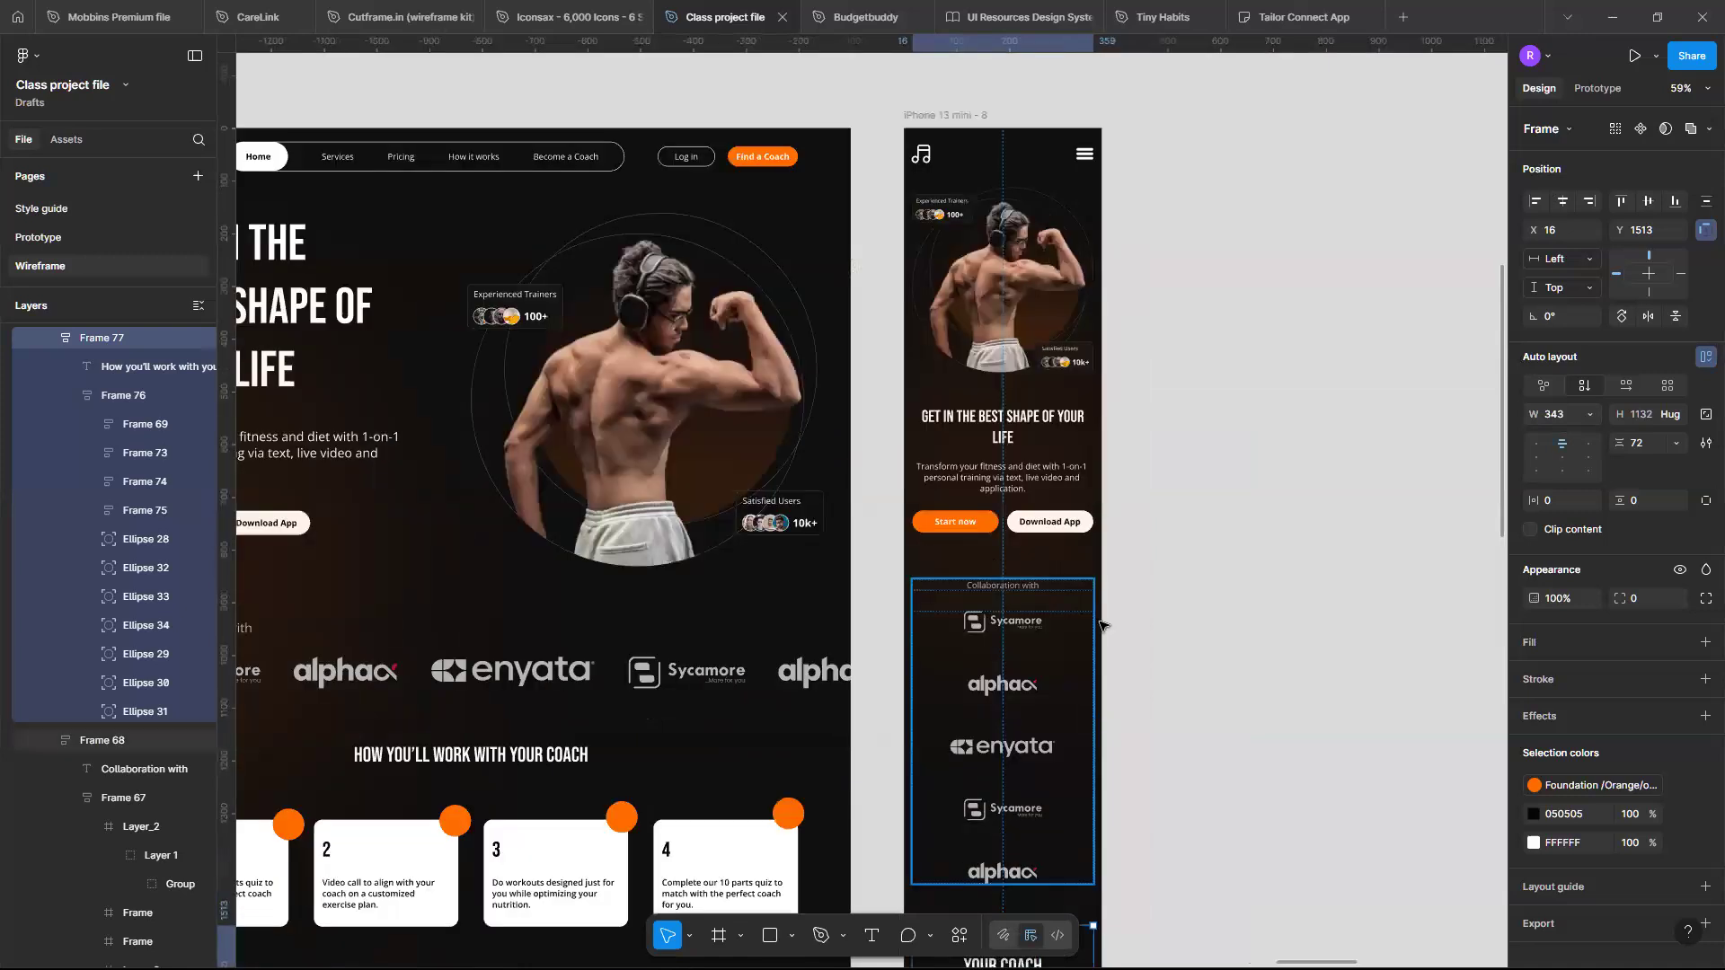
pyautogui.scroll(-2, 1101, 629)
pyautogui.scroll(-3, 590, 208)
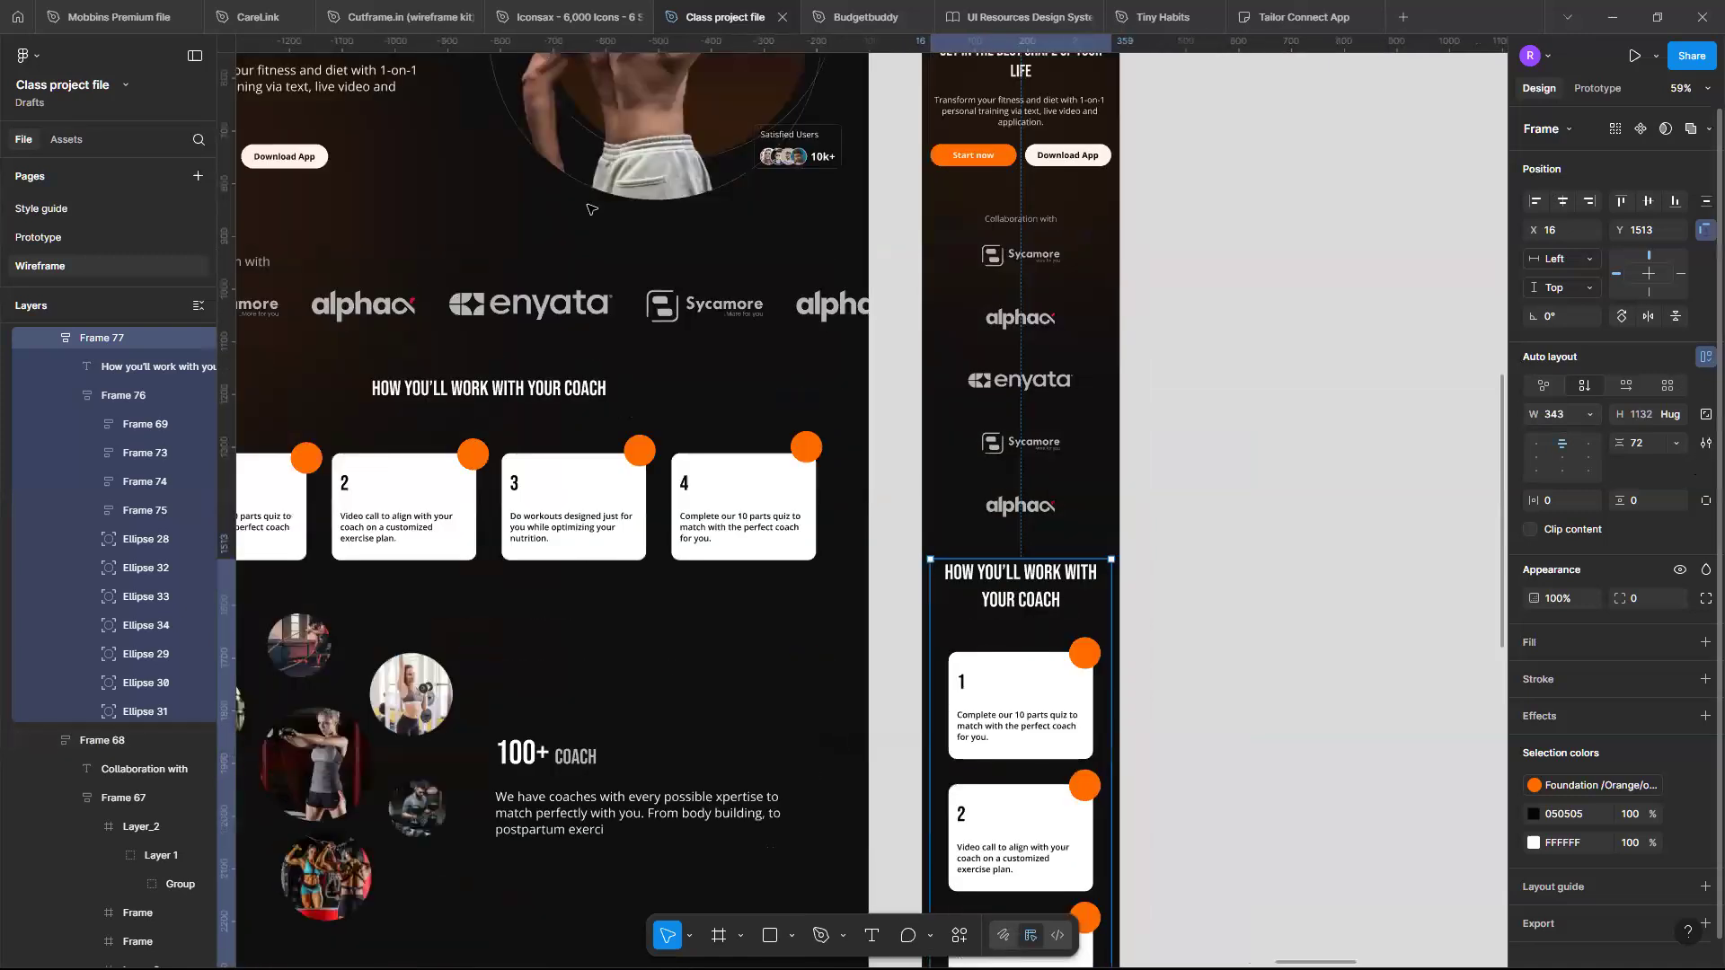
pyautogui.scroll(-3, 585, 211)
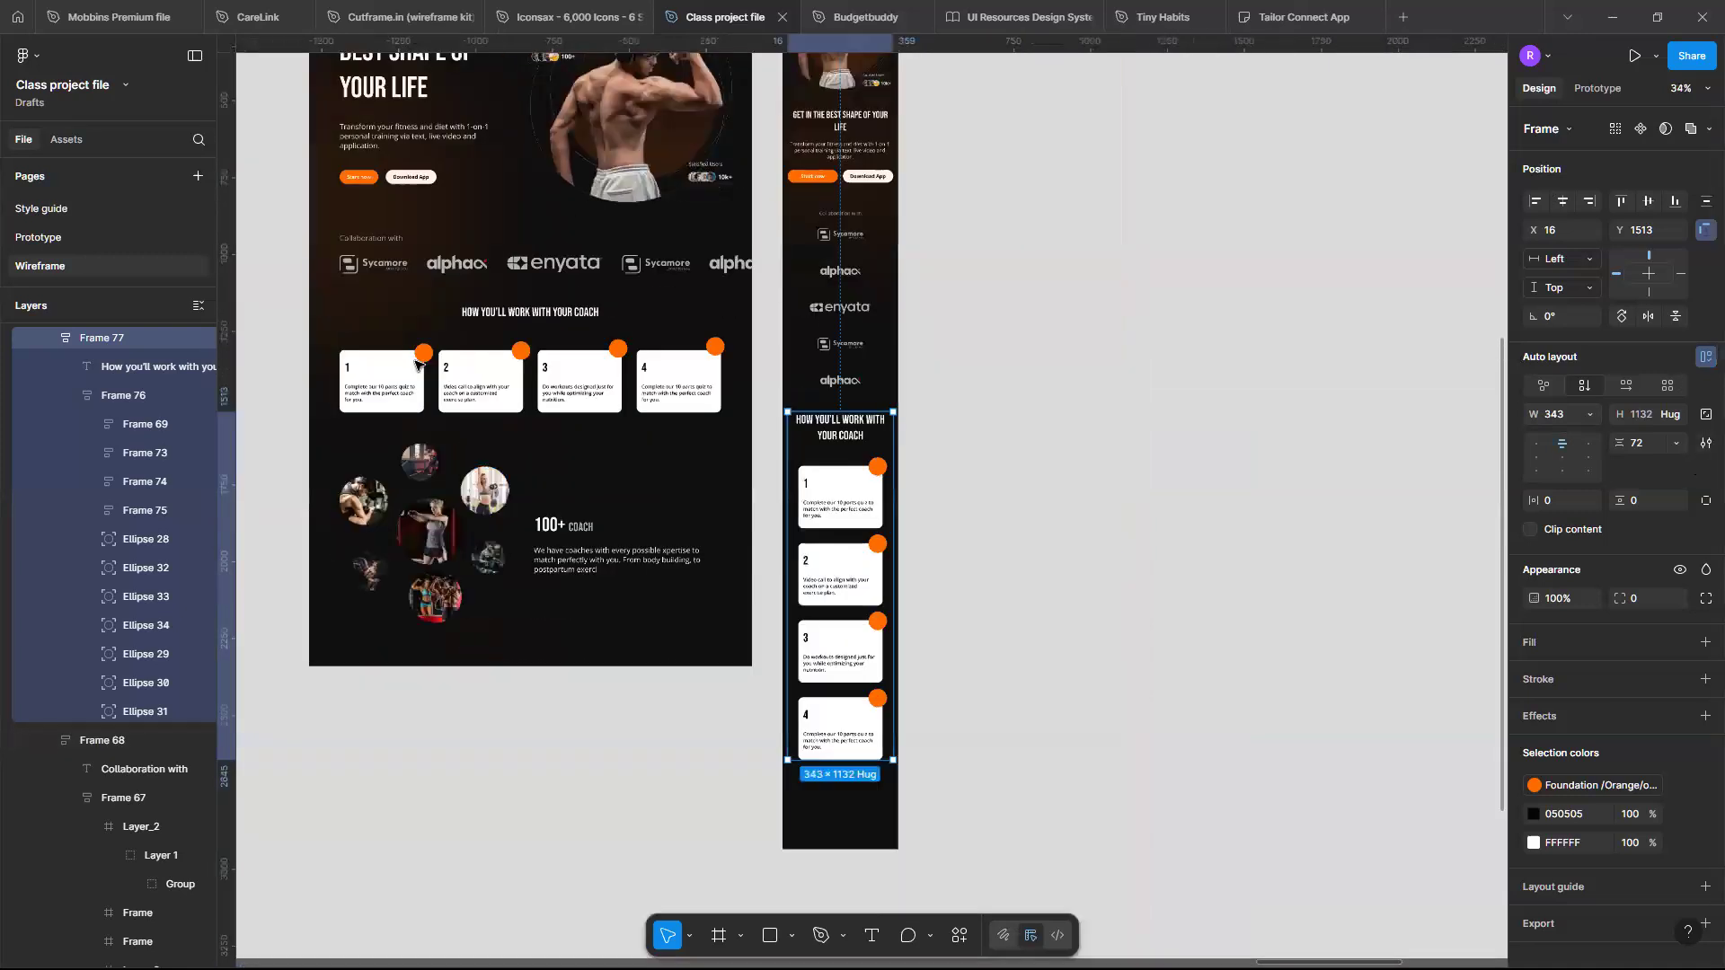
pyautogui.scroll(4, 417, 362)
pyautogui.hscroll(3, 400, 384)
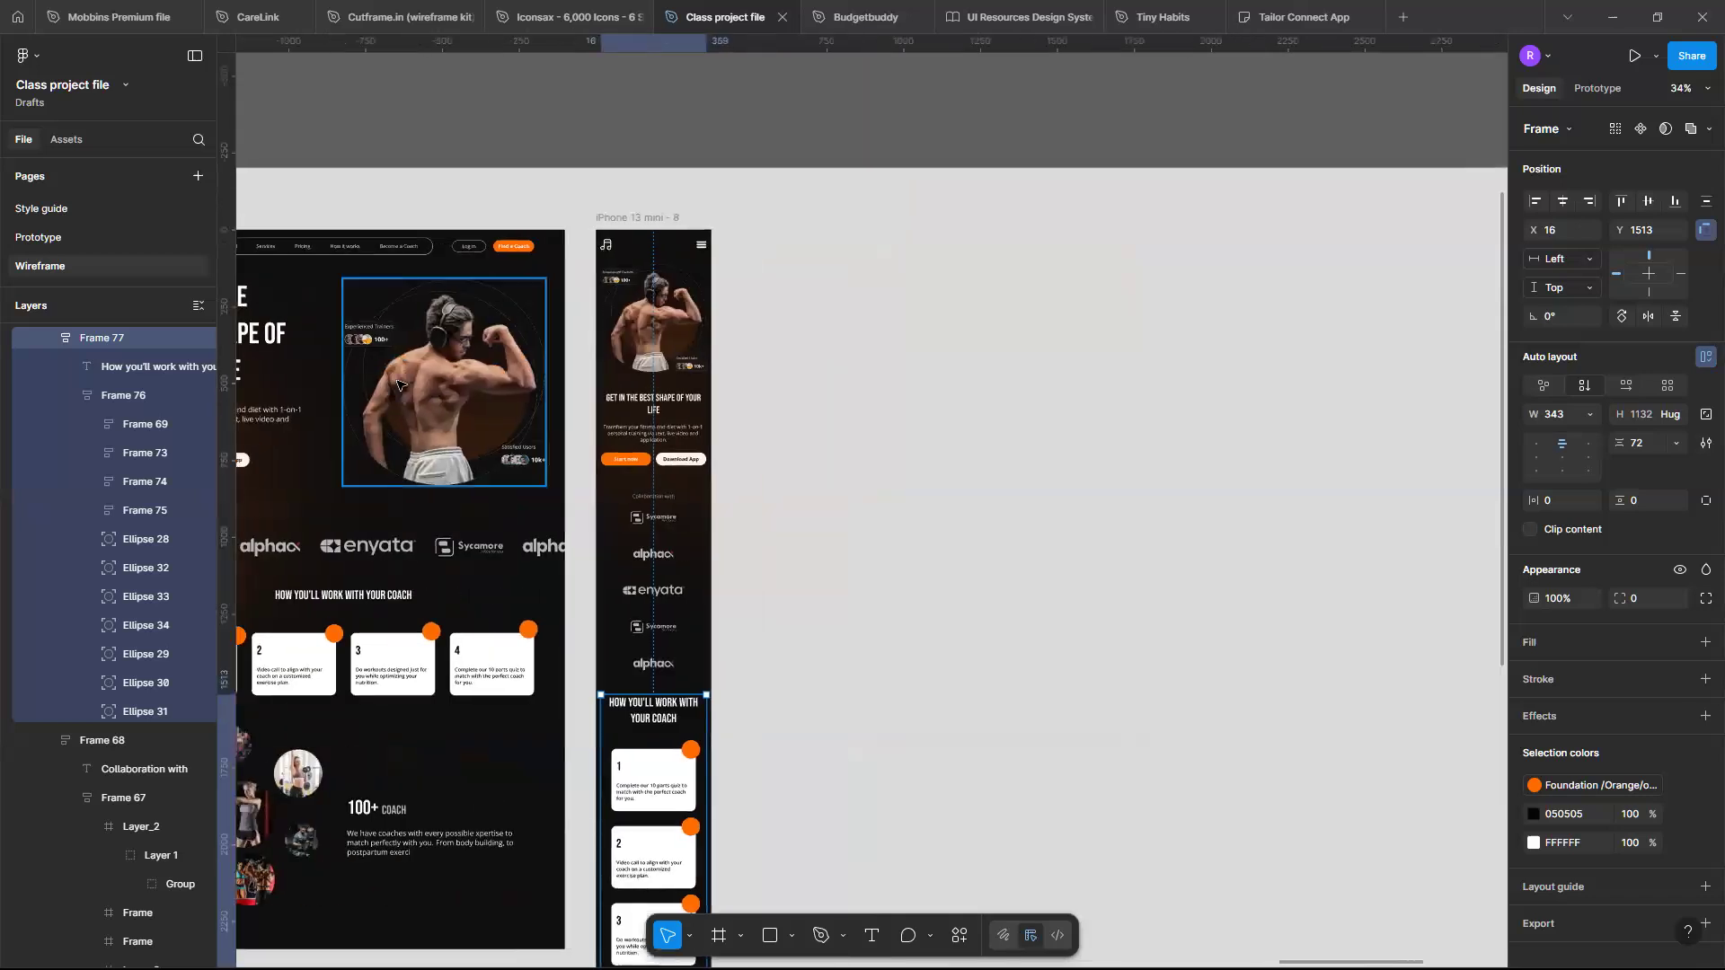
# - Select the landing page's hero image group and paste a copy beside the iPhone frame
pyautogui.click(346, 412)
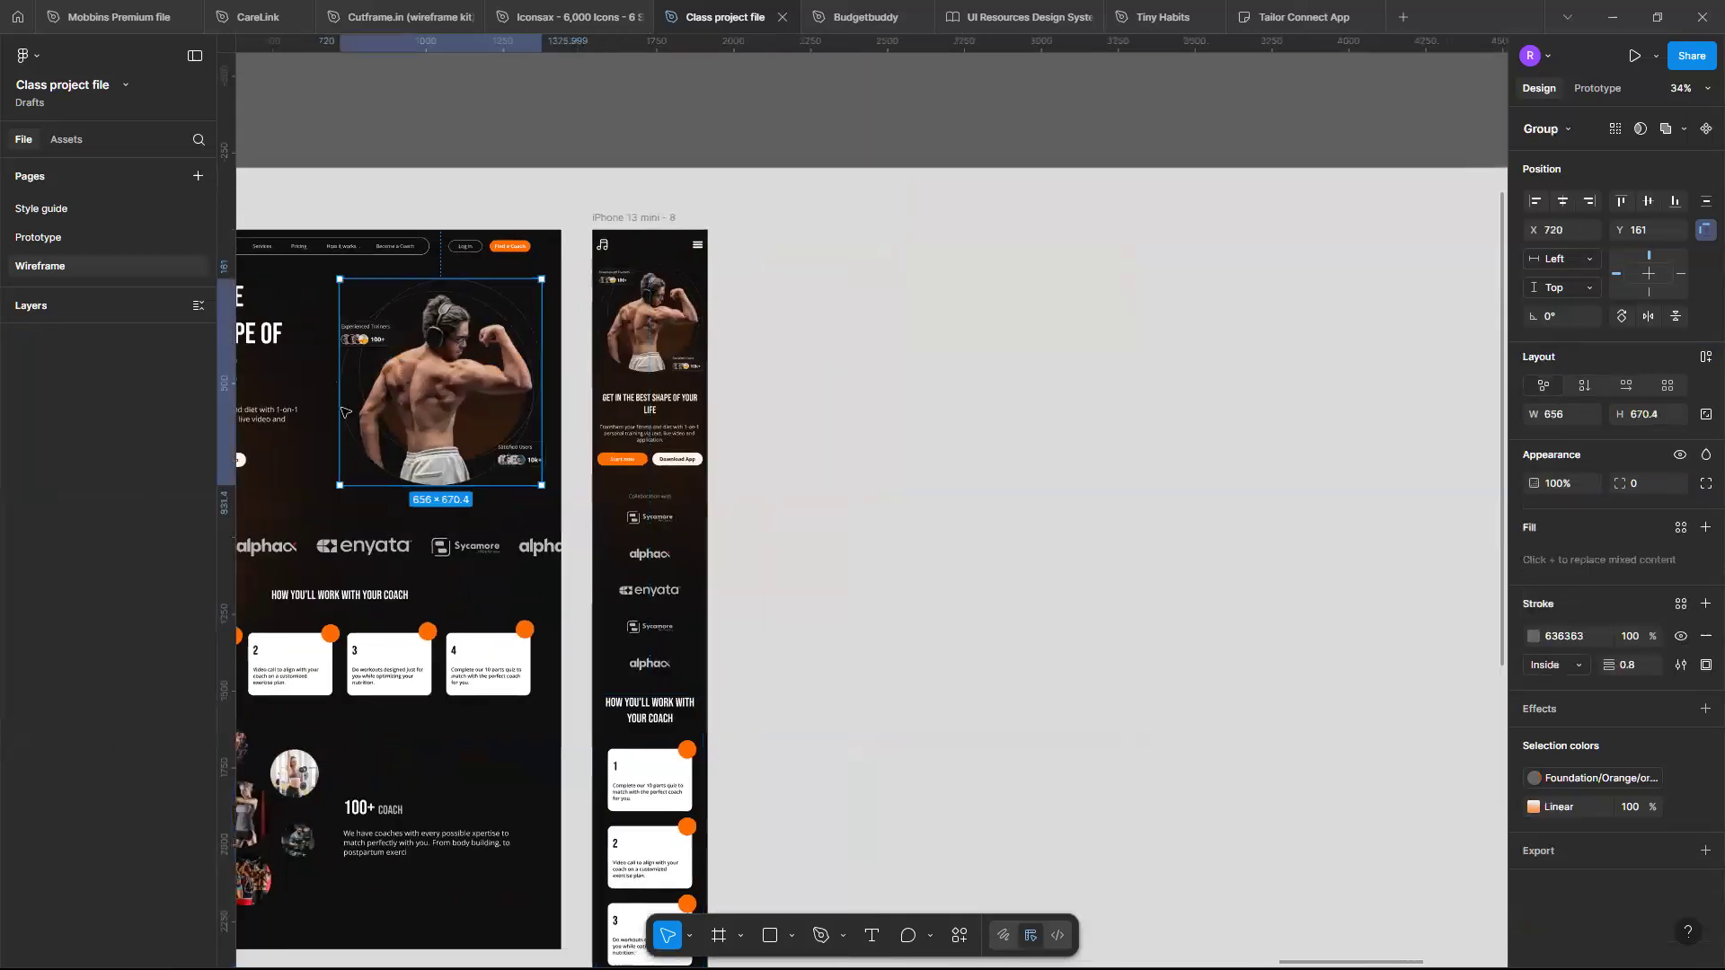
pyautogui.hscroll(2, 839, 785)
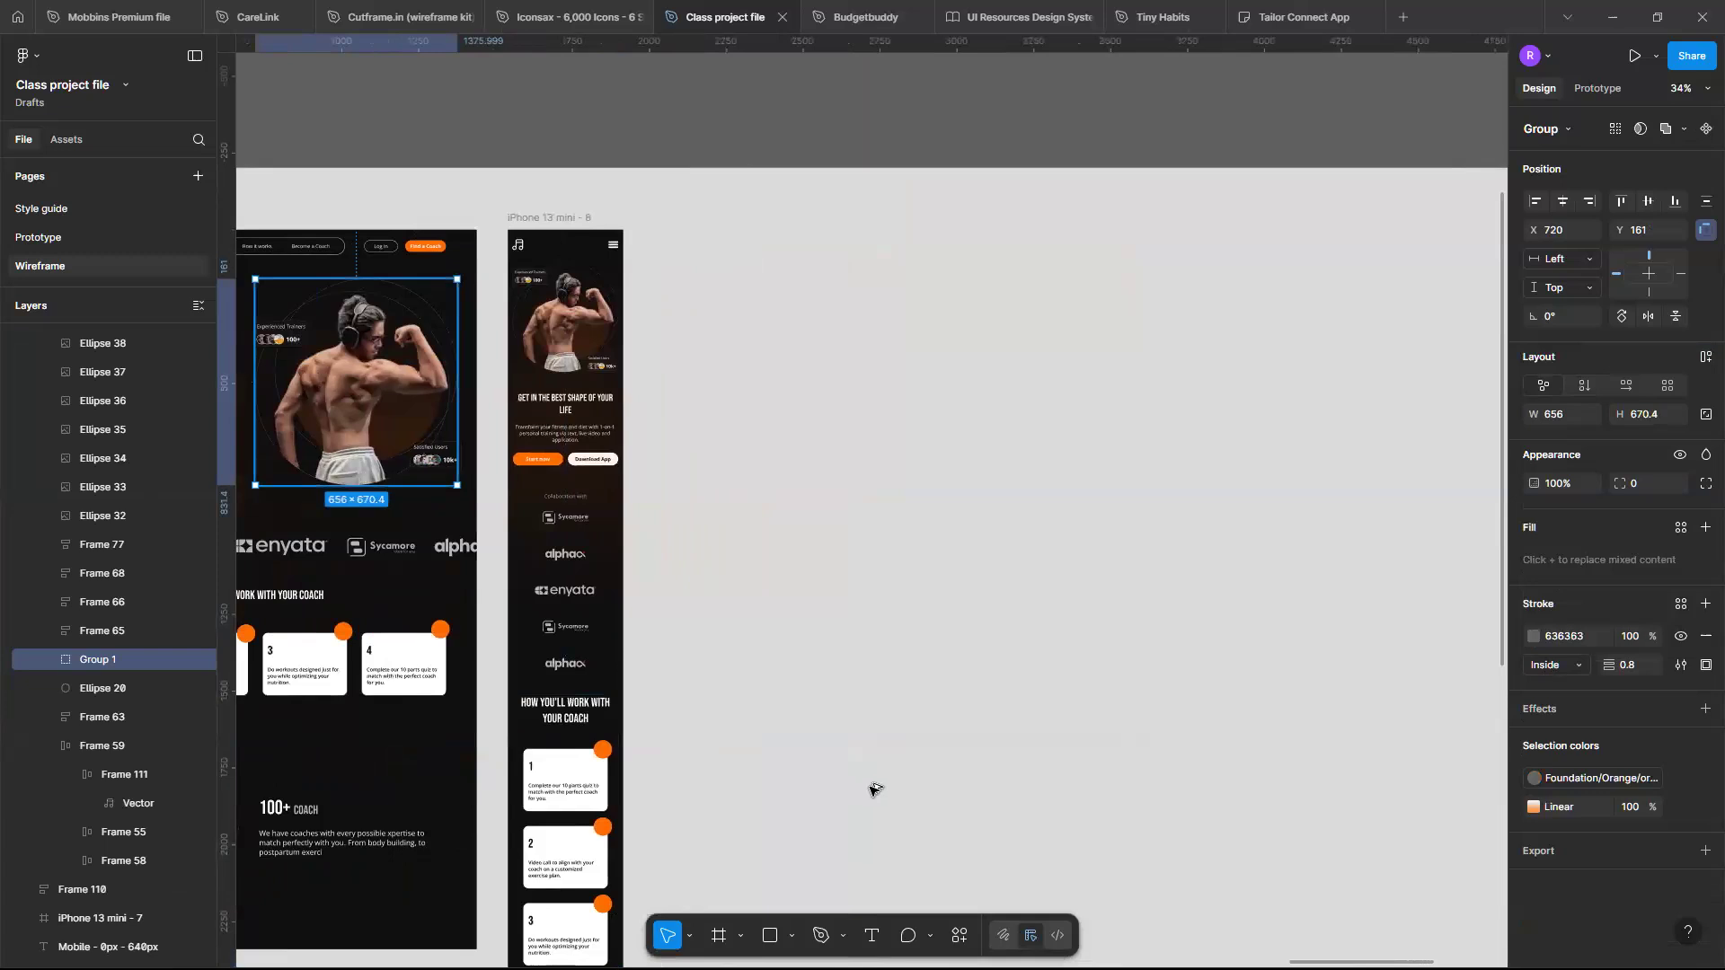
pyautogui.hotkey('ctrl', 'v')
pyautogui.moveTo(828, 798); pyautogui.dragTo(826, 799)
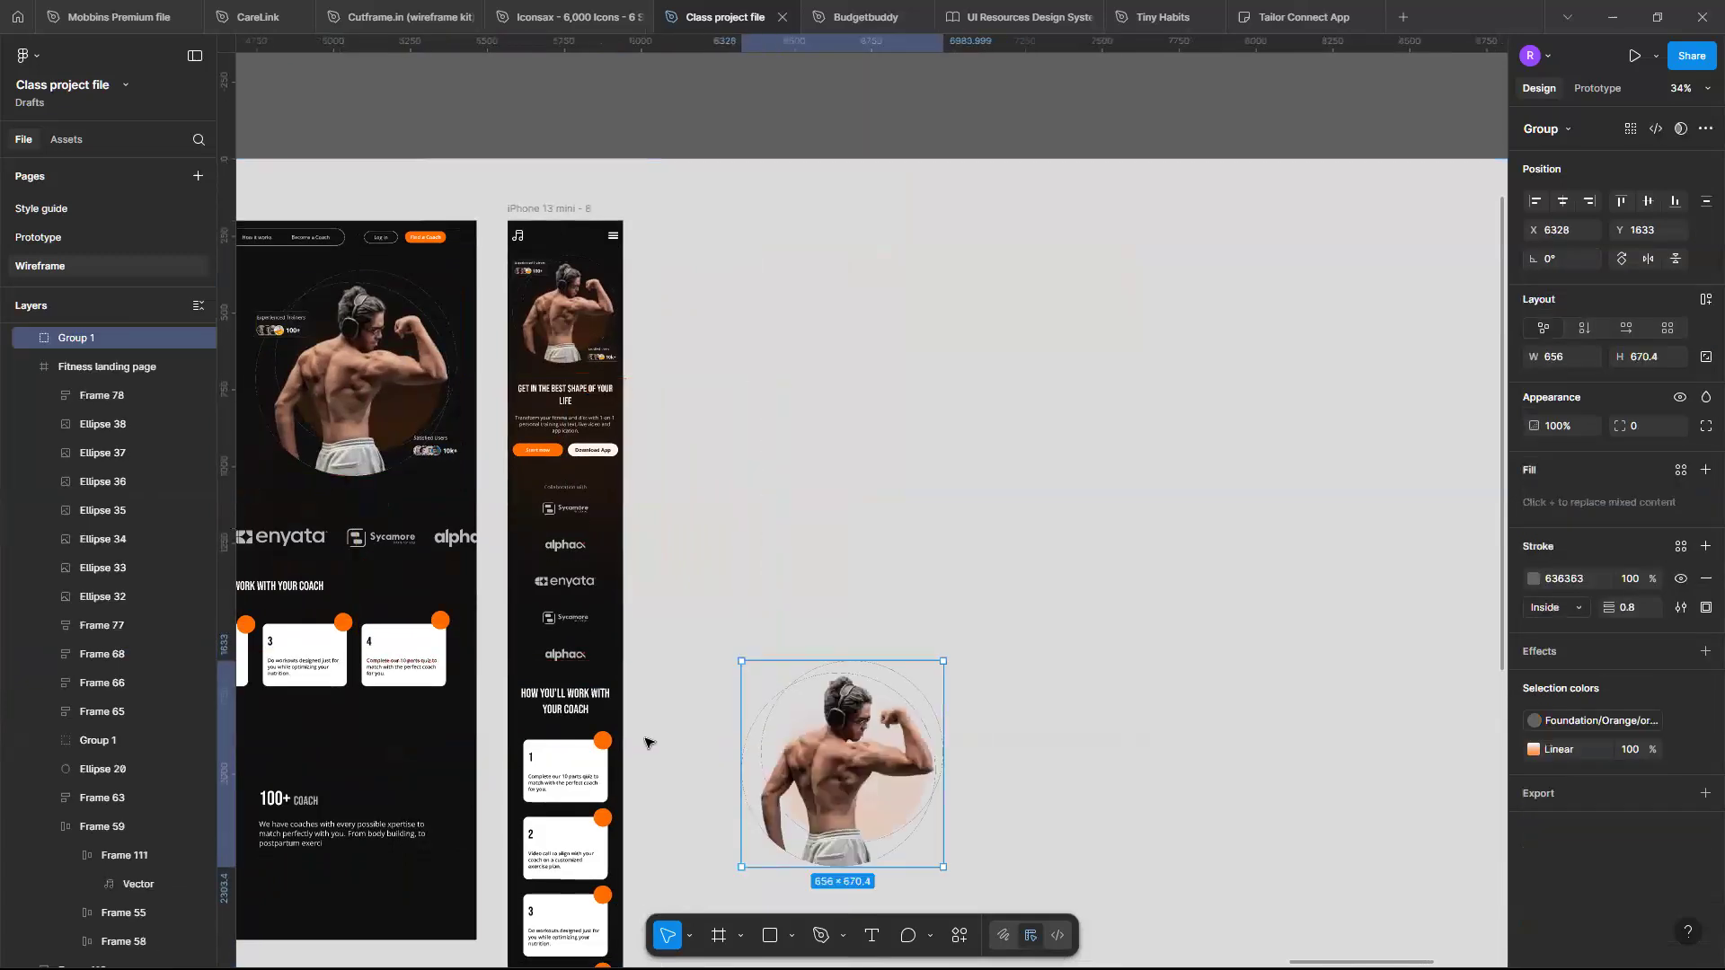
# - Scale the pasted hero image group proportionally to 343 px wide
pyautogui.scroll(3, 647, 743)
pyautogui.hscroll(3, 620, 708)
pyautogui.hscroll(1, 620, 708)
pyautogui.hscroll(-1, 620, 708)
pyautogui.scroll(-1, 620, 708)
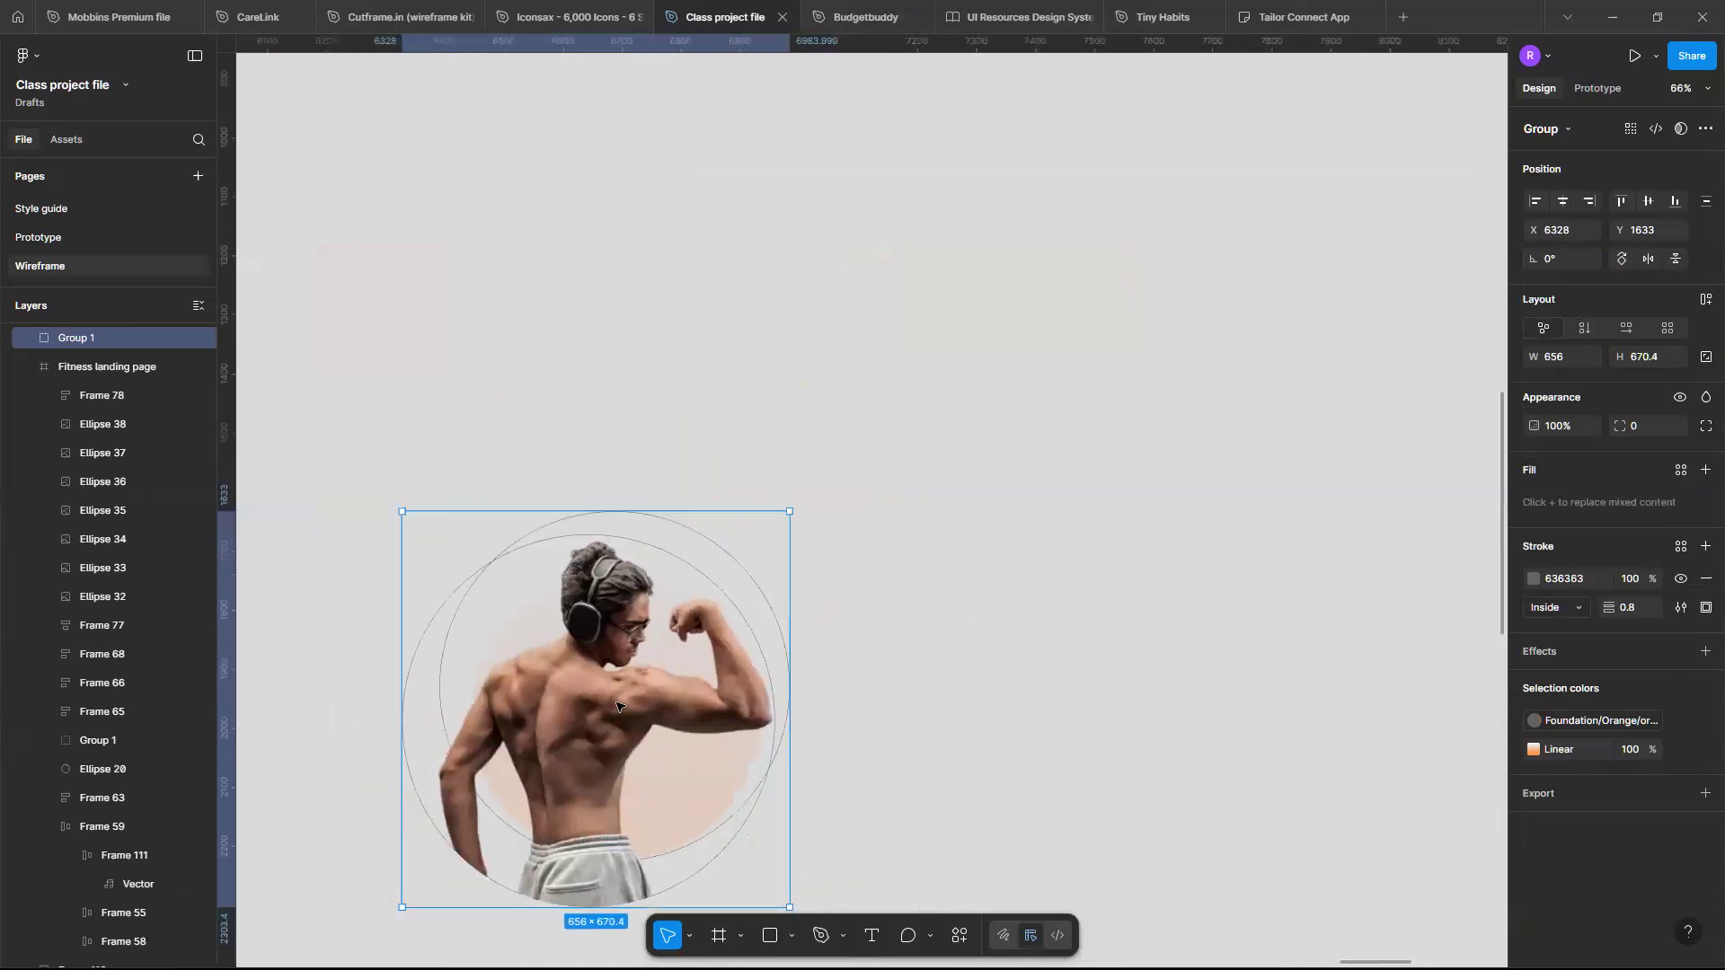
pyautogui.press('k')
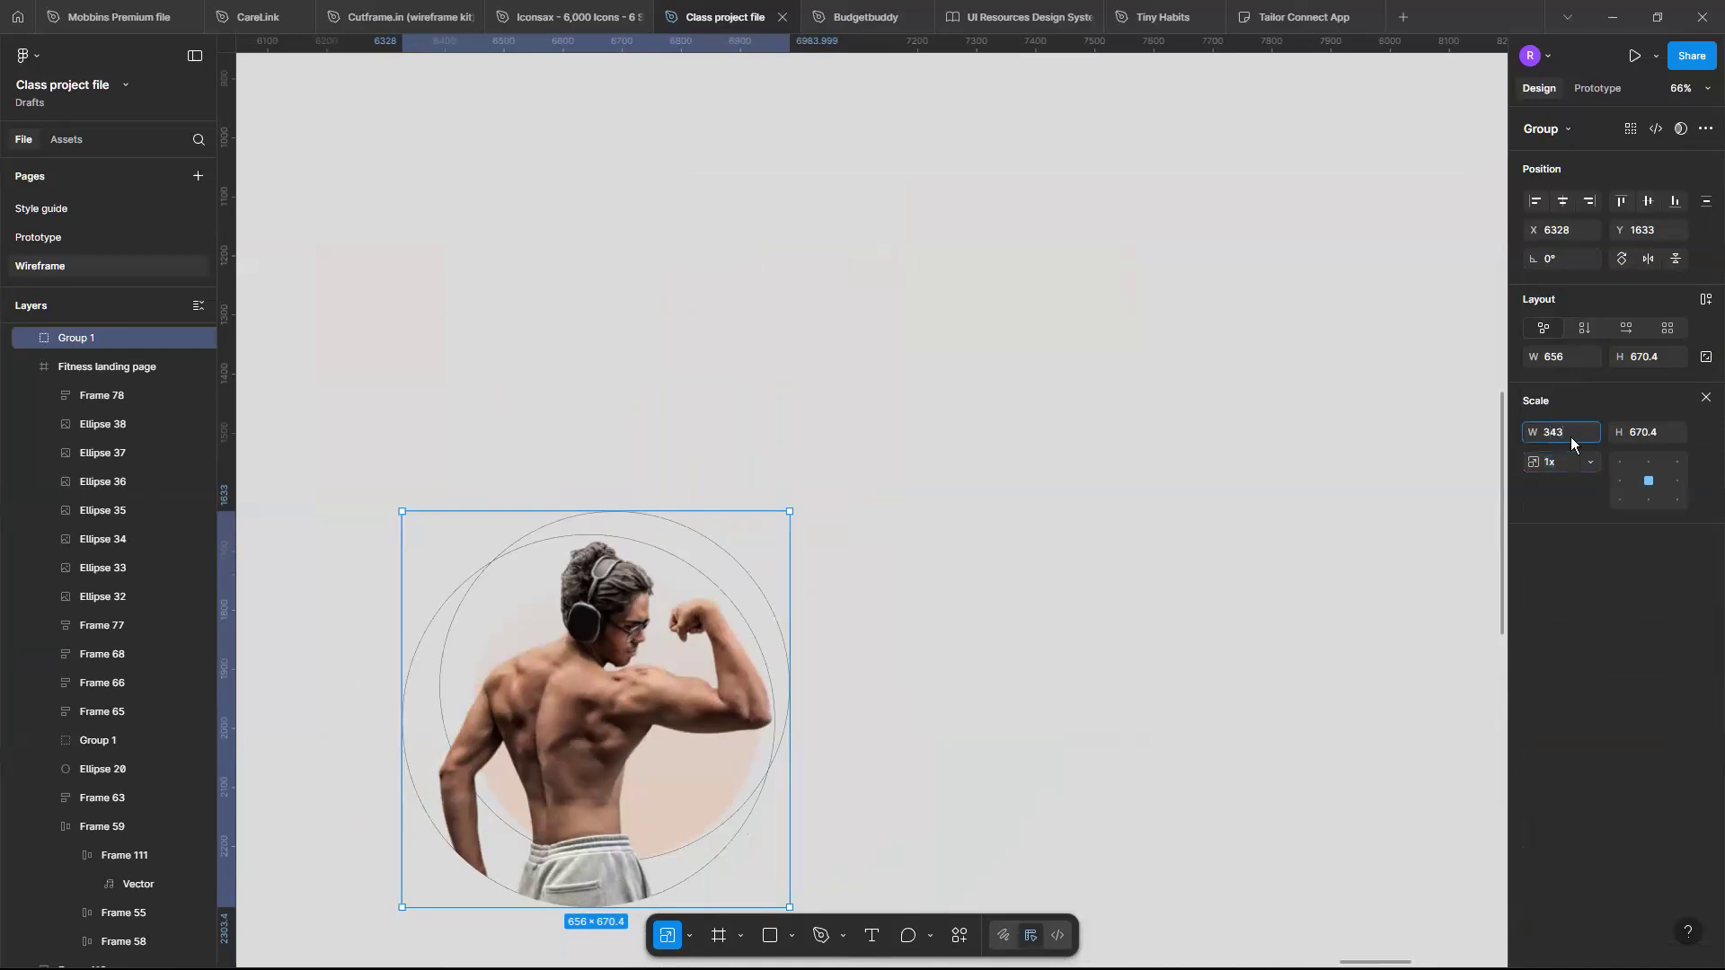
pyautogui.press('Return')
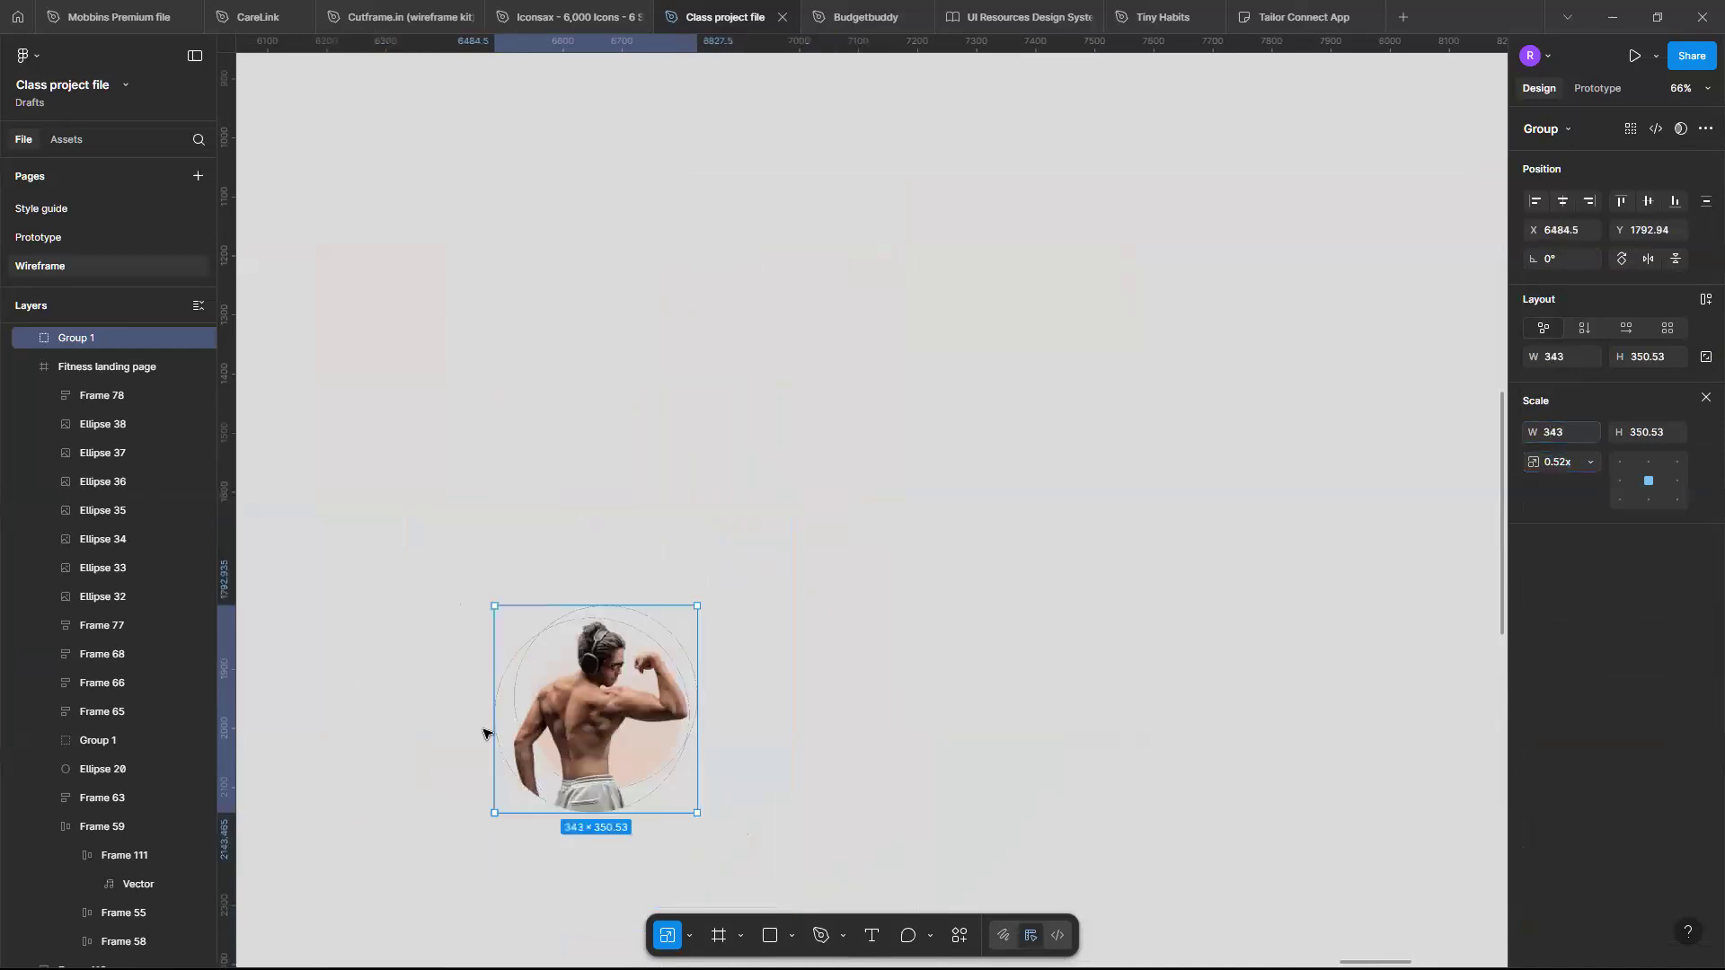
# - Survey the RESPONSIVE DESIGN section's templates, landing page and iPhone frame
pyautogui.keyDown('ctrl'); pyautogui.scroll(-5, 482, 732); pyautogui.keyUp('ctrl')
pyautogui.scroll(3, 337, 521)
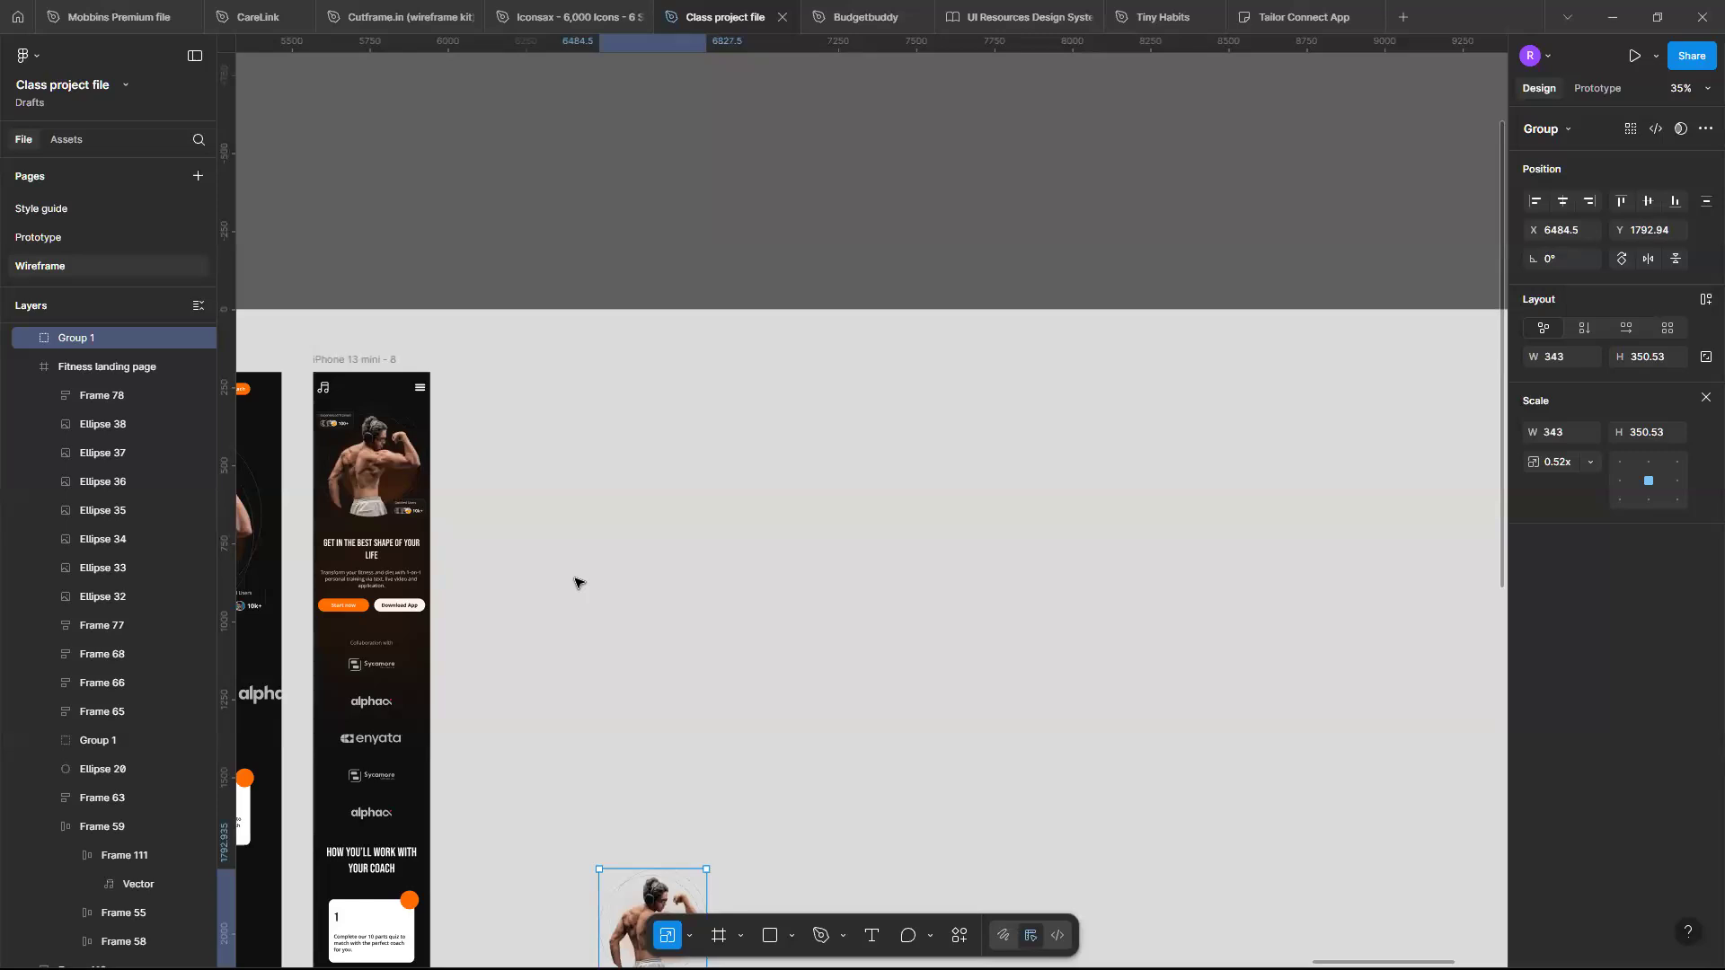
pyautogui.hscroll(-5, 632, 481)
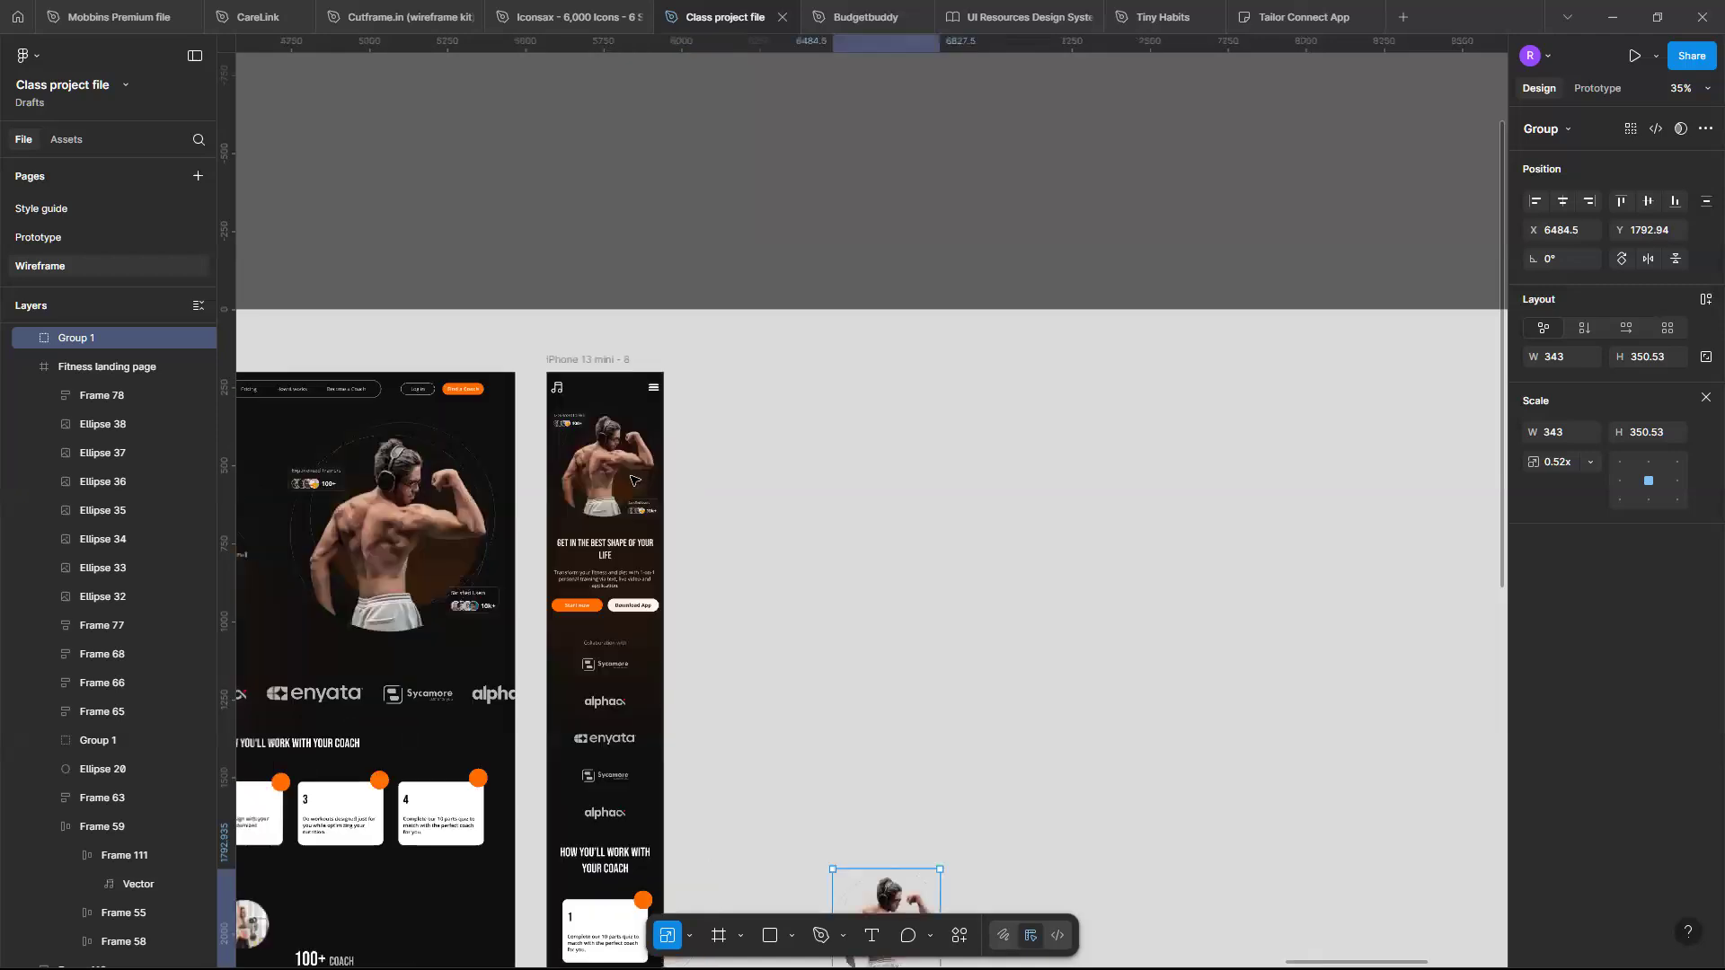
pyautogui.hscroll(-3, 589, 502)
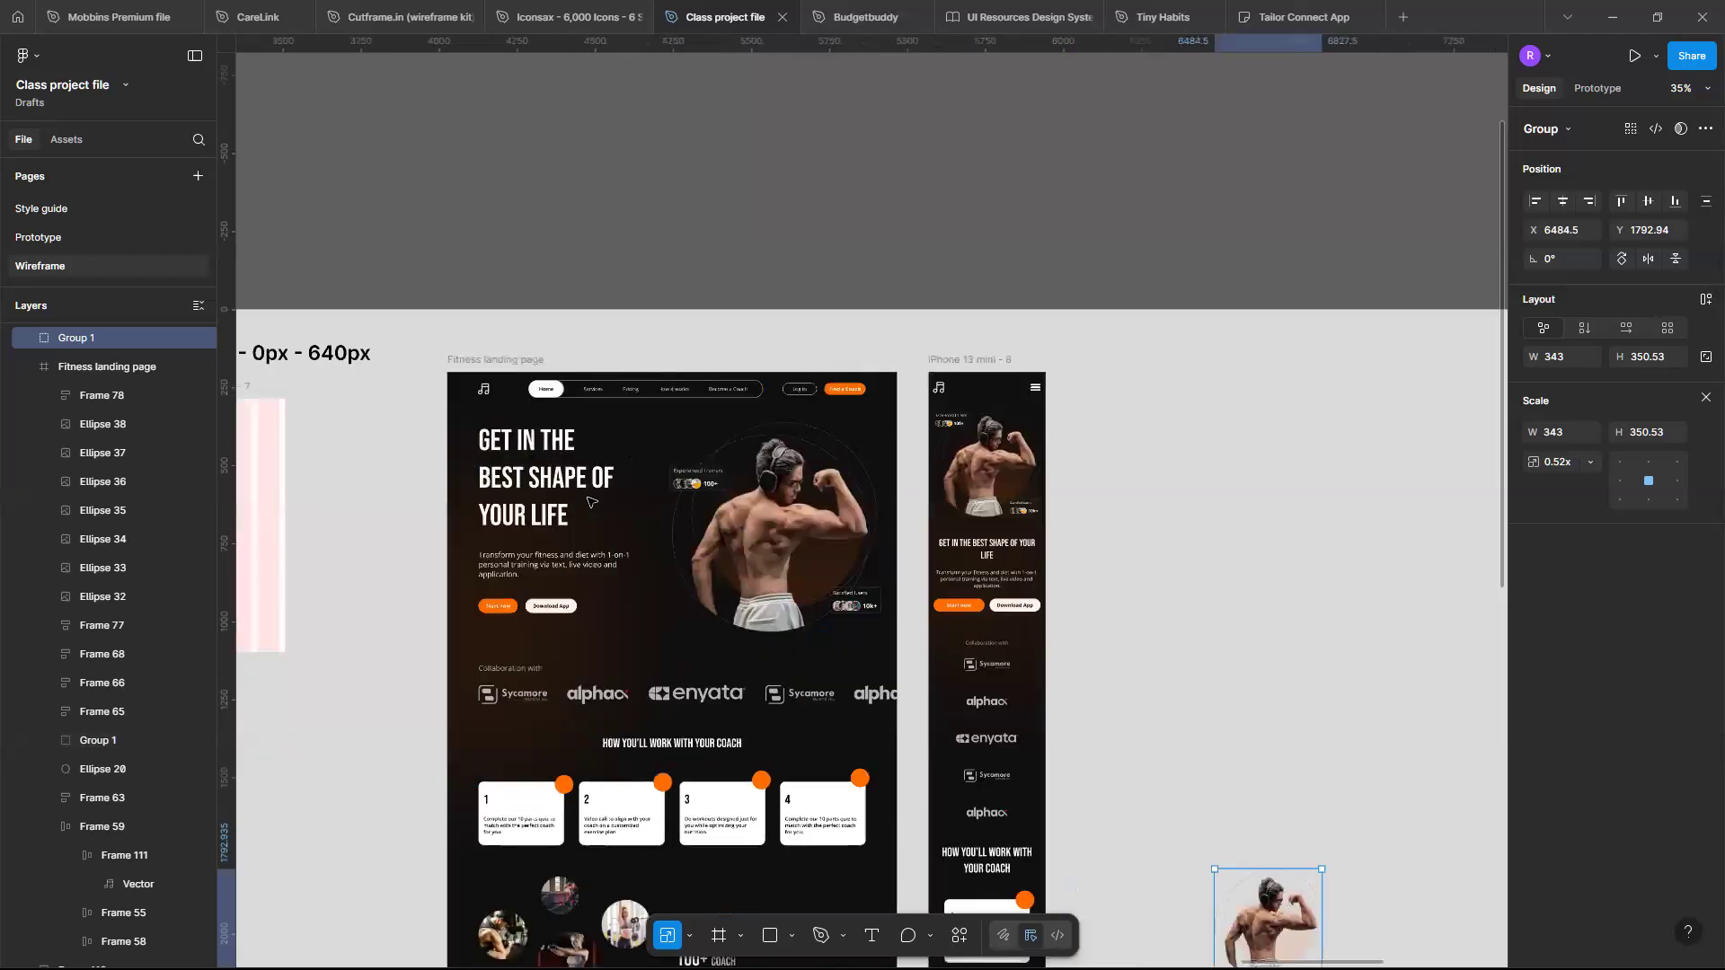
pyautogui.hscroll(-3, 590, 501)
pyautogui.scroll(-4, 590, 501)
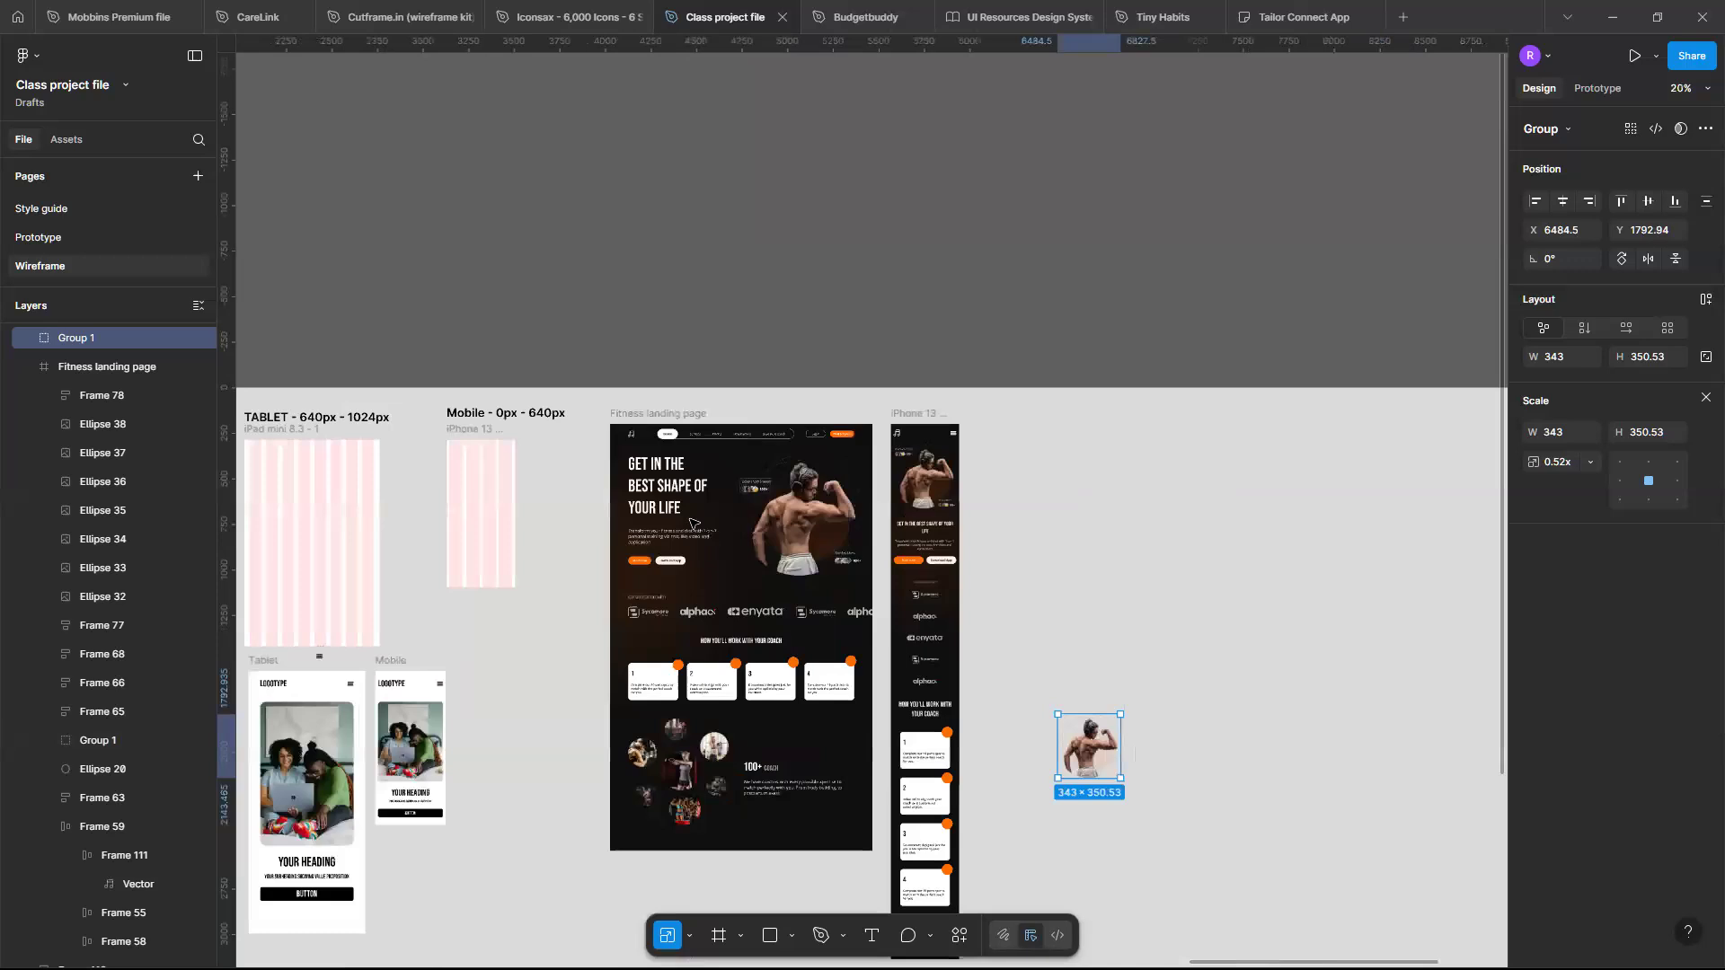
pyautogui.hscroll(-6, 604, 601)
pyautogui.scroll(-1, 560, 677)
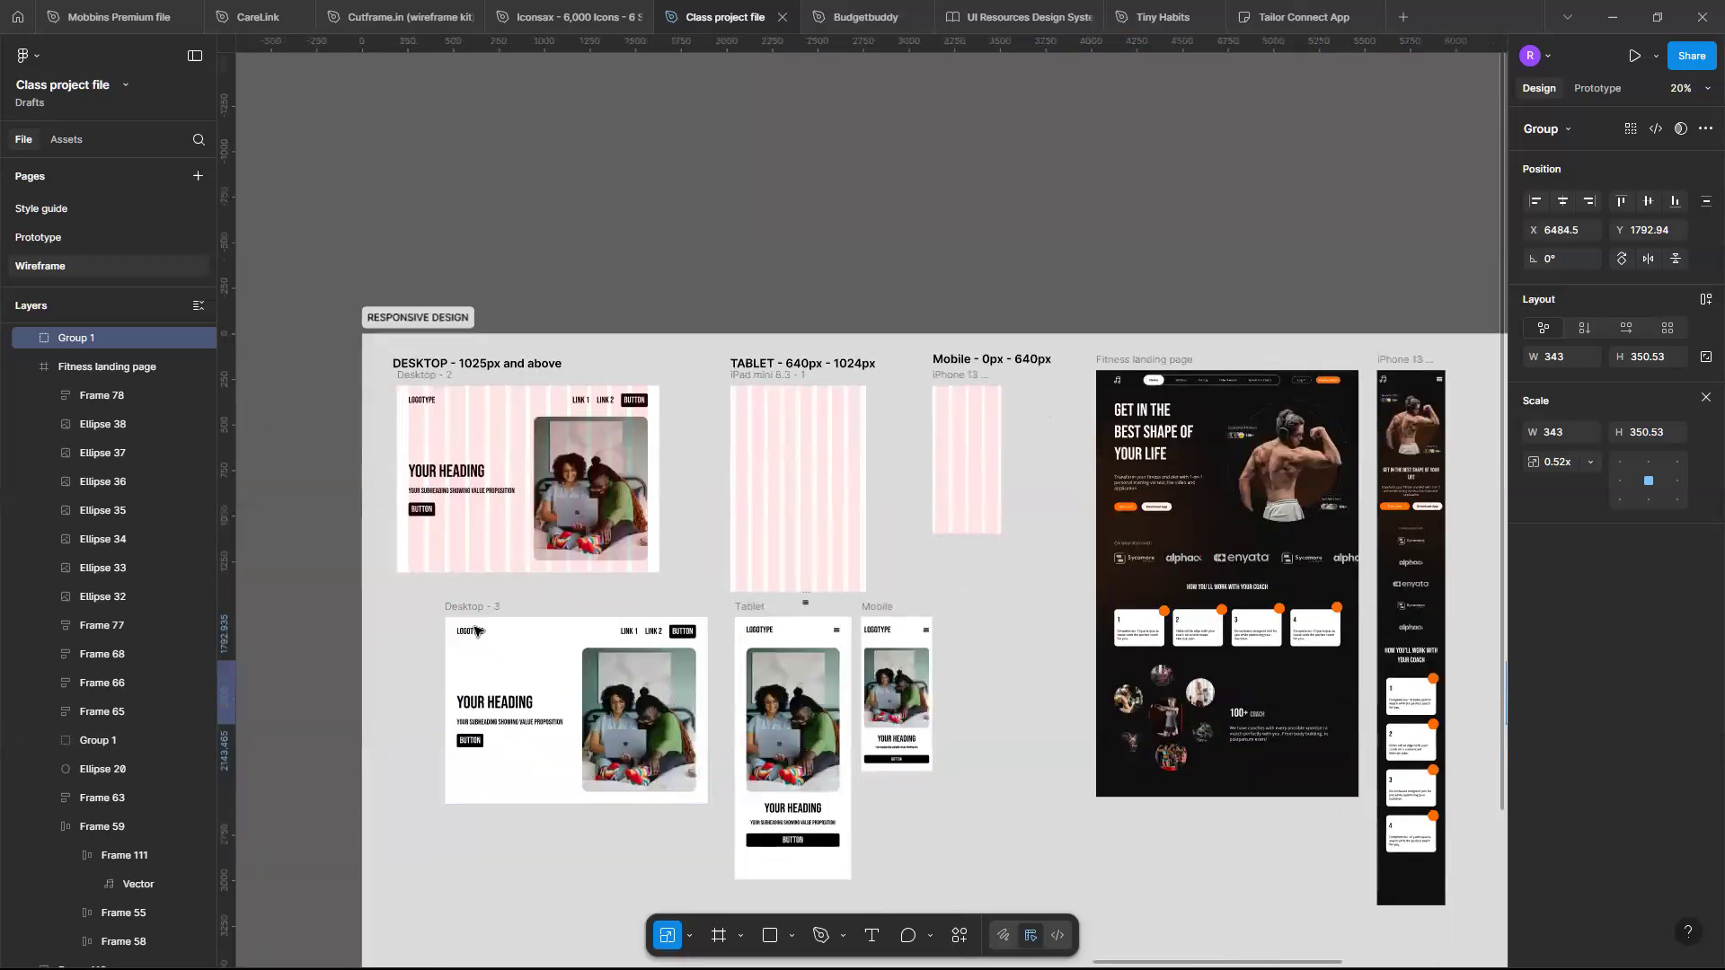
pyautogui.scroll(-2, 481, 638)
pyautogui.scroll(3, 476, 632)
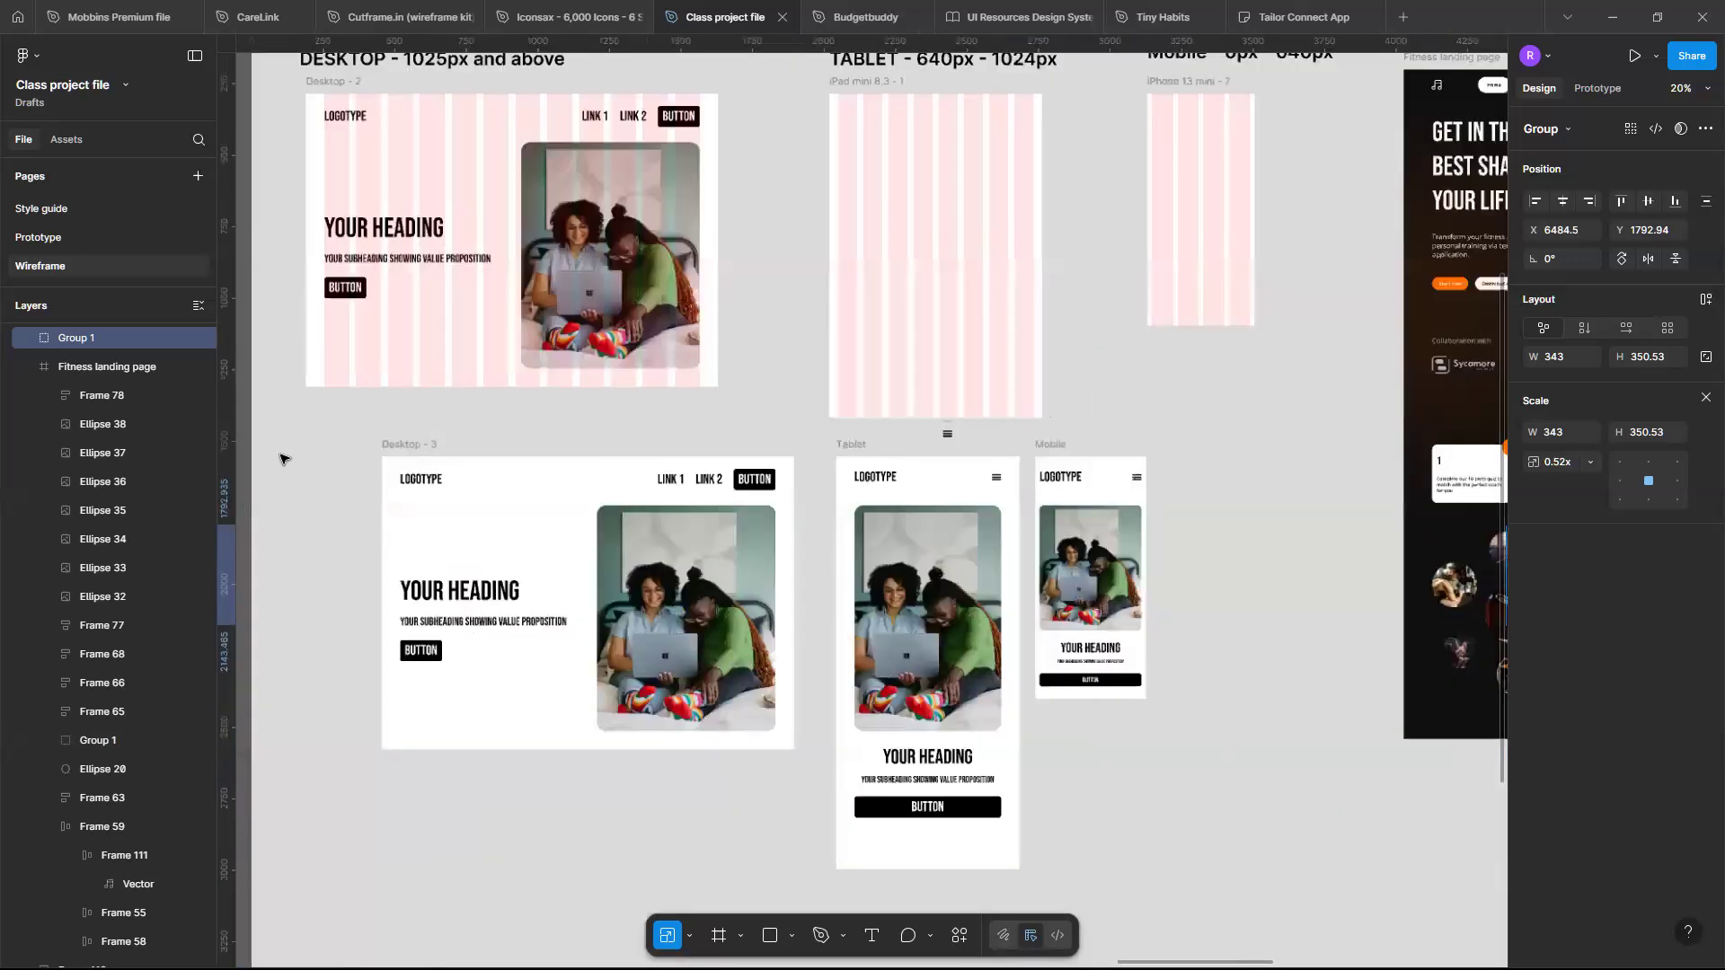
pyautogui.hscroll(3, 285, 458)
# - Try scaling down the Desktop - 3 template, then undo it and return to the Move tool
pyautogui.click(665, 558)
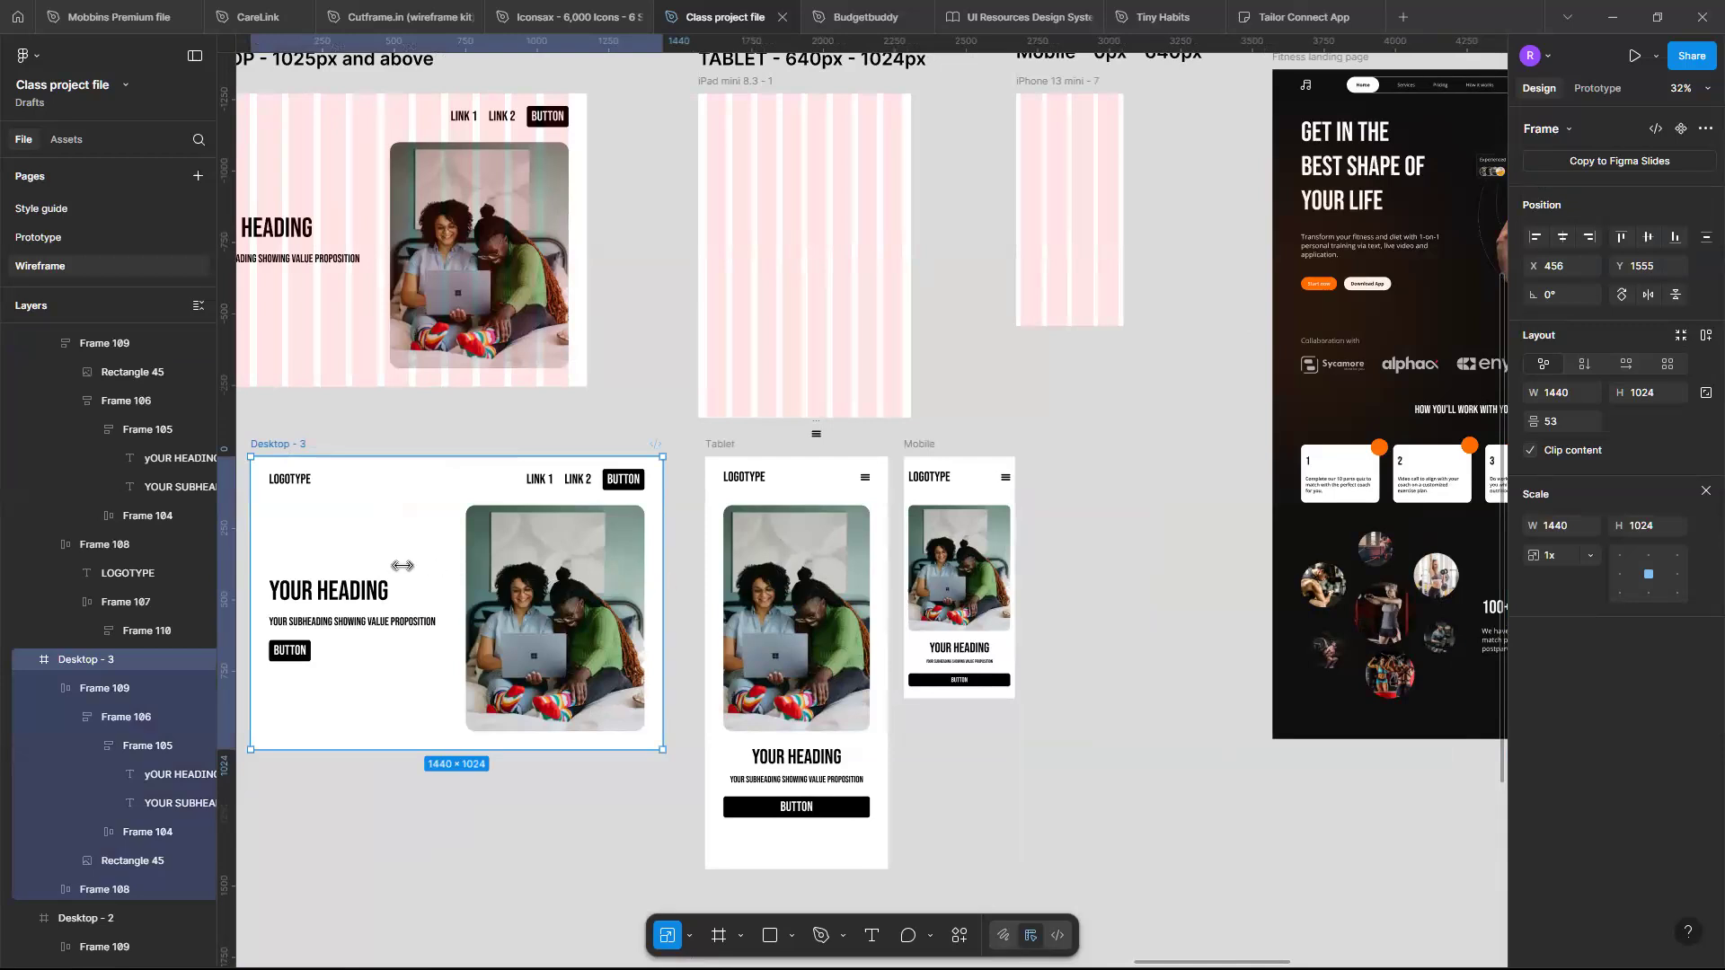
pyautogui.moveTo(664, 559); pyautogui.dragTo(402, 566)
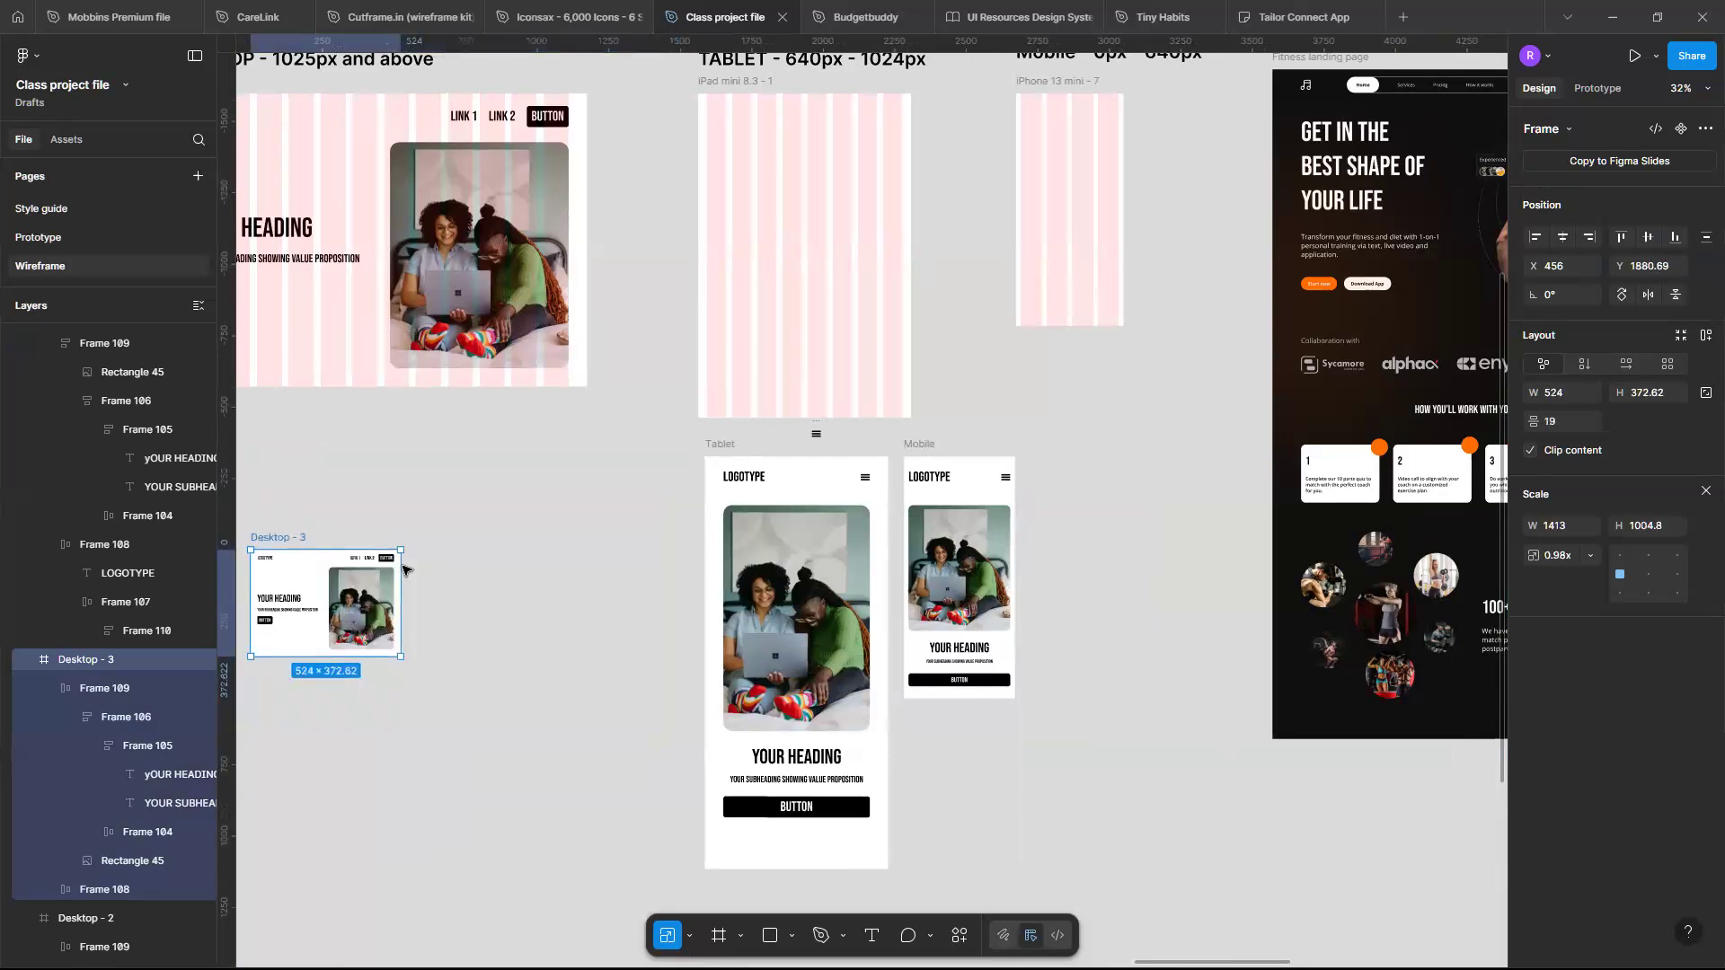
pyautogui.hotkey('ctrl', 'z')
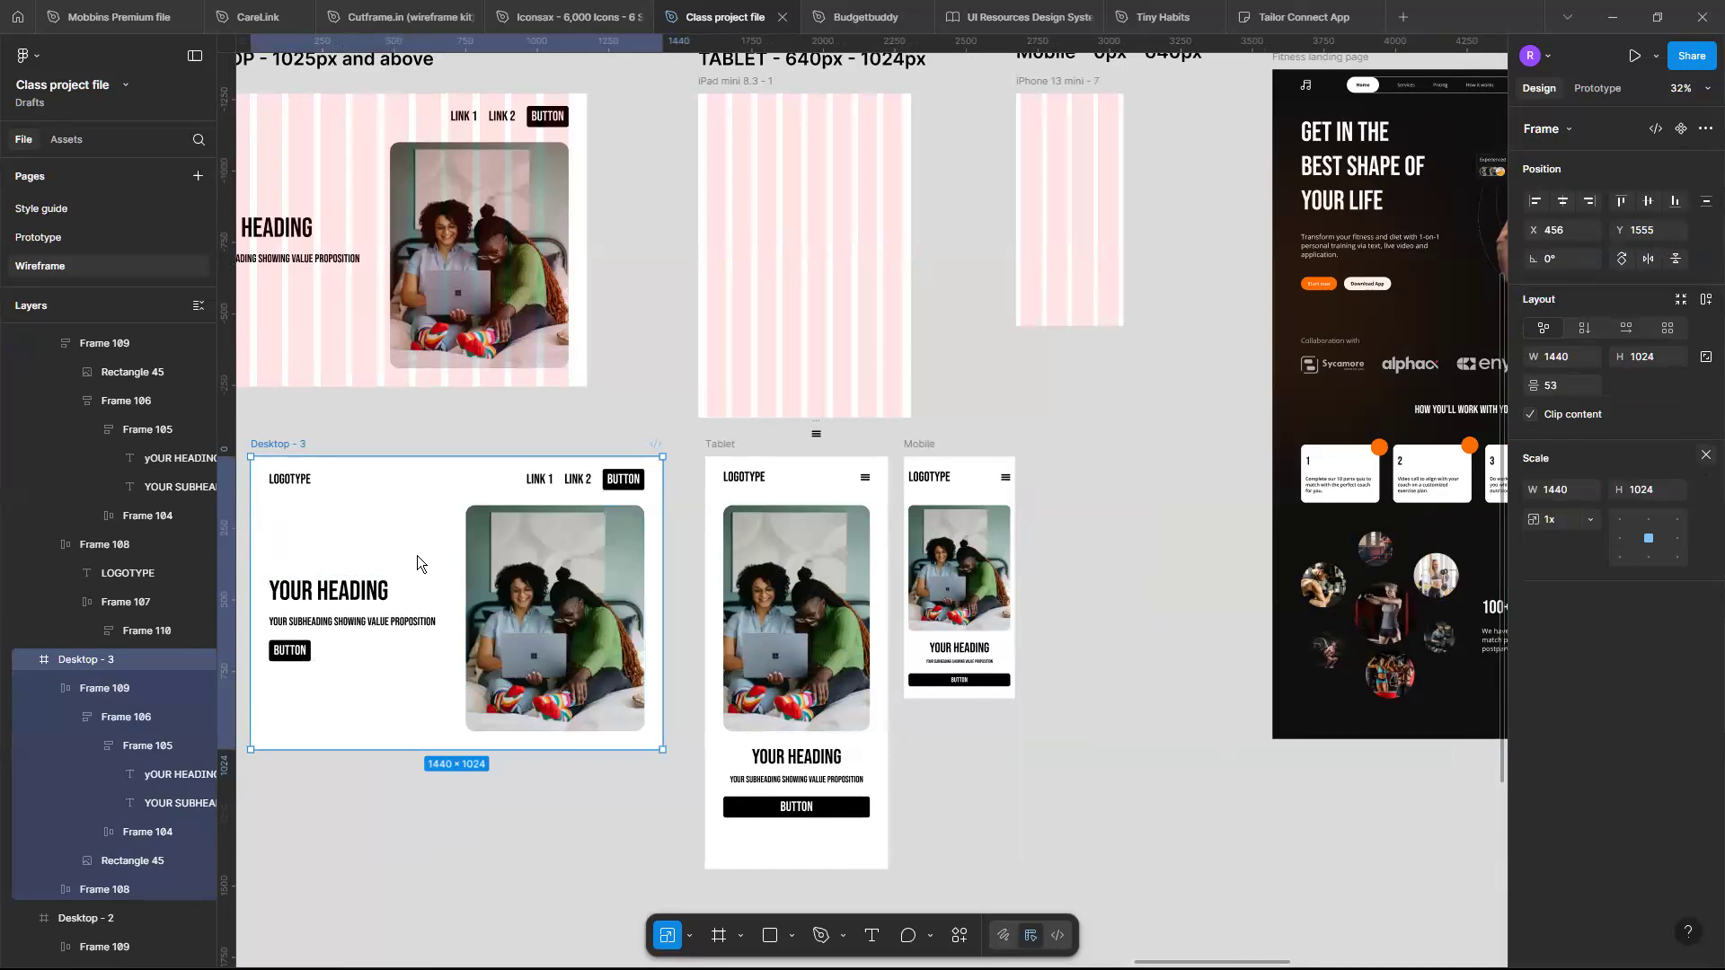
pyautogui.press('v')
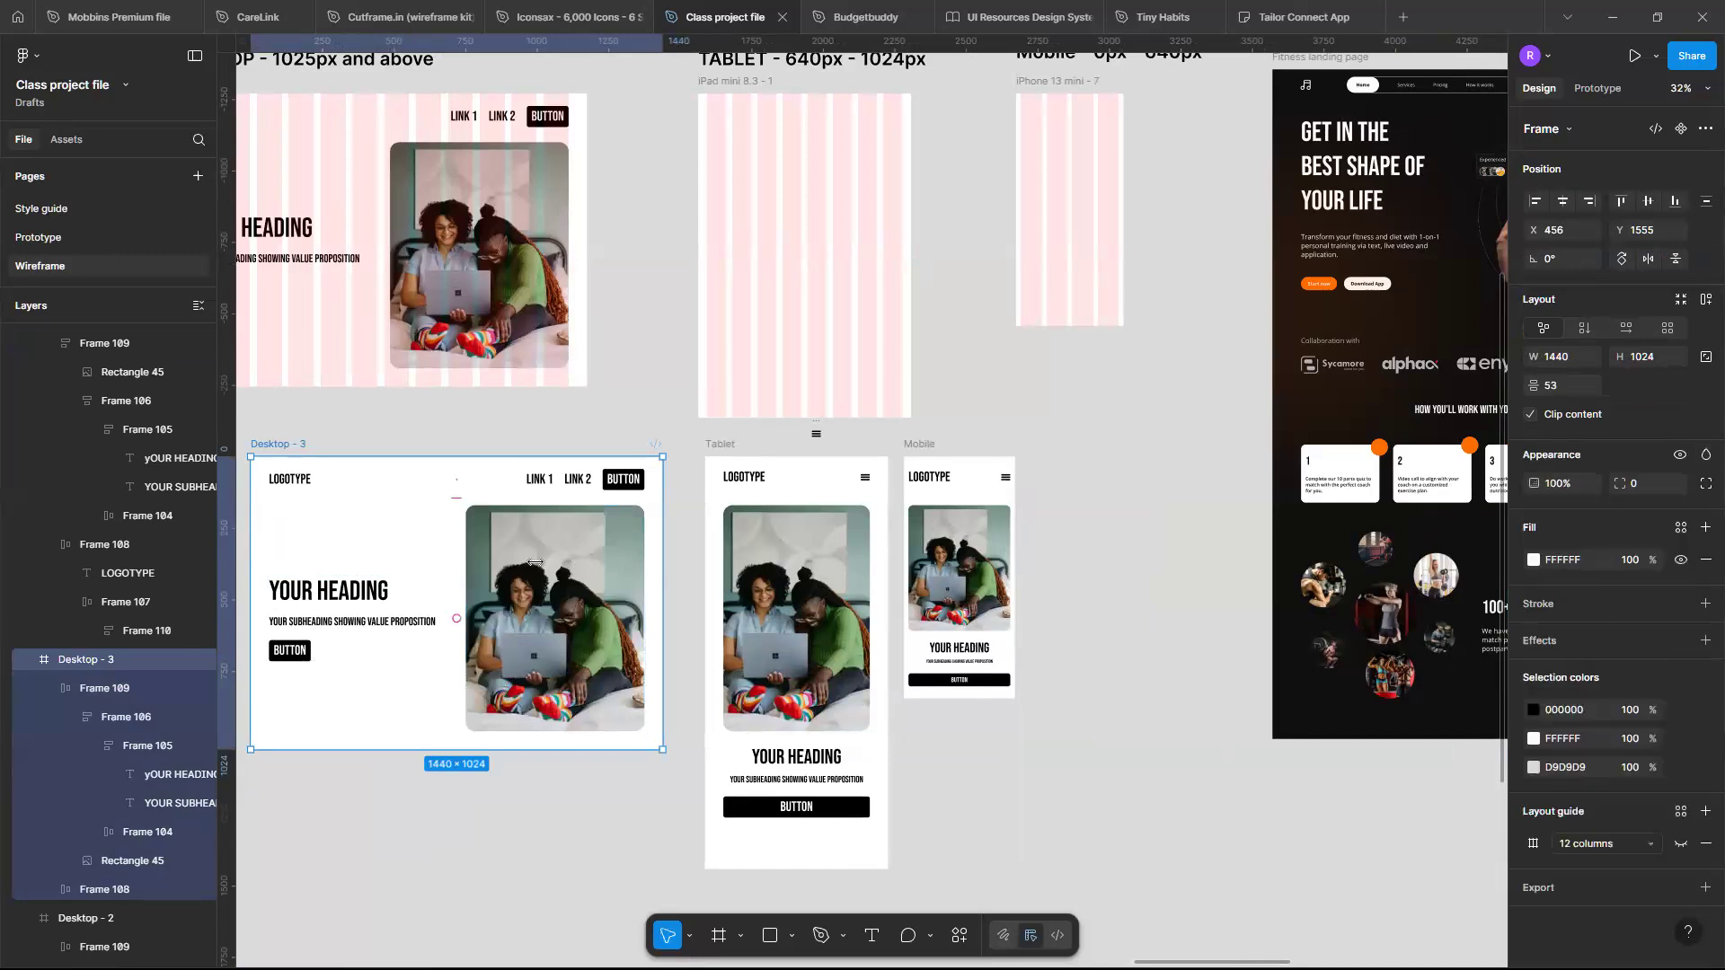
# - Try dragging the Desktop - 3 template to about 1376 px wide, then undo the resize
pyautogui.moveTo(448, 568); pyautogui.dragTo(647, 591)
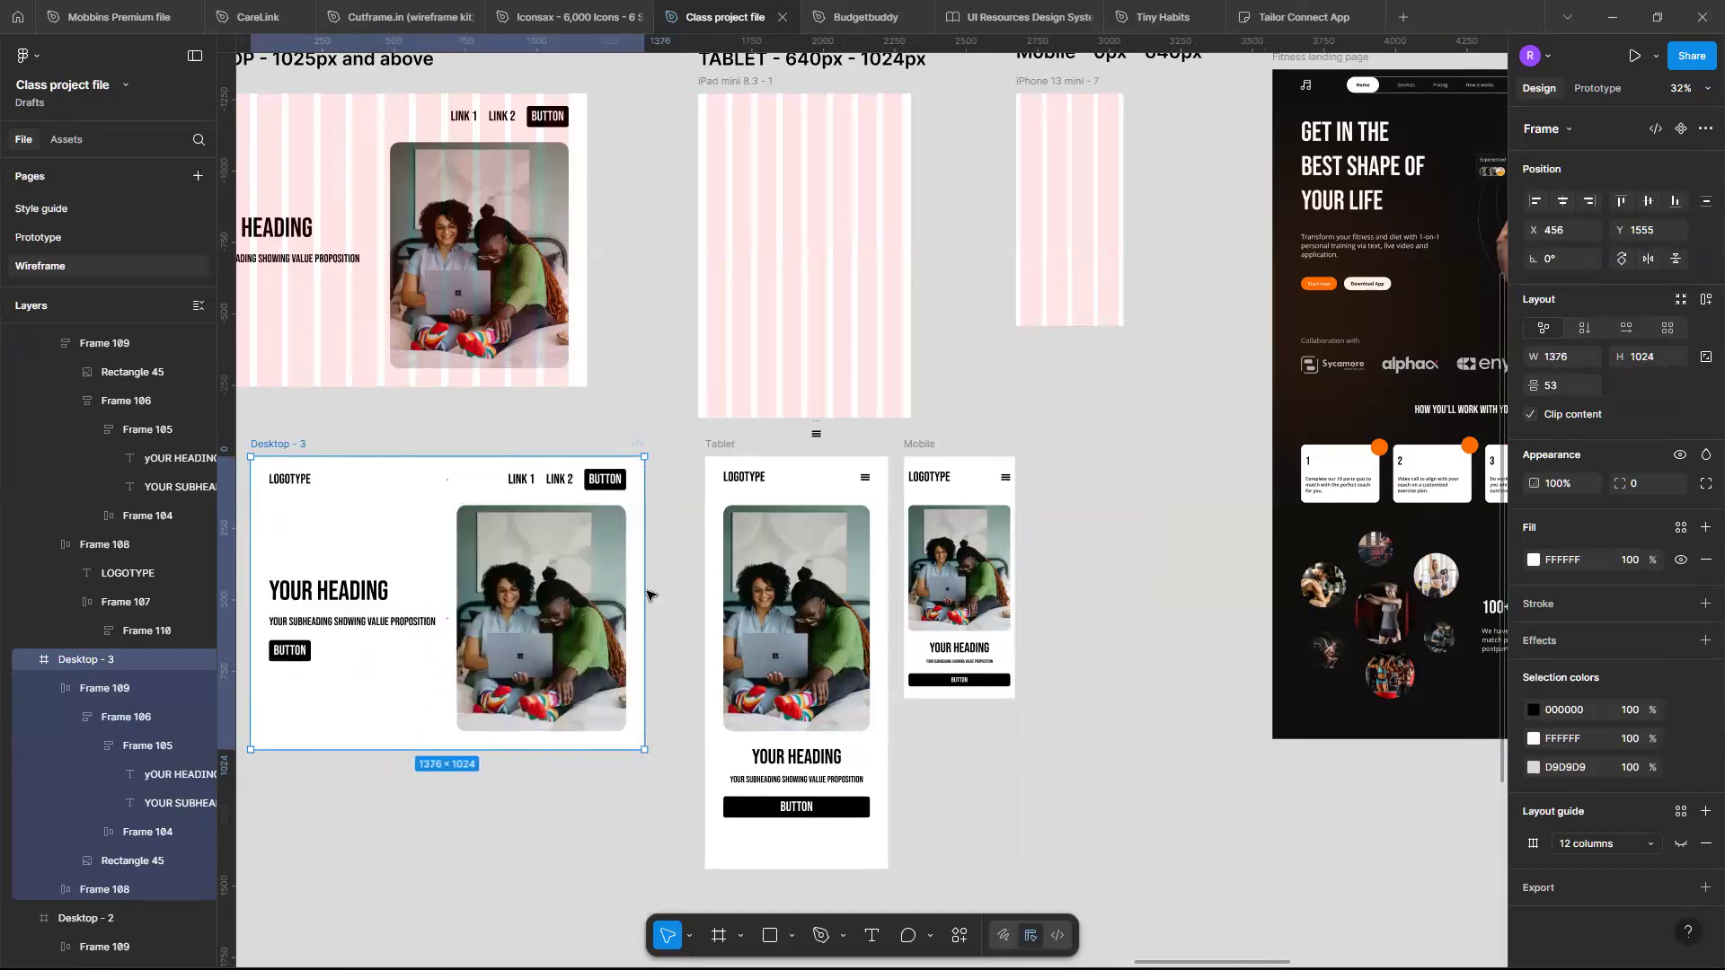
pyautogui.hotkey('ctrl', 'z')
pyautogui.hscroll(-2, 499, 374)
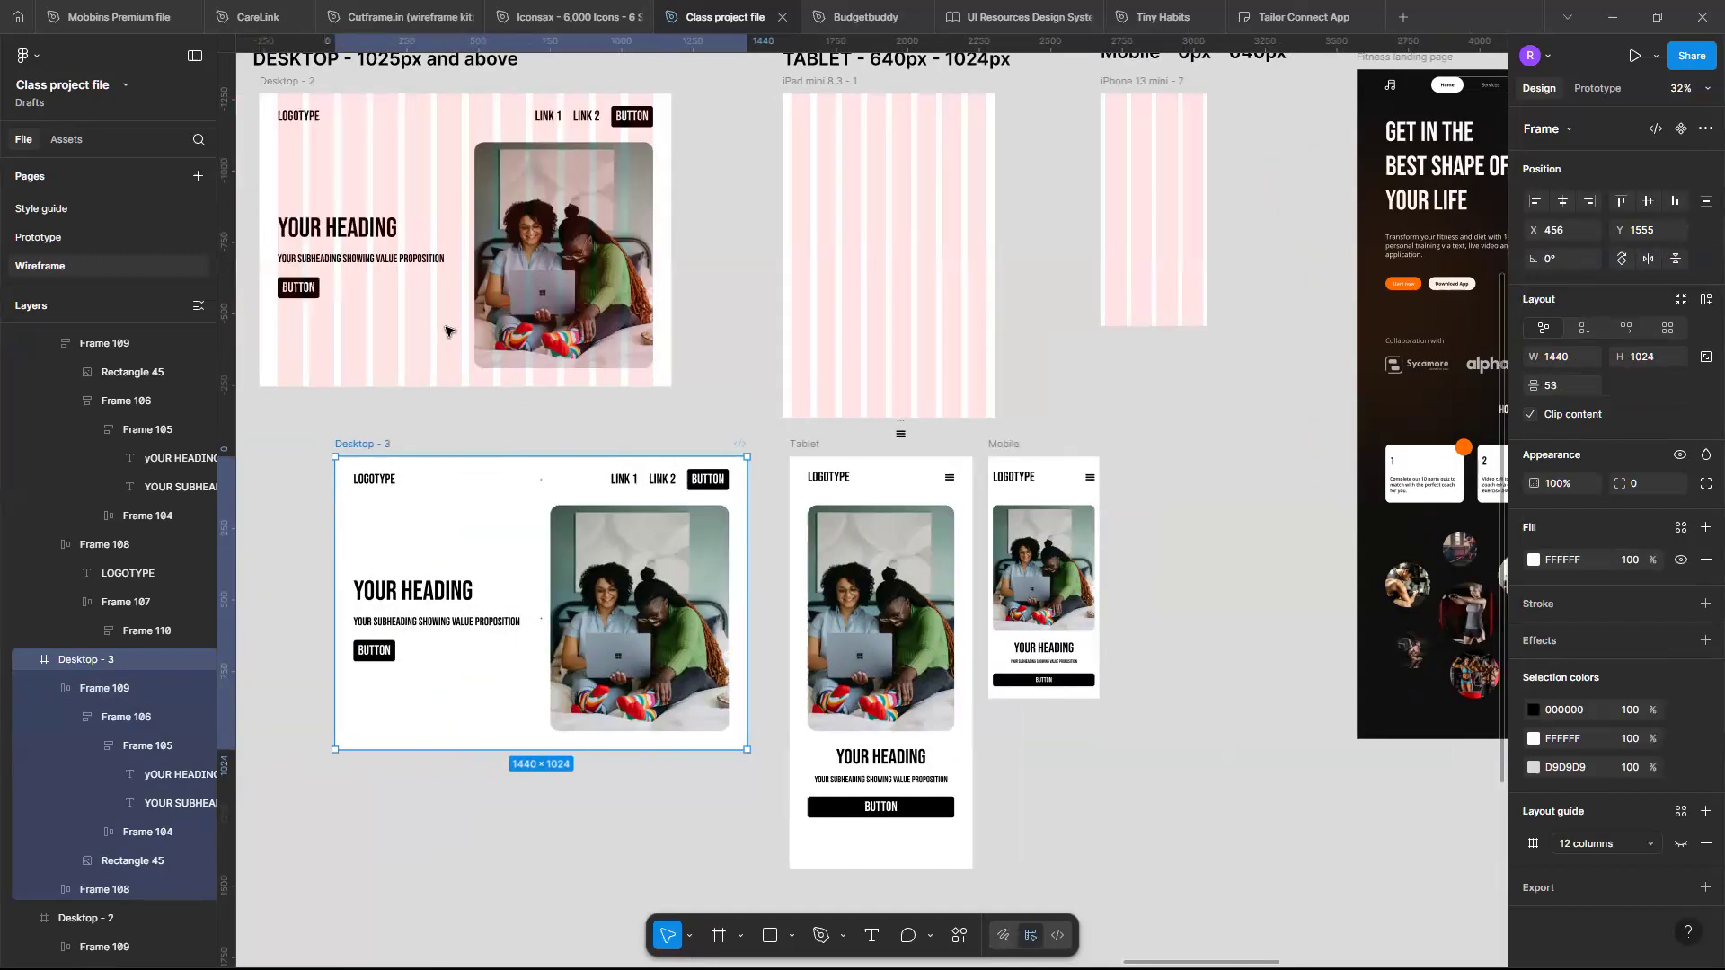
pyautogui.scroll(4, 450, 331)
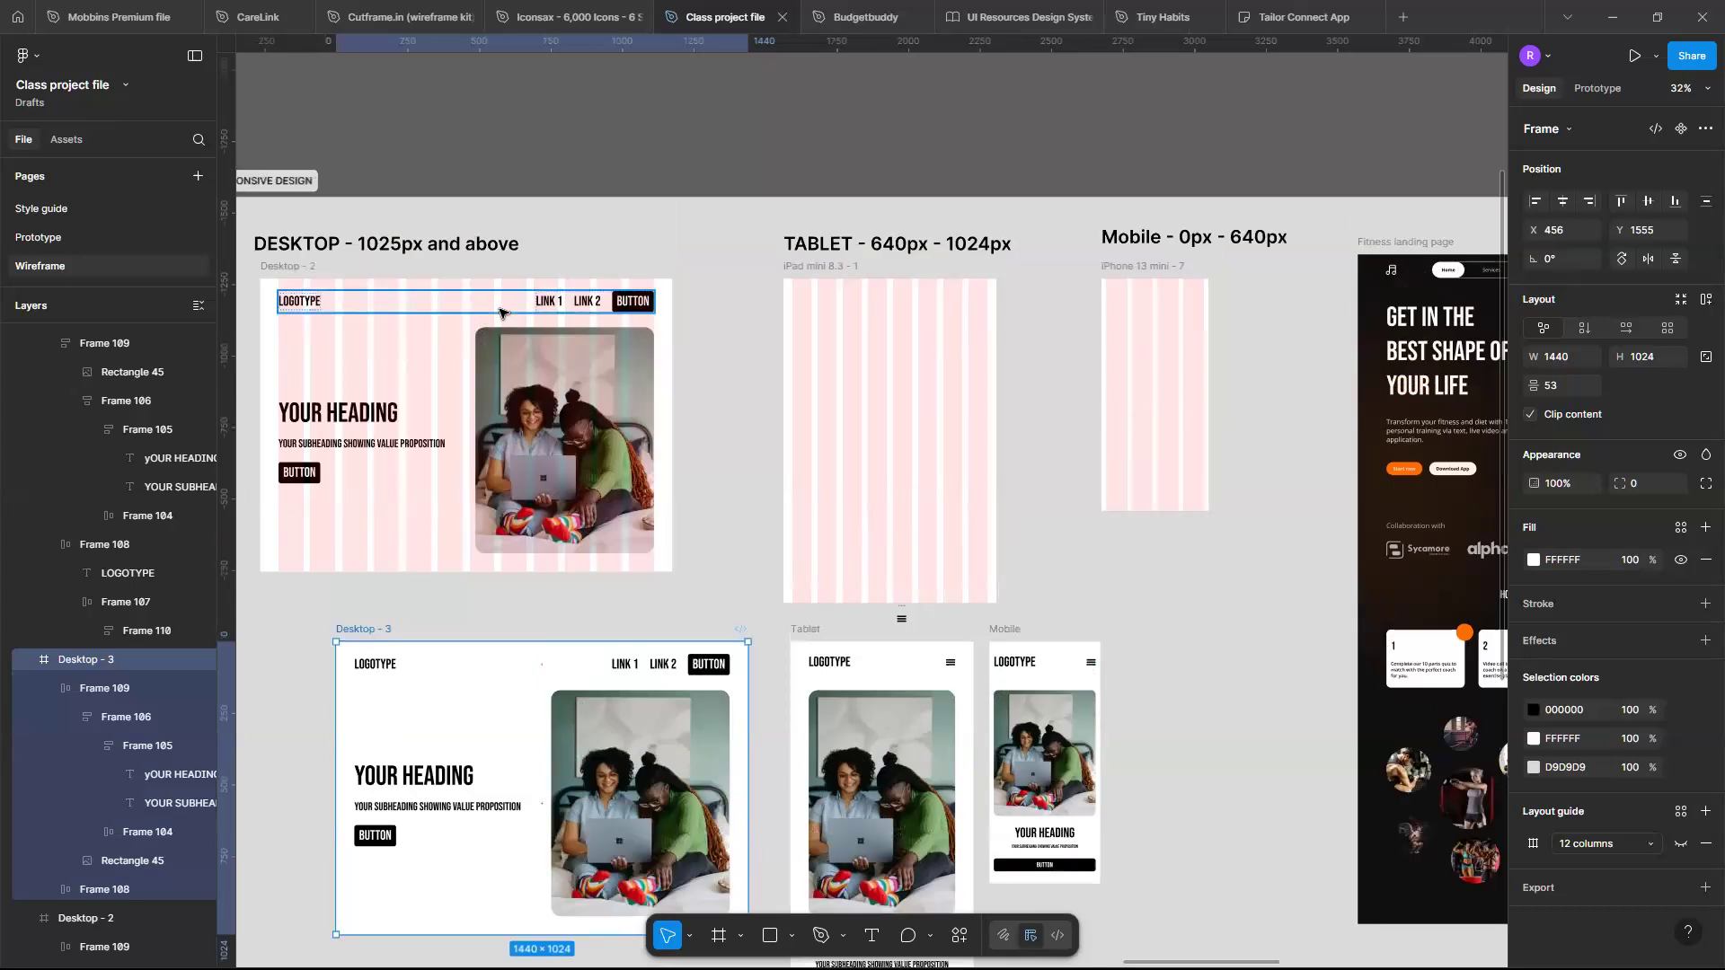
# - Try switching the Desktop - 2 navigation bar's auto layout to vertical, then set it back to horizontal
pyautogui.click(501, 312)
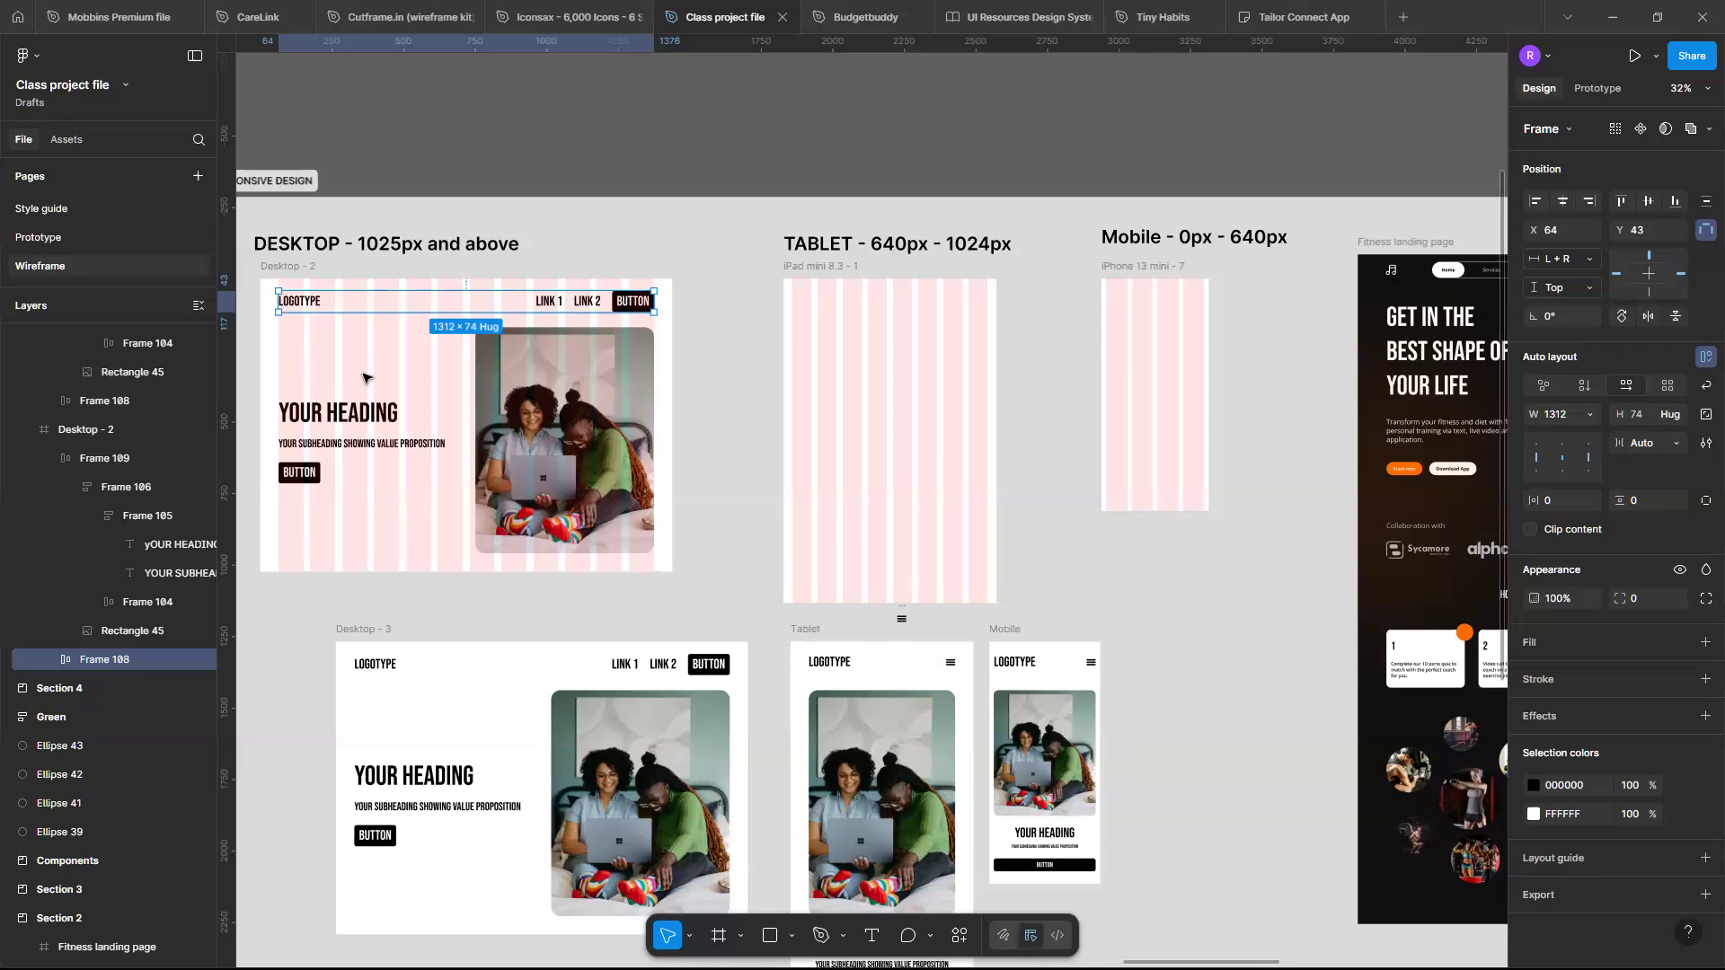
pyautogui.scroll(5, 597, 387)
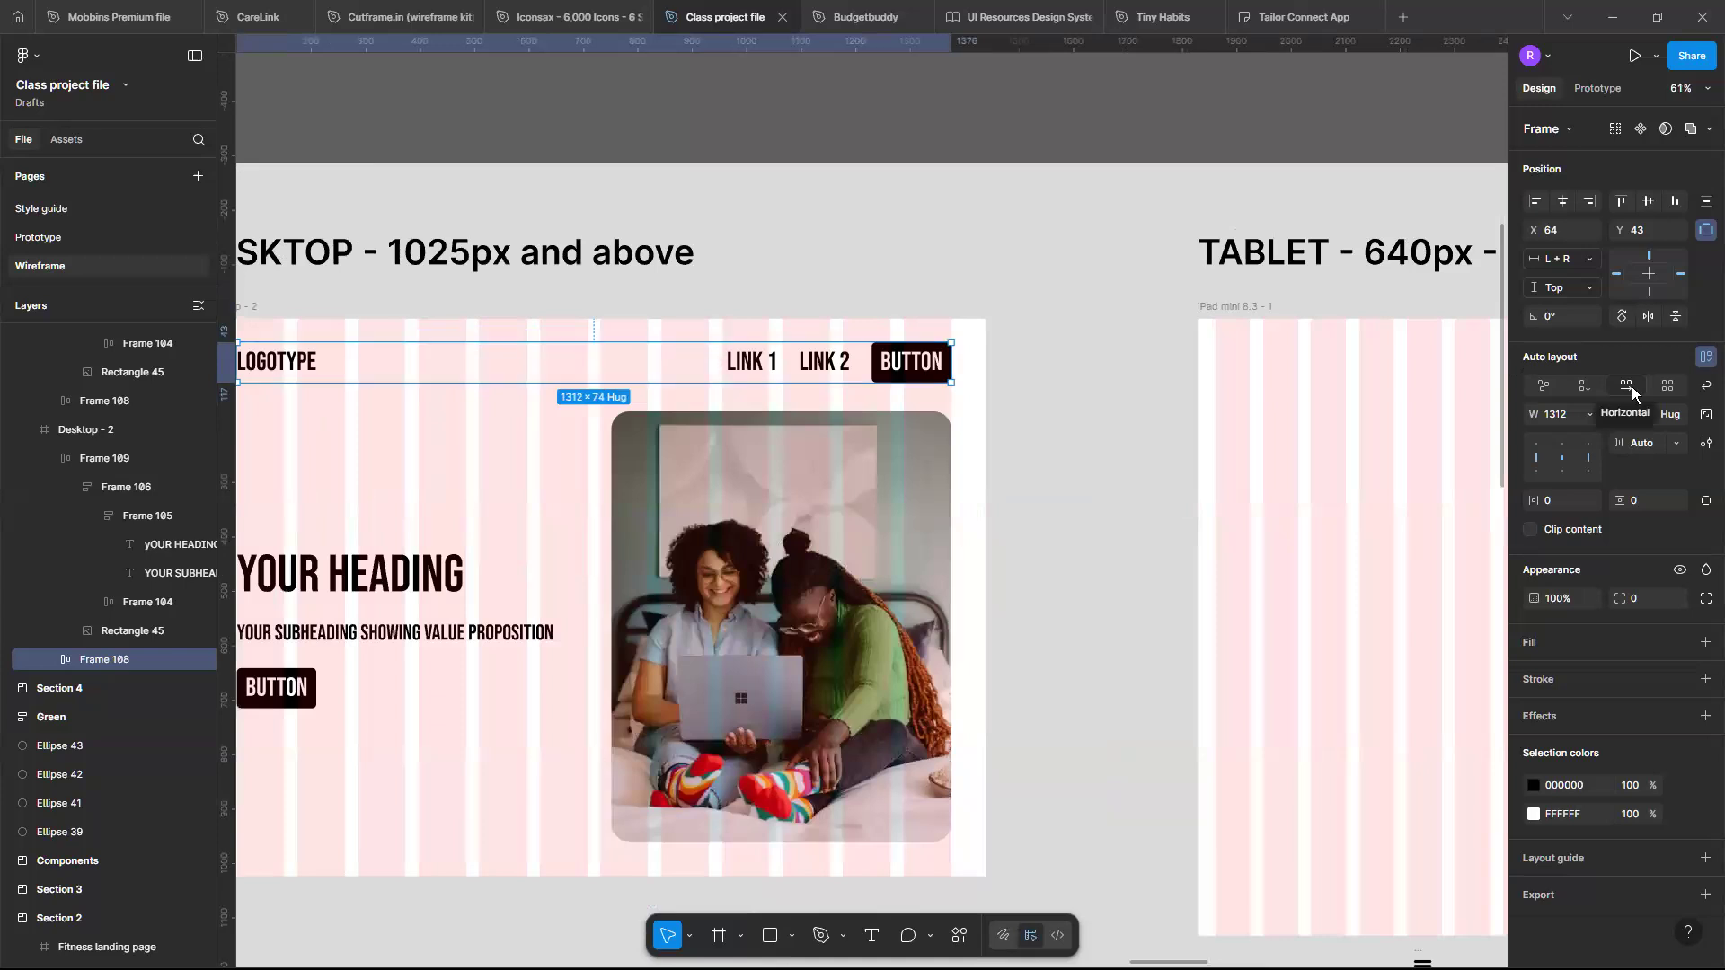
pyautogui.click(1584, 387)
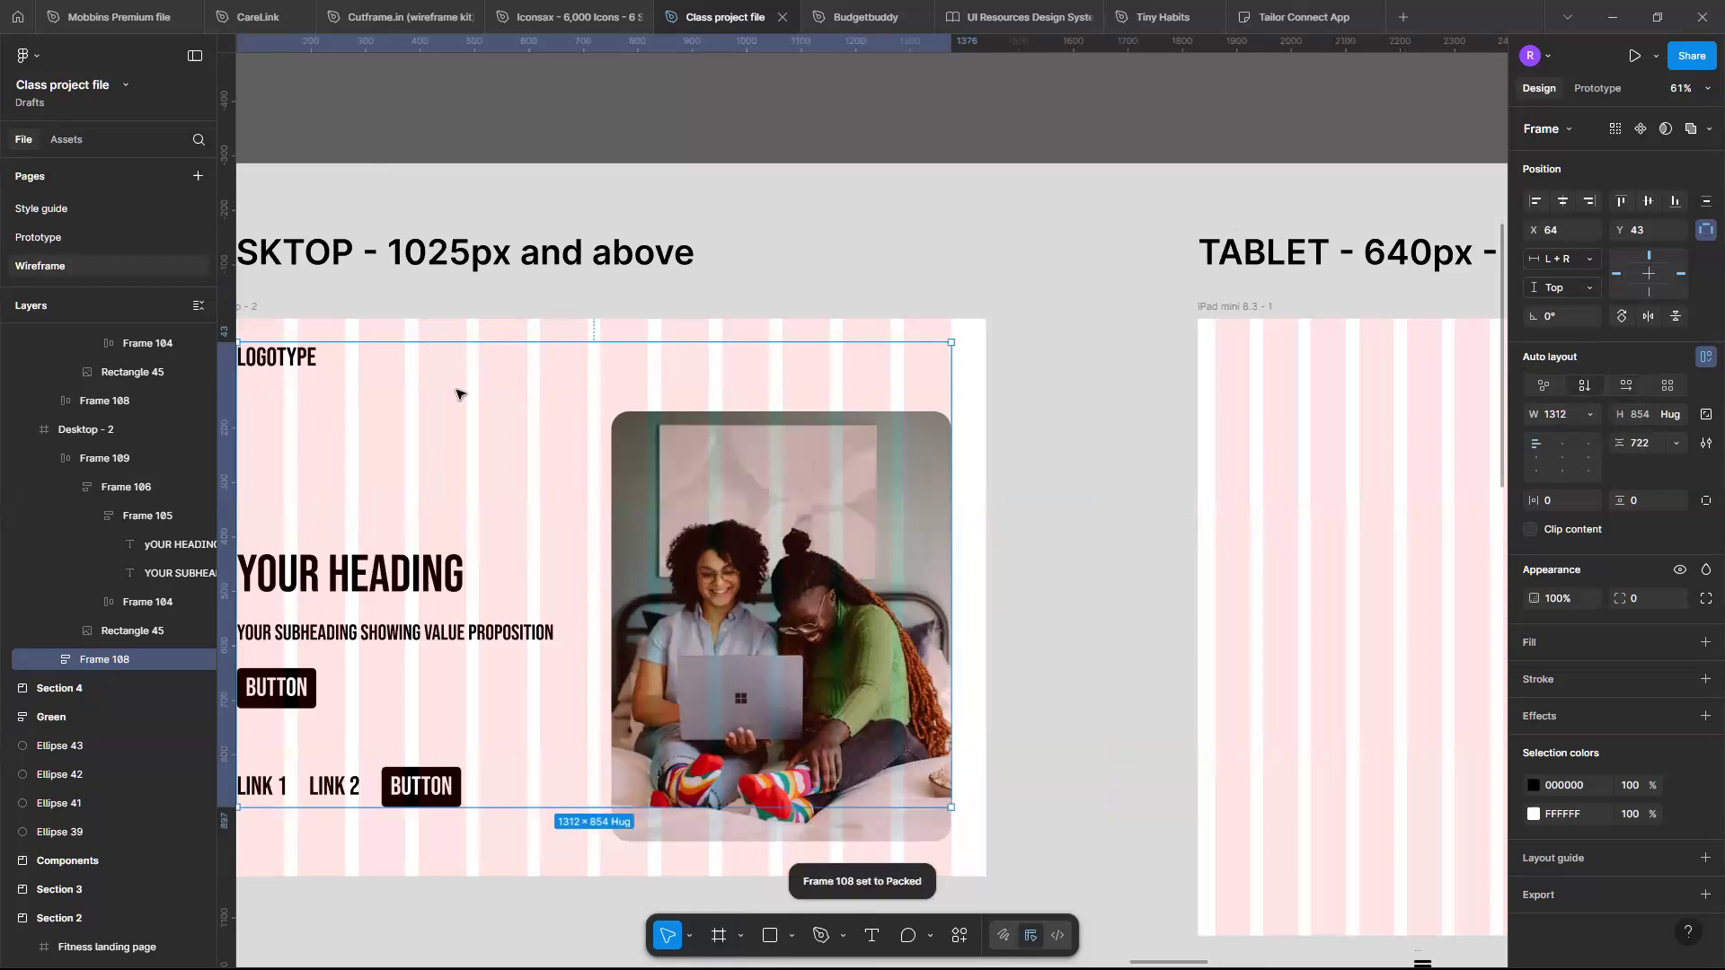
pyautogui.scroll(-3, 460, 394)
pyautogui.hscroll(1, 503, 390)
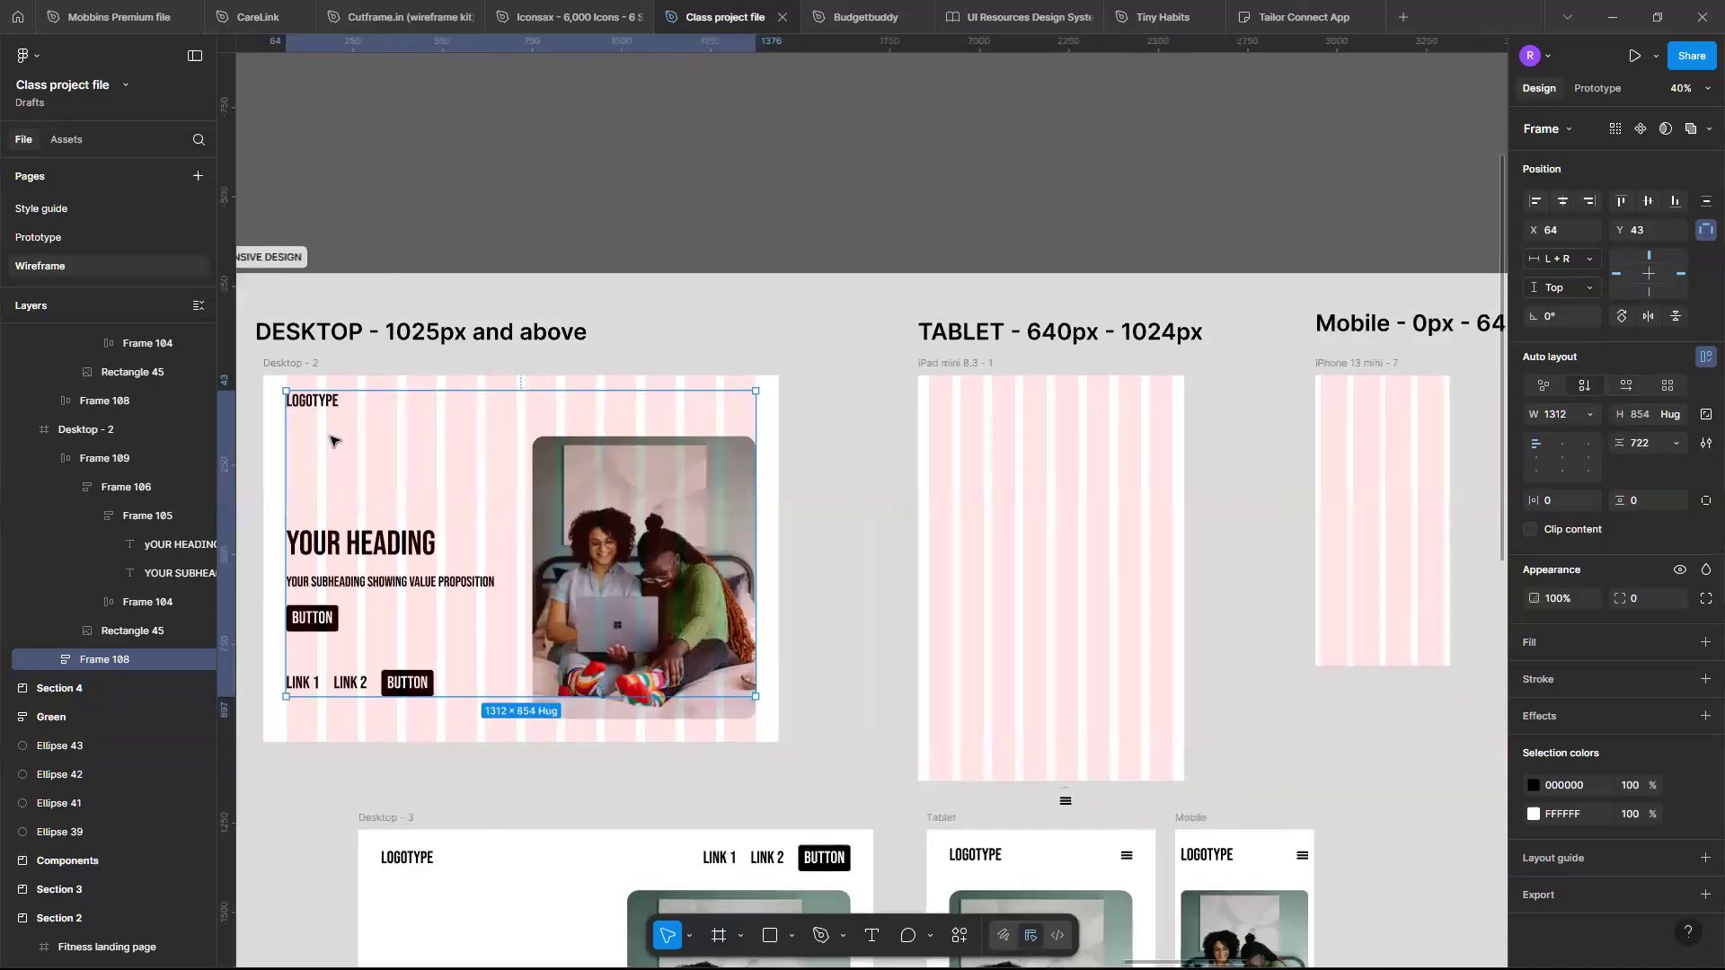
pyautogui.scroll(1, 486, 658)
pyautogui.hscroll(-2, 485, 657)
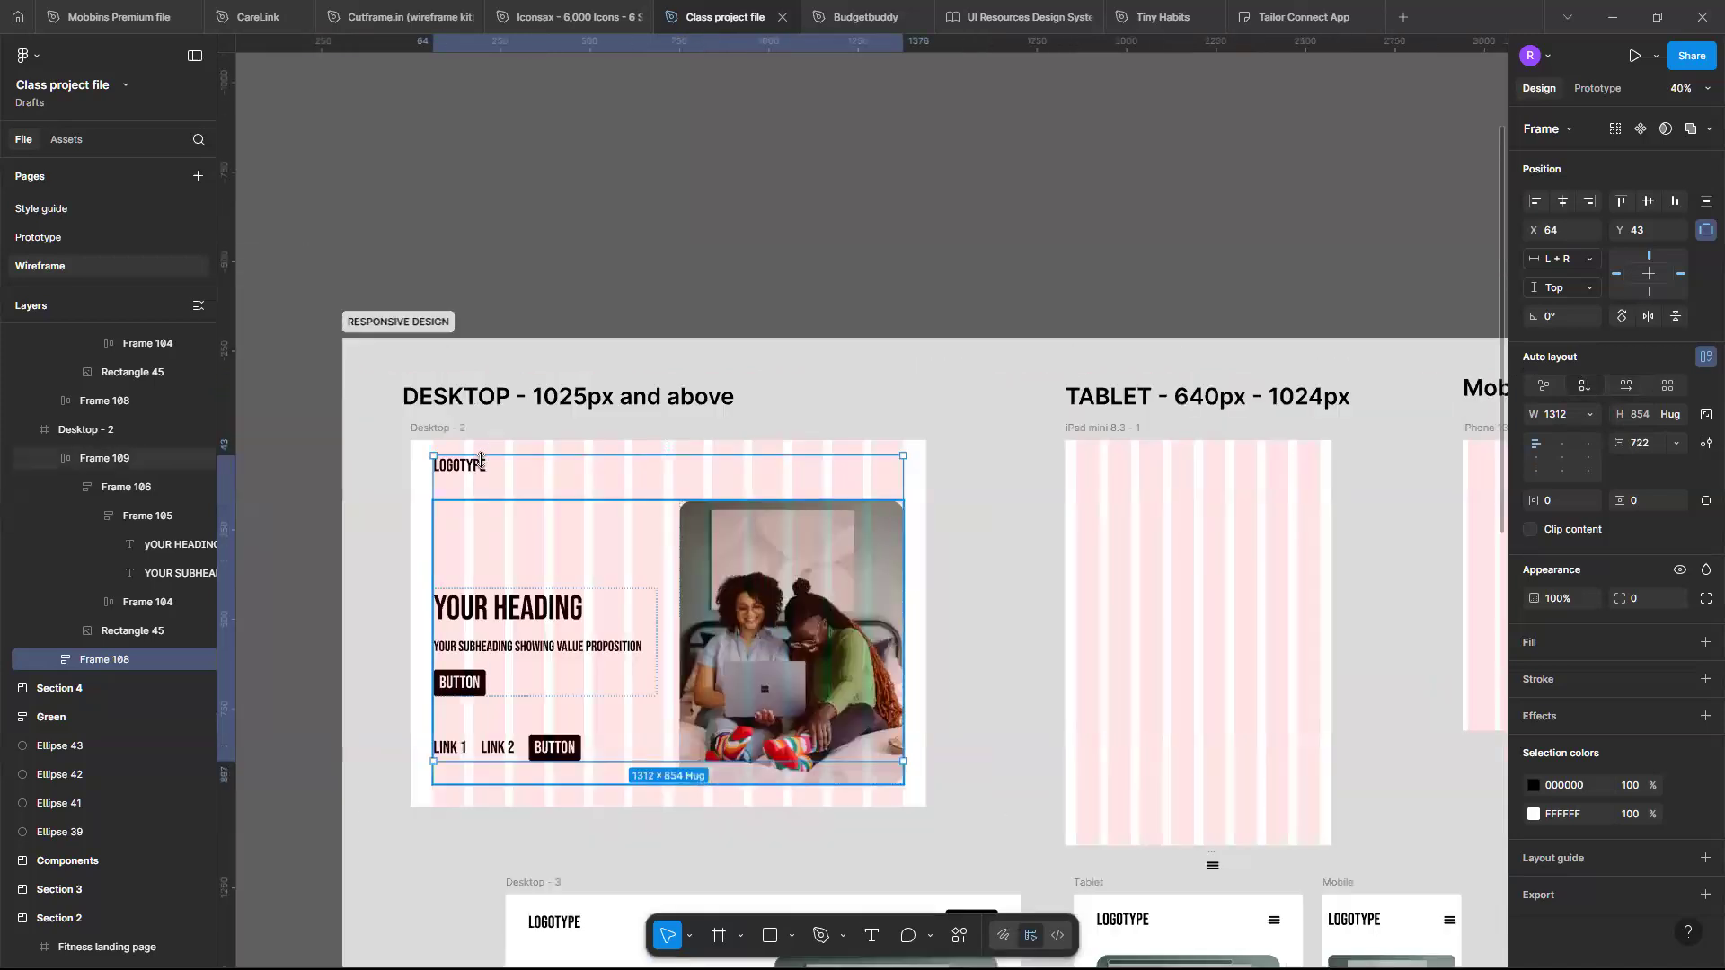
pyautogui.scroll(2, 469, 468)
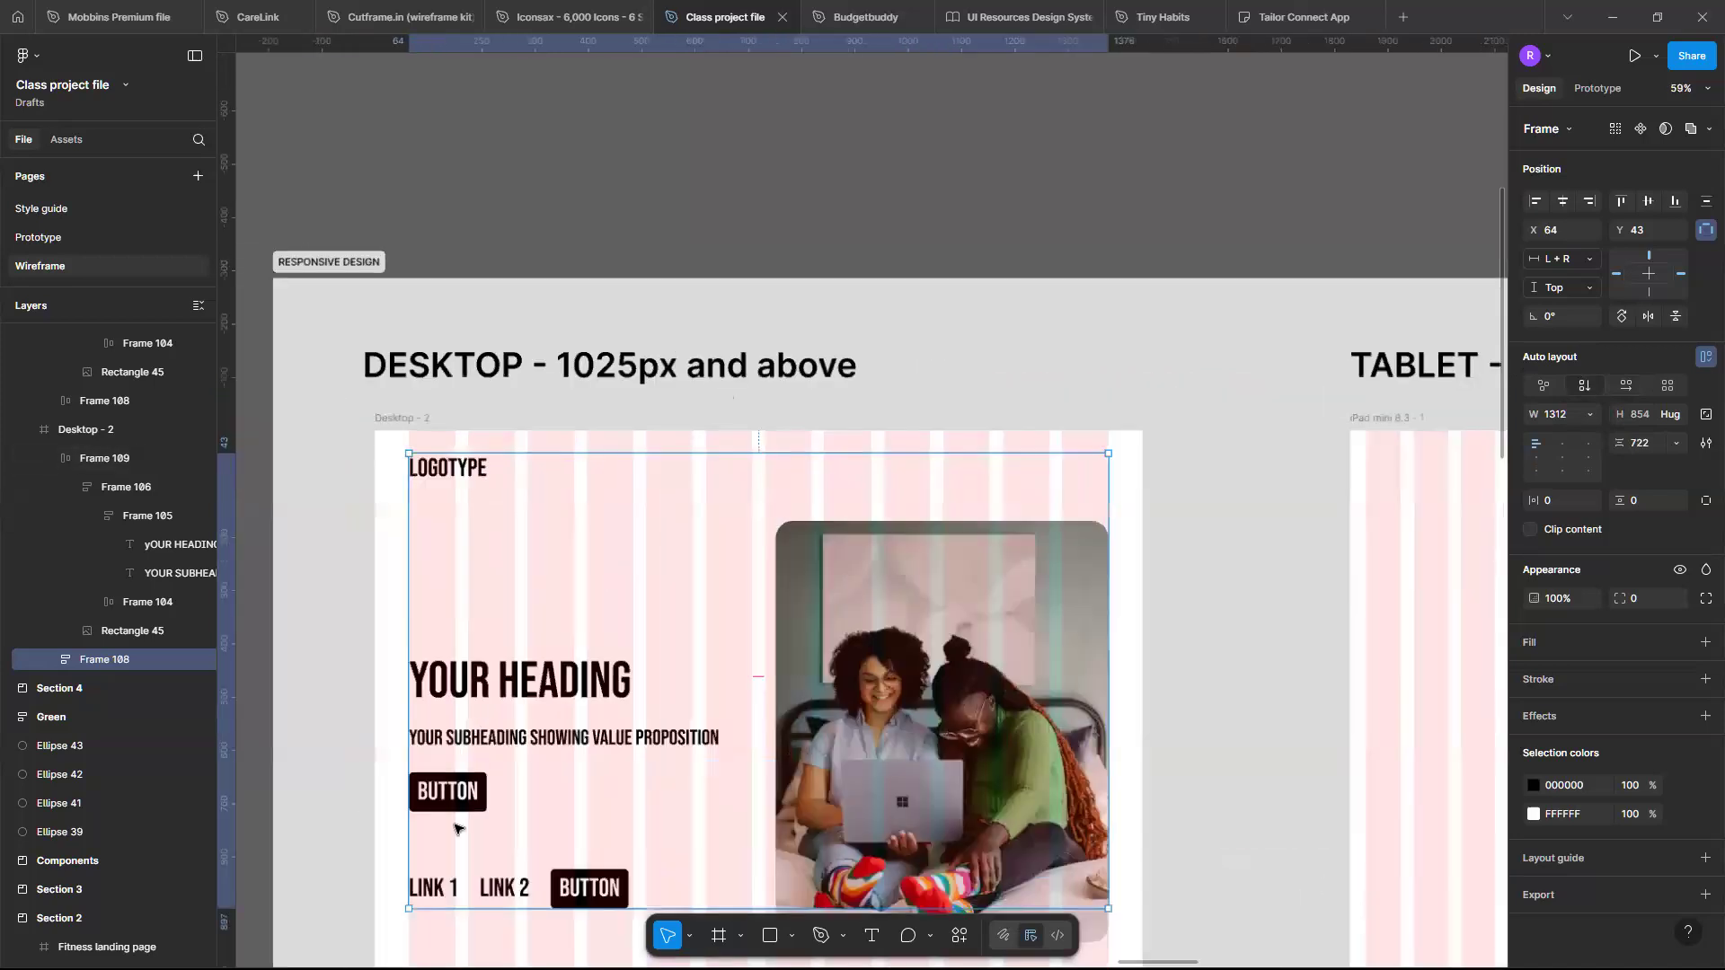
pyautogui.click(1626, 385)
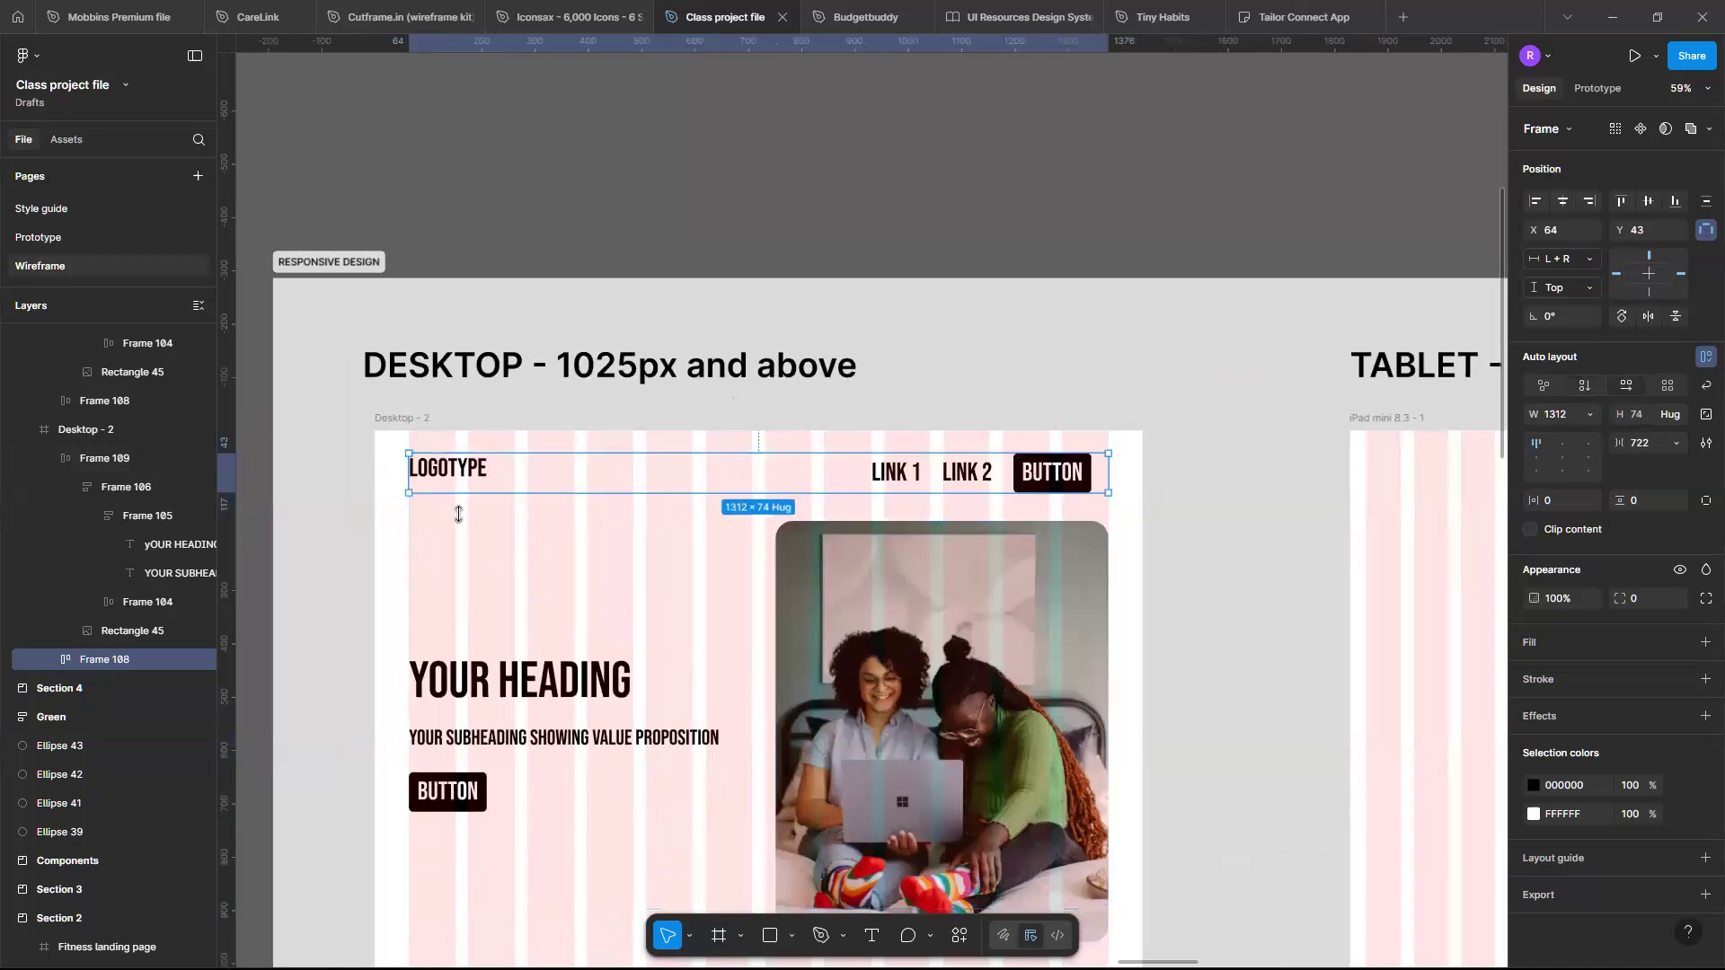
# - Try resizing the Desktop - 2 frame to about 1344 × 758, then undo the resize
pyautogui.keyDown('ctrl'); pyautogui.scroll(-3, 429, 500); pyautogui.keyUp('ctrl')
pyautogui.hscroll(-1, 429, 500)
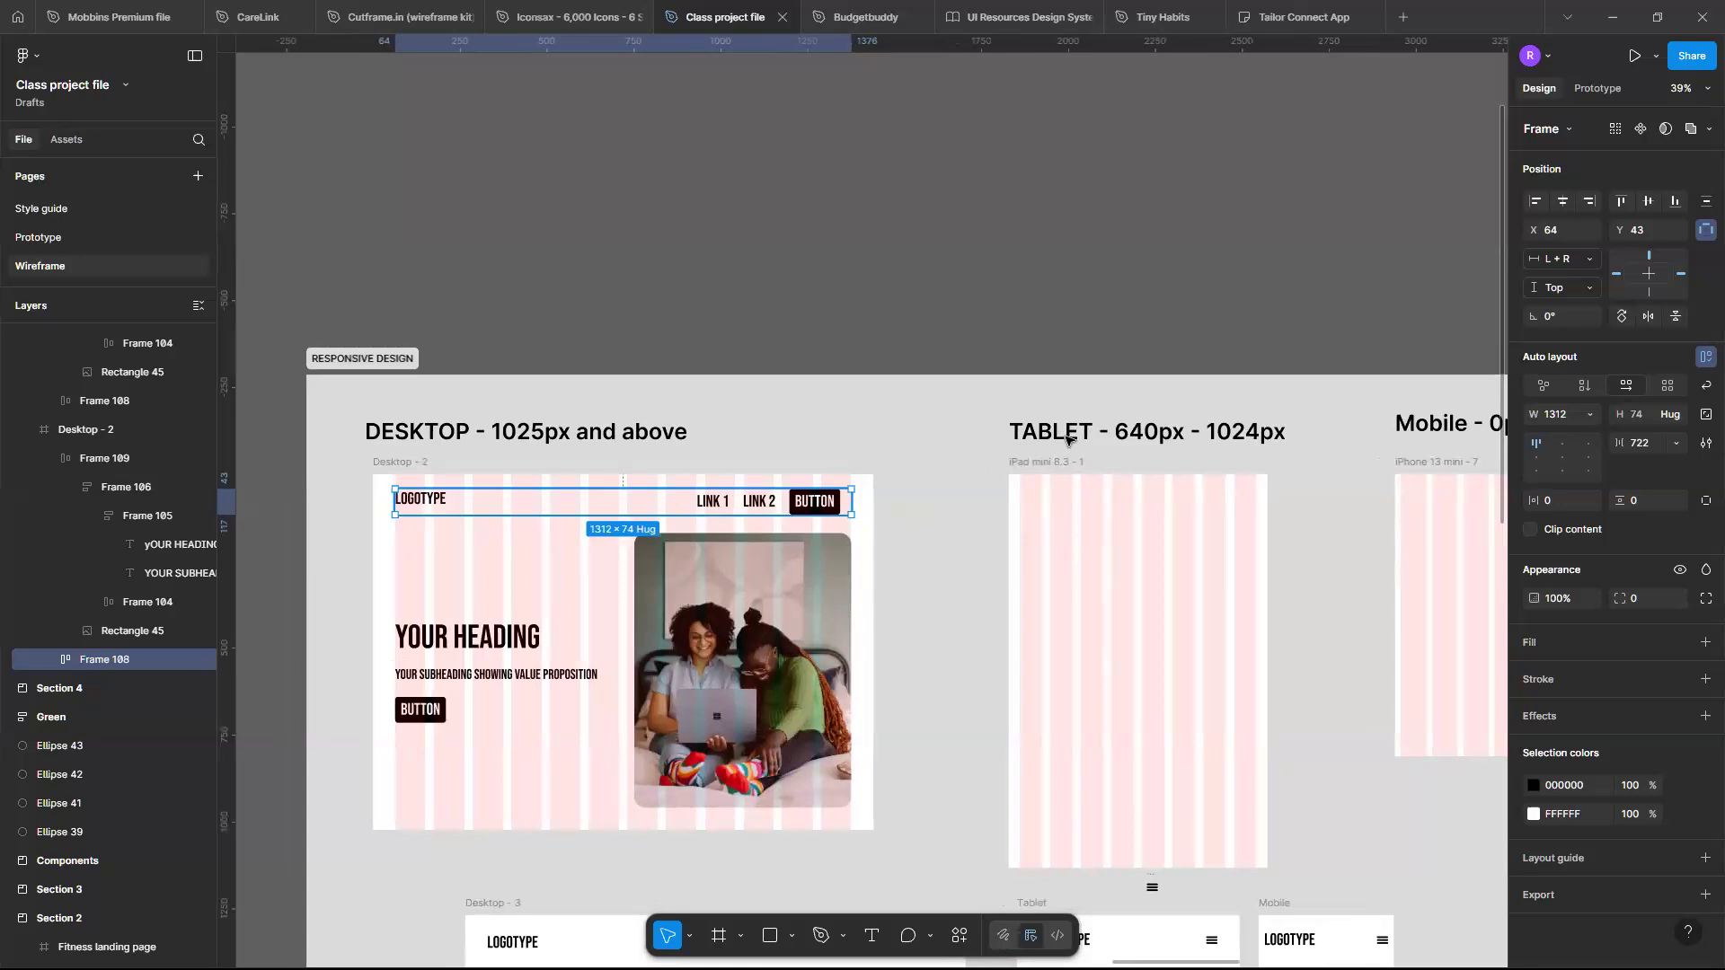
pyautogui.keyDown('ctrl'); pyautogui.scroll(2, 476, 532); pyautogui.keyUp('ctrl')
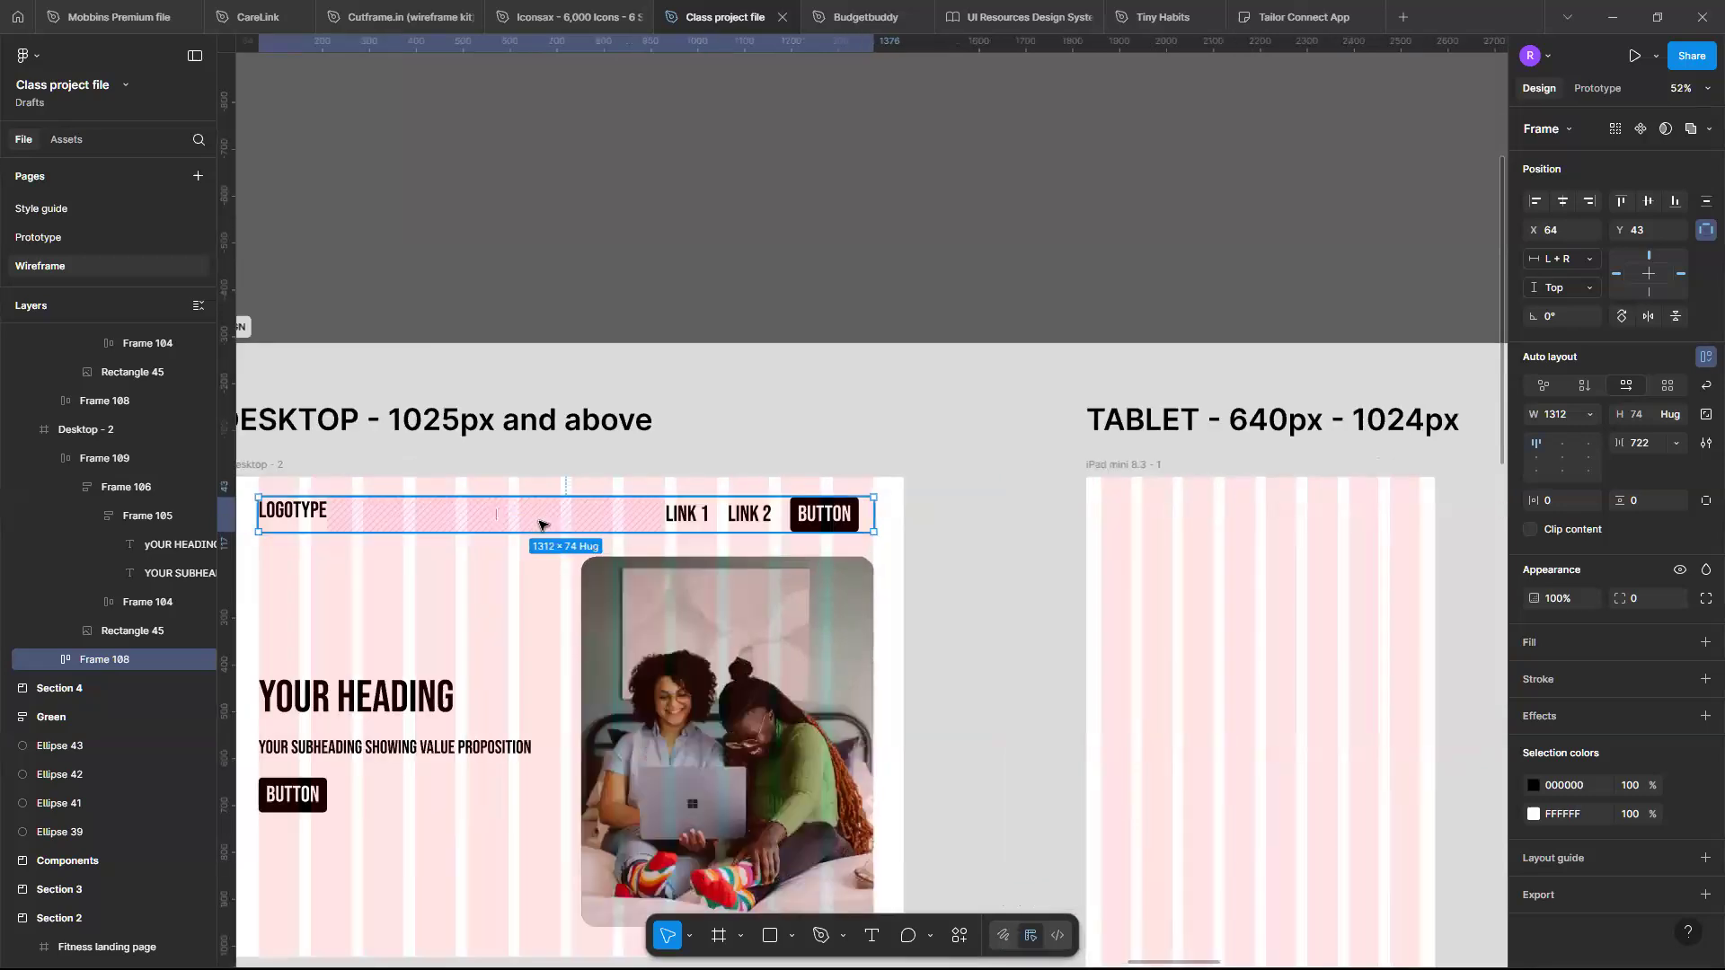
pyautogui.scroll(-2, 539, 525)
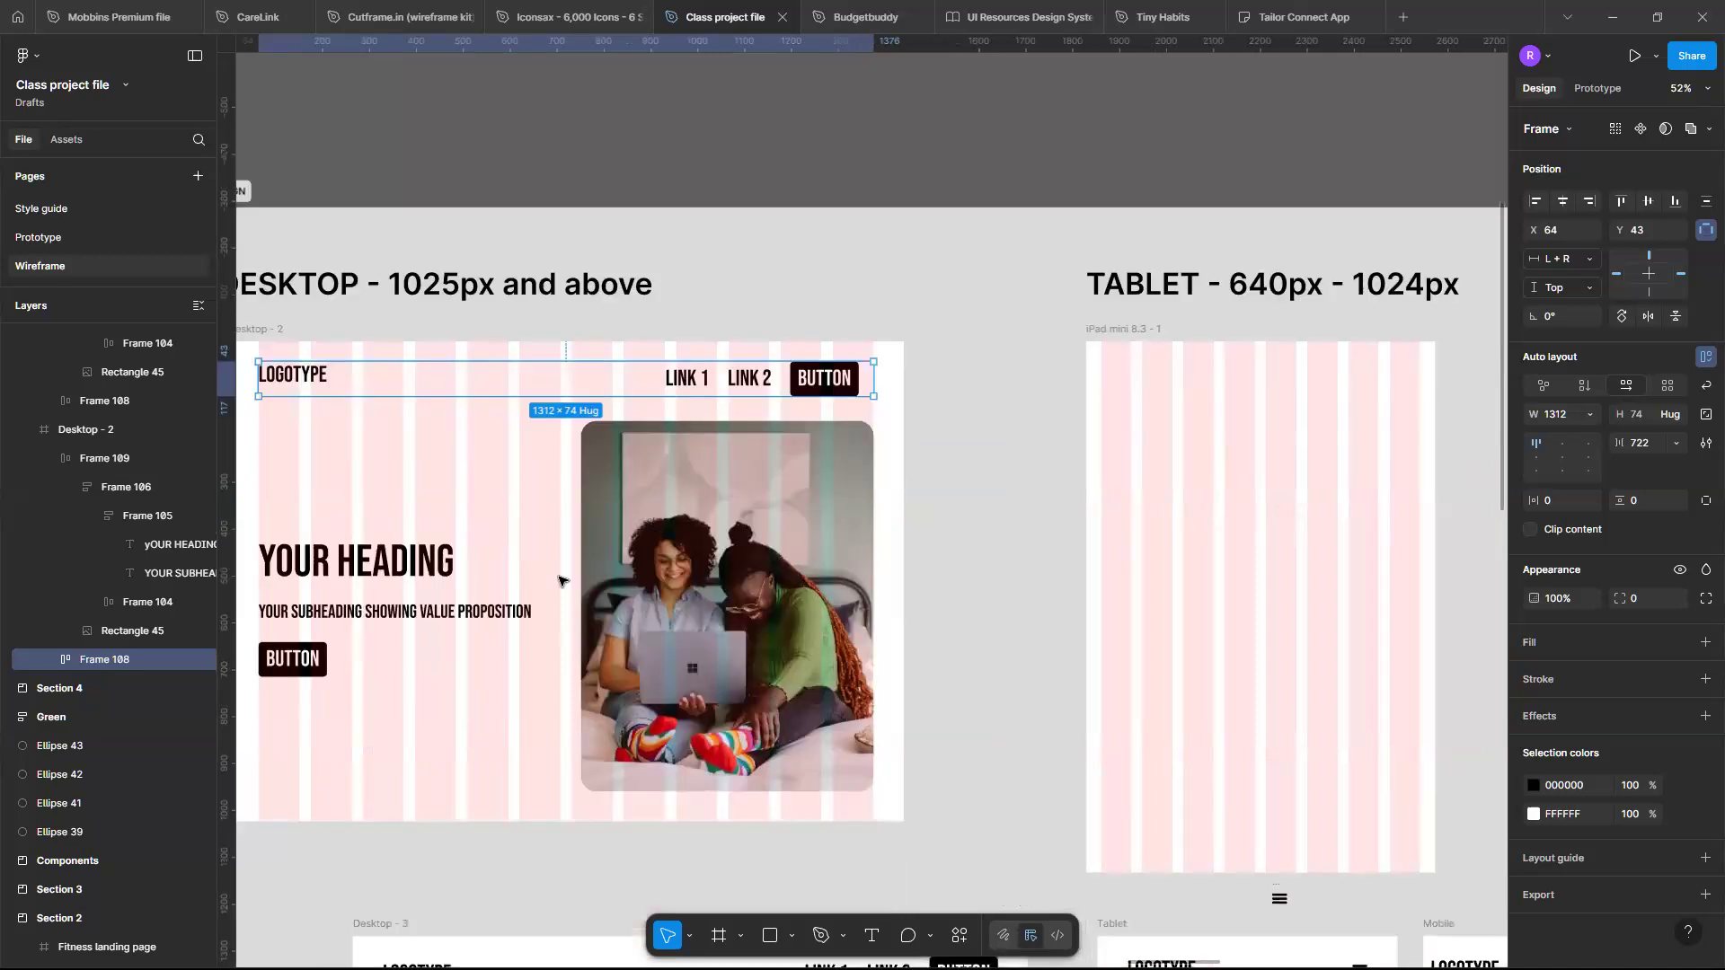
pyautogui.keyDown('ctrl'); pyautogui.scroll(-2, 608, 541); pyautogui.keyUp('ctrl')
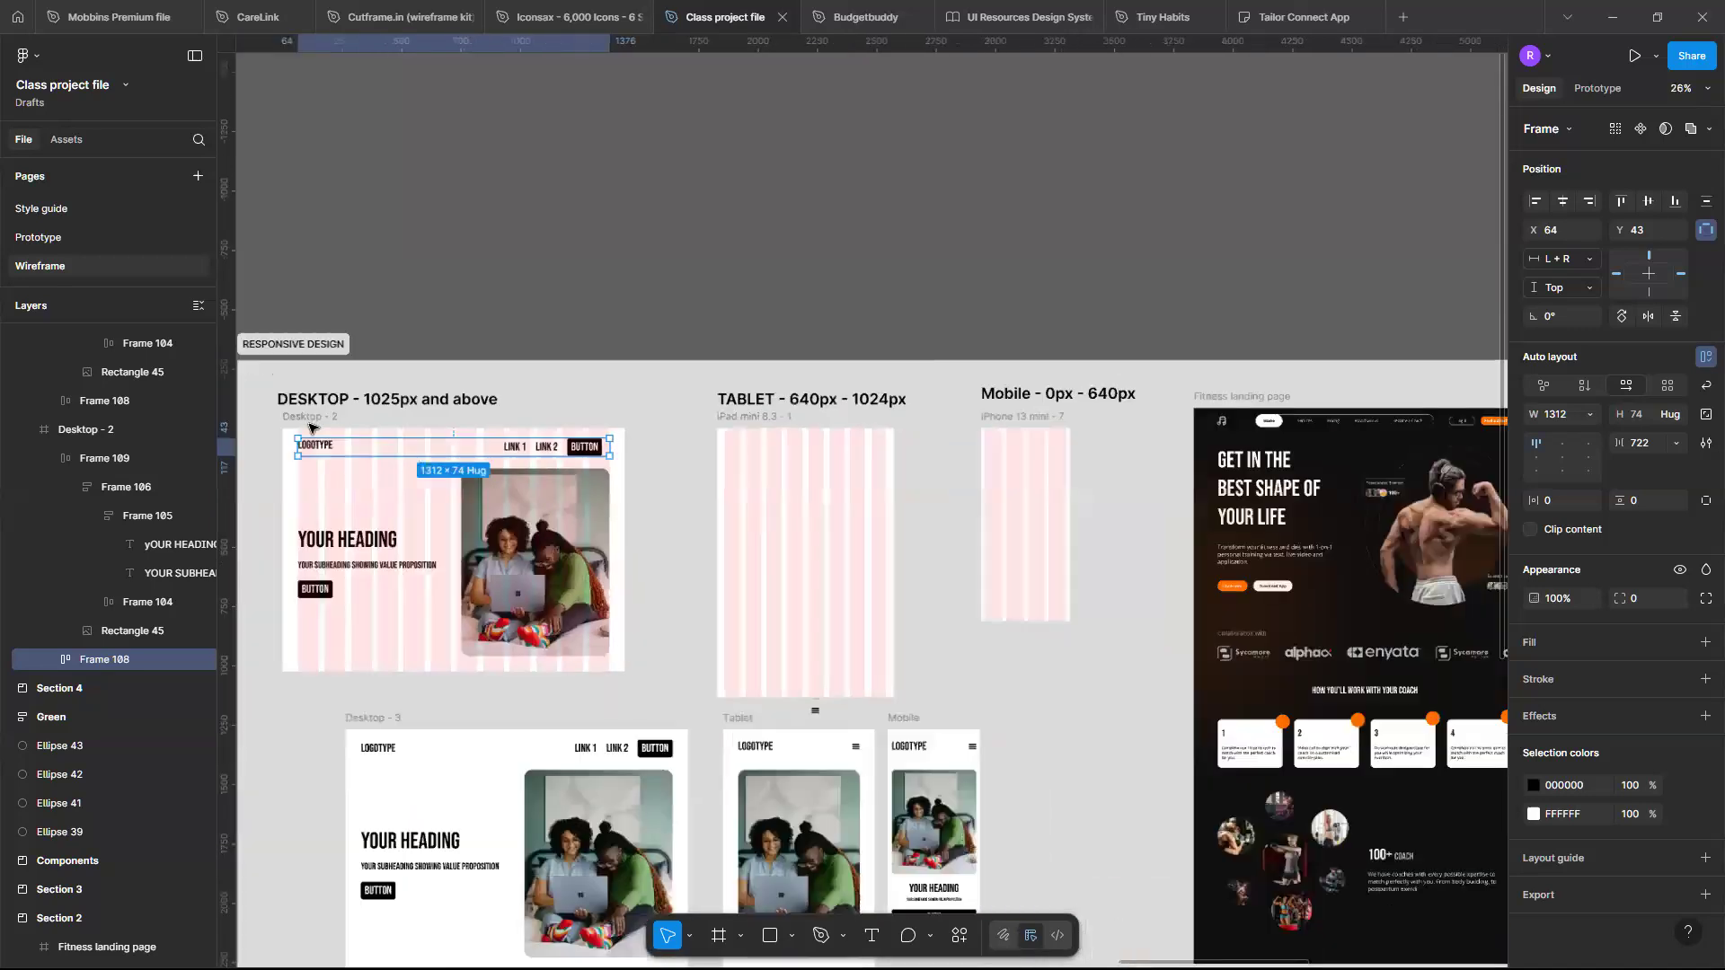
pyautogui.keyDown('ctrl'); pyautogui.scroll(-1, 359, 422); pyautogui.keyUp('ctrl')
pyautogui.click(305, 420)
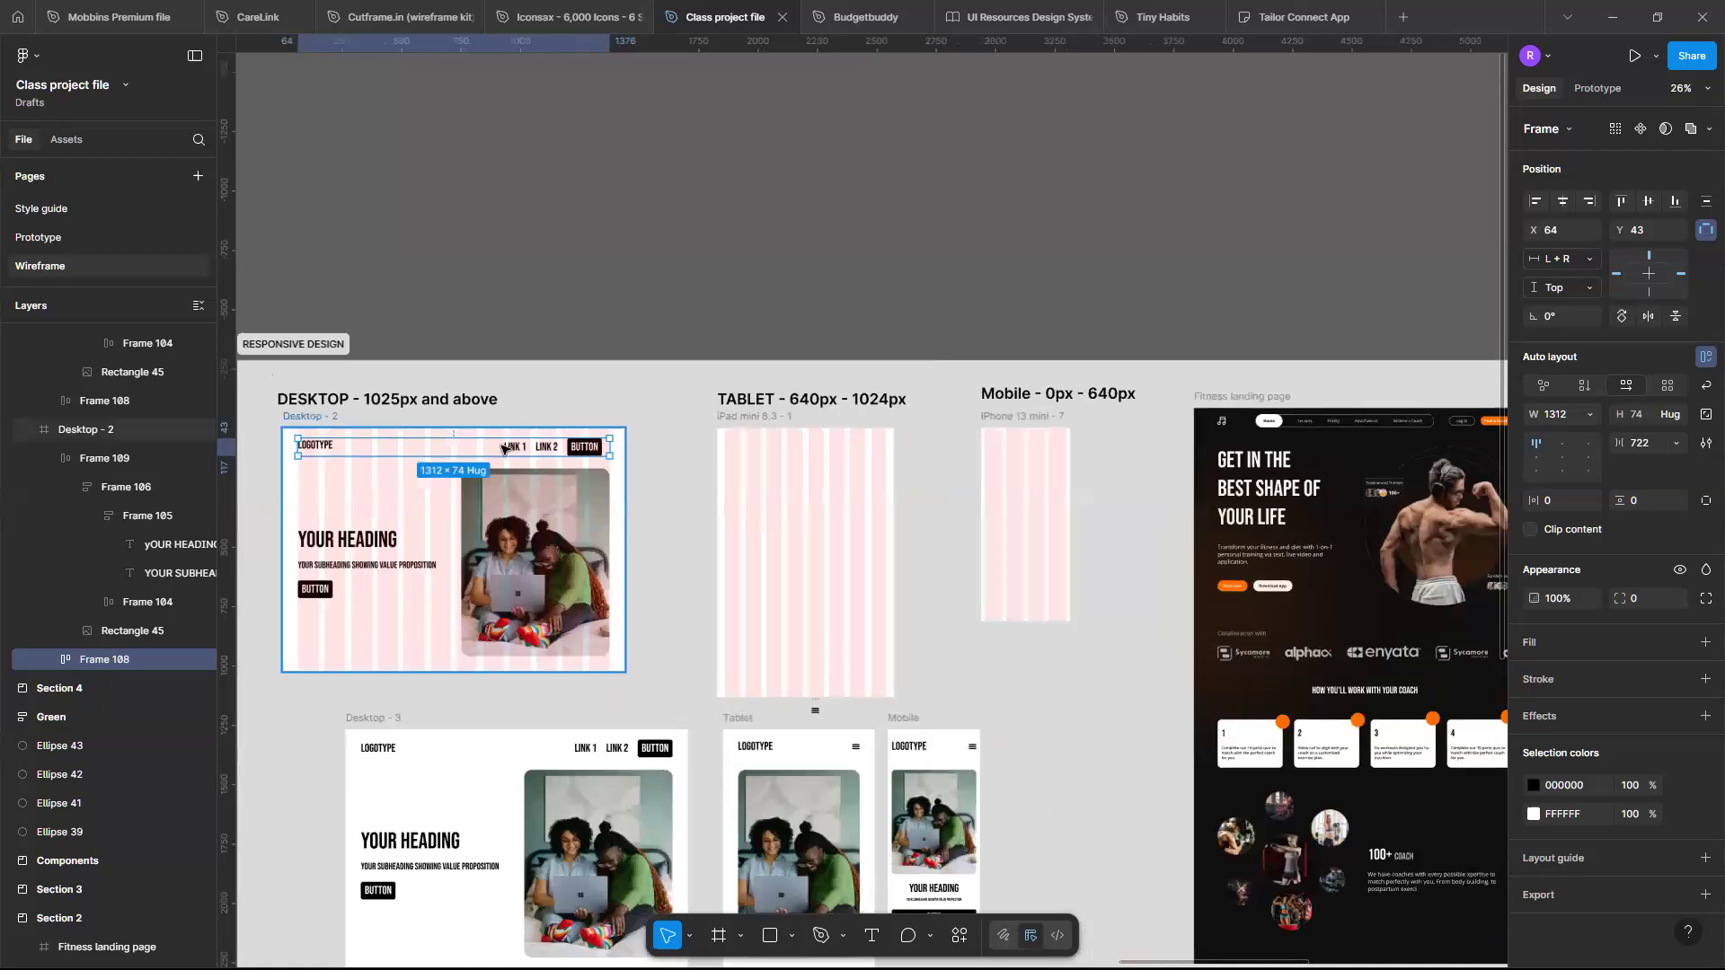
pyautogui.moveTo(623, 491)
pyautogui.mouseDown()
pyautogui.moveTo(559, 512)
pyautogui.moveTo(597, 511)
pyautogui.moveTo(416, 512)
pyautogui.moveTo(625, 513)
pyautogui.mouseUp()
pyautogui.moveTo(465, 686); pyautogui.dragTo(601, 685)
pyautogui.moveTo(518, 603)
pyautogui.mouseDown()
pyautogui.moveTo(517, 696)
pyautogui.moveTo(532, 607)
pyautogui.mouseUp()
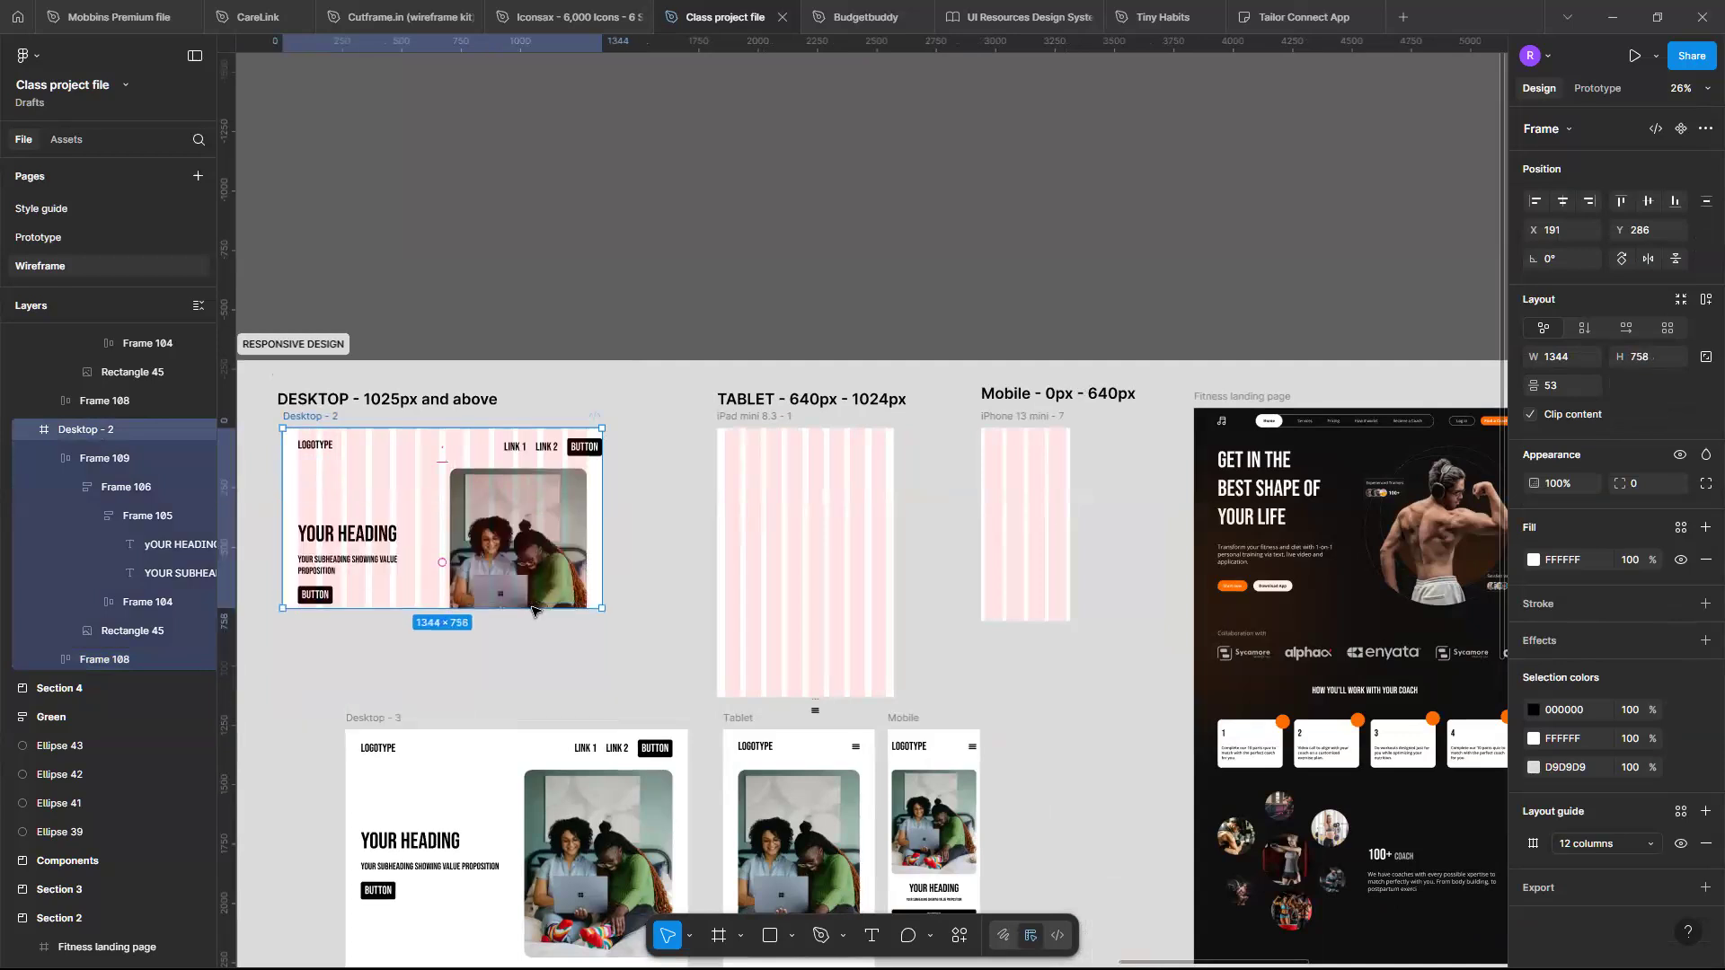
pyautogui.hotkey('ctrl', 'z')
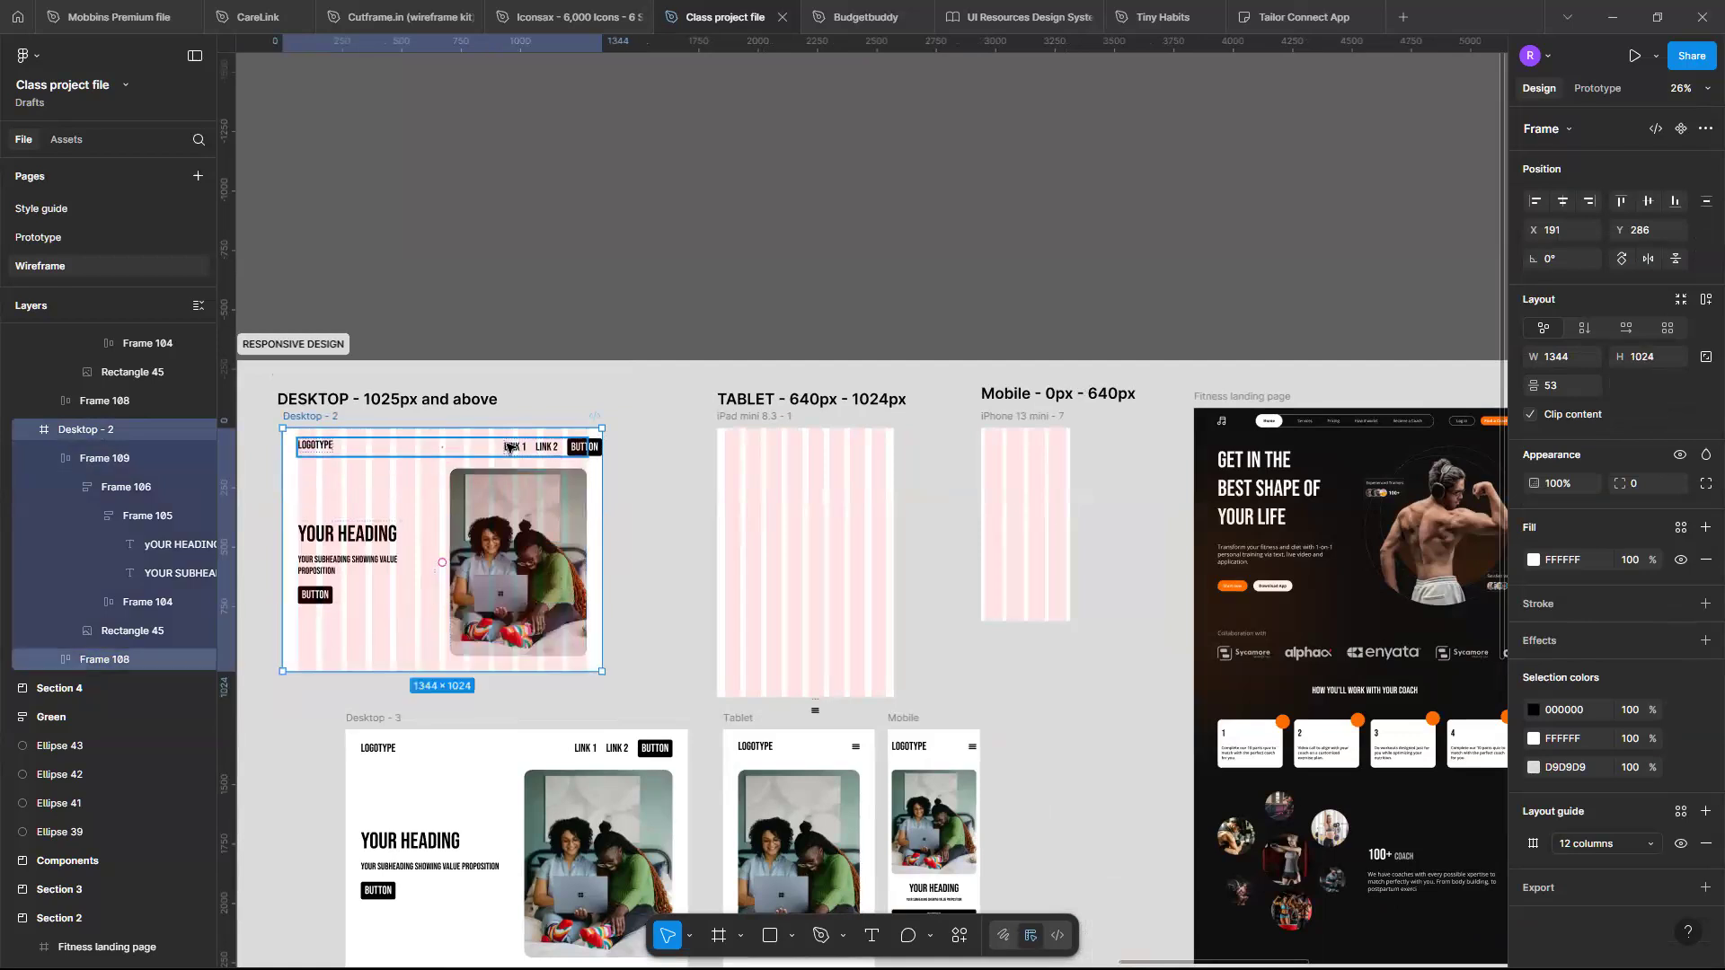
pyautogui.click(509, 448)
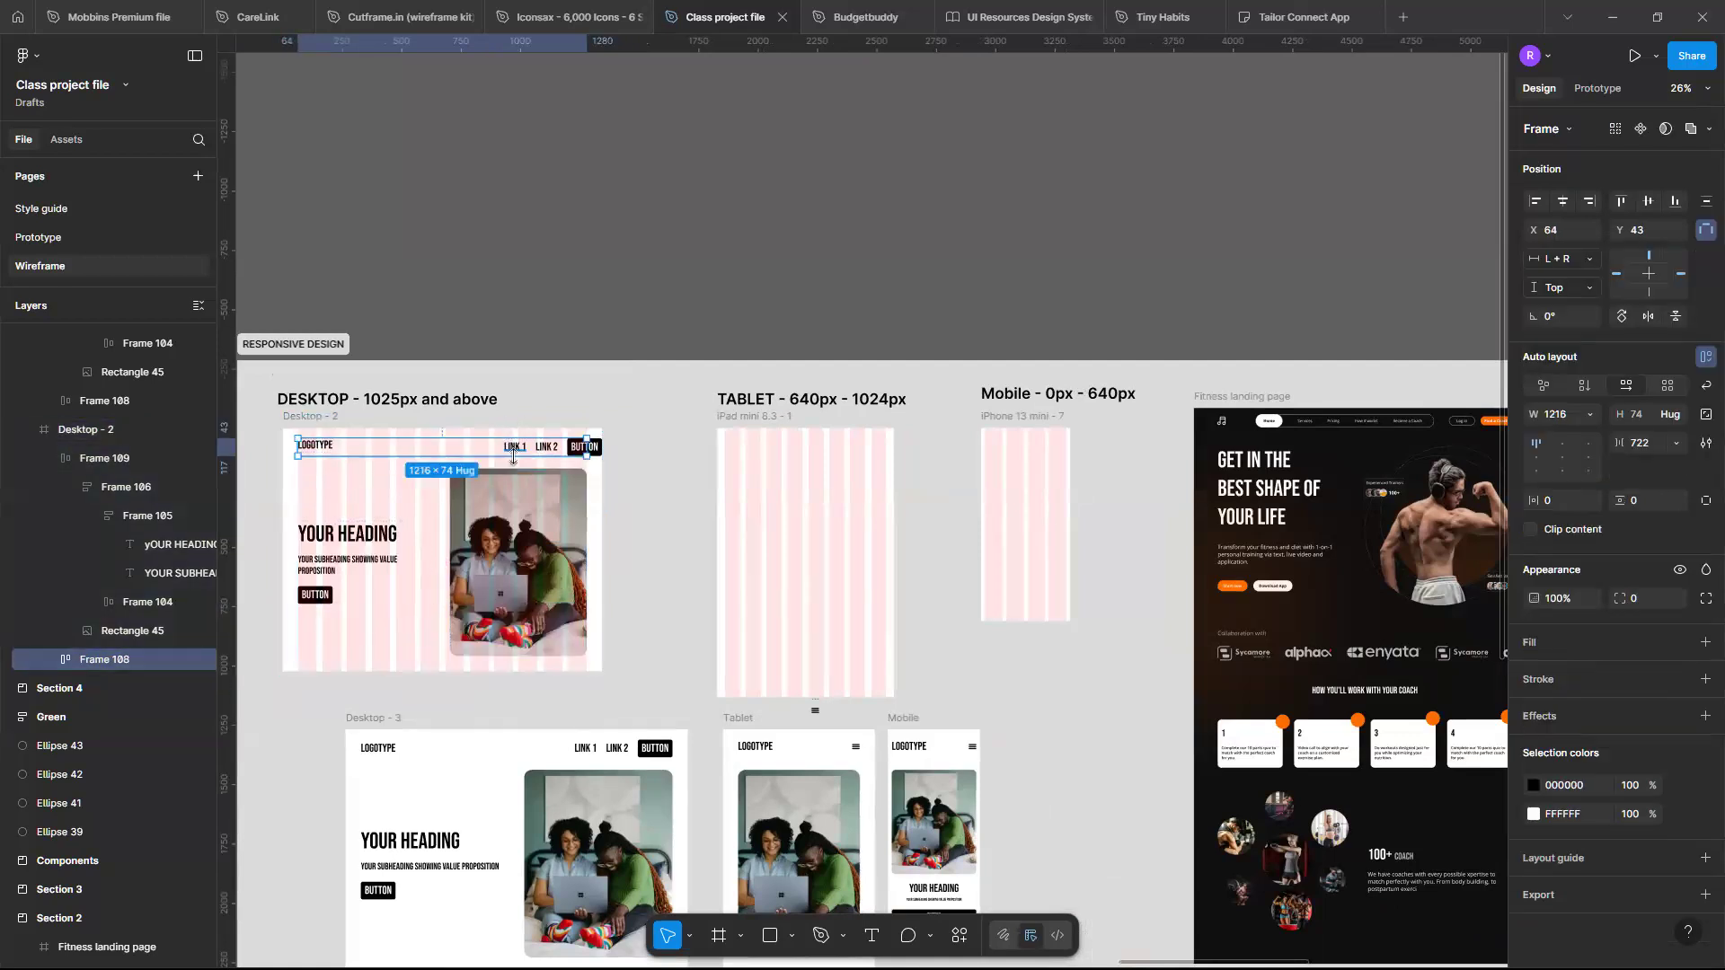
pyautogui.hotkey('ctrl', 'z')
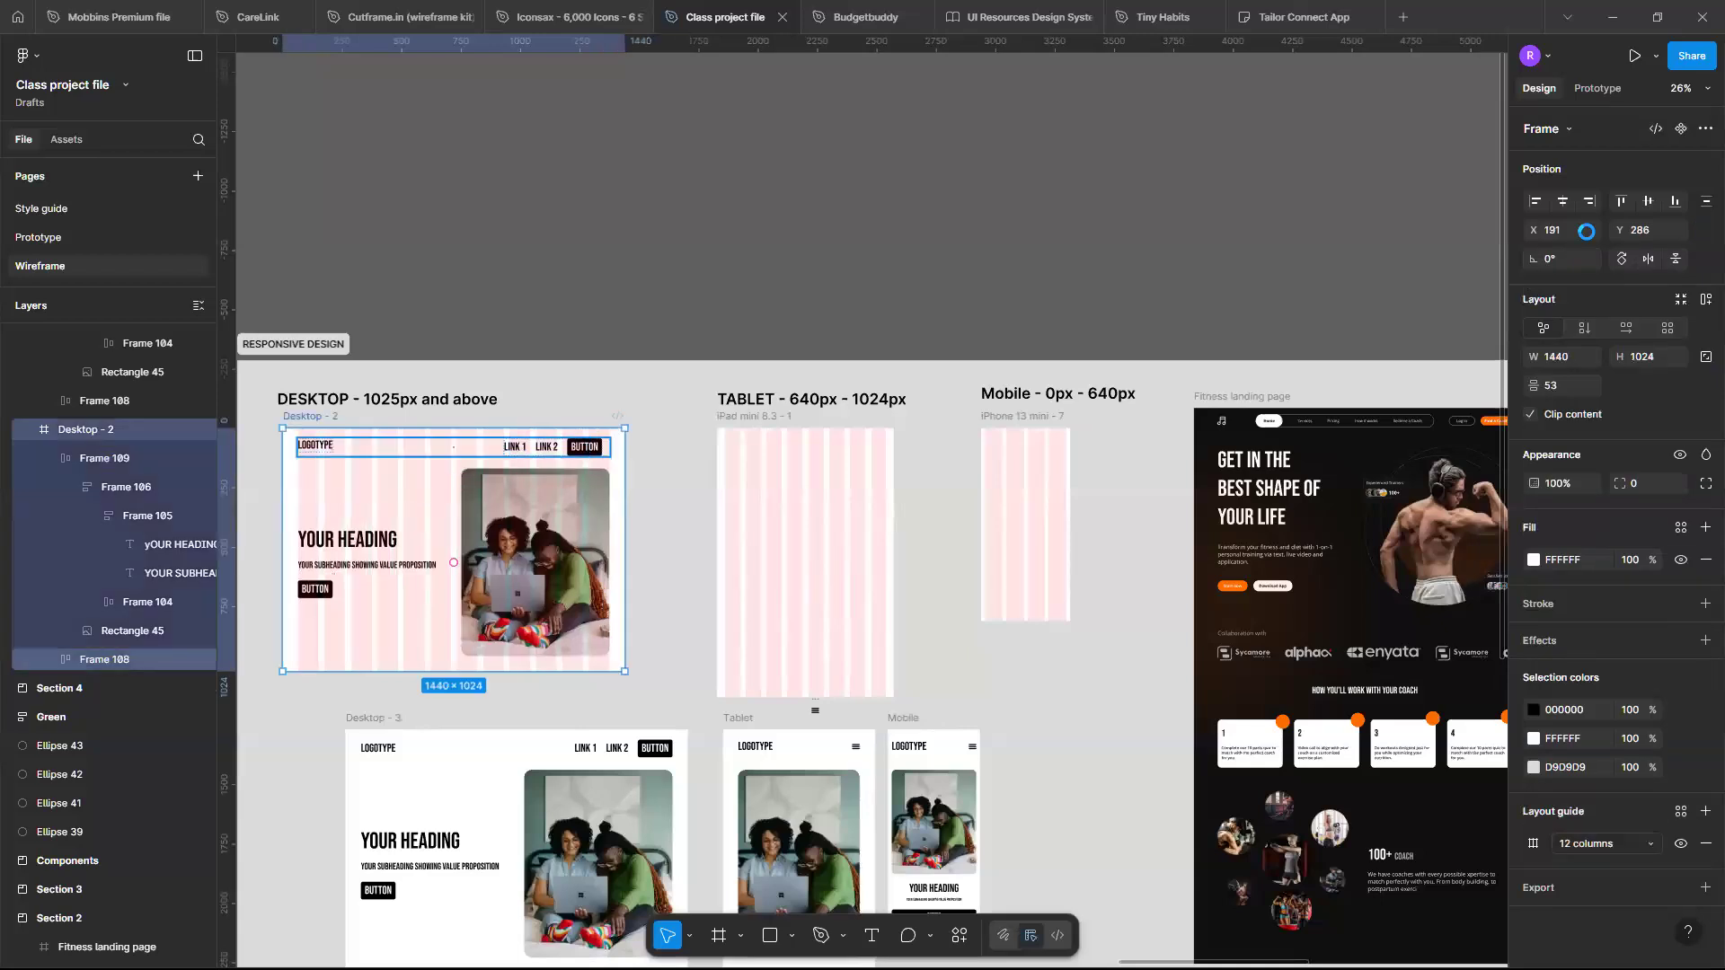
# - Set the navigation bar frame's vertical constraint to Top + Bottom and test it by resizing the Desktop - 2 frame
pyautogui.click(1588, 288)
pyautogui.click(1590, 331)
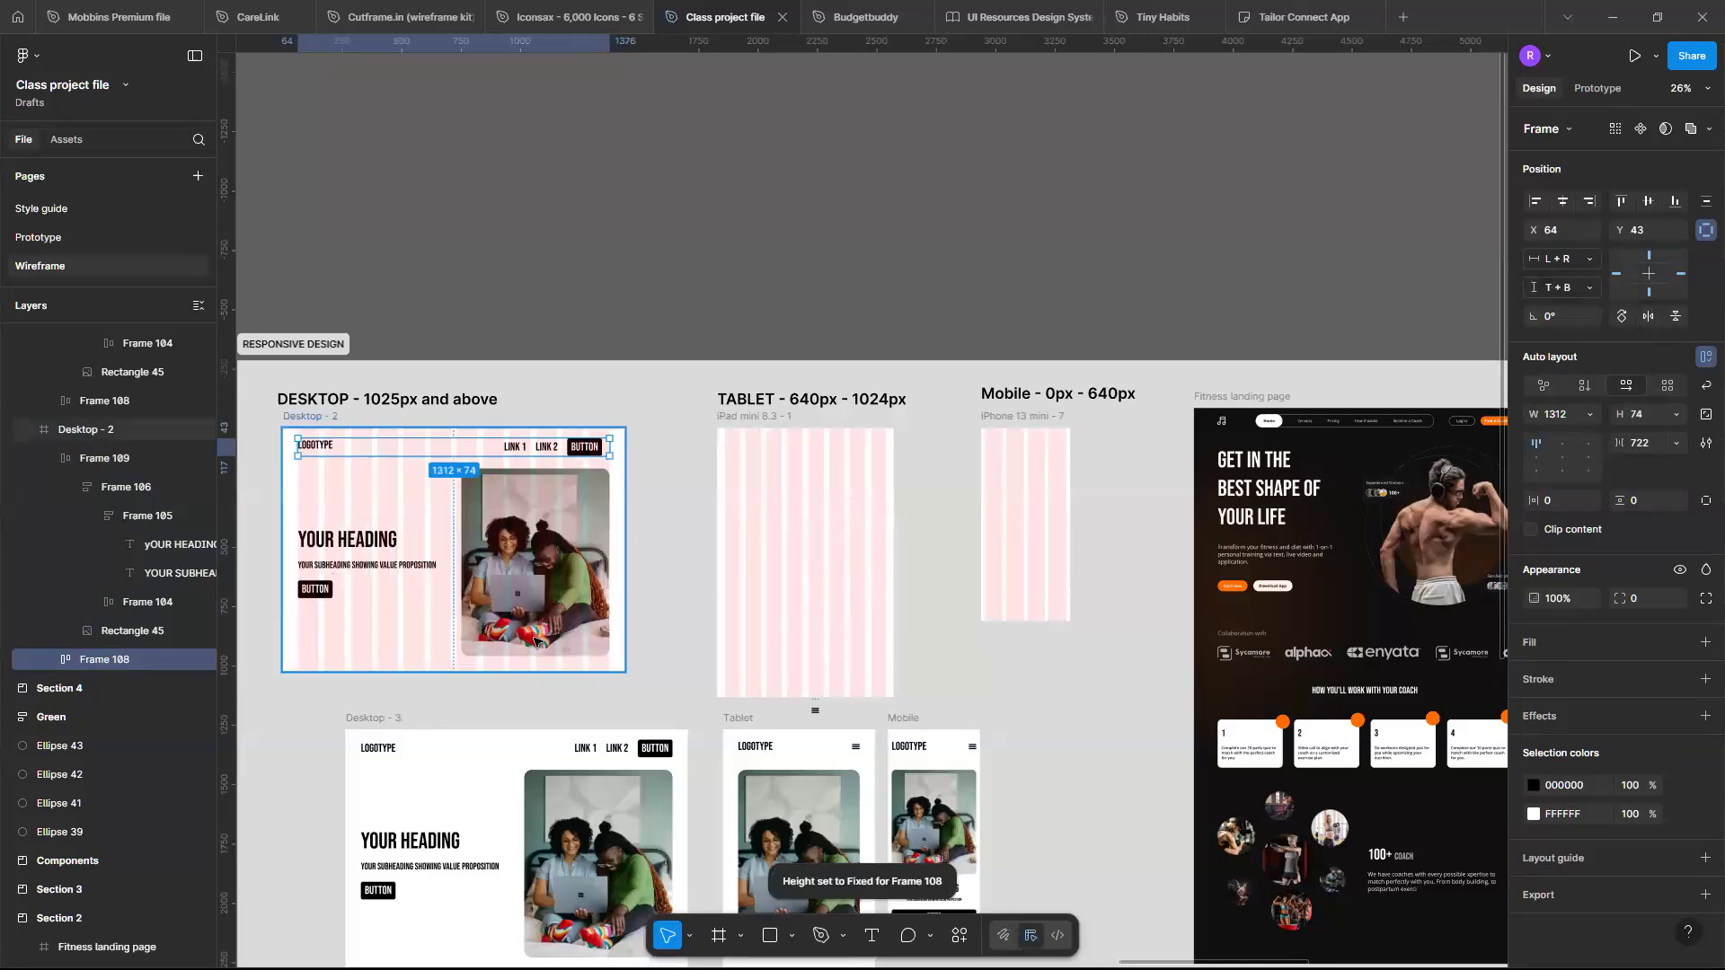
pyautogui.click(543, 667)
pyautogui.moveTo(543, 672); pyautogui.dragTo(545, 527)
pyautogui.moveTo(542, 659); pyautogui.dragTo(548, 588)
pyautogui.moveTo(548, 698); pyautogui.dragTo(551, 672)
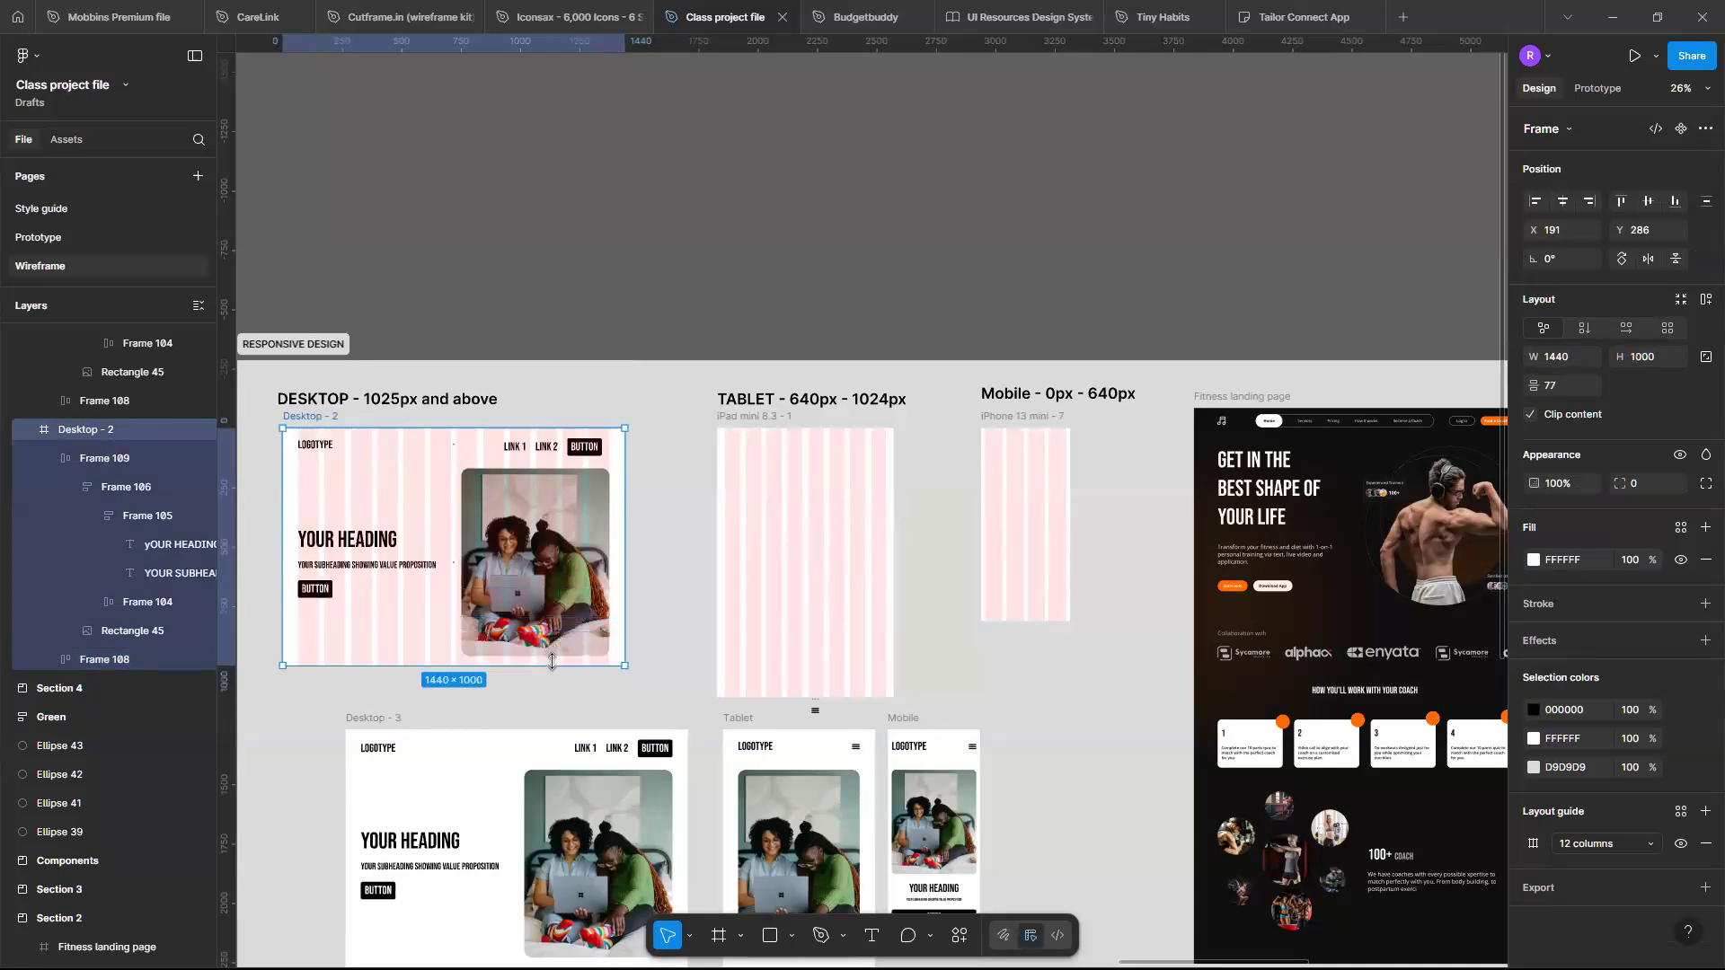
# - Set the hero content frame's vertical constraint to Top + Bottom
pyautogui.click(458, 525)
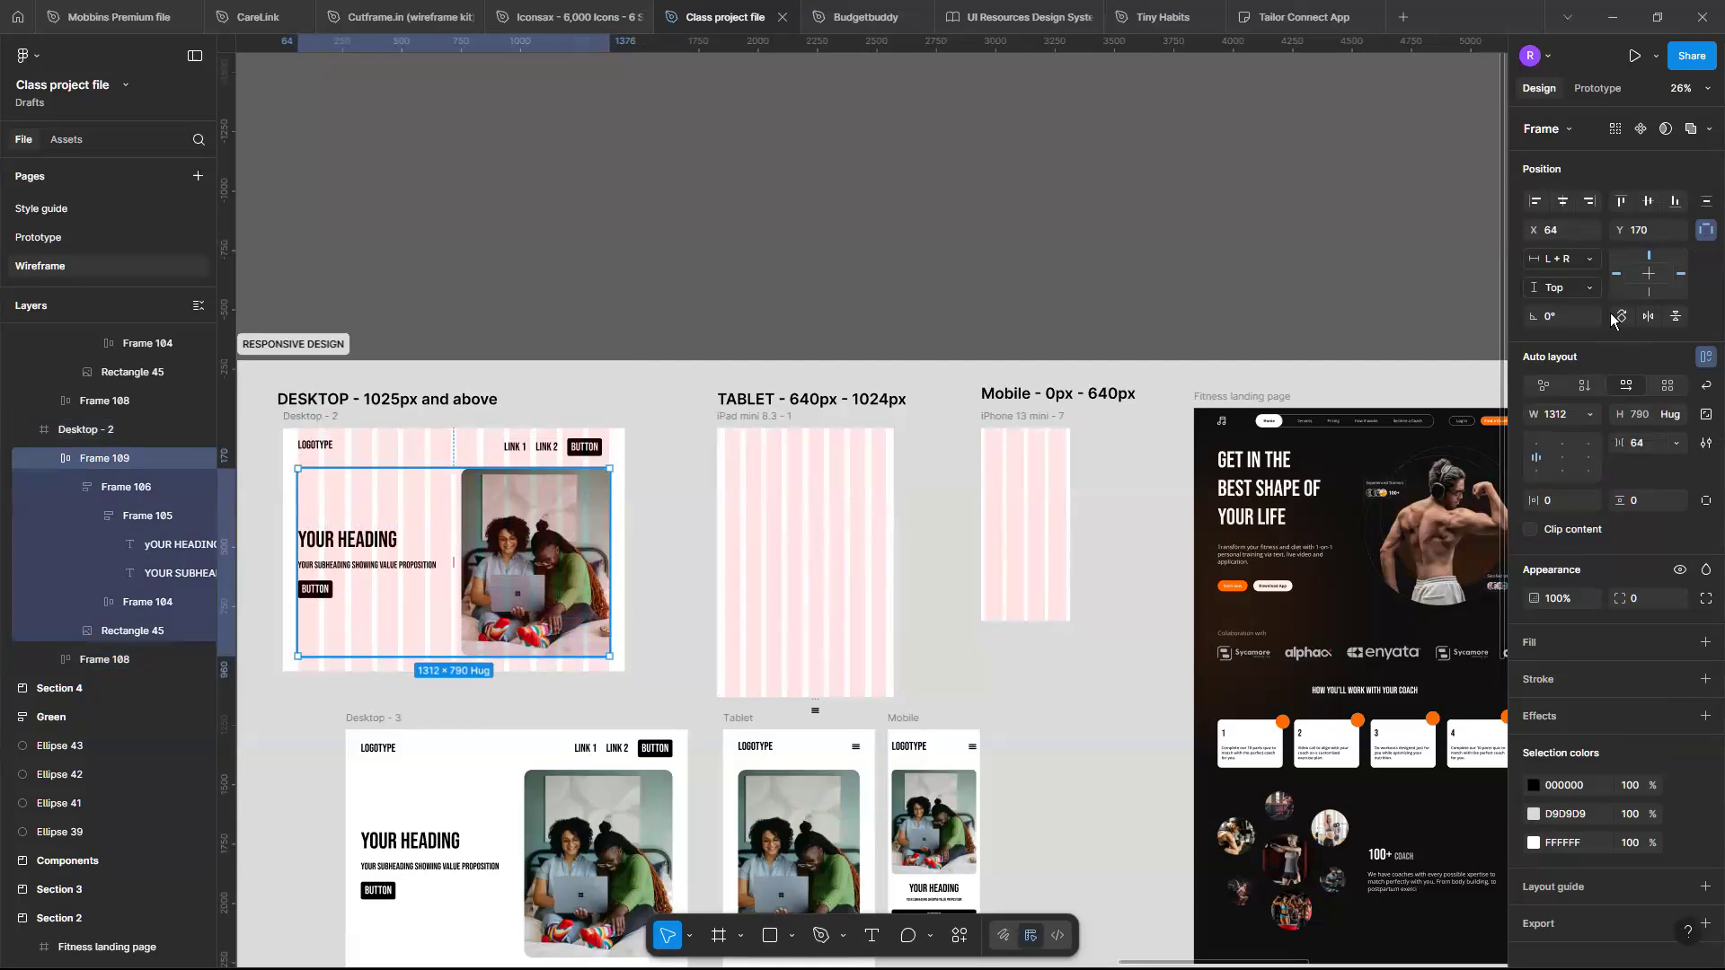
pyautogui.click(1593, 290)
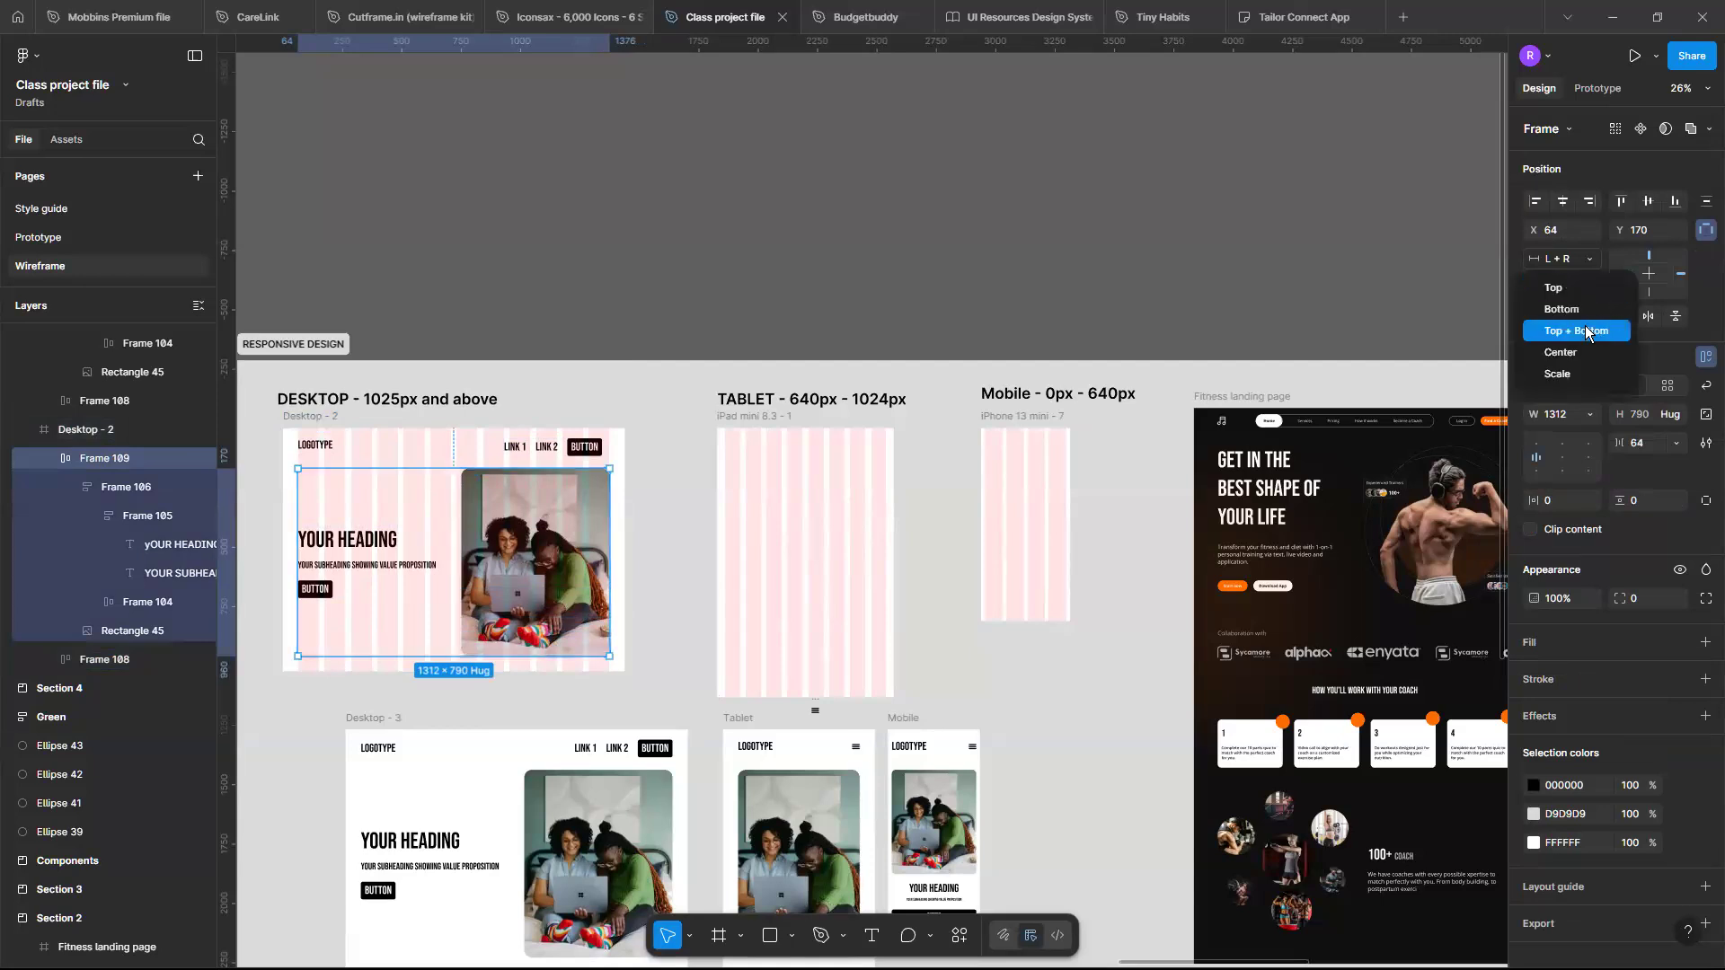
pyautogui.click(1586, 333)
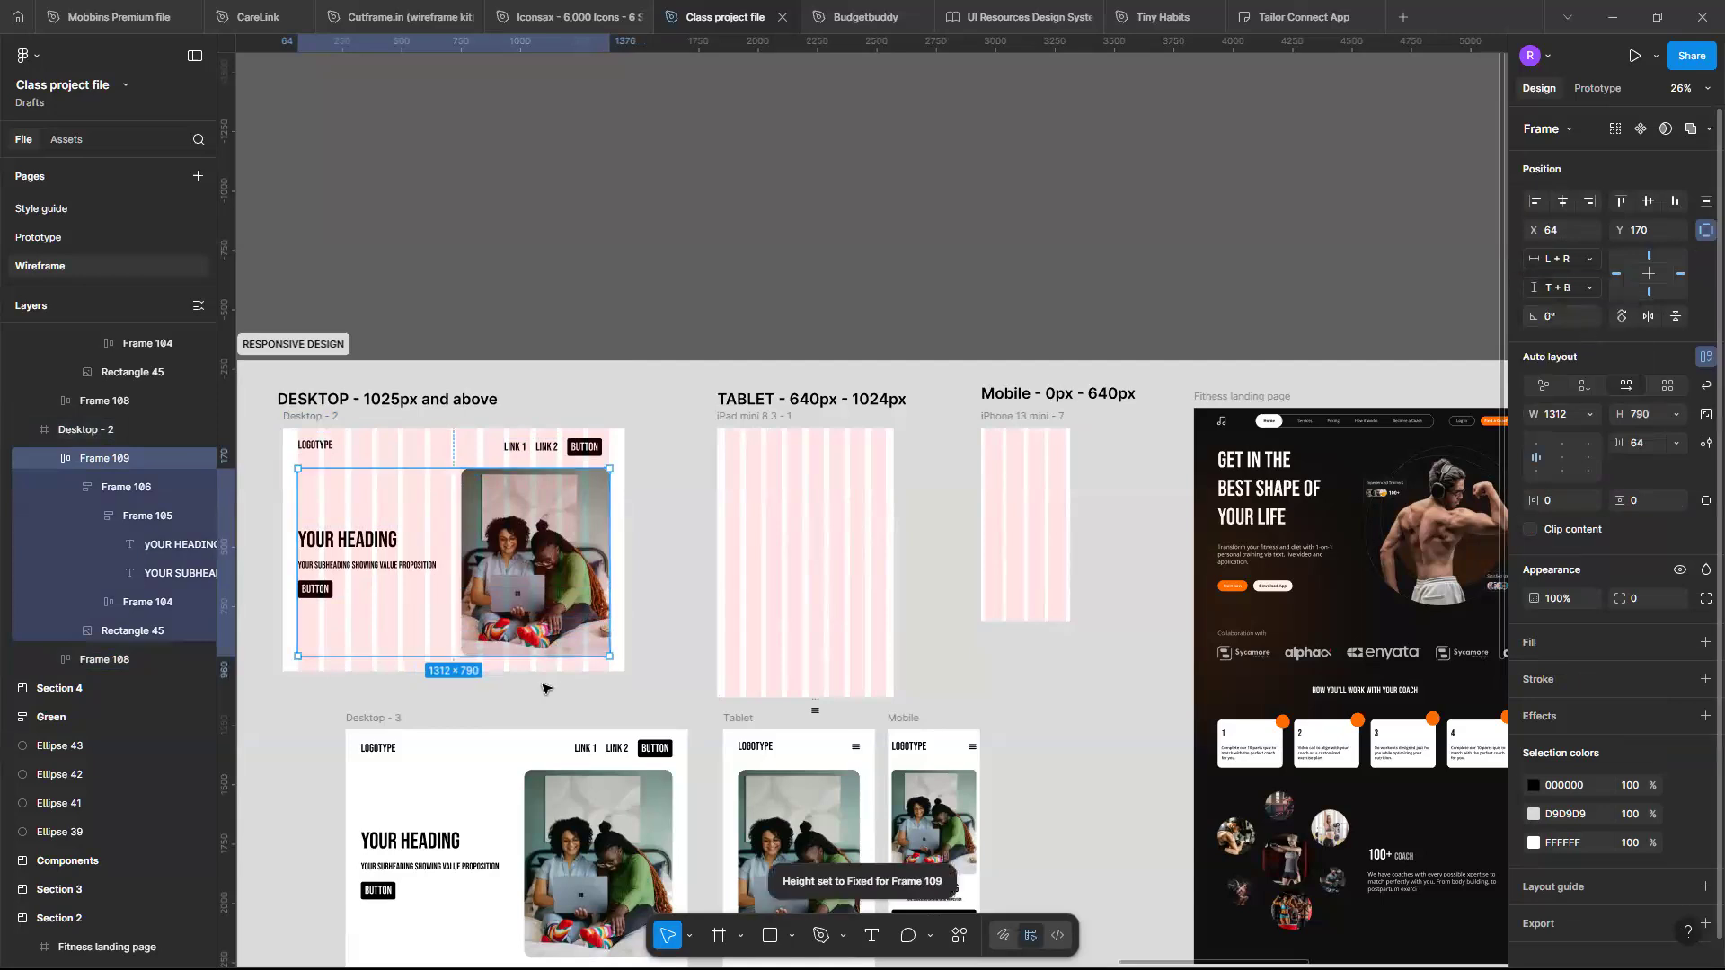
# - Try shortening the Desktop - 2 frame's height to test the constraints, then undo it
pyautogui.click(334, 428)
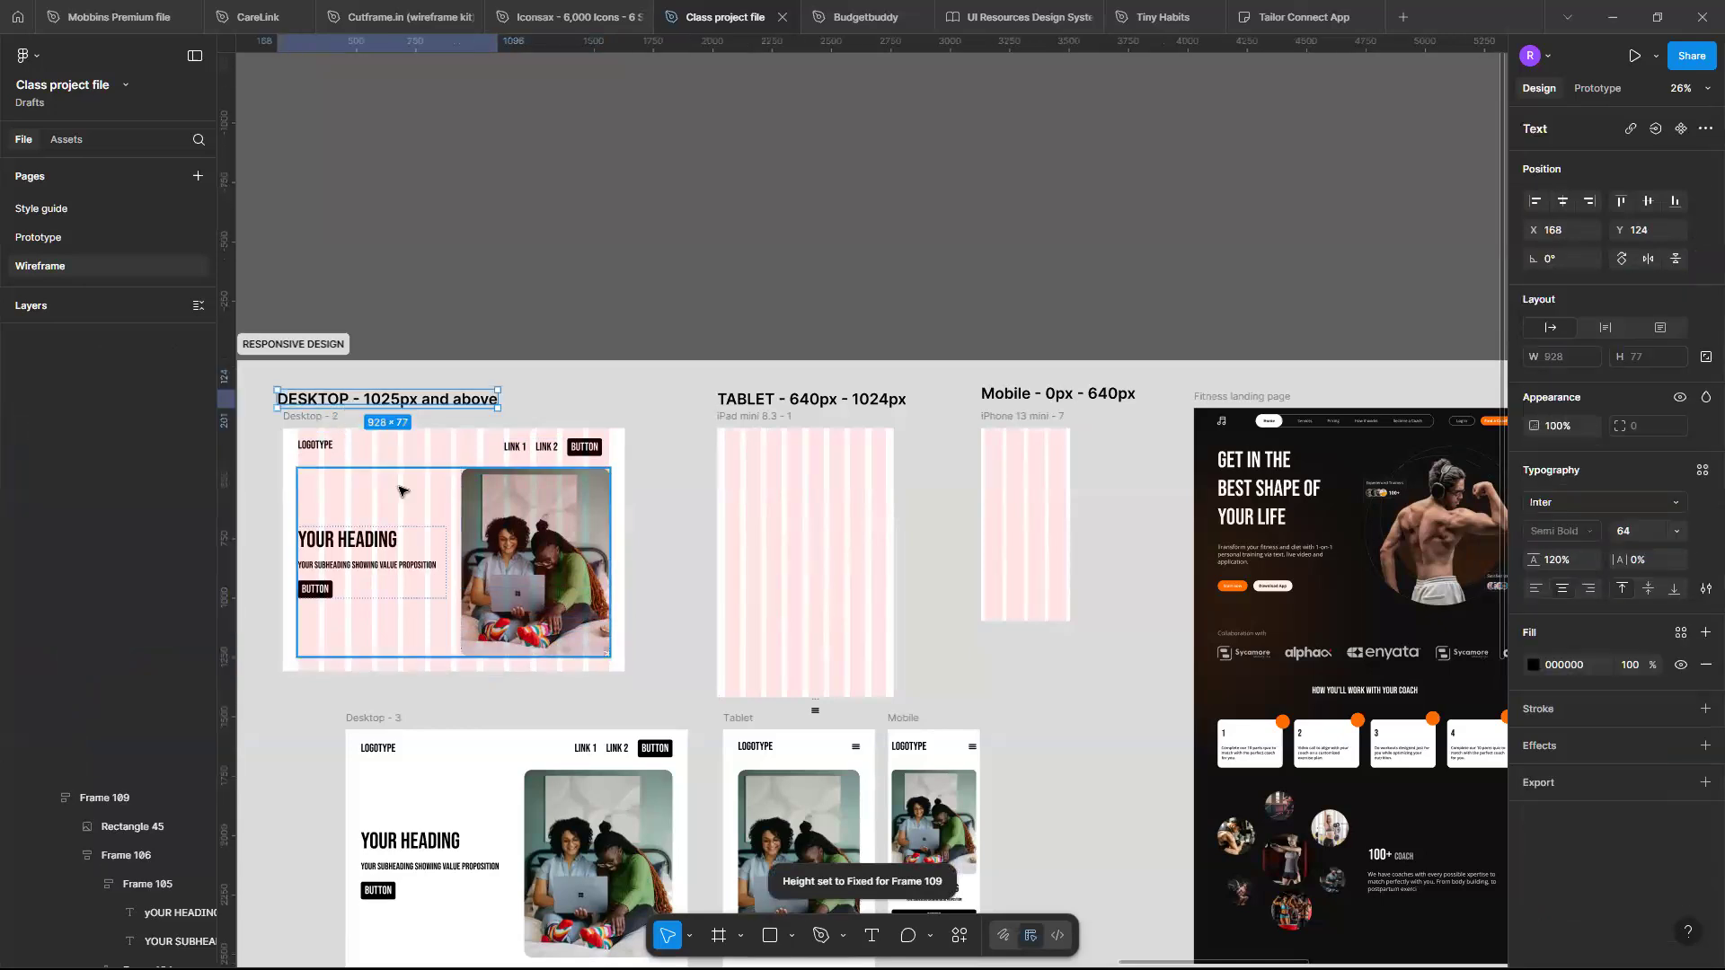
pyautogui.click(442, 672)
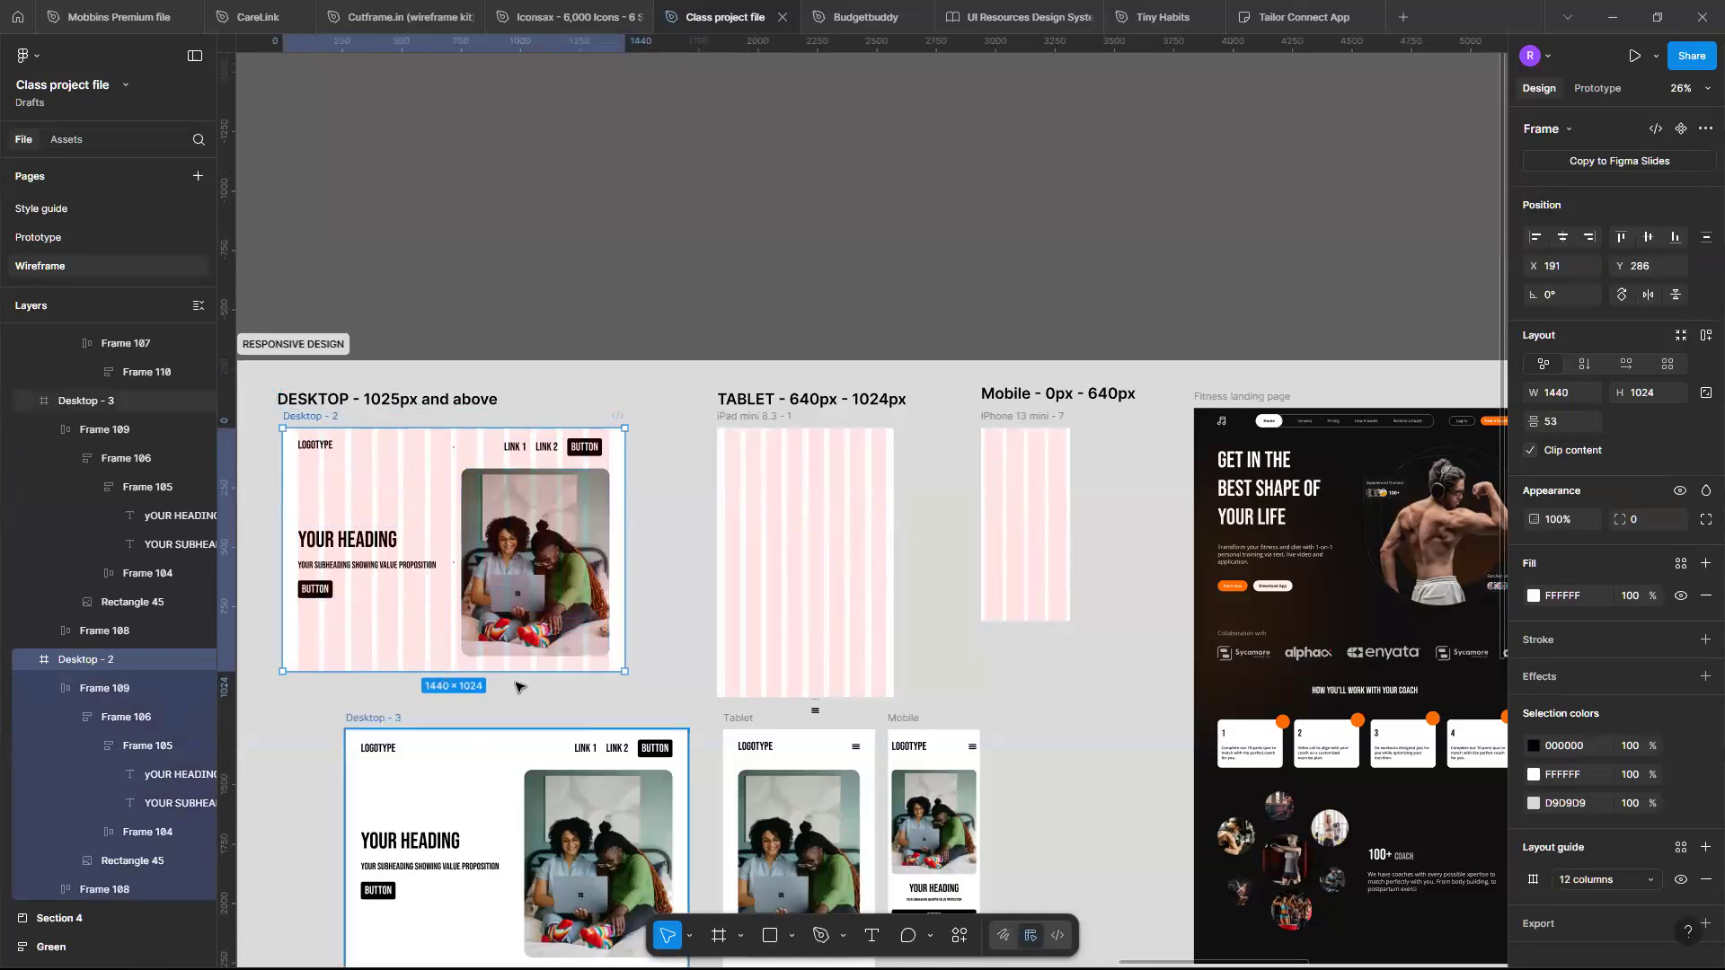
pyautogui.moveTo(514, 674); pyautogui.dragTo(510, 582)
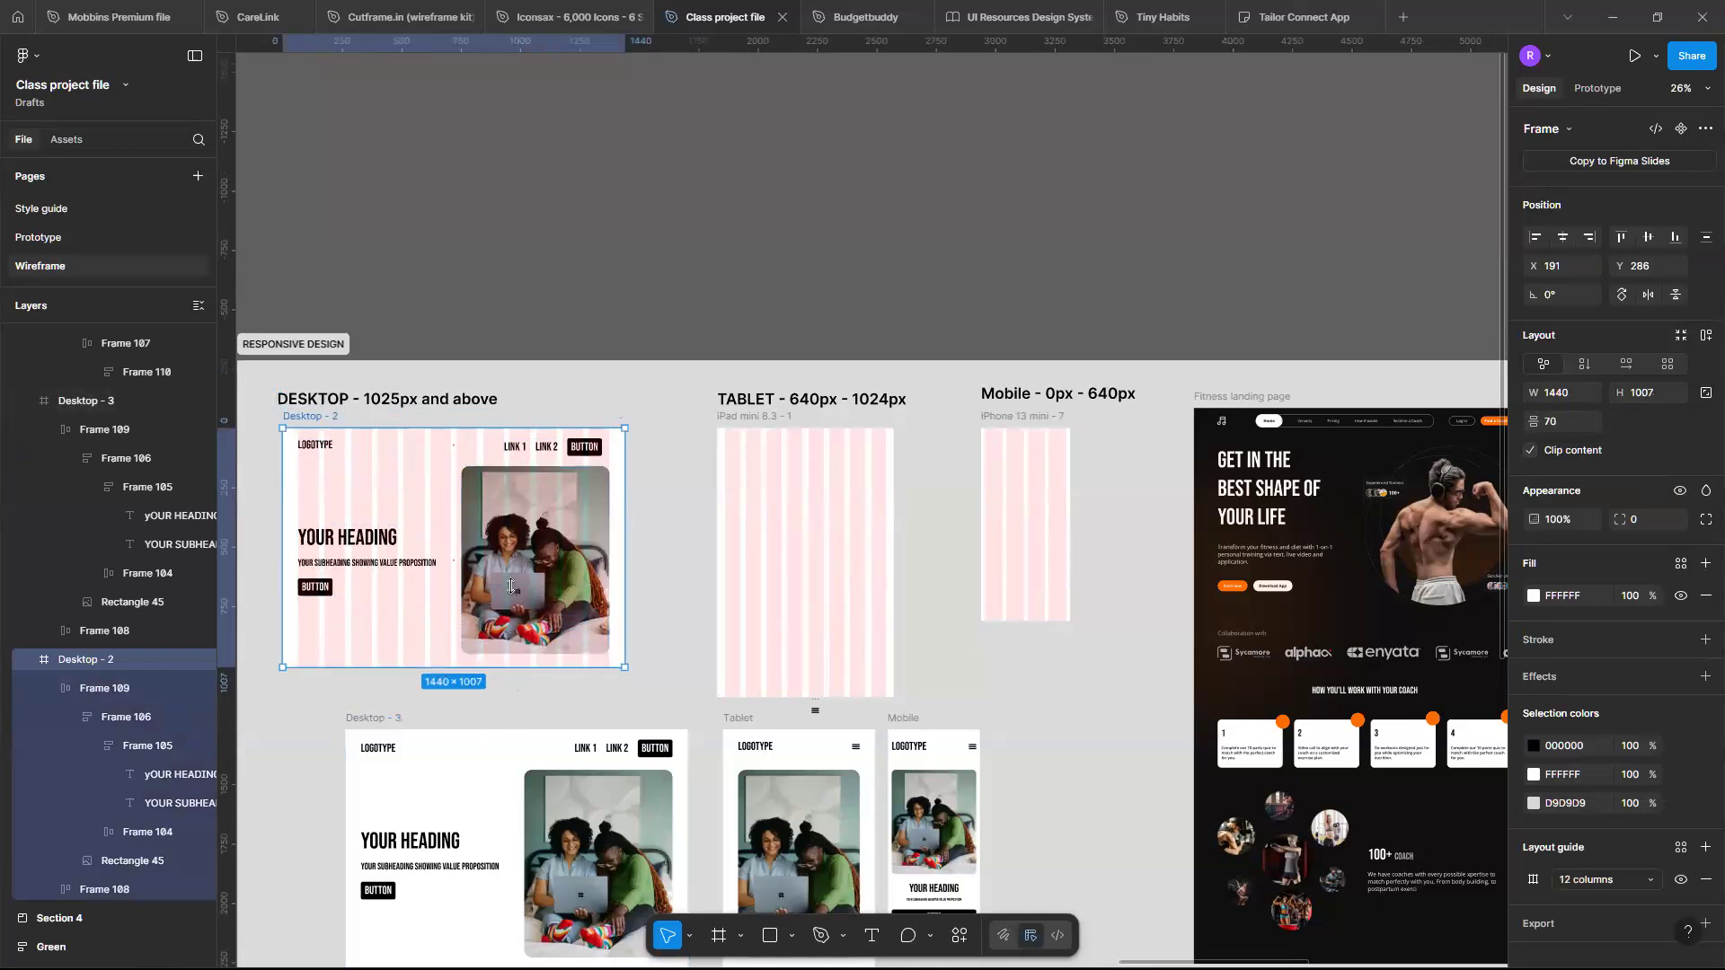
pyautogui.moveTo(505, 670)
pyautogui.mouseDown()
pyautogui.moveTo(509, 604)
pyautogui.moveTo(514, 712)
pyautogui.moveTo(511, 597)
pyautogui.moveTo(510, 739)
pyautogui.moveTo(510, 664)
pyautogui.mouseUp()
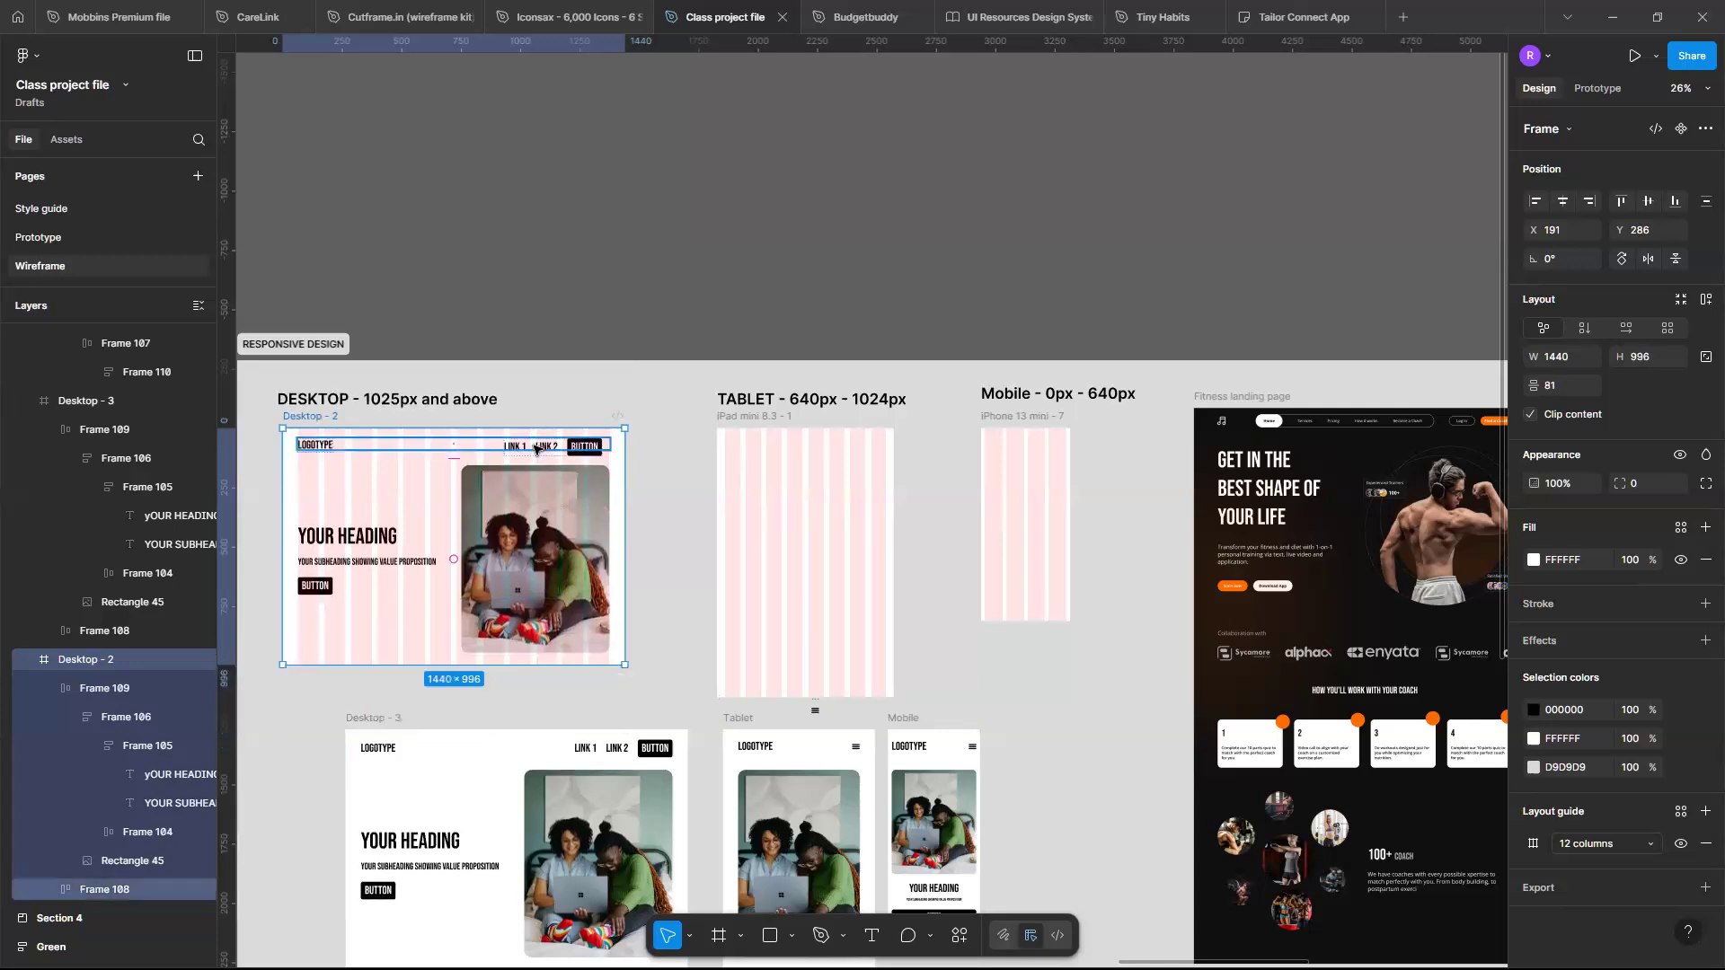
pyautogui.hotkey('ctrl', 'z')
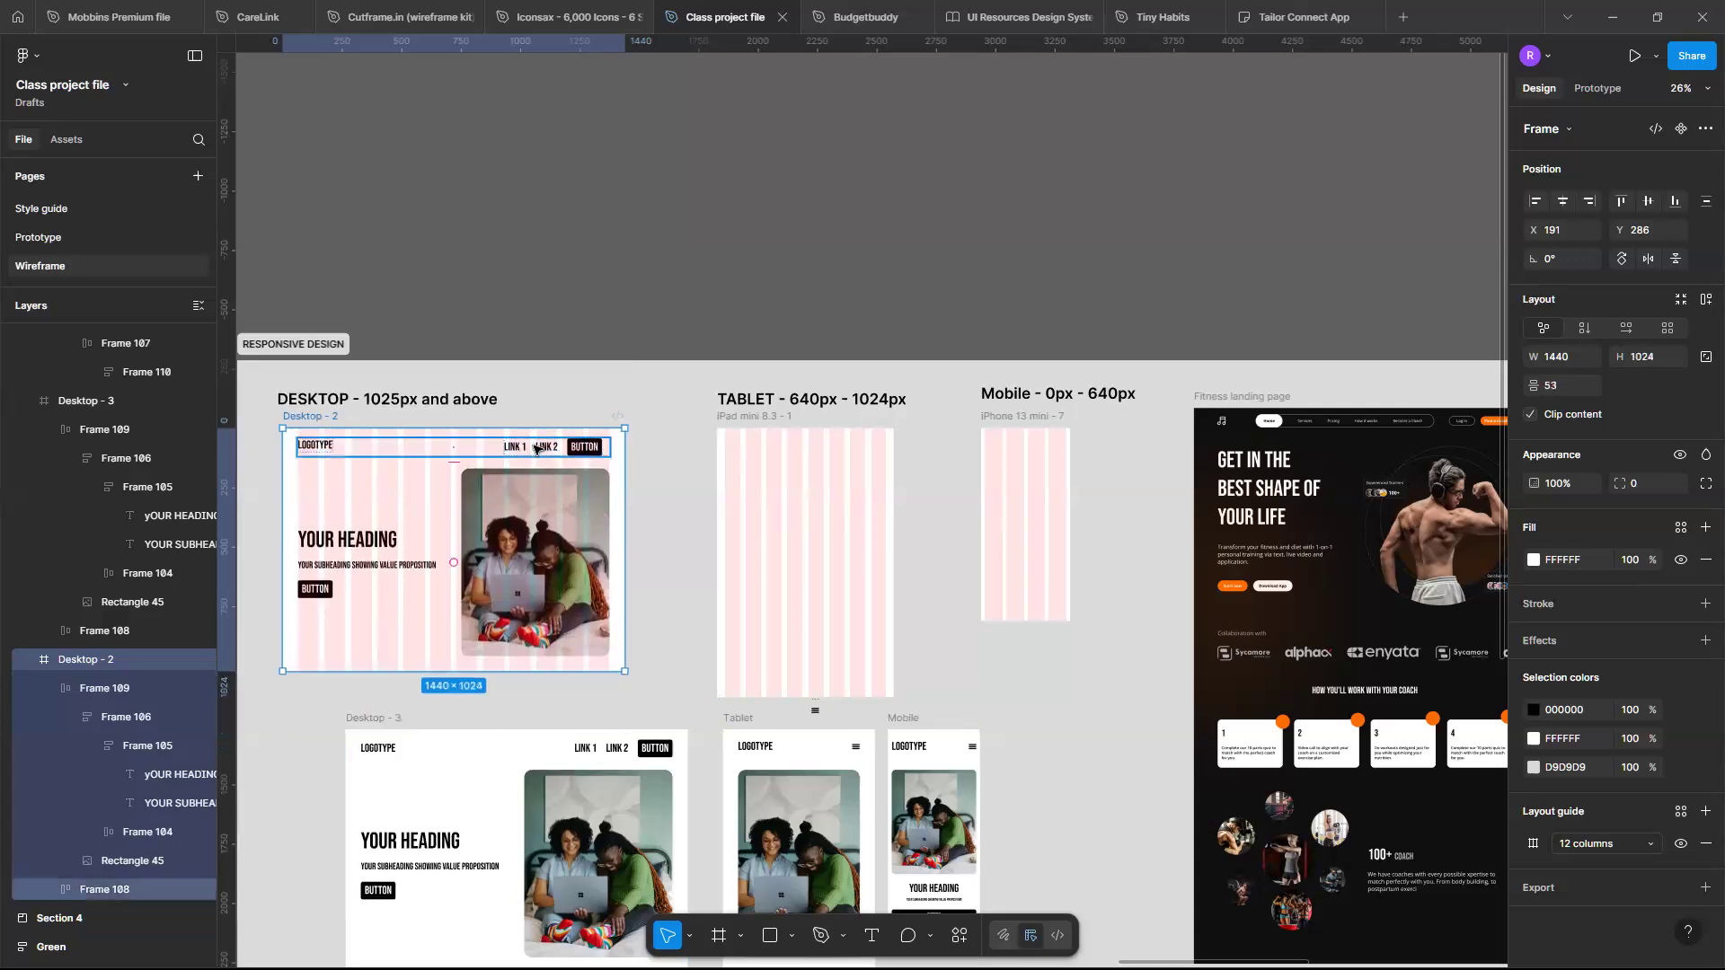
# - Check the constraints on the hero and navigation frames inside Desktop - 2
pyautogui.hotkey('ctrl', 'z')
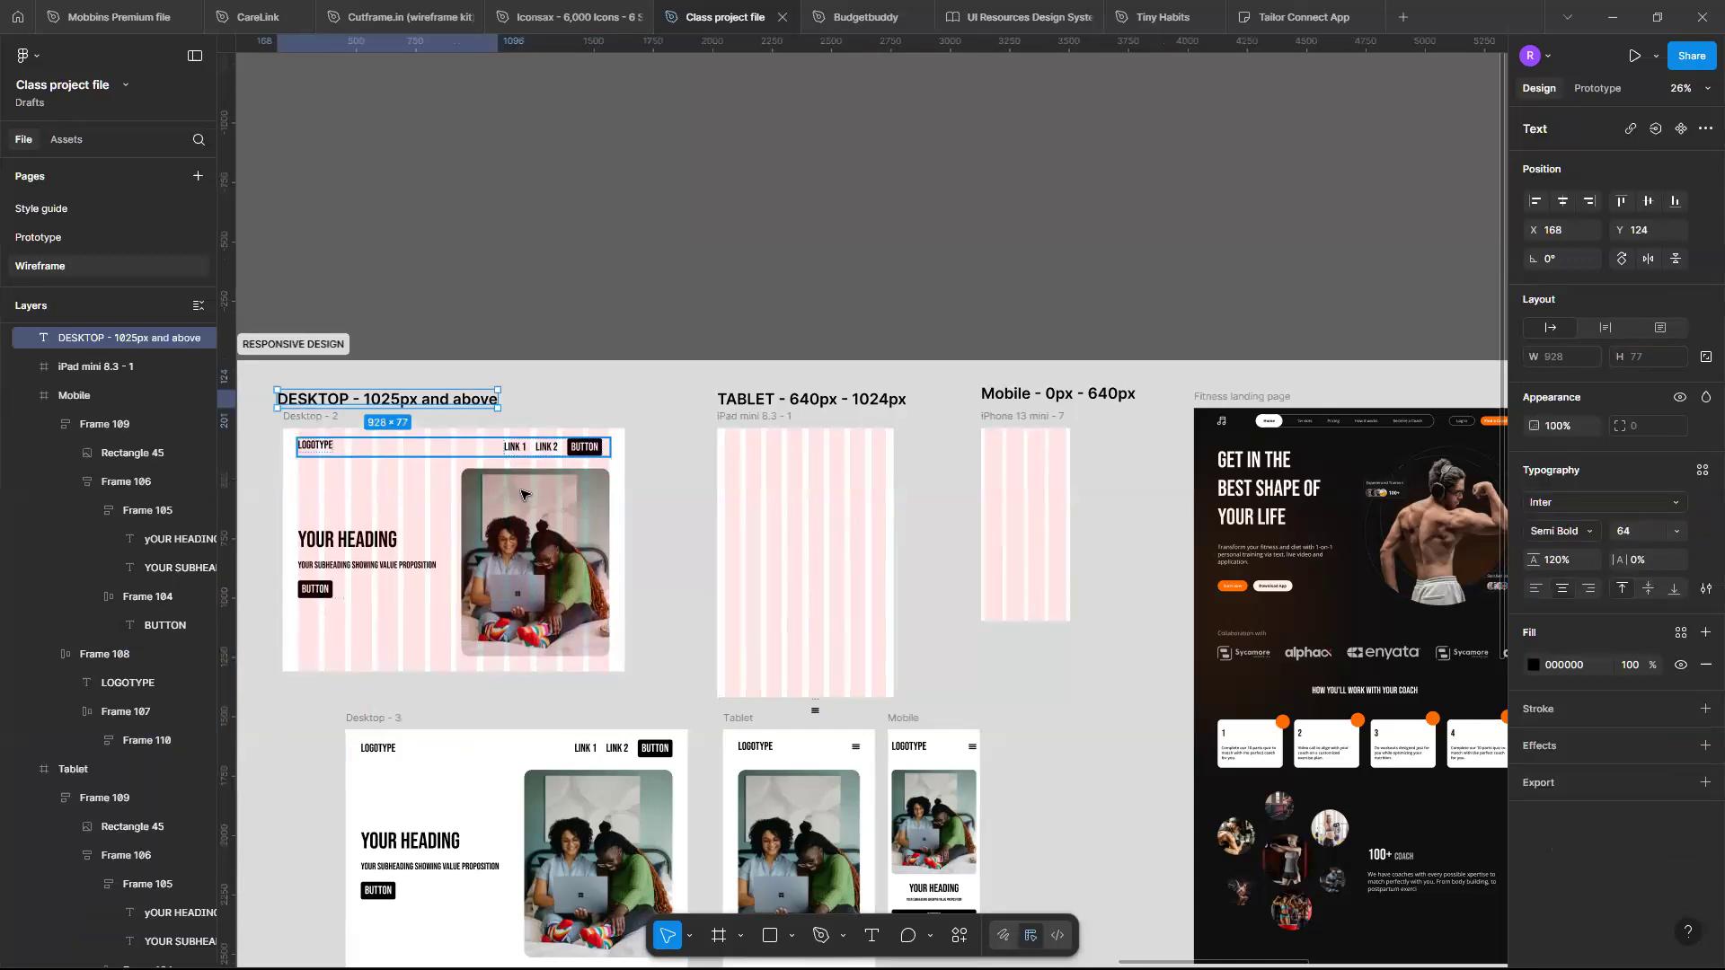
pyautogui.click(522, 493)
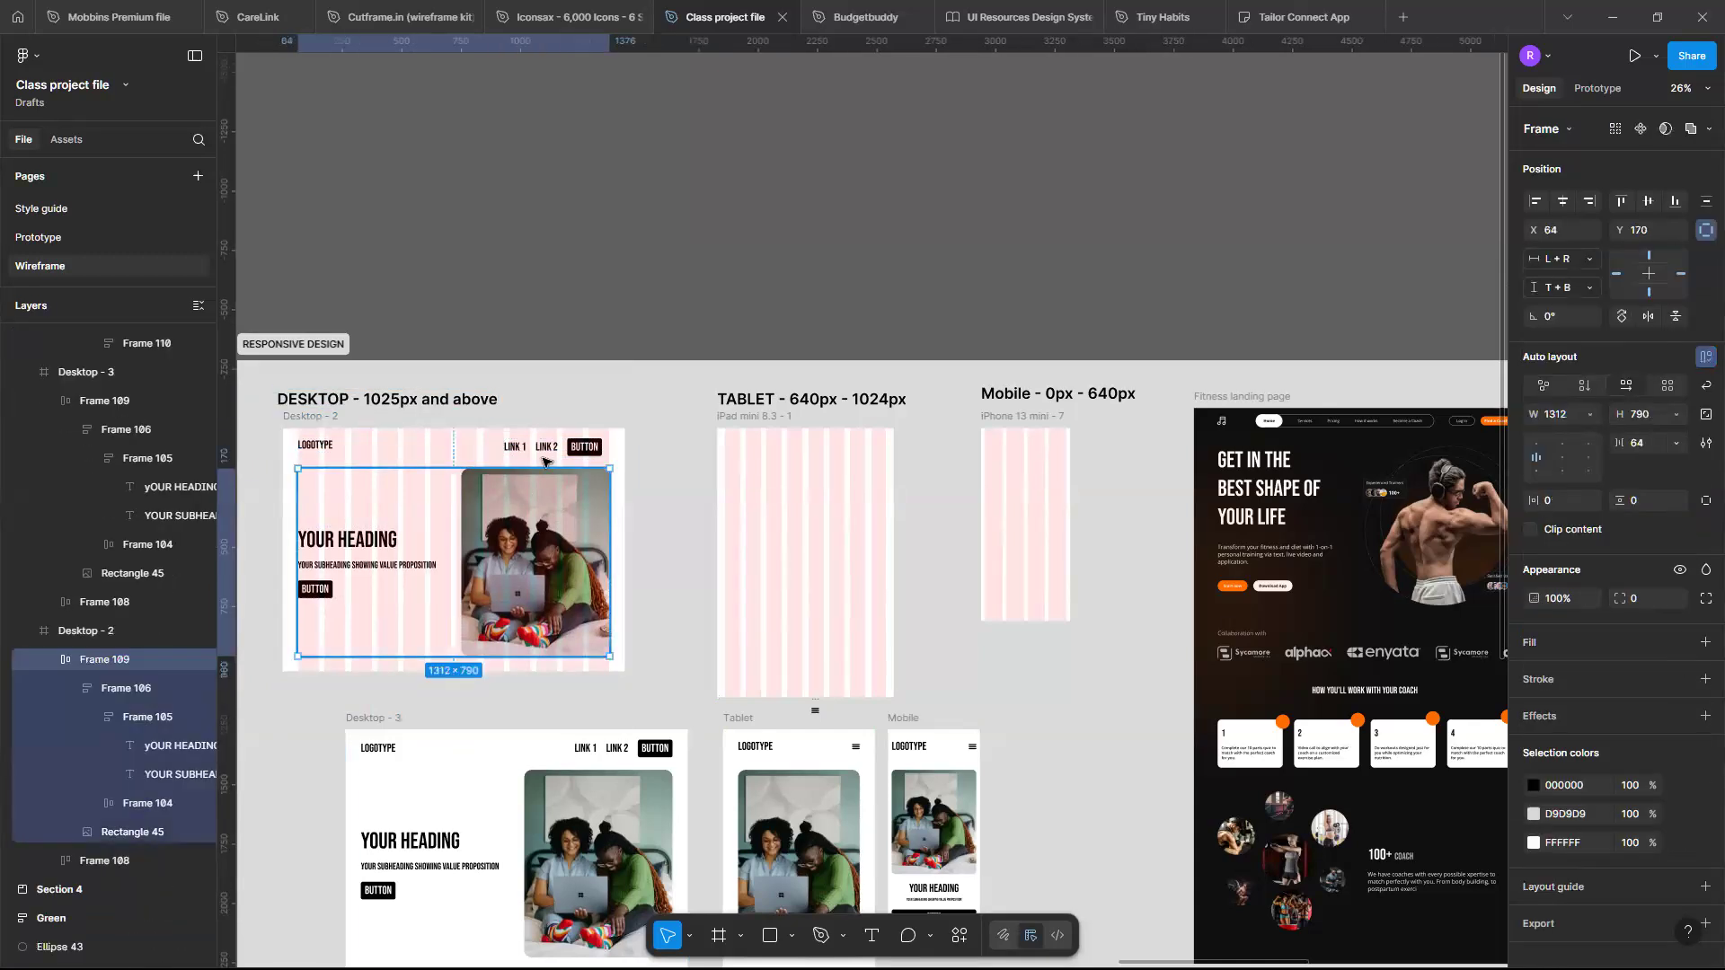
pyautogui.keyDown('shift'); pyautogui.click(543, 454); pyautogui.keyUp('shift')
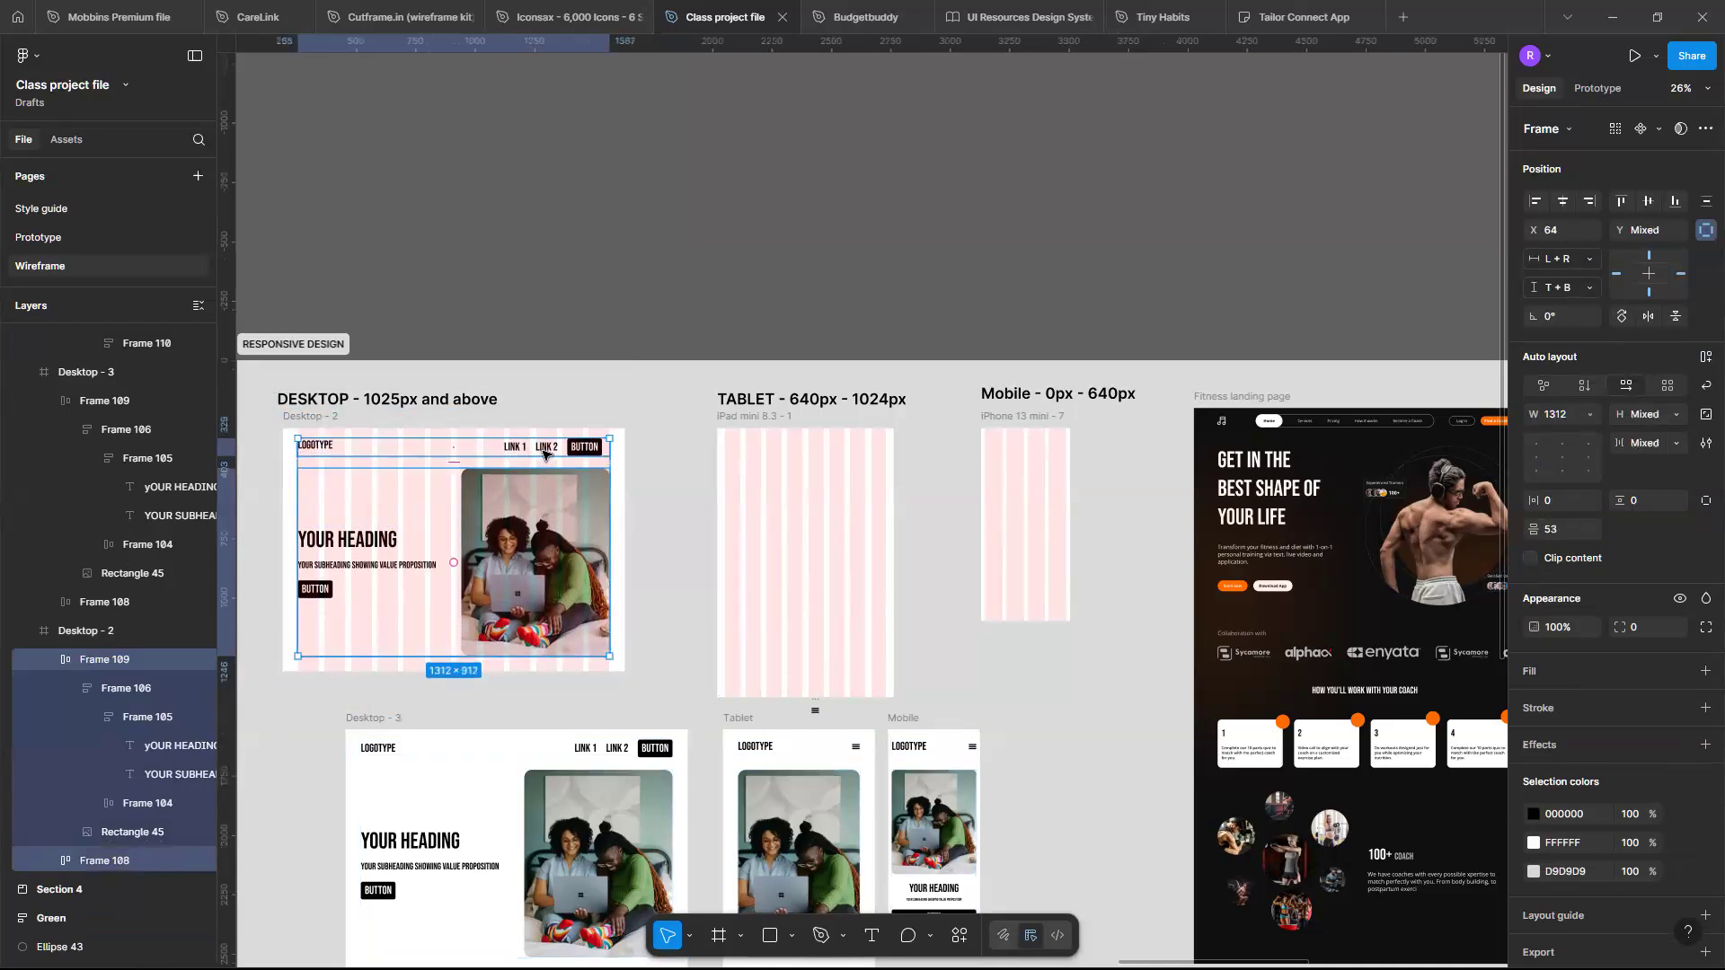
pyautogui.keyDown('shift'); pyautogui.click(544, 454); pyautogui.keyUp('shift')
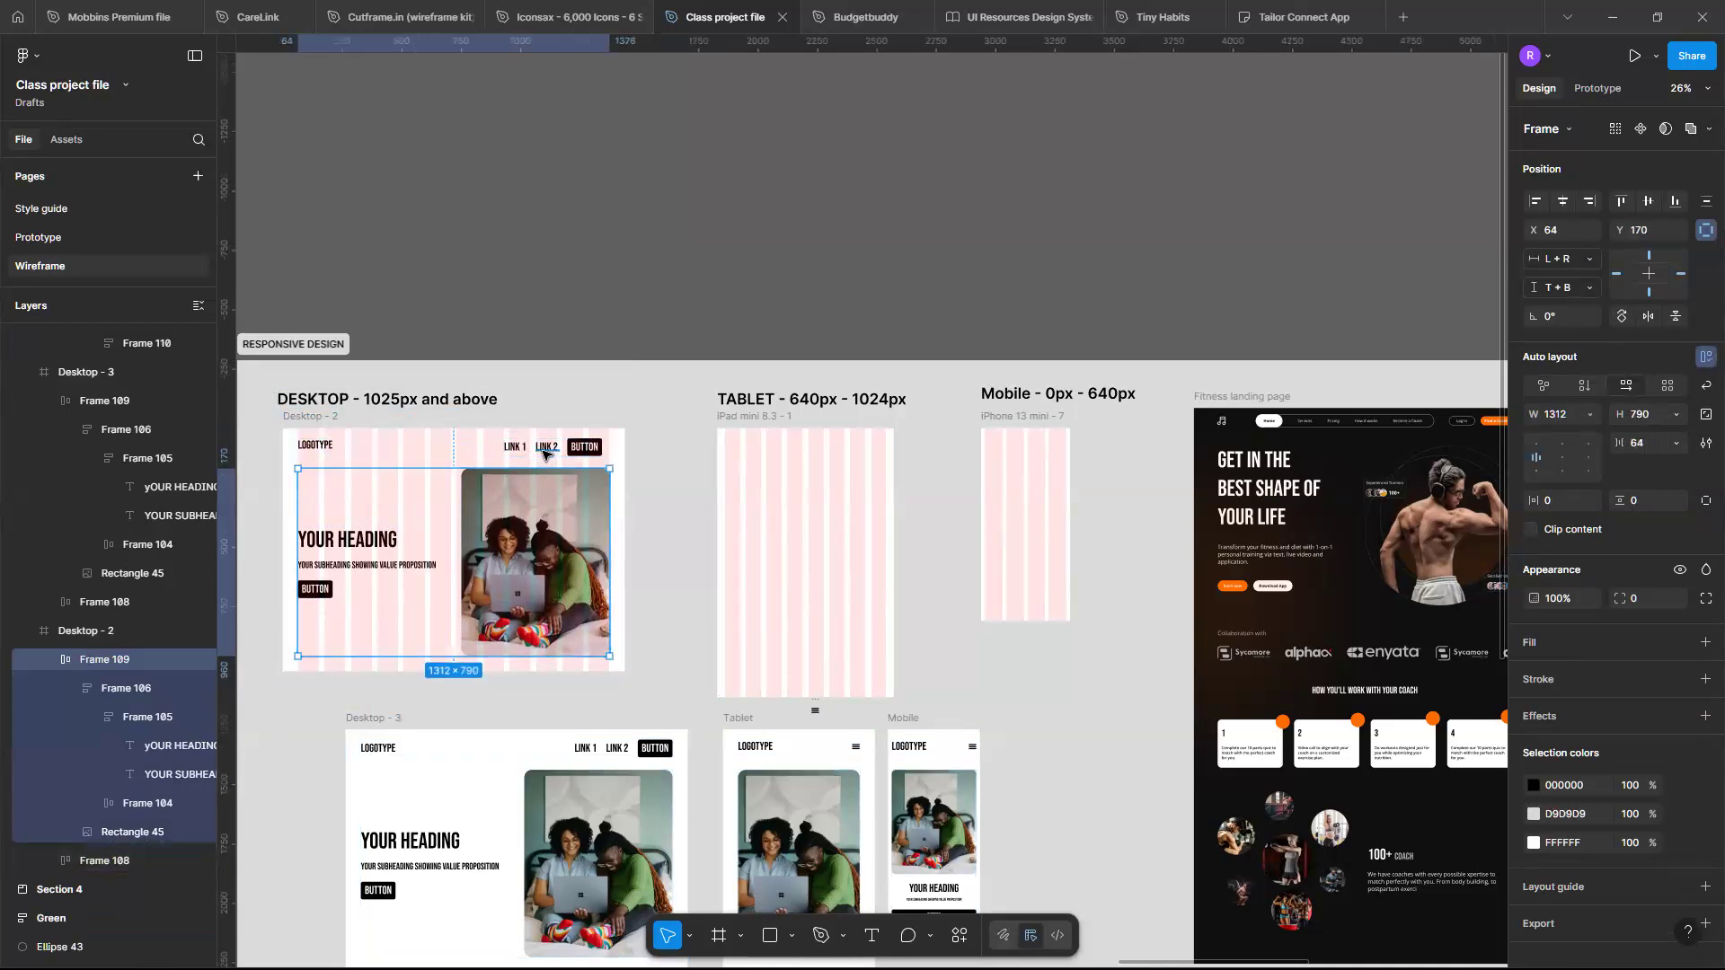
pyautogui.hotkey('ctrl', 'z')
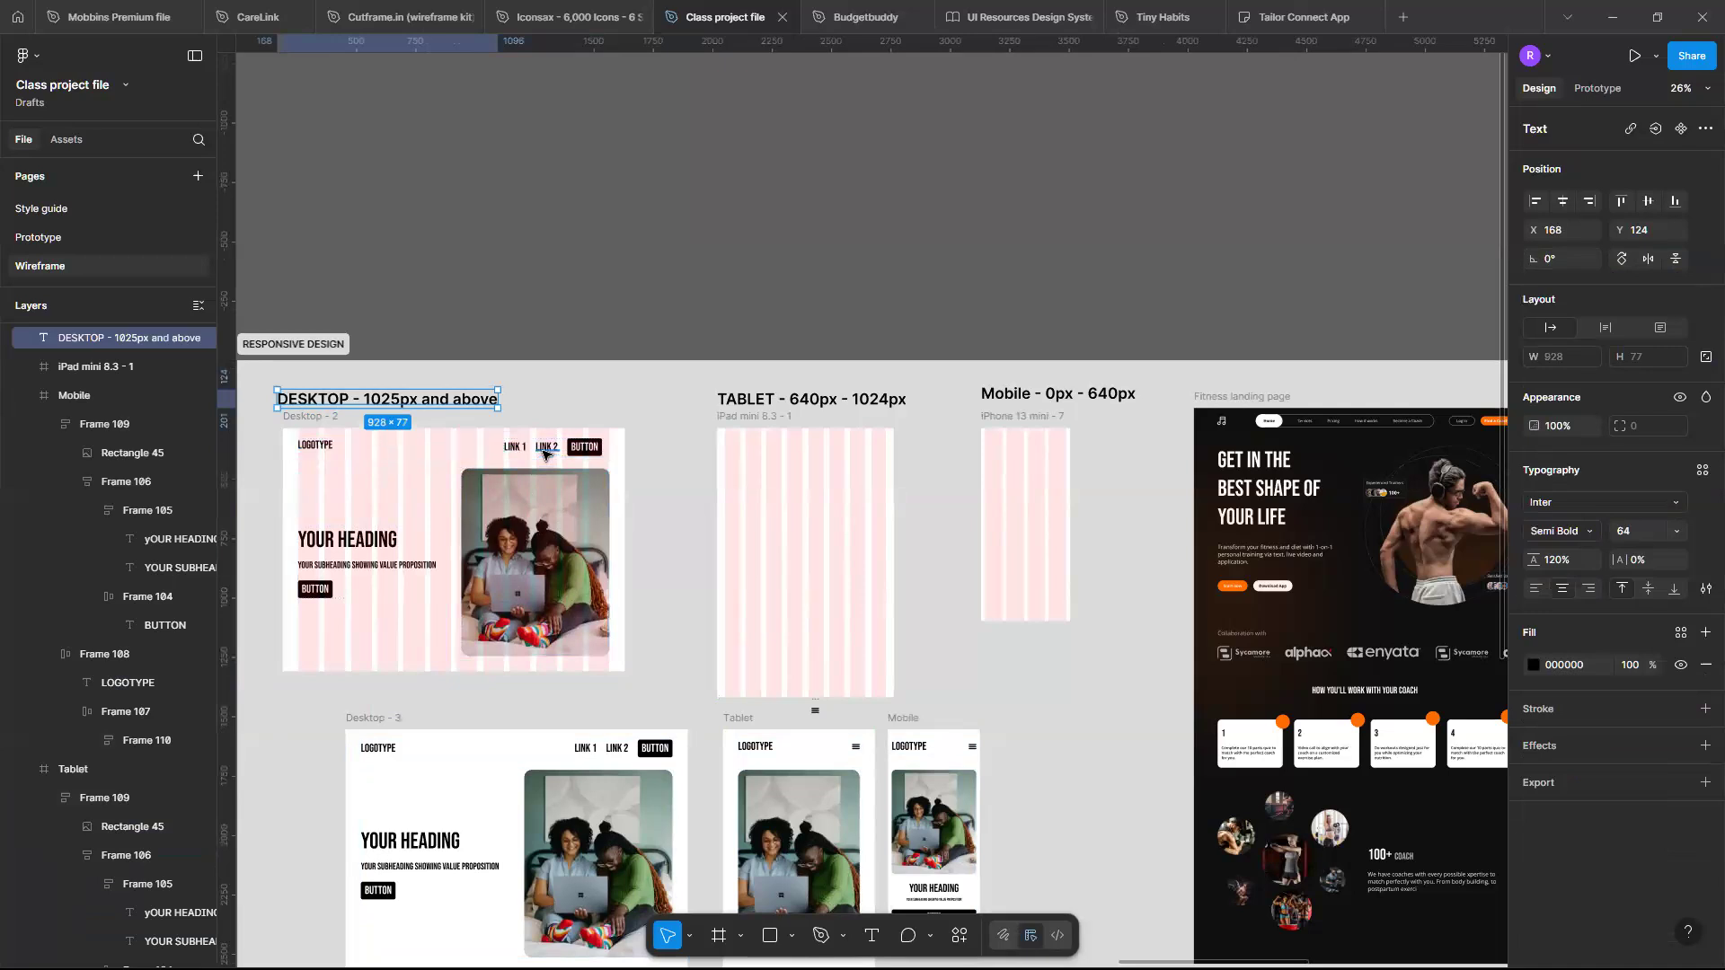
pyautogui.hotkey('ctrl', 'shift', 'z')
pyautogui.click(375, 419)
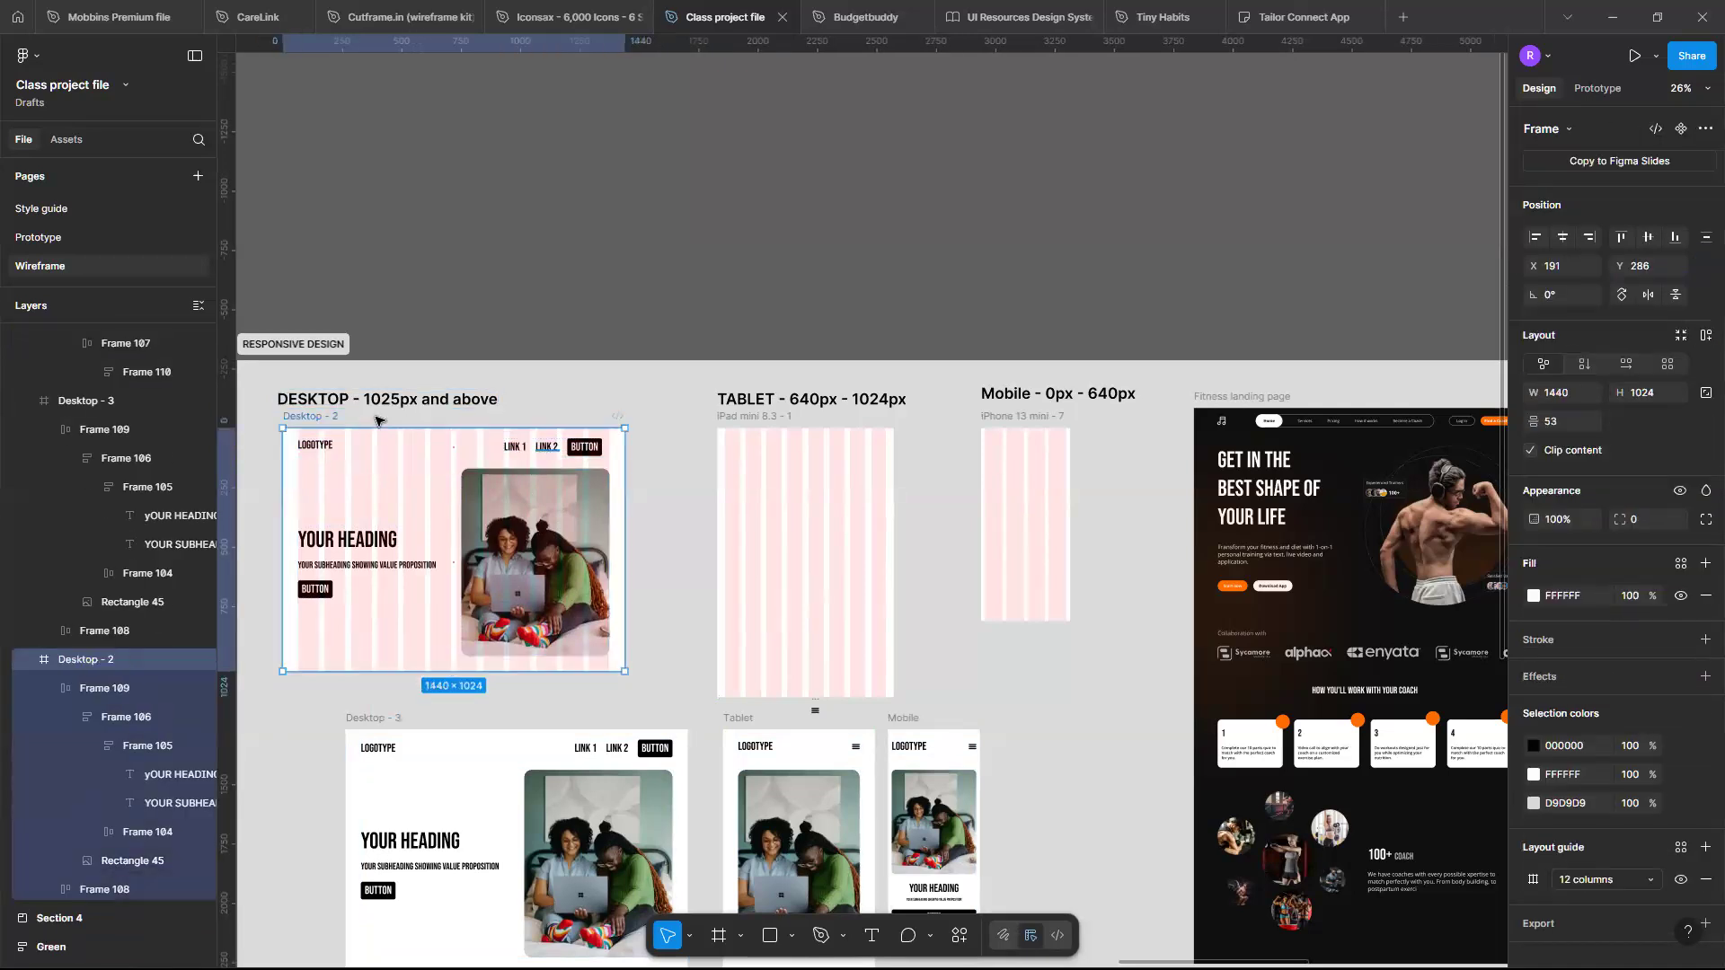
# - Select the navigation bar frame in Desktop - 2 and set its auto layout spacing between items to Auto
pyautogui.click(499, 454)
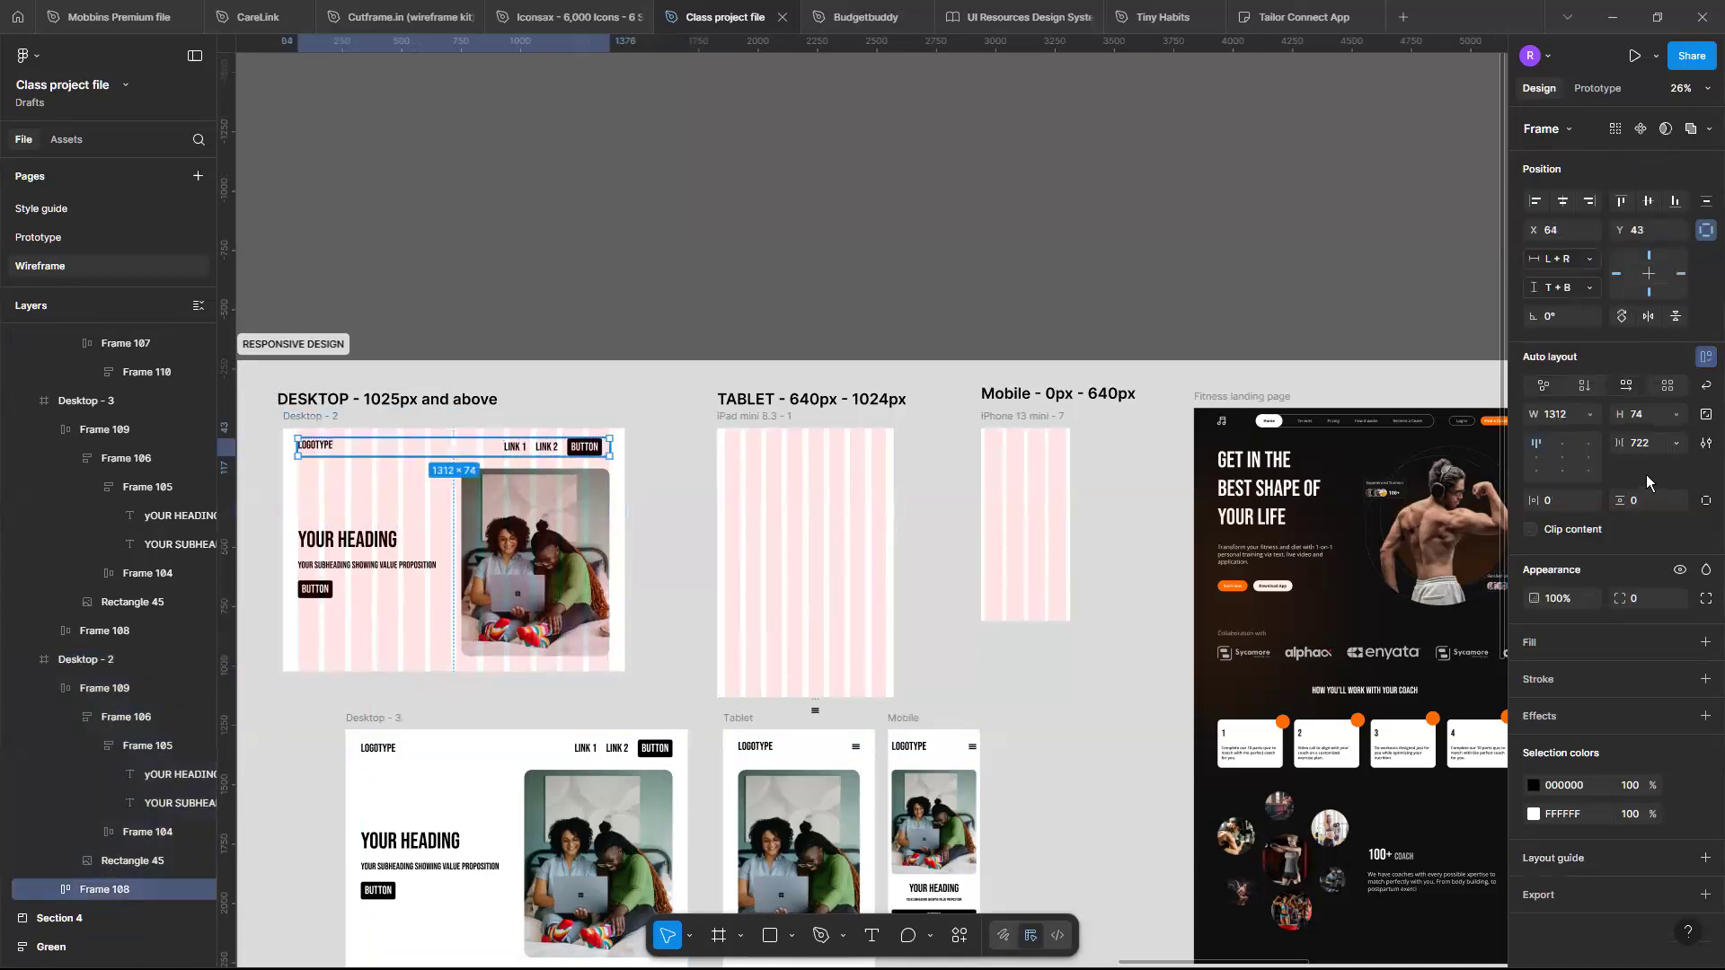
pyautogui.click(1677, 443)
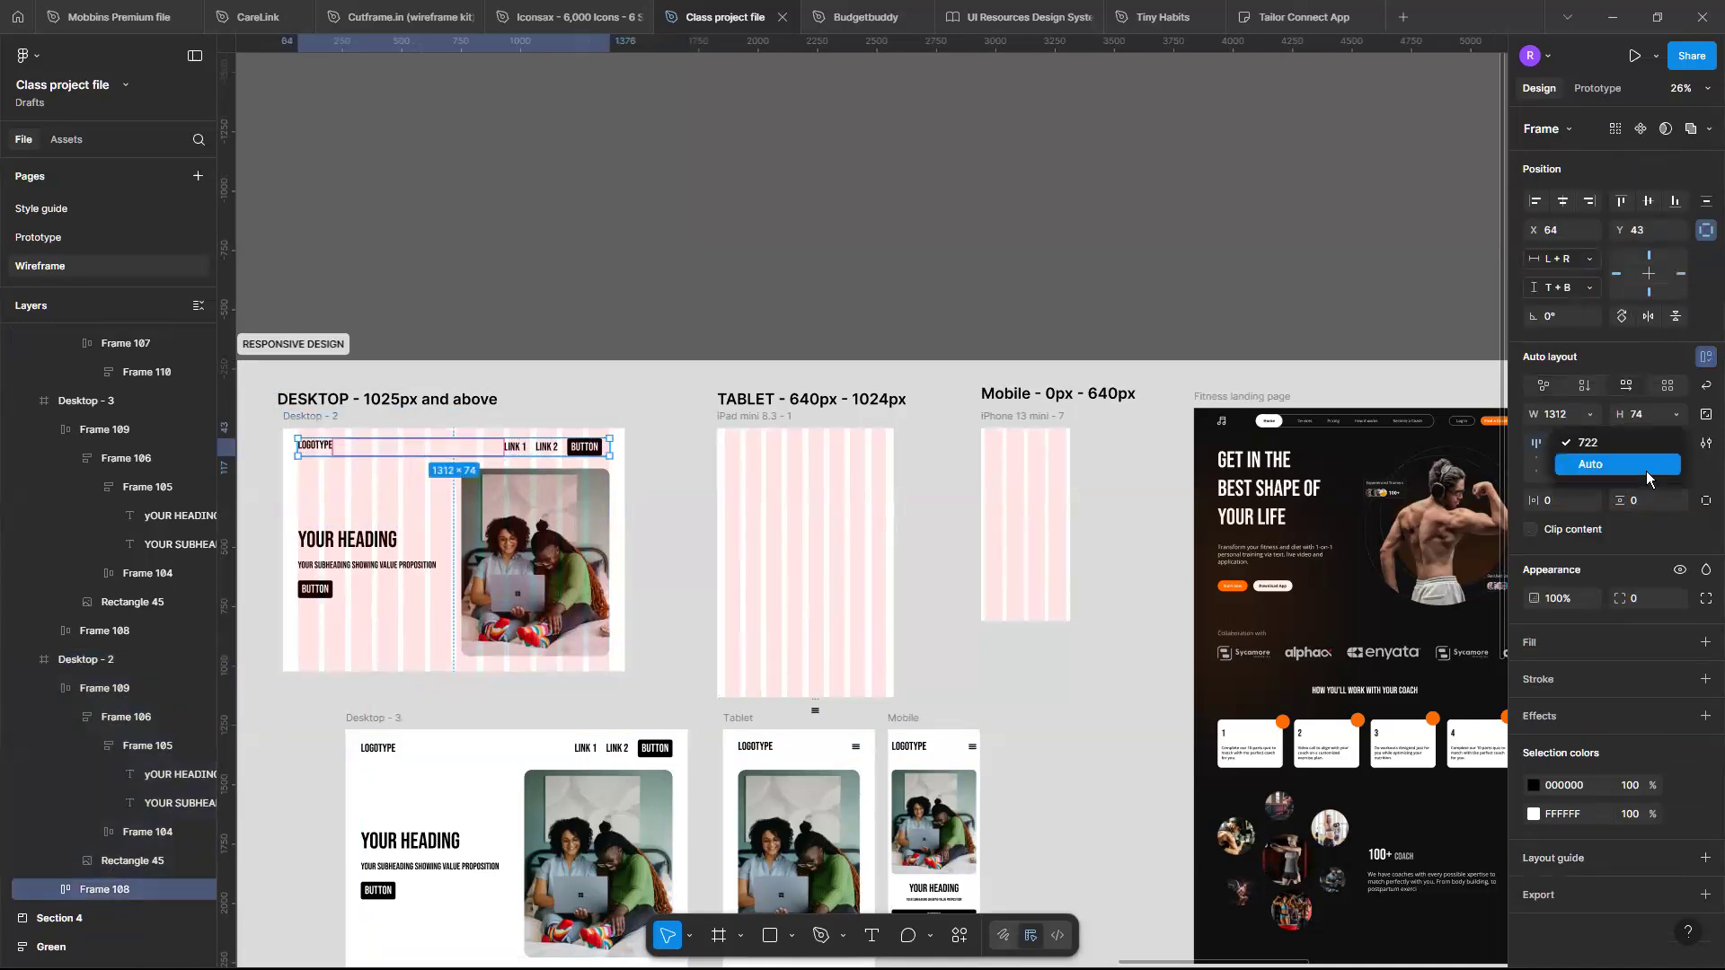
pyautogui.click(1646, 471)
# - Inspect the constraints of the hero and navigation frames in Desktop - 2 and Desktop - 3
pyautogui.scroll(3, 690, 459)
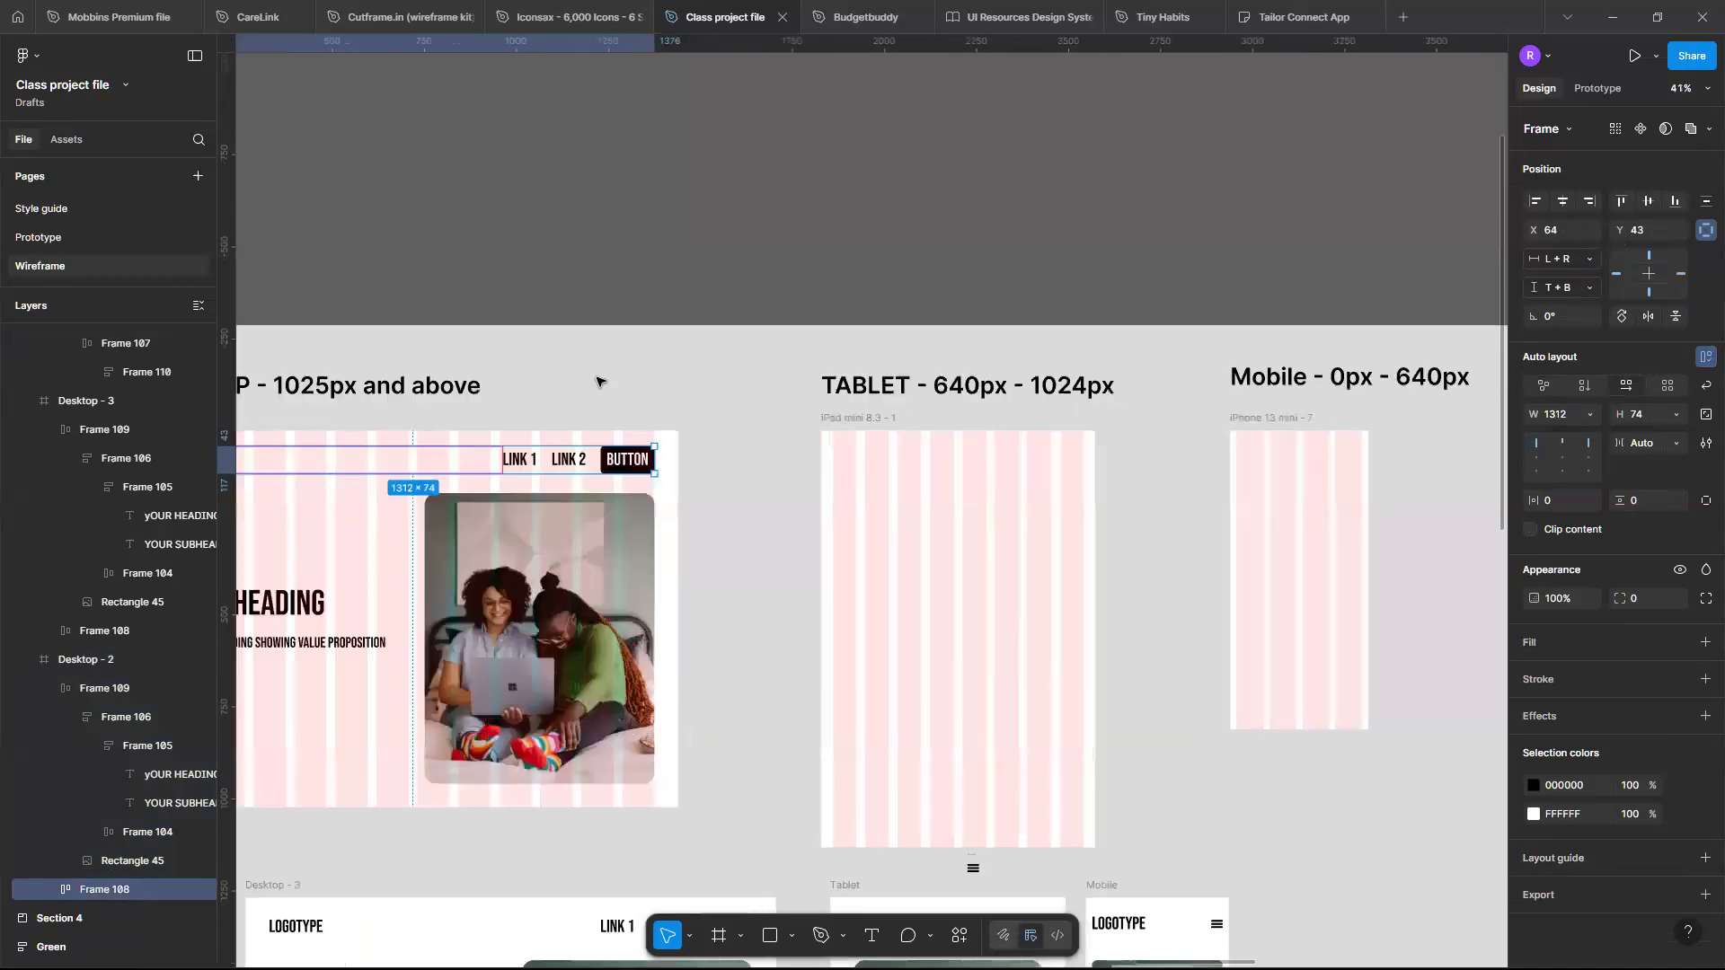
pyautogui.click(579, 537)
pyautogui.scroll(-3, 579, 538)
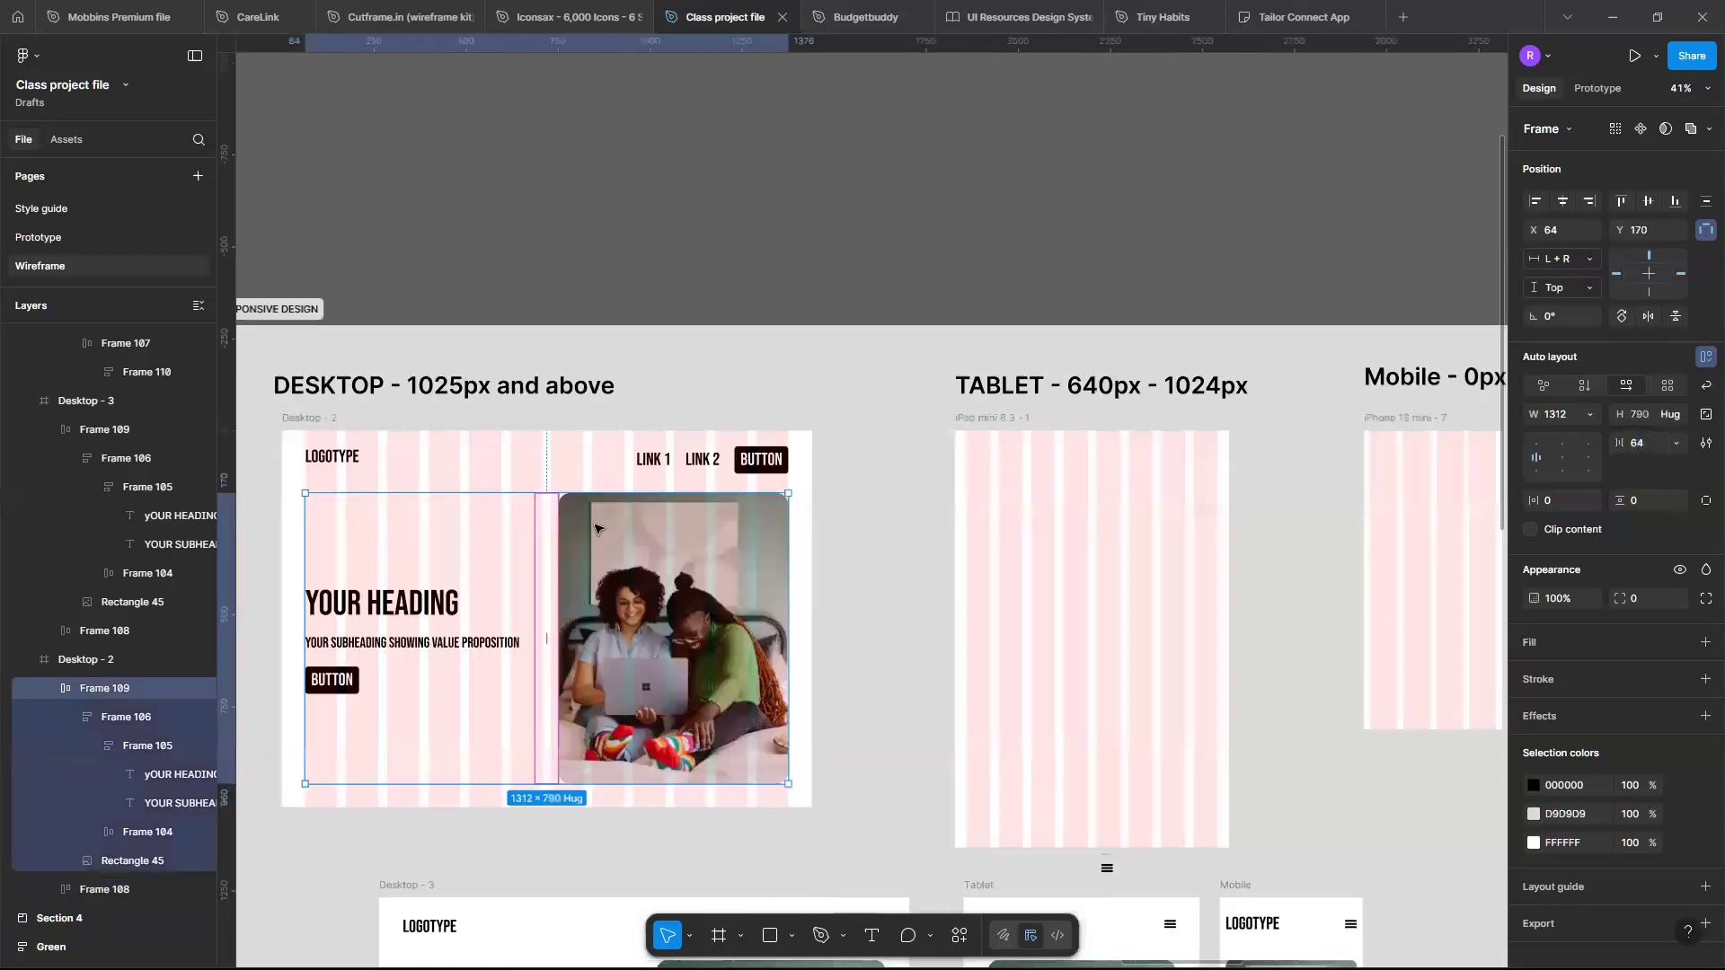
pyautogui.scroll(-1, 499, 580)
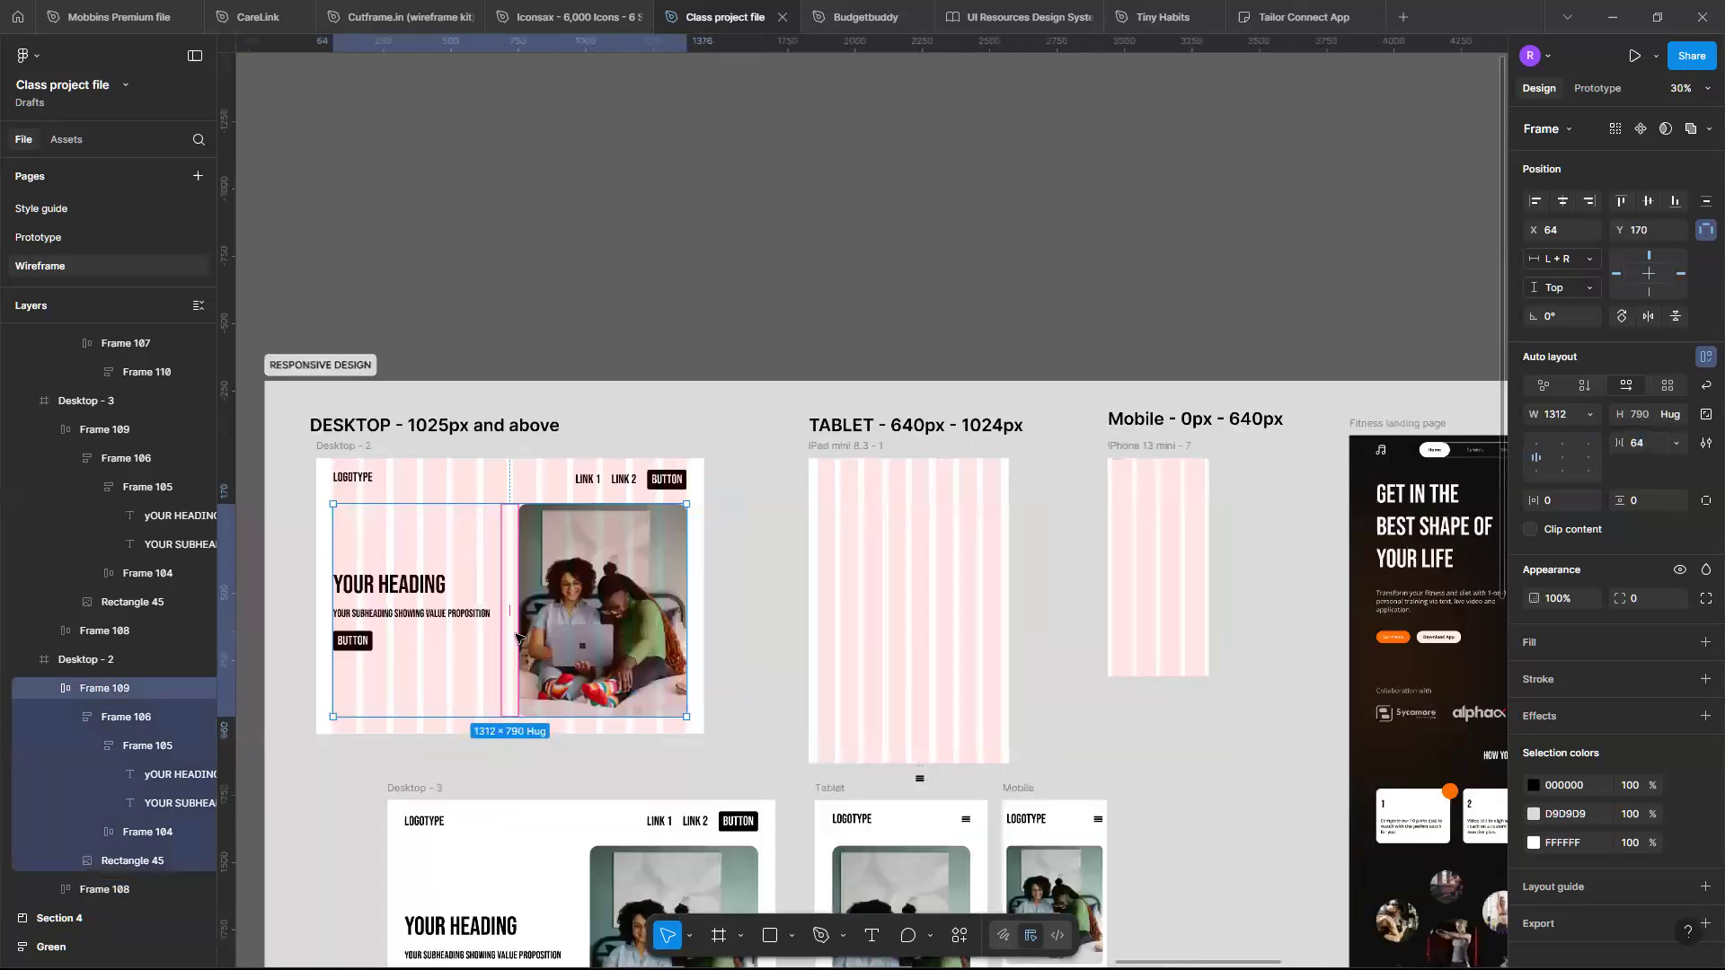
pyautogui.scroll(-1, 514, 626)
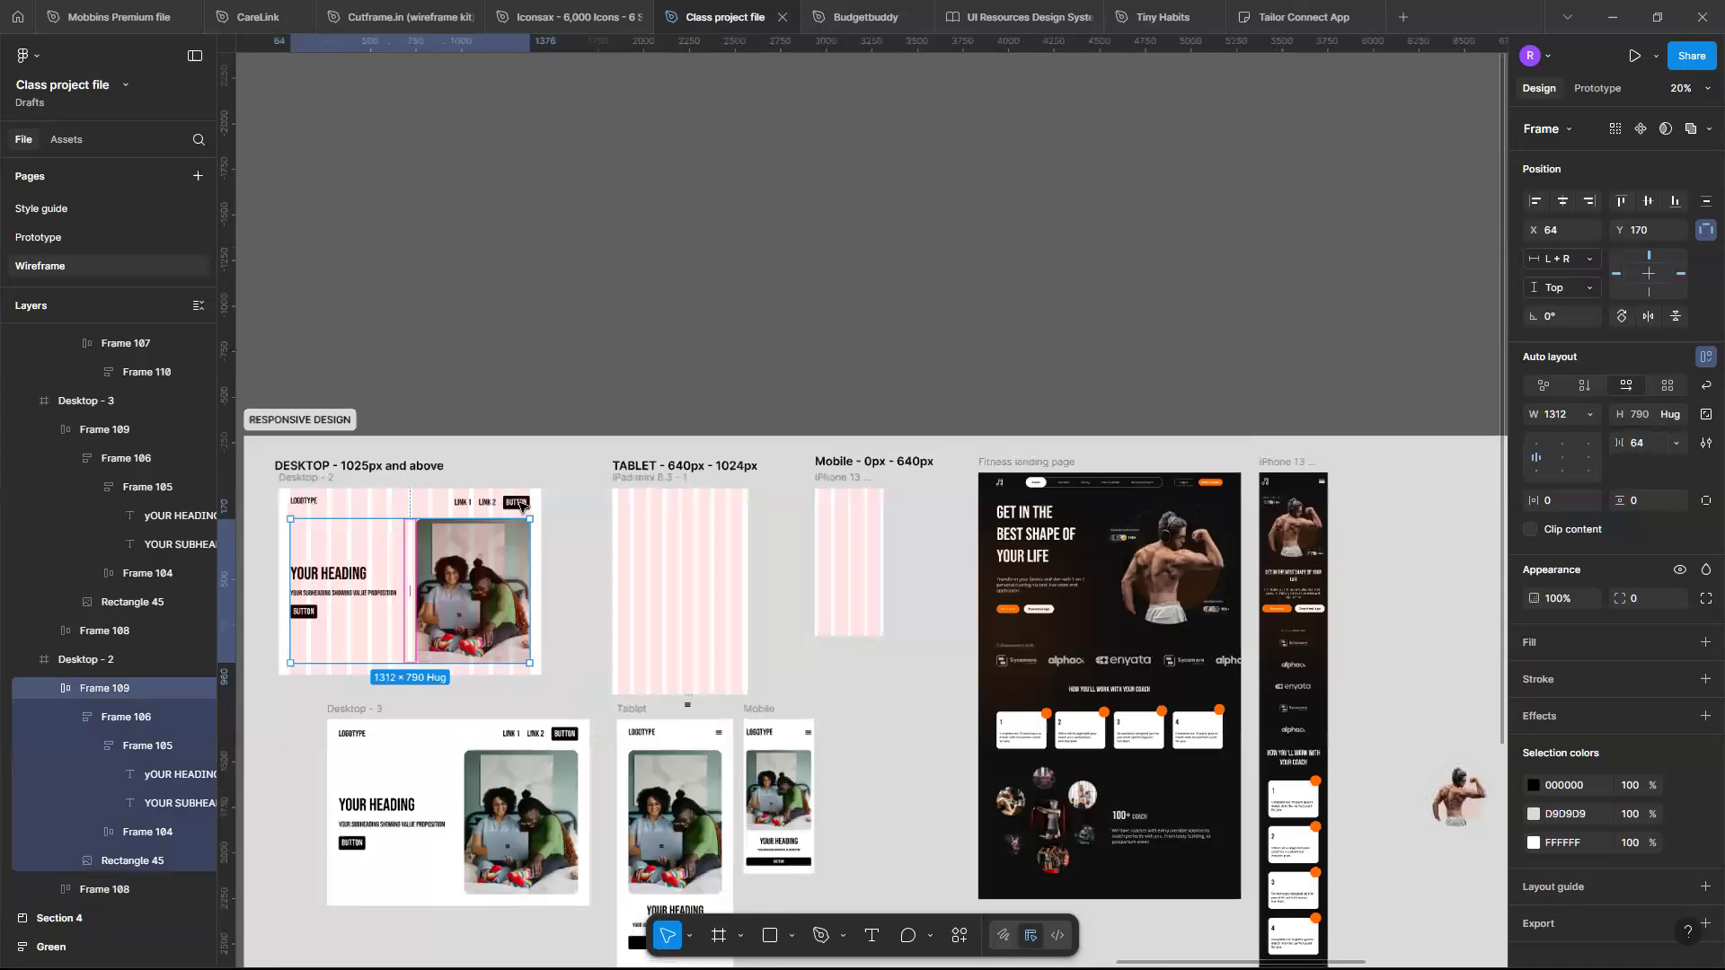
pyautogui.scroll(3, 527, 501)
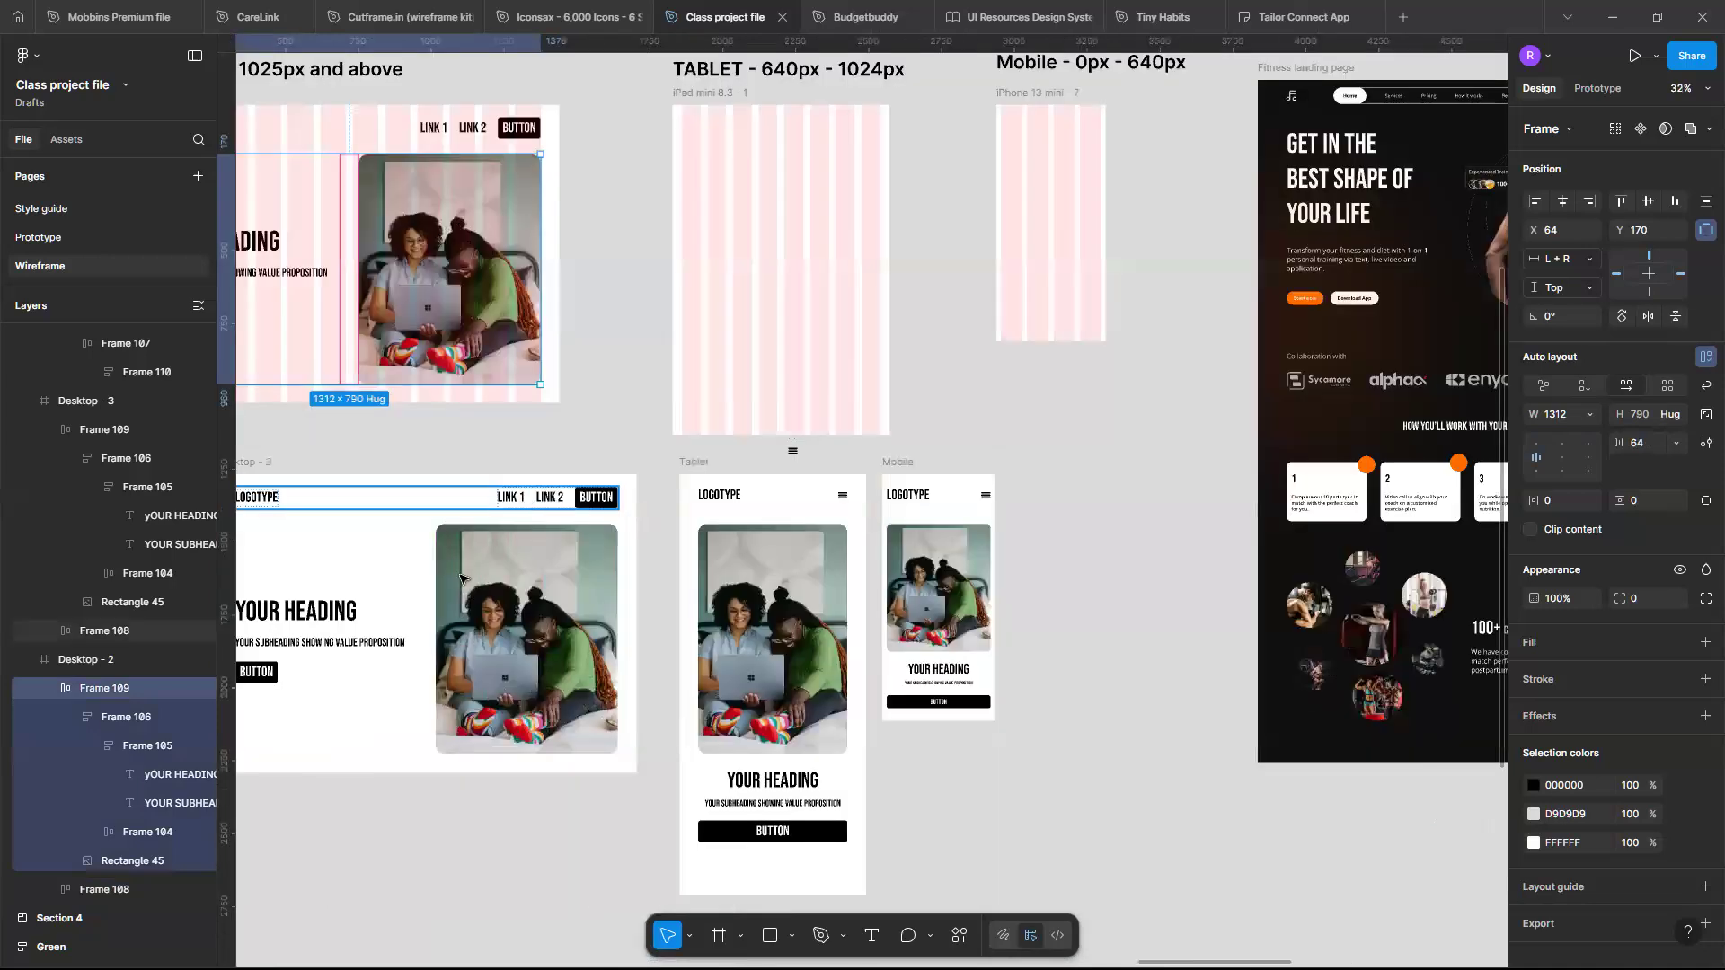
pyautogui.click(104, 631)
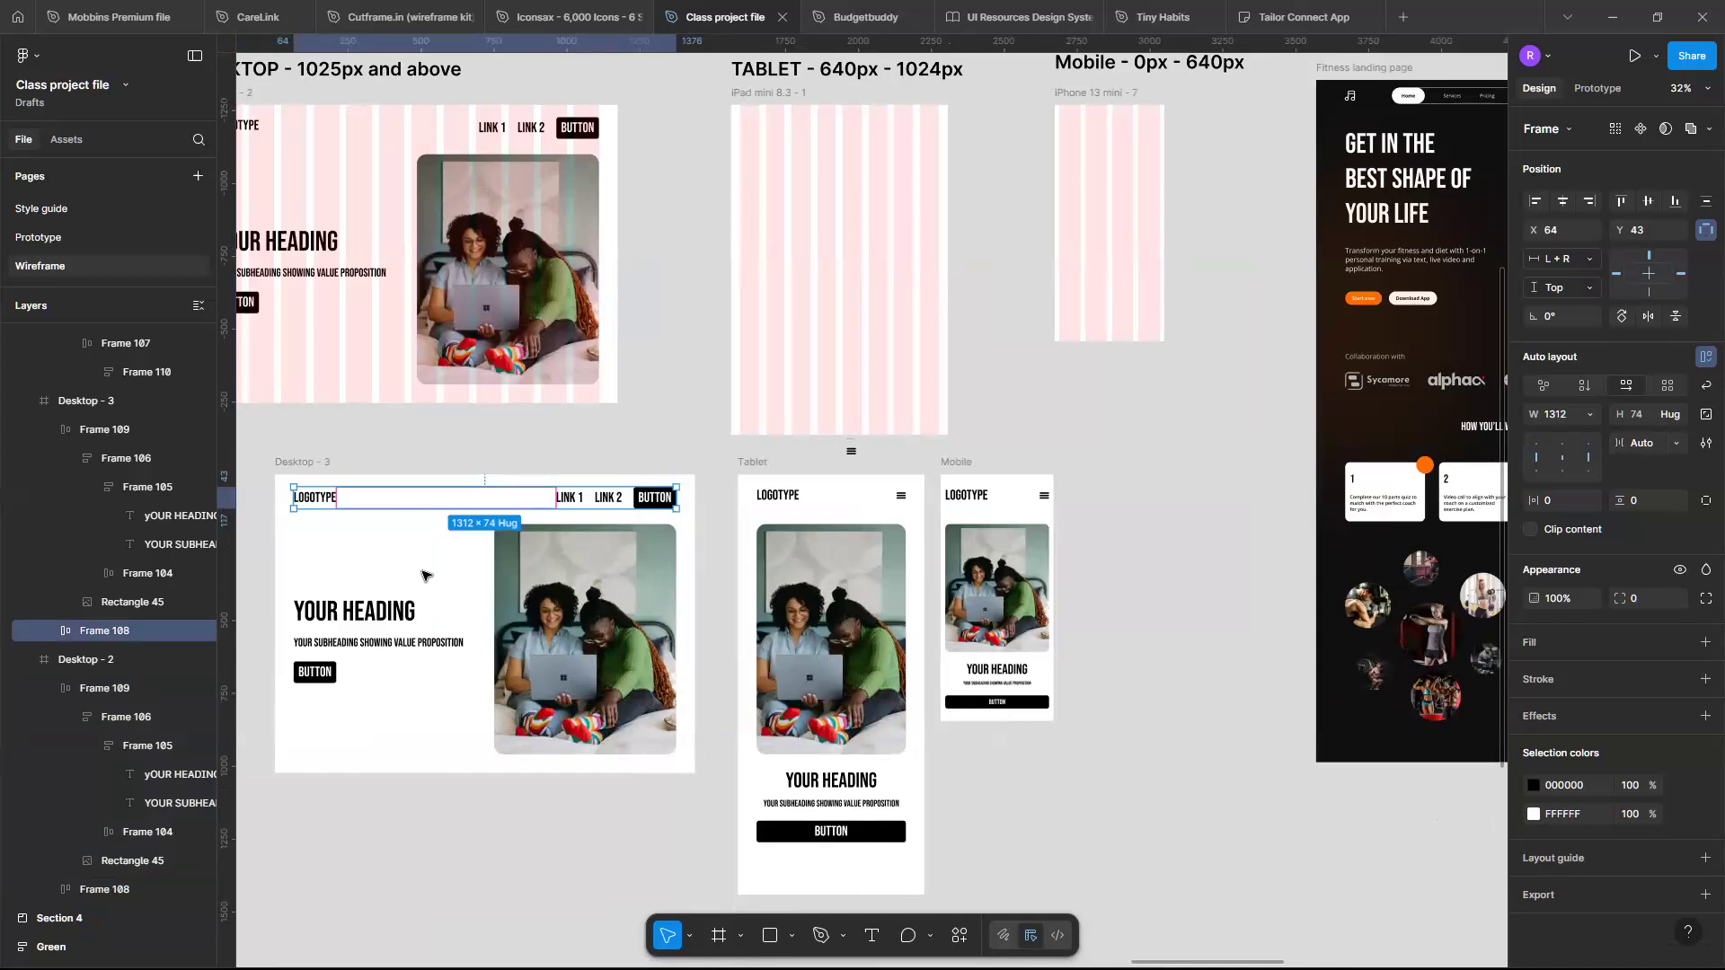
pyautogui.press('Escape')
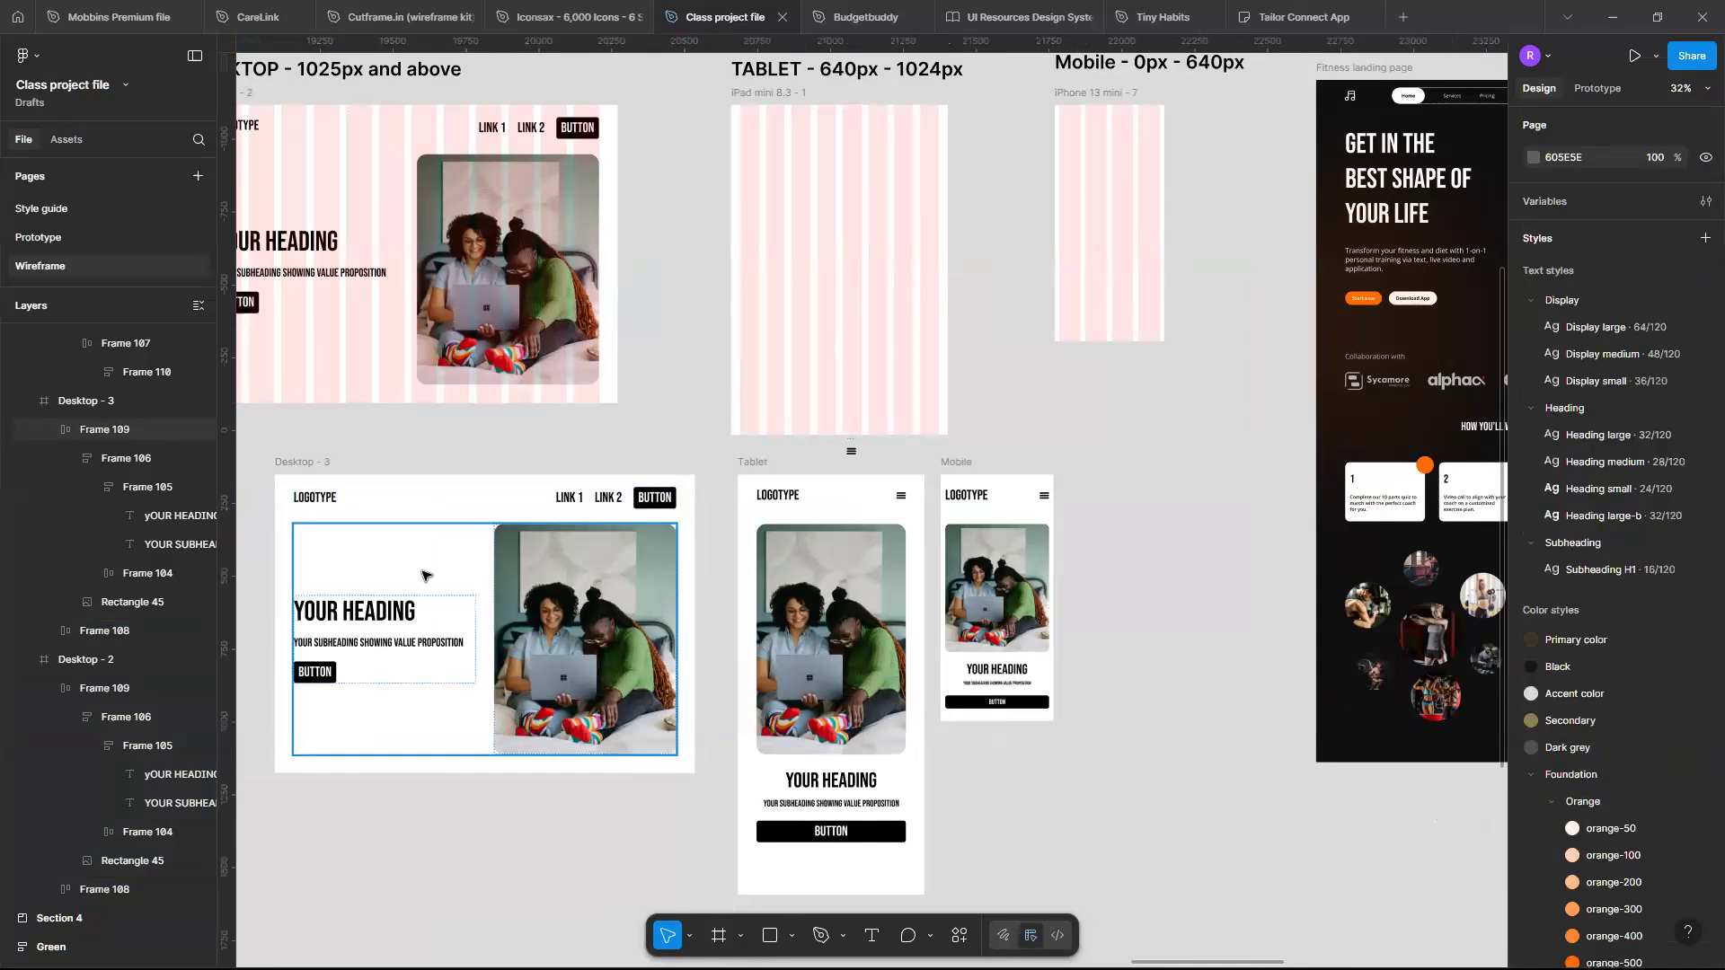
pyautogui.click(426, 576)
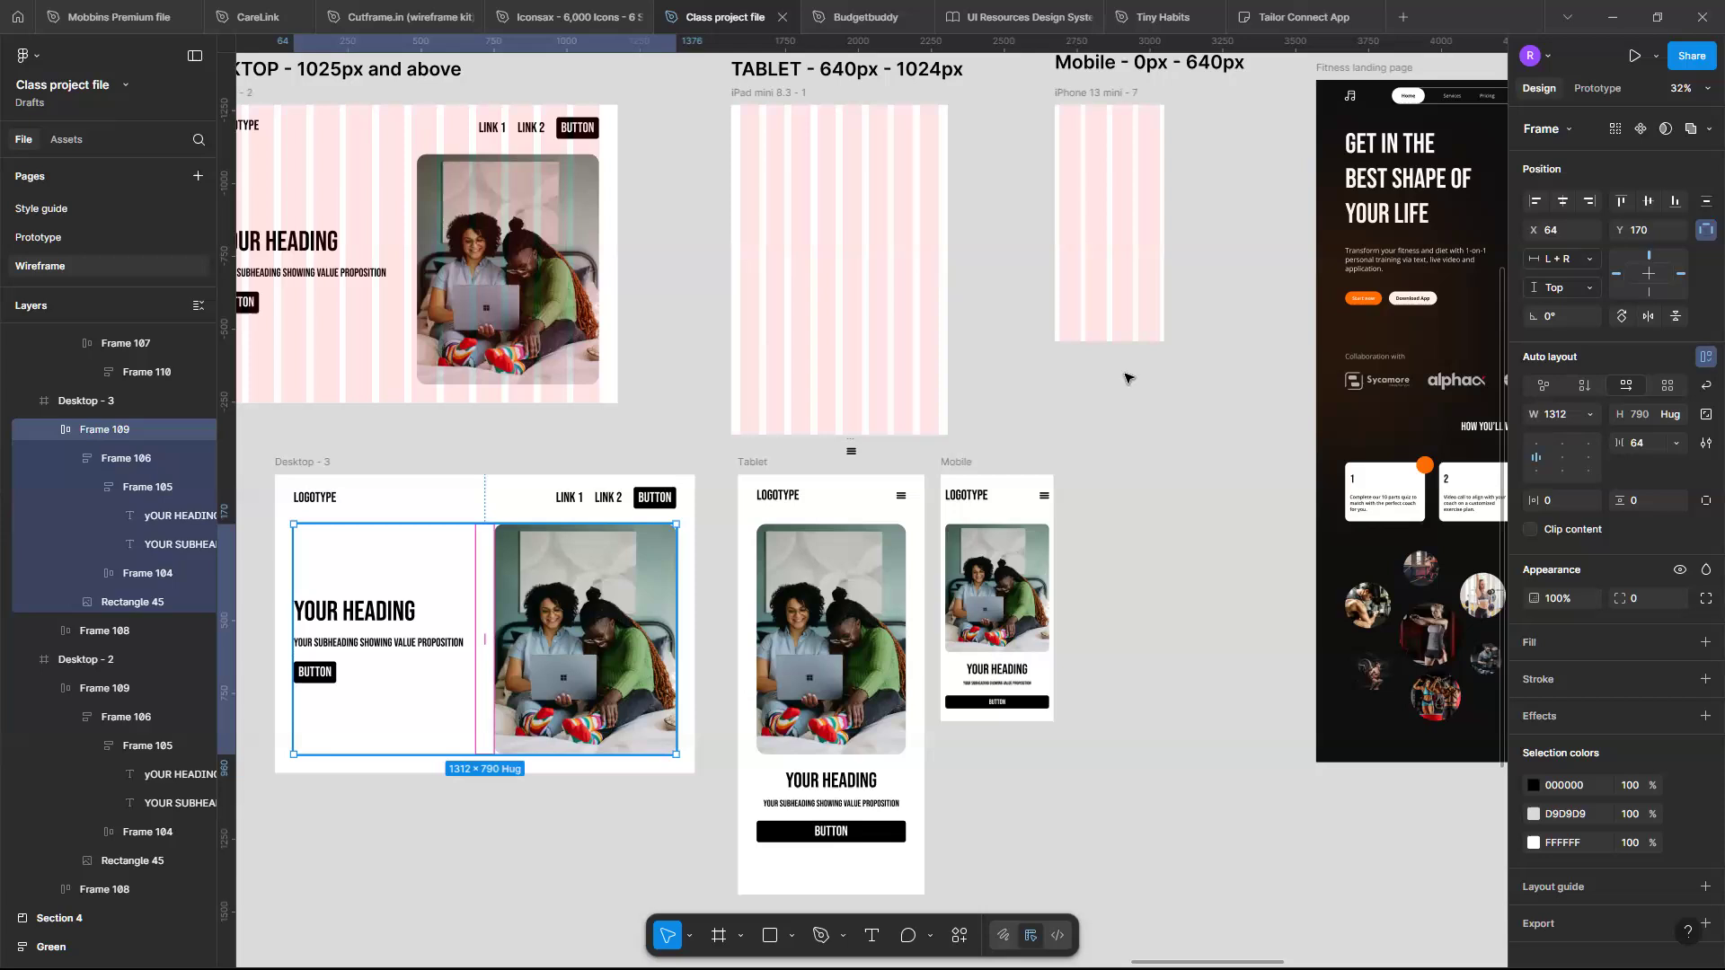
pyautogui.click(1591, 264)
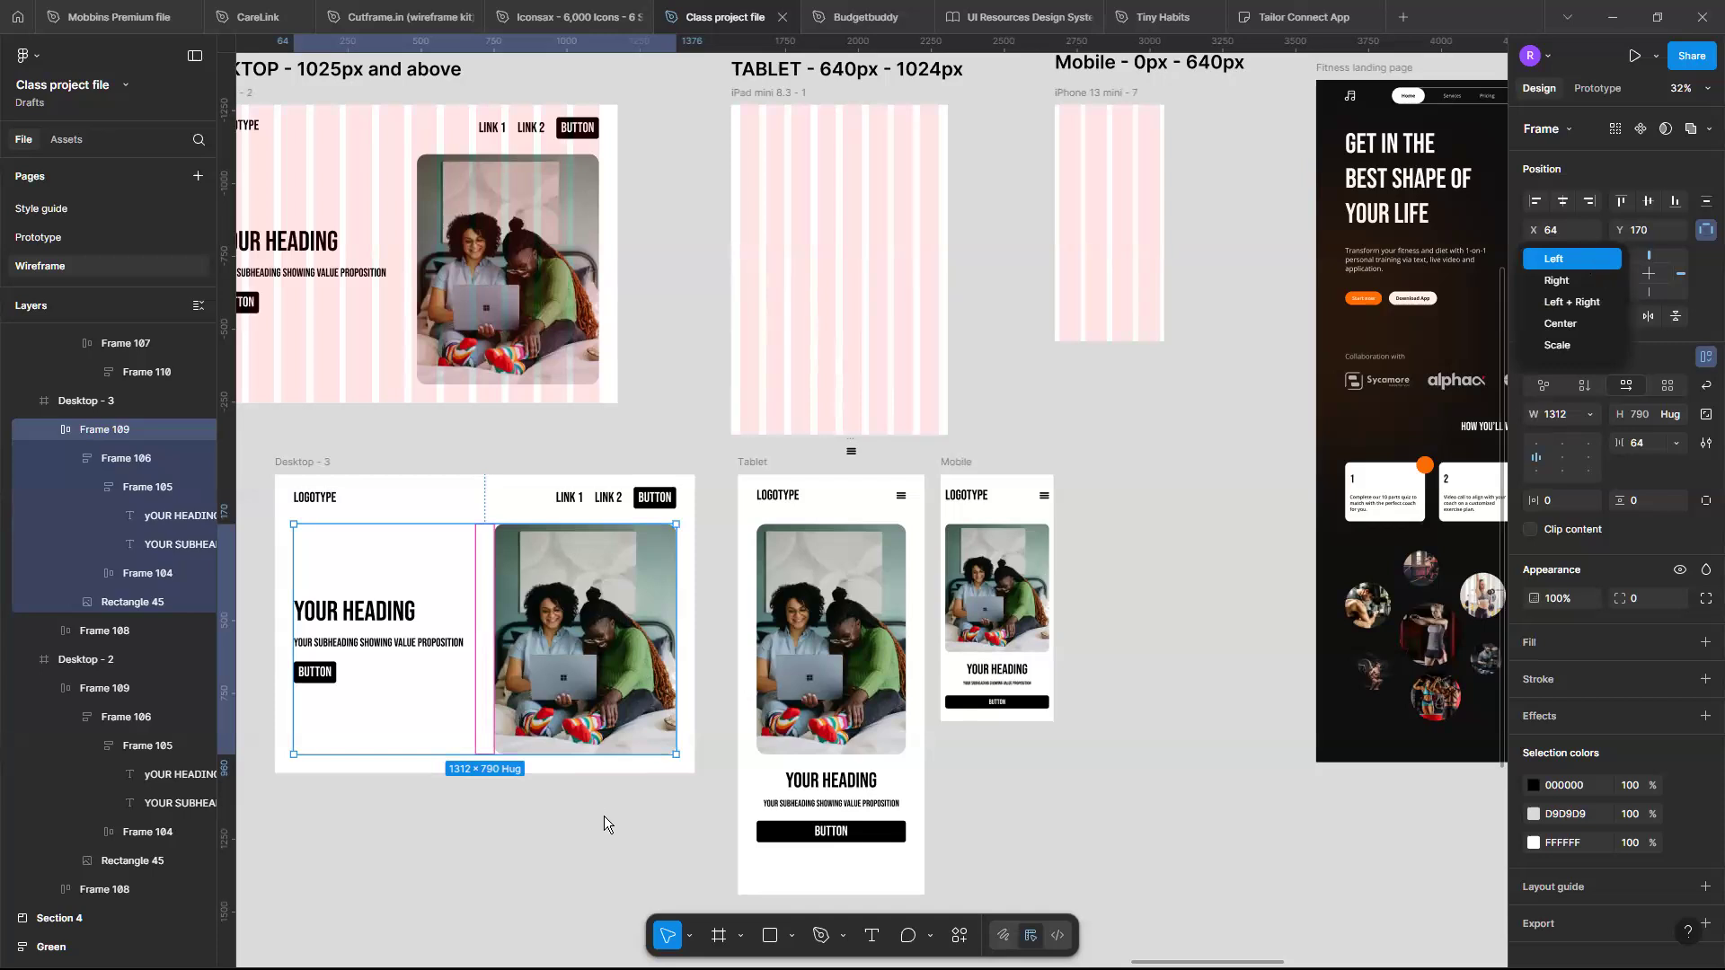
pyautogui.click(675, 811)
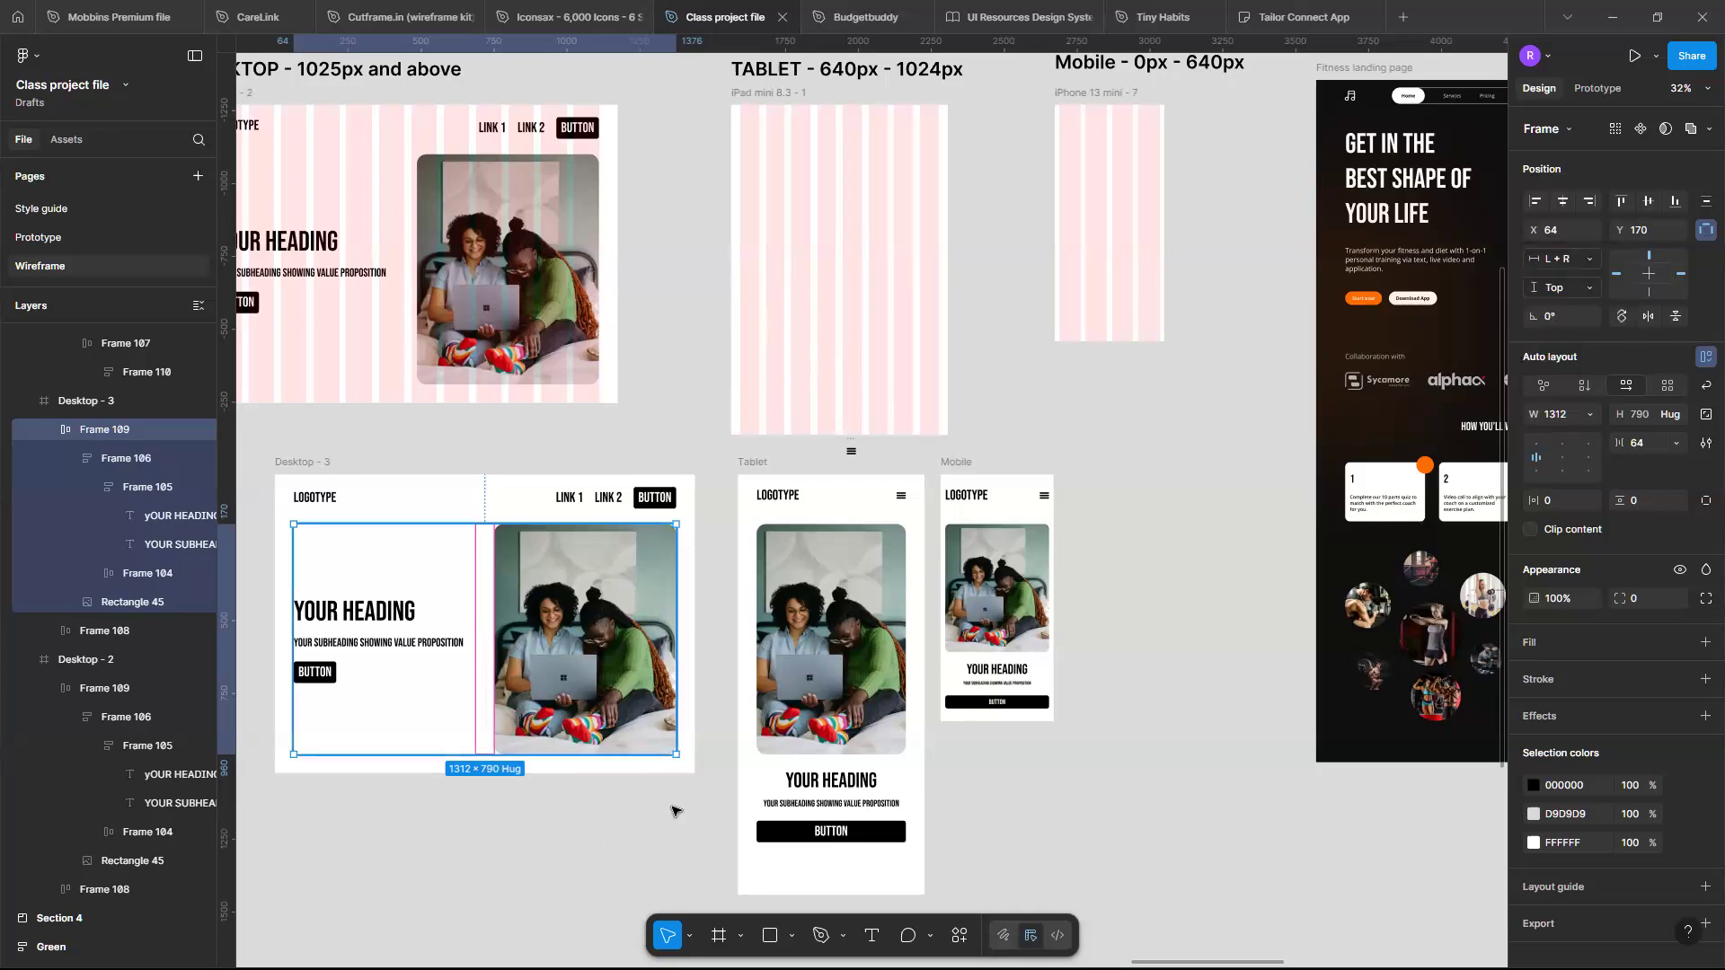
pyautogui.click(676, 811)
pyautogui.scroll(-3, 676, 812)
pyautogui.scroll(-2, 245, 822)
pyautogui.hscroll(1, 336, 564)
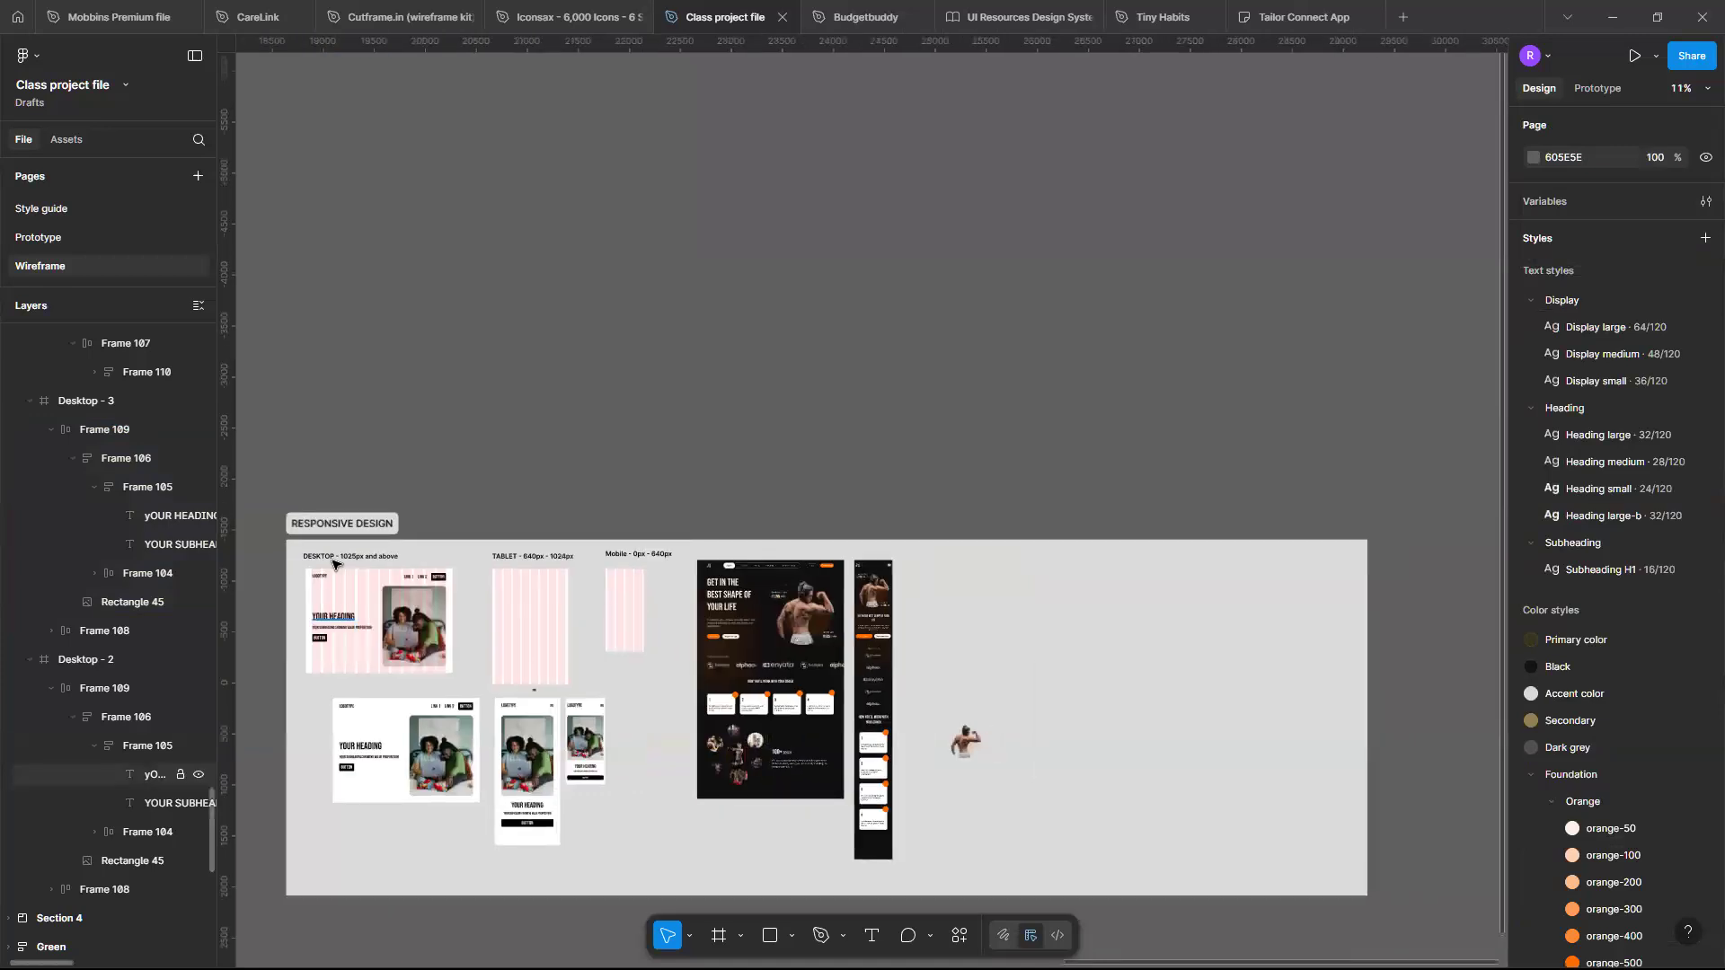
pyautogui.scroll(1, 327, 562)
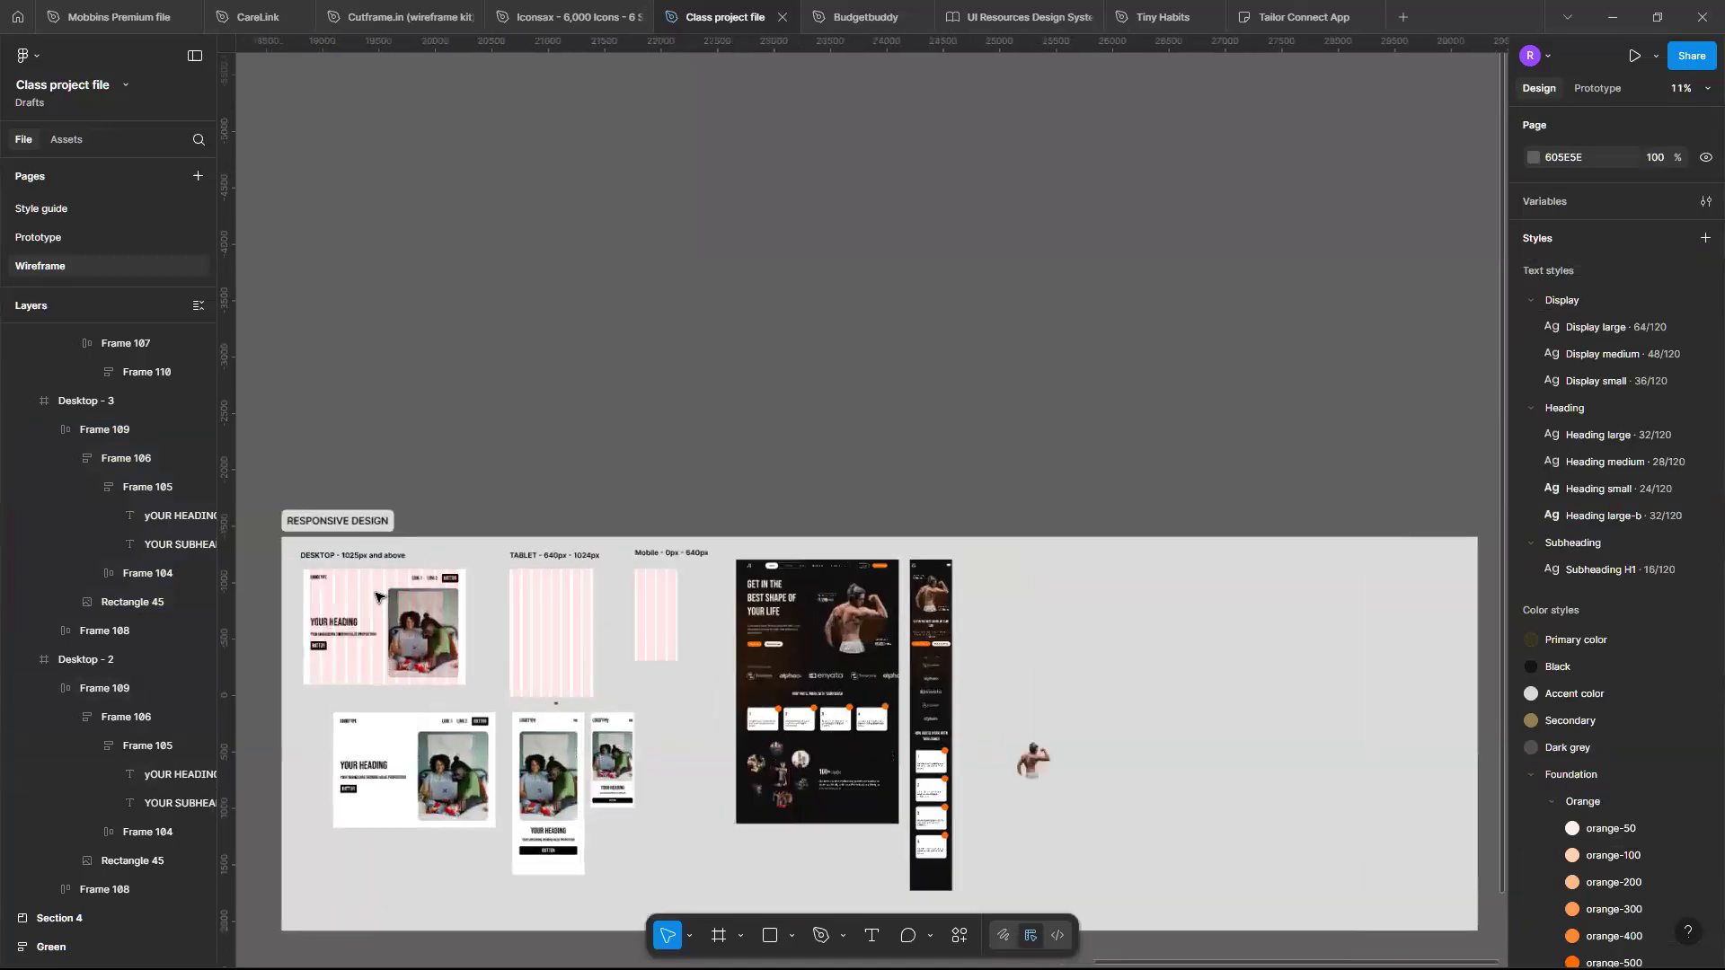
pyautogui.scroll(4, 375, 595)
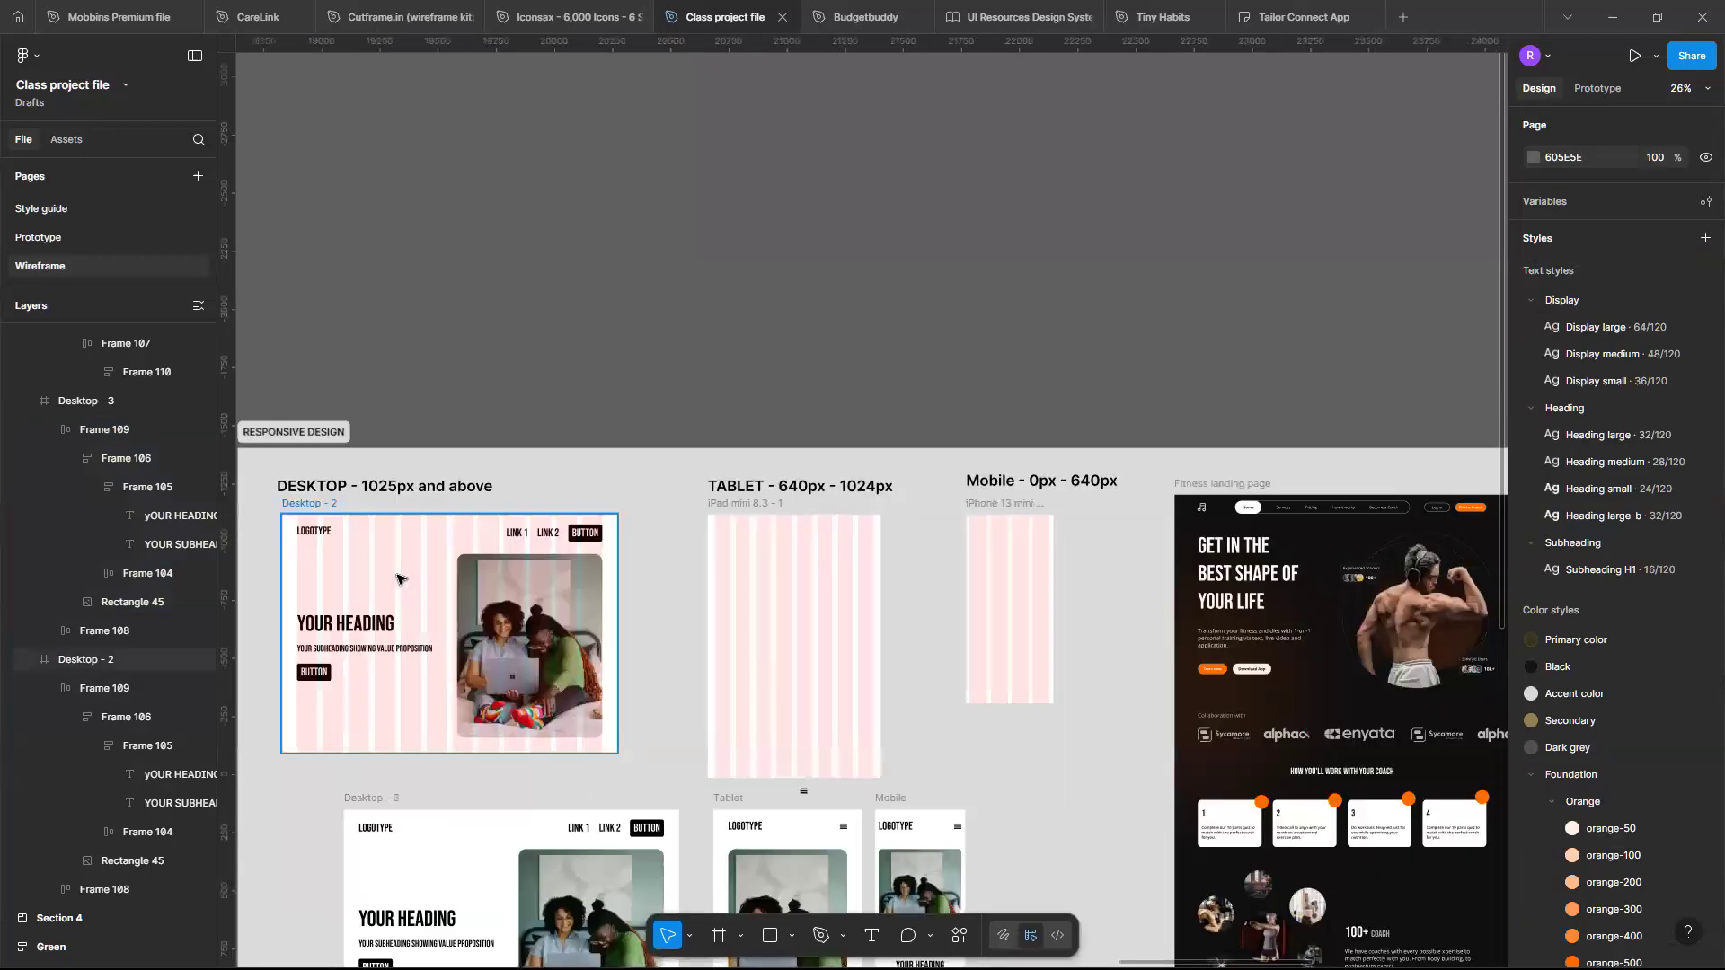
pyautogui.hscroll(5, 398, 579)
pyautogui.hscroll(3, 398, 580)
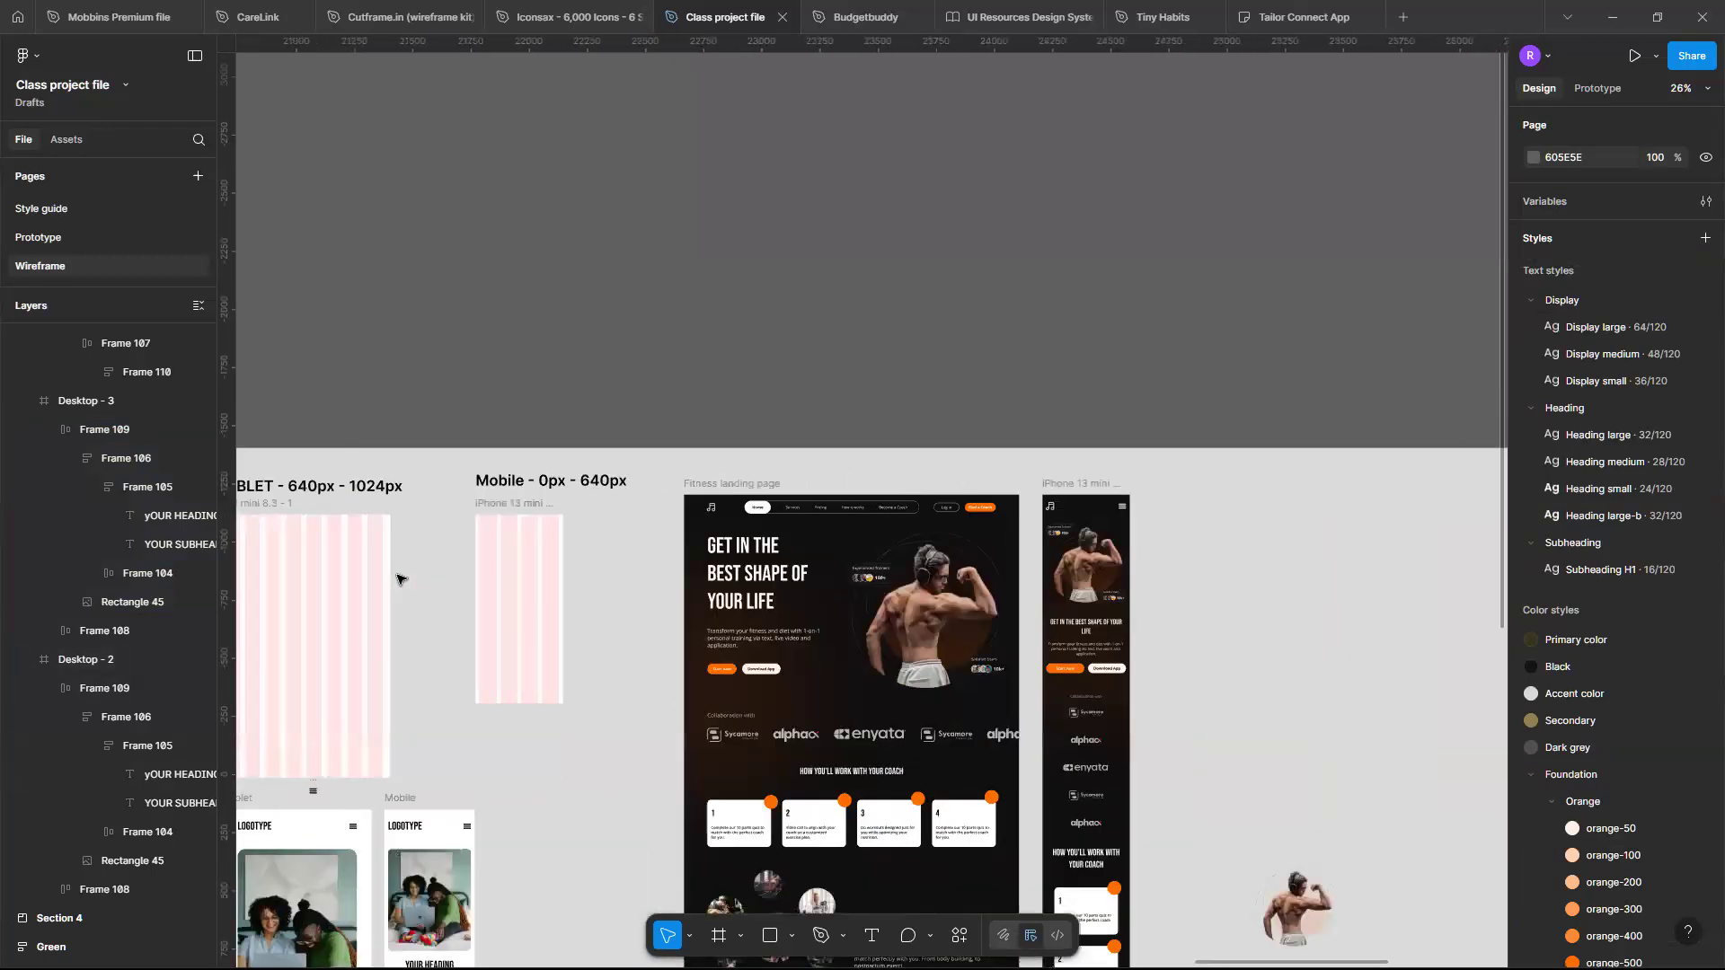
pyautogui.scroll(-5, 398, 579)
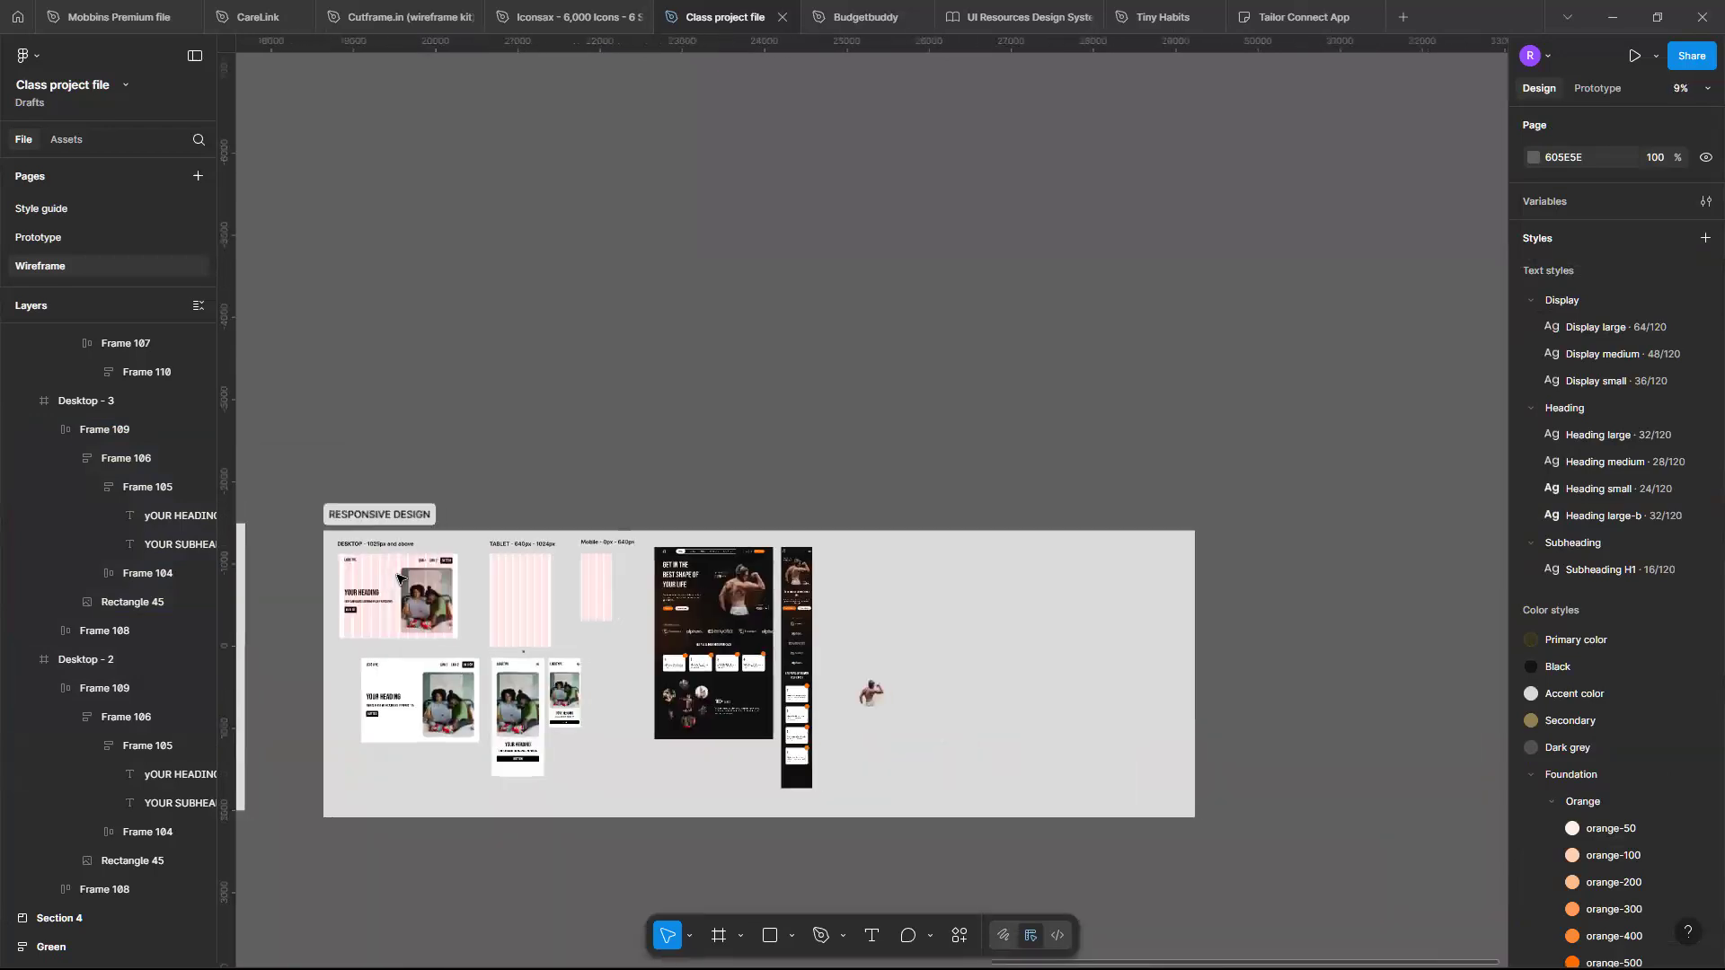
pyautogui.hscroll(10, 398, 579)
pyautogui.scroll(5, 398, 579)
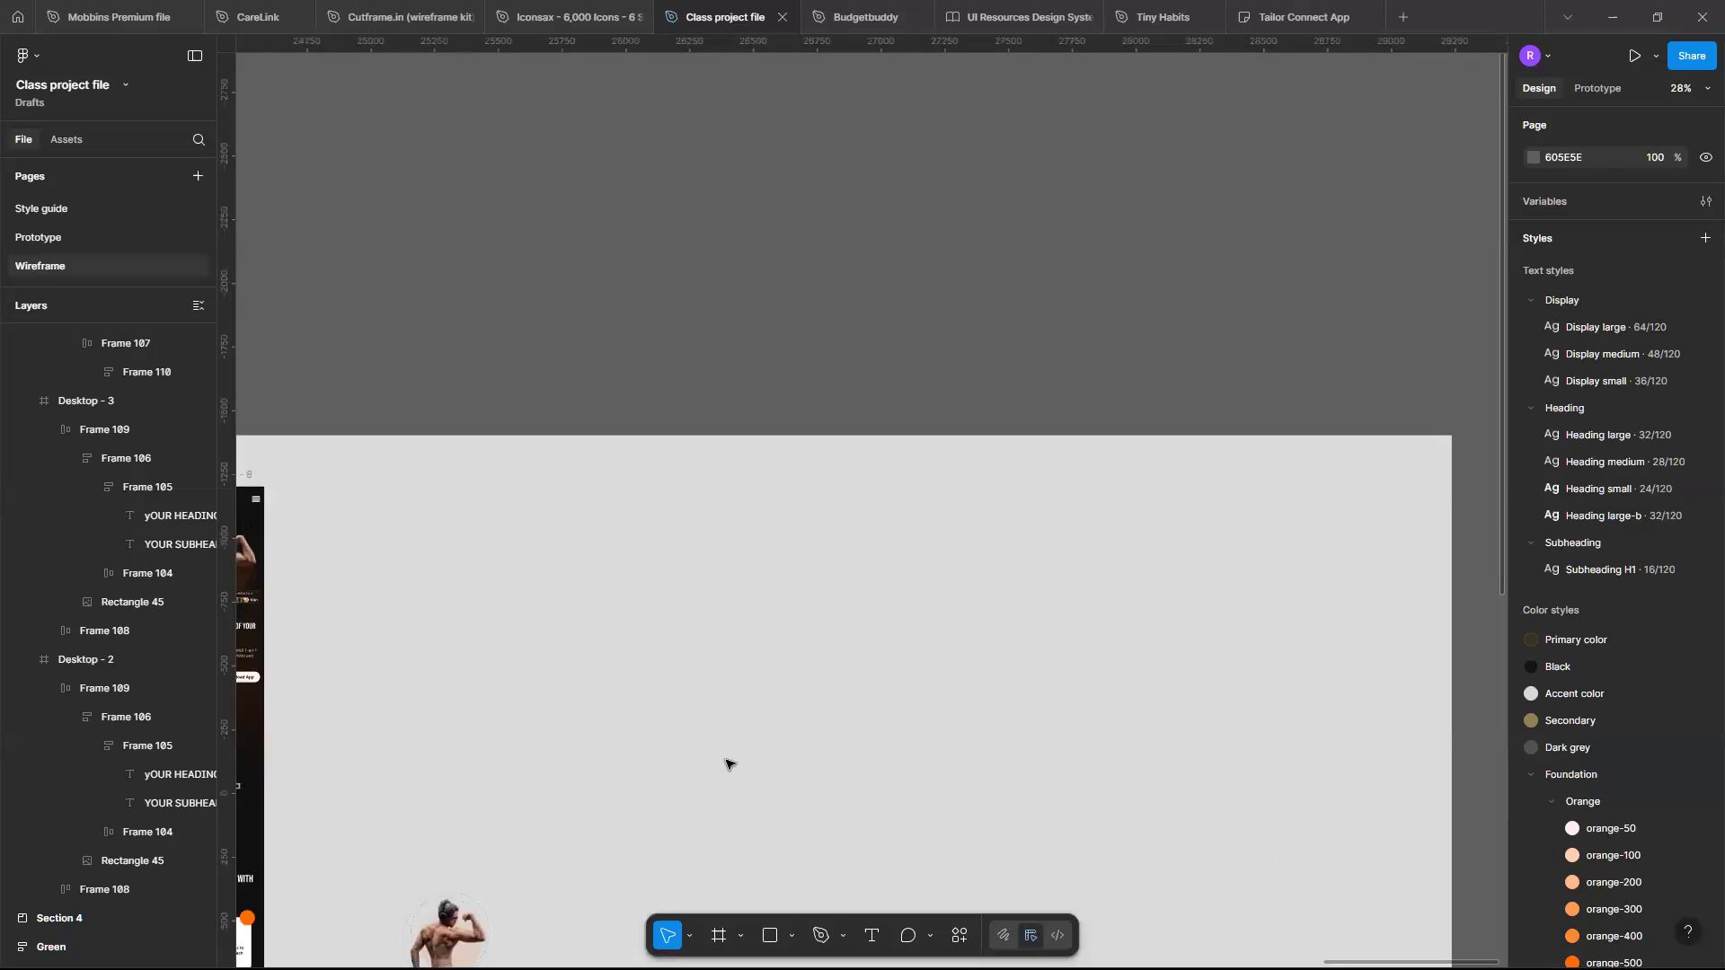
pyautogui.press('f')
pyautogui.moveTo(427, 514); pyautogui.dragTo(877, 806)
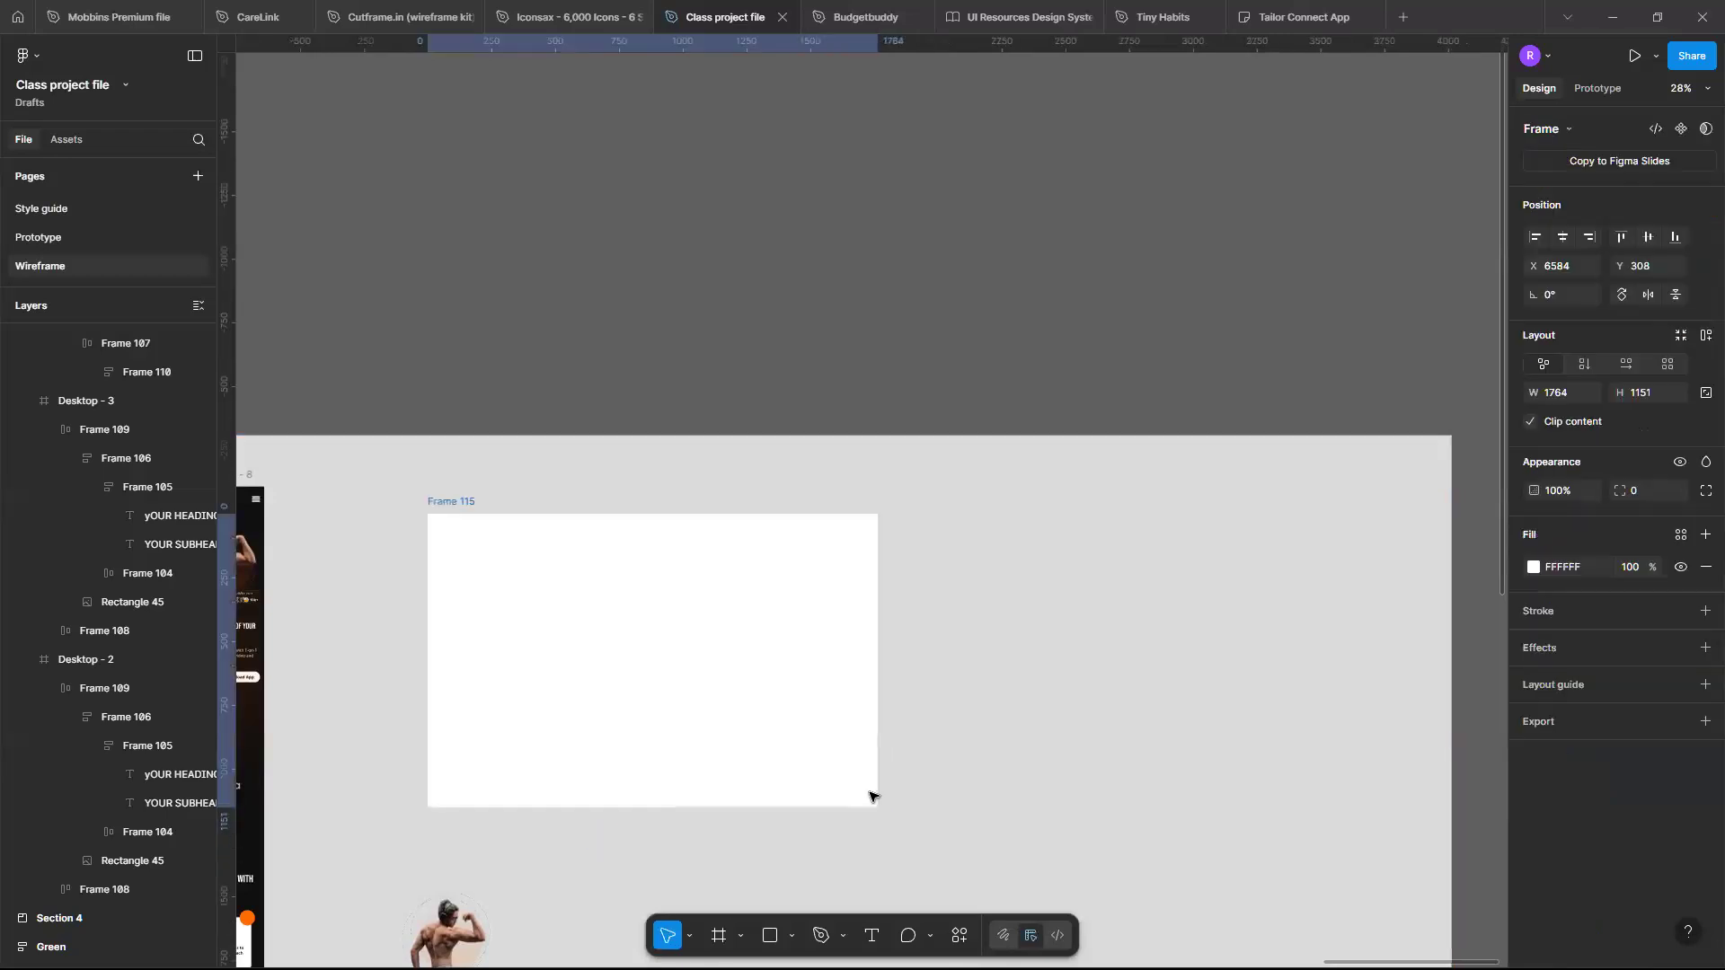
pyautogui.press('Delete')
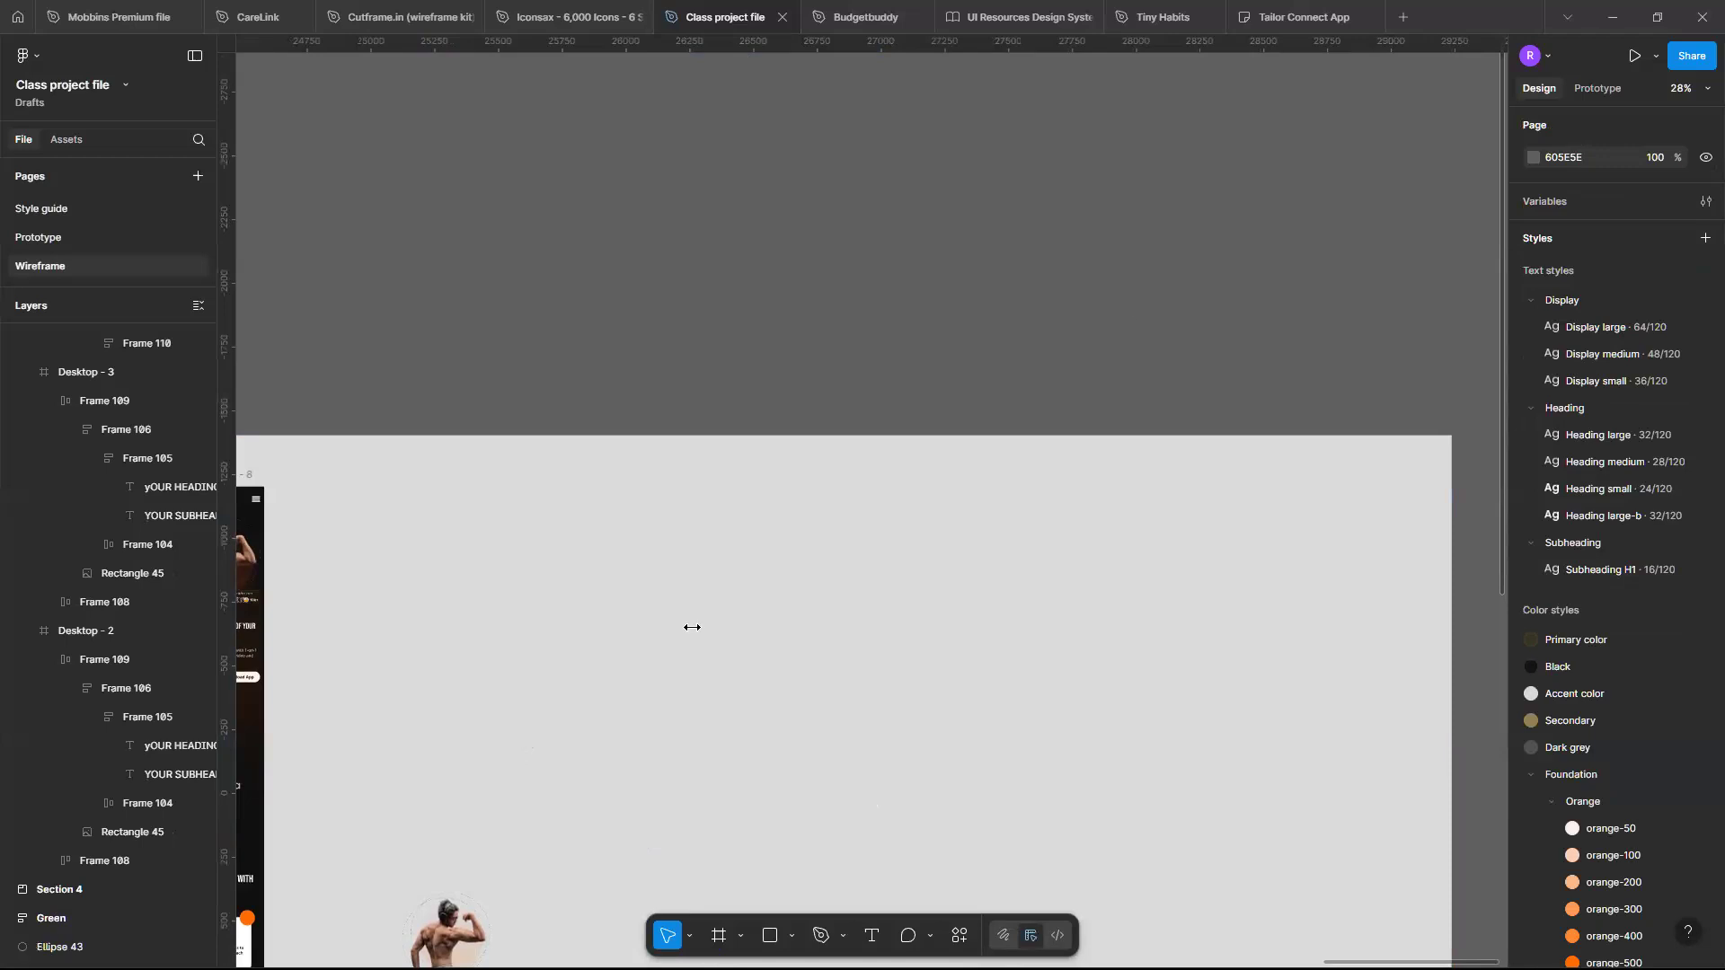
# - Add a Desktop preset frame of 1440 × 1024 and place it beside the mobile landing page
pyautogui.press('f')
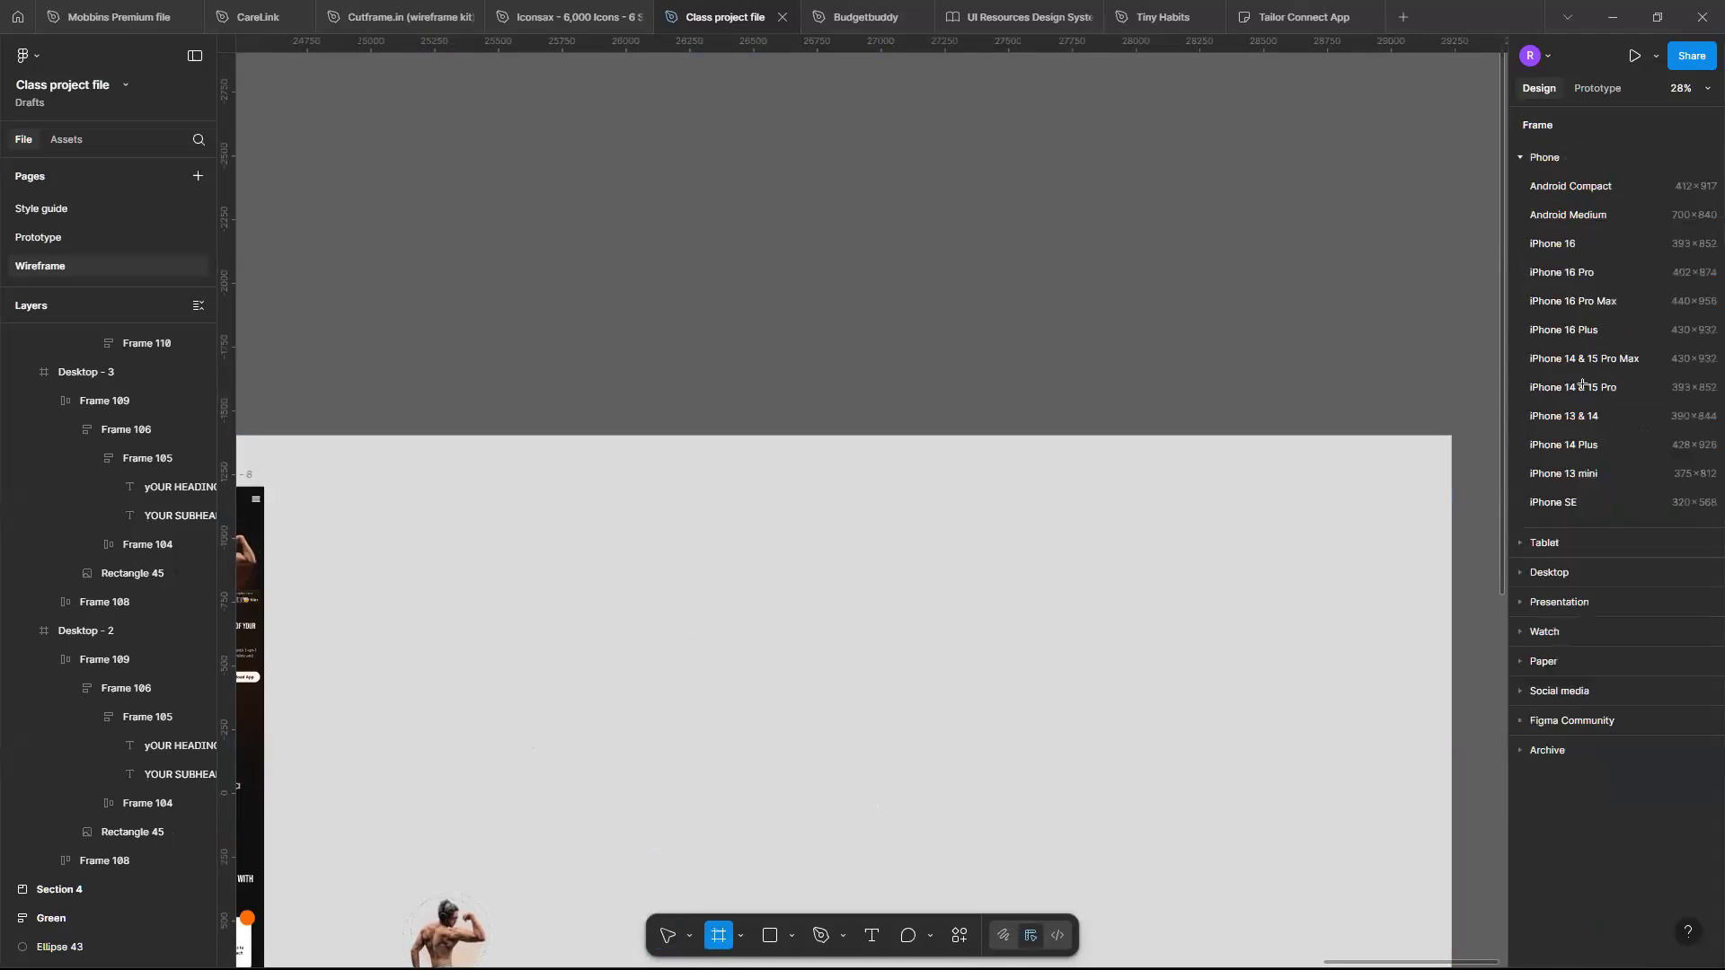
pyautogui.click(1520, 573)
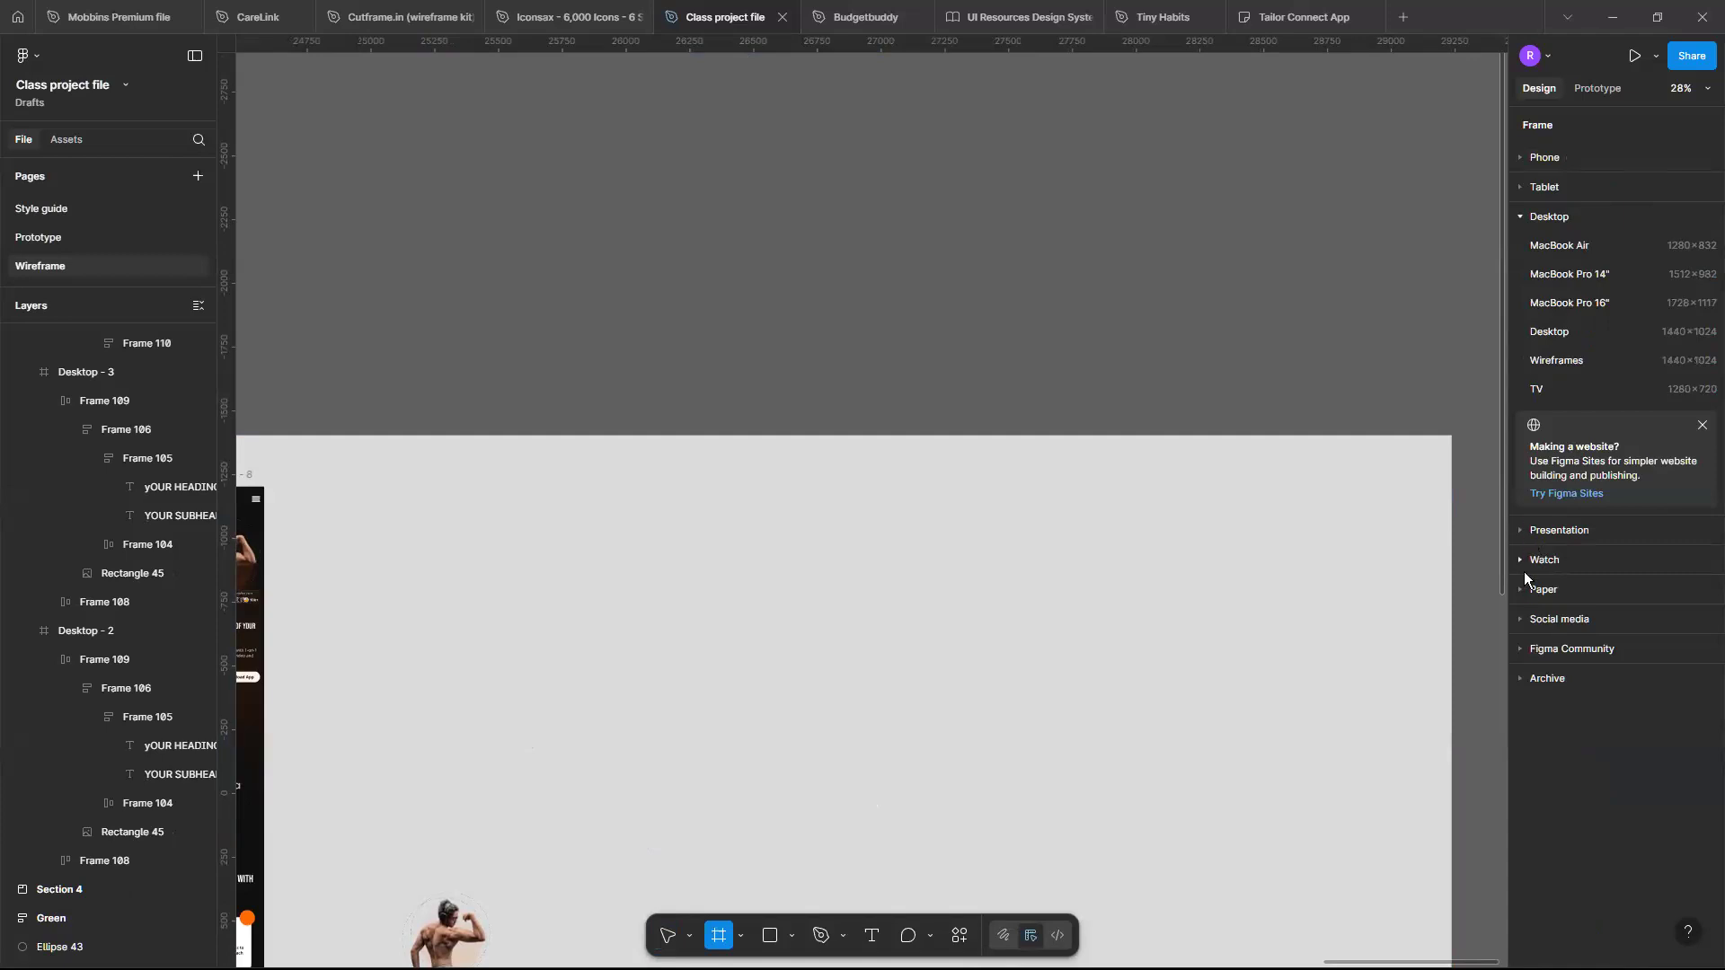
pyautogui.click(1617, 335)
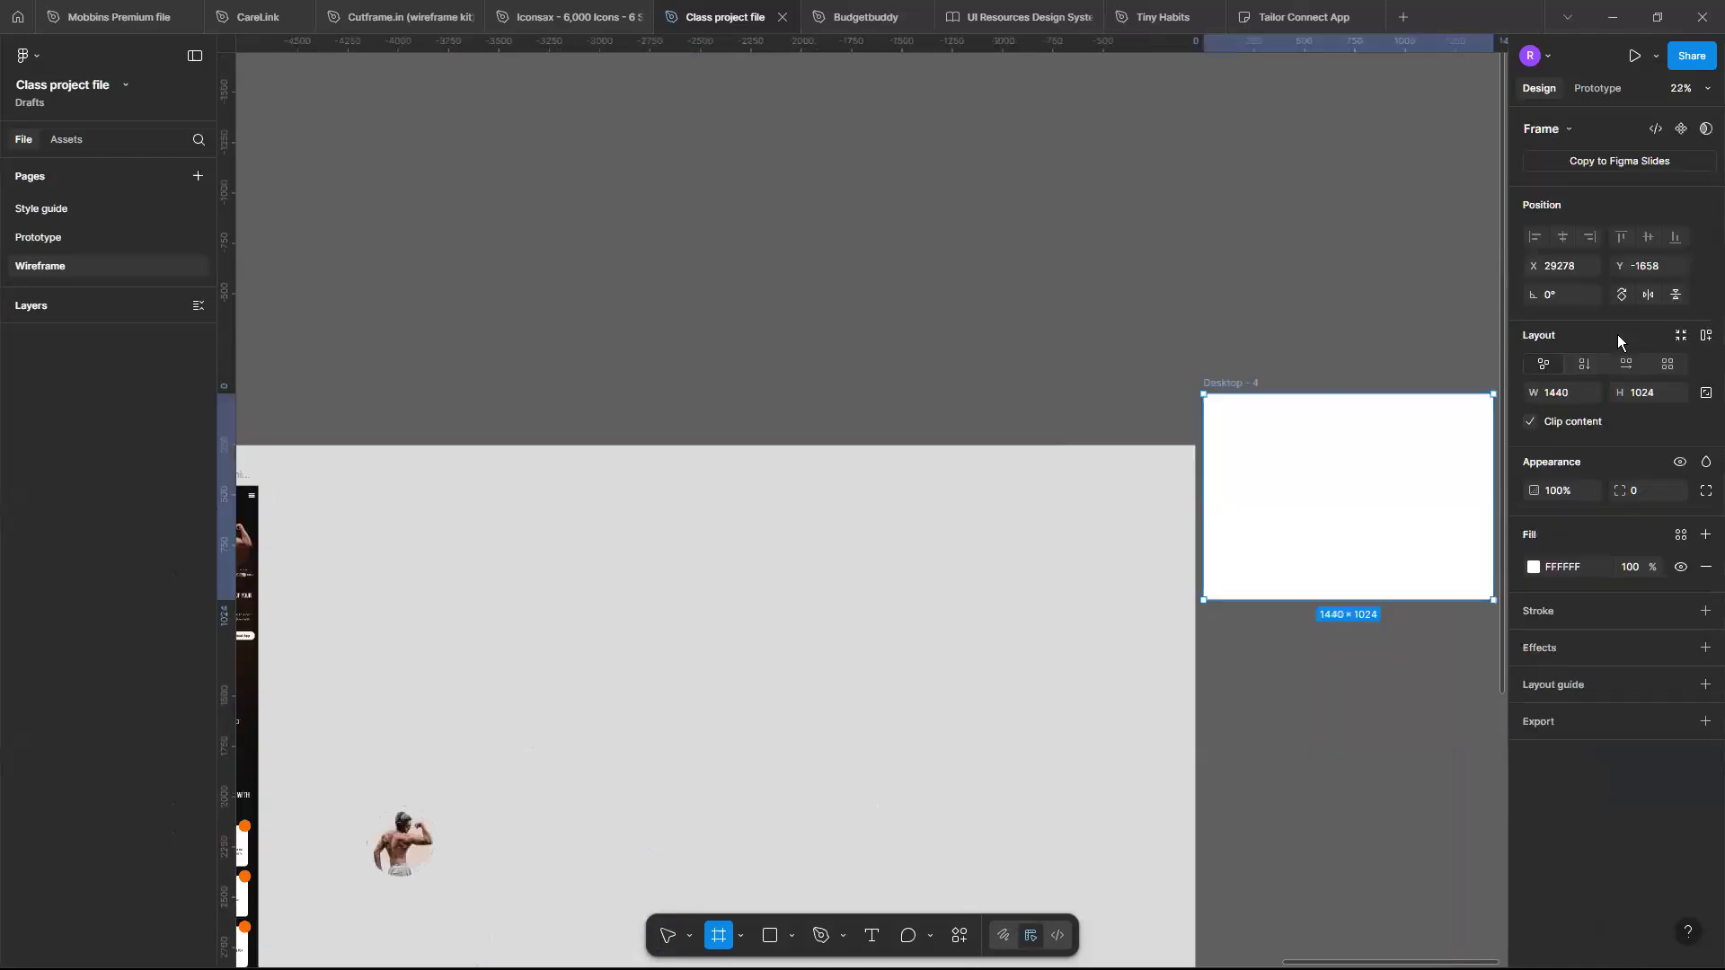
pyautogui.moveTo(1437, 499); pyautogui.dragTo(636, 665)
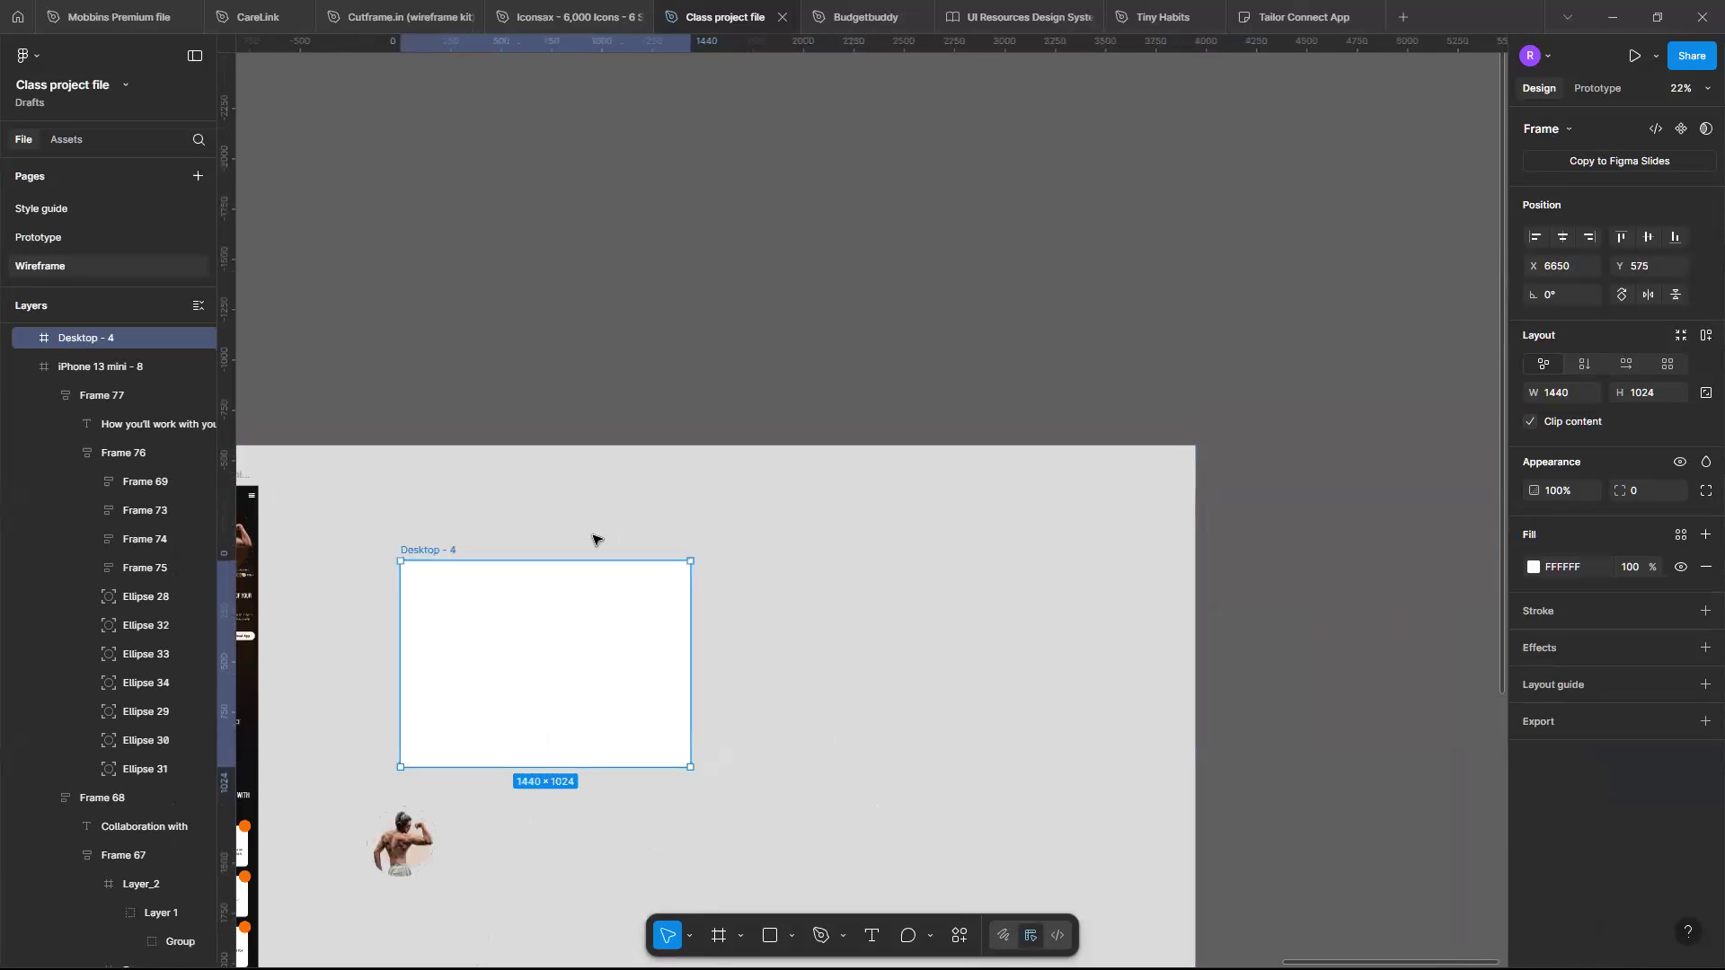
pyautogui.scroll(5, 824, 446)
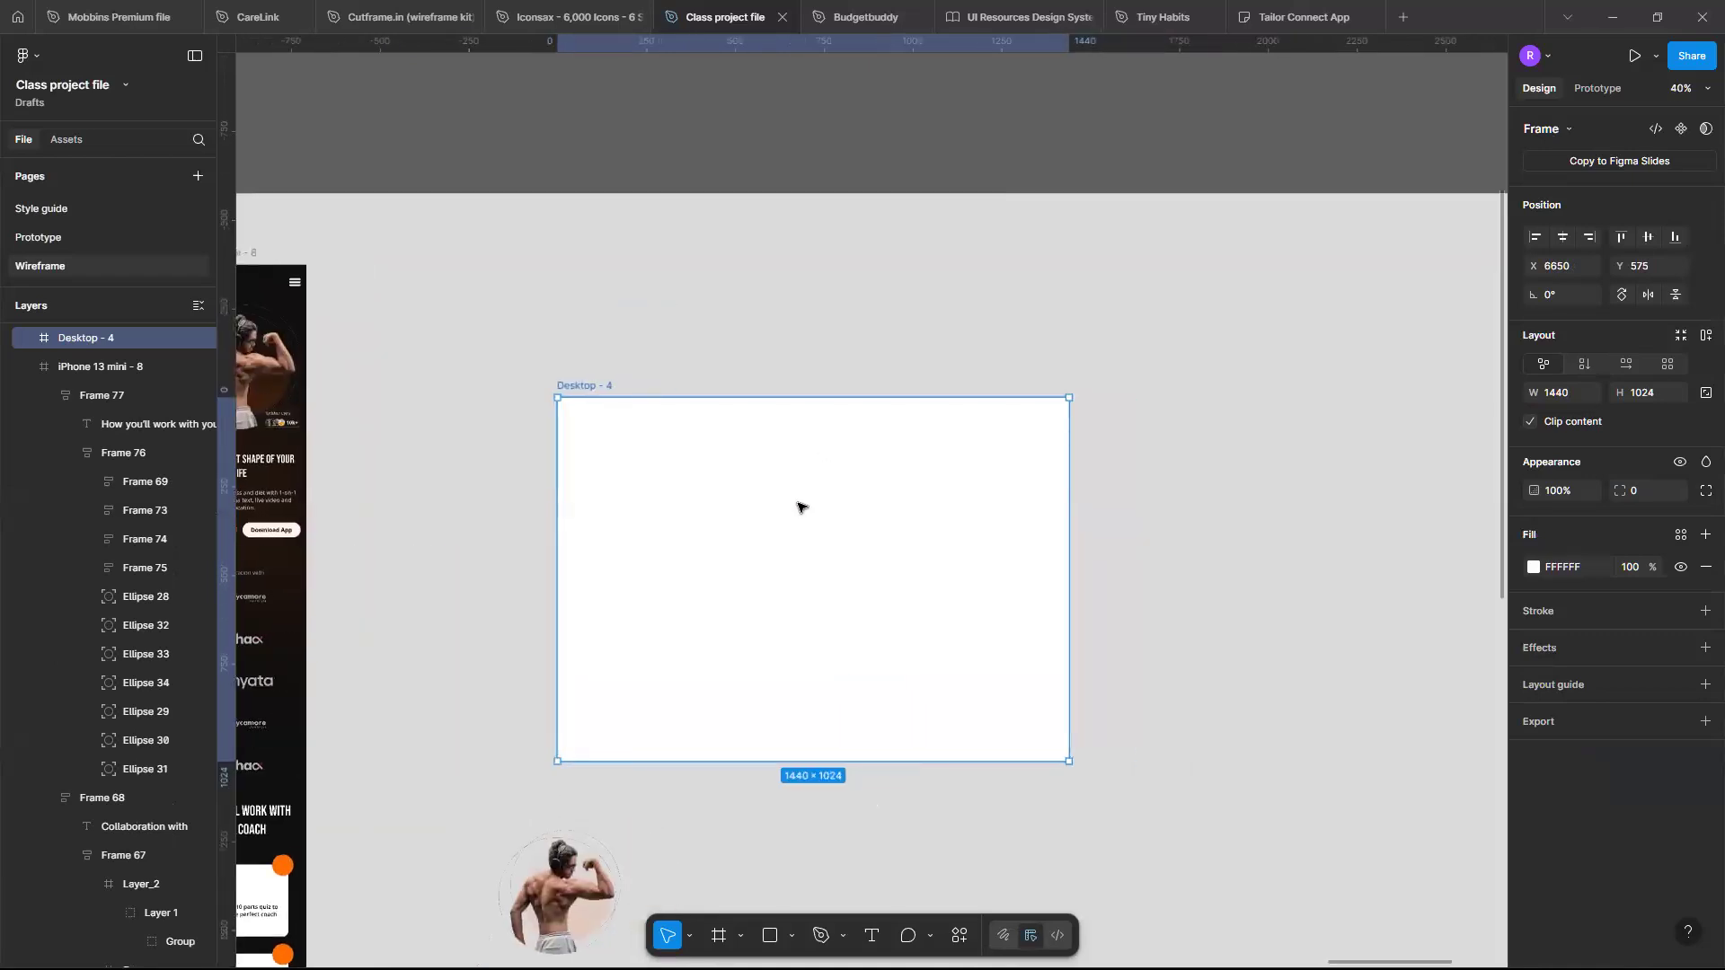
pyautogui.moveTo(798, 507); pyautogui.dragTo(754, 365)
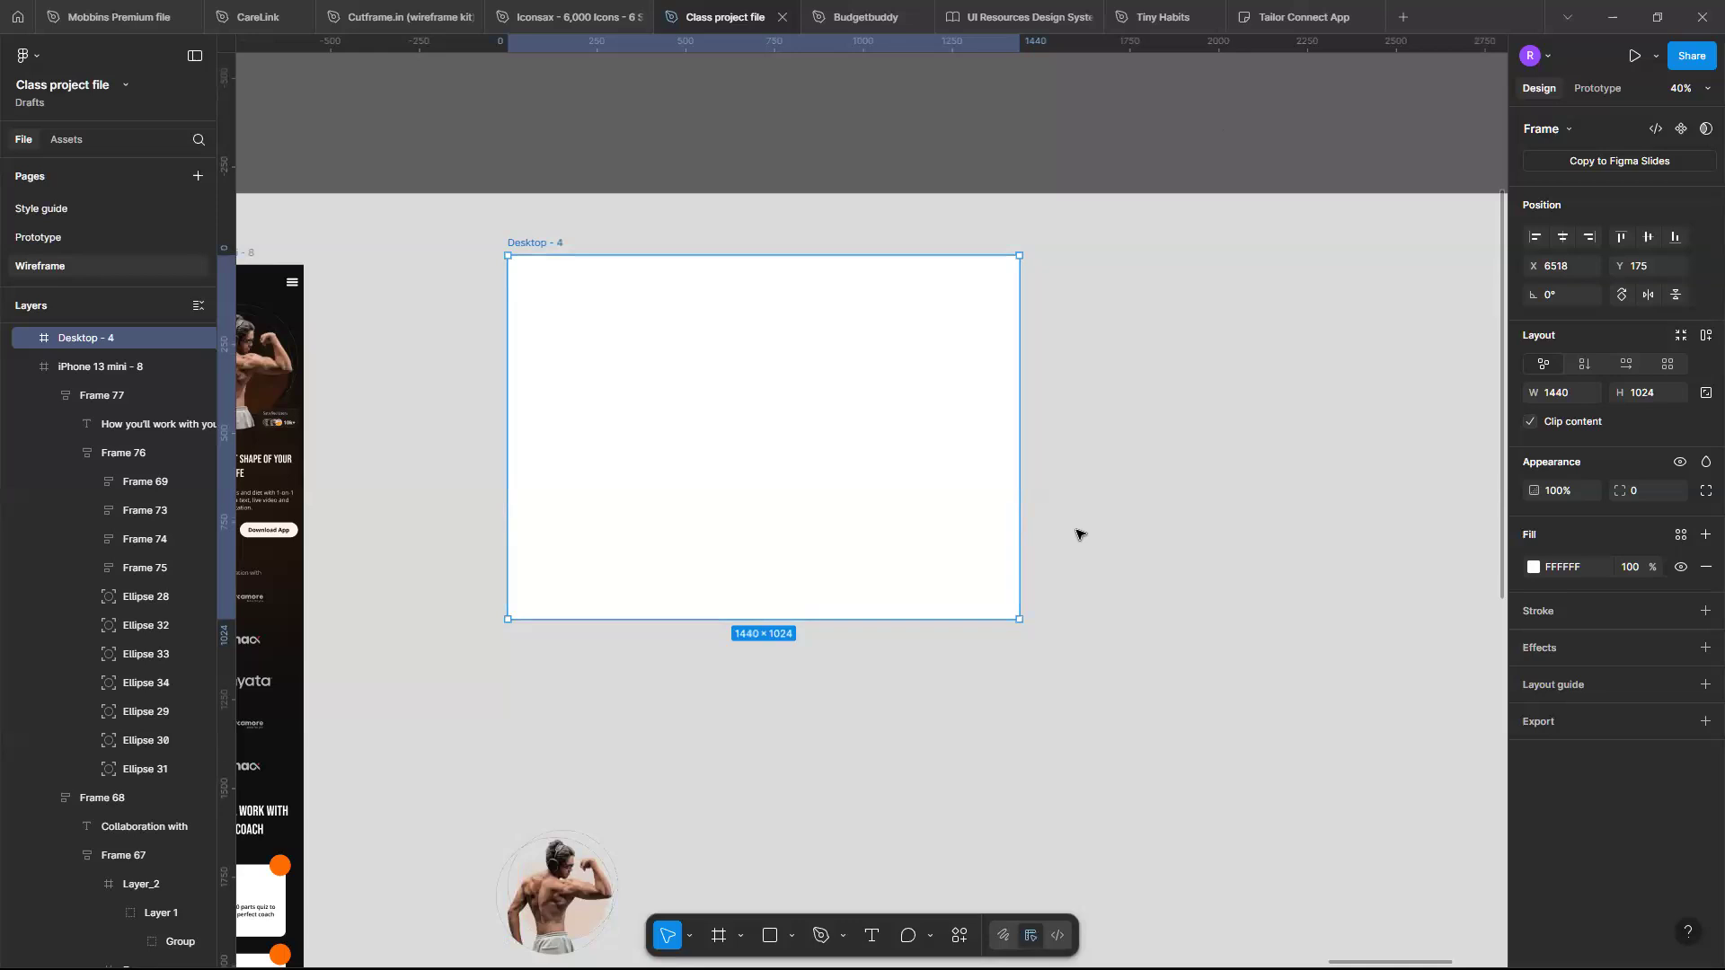
# - Add a layout guide to Desktop - 4 and change it to a 12-column grid
pyautogui.scroll(1, 1078, 533)
pyautogui.hscroll(-1, 1078, 534)
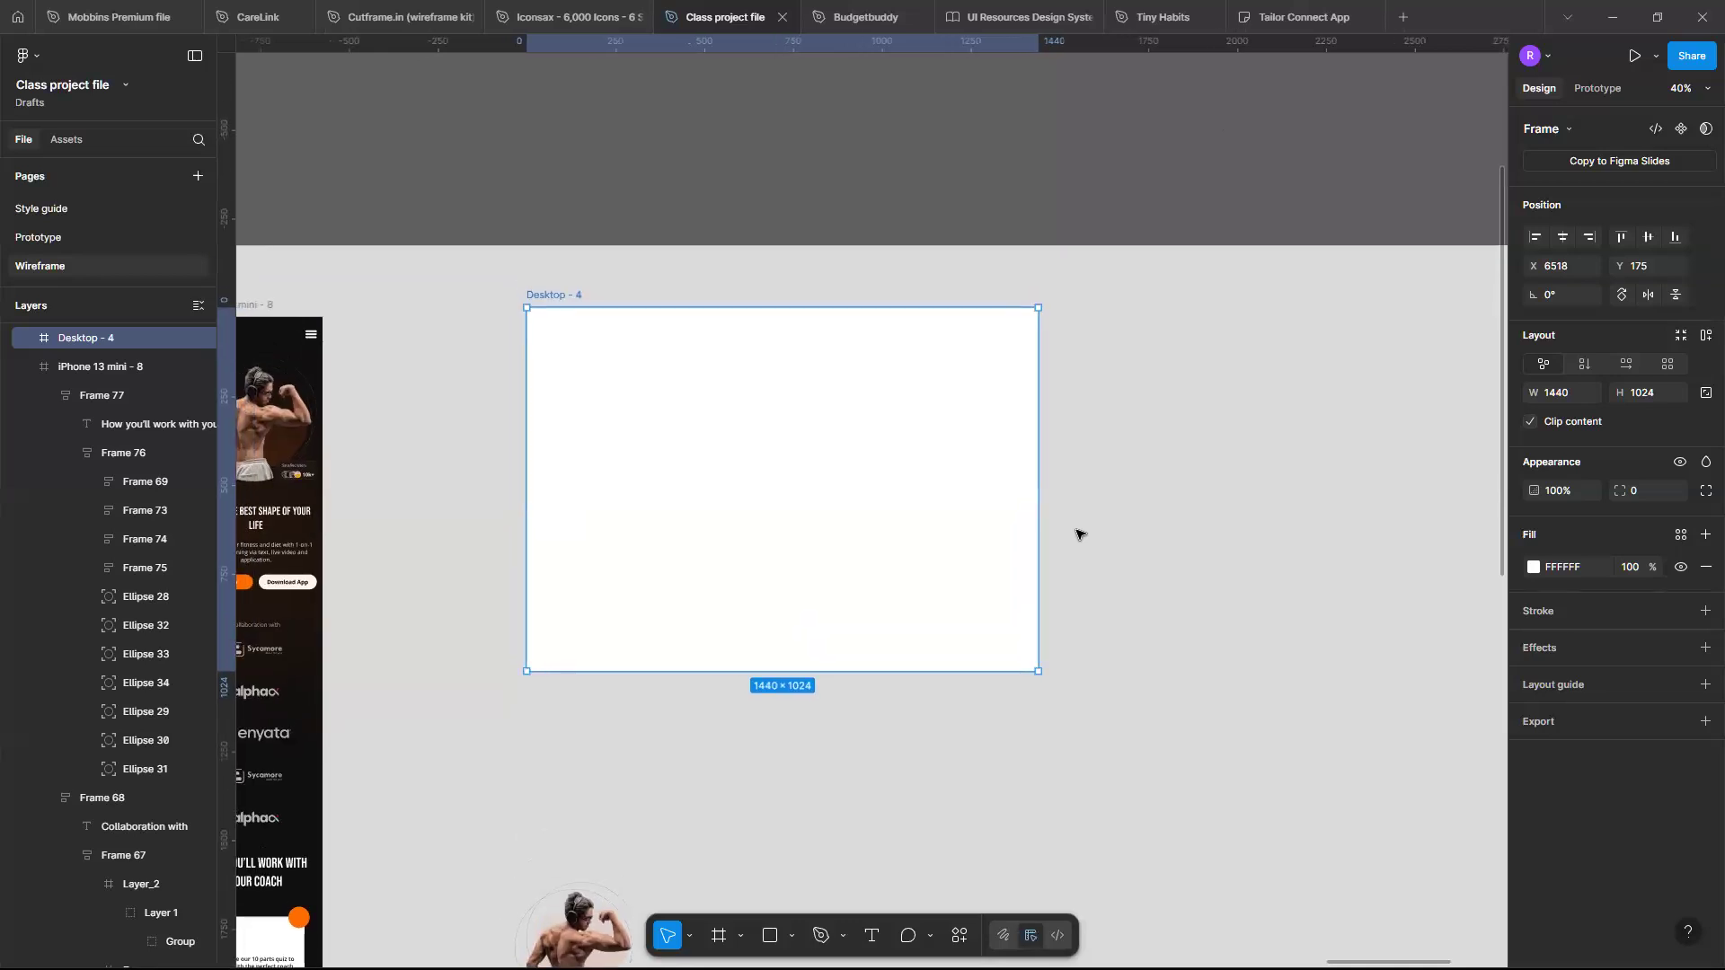
pyautogui.hscroll(-10, 1078, 534)
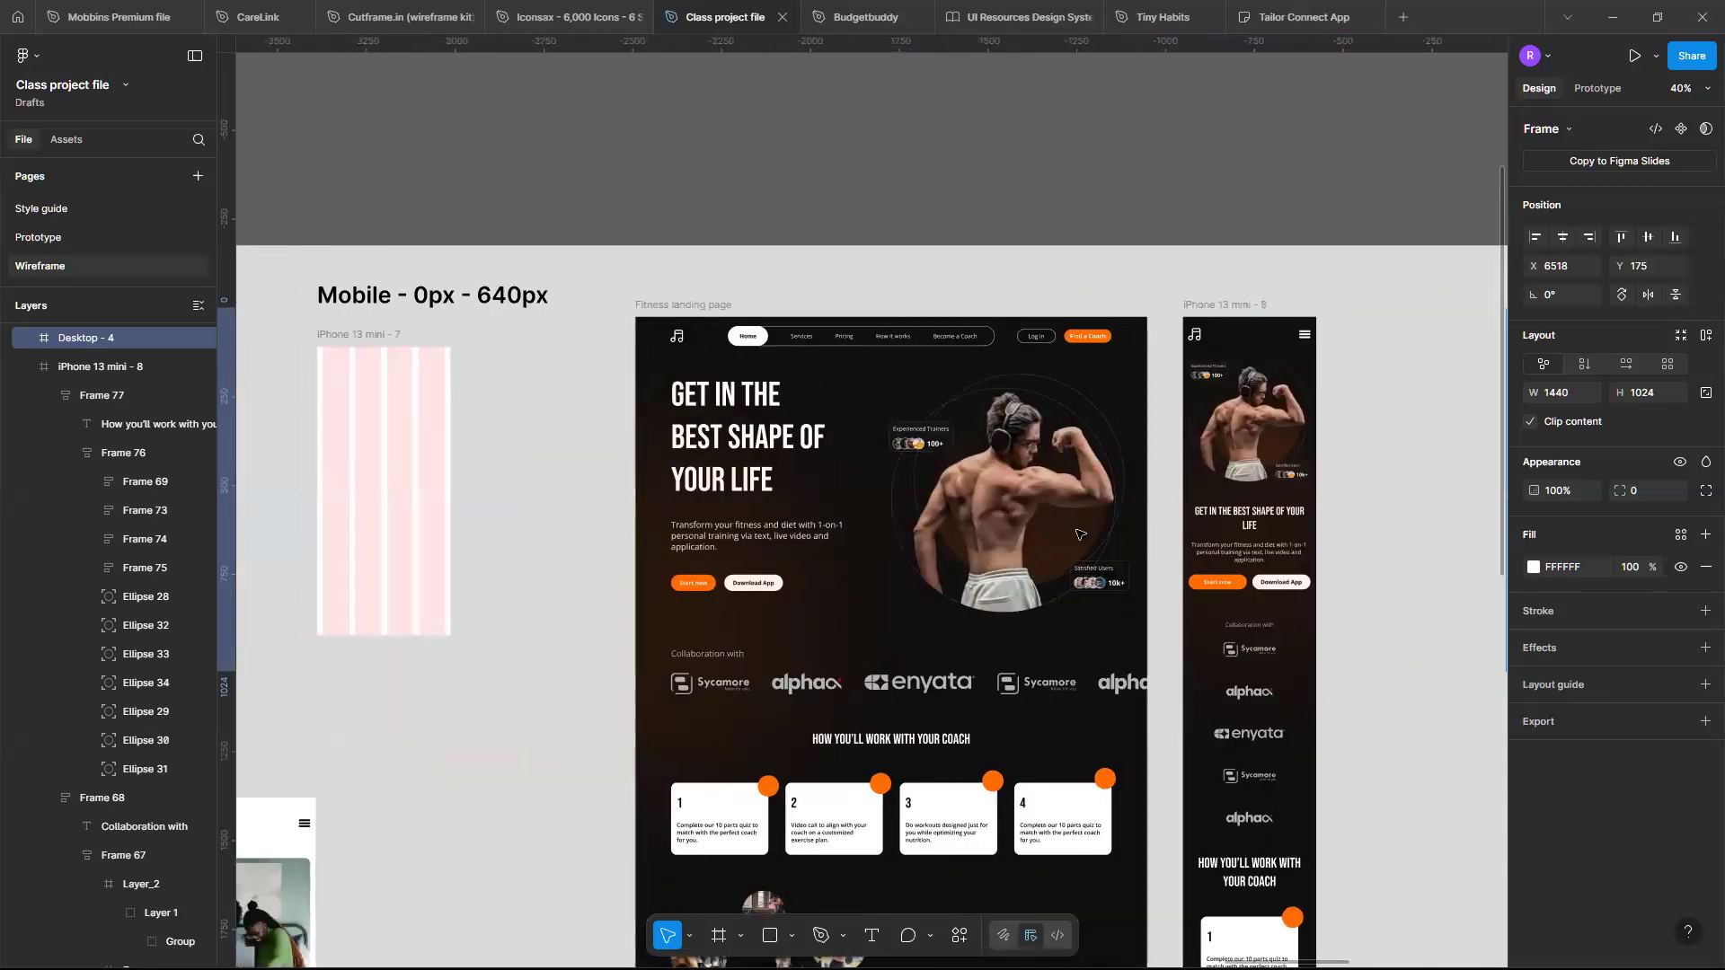
pyautogui.hscroll(6, 1099, 438)
pyautogui.scroll(4, 1096, 435)
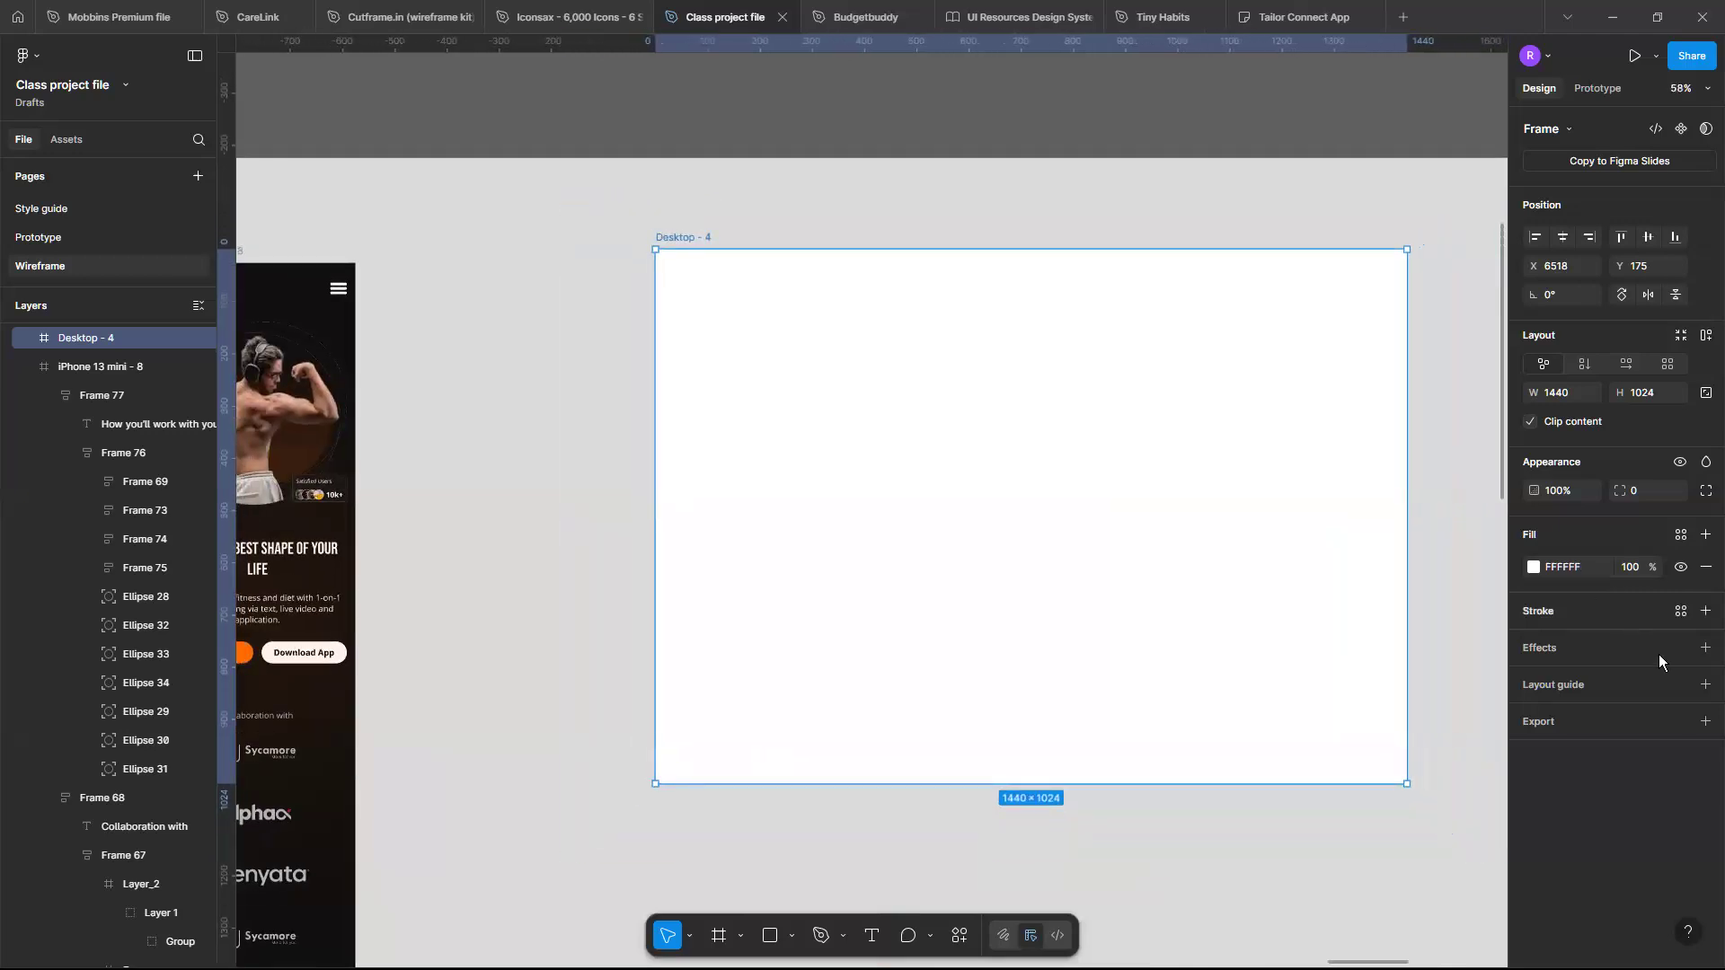
pyautogui.click(1678, 686)
pyautogui.click(1705, 687)
pyautogui.click(1706, 688)
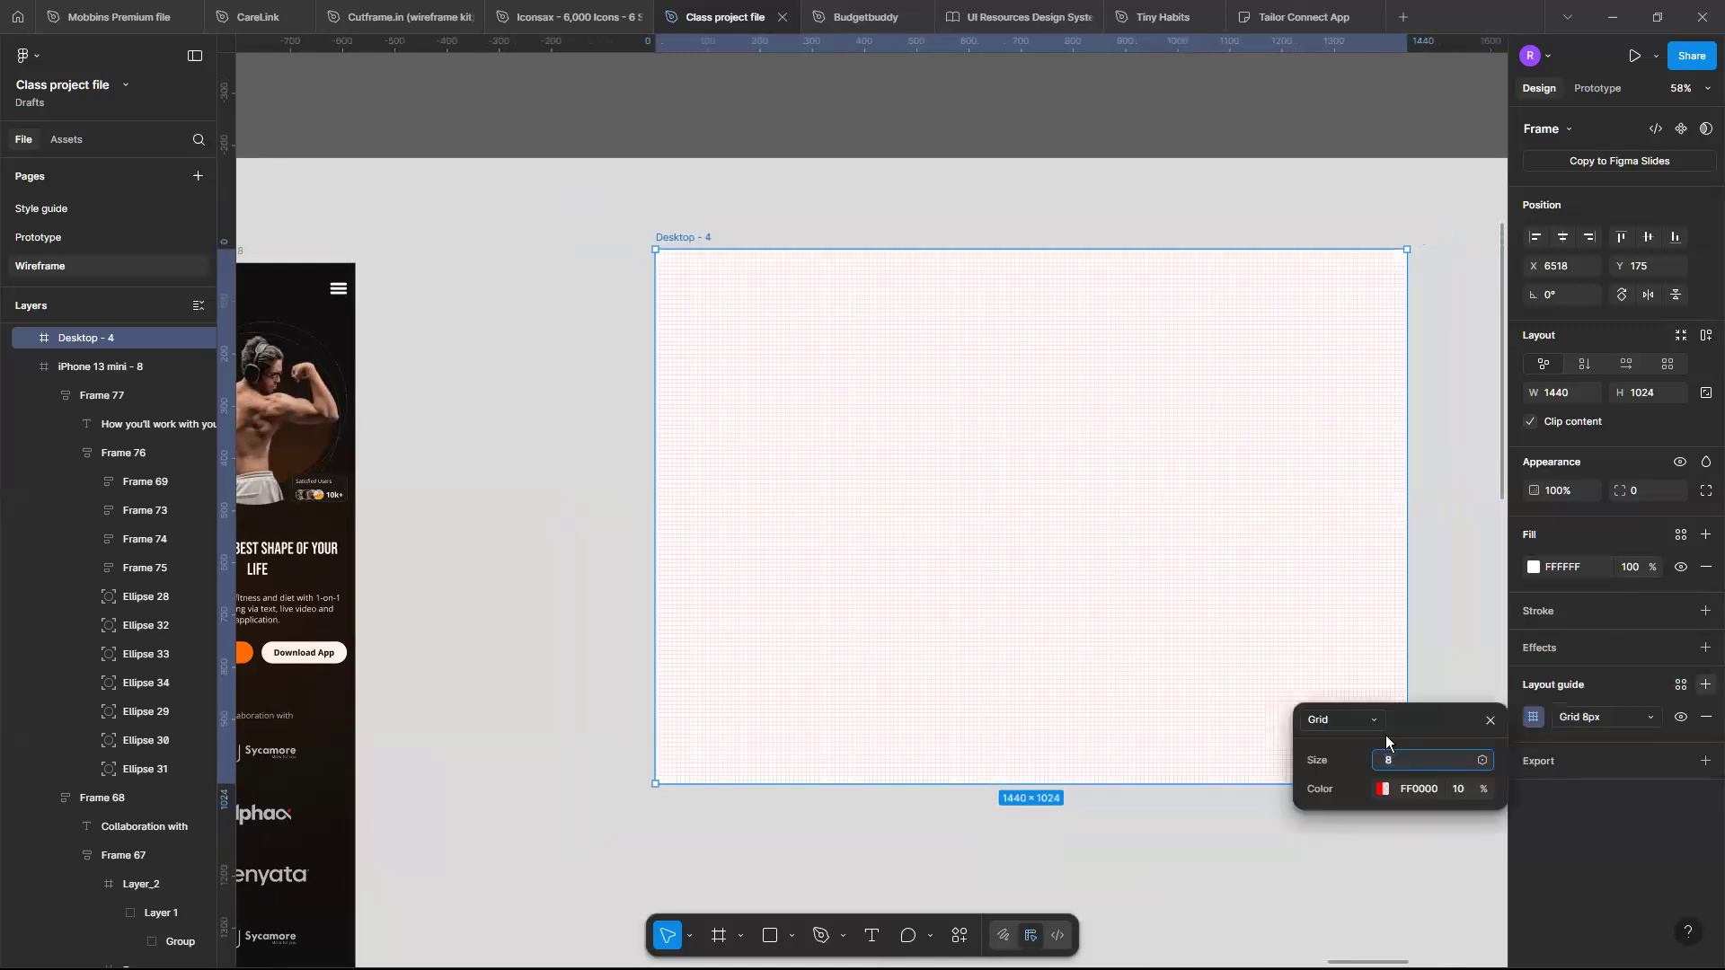
pyautogui.click(1372, 726)
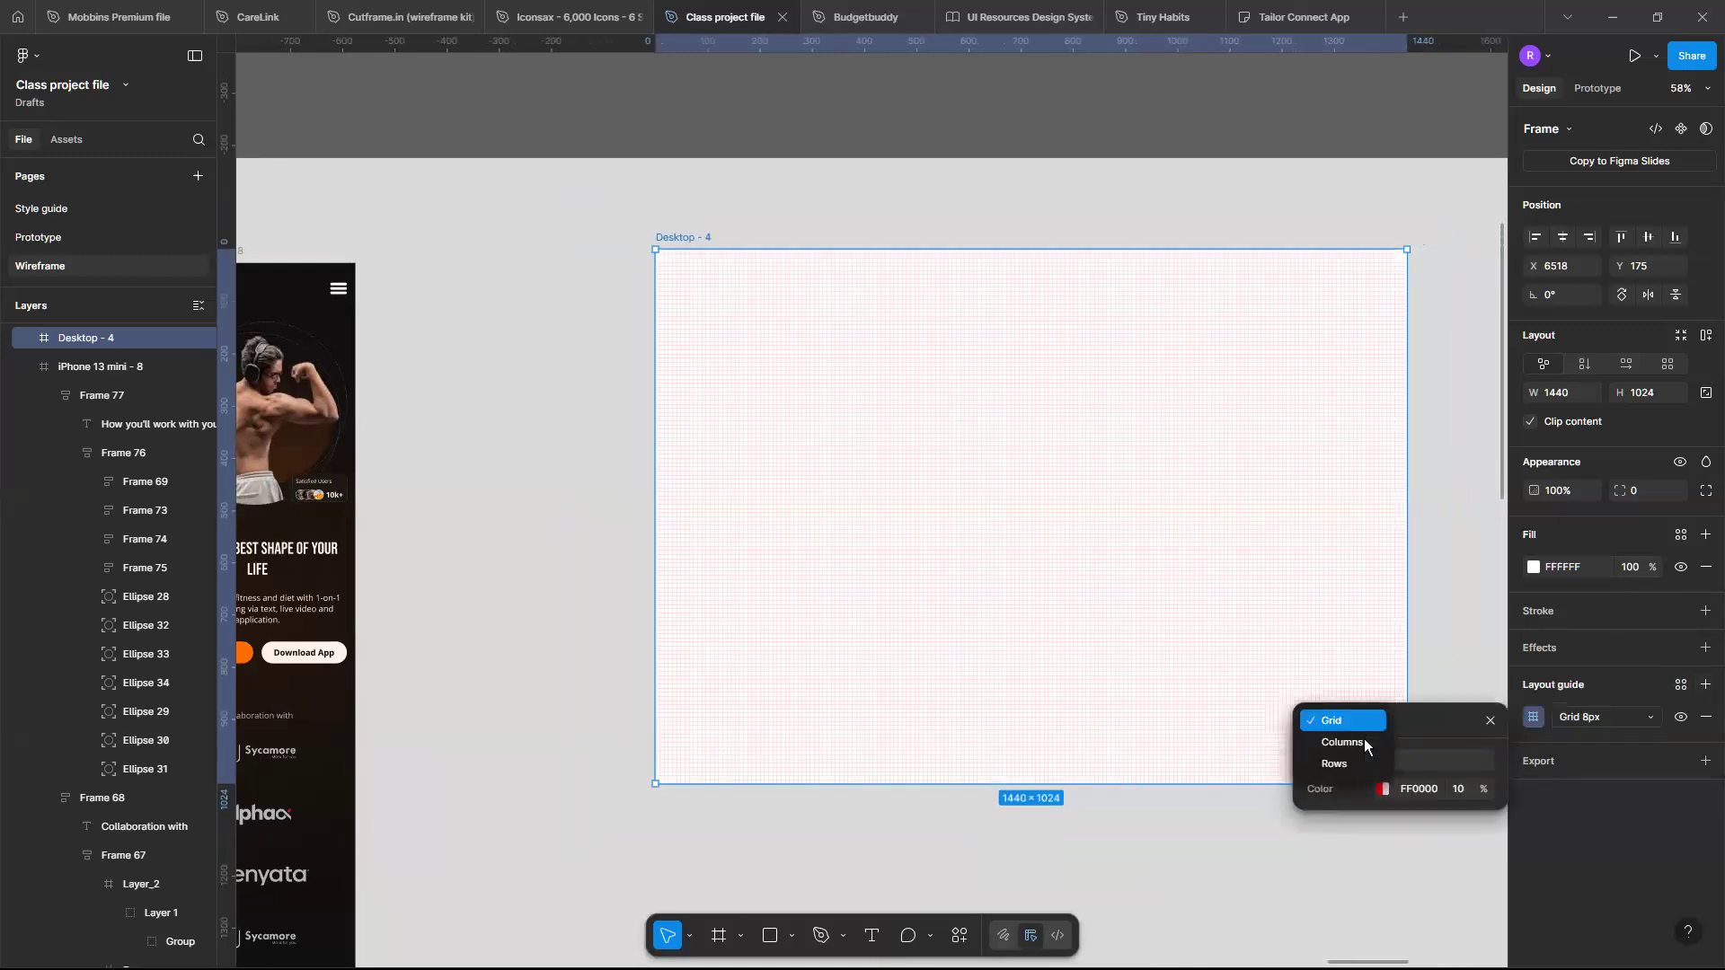
pyautogui.click(1363, 739)
pyautogui.click(1416, 763)
pyautogui.write('12')
pyautogui.press('Return')
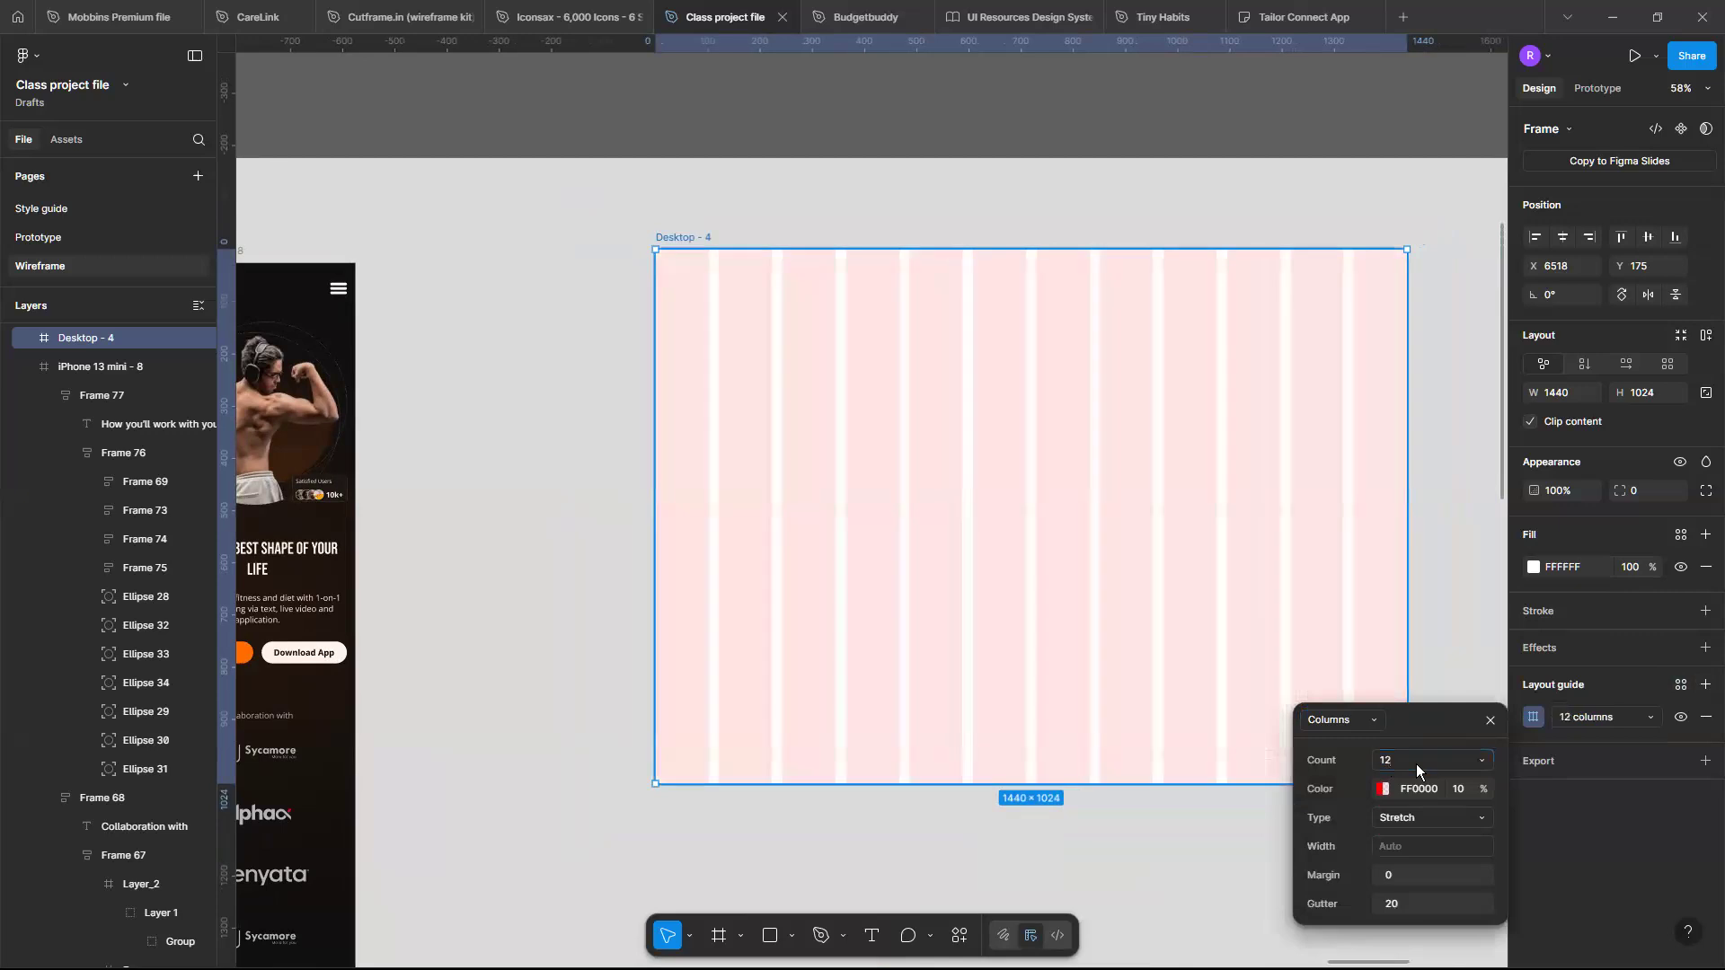
# - Set the column grid's margin to 100 and gutter to 24
pyautogui.click(1420, 870)
pyautogui.press('Return')
pyautogui.click(1398, 906)
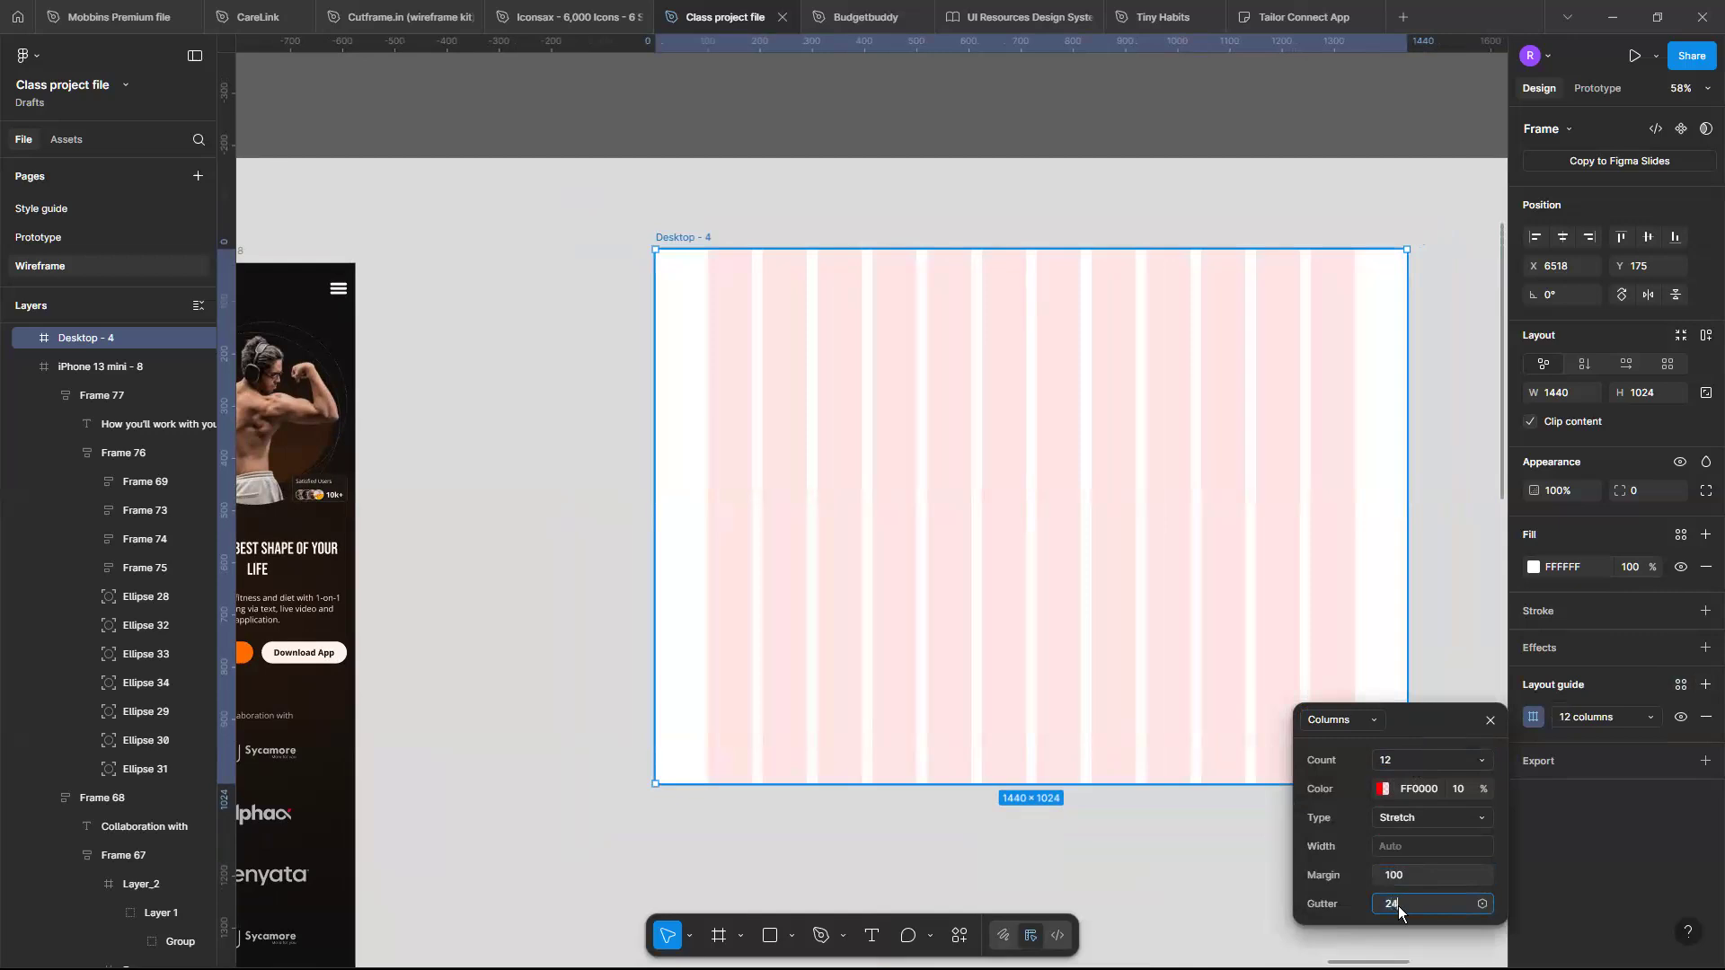
pyautogui.press('Return')
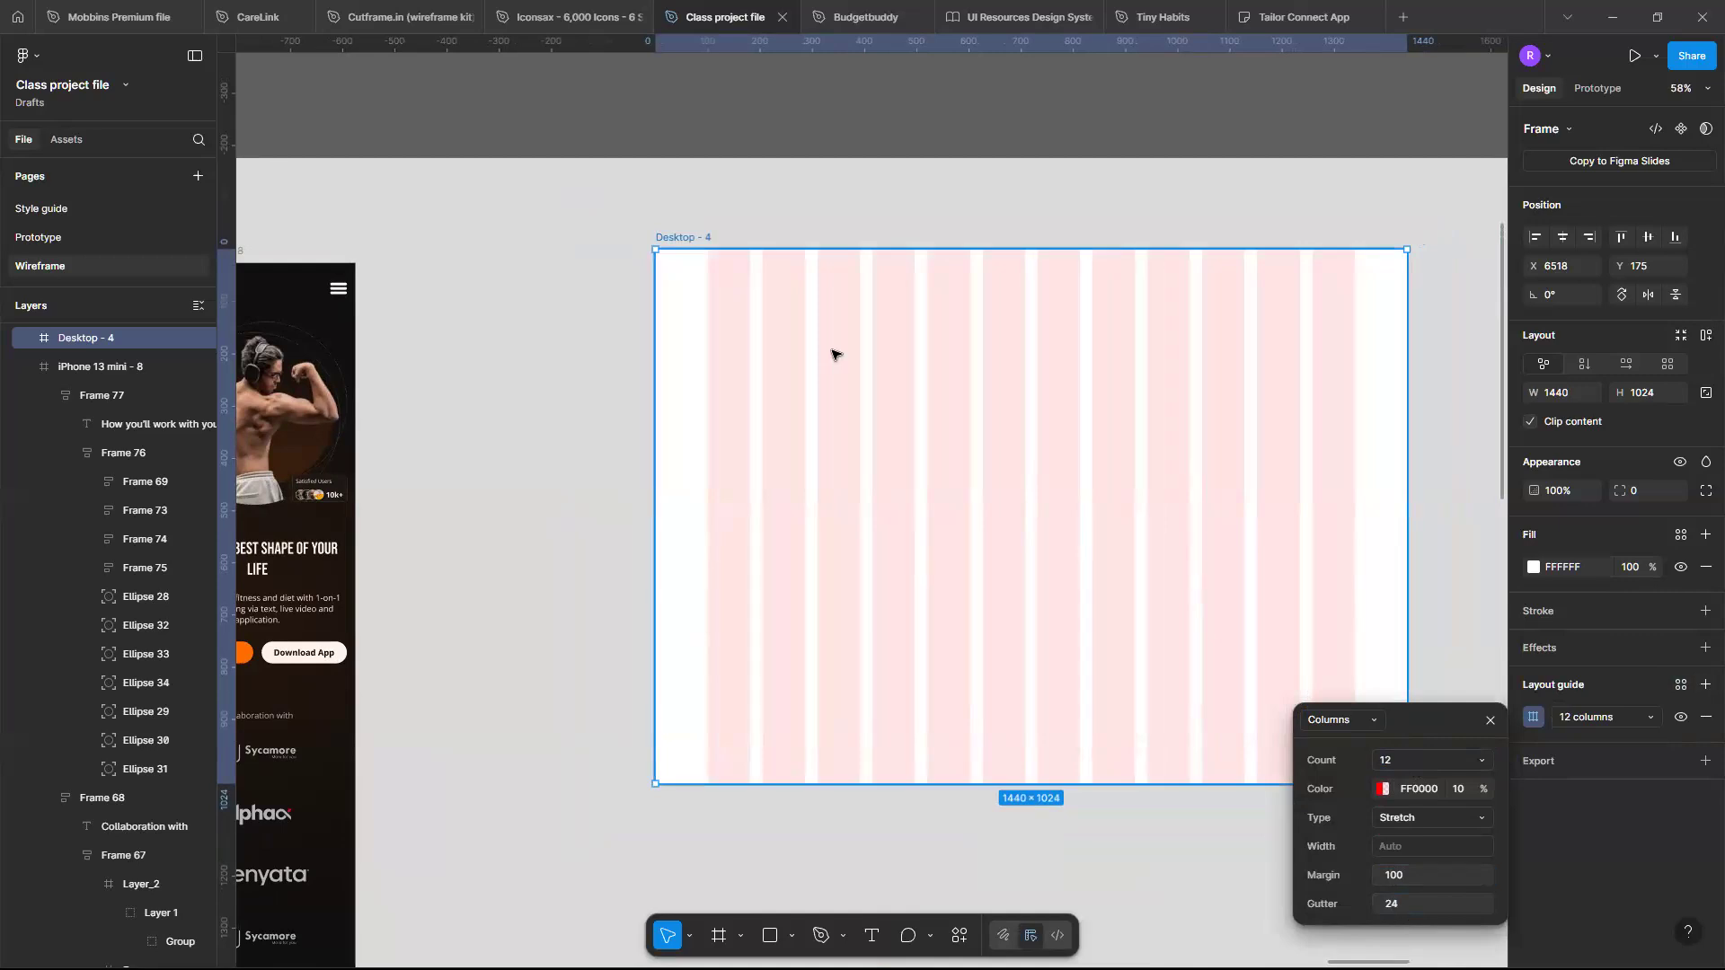
pyautogui.scroll(-2, 832, 350)
pyautogui.hscroll(1, 831, 351)
pyautogui.hscroll(2, 832, 354)
pyautogui.scroll(1, 832, 354)
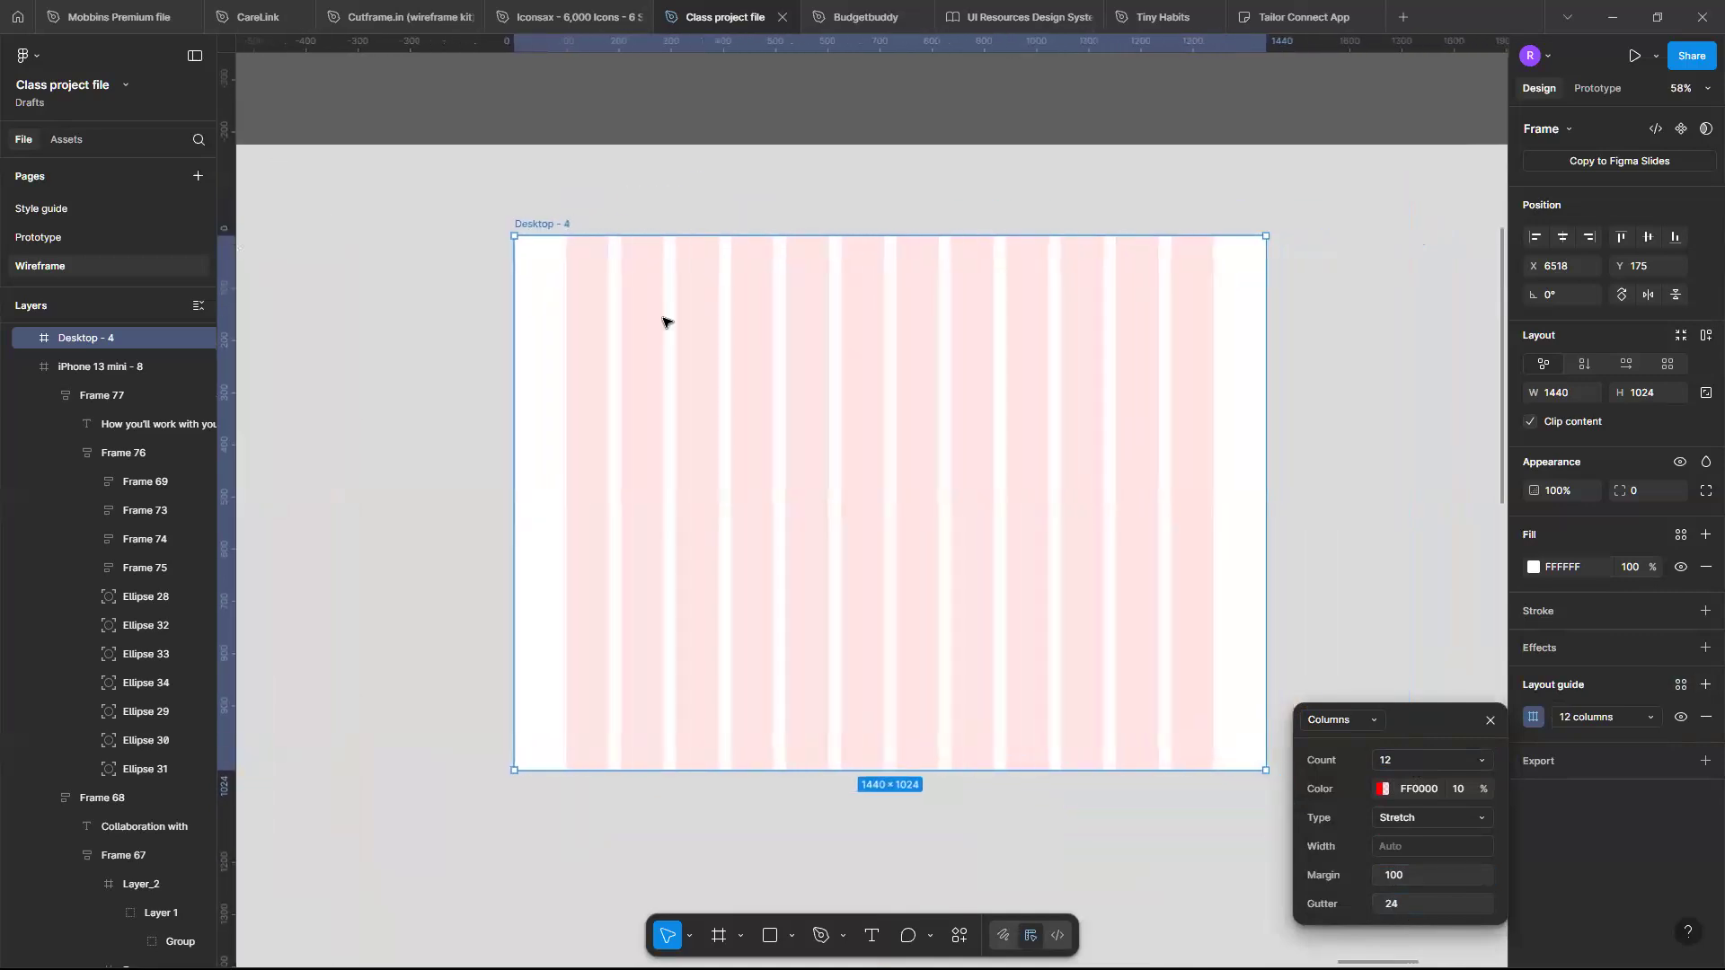
pyautogui.scroll(-1, 685, 570)
pyautogui.scroll(3, 685, 571)
pyautogui.hscroll(-1, 686, 571)
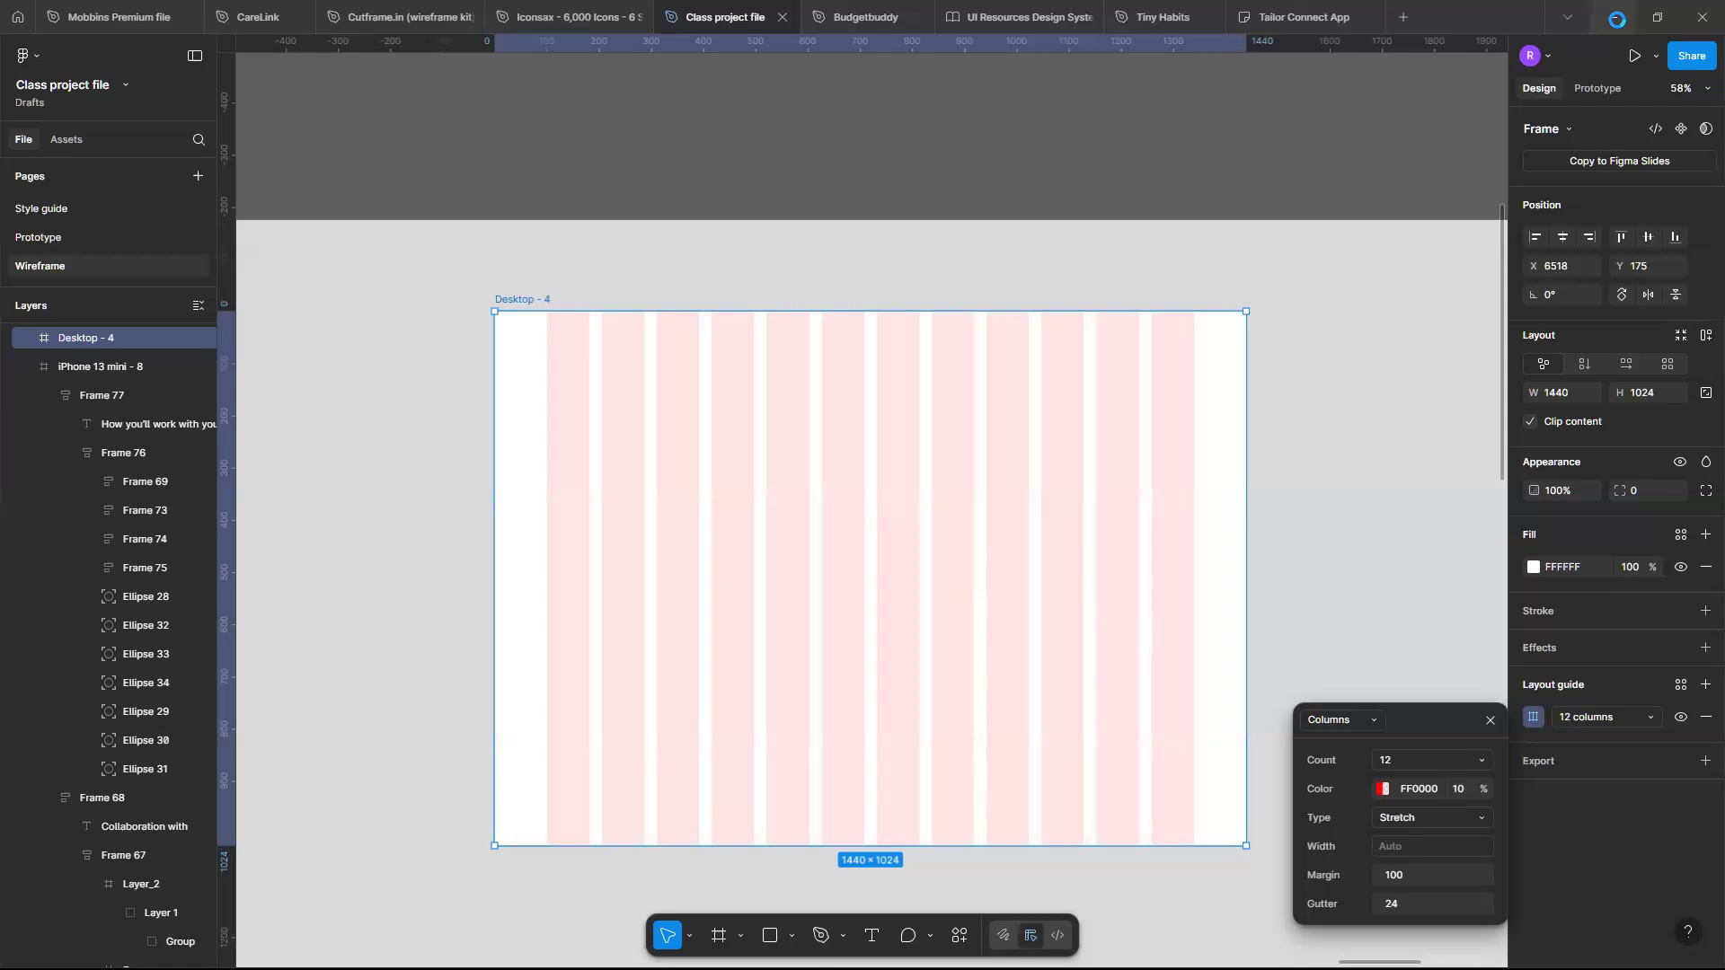
# - Switch to the browser and study the Finance Management Dashboard project on Behance as a layout reference
pyautogui.hotkey('alt', 'Tab')
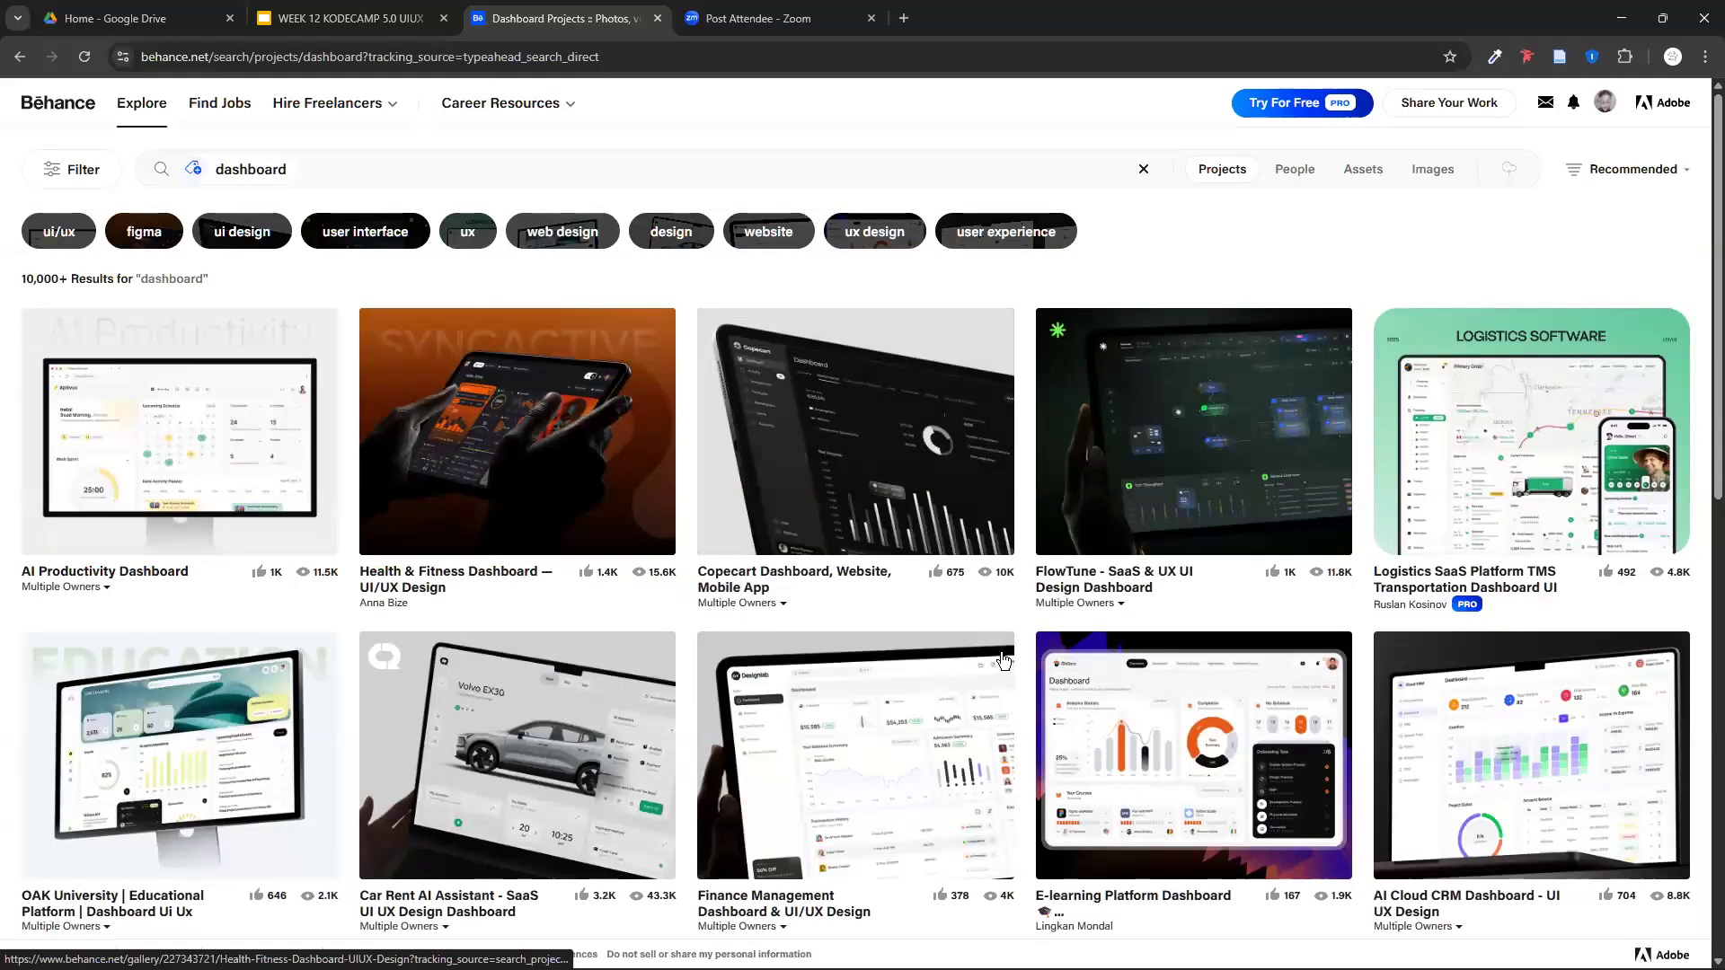
pyautogui.scroll(-2, 890, 593)
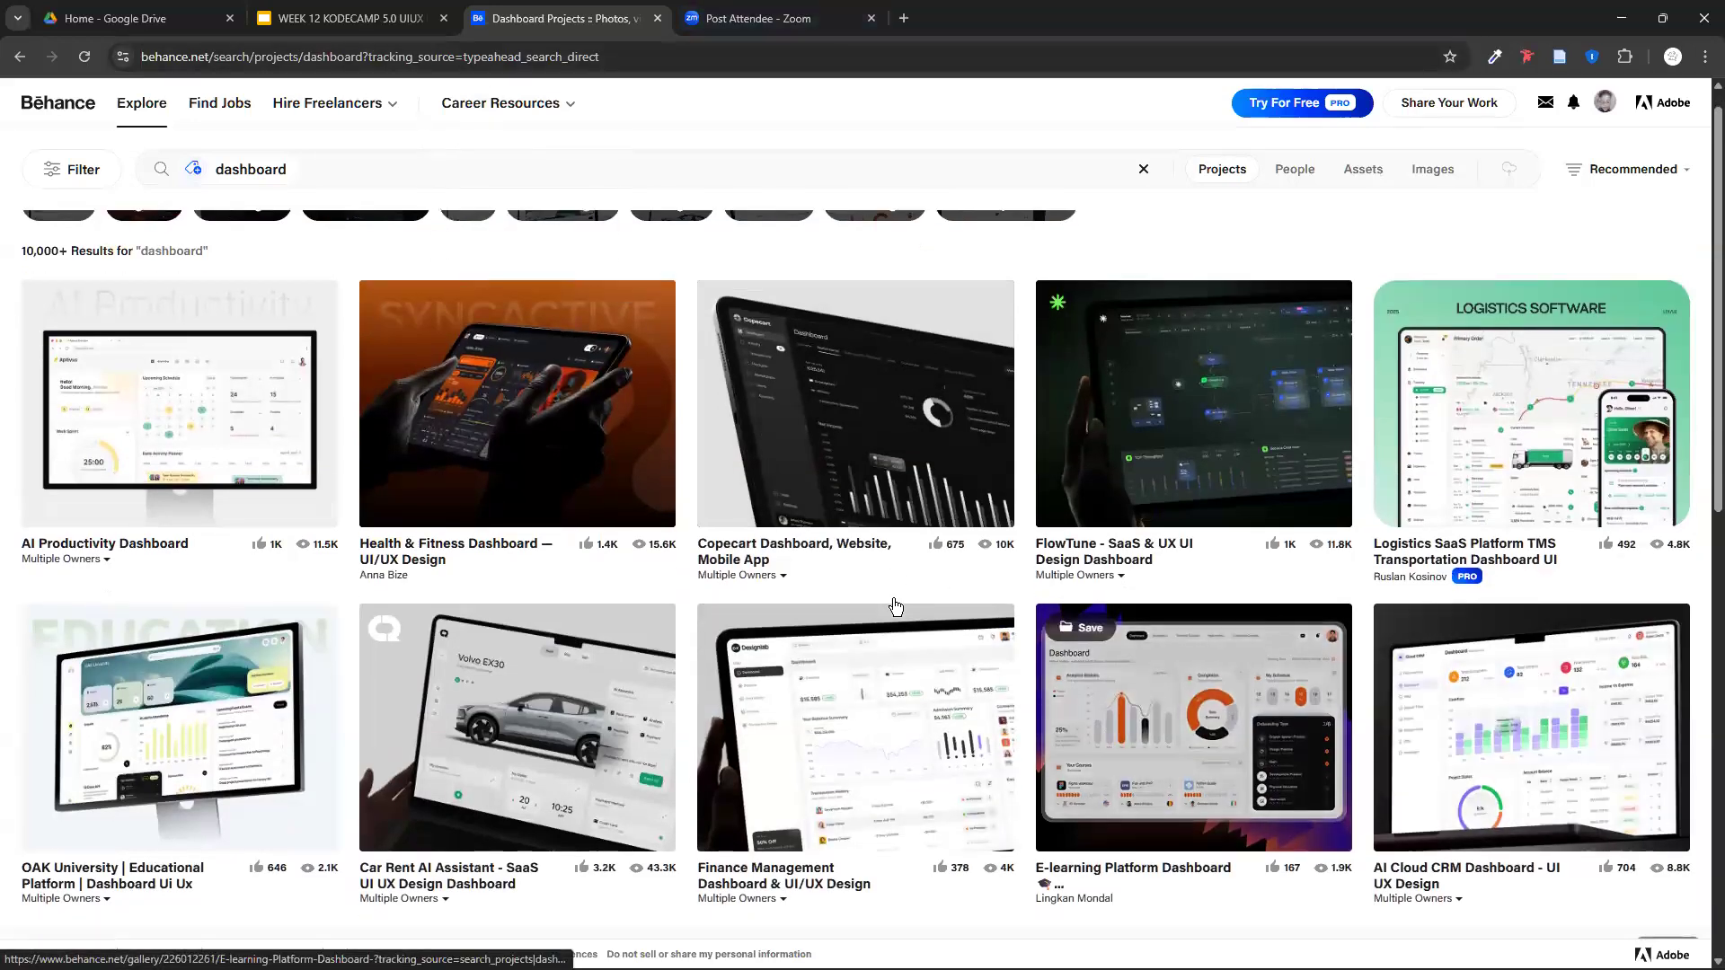
pyautogui.scroll(-1, 863, 552)
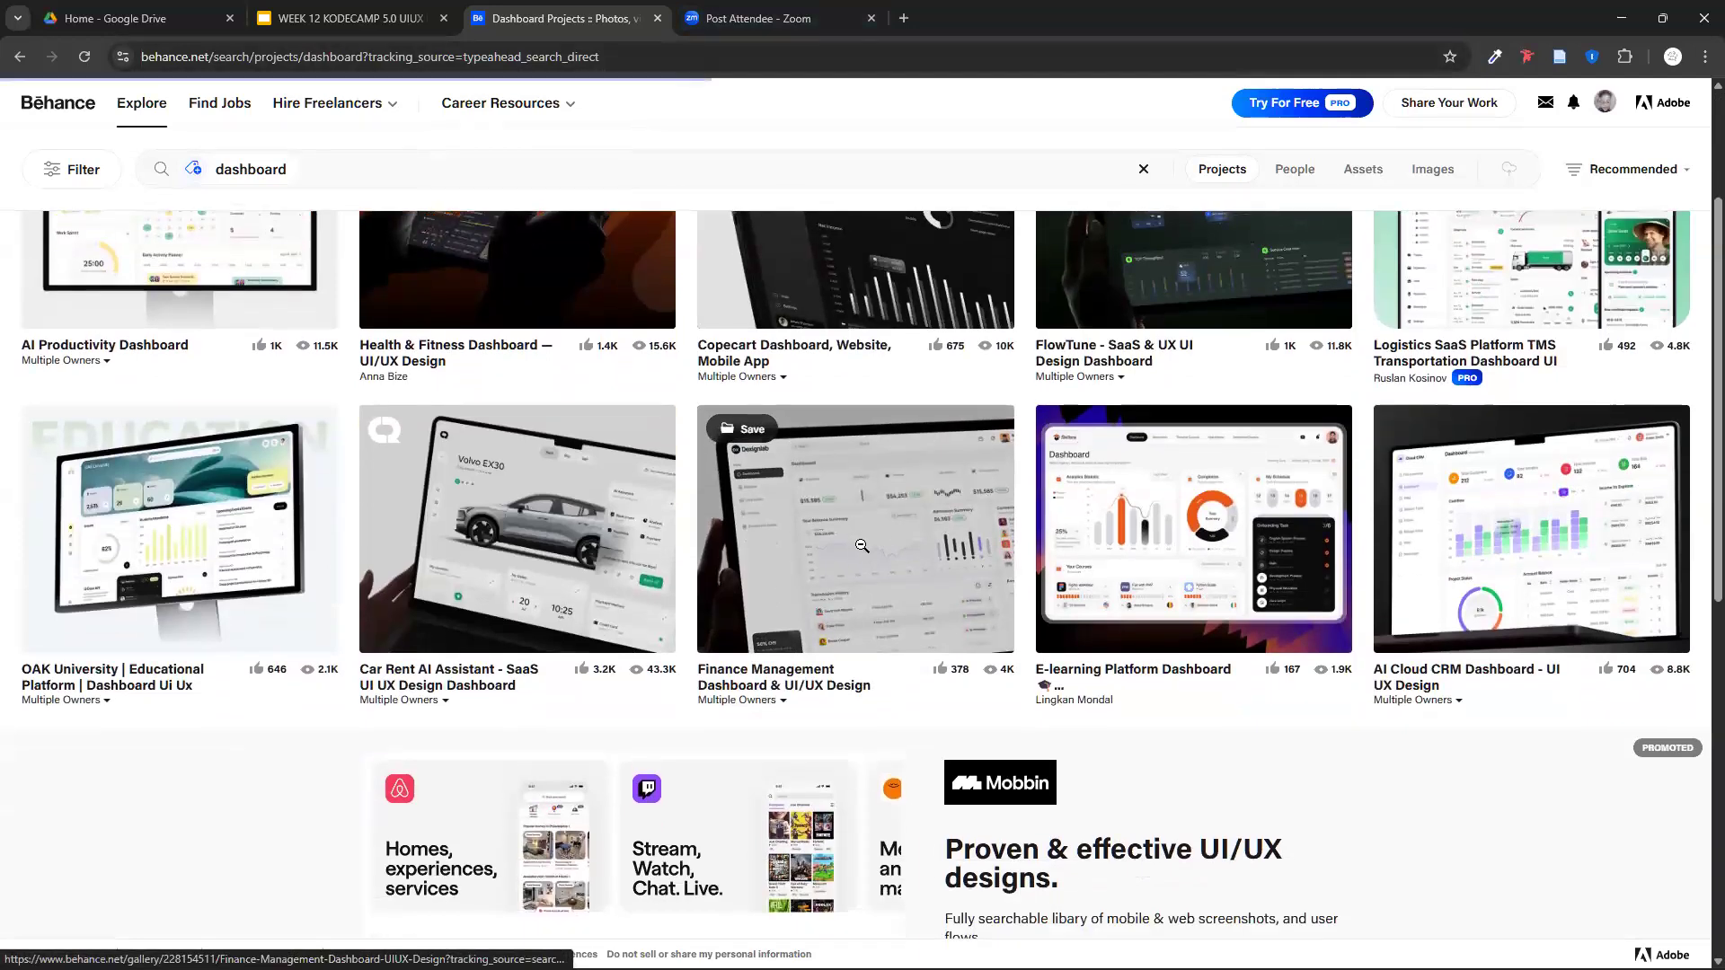
pyautogui.click(861, 546)
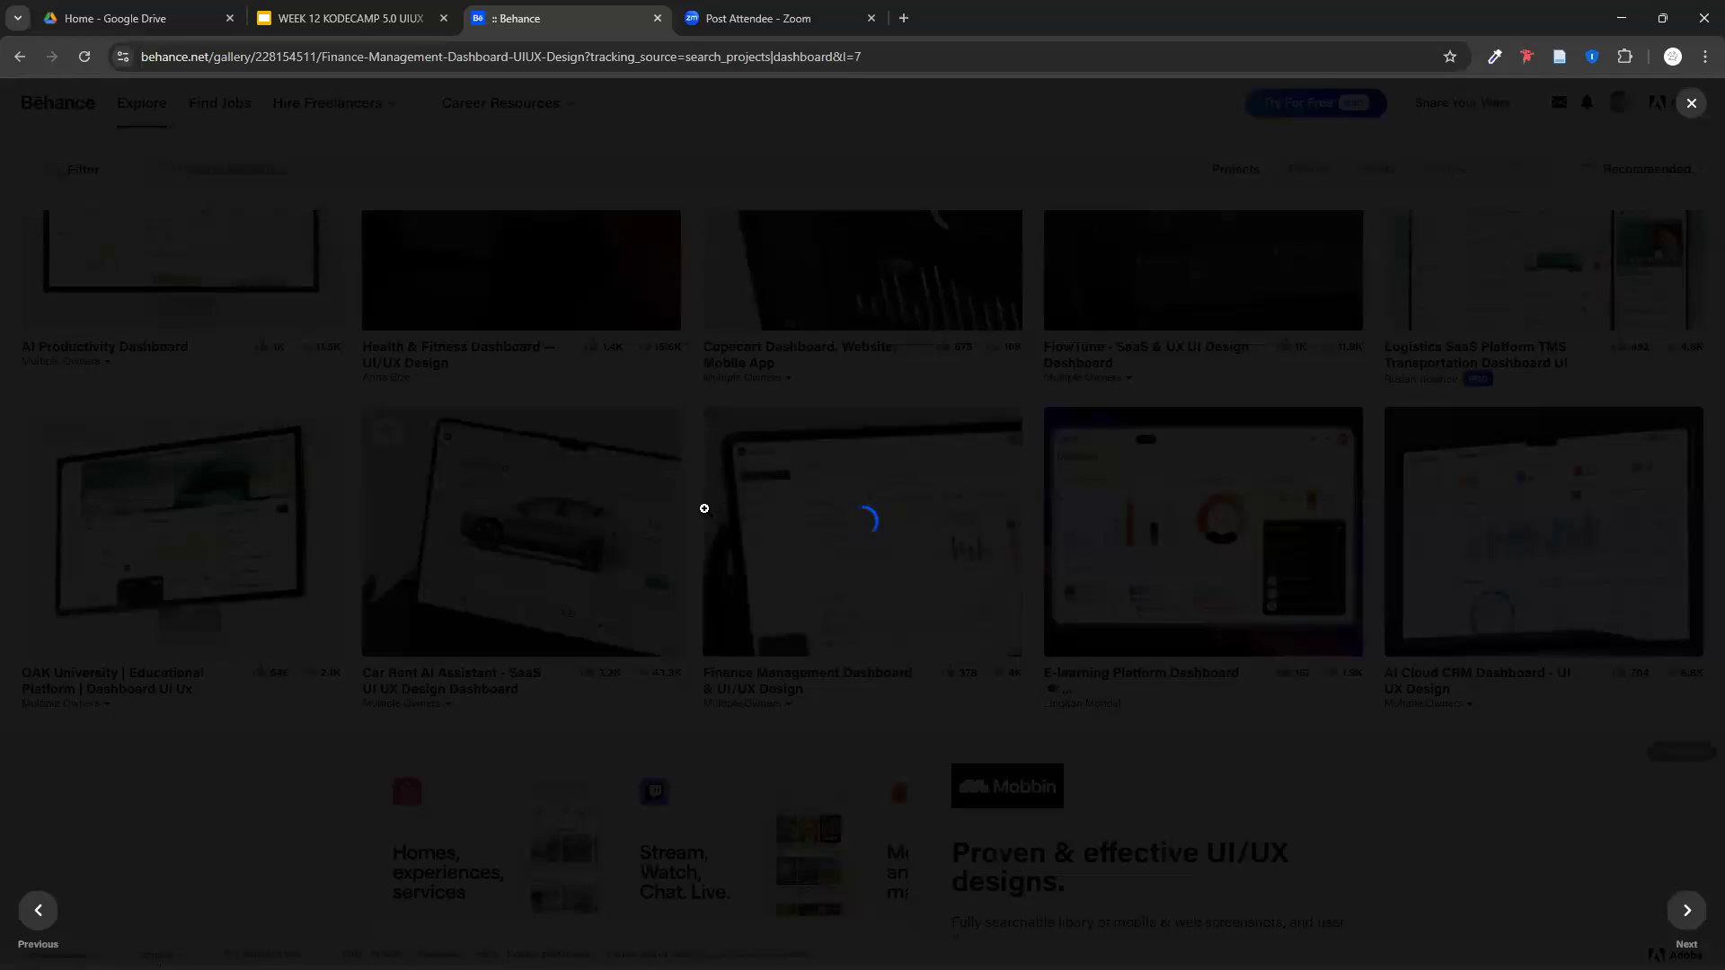
pyautogui.scroll(-15, 686, 540)
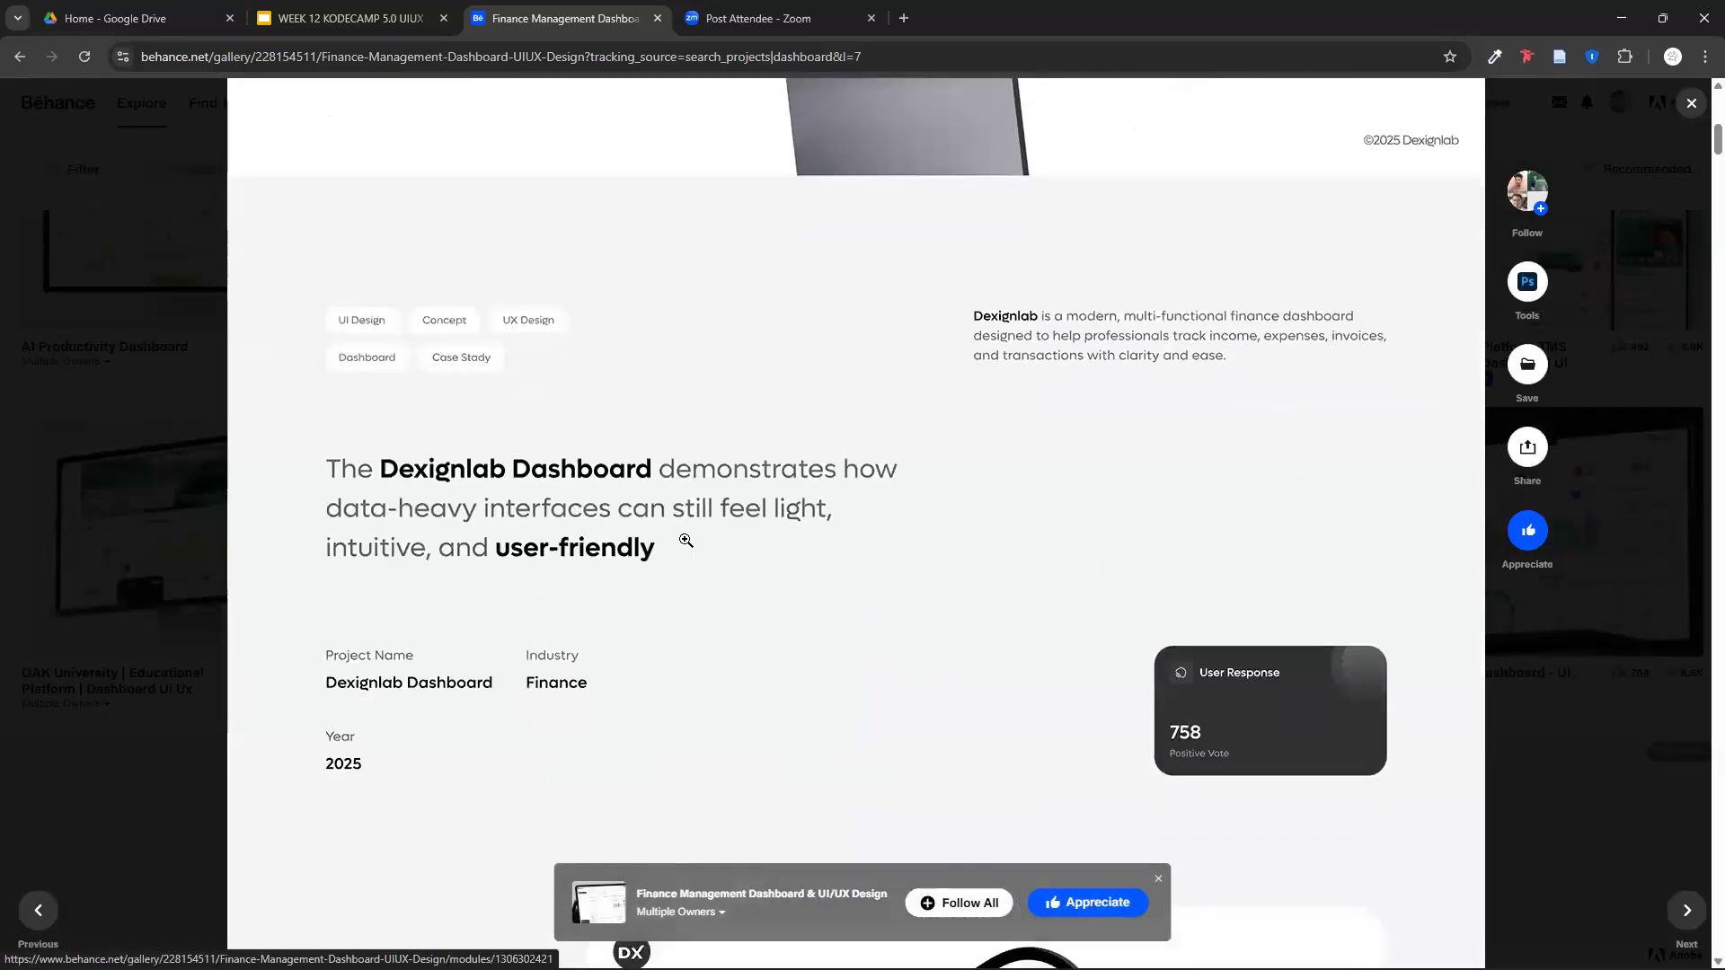
pyautogui.scroll(-18, 685, 540)
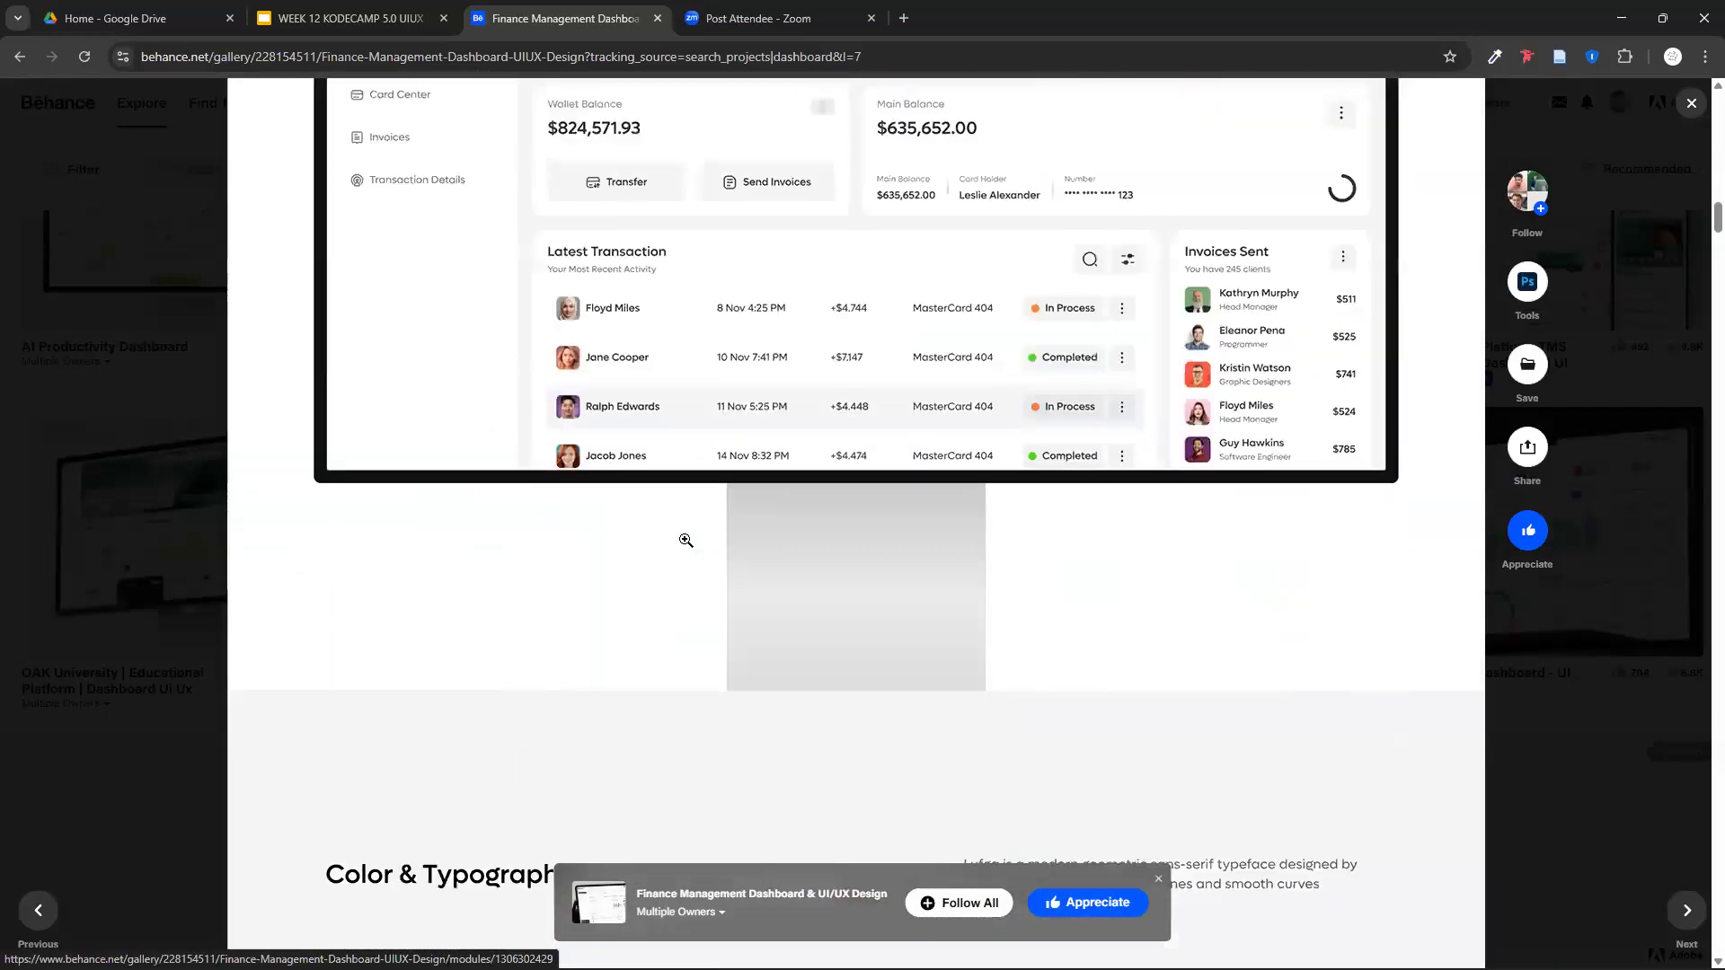
pyautogui.scroll(1, 686, 540)
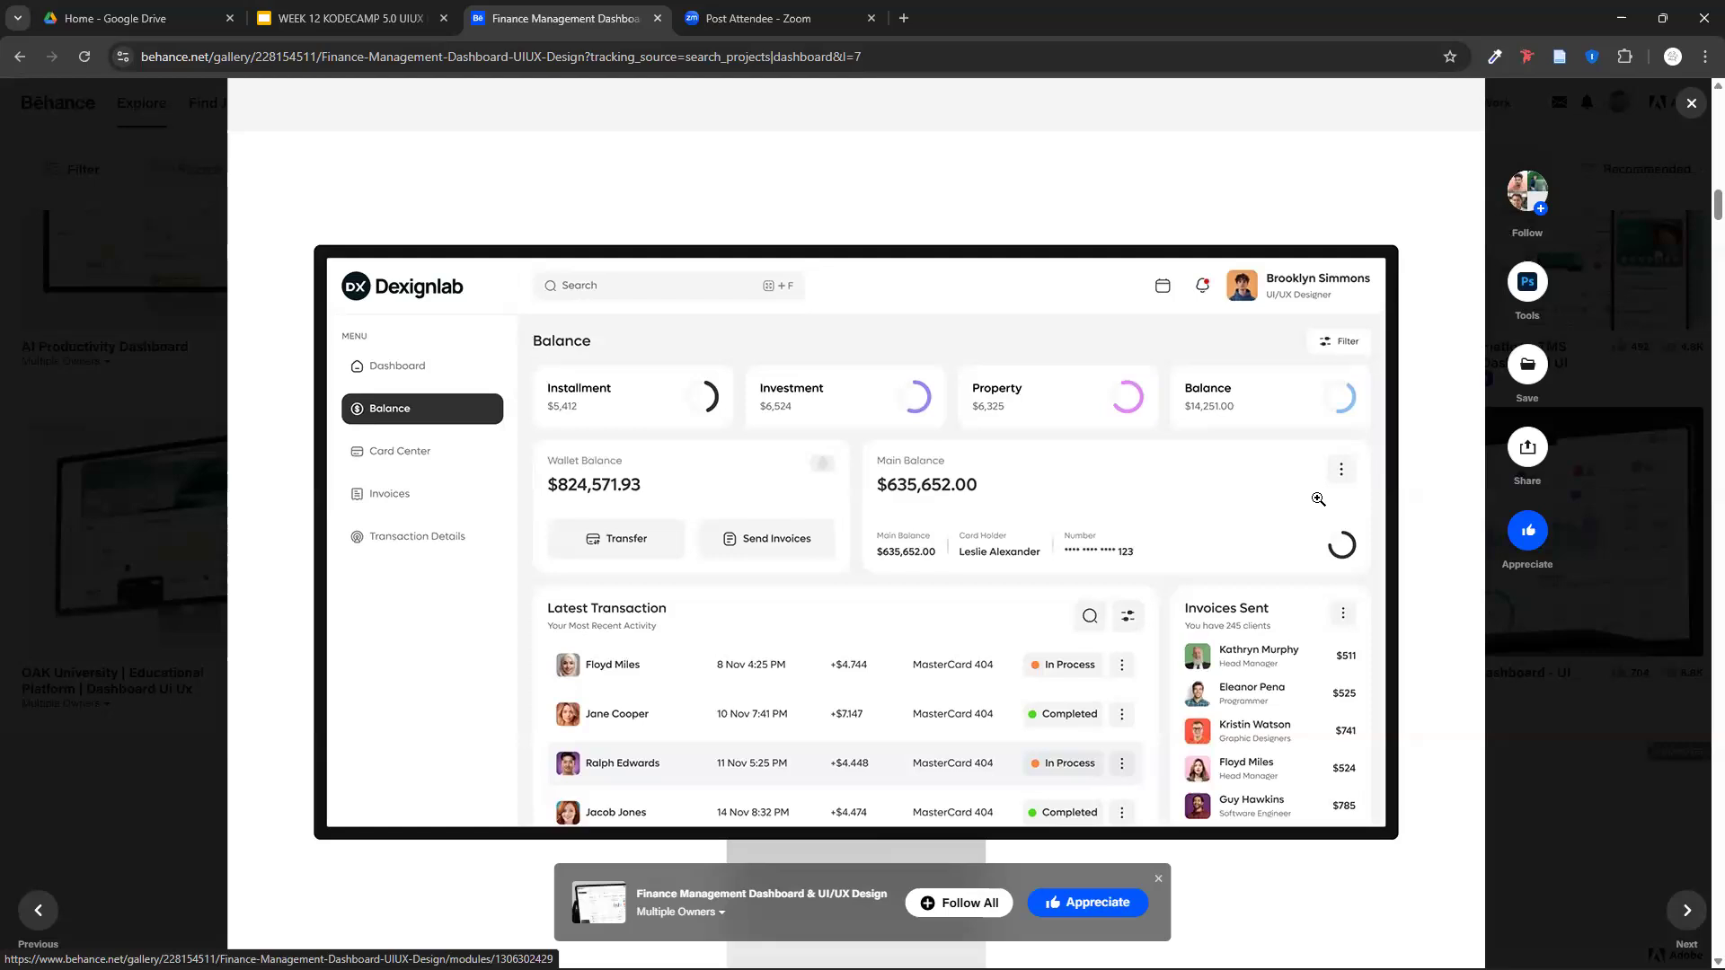
pyautogui.scroll(-2, 966, 644)
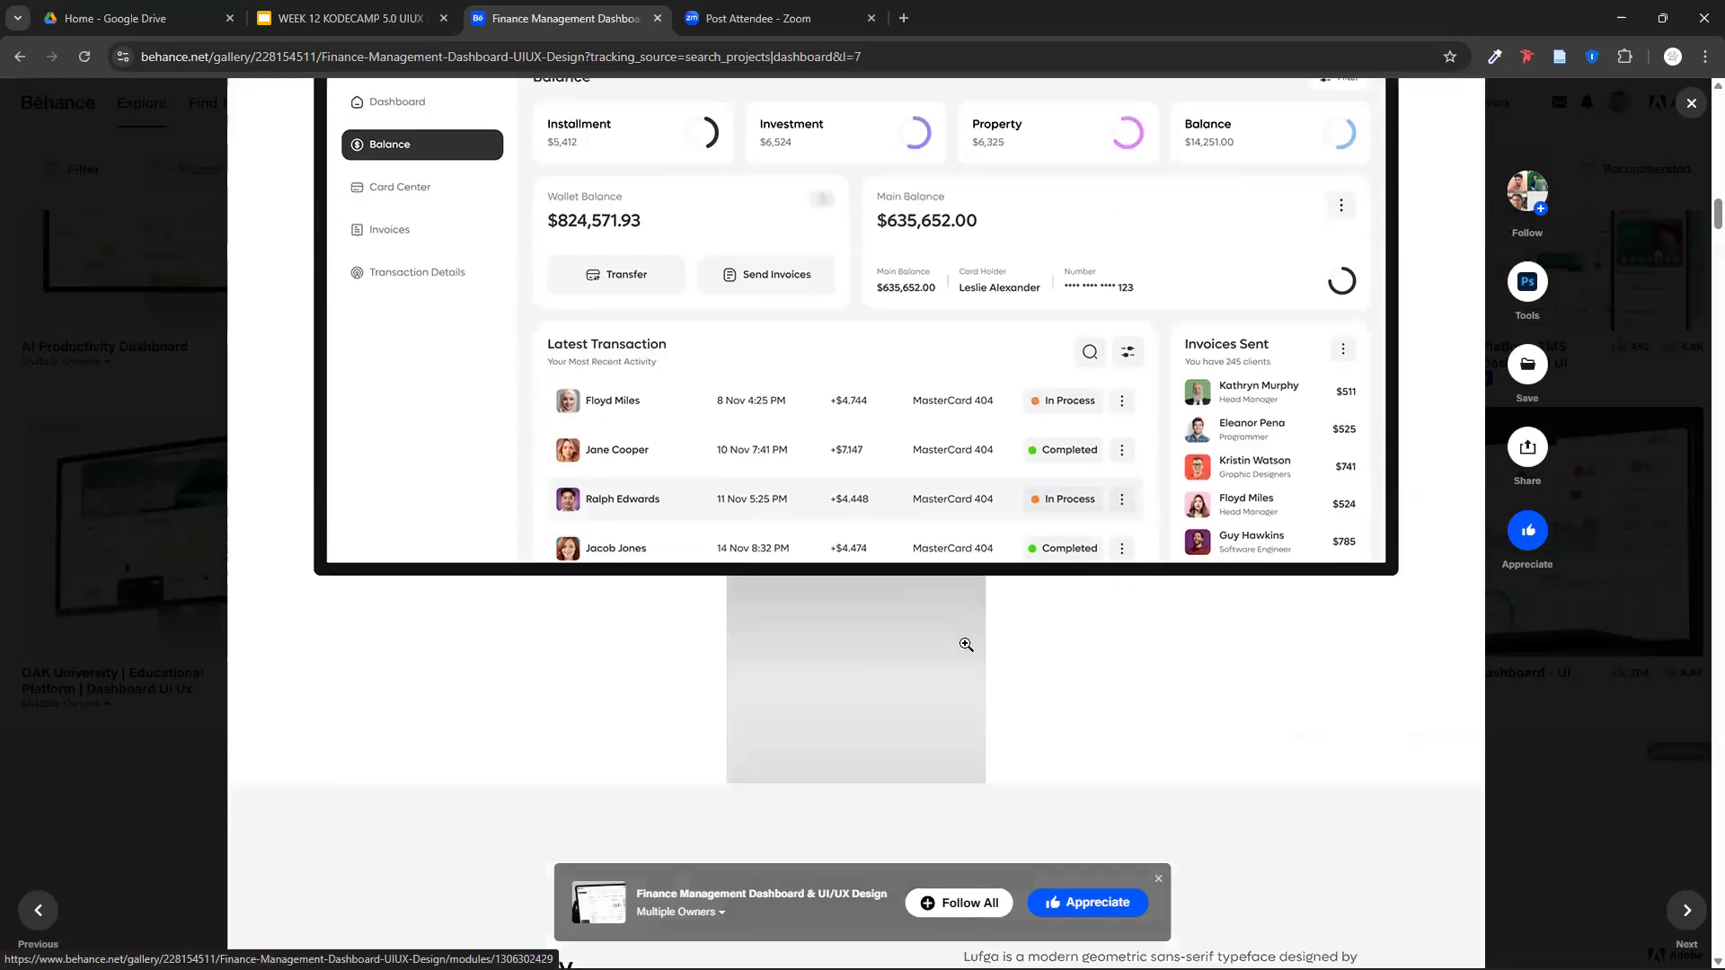
pyautogui.scroll(3, 809, 664)
pyautogui.scroll(-3, 529, 711)
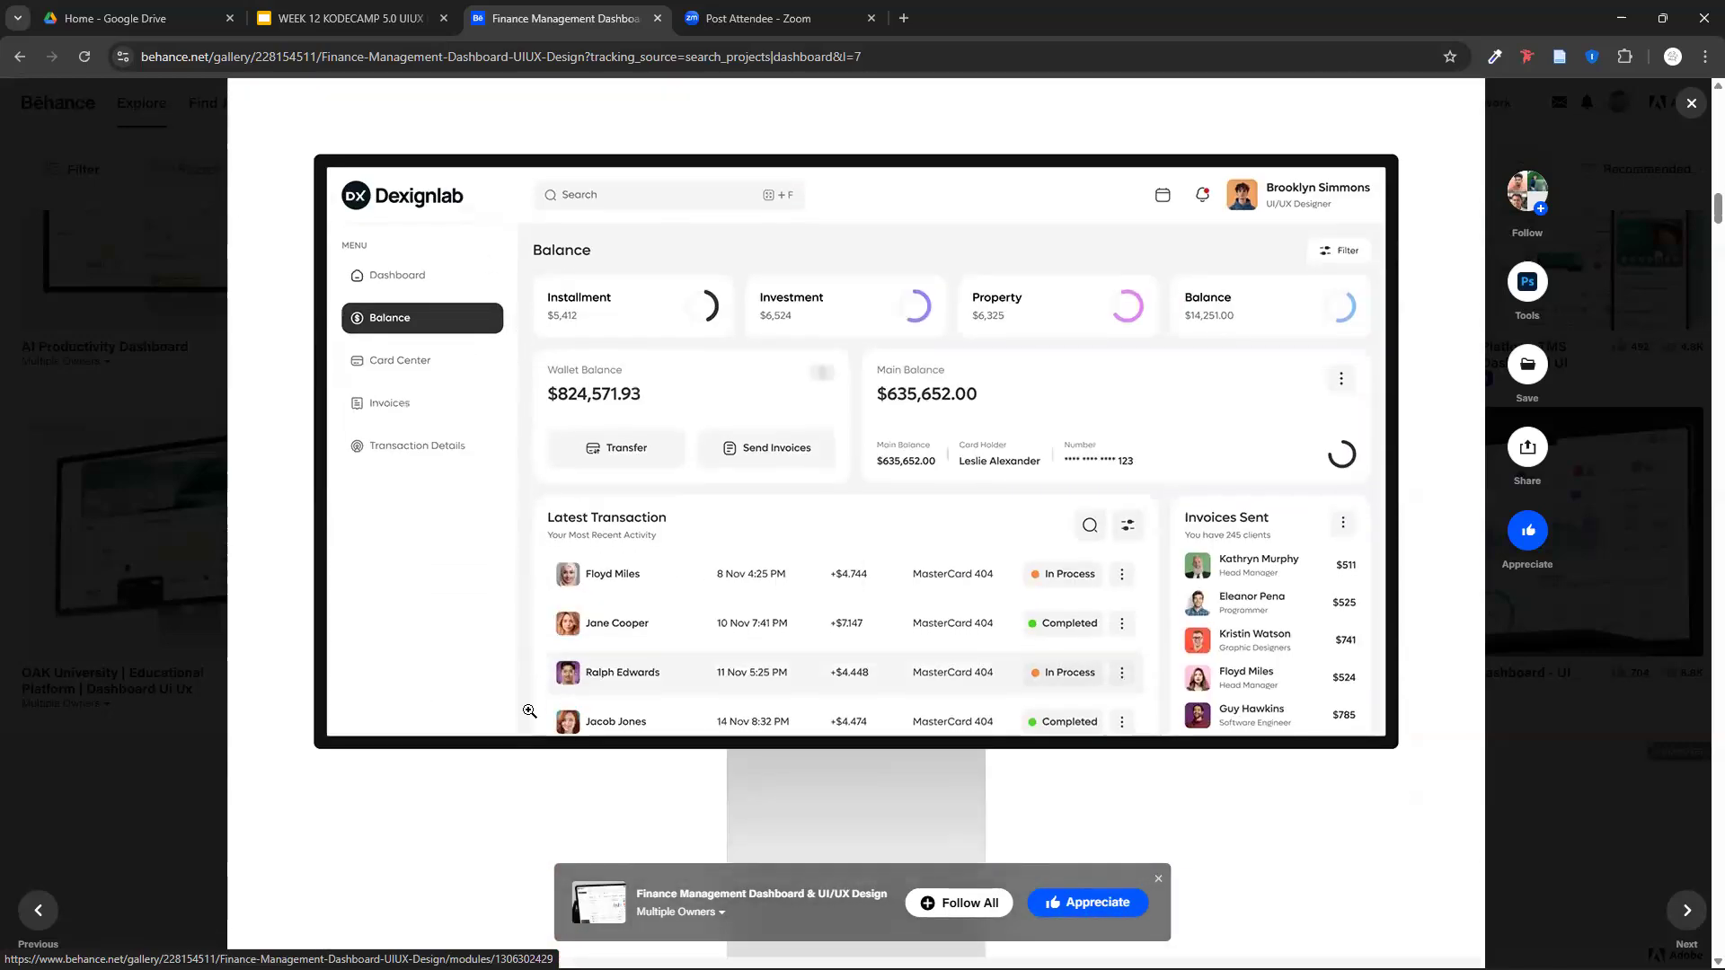
pyautogui.click(1691, 103)
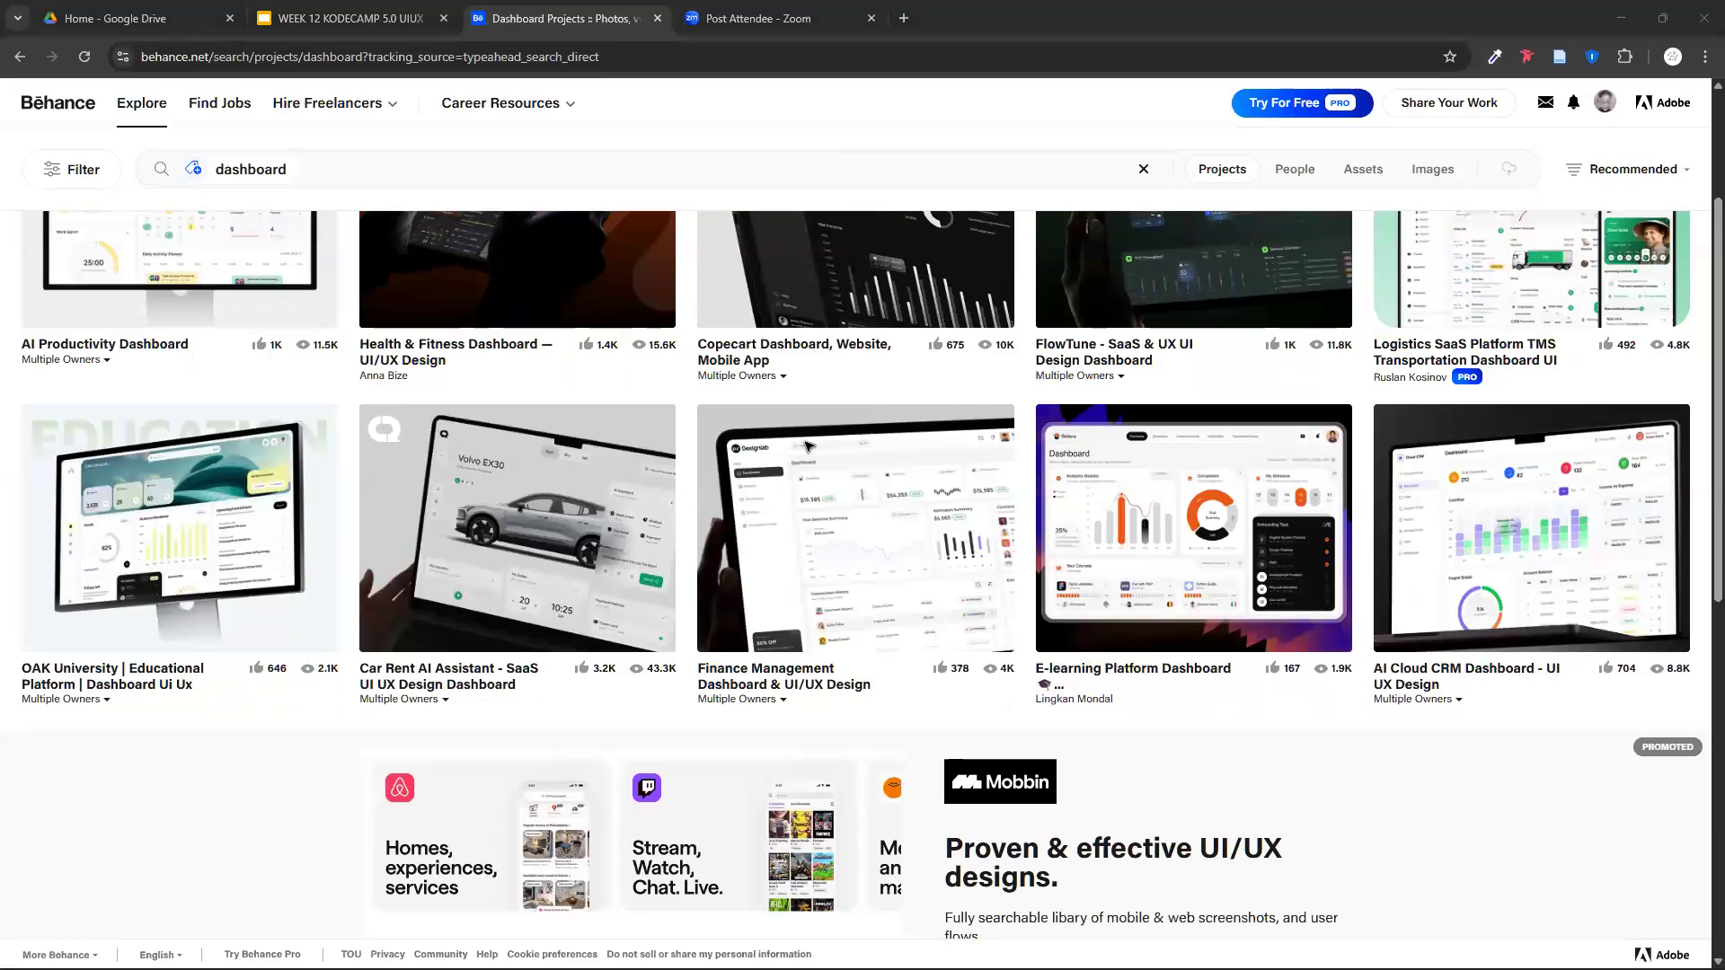
# - Return to the design file and draw a sidebar rectangle about 292 × 1032 along the left edge of Desktop - 4
pyautogui.hotkey('alt', 'Tab')
pyautogui.scroll(1, 471, 277)
pyautogui.scroll(-1, 473, 282)
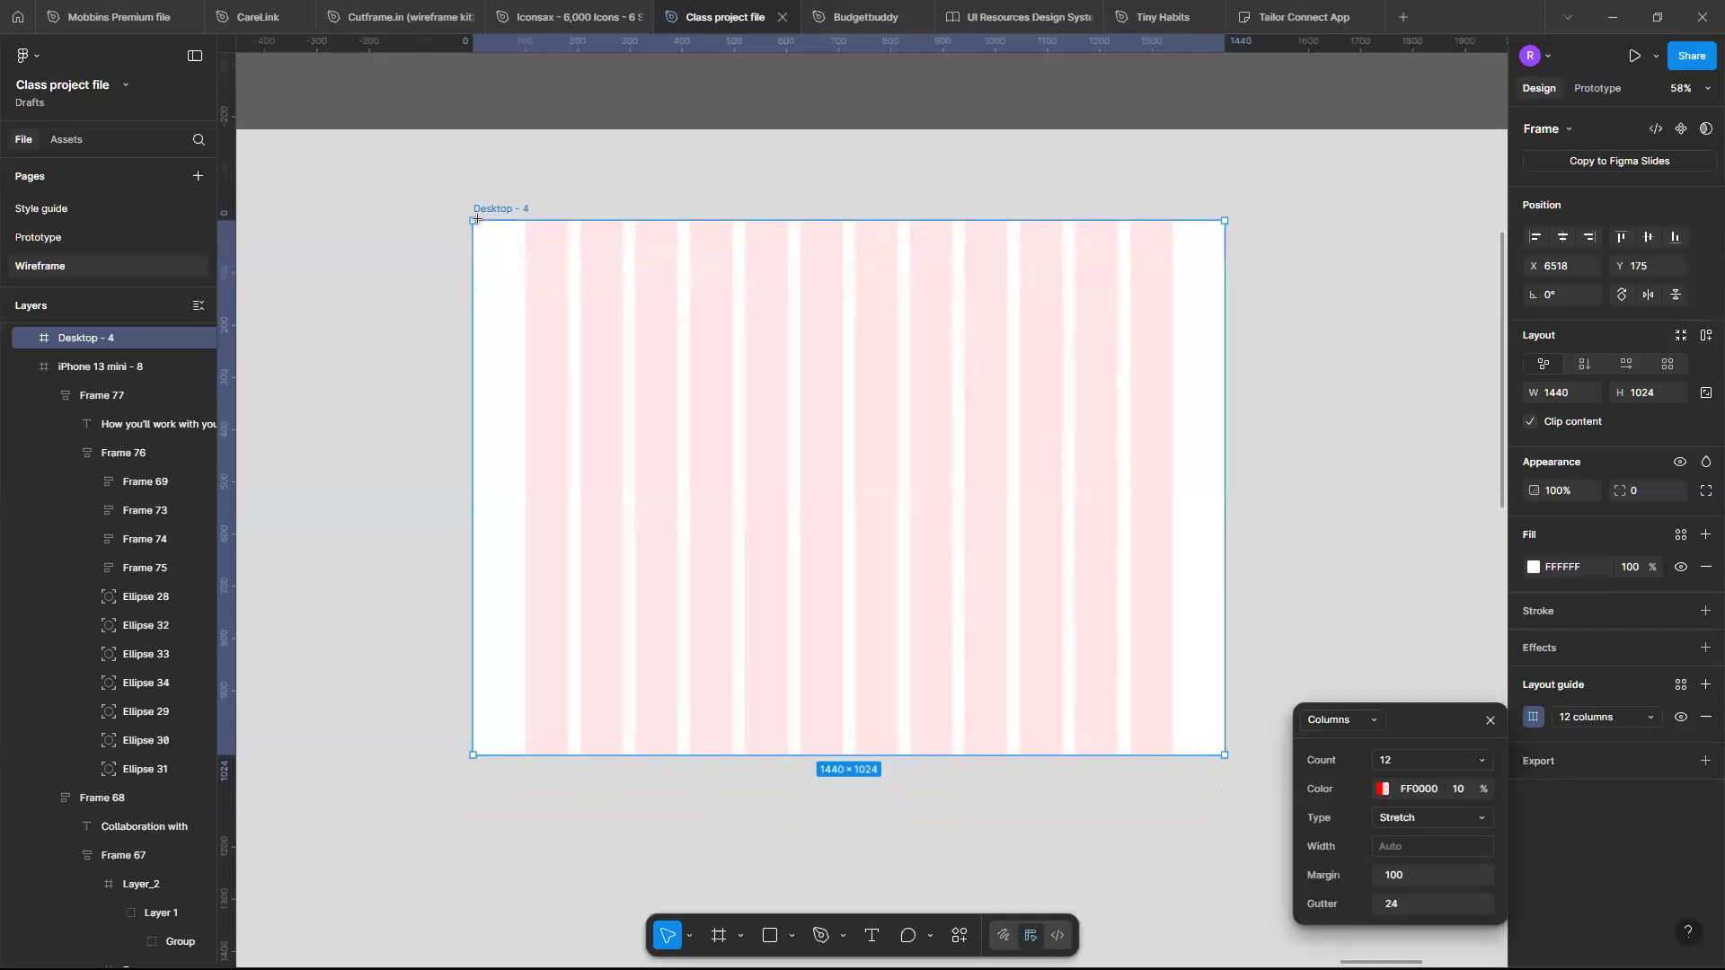
pyautogui.press('r')
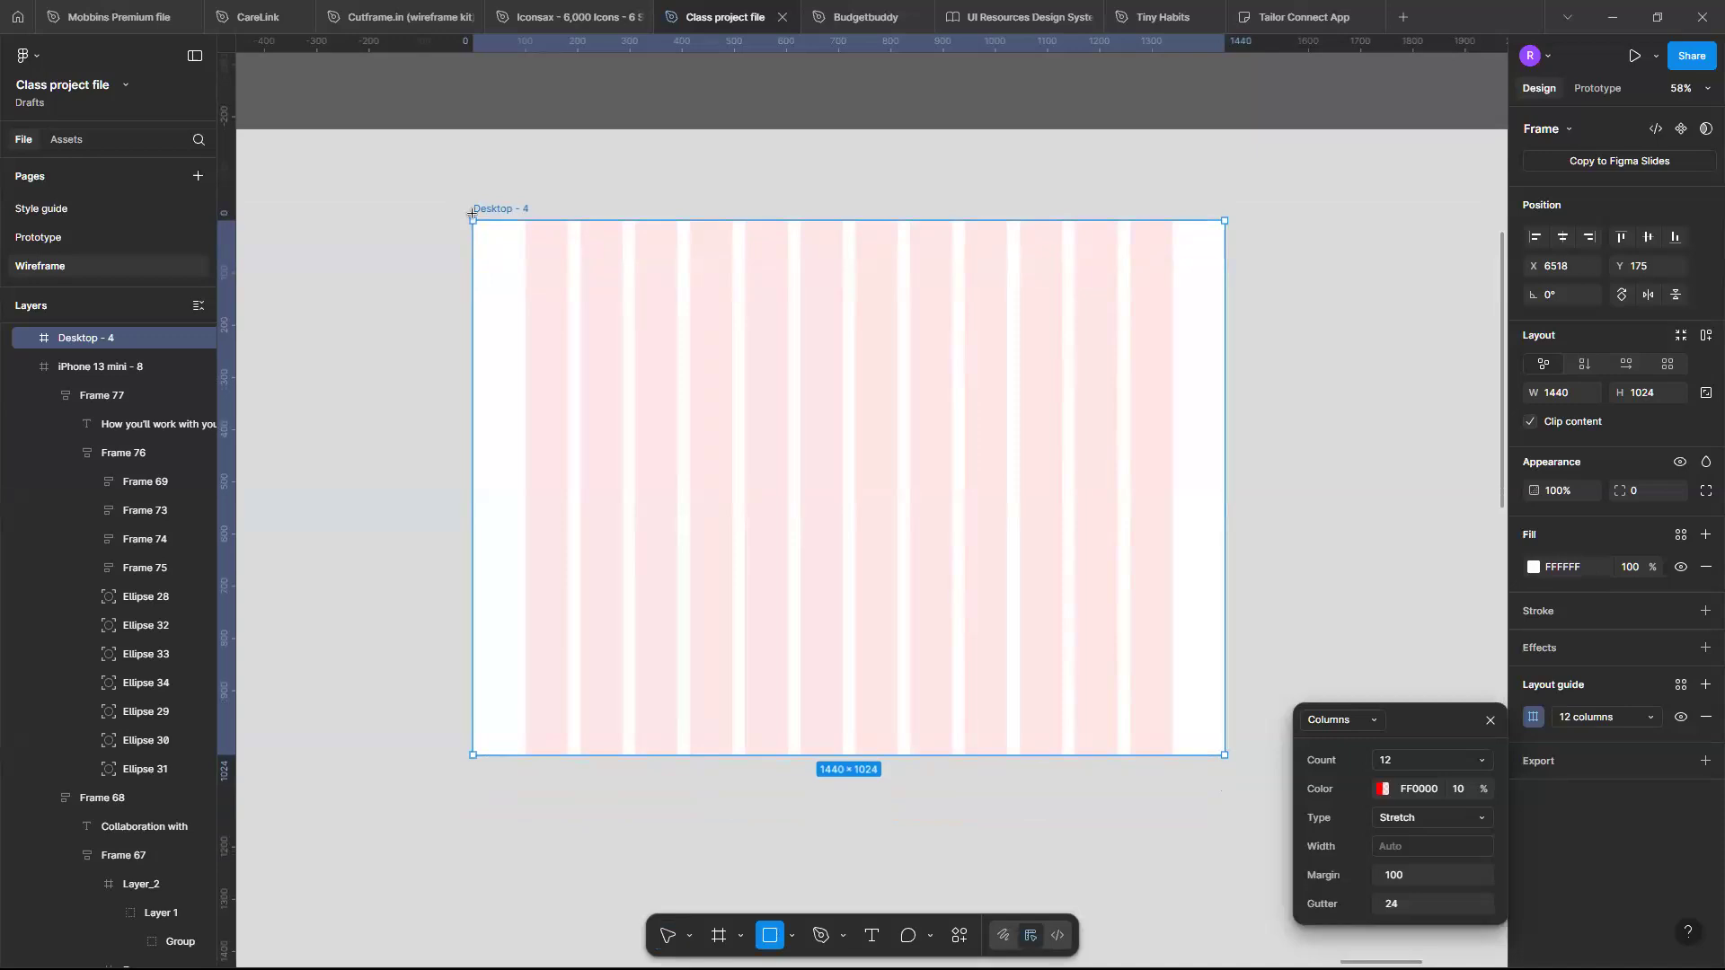
pyautogui.moveTo(471, 216)
pyautogui.mouseDown()
pyautogui.moveTo(621, 599)
pyautogui.moveTo(623, 912)
pyautogui.moveTo(620, 796)
pyautogui.moveTo(655, 763)
pyautogui.moveTo(624, 755)
pyautogui.mouseUp()
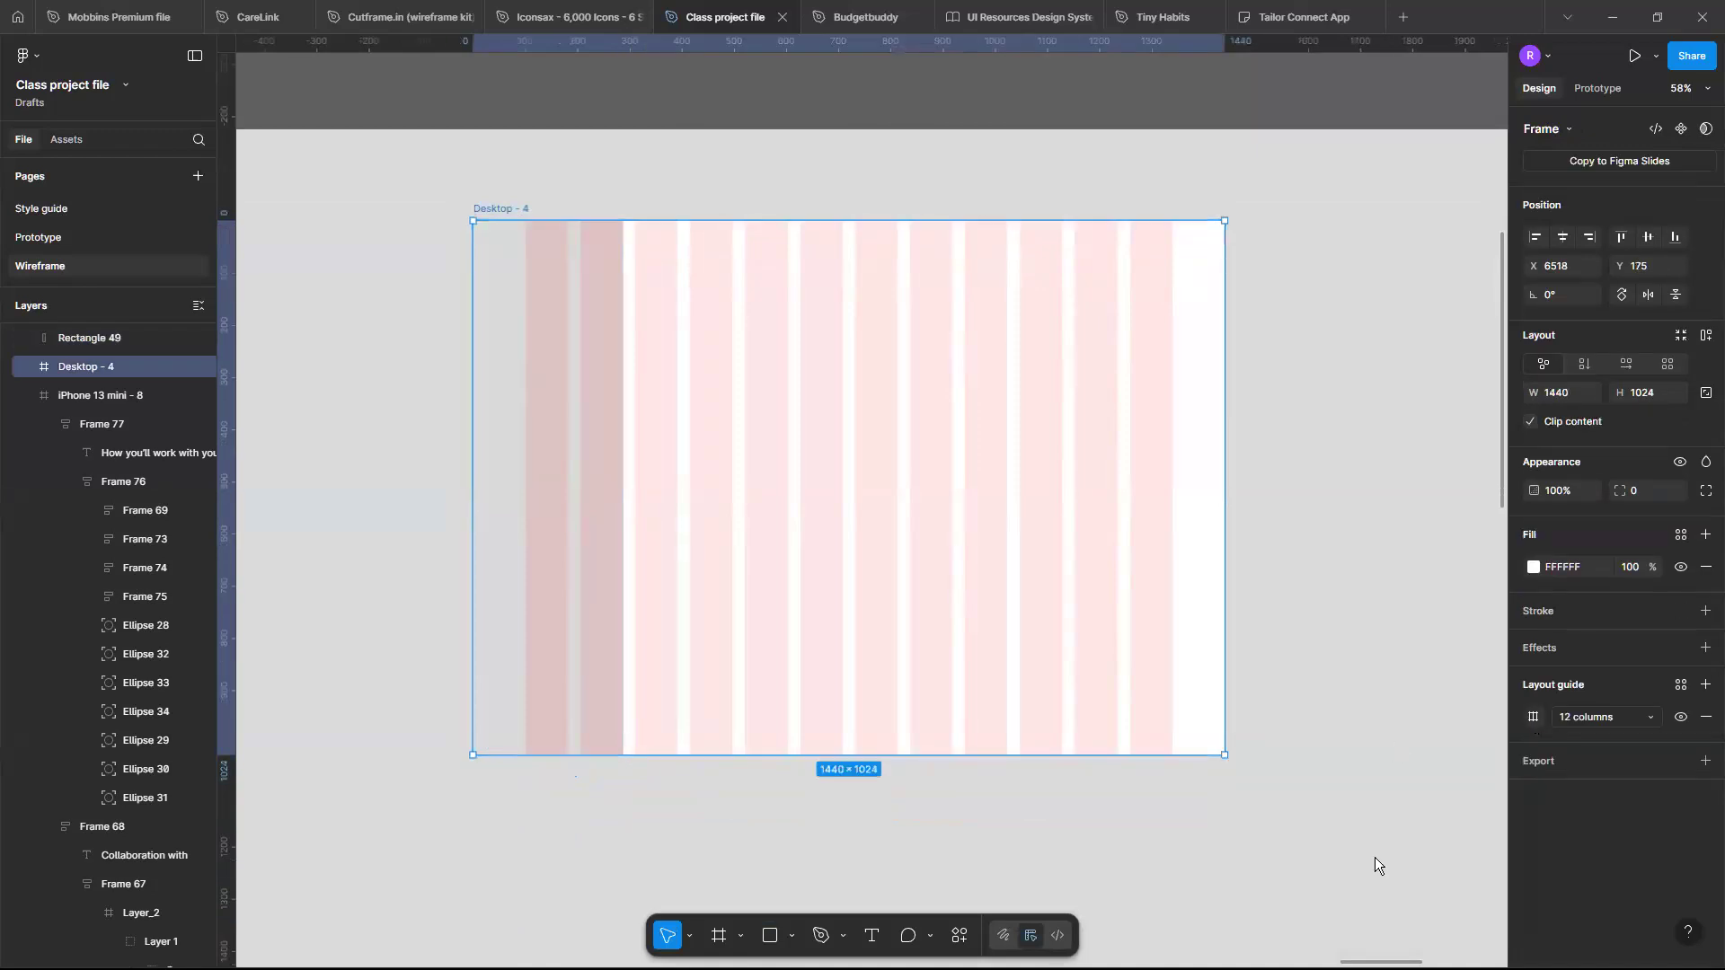
# - Open the column grid settings and change the grid type from Stretch to Left
pyautogui.click(1534, 717)
pyautogui.click(1389, 764)
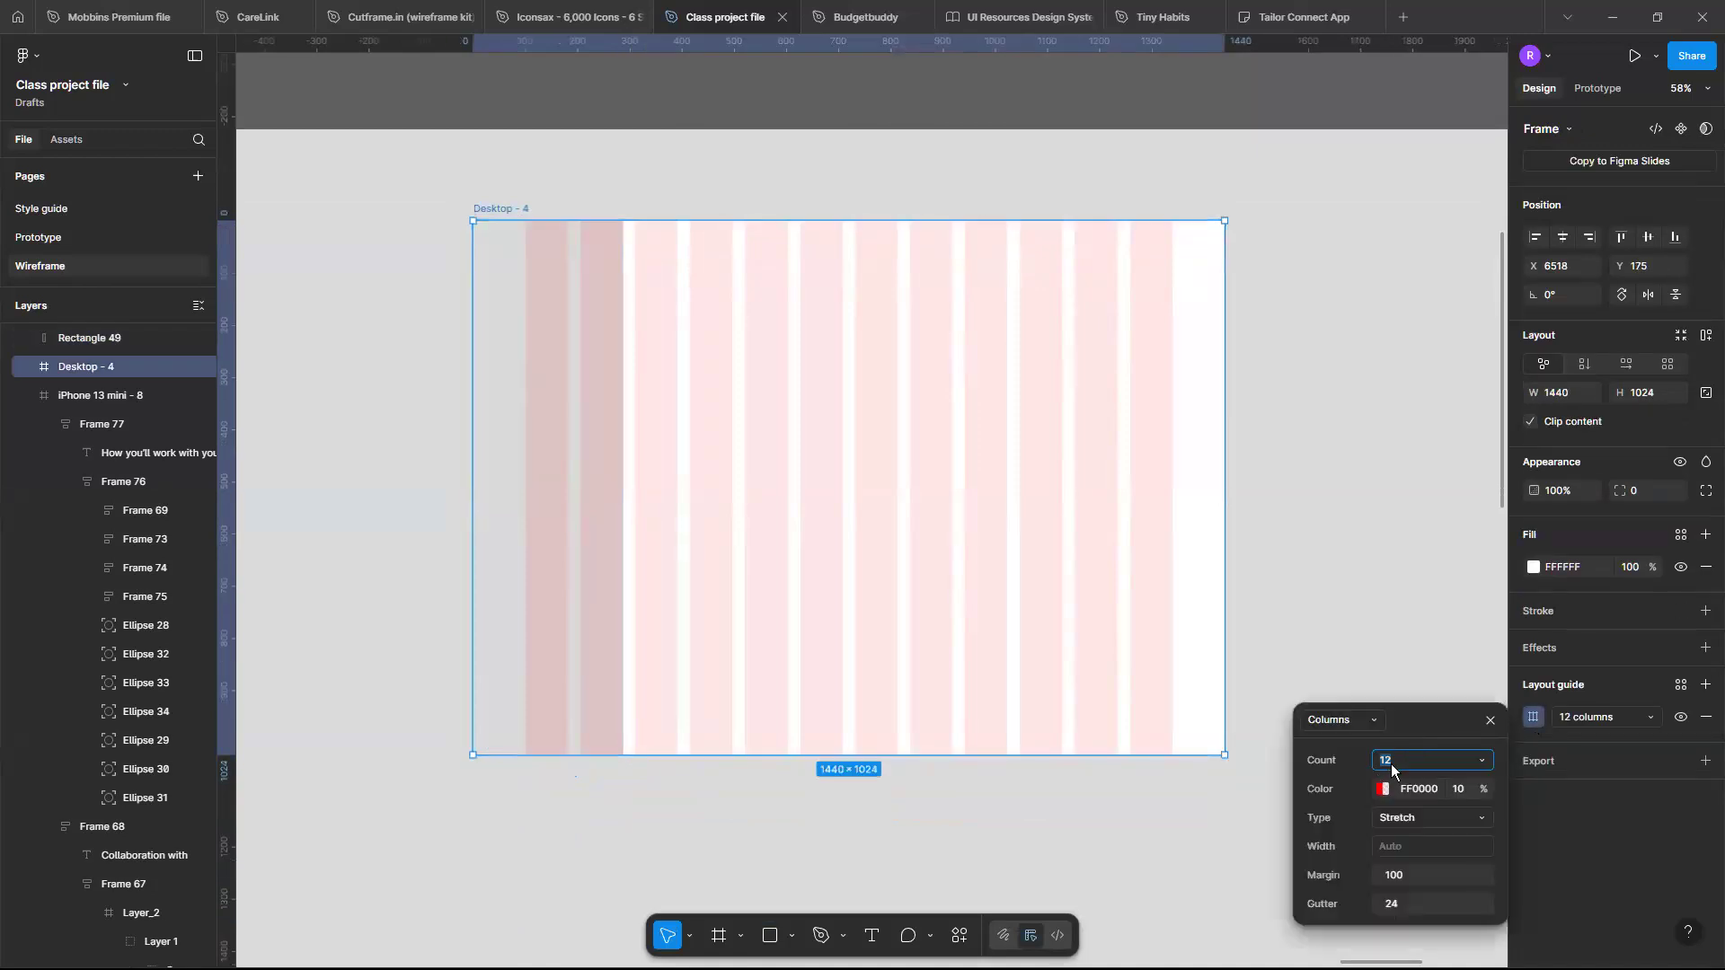
pyautogui.click(1478, 810)
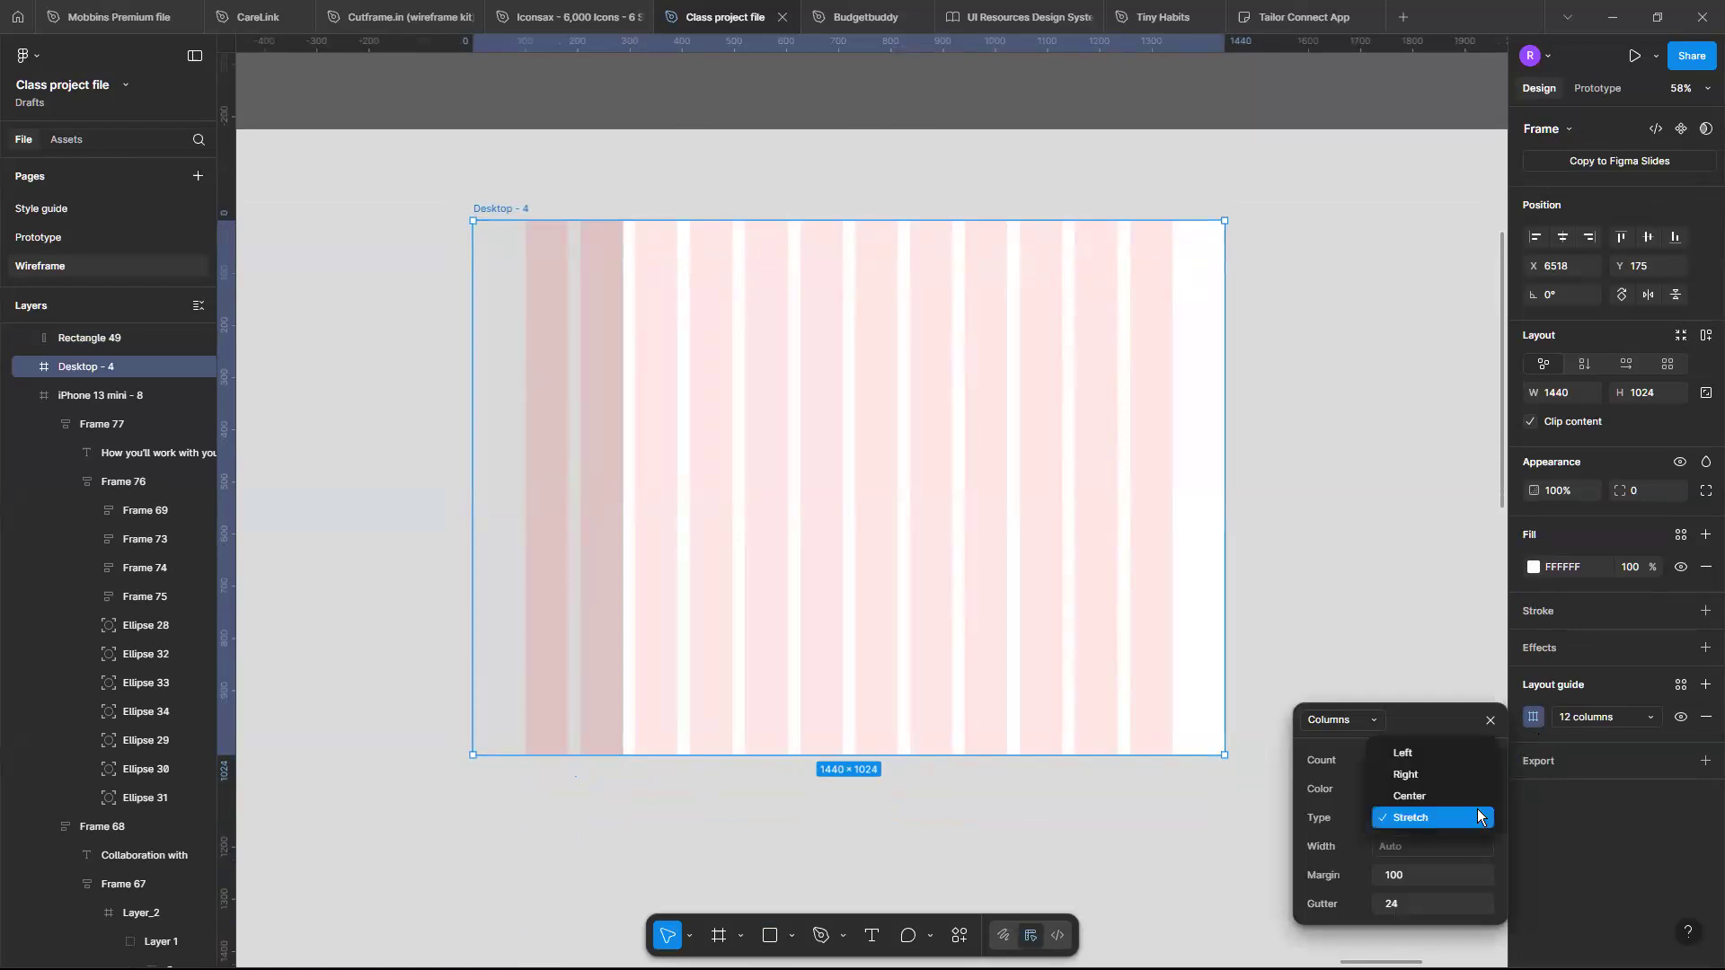
pyautogui.click(1448, 760)
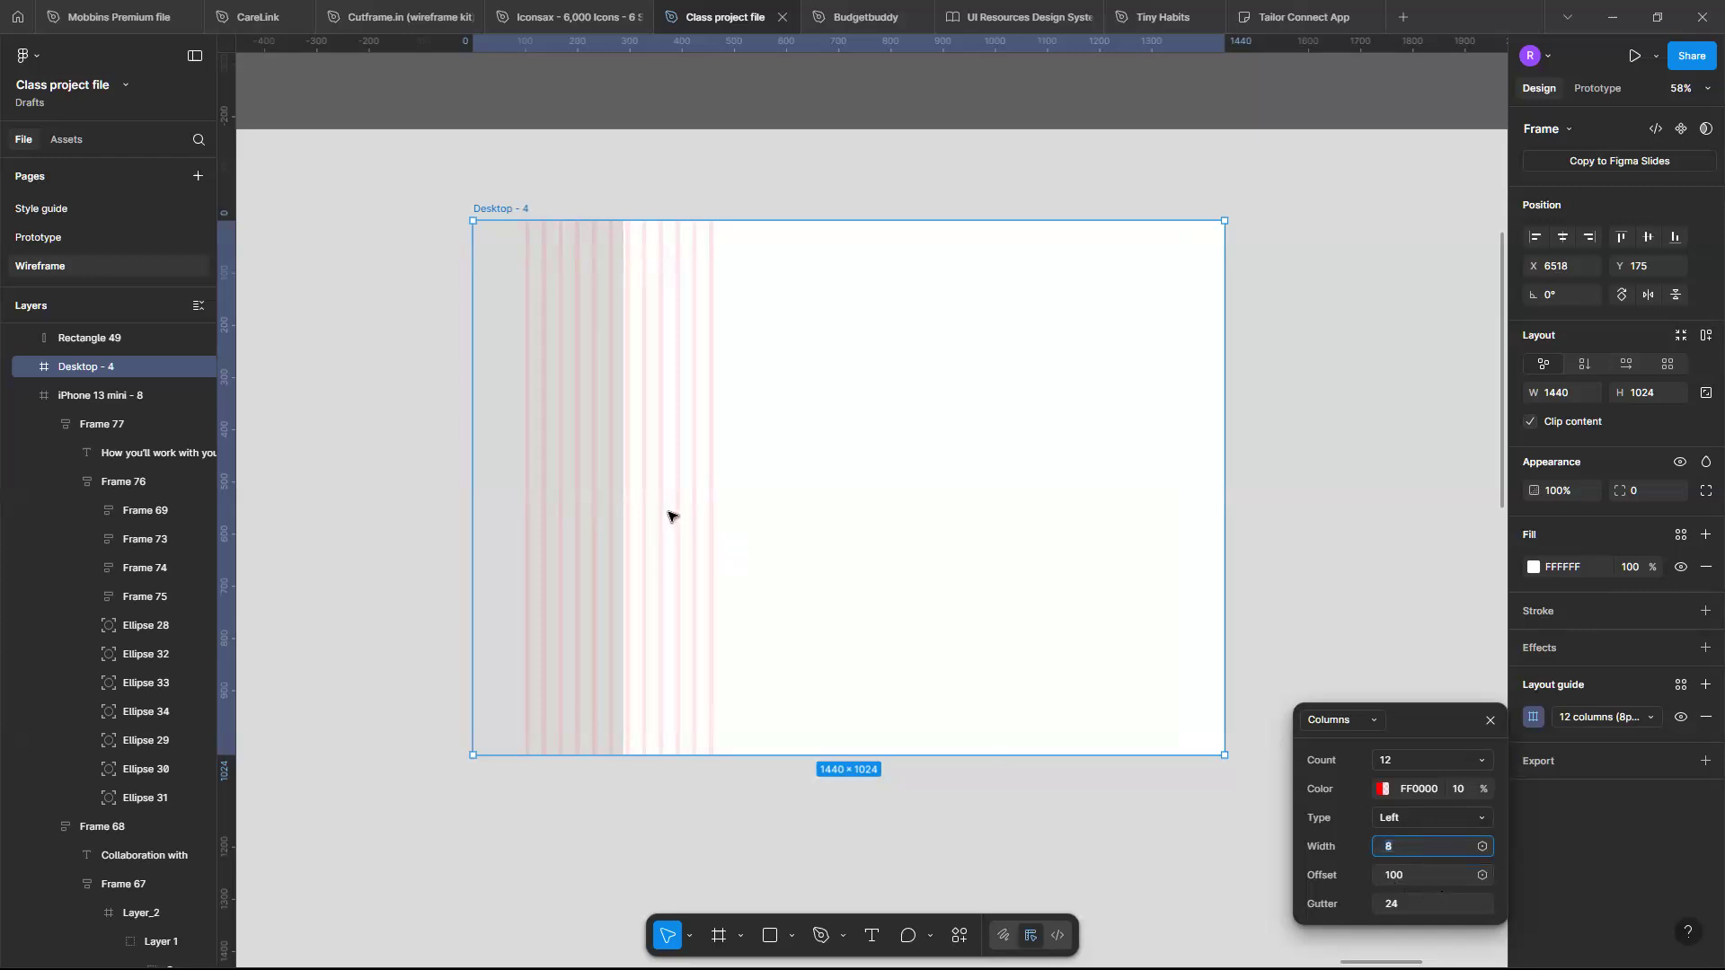
# - Set the column grid's offset to 288 so the columns start after the sidebar
pyautogui.scroll(5, 670, 514)
pyautogui.hscroll(-1, 1410, 901)
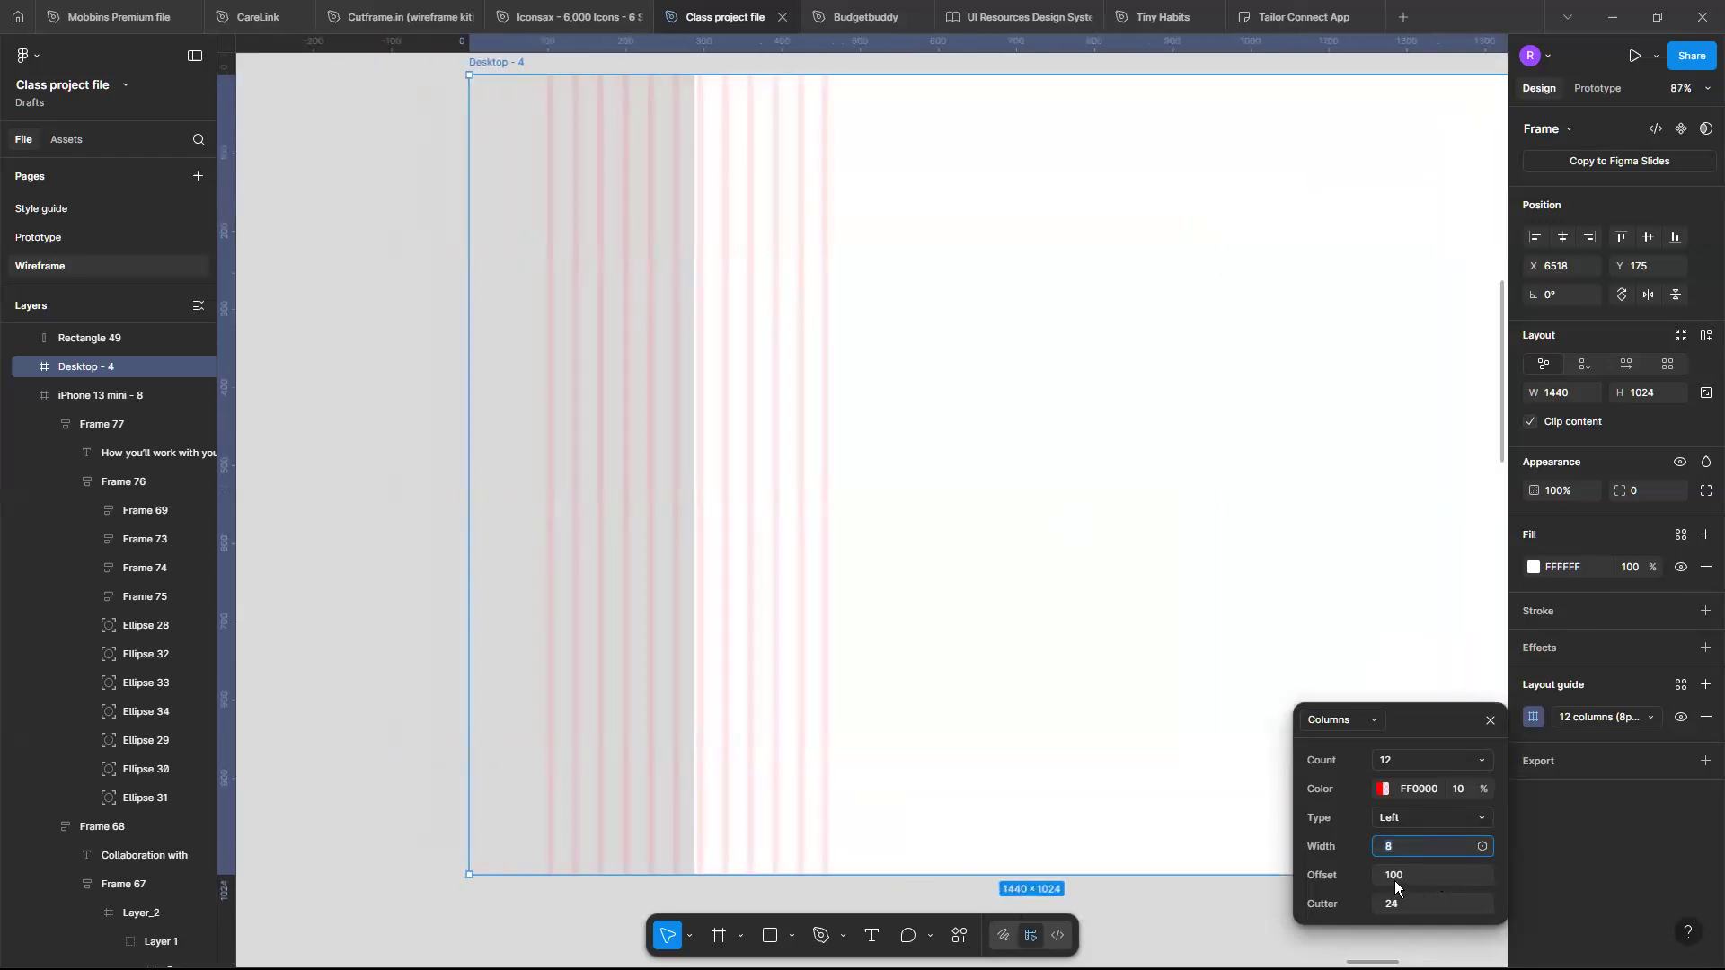
pyautogui.moveTo(1384, 875); pyautogui.dragTo(1653, 851)
pyautogui.click(1401, 875)
pyautogui.write('220')
pyautogui.press('Return')
pyautogui.moveTo(1413, 870); pyautogui.dragTo(1528, 878)
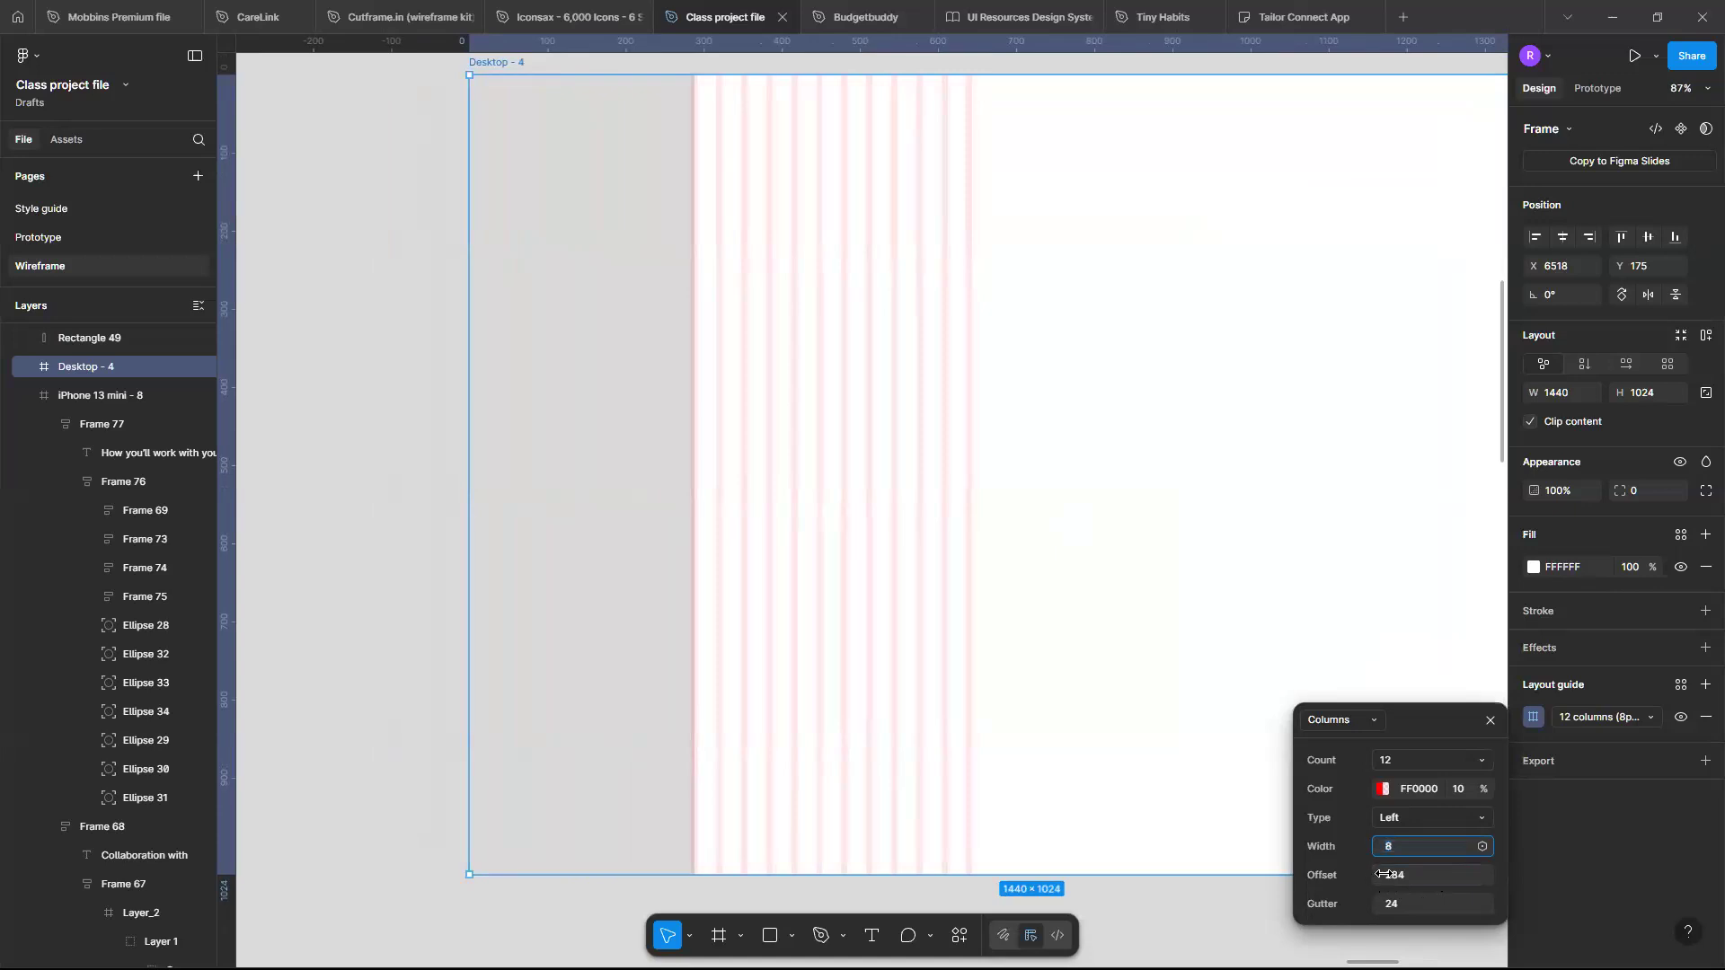
pyautogui.moveTo(1378, 875)
pyautogui.mouseDown()
pyautogui.moveTo(1409, 876)
pyautogui.moveTo(1388, 876)
pyautogui.mouseUp()
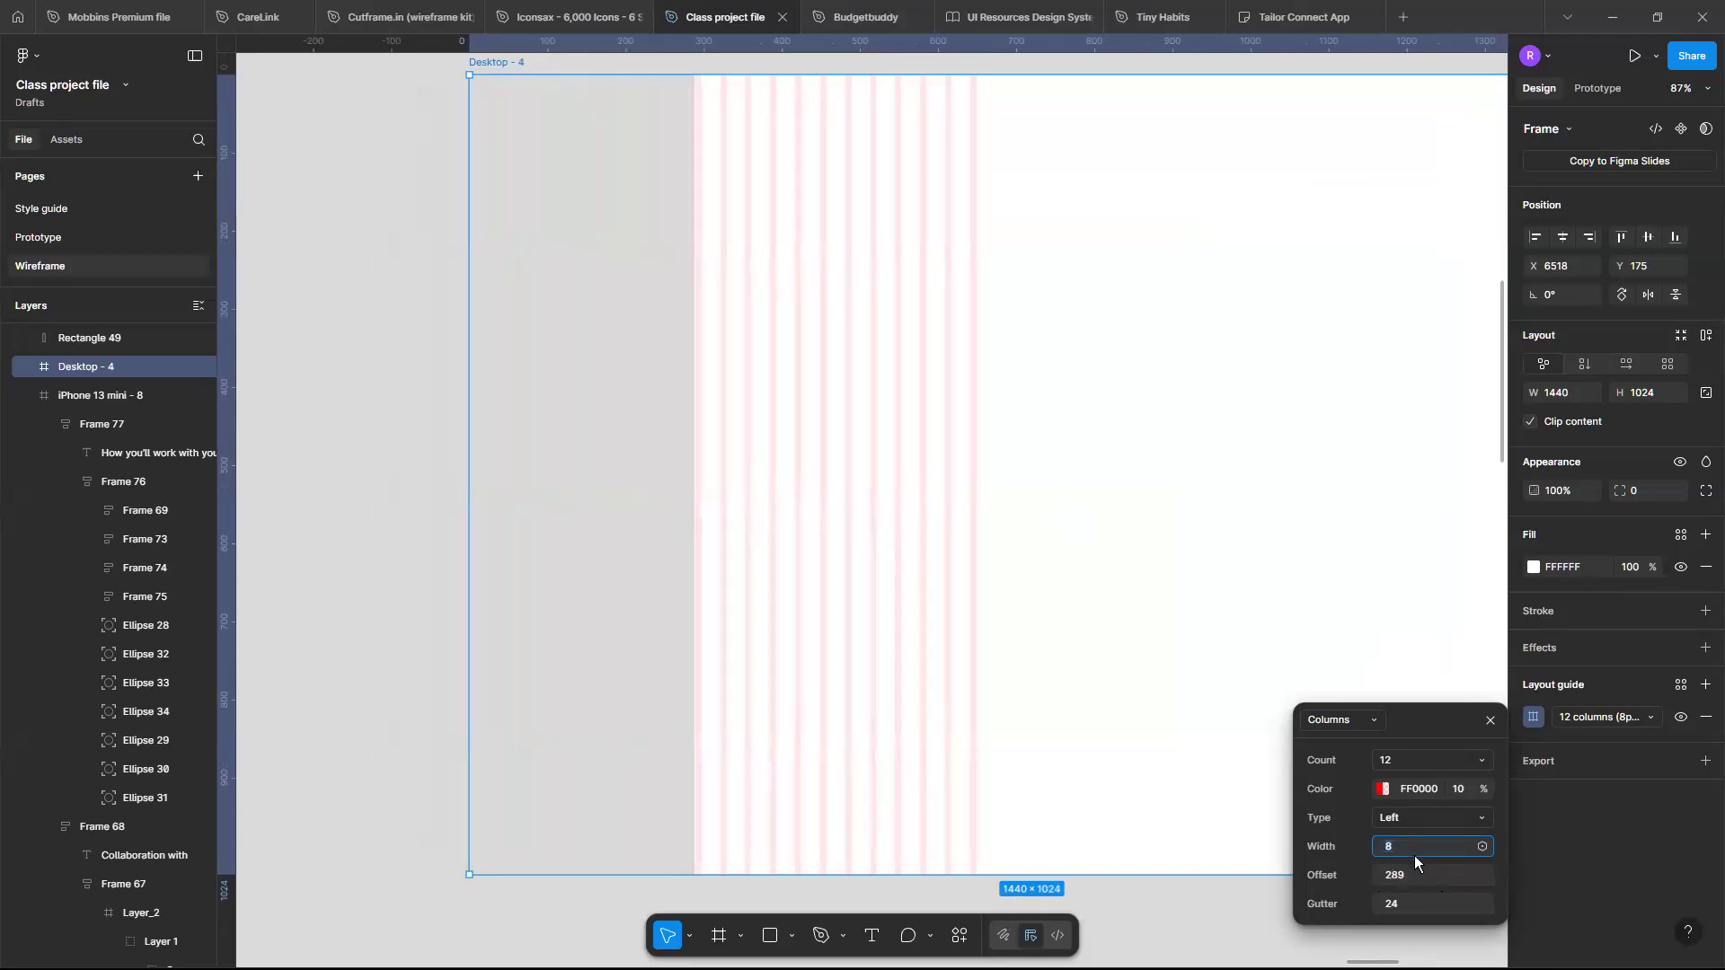
pyautogui.click(1412, 873)
pyautogui.write('290')
pyautogui.press('Return')
pyautogui.click(1397, 875)
pyautogui.write('2')
pyautogui.press('Return')
# - Set the column grid's width to 69
pyautogui.hscroll(1, 1235, 767)
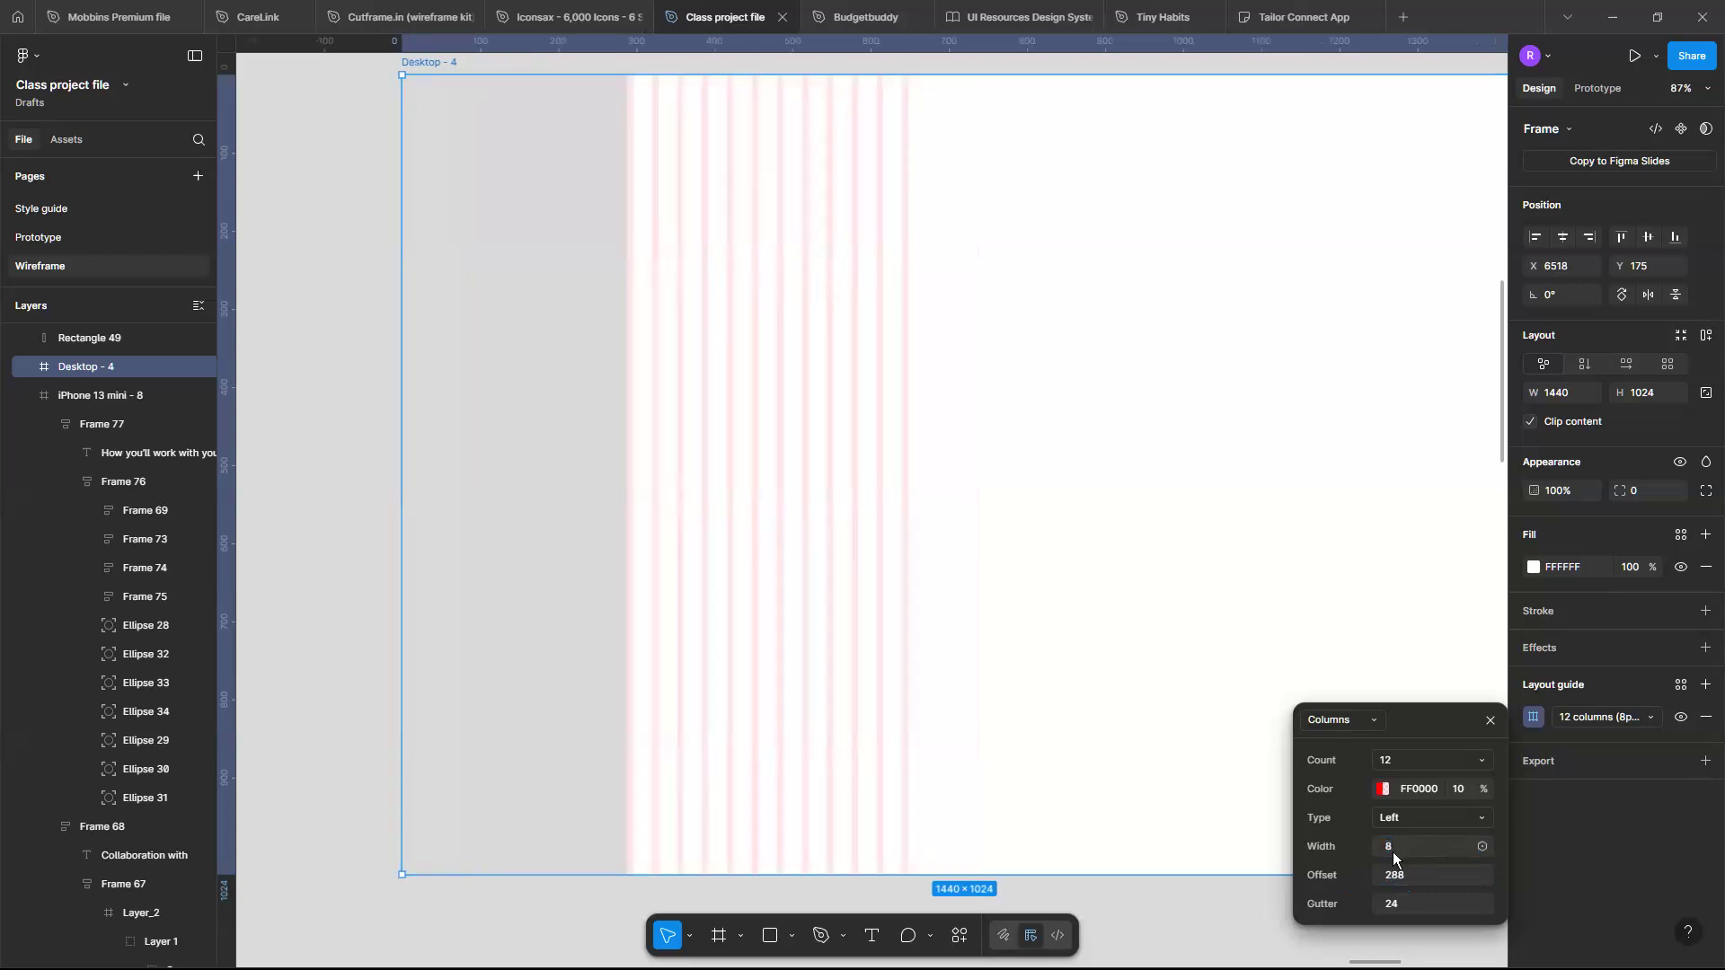
pyautogui.moveTo(1392, 852); pyautogui.dragTo(1448, 845)
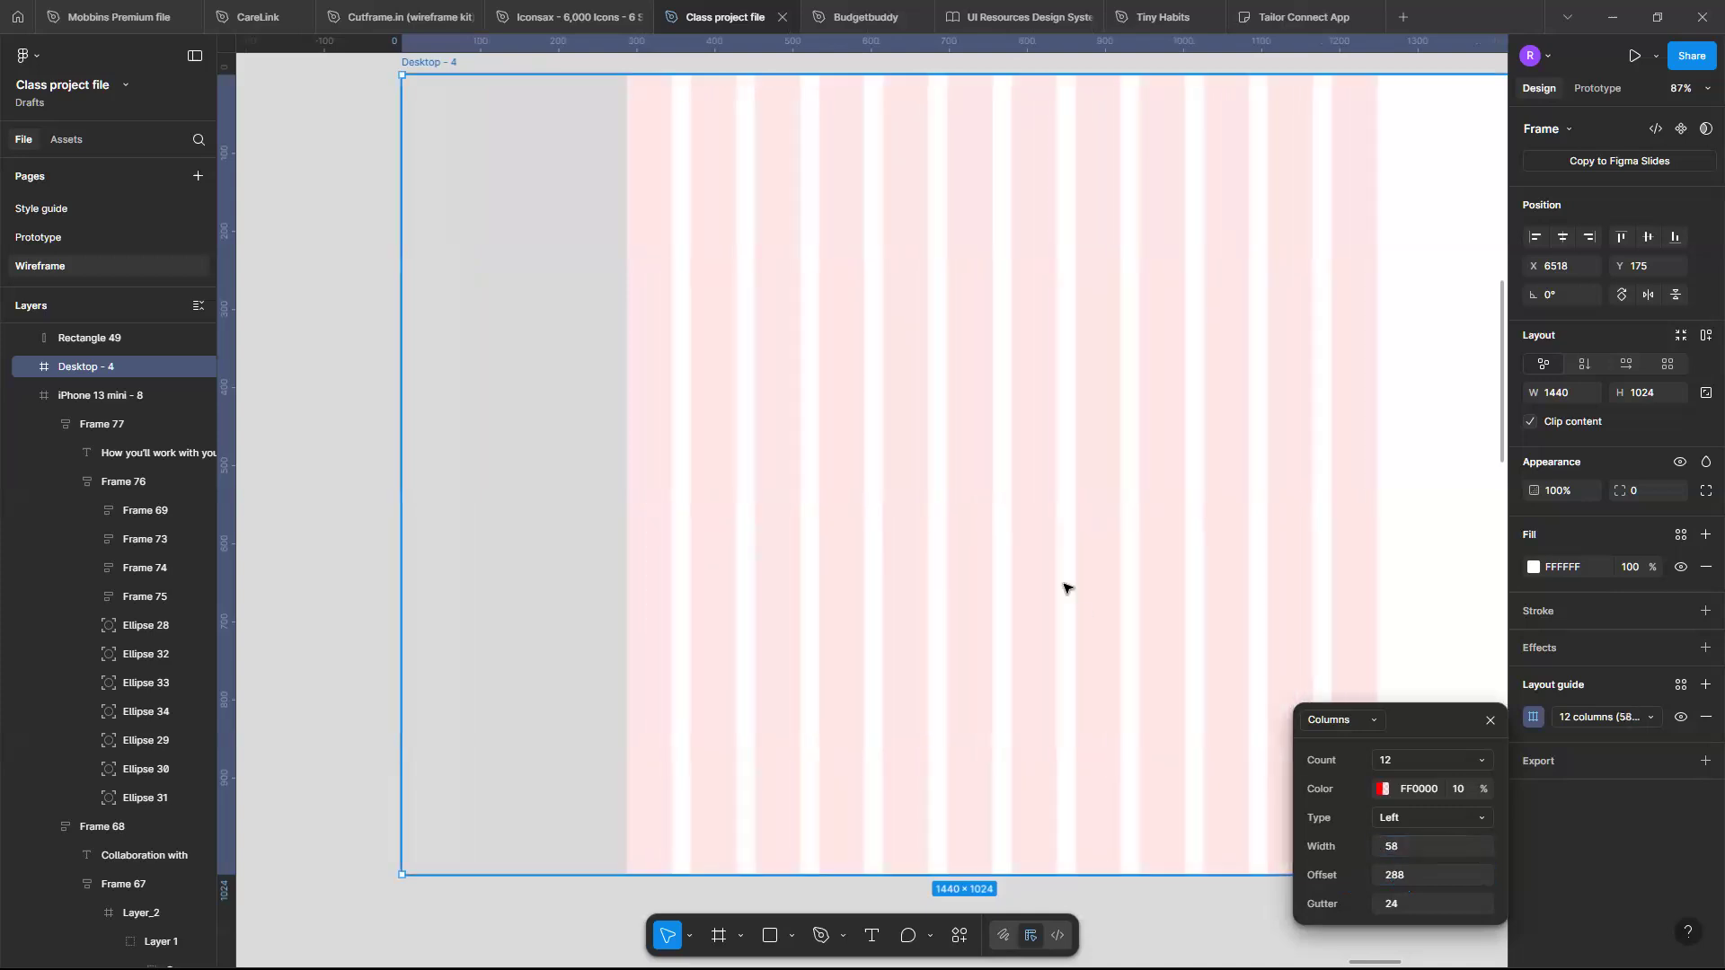
pyautogui.hscroll(2, 1066, 585)
pyautogui.scroll(-1, 1067, 585)
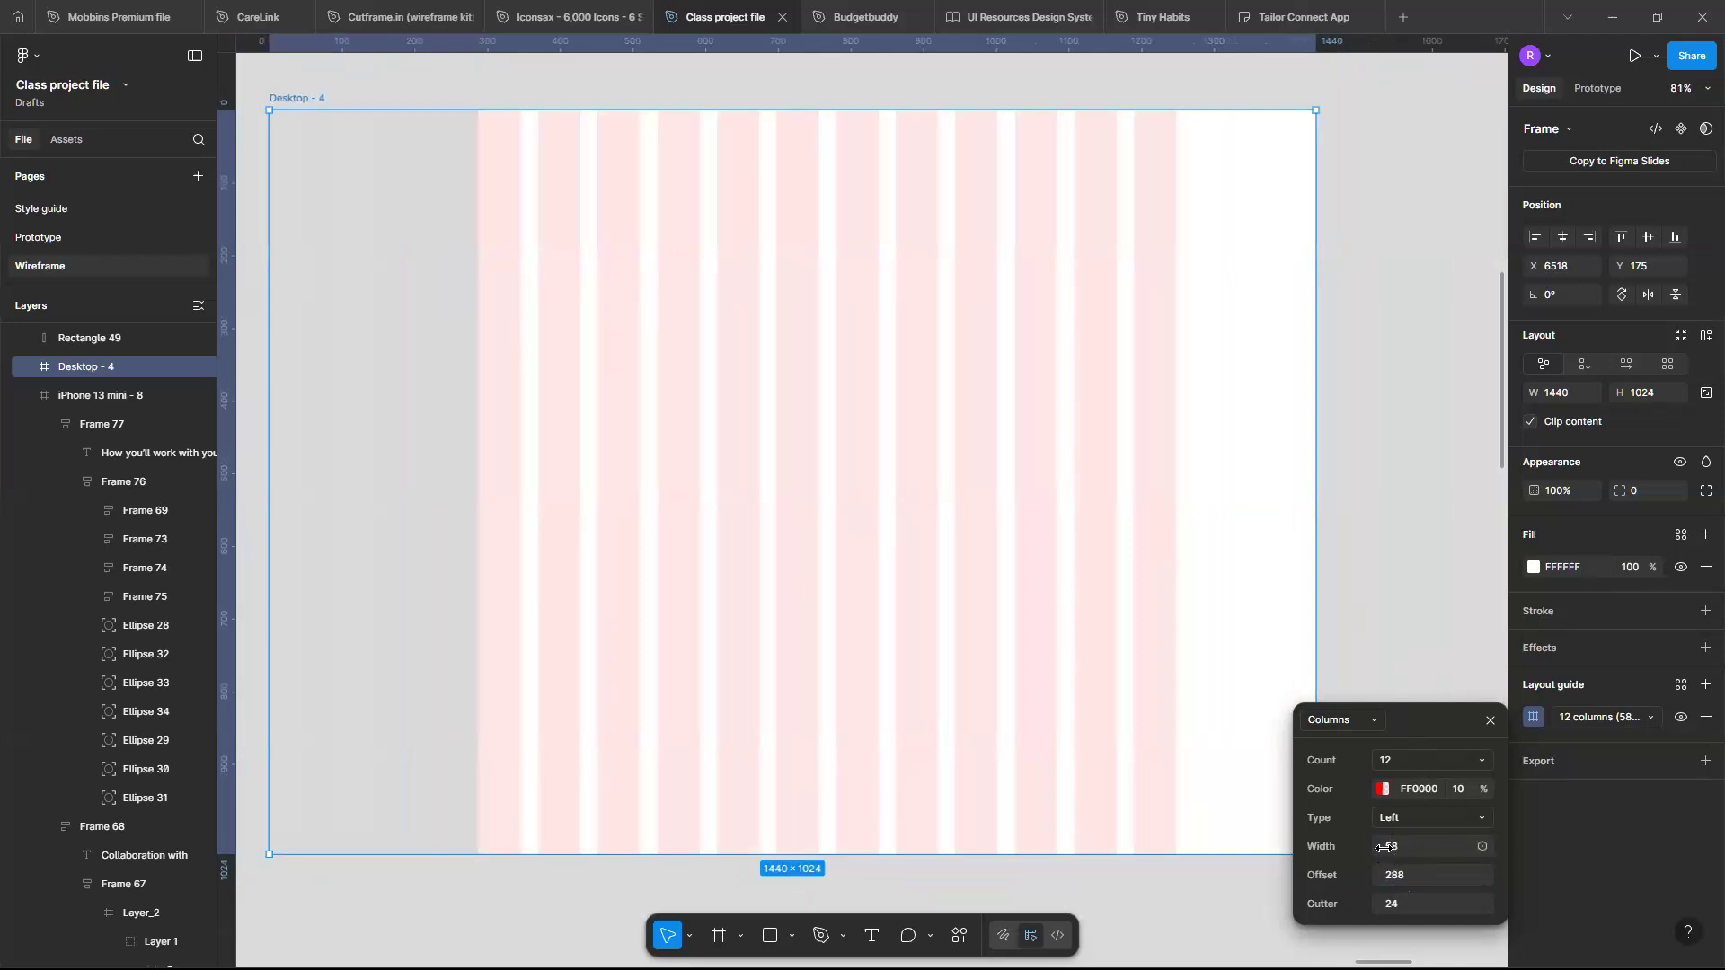
pyautogui.moveTo(1384, 847); pyautogui.dragTo(1407, 848)
# - Draw a small rectangle near the frame's top-right corner and resize it to 32 × 32
pyautogui.press('r')
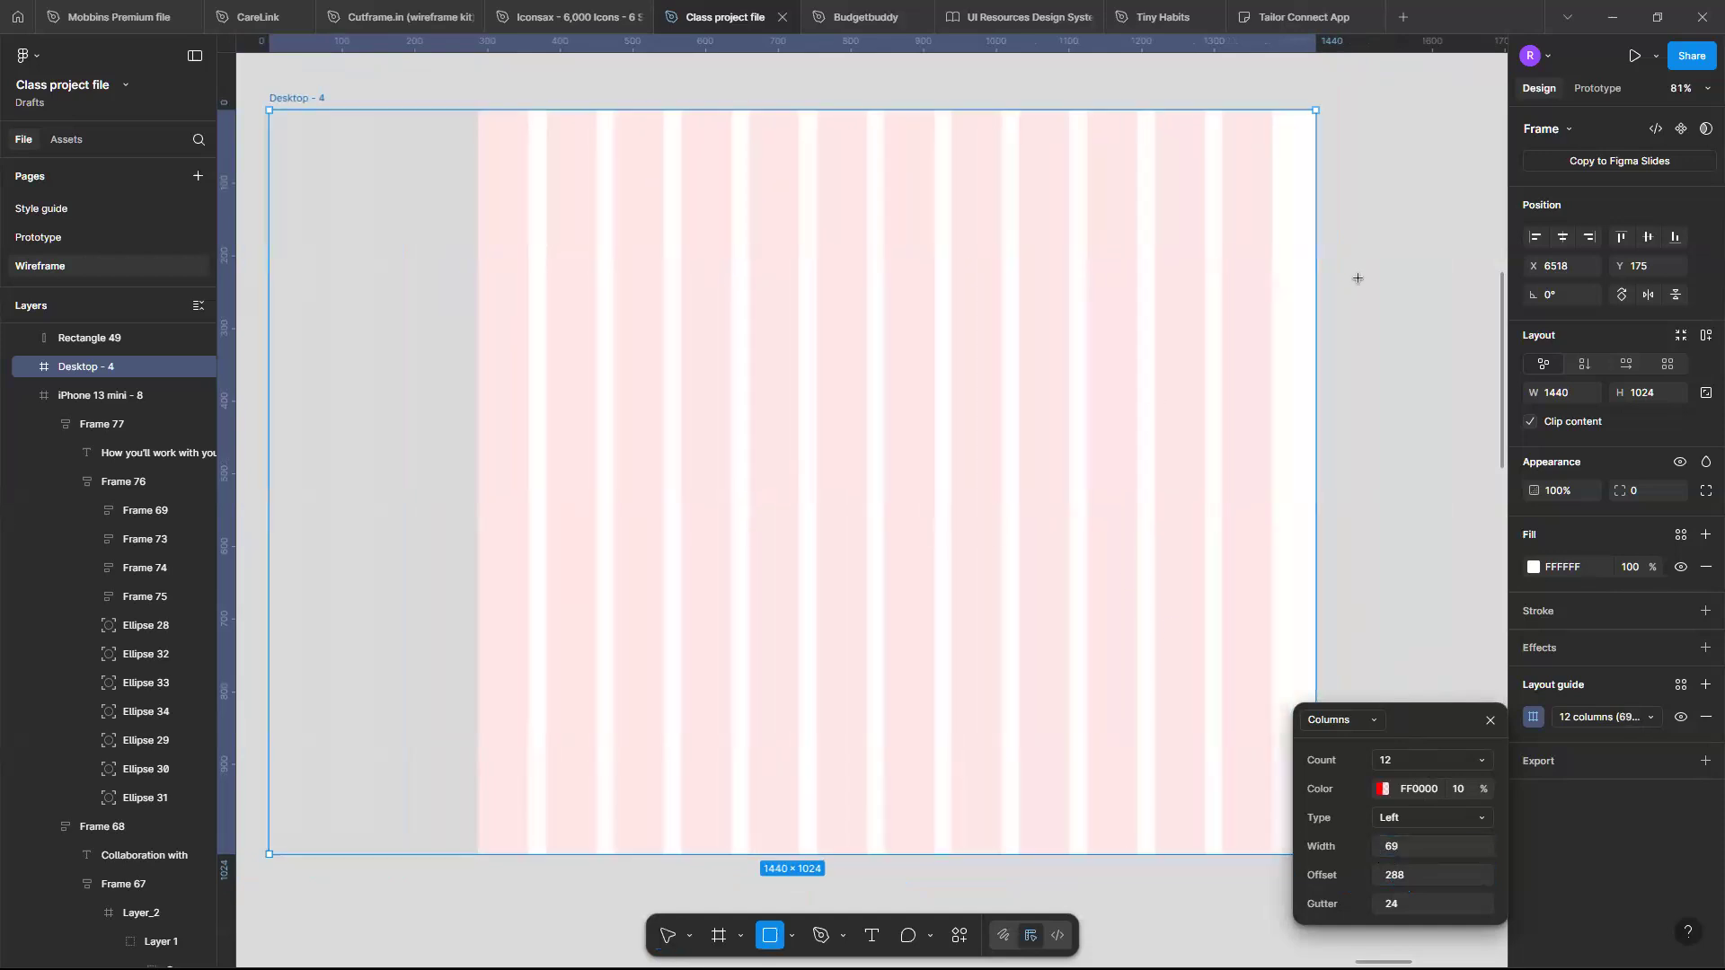
pyautogui.moveTo(1271, 287)
pyautogui.mouseDown()
pyautogui.moveTo(1312, 371)
pyautogui.moveTo(1316, 326)
pyautogui.mouseUp()
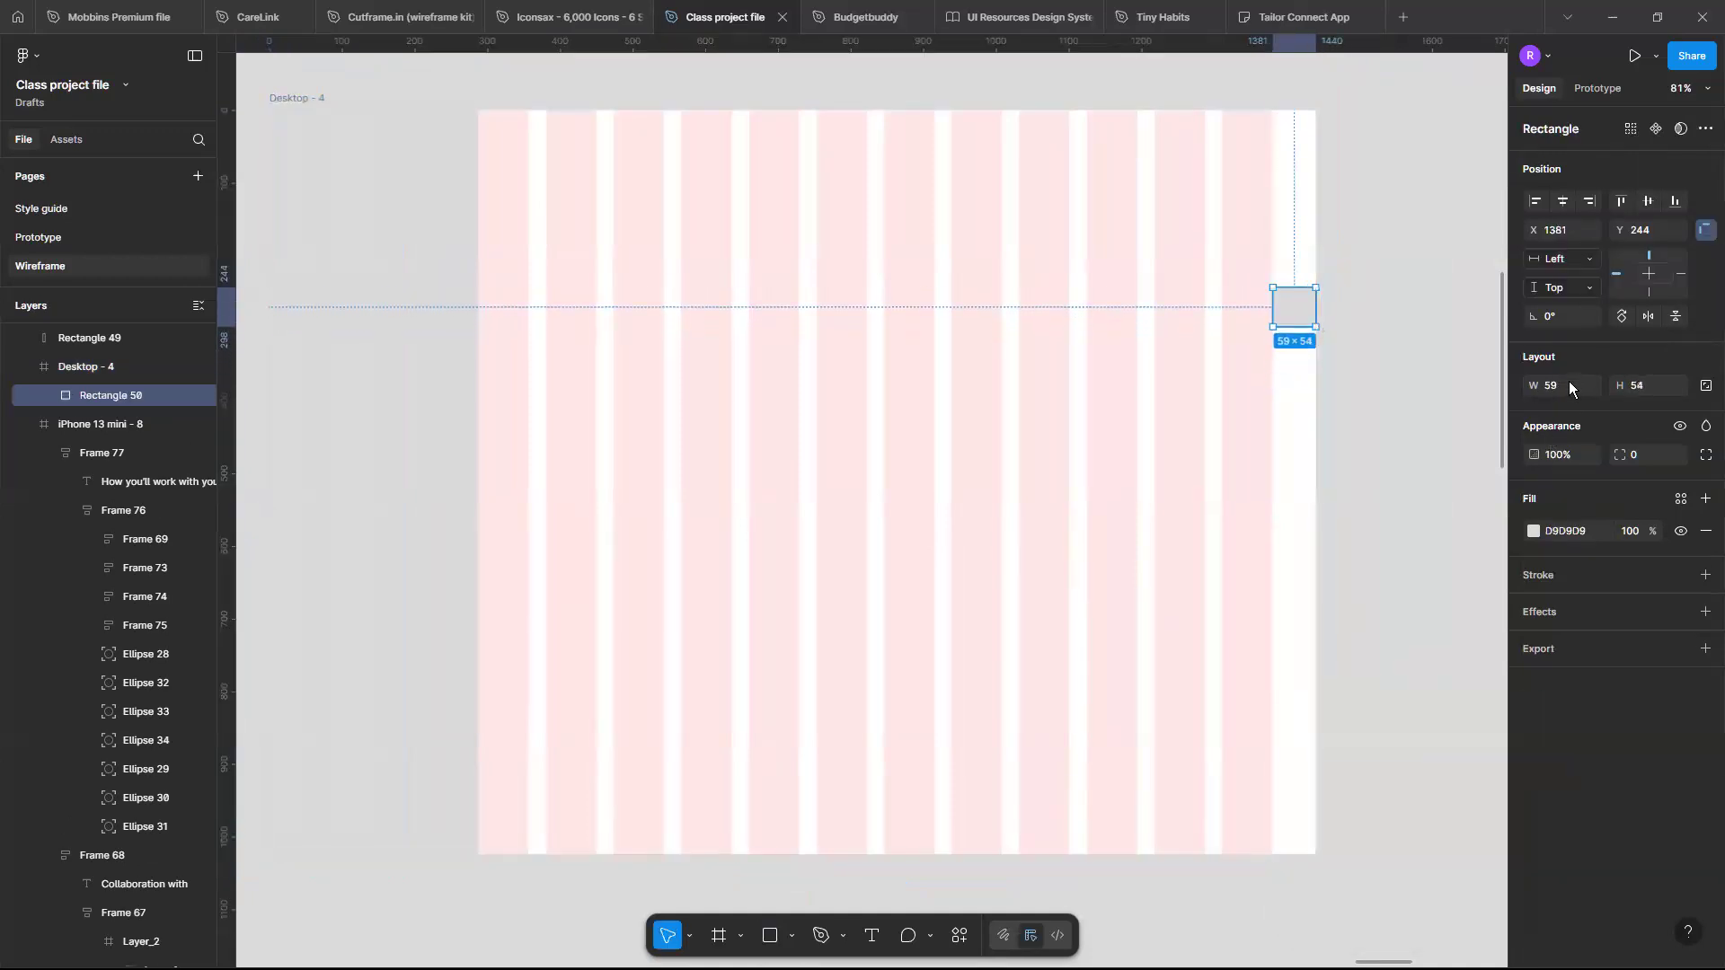
pyautogui.click(1569, 384)
pyautogui.press('Return')
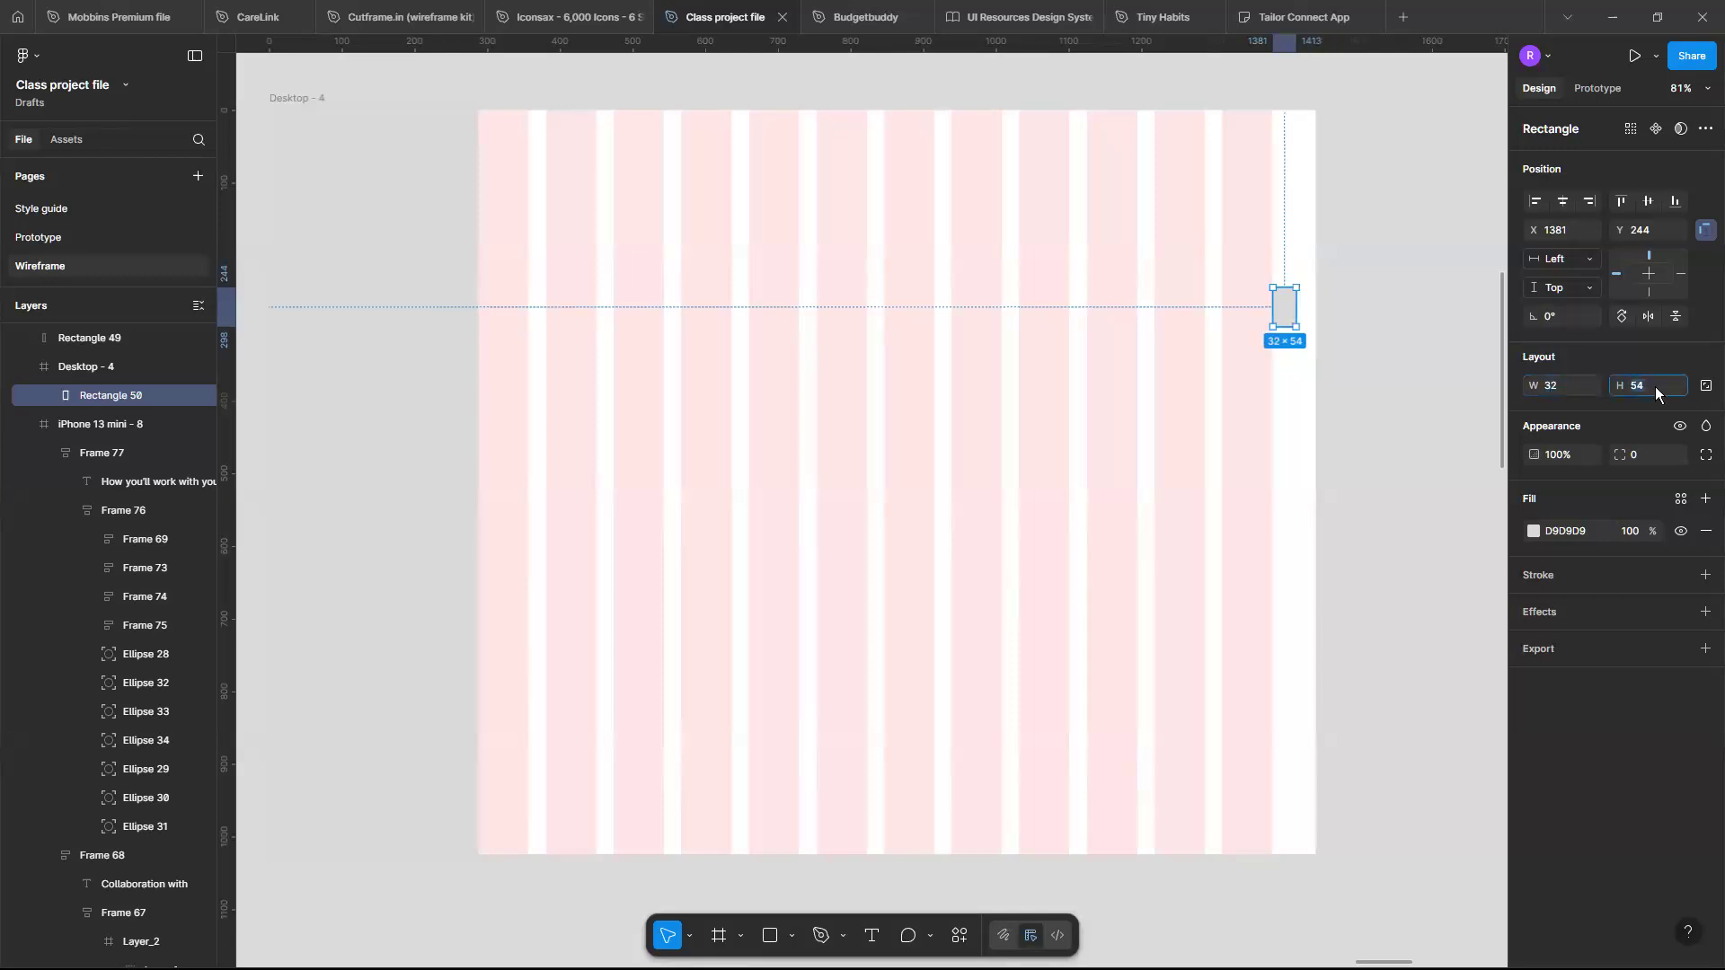
pyautogui.click(1655, 392)
pyautogui.write('32')
pyautogui.press('Return')
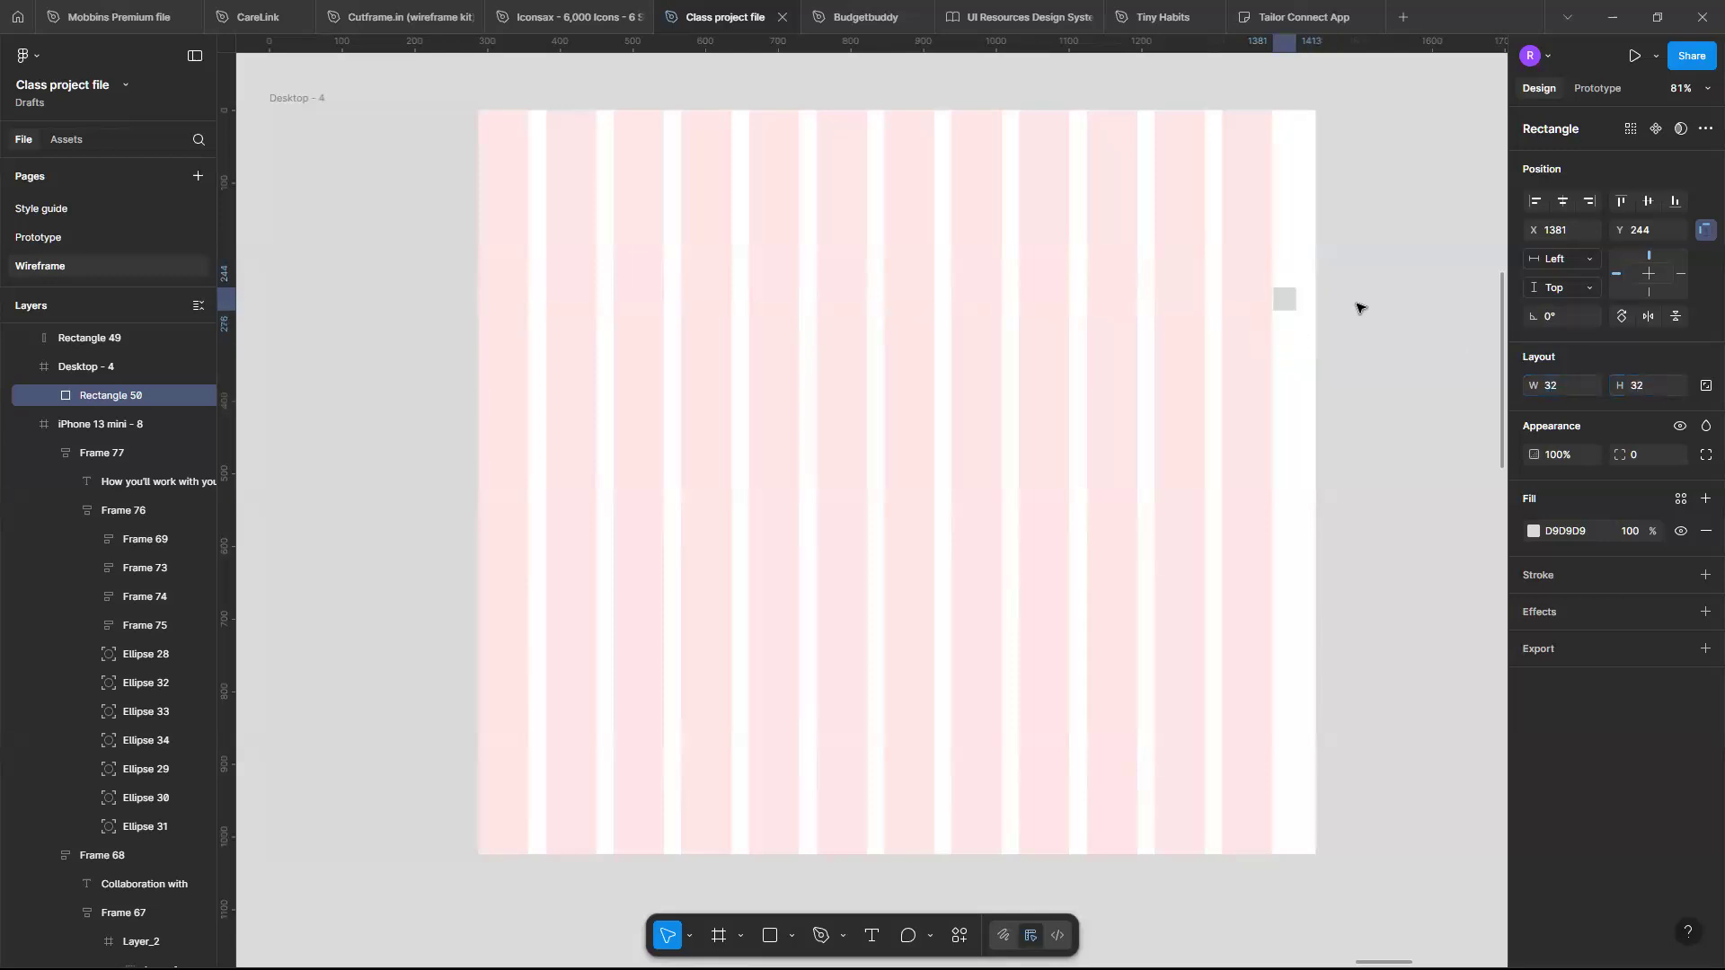
# - Move the 32 × 32 square to the frame's right edge at X 1408, Y 240
pyautogui.scroll(3, 1260, 308)
pyautogui.scroll(-2, 1260, 308)
pyautogui.moveTo(1294, 296); pyautogui.dragTo(1317, 297)
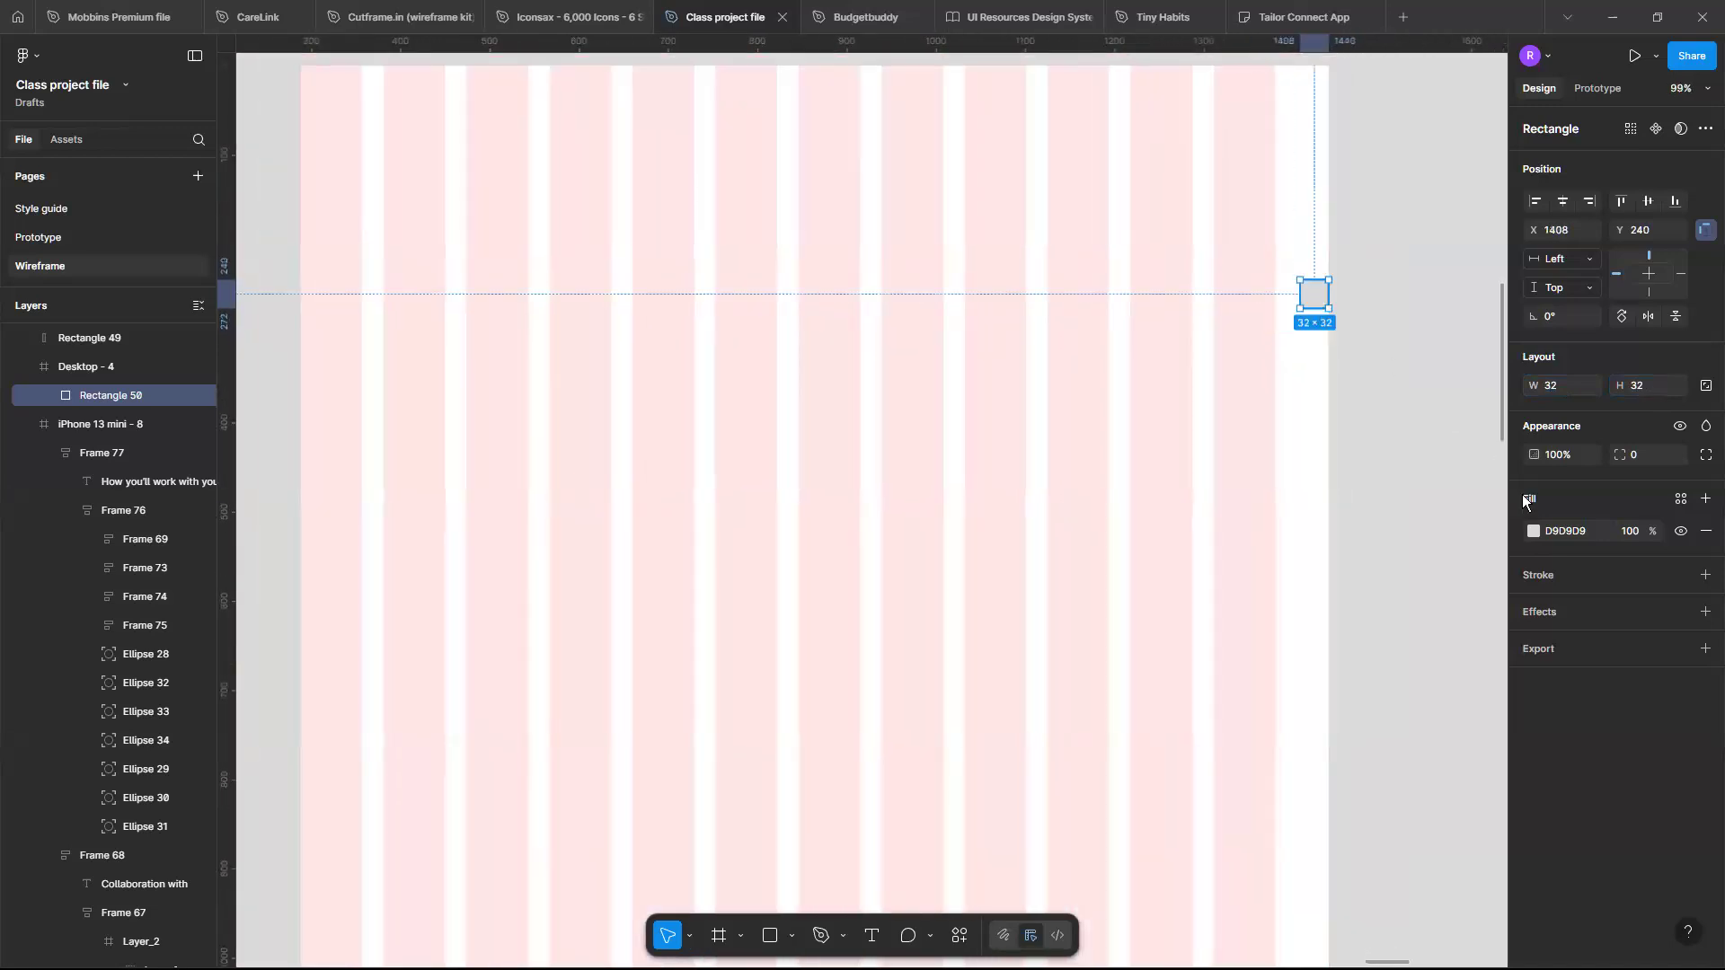
# - Fill the square with red FF0000
pyautogui.click(1534, 531)
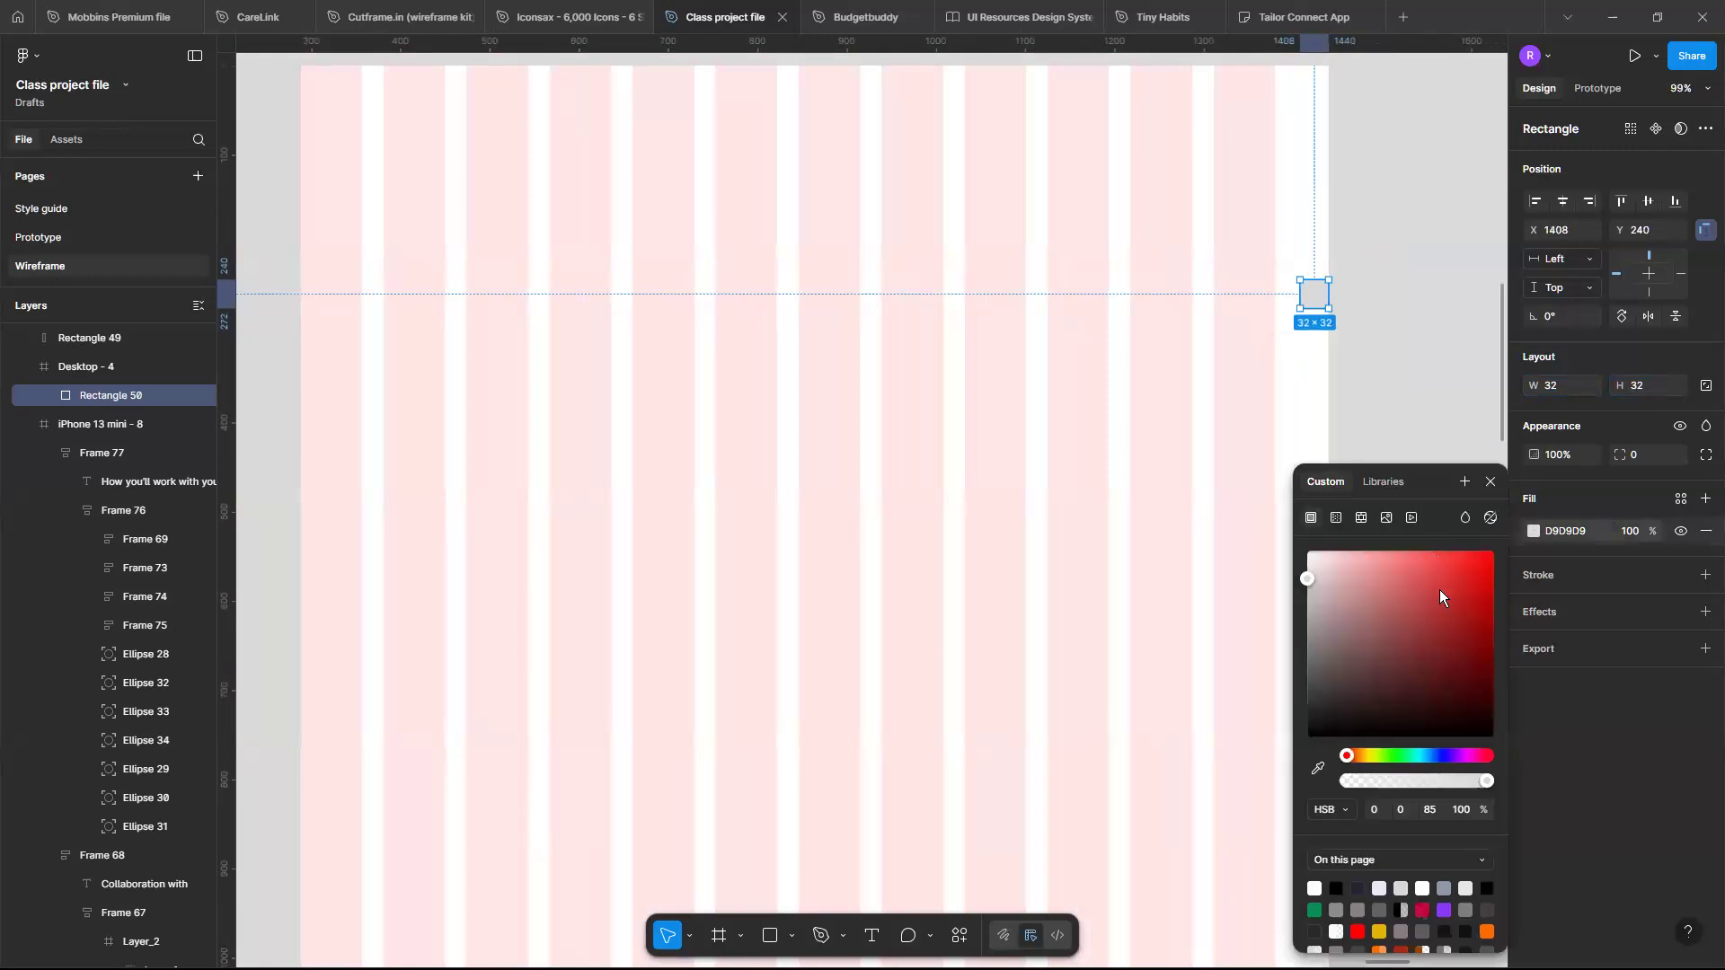
pyautogui.moveTo(1440, 577); pyautogui.dragTo(1534, 510)
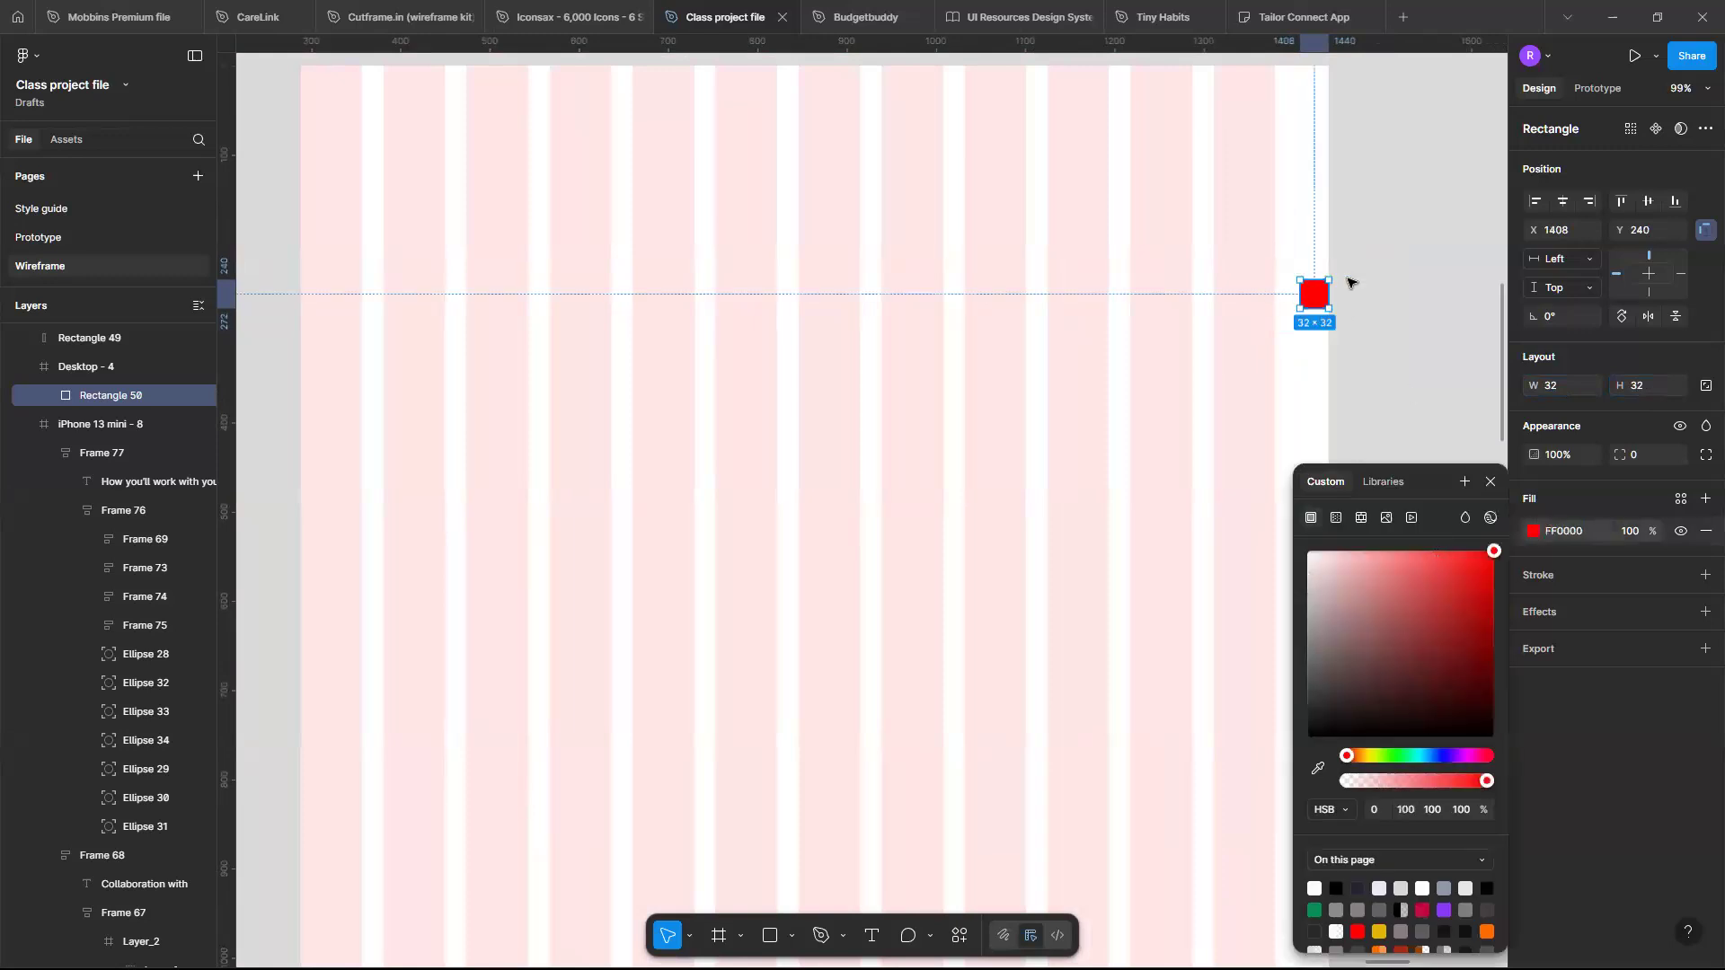
pyautogui.keyDown('ctrl'); pyautogui.scroll(-3, 1365, 280); pyautogui.keyUp('ctrl')
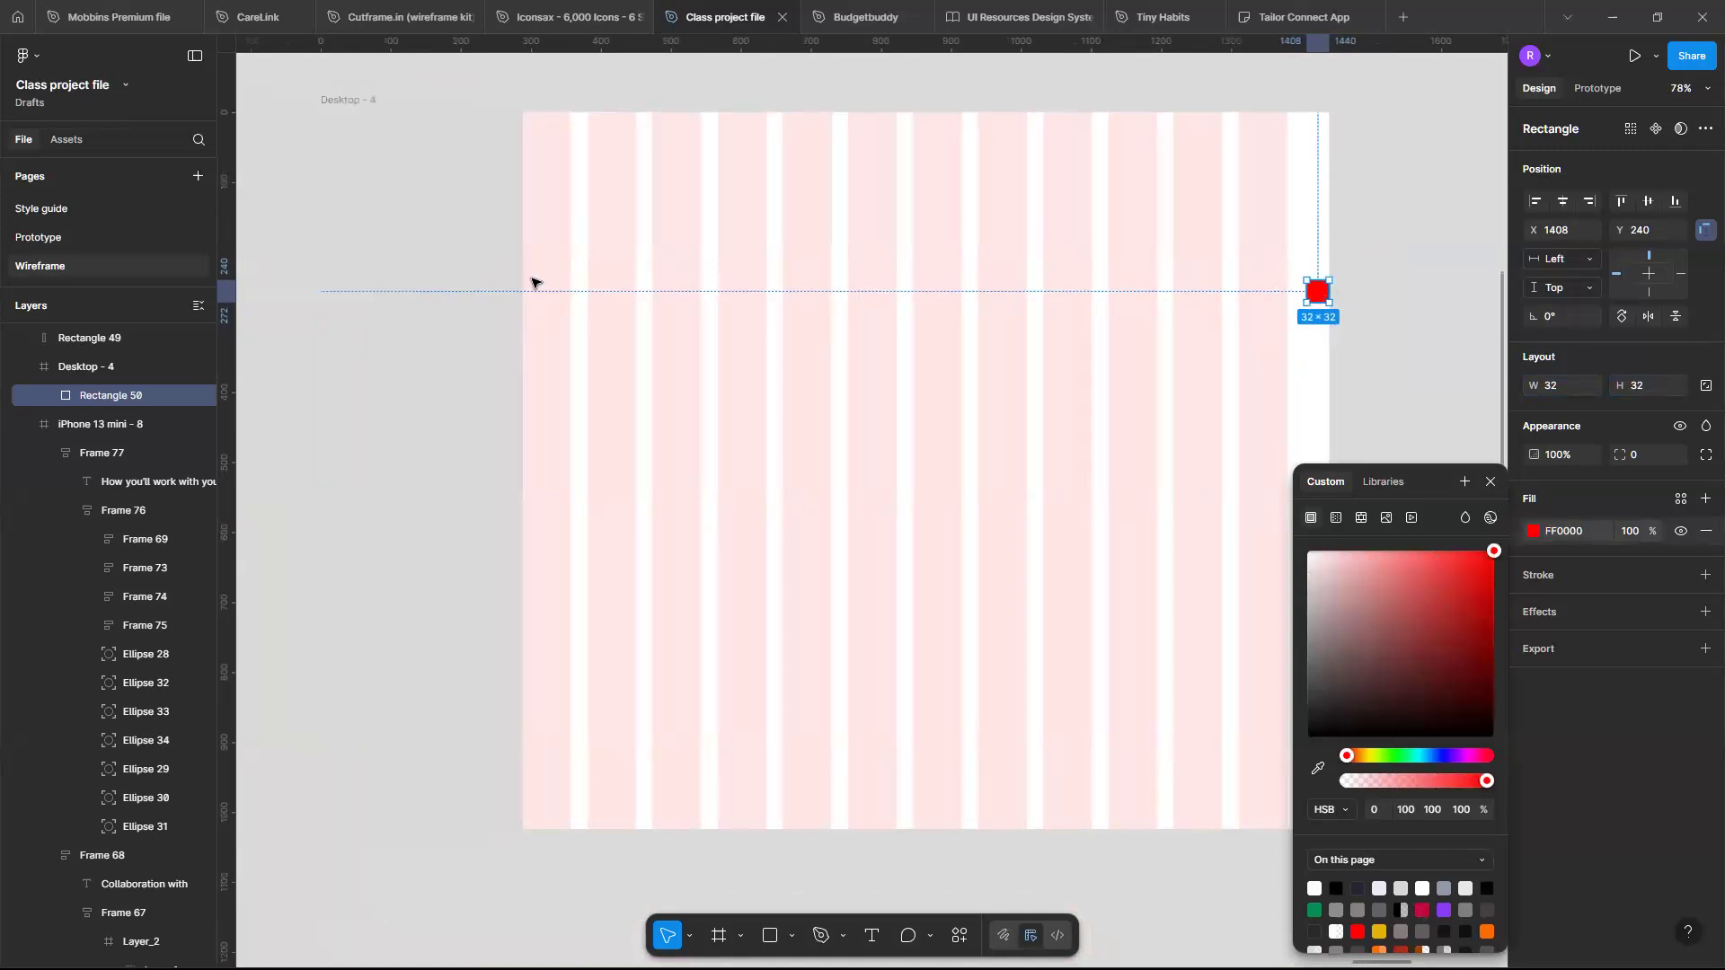
# - Duplicate the red square and move the copy to the start of the columns beside the sidebar
pyautogui.hotkey('ctrl', 'd')
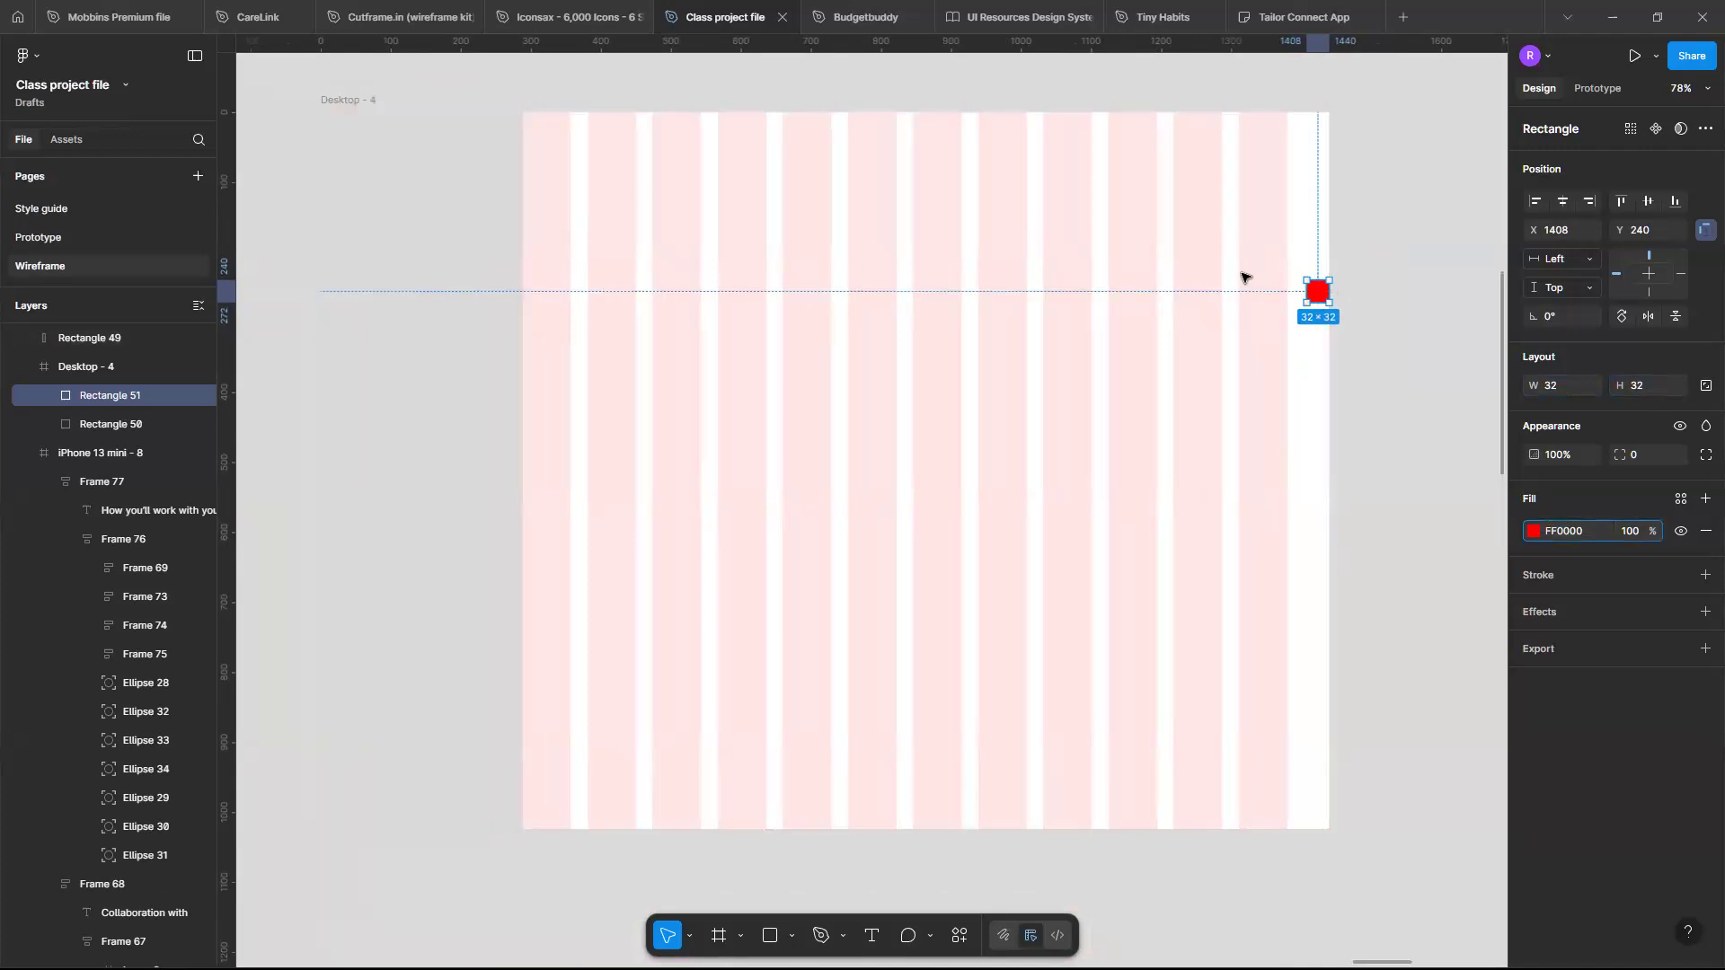
pyautogui.moveTo(1326, 297); pyautogui.dragTo(542, 263)
pyautogui.hscroll(-3, 543, 262)
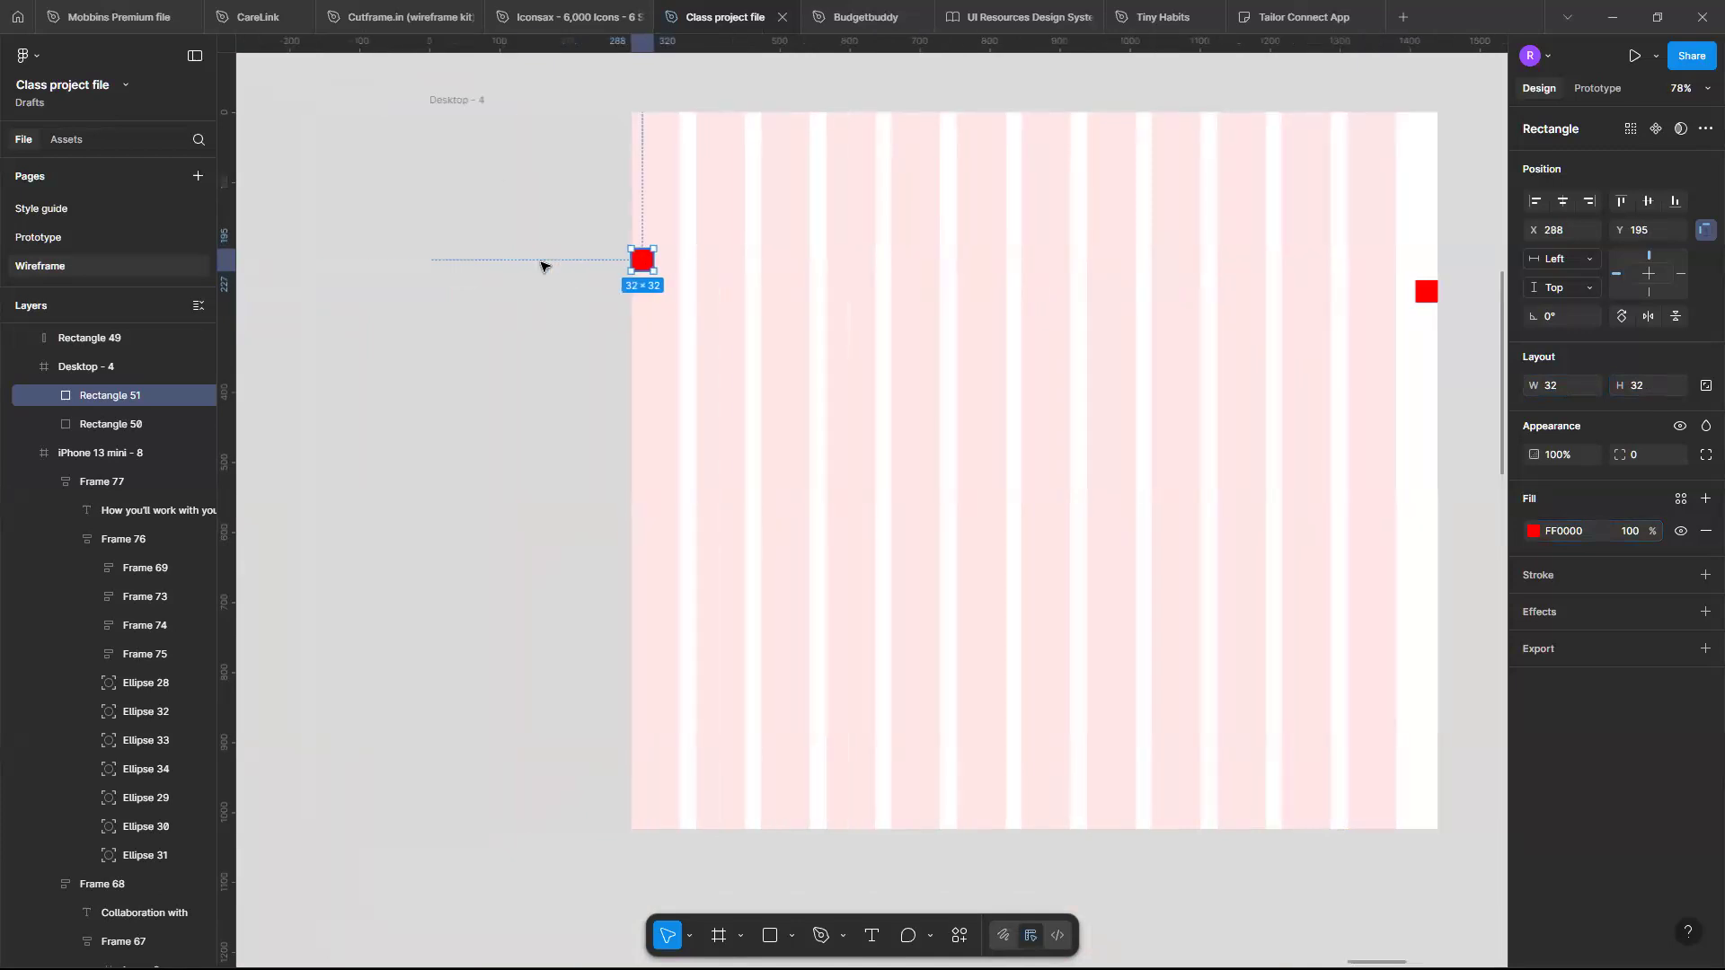
# - Change the sidebar rectangle's fill to dark grey 505050
pyautogui.click(487, 178)
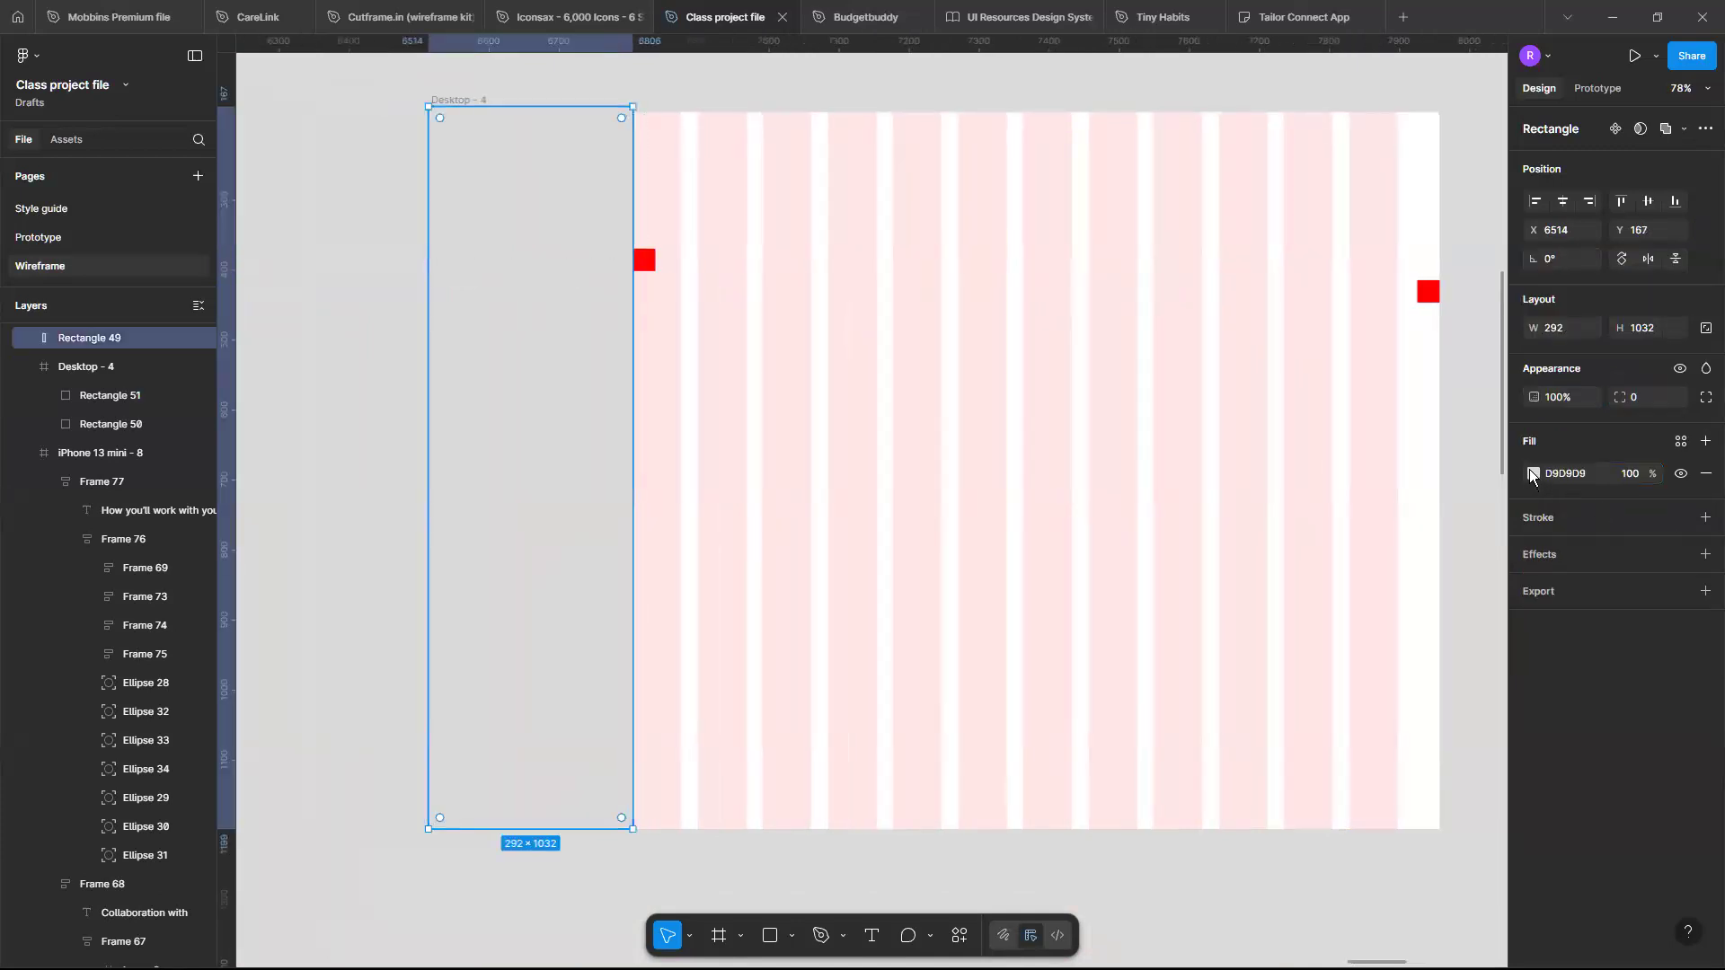
pyautogui.click(1531, 474)
pyautogui.click(1322, 652)
pyautogui.moveTo(1236, 681); pyautogui.dragTo(1231, 676)
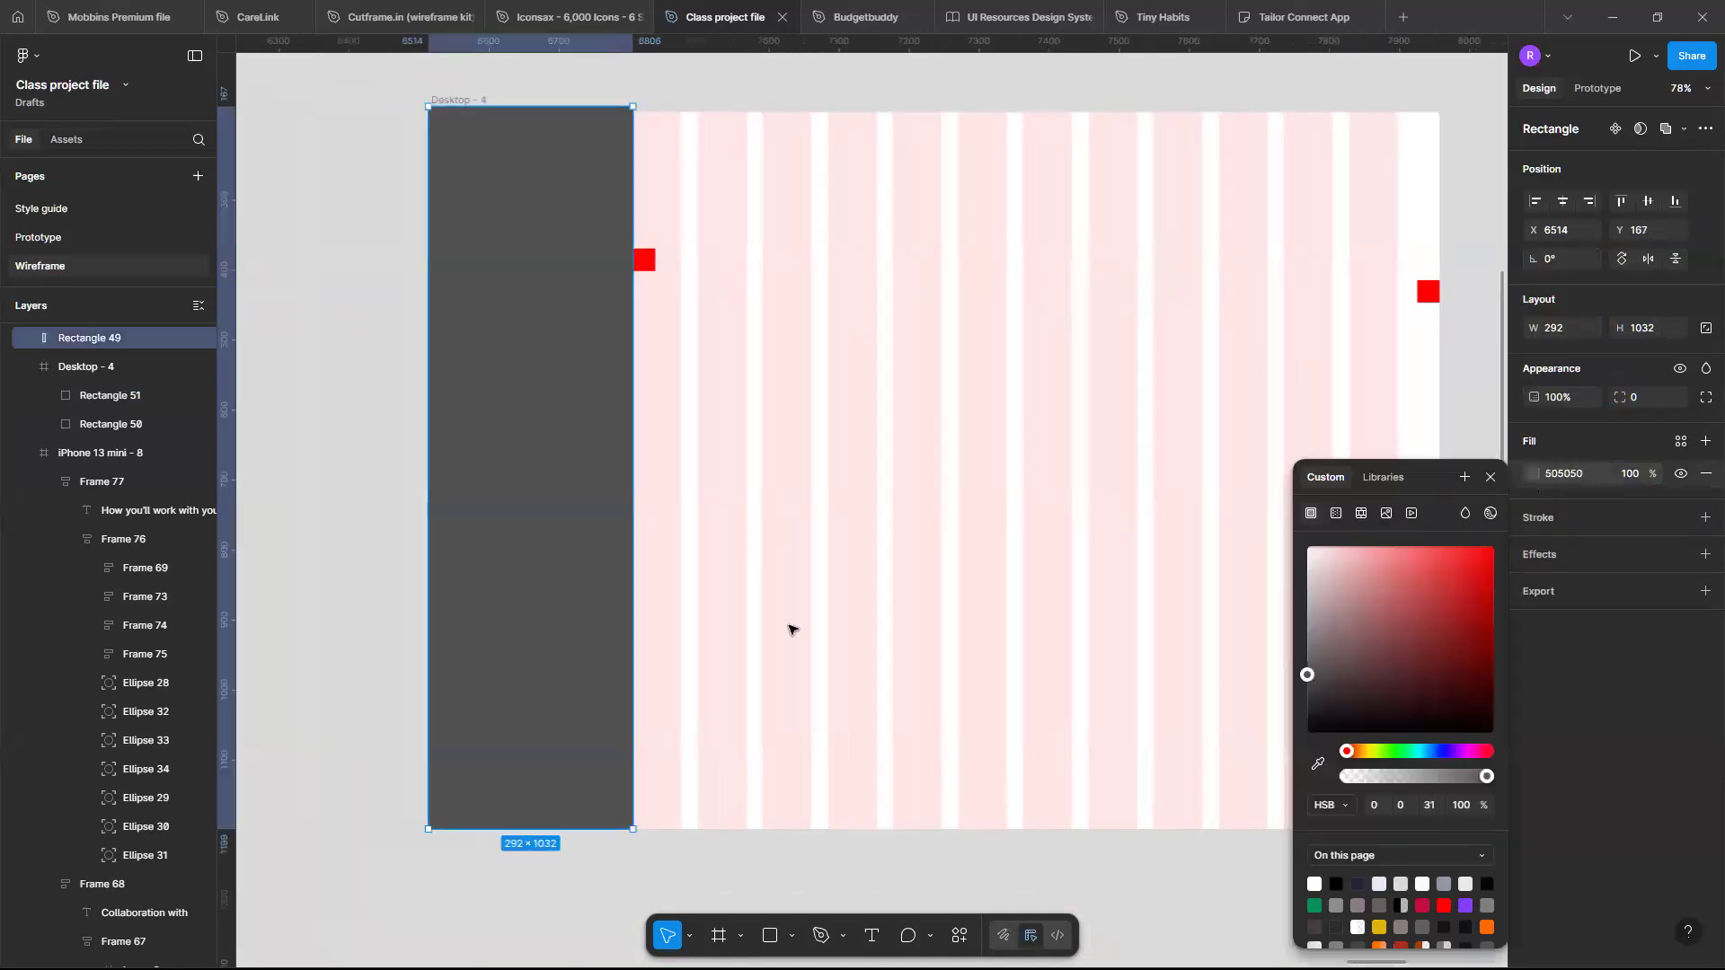
# - Set the Desktop - 4 column grid's offset to 320
pyautogui.hscroll(5, 790, 628)
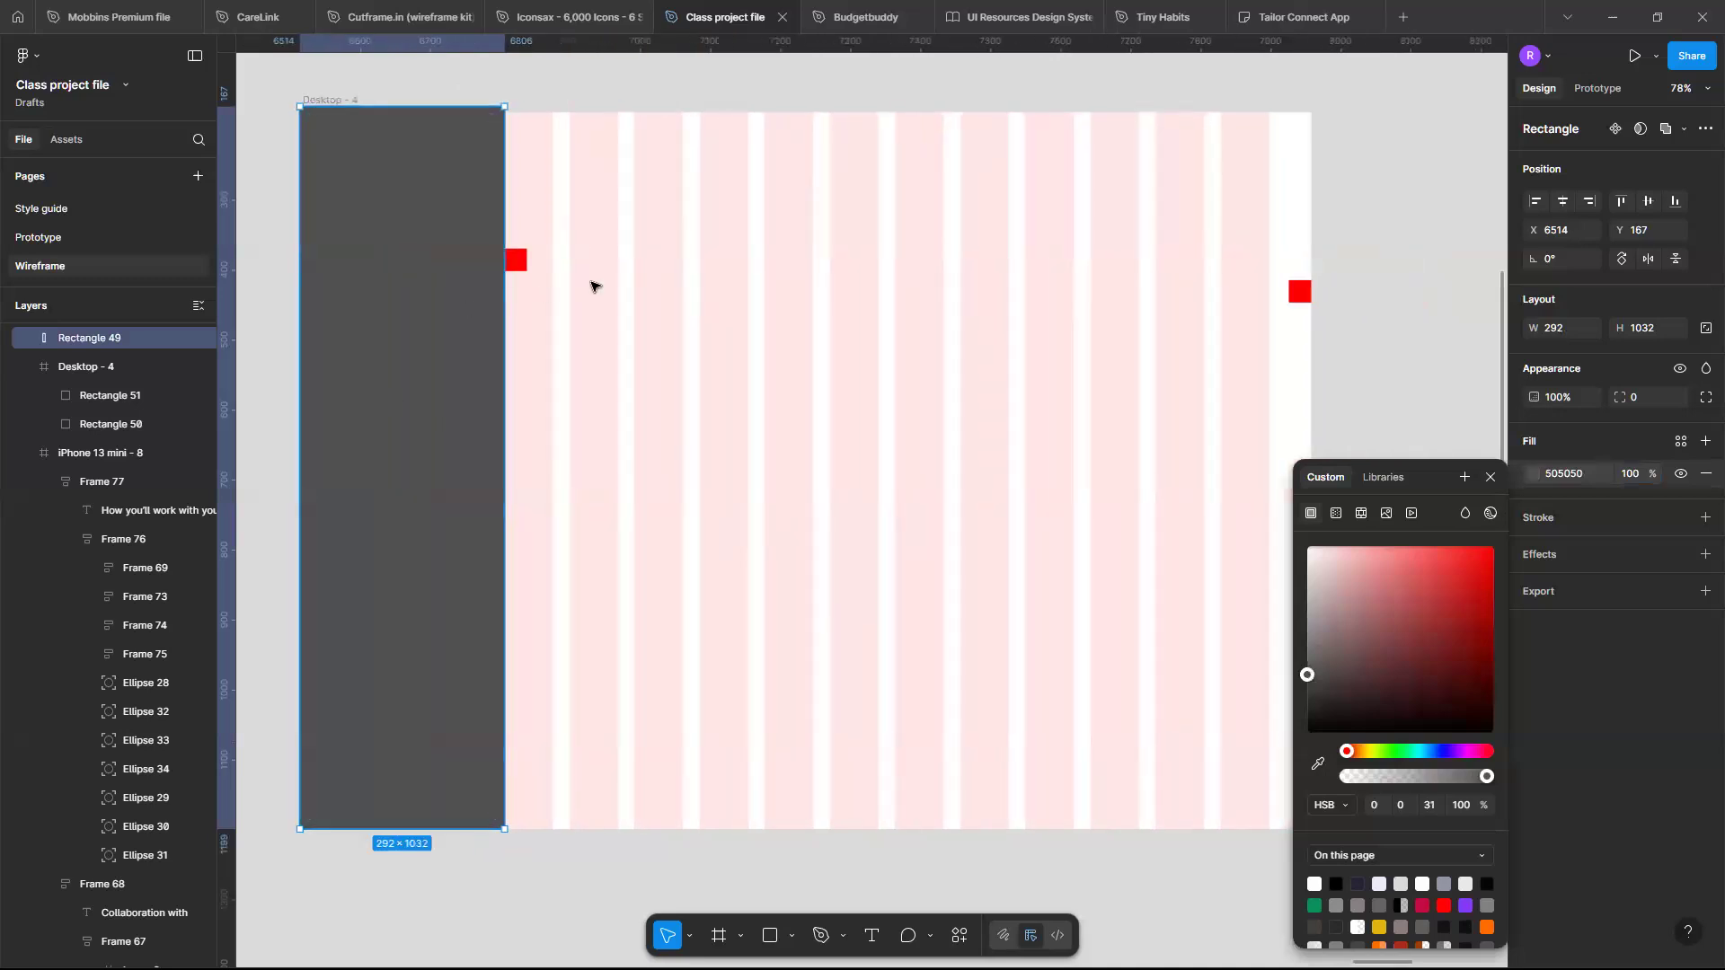
pyautogui.click(334, 101)
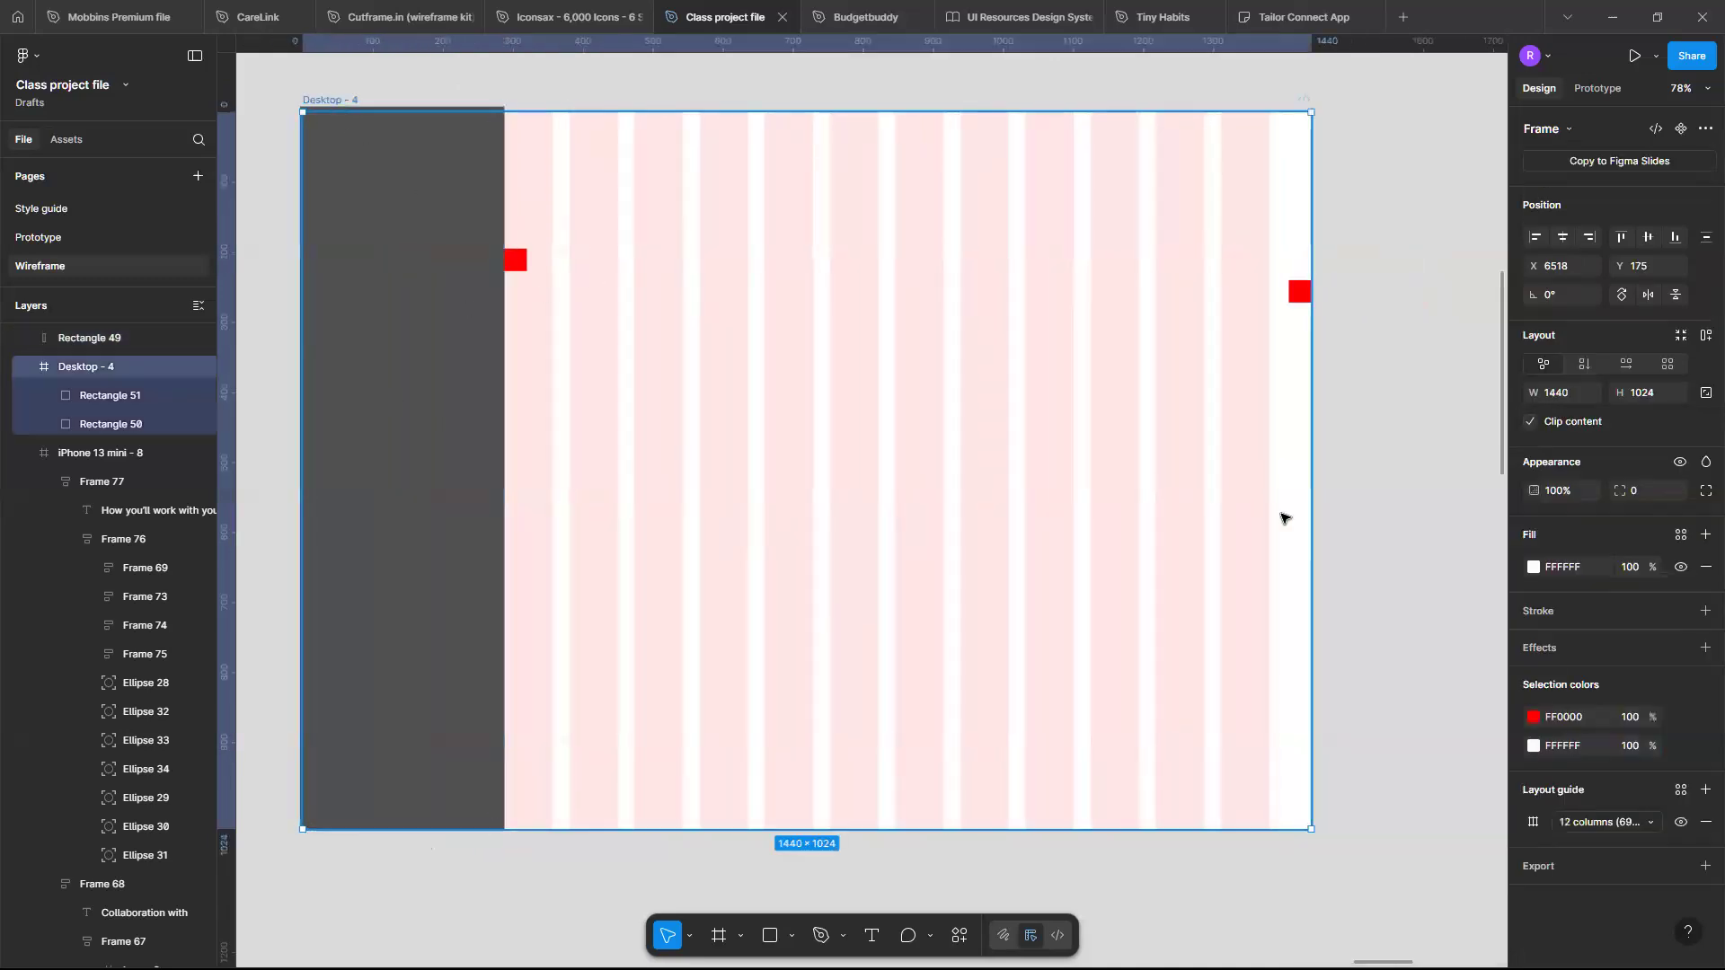
pyautogui.click(1534, 823)
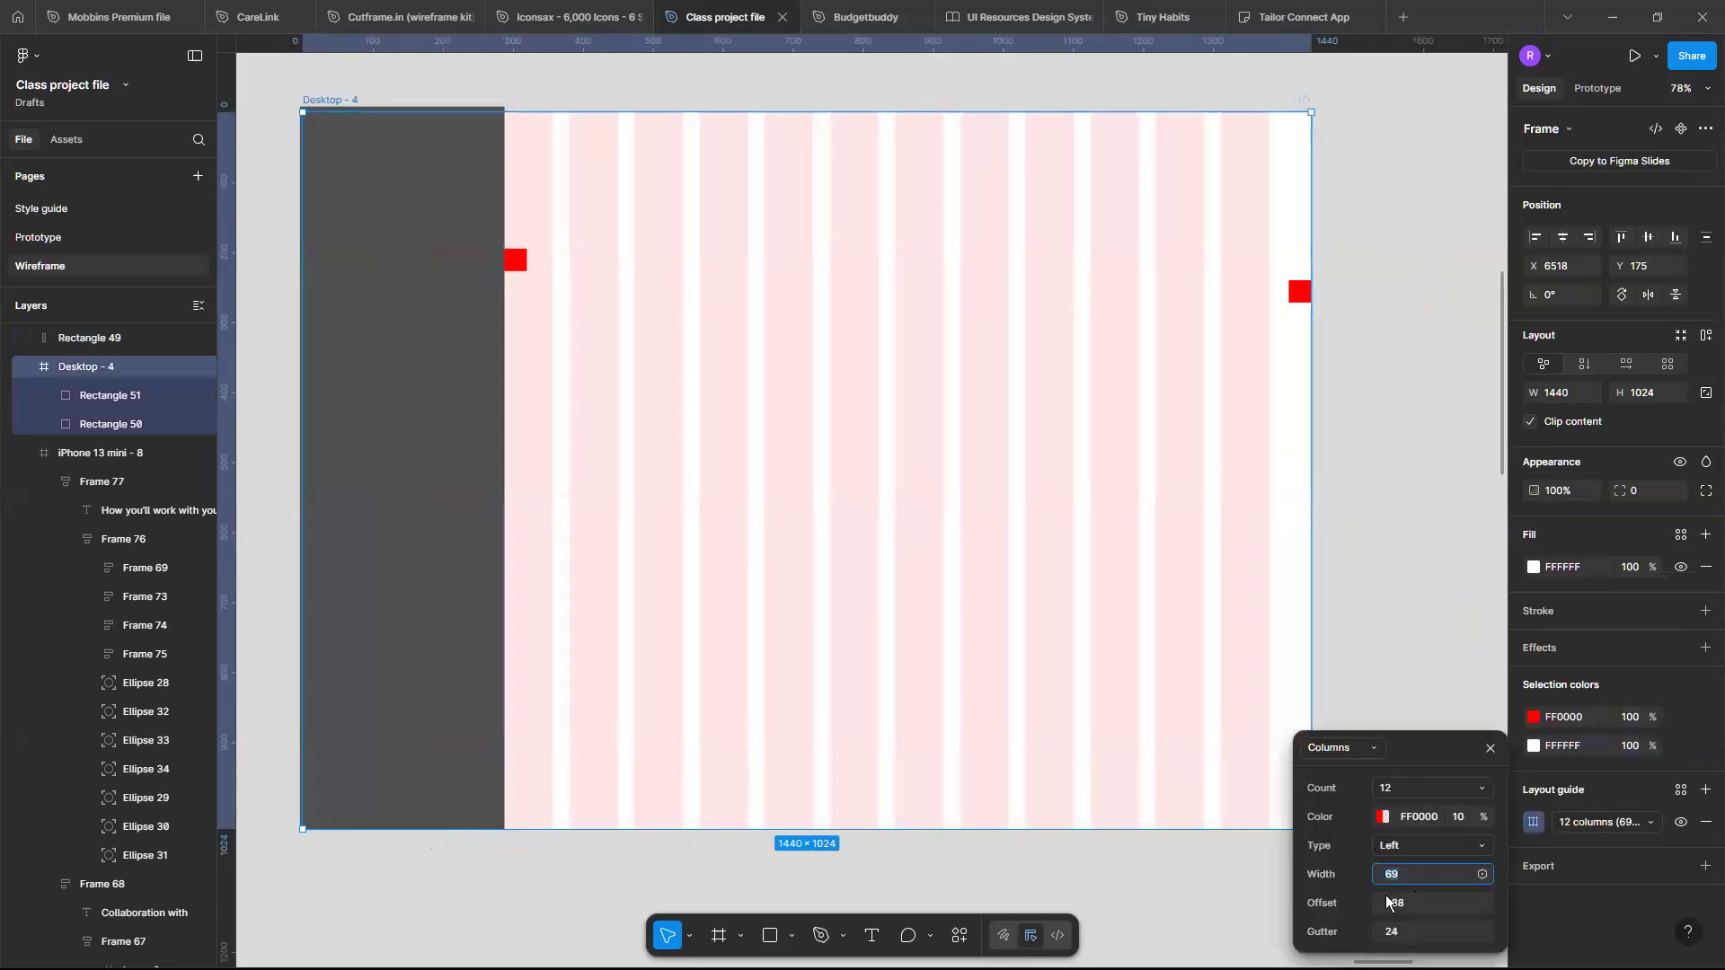
pyautogui.moveTo(1381, 899); pyautogui.dragTo(1441, 894)
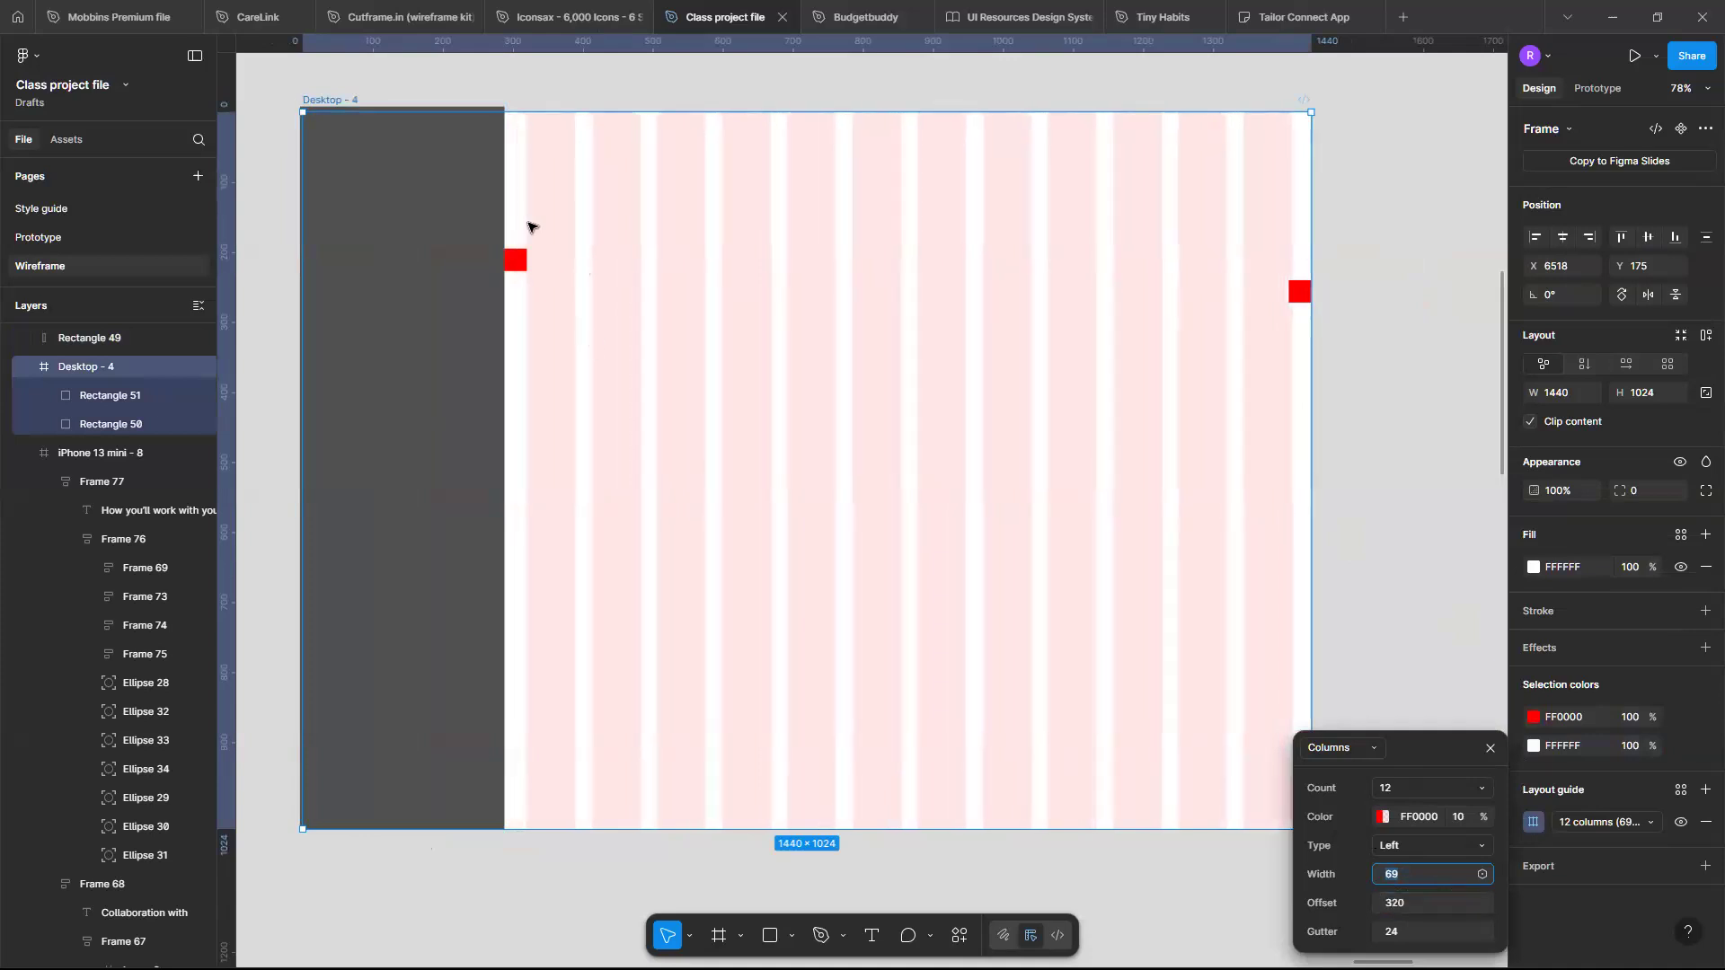
# - Zoom in to inspect how the red marker square lines up with the sidebar and first column
pyautogui.scroll(10, 519, 246)
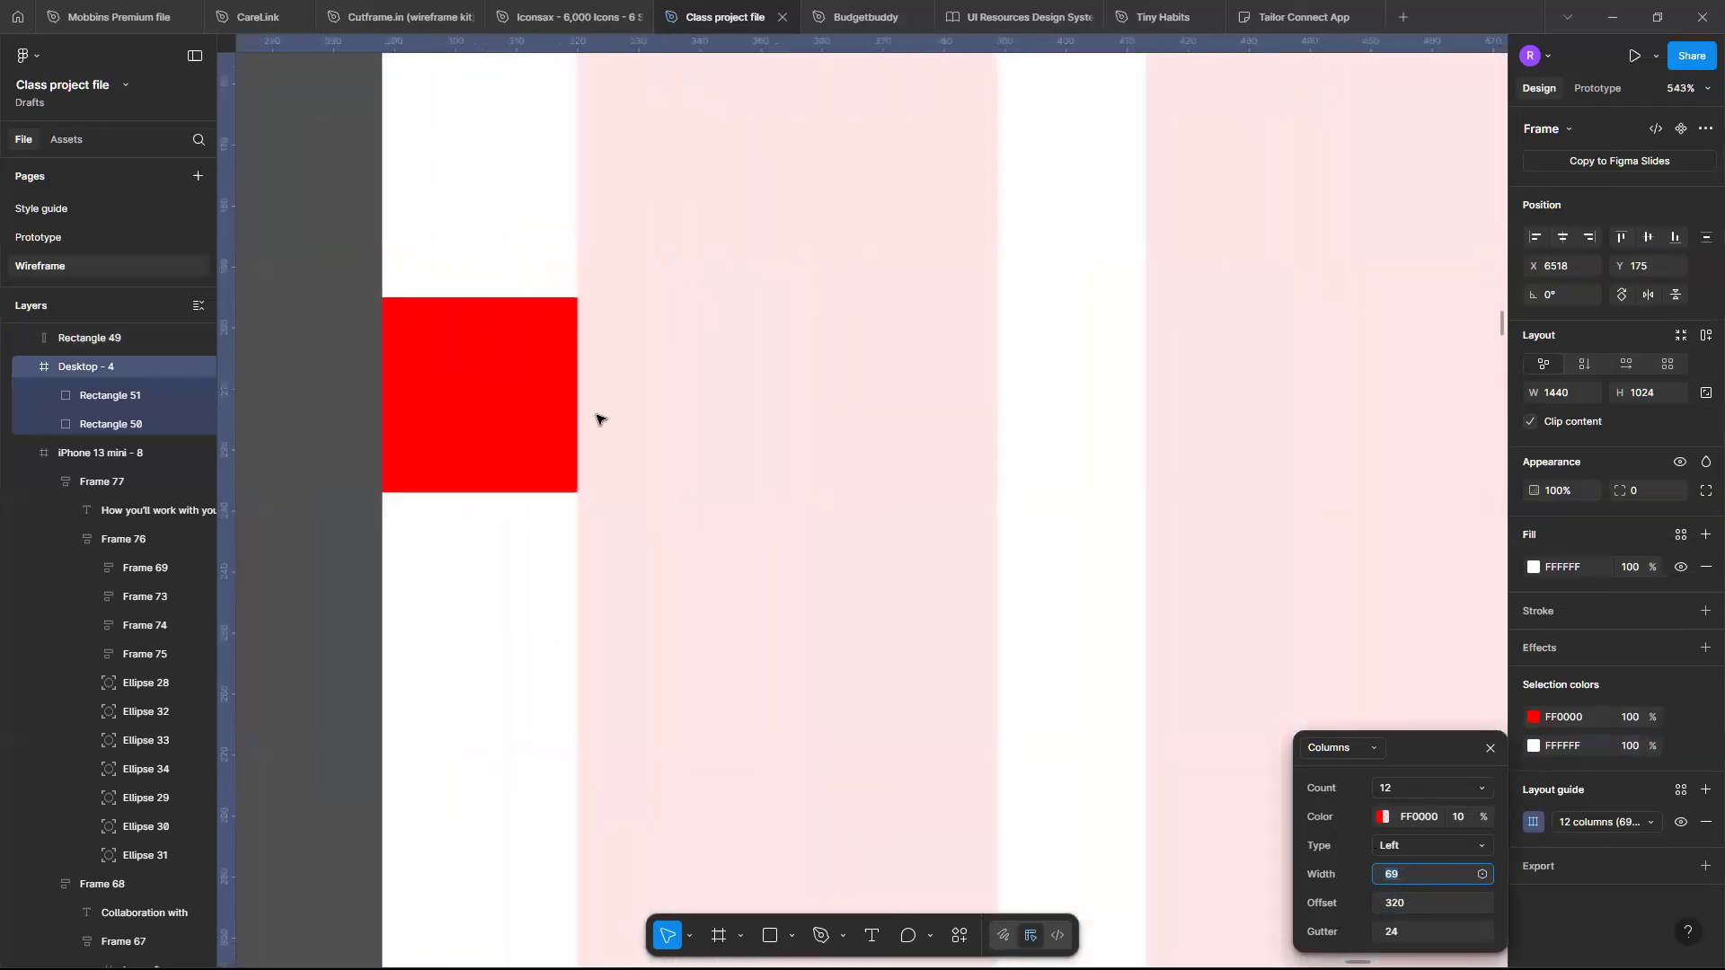
pyautogui.scroll(8, 596, 418)
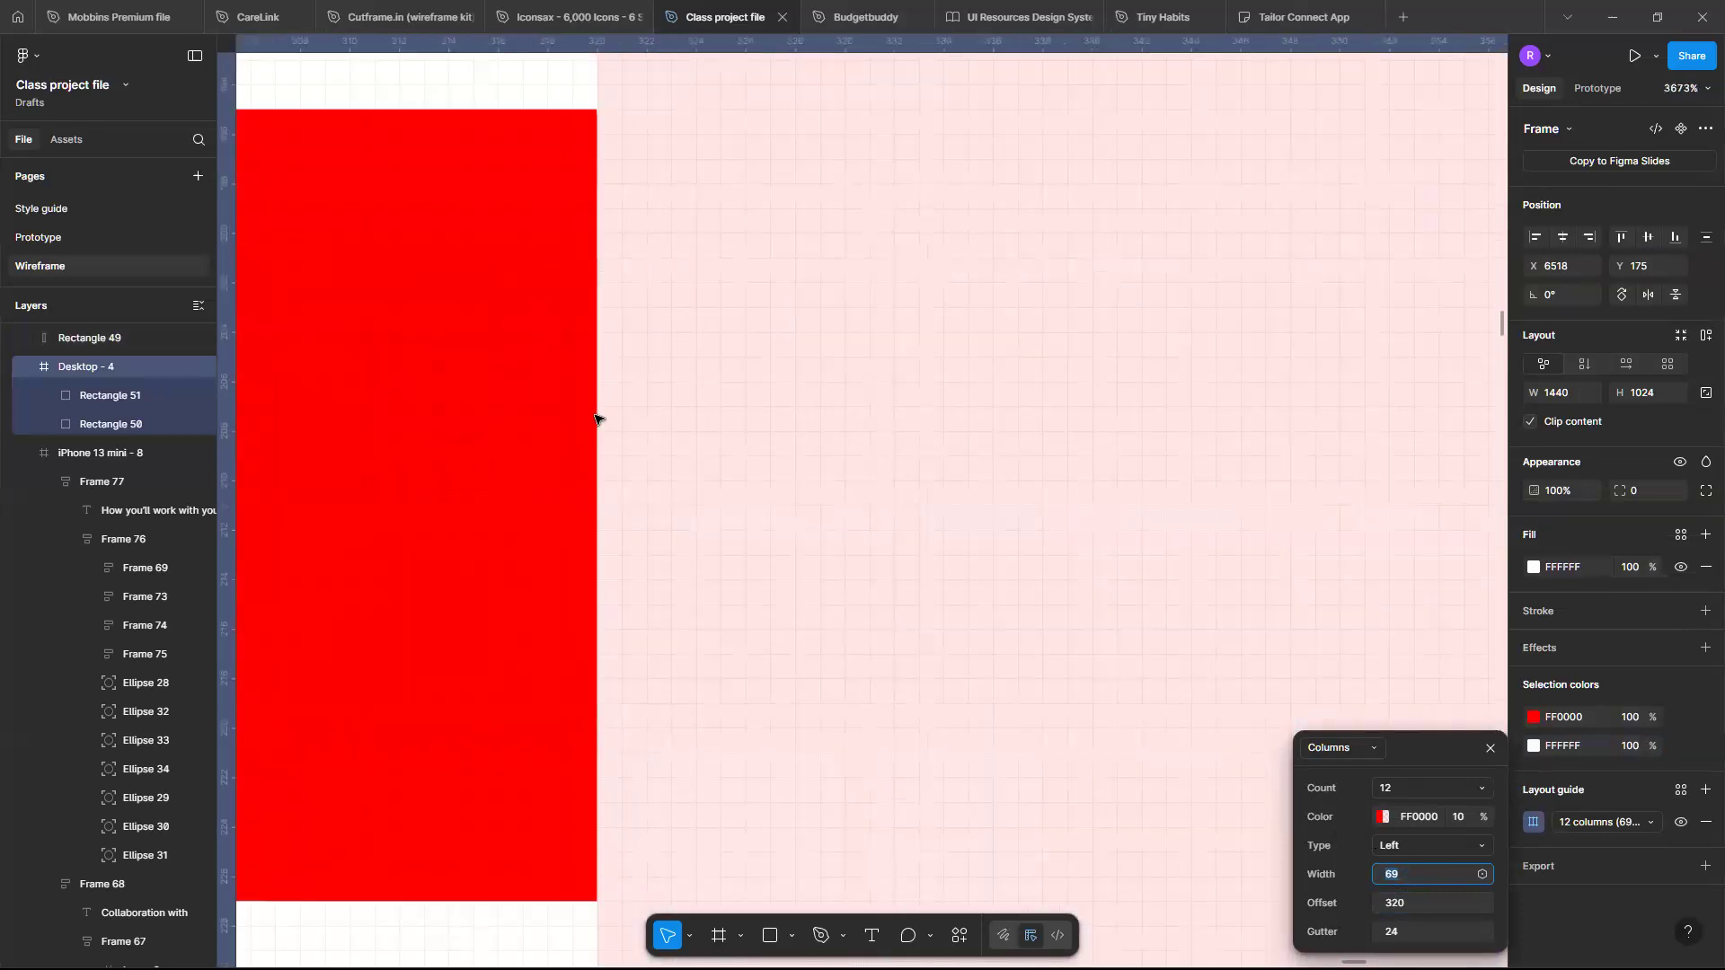
pyautogui.scroll(-12, 596, 418)
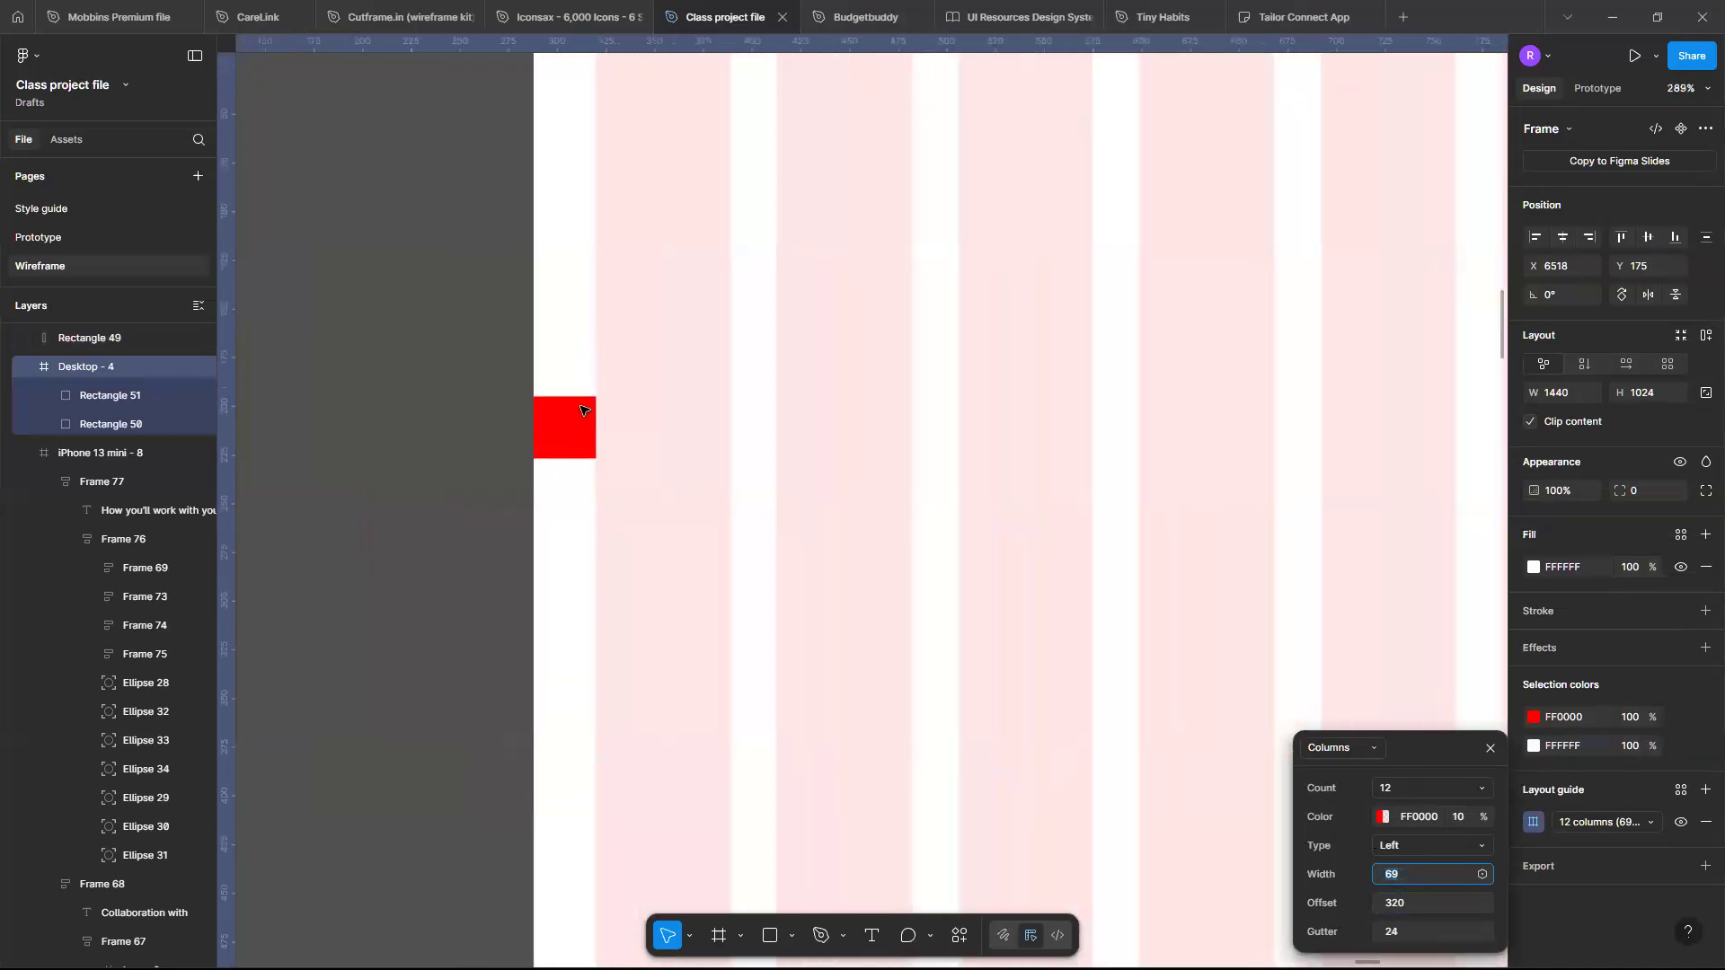
pyautogui.click(566, 411)
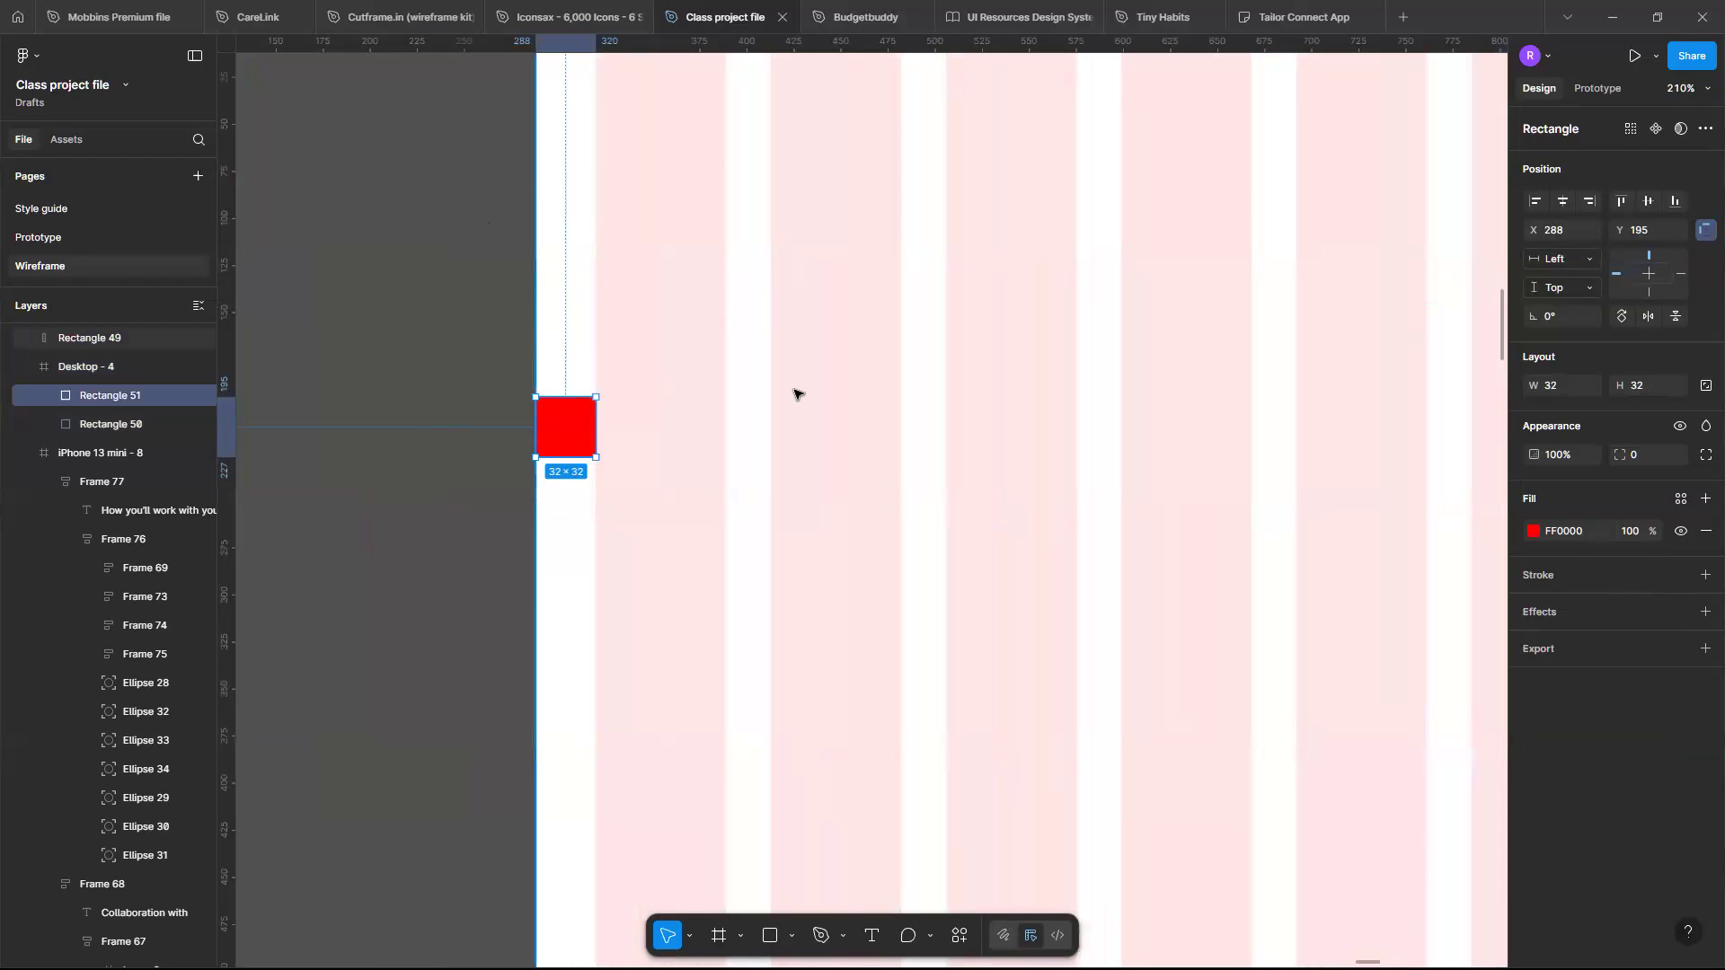
pyautogui.scroll(-5, 815, 496)
pyautogui.hscroll(3, 814, 497)
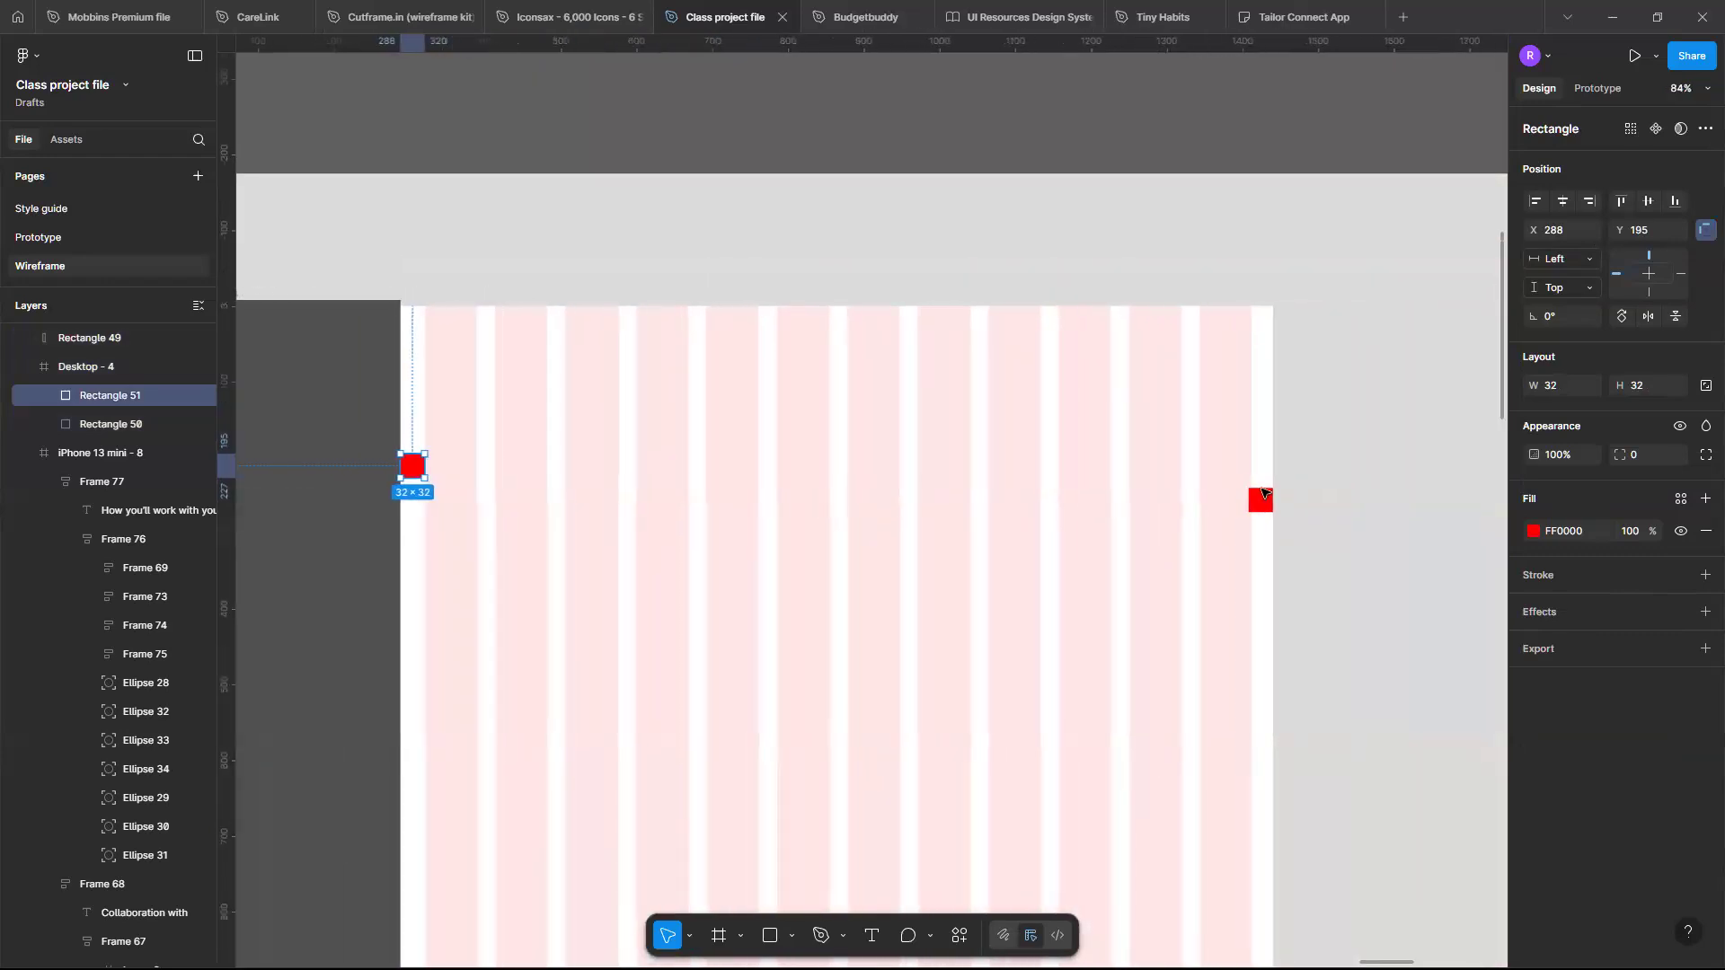
pyautogui.scroll(5, 1212, 480)
pyautogui.scroll(3, 1232, 489)
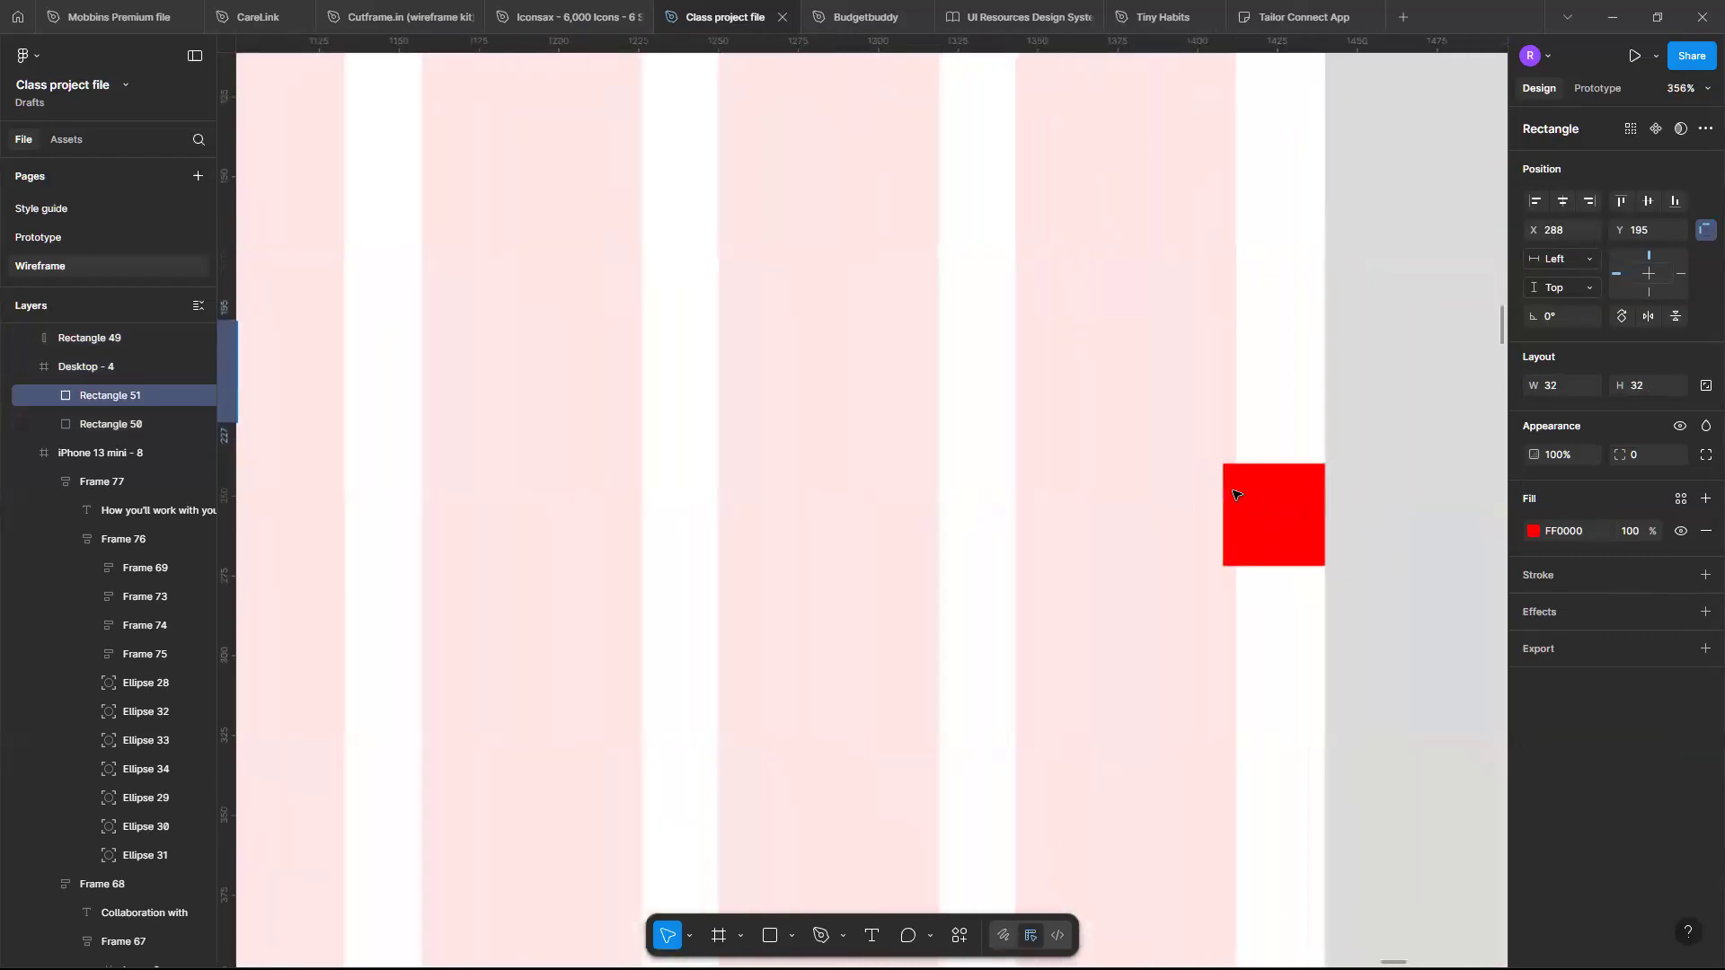
pyautogui.scroll(3, 1235, 494)
pyautogui.scroll(-12, 1235, 494)
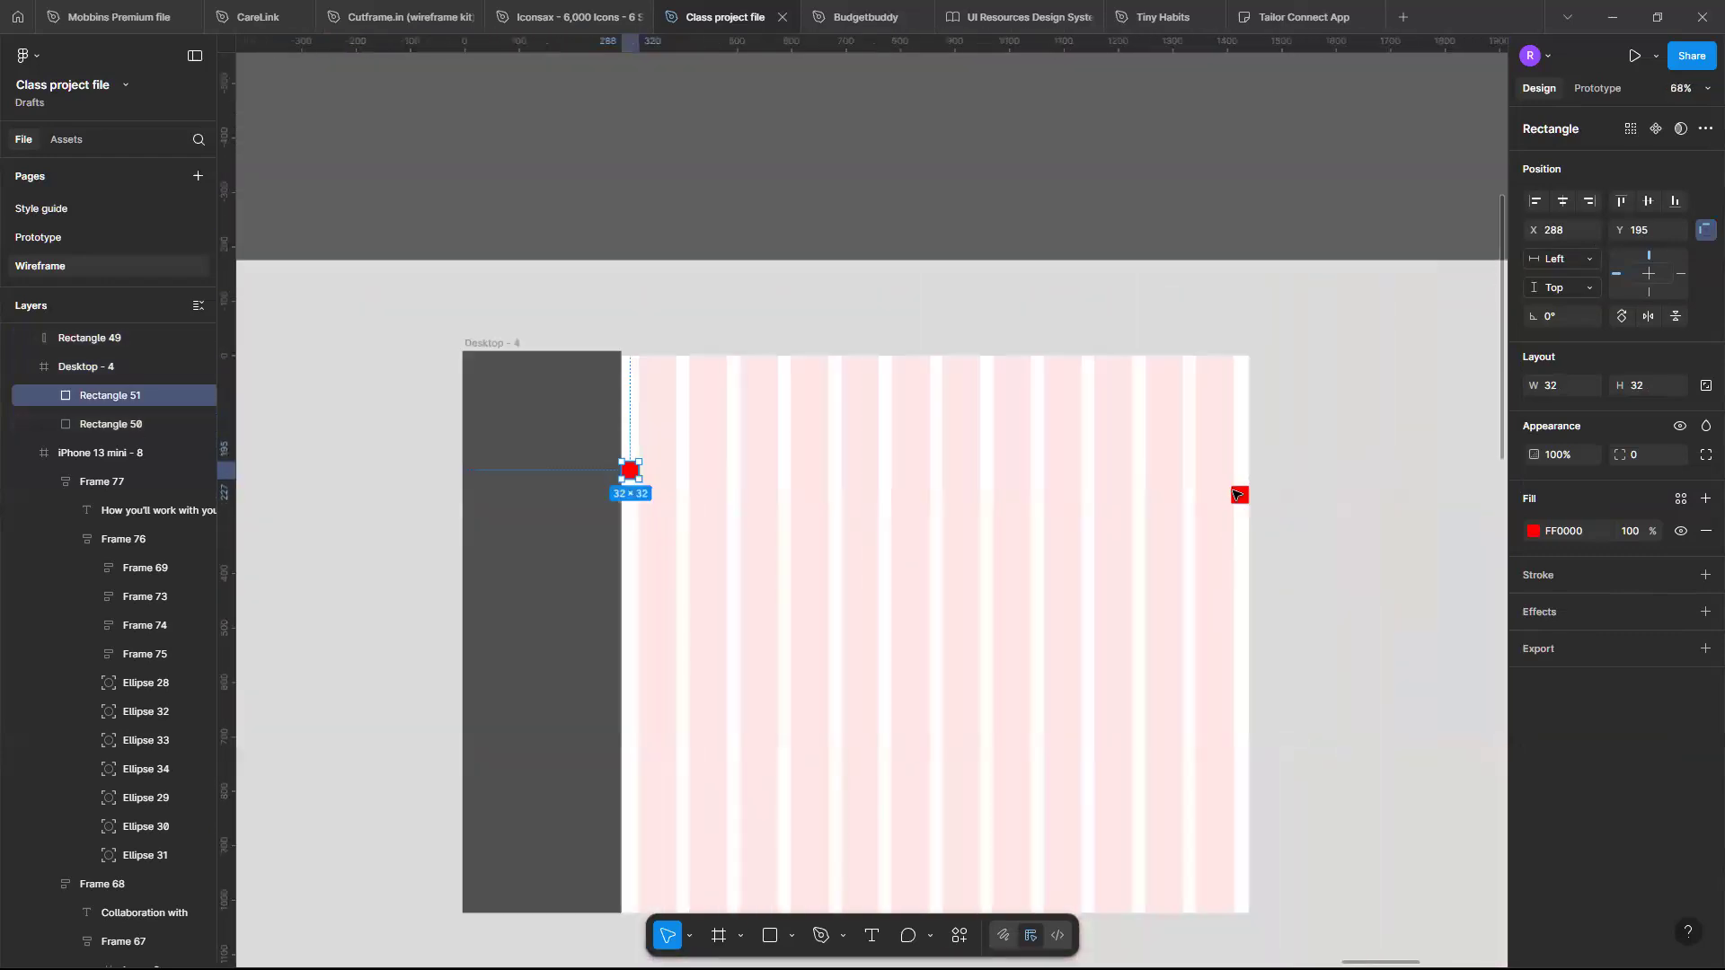
pyautogui.hscroll(3, 804, 241)
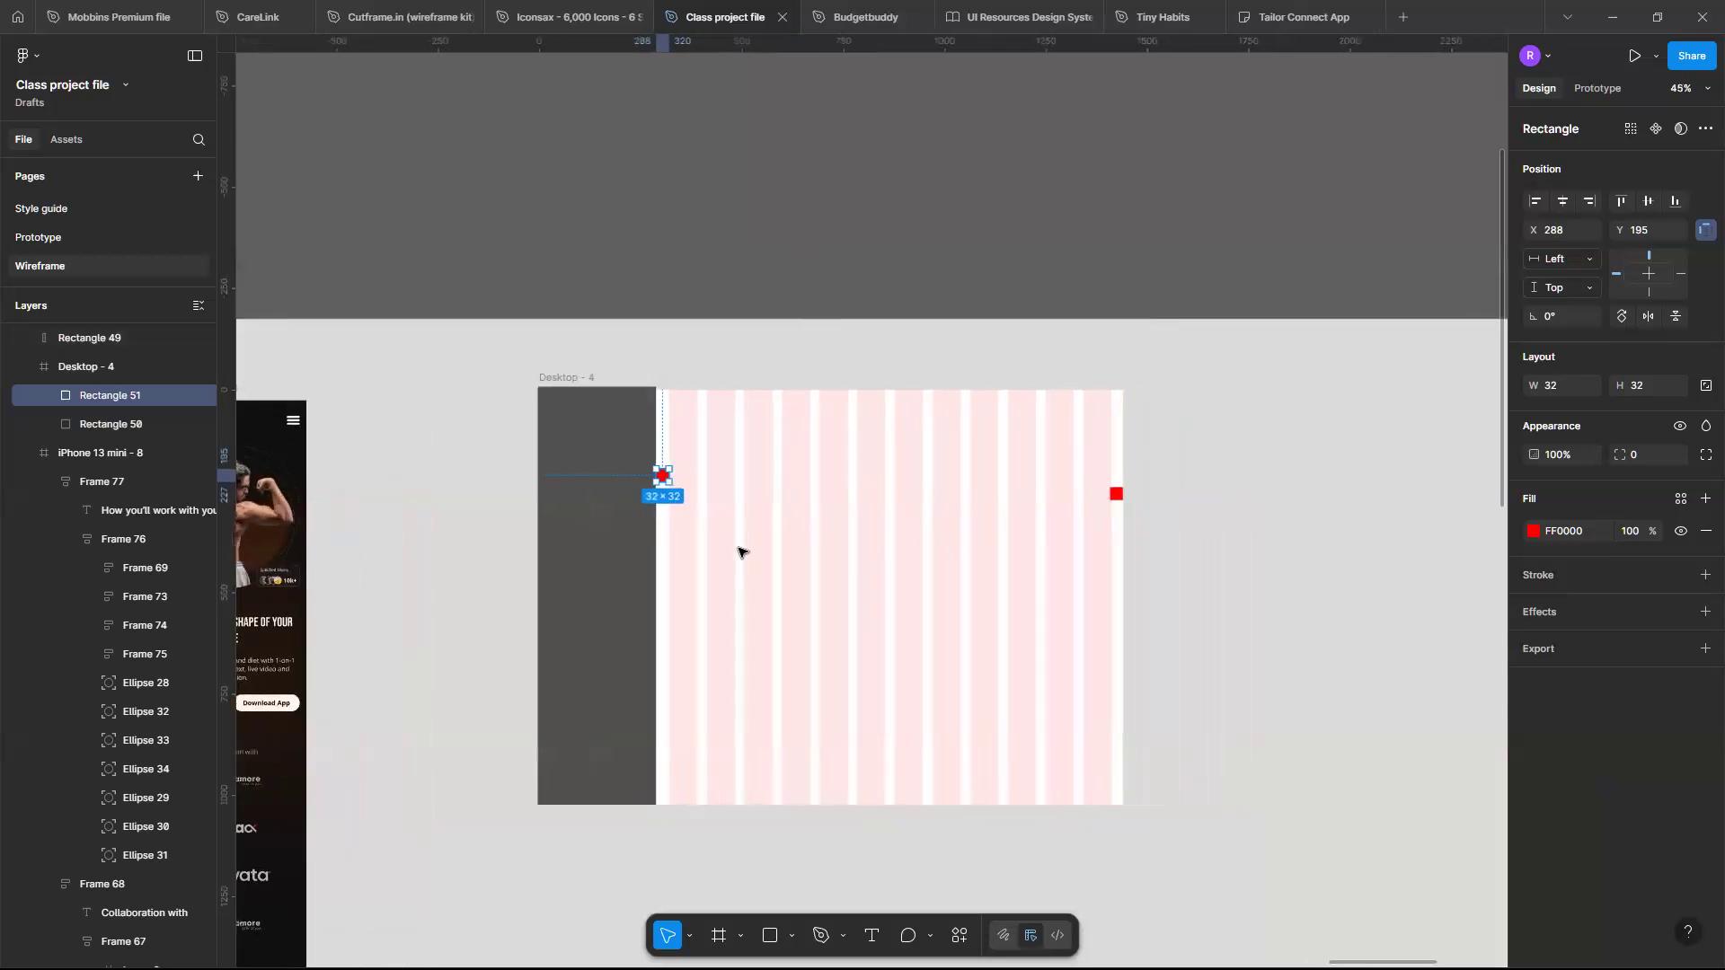
# - Try column widths of 66 and then 68 in the frame's 12-column grid
pyautogui.scroll(3, 743, 550)
pyautogui.click(392, 223)
pyautogui.click(376, 214)
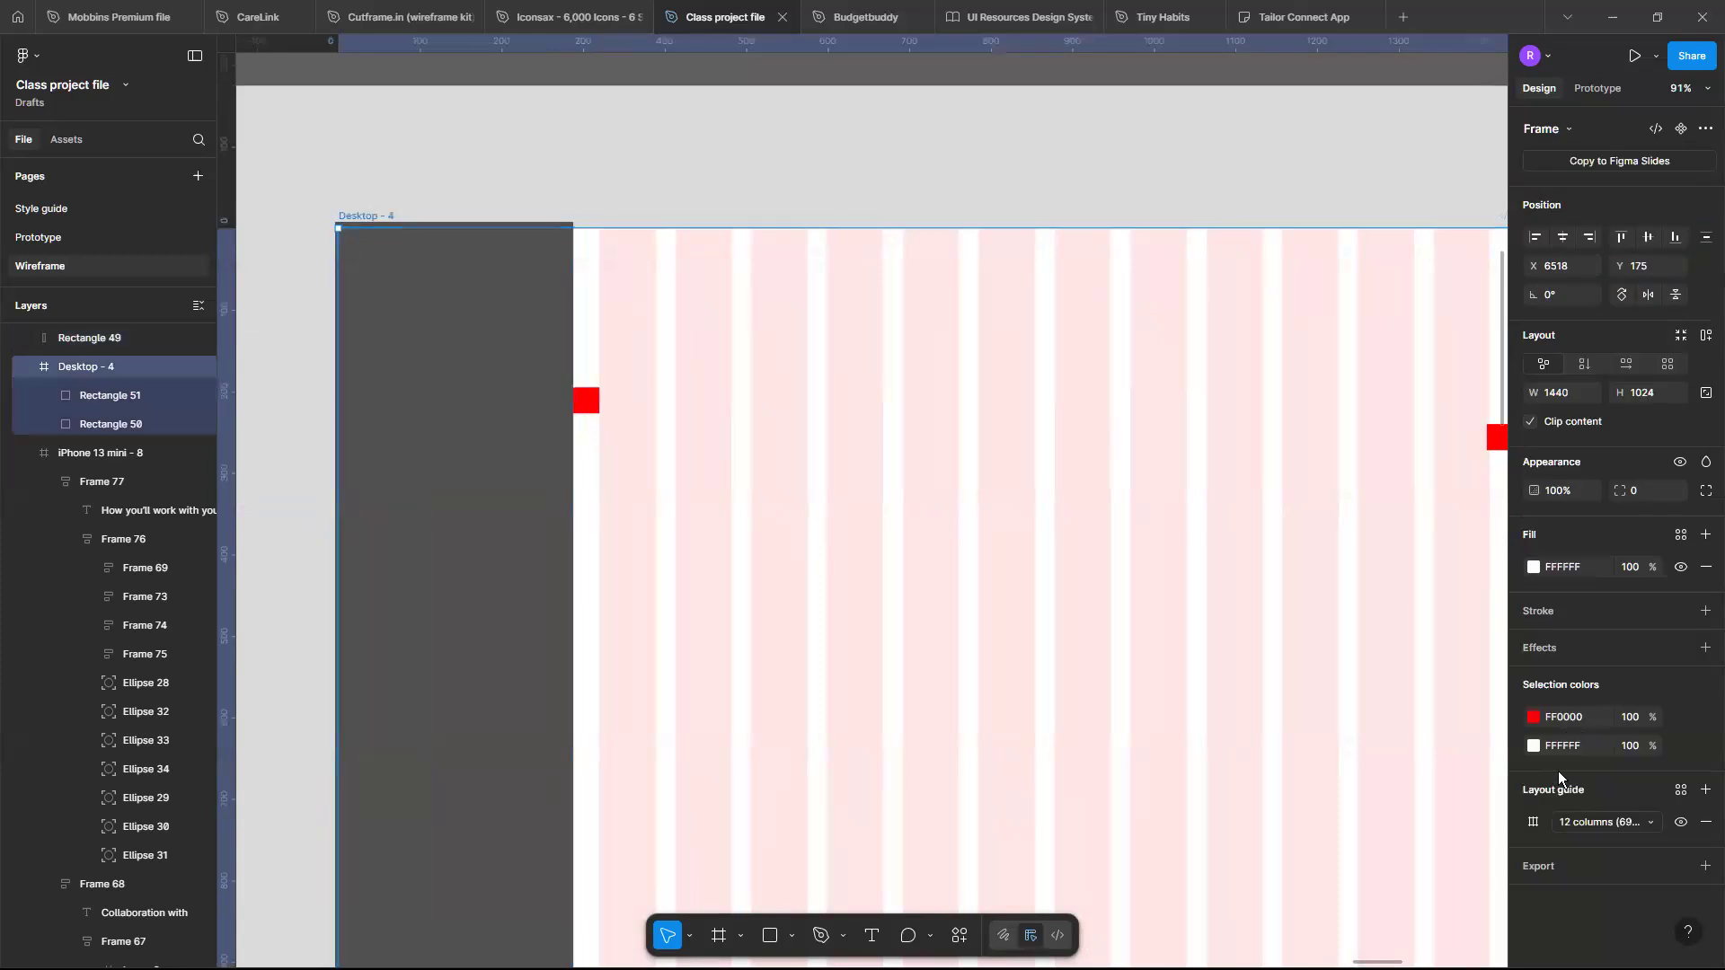
pyautogui.click(1531, 823)
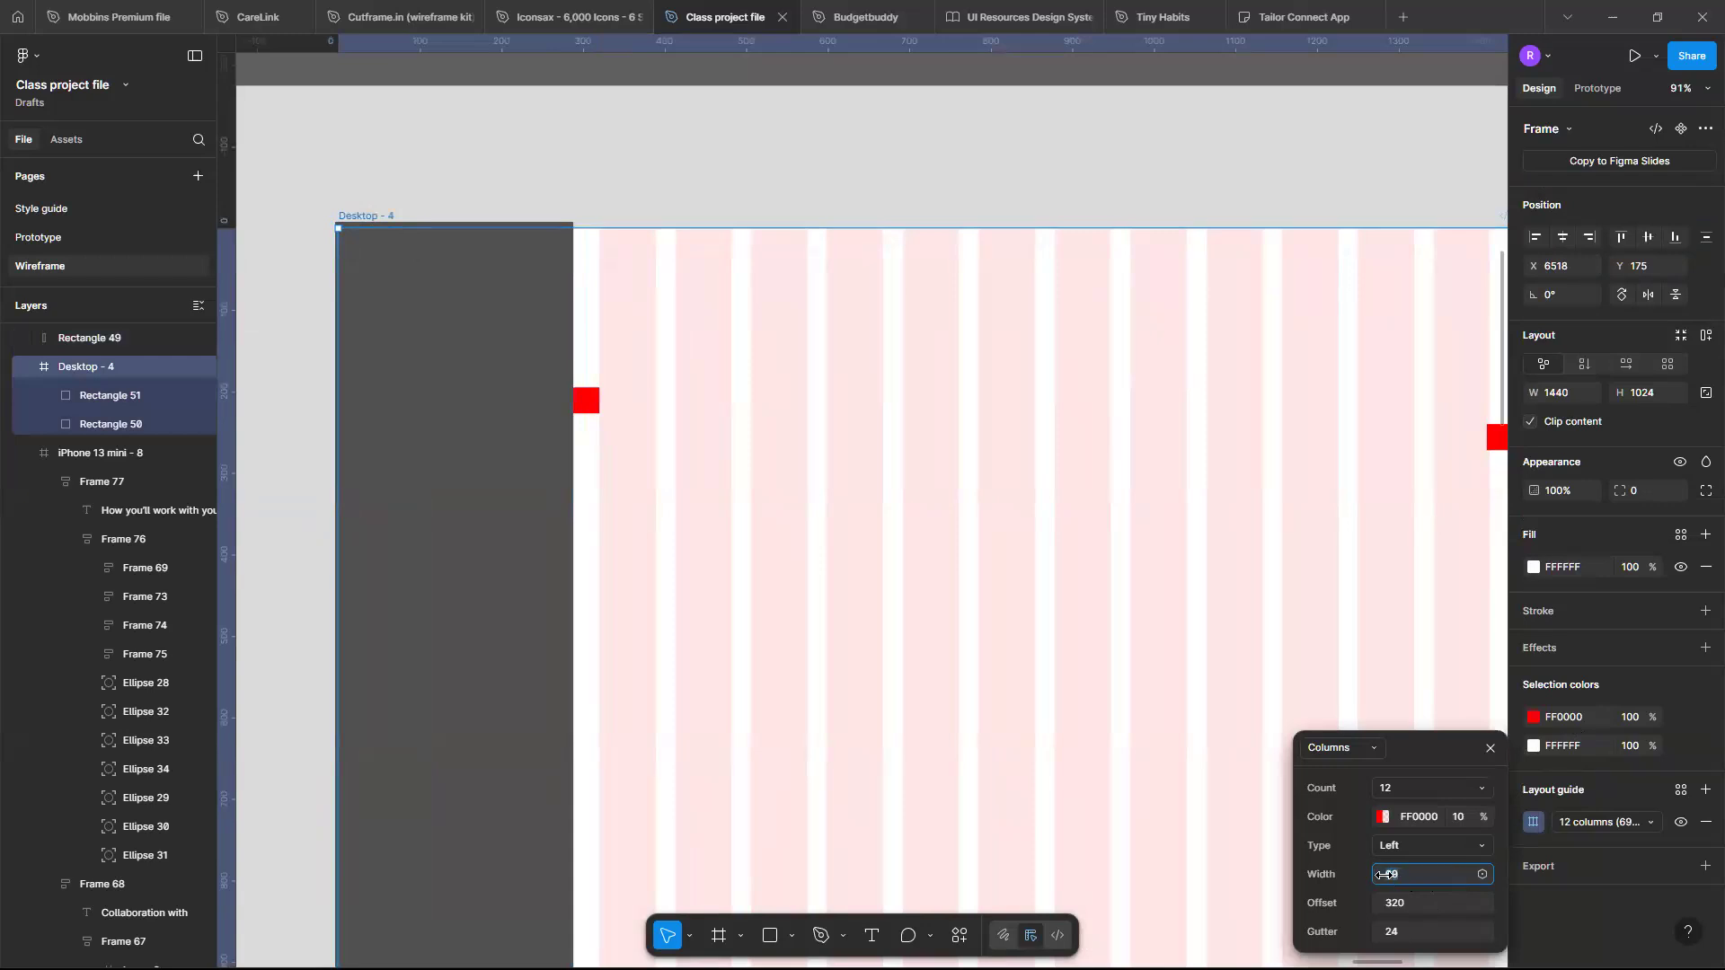
pyautogui.moveTo(1385, 875); pyautogui.dragTo(1377, 878)
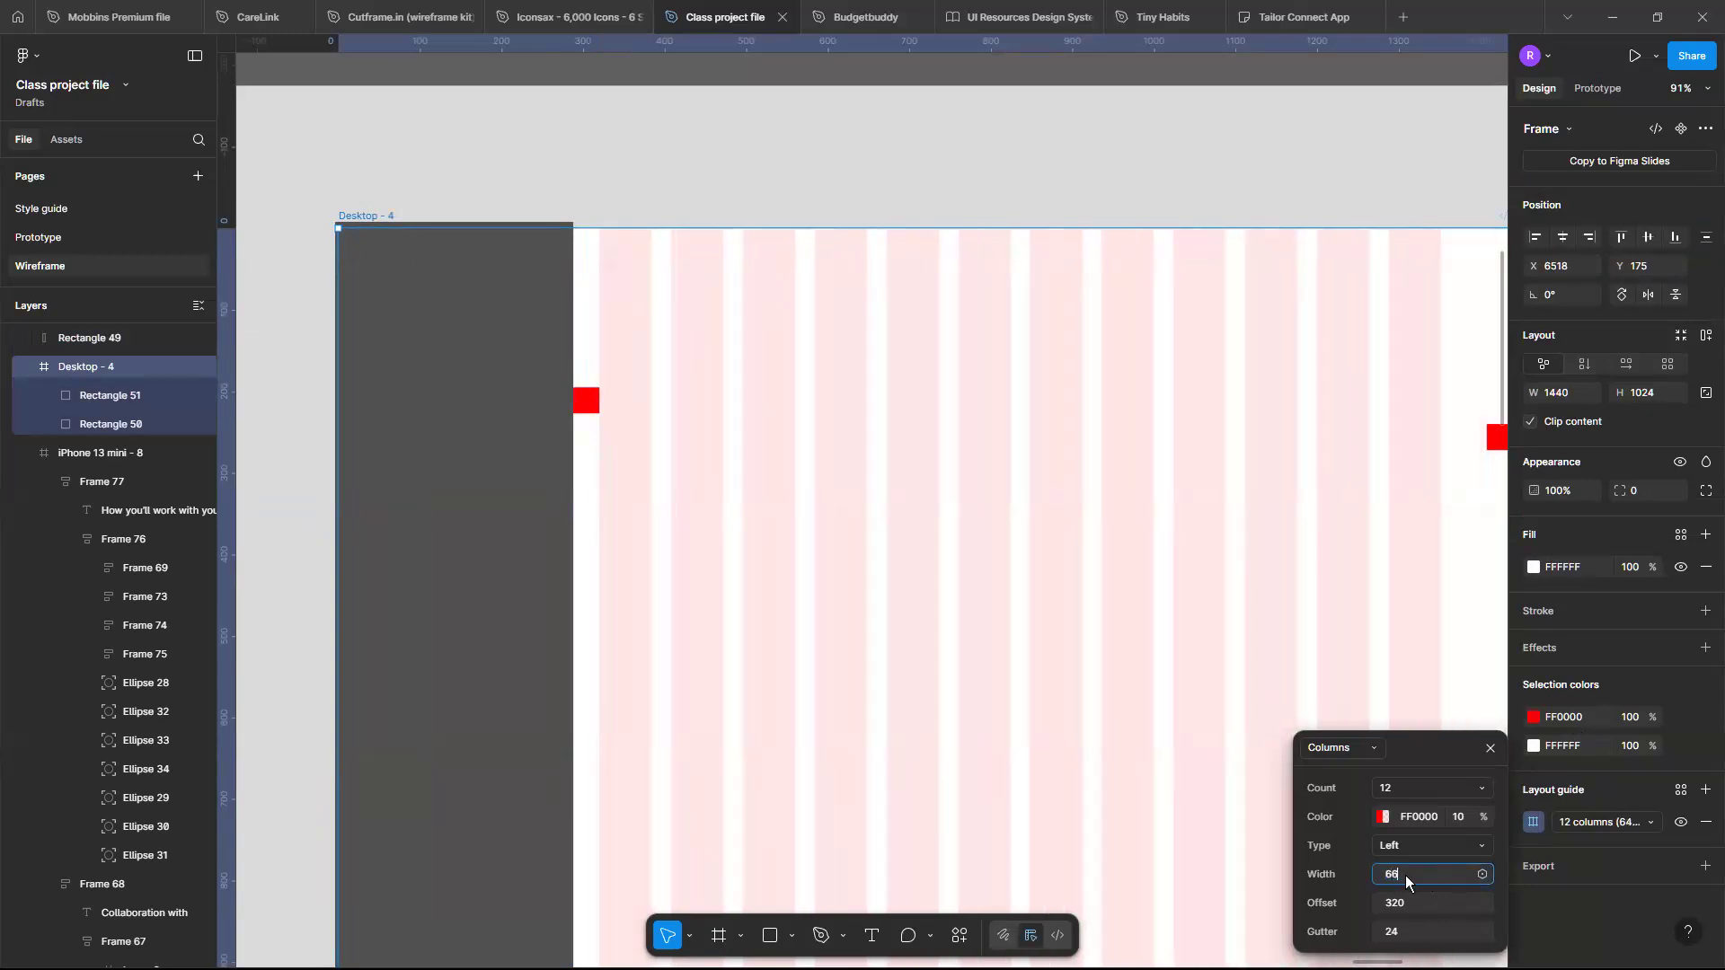
pyautogui.write('6')
pyautogui.press('Return')
pyautogui.click(1405, 875)
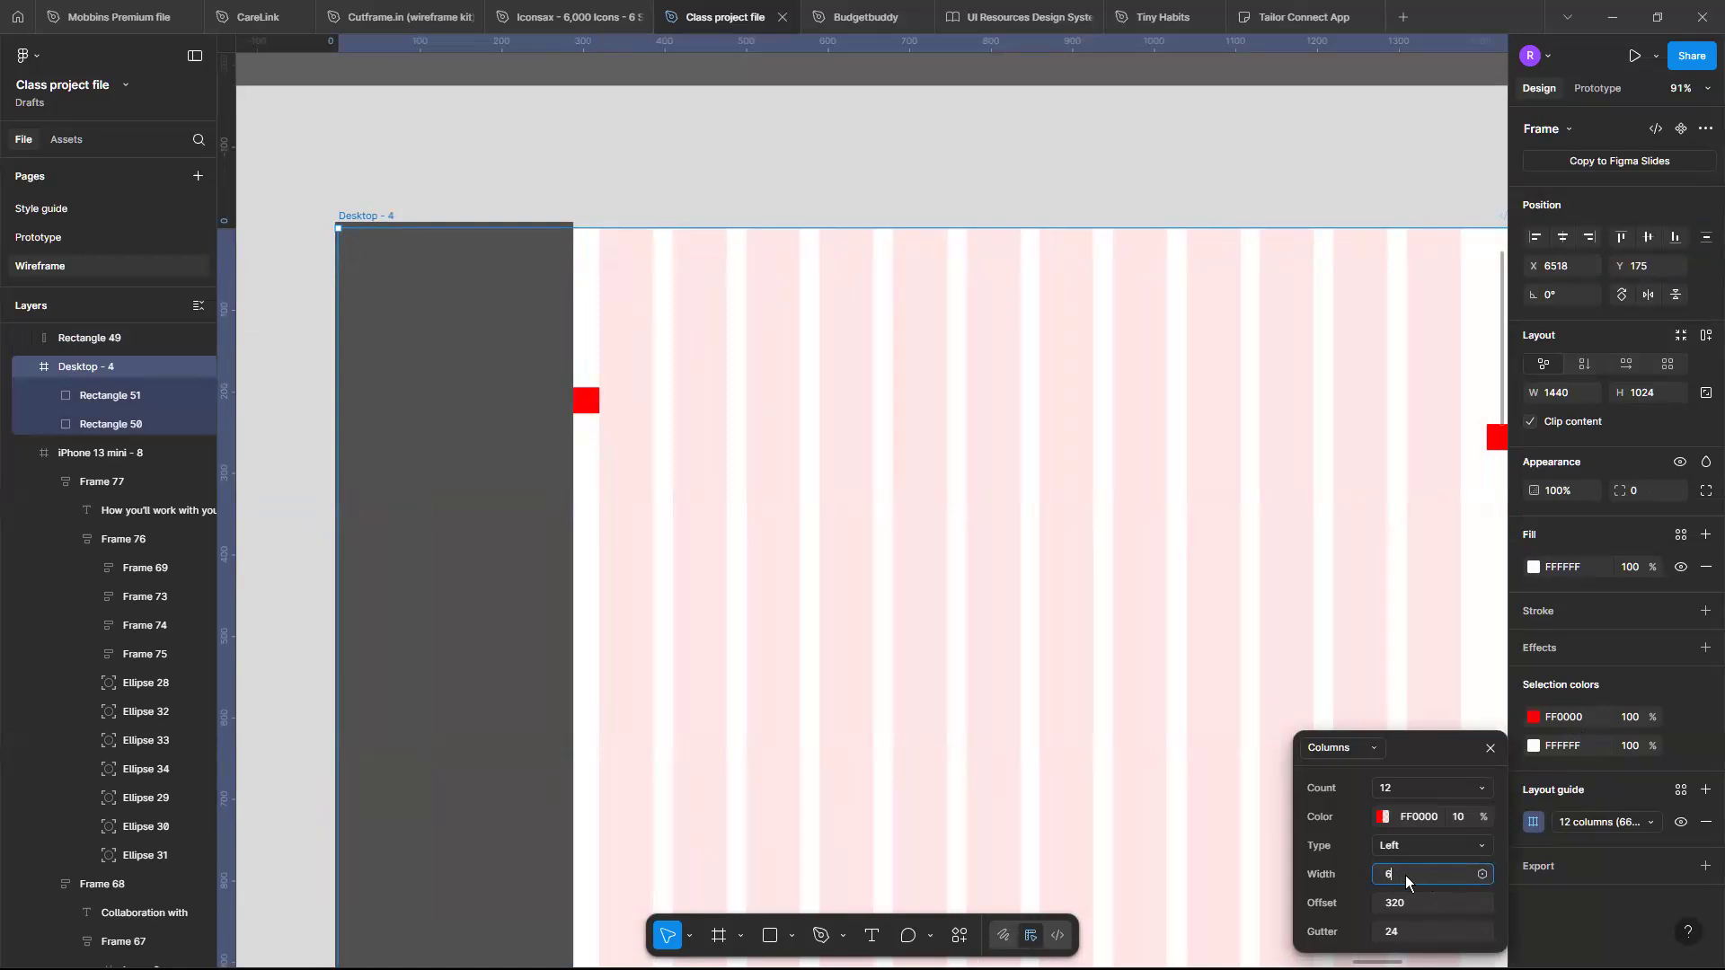
pyautogui.press('BackSpace')
pyautogui.write('8')
pyautogui.press('Return')
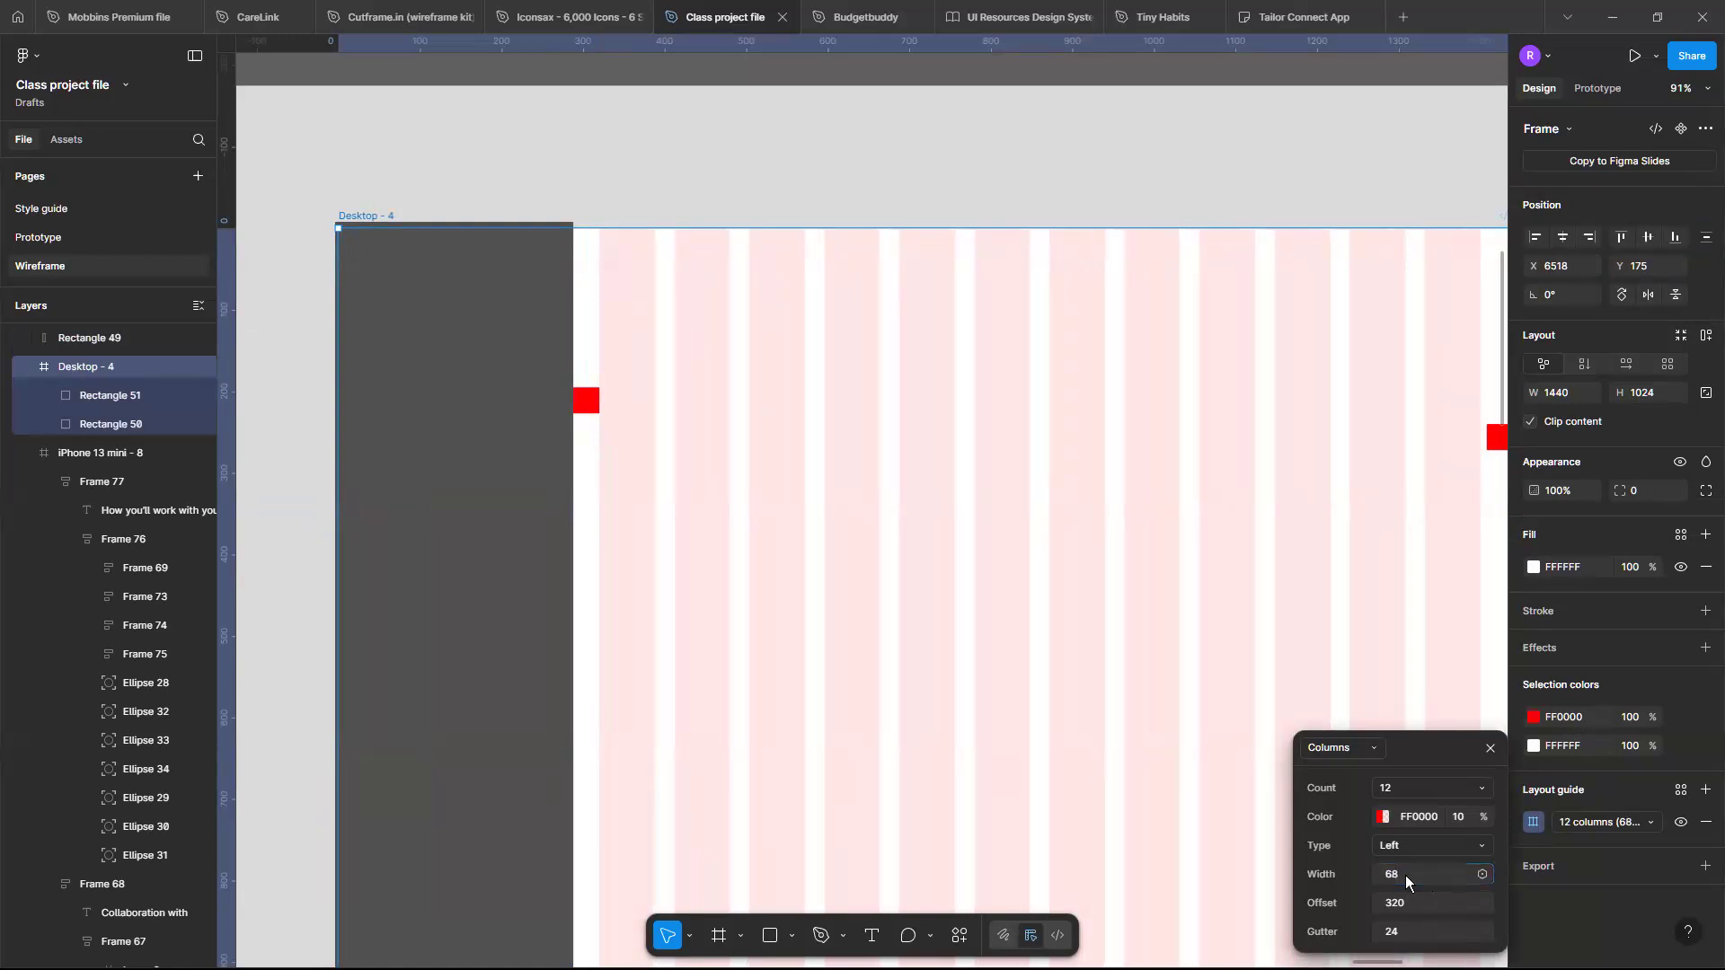
# - Nudge the Desktop - 4 frame up by one pixel
pyautogui.press('Up')
pyautogui.press('Right')
pyautogui.press('Right')
pyautogui.press('Right')
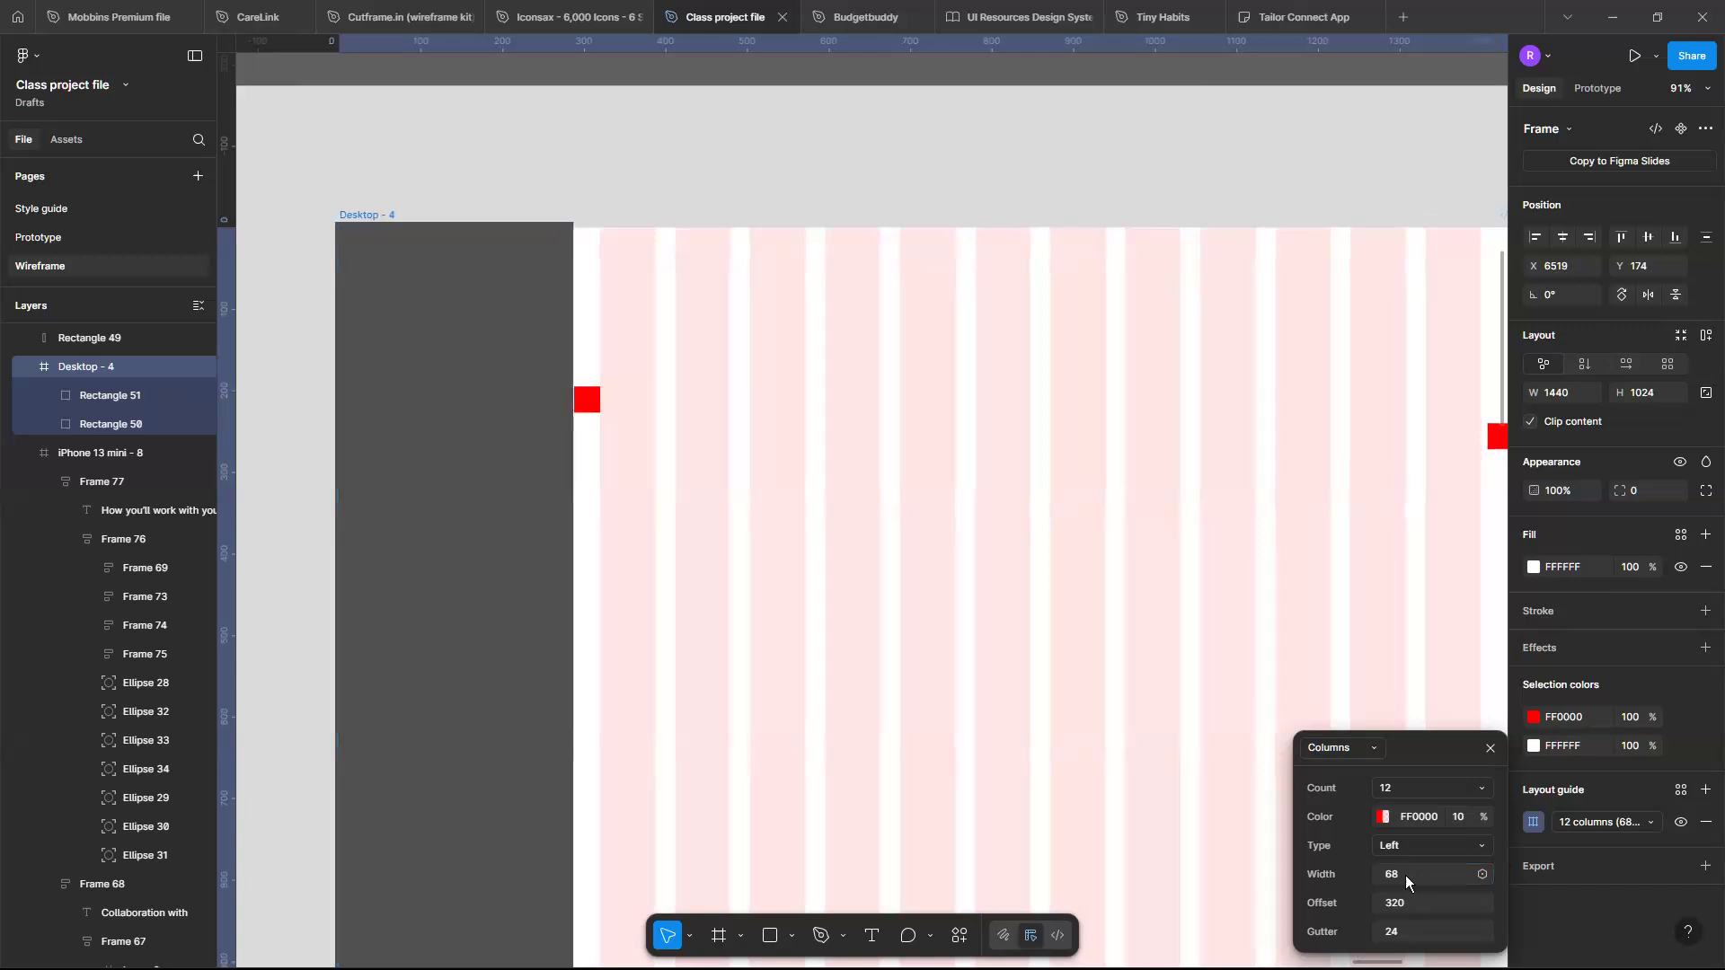
pyautogui.press('Right')
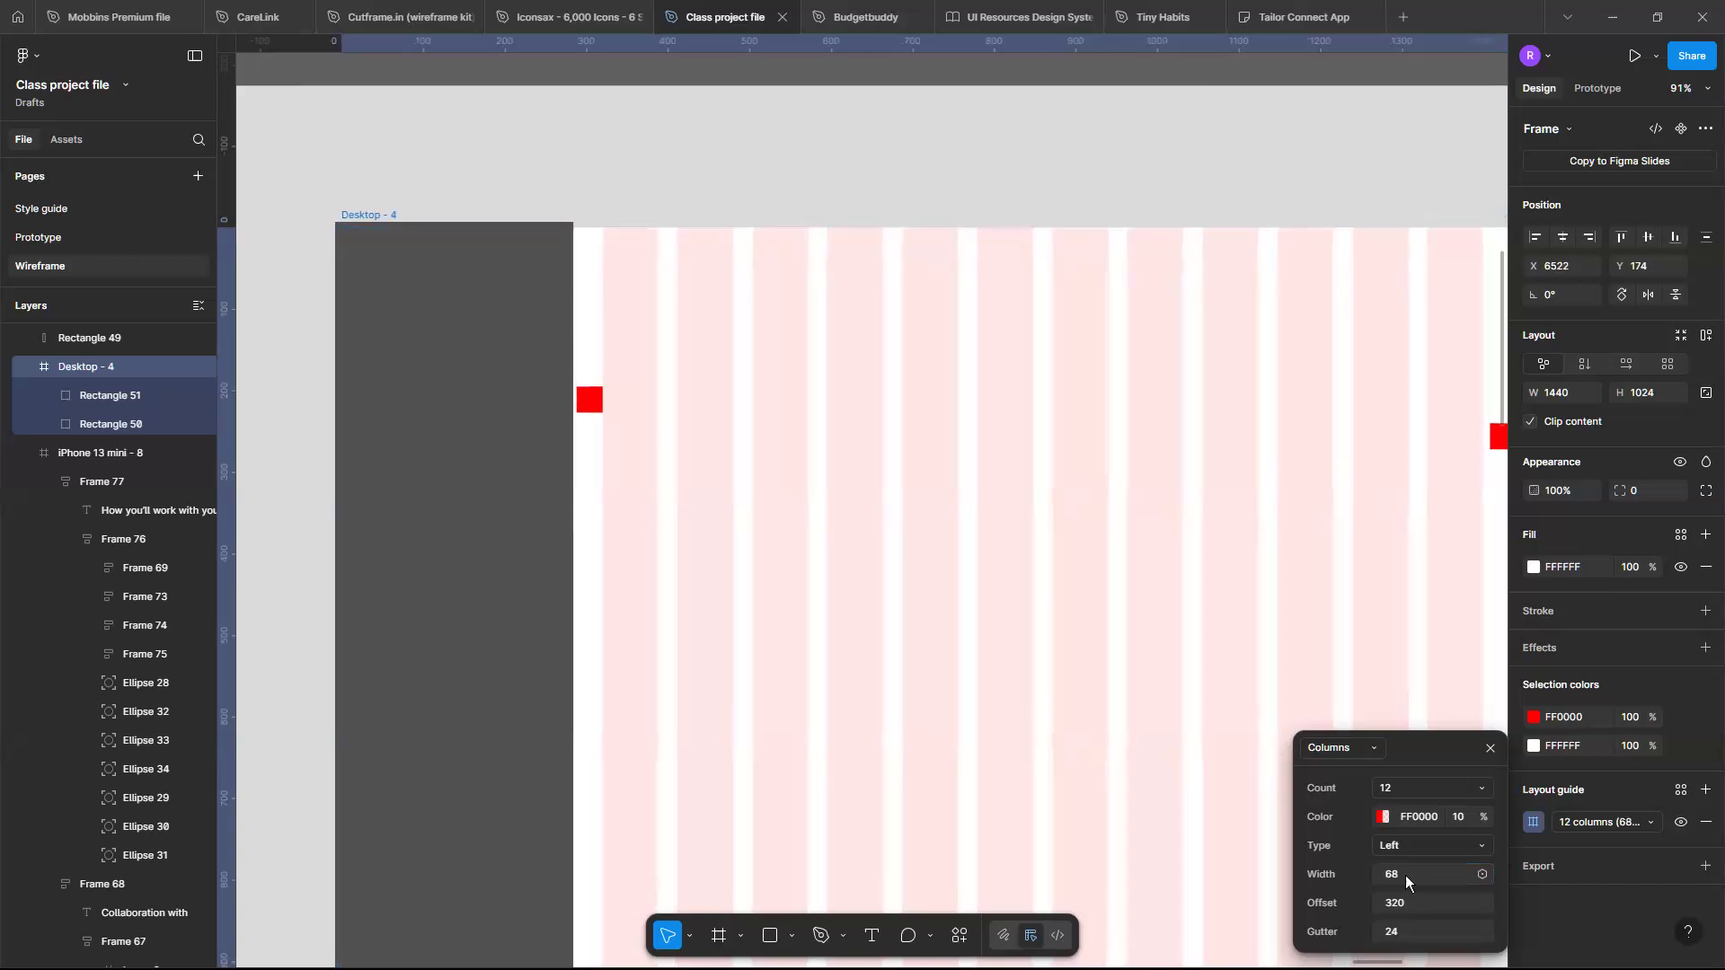
pyautogui.press('Left')
pyautogui.press('Left')
pyautogui.press('Left')
pyautogui.press('Left')
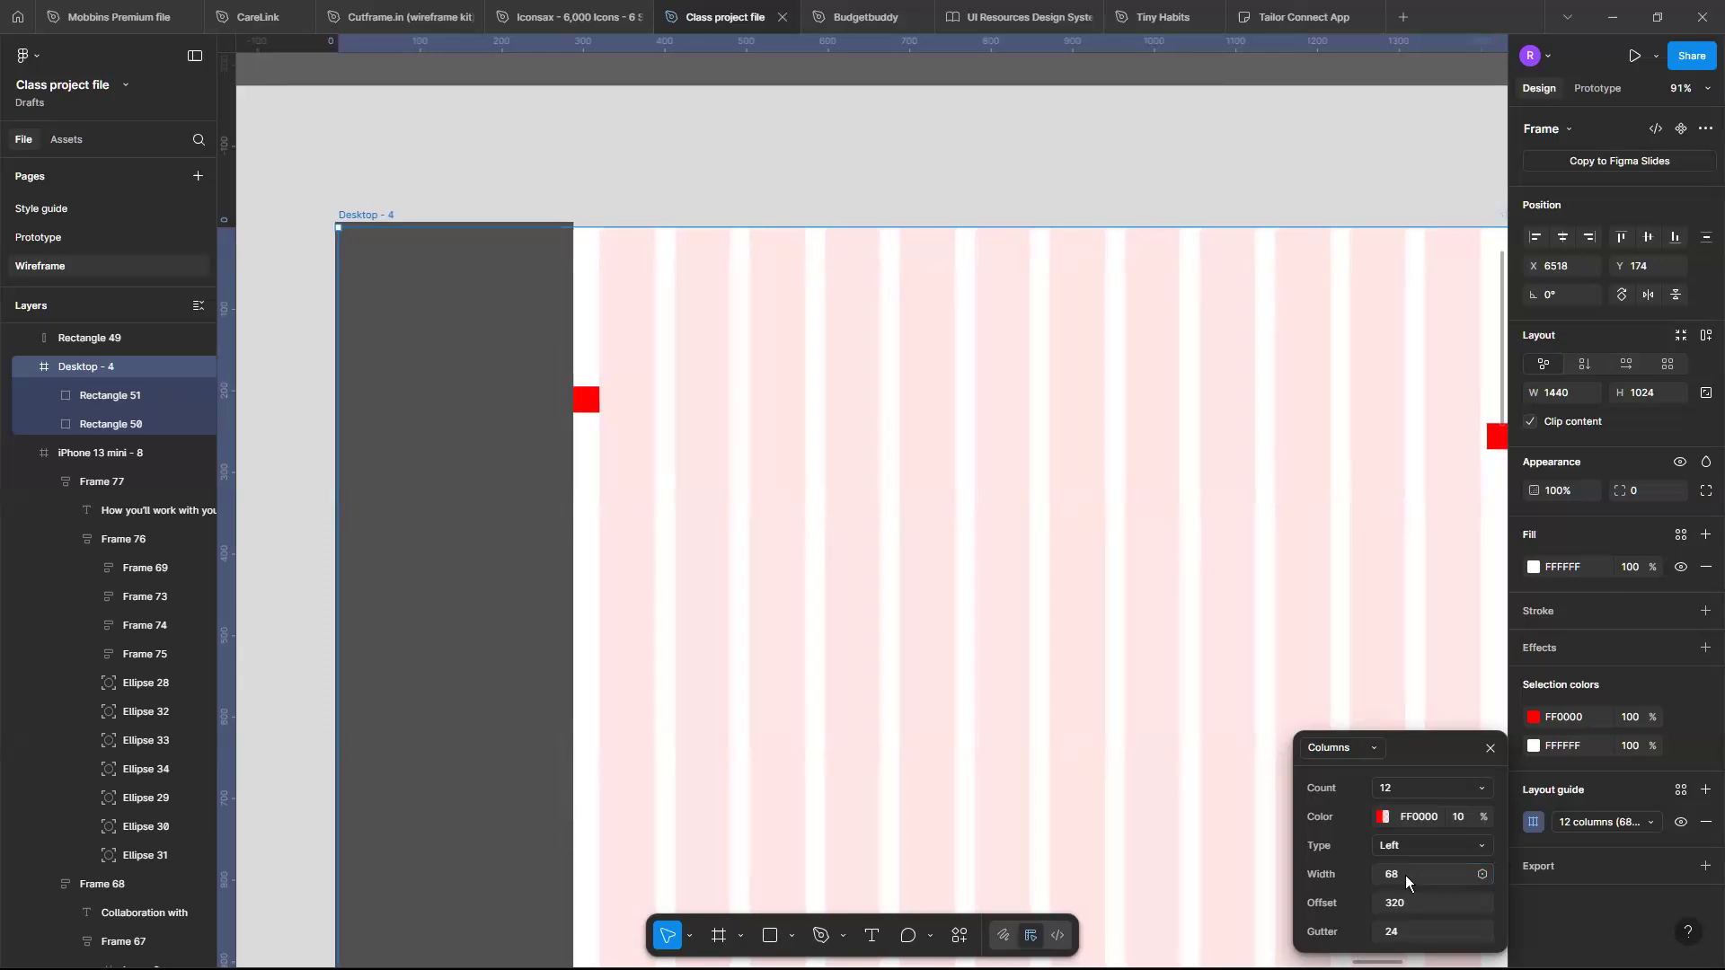
# - Set the grid's column width back to 69
pyautogui.click(1401, 872)
pyautogui.press('Return')
pyautogui.click(1402, 875)
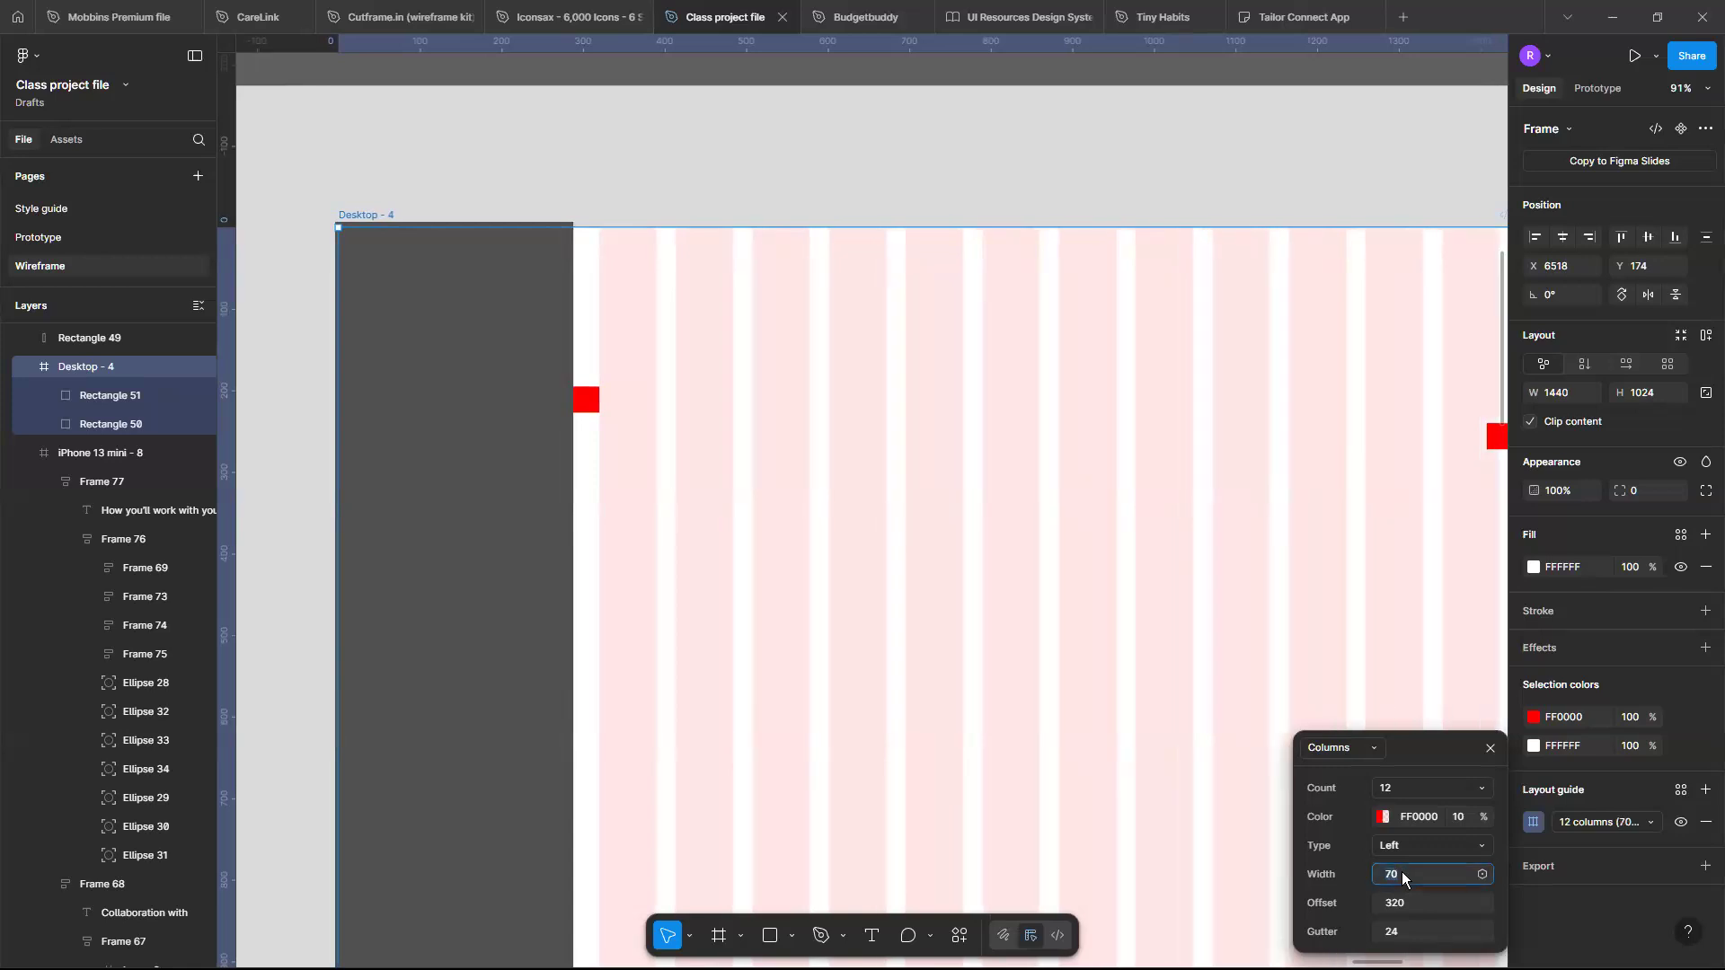
pyautogui.write('69')
pyautogui.press('Return')
# - Resize the sidebar rectangle's top edge down to the frame's top, making it 292 × 1025
pyautogui.hscroll(3, 1053, 679)
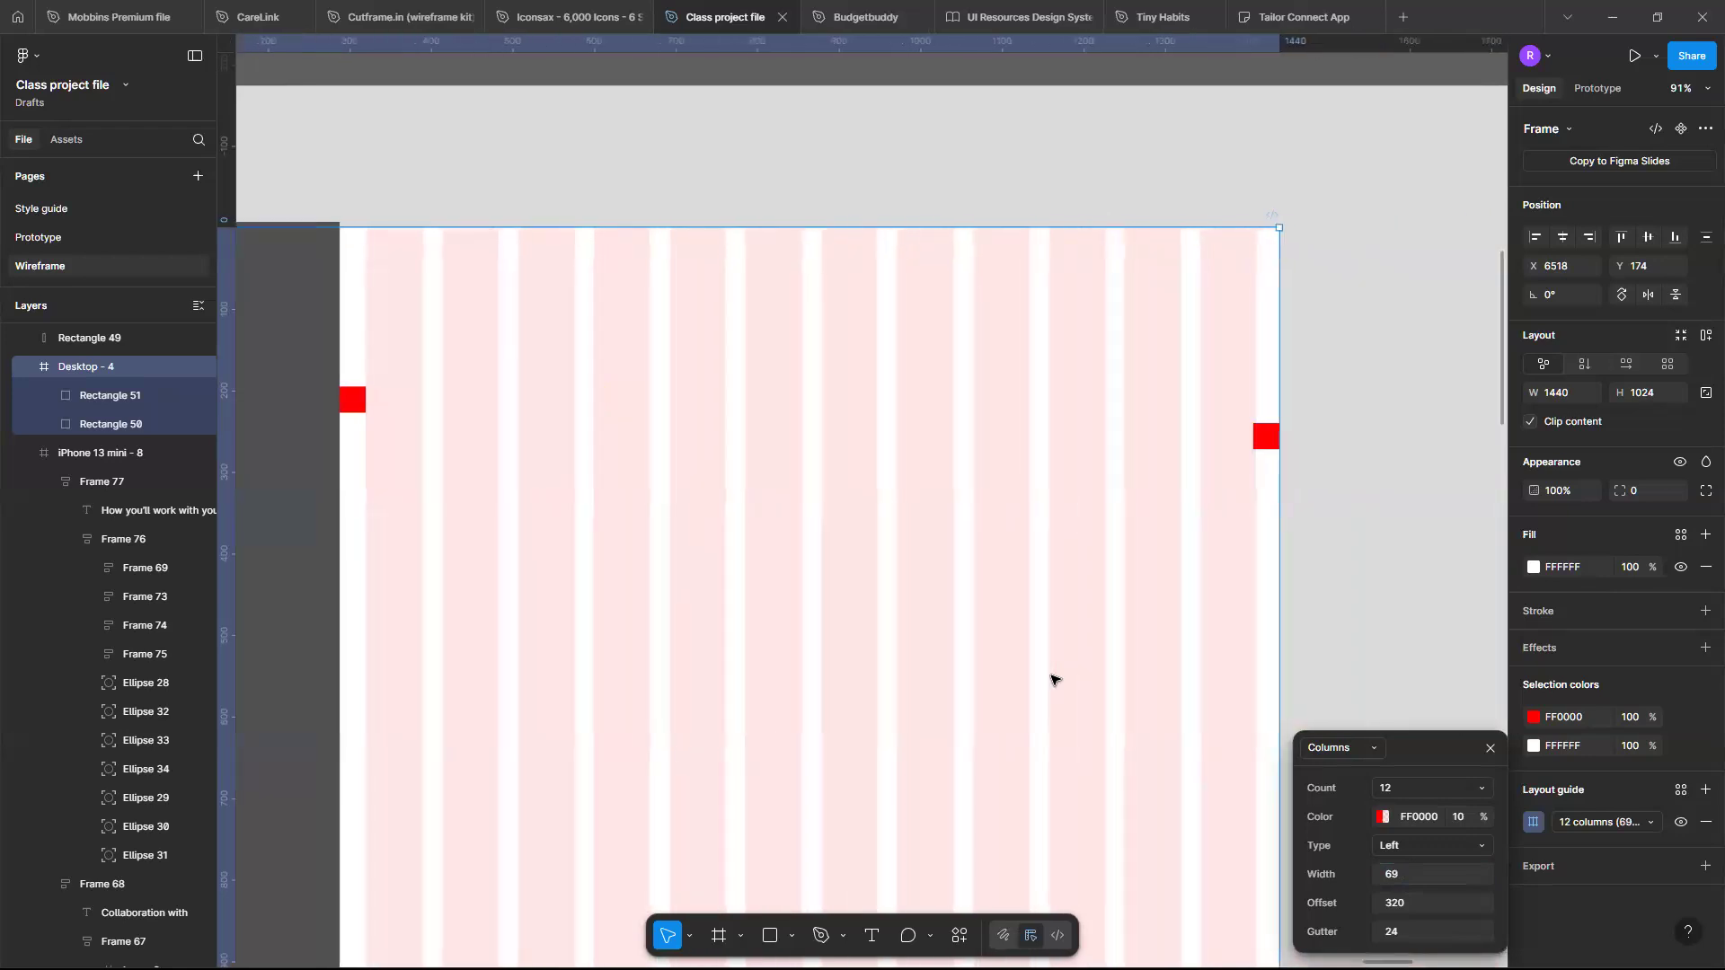
pyautogui.scroll(-5, 1053, 678)
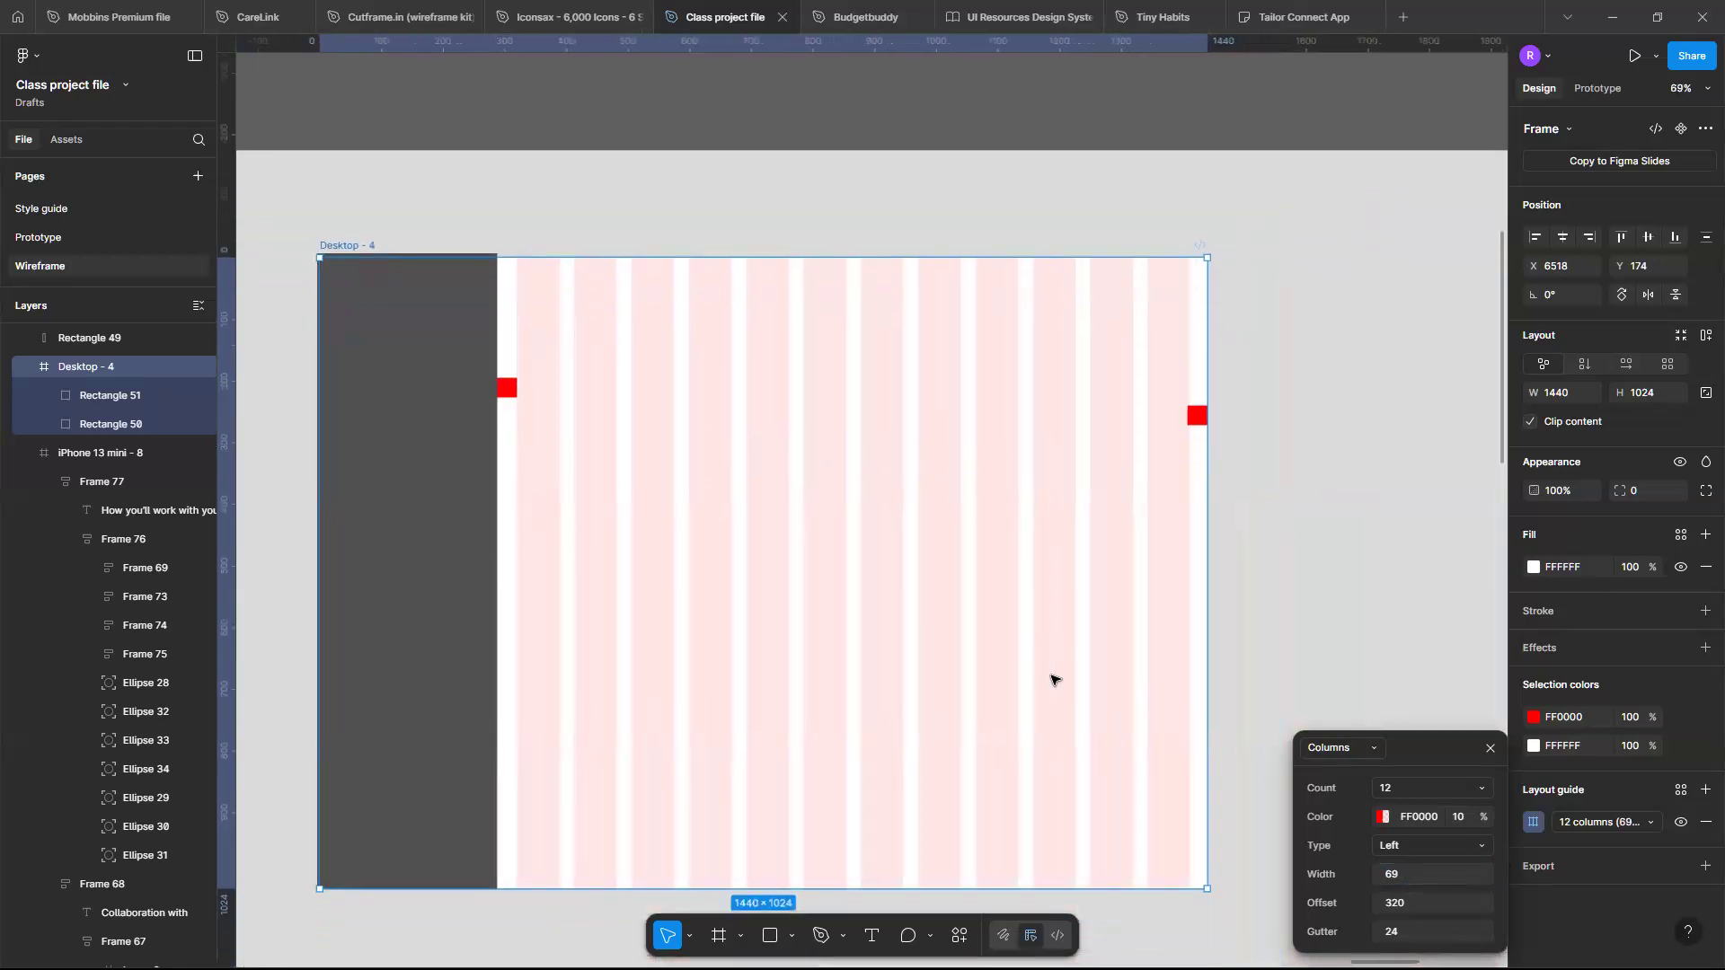
pyautogui.hscroll(-2, 627, 461)
pyautogui.scroll(3, 635, 415)
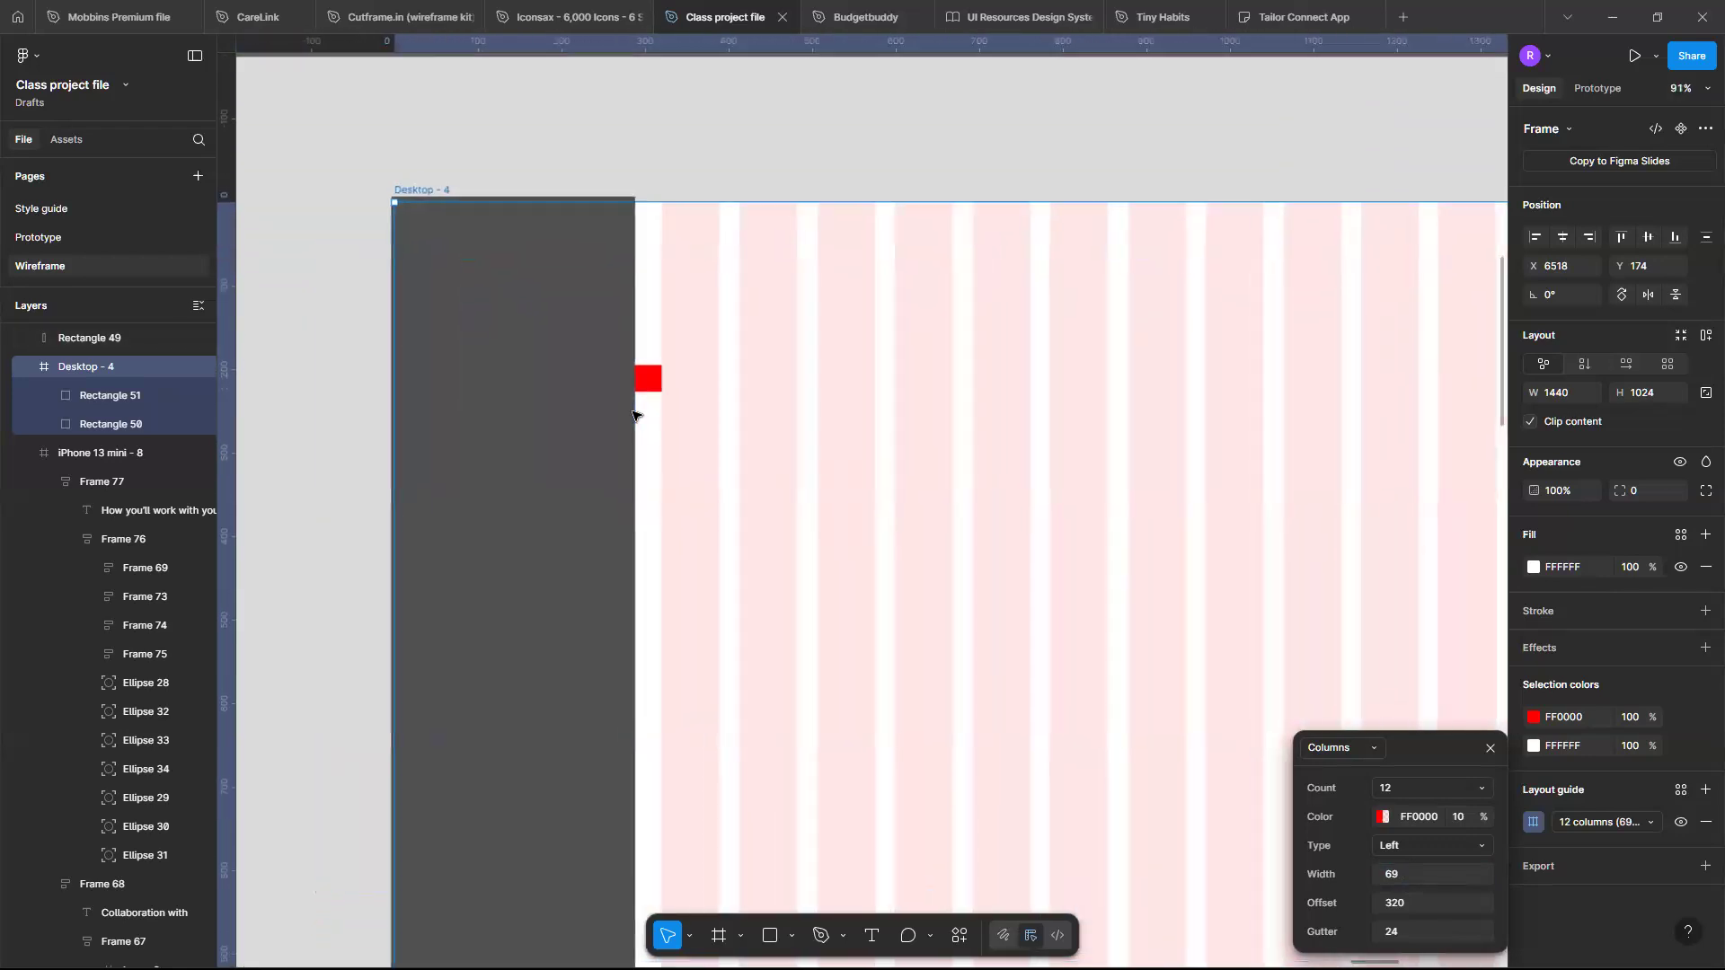
pyautogui.hscroll(3, 634, 415)
pyautogui.scroll(-2, 636, 413)
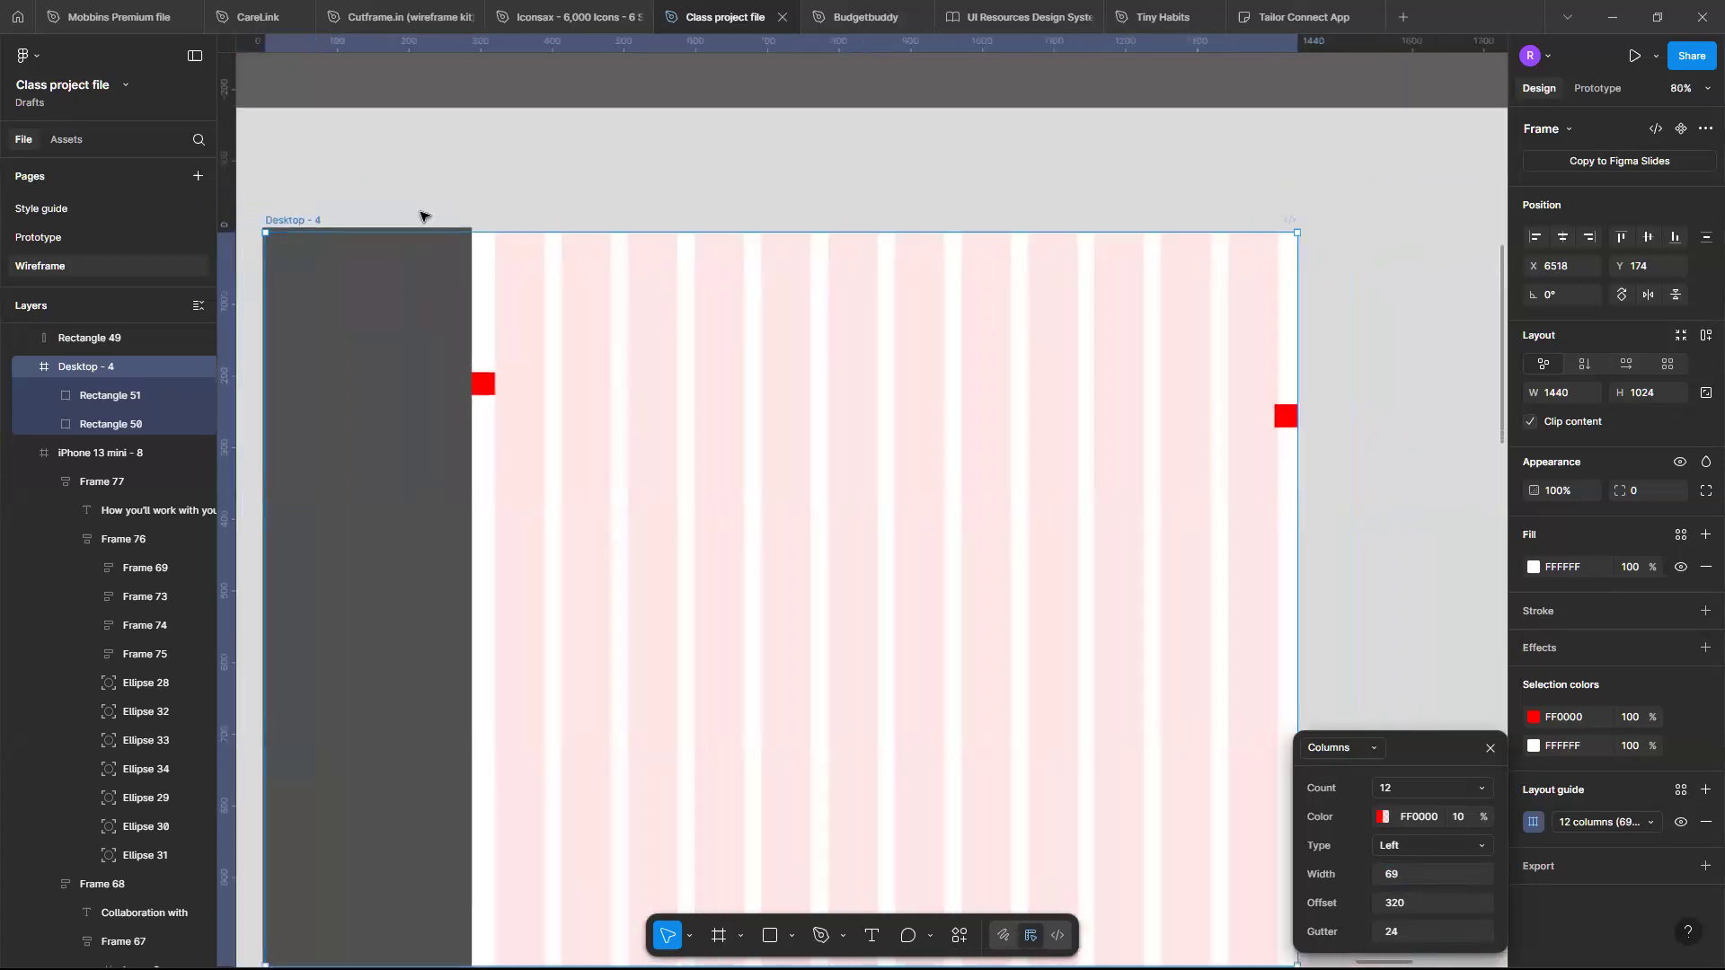
pyautogui.click(358, 313)
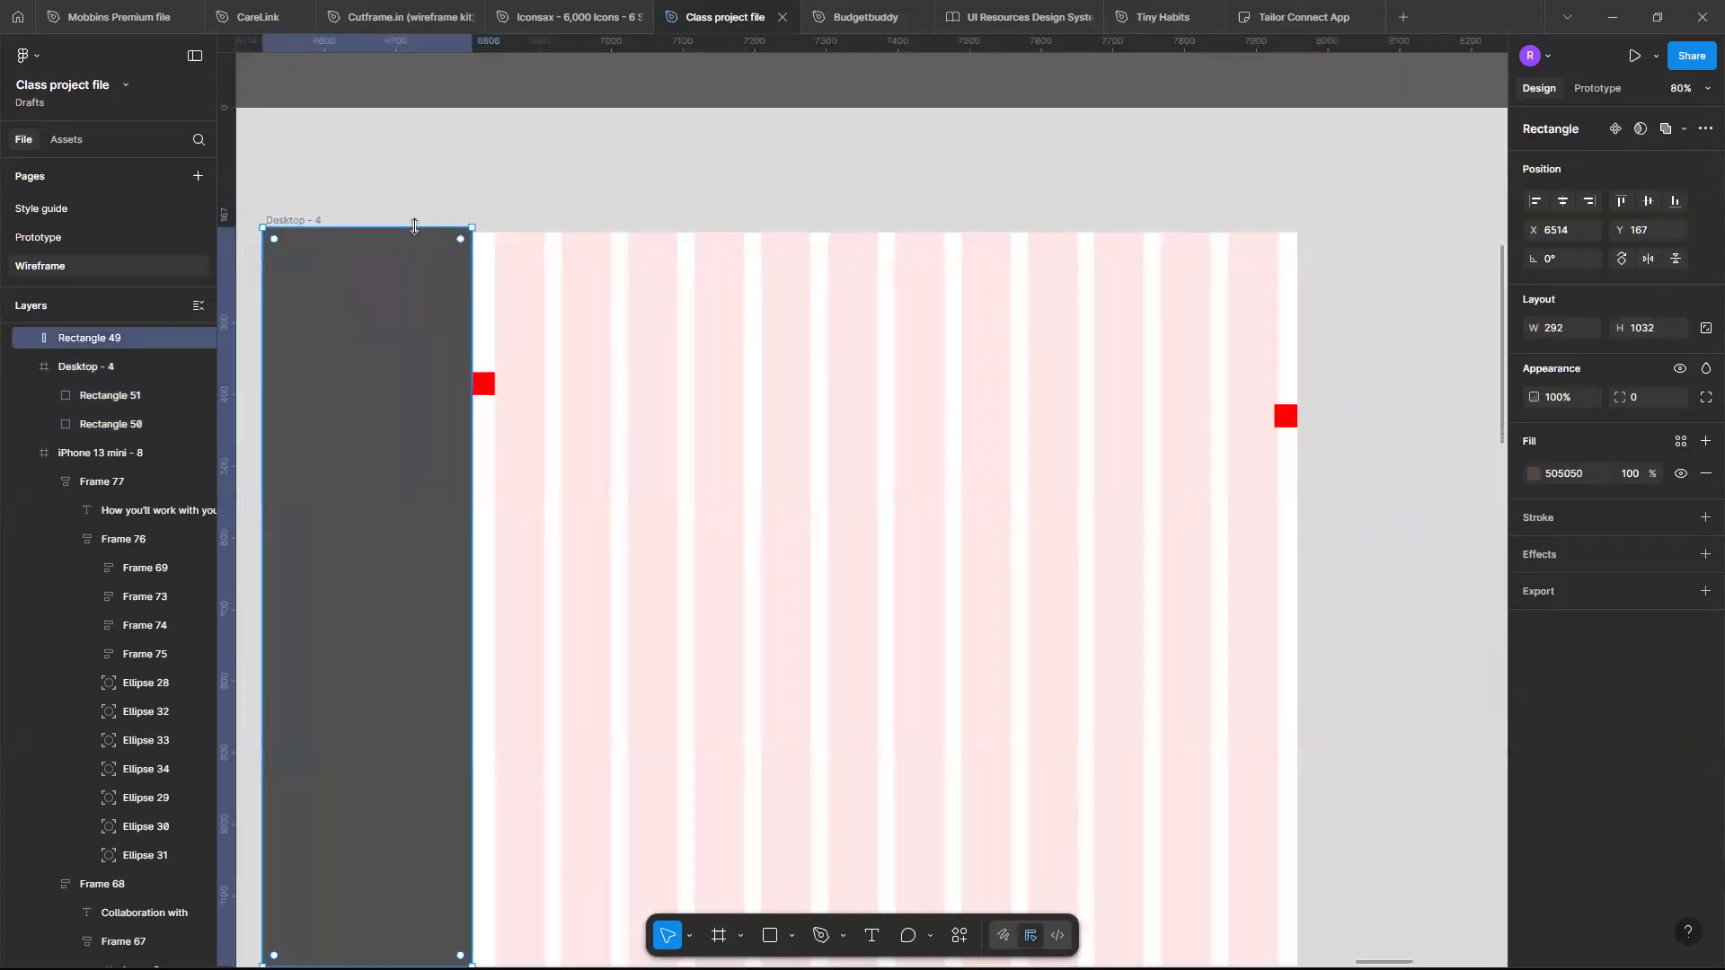
pyautogui.moveTo(415, 227); pyautogui.dragTo(409, 229)
pyautogui.keyDown('ctrl'); pyautogui.scroll(-5, 419, 225); pyautogui.keyUp('ctrl')
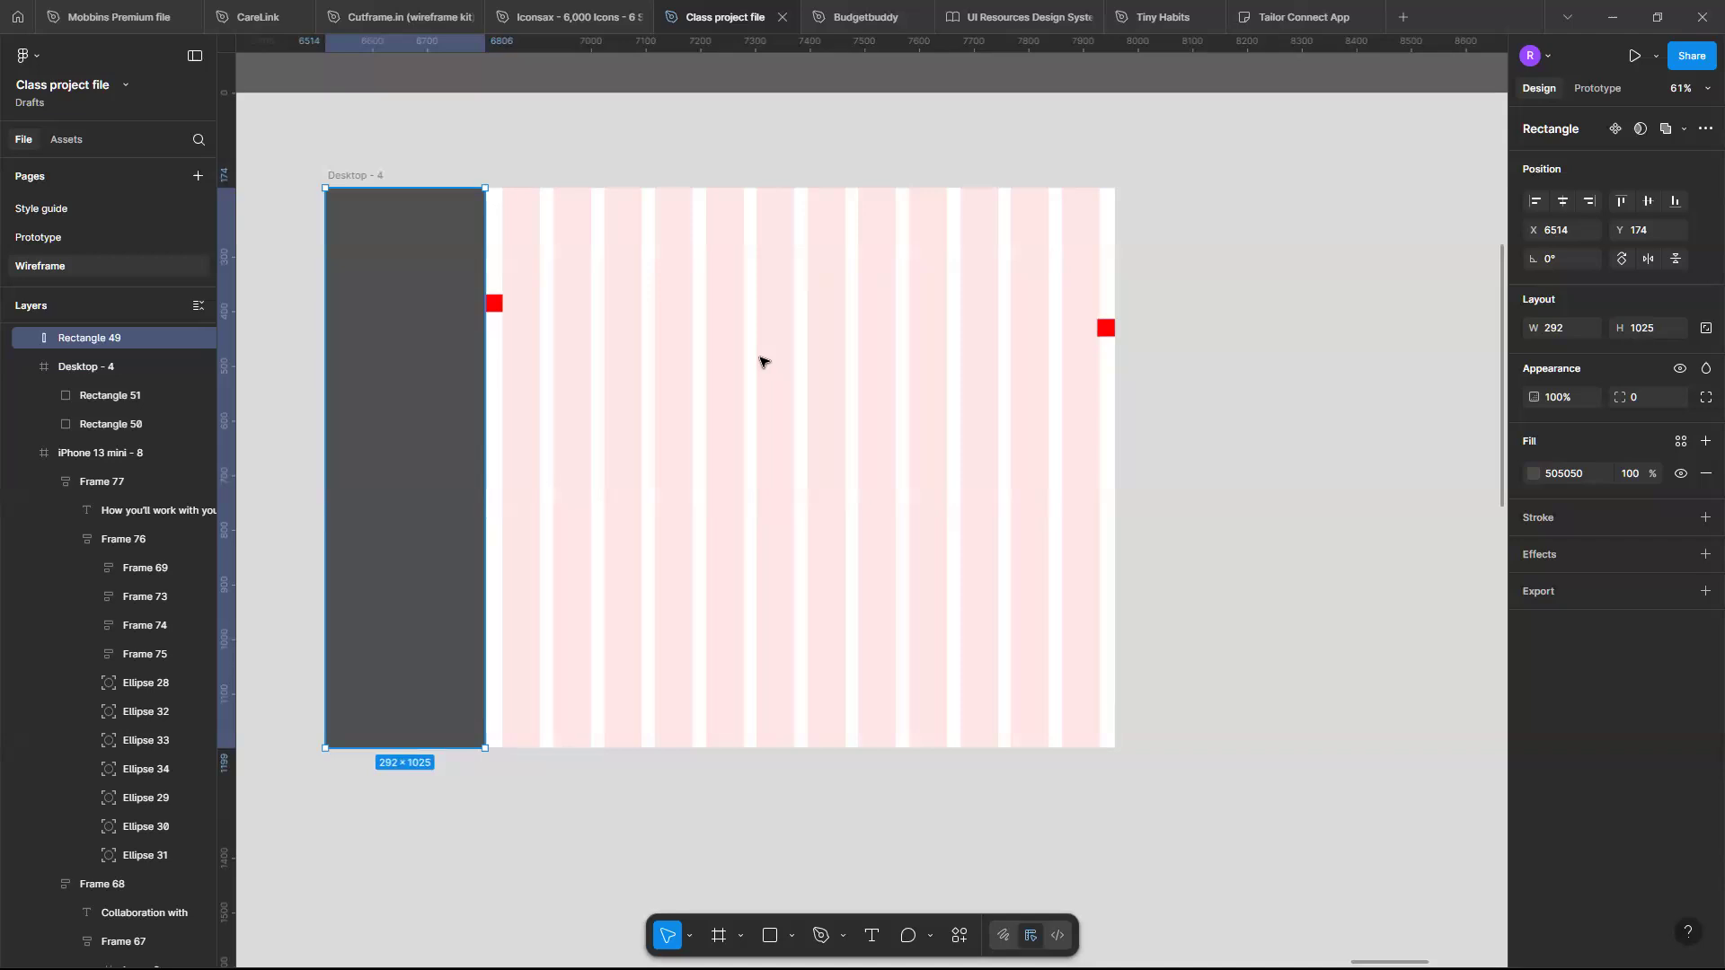
# - Pan and zoom across the canvas to compare Desktop - 4 with the other responsive layouts
pyautogui.scroll(-5, 760, 362)
pyautogui.hscroll(-5, 760, 362)
pyautogui.hscroll(-5, 760, 362)
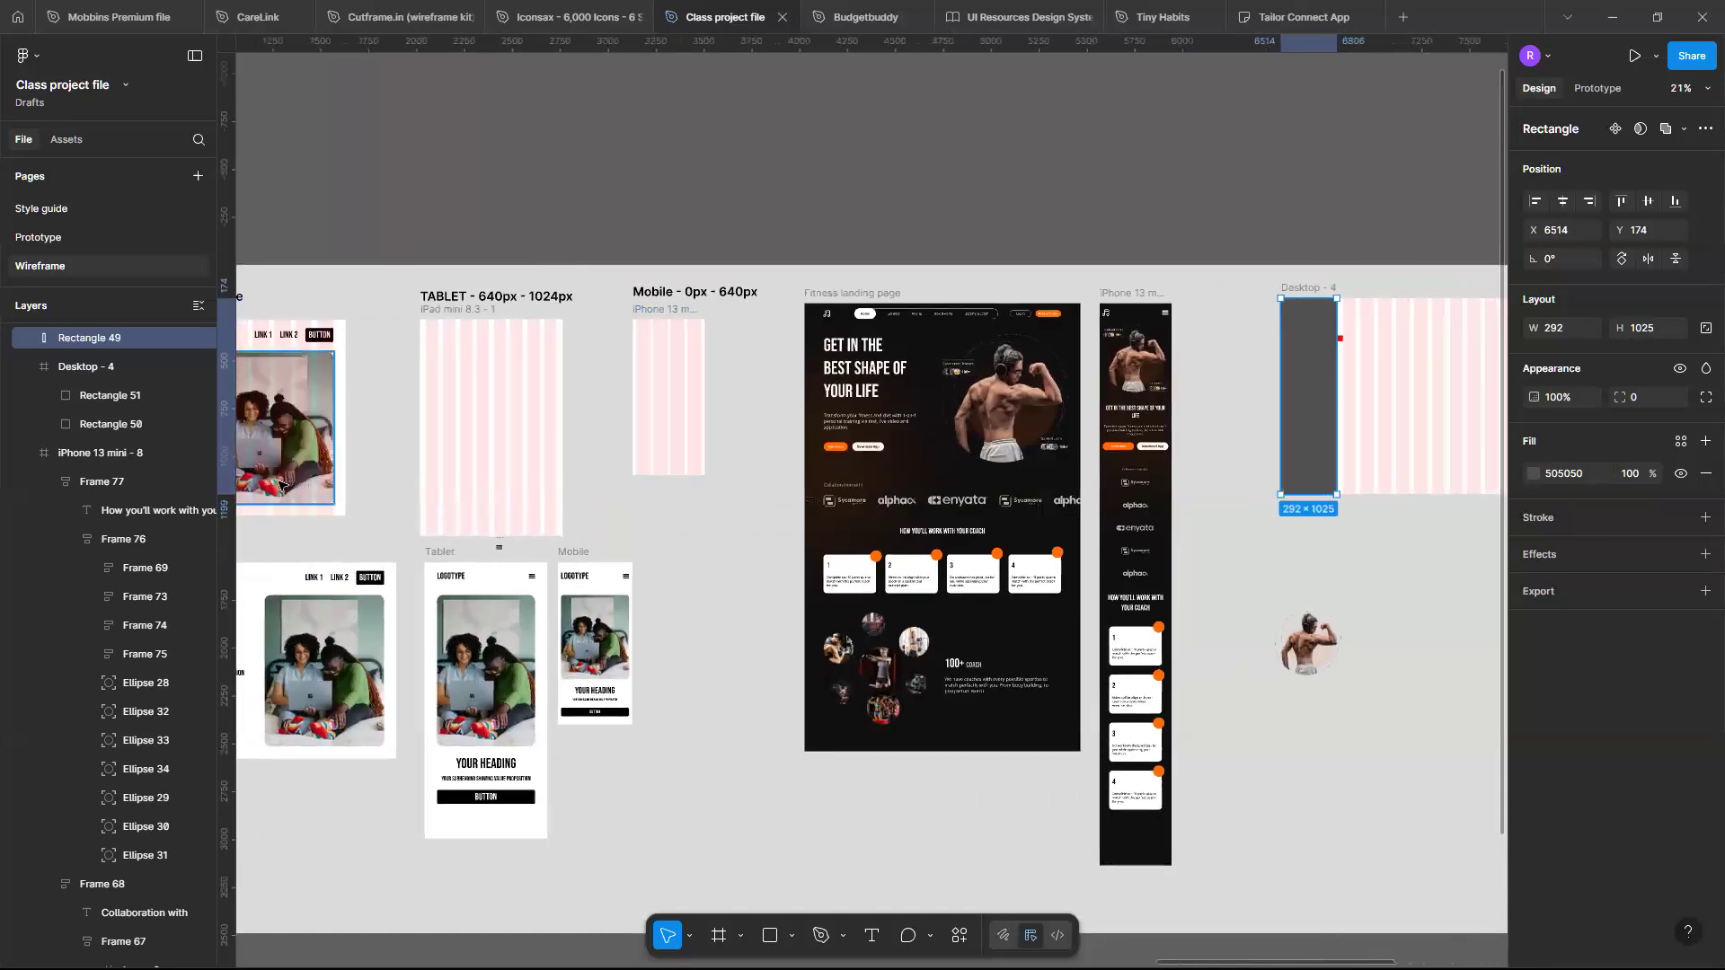
pyautogui.hscroll(-3, 344, 408)
pyautogui.scroll(5, 472, 395)
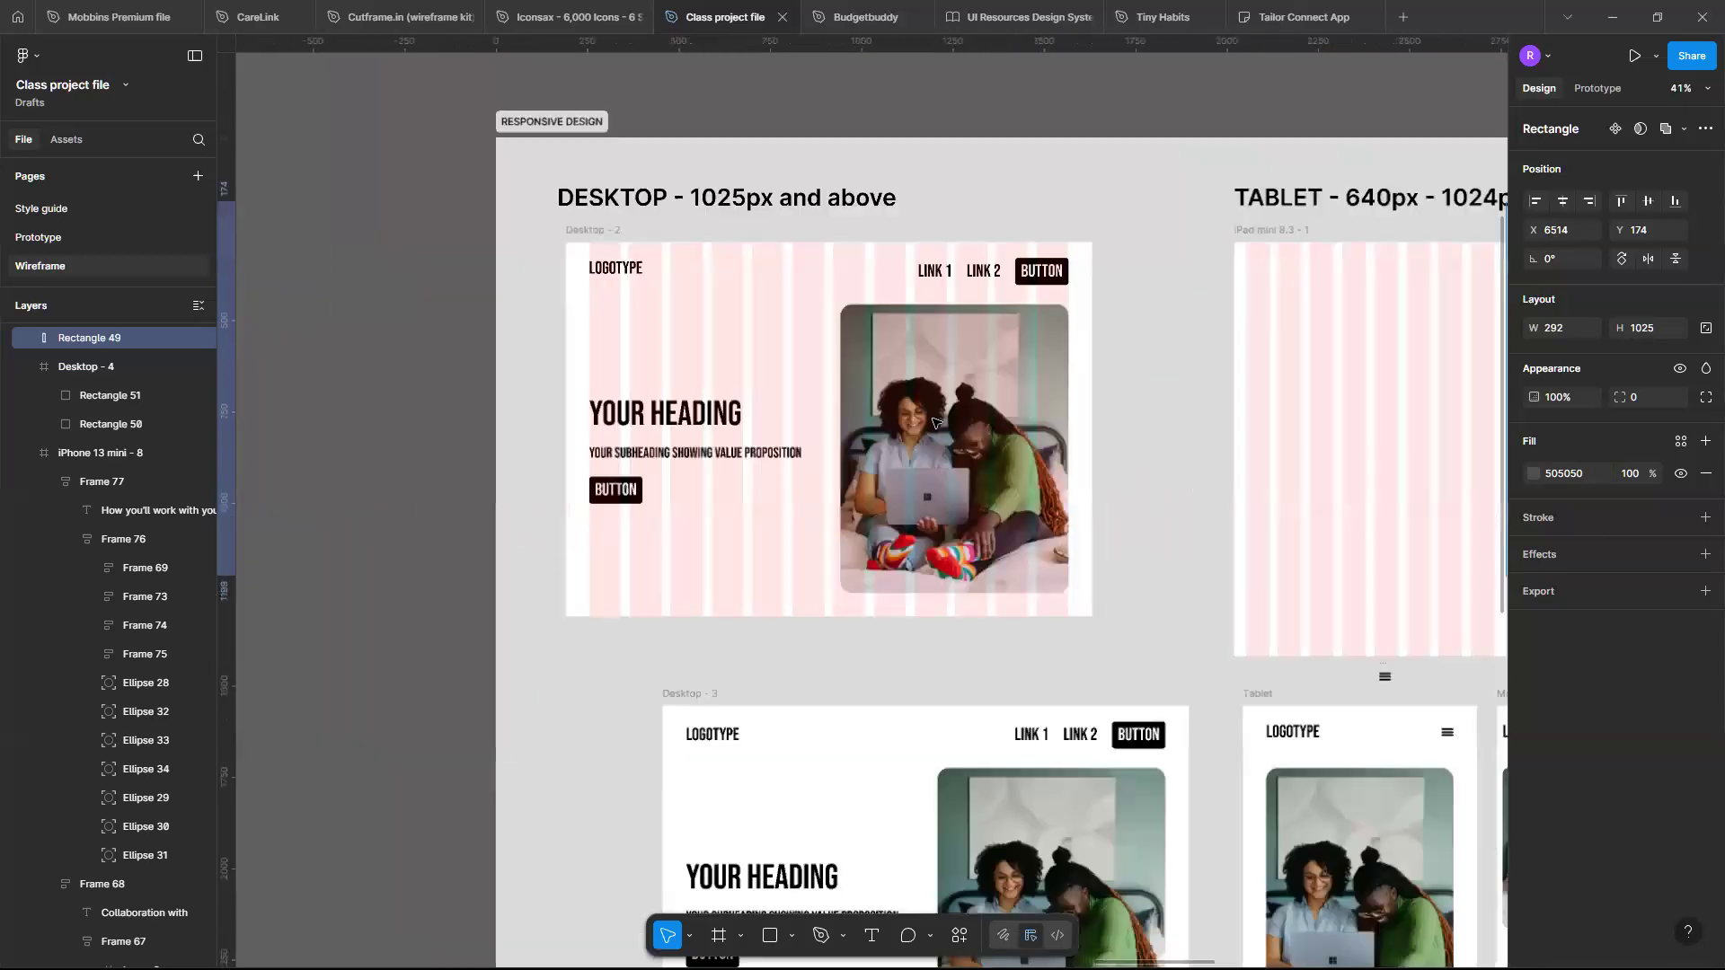
pyautogui.scroll(-3, 932, 422)
pyautogui.scroll(3, 932, 422)
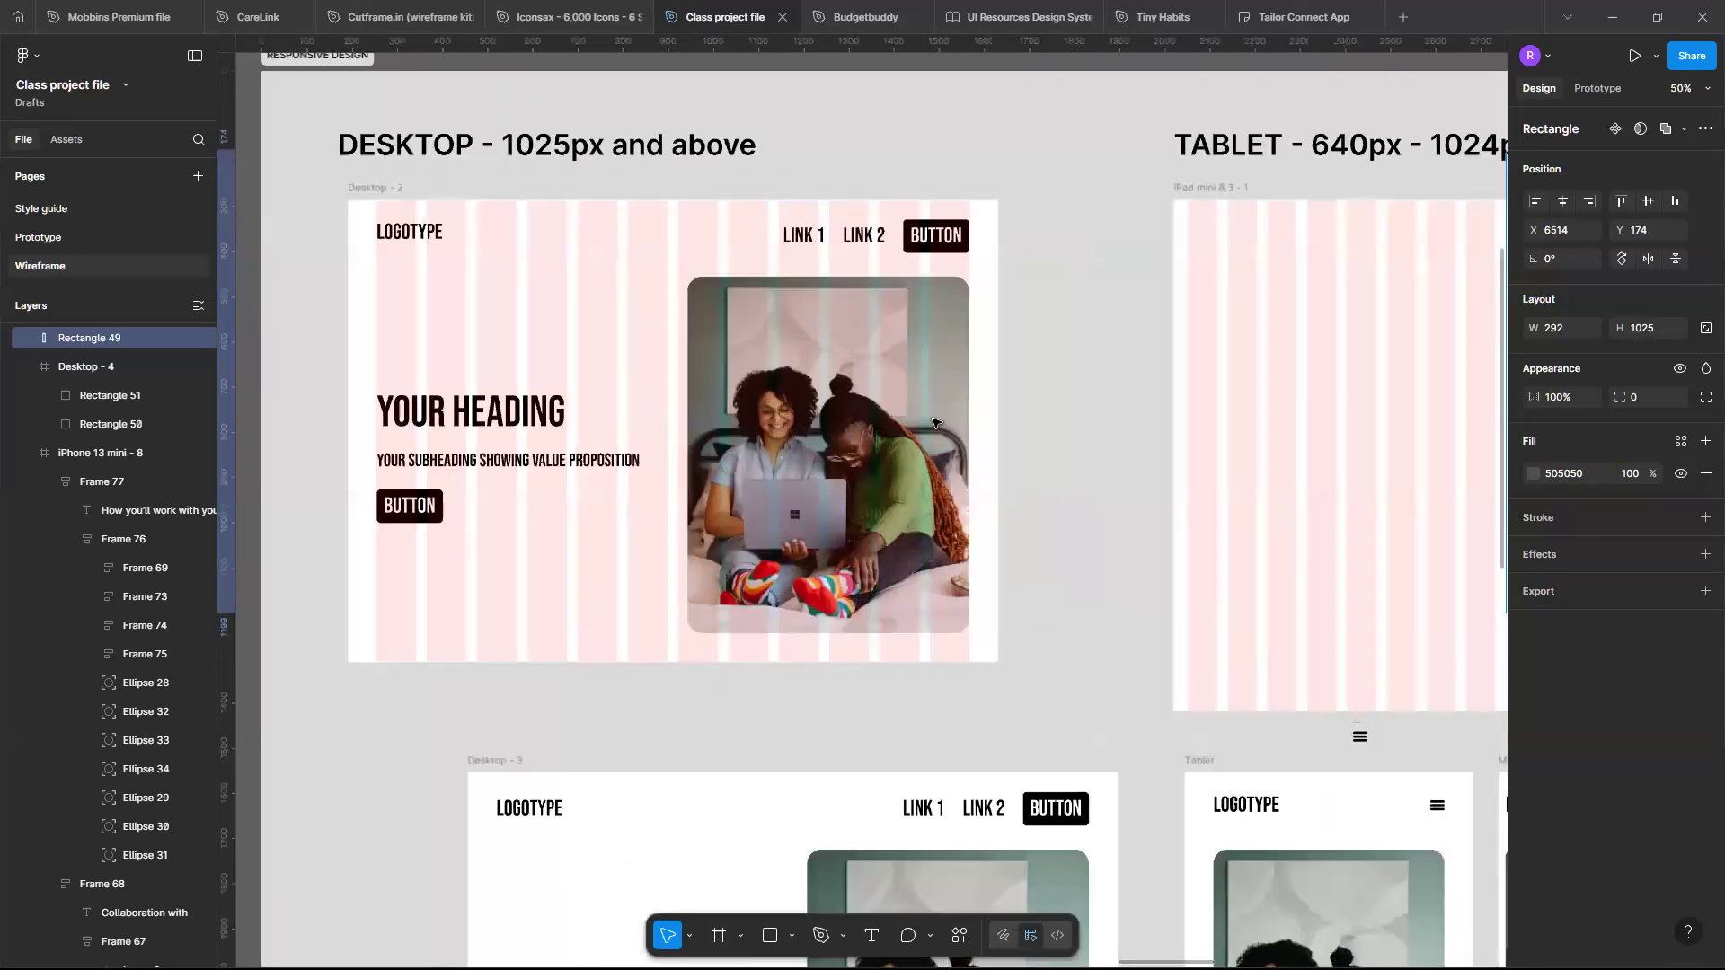
pyautogui.scroll(-10, 933, 423)
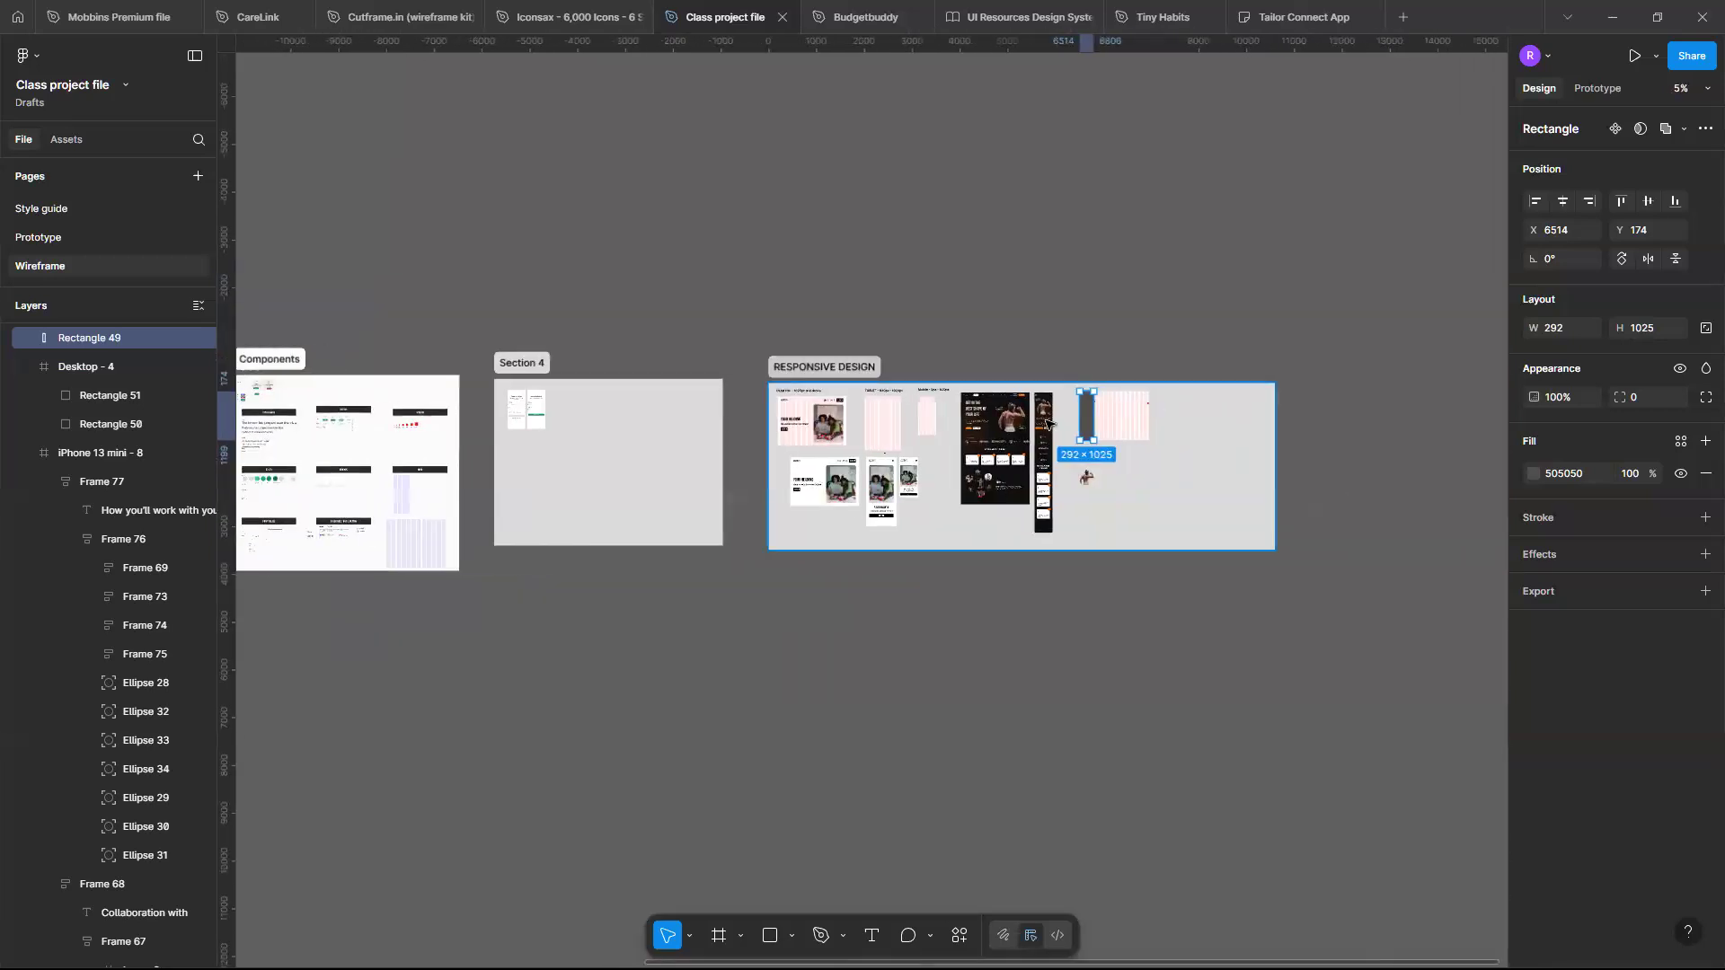
pyautogui.scroll(4, 1198, 438)
pyautogui.scroll(6, 1198, 437)
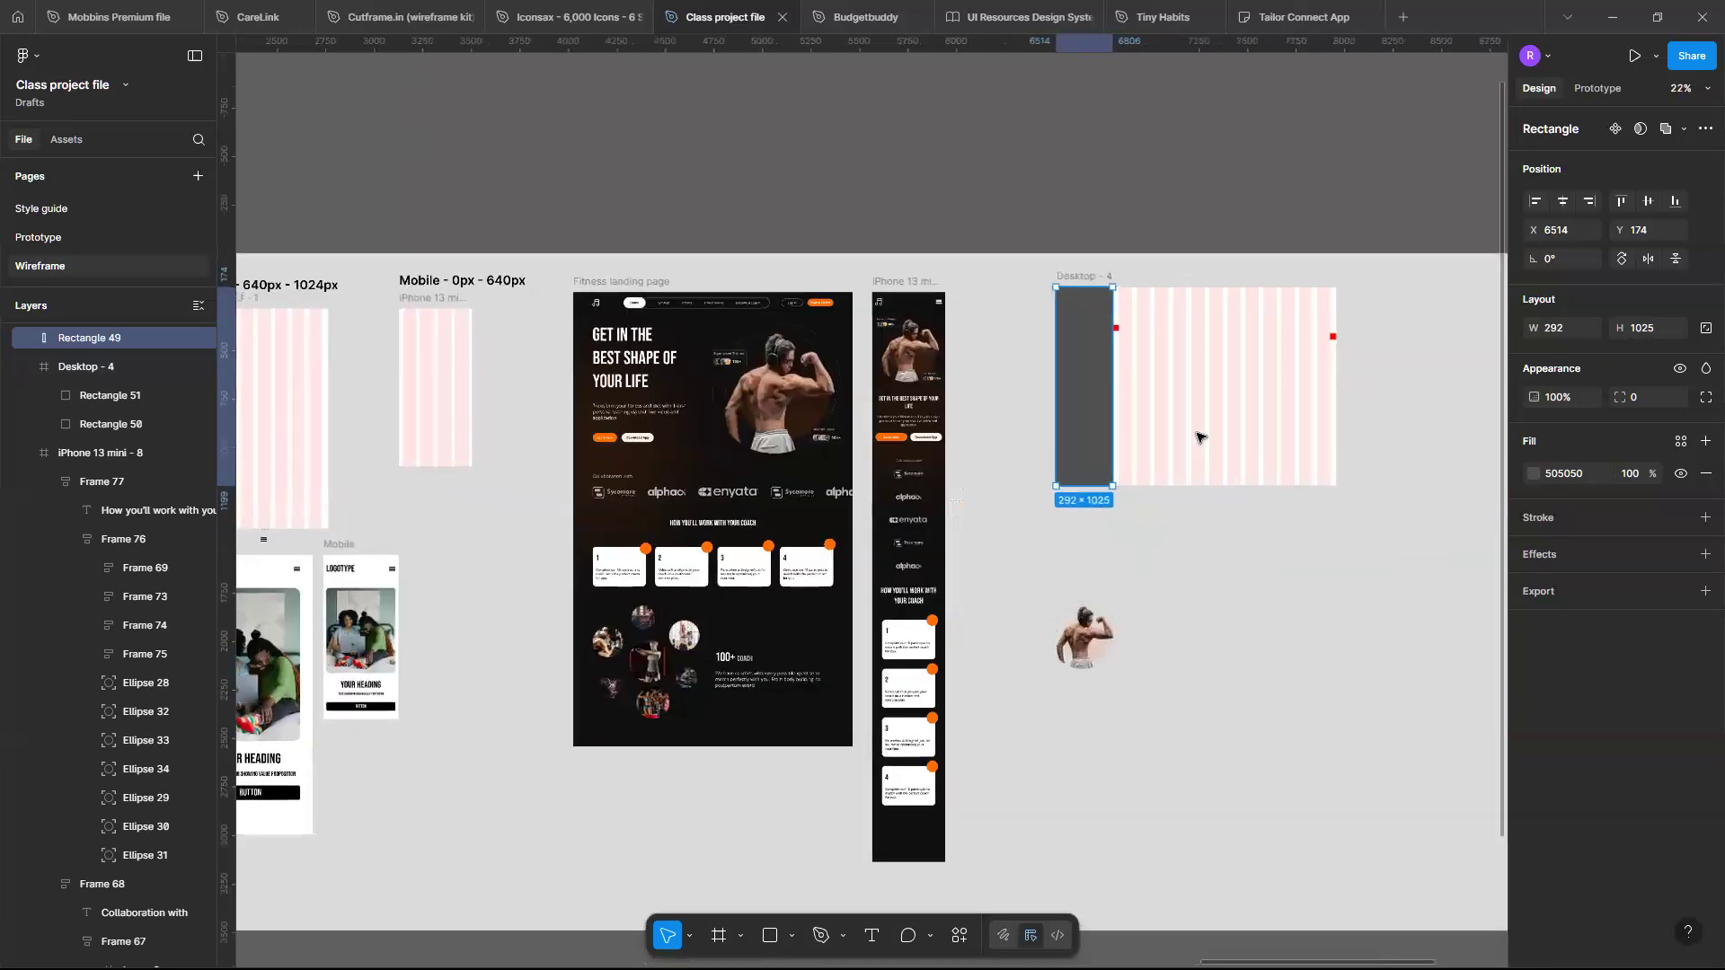
pyautogui.scroll(4, 1197, 437)
pyautogui.scroll(-2, 1051, 420)
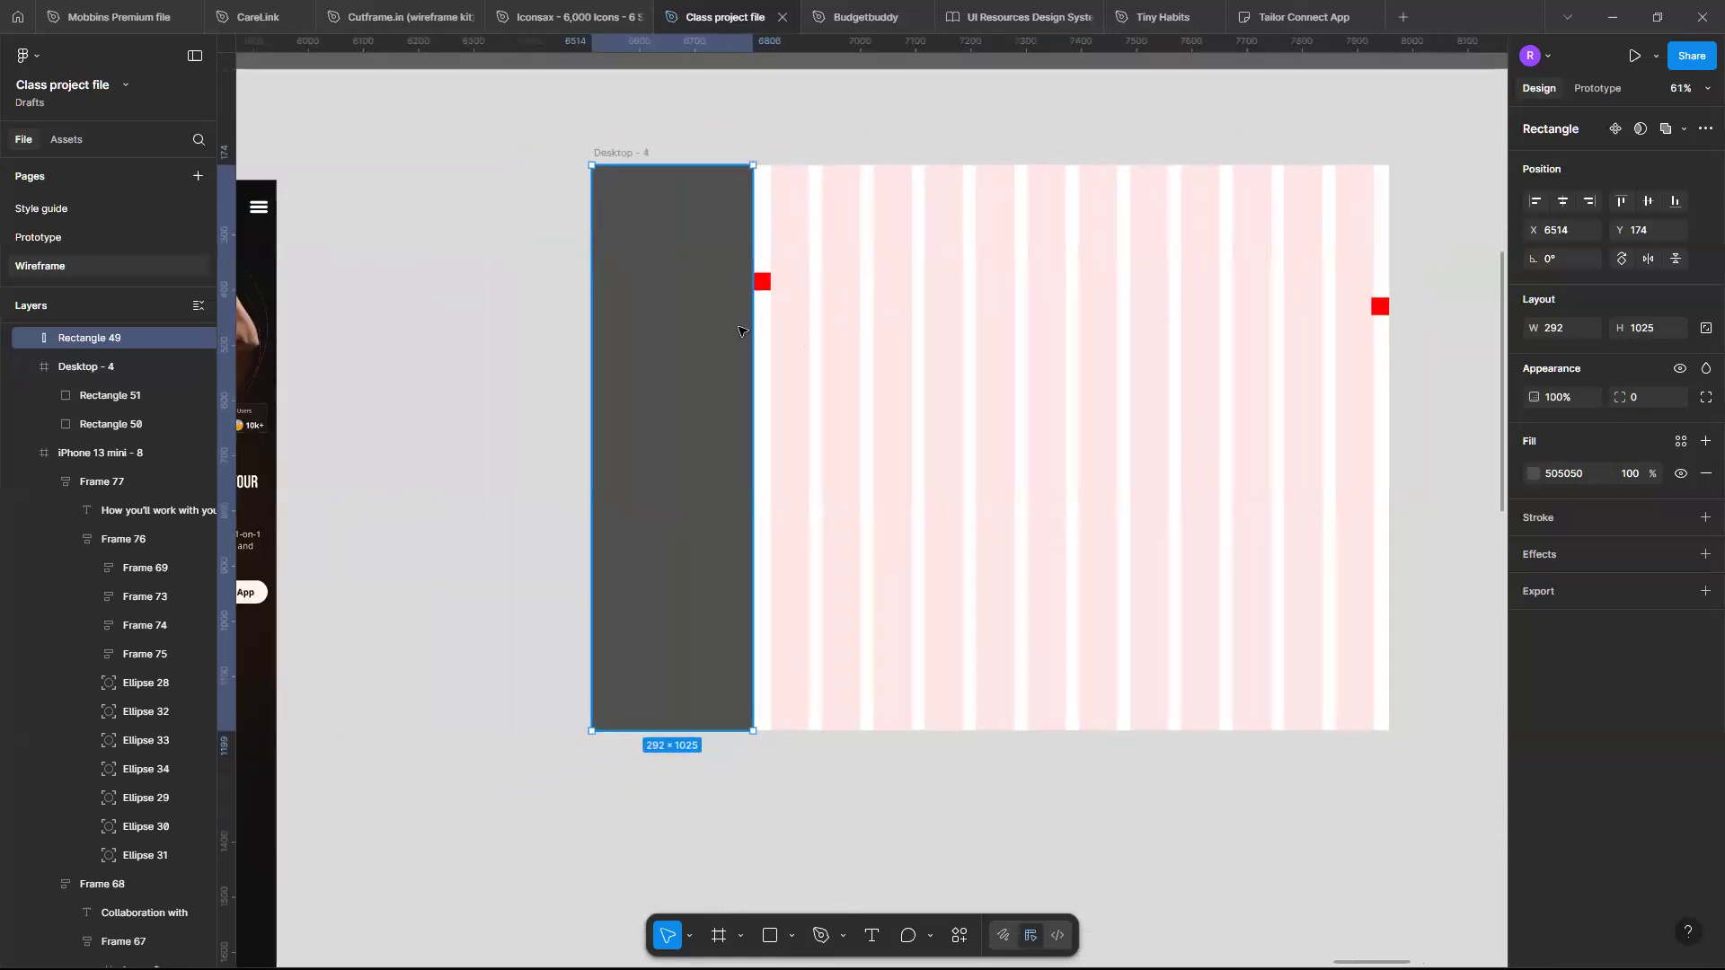
# - Narrow the sidebar to 155 wide and move the left red marker square to its edge at X 151, Y 208
pyautogui.moveTo(755, 349); pyautogui.dragTo(679, 350)
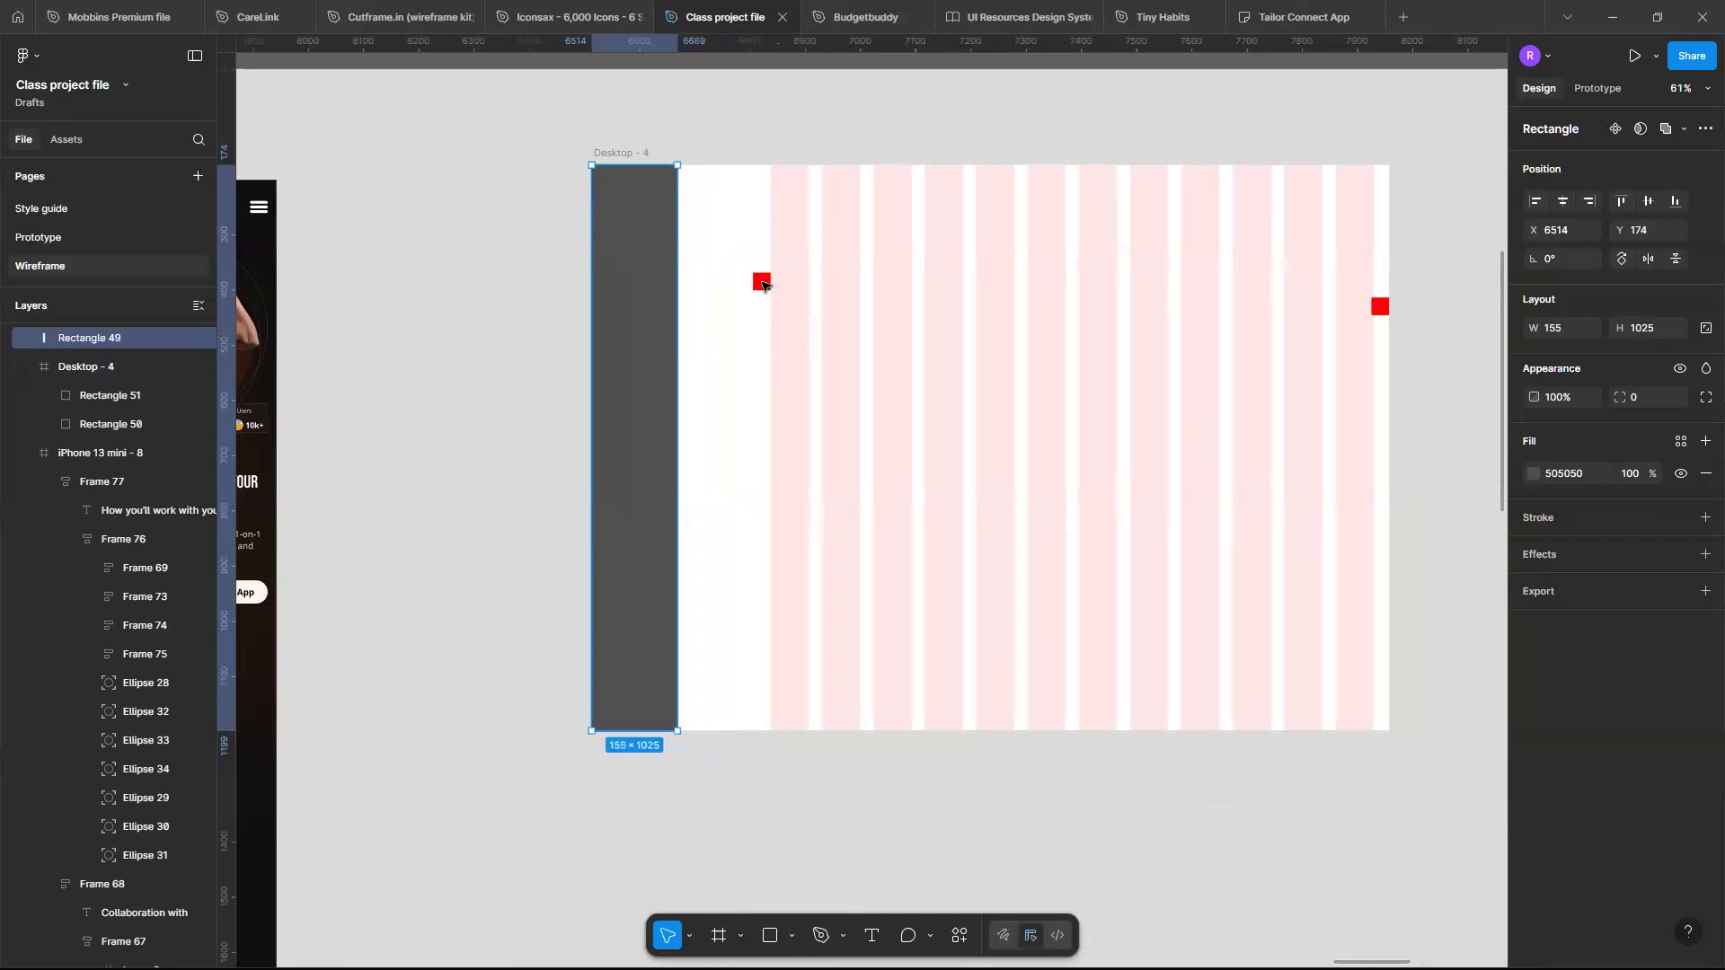
pyautogui.moveTo(760, 281); pyautogui.dragTo(673, 292)
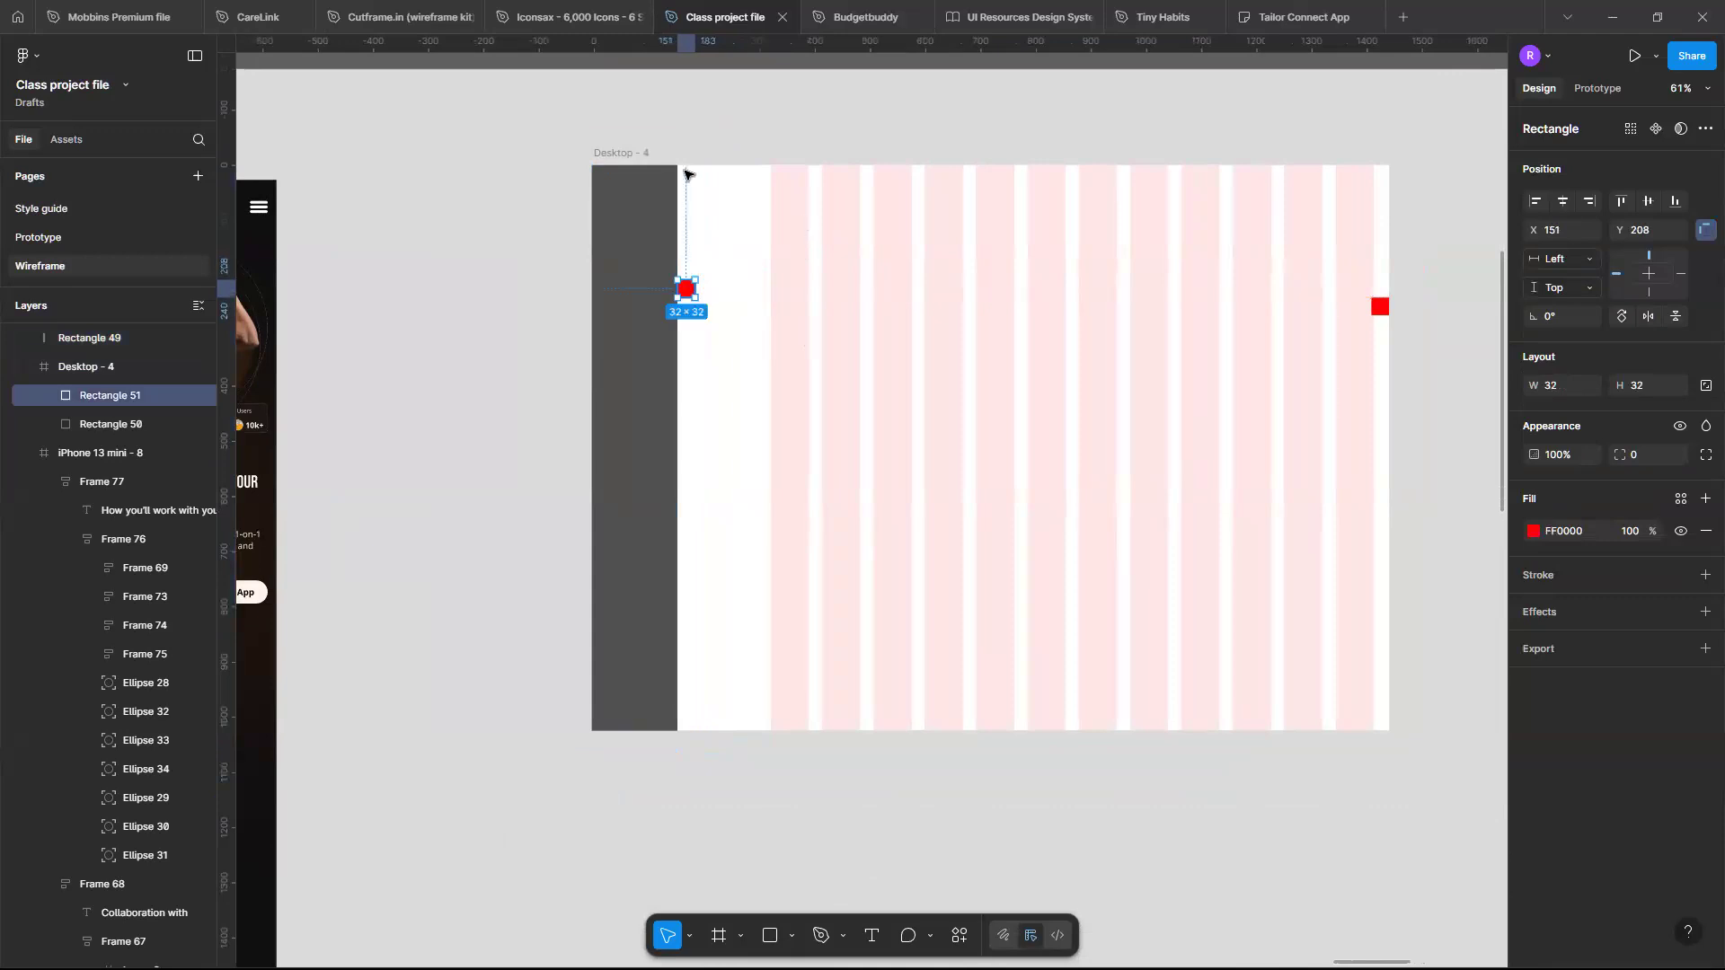
# - Change Desktop - 4's 12-column grid to an offset of 186 and a column width of 80
pyautogui.click(618, 154)
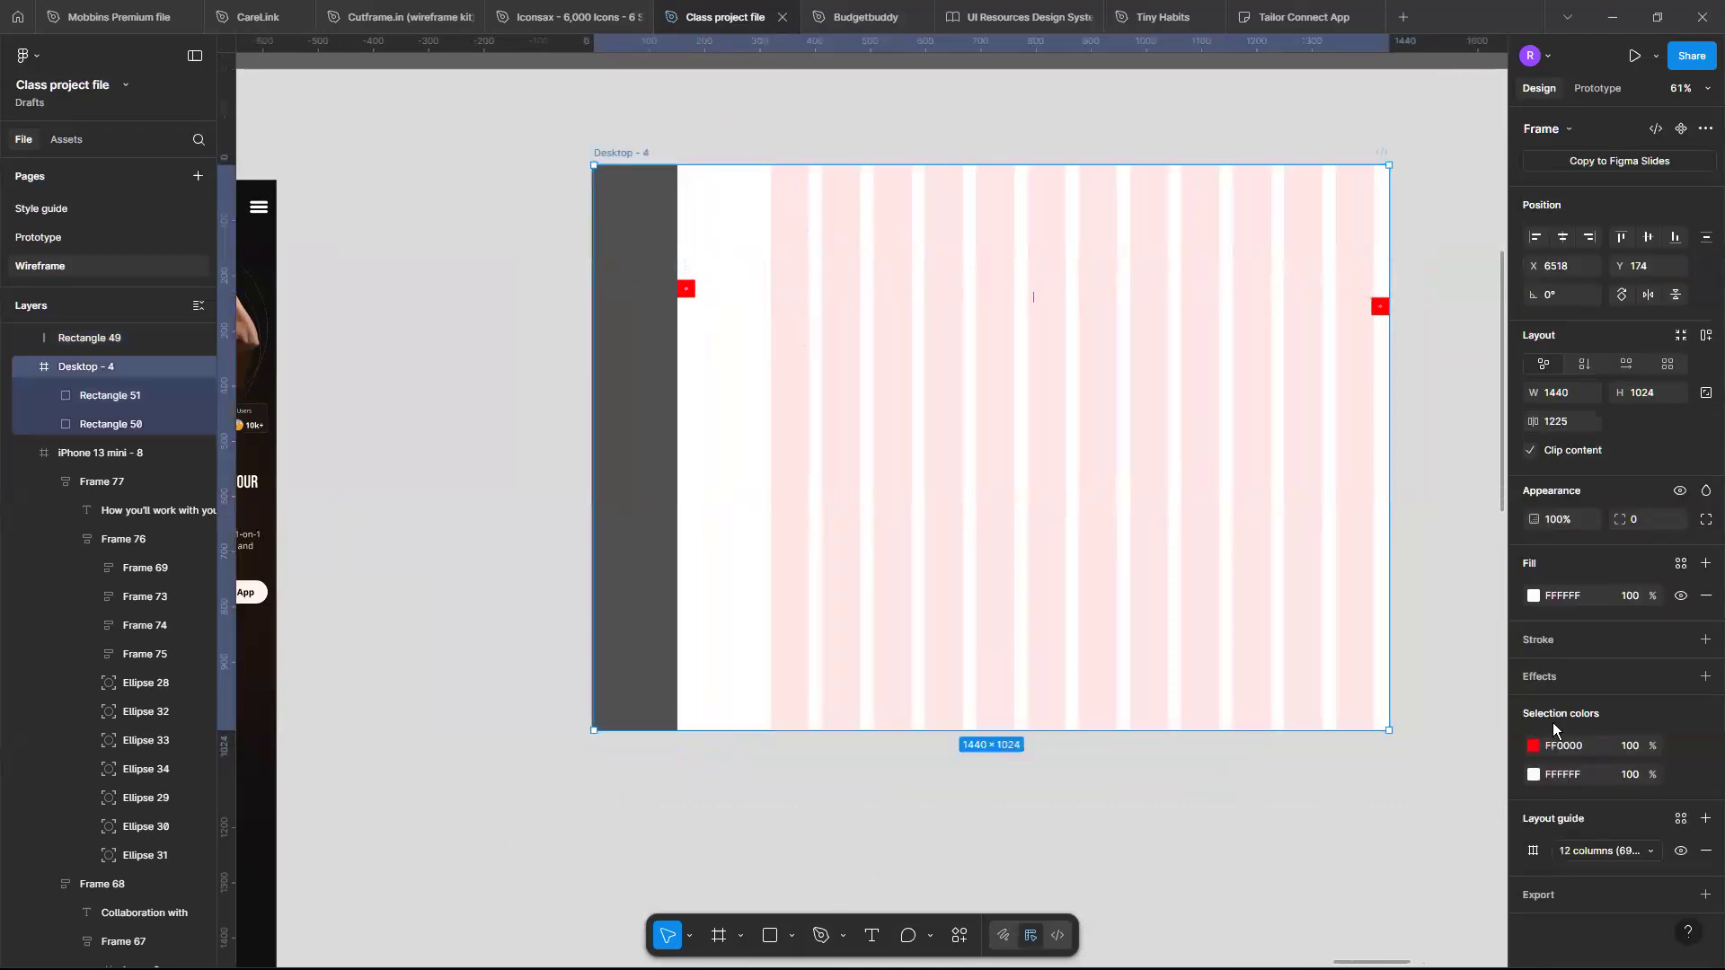
pyautogui.click(1534, 851)
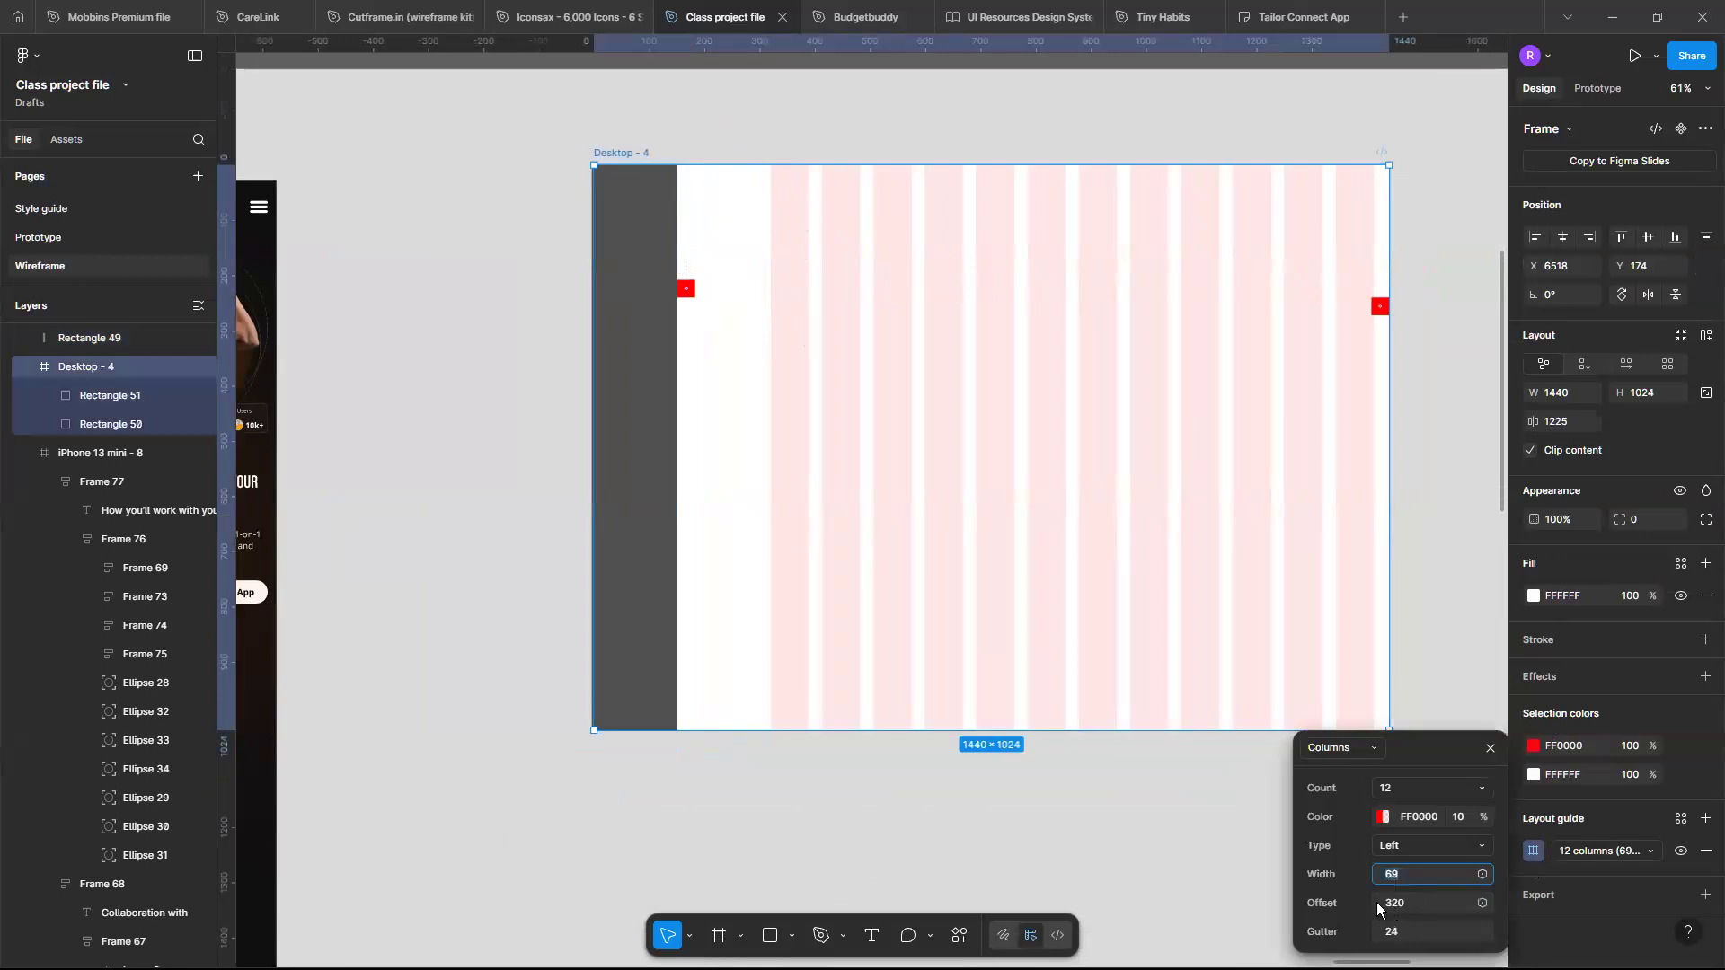
pyautogui.moveTo(1384, 902); pyautogui.dragTo(1139, 906)
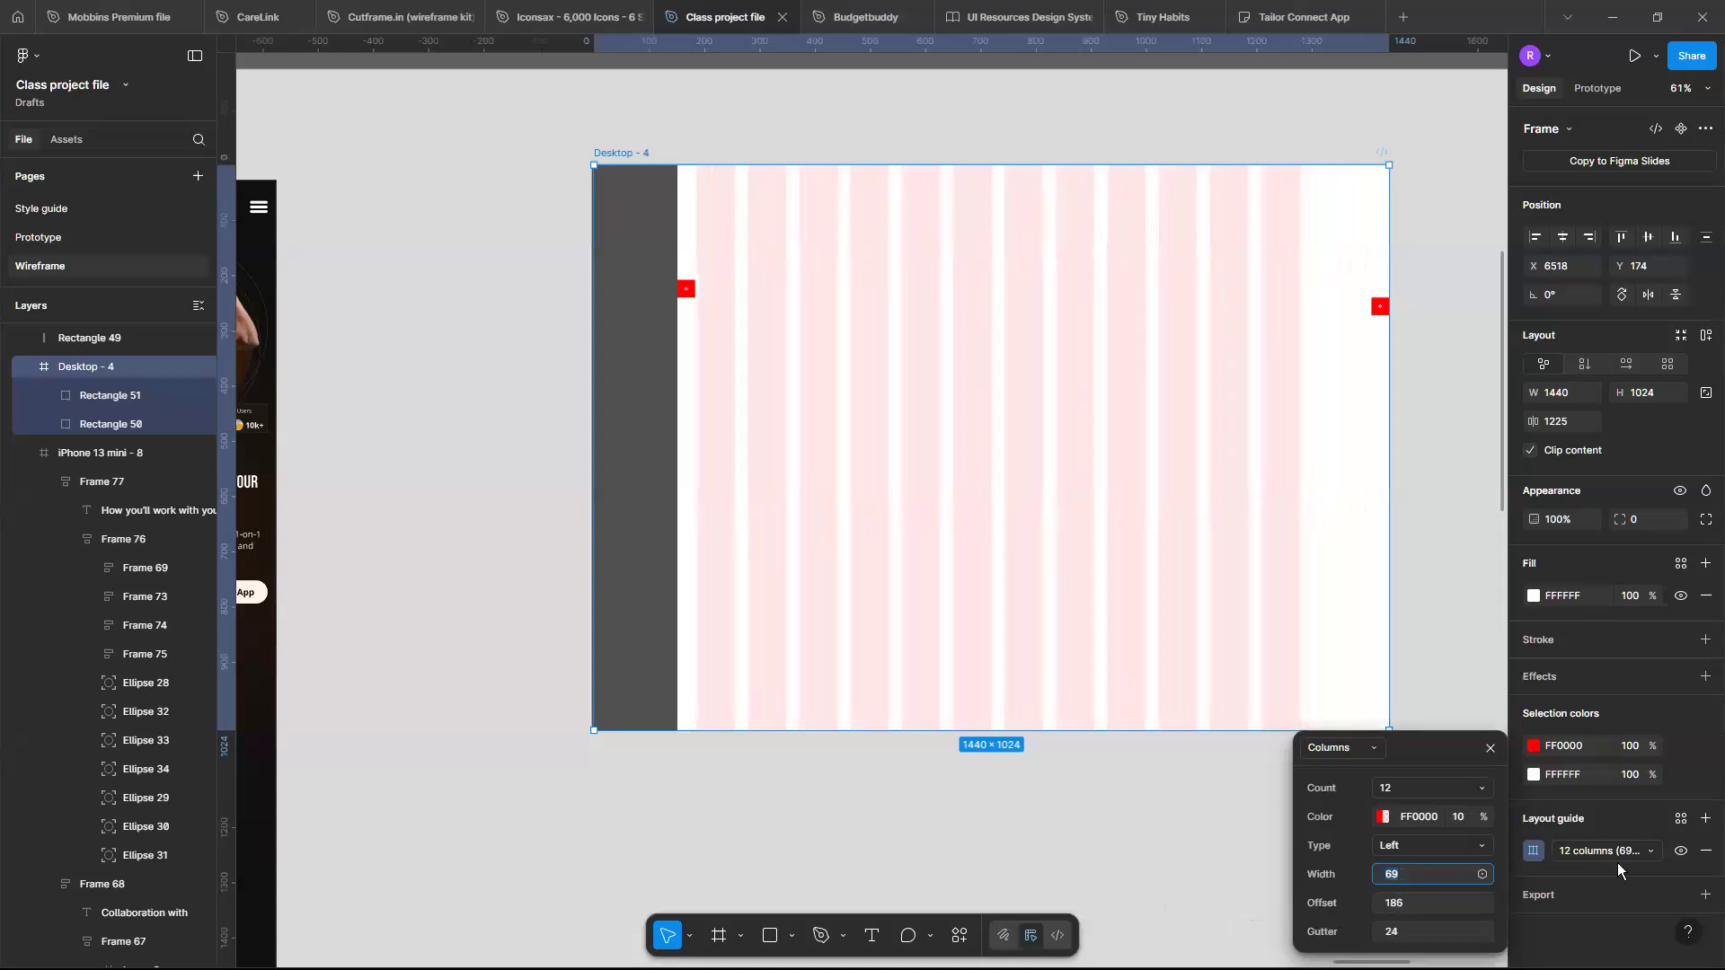
pyautogui.moveTo(1375, 876)
pyautogui.mouseDown()
pyautogui.moveTo(1404, 873)
pyautogui.moveTo(1379, 874)
pyautogui.mouseUp()
pyautogui.click(1381, 874)
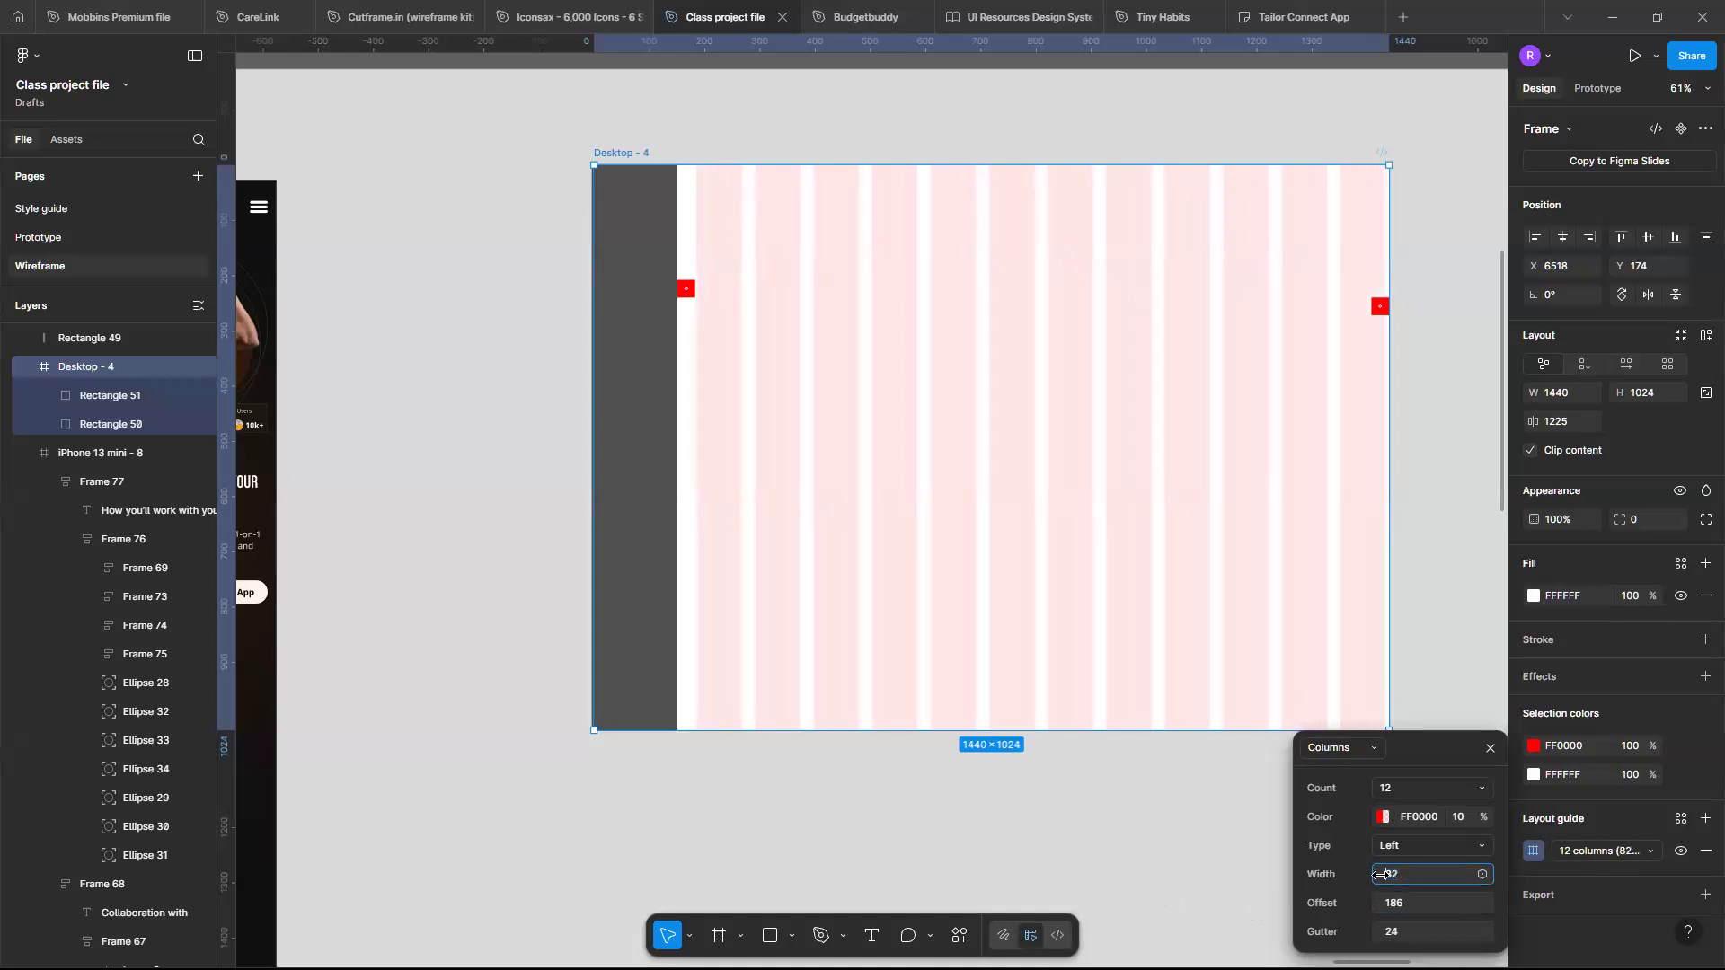
pyautogui.moveTo(1384, 874); pyautogui.dragTo(1377, 874)
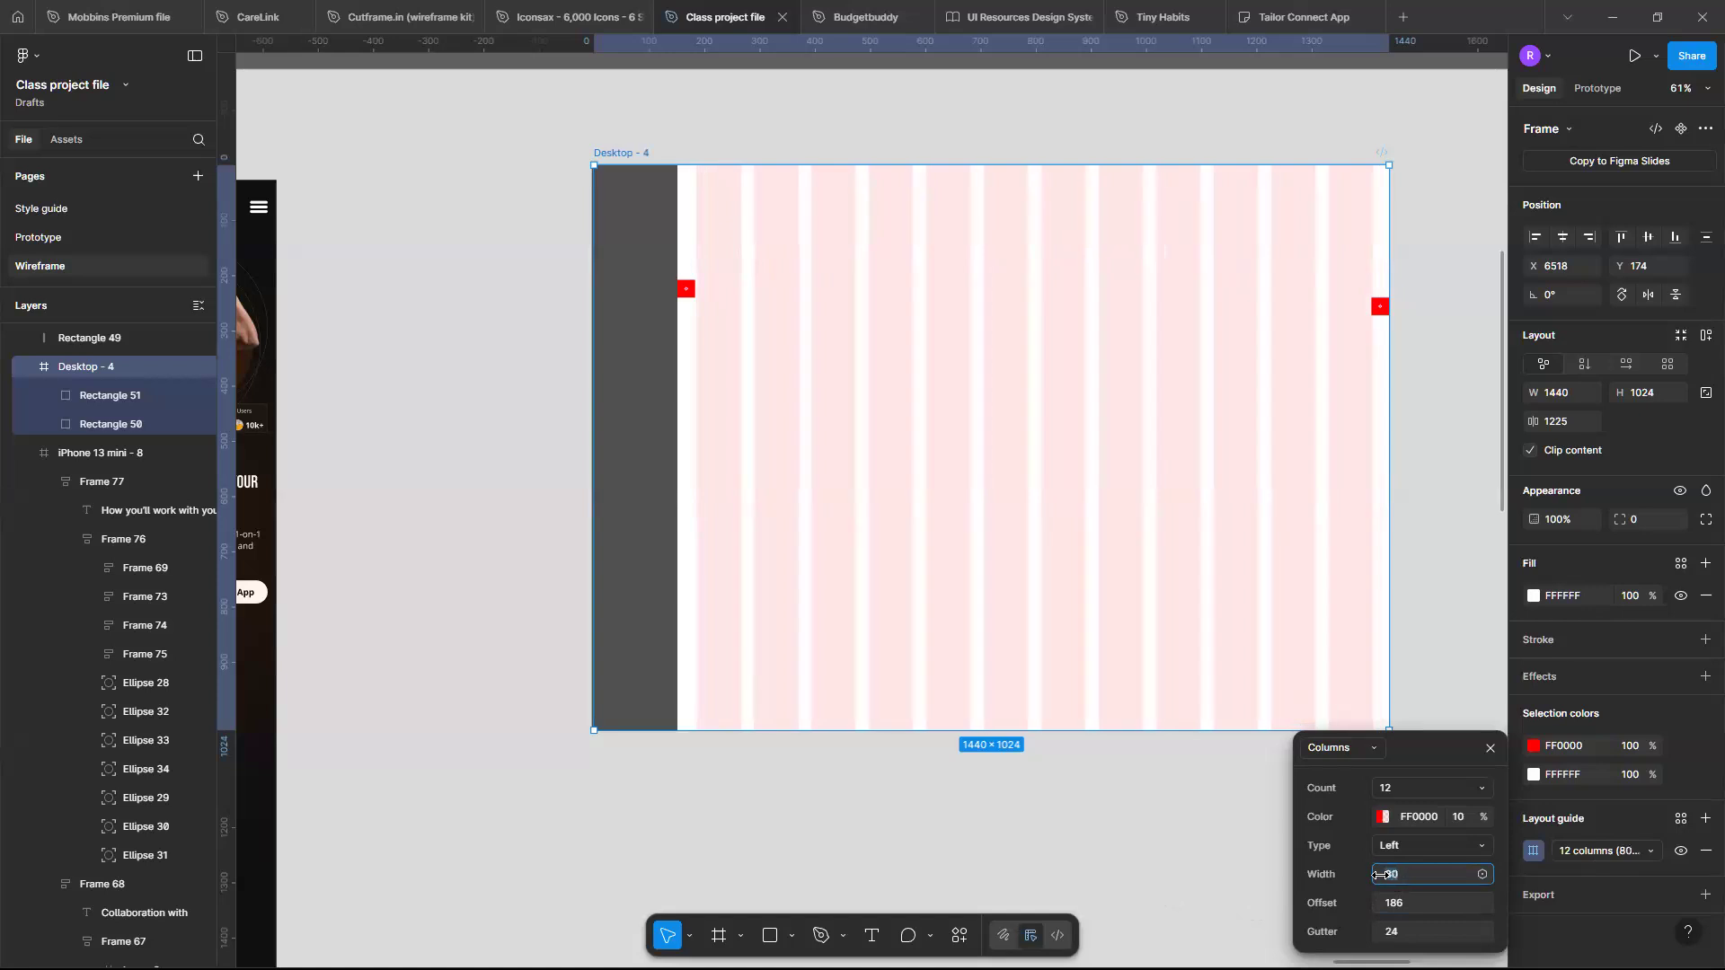
pyautogui.click(1430, 674)
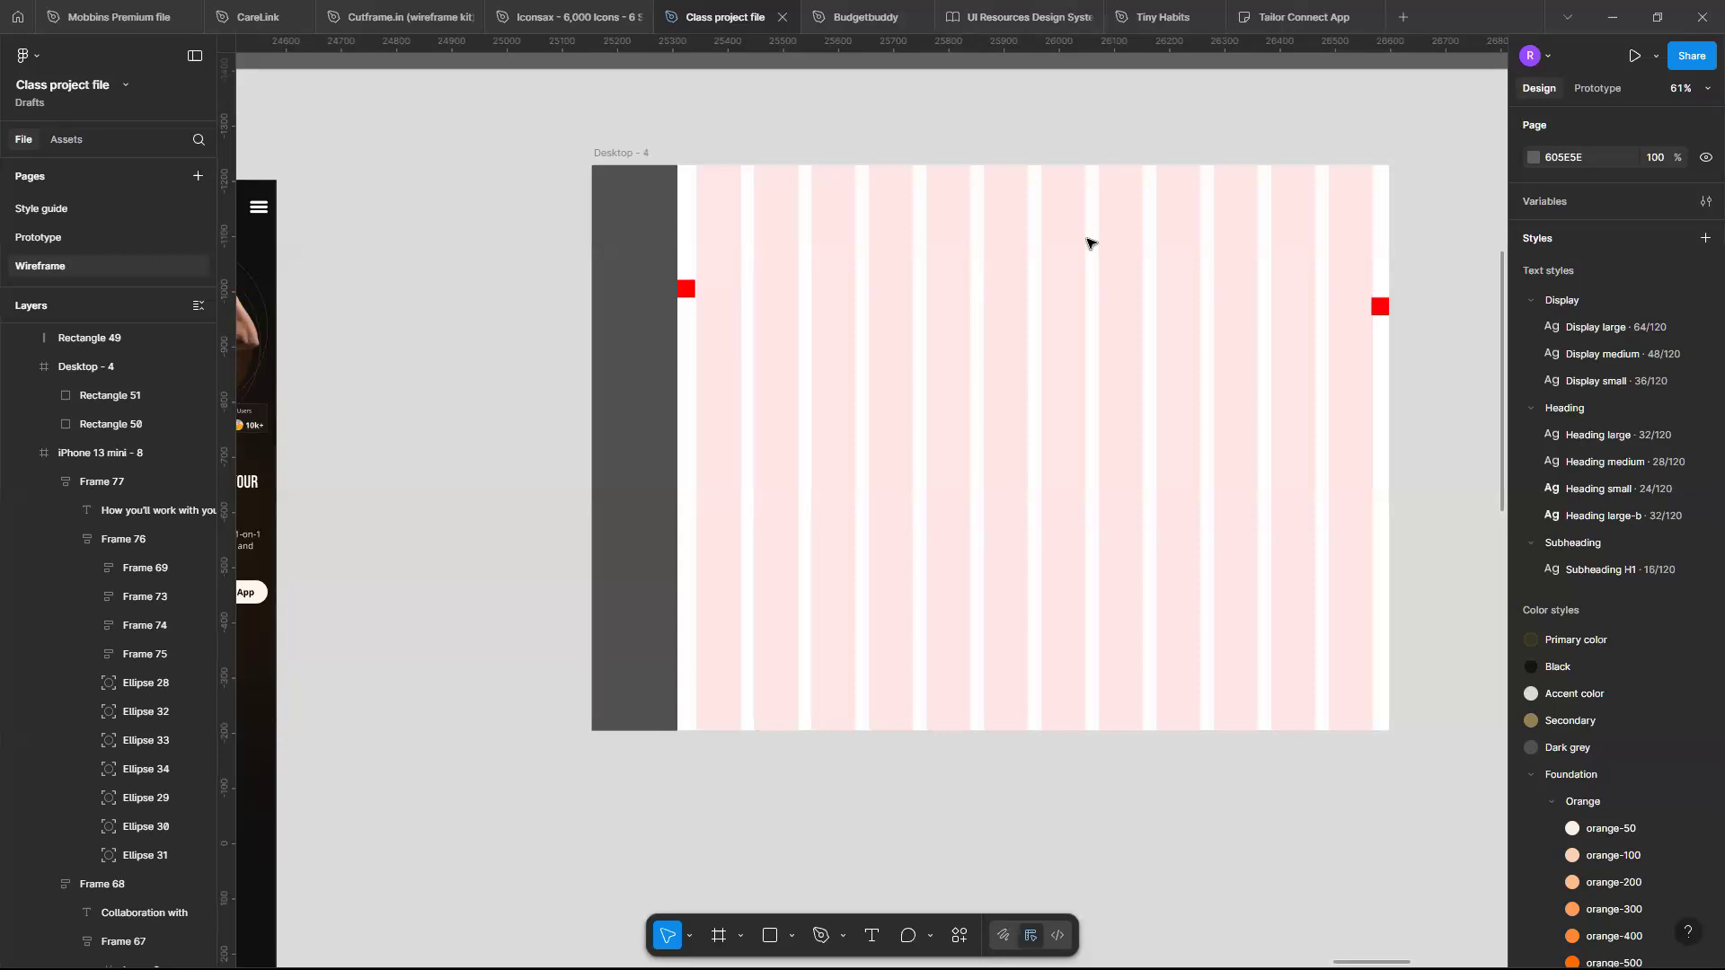
# - Pan and zoom around the responsive design section to compare the layouts, returning to Desktop - 4
pyautogui.scroll(-5, 1036, 383)
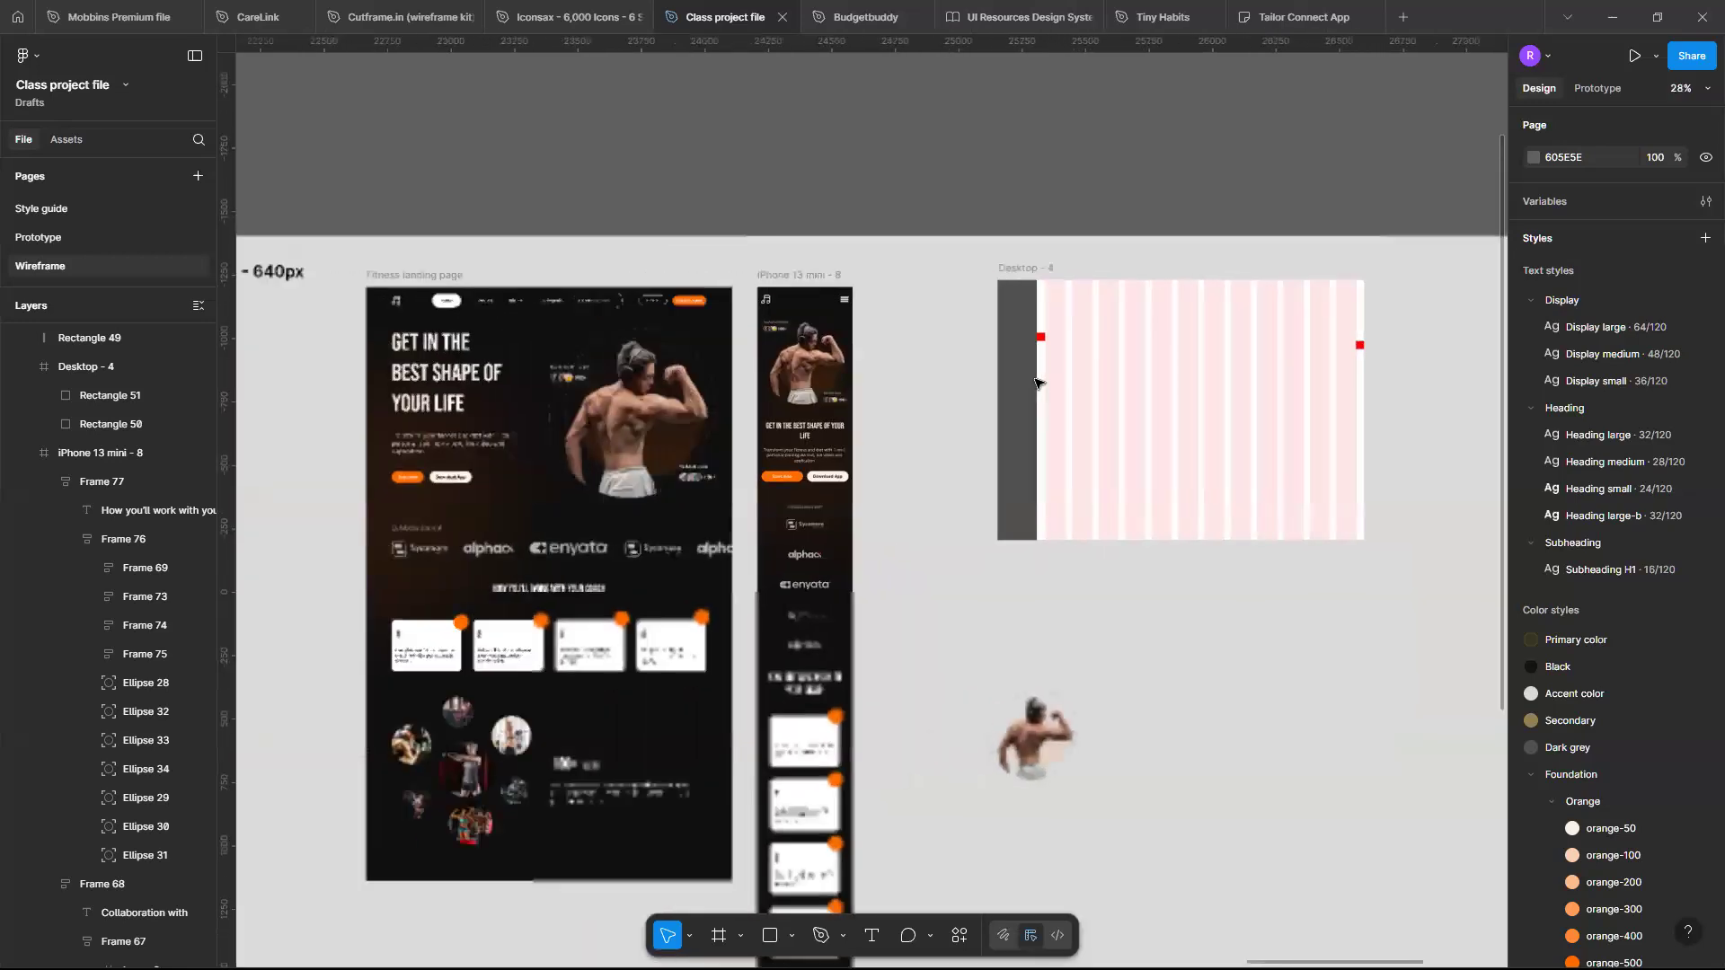
pyautogui.hscroll(-7, 1038, 384)
pyautogui.scroll(-4, 1039, 384)
pyautogui.scroll(4, 812, 450)
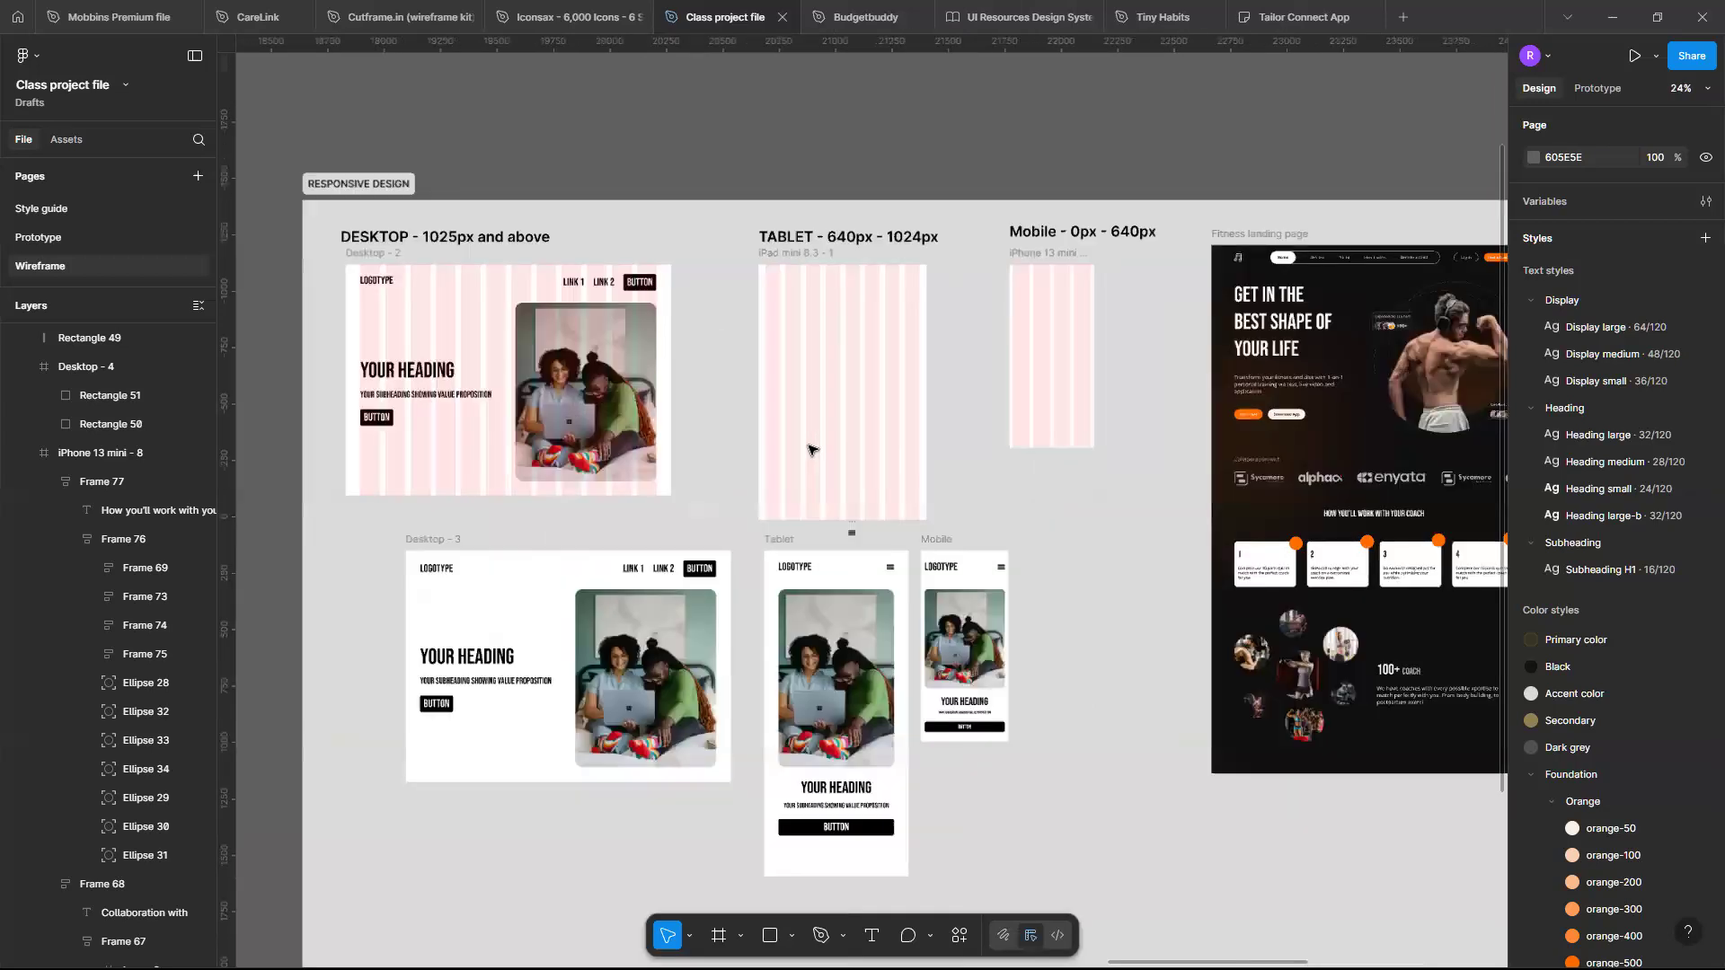
pyautogui.scroll(-5, 812, 450)
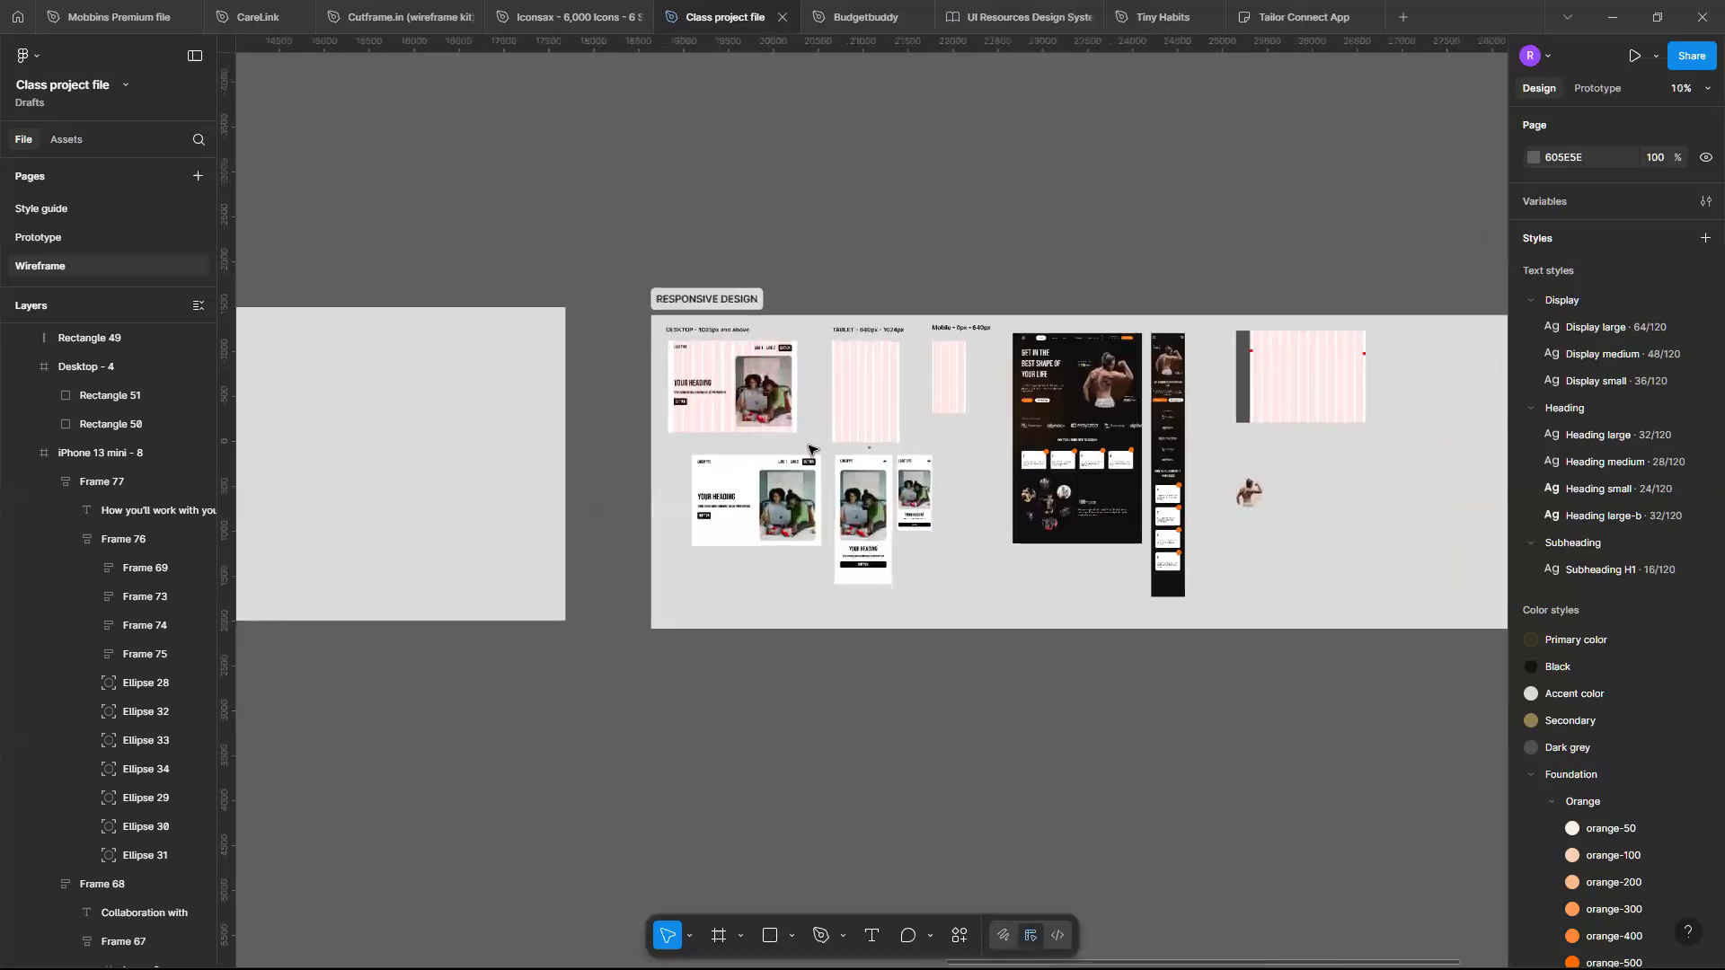
pyautogui.hscroll(-2, 808, 449)
pyautogui.scroll(2, 1011, 353)
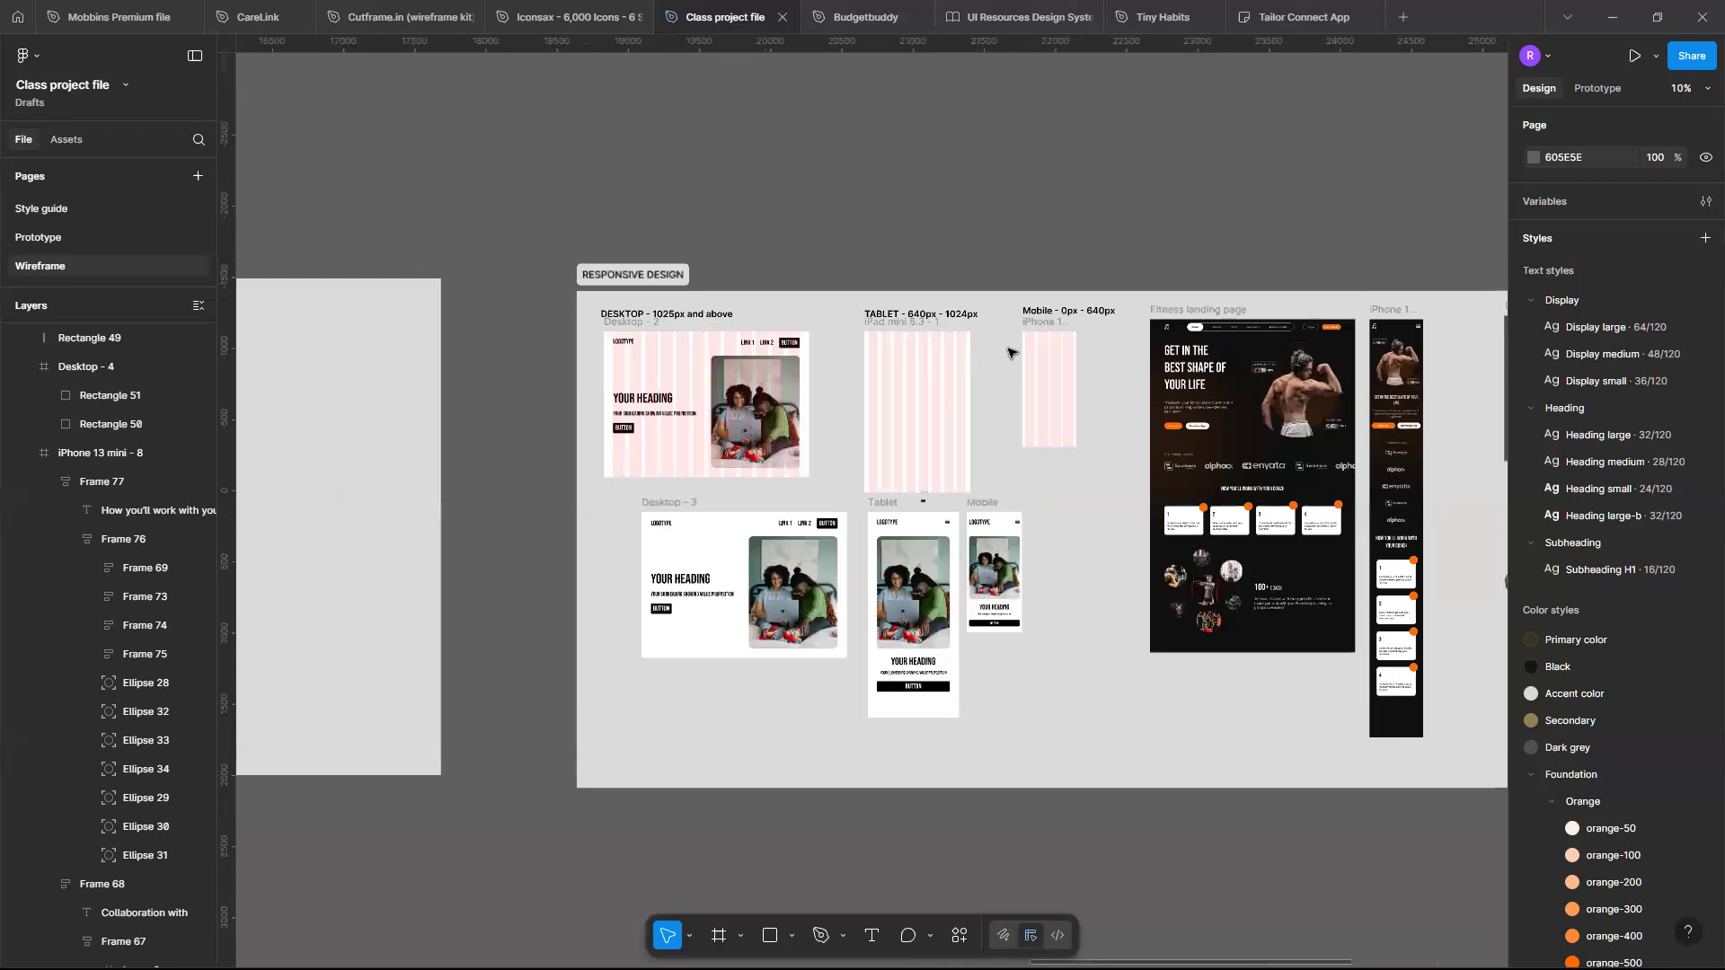
pyautogui.scroll(-1, 1010, 353)
pyautogui.scroll(-2, 988, 405)
pyautogui.hscroll(-4, 954, 501)
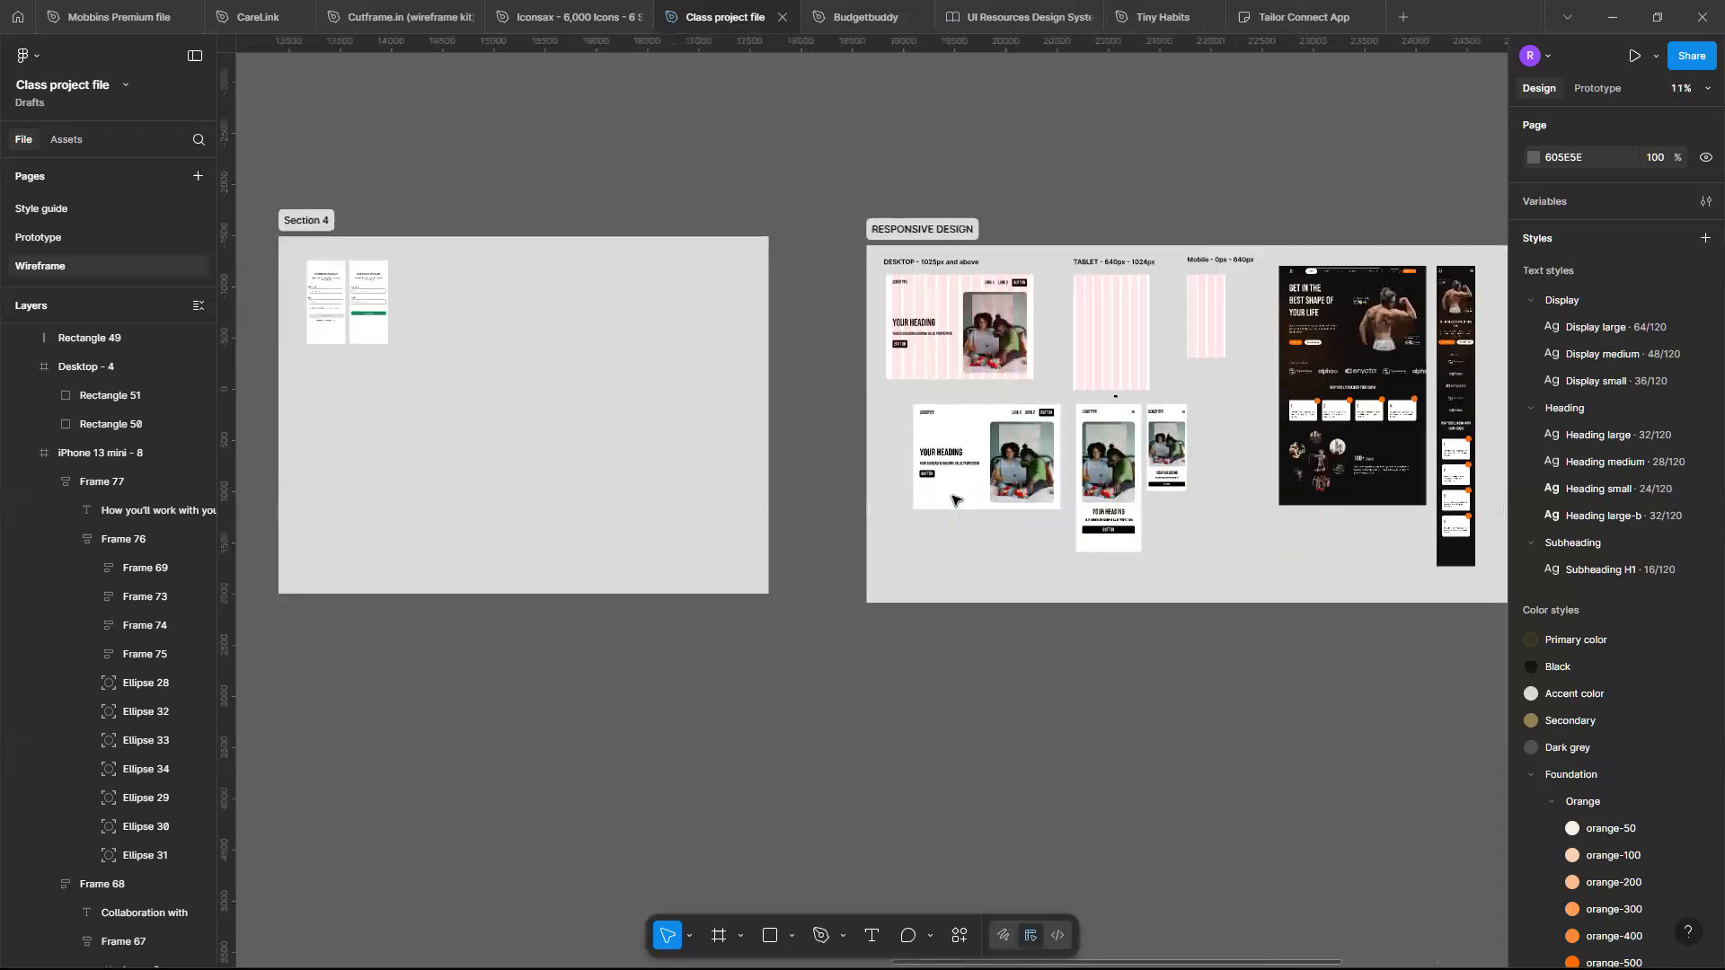
pyautogui.scroll(3, 954, 500)
pyautogui.hscroll(8, 954, 501)
pyautogui.scroll(-3, 954, 500)
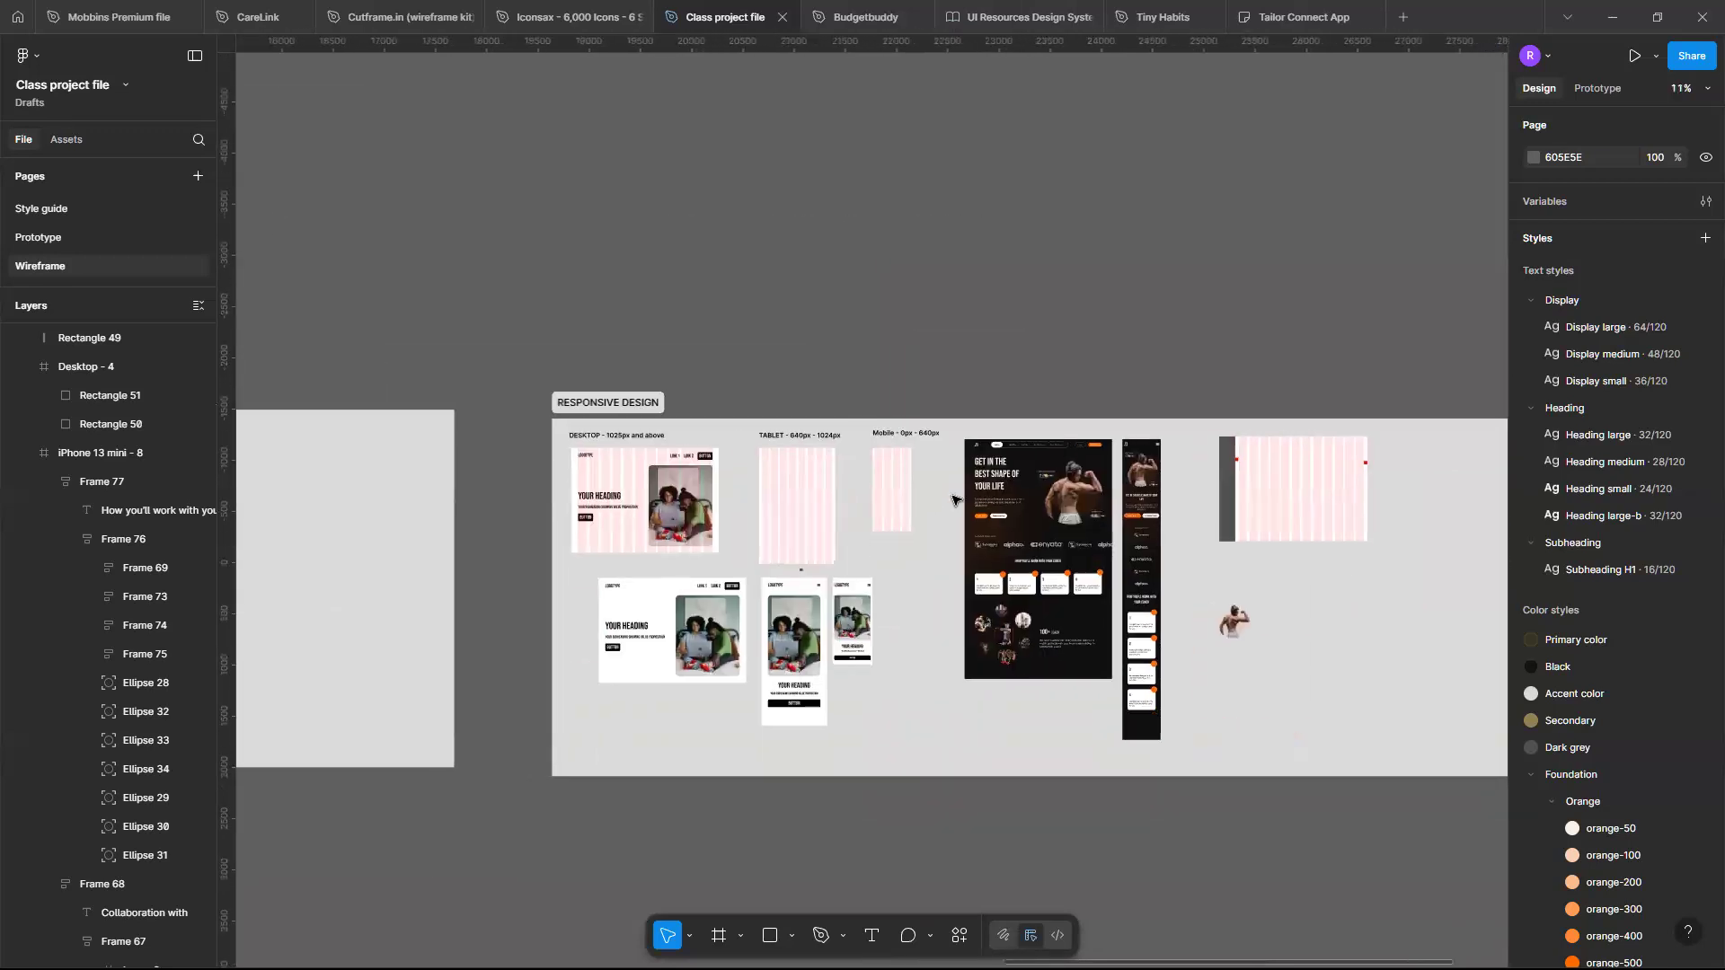
pyautogui.hscroll(-5, 954, 500)
pyautogui.hscroll(5, 954, 500)
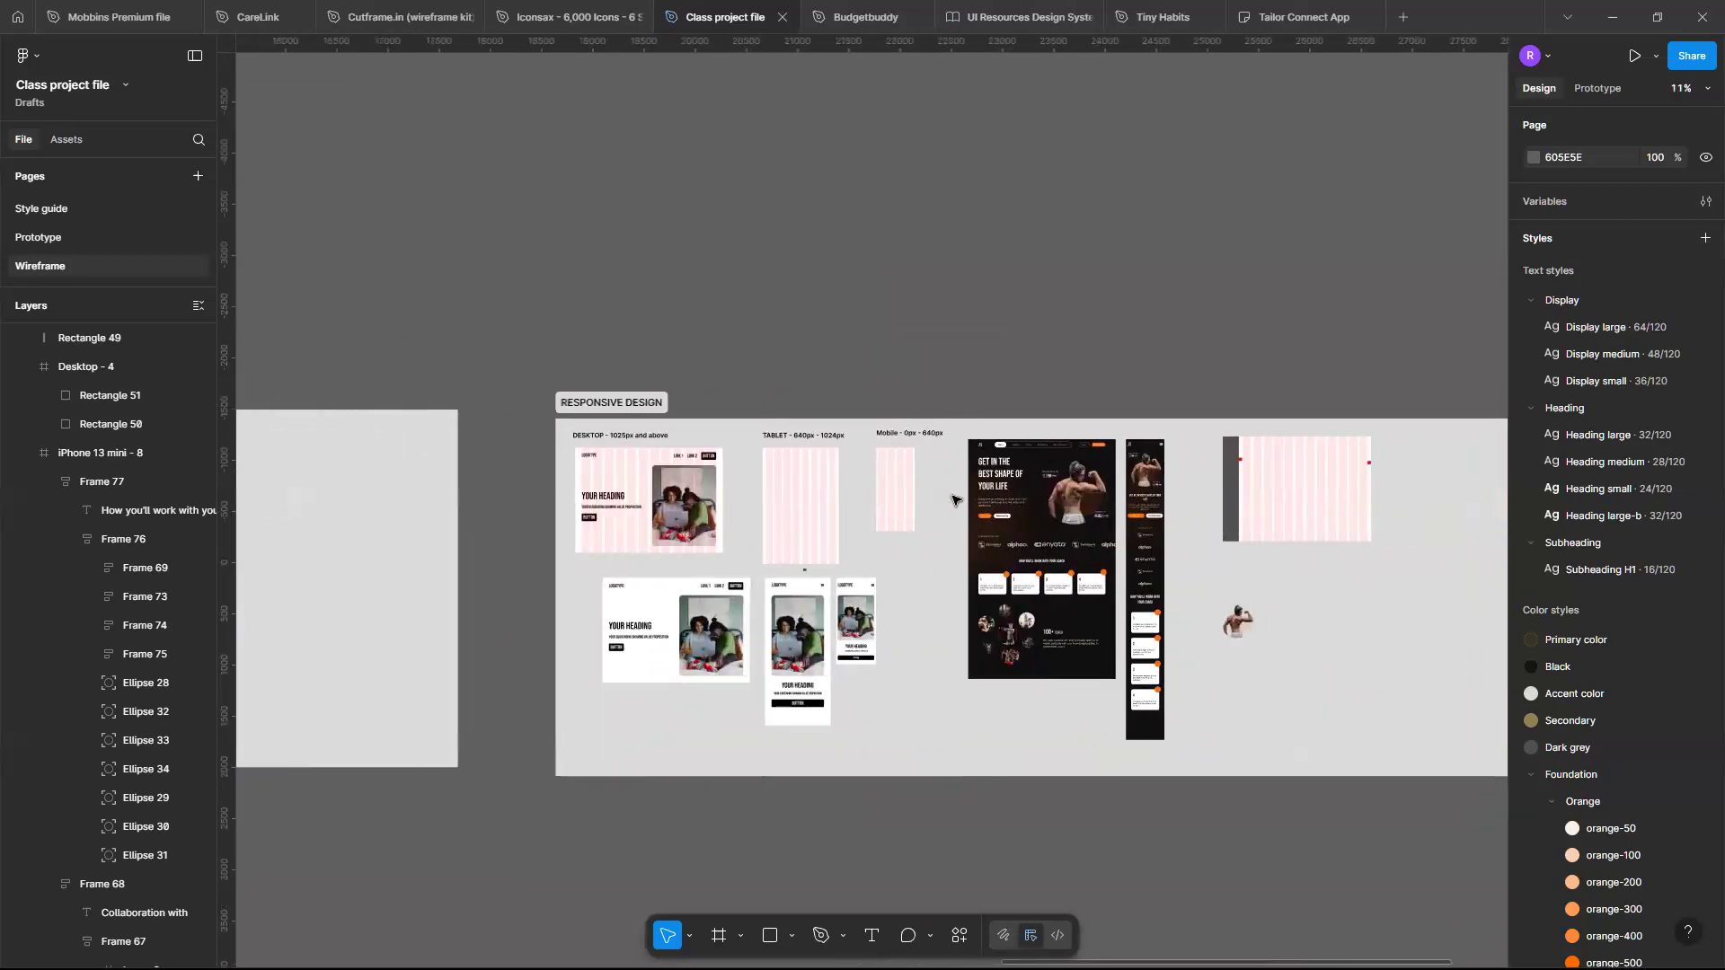
pyautogui.hscroll(4, 954, 500)
pyautogui.scroll(4, 954, 501)
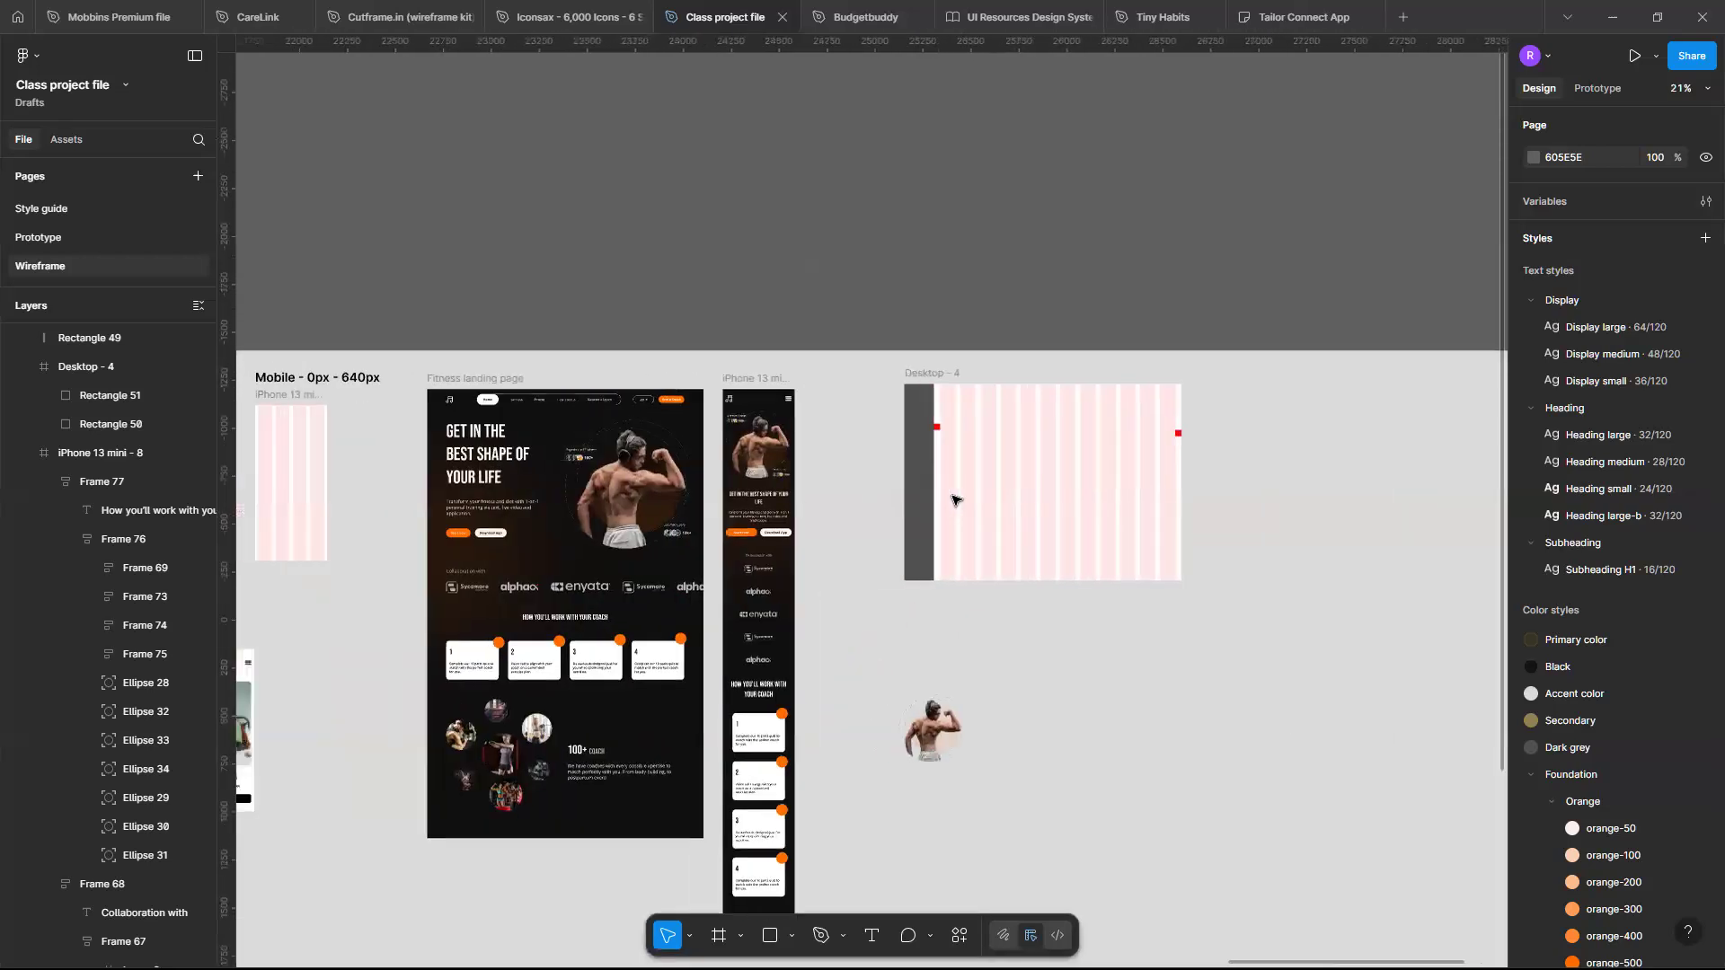
pyautogui.scroll(3, 954, 501)
pyautogui.hscroll(1, 954, 497)
pyautogui.scroll(2, 1027, 408)
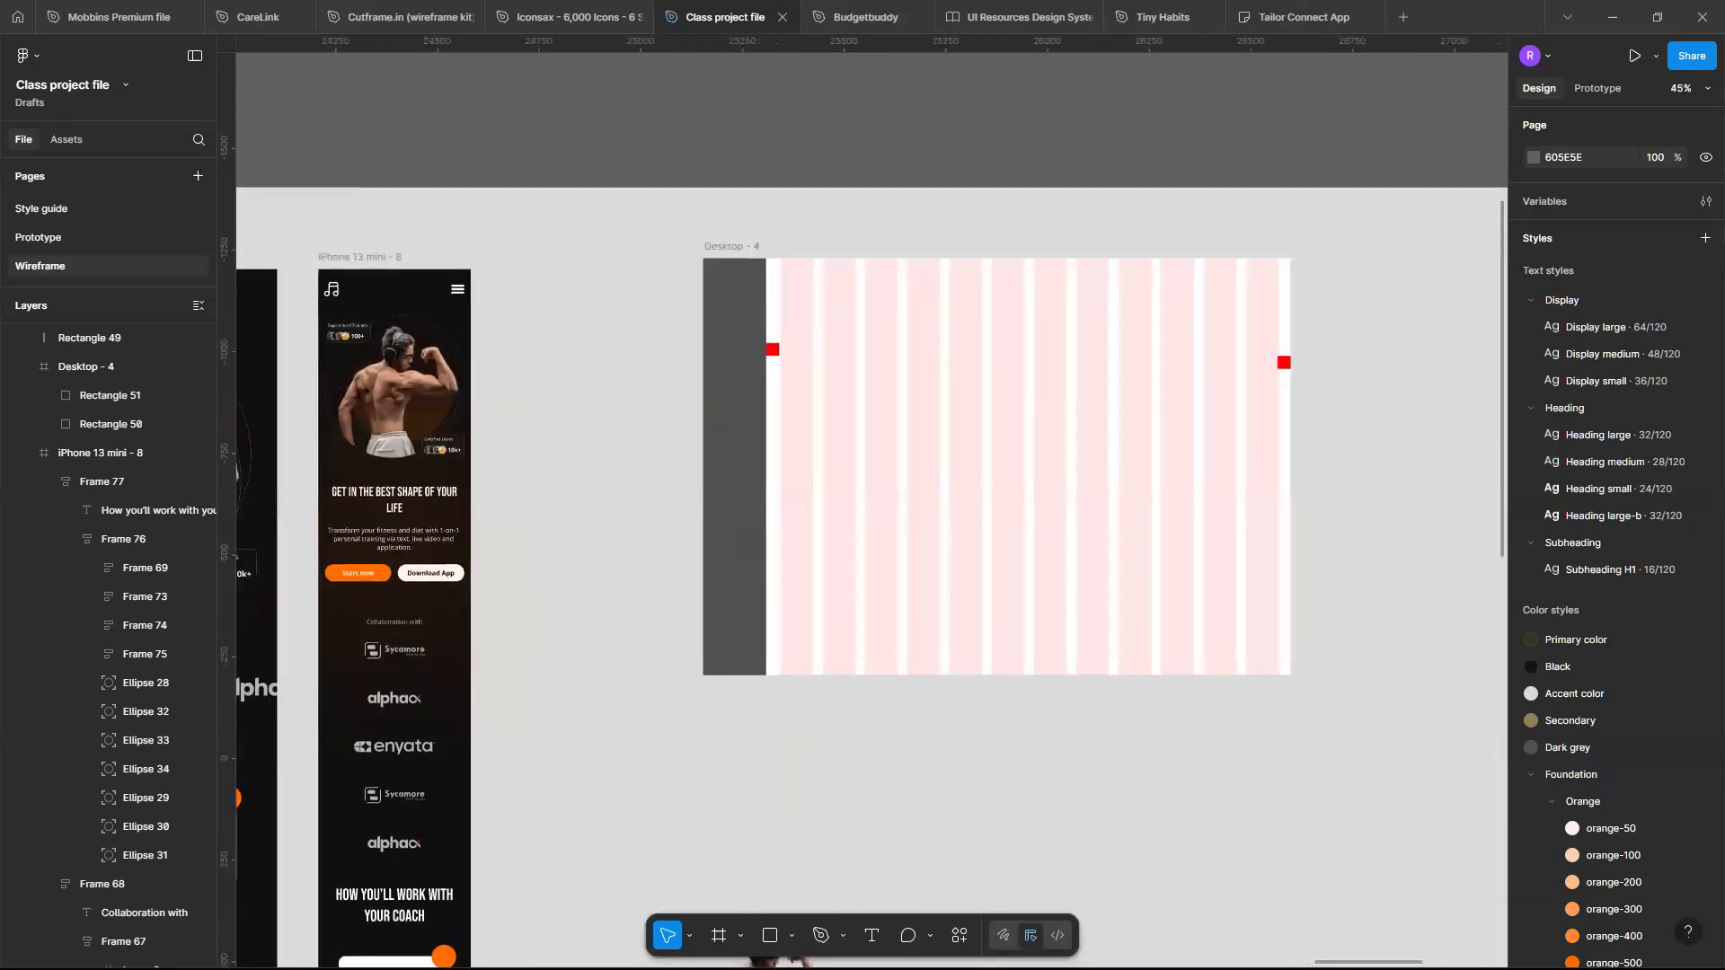